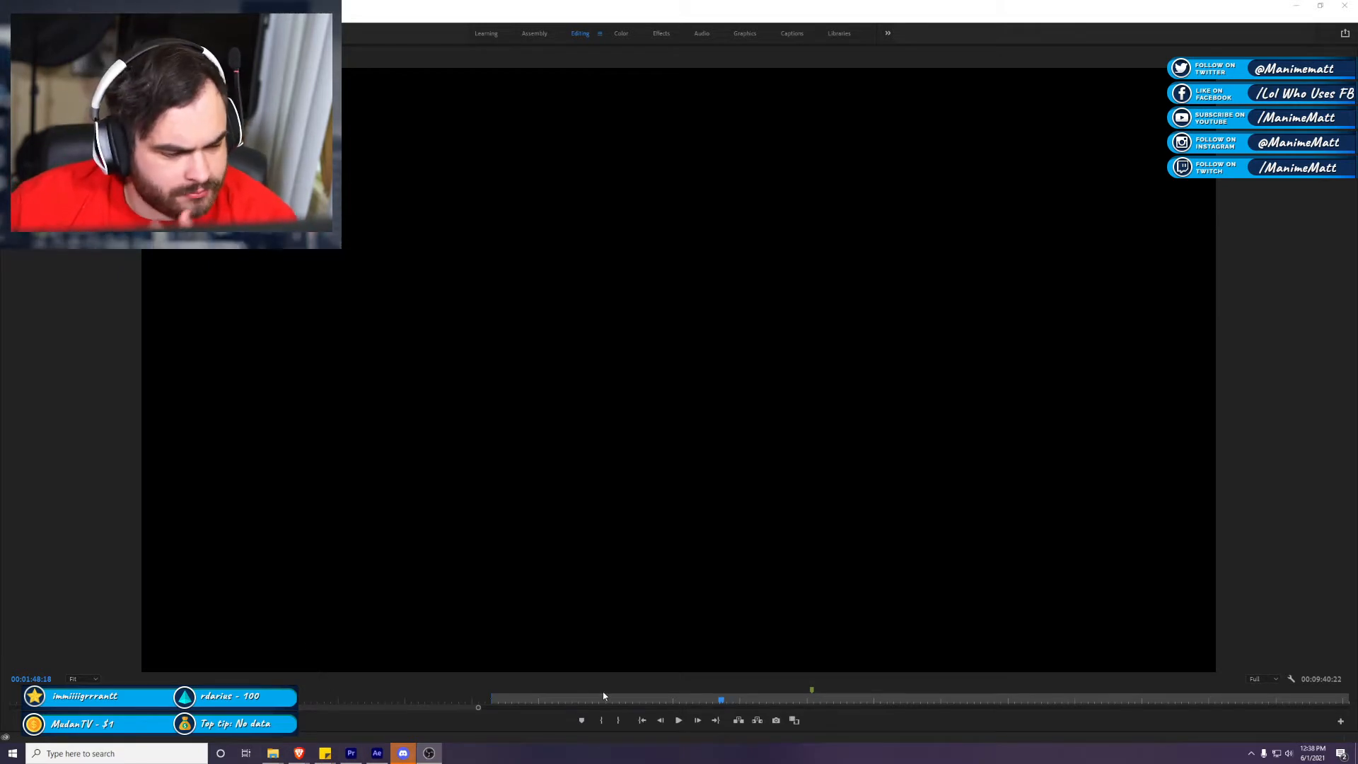
Step: Open Voicemod and complete its Audio Wizard with the USB Audio CODEC microphone and headset earphones, then minimise the window
{"action": "mouse_move", "coordinate": [429, 753]}
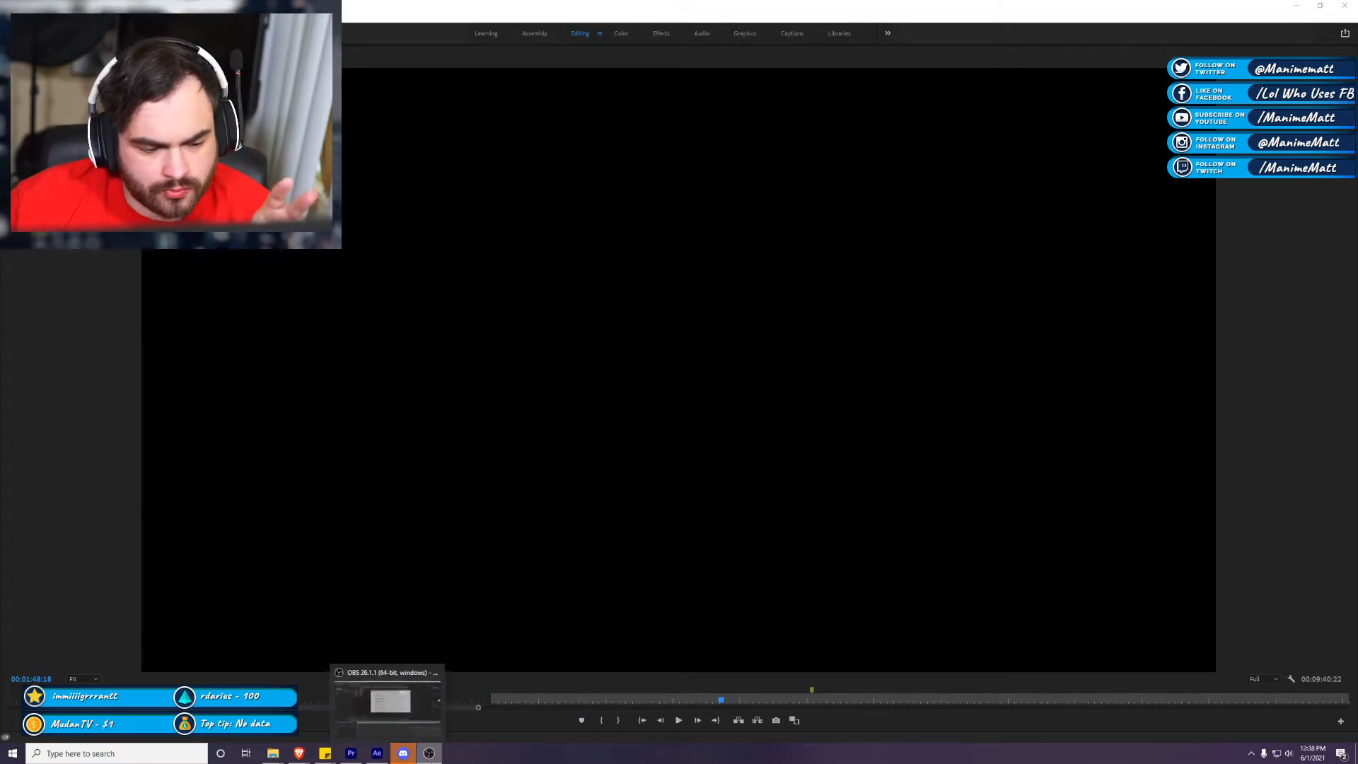
{"action": "left_click", "coordinate": [1251, 753]}
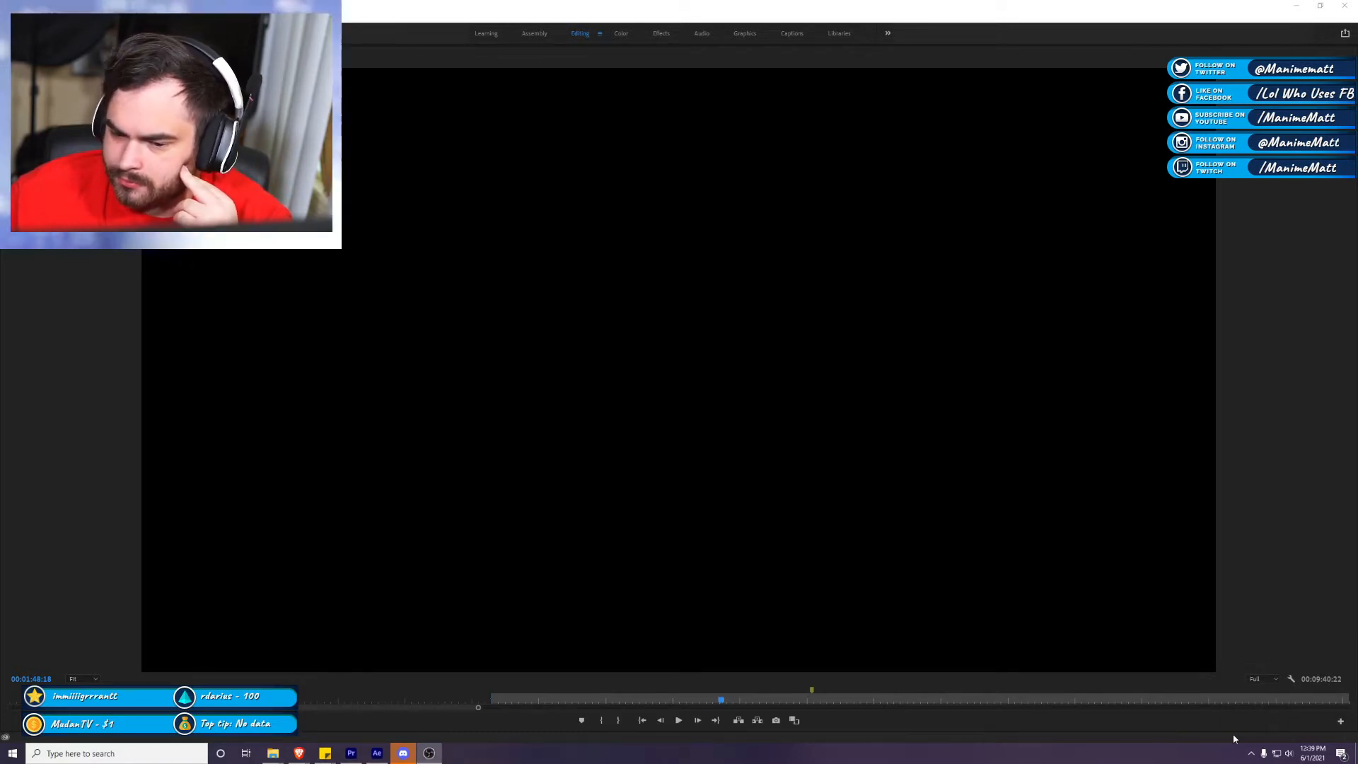
{"action": "left_click", "coordinate": [1251, 753]}
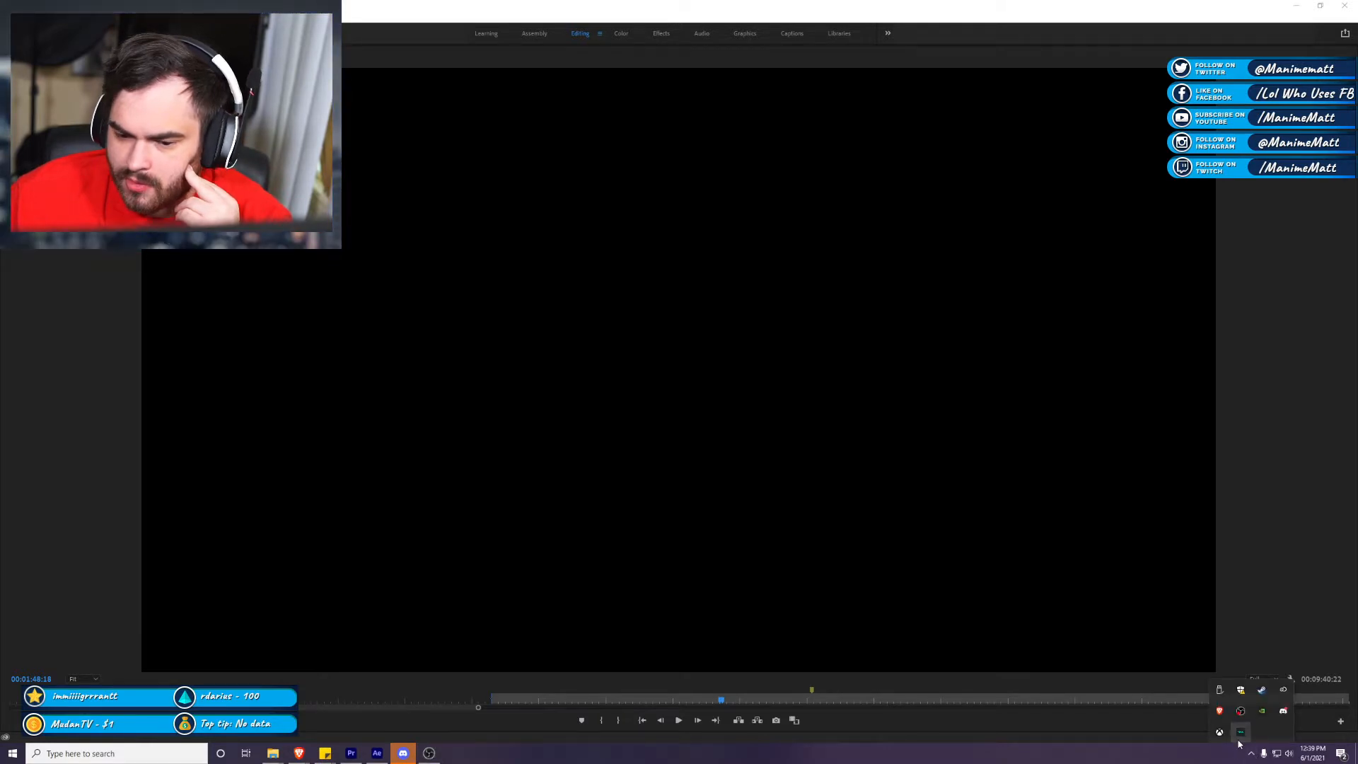
{"action": "left_click", "coordinate": [1238, 738]}
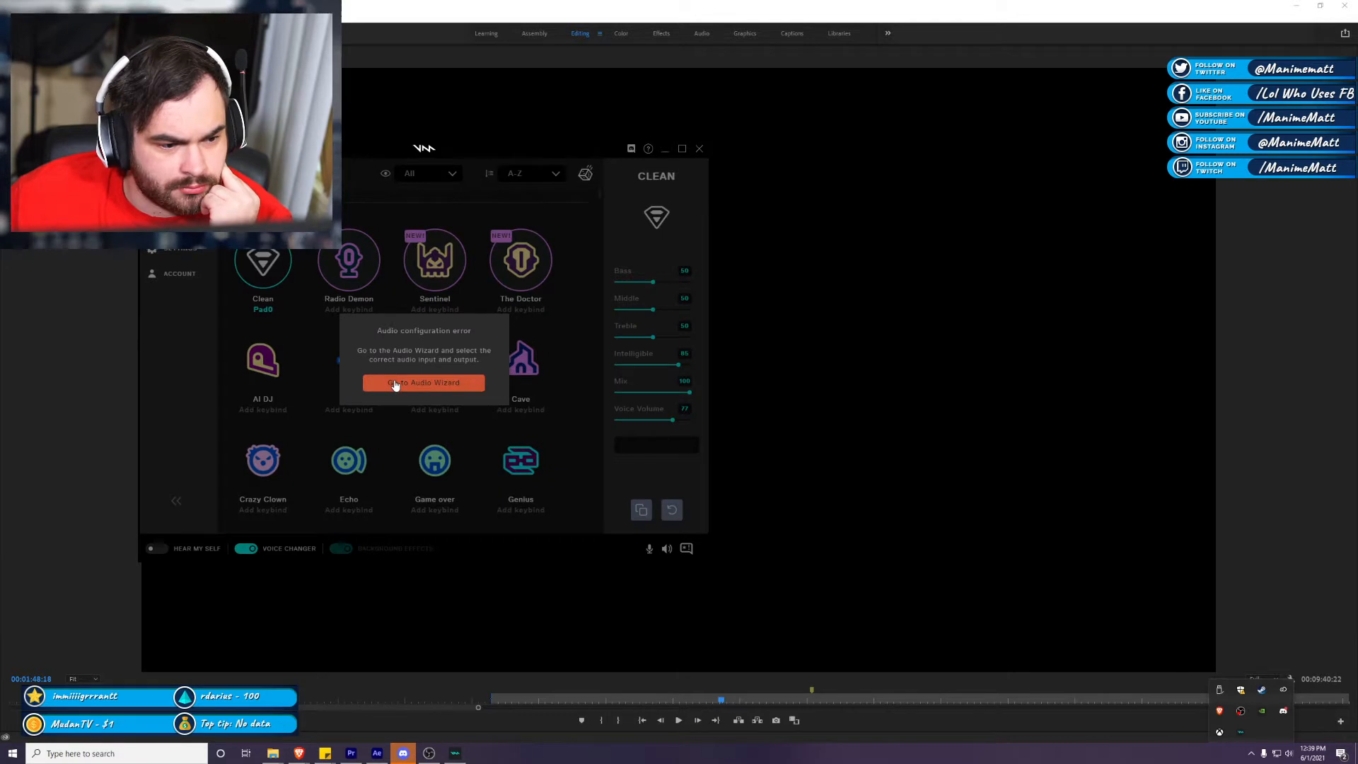
{"action": "left_click", "coordinate": [395, 382]}
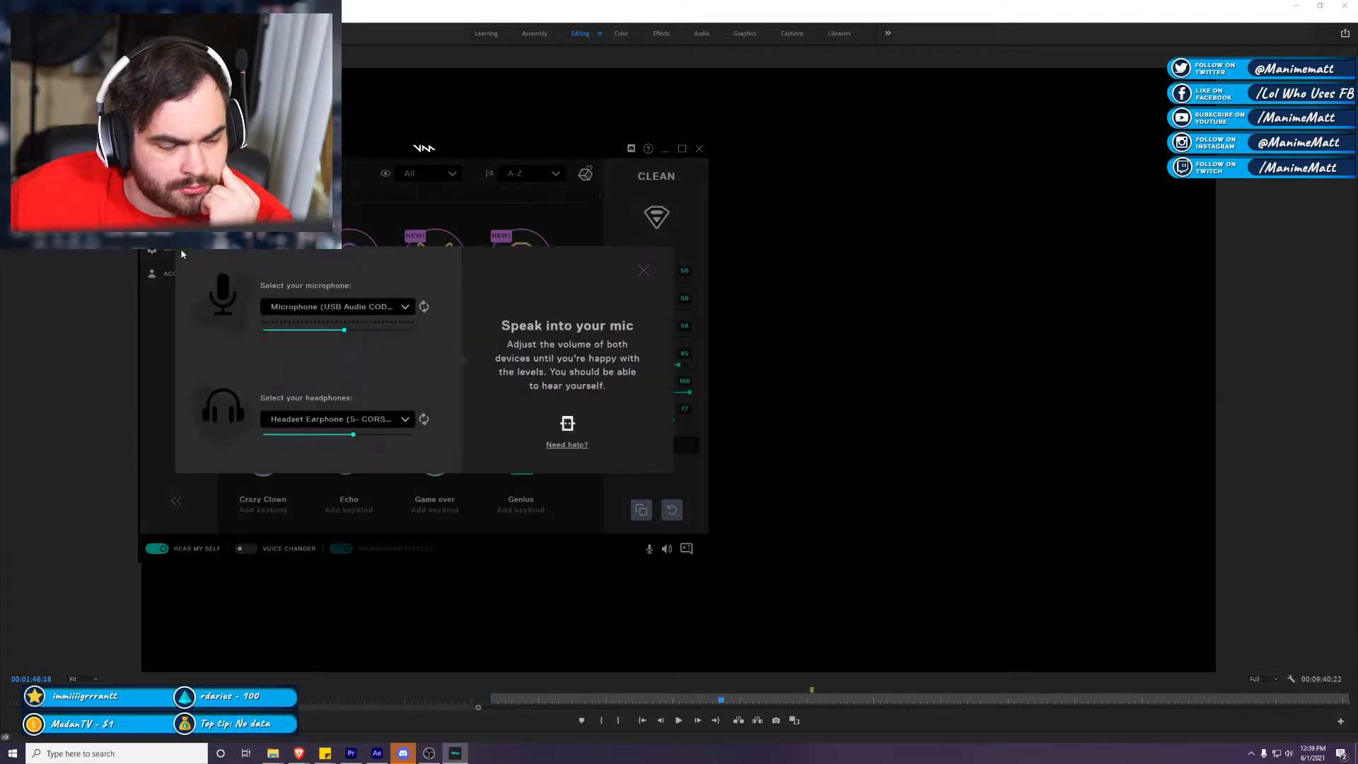
{"action": "left_click", "coordinate": [328, 307]}
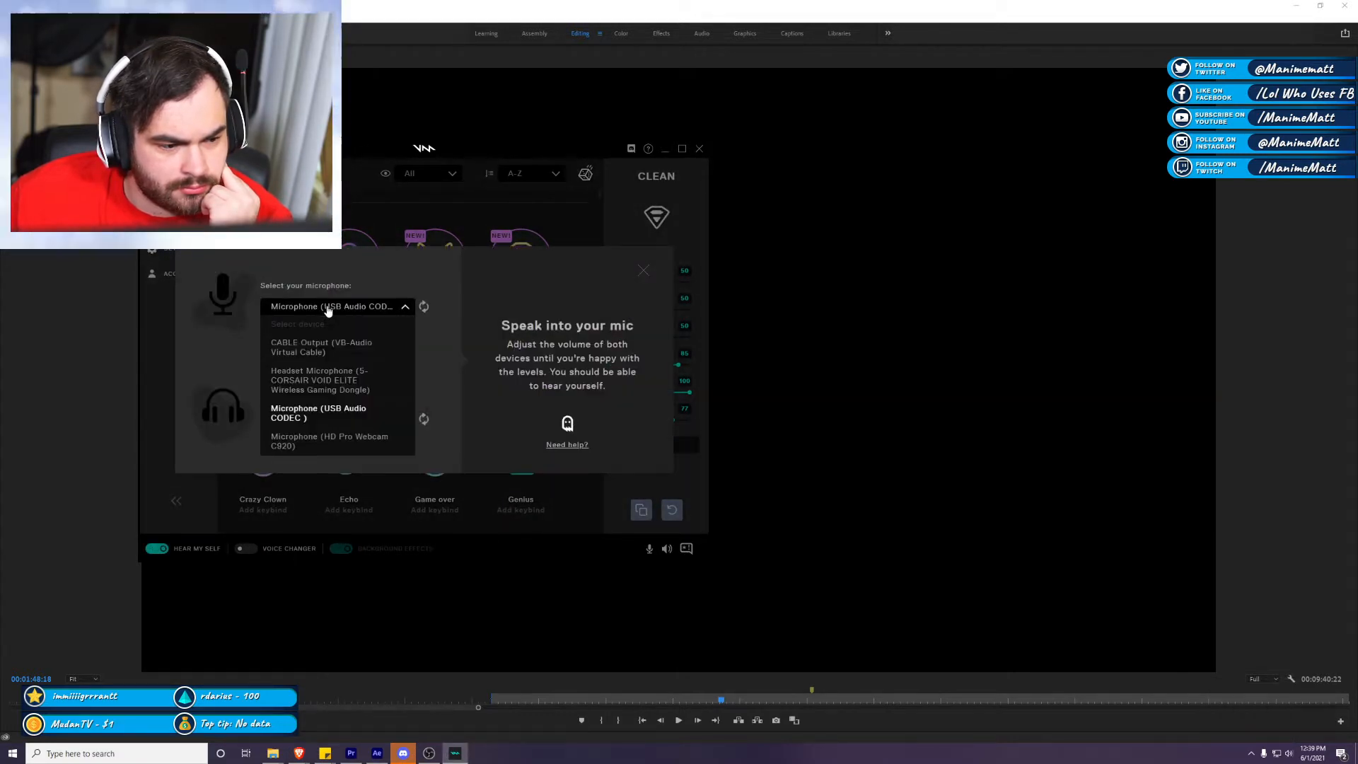
{"action": "left_click", "coordinate": [328, 309]}
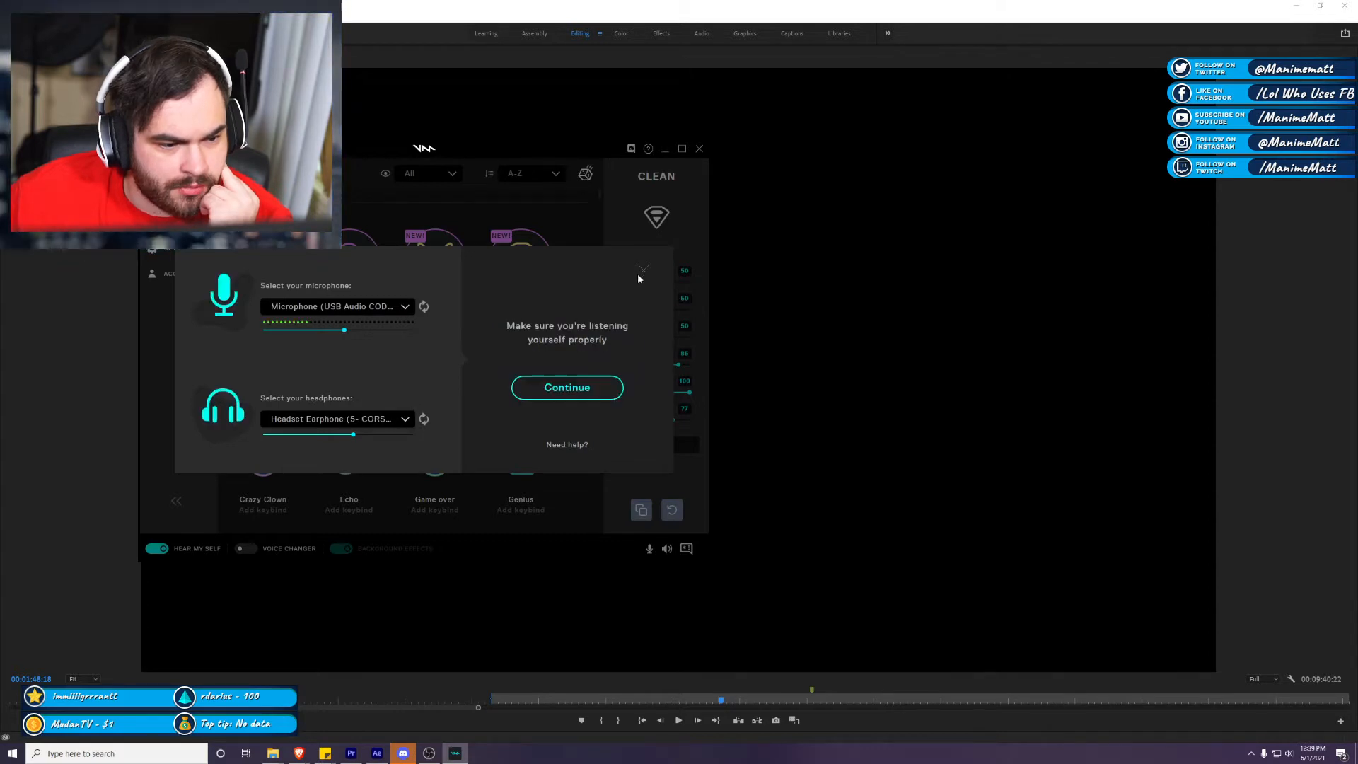
{"action": "left_click", "coordinate": [578, 386]}
{"action": "left_click", "coordinate": [574, 414]}
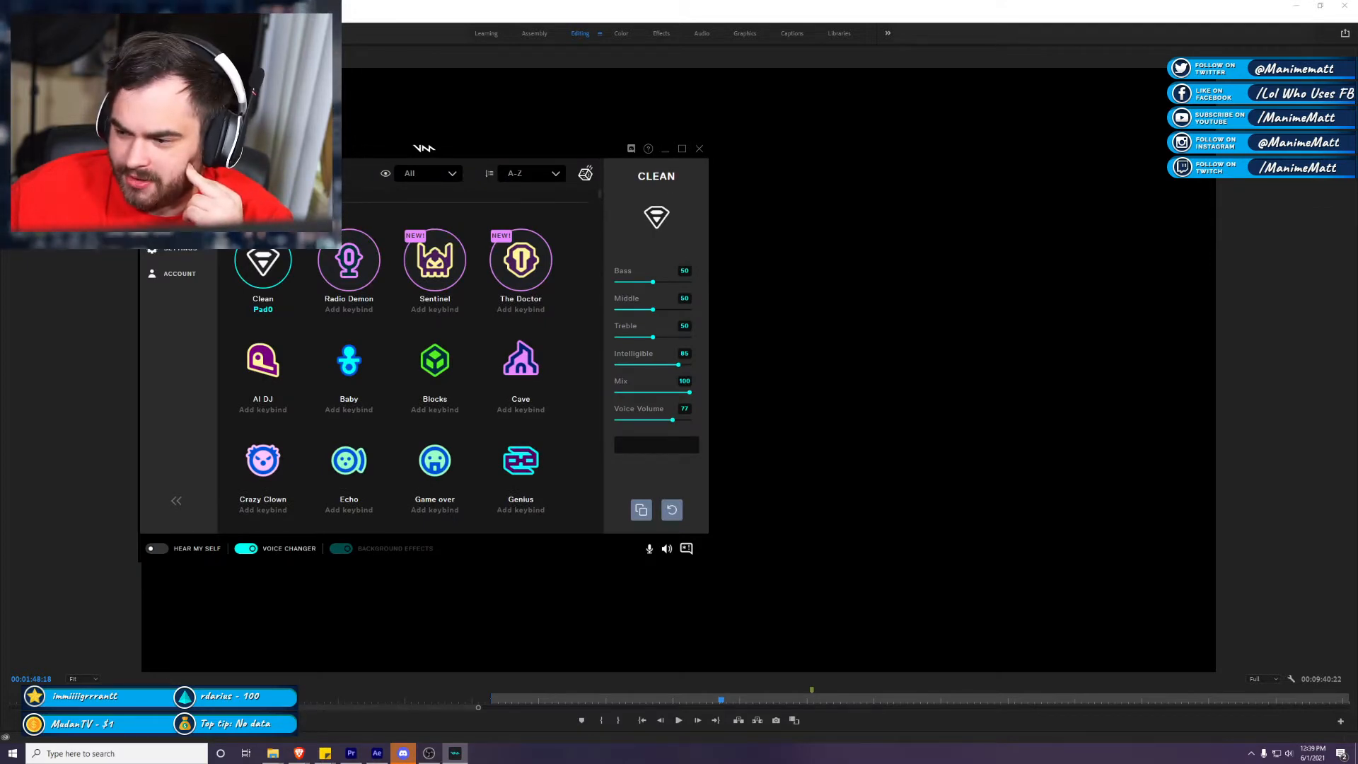
{"action": "left_click", "coordinate": [664, 149]}
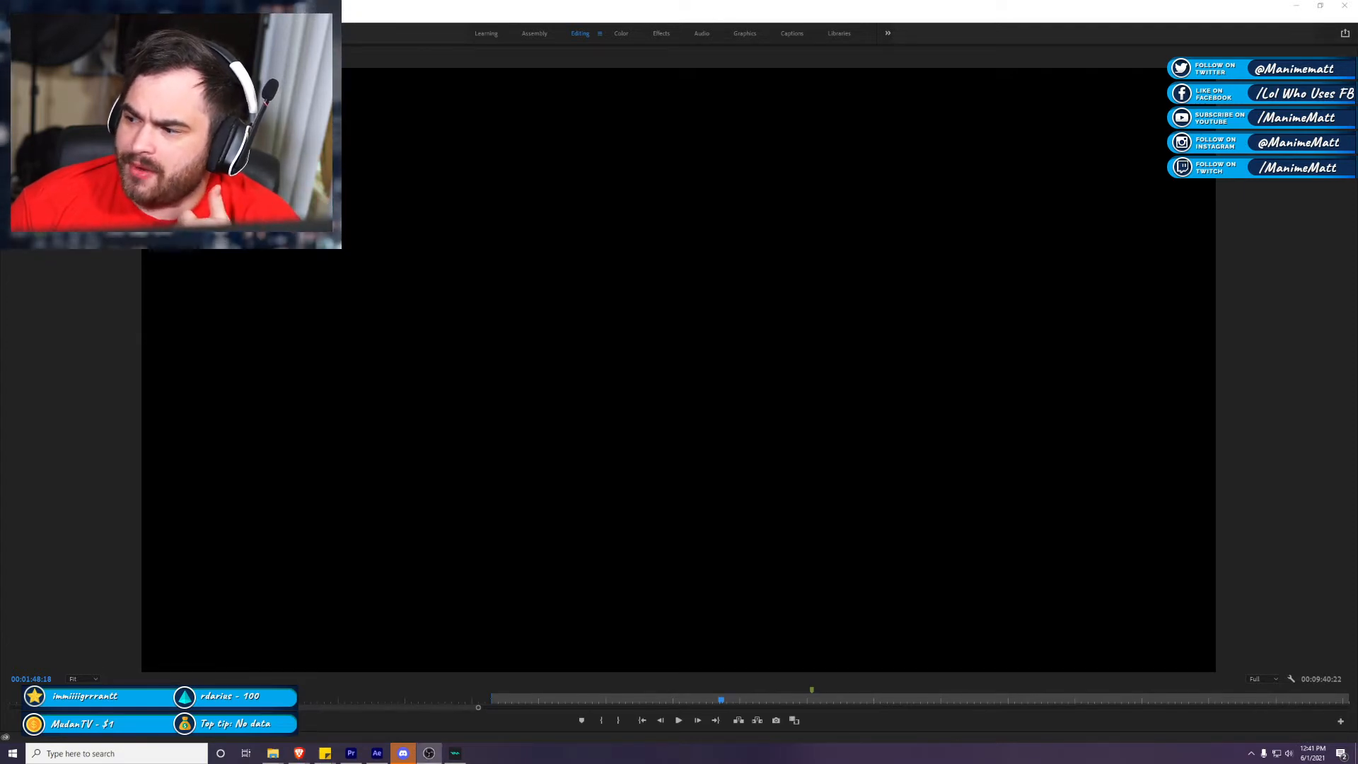
Step: Restore the Program monitor to the normal panel layout and show a longer stretch of the timeline
{"action": "left_click", "coordinate": [842, 489]}
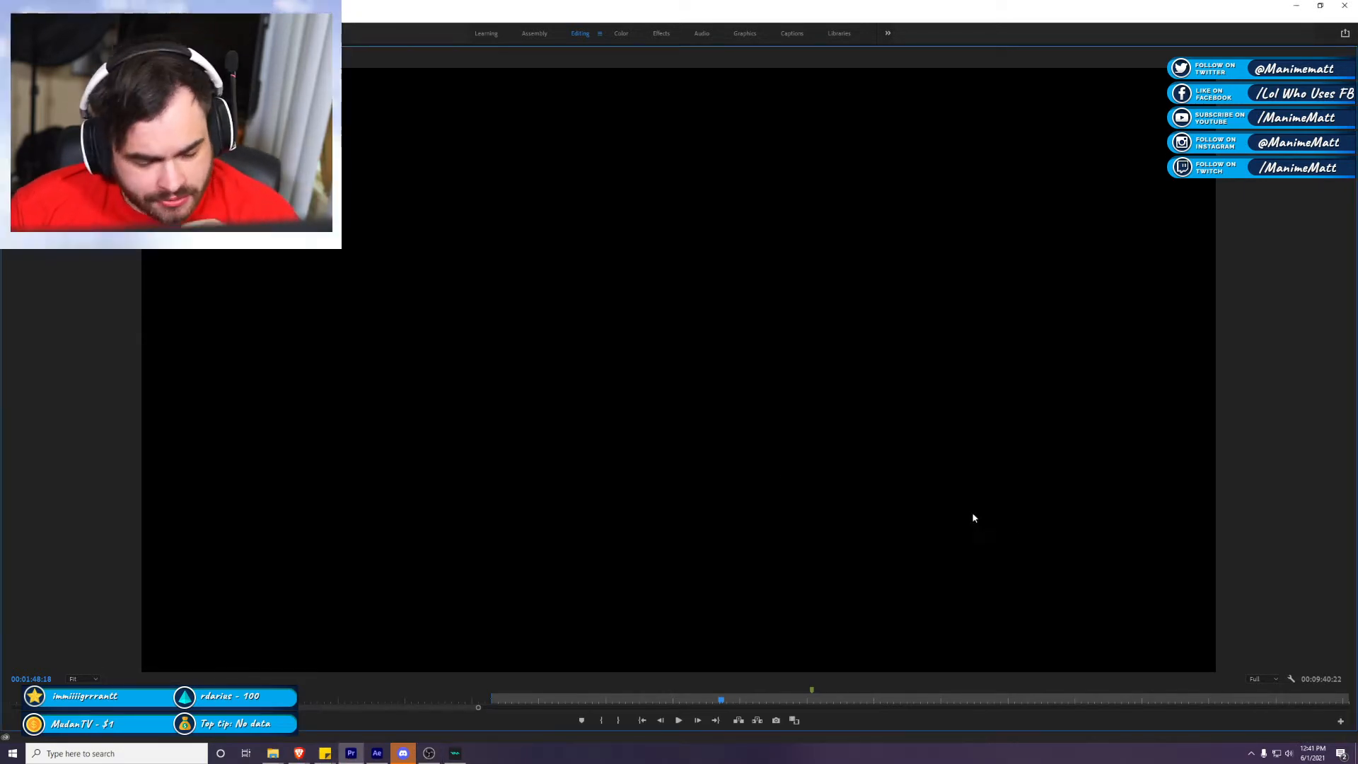
{"action": "key", "text": "grave"}
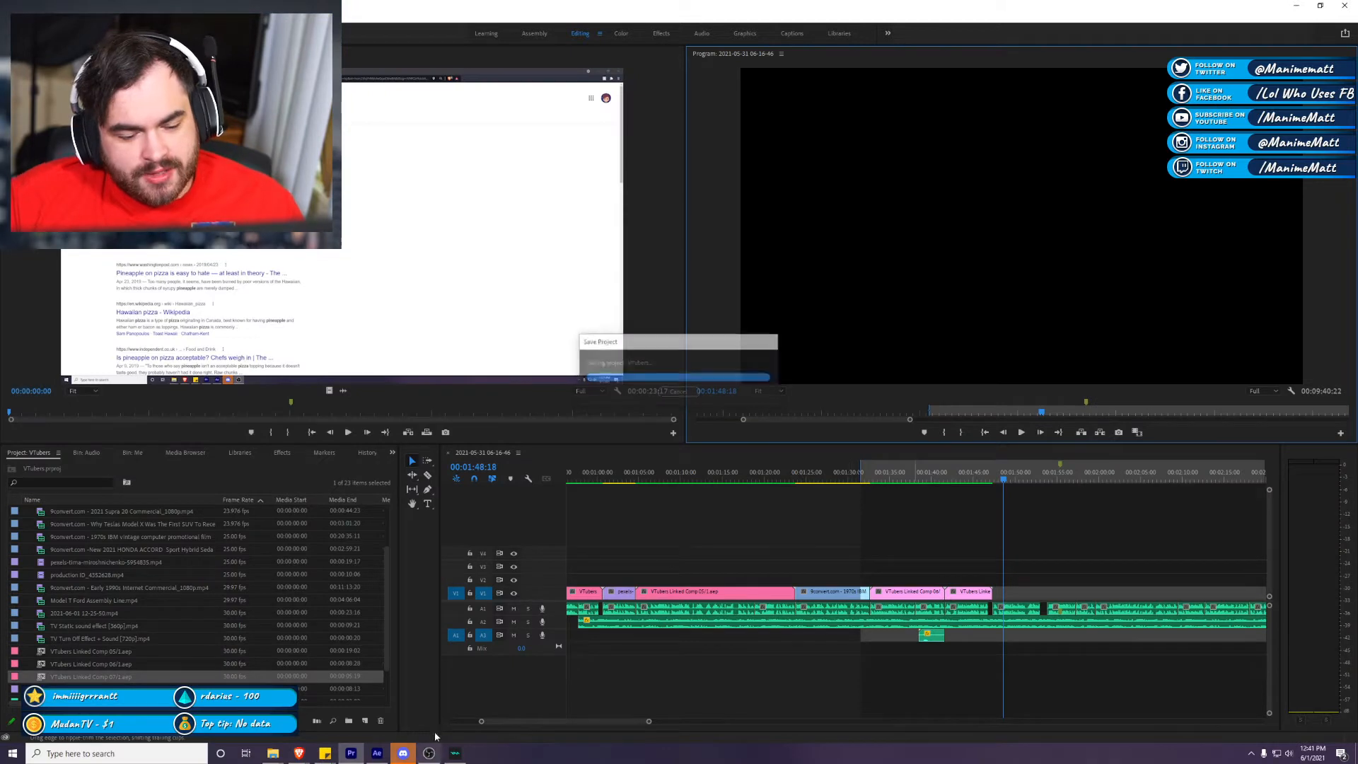
{"action": "left_click_drag", "start_coordinate": [649, 721], "coordinate": [695, 721]}
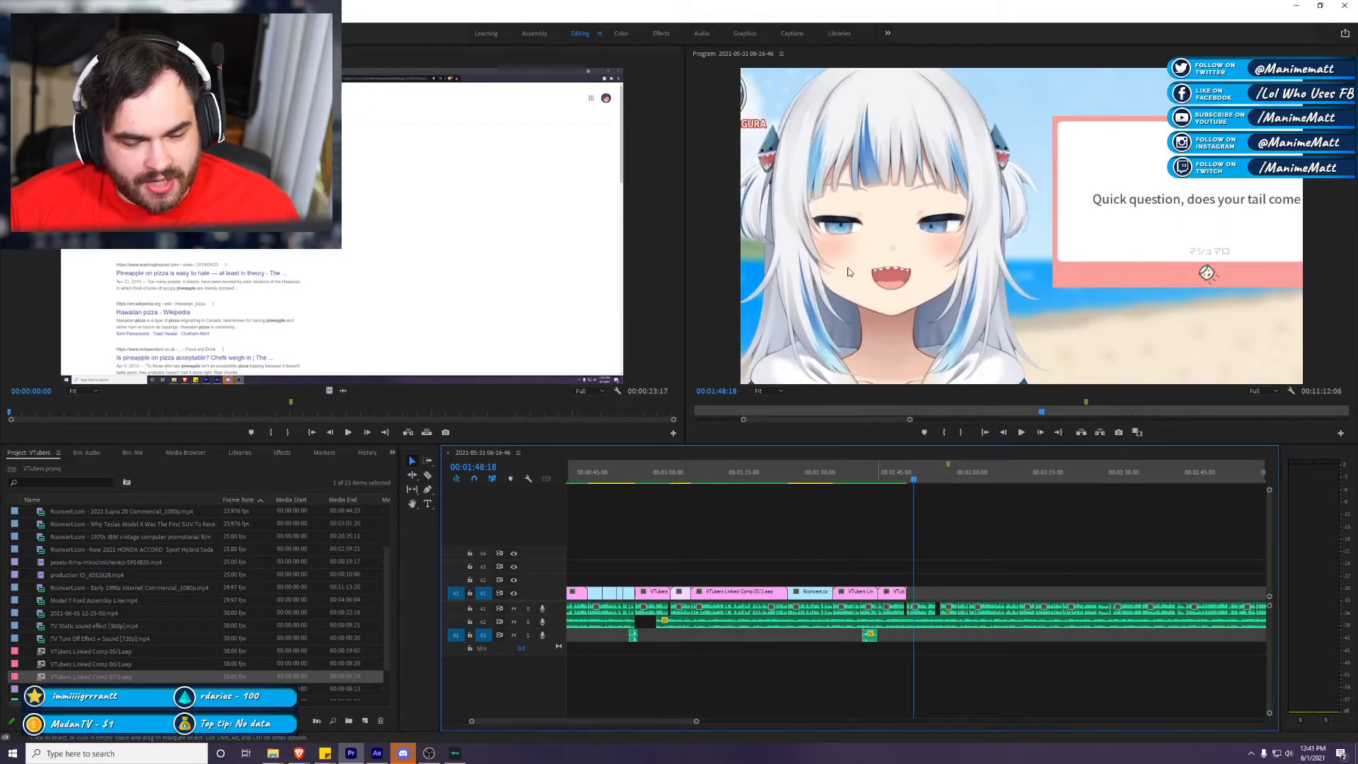
{"action": "left_click", "coordinate": [886, 242]}
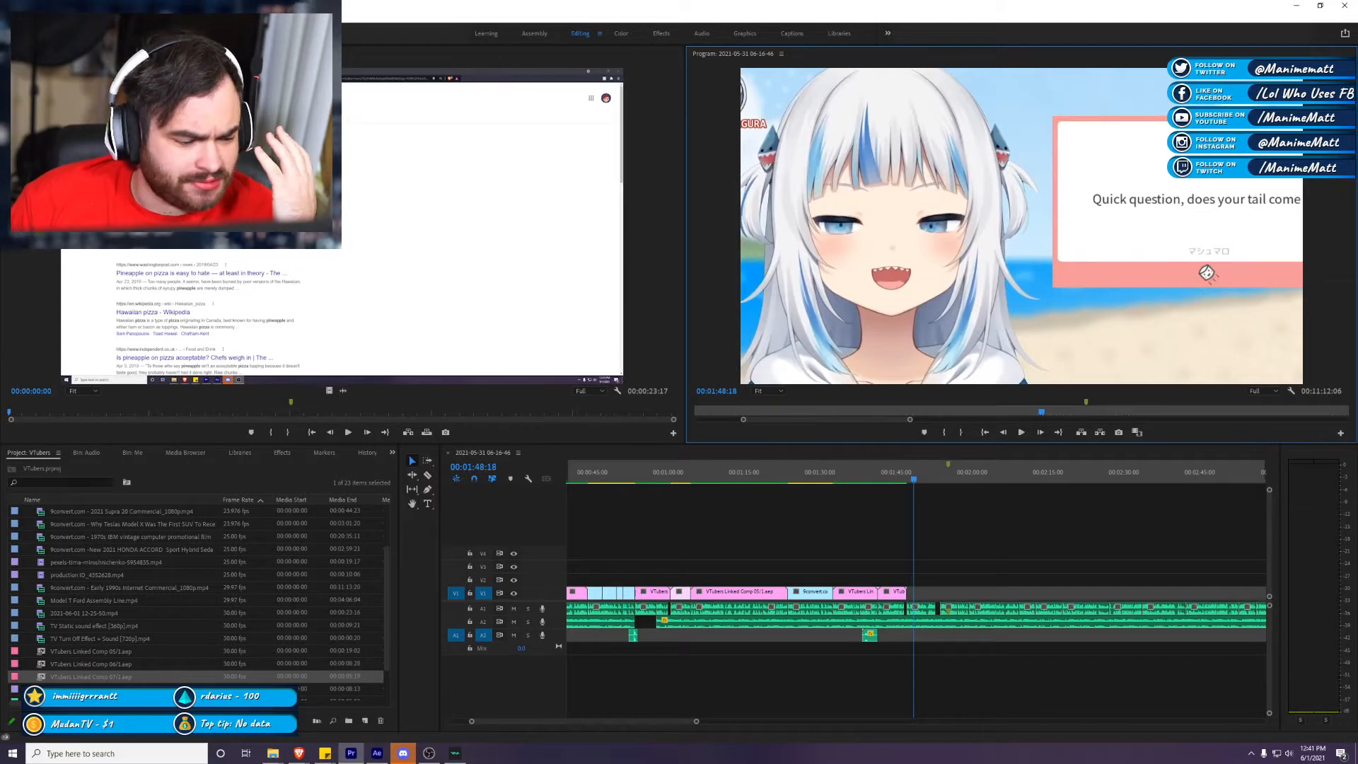
Step: Switch to the browser to view the virus dialogue box image results, then return to Premiere Pro
{"action": "left_click", "coordinate": [299, 754]}
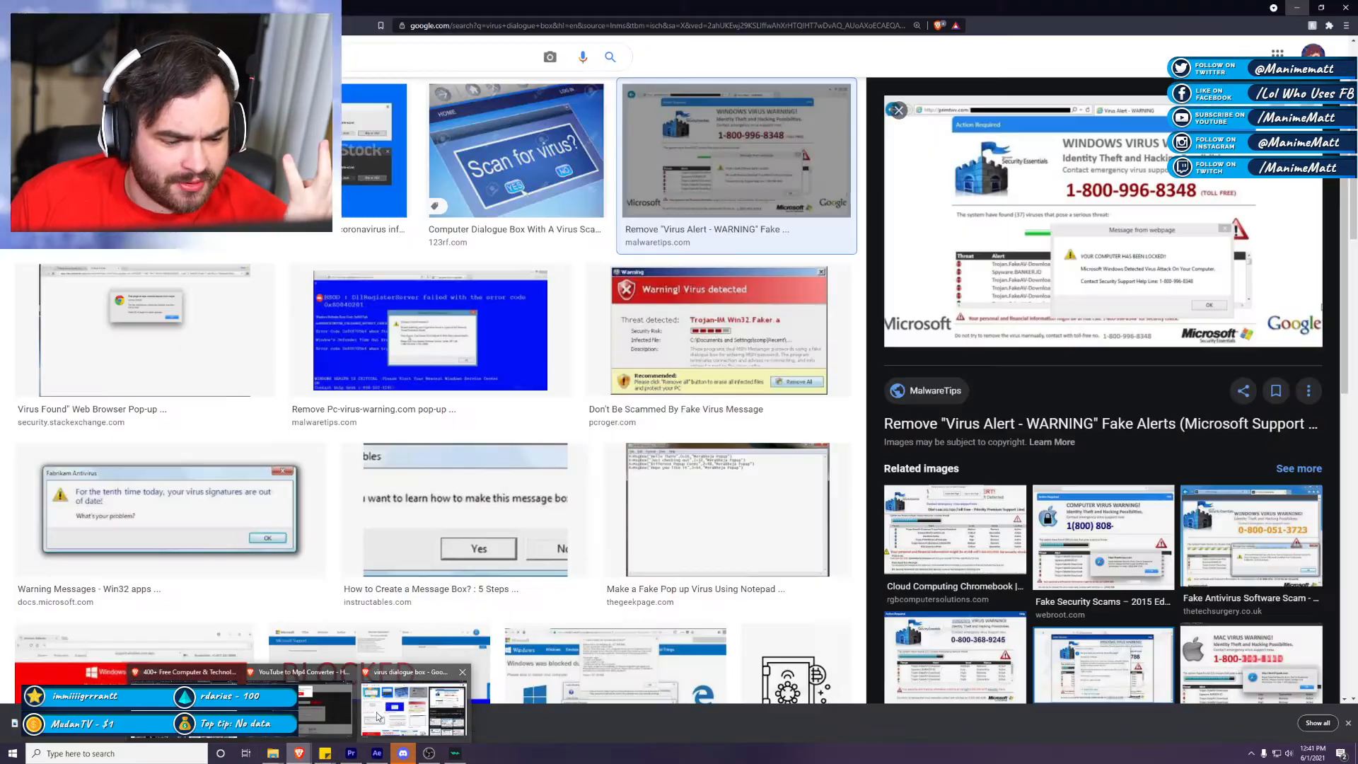
{"action": "left_click", "coordinate": [376, 716]}
{"action": "left_click", "coordinate": [1296, 7]}
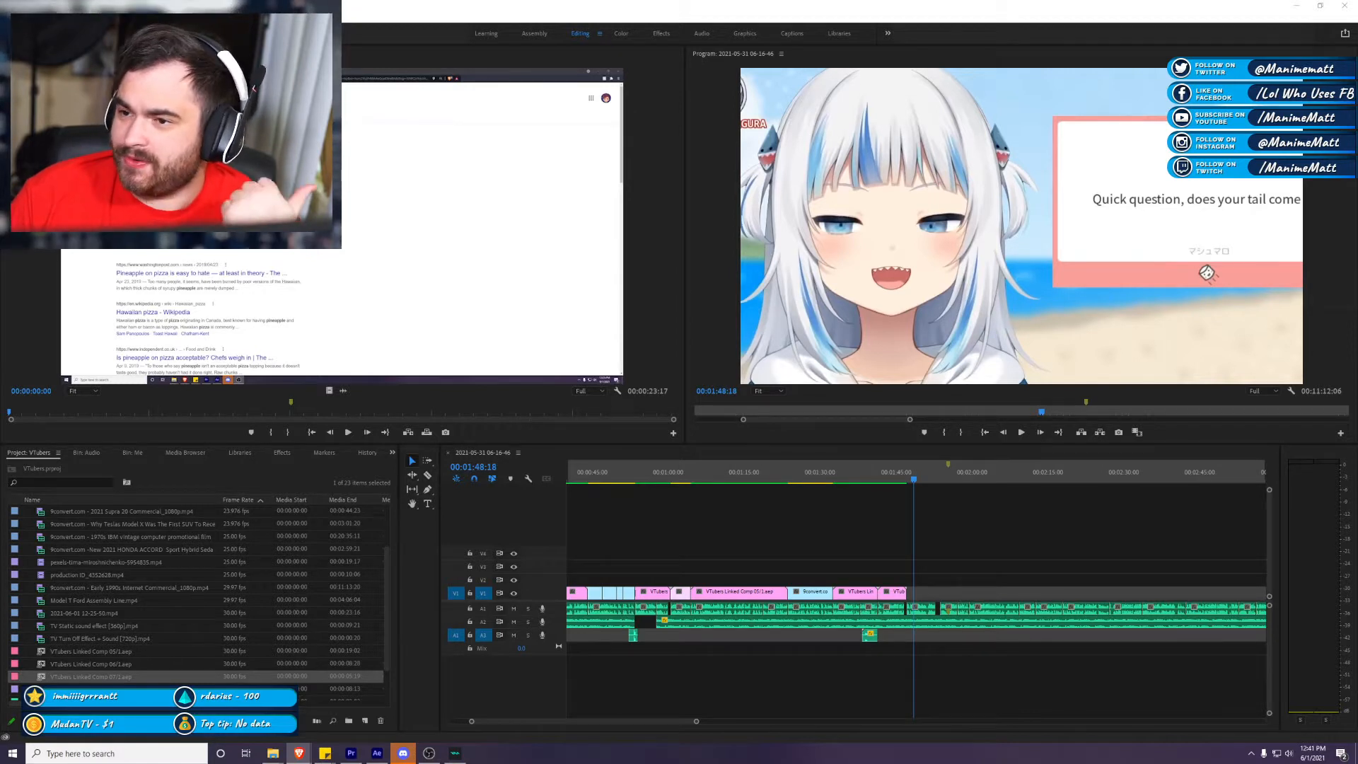
{"action": "key", "text": "alt+Tab"}
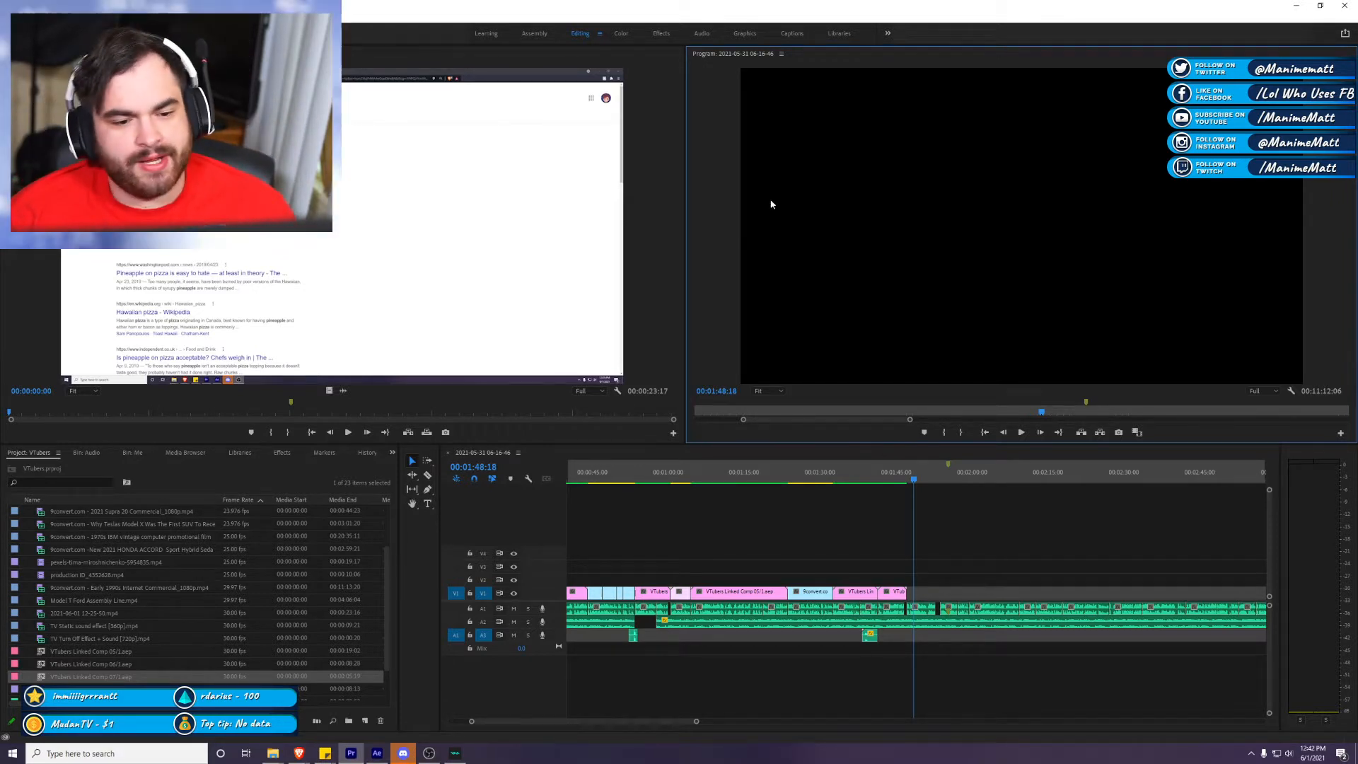
Step: Play the sequence in the maximised Program monitor, stop at the boy in the yellow costume, and restore the panel layout
{"action": "key", "text": "grave"}
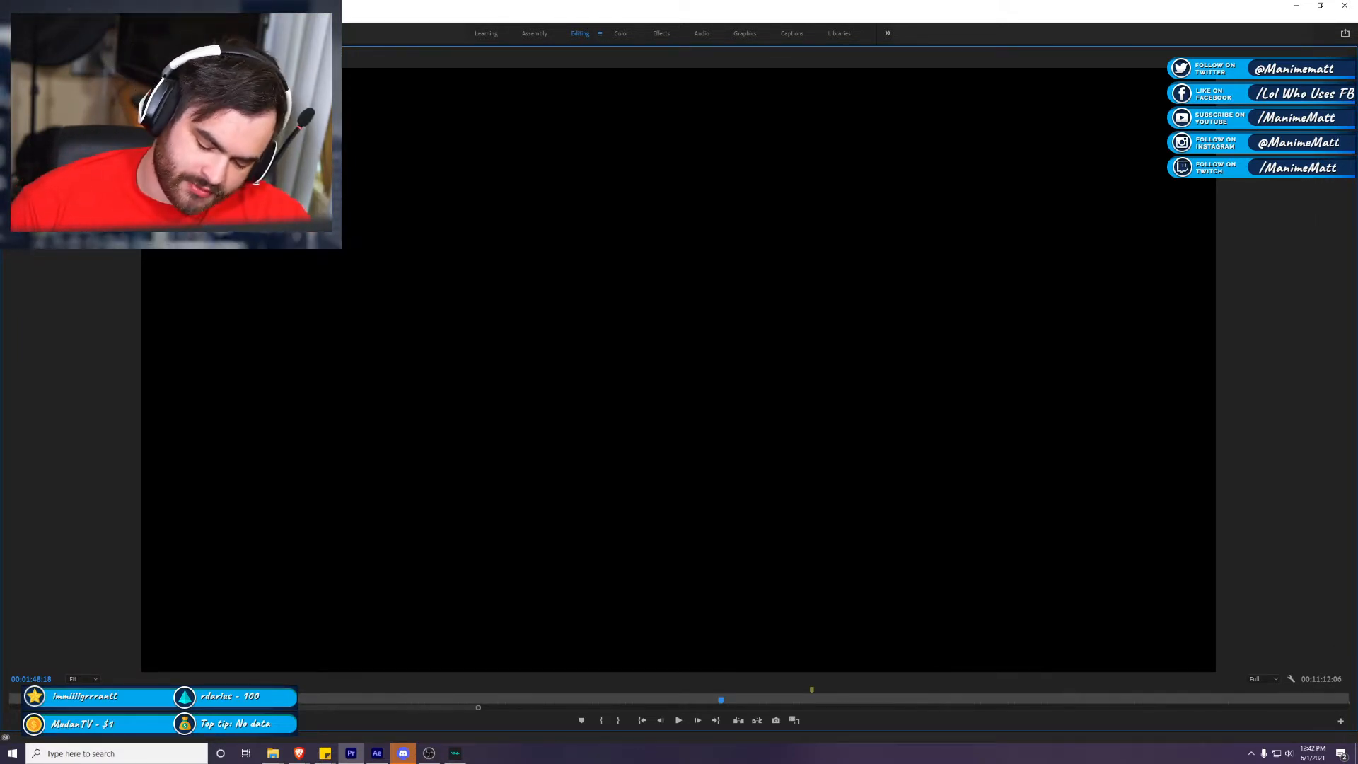
{"action": "key", "text": "space"}
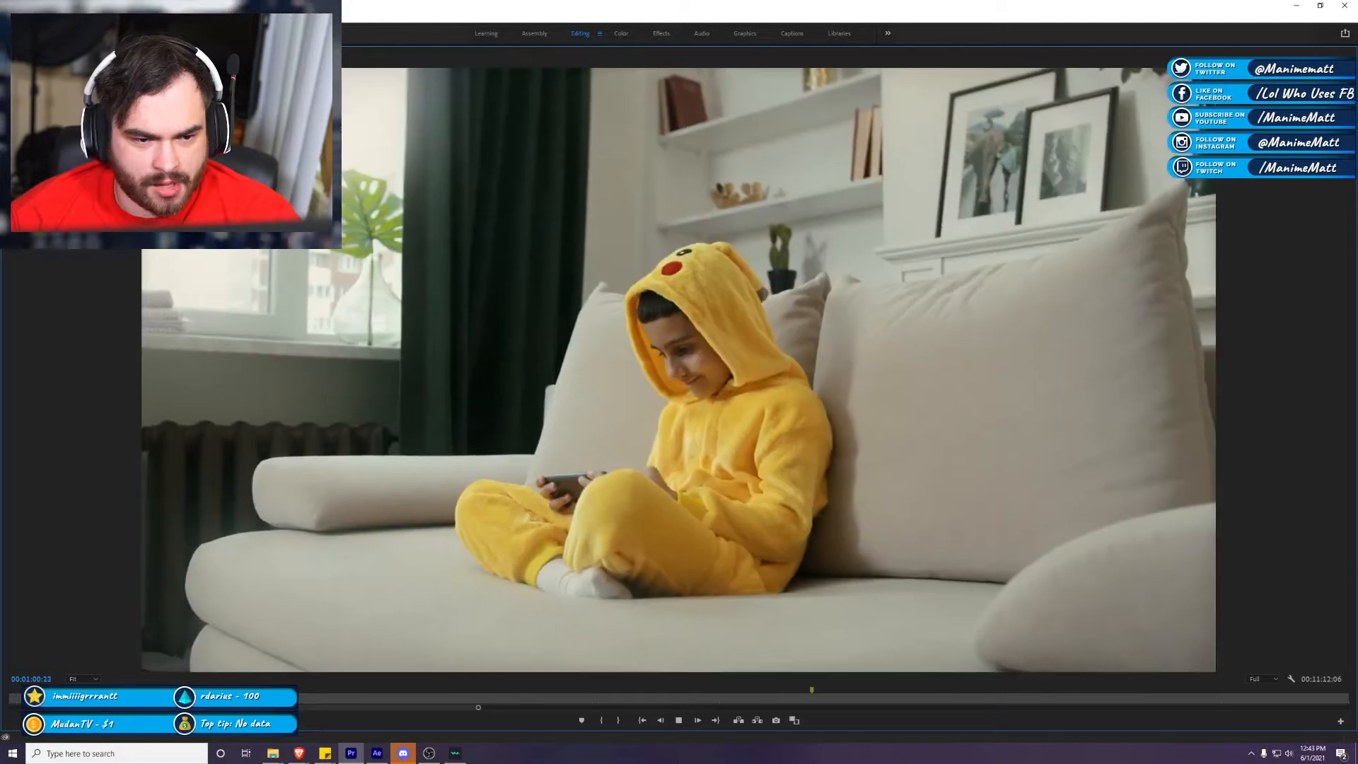
{"action": "key", "text": "space"}
{"action": "key", "text": "grave"}
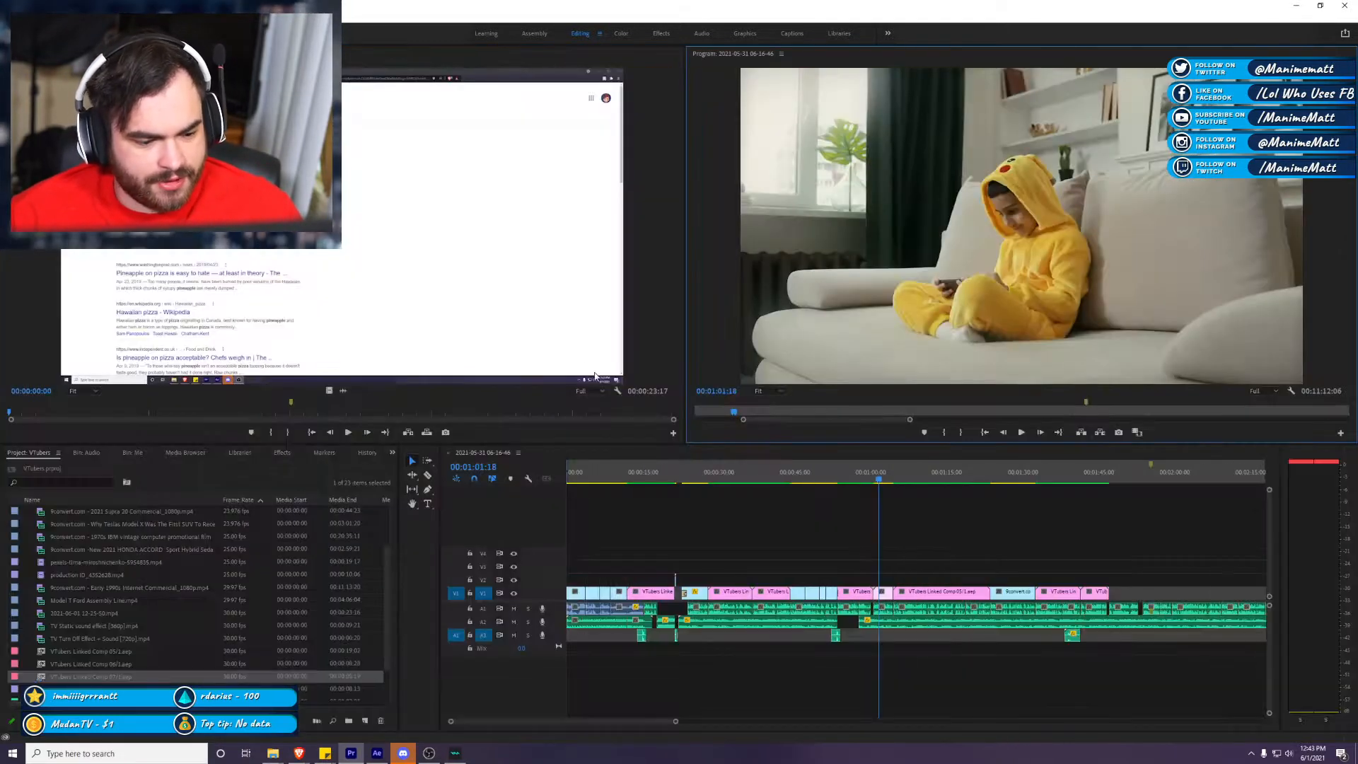
Step: Set the RAM reserved for other applications to 2 GB in the Memory preferences
{"action": "left_click", "coordinate": [43, 11]}
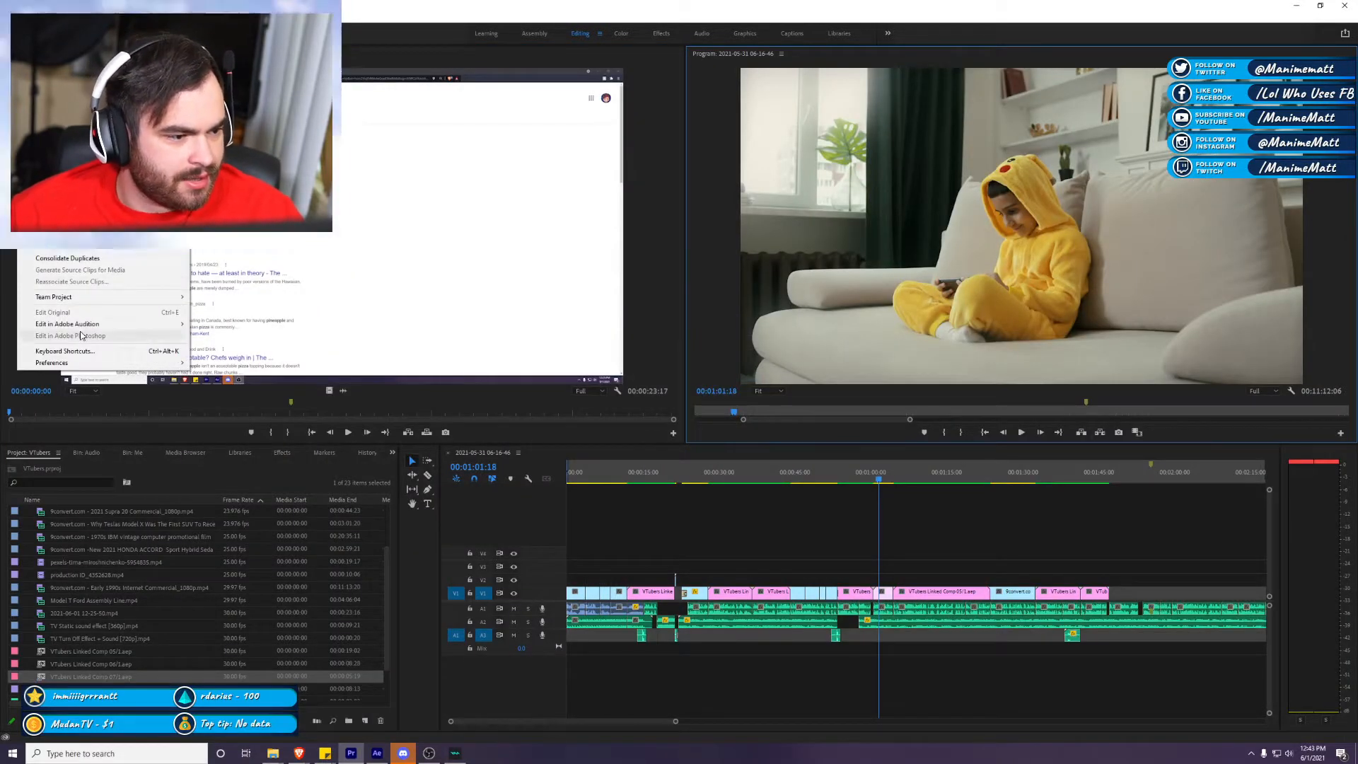
{"action": "mouse_move", "coordinate": [102, 363]}
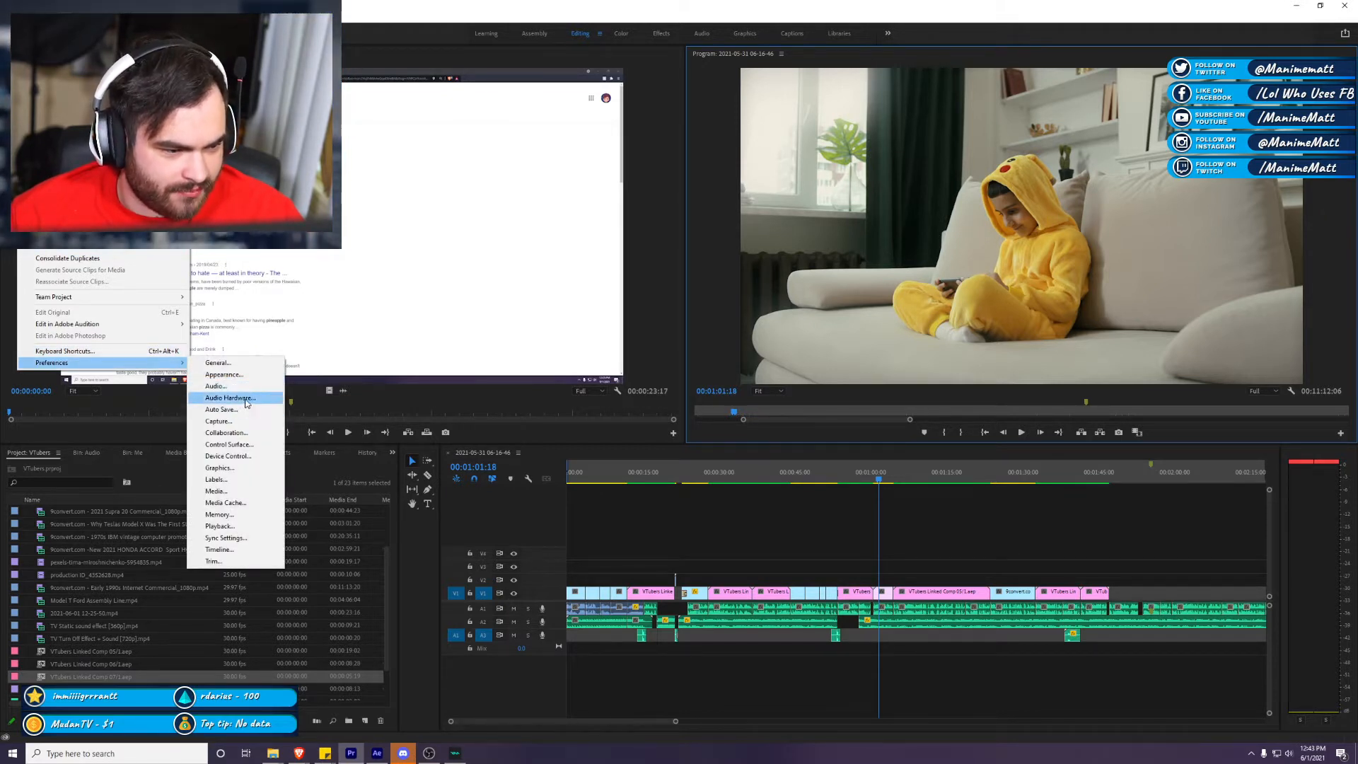
{"action": "left_click", "coordinate": [240, 525]}
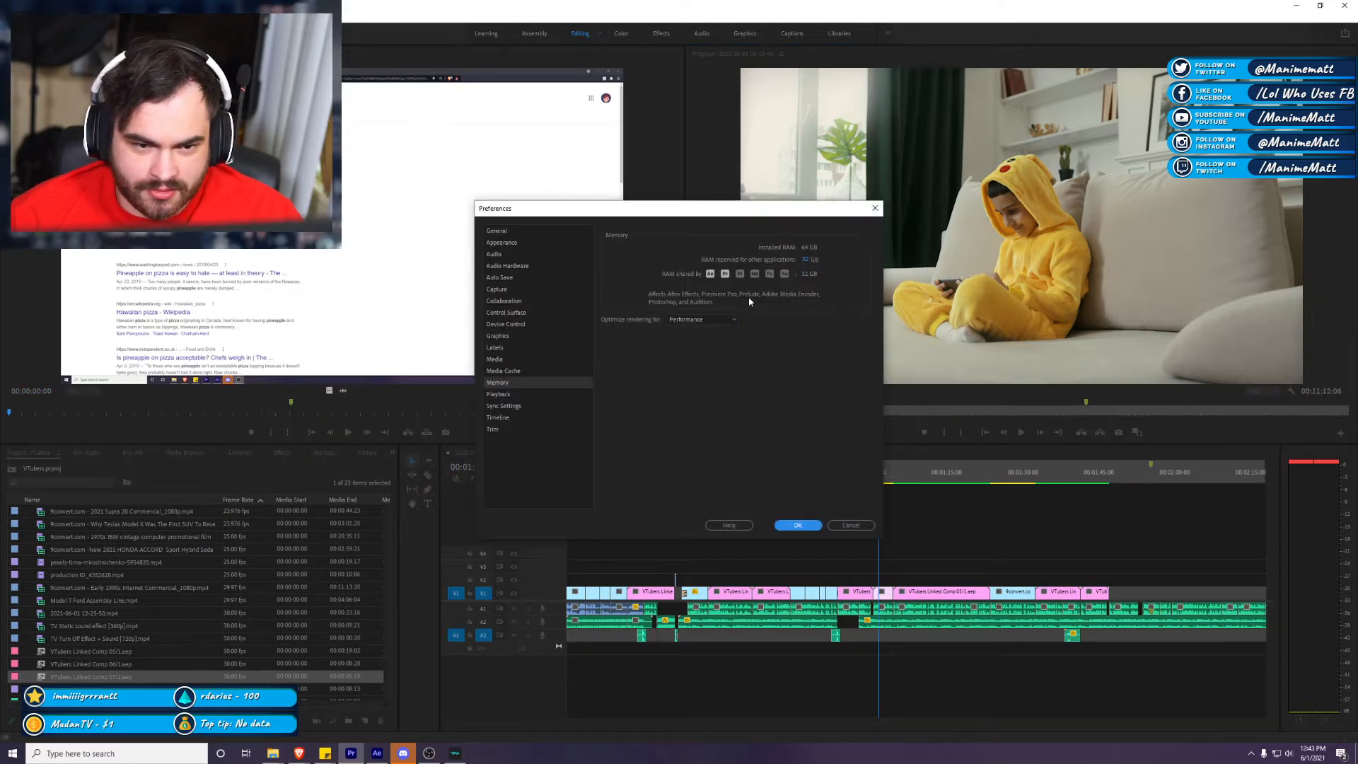
{"action": "left_click", "coordinate": [808, 259]}
{"action": "type", "text": "48"}
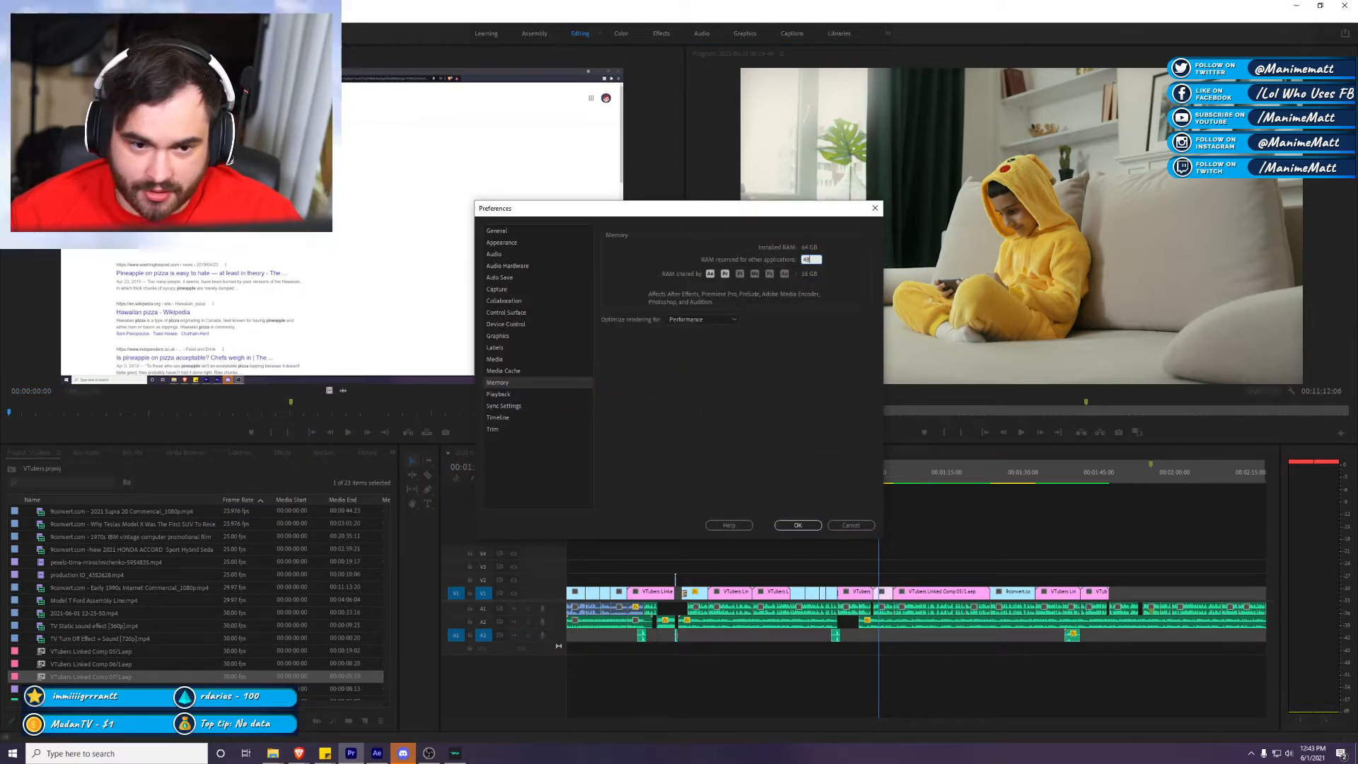
{"action": "key", "text": "BackSpace"}
{"action": "key", "text": "BackSpace"}
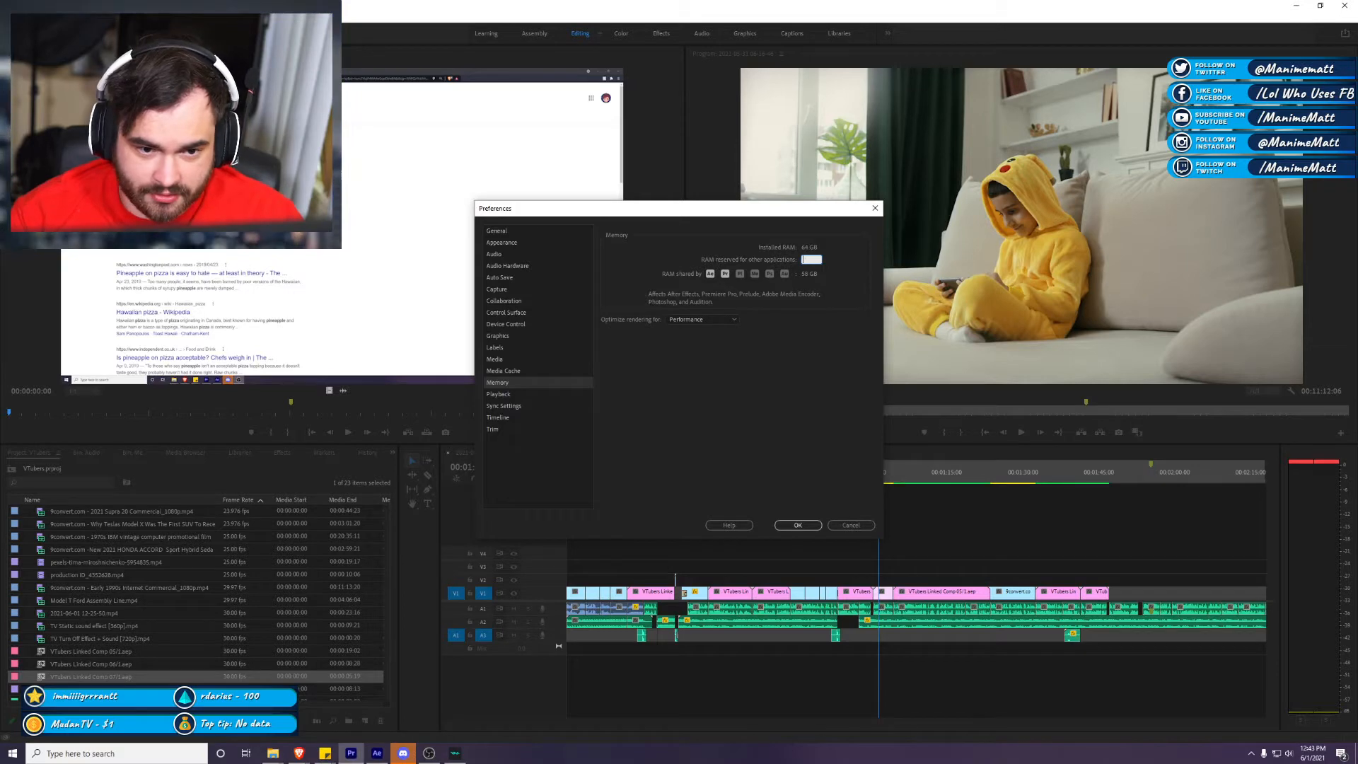
{"action": "type", "text": "2"}
{"action": "key", "text": "Return"}
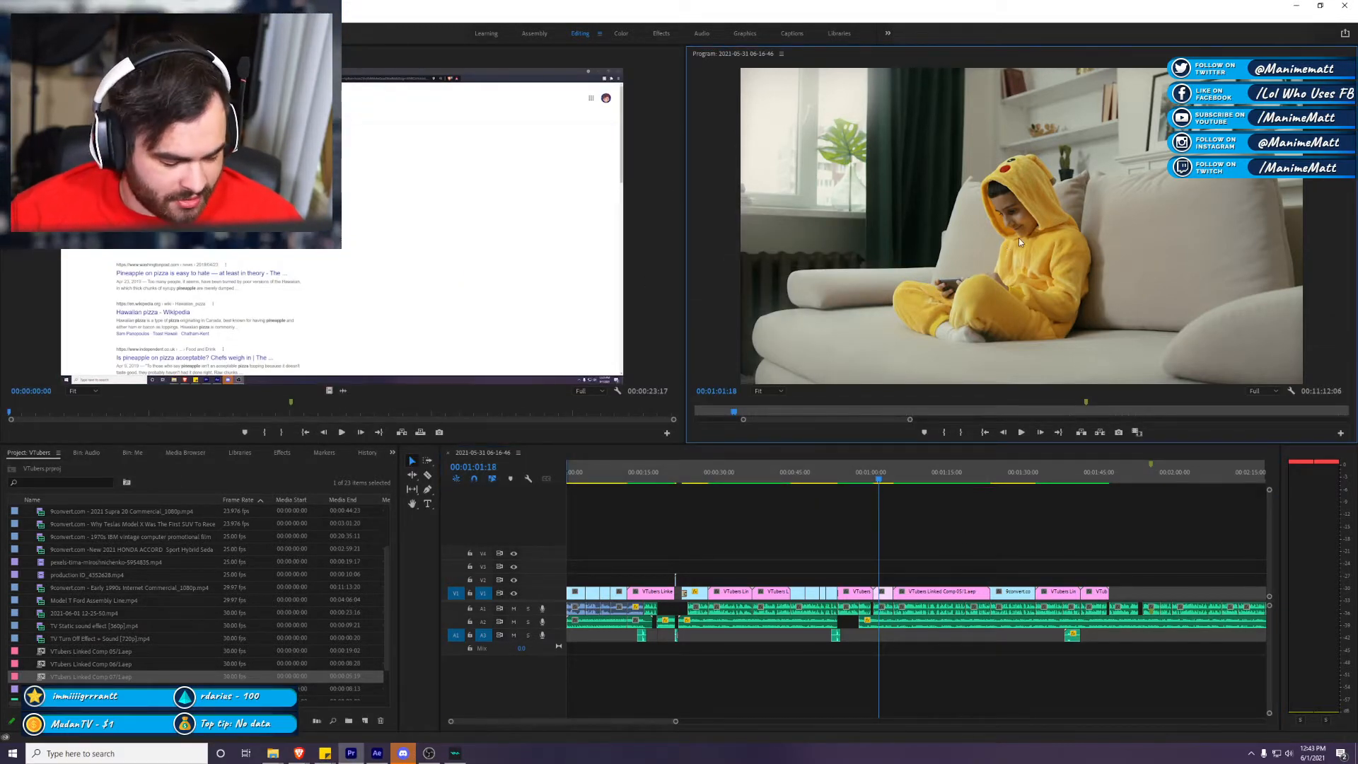
Step: Review the sequence in the maximised Program monitor from 00:01:01:18 to 00:01:48:15, then restore the panel layout
{"action": "key", "text": "grave"}
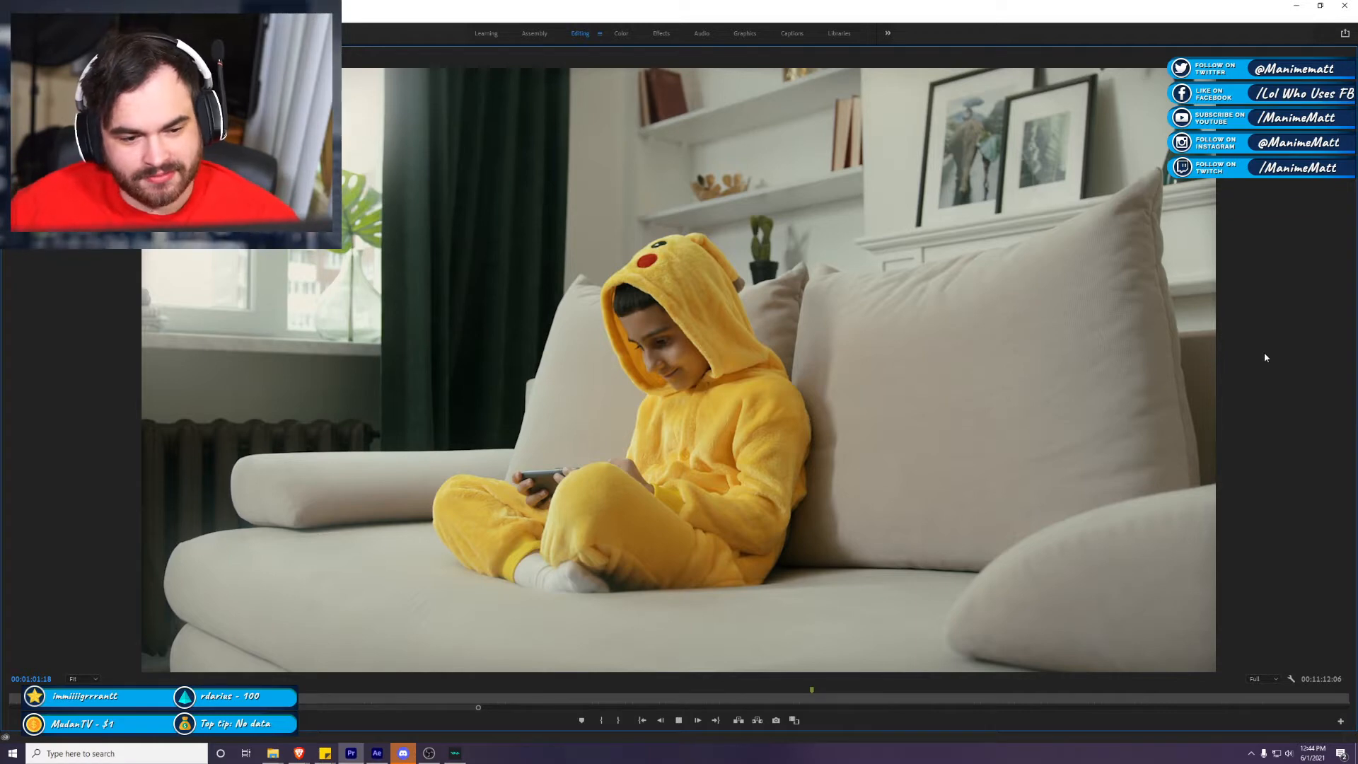
{"action": "key", "text": "space"}
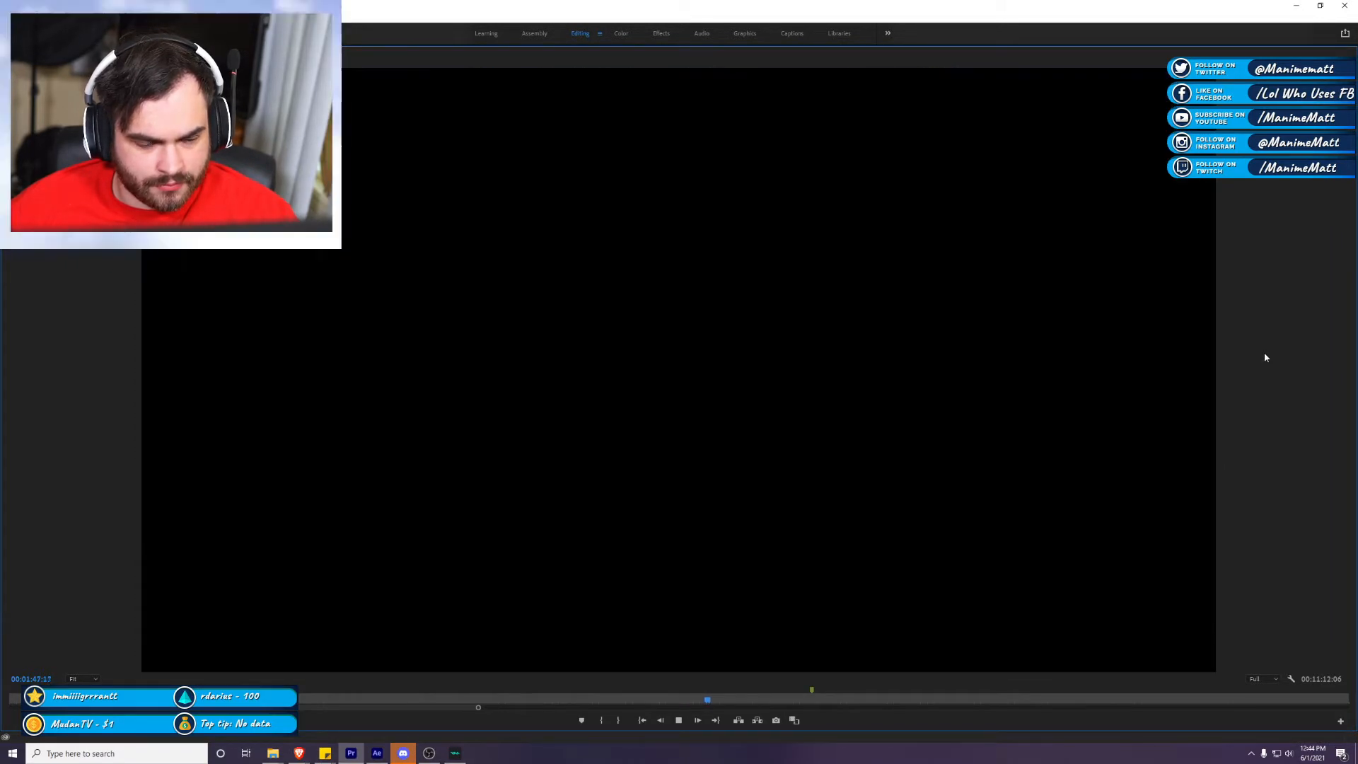
{"action": "key", "text": "space"}
{"action": "key", "text": "grave"}
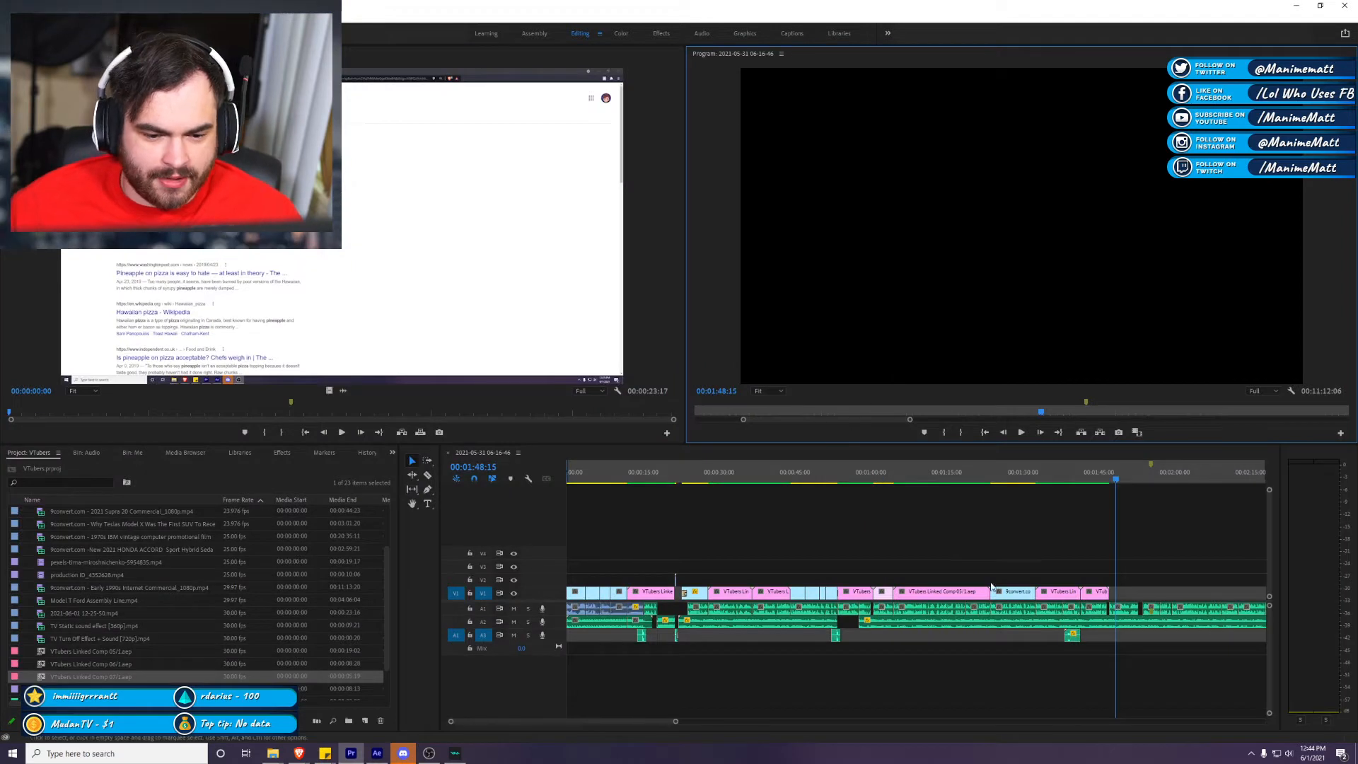
Step: Open the VTubers linked comp clip at 00:01:37:00 for editing in After Effects
{"action": "left_click", "coordinate": [1057, 474]}
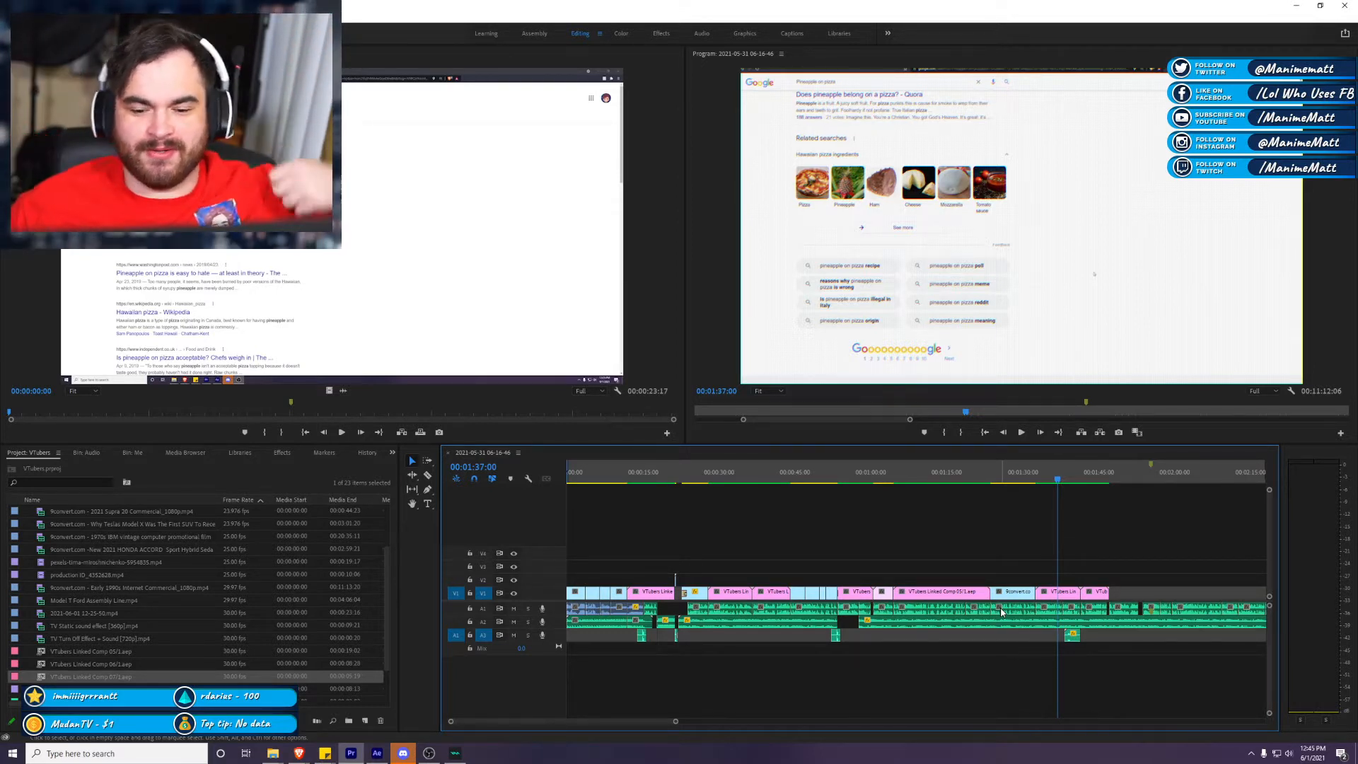
{"action": "right_click", "coordinate": [1061, 601]}
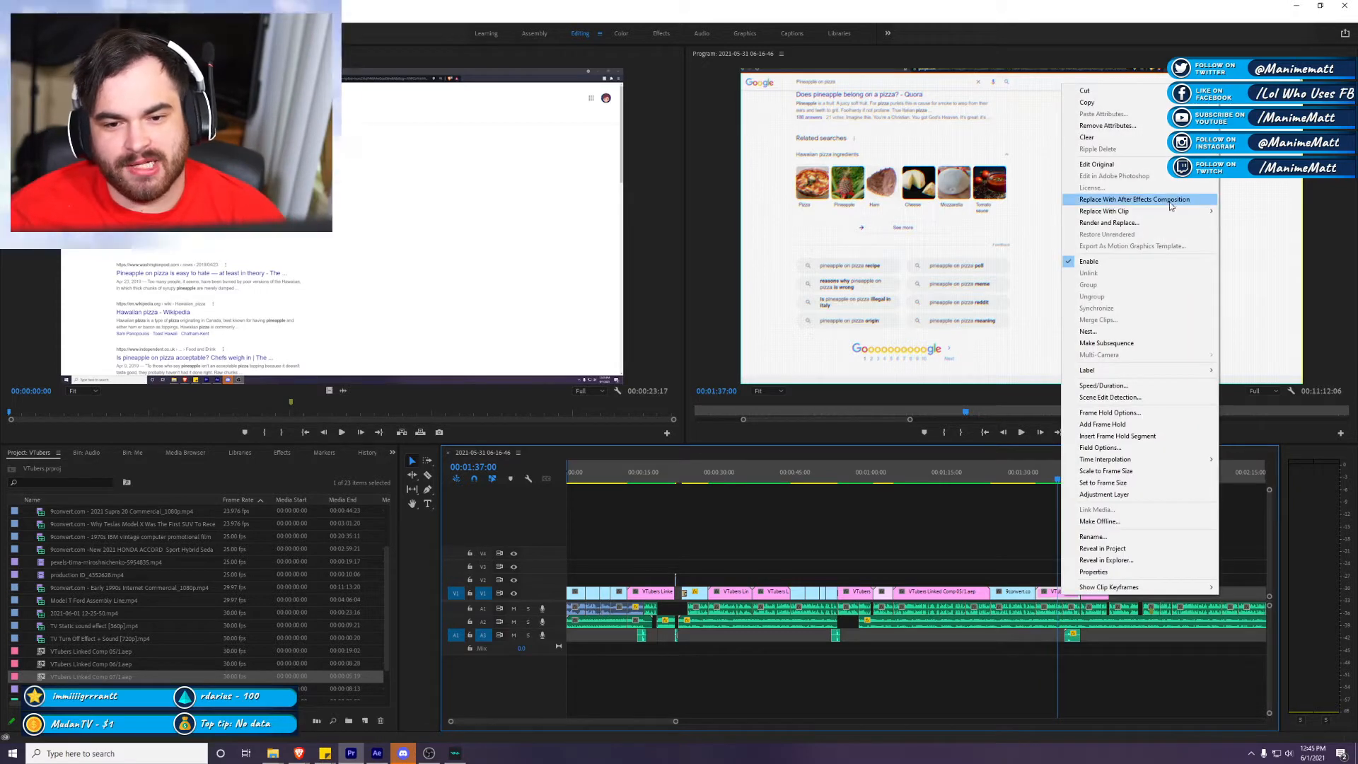
{"action": "left_click", "coordinate": [1145, 168]}
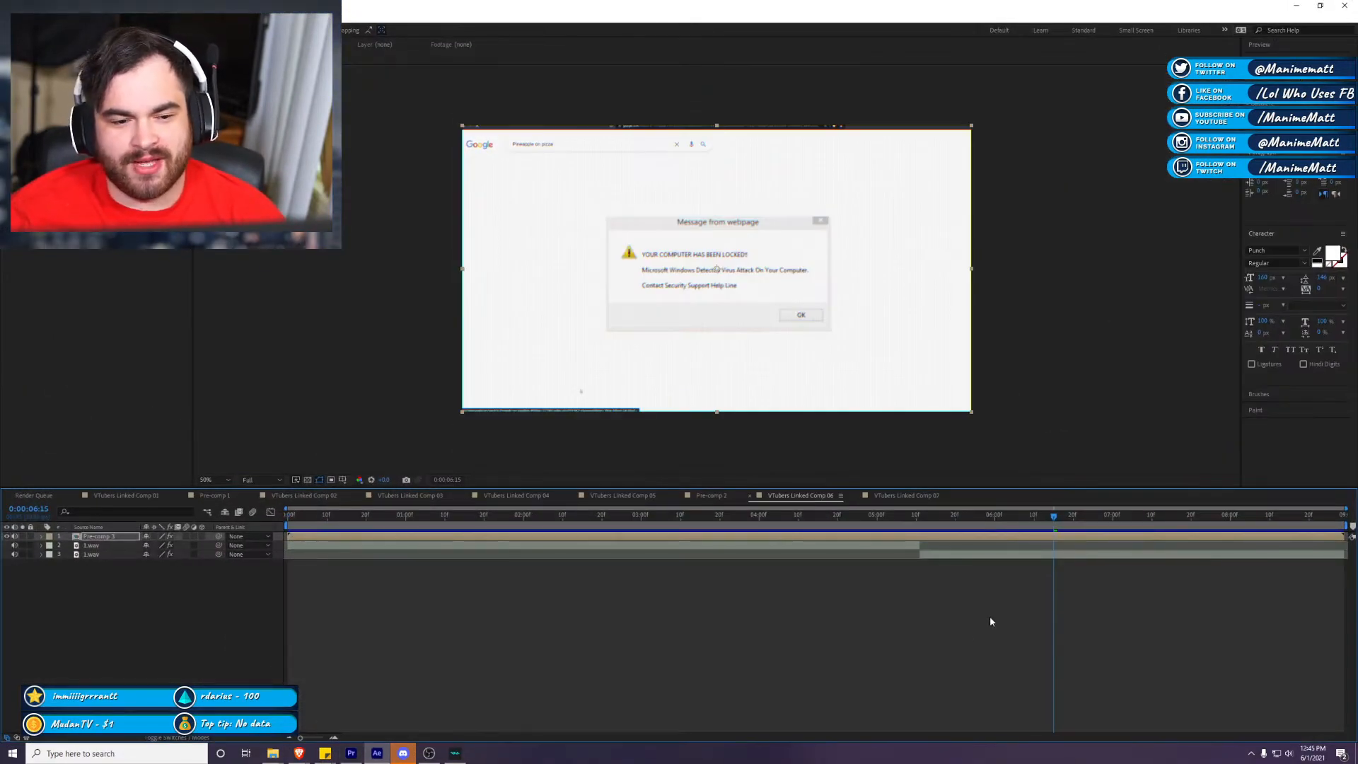
Step: Make the pre-comp layer with the computer-locked warning 3D and add a new camera starting at 0:00:06:15
{"action": "left_click_drag", "start_coordinate": [899, 516], "coordinate": [1055, 536]}
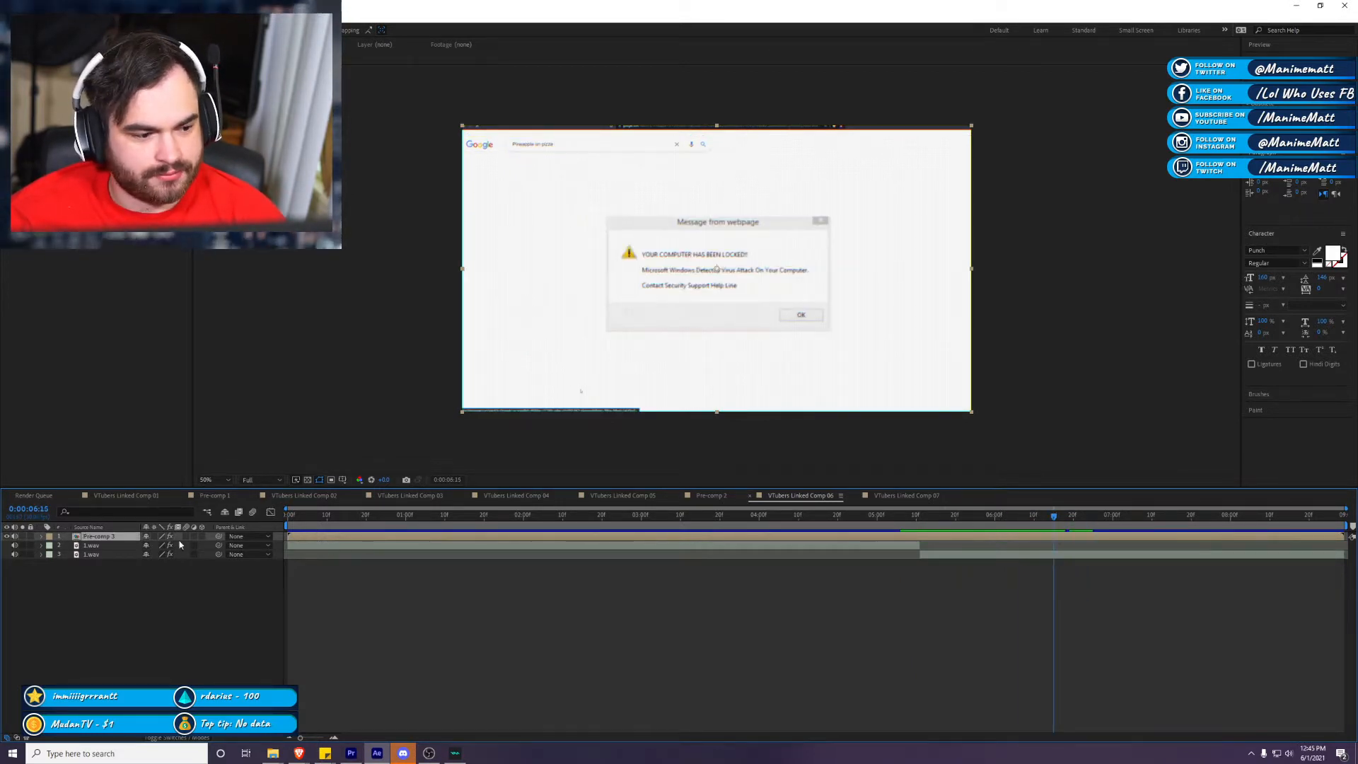
{"action": "left_click", "coordinate": [202, 536]}
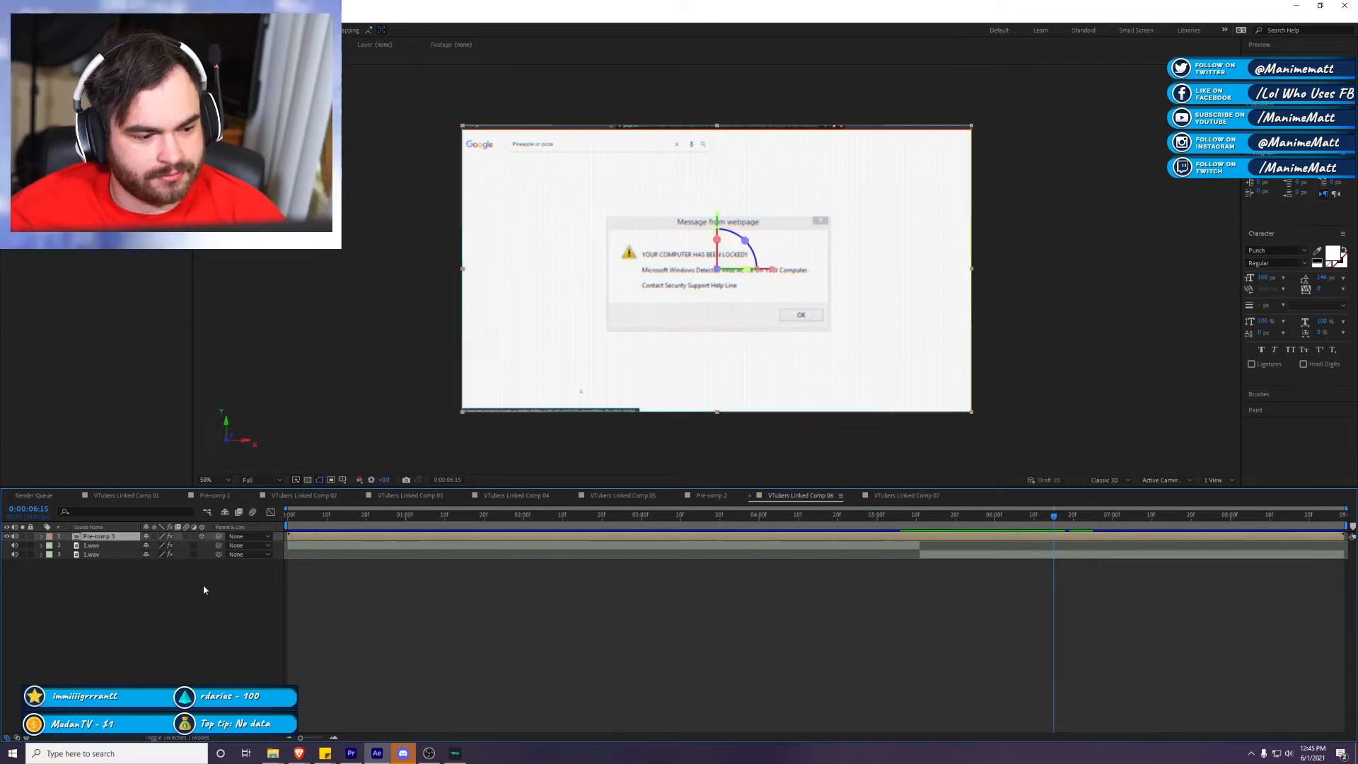
{"action": "left_click", "coordinate": [205, 585]}
{"action": "left_click", "coordinate": [88, 14]}
{"action": "mouse_move", "coordinate": [106, 26]}
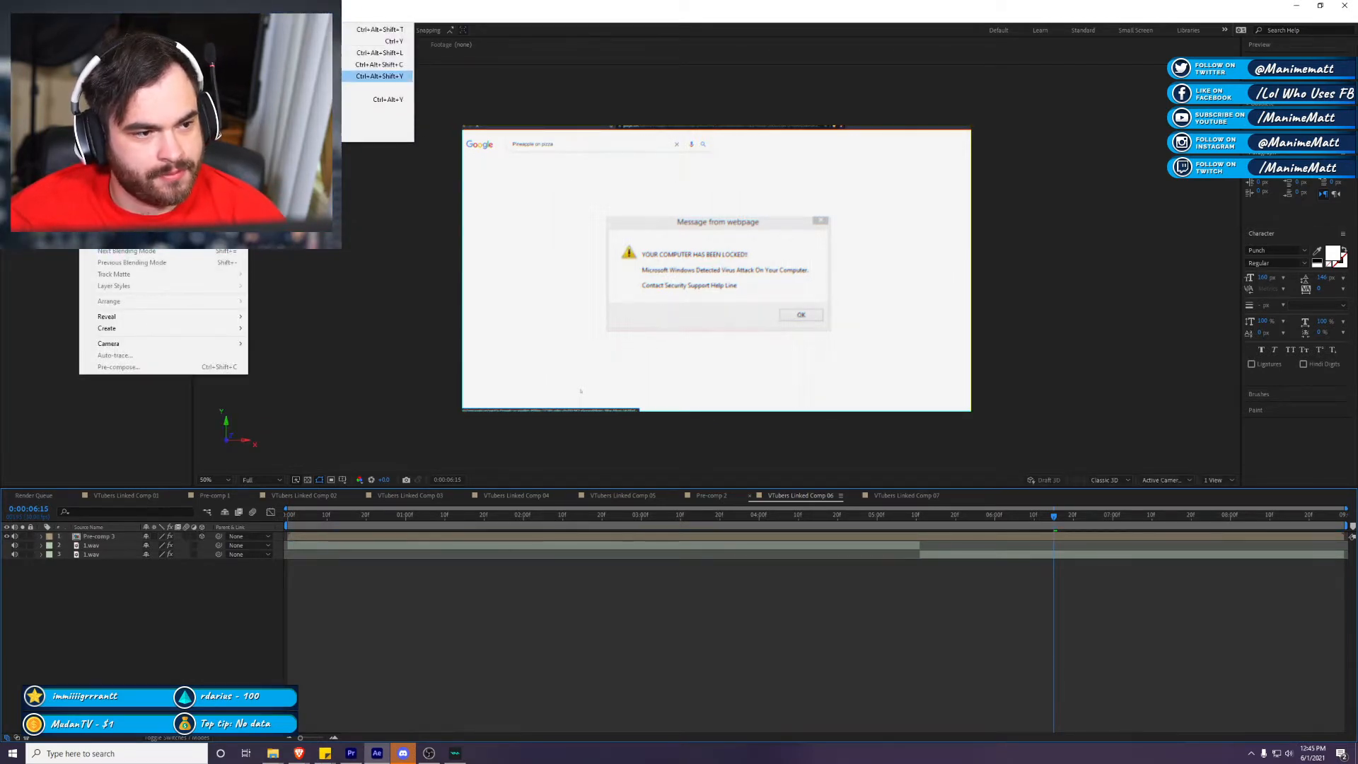
{"action": "left_click", "coordinate": [393, 65]}
{"action": "left_click", "coordinate": [787, 491]}
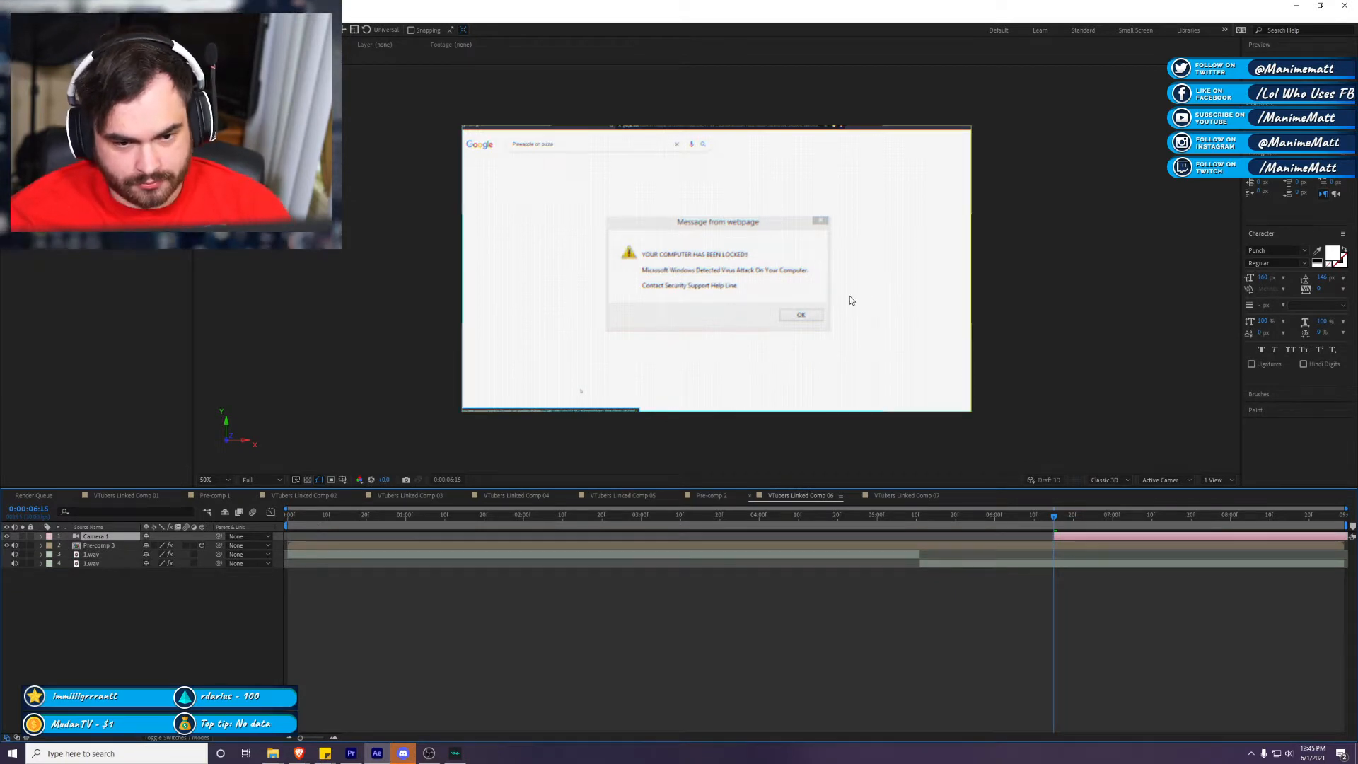
Step: Push the camera in on the computer-locked warning at 0:00:06:15 and keyframe all its transform properties
{"action": "key", "text": "alt+bracketleft"}
{"action": "left_click", "coordinate": [1110, 540]}
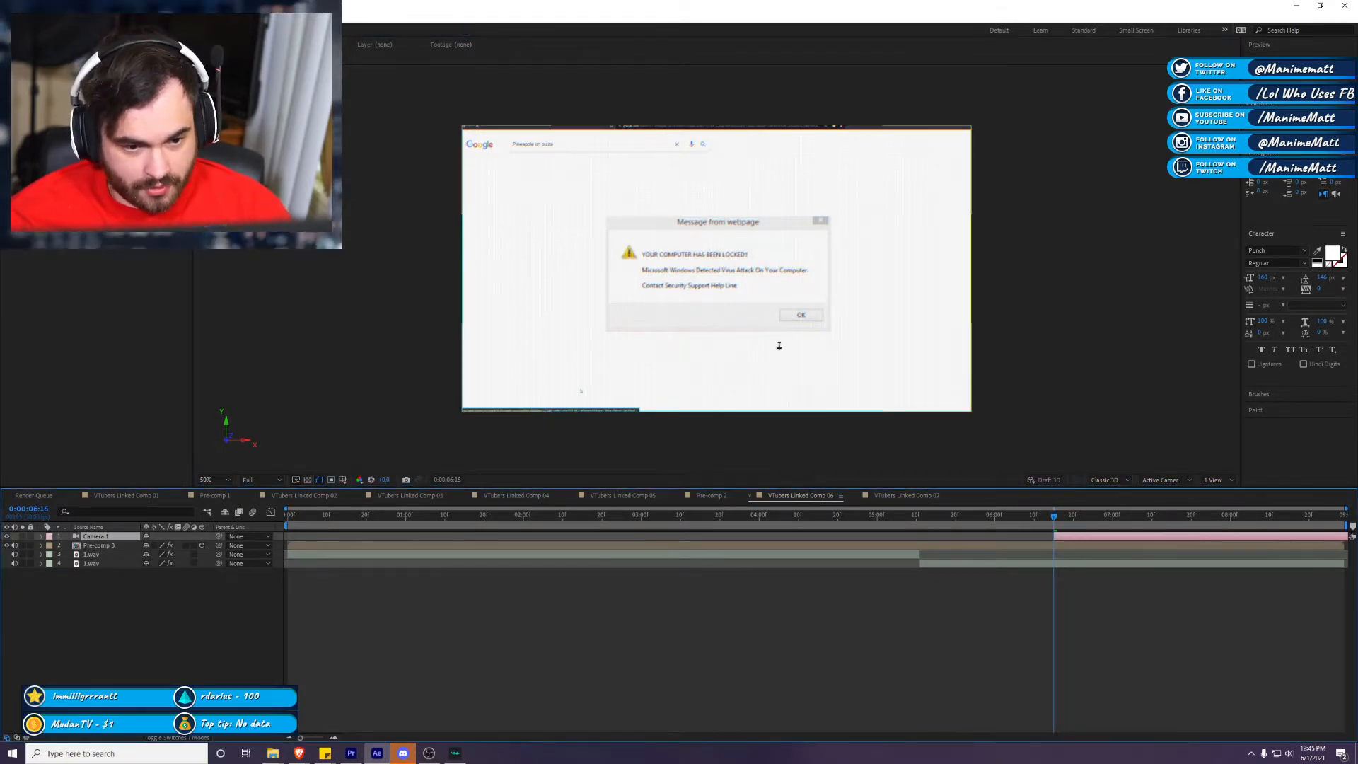
{"action": "left_click_drag", "start_coordinate": [731, 285], "coordinate": [752, 213]}
{"action": "left_click", "coordinate": [49, 536]}
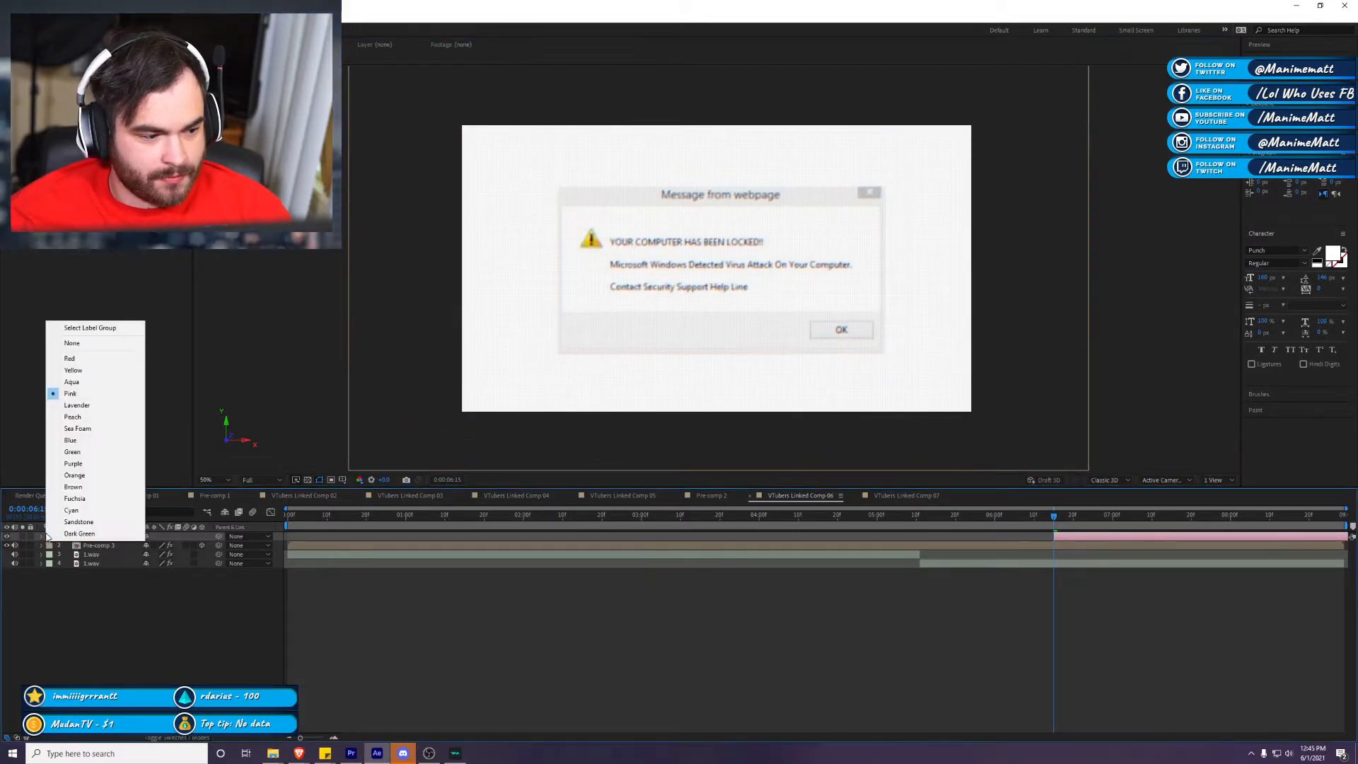
{"action": "left_click", "coordinate": [41, 539]}
{"action": "left_click", "coordinate": [50, 551]}
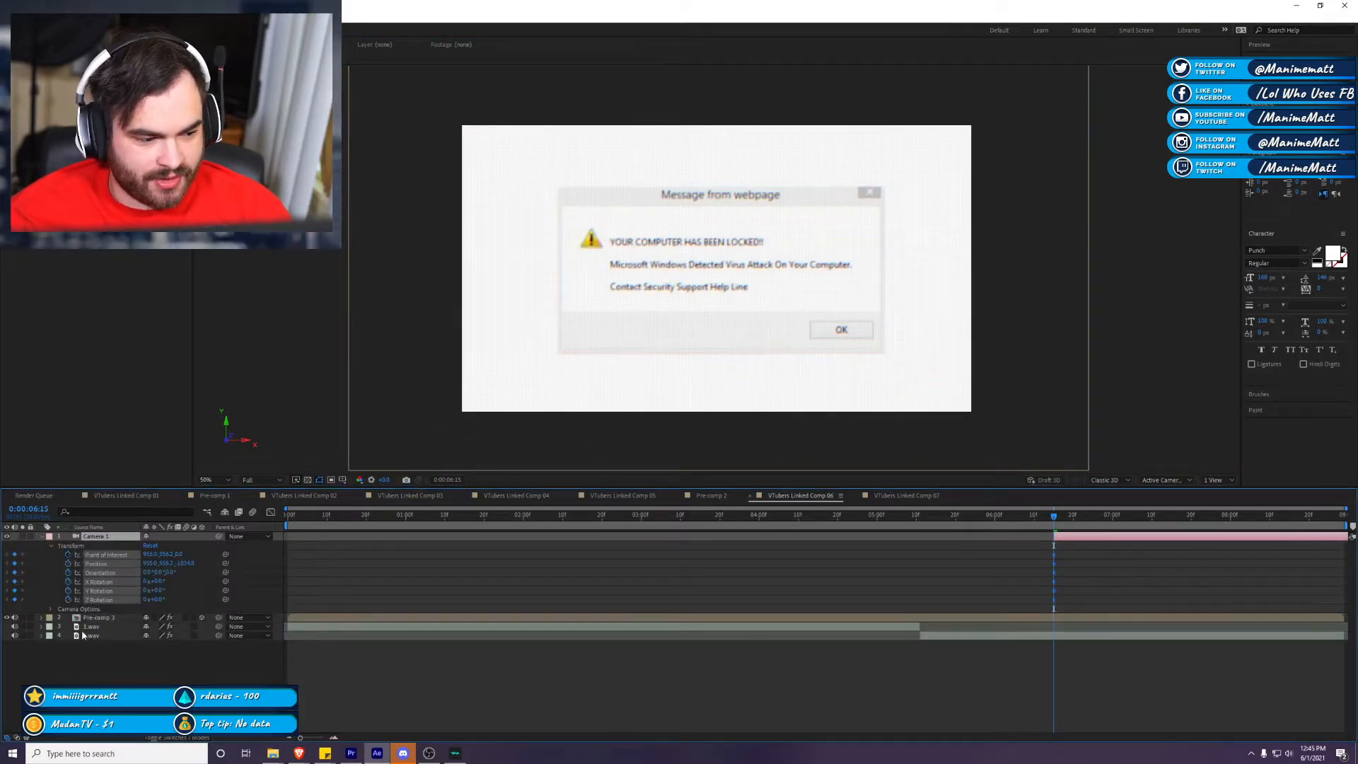
Step: Push the camera slightly closer to the warning at 0:00:08:28 and preview the animated zoom
{"action": "left_click", "coordinate": [1076, 516]}
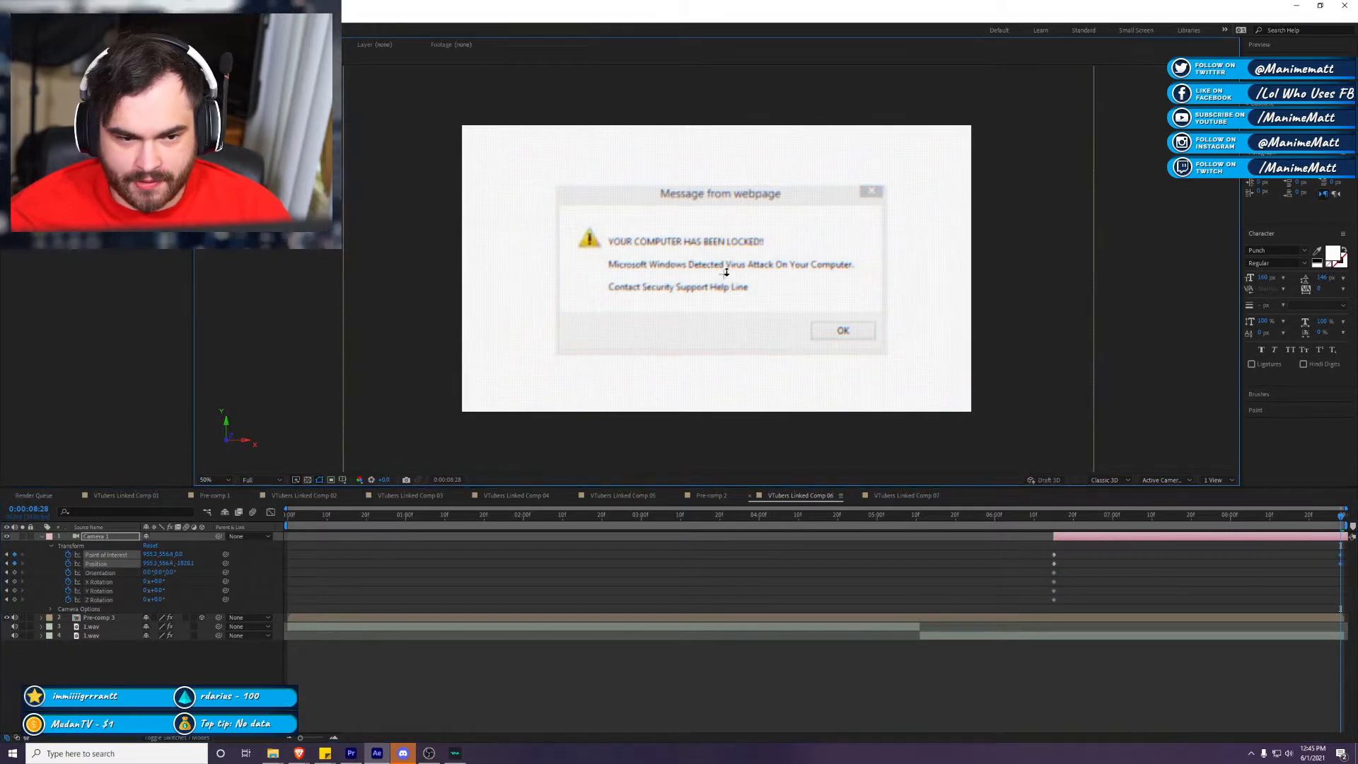
{"action": "left_click", "coordinate": [1042, 516]}
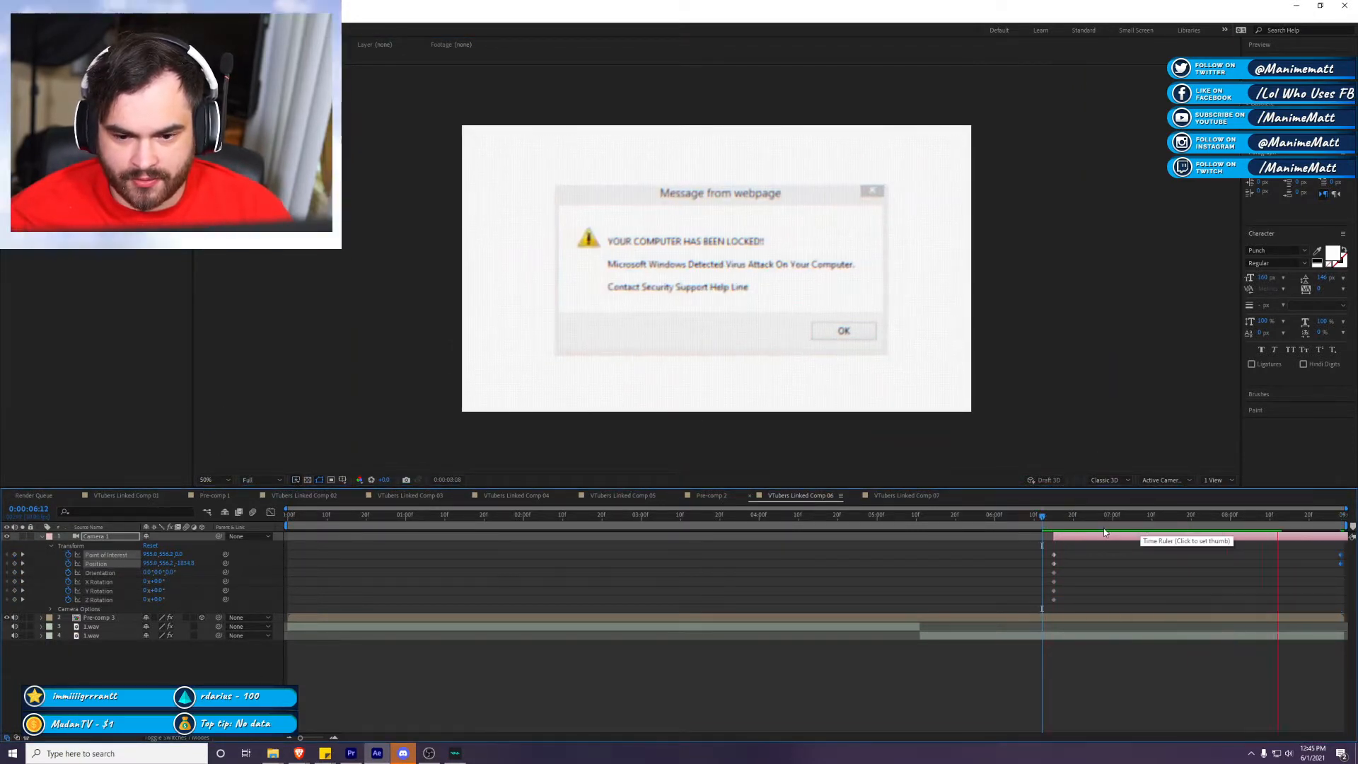
{"action": "left_click", "coordinate": [809, 516]}
{"action": "key", "text": "space"}
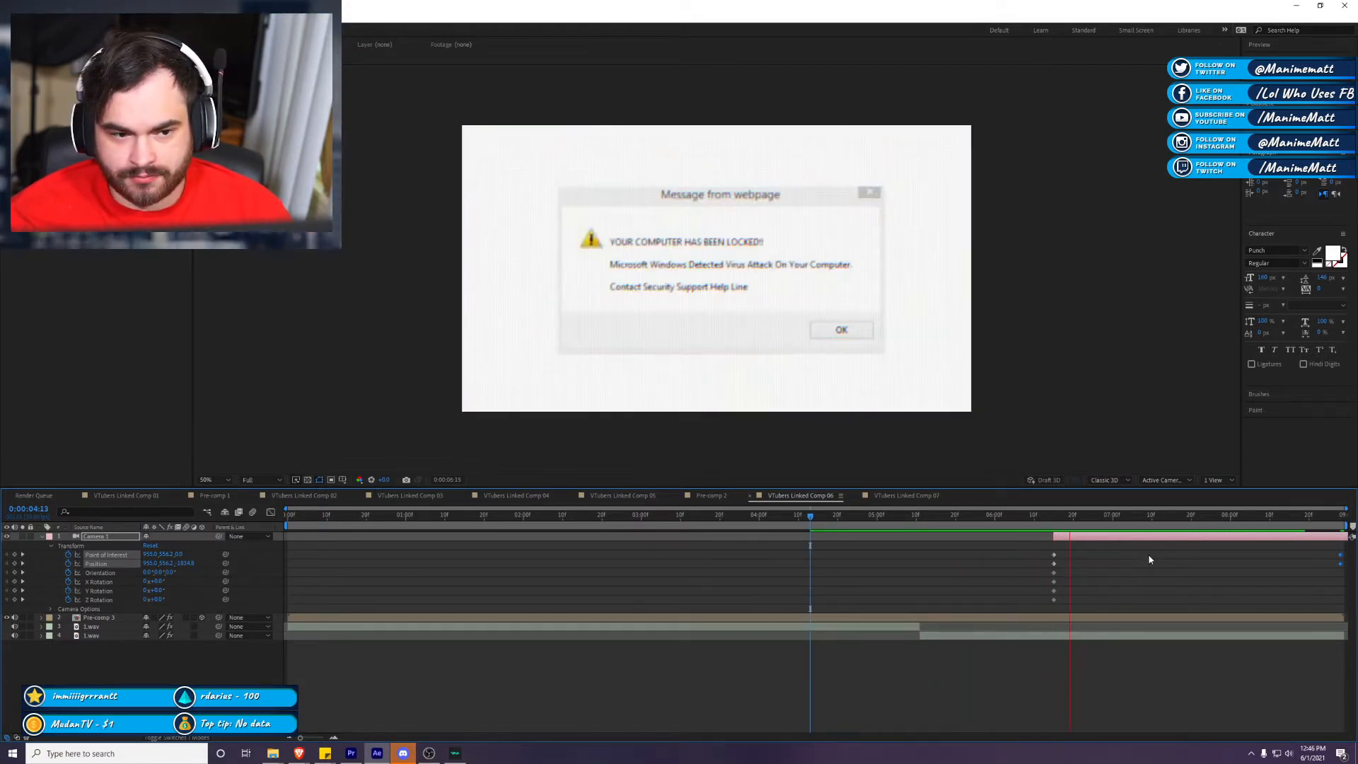
{"action": "key", "text": "space"}
Step: Shift the camera layer with its keyframes to start at 0:00:07:16 and play back the zoom timing
{"action": "left_click", "coordinate": [1080, 527]}
{"action": "left_click_drag", "start_coordinate": [1127, 538], "coordinate": [1178, 539]}
{"action": "left_click", "coordinate": [1126, 527]}
{"action": "left_click_drag", "start_coordinate": [1129, 526], "coordinate": [1175, 541]}
{"action": "left_click_drag", "start_coordinate": [1179, 537], "coordinate": [1203, 546]}
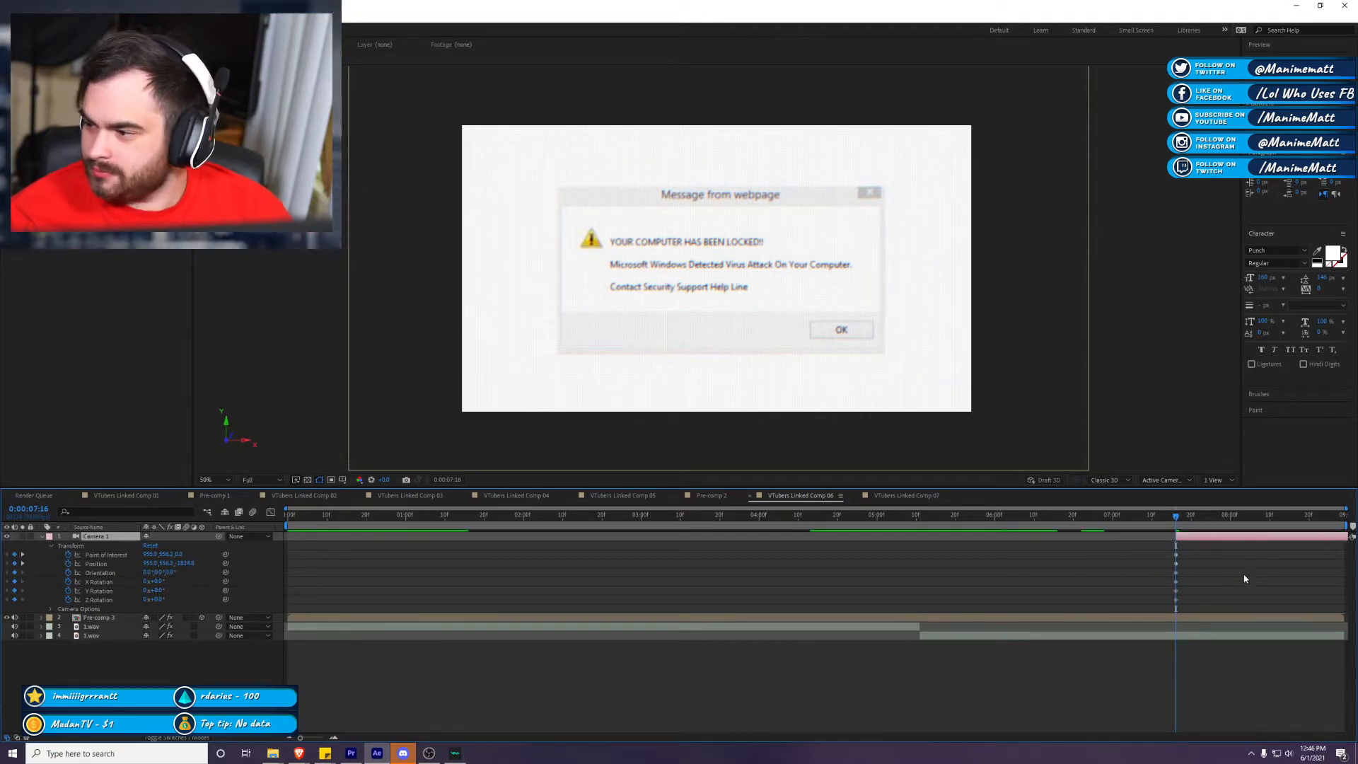
{"action": "key", "text": "bracketleft"}
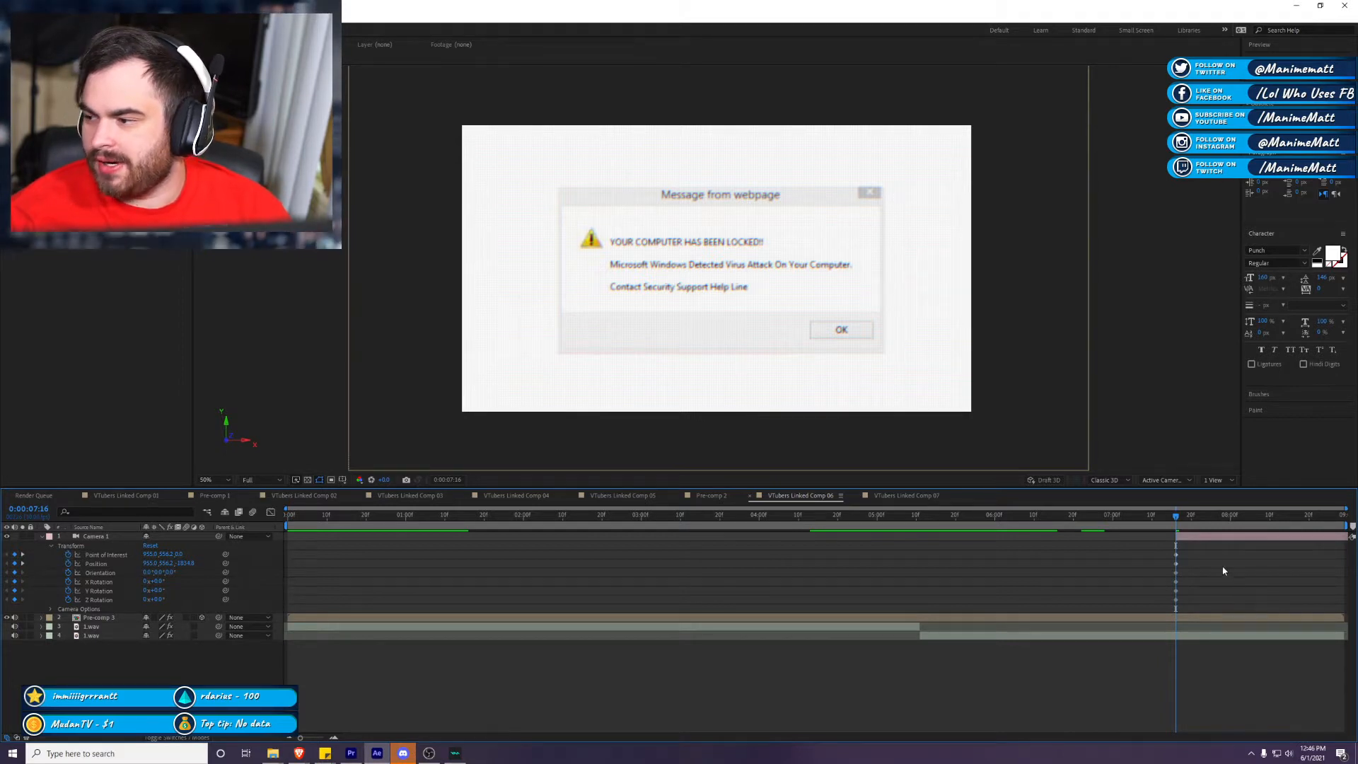
{"action": "left_click", "coordinate": [1132, 514]}
{"action": "key", "text": "space"}
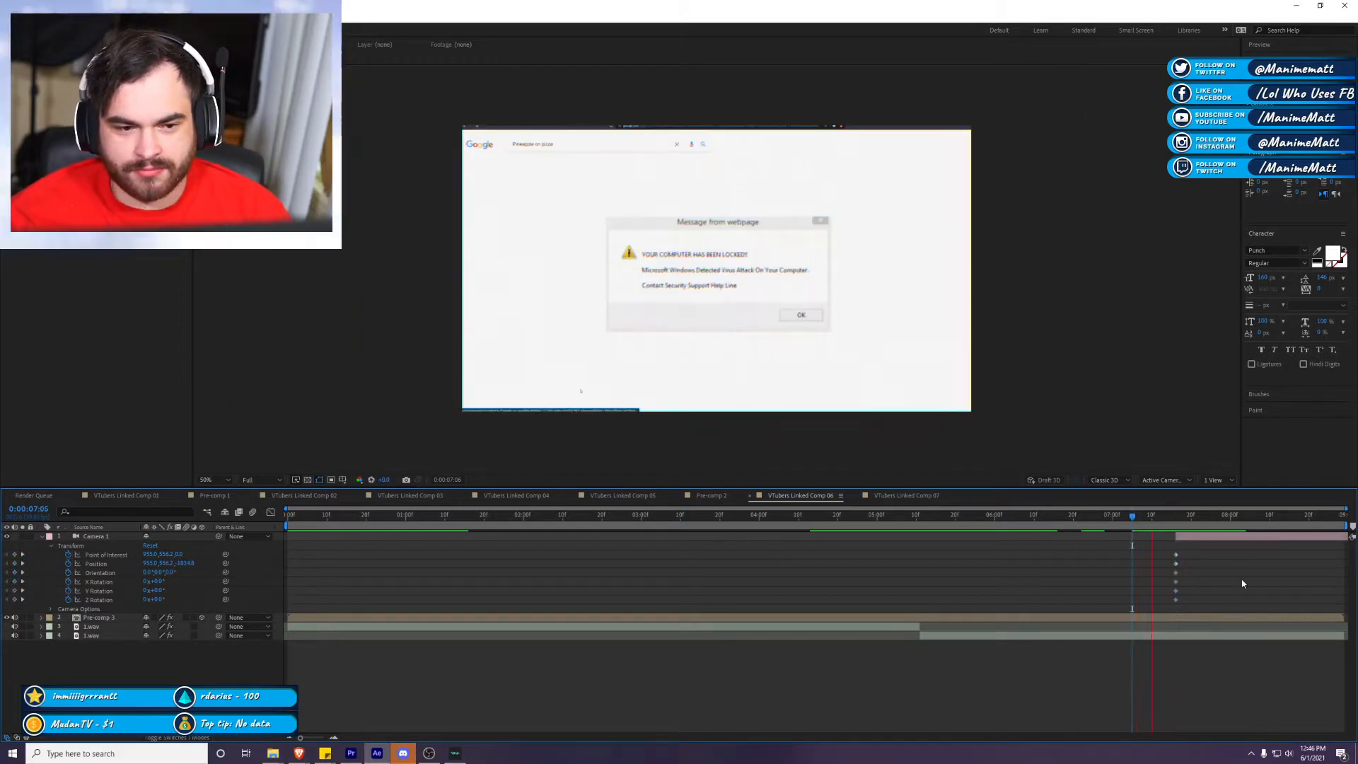
{"action": "key", "text": "space"}
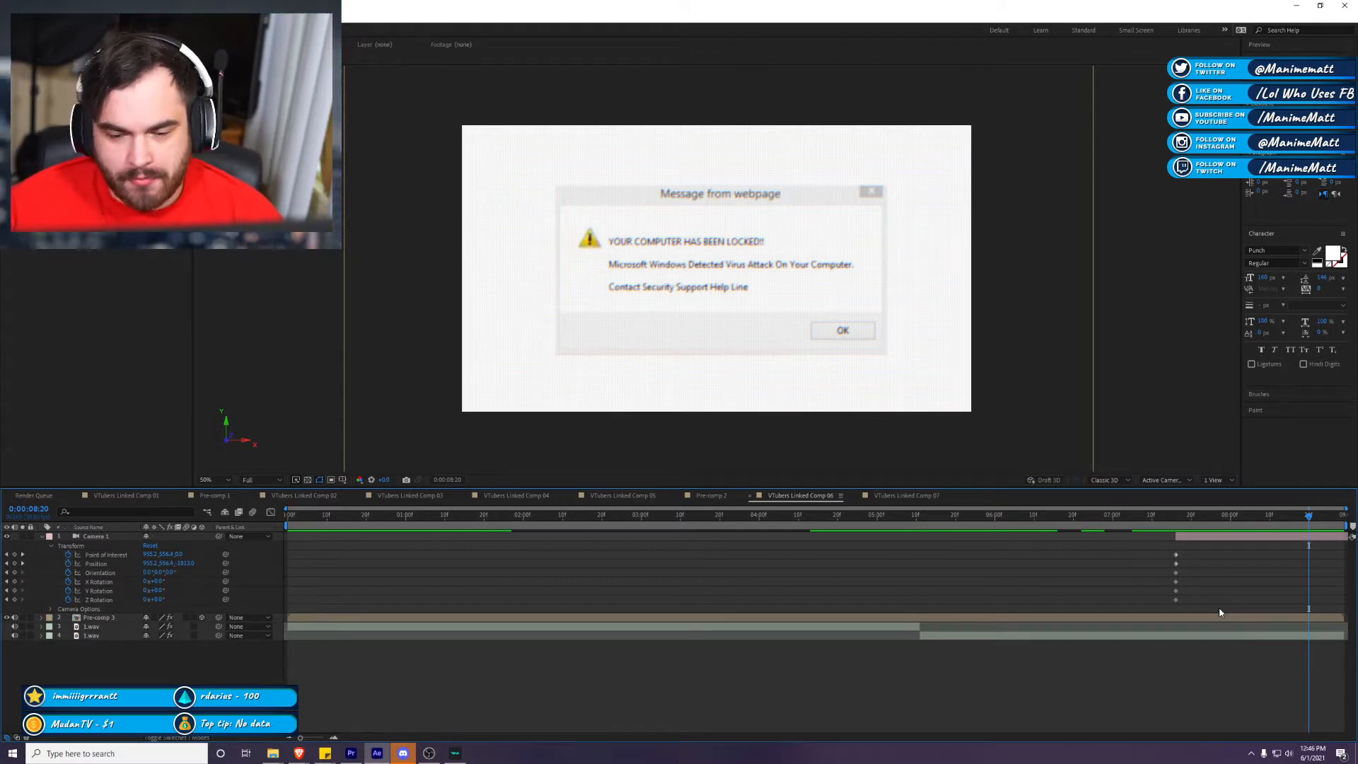
Step: Open VTubers Linked Comp 07, preview it and move to the pineapple pizza article at 0:00:04:09
{"action": "left_click", "coordinate": [905, 495]}
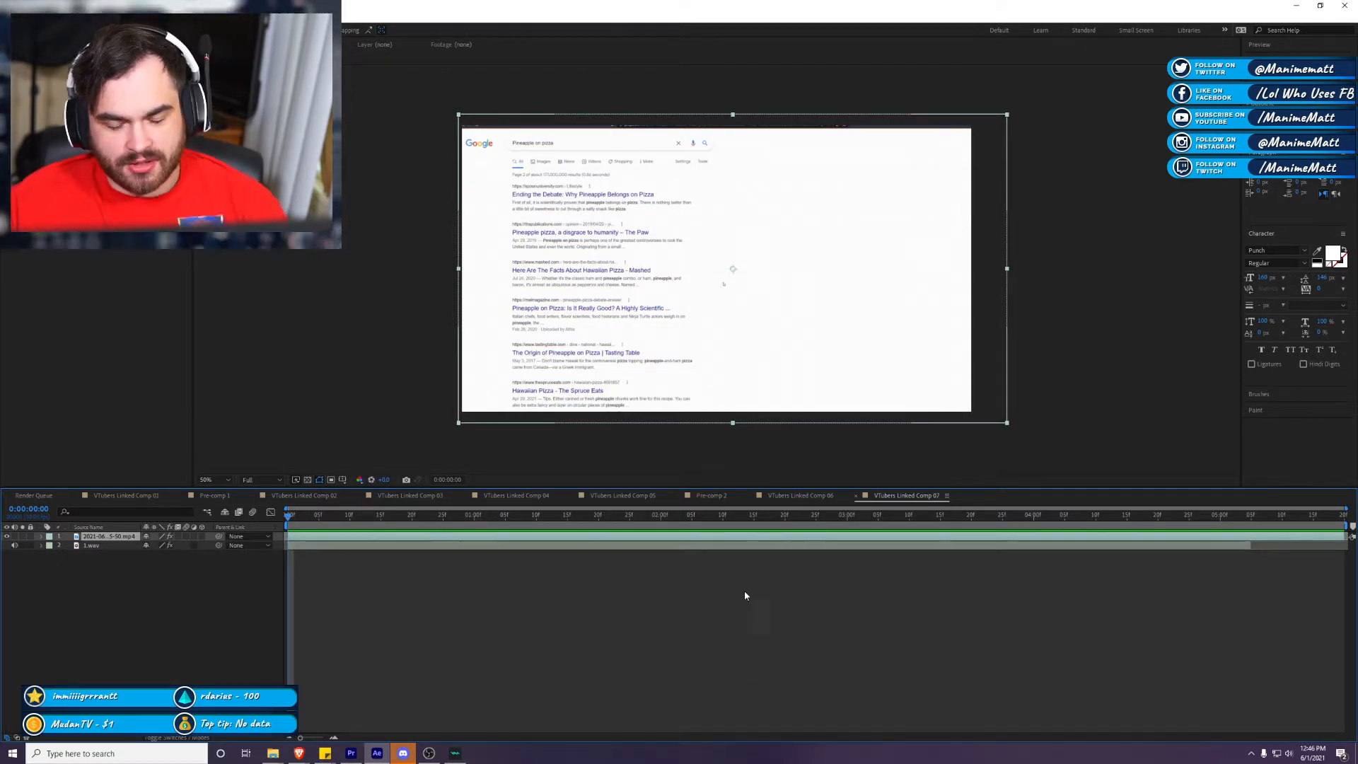
{"action": "left_click", "coordinate": [897, 621]}
{"action": "key", "text": "space"}
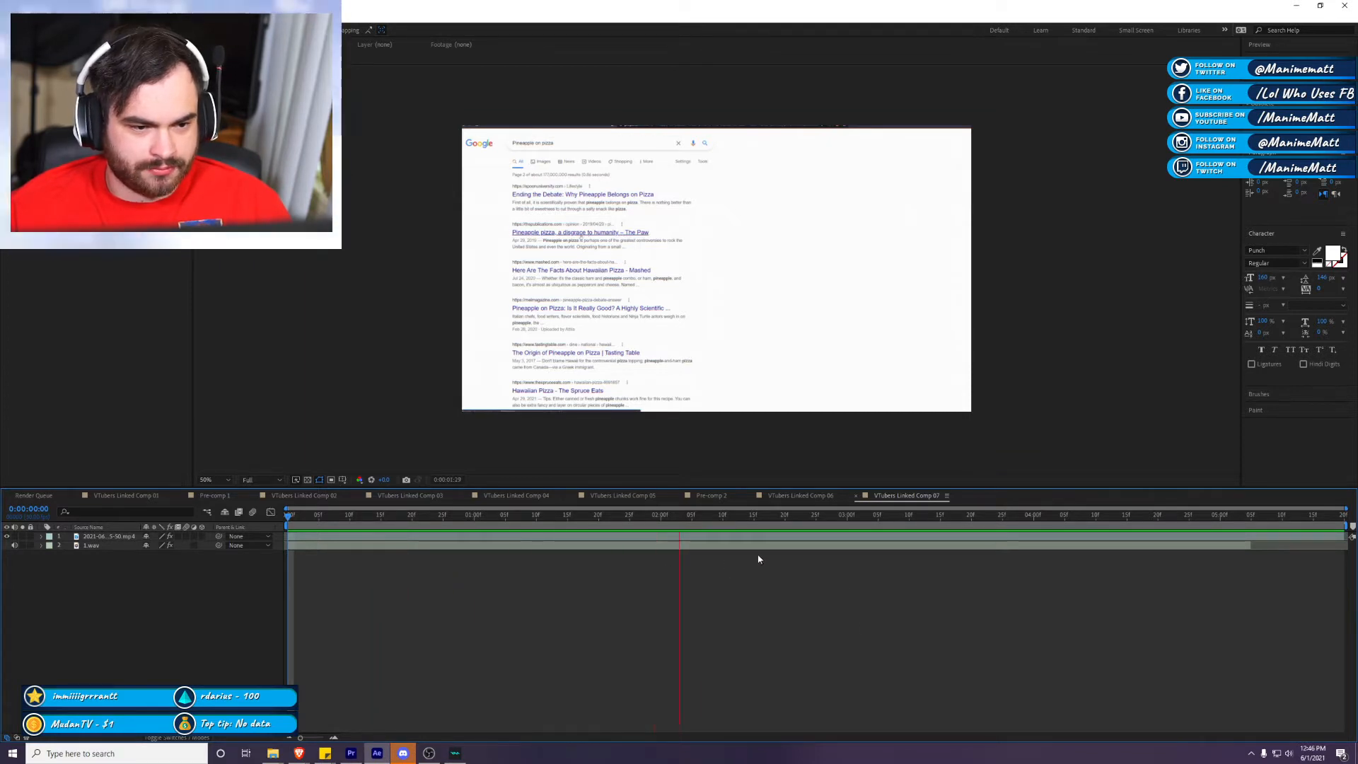
{"action": "left_click", "coordinate": [1028, 517]}
{"action": "left_click_drag", "start_coordinate": [1031, 520], "coordinate": [1090, 520]}
{"action": "left_click", "coordinate": [933, 457]}
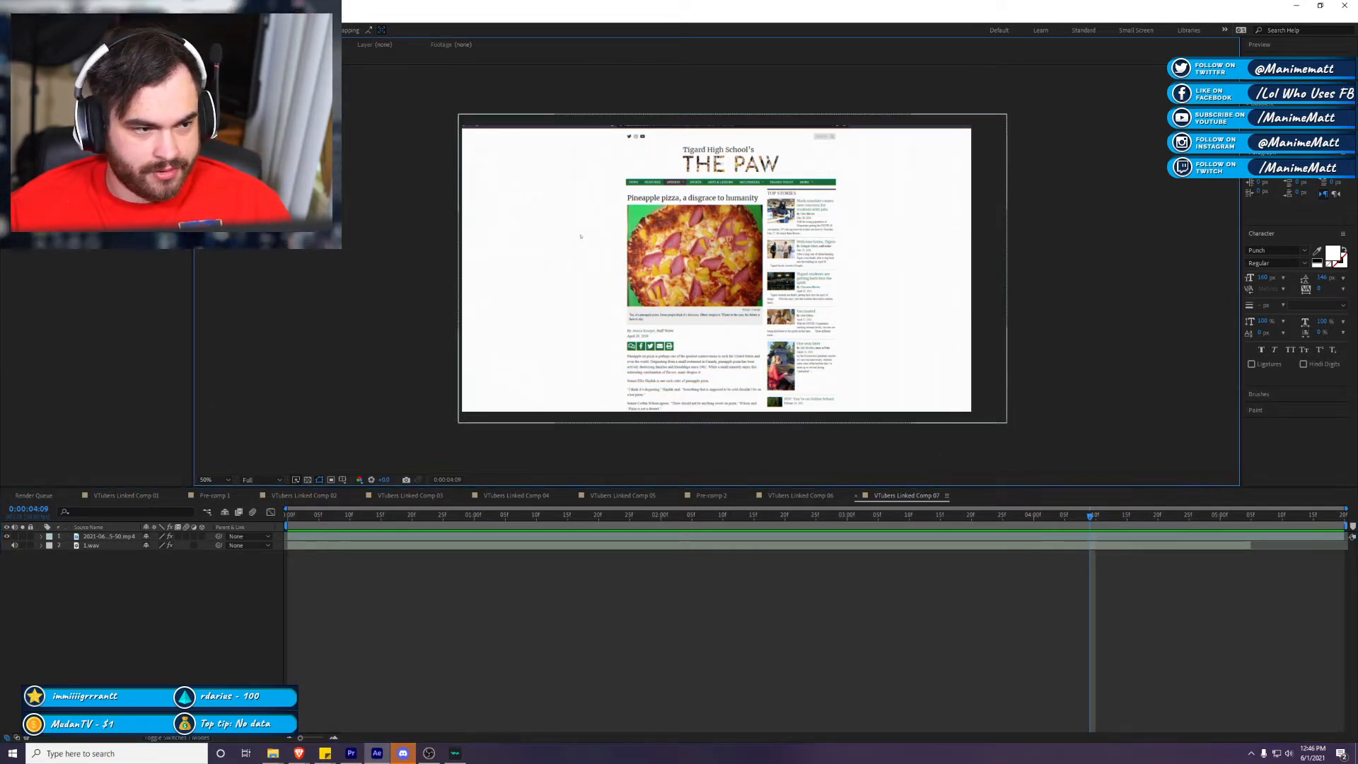
{"action": "right_click", "coordinate": [248, 375]}
{"action": "mouse_move", "coordinate": [212, 27]}
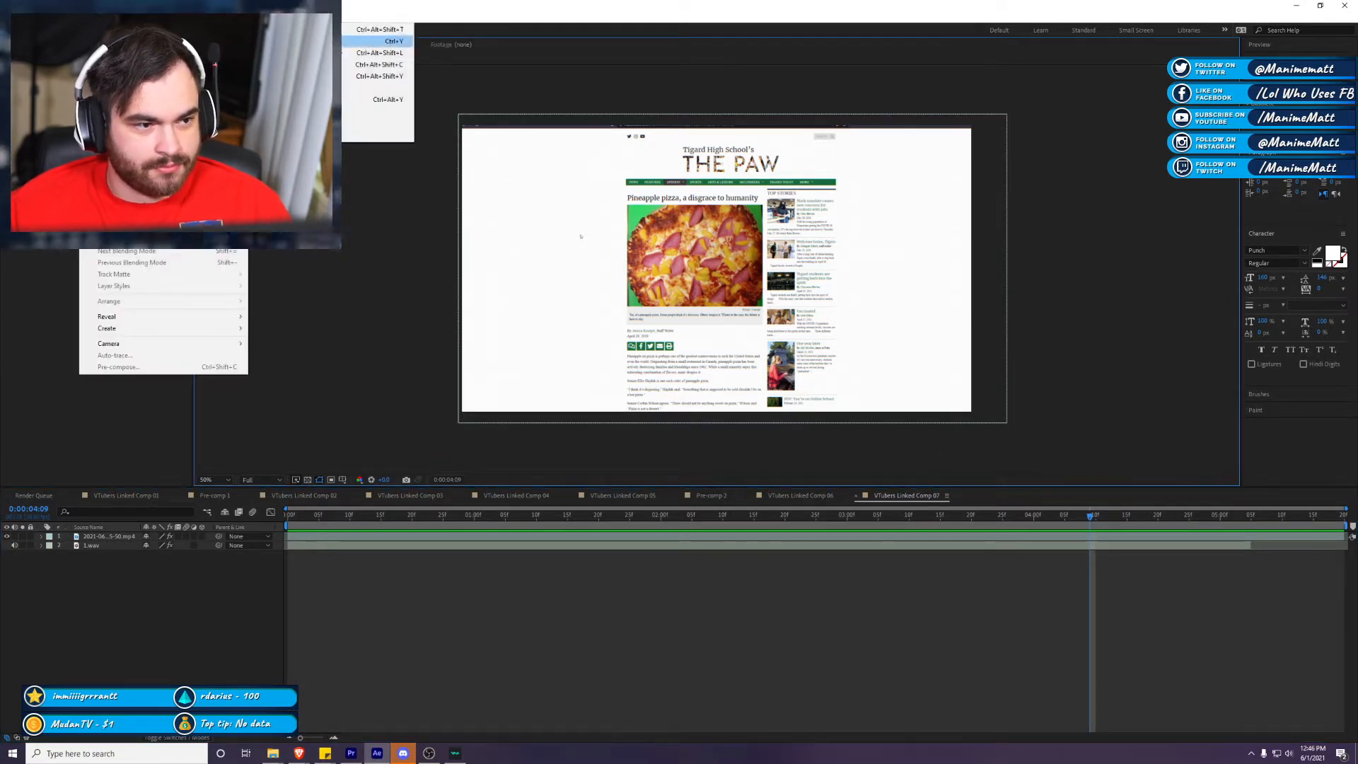
{"action": "left_click", "coordinate": [343, 77]}
{"action": "key", "text": "ctrl+z"}
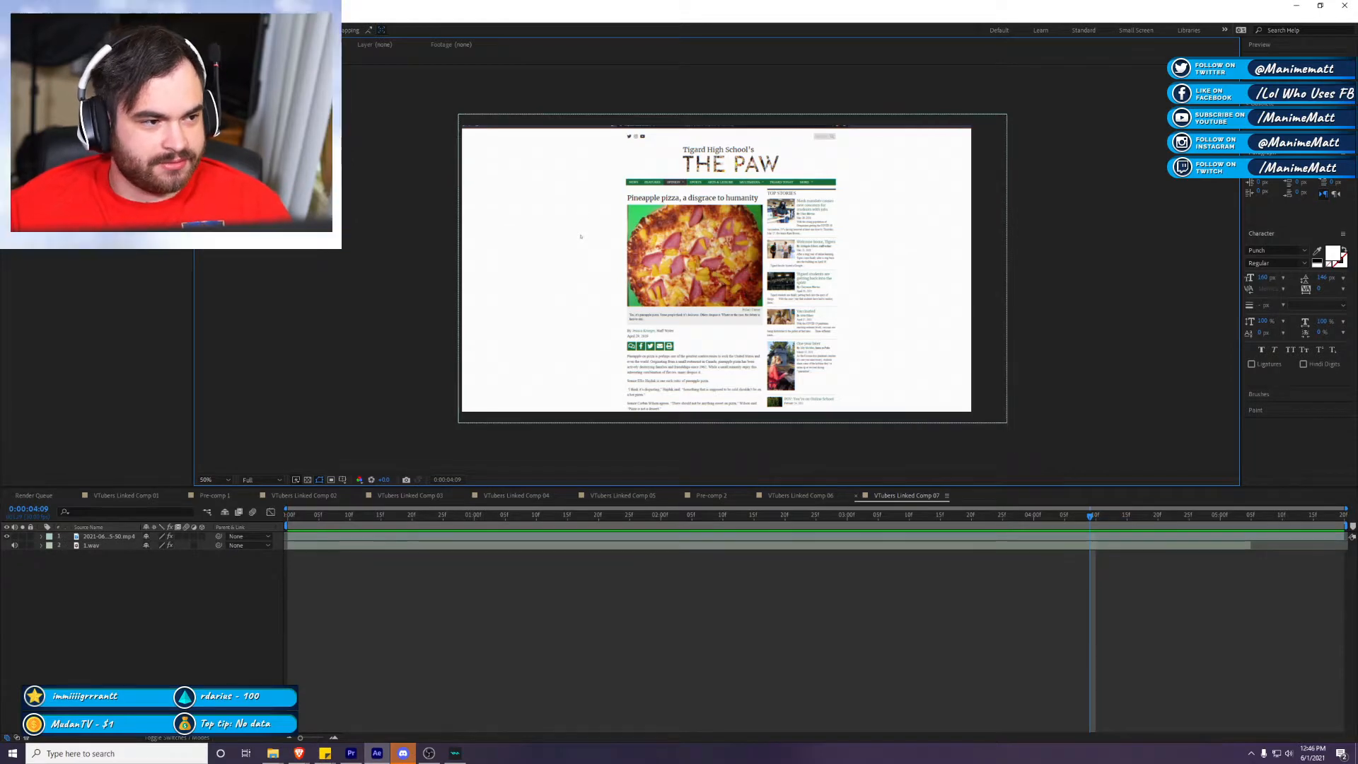
Step: Add a two-node 50 mm camera to the composition and trim its start to 0:00:04:09
{"action": "left_click", "coordinate": [90, 17]}
{"action": "mouse_move", "coordinate": [162, 29]}
{"action": "left_click", "coordinate": [353, 64]}
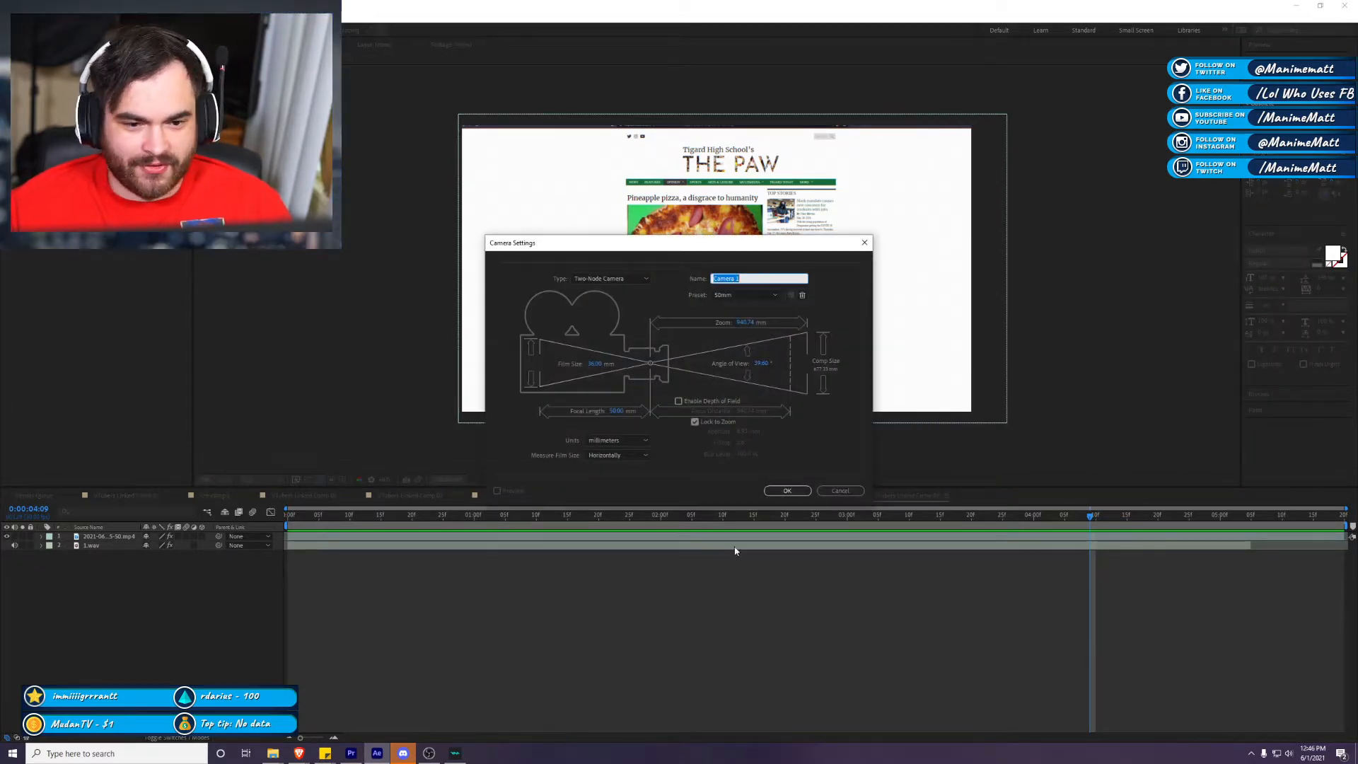
{"action": "left_click", "coordinate": [787, 491]}
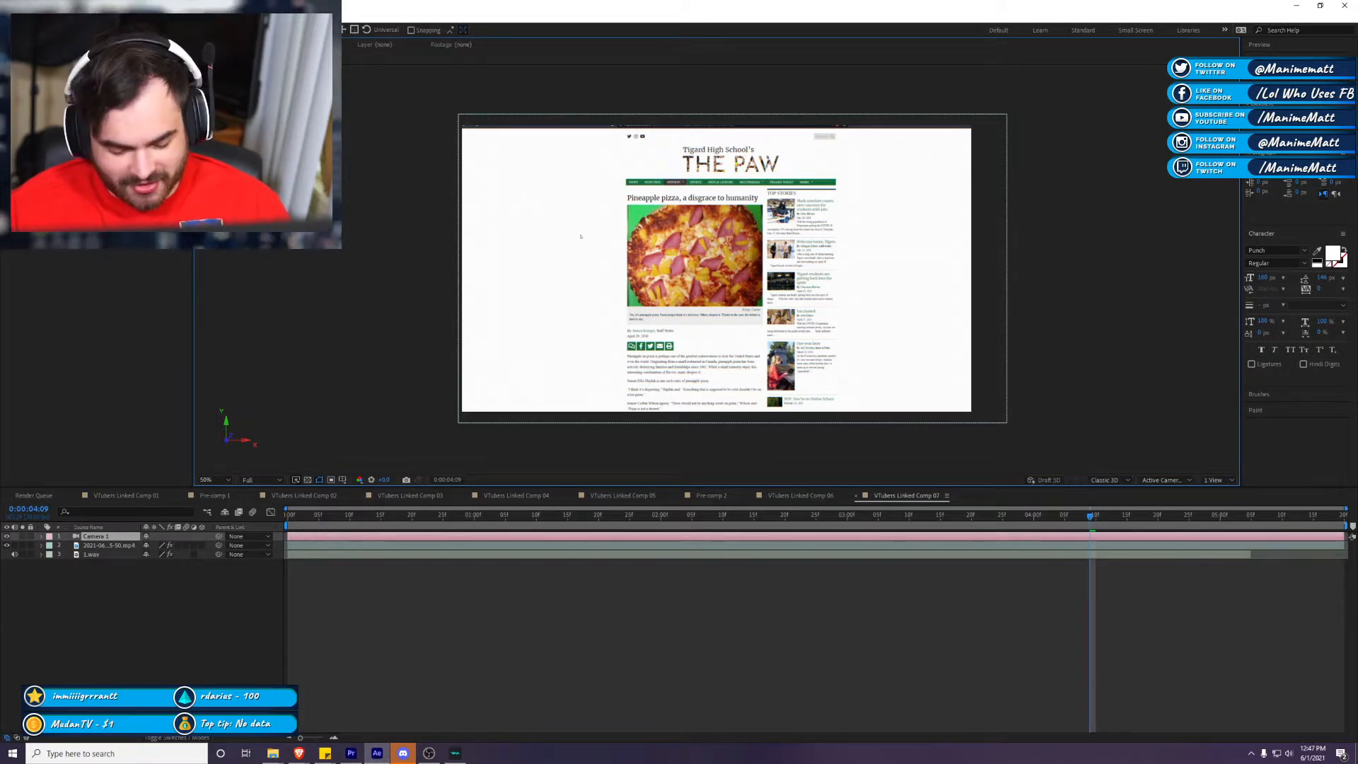
{"action": "key", "text": "alt+bracketleft"}
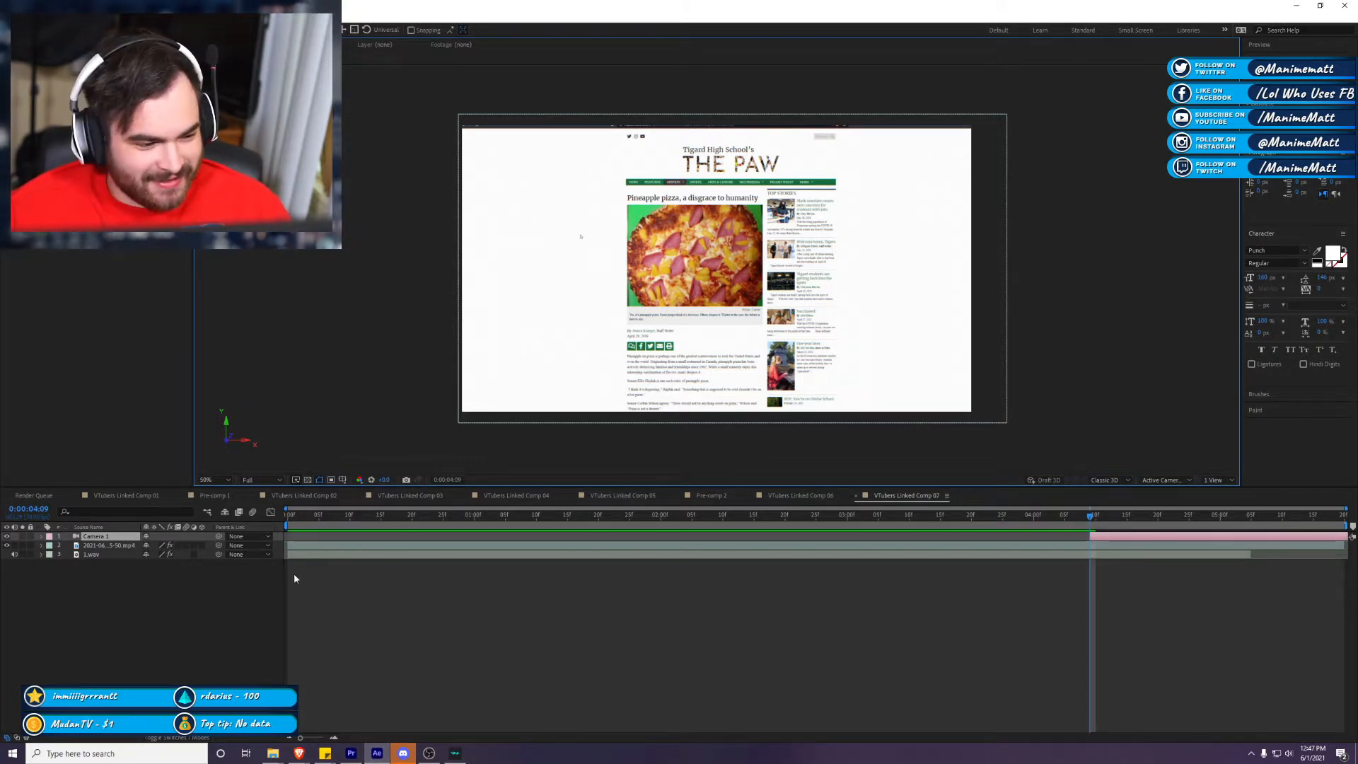
Step: Enable keyframing for all the new camera's transform properties at 0:00:04:09
{"action": "left_click", "coordinate": [42, 536]}
{"action": "left_click", "coordinate": [51, 545]}
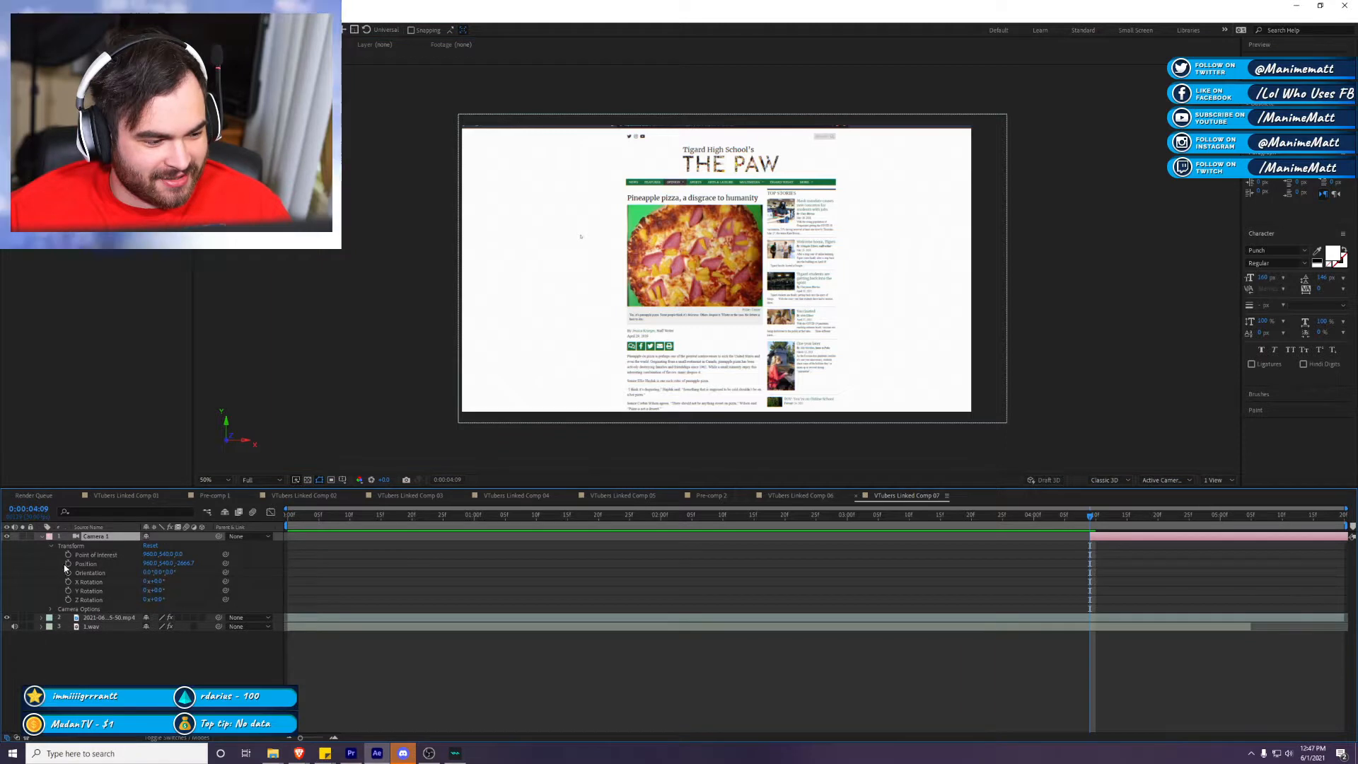
{"action": "left_click", "coordinate": [74, 555]}
{"action": "left_click_drag", "start_coordinate": [69, 555], "coordinate": [69, 608]}
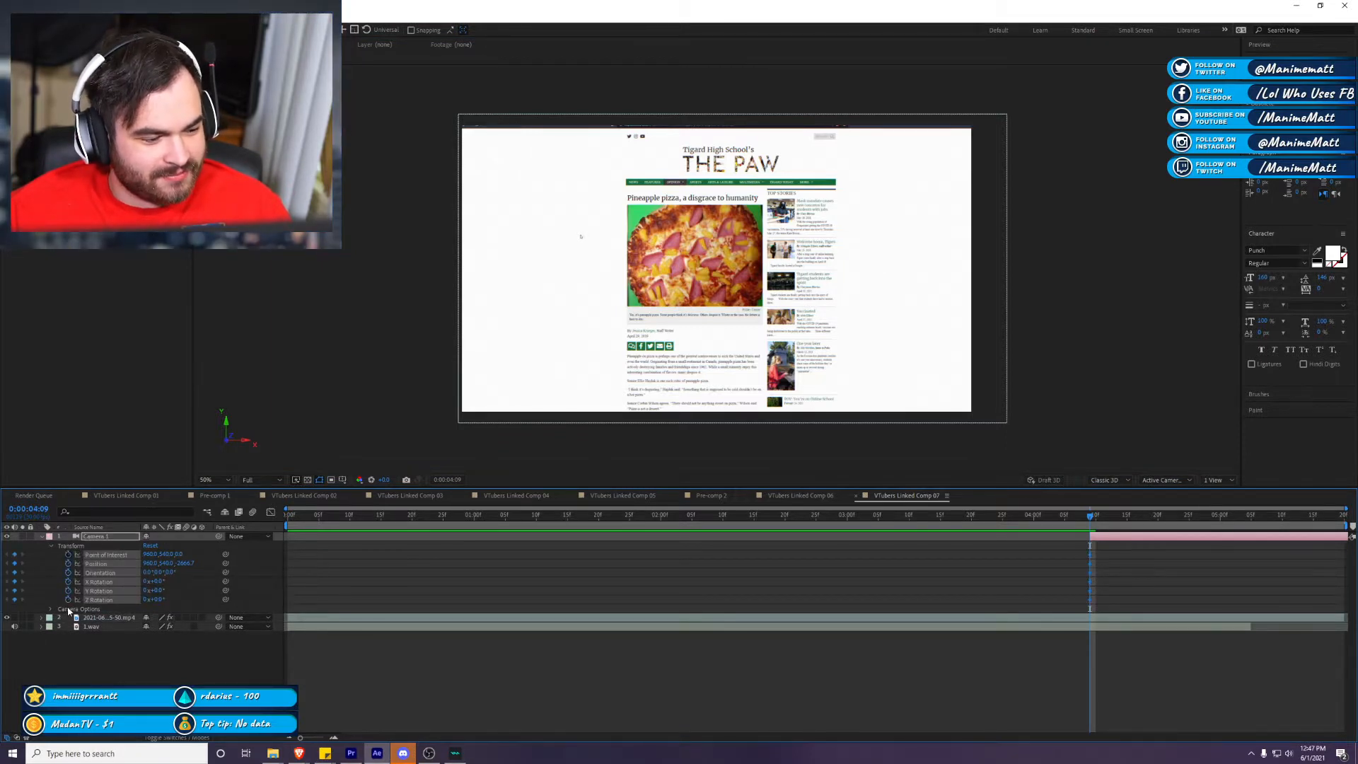
Step: Make the screen-recording layer 3D and push the camera in on the article's headline and pizza photo
{"action": "key", "text": "c"}
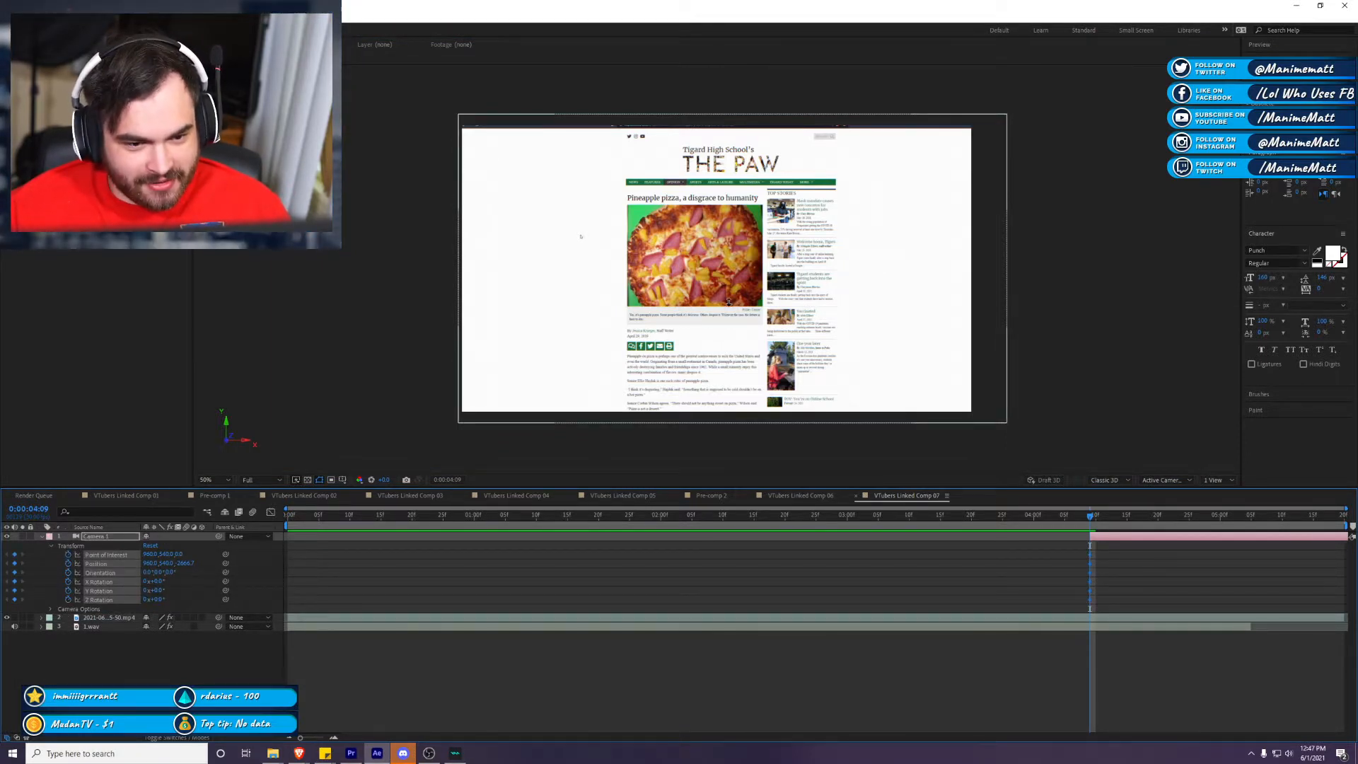
{"action": "left_click_drag", "start_coordinate": [733, 303], "coordinate": [737, 292]}
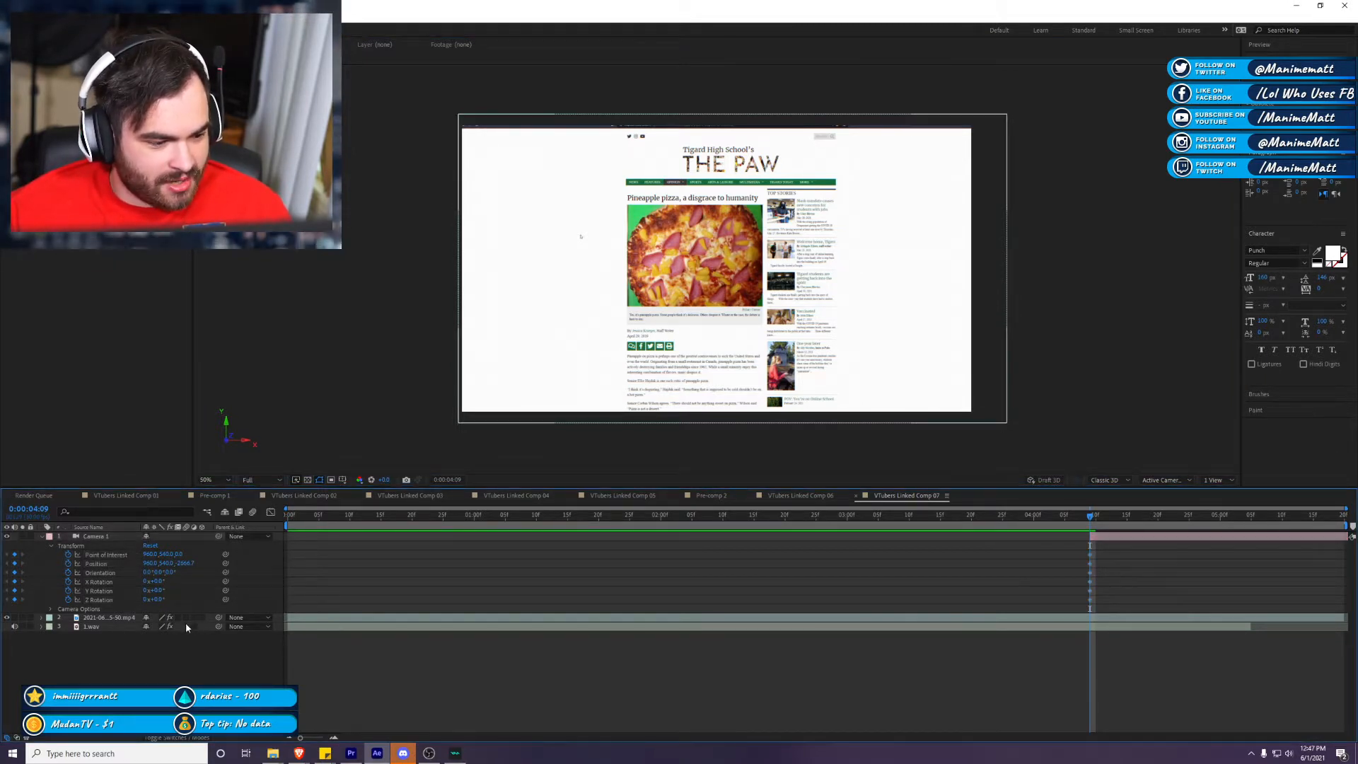
{"action": "mouse_move", "coordinate": [720, 258]}
{"action": "left_mouse_down"}
{"action": "mouse_move", "coordinate": [745, 200]}
{"action": "mouse_move", "coordinate": [732, 242]}
{"action": "left_mouse_up"}
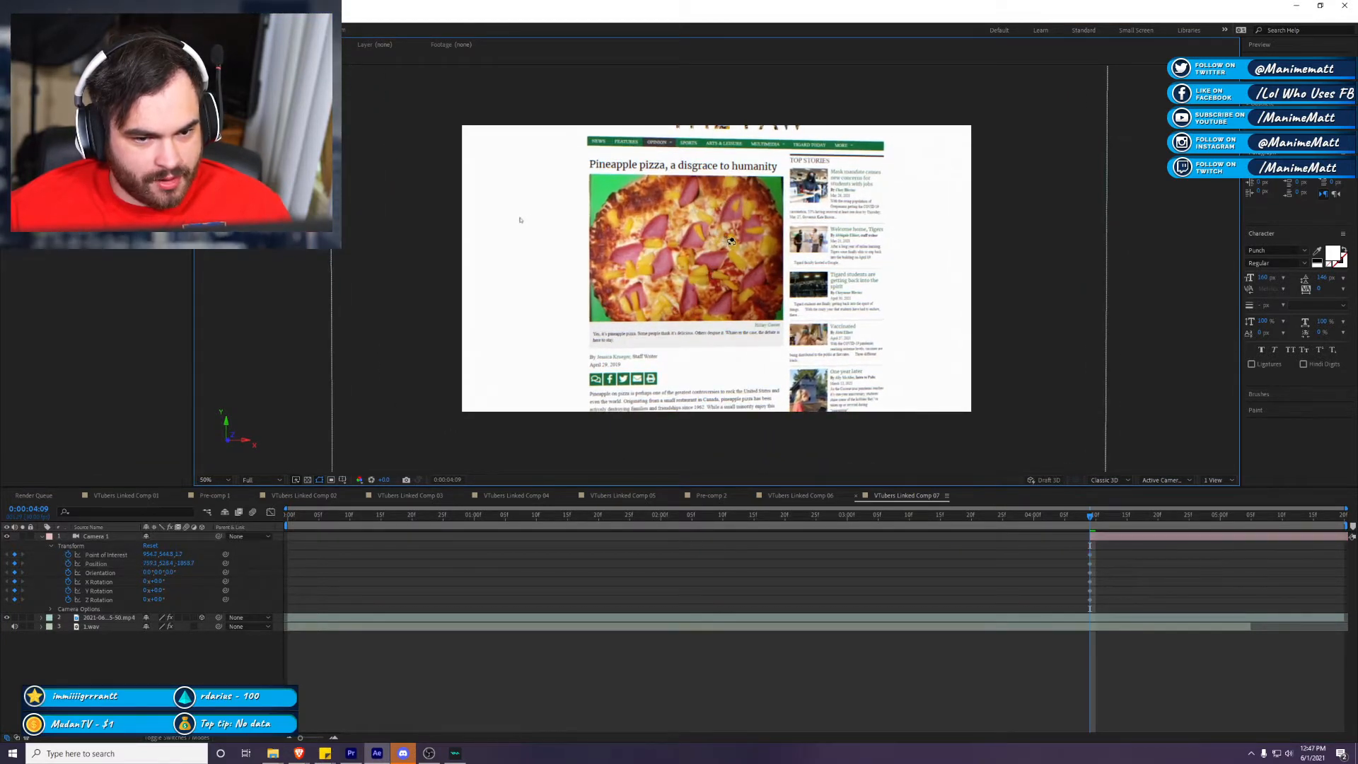
Step: Pan the camera slightly down the article at 0:00:05:19 to keyframe its end position, and preview the move
{"action": "key", "text": "space"}
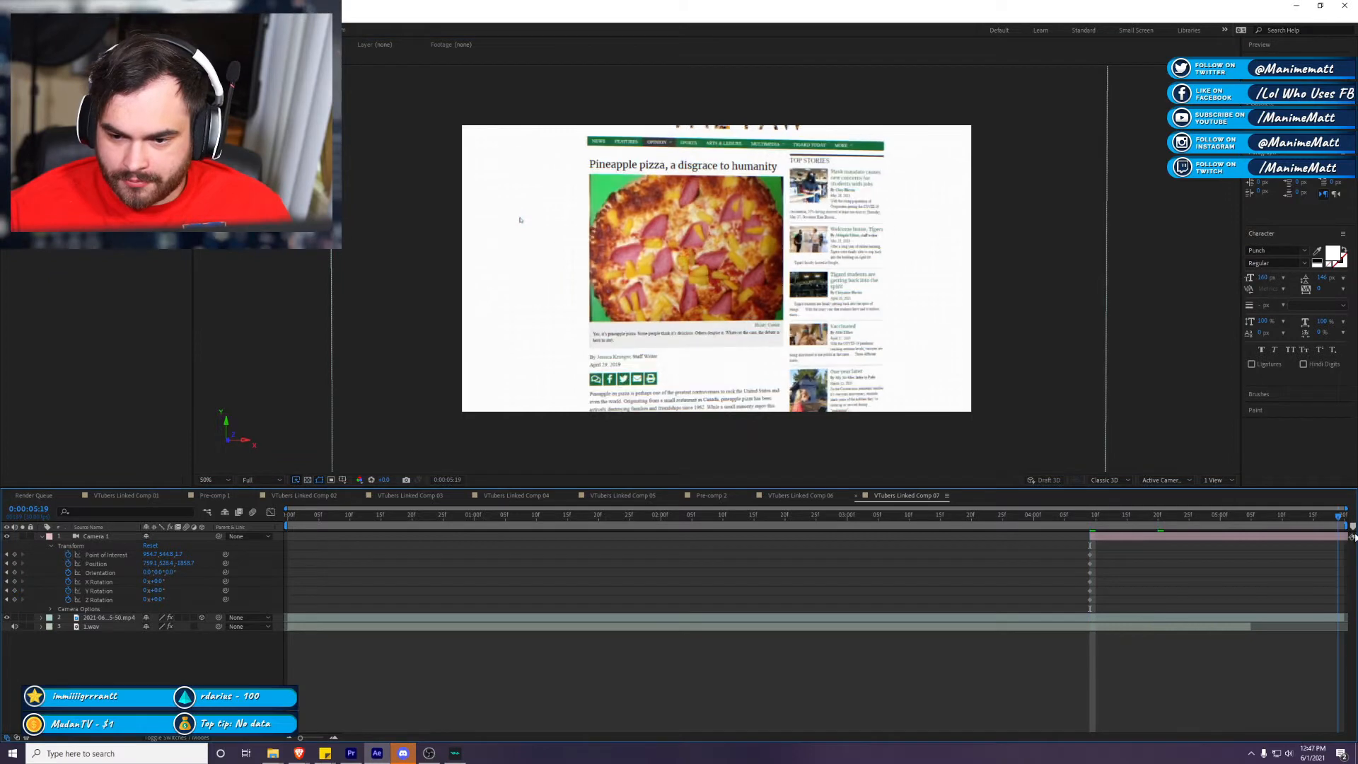
{"action": "left_click_drag", "start_coordinate": [749, 331], "coordinate": [746, 306]}
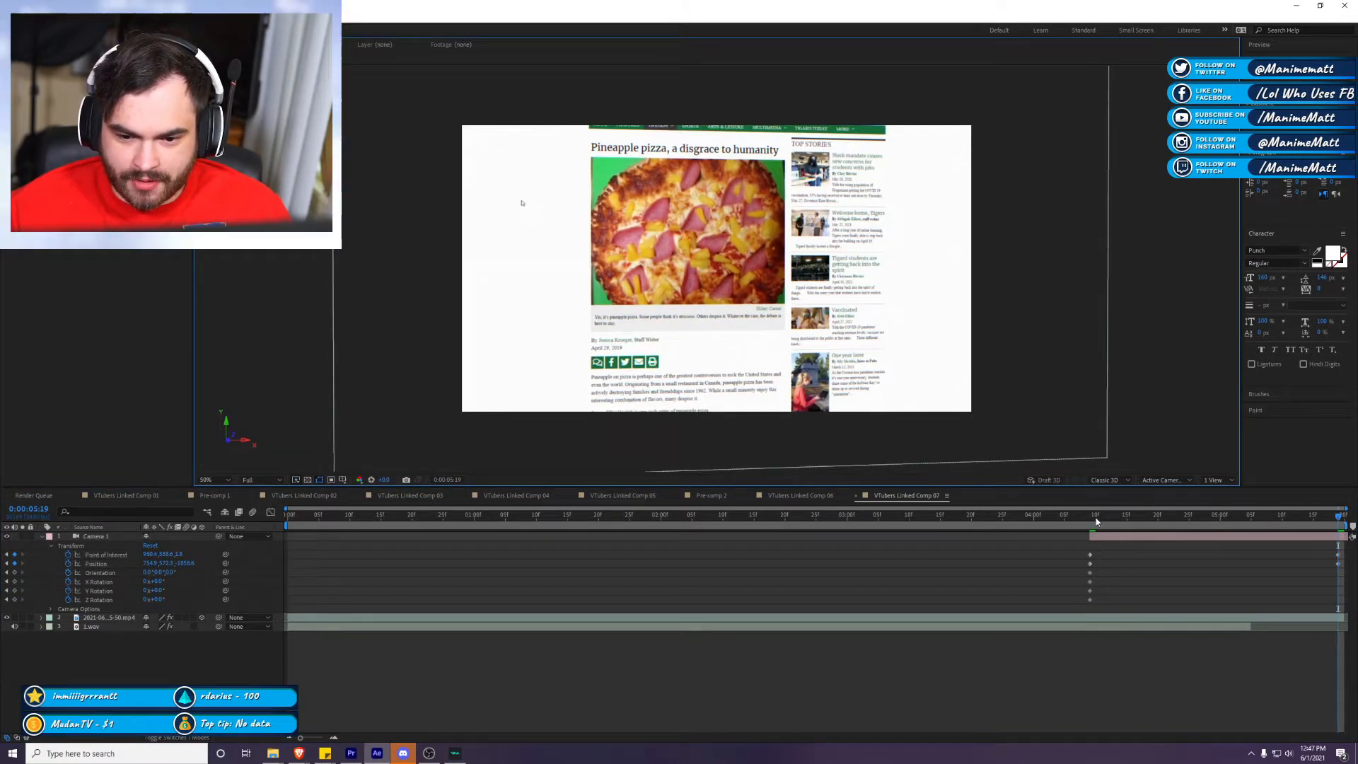
{"action": "left_click", "coordinate": [1077, 515]}
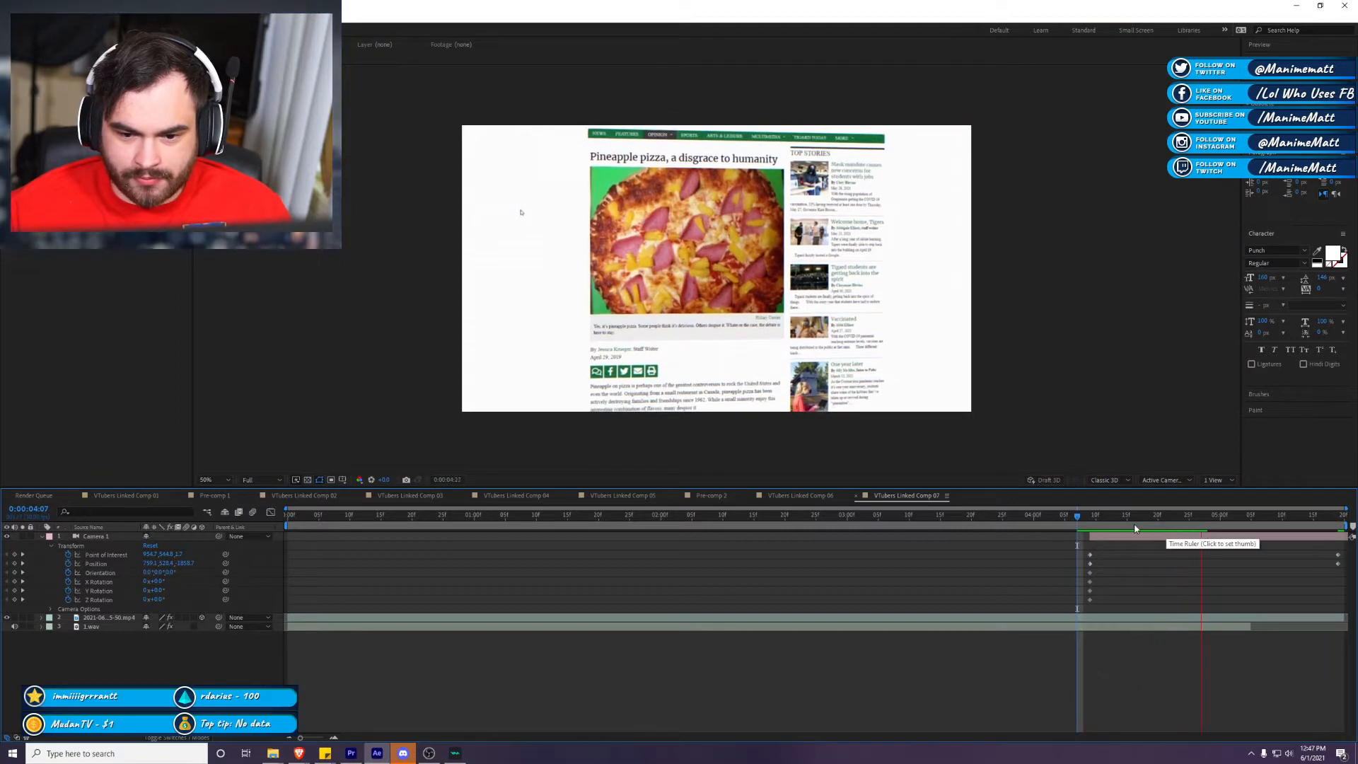
{"action": "key", "text": "k"}
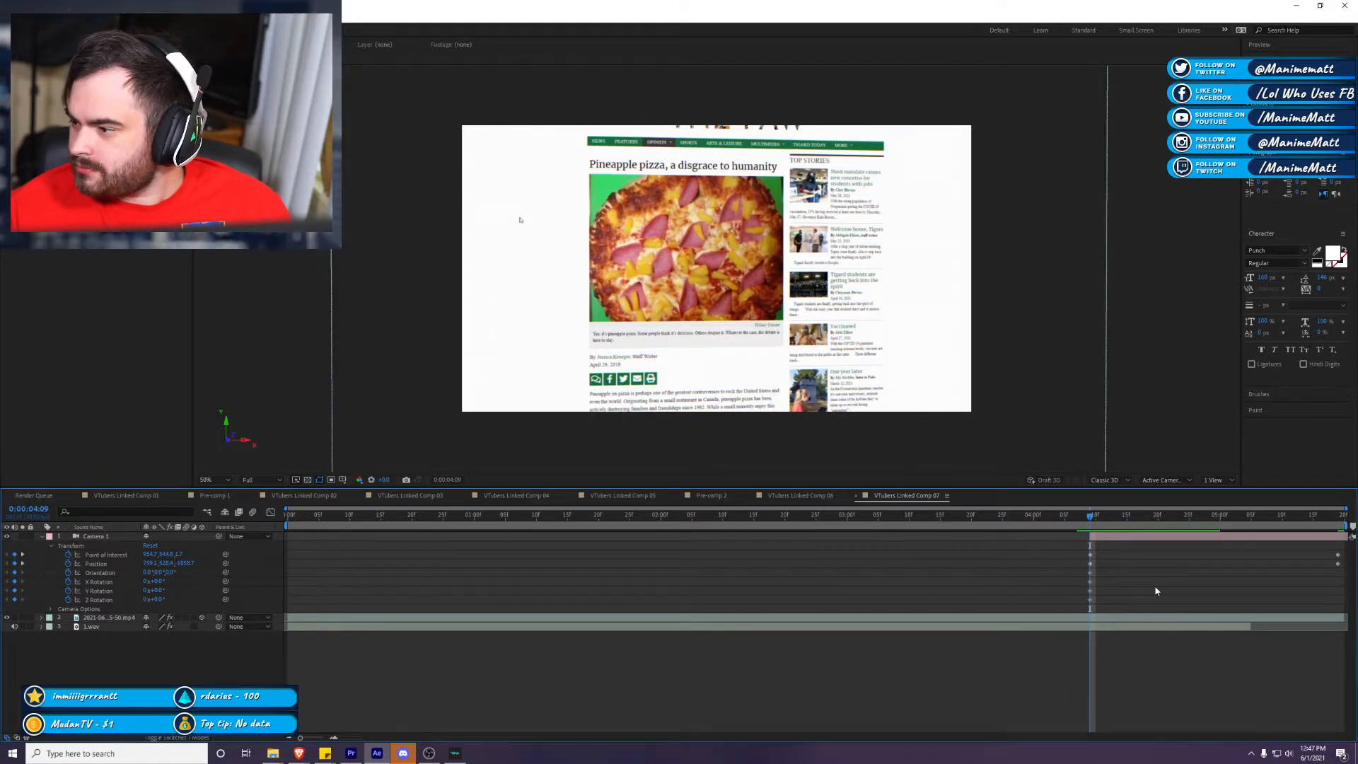
Step: Return to Premiere Pro and move the sequence playhead to 00:01:26:06
{"action": "left_click", "coordinate": [1296, 5]}
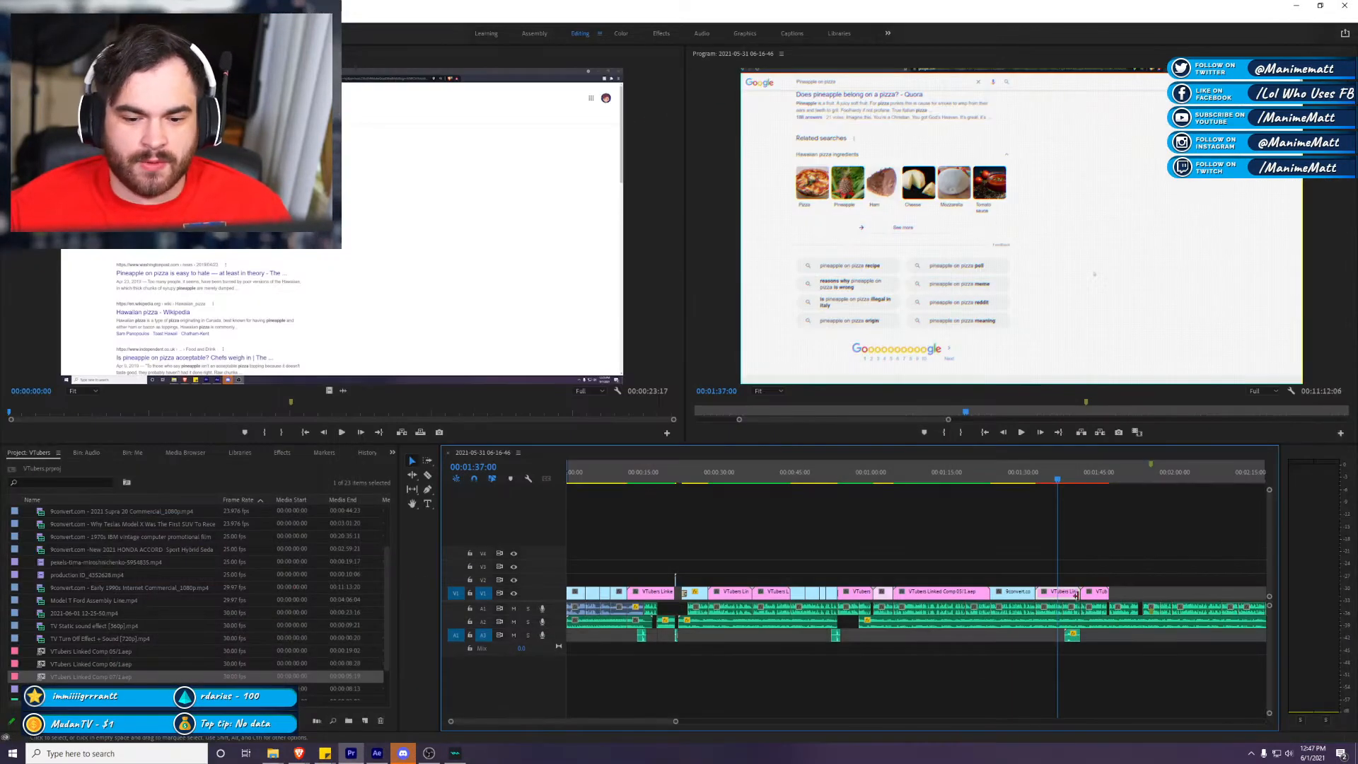
{"action": "left_click", "coordinate": [1002, 478]}
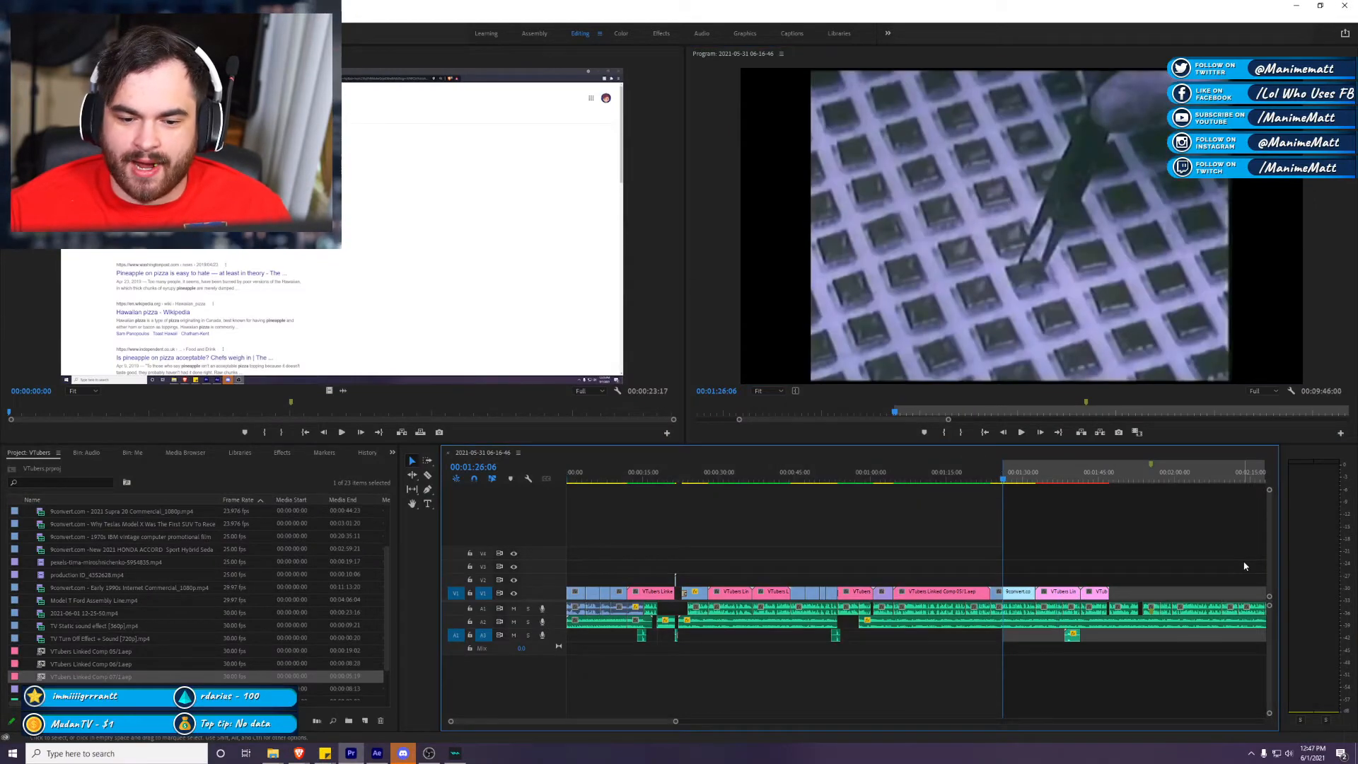
Step: Switch to Discord and look through the hat pictures in the unread group chat
{"action": "left_click", "coordinate": [403, 753]}
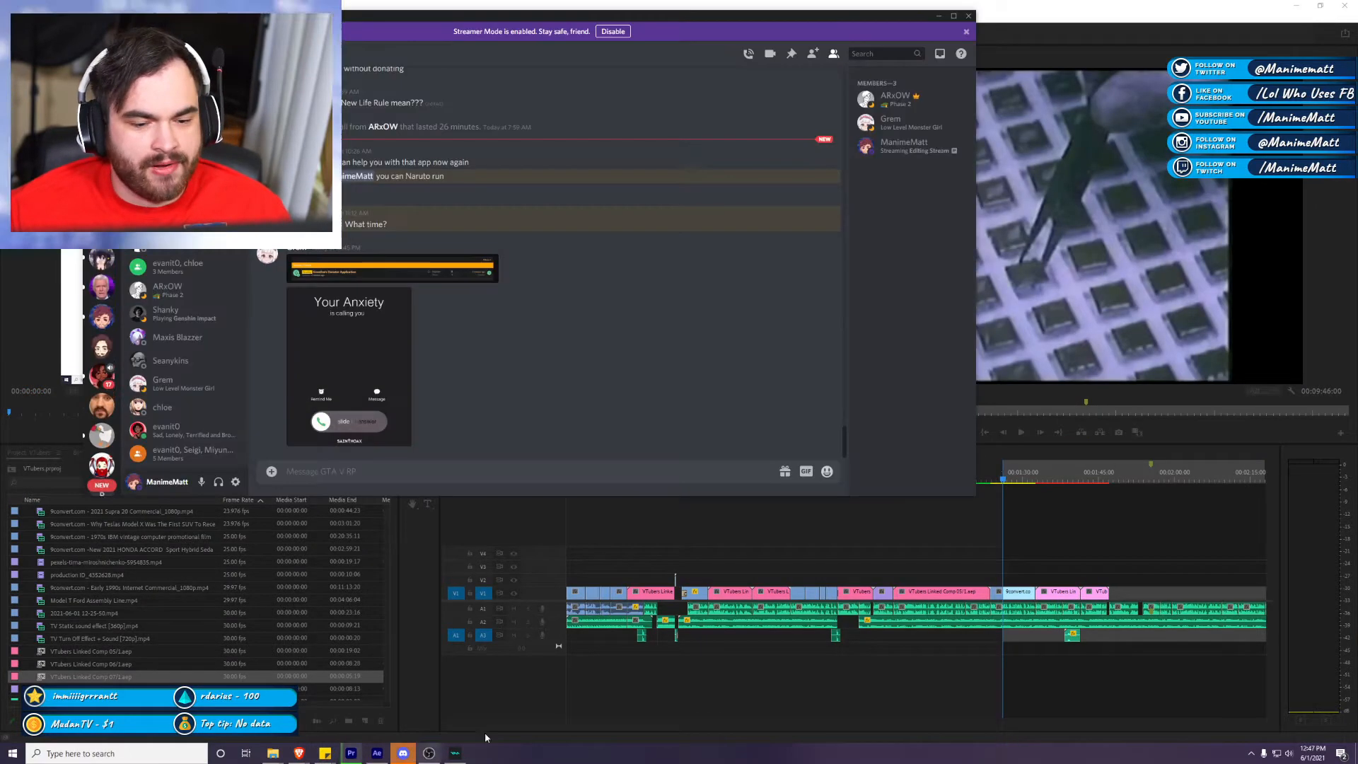
{"action": "left_click", "coordinate": [177, 150]}
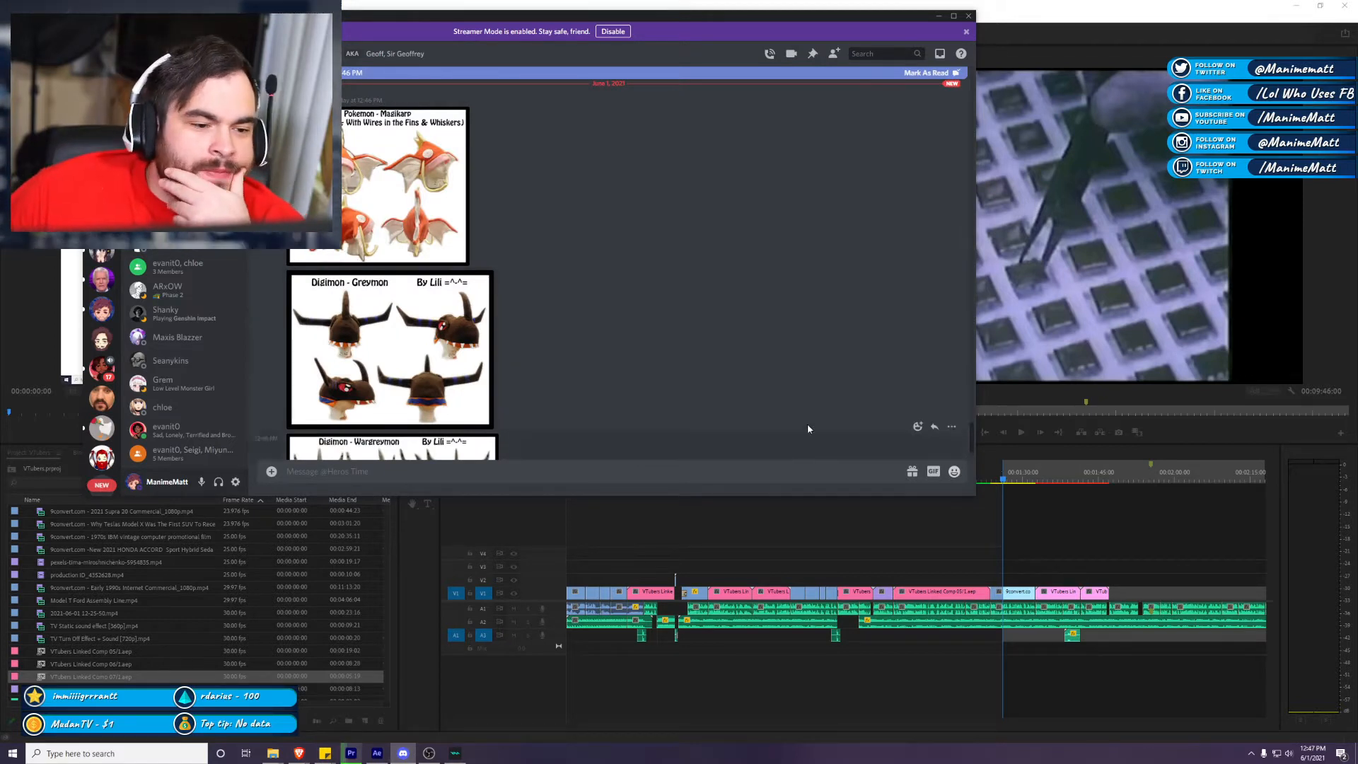
{"action": "scroll", "coordinate": [732, 392], "scroll_direction": "down", "scroll_amount": 1}
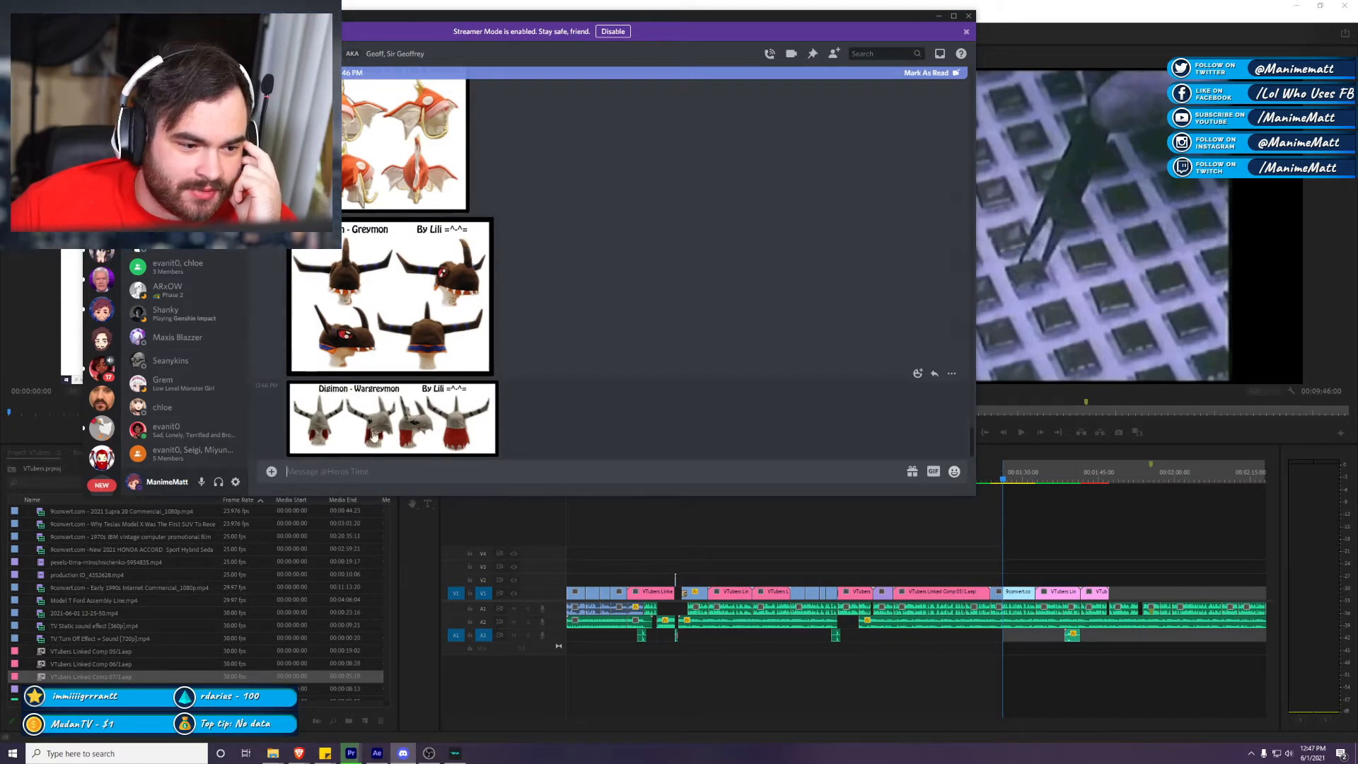
Step: Switch back to Premiere Pro and play the microchip footage up to 00:01:28:03
{"action": "left_click", "coordinate": [1014, 495]}
{"action": "key", "text": "space"}
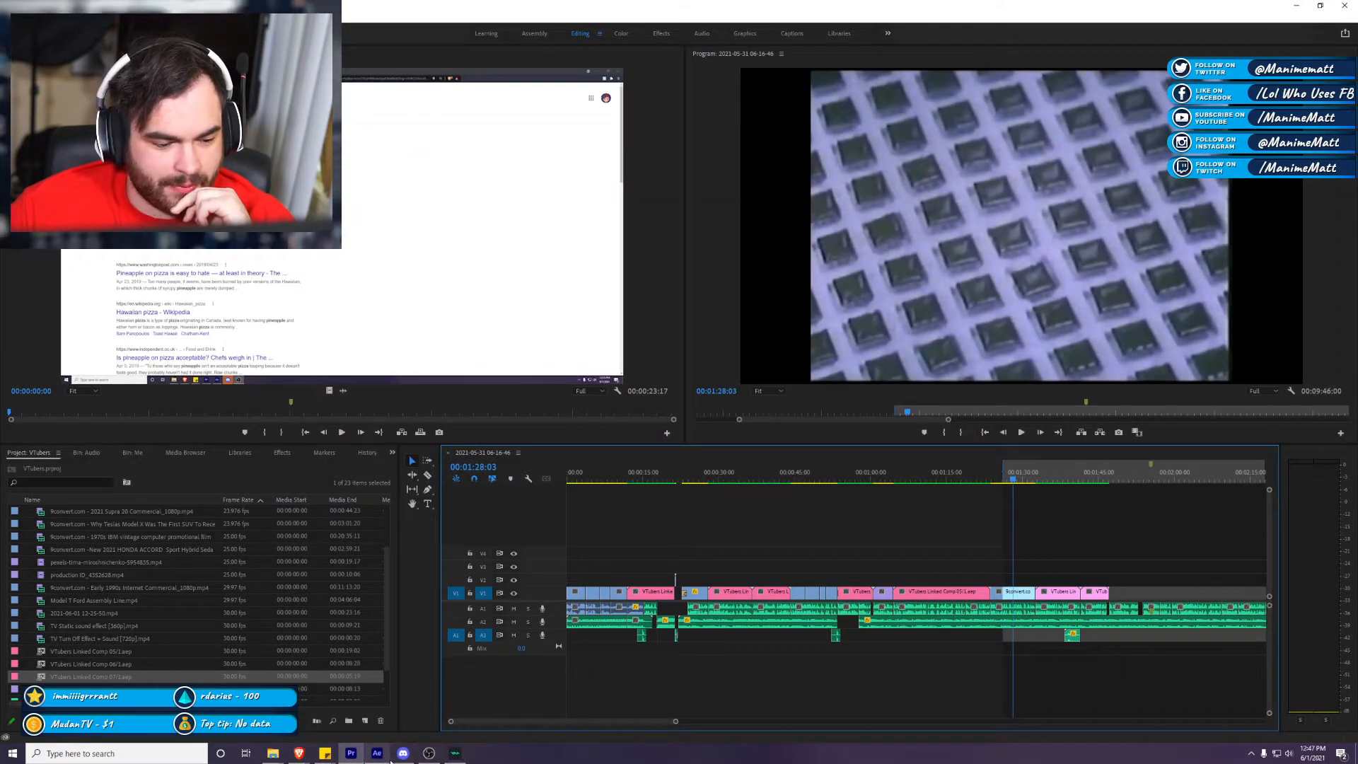
Step: Return to the Discord group chat and enlarge the Wargreymon hat picture
{"action": "left_click", "coordinate": [402, 753]}
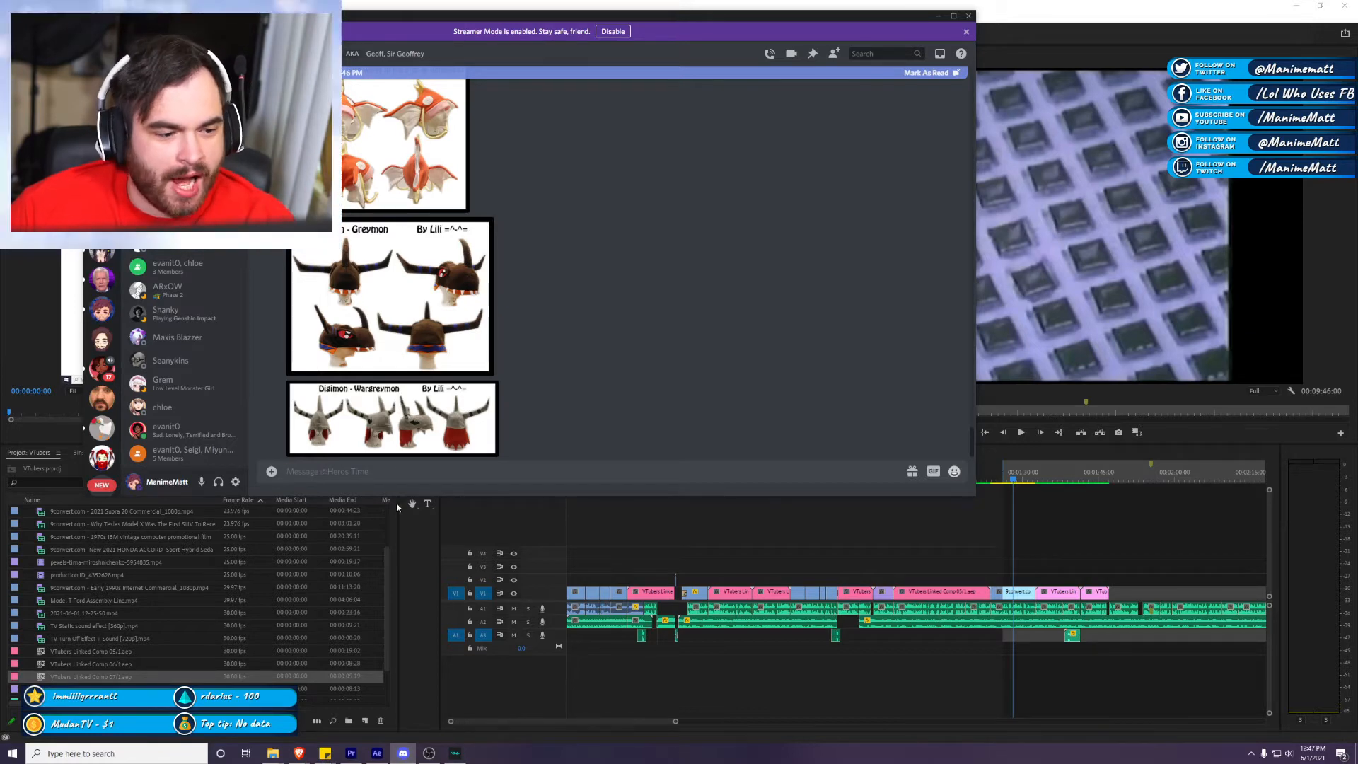
{"action": "left_click", "coordinate": [396, 438]}
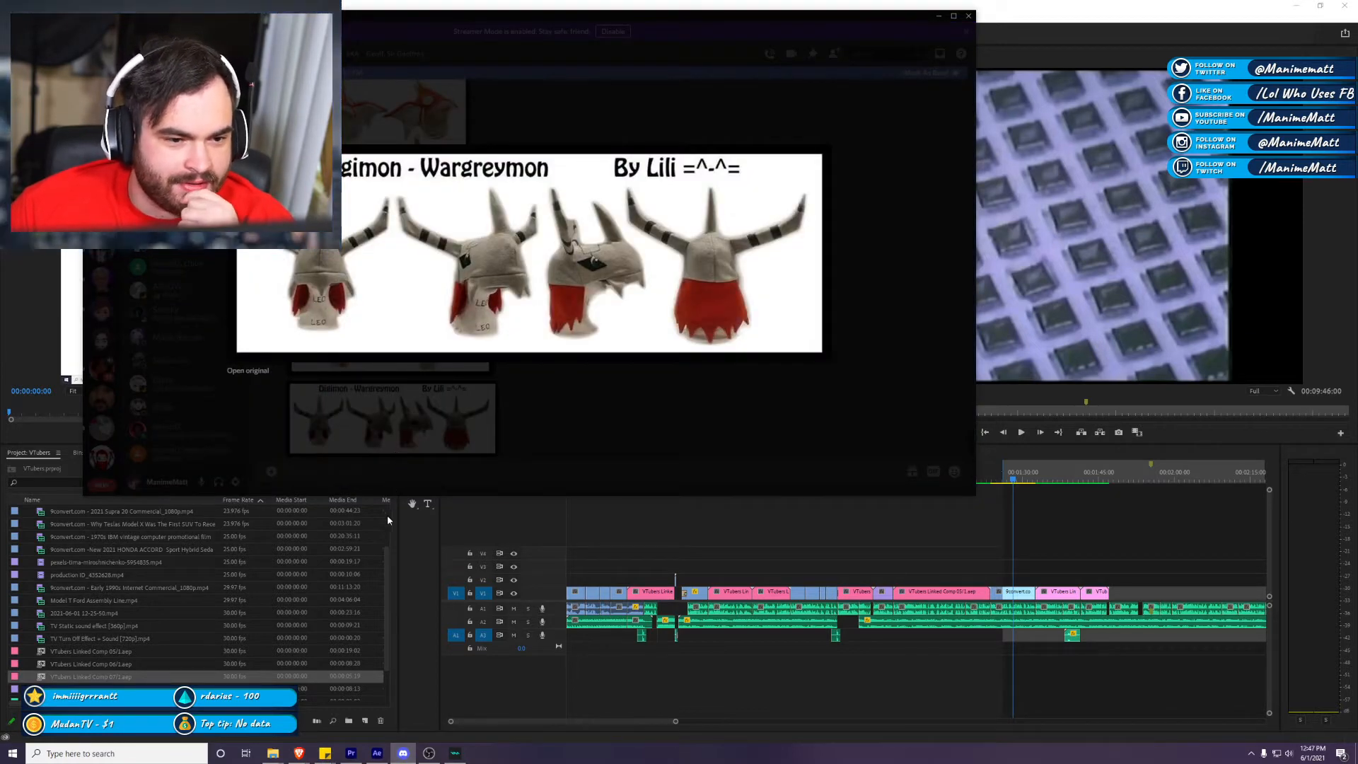
Step: View the Magikarp and Wargreymon hat pictures enlarged in the Discord chat, and minimize Discord to return to Premiere Pro
{"action": "left_click", "coordinate": [661, 413]}
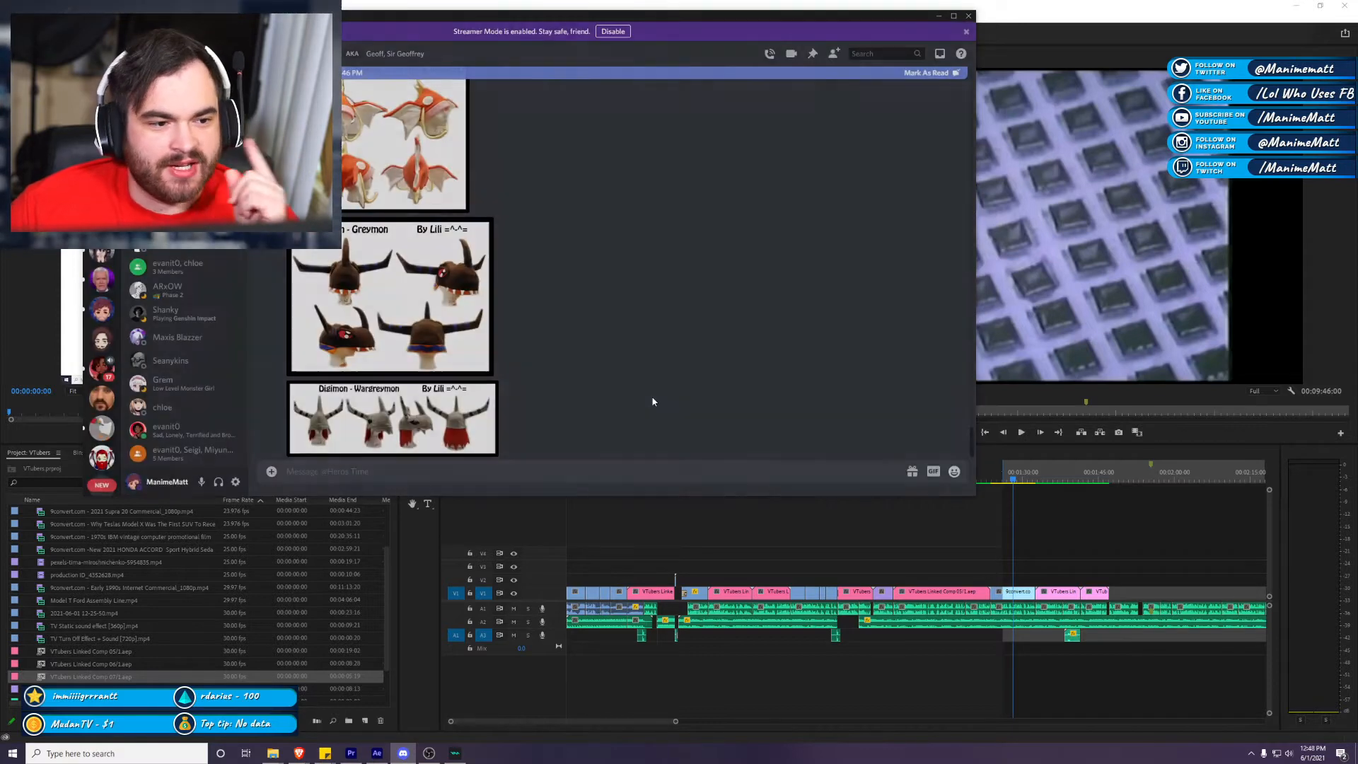
{"action": "left_click", "coordinate": [454, 183]}
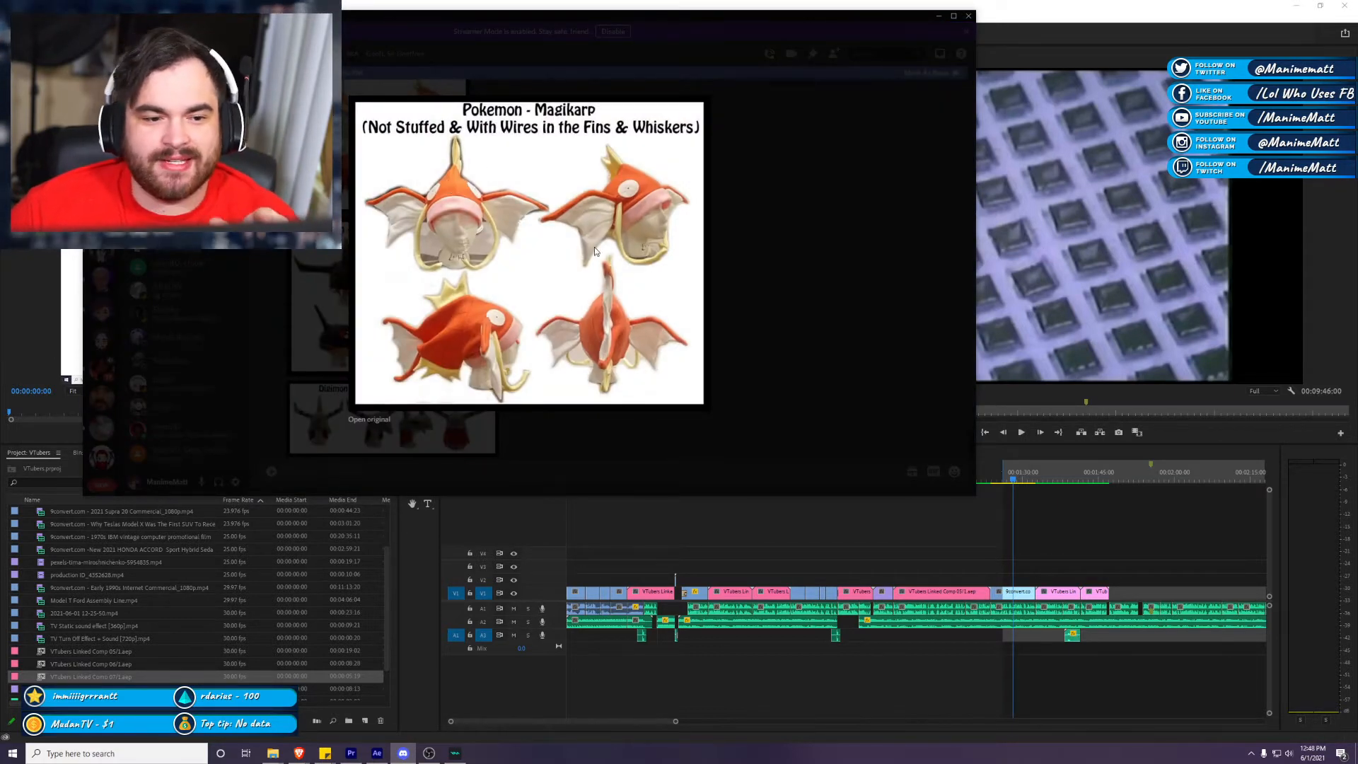
{"action": "left_click", "coordinate": [785, 370]}
{"action": "left_click", "coordinate": [457, 438]}
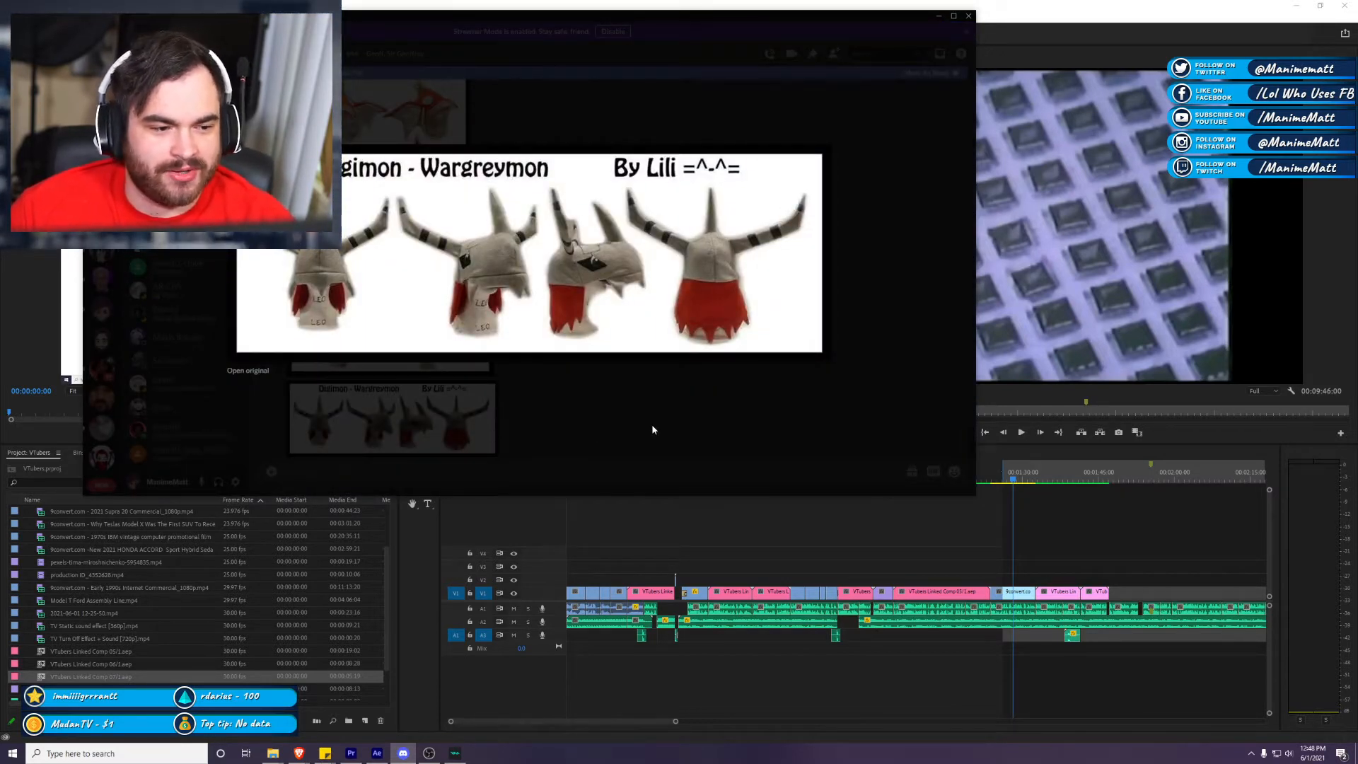
{"action": "left_click", "coordinate": [693, 461]}
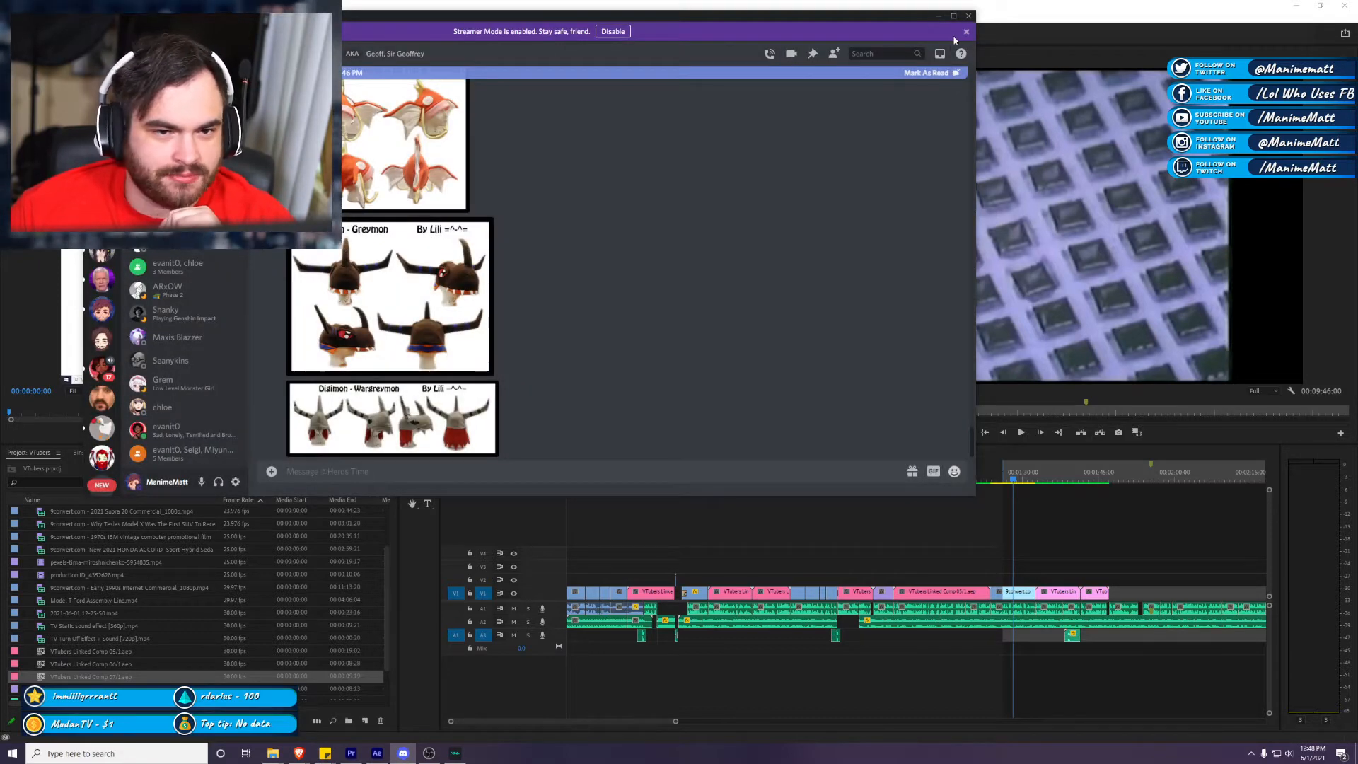
{"action": "left_click", "coordinate": [938, 16]}
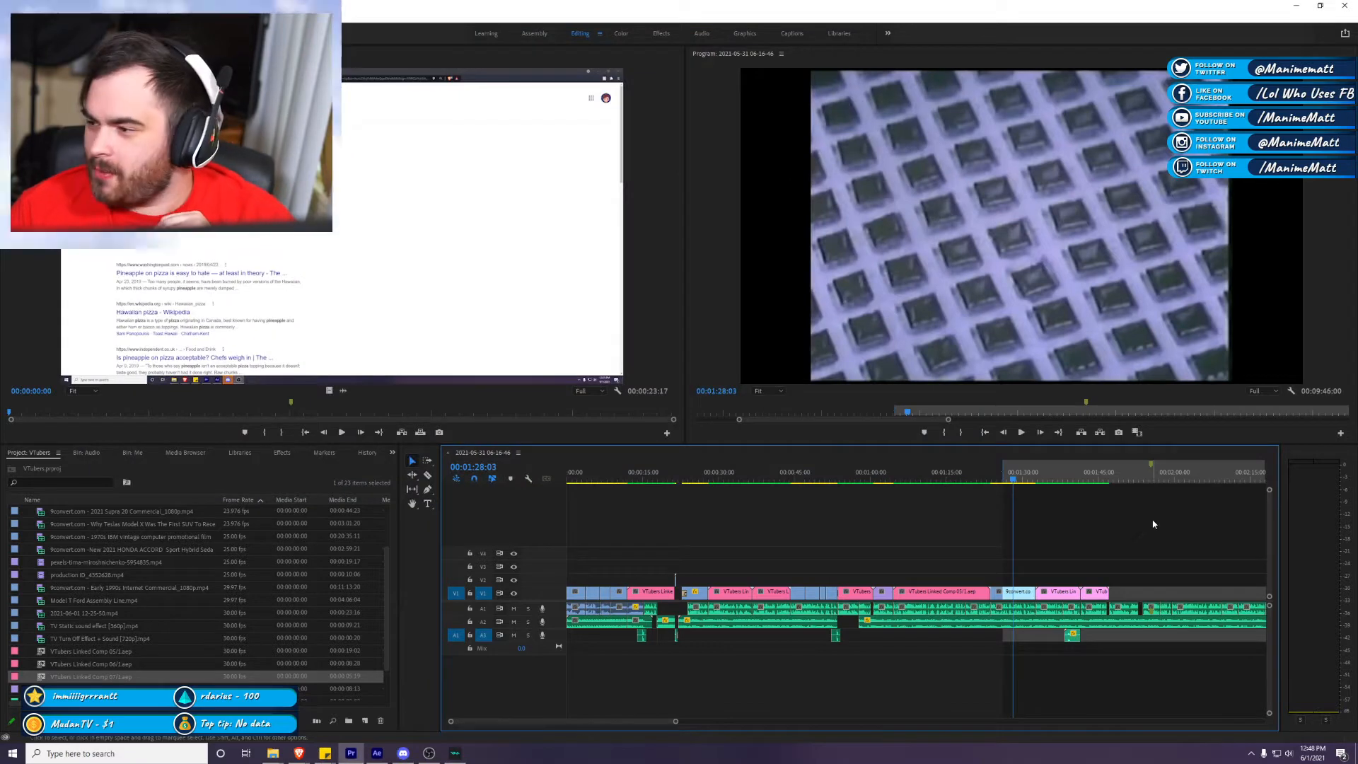
Step: Save the project and play the sequence from 00:01:28:03 through the pineapple pizza article in an enlarged preview
{"action": "key", "text": "ctrl+s"}
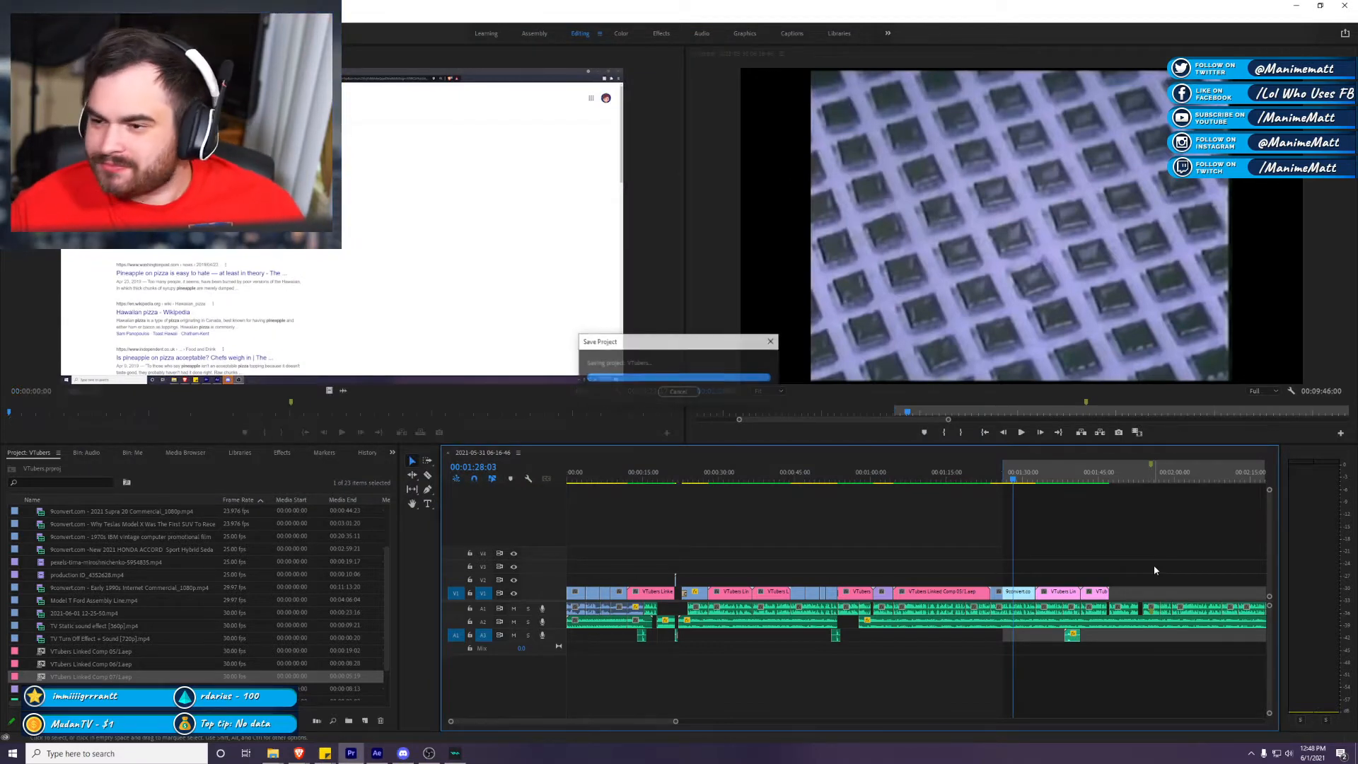
{"action": "key", "text": "space"}
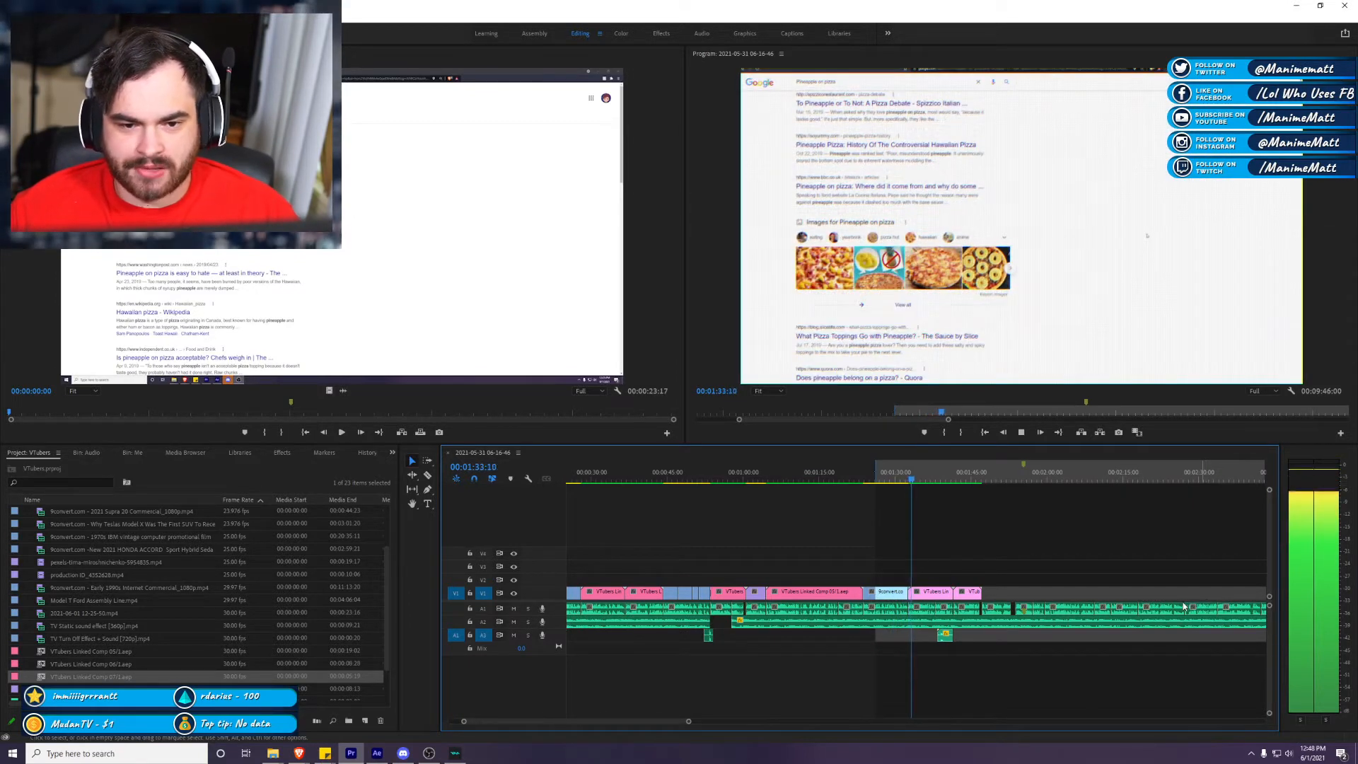
{"action": "key", "text": "grave"}
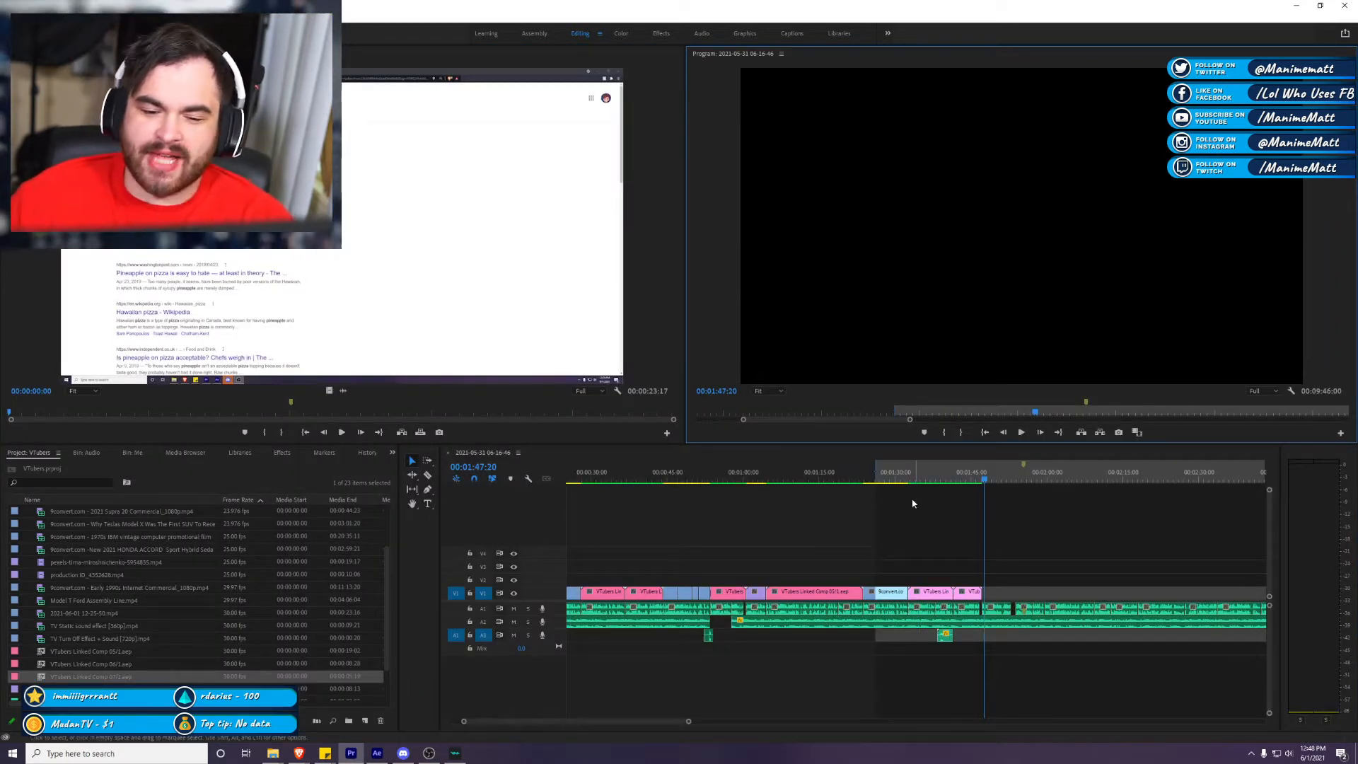
Step: Review the sequence from 00:01:31:01, scrub to 00:01:46:10, and play on to 00:01:50:18
{"action": "left_click", "coordinate": [901, 477]}
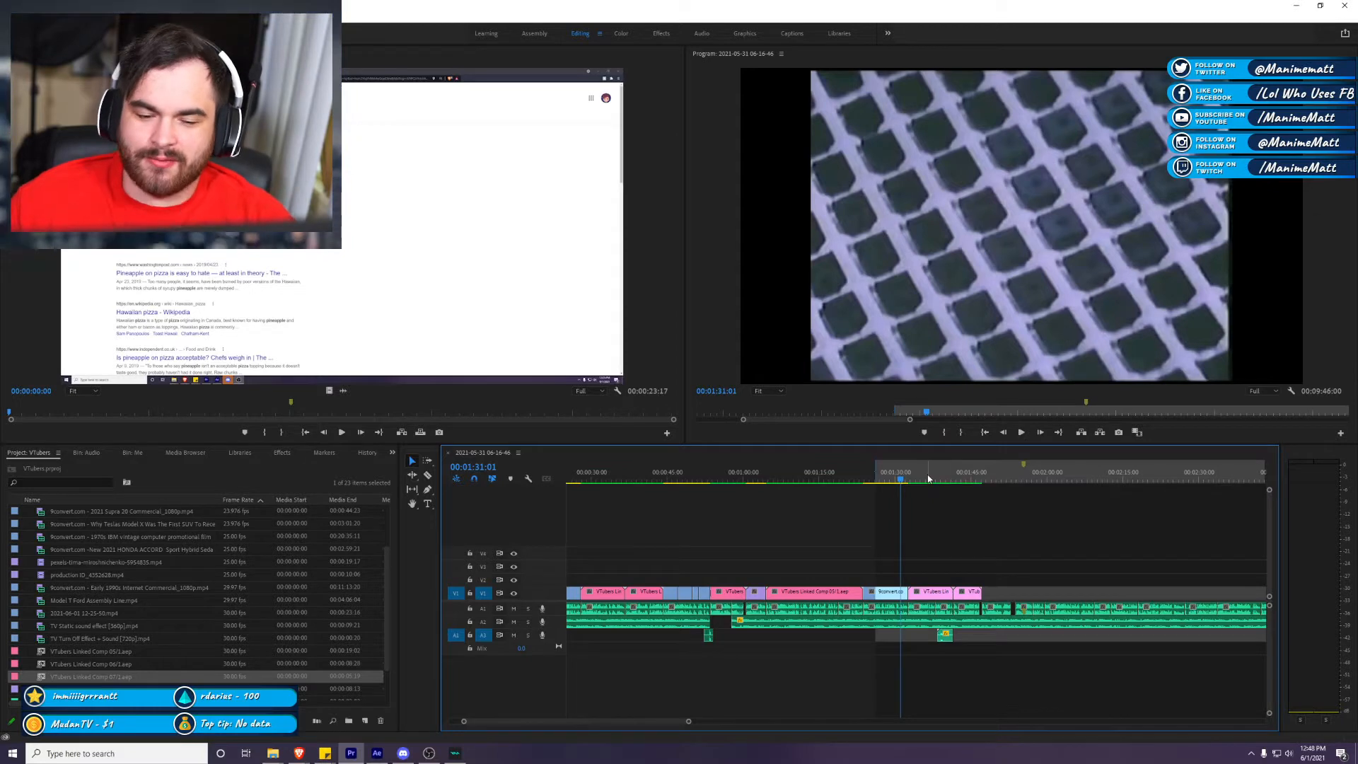
{"action": "left_click_drag", "start_coordinate": [931, 480], "coordinate": [978, 481]}
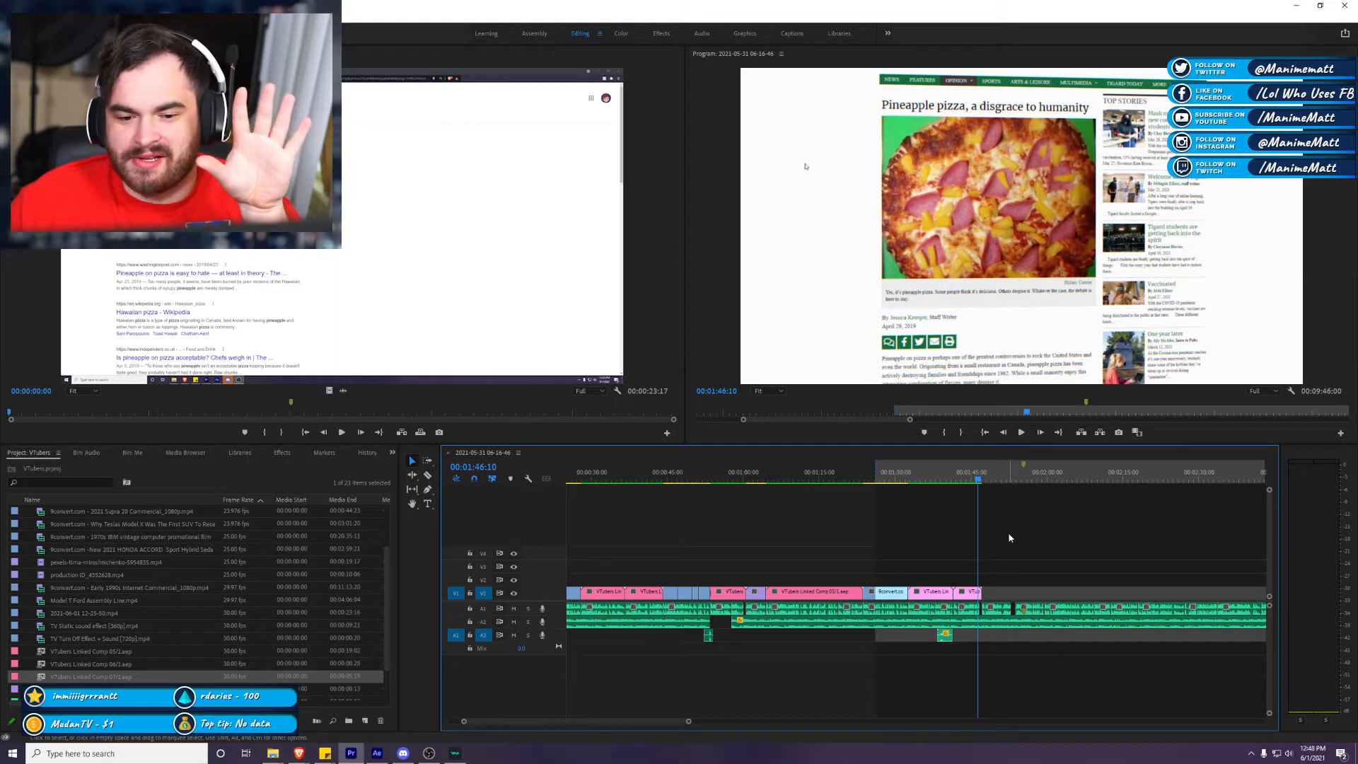
{"action": "scroll", "coordinate": [1029, 570], "scroll_direction": "down", "scroll_amount": 2}
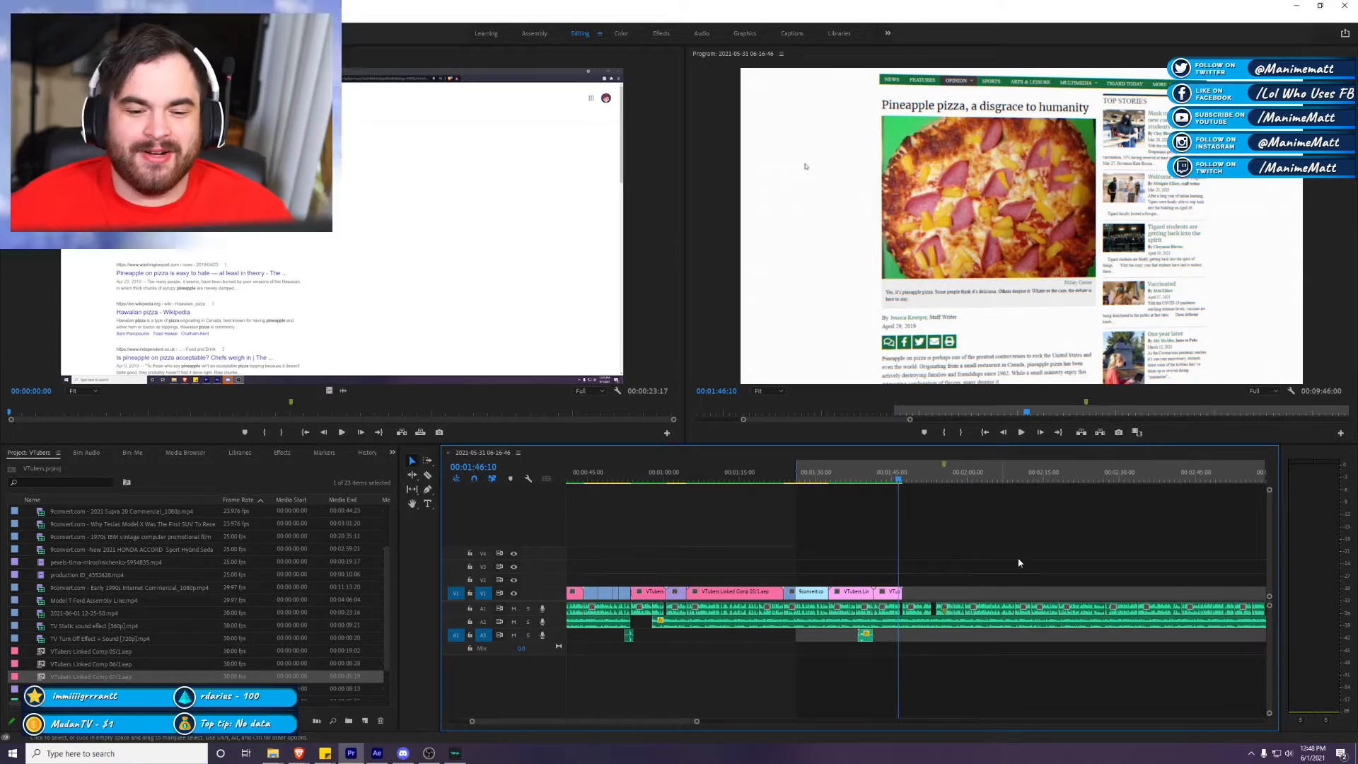
{"action": "key", "text": "space"}
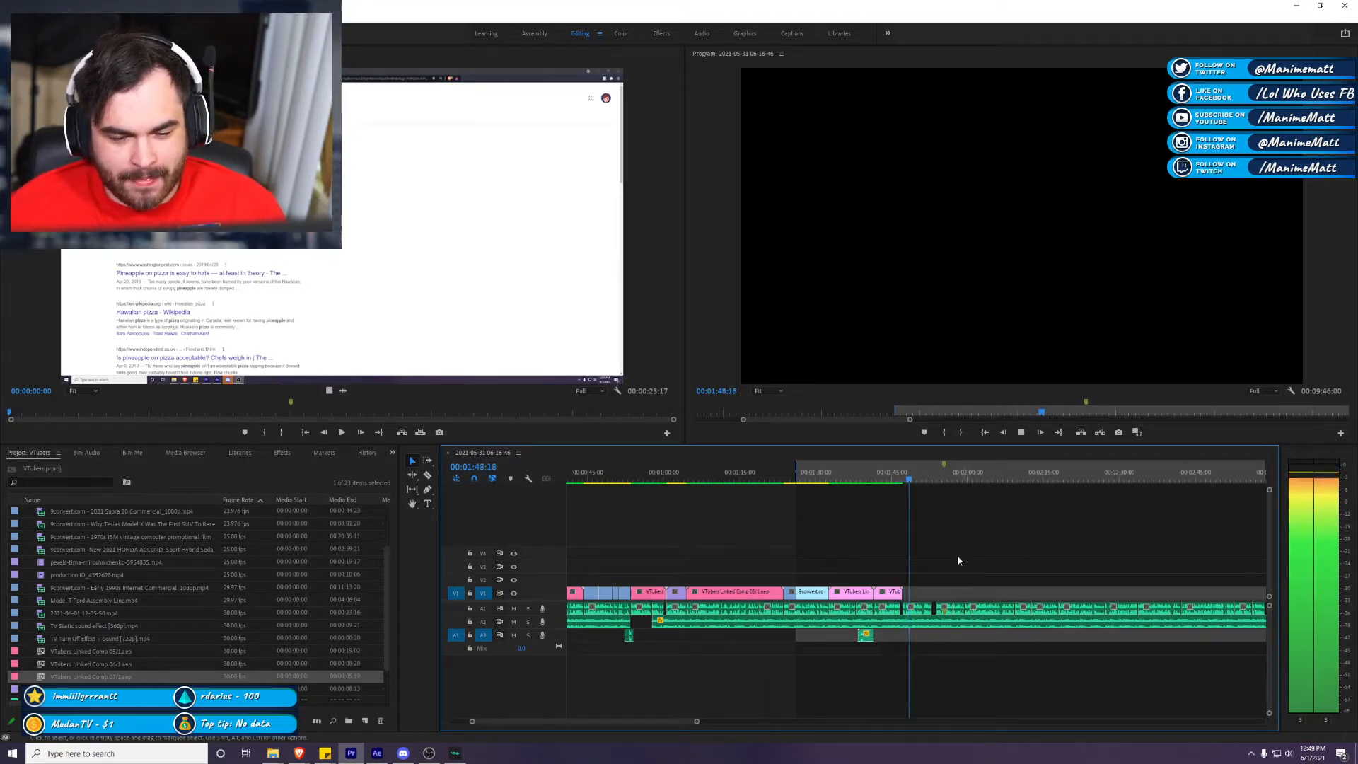
{"action": "scroll", "coordinate": [898, 546], "scroll_direction": "down", "scroll_amount": 1}
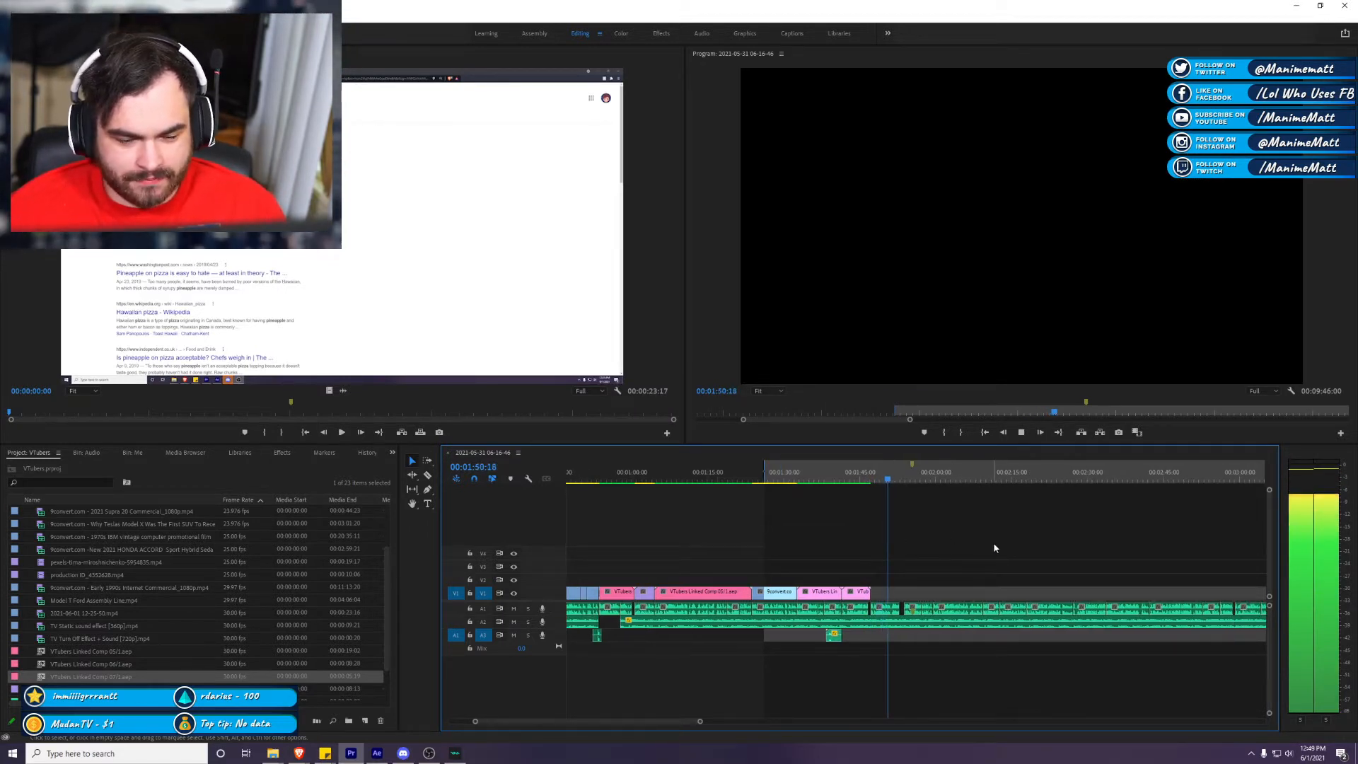
{"action": "key", "text": "space"}
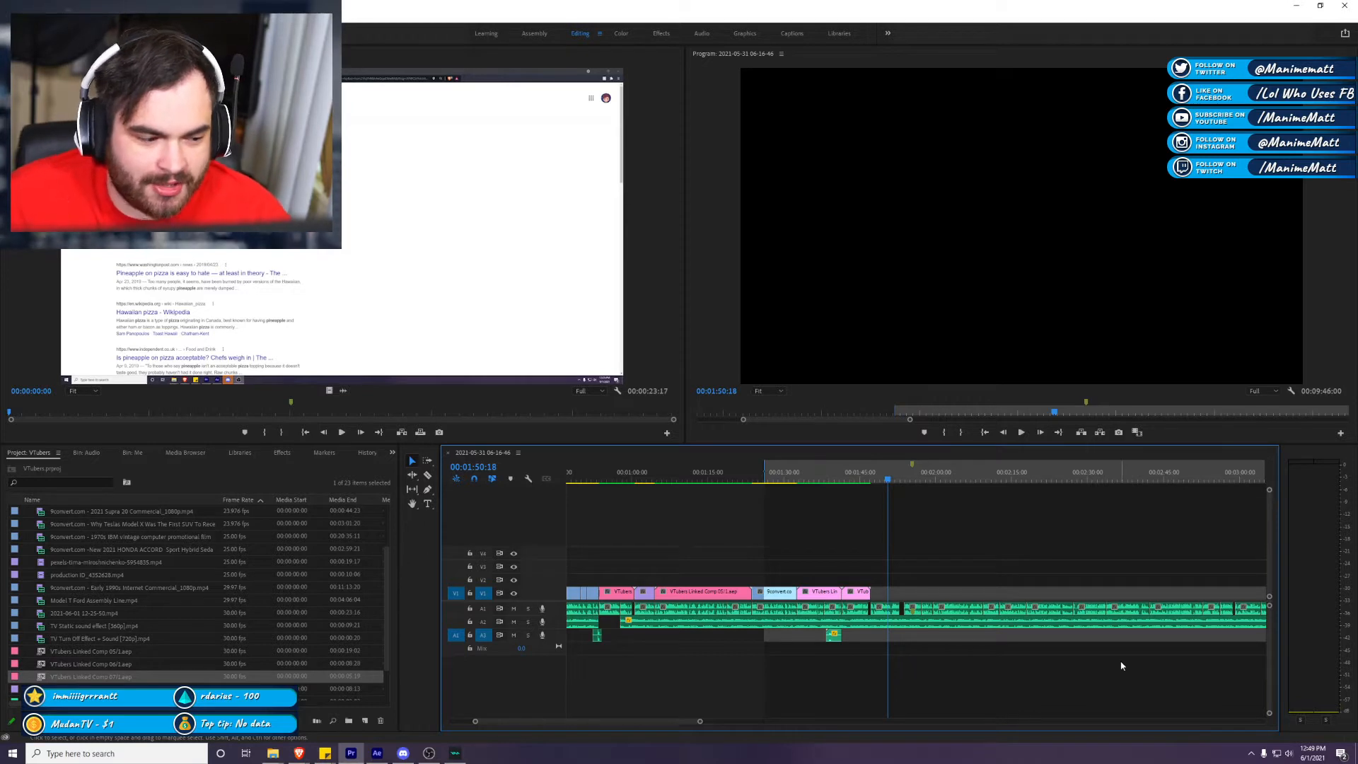
Step: File the three loose VTubers Linked Comp items from the project's top level into a bin
{"action": "scroll", "coordinate": [130, 665], "scroll_direction": "down", "scroll_amount": 1}
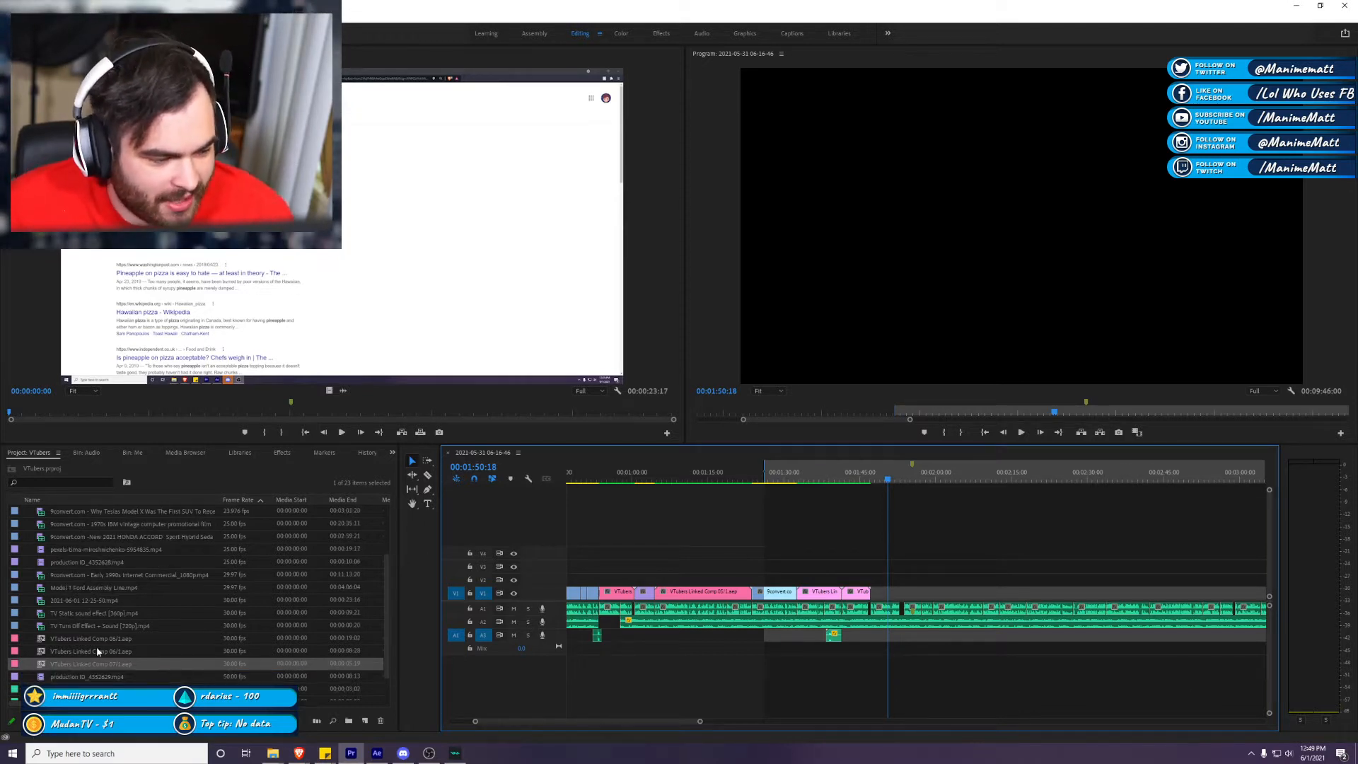
{"action": "left_click", "coordinate": [110, 638], "text": "shift"}
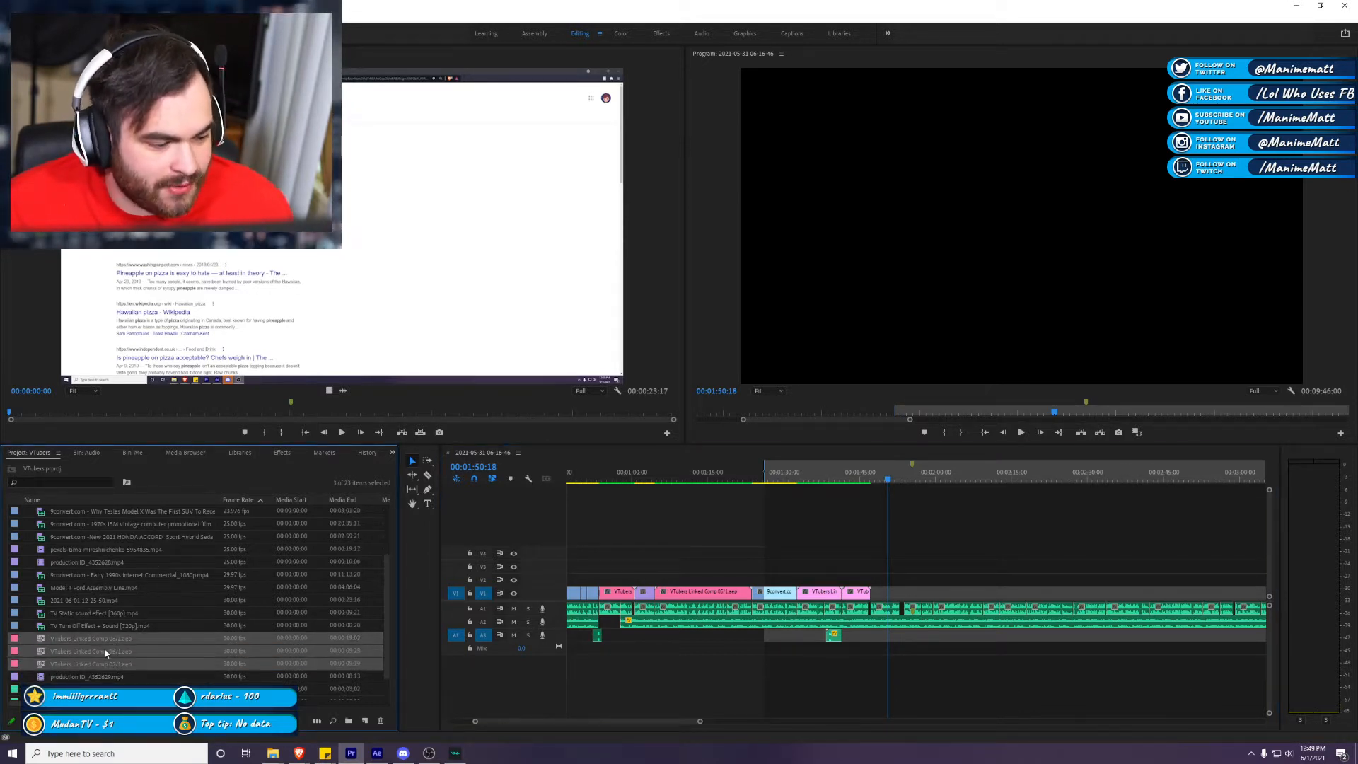
{"action": "scroll", "coordinate": [94, 516], "scroll_direction": "up", "scroll_amount": 3}
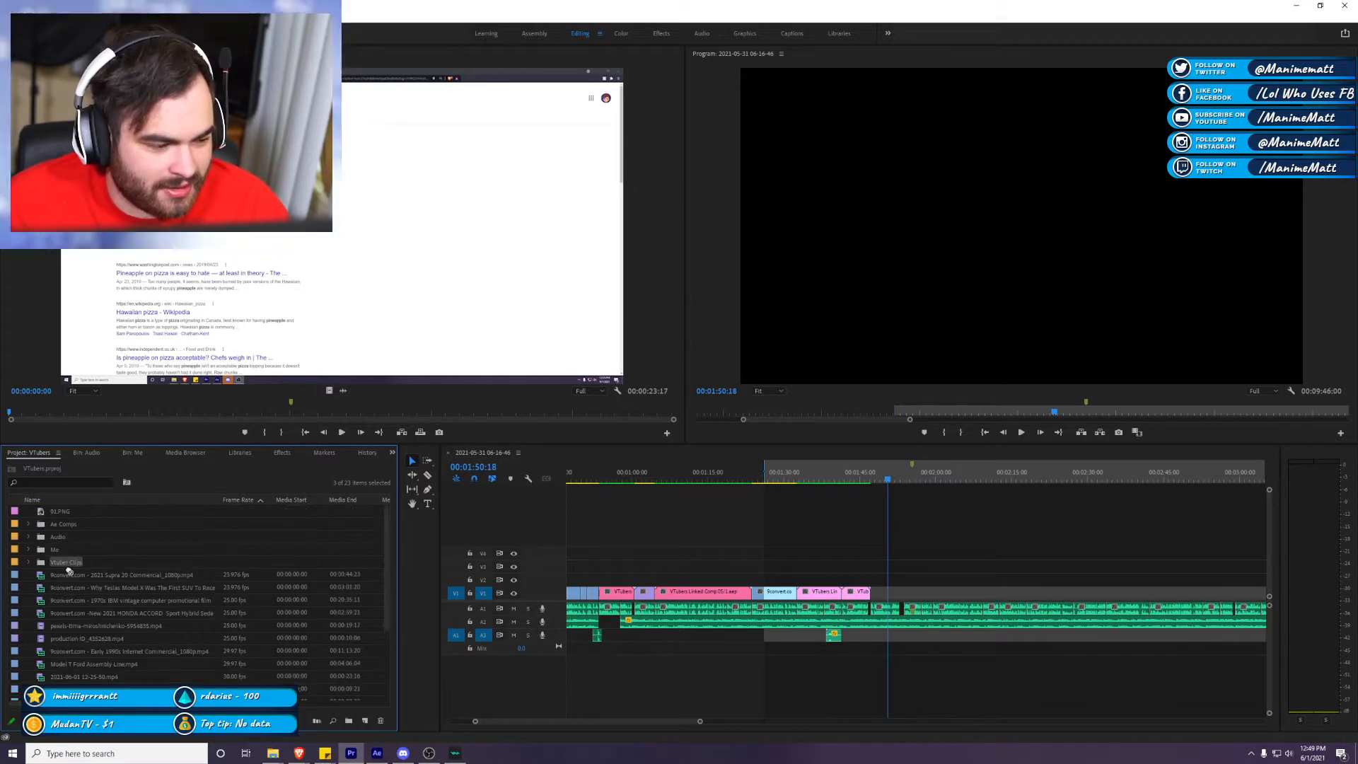
{"action": "key", "text": "Delete"}
Step: Move the 30 fps production ID stock clip from the project's top level into the Ae Comps bin
{"action": "scroll", "coordinate": [154, 551], "scroll_direction": "down", "scroll_amount": 2}
{"action": "scroll", "coordinate": [145, 569], "scroll_direction": "down", "scroll_amount": 3}
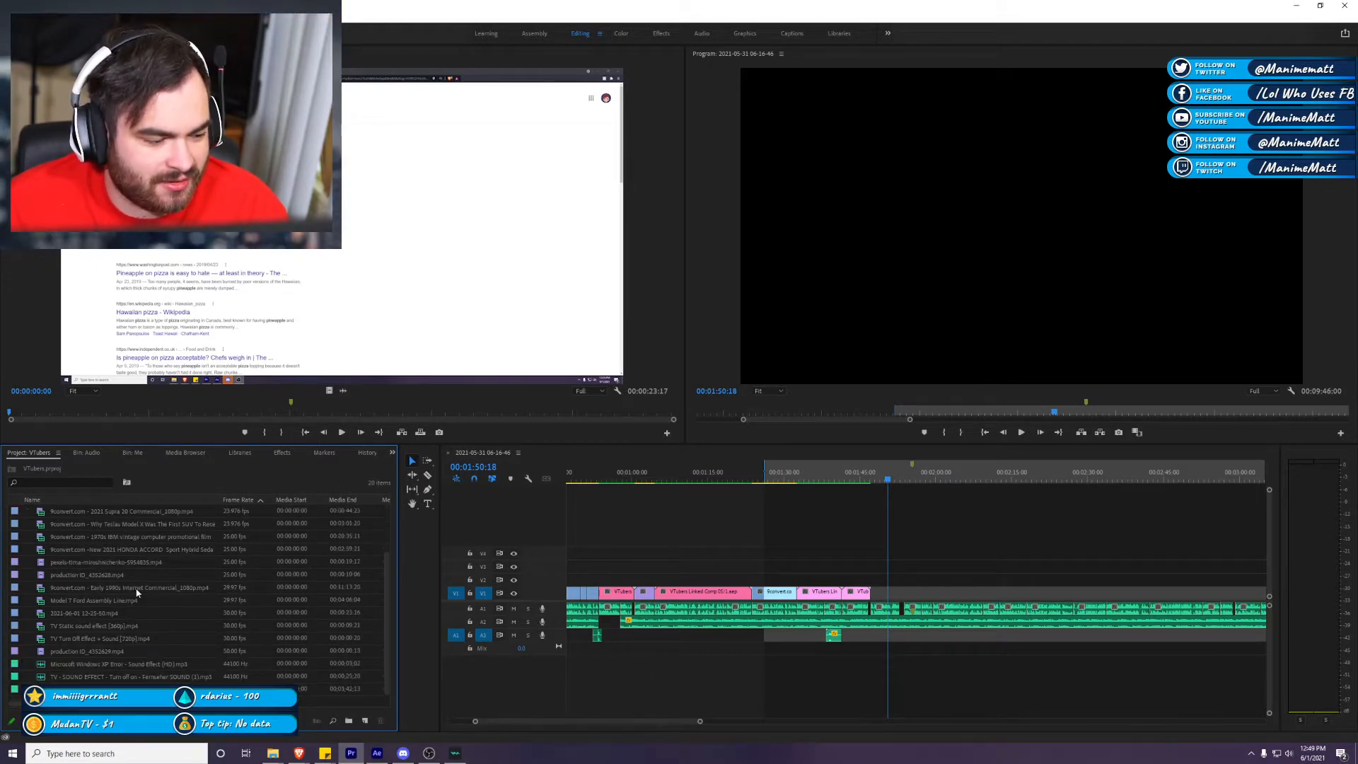
{"action": "left_click", "coordinate": [96, 649]}
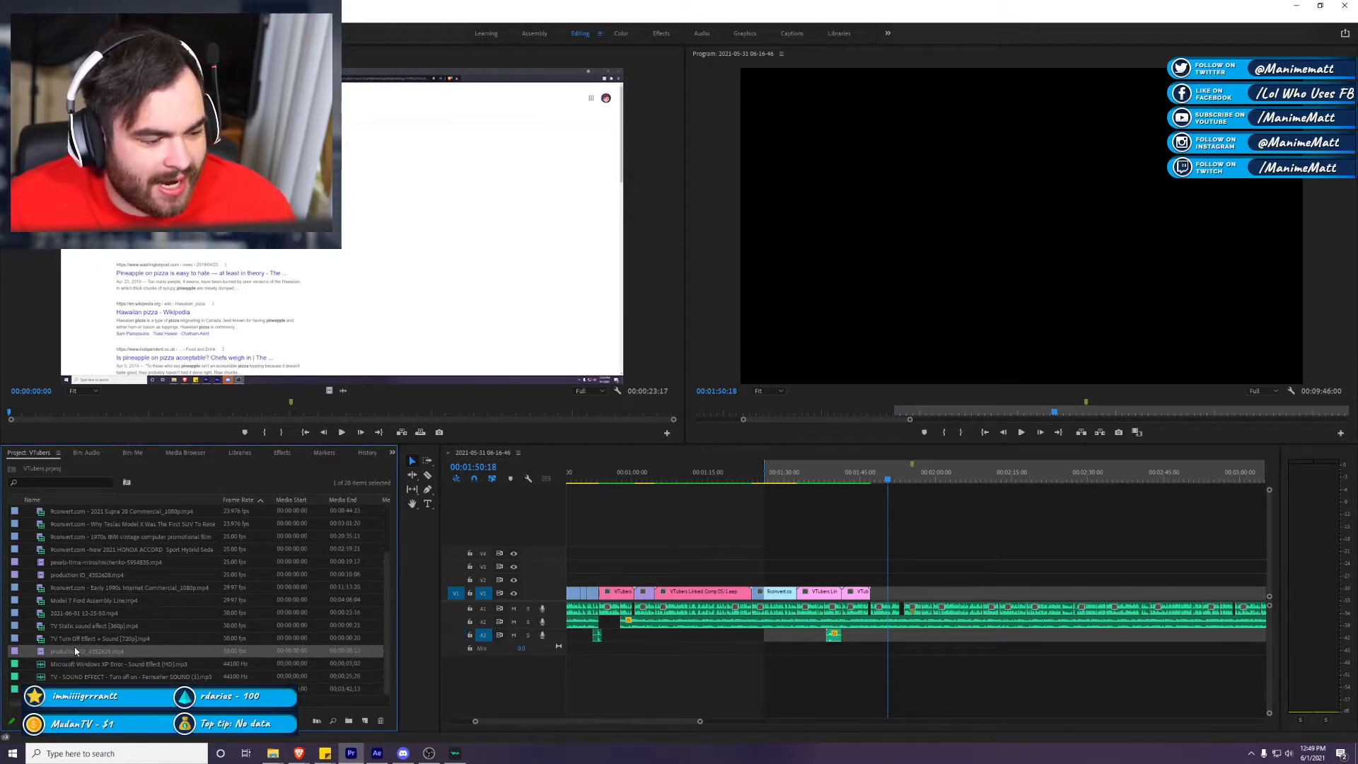
{"action": "scroll", "coordinate": [91, 510], "scroll_direction": "up", "scroll_amount": 5}
{"action": "mouse_move", "coordinate": [92, 510]}
{"action": "left_mouse_down"}
{"action": "mouse_move", "coordinate": [67, 512]}
{"action": "mouse_move", "coordinate": [82, 549]}
{"action": "mouse_move", "coordinate": [86, 533]}
{"action": "mouse_move", "coordinate": [81, 562]}
{"action": "mouse_move", "coordinate": [79, 524]}
{"action": "left_mouse_up"}
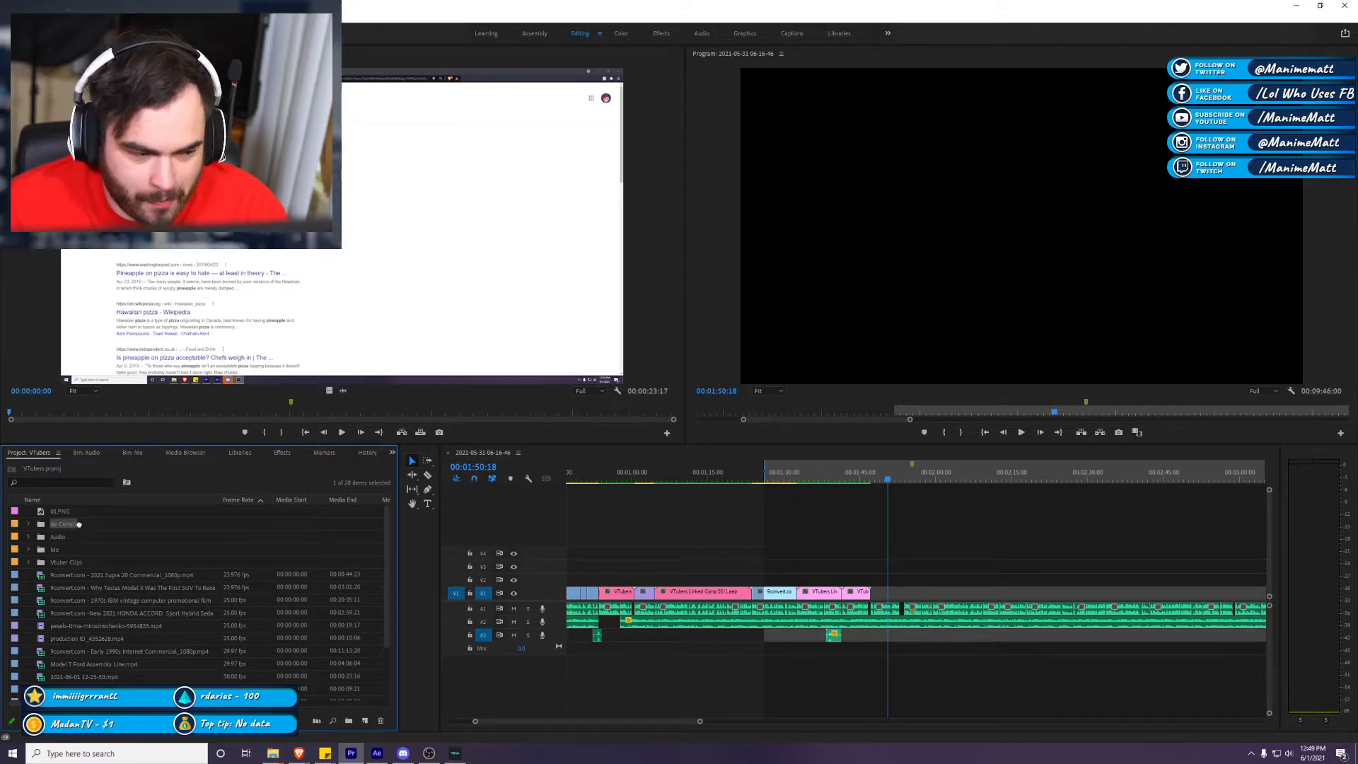
{"action": "mouse_move", "coordinate": [78, 524]}
{"action": "left_mouse_down"}
{"action": "mouse_move", "coordinate": [80, 536]}
{"action": "mouse_move", "coordinate": [79, 524]}
{"action": "left_mouse_up"}
Step: Try moving the pexels and production ID stock clips into the Me bin, and undo the move
{"action": "scroll", "coordinate": [129, 601], "scroll_direction": "down", "scroll_amount": 1}
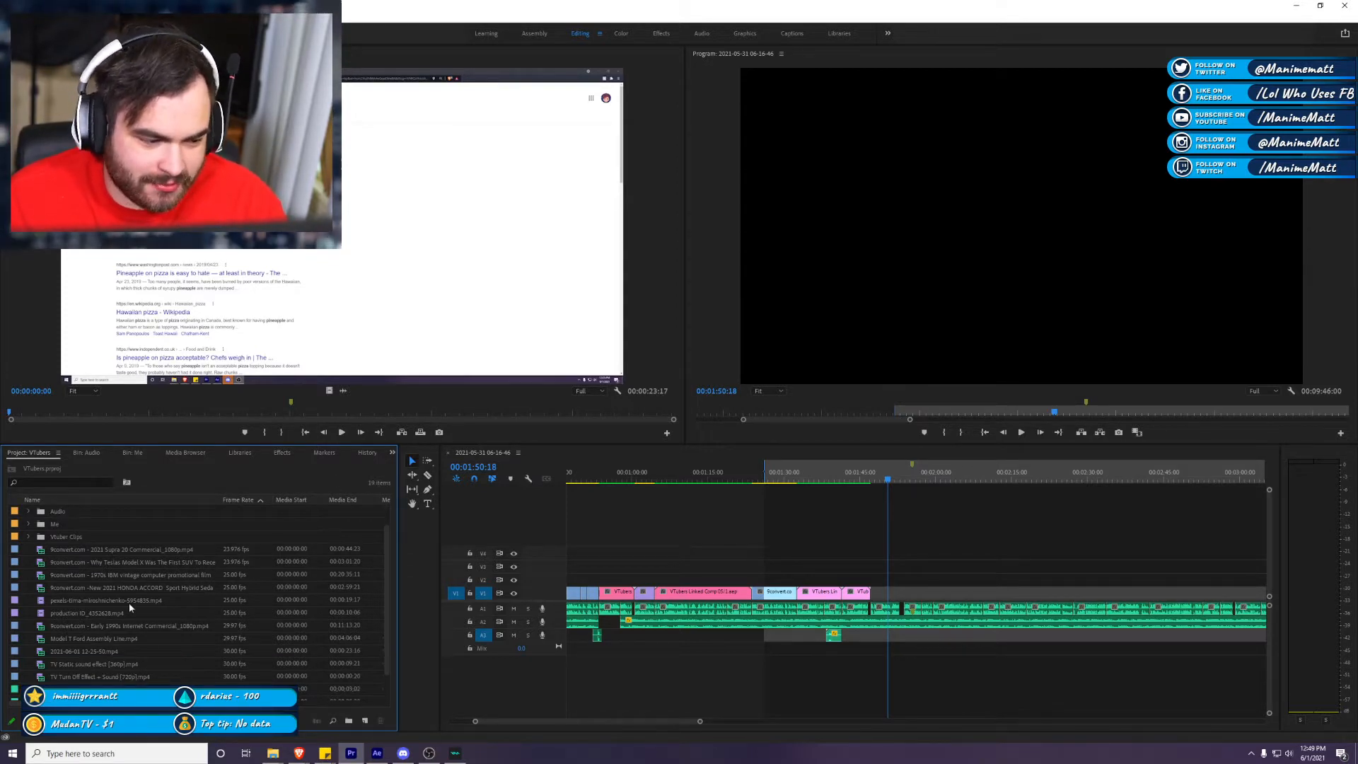
{"action": "left_click", "coordinate": [105, 613]}
{"action": "left_click", "coordinate": [134, 605], "text": "ctrl"}
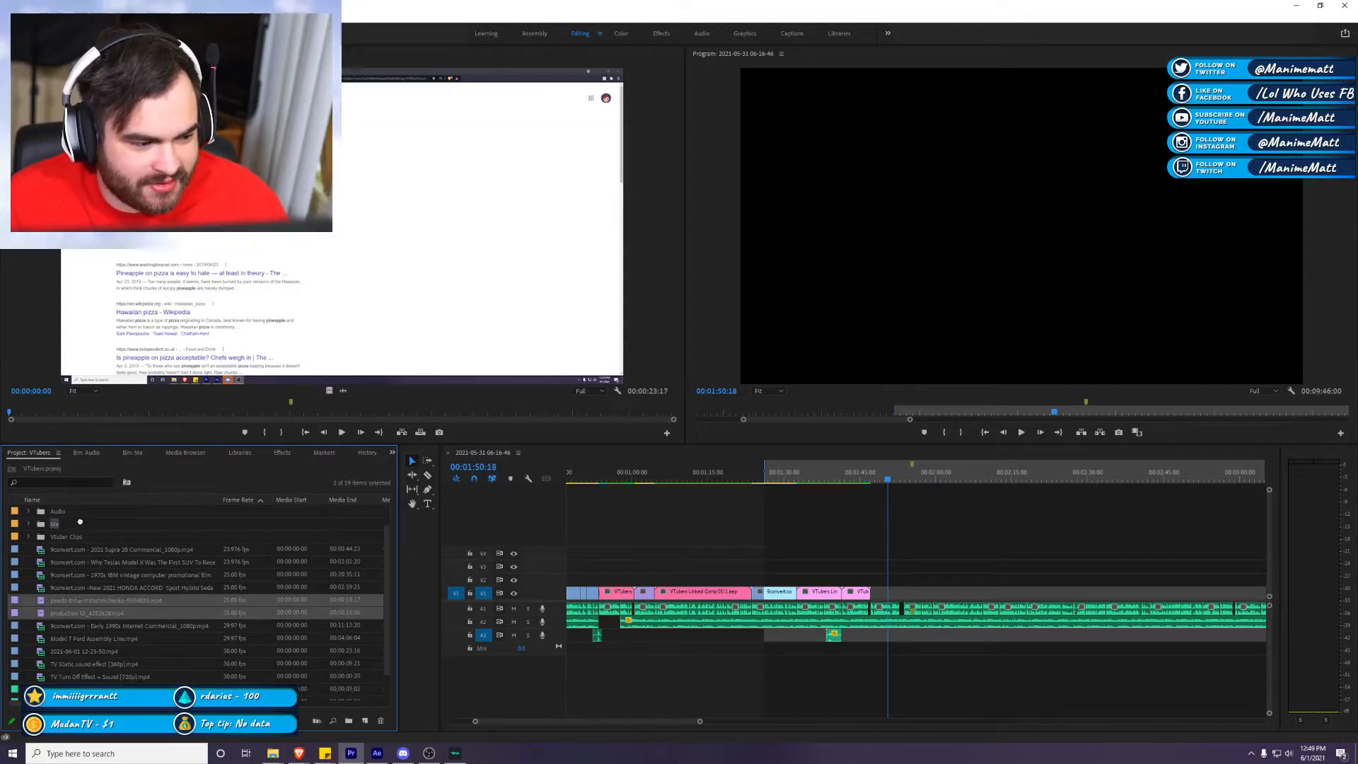
{"action": "scroll", "coordinate": [99, 594], "scroll_direction": "up", "scroll_amount": 2}
{"action": "left_click_drag", "start_coordinate": [88, 543], "coordinate": [80, 521]}
{"action": "scroll", "coordinate": [200, 575], "scroll_direction": "down", "scroll_amount": 2}
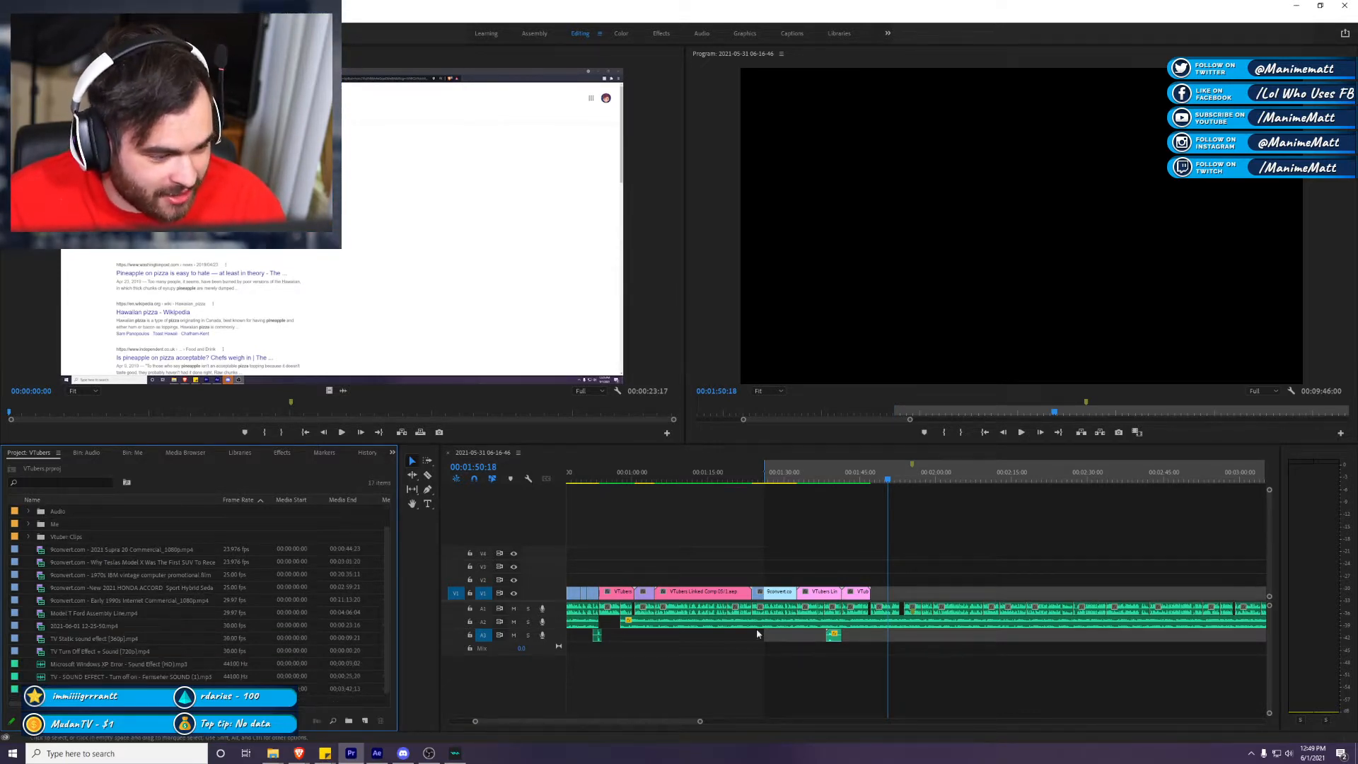
{"action": "key", "text": "ctrl+z"}
Step: Play the sequence from 00:01:44:20 past the pizza article, replay the narration gap, and stop at 00:01:53:08
{"action": "left_click", "coordinate": [967, 553]}
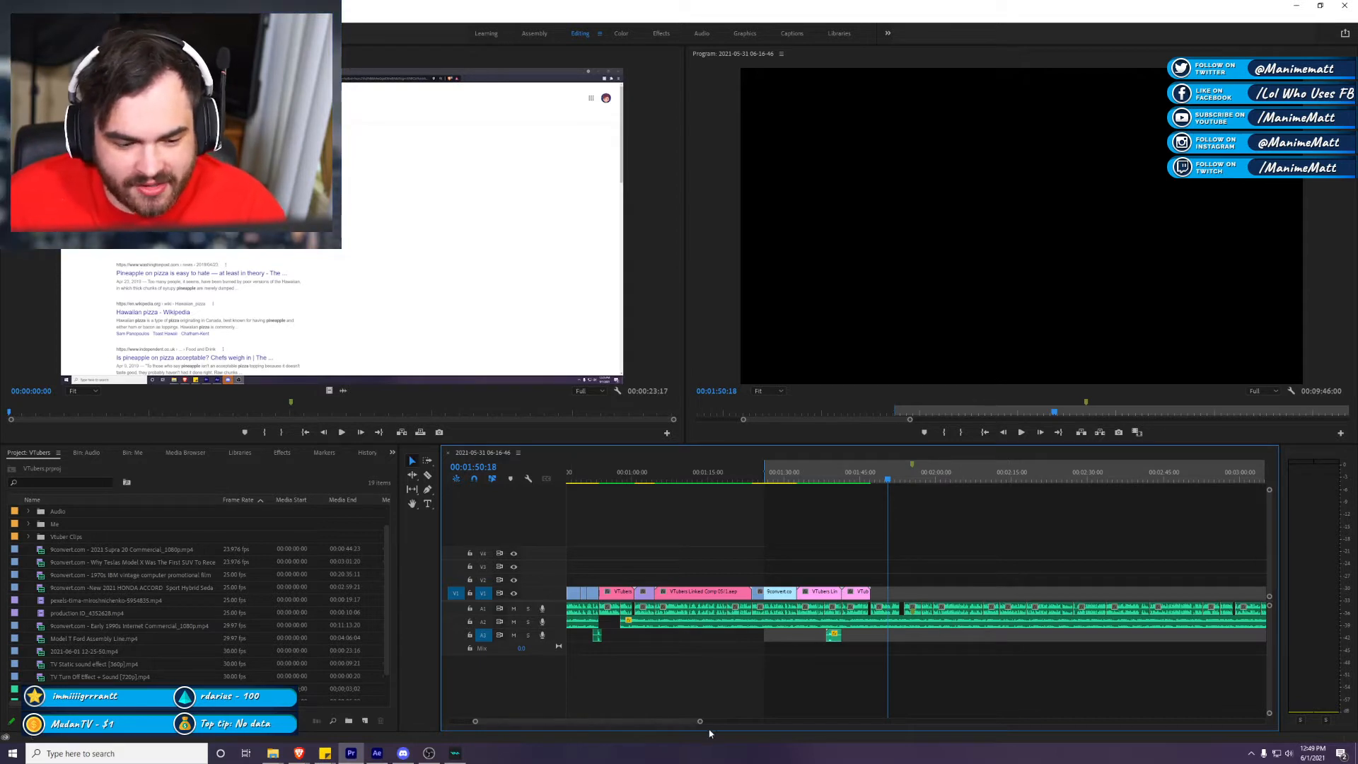
{"action": "left_click_drag", "start_coordinate": [699, 721], "coordinate": [746, 720]}
{"action": "key", "text": "="}
{"action": "key", "text": "="}
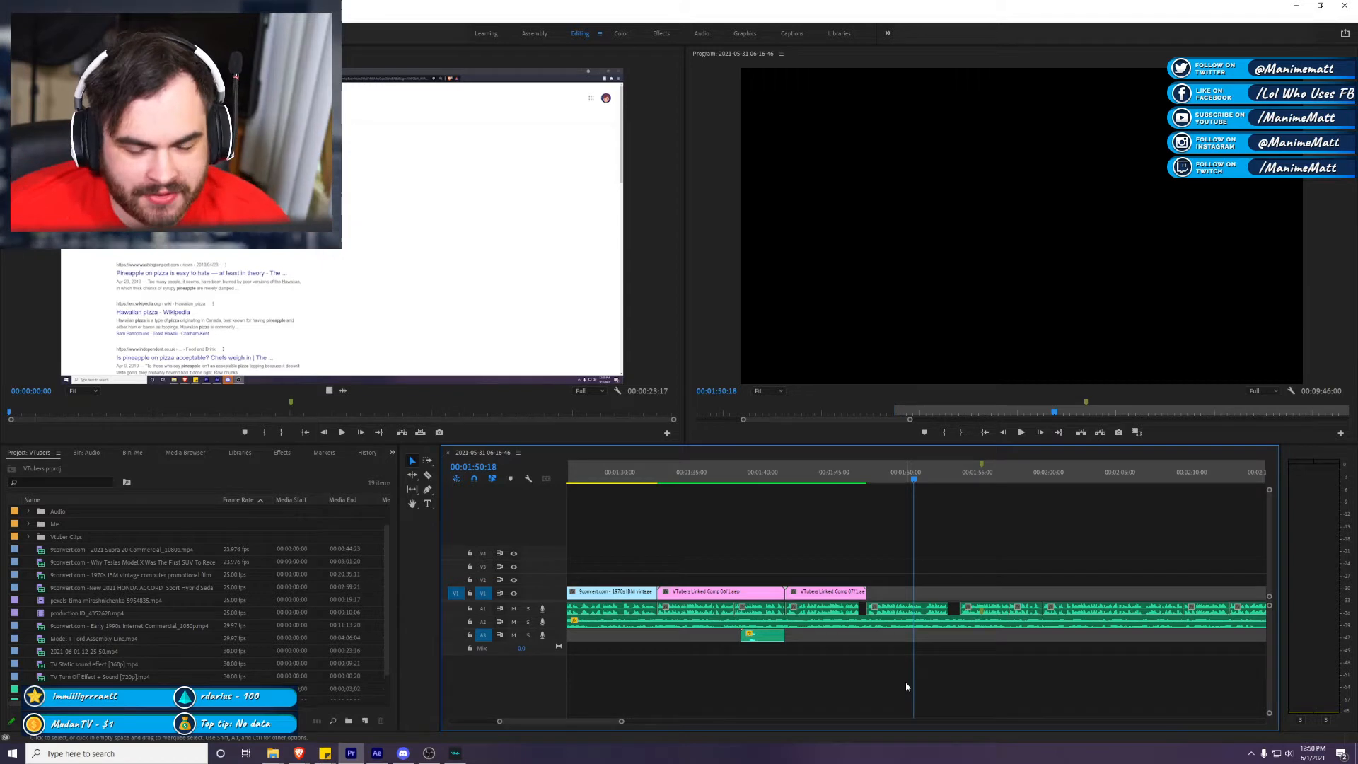
{"action": "left_click", "coordinate": [829, 479]}
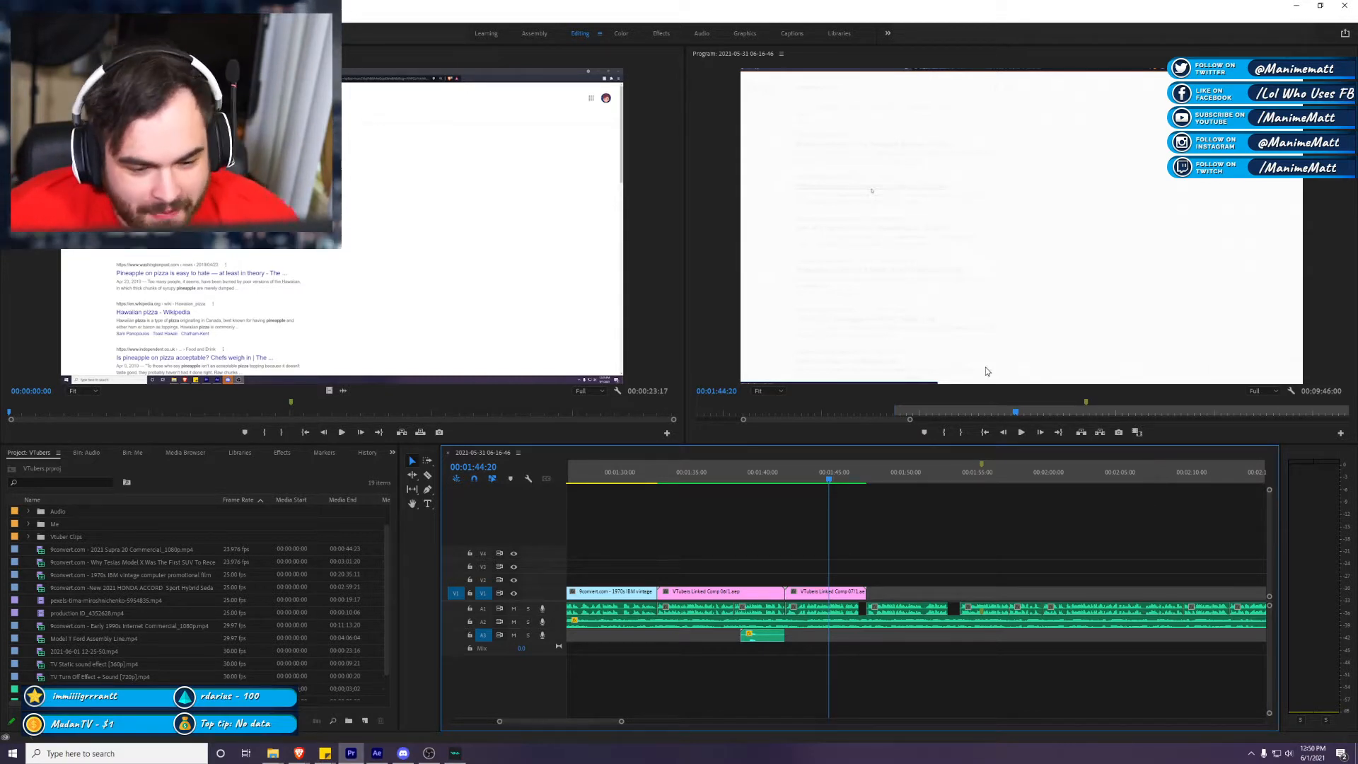
{"action": "key", "text": "space"}
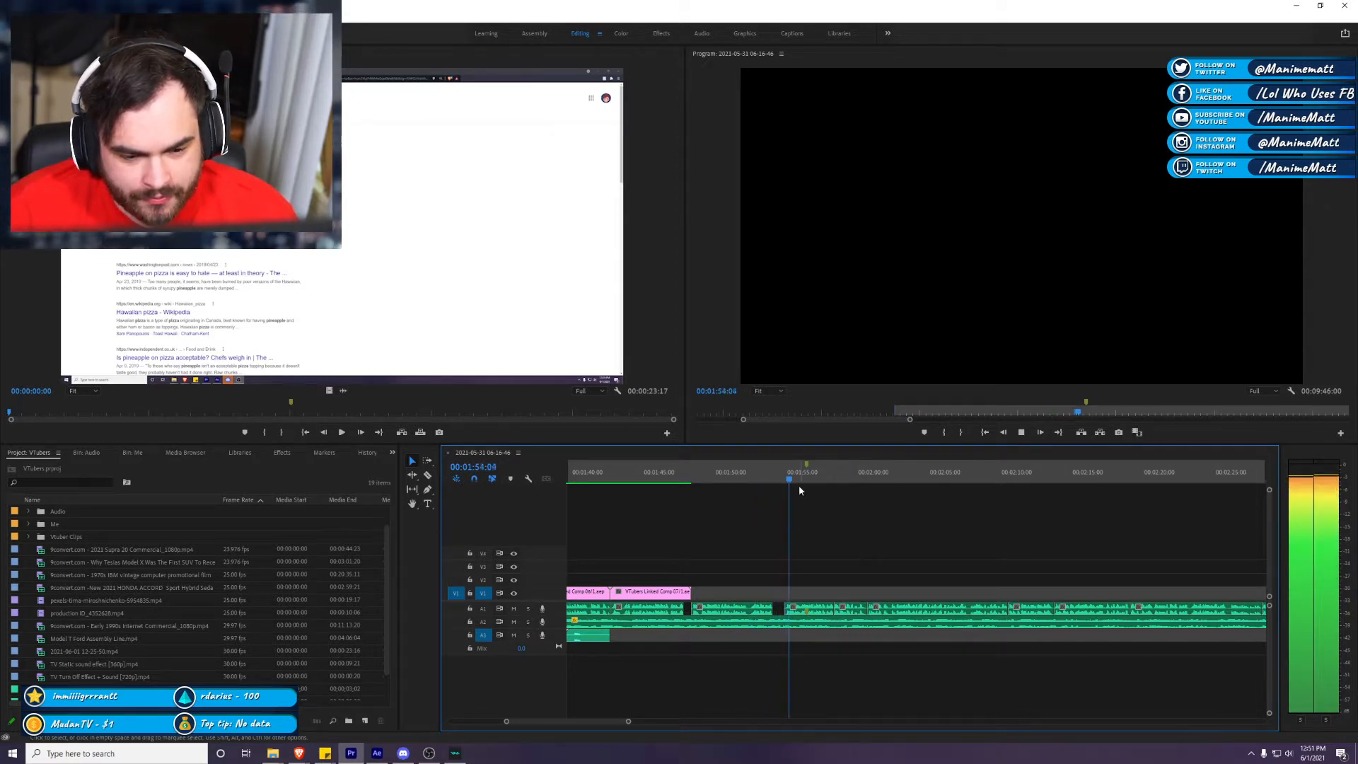
{"action": "left_click", "coordinate": [764, 473]}
{"action": "key", "text": "space"}
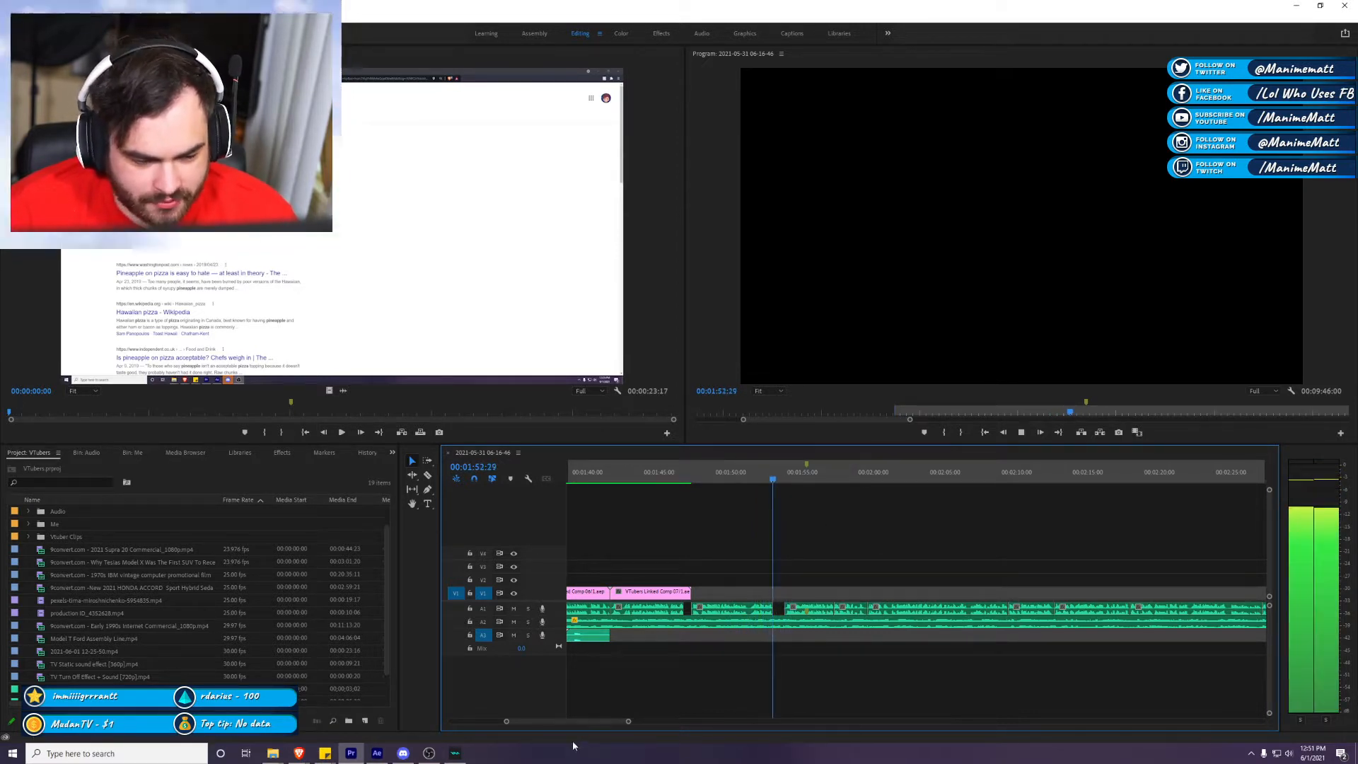
{"action": "key", "text": "space"}
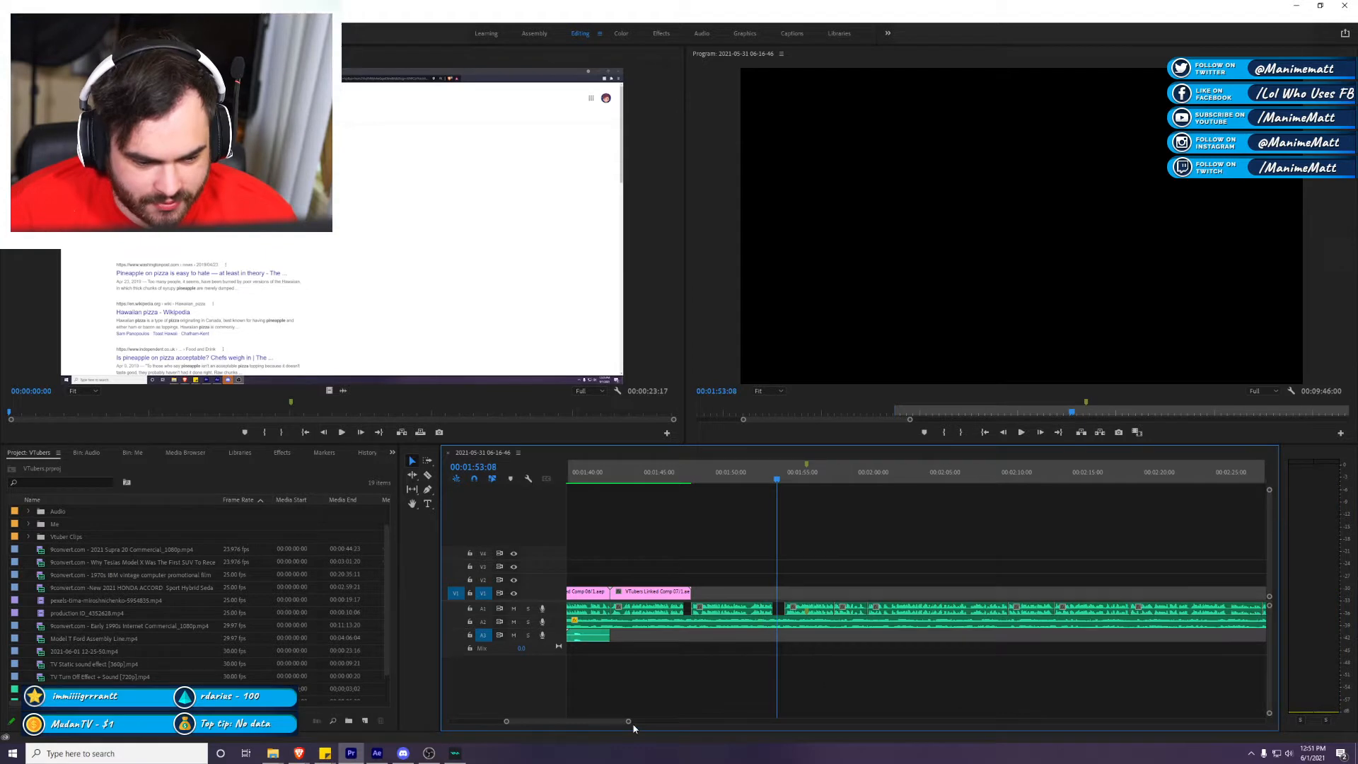
Step: Lock audio track A2 and shift the A1 narration clips after the 00:01:53:08 gap slightly earlier to shorten the pause
{"action": "left_click", "coordinate": [471, 622]}
{"action": "key", "text": "a"}
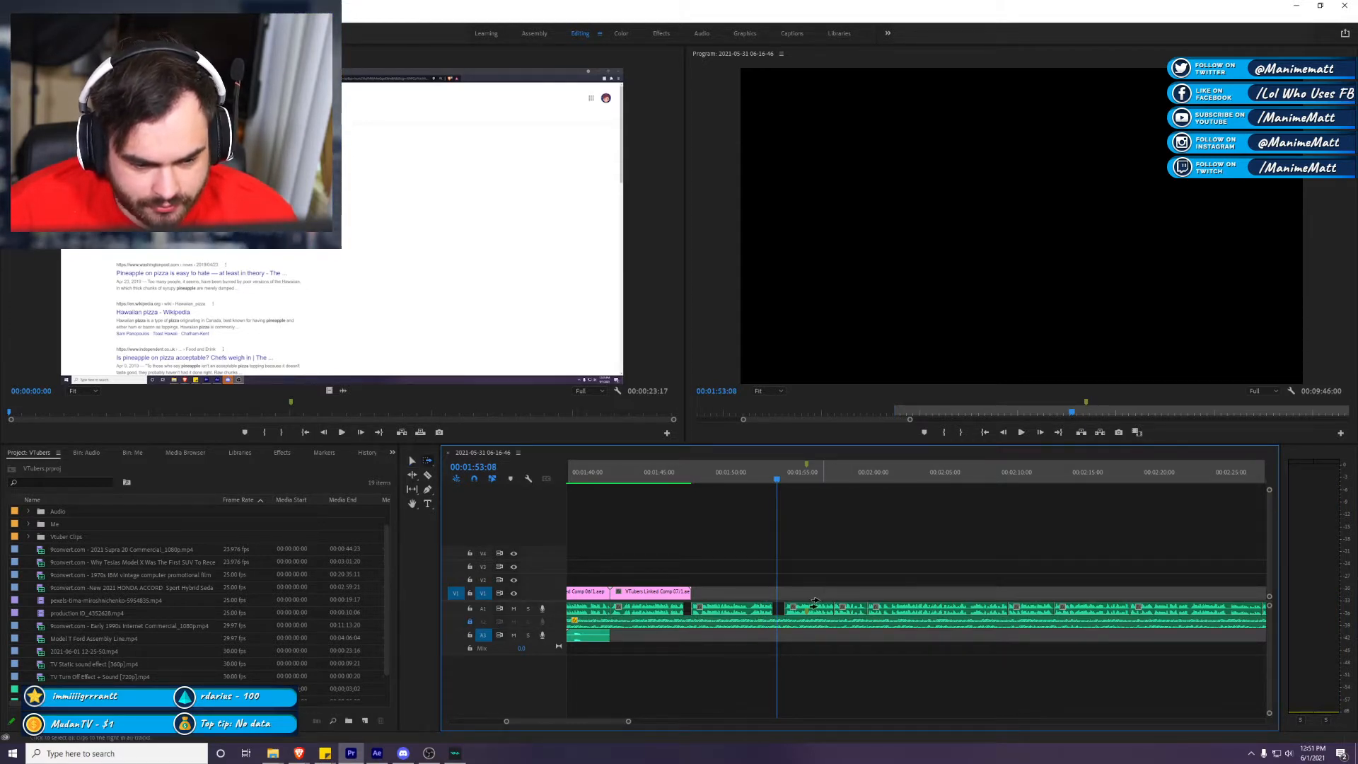
{"action": "left_click_drag", "start_coordinate": [830, 609], "coordinate": [814, 609]}
Step: Play the narration up to 00:01:55:18, return to the Selection tool, and save the project
{"action": "key", "text": "space"}
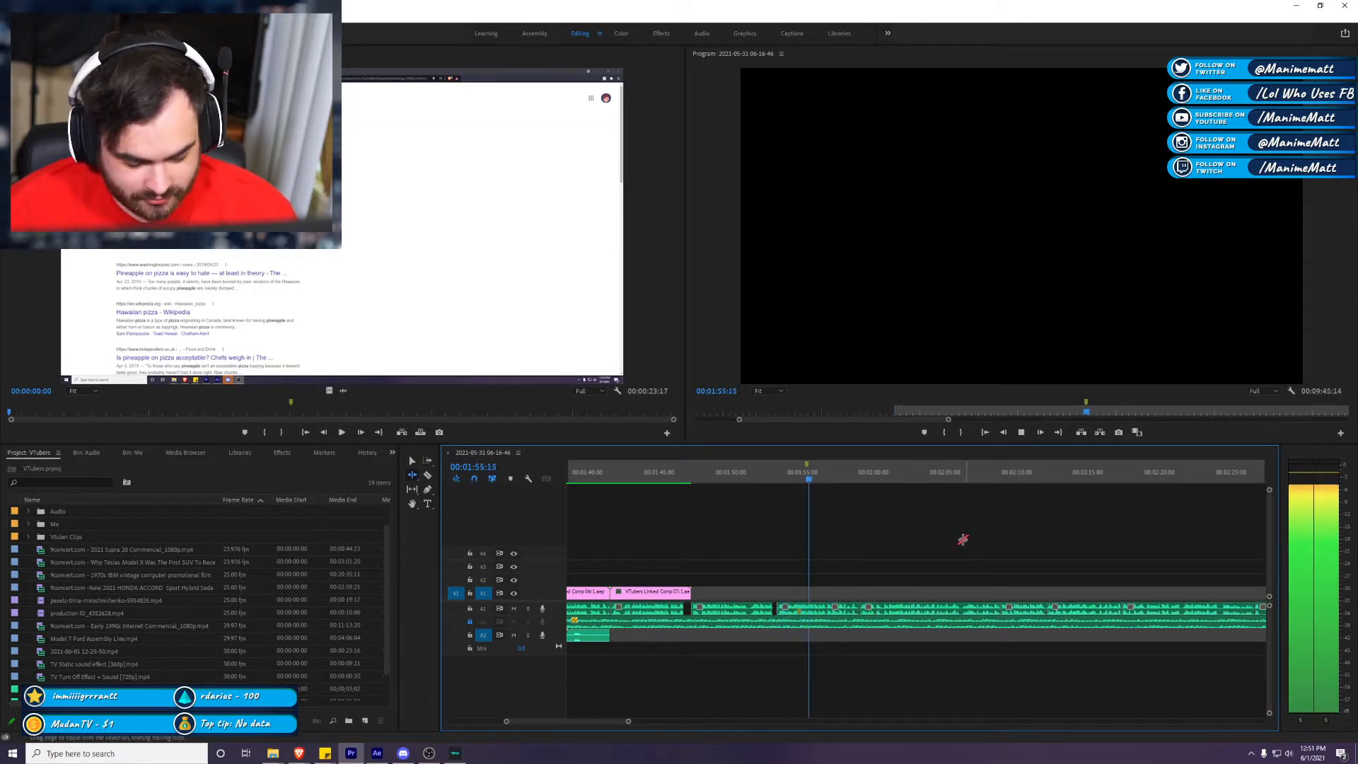
{"action": "key", "text": "space"}
{"action": "key", "text": "v"}
{"action": "key", "text": "ctrl+s"}
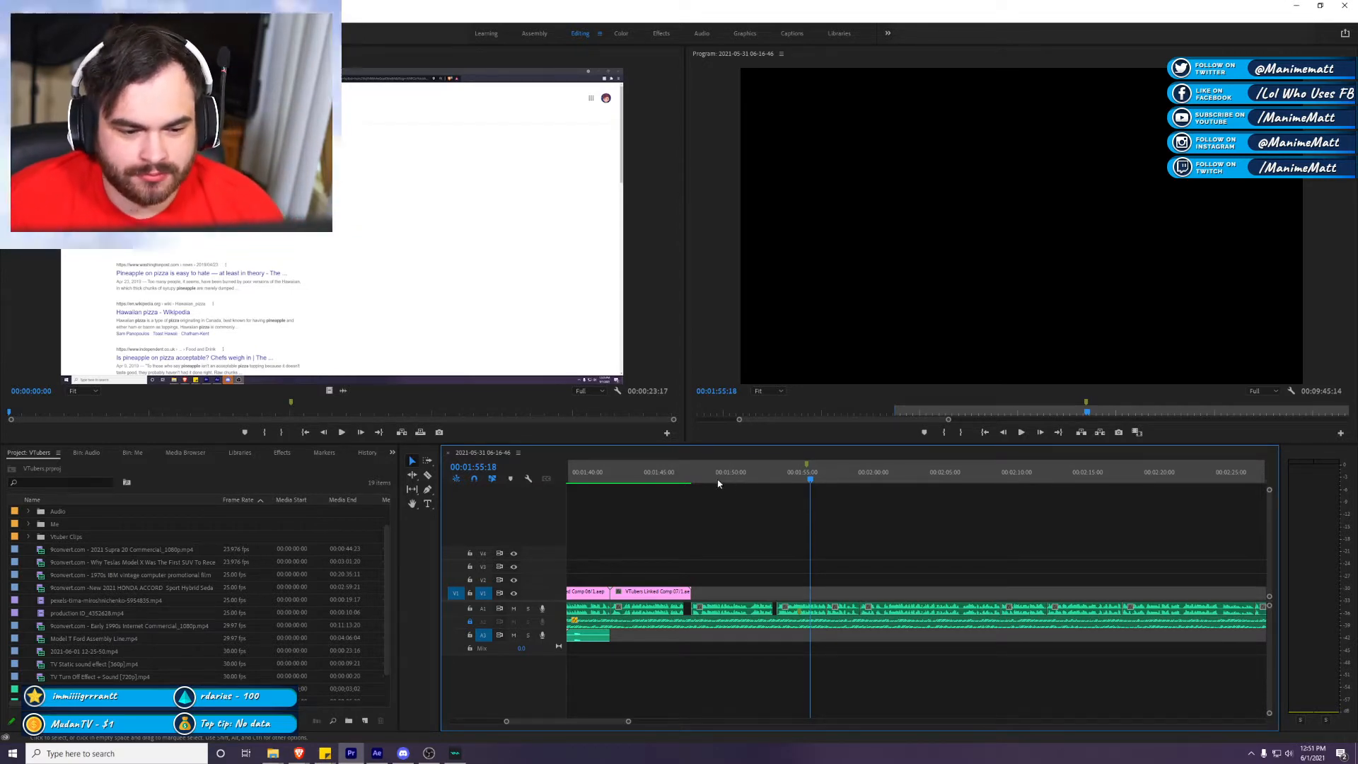
Step: Mark the sequence's In point at 00:01:45:09 on the pineapple pizza article and play from there
{"action": "left_click", "coordinate": [663, 472]}
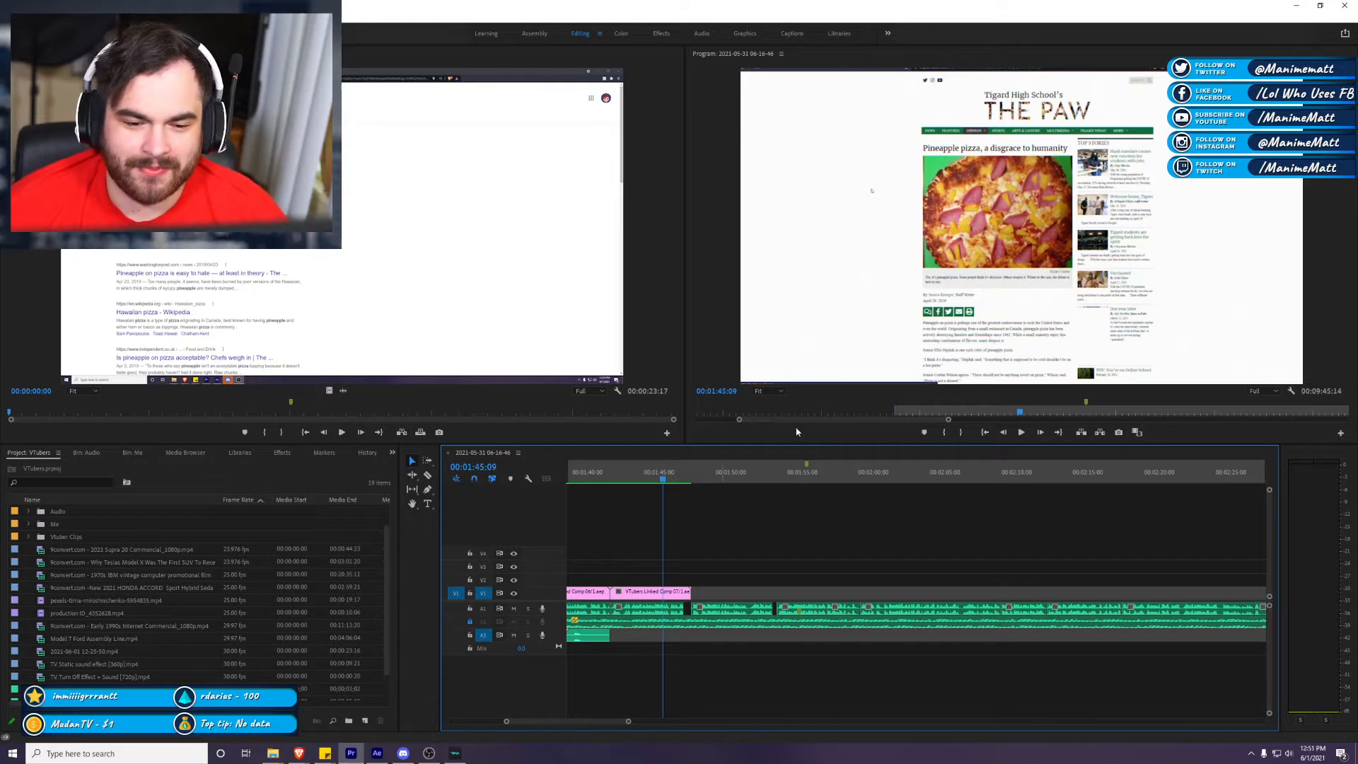
{"action": "left_click", "coordinate": [944, 432]}
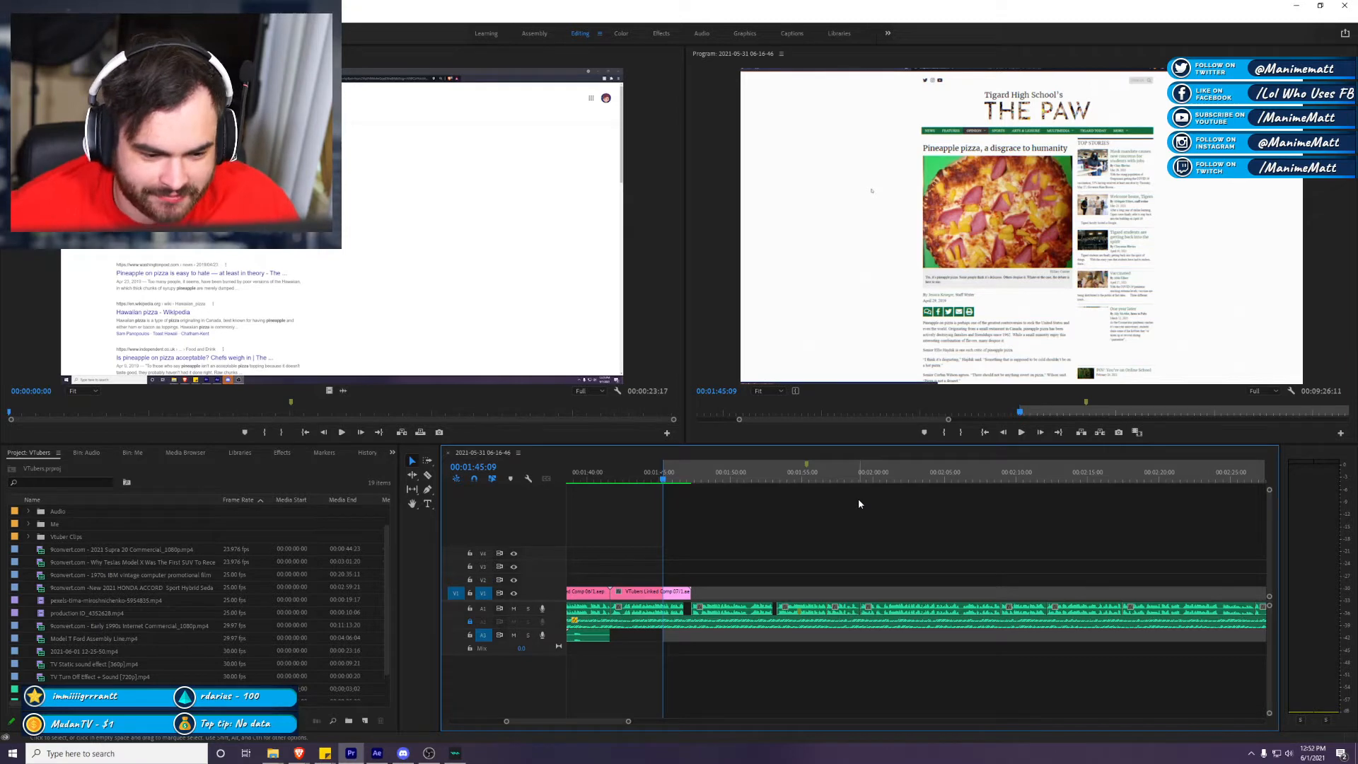
{"action": "key", "text": "space"}
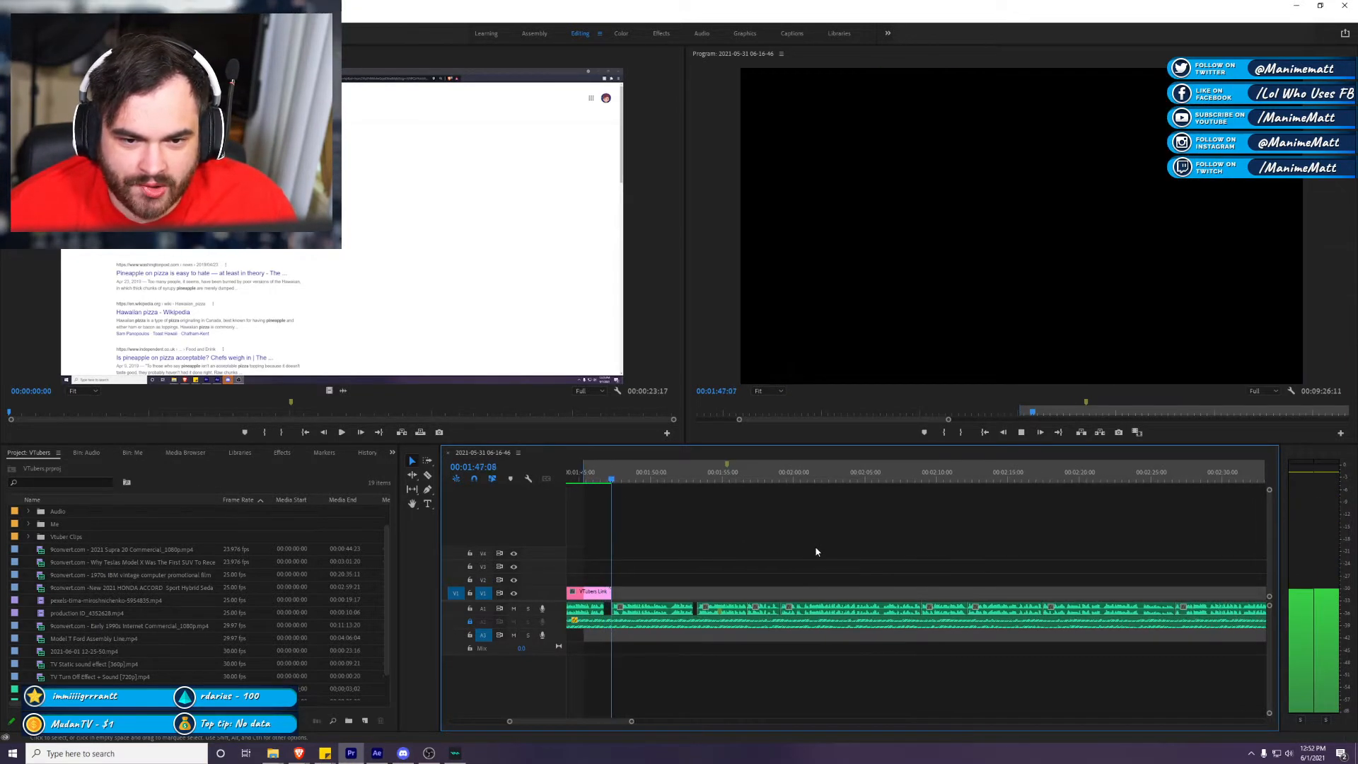
Step: Play the sequence past the end of the pizza article clip and stop at 00:01:48:12
{"action": "key", "text": "space"}
{"action": "key", "text": "space"}
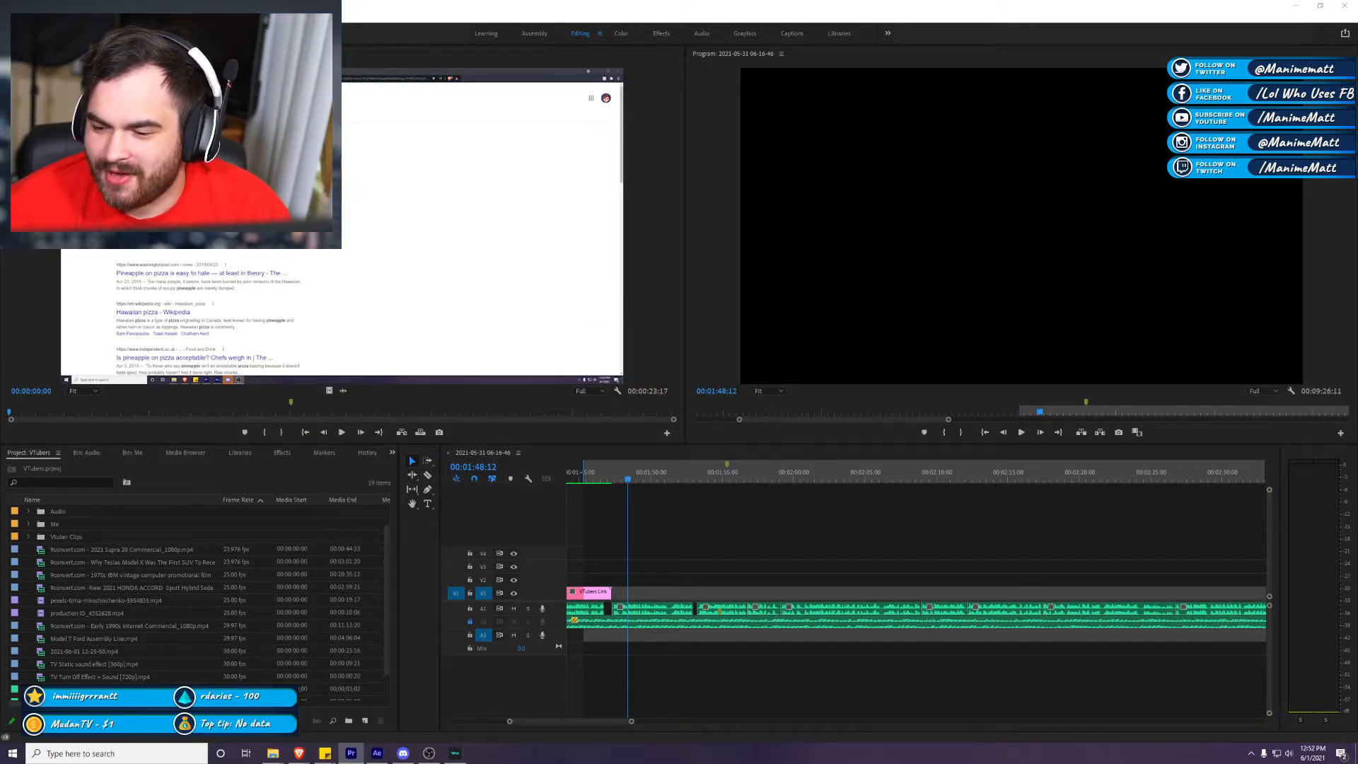
{"action": "key", "text": "alt+Tab"}
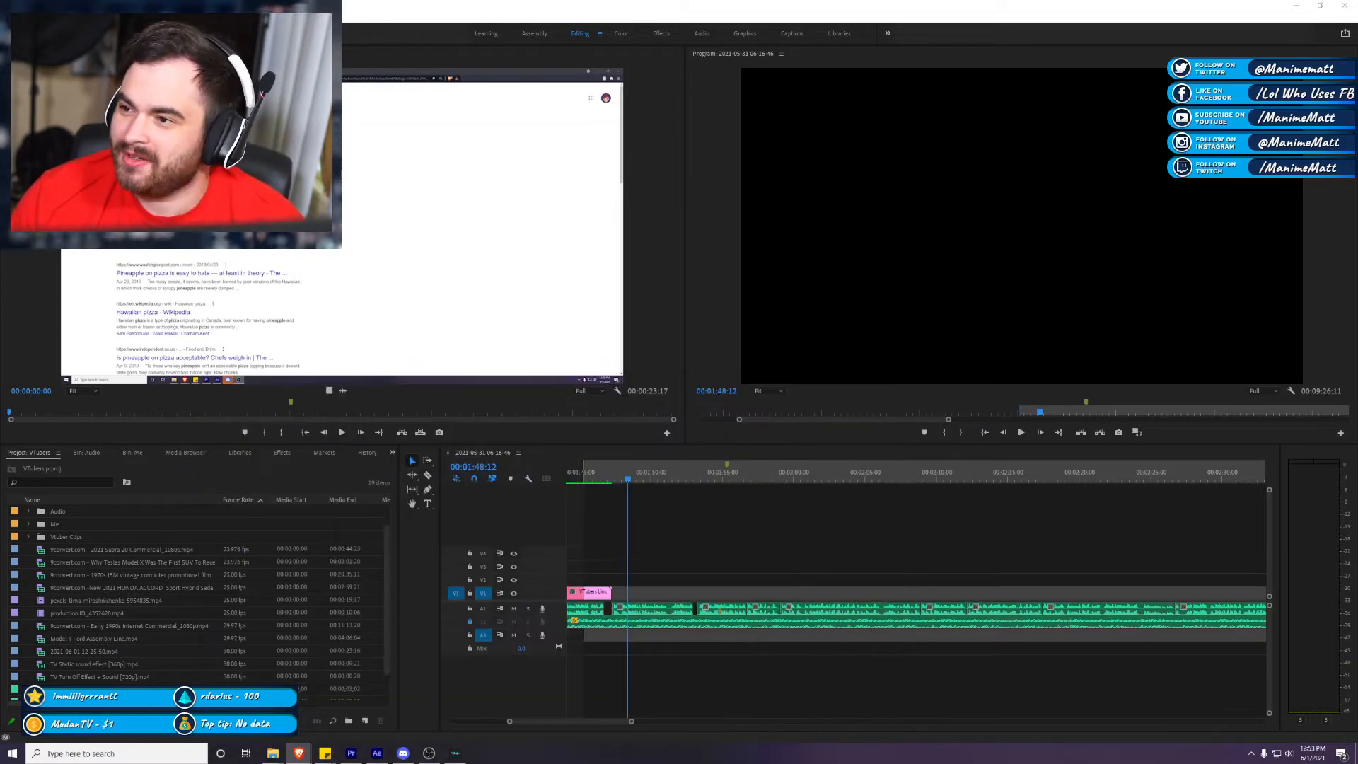
Step: Switch to the YouTube video in the browser and play it full screen from the beginning
{"action": "key", "text": "alt+Tab"}
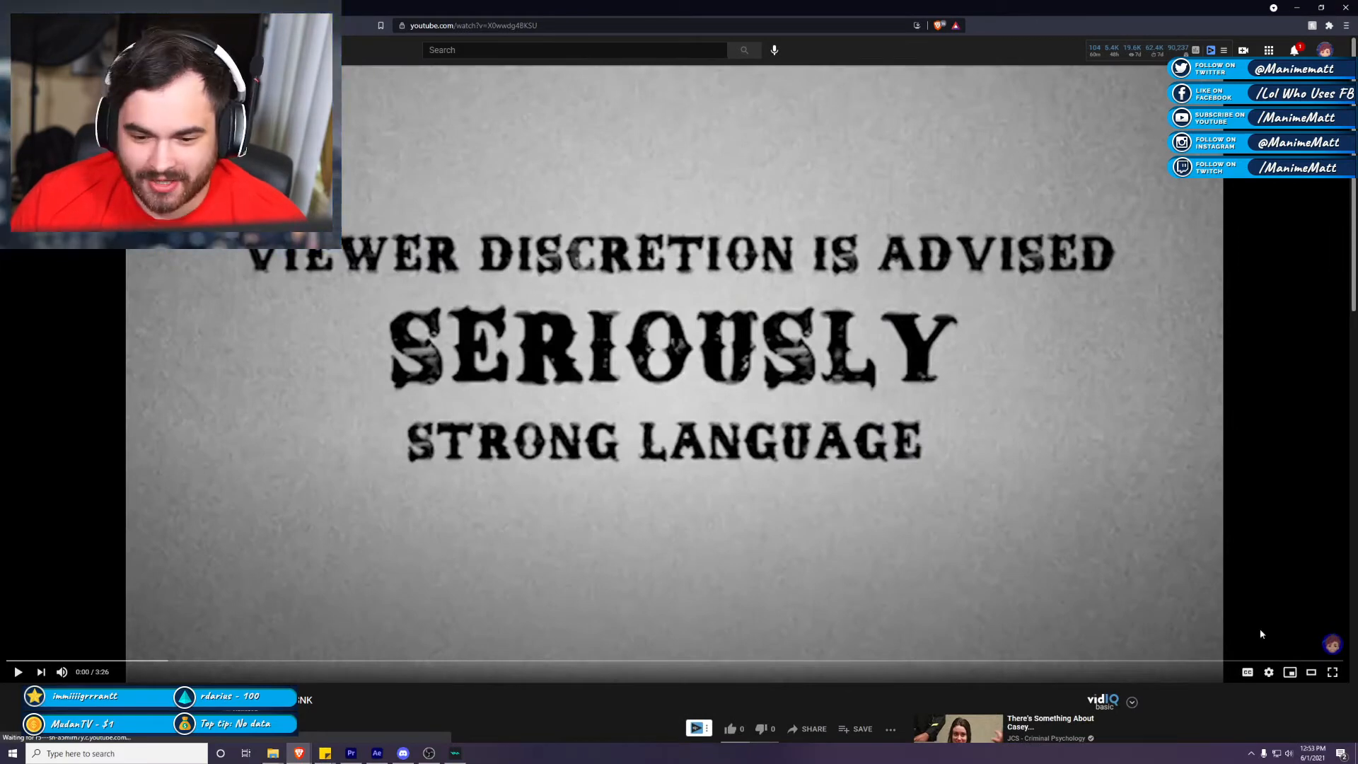
{"action": "left_click", "coordinate": [1332, 672]}
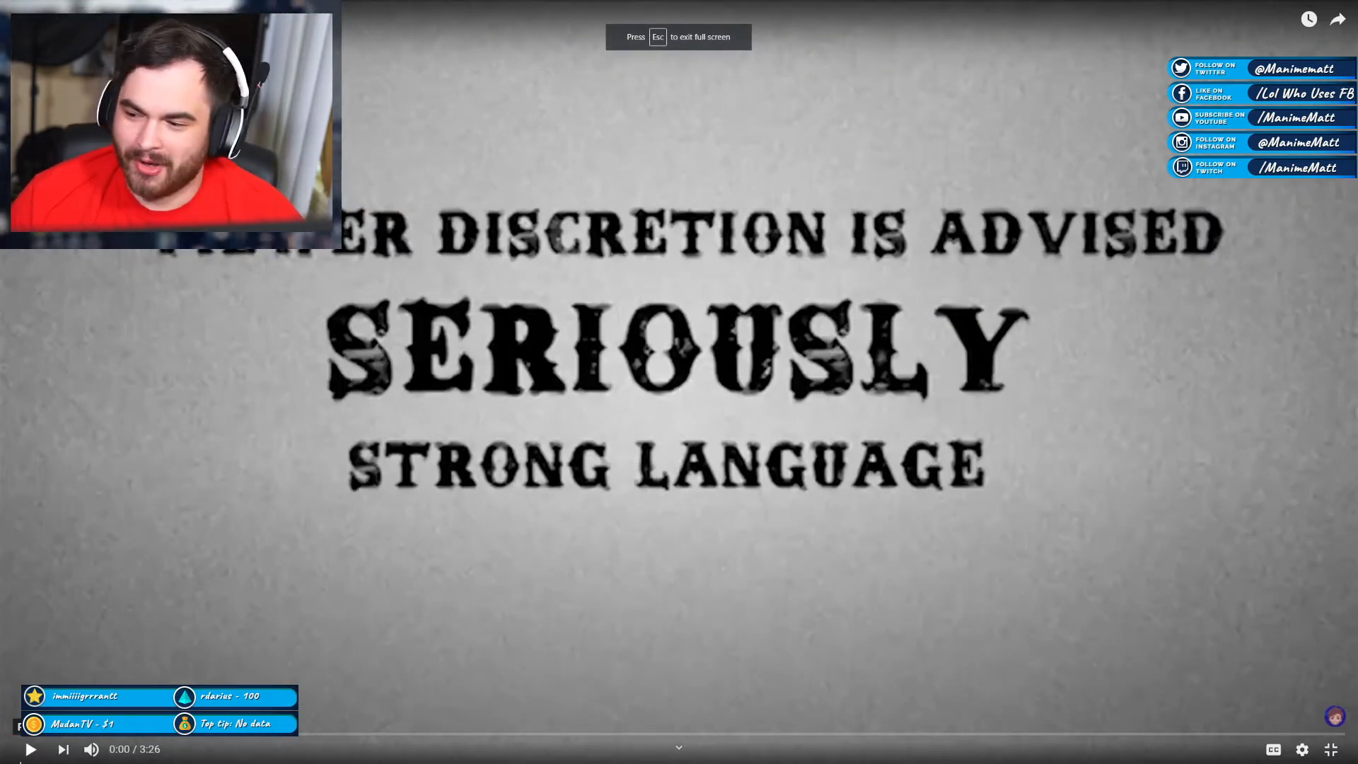
{"action": "key", "text": "space"}
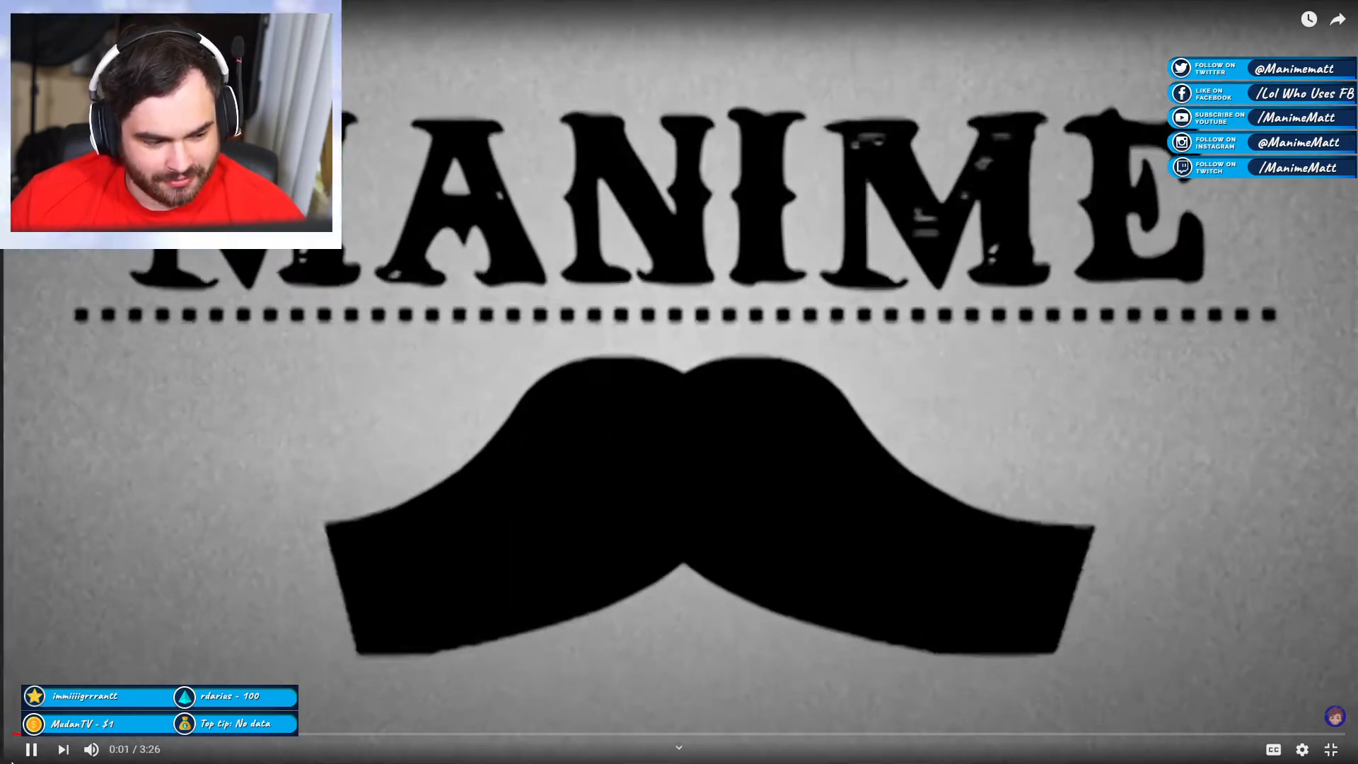
{"action": "left_click", "coordinate": [20, 734]}
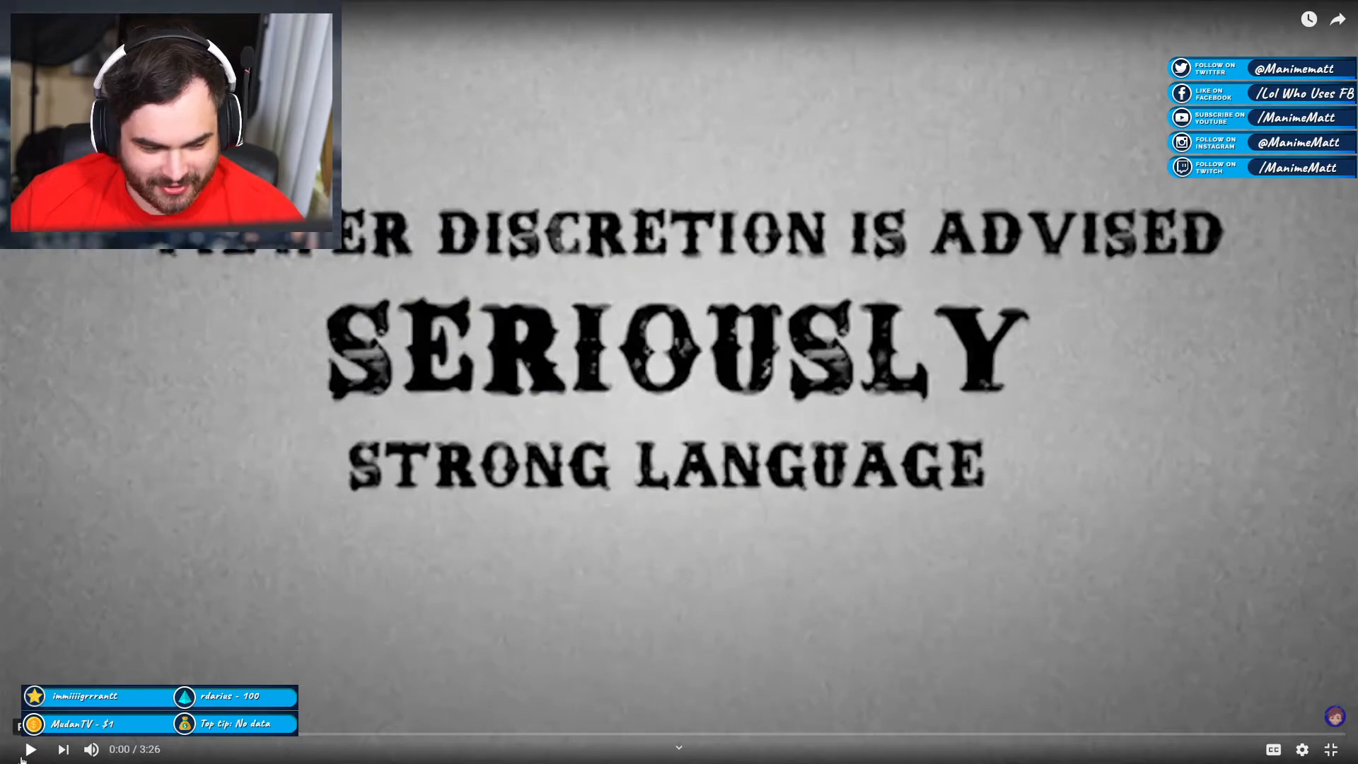
{"action": "left_click", "coordinate": [21, 755]}
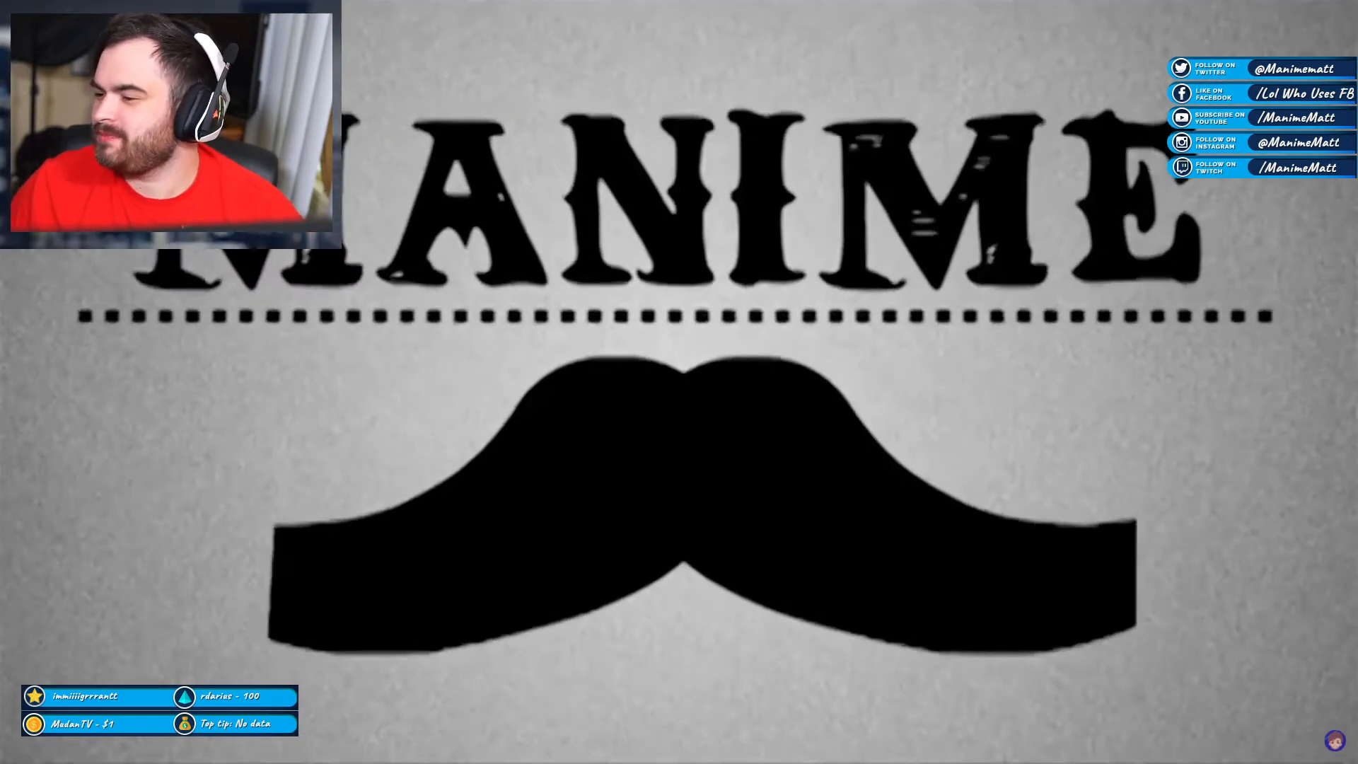
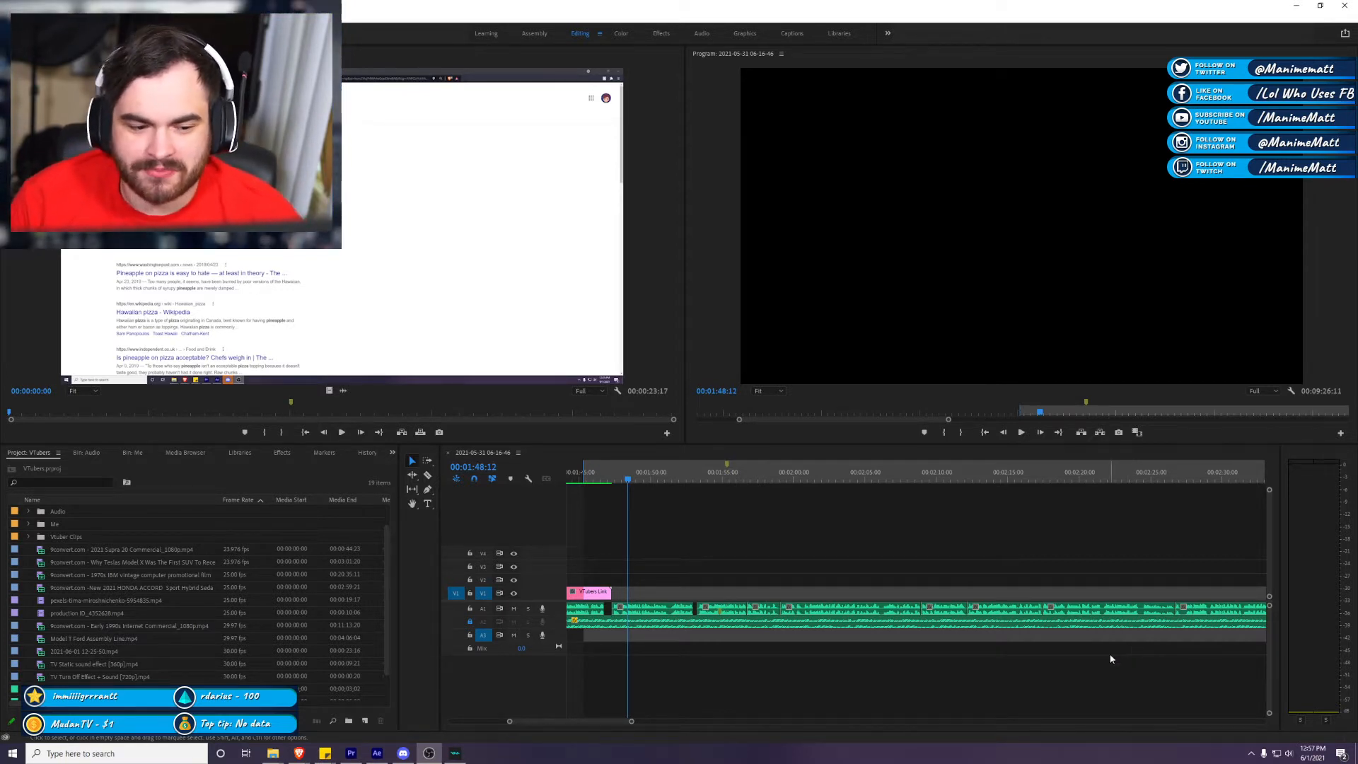
Step: Move the sequence's In point to the start of the last linked composition clip and play the narration up to 00:01:50:23
{"action": "scroll", "coordinate": [990, 661], "scroll_direction": "up", "scroll_amount": 1}
{"action": "scroll", "coordinate": [649, 636], "scroll_direction": "up", "scroll_amount": 3}
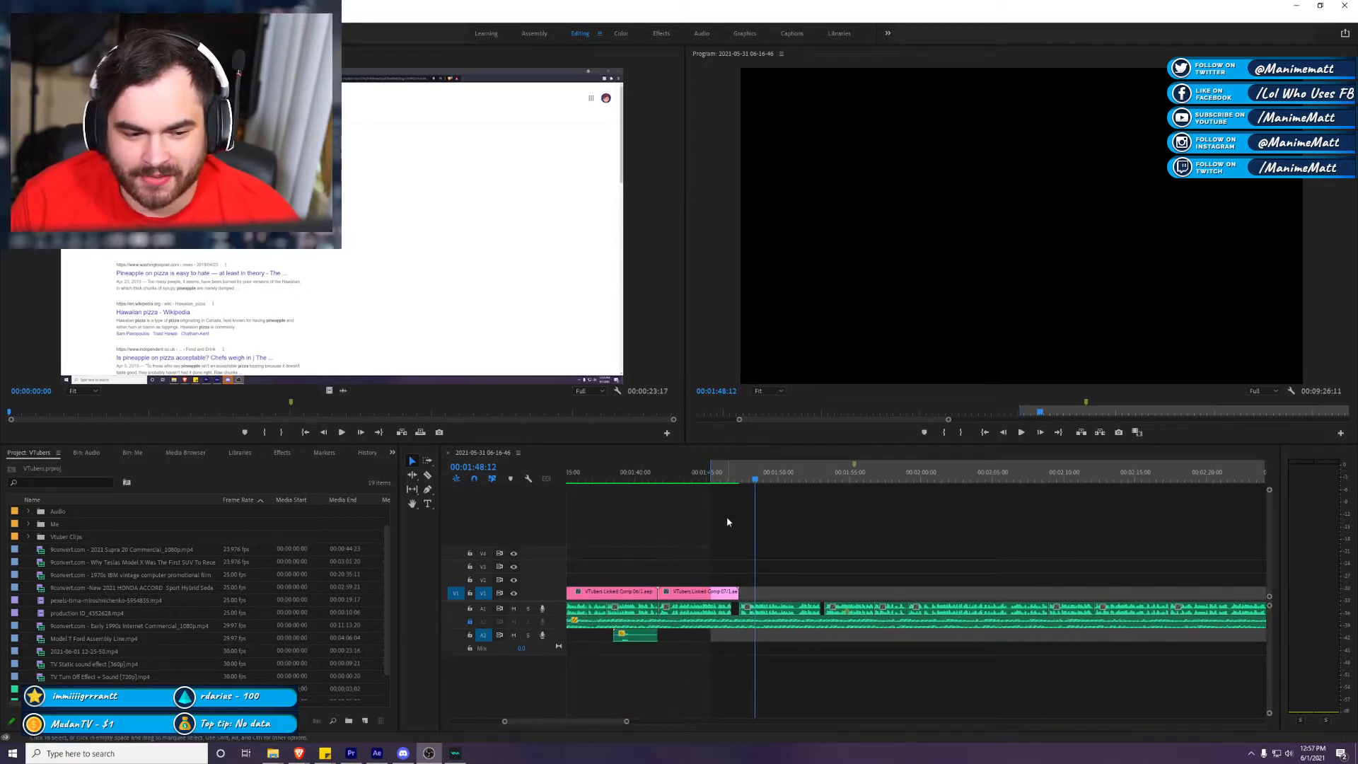
{"action": "left_click", "coordinate": [711, 478]}
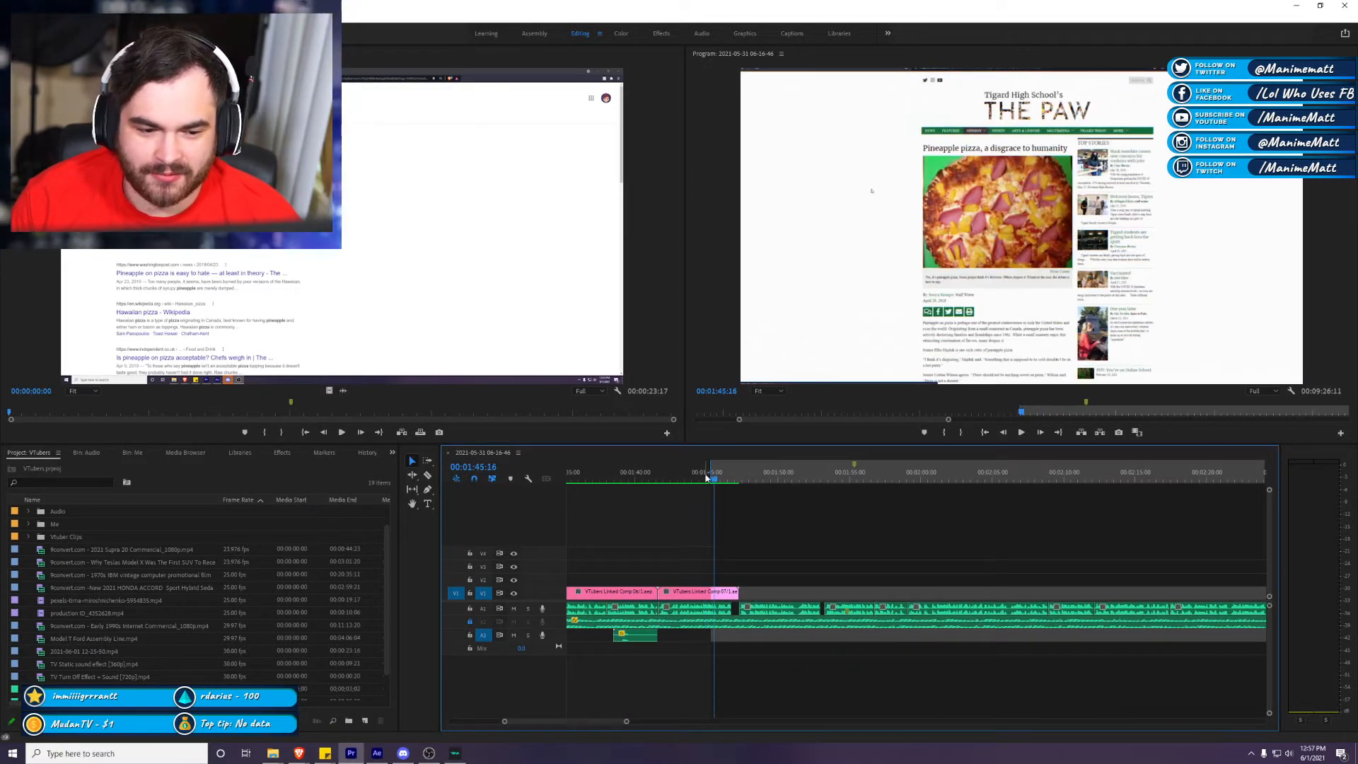
{"action": "left_click_drag", "start_coordinate": [707, 478], "coordinate": [656, 485]}
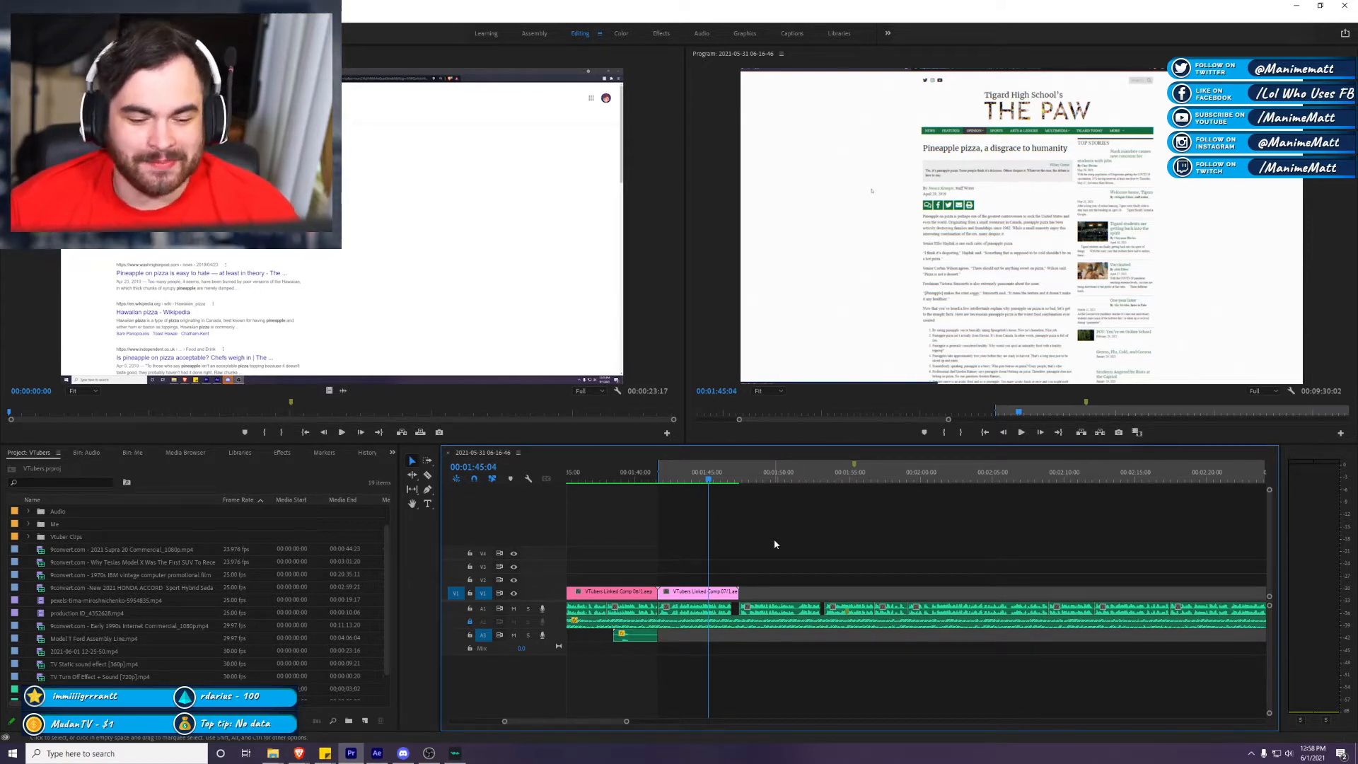
{"action": "key", "text": "Up"}
{"action": "key", "text": "space"}
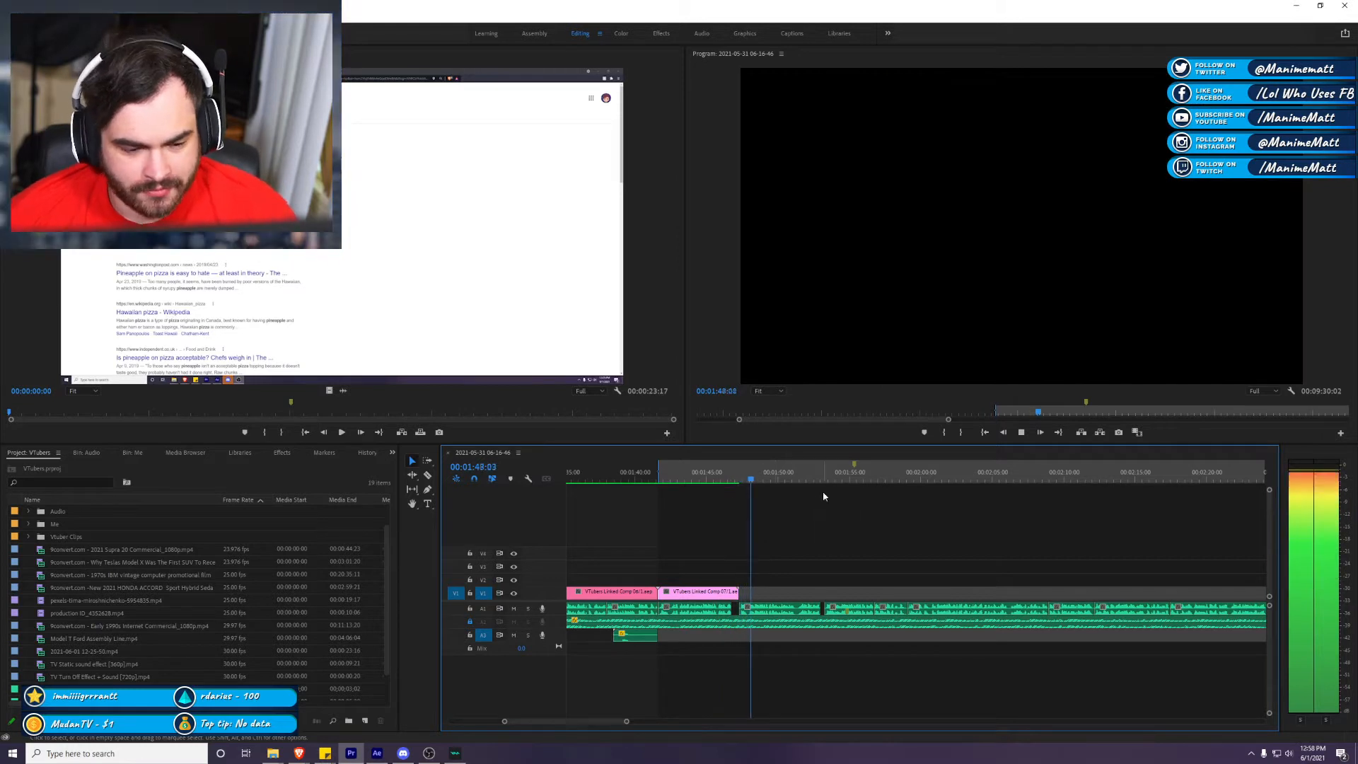
{"action": "key", "text": "space"}
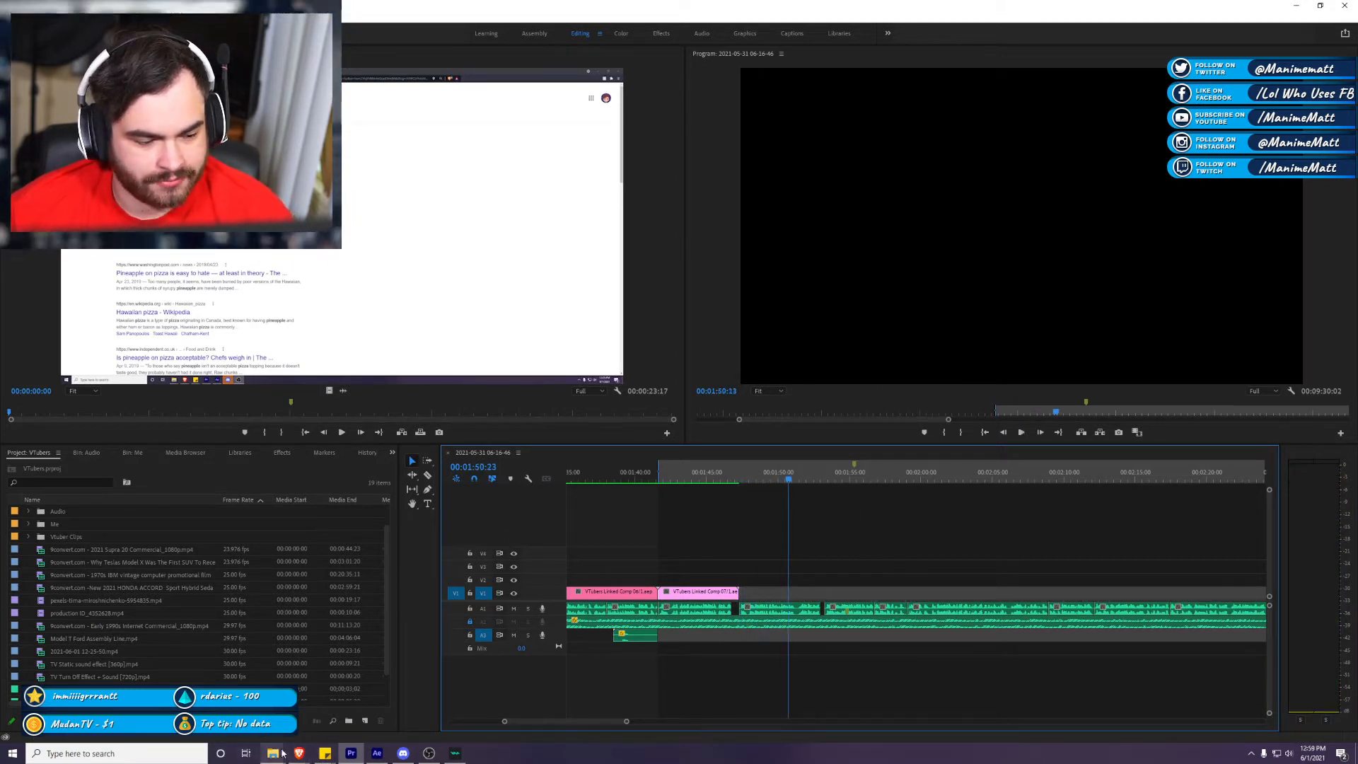
Step: Open the downloaded main-qimg WebP email image from the VTubers are the future folder to check it, close it, and delete the file
{"action": "left_click", "coordinate": [307, 752]}
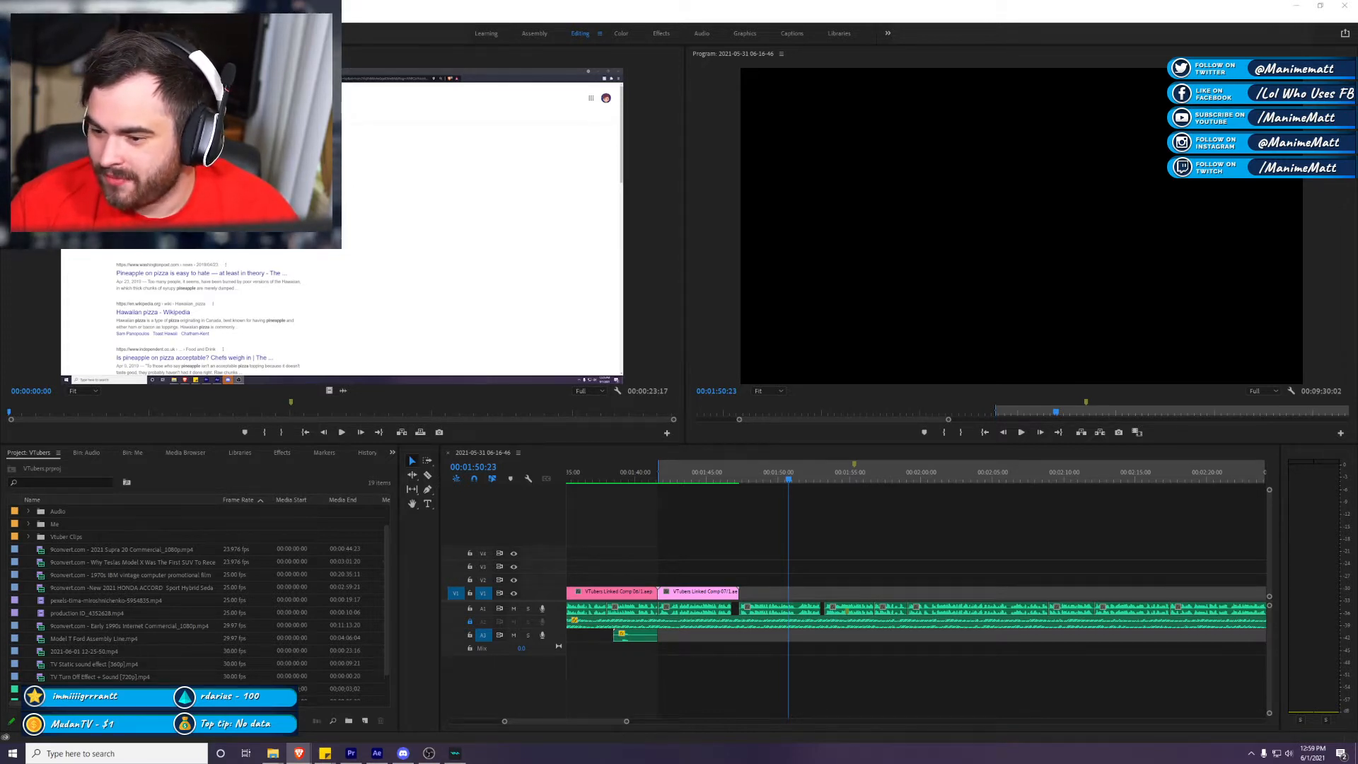
{"action": "key", "text": "alt+Tab"}
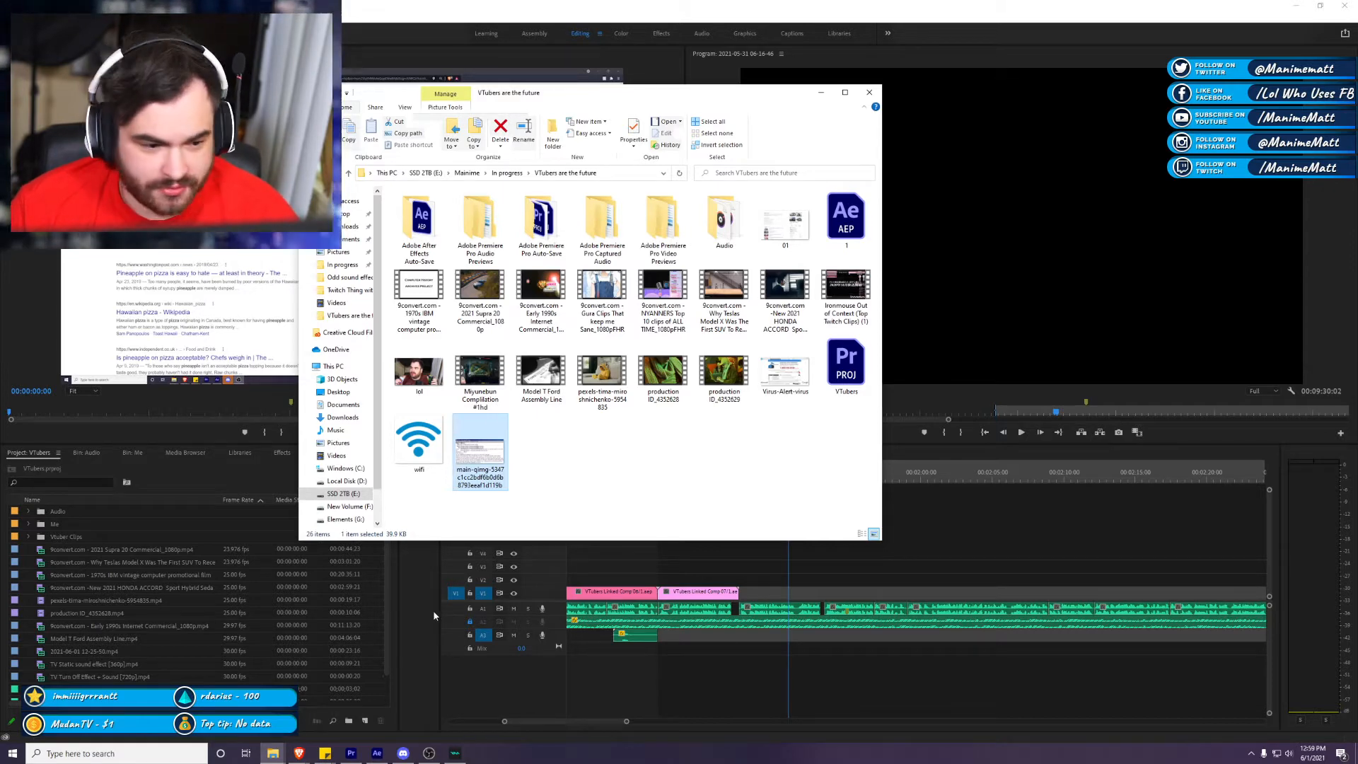
{"action": "double_click", "coordinate": [490, 463]}
{"action": "left_click", "coordinate": [714, 446]}
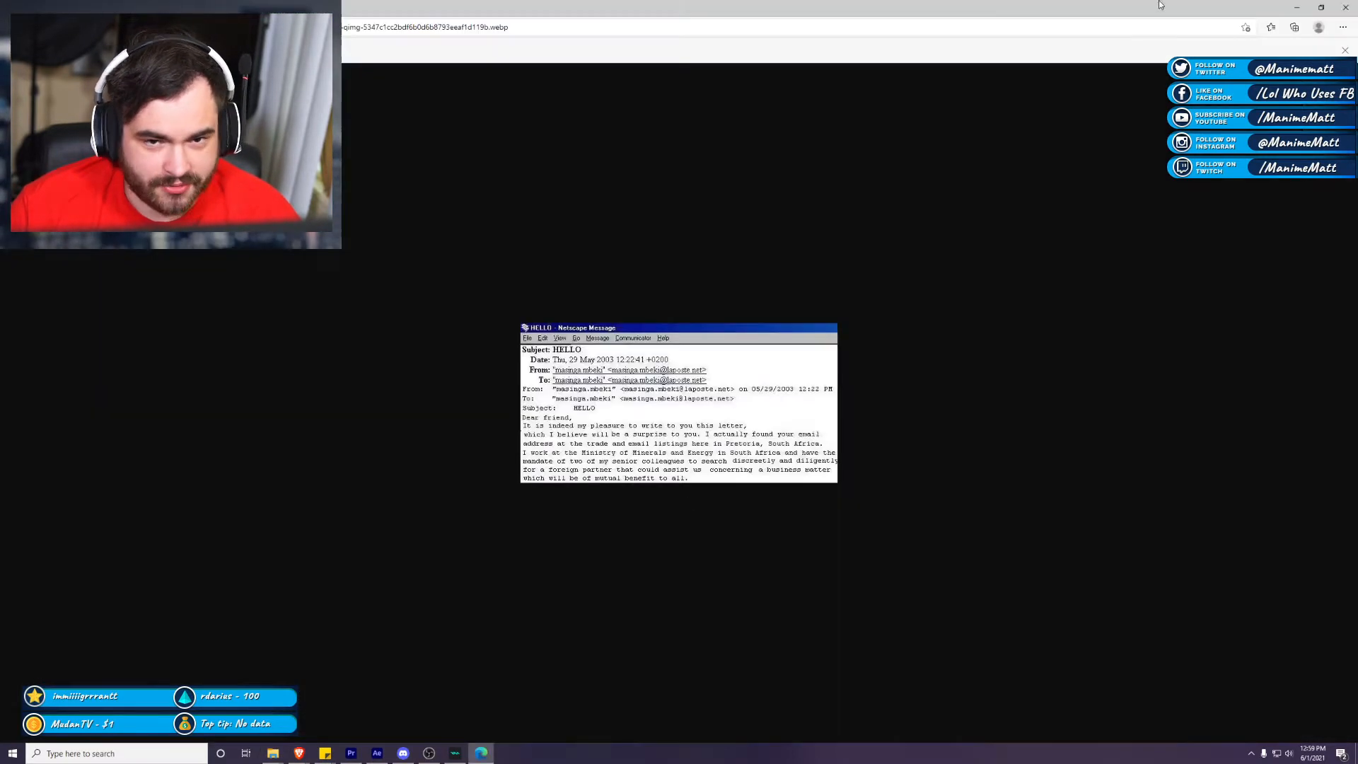
{"action": "left_click", "coordinate": [1345, 7]}
{"action": "key", "text": "Delete"}
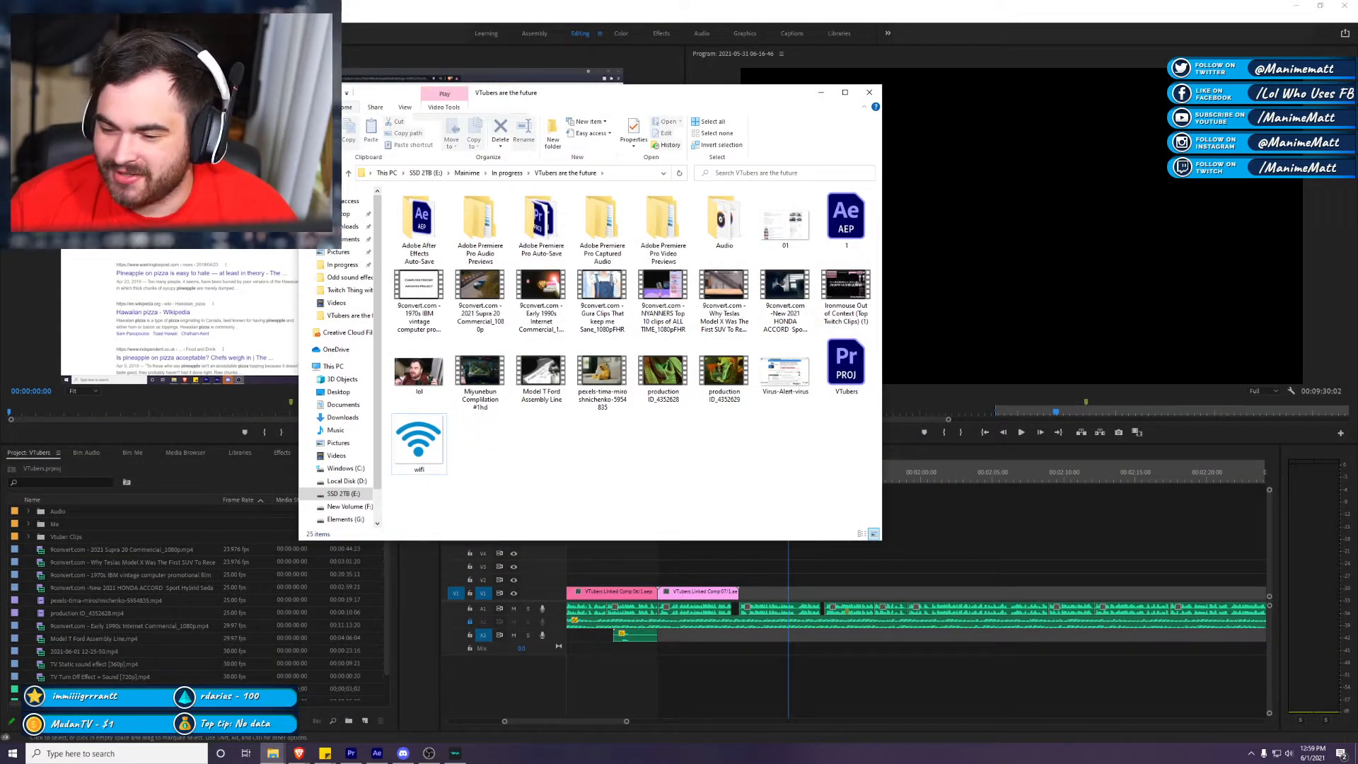
Step: Capture the old Netscape scam email with the Snipping Tool and save it as 02 in the VTubers are the future folder
{"action": "key", "text": "alt+Tab"}
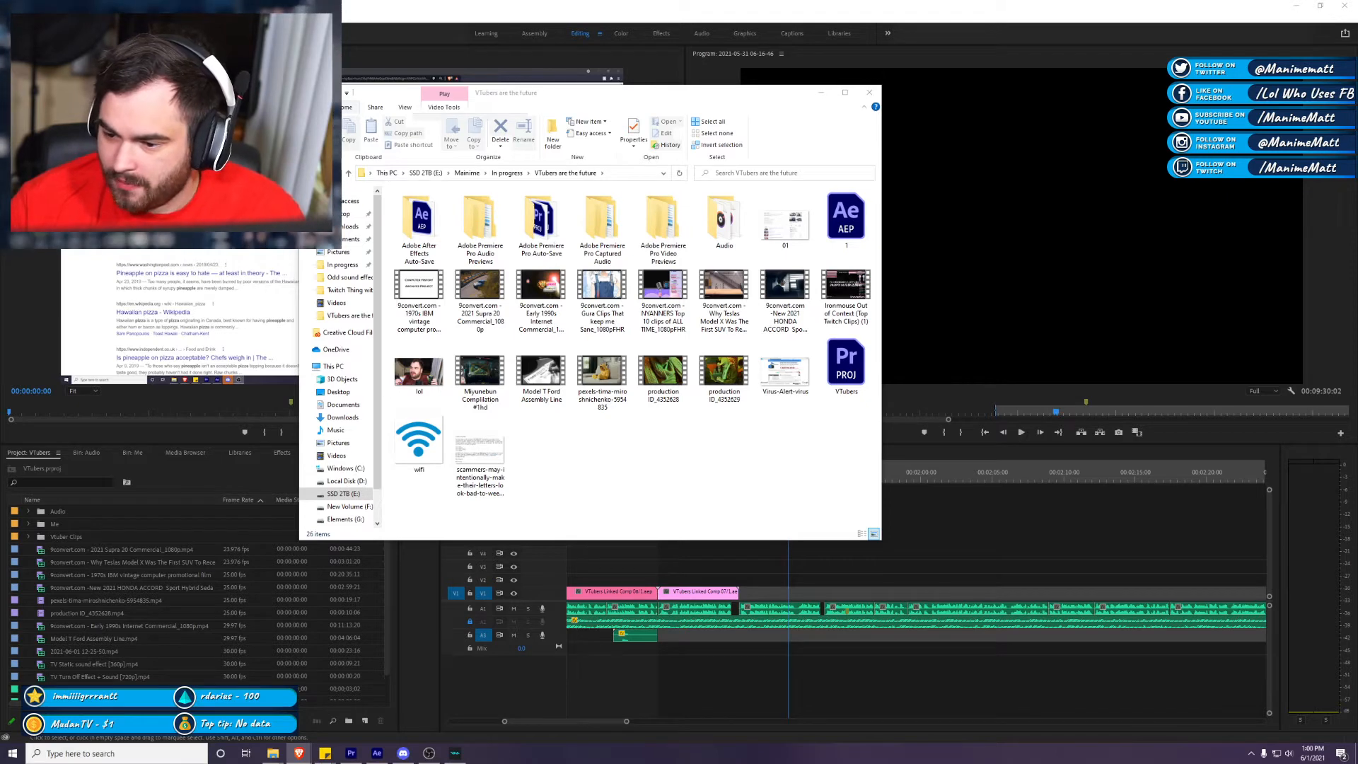
{"action": "key", "text": "super"}
{"action": "type", "text": "sn"}
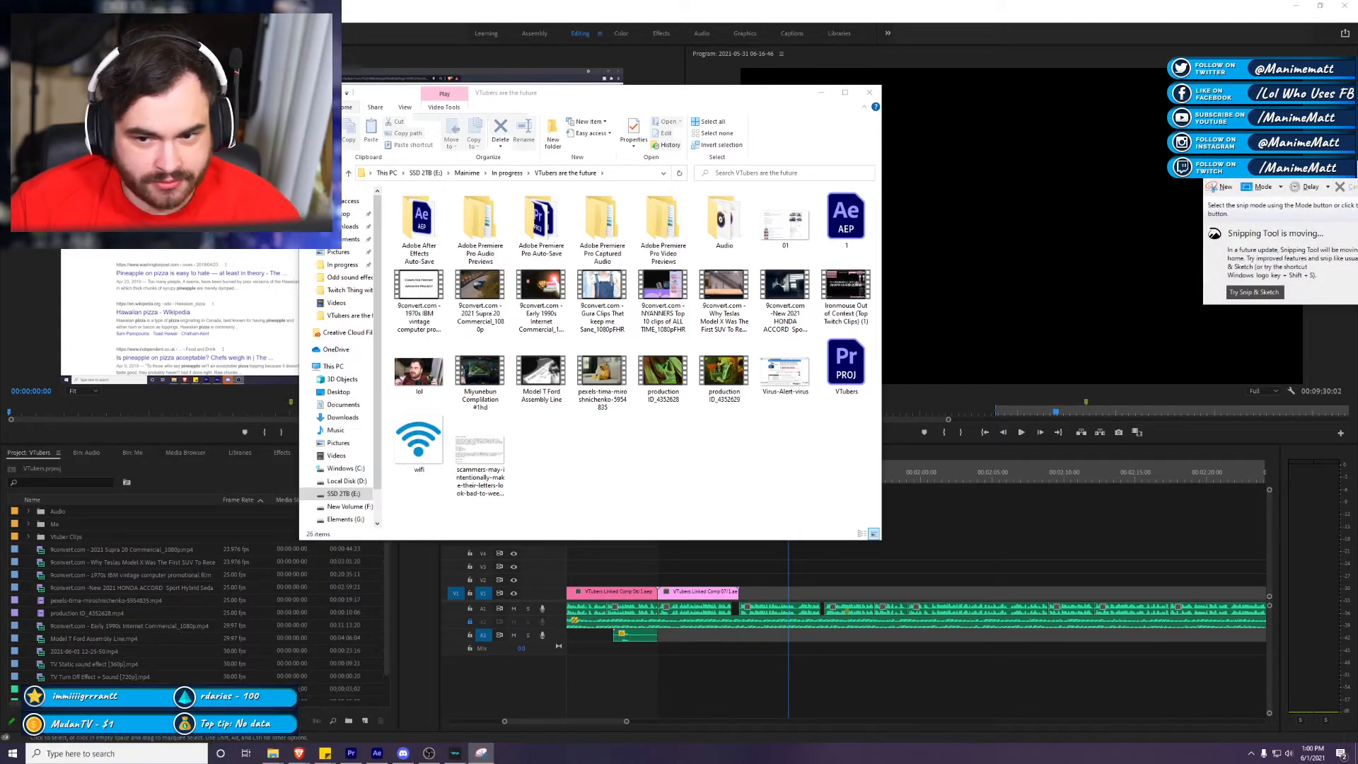
{"action": "left_click", "coordinate": [1221, 187]}
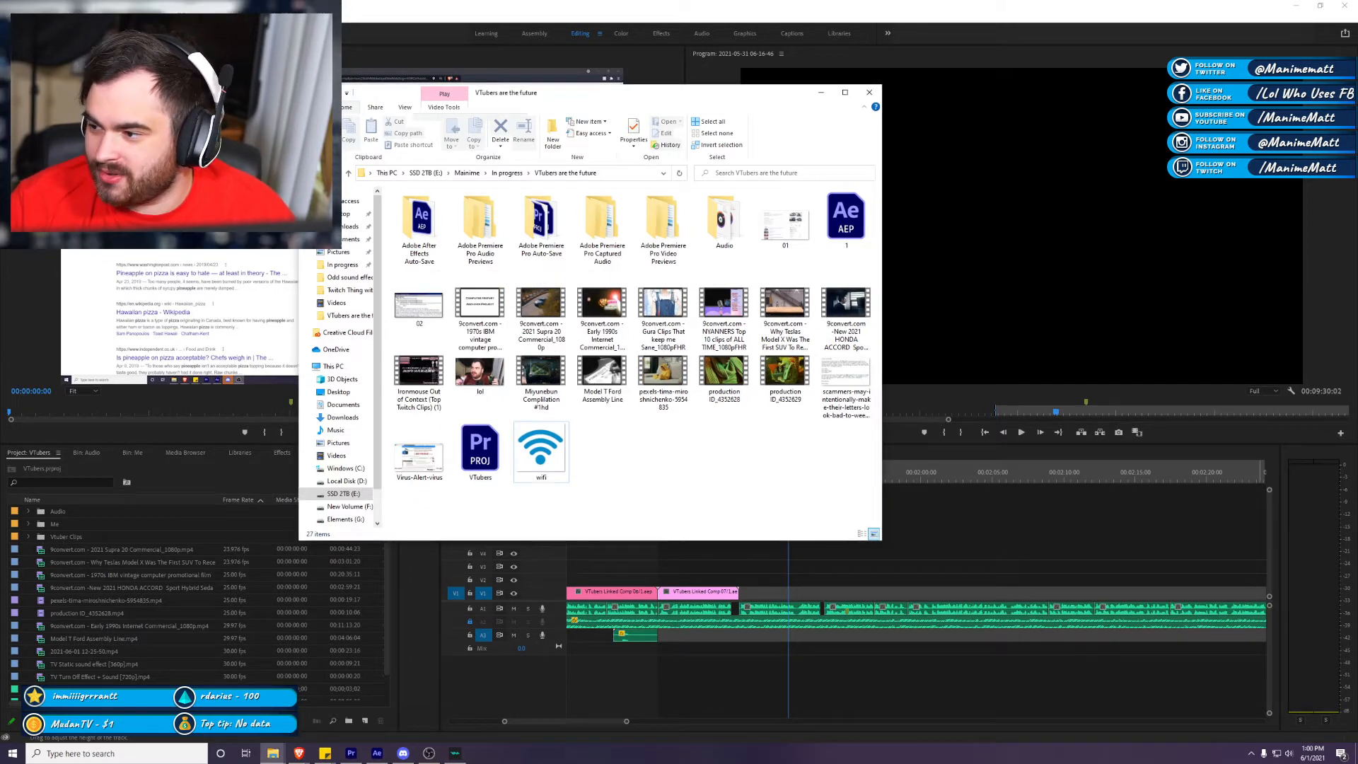
Step: Import 02.PNG into the timeline and place it on track V1 directly after the last linked composition clip, up to the next narration gap
{"action": "left_click", "coordinate": [841, 413]}
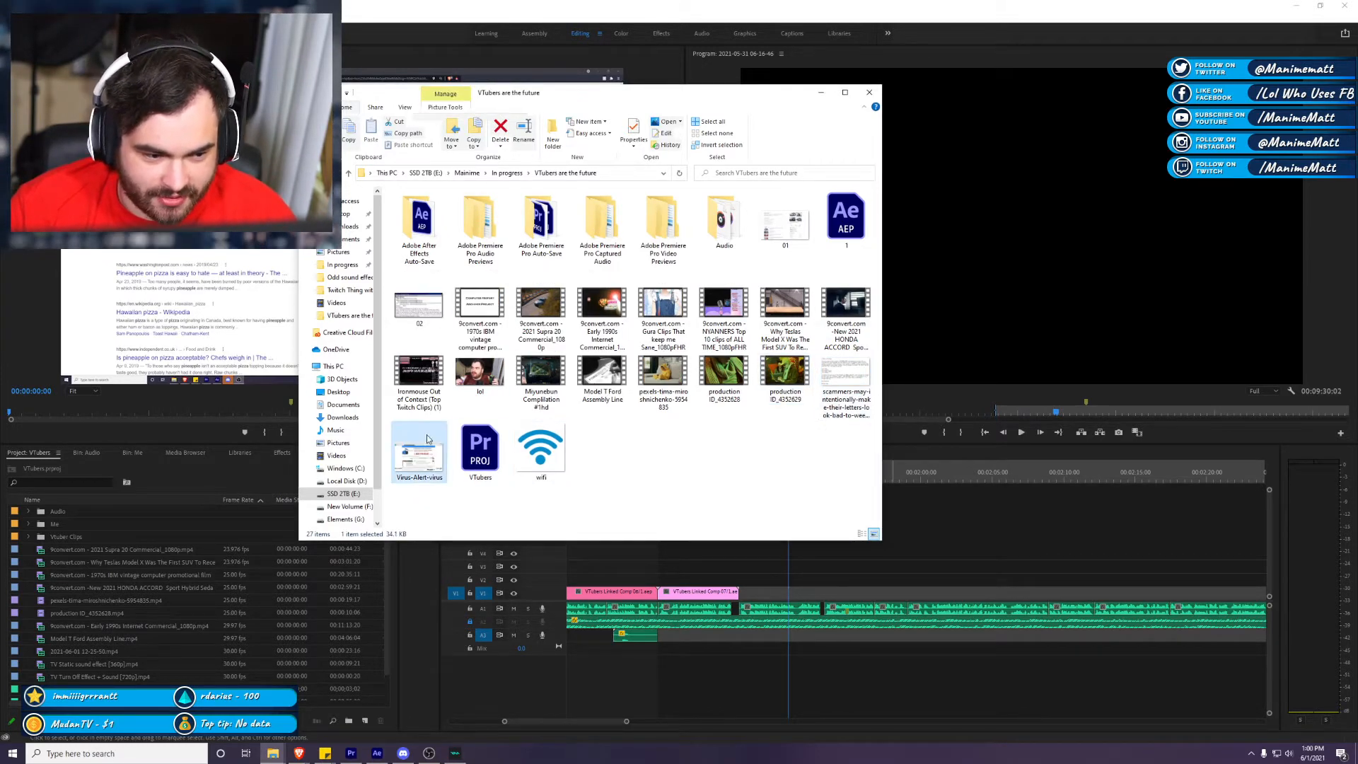
{"action": "left_click", "coordinate": [430, 303]}
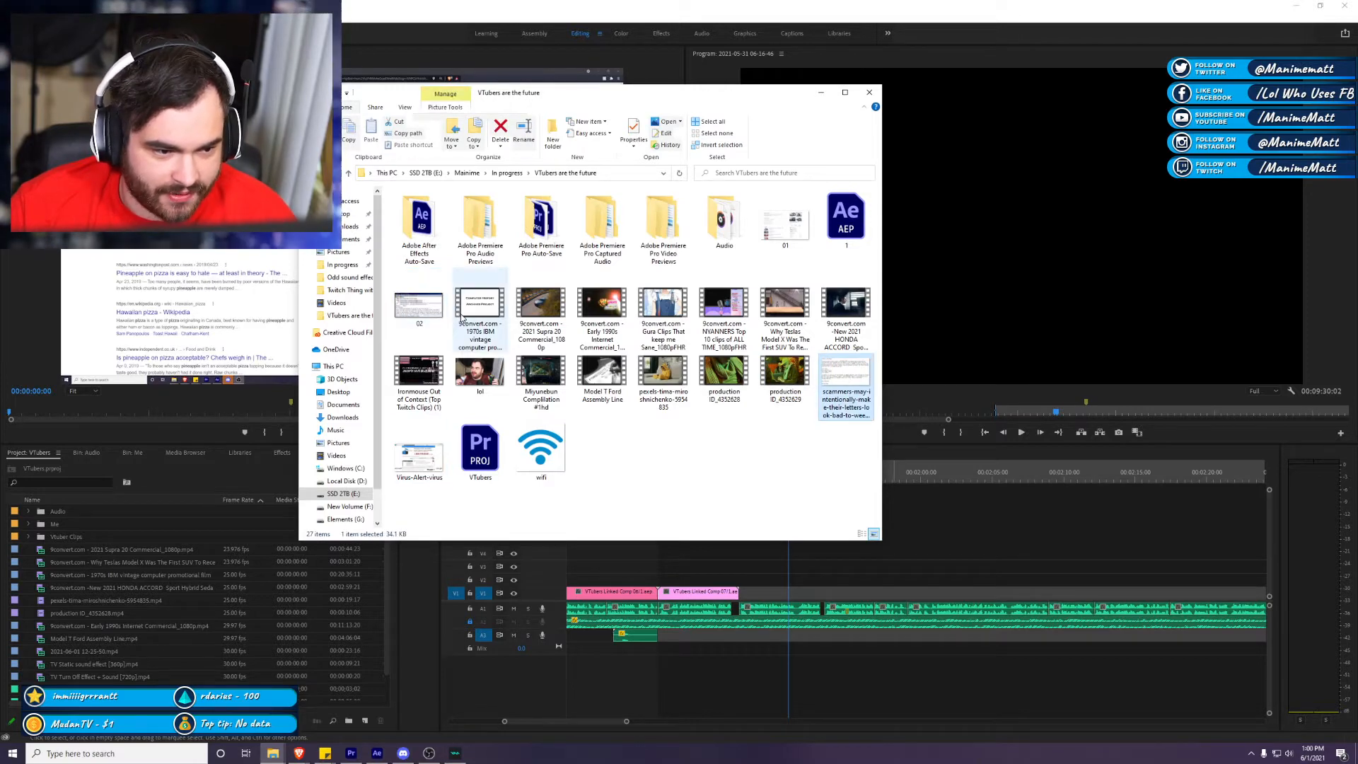
{"action": "left_click_drag", "start_coordinate": [418, 304], "coordinate": [760, 575]}
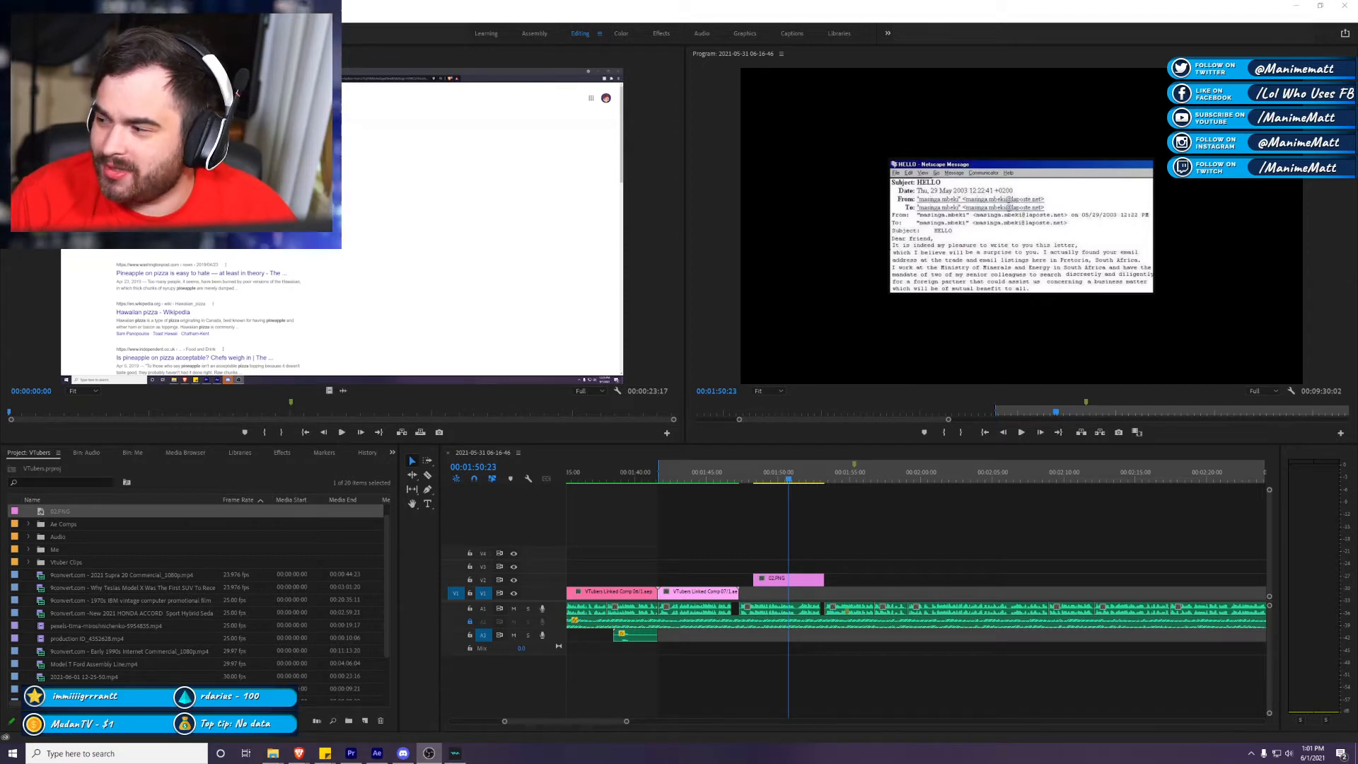
{"action": "left_click", "coordinate": [801, 557]}
{"action": "left_click_drag", "start_coordinate": [802, 578], "coordinate": [778, 598]}
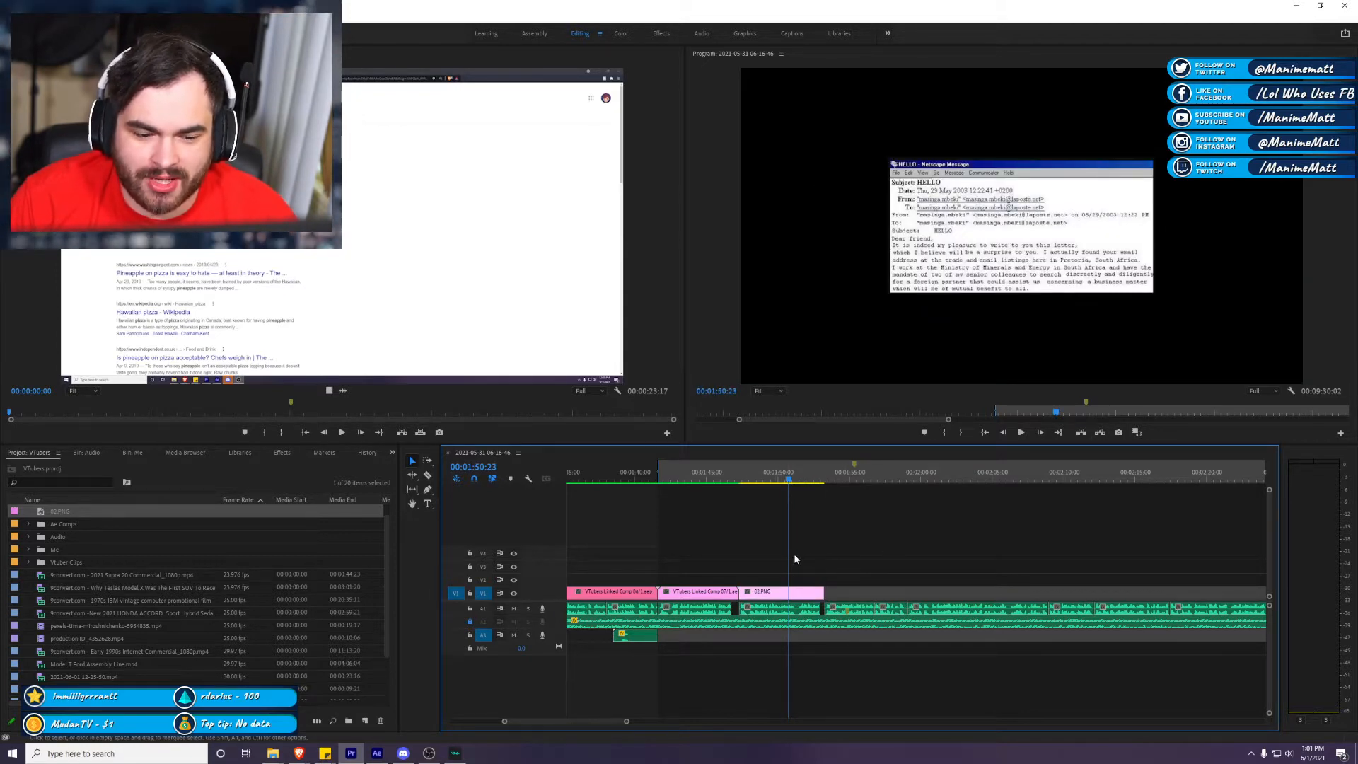
Step: Replace the 02.PNG clip and its narration with a linked After Effects composition and preview it there
{"action": "right_click", "coordinate": [792, 593]}
{"action": "left_click", "coordinate": [919, 178]}
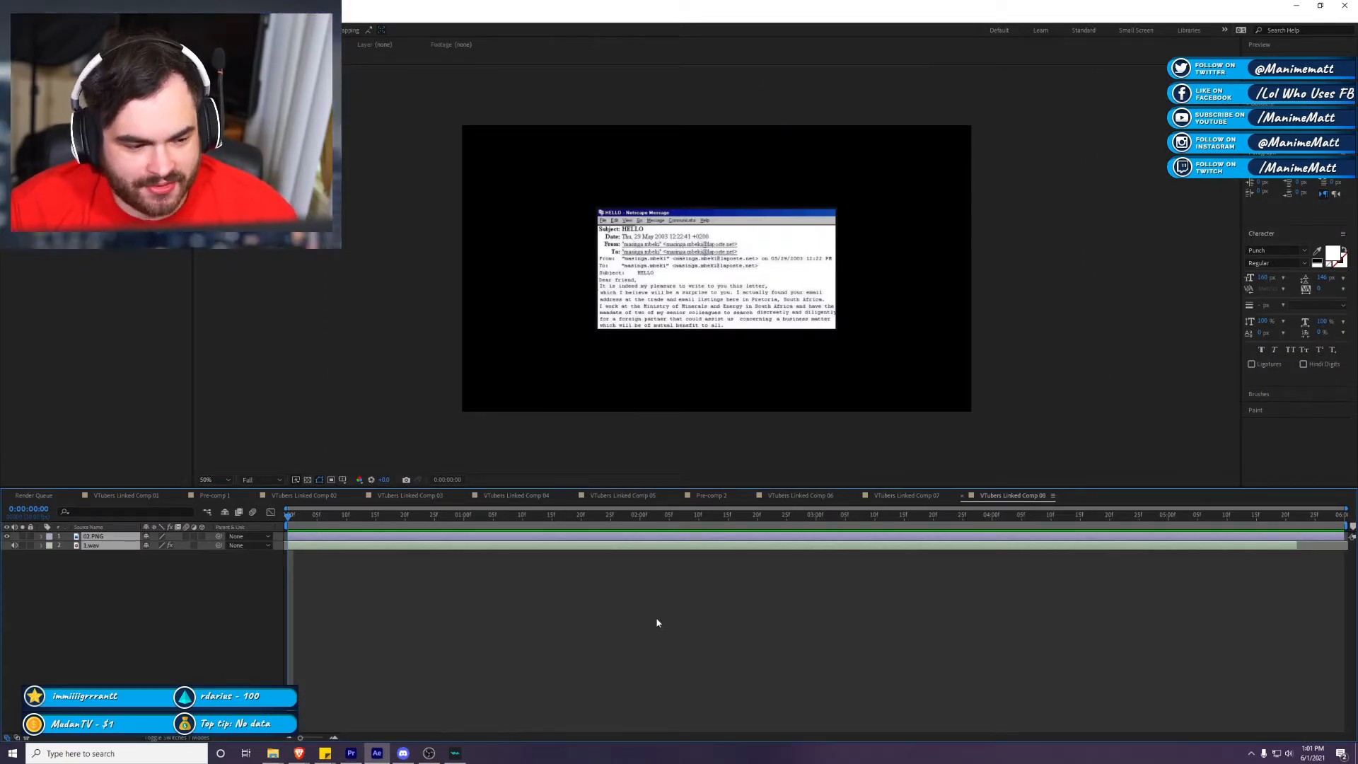
{"action": "left_click", "coordinate": [625, 635]}
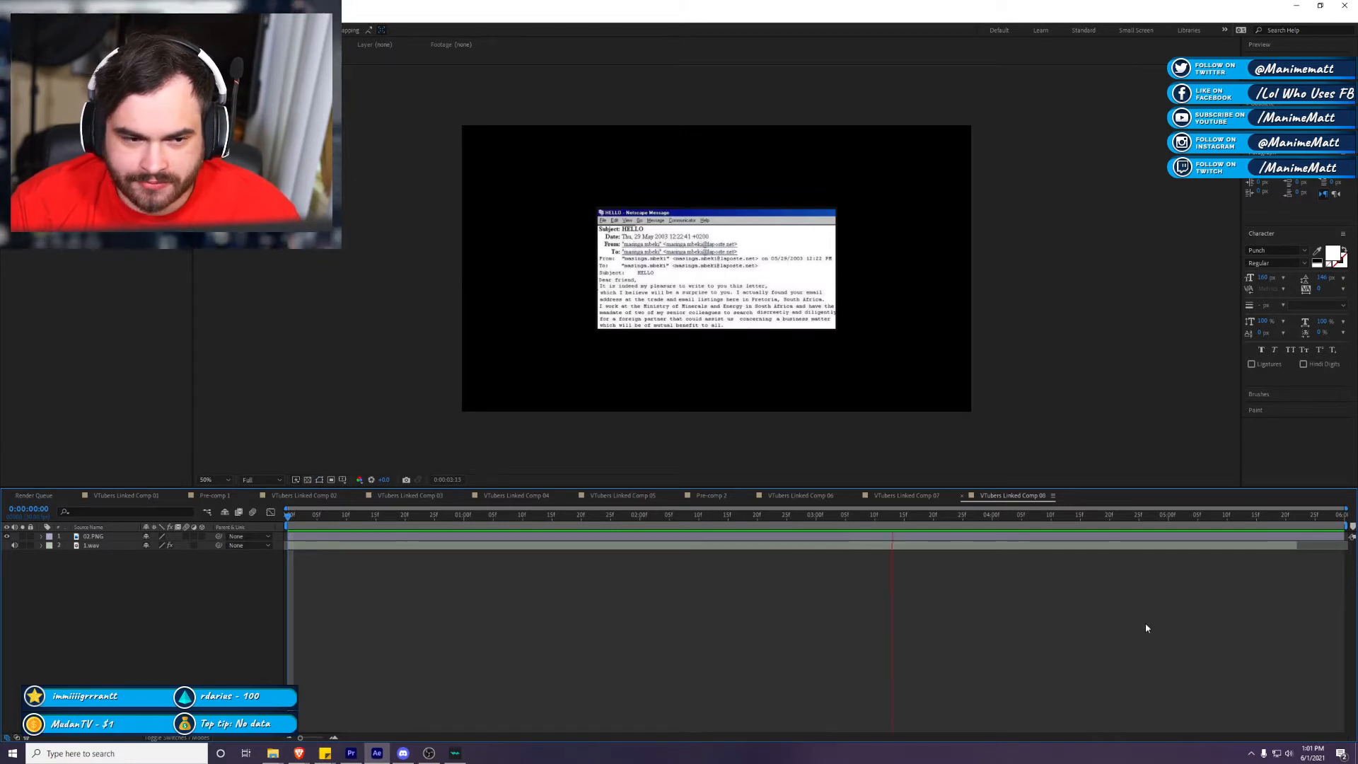
{"action": "left_click", "coordinate": [665, 382]}
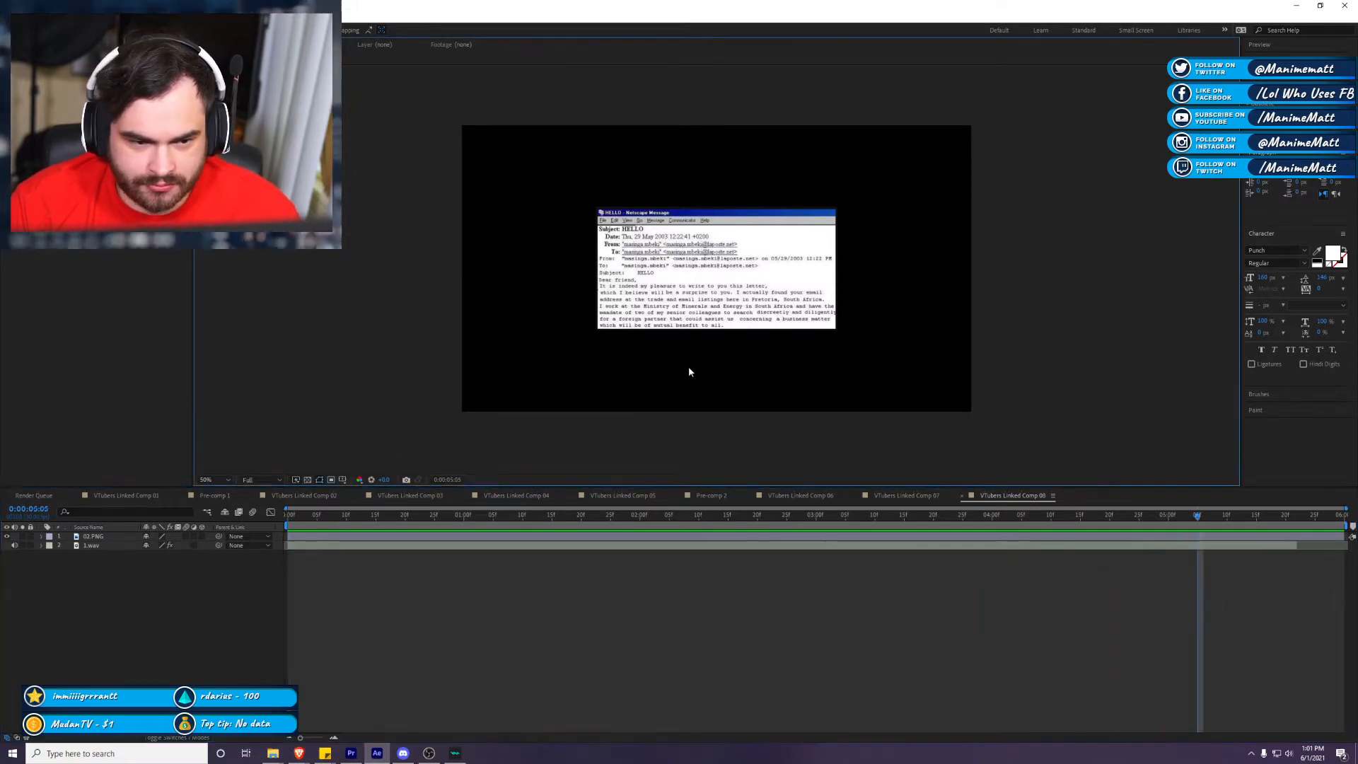
Step: Scale up the 02.PNG email image and move it up to the upper edge of the composition frame
{"action": "left_click", "coordinate": [831, 282]}
{"action": "left_click_drag", "start_coordinate": [838, 275], "coordinate": [922, 264]}
{"action": "left_click_drag", "start_coordinate": [842, 281], "coordinate": [841, 247]}
{"action": "left_click", "coordinate": [964, 275]}
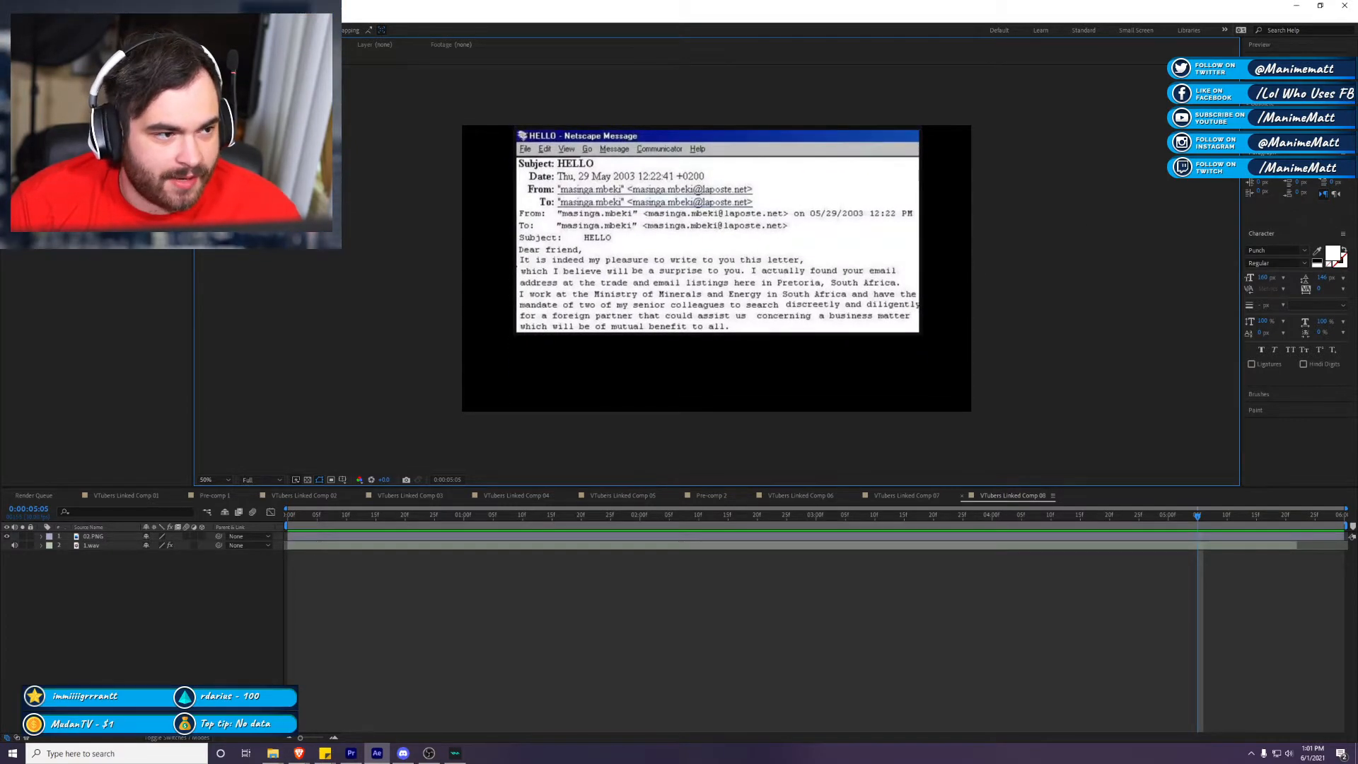
Step: Add a composition-sized white solid and place its layer beneath 02.PNG as the background
{"action": "left_click", "coordinate": [114, 10]}
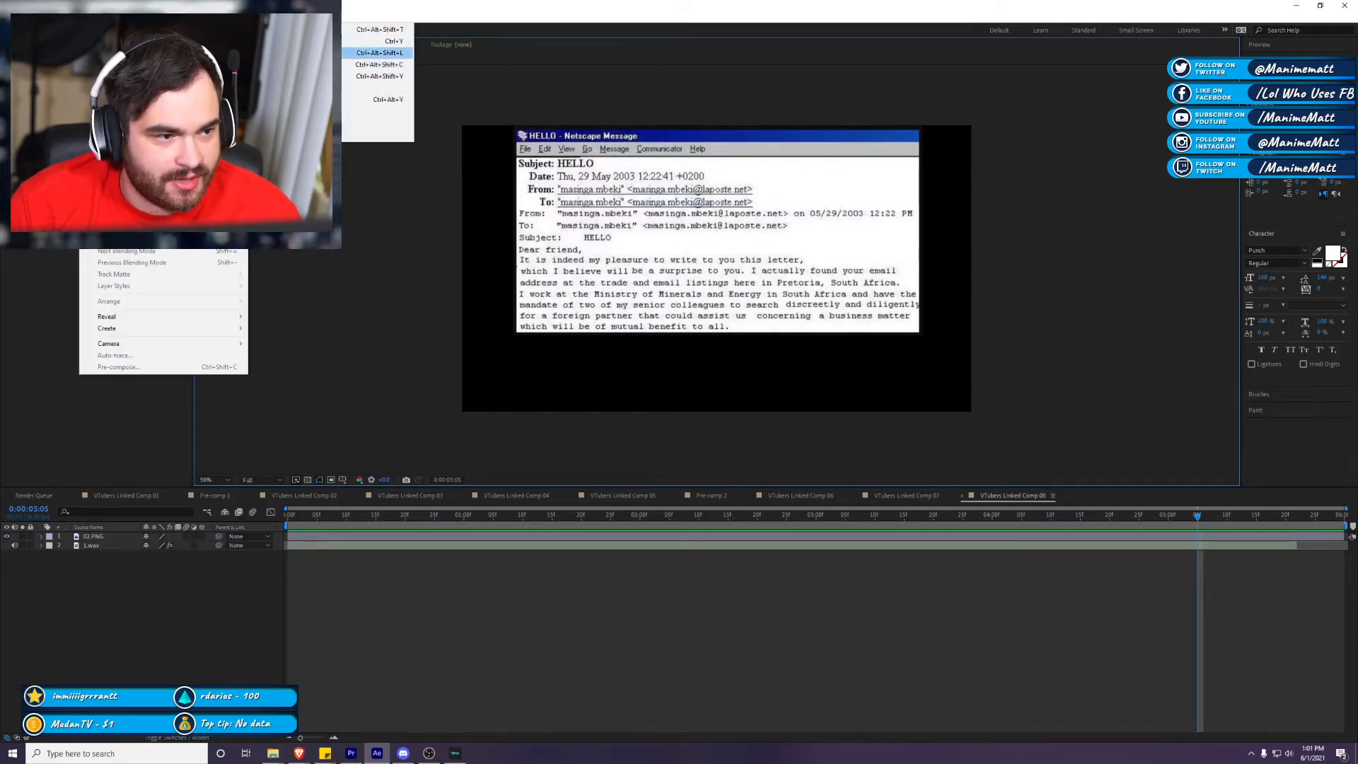
{"action": "left_click", "coordinate": [283, 42]}
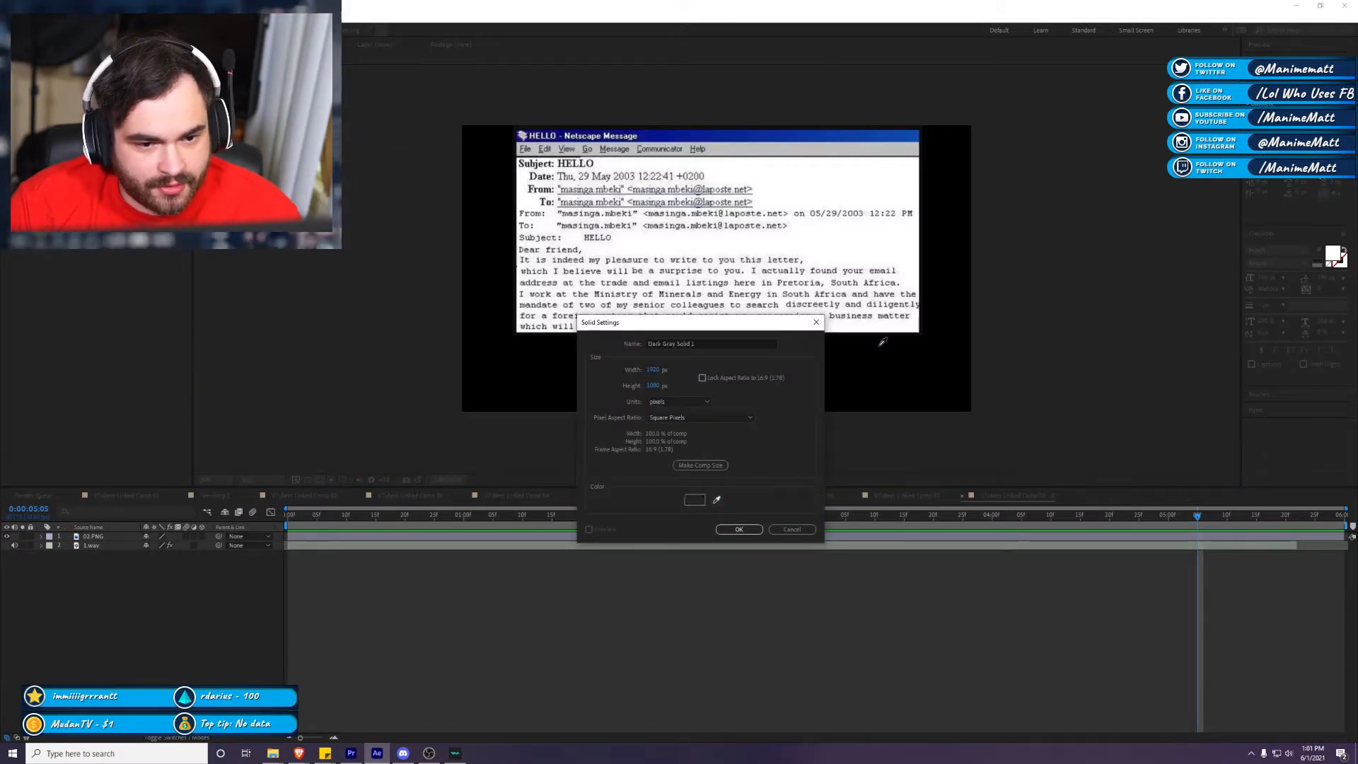
{"action": "left_click", "coordinate": [738, 529]}
{"action": "left_click_drag", "start_coordinate": [102, 537], "coordinate": [110, 552]}
{"action": "left_click", "coordinate": [406, 655]}
Step: Draw a rectangular mask on 02.PNG around the email text, cropping off the title bar, menu bar and dark border, and return to the Selection tool
{"action": "left_click", "coordinate": [804, 220]}
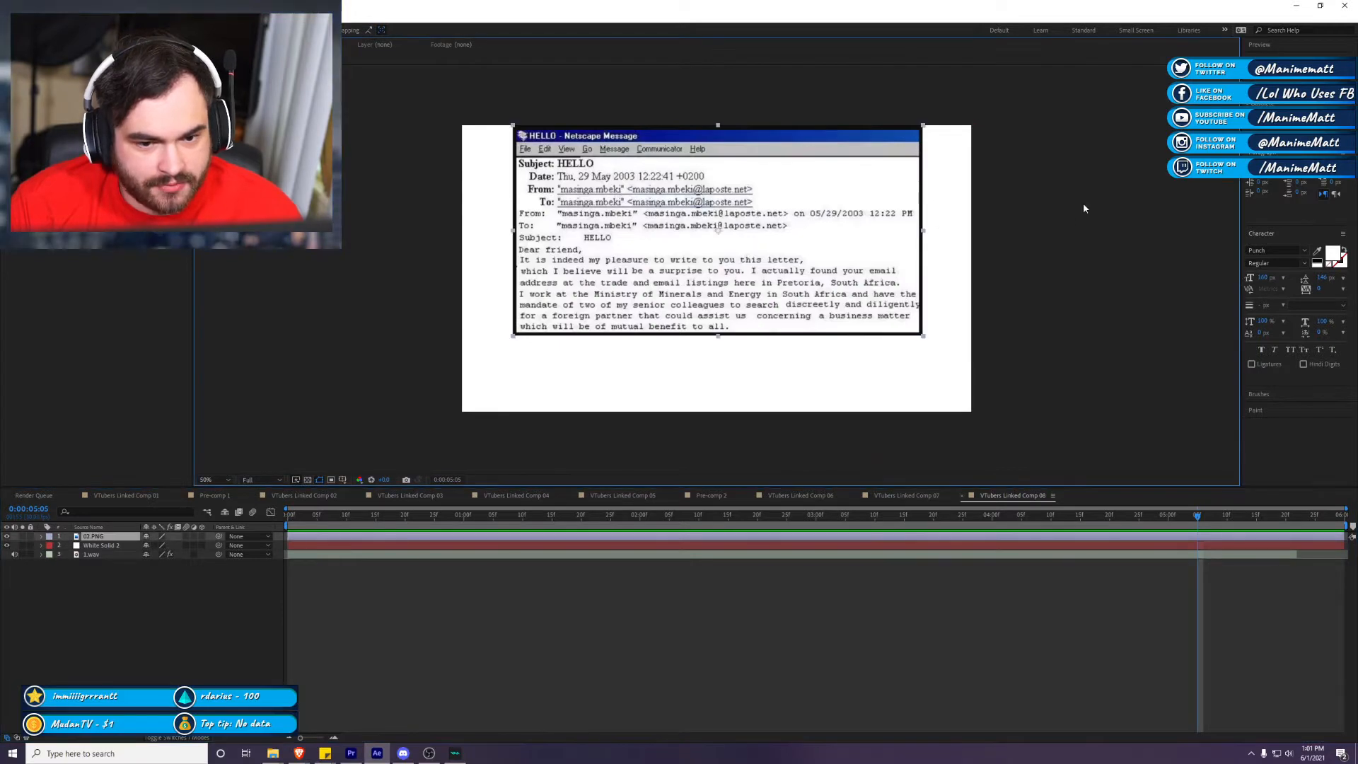
{"action": "left_click", "coordinate": [132, 30]}
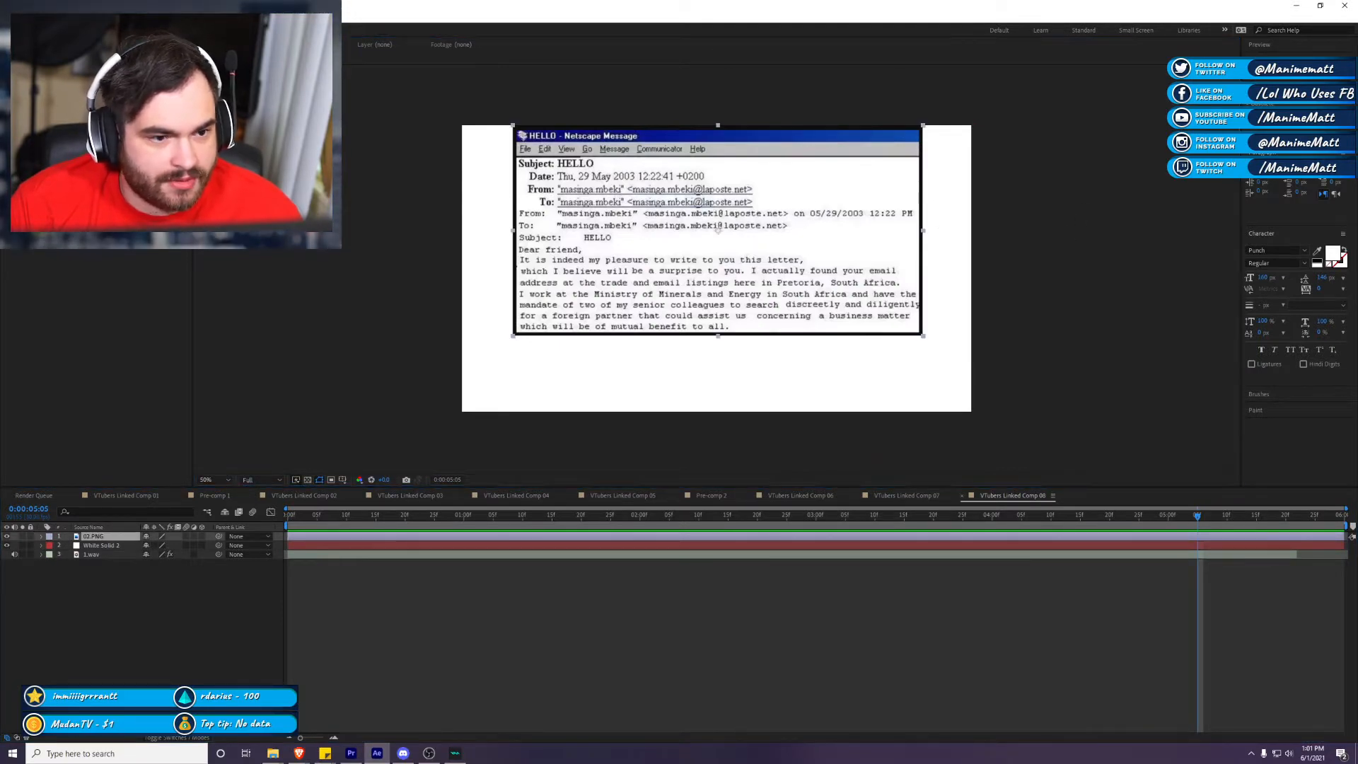
{"action": "scroll", "coordinate": [515, 130], "scroll_direction": "up", "scroll_amount": 2}
{"action": "scroll", "coordinate": [510, 132], "scroll_direction": "down", "scroll_amount": 4}
{"action": "scroll", "coordinate": [453, 134], "scroll_direction": "up", "scroll_amount": 3}
{"action": "scroll", "coordinate": [428, 129], "scroll_direction": "down", "scroll_amount": 1}
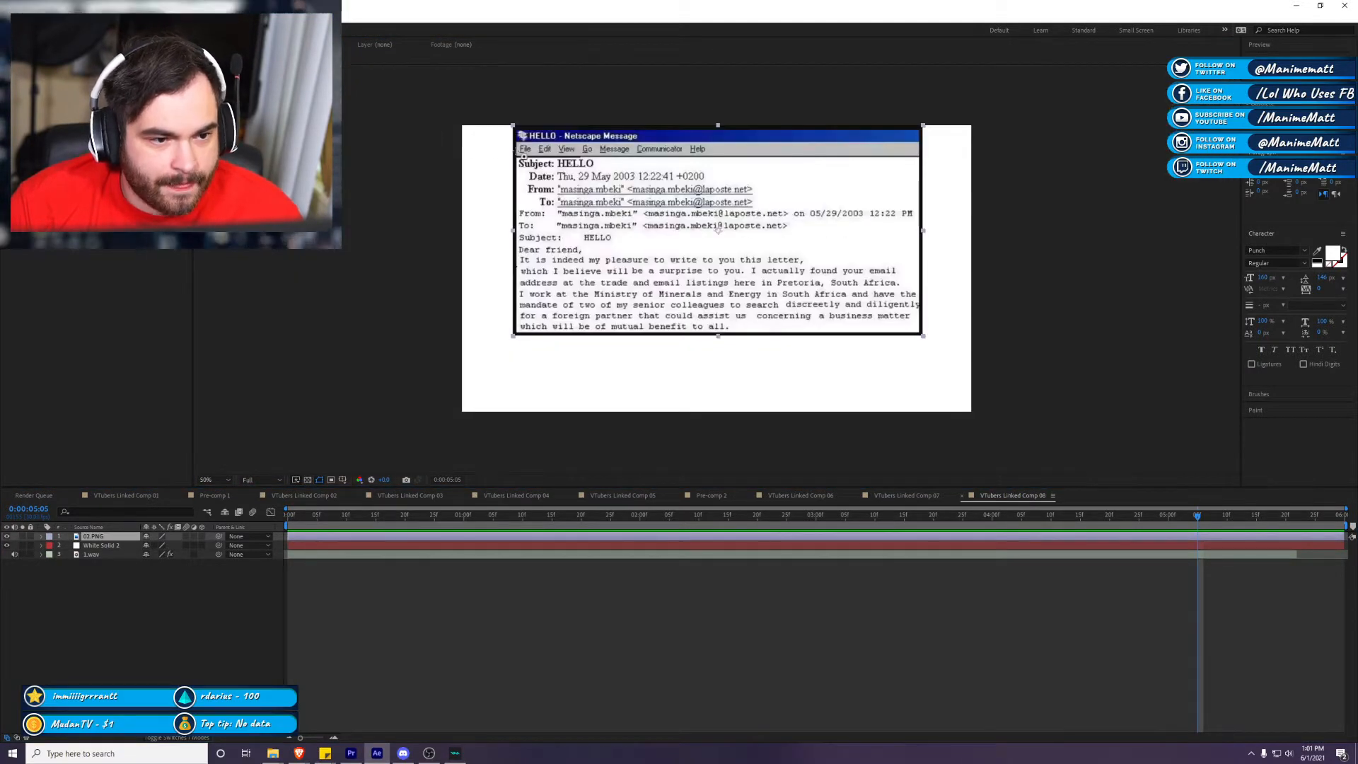
{"action": "mouse_move", "coordinate": [516, 156]}
{"action": "left_mouse_down"}
{"action": "mouse_move", "coordinate": [1054, 352]}
{"action": "mouse_move", "coordinate": [891, 332]}
{"action": "mouse_move", "coordinate": [918, 346]}
{"action": "mouse_move", "coordinate": [916, 328]}
{"action": "left_mouse_up"}
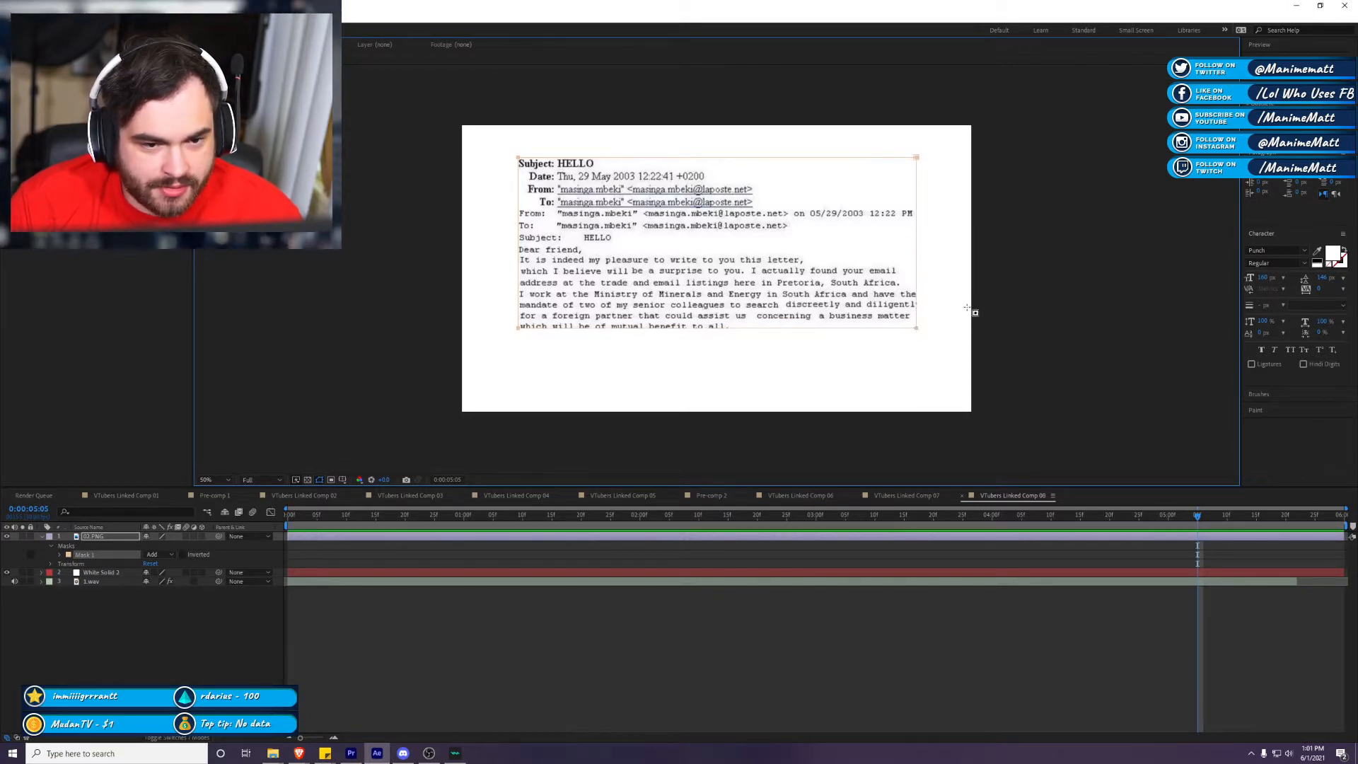
{"action": "key", "text": "v"}
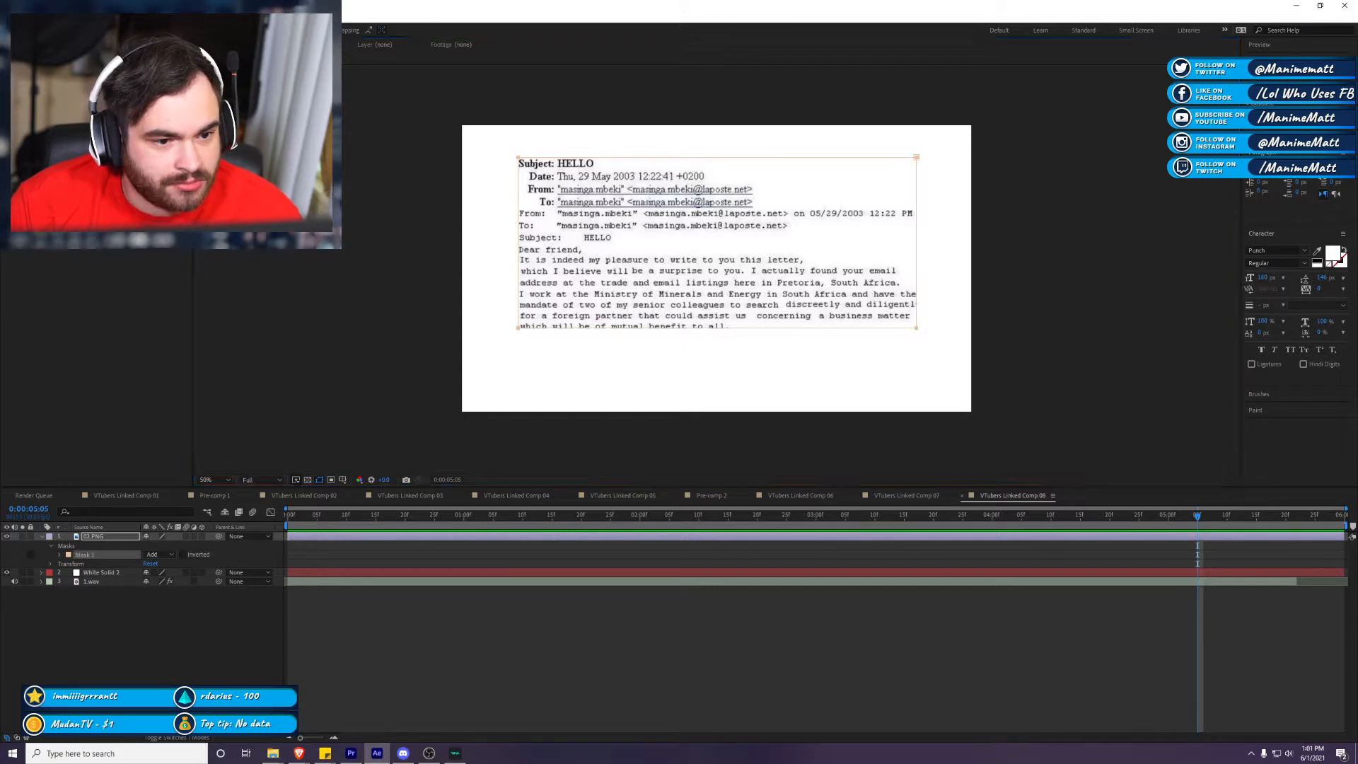
Step: Scale up the masked 02.PNG email and reposition it so the text fills most of the frame's width
{"action": "left_click", "coordinate": [815, 290]}
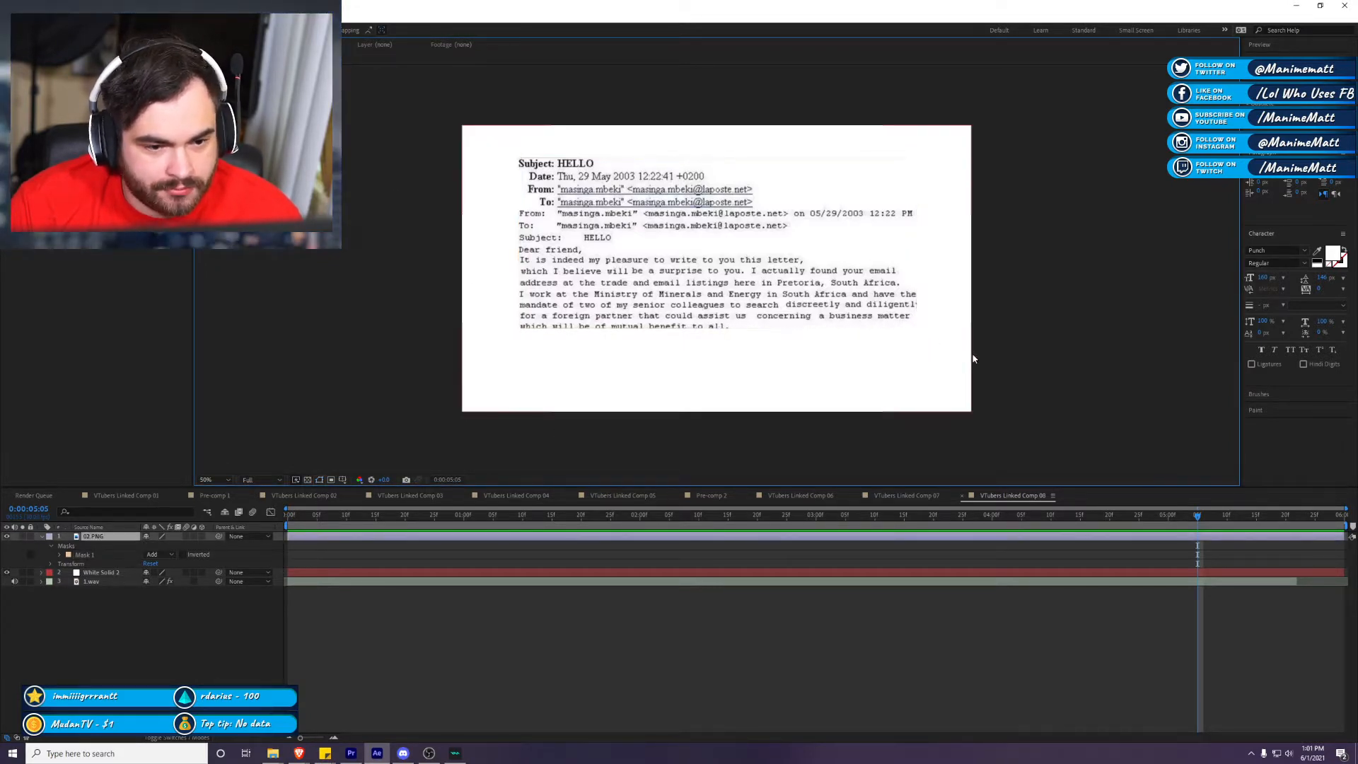
{"action": "mouse_move", "coordinate": [920, 246]}
{"action": "left_mouse_down"}
{"action": "mouse_move", "coordinate": [952, 235]}
{"action": "mouse_move", "coordinate": [917, 266]}
{"action": "left_mouse_up"}
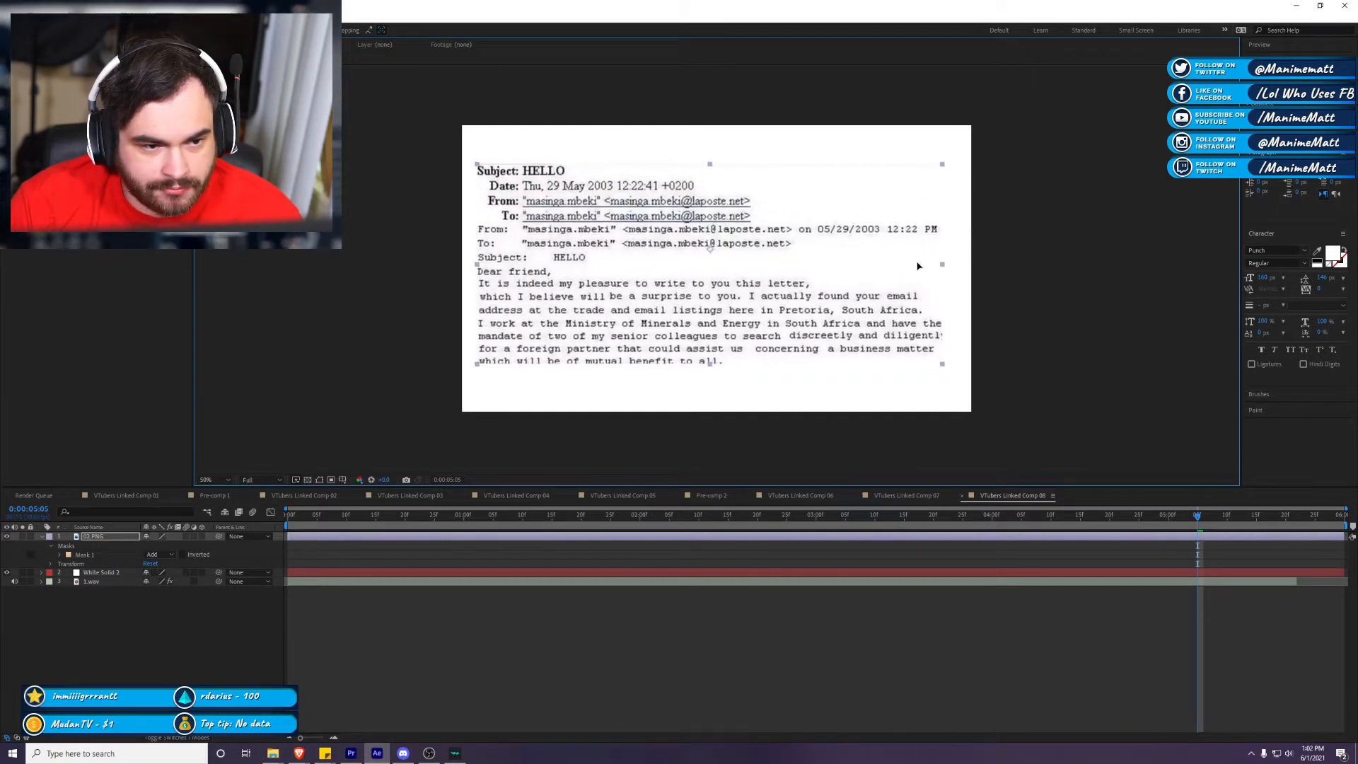
{"action": "left_click", "coordinate": [1195, 220]}
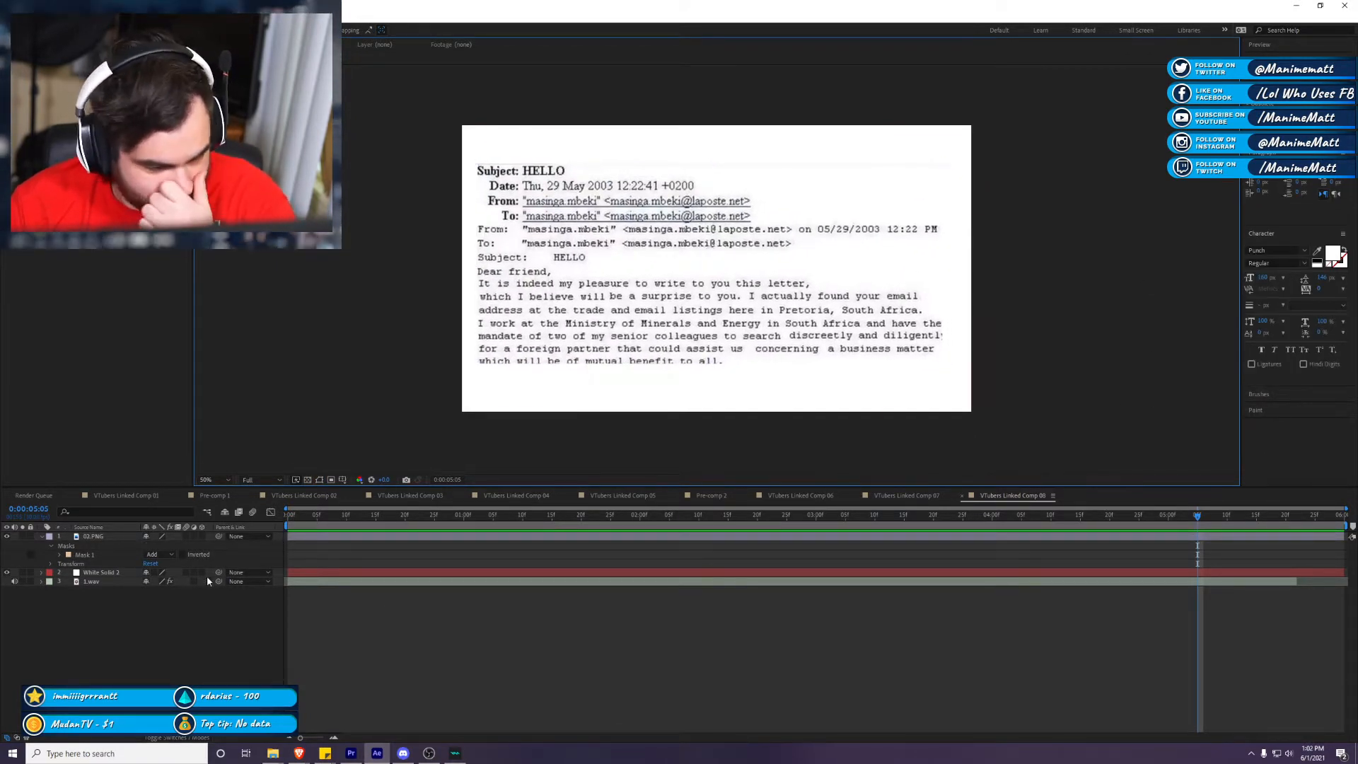
{"action": "left_click", "coordinate": [95, 536]}
{"action": "left_click", "coordinate": [99, 572], "text": "ctrl"}
{"action": "right_click", "coordinate": [104, 573]}
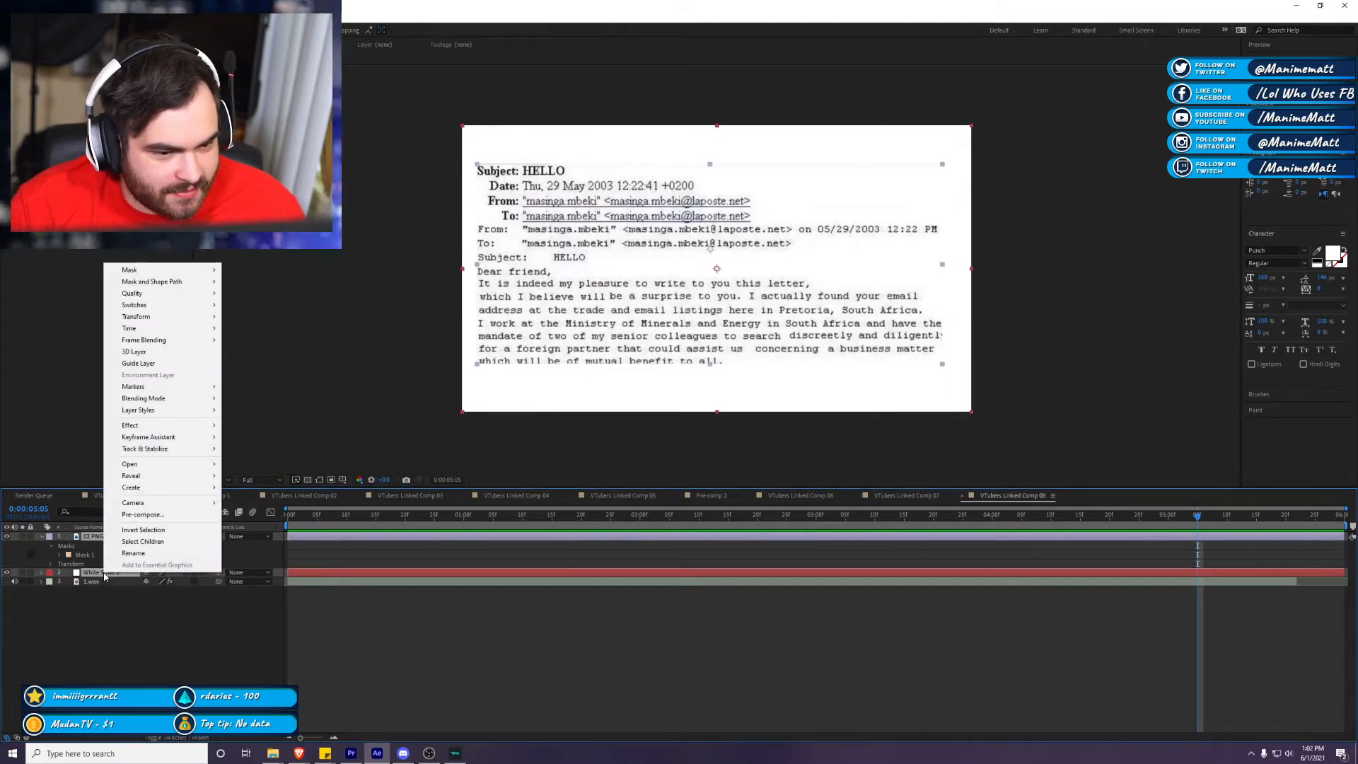
{"action": "left_click", "coordinate": [723, 382]}
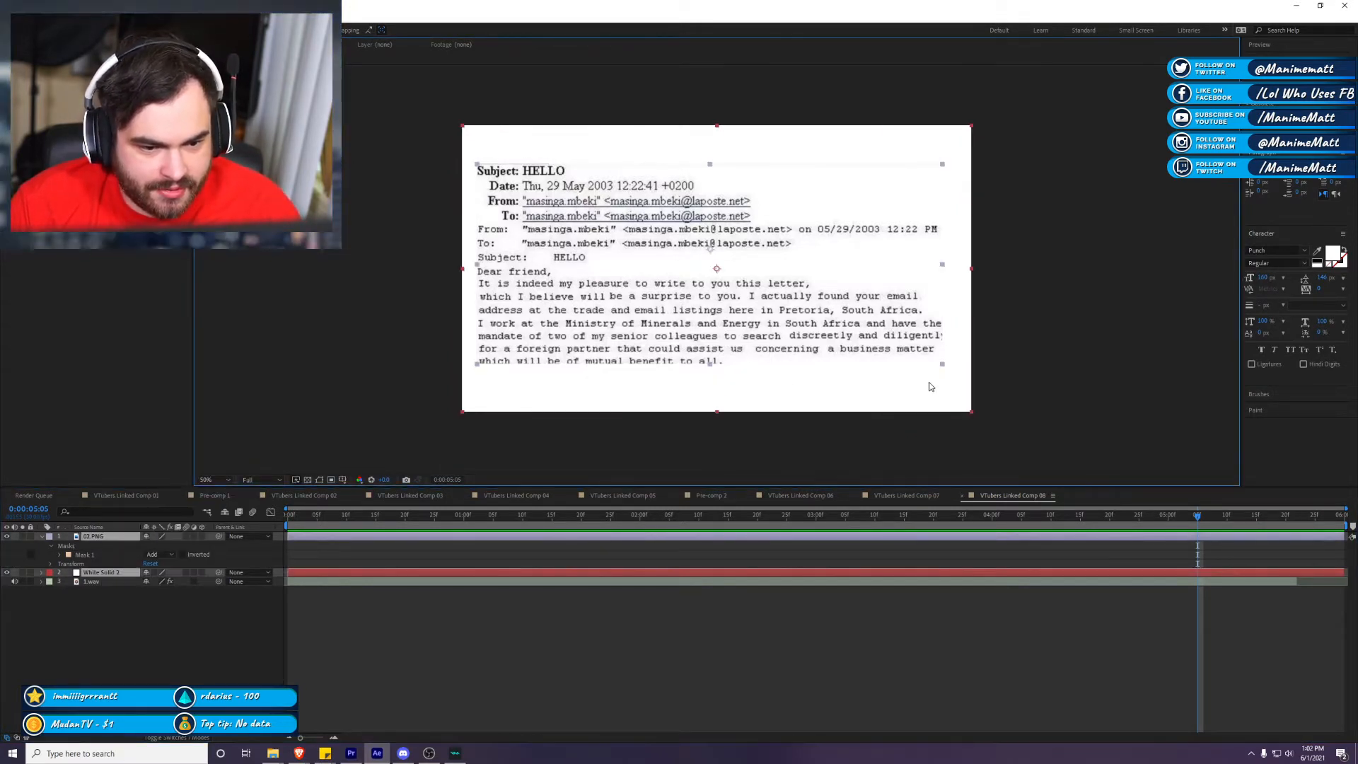
Step: Extend the lower edge of the 02.PNG mask slightly to reveal the full last line of email text
{"action": "left_click_drag", "start_coordinate": [324, 488], "coordinate": [319, 481]}
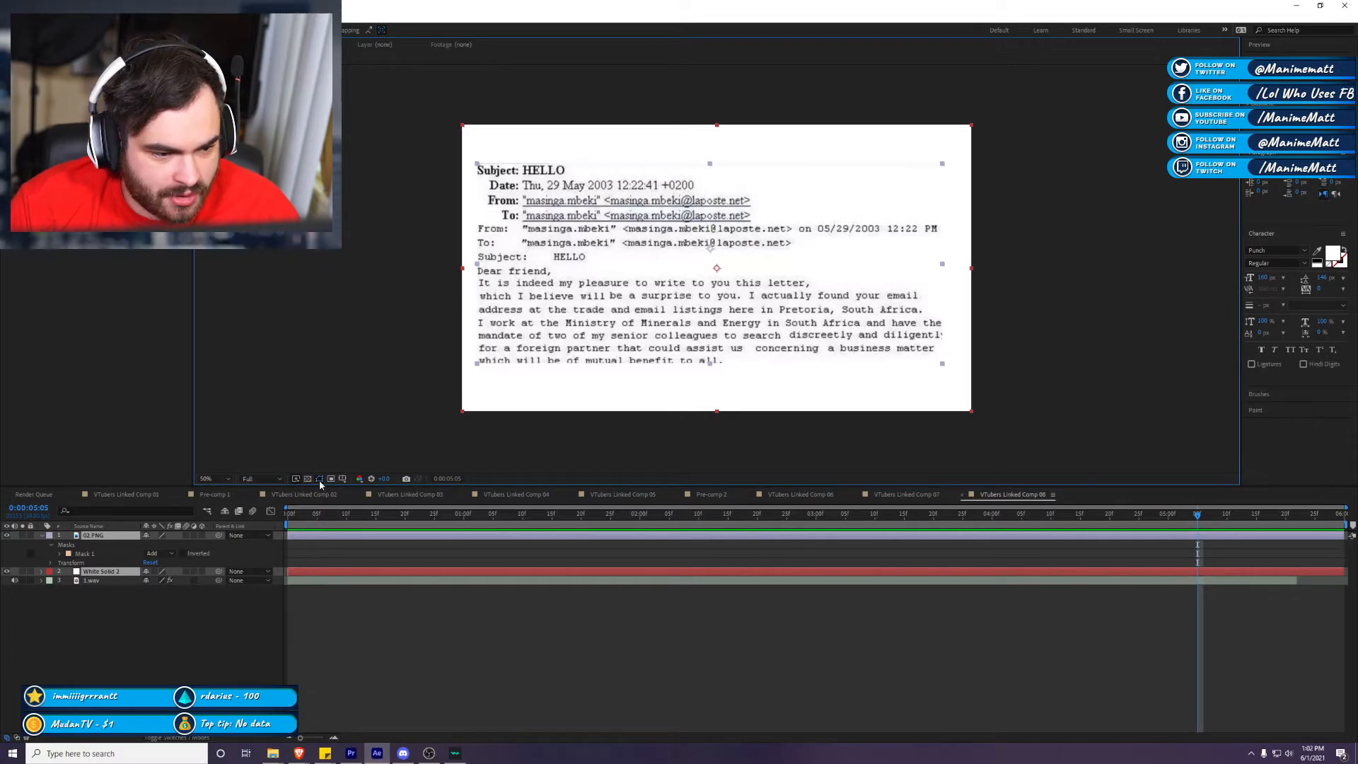
{"action": "left_click", "coordinate": [317, 554]}
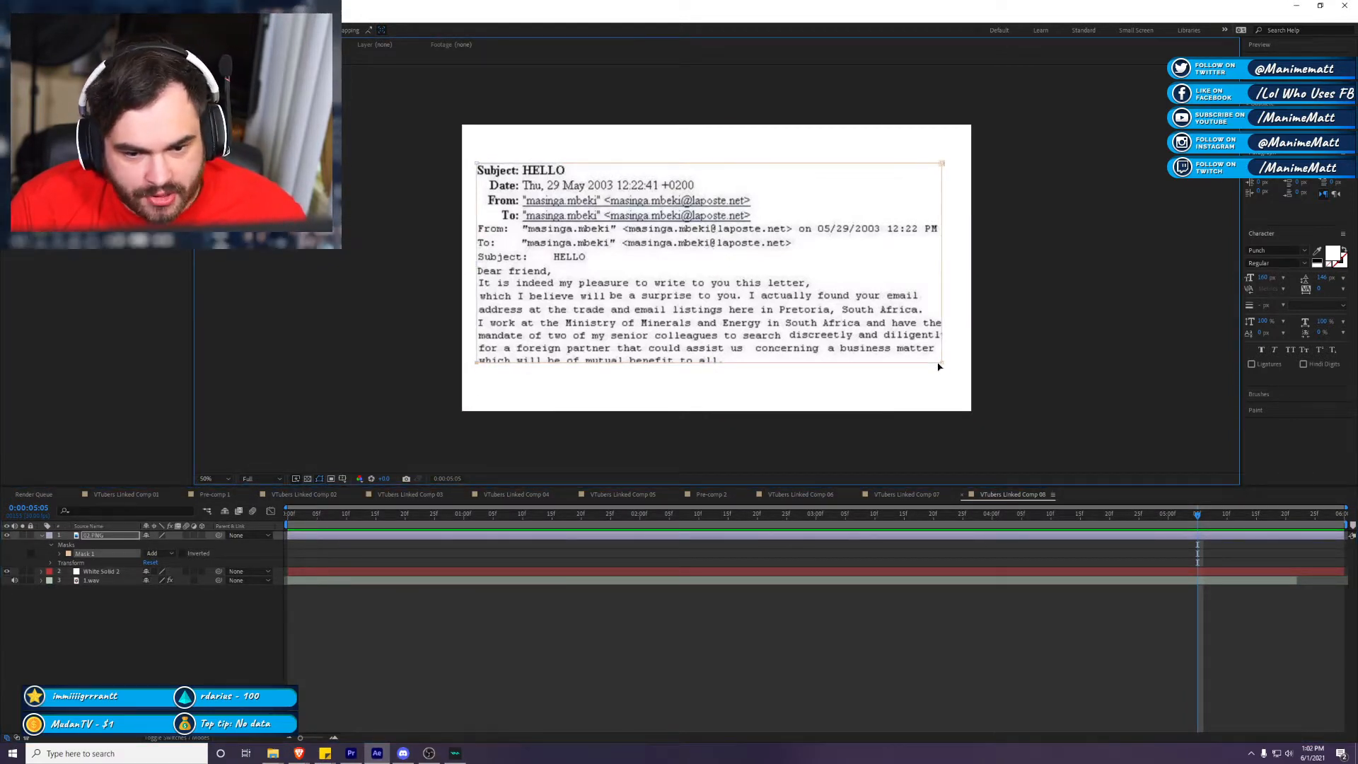
{"action": "left_click_drag", "start_coordinate": [935, 370], "coordinate": [936, 378]}
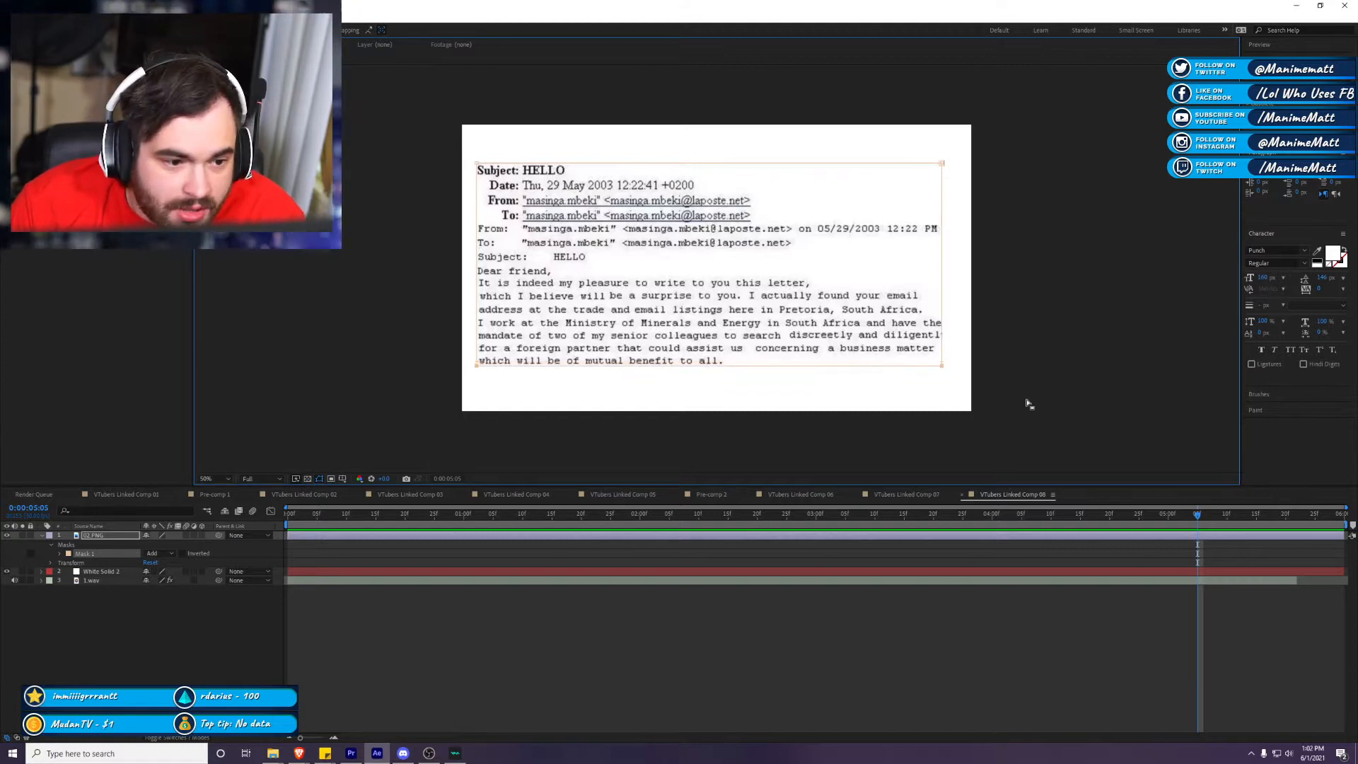
{"action": "left_click", "coordinate": [1099, 394]}
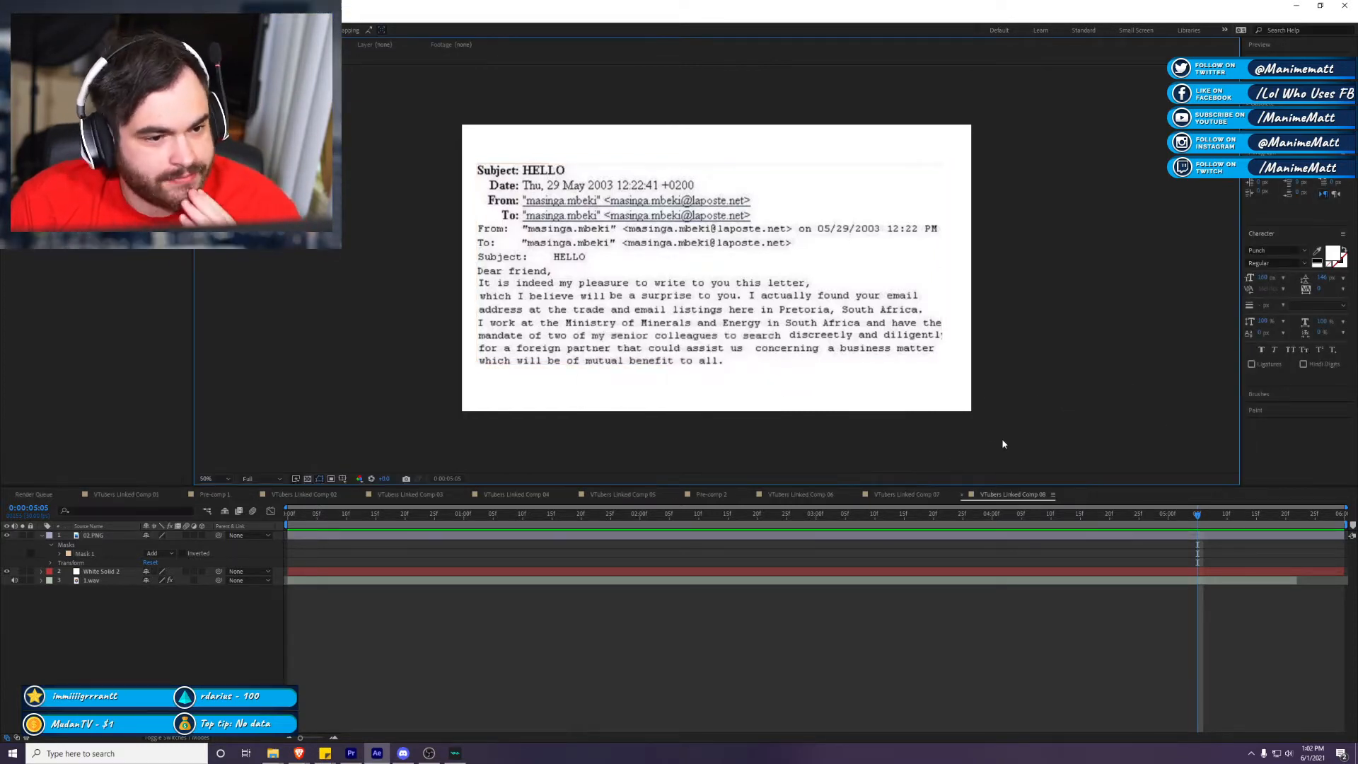
Step: Pre-compose 02.PNG and White Solid 2, moving all attributes into the new composition, and make the resulting pre-comp a 3D layer
{"action": "left_click", "coordinate": [111, 16]}
{"action": "mouse_move", "coordinate": [90, 17]}
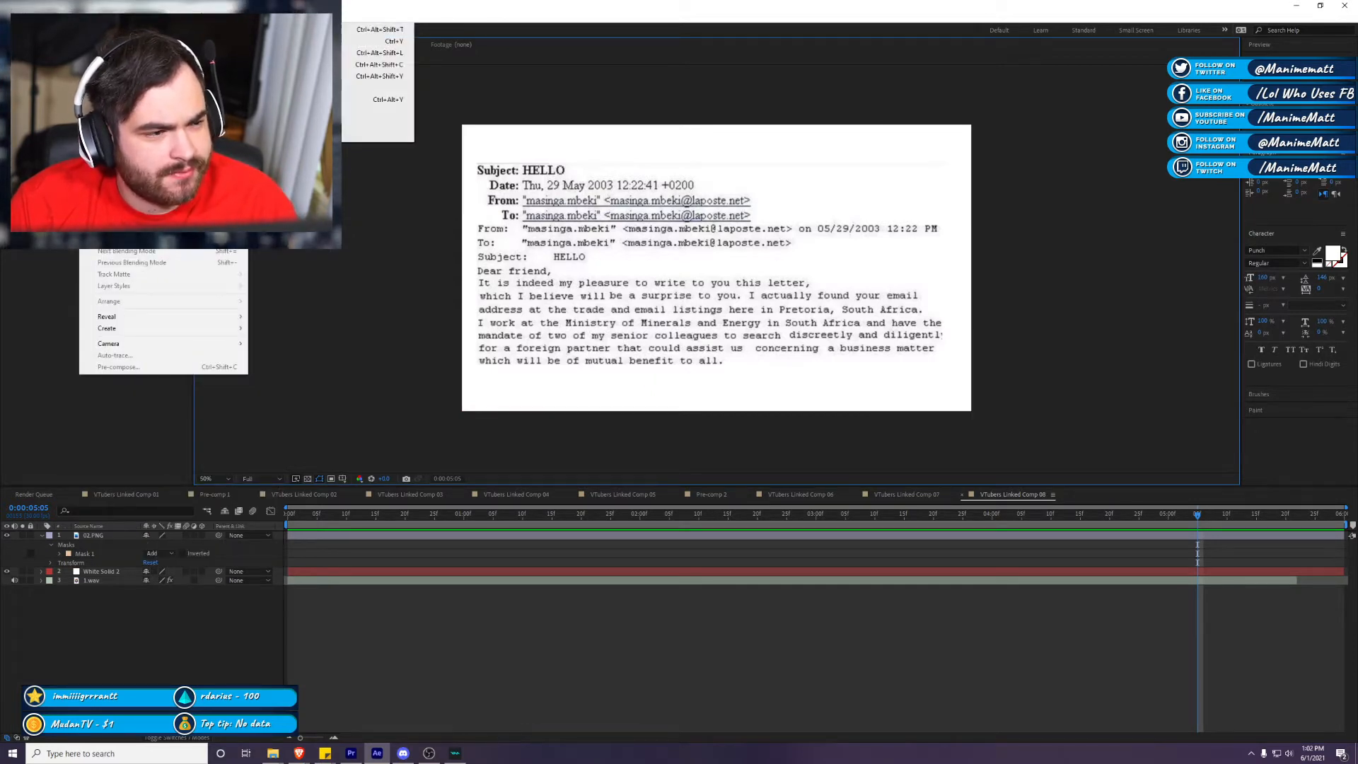
{"action": "left_click", "coordinate": [92, 535]}
{"action": "left_click", "coordinate": [99, 571], "text": "ctrl"}
{"action": "right_click", "coordinate": [99, 571]}
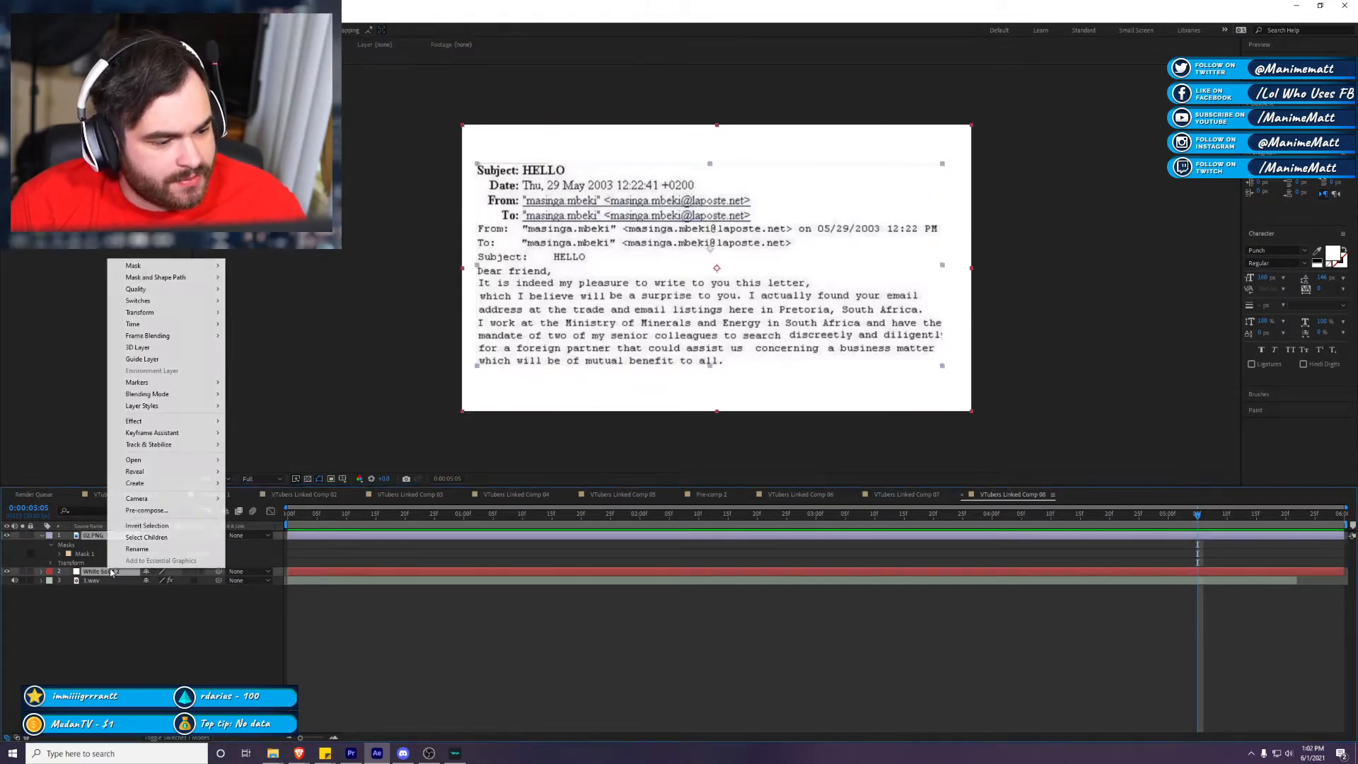
{"action": "left_click", "coordinate": [178, 510]}
{"action": "left_click", "coordinate": [596, 384]}
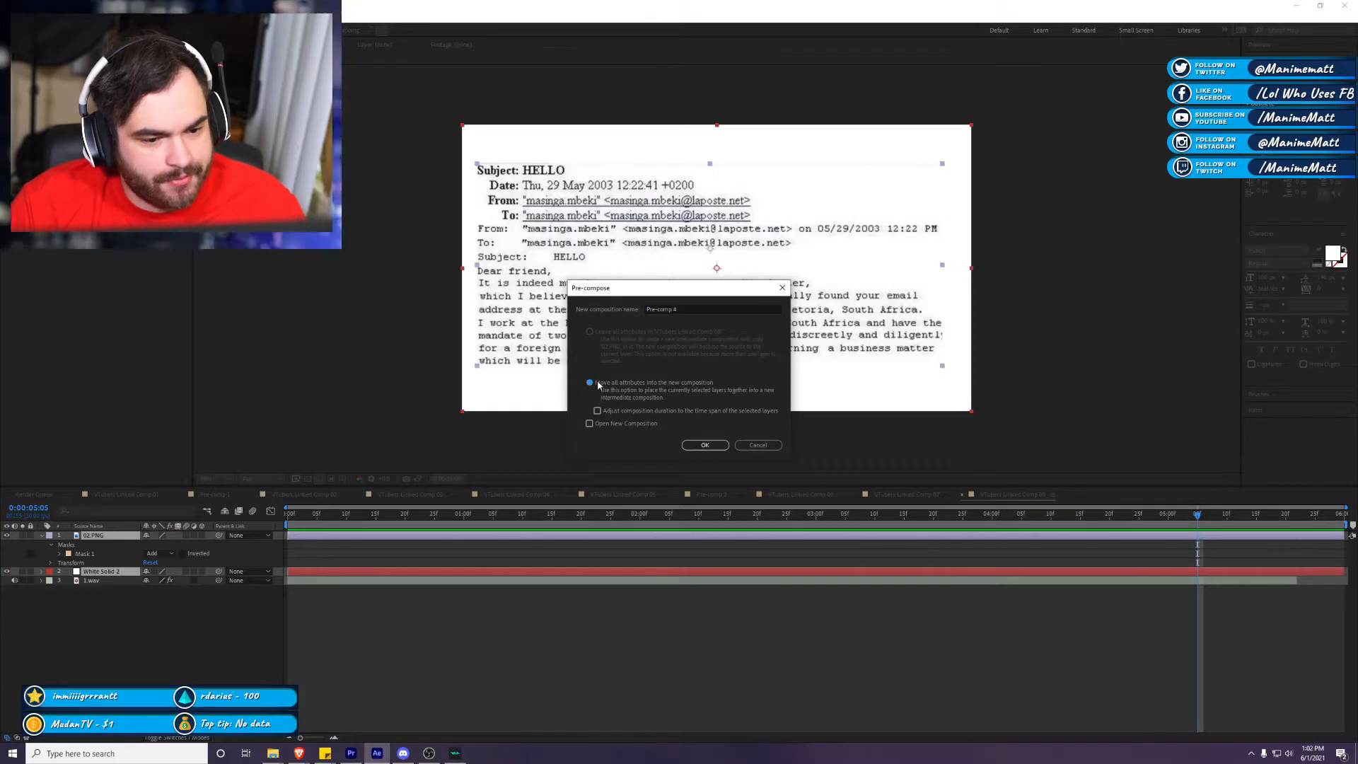
{"action": "left_click", "coordinate": [689, 447]}
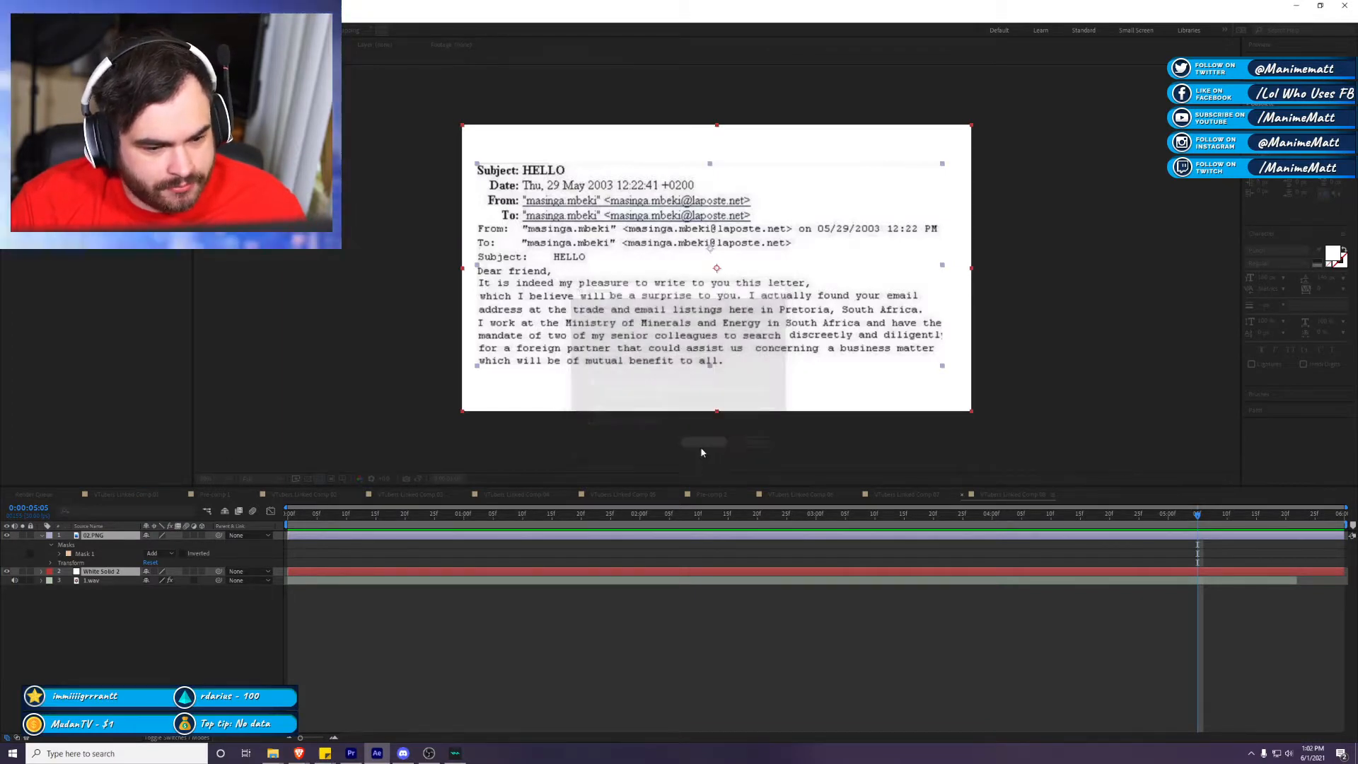
{"action": "left_click", "coordinate": [203, 535]}
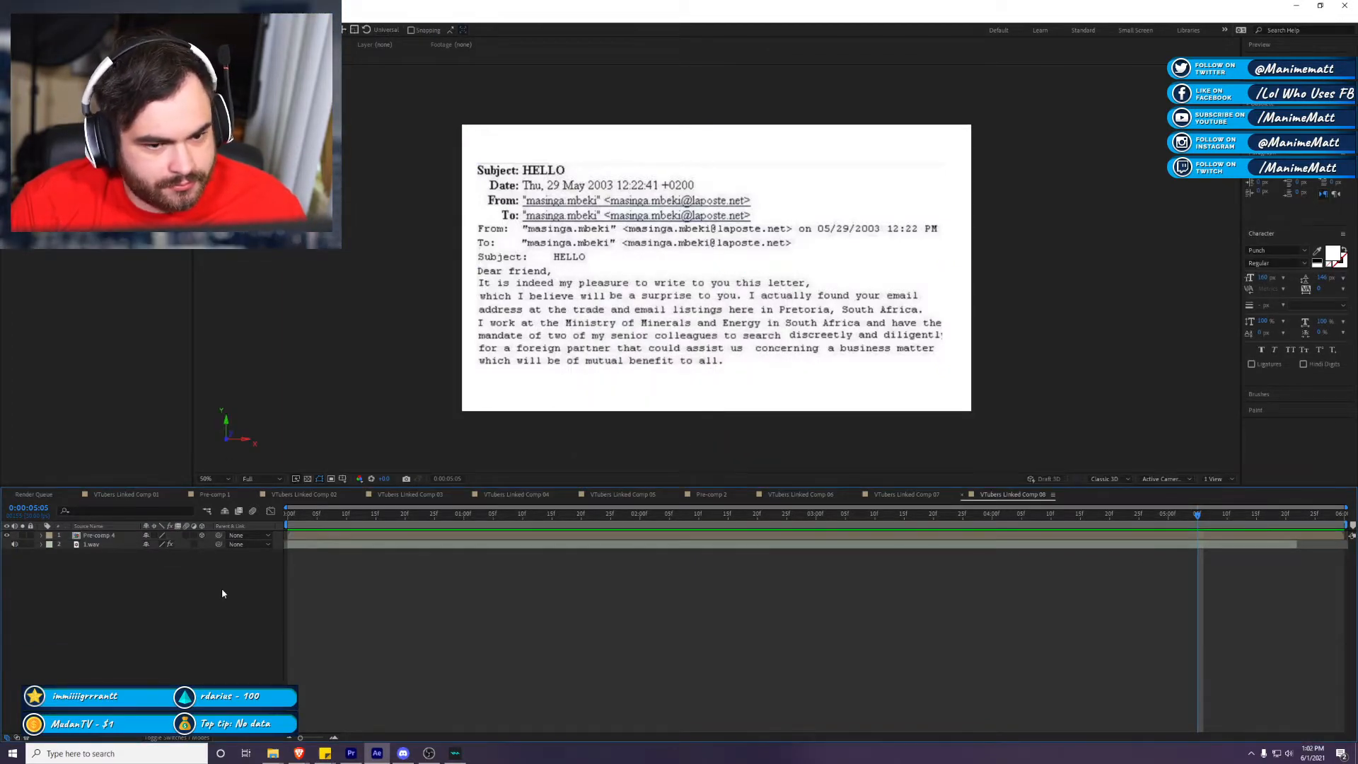
{"action": "left_click", "coordinate": [222, 587]}
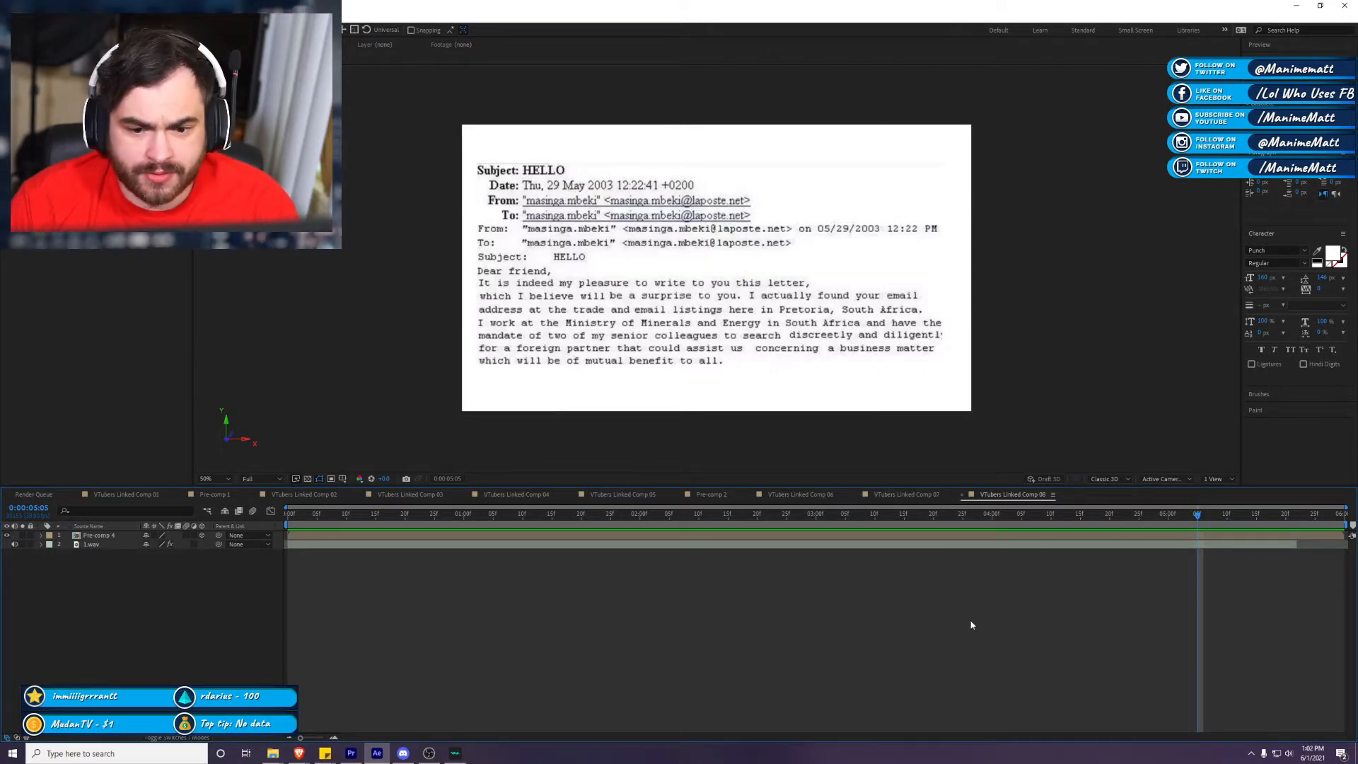
Step: Copy the screen effects from Pre-comp 3 in VTubers Linked Comp 06 onto the email pre-comp in VTubers Linked Comp 08
{"action": "left_click", "coordinate": [905, 494]}
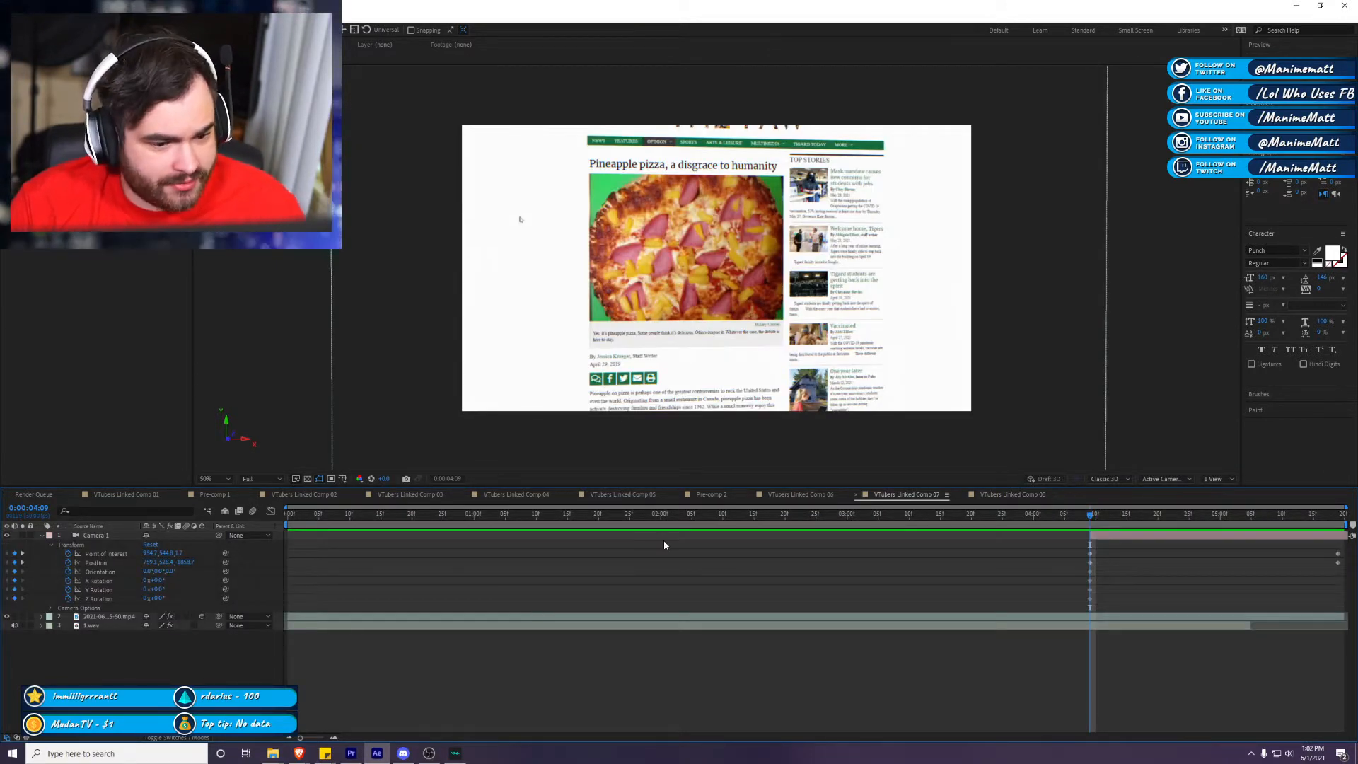
{"action": "left_click", "coordinate": [800, 494]}
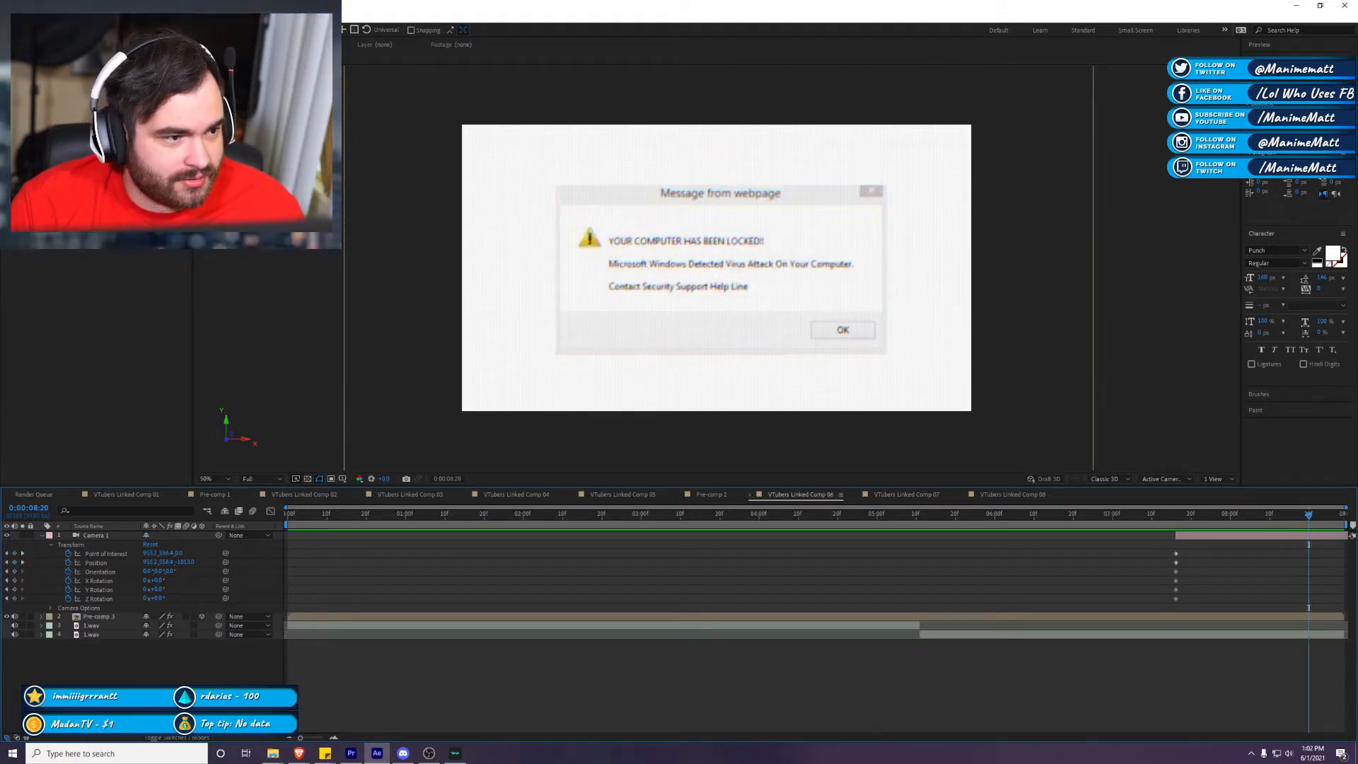
{"action": "left_click", "coordinate": [99, 615]}
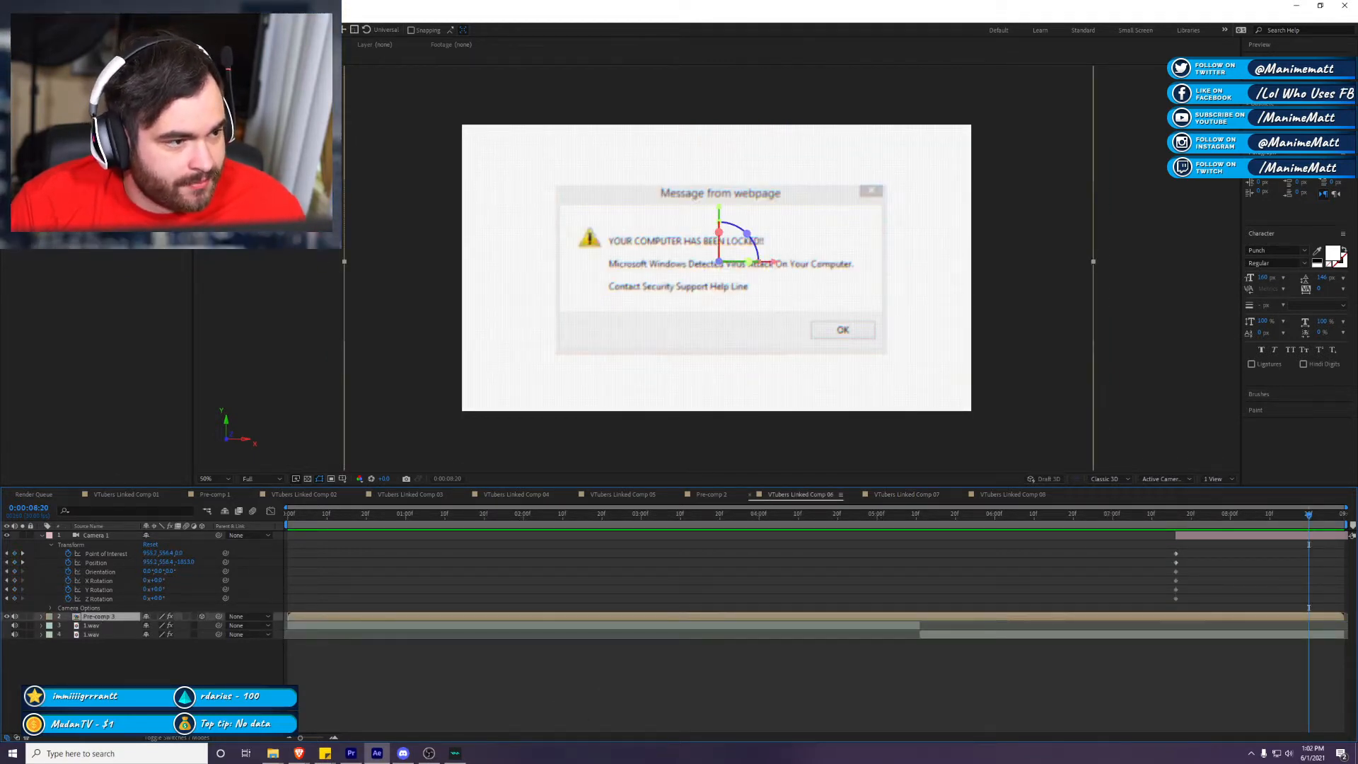
{"action": "key", "text": "Return"}
{"action": "left_click", "coordinate": [1036, 495]}
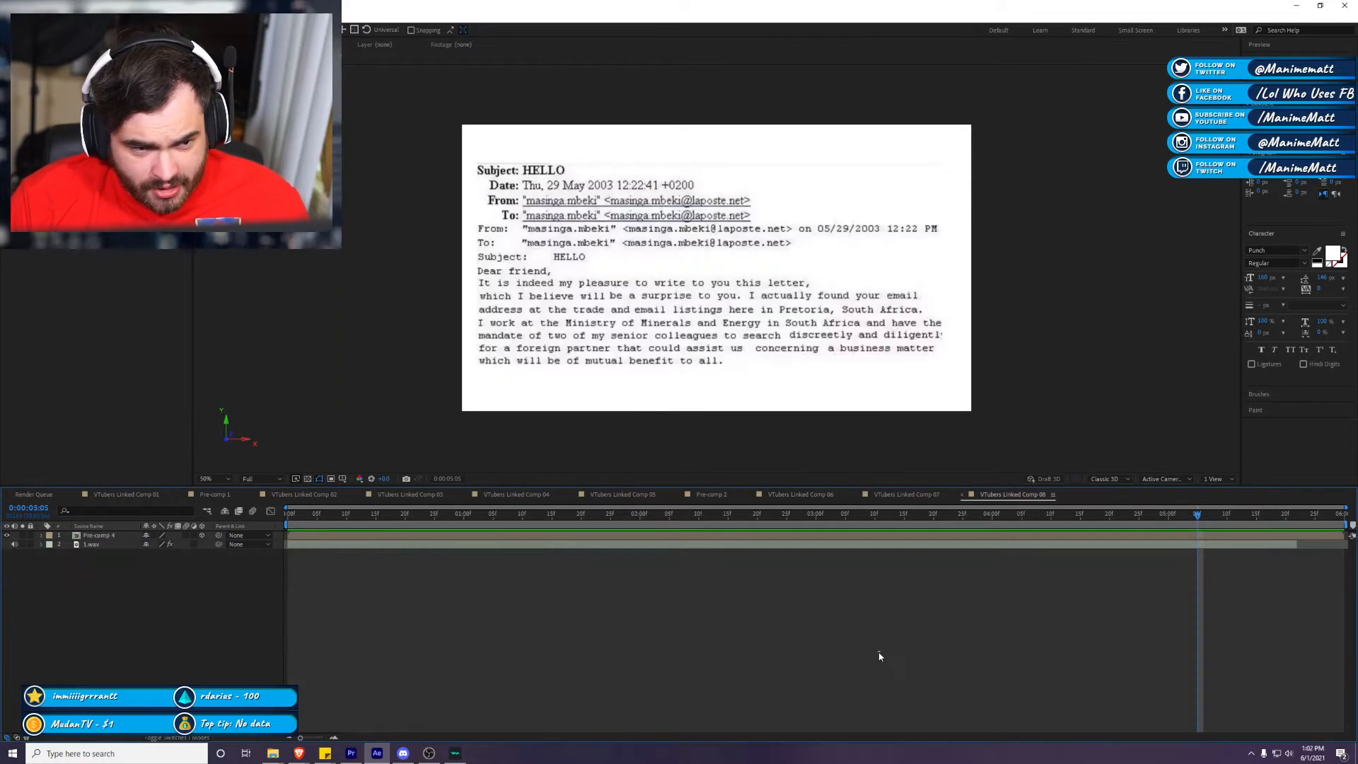
{"action": "left_click", "coordinate": [610, 535]}
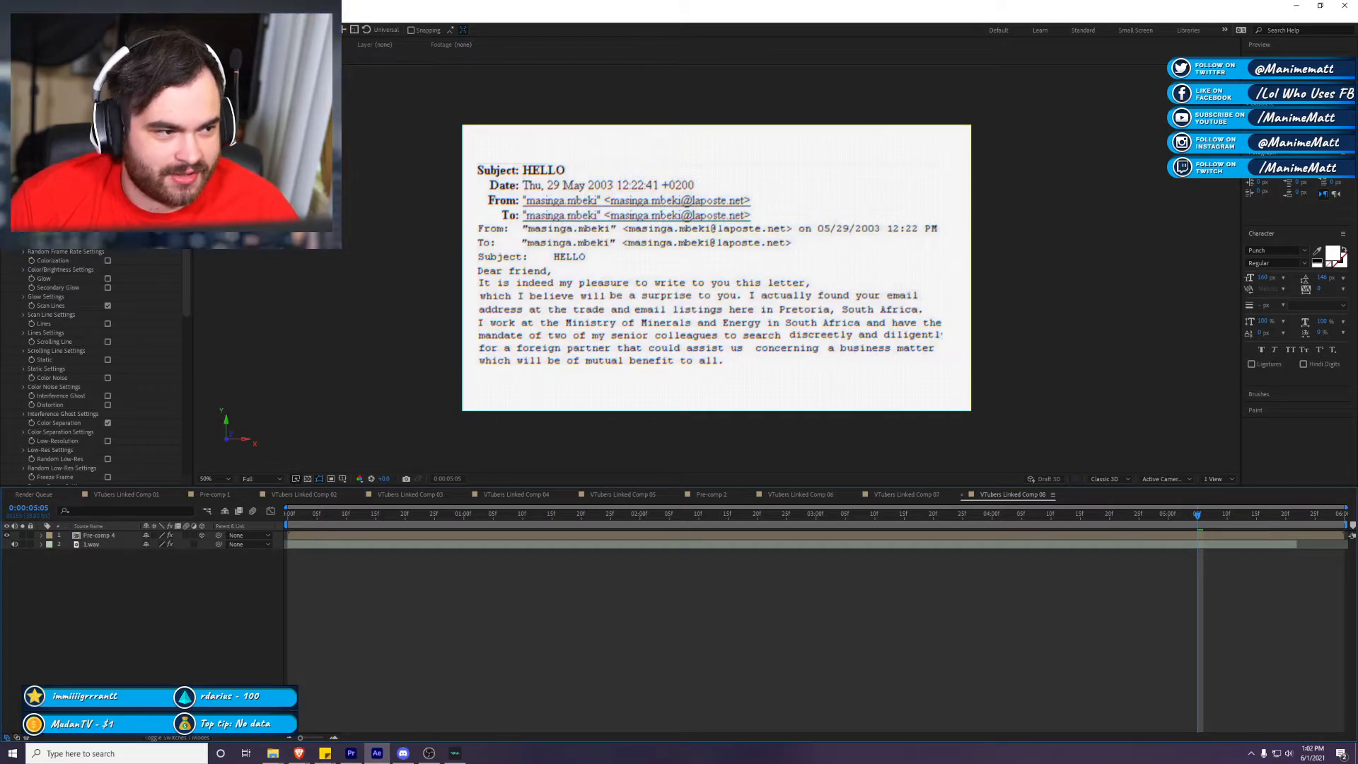
{"action": "left_click", "coordinate": [8, 65]}
{"action": "left_click", "coordinate": [657, 403]}
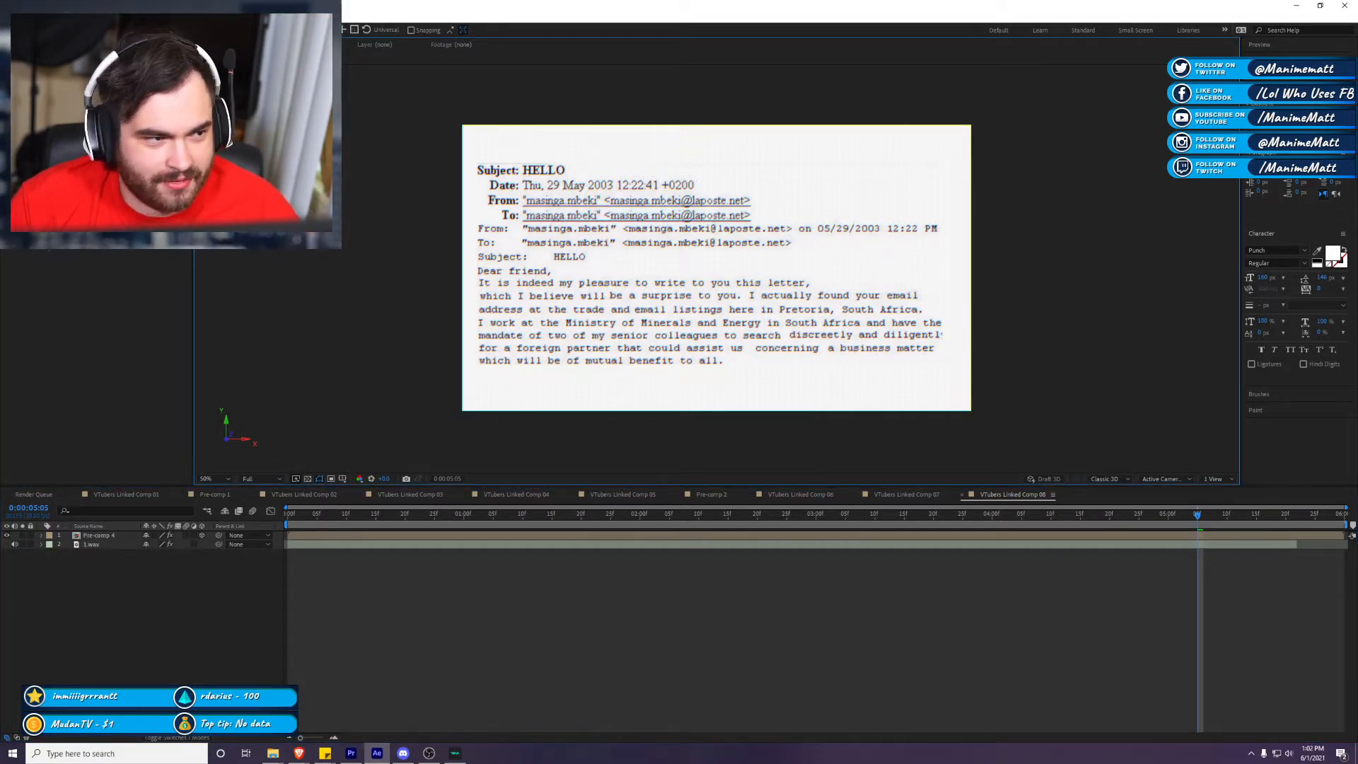
Step: Add a camera layer and keyframe all its transform properties at the start of the composition
{"action": "left_click", "coordinate": [92, 14]}
{"action": "mouse_move", "coordinate": [113, 30]}
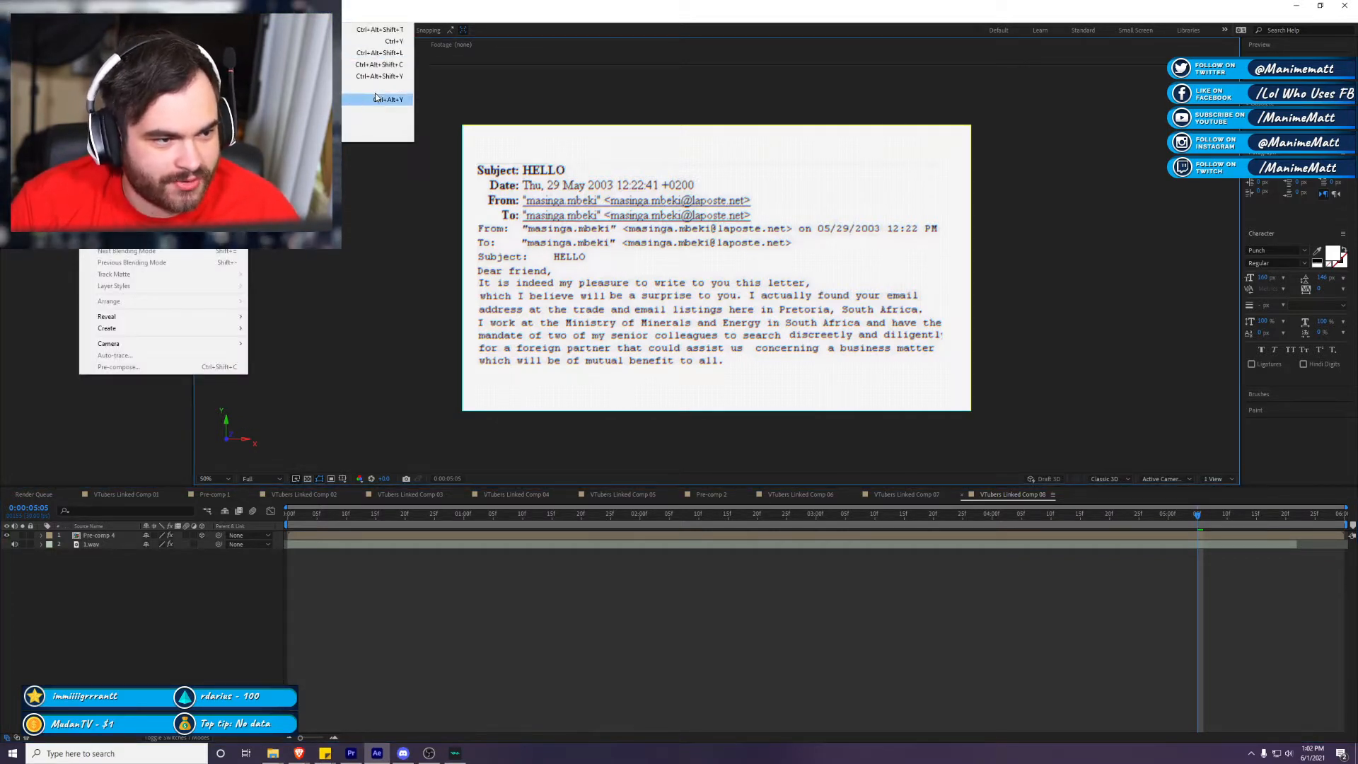
{"action": "left_click", "coordinate": [378, 64]}
{"action": "left_click", "coordinate": [786, 490]}
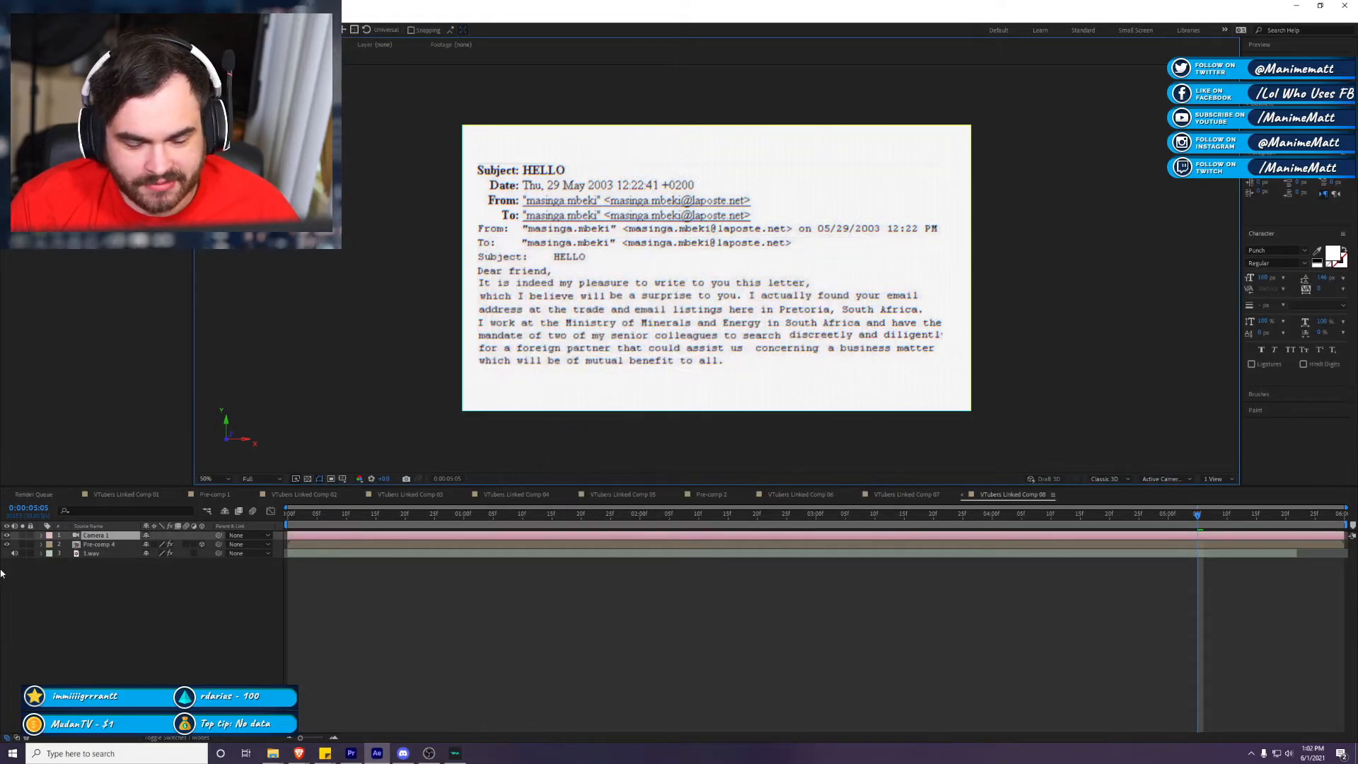
{"action": "left_click", "coordinate": [41, 535]}
{"action": "left_click", "coordinate": [50, 544]}
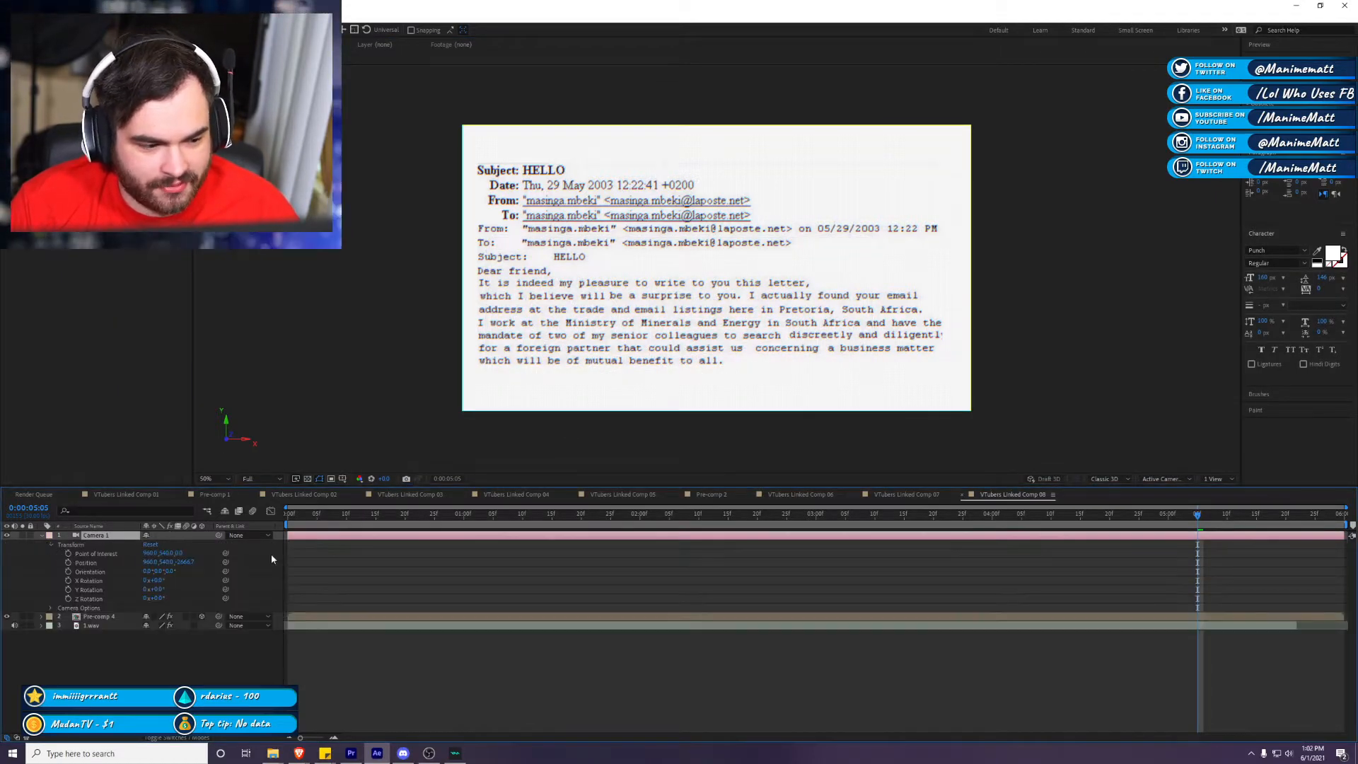
{"action": "key", "text": "Home"}
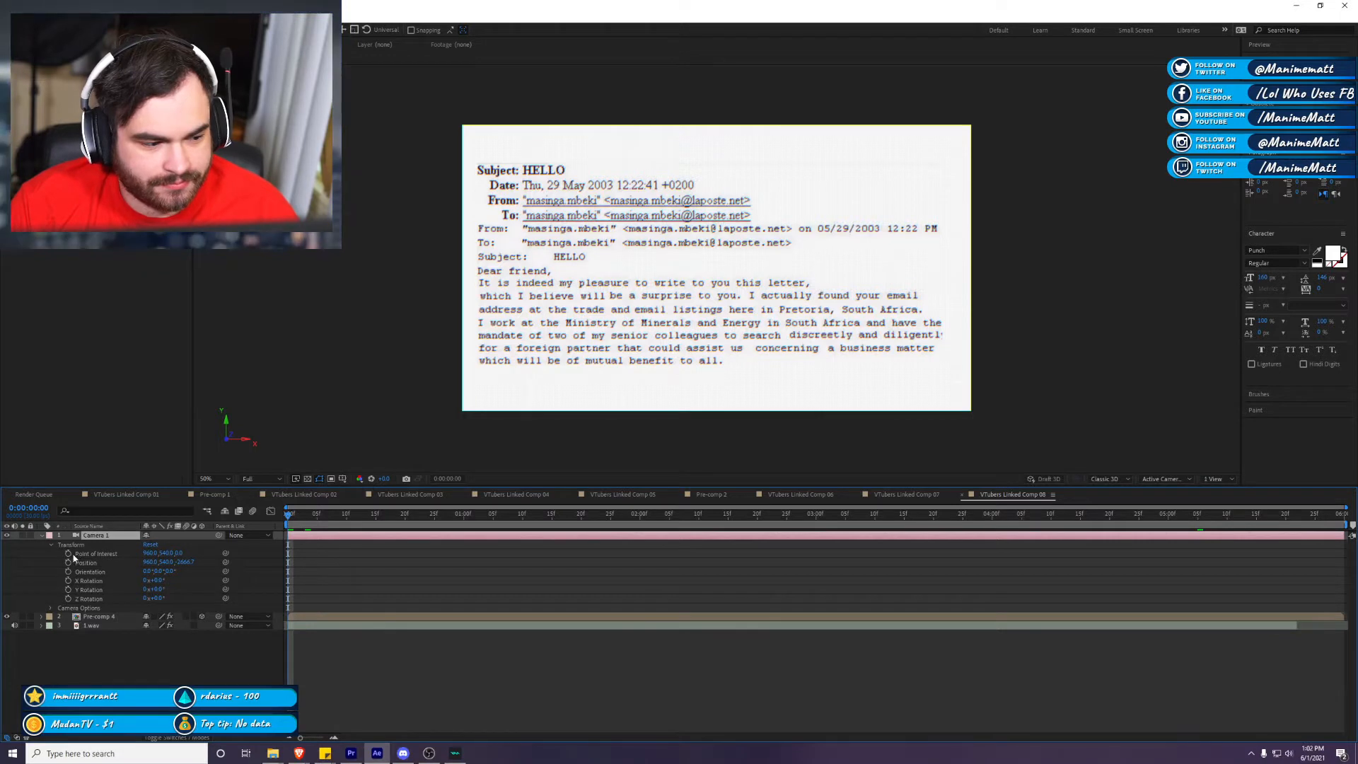
{"action": "left_click_drag", "start_coordinate": [68, 553], "coordinate": [68, 599]}
Step: Move the camera in and angle it on the email at the start, and reframe it at 0:00:05:29 to animate the shot
{"action": "key", "text": "c"}
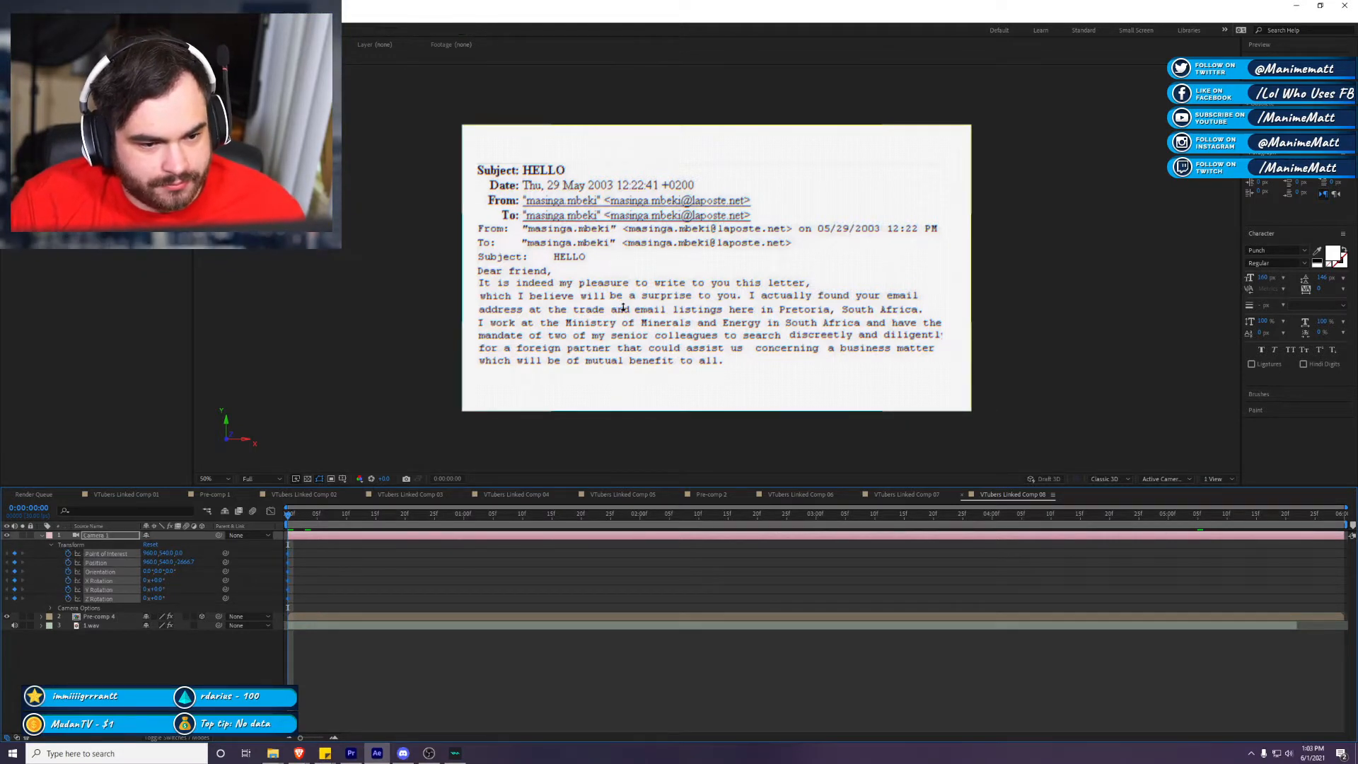
{"action": "scroll", "coordinate": [700, 281], "scroll_direction": "up", "scroll_amount": 4}
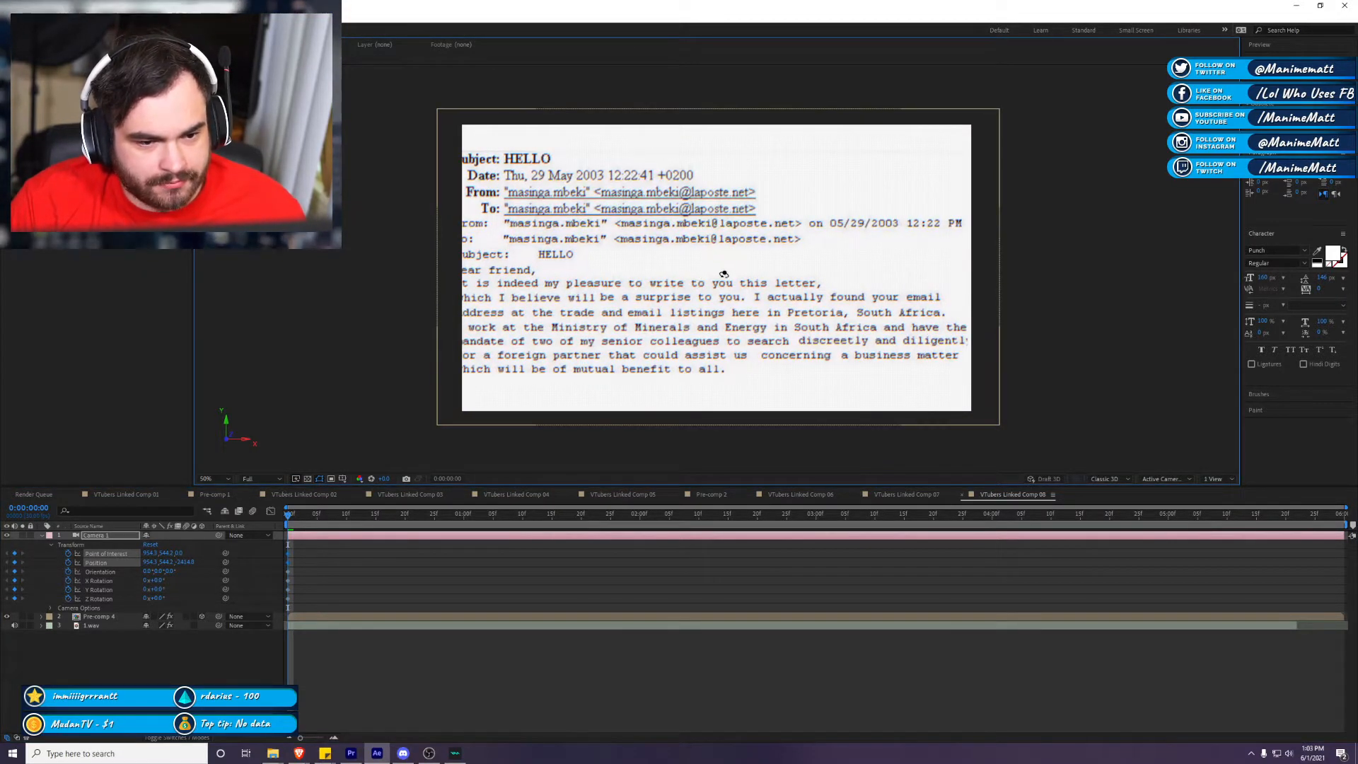
{"action": "mouse_move", "coordinate": [725, 276]}
{"action": "left_mouse_down"}
{"action": "mouse_move", "coordinate": [683, 290]}
{"action": "mouse_move", "coordinate": [716, 290]}
{"action": "left_mouse_up"}
{"action": "key", "text": "space"}
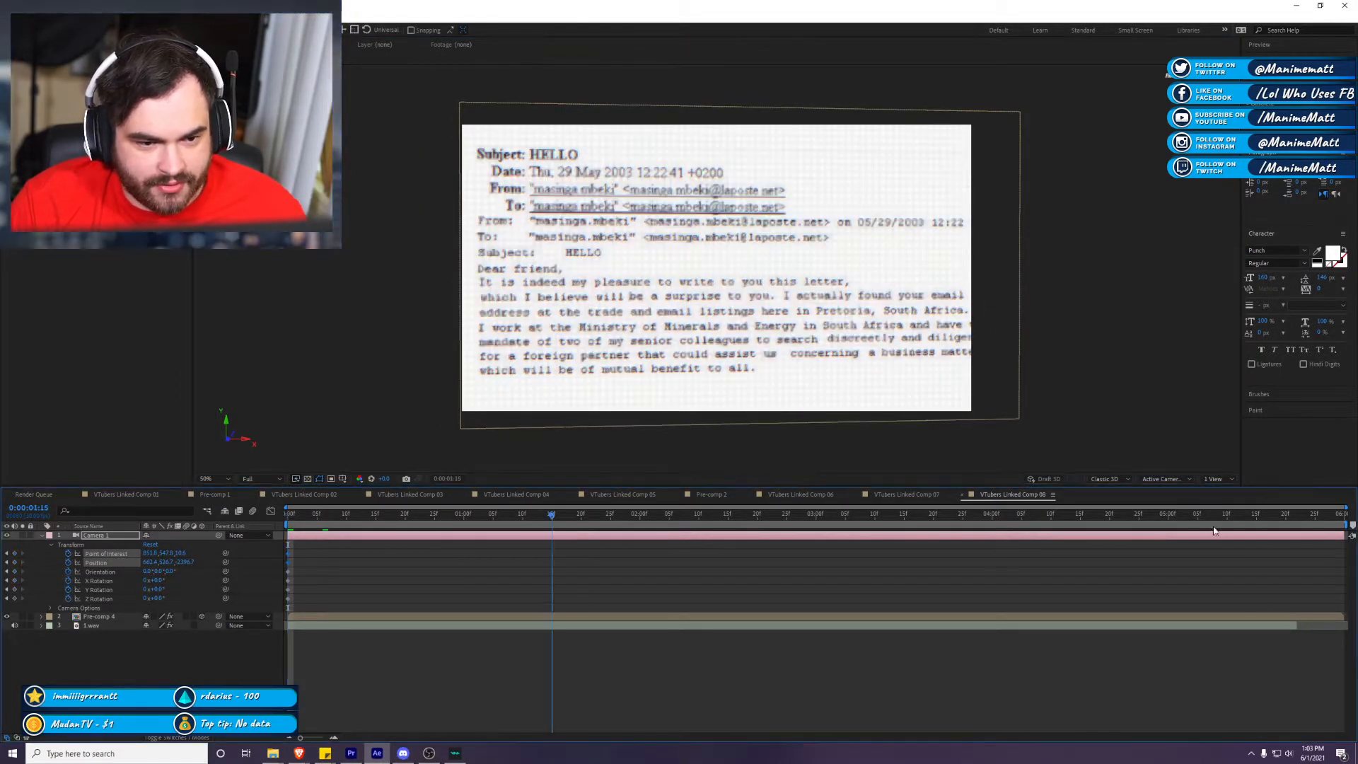
{"action": "left_click_drag", "start_coordinate": [882, 316], "coordinate": [841, 319]}
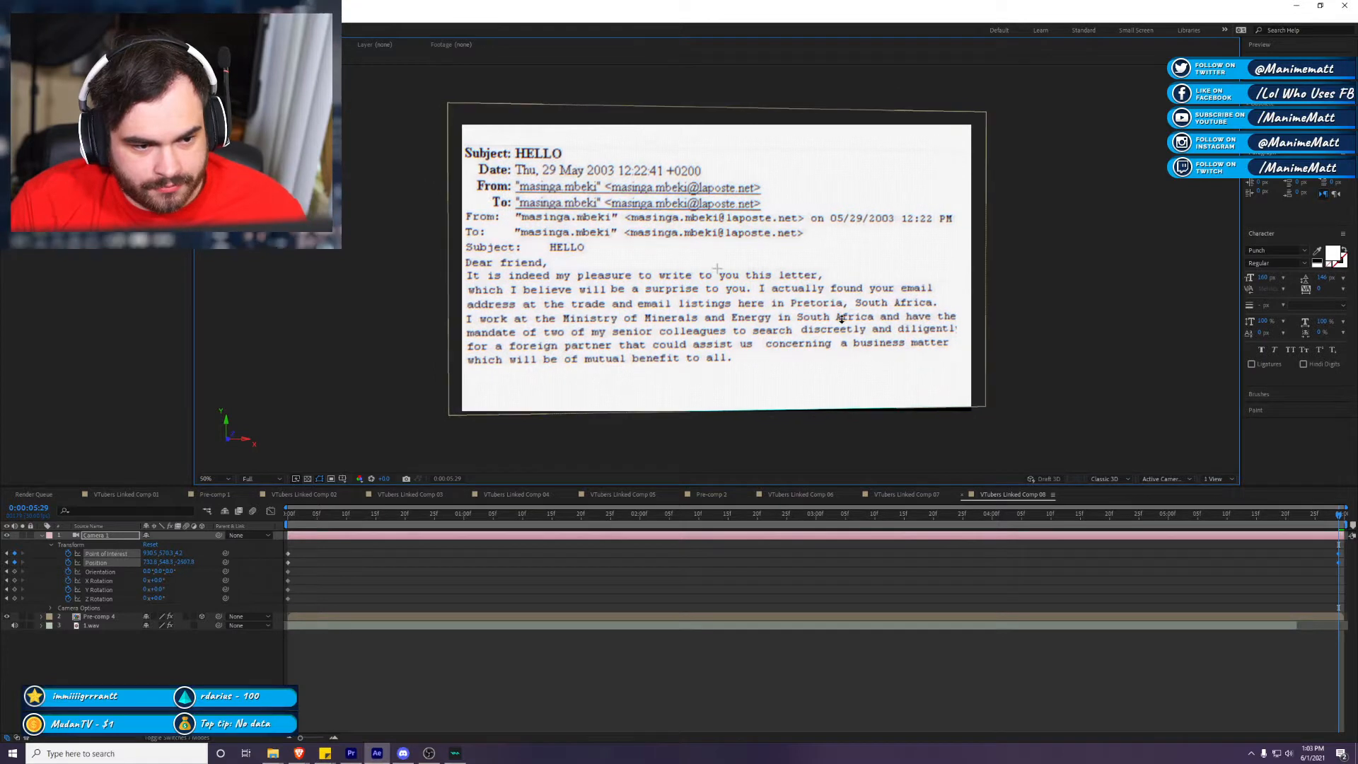
Step: Enlarge White Solid 2 inside Pre-comp 4 beyond the frame on all sides and return to VTubers Linked Comp 08
{"action": "double_click", "coordinate": [1233, 619]}
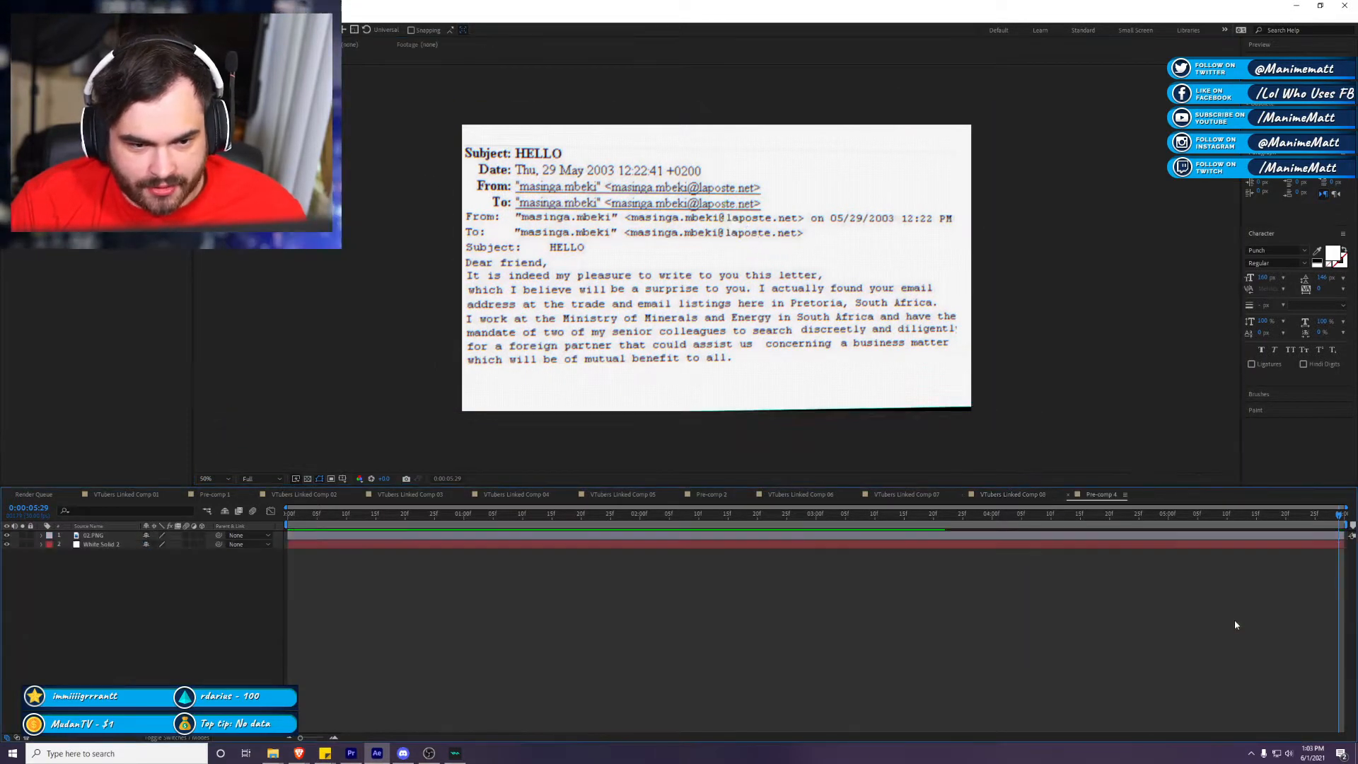
{"action": "left_click", "coordinate": [934, 544]}
{"action": "left_click_drag", "start_coordinate": [970, 268], "coordinate": [1026, 267]}
{"action": "key", "text": "ctrl+z"}
{"action": "left_click", "coordinate": [1113, 242]}
{"action": "left_click", "coordinate": [988, 495]}
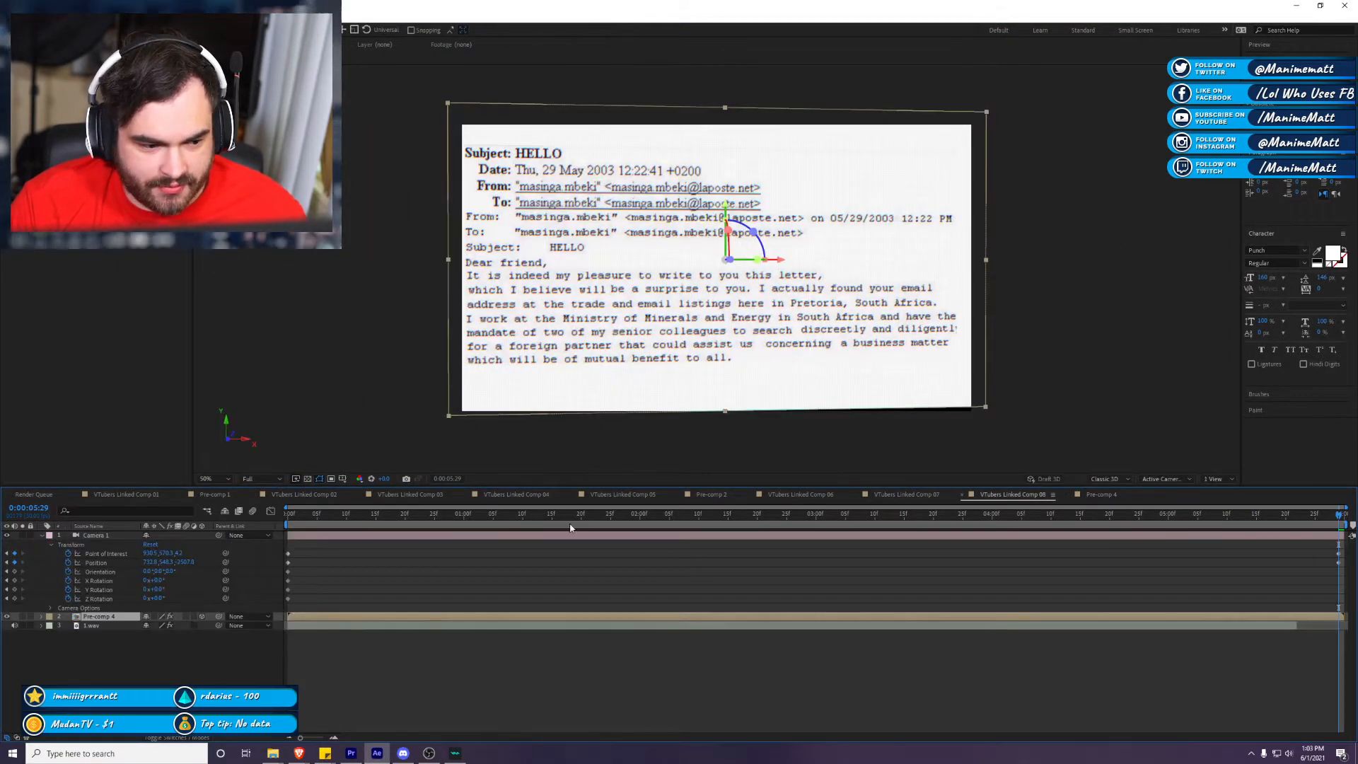
Step: Make both layers inside Pre-comp 4 3D, collapse the pre-comp's transformations in VTubers Linked Comp 08, and preview the camera move
{"action": "left_click", "coordinate": [1092, 495]}
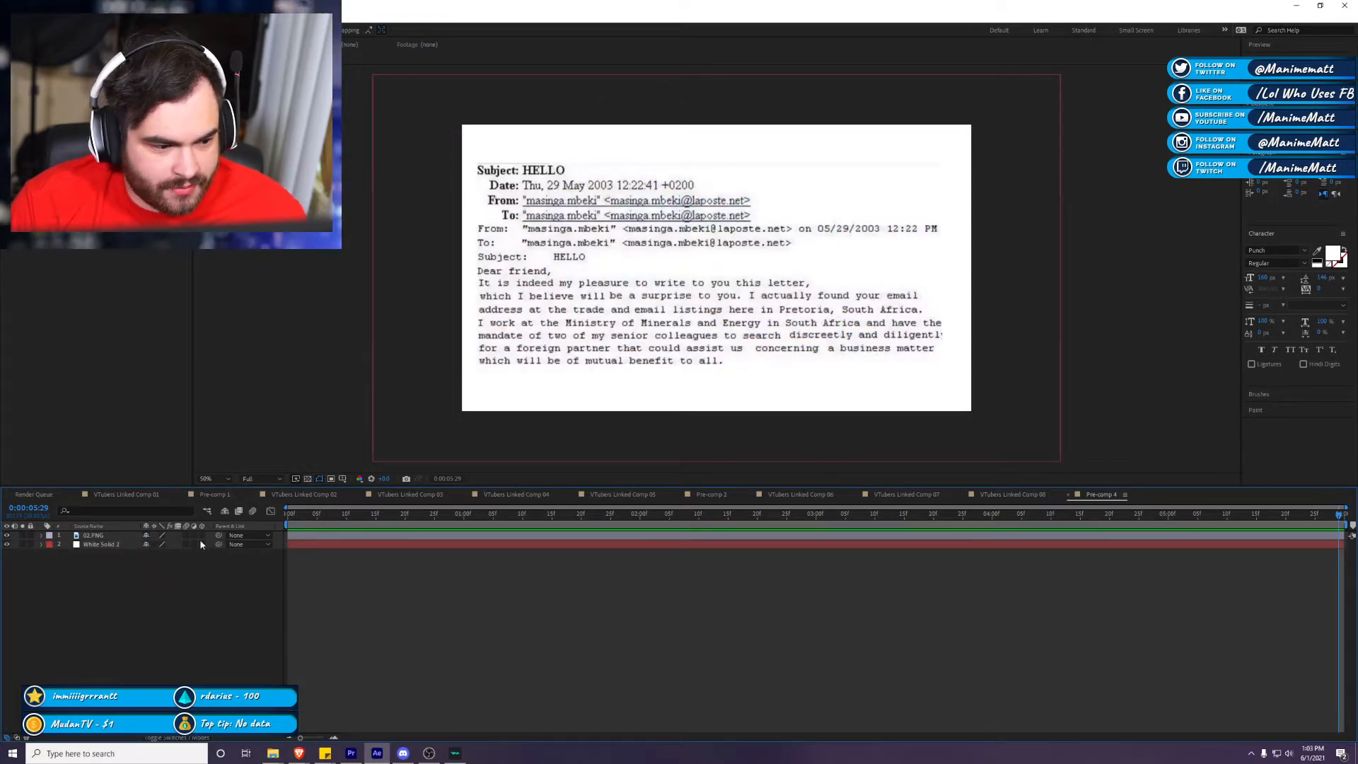
{"action": "left_click_drag", "start_coordinate": [185, 536], "coordinate": [186, 544]}
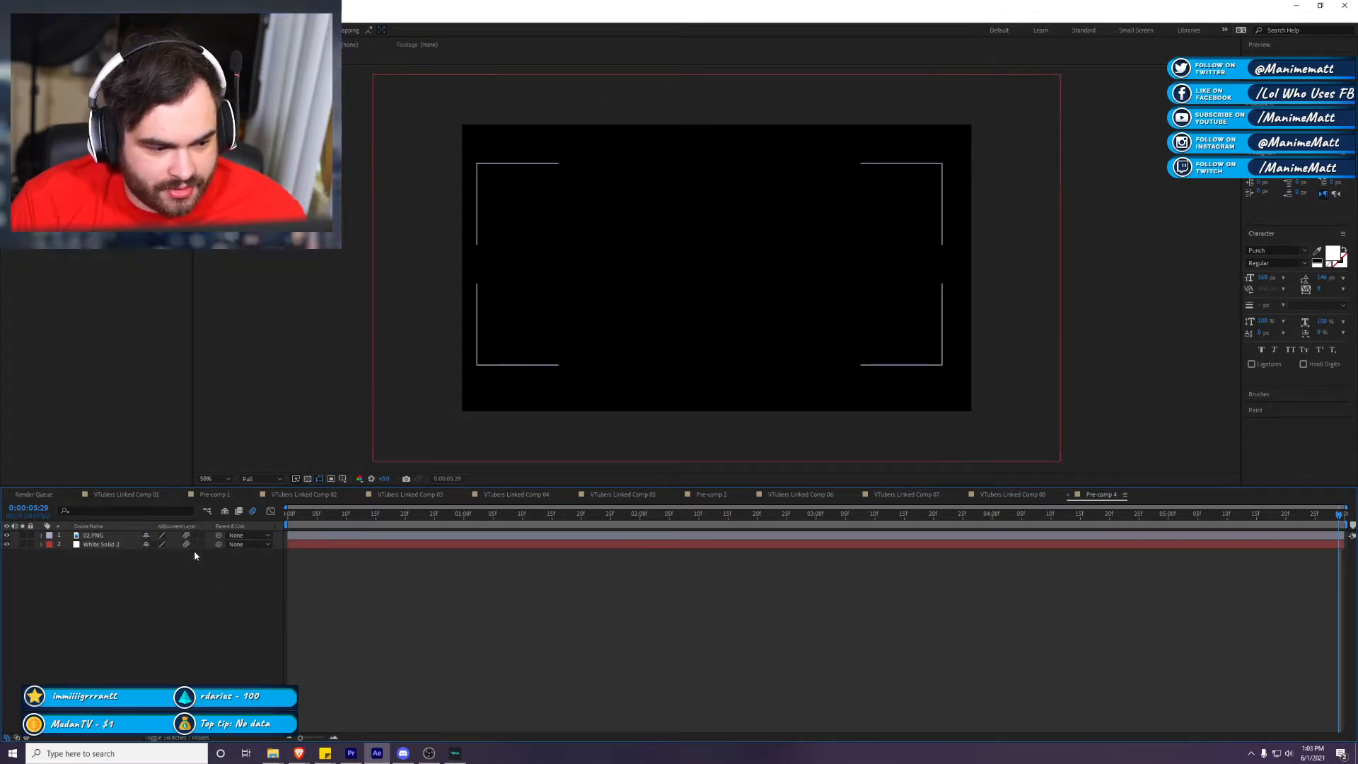
{"action": "key", "text": "ctrl+z"}
{"action": "left_click_drag", "start_coordinate": [201, 544], "coordinate": [202, 535]}
{"action": "left_click", "coordinate": [1011, 495]}
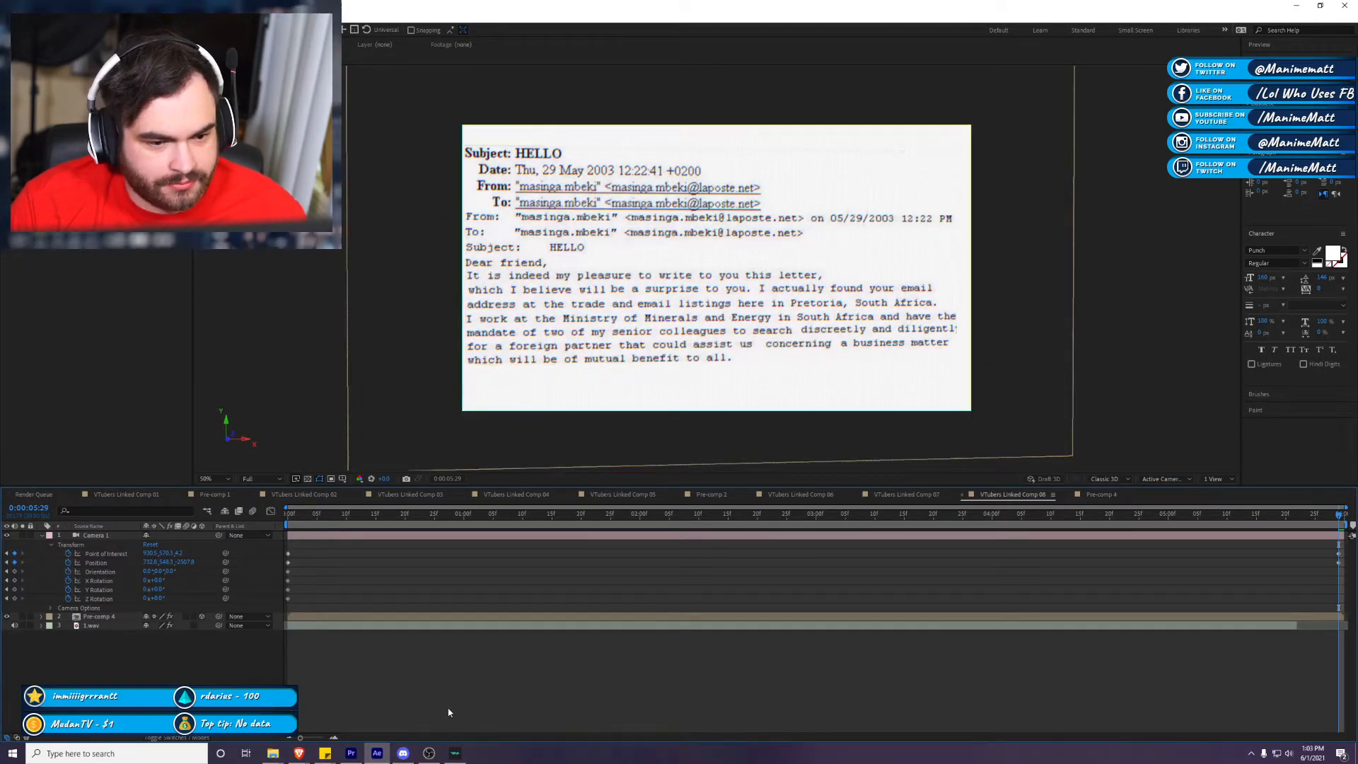
{"action": "key", "text": "space"}
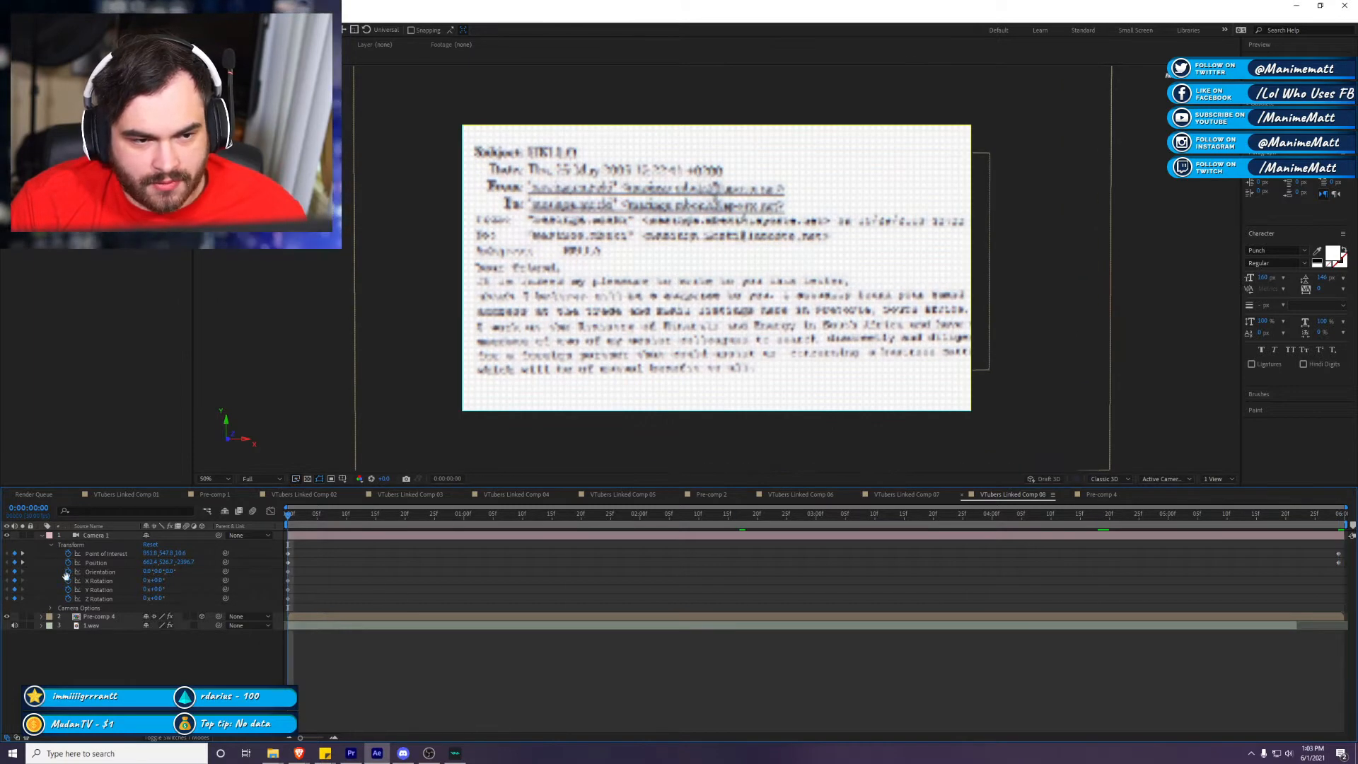
Step: Preview the camera move on the email from the start of VTubers Linked Comp 08
{"action": "left_click_drag", "start_coordinate": [456, 529], "coordinate": [592, 522]}
{"action": "key", "text": "space"}
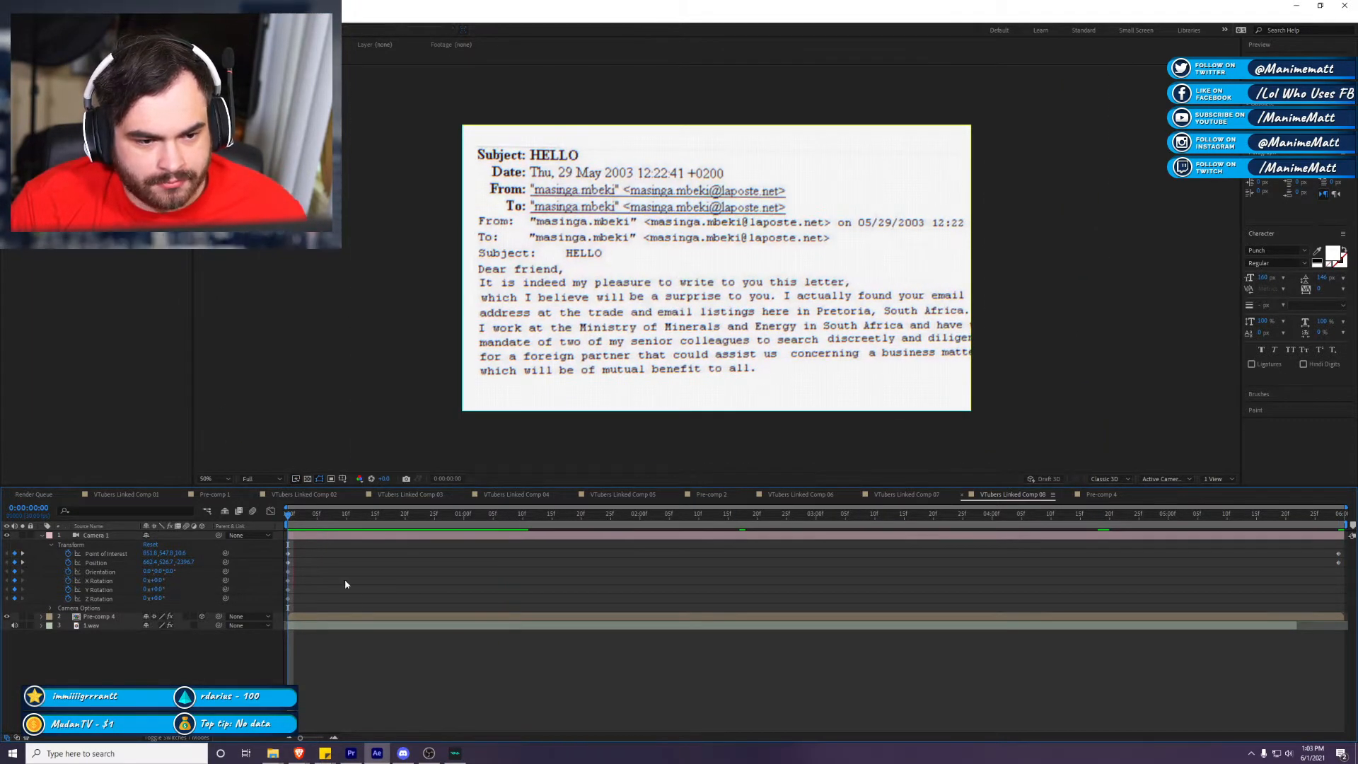
{"action": "key", "text": "space"}
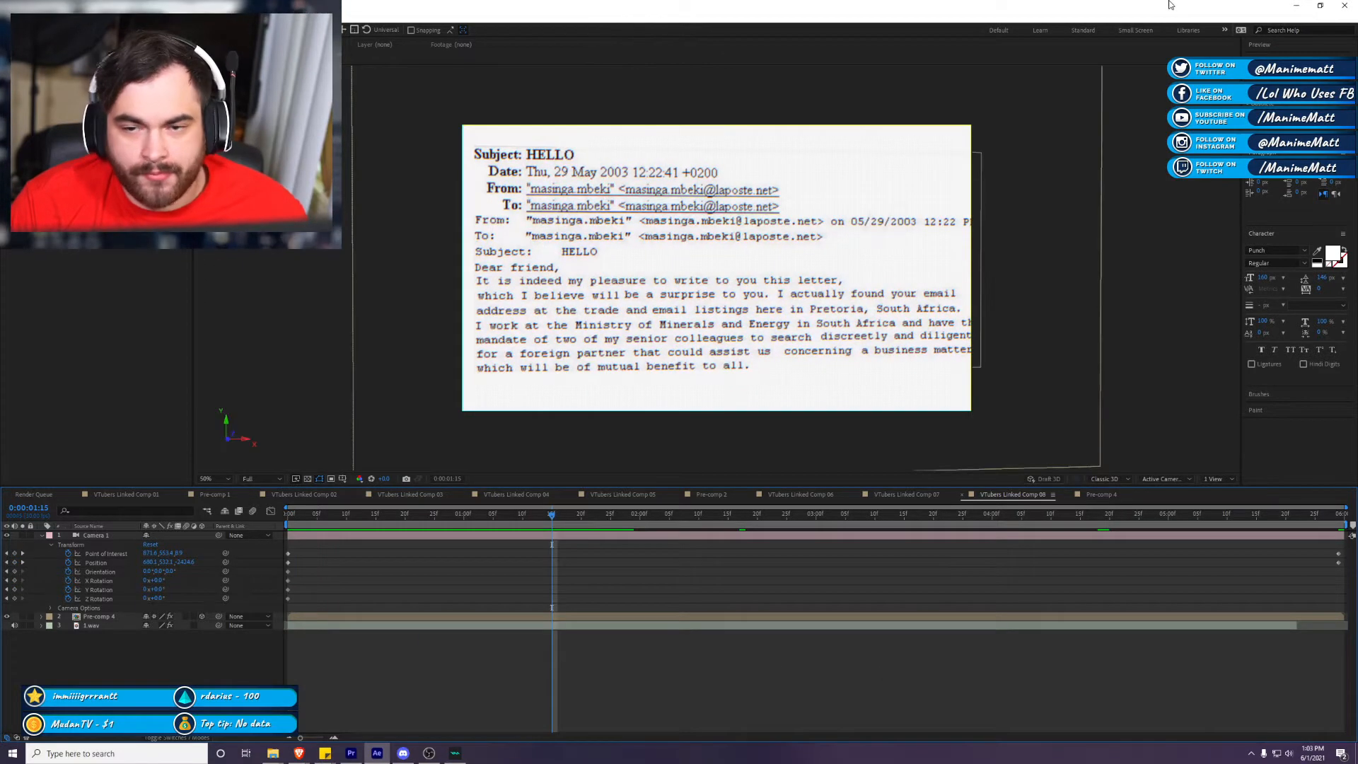
Step: Switch to Premiere Pro and play the sequence from 00:01:46:25 to review the linked email clip
{"action": "left_click", "coordinate": [1296, 5]}
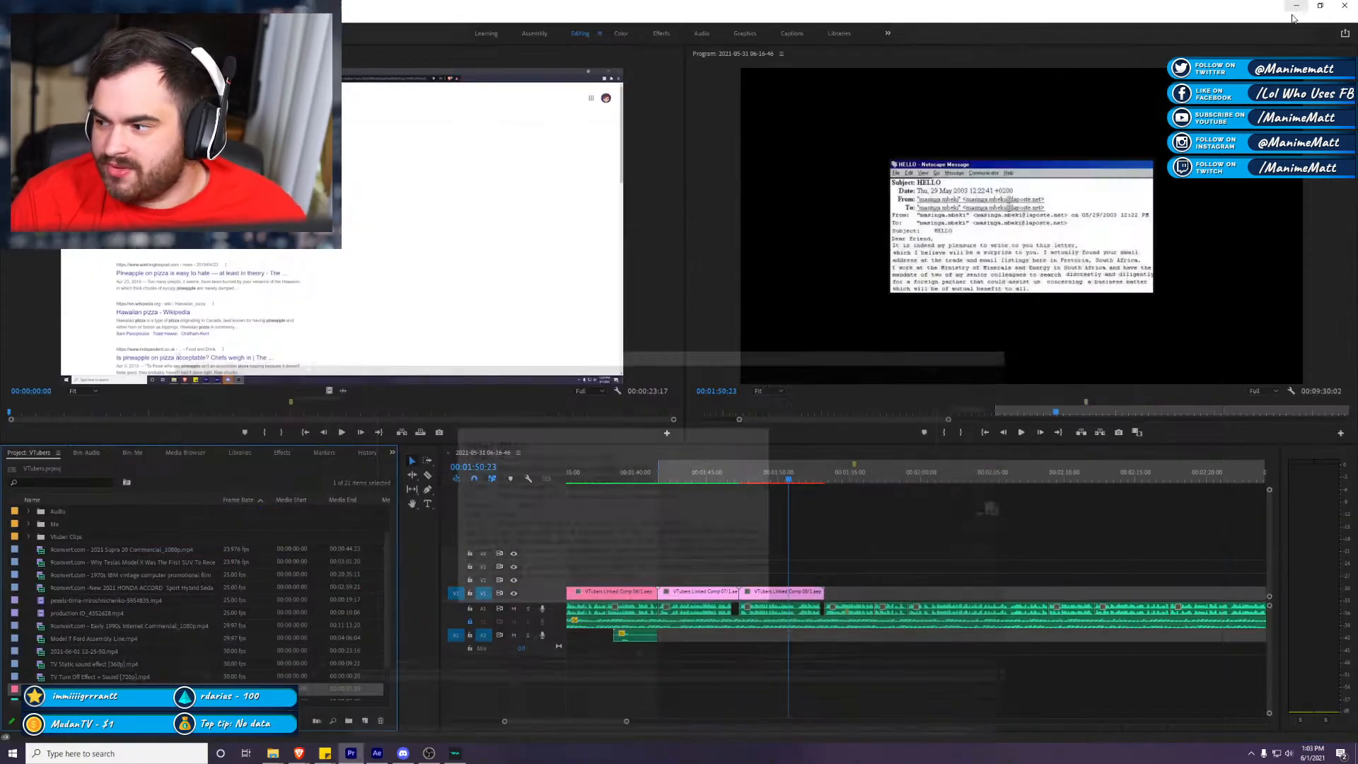
{"action": "left_click", "coordinate": [732, 475]}
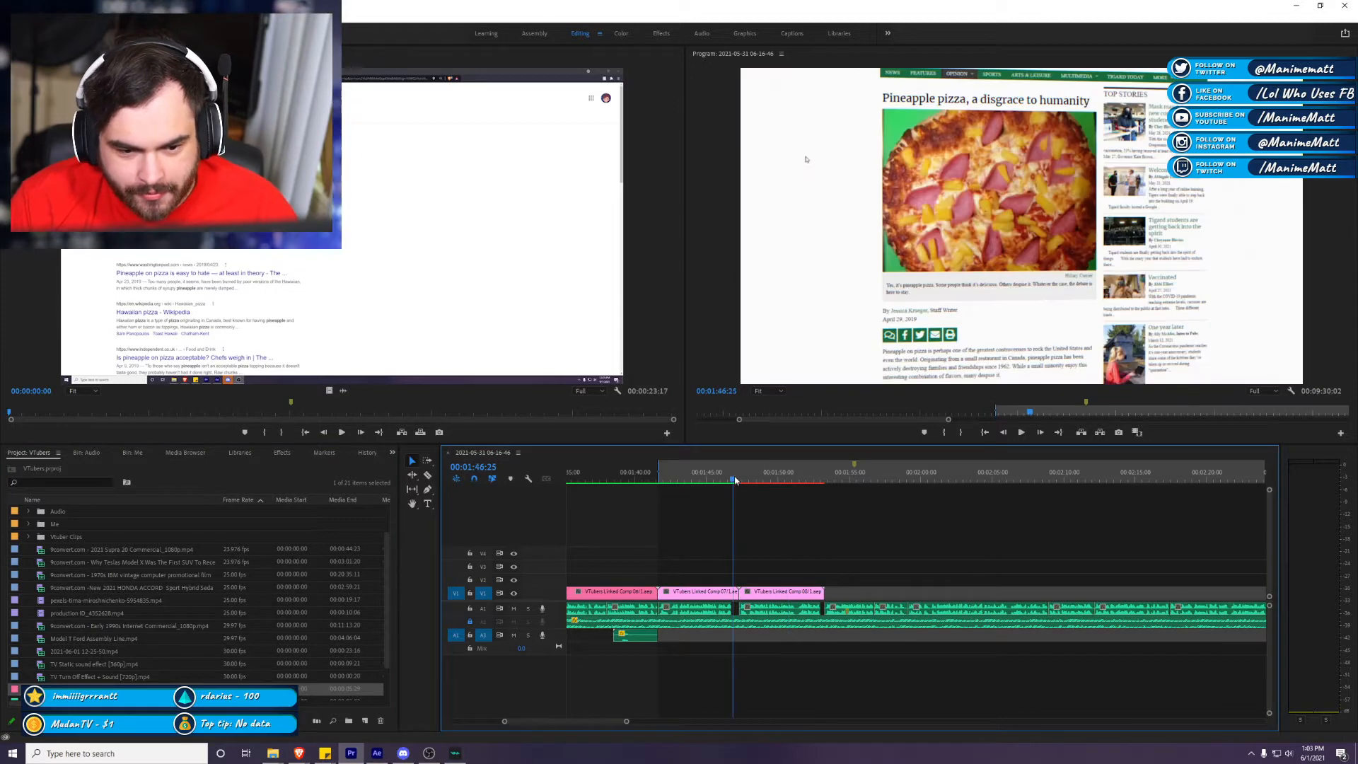
{"action": "key", "text": "space"}
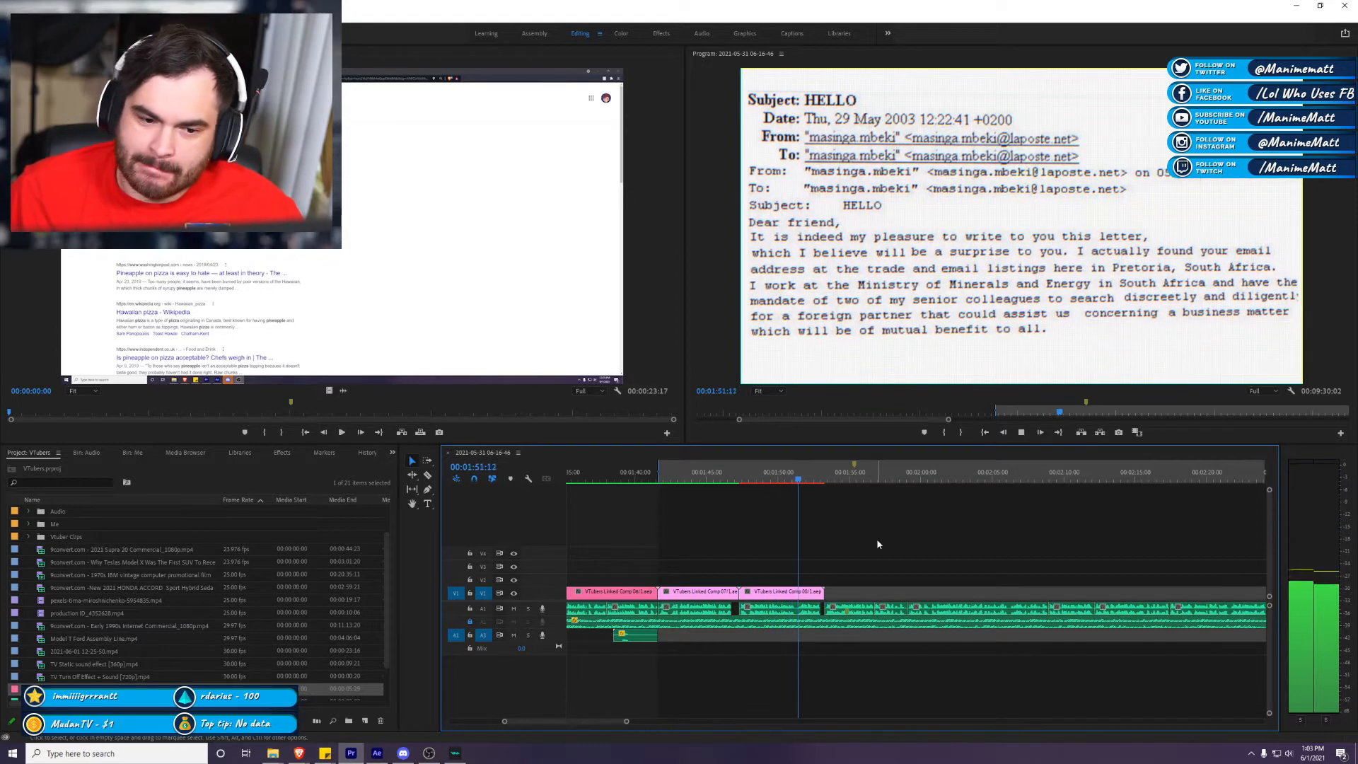
{"action": "key", "text": "space"}
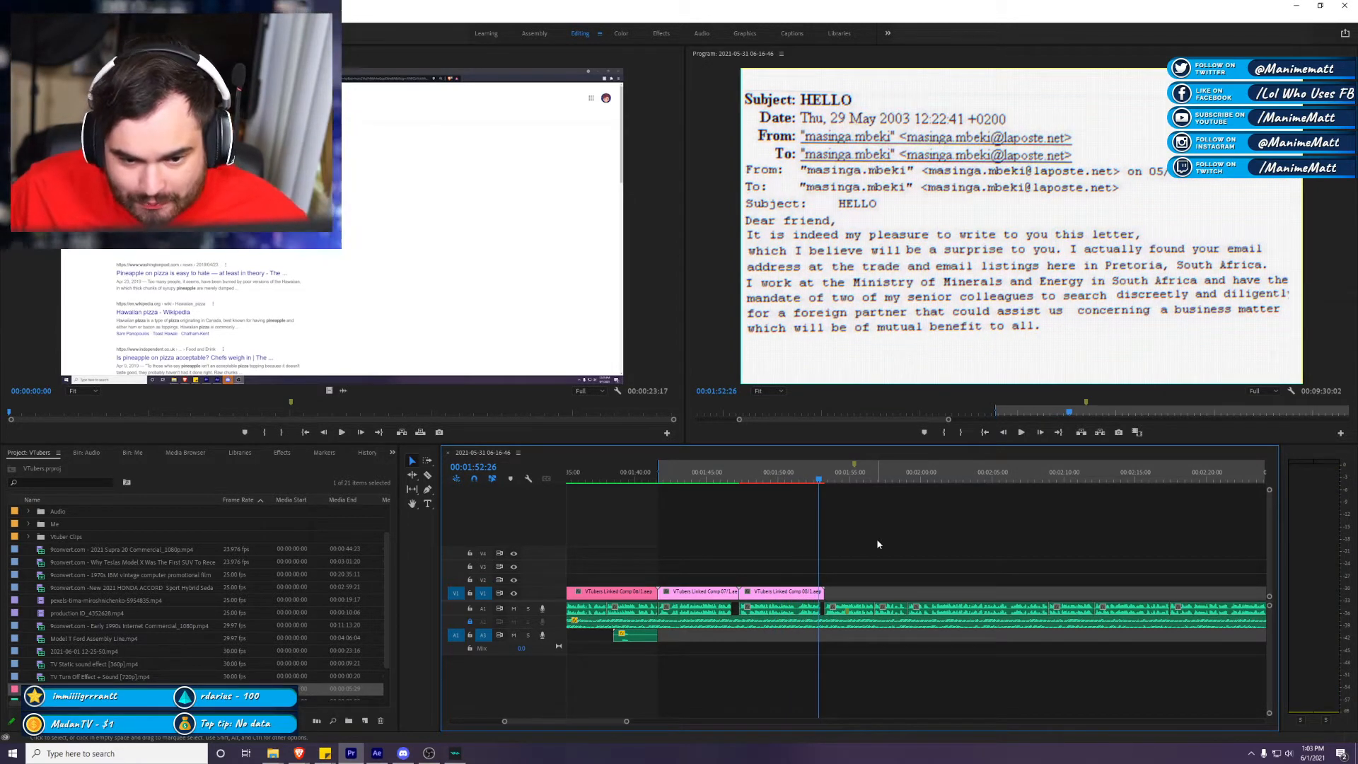
{"action": "mouse_move", "coordinate": [802, 490]}
{"action": "left_mouse_down"}
{"action": "mouse_move", "coordinate": [774, 486]}
{"action": "mouse_move", "coordinate": [817, 501]}
{"action": "left_mouse_up"}
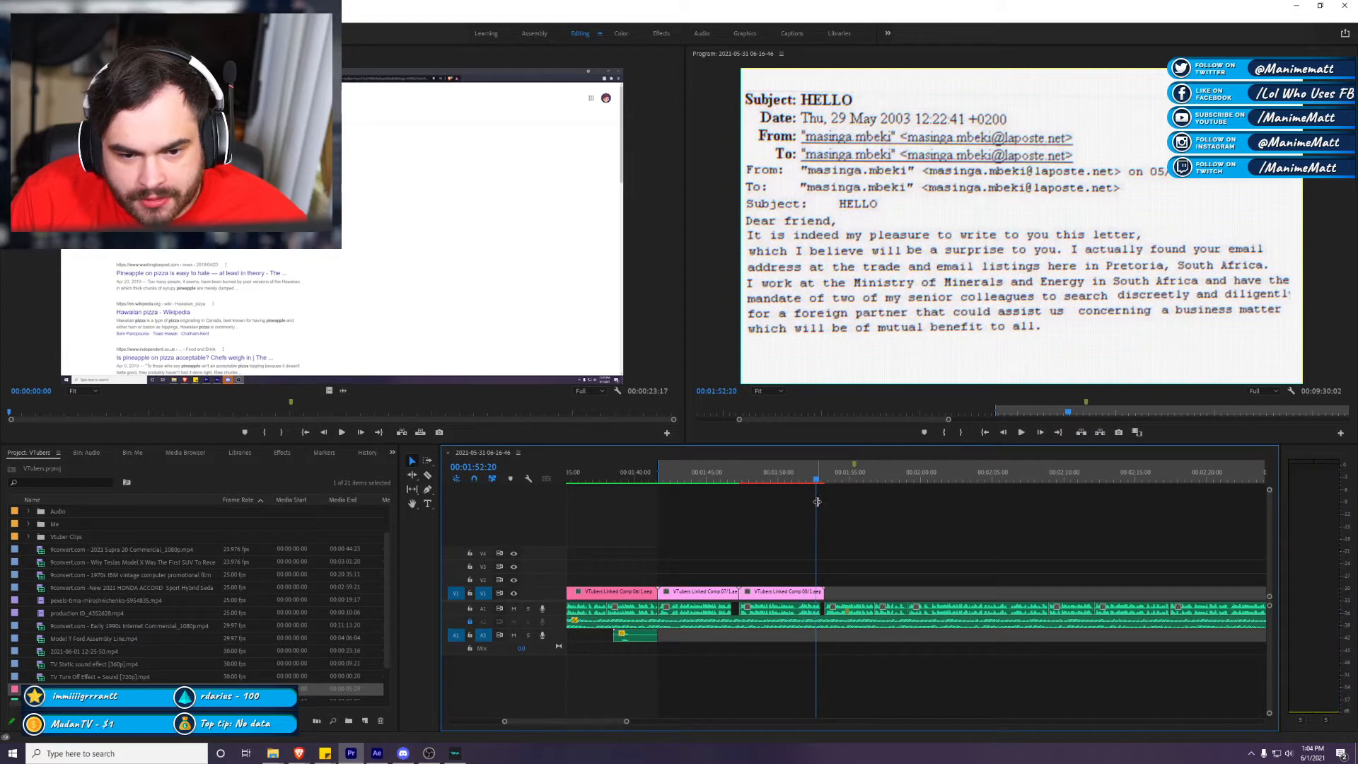
{"action": "left_click", "coordinate": [455, 753]}
{"action": "left_click", "coordinate": [455, 754]}
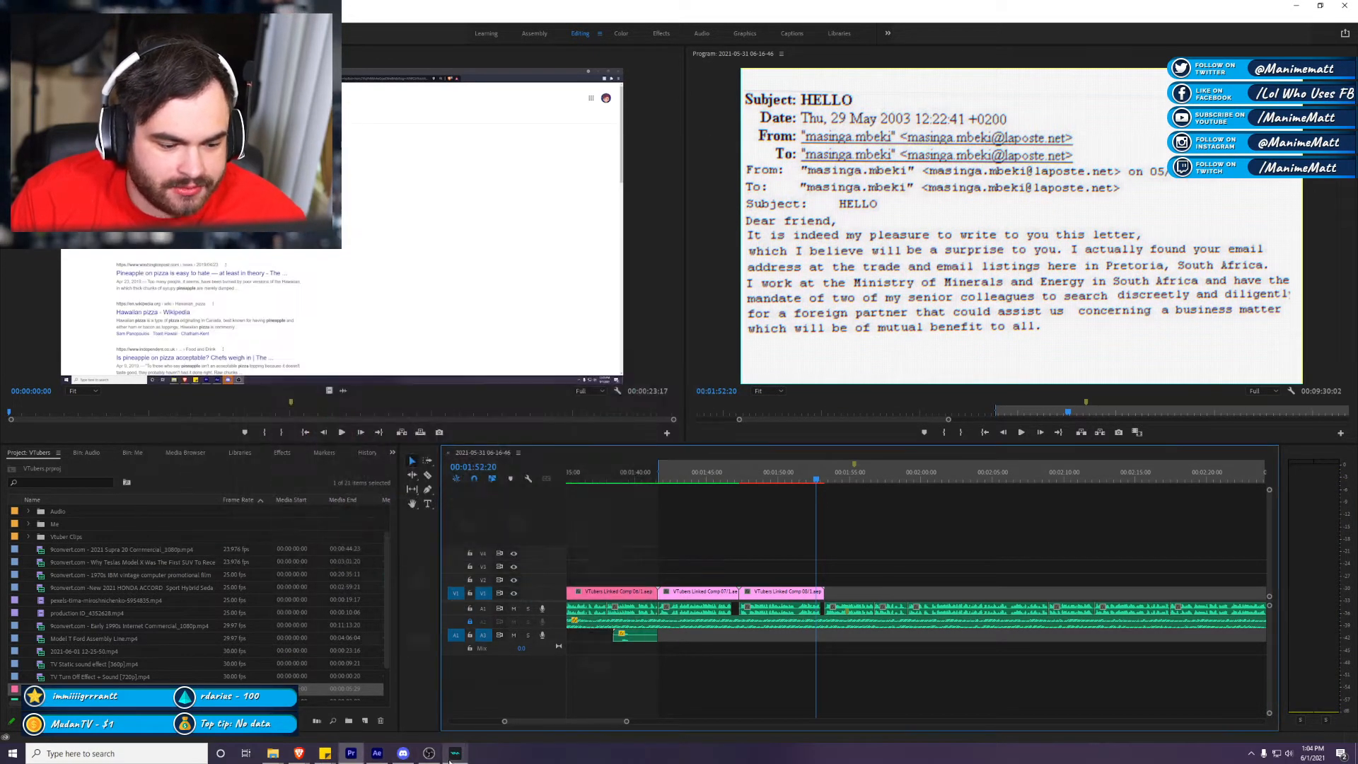
Step: Switch to After Effects, try copying Pre-comp 4's screen effects onto the layers inside it, and undo the paste on the email image
{"action": "left_click", "coordinate": [378, 753]}
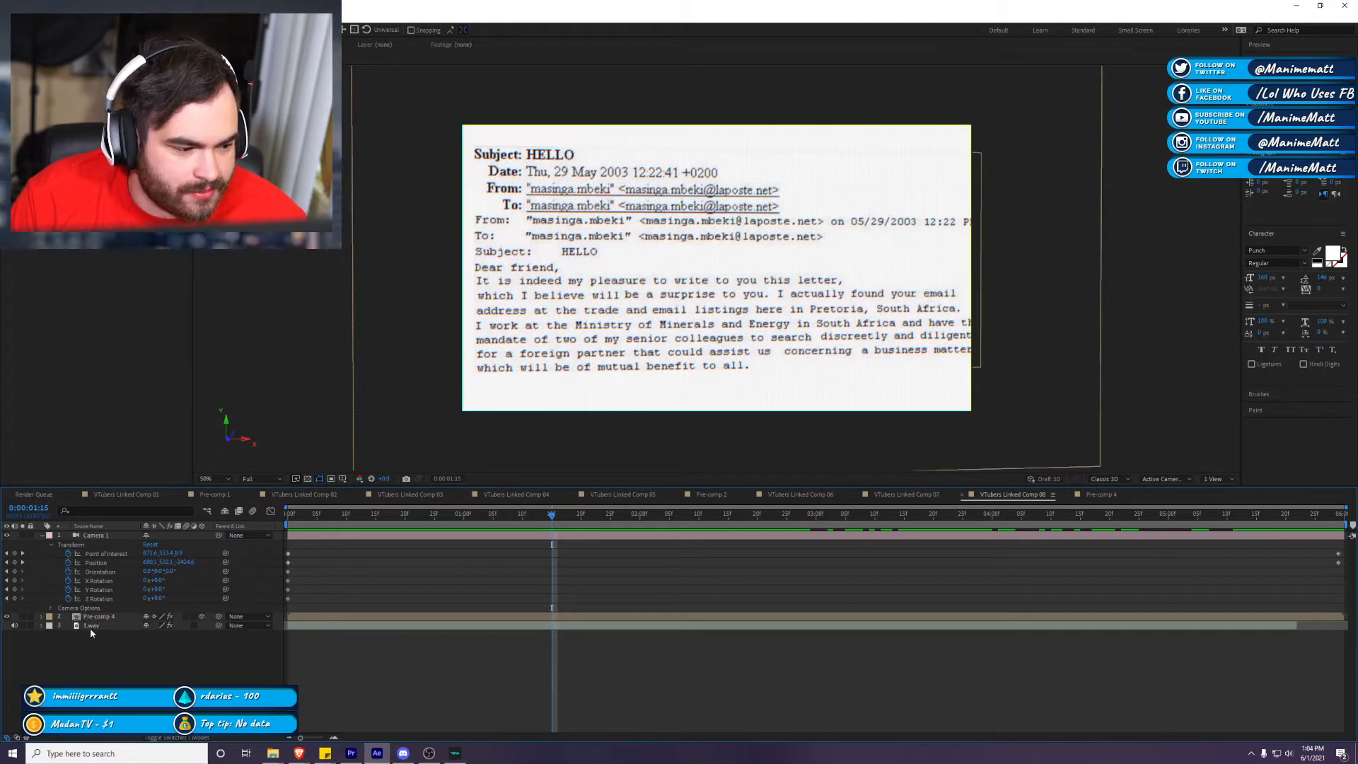
{"action": "left_click", "coordinate": [106, 616]}
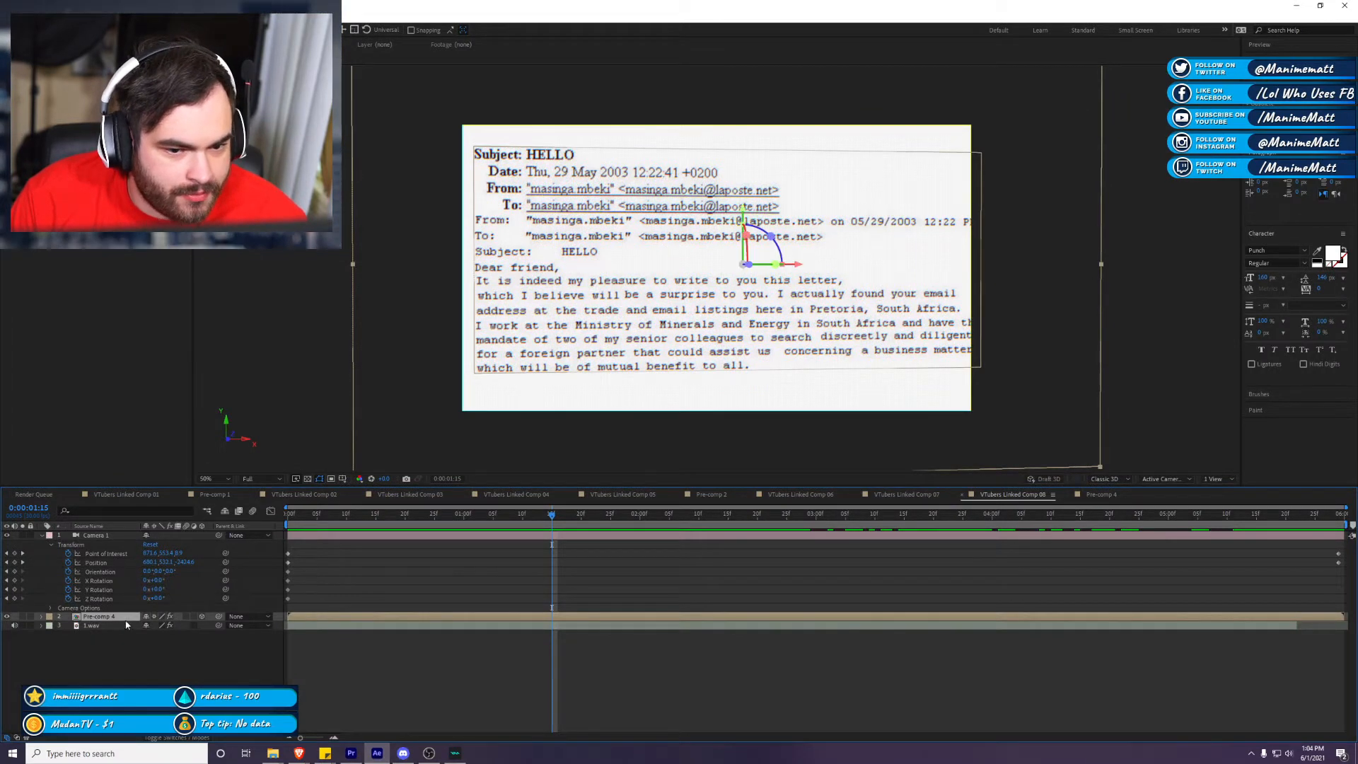
{"action": "left_click", "coordinate": [427, 655]}
{"action": "left_click", "coordinate": [109, 617]}
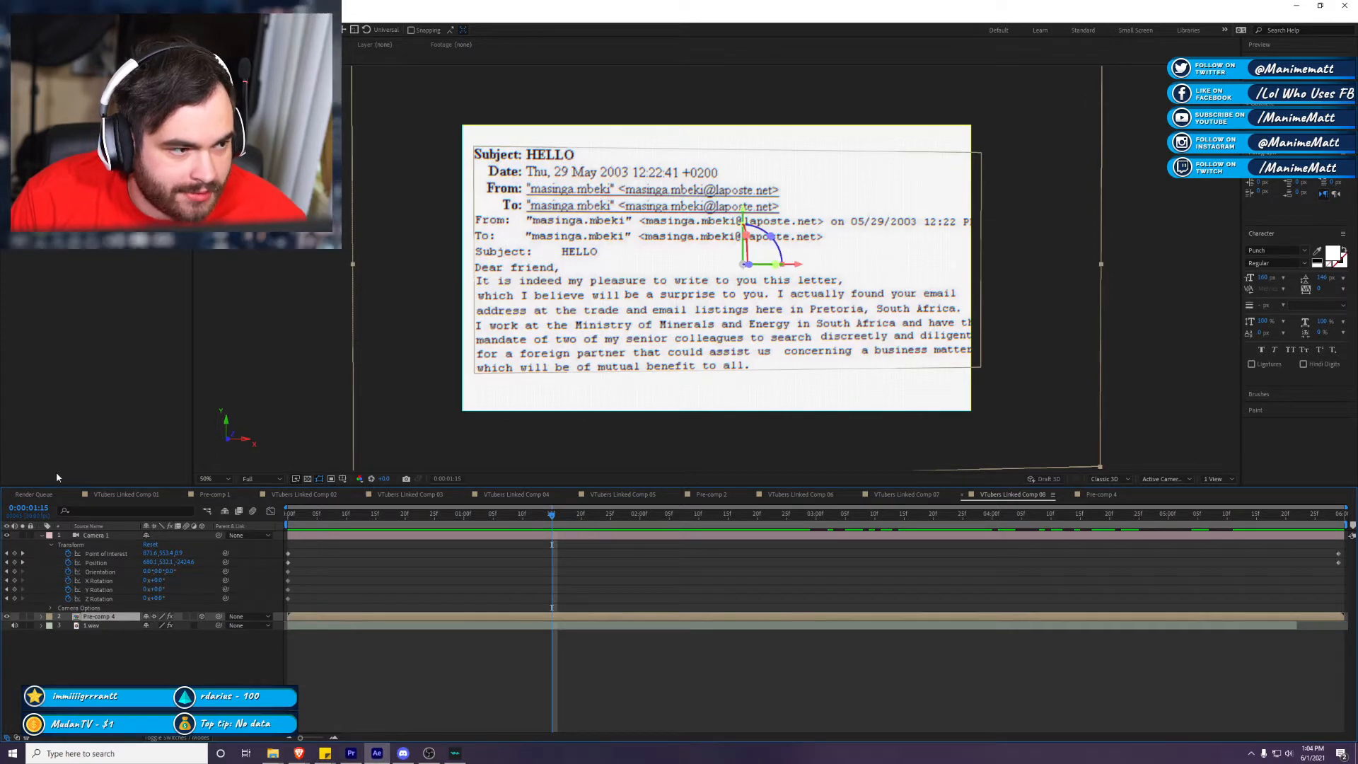
{"action": "left_click", "coordinate": [78, 85]}
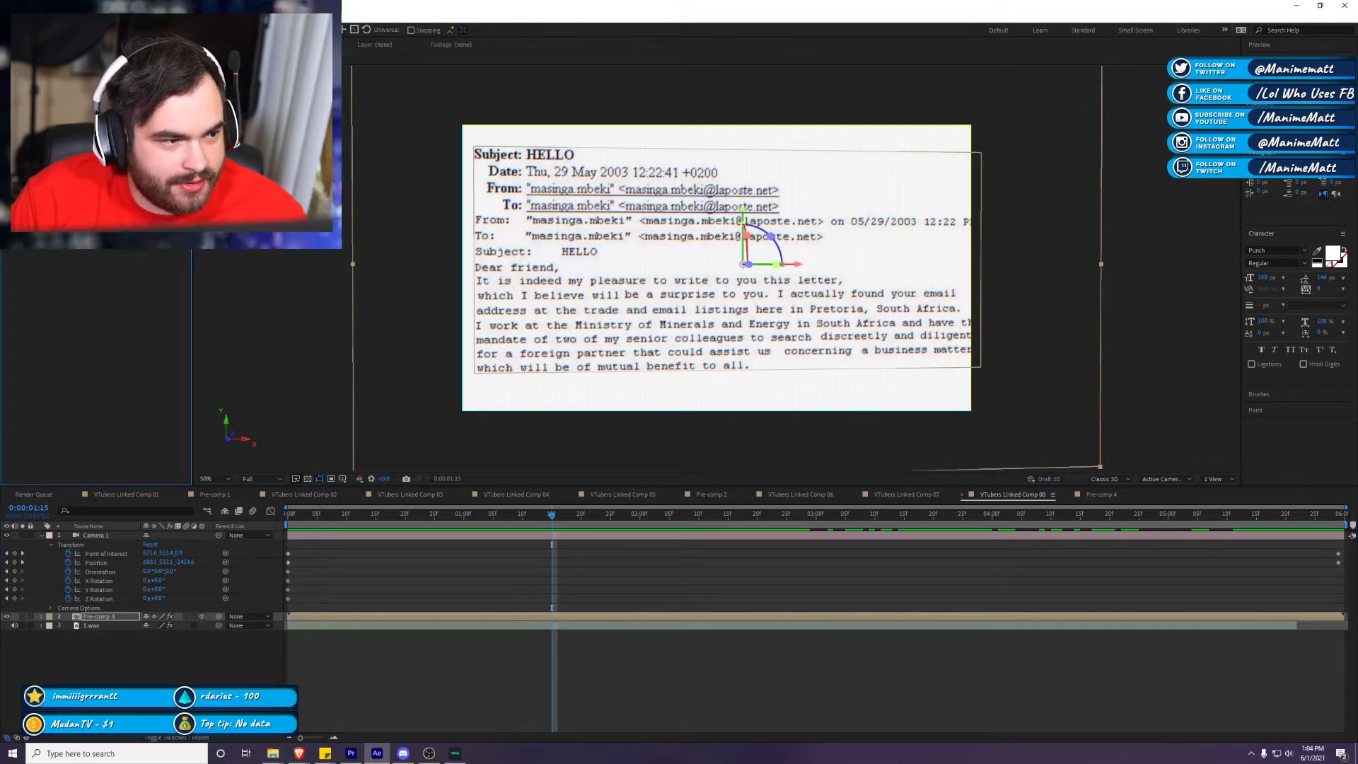
{"action": "double_click", "coordinate": [99, 616]}
{"action": "left_click", "coordinate": [100, 542]}
{"action": "left_click", "coordinate": [450, 639]}
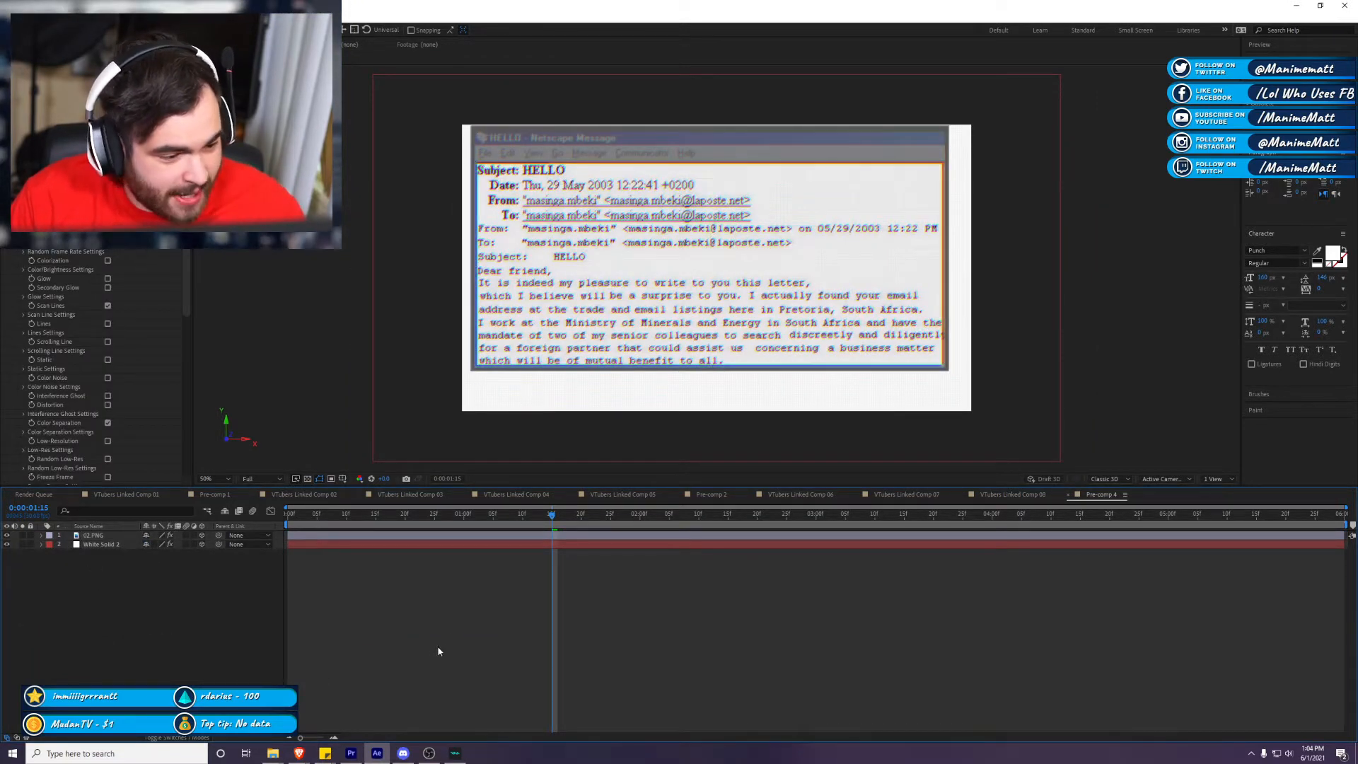
{"action": "key", "text": "ctrl+z"}
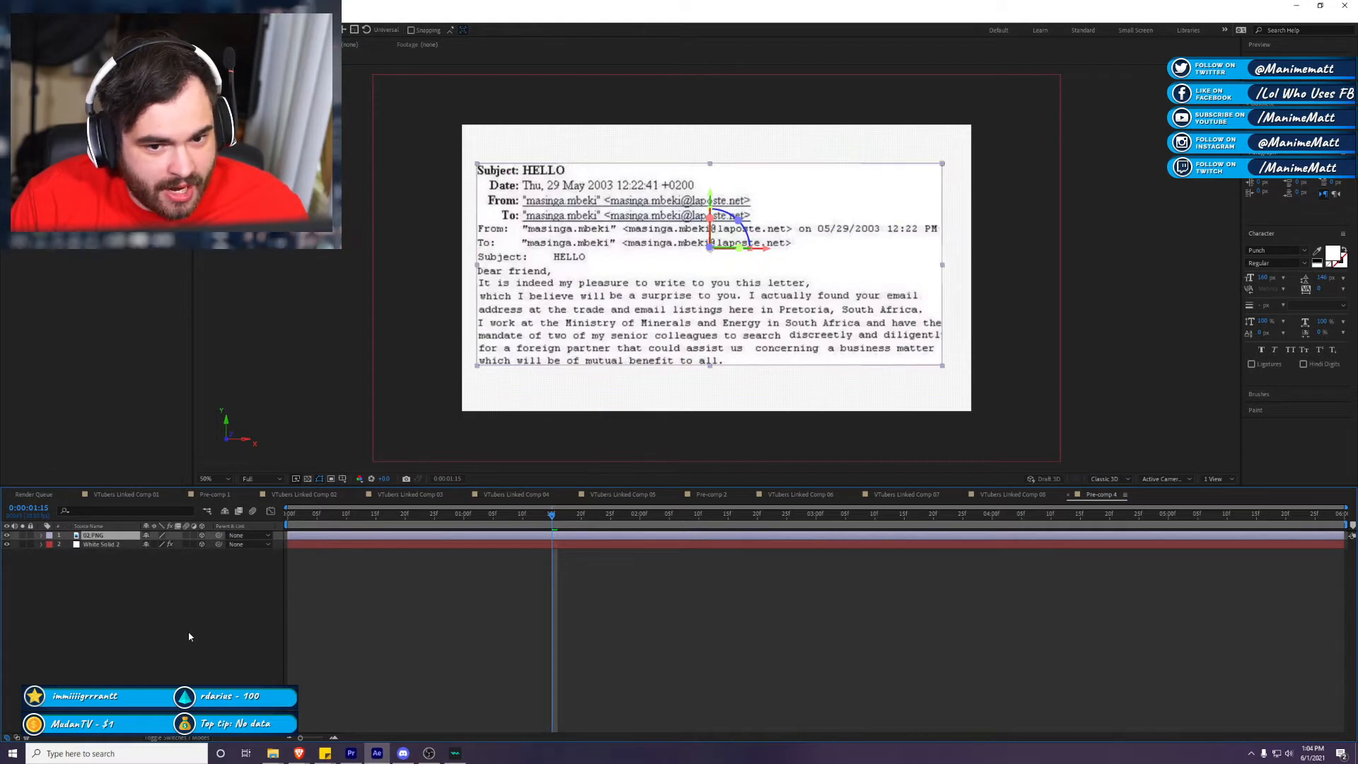
{"action": "left_click", "coordinate": [186, 650]}
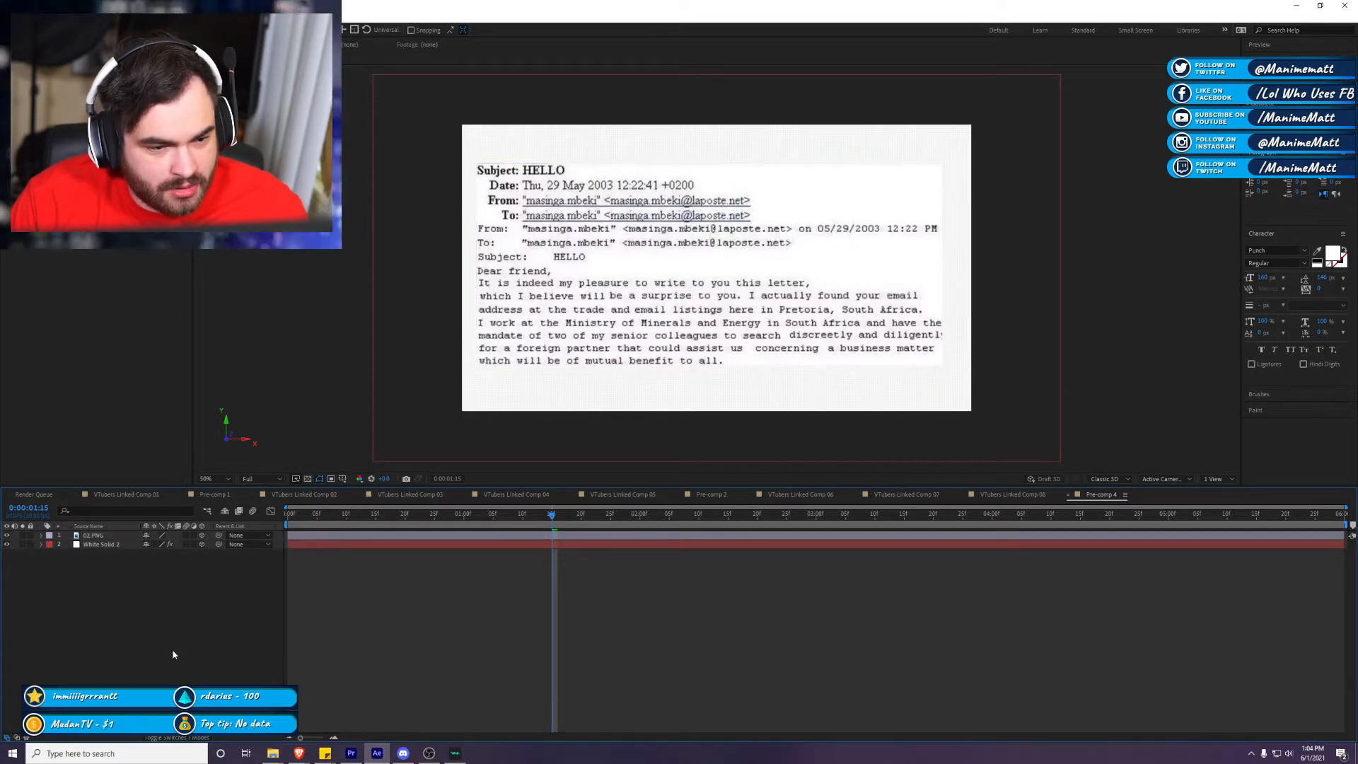
Step: Check VTubers Linked Comp 08 and remove the pasted screen effects from White Solid 2 inside Pre-comp 4
{"action": "left_click", "coordinate": [999, 503]}
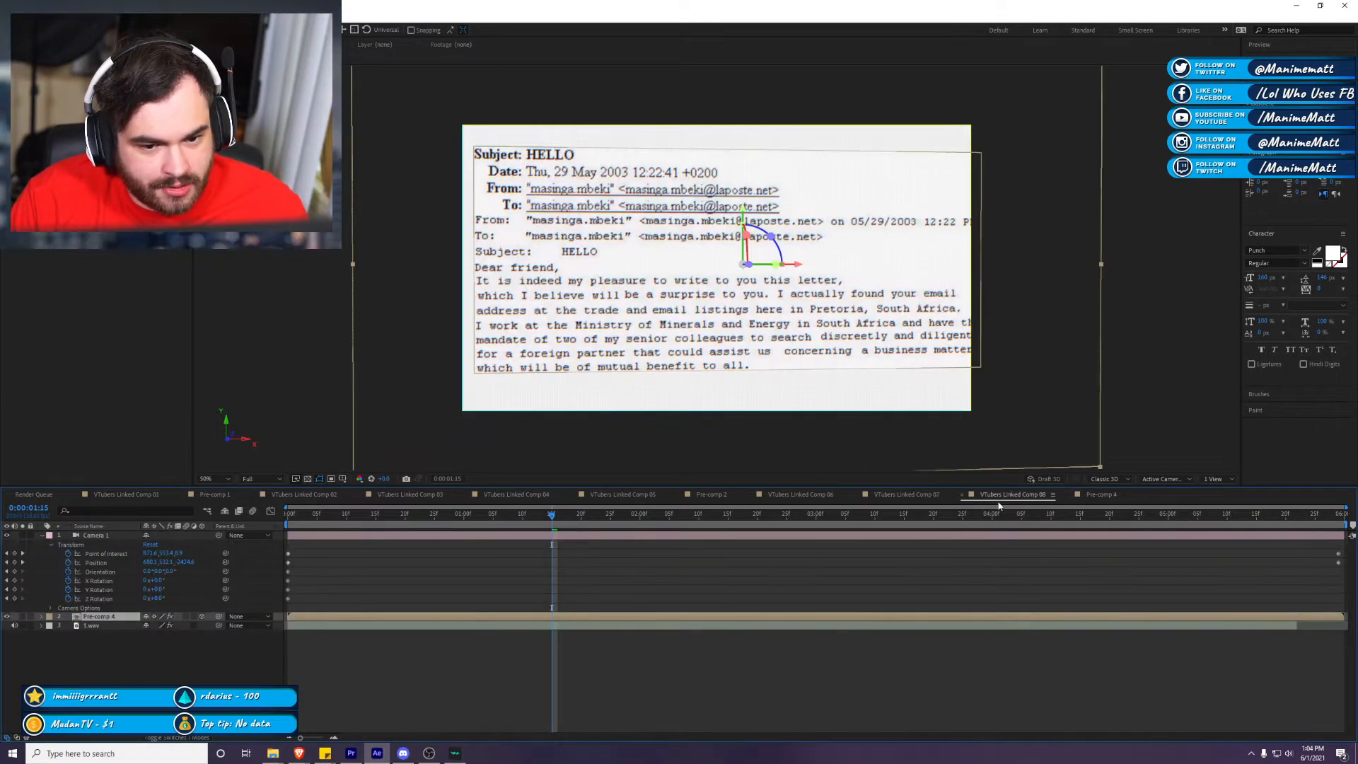
{"action": "left_click", "coordinate": [1088, 495]}
{"action": "left_click", "coordinate": [92, 367]}
{"action": "left_click", "coordinate": [1140, 200]}
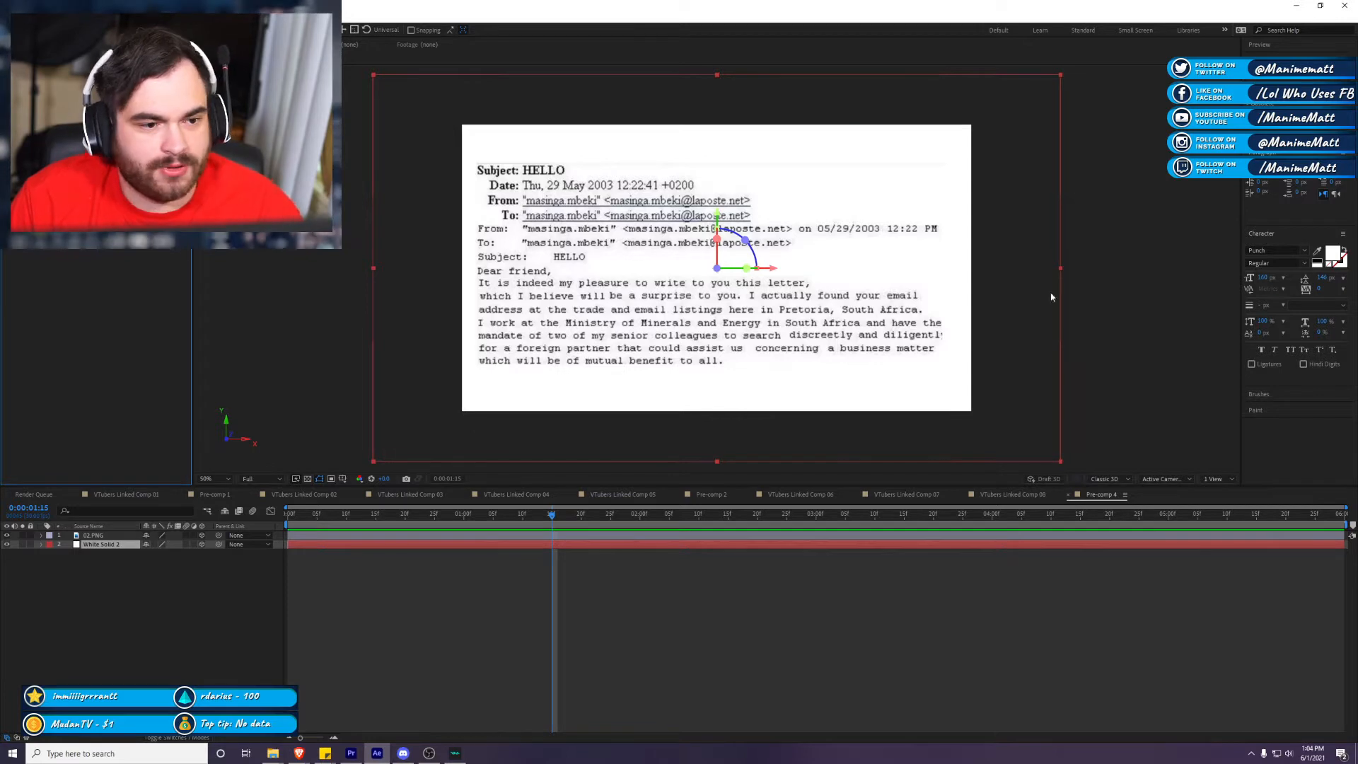
Step: Switch to Premiere Pro and play the sequence from 00:01:52:20 past the end of the email clip
{"action": "left_click", "coordinate": [1295, 6]}
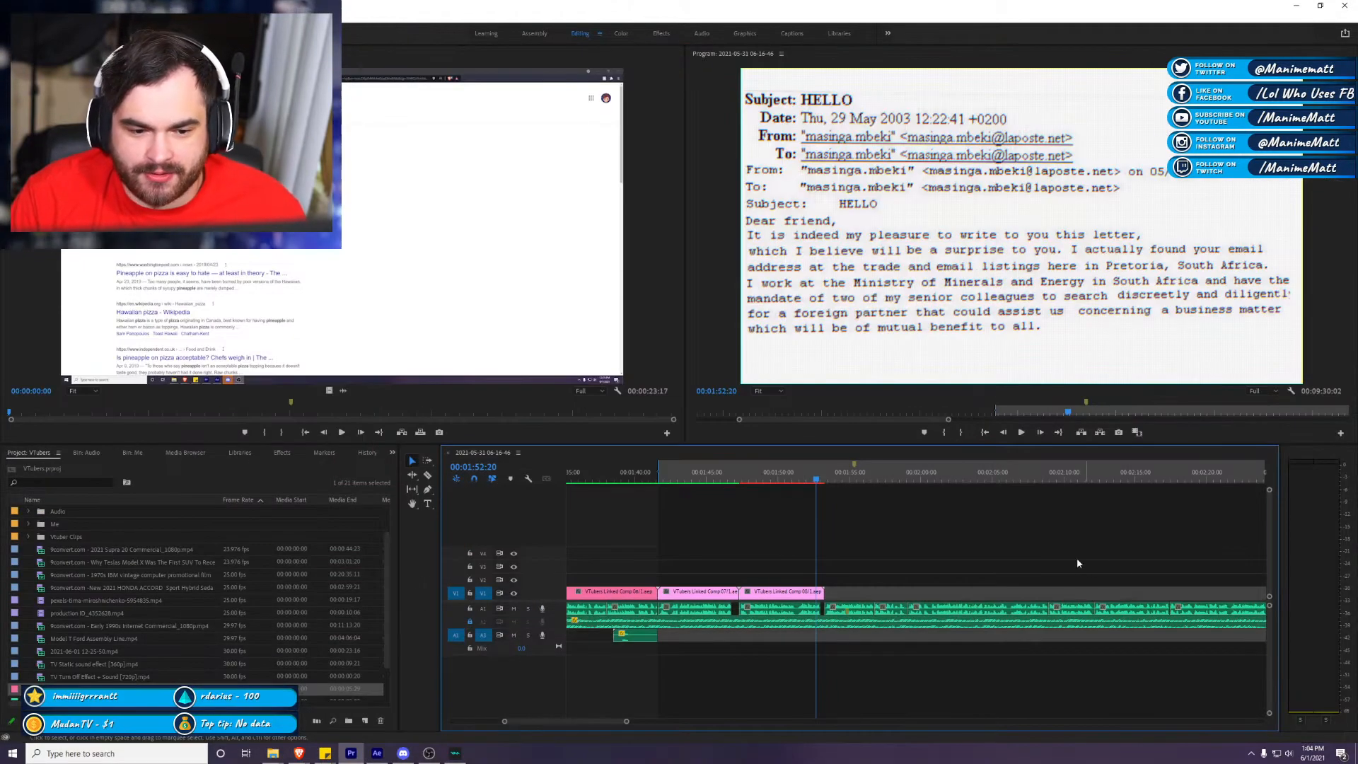
{"action": "key", "text": "space"}
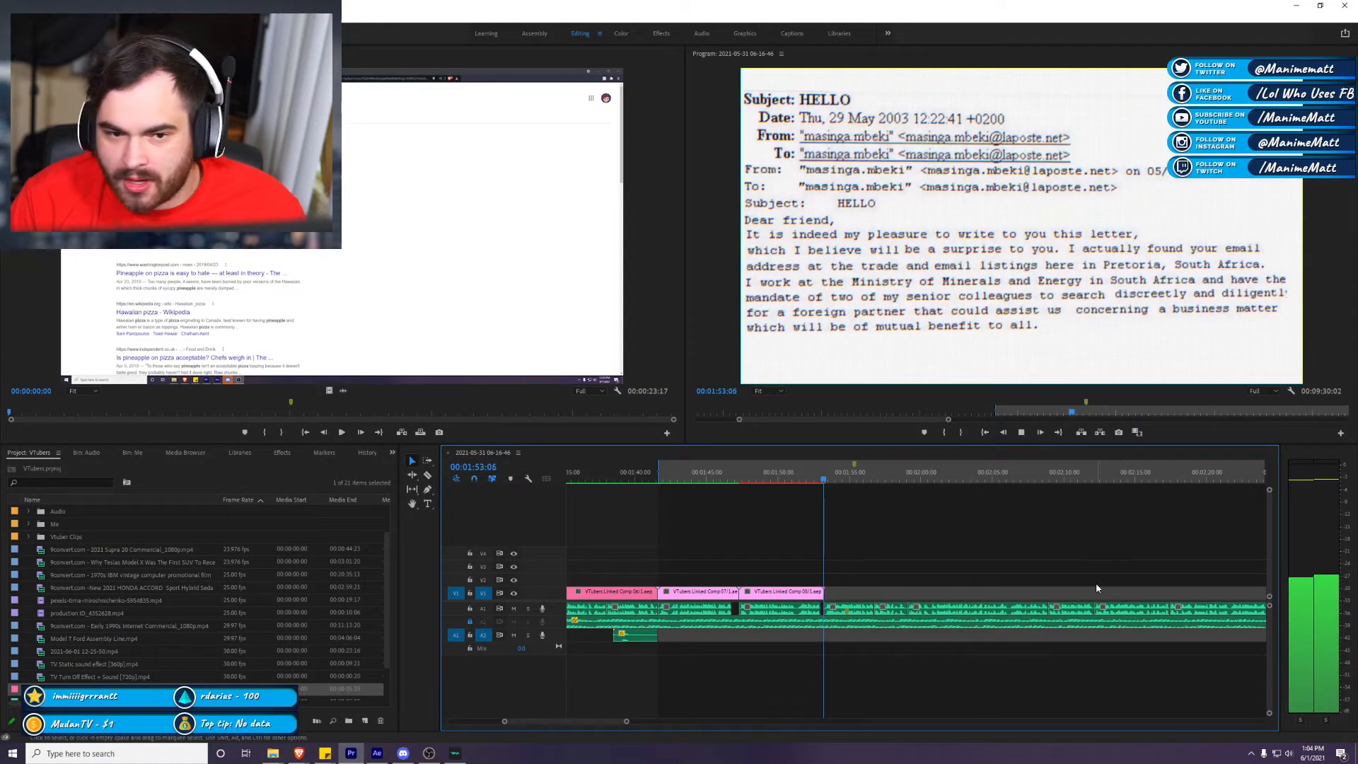
{"action": "key", "text": "space"}
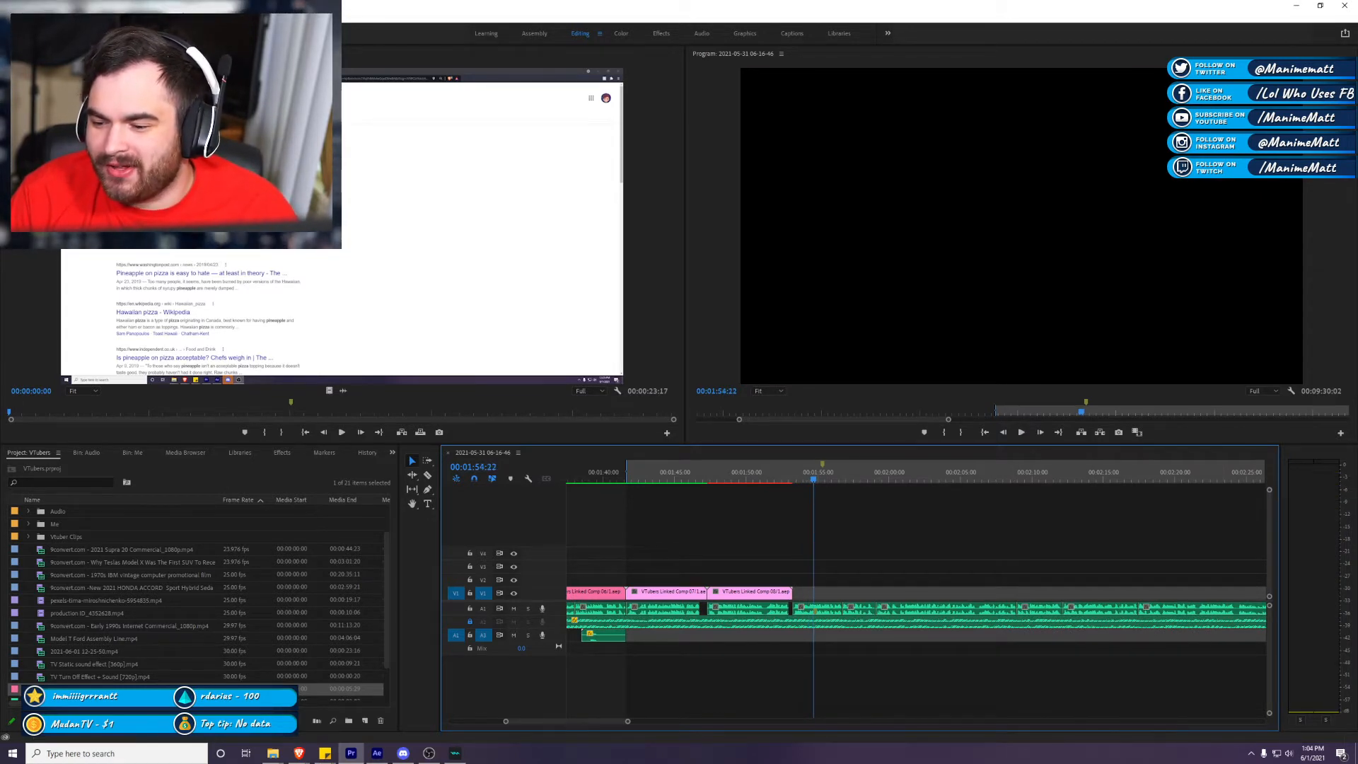
Step: Switch to the Brave browser and open google.com
{"action": "key", "text": "alt+Tab"}
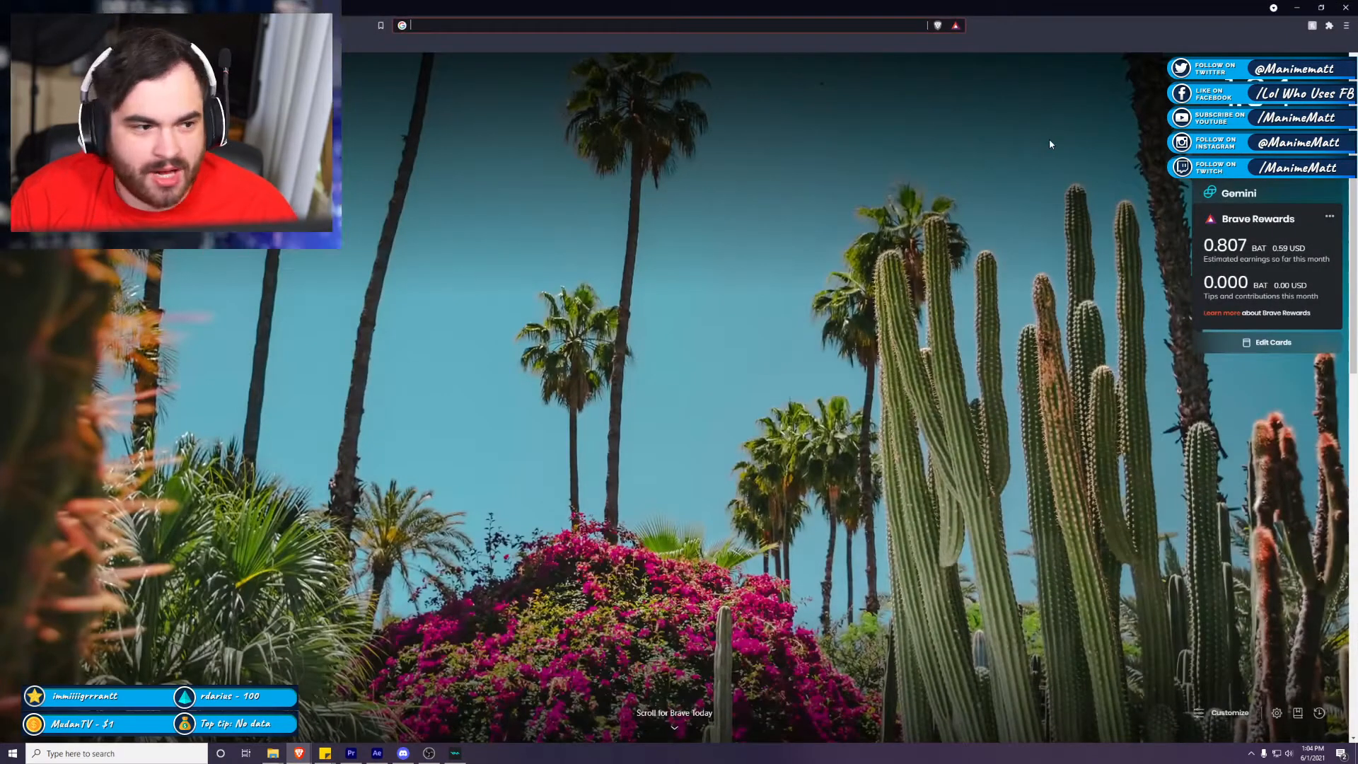
{"action": "type", "text": "google."}
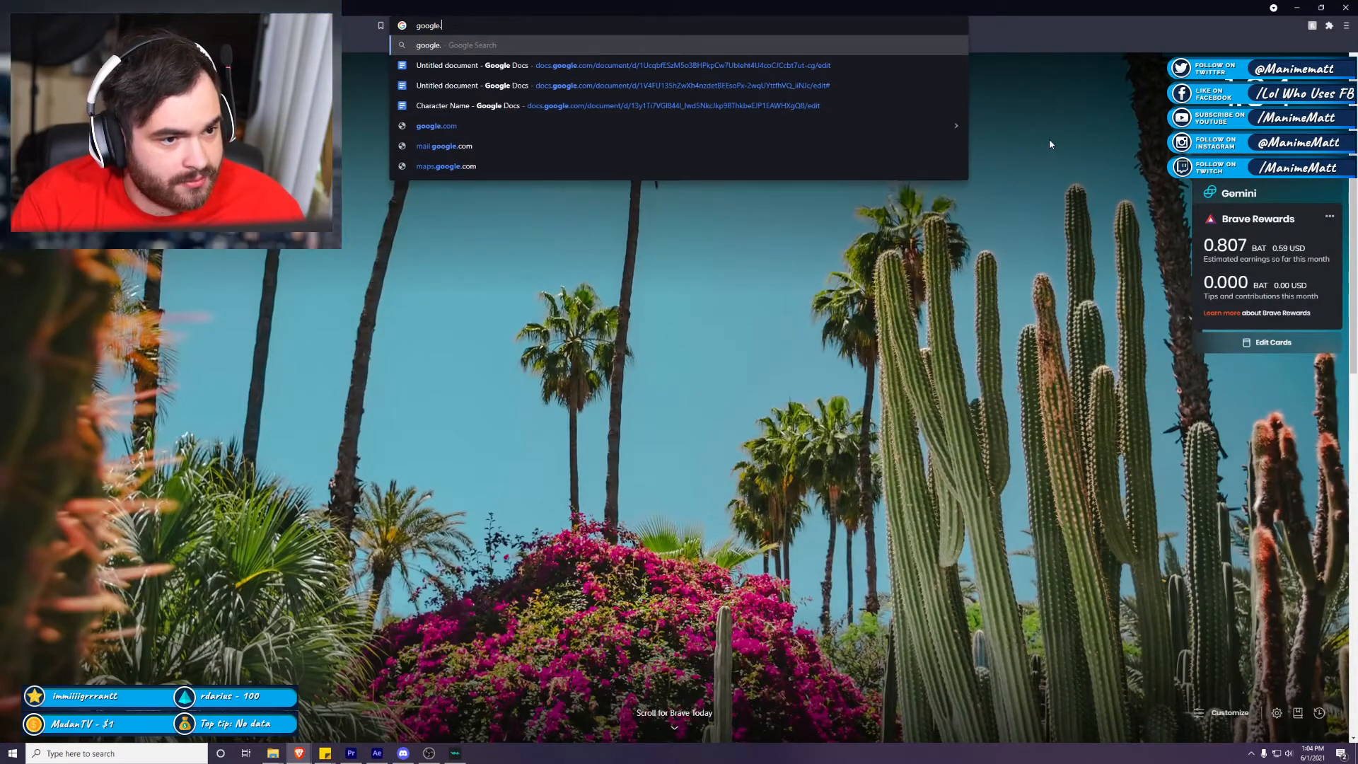
{"action": "key", "text": "Return"}
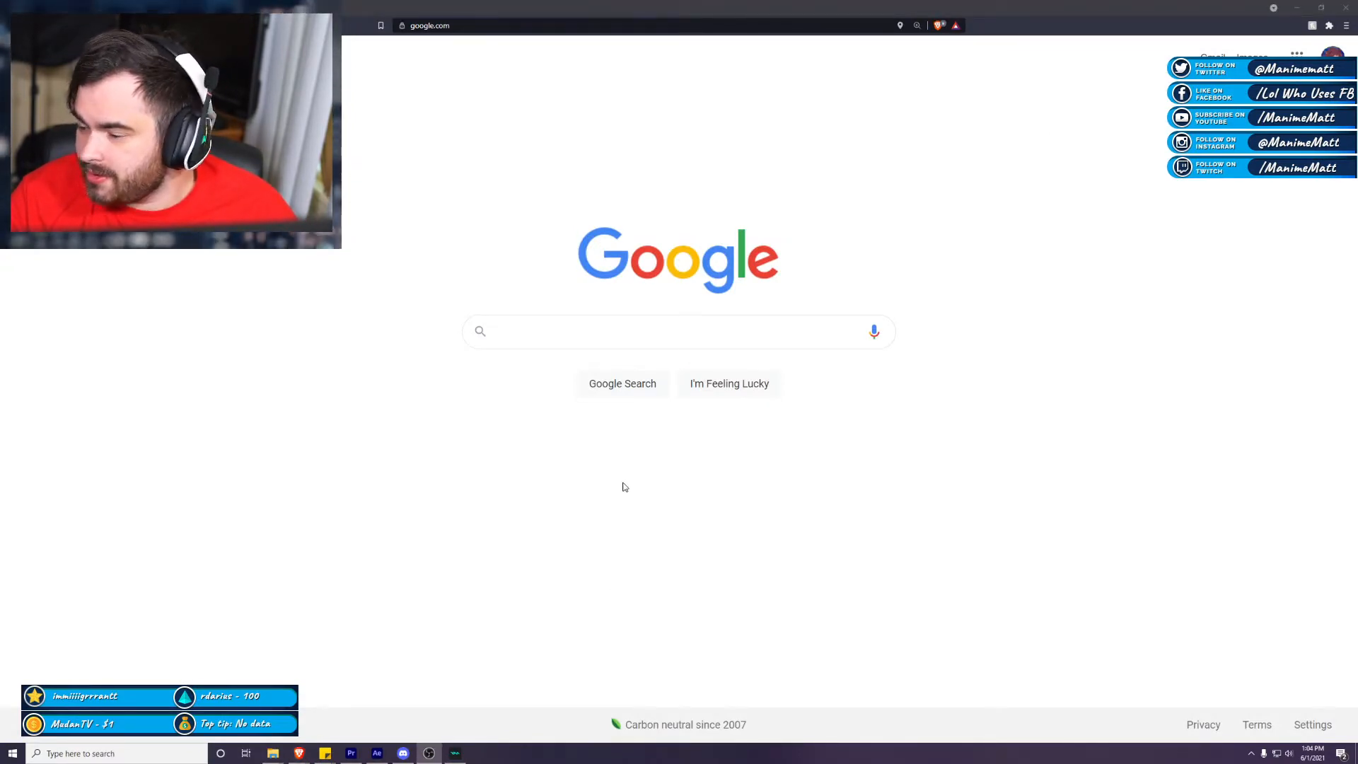
Step: Try a first take of entering "How to download Mount Lady Porn" in the Google search box without submitting it, and erase it
{"action": "type", "text": "H"}
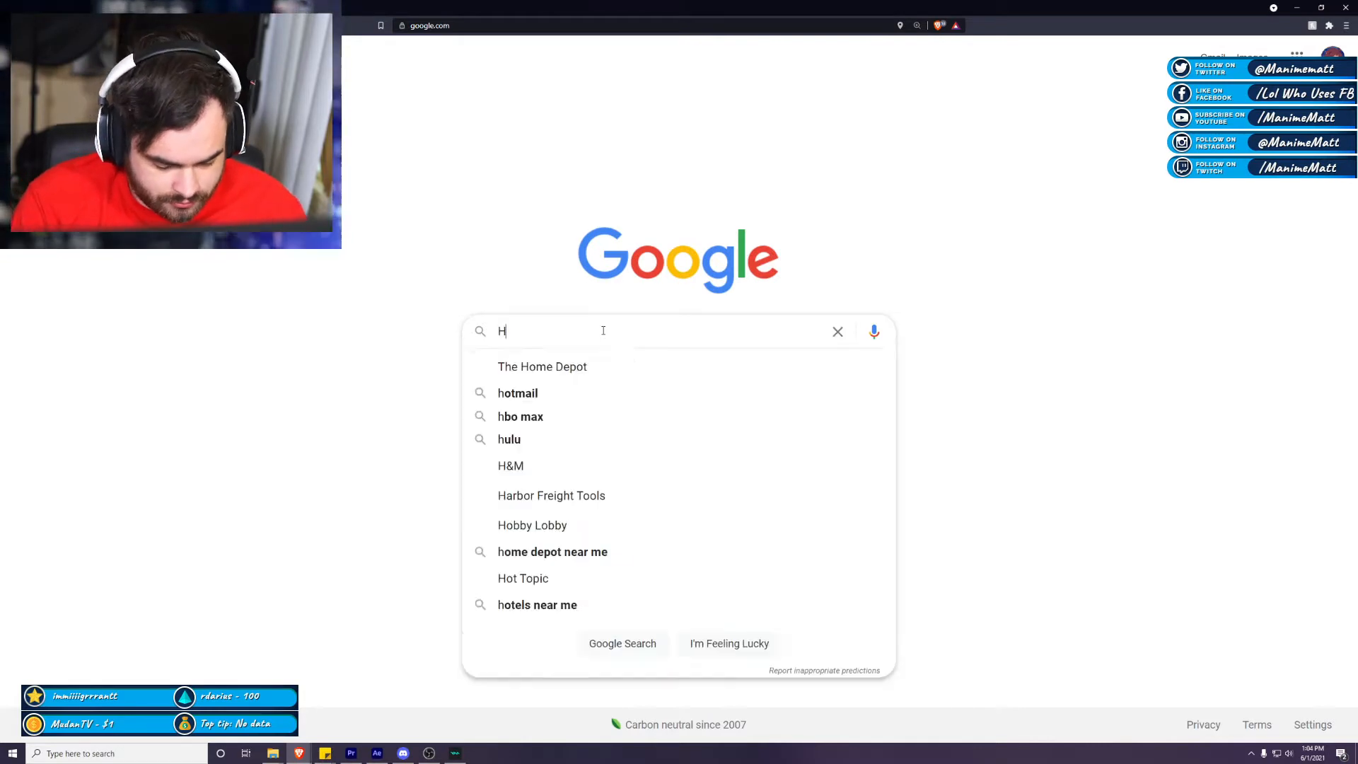
{"action": "type", "text": "ow to downlo"}
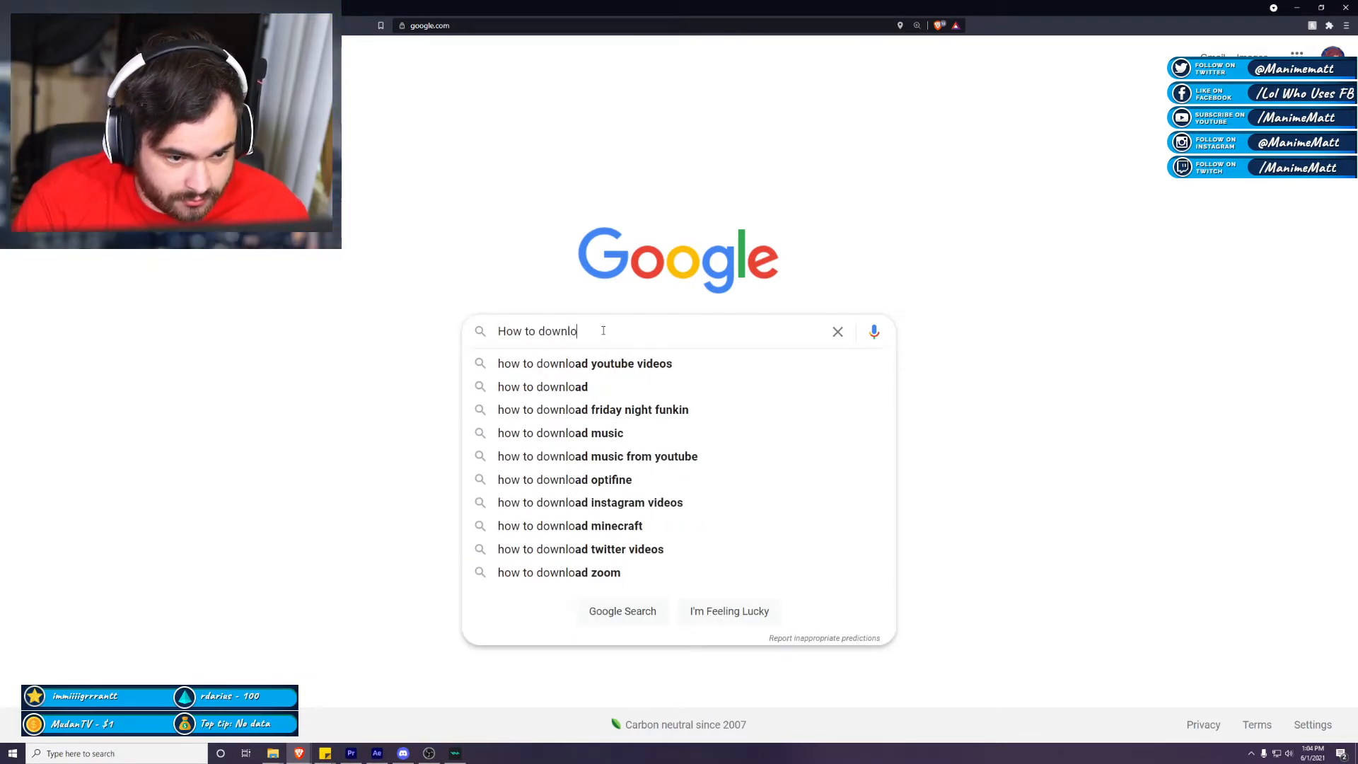
{"action": "type", "text": "ad Mount L"}
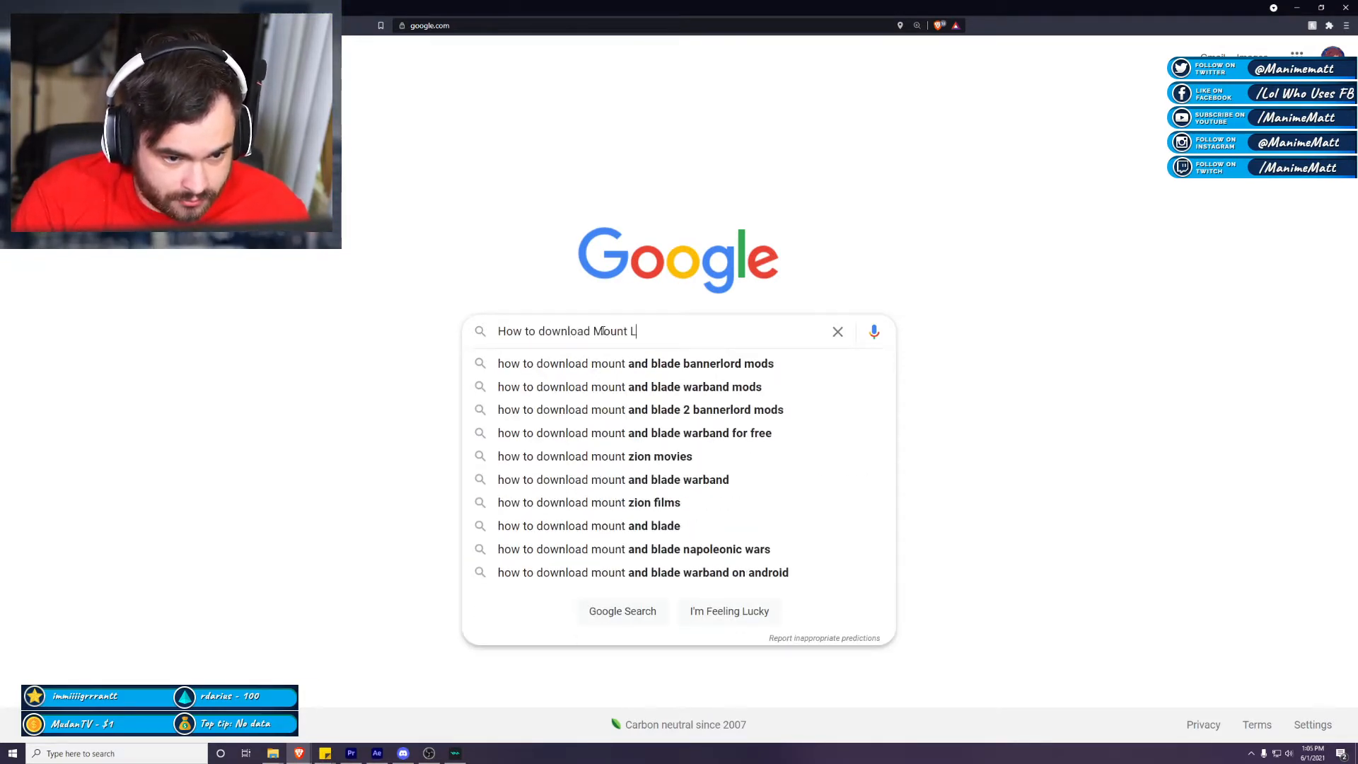
{"action": "type", "text": "ady Porn"}
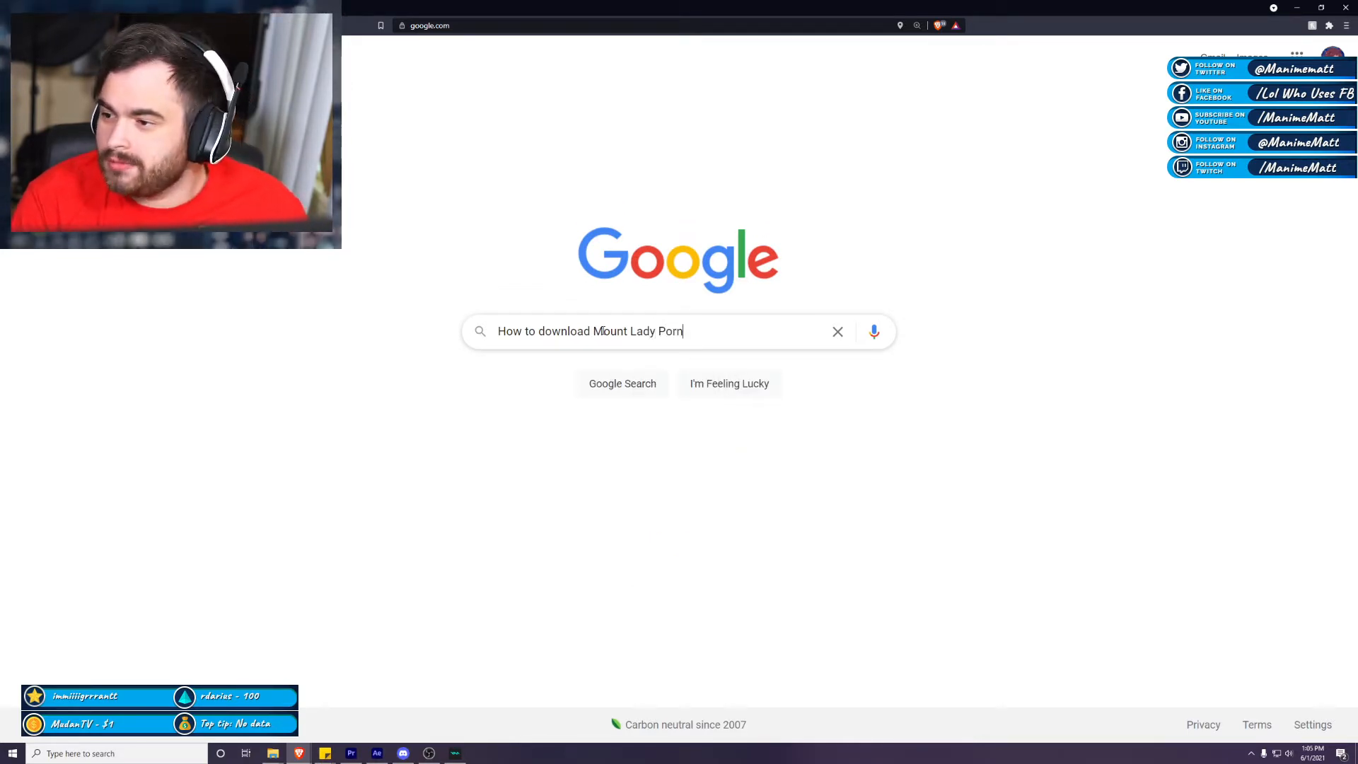
{"action": "key", "text": "BackSpace"}
{"action": "key", "text": "BackSpace"}
{"action": "key", "text": "BackSpace"}
{"action": "key", "text": "BackSpace"}
{"action": "key", "text": "BackSpace"}
{"action": "key", "text": "BackSpace"}
{"action": "key", "text": "BackSpace"}
{"action": "key", "text": "BackSpace"}
{"action": "key", "text": "BackSpace"}
{"action": "key", "text": "BackSpace"}
{"action": "key", "text": "BackSpace"}
{"action": "key", "text": "BackSpace"}
{"action": "key", "text": "BackSpace"}
{"action": "key", "text": "BackSpace"}
{"action": "key", "text": "BackSpace"}
{"action": "key", "text": "BackSpace"}
{"action": "key", "text": "BackSpace"}
{"action": "key", "text": "BackSpace"}
{"action": "key", "text": "BackSpace"}
{"action": "key", "text": "BackSpace"}
{"action": "key", "text": "BackSpace"}
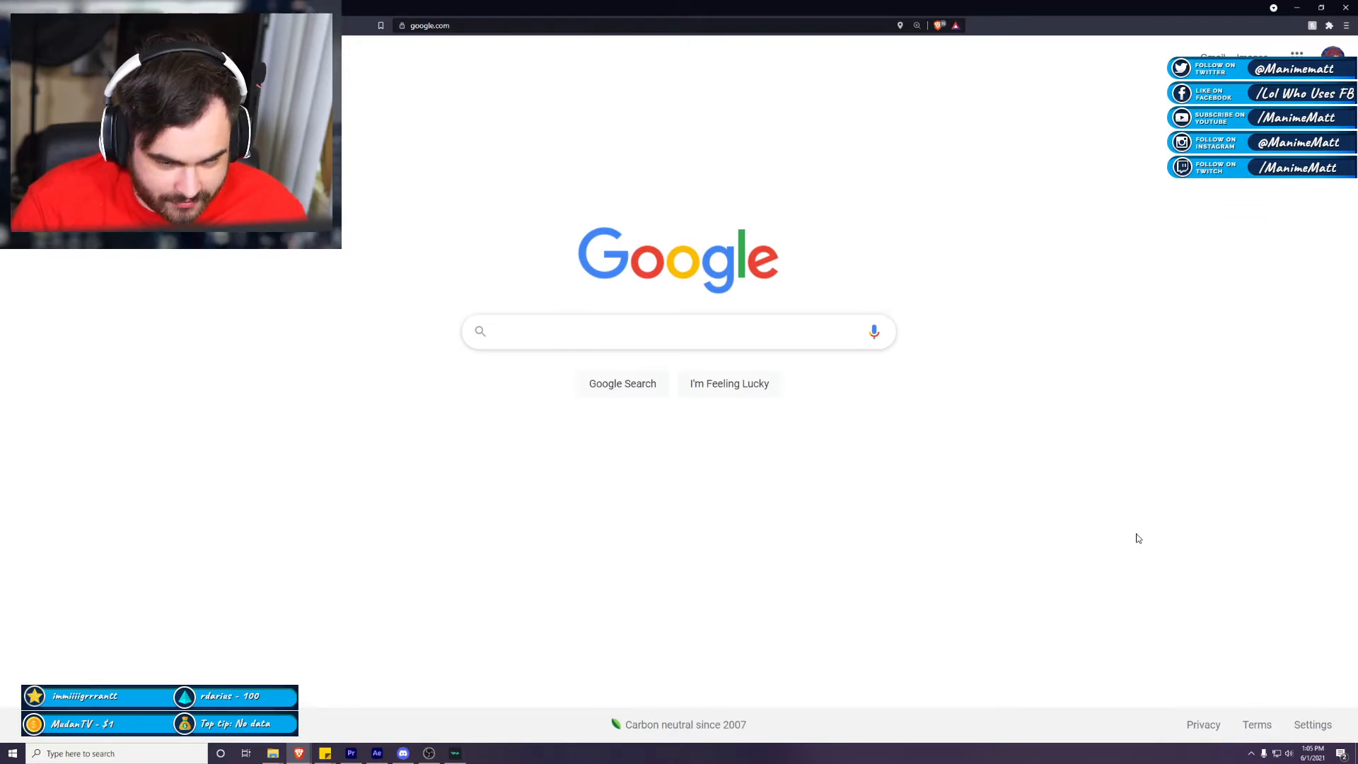
{"action": "type", "text": "How to dop"}
{"action": "key", "text": "BackSpace"}
{"action": "key", "text": "BackSpace"}
{"action": "key", "text": "BackSpace"}
{"action": "key", "text": "BackSpace"}
{"action": "key", "text": "BackSpace"}
{"action": "key", "text": "BackSpace"}
{"action": "key", "text": "BackSpace"}
{"action": "key", "text": "BackSpace"}
{"action": "key", "text": "BackSpace"}
{"action": "key", "text": "BackSpace"}
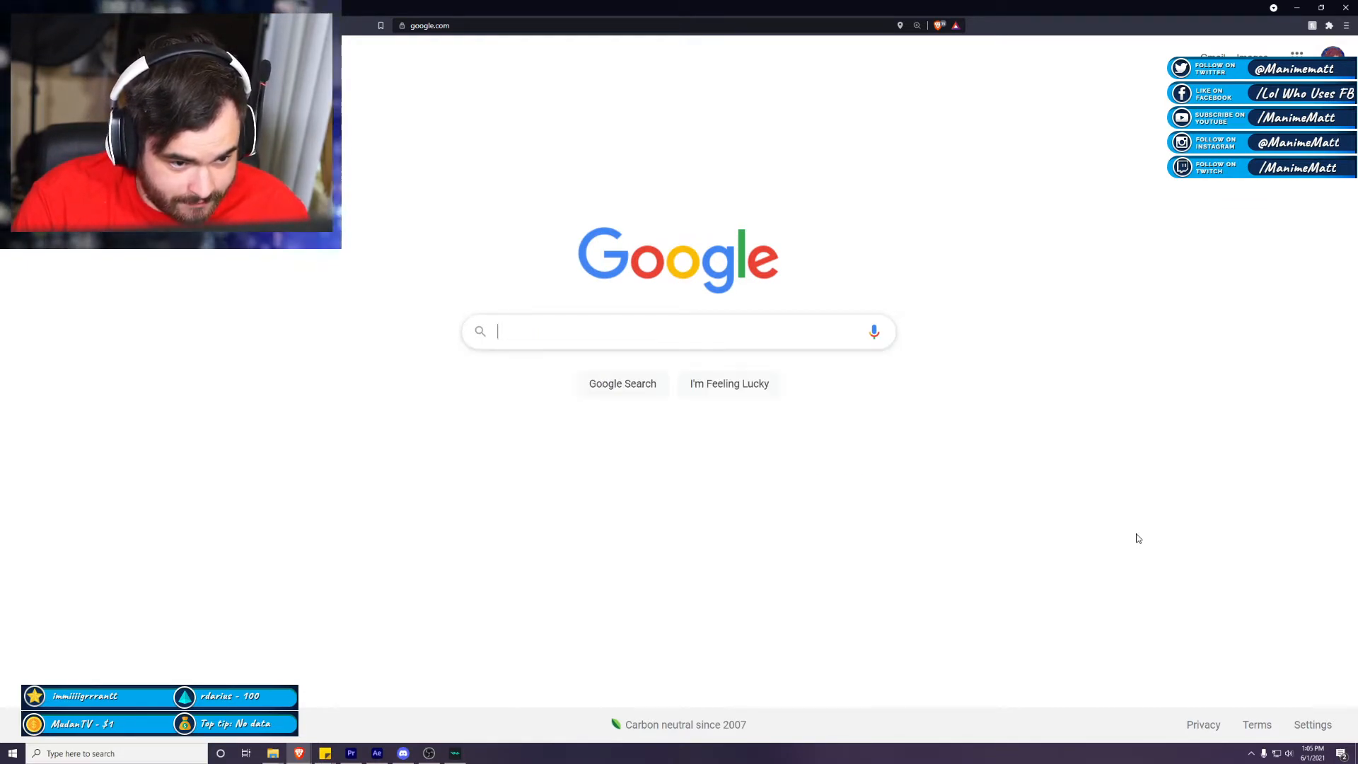
Step: Enter "How to download Mount Lady Porn" in the empty Google search box without running the search
{"action": "type", "text": "How t"}
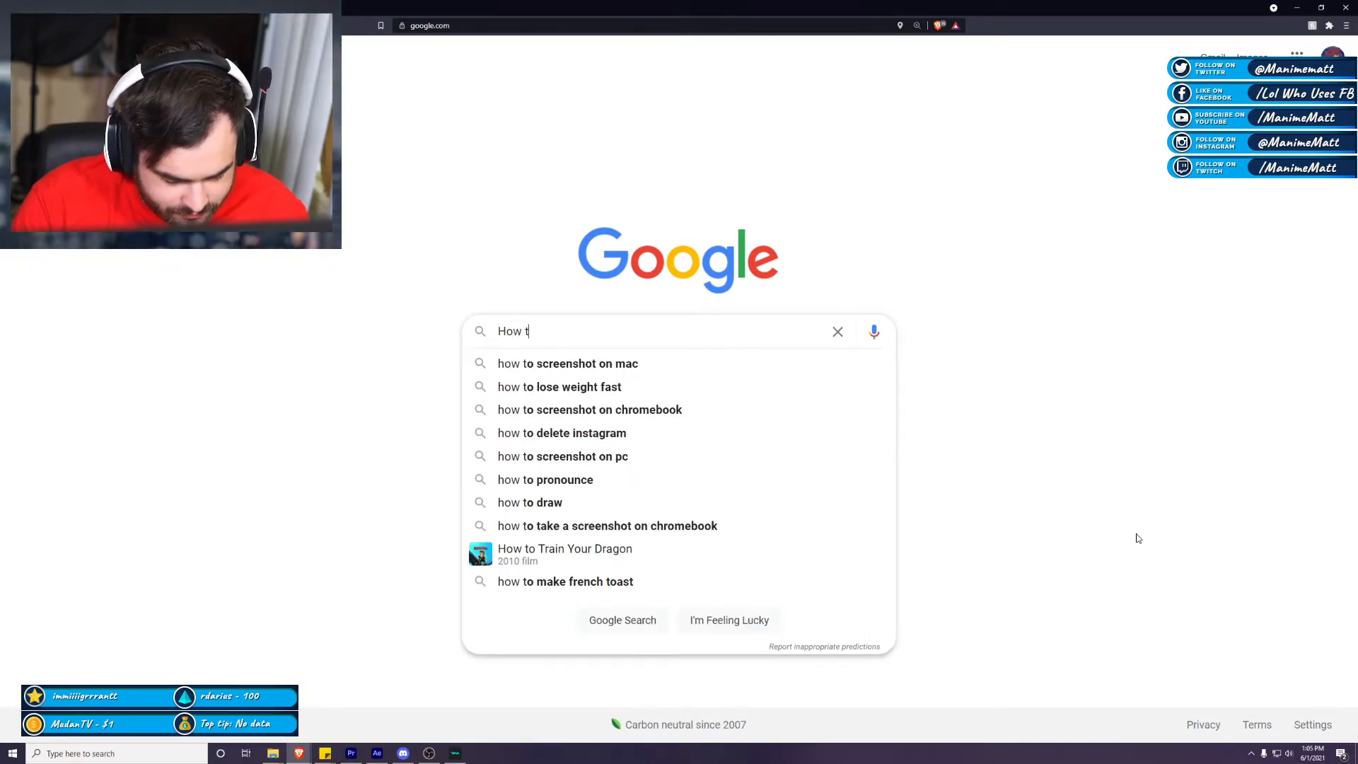
{"action": "type", "text": "o download "}
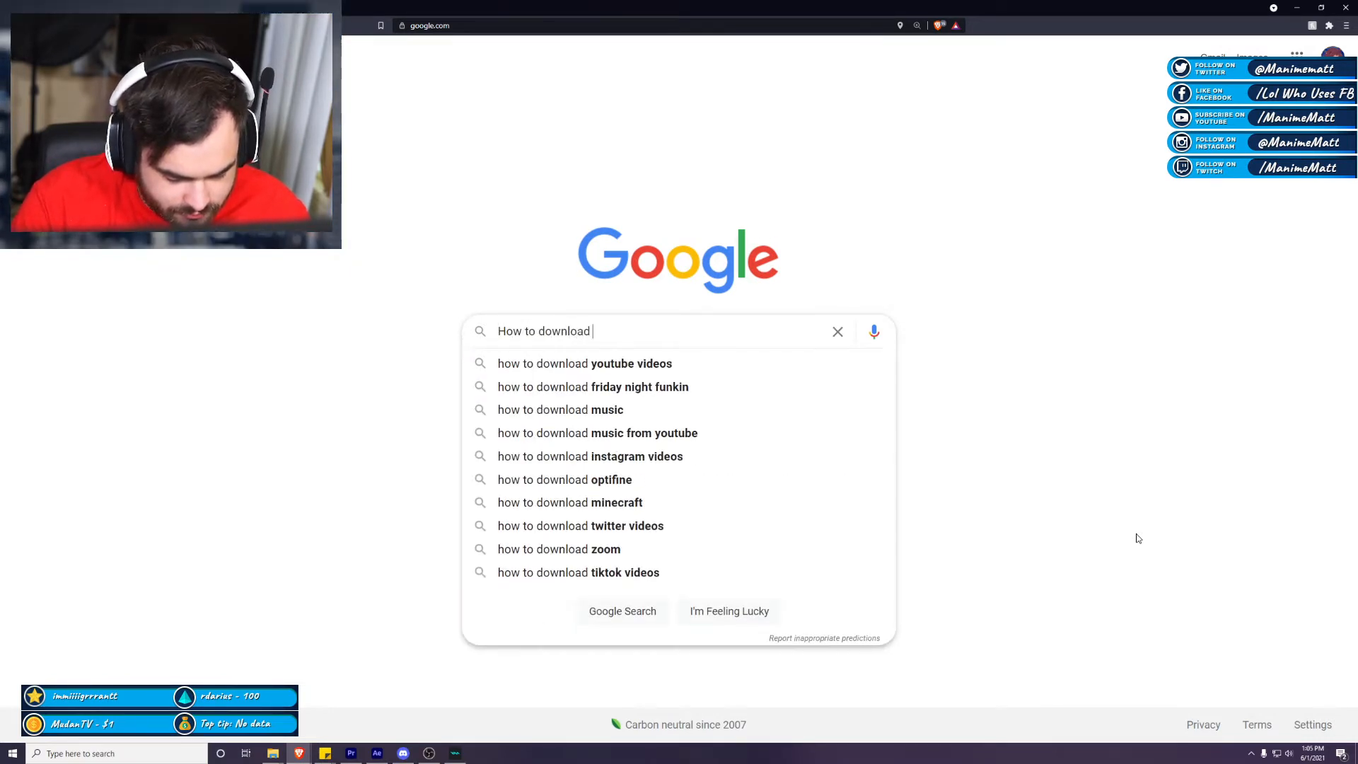
{"action": "type", "text": "Mount La"}
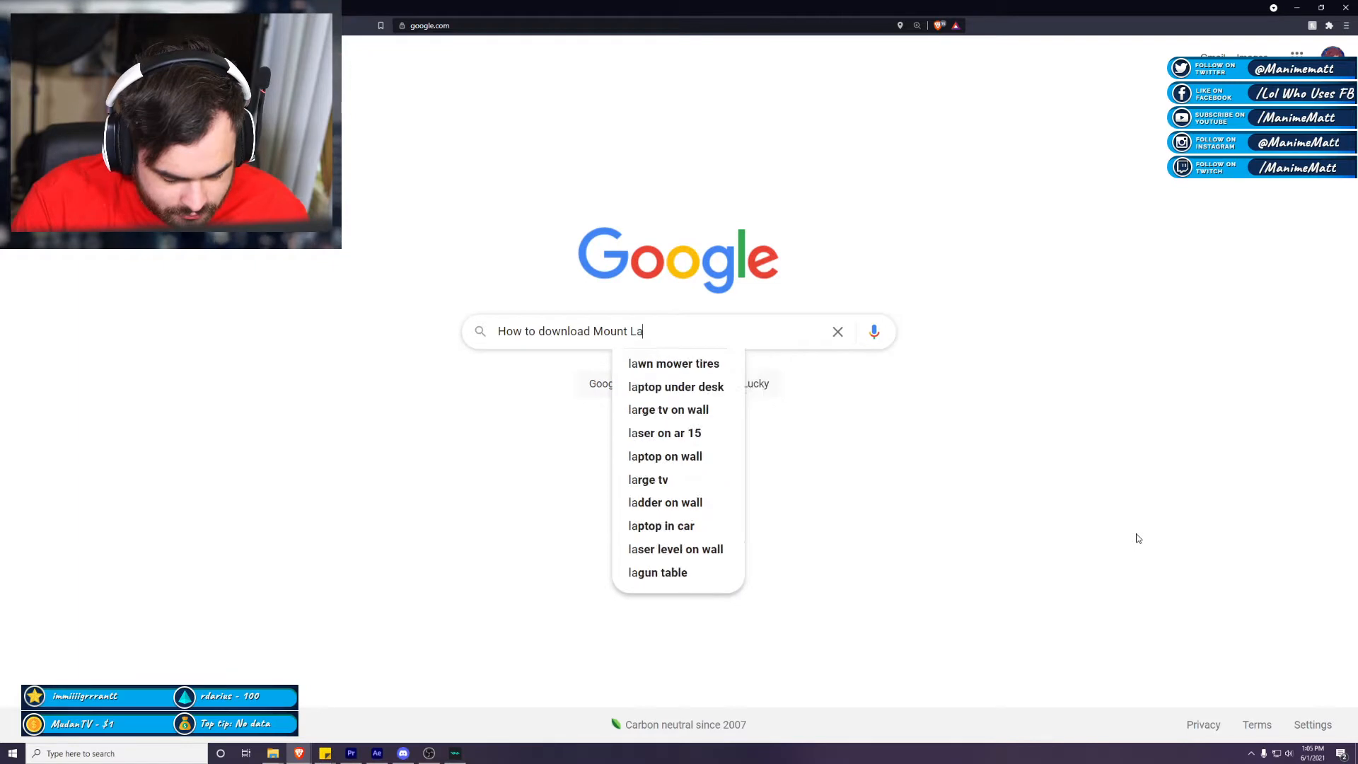
{"action": "type", "text": "dy Porn"}
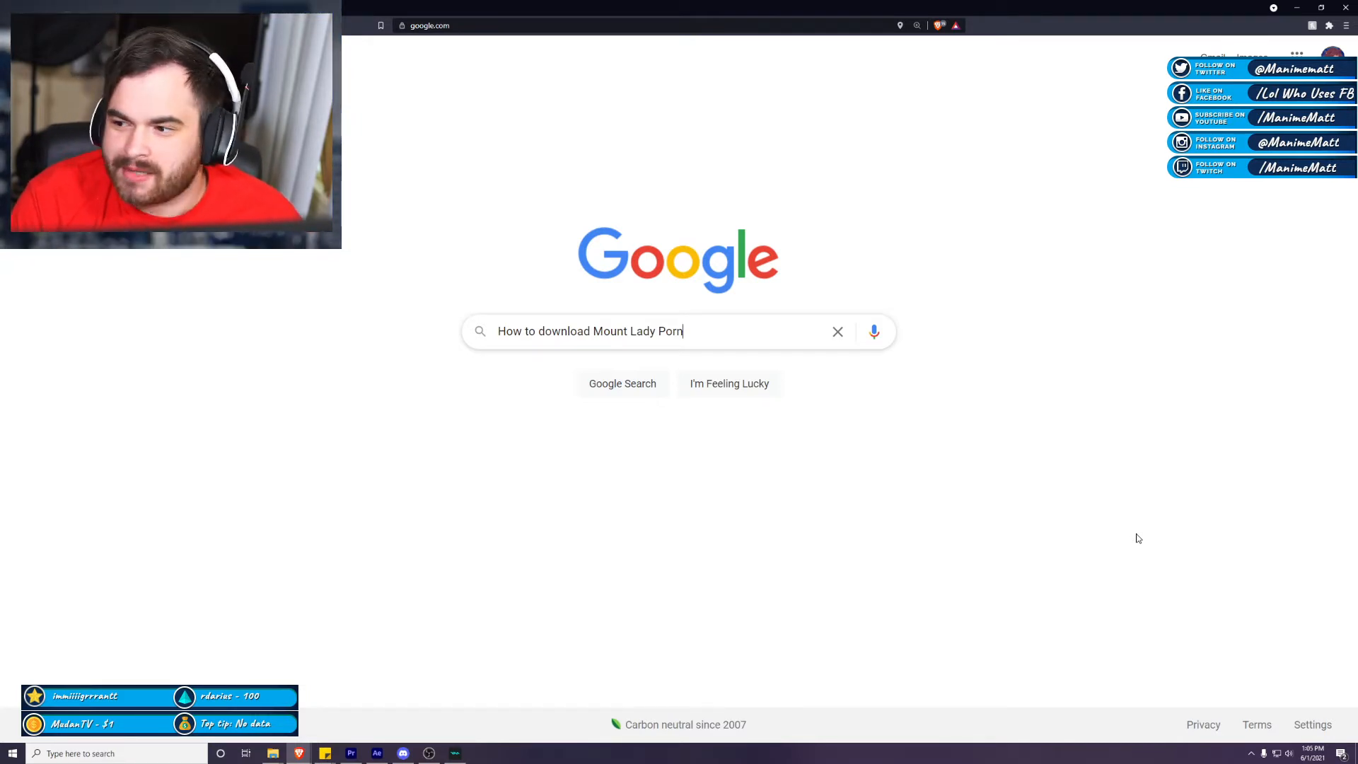
Step: Erase the whole search query and return to the Premiere Pro sequence
{"action": "key", "text": "BackSpace"}
{"action": "key", "text": "BackSpace"}
{"action": "key", "text": "BackSpace"}
{"action": "key", "text": "BackSpace"}
{"action": "key", "text": "BackSpace"}
{"action": "key", "text": "BackSpace"}
{"action": "key", "text": "BackSpace"}
{"action": "key", "text": "BackSpace"}
{"action": "key", "text": "BackSpace"}
{"action": "key", "text": "BackSpace"}
{"action": "key", "text": "BackSpace"}
{"action": "key", "text": "BackSpace"}
{"action": "key", "text": "BackSpace"}
{"action": "key", "text": "BackSpace"}
{"action": "key", "text": "BackSpace"}
{"action": "key", "text": "BackSpace"}
{"action": "key", "text": "BackSpace"}
{"action": "key", "text": "BackSpace"}
{"action": "key", "text": "BackSpace"}
{"action": "key", "text": "BackSpace"}
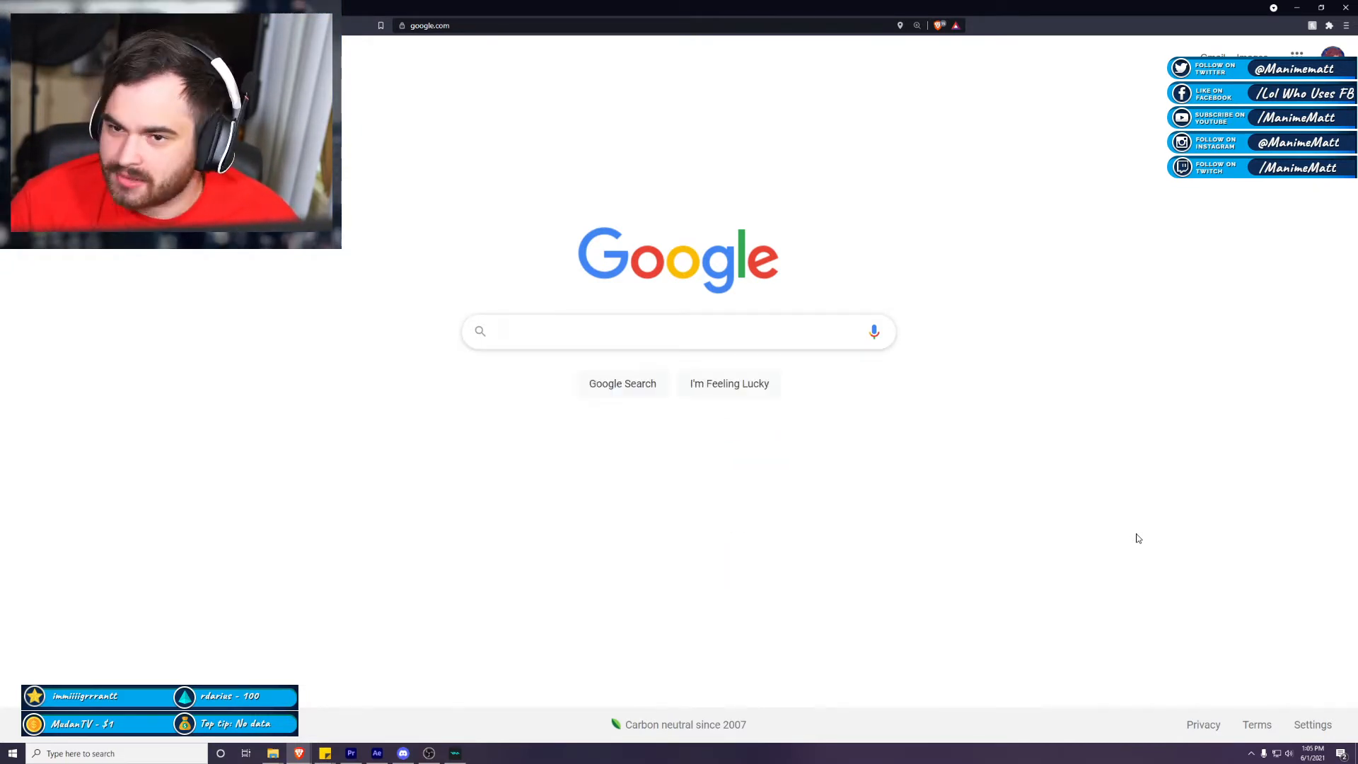
{"action": "left_click", "coordinate": [1296, 7]}
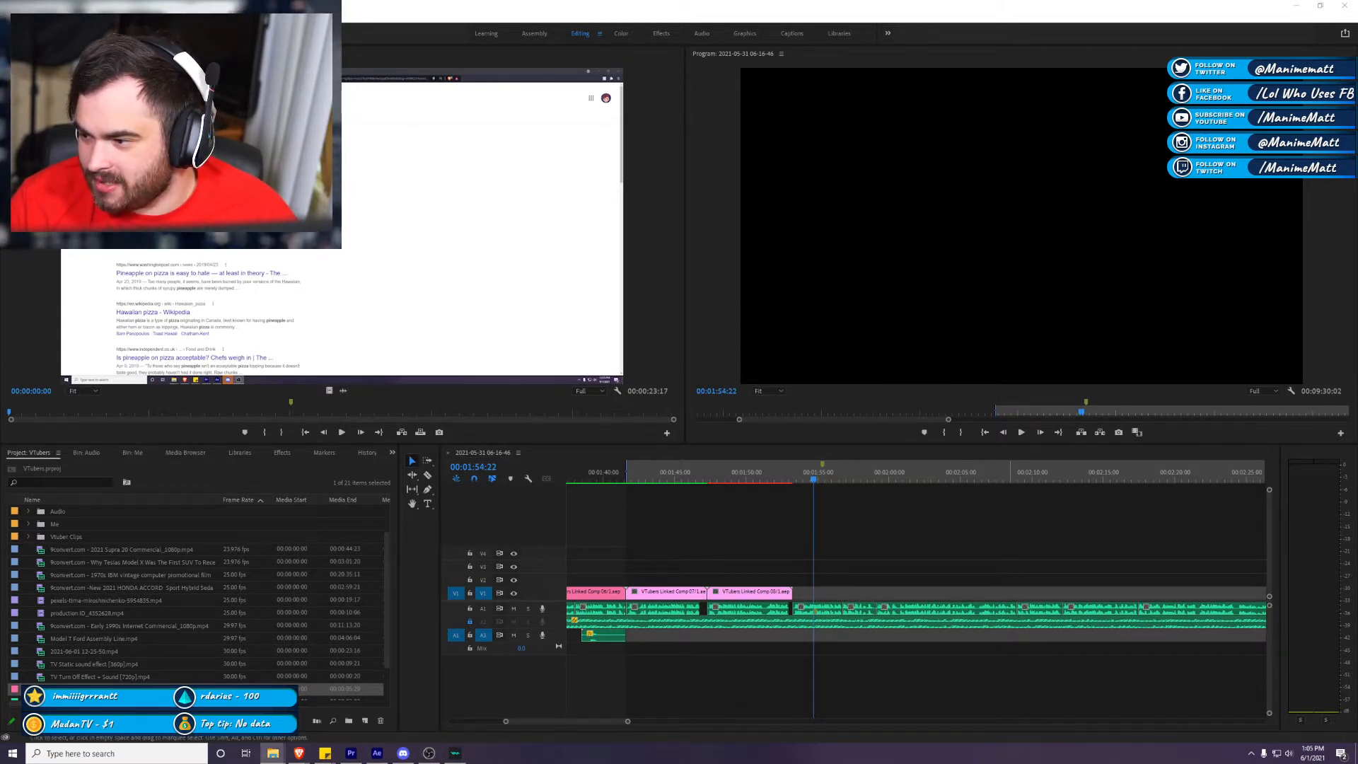
{"action": "left_click_drag", "start_coordinate": [1202, 658], "coordinate": [771, 566]}
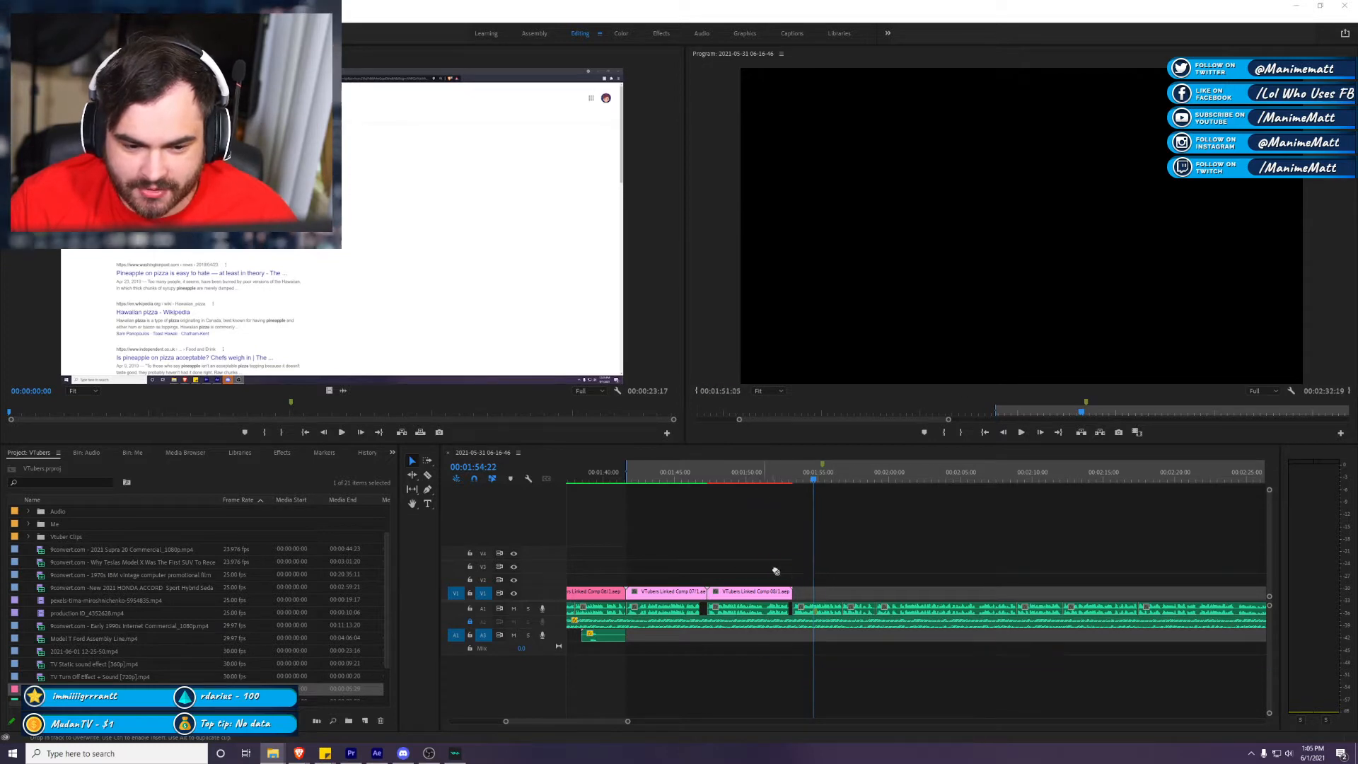
{"action": "right_click", "coordinate": [893, 564]}
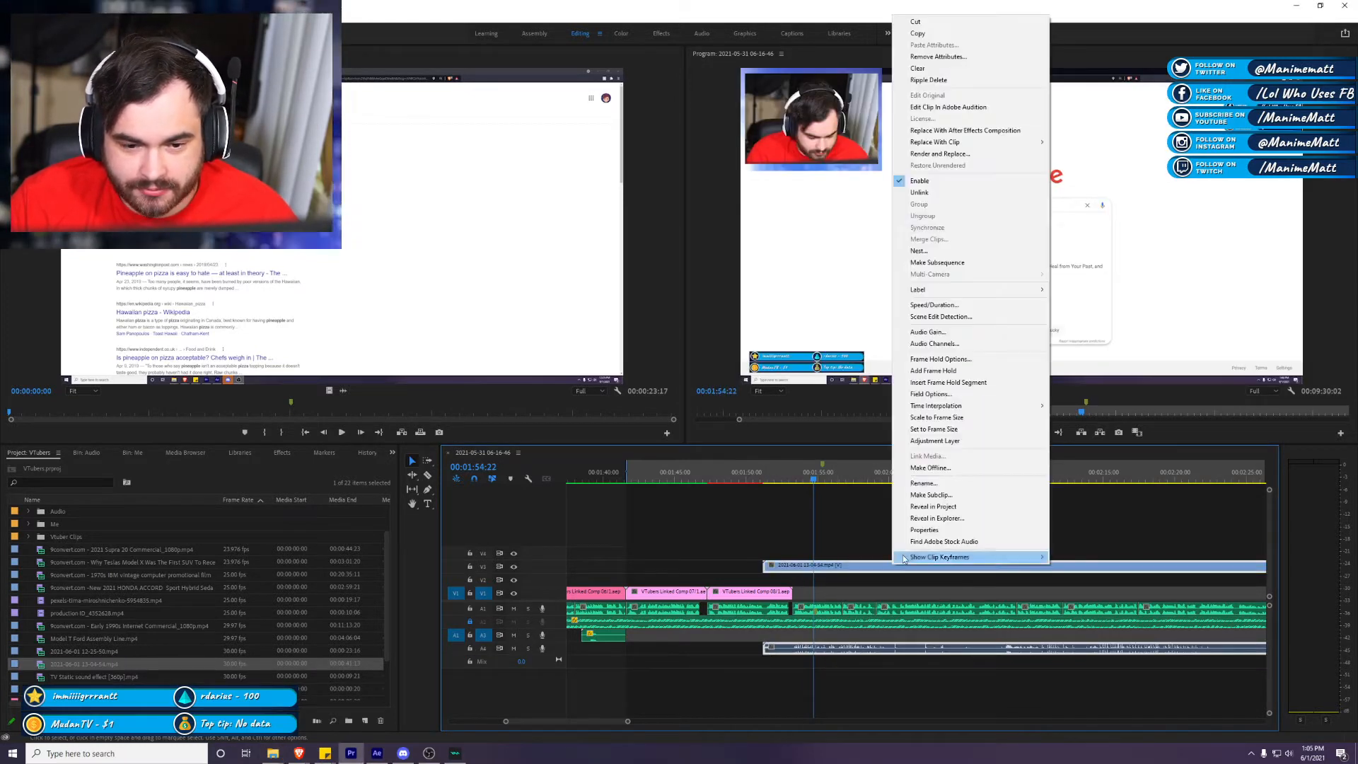
{"action": "left_click", "coordinate": [939, 193]}
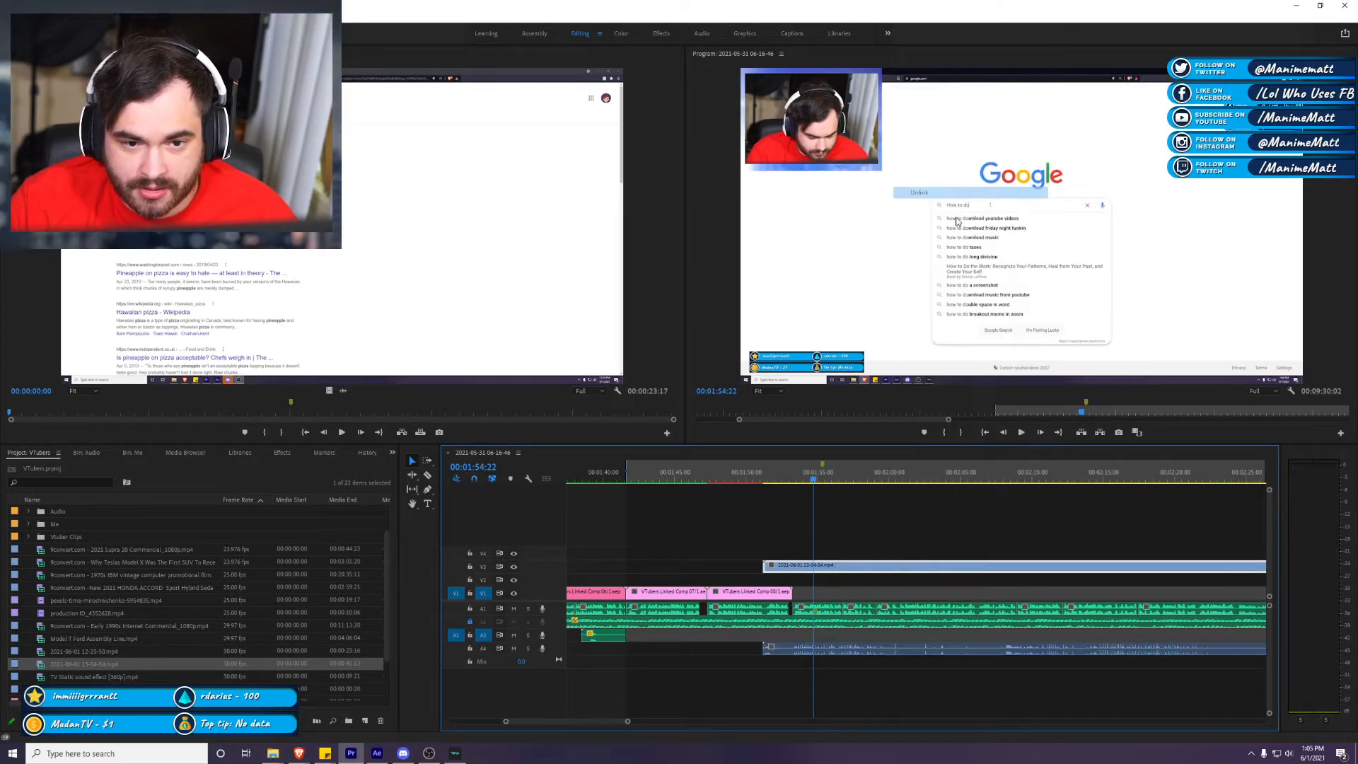
{"action": "left_click", "coordinate": [1007, 657]}
{"action": "left_click", "coordinate": [1017, 652]}
{"action": "key", "text": "Delete"}
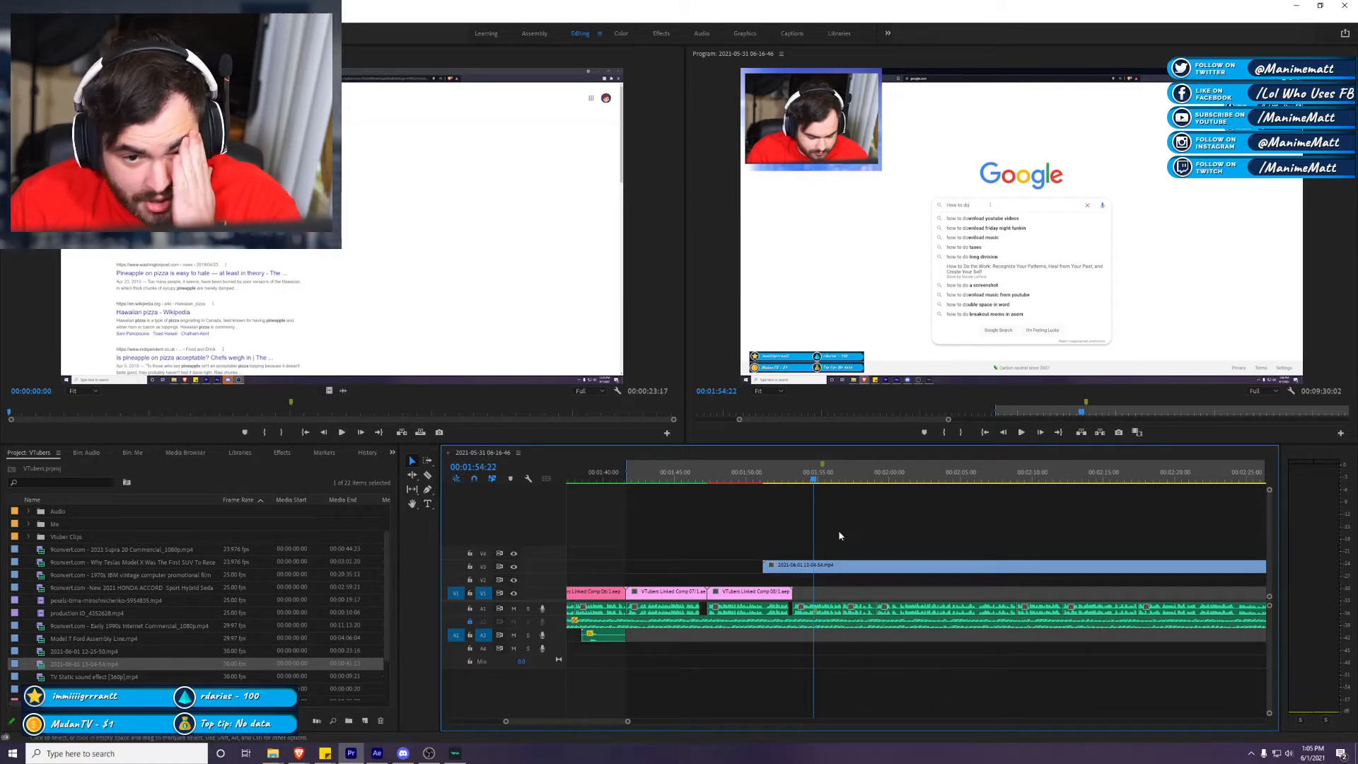
Step: Move the Google search clip down to the main video track, directly after the last linked comp
{"action": "scroll", "coordinate": [757, 645], "scroll_direction": "down", "scroll_amount": 4}
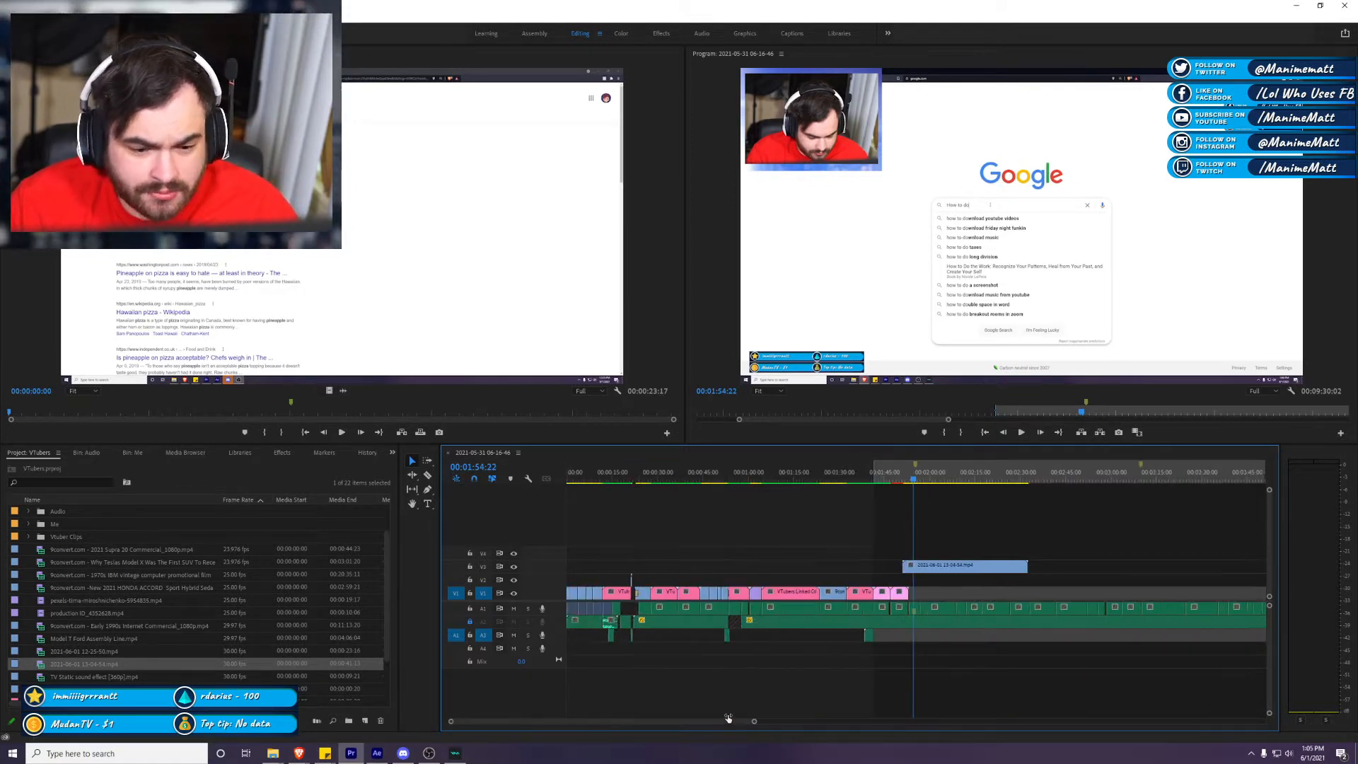
{"action": "left_click_drag", "start_coordinate": [954, 472], "coordinate": [1005, 475]}
{"action": "left_click_drag", "start_coordinate": [898, 570], "coordinate": [940, 592]}
Step: Review the Google search clip and ripple-trim its start to remove the early part of the typing
{"action": "left_click", "coordinate": [903, 472]}
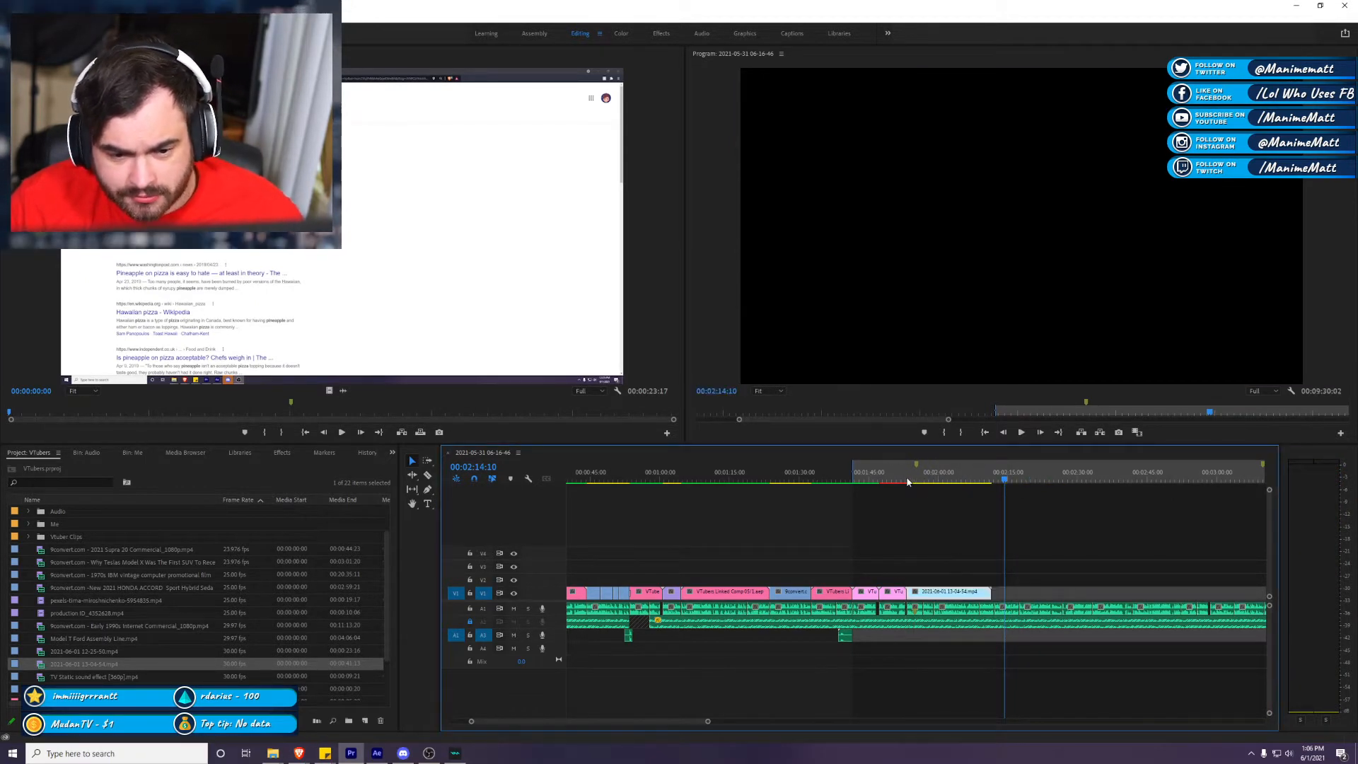
{"action": "key", "text": "space"}
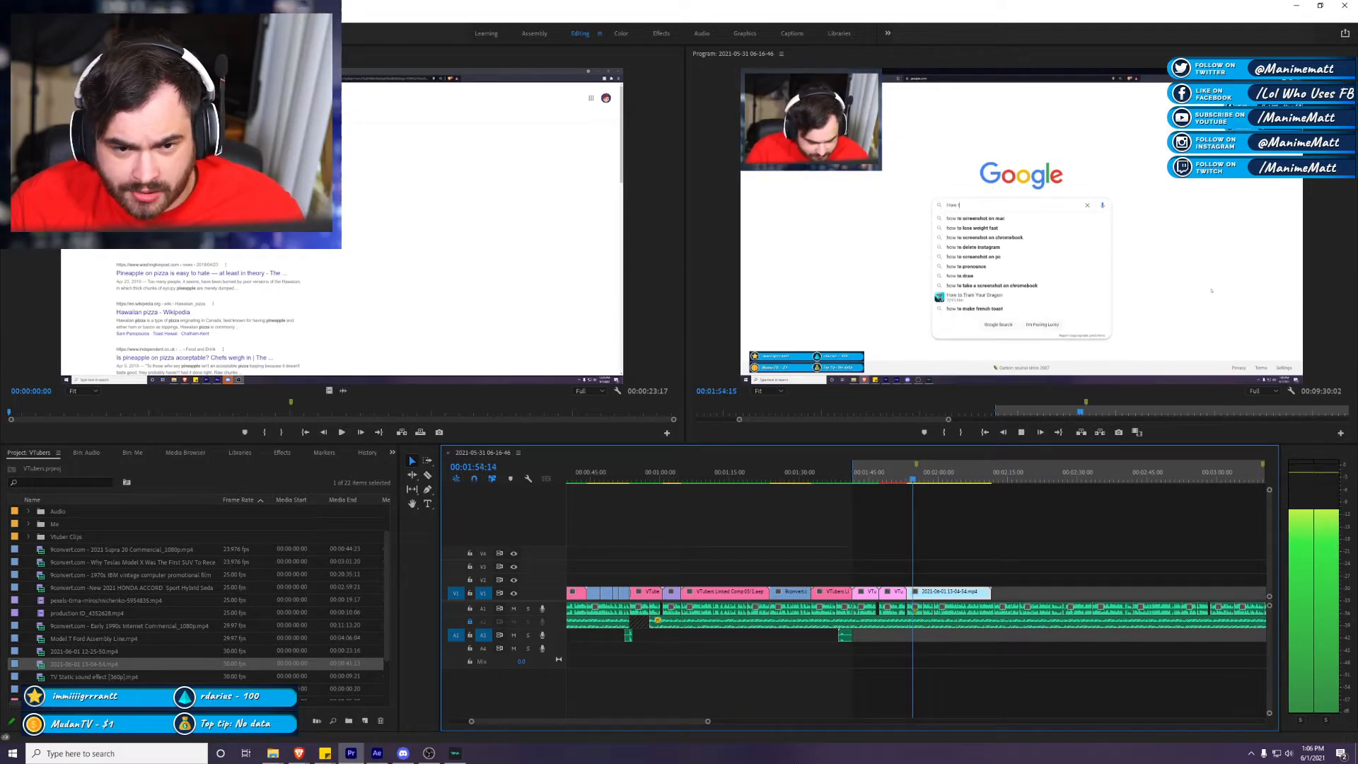
{"action": "scroll", "coordinate": [1030, 577], "scroll_direction": "up", "scroll_amount": 3}
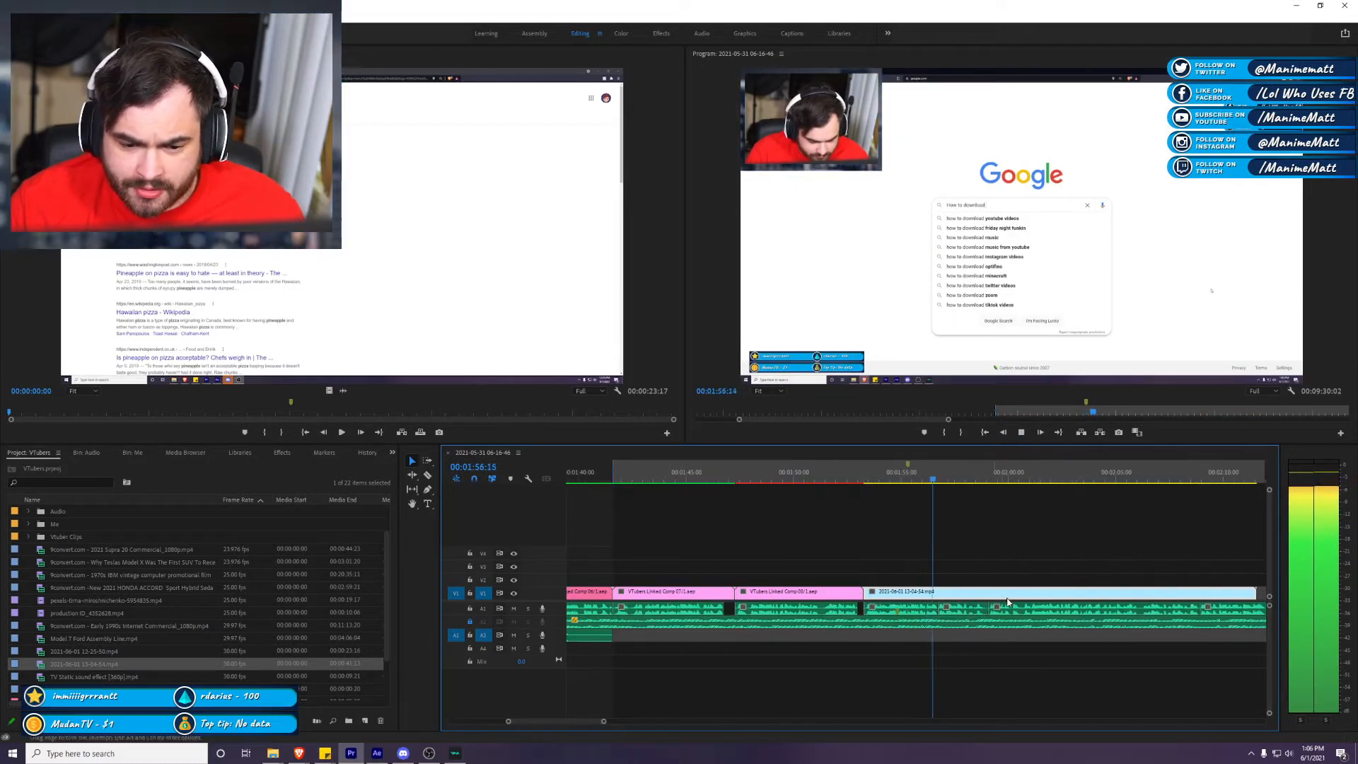
{"action": "left_click", "coordinate": [1011, 480]}
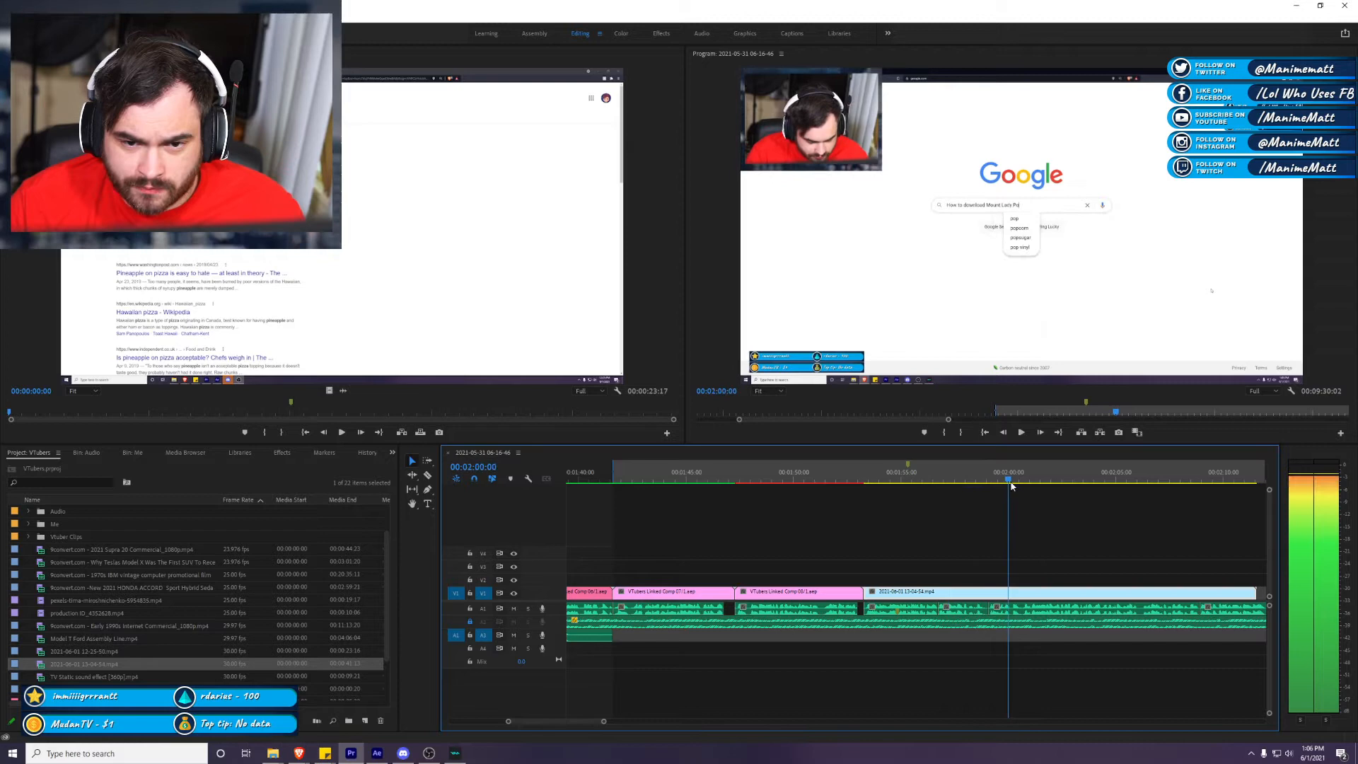
{"action": "left_click_drag", "start_coordinate": [1011, 487], "coordinate": [967, 493]}
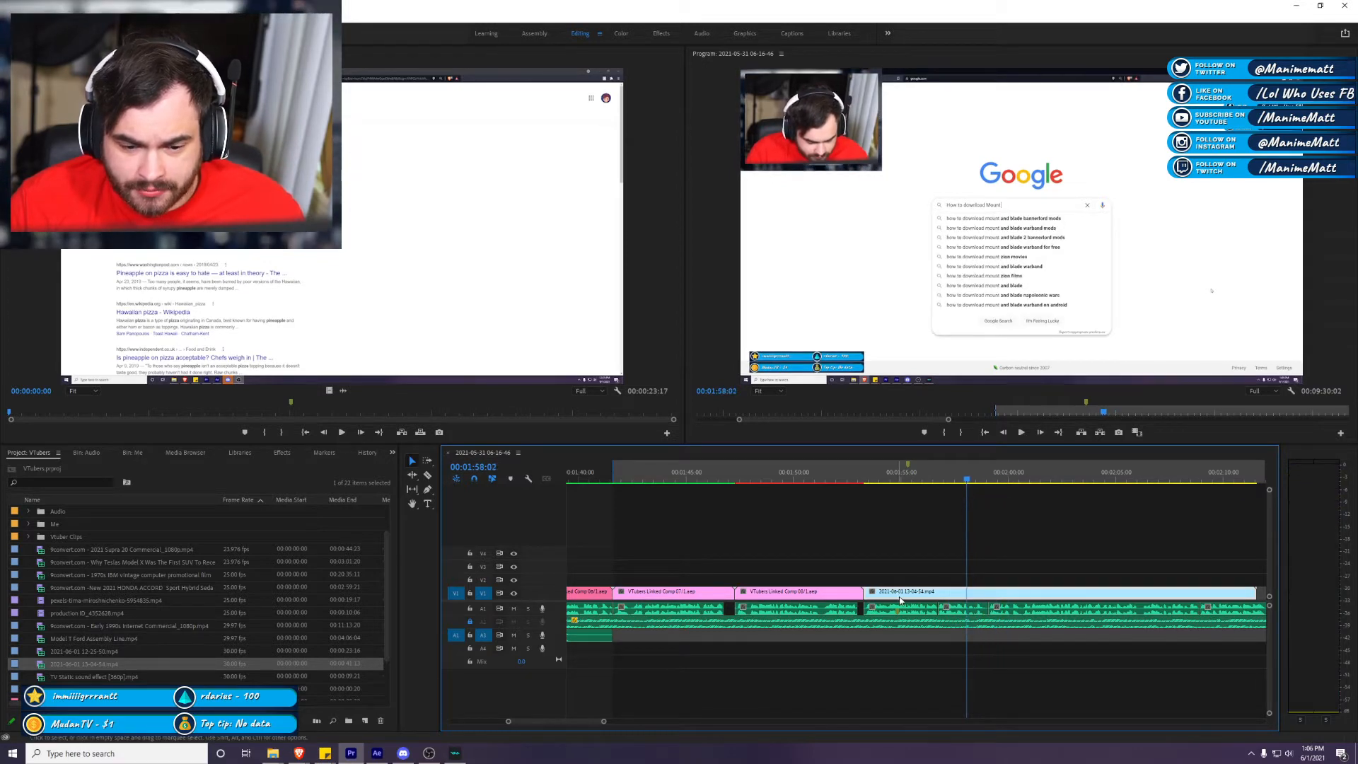
{"action": "left_click_drag", "start_coordinate": [869, 591], "coordinate": [972, 591]}
Step: Play the trimmed Google search clip and shorten its end to fit the narration line
{"action": "left_click", "coordinate": [897, 480]}
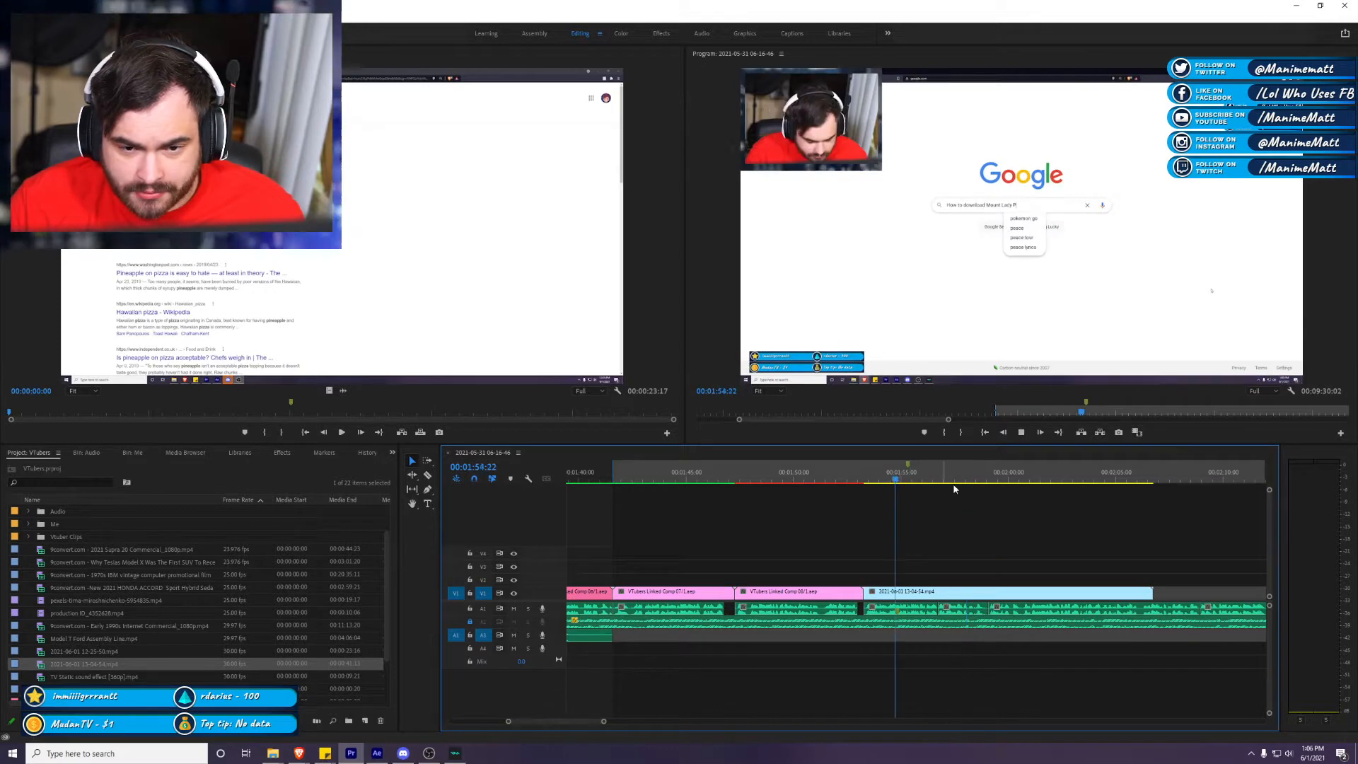
{"action": "key", "text": "space"}
{"action": "key", "text": "space"}
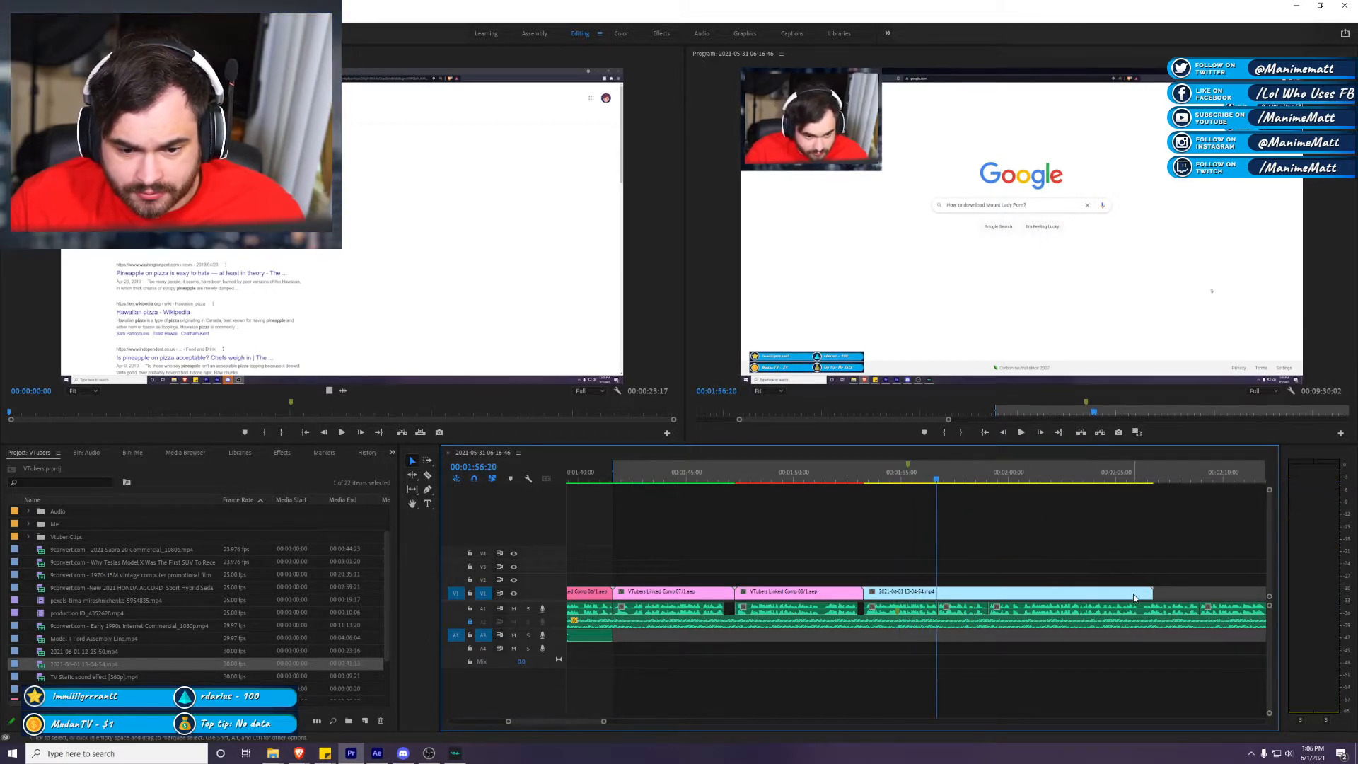
{"action": "left_click_drag", "start_coordinate": [1150, 594], "coordinate": [911, 595]}
Step: Slip the footage inside the Google search clip to adjust the visible typing, and play the transition from the email shot
{"action": "left_click", "coordinate": [914, 477]}
{"action": "key", "text": "b"}
{"action": "left_click_drag", "start_coordinate": [918, 480], "coordinate": [935, 493]}
{"action": "left_click_drag", "start_coordinate": [906, 592], "coordinate": [918, 591]}
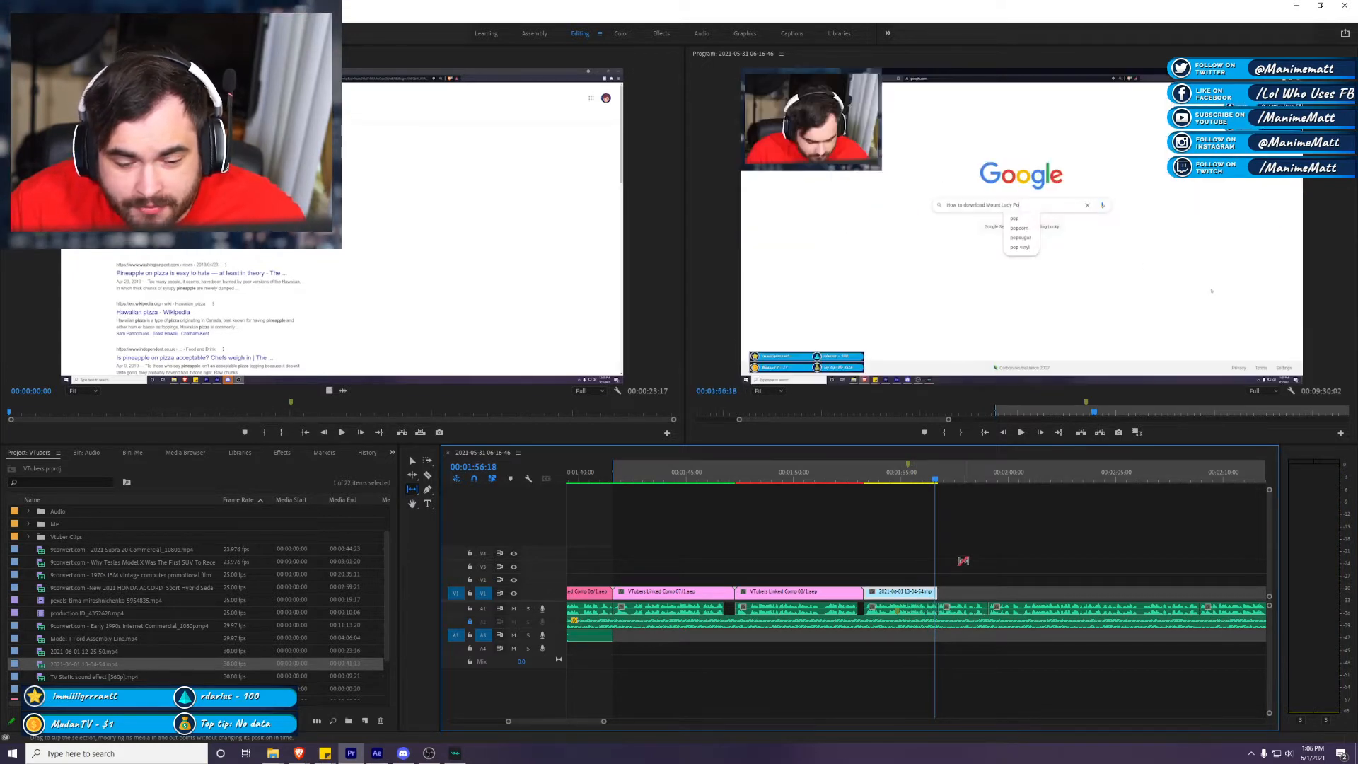
{"action": "left_click_drag", "start_coordinate": [918, 591], "coordinate": [923, 577]}
{"action": "key", "text": "j"}
{"action": "key", "text": "j"}
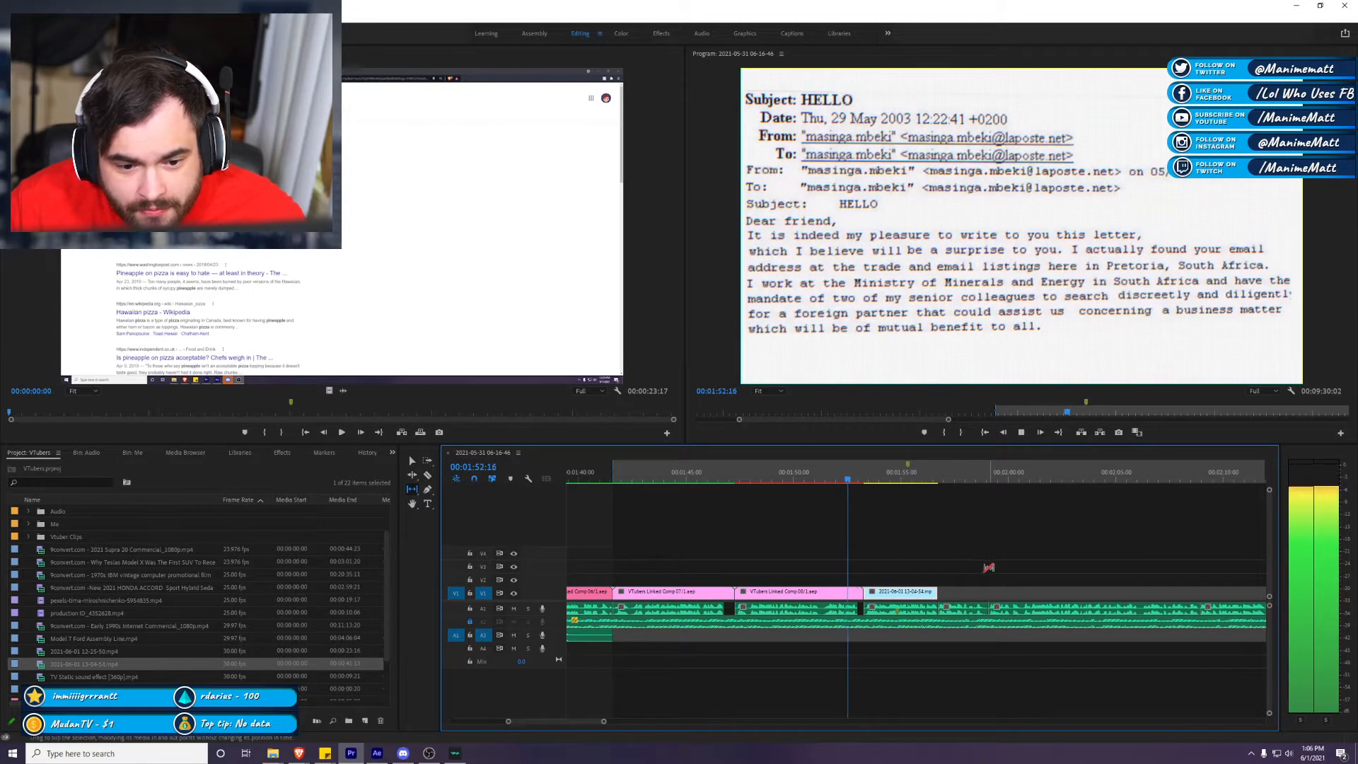
{"action": "key", "text": "l"}
{"action": "key", "text": "k"}
{"action": "key", "text": "v"}
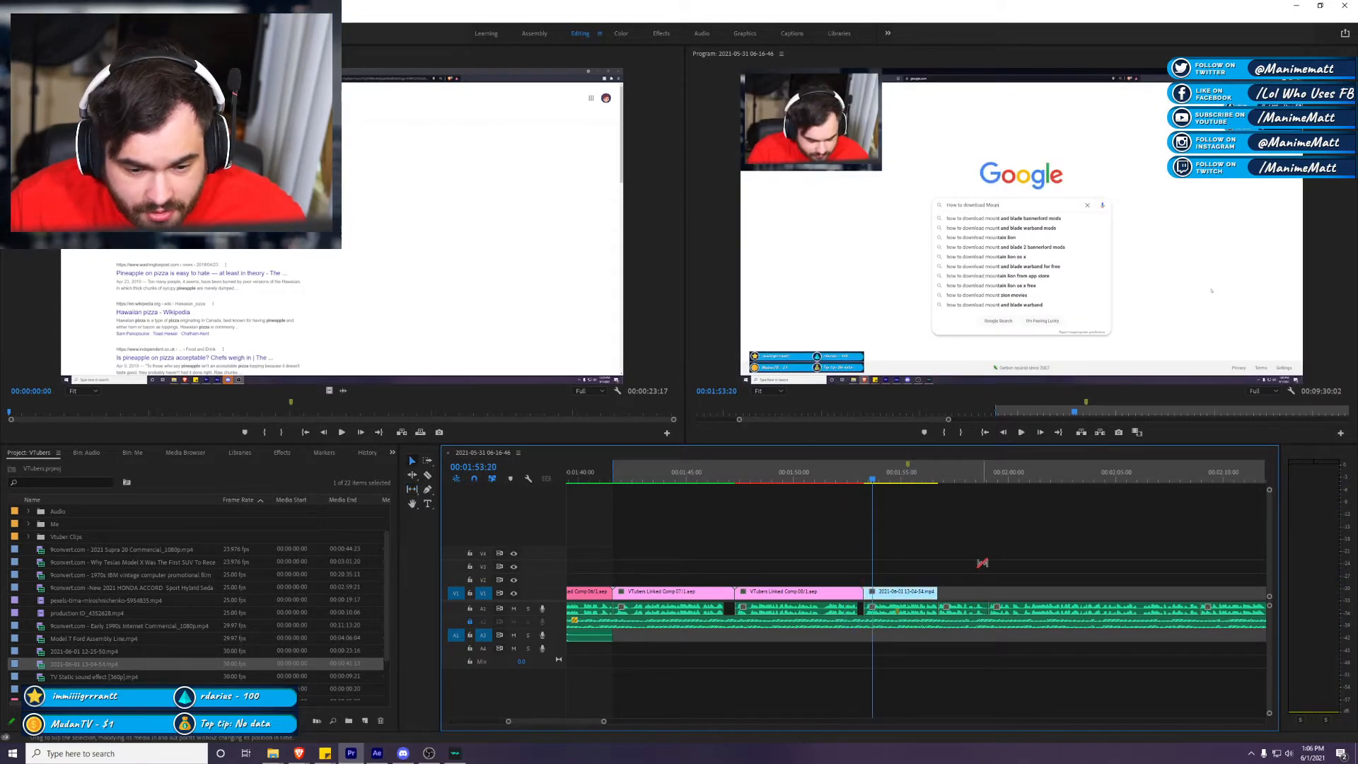
Step: Replace the Google search clip with an After Effects composition and enlarge the recording layer around the search box
{"action": "right_click", "coordinate": [916, 600]}
{"action": "left_click", "coordinate": [979, 202]}
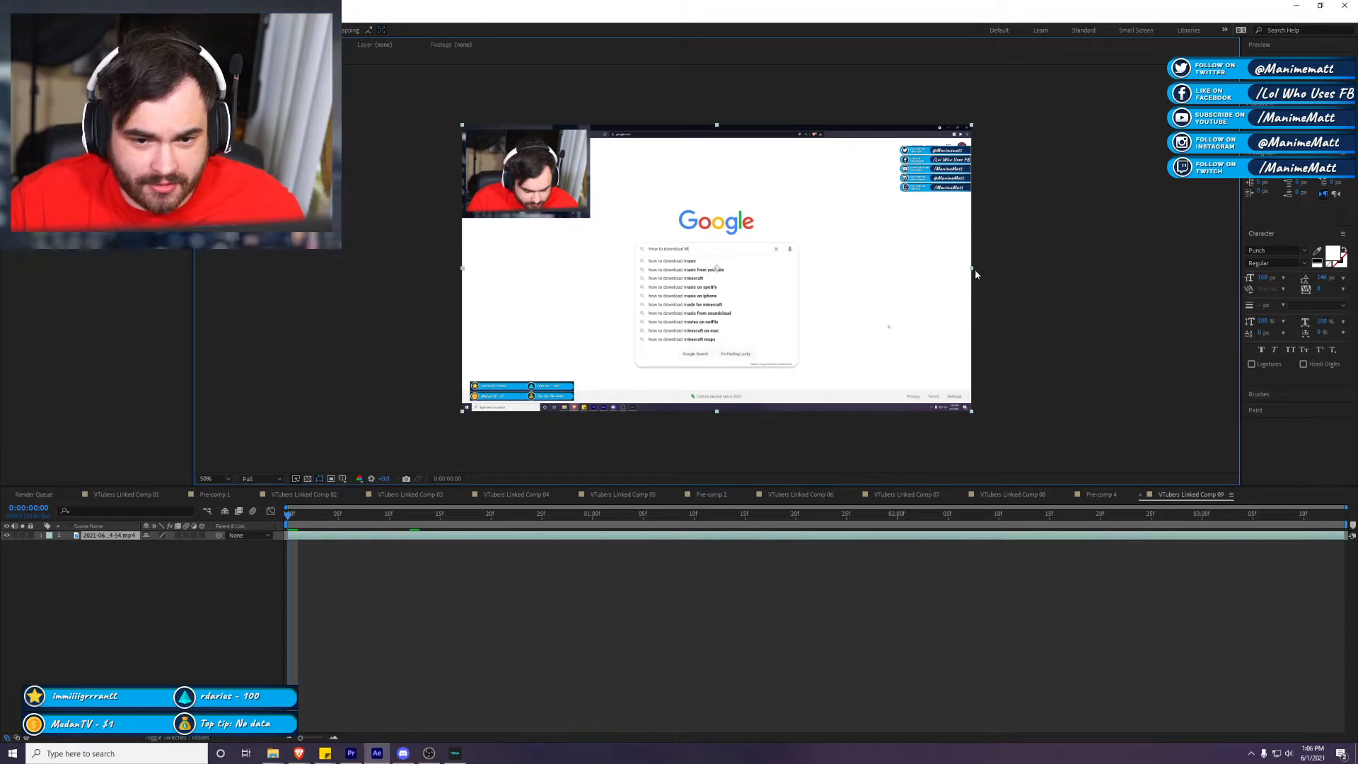
{"action": "left_click_drag", "start_coordinate": [974, 273], "coordinate": [1139, 295]}
{"action": "left_click", "coordinate": [625, 662]}
{"action": "left_click", "coordinate": [602, 537]}
{"action": "left_click", "coordinate": [93, 15]}
{"action": "mouse_move", "coordinate": [106, 30]}
{"action": "left_click", "coordinate": [393, 53]}
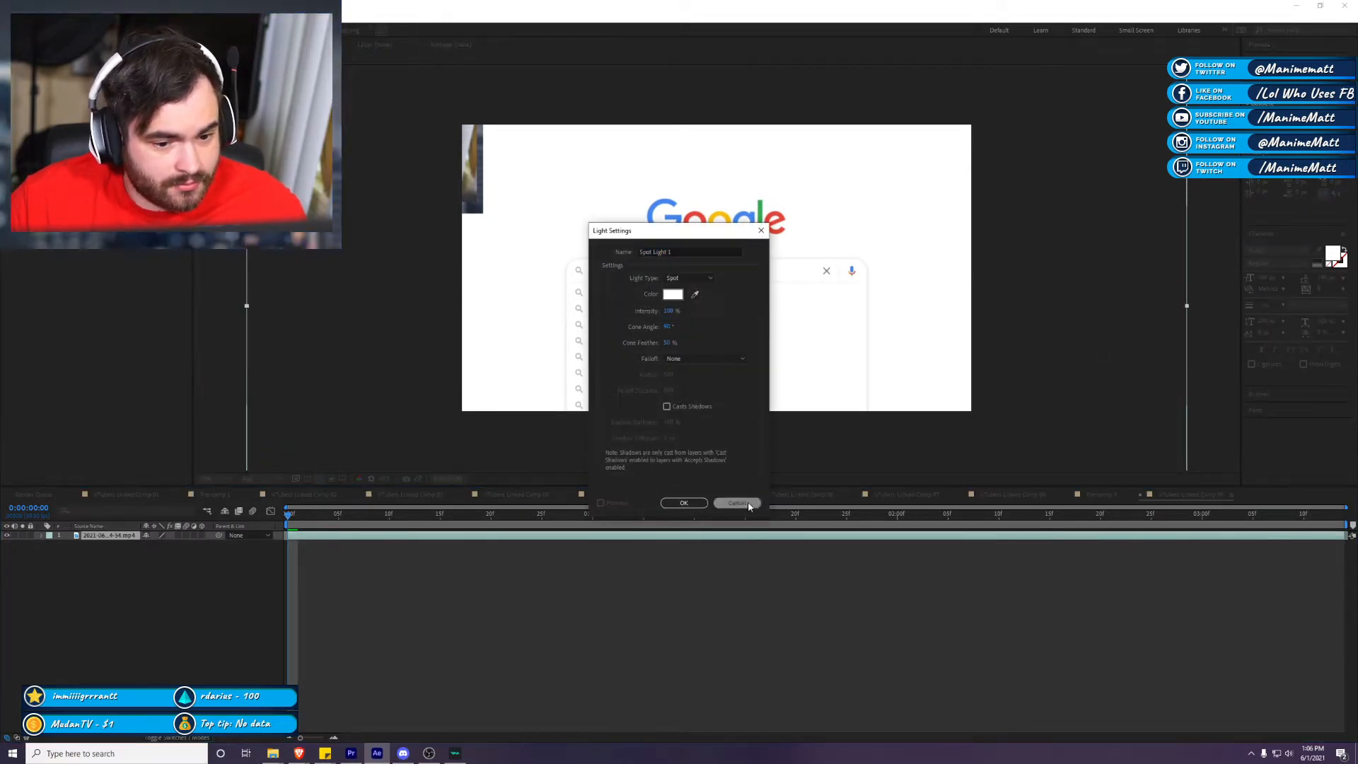
{"action": "left_click", "coordinate": [736, 502]}
Step: Create a solid coloured from the page's white background and position it over the remaining webcam strip
{"action": "left_click", "coordinate": [93, 15]}
{"action": "mouse_move", "coordinate": [106, 29]}
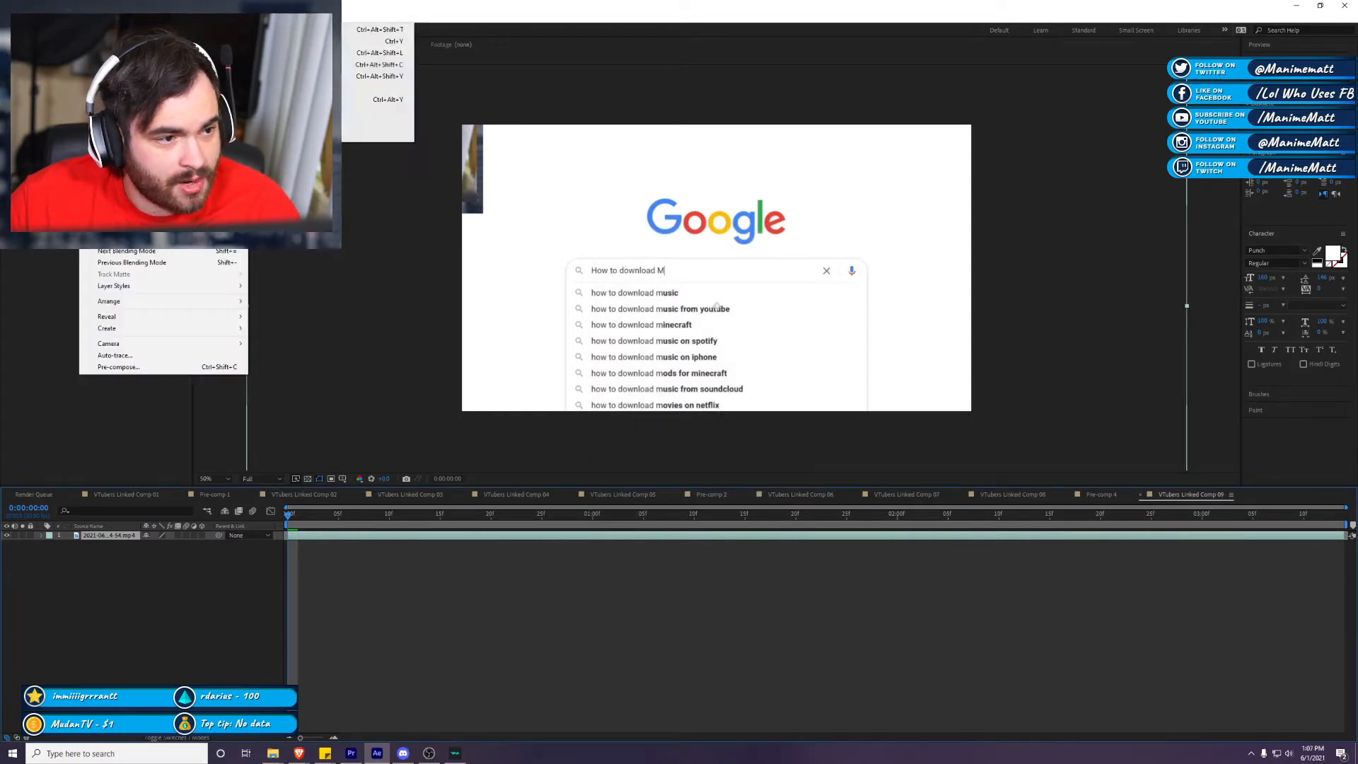
{"action": "left_click", "coordinate": [392, 41]}
{"action": "left_click", "coordinate": [718, 498]}
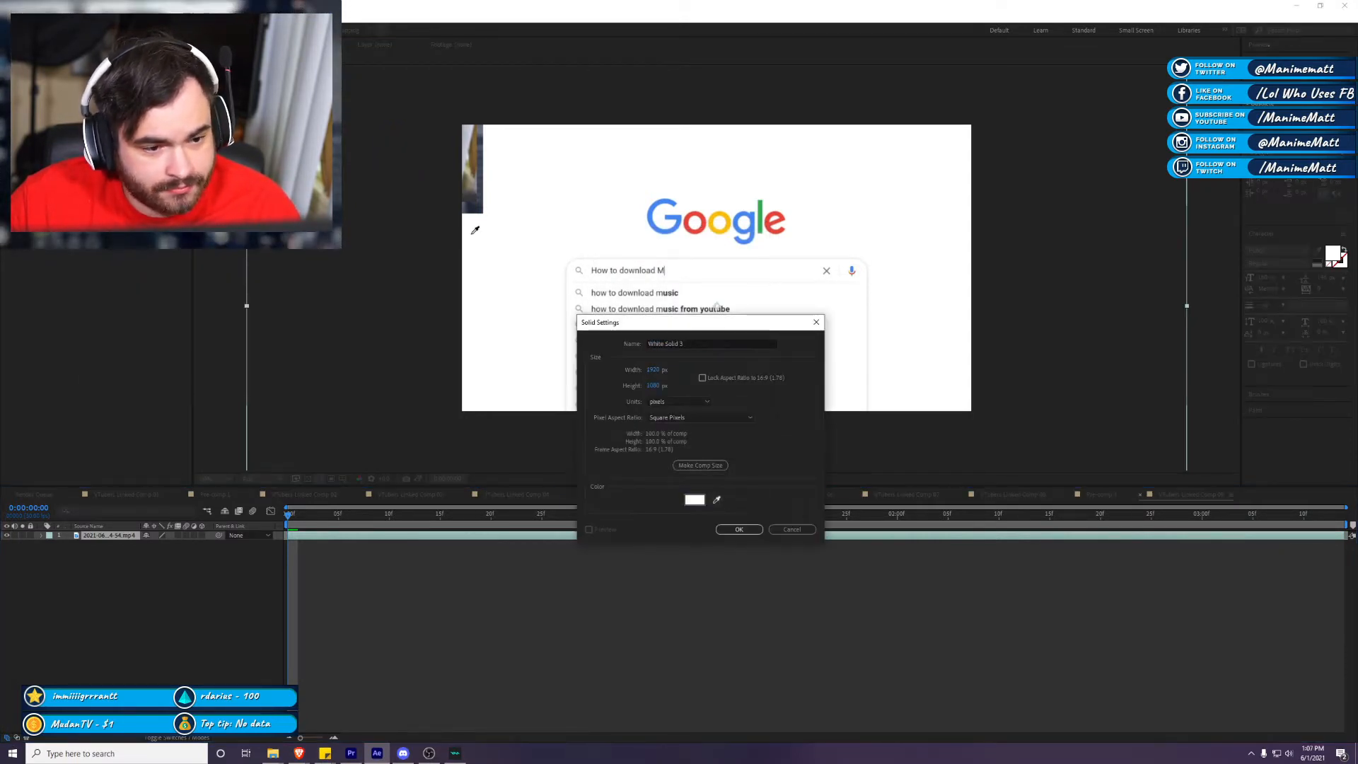
{"action": "left_click", "coordinate": [738, 529]}
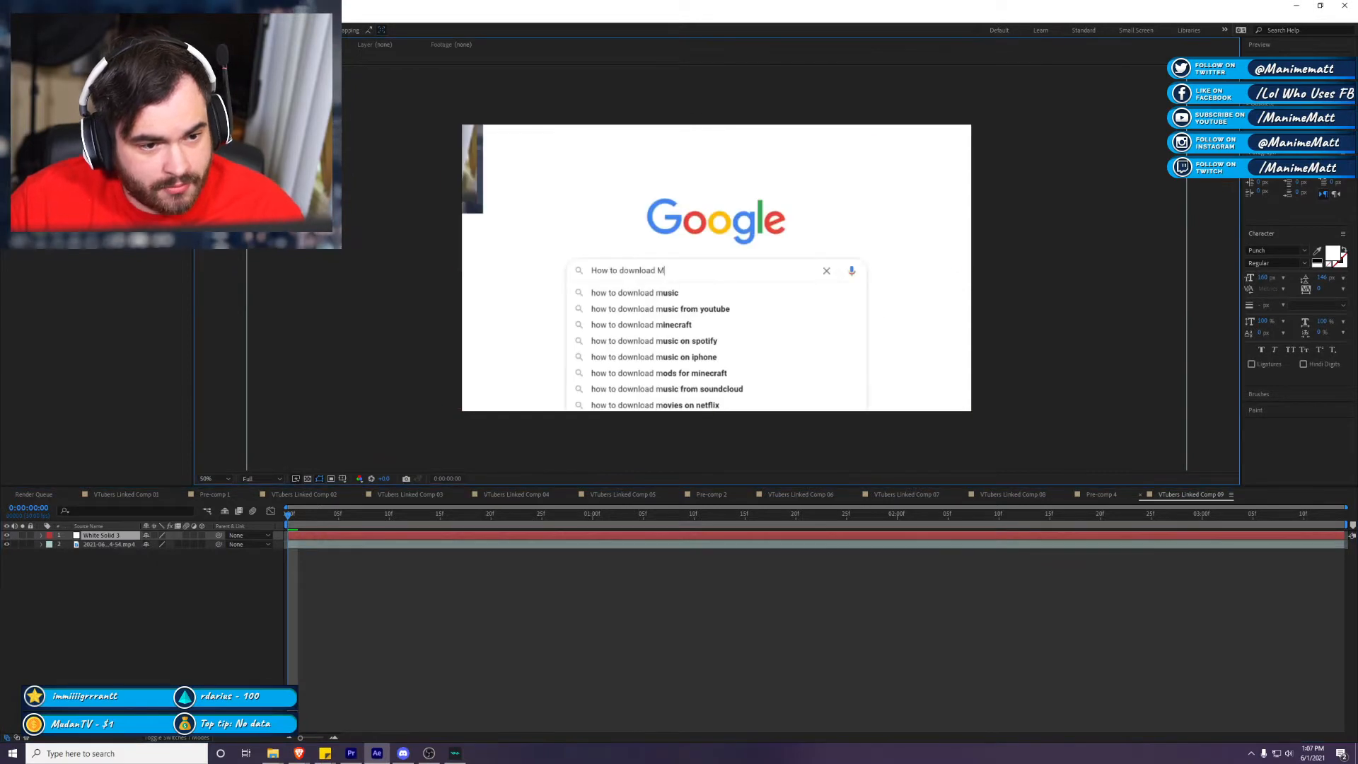
{"action": "left_click", "coordinate": [410, 174]}
Step: Pre-compose the white solid and the Google recording layer together
{"action": "left_click_drag", "start_coordinate": [45, 603], "coordinate": [91, 541]}
{"action": "right_click", "coordinate": [91, 541]}
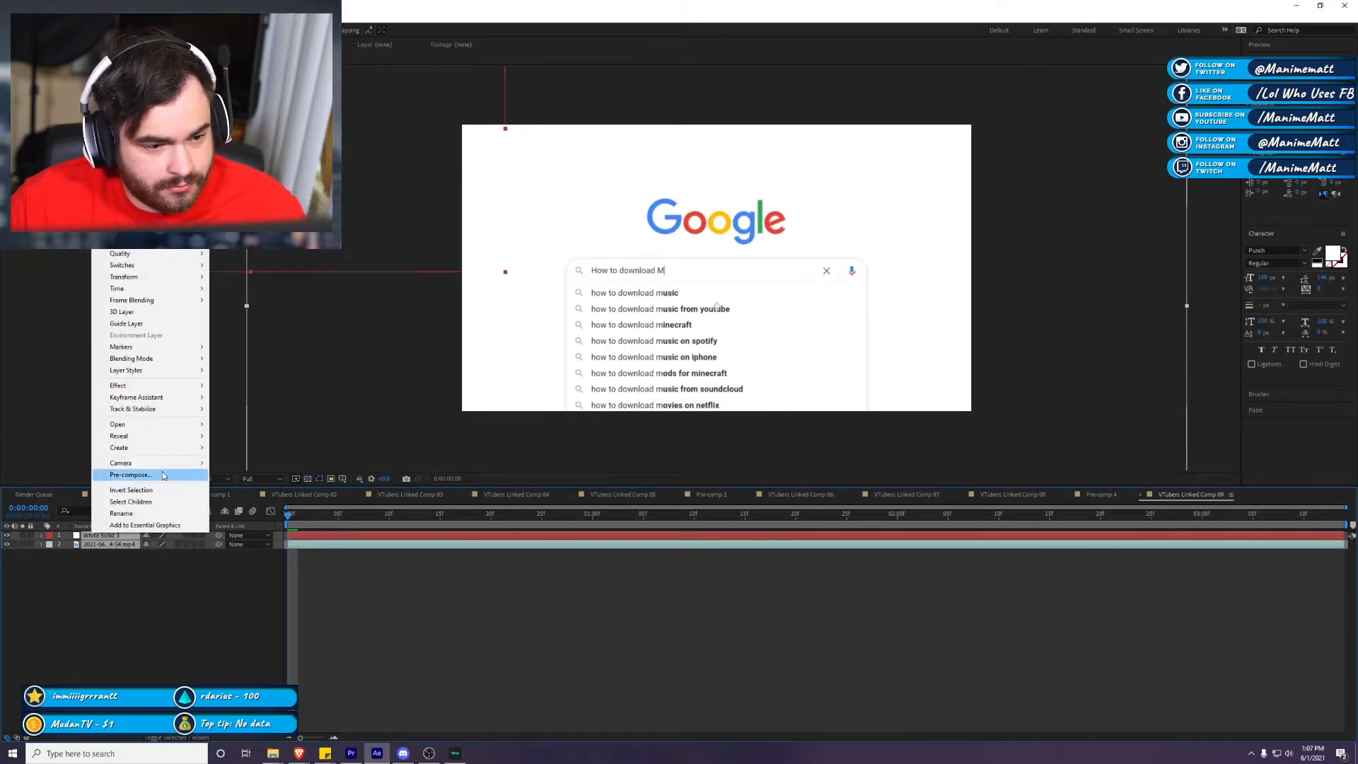
{"action": "left_click", "coordinate": [124, 476]}
{"action": "left_click", "coordinate": [705, 444]}
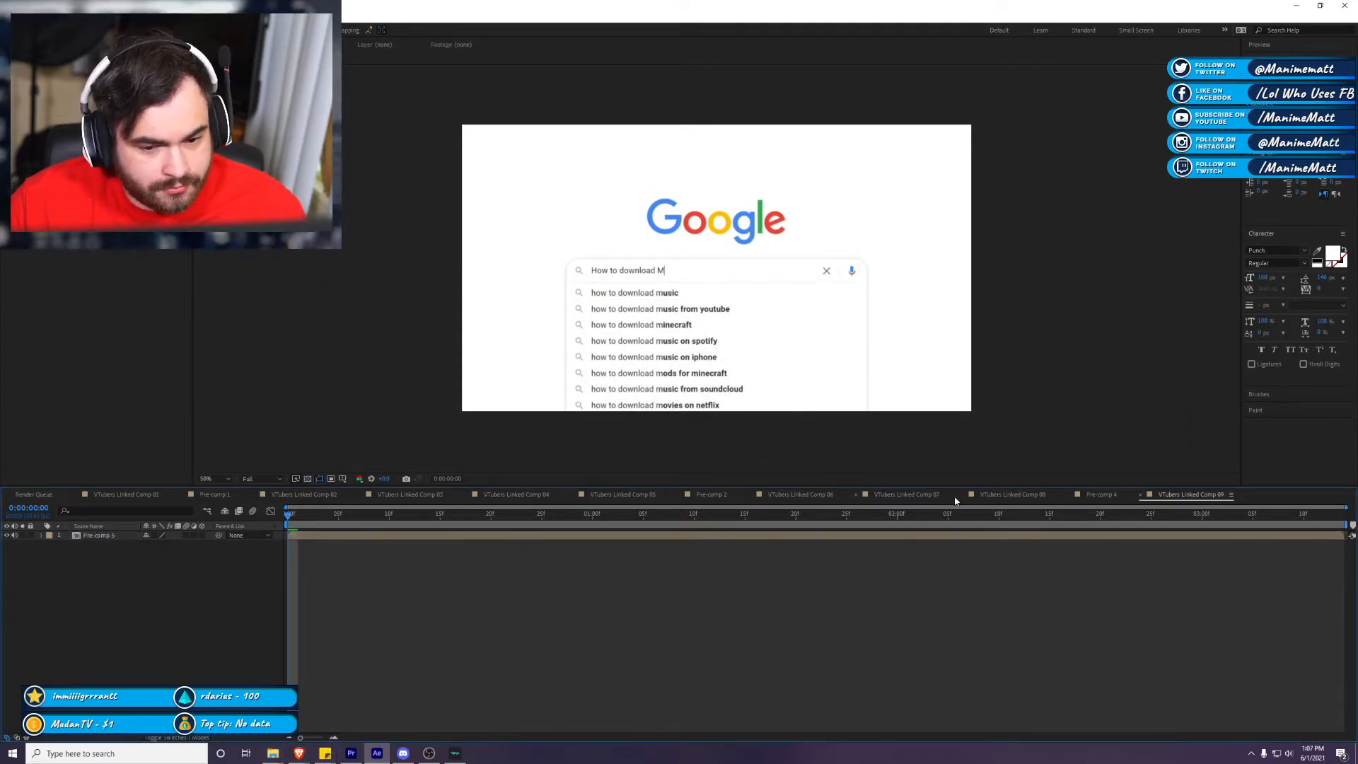
Step: Close the Pre-comp 4 composition and copy the effects of the Pre-comp 4 layer in VTubers Linked Comp 08
{"action": "left_click", "coordinate": [1097, 494]}
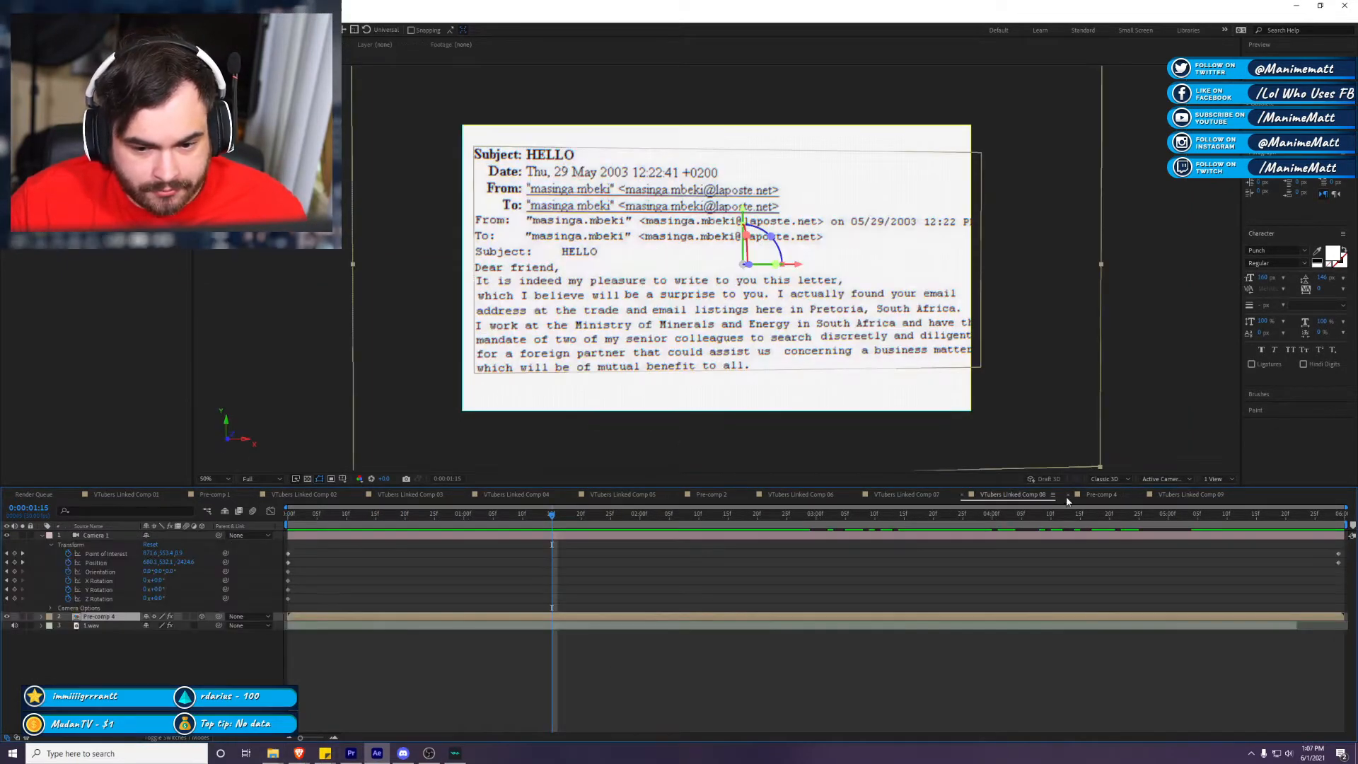
{"action": "left_click", "coordinate": [1068, 495]}
{"action": "left_click", "coordinate": [1013, 494]}
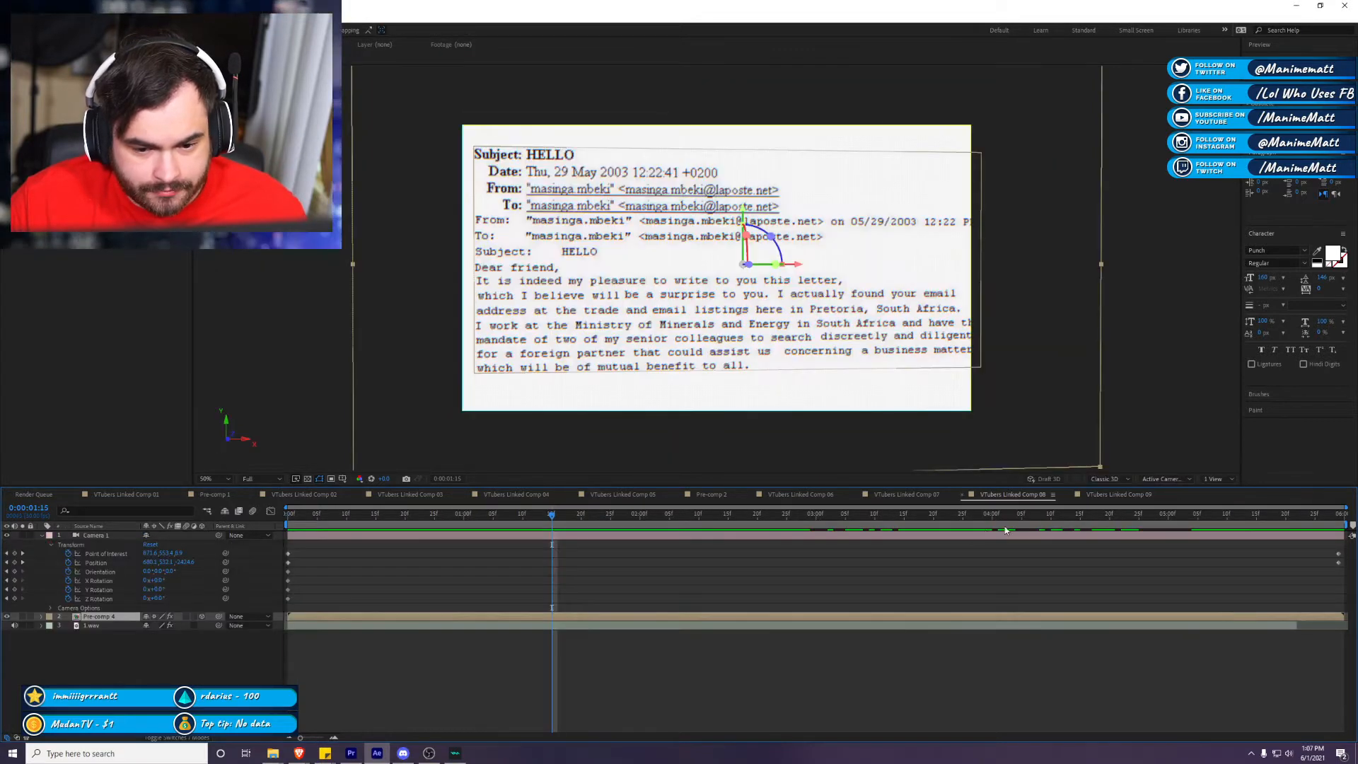
{"action": "left_click", "coordinate": [666, 686]}
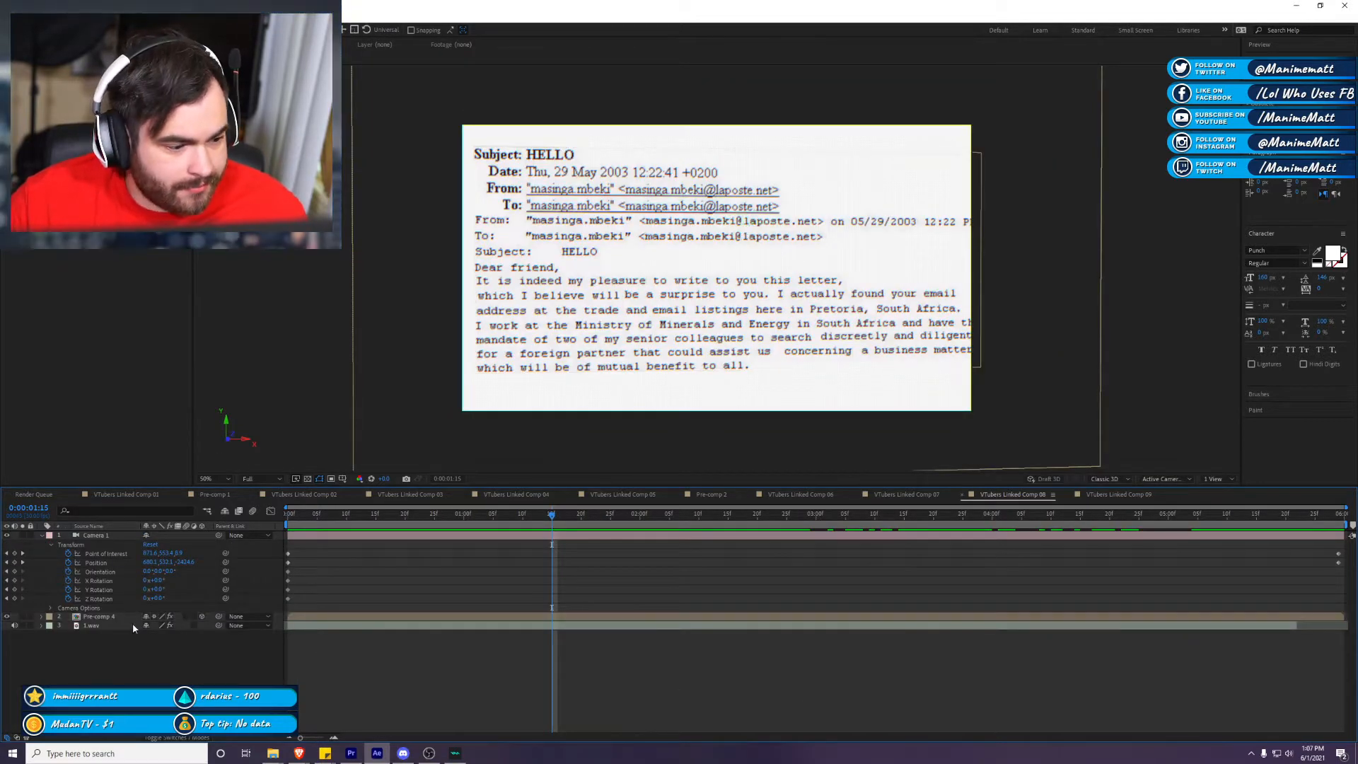
{"action": "left_click", "coordinate": [99, 616]}
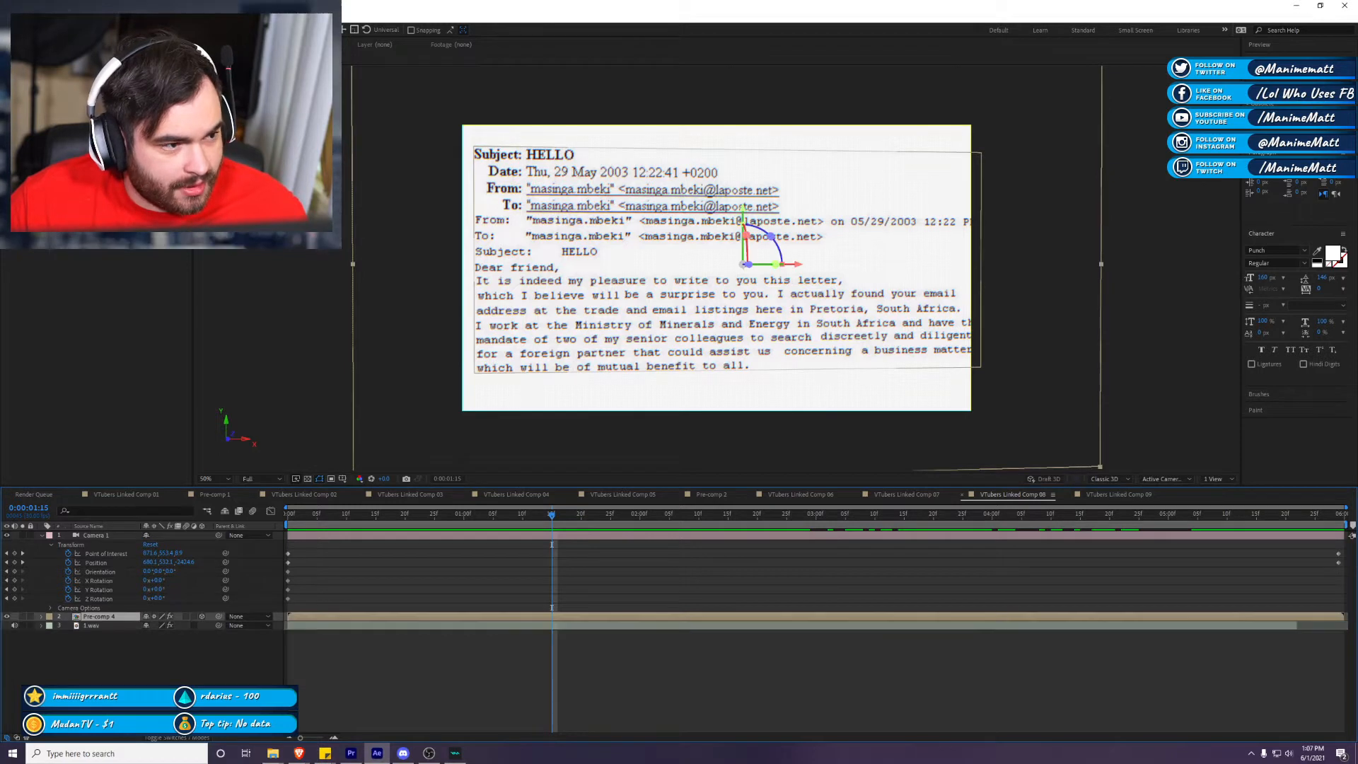
{"action": "key", "text": "Return"}
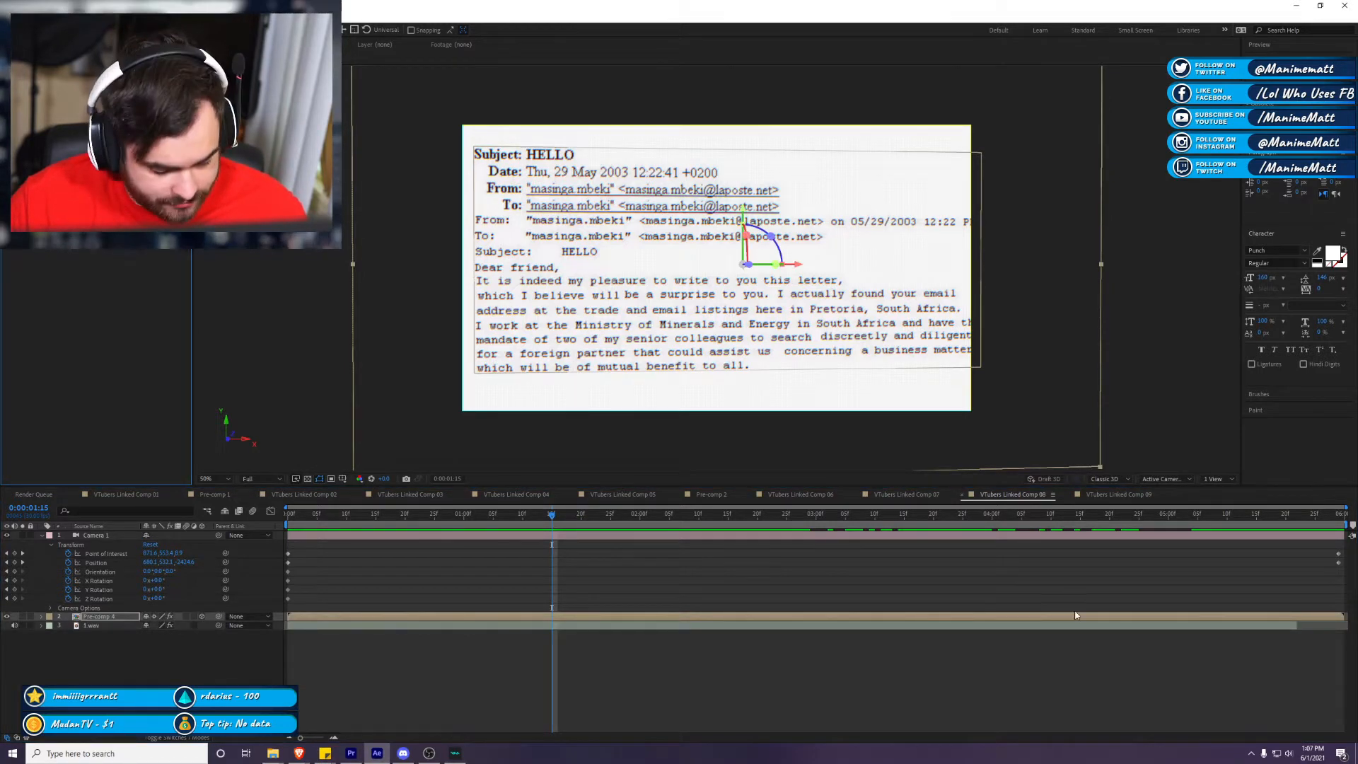
Step: Apply the copied effects to the pre-comp layer in VTubers Linked Comp 09
{"action": "left_click", "coordinate": [1117, 493]}
{"action": "left_click", "coordinate": [678, 529]}
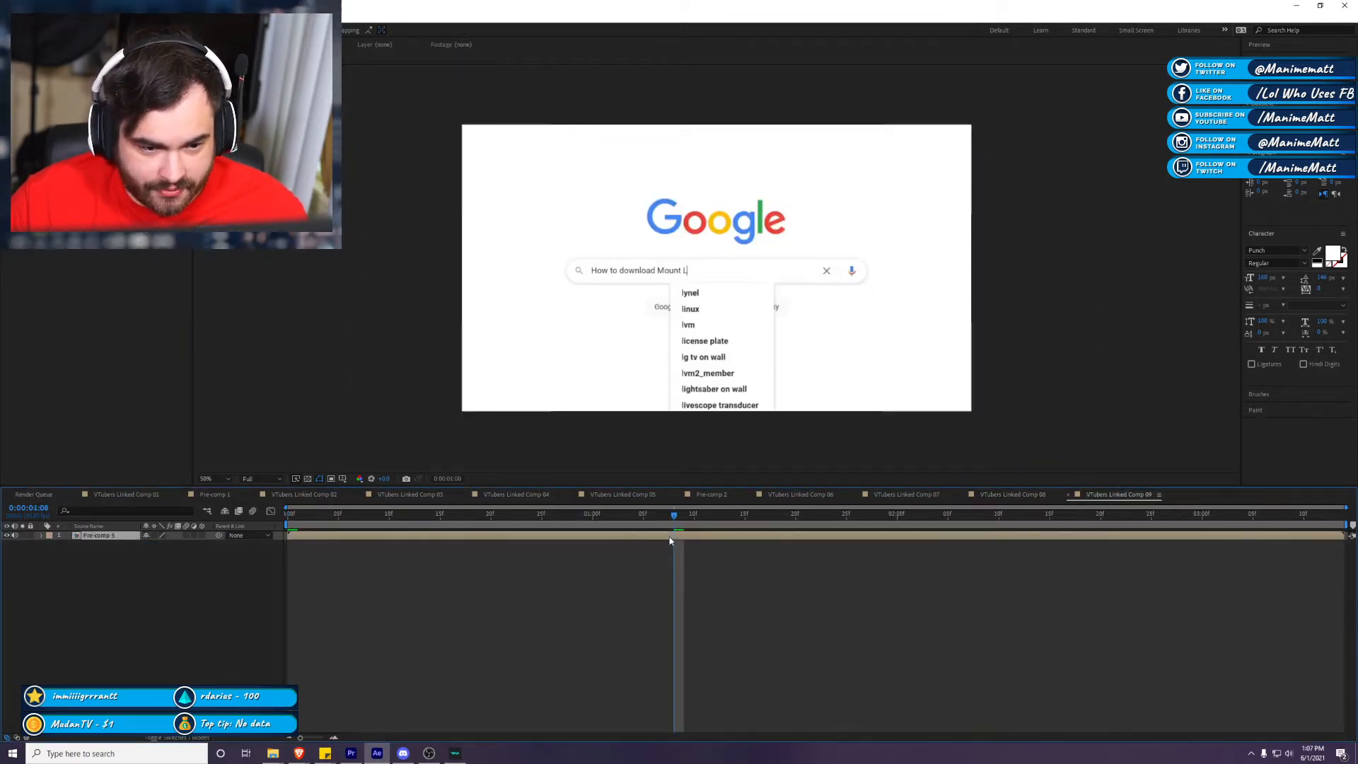
{"action": "left_click", "coordinate": [702, 538]}
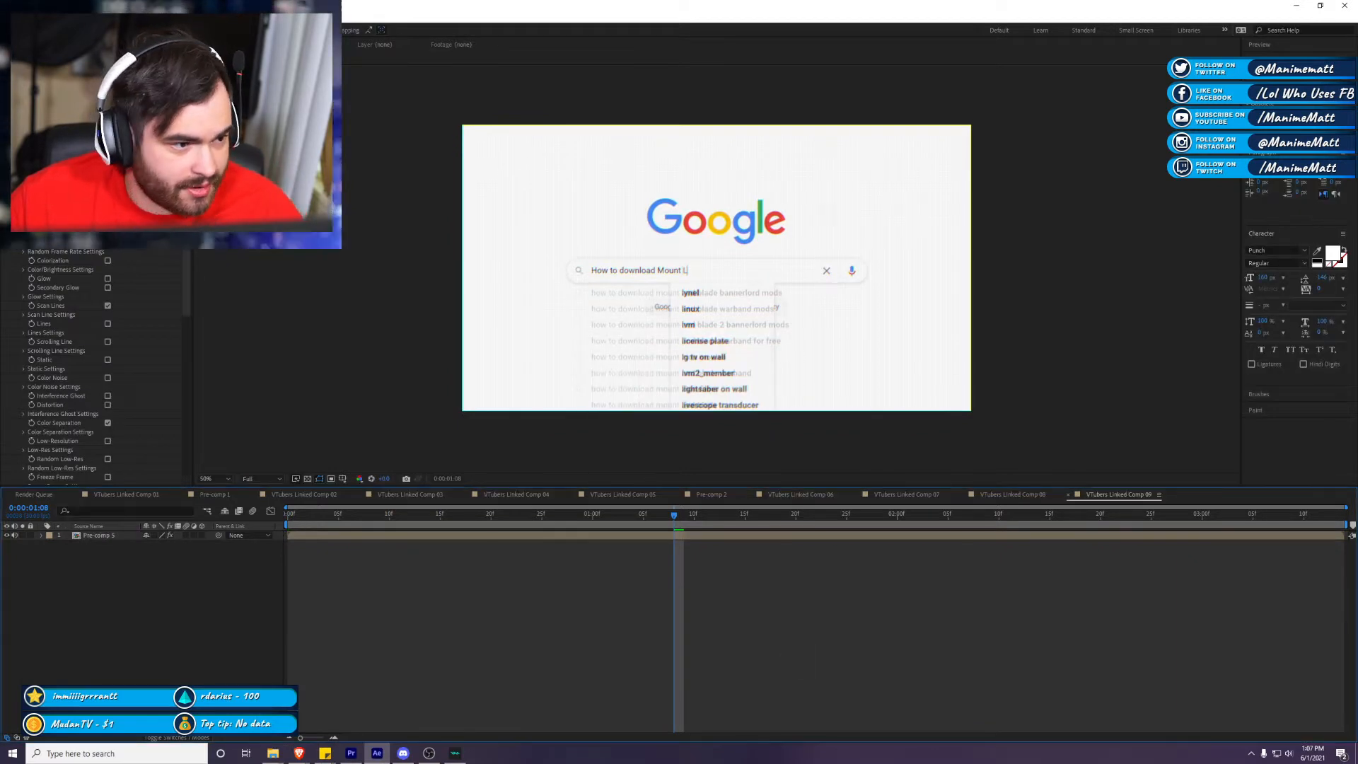
{"action": "left_click", "coordinate": [56, 77]}
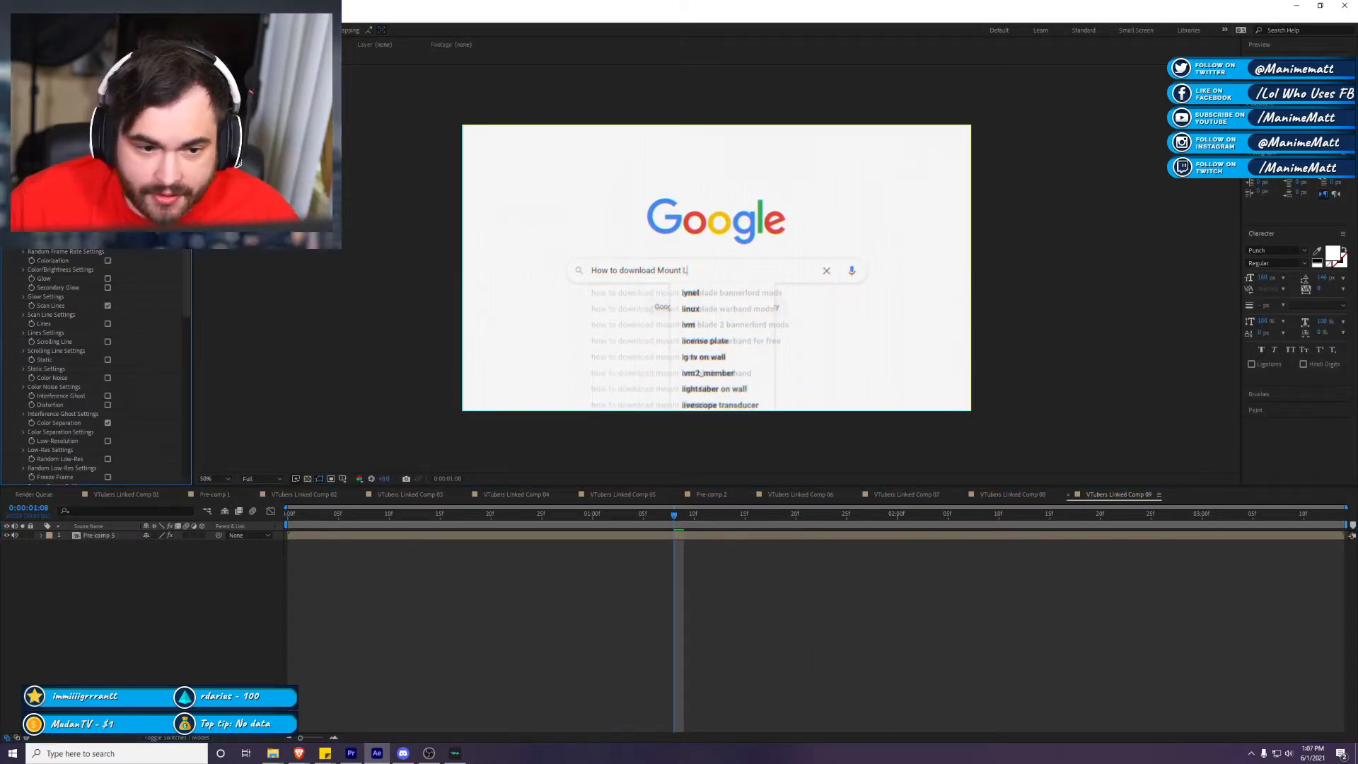
{"action": "left_click", "coordinate": [57, 78]}
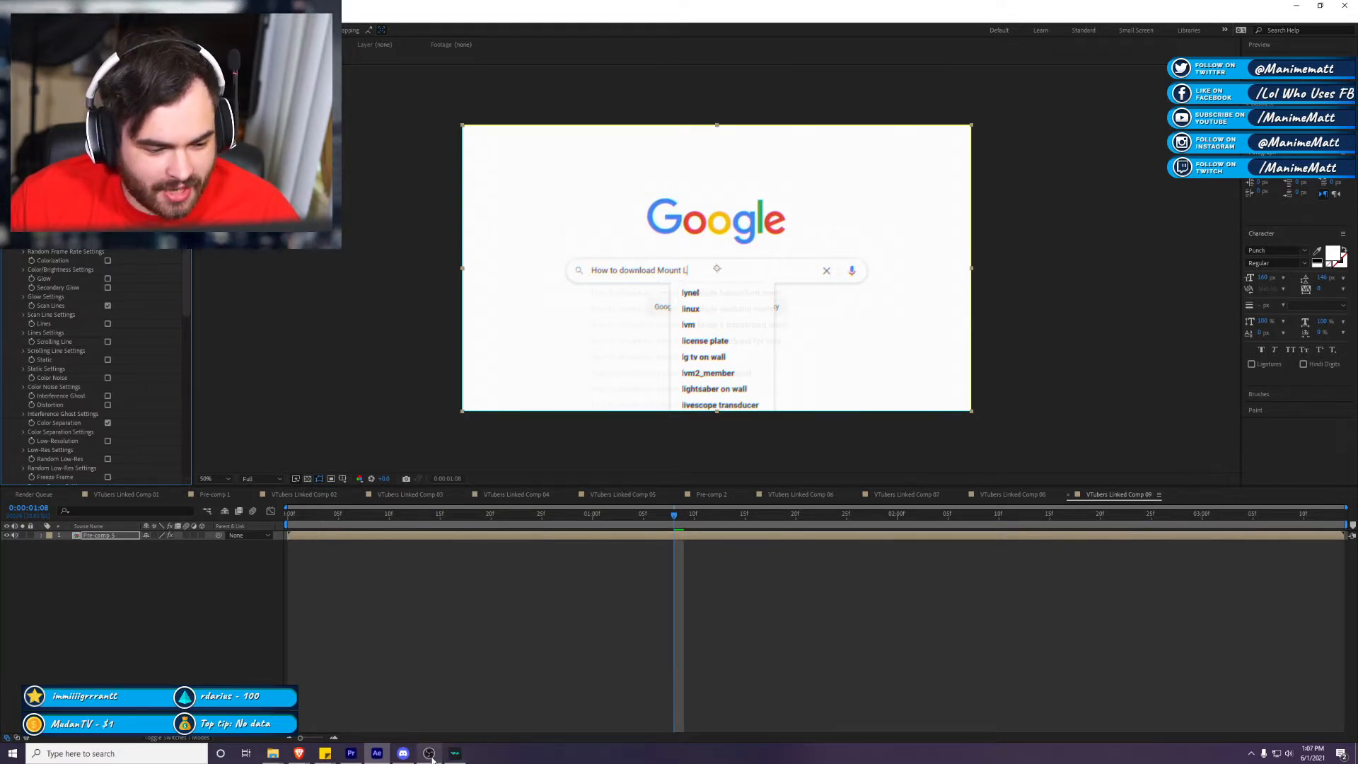
Step: Switch to the Voicemod voice changer, delete the Chips 1 hour sound from the soundboard, and close the program
{"action": "left_click", "coordinate": [455, 753]}
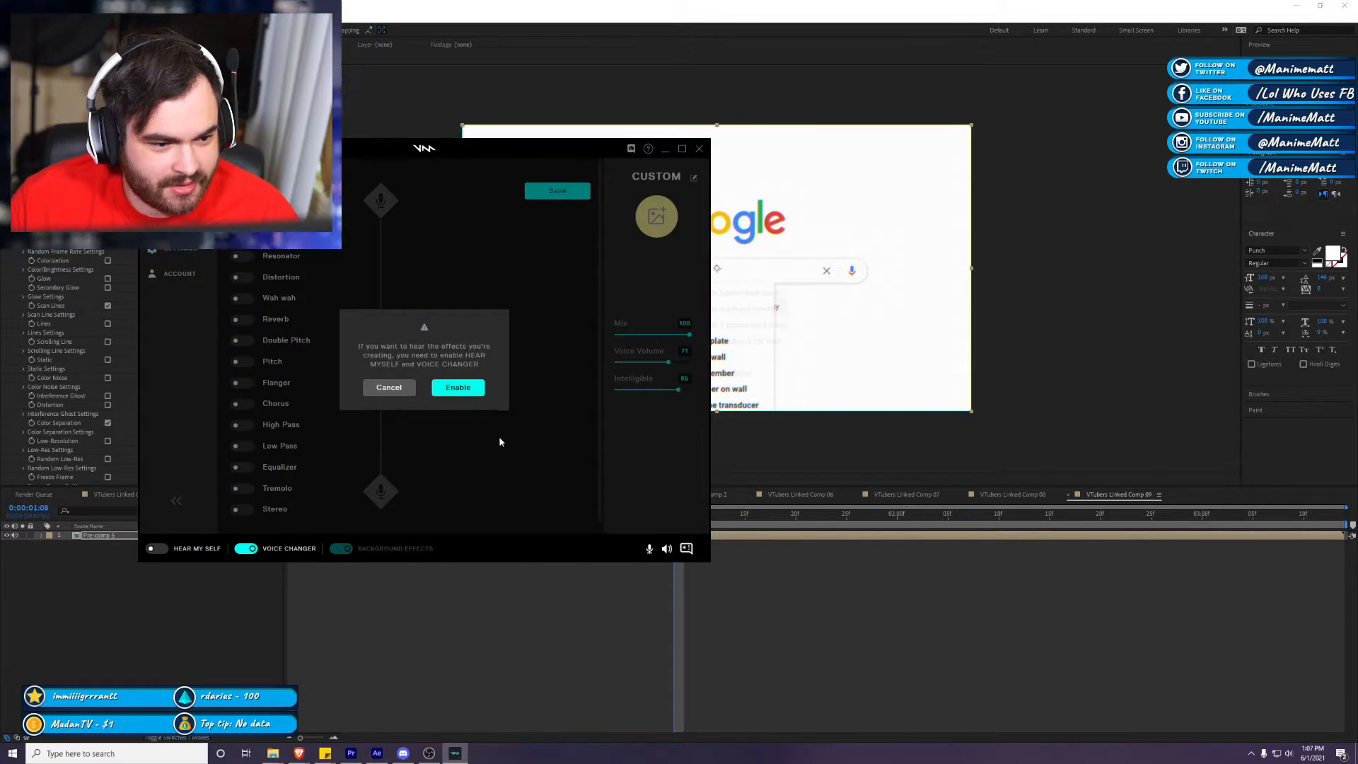
{"action": "left_click", "coordinate": [457, 388]}
{"action": "left_click", "coordinate": [157, 549]}
{"action": "left_click", "coordinate": [176, 222]}
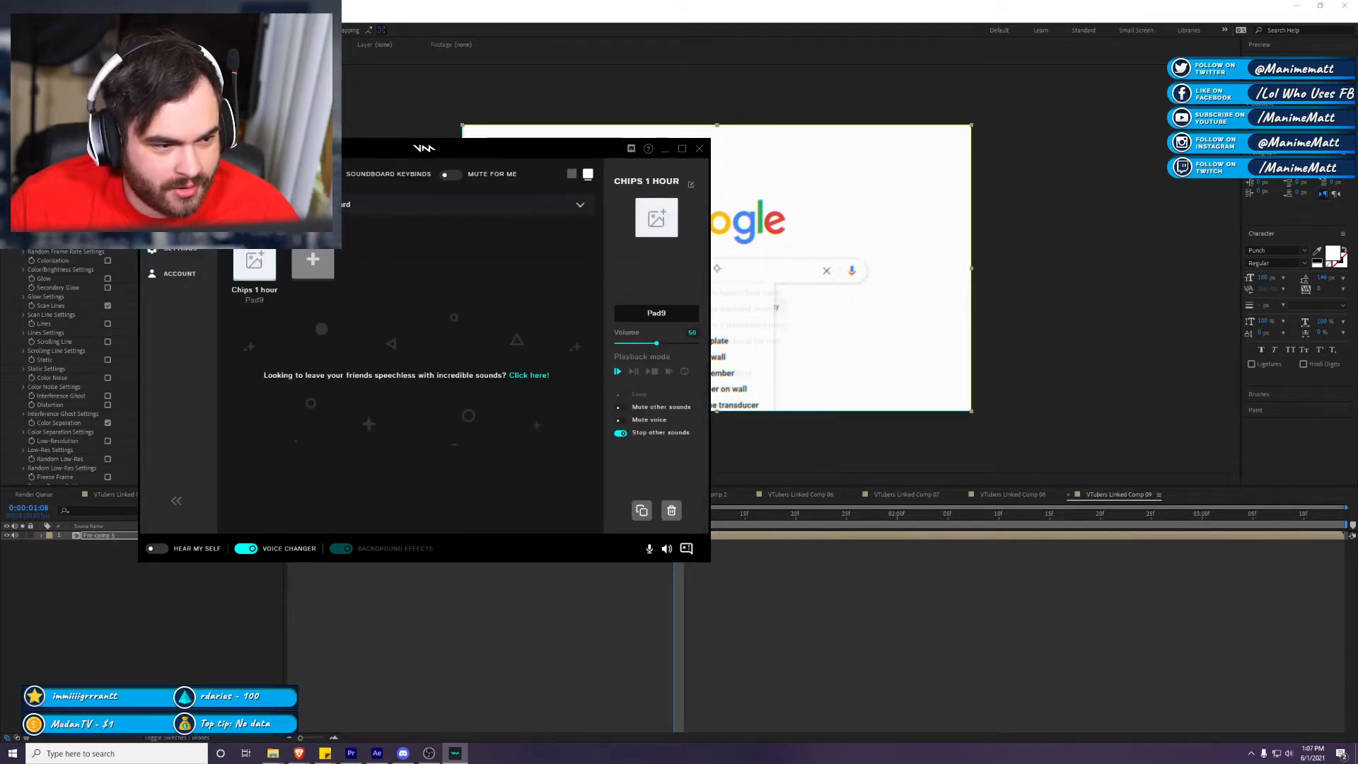
{"action": "left_click", "coordinate": [515, 252]}
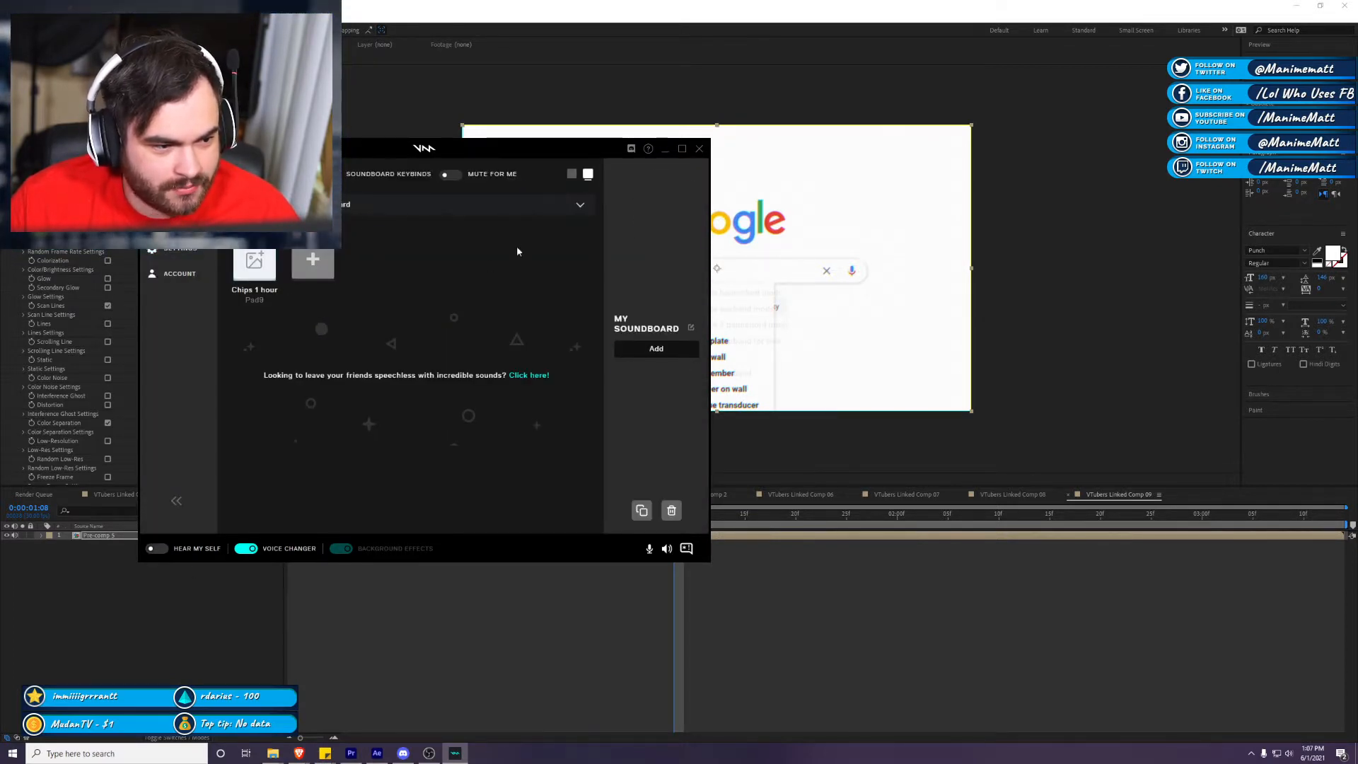
{"action": "left_click", "coordinate": [257, 304]}
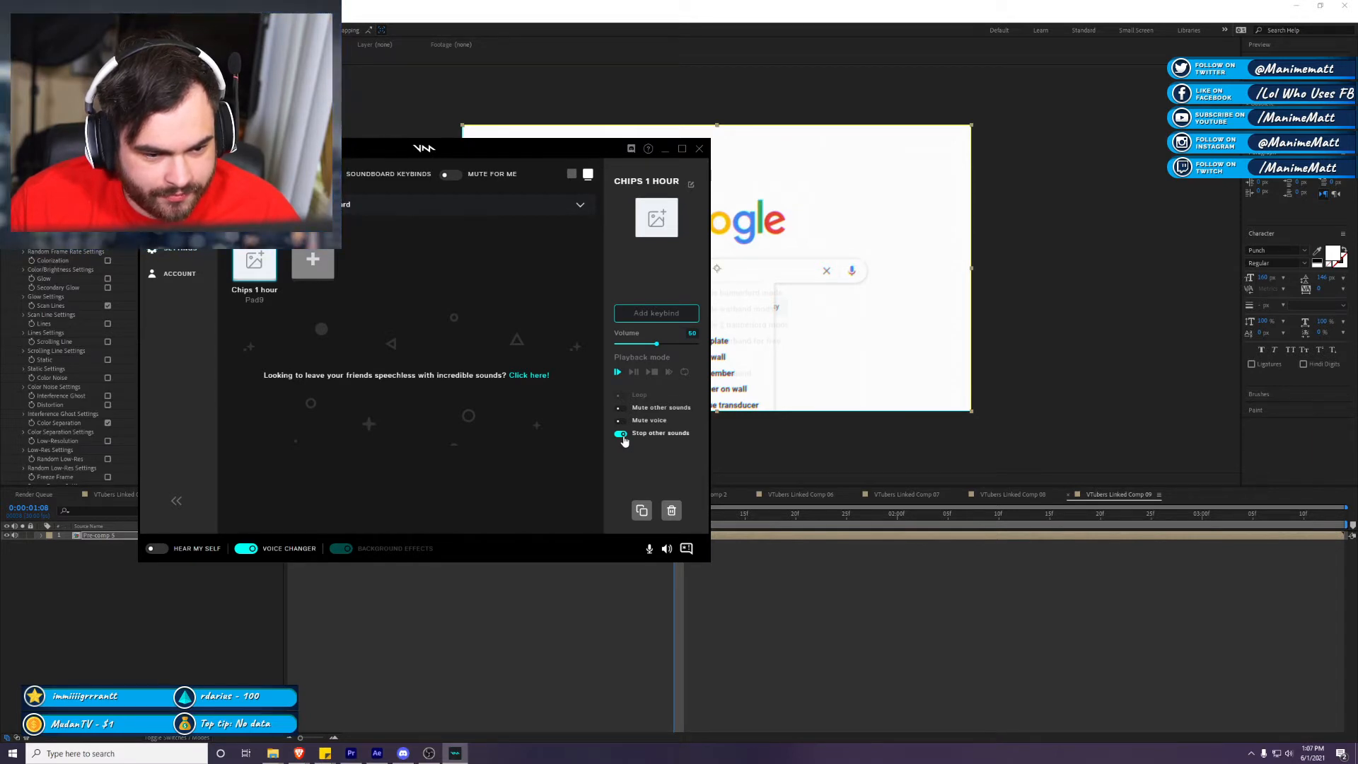
{"action": "left_click", "coordinate": [671, 511]}
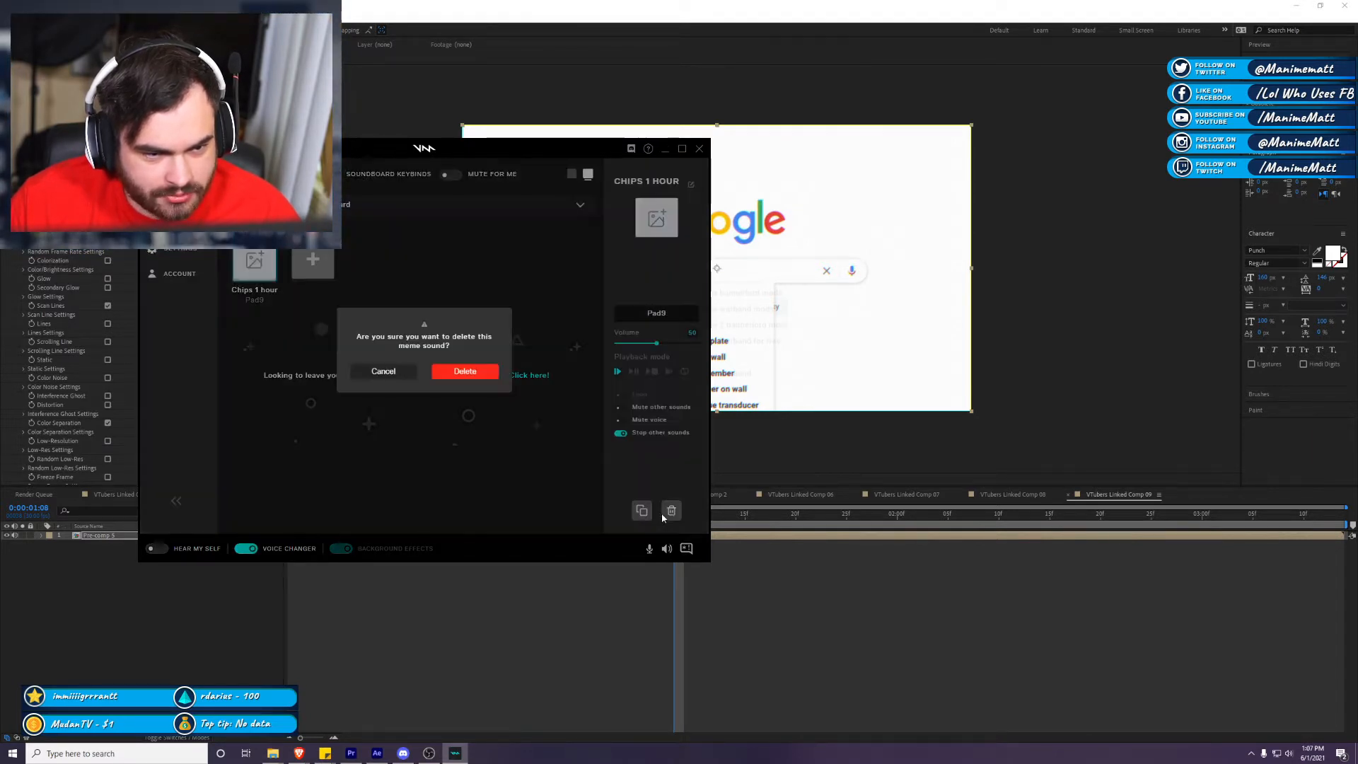
{"action": "left_click", "coordinate": [464, 372]}
{"action": "left_click", "coordinate": [700, 149]}
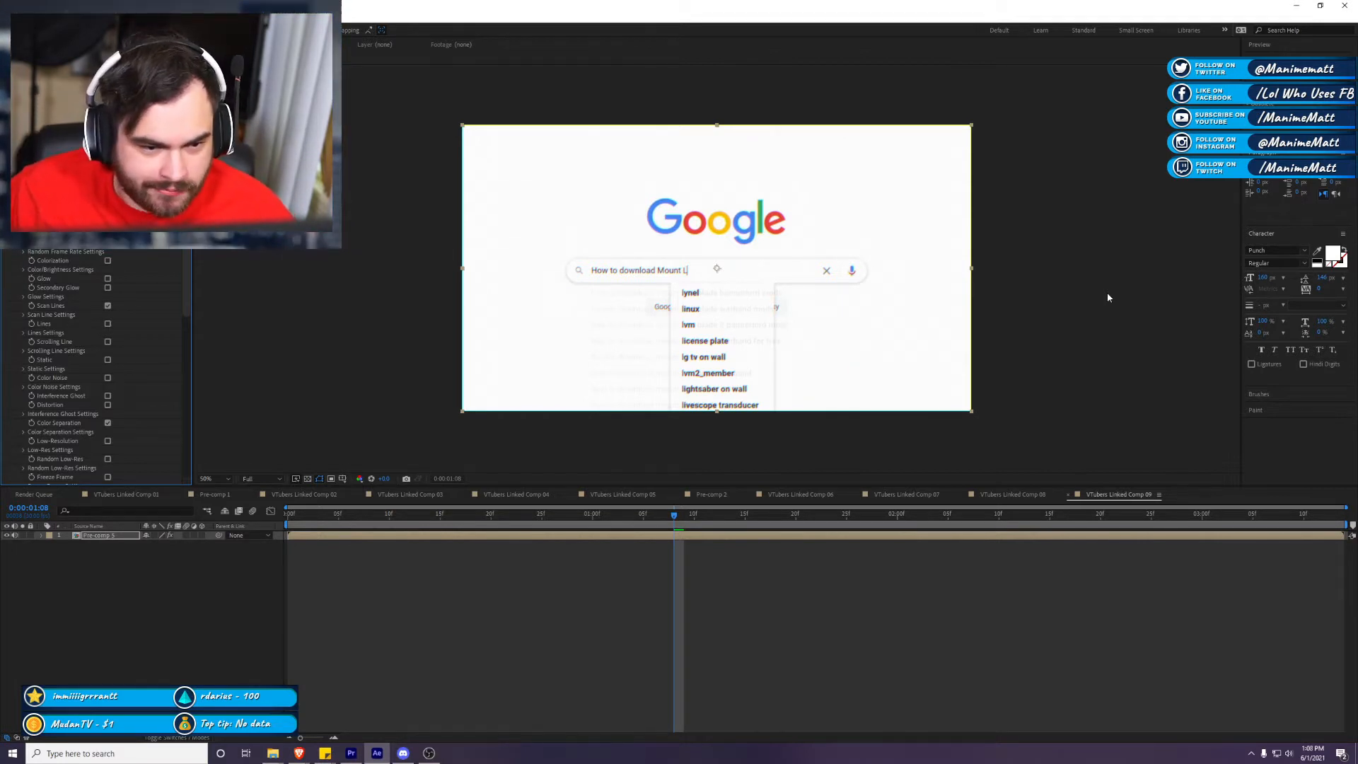
Step: Preview the Google search shot in VTubers Linked Comp 09, inspect its effects up close, and return to the first frame
{"action": "left_click_drag", "start_coordinate": [674, 520], "coordinate": [420, 554]}
{"action": "left_click", "coordinate": [7, 67]}
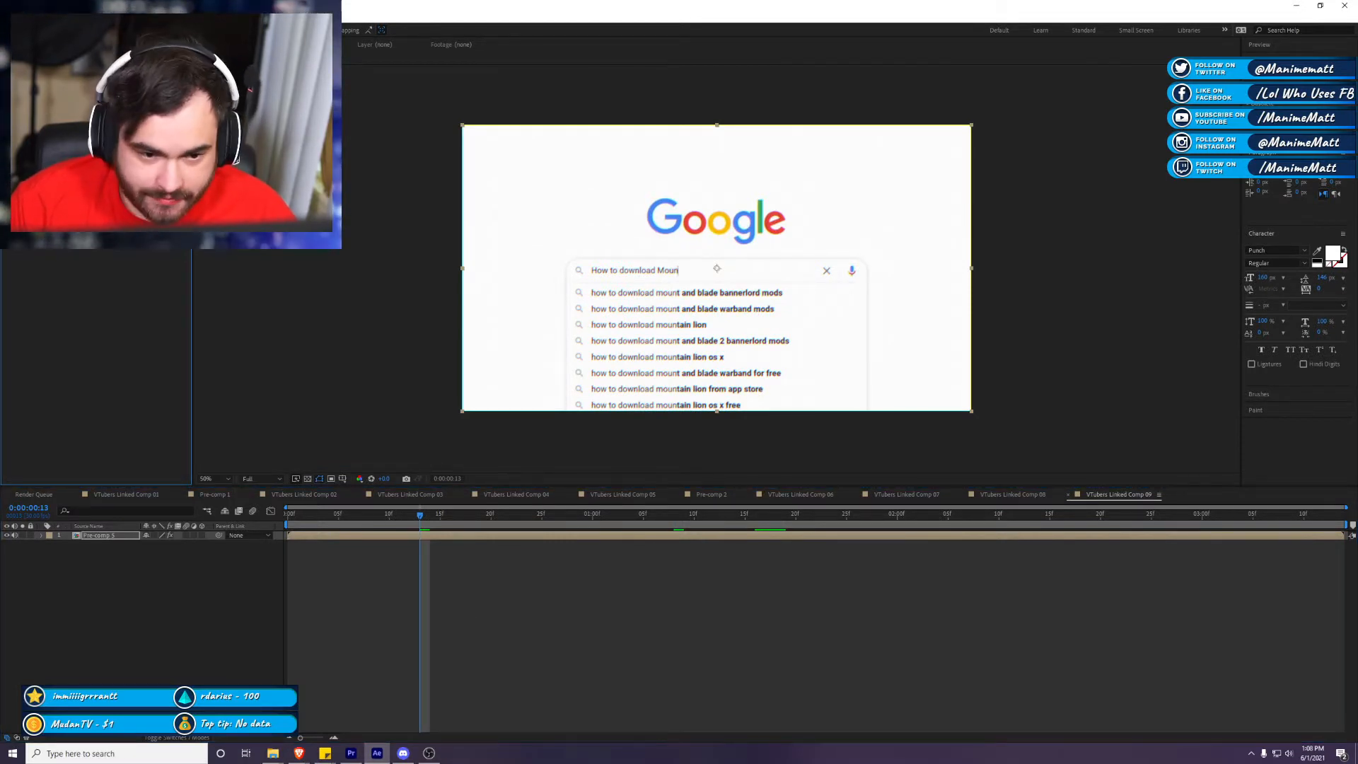
{"action": "left_click", "coordinate": [539, 558]}
{"action": "key", "text": "space"}
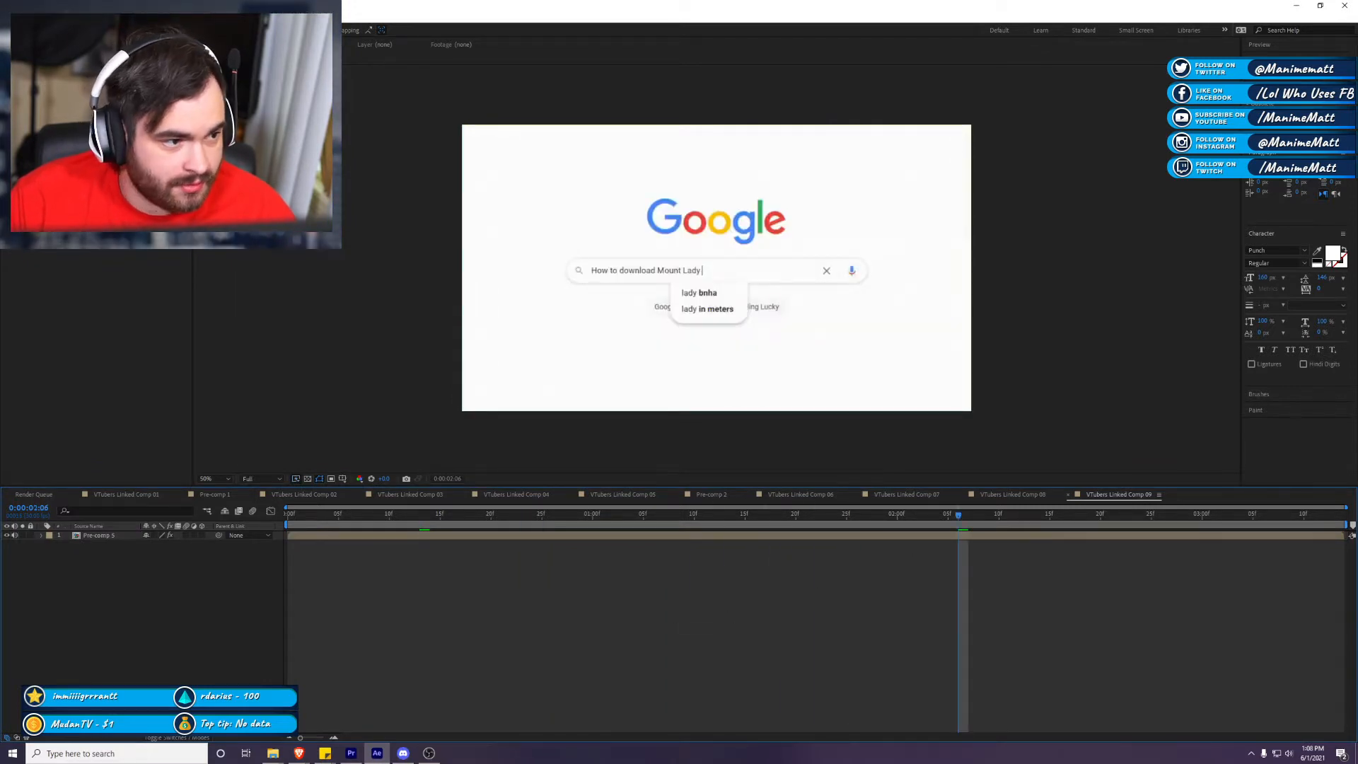
{"action": "left_click", "coordinate": [7, 66]}
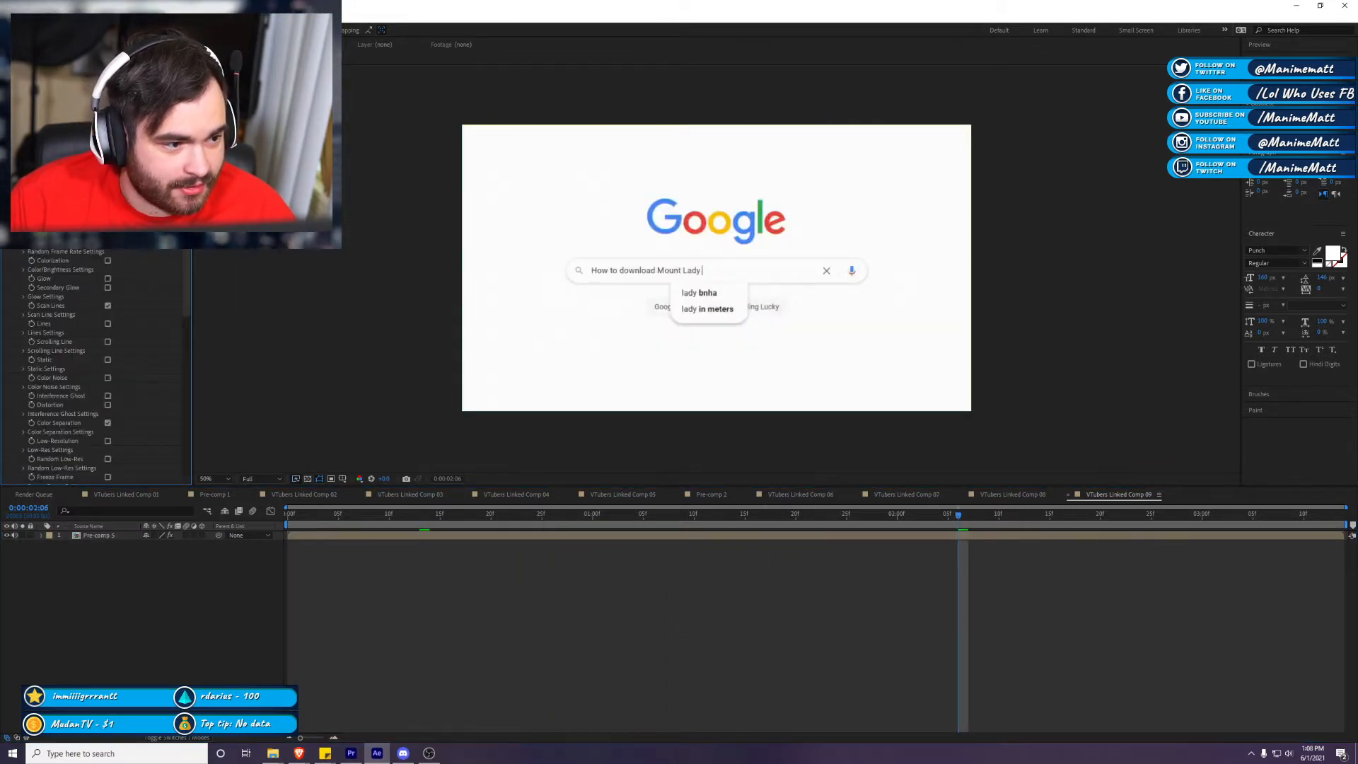
{"action": "left_click", "coordinate": [716, 269]}
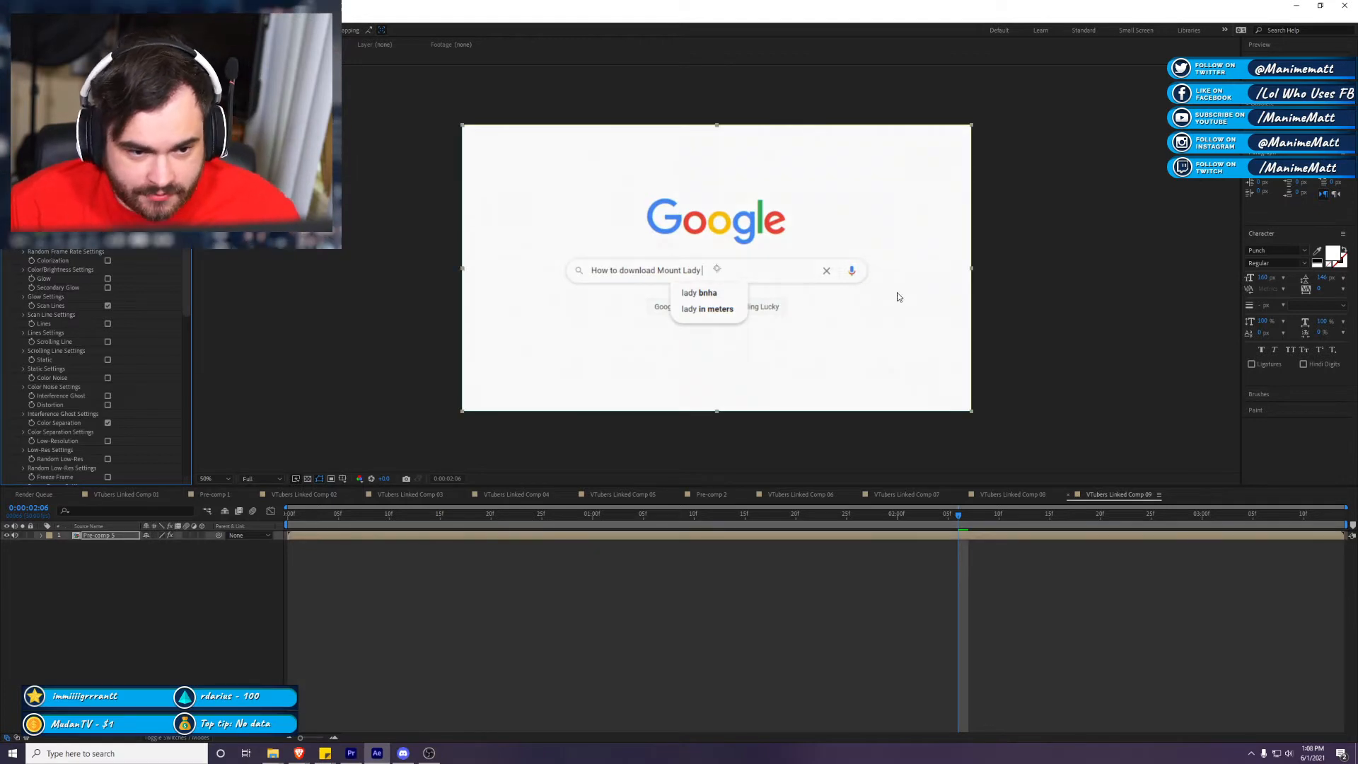
{"action": "key", "text": "."}
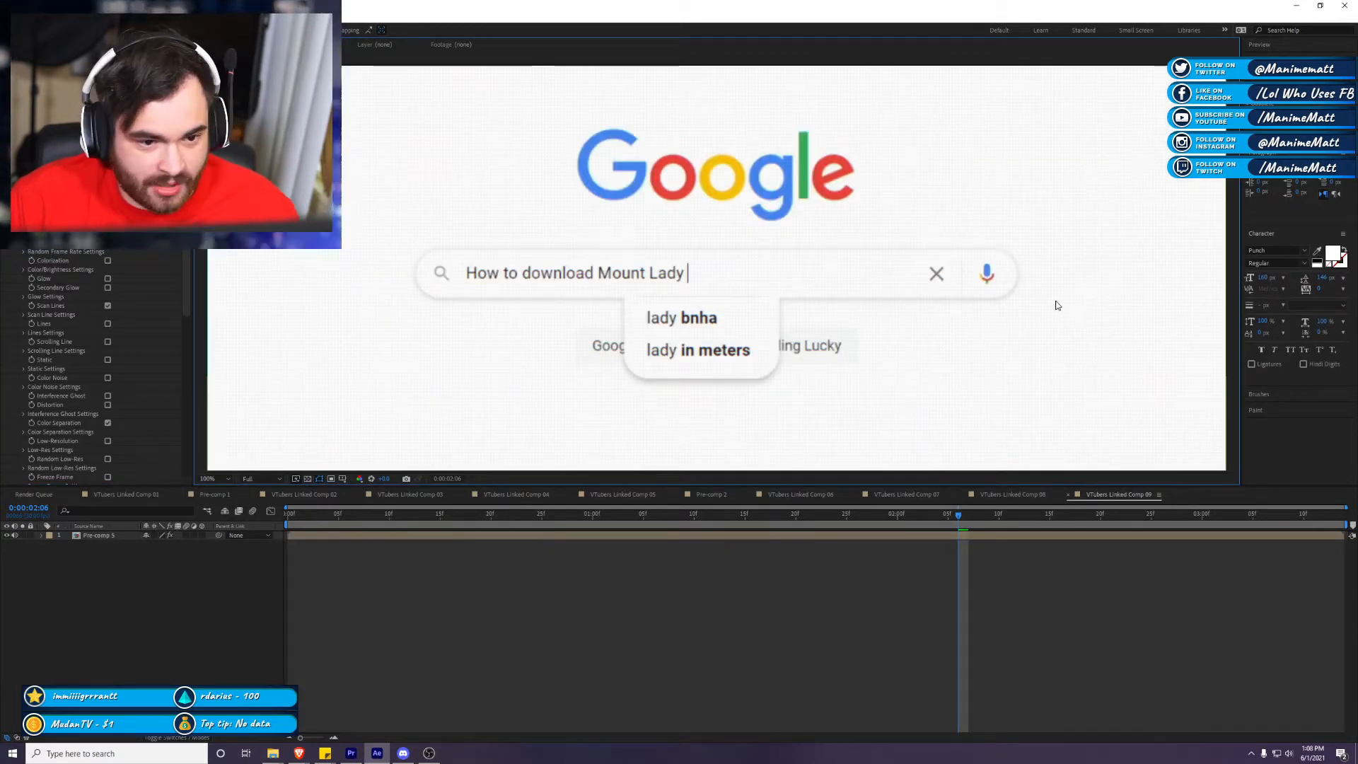
{"action": "scroll", "coordinate": [1057, 306], "scroll_direction": "down", "scroll_amount": 3}
{"action": "scroll", "coordinate": [951, 338], "scroll_direction": "up", "scroll_amount": 2}
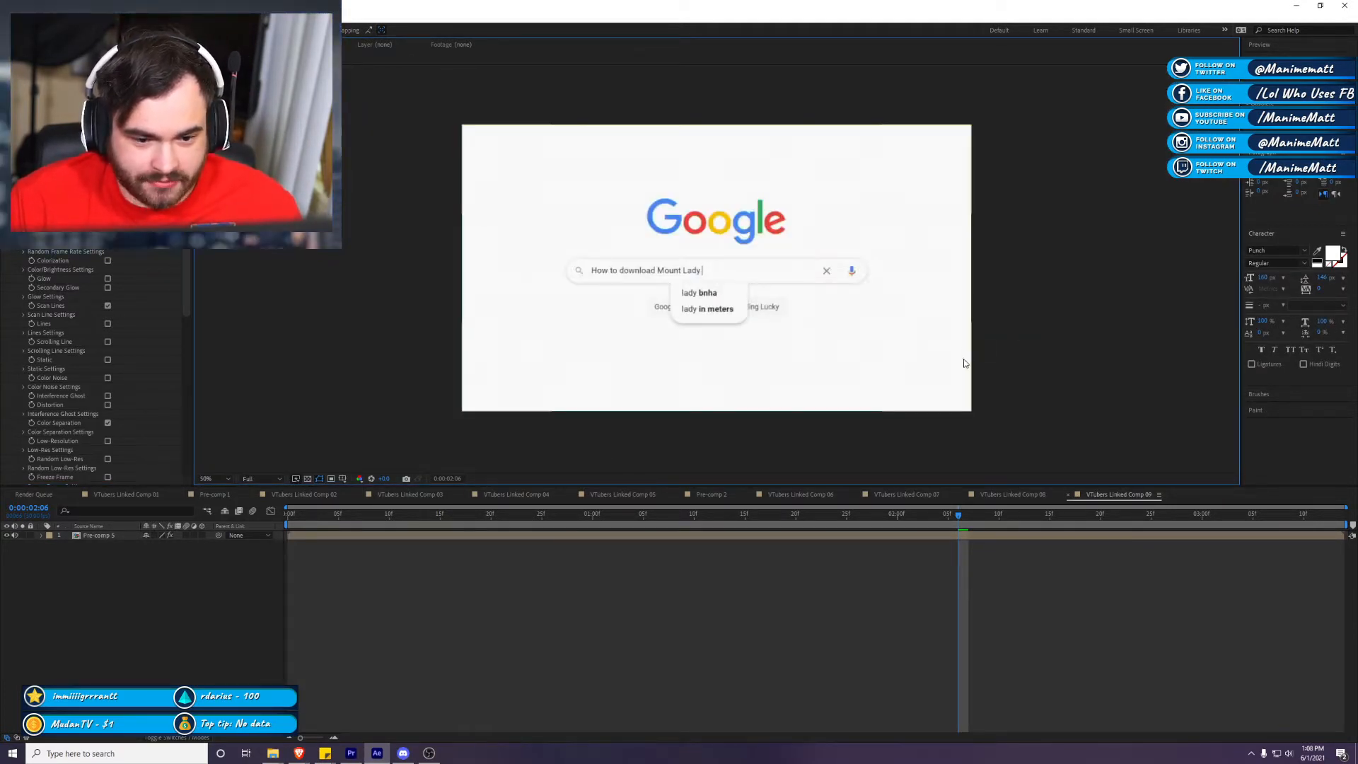
{"action": "left_click_drag", "start_coordinate": [379, 514], "coordinate": [288, 515]}
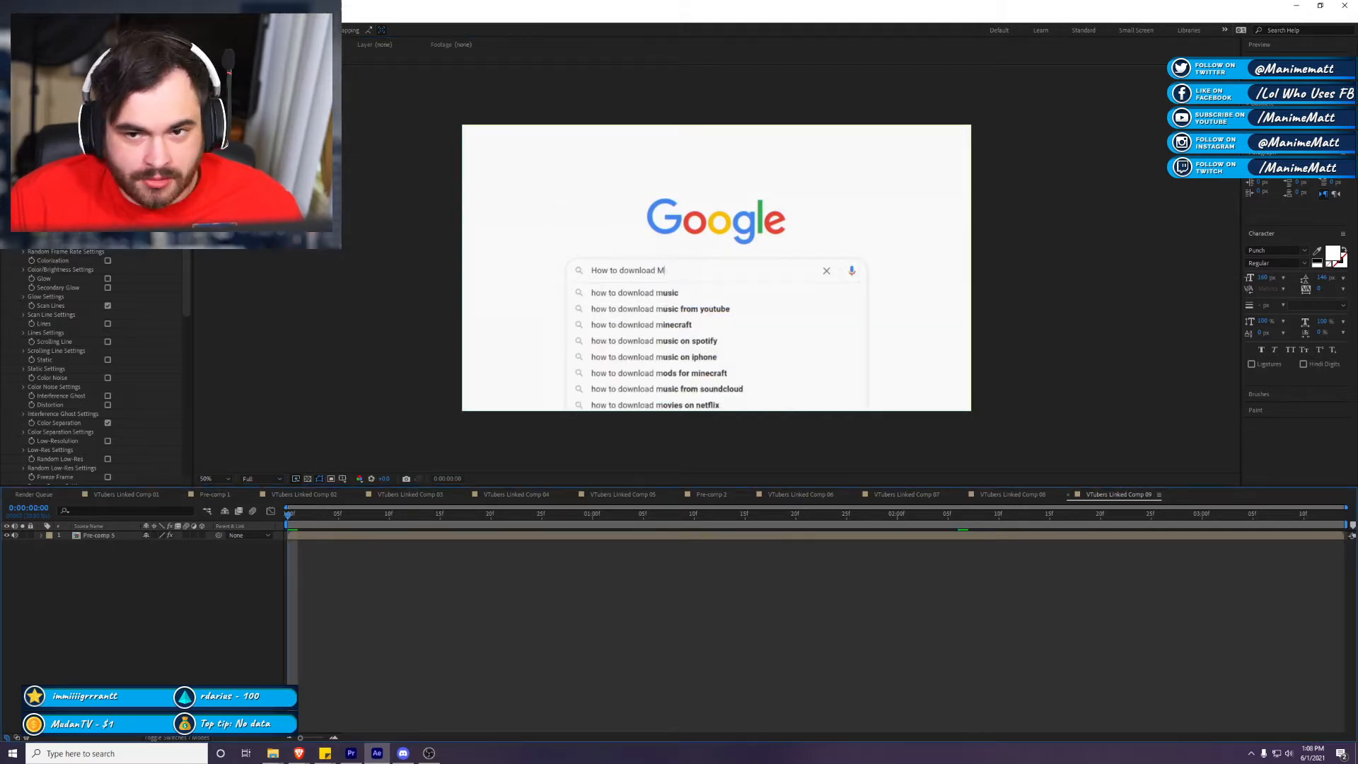
Step: Switch to Premiere Pro and play the sequence enlarged from 00:01:42:29 through to the scam-email shot
{"action": "left_click", "coordinate": [1296, 5]}
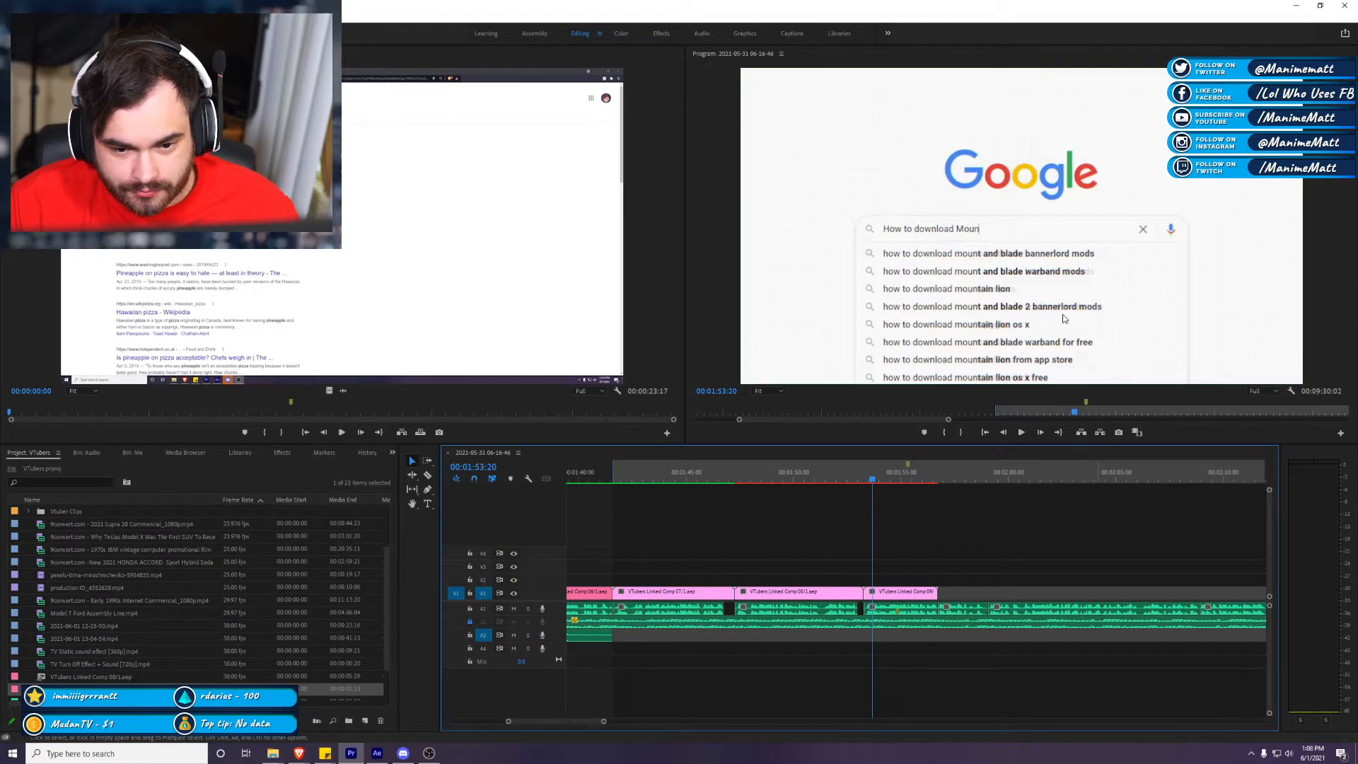
{"action": "key", "text": "grave"}
{"action": "key", "text": "Return"}
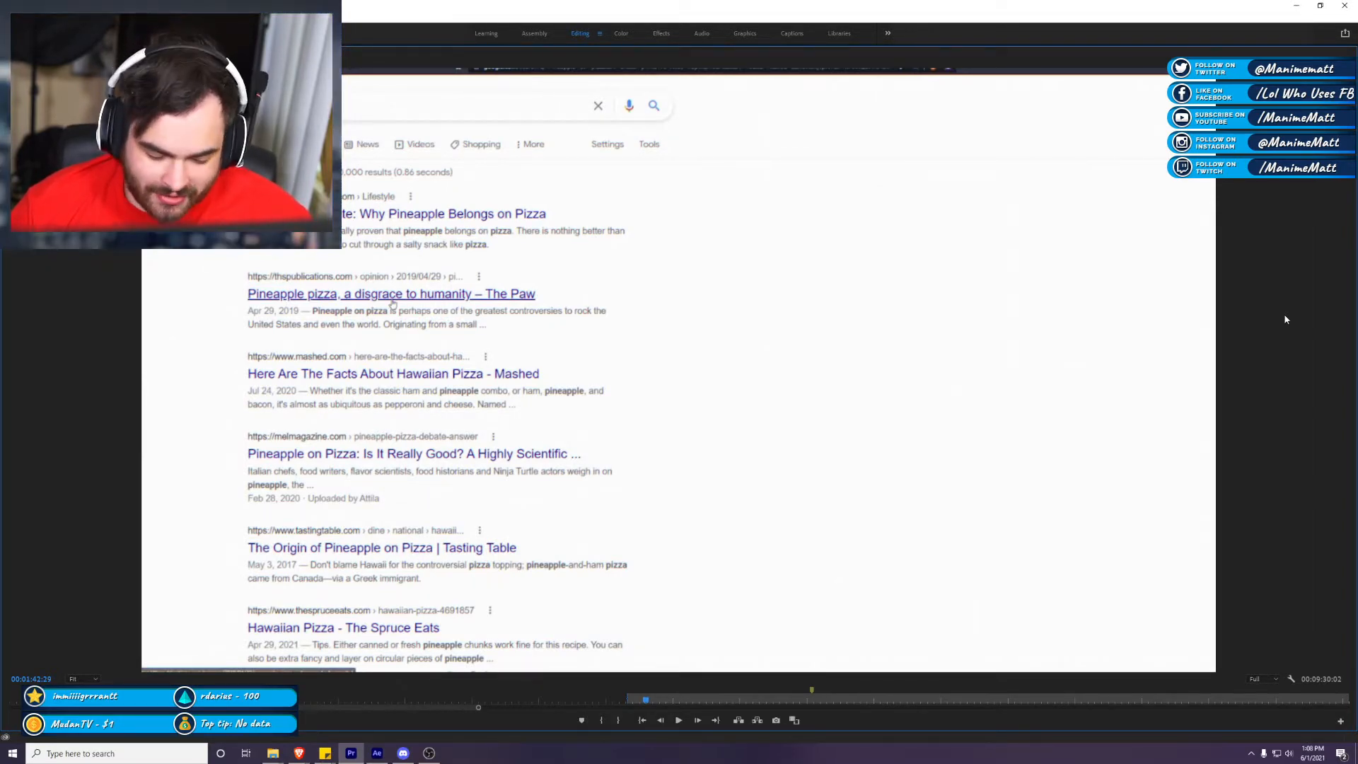
{"action": "key", "text": "grave"}
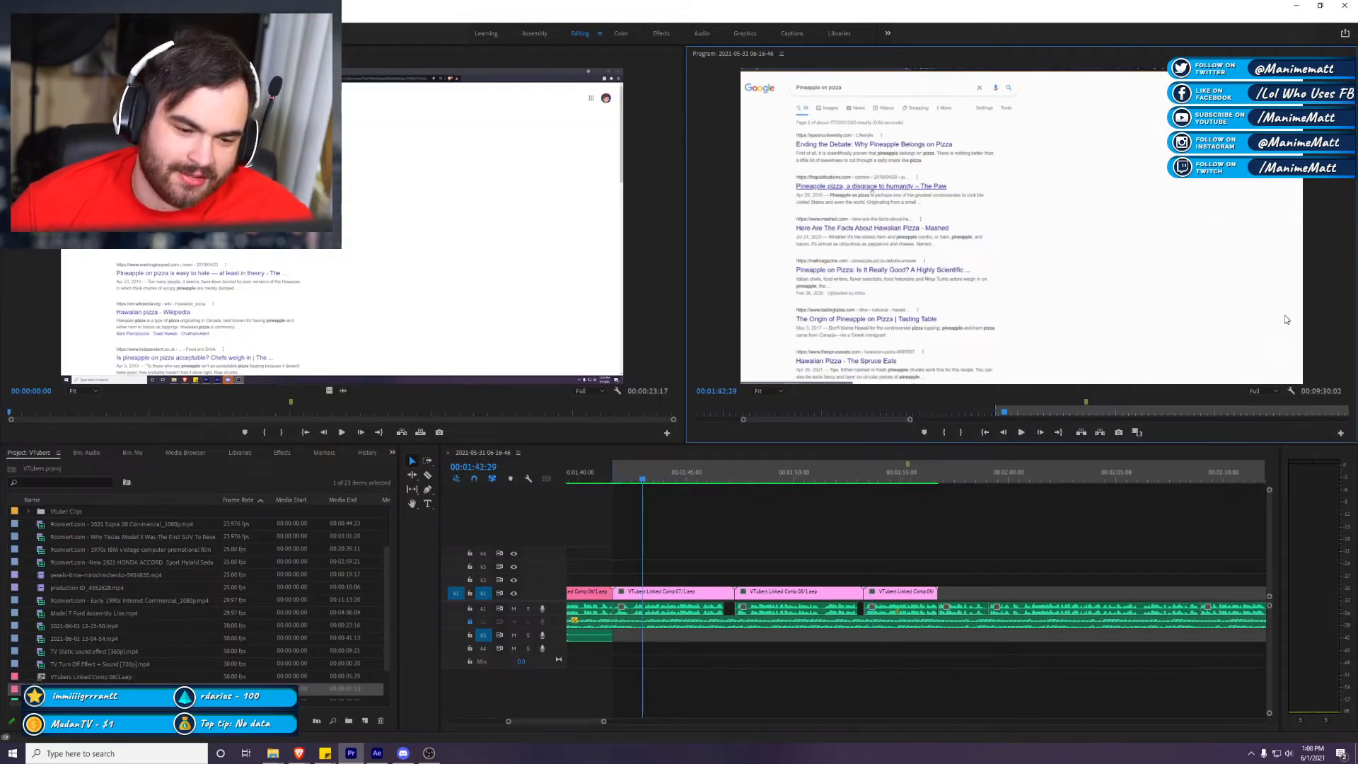
{"action": "left_click", "coordinate": [608, 725]}
{"action": "left_click_drag", "start_coordinate": [605, 727], "coordinate": [774, 749]}
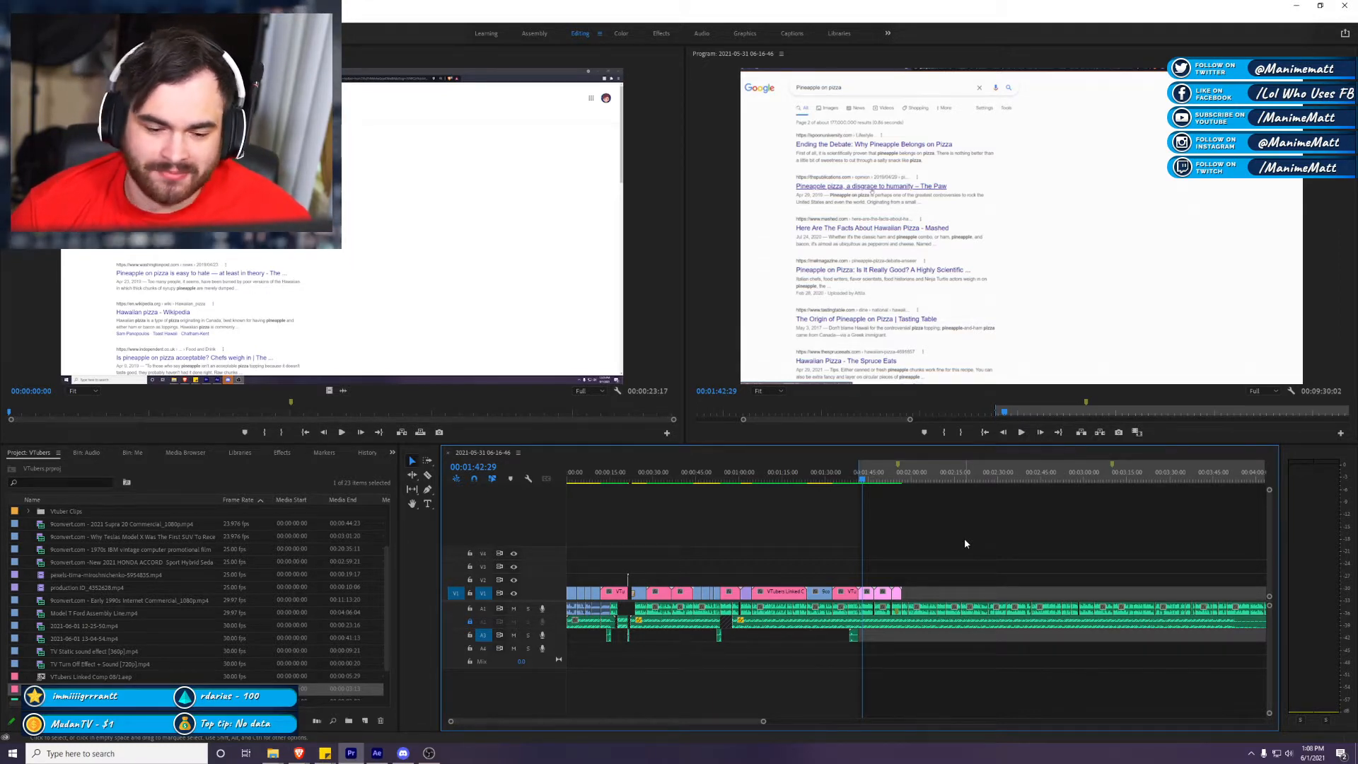
{"action": "key", "text": "grave"}
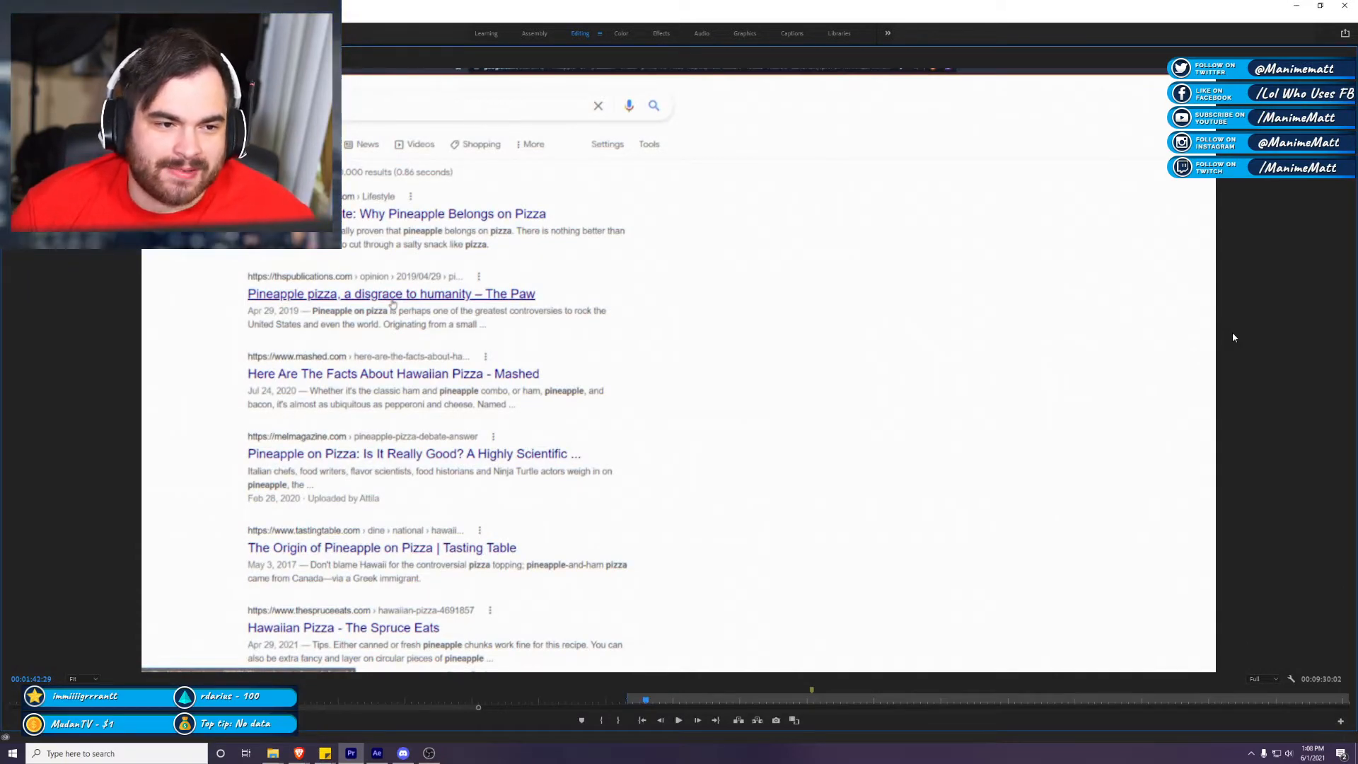
{"action": "key", "text": "space"}
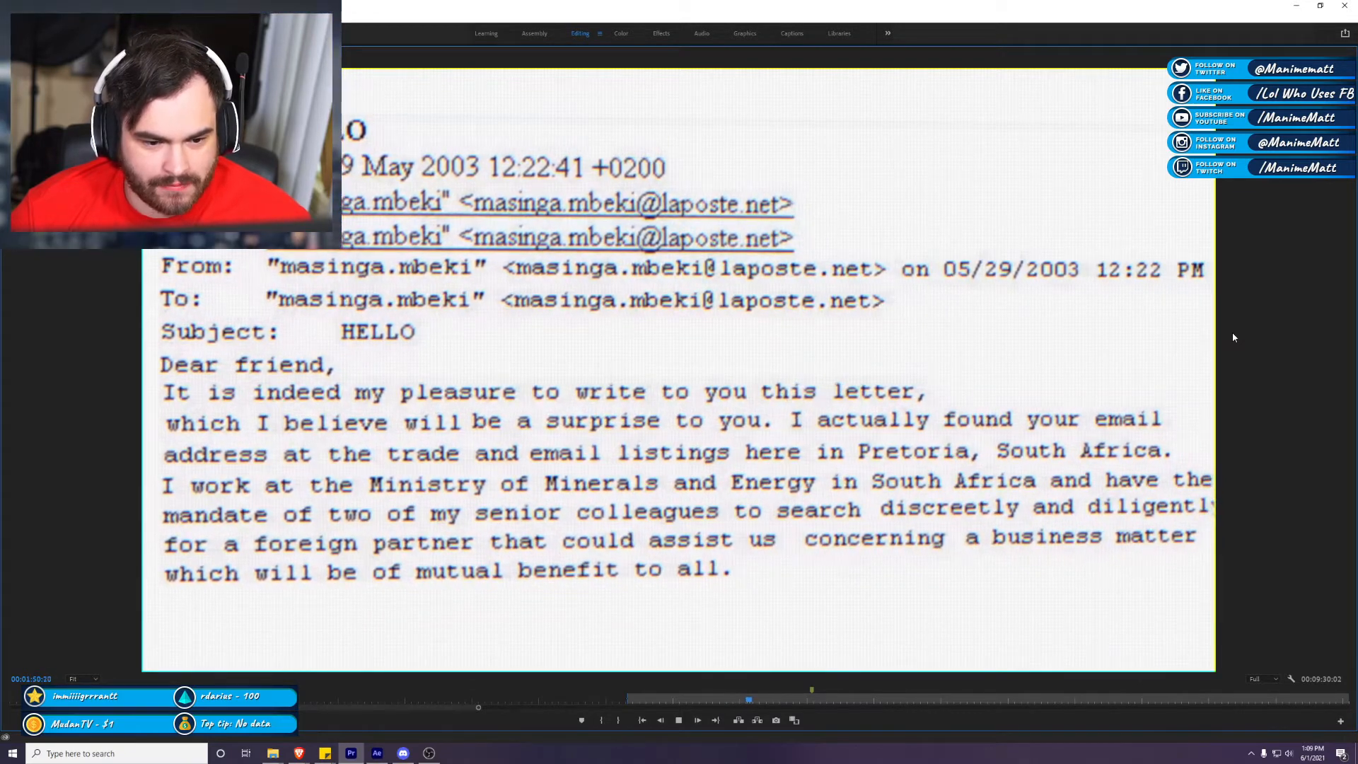
{"action": "key", "text": "space"}
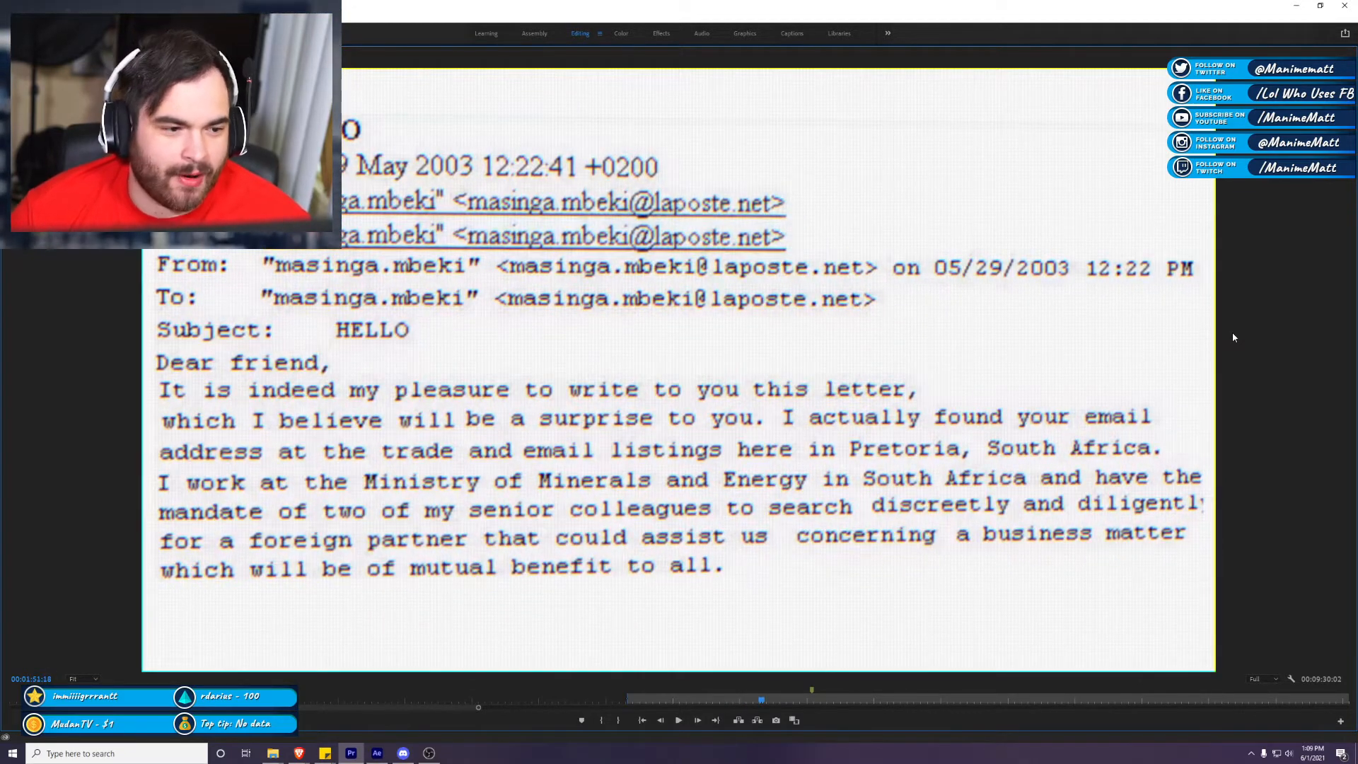
Step: Open the scam-email clip's original composition in After Effects and enter its Pre-comp 4 layer
{"action": "key", "text": "grave"}
{"action": "right_click", "coordinate": [881, 591]}
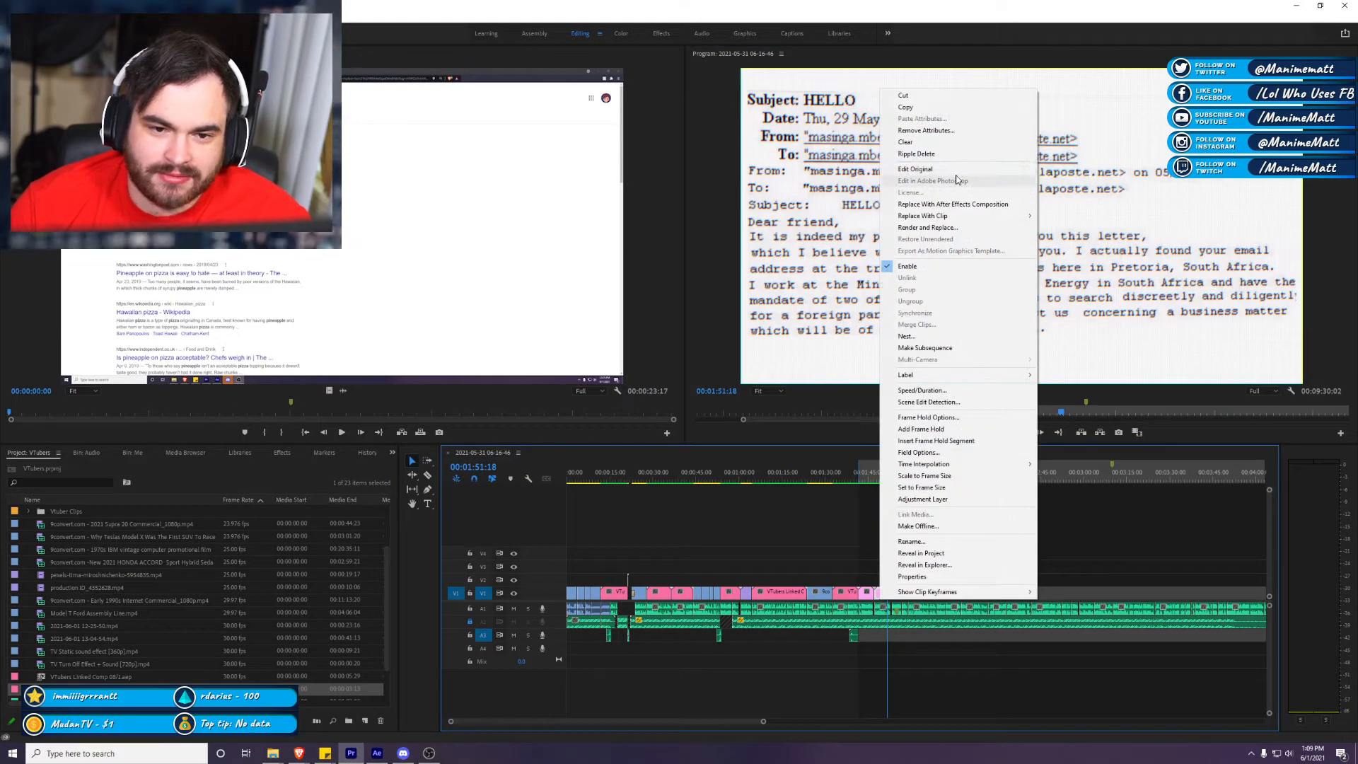
{"action": "left_click", "coordinate": [915, 169]}
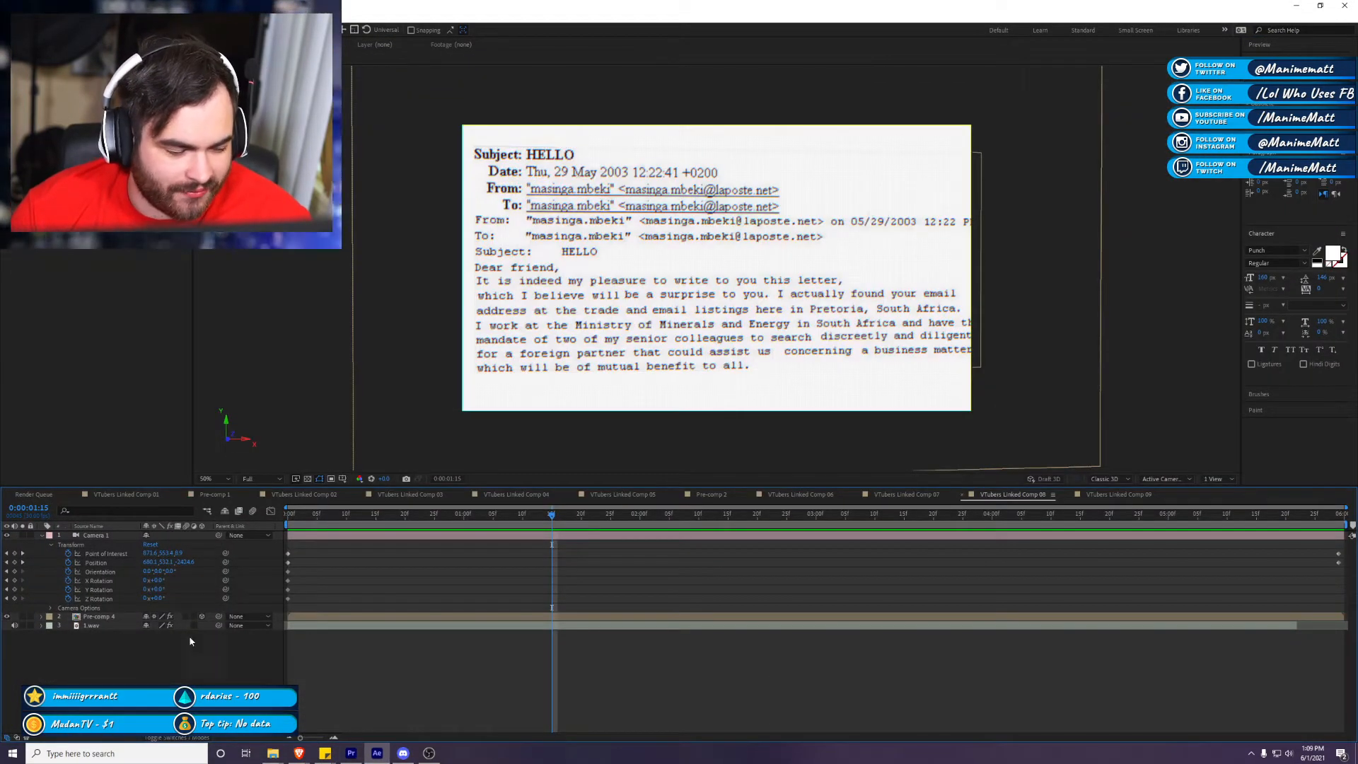
{"action": "left_click", "coordinate": [95, 618]}
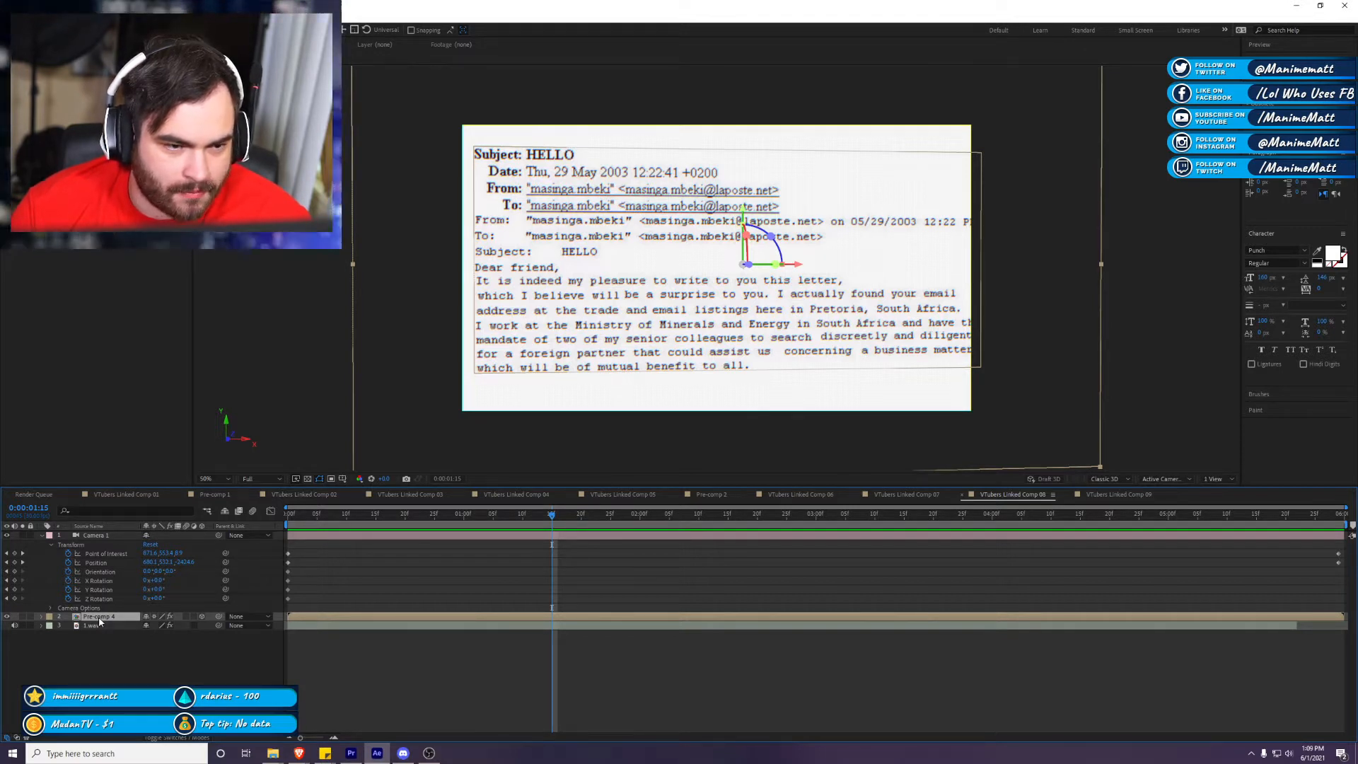
{"action": "double_click", "coordinate": [99, 617]}
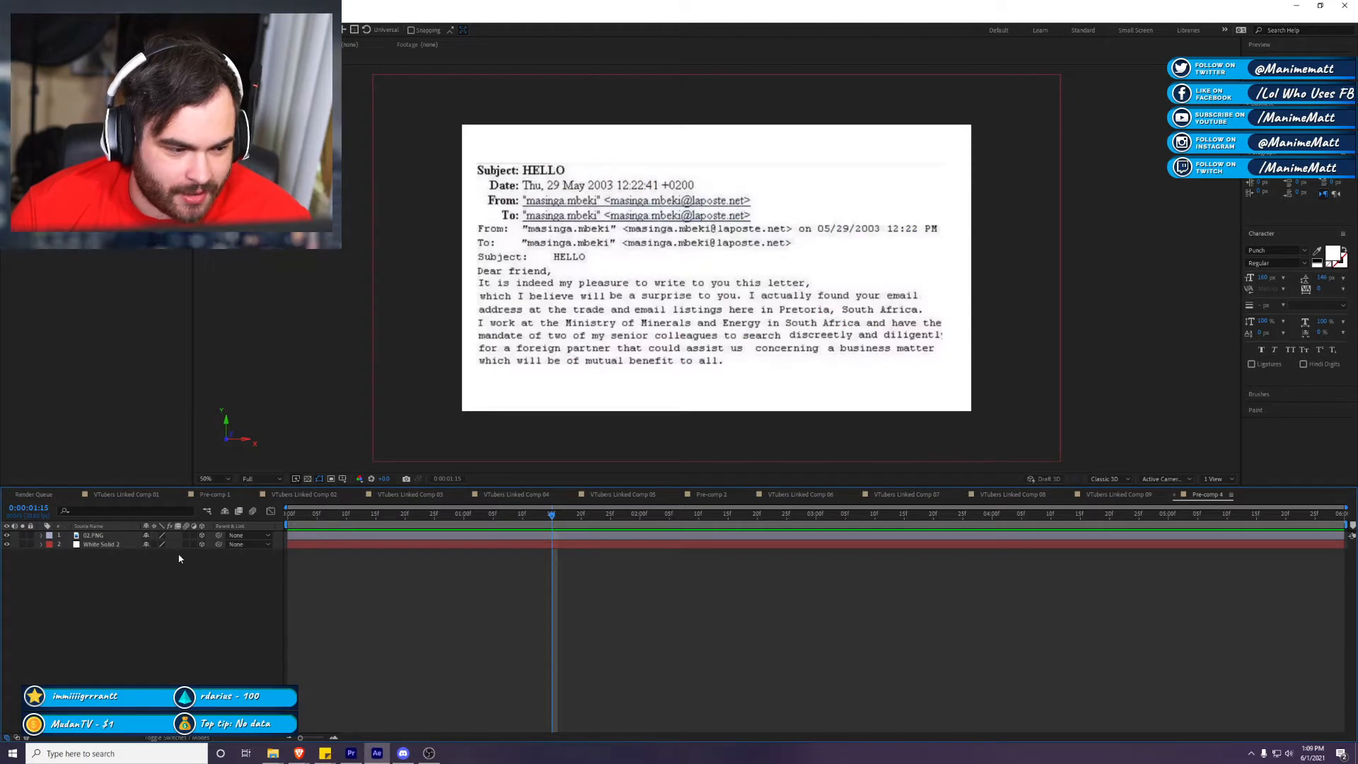
Step: Pre-compose the 02.PNG email layer as 02.PNG Comp 1, moving all attributes into the new composition
{"action": "left_click", "coordinate": [88, 543]}
{"action": "left_click", "coordinate": [93, 536]}
{"action": "right_click", "coordinate": [128, 544]}
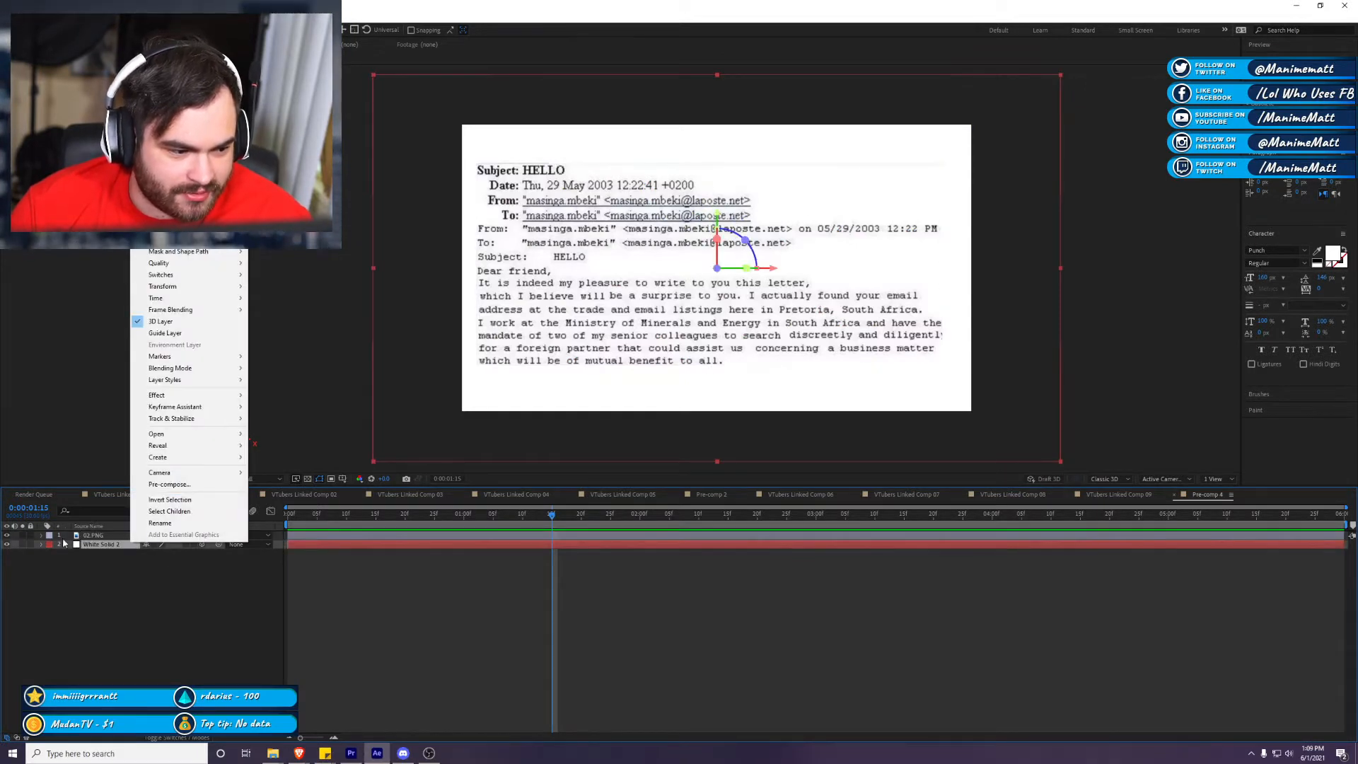
{"action": "left_click", "coordinate": [104, 536]}
{"action": "right_click", "coordinate": [104, 541]}
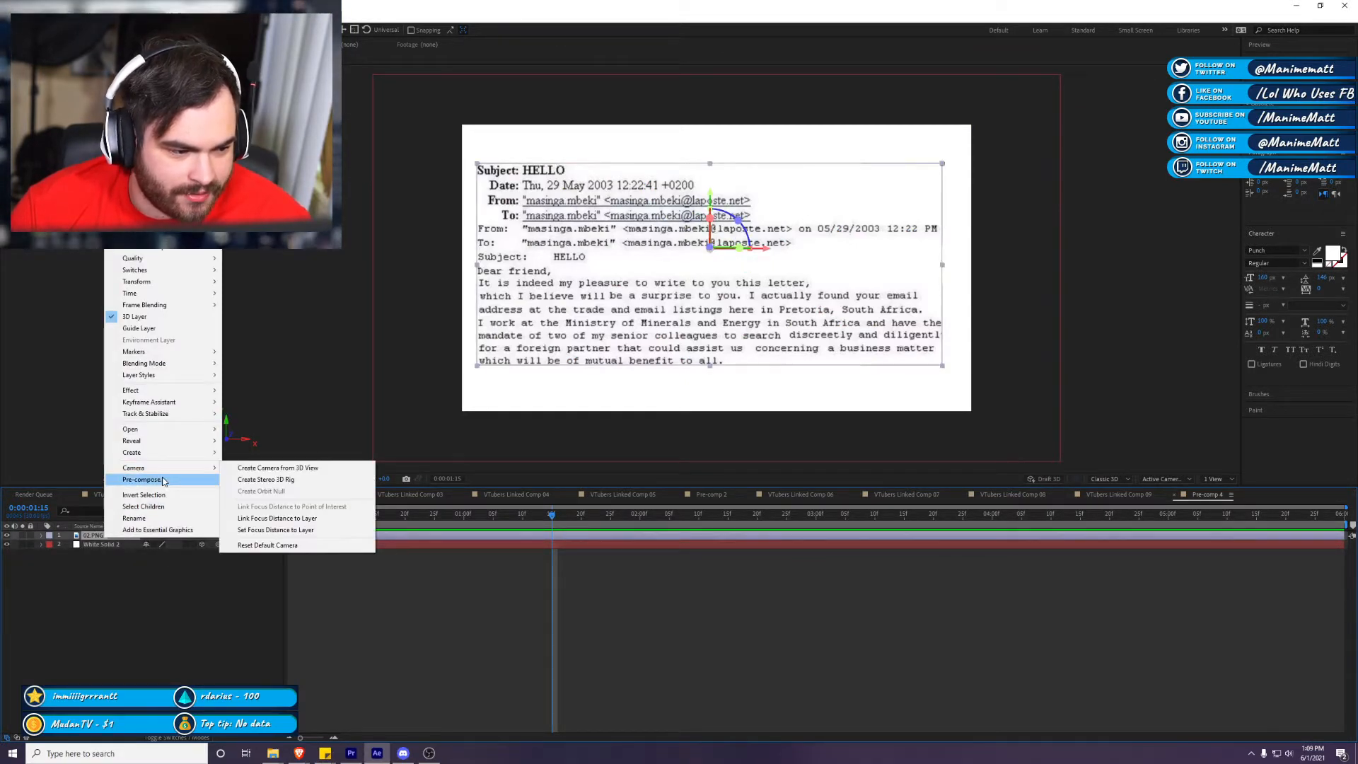
{"action": "left_click", "coordinate": [134, 486]}
{"action": "left_click", "coordinate": [590, 383]}
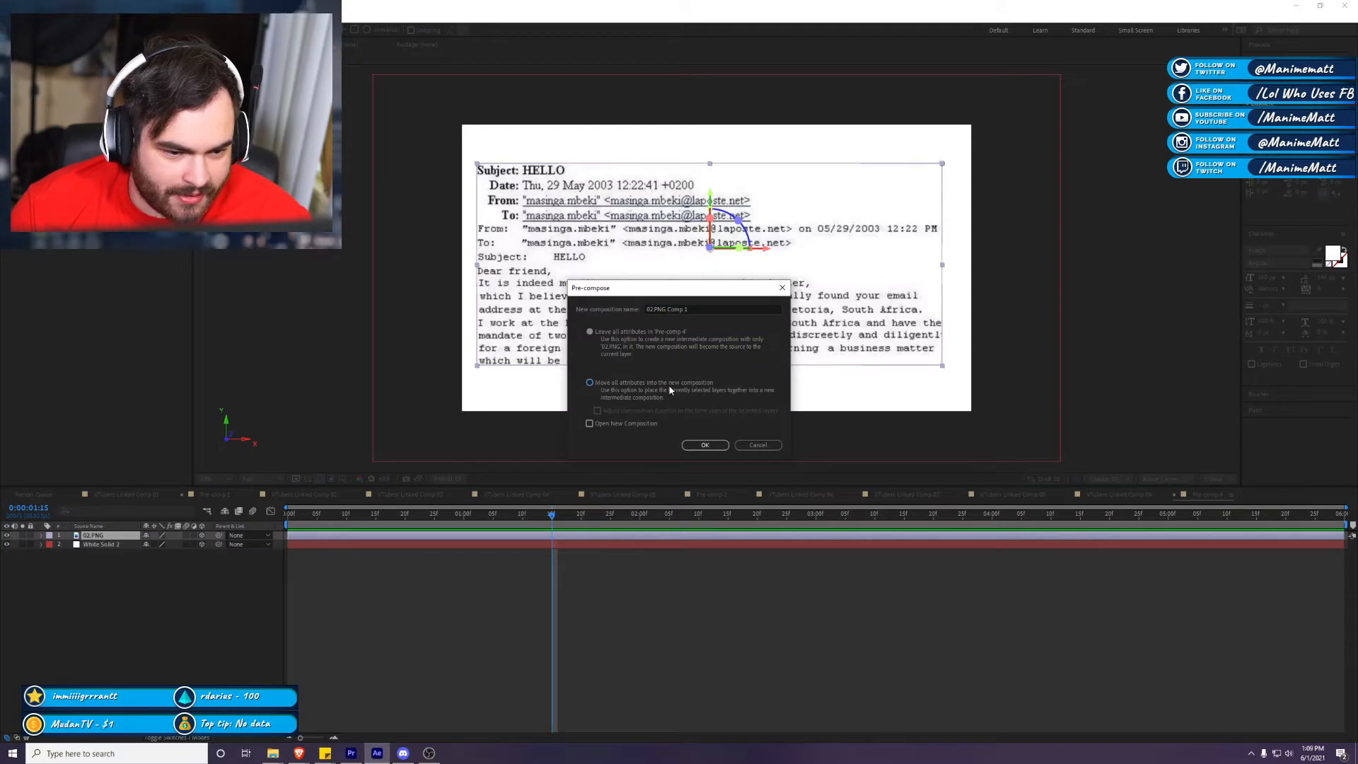
{"action": "left_click", "coordinate": [708, 446]}
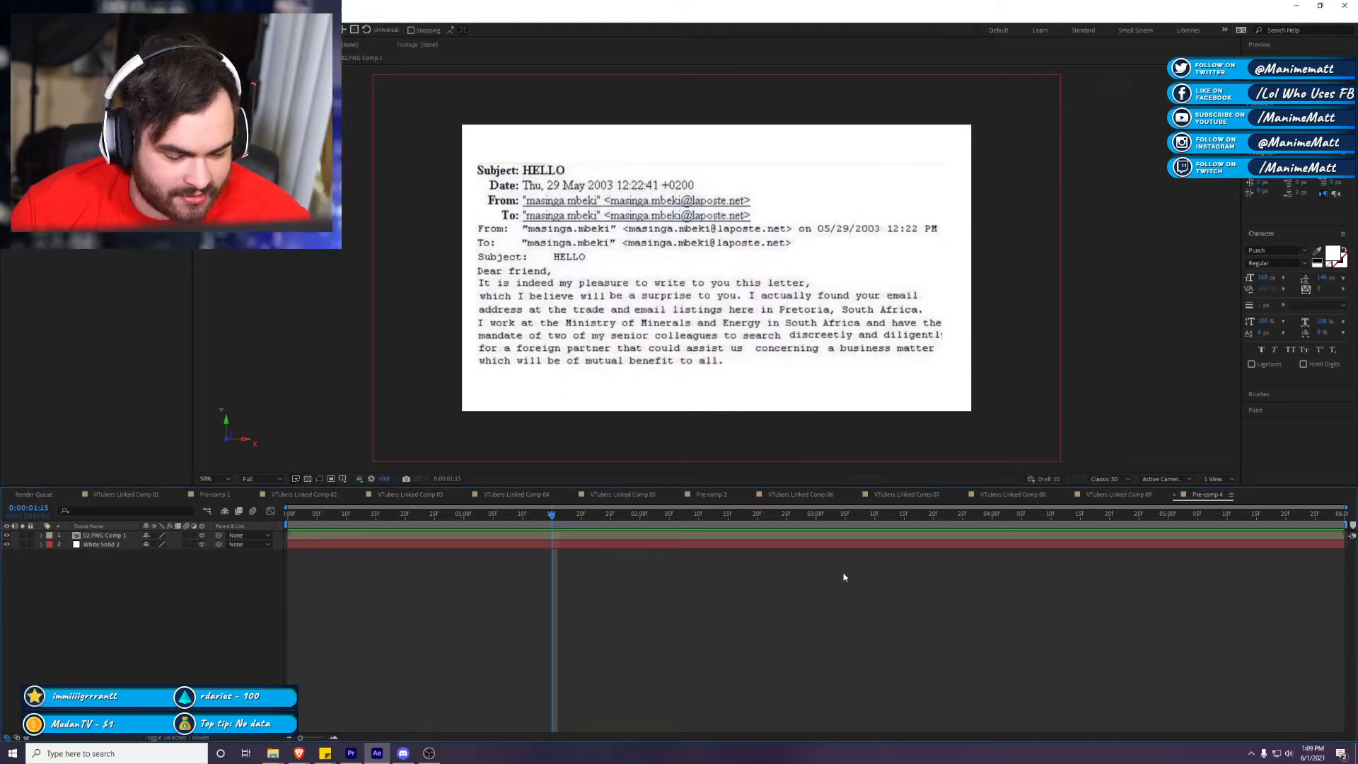
Step: Cut all effects from the Pre-comp 4 layer in VTubers Linked Comp 08
{"action": "left_click", "coordinate": [1117, 494]}
{"action": "left_click", "coordinate": [1013, 494]}
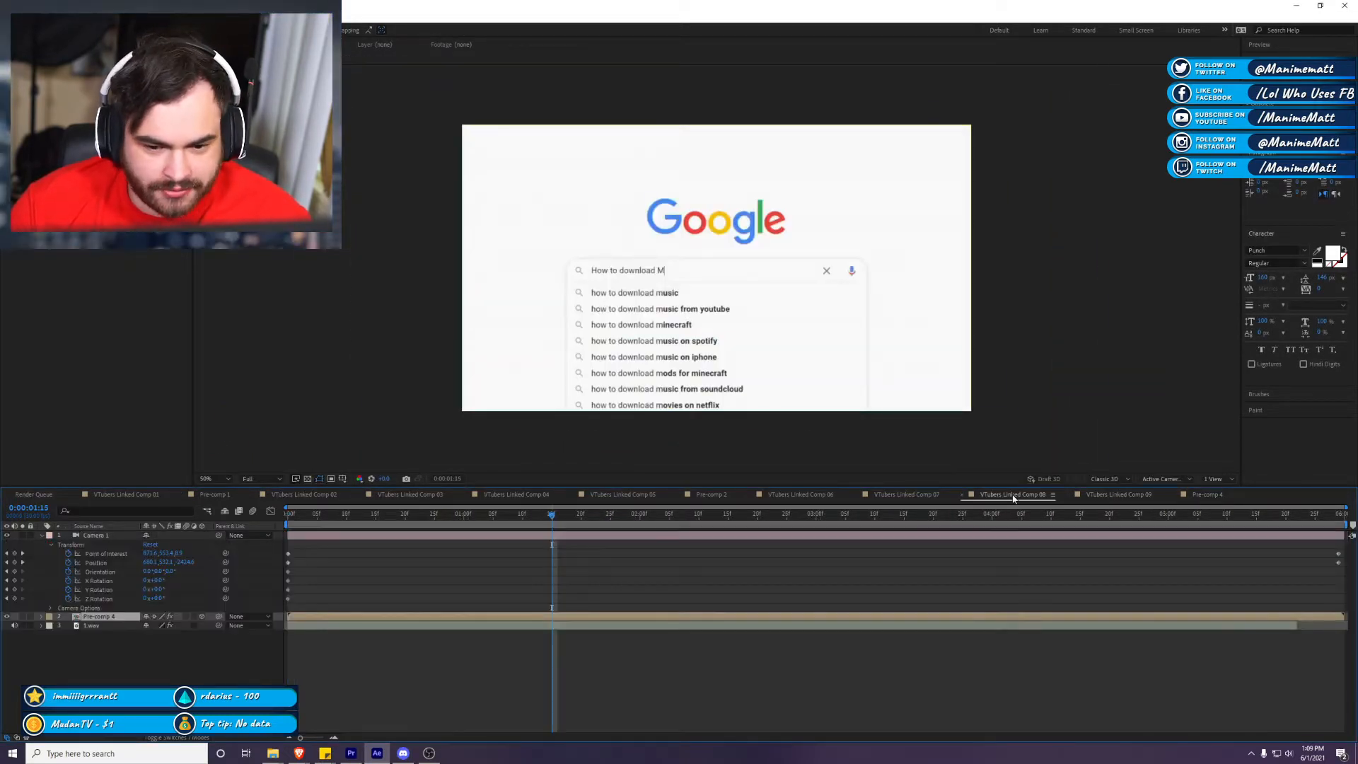
{"action": "left_click", "coordinate": [130, 663]}
{"action": "left_click", "coordinate": [106, 616]}
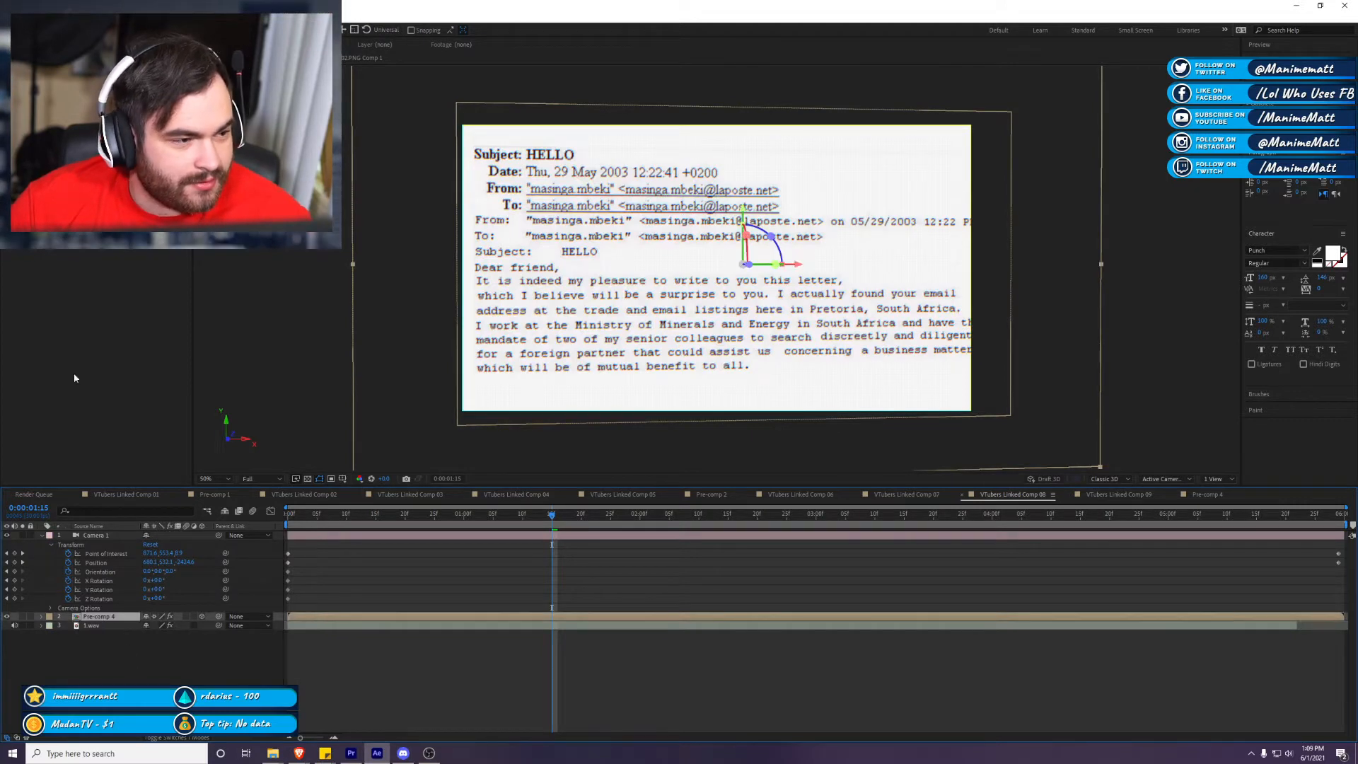
{"action": "key", "text": "Return"}
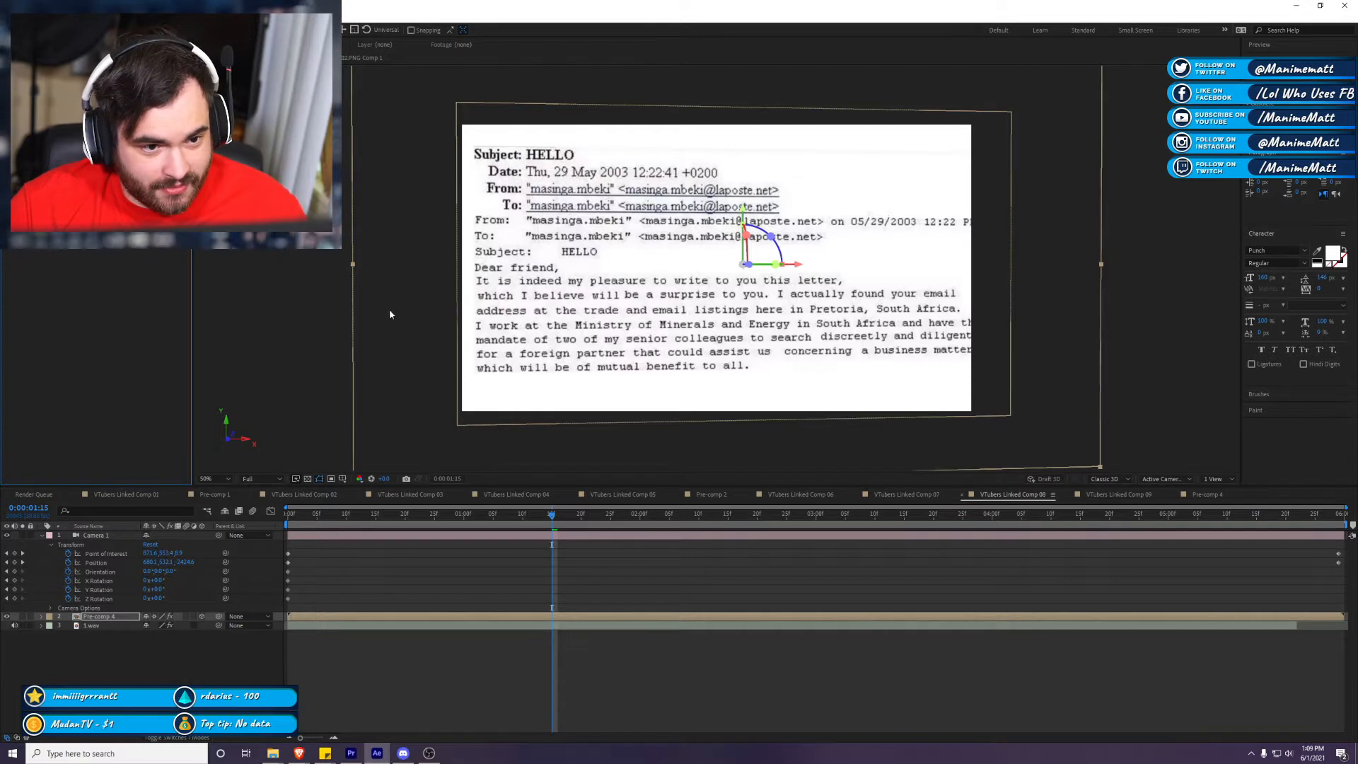
Step: Paste the cut effects onto the White Solid 2 and 02.PNG Comp 1 layers inside Pre-comp 4
{"action": "left_click", "coordinate": [1204, 495]}
{"action": "left_click", "coordinate": [522, 514]}
{"action": "left_click", "coordinate": [545, 536]}
{"action": "left_click", "coordinate": [548, 544]}
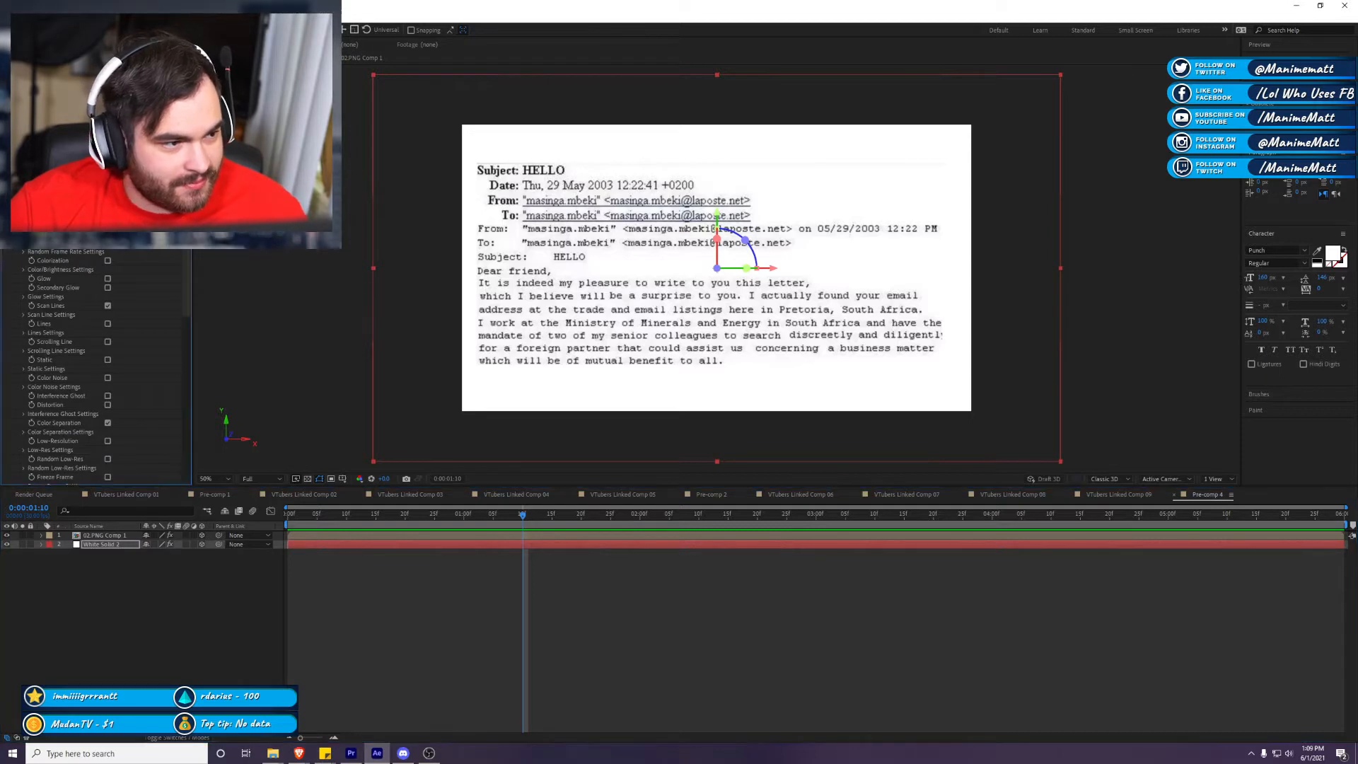
{"action": "key", "text": "ctrl+shift+e"}
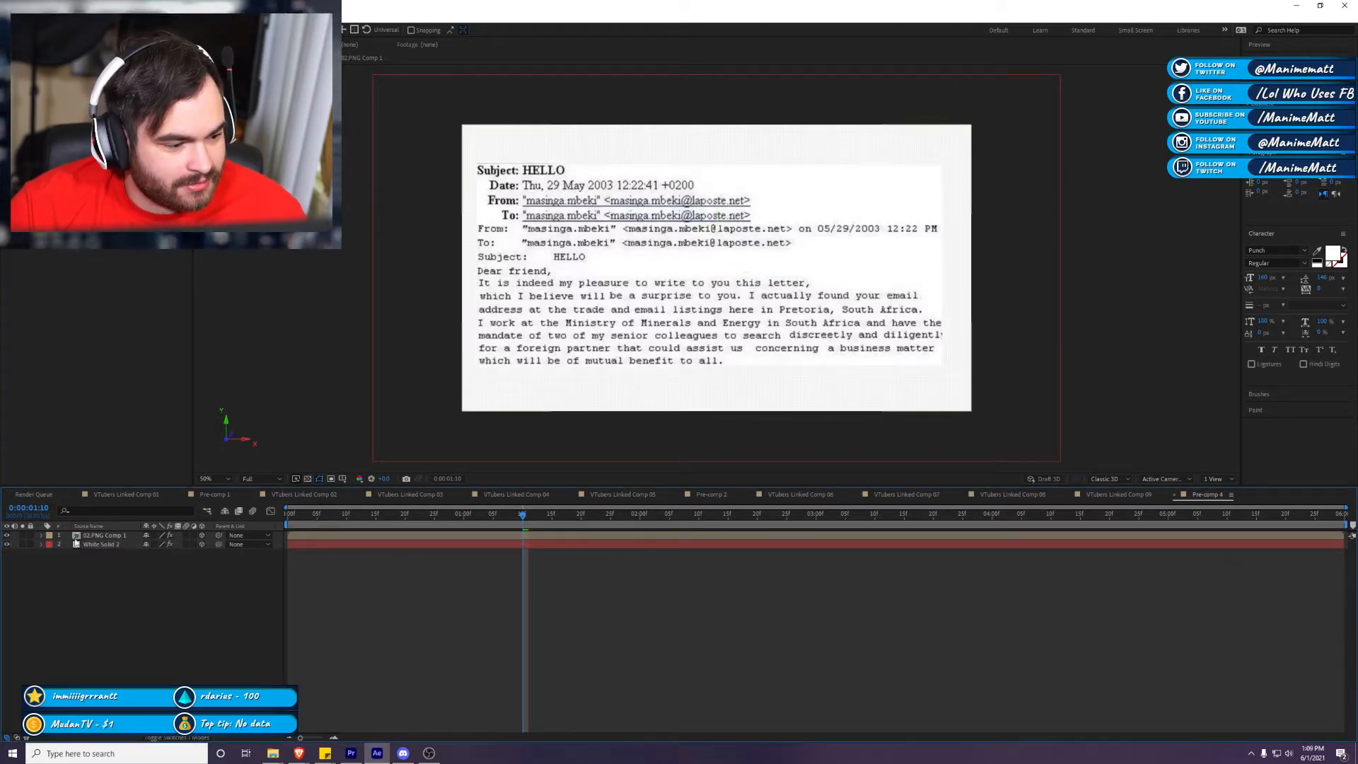
{"action": "left_click", "coordinate": [63, 536]}
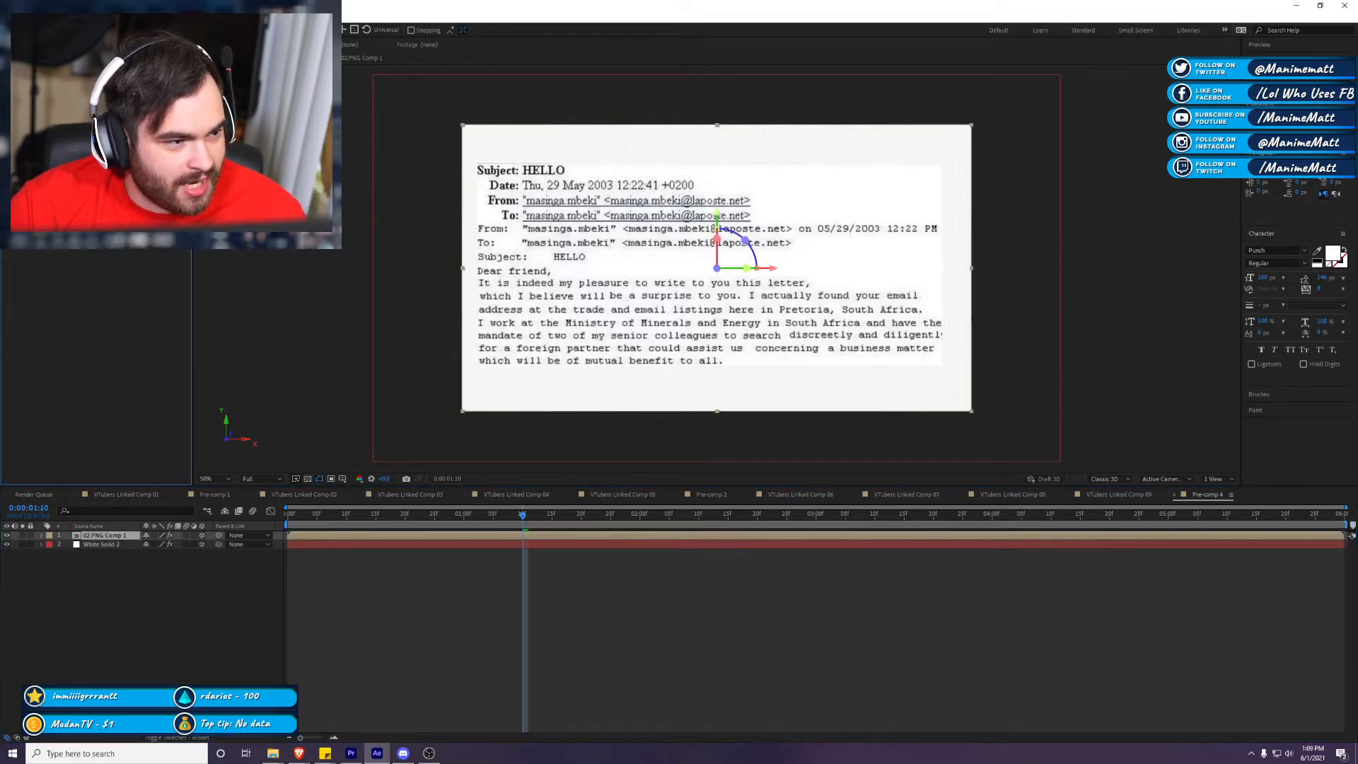
{"action": "left_click", "coordinate": [627, 618]}
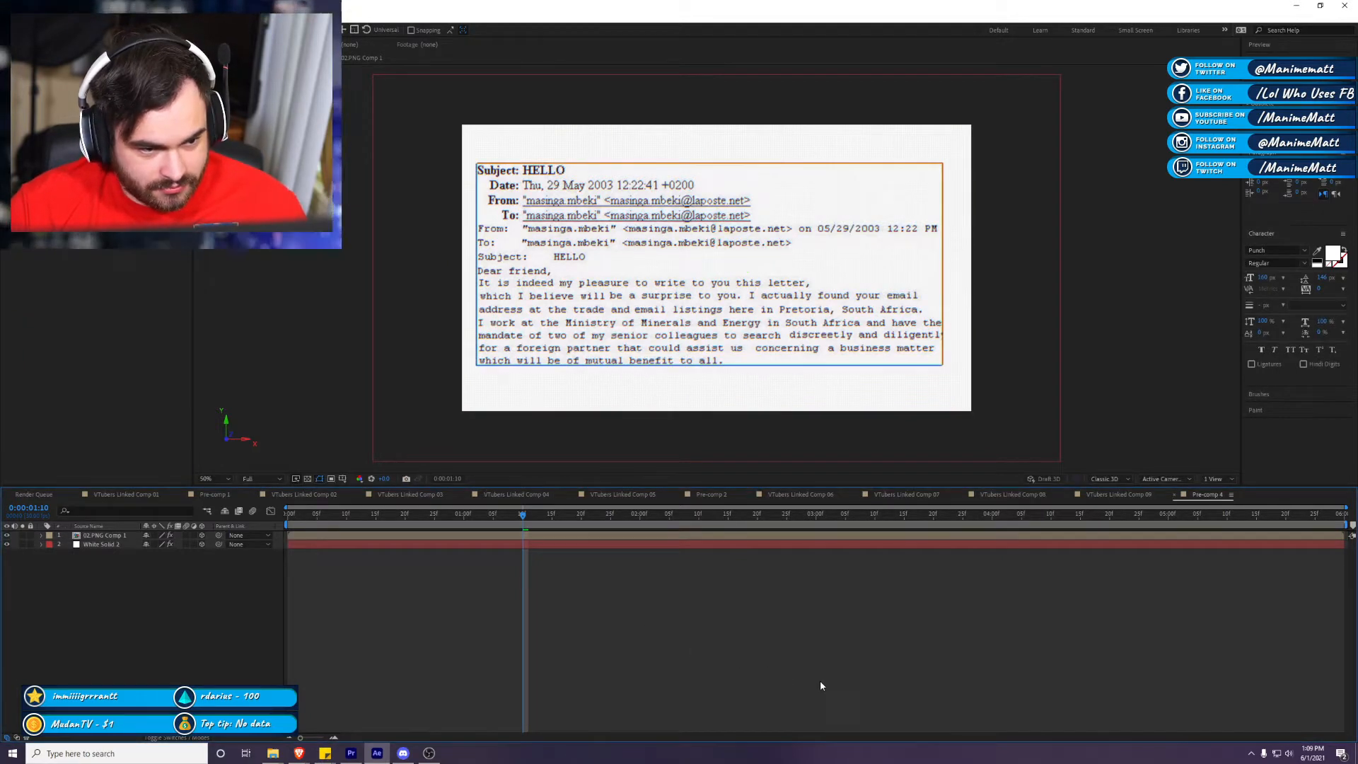
Step: Check the edge outline around the email layer in Pre-comp 4 and open its 02.PNG Comp 1 composition
{"action": "left_click", "coordinate": [1036, 538]}
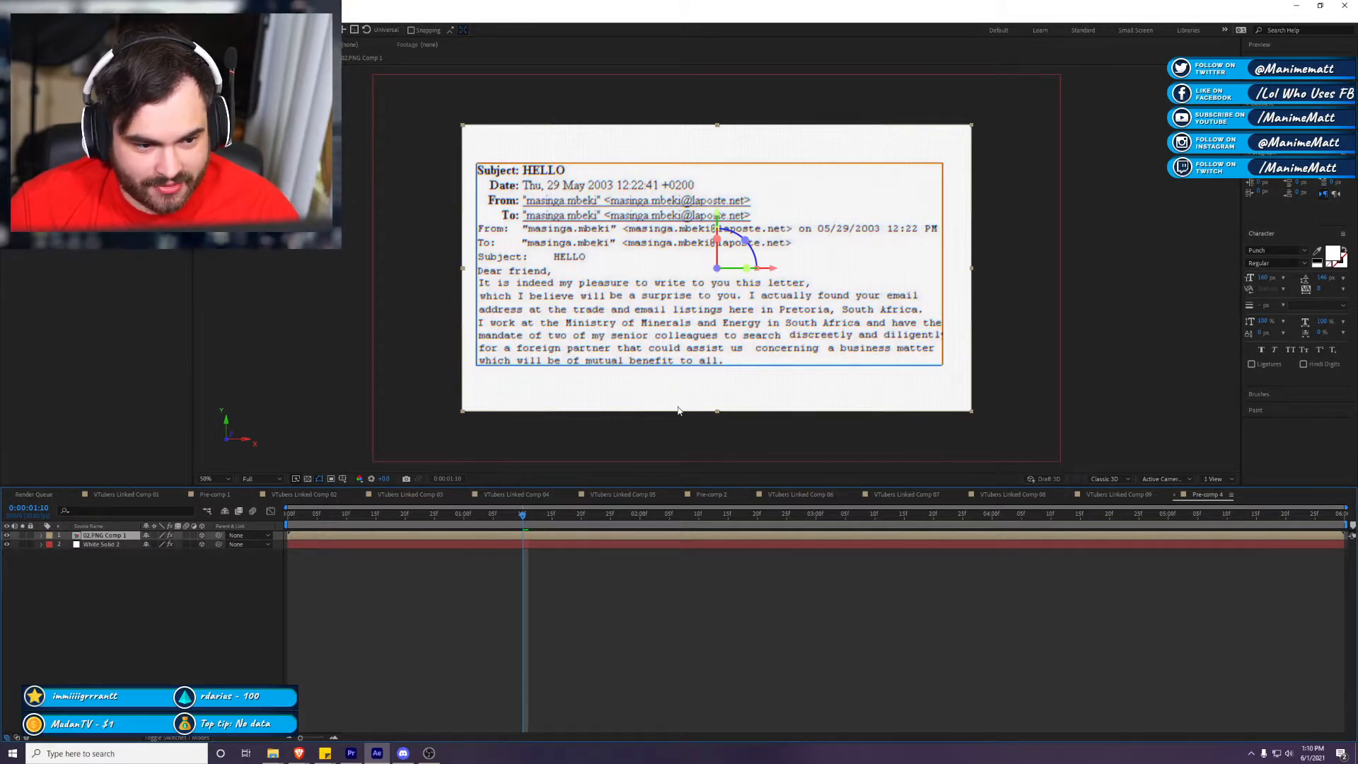
{"action": "scroll", "coordinate": [677, 397], "scroll_direction": "down", "scroll_amount": 3}
{"action": "scroll", "coordinate": [663, 407], "scroll_direction": "up", "scroll_amount": 5}
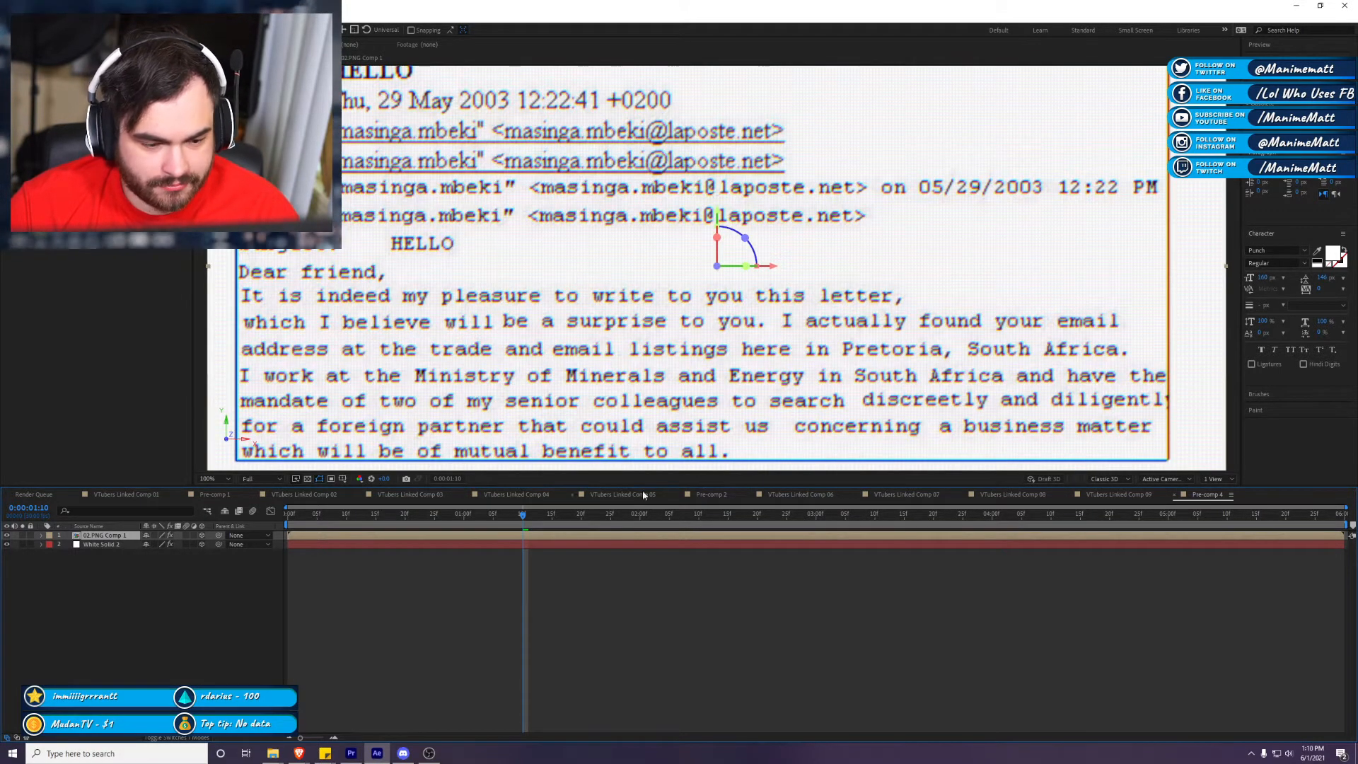
{"action": "scroll", "coordinate": [562, 397], "scroll_direction": "down", "scroll_amount": 4}
{"action": "scroll", "coordinate": [562, 397], "scroll_direction": "up", "scroll_amount": 4}
{"action": "scroll", "coordinate": [561, 397], "scroll_direction": "down", "scroll_amount": 2}
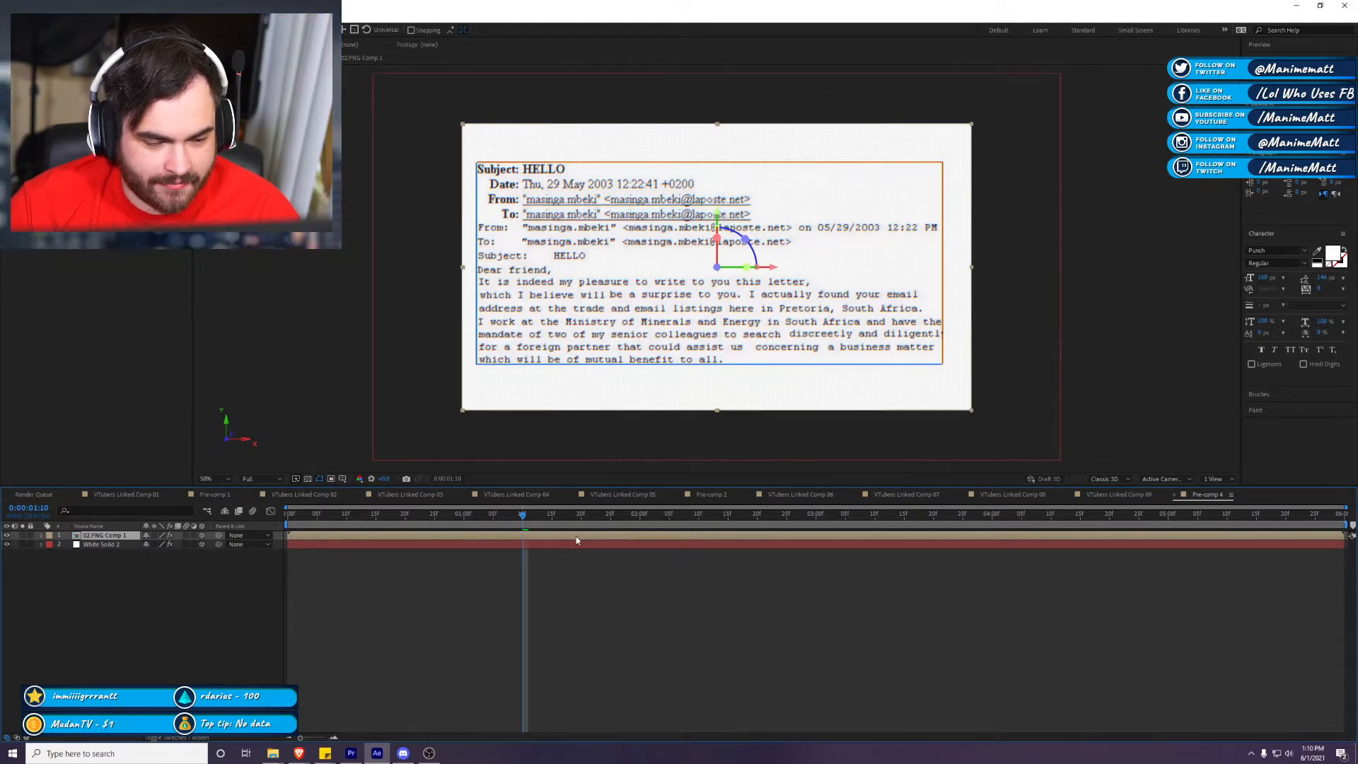
{"action": "double_click", "coordinate": [576, 537]}
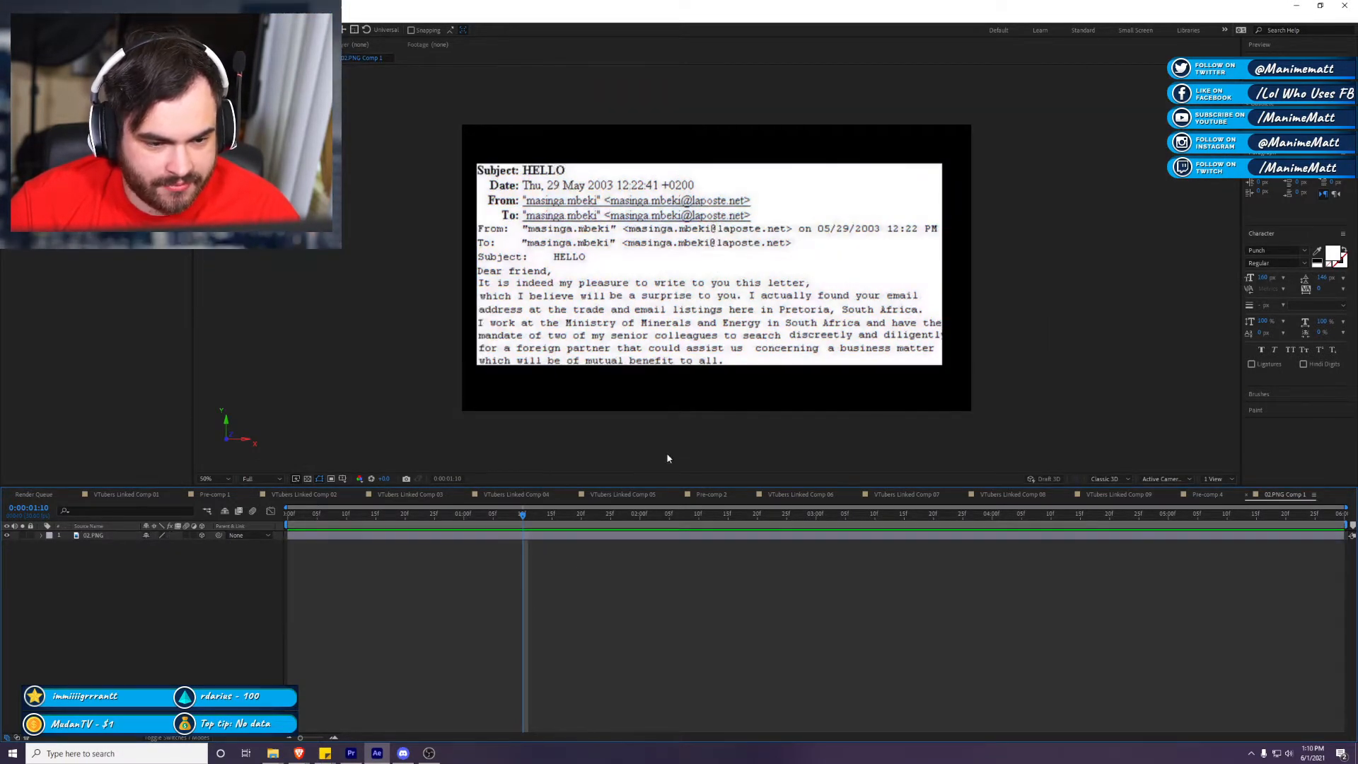
Step: Nudge the lower mask points of the 02.PNG layer slightly upward to trim the email image's bottom edge
{"action": "left_click", "coordinate": [650, 537]}
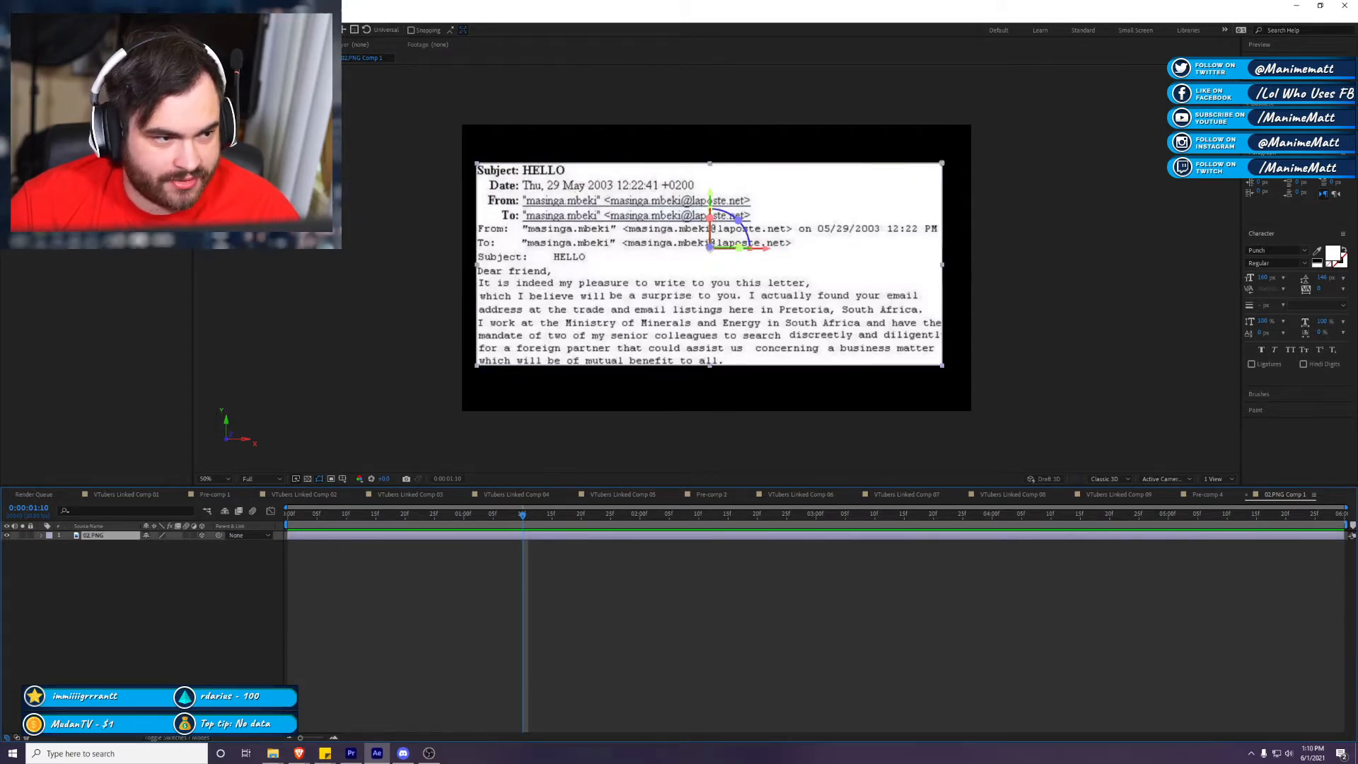
{"action": "key", "text": "period"}
{"action": "key", "text": "period"}
{"action": "key", "text": "comma"}
{"action": "key", "text": "comma"}
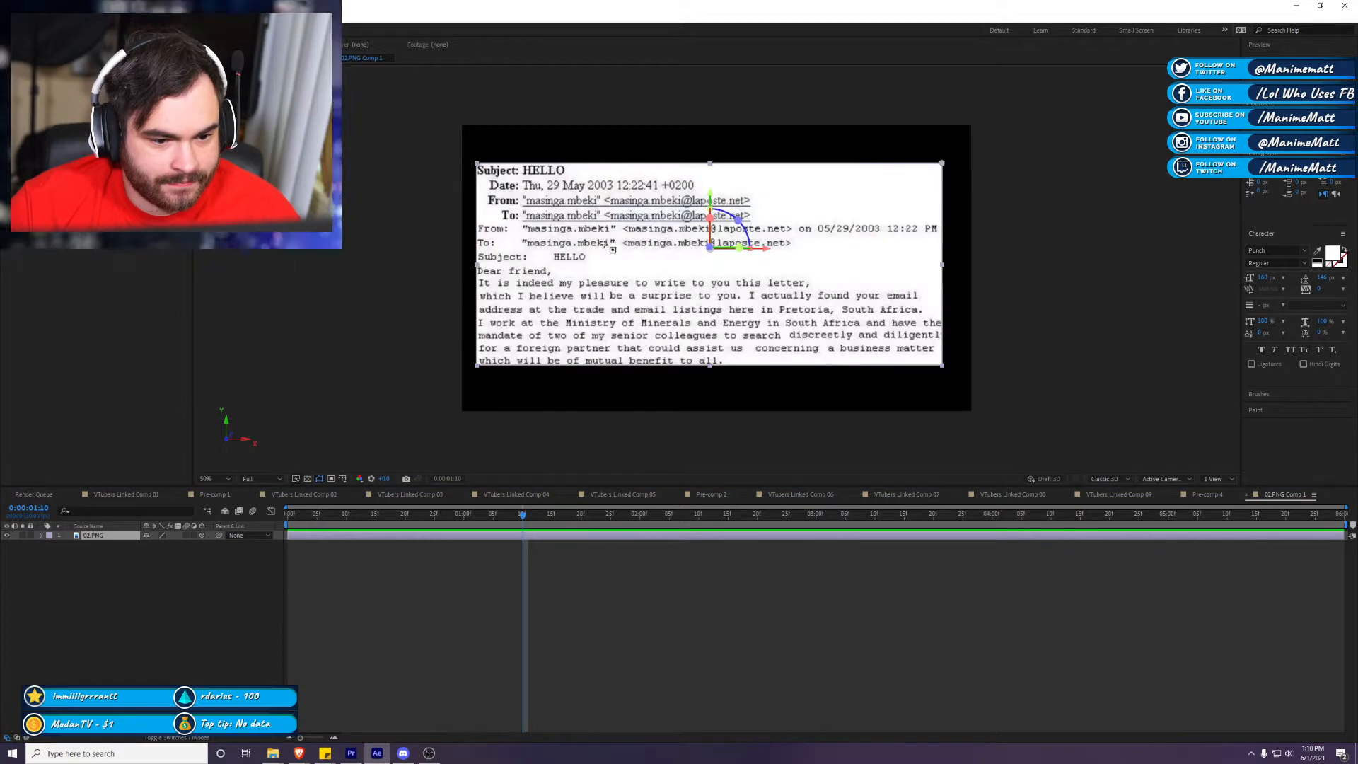
{"action": "left_click", "coordinate": [708, 369]}
{"action": "left_click_drag", "start_coordinate": [944, 389], "coordinate": [359, 350]}
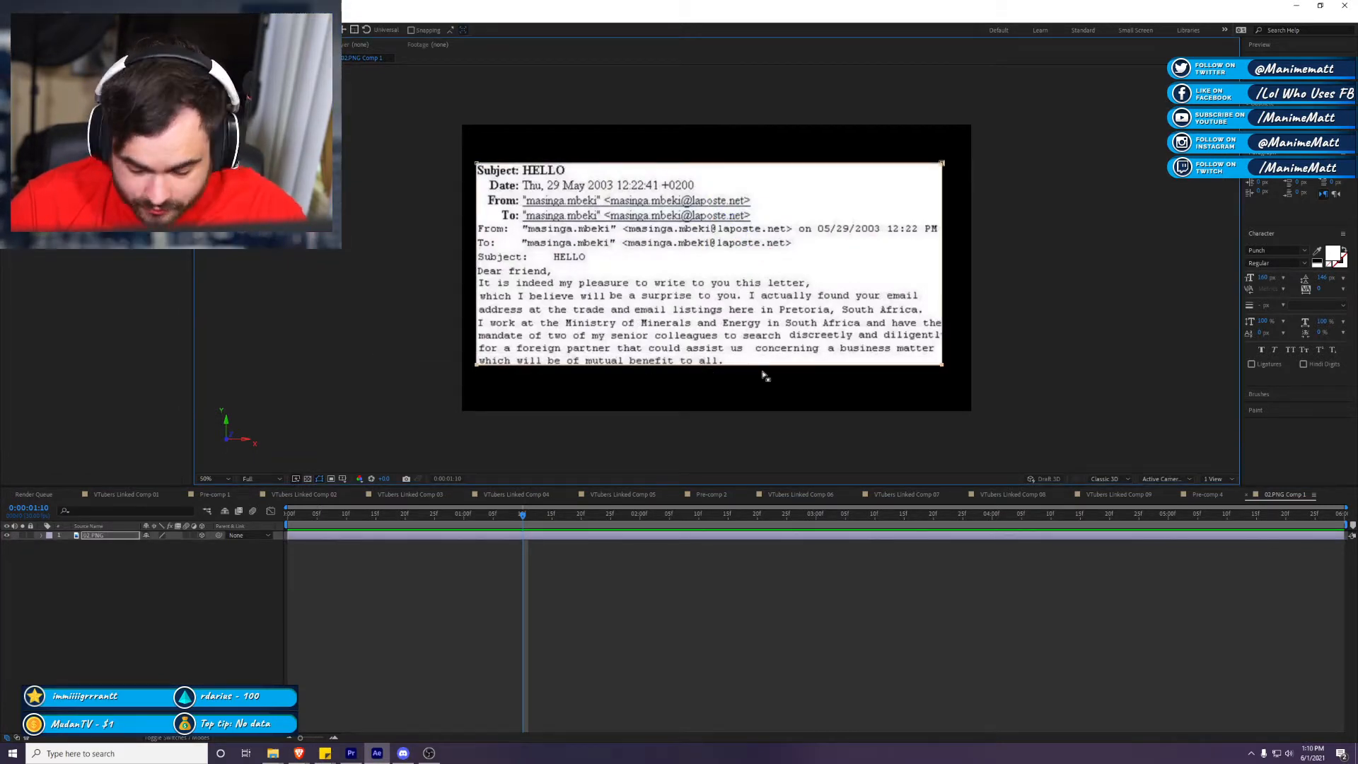
{"action": "key", "text": "Up"}
{"action": "key", "text": "Up"}
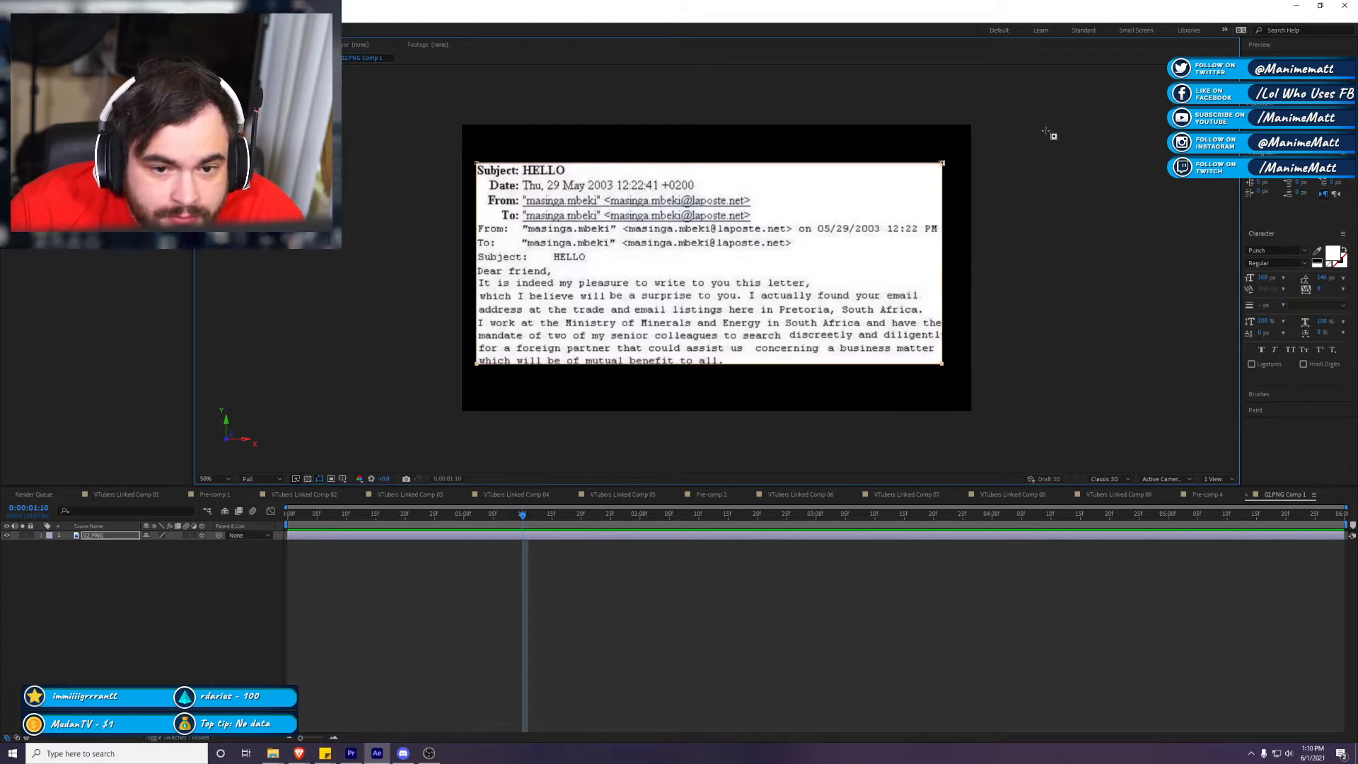
Step: Undo the stray second mask, nudge the 02.PNG mask's upper edge slightly down, and return to Pre-comp 4
{"action": "left_click_drag", "start_coordinate": [950, 134], "coordinate": [417, 186]}
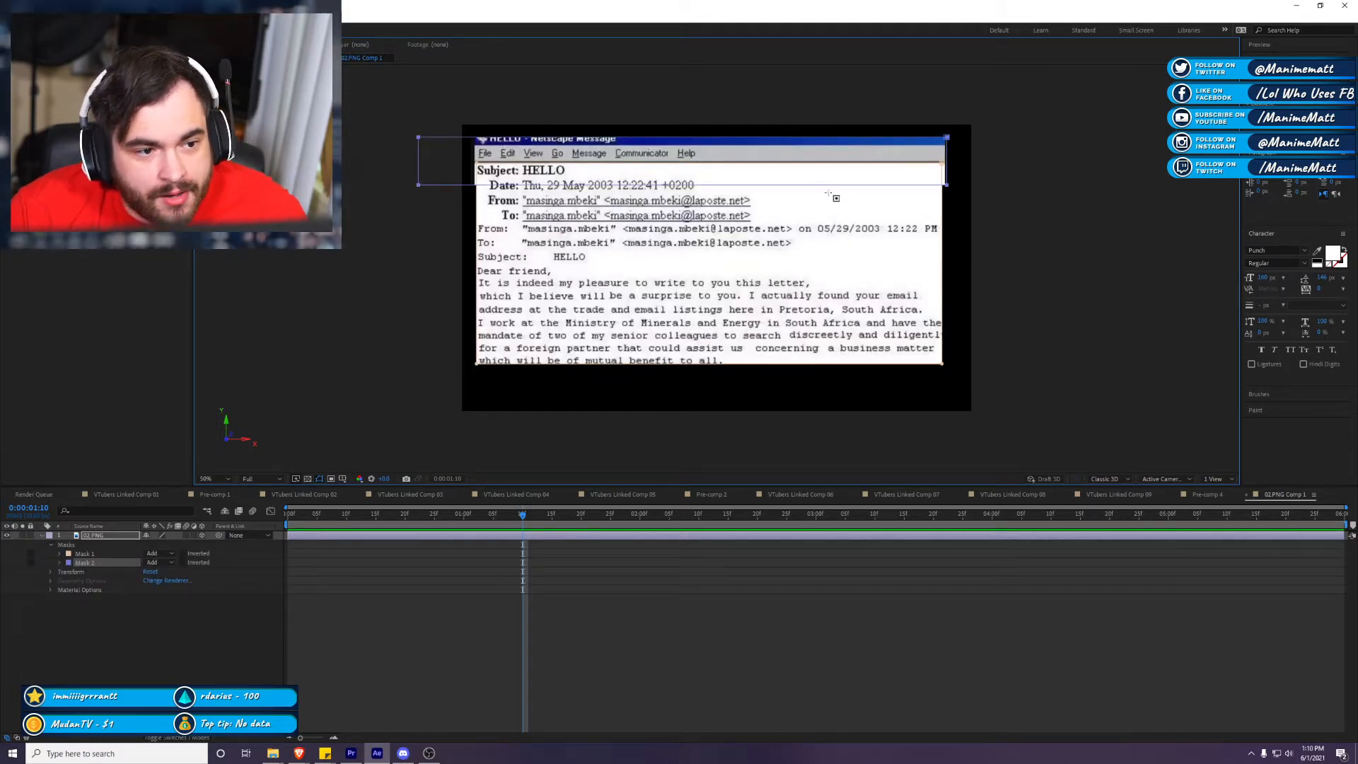
{"action": "key", "text": "ctrl+z"}
{"action": "key", "text": "v"}
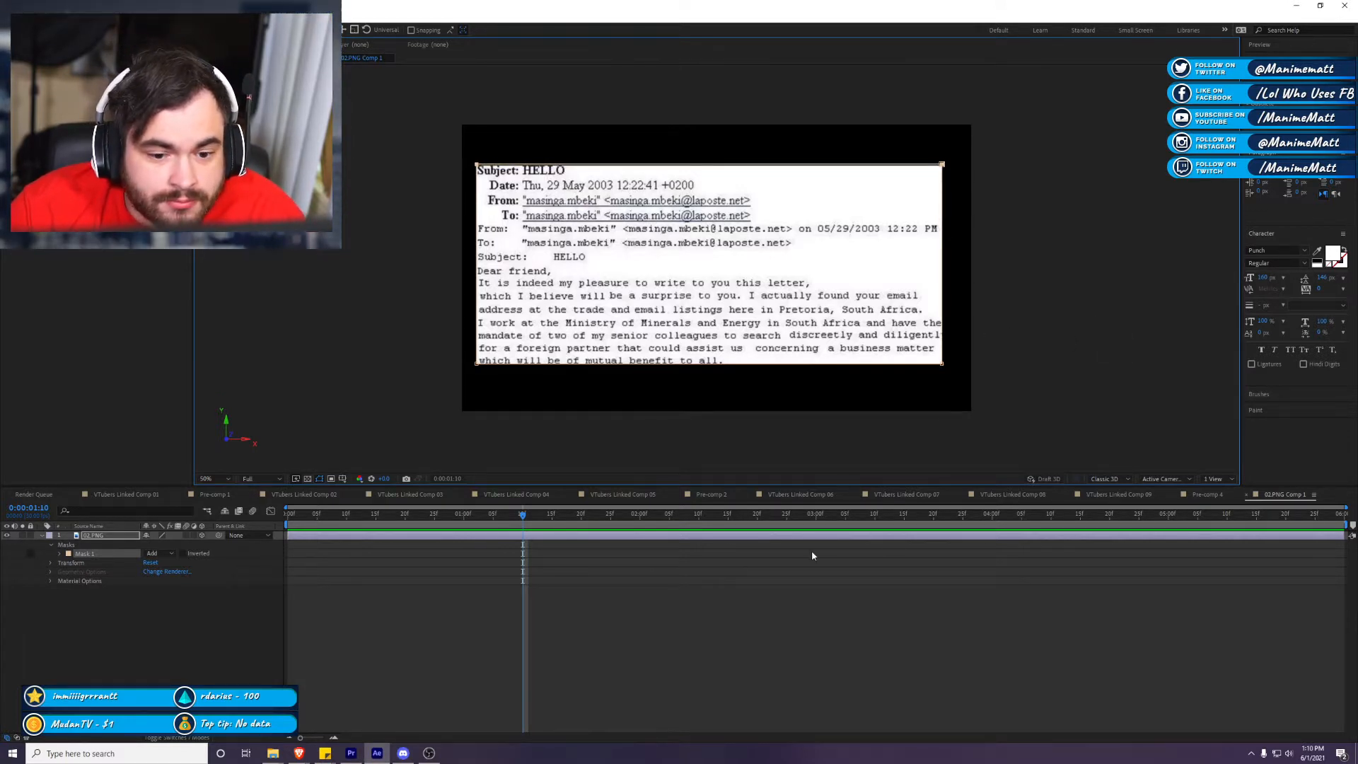
{"action": "left_click", "coordinate": [1205, 494]}
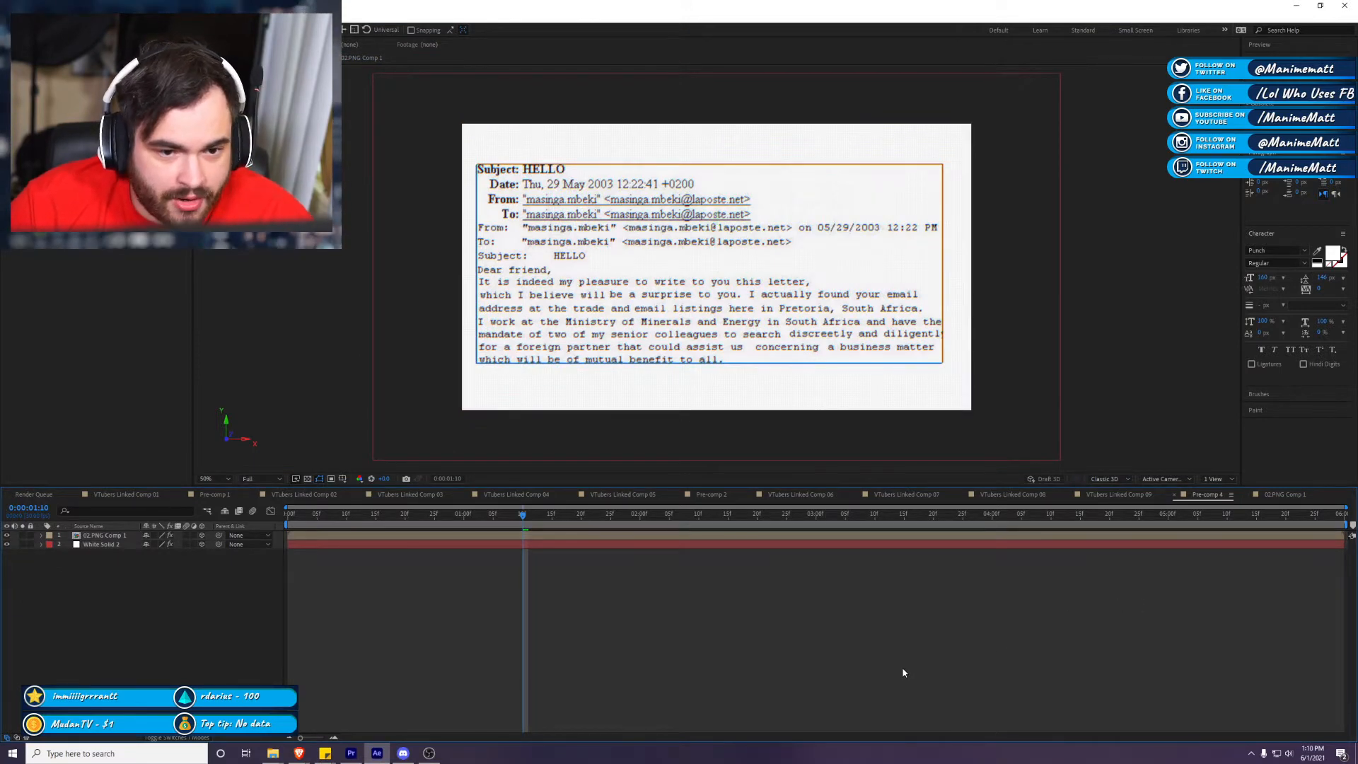
Step: Remove the effects from the 02.PNG Comp 1 layer in Pre-comp 4 and turn off those on White Solid 2
{"action": "scroll", "coordinate": [866, 371], "scroll_direction": "up", "scroll_amount": 2}
{"action": "scroll", "coordinate": [855, 344], "scroll_direction": "down", "scroll_amount": 2}
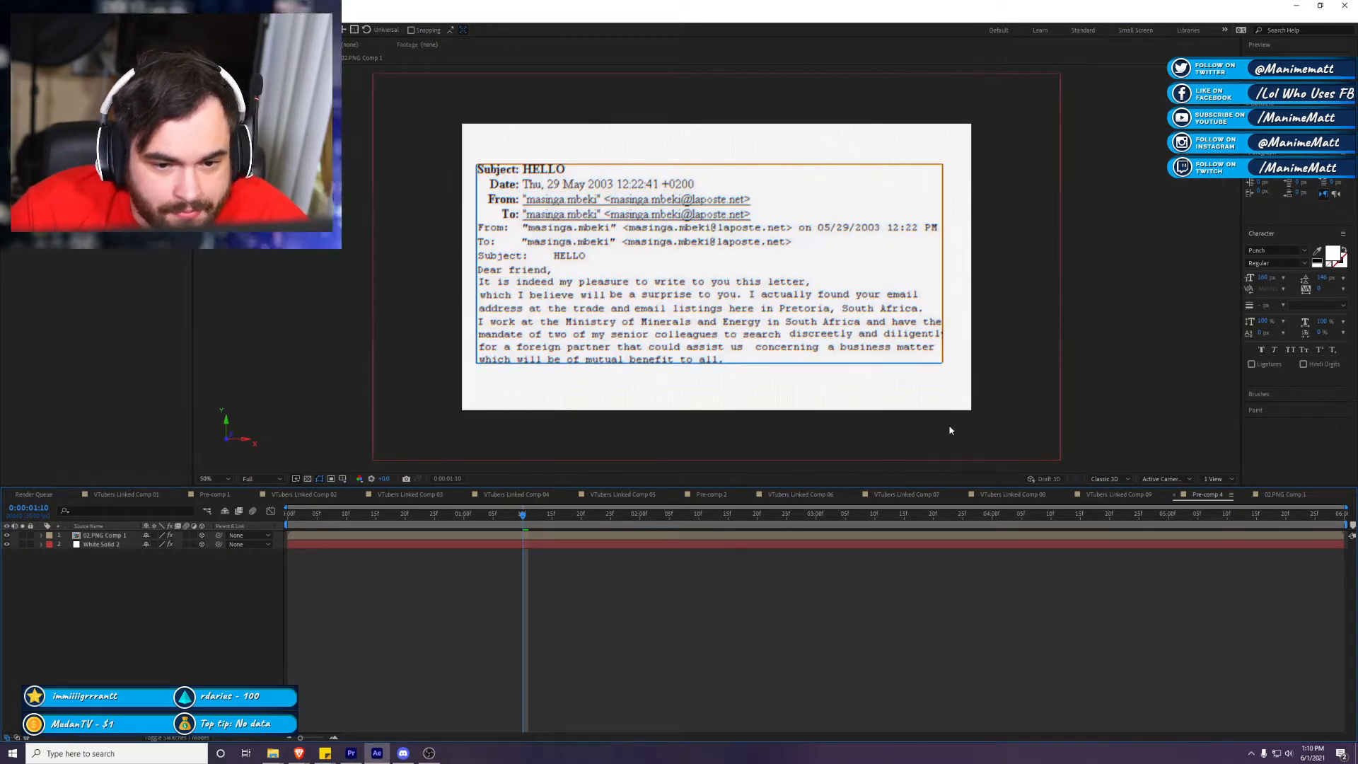
{"action": "key", "text": "slash"}
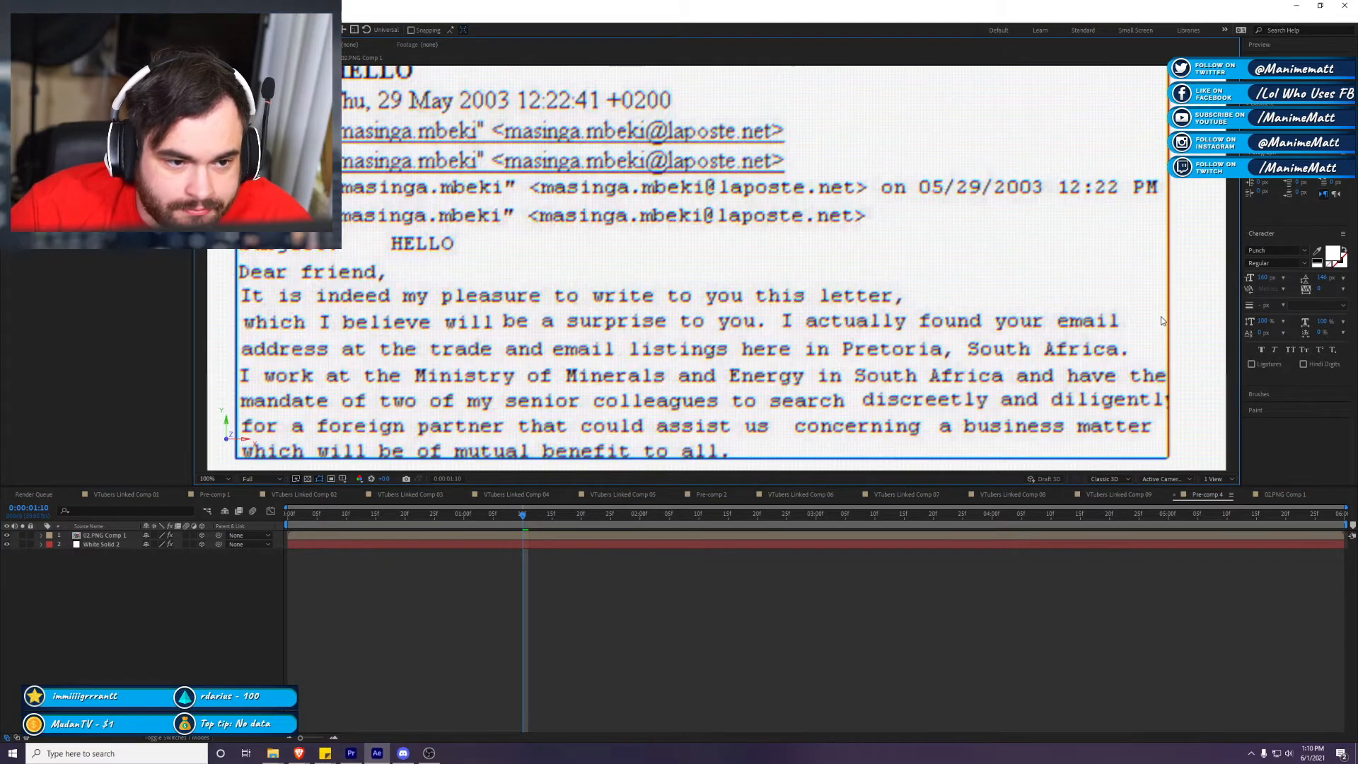
{"action": "key", "text": "comma"}
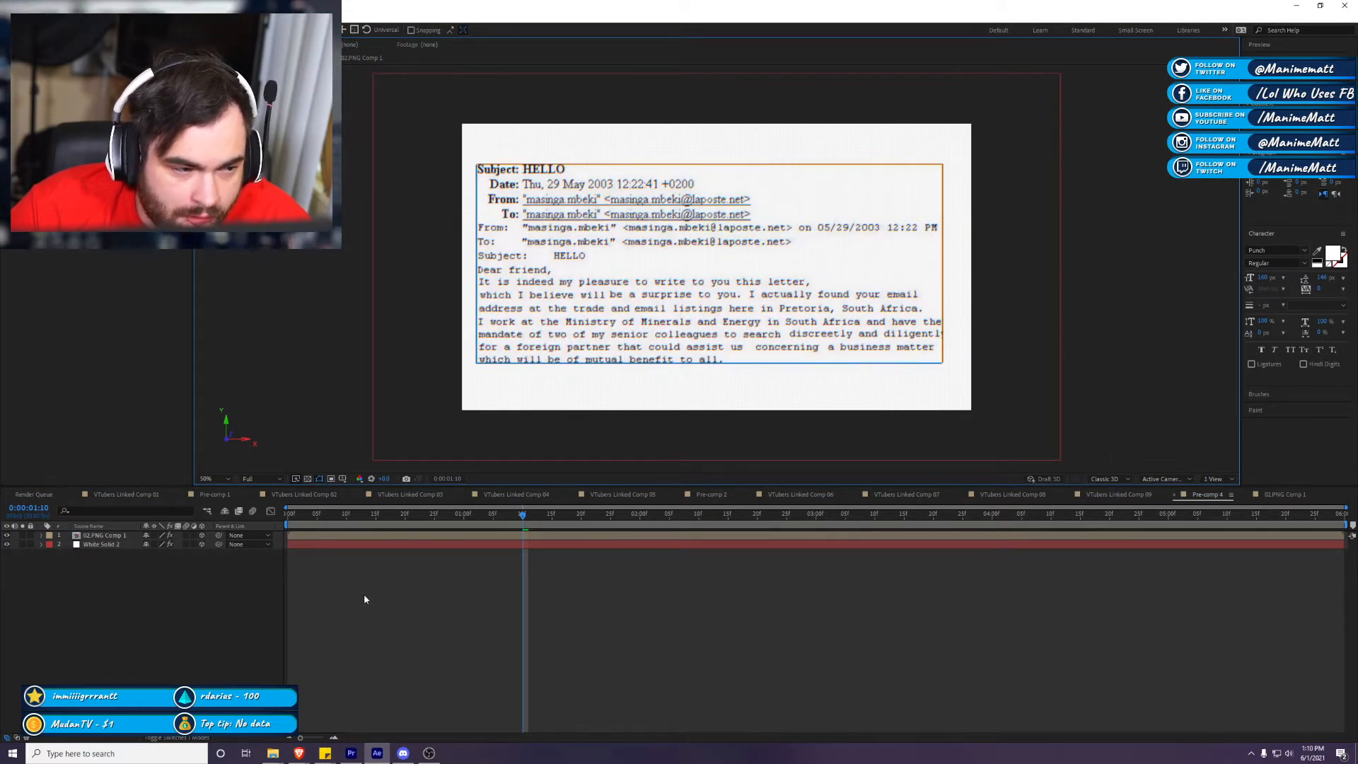
{"action": "left_click", "coordinate": [104, 535]}
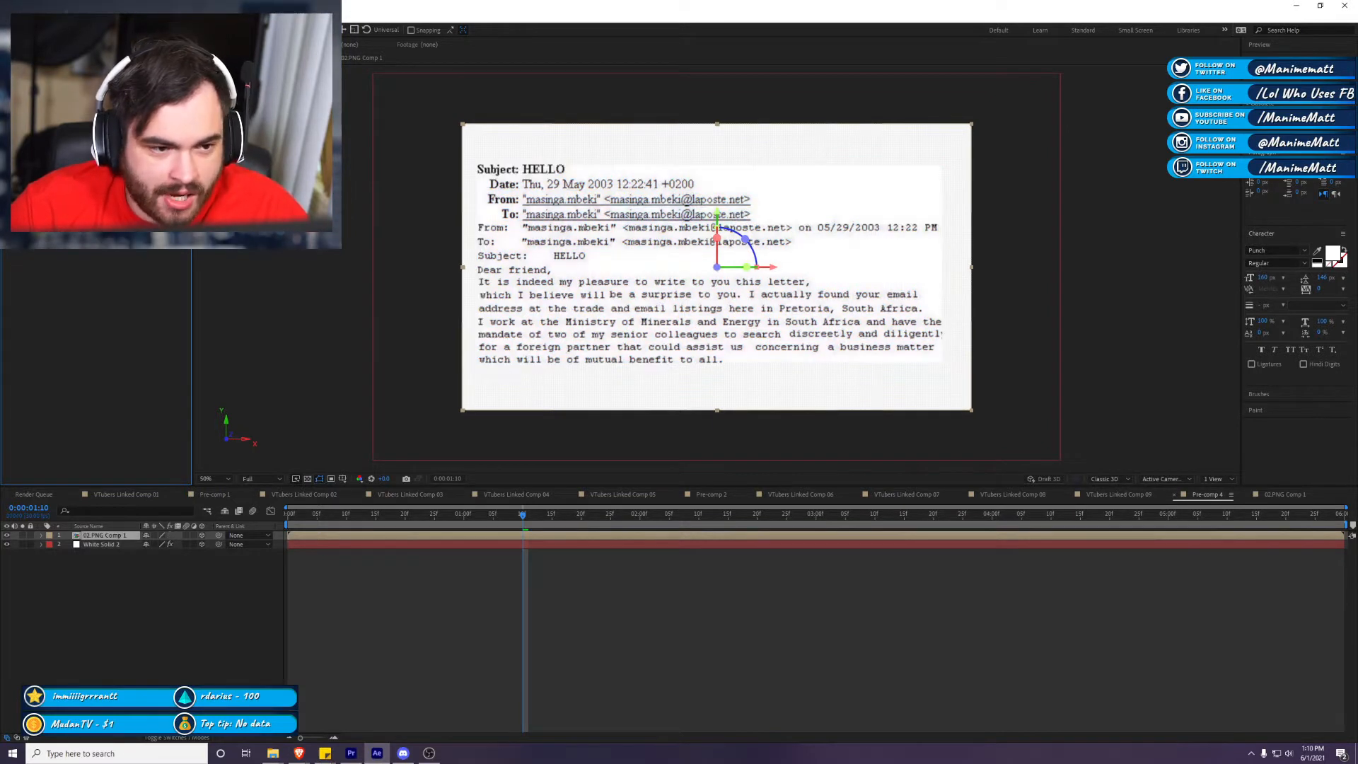
{"action": "left_click", "coordinate": [96, 545]}
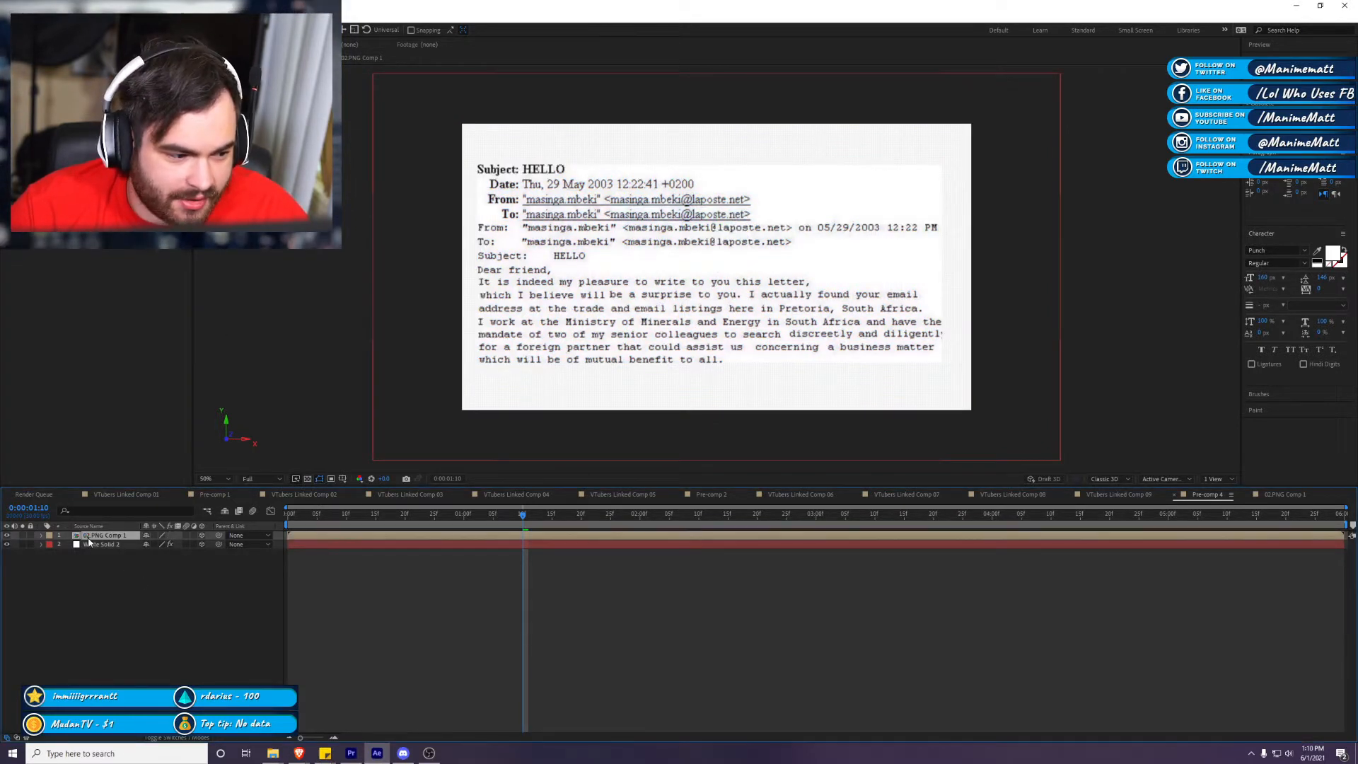
{"action": "left_click", "coordinate": [71, 73]}
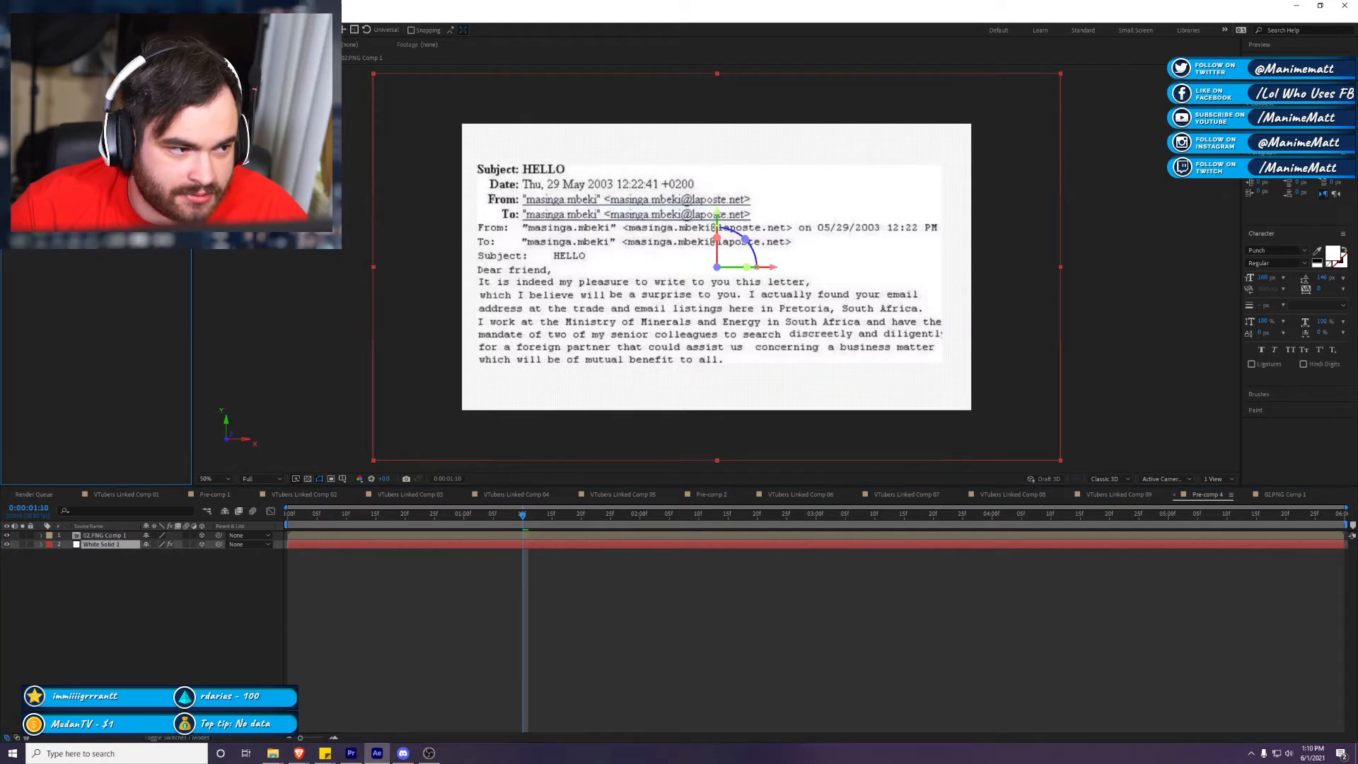
{"action": "key", "text": "Return"}
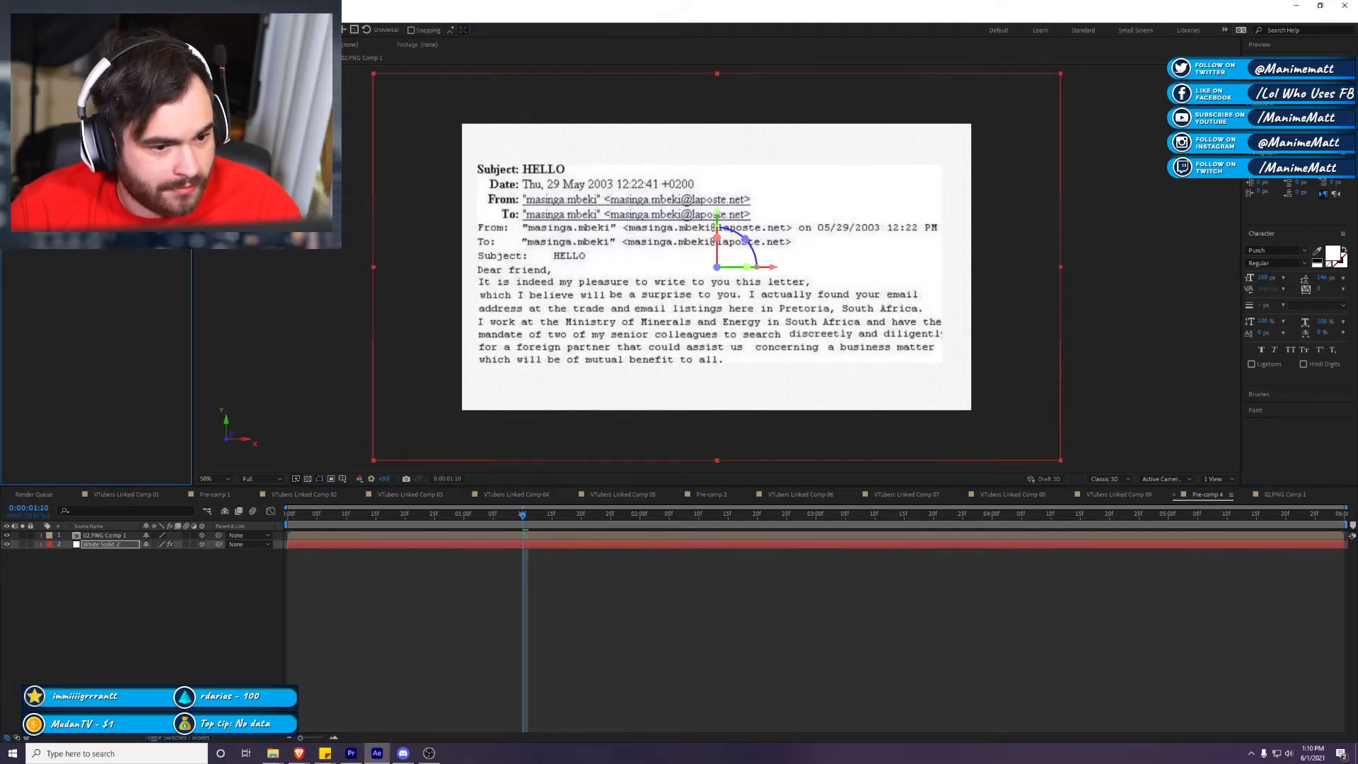
{"action": "left_click", "coordinate": [640, 567]}
Step: Scale both Pre-comp 4 layers down together until White Solid 2 fits the composition frame, and save the project
{"action": "left_click_drag", "start_coordinate": [1156, 269], "coordinate": [602, 209]}
{"action": "left_click_drag", "start_coordinate": [1000, 274], "coordinate": [974, 273]}
{"action": "left_click", "coordinate": [1046, 262]}
{"action": "key", "text": "ctrl+s"}
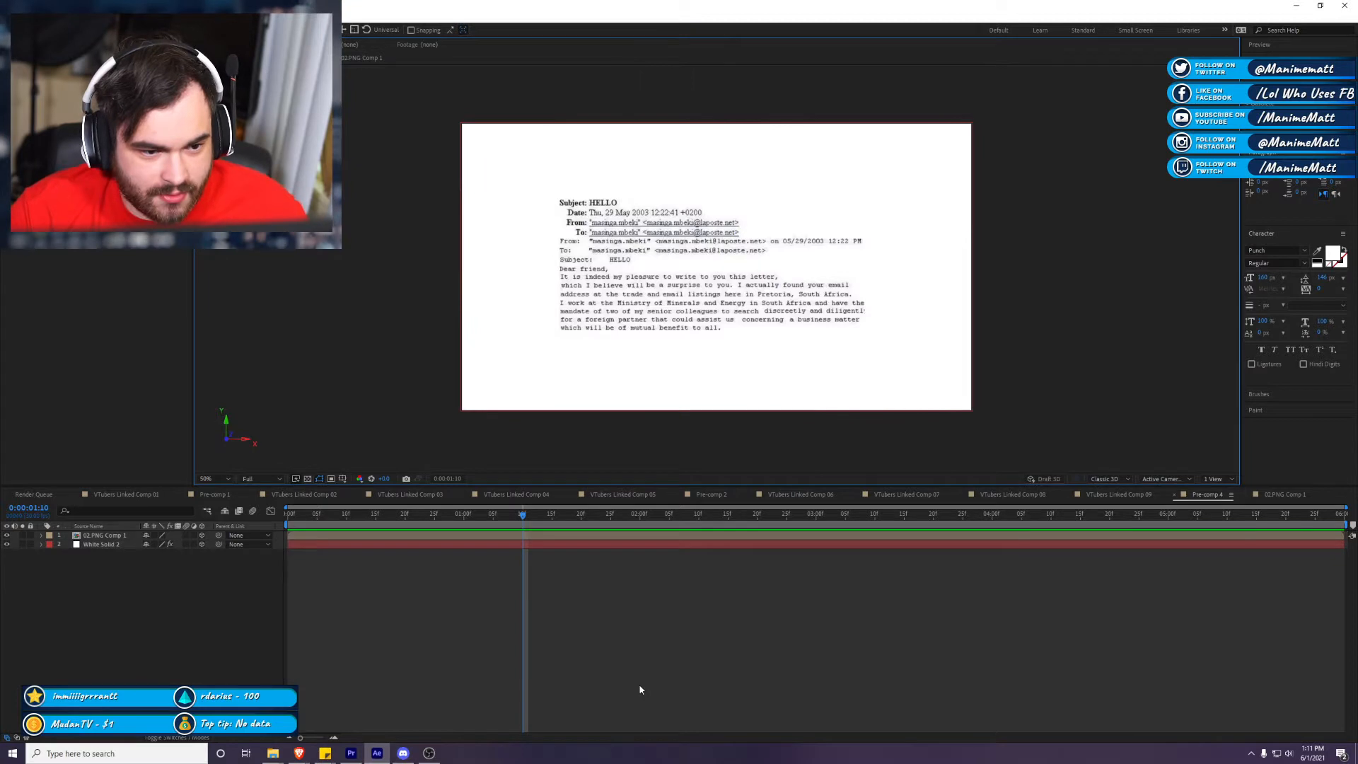
Step: Take the retro screen effects from the White Solid 2 layer in Pre-comp 4 for reuse on another layer
{"action": "left_click", "coordinate": [97, 545]}
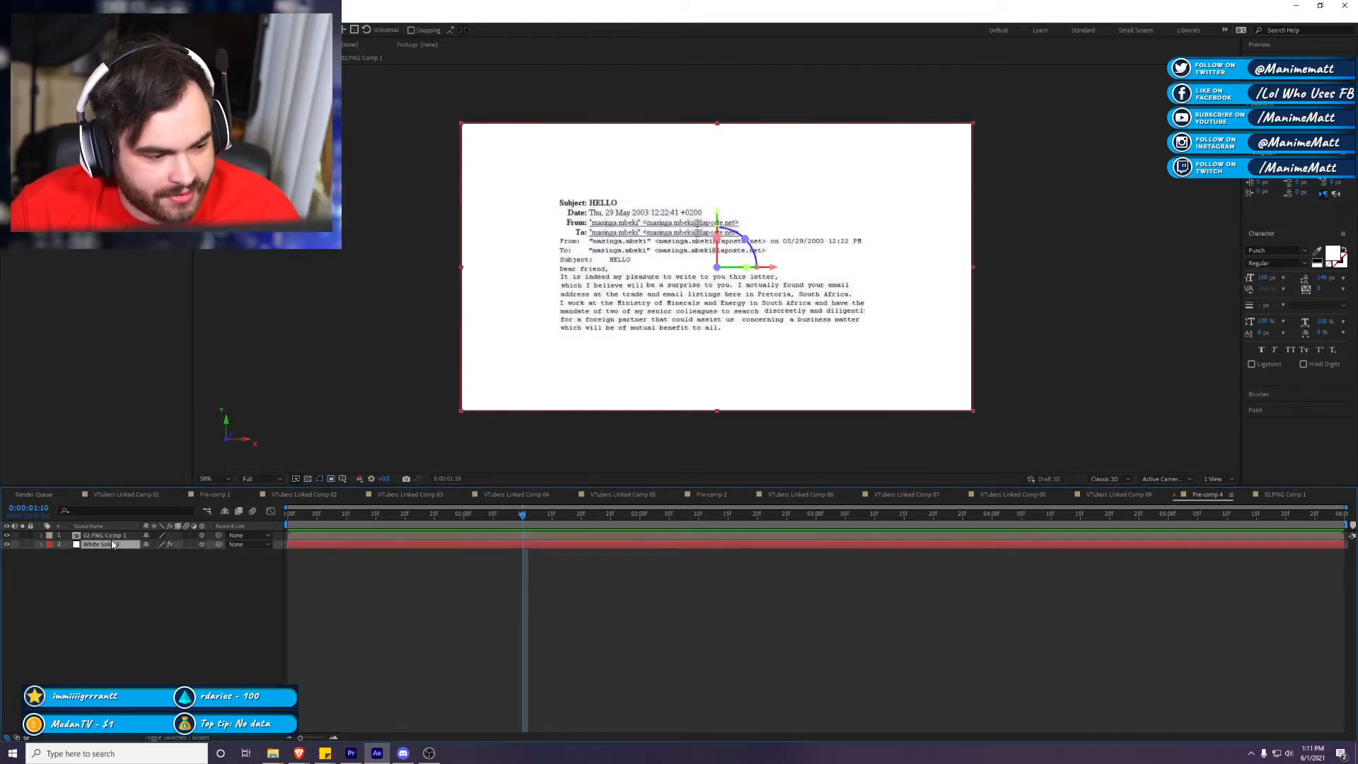
{"action": "left_click", "coordinate": [103, 535]}
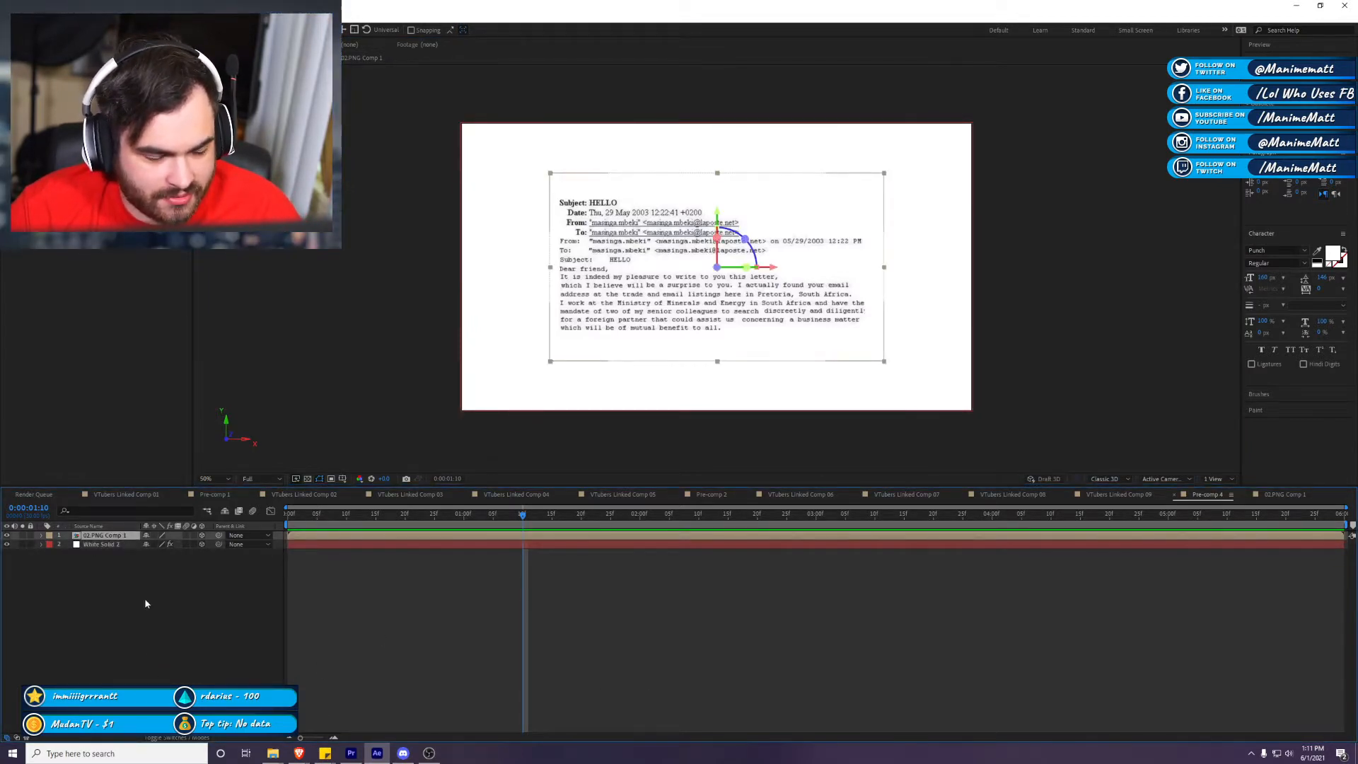
{"action": "left_click", "coordinate": [102, 545]}
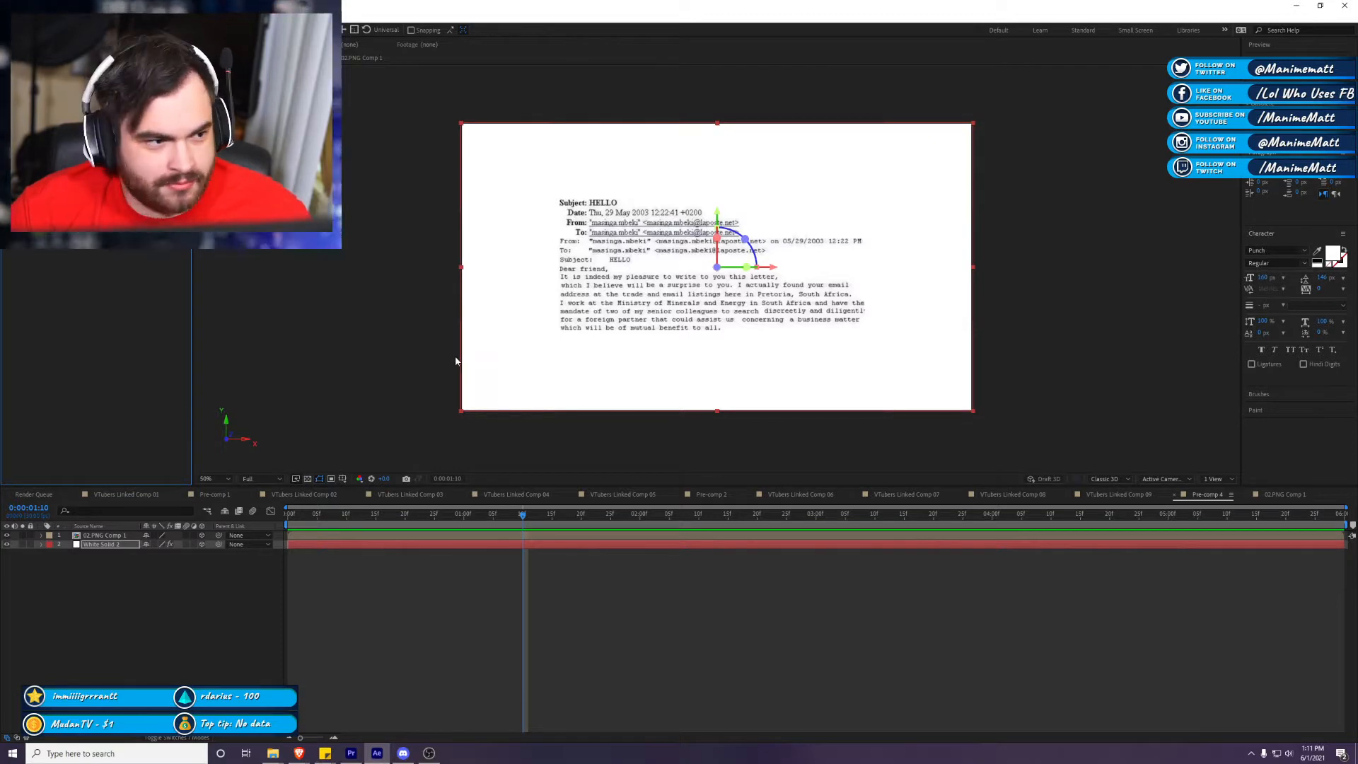
Step: Open the VTubers Linked Comp 08 composition and paste the retro screen effects onto its Pre-comp 4 layer
{"action": "left_click", "coordinate": [1123, 494]}
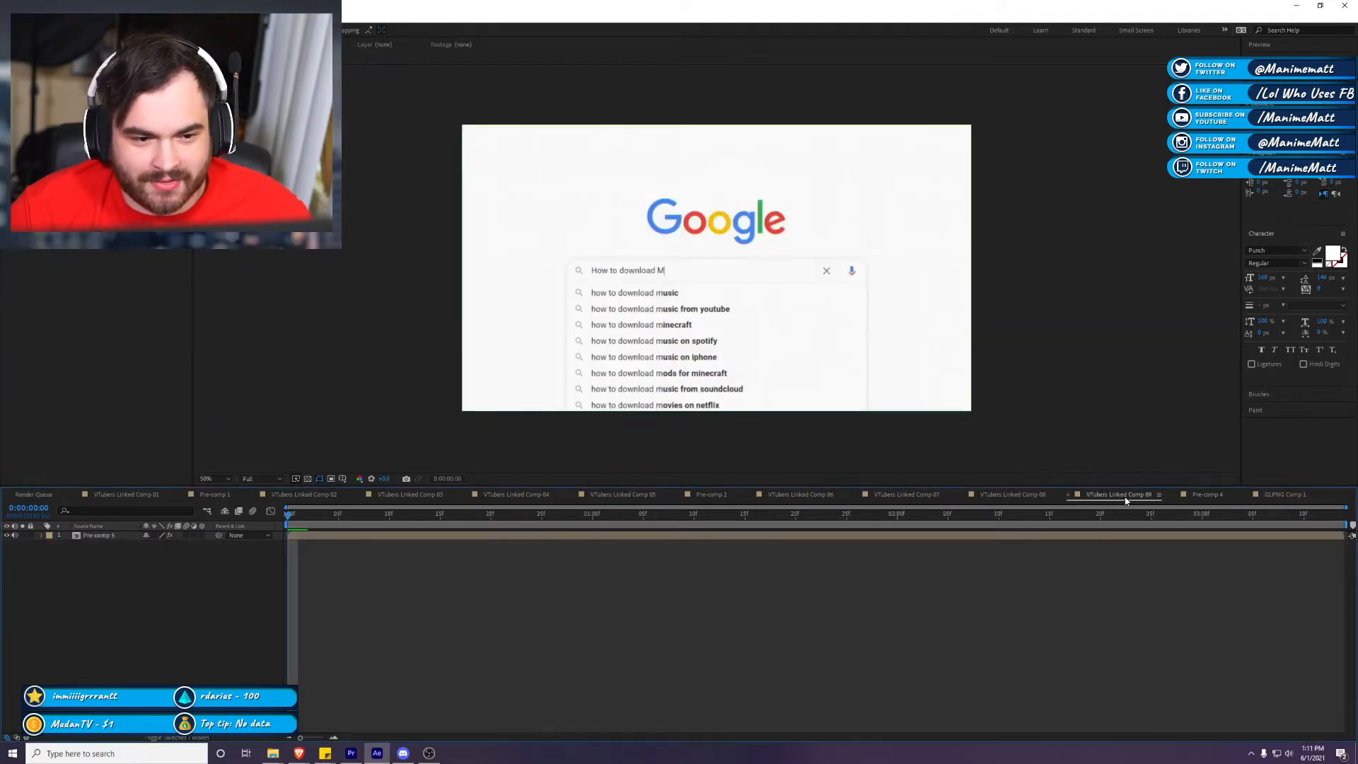
{"action": "left_click", "coordinate": [1207, 494]}
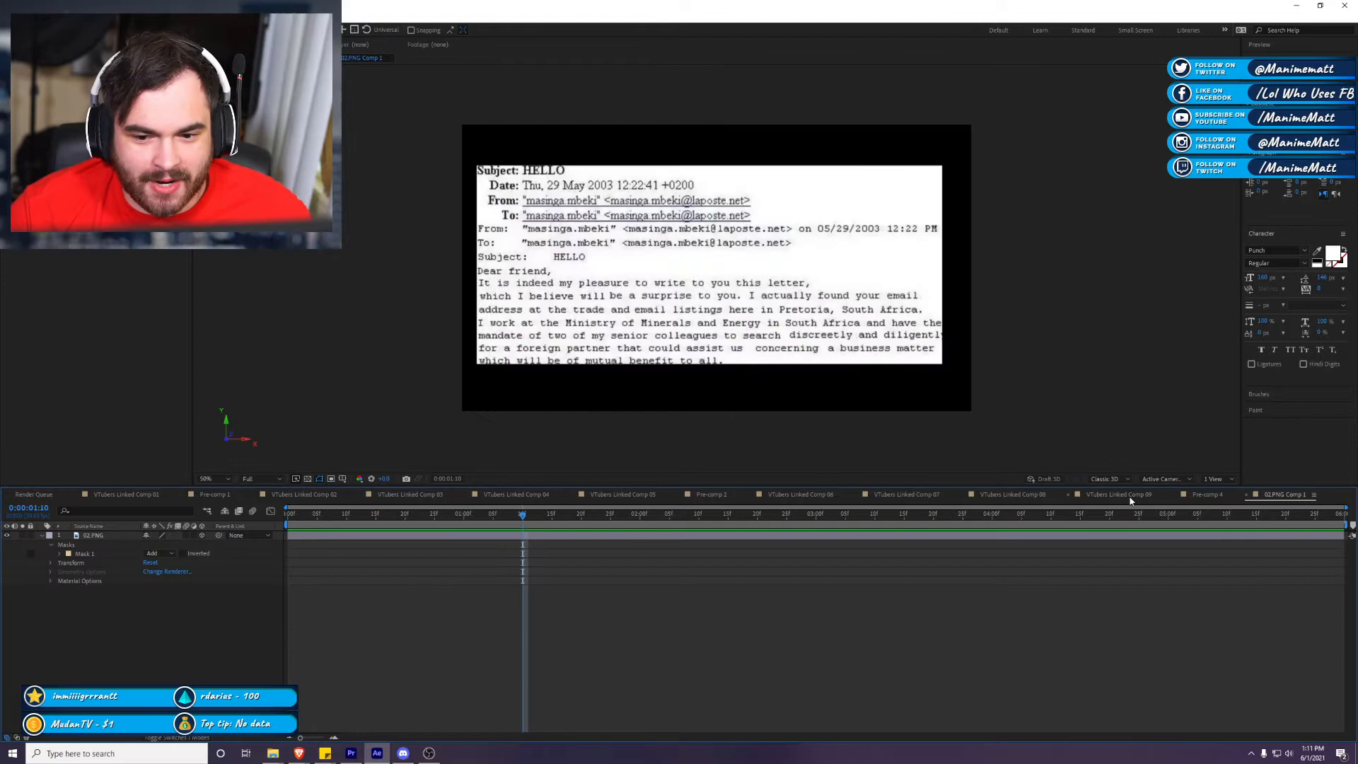
{"action": "left_click", "coordinate": [1123, 495]}
{"action": "left_click", "coordinate": [1196, 498]}
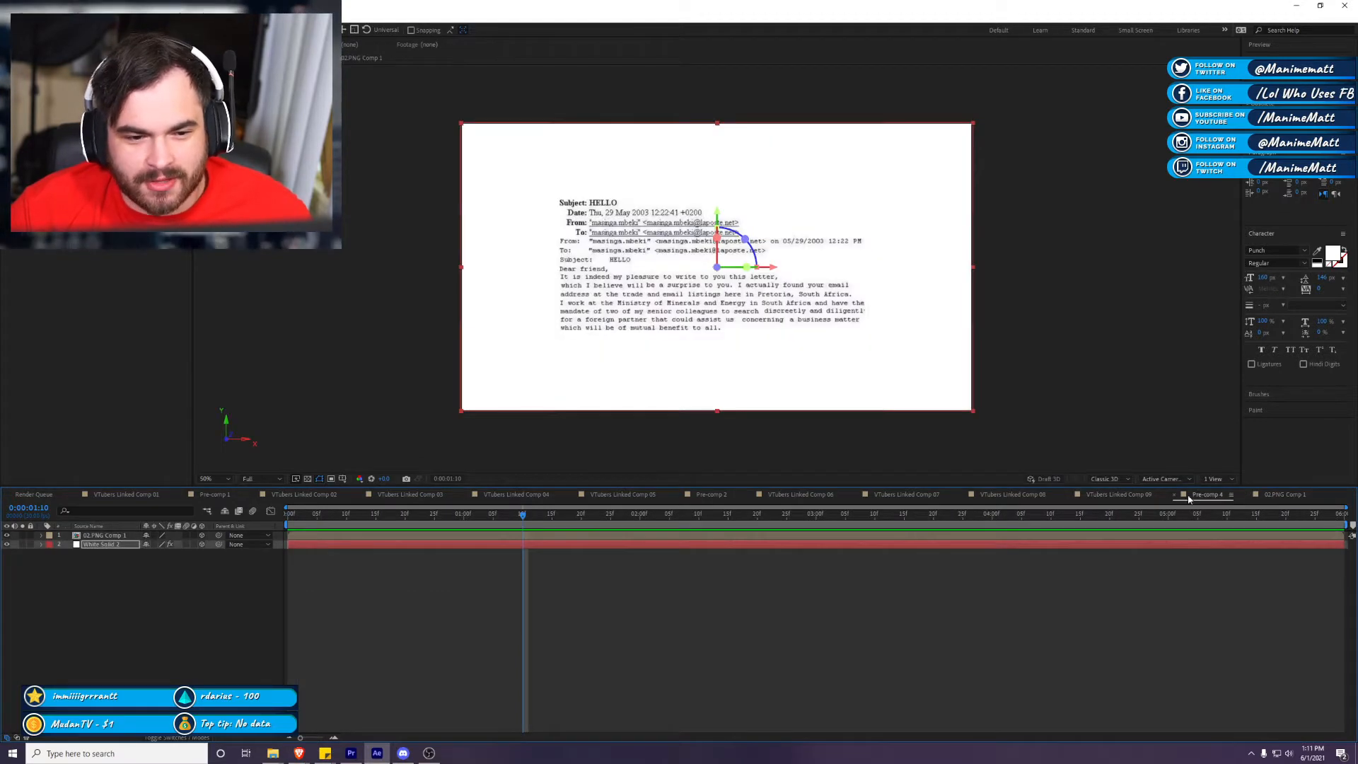
{"action": "left_click", "coordinate": [1133, 498]}
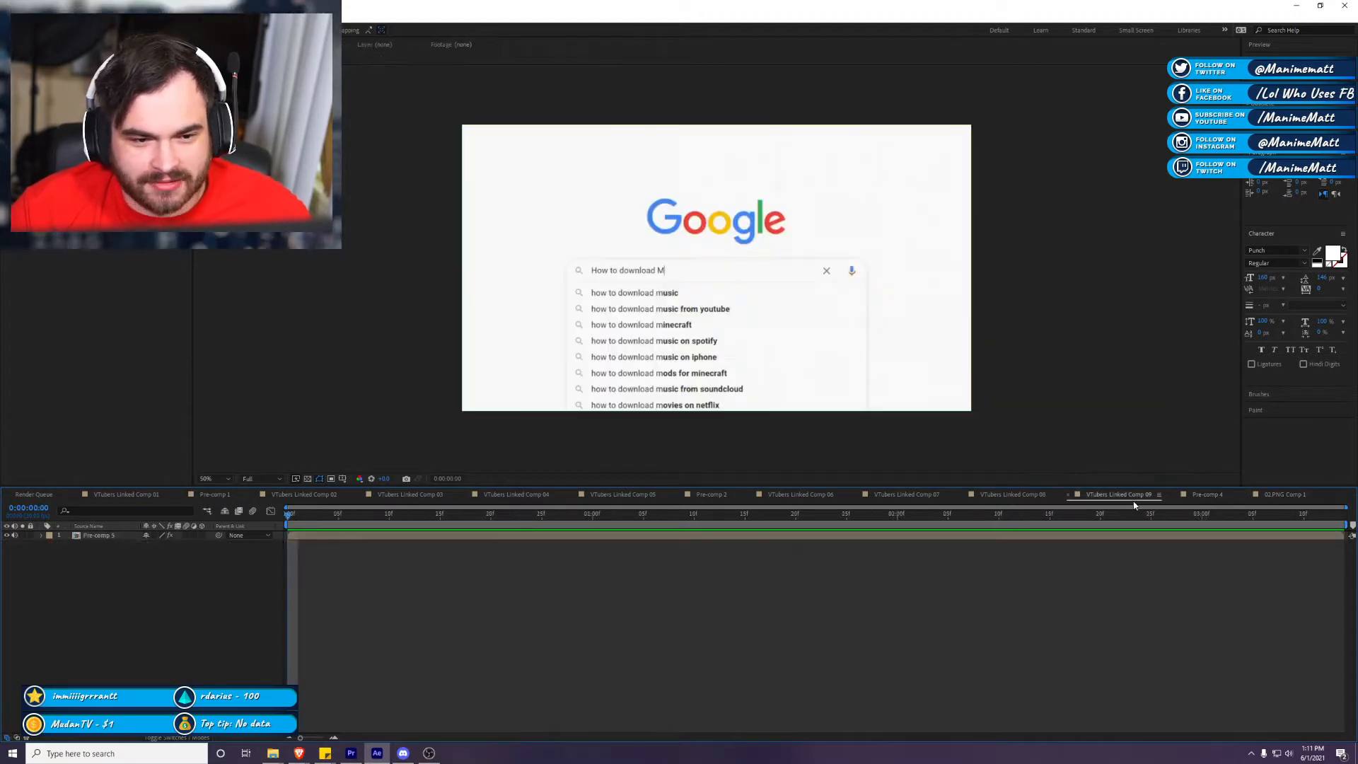
{"action": "left_click", "coordinate": [1000, 503]}
{"action": "left_click", "coordinate": [702, 692]}
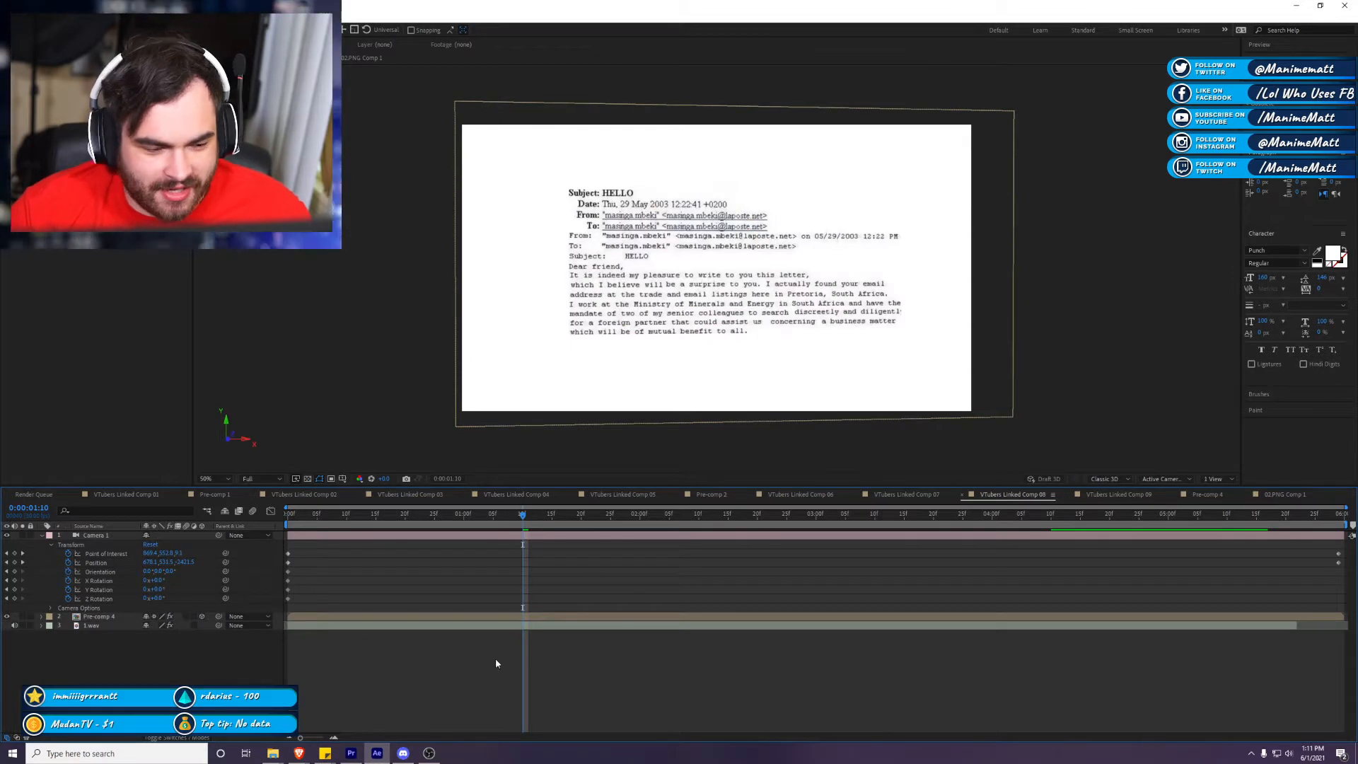
{"action": "left_click", "coordinate": [420, 617]}
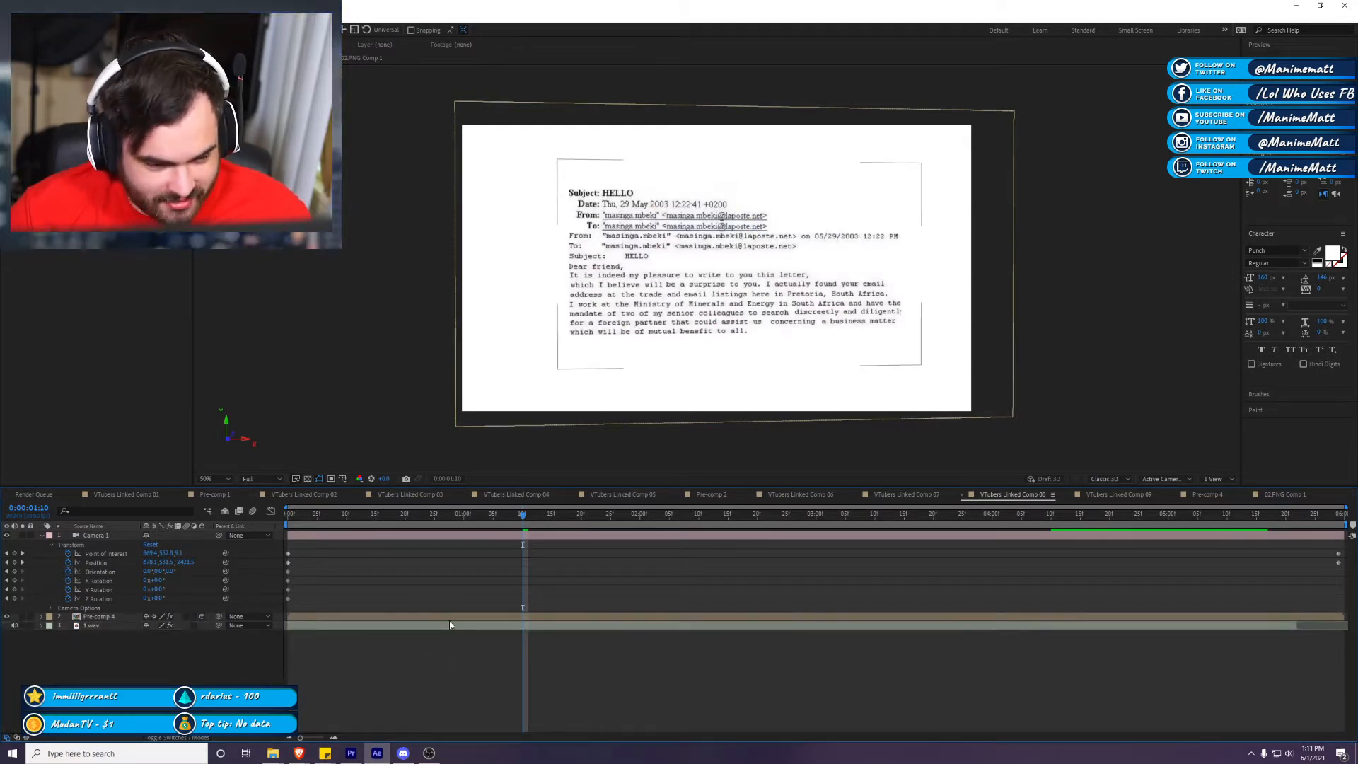
{"action": "left_click", "coordinate": [464, 615]}
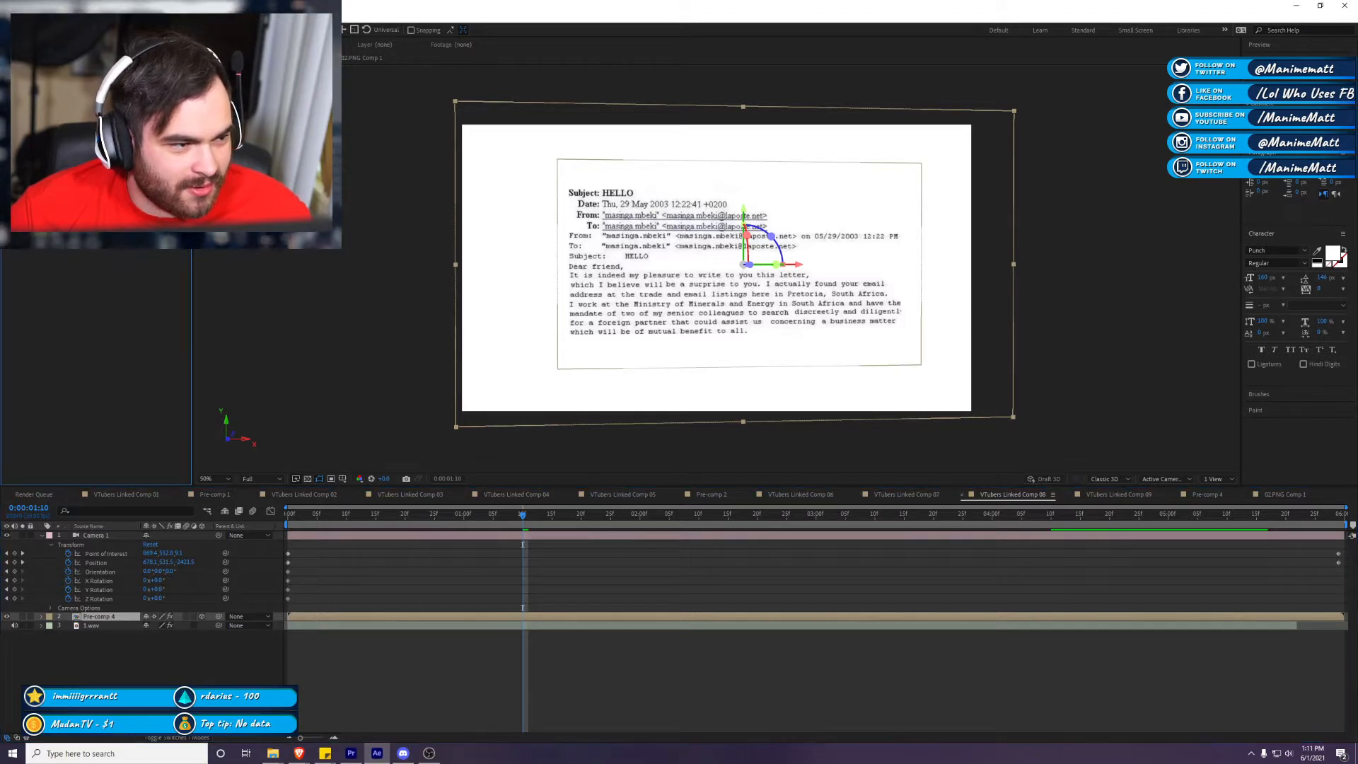
Step: Enlarge the Pre-comp 4 layer so it extends well past the frame in VTubers Linked Comp 08, and save
{"action": "left_click", "coordinate": [731, 351]}
{"action": "left_click_drag", "start_coordinate": [1015, 268], "coordinate": [1067, 271]}
{"action": "left_click", "coordinate": [1111, 285]}
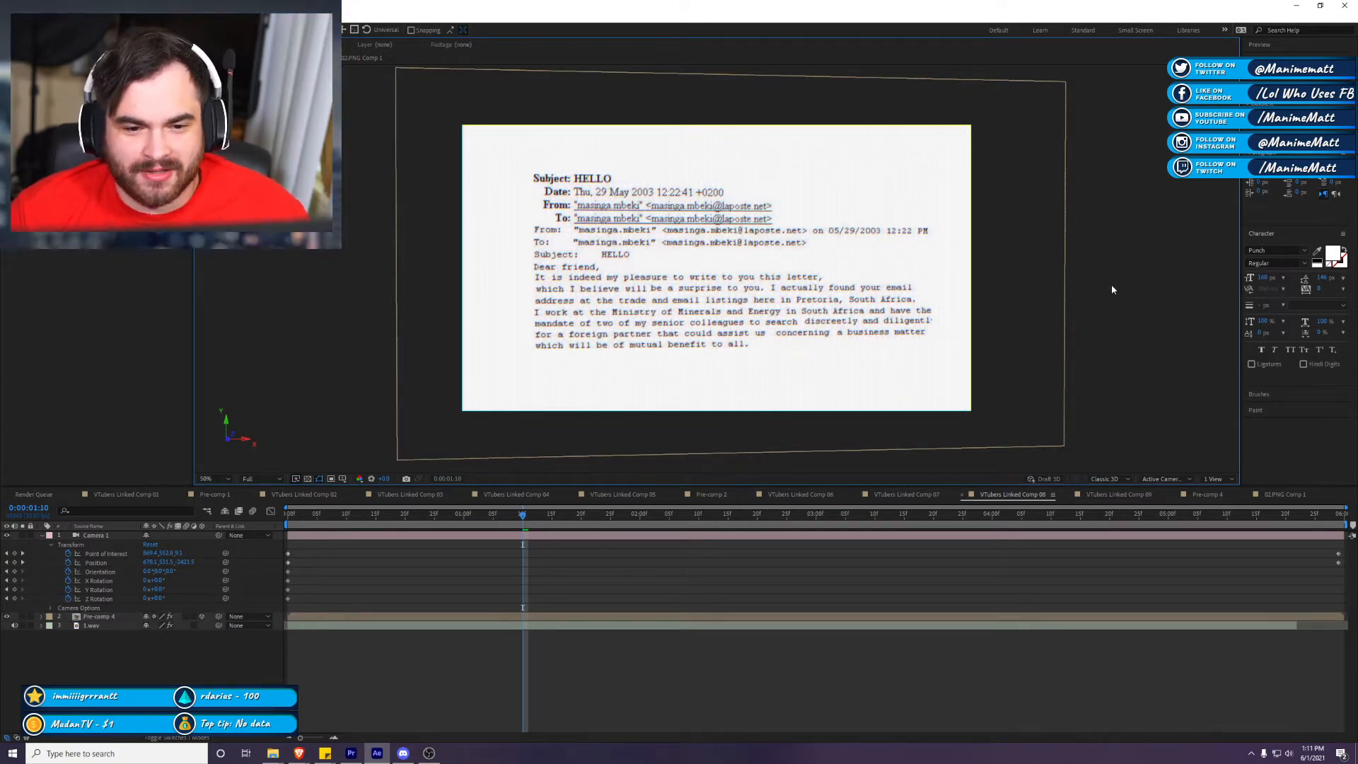
{"action": "left_click", "coordinate": [1061, 287]}
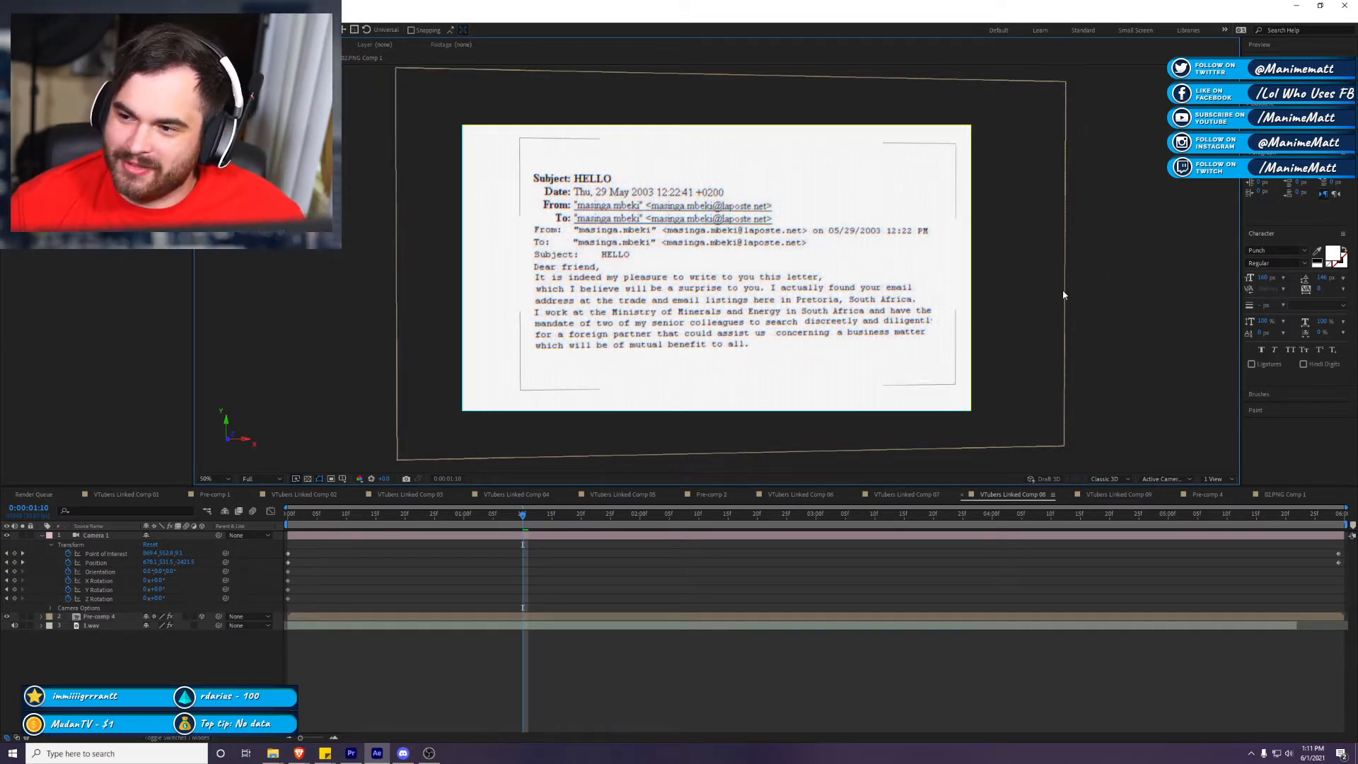
{"action": "left_click_drag", "start_coordinate": [1066, 267], "coordinate": [1077, 264]}
{"action": "key", "text": "ctrl+s"}
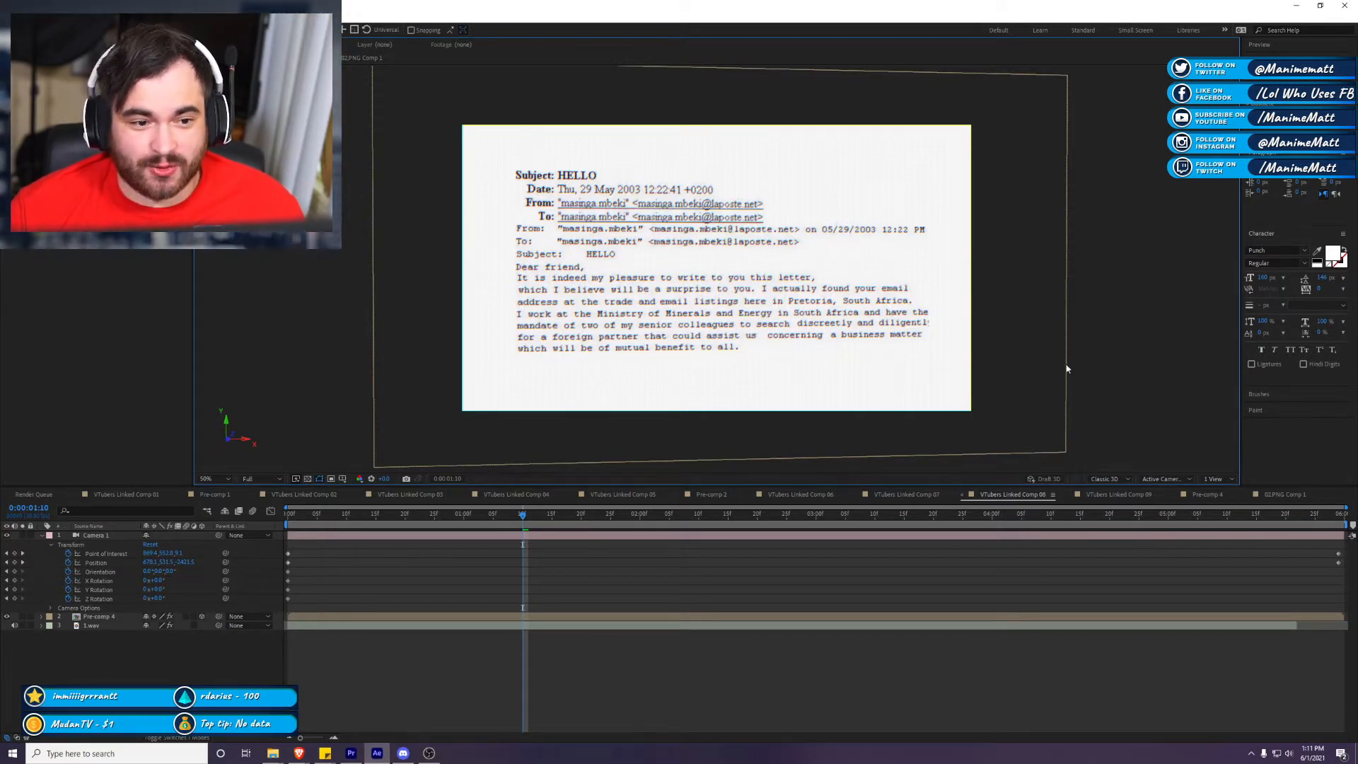
Step: Preview VTubers Linked Comp 08 from its start and switch to the VTubers project in Premiere Pro
{"action": "left_click", "coordinate": [488, 515]}
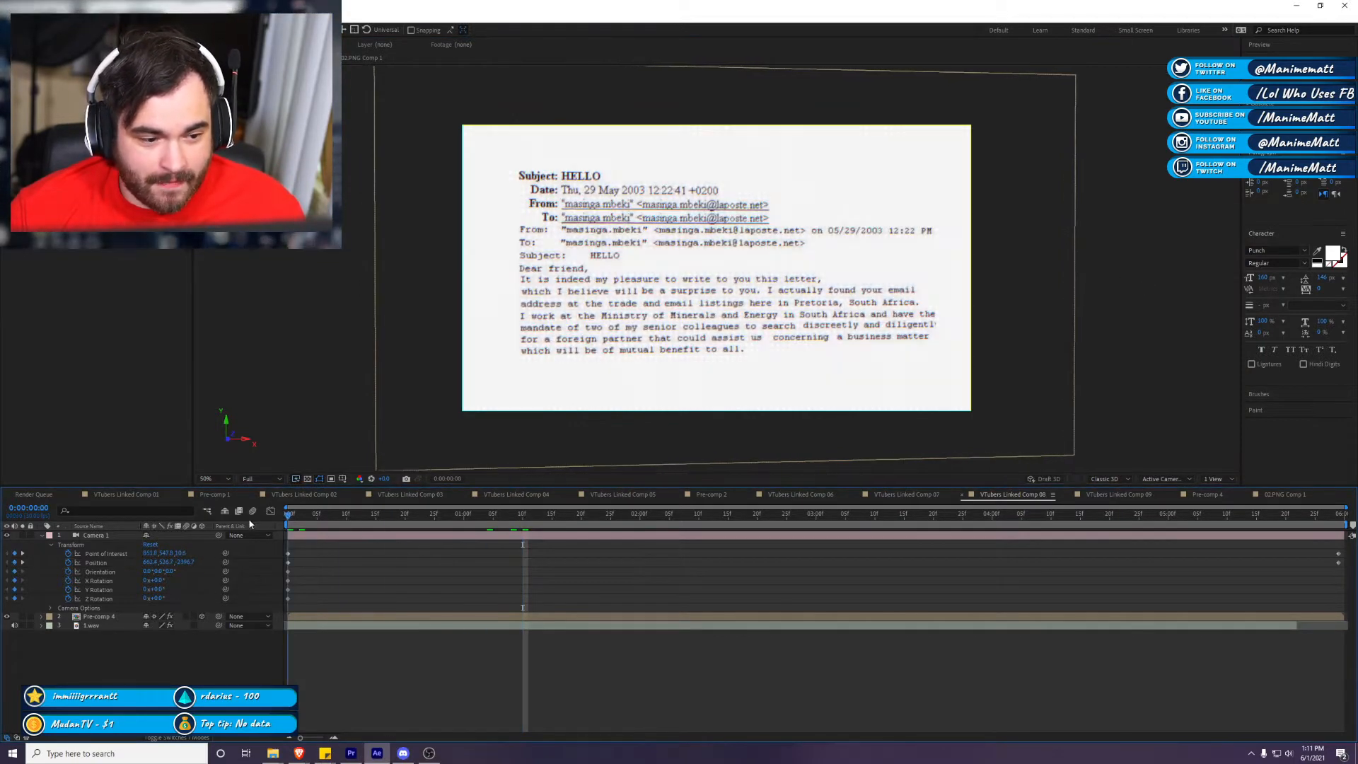
{"action": "key", "text": "Home"}
{"action": "key", "text": "space"}
{"action": "key", "text": "space"}
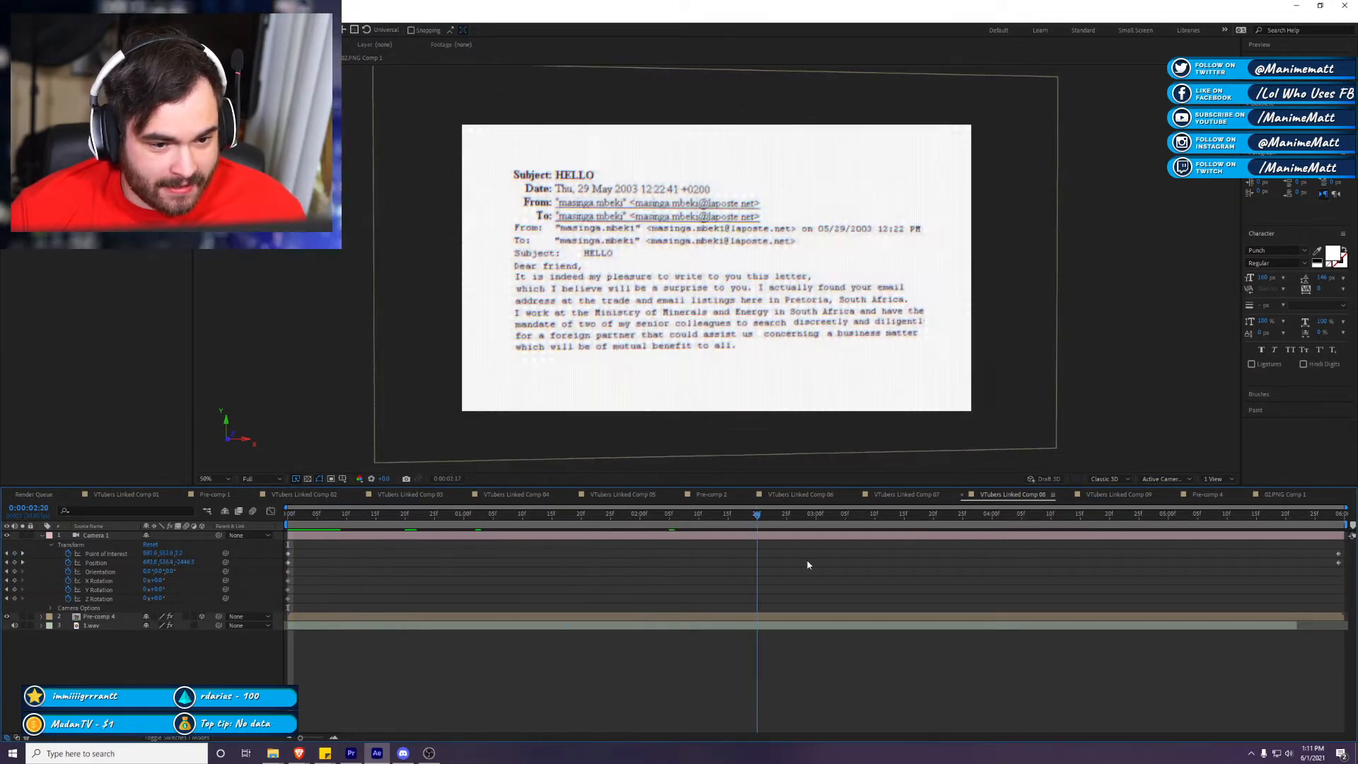
{"action": "key", "text": "alt+Tab"}
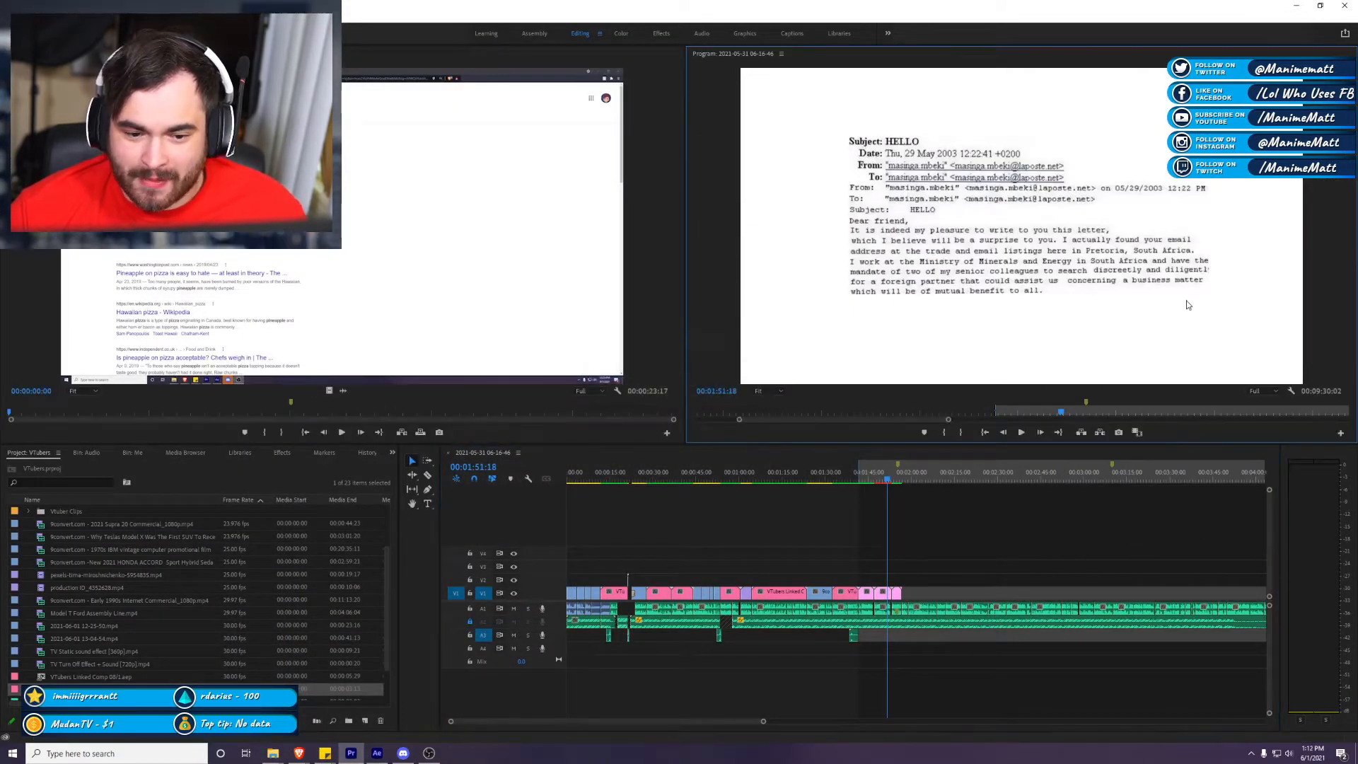
Step: Render the marked section and review the email and Google search shots full-screen in the Program monitor
{"action": "key", "text": "grave"}
{"action": "key", "text": "Return"}
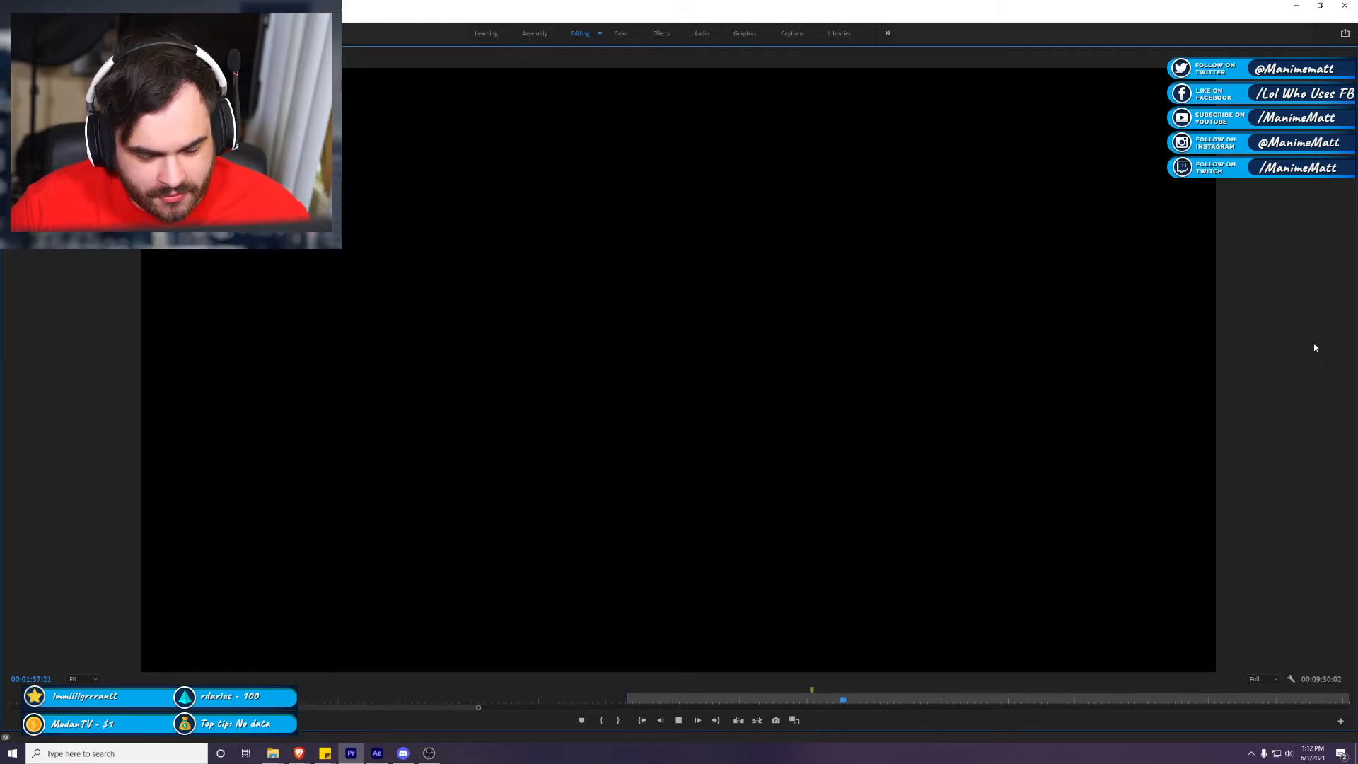
{"action": "key", "text": "space"}
{"action": "key", "text": "grave"}
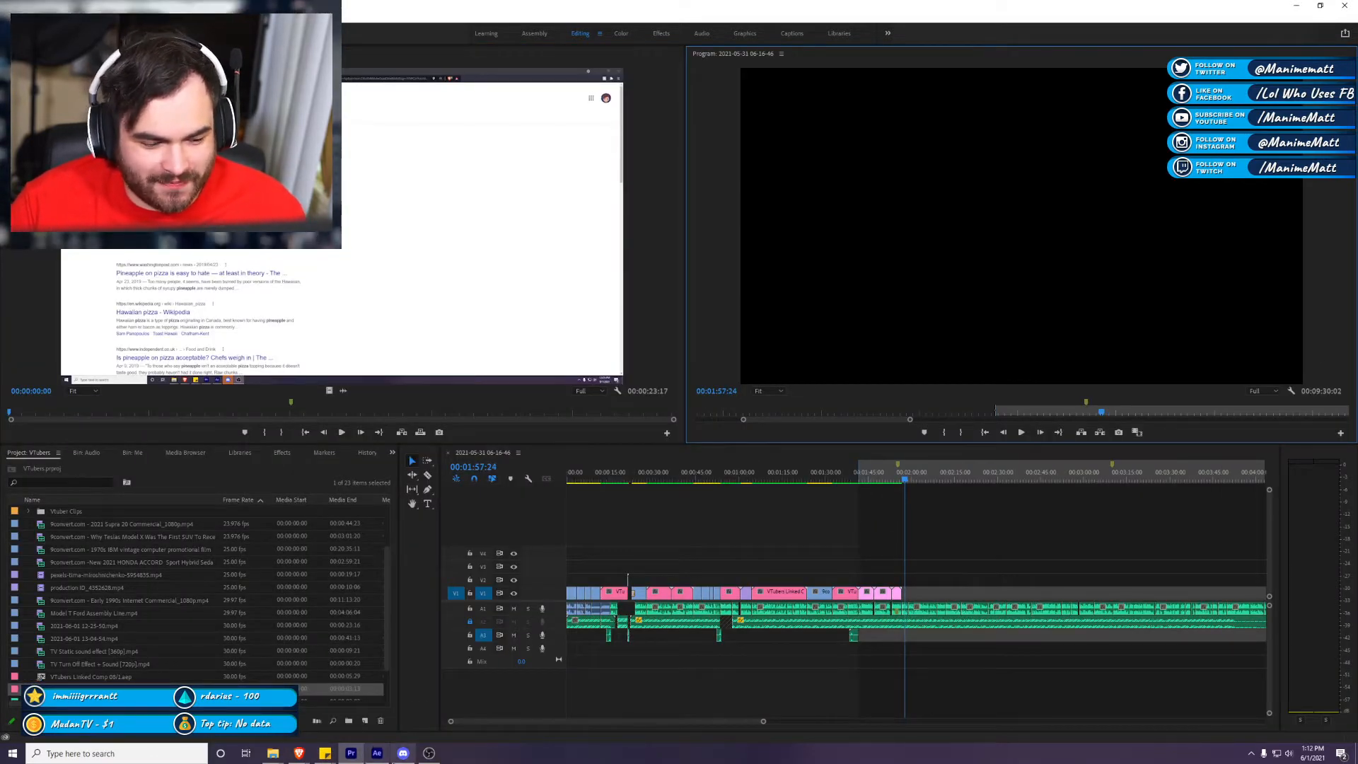
Step: Switch to After Effects and open the pre-comp nested in VTubers Linked Comp 09
{"action": "left_click", "coordinate": [375, 754]}
{"action": "left_click", "coordinate": [373, 755]}
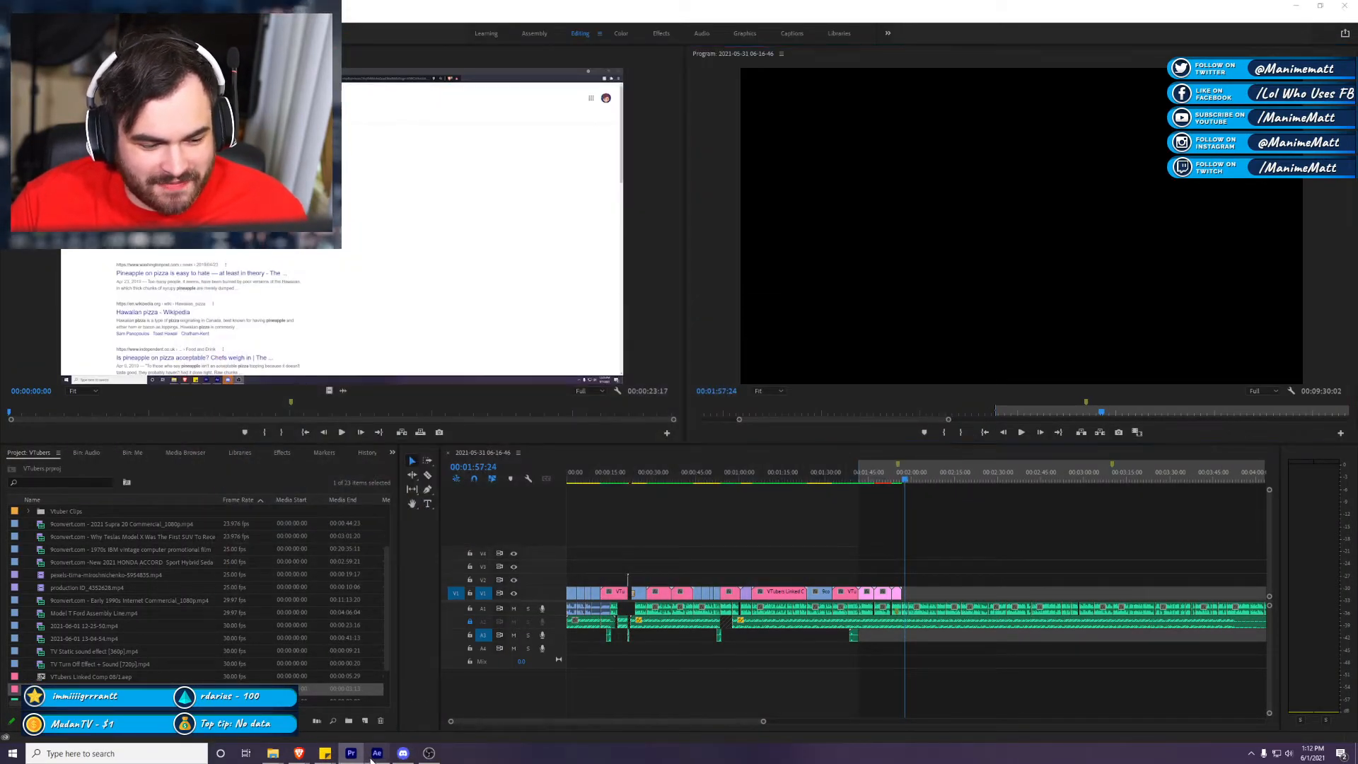
{"action": "left_click", "coordinate": [375, 753]}
{"action": "left_click", "coordinate": [1131, 495]}
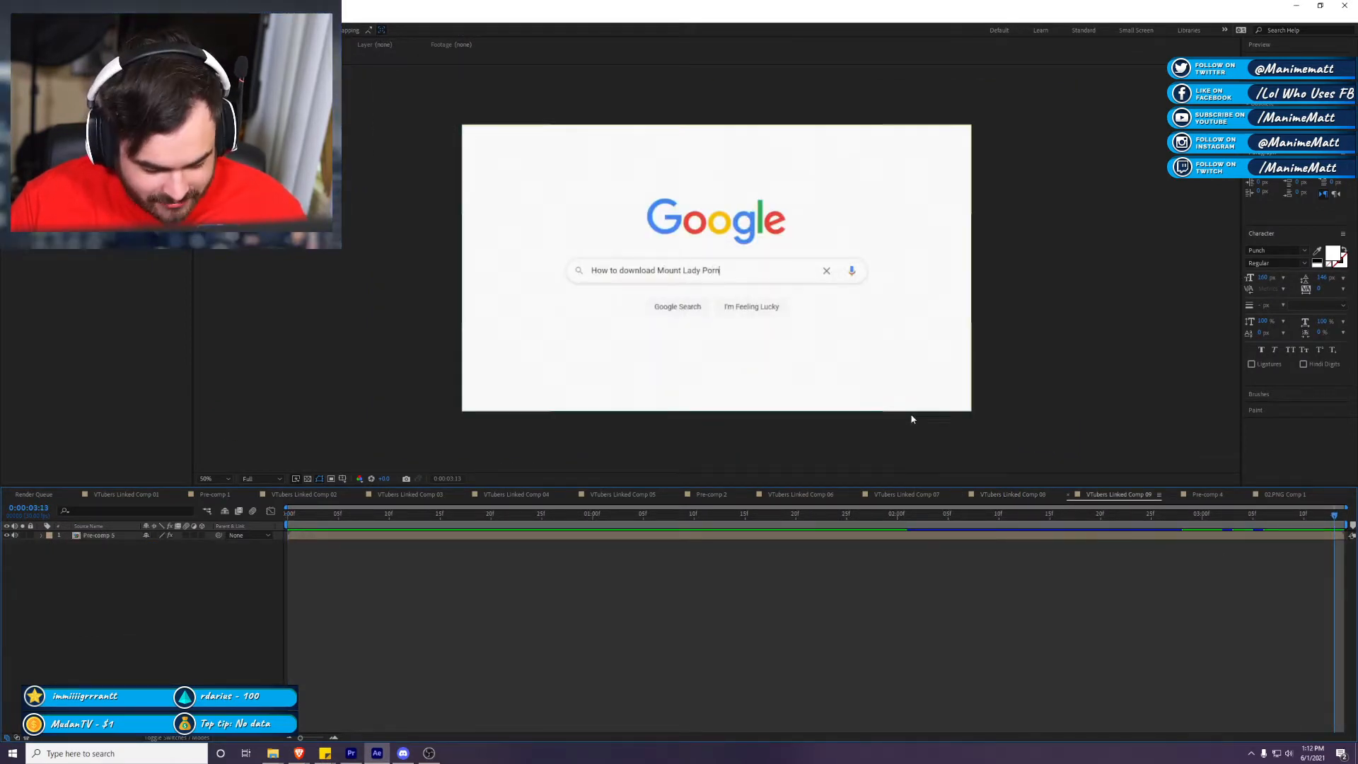
{"action": "left_click", "coordinate": [809, 536]}
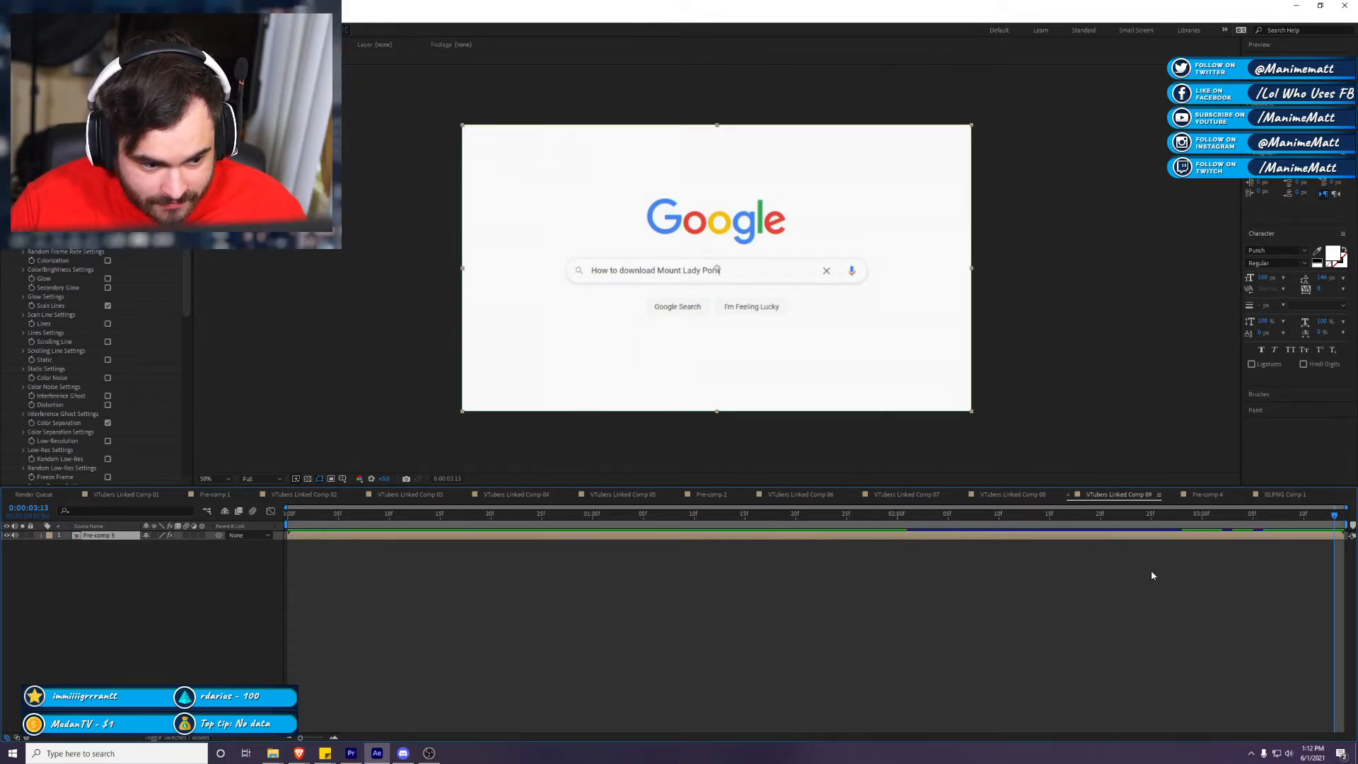
{"action": "left_click", "coordinate": [970, 544]}
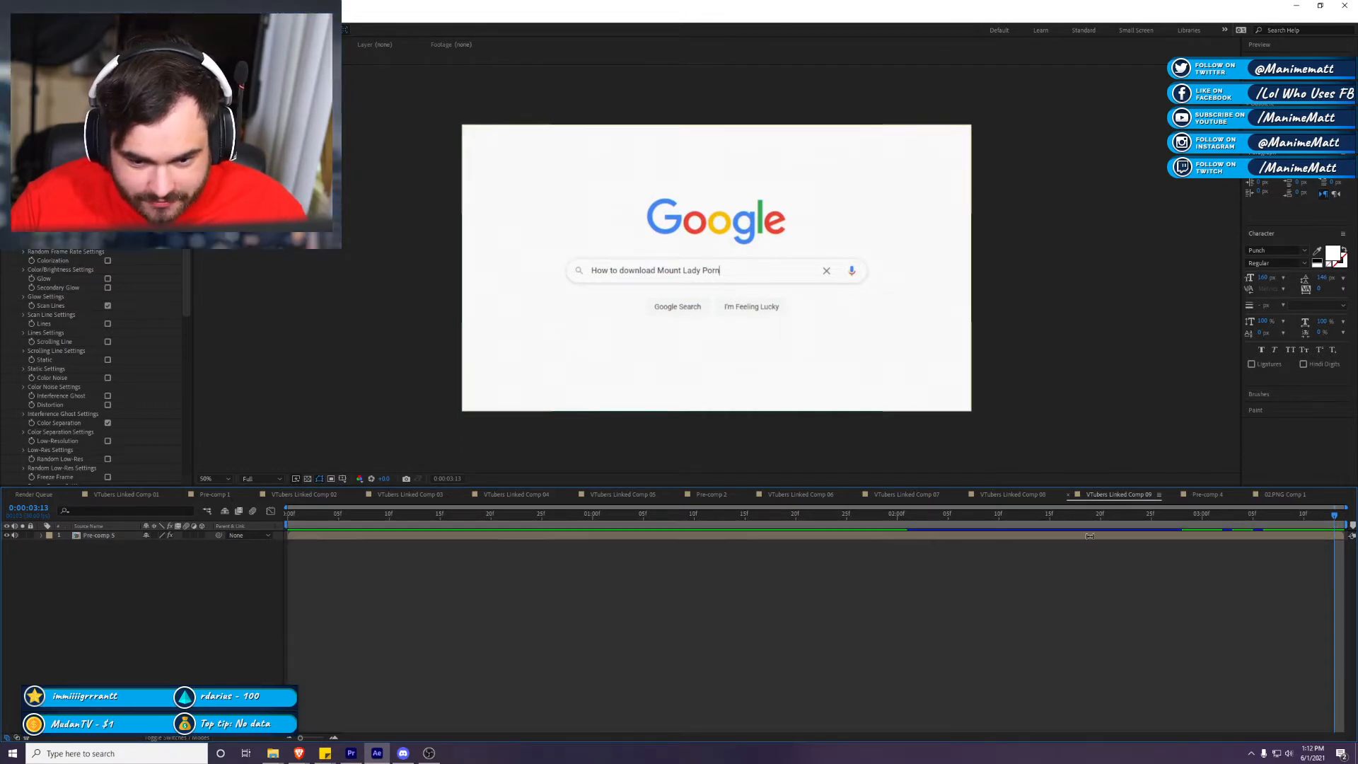
{"action": "double_click", "coordinate": [1090, 535]}
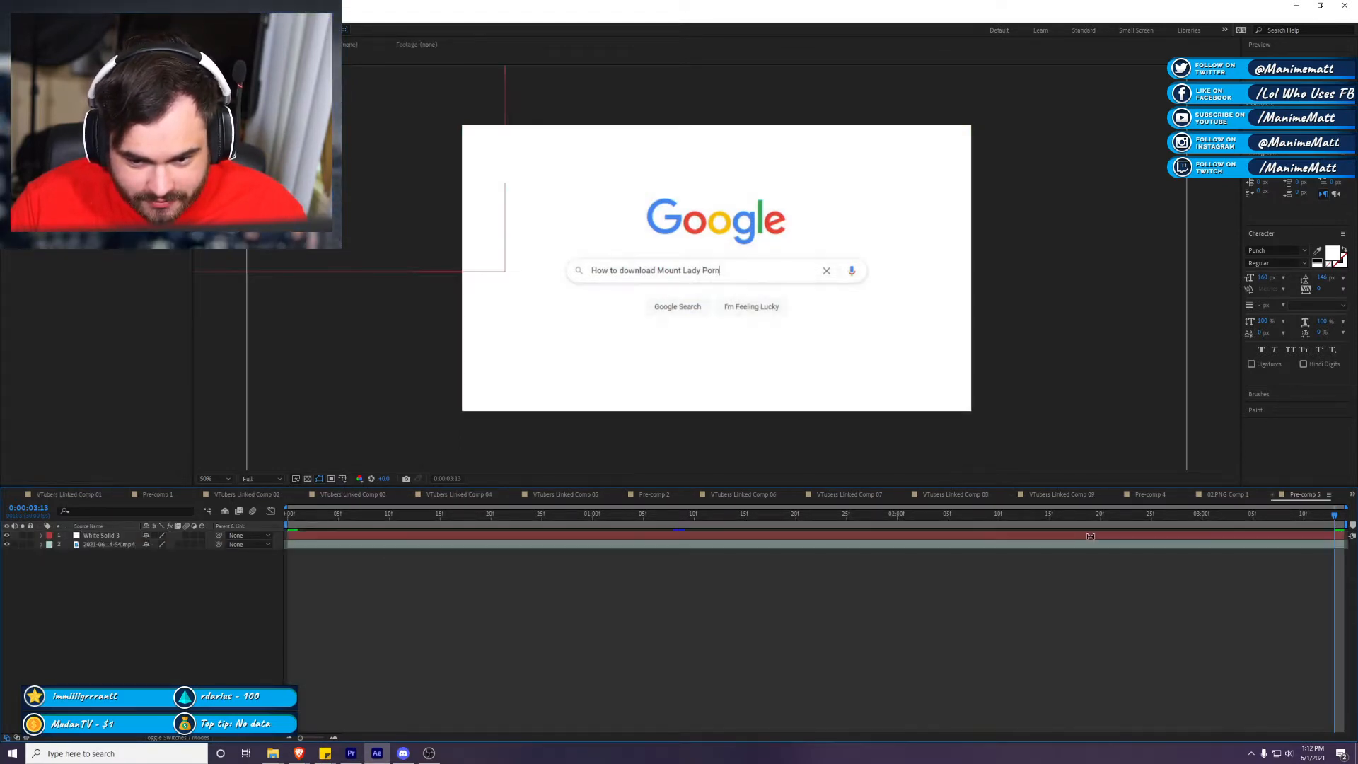
Step: Shift the Google search recording layer slightly later in Pre-comp 5 and return to Premiere Pro
{"action": "left_click", "coordinate": [1206, 536]}
{"action": "left_click", "coordinate": [1166, 544]}
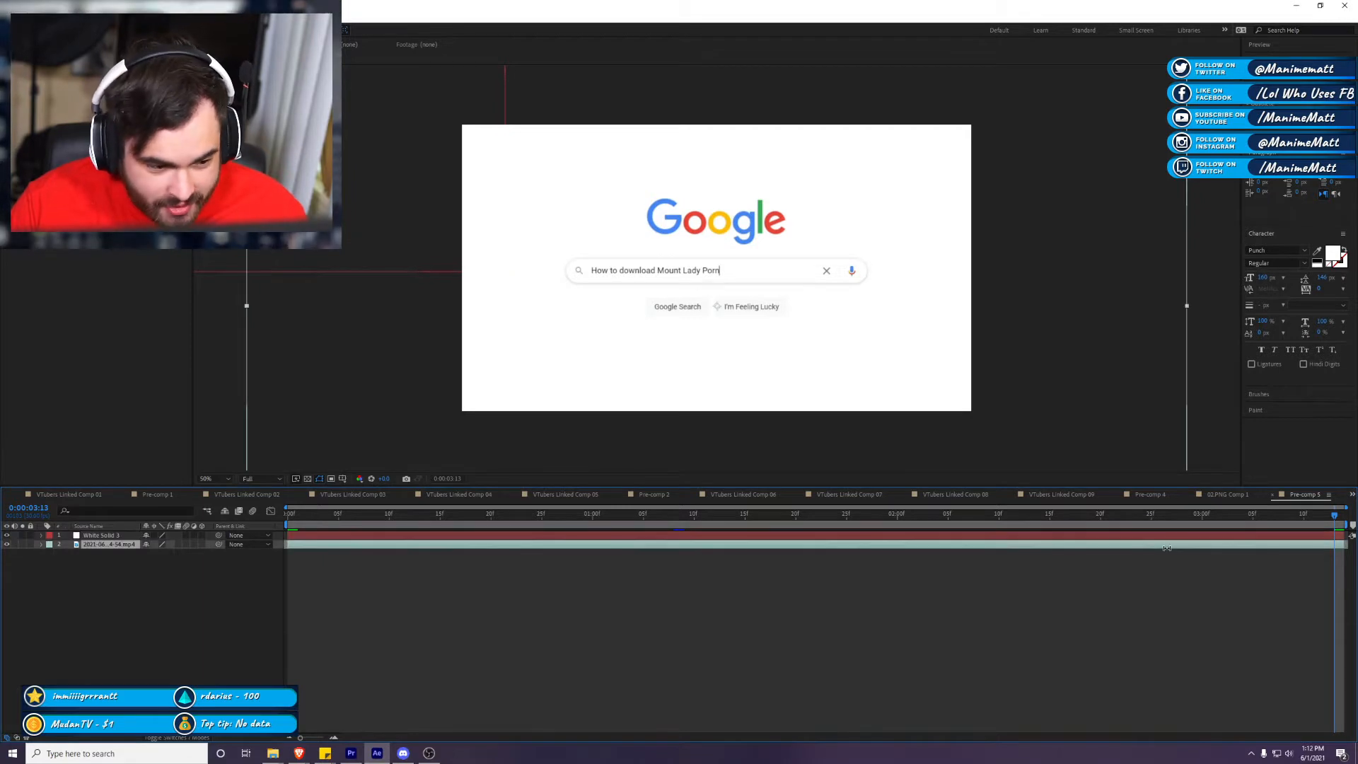
{"action": "left_click_drag", "start_coordinate": [1168, 548], "coordinate": [1200, 547]}
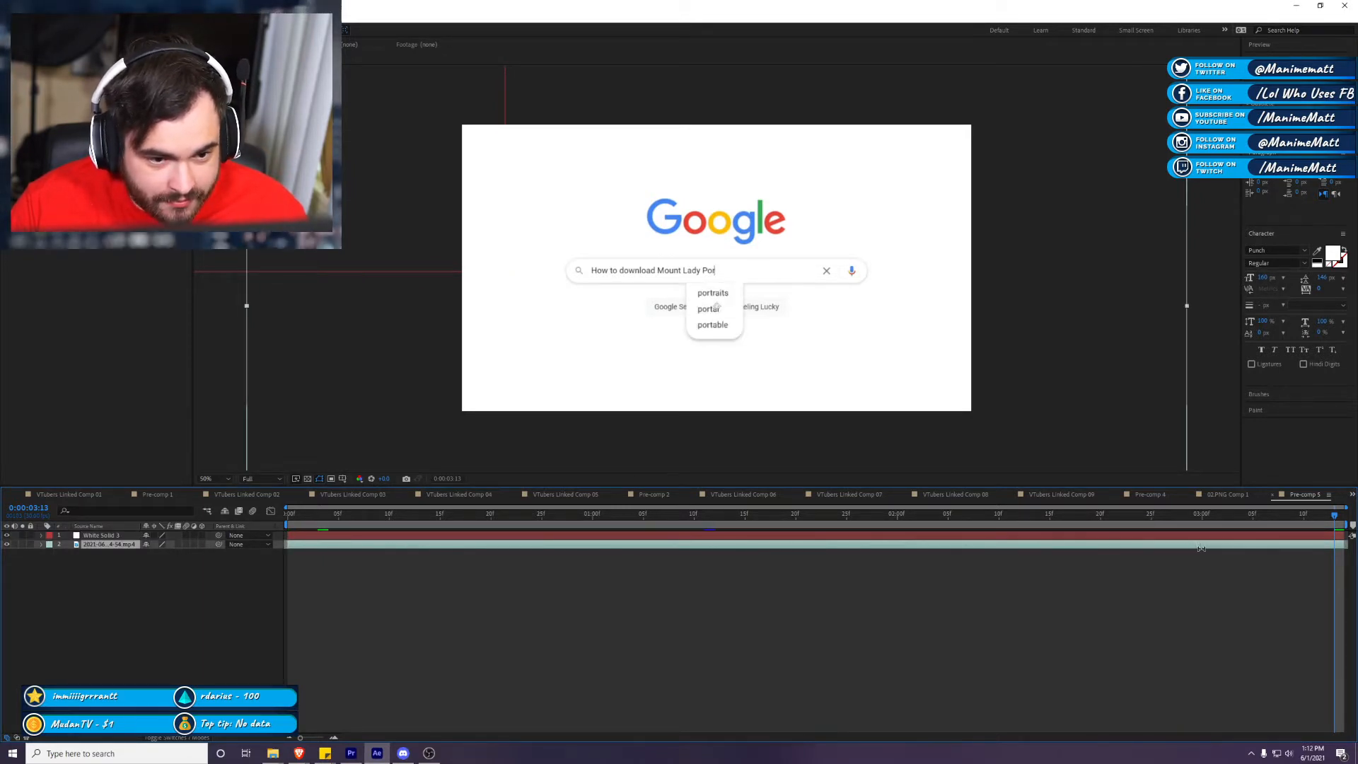
{"action": "left_click", "coordinate": [646, 631]}
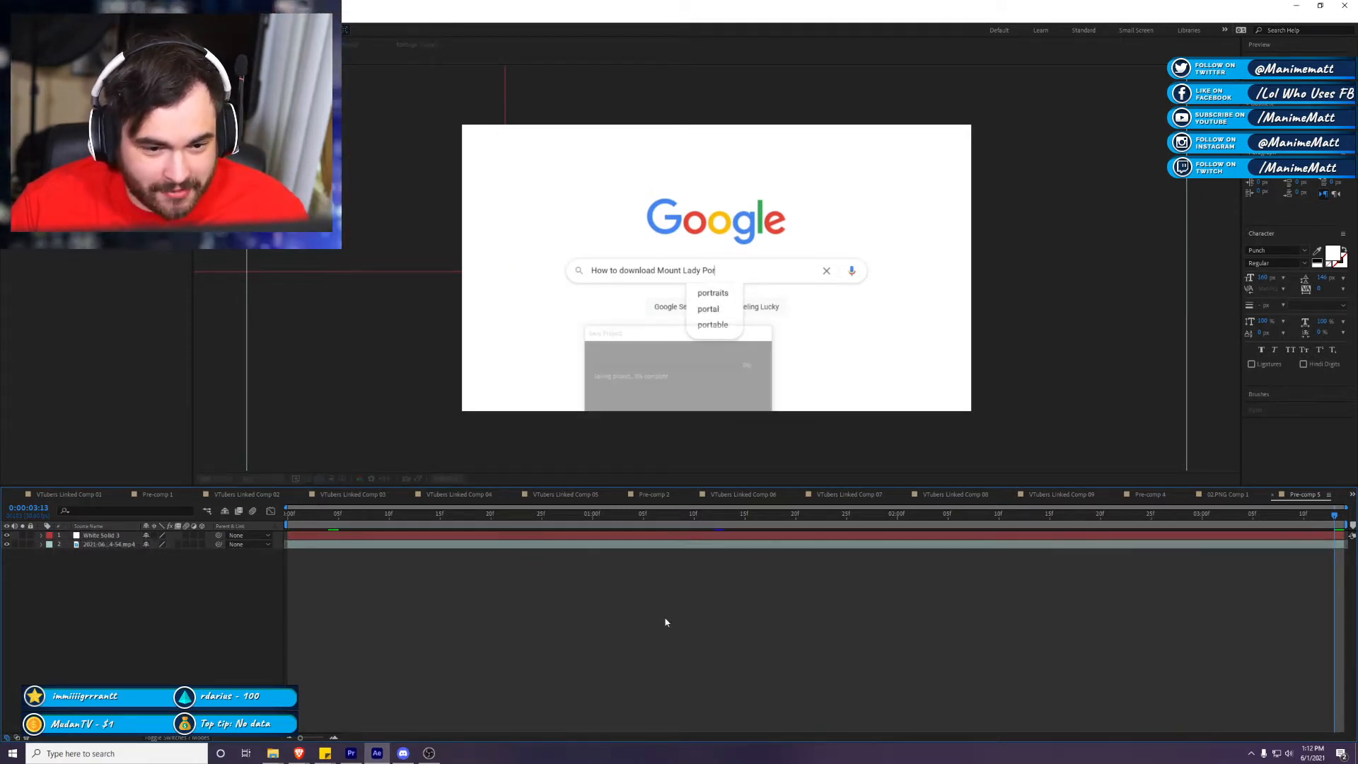
{"action": "left_click", "coordinate": [1296, 4]}
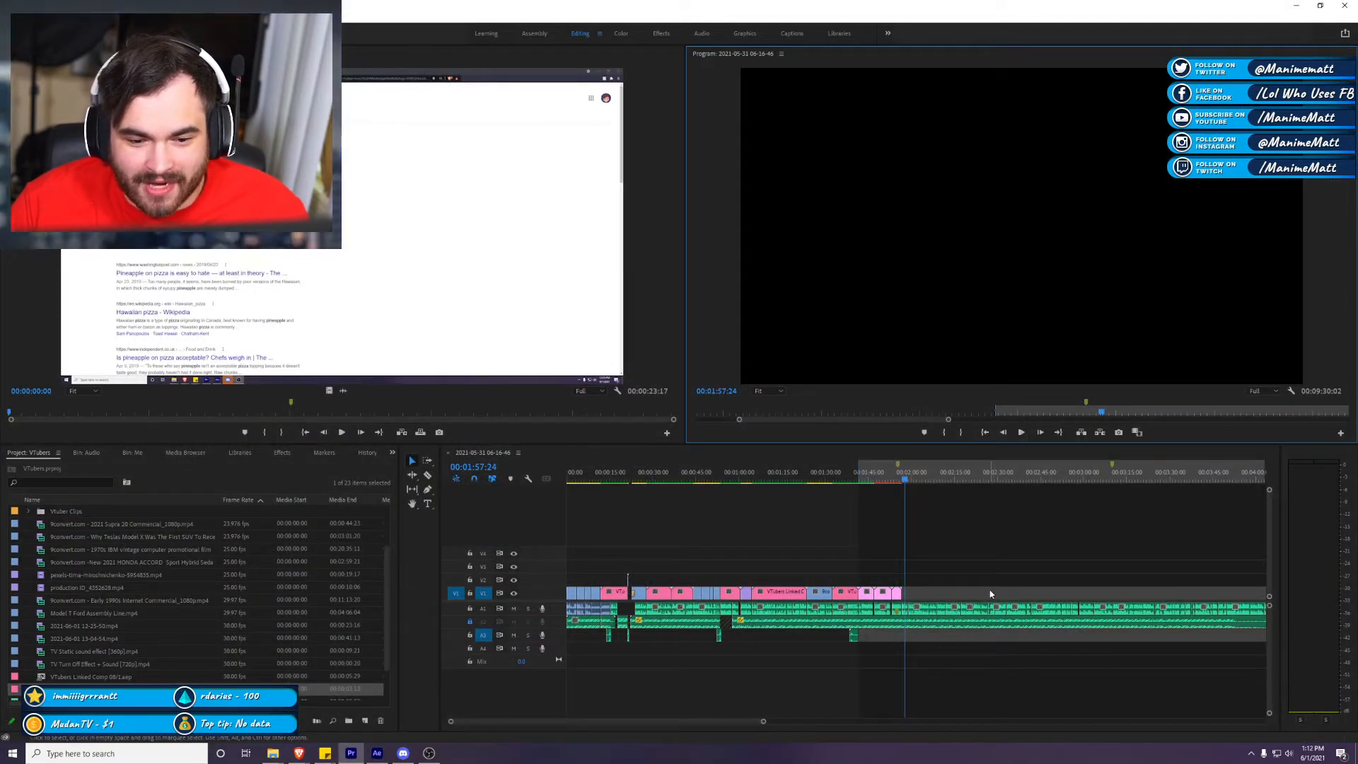
Step: Render the sequence again and review the retimed Google search shot full-screen
{"action": "key", "text": "grave"}
{"action": "key", "text": "Return"}
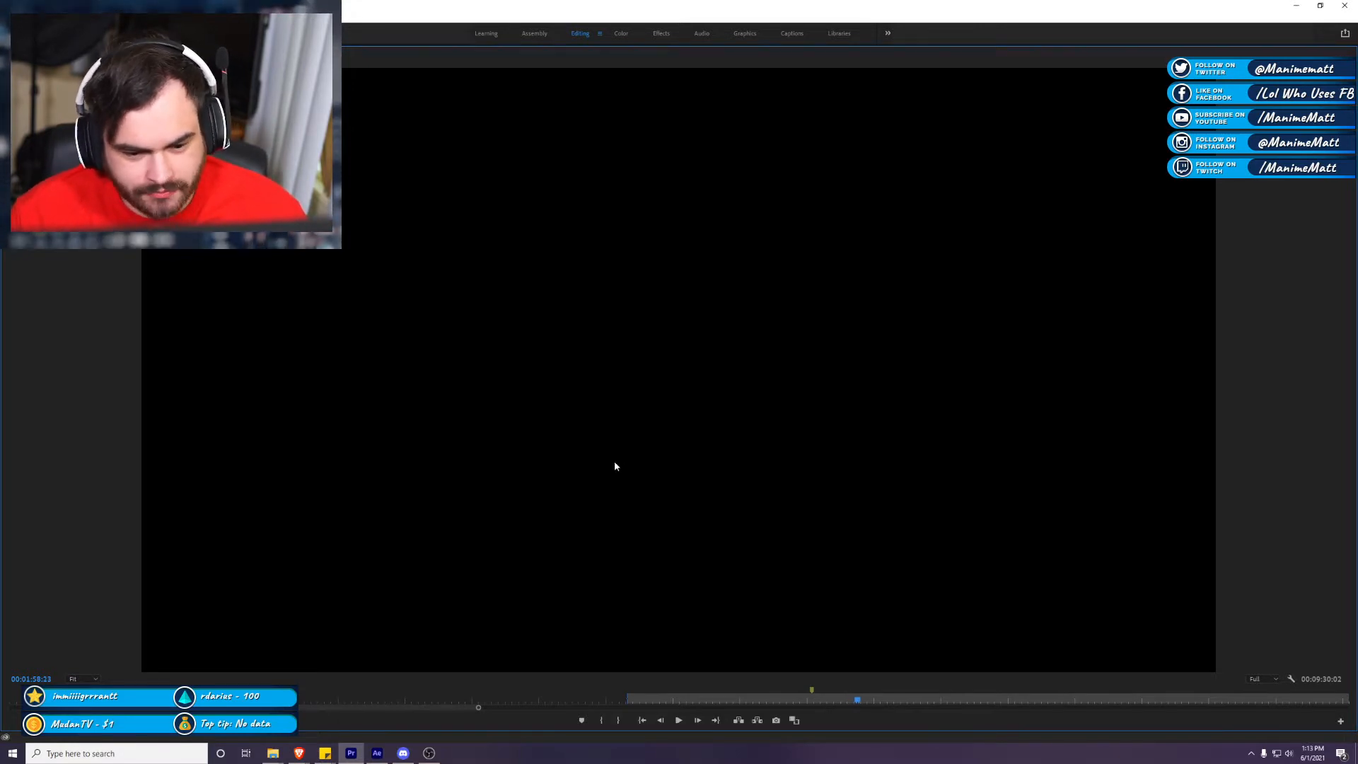
{"action": "key", "text": "grave"}
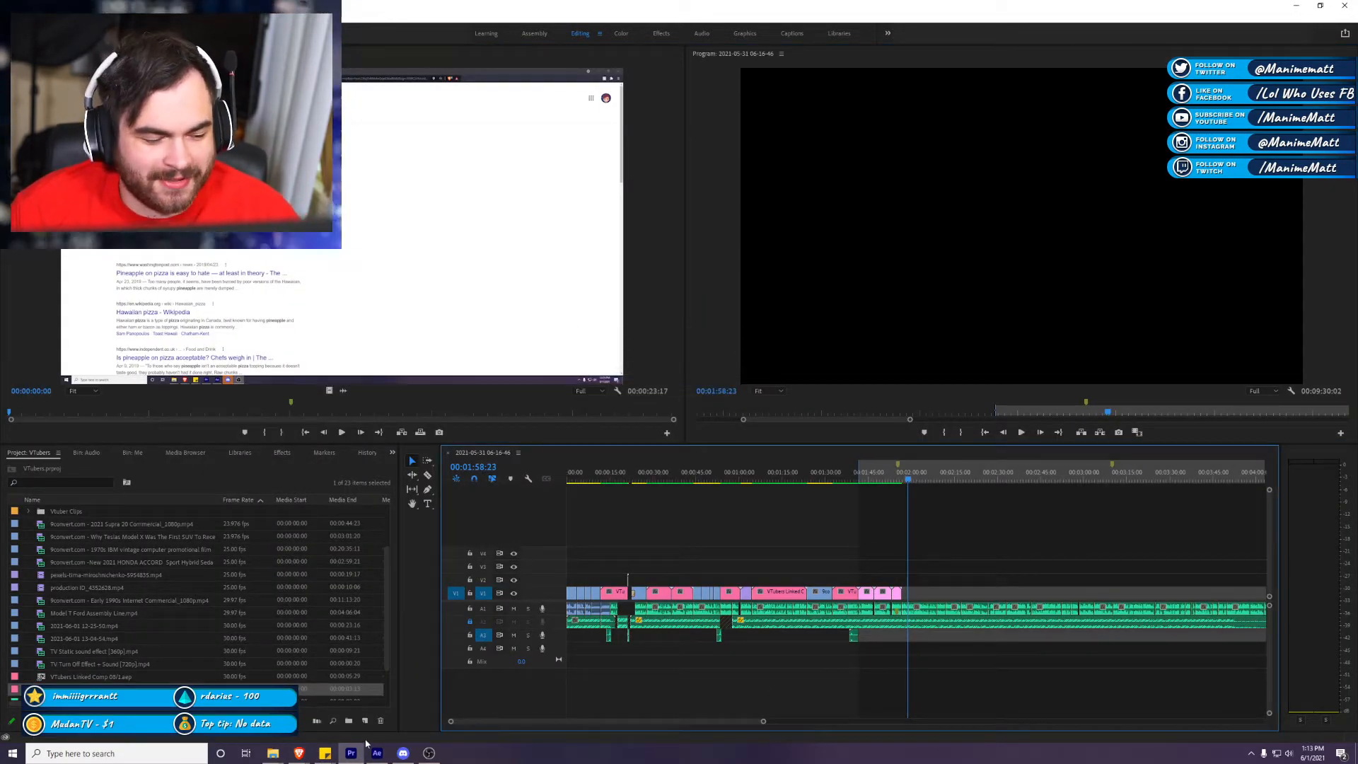
Step: Add the Glitch - 27706 video from the VTubers are the future folder directly after the Google search clip on the timeline
{"action": "mouse_move", "coordinate": [300, 751]}
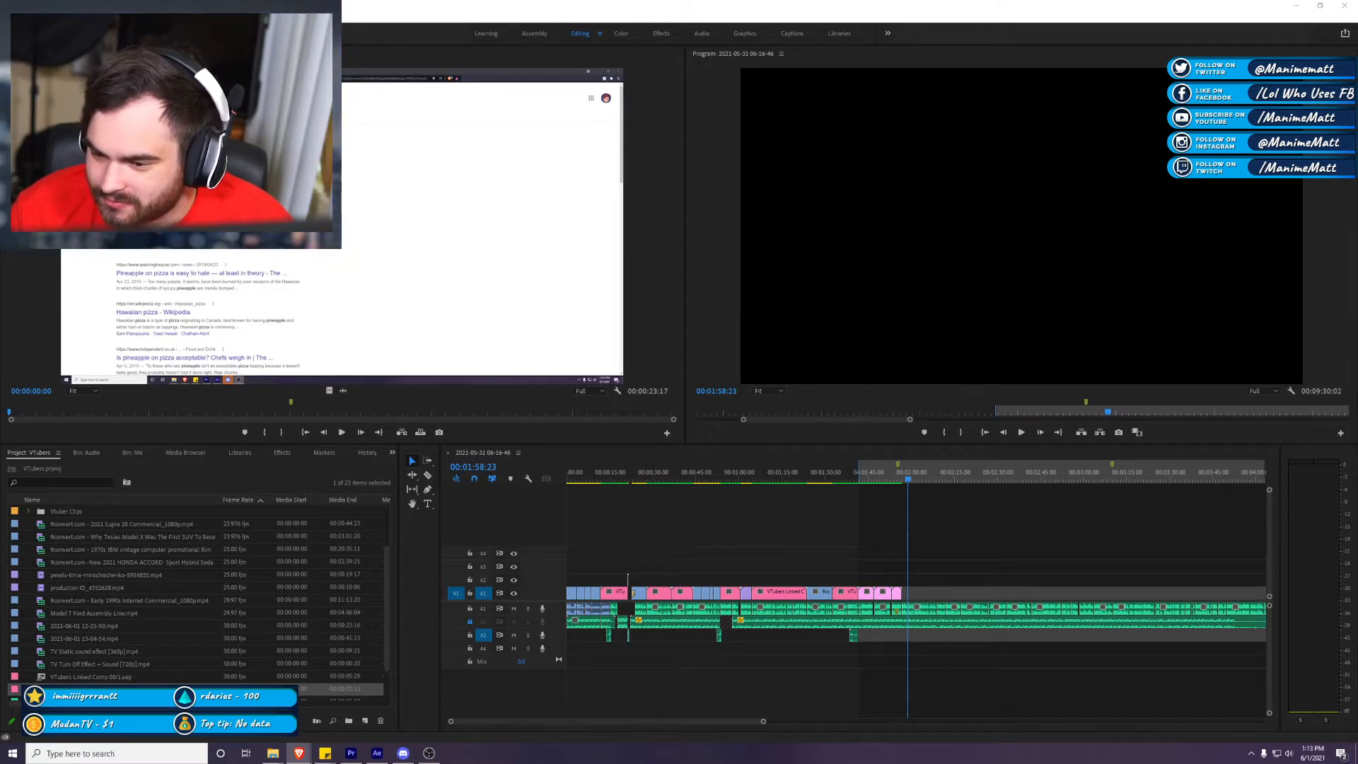
{"action": "key", "text": "alt+Tab"}
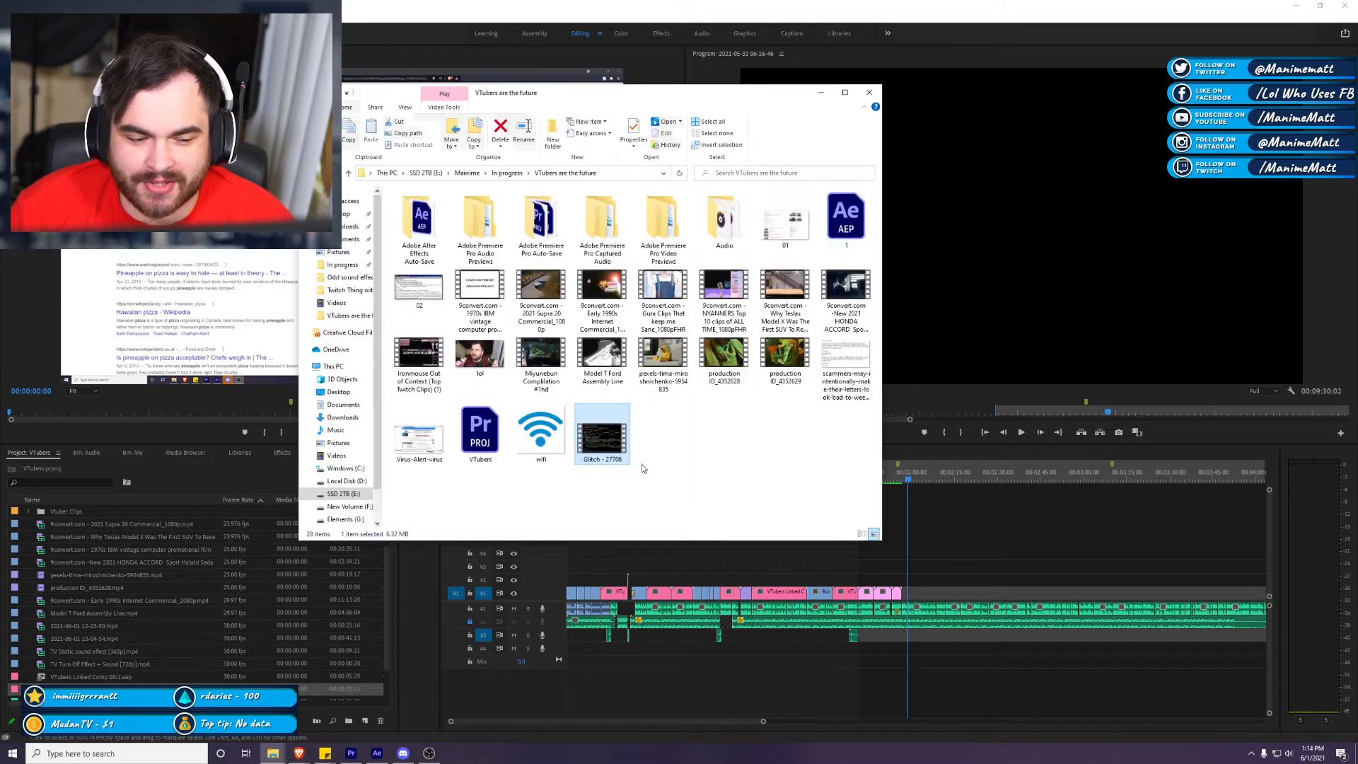
{"action": "left_click_drag", "start_coordinate": [628, 456], "coordinate": [906, 600]}
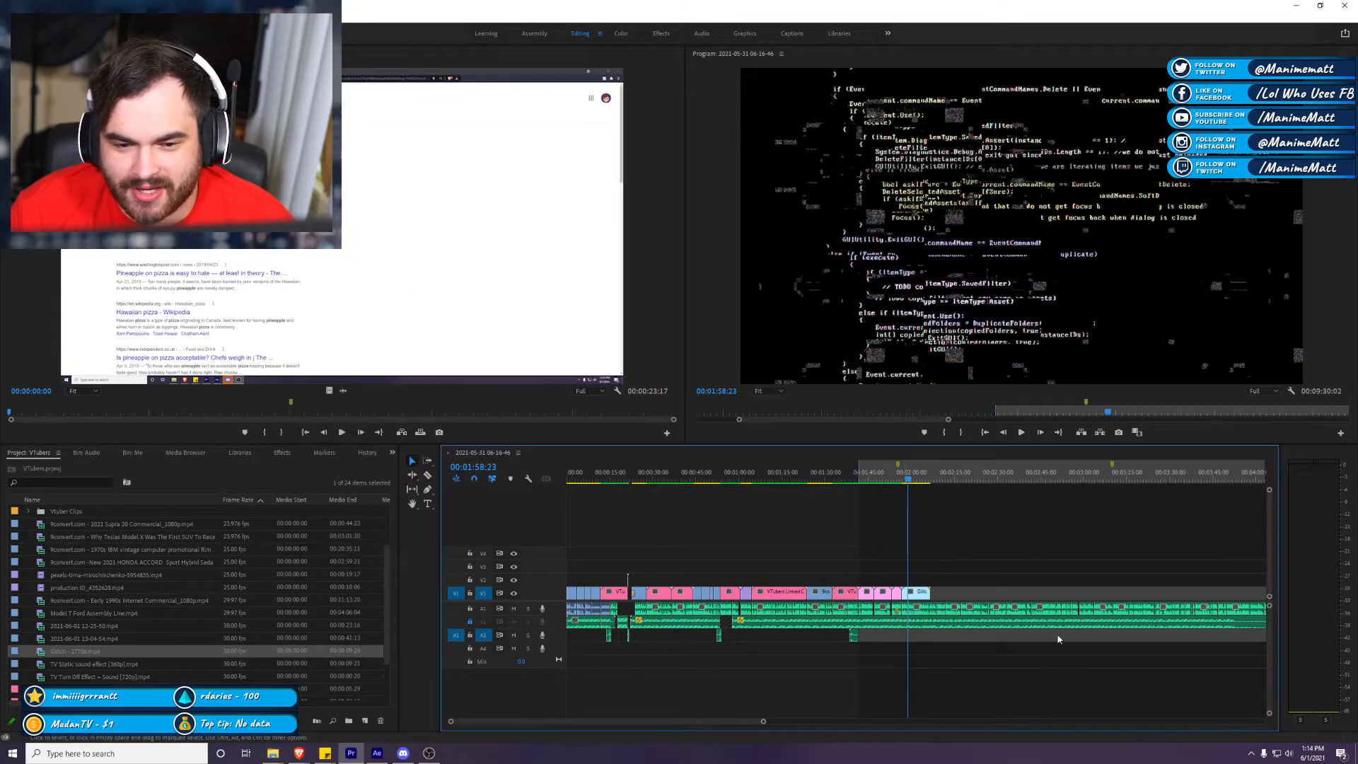
{"action": "key", "text": "alt+Tab"}
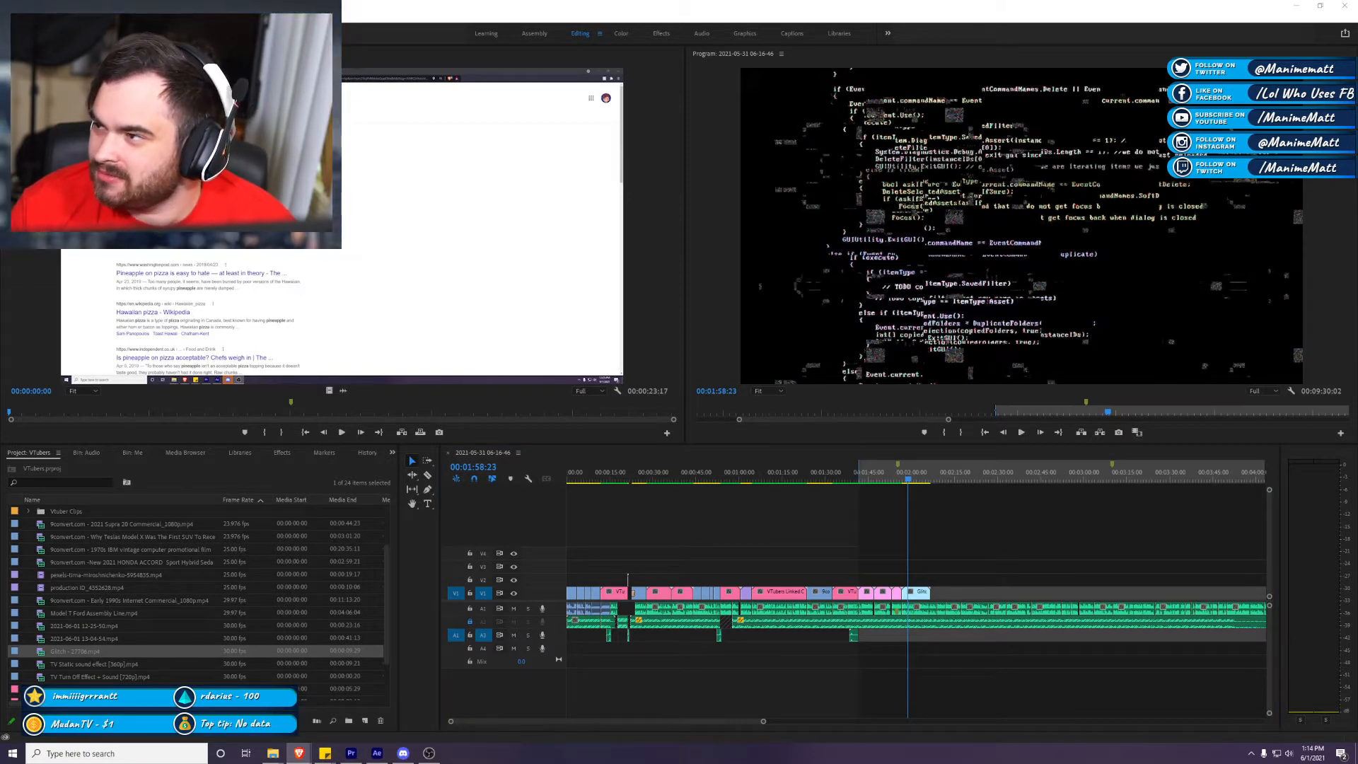
{"action": "key", "text": "alt+Tab"}
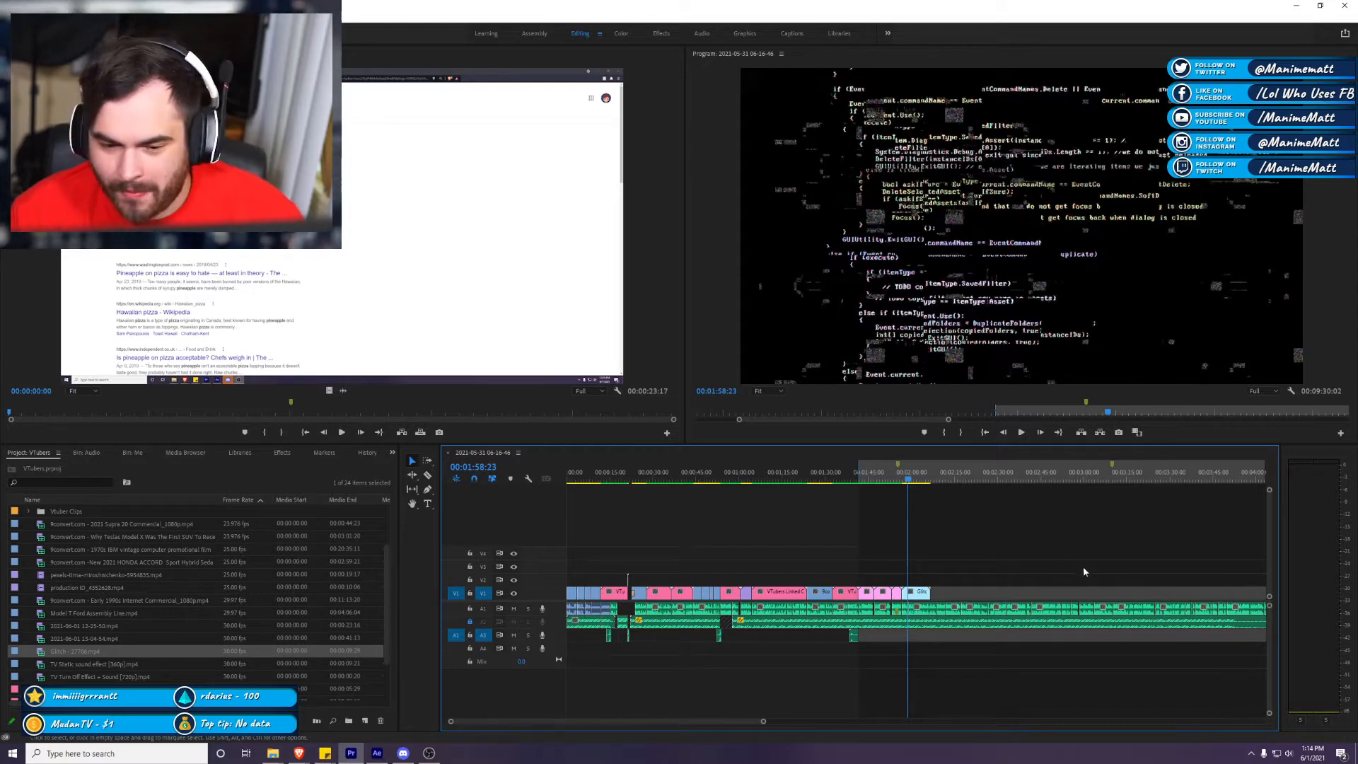
Step: Play through the glitch clip and trim its end back to about 1:59 on the timeline
{"action": "key", "text": "space"}
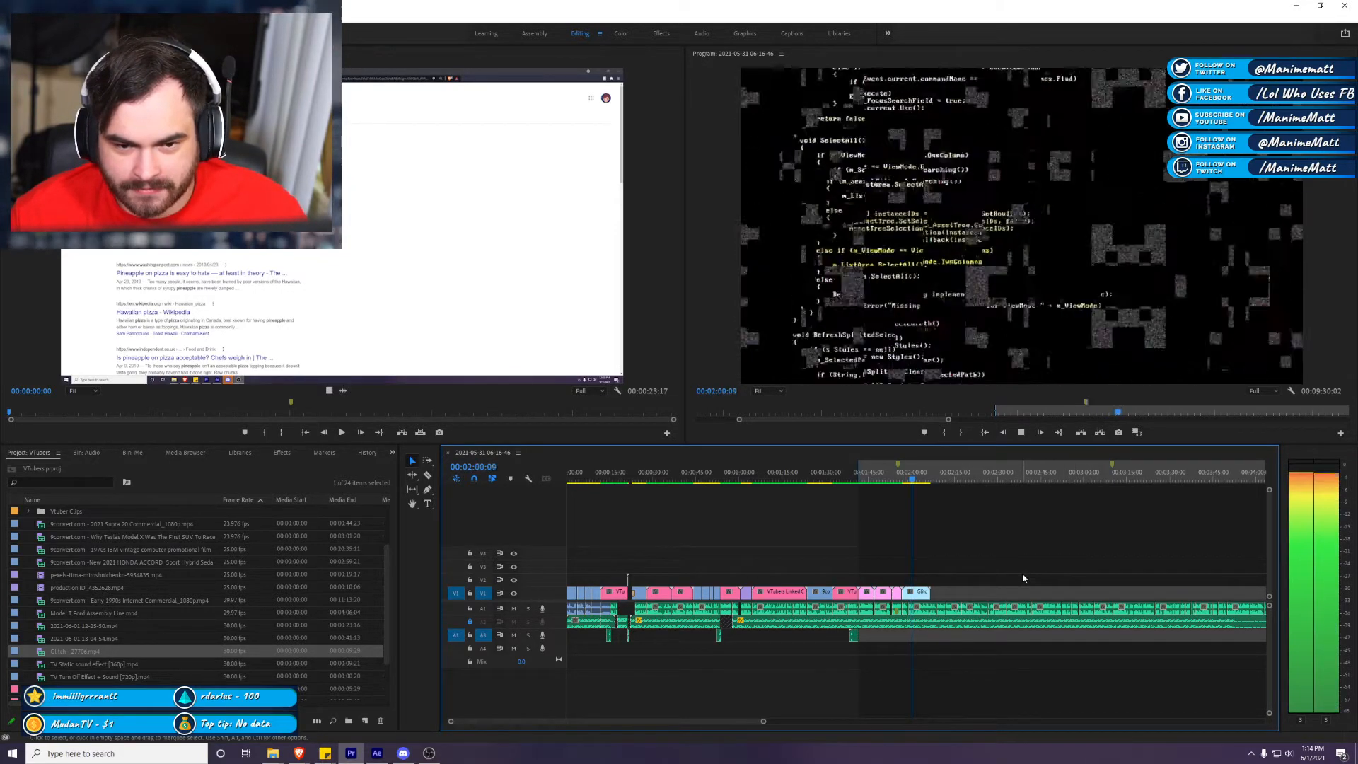
{"action": "left_click", "coordinate": [890, 479]}
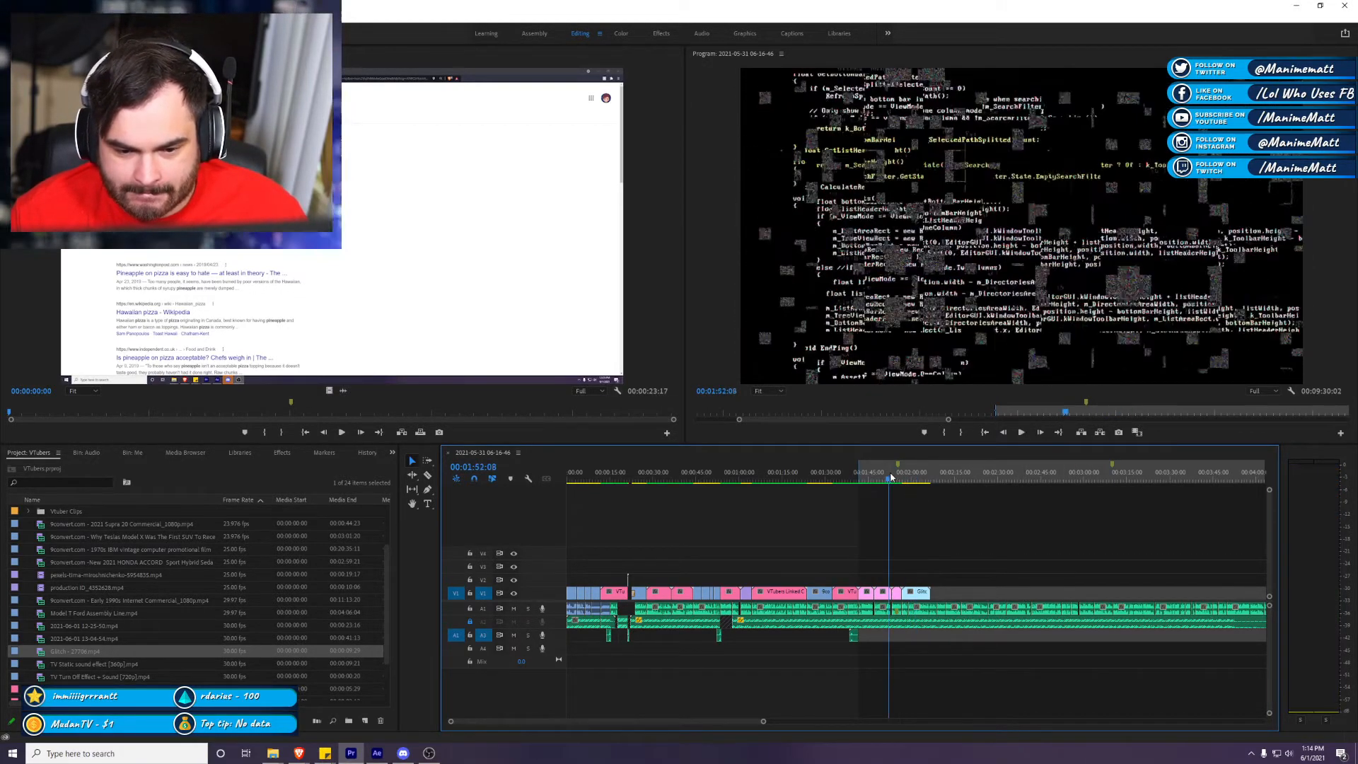
{"action": "key", "text": "space"}
{"action": "left_click_drag", "start_coordinate": [931, 592], "coordinate": [908, 592]}
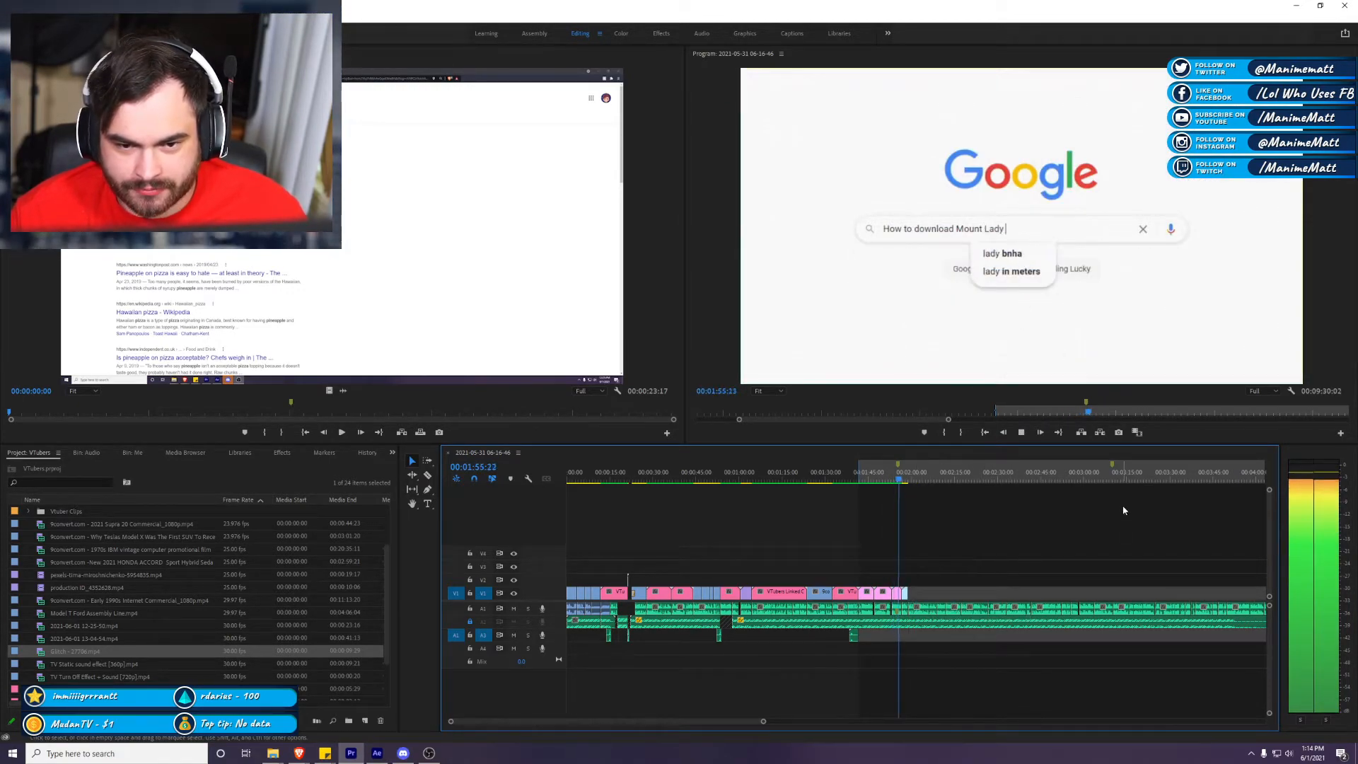
Step: Preview the cut from the Google search into the shortened glitch clip, including full-screen, and stop playback
{"action": "key", "text": "grave"}
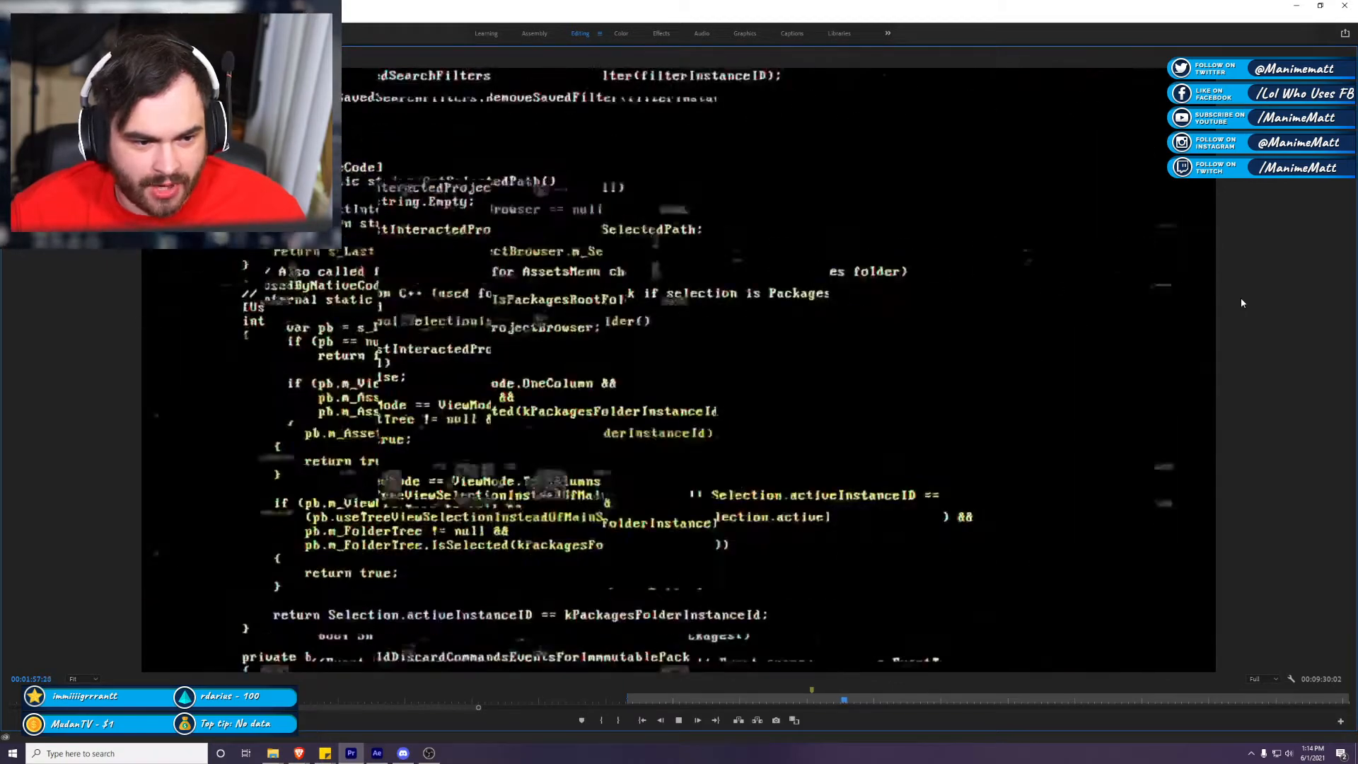
{"action": "key", "text": "grave"}
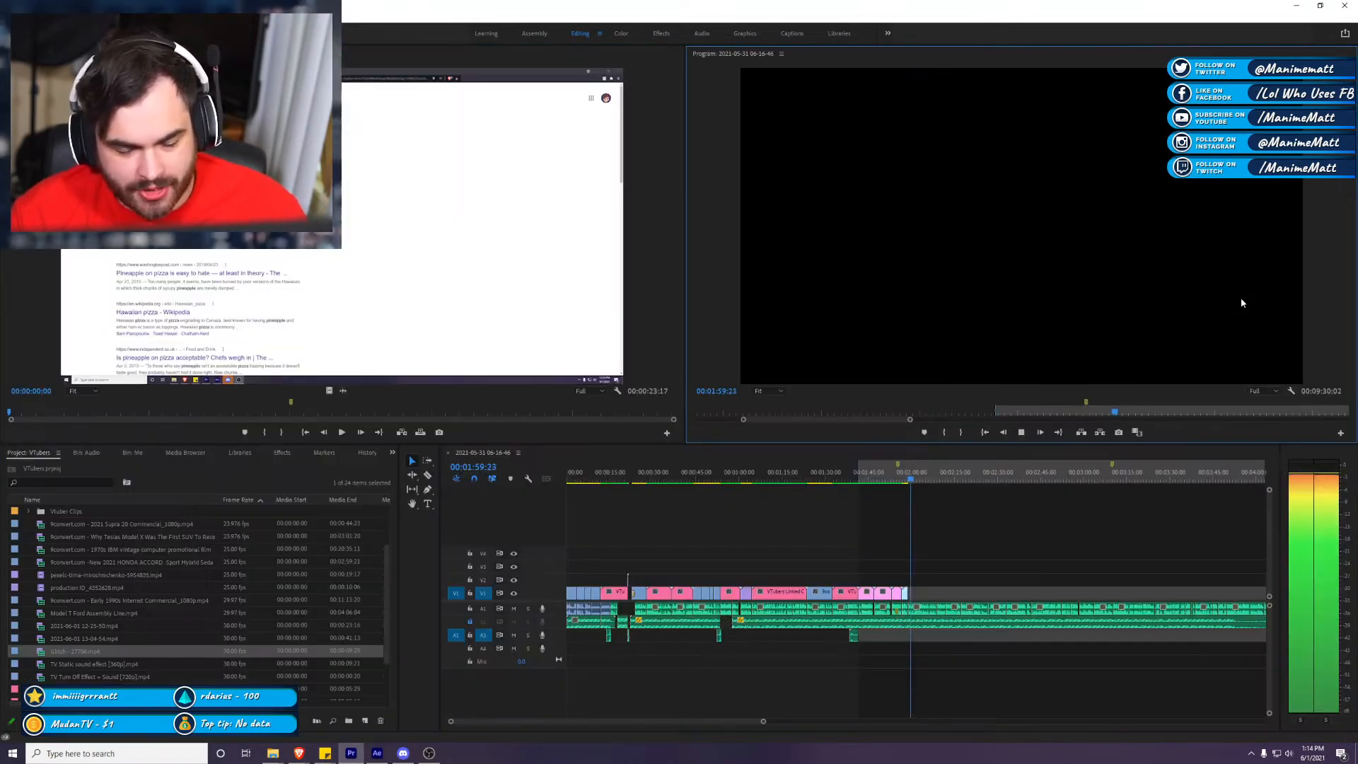
{"action": "left_click", "coordinate": [1039, 556]}
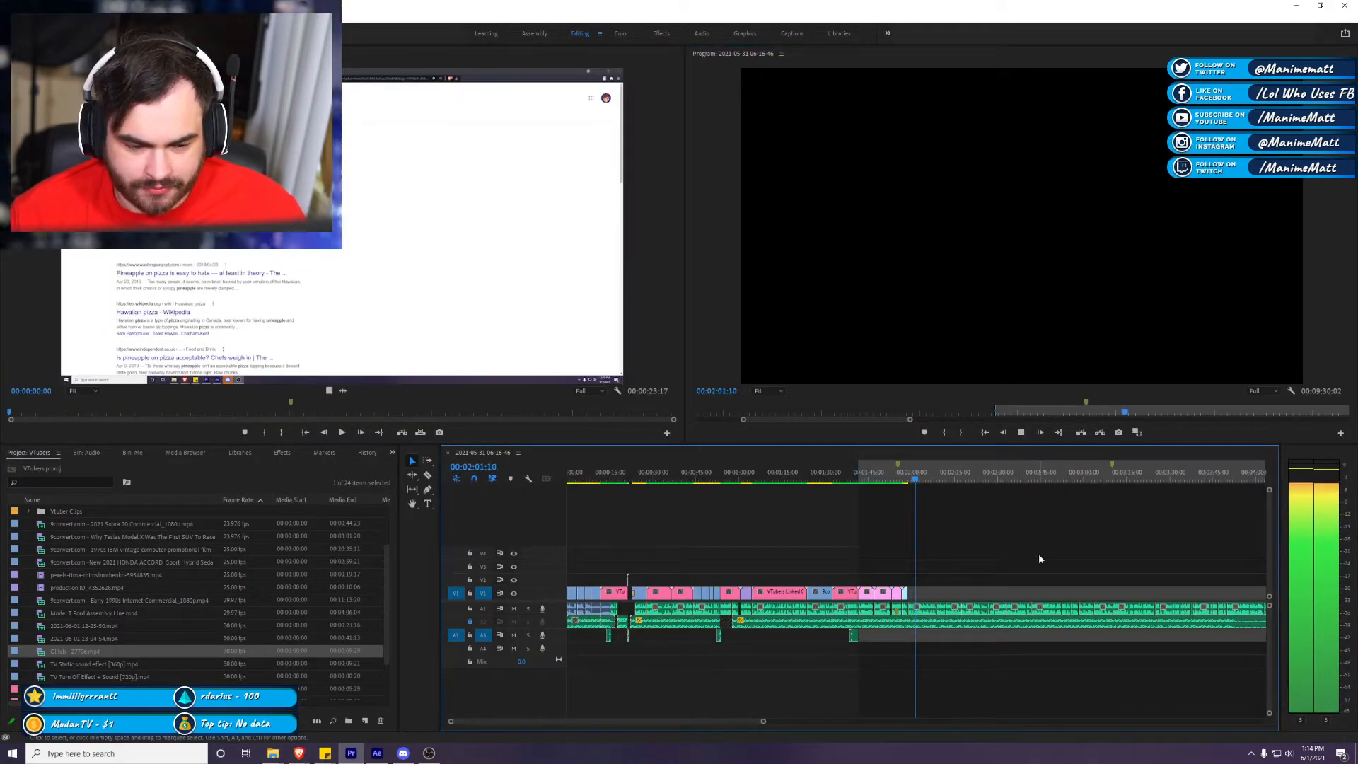
{"action": "key", "text": "space"}
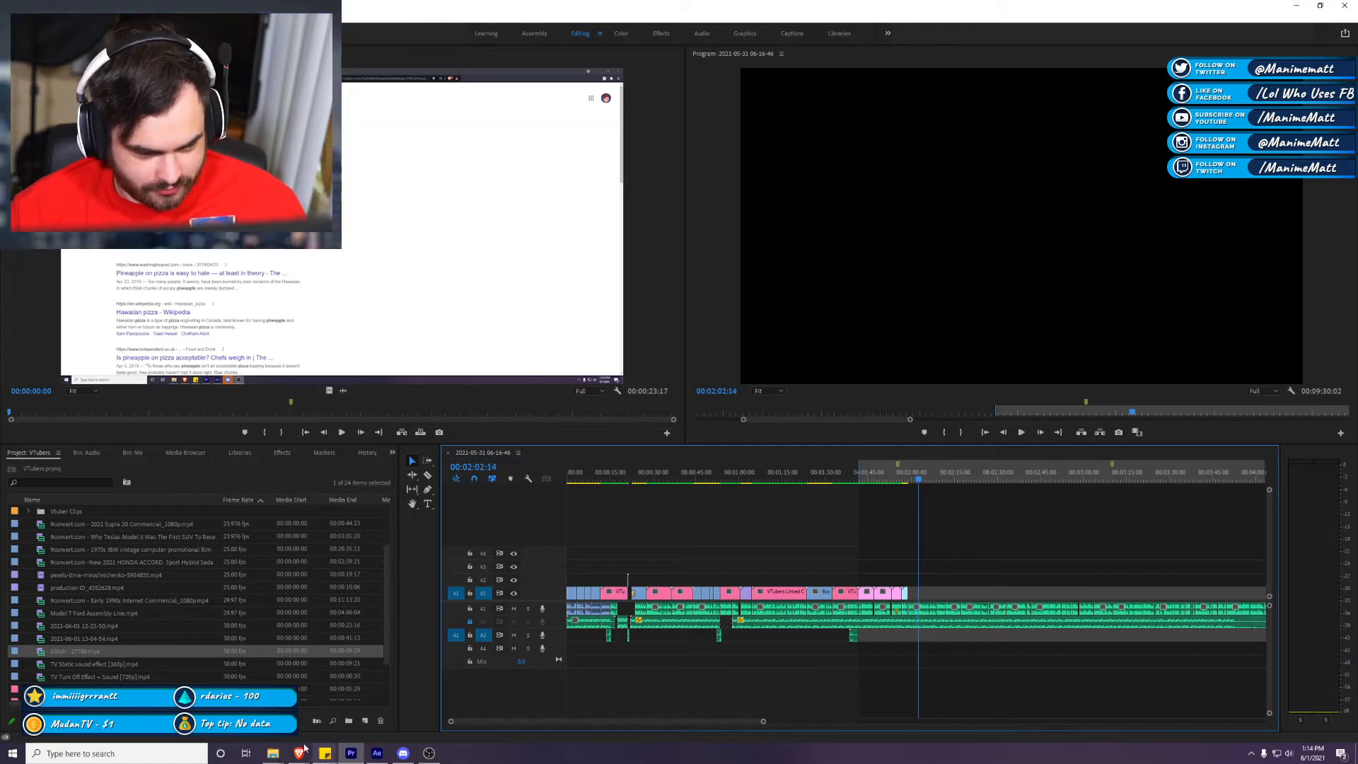
Step: Try to import the Keyboard - 1046.vid file into the project, and delete it from the VTubers are the future folder
{"action": "mouse_move", "coordinate": [299, 751]}
{"action": "mouse_move", "coordinate": [317, 696]}
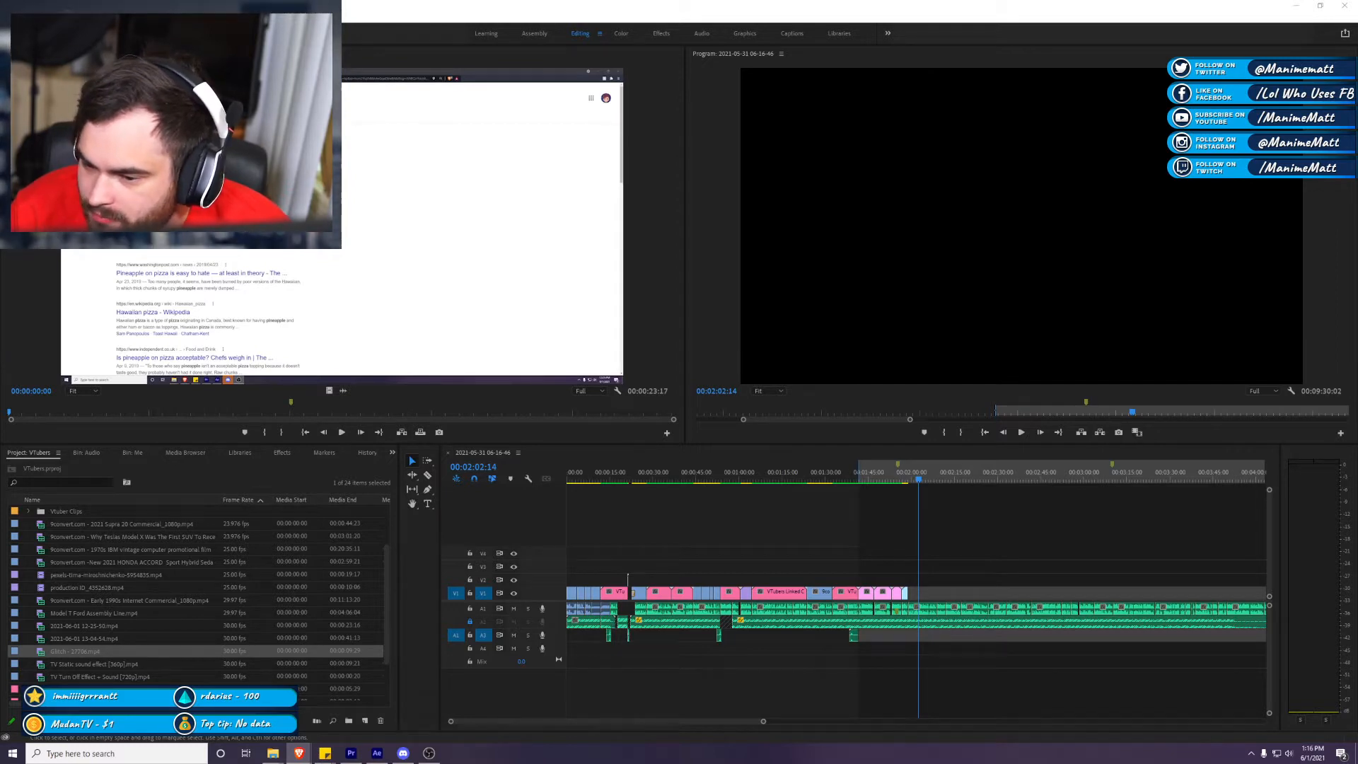
{"action": "key", "text": "alt+Tab"}
{"action": "left_click_drag", "start_coordinate": [642, 443], "coordinate": [1055, 531]}
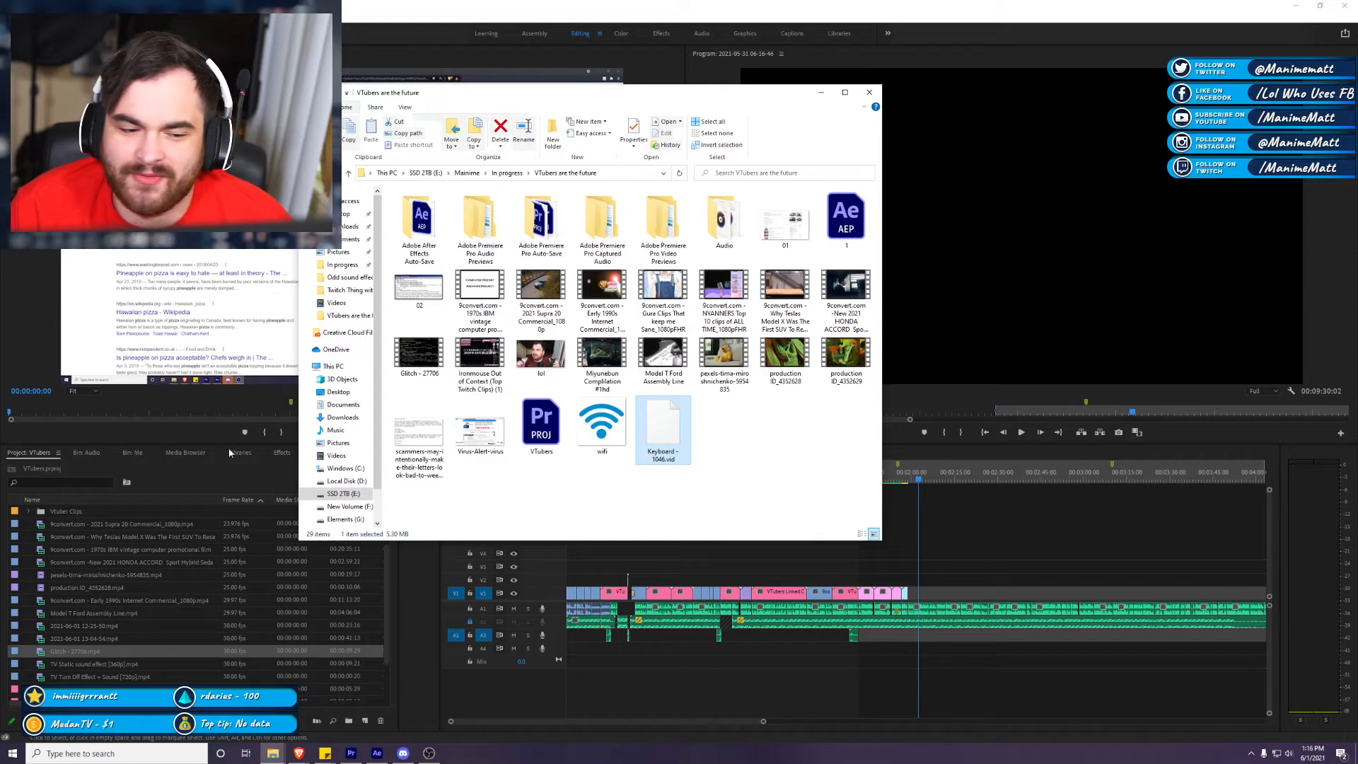
{"action": "left_click_drag", "start_coordinate": [763, 486], "coordinate": [664, 433]}
{"action": "key", "text": "Delete"}
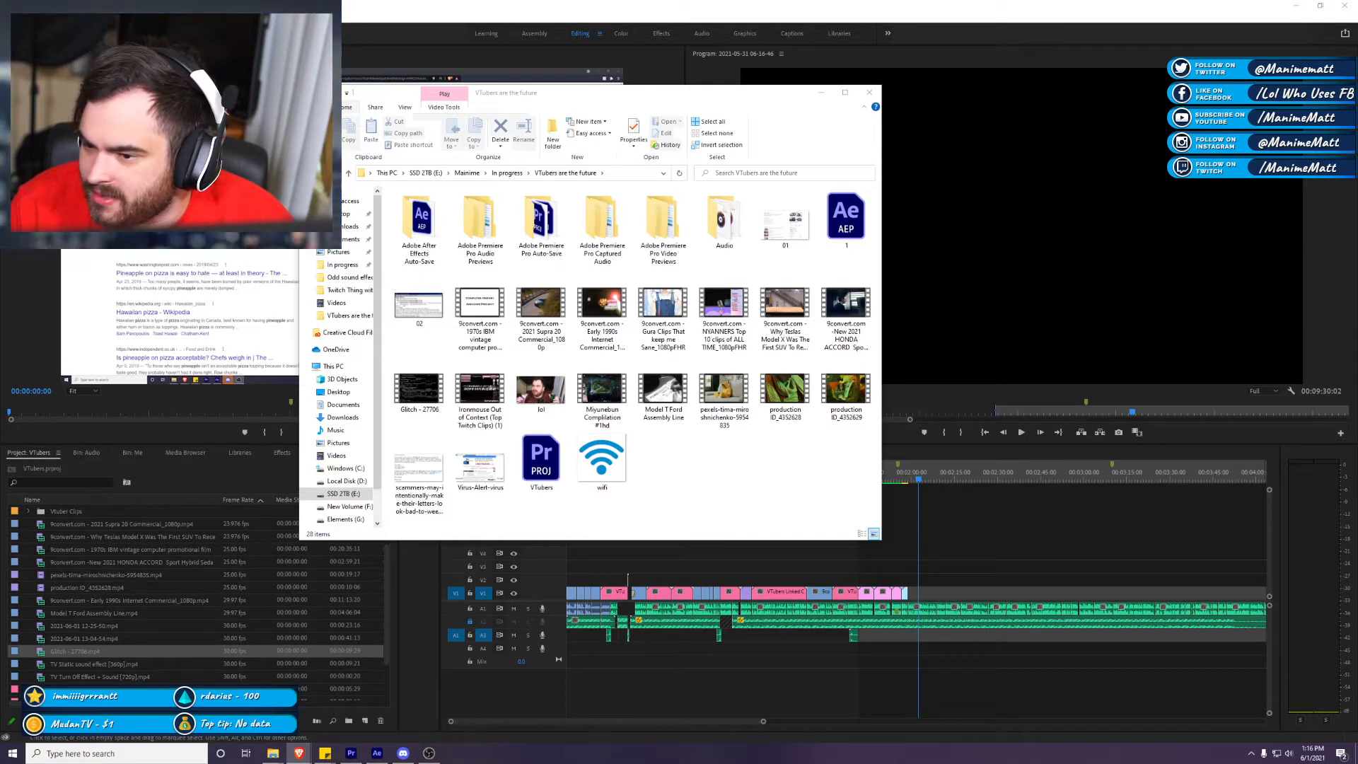
Step: Add the Computer Keyboard - 3174 video from the project folder right after the glitch clip on the timeline
{"action": "left_click_drag", "start_coordinate": [662, 428], "coordinate": [944, 591]}
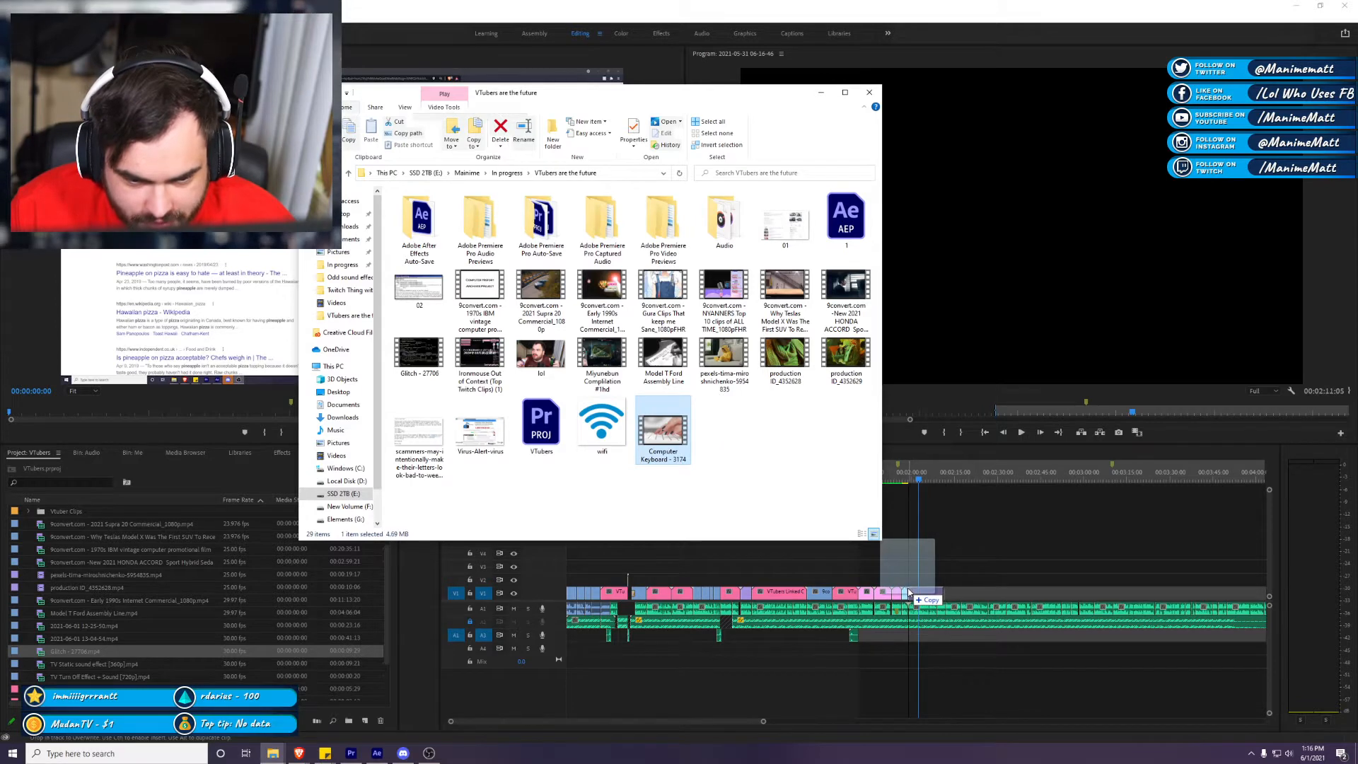
{"action": "left_click", "coordinate": [969, 568]}
{"action": "key", "text": "alt+Tab"}
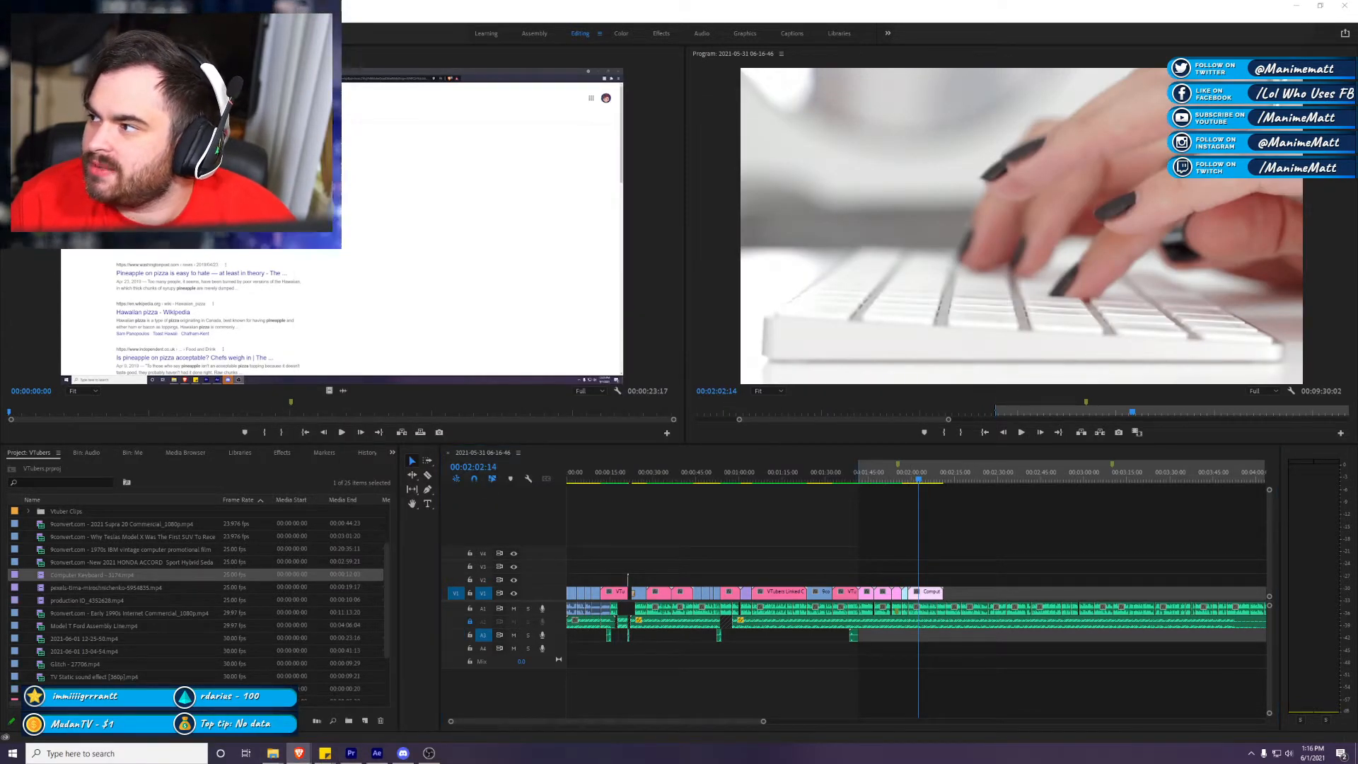
{"action": "key", "text": "alt+Tab"}
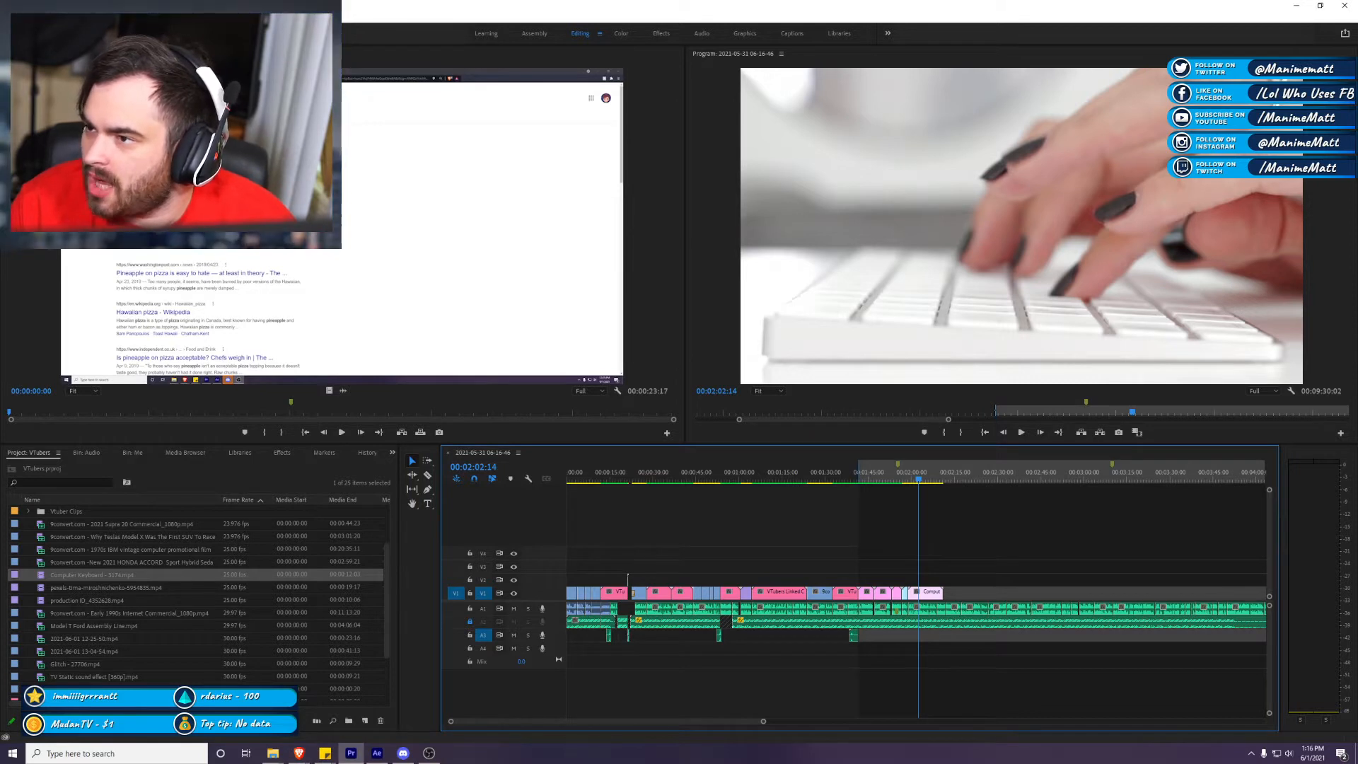
{"action": "key", "text": "alt+Tab"}
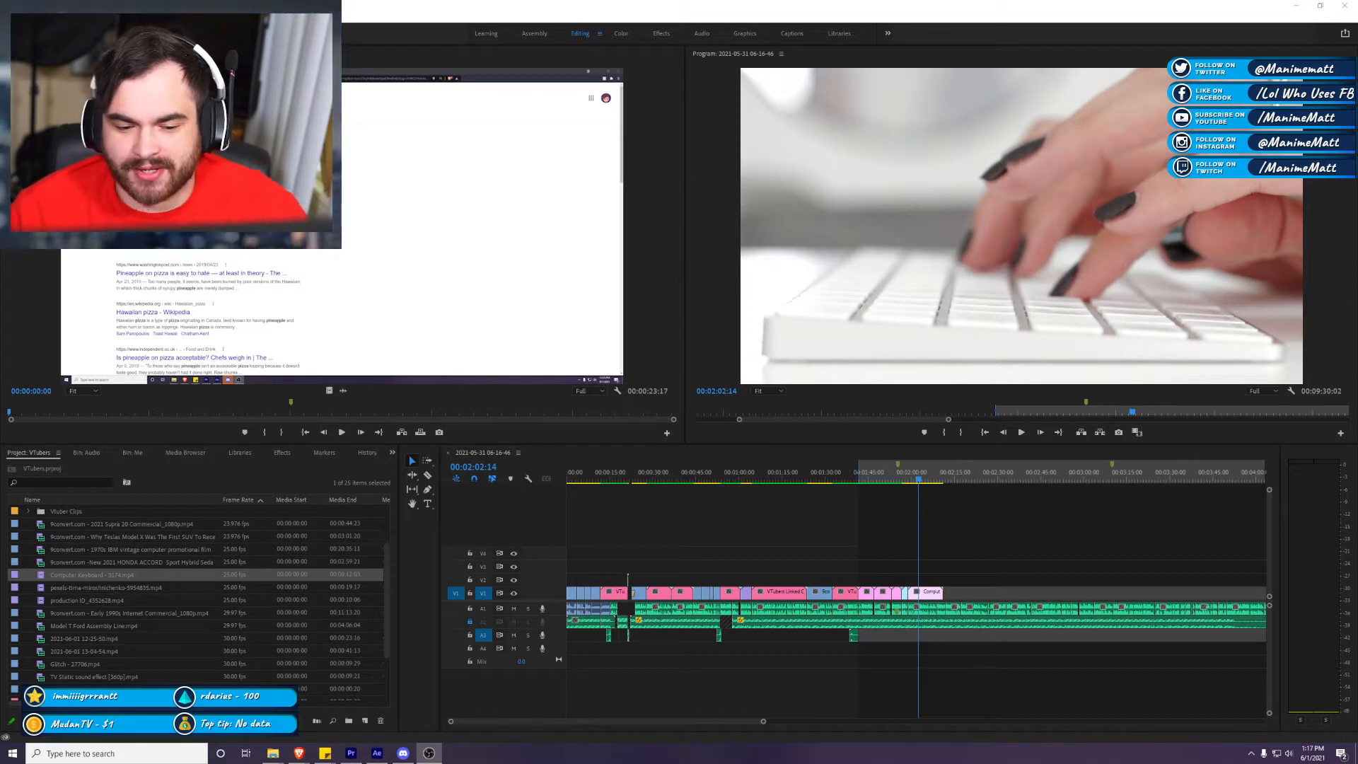
Step: Play back the keyboard typing clip against the voice-over, replaying its latter part to judge its timing
{"action": "left_click", "coordinate": [1054, 495]}
{"action": "key", "text": "space"}
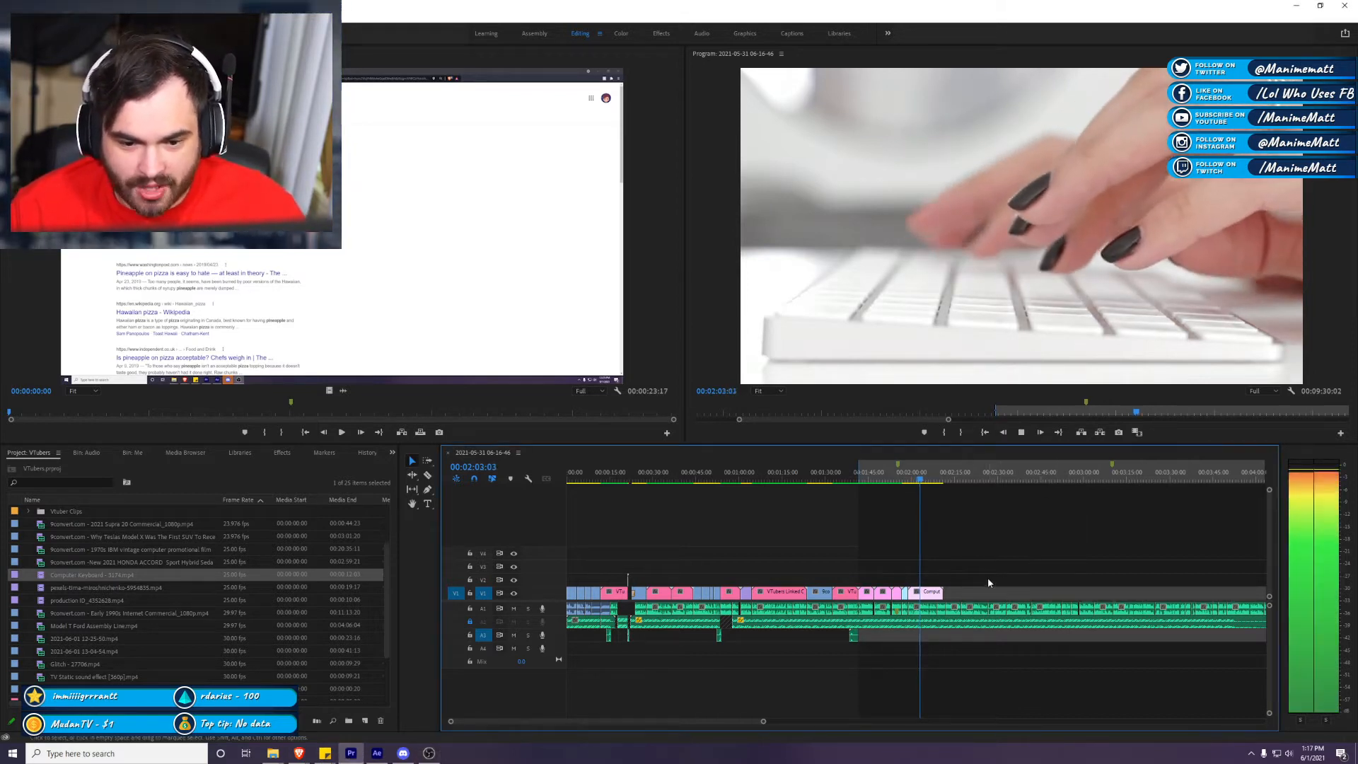
{"action": "scroll", "coordinate": [971, 576], "scroll_direction": "down", "scroll_amount": 2}
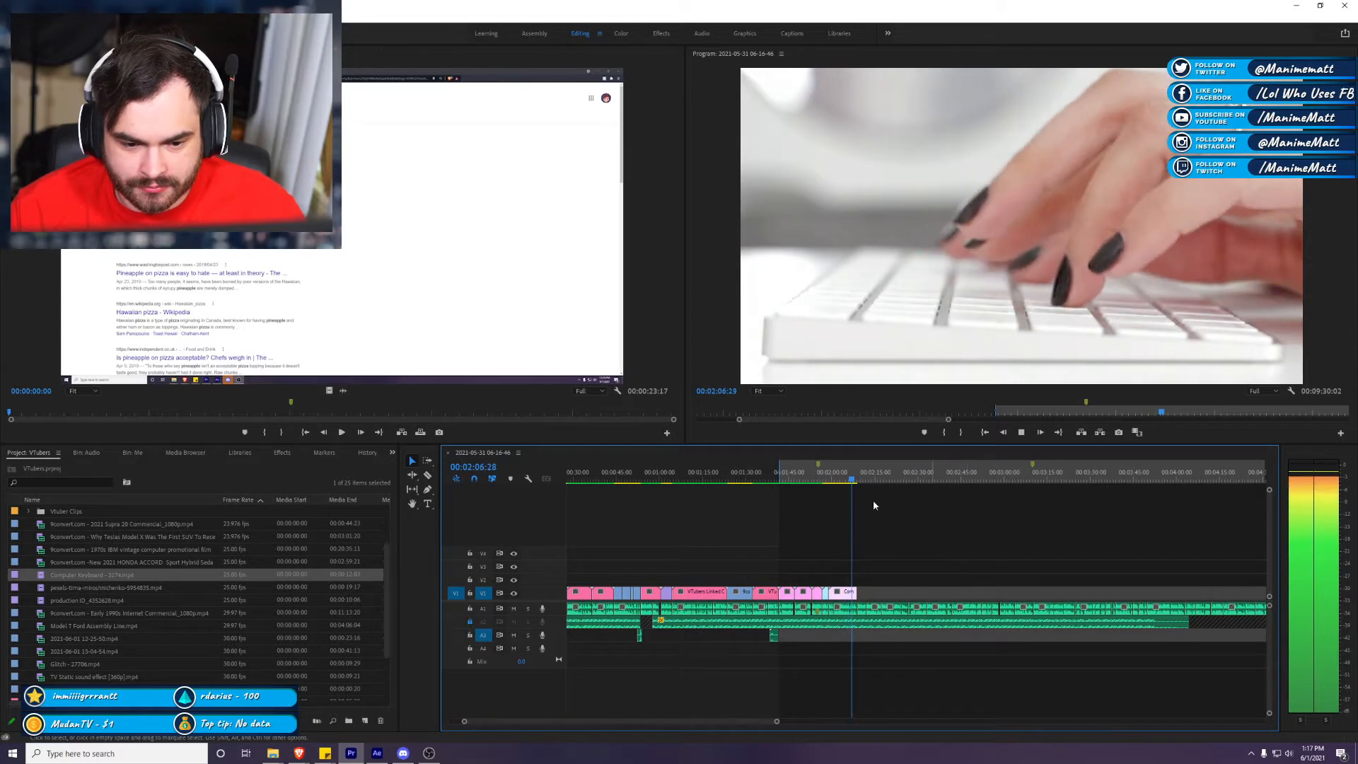
{"action": "left_click", "coordinate": [836, 480]}
{"action": "key", "text": "space"}
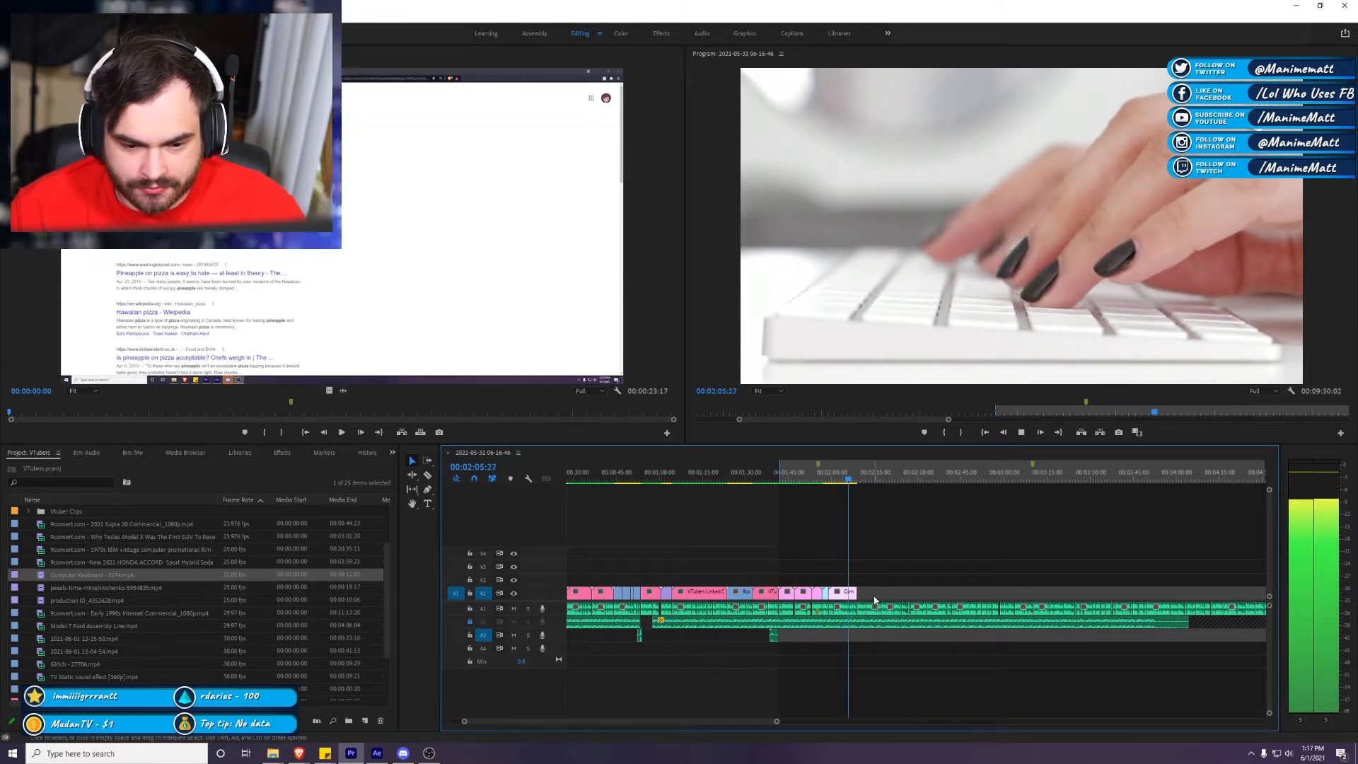
Step: Stop playback, trim the end of the keyboard typing clip back to the playhead, and save the project
{"action": "key", "text": "space"}
{"action": "left_click_drag", "start_coordinate": [865, 592], "coordinate": [849, 593]}
{"action": "key", "text": "ctrl+s"}
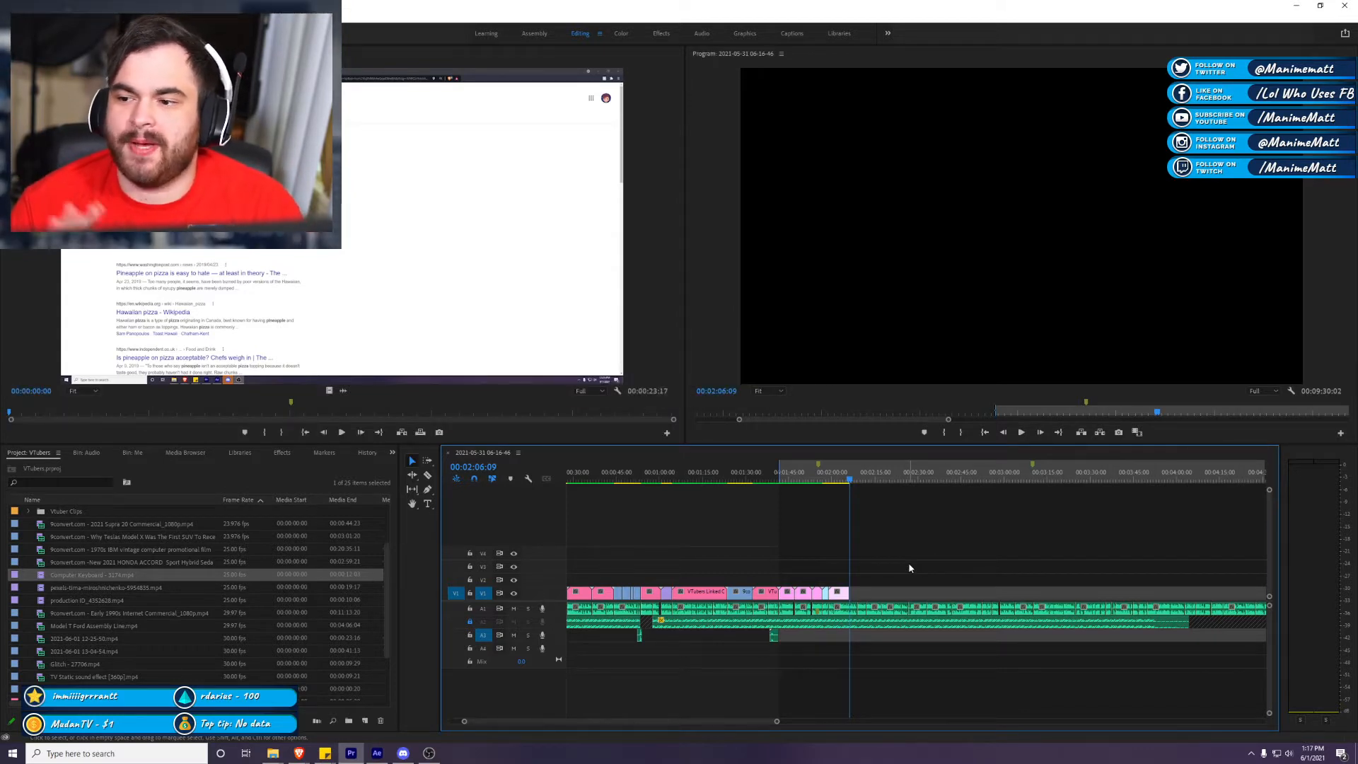
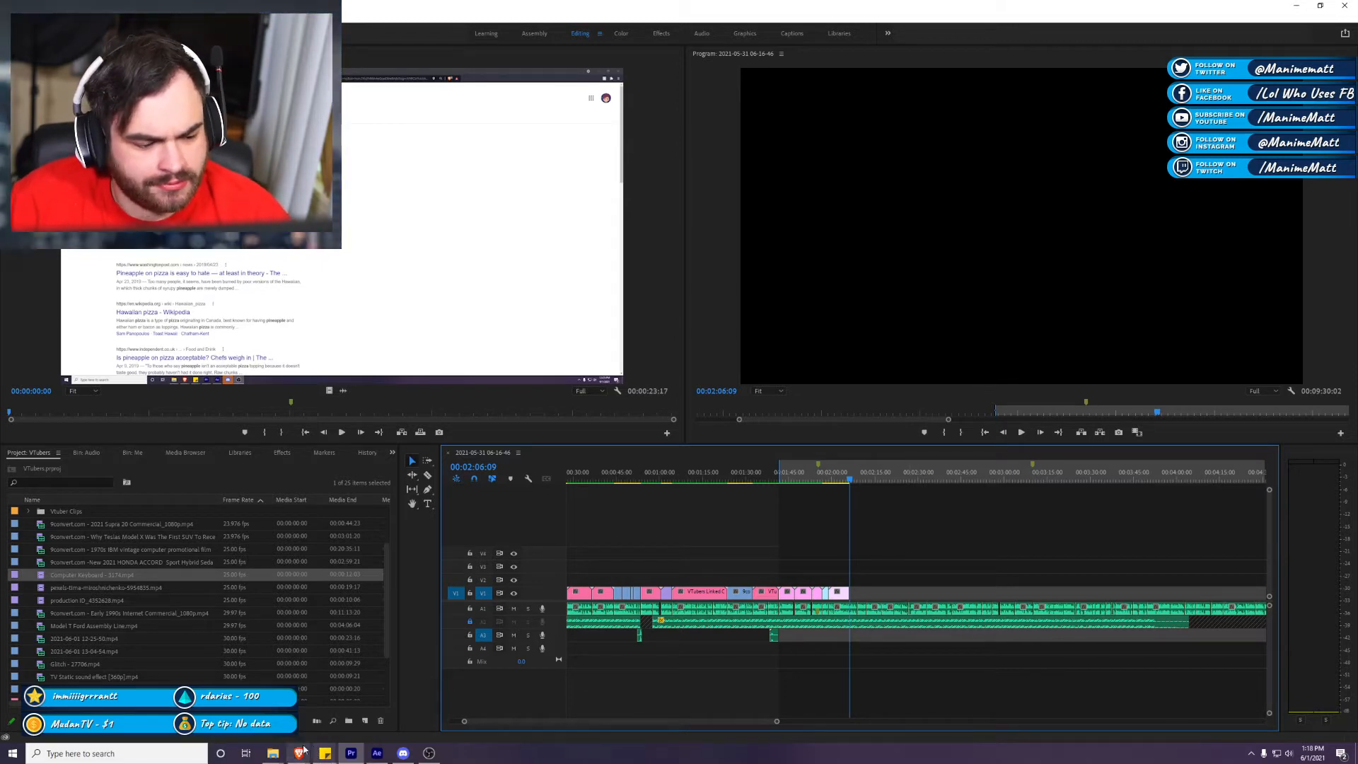
Step: Switch to the Google window in Brave, search for etsy, and open the Etsy site from the results
{"action": "mouse_move", "coordinate": [298, 751]}
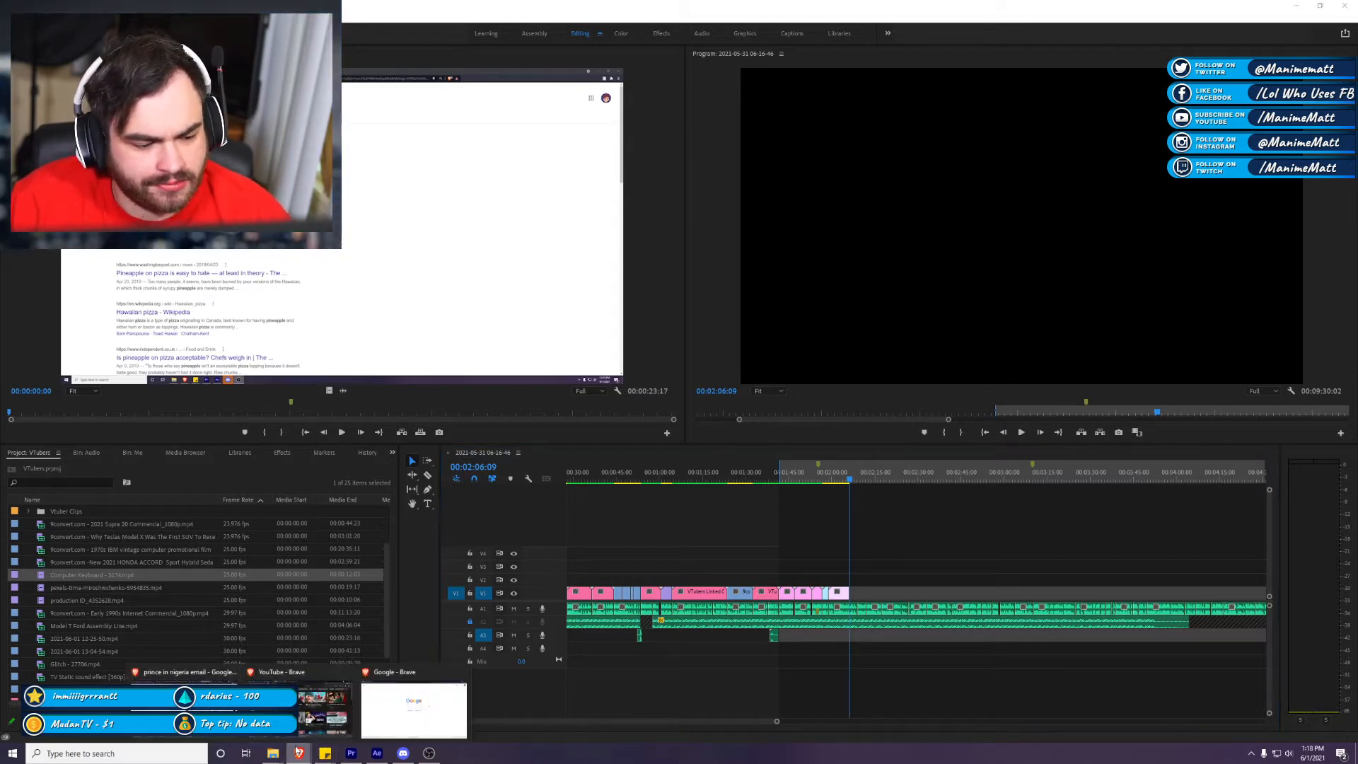
{"action": "mouse_move", "coordinate": [185, 707]}
{"action": "left_click", "coordinate": [414, 707]}
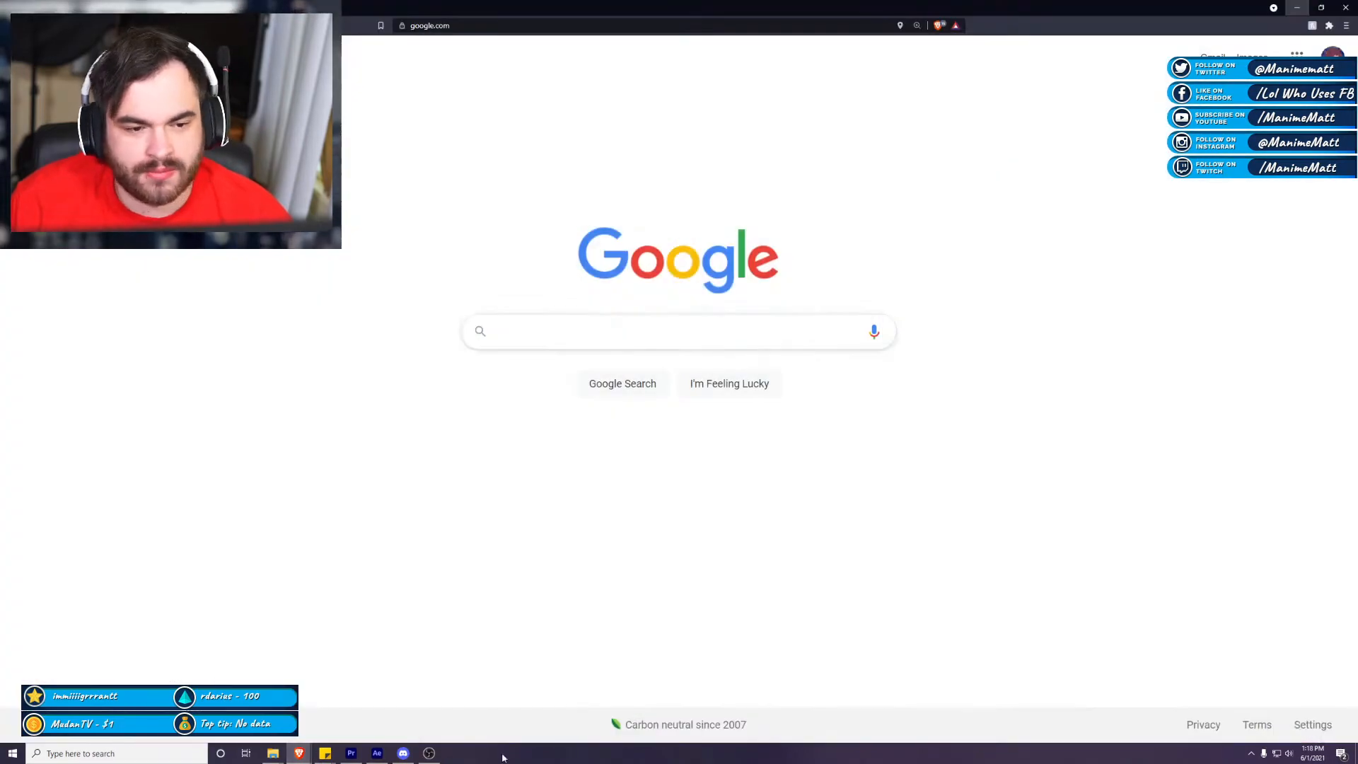
{"action": "type", "text": "etsy"}
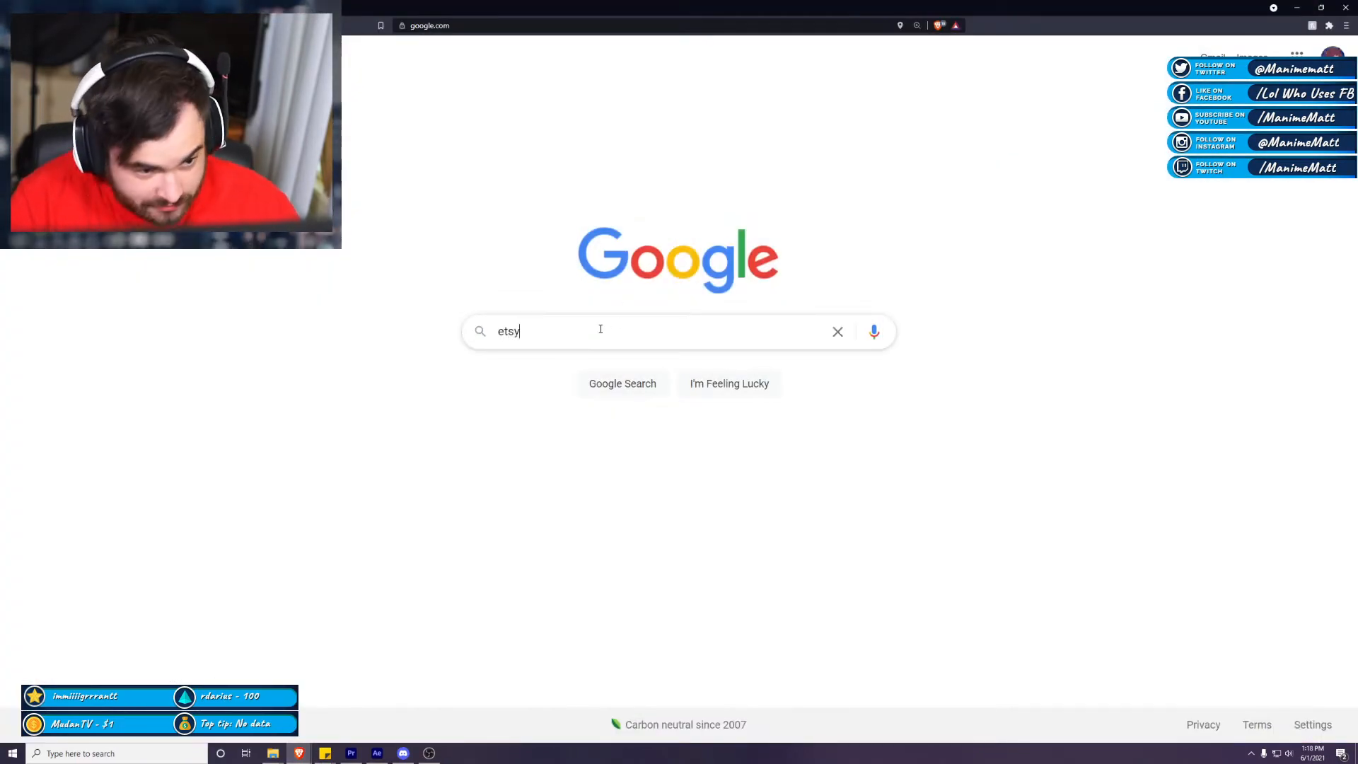
{"action": "key", "text": "Return"}
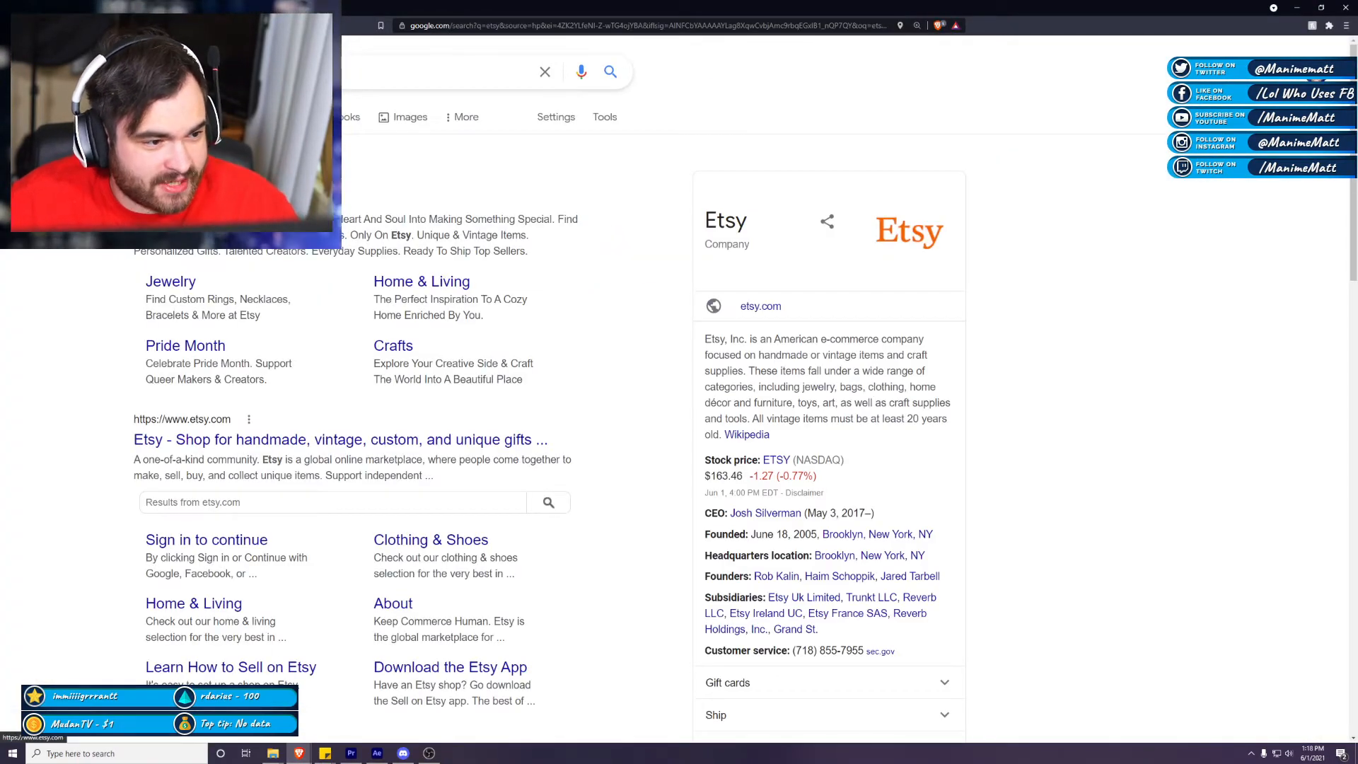
{"action": "left_click", "coordinate": [588, 286]}
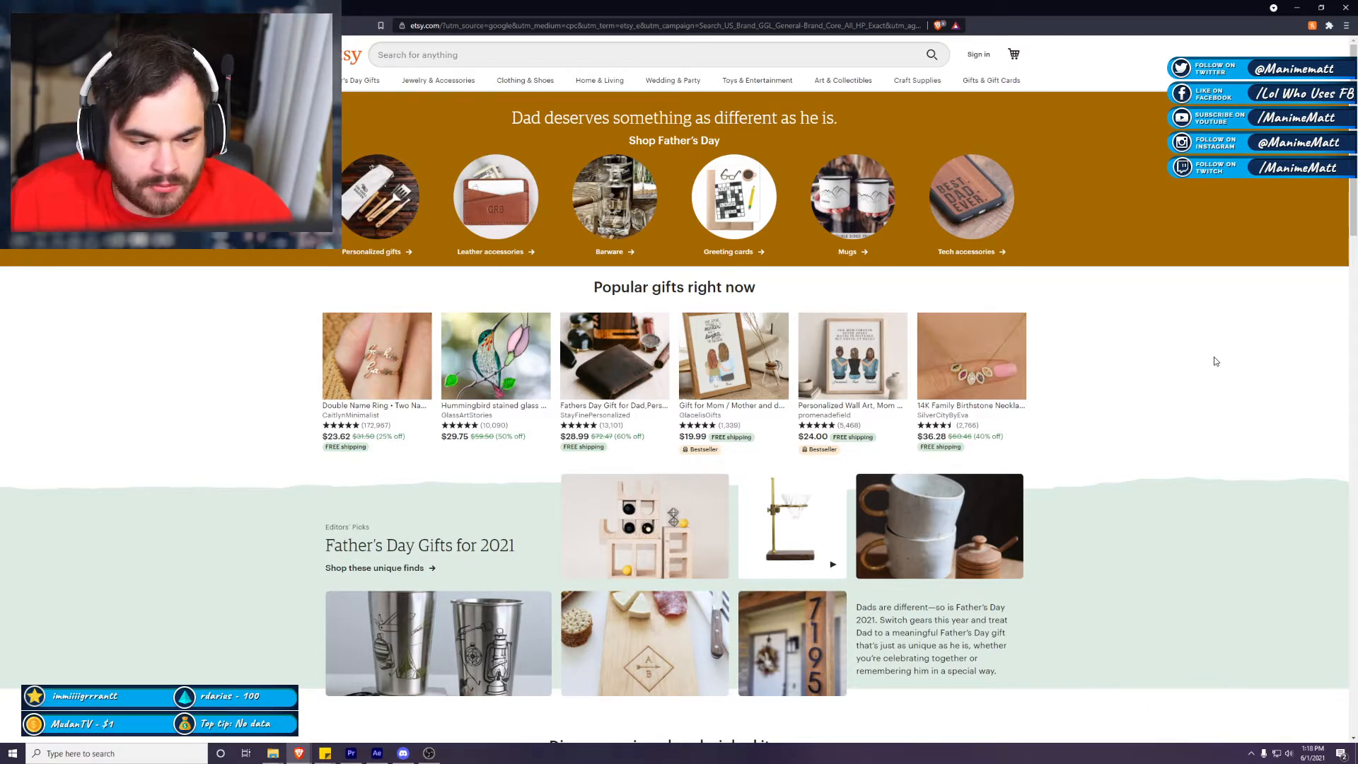
Step: Browse the Etsy home page, open the Mugs category, and scroll through its listings for a screen-recorded shot
{"action": "scroll", "coordinate": [1209, 364], "scroll_direction": "down", "scroll_amount": 1}
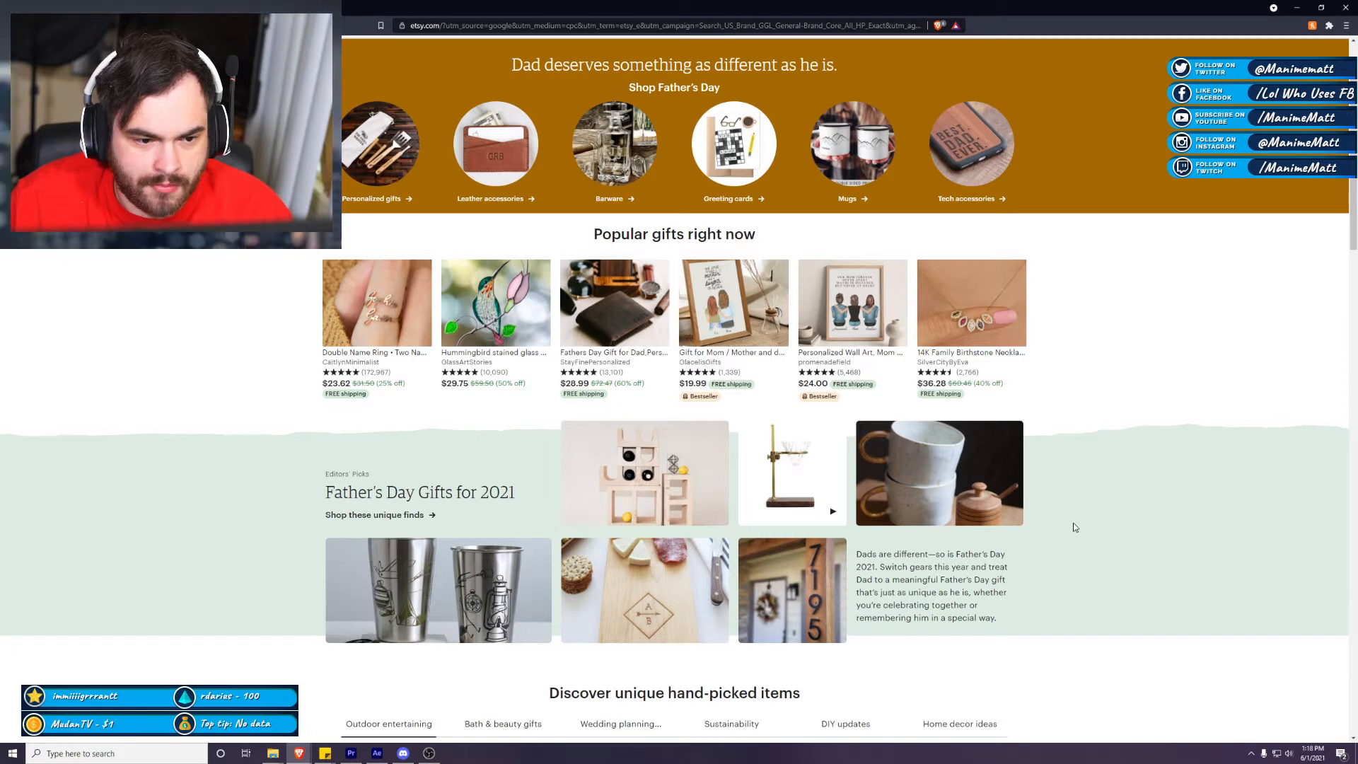
{"action": "mouse_move", "coordinate": [792, 626]}
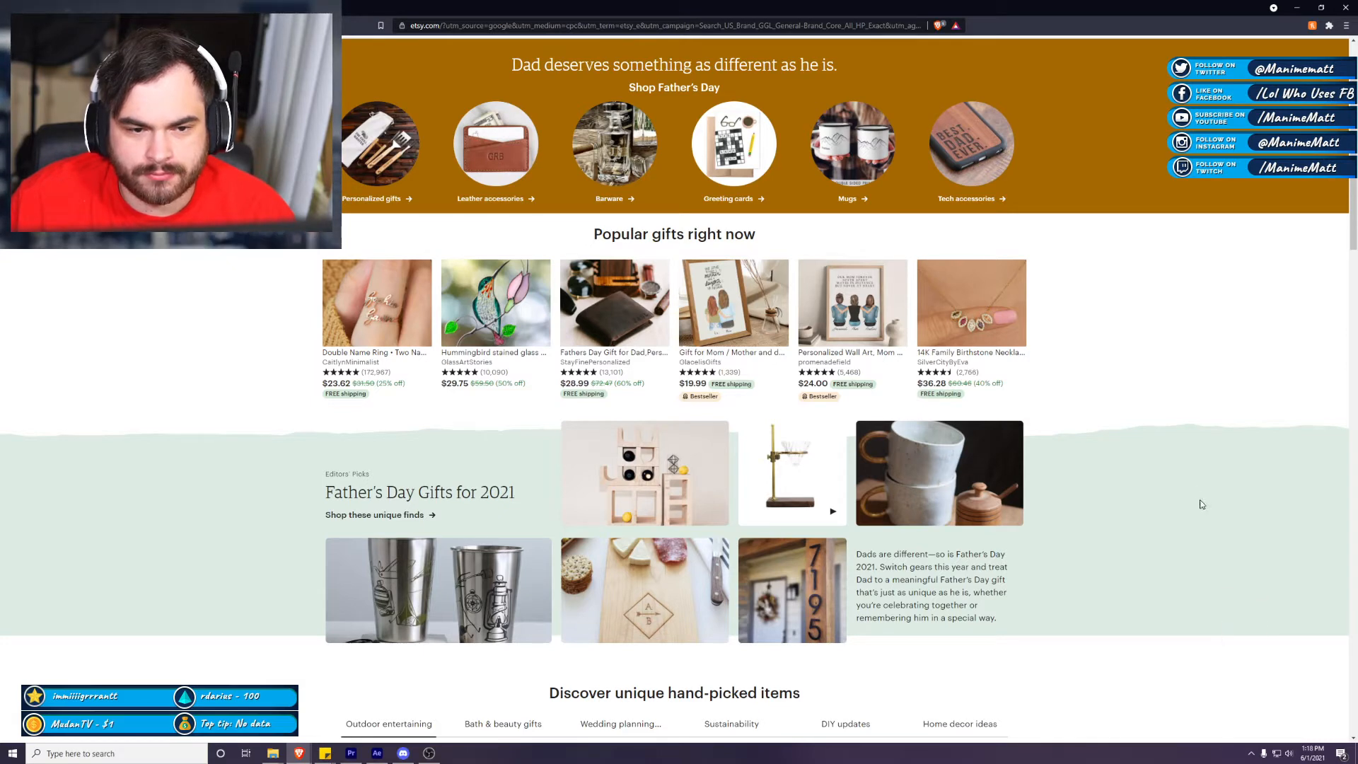
{"action": "left_click", "coordinate": [852, 209]}
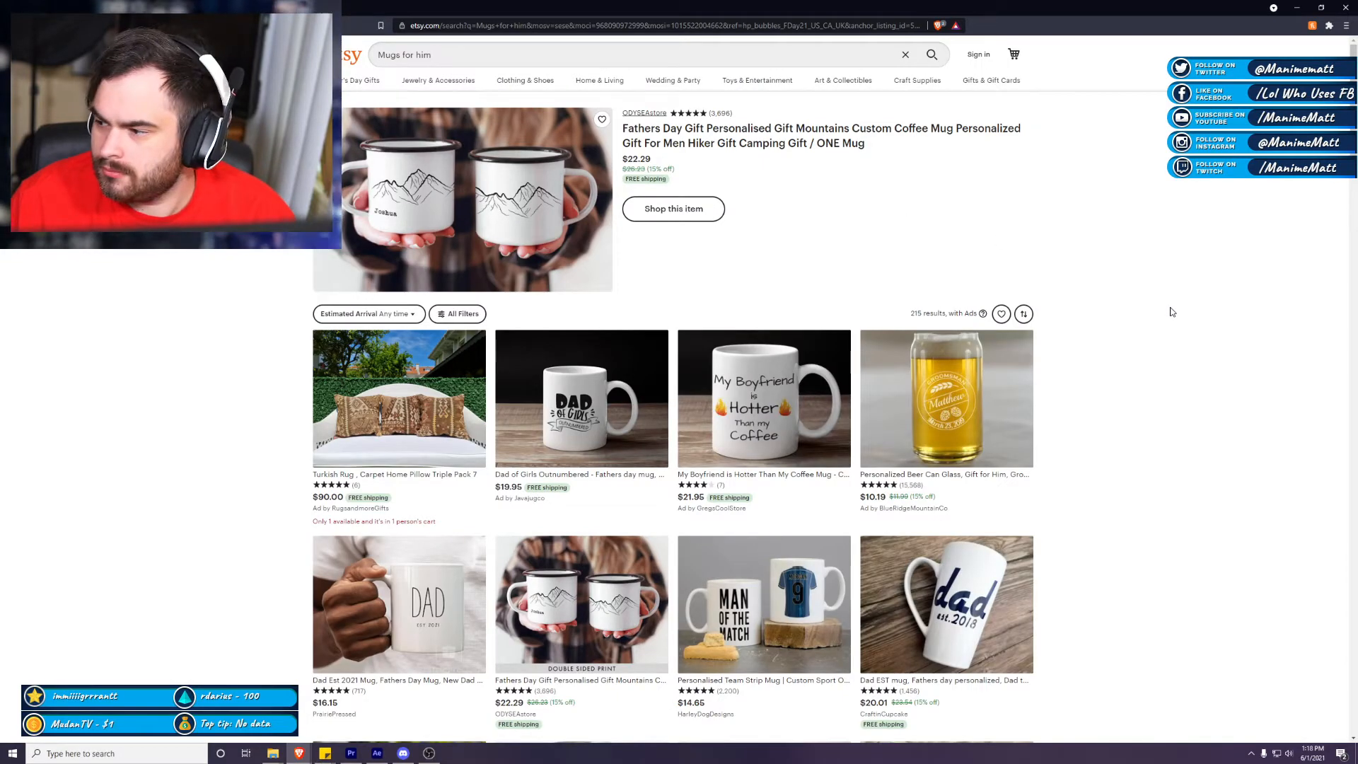
{"action": "scroll", "coordinate": [1172, 312], "scroll_direction": "down", "scroll_amount": 1}
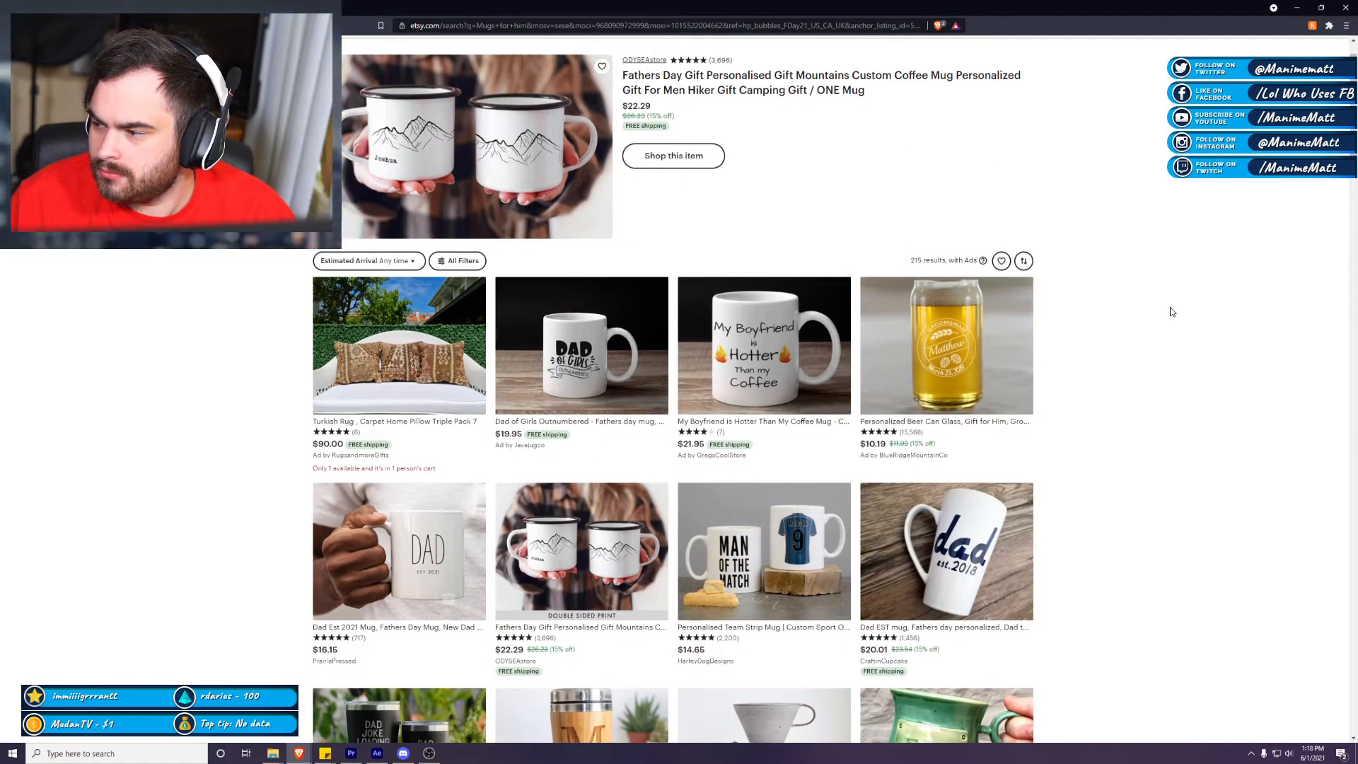
{"action": "scroll", "coordinate": [1169, 308], "scroll_direction": "up", "scroll_amount": 1}
{"action": "scroll", "coordinate": [1167, 314], "scroll_direction": "down", "scroll_amount": 2}
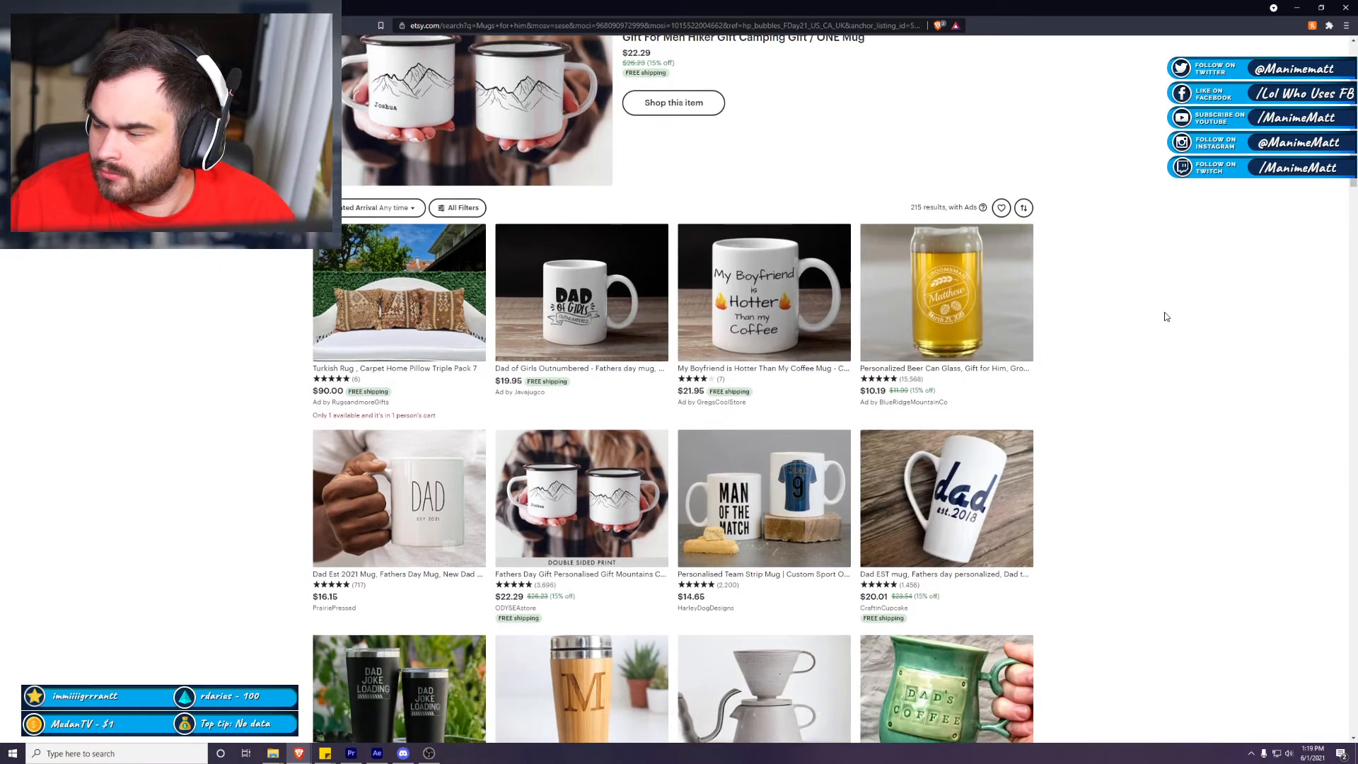
{"action": "scroll", "coordinate": [1163, 318], "scroll_direction": "down", "scroll_amount": 1}
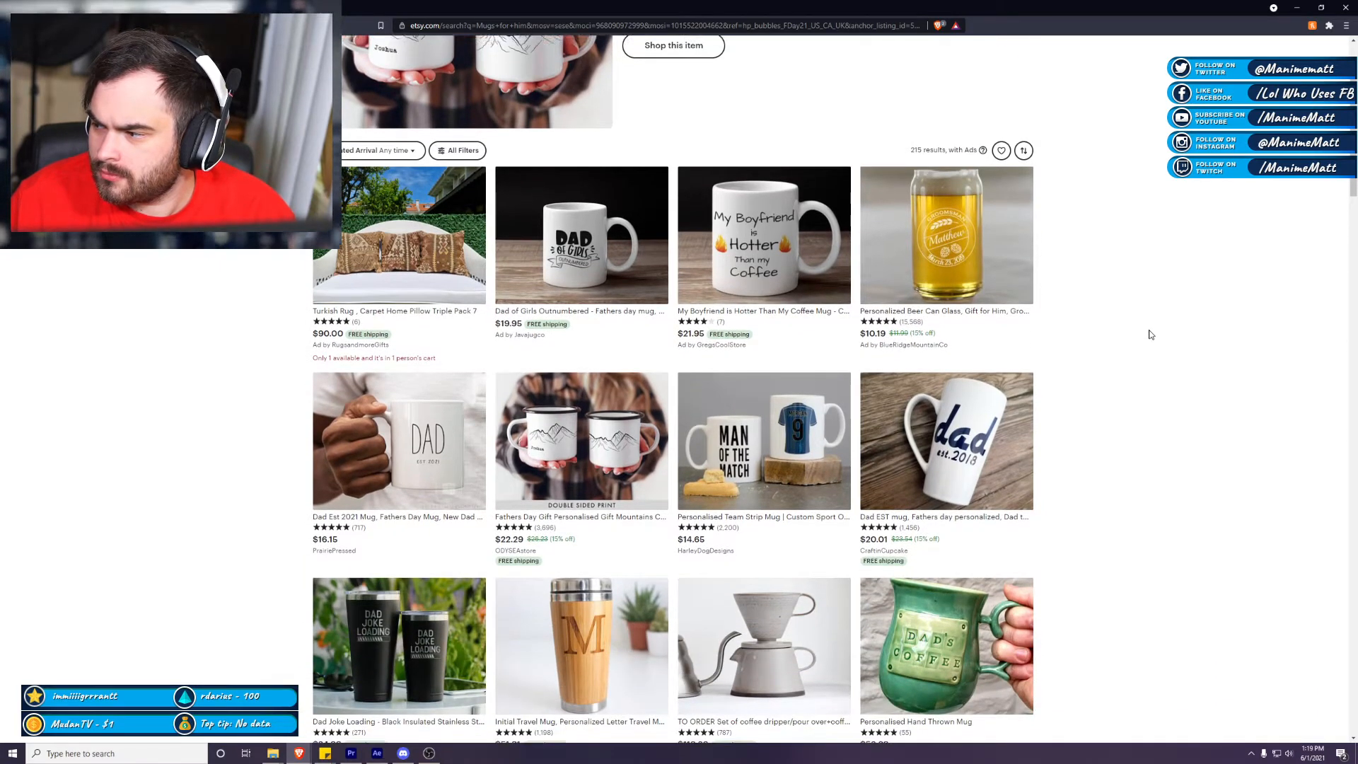
{"action": "scroll", "coordinate": [1150, 331], "scroll_direction": "down", "scroll_amount": 1}
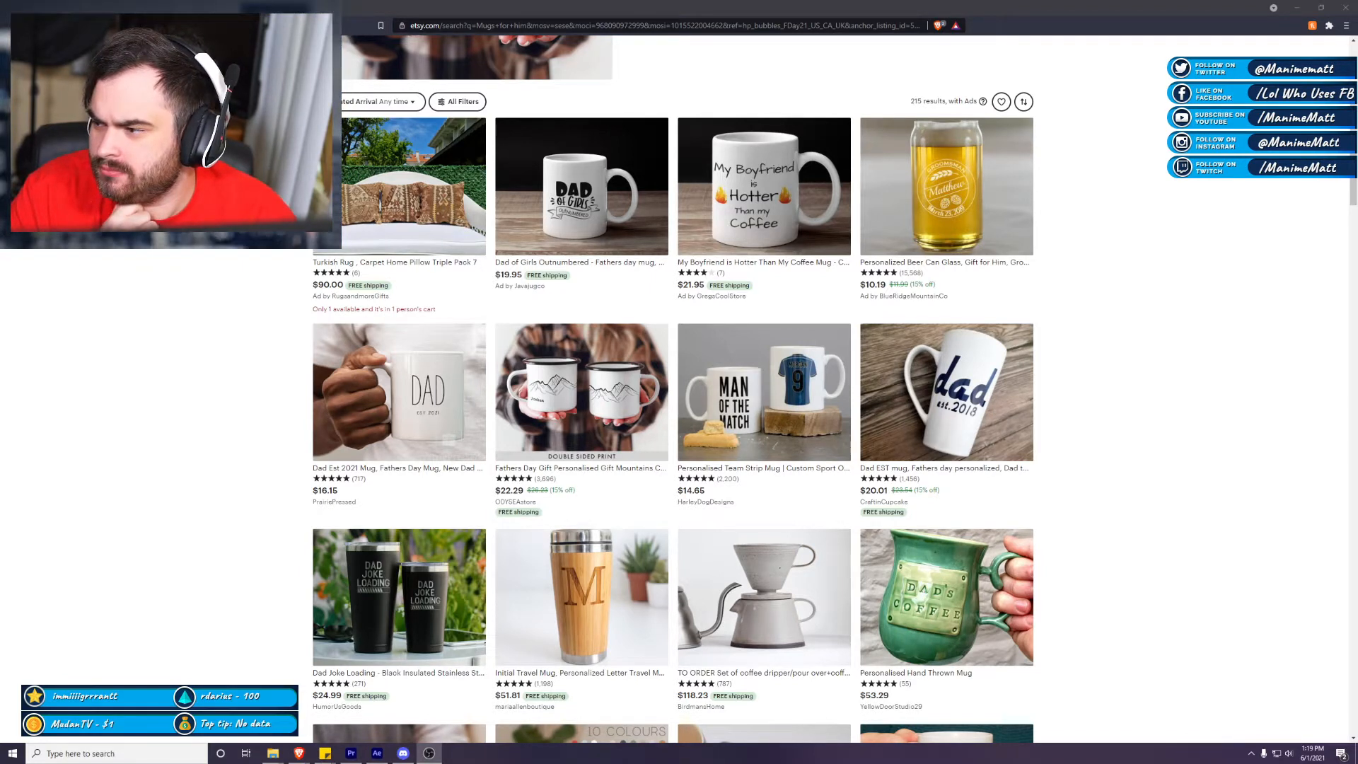
Step: Return to Premiere Pro, try placing the Etsy screen recording after the keyboard clip on the timeline, and delete it again
{"action": "left_click", "coordinate": [1296, 8]}
{"action": "left_click", "coordinate": [908, 713]}
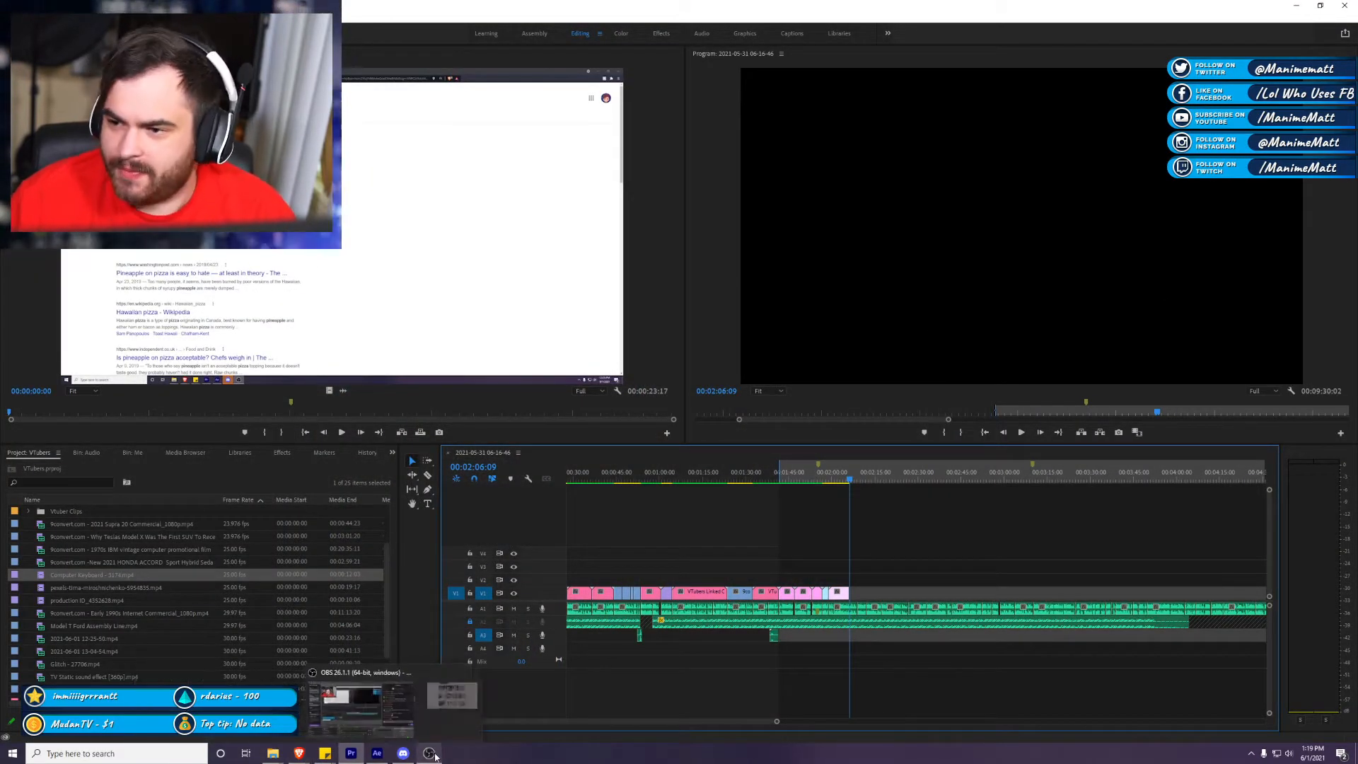
{"action": "mouse_move", "coordinate": [435, 756]}
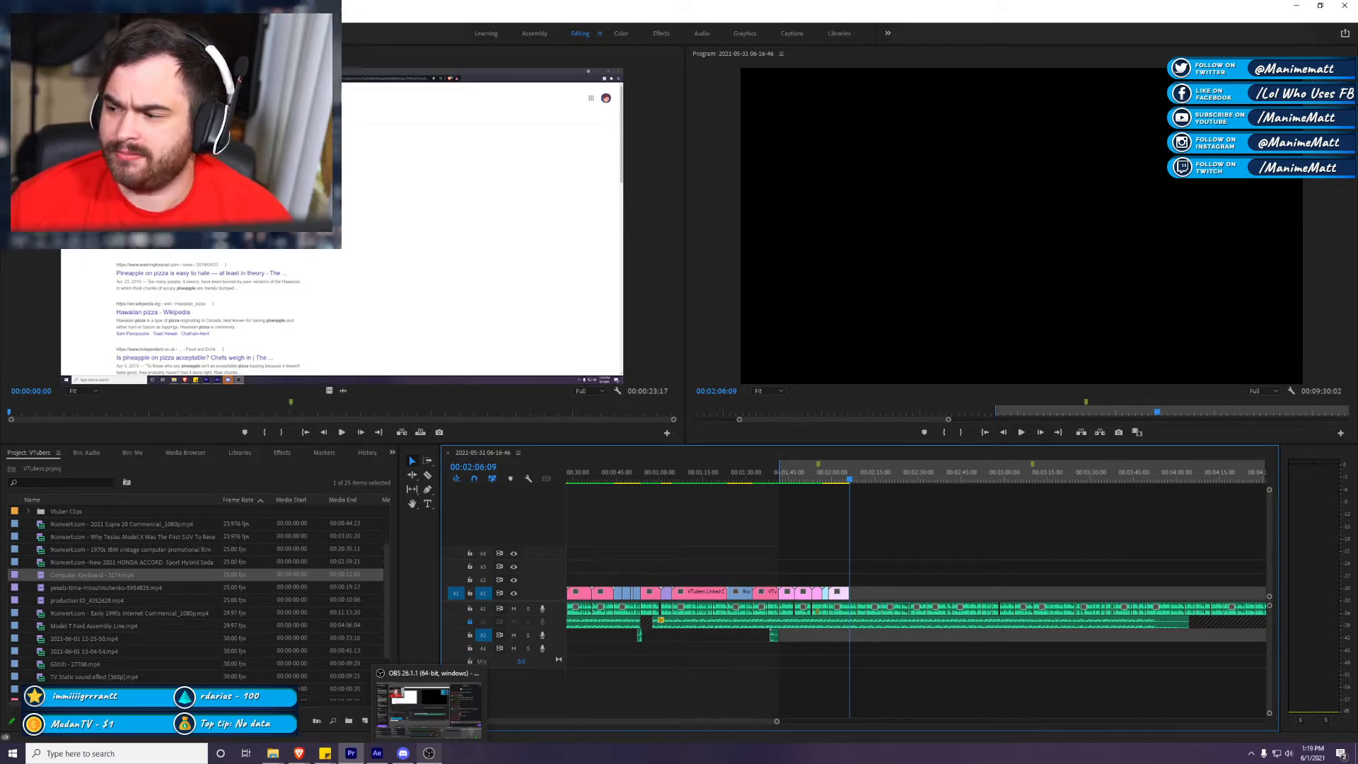
{"action": "mouse_move", "coordinate": [272, 753]}
{"action": "mouse_move", "coordinate": [438, 728]}
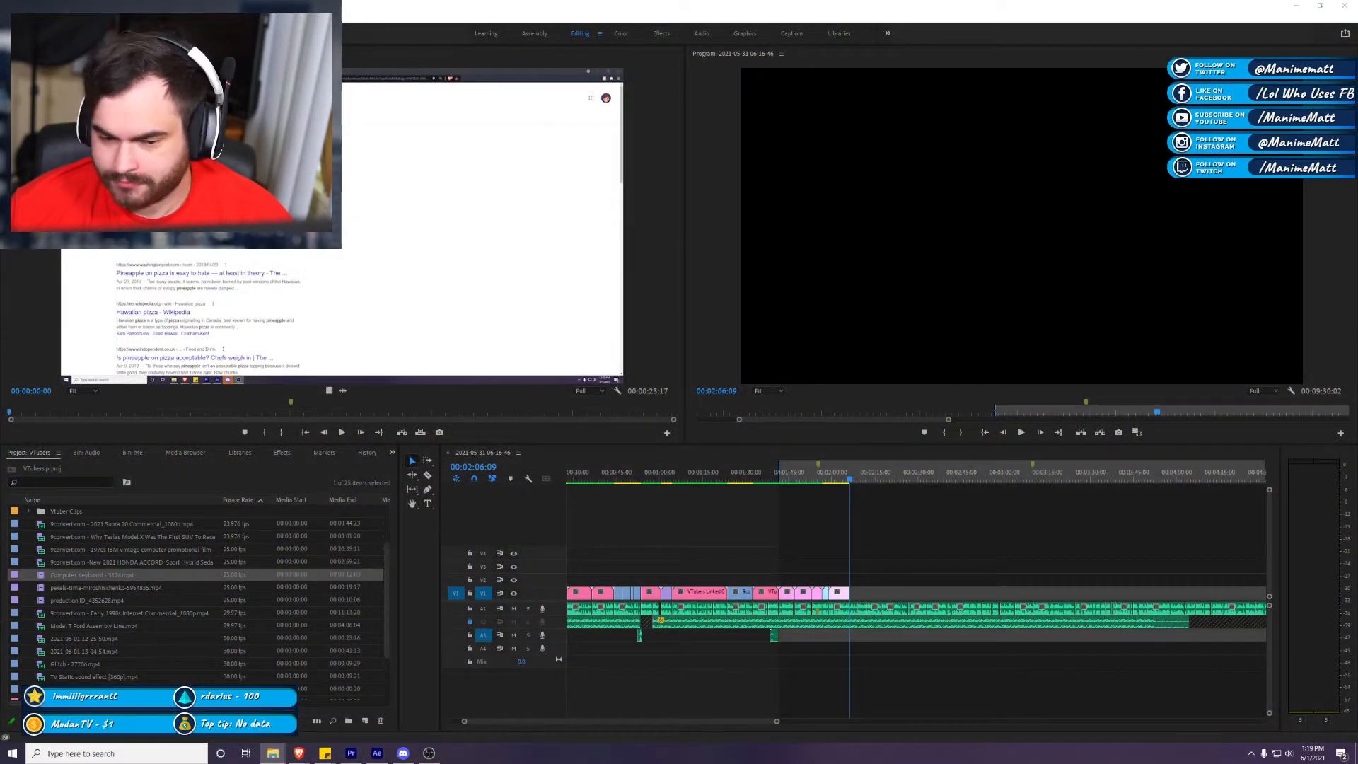
{"action": "left_click_drag", "start_coordinate": [1215, 497], "coordinate": [848, 580]}
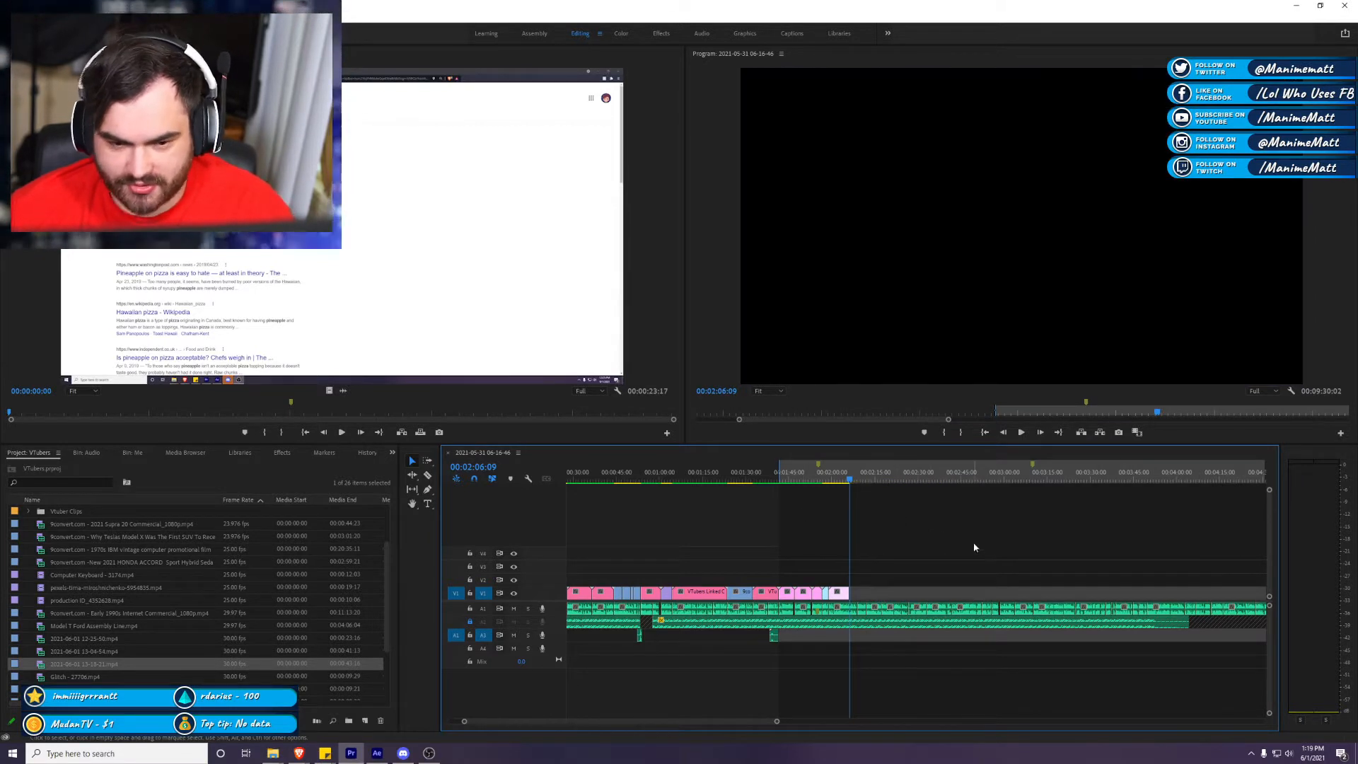
{"action": "key", "text": "Delete"}
Step: Switch back to Etsy in Brave, return to its home page, and dismiss the Google sign-in prompt for another take
{"action": "key", "text": "alt+Tab"}
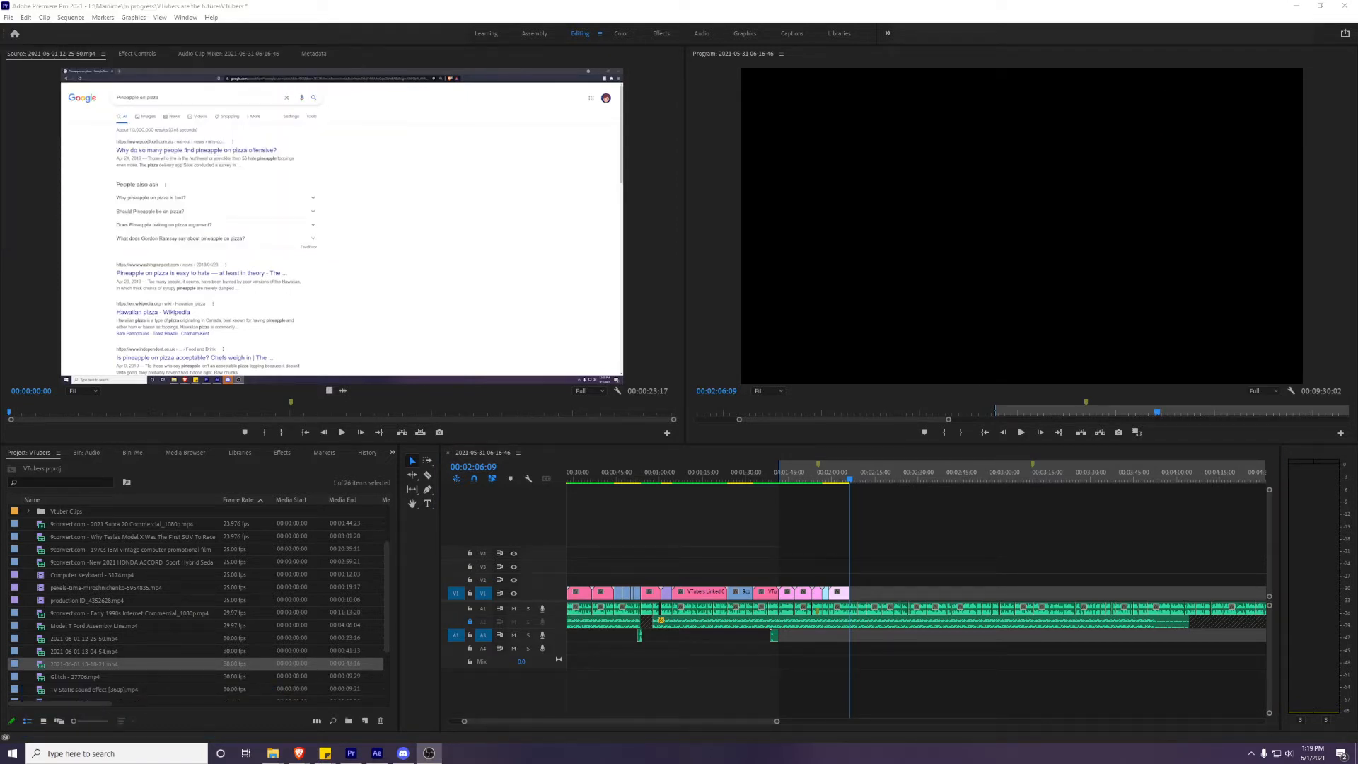
{"action": "key", "text": "alt+Tab"}
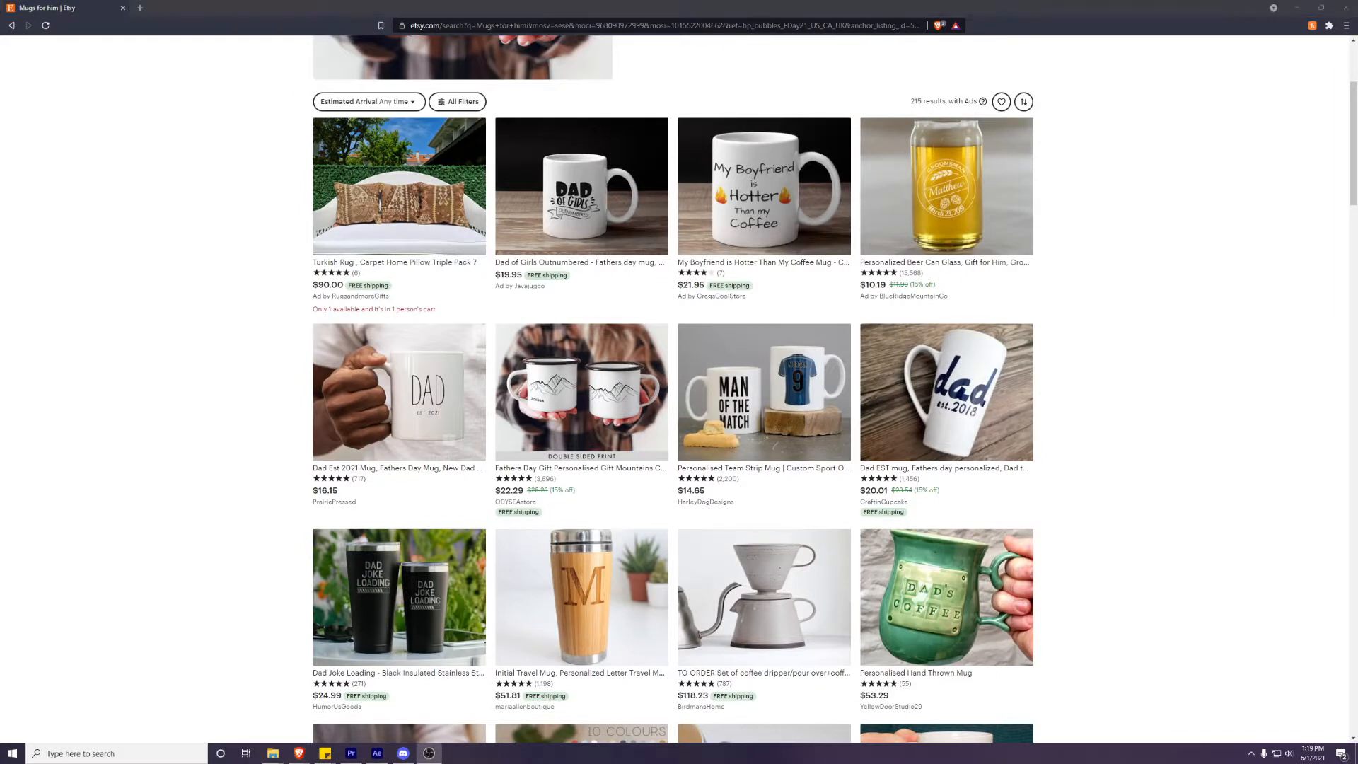
{"action": "scroll", "coordinate": [1252, 319], "scroll_direction": "up", "scroll_amount": 2}
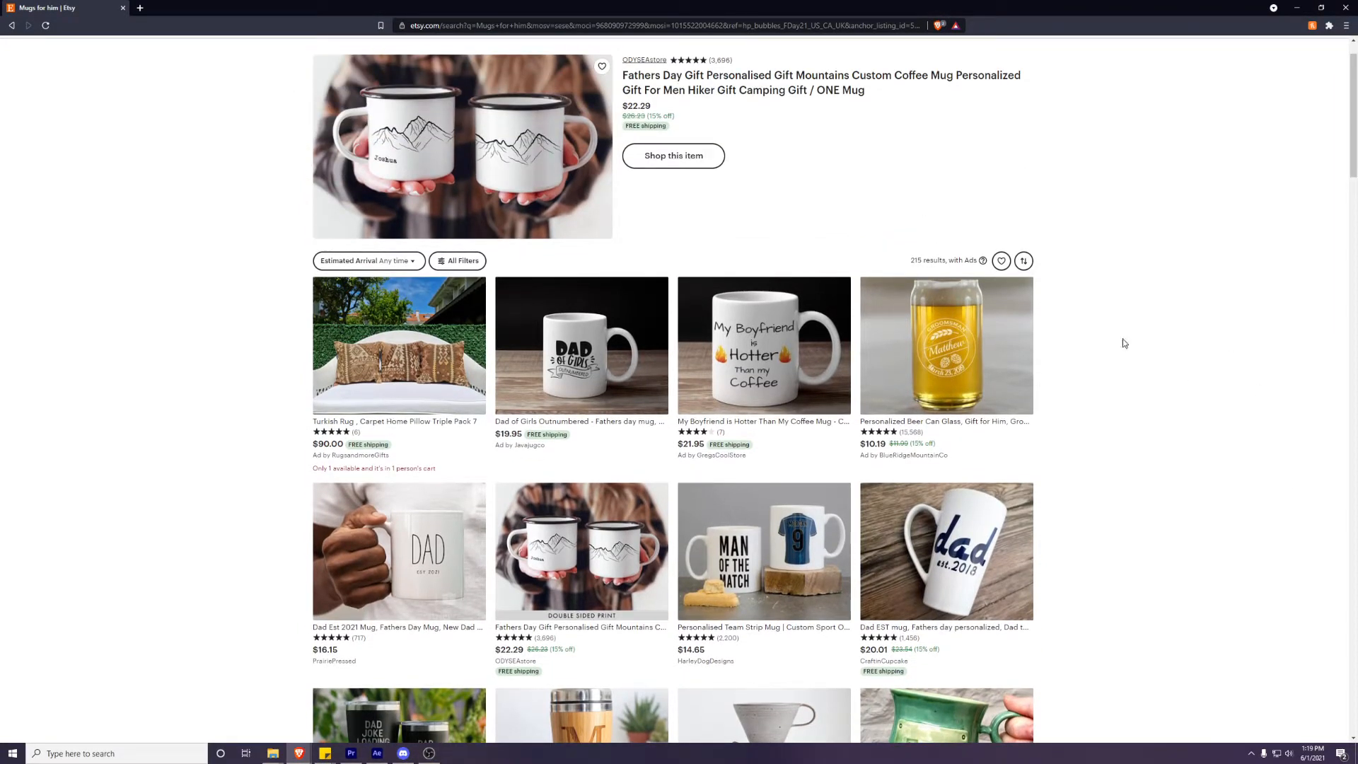
{"action": "left_click", "coordinate": [11, 25]}
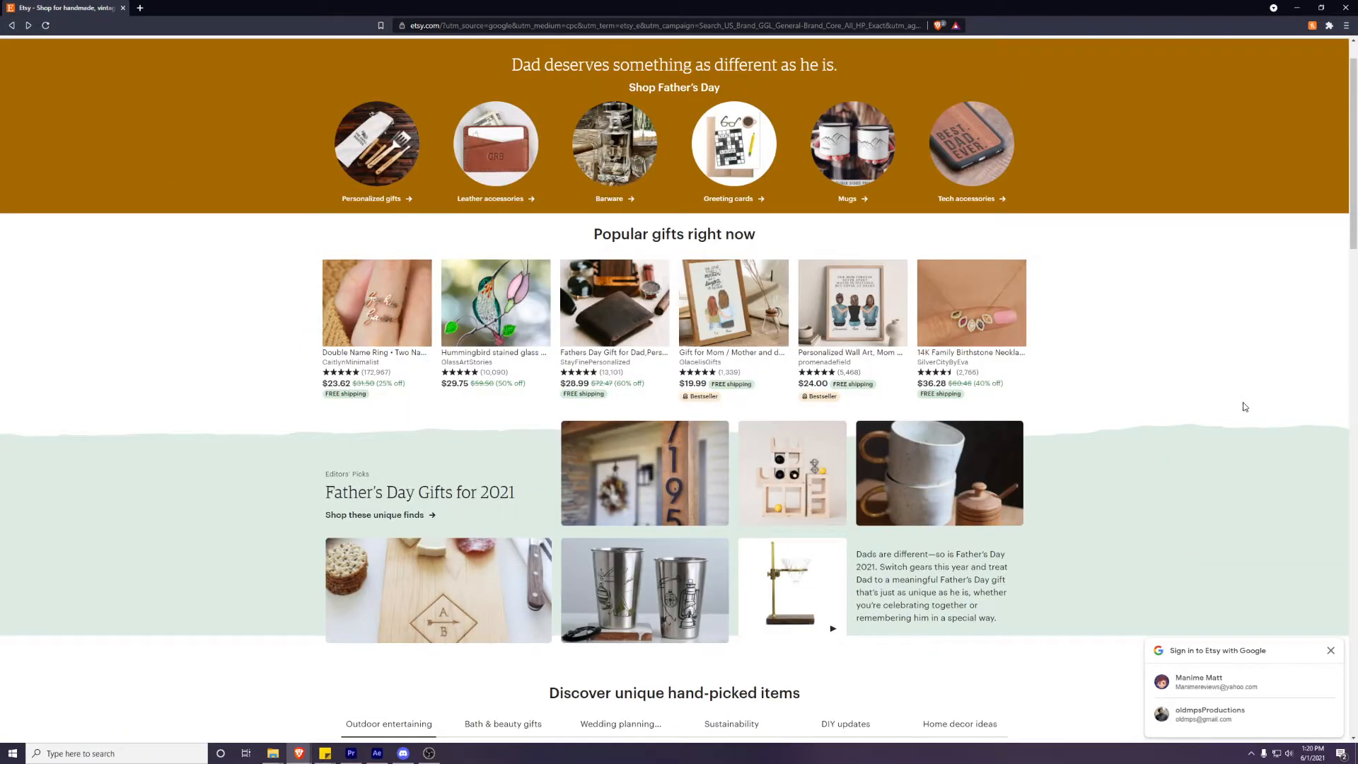
{"action": "left_click", "coordinate": [1330, 649]}
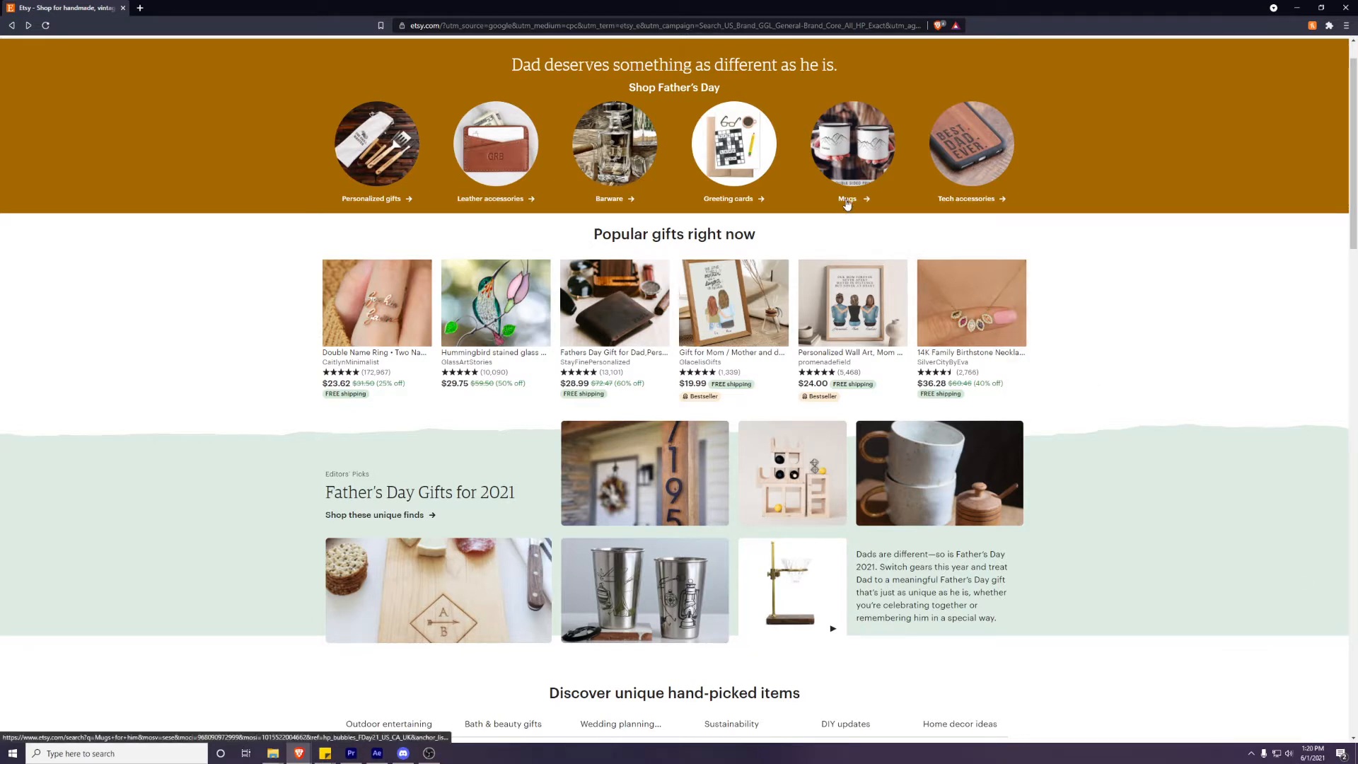
Step: Open the Mugs category from the Father's Day section and scroll slowly down its listings for the new recording
{"action": "left_click", "coordinate": [847, 202]}
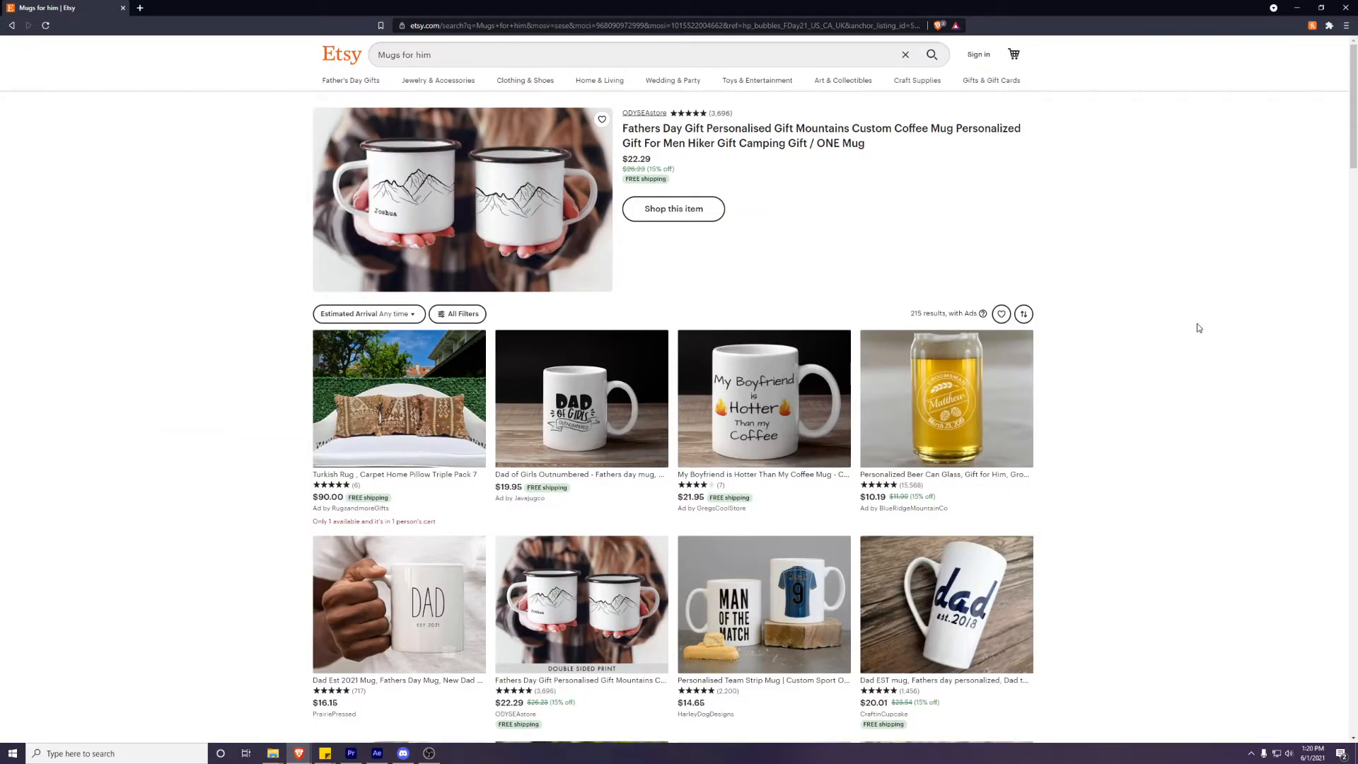
{"action": "scroll", "coordinate": [1197, 328], "scroll_direction": "down", "scroll_amount": 2}
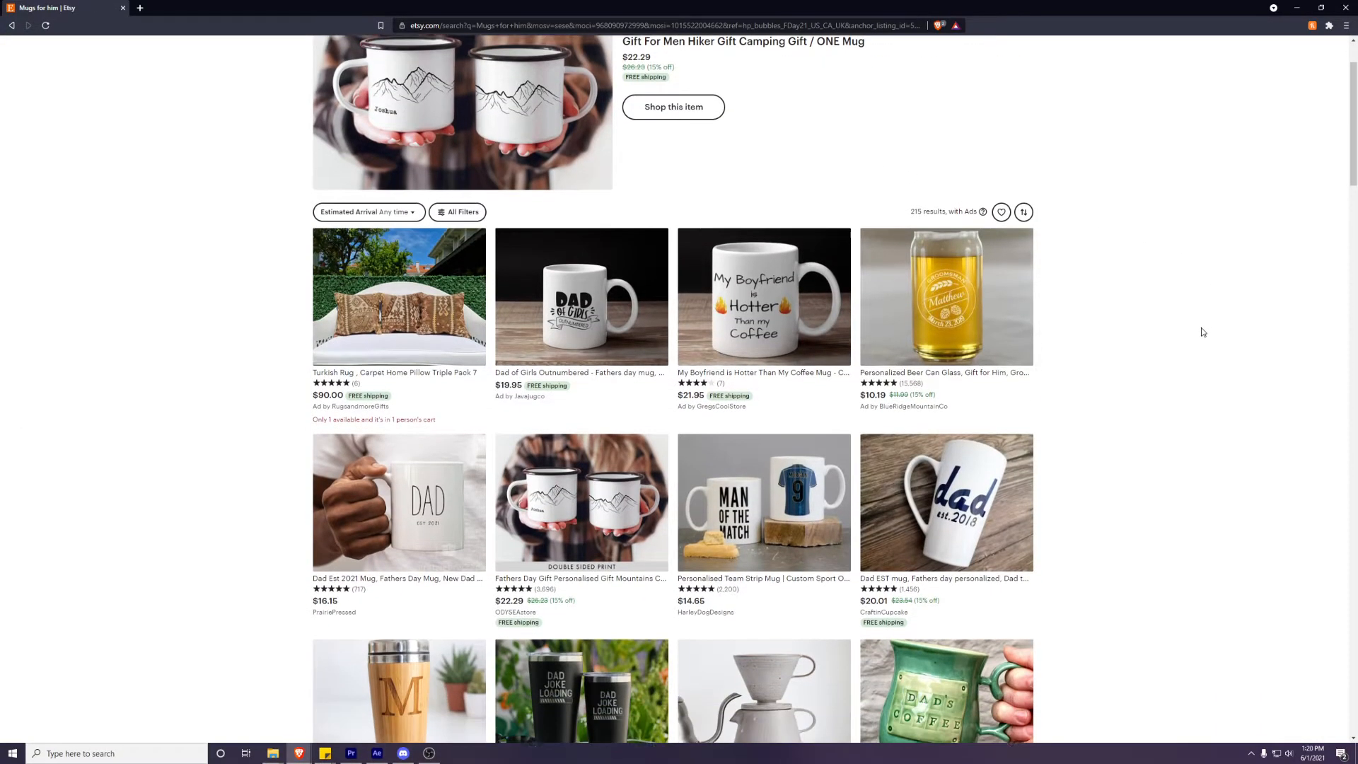
{"action": "scroll", "coordinate": [1201, 329], "scroll_direction": "down", "scroll_amount": 1}
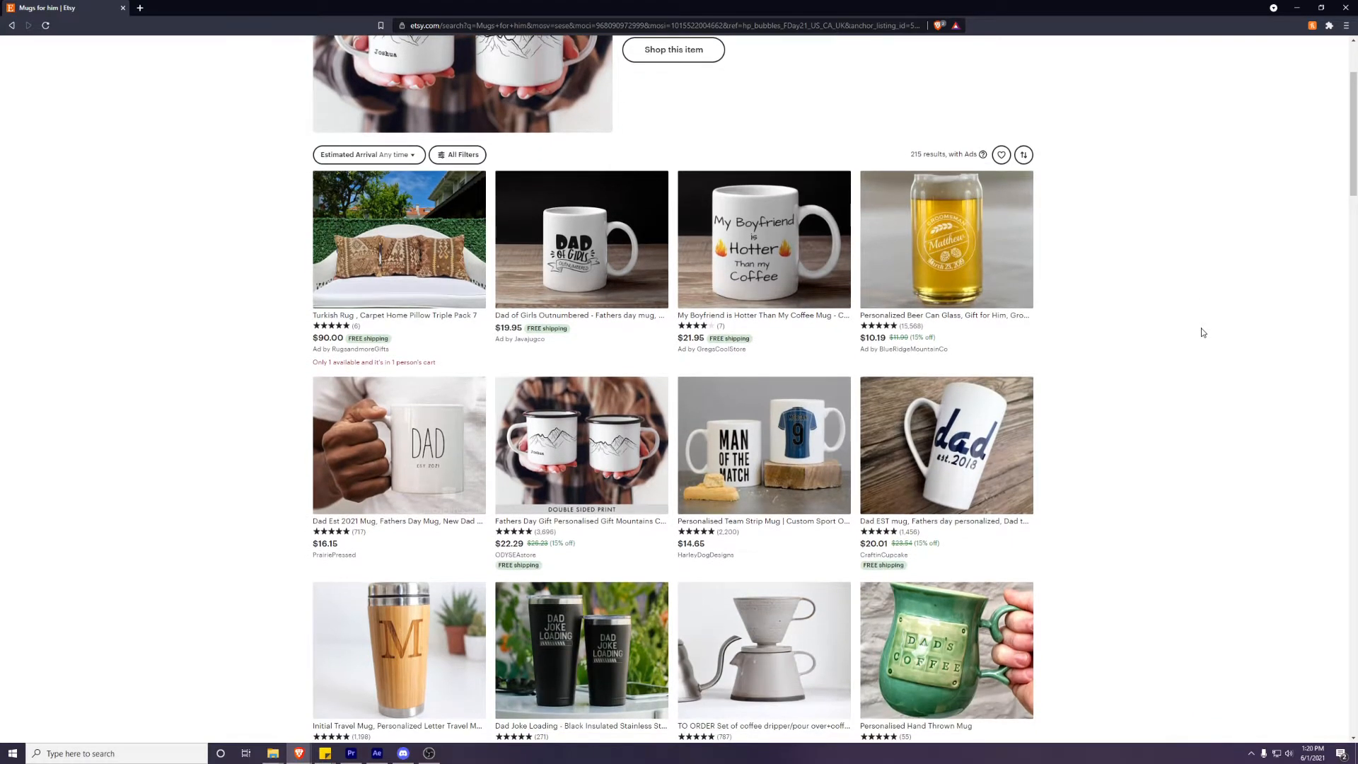
{"action": "scroll", "coordinate": [1203, 332], "scroll_direction": "down", "scroll_amount": 1}
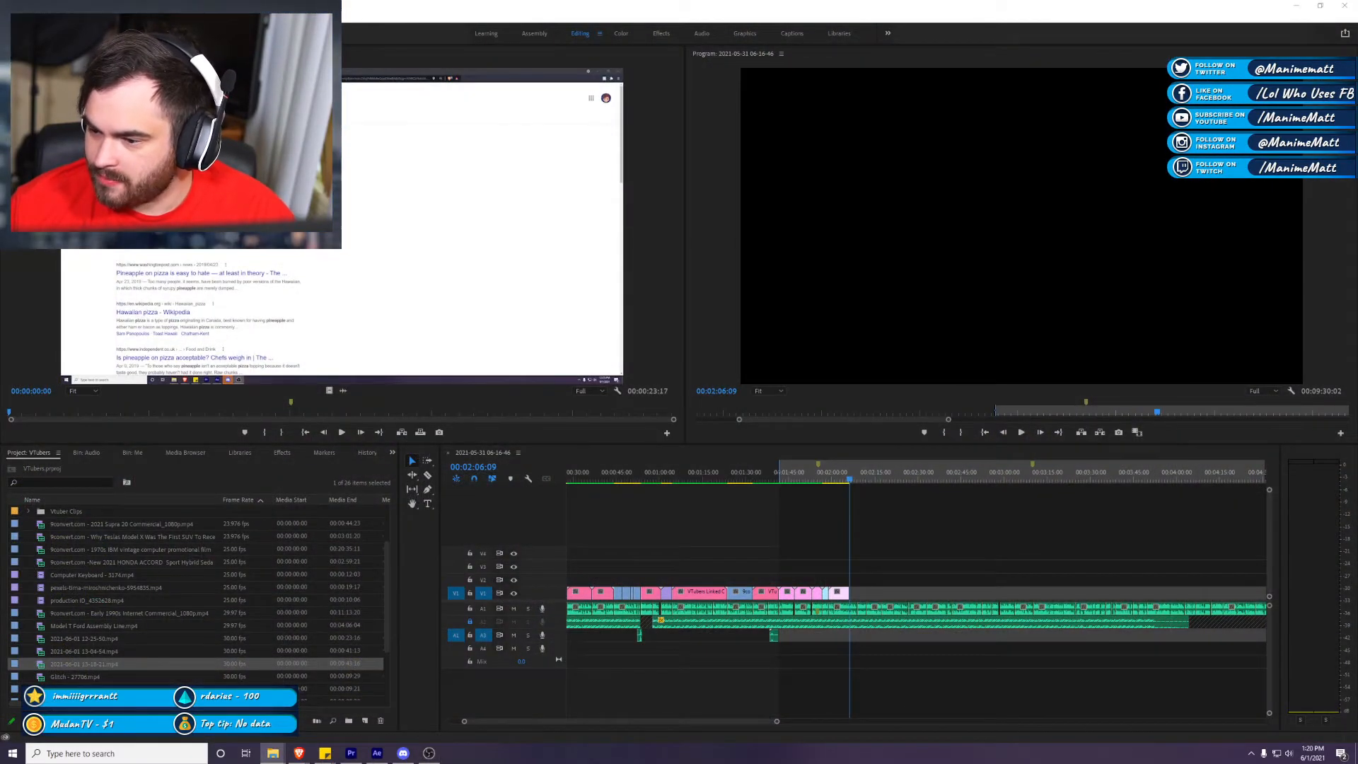
Step: Add the new Etsy screen recording to the Premiere Pro timeline, on the track above the main video just after the keyboard clip
{"action": "left_click_drag", "start_coordinate": [1238, 640], "coordinate": [853, 581]}
{"action": "right_click", "coordinate": [884, 580]}
{"action": "left_click", "coordinate": [910, 204]}
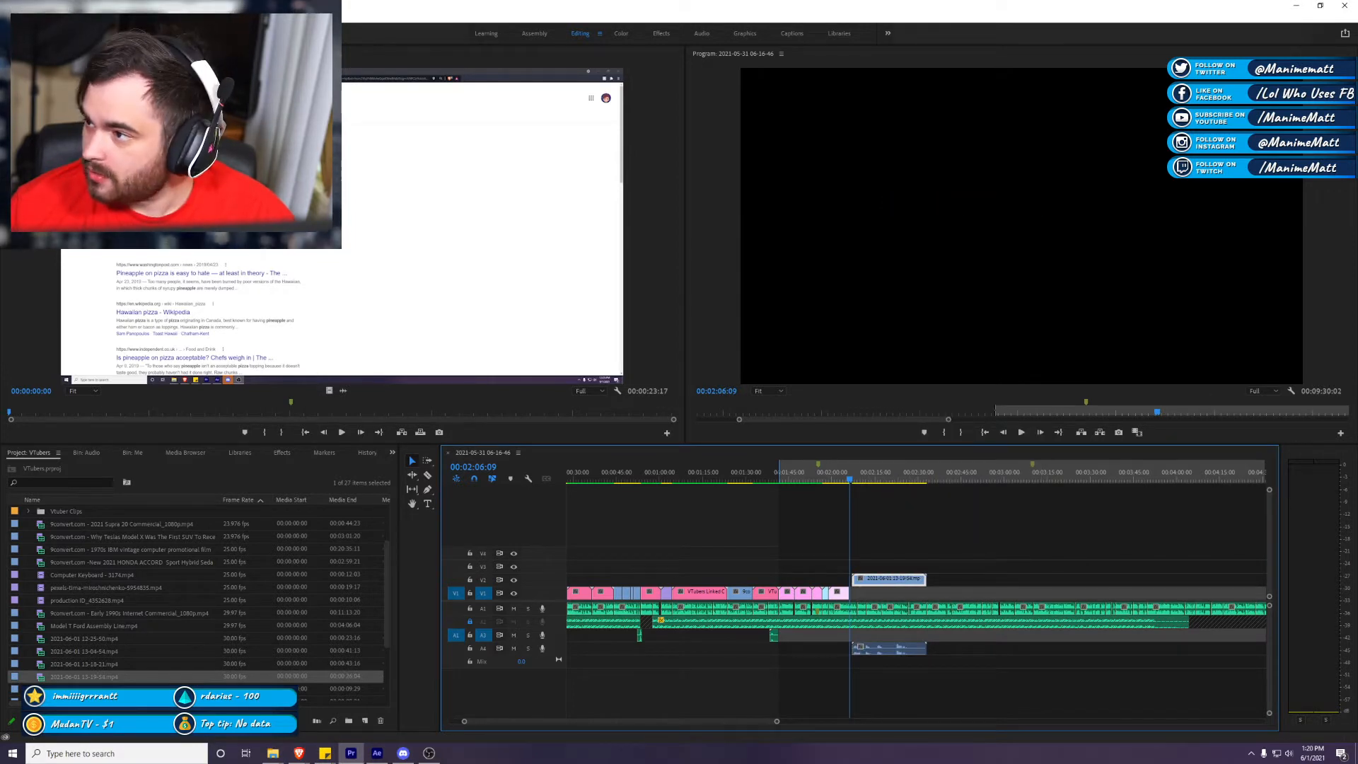
{"action": "left_click", "coordinate": [884, 648]}
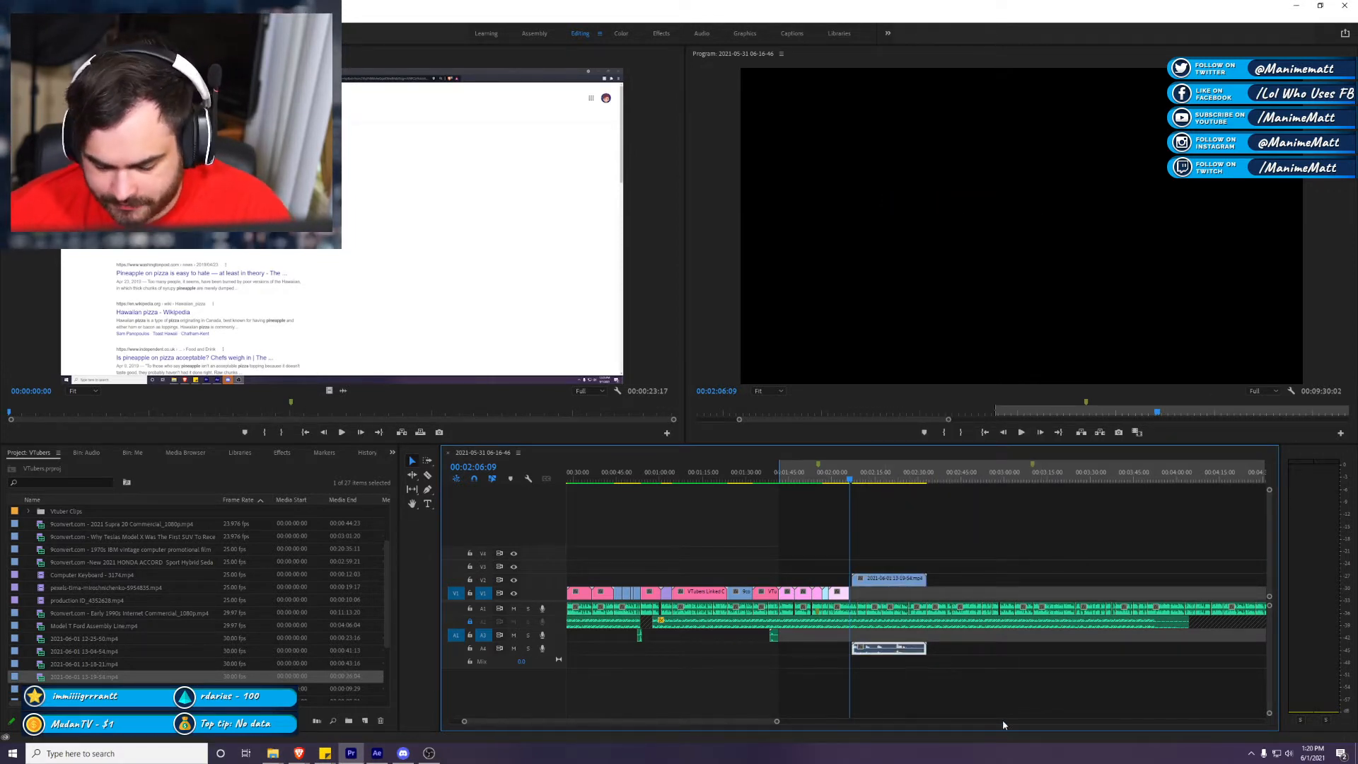
{"action": "key", "text": "Delete"}
{"action": "left_click_drag", "start_coordinate": [889, 578], "coordinate": [889, 592]}
Step: Trim the start of the screen recording slightly and place it directly after the Computer Keyboard clip
{"action": "left_click_drag", "start_coordinate": [774, 721], "coordinate": [623, 722]}
{"action": "key", "text": "space"}
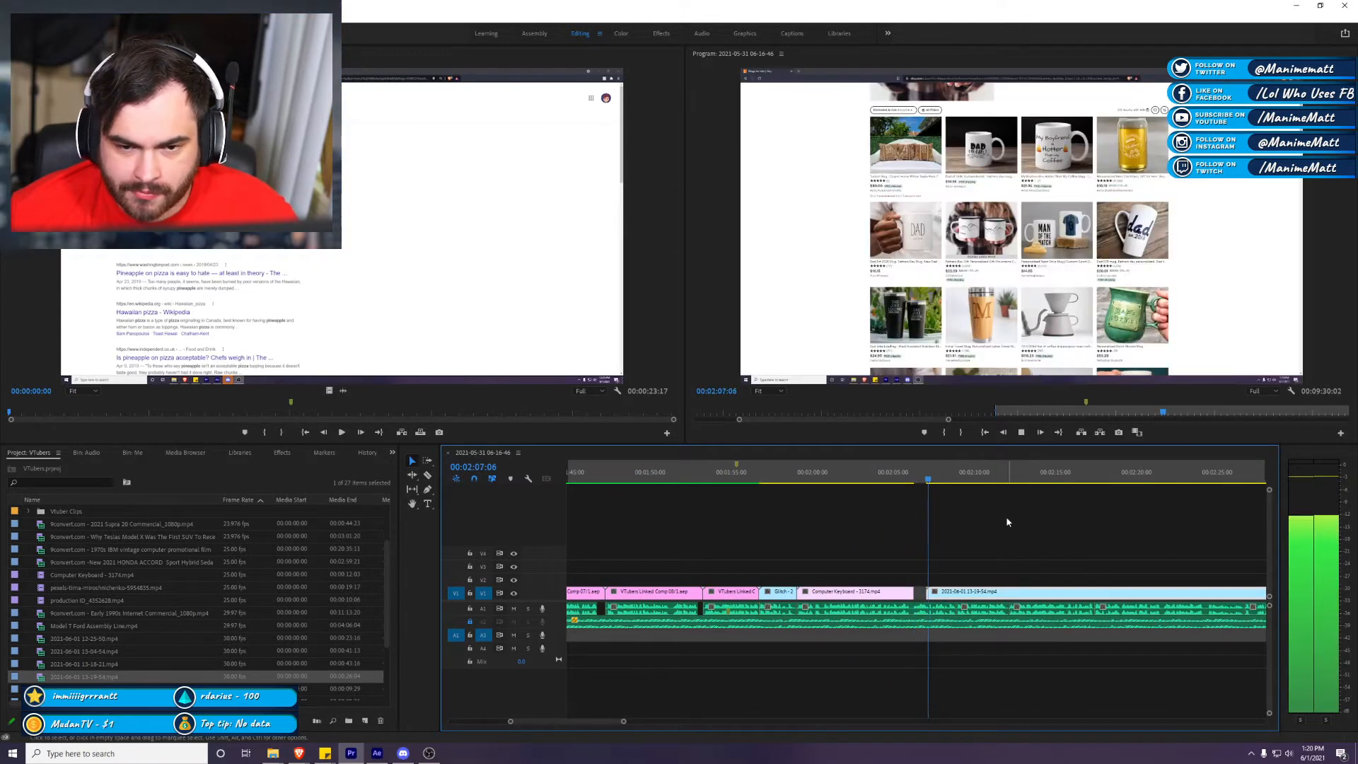
{"action": "left_click", "coordinate": [948, 478]}
{"action": "left_click", "coordinate": [940, 479]}
{"action": "left_click_drag", "start_coordinate": [926, 590], "coordinate": [944, 594]}
{"action": "key", "text": "space"}
Step: Trim about 12 seconds more off the start of the screen recording and close the resulting gap after the keyboard clip
{"action": "scroll", "coordinate": [1093, 593], "scroll_direction": "down", "scroll_amount": 1}
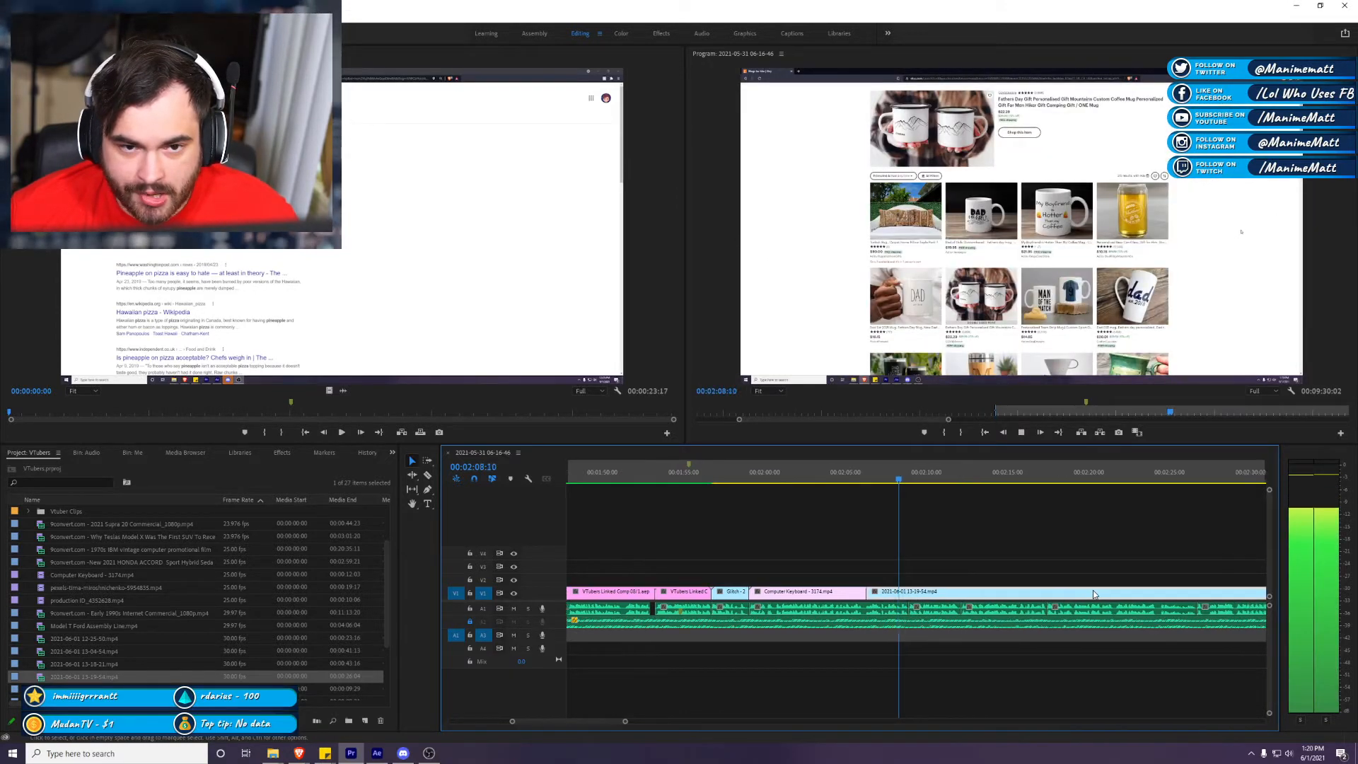
{"action": "scroll", "coordinate": [1093, 593], "scroll_direction": "down", "scroll_amount": 2}
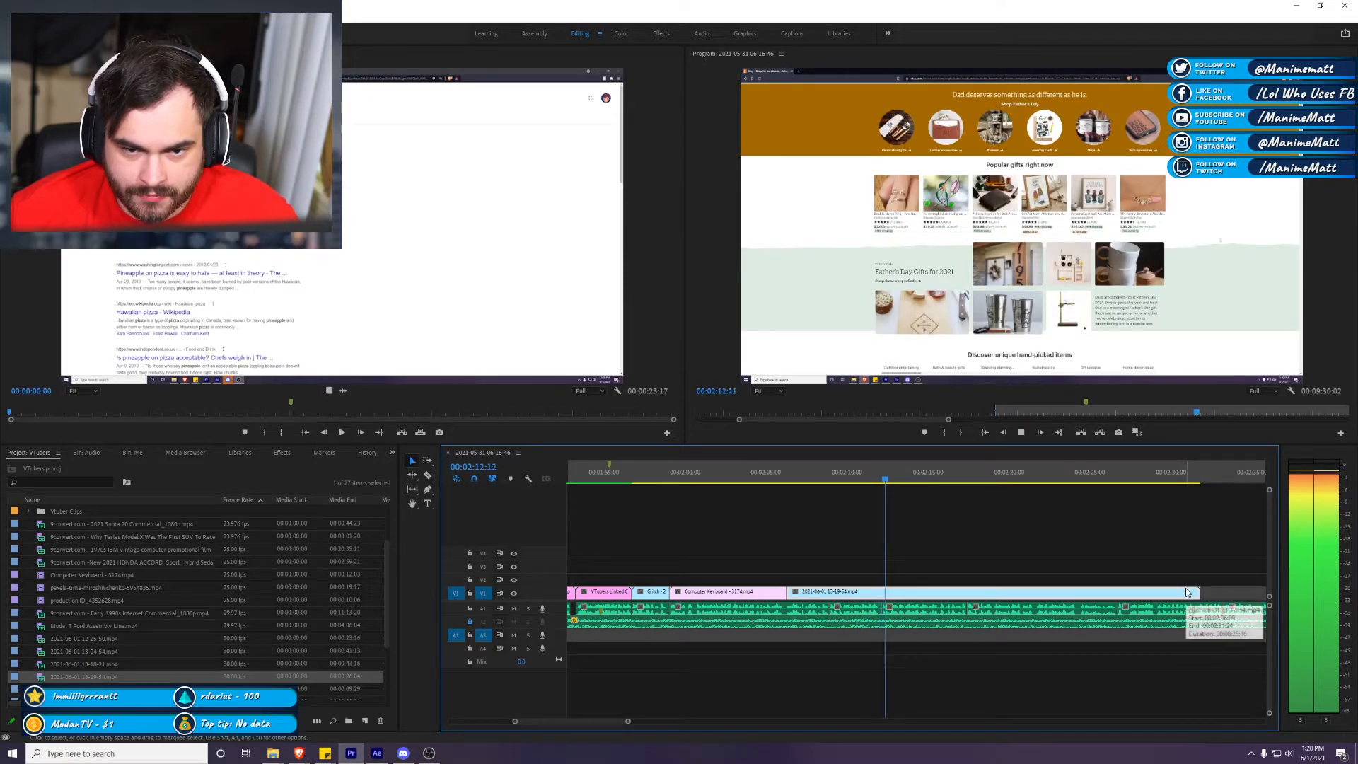
{"action": "left_click_drag", "start_coordinate": [930, 481], "coordinate": [977, 482]}
{"action": "left_click_drag", "start_coordinate": [788, 593], "coordinate": [979, 591]}
{"action": "left_click", "coordinate": [820, 592]}
{"action": "key", "text": "Delete"}
{"action": "left_click", "coordinate": [773, 472]}
{"action": "key", "text": "space"}
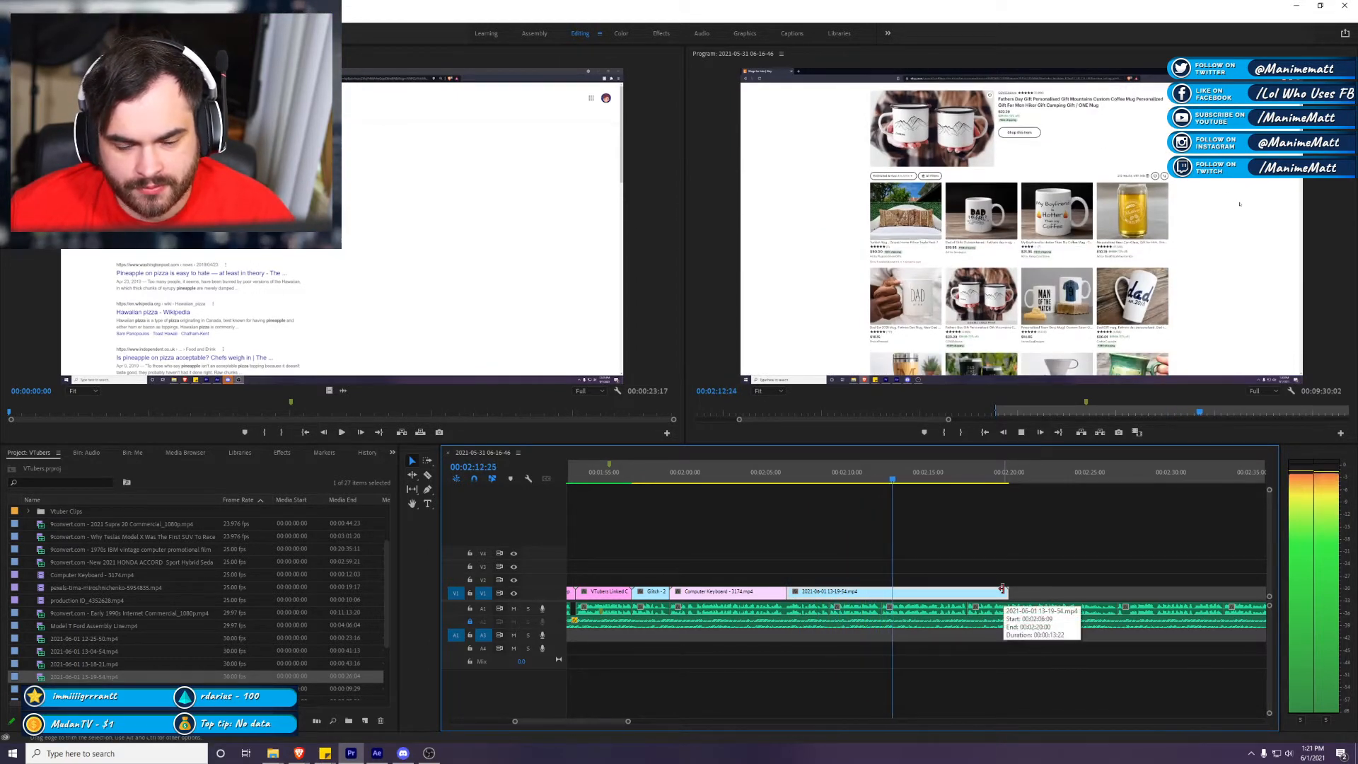
Step: Trim the end of the screen recording to about 00:02:17 and play through the edit point
{"action": "left_click_drag", "start_coordinate": [1002, 588], "coordinate": [966, 590]}
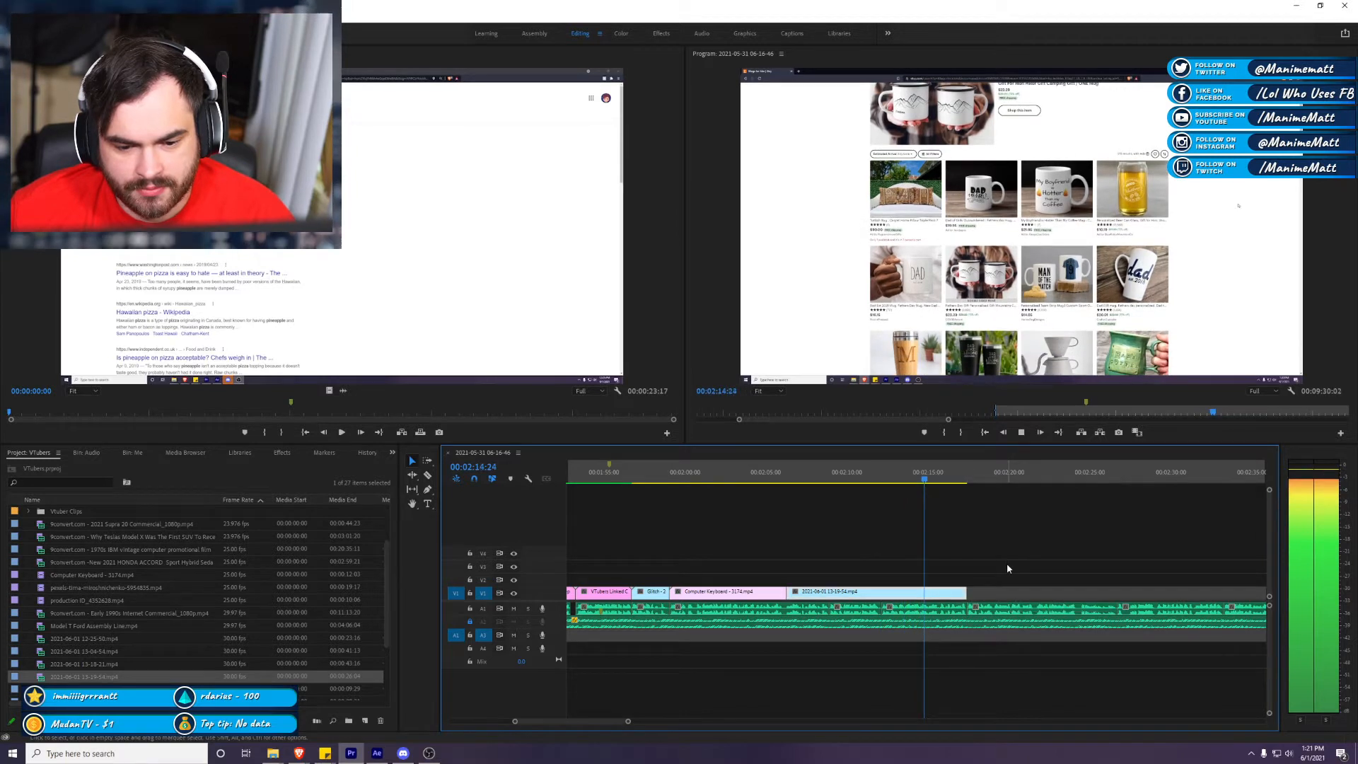
{"action": "scroll", "coordinate": [1011, 552], "scroll_direction": "down", "scroll_amount": 3}
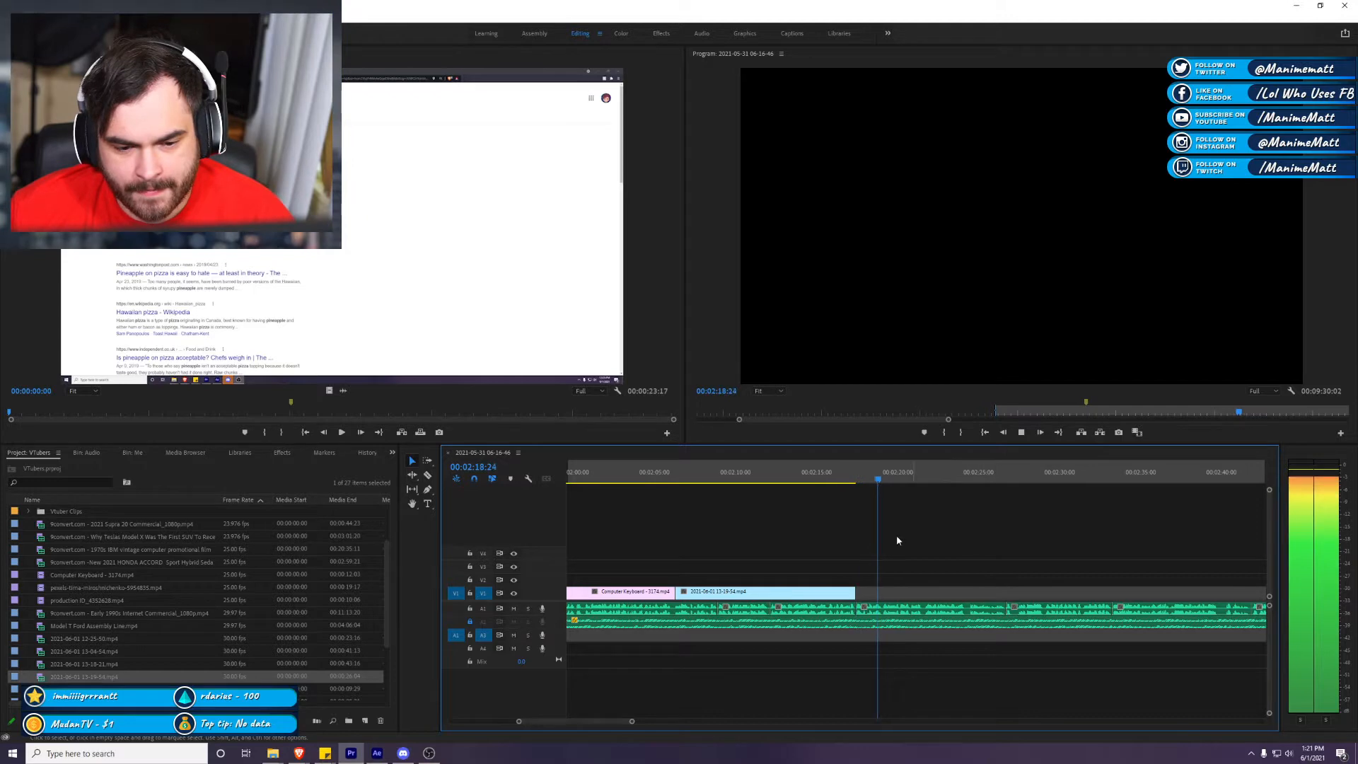
{"action": "key", "text": "space"}
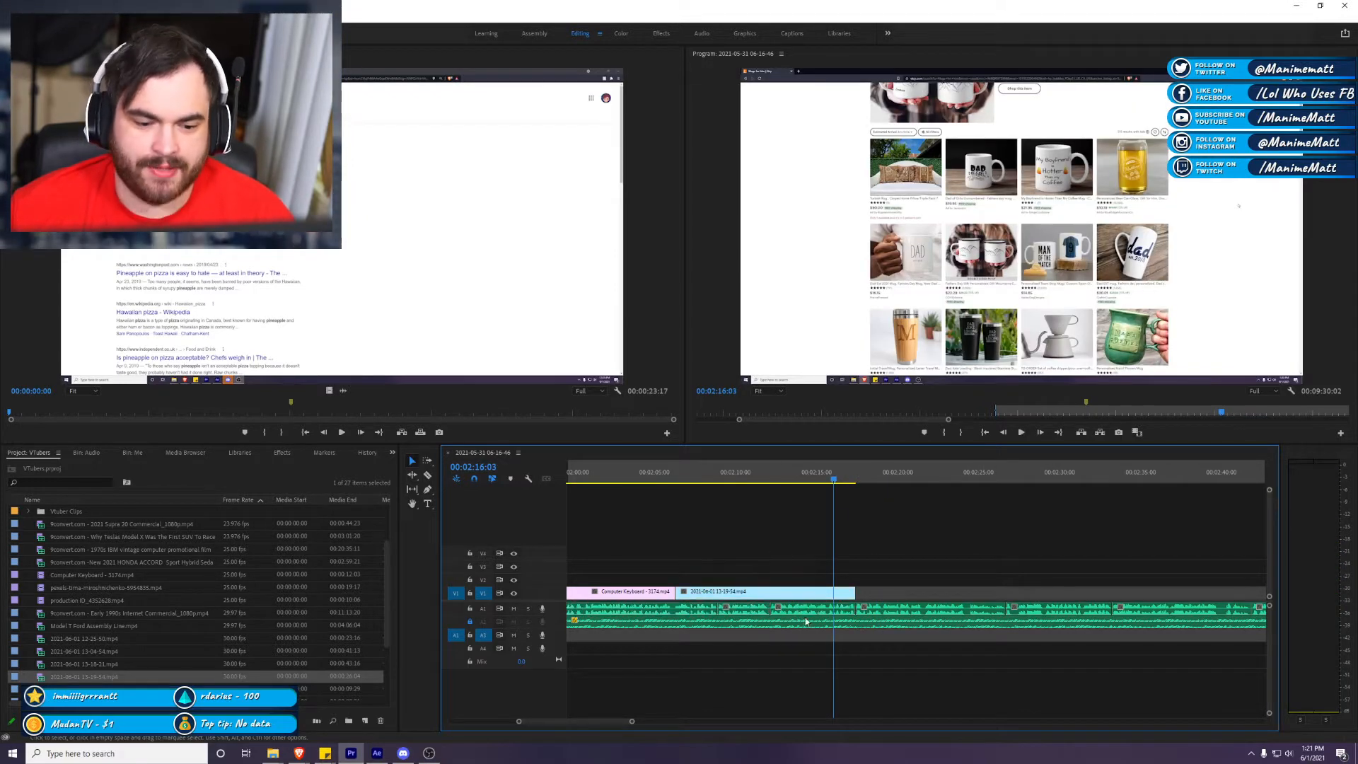
Step: Replace the trimmed recording with an After Effects composition and scale its layer up slightly beyond the frame edges
{"action": "left_click_drag", "start_coordinate": [802, 563], "coordinate": [758, 594]}
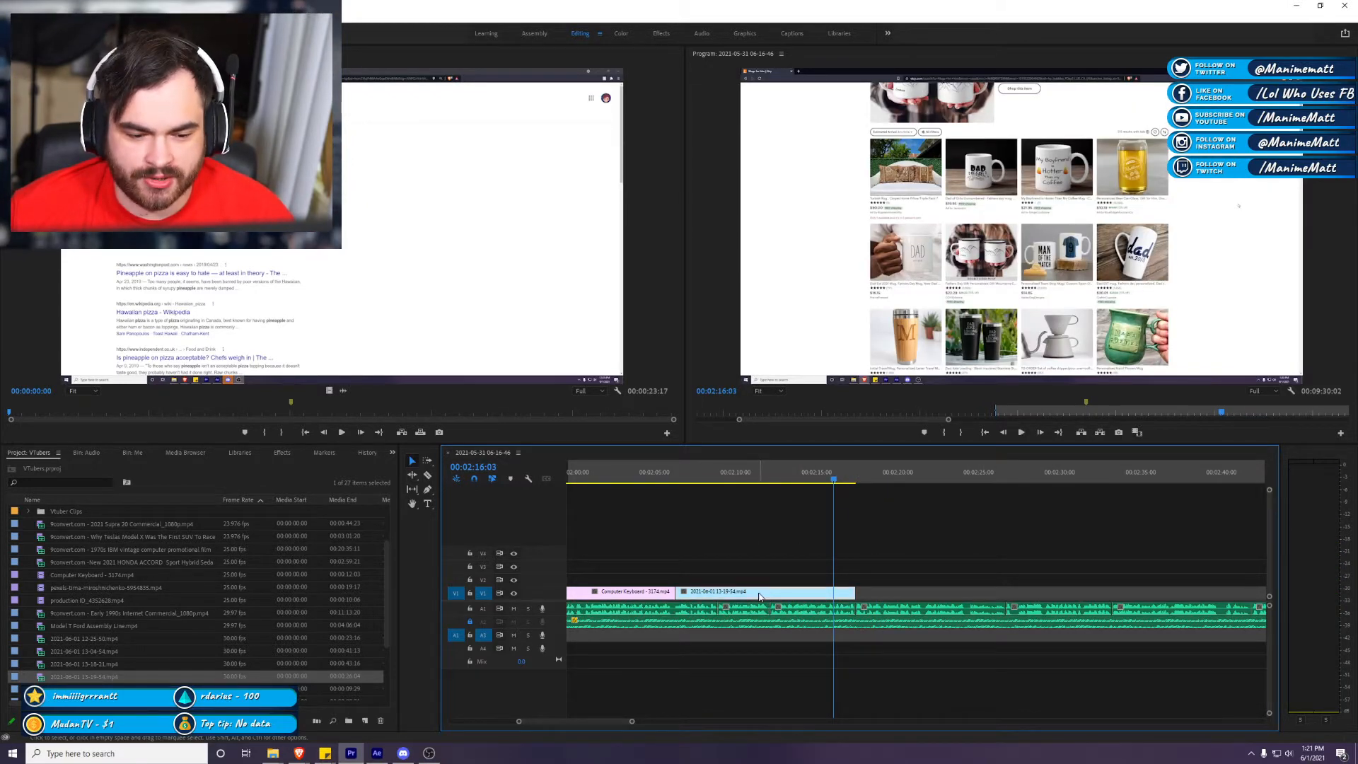
{"action": "right_click", "coordinate": [758, 594]}
{"action": "left_click", "coordinate": [869, 205]}
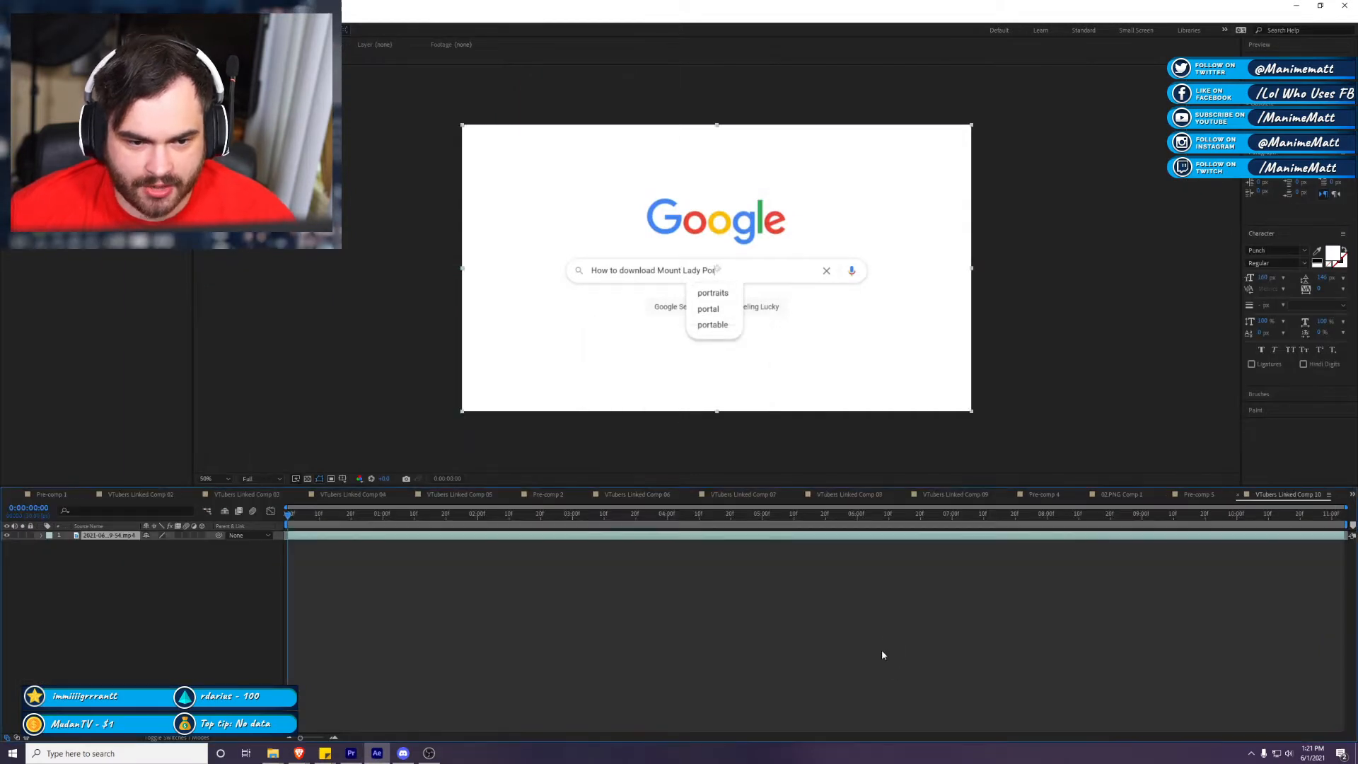
{"action": "left_click", "coordinate": [940, 316]}
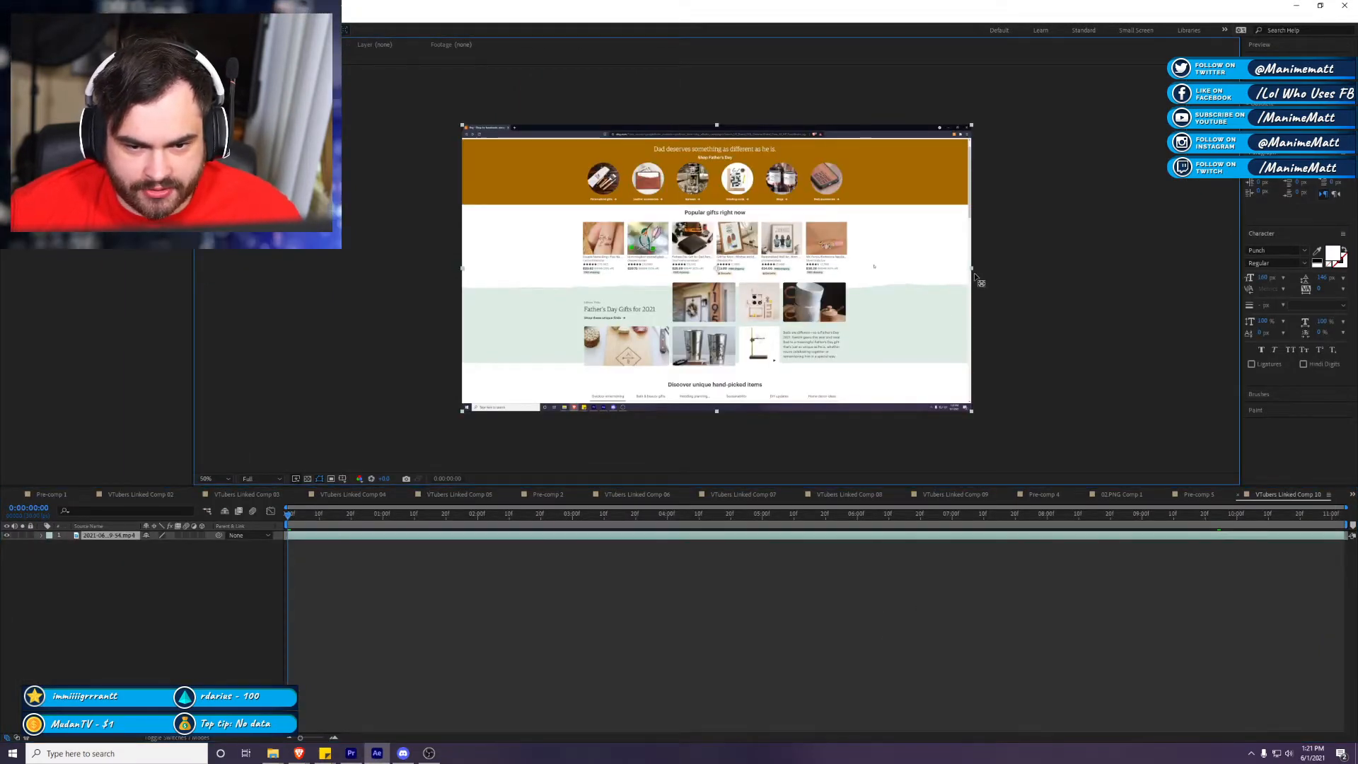
{"action": "left_click_drag", "start_coordinate": [973, 272], "coordinate": [985, 277]}
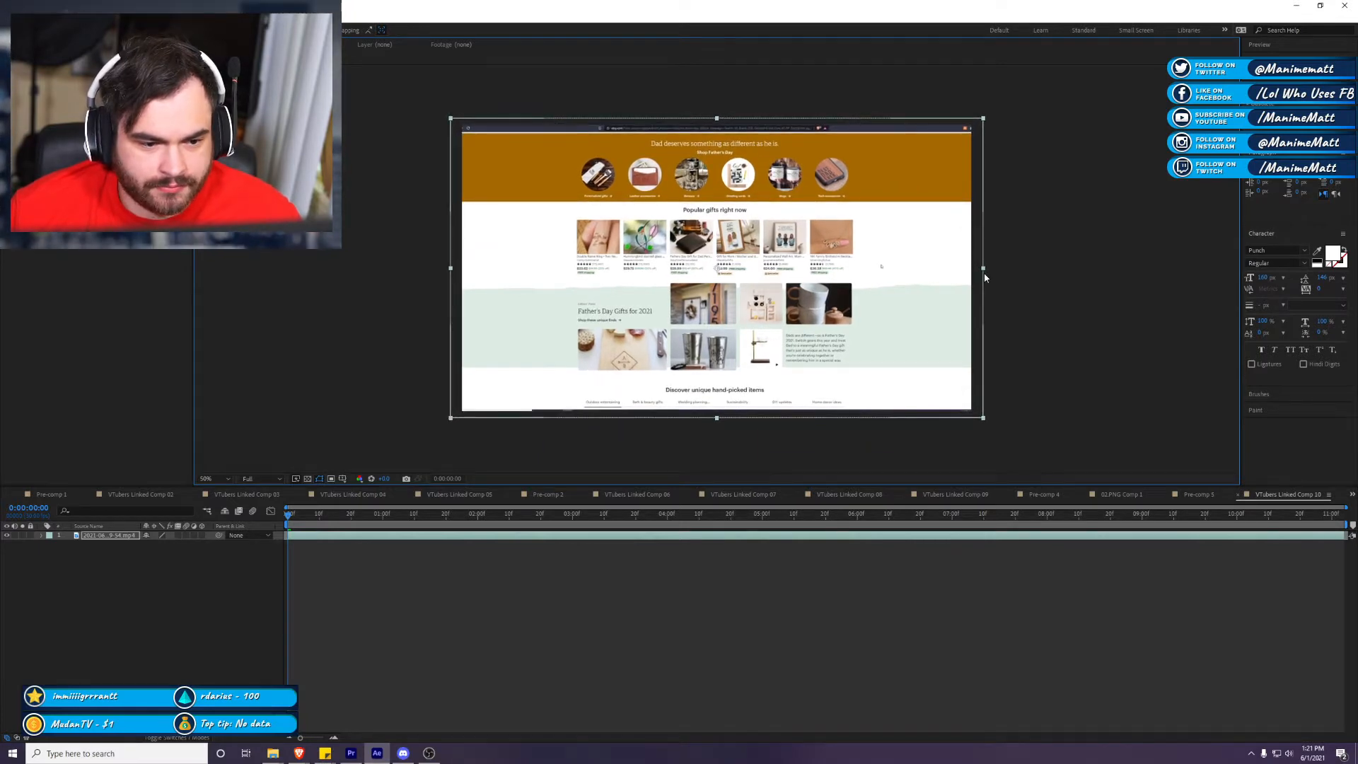
Step: Close the Pre-comp 5, 02.PNG Comp 1 and Pre-comp 4 compositions in the timeline
{"action": "left_click", "coordinate": [848, 554]}
{"action": "left_click", "coordinate": [1198, 493]}
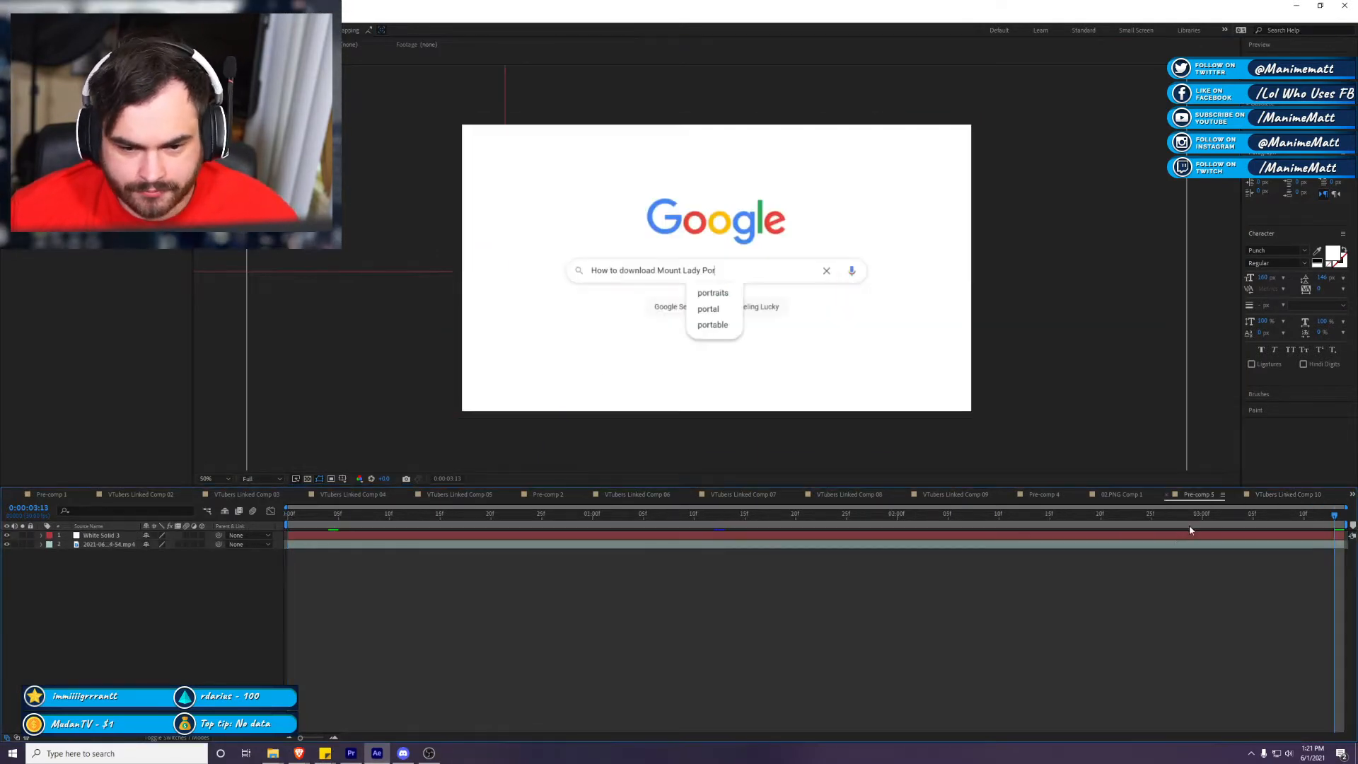
{"action": "left_click", "coordinate": [1169, 495]}
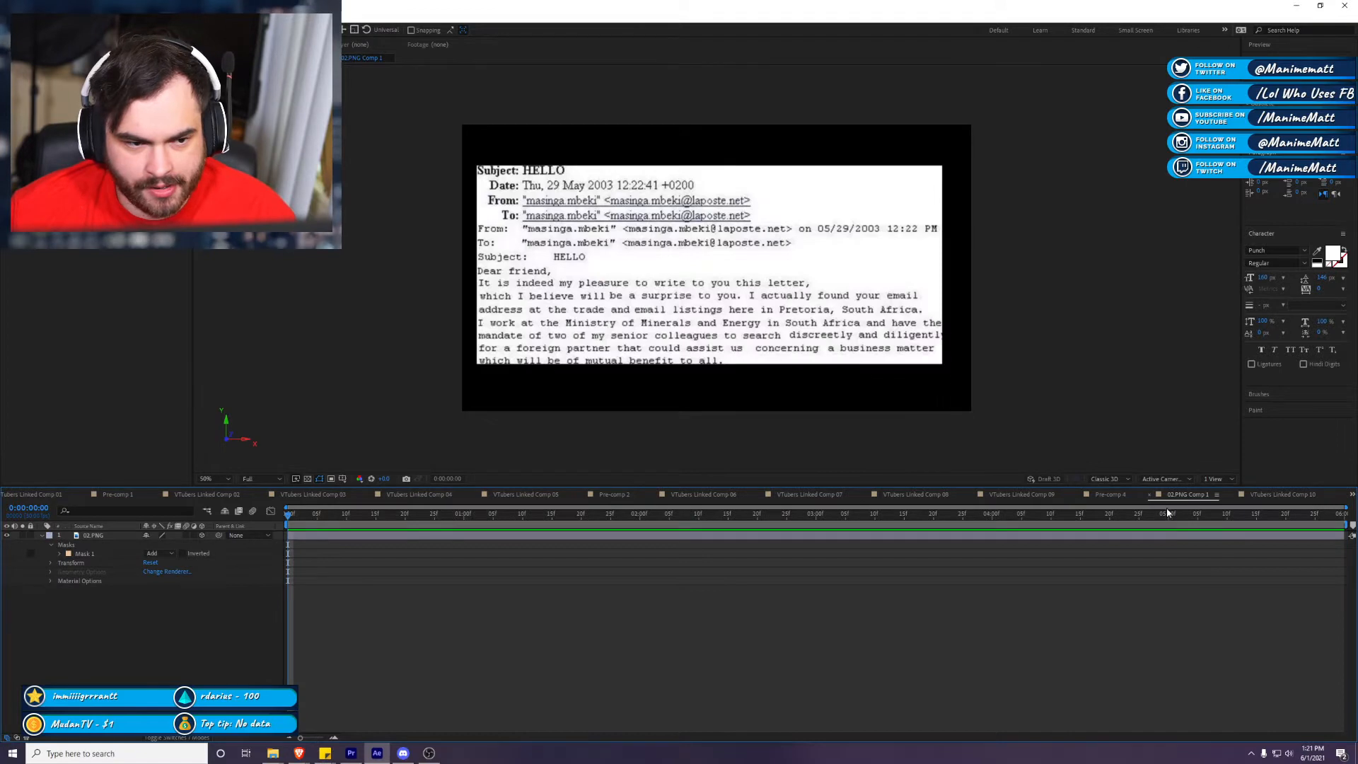
{"action": "left_click", "coordinate": [1152, 494]}
{"action": "left_click", "coordinate": [1179, 496]}
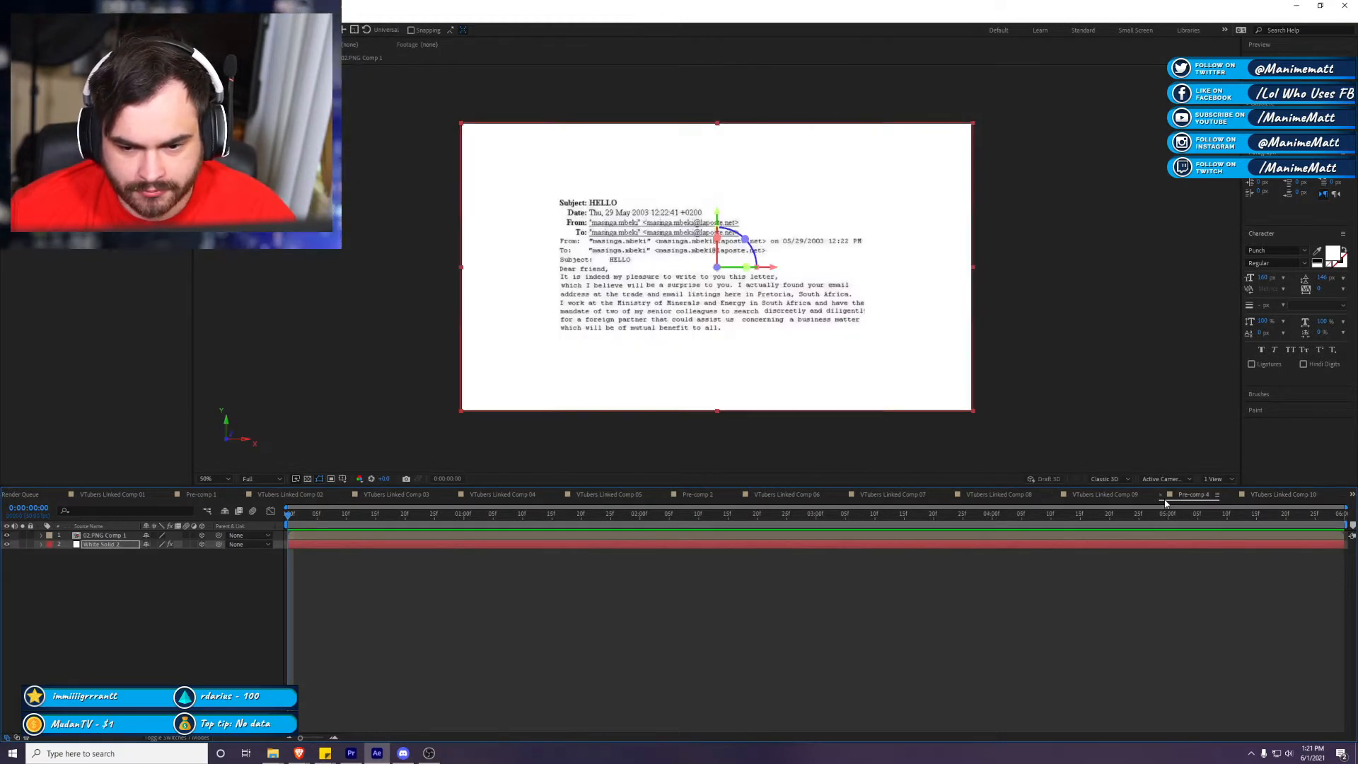
{"action": "left_click", "coordinate": [1161, 494]}
Step: Copy the scan line and color separation effect from VTubers Linked Comp 09 onto the recording layer in VTubers Linked Comp 10
{"action": "left_click", "coordinate": [1141, 494]}
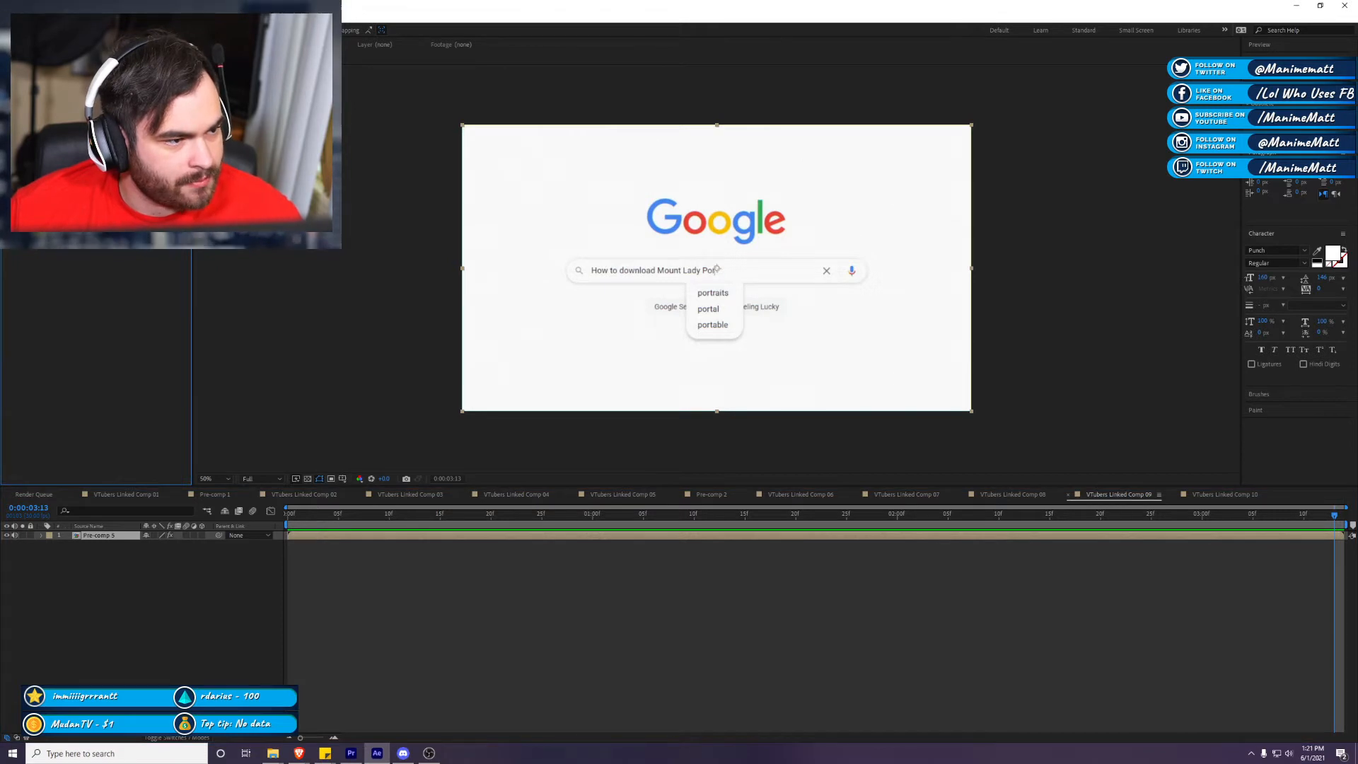
{"action": "left_click", "coordinate": [1236, 495]}
{"action": "left_click", "coordinate": [1197, 537]}
{"action": "left_click", "coordinate": [677, 559]}
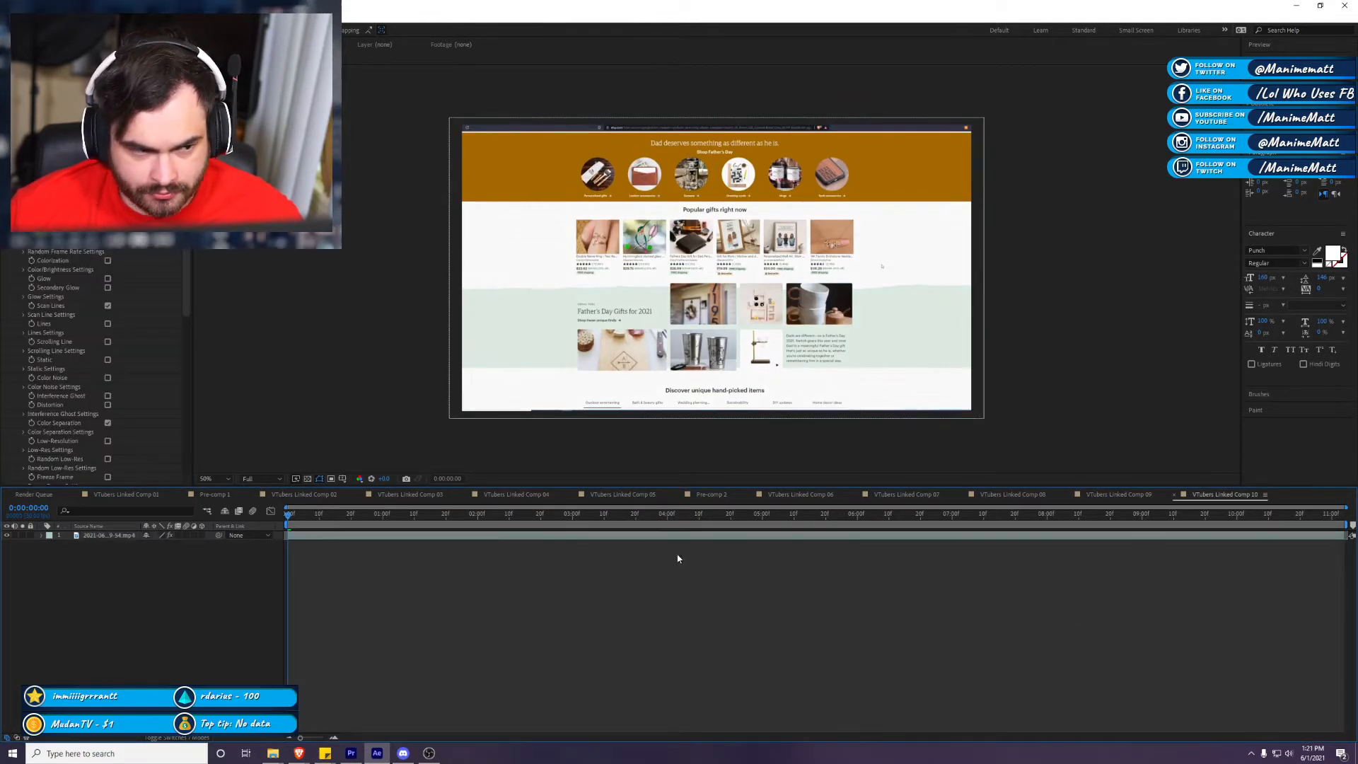
{"action": "left_click", "coordinate": [77, 85]}
{"action": "left_click", "coordinate": [354, 218]}
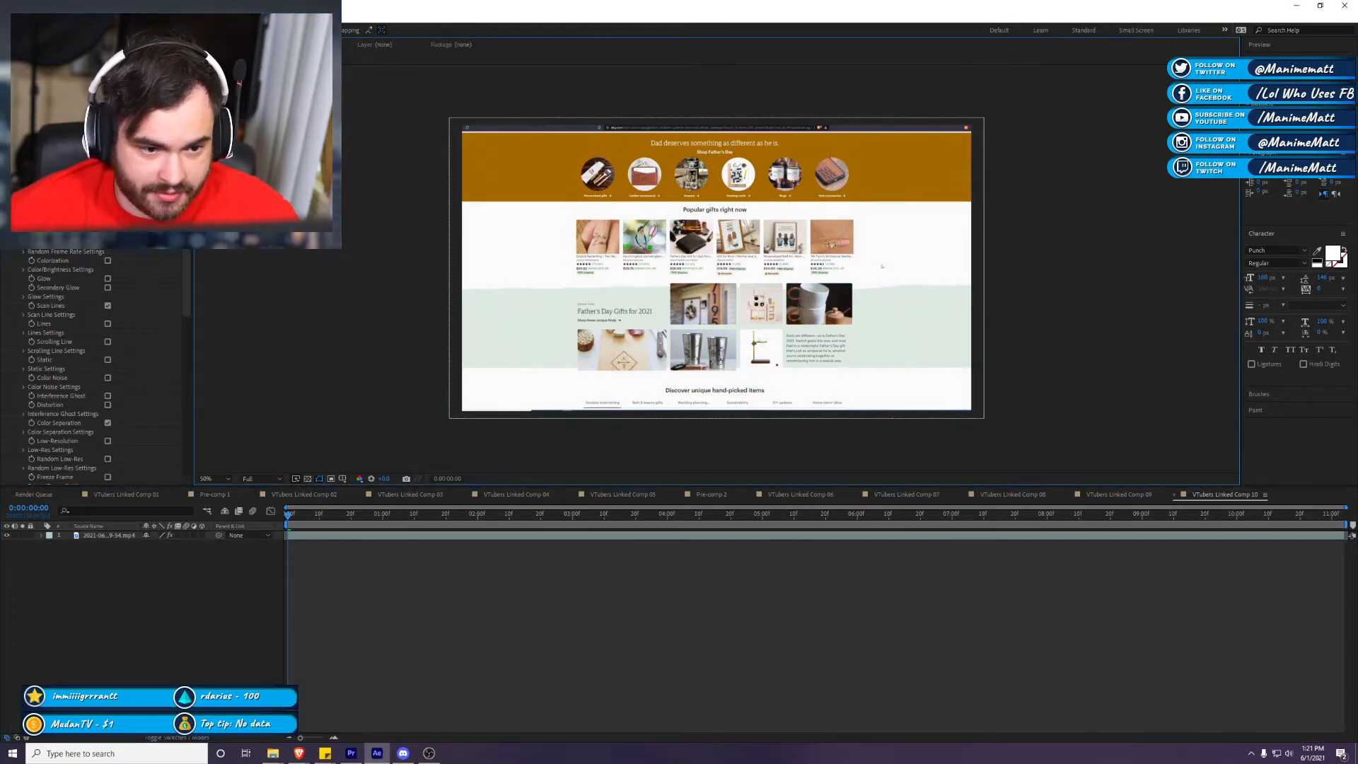
Step: Check the linked composition in both Premiere Pro and After Effects, ending back in Premiere Pro
{"action": "left_click", "coordinate": [1296, 7]}
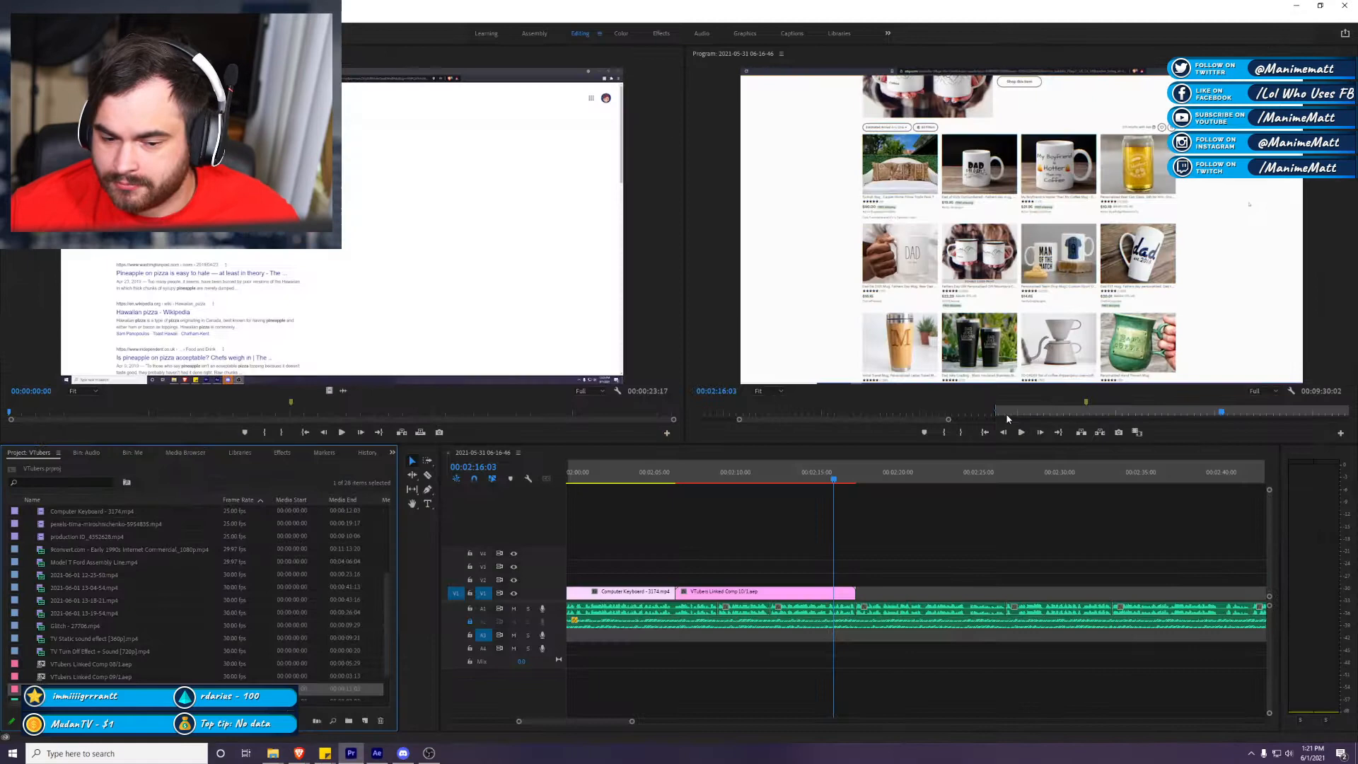
{"action": "left_click", "coordinate": [373, 756]}
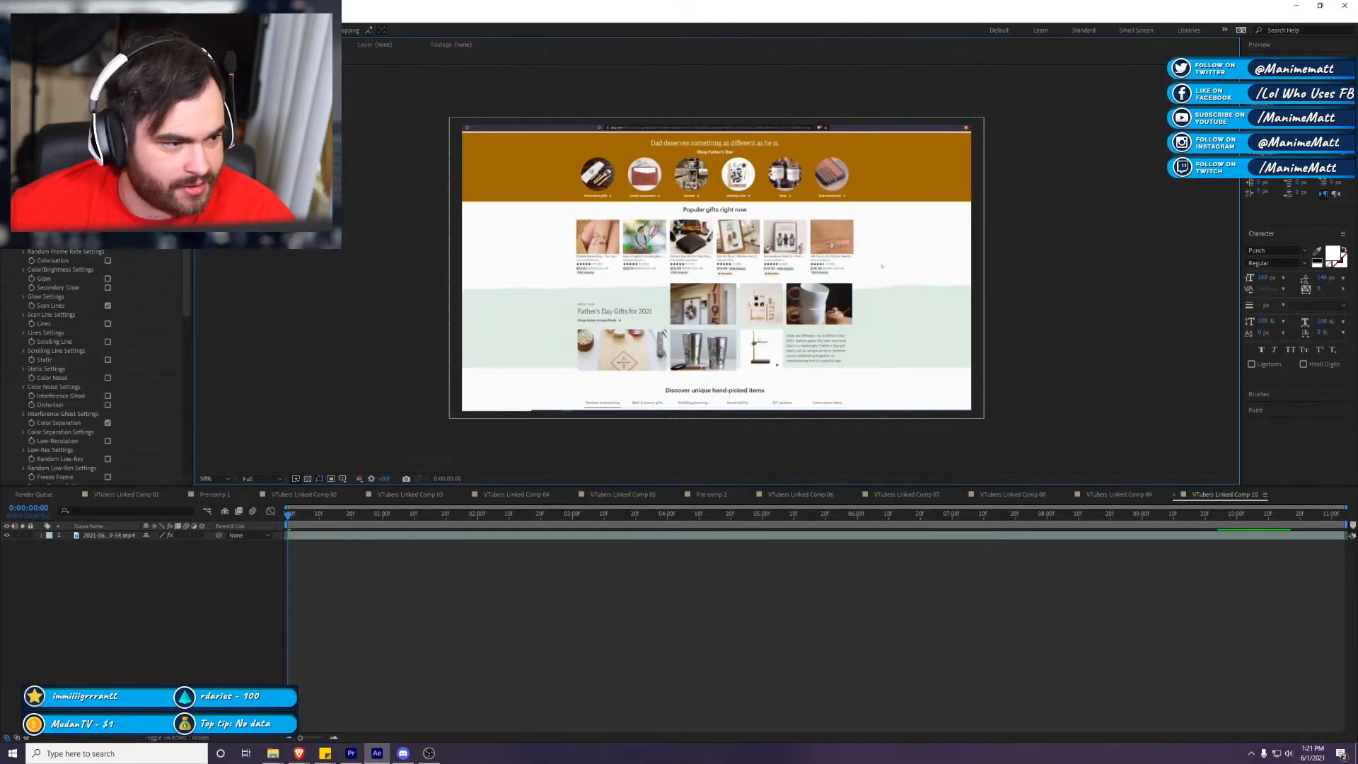
{"action": "left_click", "coordinate": [10, 65]}
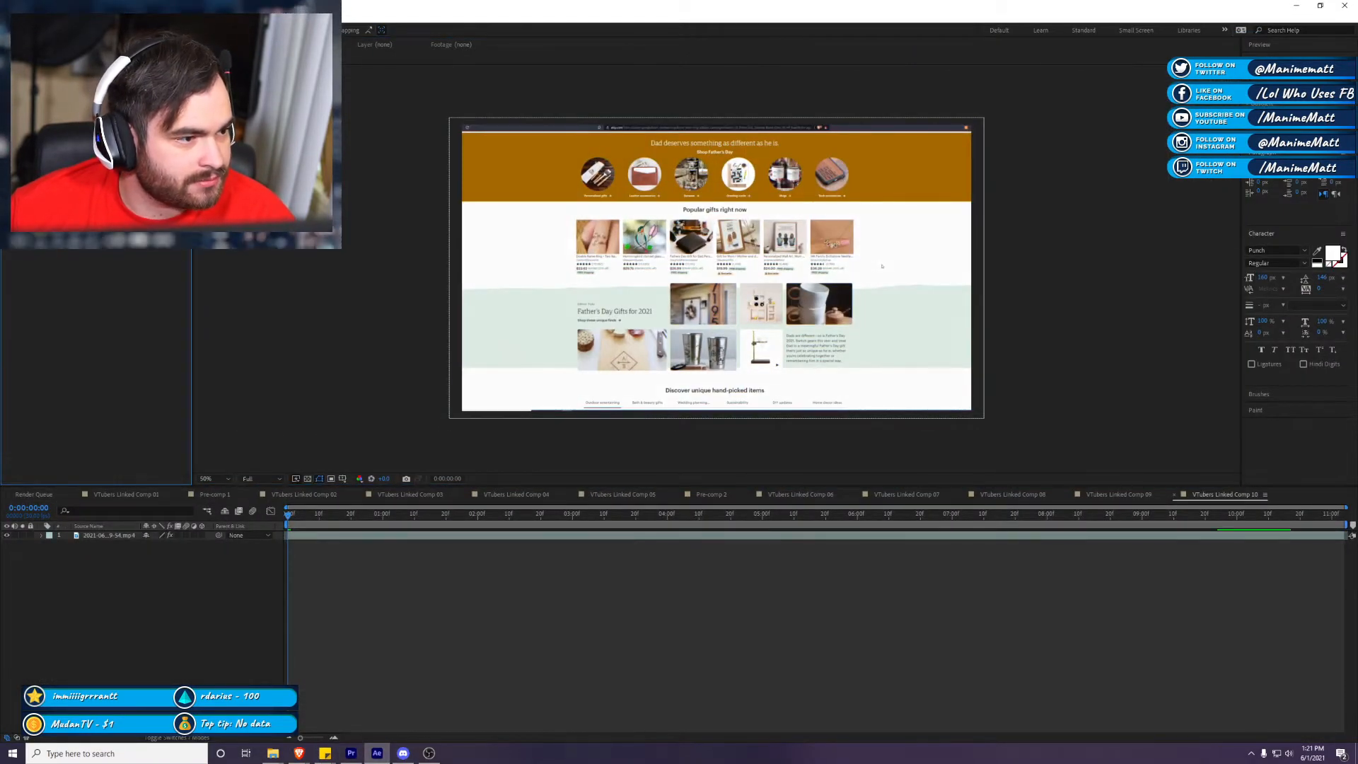
{"action": "left_click", "coordinate": [1296, 5]}
Step: Set the sequence's In point at 00:02:03:02, then render the previews and play them in the maximized Program monitor
{"action": "left_click", "coordinate": [622, 478]}
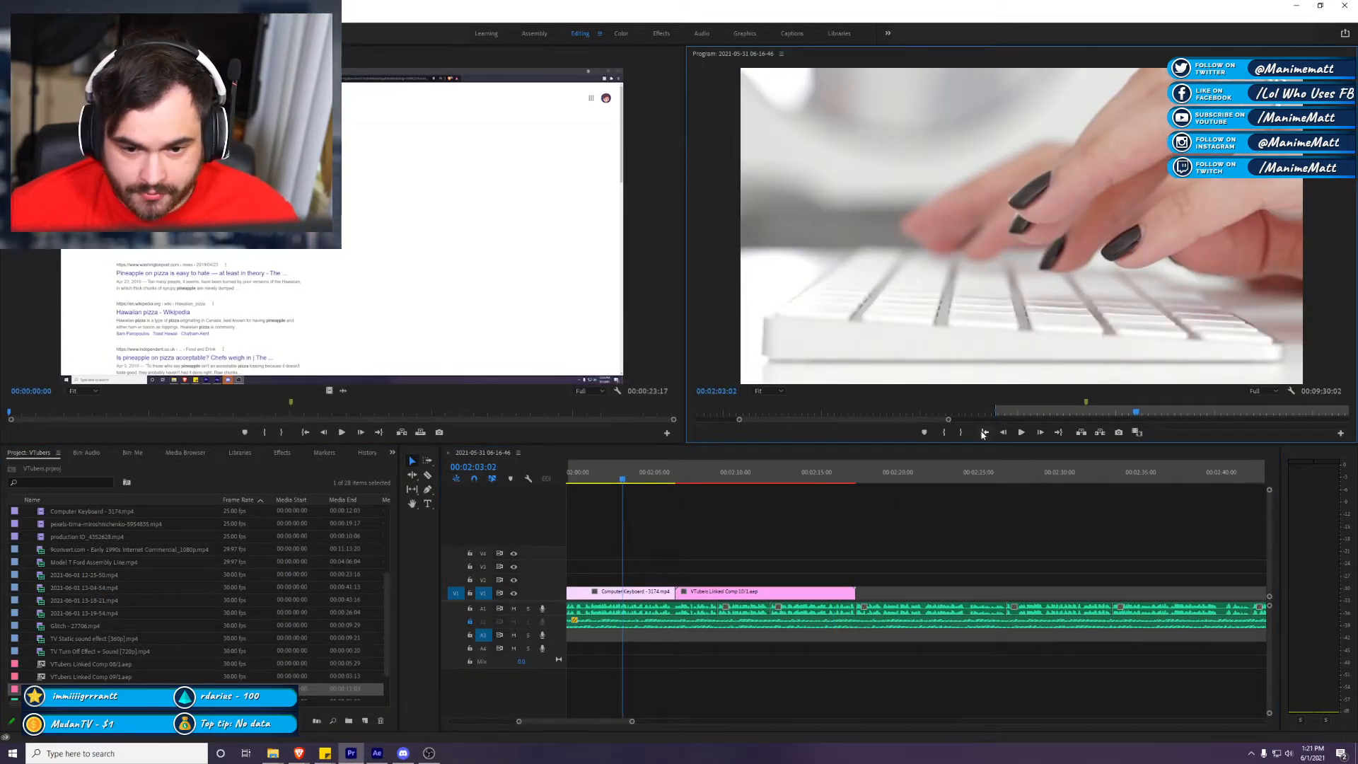
{"action": "left_click", "coordinate": [946, 432]}
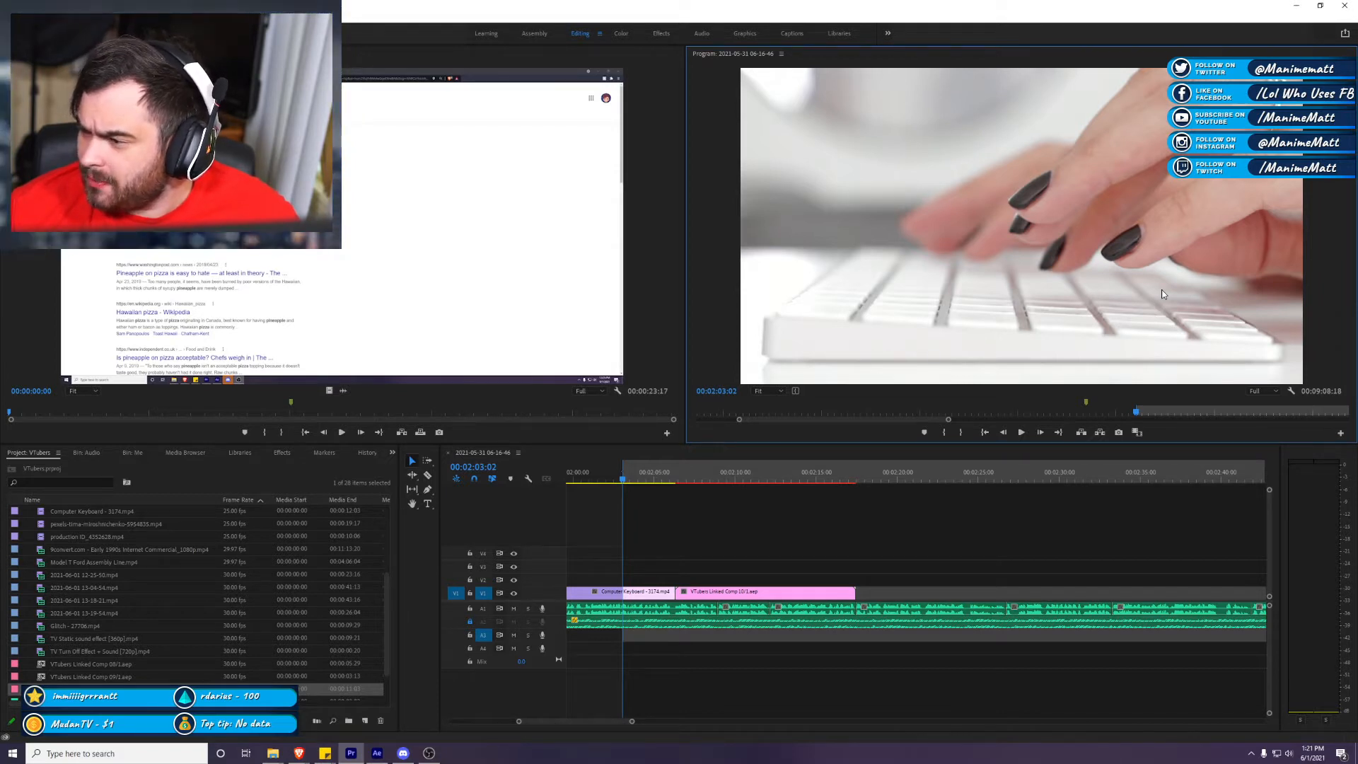
{"action": "key", "text": "grave"}
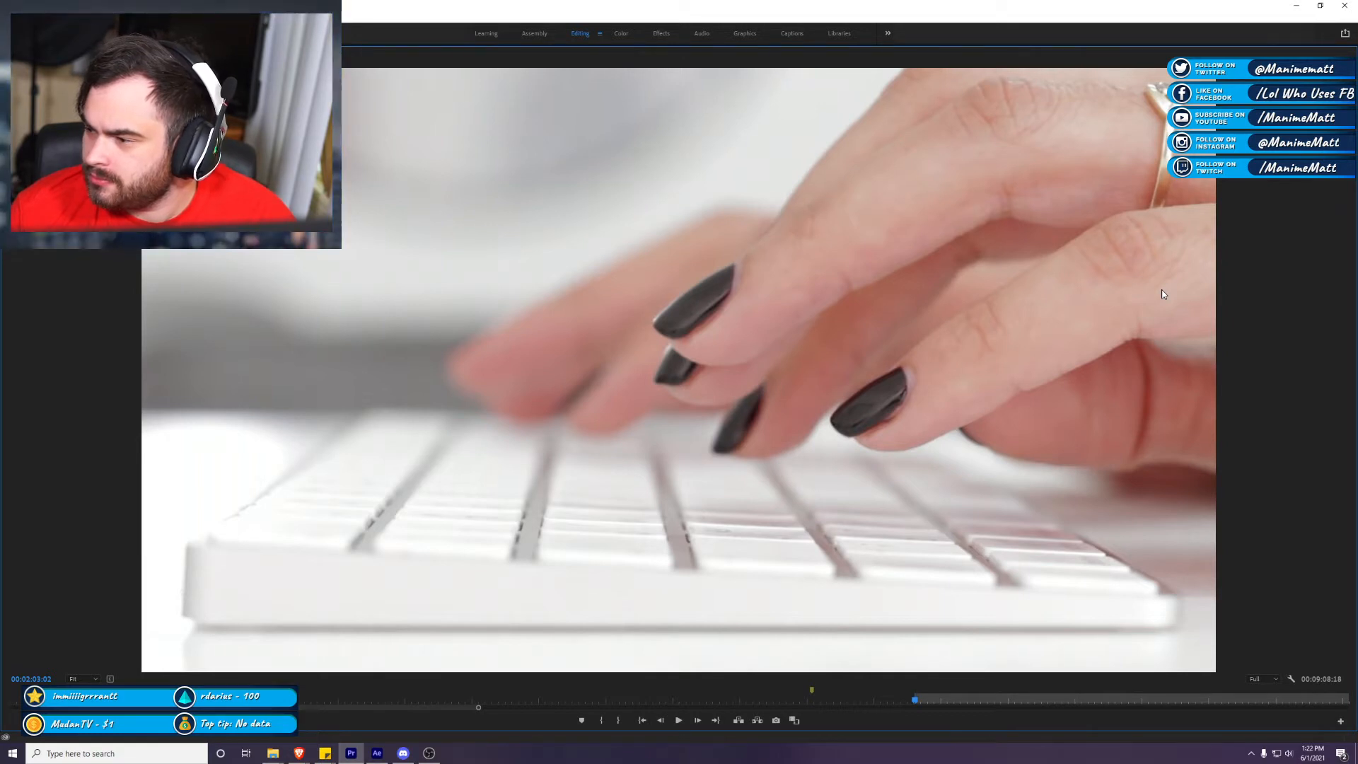
{"action": "key", "text": "Return"}
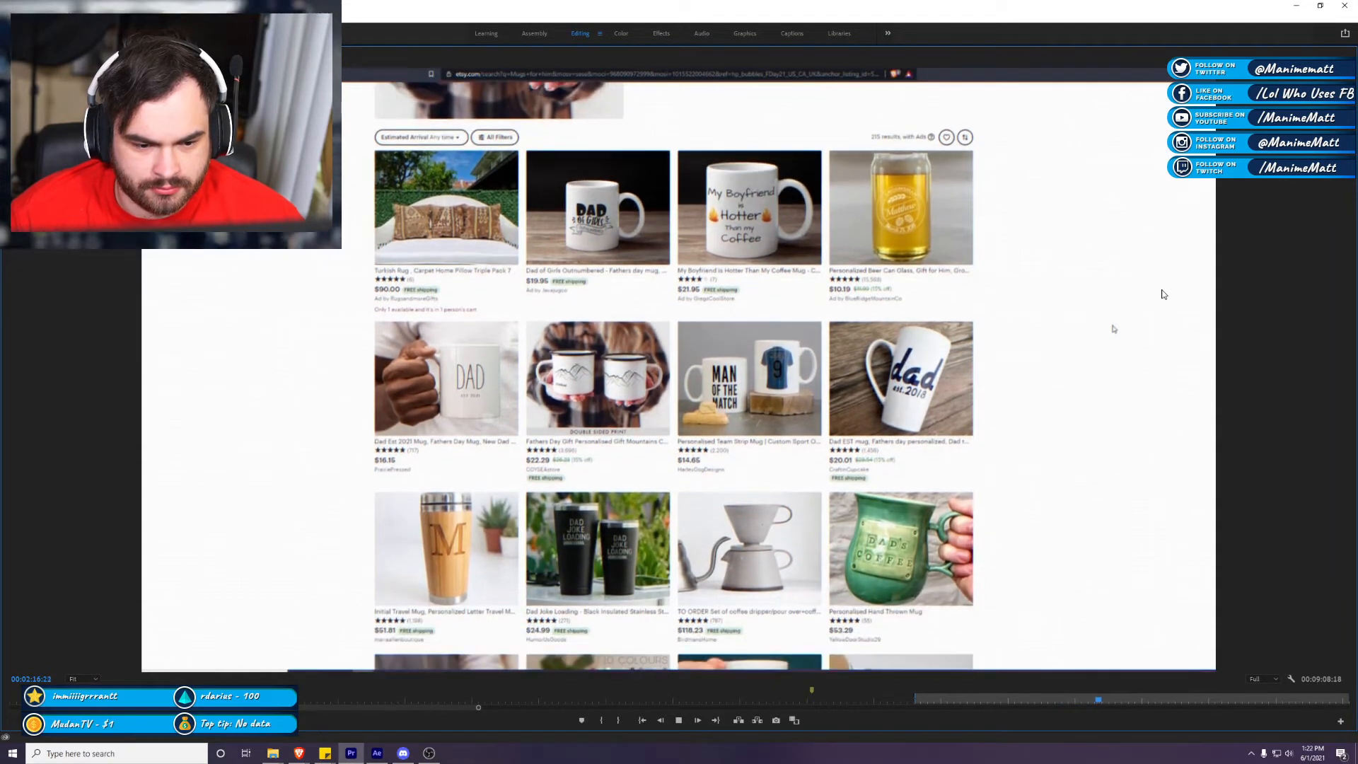
{"action": "key", "text": "grave"}
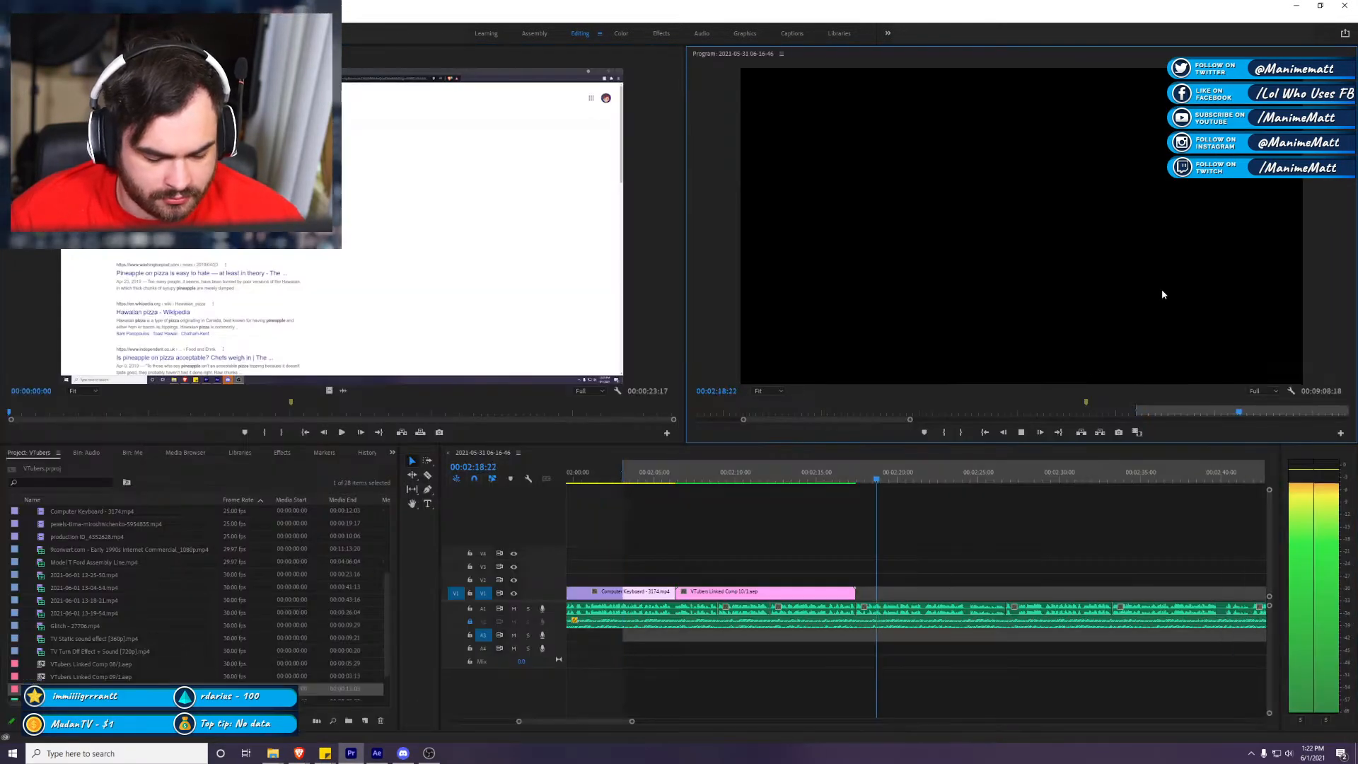
{"action": "left_click", "coordinate": [707, 661]}
Step: Move the VTubers Linked Comp 08, 09 and 10 items into the Ae Comps bin
{"action": "double_click", "coordinate": [117, 668]}
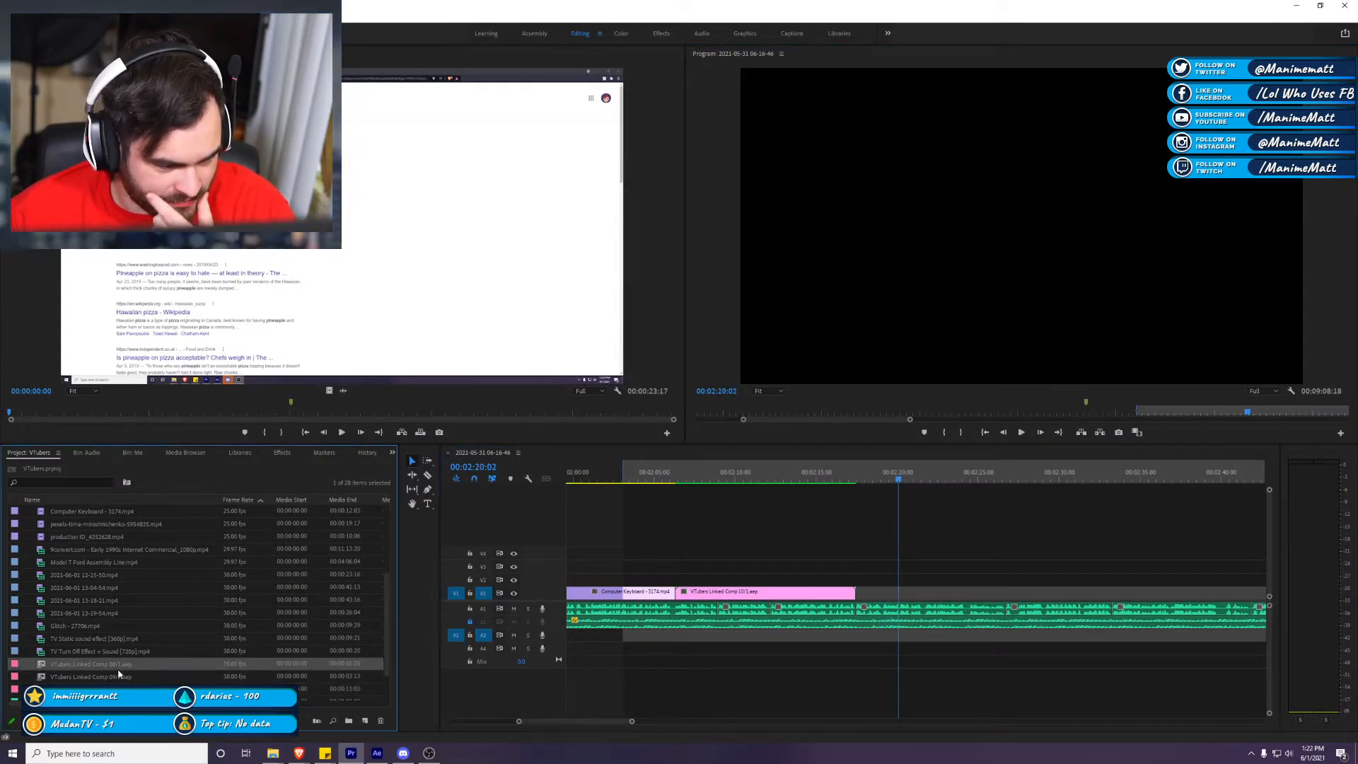
{"action": "scroll", "coordinate": [149, 640], "scroll_direction": "down", "scroll_amount": 1}
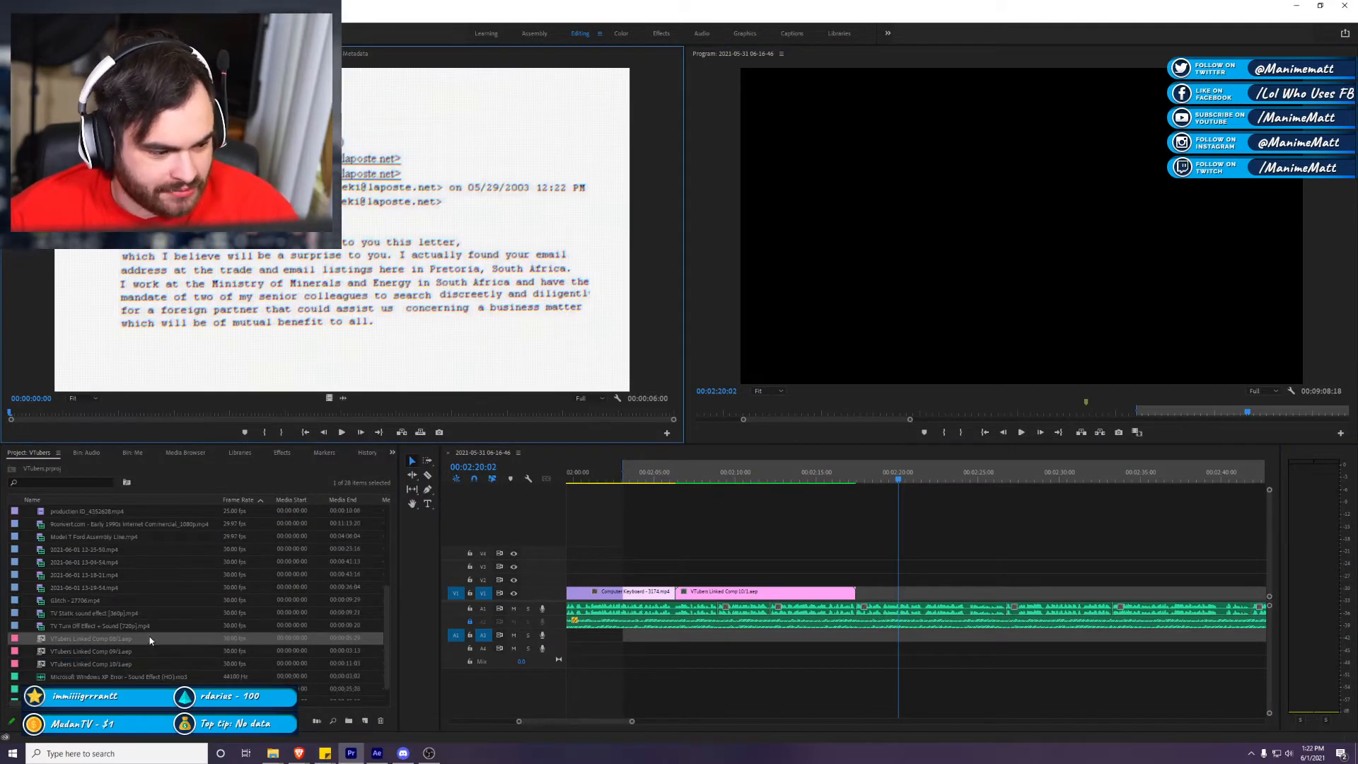
{"action": "left_click", "coordinate": [106, 663], "text": "shift"}
{"action": "scroll", "coordinate": [85, 509], "scroll_direction": "up", "scroll_amount": 4}
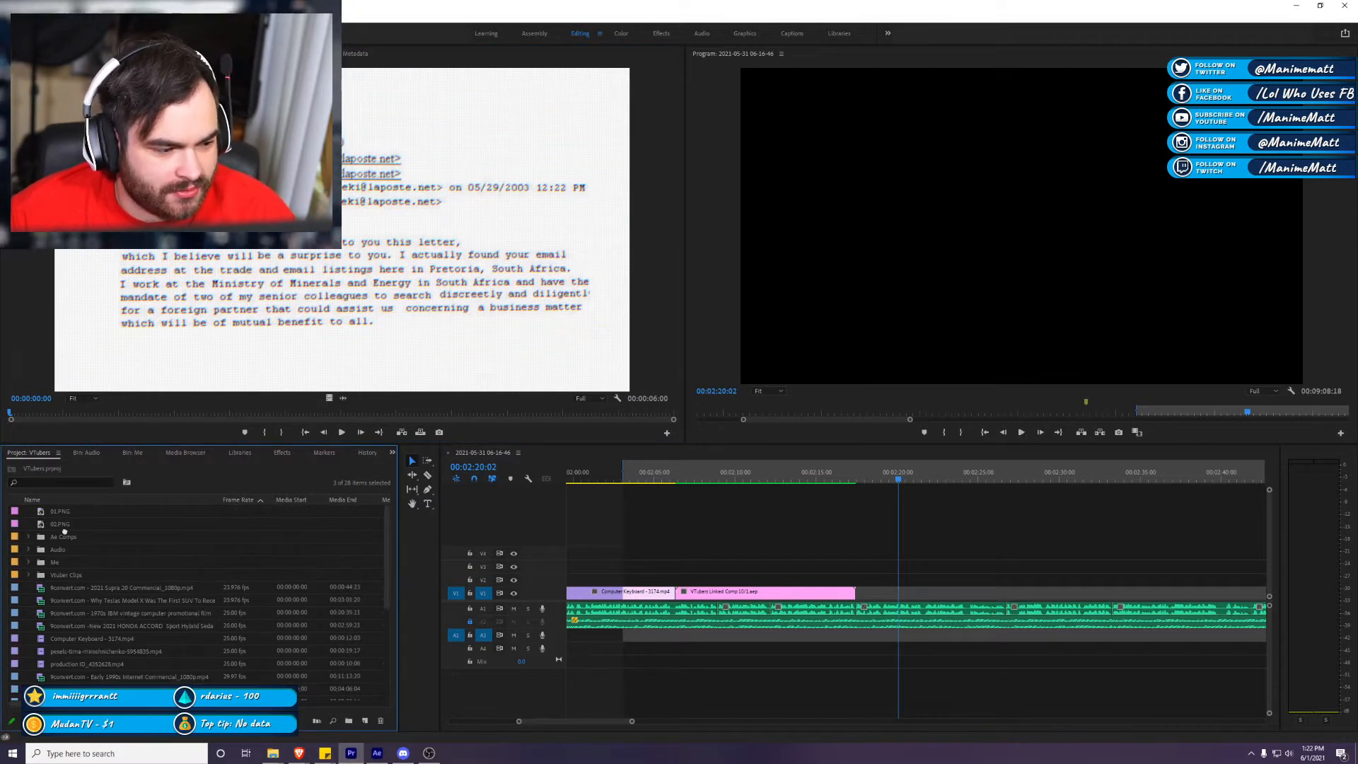
{"action": "left_click_drag", "start_coordinate": [65, 527], "coordinate": [78, 537]}
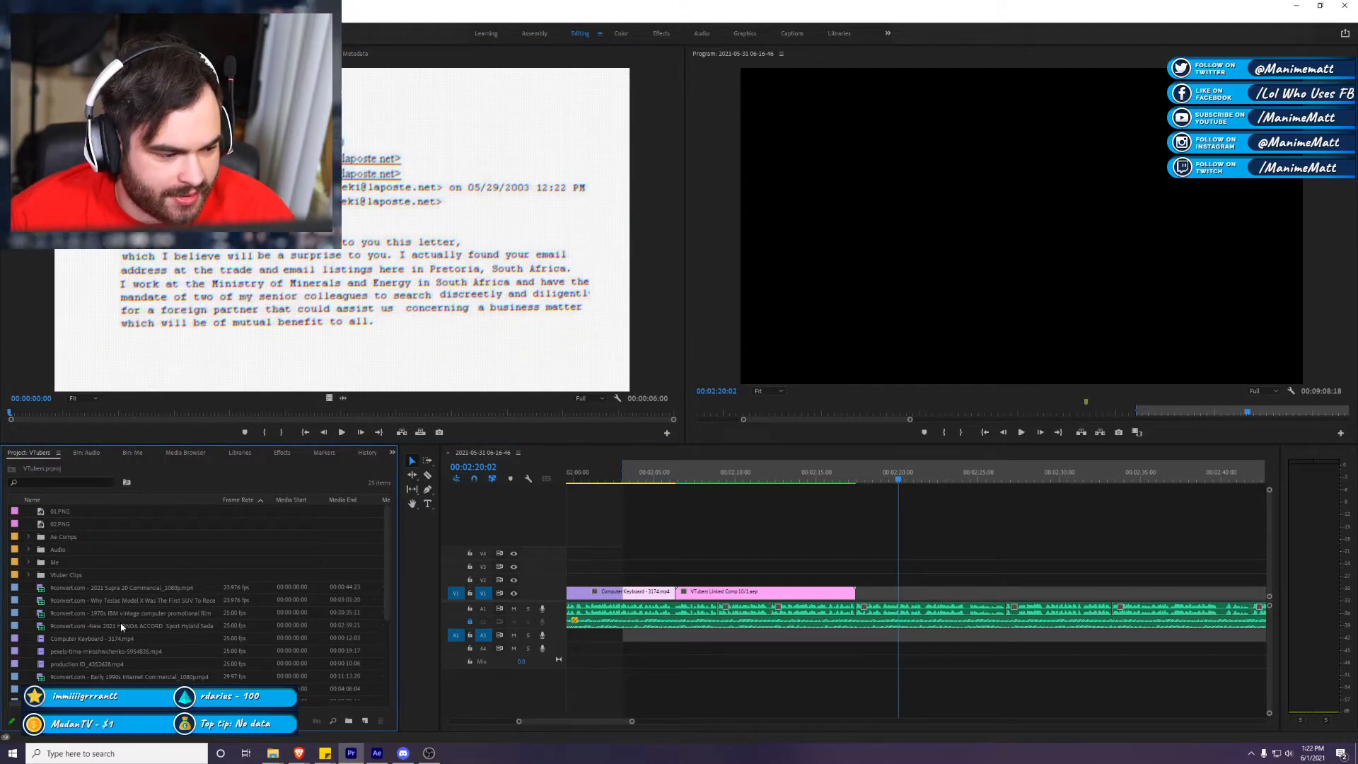
Step: Preview the Tesla Model X and 2021 Supra commercial clips in the Source monitor and review the neighbouring downloaded clips
{"action": "double_click", "coordinate": [133, 600]}
{"action": "double_click", "coordinate": [145, 589]}
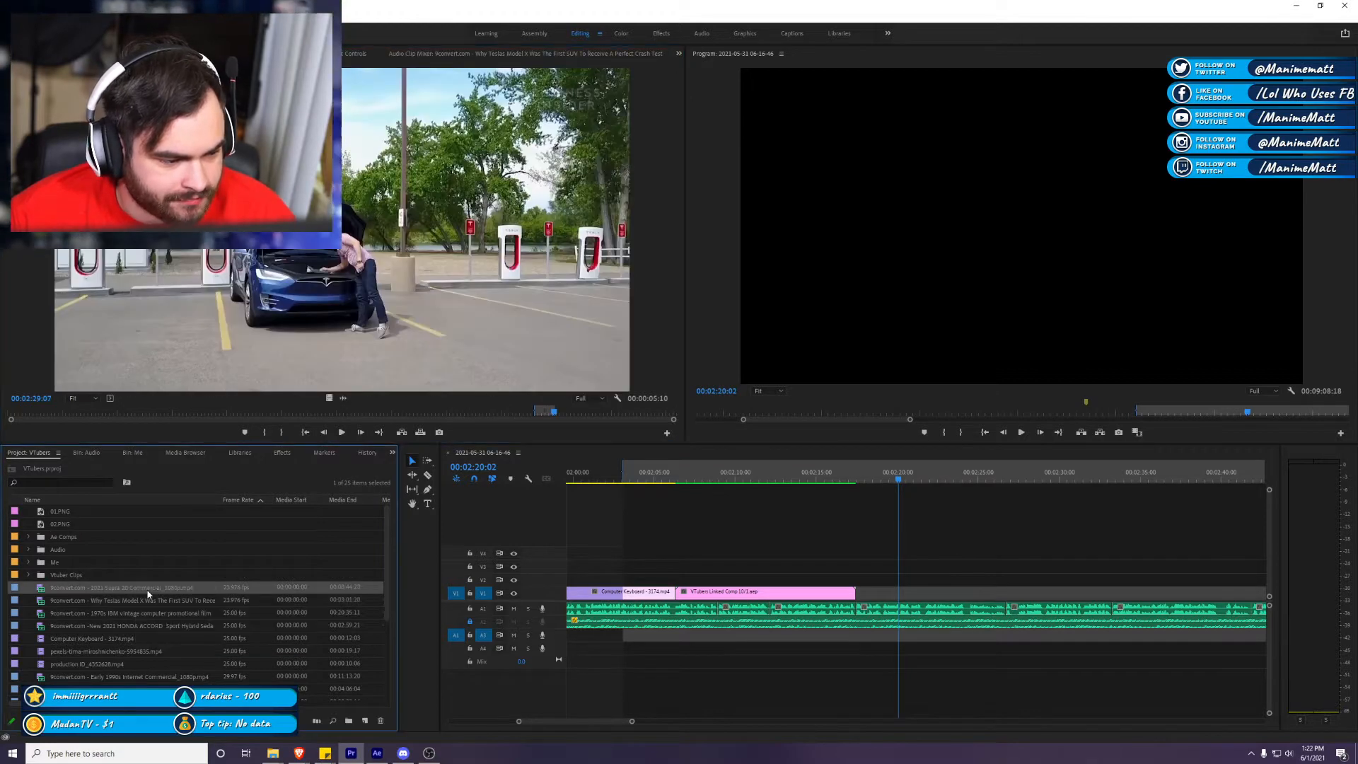
{"action": "scroll", "coordinate": [150, 602], "scroll_direction": "down", "scroll_amount": 1}
{"action": "left_click", "coordinate": [154, 600]}
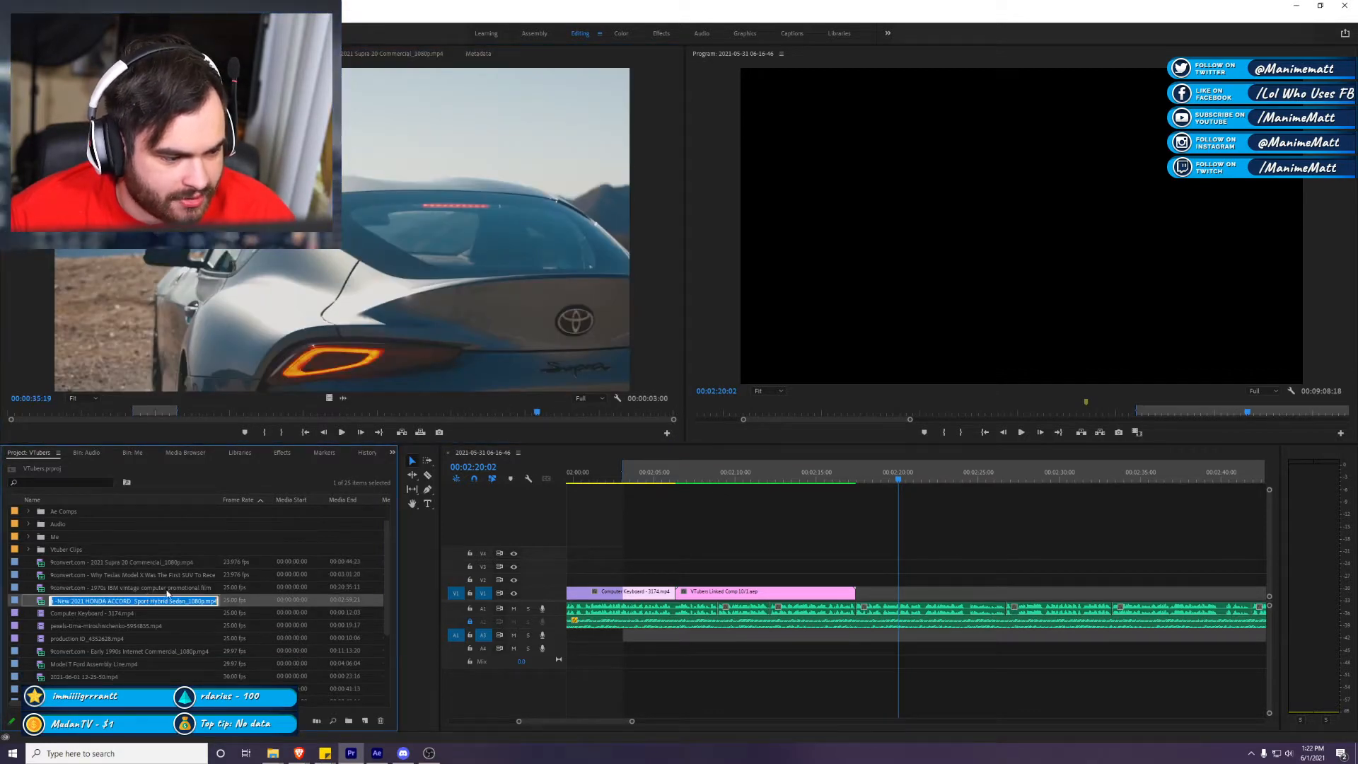
{"action": "left_click", "coordinate": [163, 586]}
{"action": "left_click", "coordinate": [173, 568]}
{"action": "left_click", "coordinate": [172, 601], "text": "shift"}
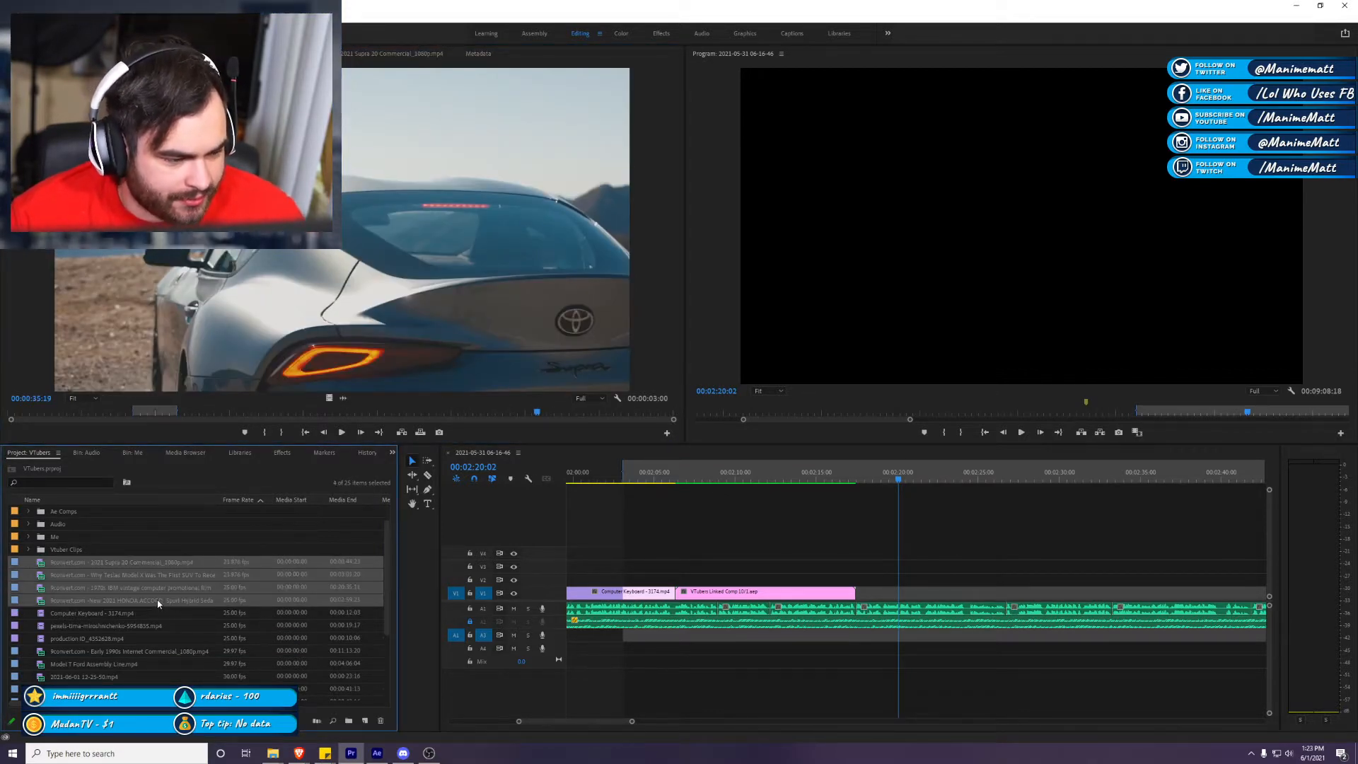
Step: Move the 2021 Supra, Tesla Model X and Honda Accord clips into one of the project's bins
{"action": "left_click", "coordinate": [206, 559]}
{"action": "left_click", "coordinate": [205, 577], "text": "shift"}
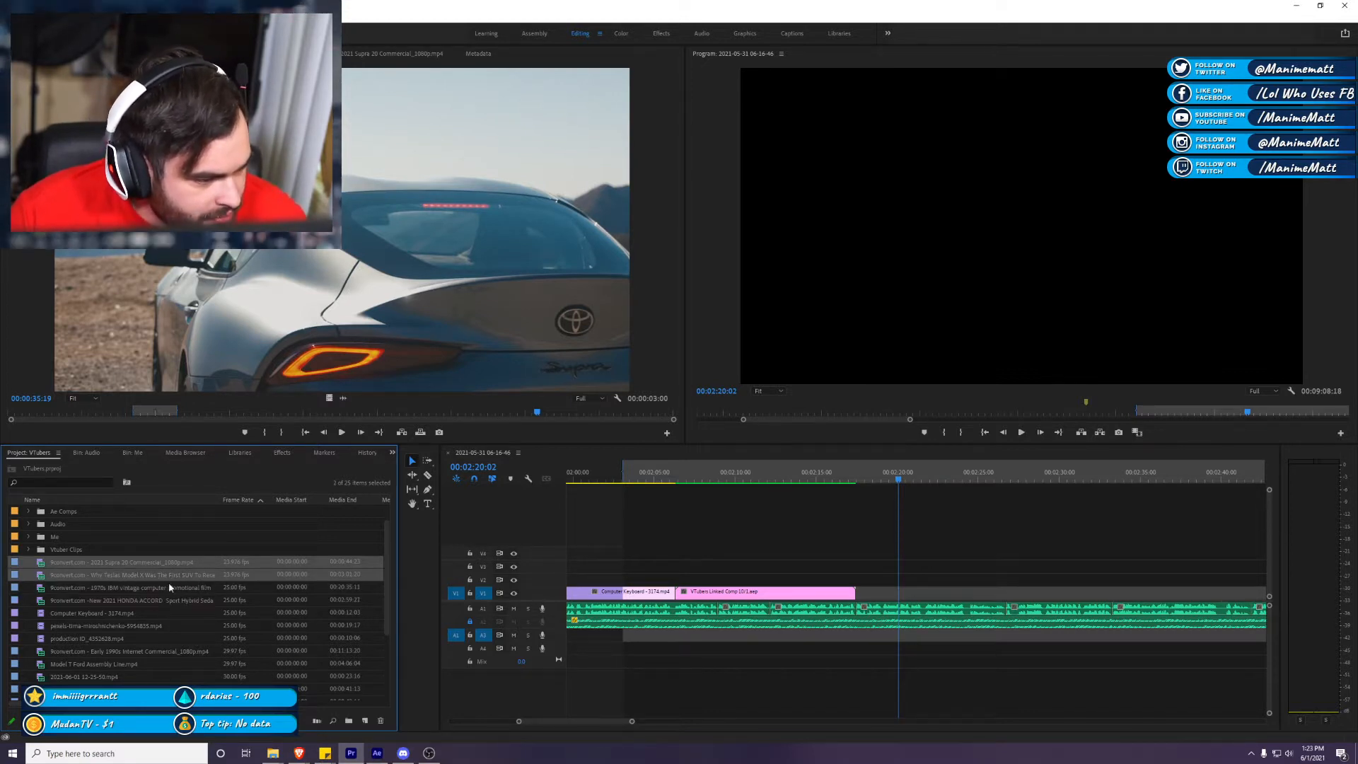
{"action": "left_click_drag", "start_coordinate": [147, 546], "coordinate": [64, 537]}
{"action": "left_click", "coordinate": [133, 575]}
Step: Open the 1970s IBM vintage computer promotional film in the Source monitor
{"action": "left_click", "coordinate": [134, 562]}
{"action": "left_click", "coordinate": [146, 563]}
{"action": "double_click", "coordinate": [39, 564]}
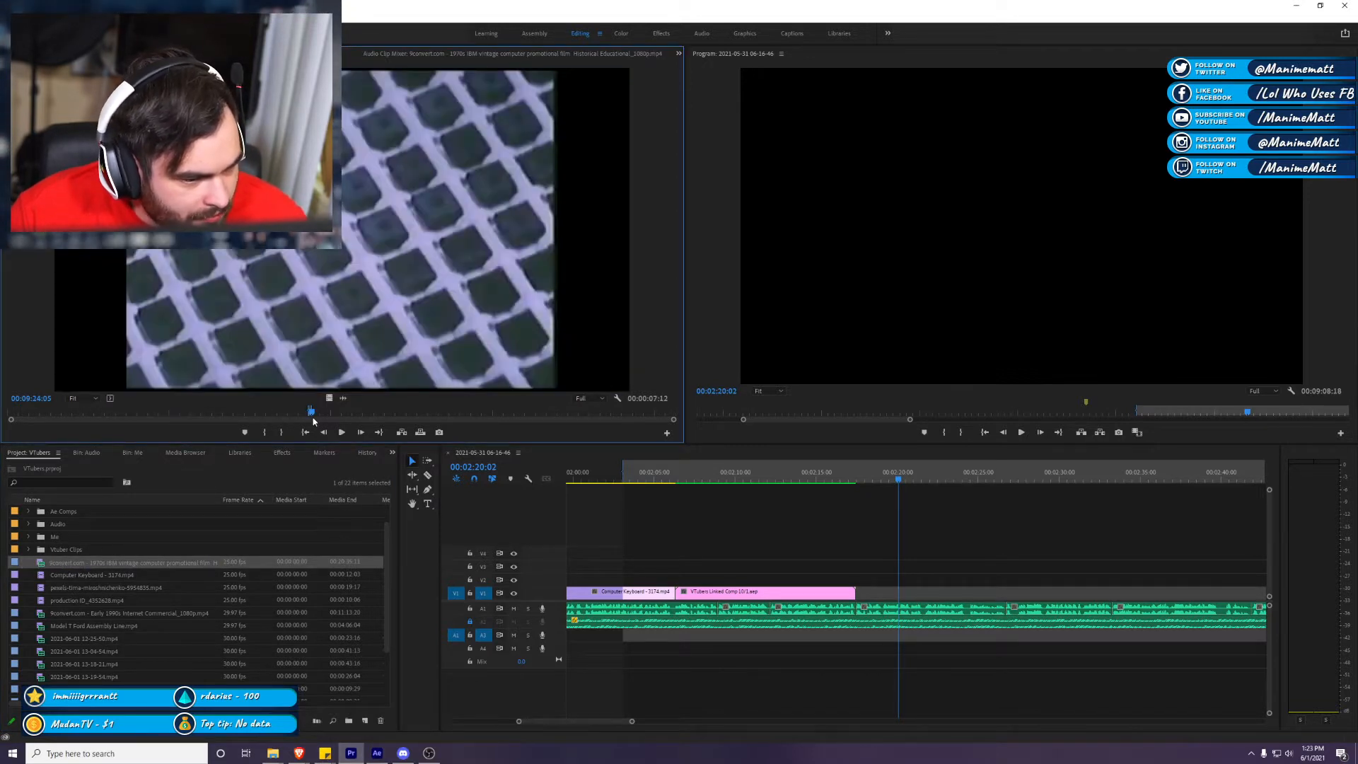
Step: Open the Gura clips video from the Vtuber Clips bin in the Source monitor
{"action": "left_click", "coordinate": [29, 549]}
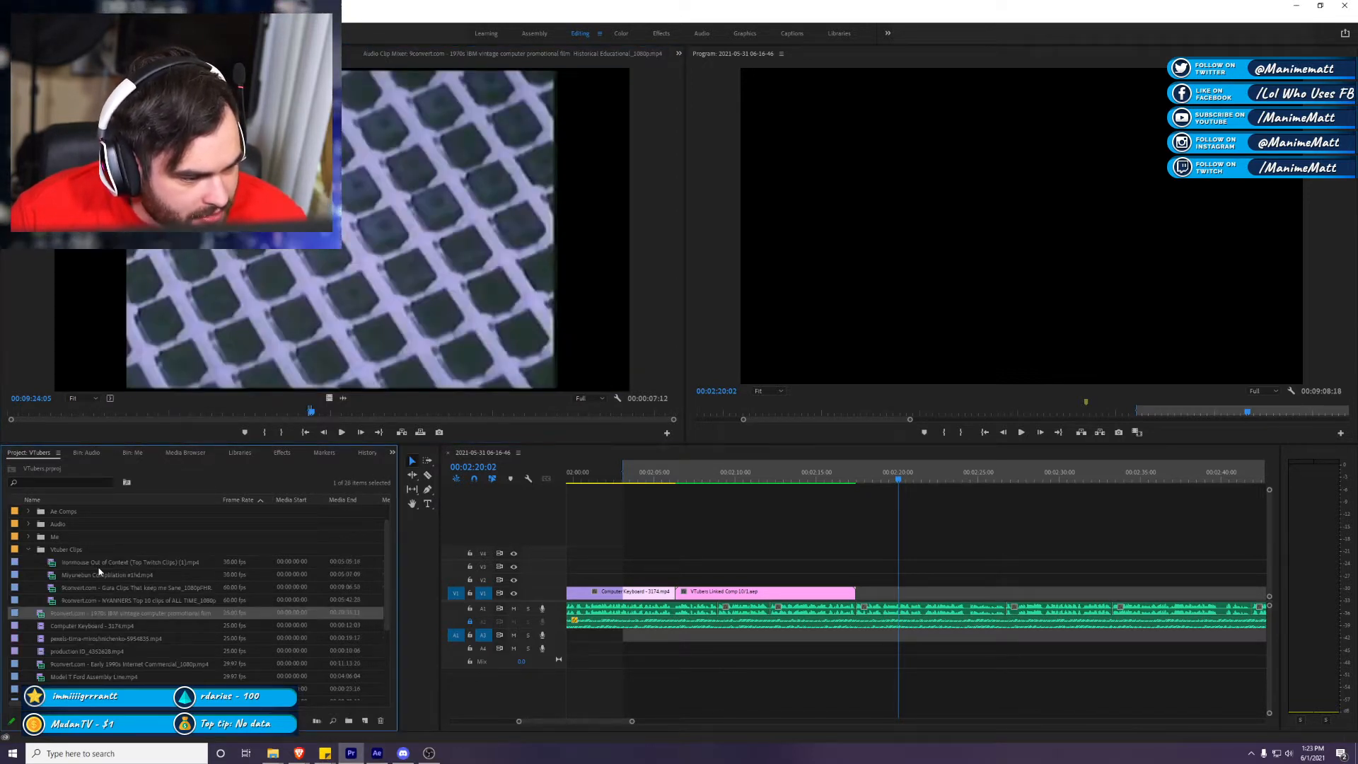
{"action": "left_click", "coordinate": [91, 563]}
{"action": "left_click", "coordinate": [85, 563]}
{"action": "left_click", "coordinate": [58, 576]}
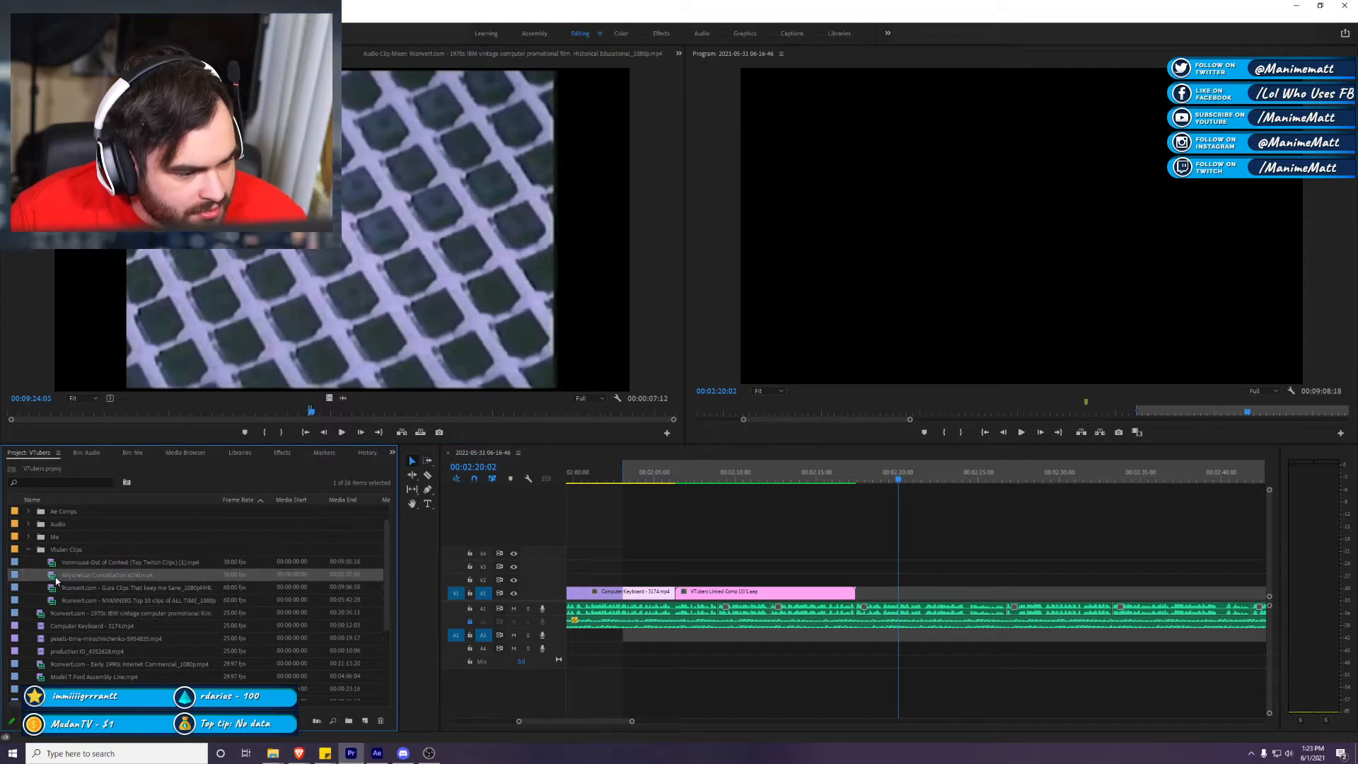
{"action": "double_click", "coordinate": [60, 588]}
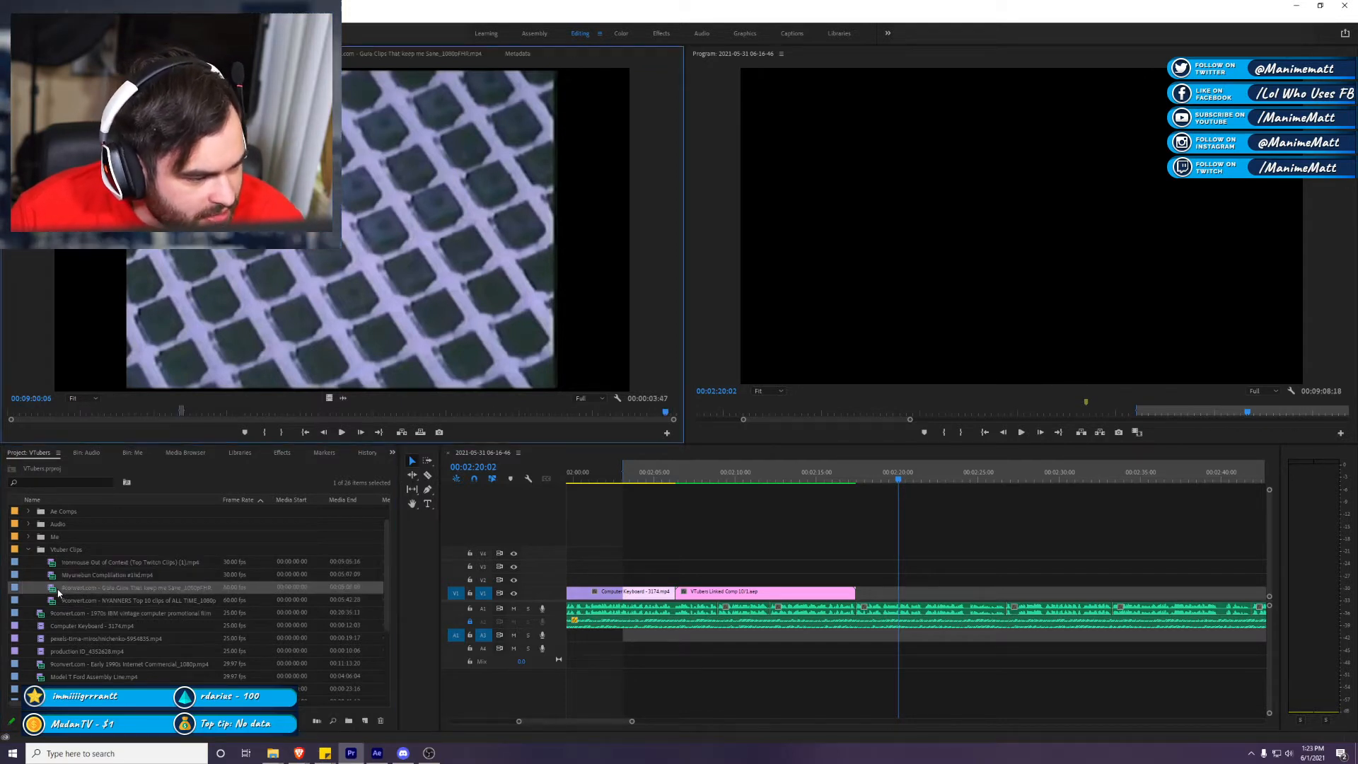
Step: Mark a section of the Gura video from about 00:03:00 to 00:03:05 and place only its video after VTubers Linked Comp 10
{"action": "left_click", "coordinate": [227, 411]}
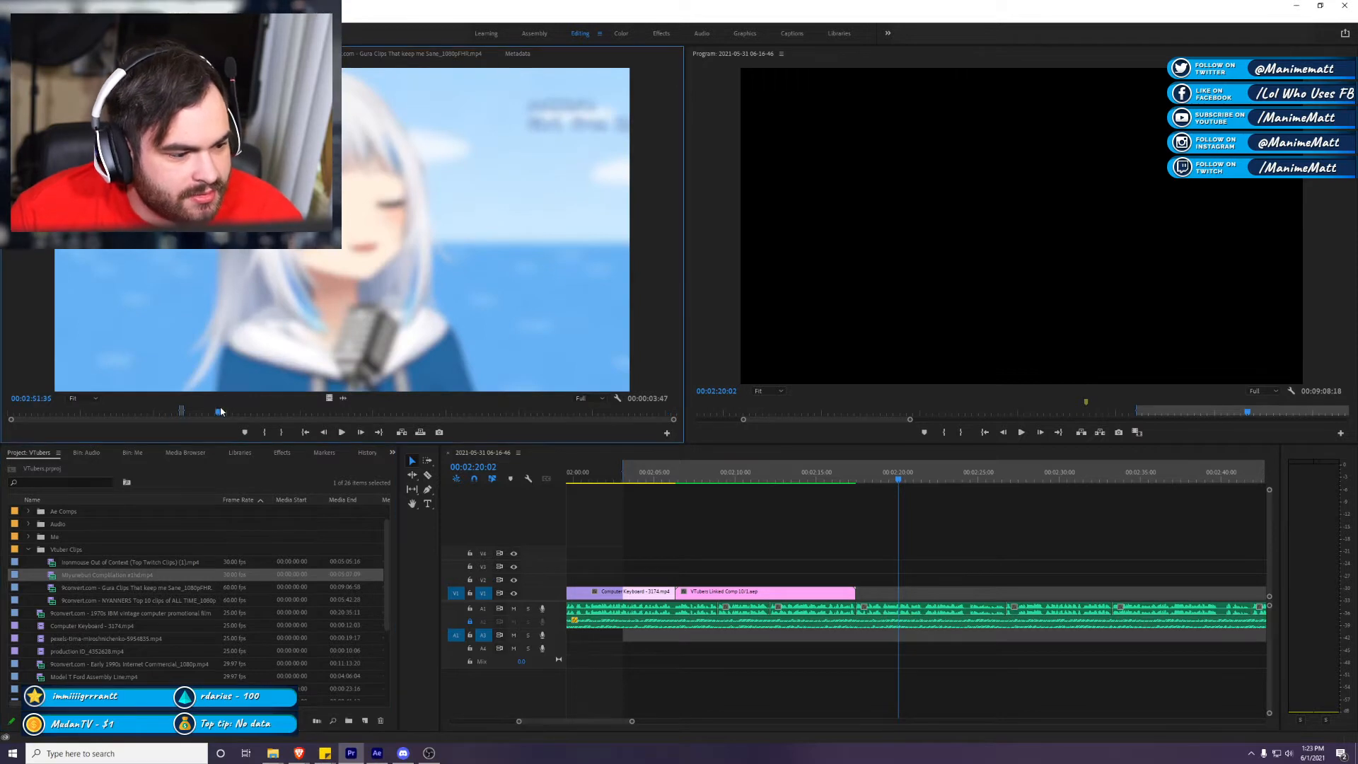
{"action": "key", "text": "space"}
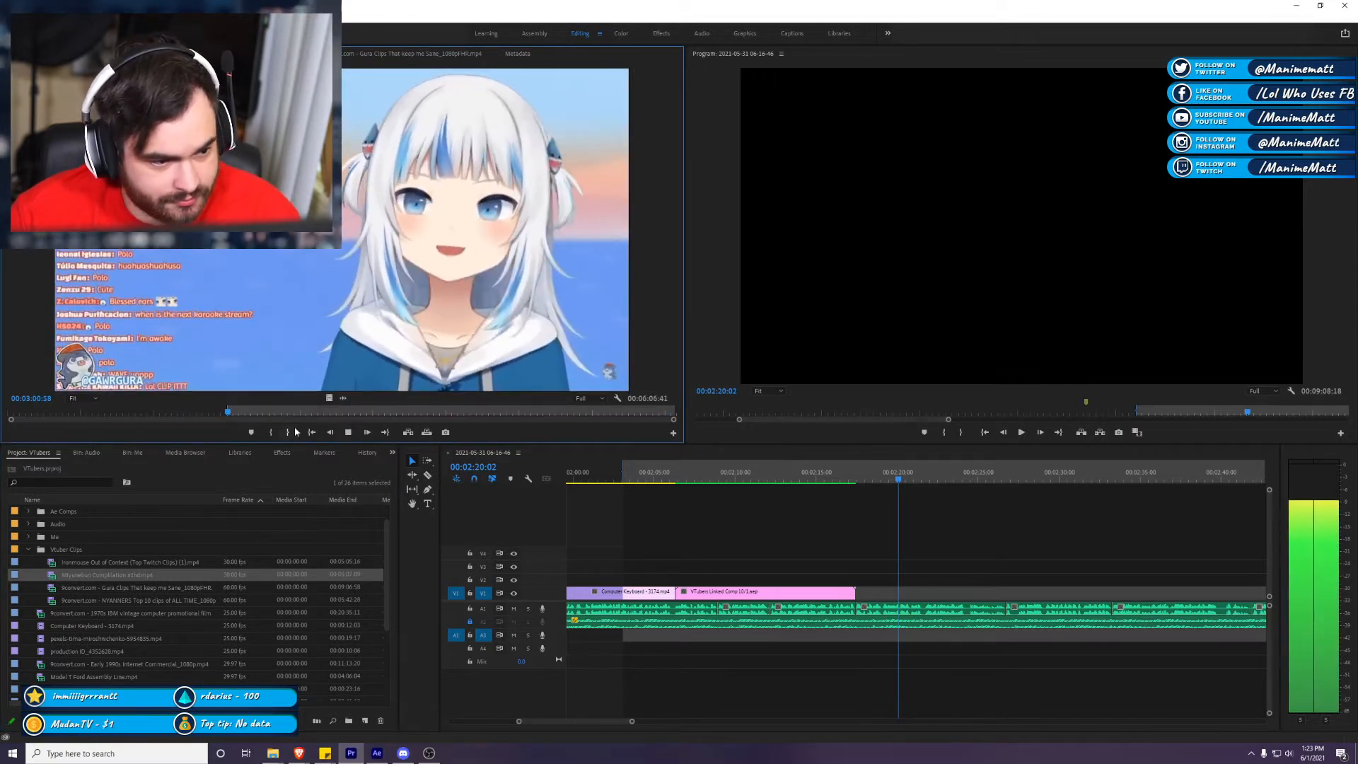
{"action": "left_click_drag", "start_coordinate": [329, 397], "coordinate": [1035, 593]}
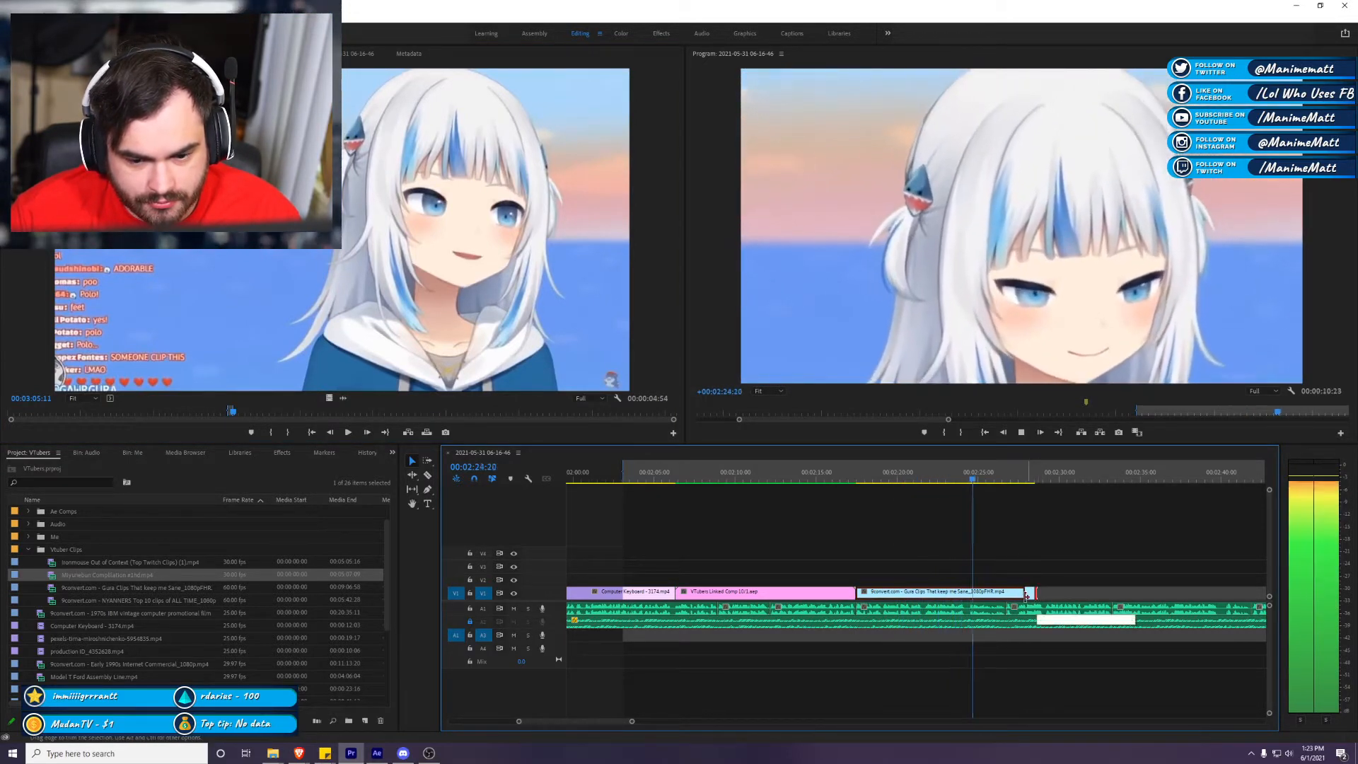
Step: Trim the end of the Gura clip back to the next narration cut at about 00:02:26 and replay it
{"action": "left_click_drag", "start_coordinate": [1036, 594], "coordinate": [1005, 593]}
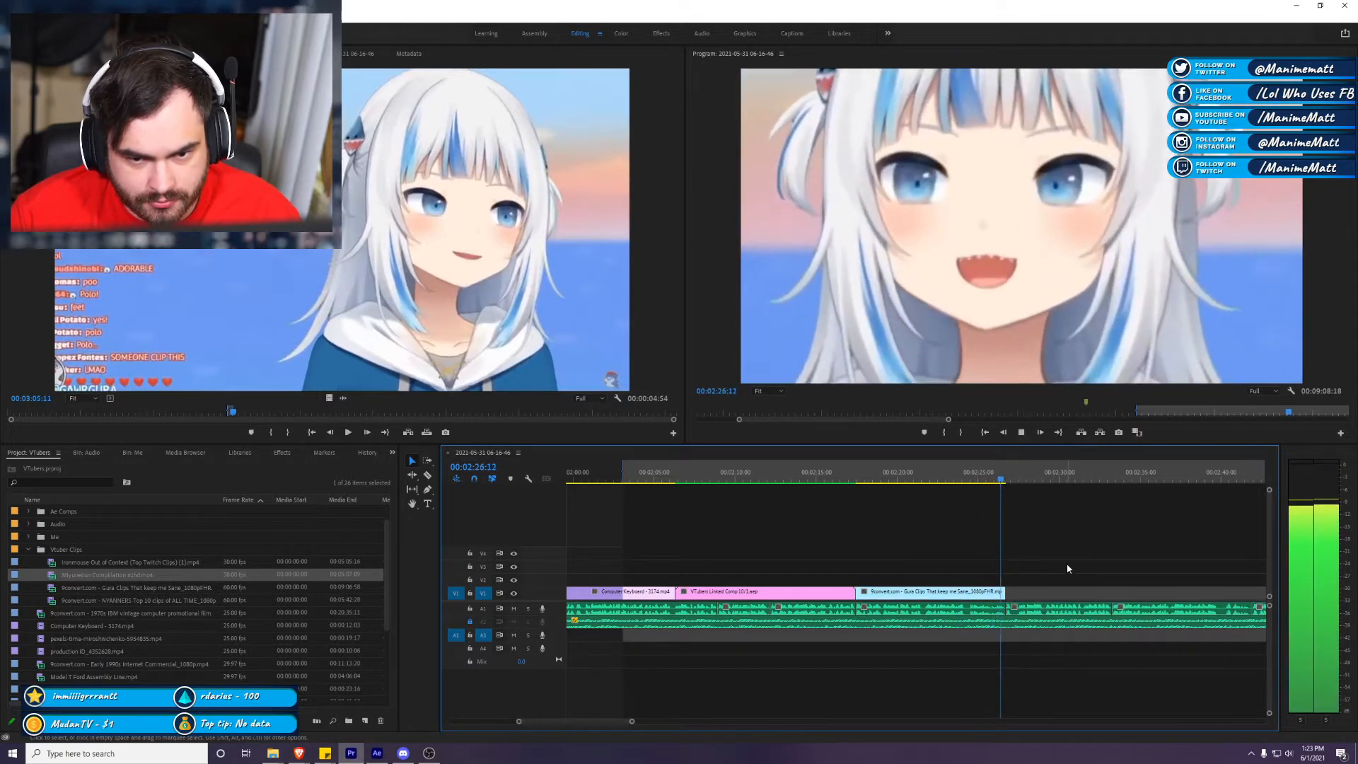
{"action": "scroll", "coordinate": [1075, 560], "scroll_direction": "down", "scroll_amount": 2}
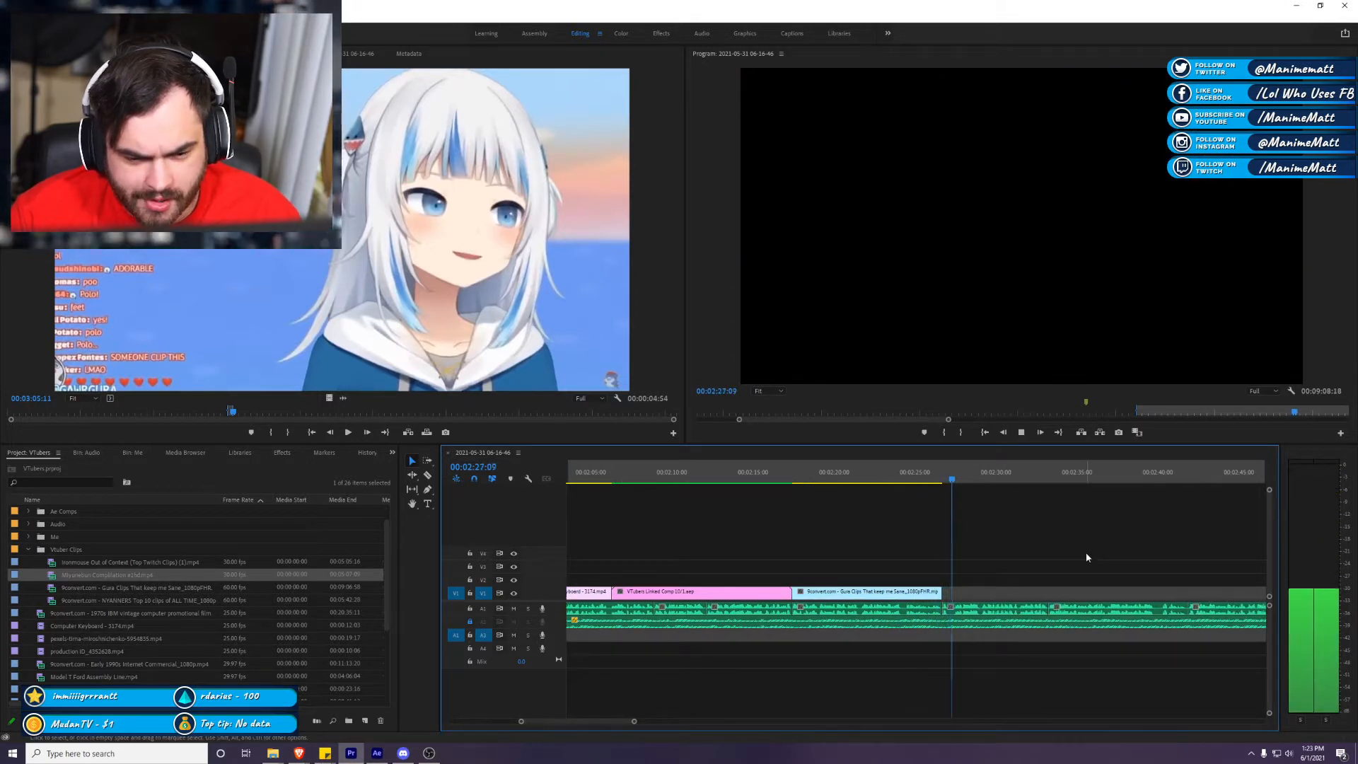
{"action": "left_click", "coordinate": [906, 475]}
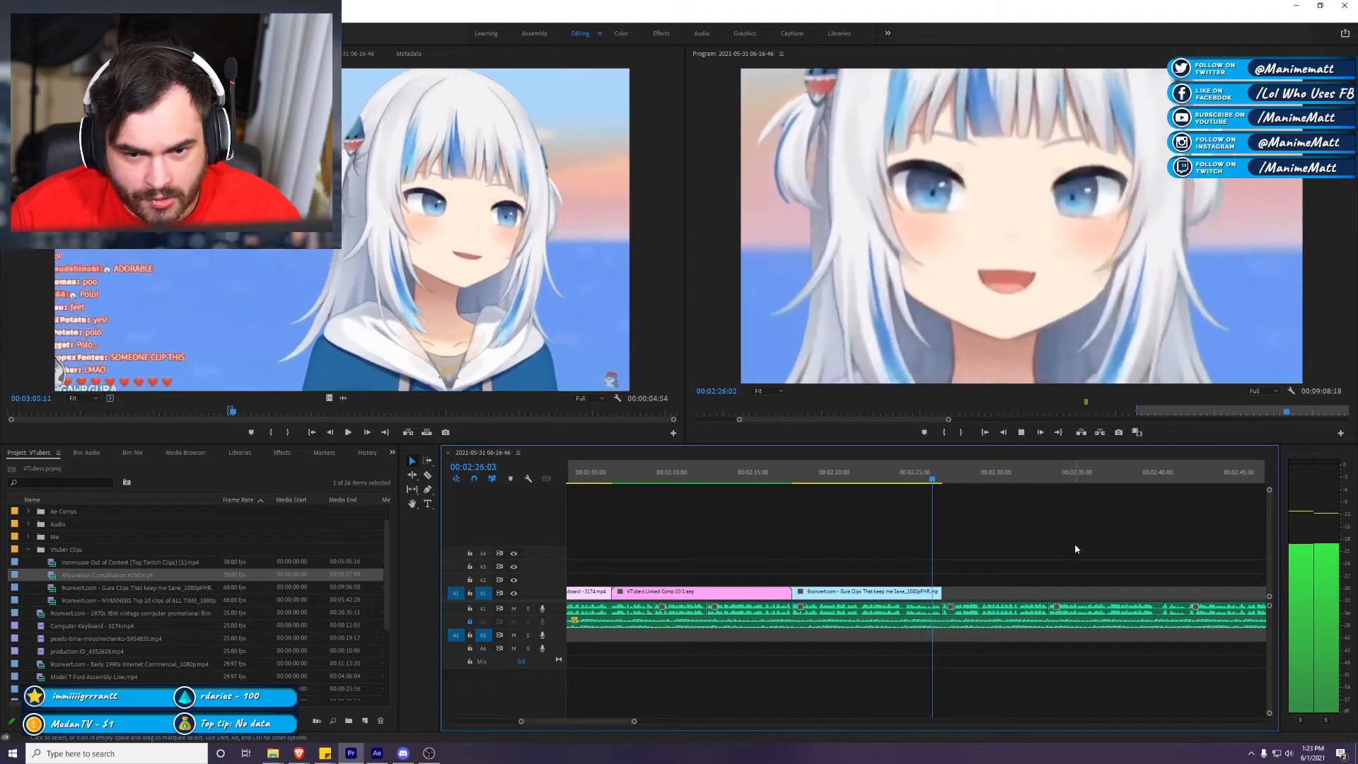
Step: Listen to the narration following the Gura clip up to about 00:02:32, and save the project
{"action": "scroll", "coordinate": [1075, 548], "scroll_direction": "down", "scroll_amount": 2}
{"action": "scroll", "coordinate": [1068, 555], "scroll_direction": "down", "scroll_amount": 2}
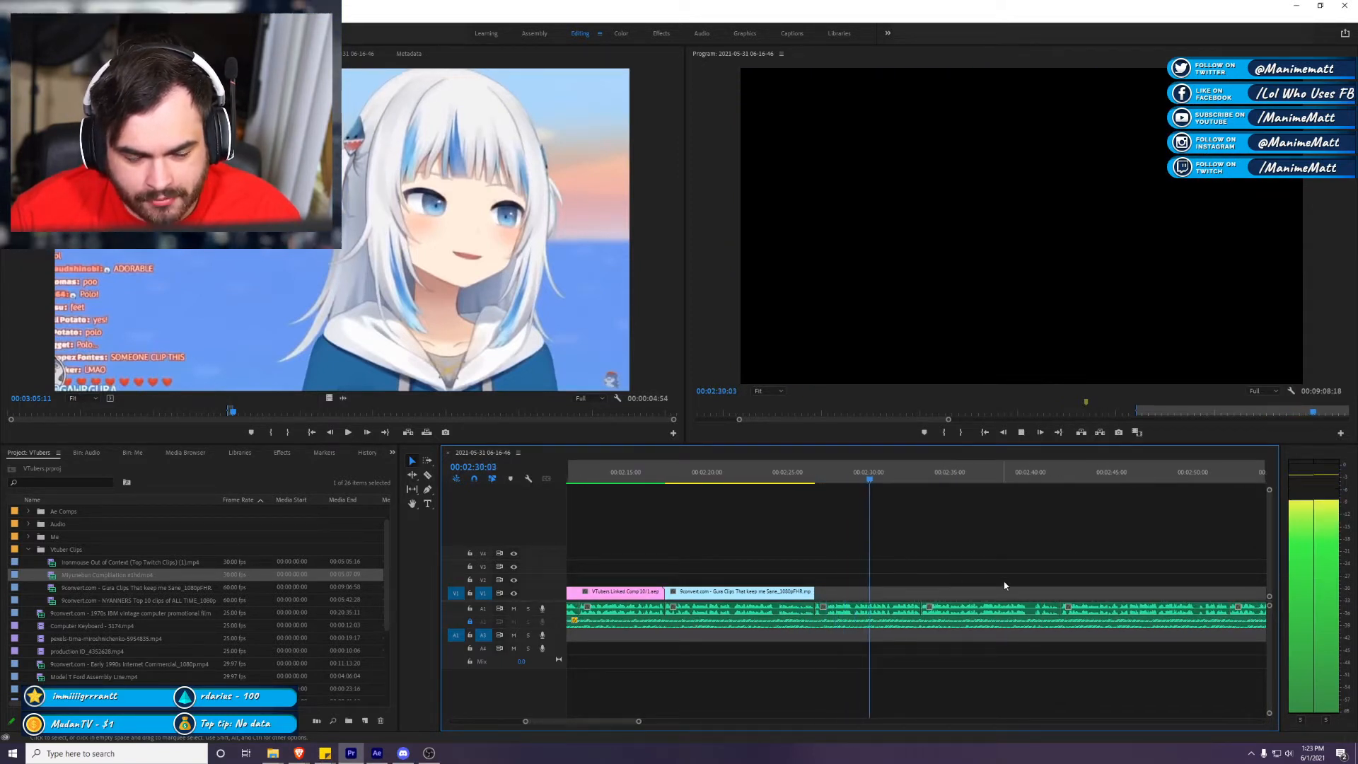
{"action": "scroll", "coordinate": [1061, 558], "scroll_direction": "down", "scroll_amount": 1}
{"action": "scroll", "coordinate": [962, 670], "scroll_direction": "down", "scroll_amount": 6}
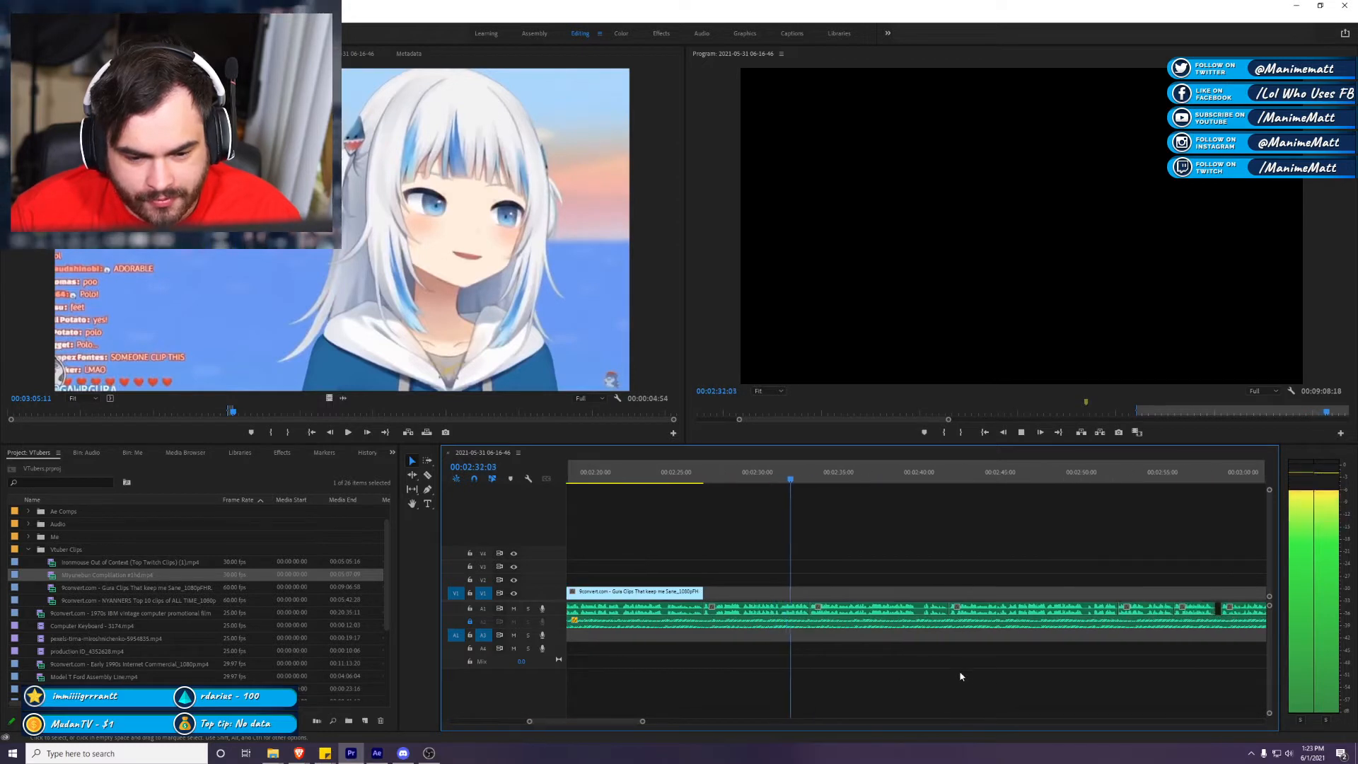
{"action": "left_click_drag", "start_coordinate": [686, 479], "coordinate": [644, 478]}
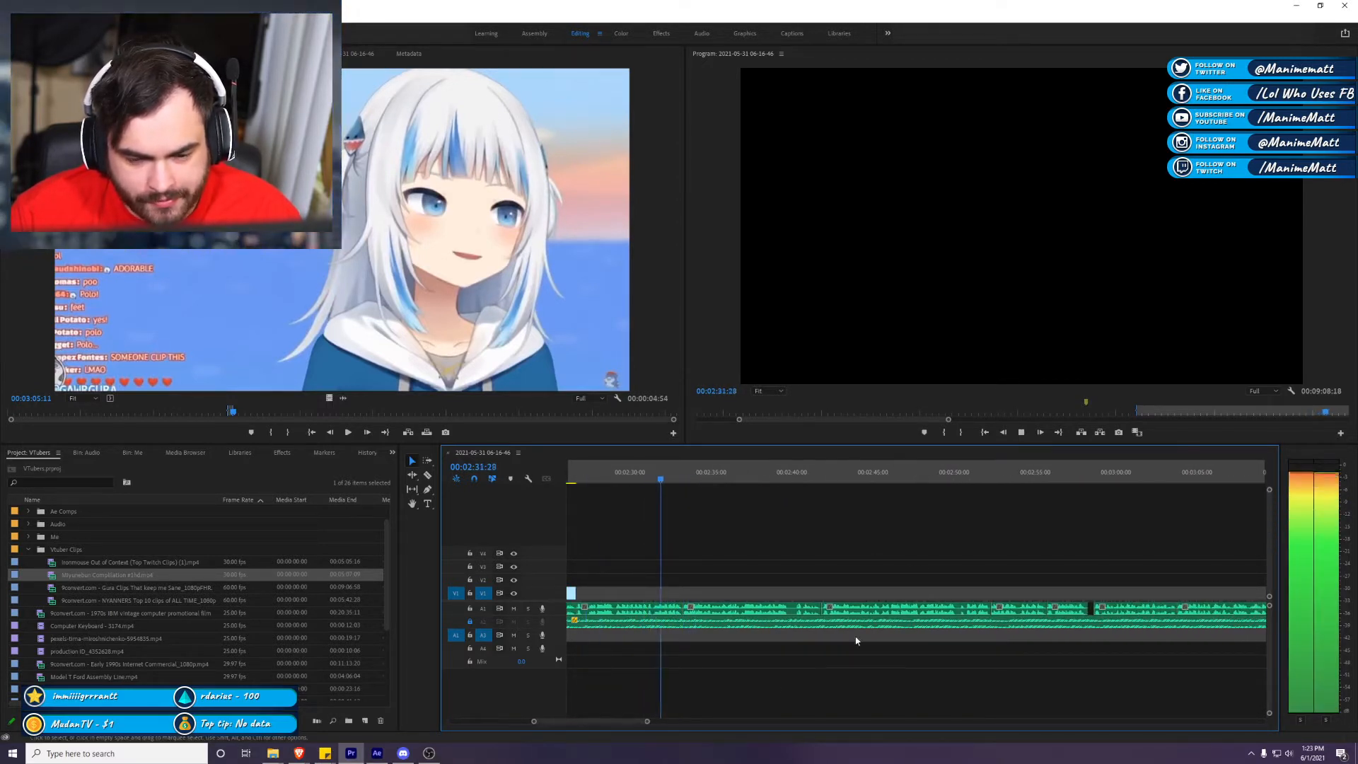
{"action": "key", "text": "space"}
{"action": "left_click_drag", "start_coordinate": [645, 721], "coordinate": [766, 721]}
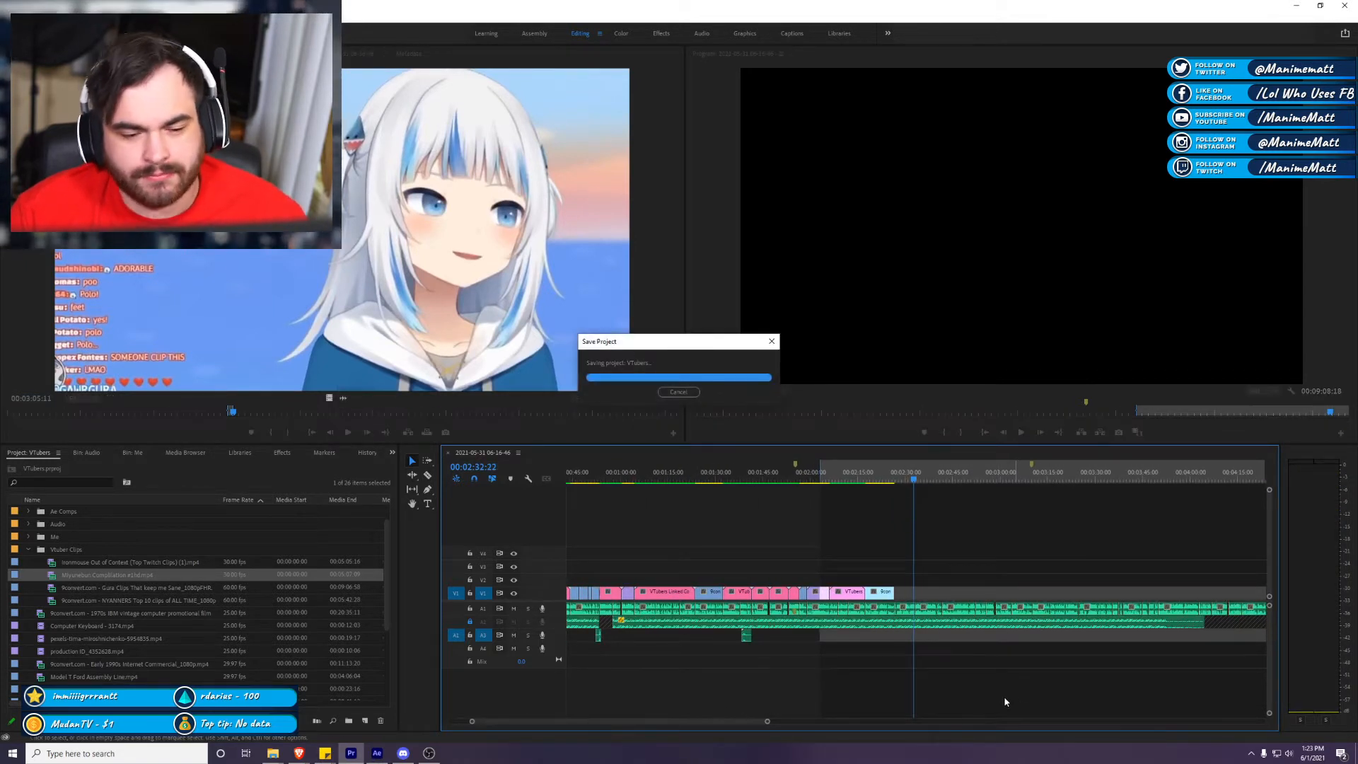
Step: Review the sequence from its start up to the 1993 title in the maximized Program monitor, and save the project
{"action": "left_click", "coordinate": [818, 479]}
{"action": "left_click_drag", "start_coordinate": [818, 479], "coordinate": [465, 501]}
{"action": "scroll", "coordinate": [673, 537], "scroll_direction": "up", "scroll_amount": 4}
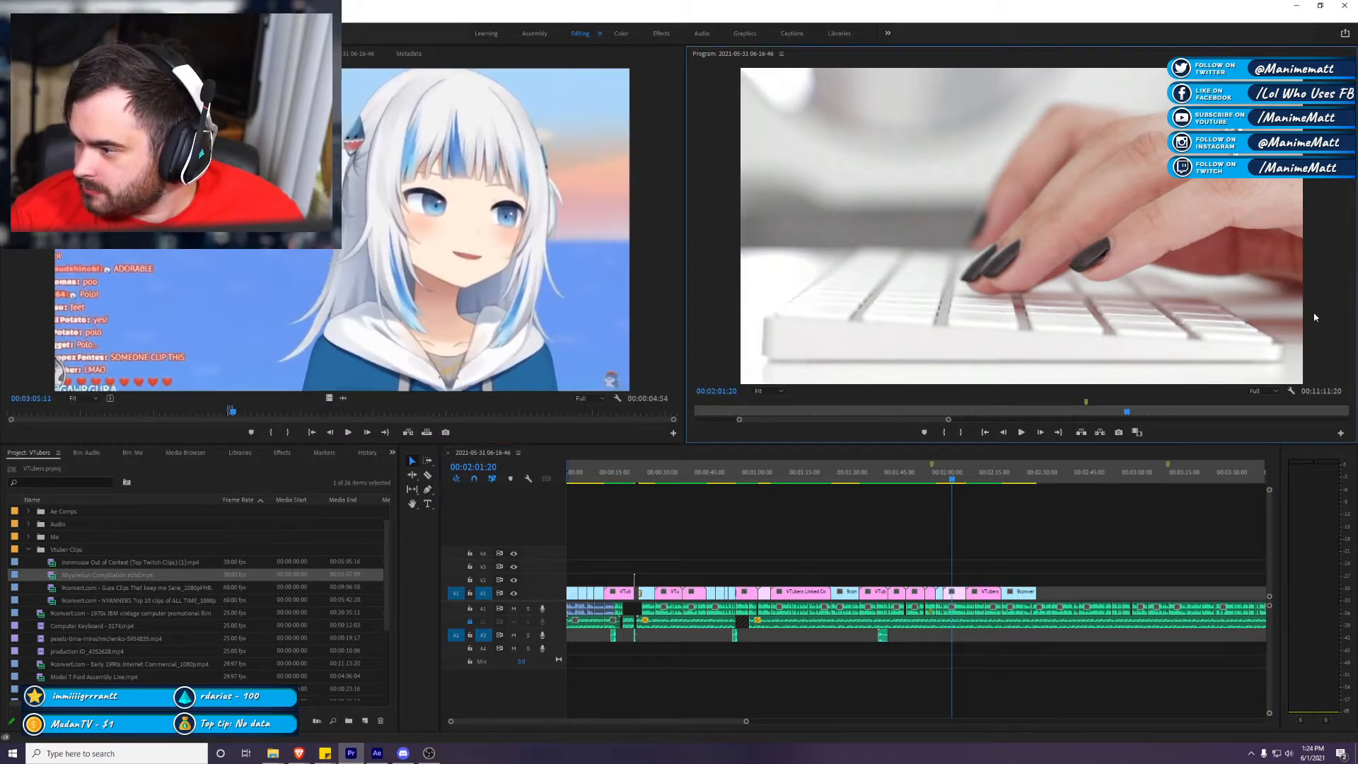
{"action": "key", "text": "grave"}
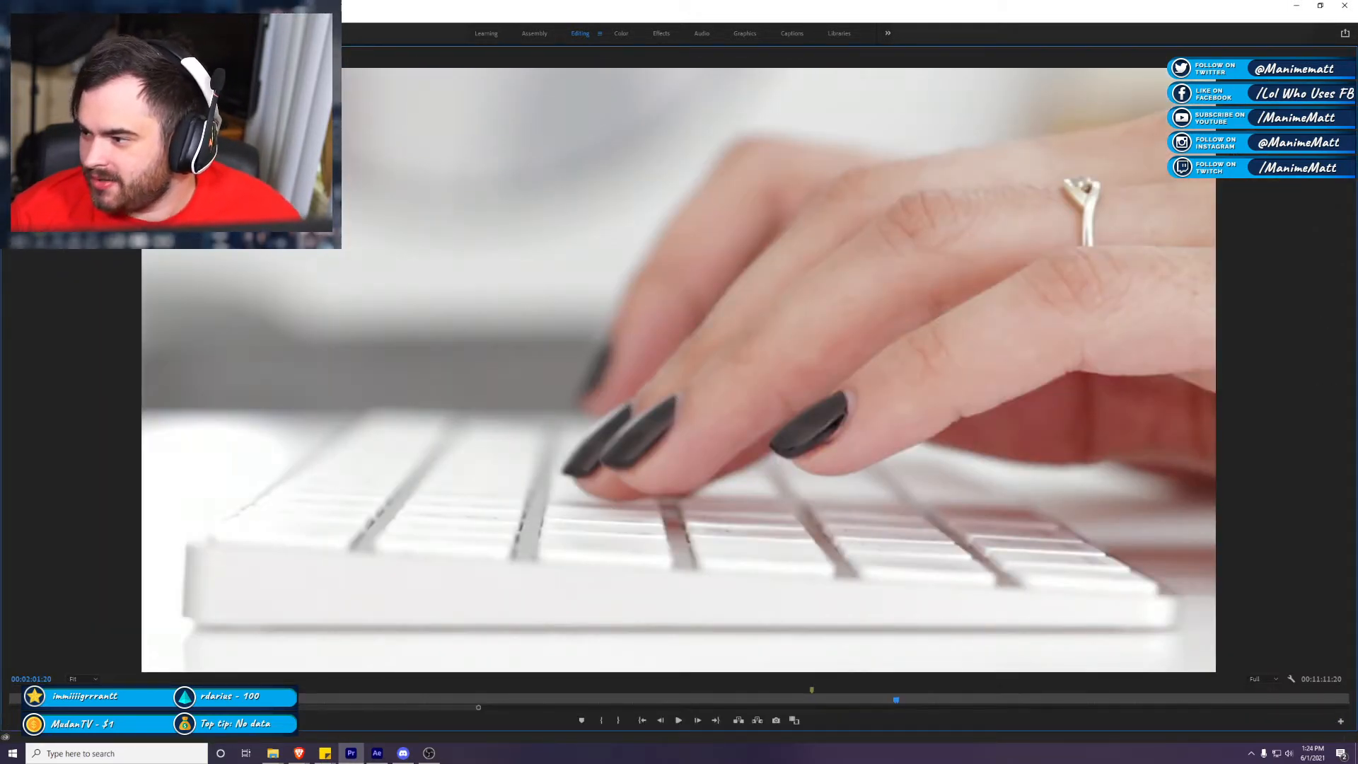
{"action": "key", "text": "Home"}
{"action": "key", "text": "space"}
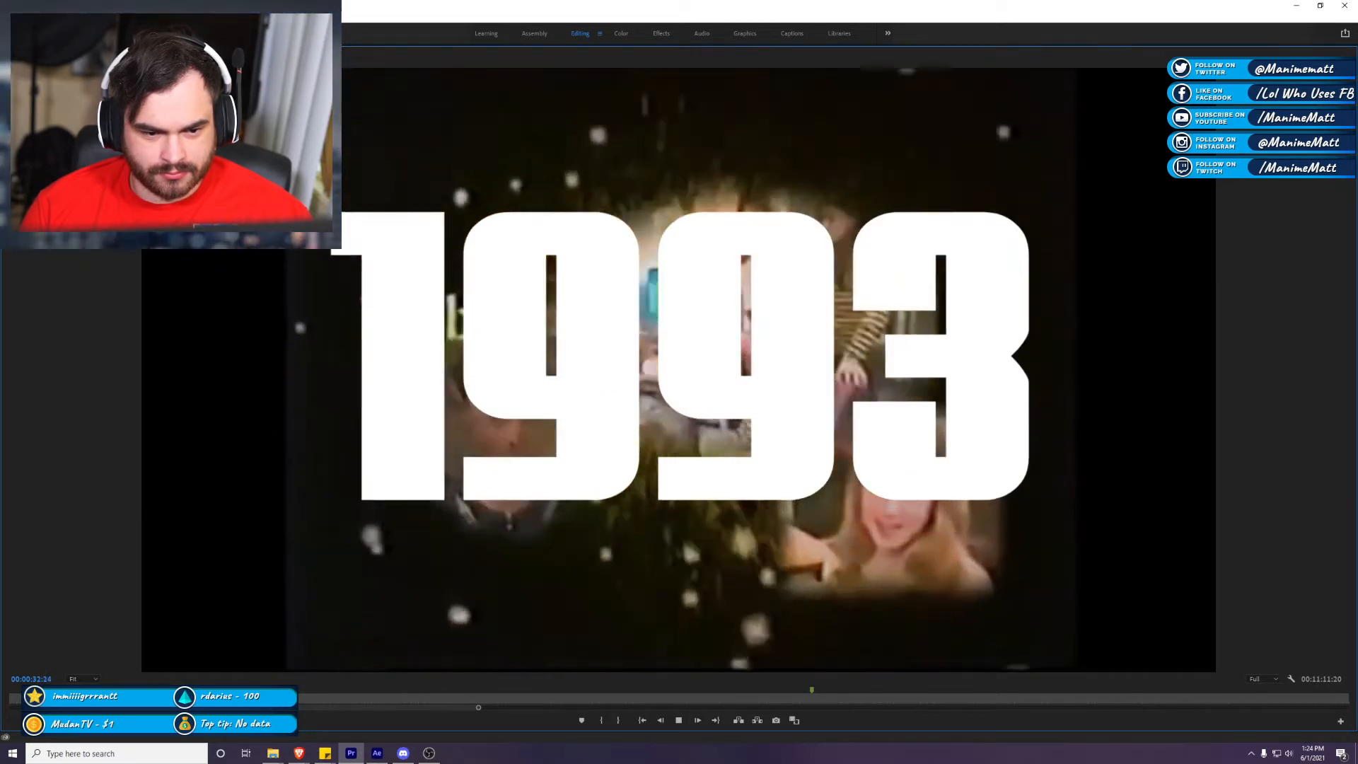
{"action": "key", "text": "space"}
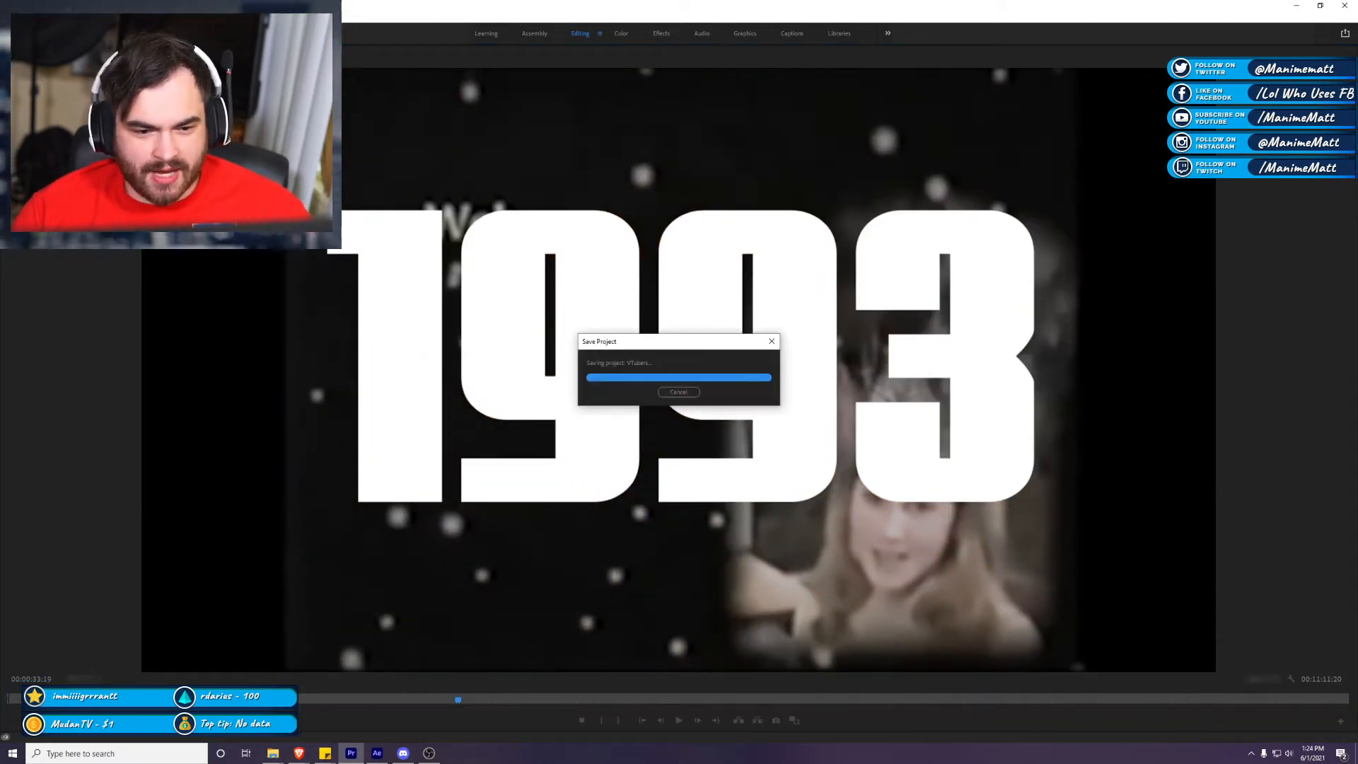
Step: Restore the panel layout, then close After Effects and Premiere Pro
{"action": "key", "text": "grave"}
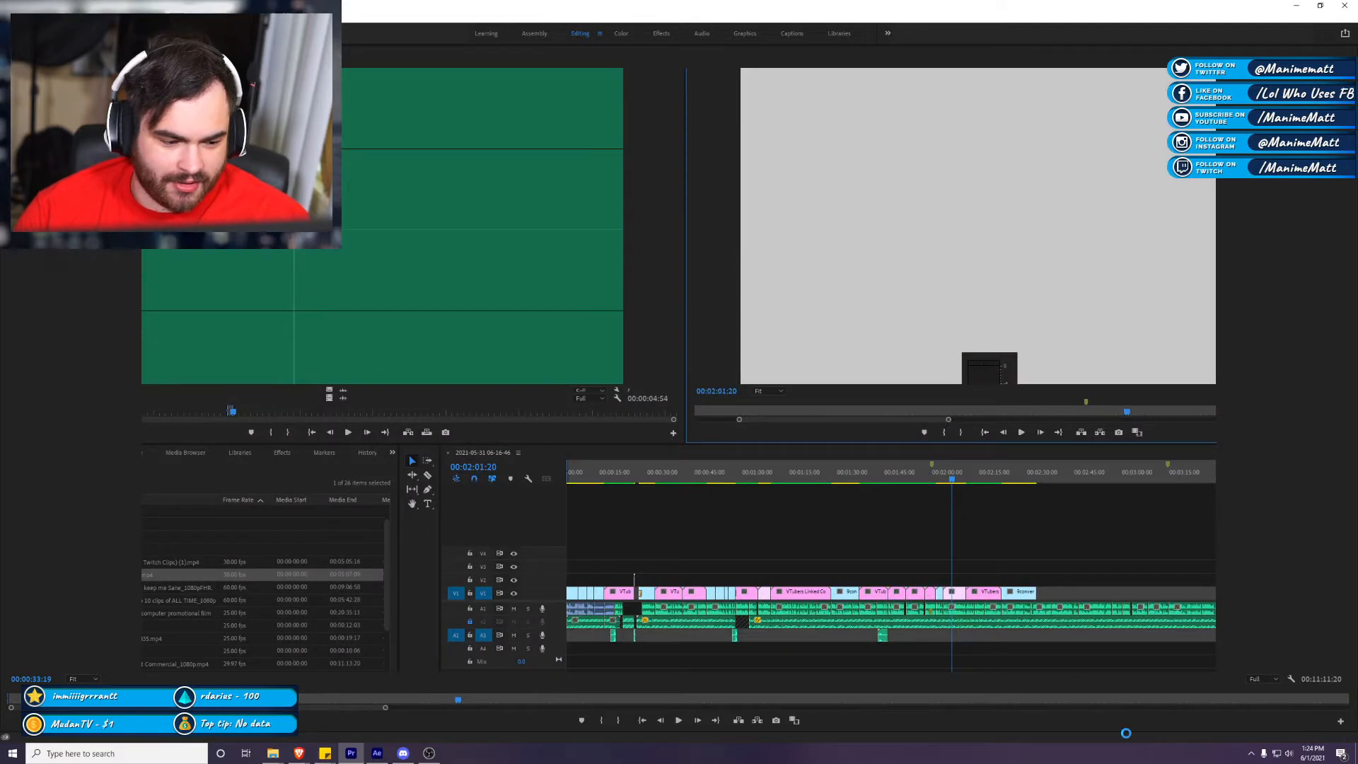
{"action": "left_click", "coordinate": [377, 753]}
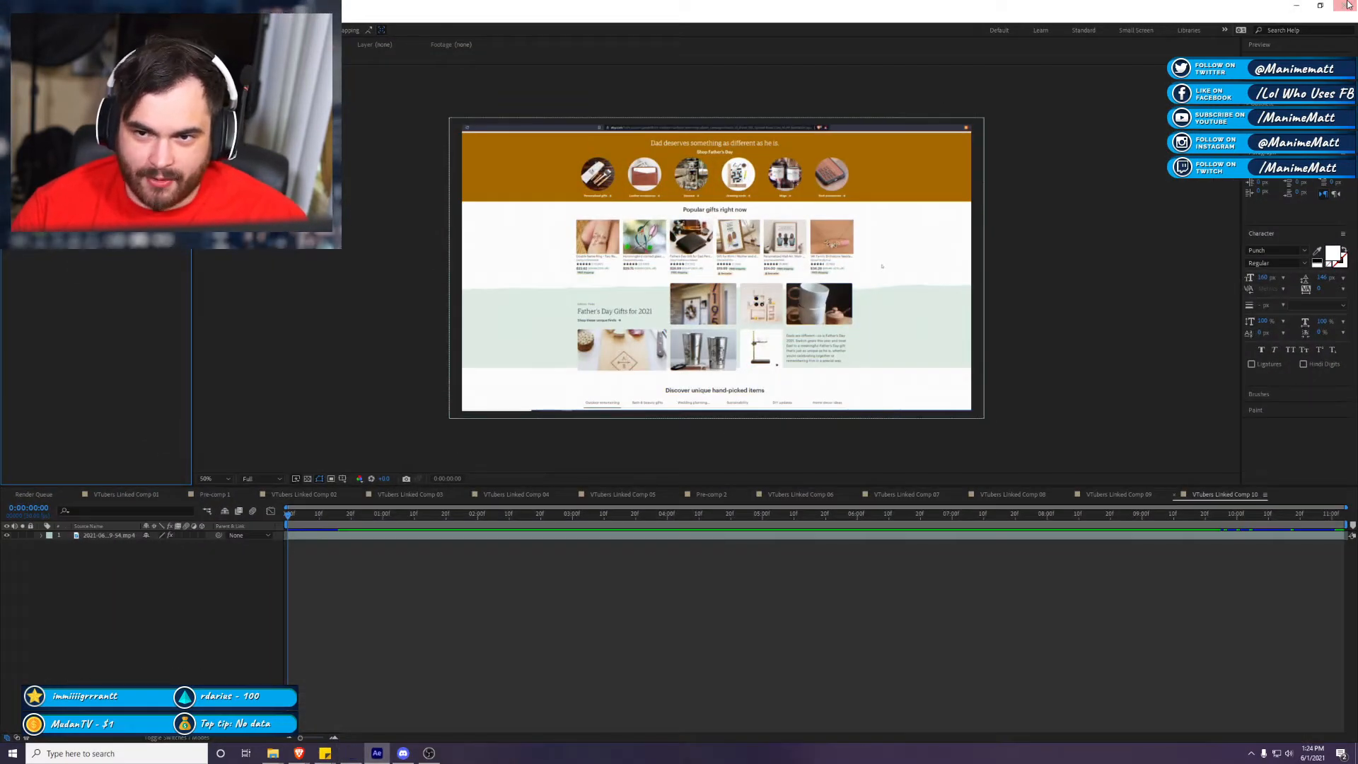
{"action": "left_click", "coordinate": [1343, 5]}
{"action": "left_click", "coordinate": [629, 390]}
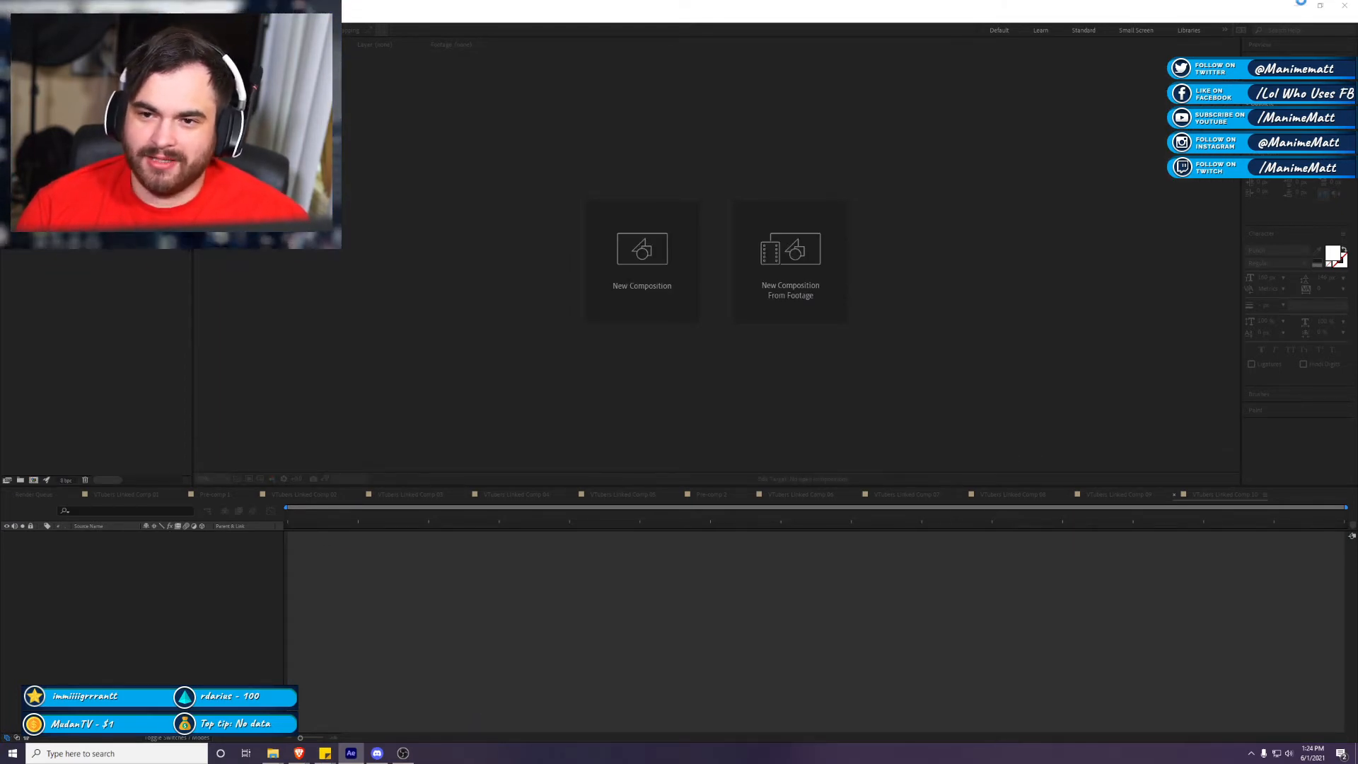
{"action": "left_click", "coordinate": [1340, 11]}
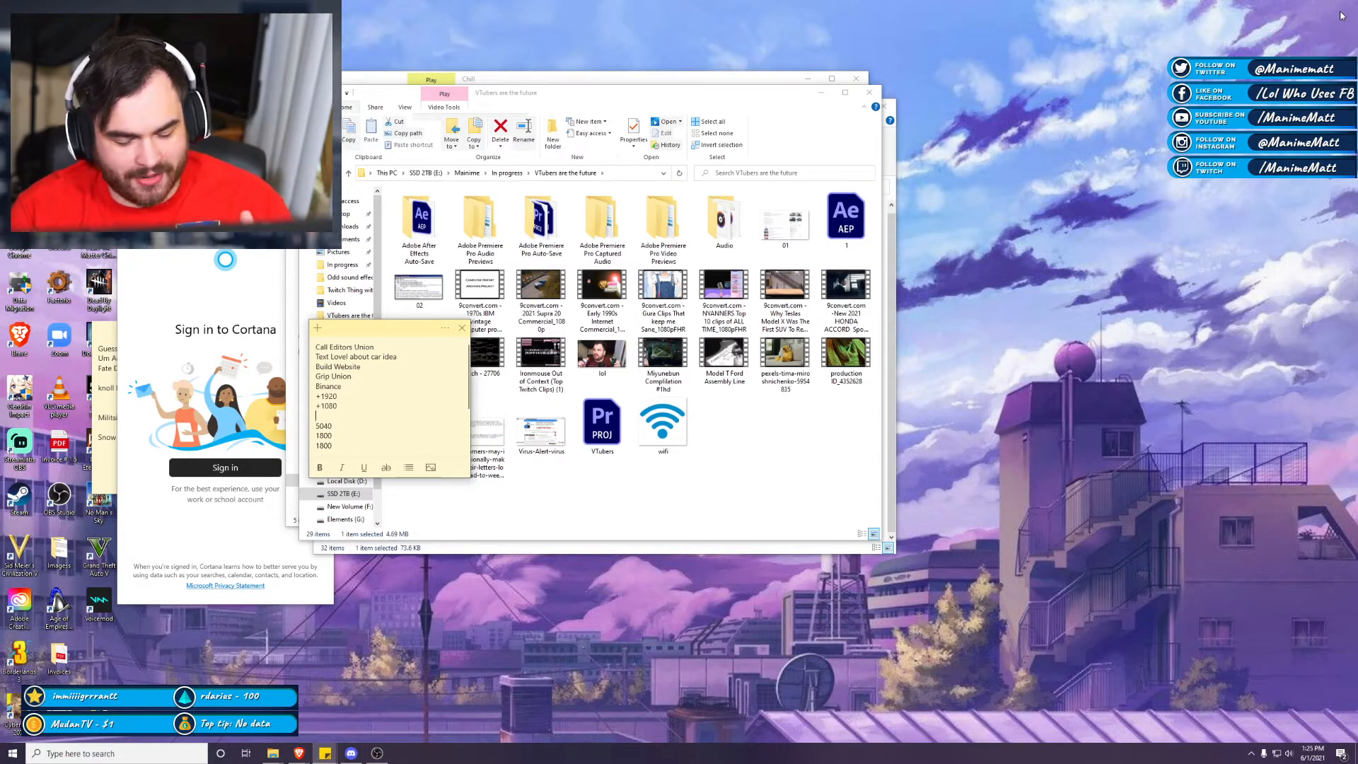
Step: Dismiss the Cortana sign-in window and the to-do sticky note covering the desktop
{"action": "left_click", "coordinate": [275, 249]}
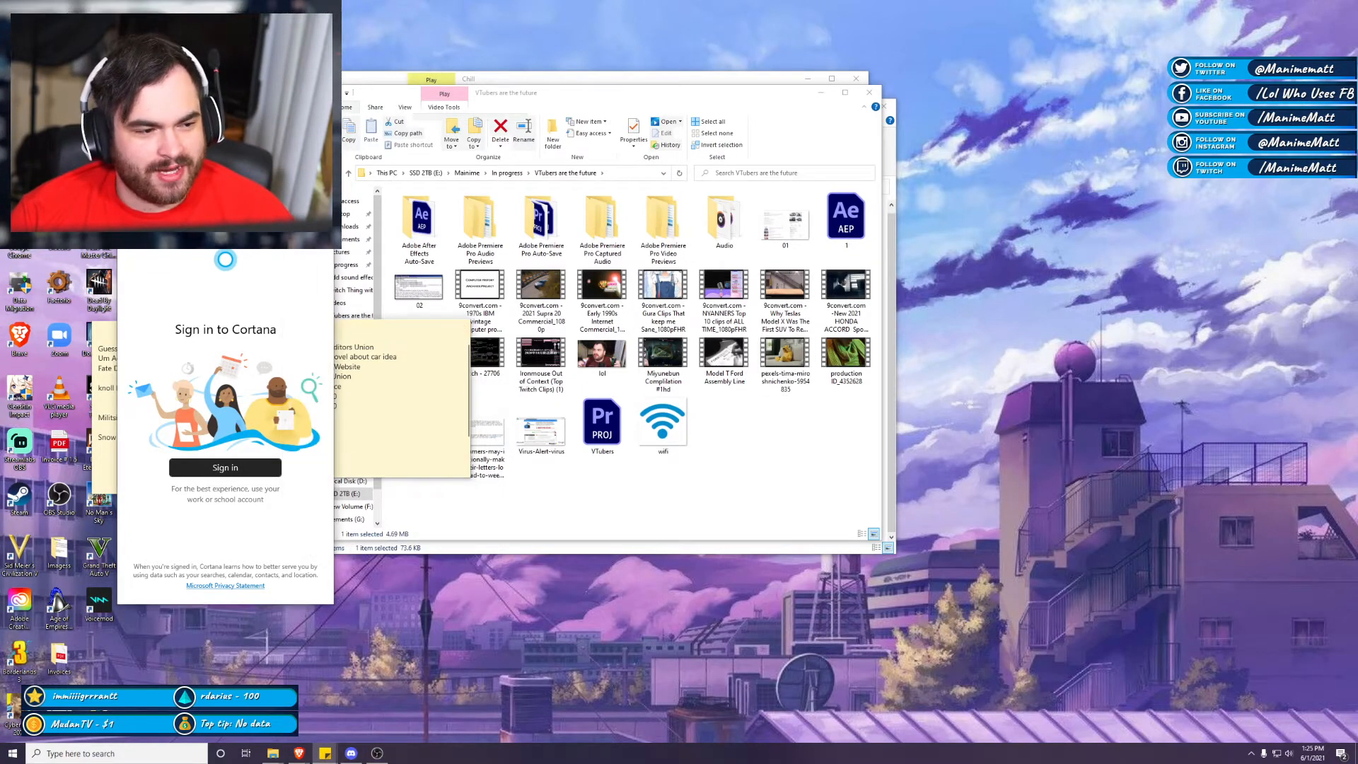
{"action": "left_click", "coordinate": [317, 237]}
{"action": "left_click", "coordinate": [751, 452]}
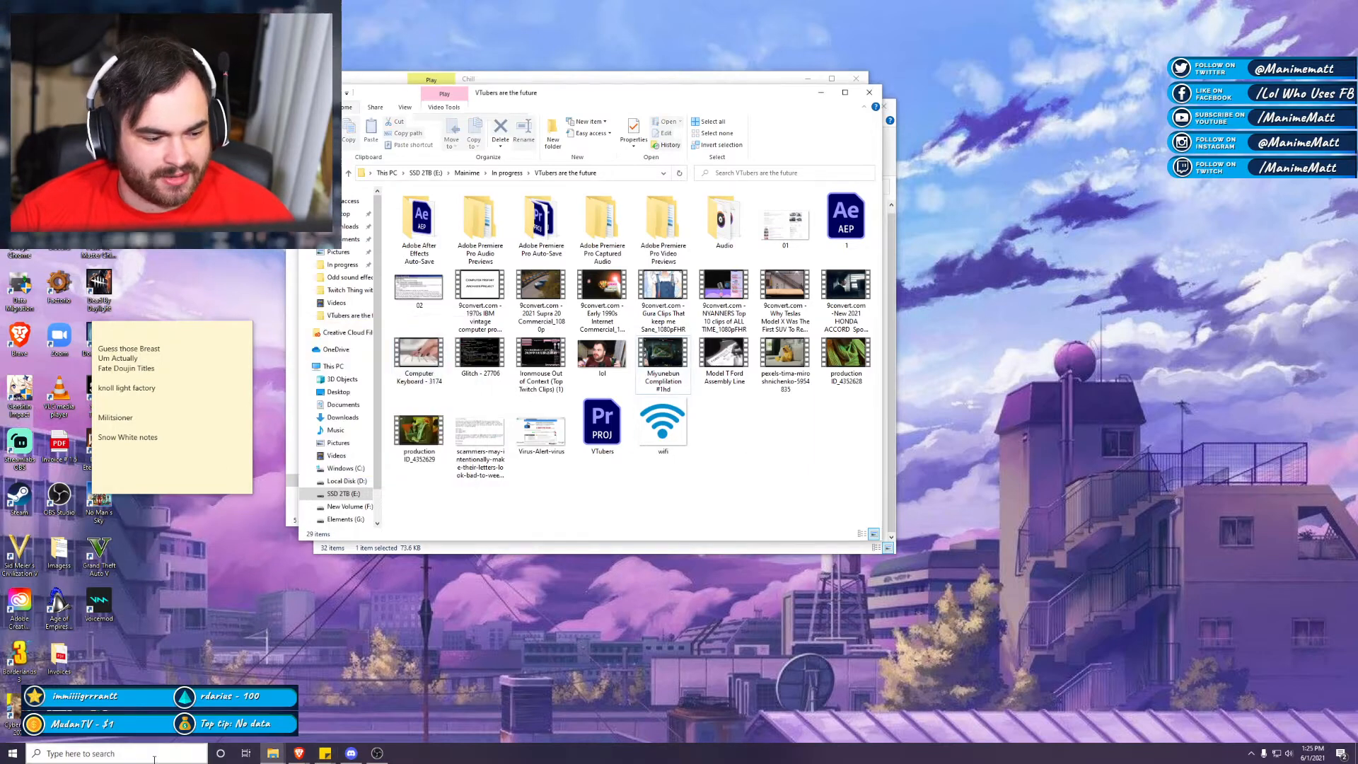
Step: Relaunch Adobe Premiere Pro 2021 and reopen the recent VTubers project
{"action": "key", "text": "super+s"}
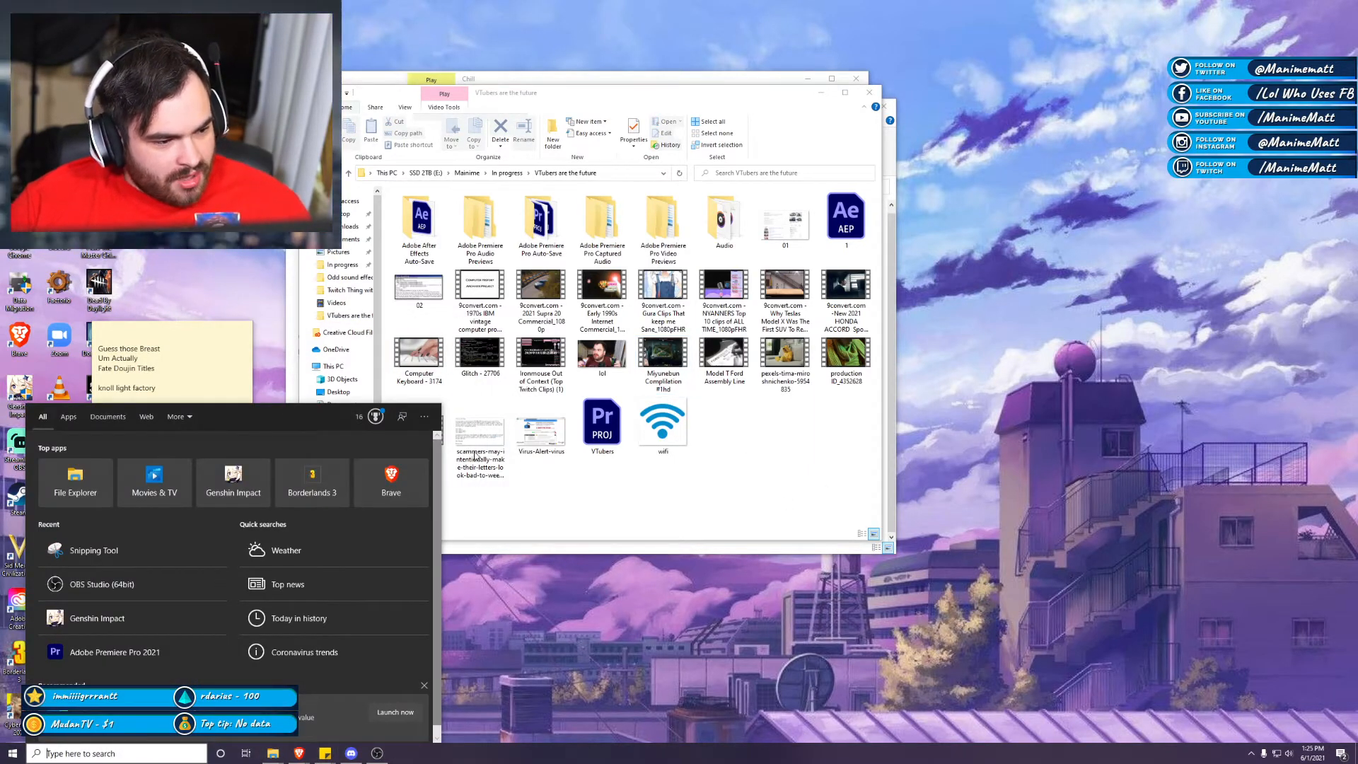
{"action": "type", "text": "a"}
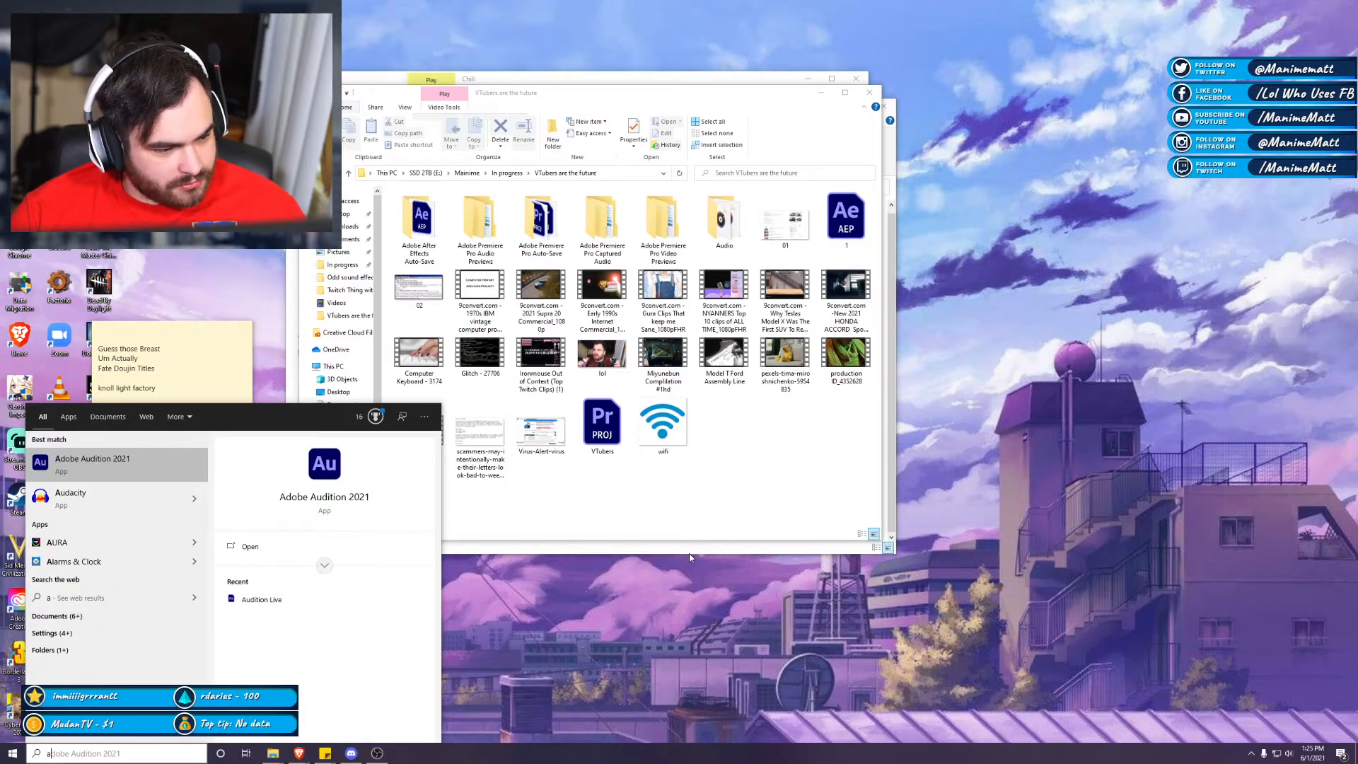
{"action": "key", "text": "BackSpace"}
{"action": "type", "text": "pre"}
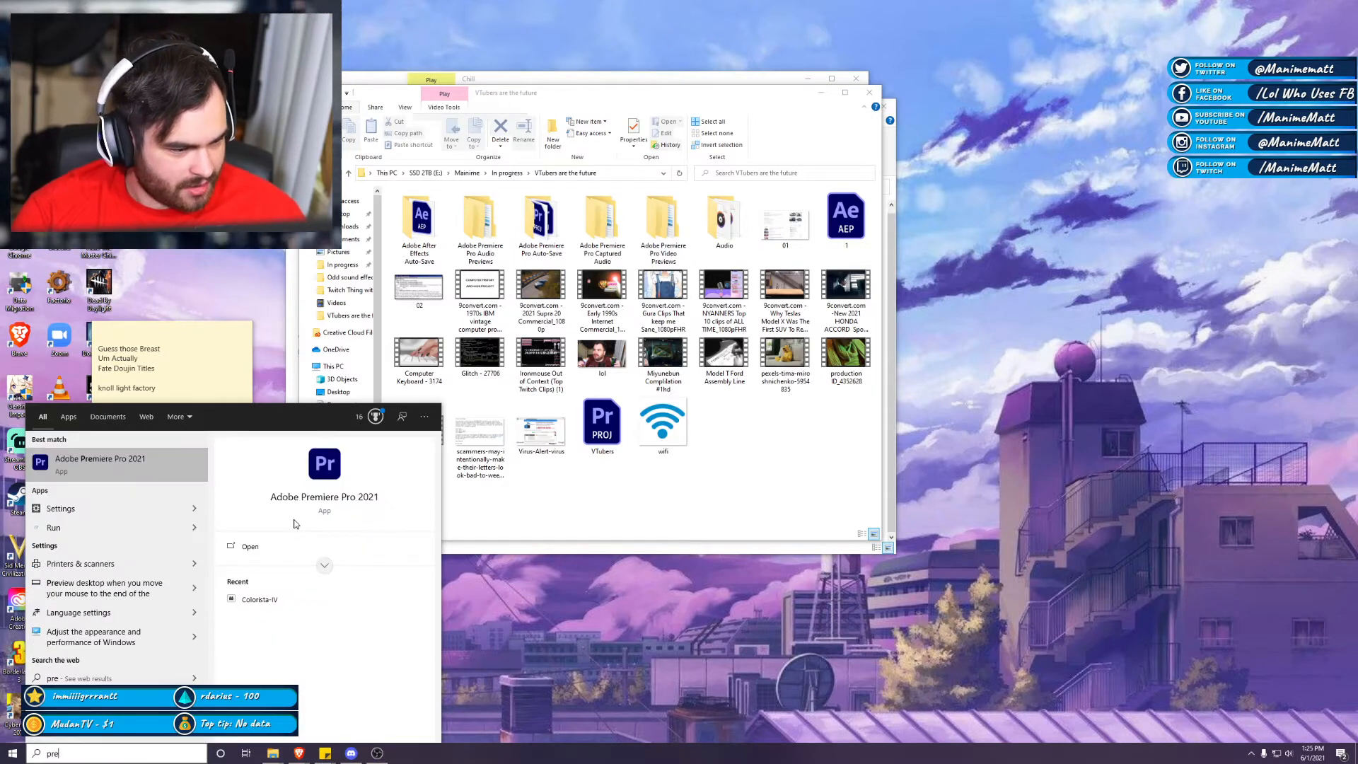
{"action": "key", "text": "Return"}
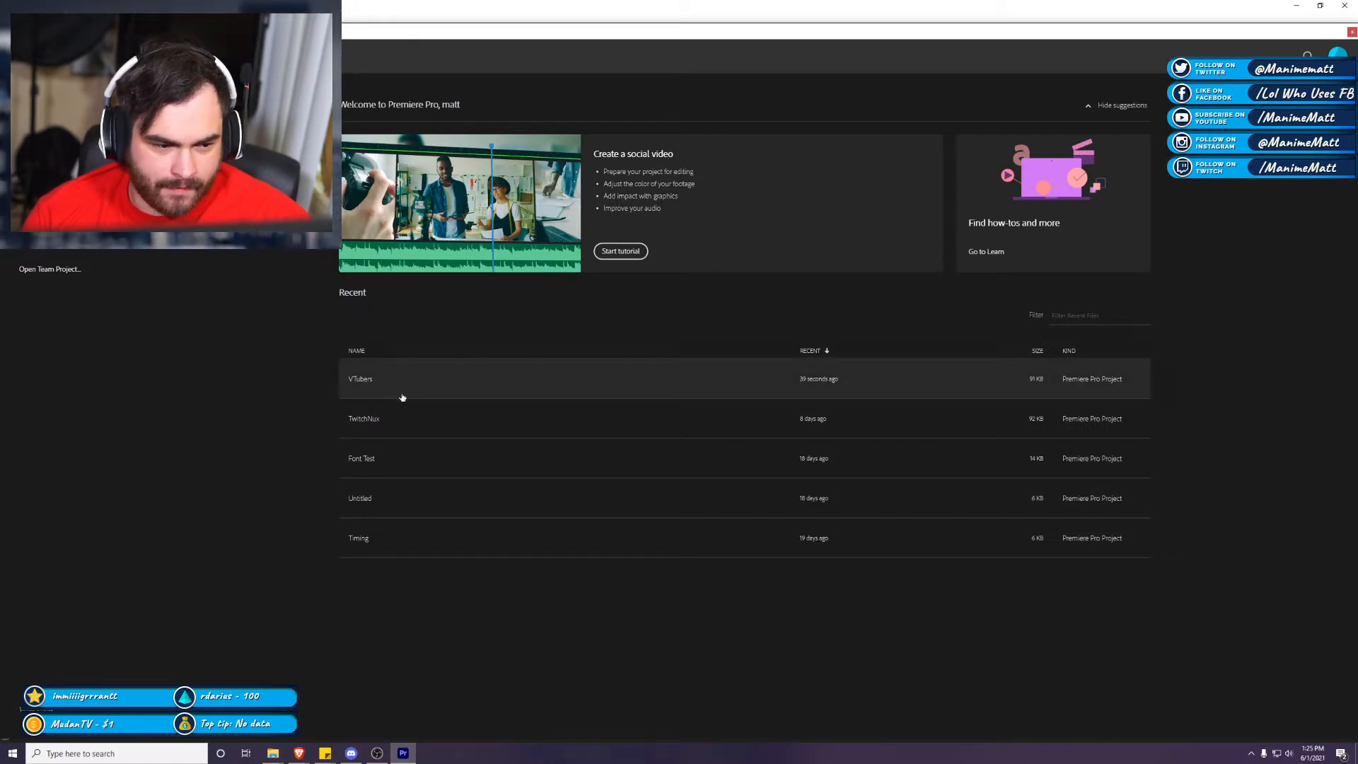
{"action": "left_click", "coordinate": [402, 399]}
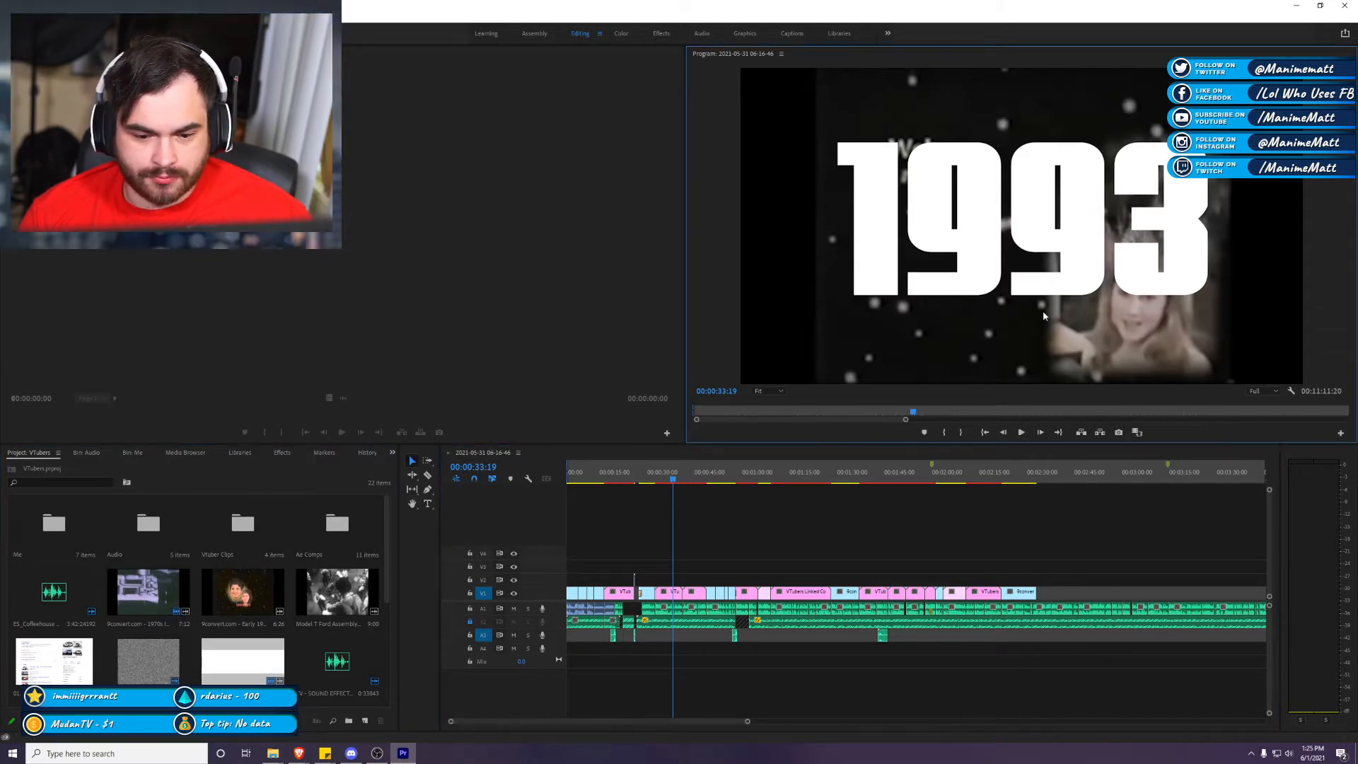
Step: Render the sequence's previews and play it from the start through the Gura clip in the maximized Program monitor
{"action": "key", "text": "grave"}
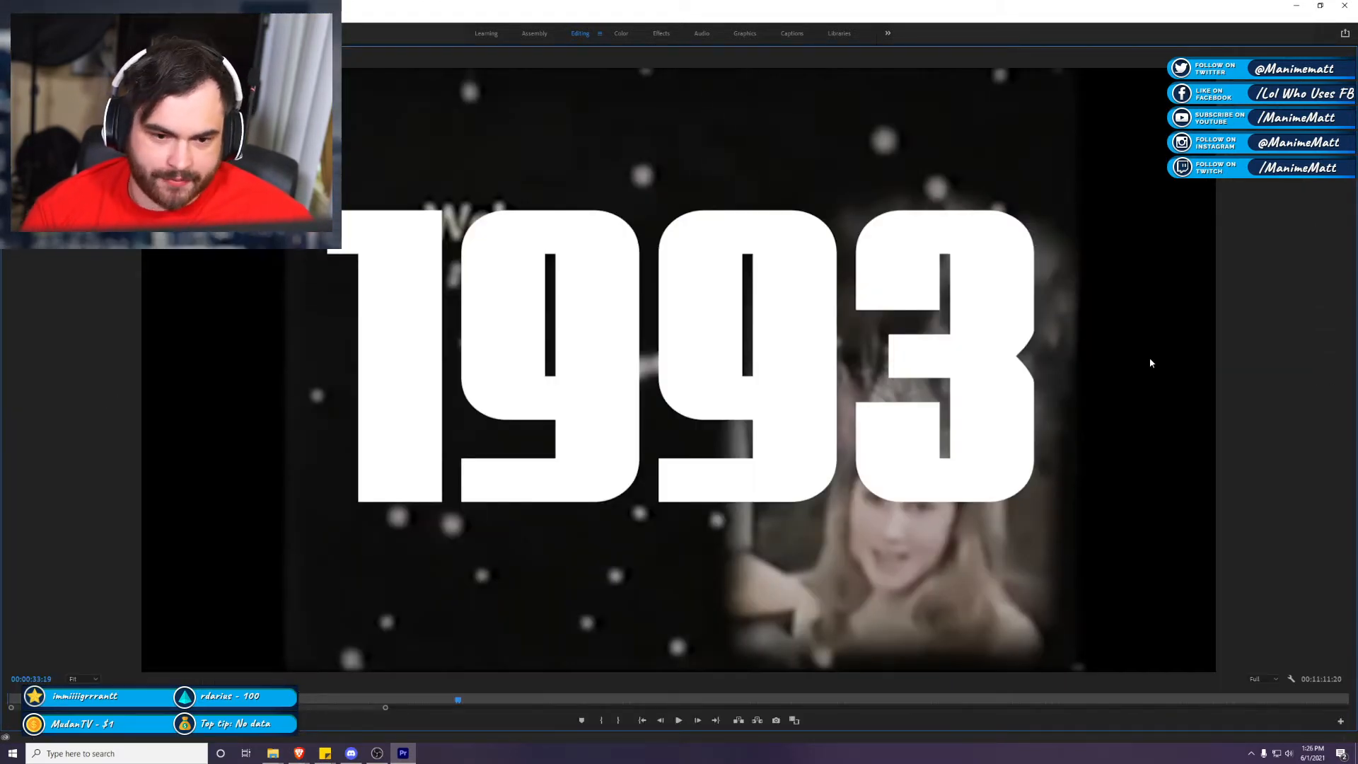
{"action": "key", "text": "Return"}
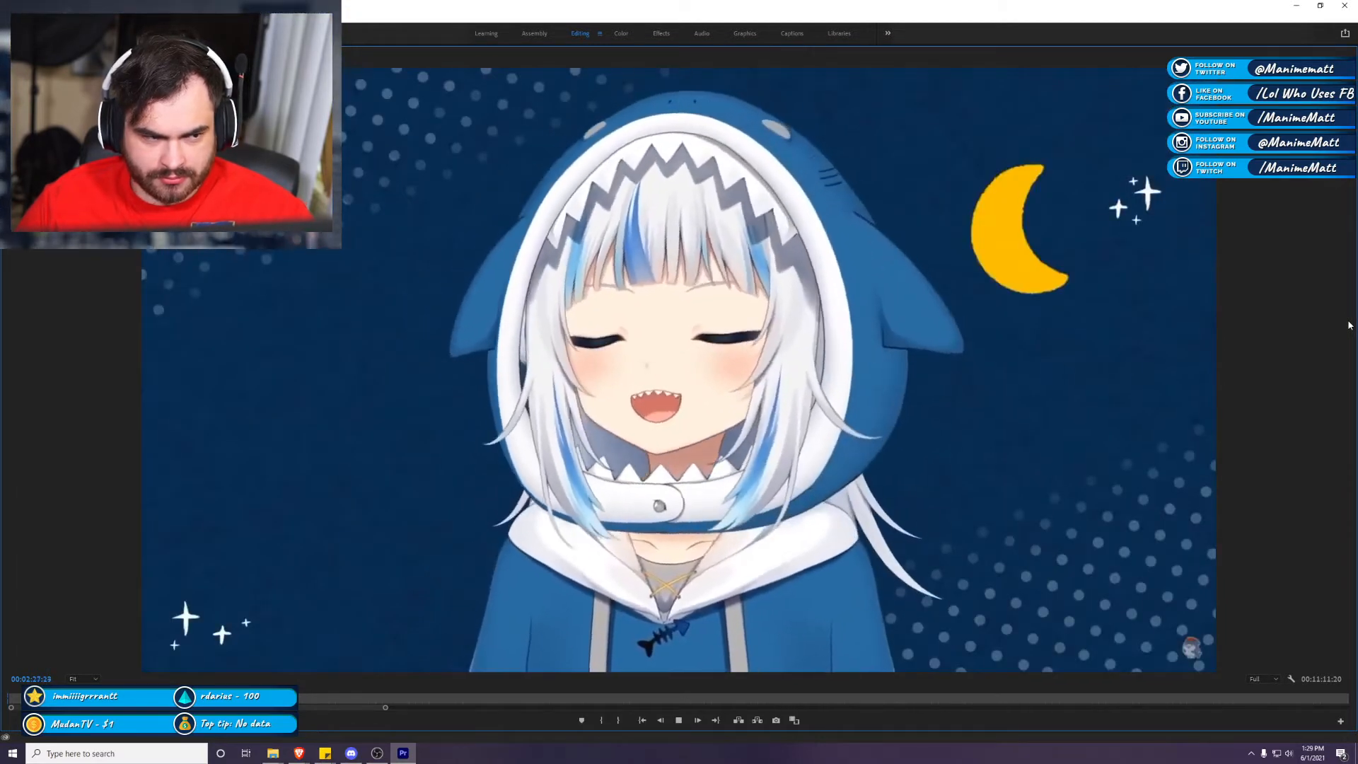
{"action": "key", "text": "grave"}
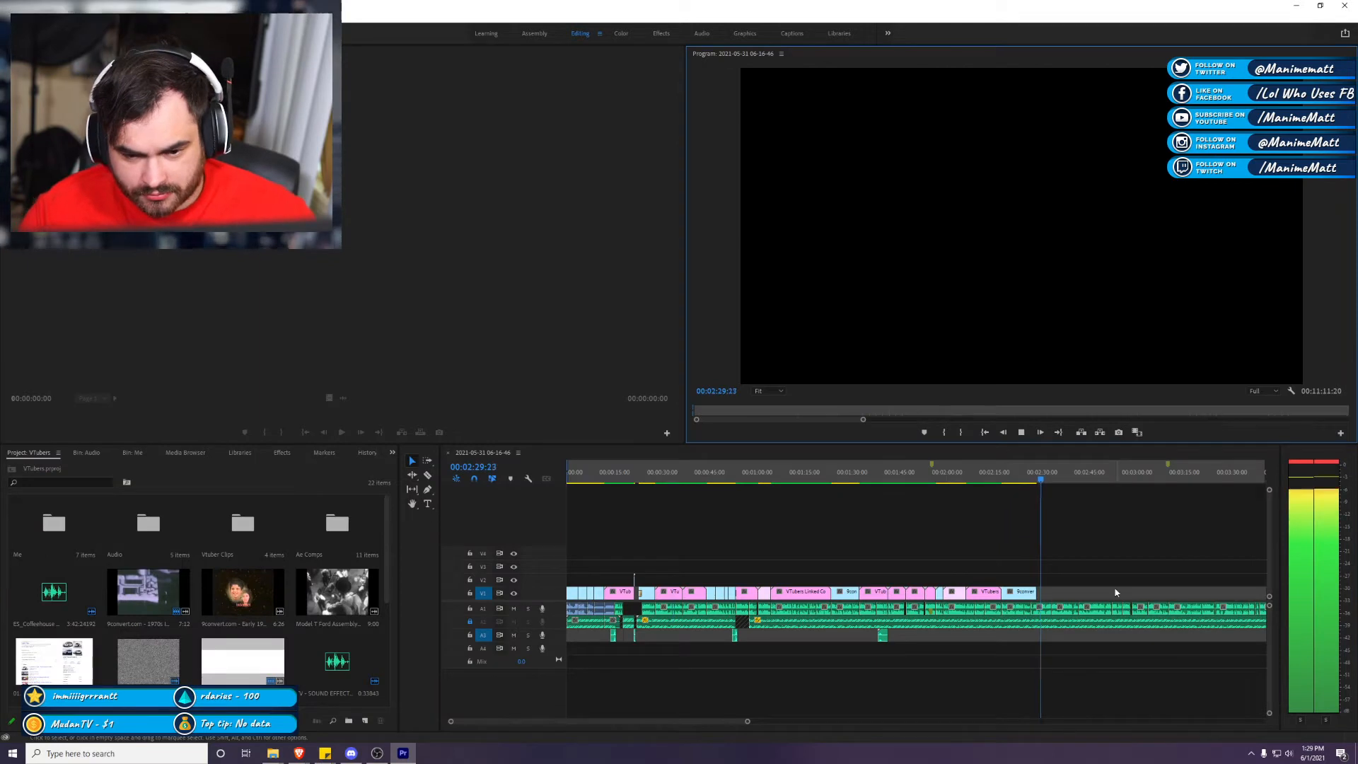
Step: Remove the A2 music beyond the end of the Gura clip and shift the following narration later to leave a short gap
{"action": "left_click", "coordinate": [995, 477]}
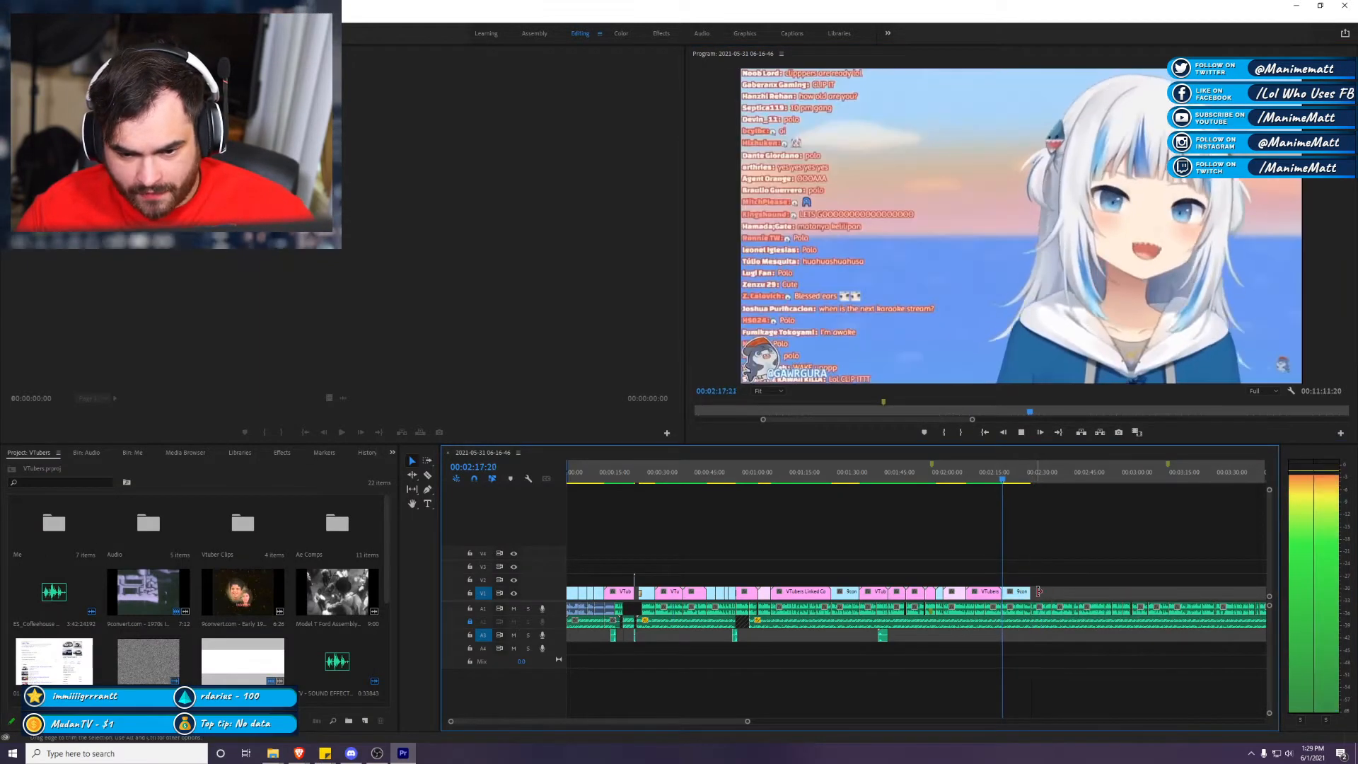
{"action": "scroll", "coordinate": [780, 640], "scroll_direction": "down", "scroll_amount": 3}
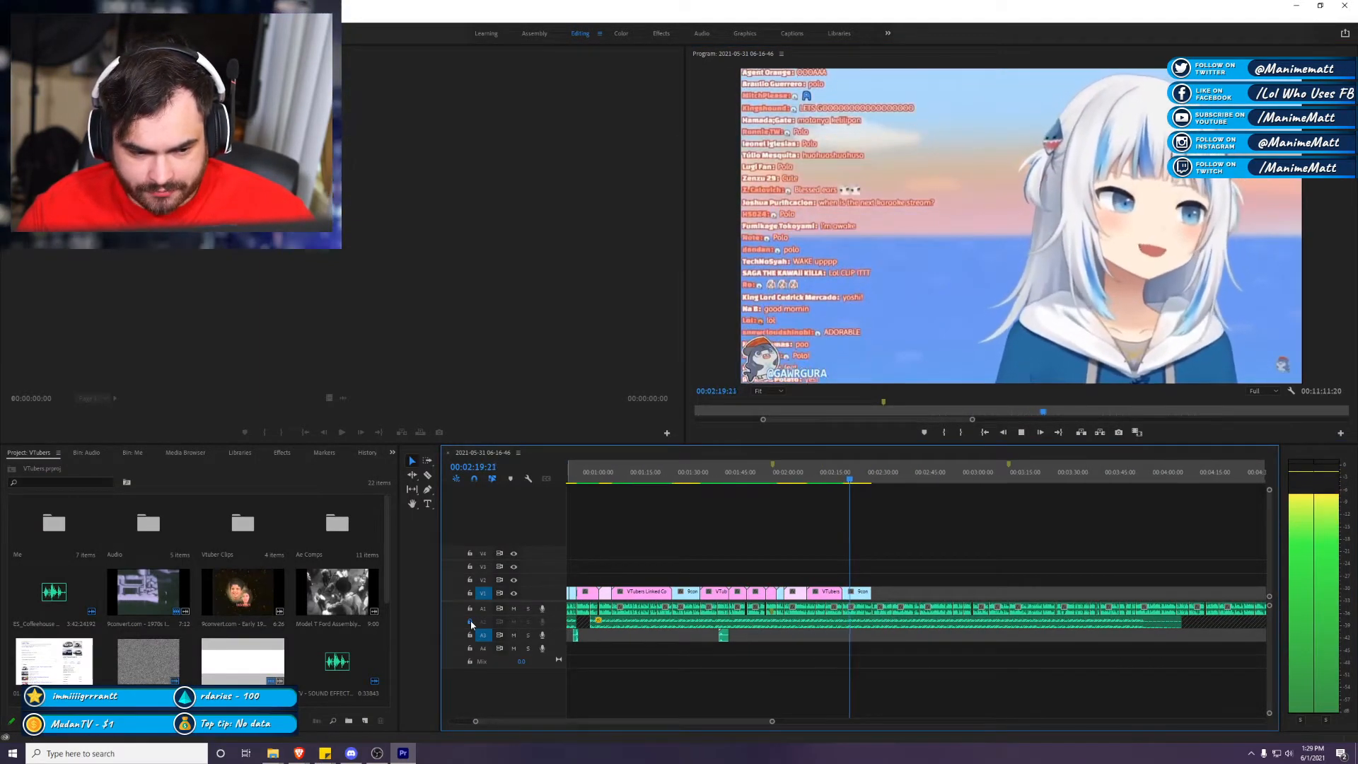
{"action": "left_click", "coordinate": [908, 627]}
{"action": "key", "text": "Delete"}
{"action": "key", "text": "space"}
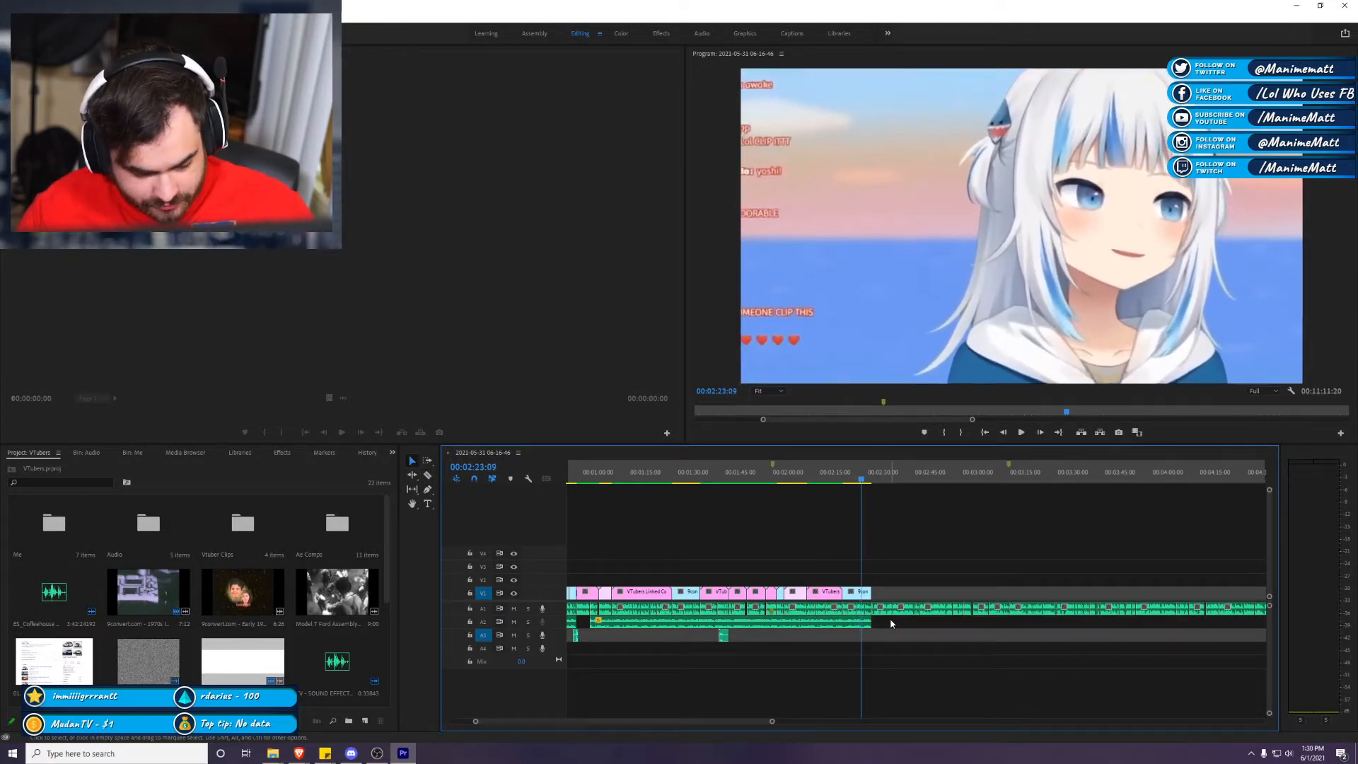
{"action": "key", "text": "space"}
{"action": "key", "text": "space"}
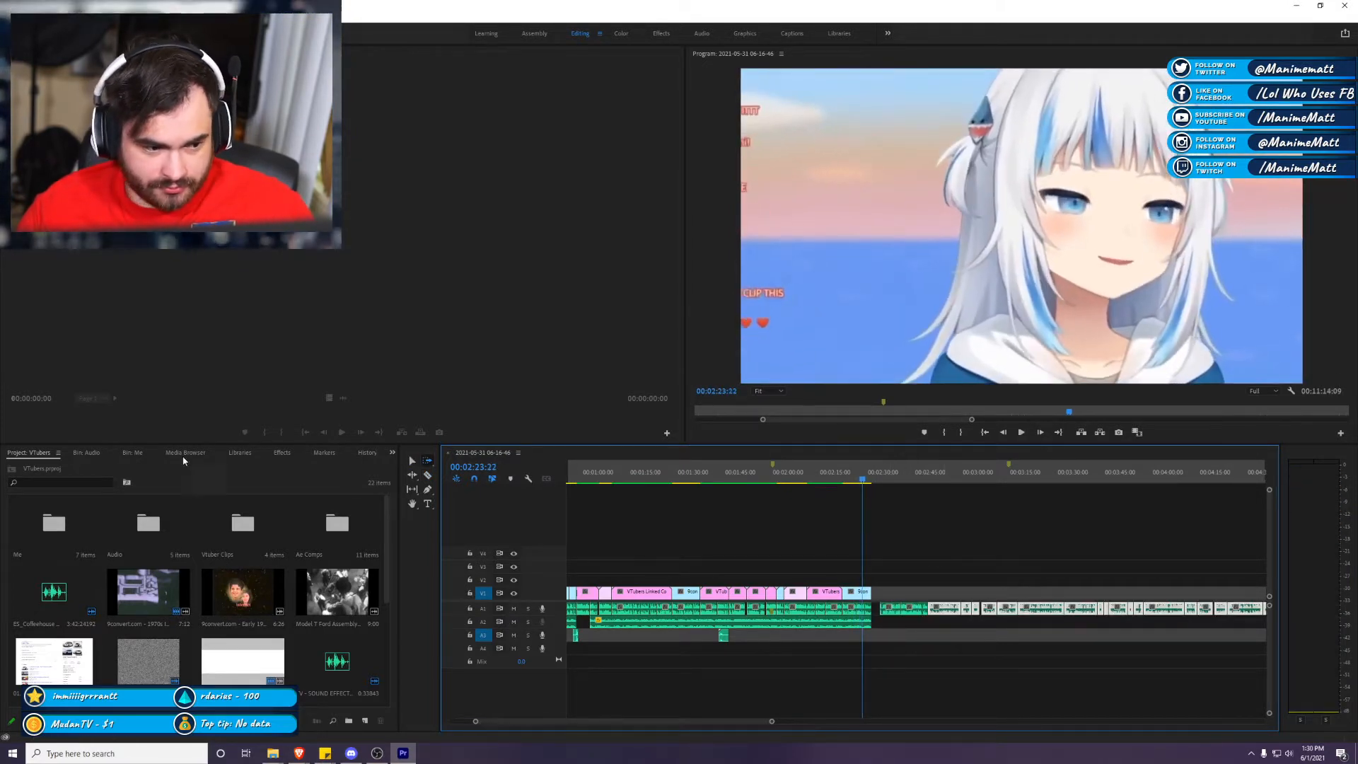
Step: Apply a Dip to Black video transition to the end of the Gura clip on V1
{"action": "key", "text": "c"}
{"action": "left_click", "coordinate": [99, 454]}
{"action": "left_click", "coordinate": [281, 453]}
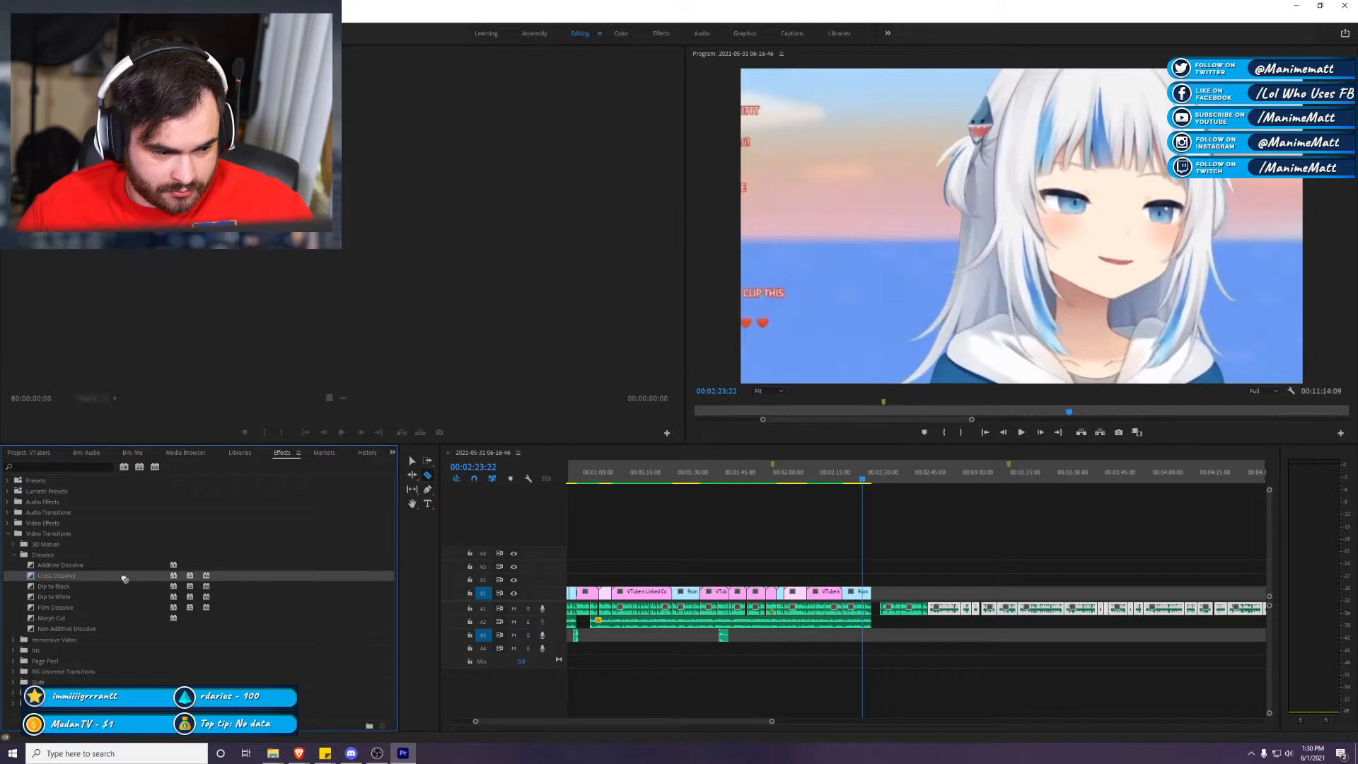
{"action": "left_click_drag", "start_coordinate": [51, 584], "coordinate": [635, 594]}
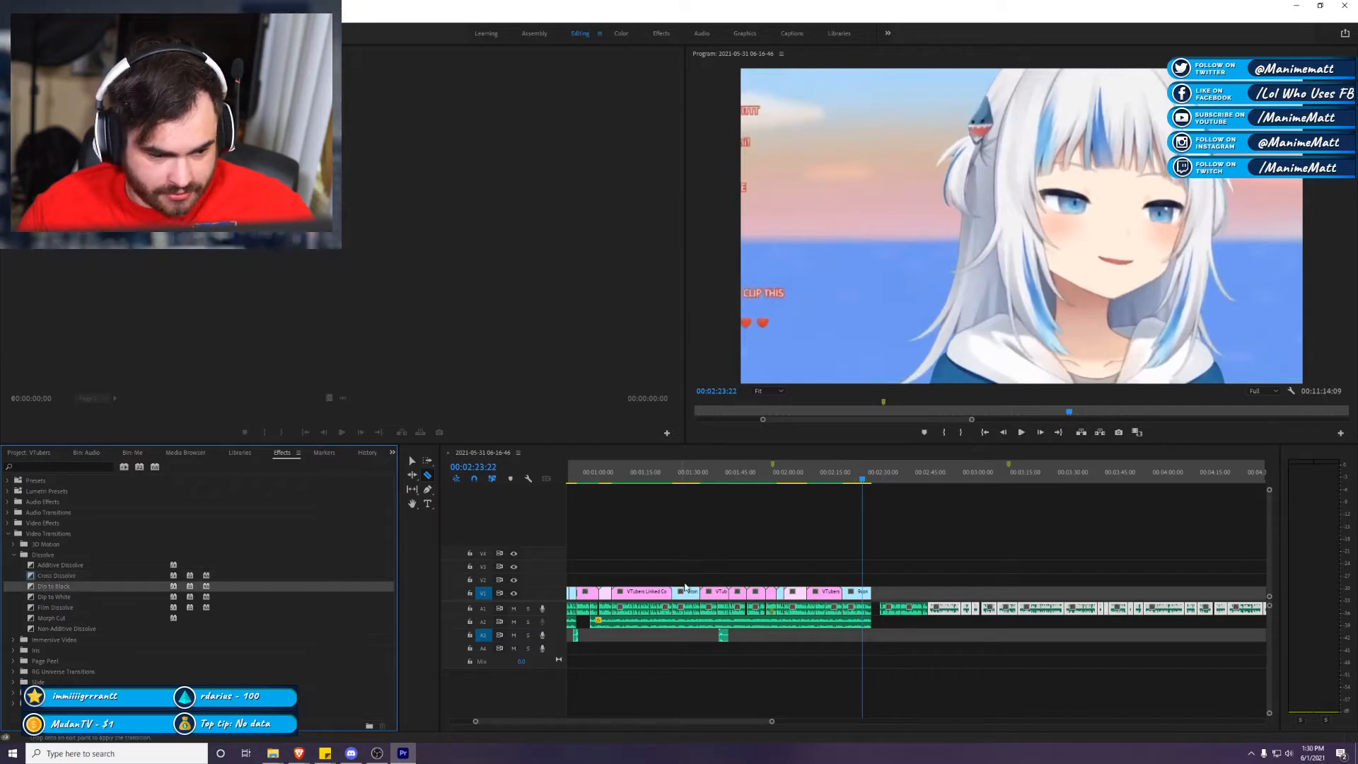
Step: Fade out the end of the A2 music with a Constant Gain crossfade and play back the ending
{"action": "left_click", "coordinate": [9, 534]}
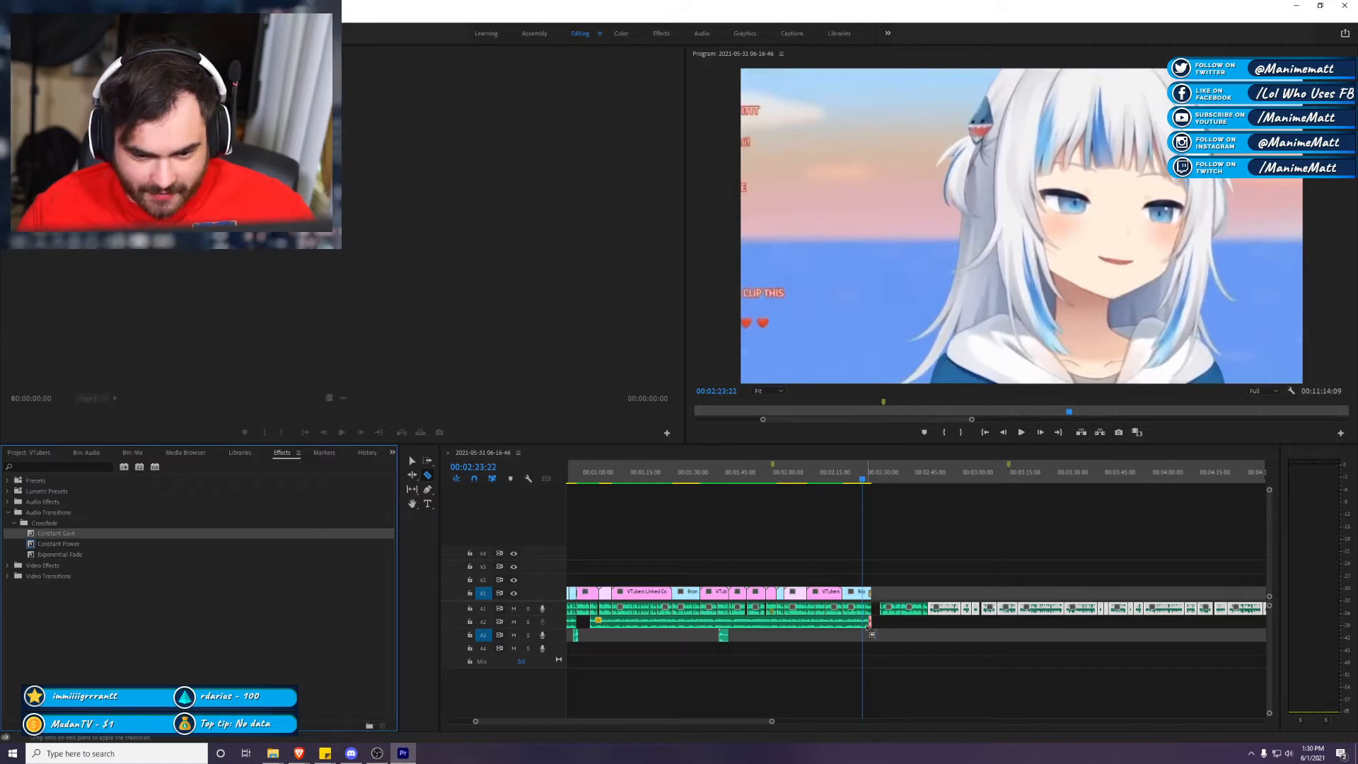
{"action": "left_click_drag", "start_coordinate": [869, 624], "coordinate": [868, 625]}
{"action": "key", "text": "space"}
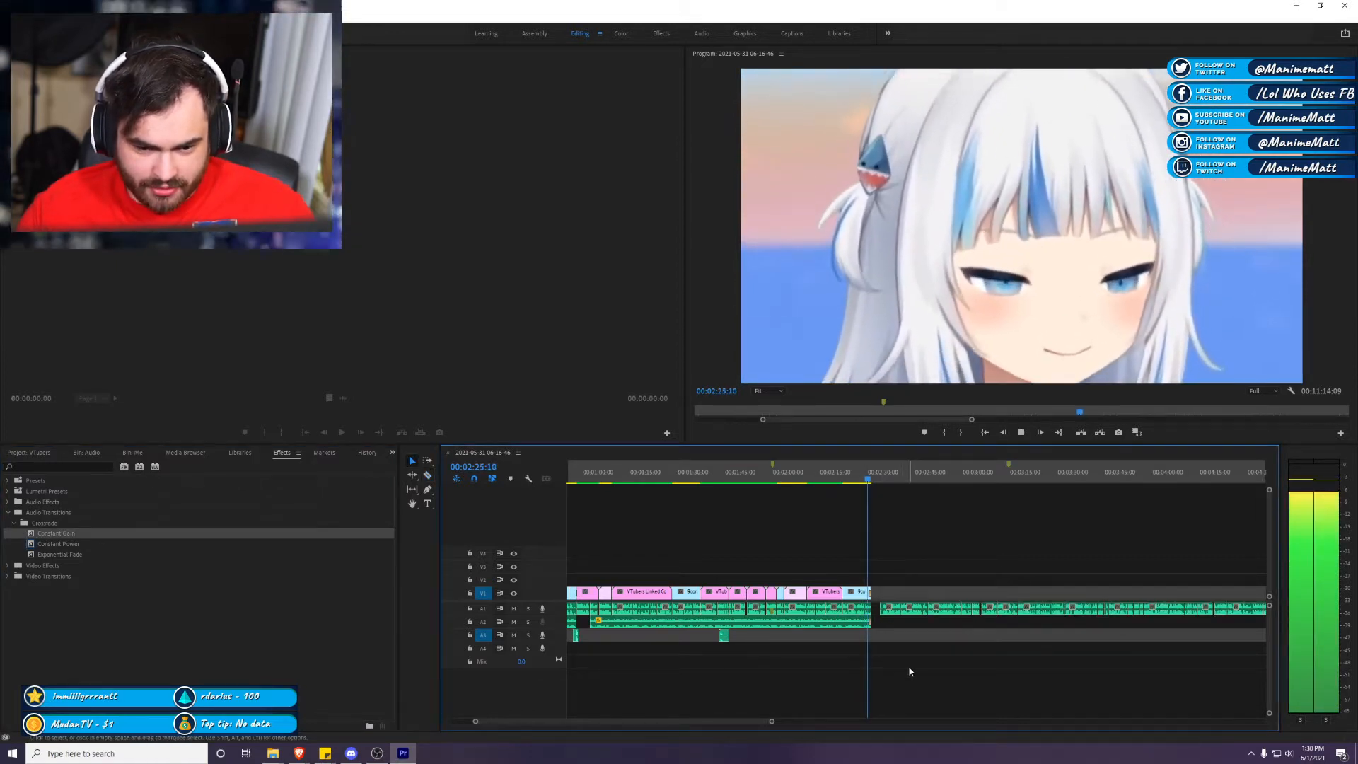
{"action": "key", "text": "space"}
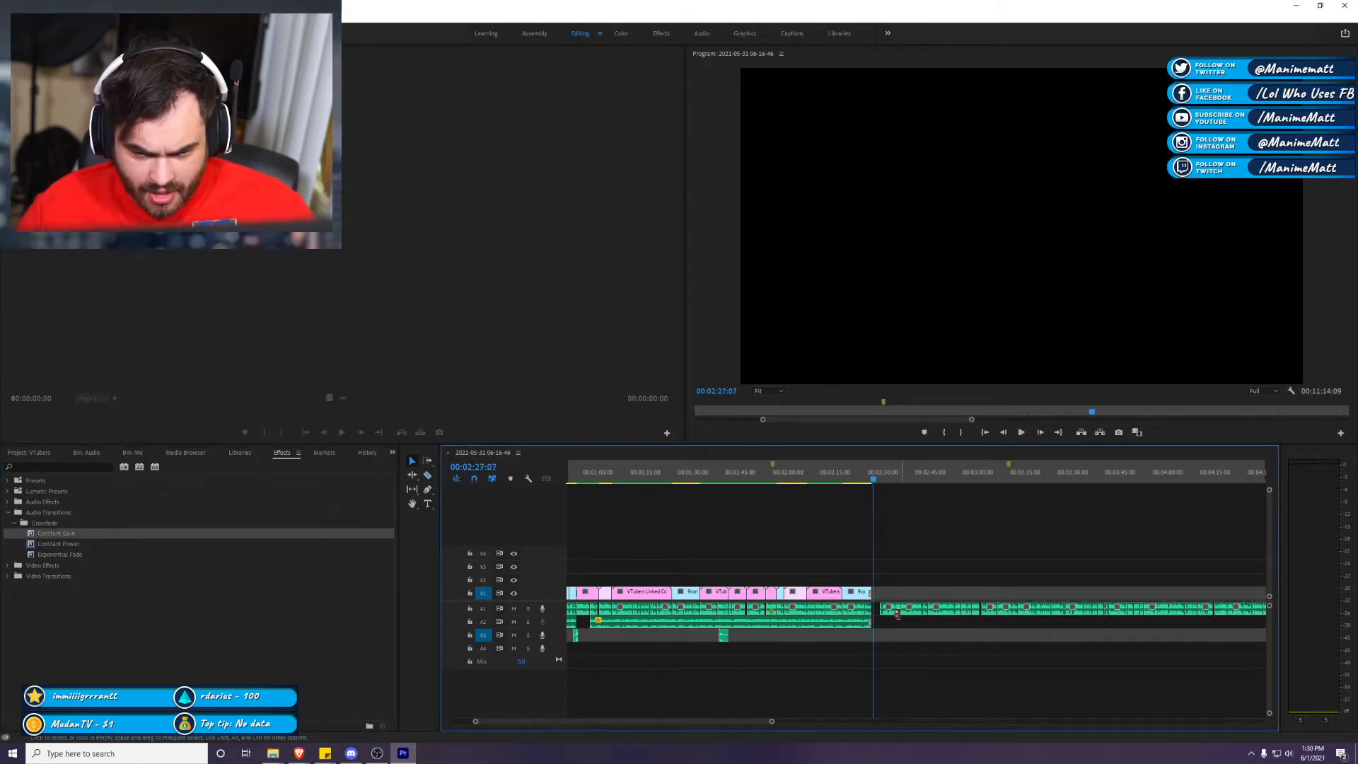
Step: Trim about 20 frames from the start of the narration following the gap and save the project
{"action": "mouse_move", "coordinate": [891, 478]}
{"action": "left_mouse_down"}
{"action": "mouse_move", "coordinate": [917, 476]}
{"action": "mouse_move", "coordinate": [880, 477]}
{"action": "left_mouse_up"}
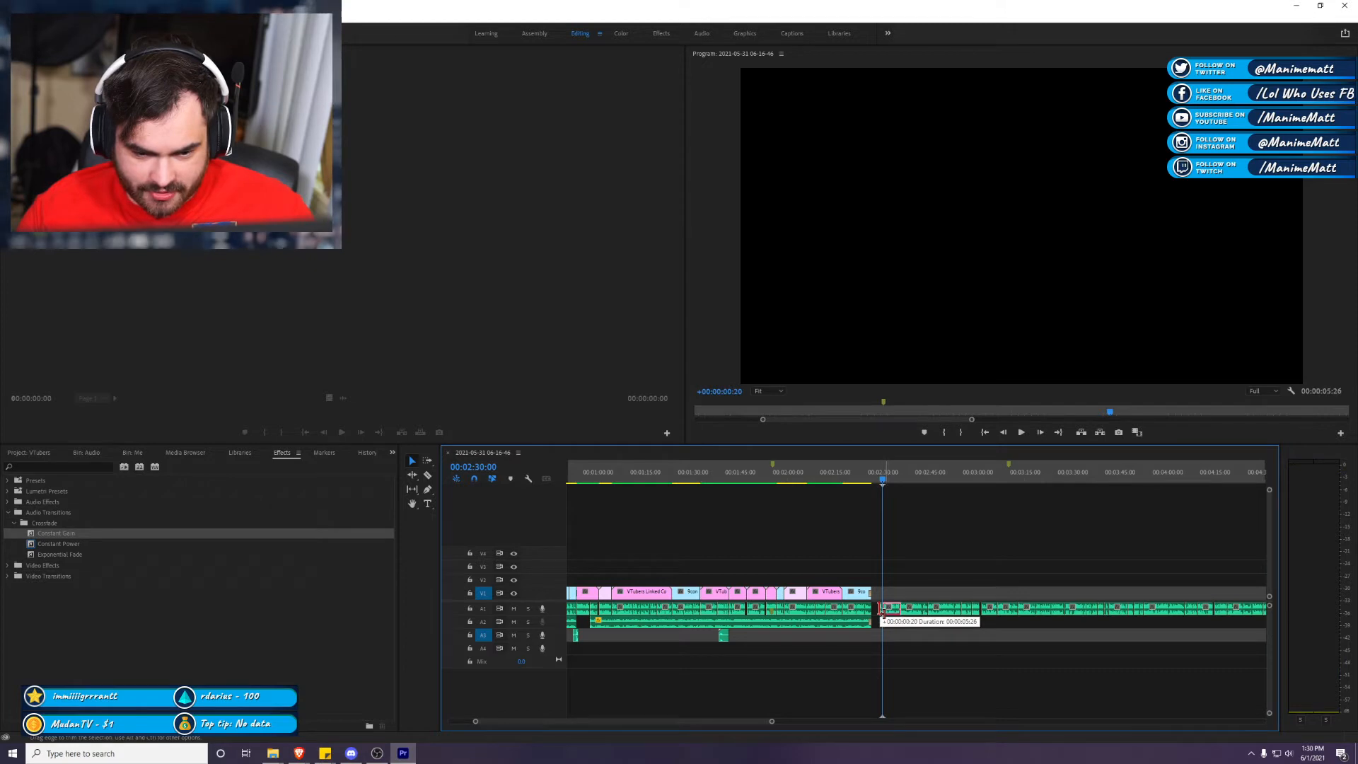
{"action": "left_click", "coordinate": [848, 472]}
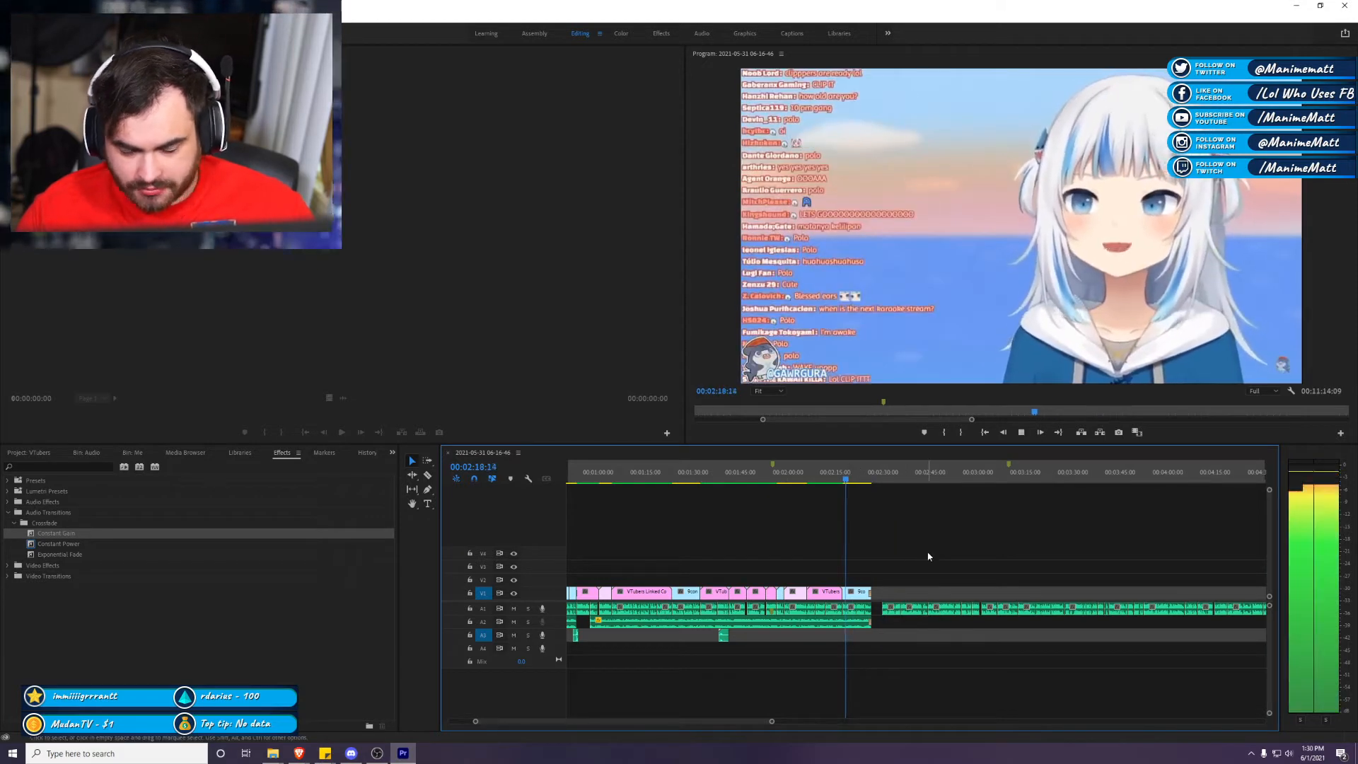
{"action": "key", "text": "ctrl+s"}
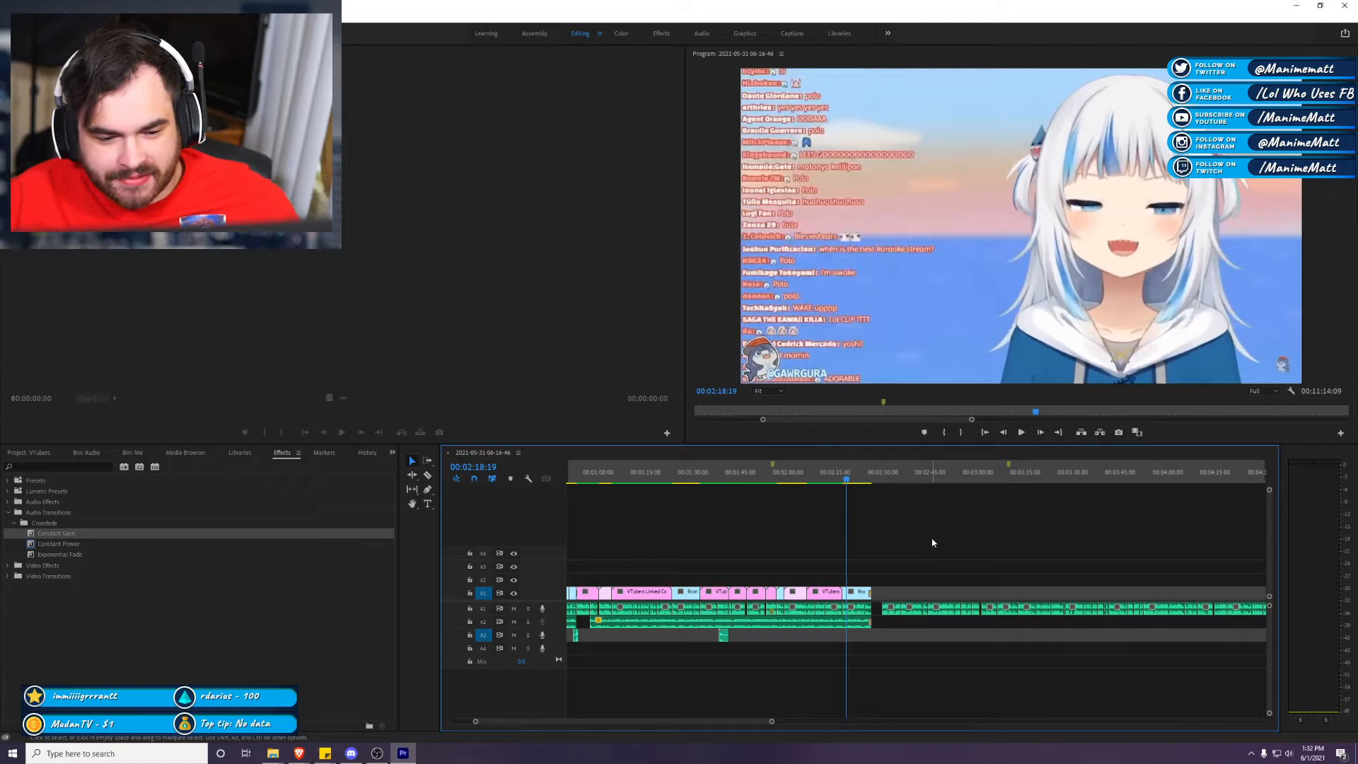
{"action": "key", "text": "ctrl+s"}
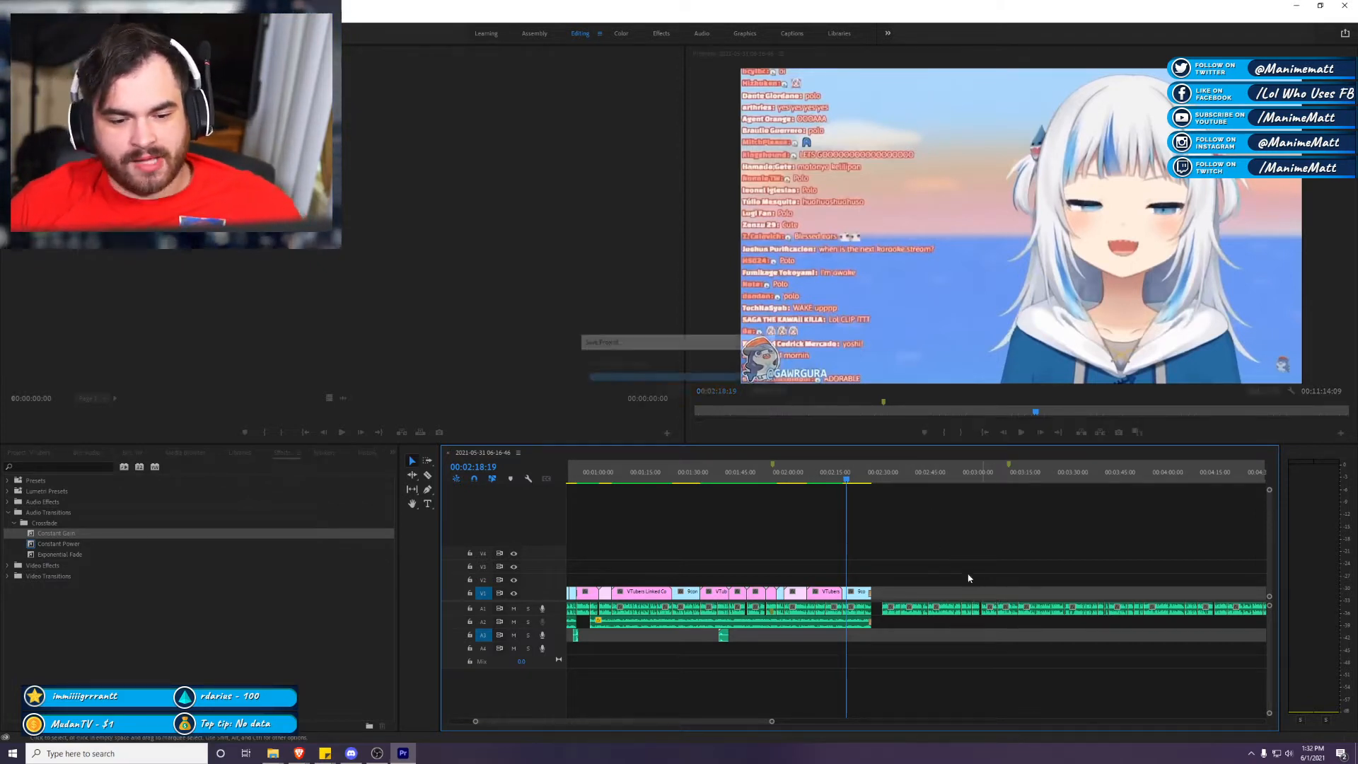
Step: Delete the sequence marker near 00:01:55 and play from there past the end of the Gura clip
{"action": "left_click", "coordinate": [770, 478]}
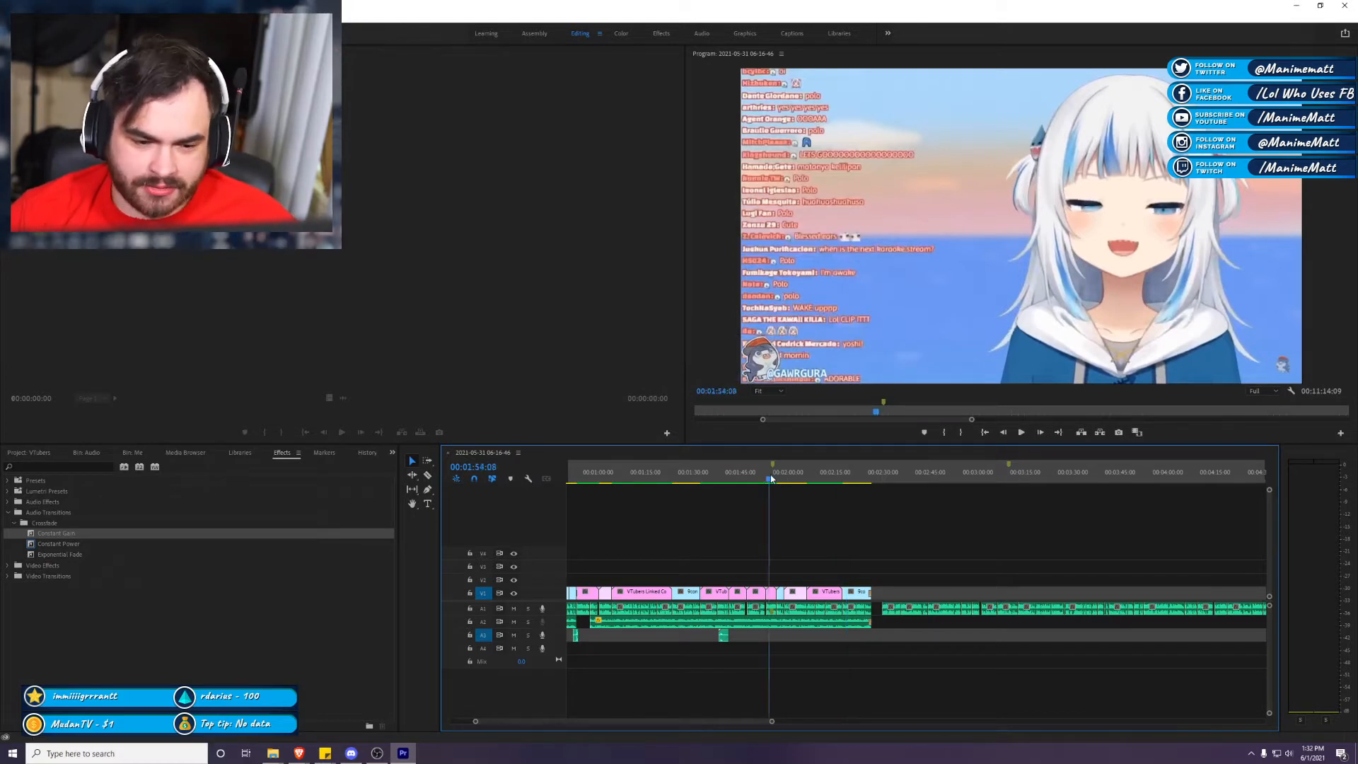
{"action": "key", "text": "space"}
{"action": "right_click", "coordinate": [774, 465]}
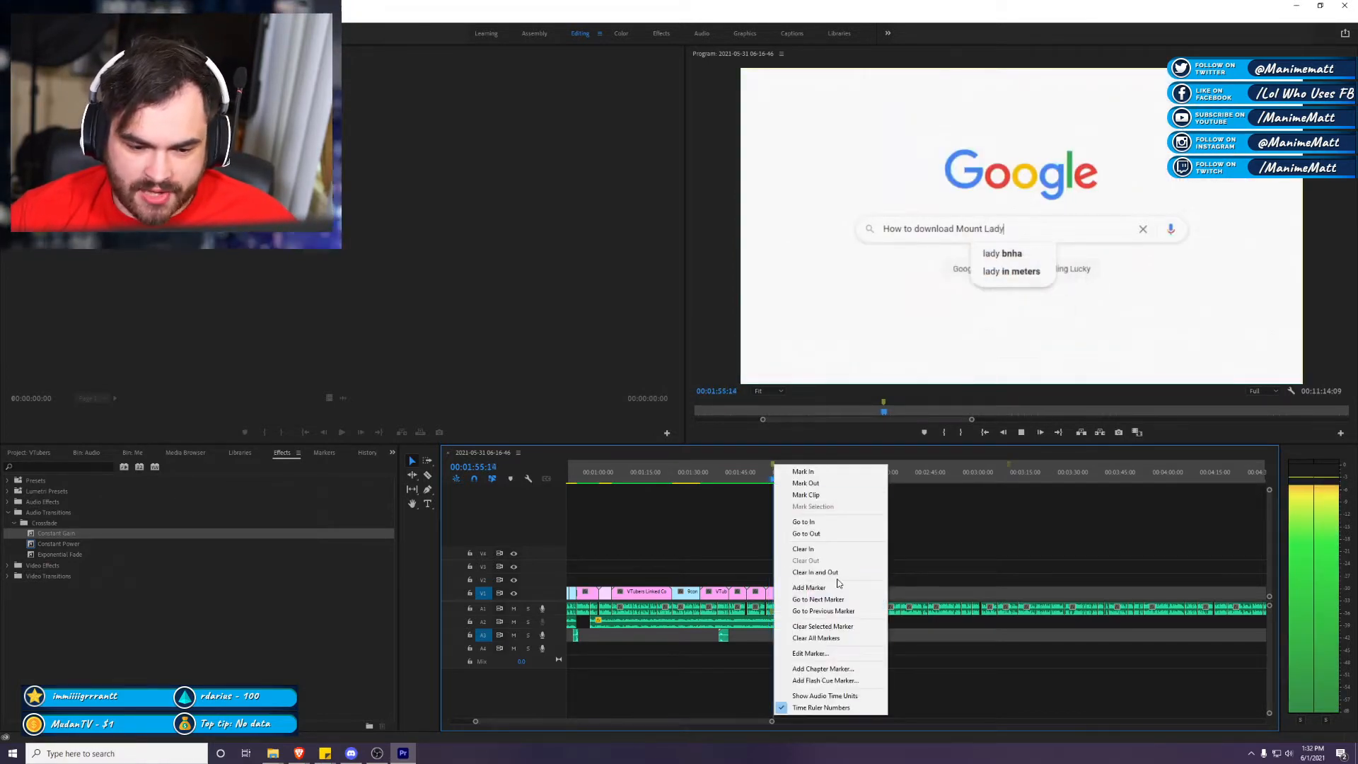
{"action": "left_click", "coordinate": [823, 625]}
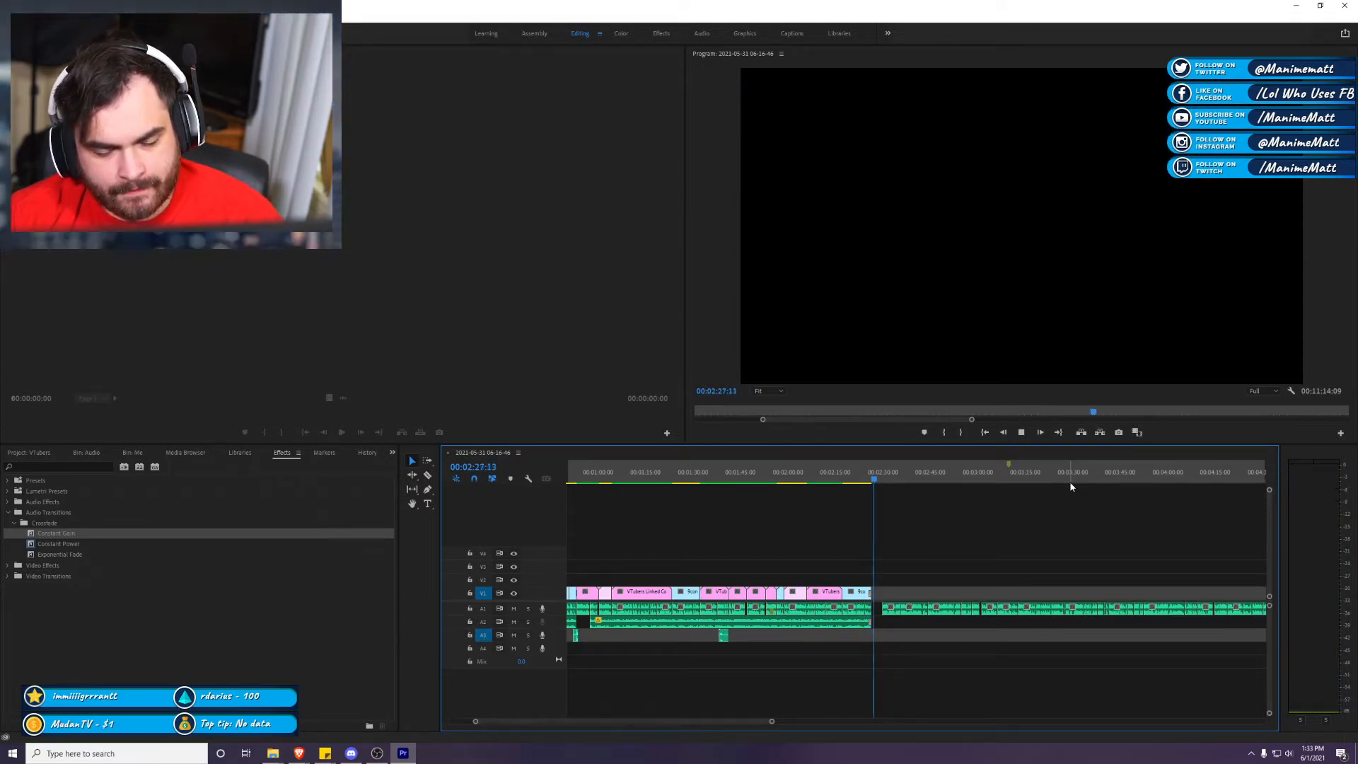
{"action": "key", "text": "space"}
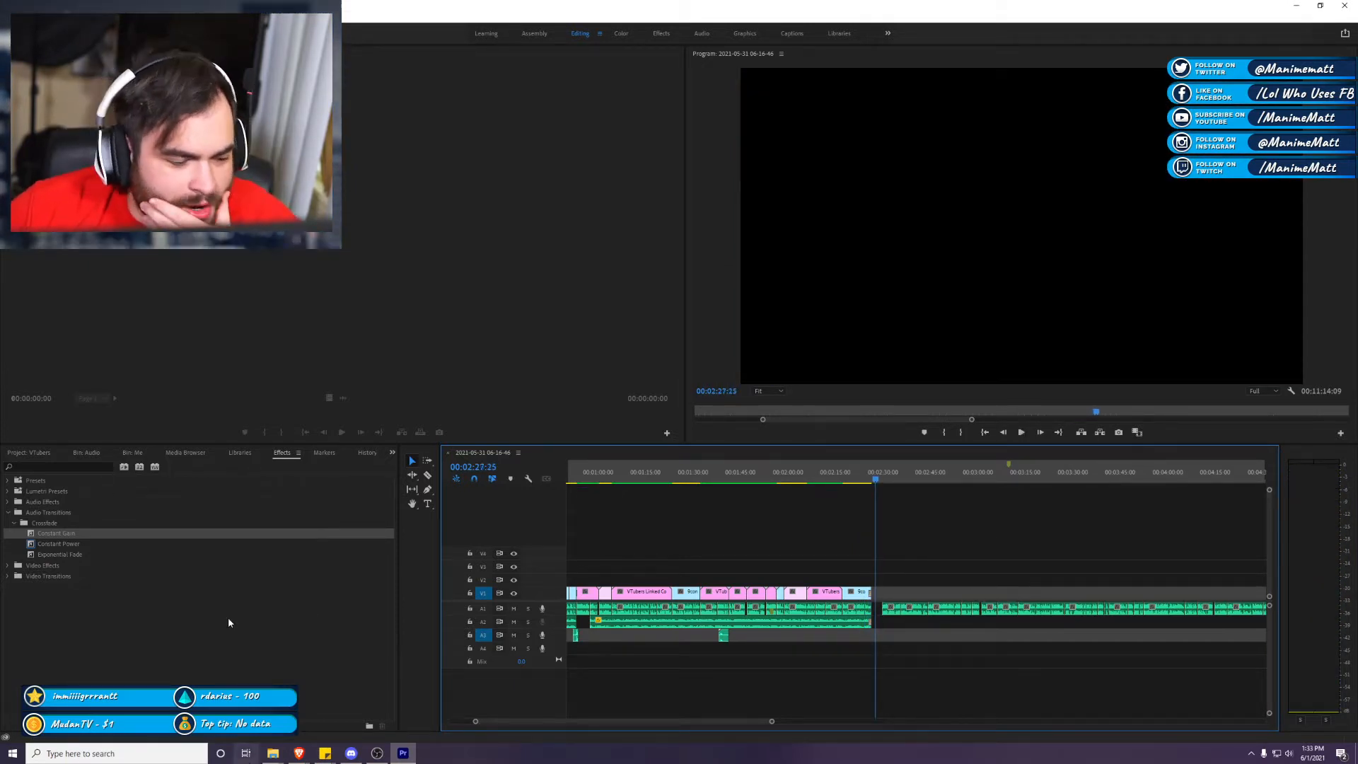
Step: Look through the project's media, then switch to File Explorer and check the Odd sound effects folder
{"action": "key", "text": "shift+1"}
{"action": "scroll", "coordinate": [285, 681], "scroll_direction": "down", "scroll_amount": 3}
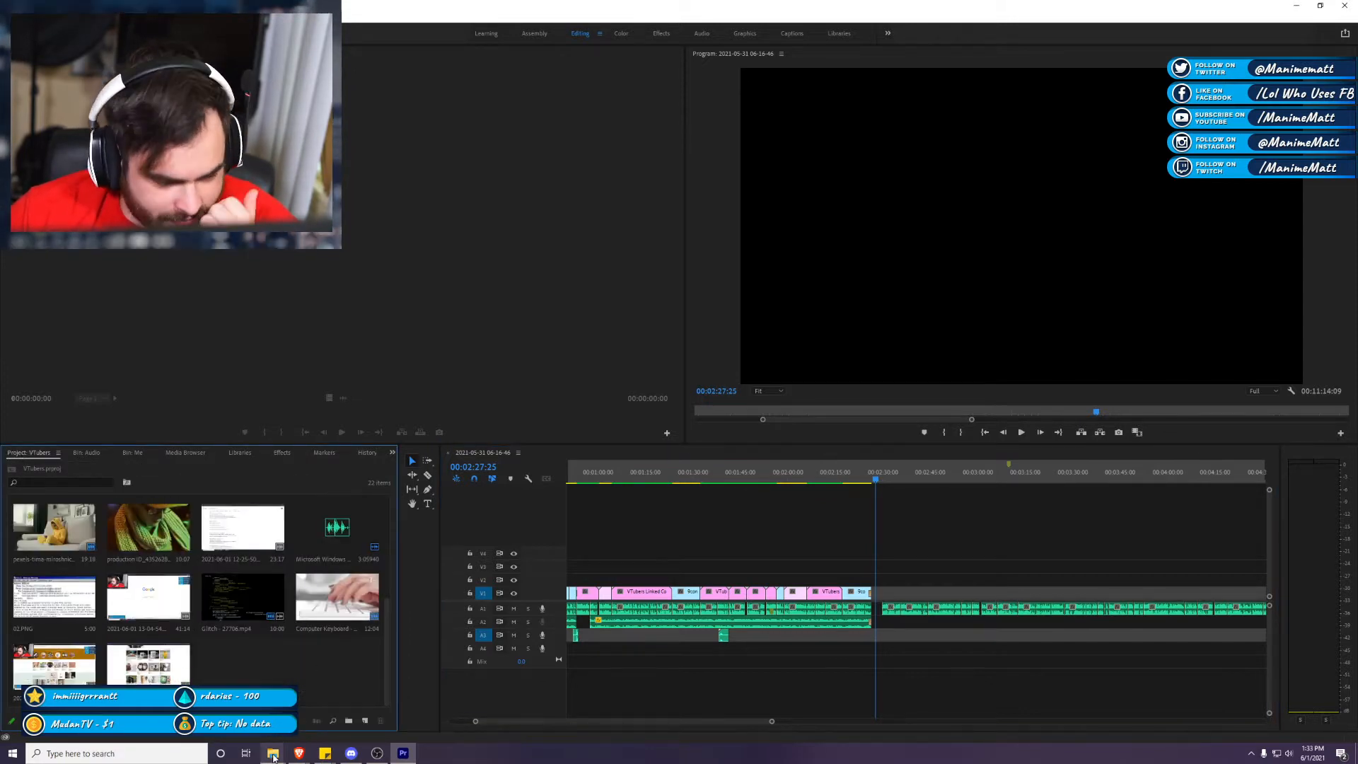
{"action": "mouse_move", "coordinate": [272, 753]}
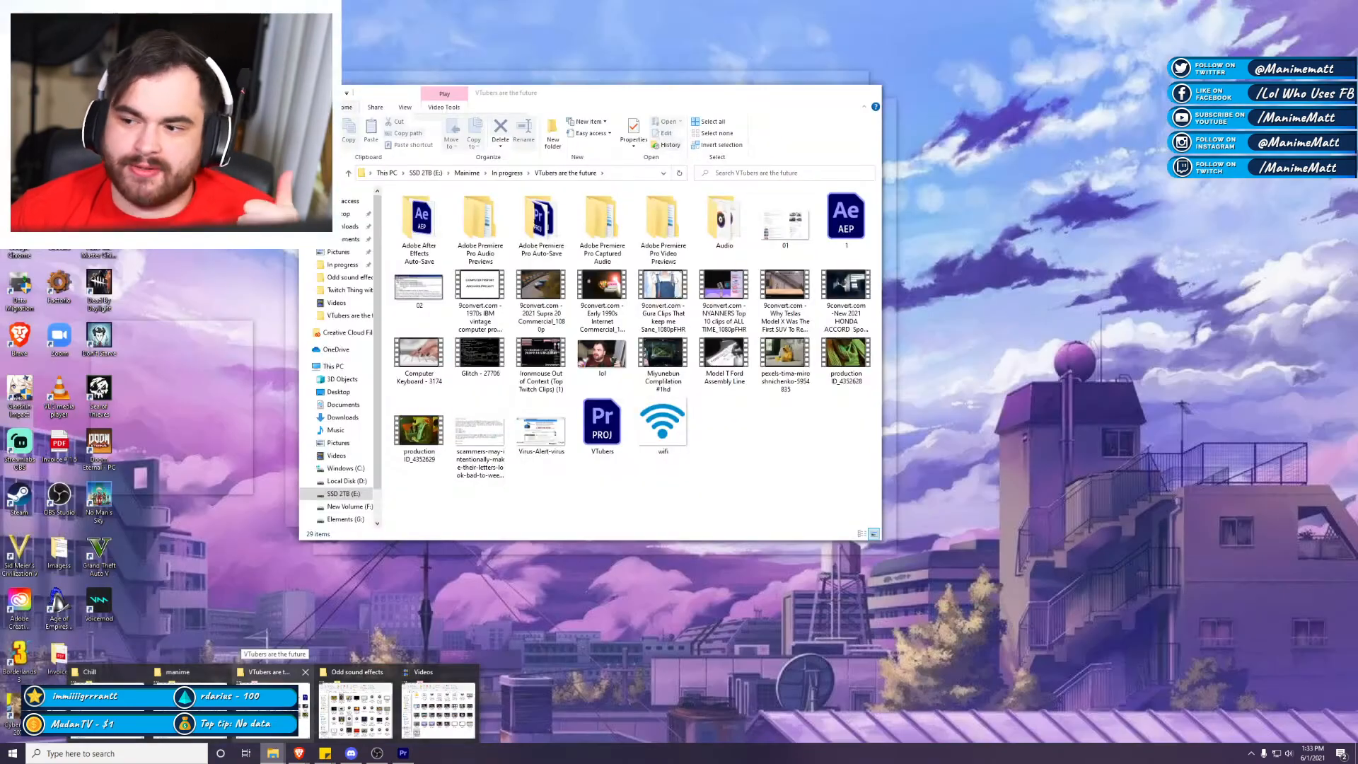
{"action": "mouse_move", "coordinate": [371, 695]}
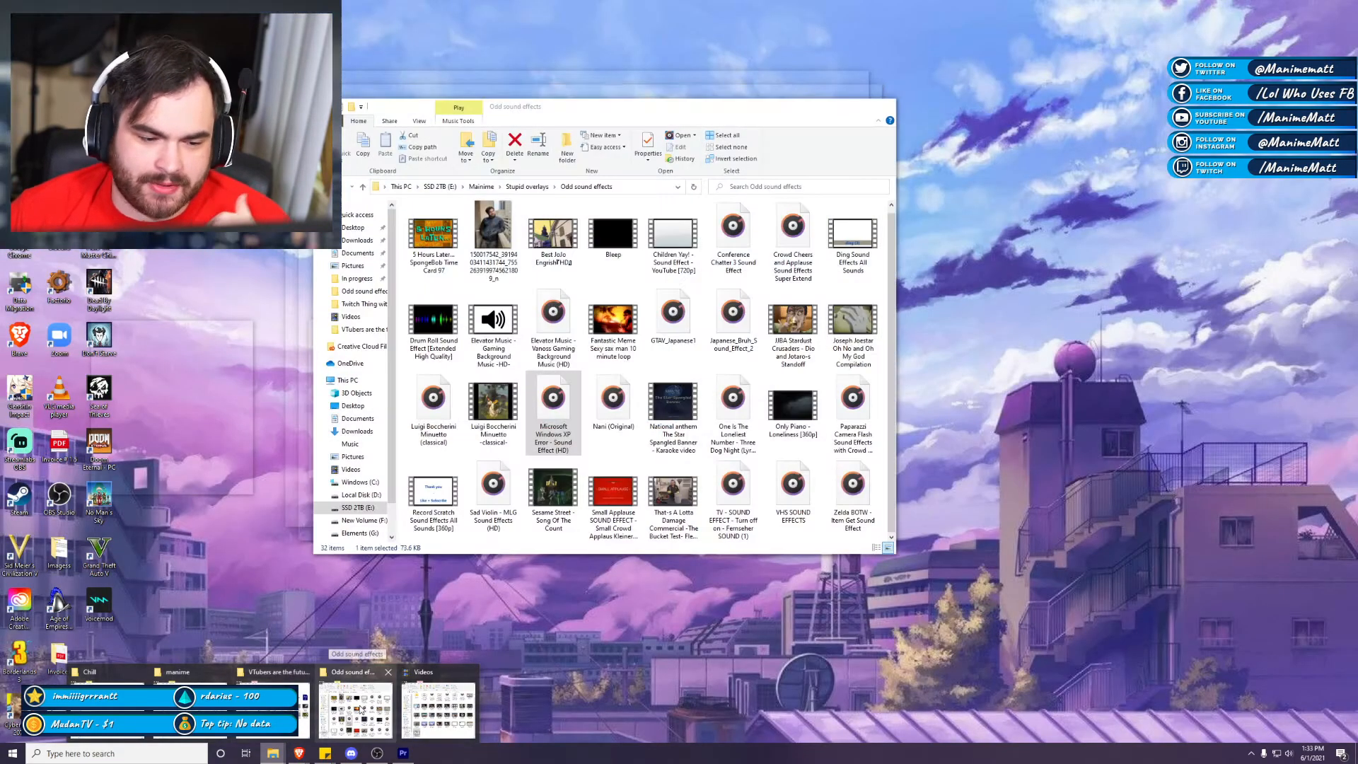
{"action": "left_click", "coordinate": [355, 720]}
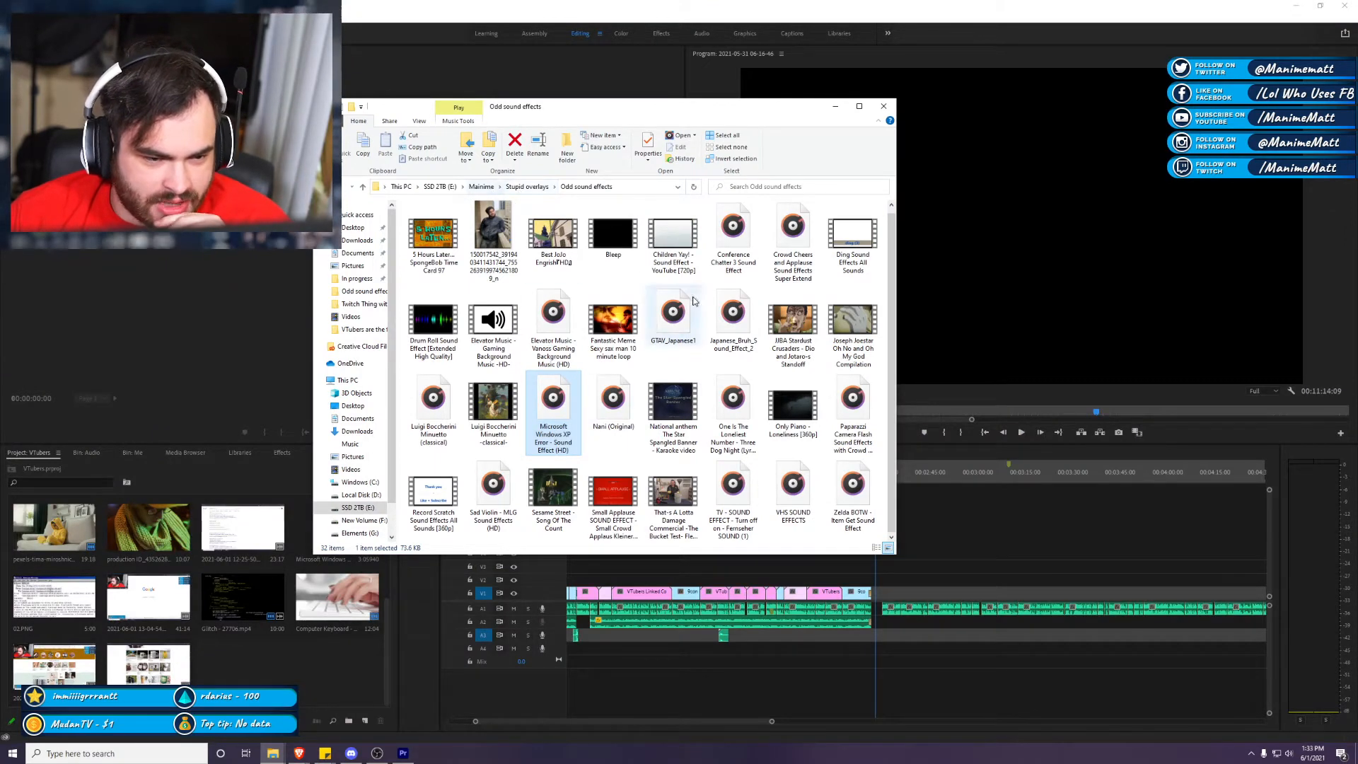
Step: Audition The Red Light Special and Clouds Brush the Prairie from the Chill music folder
{"action": "left_click", "coordinate": [273, 753]}
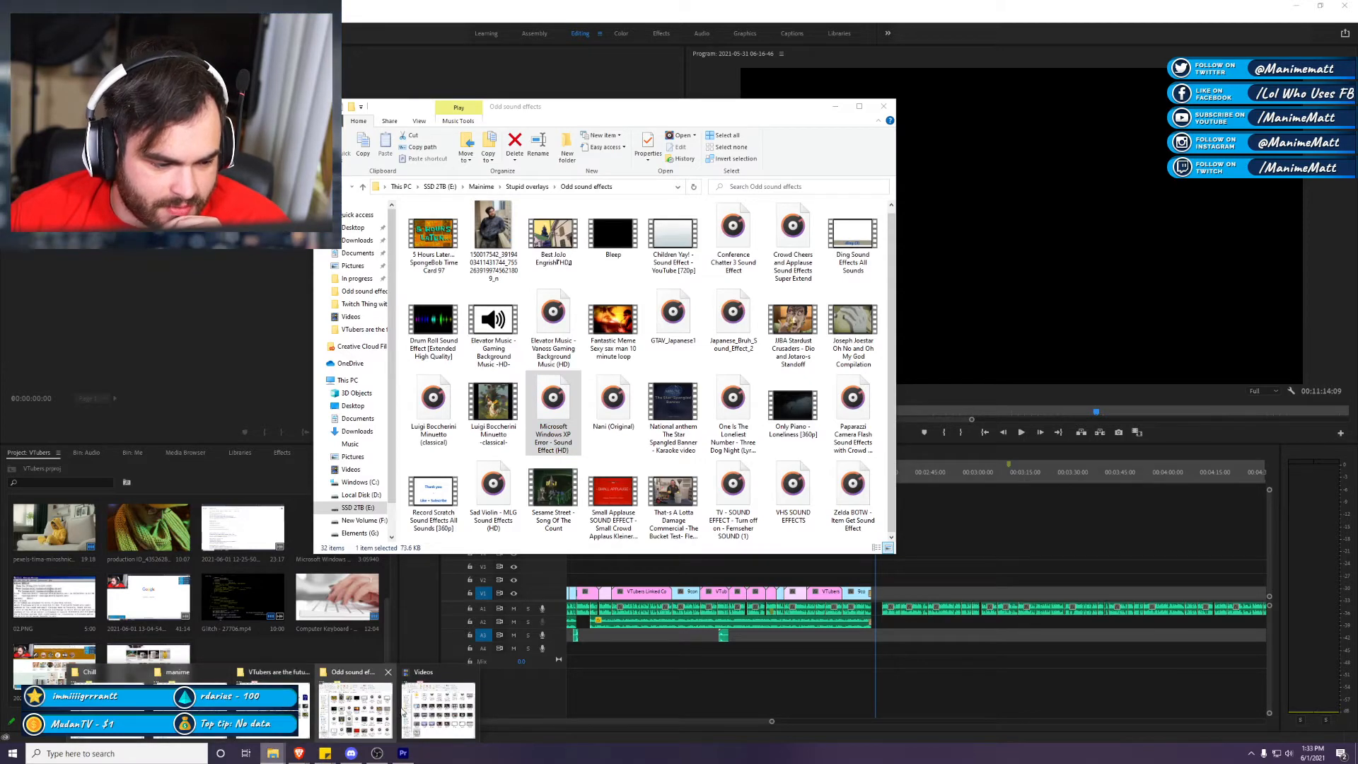
{"action": "left_click", "coordinate": [85, 675]}
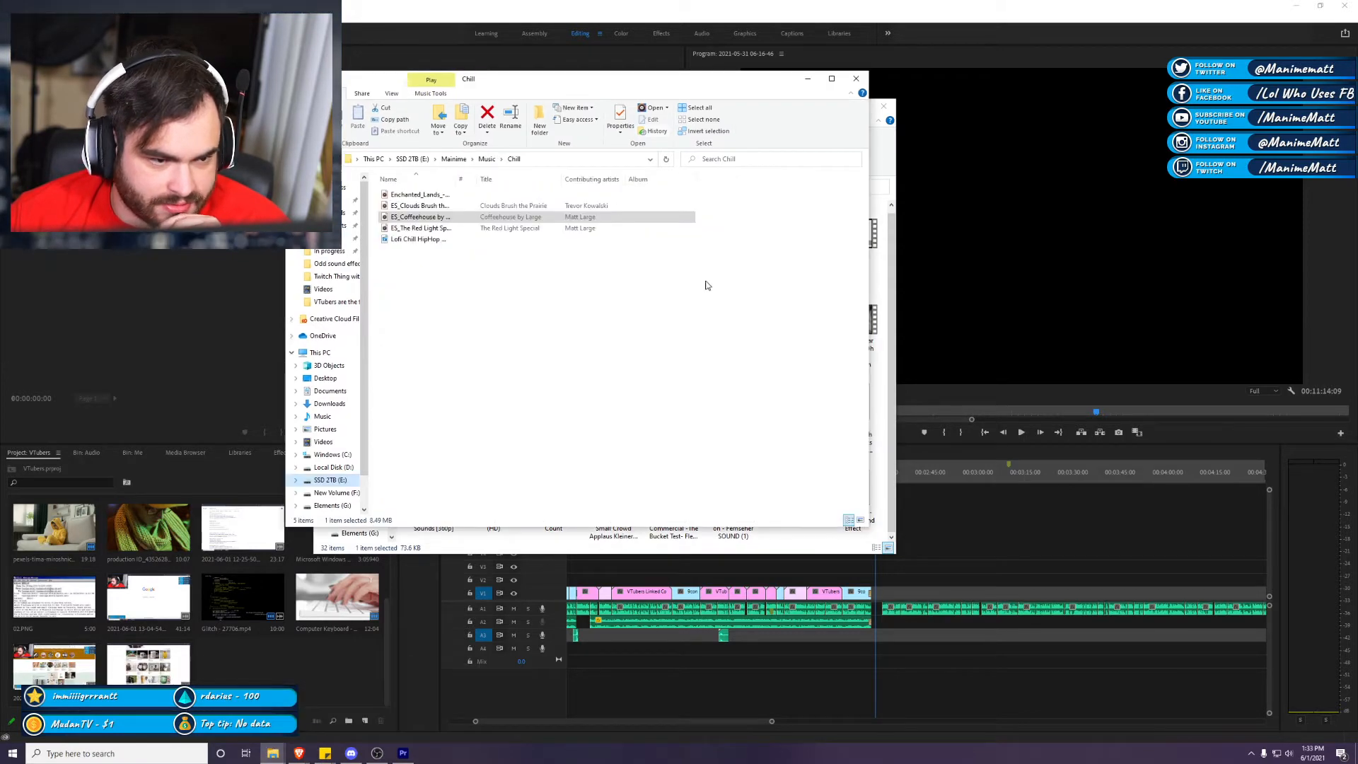
{"action": "double_click", "coordinate": [432, 227]}
{"action": "double_click", "coordinate": [427, 205]}
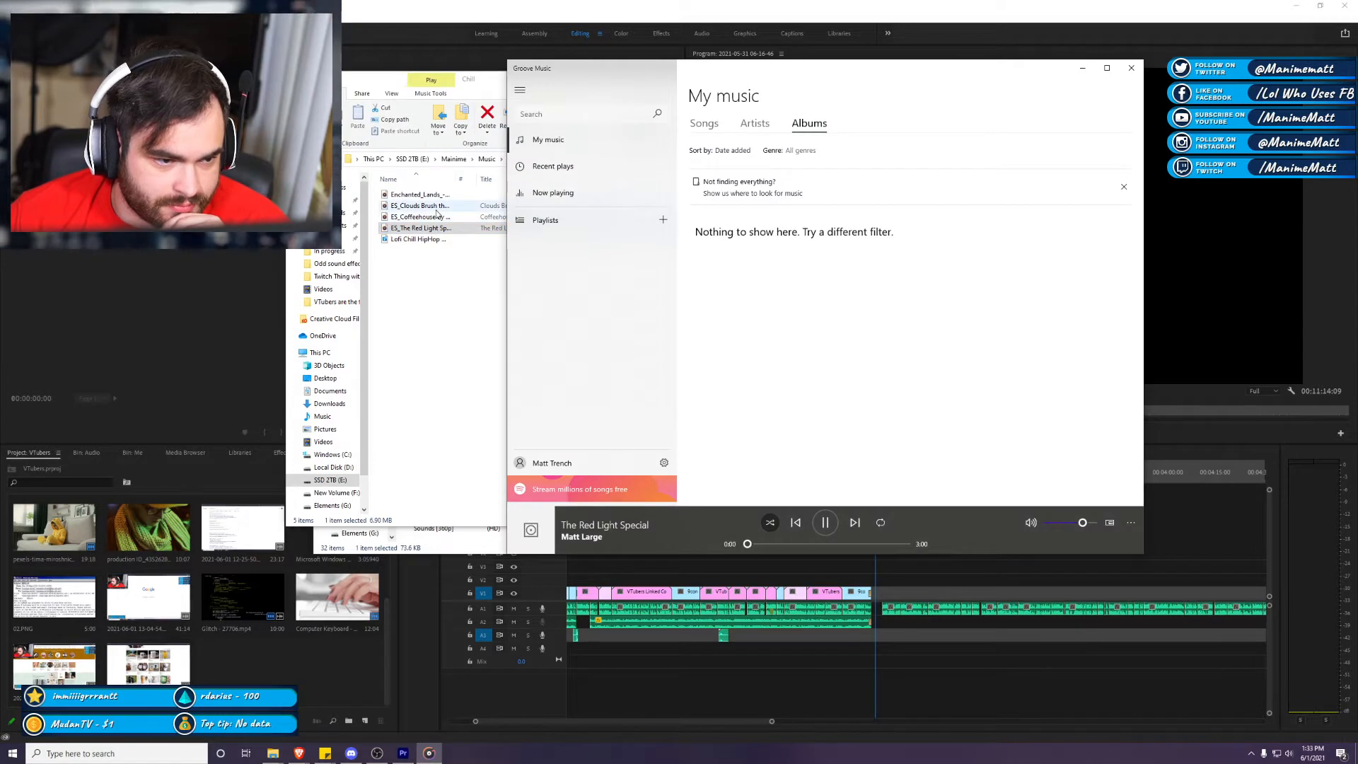
{"action": "left_click", "coordinate": [464, 283]}
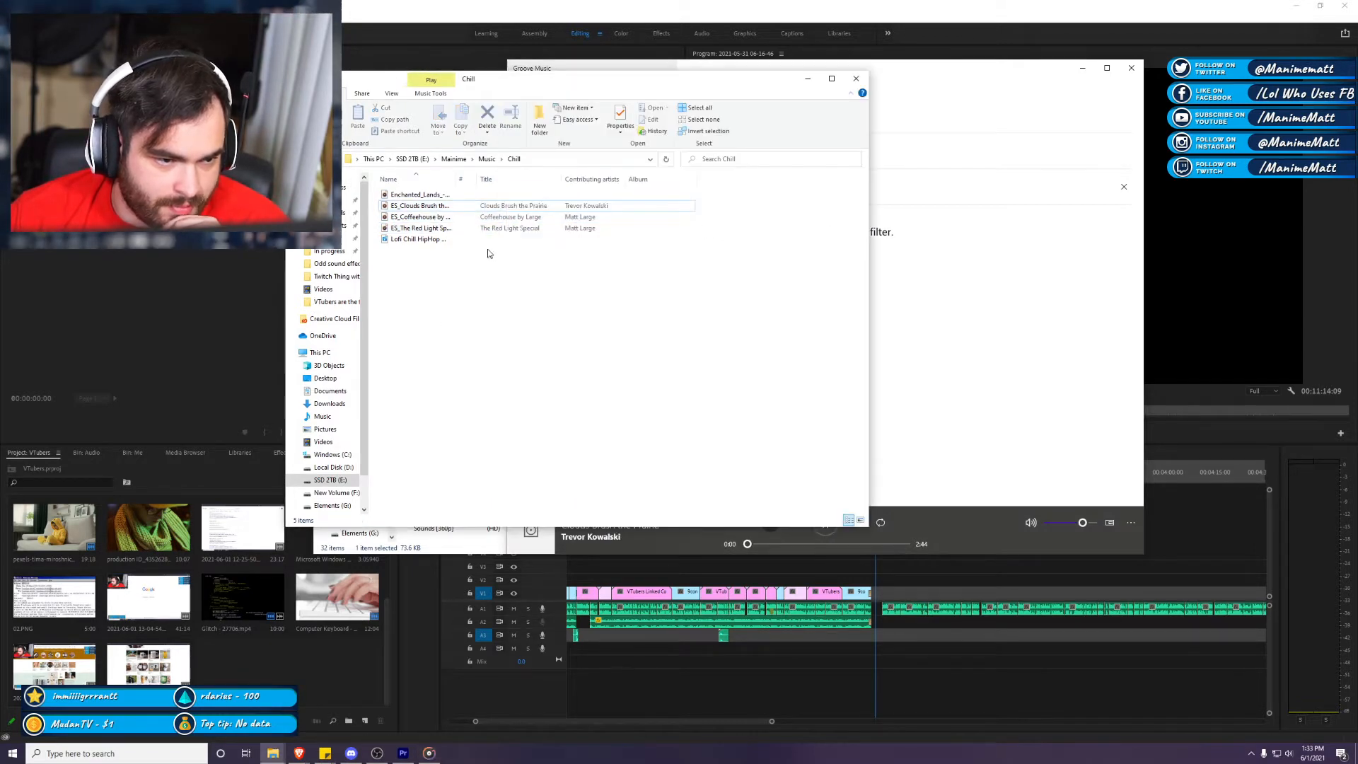
Step: Look through the Chill Lofi music folder and open the Upbeat Lofi folder
{"action": "left_click", "coordinate": [486, 159]}
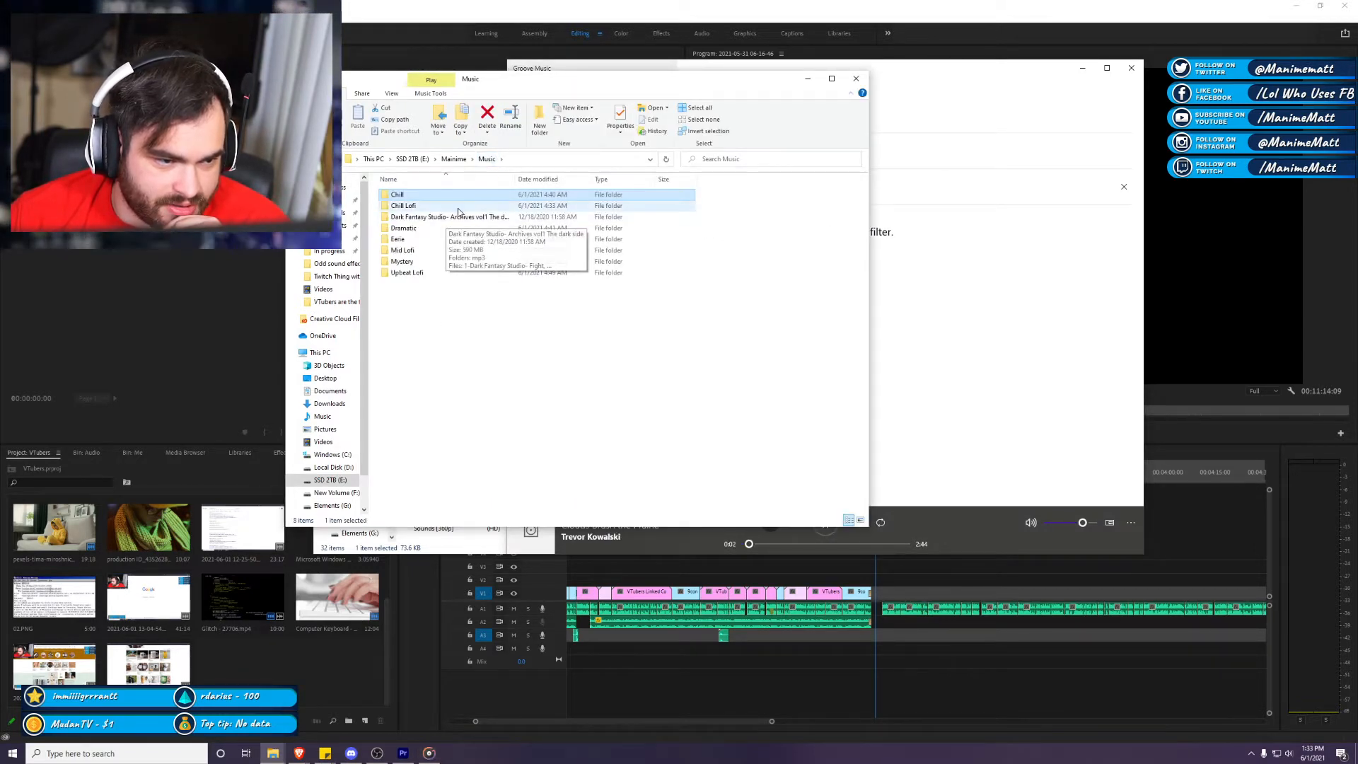
{"action": "double_click", "coordinate": [456, 205]}
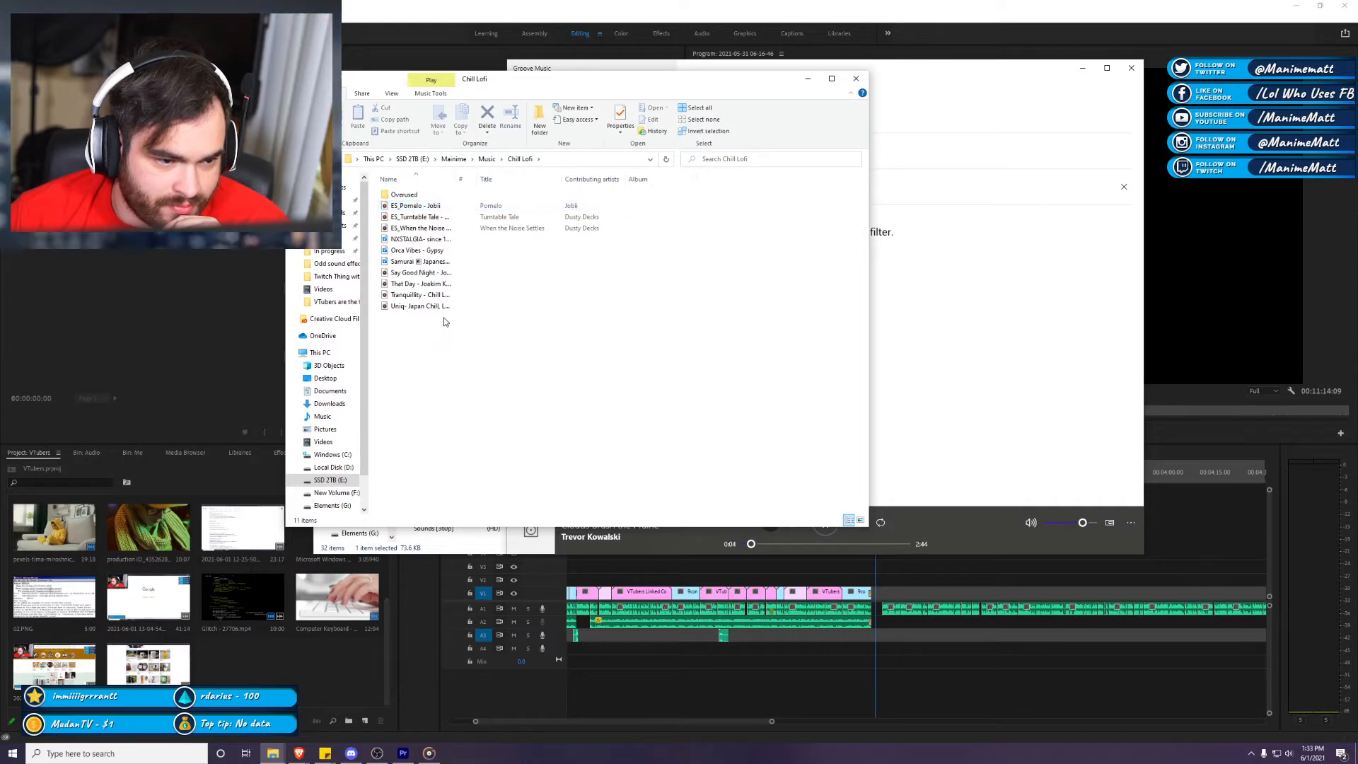
{"action": "left_click", "coordinate": [488, 159]}
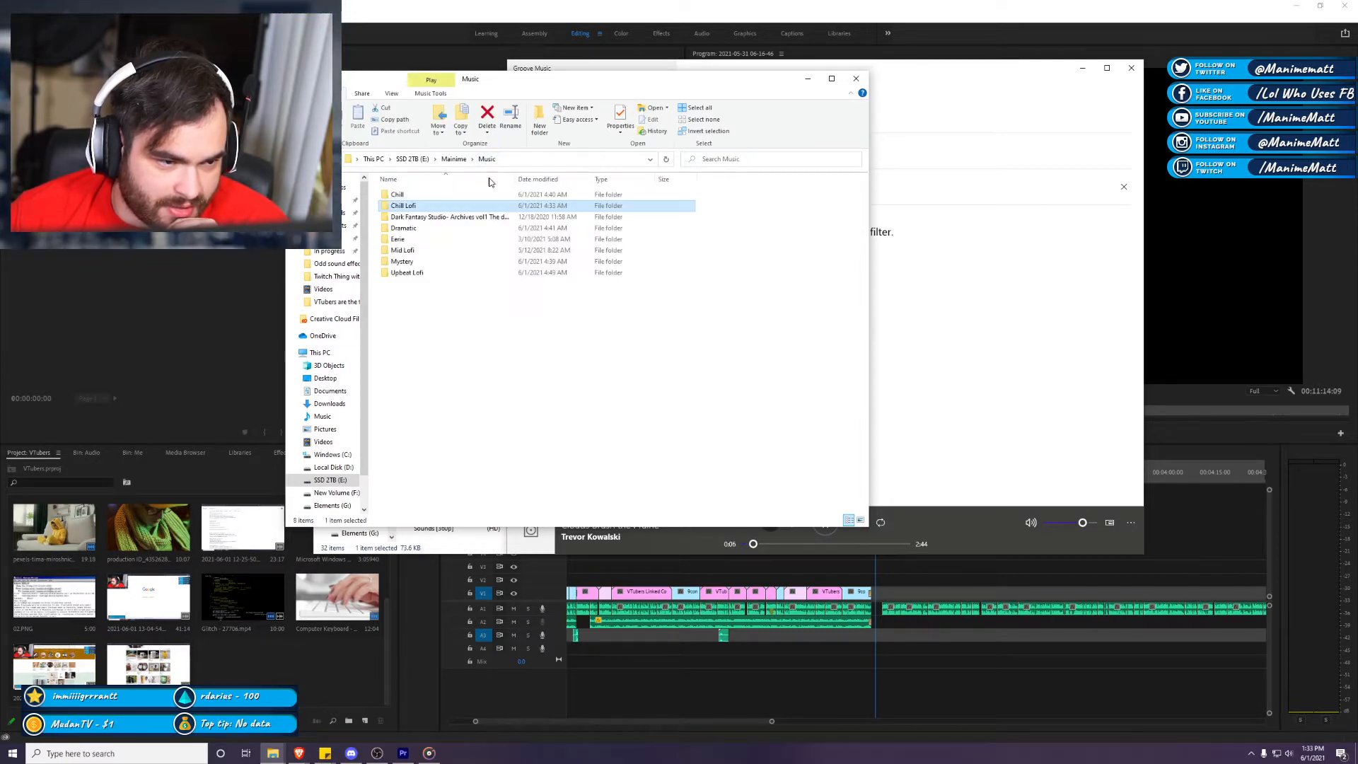
{"action": "double_click", "coordinate": [444, 274]}
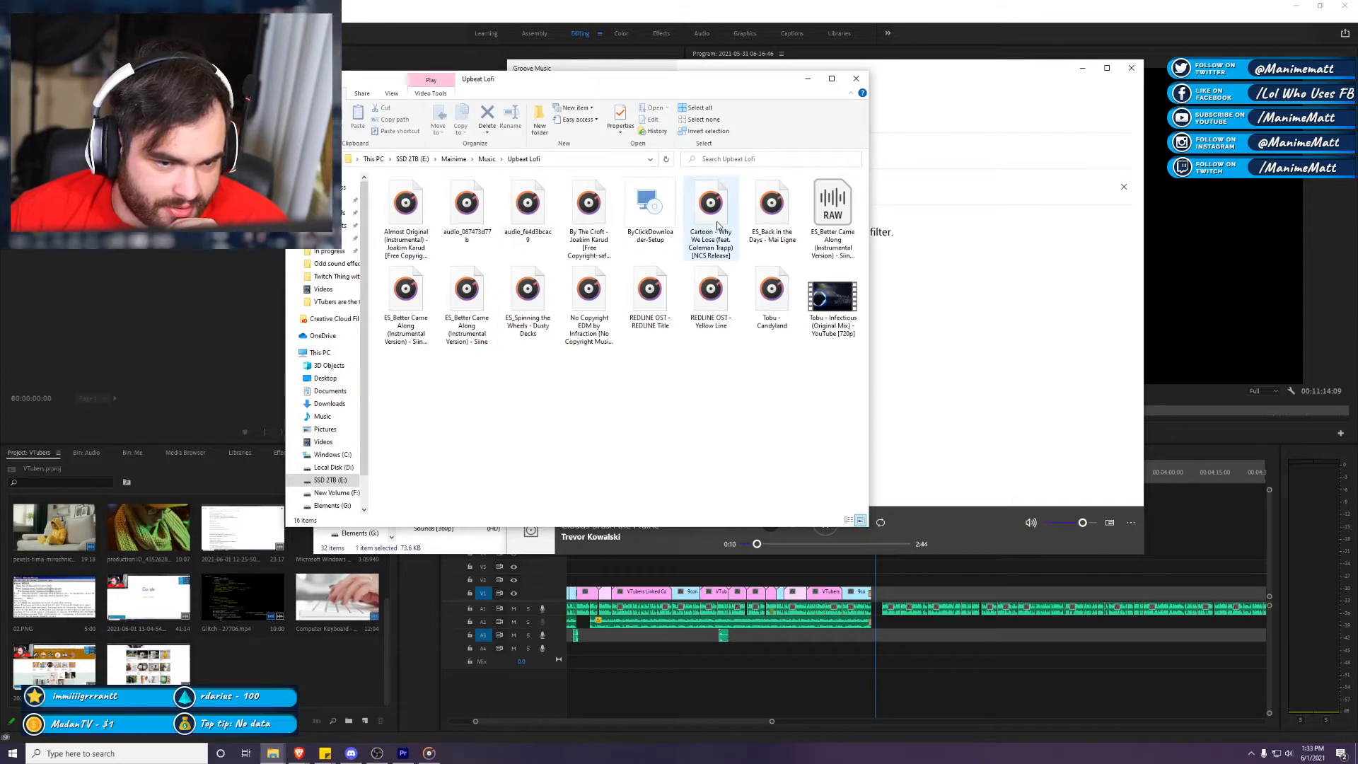
Step: Audition Back in the Days, both Better Came Along audio files and Spinning the Wheels from the Upbeat Lofi folder
{"action": "double_click", "coordinate": [773, 210]}
{"action": "left_click", "coordinate": [482, 368]}
{"action": "left_click", "coordinate": [404, 311]}
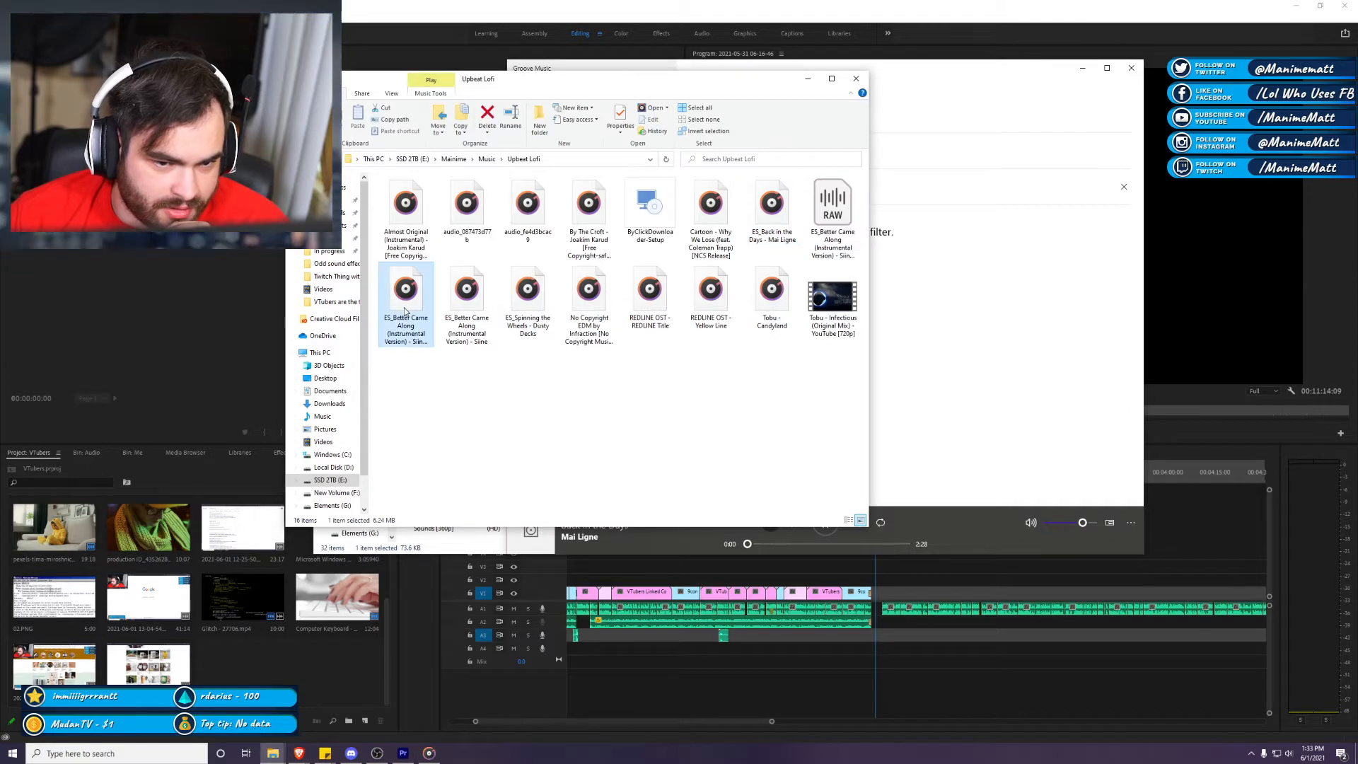
{"action": "double_click", "coordinate": [405, 311]}
{"action": "left_click", "coordinate": [401, 449]}
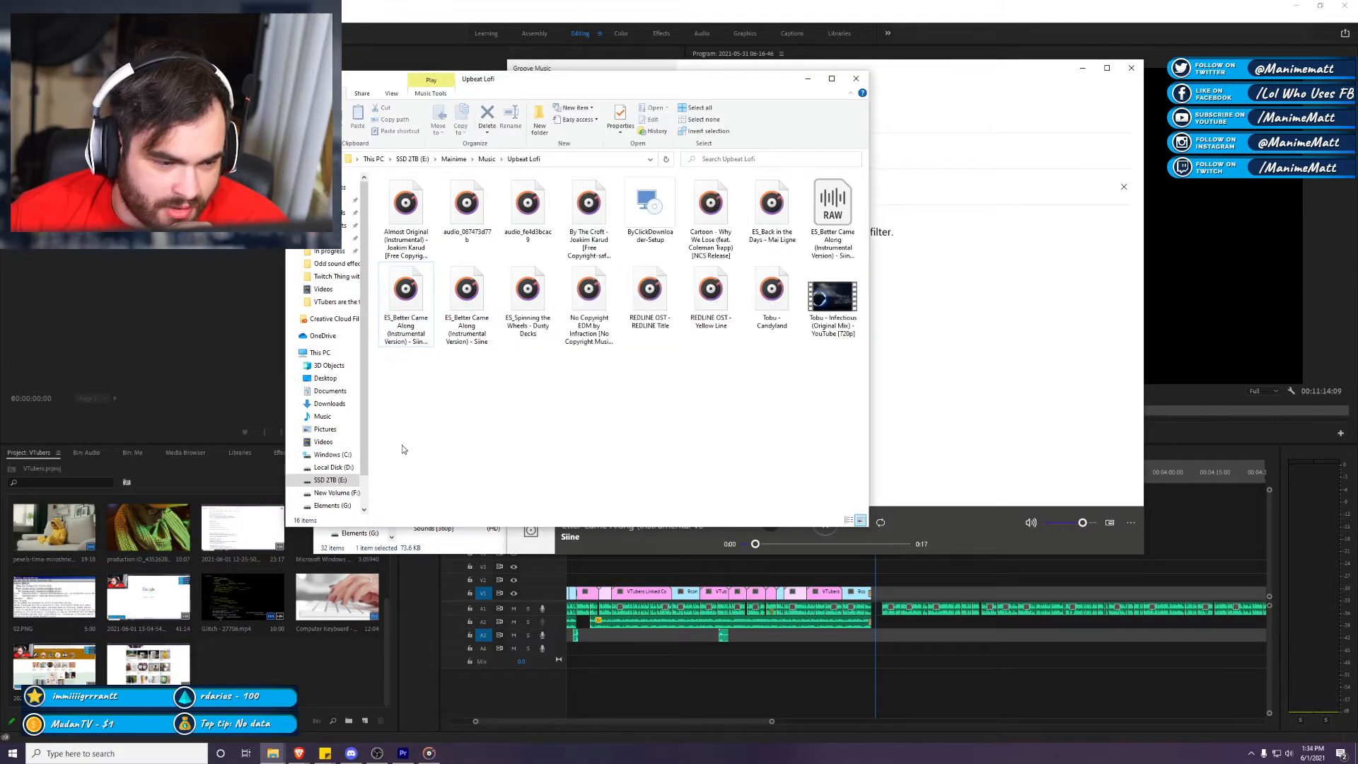
{"action": "double_click", "coordinate": [477, 322]}
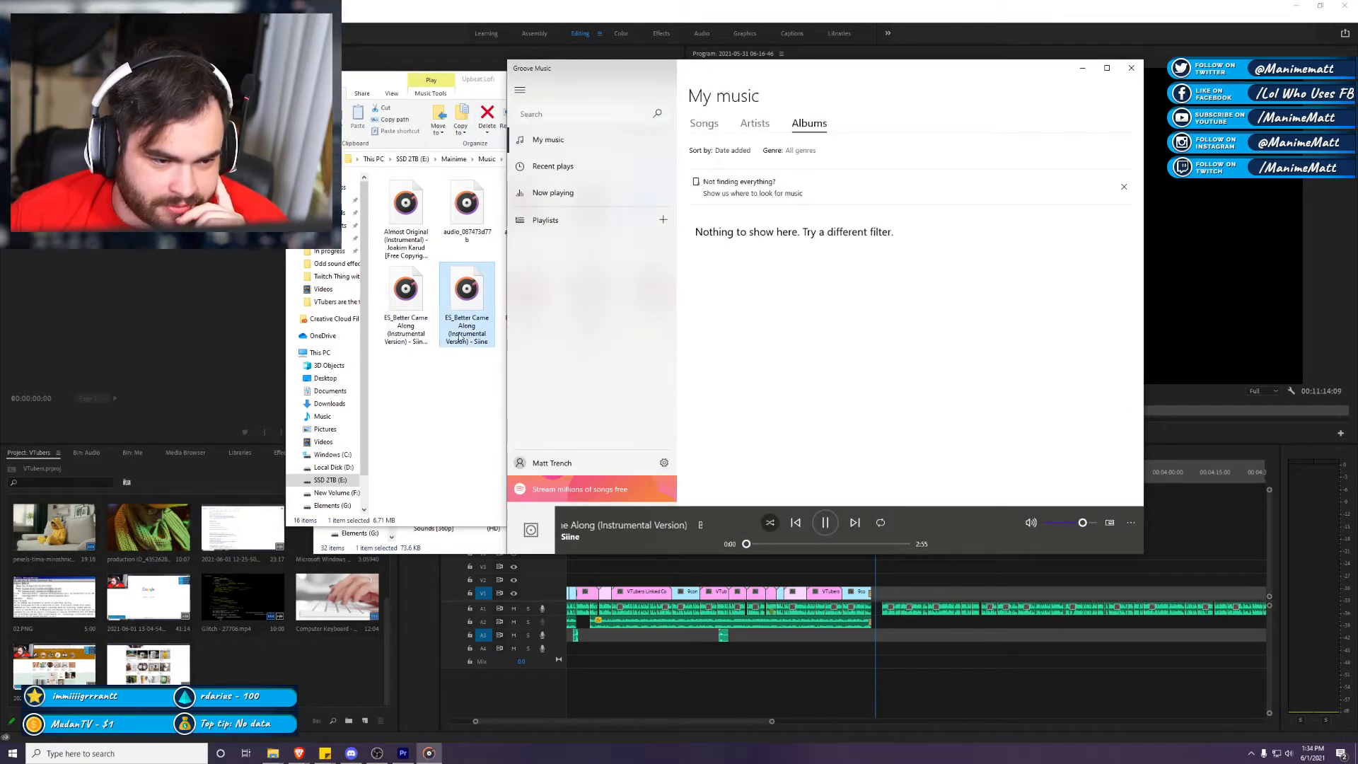
{"action": "left_click", "coordinate": [436, 414]}
{"action": "double_click", "coordinate": [528, 300]}
{"action": "left_click", "coordinate": [465, 409]}
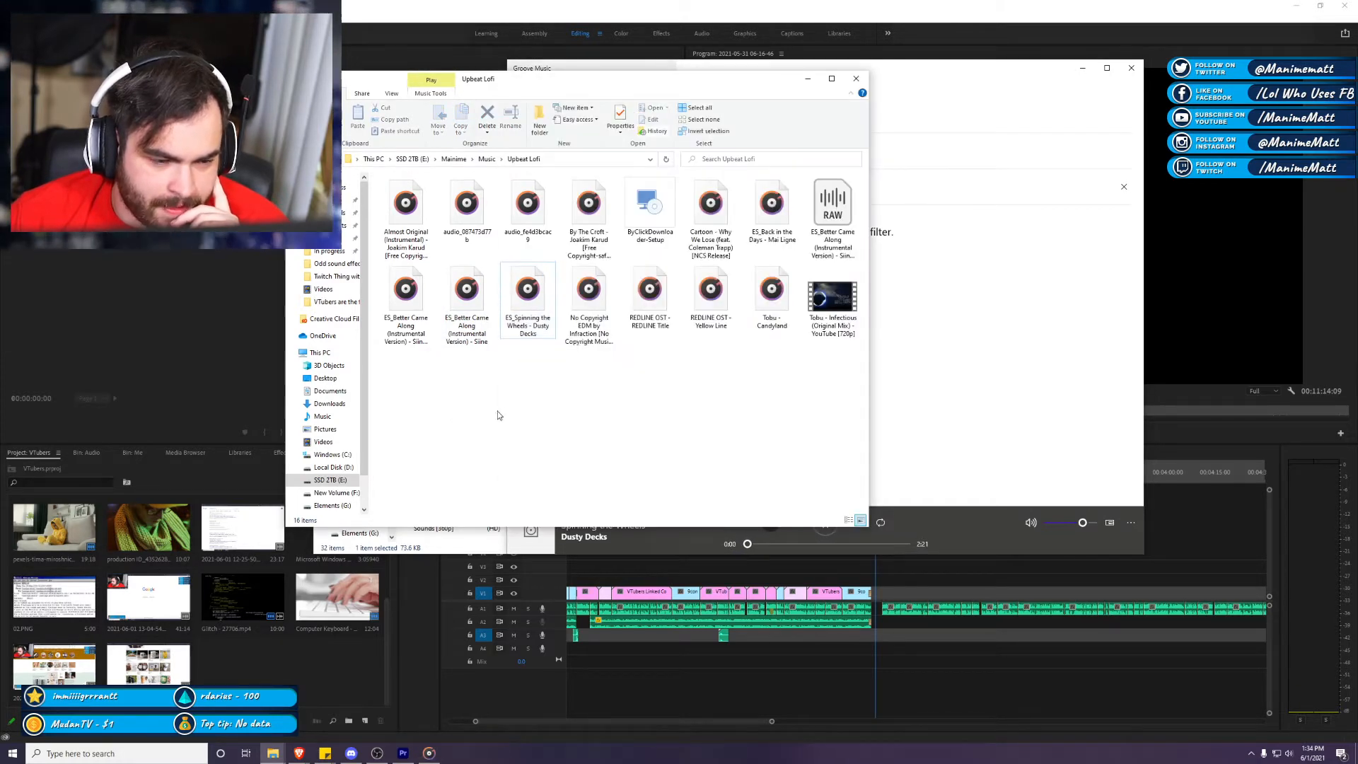
Step: Audition the No Copyright EDM track, the two files named audio_ and Almost Original from the Upbeat Lofi folder
{"action": "double_click", "coordinate": [589, 301]}
{"action": "left_click", "coordinate": [447, 403]}
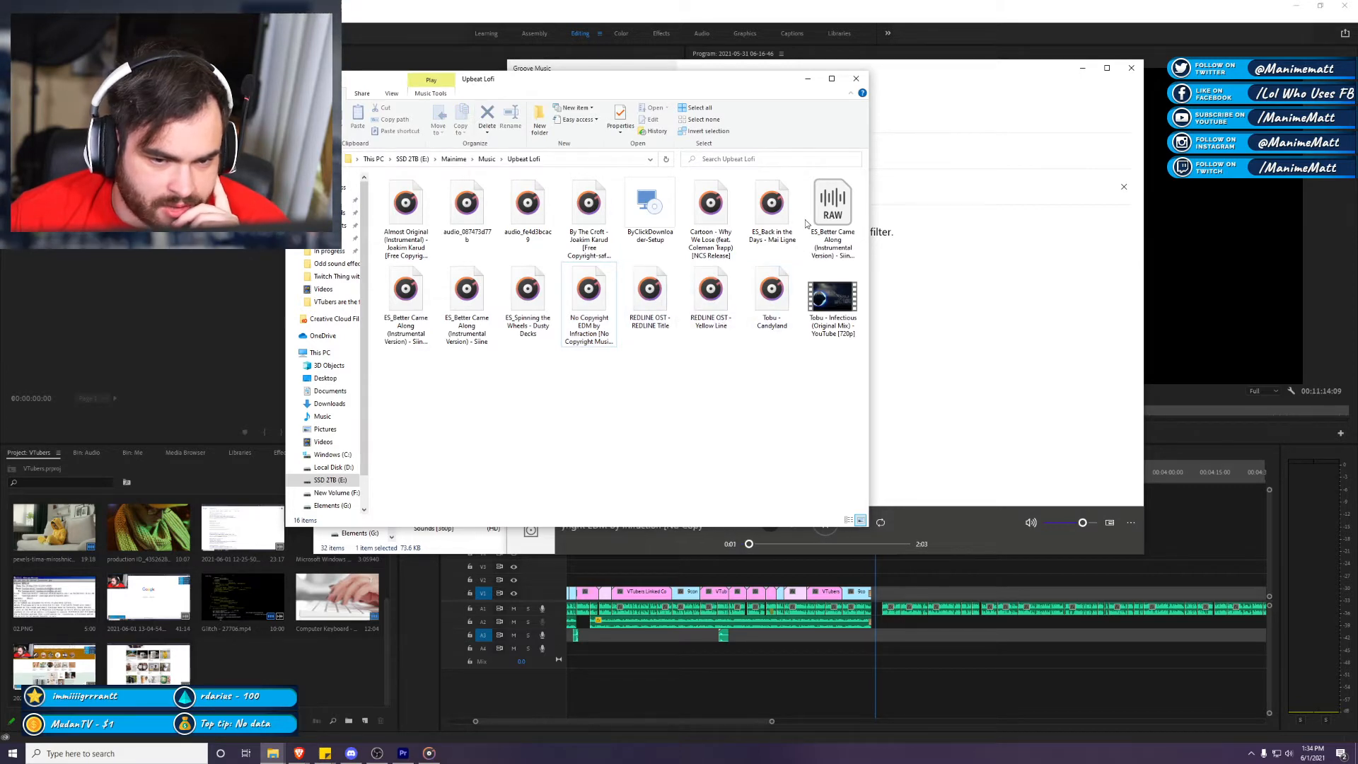
{"action": "left_click", "coordinate": [535, 210]}
{"action": "double_click", "coordinate": [535, 210]}
{"action": "left_click", "coordinate": [477, 268]}
{"action": "double_click", "coordinate": [467, 206]}
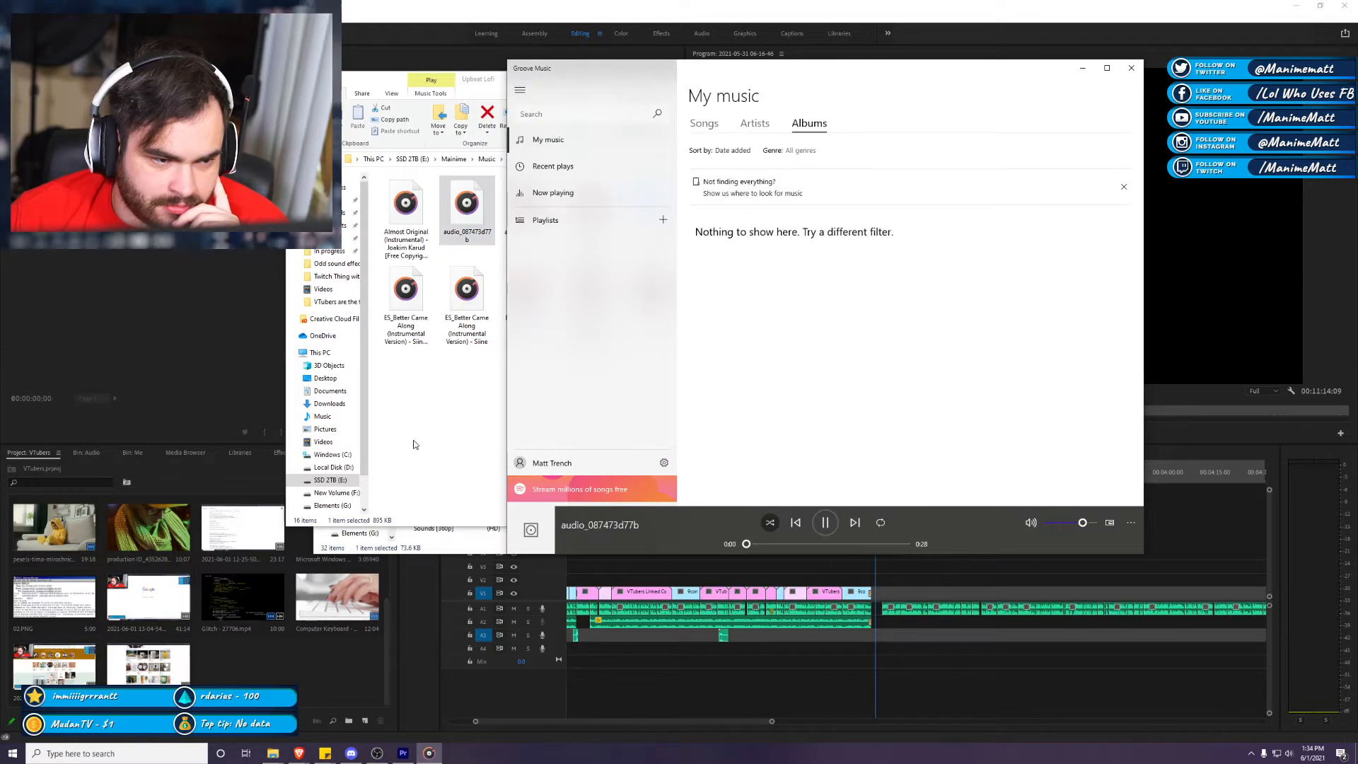
{"action": "left_click", "coordinate": [414, 444]}
{"action": "key", "text": "Left"}
{"action": "key", "text": "Return"}
{"action": "left_click", "coordinate": [421, 439]}
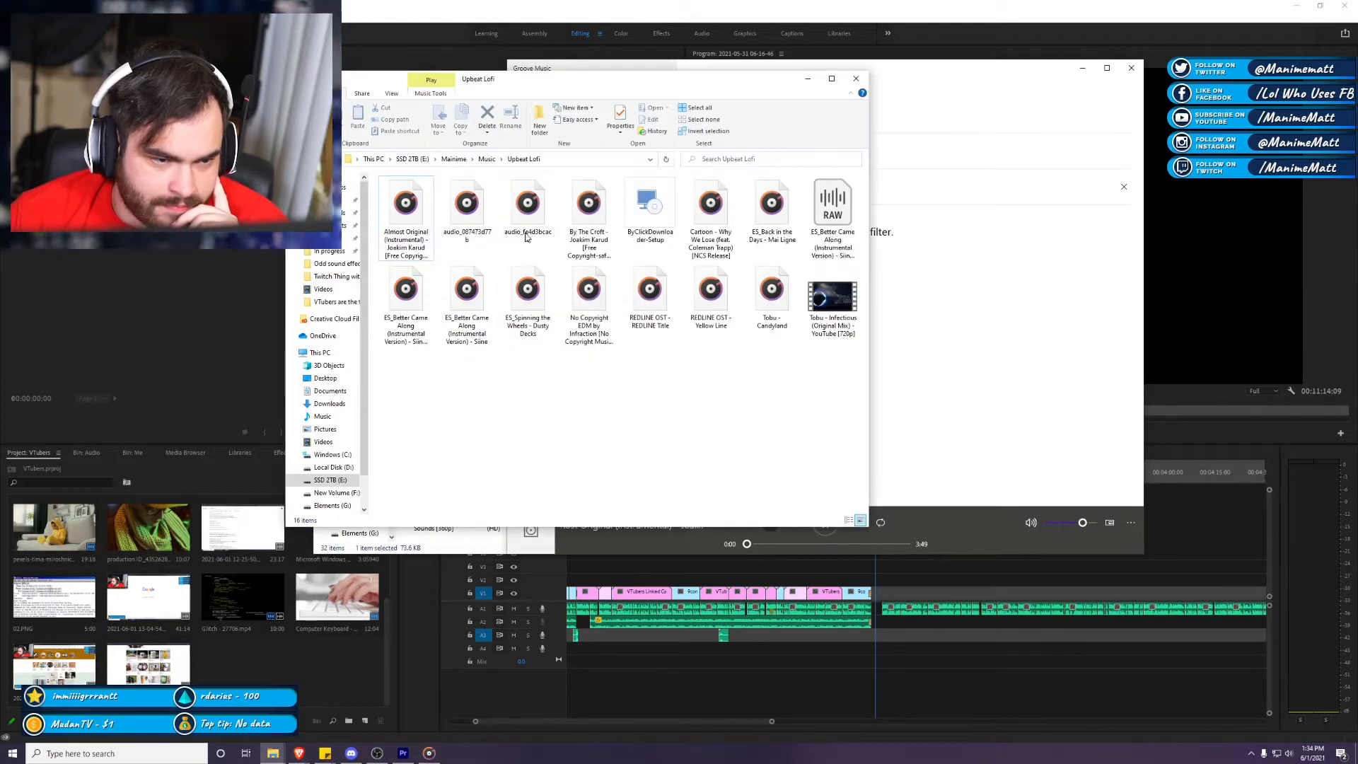
Step: Open the Mystery music folder and audition Spies Anonymous, Destiny Rising and Covert Affairs
{"action": "left_click", "coordinate": [486, 159]}
{"action": "double_click", "coordinate": [499, 261]}
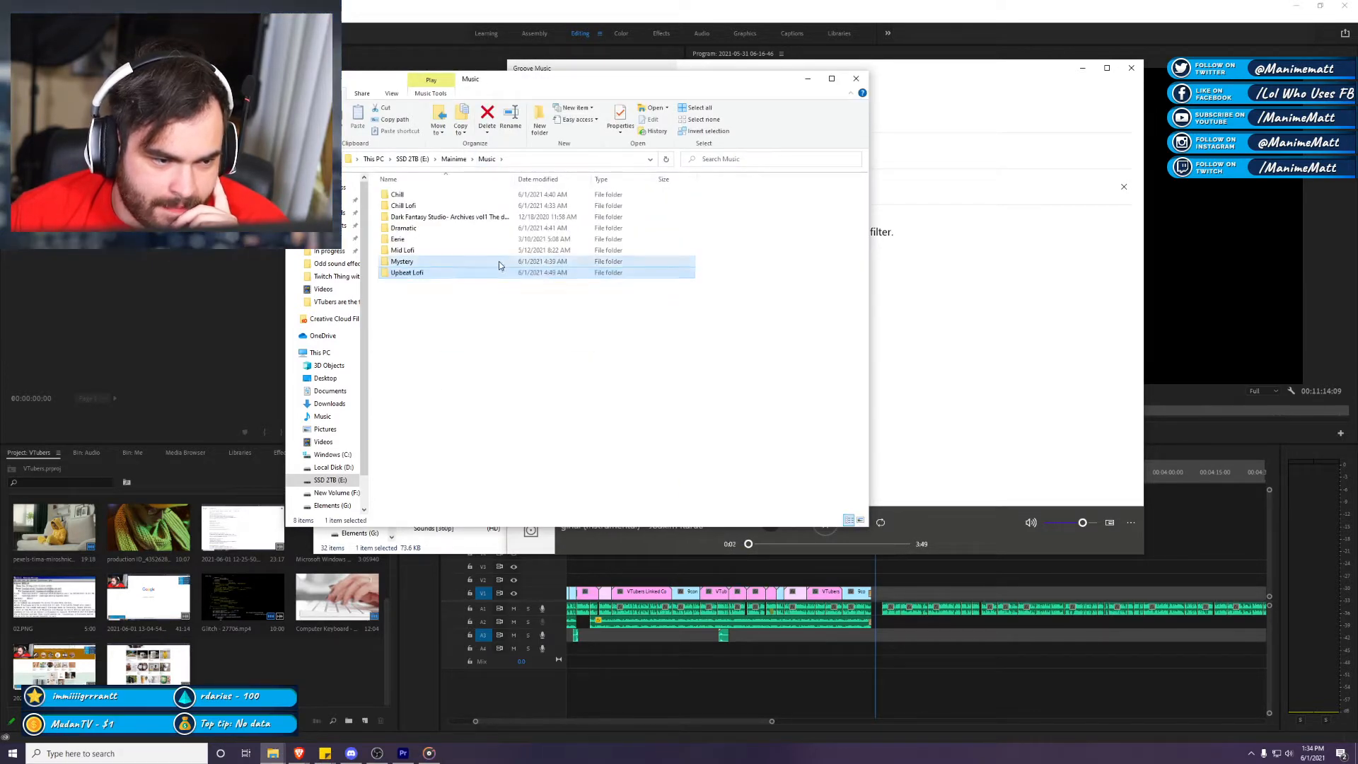
{"action": "left_click", "coordinate": [433, 239]}
{"action": "double_click", "coordinate": [431, 241]}
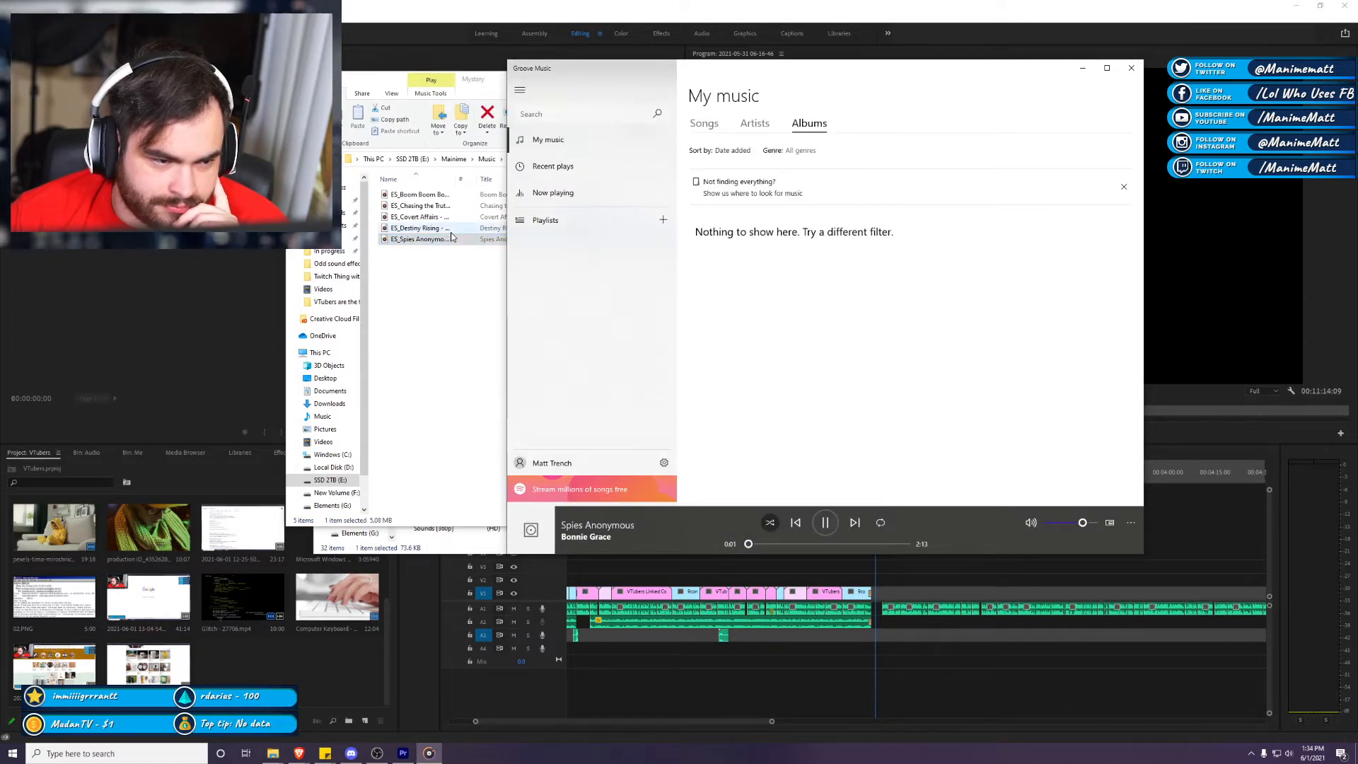
{"action": "double_click", "coordinate": [451, 230]}
{"action": "double_click", "coordinate": [442, 218]}
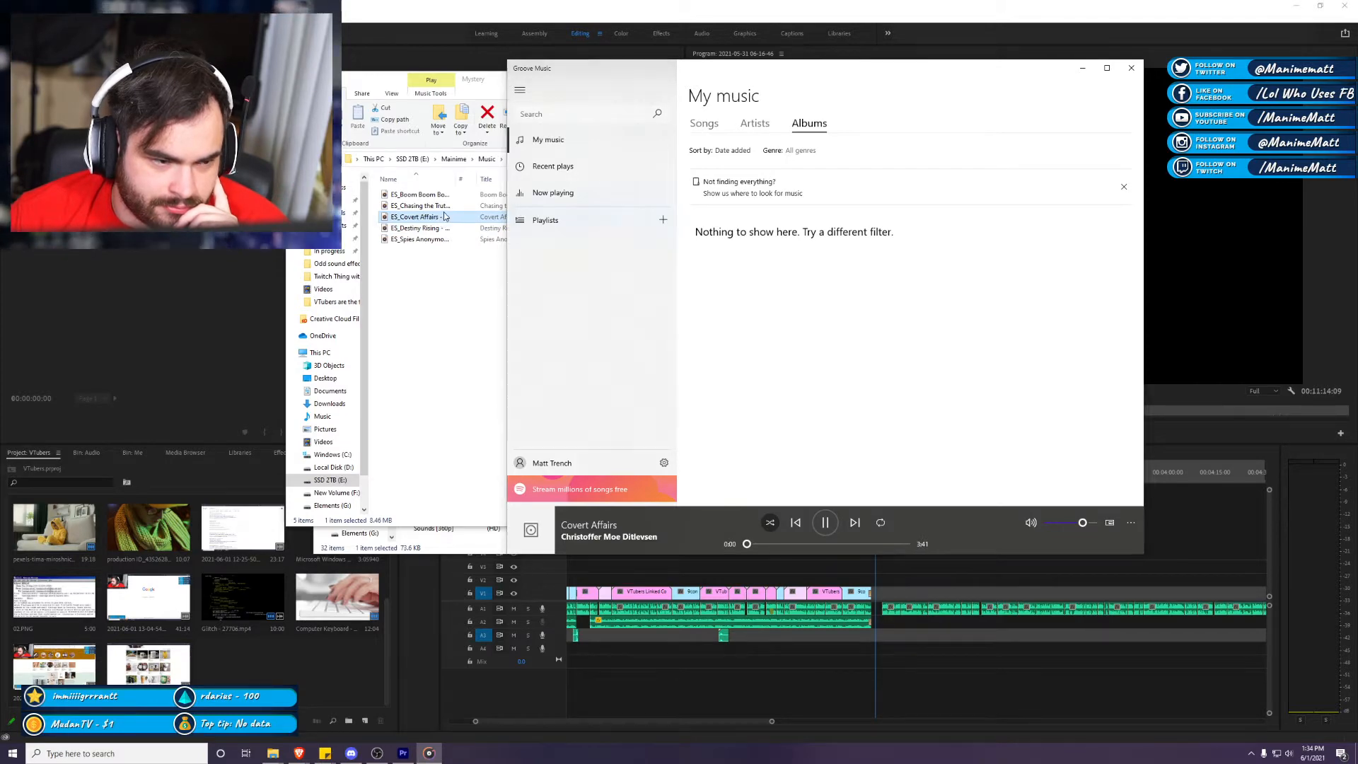
Step: Audition Chasing the Truth and Boom Boom Boom from the Mystery music folder
{"action": "double_click", "coordinate": [444, 207]}
{"action": "double_click", "coordinate": [443, 197]}
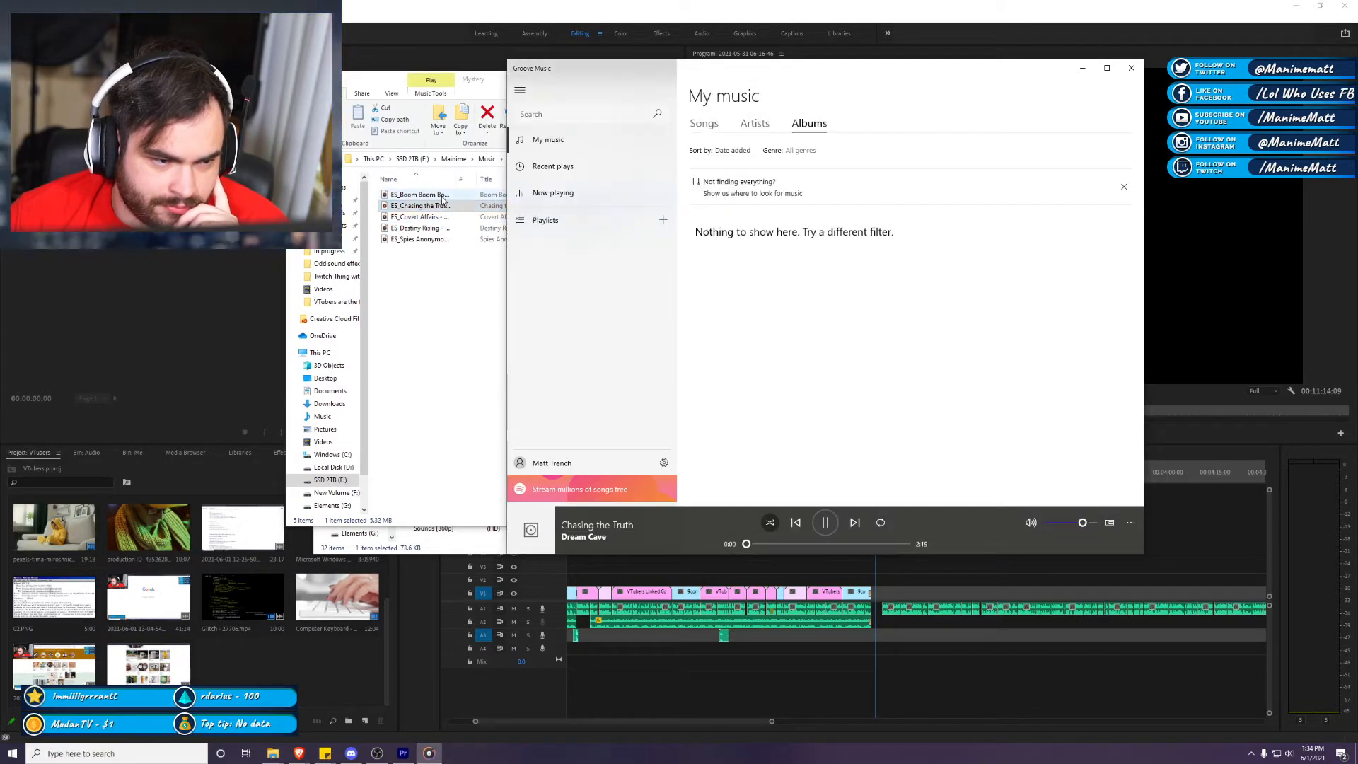
{"action": "left_click", "coordinate": [413, 343]}
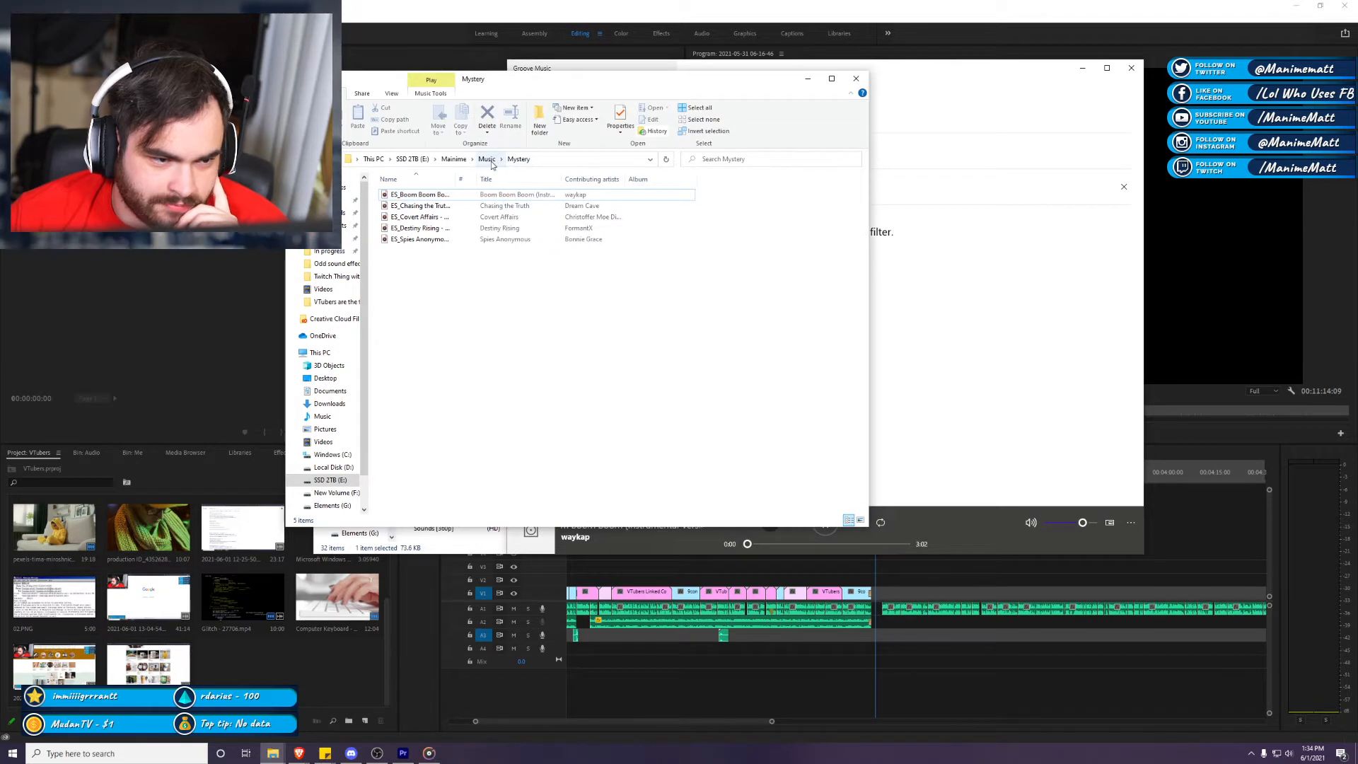
Step: Open the Mid Lofi music folder and audition both Infraction Fashion tracks, Finally Loxbeats and Top Secret Ranch Fountain
{"action": "left_click", "coordinate": [488, 159]}
{"action": "double_click", "coordinate": [460, 254]}
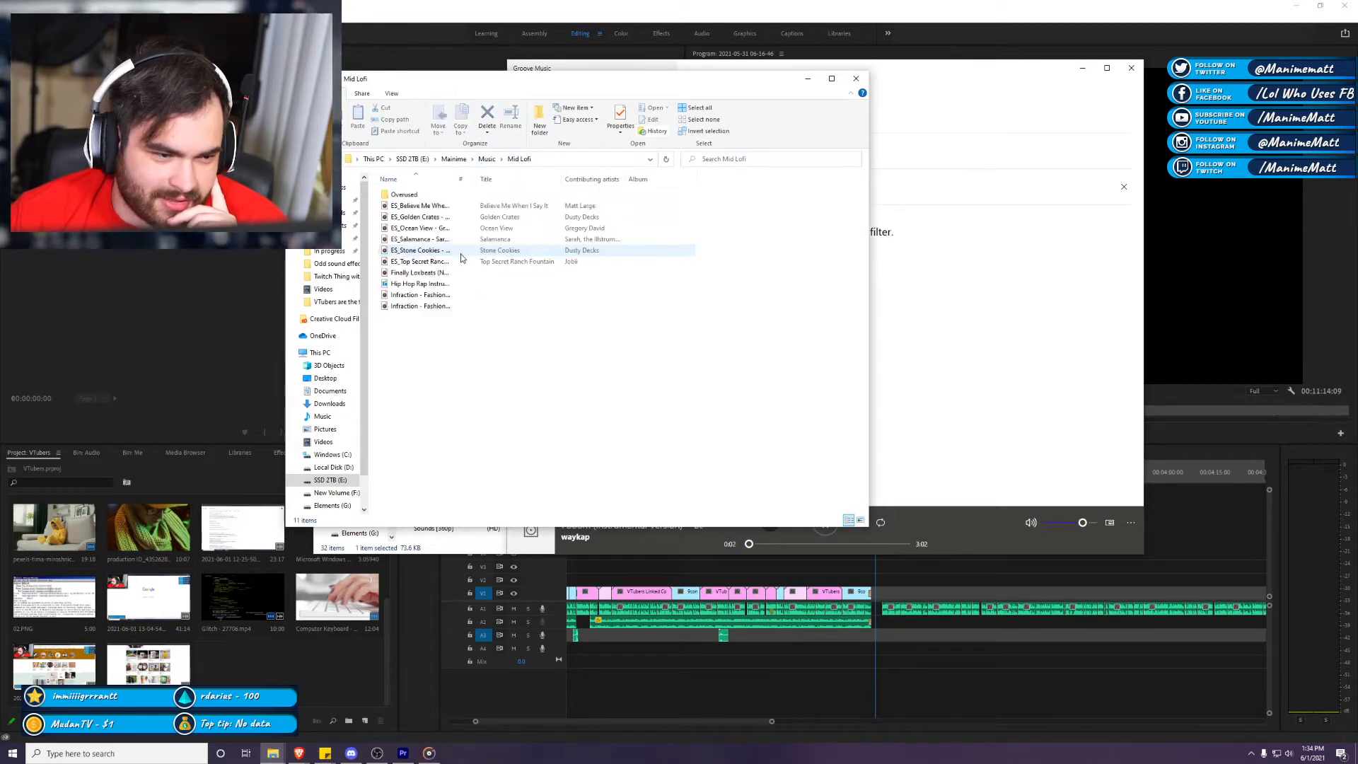
{"action": "double_click", "coordinate": [440, 311]}
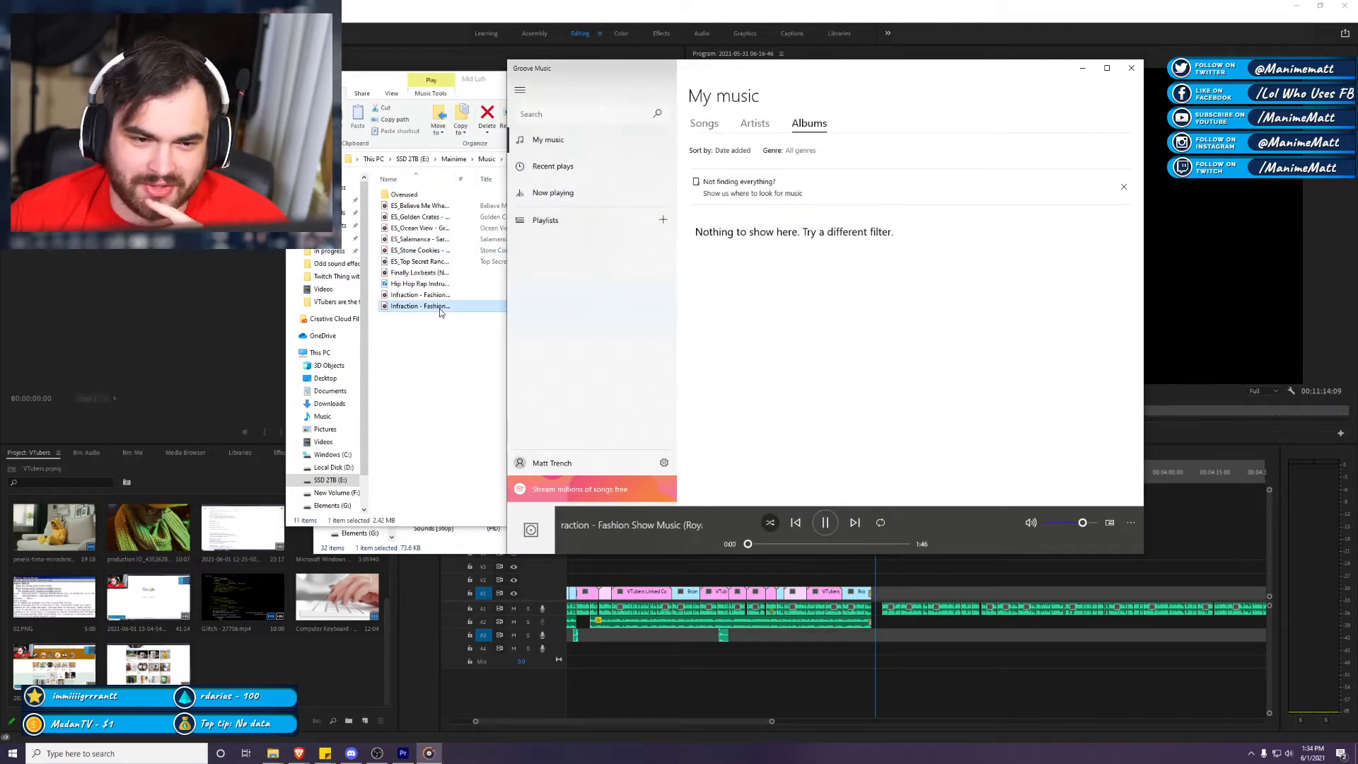
{"action": "double_click", "coordinate": [421, 295]}
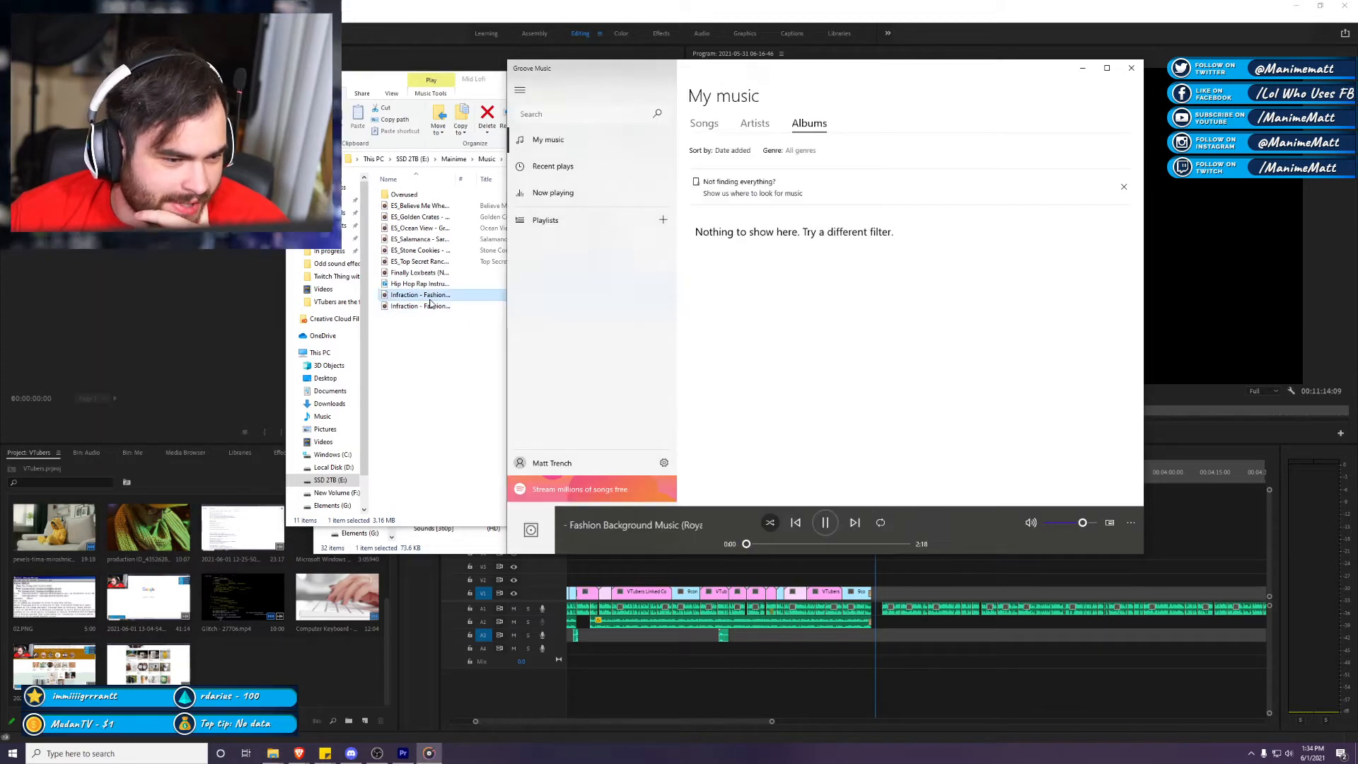
{"action": "double_click", "coordinate": [423, 274]}
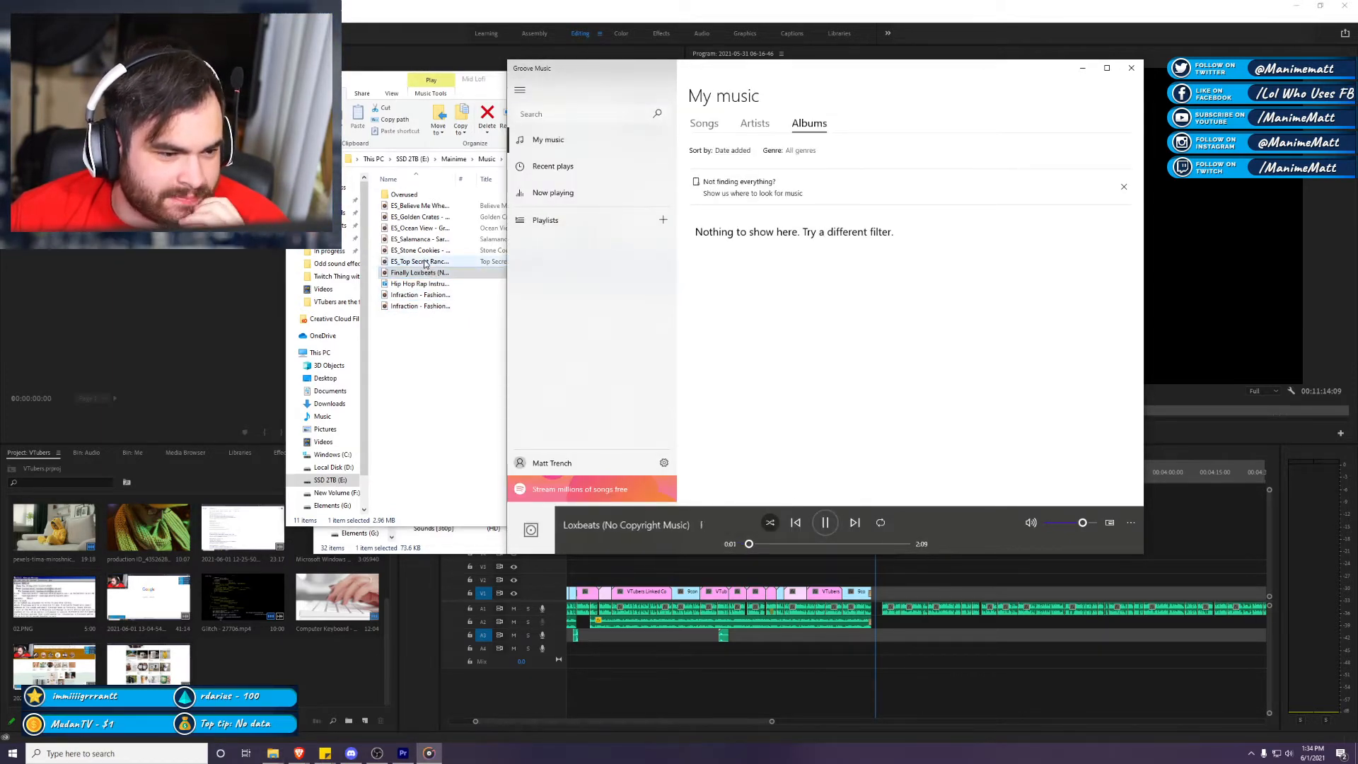
{"action": "double_click", "coordinate": [421, 261]}
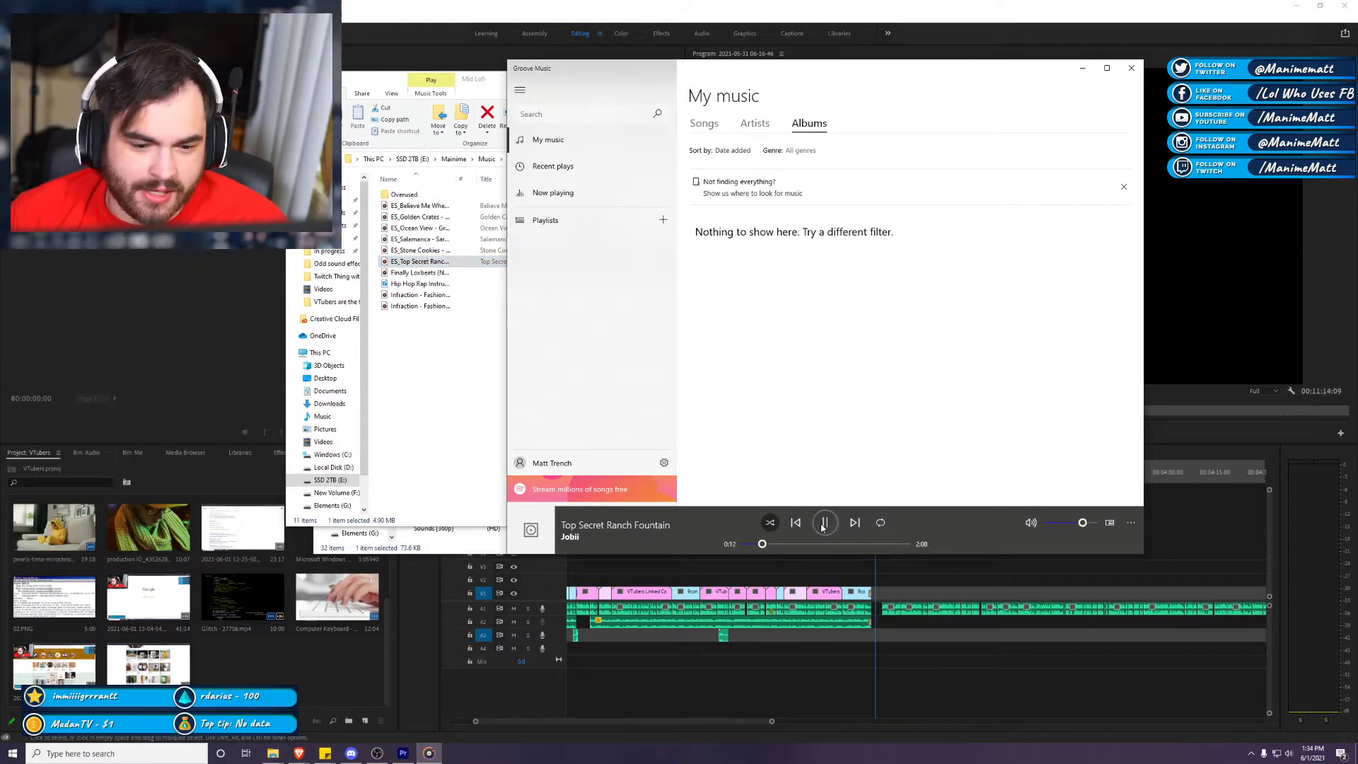
{"action": "left_click", "coordinate": [452, 417]}
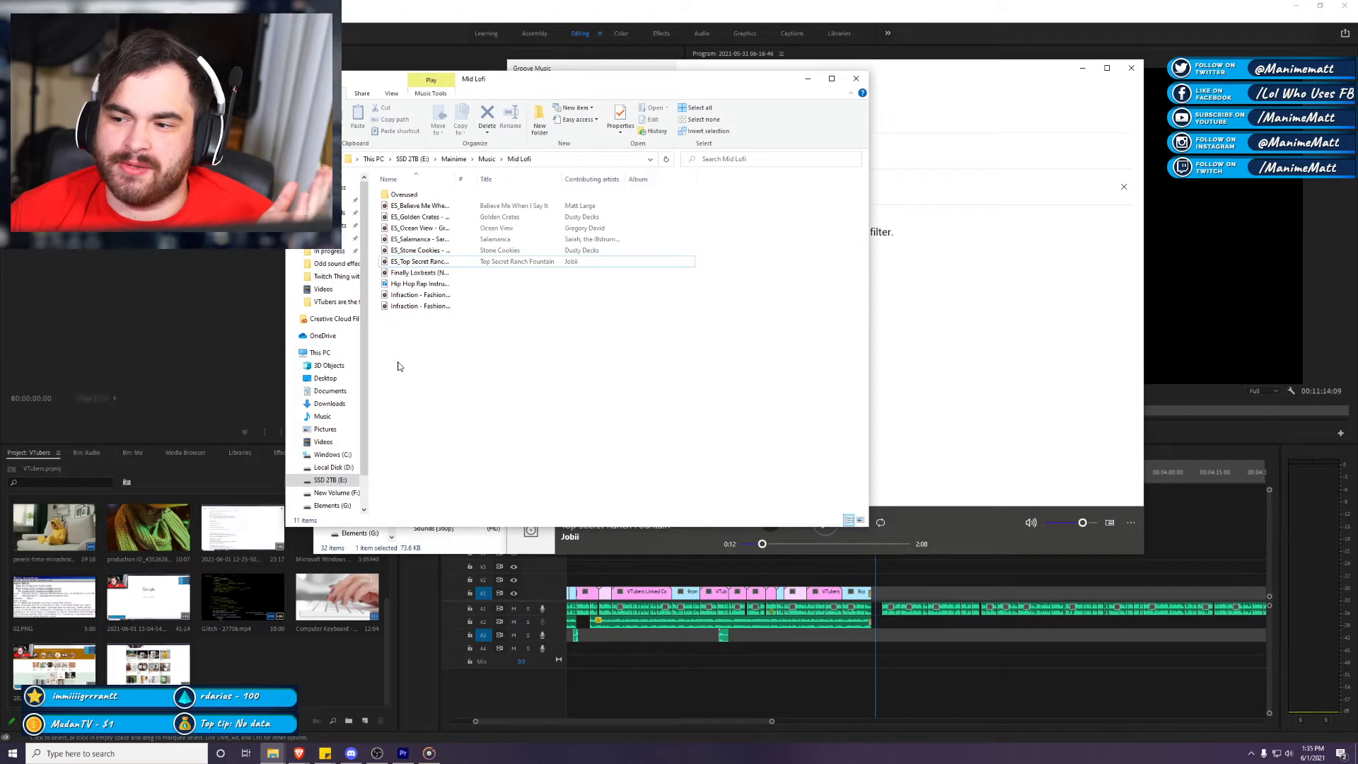
Step: Audition Stone Cookies, close the music player, and place the track on audio track A2 at the playhead under the next section's narration
{"action": "left_click", "coordinate": [393, 251]}
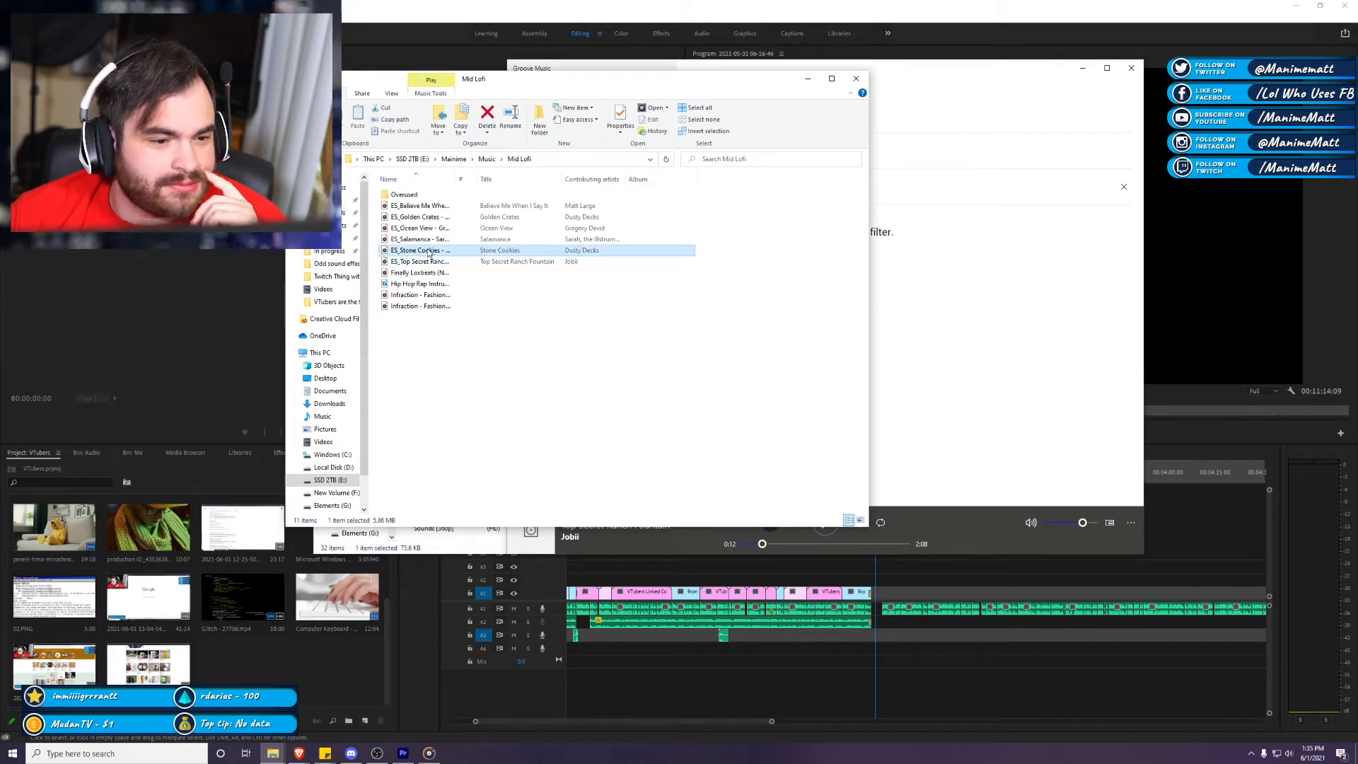
{"action": "double_click", "coordinate": [426, 251]}
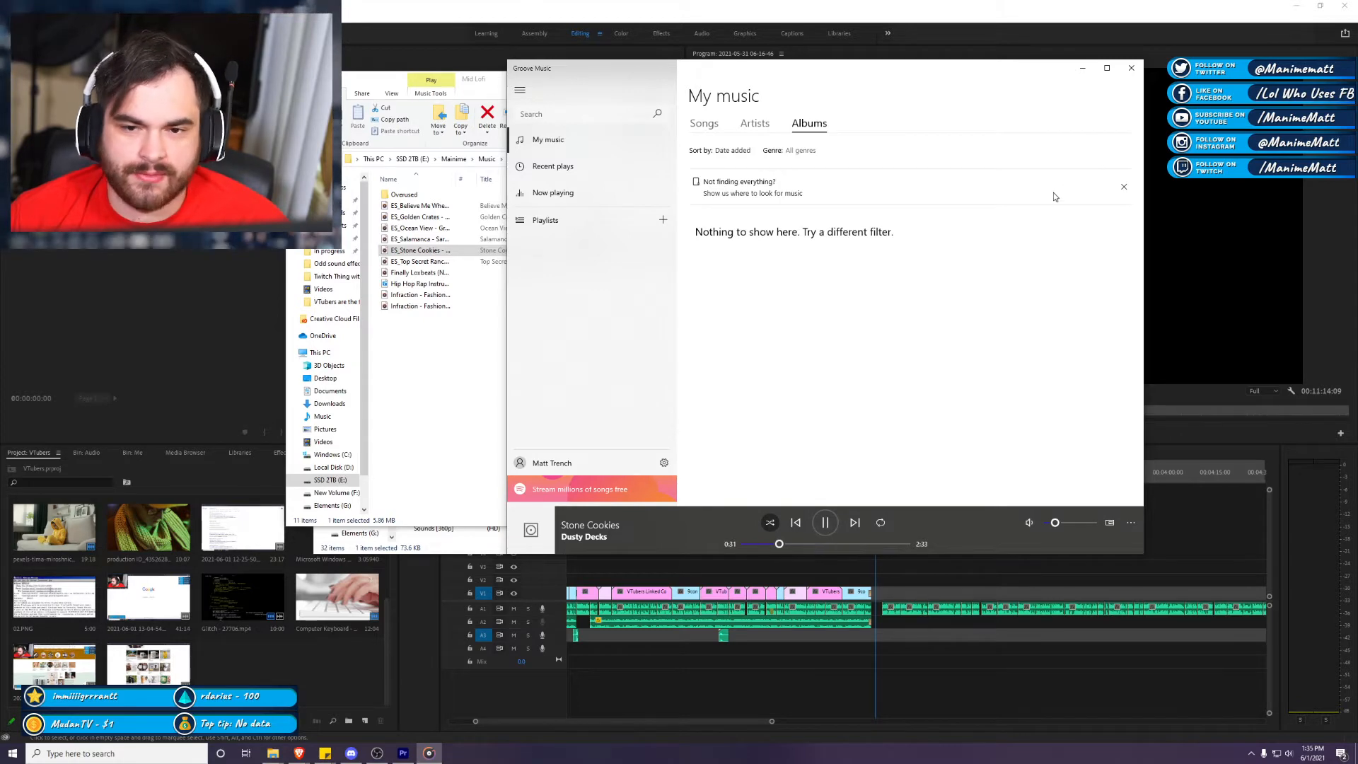
{"action": "left_click", "coordinate": [1130, 68]}
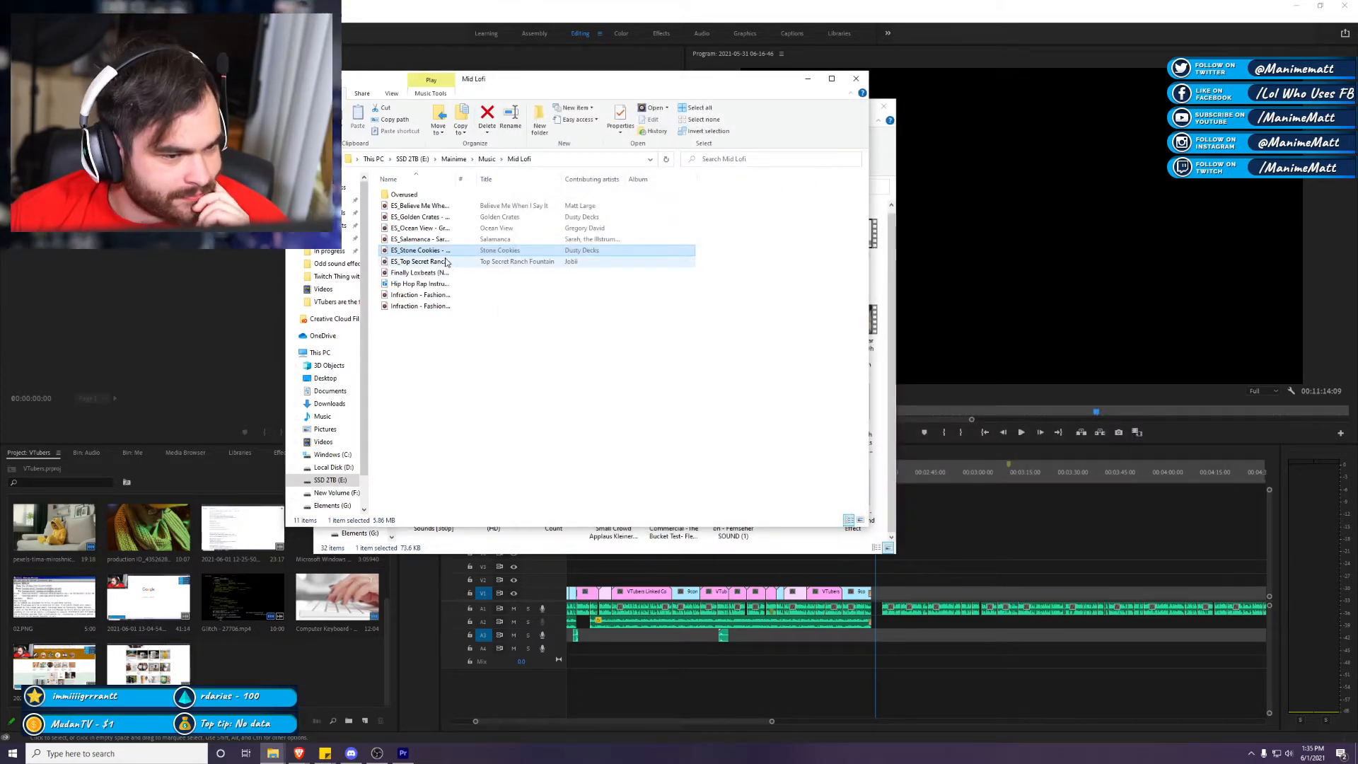
{"action": "left_click_drag", "start_coordinate": [446, 255], "coordinate": [876, 609]}
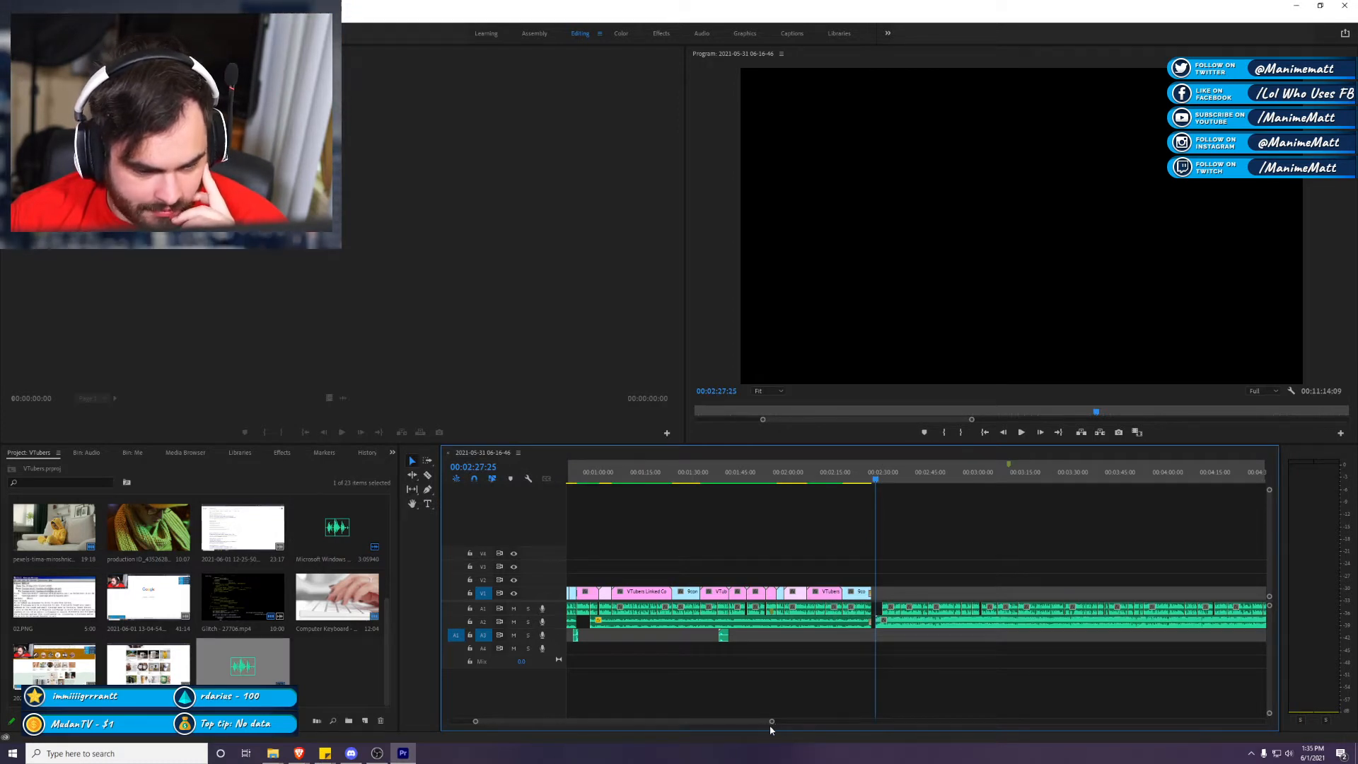
Step: Lower the audio gain of the Stone Cookies clip and play its opening to check the level
{"action": "left_click_drag", "start_coordinate": [771, 720], "coordinate": [628, 722]}
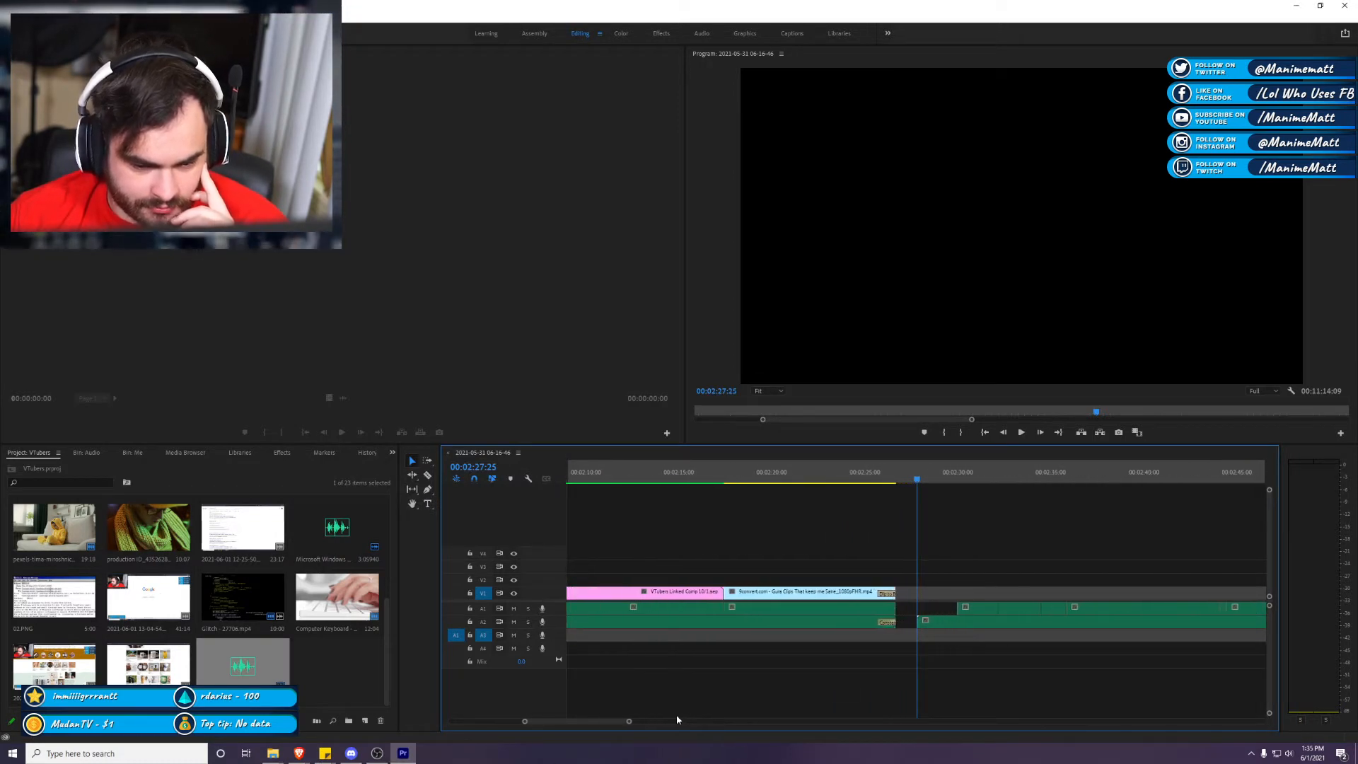
{"action": "right_click", "coordinate": [927, 623]}
{"action": "left_click", "coordinate": [990, 501]}
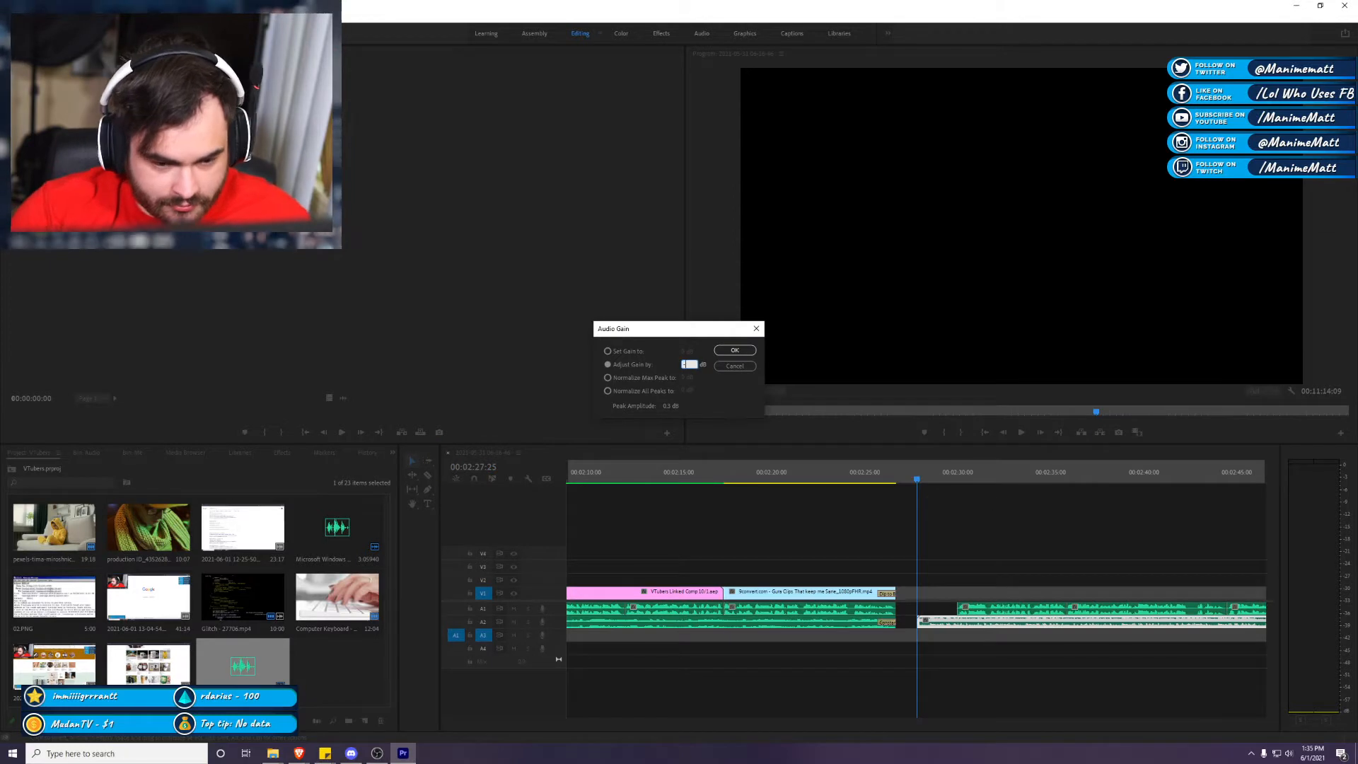
{"action": "type", "text": "-1"}
{"action": "key", "text": "Return"}
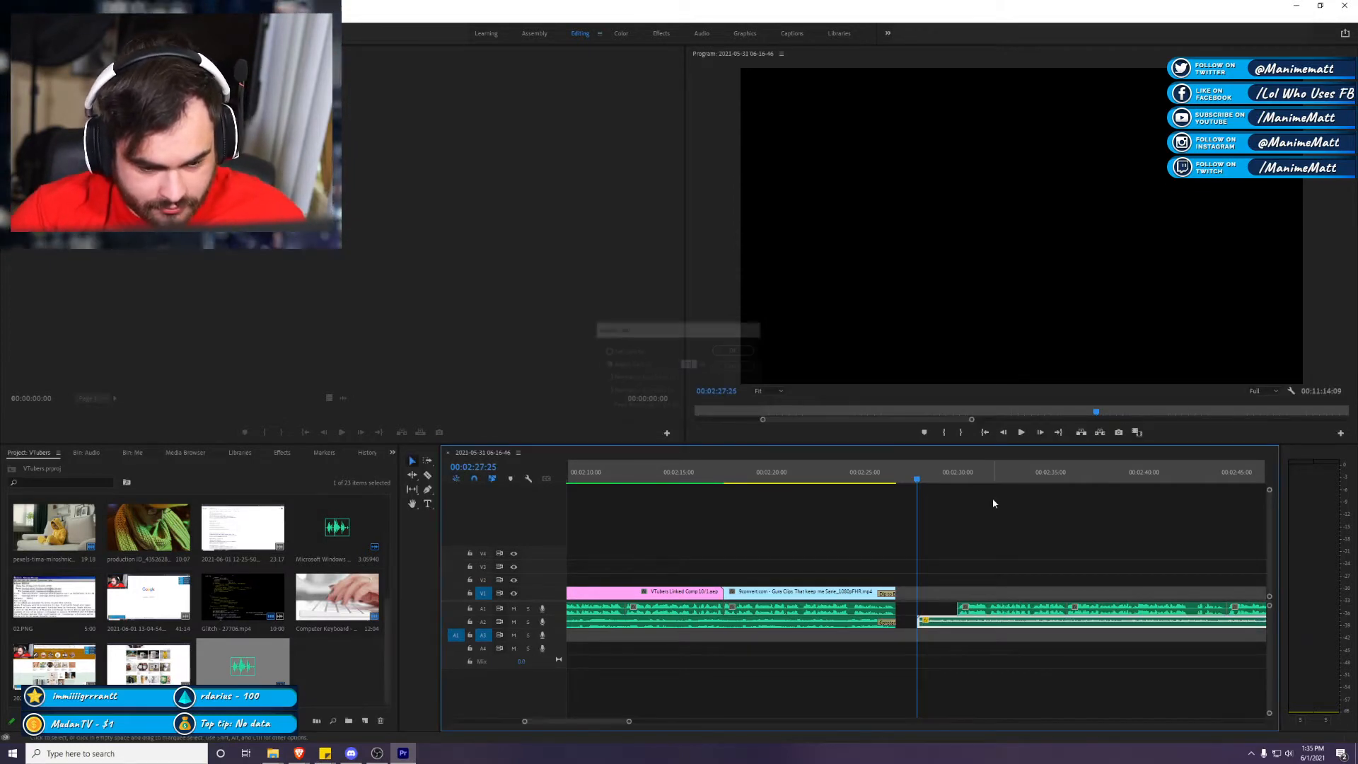
{"action": "key", "text": "space"}
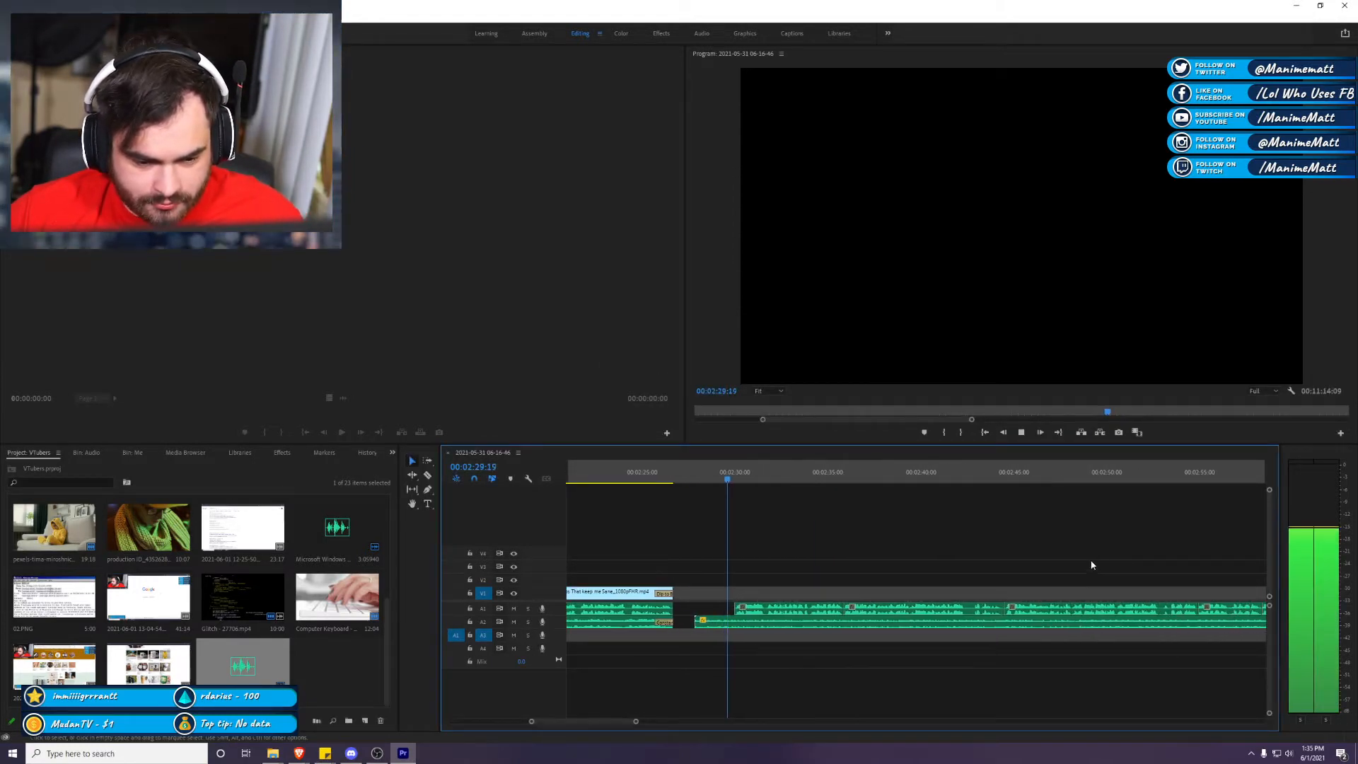
{"action": "left_click", "coordinate": [644, 475]}
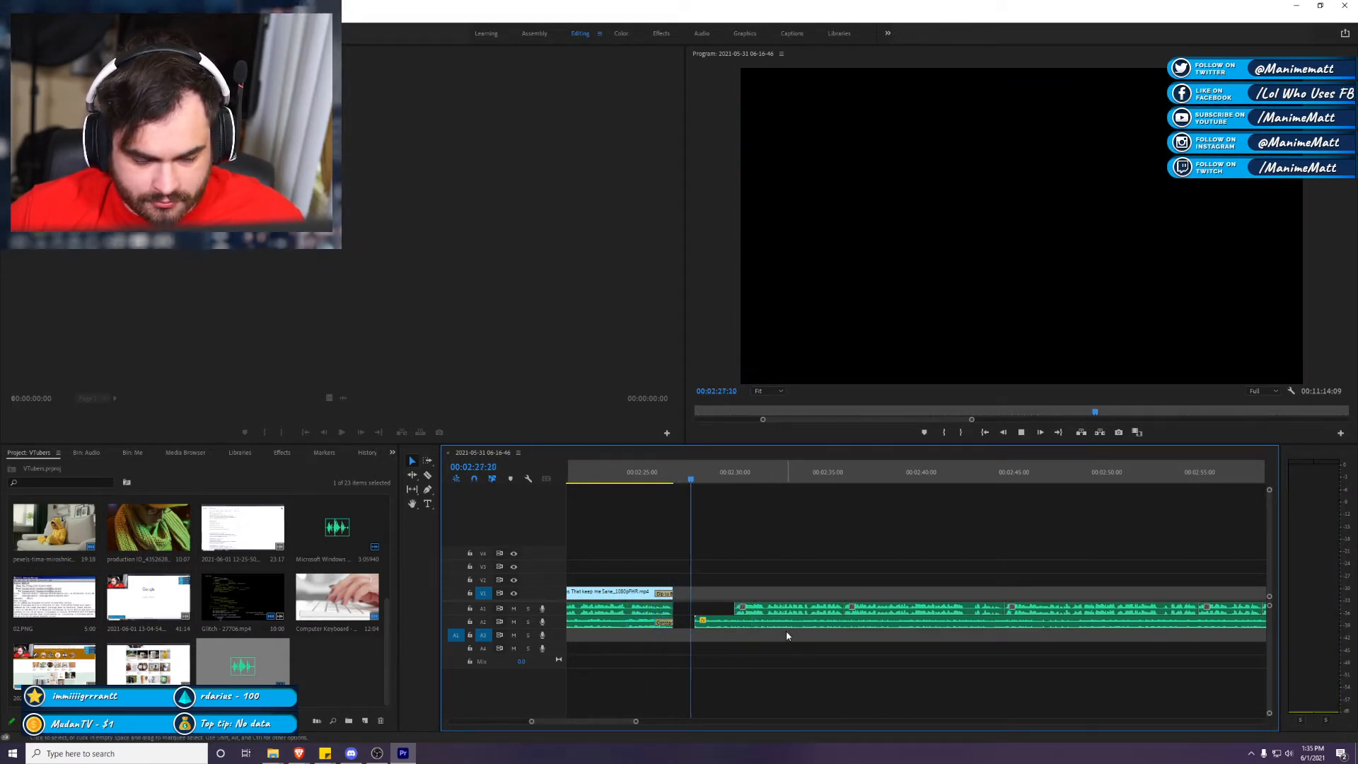
Step: Shift the clips after the faded section earlier to tighten the pause, play back the transition, and save the project
{"action": "key", "text": "space"}
{"action": "key", "text": "a"}
{"action": "mouse_move", "coordinate": [743, 630]}
{"action": "left_mouse_down"}
{"action": "mouse_move", "coordinate": [705, 625]}
{"action": "mouse_move", "coordinate": [749, 630]}
{"action": "mouse_move", "coordinate": [759, 649]}
{"action": "mouse_move", "coordinate": [740, 643]}
{"action": "mouse_move", "coordinate": [742, 627]}
{"action": "left_mouse_up"}
{"action": "left_click", "coordinate": [644, 473]}
{"action": "key", "text": "space"}
{"action": "key", "text": "v"}
{"action": "key", "text": "space"}
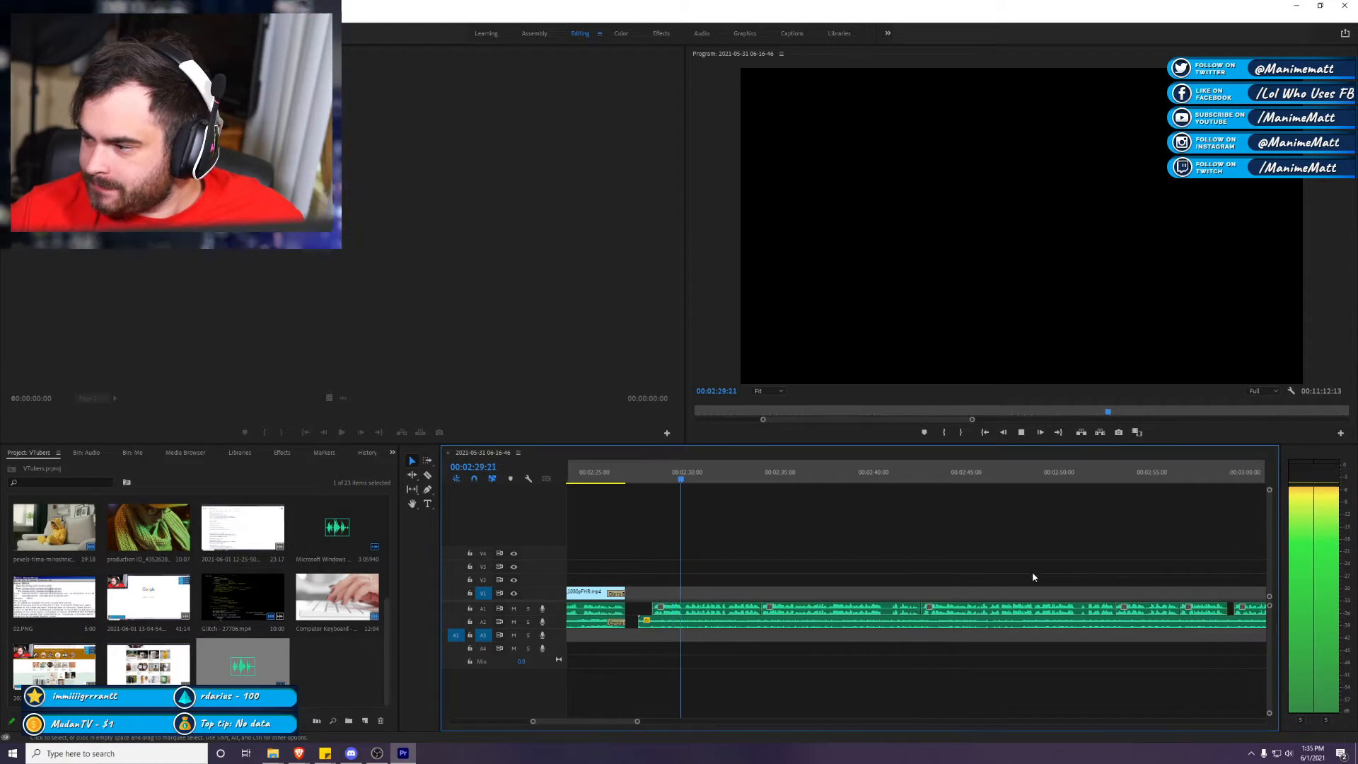
{"action": "key", "text": "space"}
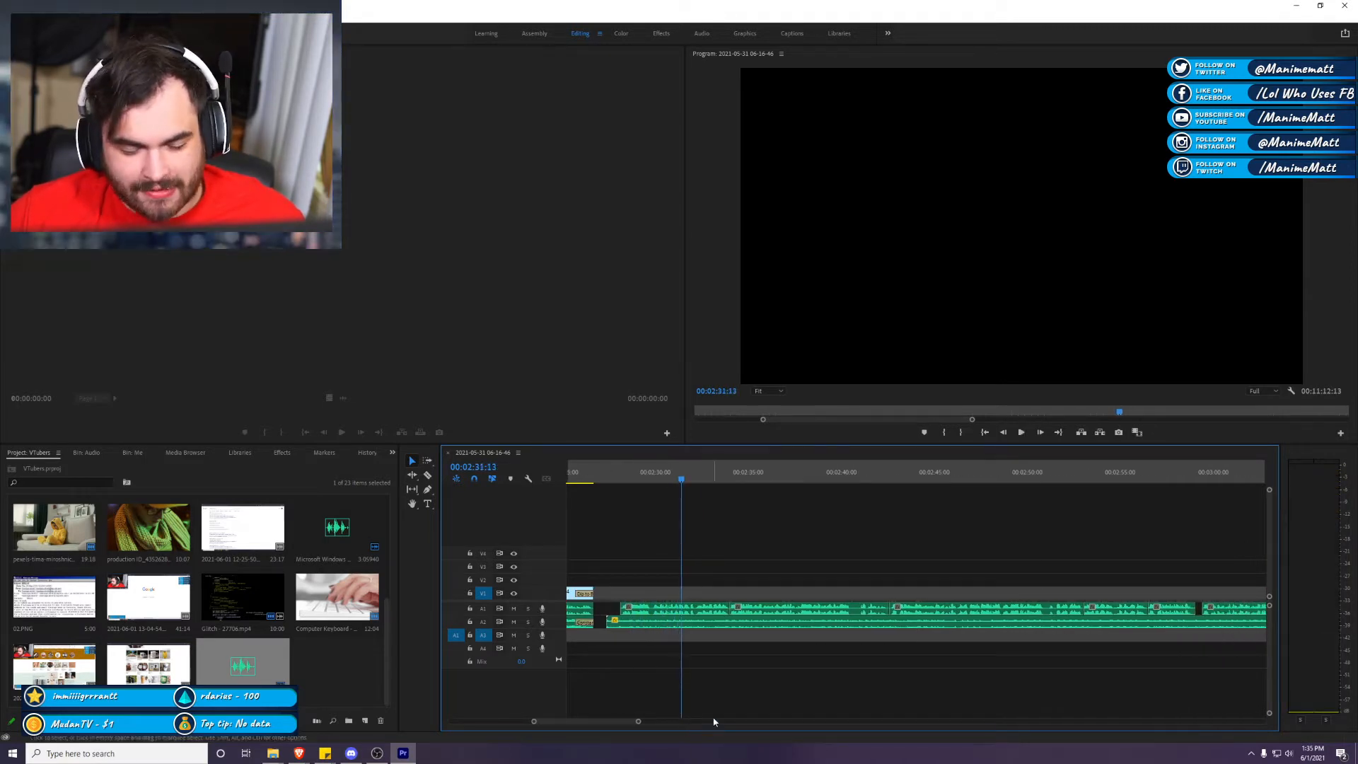
{"action": "key", "text": "ctrl+s"}
{"action": "left_click_drag", "start_coordinate": [639, 721], "coordinate": [886, 723]}
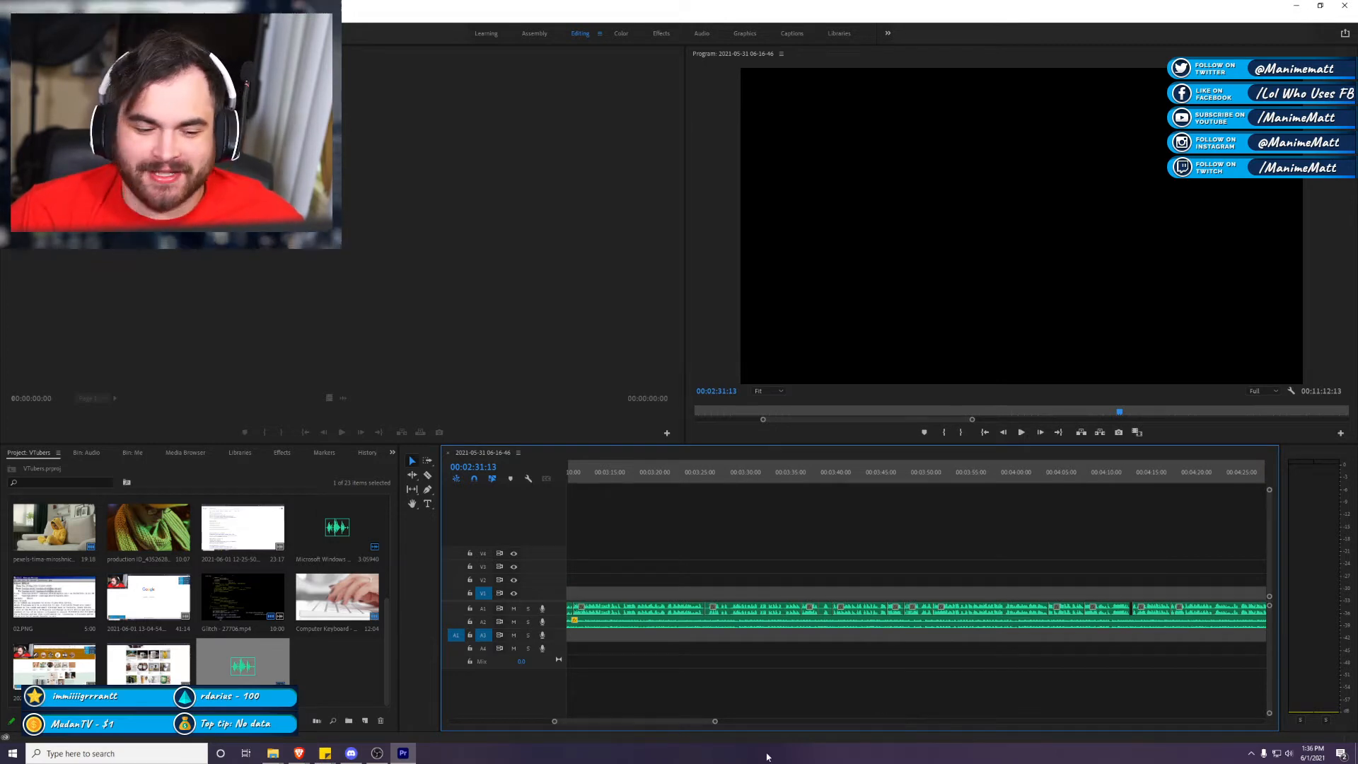
Step: Play the narration over the music and adjust the Stone Cookies clip's audio gain again
{"action": "key", "text": "space"}
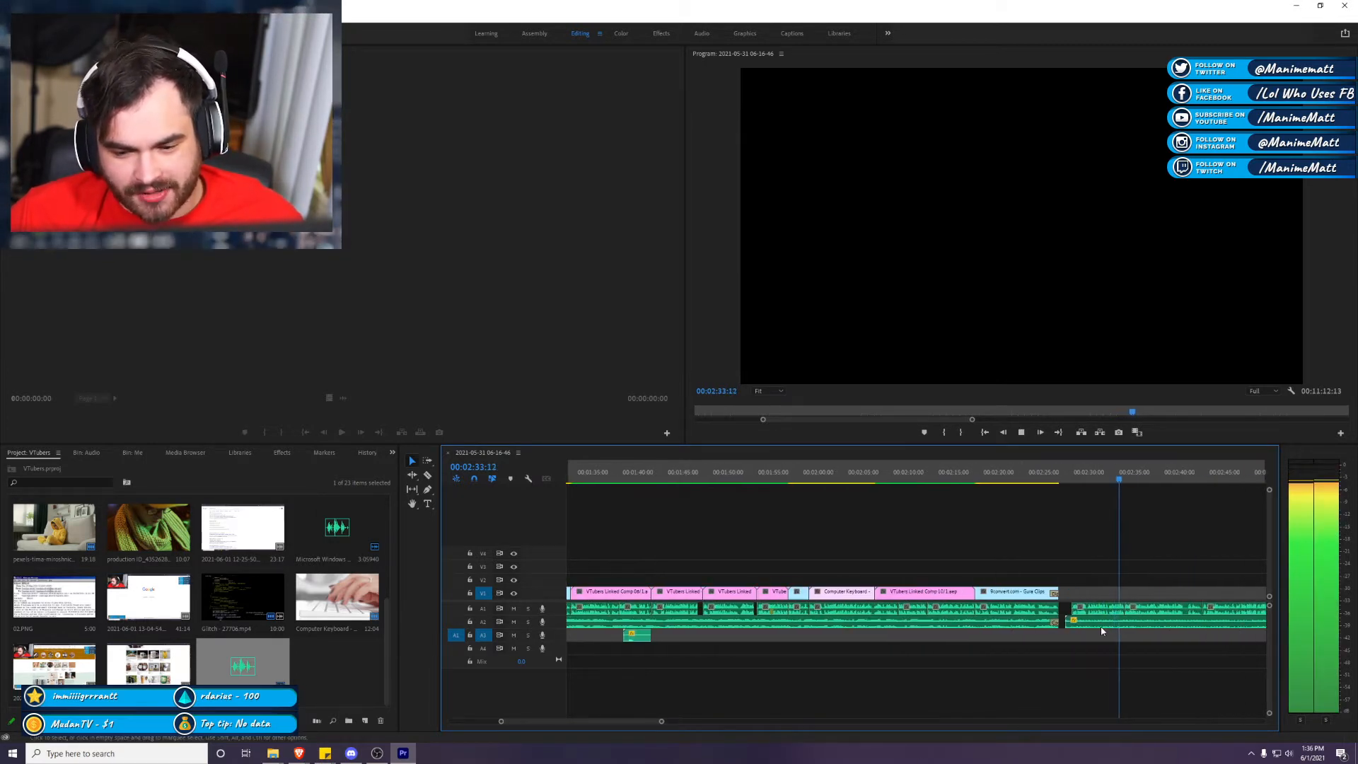
{"action": "right_click", "coordinate": [1062, 623]}
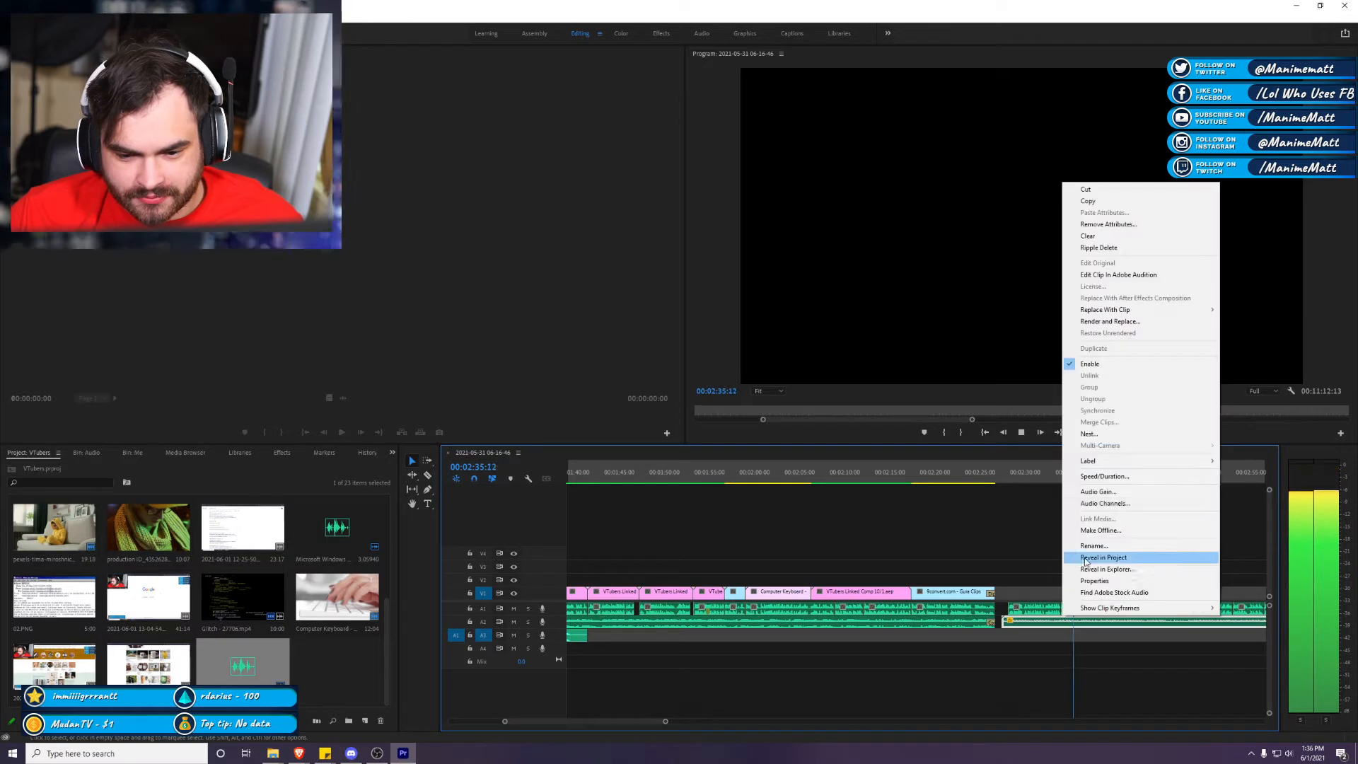
{"action": "left_click", "coordinate": [1093, 491]}
{"action": "key", "text": "Return"}
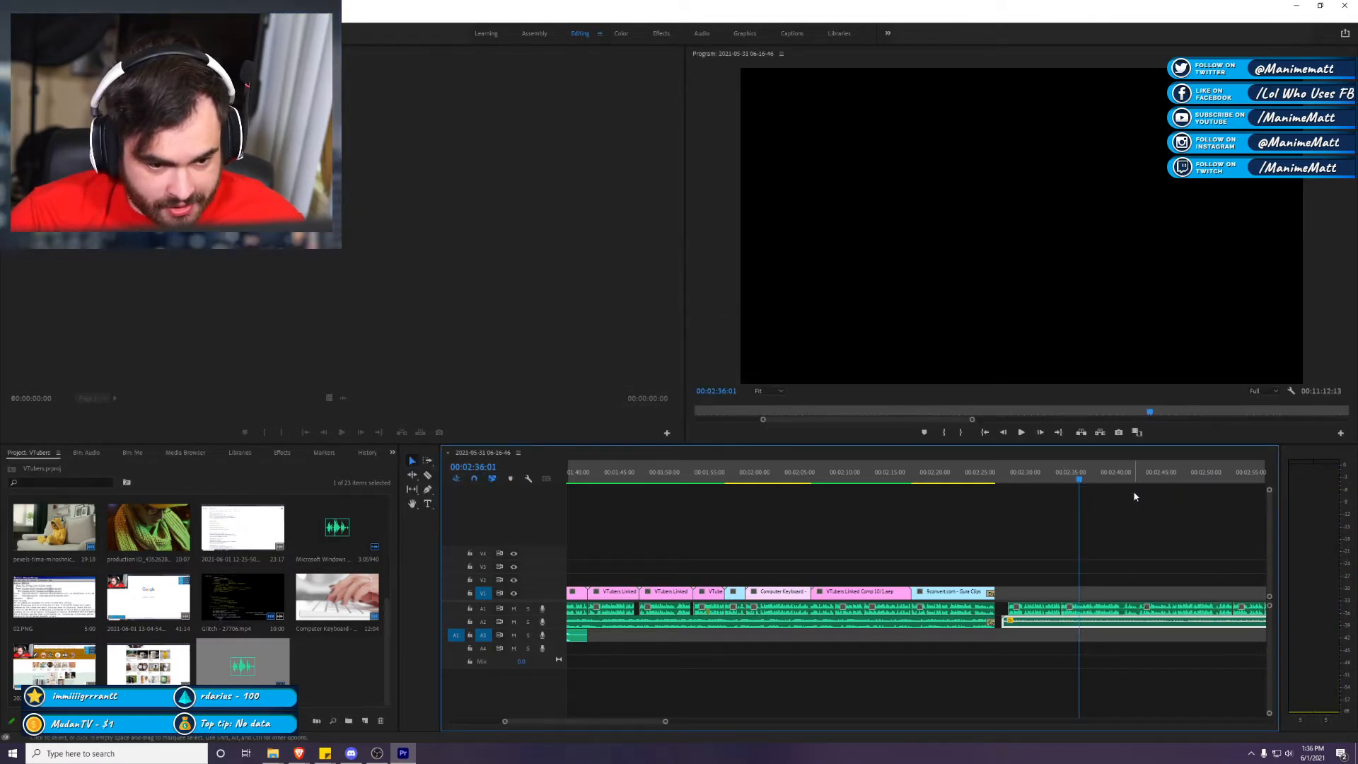
Step: Play the new section from 00:02:36:01 to about 00:03:12 to judge the music level against the narration
{"action": "key", "text": "space"}
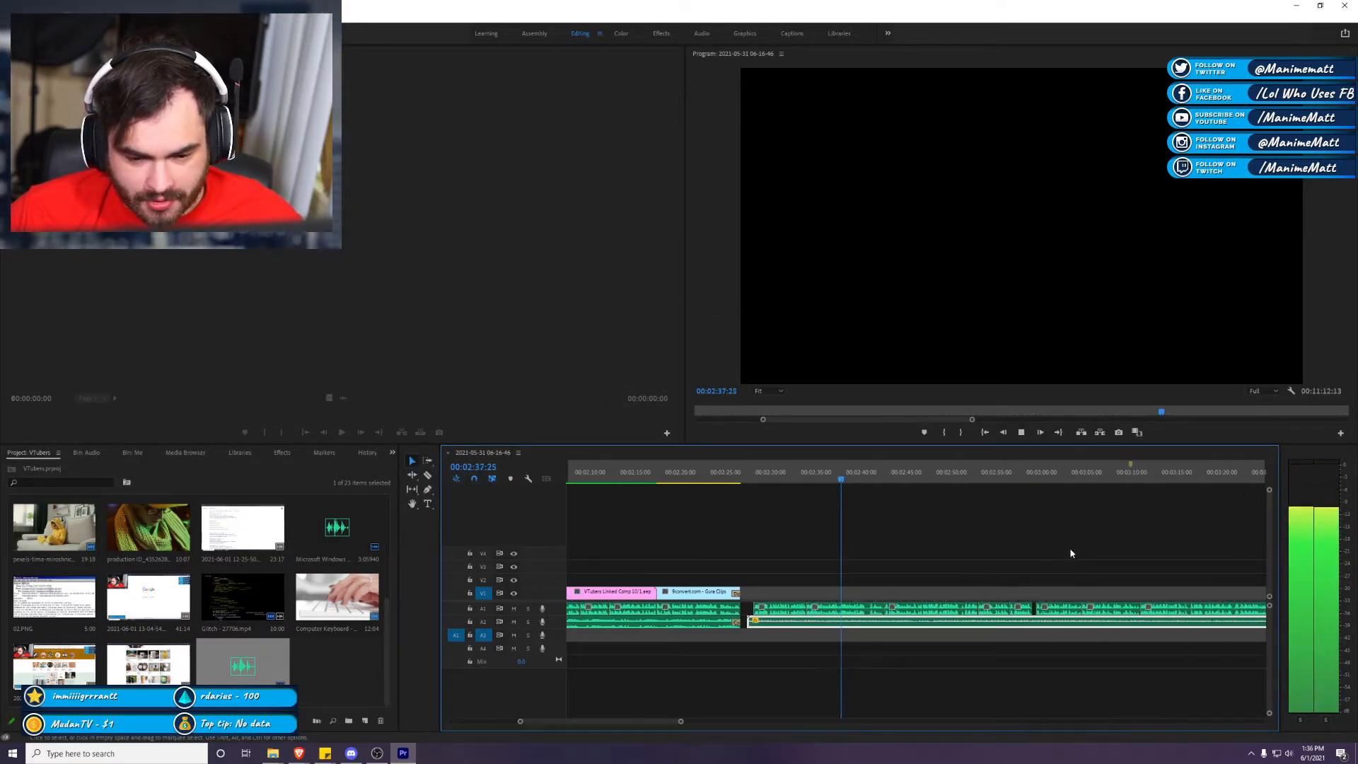
{"action": "scroll", "coordinate": [1067, 556], "scroll_direction": "up", "scroll_amount": 8}
{"action": "scroll", "coordinate": [1066, 559], "scroll_direction": "down", "scroll_amount": 4}
{"action": "scroll", "coordinate": [1065, 562], "scroll_direction": "down", "scroll_amount": 2}
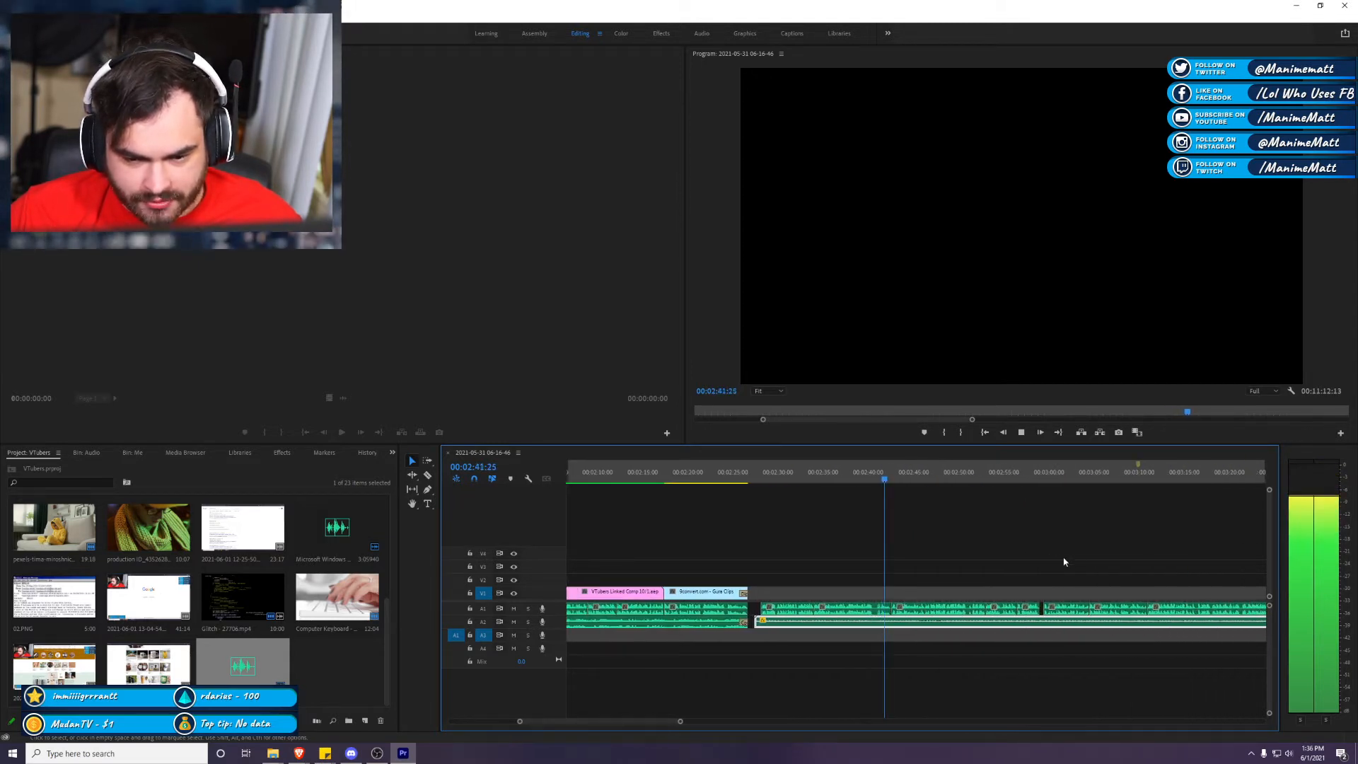
{"action": "scroll", "coordinate": [1072, 562], "scroll_direction": "down", "scroll_amount": 3}
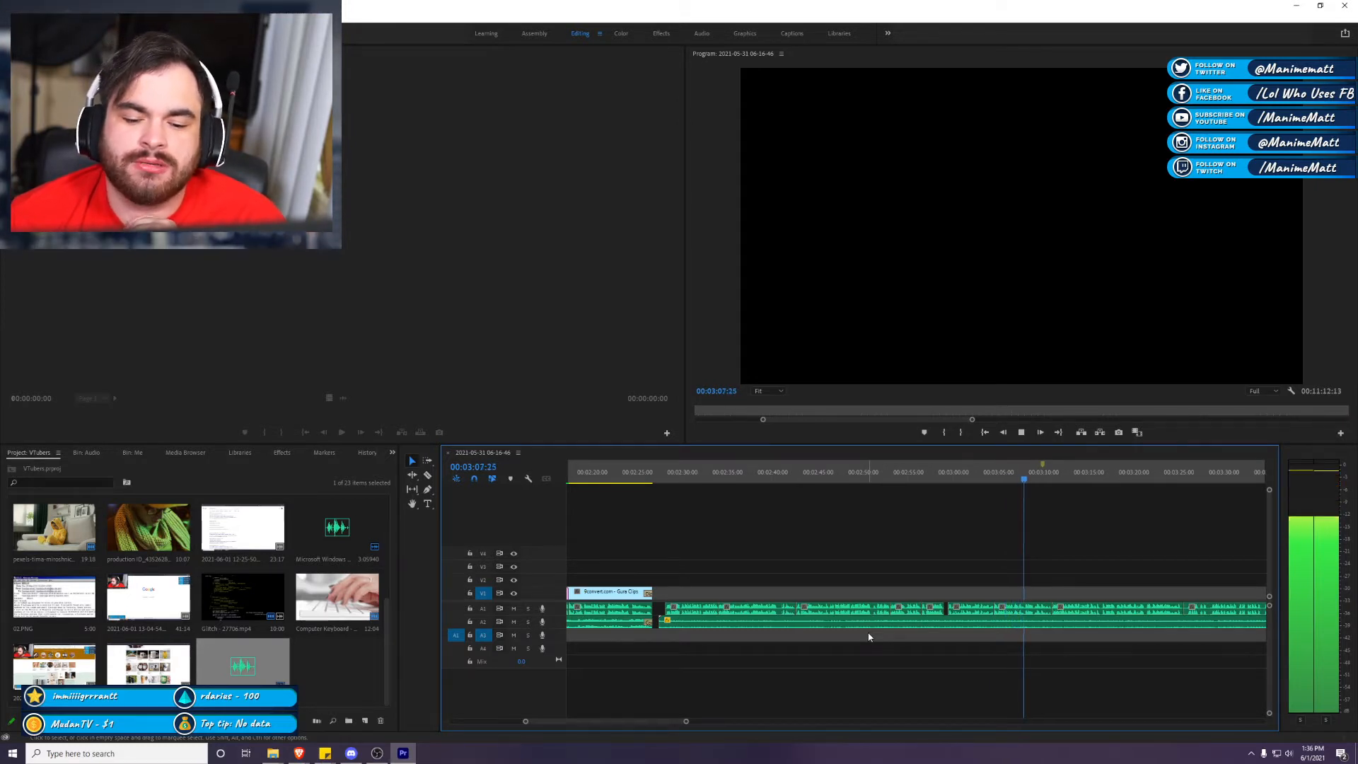
{"action": "scroll", "coordinate": [981, 614], "scroll_direction": "down", "scroll_amount": 3}
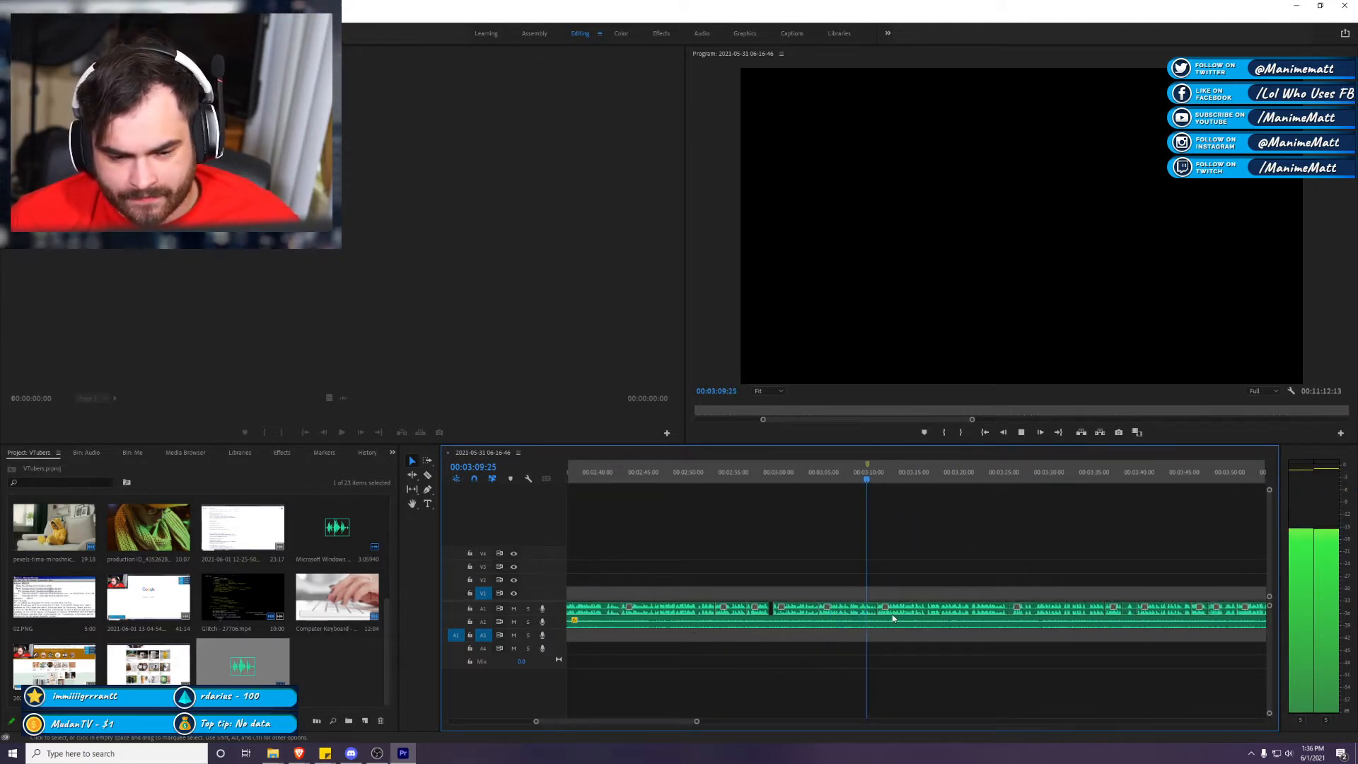
{"action": "scroll", "coordinate": [986, 676], "scroll_direction": "up", "scroll_amount": 3}
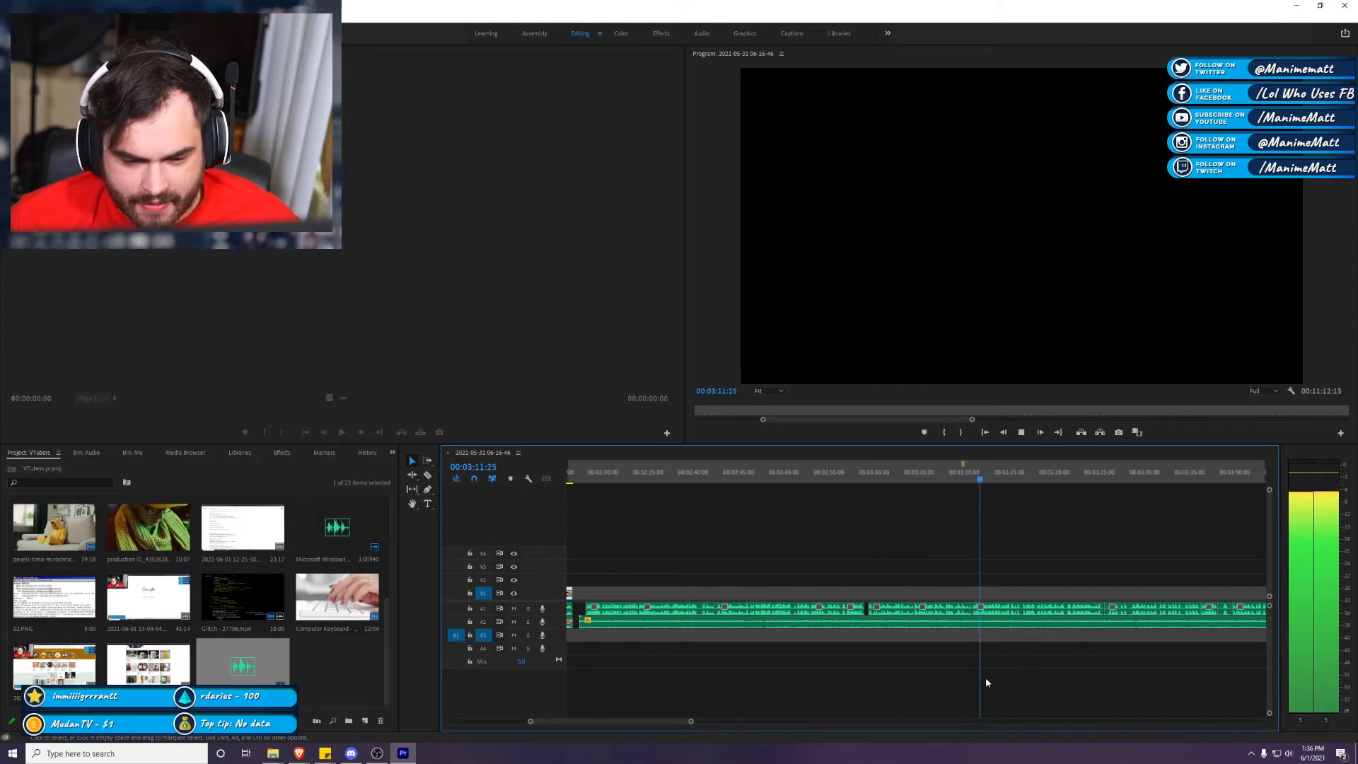
Step: Stop playback and fine-tune the audio gain of the Stone Cookies music clip
{"action": "key", "text": "space"}
{"action": "right_click", "coordinate": [828, 628]}
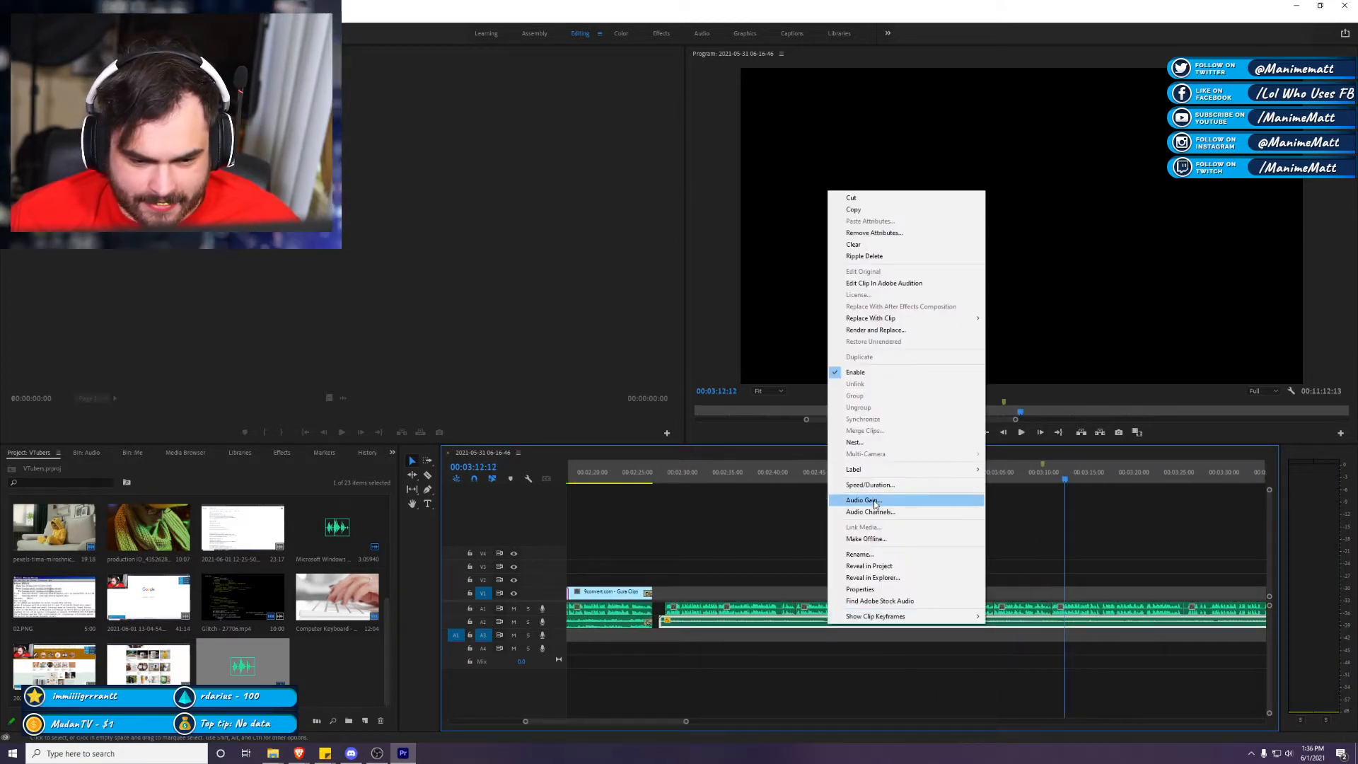
{"action": "left_click", "coordinate": [874, 502]}
{"action": "key", "text": "Return"}
Step: Play back the end of the faded section and the start of the next one to check the music transition
{"action": "key", "text": "space"}
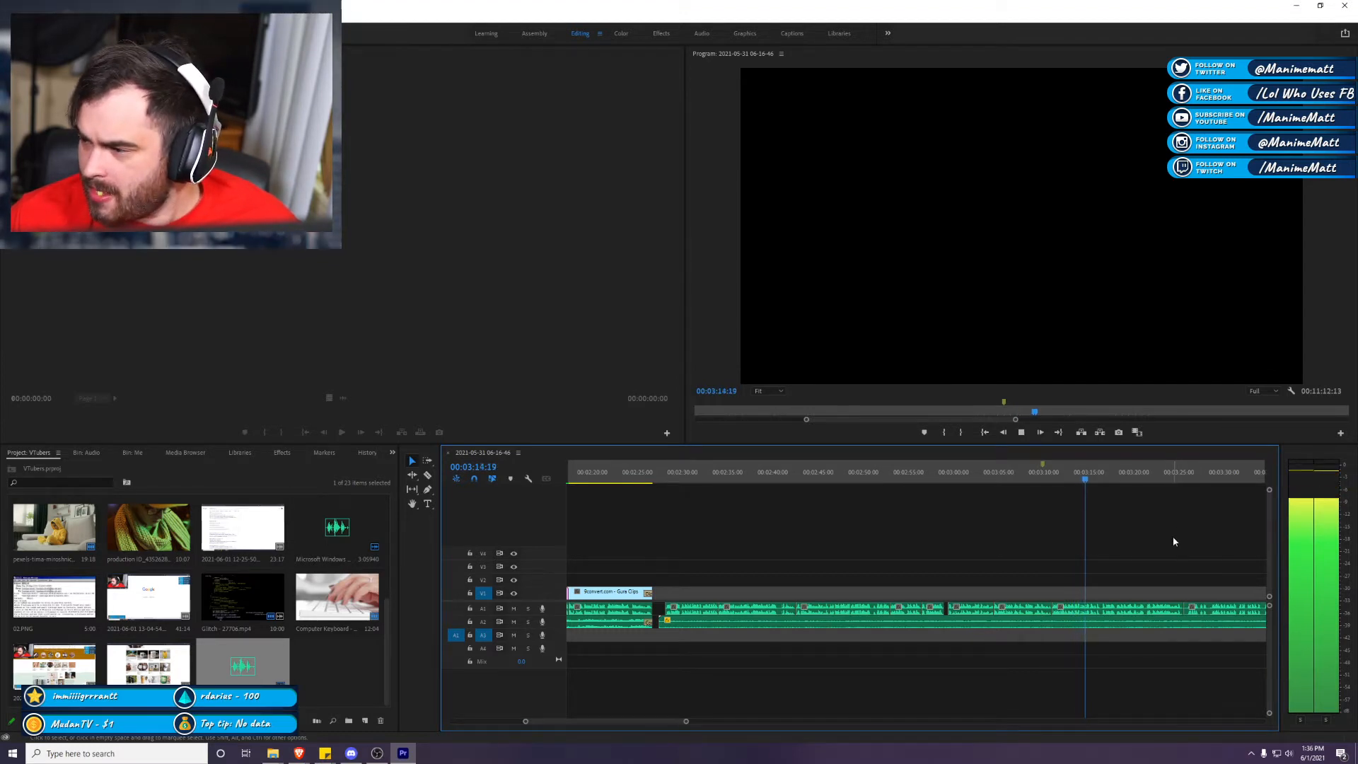
{"action": "scroll", "coordinate": [1004, 552], "scroll_direction": "up", "scroll_amount": 2}
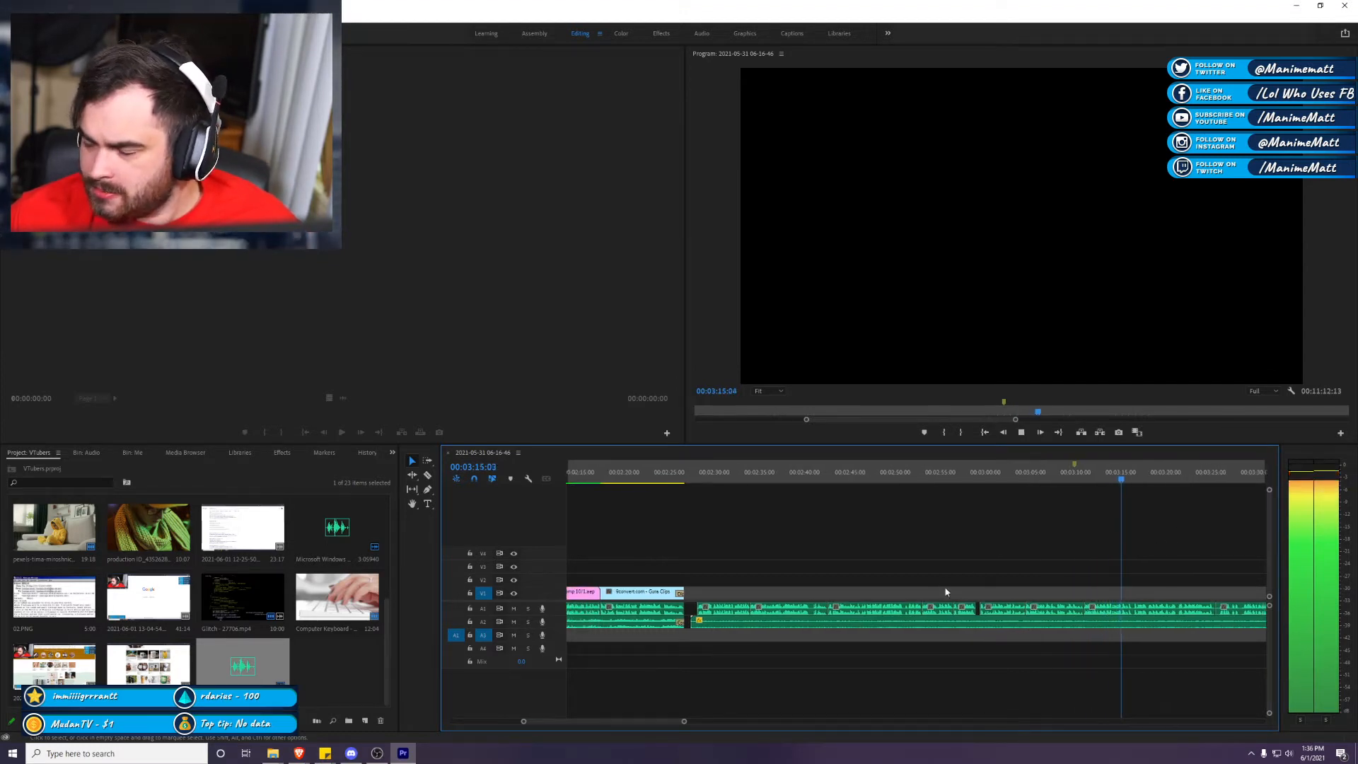
{"action": "left_click", "coordinate": [688, 473]}
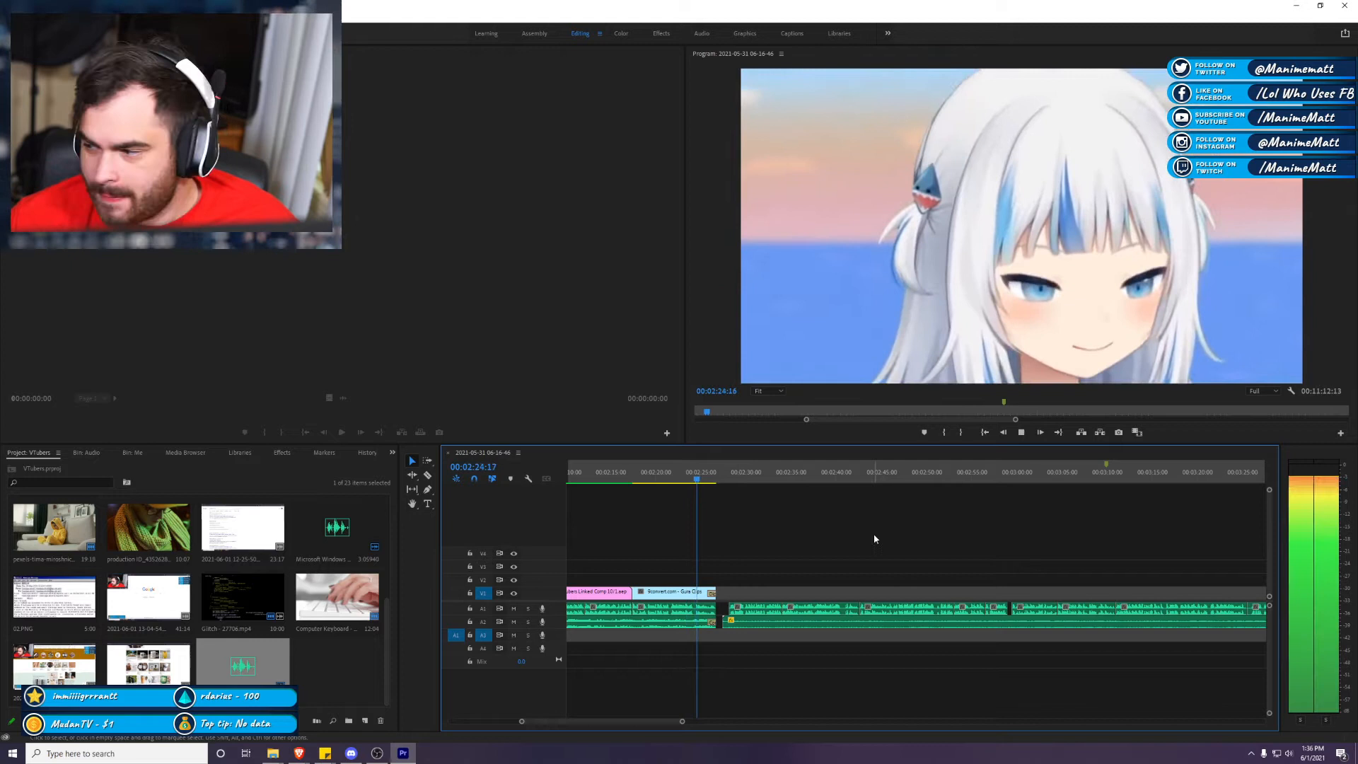
{"action": "key", "text": "space"}
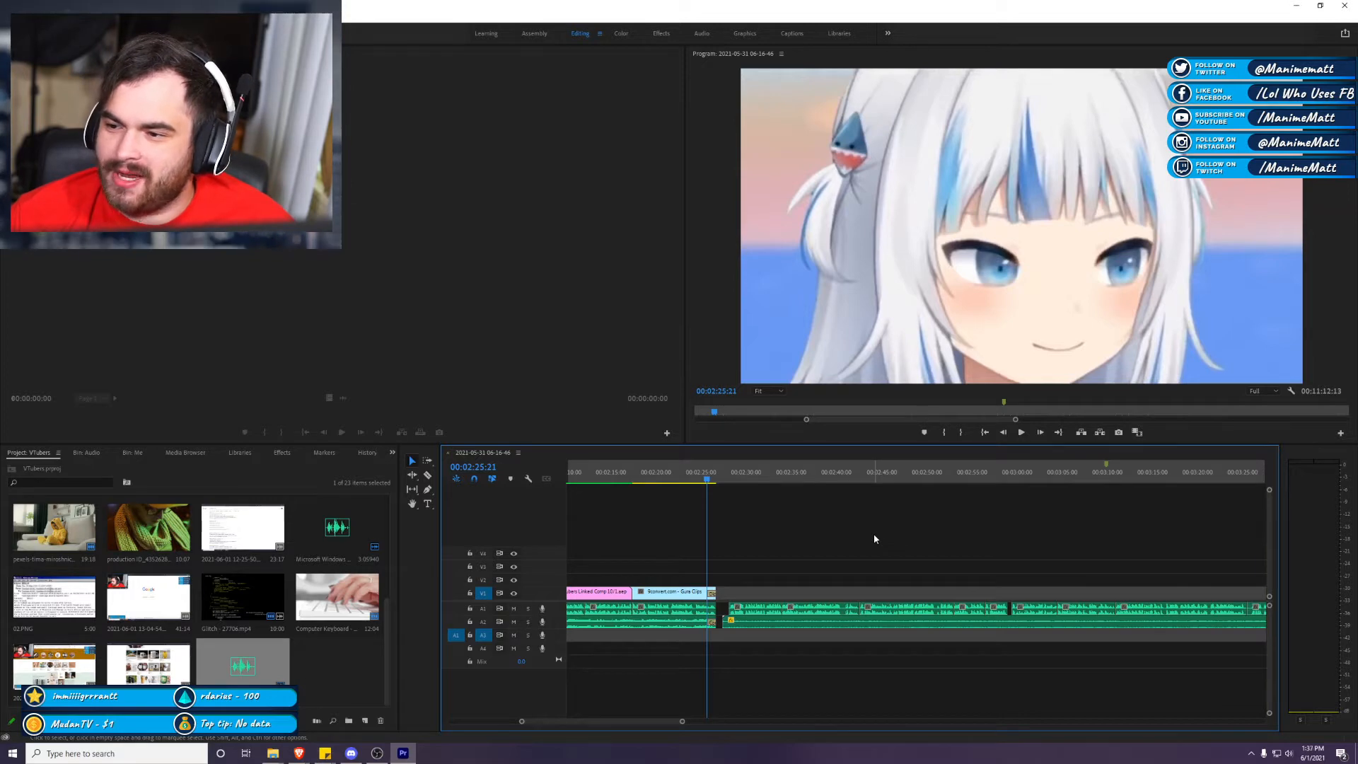
{"action": "key", "text": "space"}
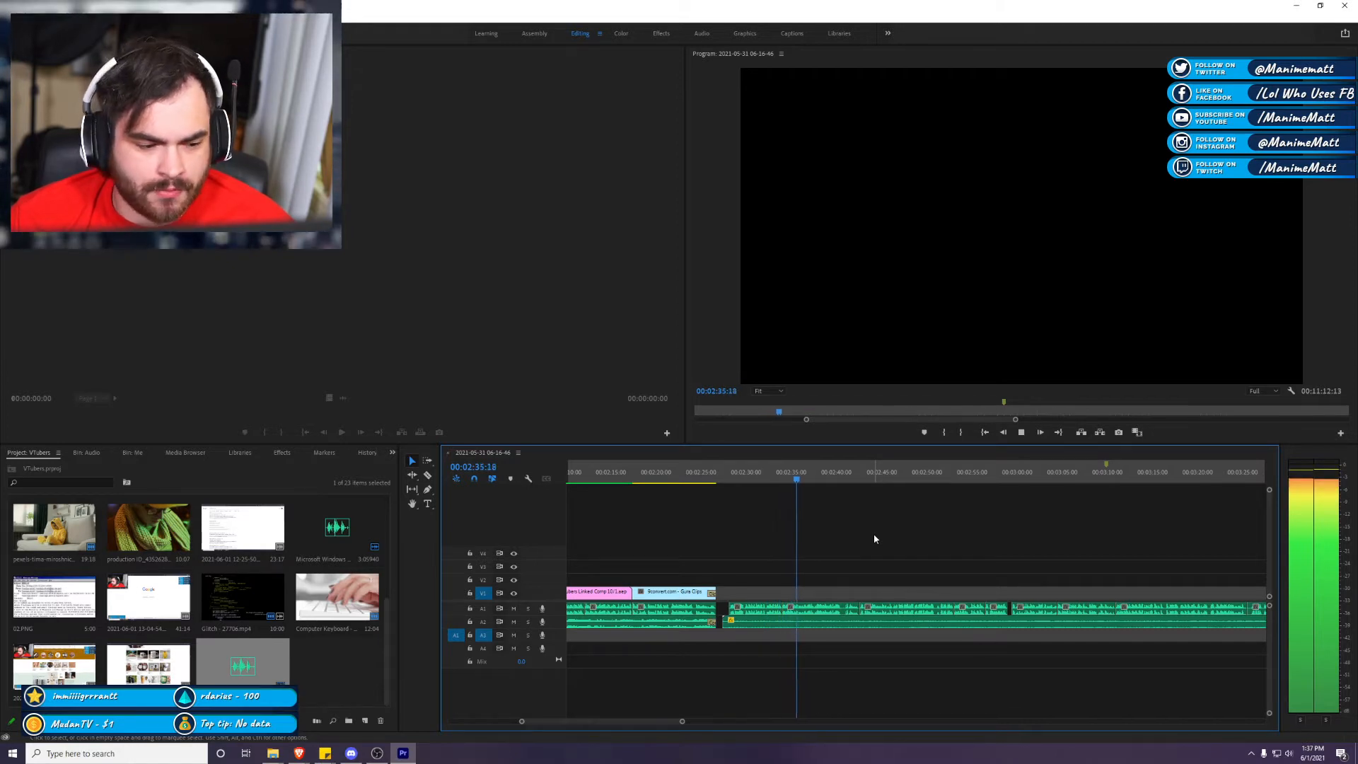
{"action": "key", "text": "space"}
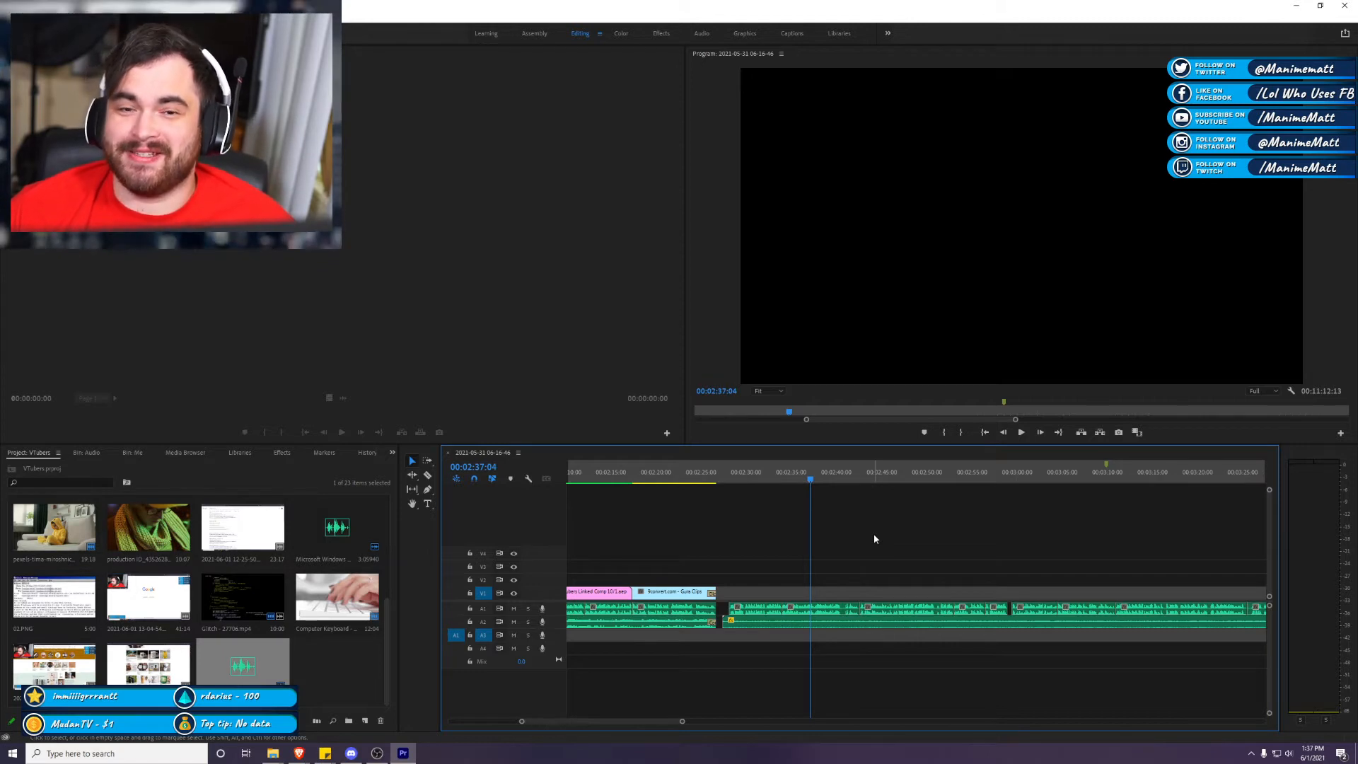
Step: Play the start of the new section briefly and save the project
{"action": "key", "text": "space"}
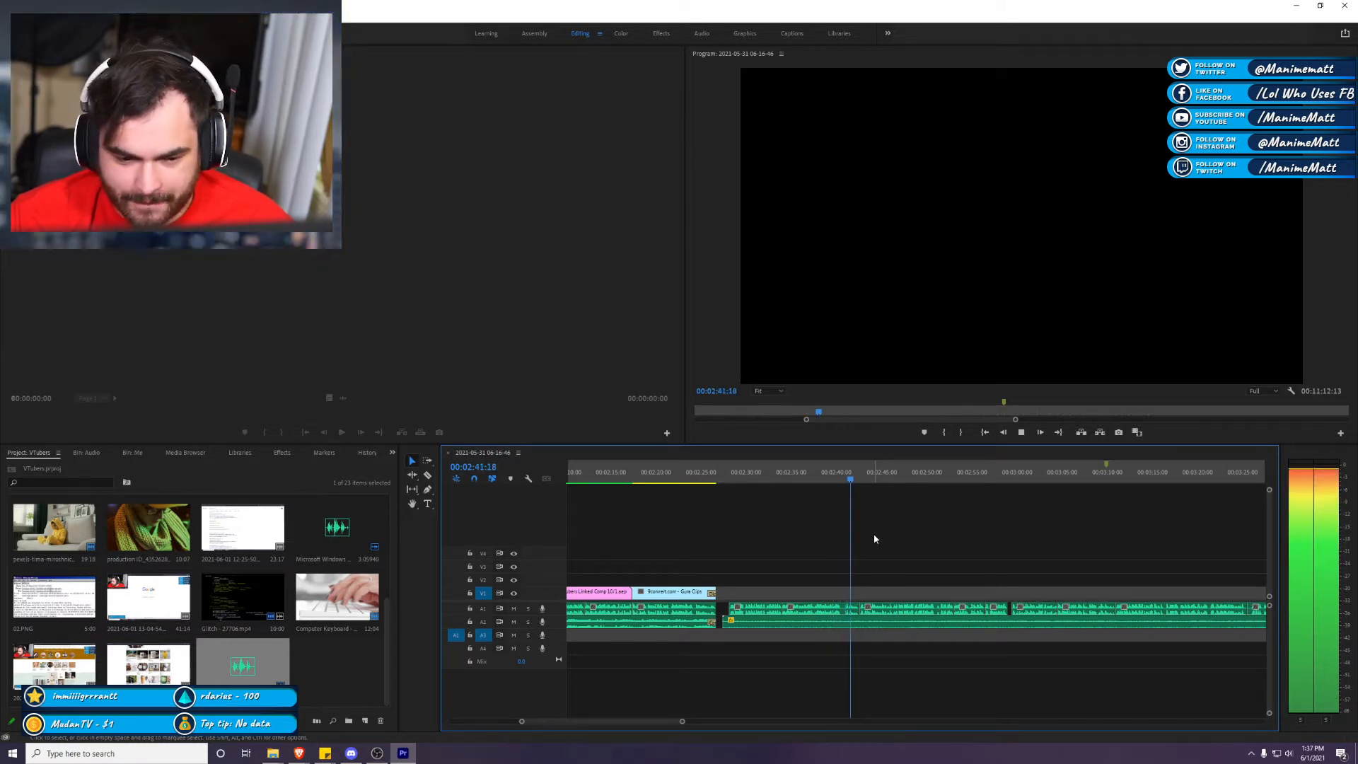
{"action": "key", "text": "space"}
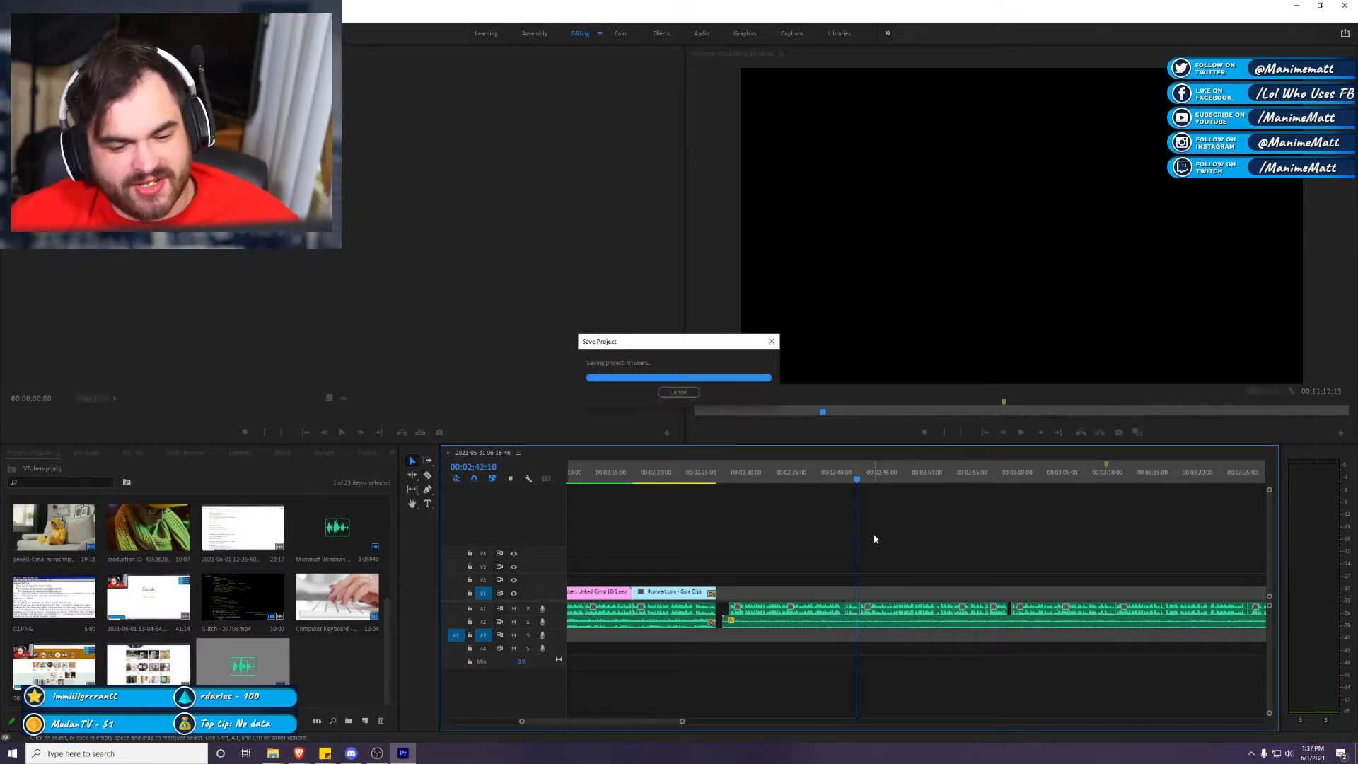
Step: Scan the whole timeline, then play the new section's narration and music from about 00:02:37 to 00:02:54
{"action": "left_click_drag", "start_coordinate": [682, 722], "coordinate": [1024, 681]}
{"action": "left_click", "coordinate": [903, 478]}
{"action": "left_click", "coordinate": [913, 483]}
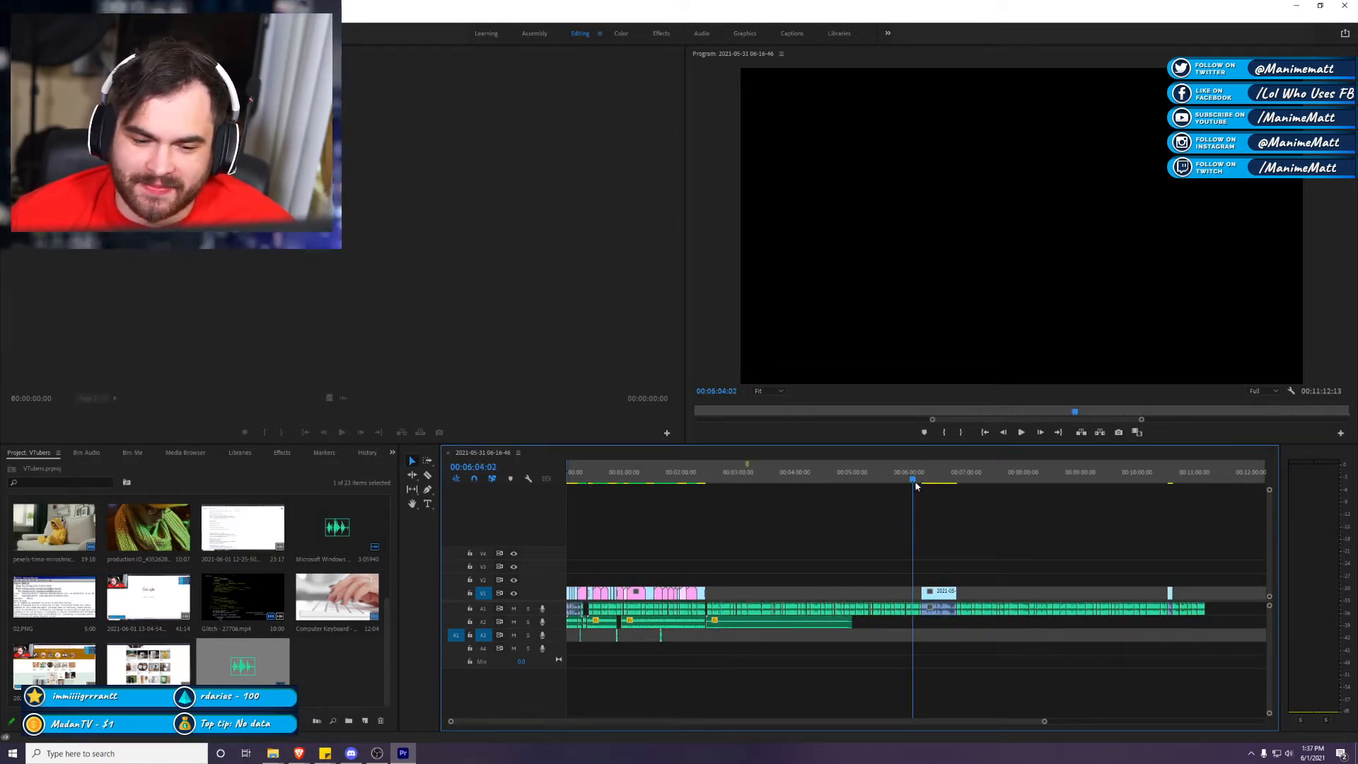
{"action": "left_click_drag", "start_coordinate": [928, 474], "coordinate": [1044, 549]}
{"action": "key", "text": "Home"}
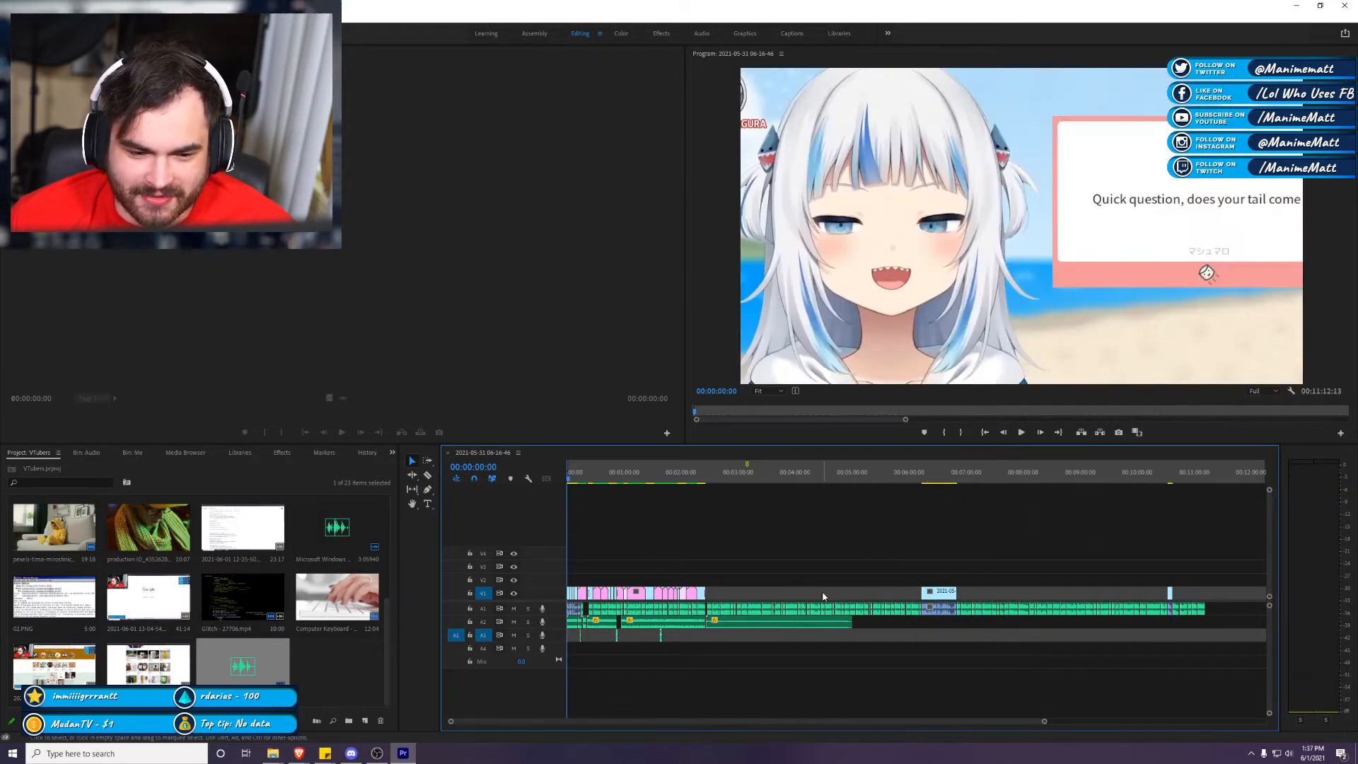
{"action": "left_click_drag", "start_coordinate": [576, 467], "coordinate": [712, 486]}
{"action": "key", "text": "space"}
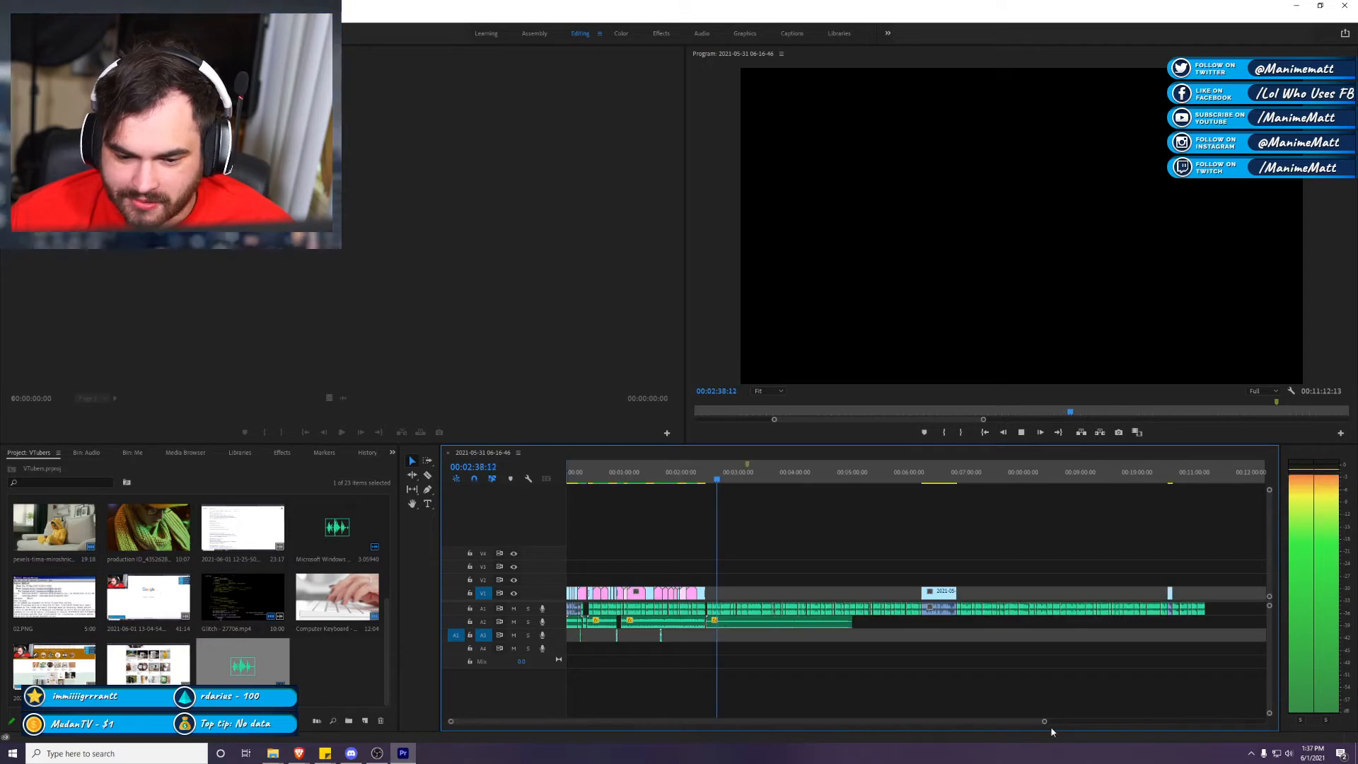
{"action": "scroll", "coordinate": [918, 710], "scroll_direction": "up", "scroll_amount": 6}
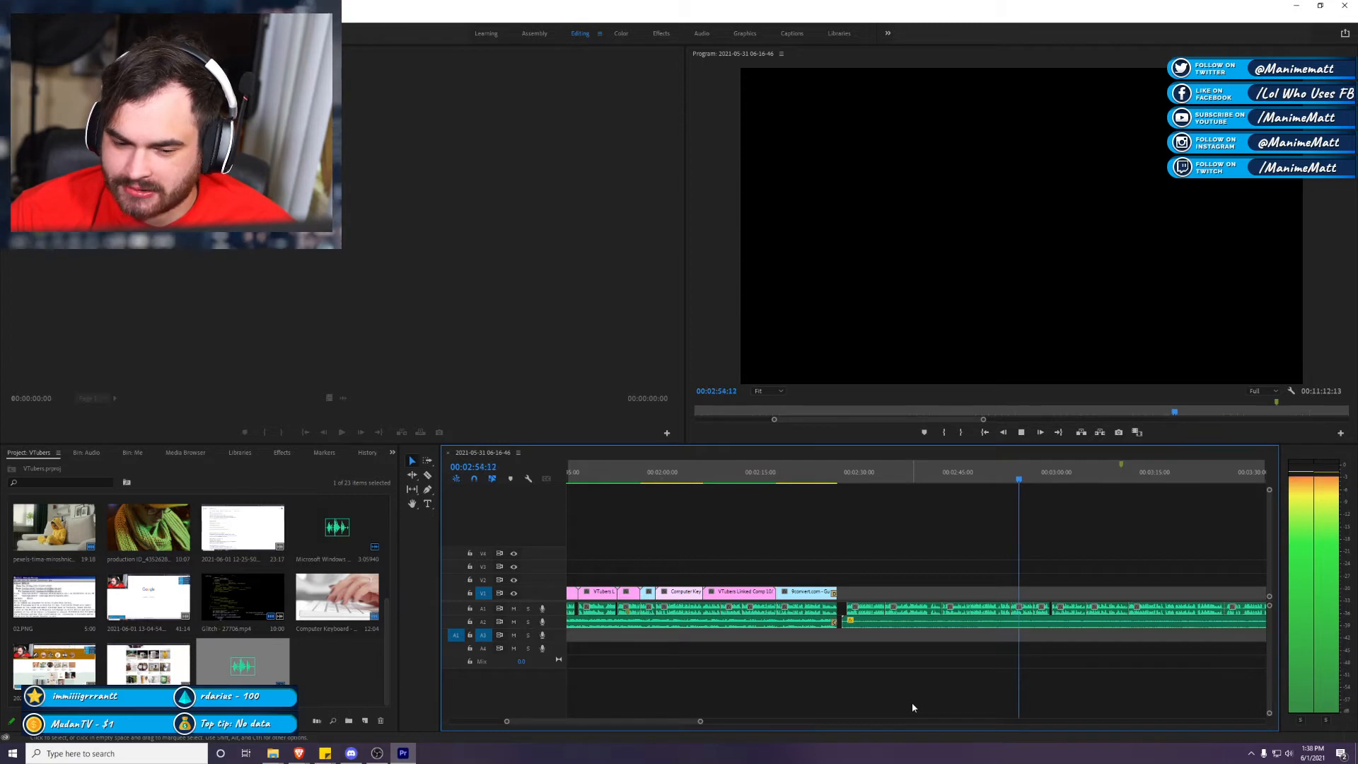
{"action": "key", "text": "space"}
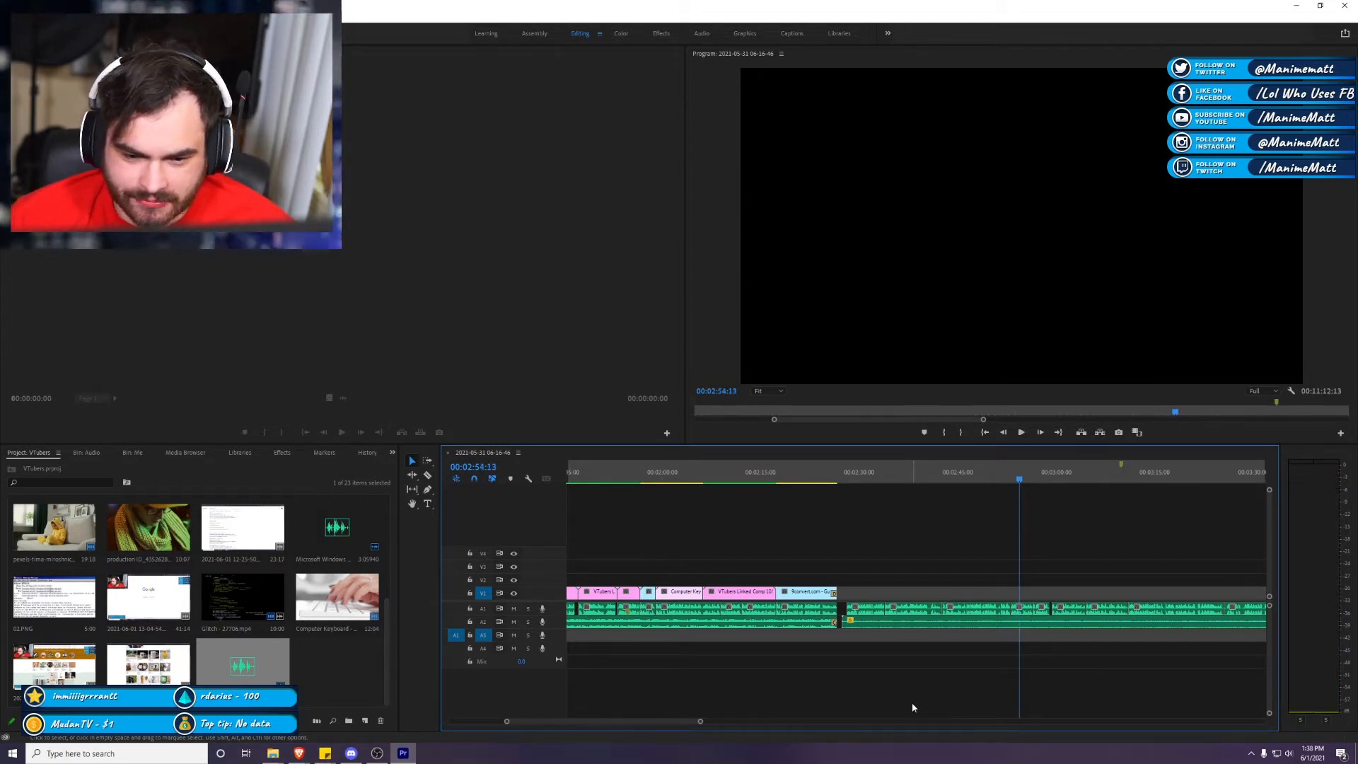
Step: Mark an In point at 00:02:22:13 and play from there into the start of the new section
{"action": "left_click", "coordinate": [809, 472]}
{"action": "key", "text": "i"}
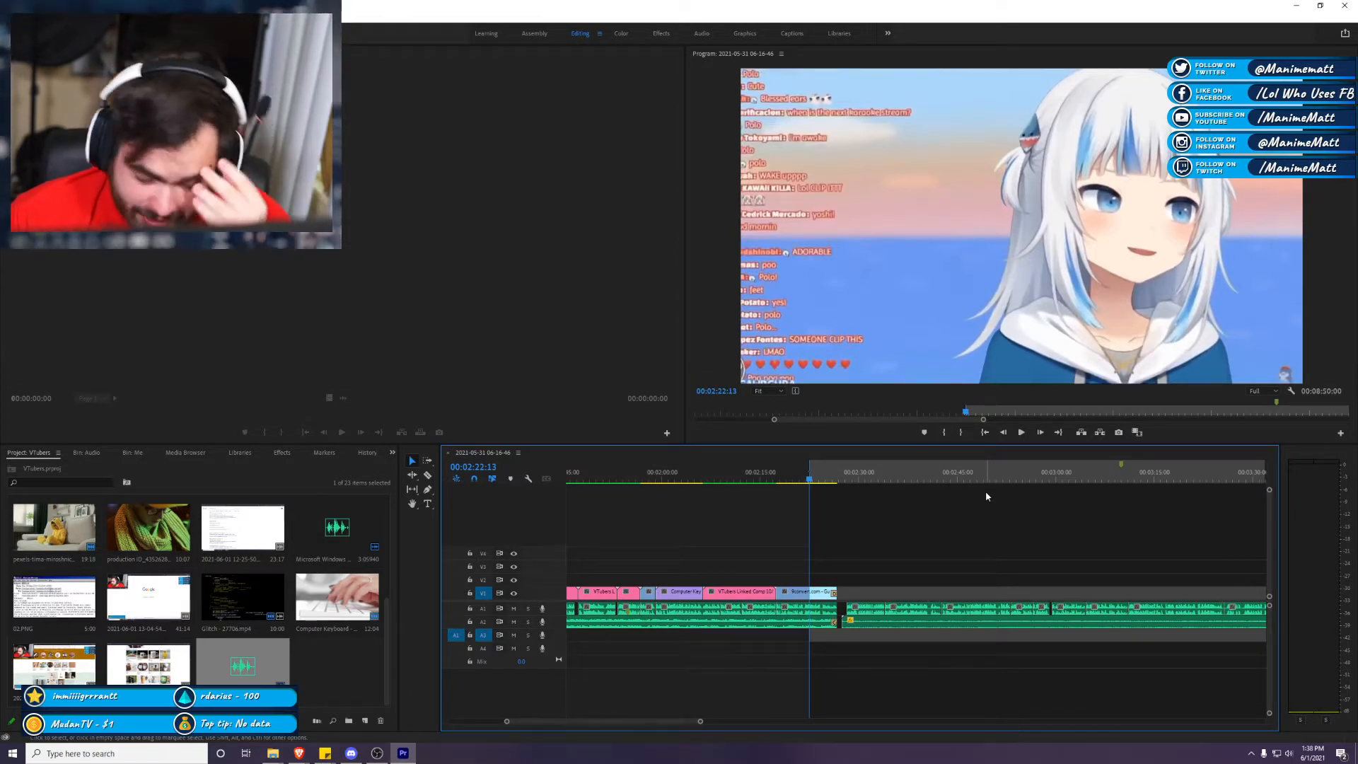
{"action": "key", "text": "space"}
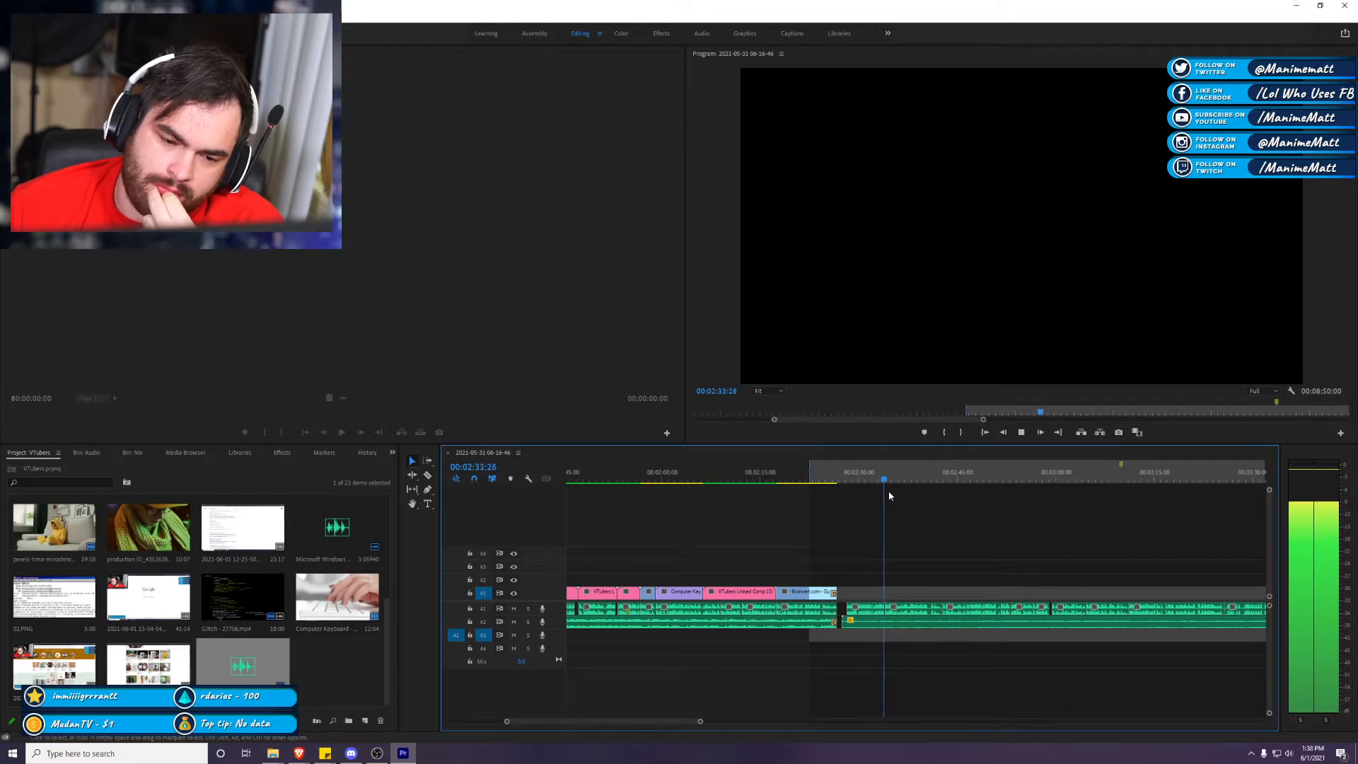
{"action": "left_click", "coordinate": [869, 479]}
Step: Add the ivory-off-white-paper-texture image from the Stupid overlays folder to the video track at the start of the new section
{"action": "mouse_move", "coordinate": [273, 753]}
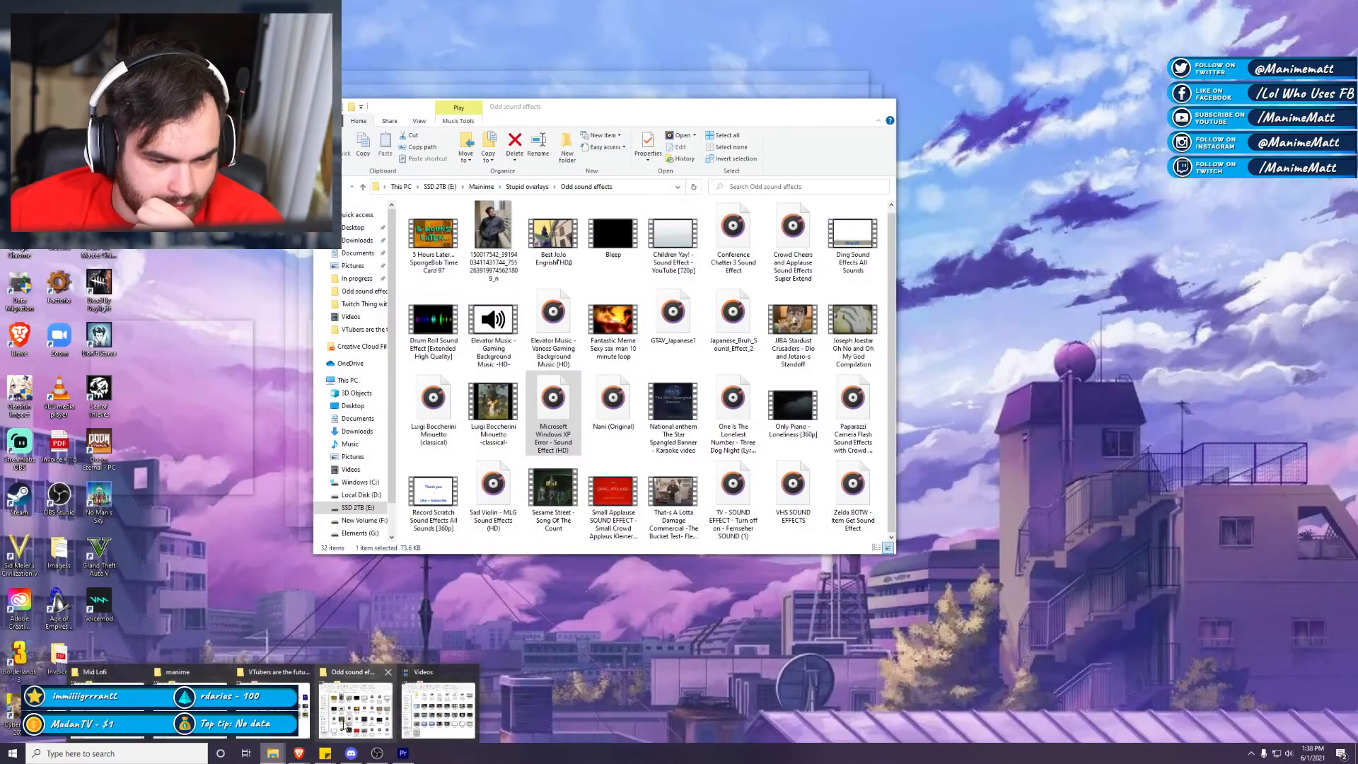
{"action": "left_click", "coordinate": [352, 722]}
{"action": "left_click", "coordinate": [527, 186]}
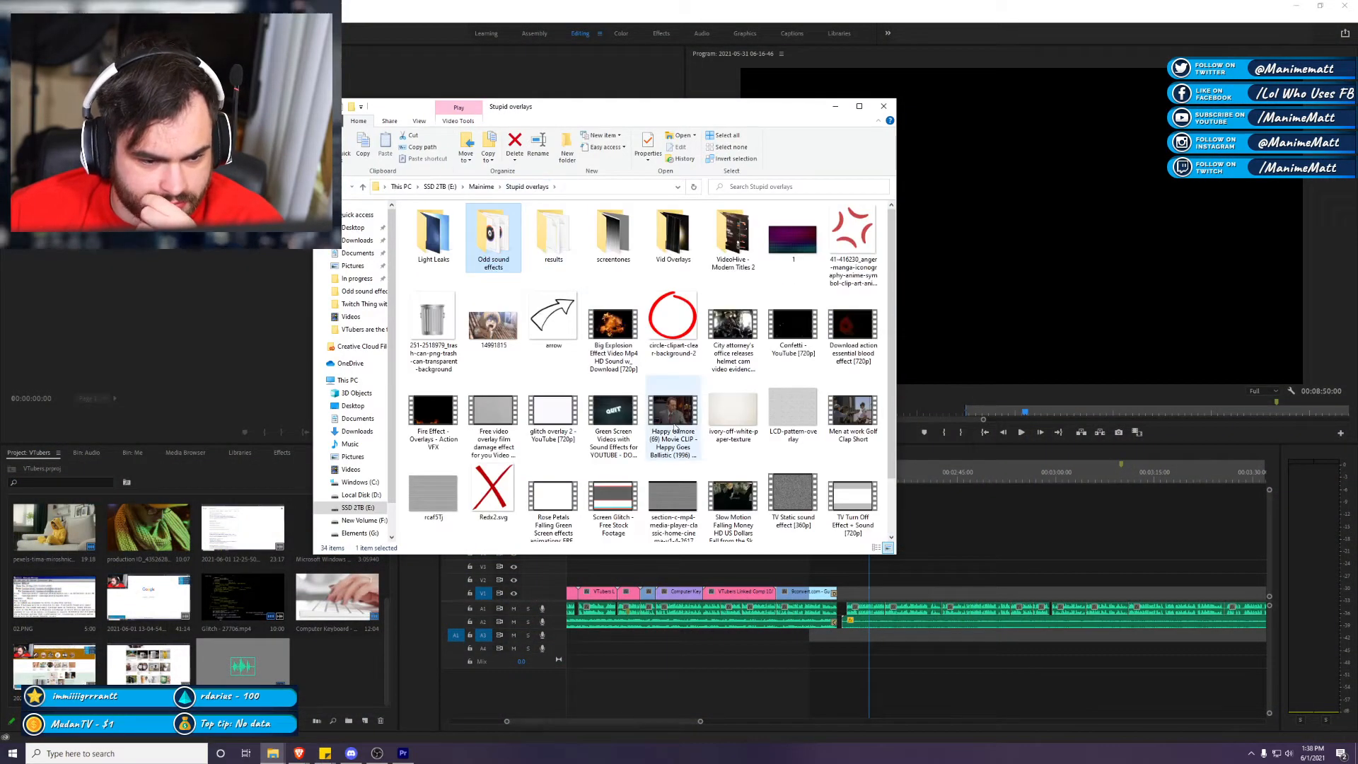
{"action": "left_click_drag", "start_coordinate": [729, 422], "coordinate": [888, 584]}
Step: Adjust the paper texture image's length against the playing narration so that it ends at about 00:02:42
{"action": "key", "text": "space"}
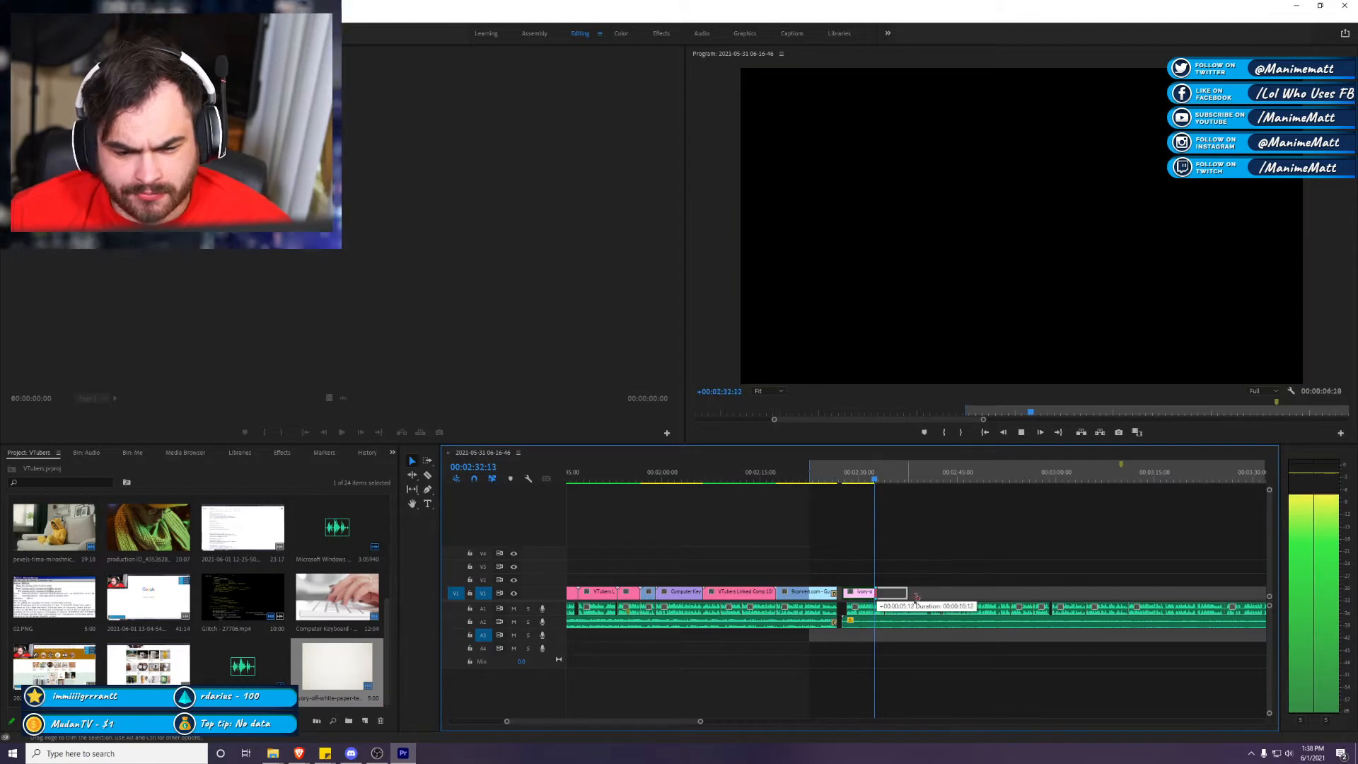
{"action": "right_click", "coordinate": [927, 596]}
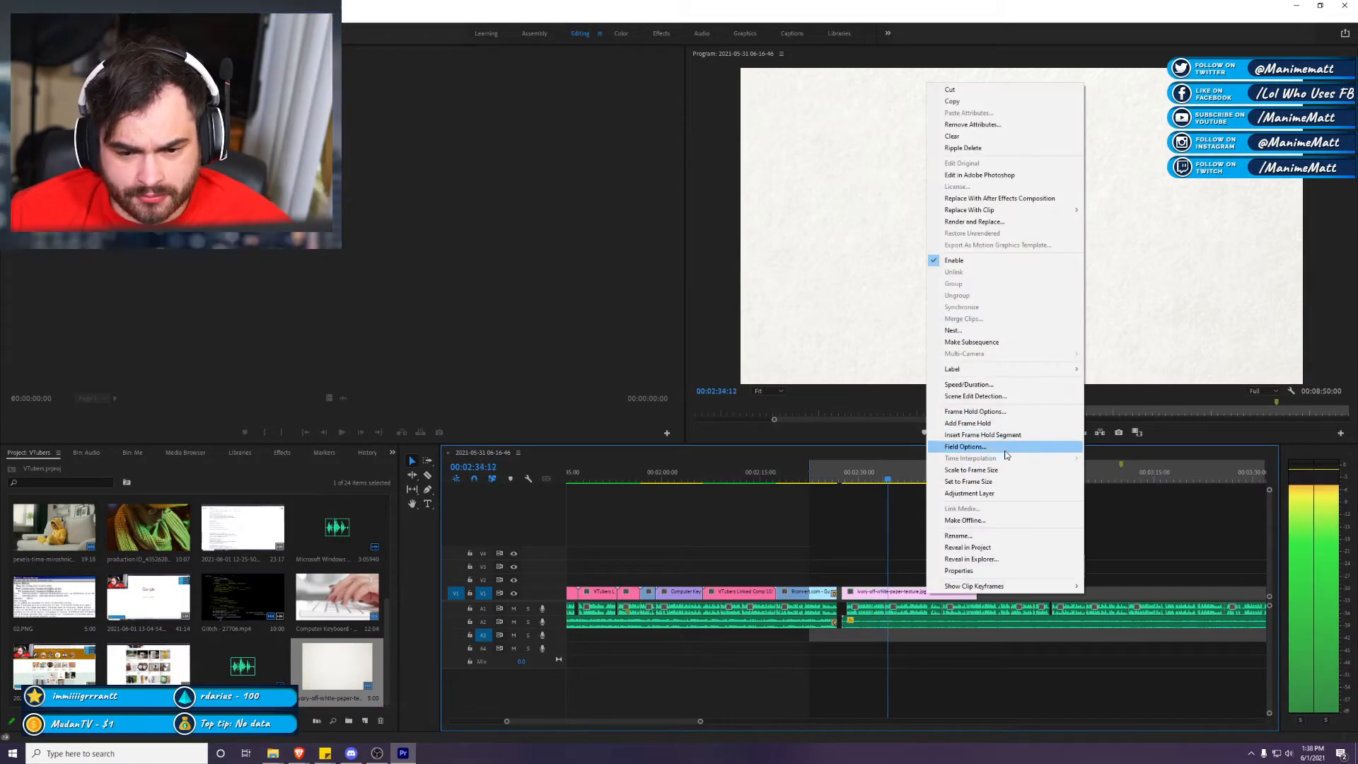
{"action": "left_click", "coordinate": [900, 519]}
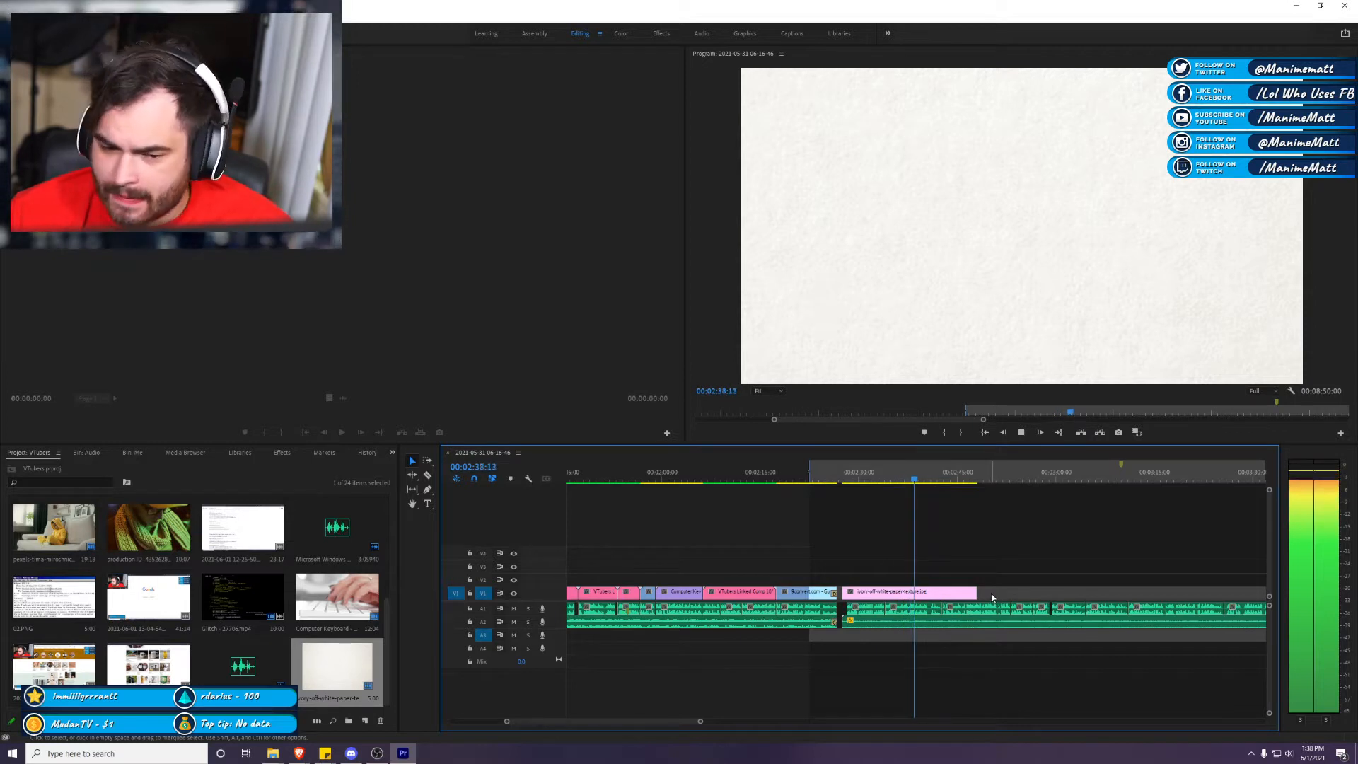
{"action": "left_click_drag", "start_coordinate": [975, 595], "coordinate": [940, 595]}
{"action": "scroll", "coordinate": [988, 575], "scroll_direction": "down", "scroll_amount": 1}
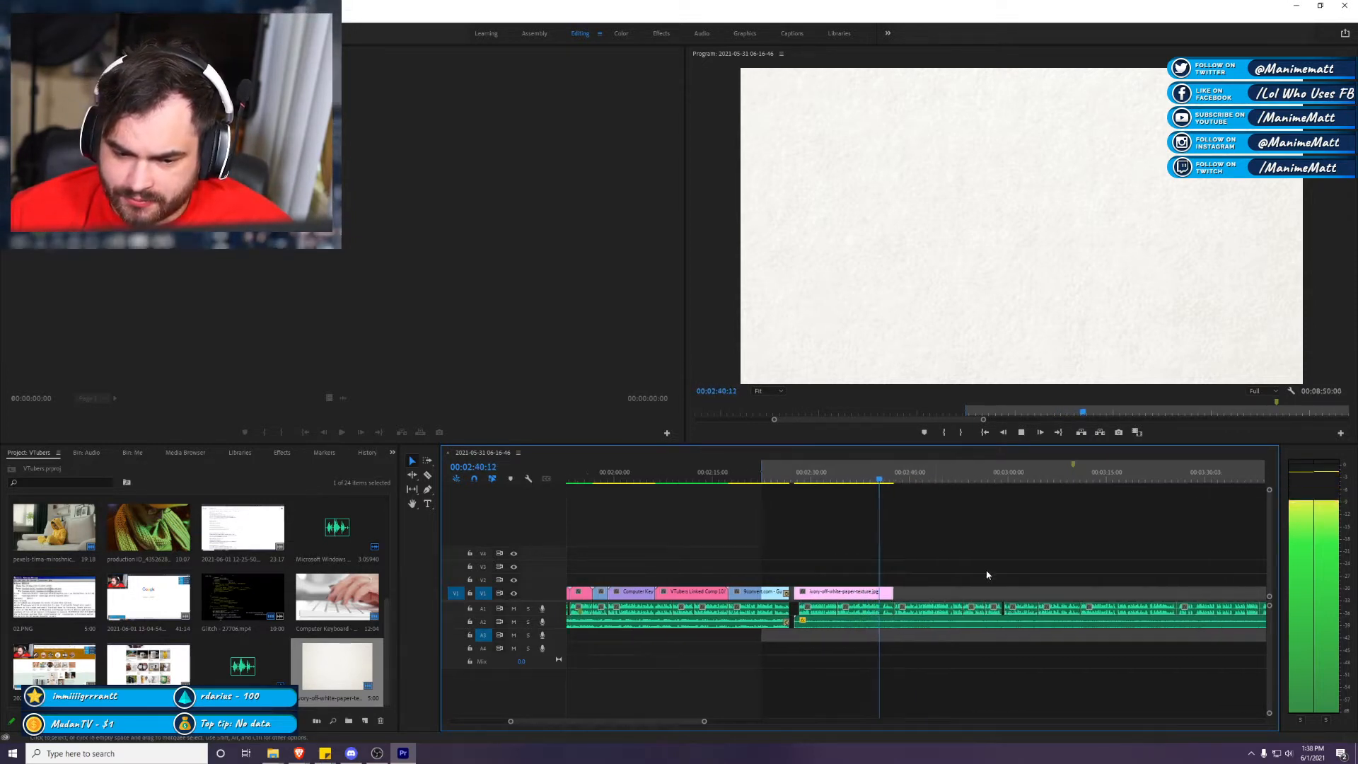
{"action": "scroll", "coordinate": [984, 572], "scroll_direction": "down", "scroll_amount": 2}
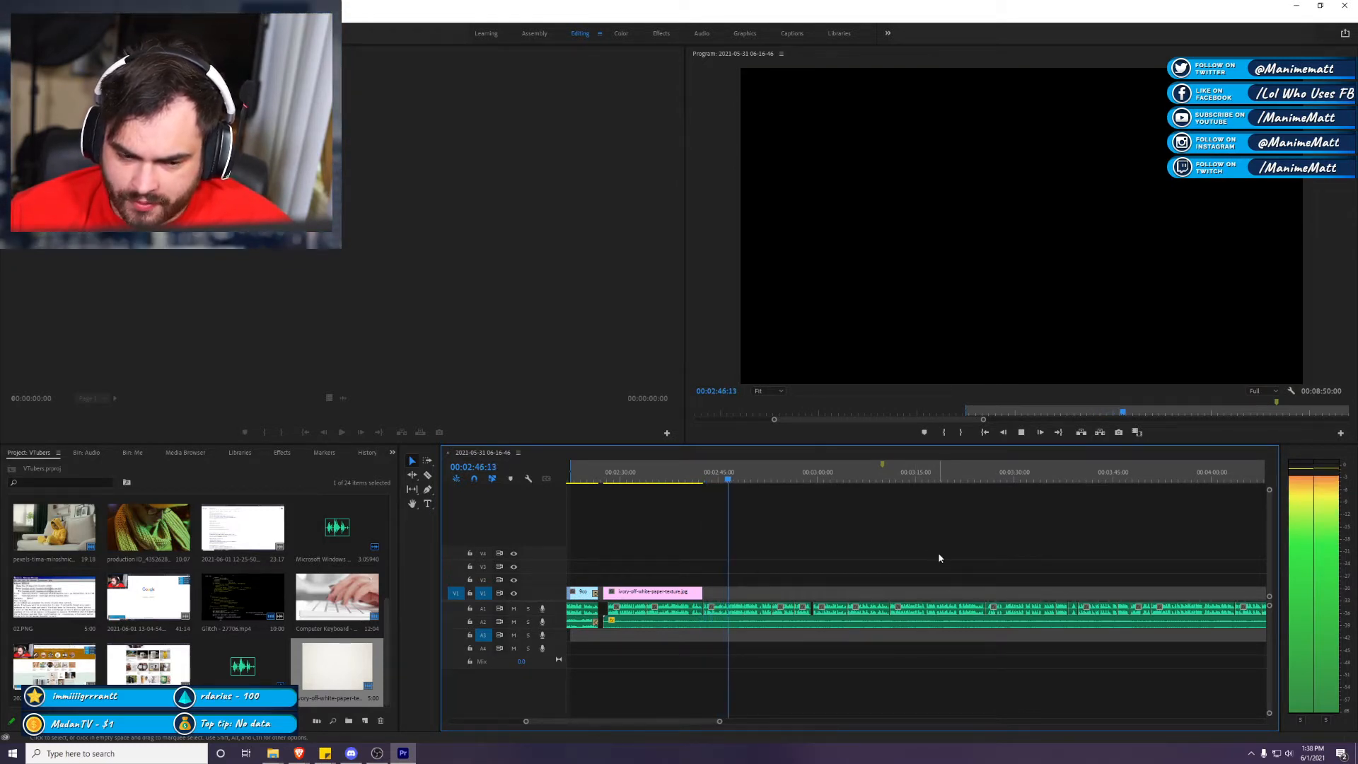
Step: Switch to the browser window with the Etsy mugs page and search Google for "cancel culture"
{"action": "left_click", "coordinate": [297, 749]}
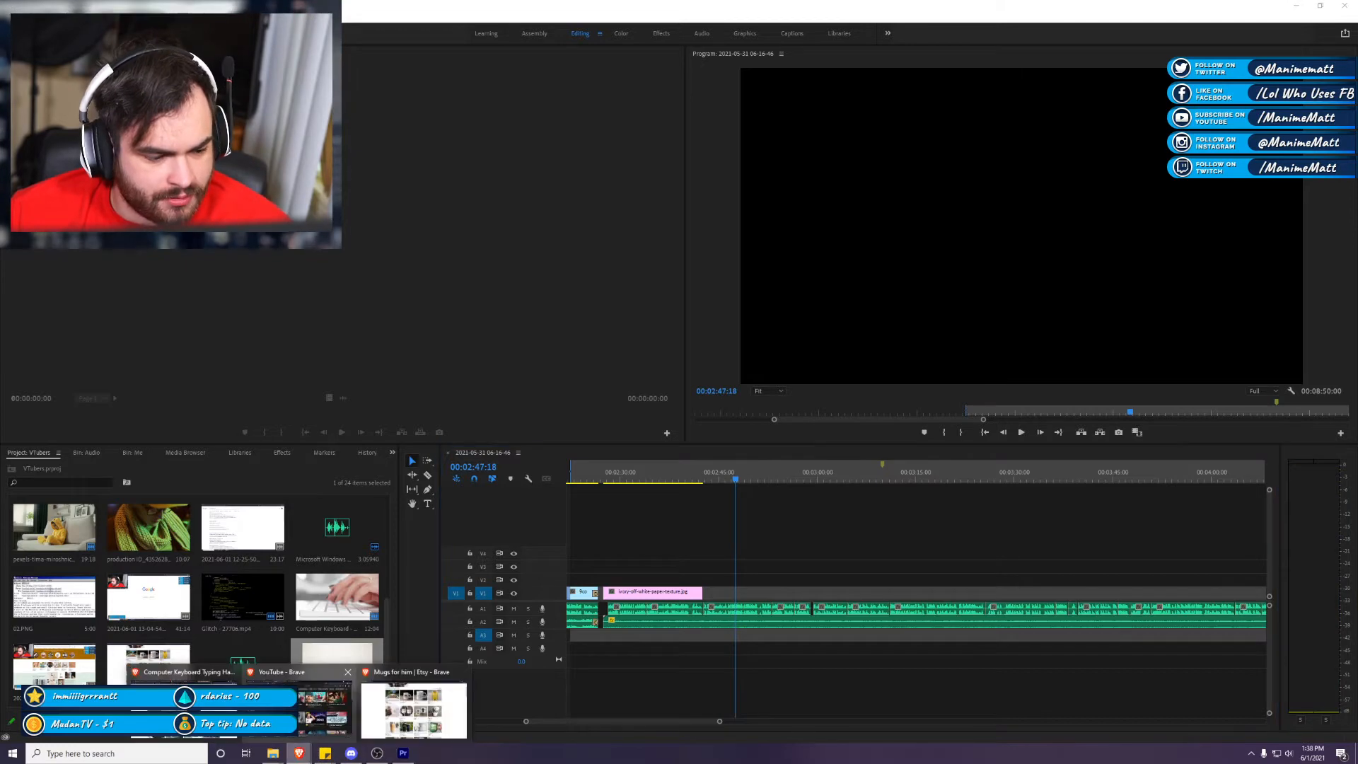
{"action": "left_click", "coordinate": [414, 710]}
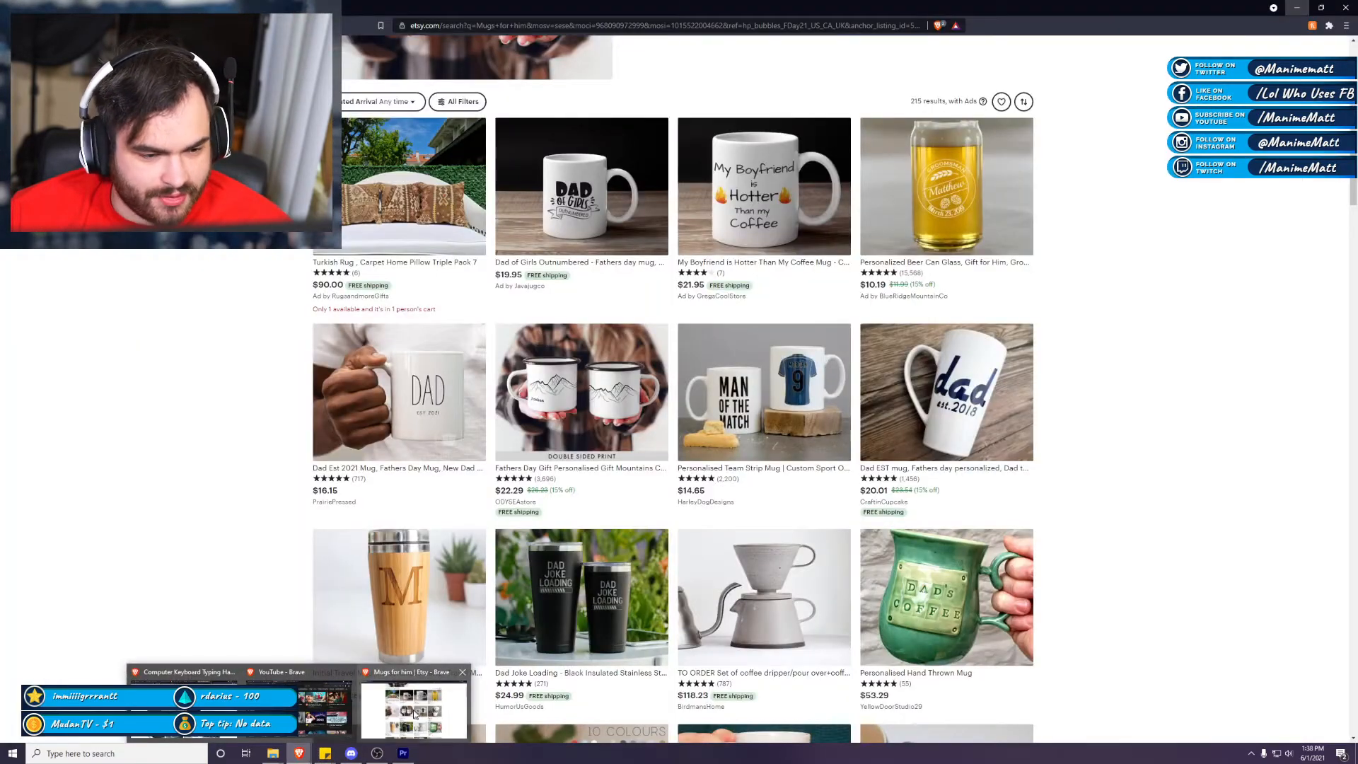
{"action": "left_click", "coordinate": [672, 26]}
{"action": "type", "text": "cancel cultu"}
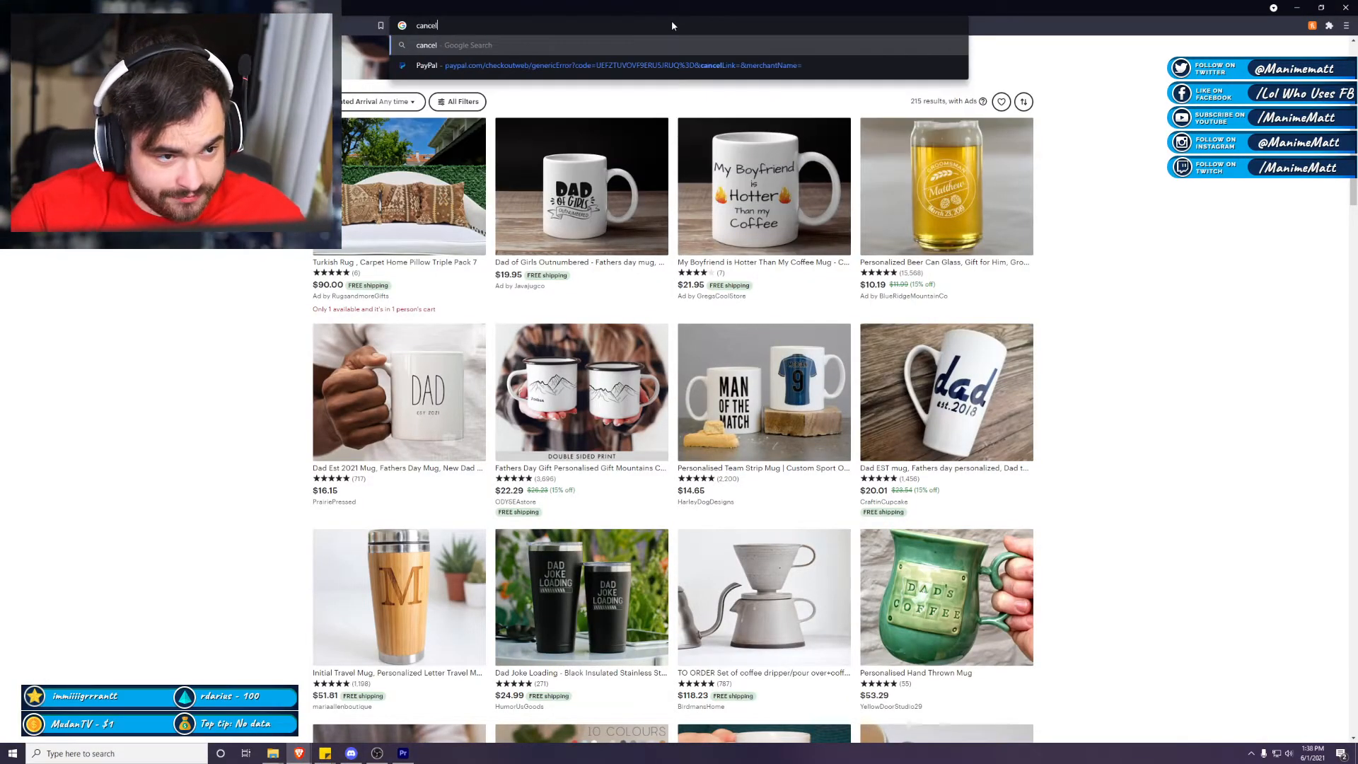
{"action": "type", "text": "re"}
{"action": "key", "text": "Return"}
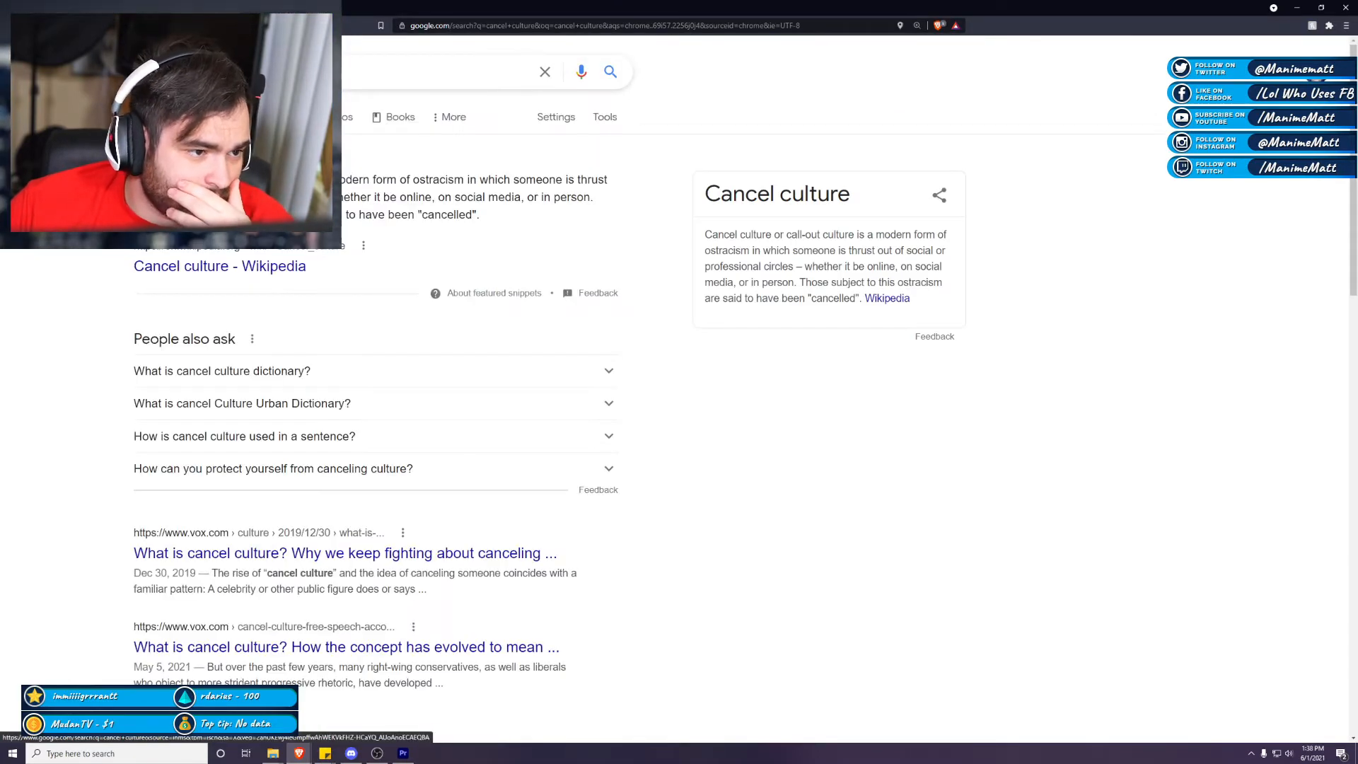
Step: Find the Forbes red pencil picture in the image results and open its full image in a new tab
{"action": "left_click", "coordinate": [279, 117]}
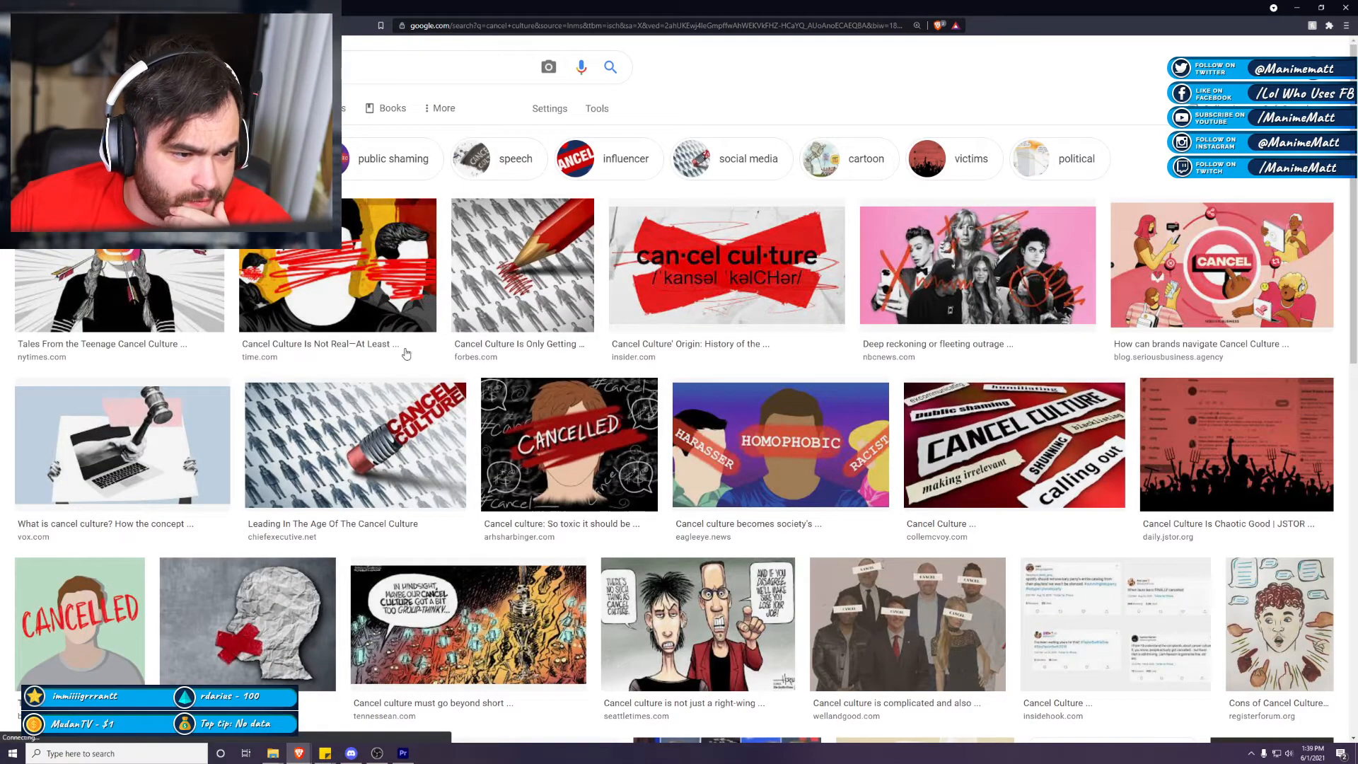
{"action": "left_click", "coordinate": [506, 290]}
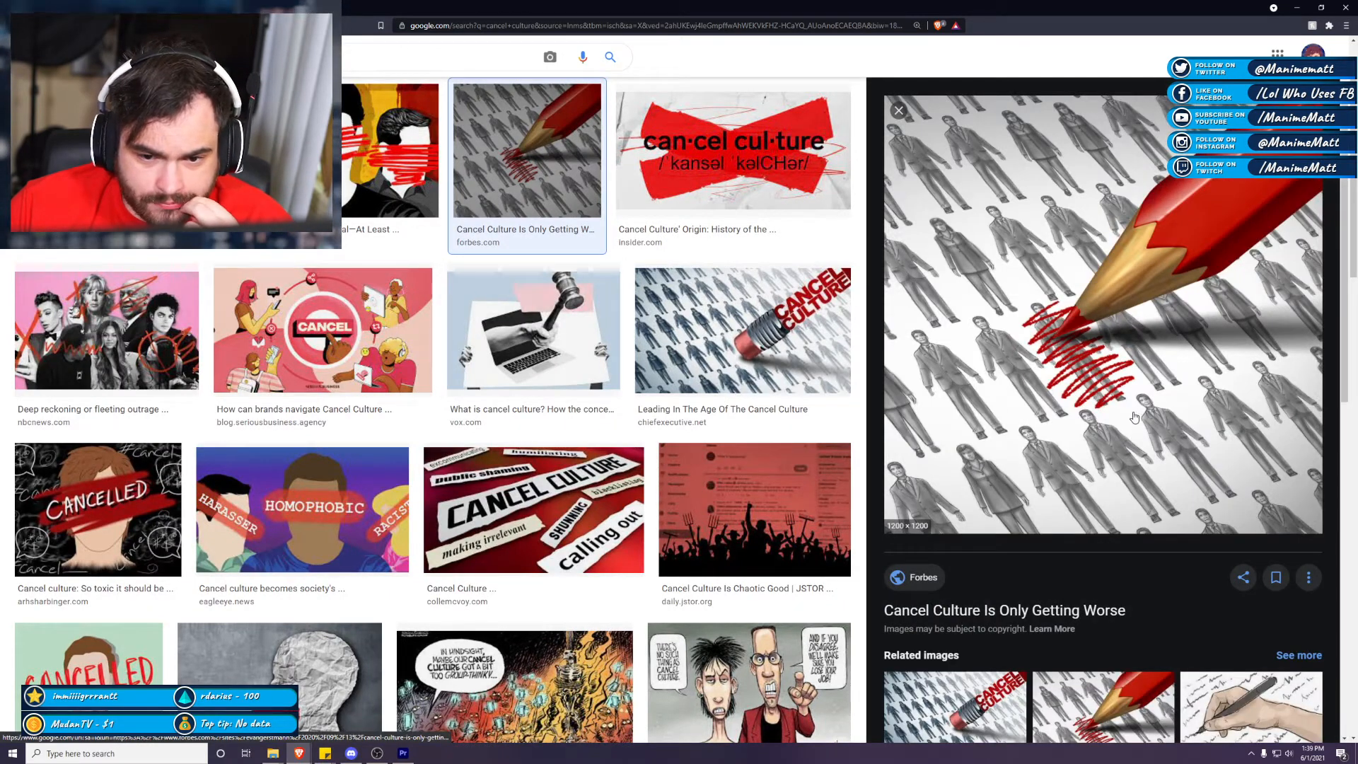
{"action": "right_click", "coordinate": [1119, 397]}
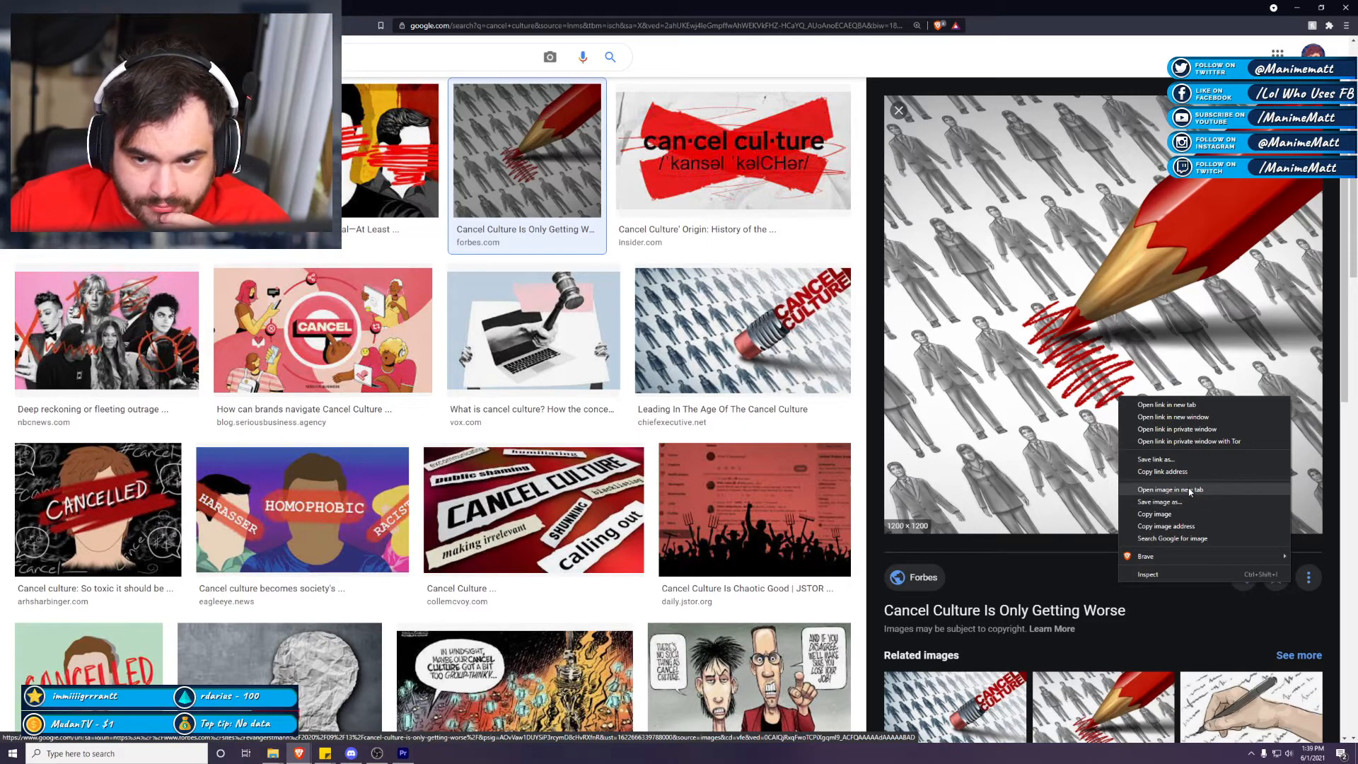
{"action": "left_click", "coordinate": [1173, 489]}
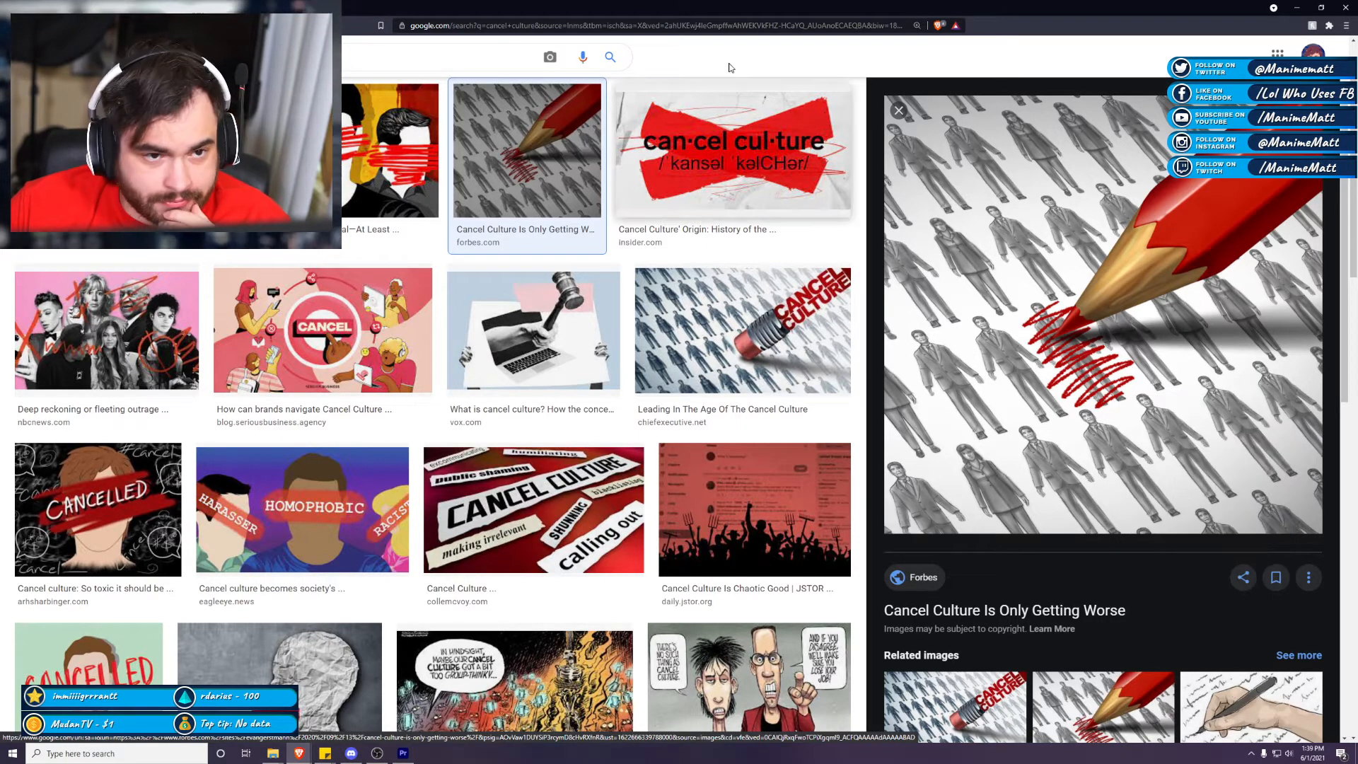
Step: Save the full-size red pencil image to the VTubers are the future folder
{"action": "key", "text": "ctrl+Tab"}
{"action": "right_click", "coordinate": [748, 326]}
{"action": "left_click", "coordinate": [799, 350]}
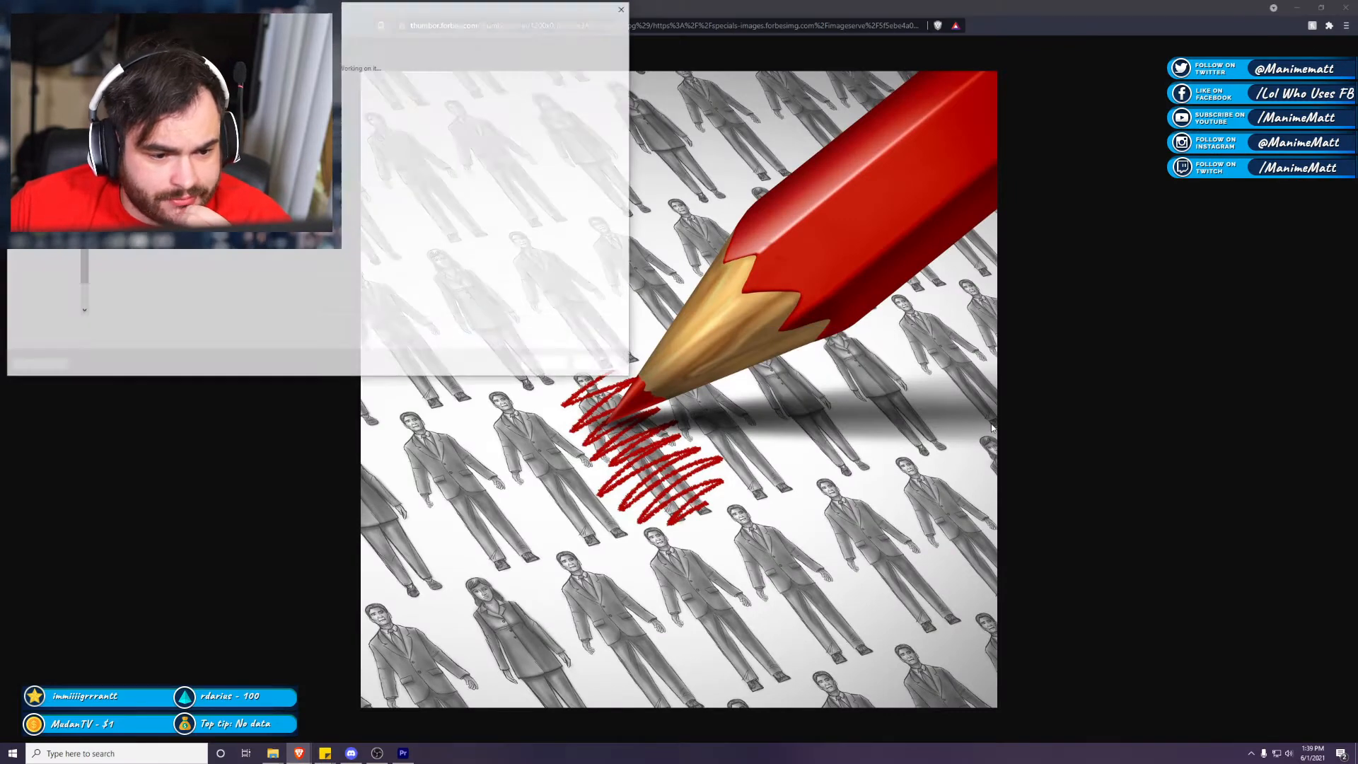
{"action": "left_click", "coordinate": [546, 364]}
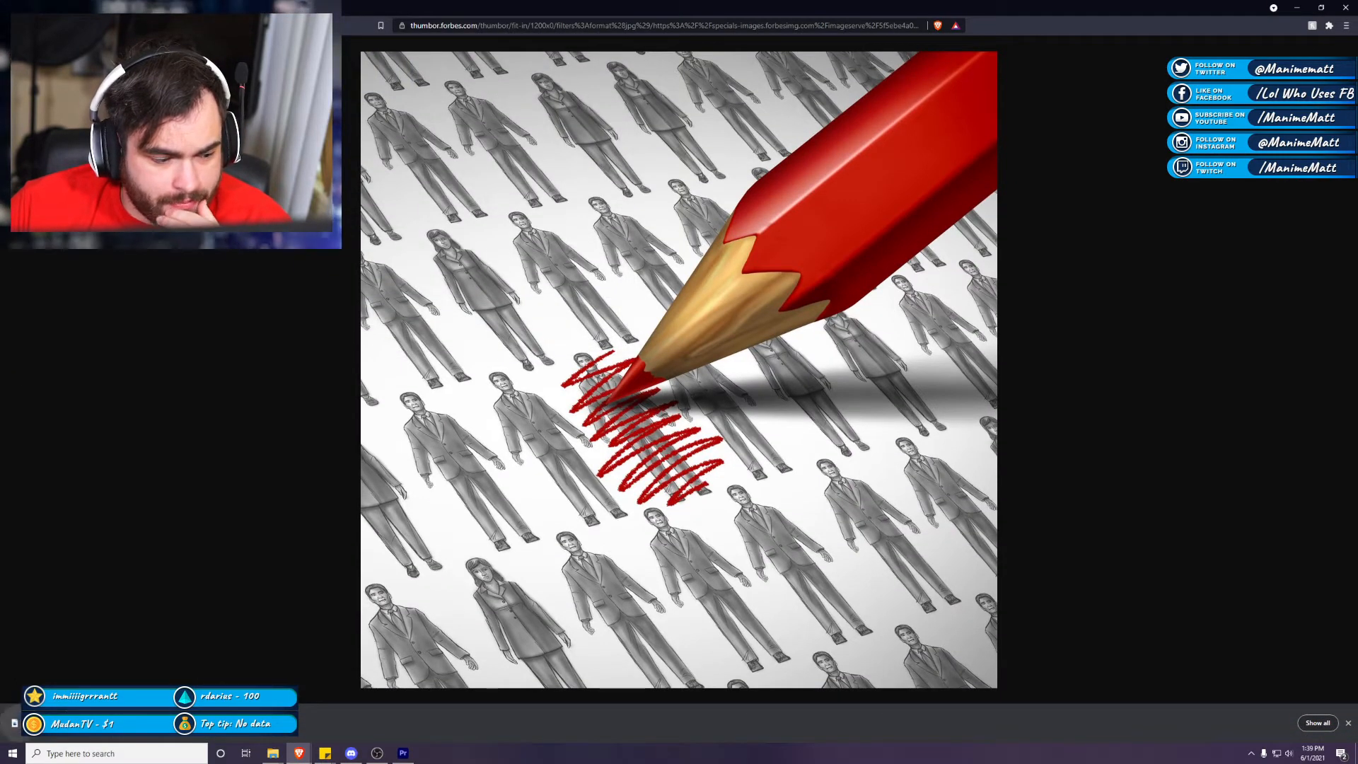
Step: Show the downloaded red pencil image in its folder and place it on the timeline directly after the paper texture clip
{"action": "left_click", "coordinate": [116, 723]}
{"action": "left_click", "coordinate": [149, 690]}
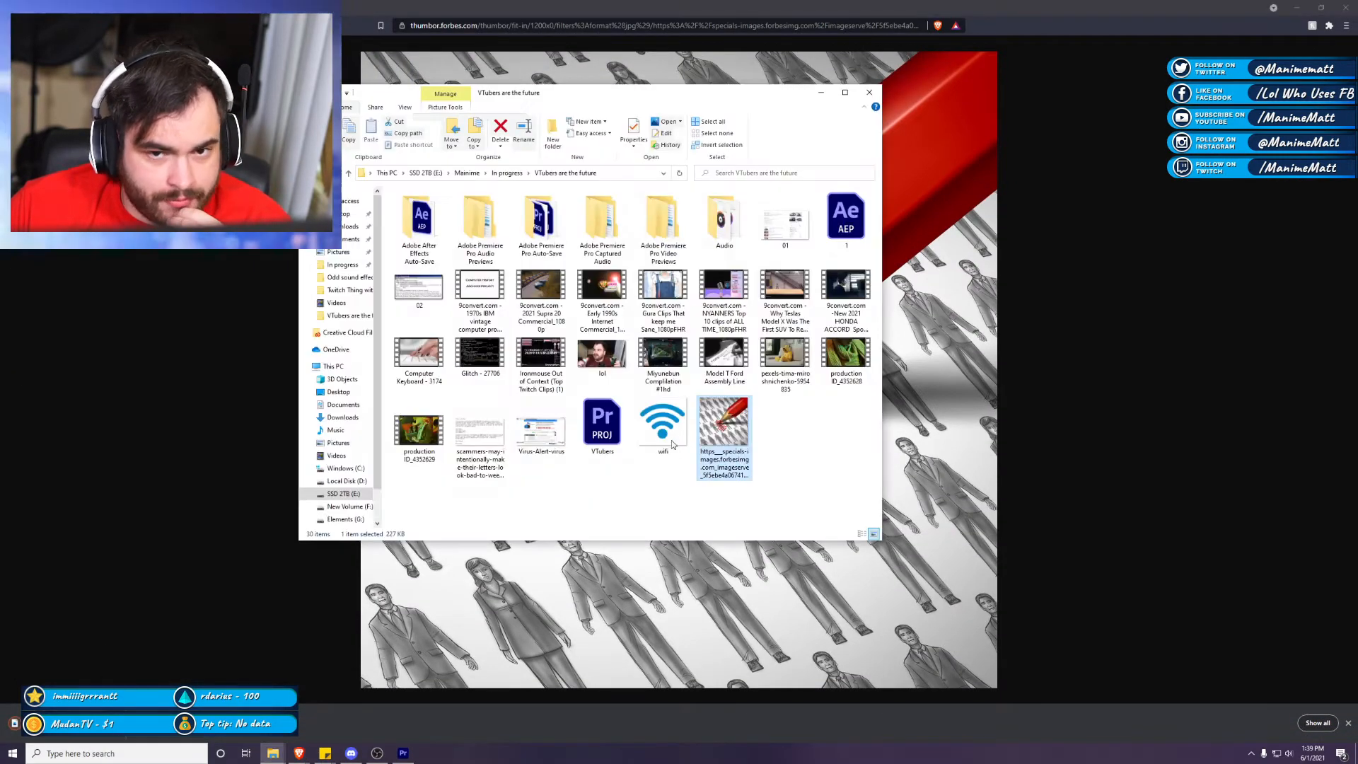
{"action": "left_click", "coordinate": [1315, 7]}
{"action": "left_click", "coordinate": [1248, 27]}
{"action": "left_click_drag", "start_coordinate": [736, 424], "coordinate": [718, 599]}
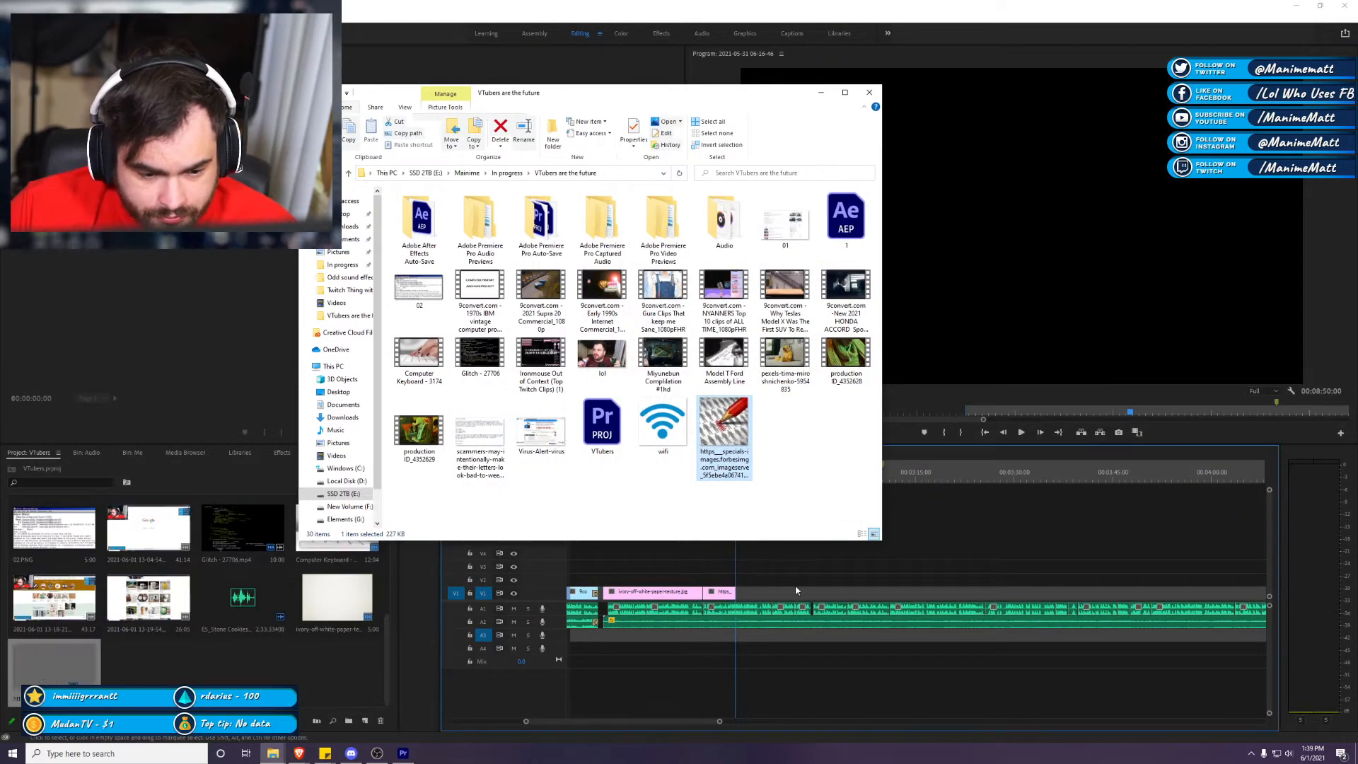
Step: Extend the red pencil image to about 00:02:53 and play the narration over it
{"action": "key", "text": "space"}
{"action": "left_click_drag", "start_coordinate": [735, 591], "coordinate": [771, 590]}
{"action": "scroll", "coordinate": [861, 552], "scroll_direction": "right", "scroll_amount": 1}
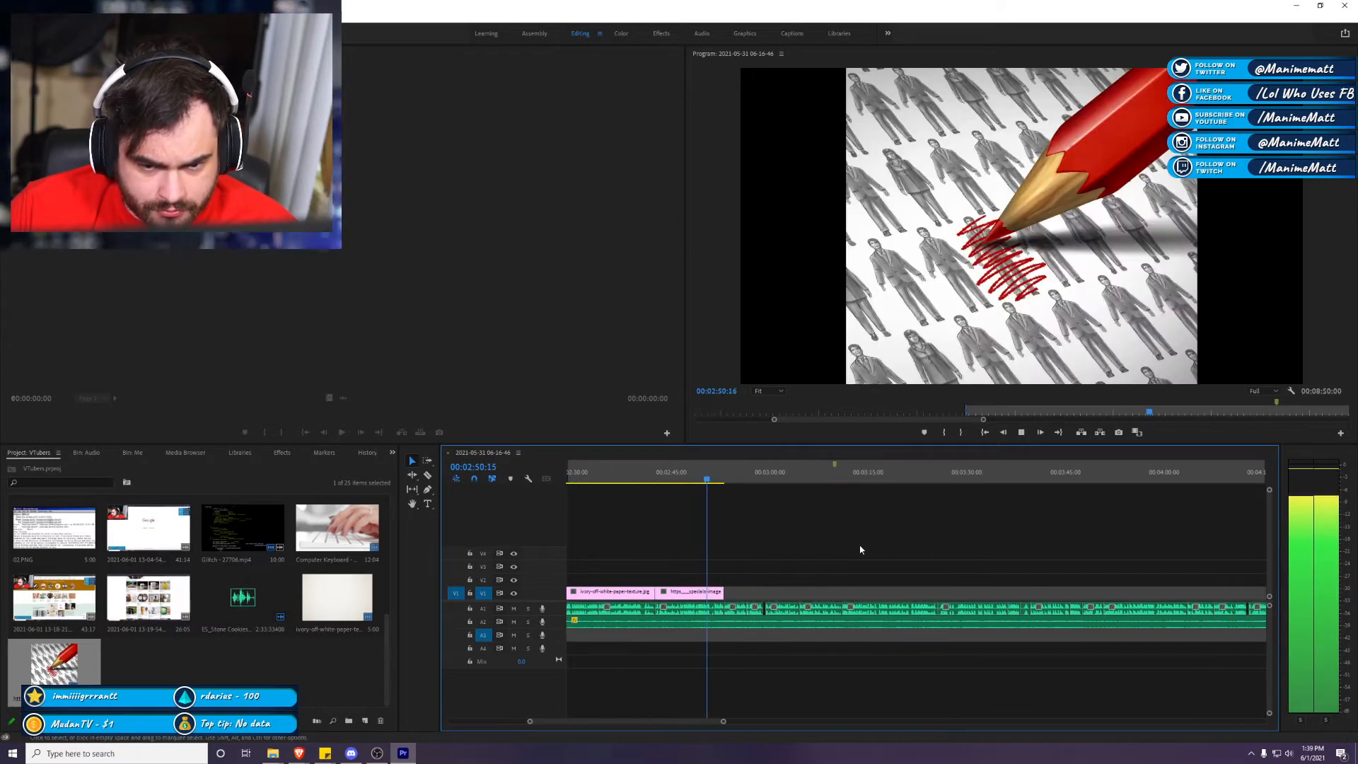
{"action": "scroll", "coordinate": [884, 554], "scroll_direction": "right", "scroll_amount": 2}
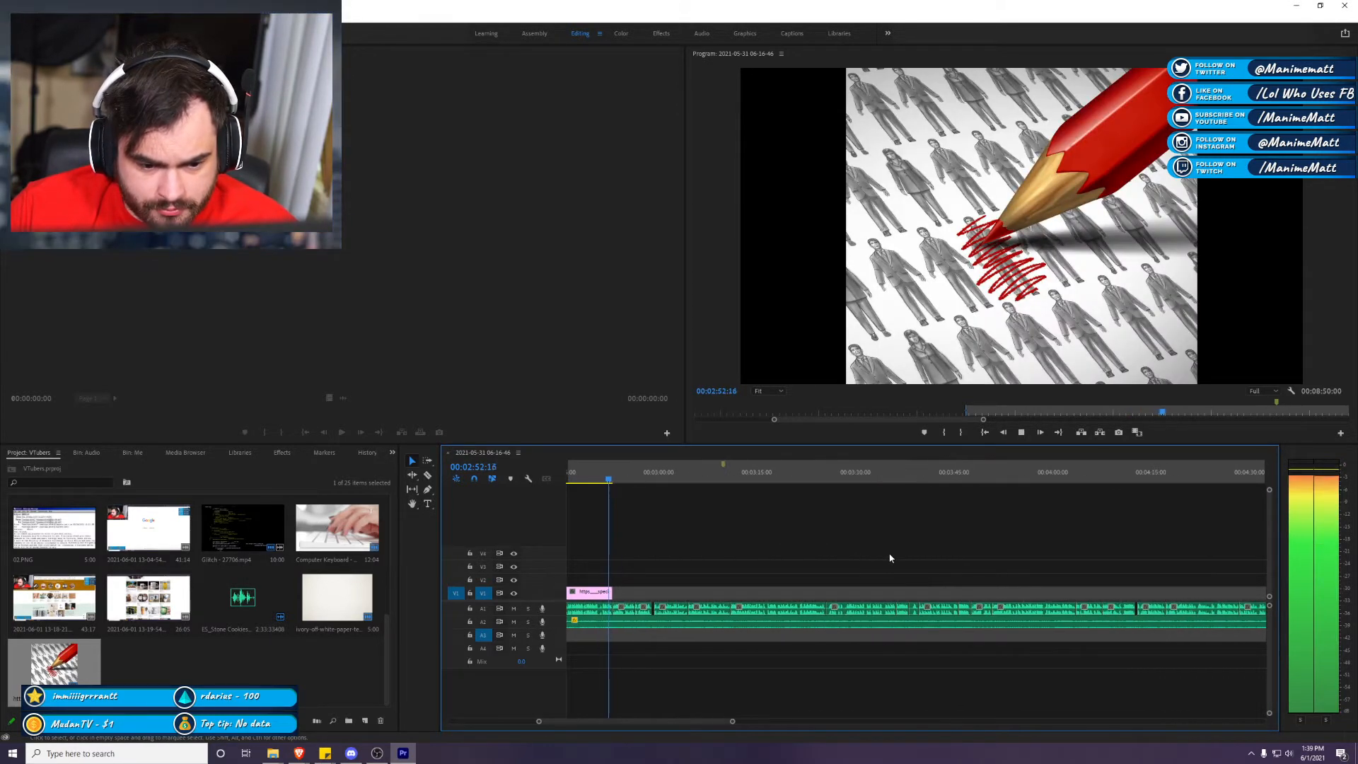
{"action": "scroll", "coordinate": [879, 565], "scroll_direction": "left", "scroll_amount": 2}
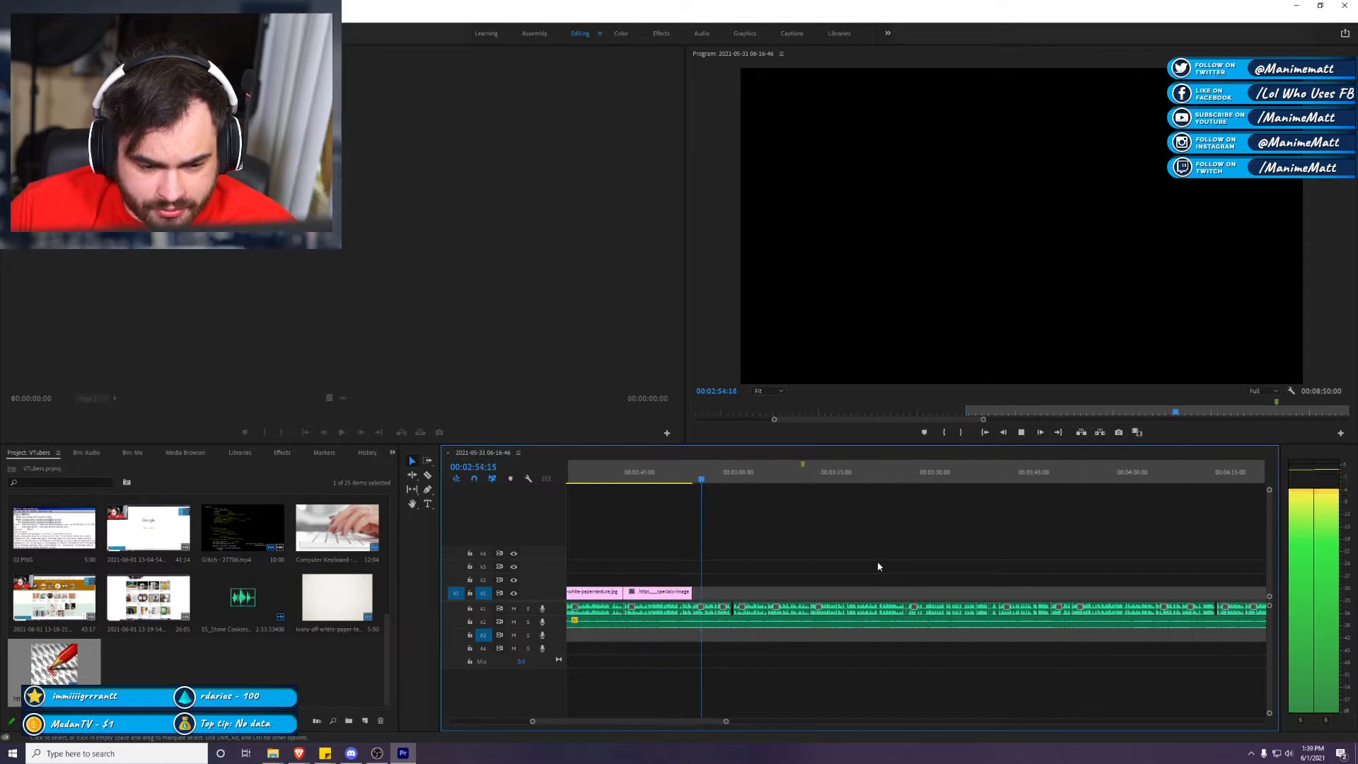
Step: Cut the narration at 00:02:55:06 and 00:02:54:29 and remove the short piece between the cuts
{"action": "left_click", "coordinate": [703, 482]}
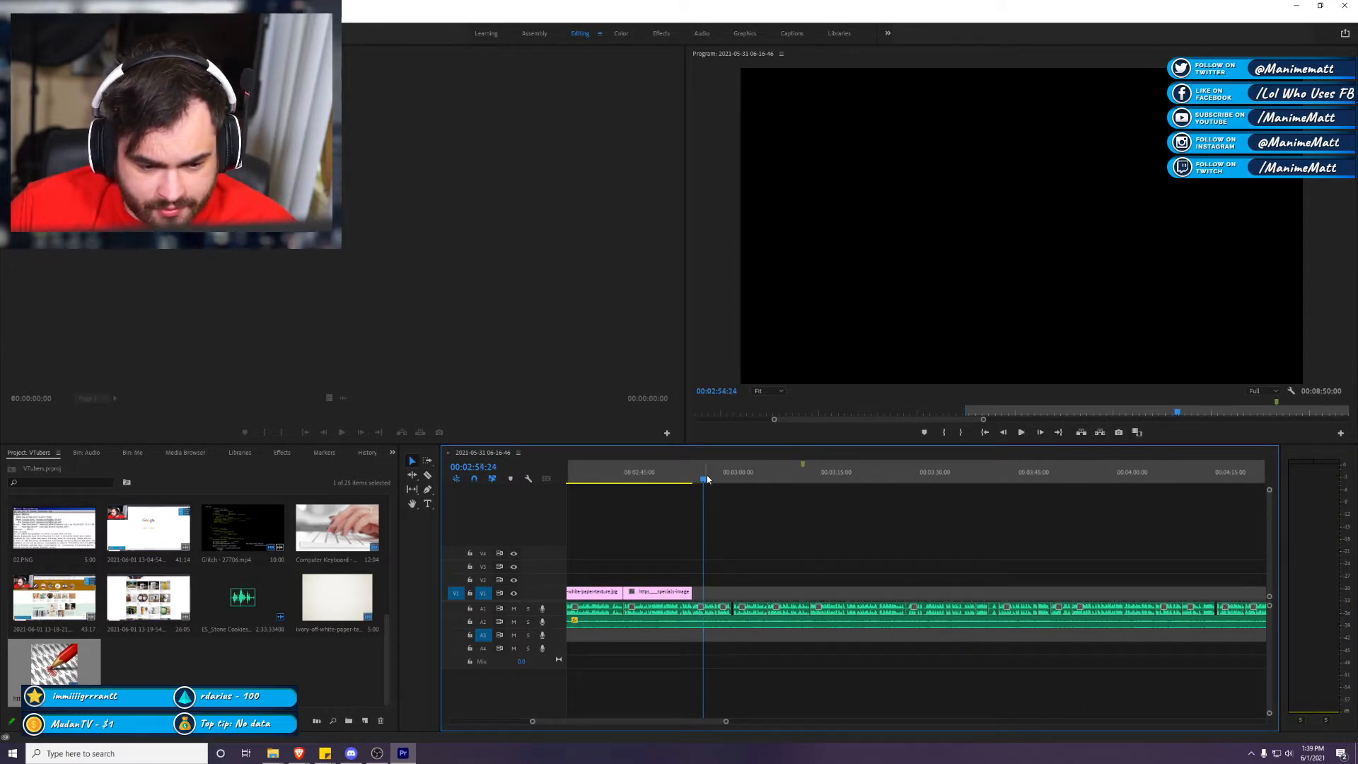
{"action": "key", "text": "="}
{"action": "key", "text": "="}
{"action": "key", "text": "="}
{"action": "key", "text": "="}
{"action": "key", "text": "space"}
{"action": "key", "text": "space"}
{"action": "left_click_drag", "start_coordinate": [916, 485], "coordinate": [919, 484]}
{"action": "key", "text": "c"}
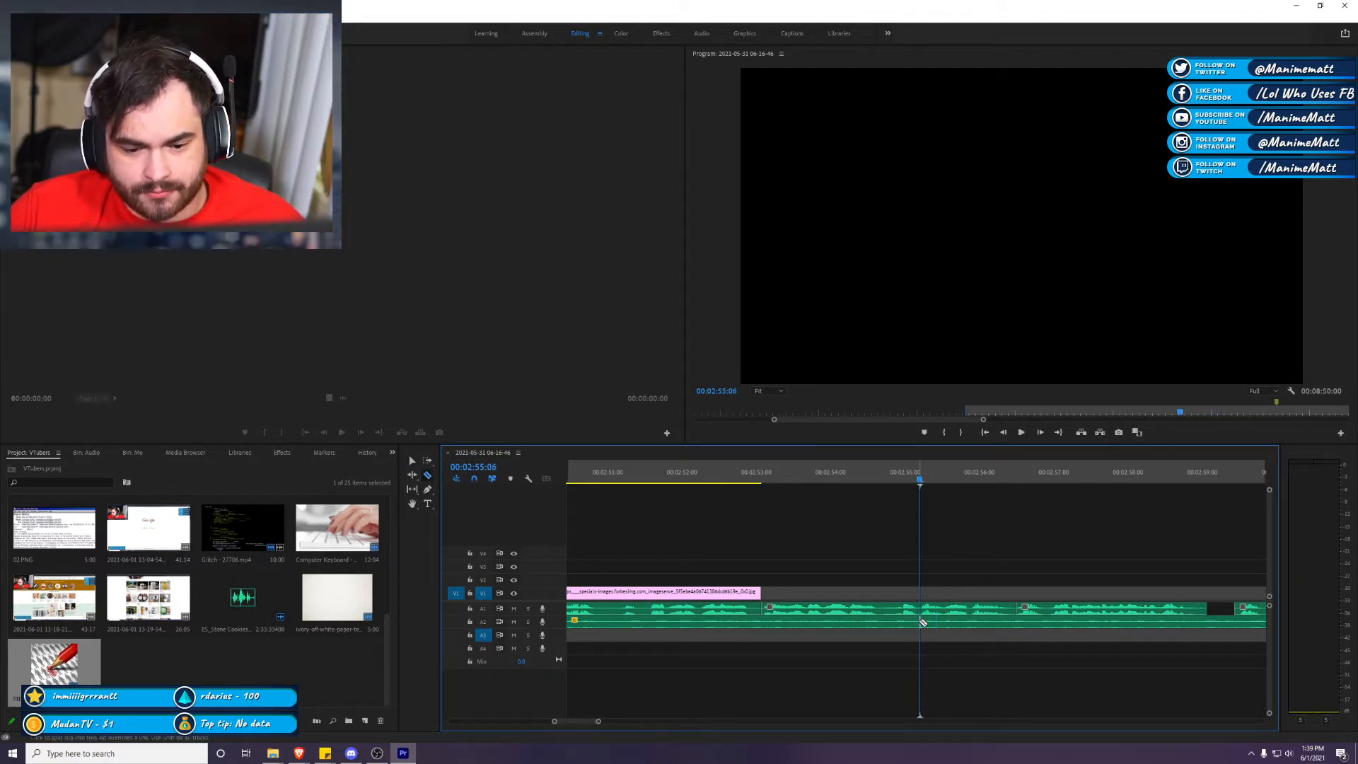
{"action": "left_click", "coordinate": [900, 484]}
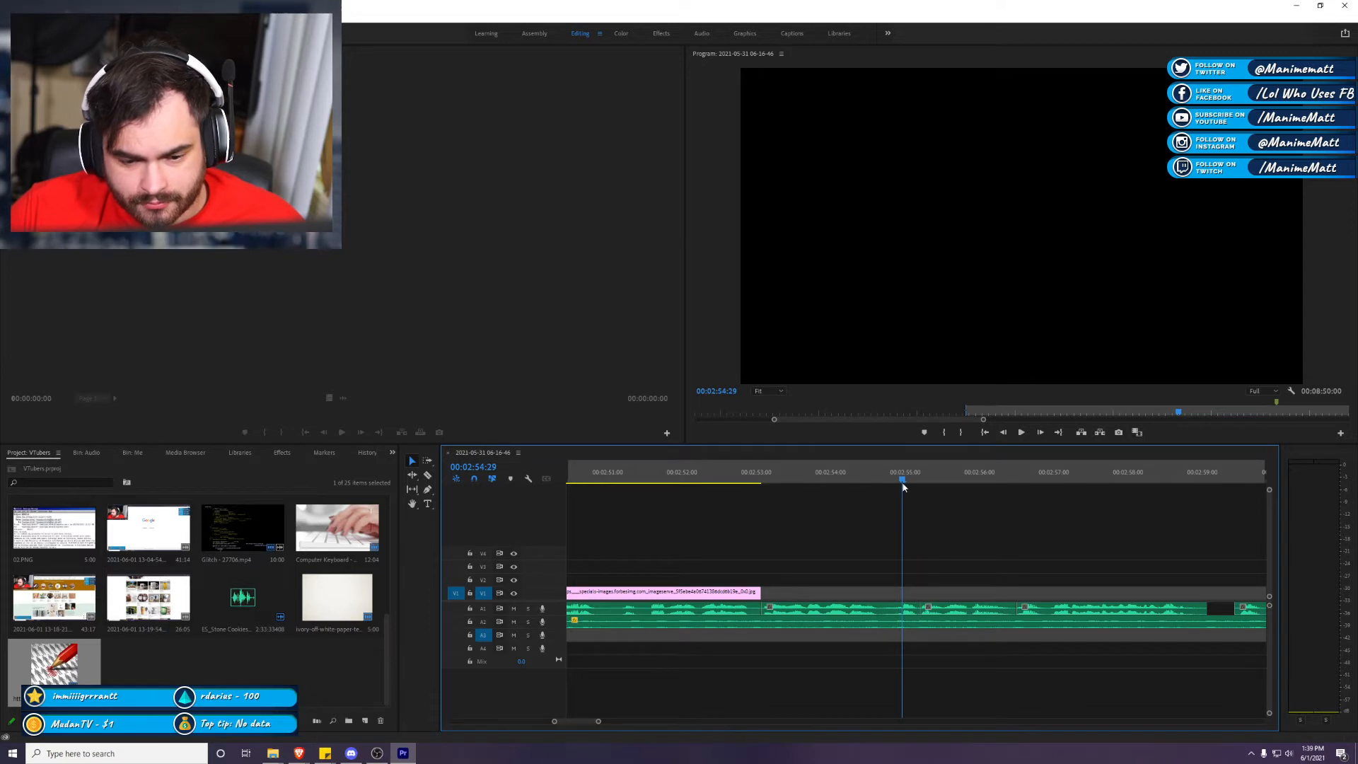
{"action": "key", "text": "c"}
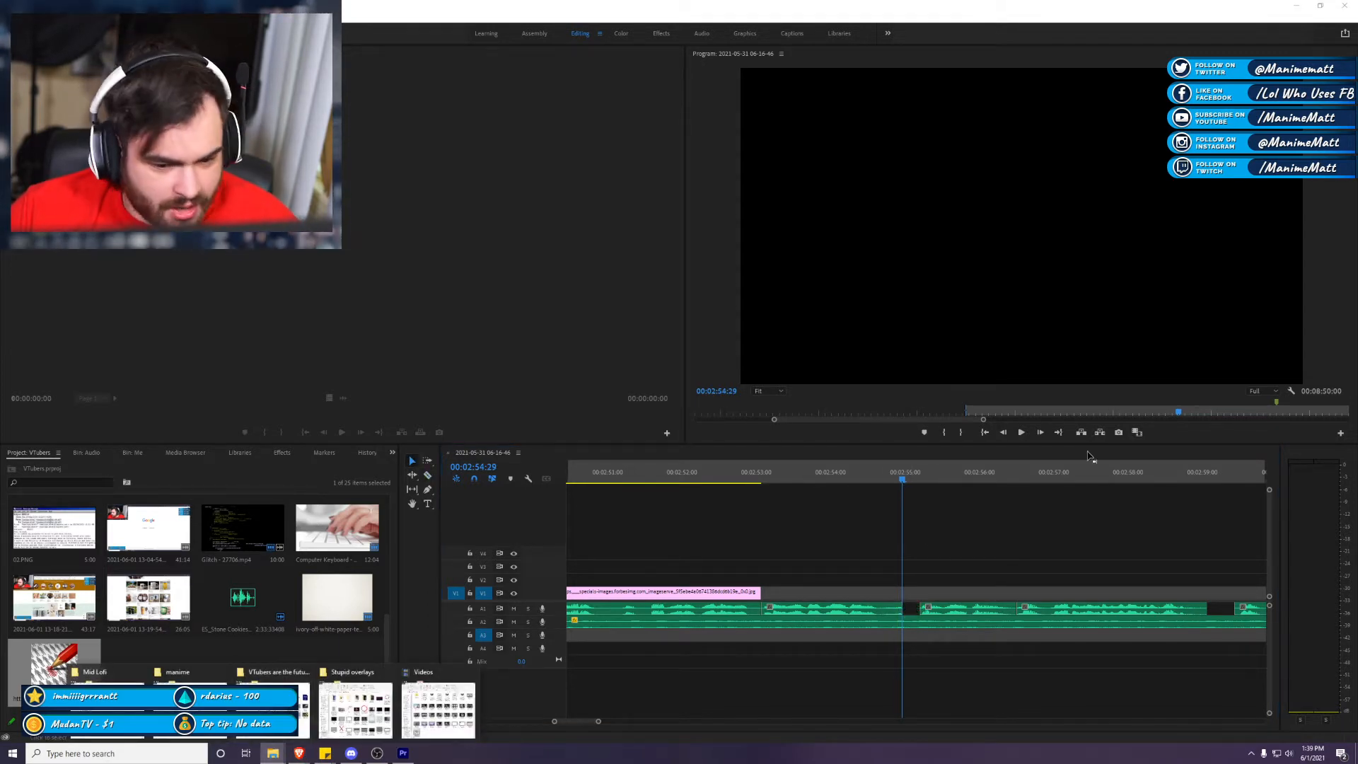
Step: Play back the narration over the red pencil image and the end of the paper texture clip
{"action": "key", "text": "space"}
{"action": "left_click_drag", "start_coordinate": [912, 479], "coordinate": [602, 481]}
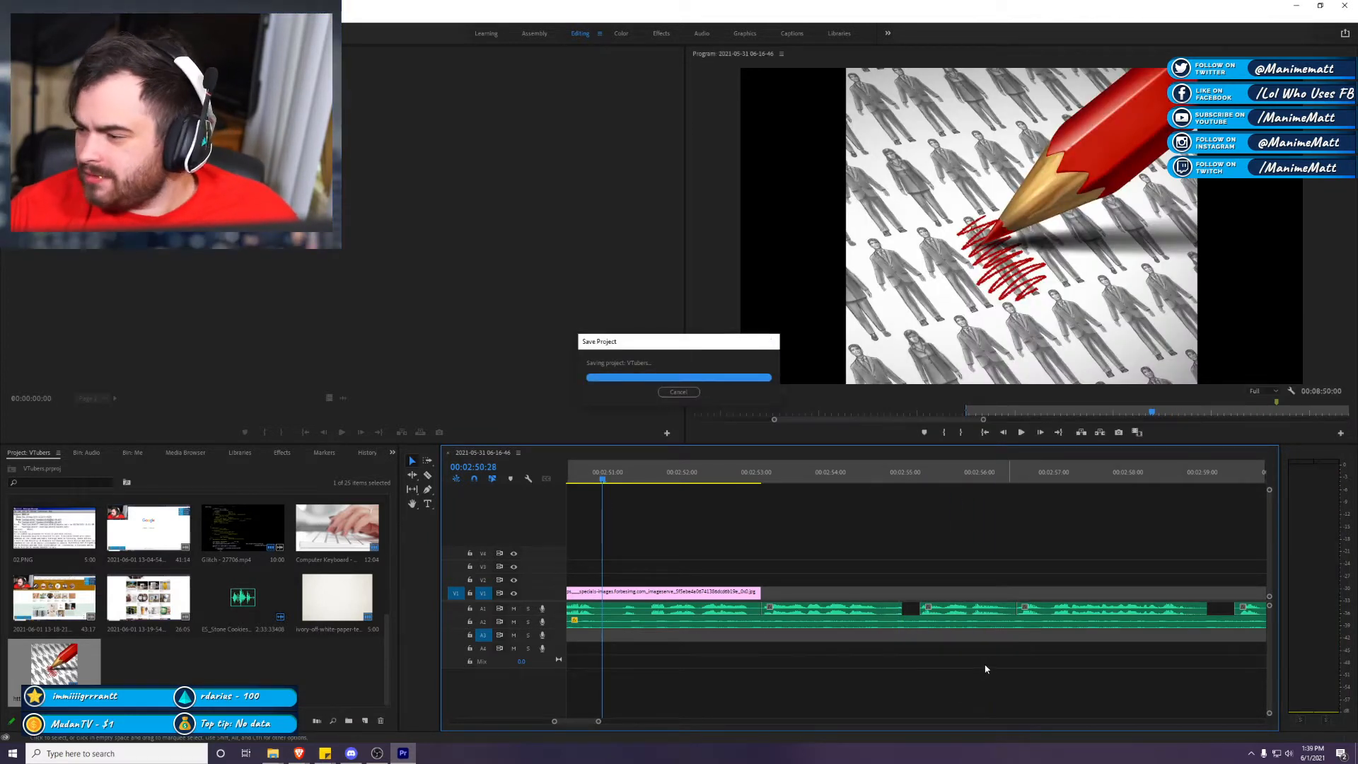
{"action": "scroll", "coordinate": [1011, 650], "scroll_direction": "down", "scroll_amount": 3}
{"action": "key", "text": "space"}
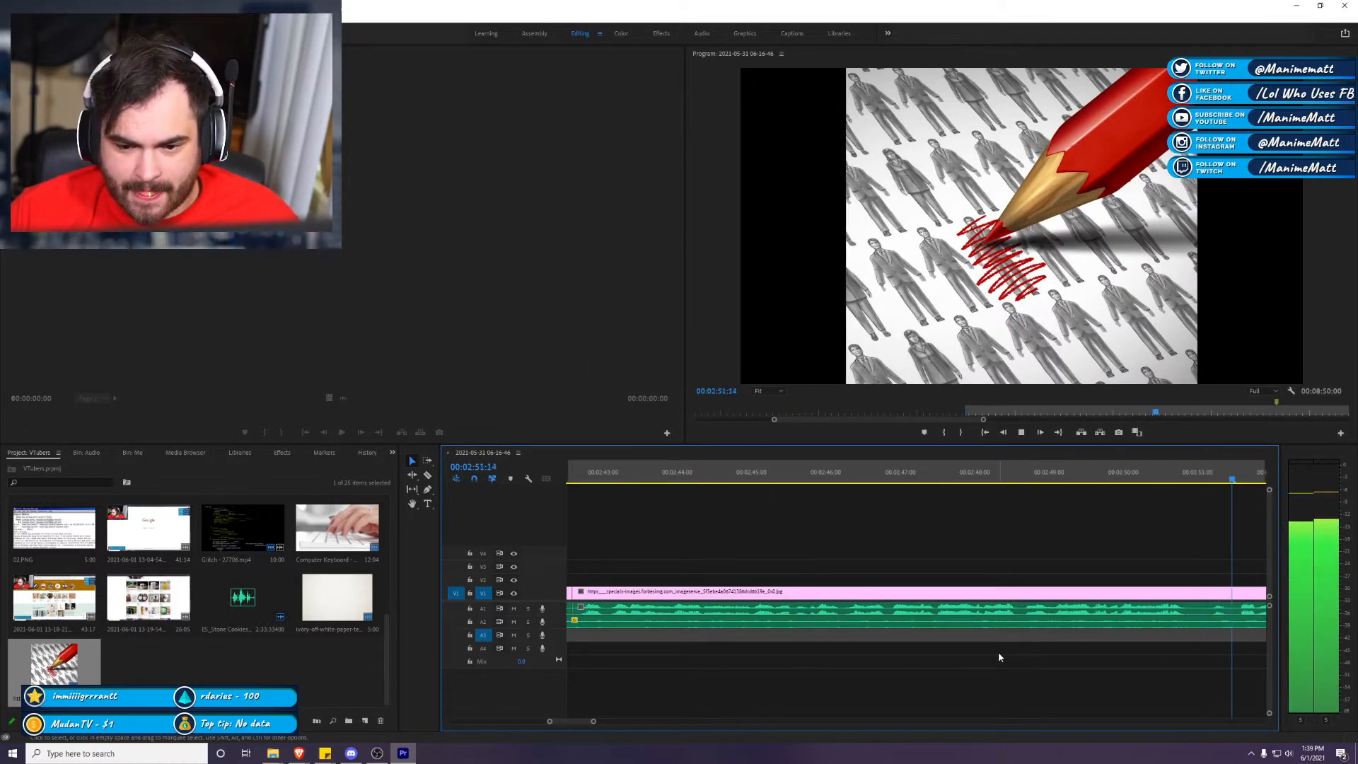
{"action": "key", "text": "space"}
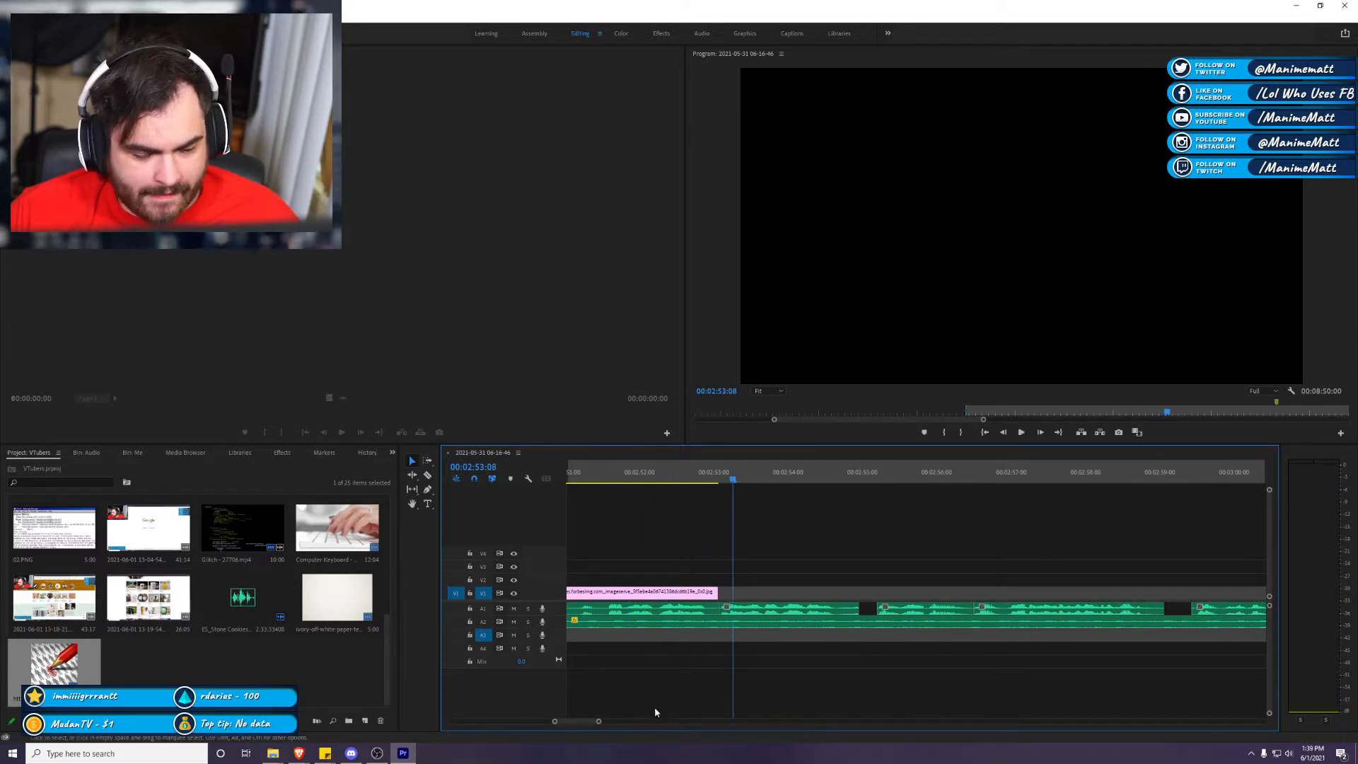
{"action": "left_click_drag", "start_coordinate": [601, 722], "coordinate": [633, 721]}
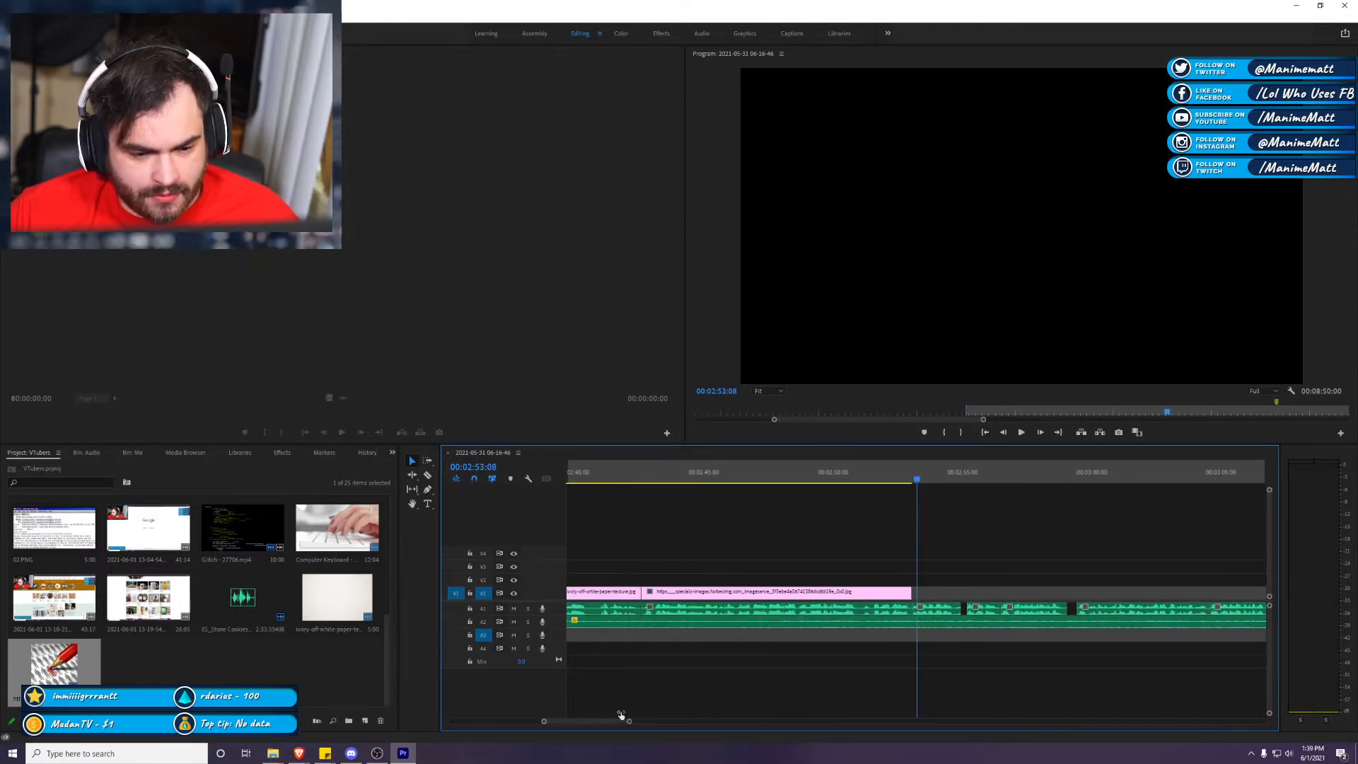
{"action": "left_click", "coordinate": [646, 485]}
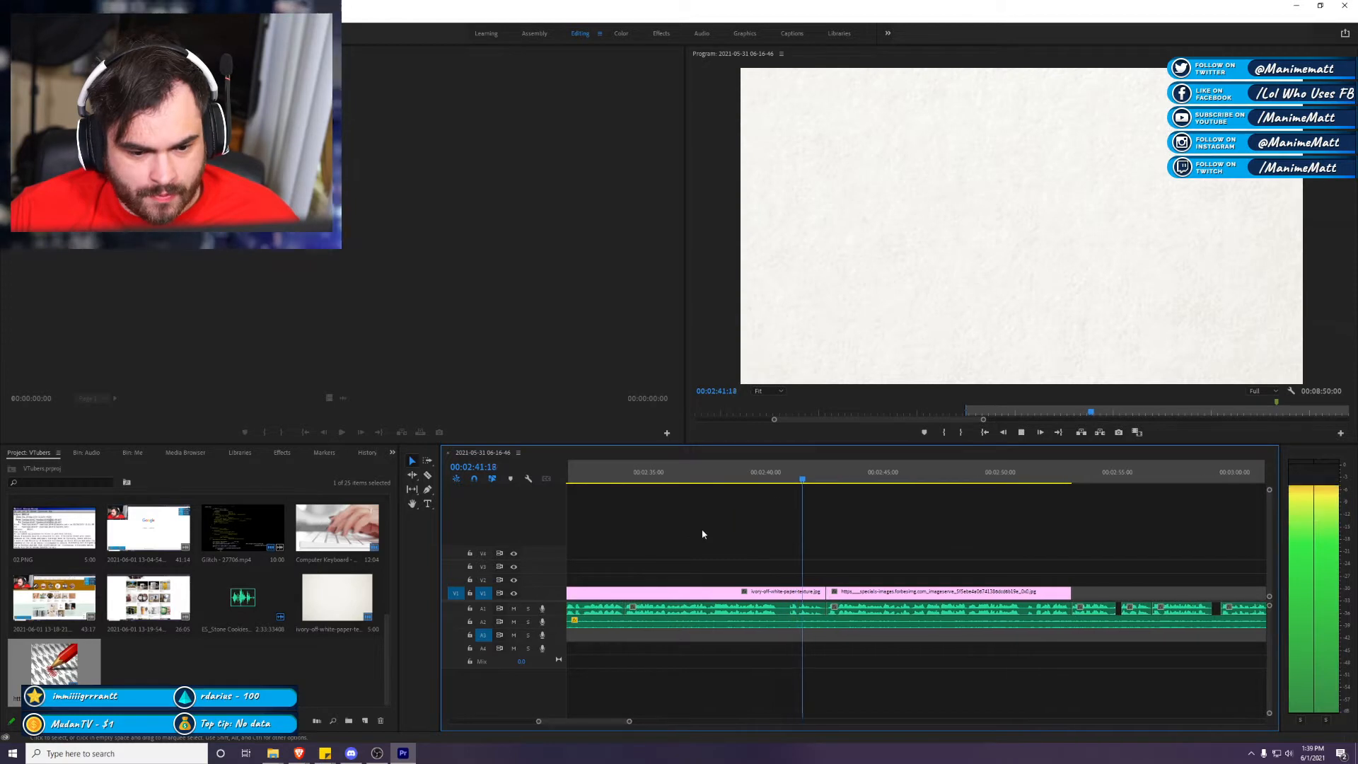
{"action": "scroll", "coordinate": [760, 537], "scroll_direction": "up", "scroll_amount": 5}
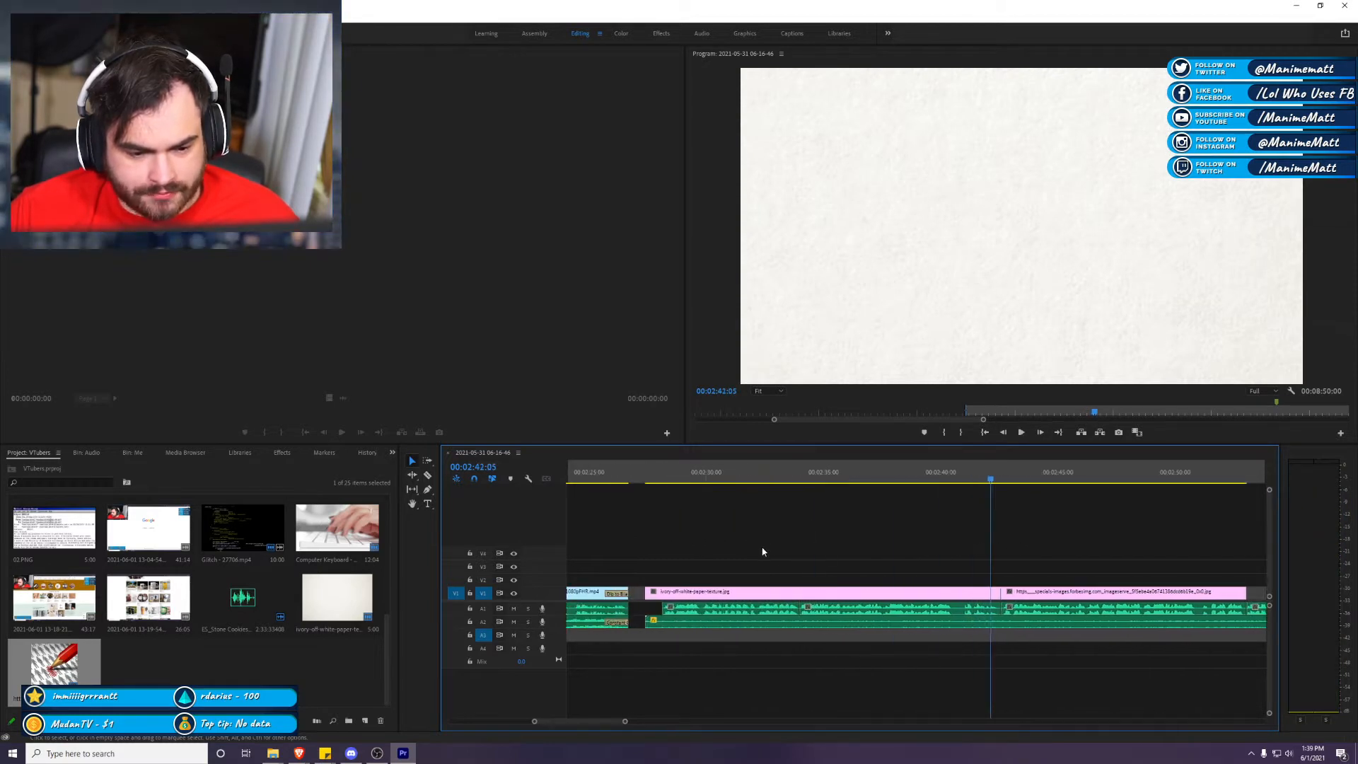
{"action": "left_click_drag", "start_coordinate": [782, 551], "coordinate": [963, 607]}
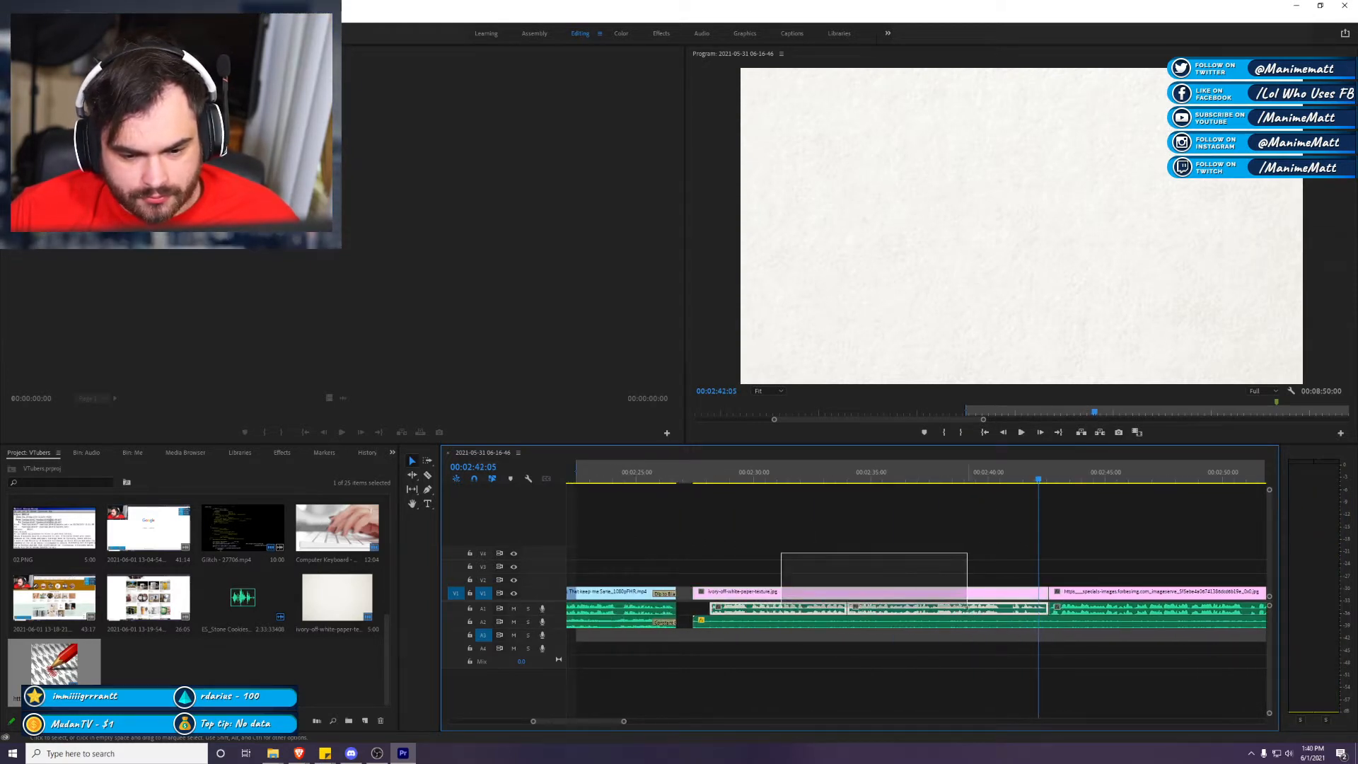
{"action": "right_click", "coordinate": [963, 606]}
{"action": "left_click", "coordinate": [1040, 190]}
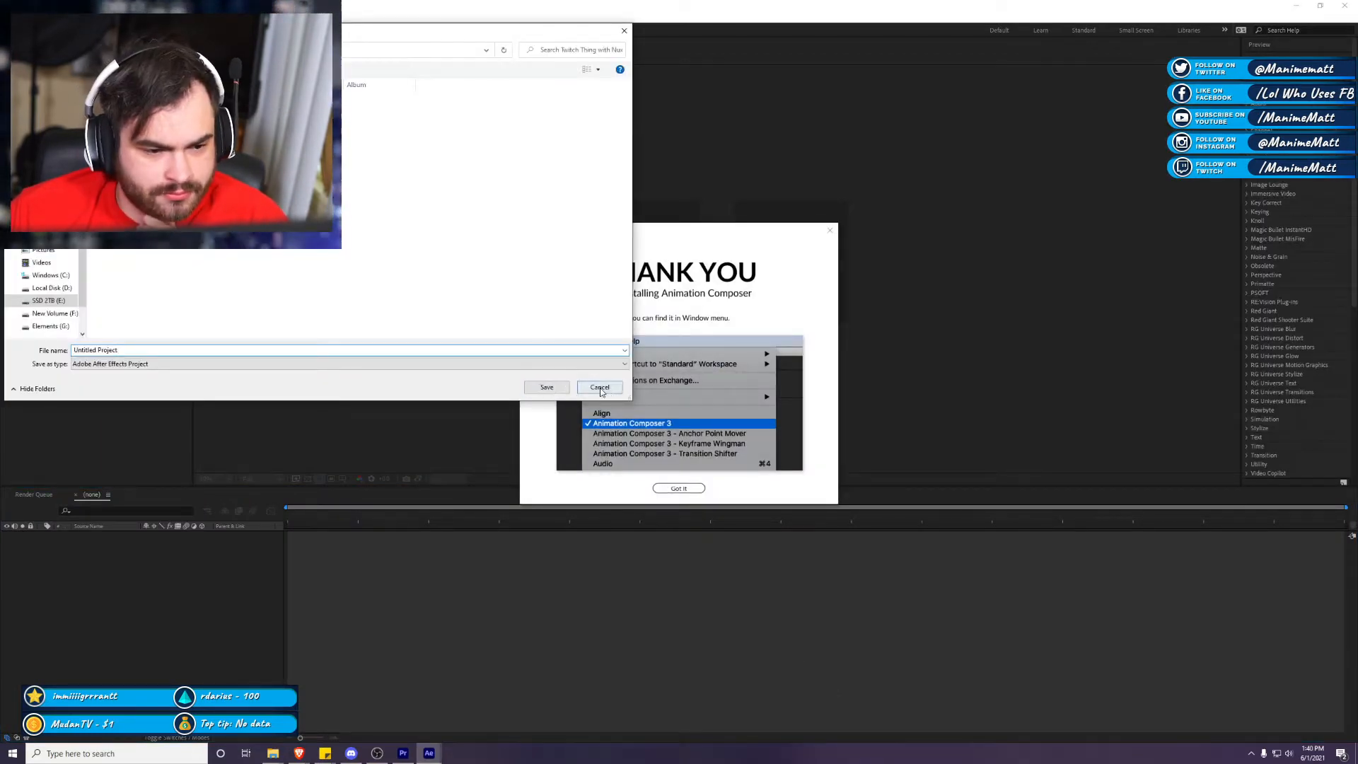
{"action": "left_click", "coordinate": [600, 388]}
{"action": "left_click", "coordinate": [678, 488]}
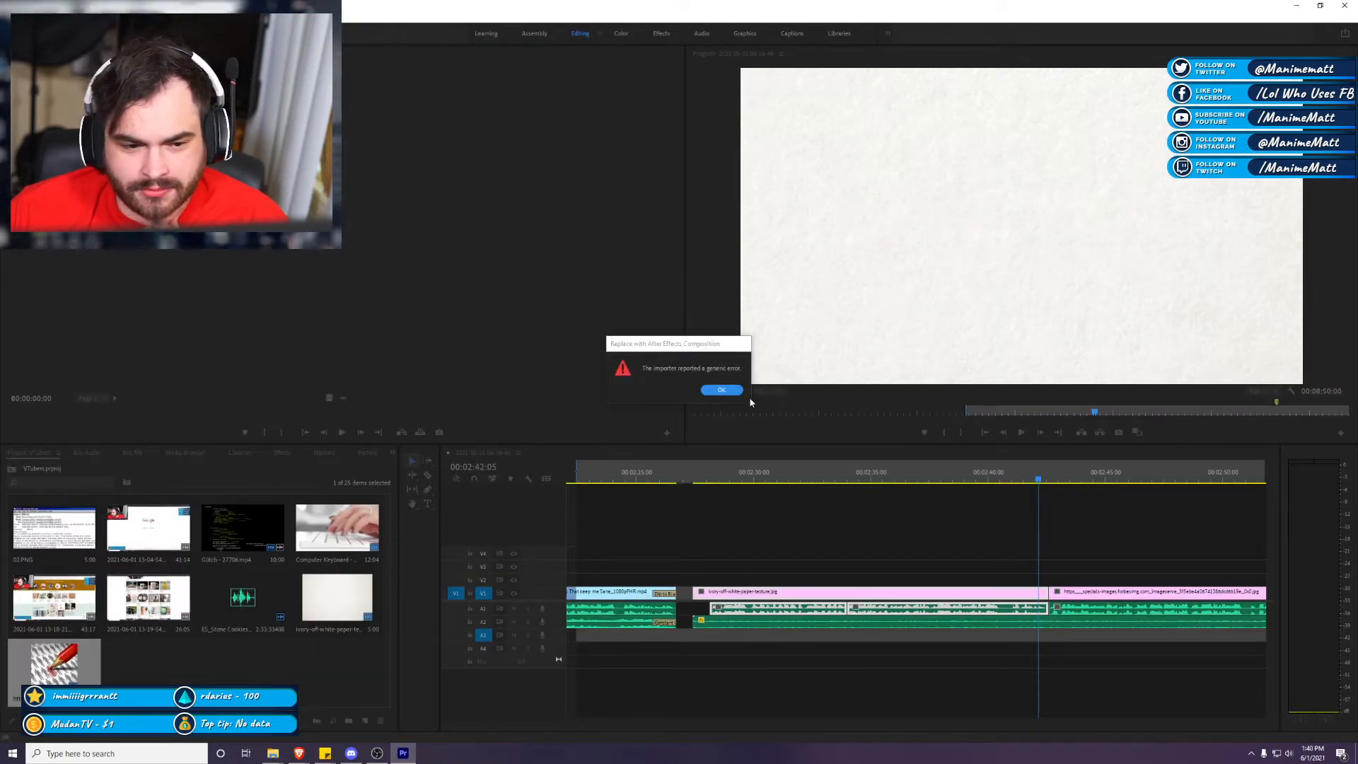
{"action": "left_click", "coordinate": [721, 390]}
Step: Open the original of the linked composition before the Sure Clips video in After Effects, dismiss the Animation Composer notice and return to Premiere Pro
{"action": "scroll", "coordinate": [726, 638], "scroll_direction": "up", "scroll_amount": 5}
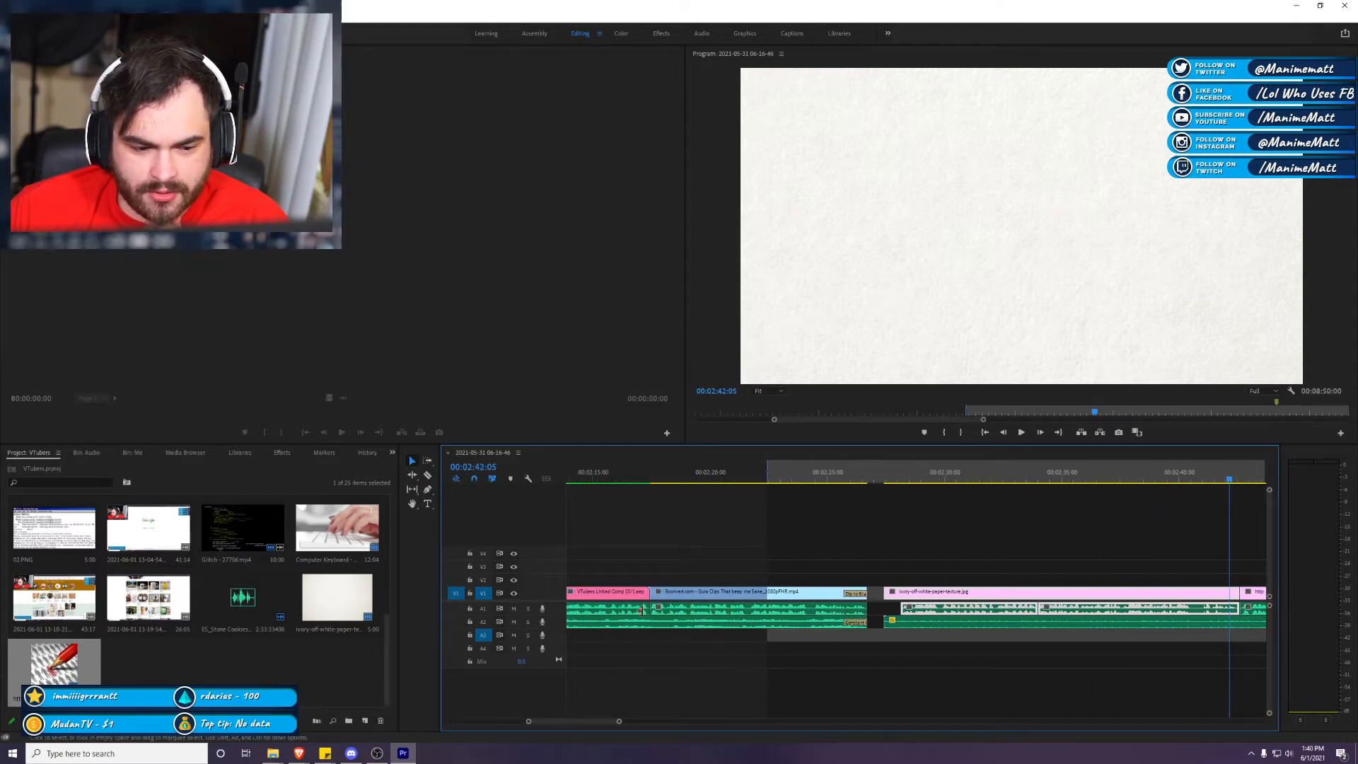
{"action": "right_click", "coordinate": [610, 596]}
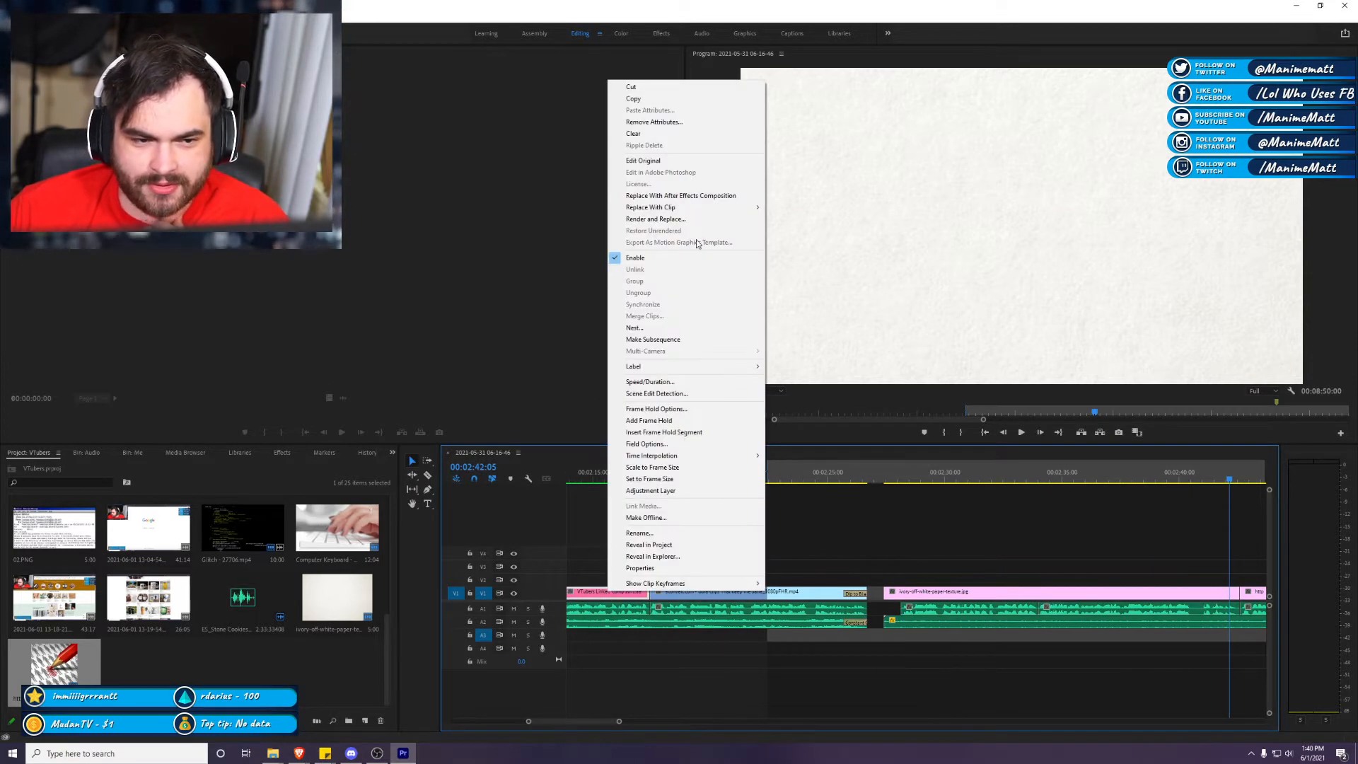
{"action": "left_click", "coordinate": [707, 168]}
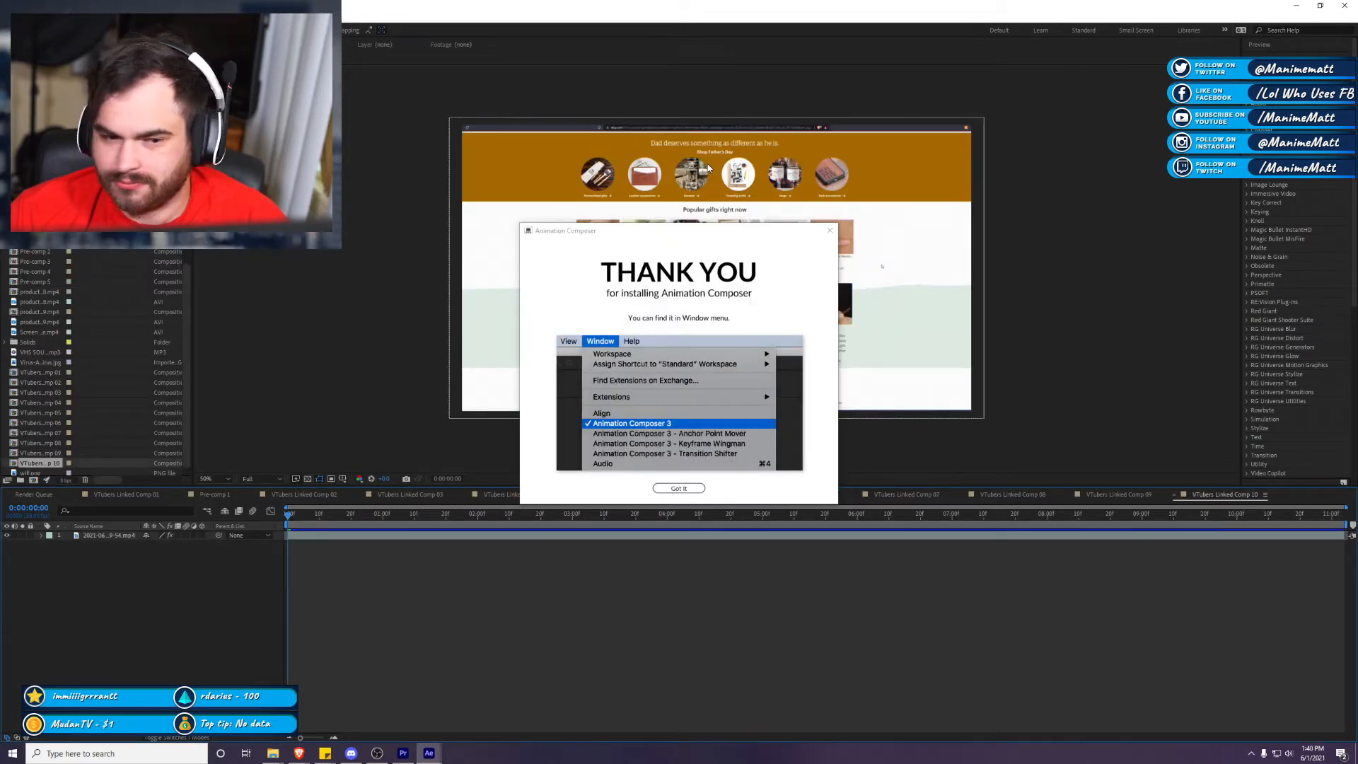
{"action": "left_click", "coordinate": [679, 489]}
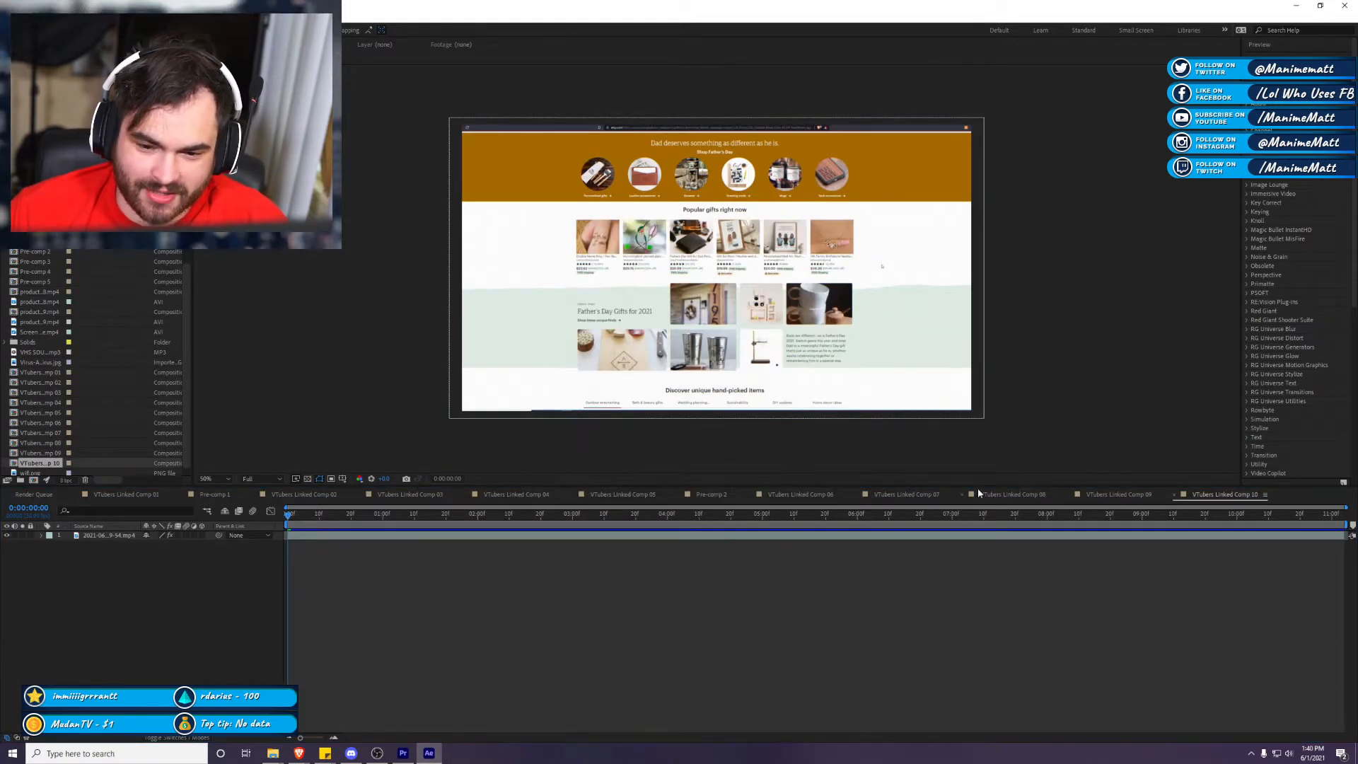
{"action": "left_click", "coordinate": [1295, 5]}
Step: Replace the paper texture clip and the two narration clips beneath it with an After Effects composition
{"action": "scroll", "coordinate": [1174, 538], "scroll_direction": "down", "scroll_amount": 3}
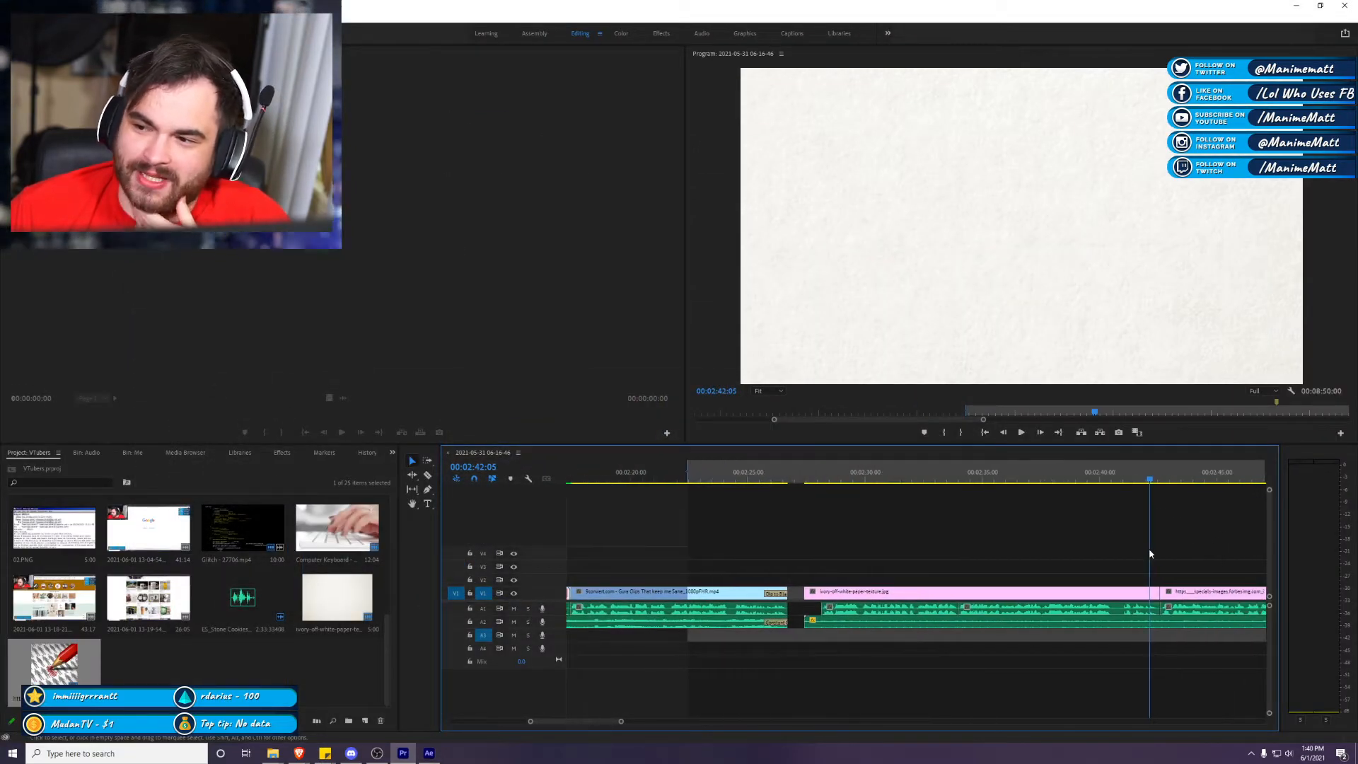
{"action": "scroll", "coordinate": [900, 581], "scroll_direction": "down", "scroll_amount": 5}
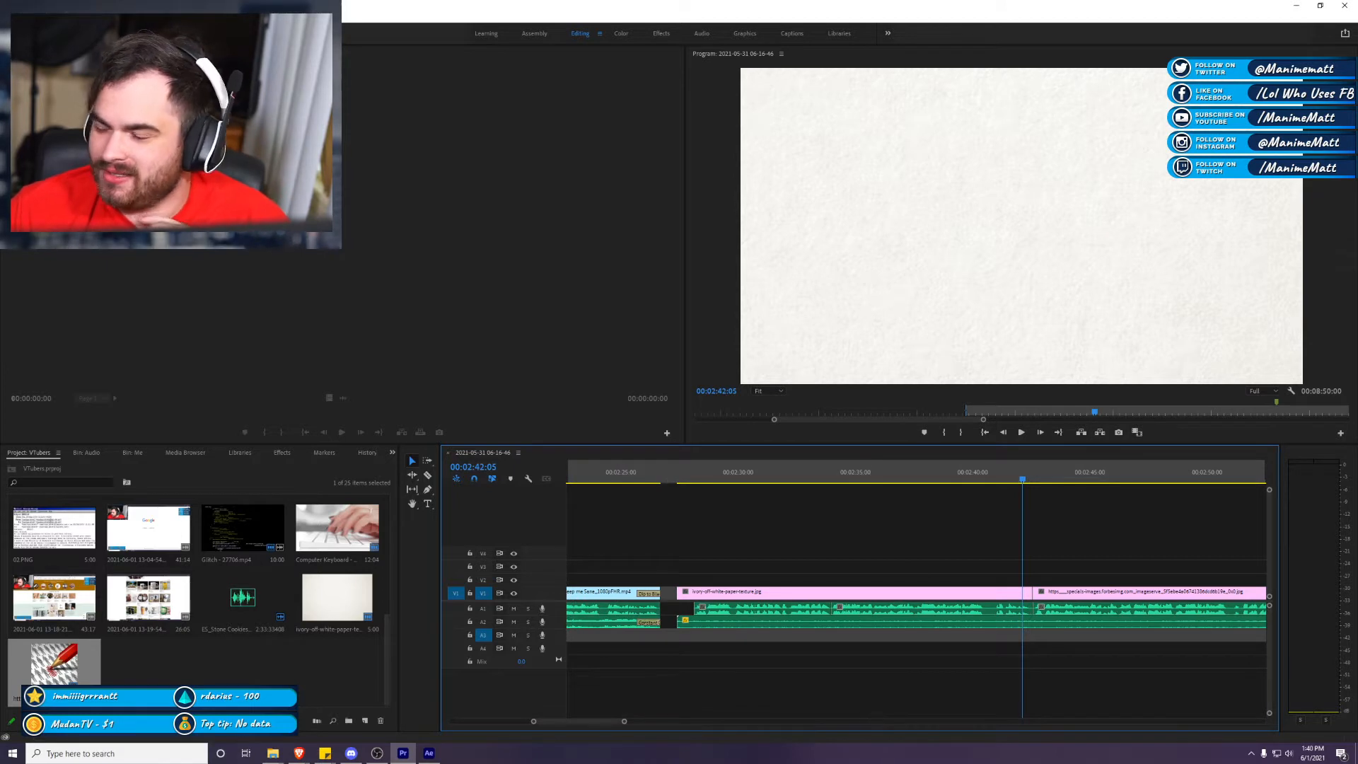
{"action": "scroll", "coordinate": [895, 669], "scroll_direction": "down", "scroll_amount": 1}
{"action": "scroll", "coordinate": [893, 669], "scroll_direction": "down", "scroll_amount": 2}
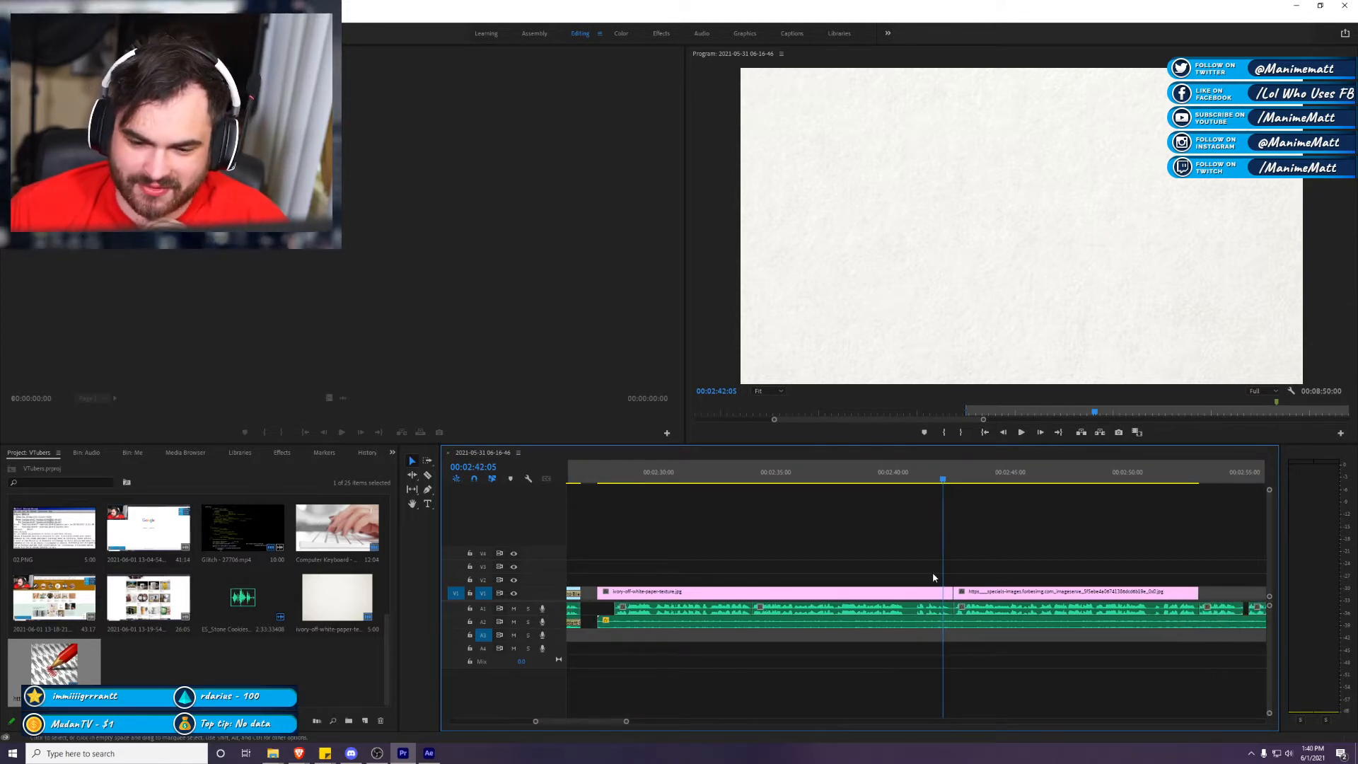
{"action": "left_click_drag", "start_coordinate": [903, 564], "coordinate": [697, 618]}
{"action": "right_click", "coordinate": [697, 616]}
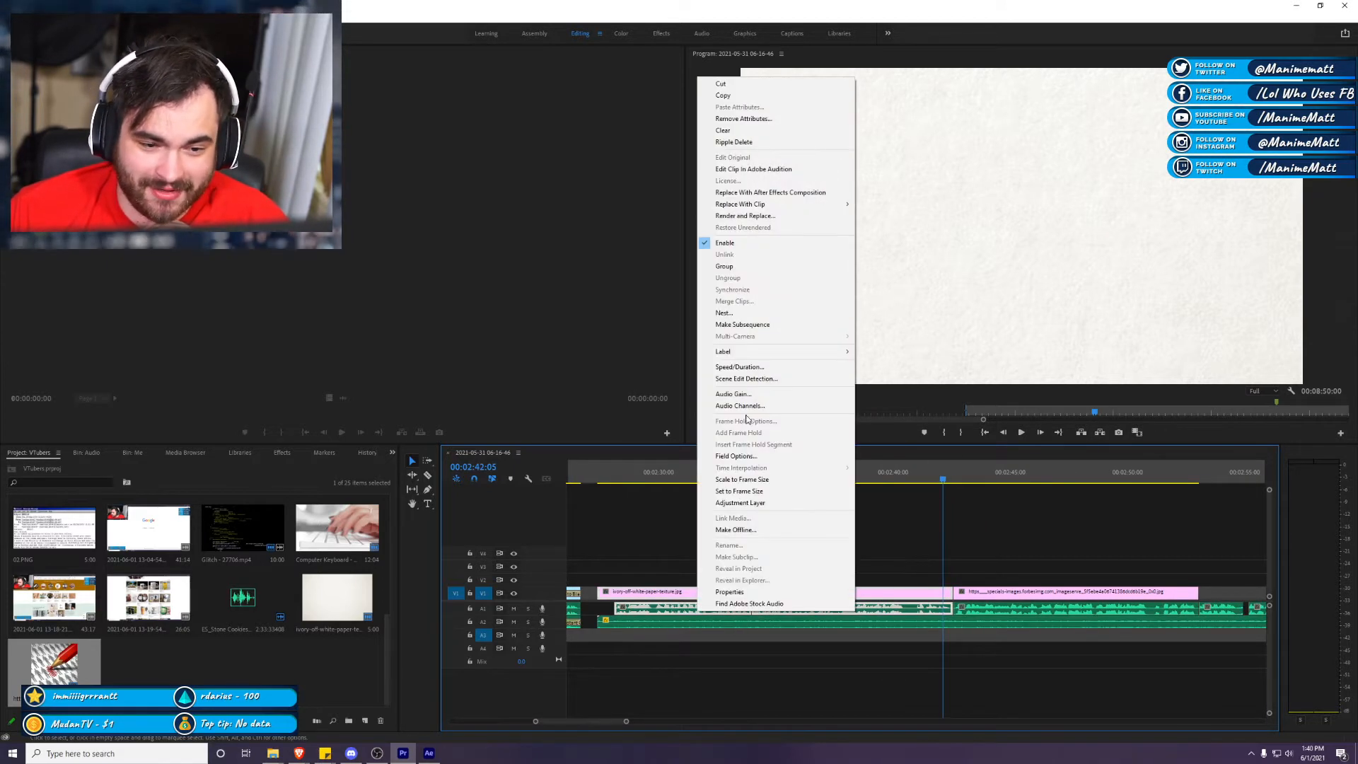
{"action": "left_click", "coordinate": [770, 193]}
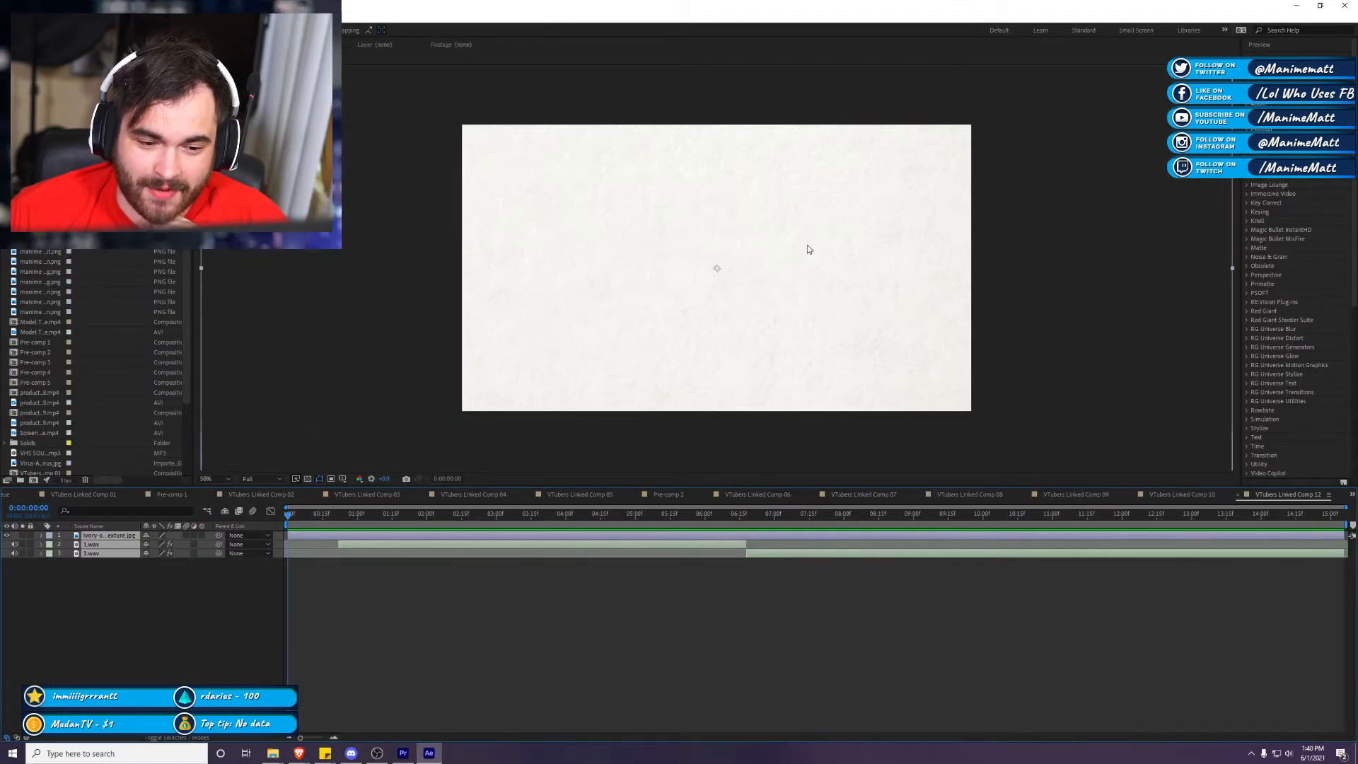
{"action": "left_click", "coordinate": [969, 668]}
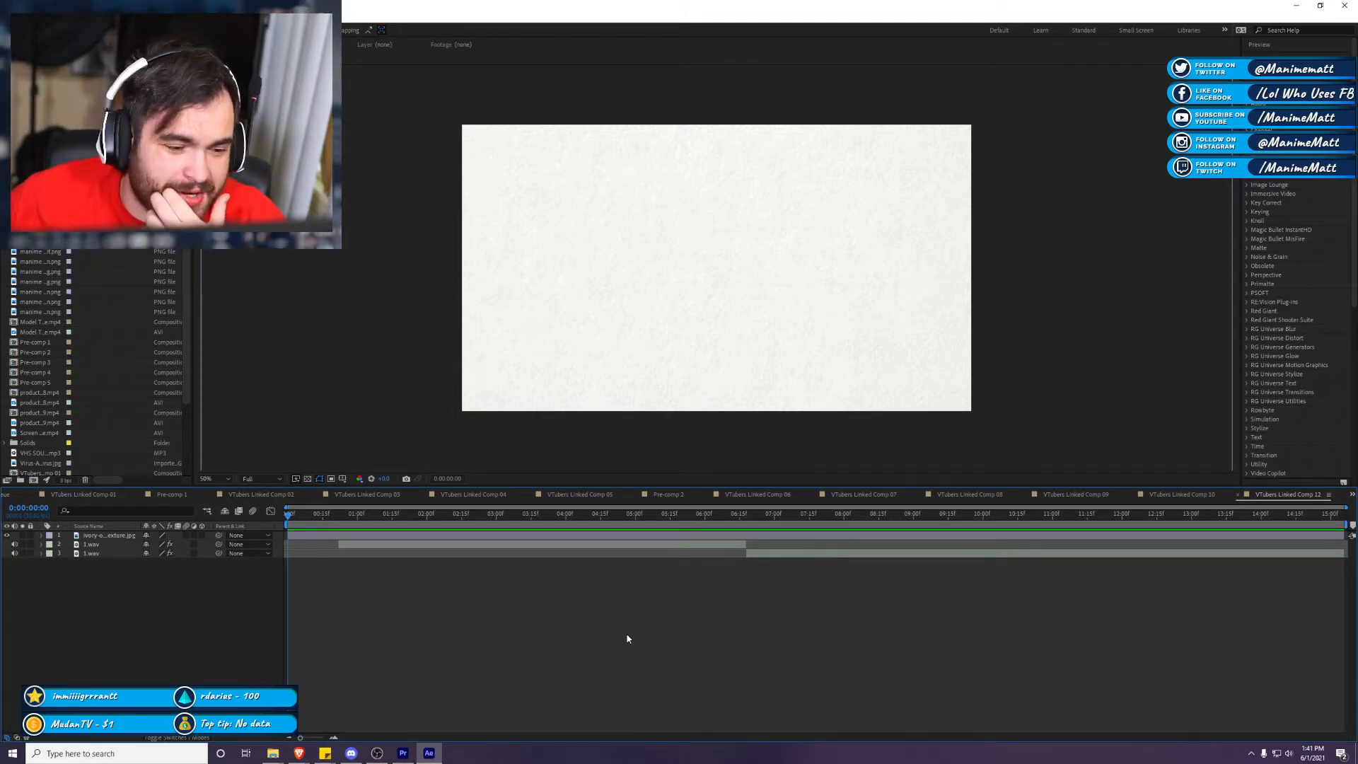
Step: Play the start of the new composition and add the front-facing open-mouthed character image above the paper texture
{"action": "key", "text": "space"}
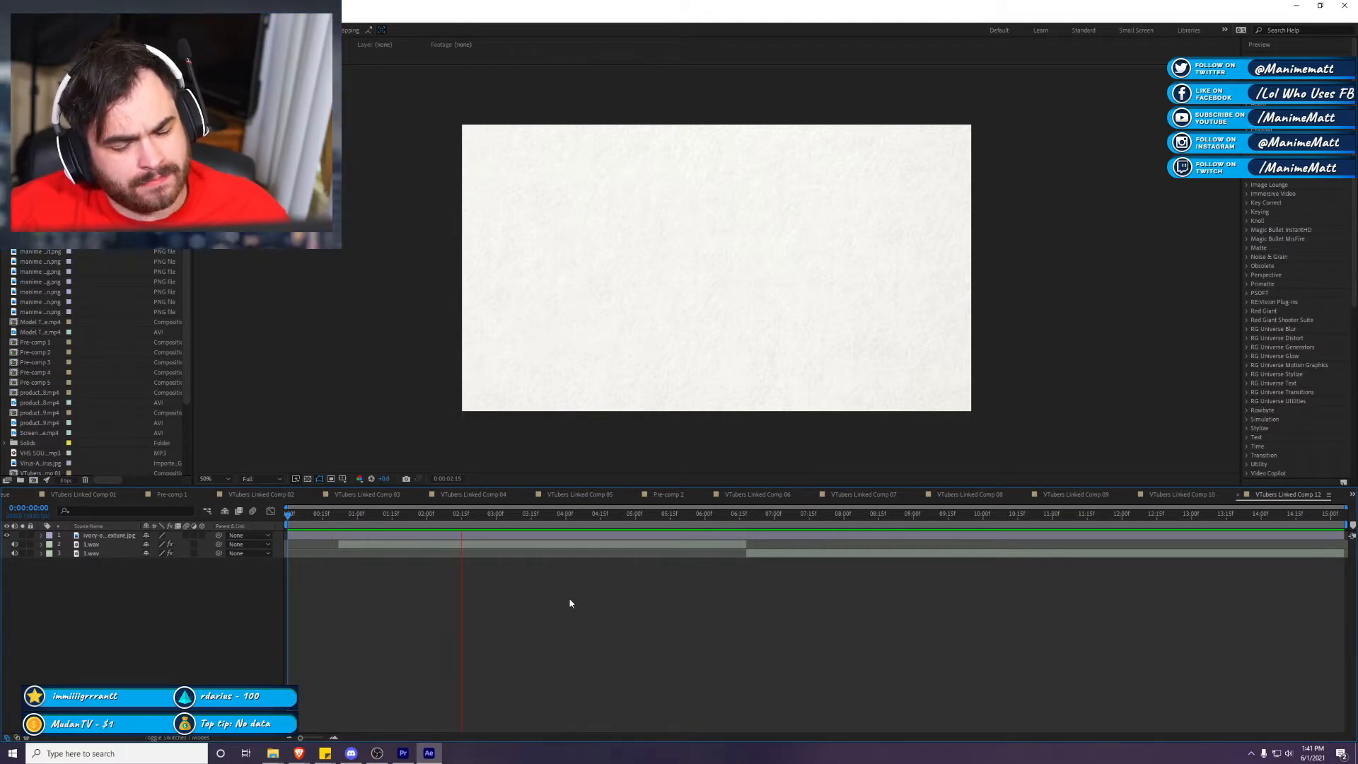
{"action": "left_click", "coordinate": [273, 753]}
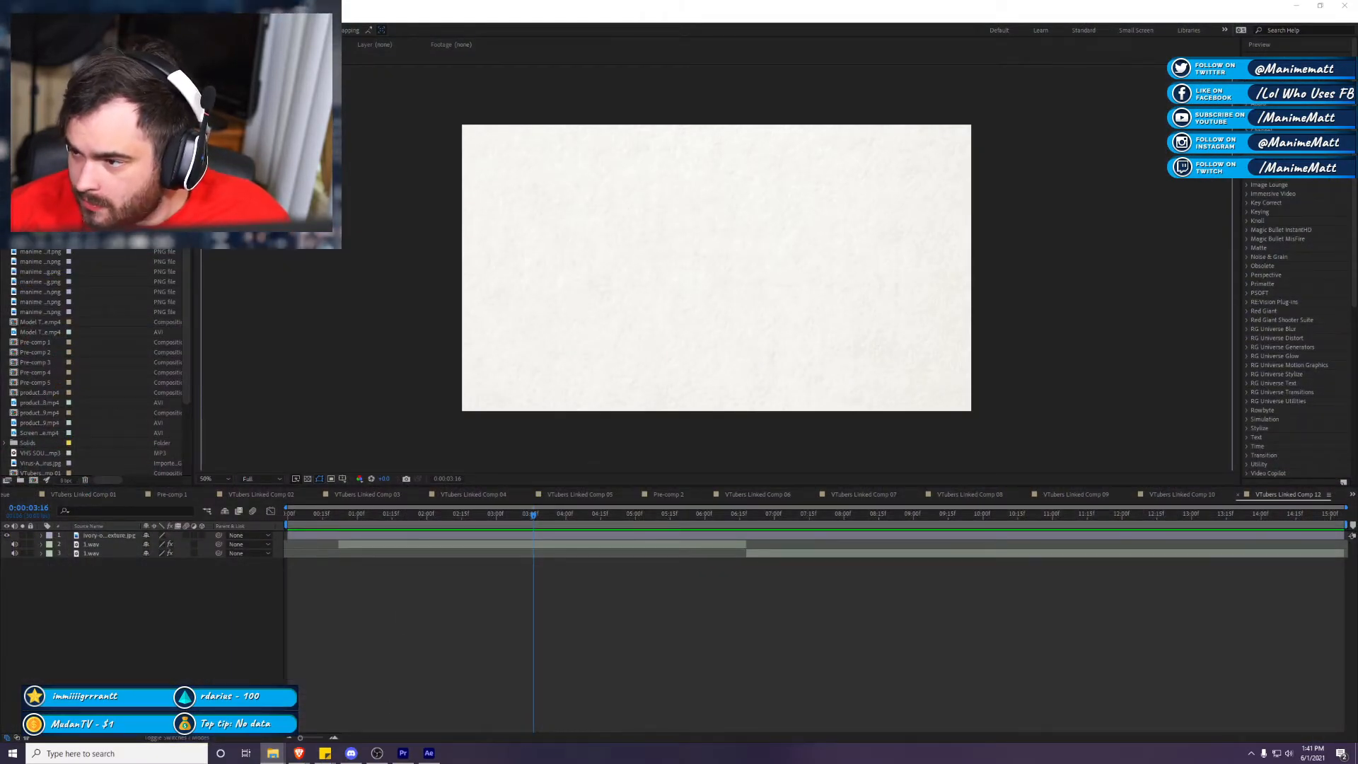
{"action": "left_click_drag", "start_coordinate": [1048, 376], "coordinate": [679, 361]}
Step: Split the front-facing character layer at 0:00:02:11 and replace its second part with the hand-on-chin thinking pose image
{"action": "mouse_move", "coordinate": [461, 520]}
{"action": "left_mouse_down"}
{"action": "mouse_move", "coordinate": [376, 514]}
{"action": "mouse_move", "coordinate": [455, 516]}
{"action": "left_mouse_up"}
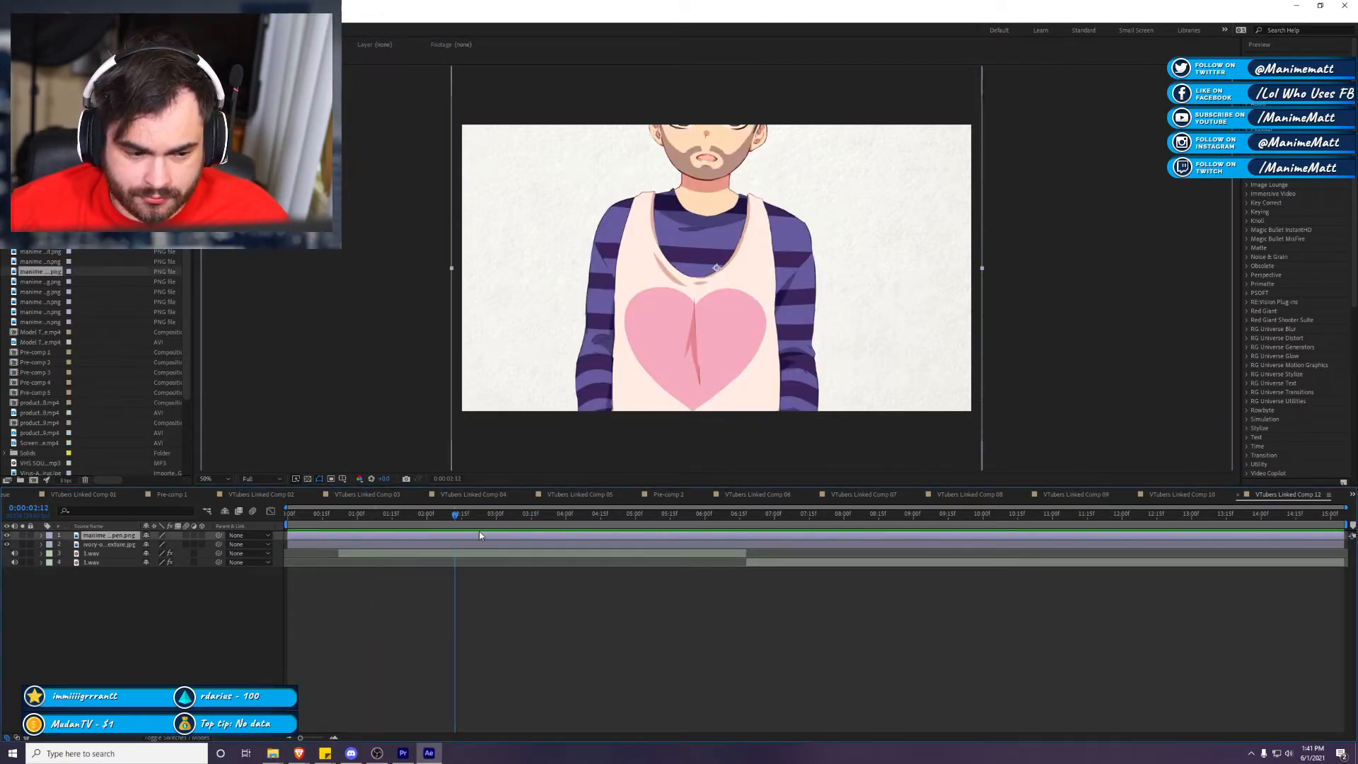
{"action": "key", "text": "space"}
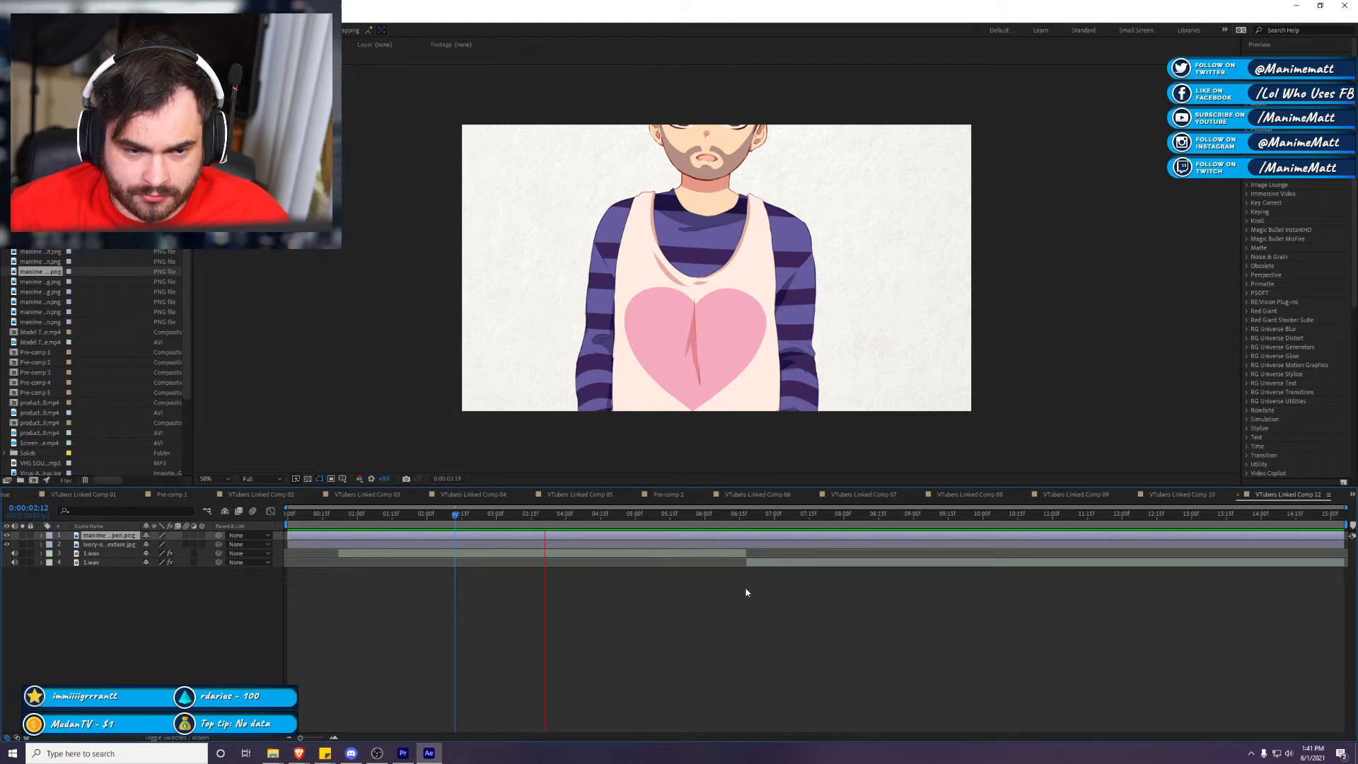
{"action": "left_click", "coordinate": [427, 514]}
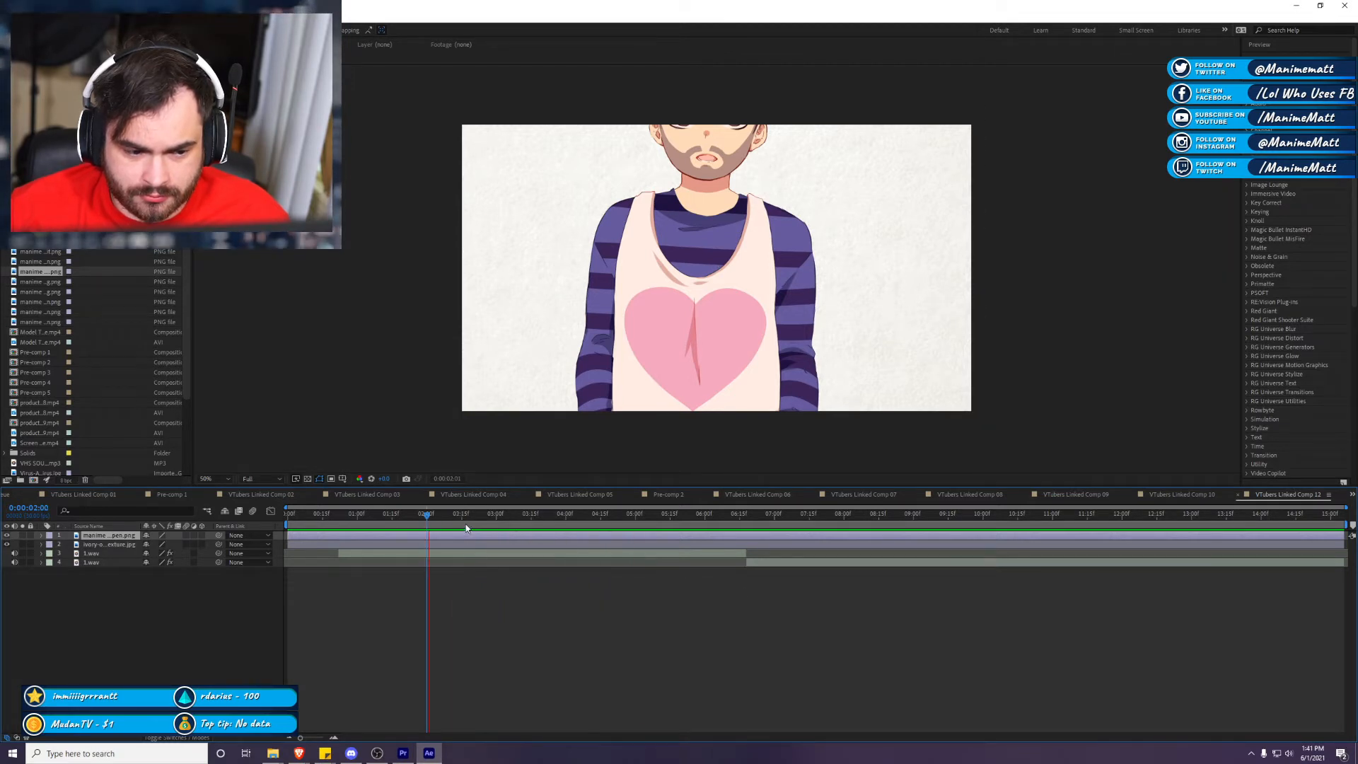
{"action": "left_click_drag", "start_coordinate": [467, 525], "coordinate": [454, 523]}
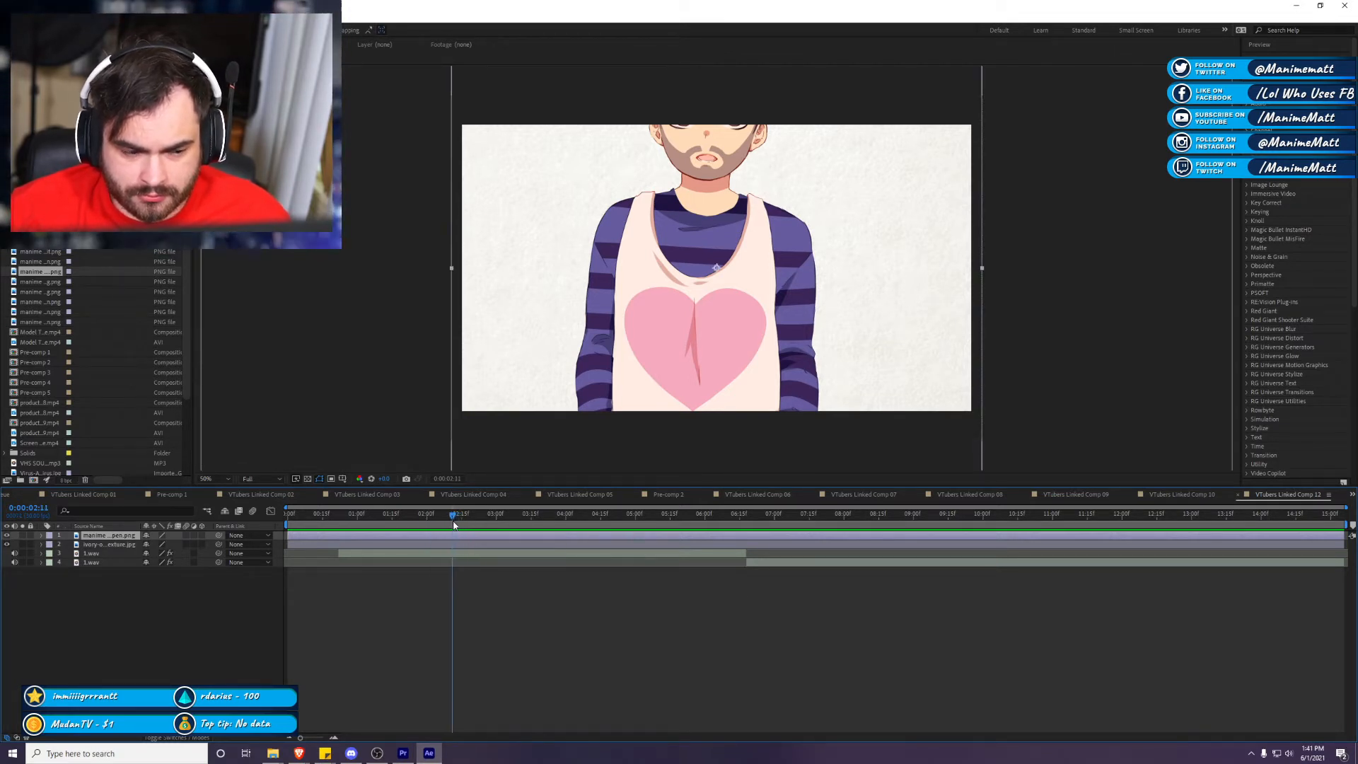
{"action": "key", "text": "ctrl+shift+d"}
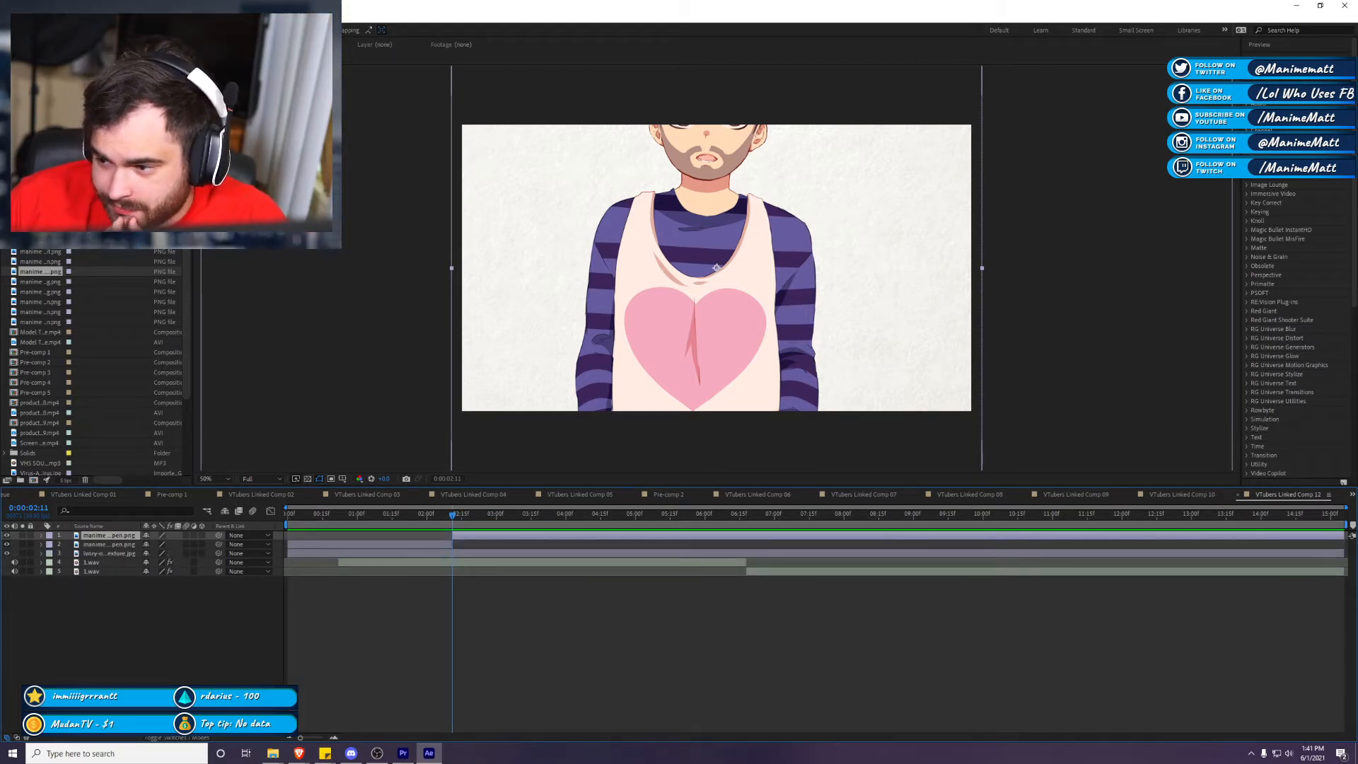
{"action": "left_click_drag", "start_coordinate": [1245, 453], "coordinate": [820, 329]}
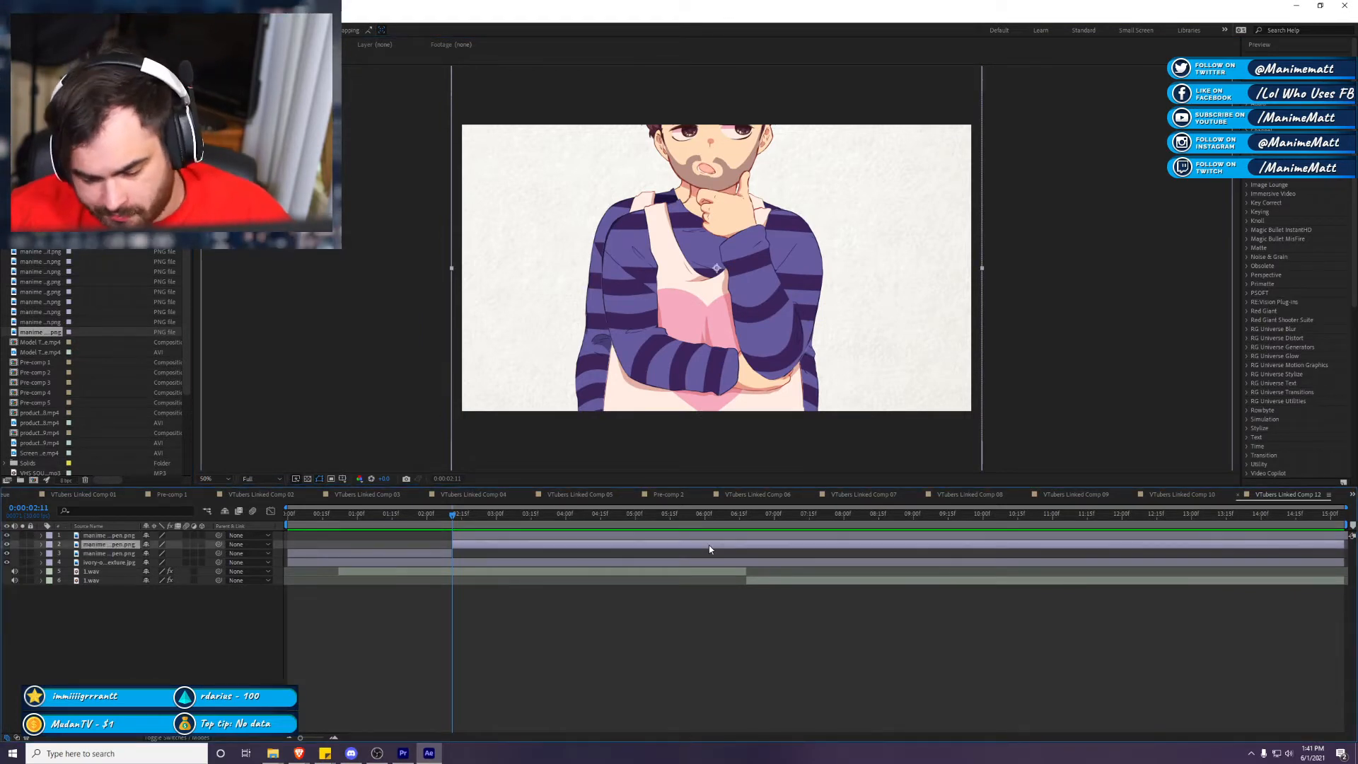
{"action": "key", "text": "Delete"}
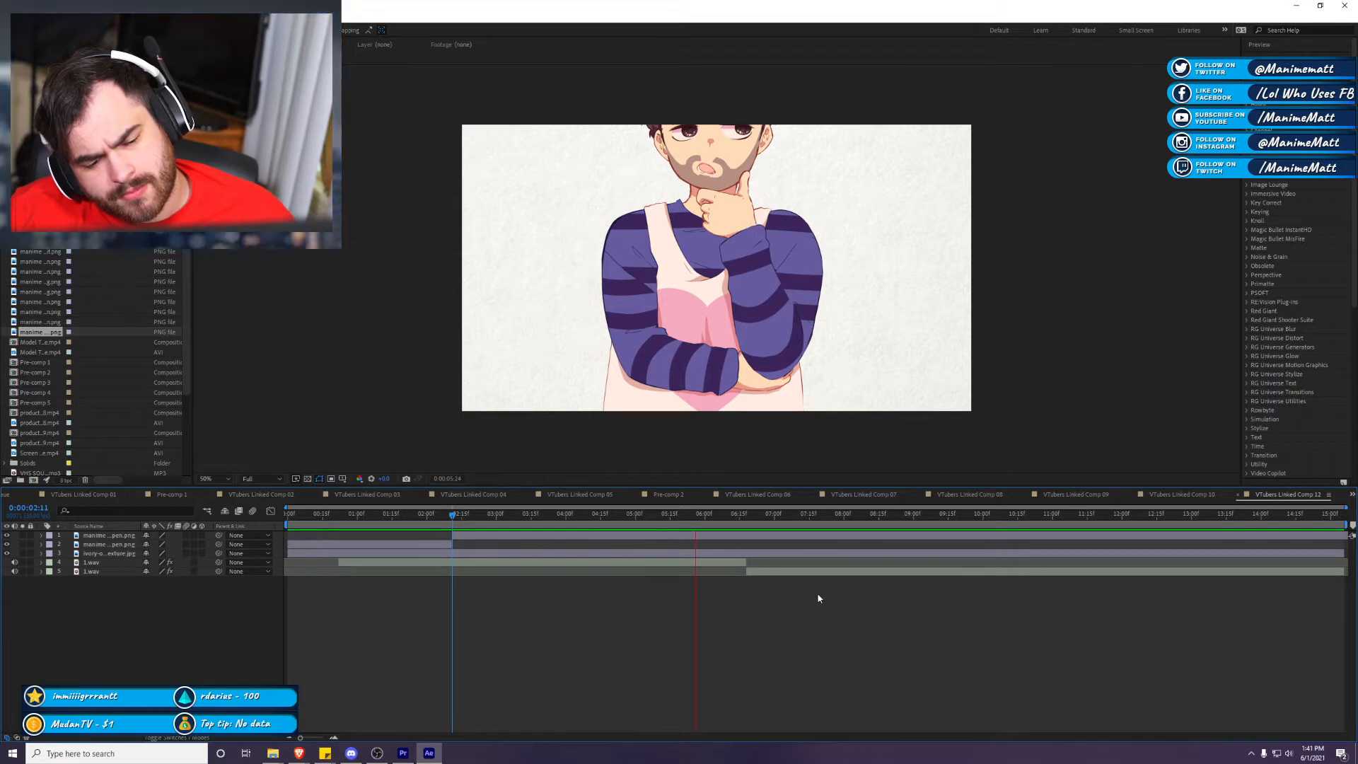
Step: Split the thinking pose layer at 0:00:06:18 and replace its second part with the facepalm character image
{"action": "left_click", "coordinate": [743, 519]}
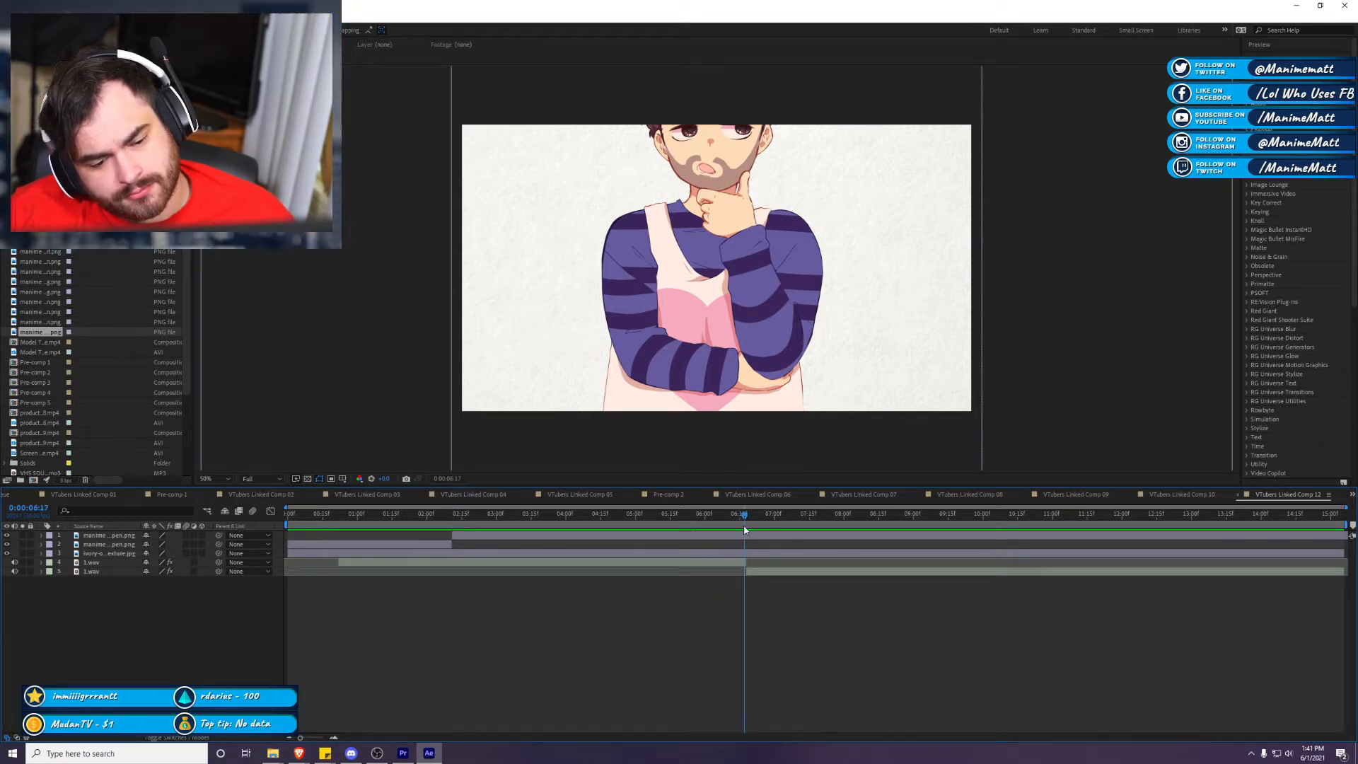
{"action": "key", "text": "Page_Down"}
{"action": "left_click", "coordinate": [744, 536]}
{"action": "key", "text": "ctrl+shift+d"}
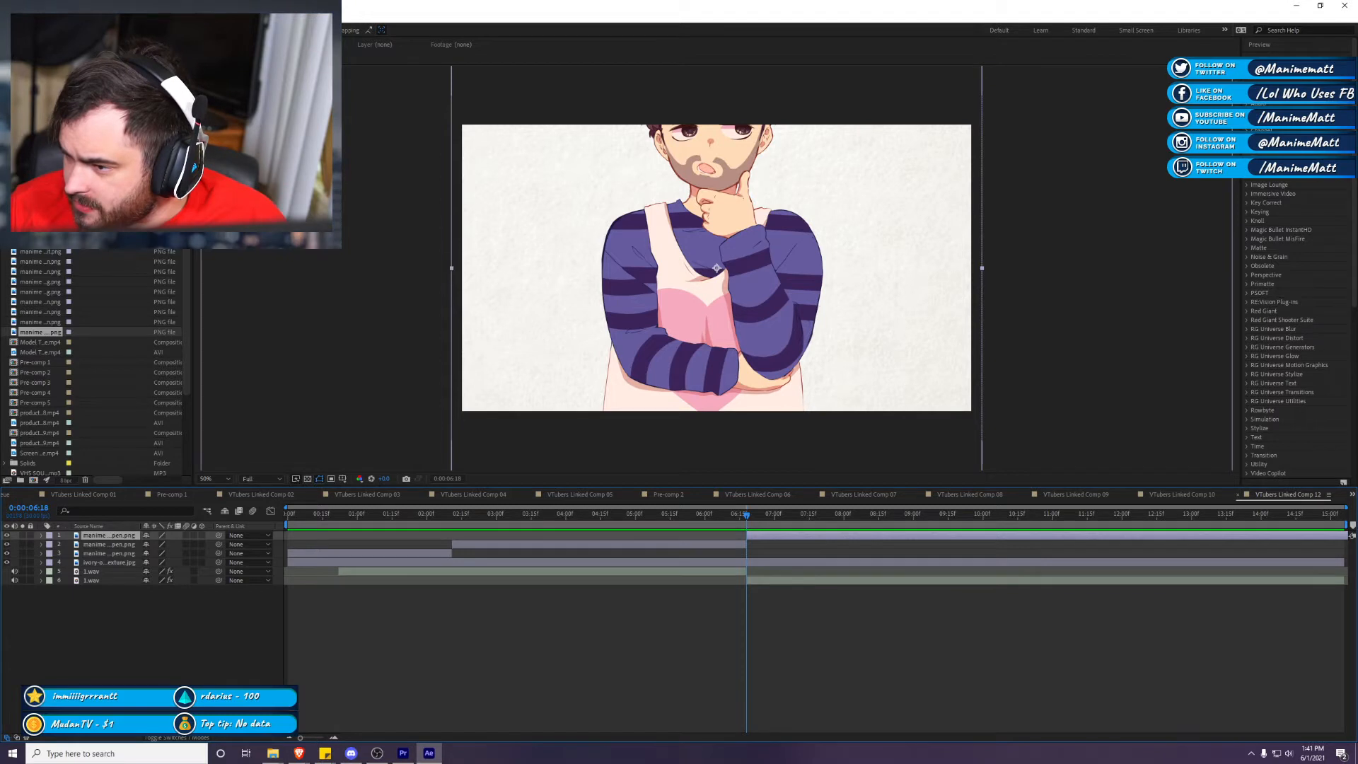
{"action": "left_click_drag", "start_coordinate": [1050, 357], "coordinate": [714, 268]}
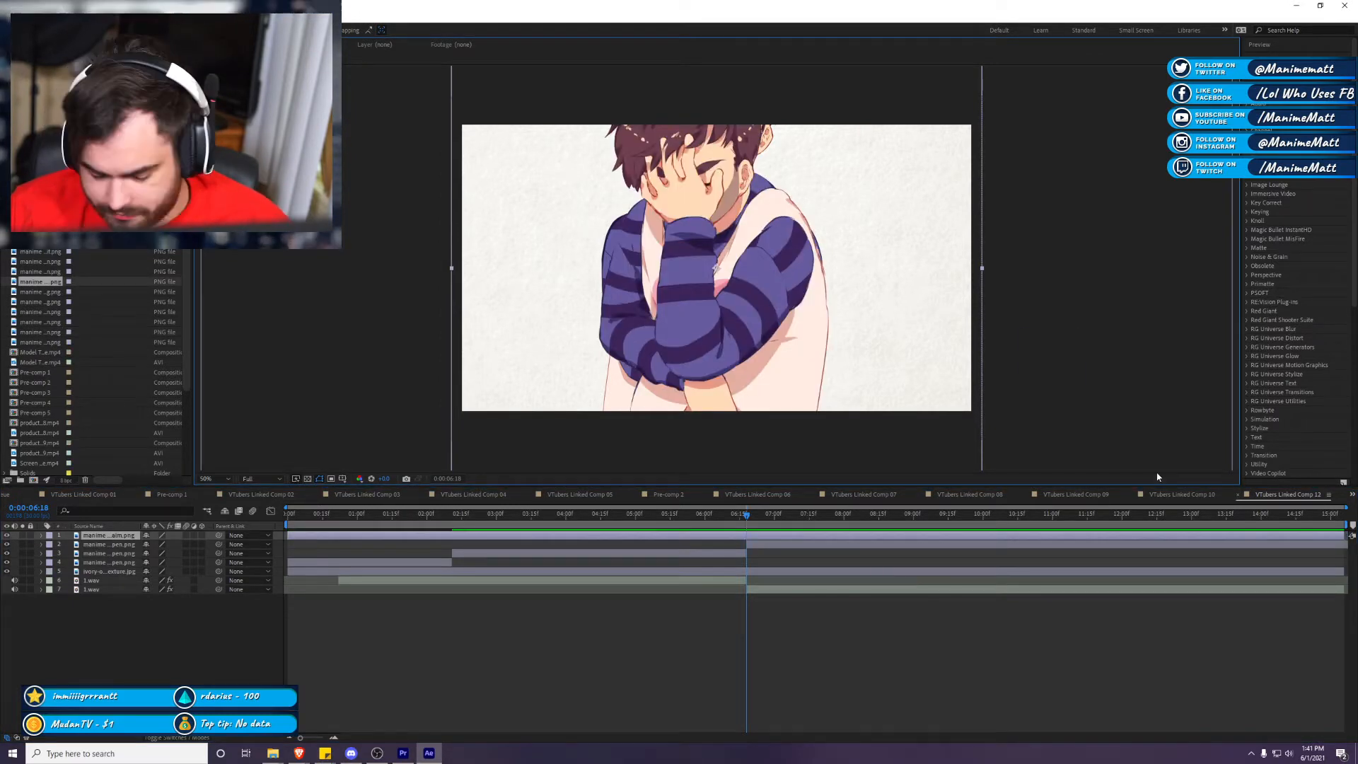
{"action": "key", "text": "alt+bracketleft"}
{"action": "left_click", "coordinate": [802, 546]}
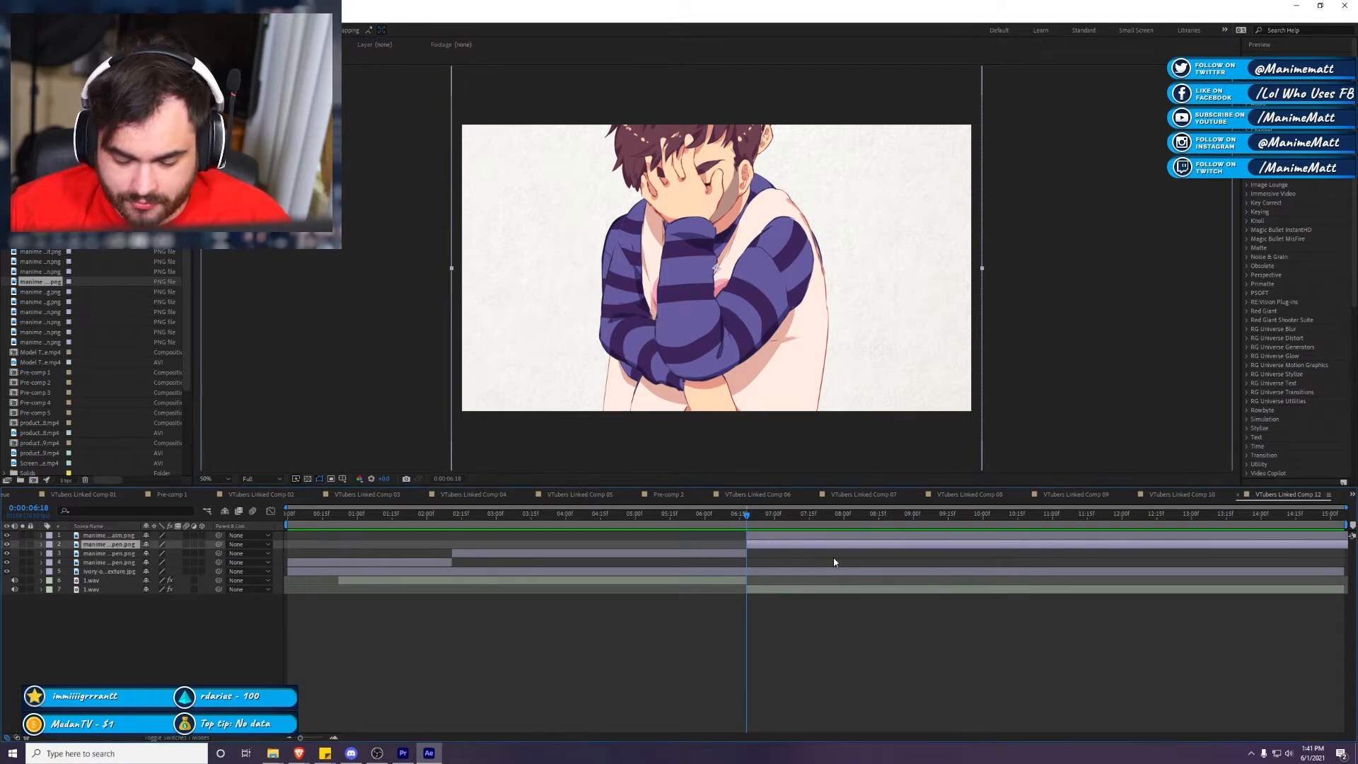
{"action": "key", "text": "Delete"}
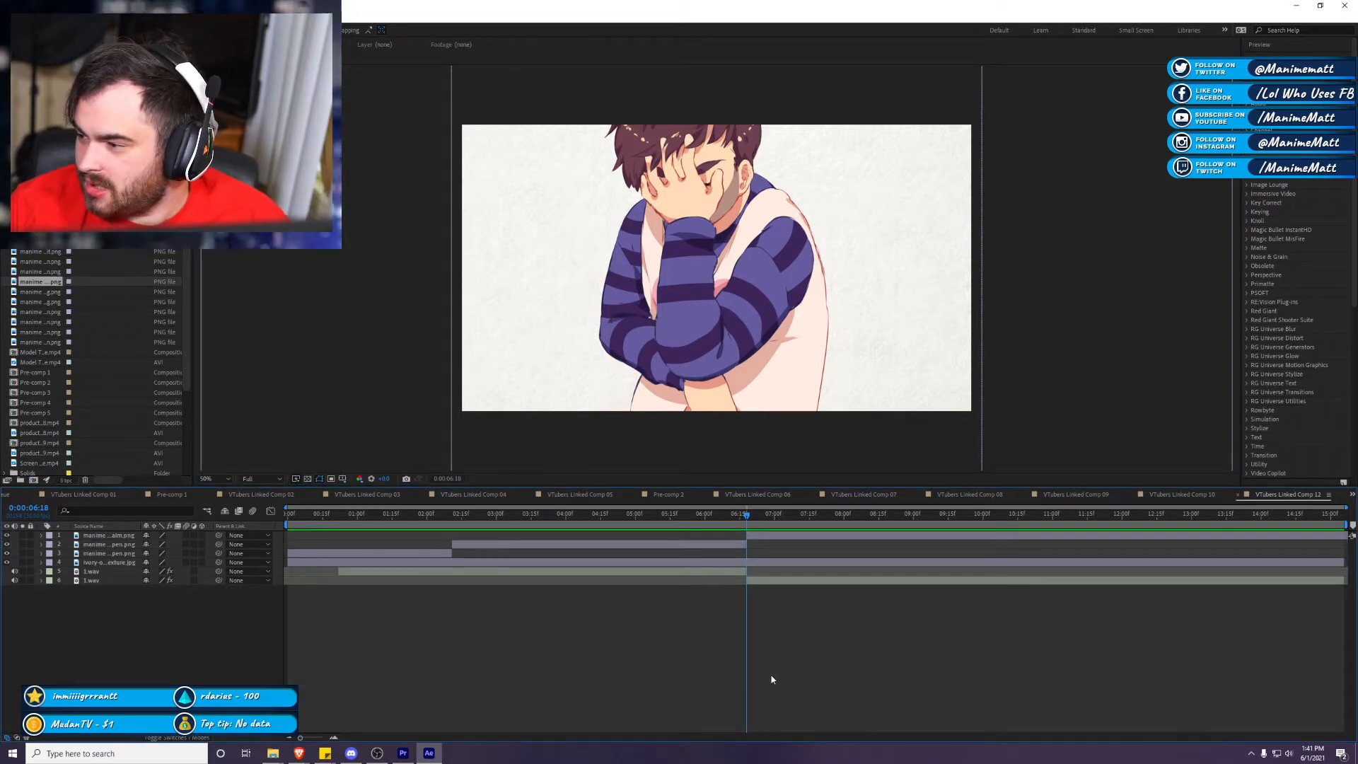
Step: Split the facepalm character layer at 0:00:10:10 and replace its second part with the front-facing open-mouthed character image
{"action": "key", "text": "space"}
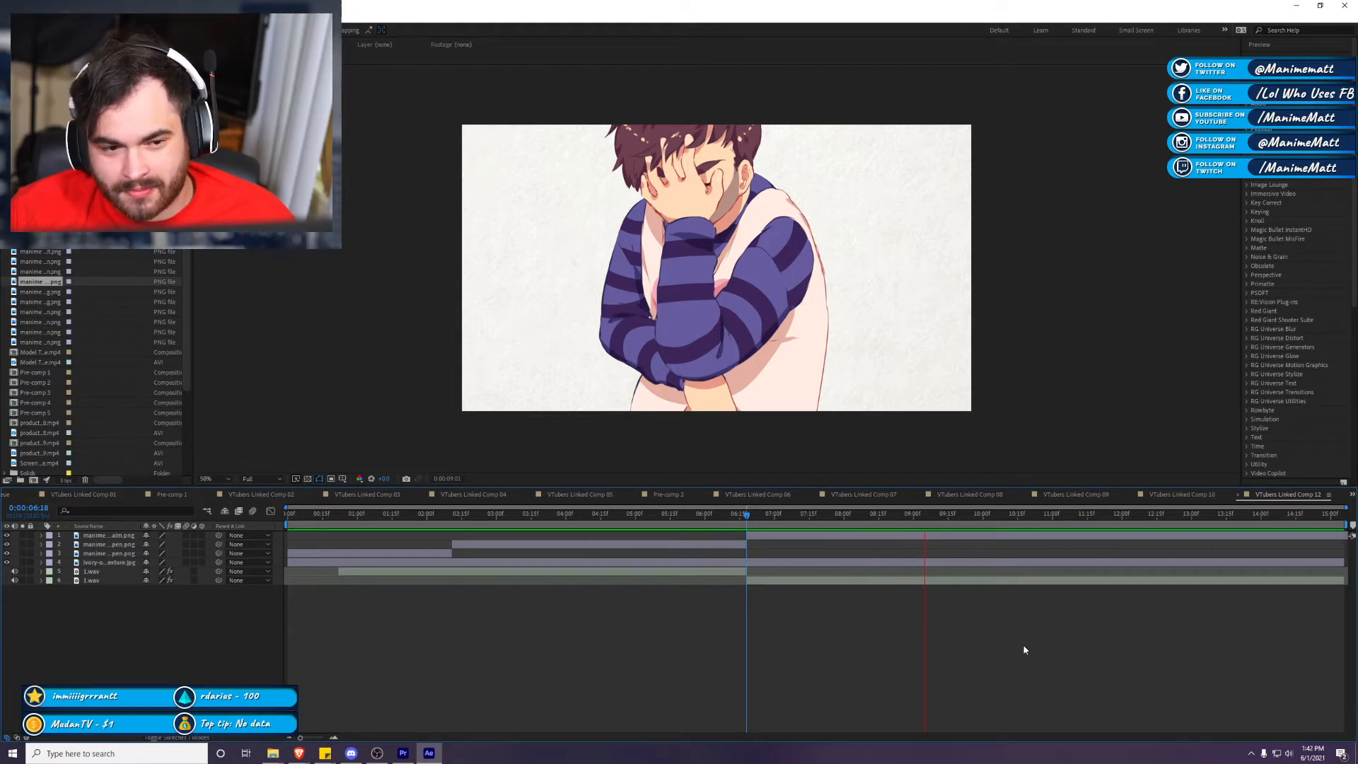
{"action": "left_click_drag", "start_coordinate": [1018, 527], "coordinate": [1007, 534]}
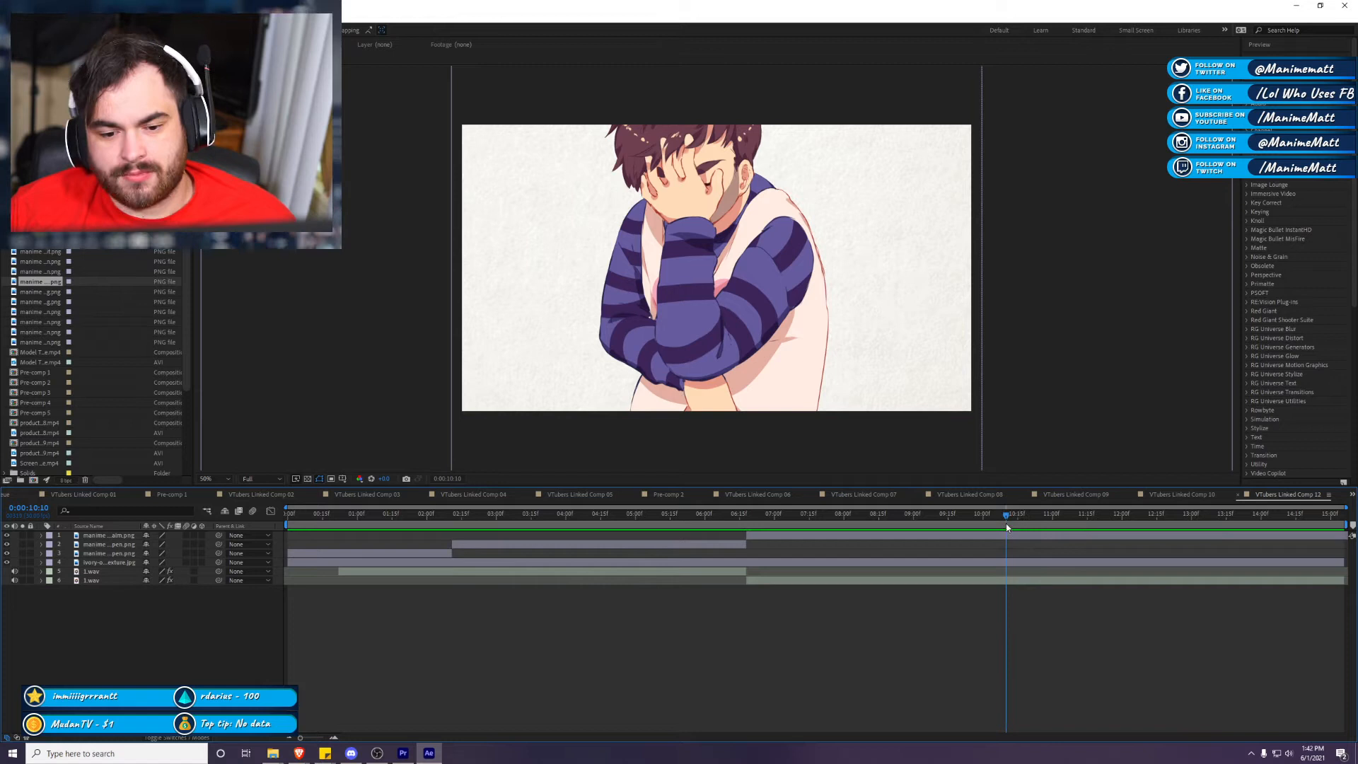
{"action": "left_click", "coordinate": [1007, 536]}
{"action": "key", "text": "ctrl+shift+d"}
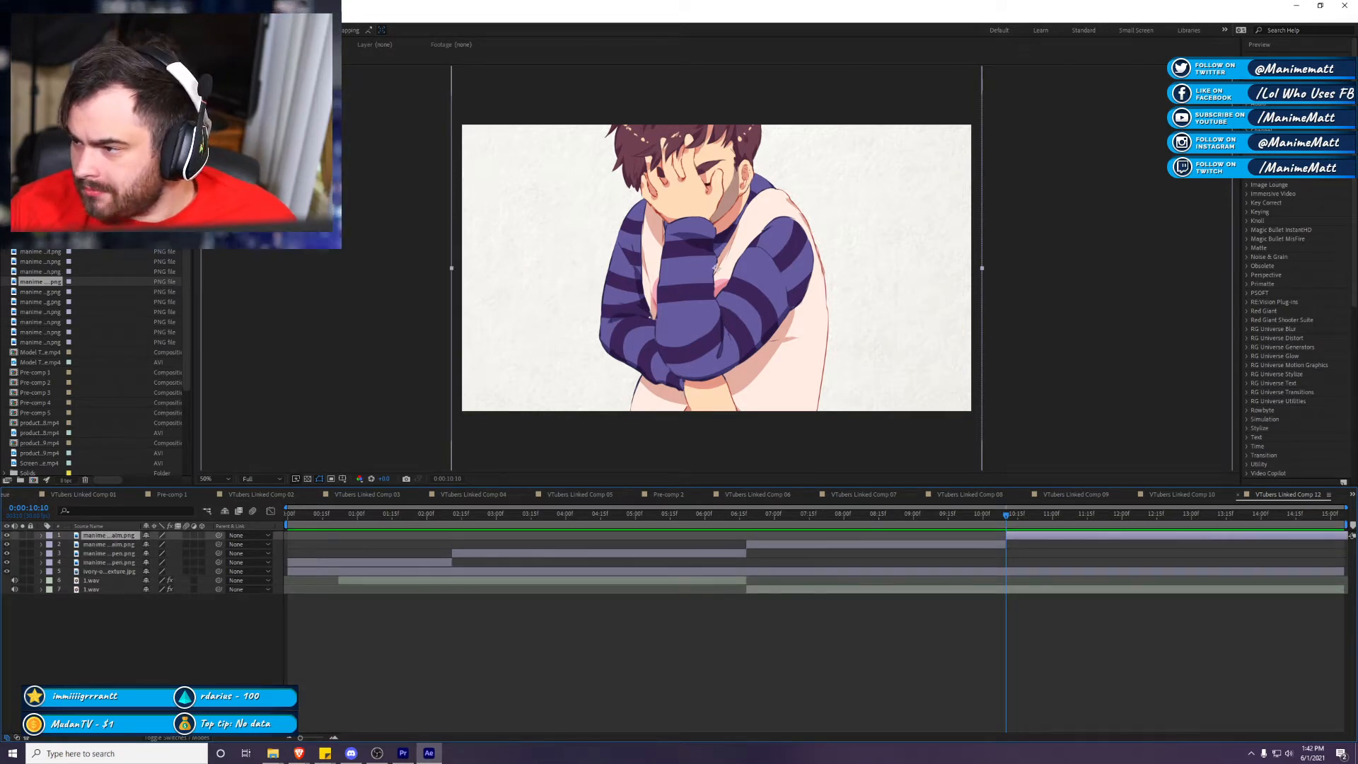
{"action": "left_click_drag", "start_coordinate": [934, 356], "coordinate": [940, 360]}
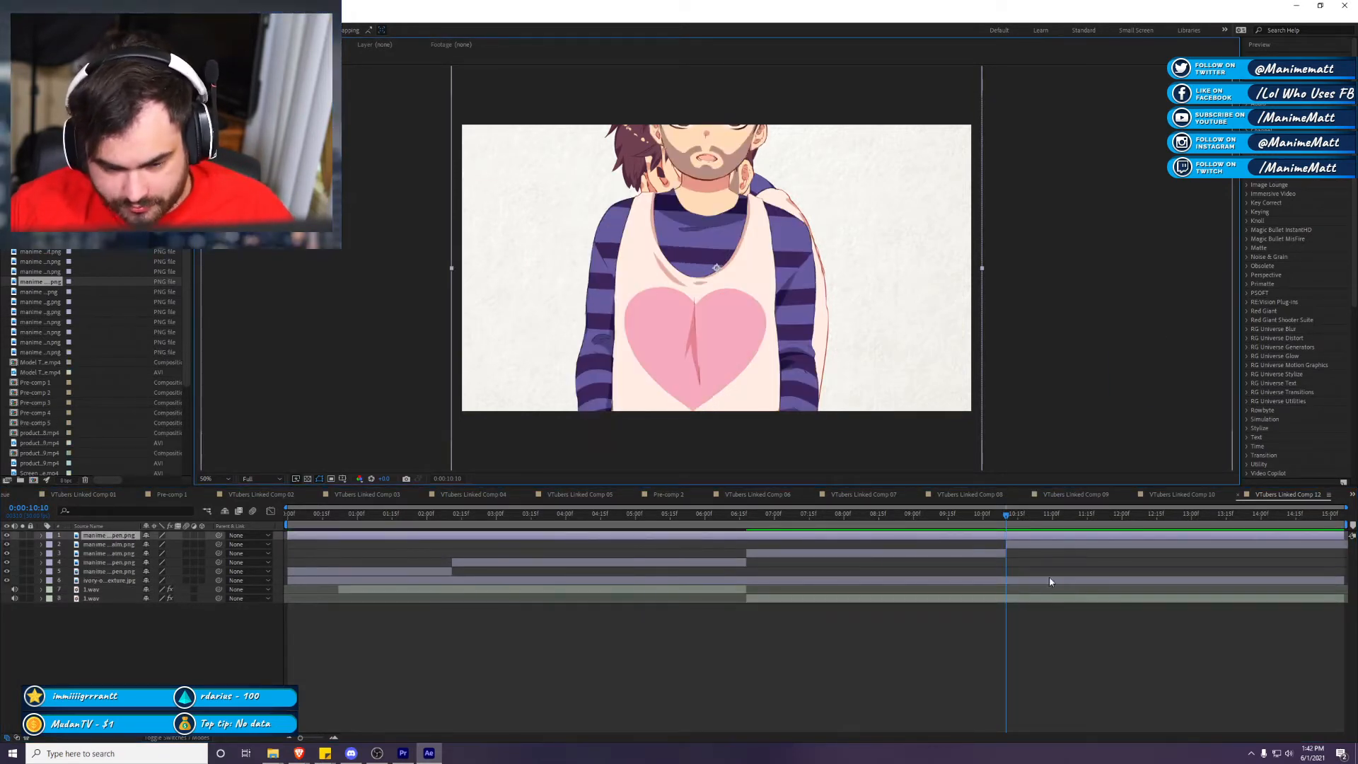
{"action": "key", "text": "alt+bracketleft"}
{"action": "left_click", "coordinate": [1041, 541]}
{"action": "key", "text": "Delete"}
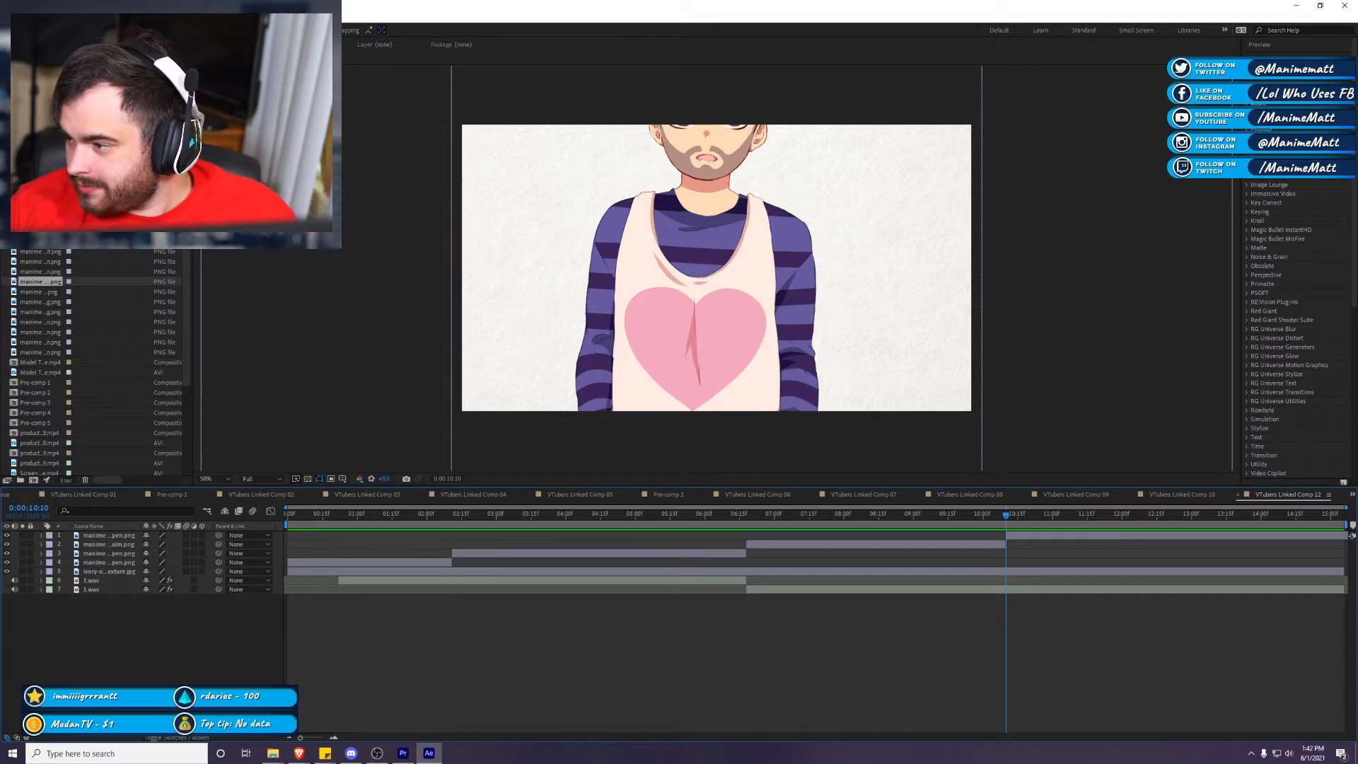
Step: Keyframe the facepalm layer's scale at 0:00:10:08 and set it to 120% one frame on, at 0:00:10:09
{"action": "left_click", "coordinate": [1278, 183]}
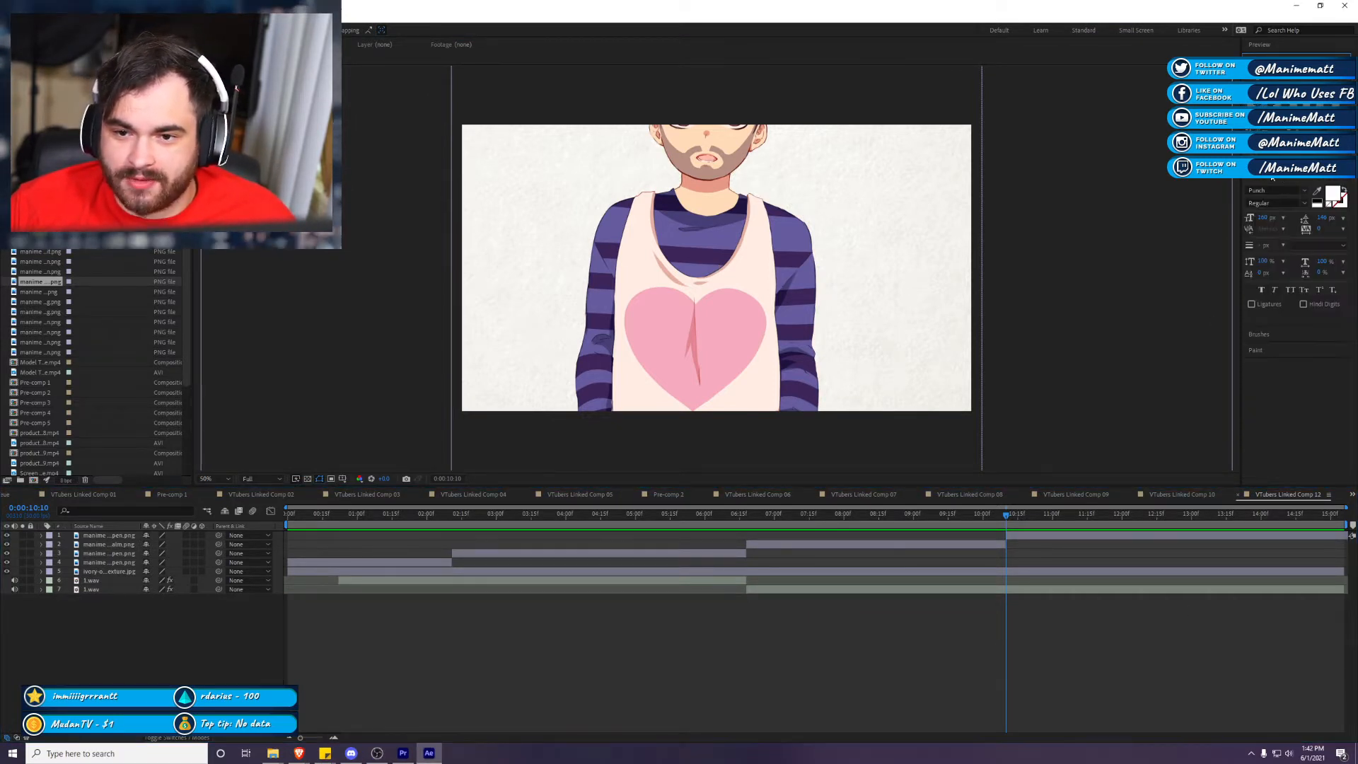
{"action": "left_click", "coordinate": [1274, 50]}
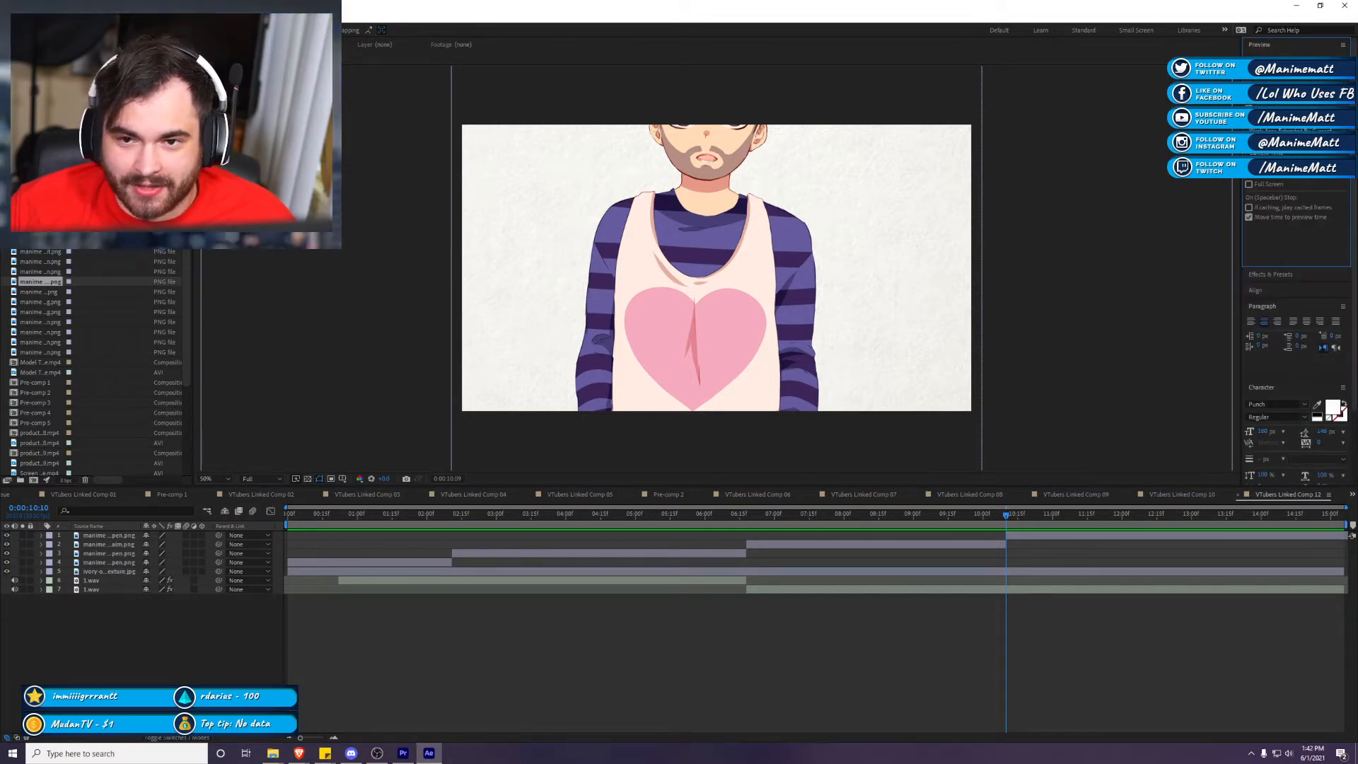
{"action": "key", "text": "Page_Up"}
{"action": "key", "text": "Page_Up"}
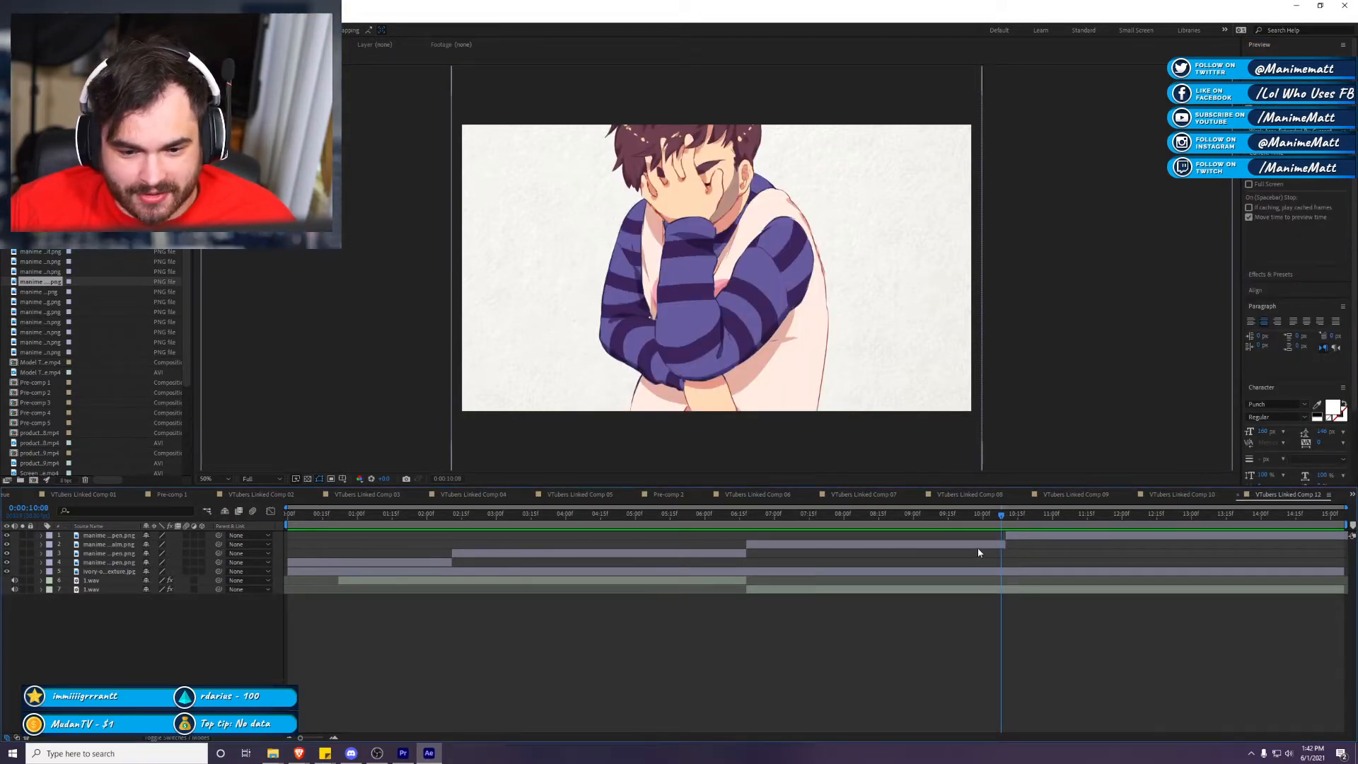
{"action": "left_click", "coordinate": [982, 546]}
{"action": "key", "text": "s"}
{"action": "left_click", "coordinate": [68, 554]}
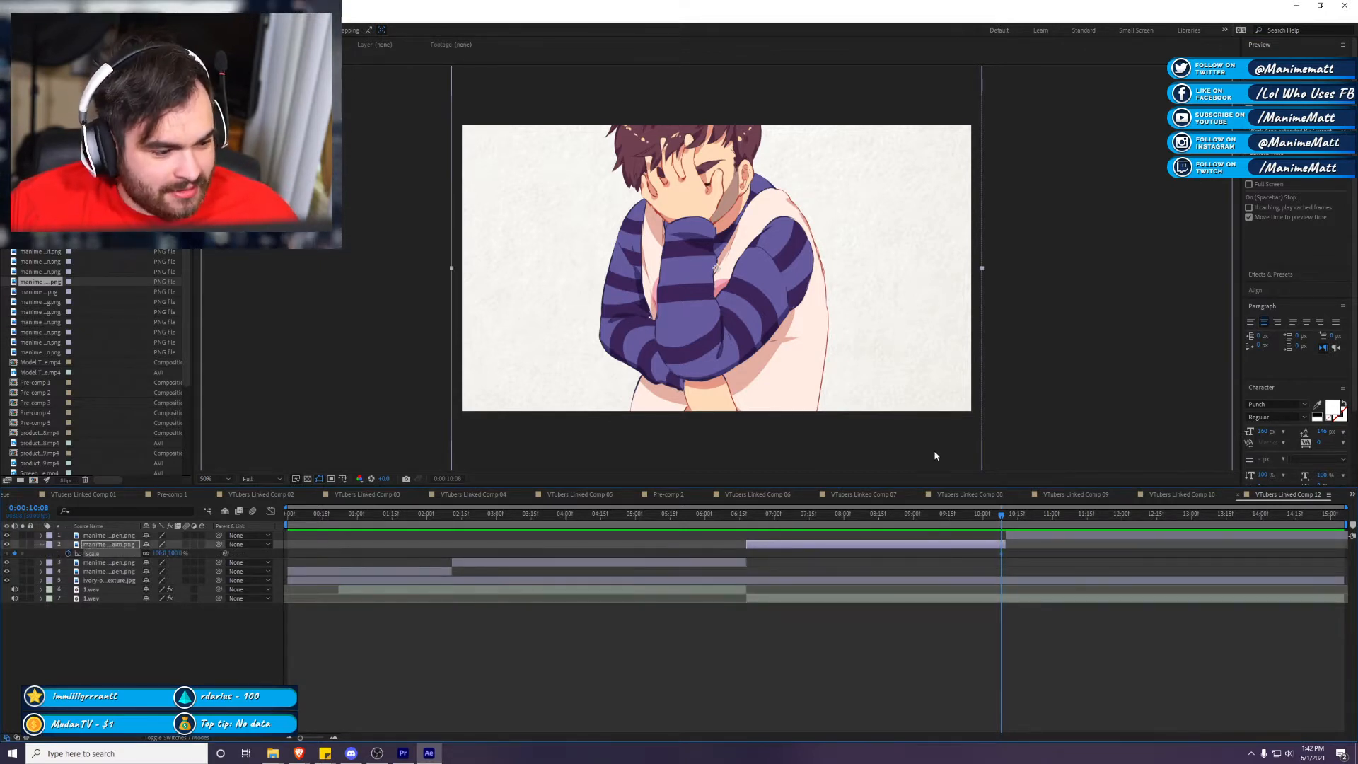
{"action": "key", "text": "Page_Down"}
{"action": "left_click", "coordinate": [174, 553]}
{"action": "type", "text": "120"}
{"action": "key", "text": "Return"}
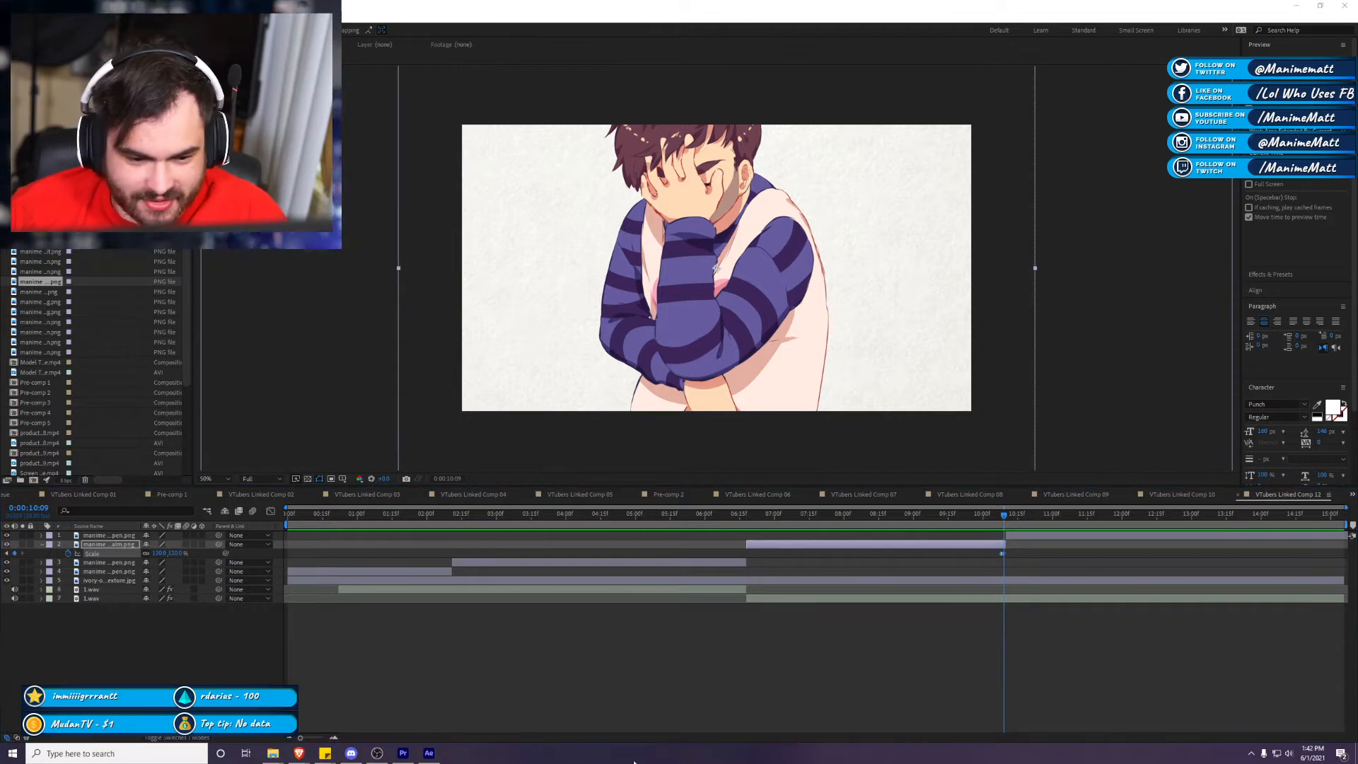
Step: Add a scale keyframe to the thinking pose layer at 0:00:06:16, two frames before the facepalm layer starts
{"action": "left_click_drag", "start_coordinate": [738, 514], "coordinate": [746, 525]}
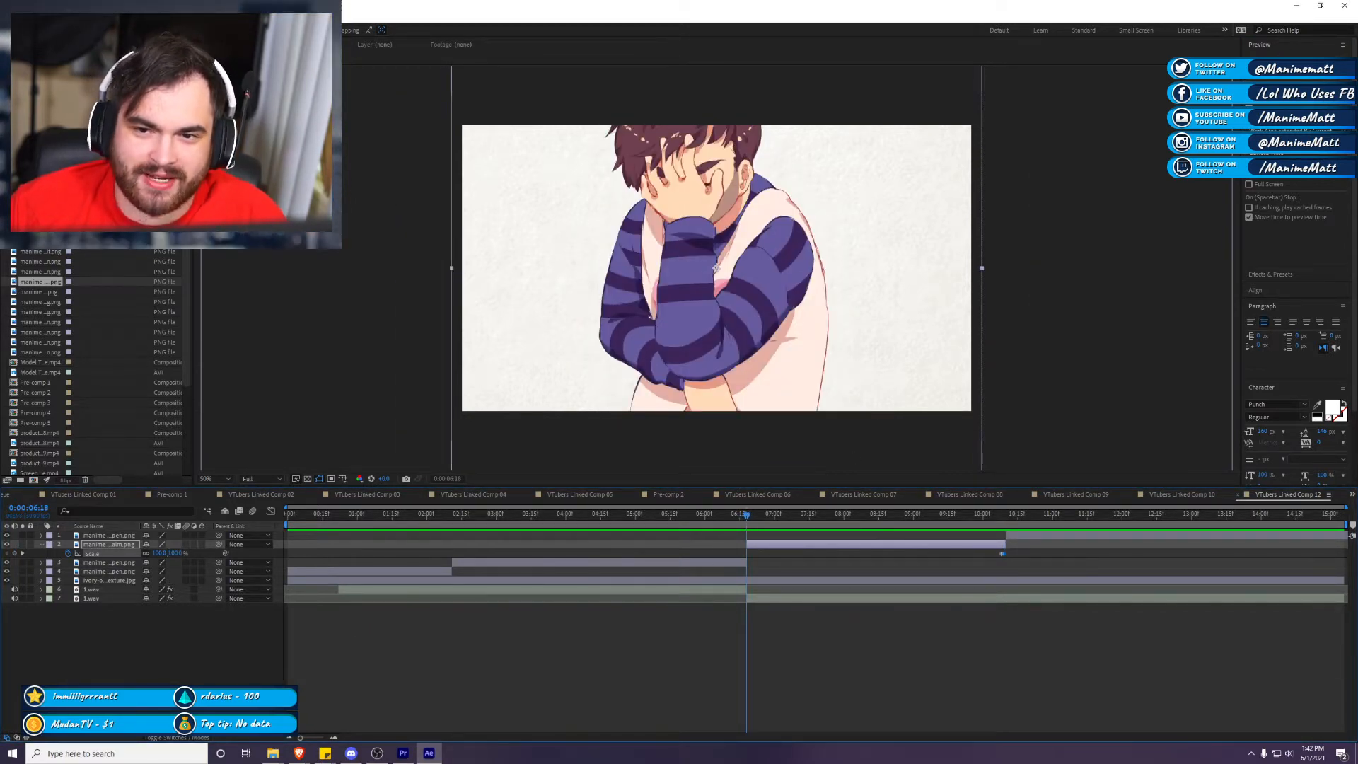
{"action": "left_click", "coordinate": [1280, 60]}
{"action": "key", "text": "Page_Up"}
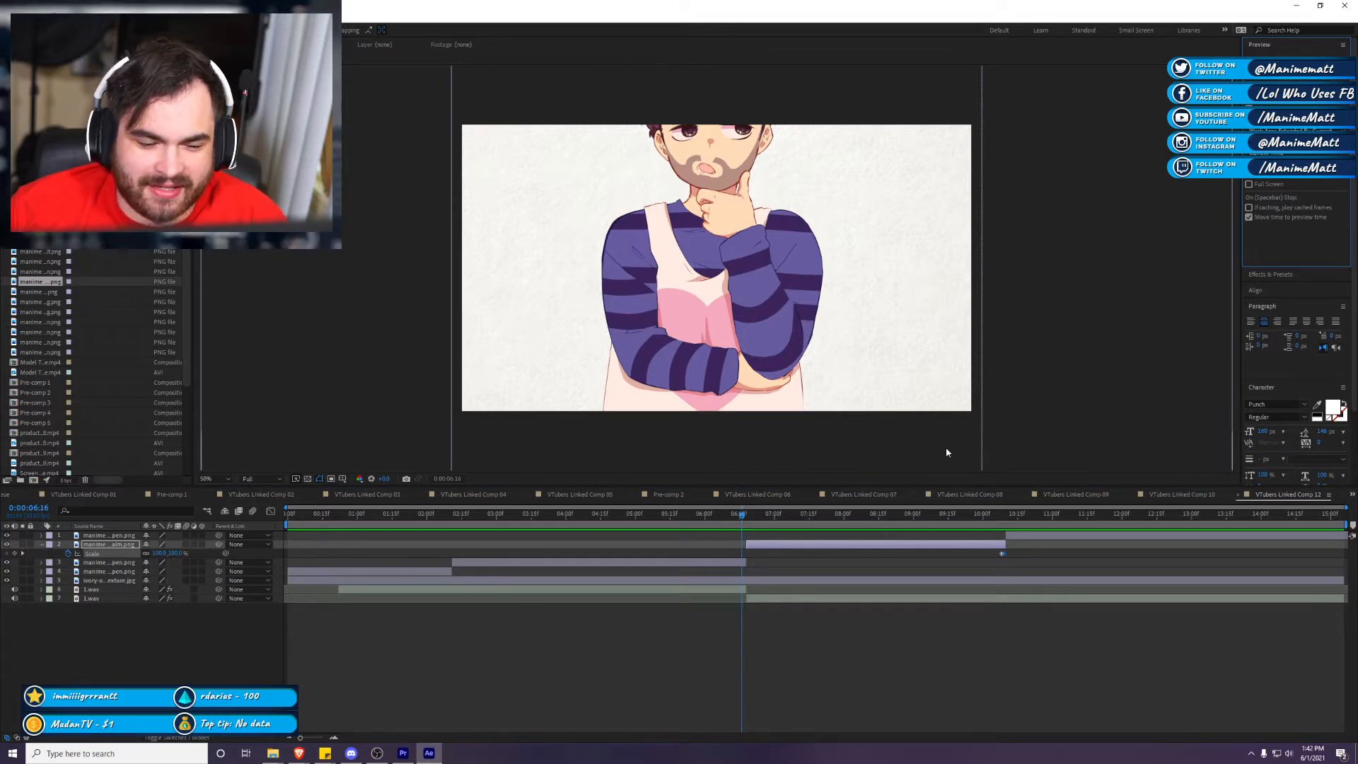
{"action": "left_click", "coordinate": [728, 563]}
{"action": "key", "text": "s"}
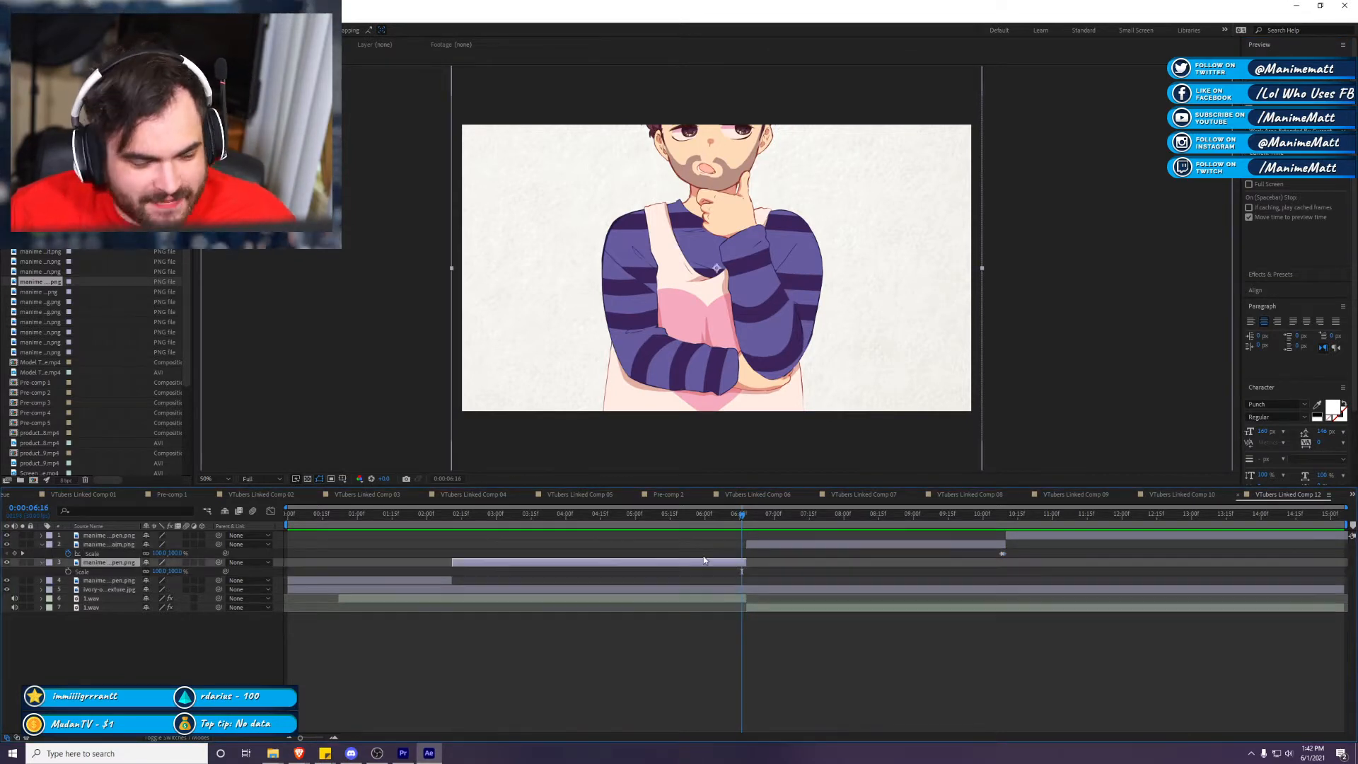
{"action": "left_click", "coordinate": [68, 572]}
Step: Set the thinking pose layer's scale to 120% at 0:00:06:17
{"action": "left_click", "coordinate": [1307, 58]}
{"action": "left_click", "coordinate": [176, 570]}
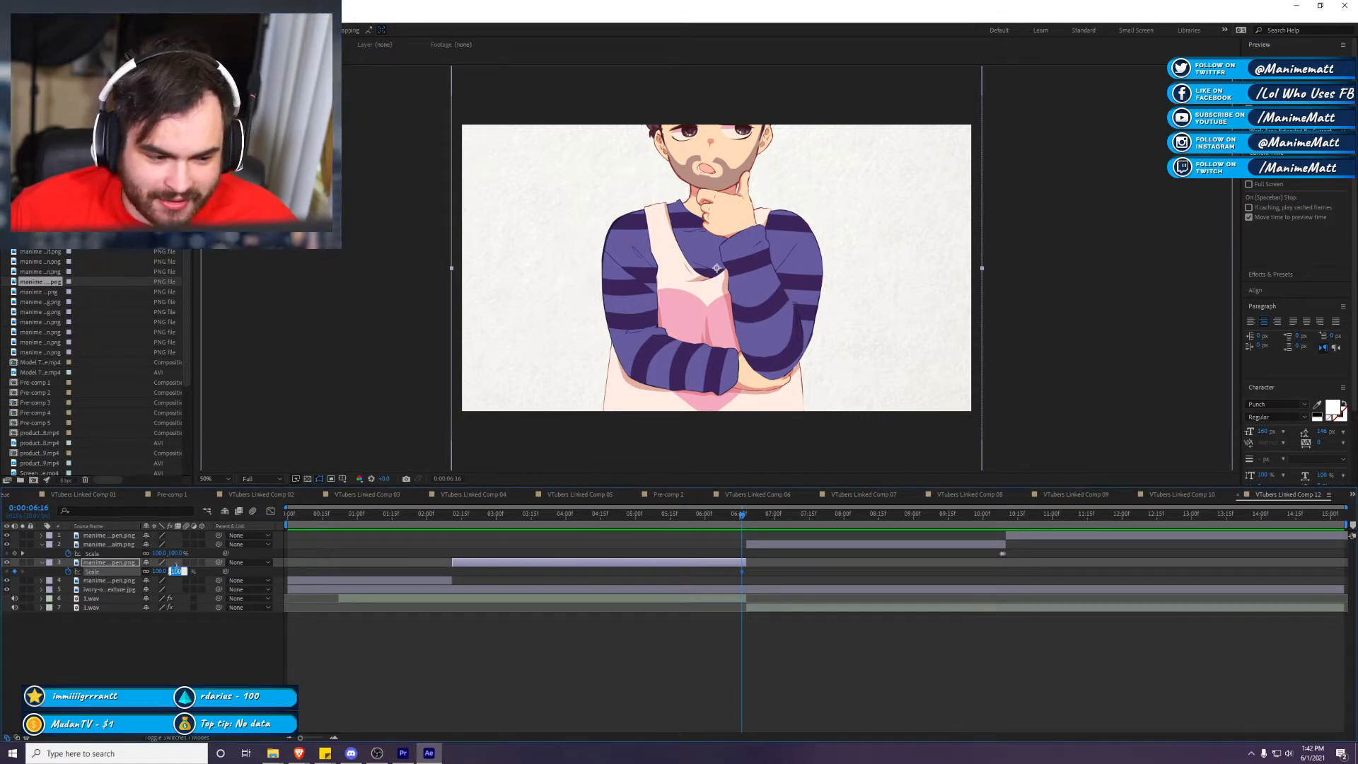
{"action": "left_click", "coordinate": [833, 680]}
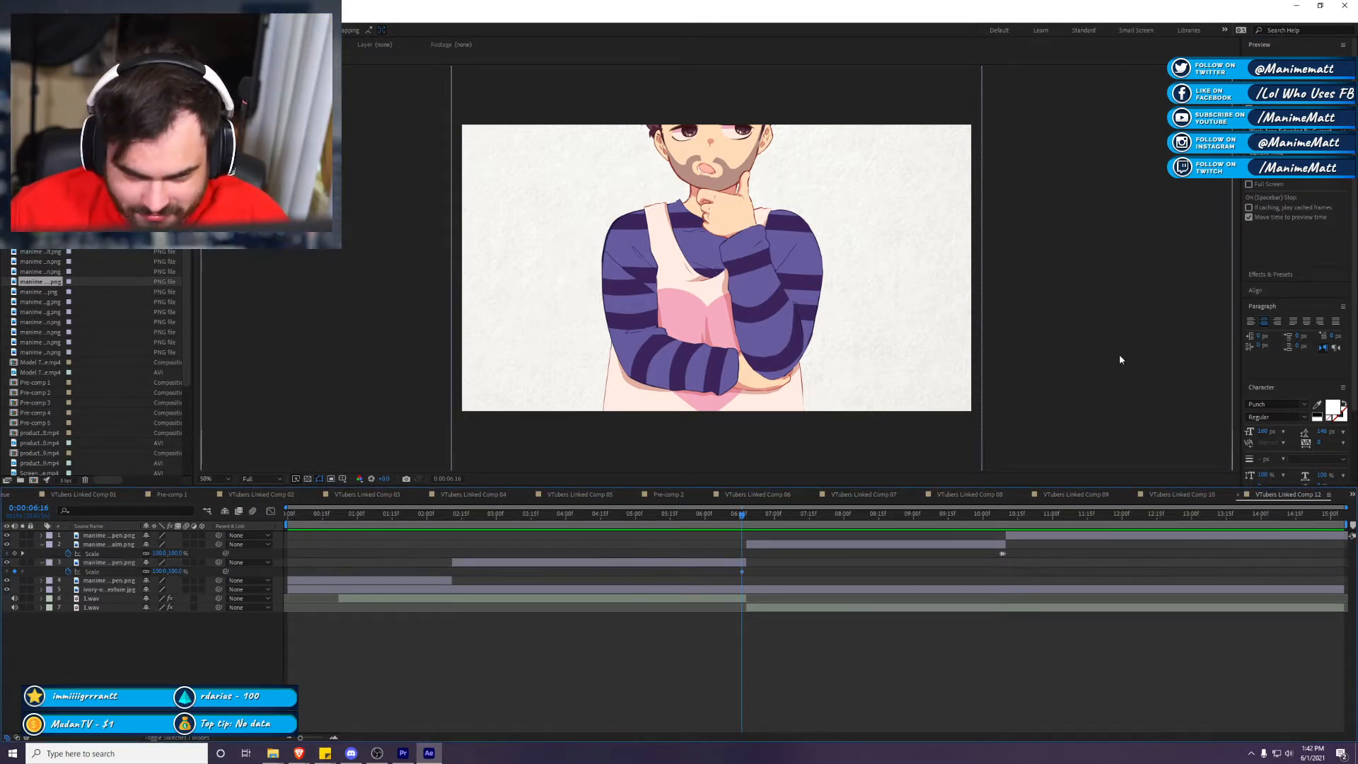
{"action": "key", "text": "space"}
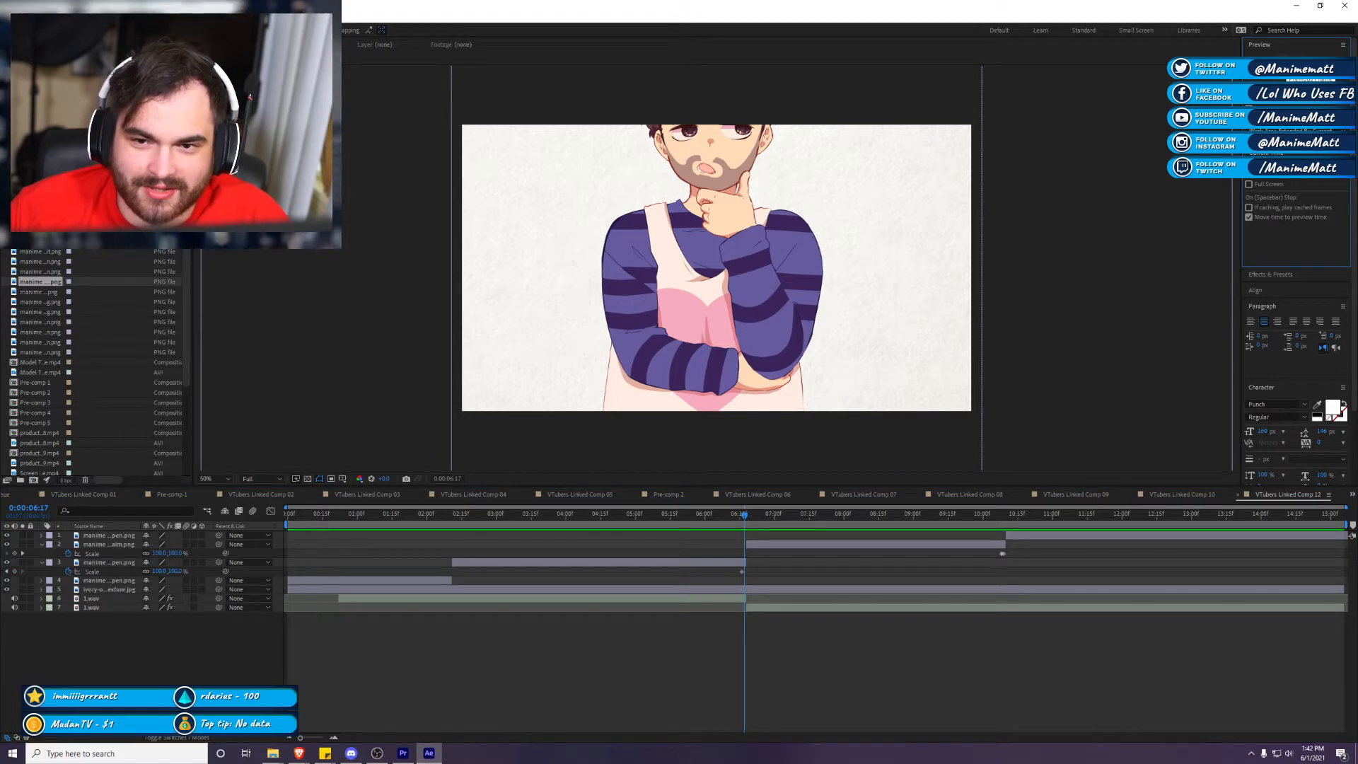
{"action": "key", "text": "Page_Up"}
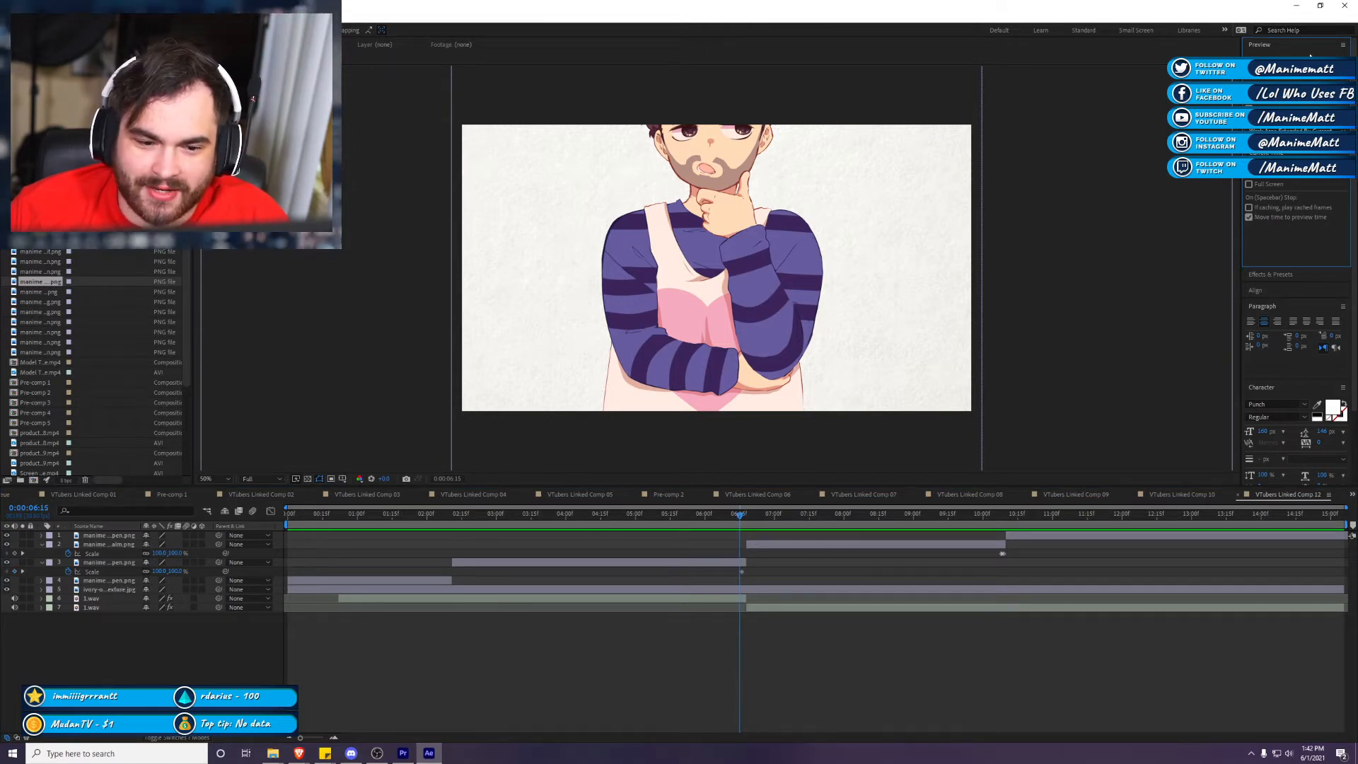
{"action": "key", "text": "Page_Down"}
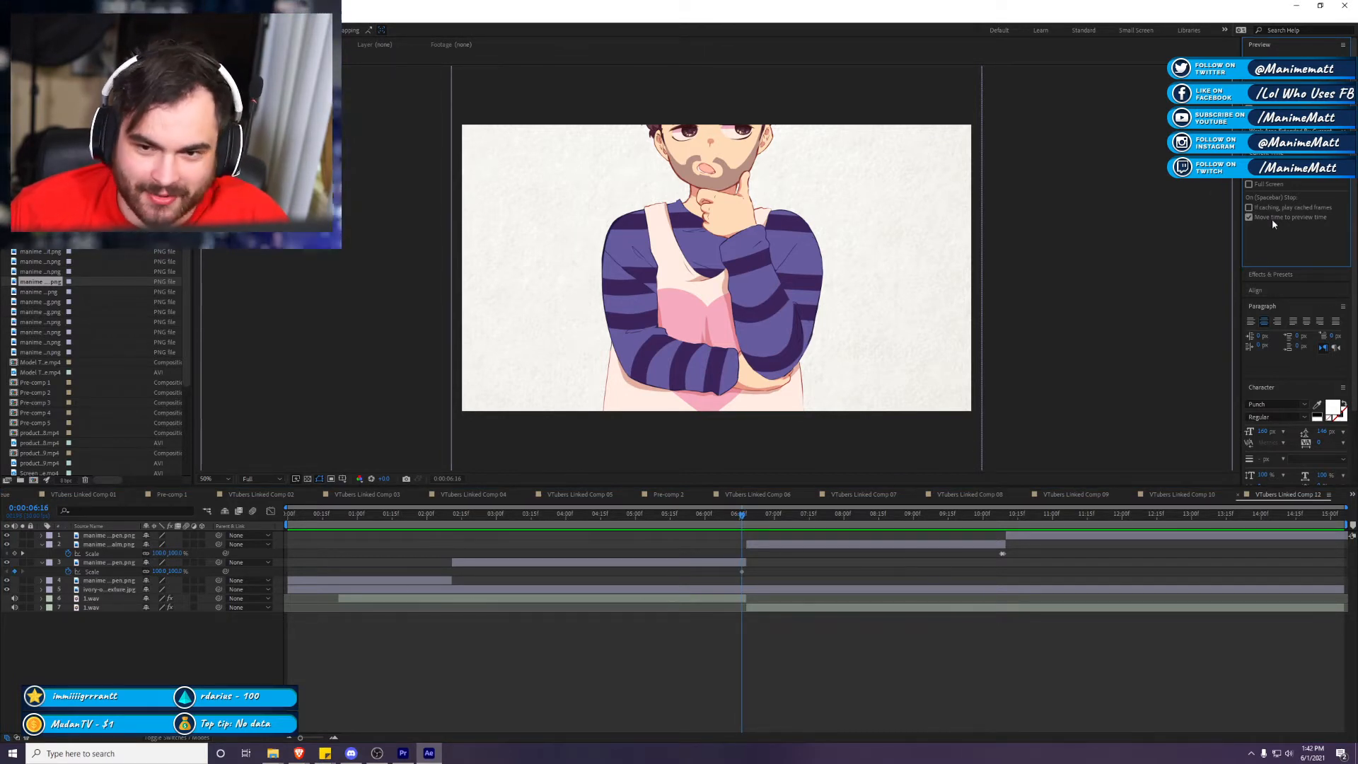
{"action": "key", "text": "Page_Down"}
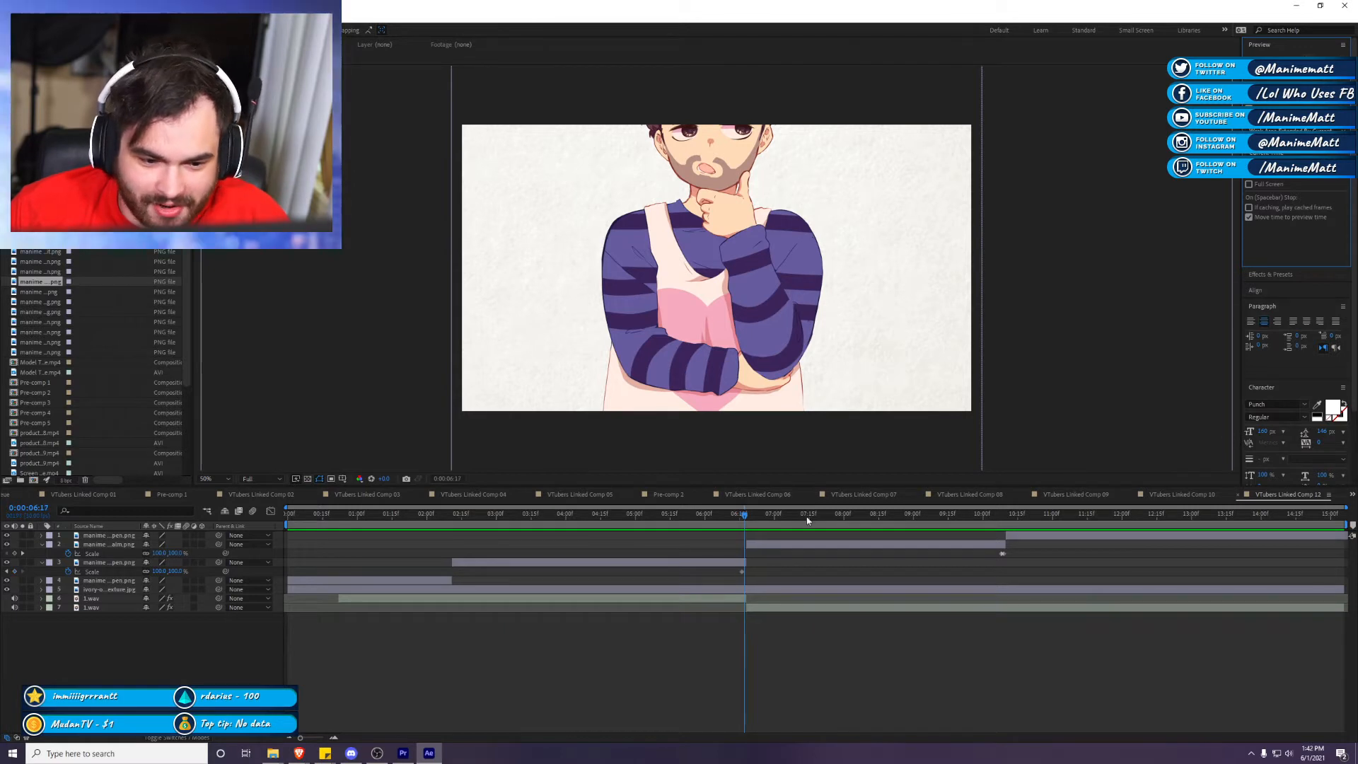
{"action": "left_click", "coordinate": [697, 566]}
{"action": "left_click", "coordinate": [177, 571]}
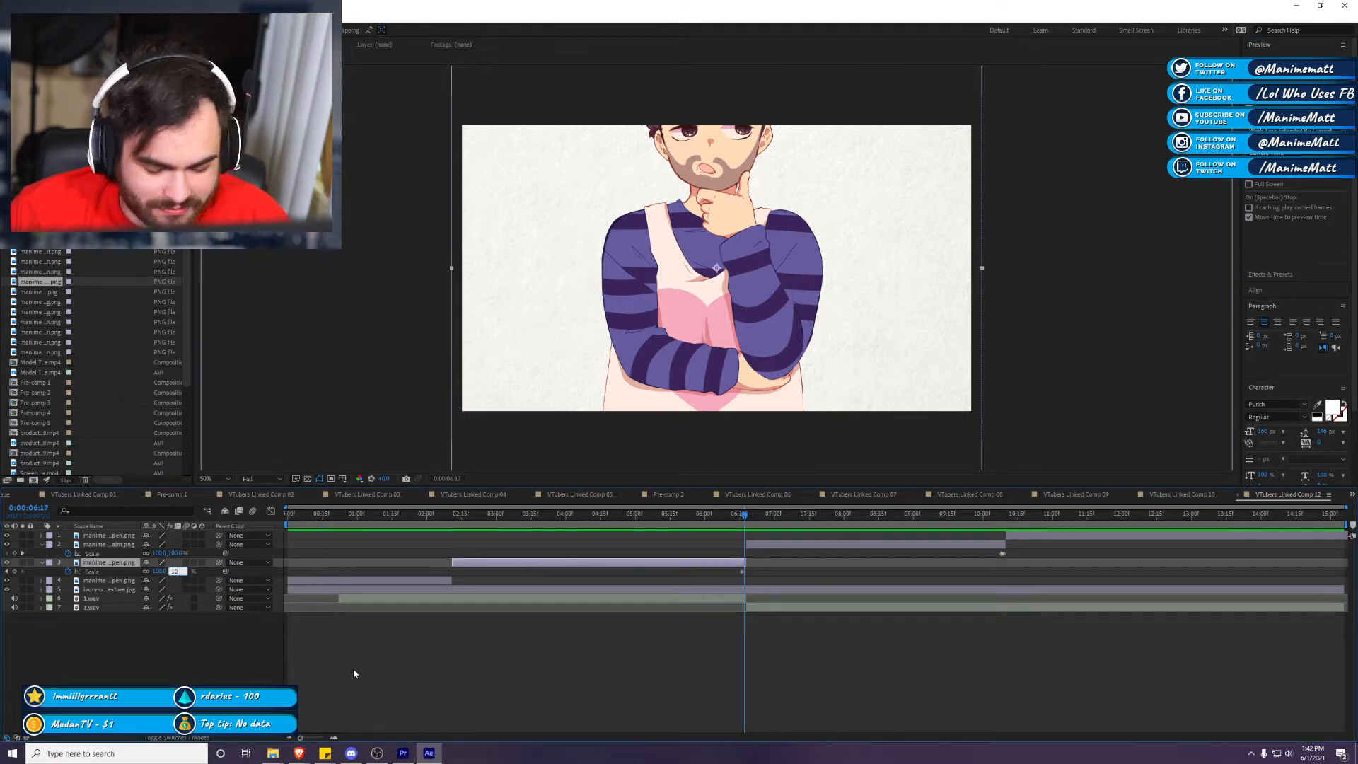
{"action": "type", "text": "120"}
{"action": "left_click", "coordinate": [422, 710]}
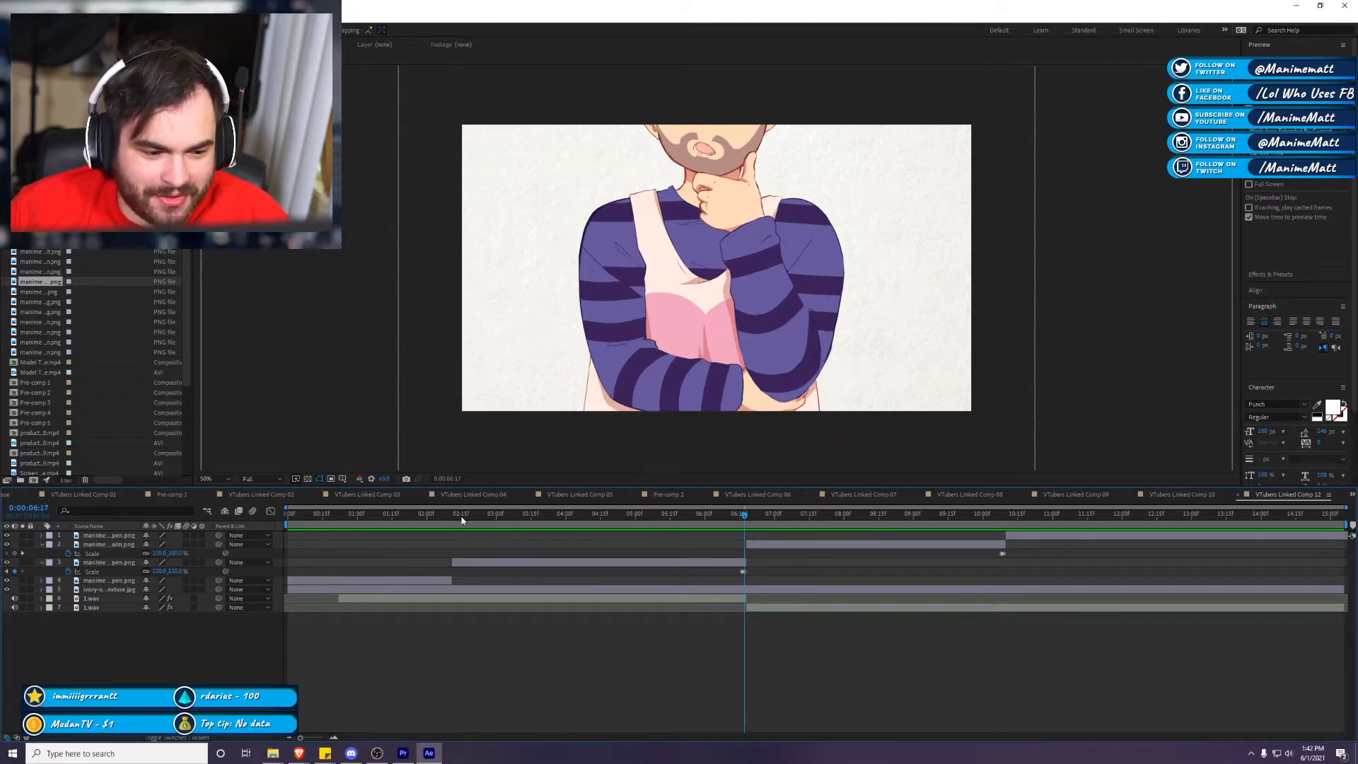
Step: Keyframe the first front-facing layer's scale at 0:00:02:09 and set it to 120% at 0:00:02:10
{"action": "left_click", "coordinate": [451, 520]}
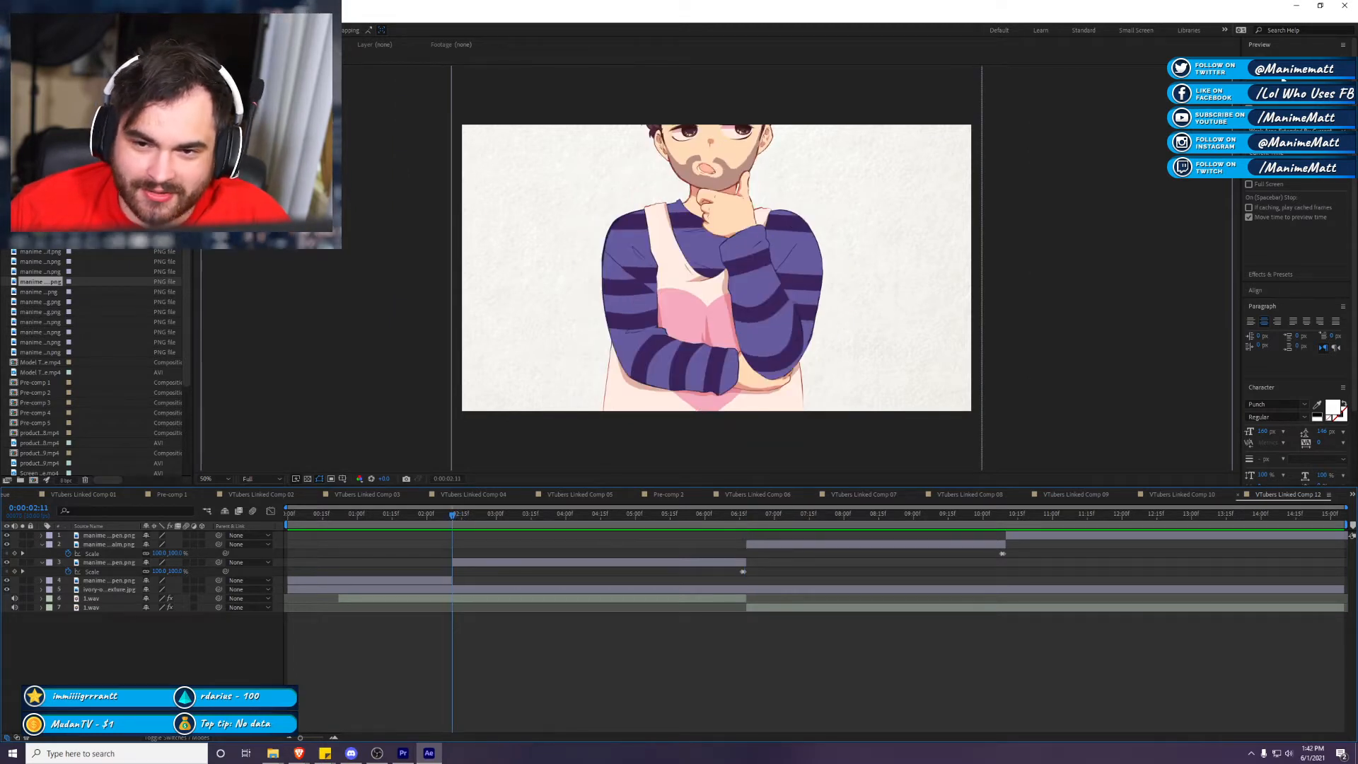
{"action": "key", "text": "Page_Up"}
{"action": "key", "text": "Page_Up"}
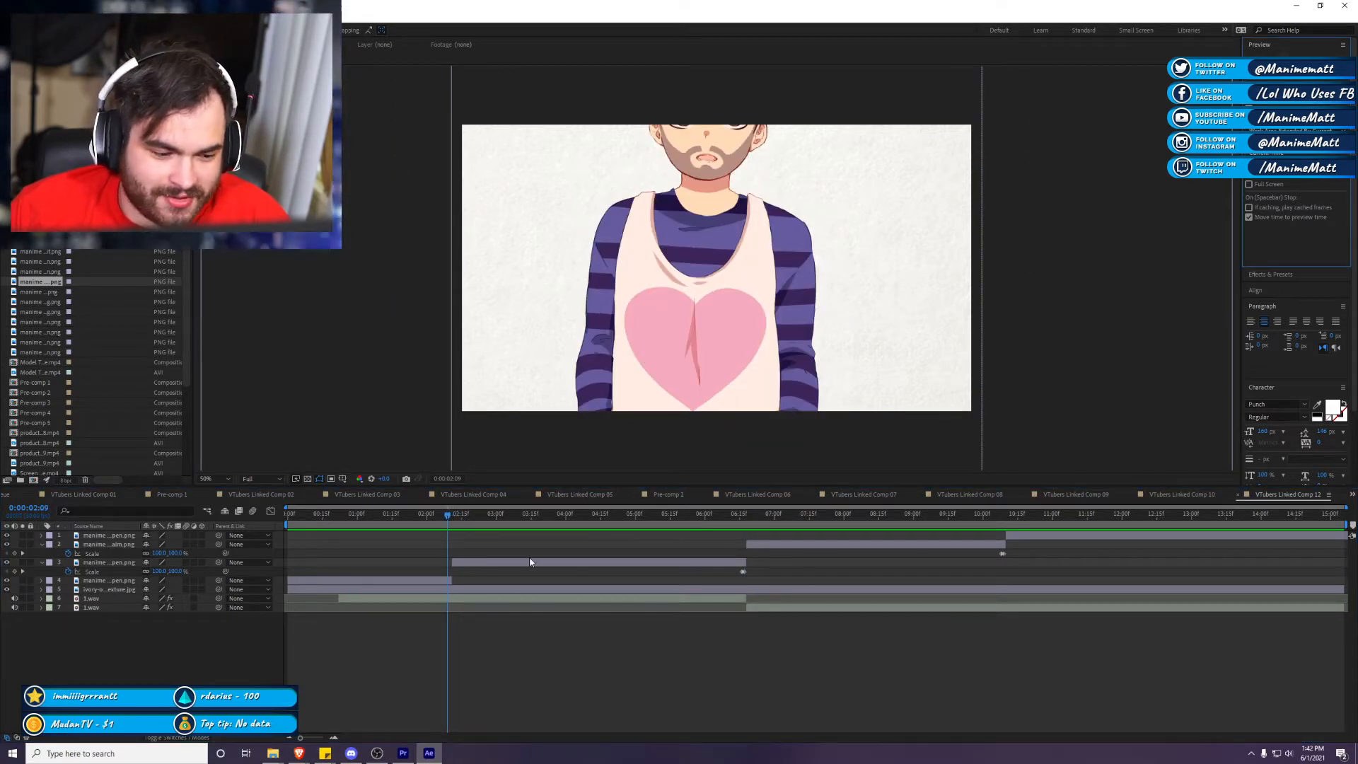
{"action": "left_click", "coordinate": [431, 580]}
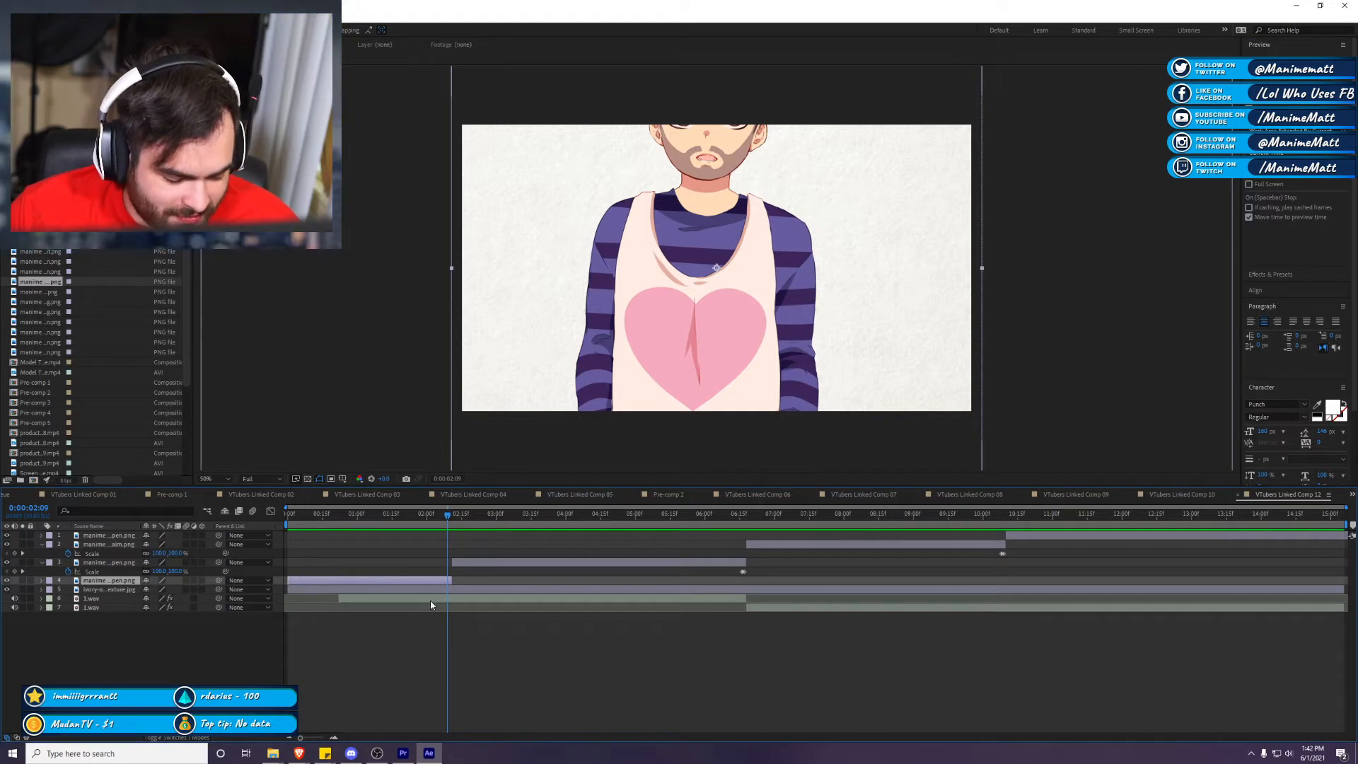
{"action": "key", "text": "s"}
{"action": "left_click", "coordinate": [77, 589]}
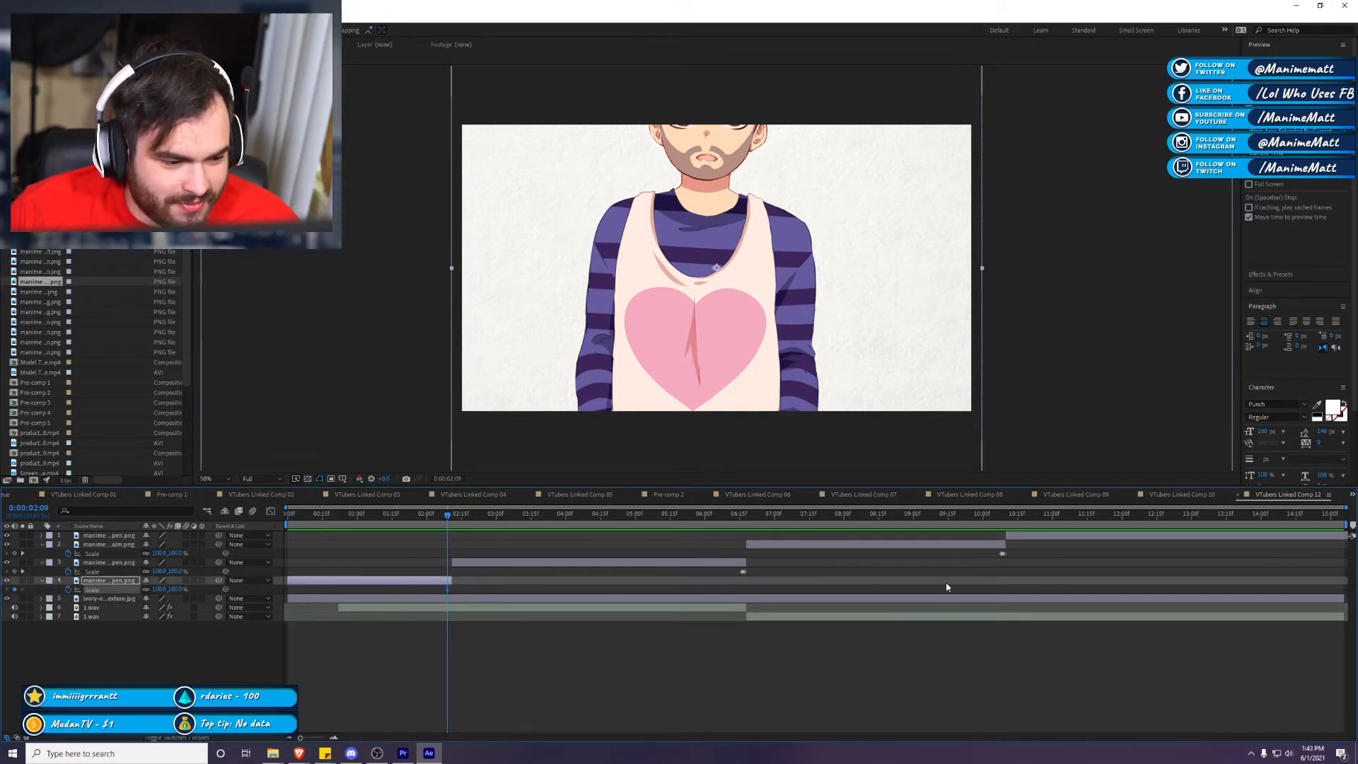
{"action": "key", "text": "Page_Down"}
{"action": "left_click", "coordinate": [174, 590]}
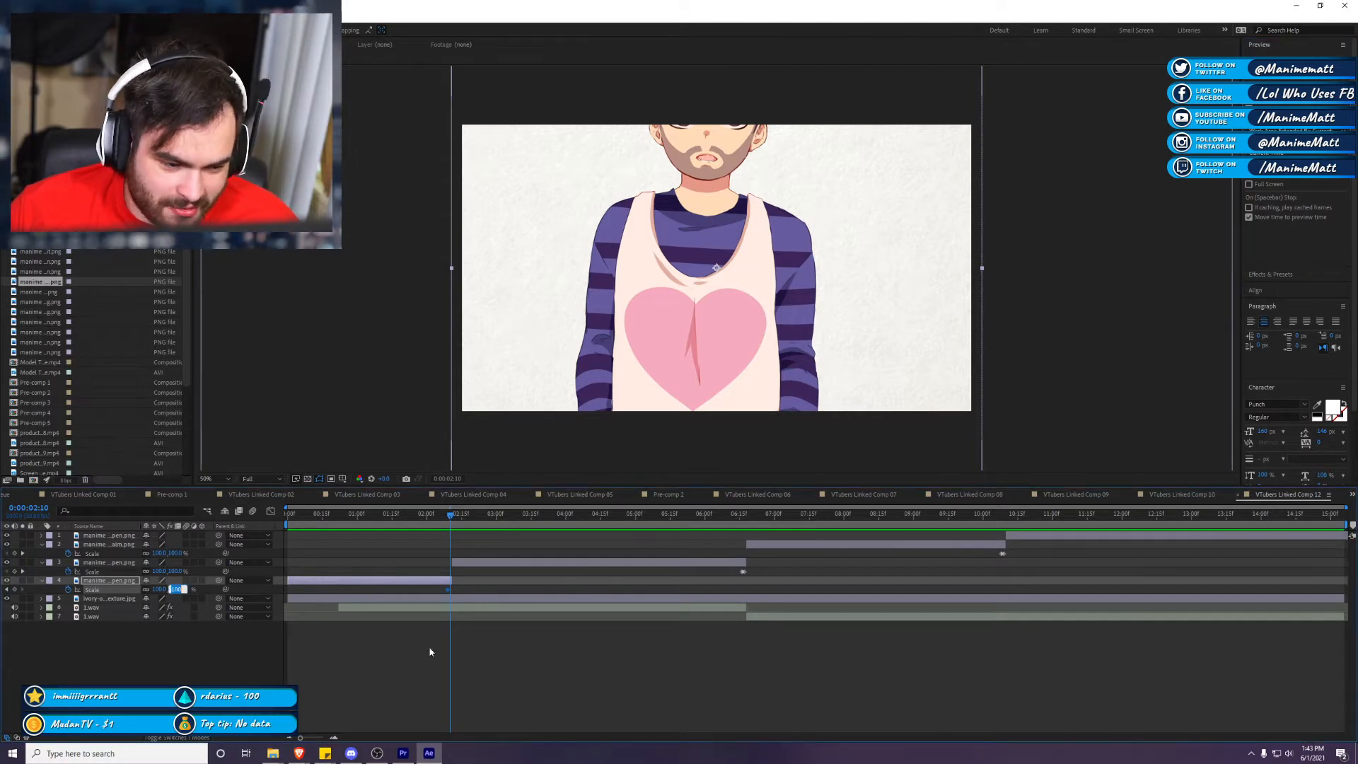
{"action": "type", "text": "120"}
{"action": "key", "text": "Return"}
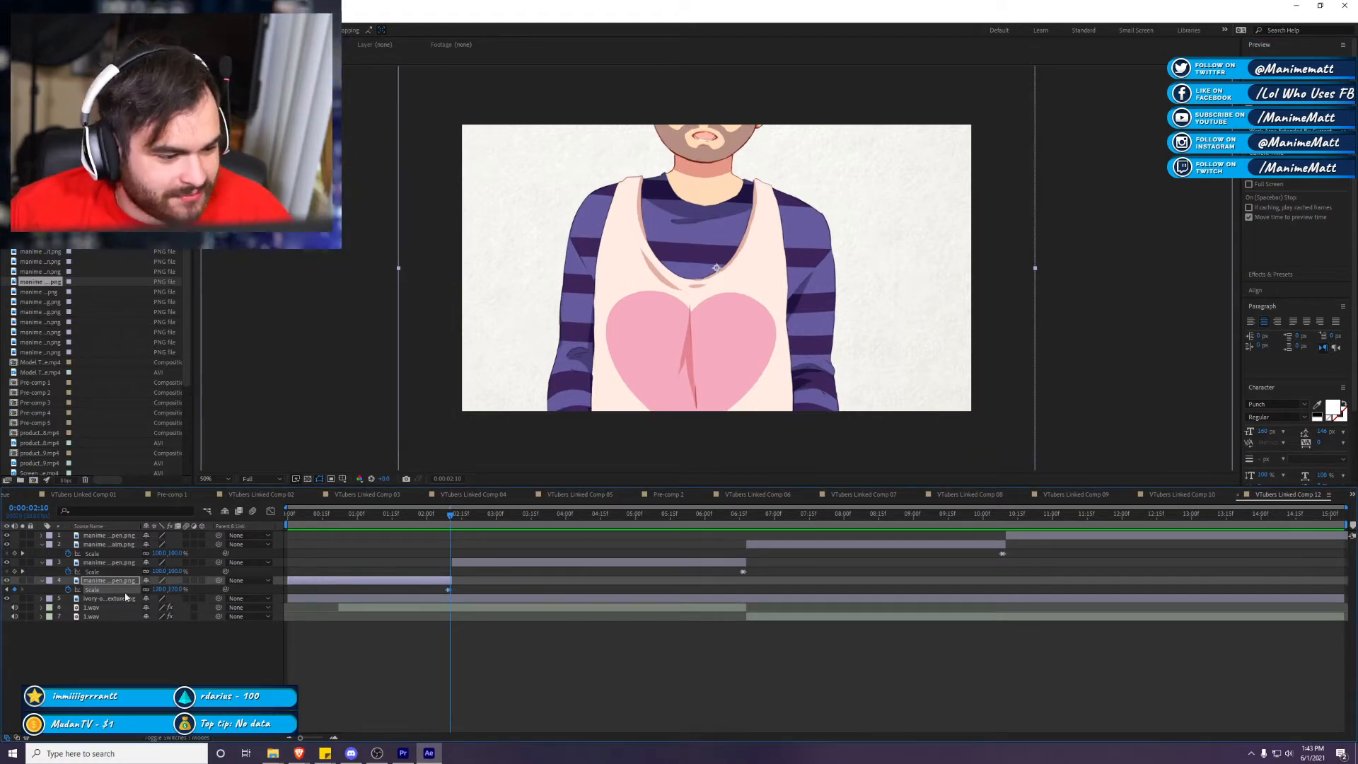
Step: Collapse the layers' keyframed properties and turn on 3D for all four character layers
{"action": "key", "text": "ctrl+a"}
{"action": "key", "text": "u"}
{"action": "left_click", "coordinate": [247, 634]}
{"action": "left_click", "coordinate": [110, 562]}
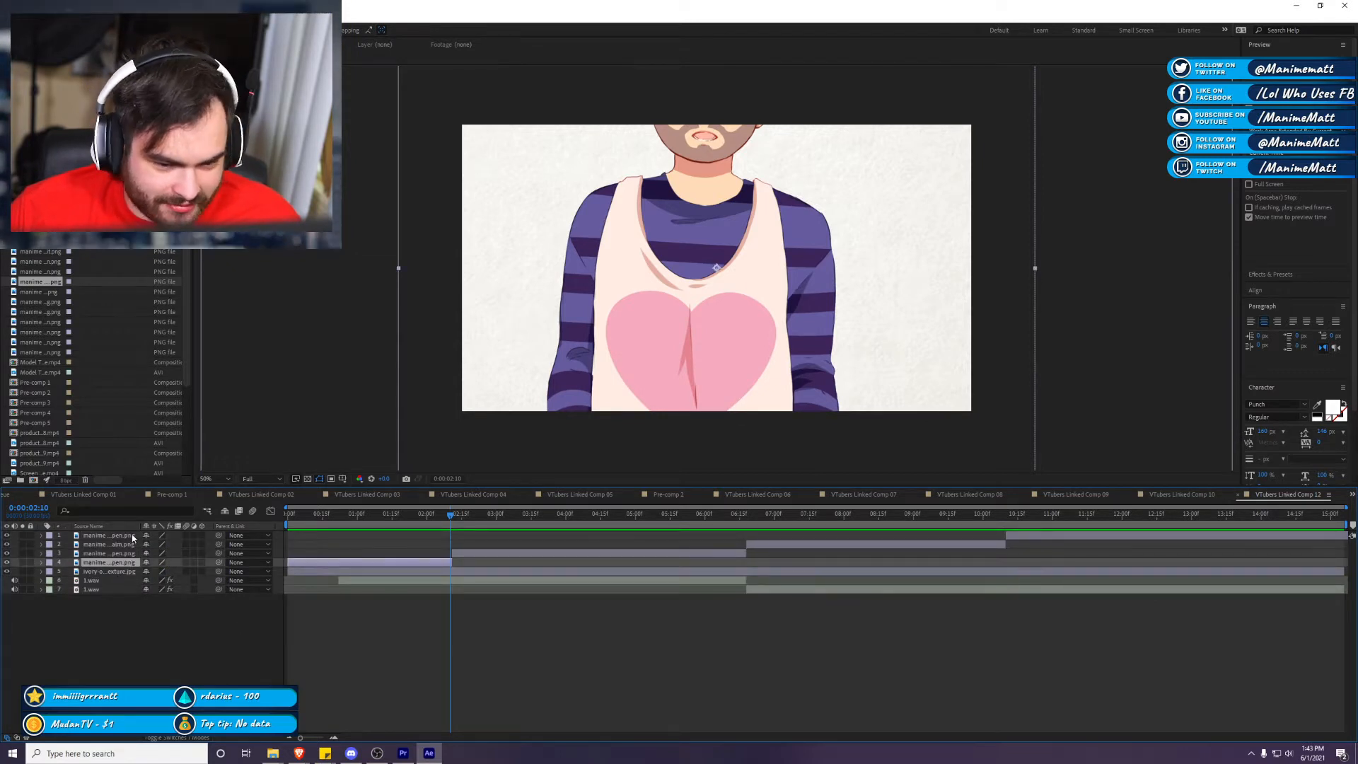
{"action": "left_click", "coordinate": [136, 536], "text": "shift"}
{"action": "left_click", "coordinate": [199, 566]}
{"action": "left_click_drag", "start_coordinate": [200, 565], "coordinate": [138, 541]}
{"action": "left_click", "coordinate": [202, 562]}
{"action": "key", "text": "ctrl+s"}
Step: Pre-compose the four character layers as Pre-comp 6, moving all attributes into the new composition
{"action": "right_click", "coordinate": [125, 564]}
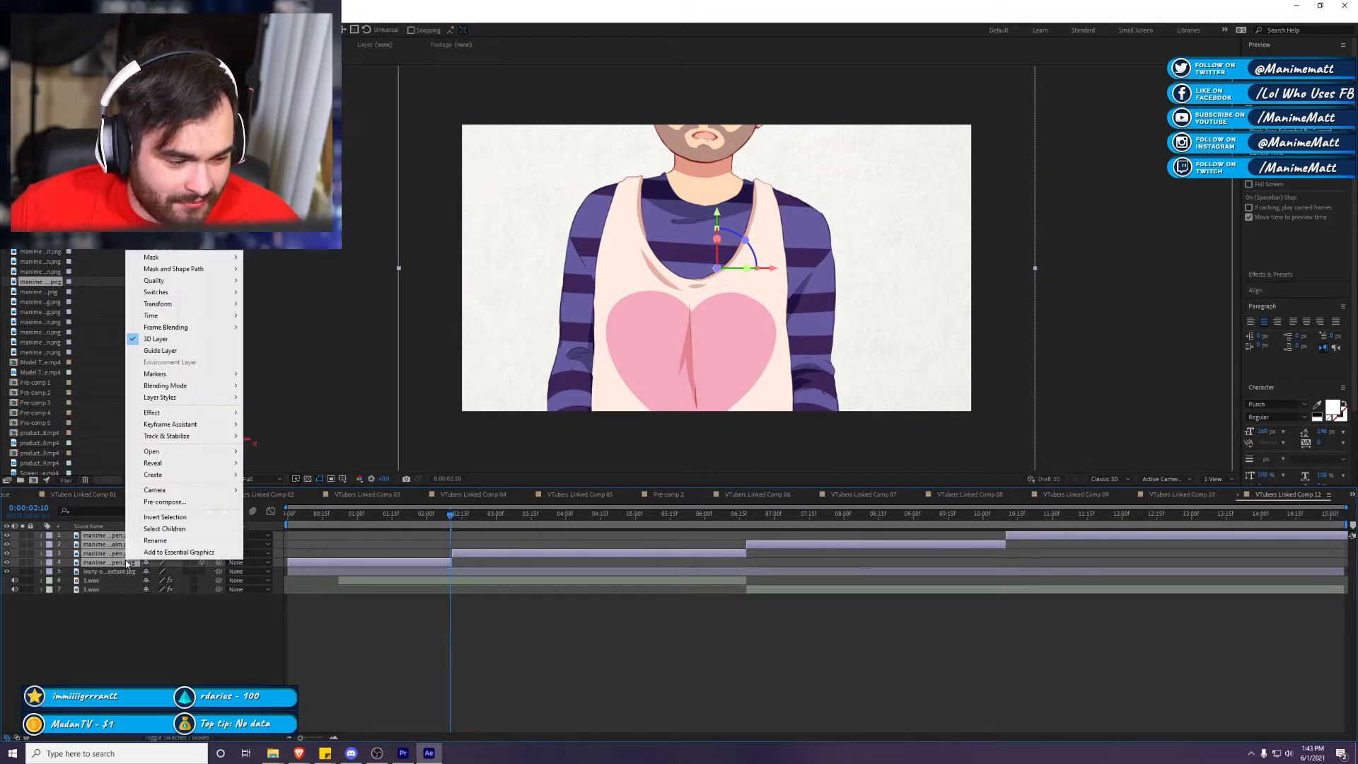
{"action": "left_click", "coordinate": [195, 503]}
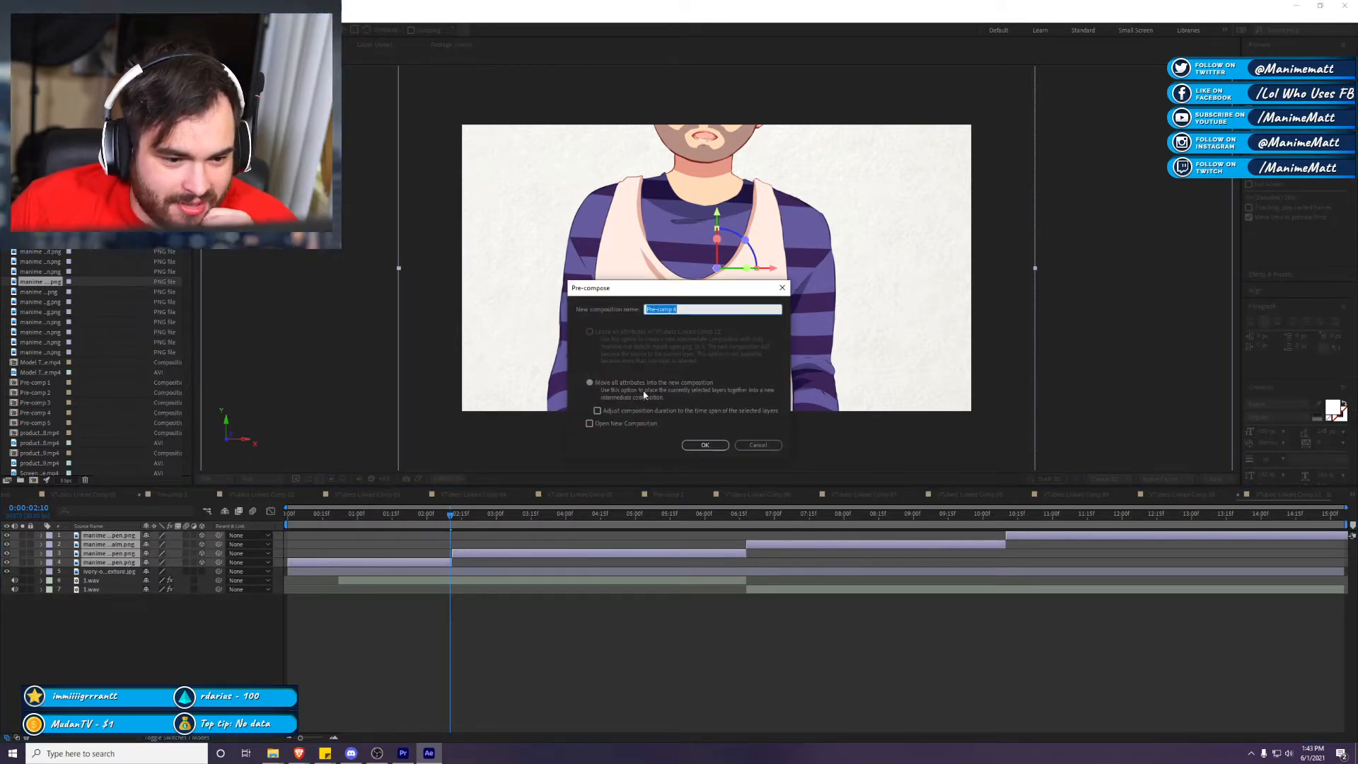
{"action": "left_click", "coordinate": [705, 445]}
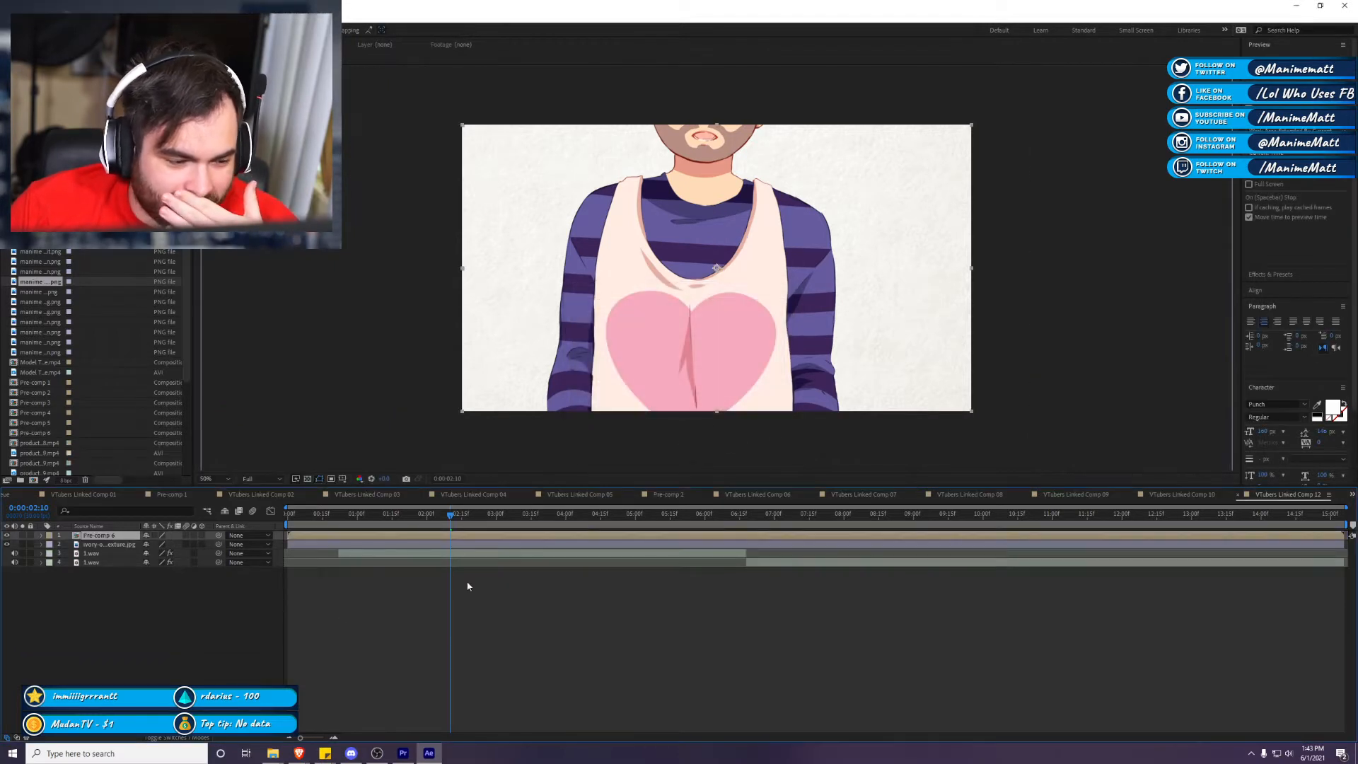
Step: Enable 3D and collapsed transformations on Pre-comp 6, scale it down until the character's whole head is in frame, and preview the start
{"action": "left_click", "coordinate": [201, 535]}
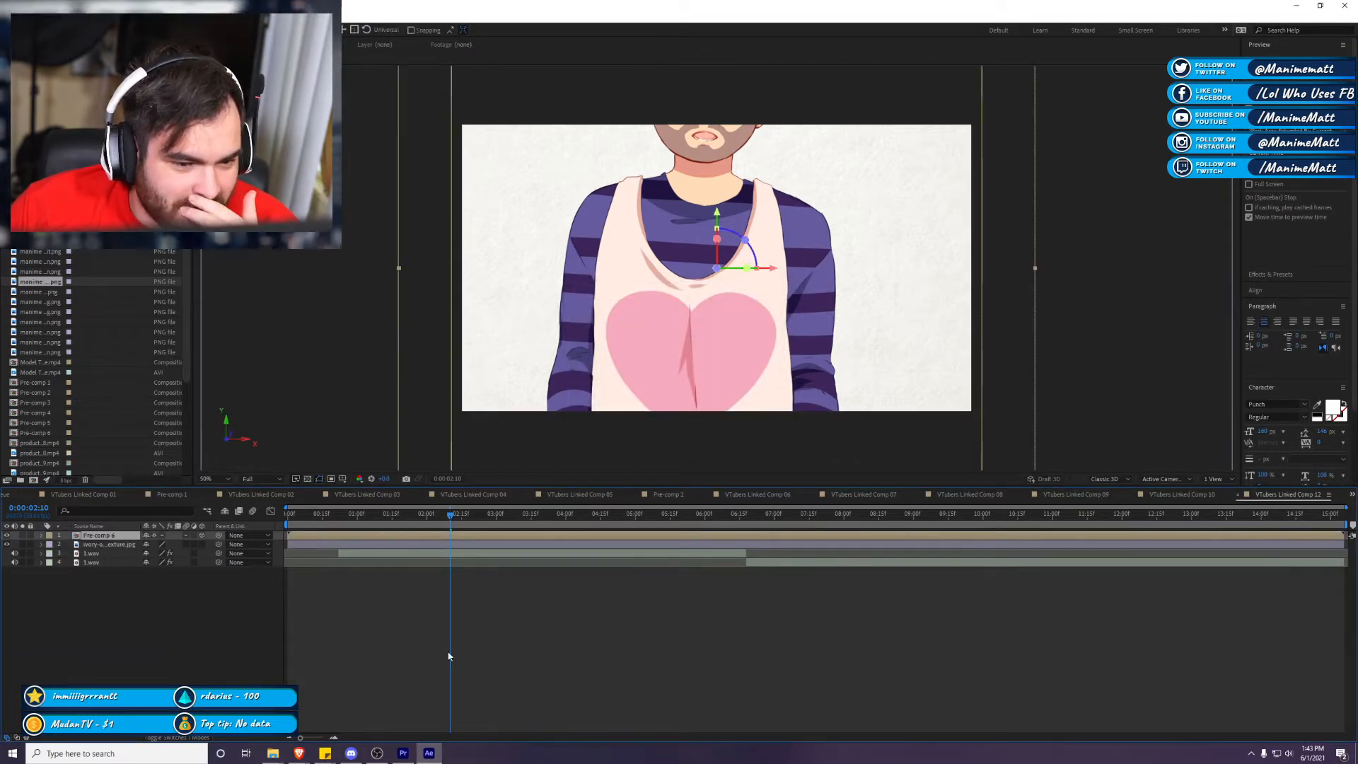
{"action": "left_click_drag", "start_coordinate": [1024, 272], "coordinate": [818, 300]}
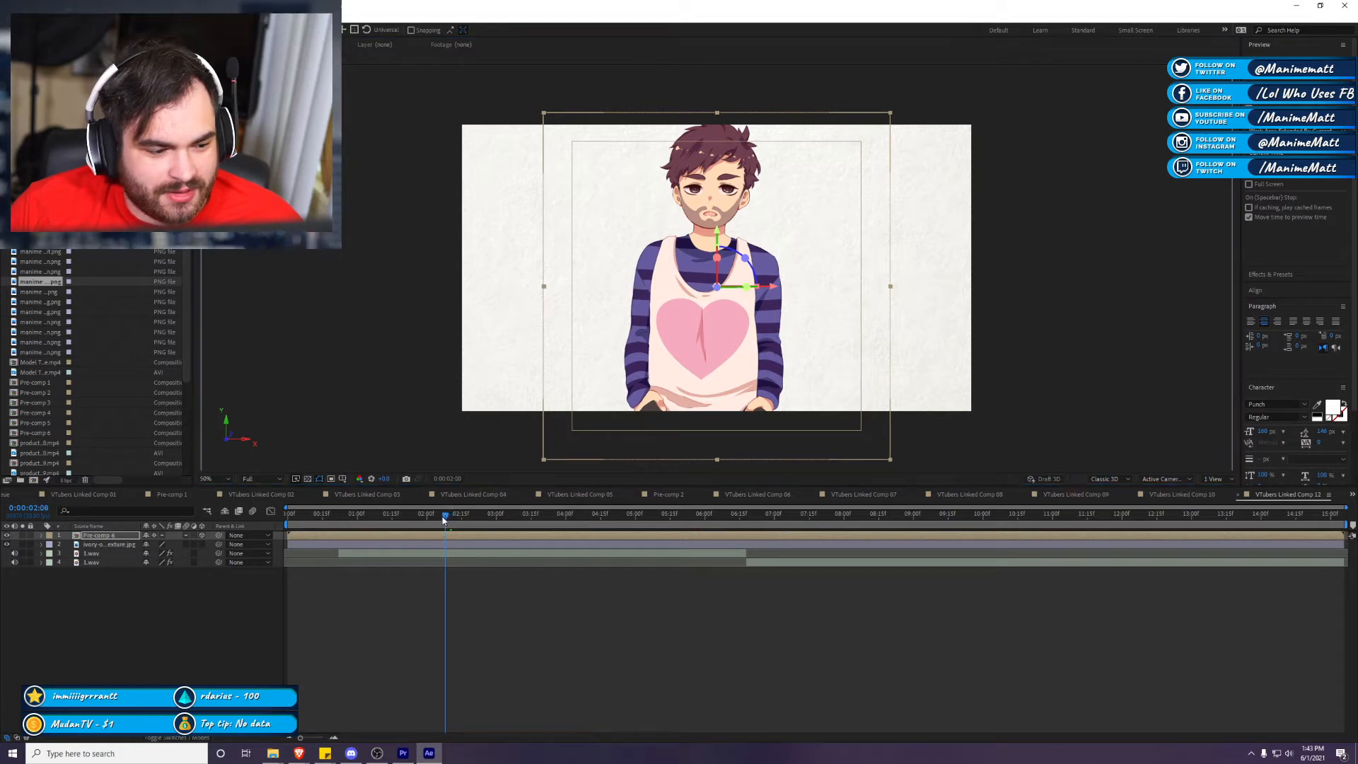
{"action": "key", "text": "space"}
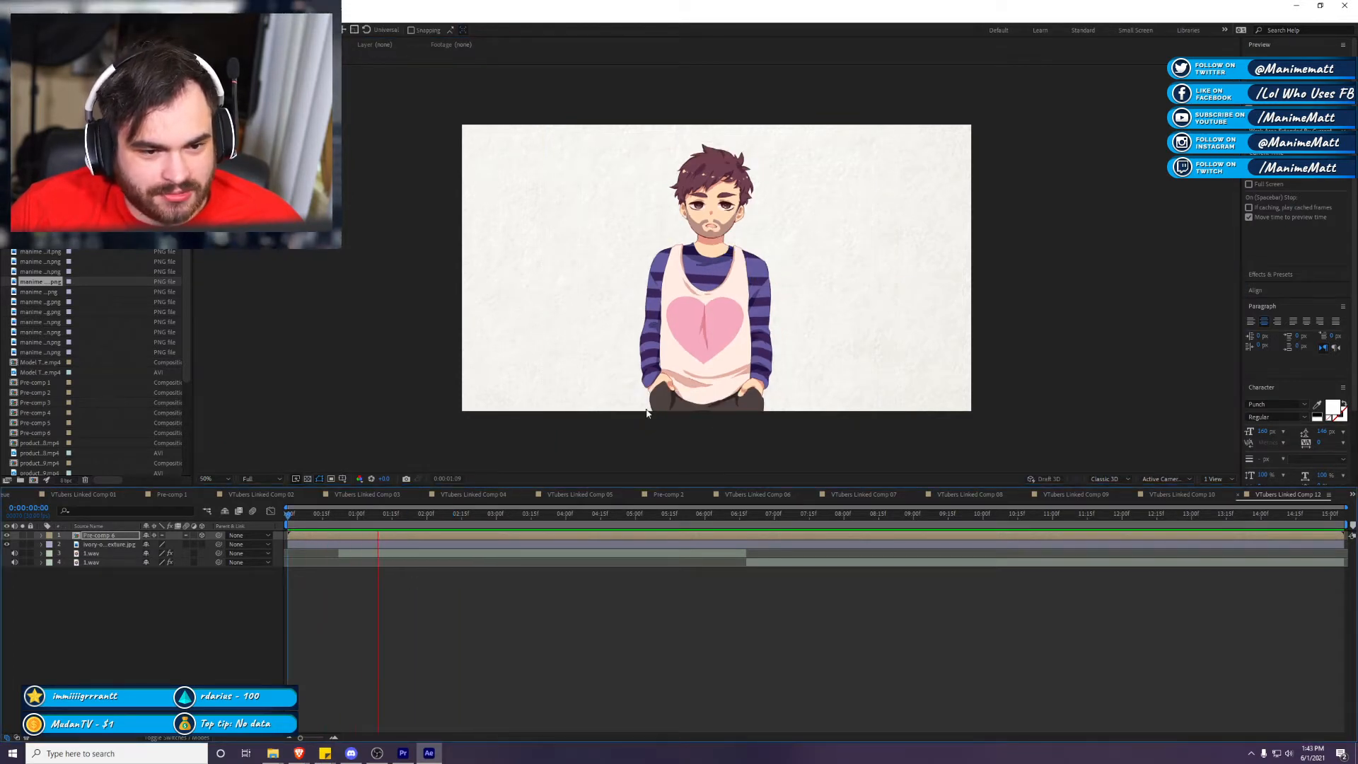
{"action": "key", "text": "space"}
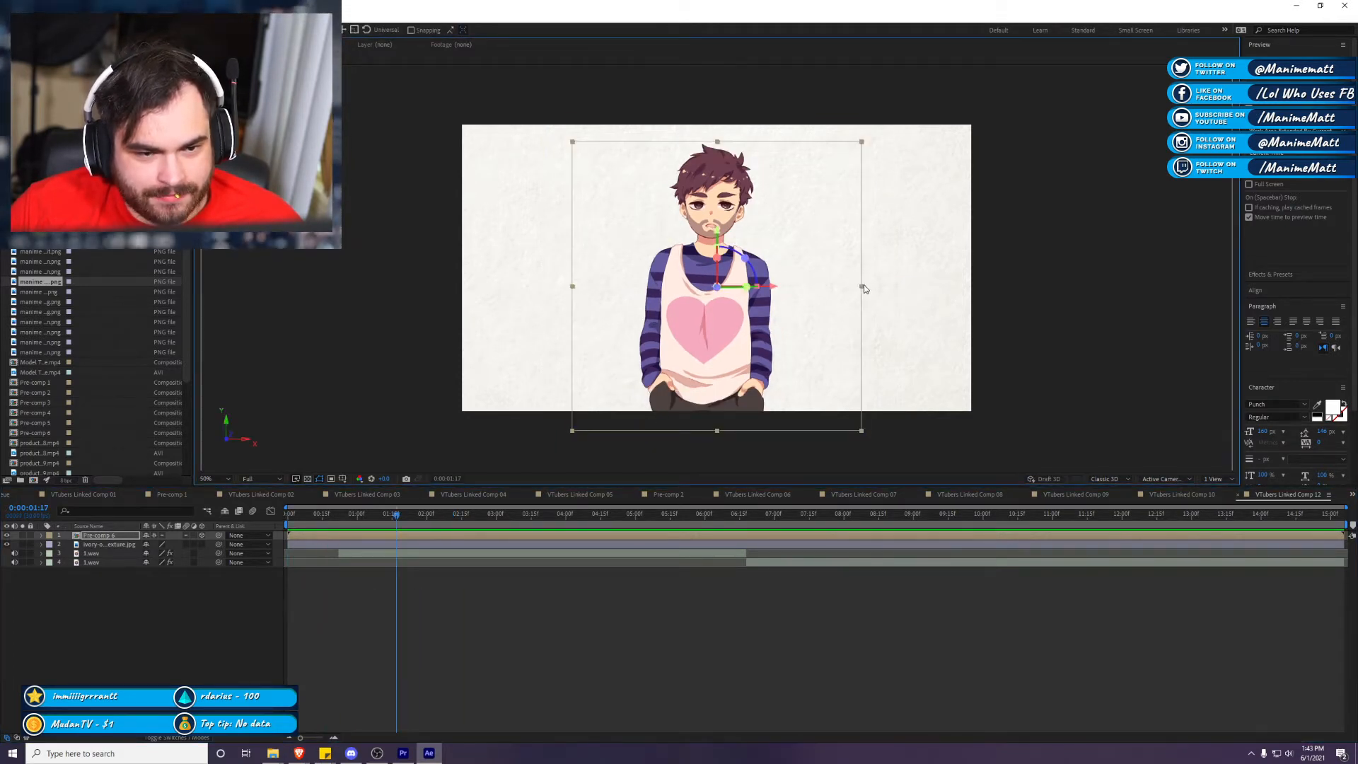
Step: Enlarge Pre-comp 6 slightly, keyframe its position at 0:00:01:01, and move it fully below the frame at 0:00:00:22
{"action": "left_click_drag", "start_coordinate": [862, 286], "coordinate": [870, 287]}
{"action": "mouse_move", "coordinate": [354, 523]}
{"action": "left_mouse_down"}
{"action": "mouse_move", "coordinate": [340, 525]}
{"action": "mouse_move", "coordinate": [360, 525]}
{"action": "left_mouse_up"}
{"action": "key", "text": "p"}
{"action": "left_click", "coordinate": [68, 544]}
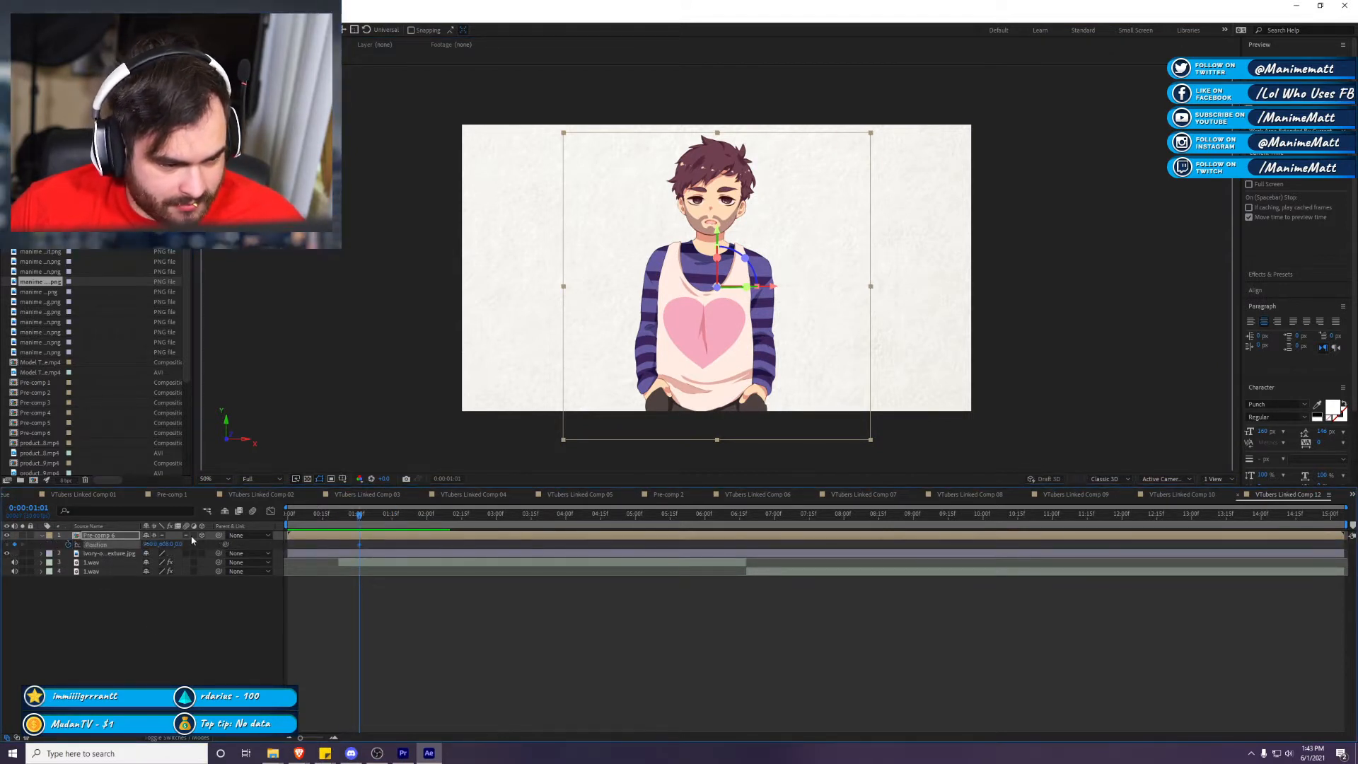
{"action": "left_click_drag", "start_coordinate": [333, 528], "coordinate": [338, 529]}
{"action": "left_click_drag", "start_coordinate": [167, 544], "coordinate": [418, 615]}
Step: Apply Easy Ease to Pre-comp 6's ending position keyframe and clear the selection
{"action": "left_click", "coordinate": [342, 546]}
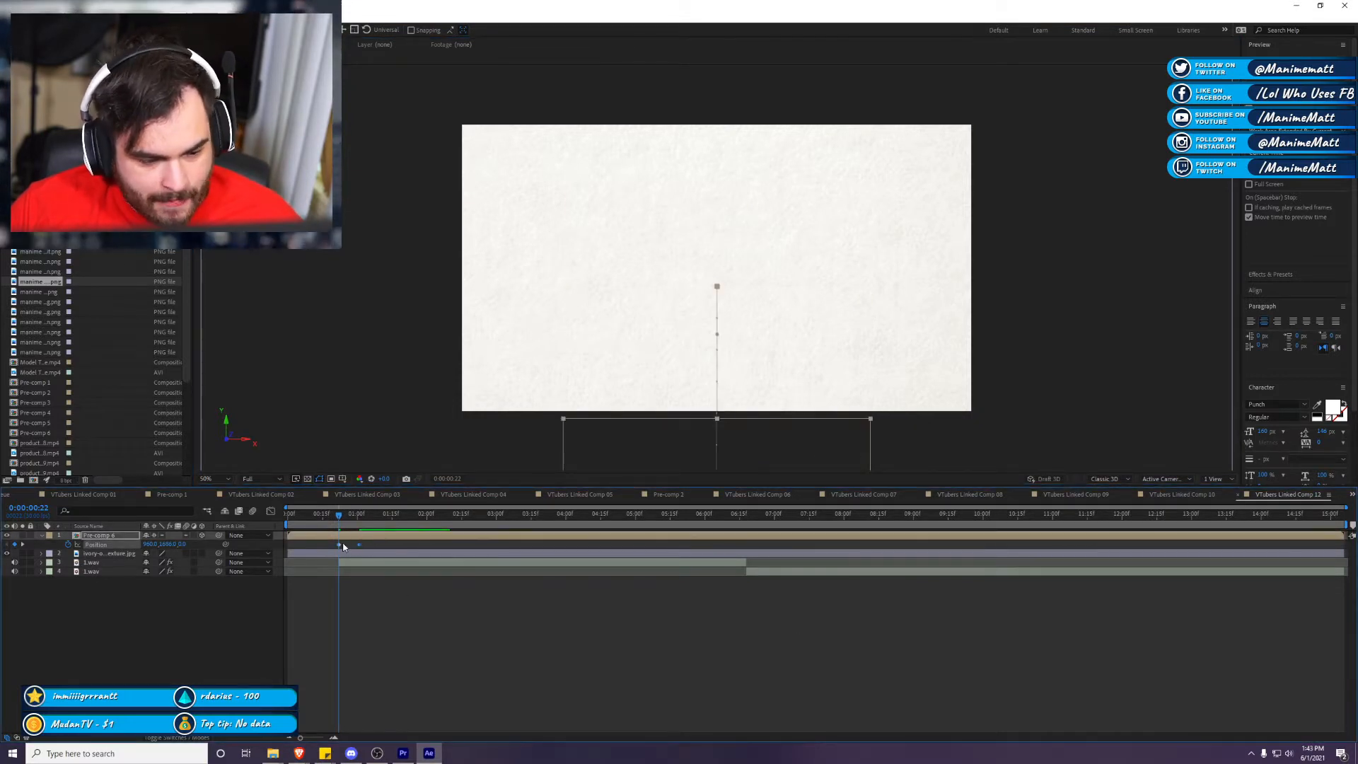
{"action": "left_click", "coordinate": [486, 603]}
{"action": "left_click", "coordinate": [202, 546]}
{"action": "key", "text": "F9"}
{"action": "key", "text": "F2"}
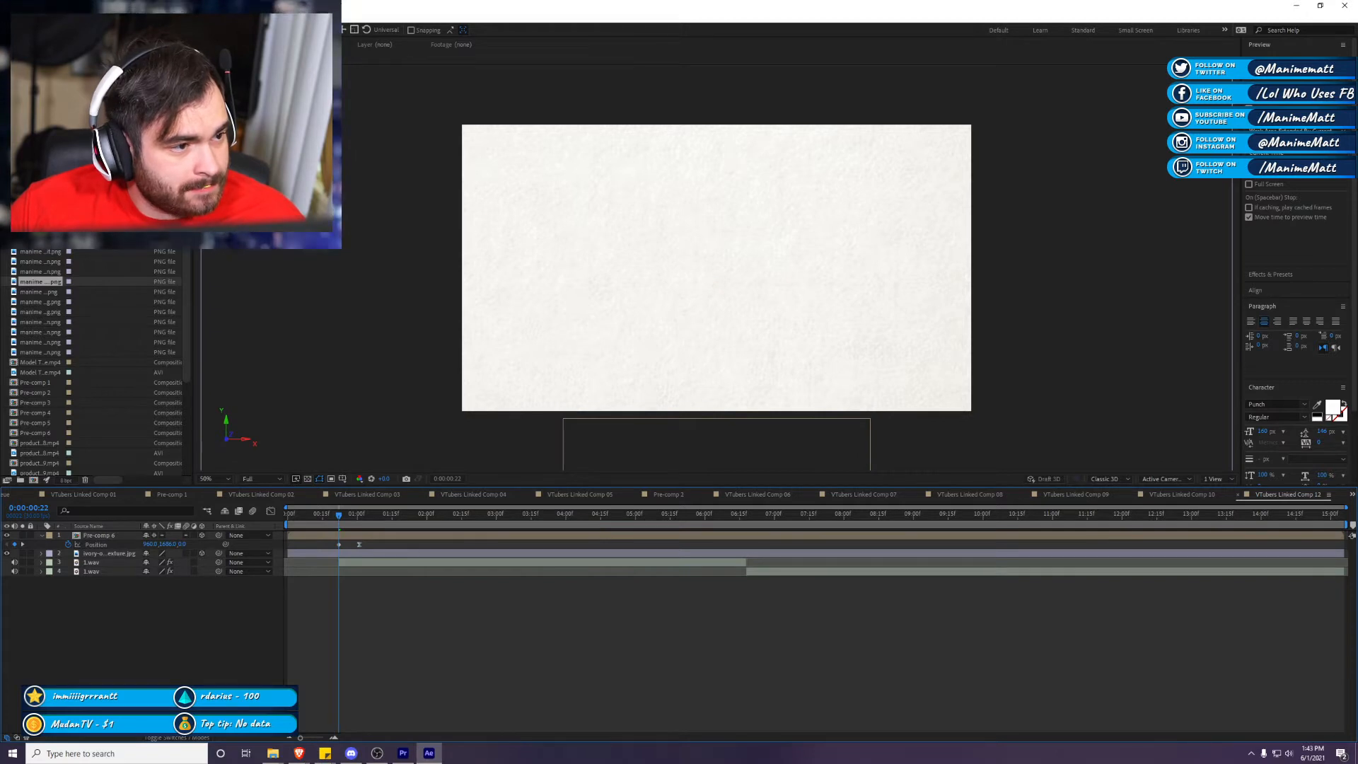
Step: Add a camera to the composition and keyframe its point of interest, position, orientation and rotations at 0:00:00:22
{"action": "left_click", "coordinate": [106, 9]}
{"action": "mouse_move", "coordinate": [120, 28]}
{"action": "left_click", "coordinate": [392, 66]}
{"action": "left_click", "coordinate": [786, 490]}
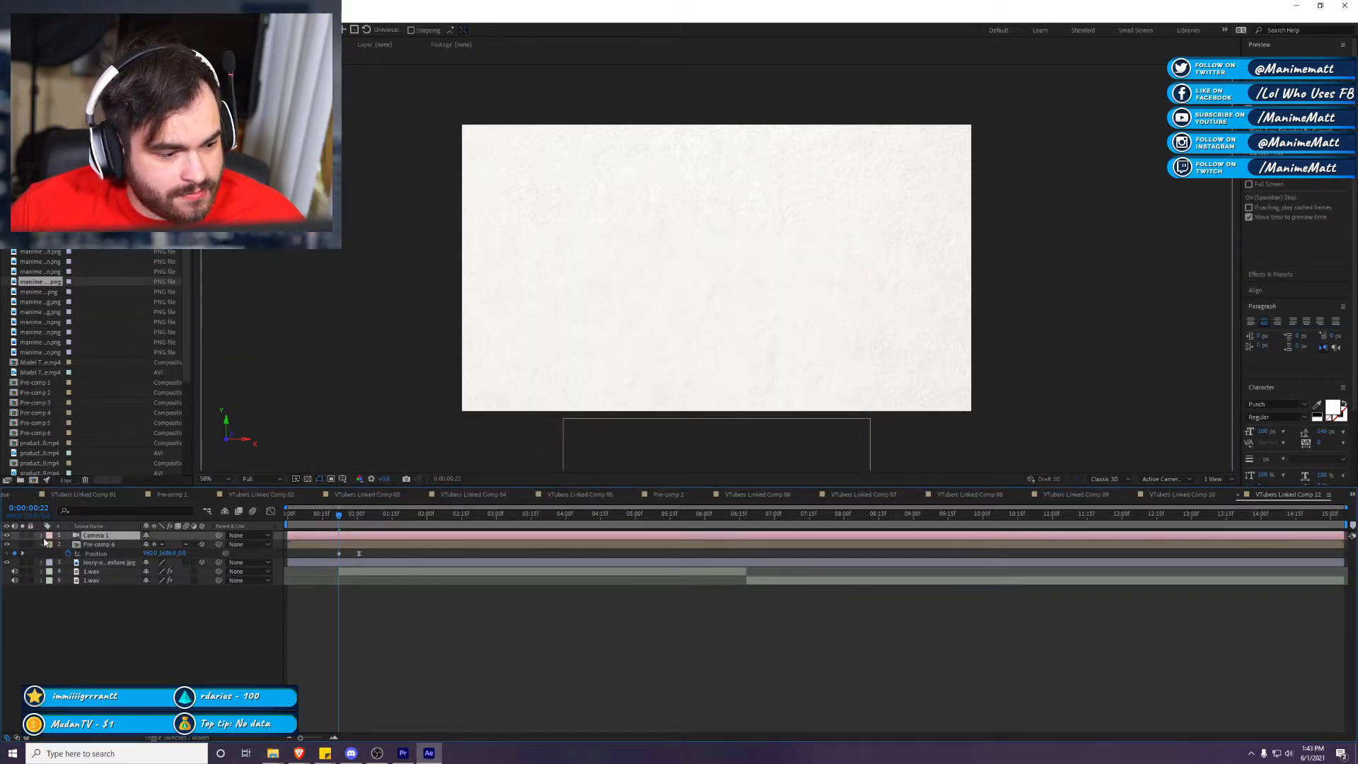
{"action": "left_click", "coordinate": [41, 536]}
{"action": "left_click", "coordinate": [51, 544]}
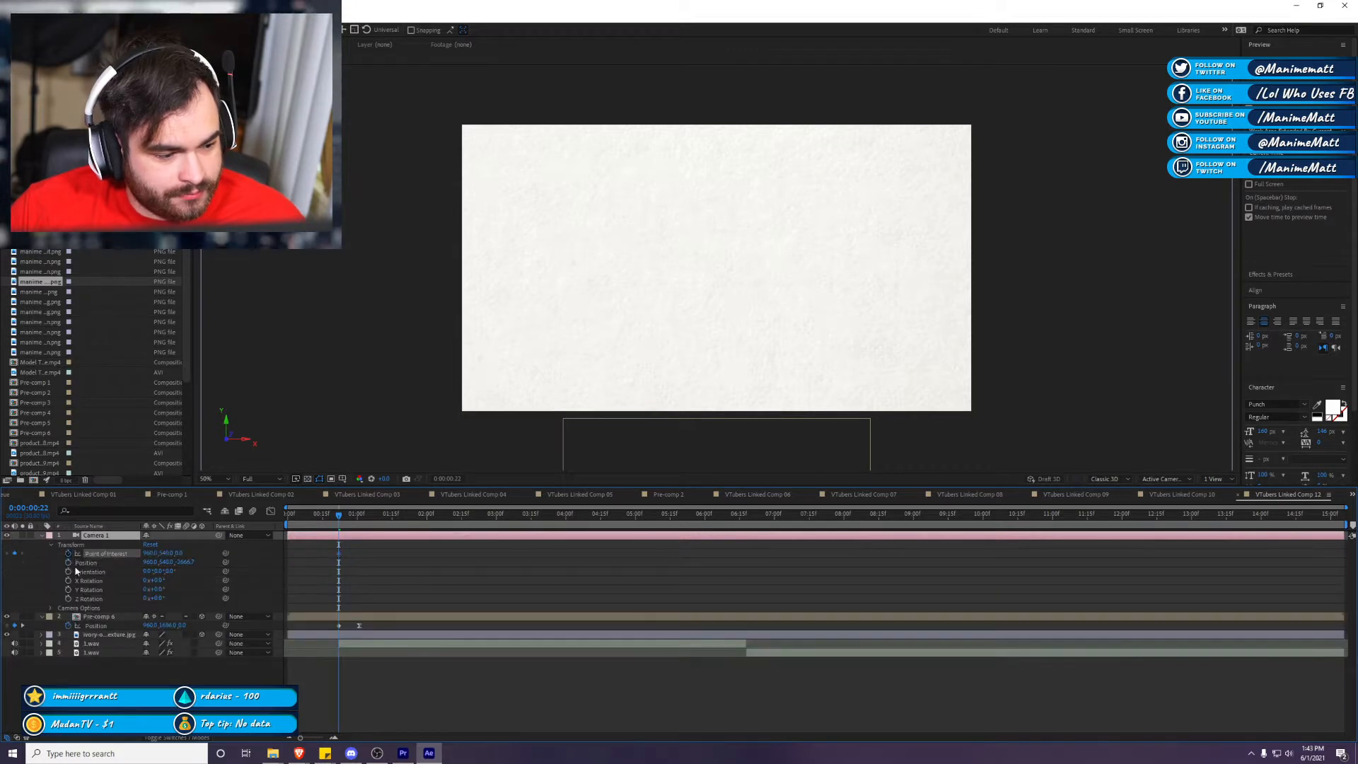
{"action": "left_click_drag", "start_coordinate": [76, 569], "coordinate": [71, 599]}
Step: Dolly the camera slightly closer to the character at the composition's end, 0:00:15:05
{"action": "left_click_drag", "start_coordinate": [339, 515], "coordinate": [1343, 558]}
{"action": "key", "text": "c"}
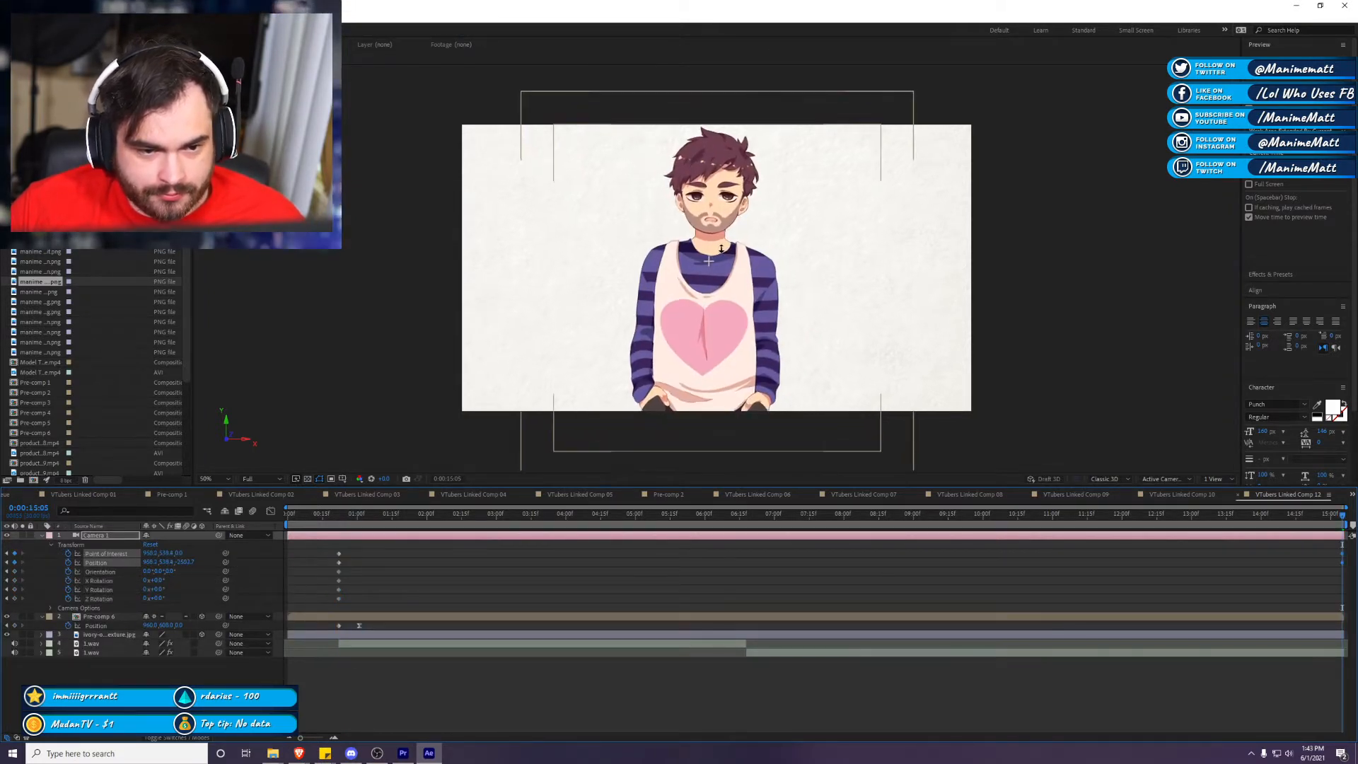
{"action": "scroll", "coordinate": [710, 260], "scroll_direction": "up", "scroll_amount": 5}
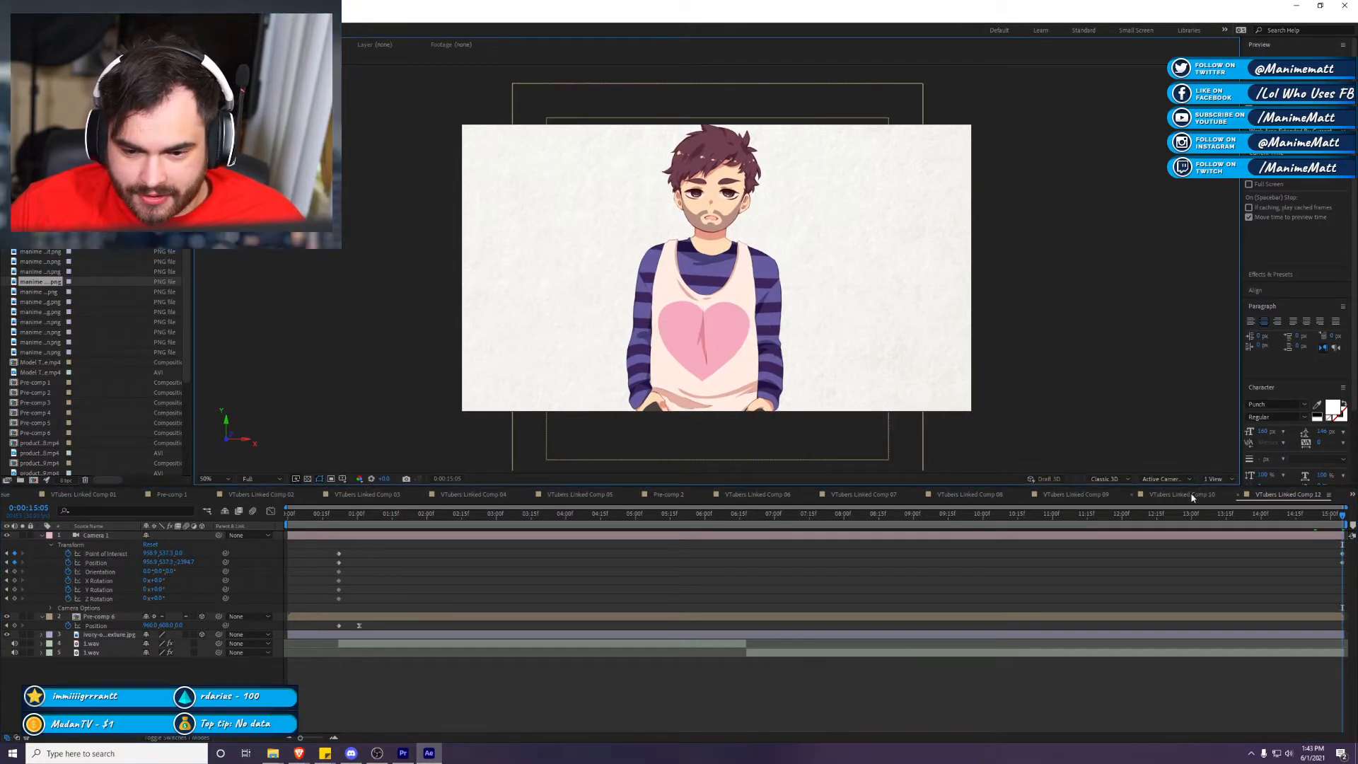
Step: Close the Comp 10 and Pre-comp 2 timelines, and copy the adjustment layer from VTubers Linked Comp 05 into VTubers Linked Comp 12
{"action": "left_click", "coordinate": [1182, 494]}
{"action": "left_click", "coordinate": [1087, 495]}
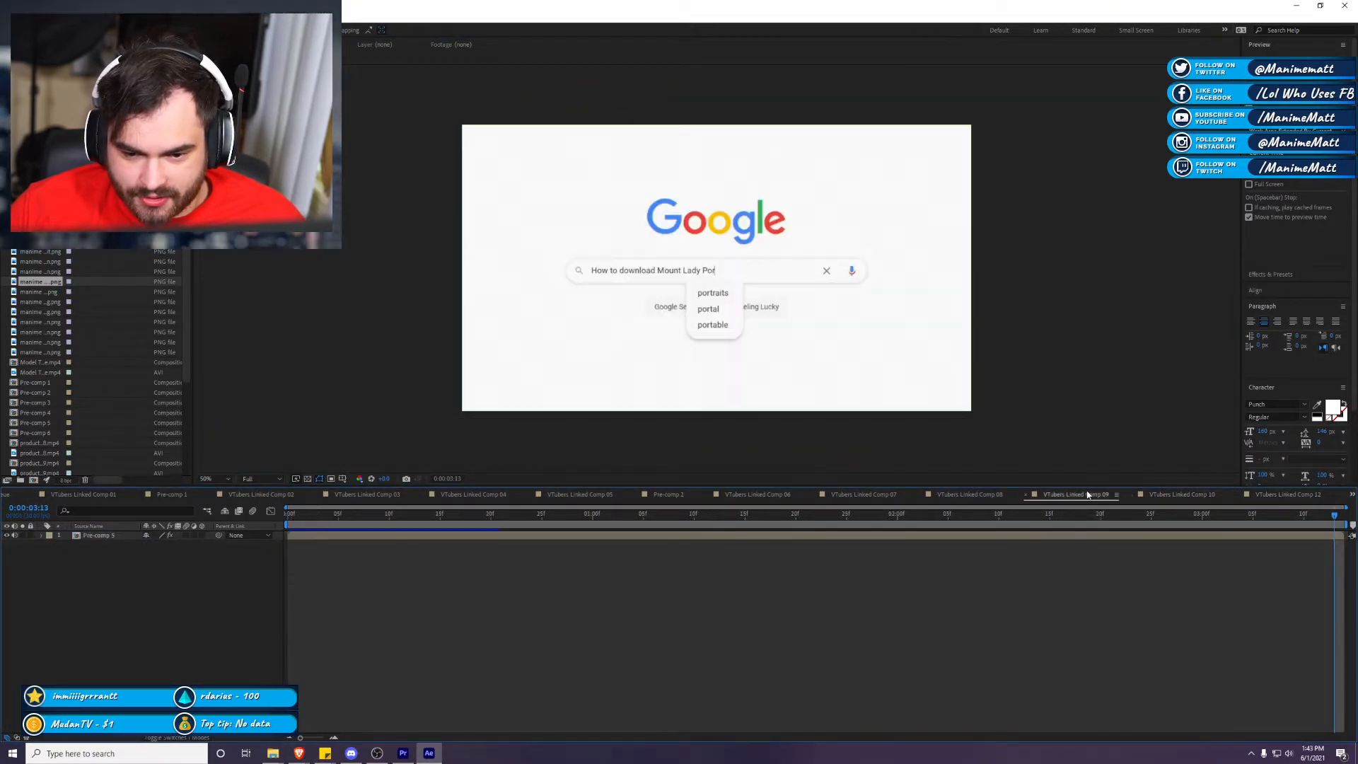
{"action": "left_click", "coordinate": [1139, 494]}
{"action": "left_click", "coordinate": [1032, 495]}
{"action": "left_click", "coordinate": [878, 499]}
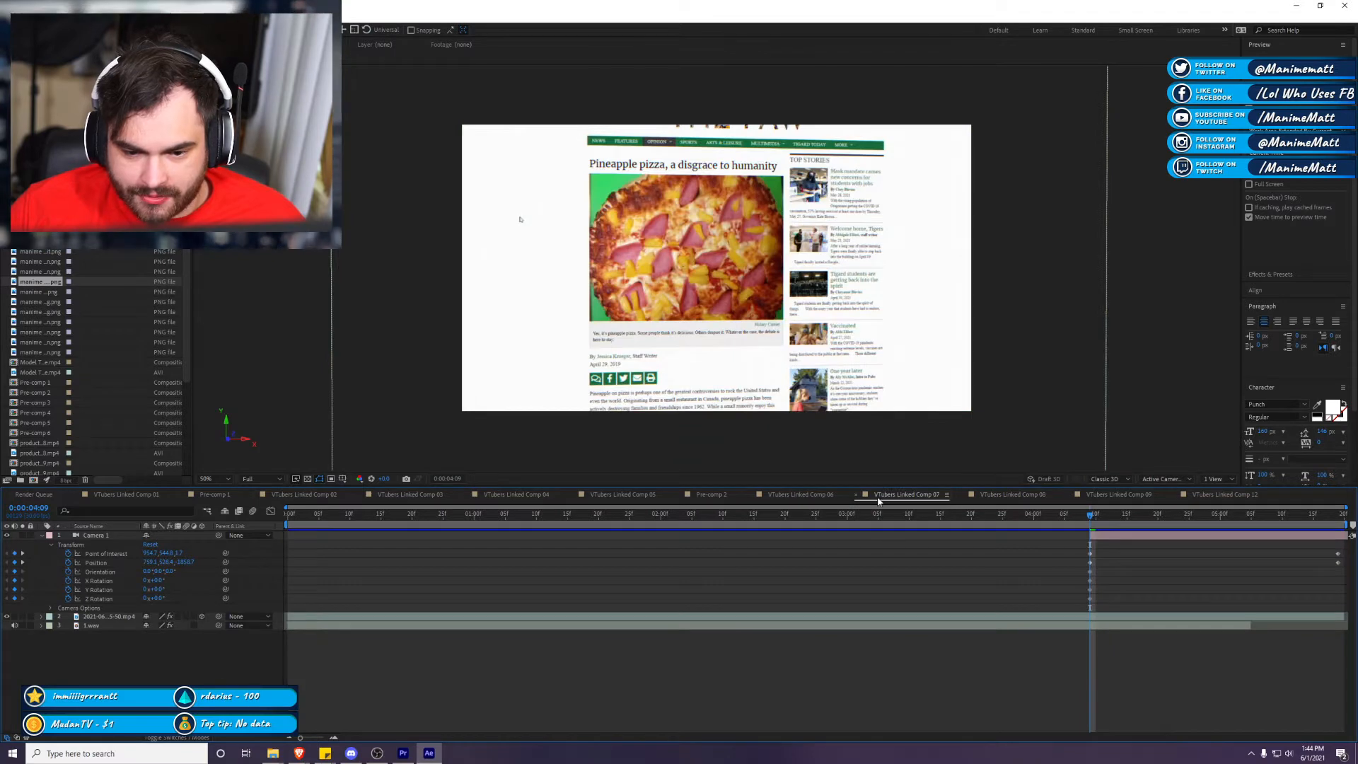
{"action": "left_click", "coordinate": [809, 494]}
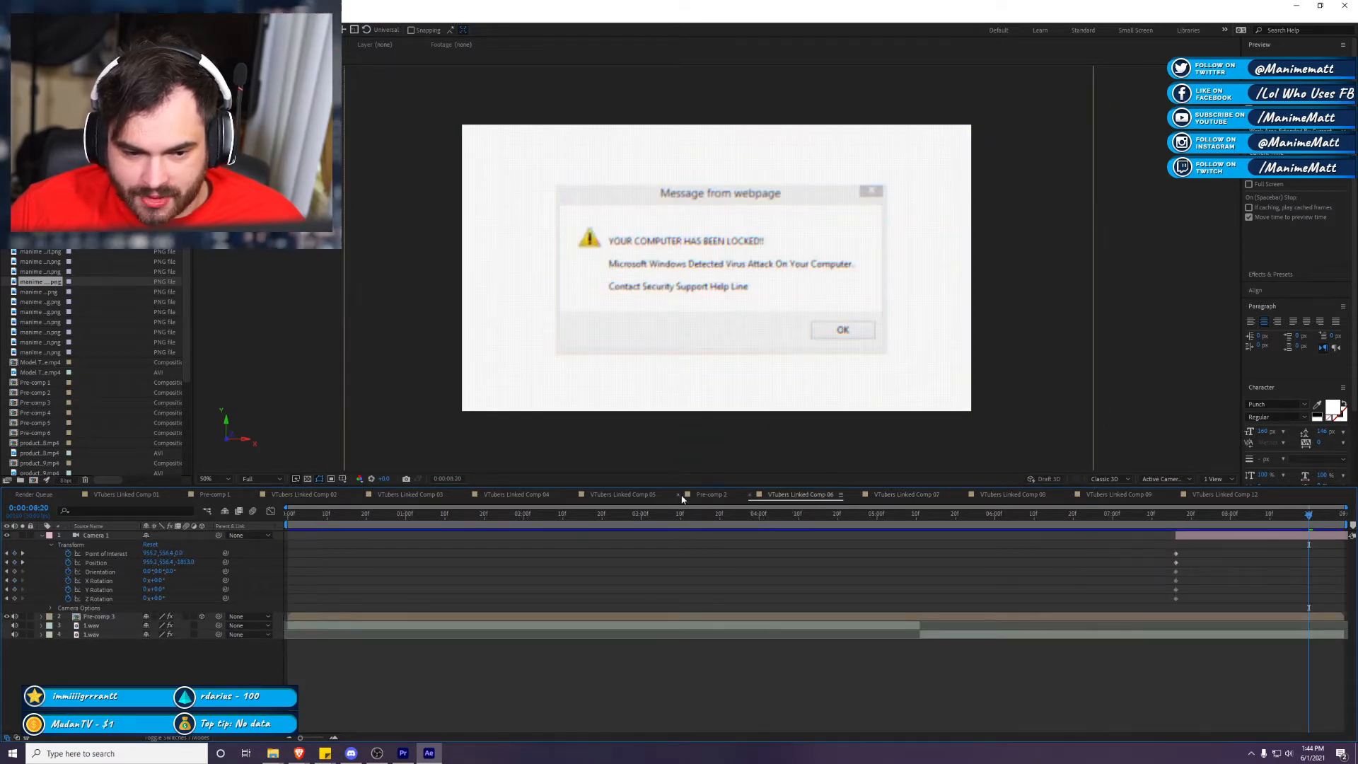
{"action": "left_click", "coordinate": [700, 494]}
{"action": "left_click", "coordinate": [678, 495]}
{"action": "left_click", "coordinate": [622, 494]}
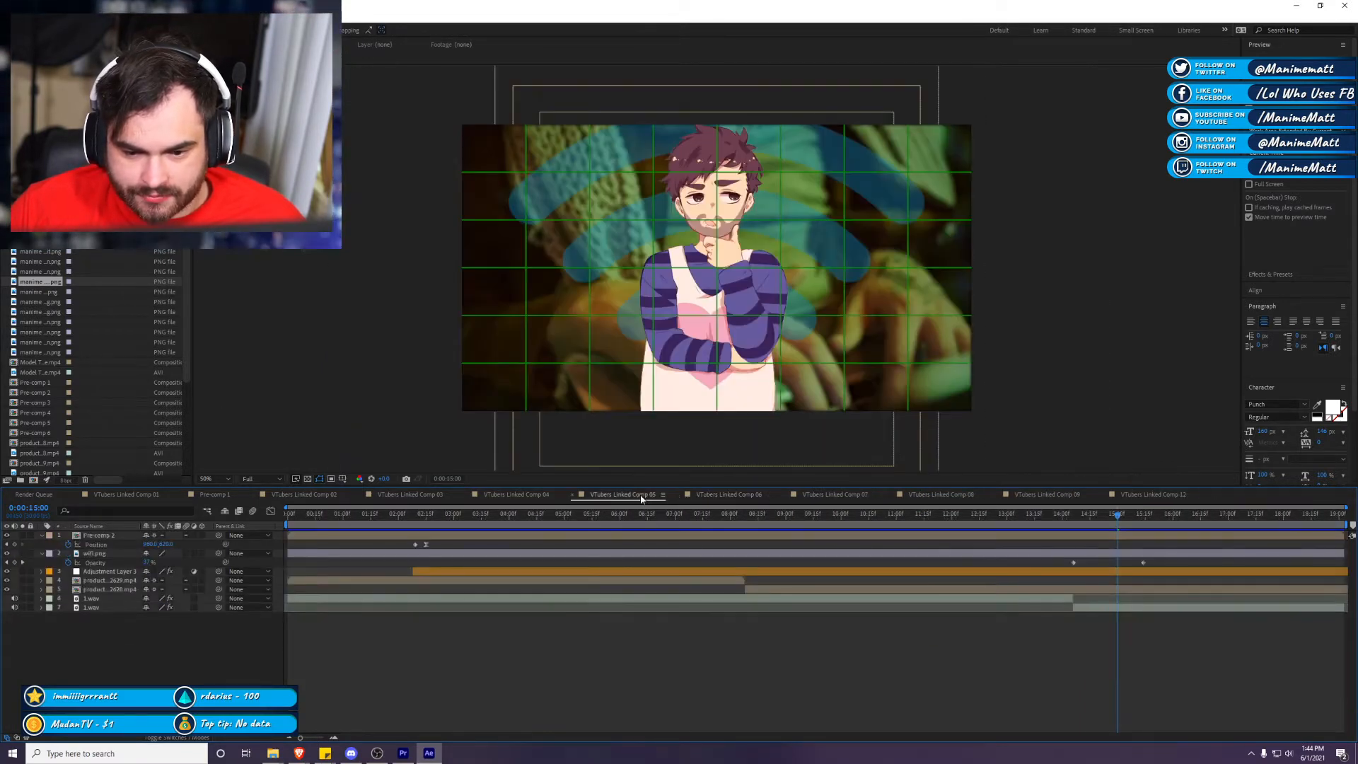
{"action": "left_click", "coordinate": [1159, 494]}
{"action": "key", "text": "ctrl+v"}
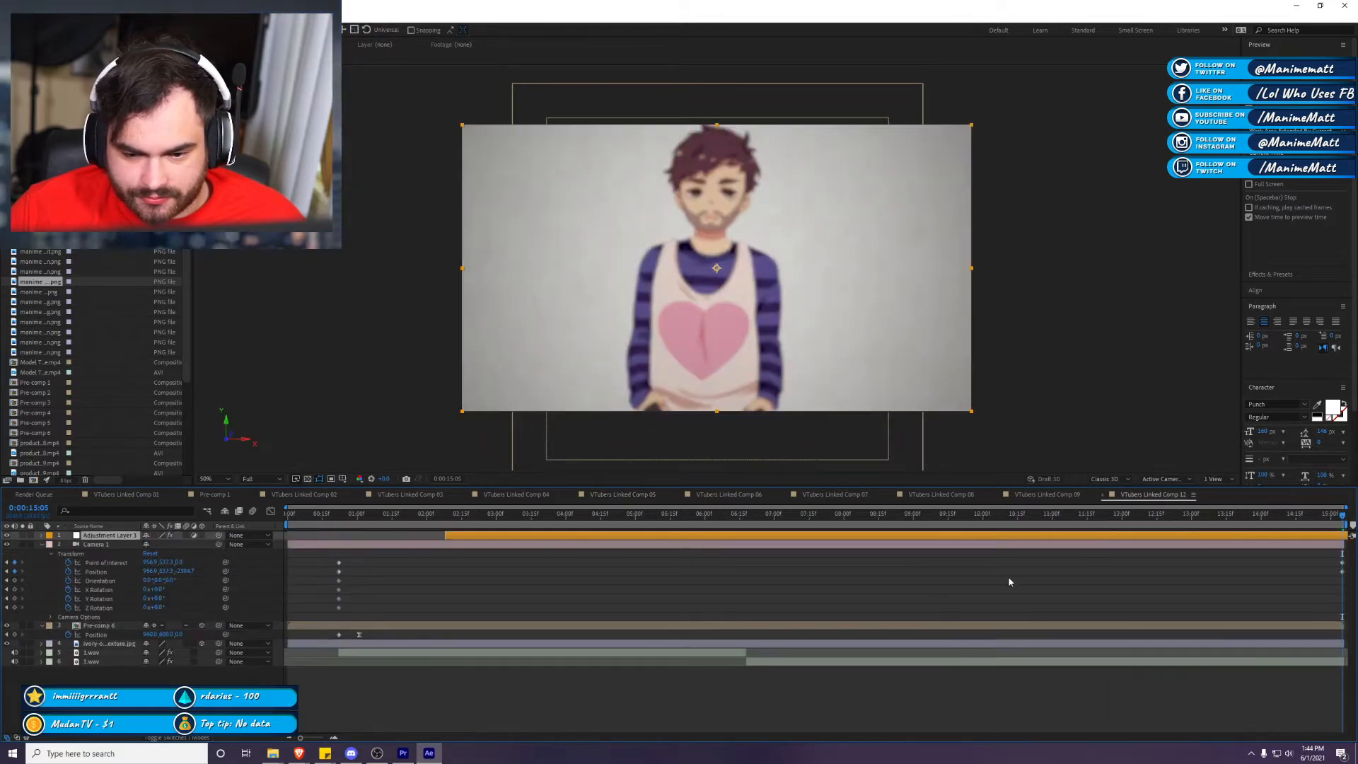
Step: Start the adjustment layer at 0:00:00:22, place it between Pre-comp 6 and the paper texture, and preview the animation
{"action": "left_click", "coordinate": [340, 517]}
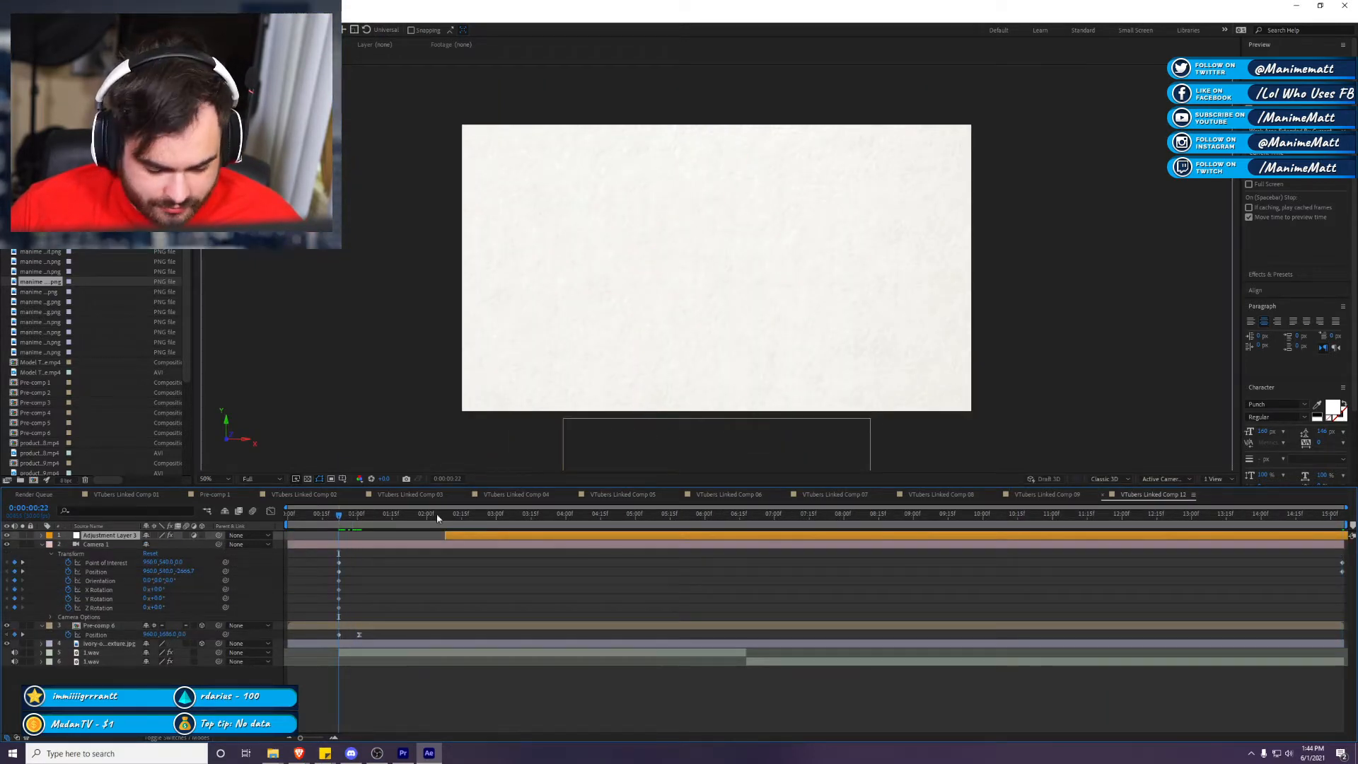
{"action": "left_click_drag", "start_coordinate": [143, 538], "coordinate": [108, 639]}
{"action": "key", "text": "space"}
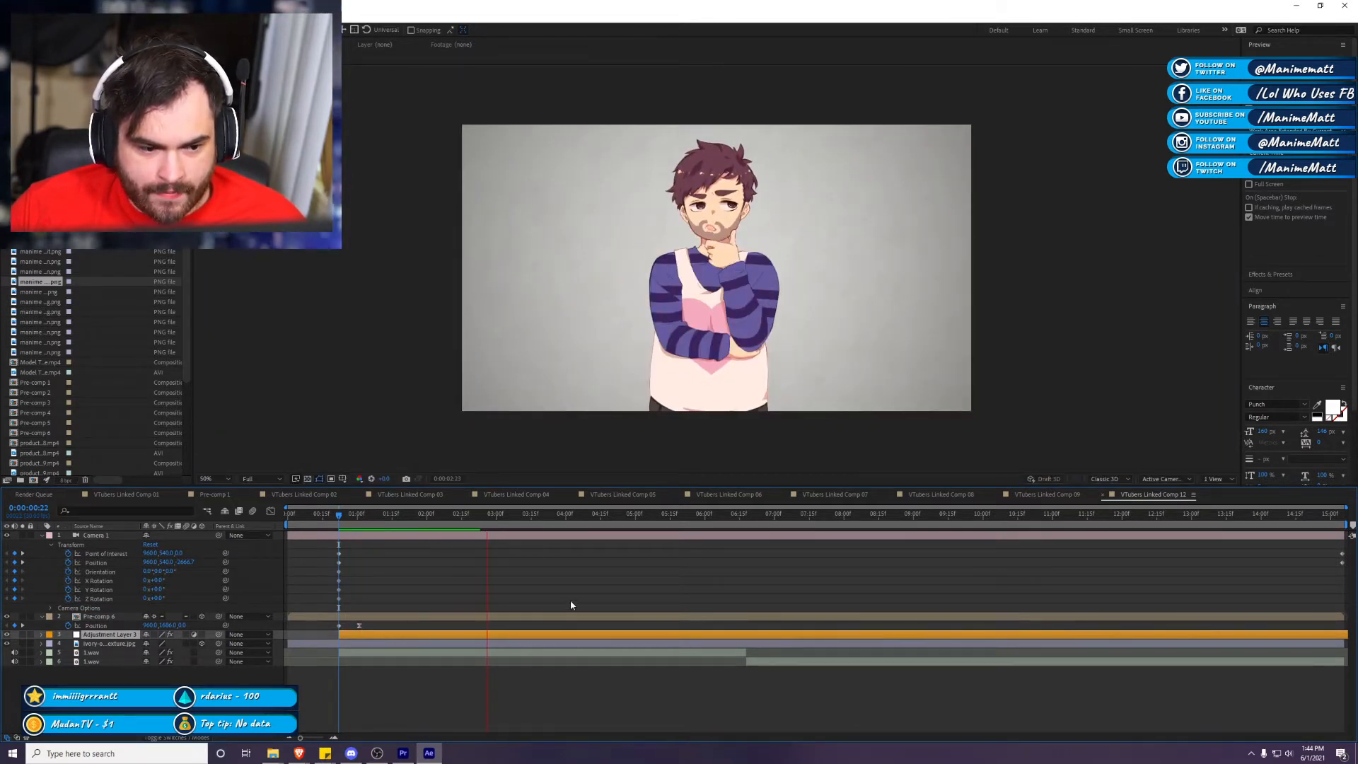
Step: Switch to Premiere Pro, add a Cross Dissolve to the start of the VTubers Linked Comp 12 clip, and render the preview from 00:02:25:17
{"action": "key", "text": "alt+Tab"}
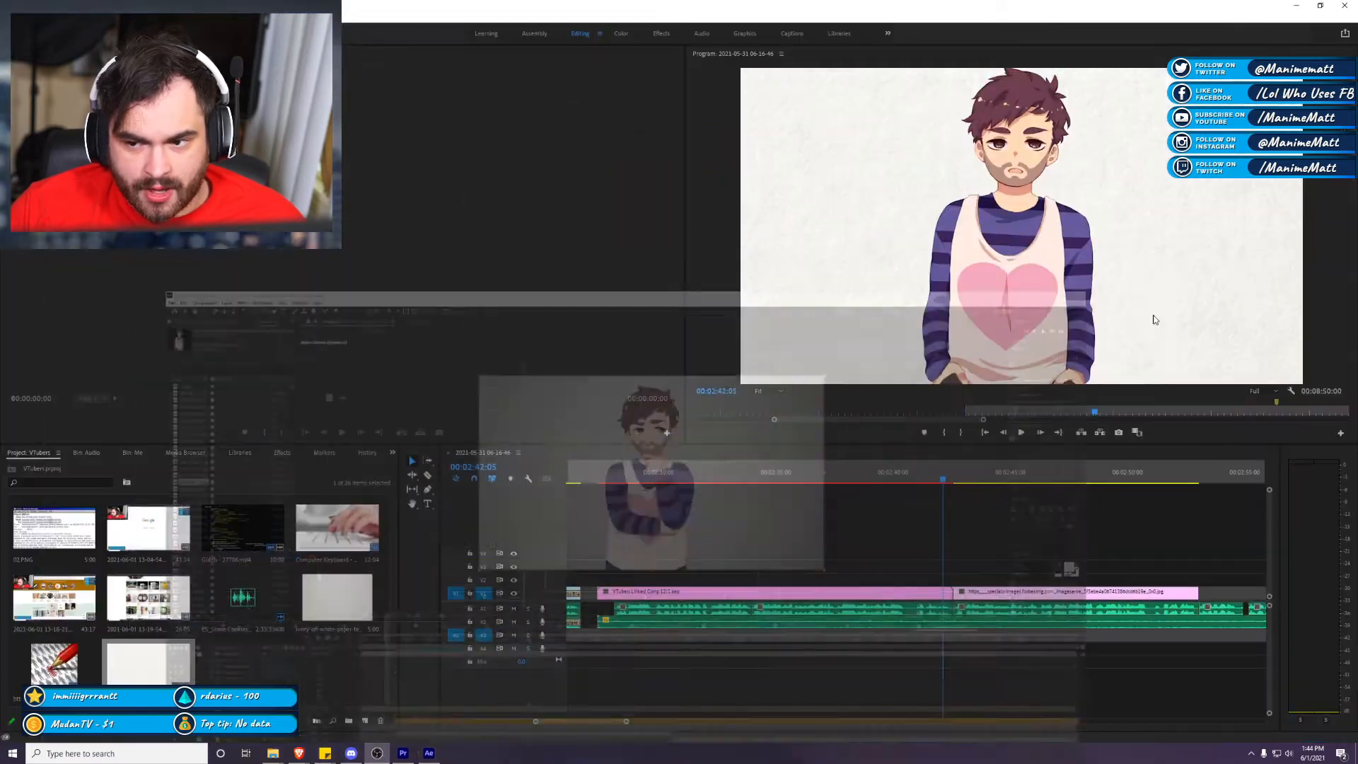
{"action": "scroll", "coordinate": [704, 520], "scroll_direction": "up", "scroll_amount": 2}
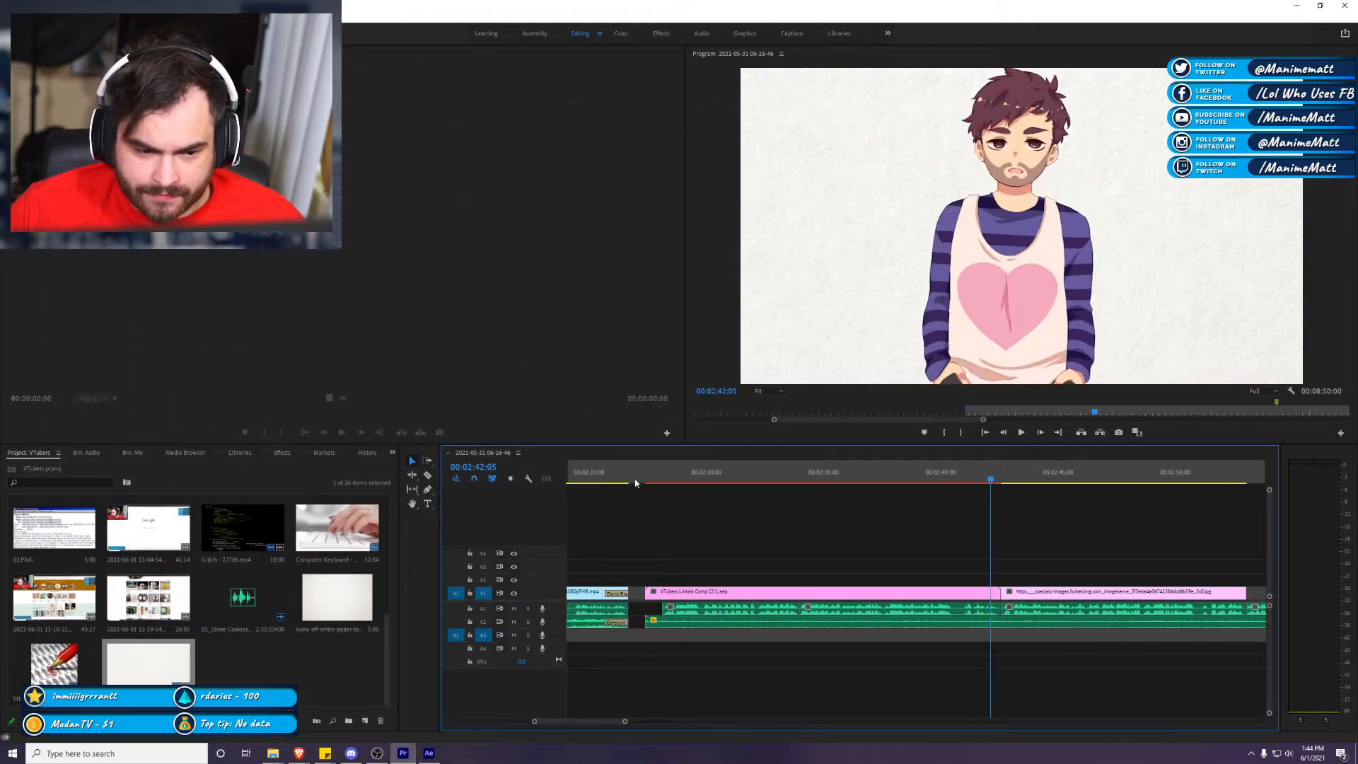
{"action": "left_click", "coordinate": [602, 472]}
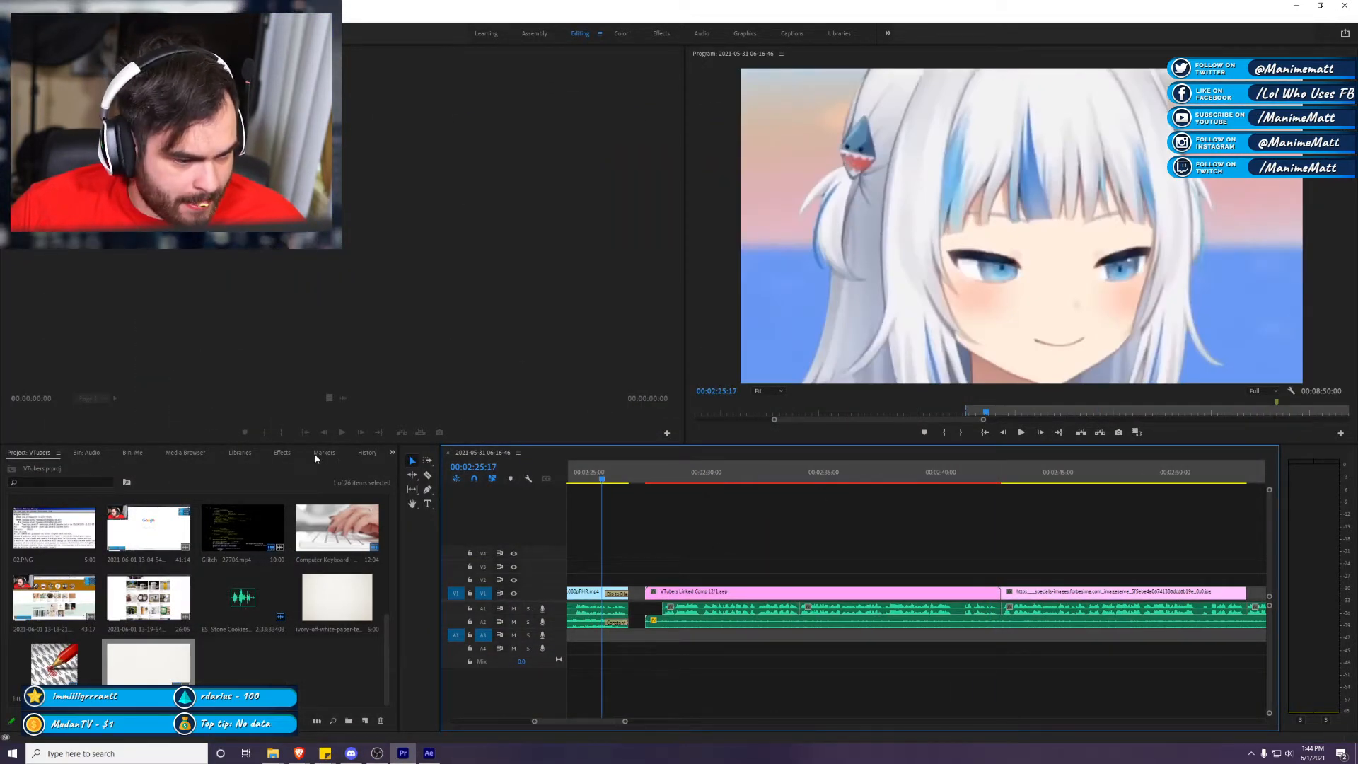
{"action": "left_click", "coordinate": [281, 453]}
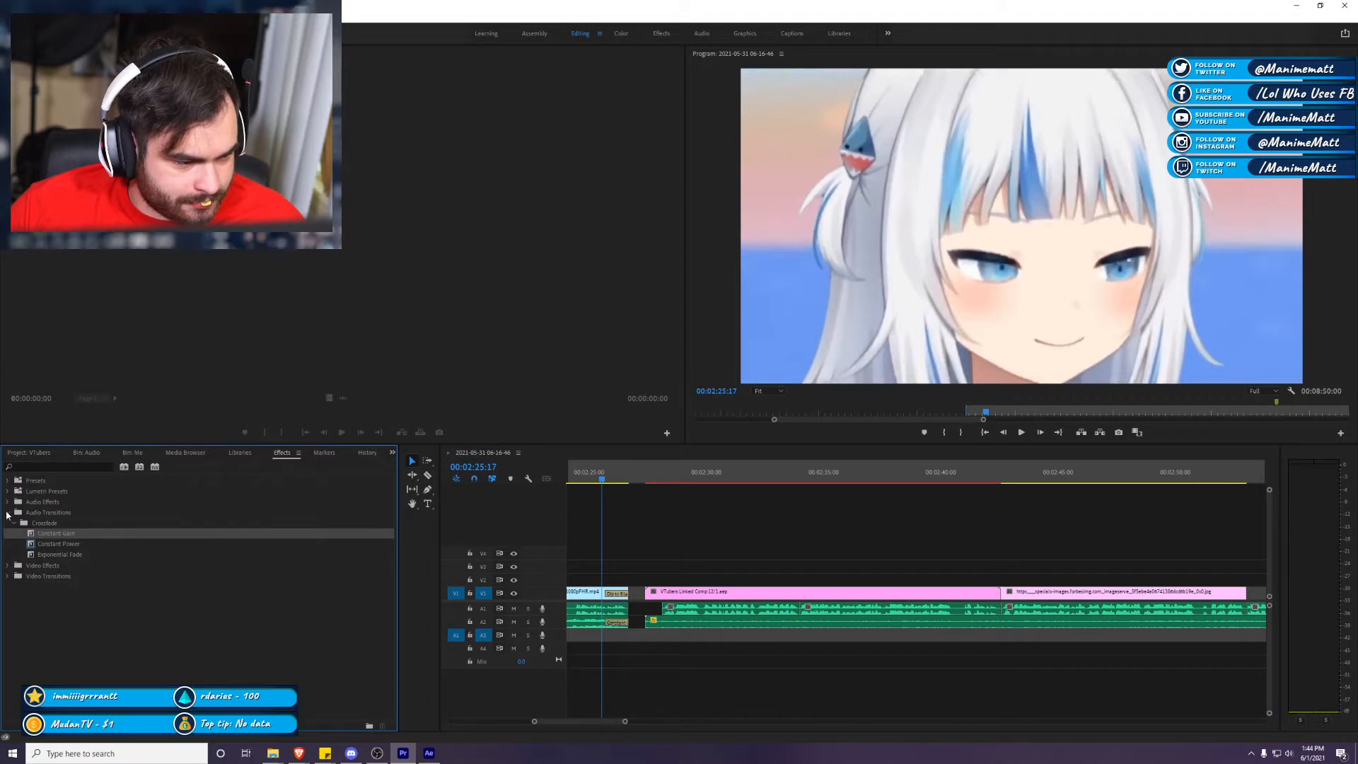
{"action": "left_click", "coordinate": [8, 512]}
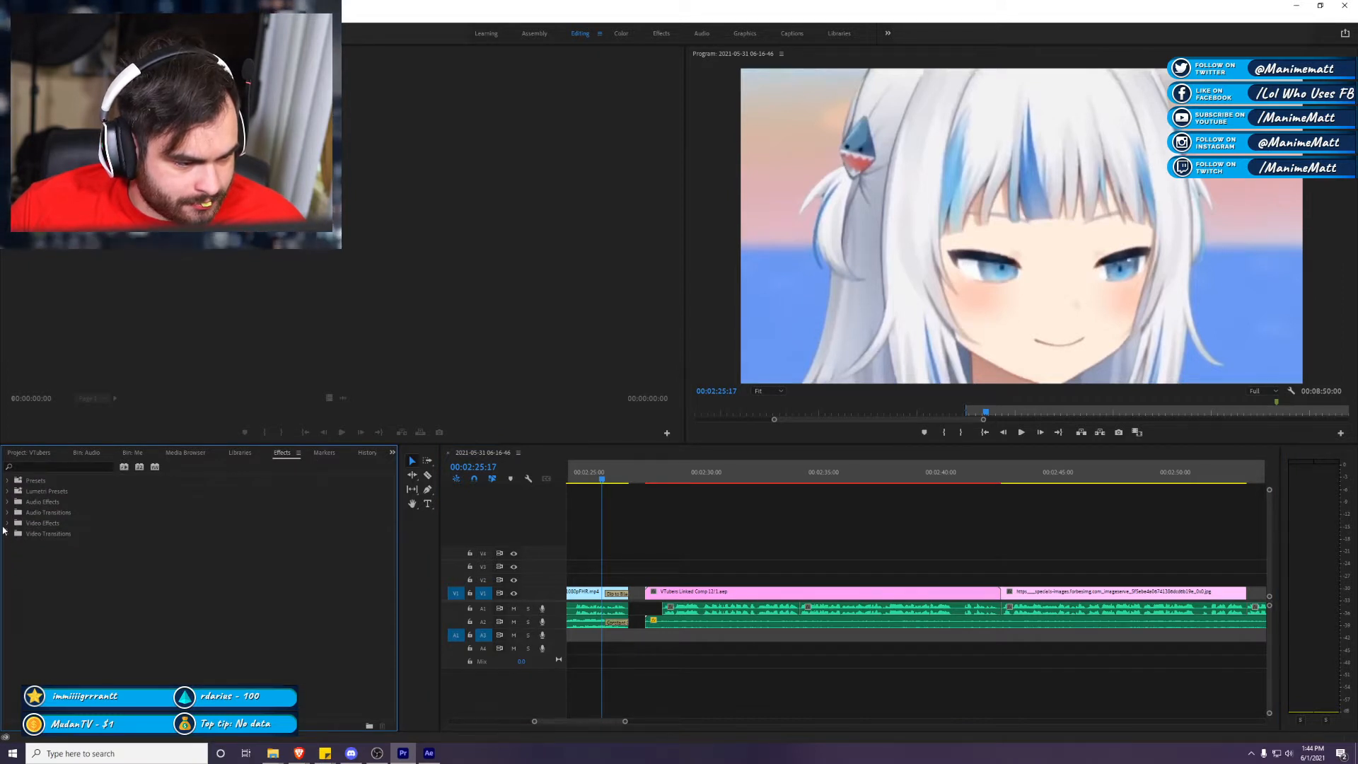
{"action": "left_click", "coordinate": [8, 534]}
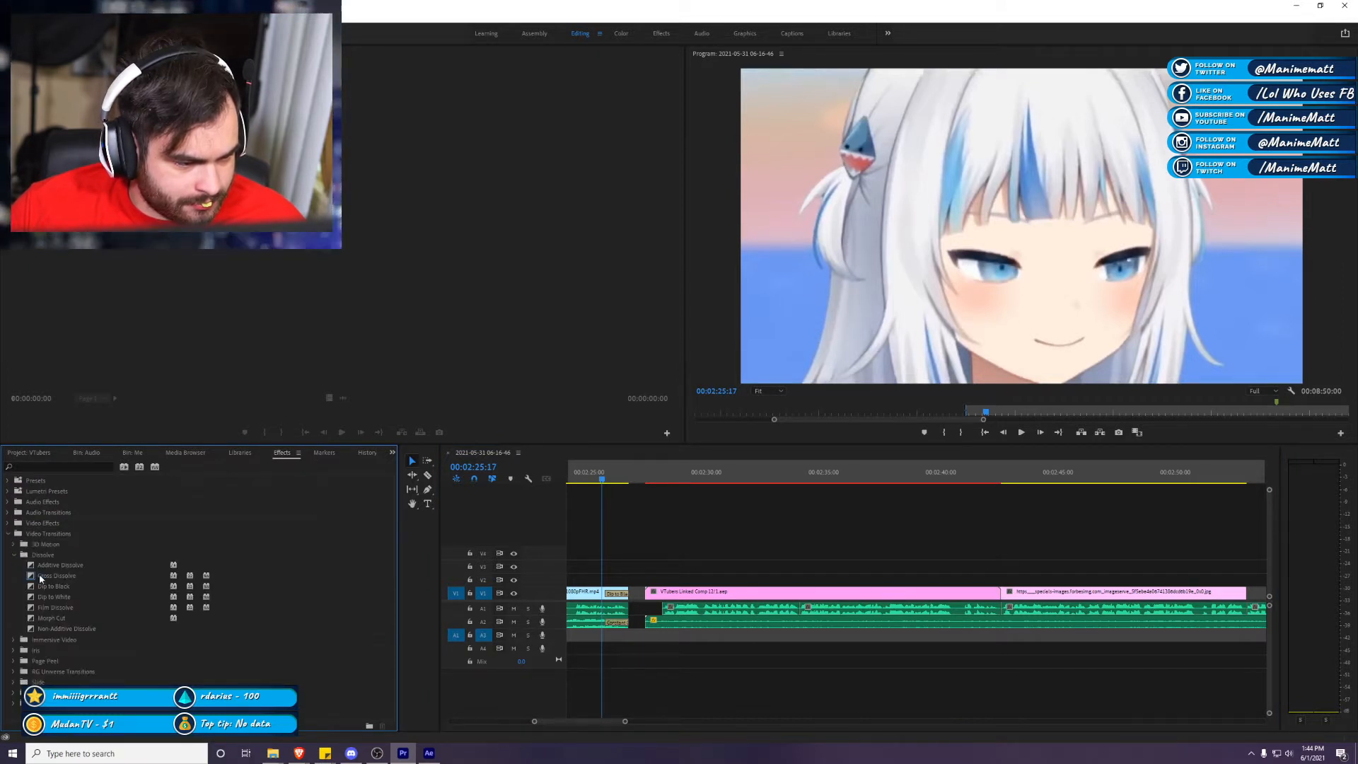
{"action": "left_click_drag", "start_coordinate": [40, 579], "coordinate": [655, 594]}
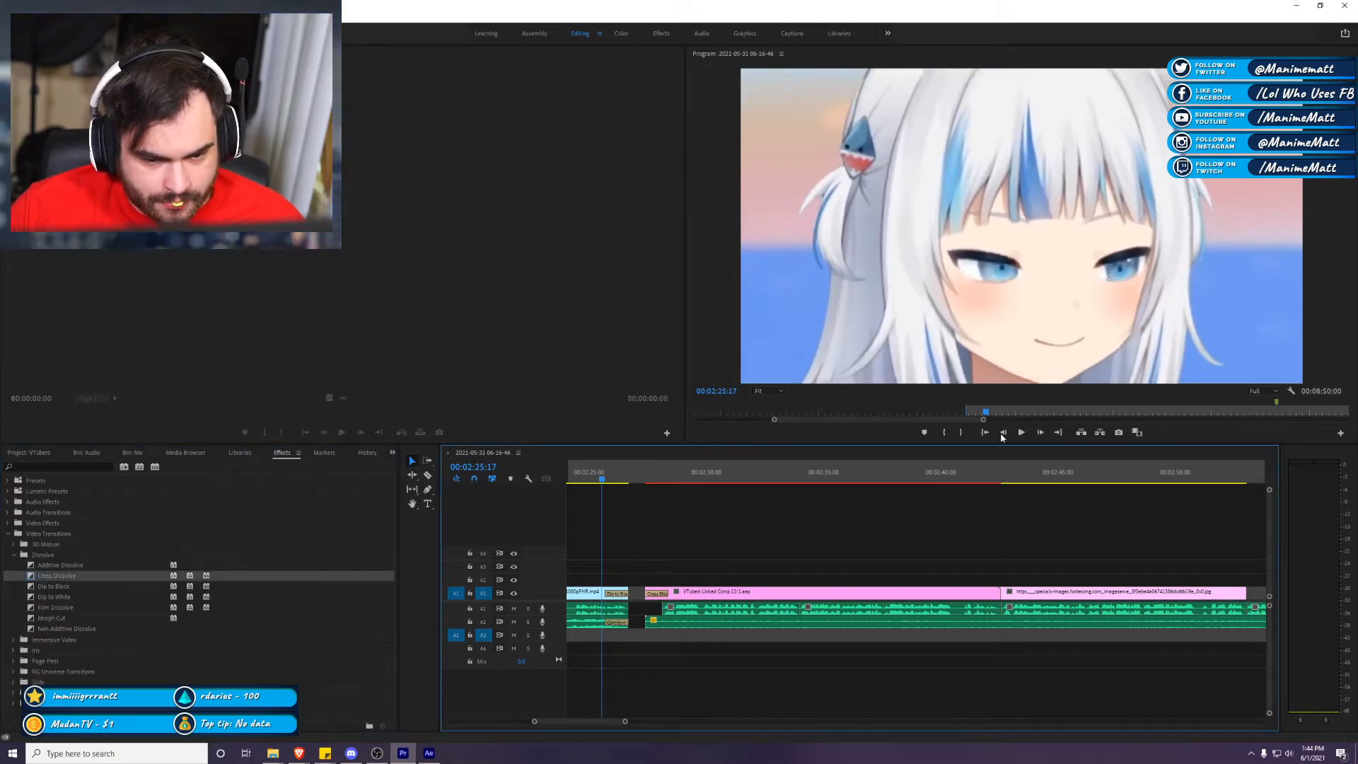
{"action": "key", "text": "Return"}
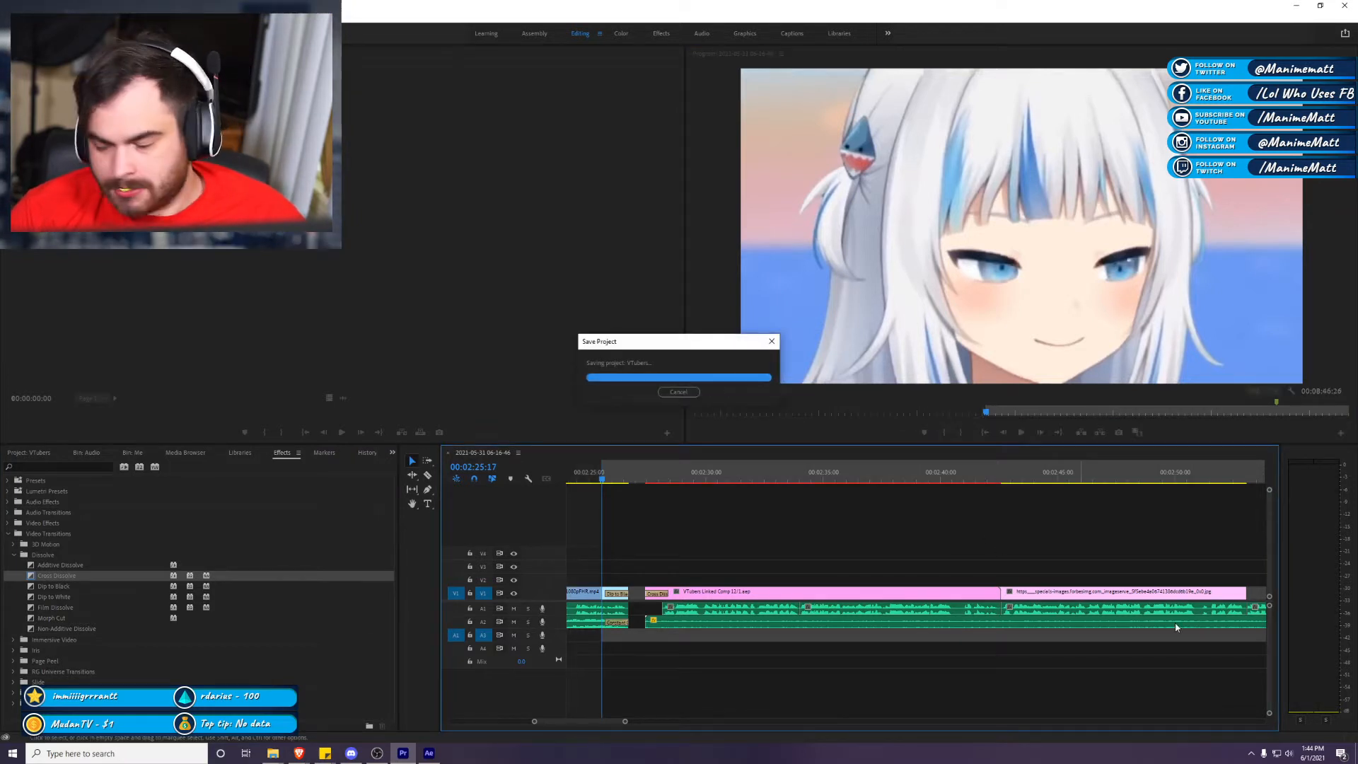
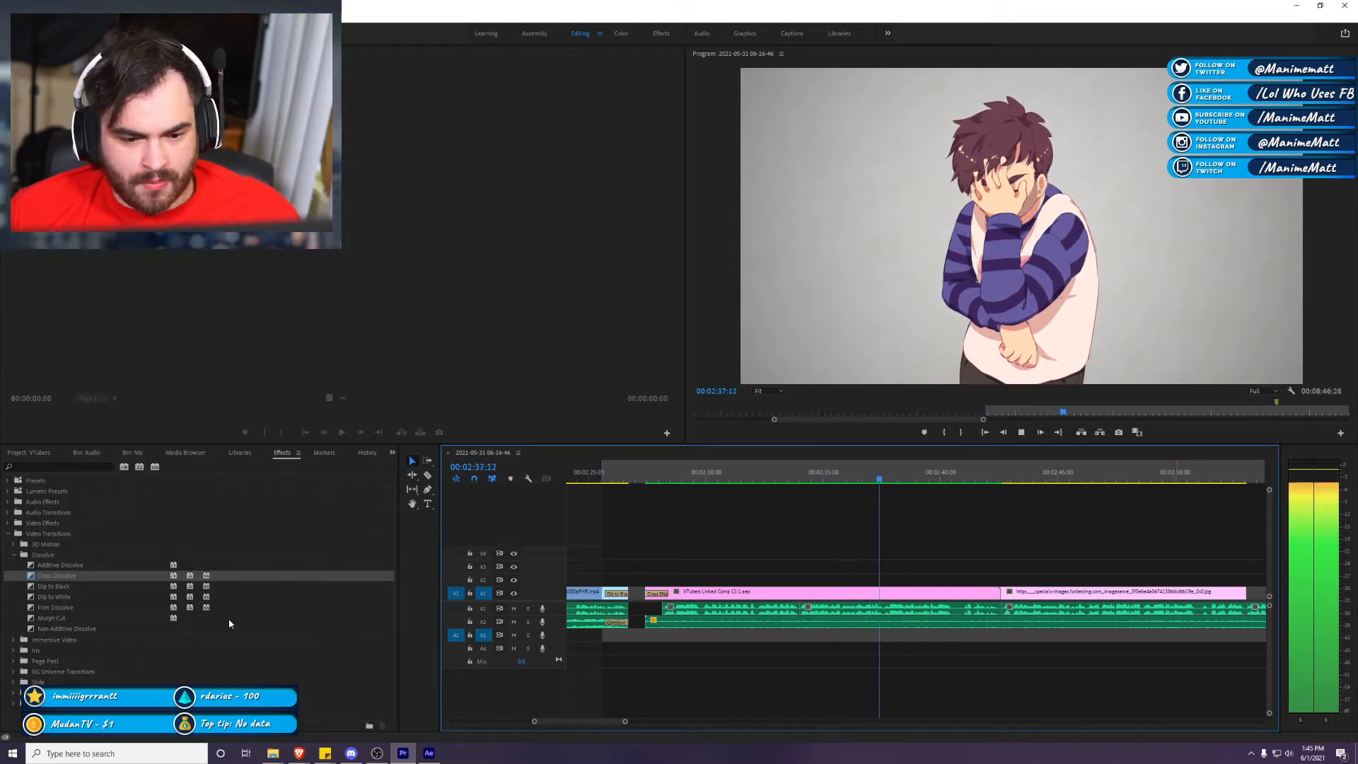
Step: Switch to After Effects and add a text layer reading "CANCEL" at 0:00:03:17
{"action": "left_click", "coordinate": [429, 752]}
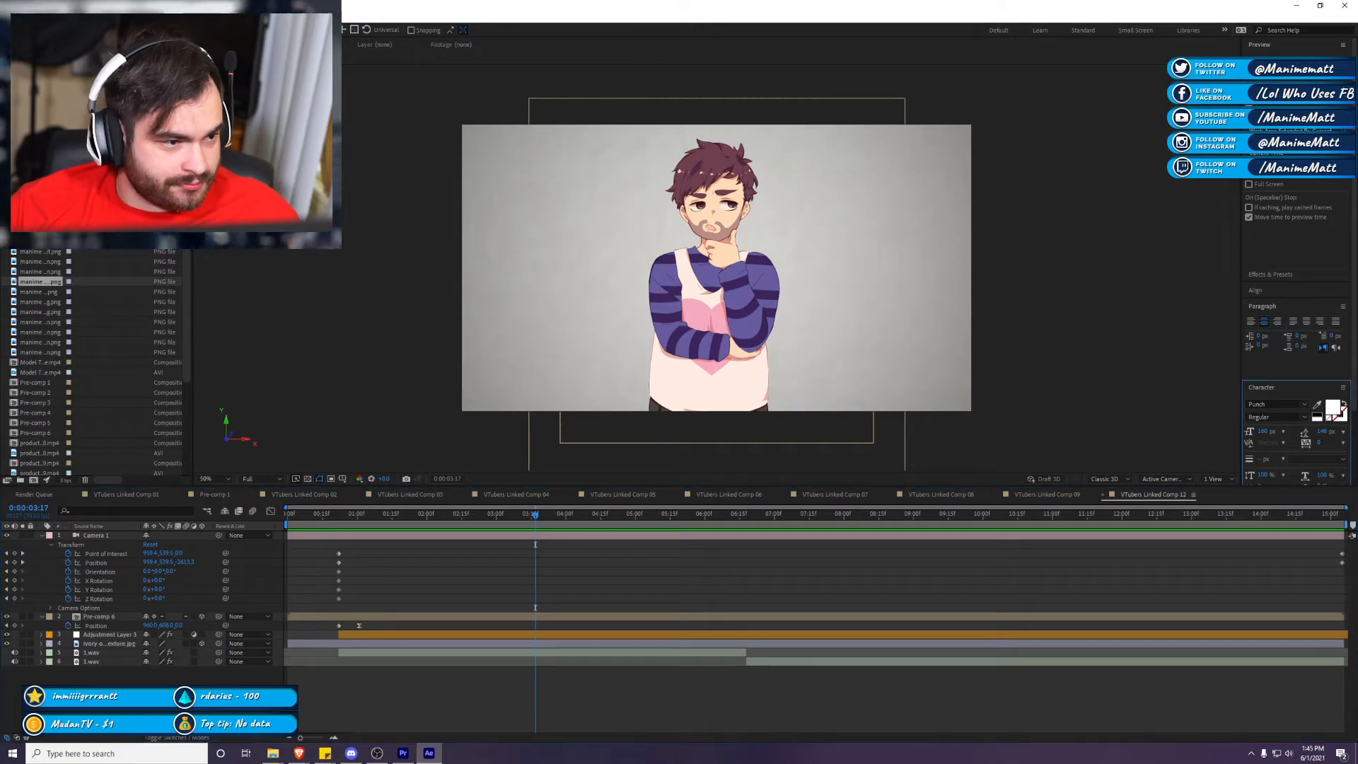
{"action": "key", "text": "ctrl+t"}
{"action": "left_click", "coordinate": [380, 186]}
{"action": "type", "text": "CANCEL"}
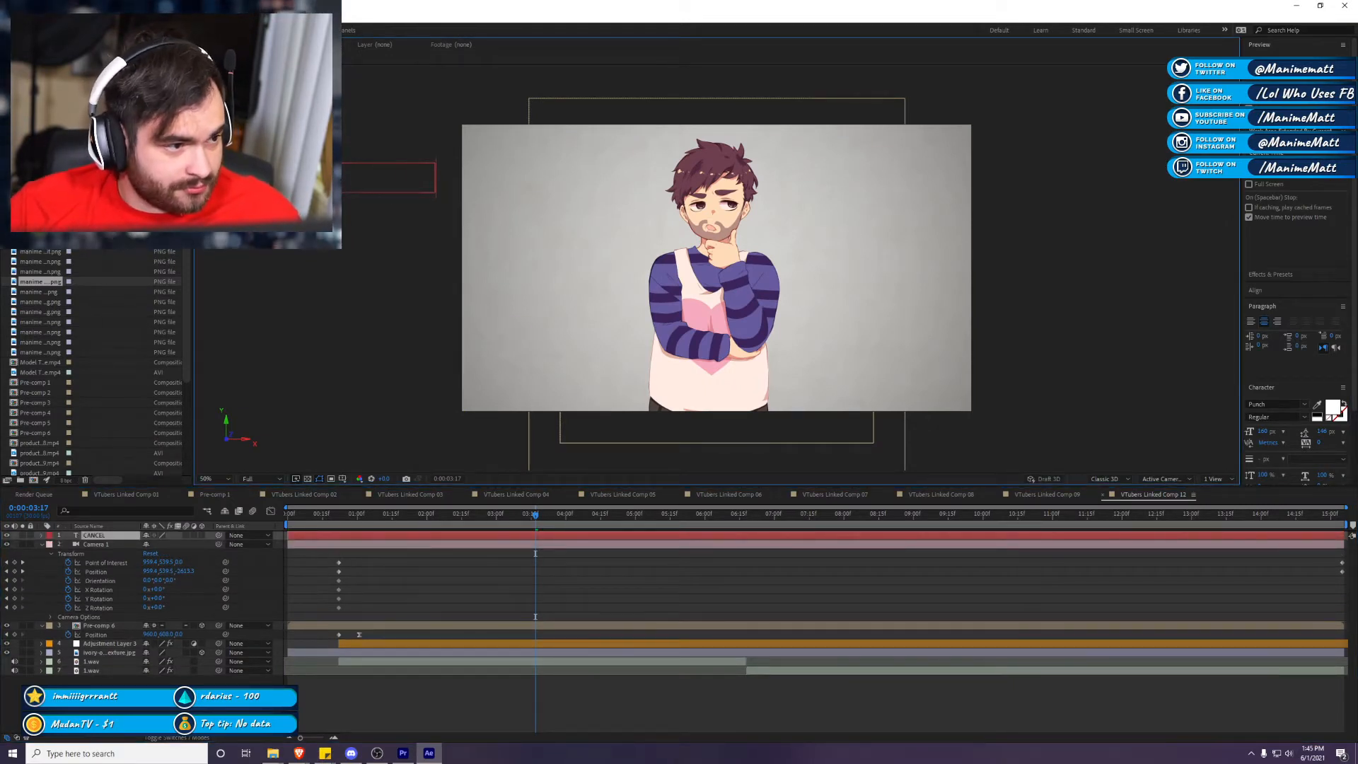
{"action": "key", "text": "Escape"}
{"action": "key", "text": "v"}
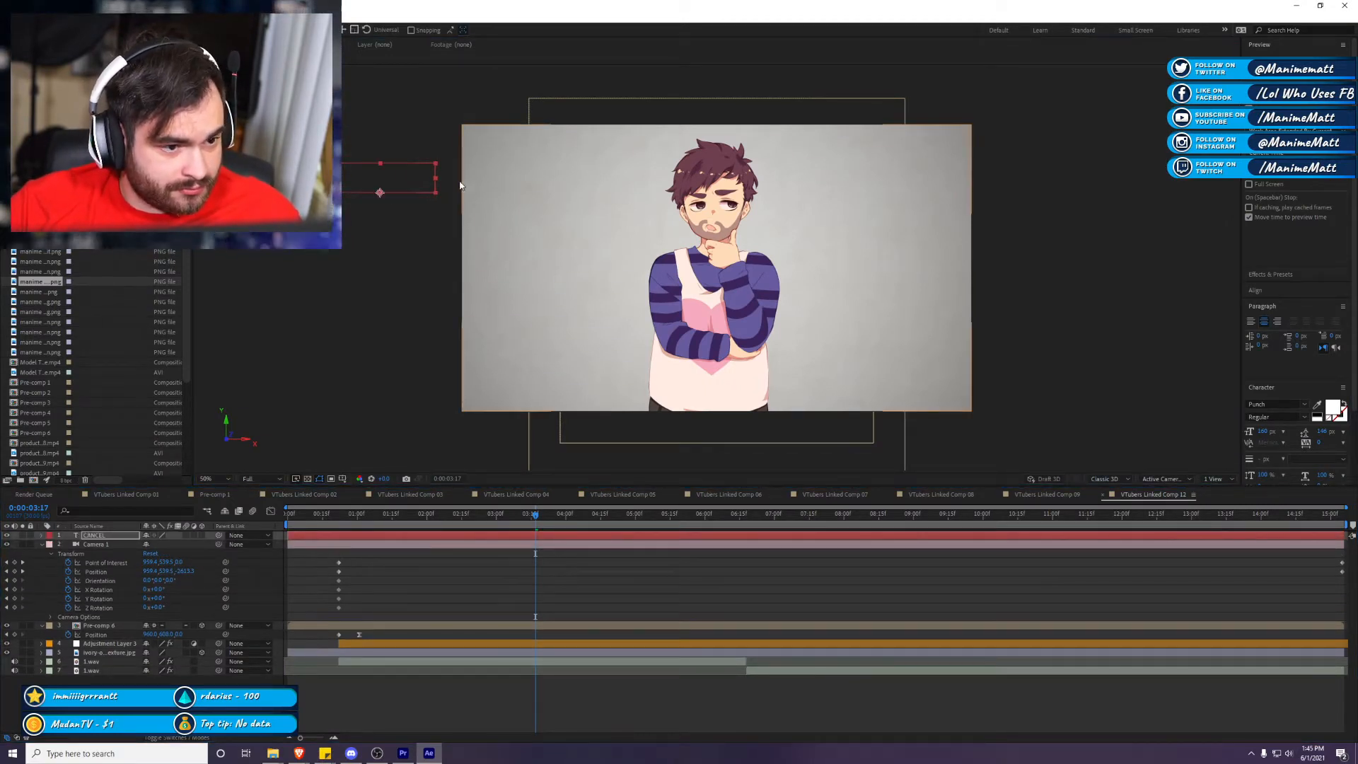
Step: Lock the adjustment and paper texture layers, and fit the CANCEL text large across the upper half of the frame
{"action": "left_click", "coordinate": [439, 179]}
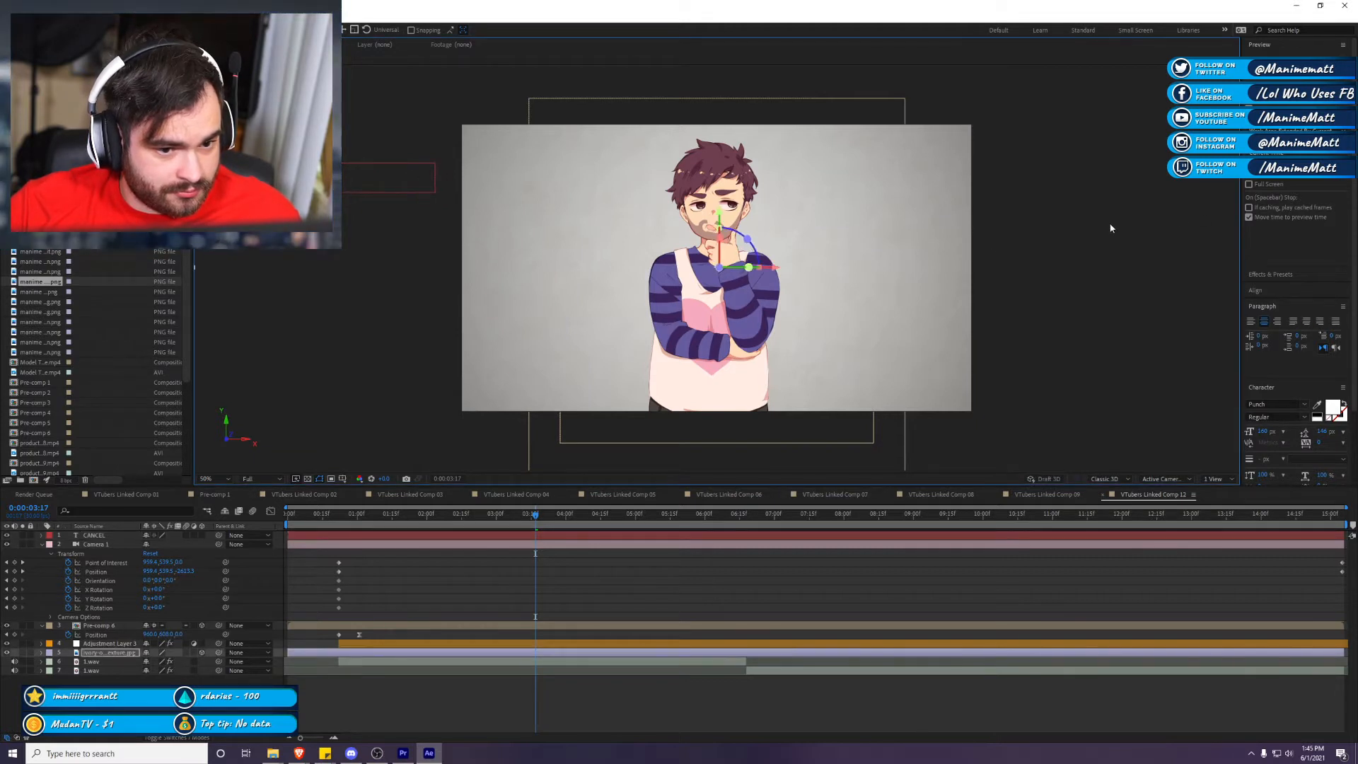
{"action": "left_click_drag", "start_coordinate": [31, 654], "coordinate": [30, 642]}
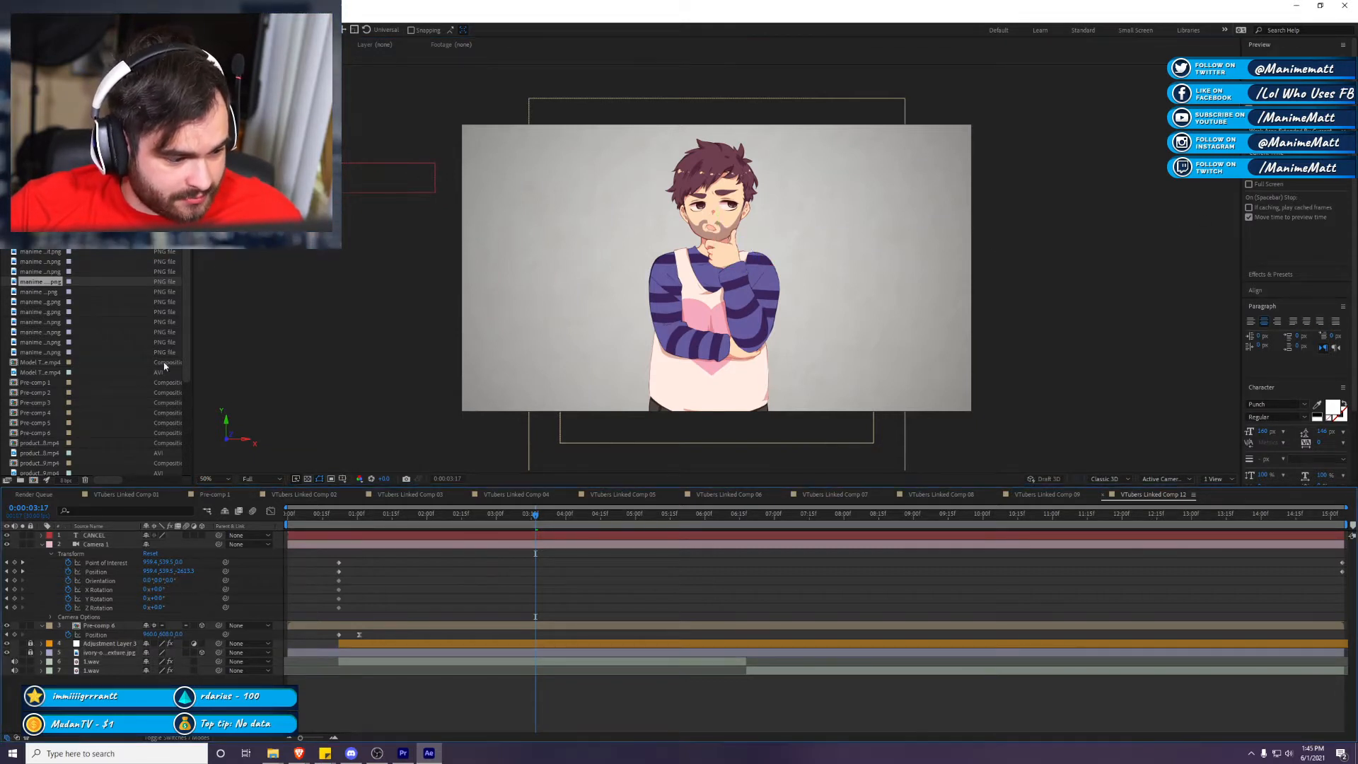
{"action": "left_click", "coordinate": [848, 207]}
Step: Duplicate the CANCEL text into the lower half of the frame and change the copy to "culture"
{"action": "left_click_drag", "start_coordinate": [848, 207], "coordinate": [840, 353]}
{"action": "key", "text": "ctrl+d"}
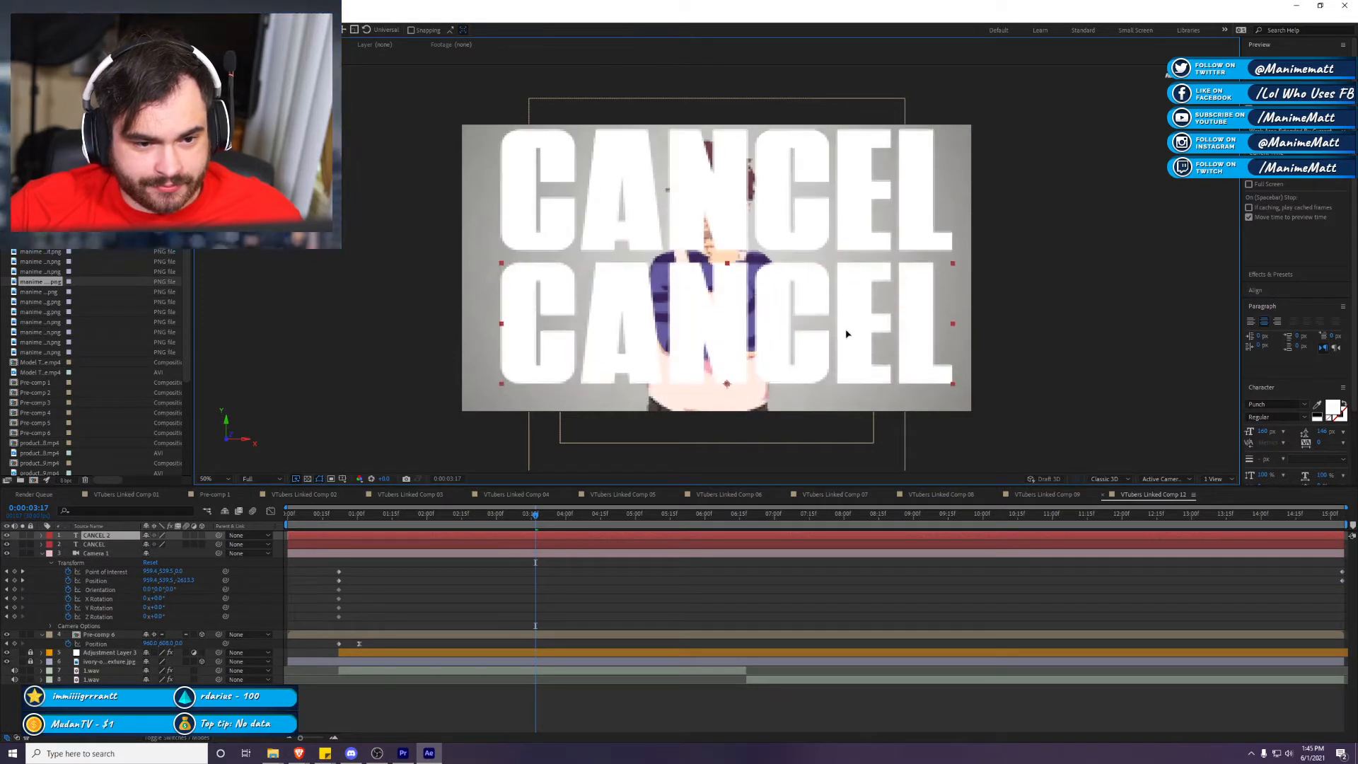
{"action": "double_click", "coordinate": [841, 347]}
{"action": "type", "text": "culture"}
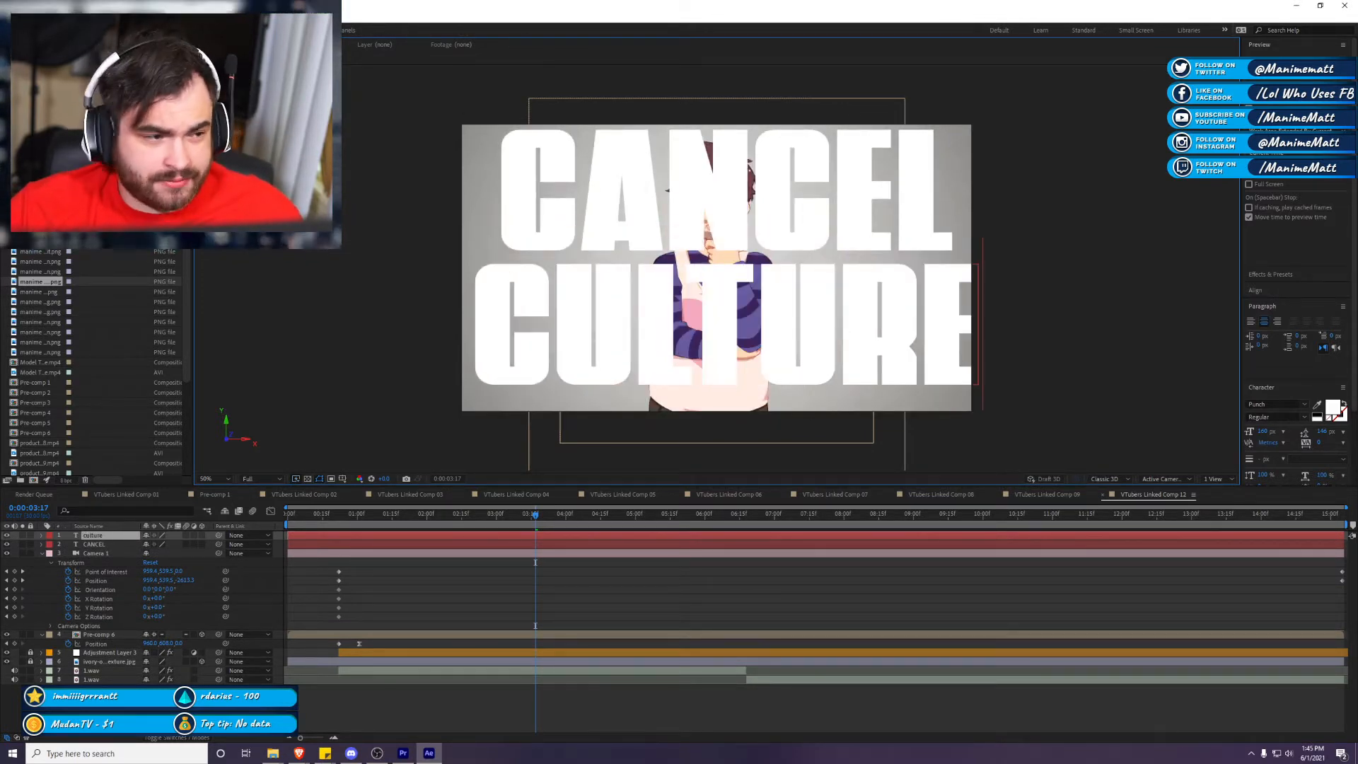
{"action": "key", "text": "Escape"}
{"action": "key", "text": "v"}
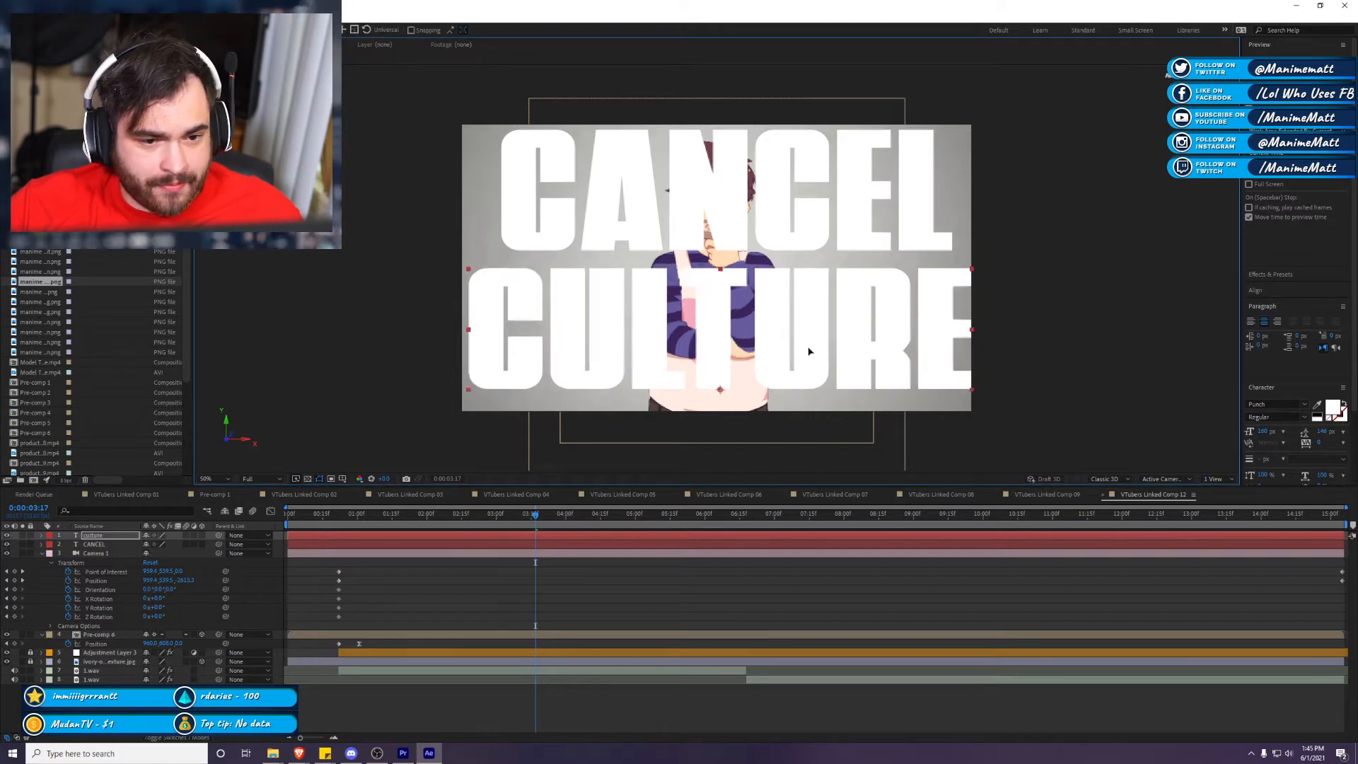
Step: Move both words slightly down and towards the middle so they are centred in the frame, and select both text layers
{"action": "left_click", "coordinate": [827, 228]}
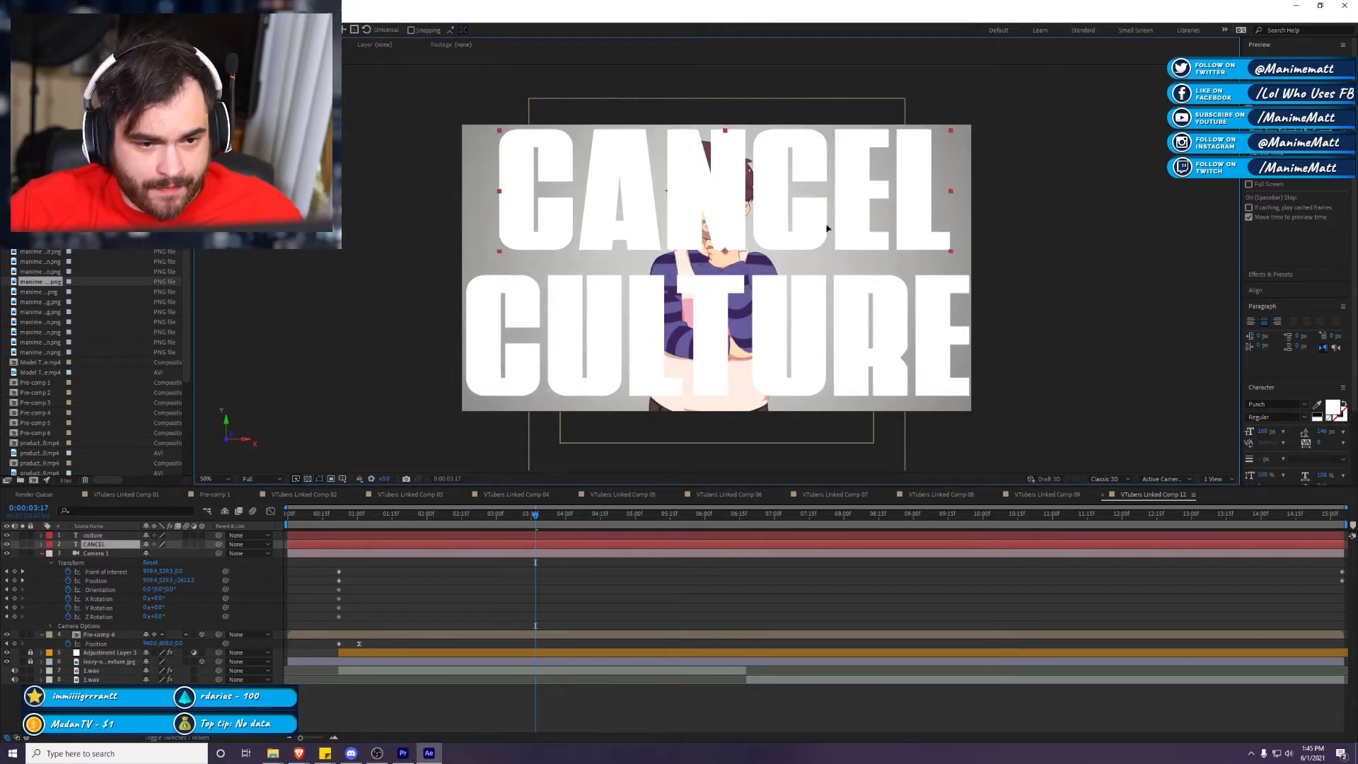
{"action": "left_click", "coordinate": [813, 322]}
{"action": "left_click", "coordinate": [778, 239], "text": "shift"}
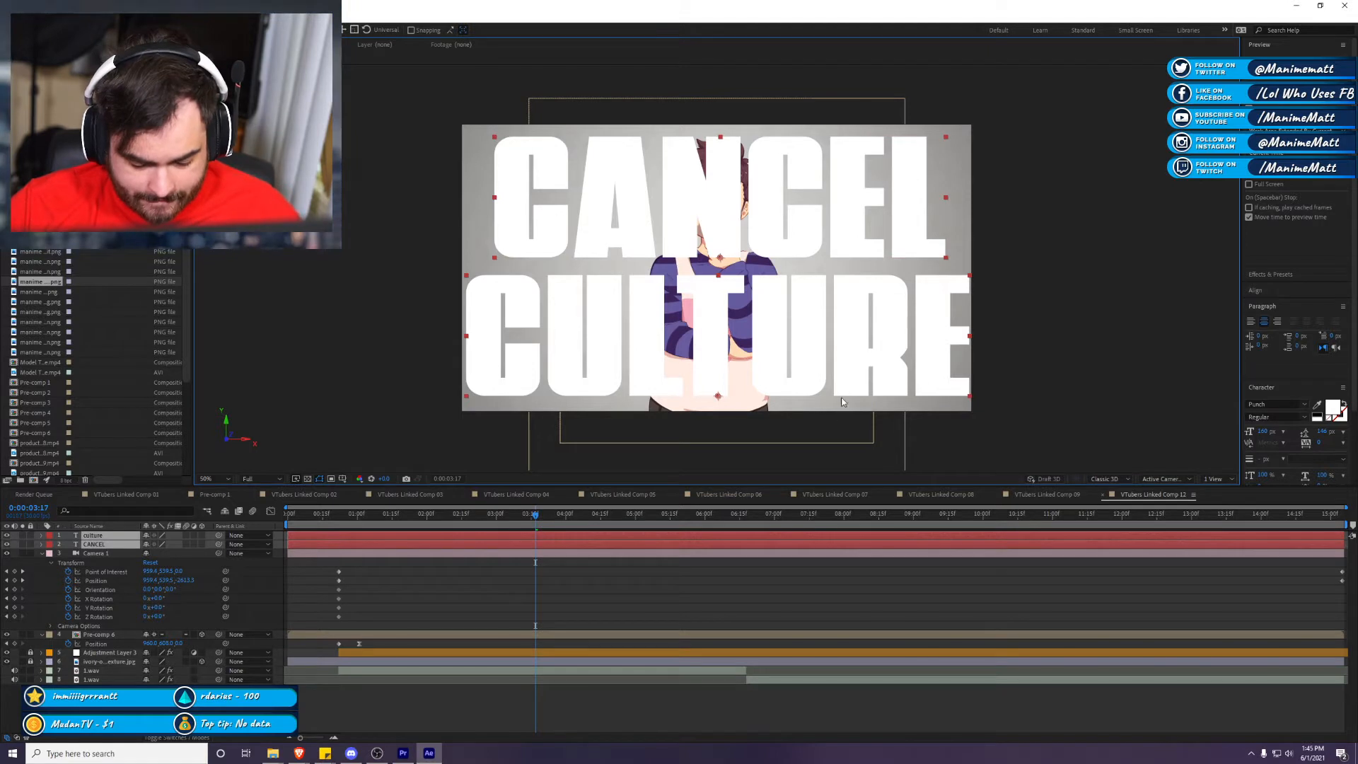
Step: Reveal both text layers' position, set the preview resolution to Quarter, and play the composition to time the words
{"action": "key", "text": "p"}
{"action": "left_click", "coordinate": [440, 564]}
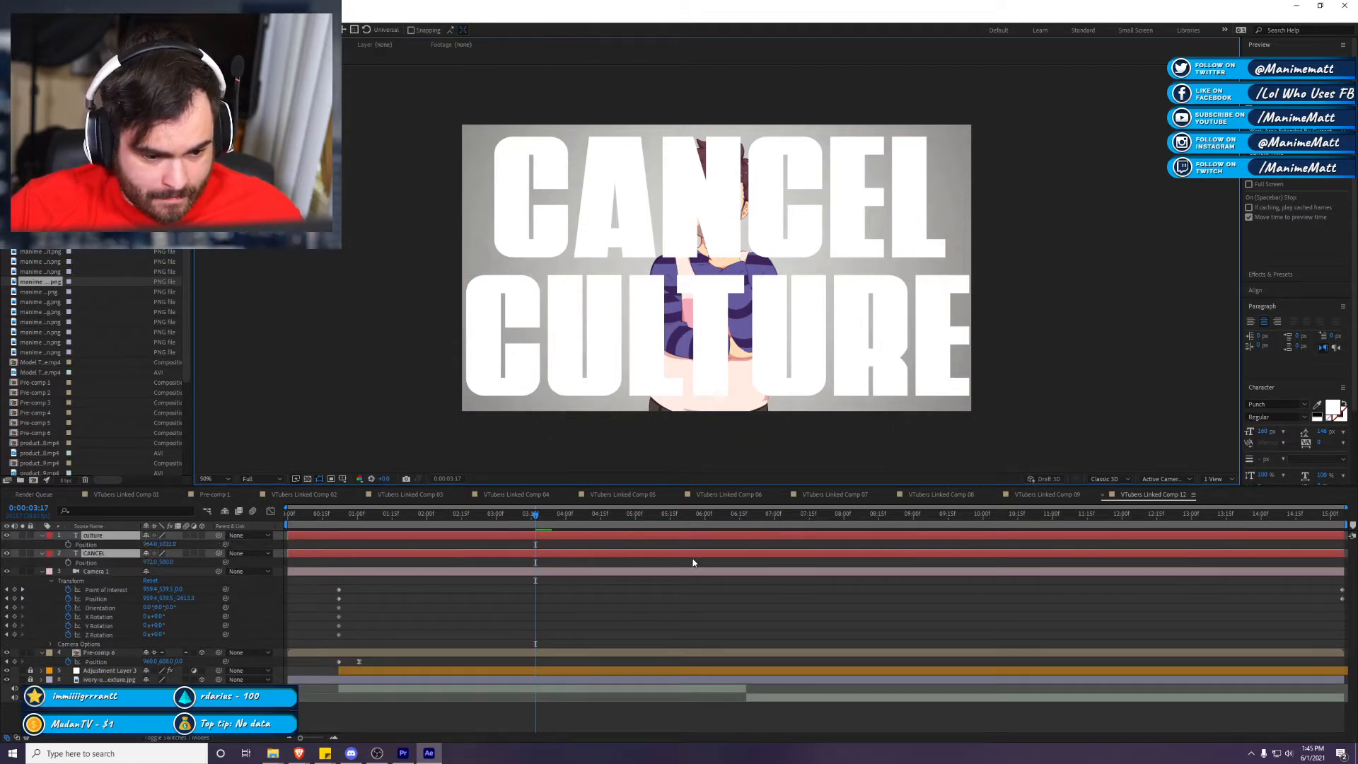
{"action": "left_click", "coordinate": [281, 482]}
{"action": "left_click", "coordinate": [275, 560]}
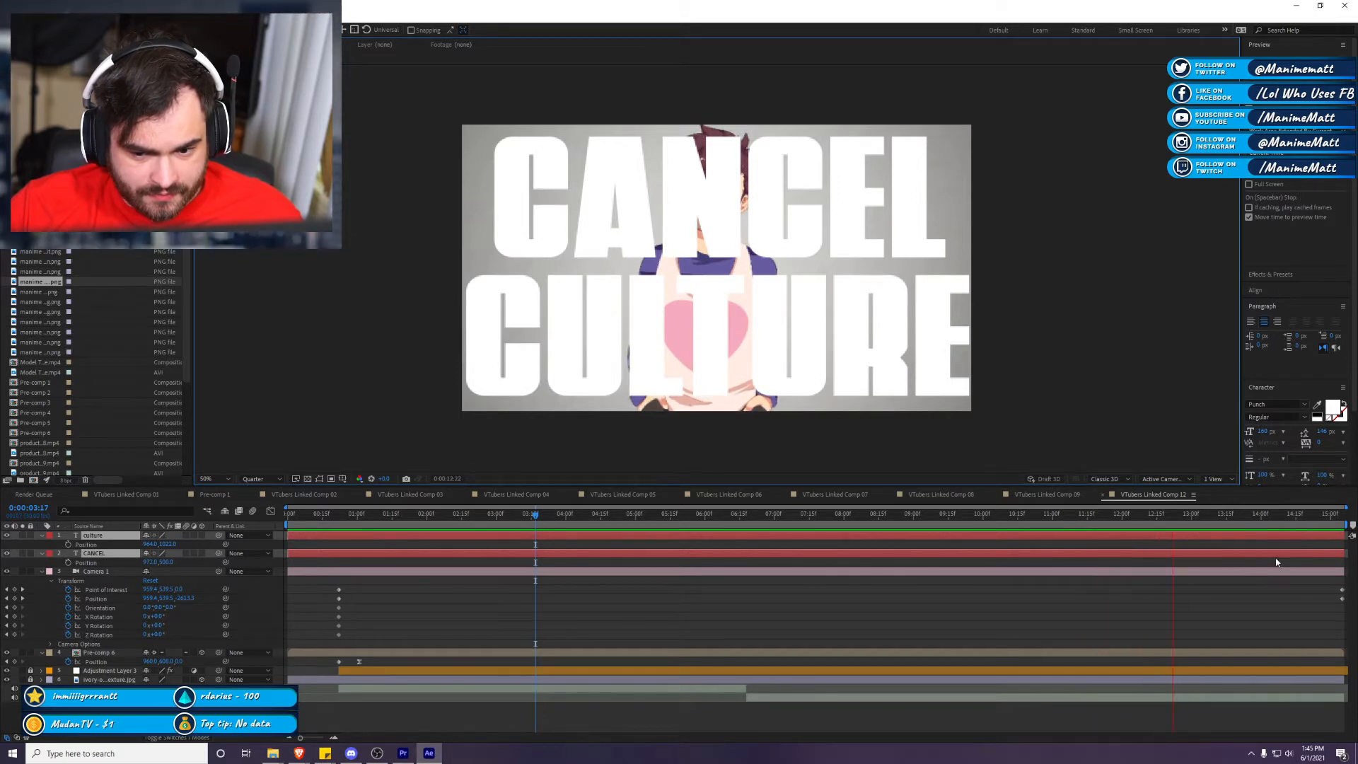
Step: At 14:00, start position keyframes on both the culture and CANCEL layers and trim the layers to begin there
{"action": "key", "text": "space"}
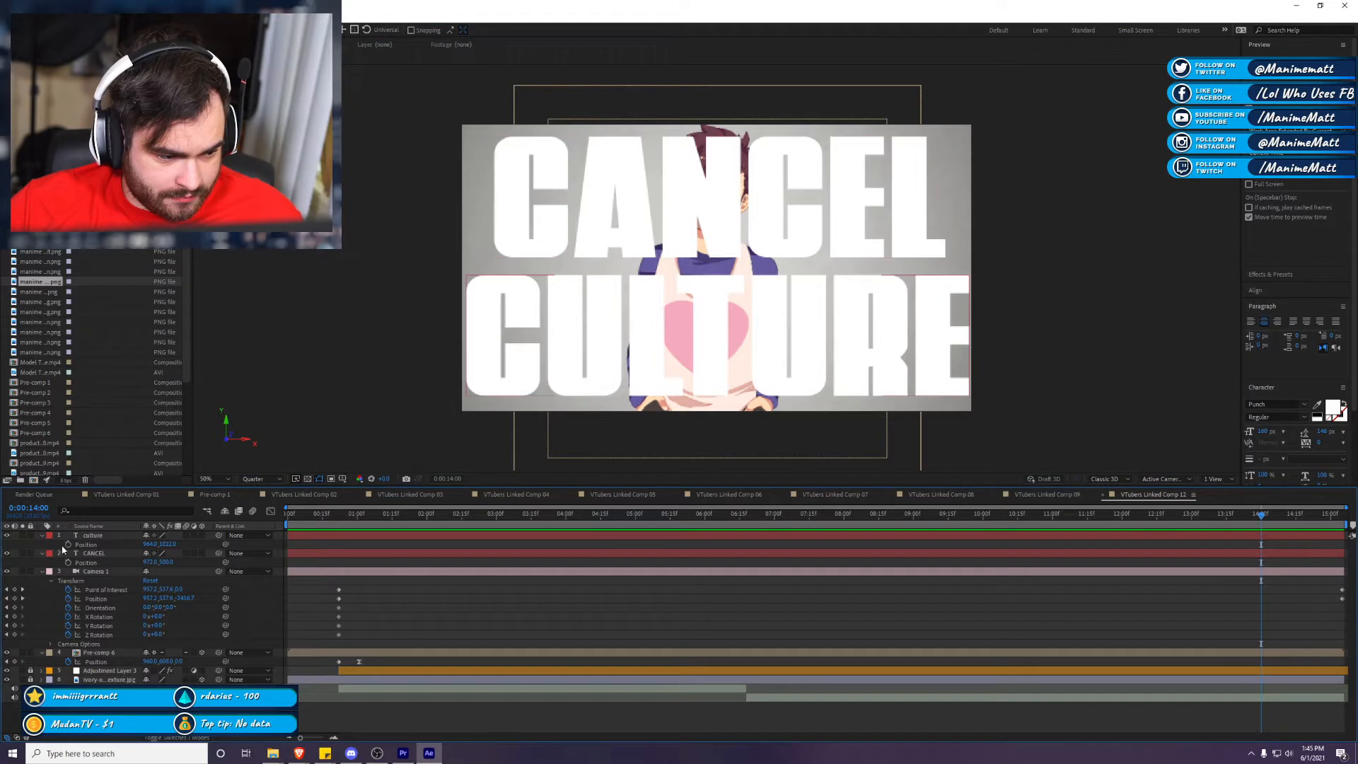
{"action": "left_click", "coordinate": [68, 544]}
{"action": "left_click", "coordinate": [67, 562]}
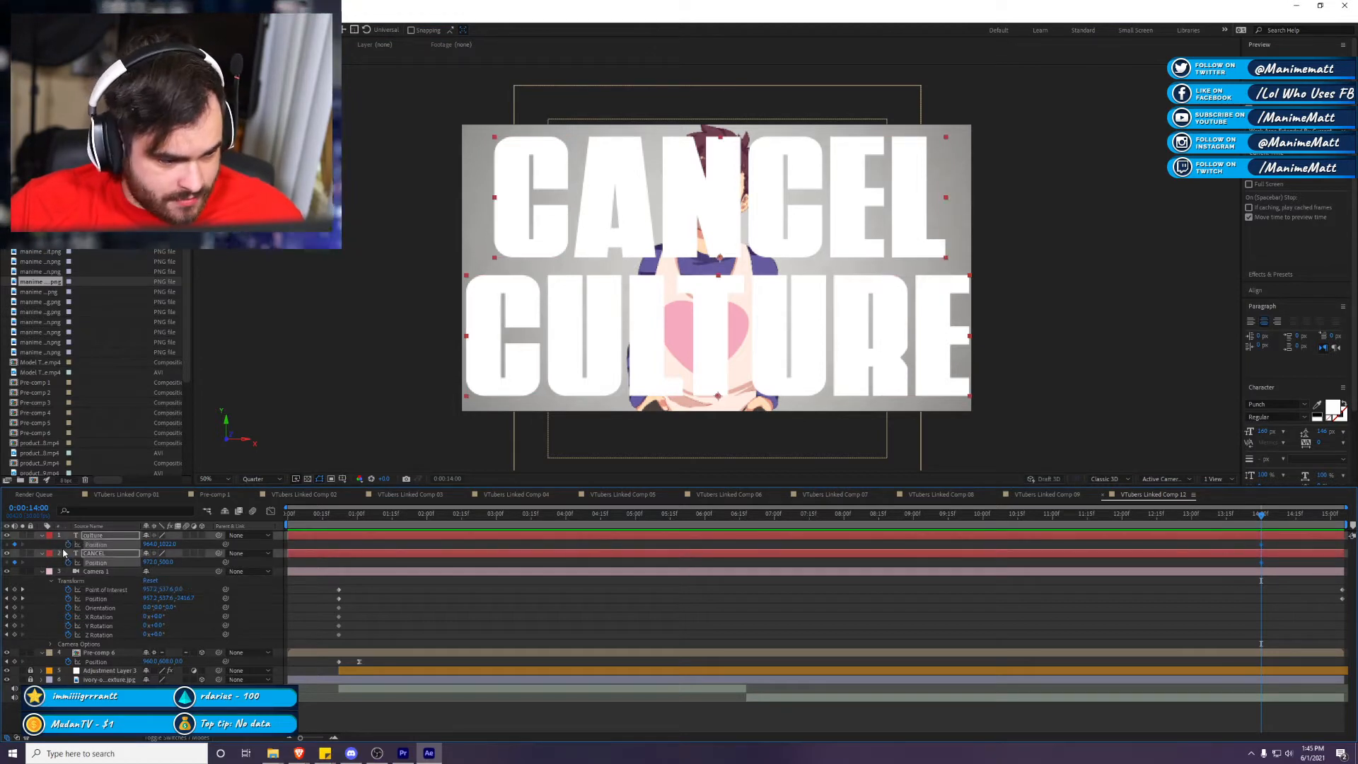
{"action": "key", "text": "alt+bracketleft"}
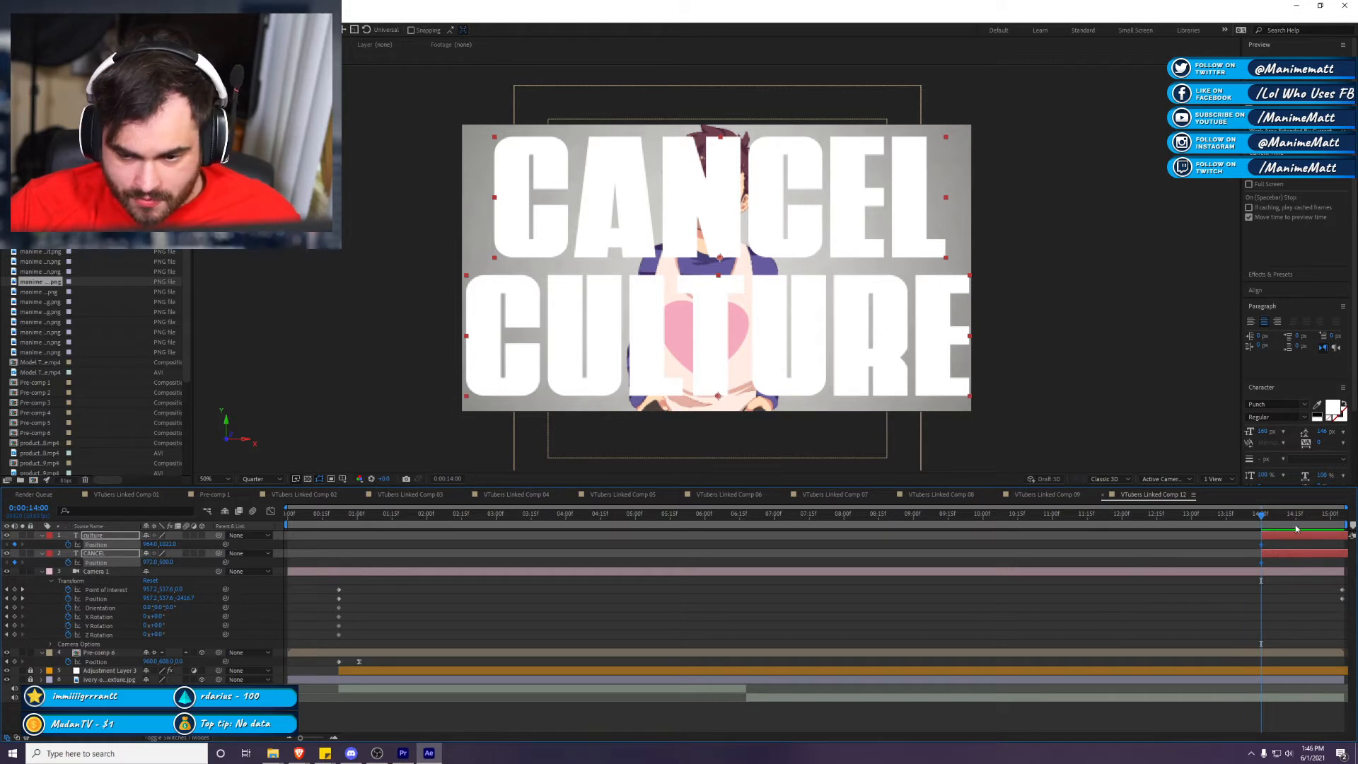
Step: Animate both words to drop in from above the frame within a few frames of 14:00, and ease the landing keyframes
{"action": "key", "text": "space"}
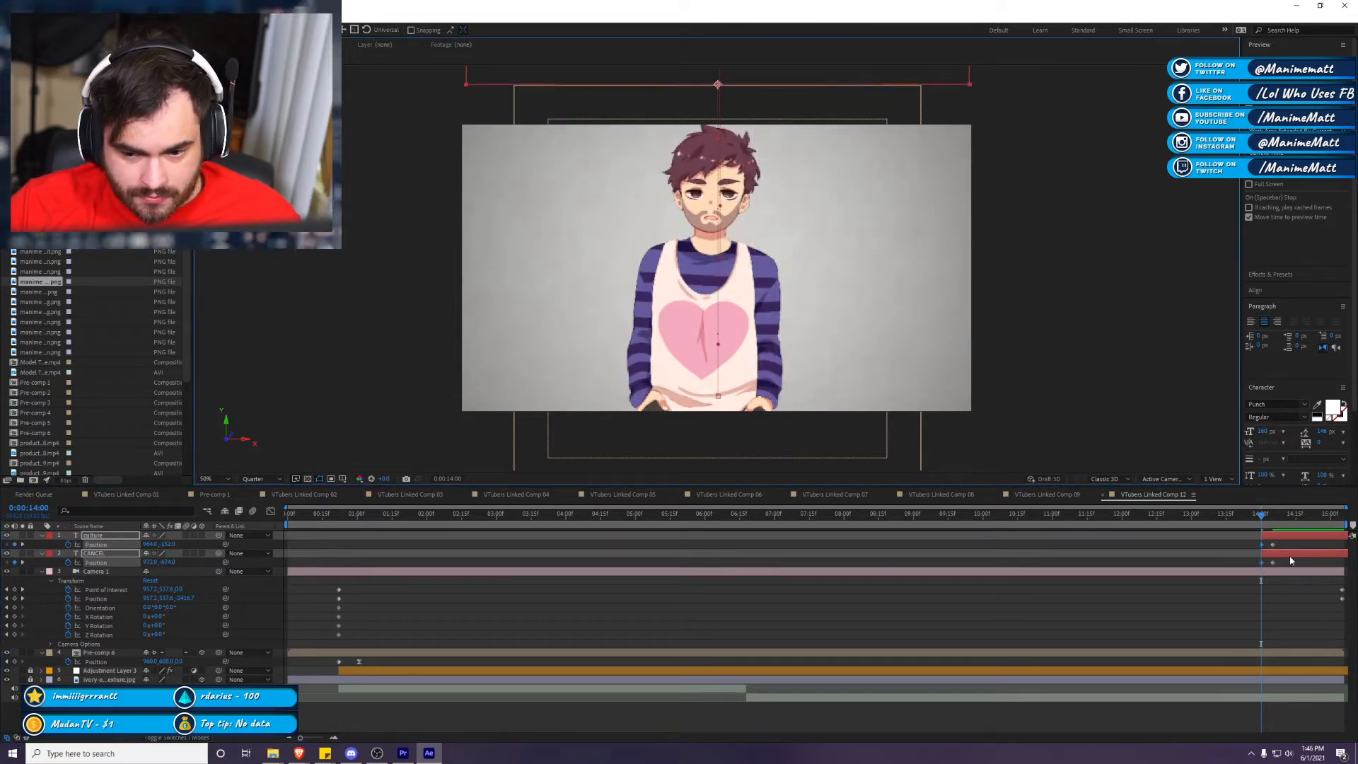
{"action": "left_click_drag", "start_coordinate": [1285, 569], "coordinate": [1271, 546]}
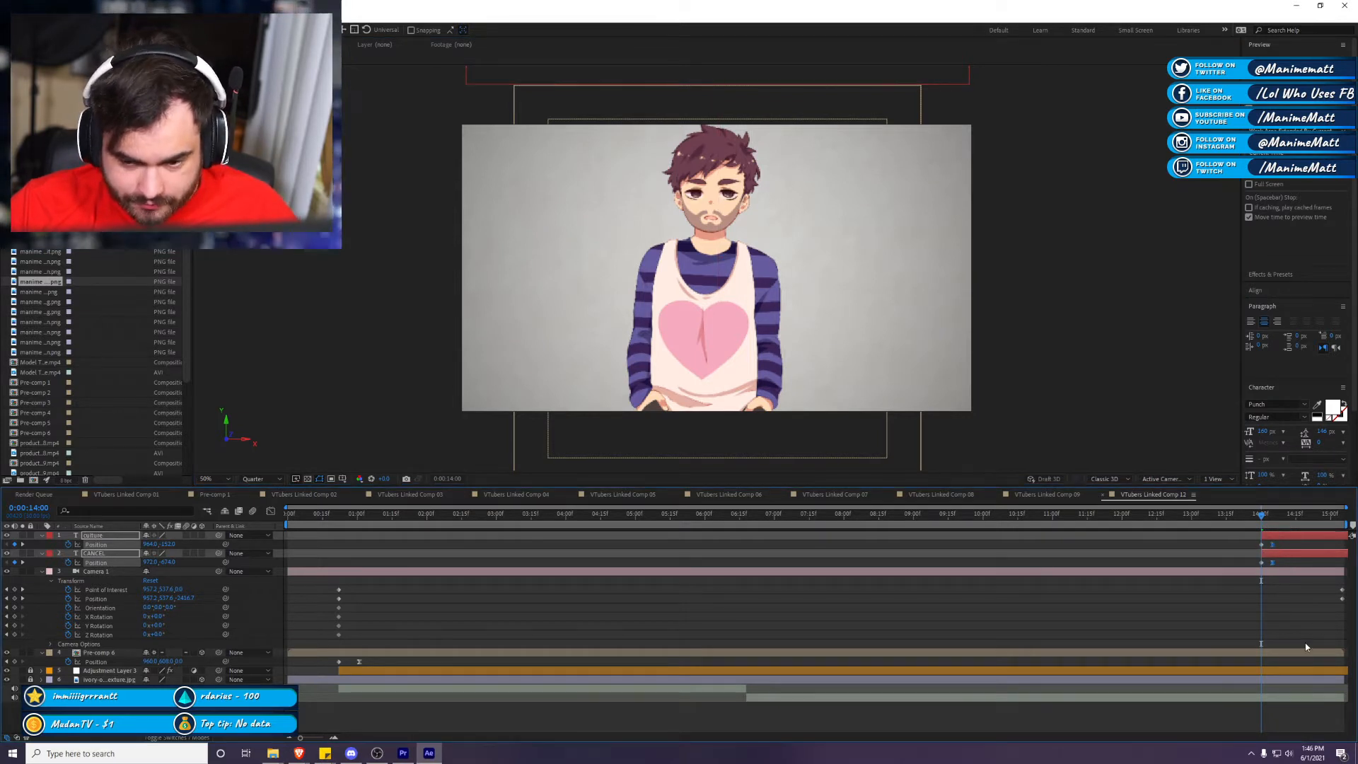
{"action": "left_click", "coordinate": [1324, 622]}
Step: Preview the drop-in and delay the culture layer with its keyframes so the word lands about half a second after CANCEL
{"action": "key", "text": "space"}
{"action": "key", "text": "space"}
{"action": "mouse_move", "coordinate": [1284, 555]}
{"action": "left_mouse_down"}
{"action": "mouse_move", "coordinate": [1309, 560]}
{"action": "mouse_move", "coordinate": [1294, 538]}
{"action": "mouse_move", "coordinate": [1304, 540]}
{"action": "left_mouse_up"}
{"action": "key", "text": "ctrl+z"}
{"action": "key", "text": "space"}
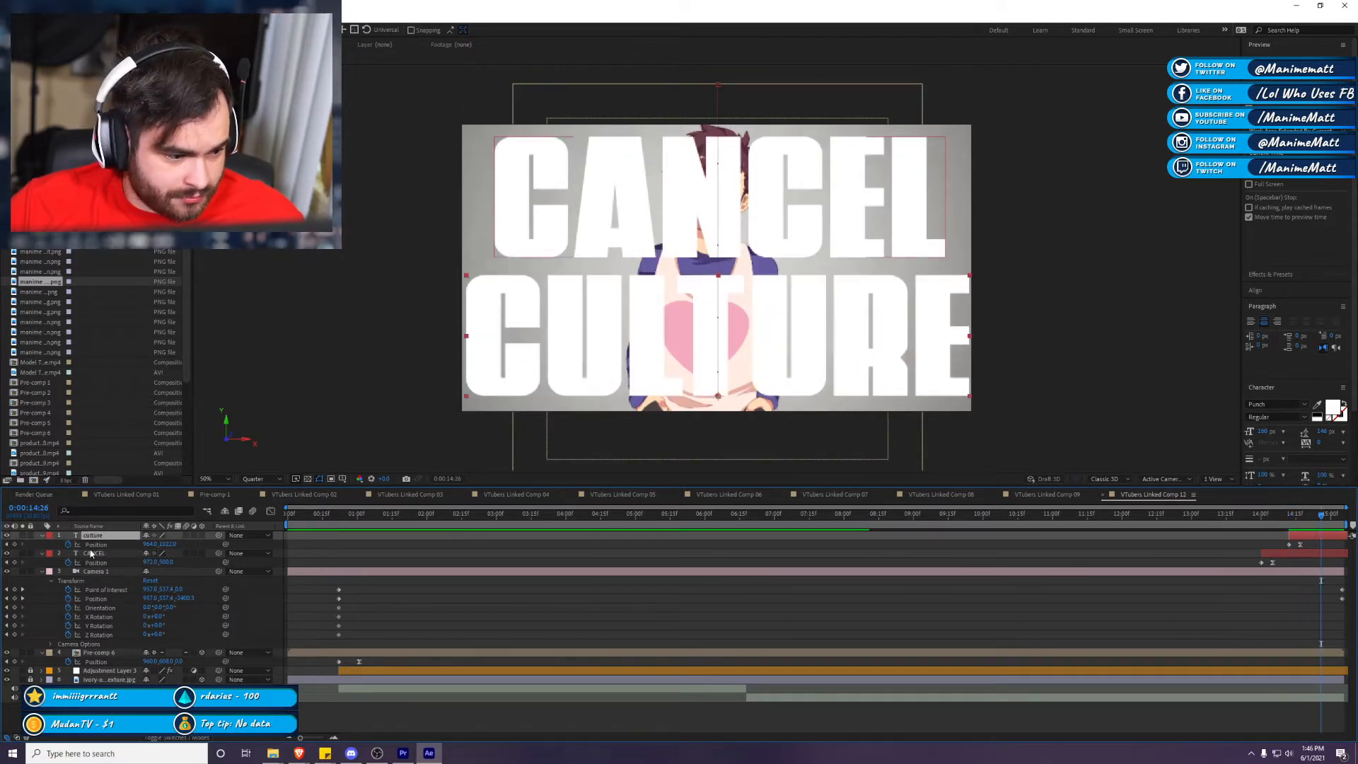
Step: Move both text layers beneath Pre-comp 6 so the words sit behind the character, and preview the ending from just before 14:00
{"action": "left_click", "coordinate": [92, 553]}
{"action": "left_click", "coordinate": [101, 537], "text": "shift"}
{"action": "left_click_drag", "start_coordinate": [100, 538], "coordinate": [103, 668]}
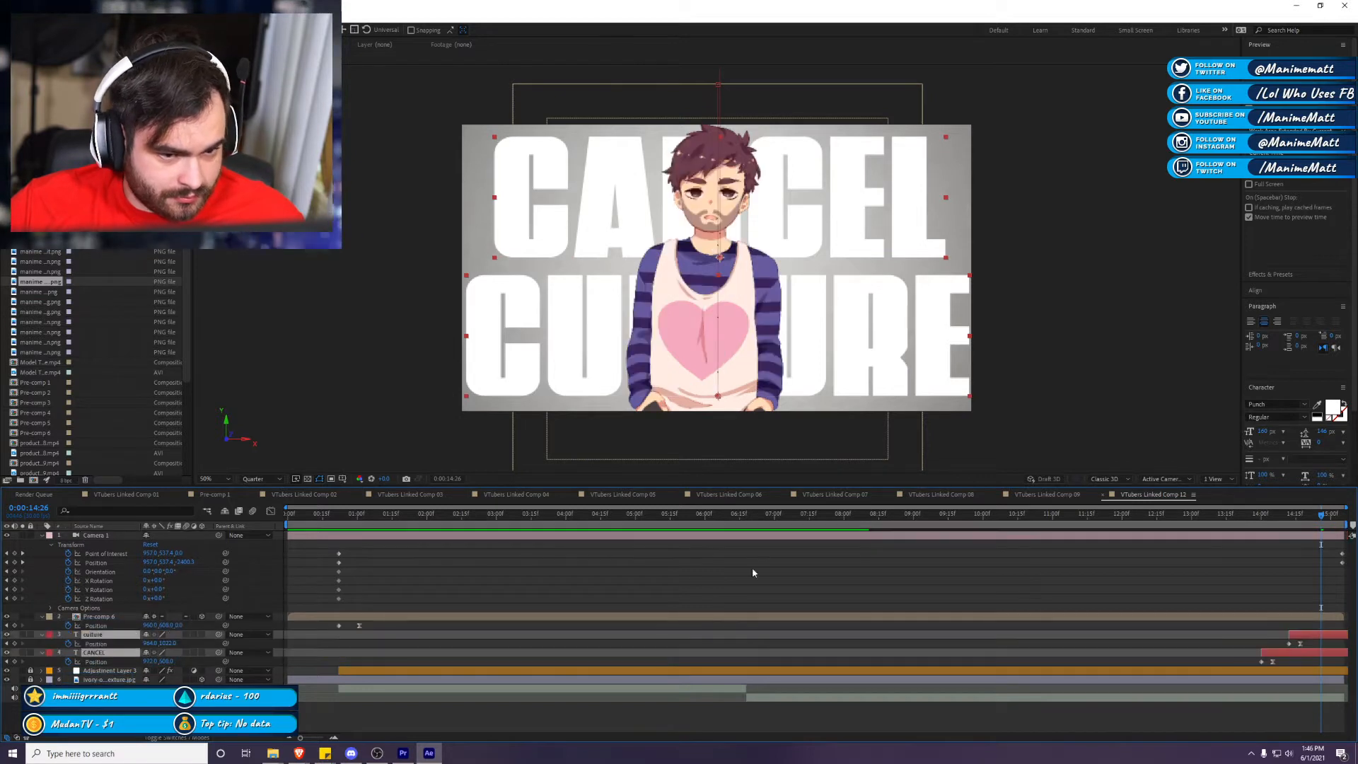
{"action": "left_click", "coordinate": [1246, 514]}
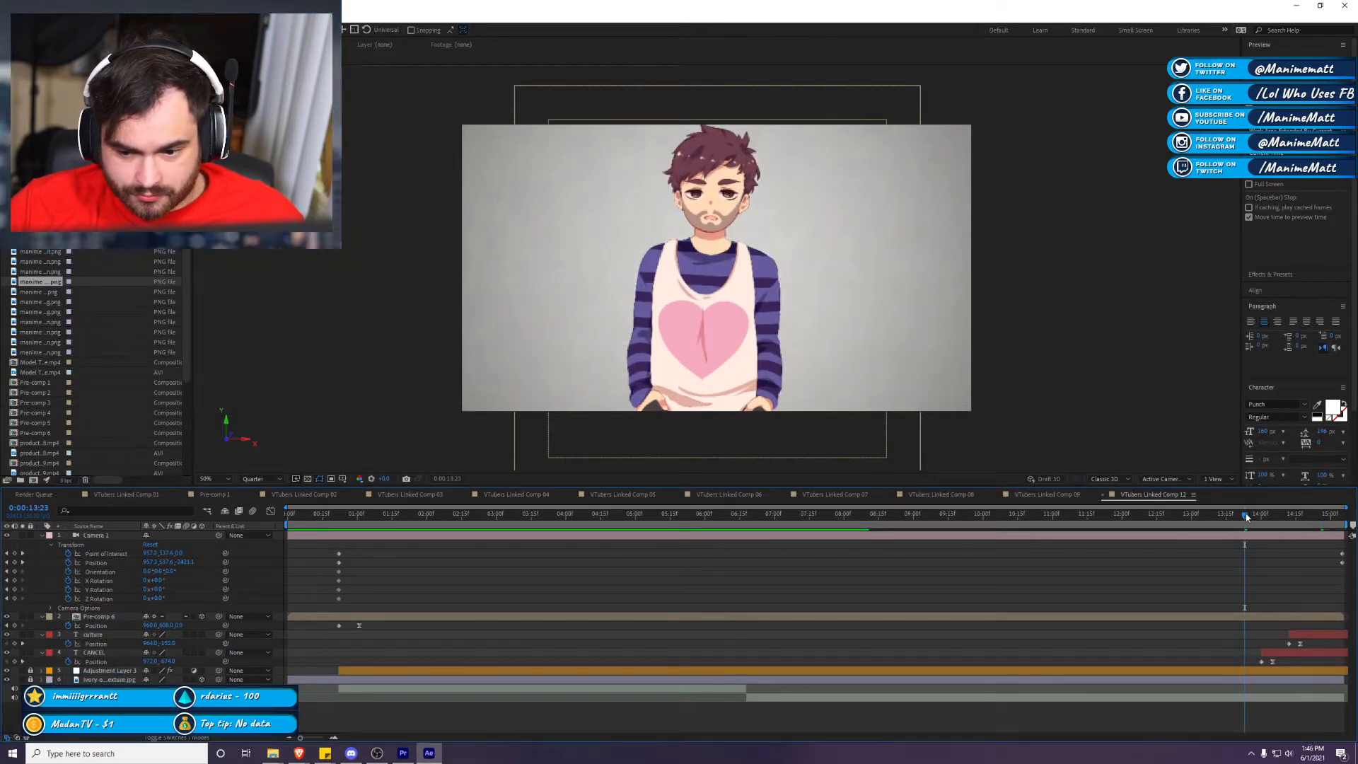
{"action": "left_click", "coordinate": [1294, 651]}
{"action": "key", "text": "space"}
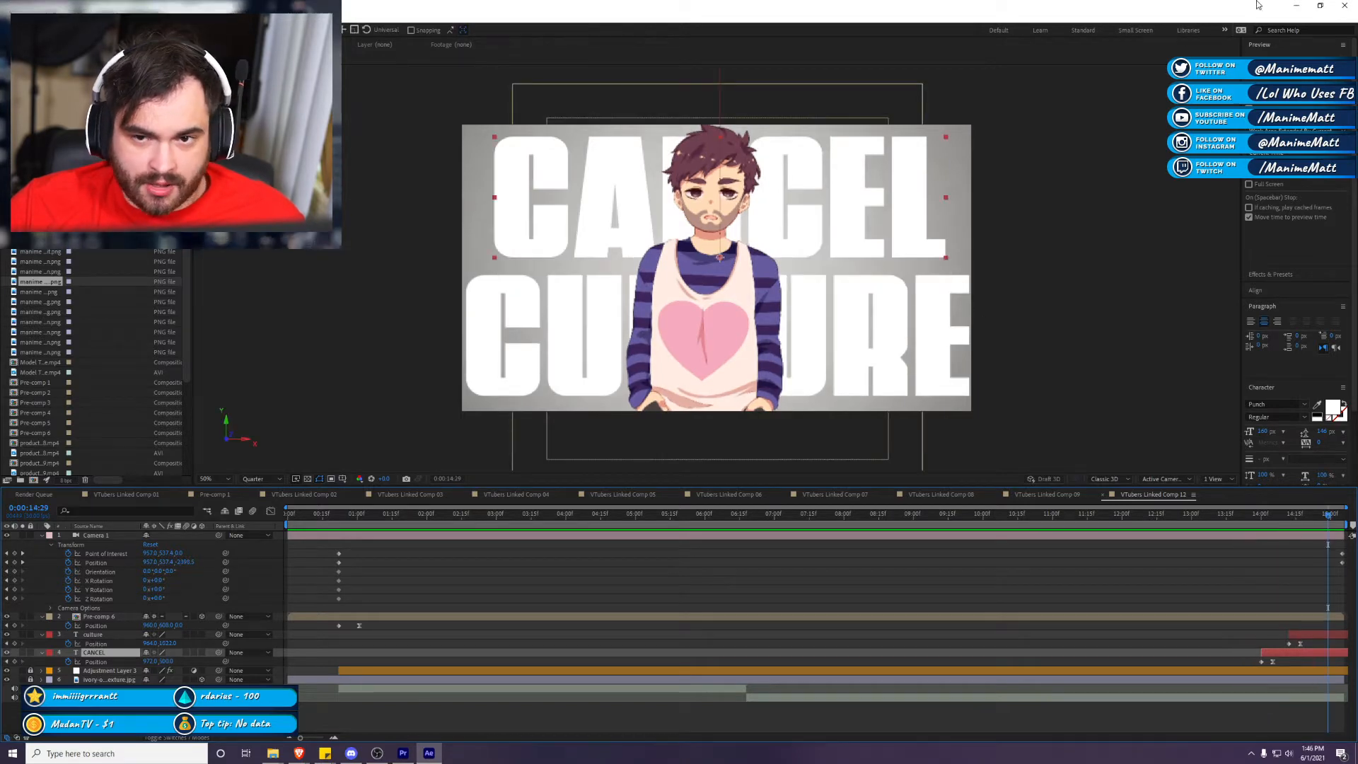
Step: Switch to Premiere Pro, render the sequence preview, and play from the linked composition through the pencil image into the following narration
{"action": "left_click", "coordinate": [1294, 5]}
{"action": "key", "text": "Return"}
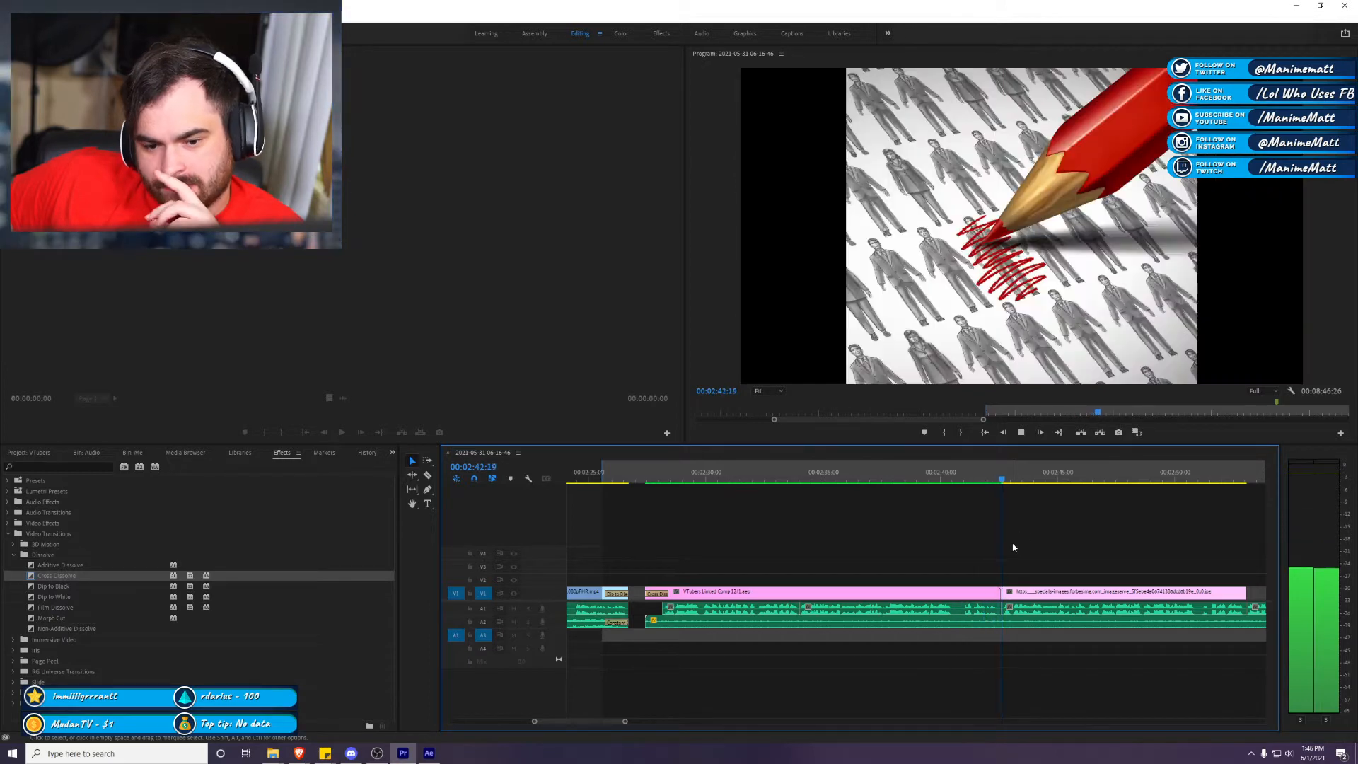
{"action": "key", "text": "space"}
{"action": "left_click", "coordinate": [970, 480]}
{"action": "key", "text": "space"}
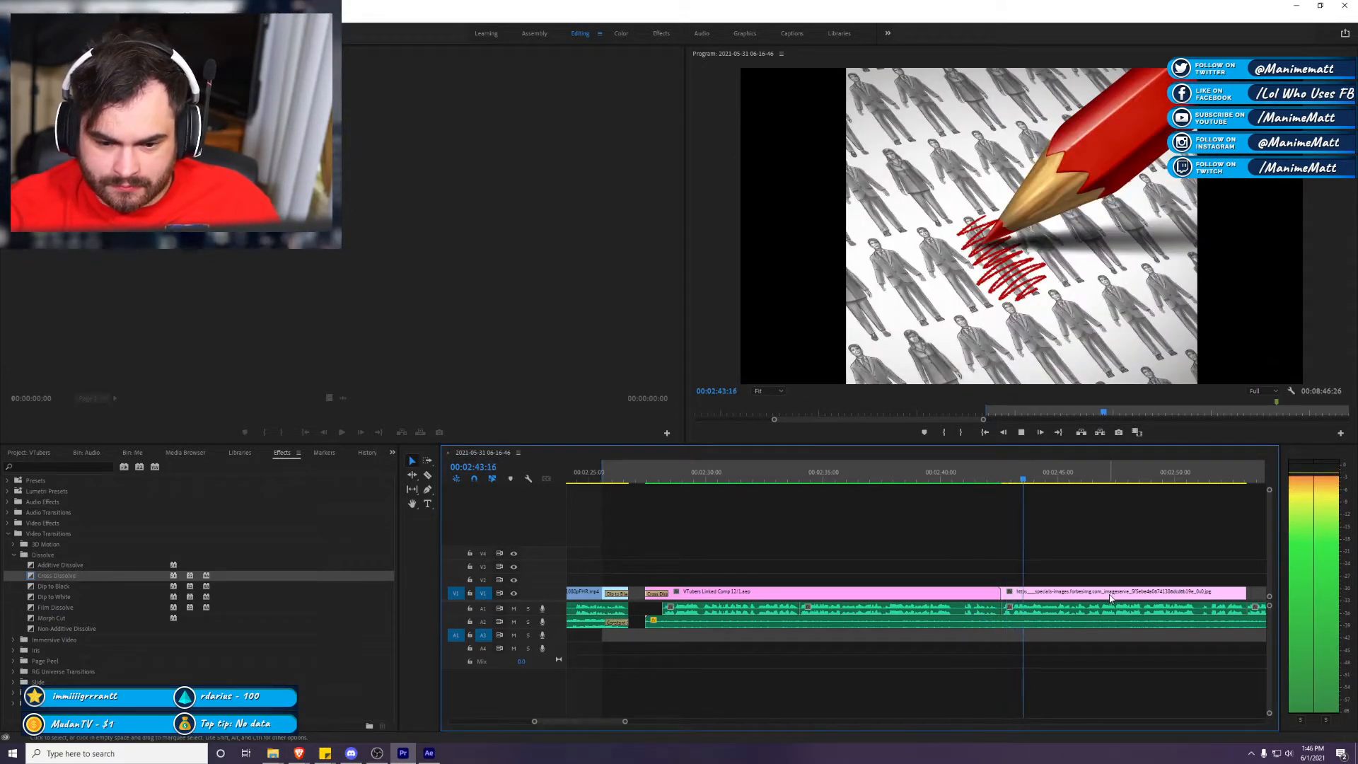
{"action": "scroll", "coordinate": [1124, 562], "scroll_direction": "down", "scroll_amount": 2}
{"action": "scroll", "coordinate": [1124, 562], "scroll_direction": "down", "scroll_amount": 3}
{"action": "key", "text": "Down"}
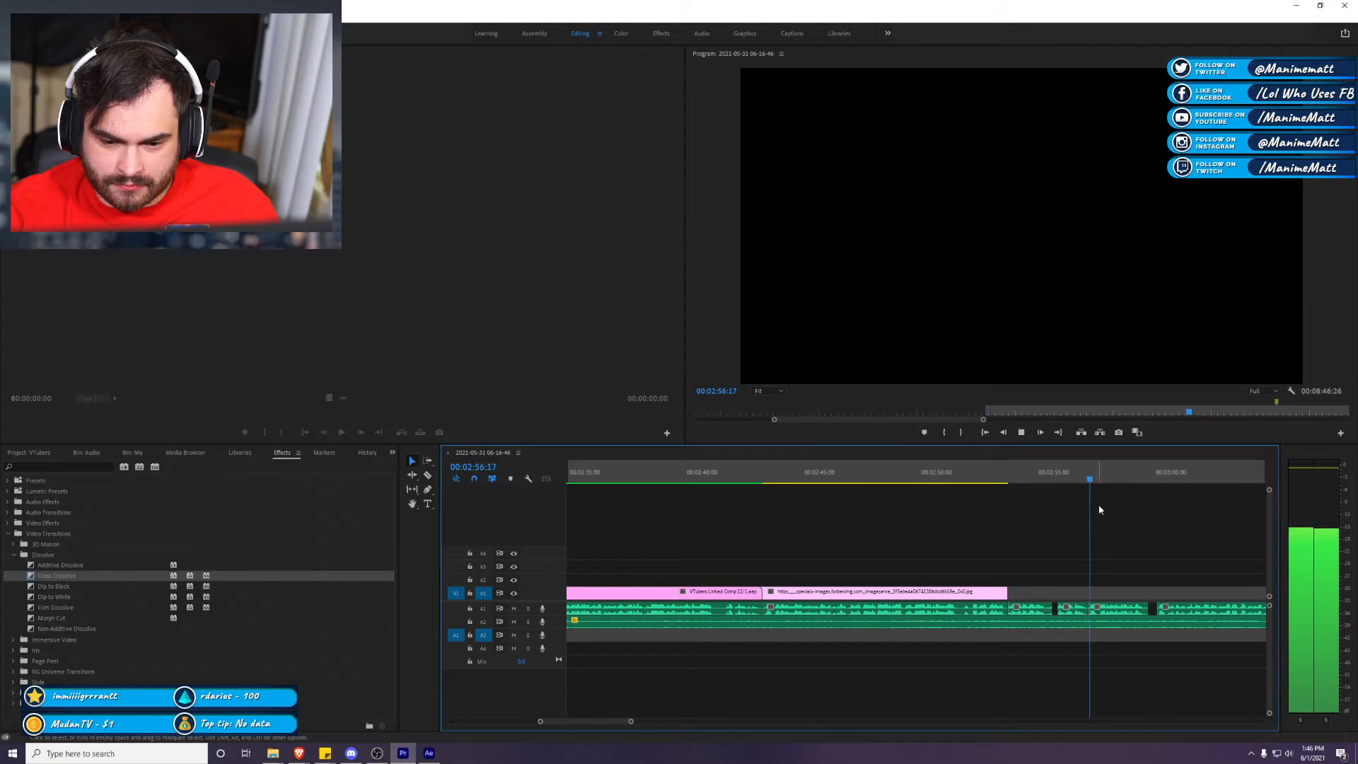
Step: Extend the pencil image to the end of the narration clip near 02:56:17, and replace it and its narration with a linked After Effects composition
{"action": "left_click_drag", "start_coordinate": [1006, 591], "coordinate": [1087, 591]}
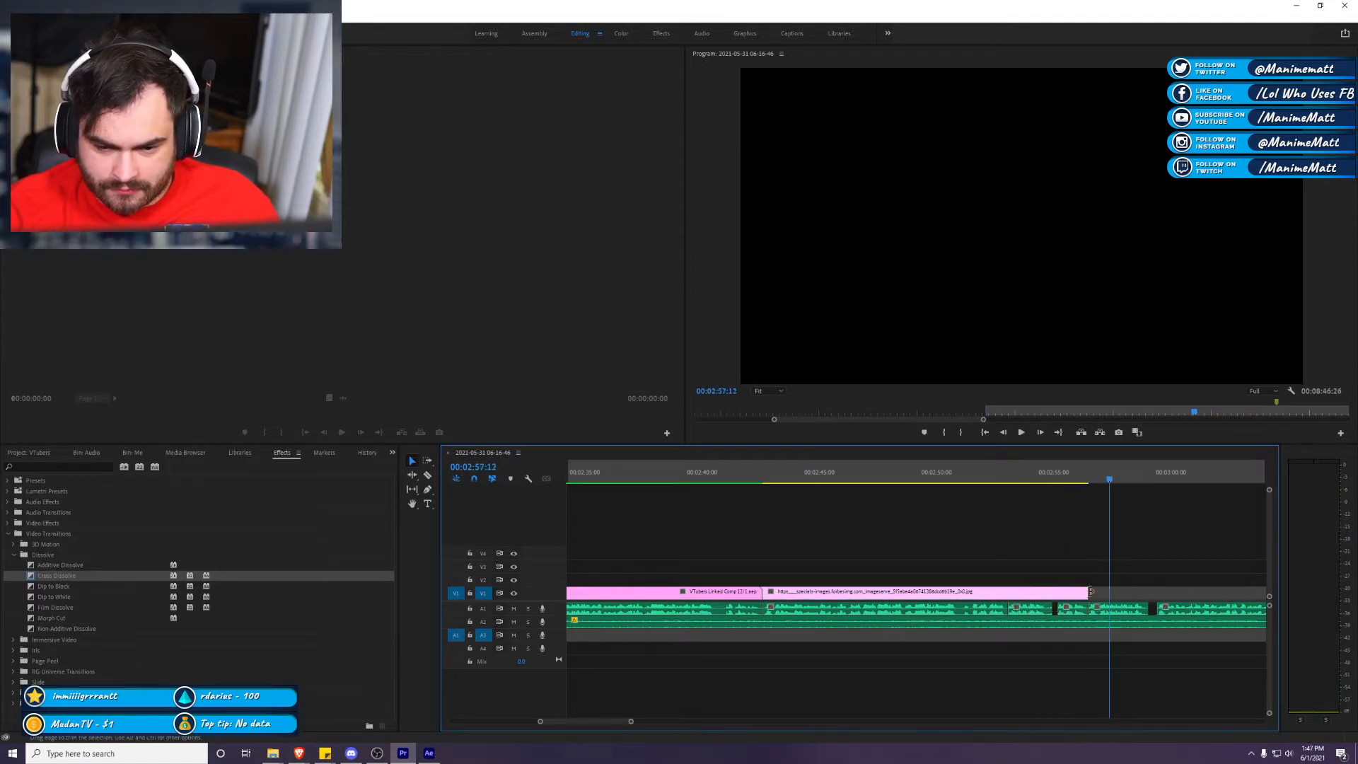
{"action": "left_click", "coordinate": [1053, 472]}
{"action": "left_click", "coordinate": [1057, 473]}
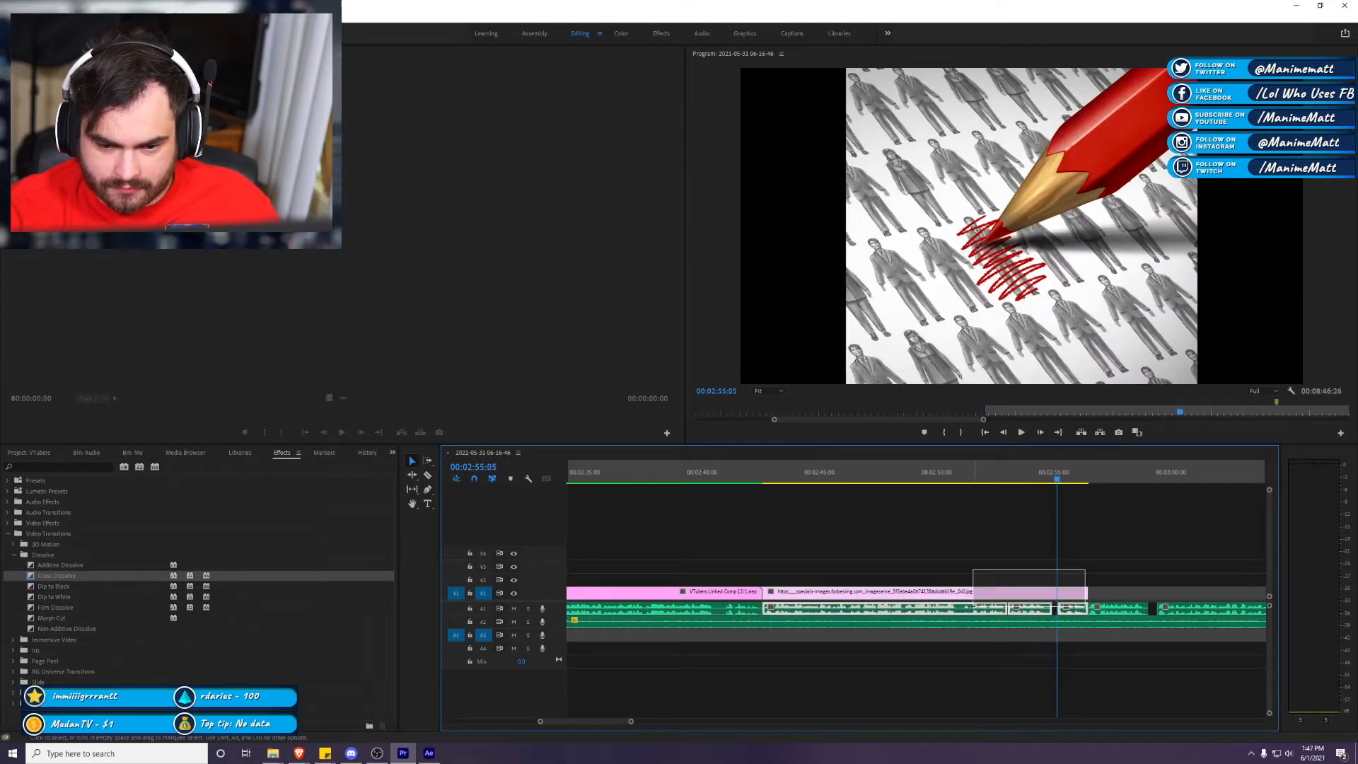
{"action": "right_click", "coordinate": [977, 598]}
{"action": "left_click", "coordinate": [1047, 188]}
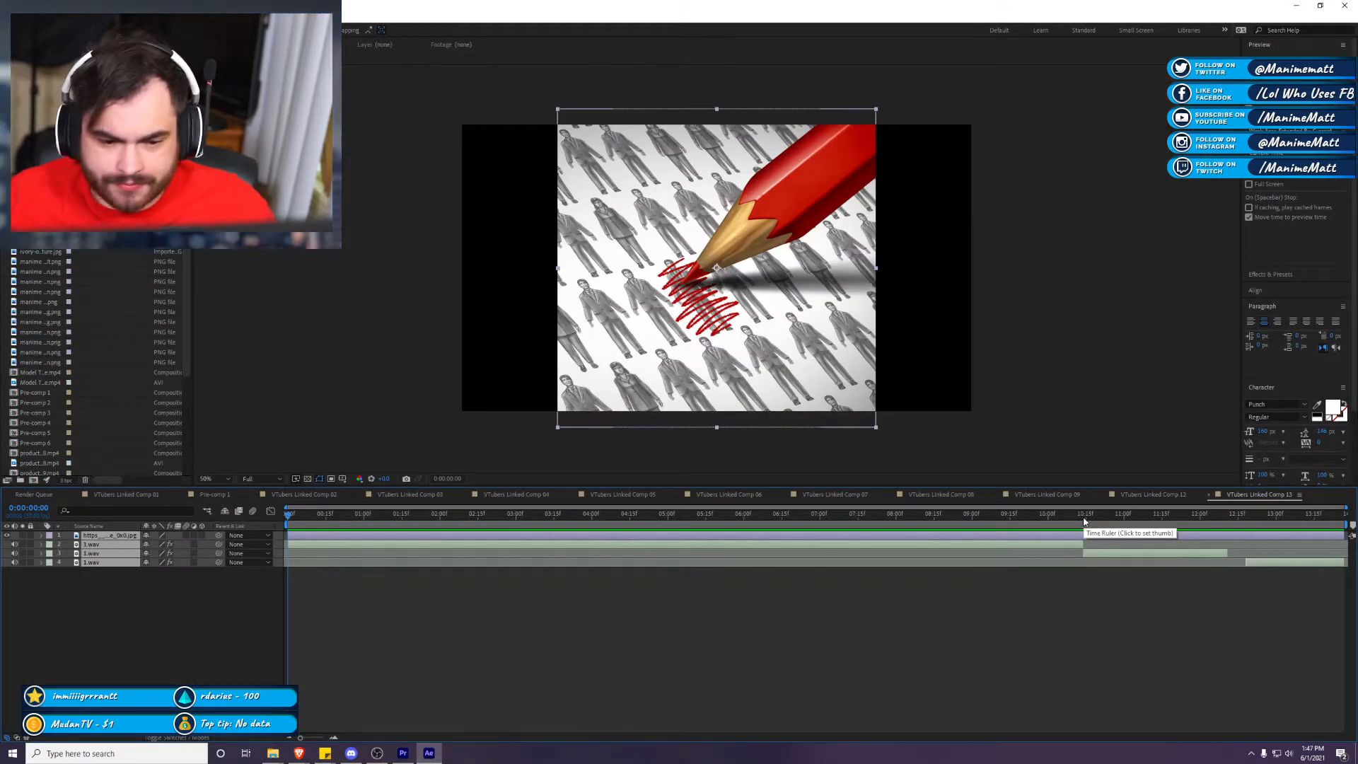
{"action": "left_click", "coordinate": [829, 620]}
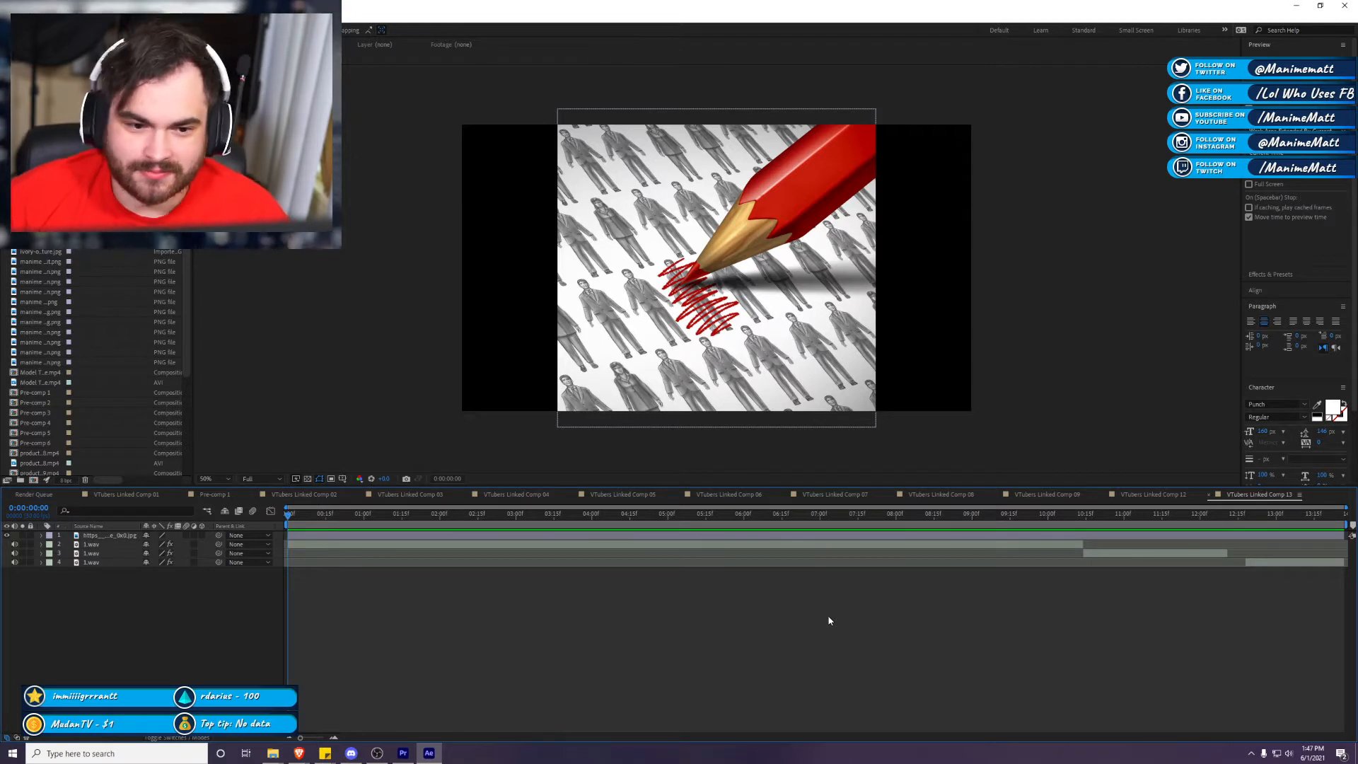
Step: Scale the pencil image to about 193% so it overfills the frame, and reveal its transform properties
{"action": "left_click", "coordinate": [738, 343]}
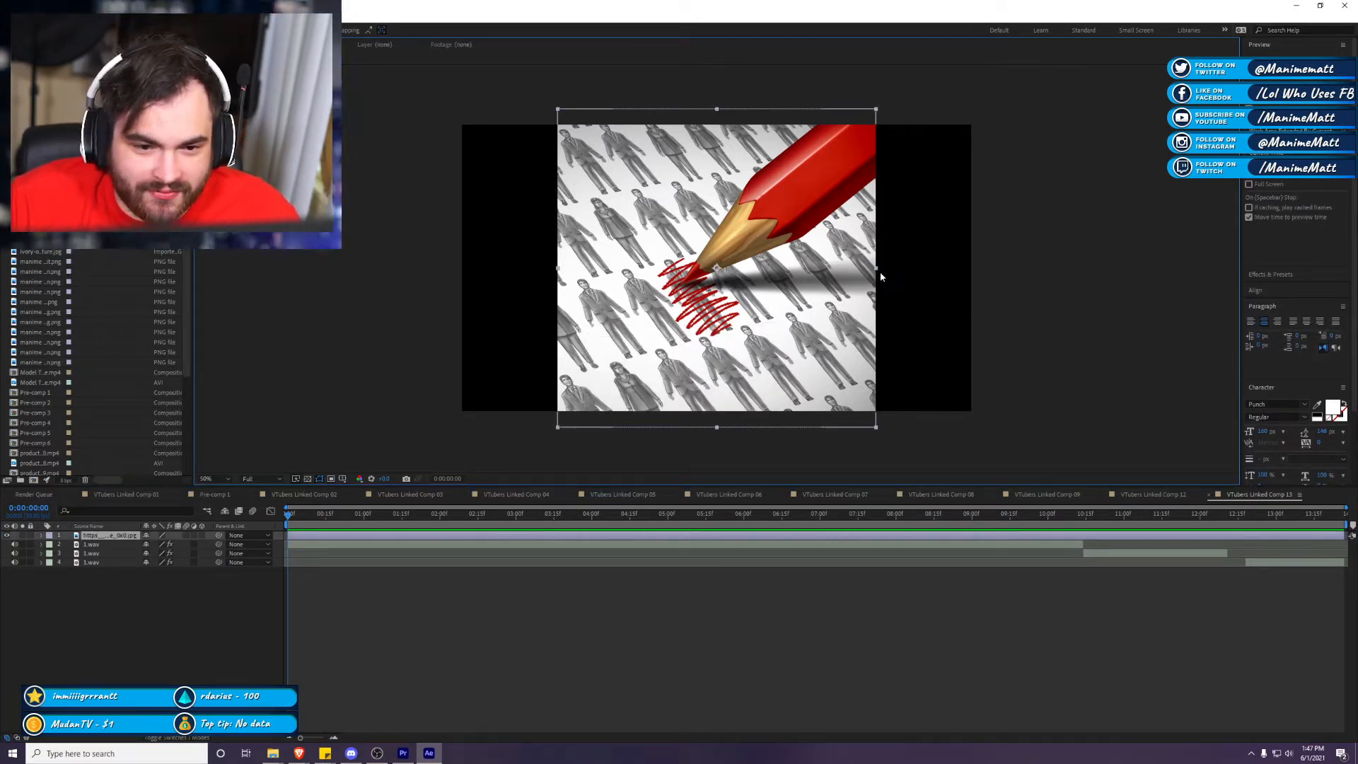
{"action": "left_click_drag", "start_coordinate": [876, 271], "coordinate": [982, 264]}
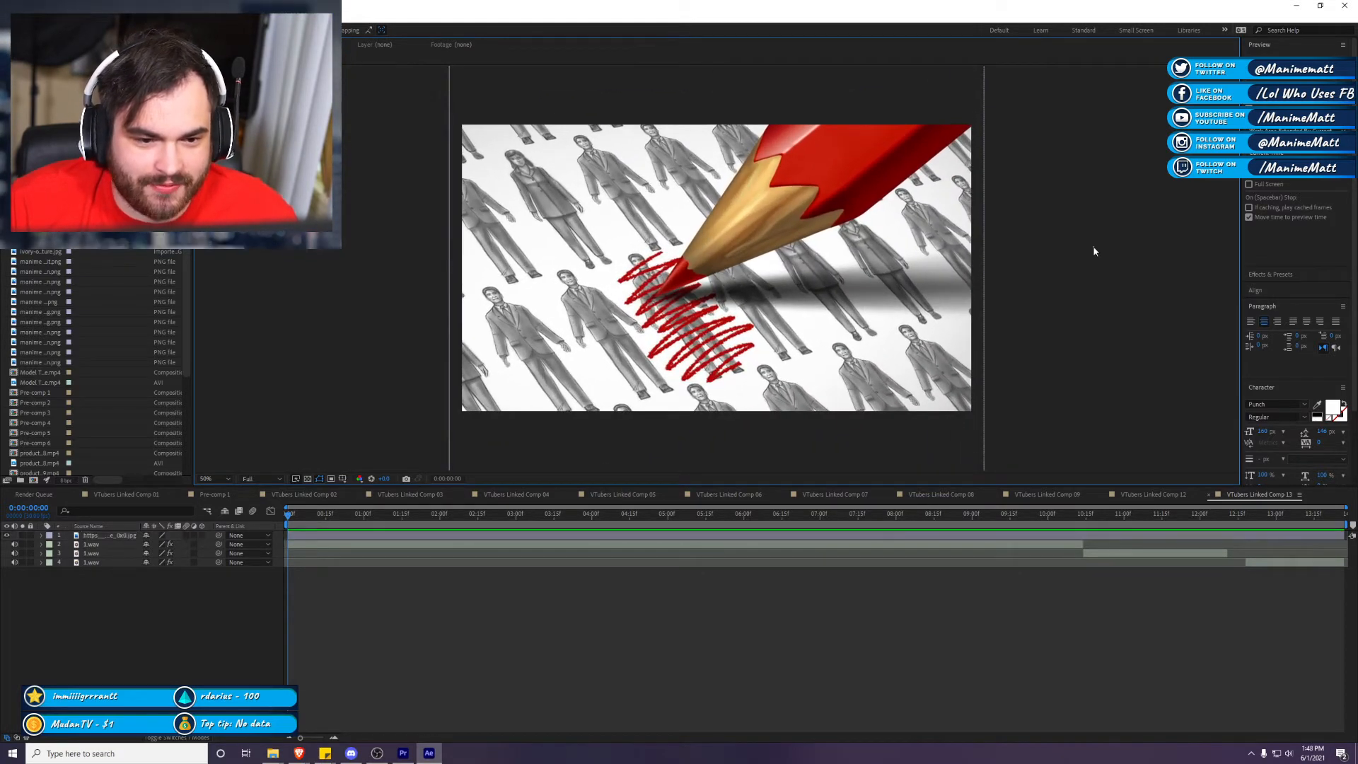
{"action": "left_click", "coordinate": [40, 535]}
{"action": "left_click", "coordinate": [51, 545]}
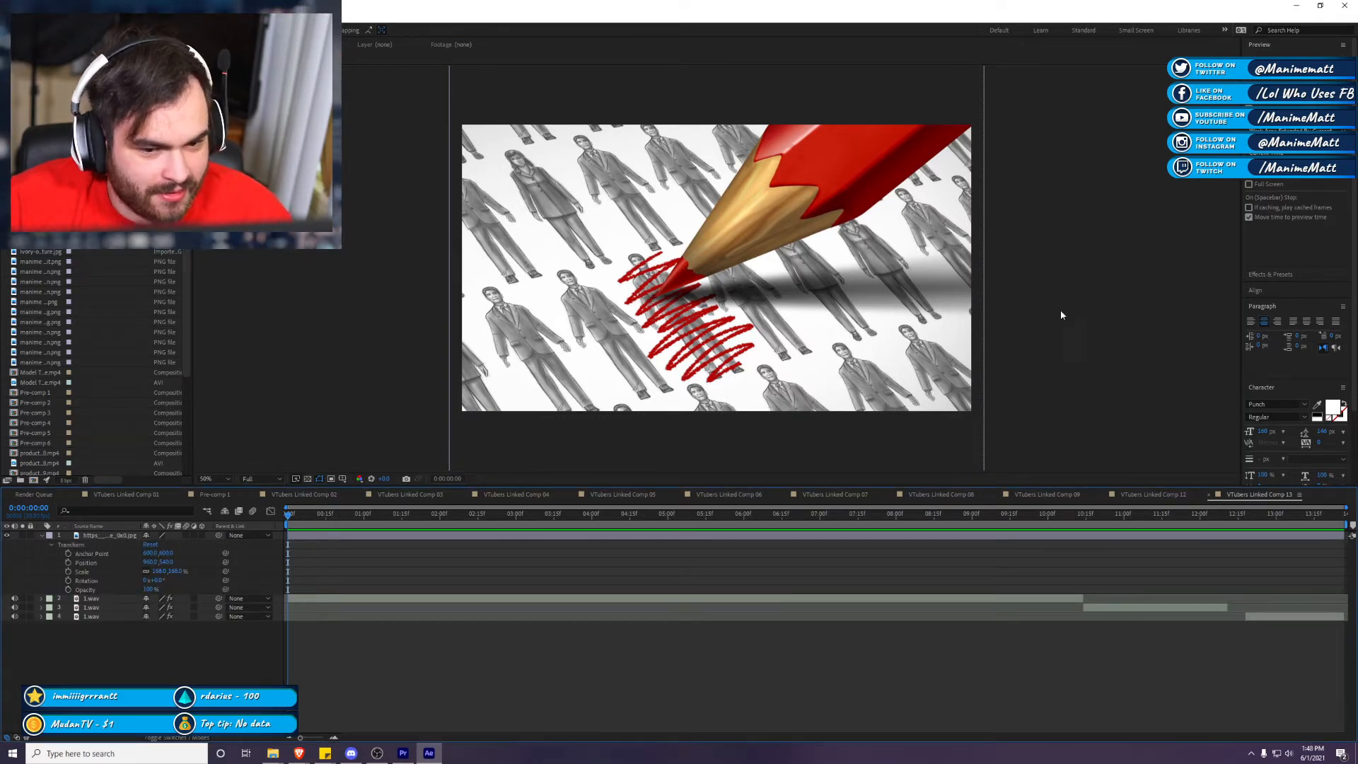
{"action": "left_click", "coordinate": [978, 276]}
{"action": "left_click_drag", "start_coordinate": [988, 273], "coordinate": [1026, 268]}
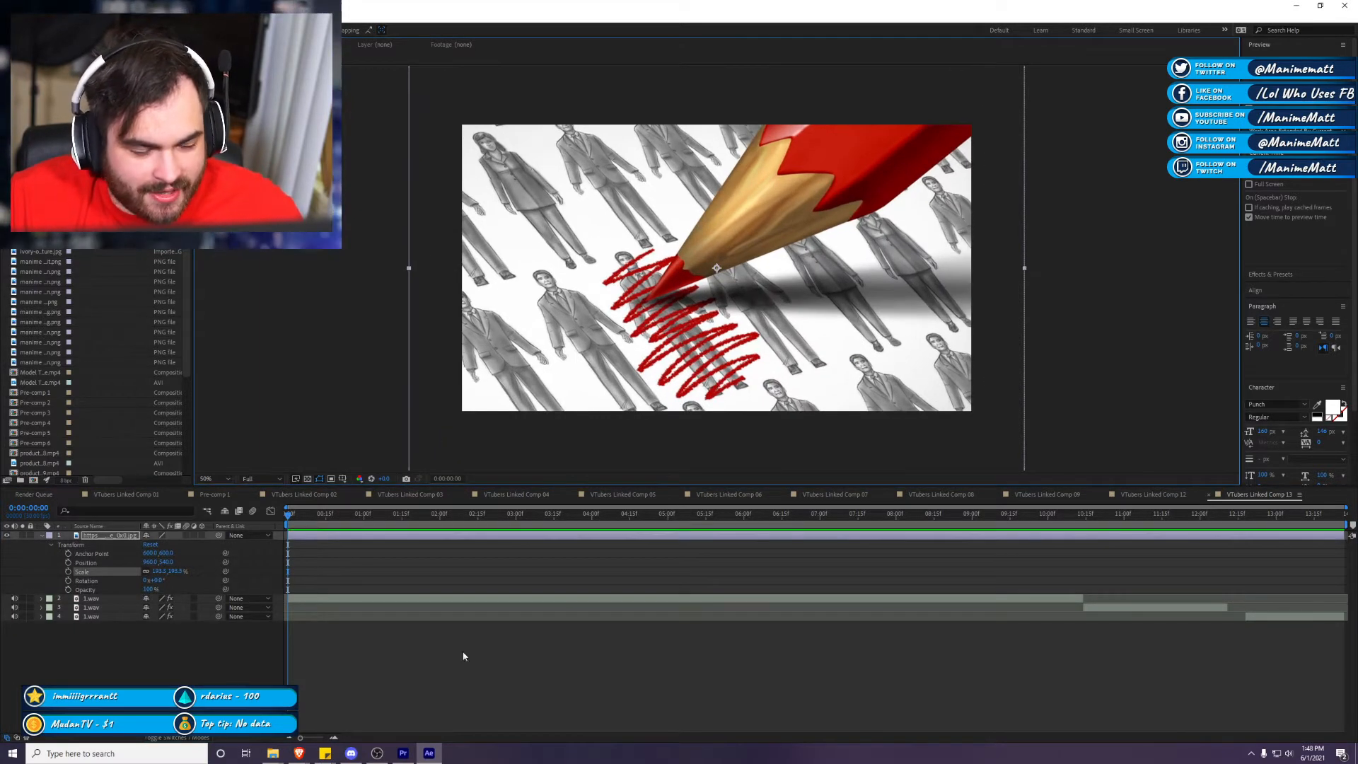
Step: Keyframe all the pencil image's transform properties at the start, offset it down and right there, and move it up and left at 13:26
{"action": "left_click", "coordinate": [68, 553]}
{"action": "left_click", "coordinate": [68, 562]}
{"action": "left_click", "coordinate": [68, 571]}
{"action": "left_click", "coordinate": [67, 580]}
{"action": "left_click", "coordinate": [68, 589]}
{"action": "left_click_drag", "start_coordinate": [758, 363], "coordinate": [809, 447]}
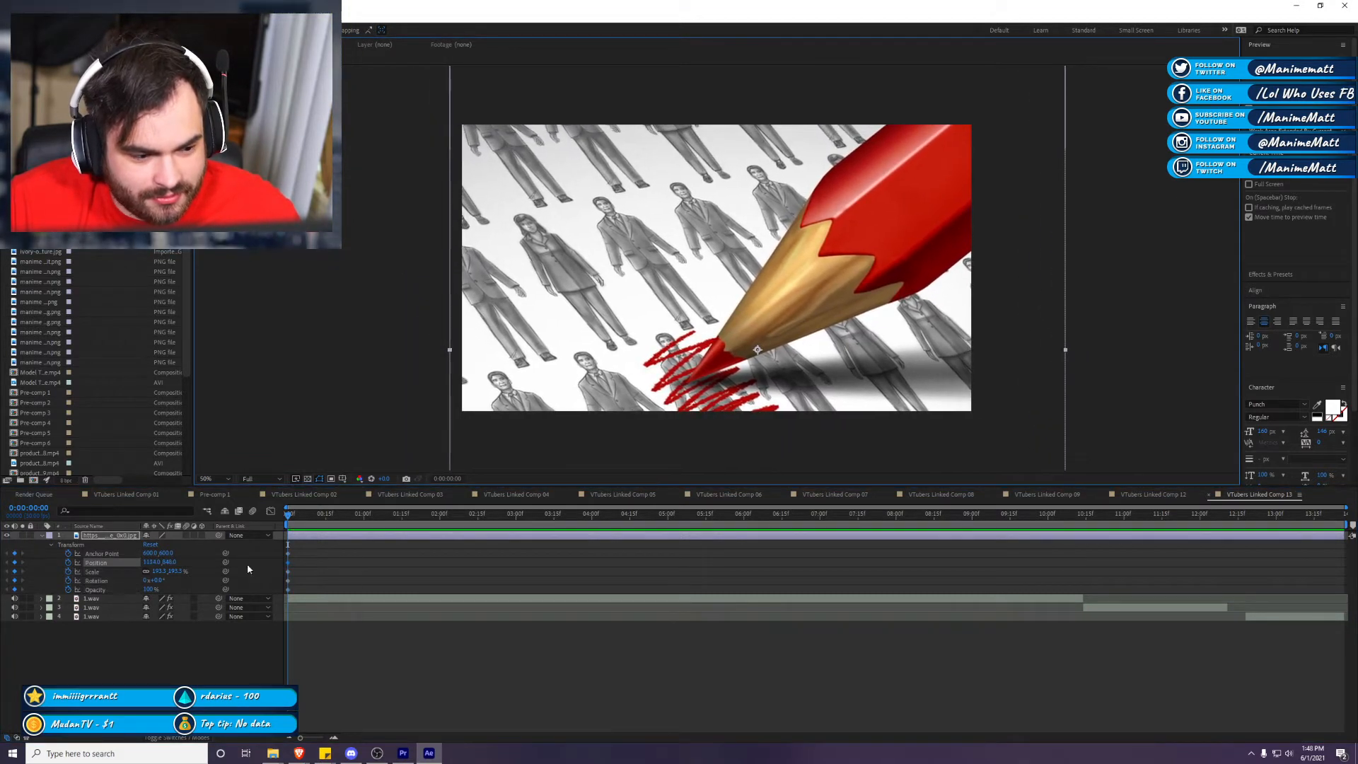
{"action": "left_click_drag", "start_coordinate": [311, 523], "coordinate": [1343, 590]}
{"action": "left_click_drag", "start_coordinate": [796, 320], "coordinate": [707, 149]}
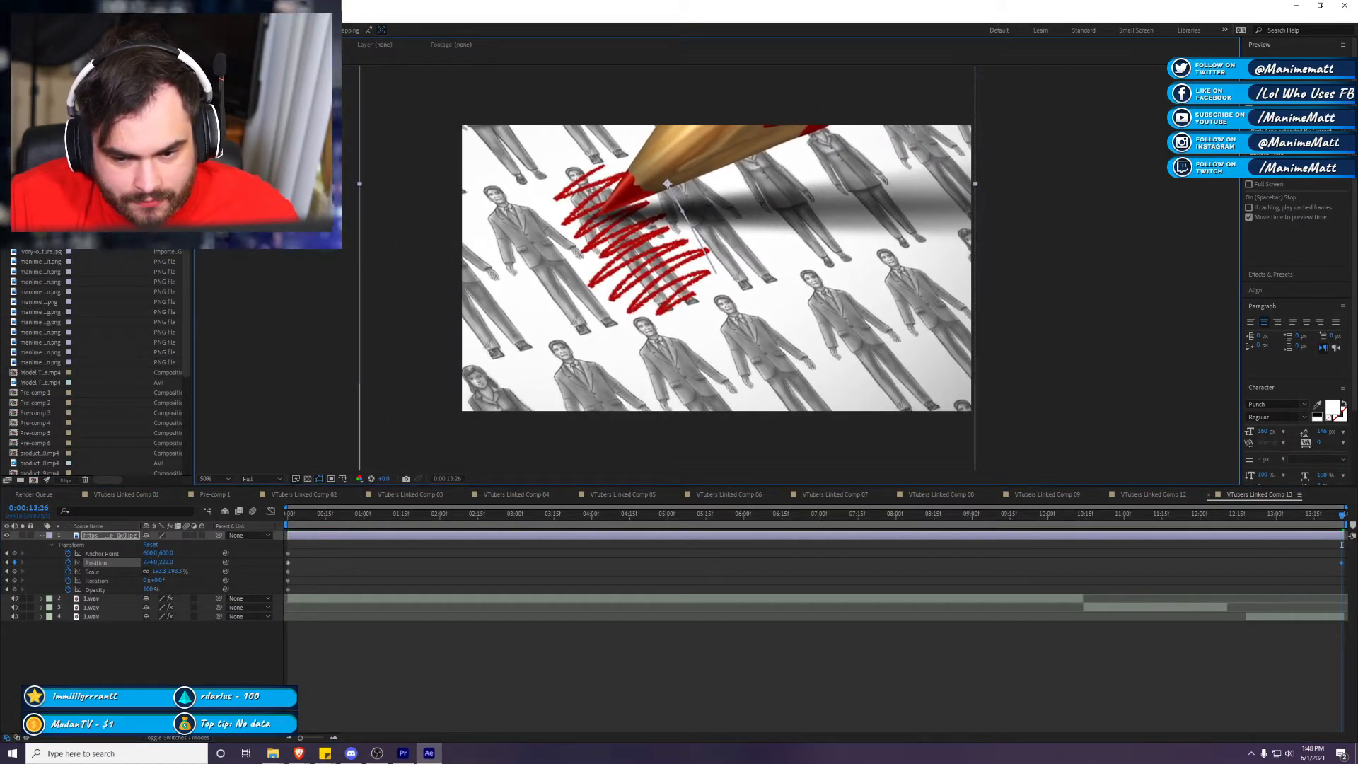
Step: Slow the image's pan by keyframing anchor point and position at 7:01 and moving those keyframes to the end, and play it back
{"action": "key", "text": "space"}
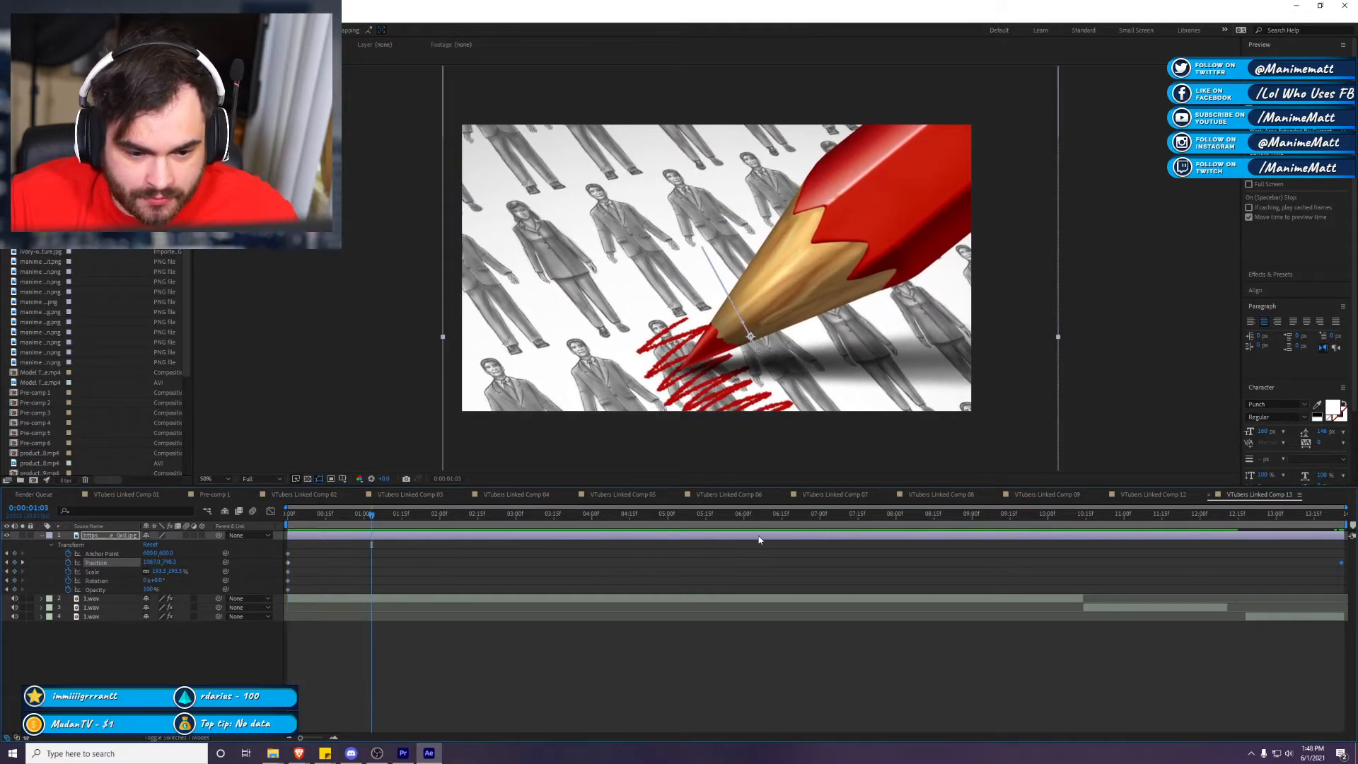
{"action": "key", "text": "space"}
{"action": "left_click", "coordinate": [14, 554]}
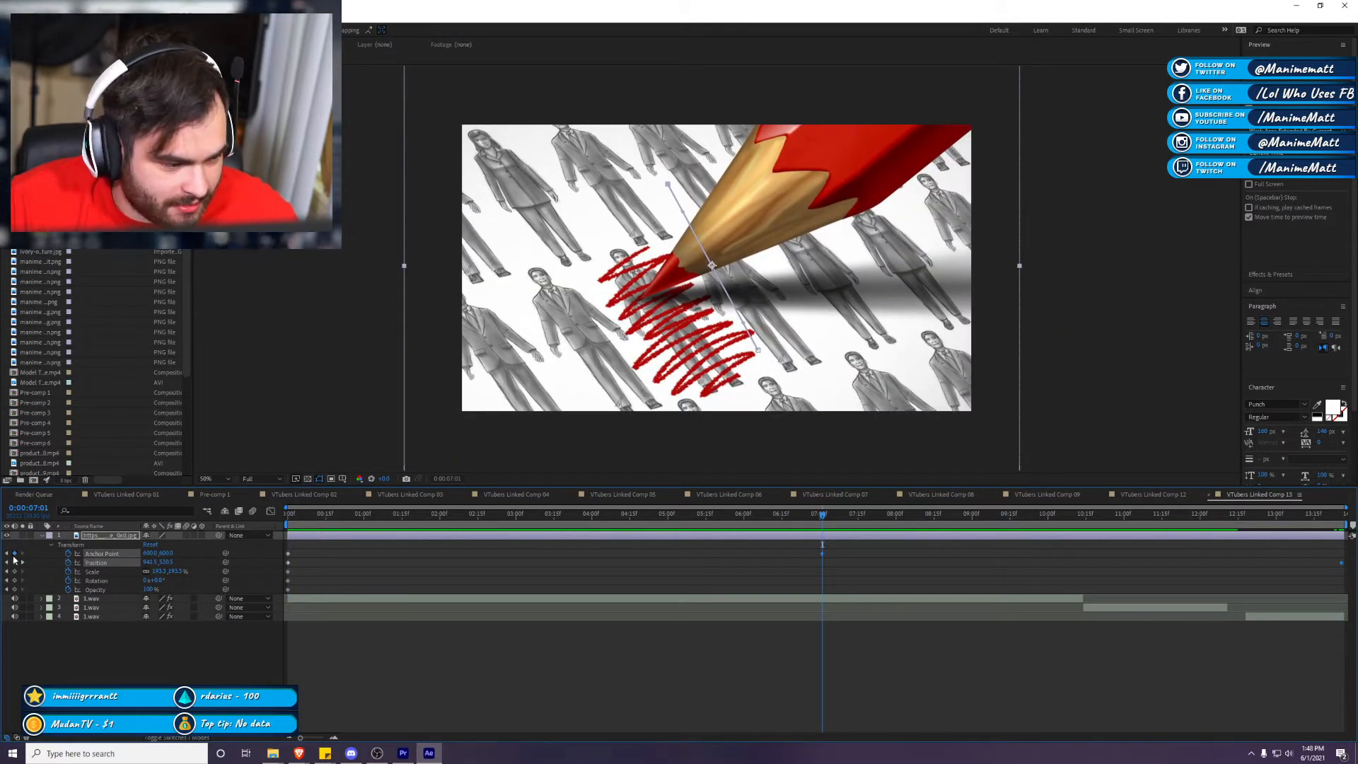
{"action": "left_click", "coordinate": [15, 562]}
{"action": "left_click_drag", "start_coordinate": [823, 564], "coordinate": [1342, 564]}
{"action": "key", "text": "Home"}
{"action": "key", "text": "space"}
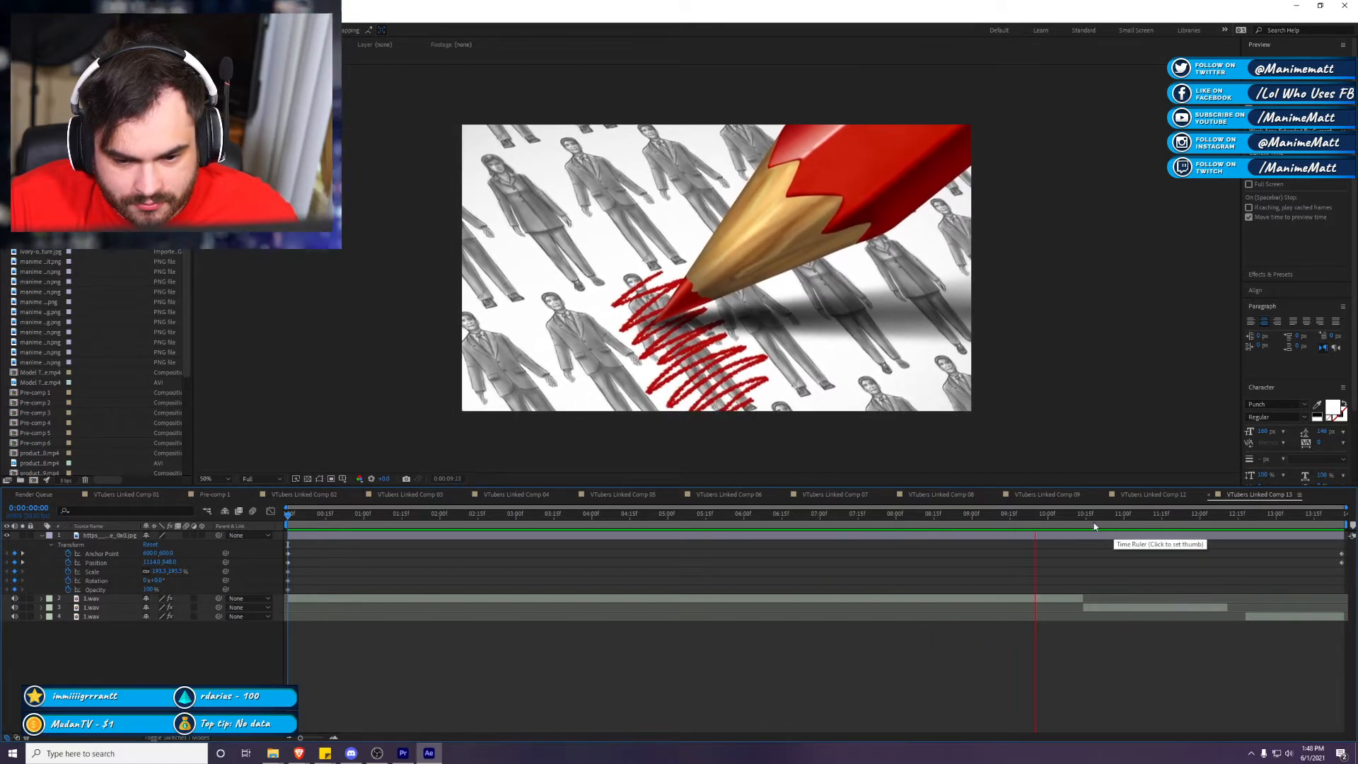
Step: At 10:14, add the character PNG with one hand behind his head from the manime folder, and scale it down to fit the frame
{"action": "key", "text": "space"}
{"action": "left_click_drag", "start_coordinate": [1086, 530], "coordinate": [1084, 530]}
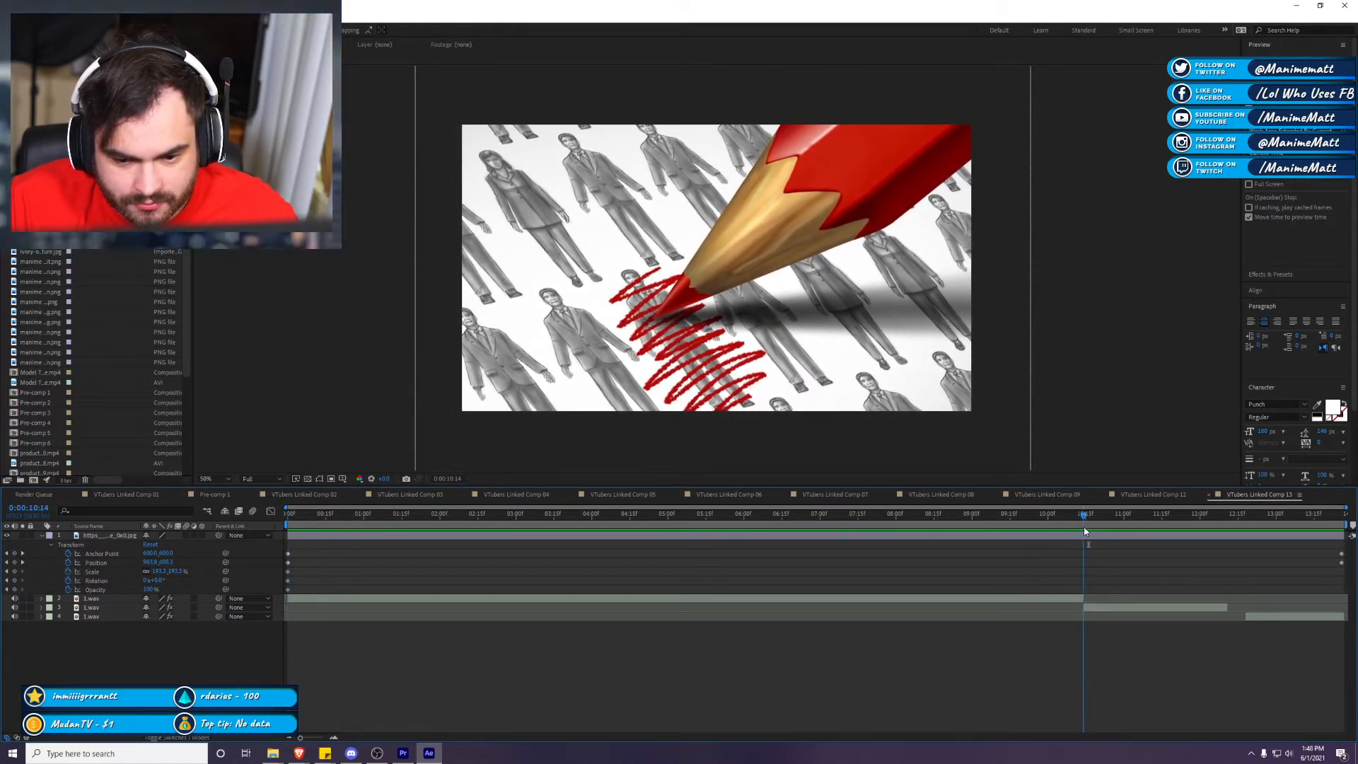
{"action": "left_click", "coordinate": [273, 753]}
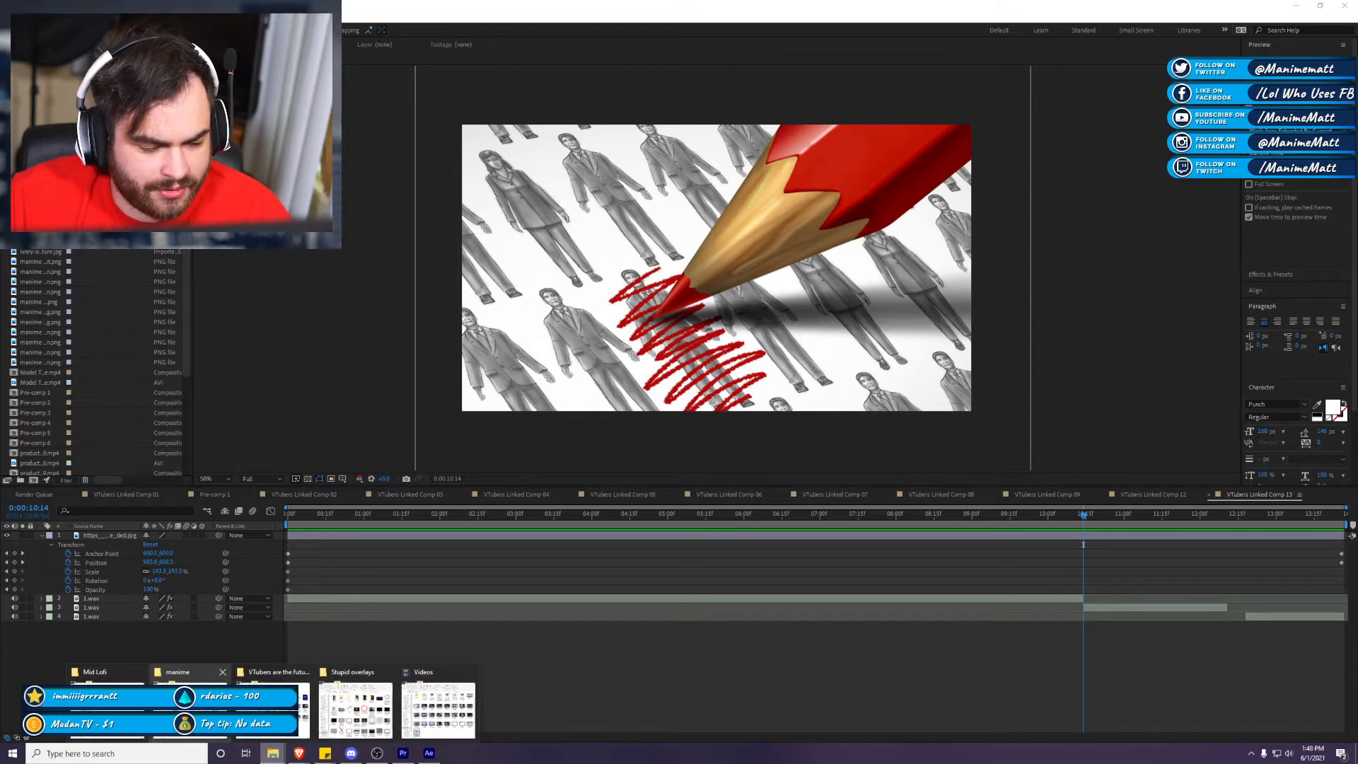
{"action": "left_click", "coordinate": [189, 707]}
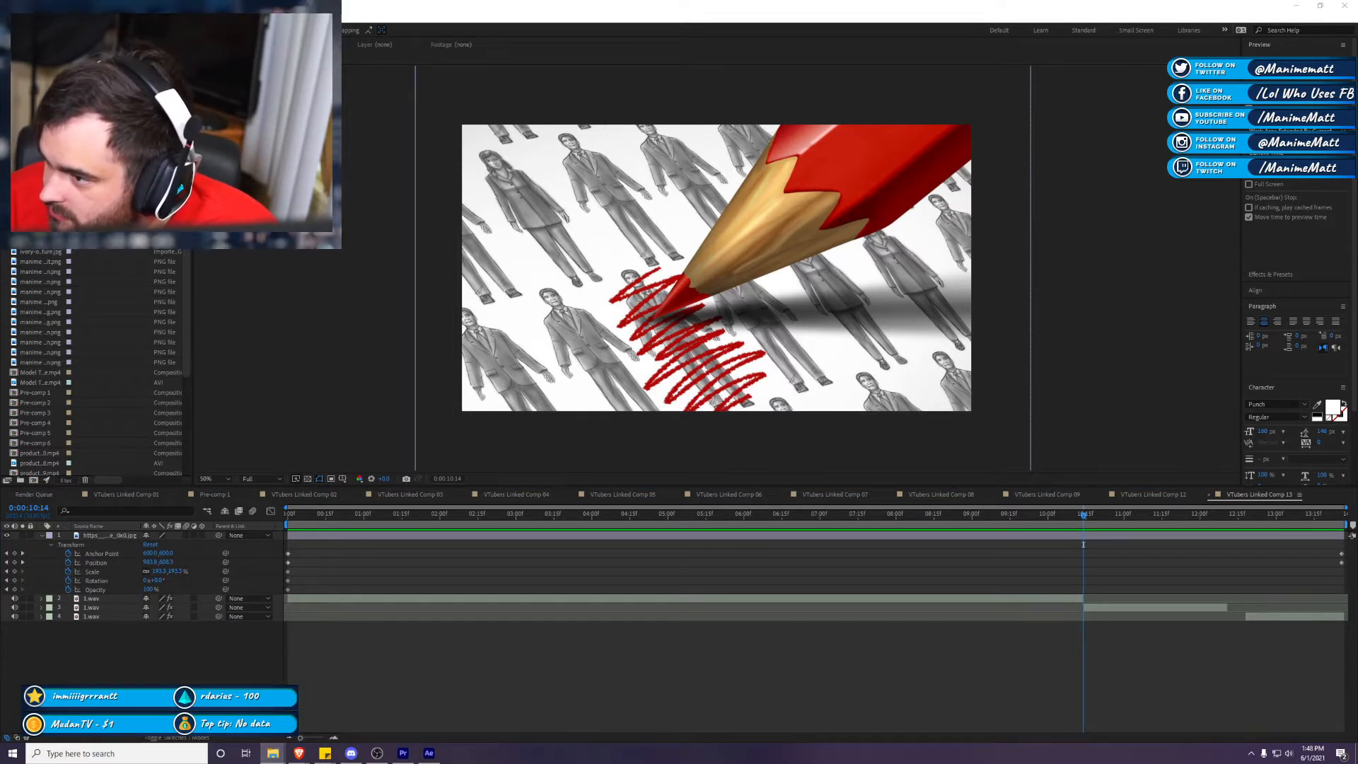
{"action": "left_click_drag", "start_coordinate": [1301, 332], "coordinate": [787, 253]}
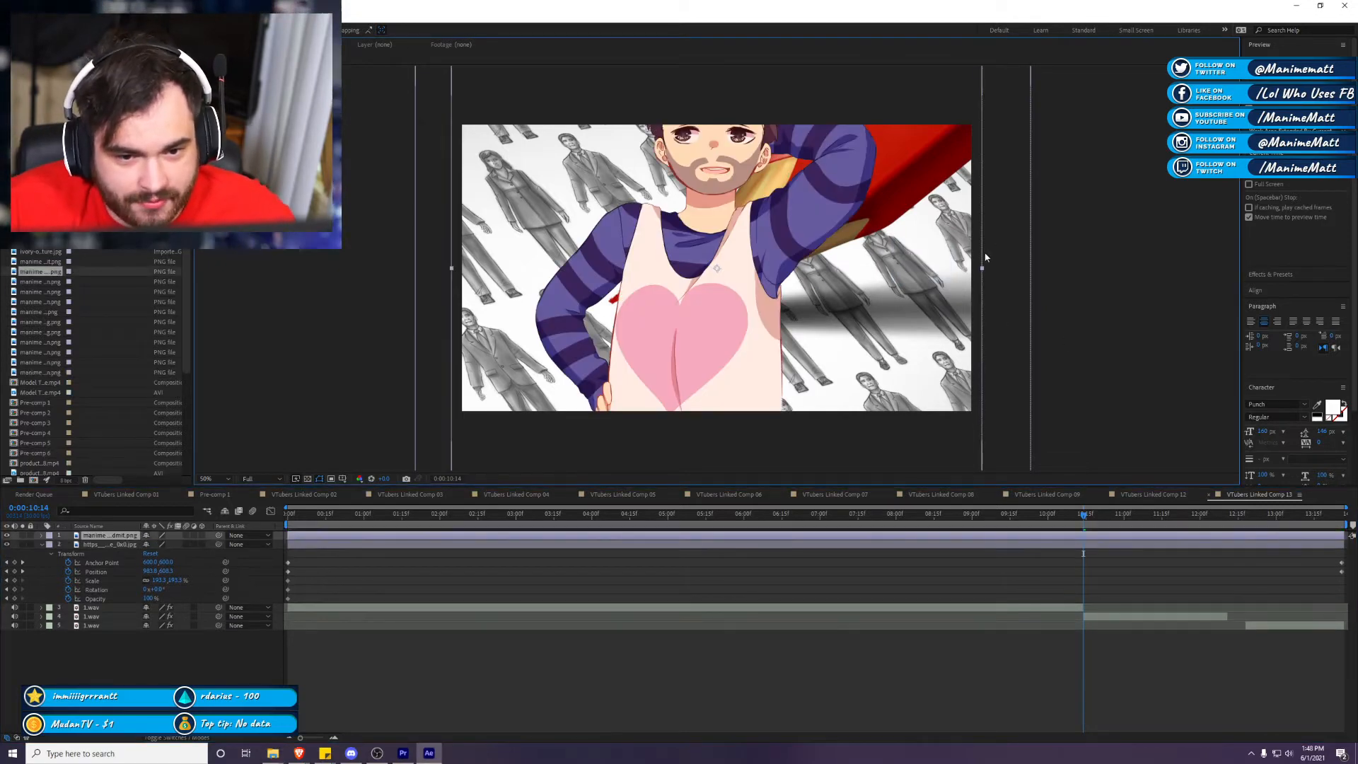
{"action": "left_click_drag", "start_coordinate": [982, 271], "coordinate": [886, 270]}
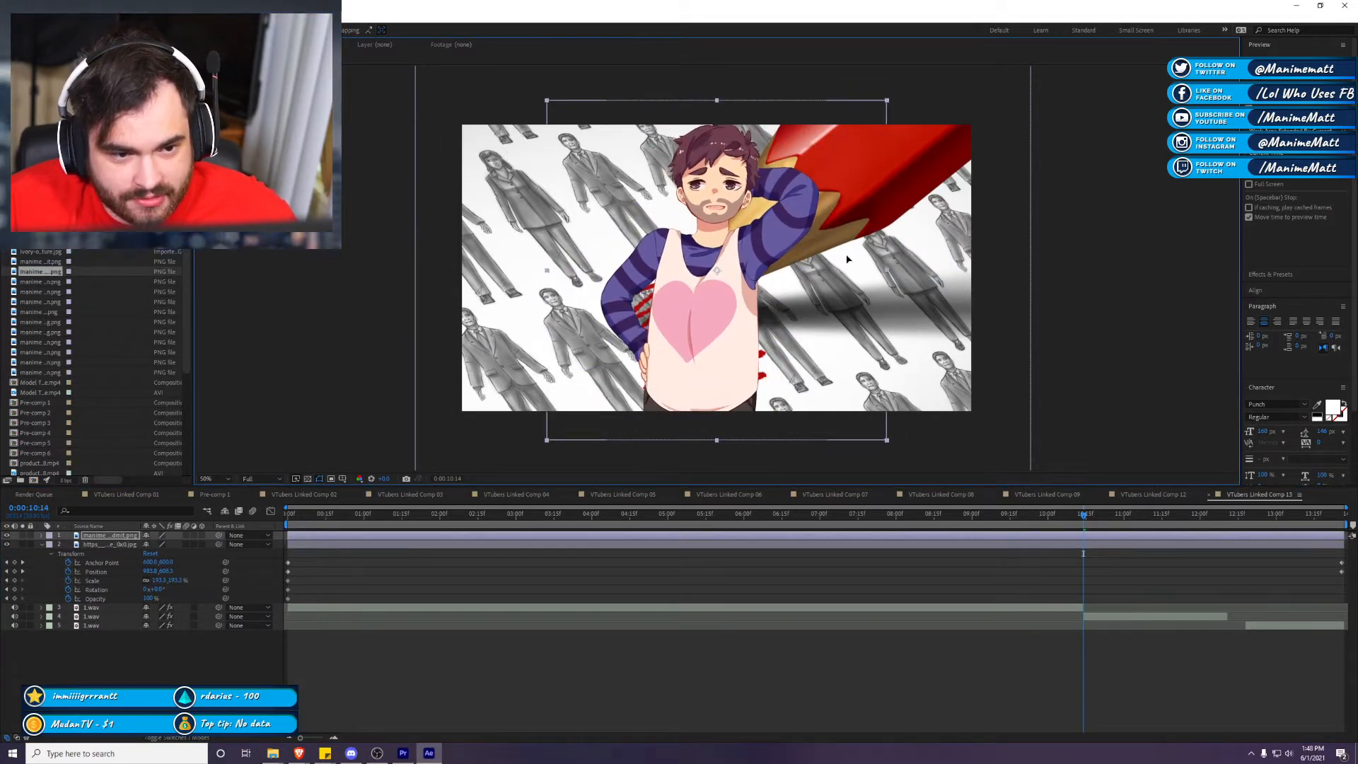
Step: Keyframe the character's position so he rises from below the frame at 10:14 to his full pose a few frames on
{"action": "key", "text": "p"}
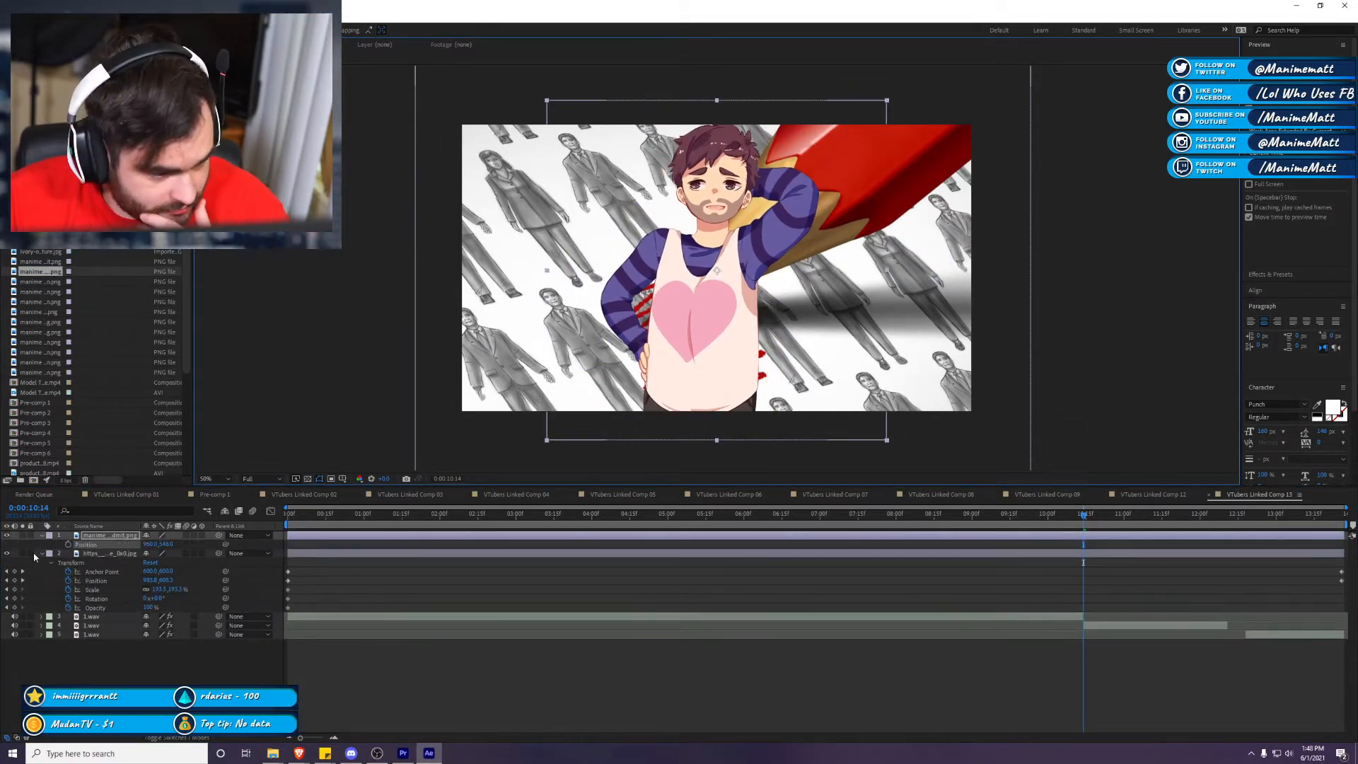
{"action": "left_click", "coordinate": [69, 544]}
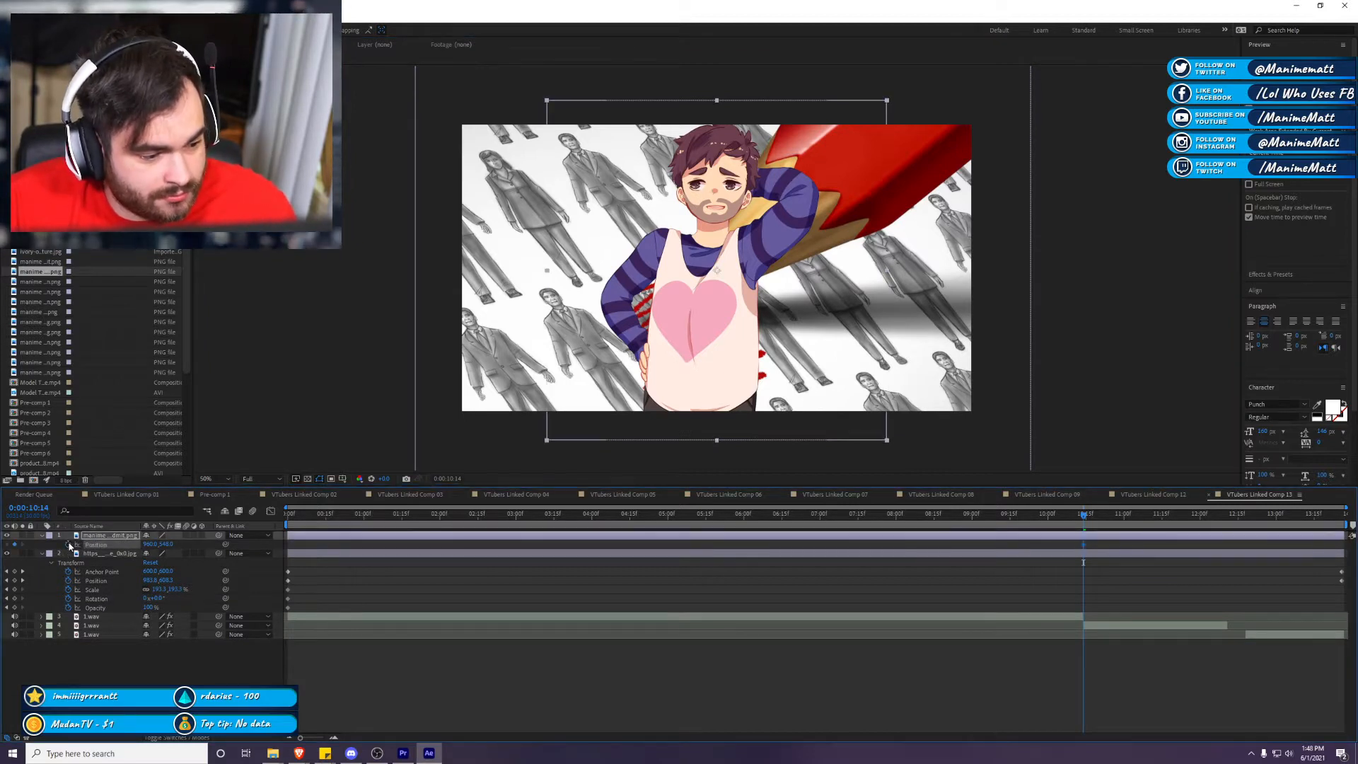
{"action": "left_click_drag", "start_coordinate": [839, 320], "coordinate": [791, 591]}
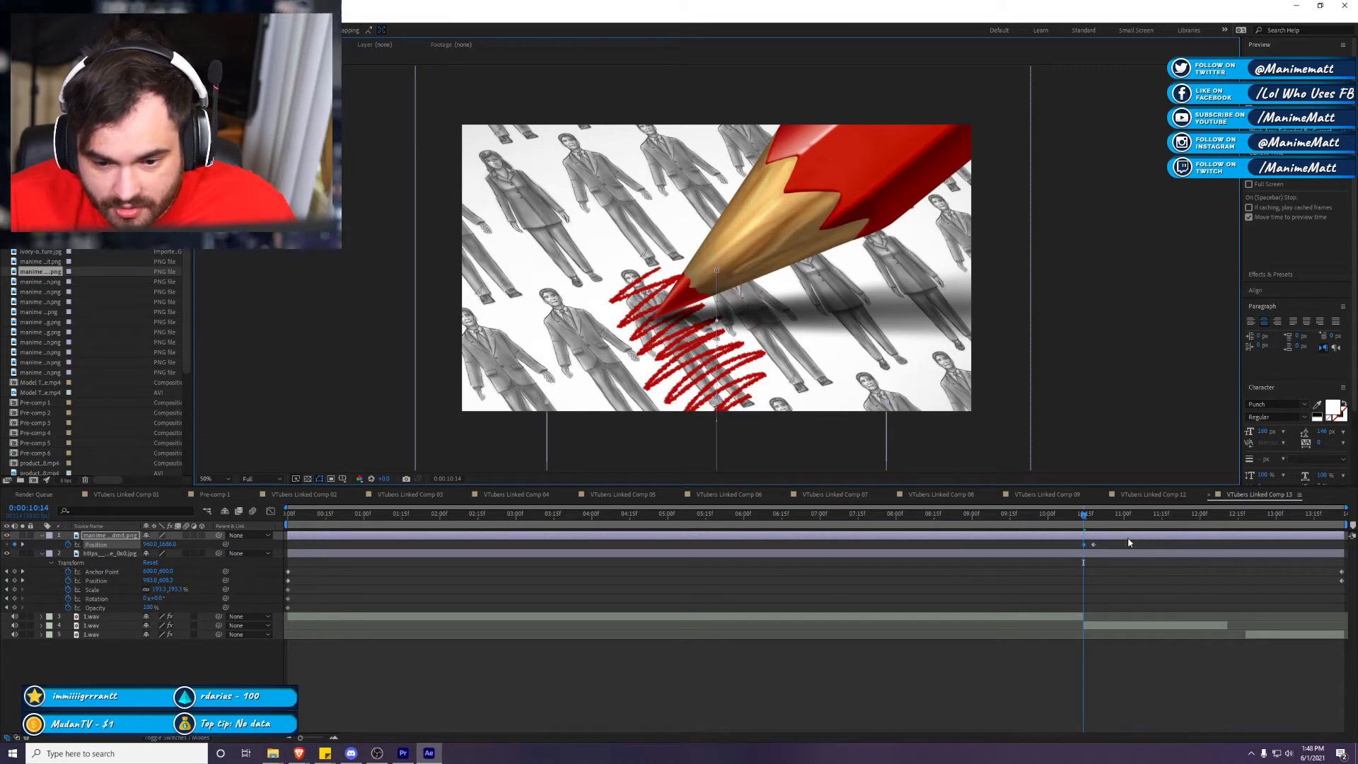
{"action": "left_click", "coordinate": [1093, 544]}
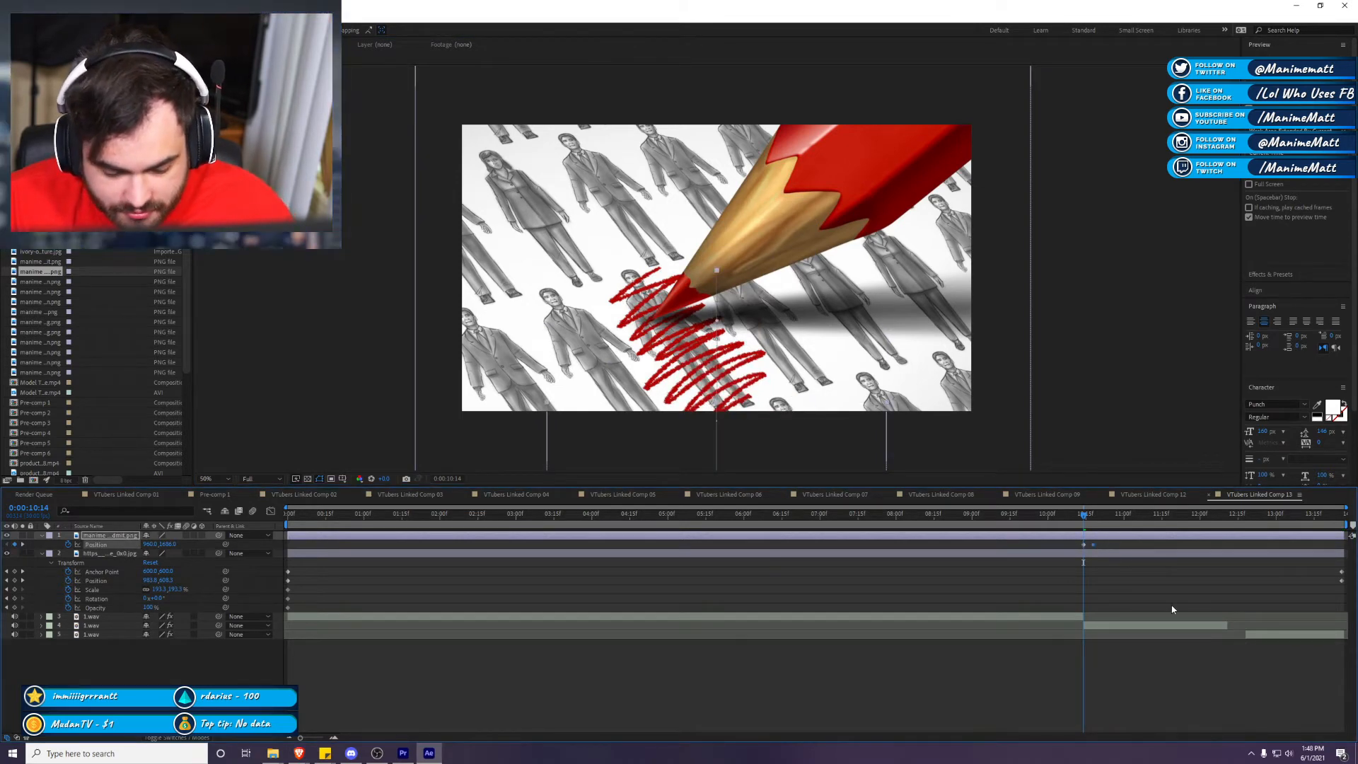
{"action": "left_click", "coordinate": [1172, 609]}
{"action": "left_click_drag", "start_coordinate": [1086, 564], "coordinate": [1083, 563]}
Step: Copy the blur adjustment layer from VTubers Linked Comp 12 into Linked Comp 13, starting at 10:14 and placed just below the character layer
{"action": "left_click", "coordinate": [1154, 495]}
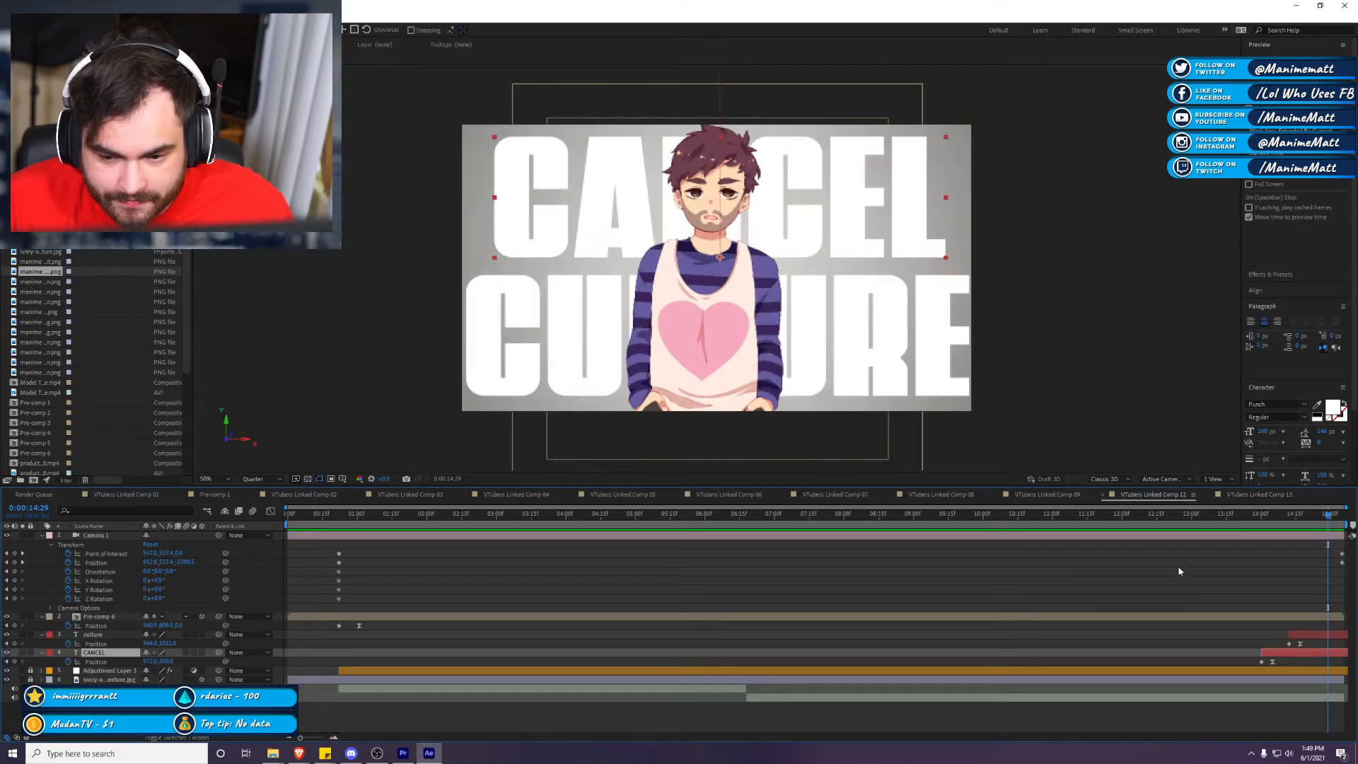
{"action": "left_click", "coordinate": [1238, 597]}
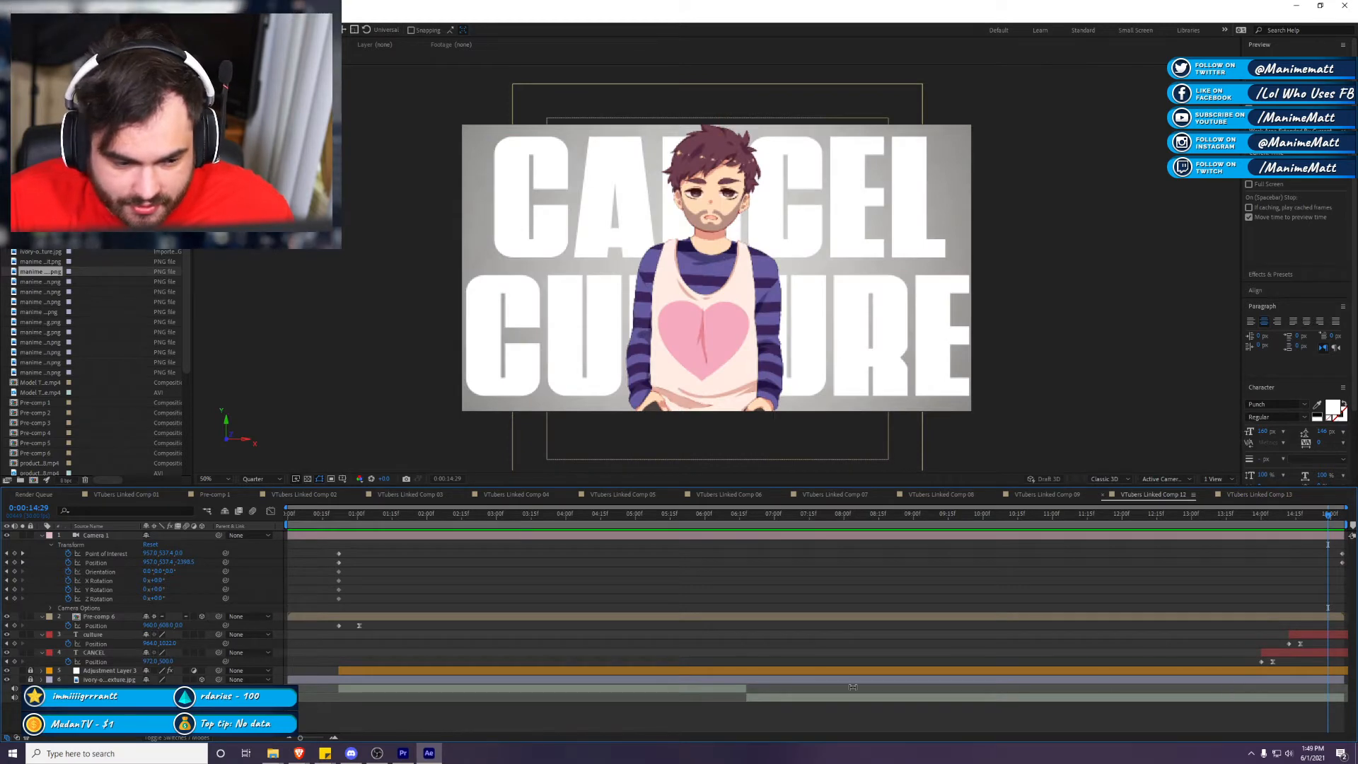
{"action": "left_click", "coordinate": [81, 673]}
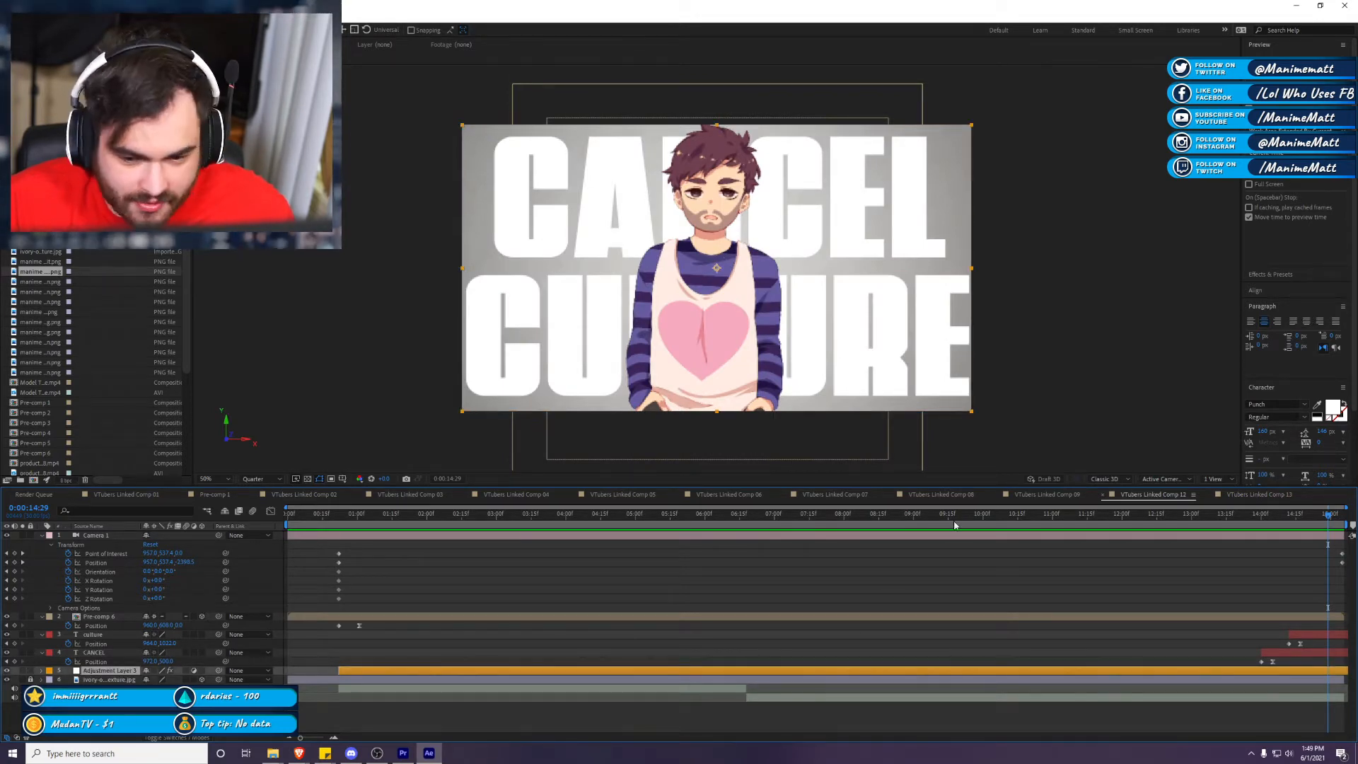
{"action": "left_click", "coordinate": [1248, 497]}
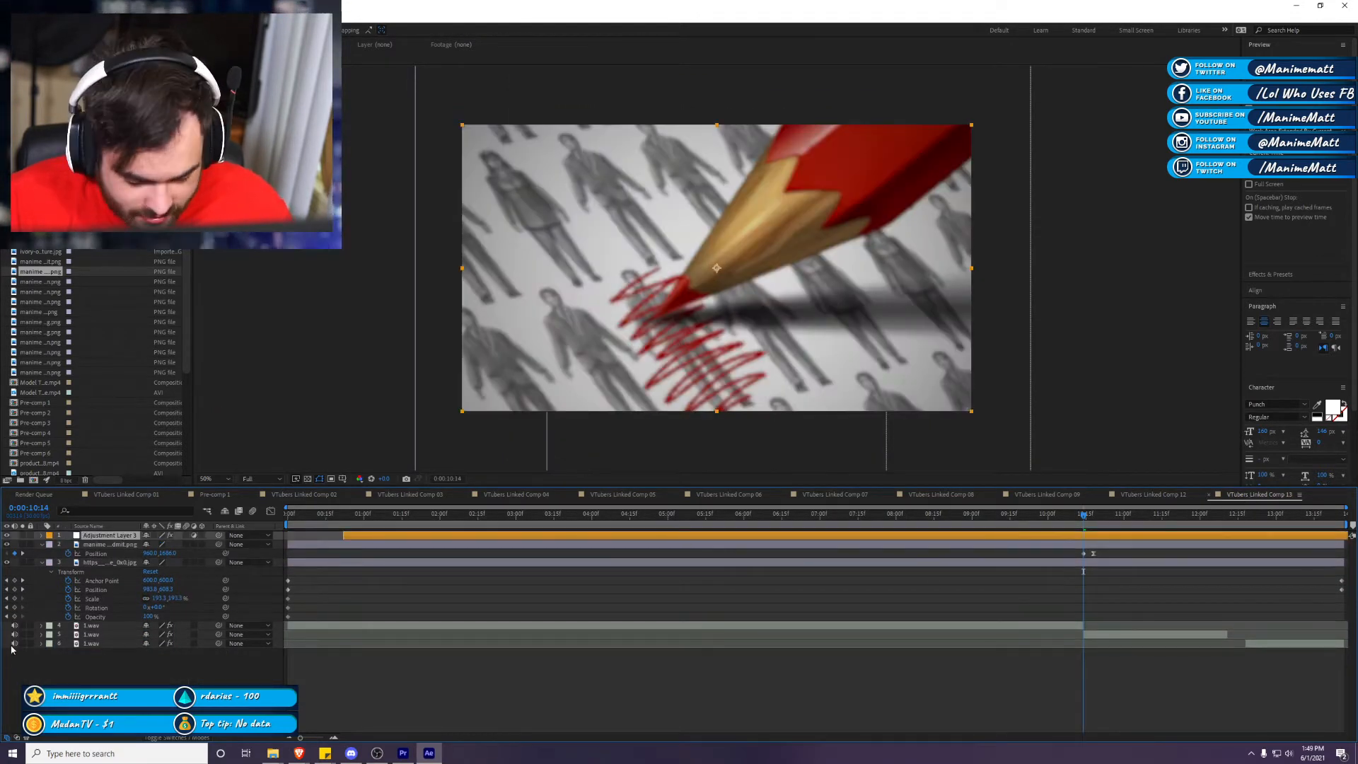
{"action": "key", "text": "alt+bracketleft"}
{"action": "key", "text": "ctrl+bracketleft"}
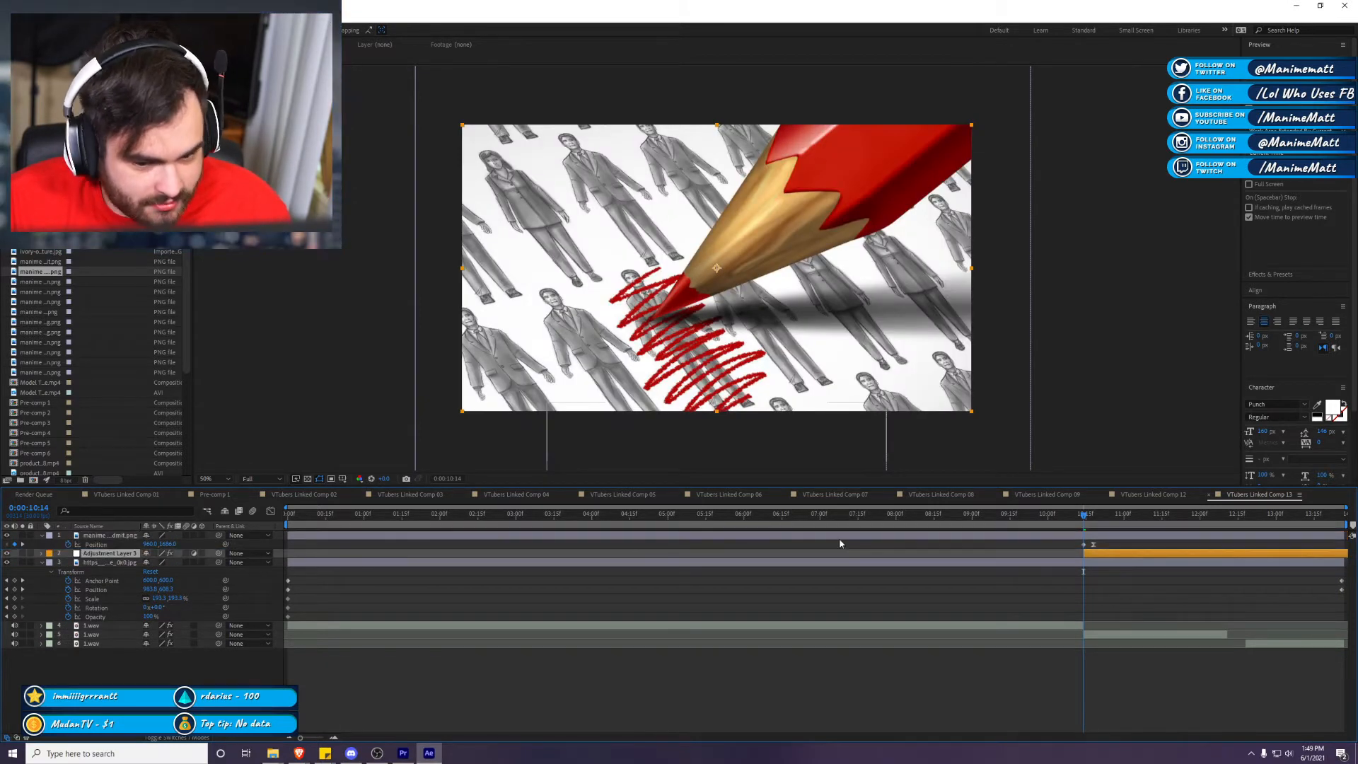
{"action": "left_click", "coordinate": [1163, 642]}
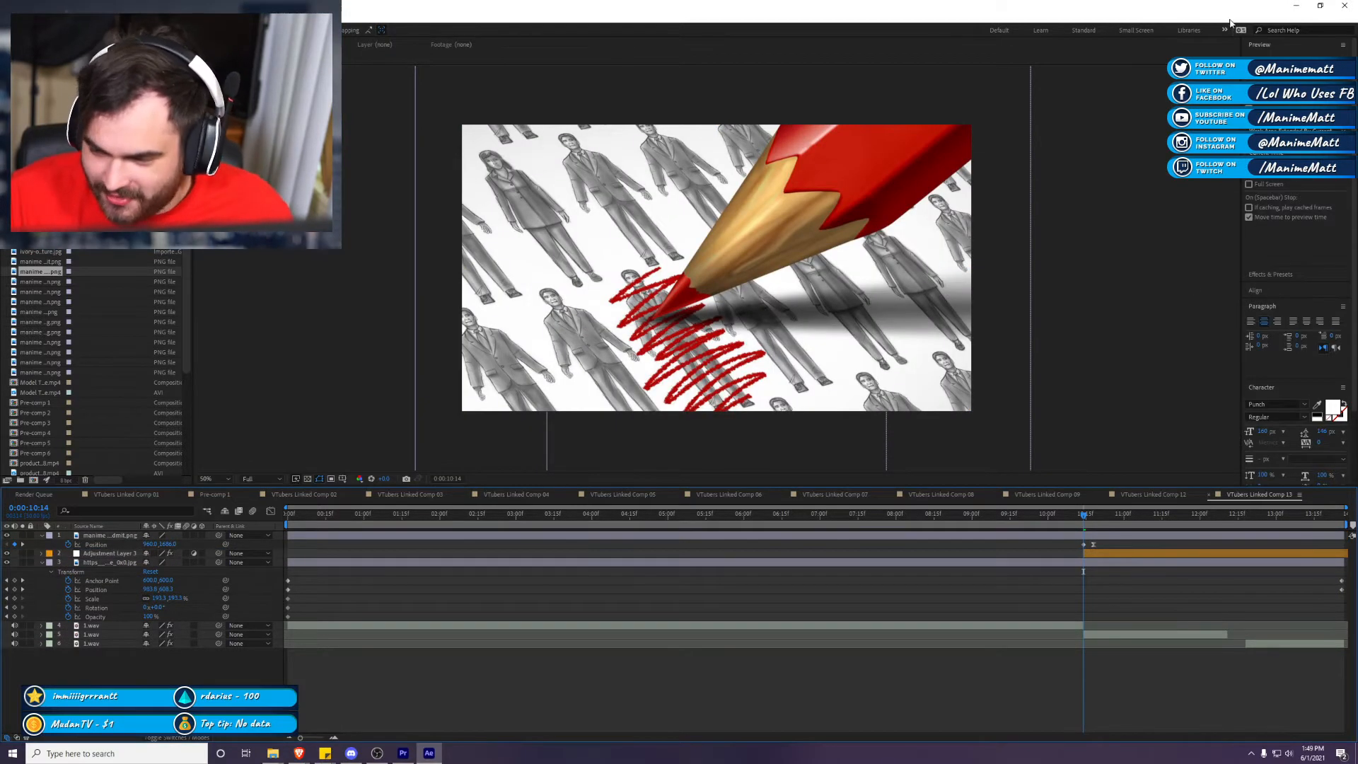
Step: Play back Linked Comp 13 from 10:14 to check the character's entrance over the blurred pencil image
{"action": "key", "text": "alt+Tab"}
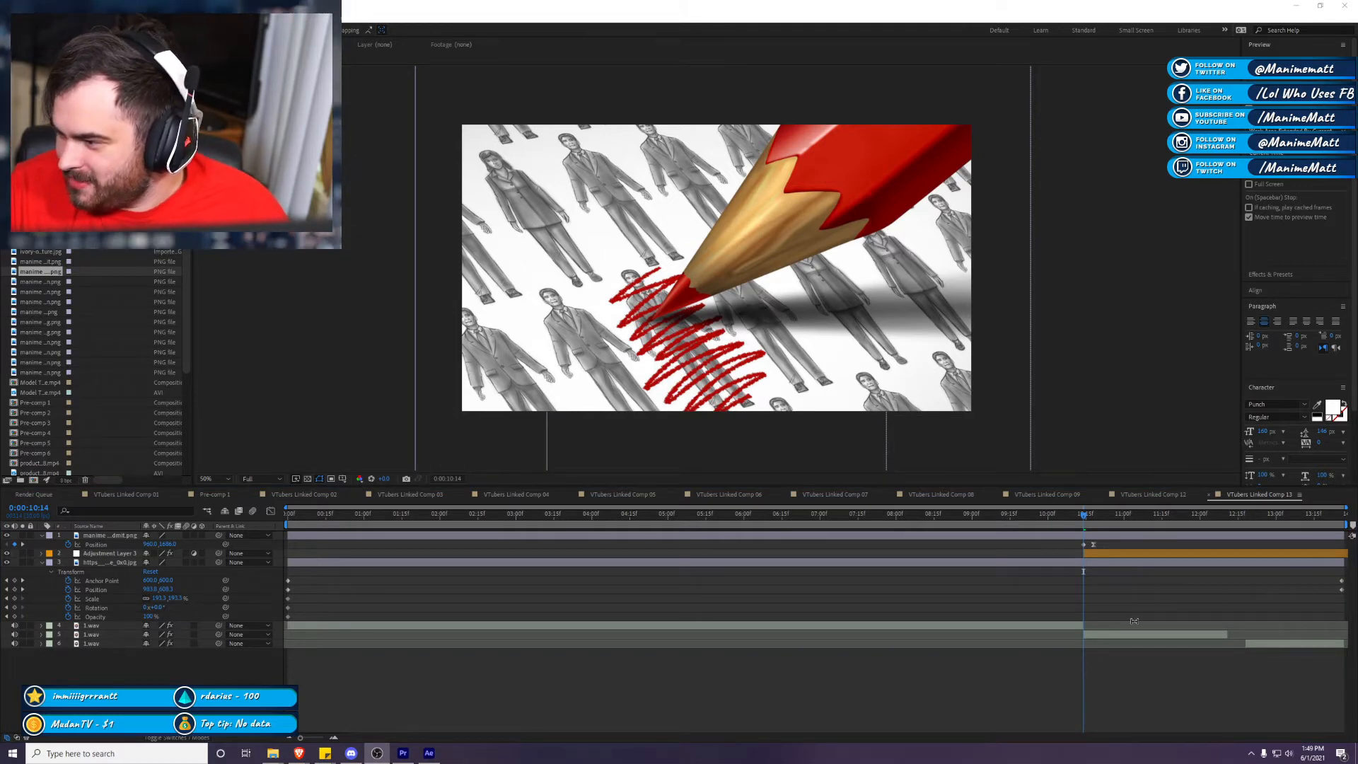
{"action": "left_click", "coordinate": [1117, 579]}
{"action": "key", "text": "space"}
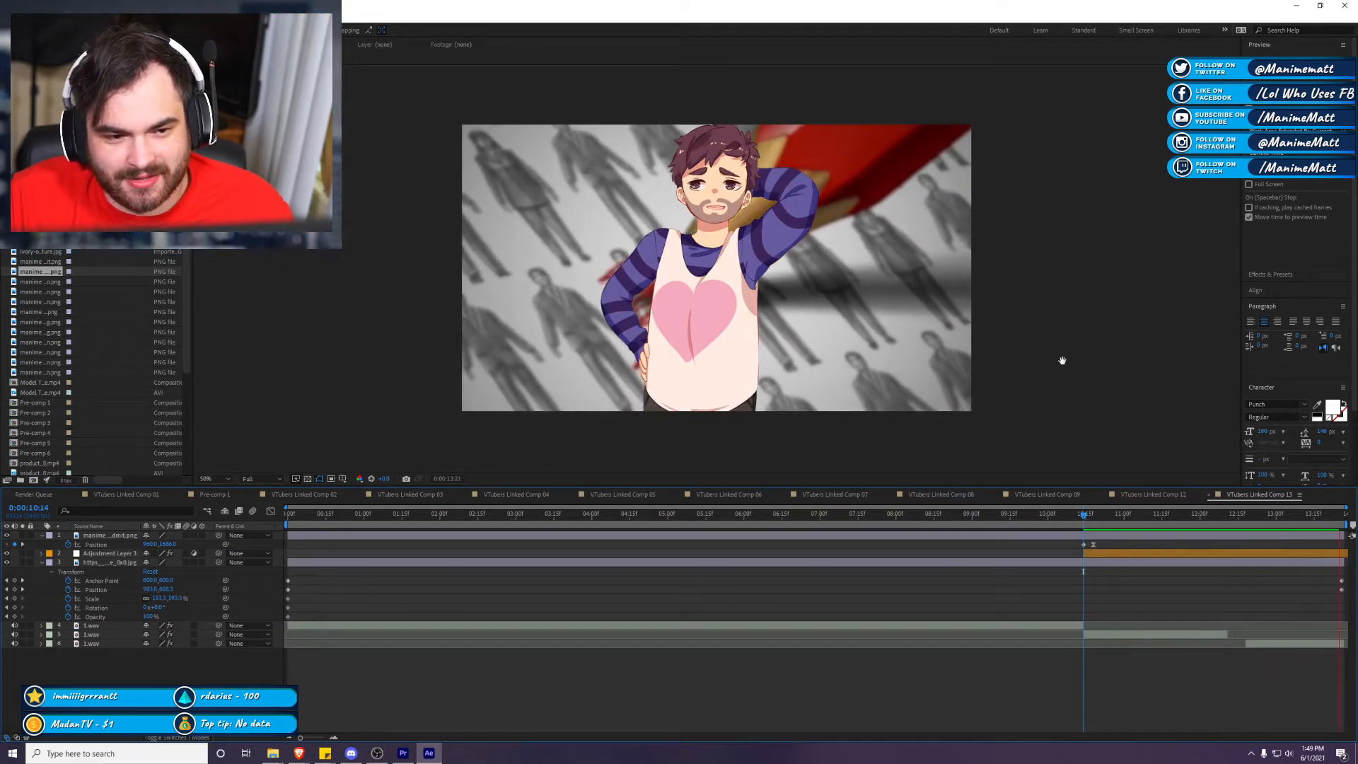
Step: Switch to Premiere Pro, render the sequence's in-to-out range, and watch both new linked composition clips in an enlarged preview
{"action": "key", "text": "alt+Tab"}
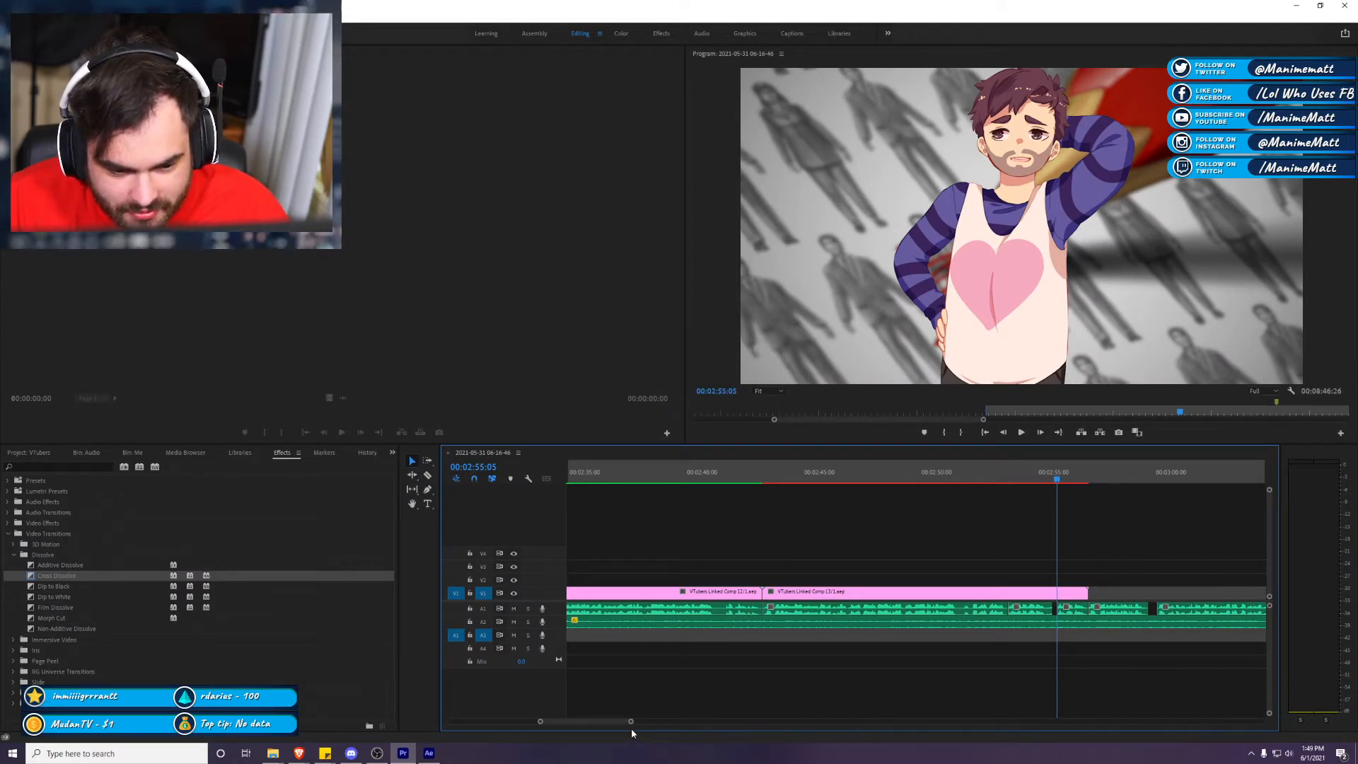
{"action": "left_click_drag", "start_coordinate": [630, 728], "coordinate": [761, 707]}
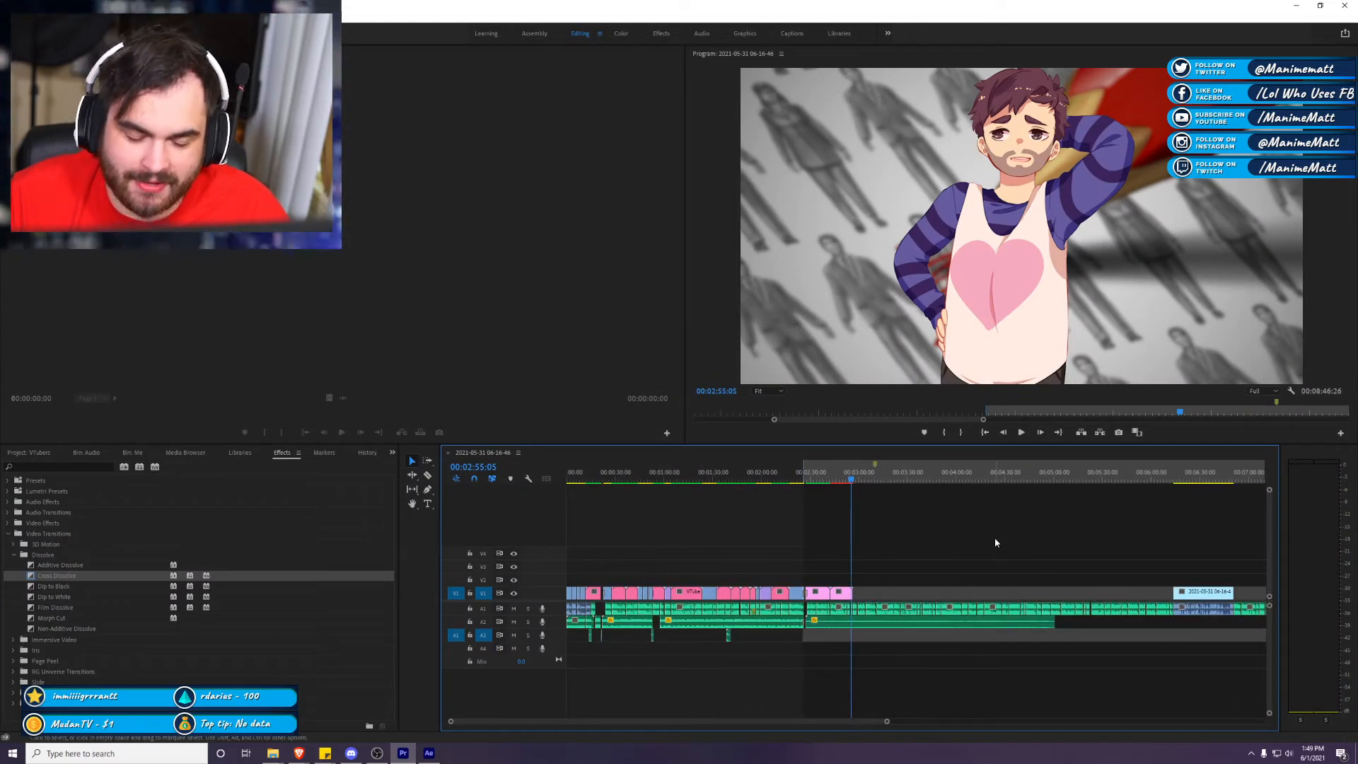
{"action": "key", "text": "Return"}
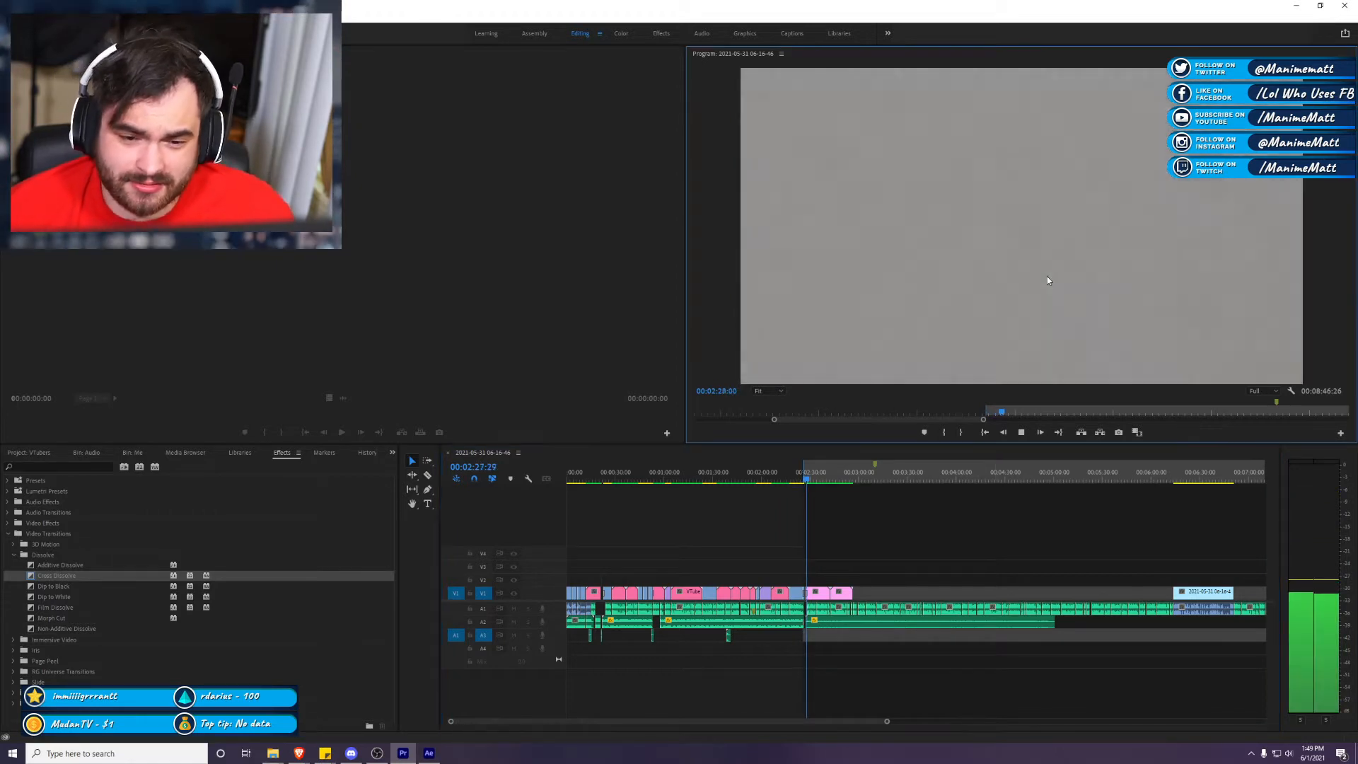
{"action": "key", "text": "grave"}
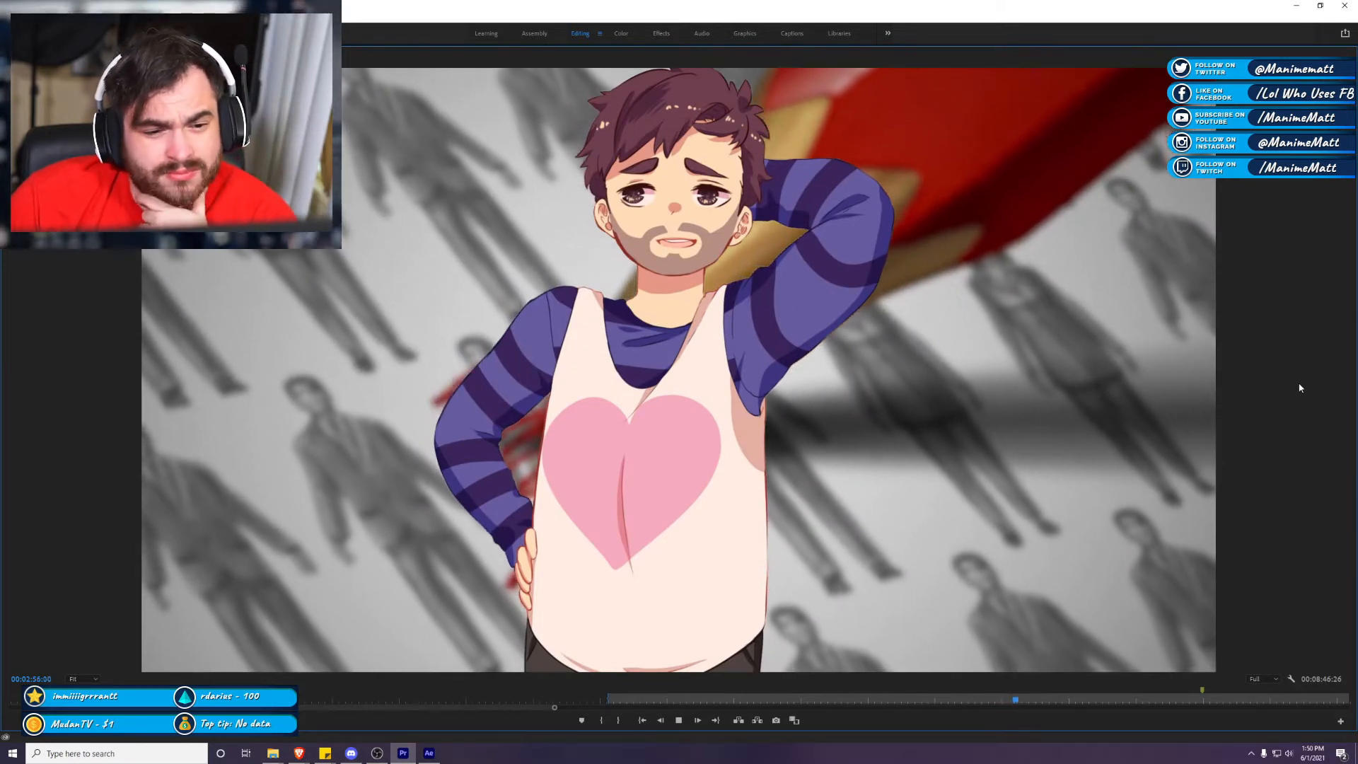
{"action": "key", "text": "grave"}
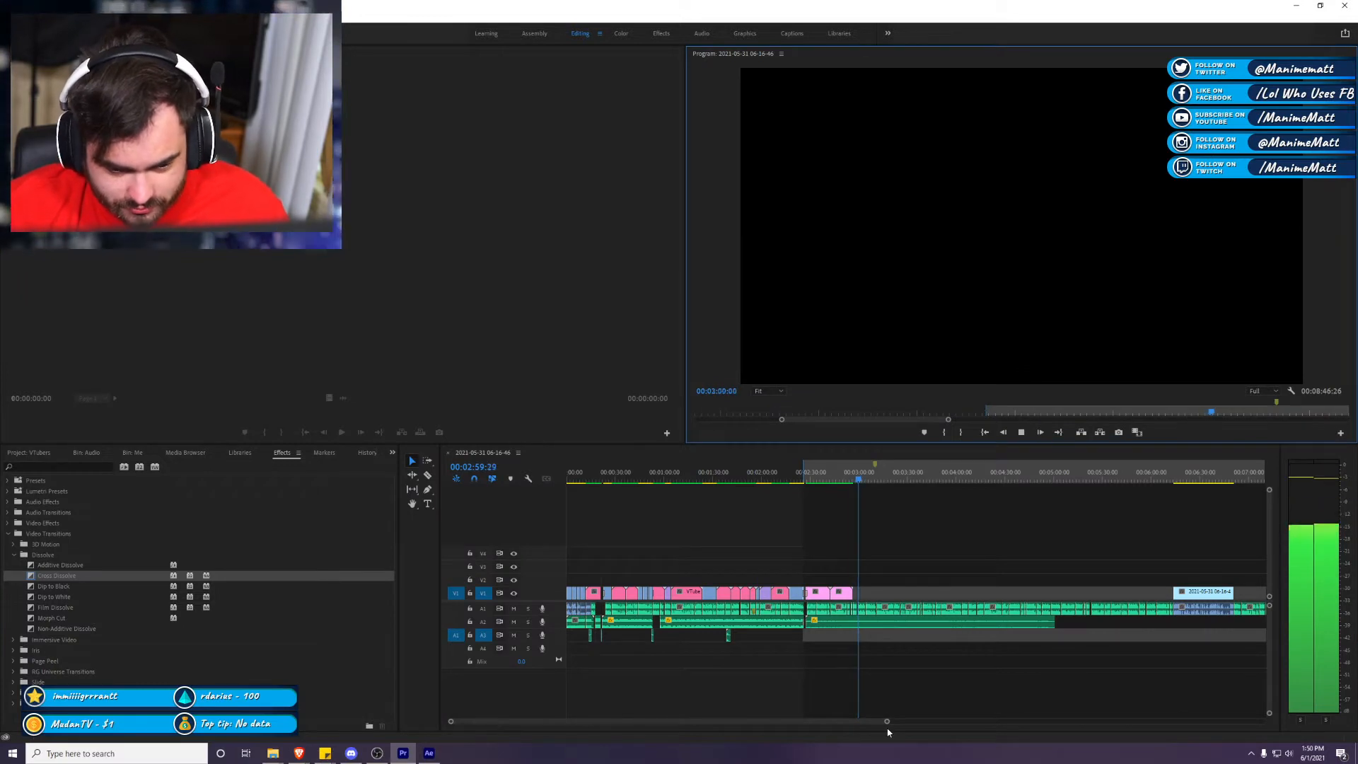
Step: Place the sequence playhead at 2:56:29, just past the end of the Linked Comp 13 clip
{"action": "left_click", "coordinate": [887, 724]}
{"action": "left_click_drag", "start_coordinate": [887, 721], "coordinate": [759, 703]}
{"action": "left_click", "coordinate": [875, 481]}
{"action": "key", "text": "space"}
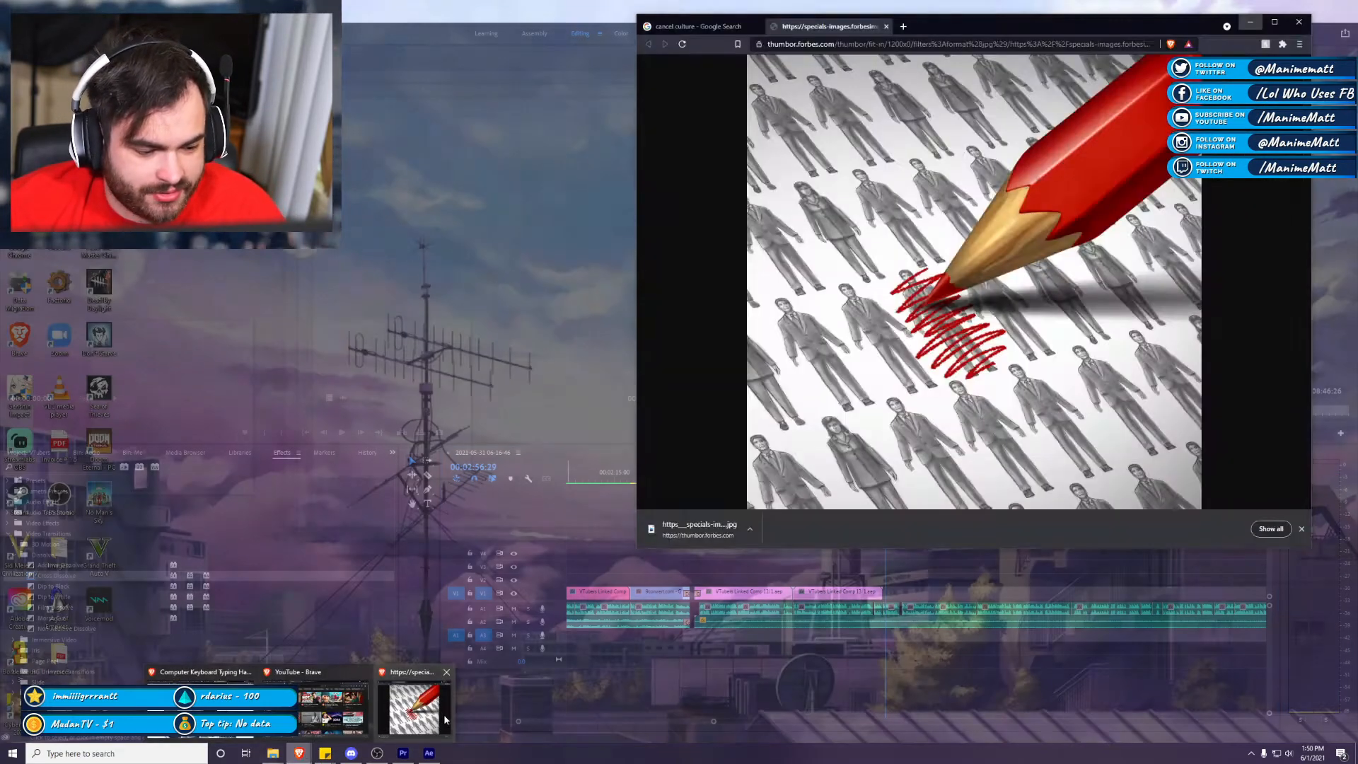
Step: In the browser, examine the "cancel culture" image results for another illustration, previewing the Instagram, cancel-button and eraser pictures
{"action": "left_click", "coordinate": [415, 704]}
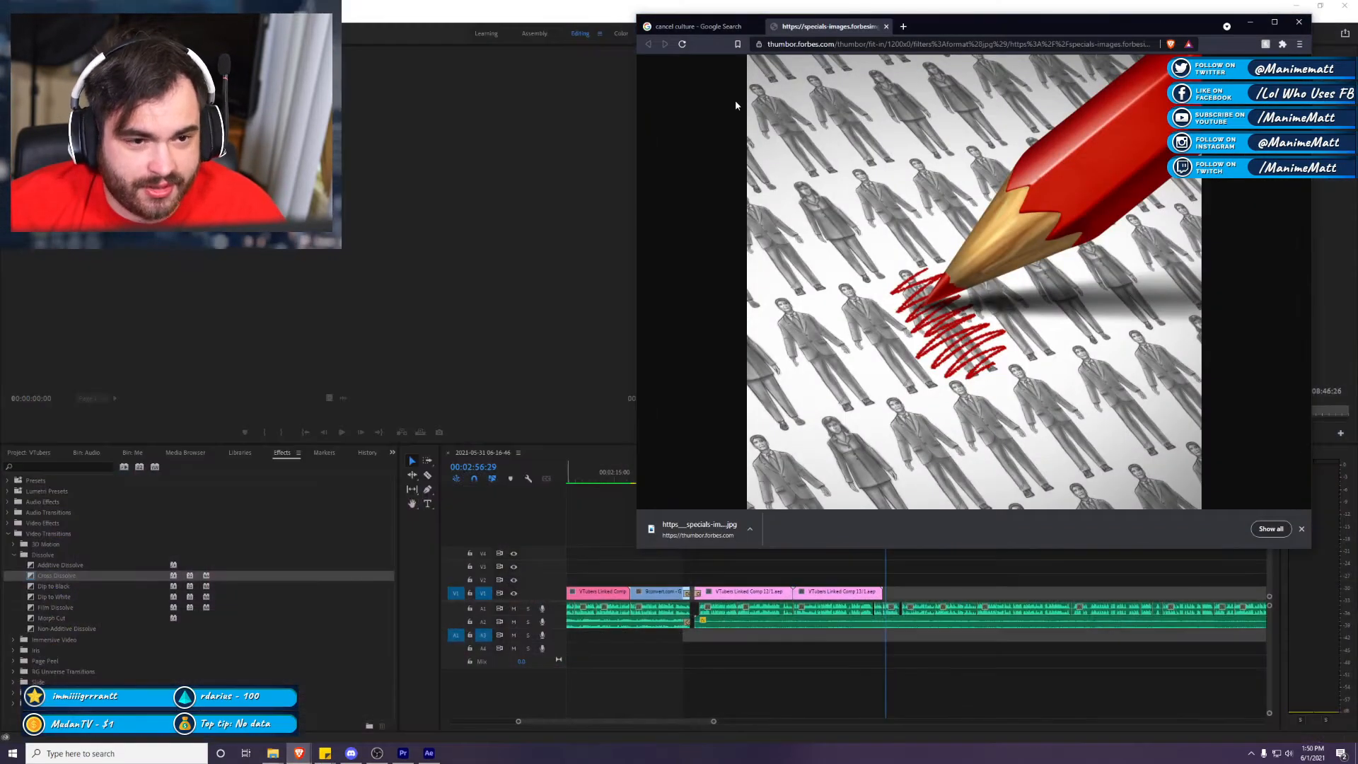
{"action": "left_click", "coordinate": [649, 44]}
{"action": "double_click", "coordinate": [658, 26]}
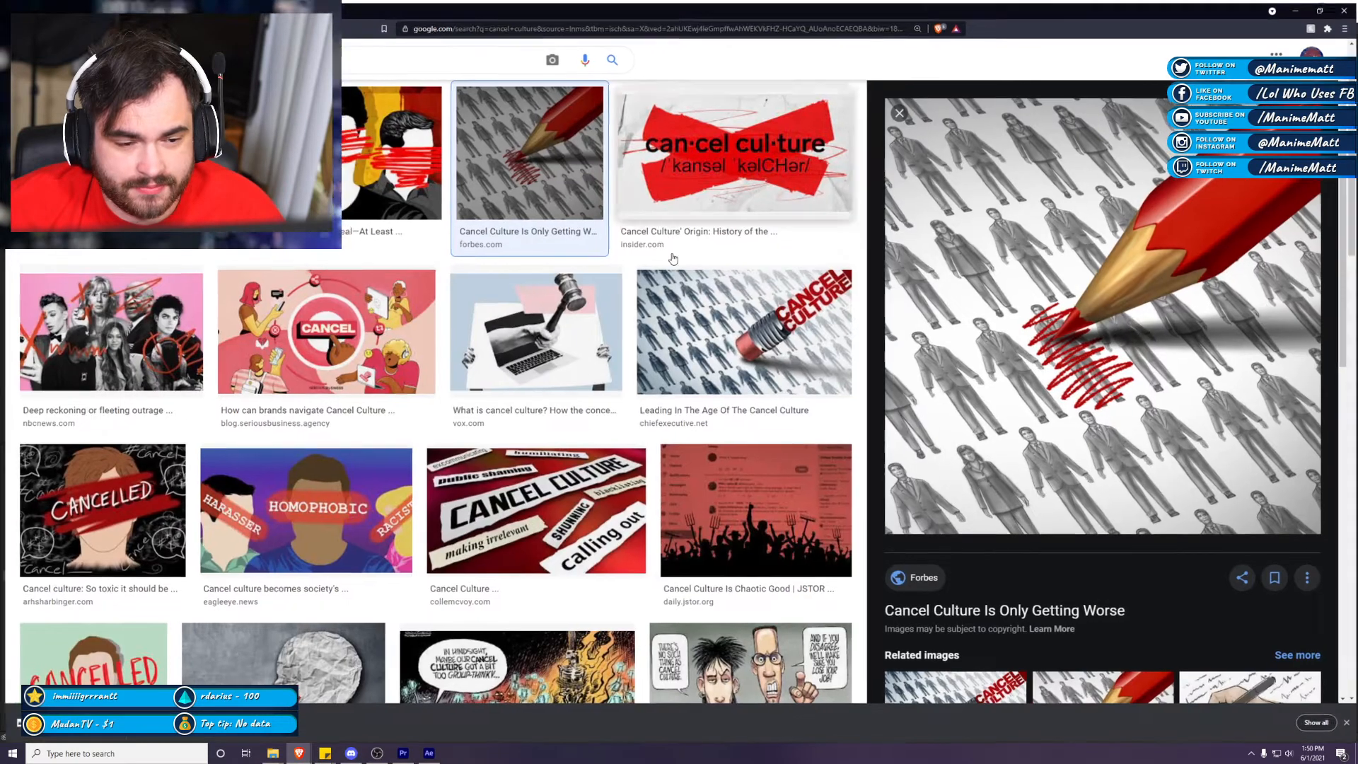
{"action": "left_click", "coordinate": [116, 213]}
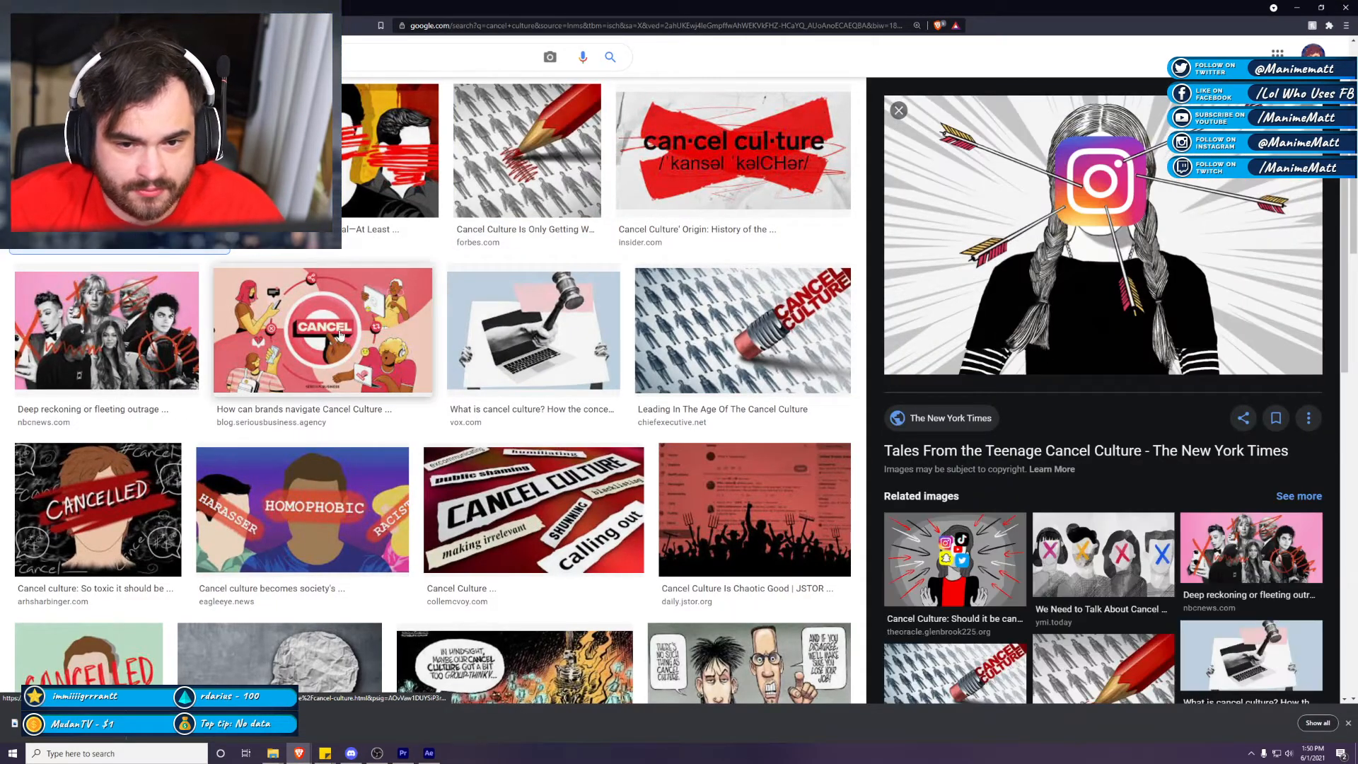
{"action": "left_click", "coordinate": [380, 351]}
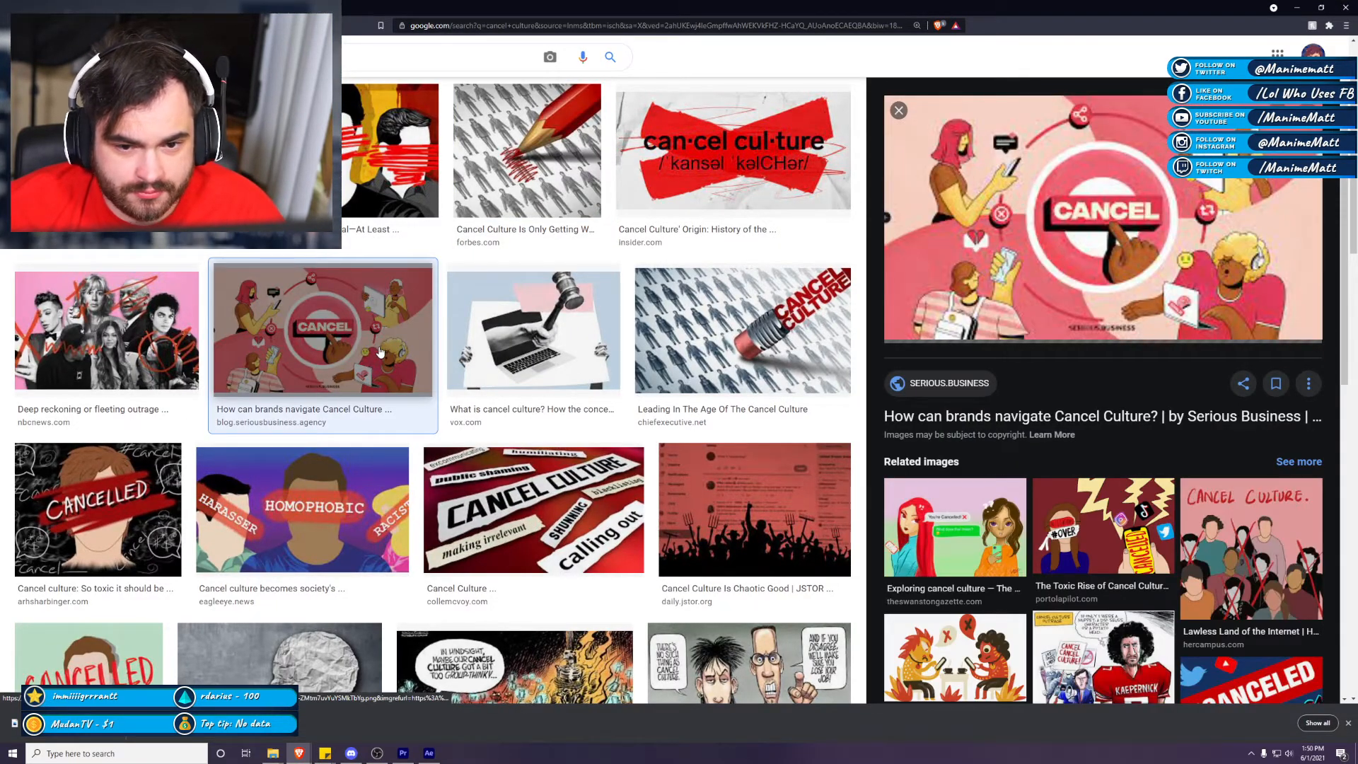
{"action": "left_click", "coordinate": [749, 339]}
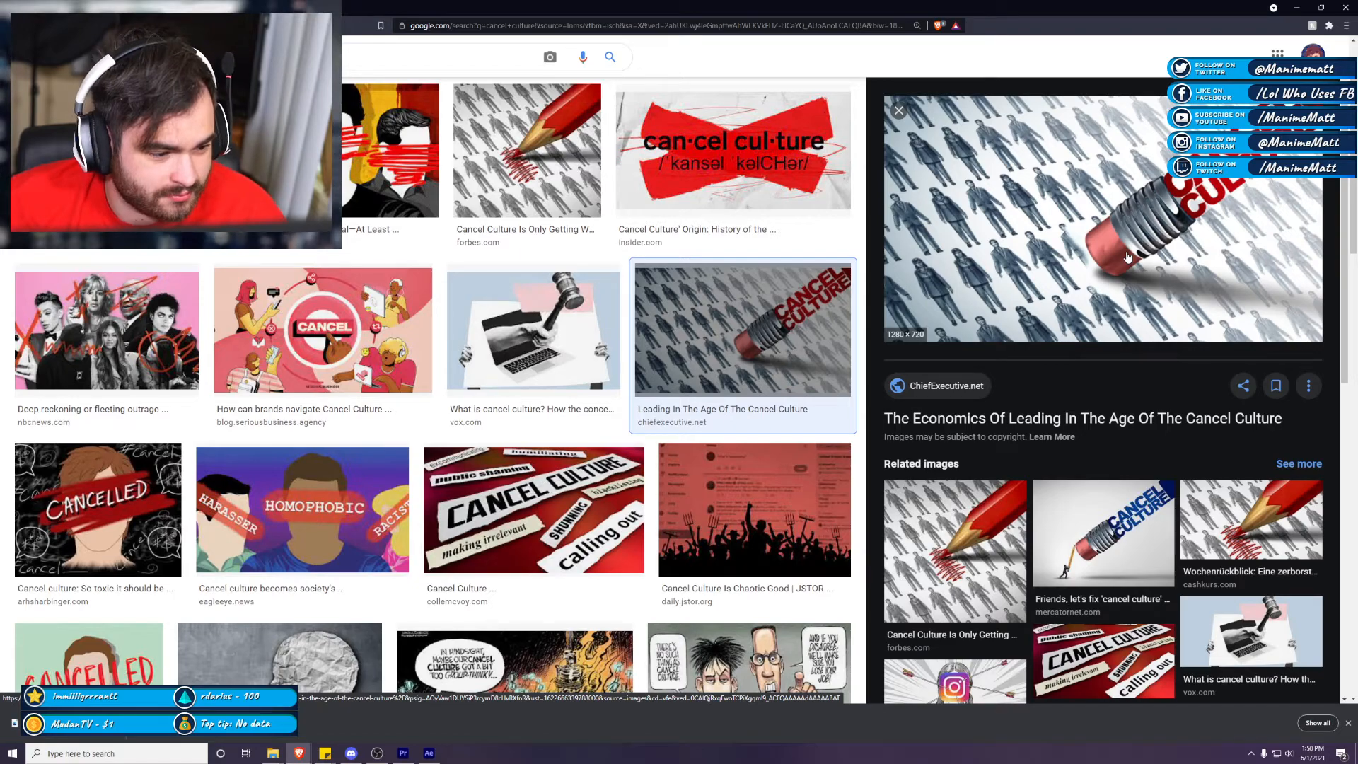
{"action": "scroll", "coordinate": [419, 564], "scroll_direction": "down", "scroll_amount": 2}
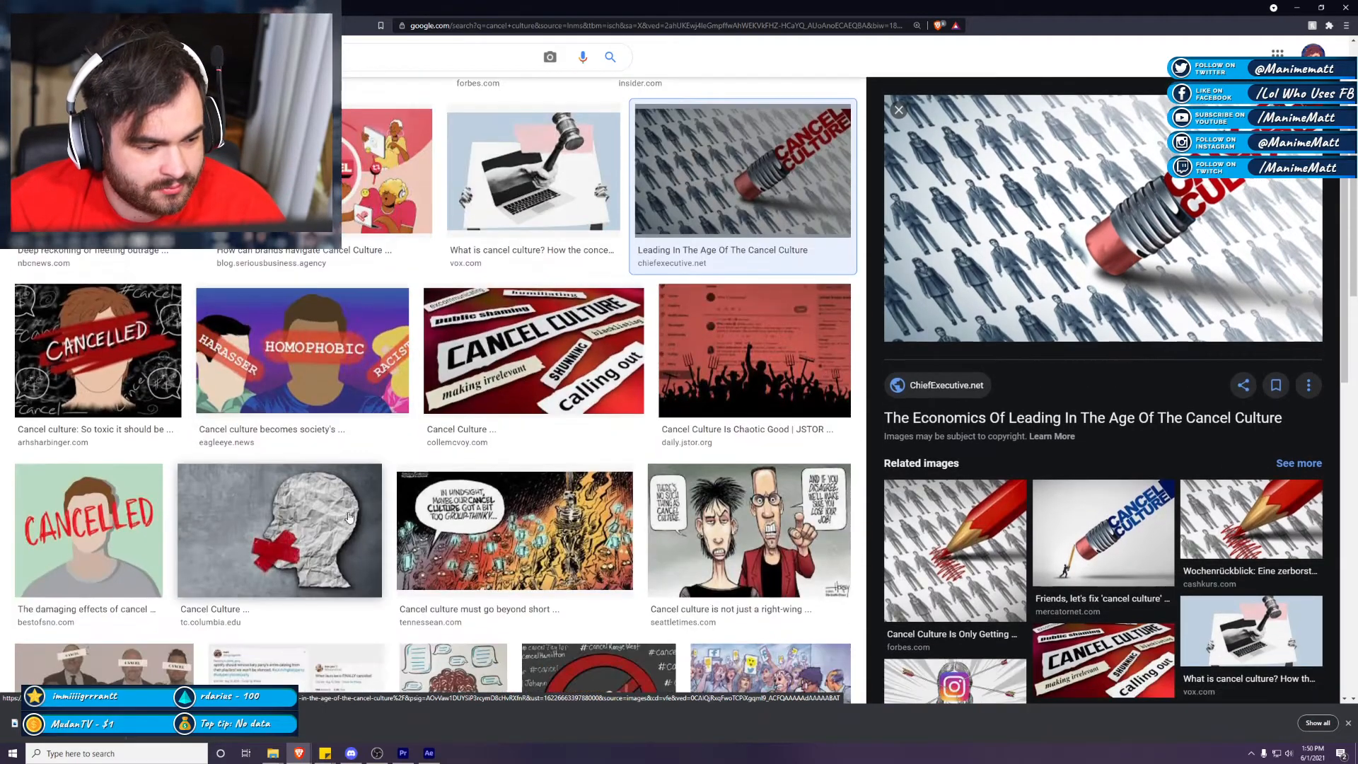
{"action": "scroll", "coordinate": [424, 565], "scroll_direction": "down", "scroll_amount": 2}
{"action": "scroll", "coordinate": [432, 572], "scroll_direction": "down", "scroll_amount": 3}
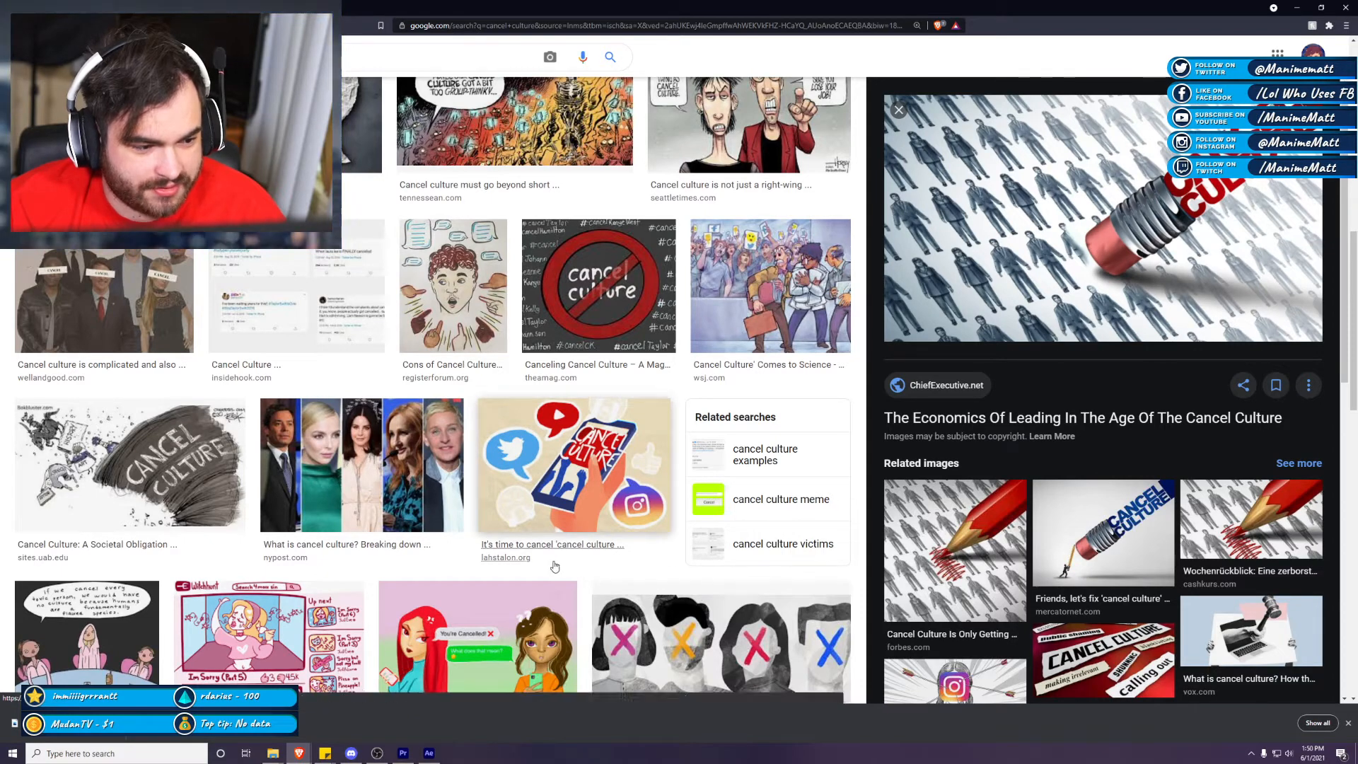
{"action": "scroll", "coordinate": [232, 530], "scroll_direction": "up", "scroll_amount": 4}
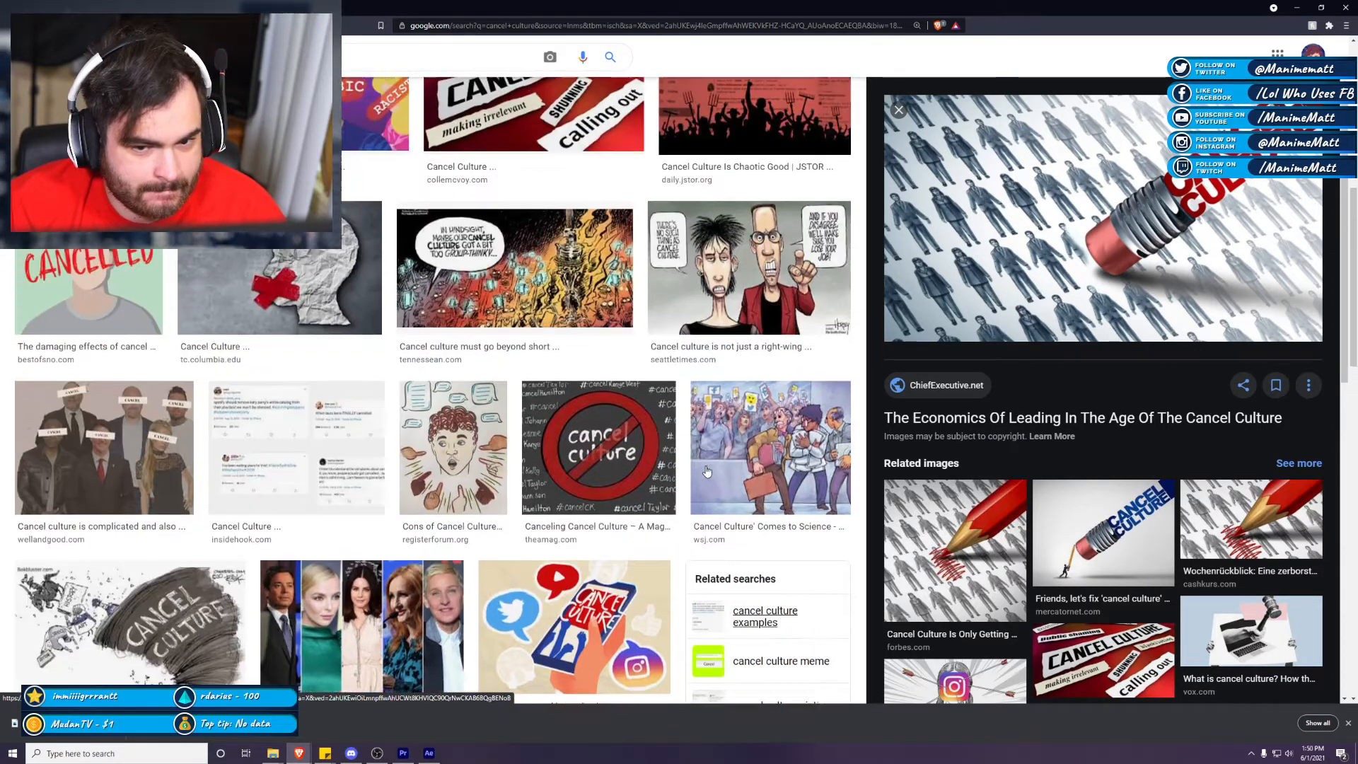
Step: Save the ChiefExecutive.net eraser picture as a JPEG in the VTubers are the future project folder
{"action": "right_click", "coordinate": [960, 264]}
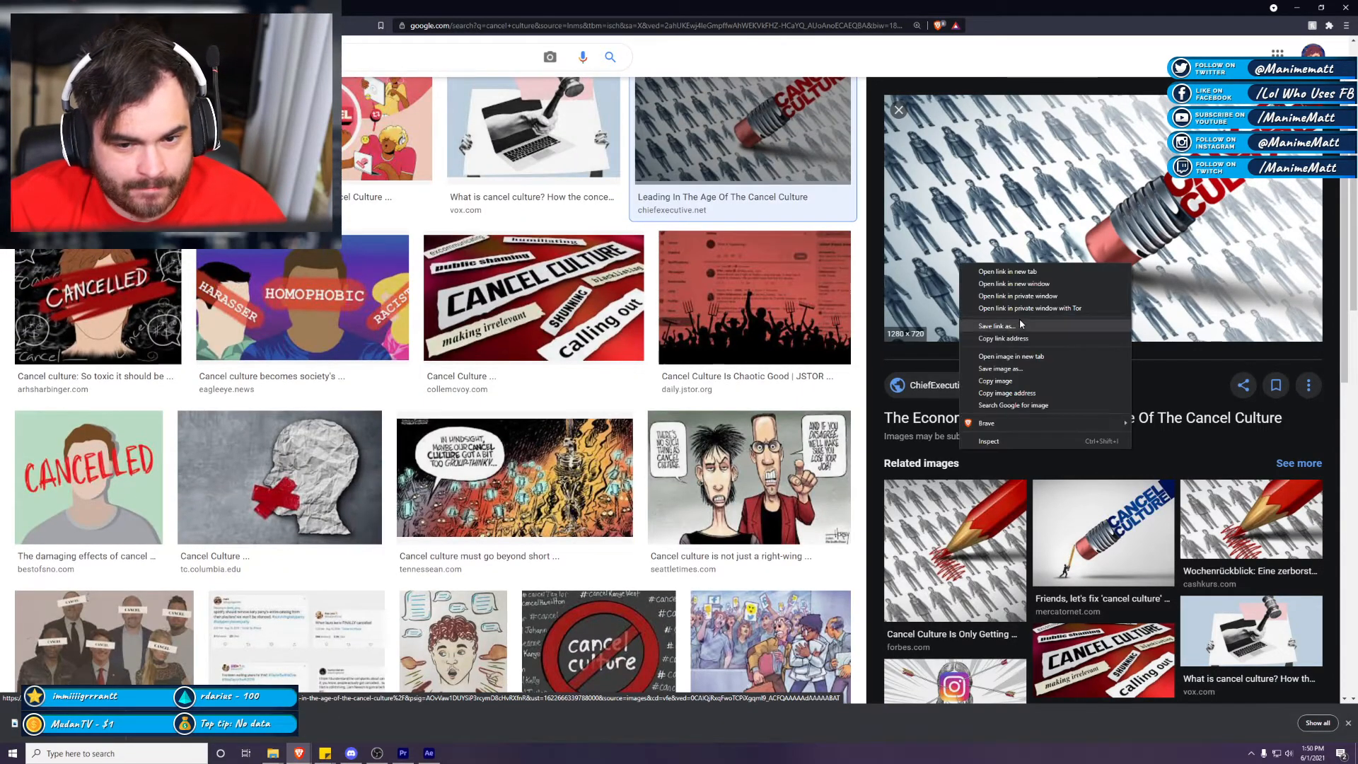
{"action": "left_click", "coordinate": [1011, 381]}
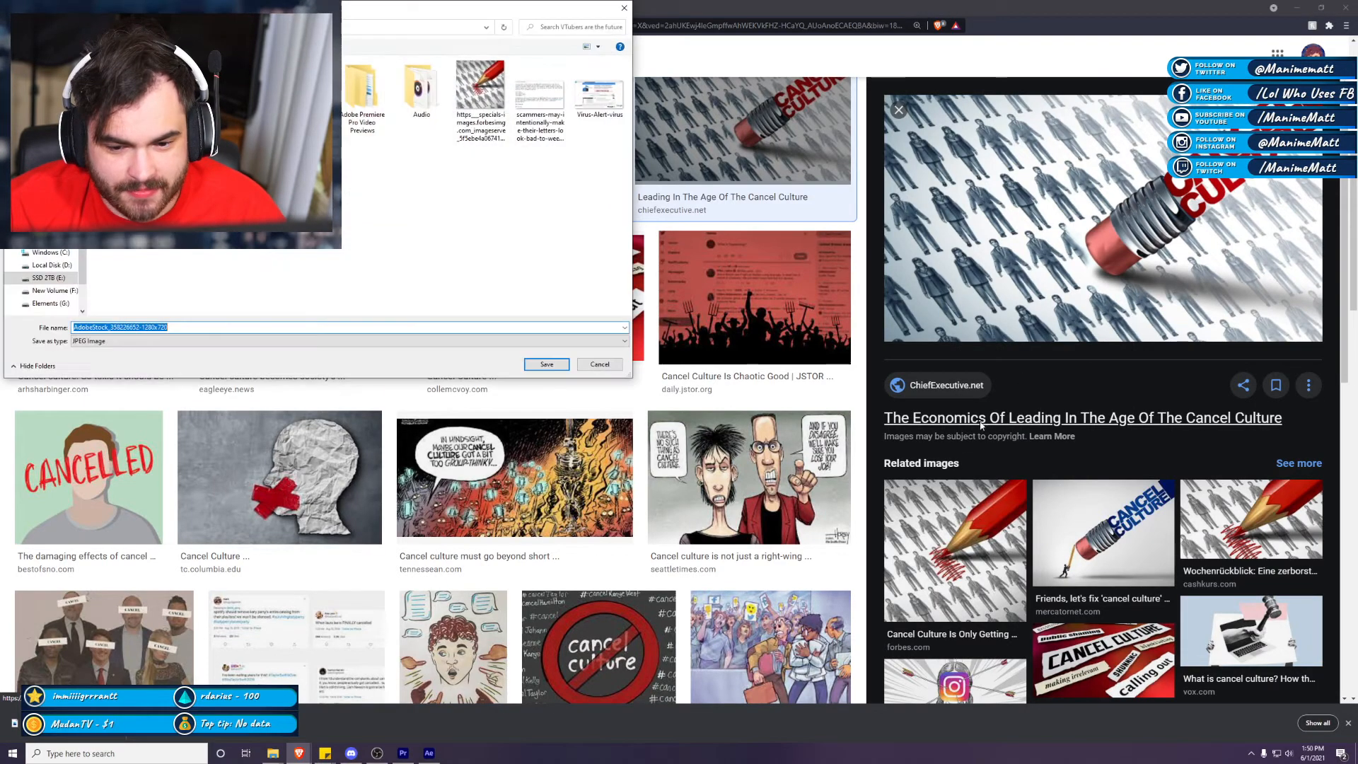
{"action": "left_click", "coordinate": [545, 364]}
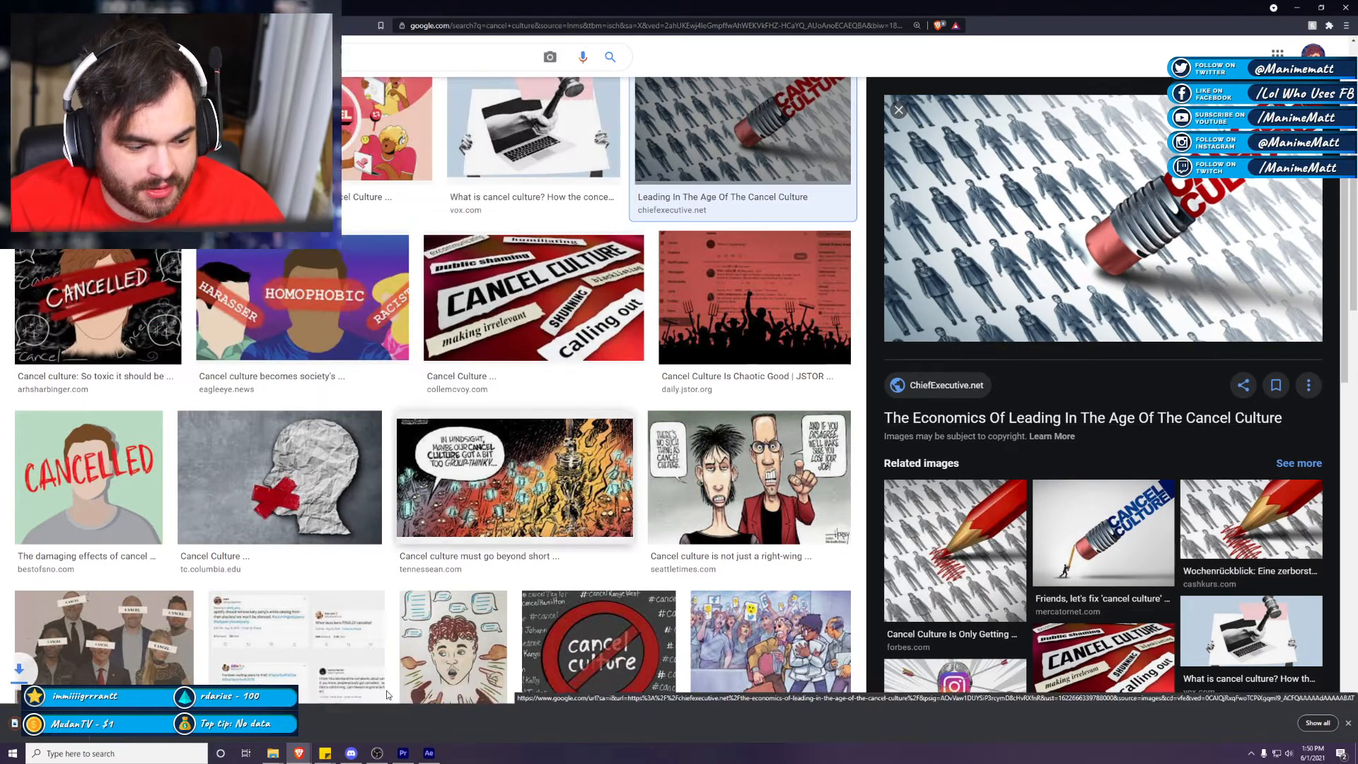
Step: Add the saved eraser image from the project folder directly after the Linked Comp 13 clip in Premiere Pro, and play that section
{"action": "left_click", "coordinate": [117, 723]}
{"action": "left_click", "coordinate": [131, 681]}
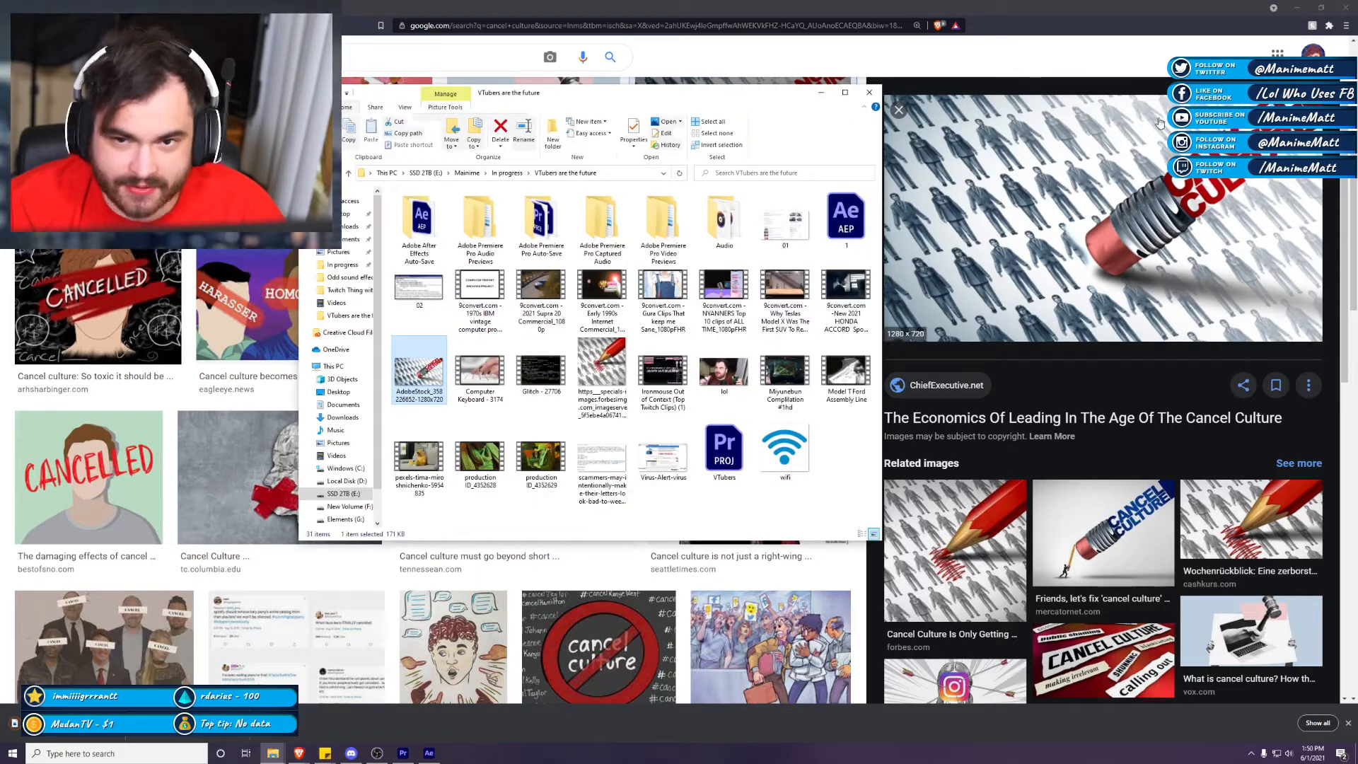
{"action": "left_click", "coordinate": [1296, 7]}
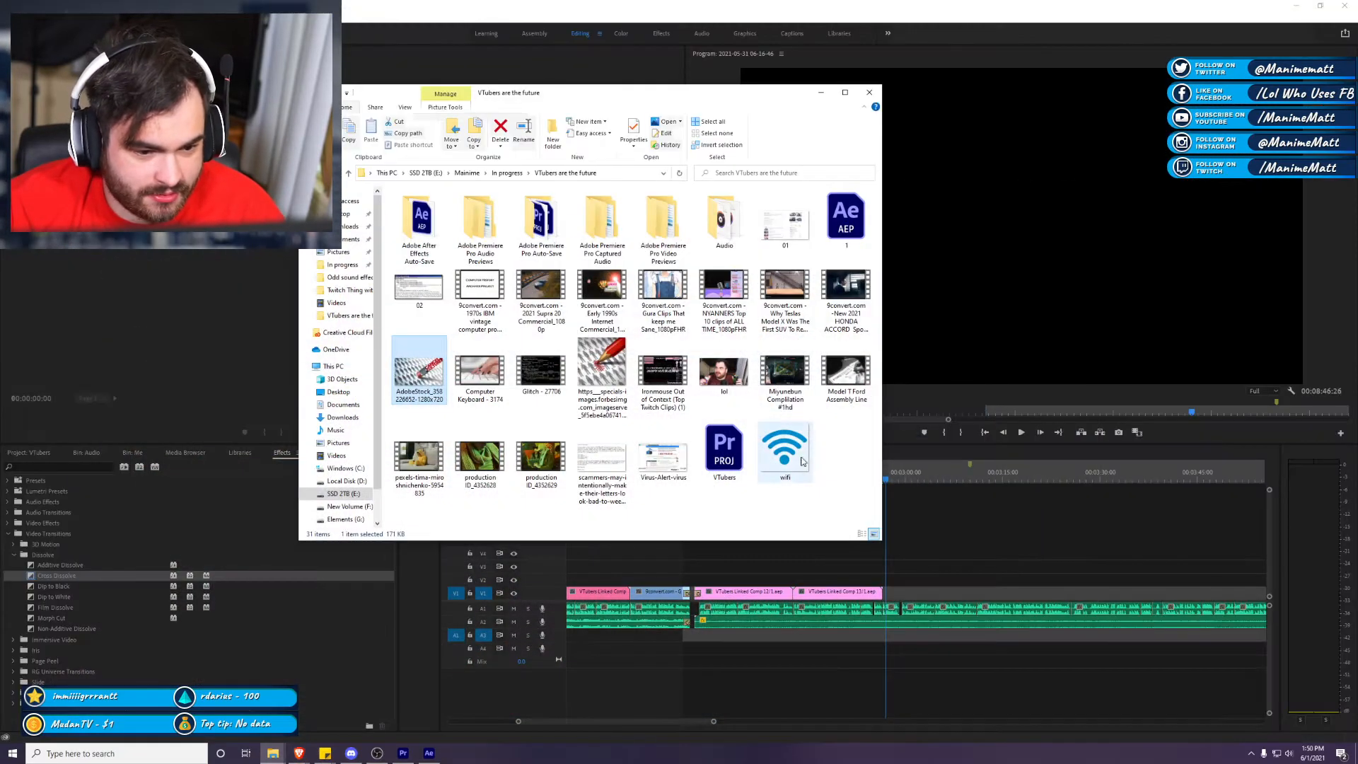
{"action": "left_click_drag", "start_coordinate": [421, 369], "coordinate": [881, 595]}
{"action": "left_click", "coordinate": [1032, 576]}
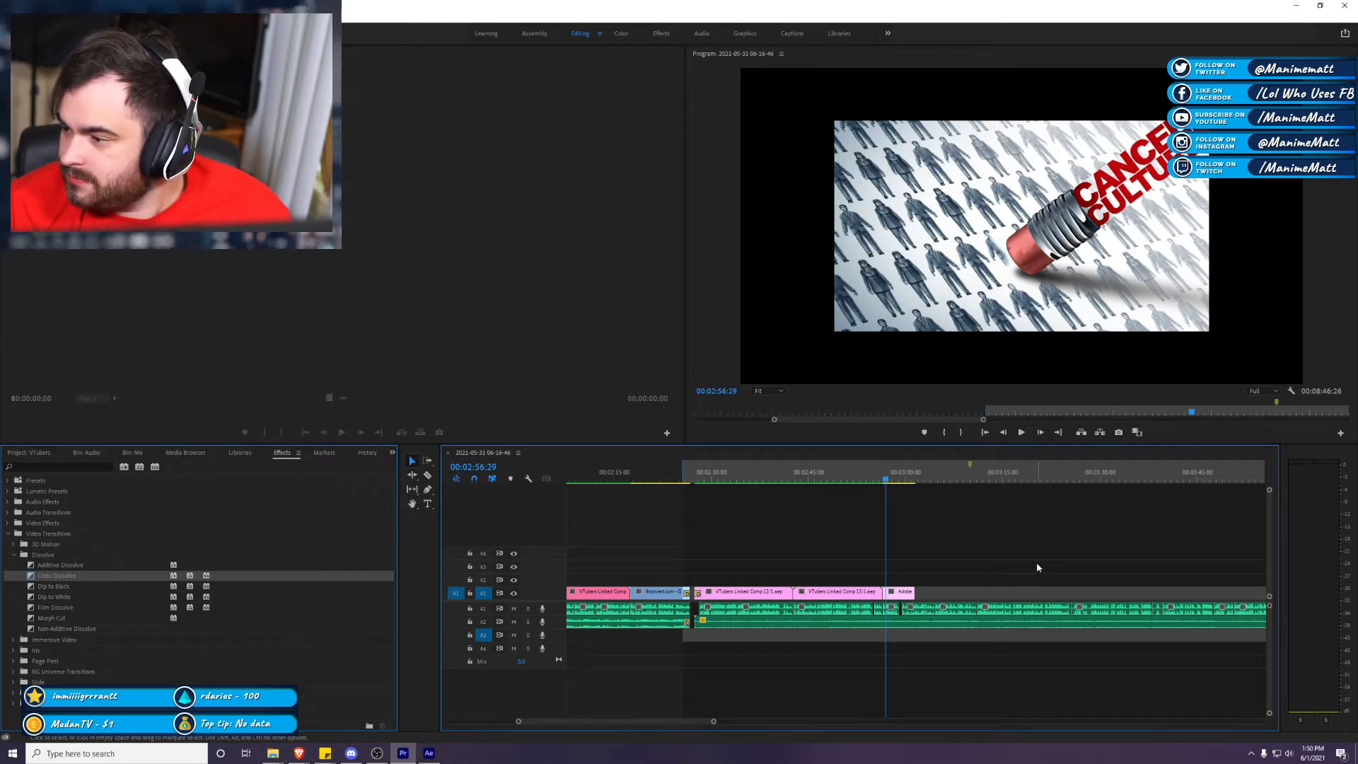
{"action": "key", "text": "space"}
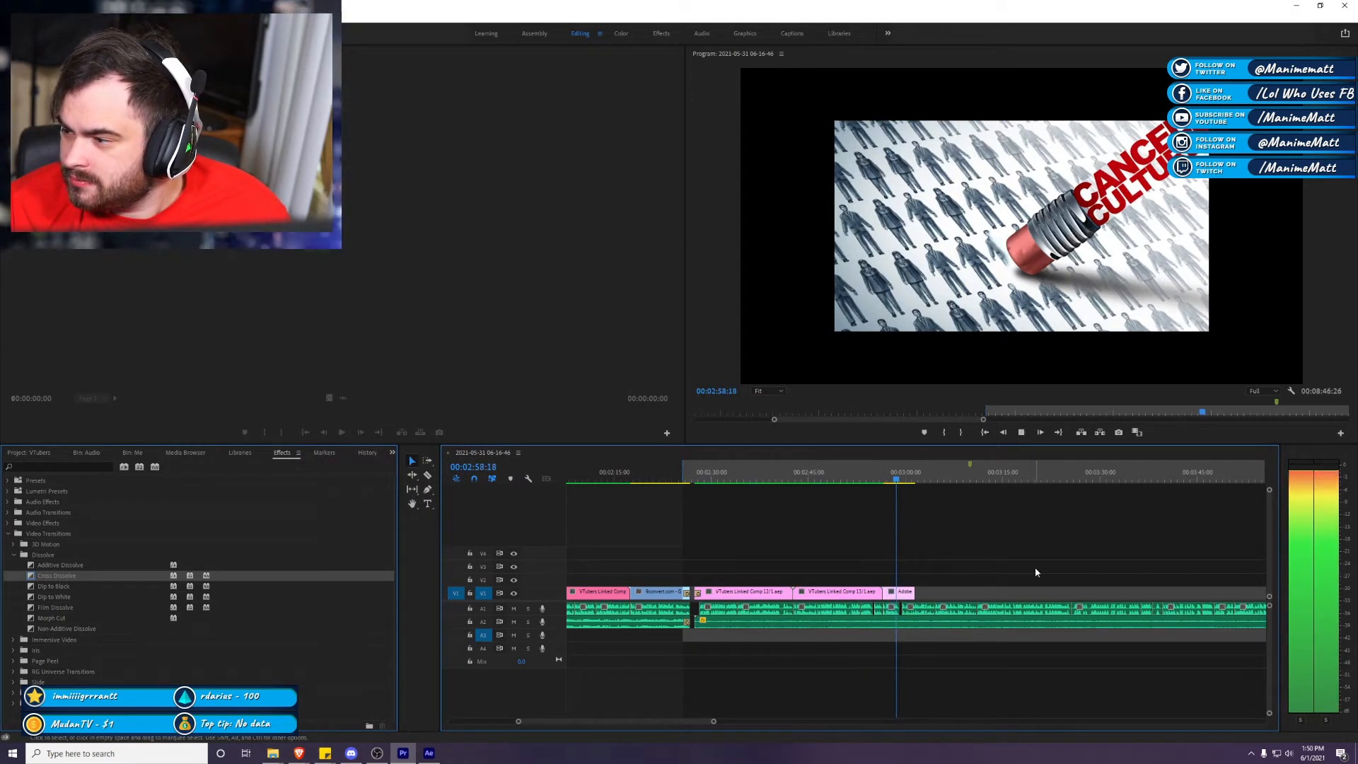
{"action": "key", "text": "space"}
Step: In the browser, examine the "cancel culture" image results for another illustration, previewing The Tennessean cartoon and the ChiefExecutive.net eraser, and return to Premiere Pro
{"action": "mouse_move", "coordinate": [301, 755]}
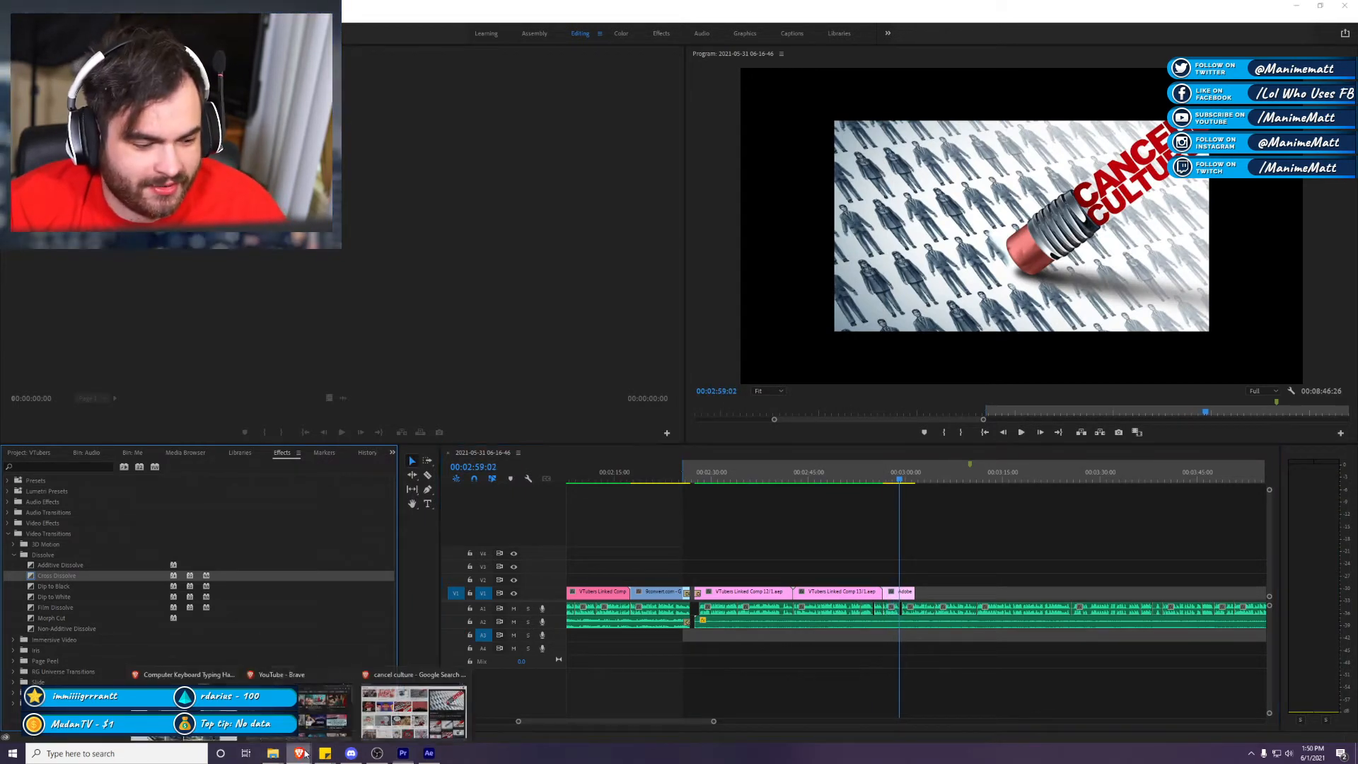
{"action": "left_click", "coordinate": [414, 714]}
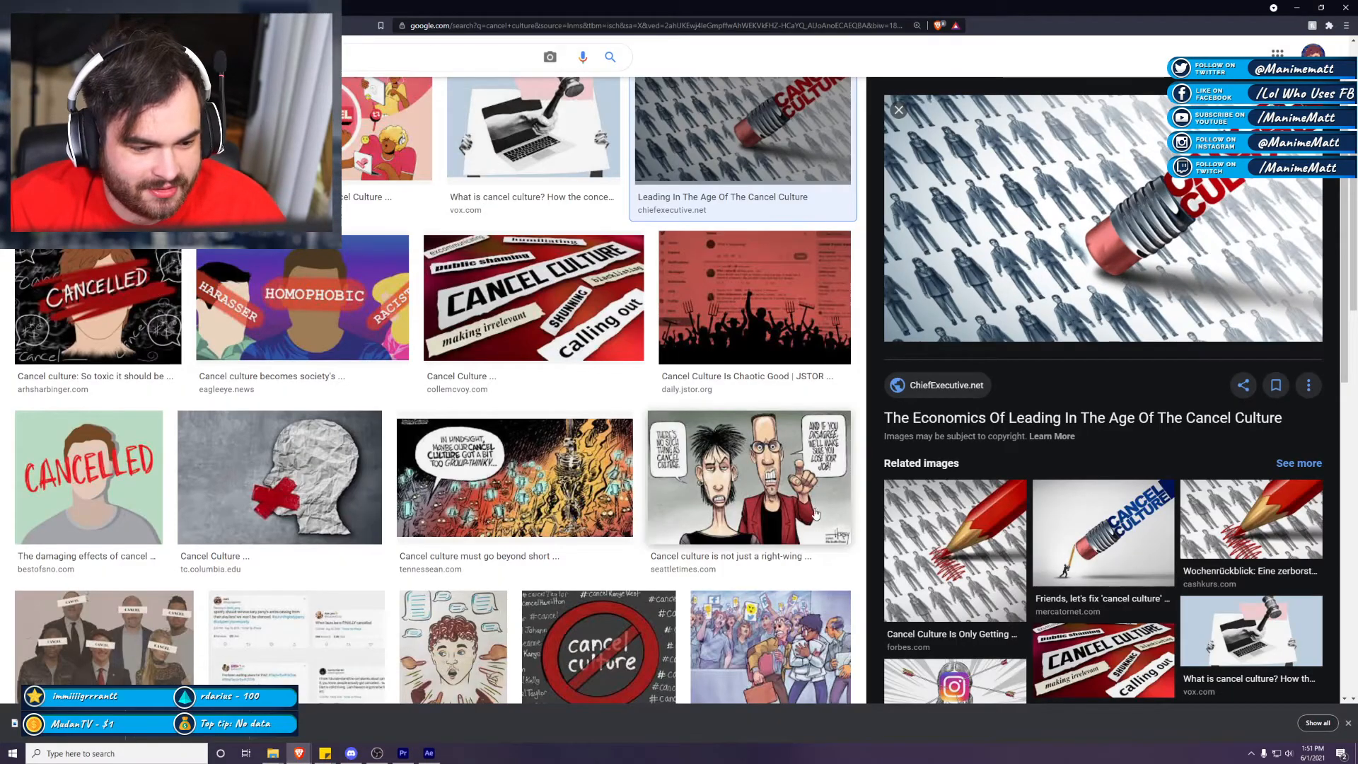
{"action": "scroll", "coordinate": [816, 514], "scroll_direction": "up", "scroll_amount": 4}
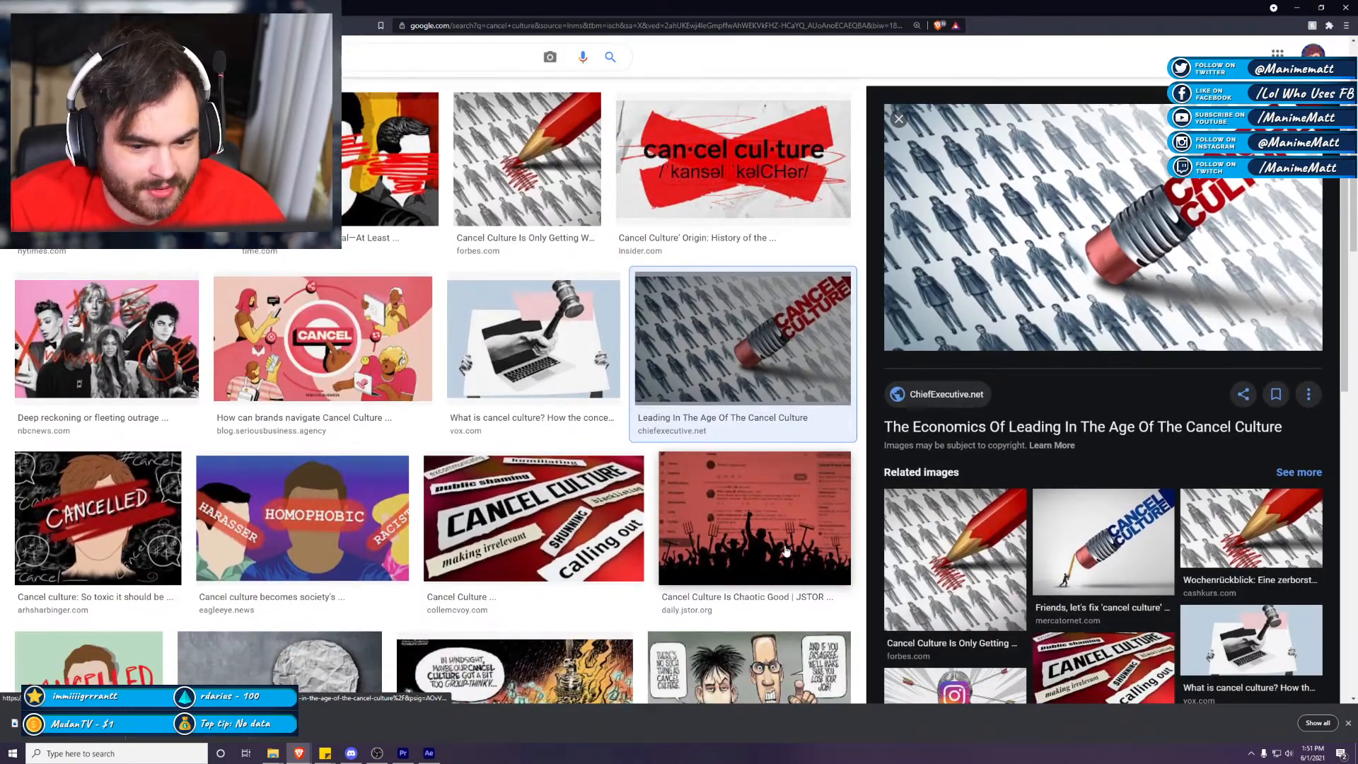
{"action": "scroll", "coordinate": [786, 550], "scroll_direction": "down", "scroll_amount": 7}
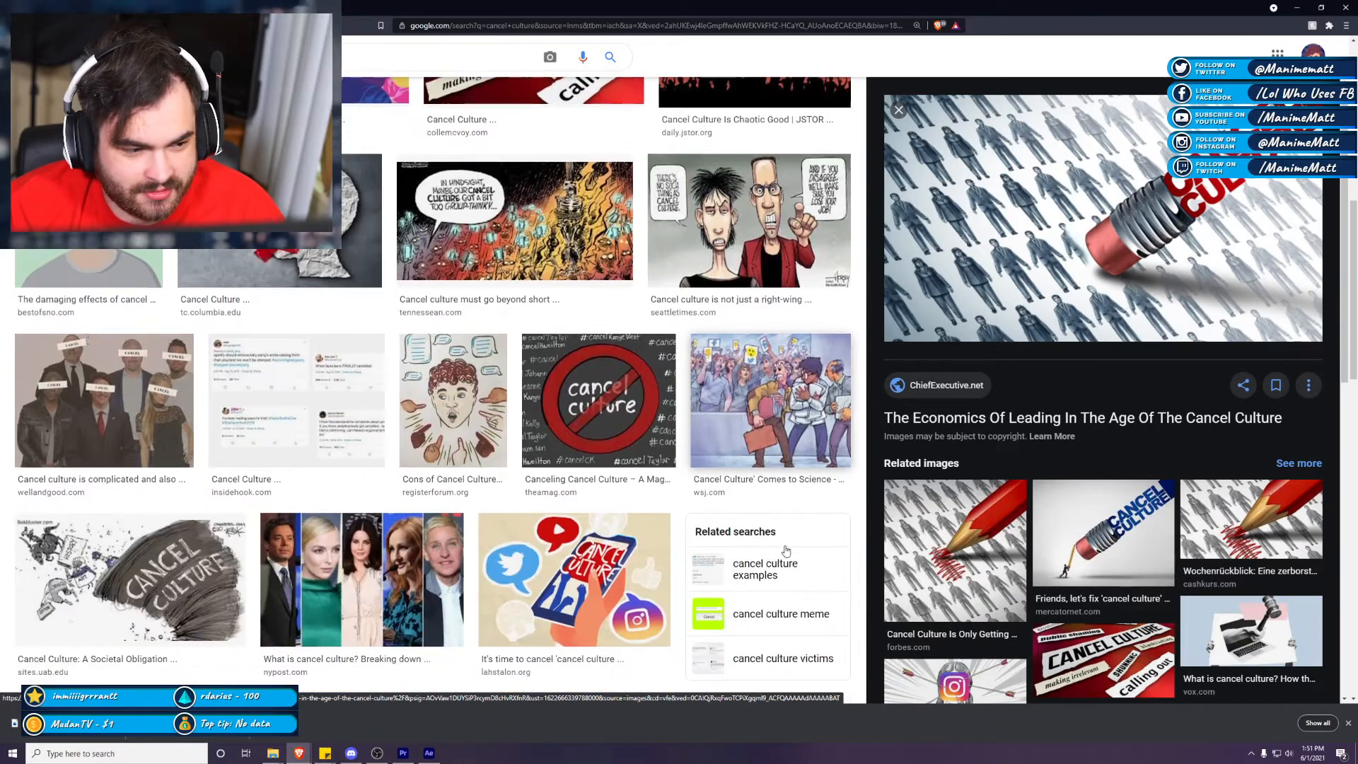
{"action": "left_click", "coordinate": [550, 213]}
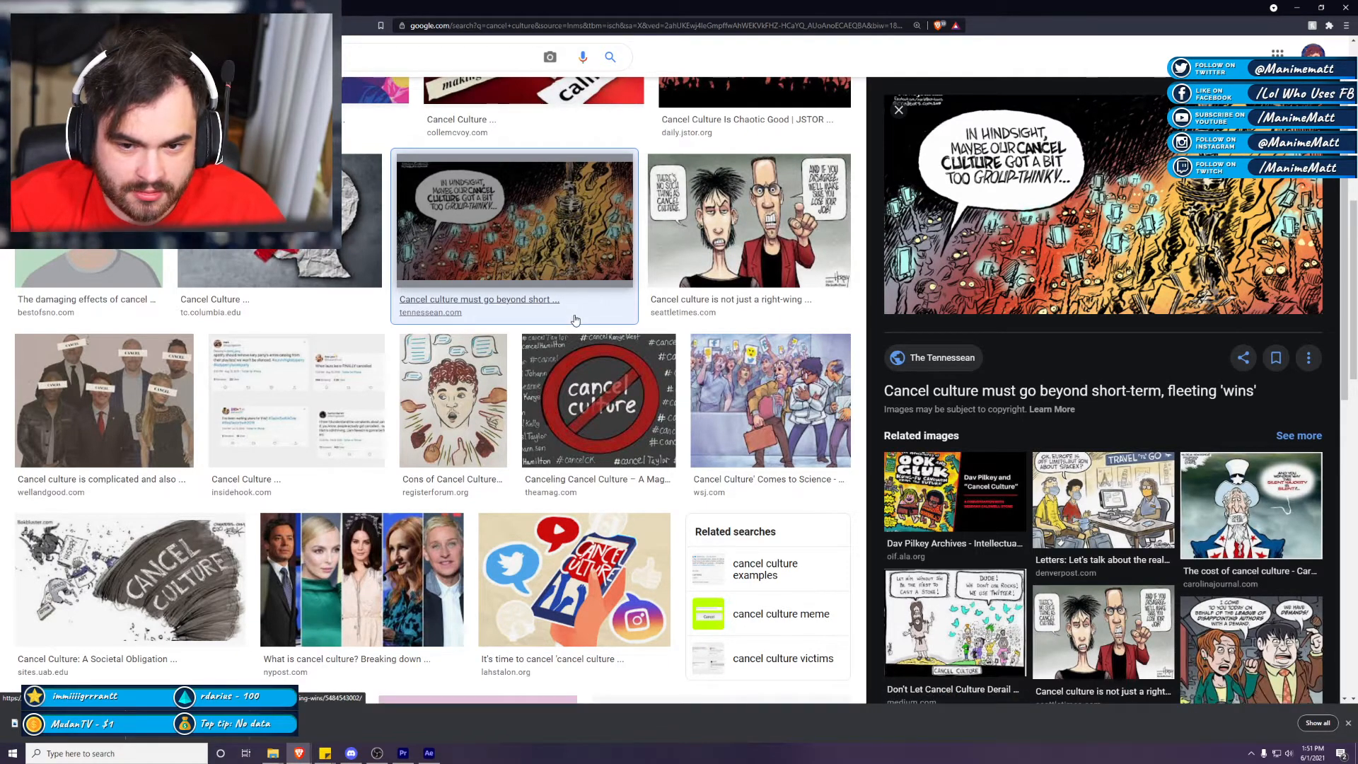
{"action": "scroll", "coordinate": [575, 321], "scroll_direction": "down", "scroll_amount": 2}
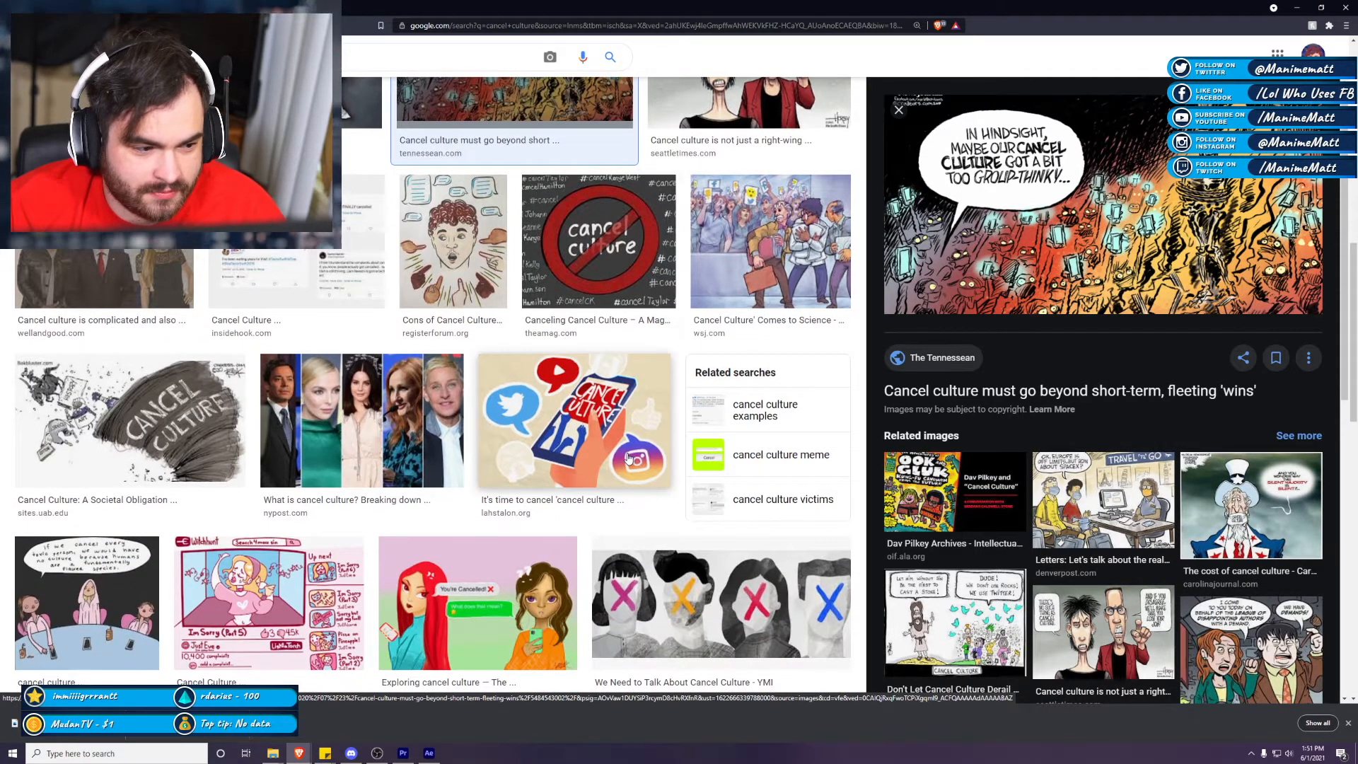
{"action": "scroll", "coordinate": [628, 458], "scroll_direction": "down", "scroll_amount": 3}
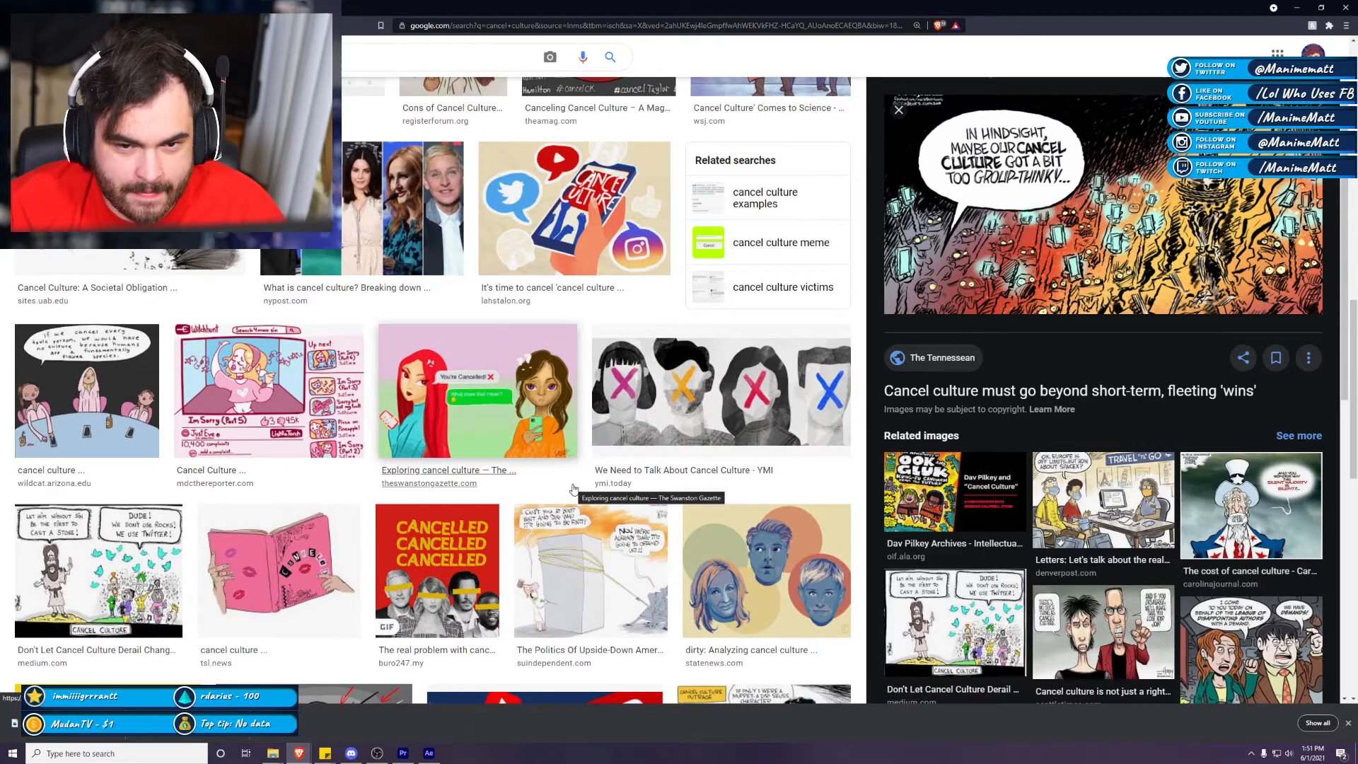
{"action": "scroll", "coordinate": [572, 488], "scroll_direction": "up", "scroll_amount": 6}
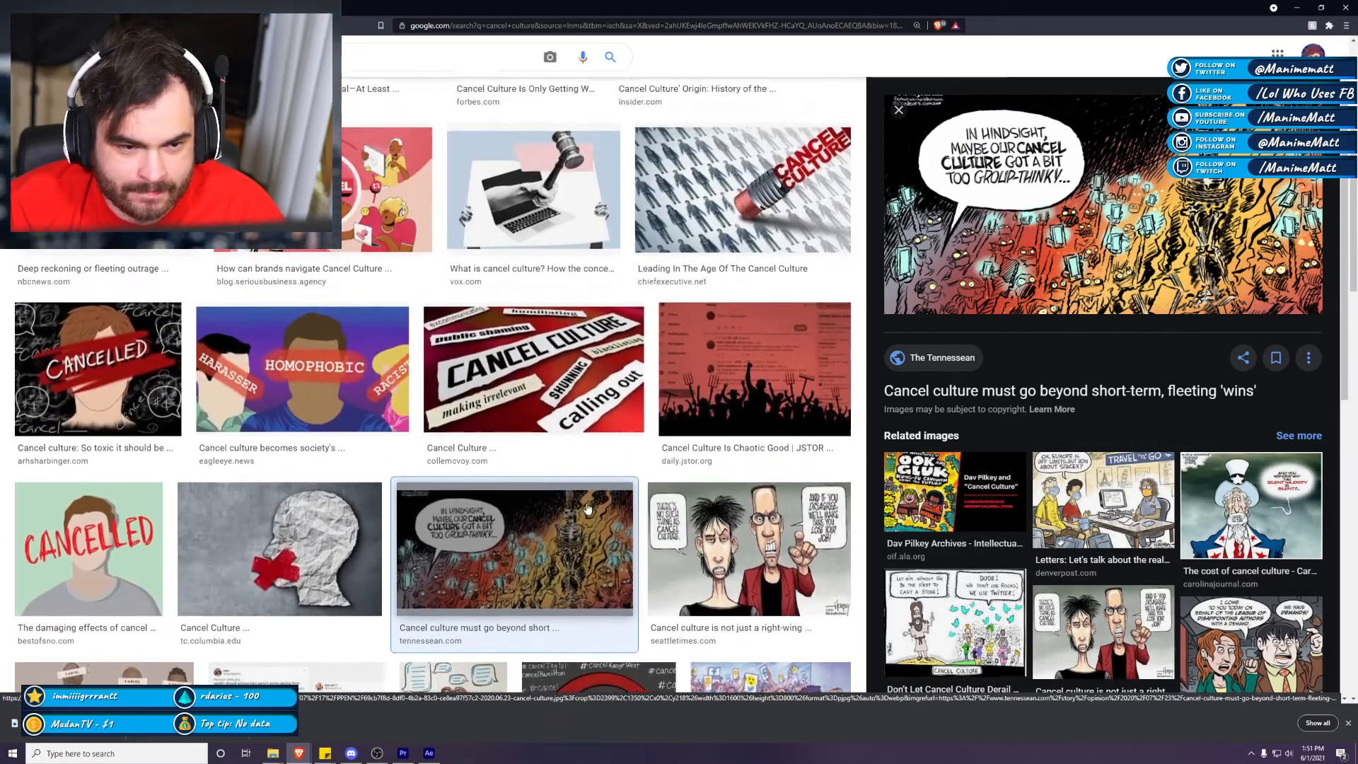
{"action": "scroll", "coordinate": [587, 508], "scroll_direction": "up", "scroll_amount": 4}
{"action": "left_click", "coordinate": [743, 446]}
{"action": "scroll", "coordinate": [742, 446], "scroll_direction": "down", "scroll_amount": 2}
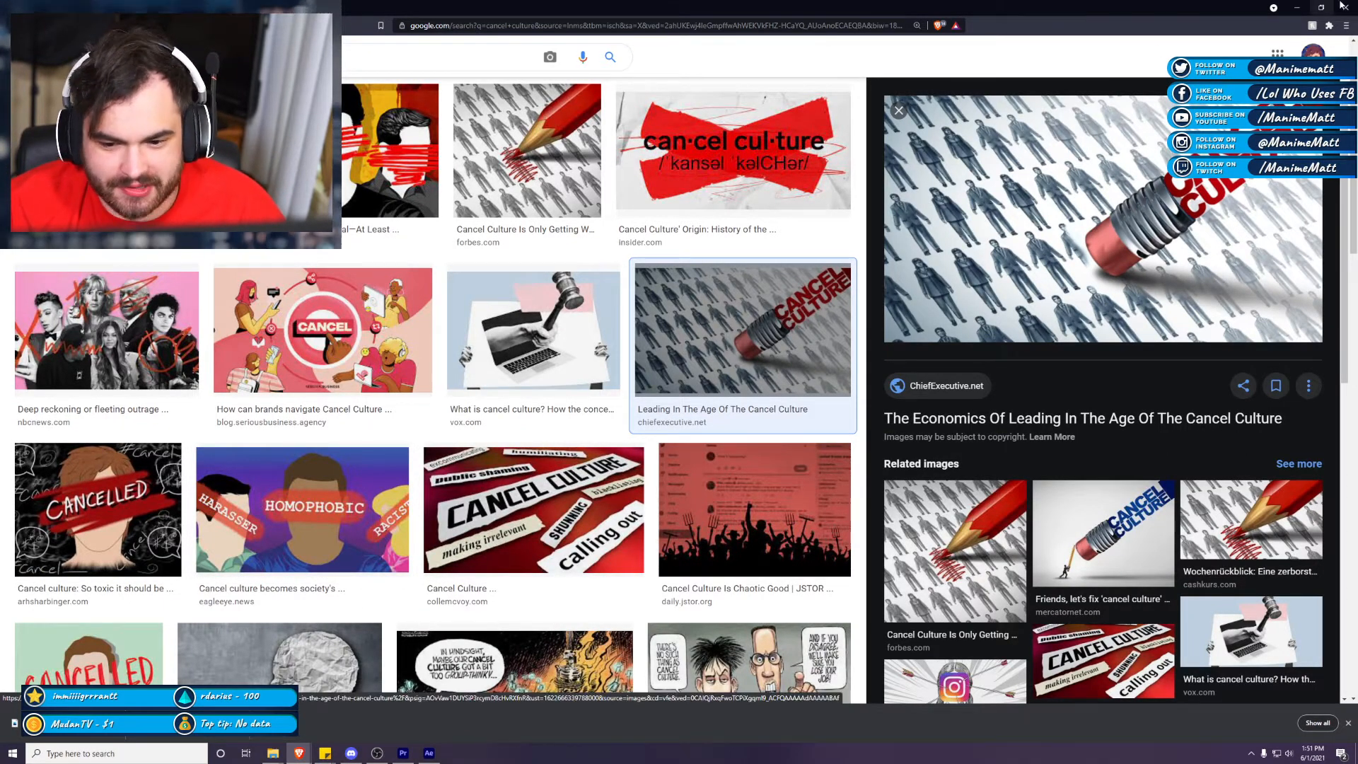
{"action": "left_click", "coordinate": [1297, 7]}
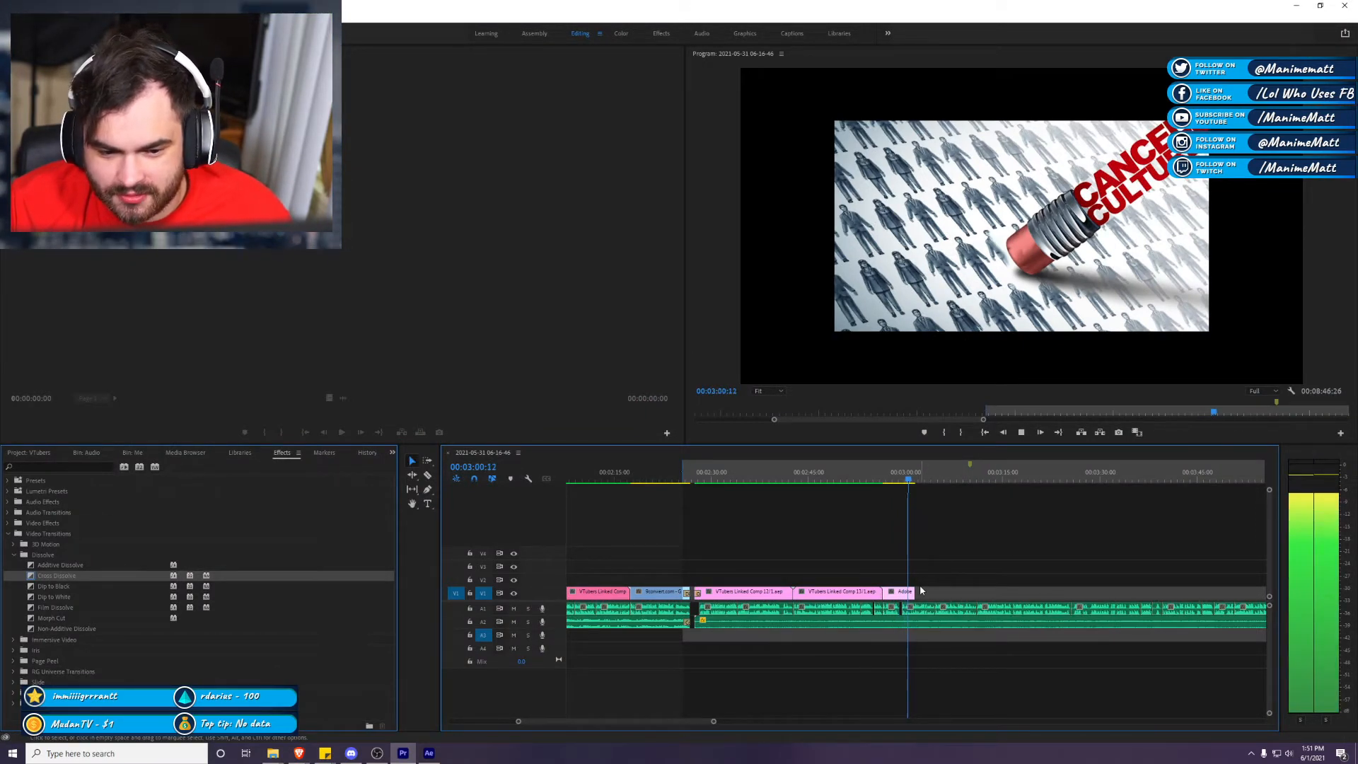
Step: Extend the end of the eraser image clip in the sequence and play on through the following narration
{"action": "left_click_drag", "start_coordinate": [915, 591], "coordinate": [941, 596]}
{"action": "scroll", "coordinate": [1015, 548], "scroll_direction": "down", "scroll_amount": 2}
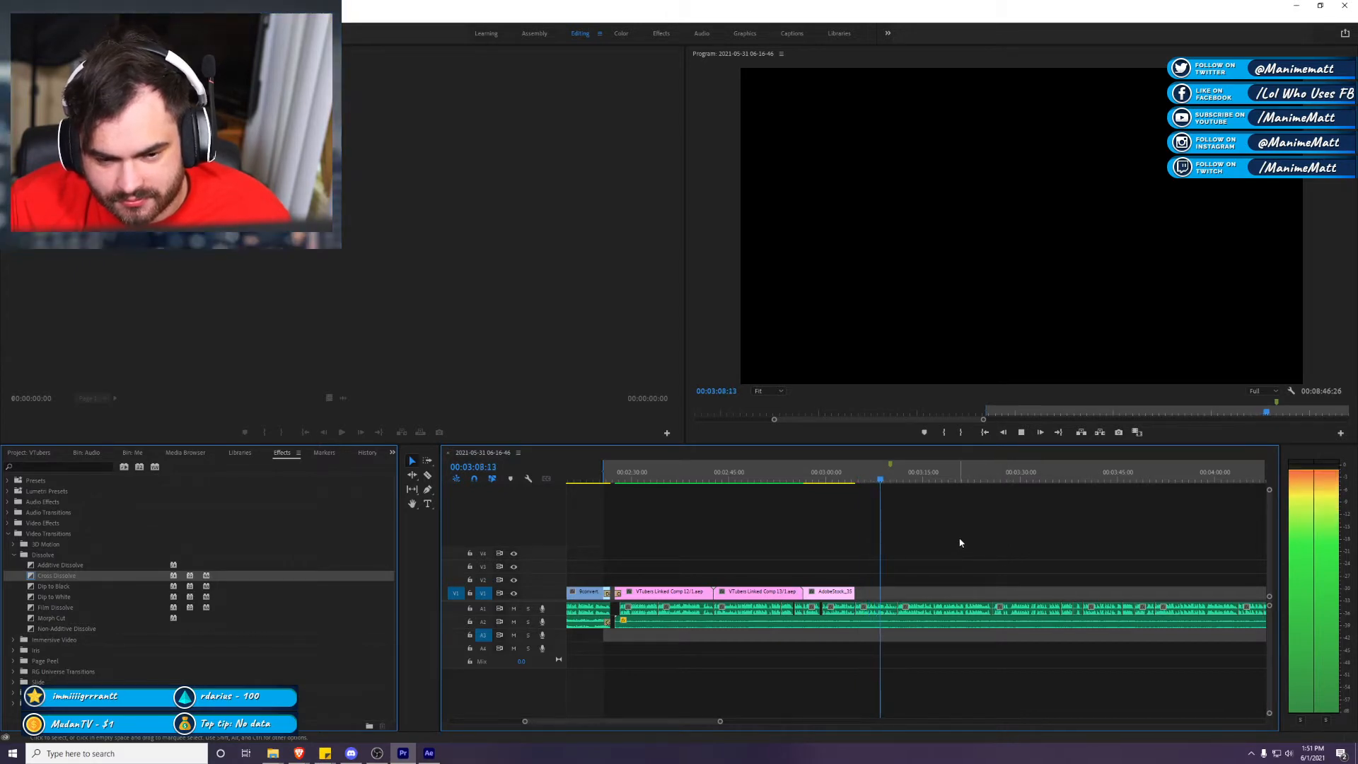
{"action": "scroll", "coordinate": [955, 543], "scroll_direction": "down", "scroll_amount": 2}
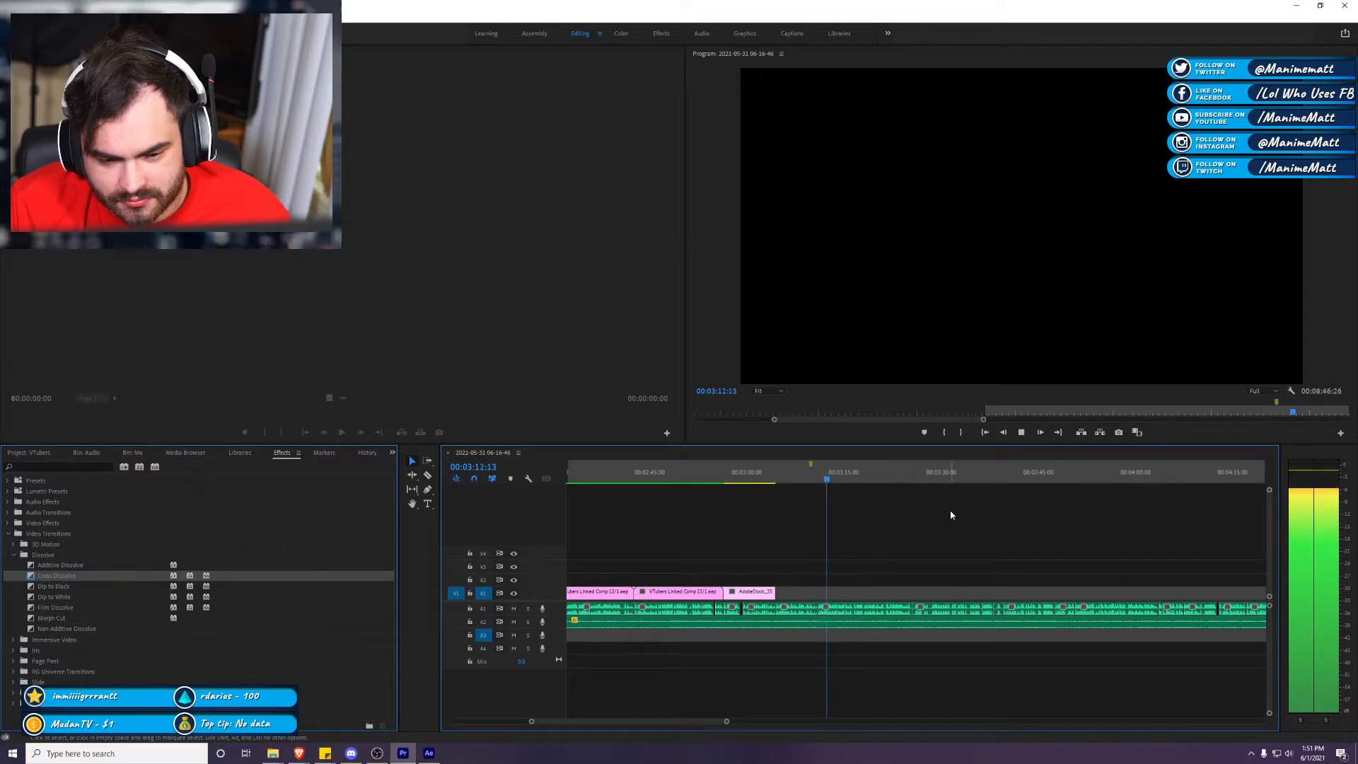
Step: Replace the eraser image clip and the audio clips beneath it with a linked After Effects composition
{"action": "left_click", "coordinate": [768, 480]}
{"action": "left_click_drag", "start_coordinate": [770, 481], "coordinate": [750, 479]}
{"action": "left_click_drag", "start_coordinate": [734, 578], "coordinate": [761, 603]}
{"action": "right_click", "coordinate": [740, 599]}
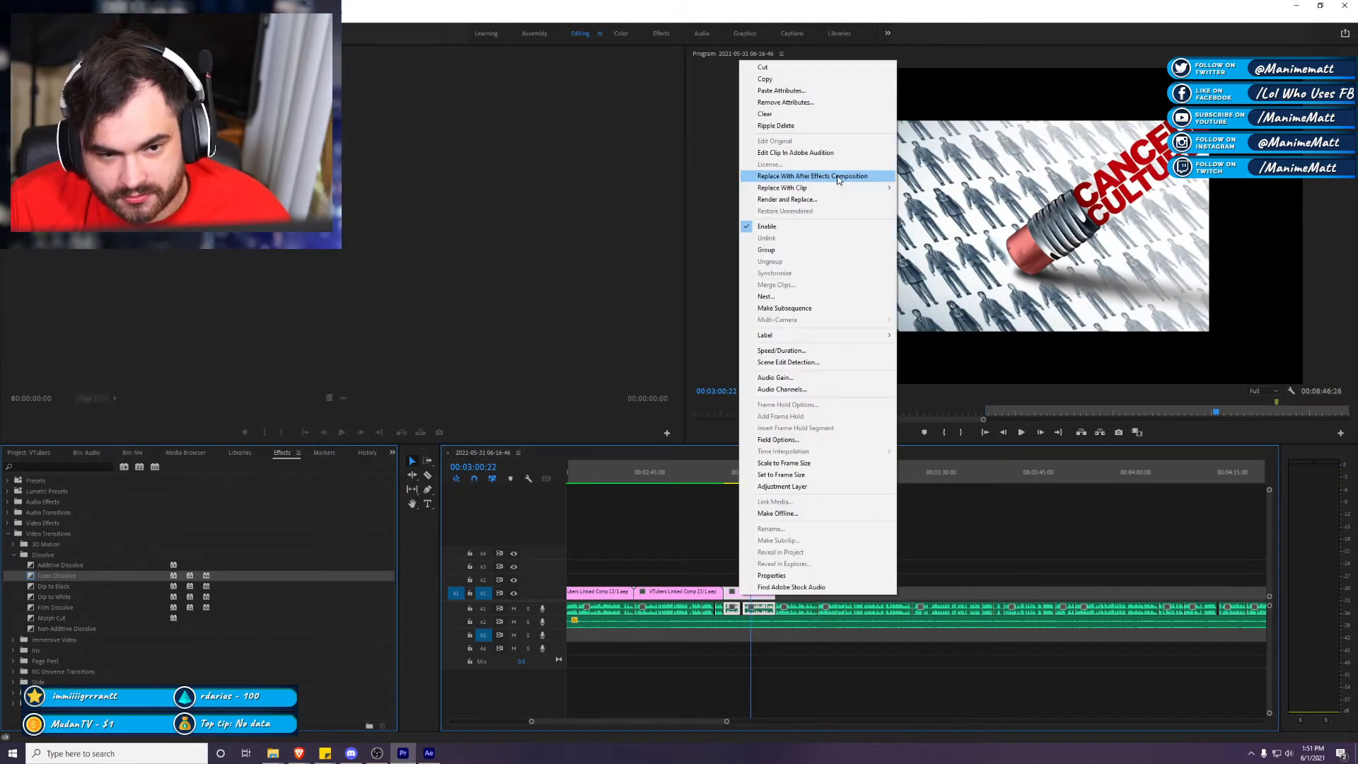
{"action": "left_click", "coordinate": [838, 180]}
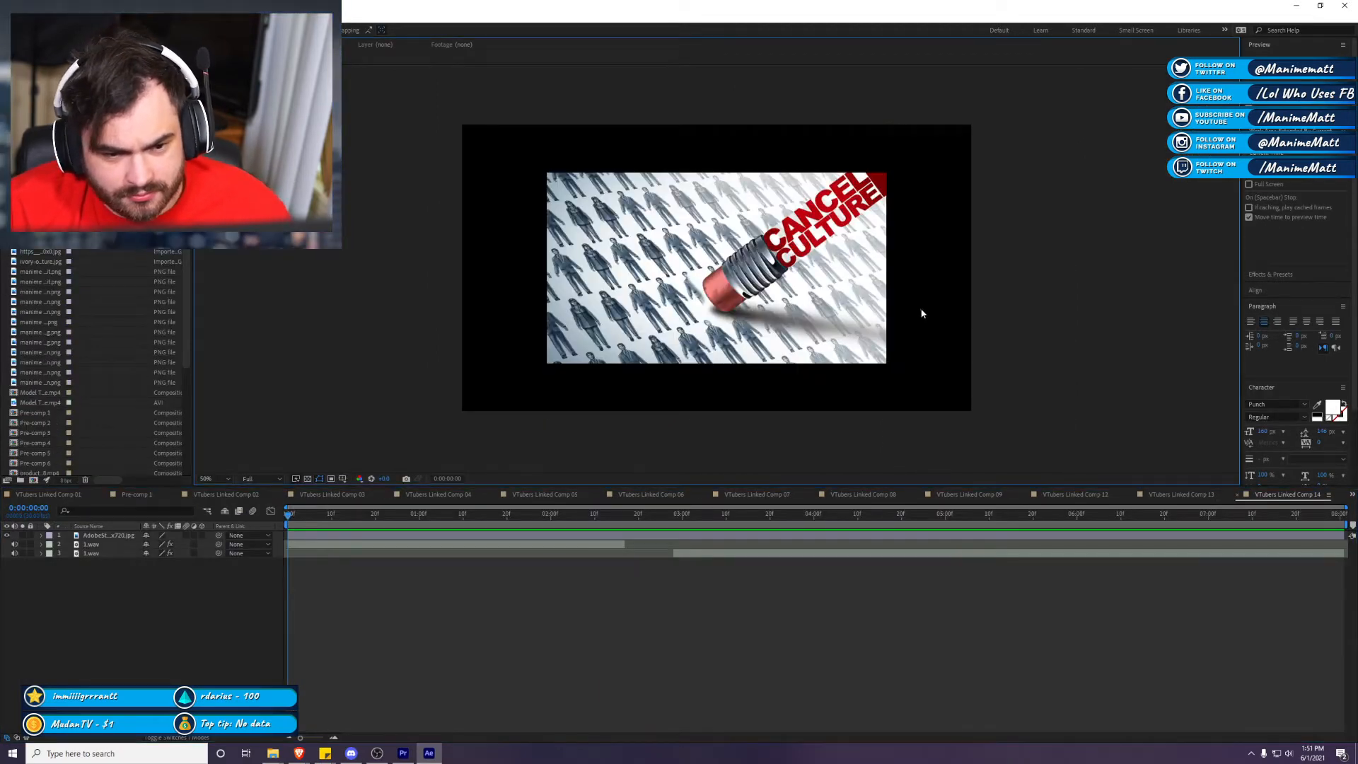
Step: Enlarge the eraser image to about 195% so it fills the frame, and keyframe its starting position at about 1160, 620
{"action": "left_click", "coordinate": [856, 318]}
{"action": "left_click_drag", "start_coordinate": [888, 269], "coordinate": [1050, 267]}
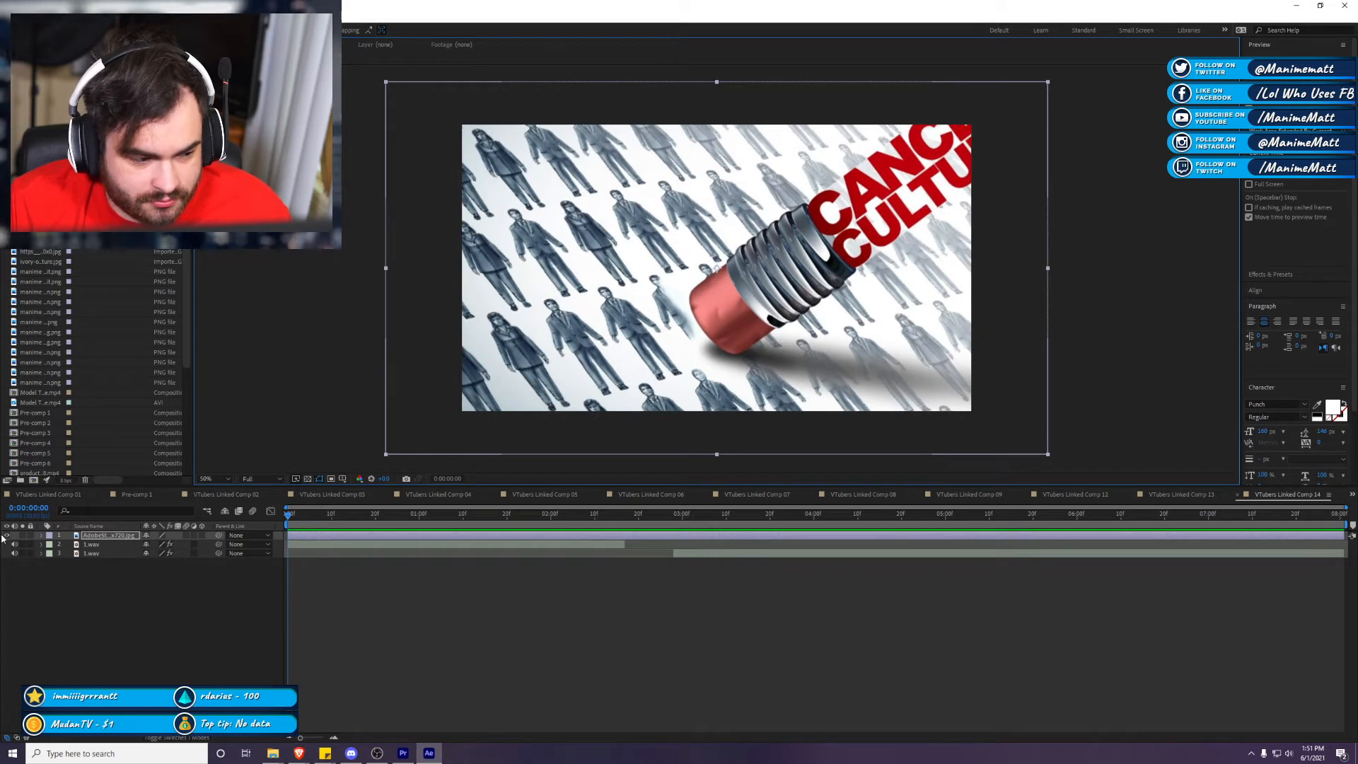
{"action": "left_click", "coordinate": [40, 535]}
{"action": "left_click", "coordinate": [40, 535]}
{"action": "left_click", "coordinate": [41, 535]}
{"action": "left_click", "coordinate": [51, 544]}
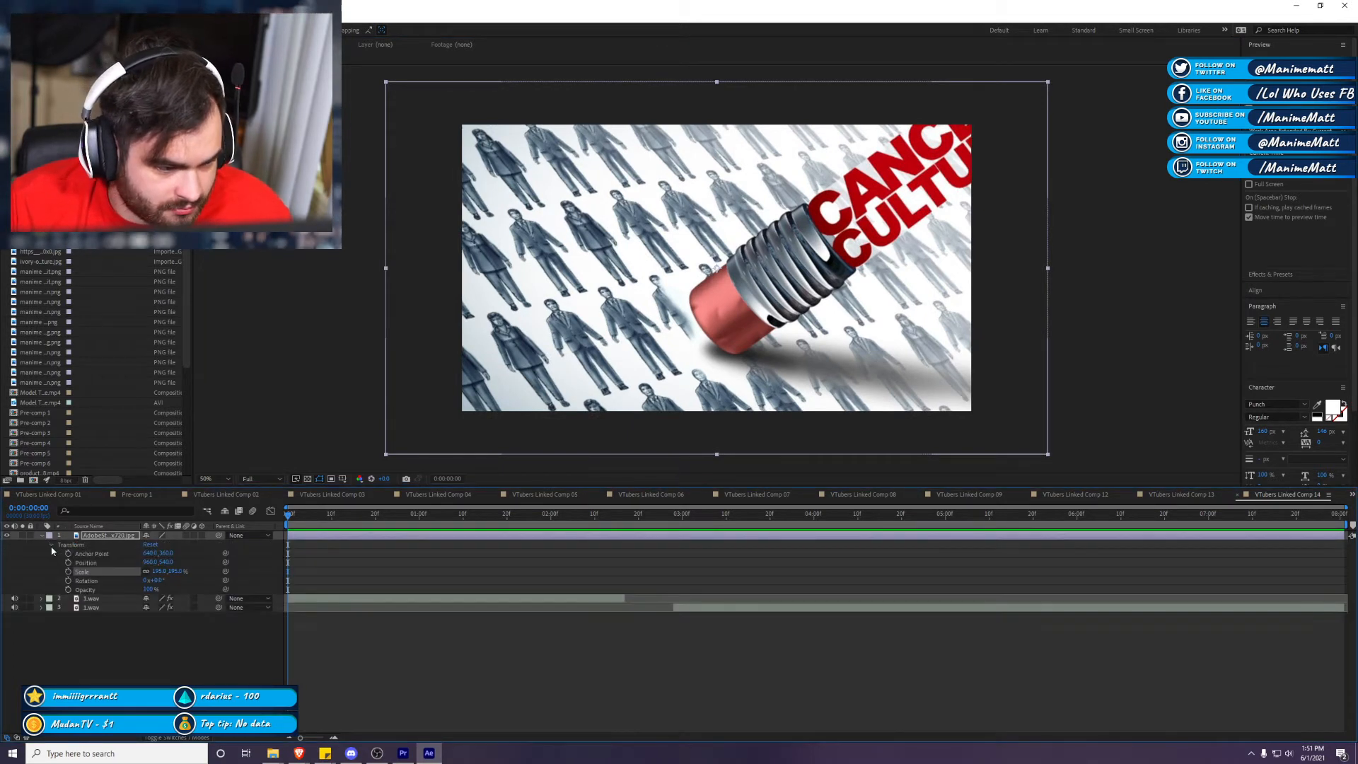
{"action": "left_click", "coordinate": [68, 562]}
{"action": "left_click_drag", "start_coordinate": [689, 272], "coordinate": [742, 291]}
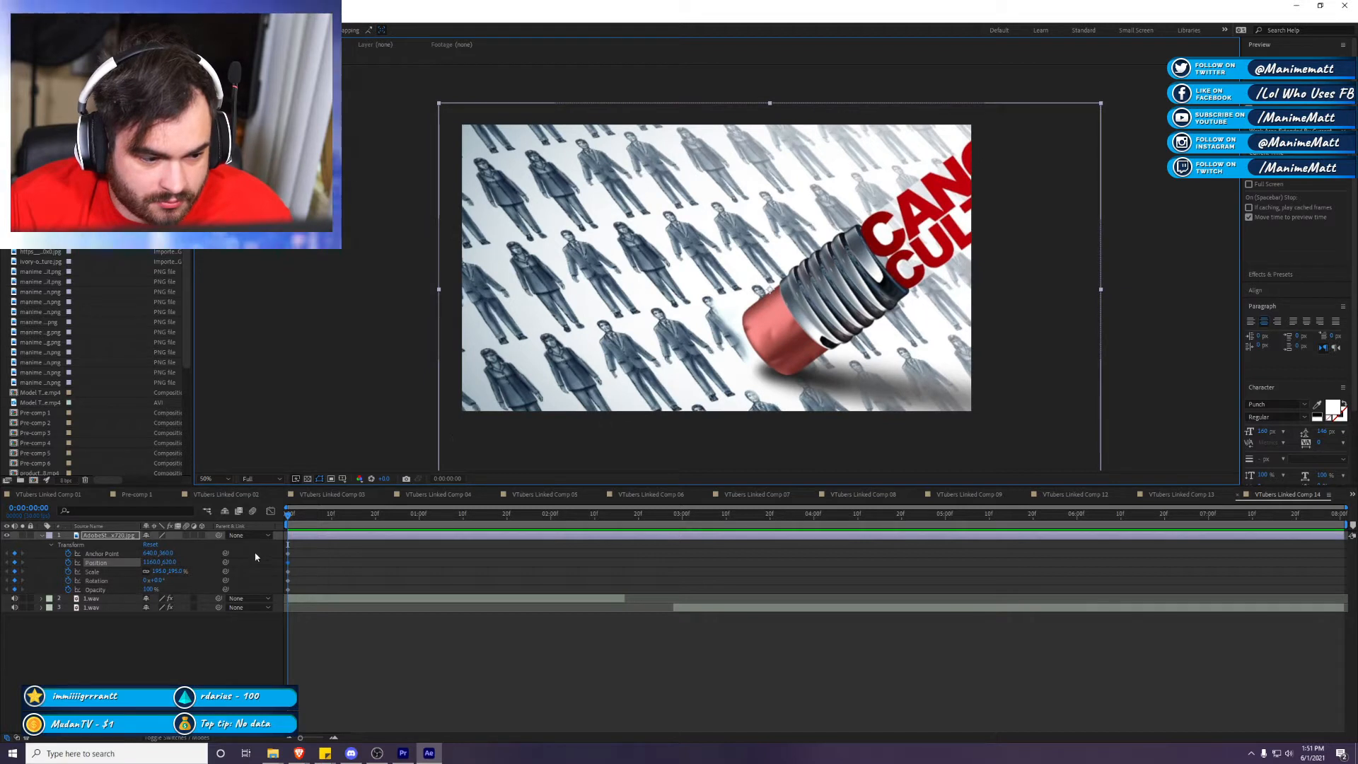
Step: Keyframe the eraser image's position at about 1060, 570 at 0:00:08:00, and preview the pan from the start
{"action": "left_click", "coordinate": [730, 513]}
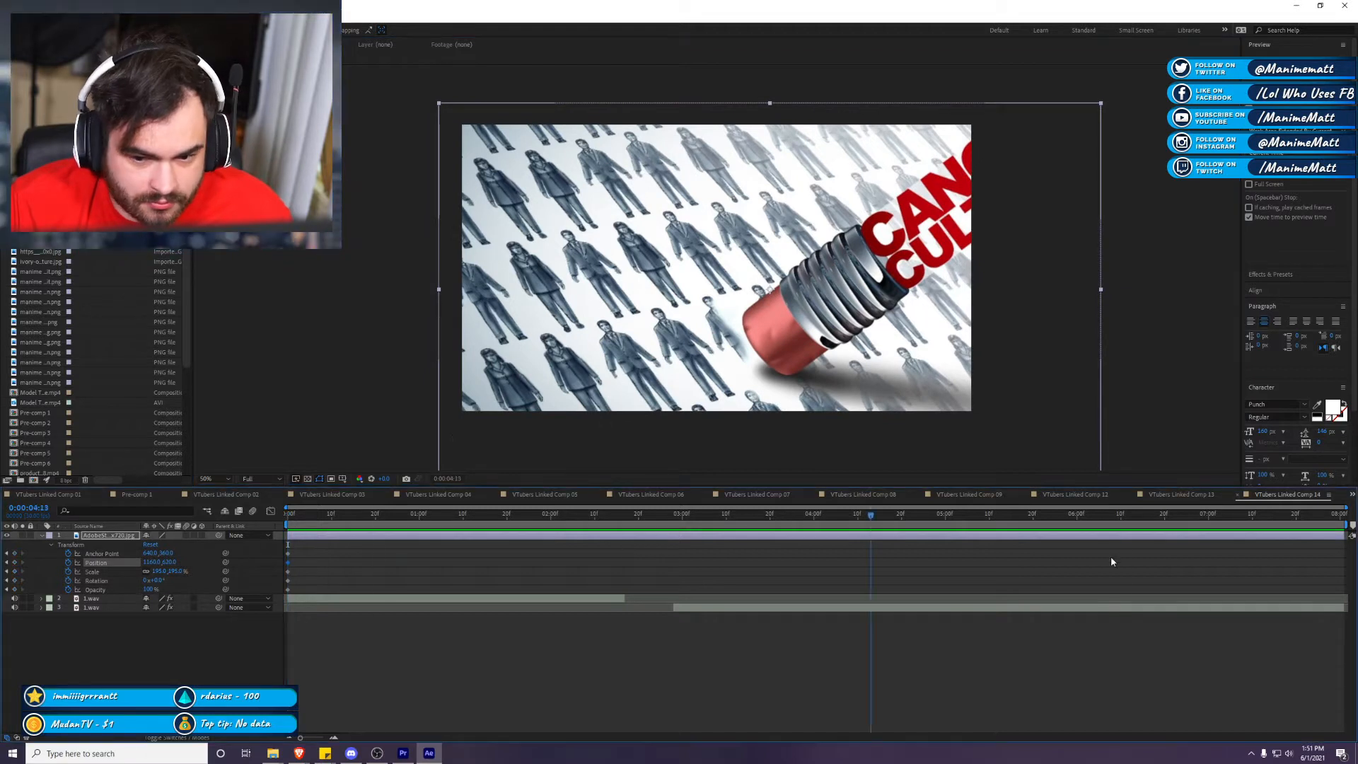
{"action": "left_click_drag", "start_coordinate": [833, 349], "coordinate": [805, 333]}
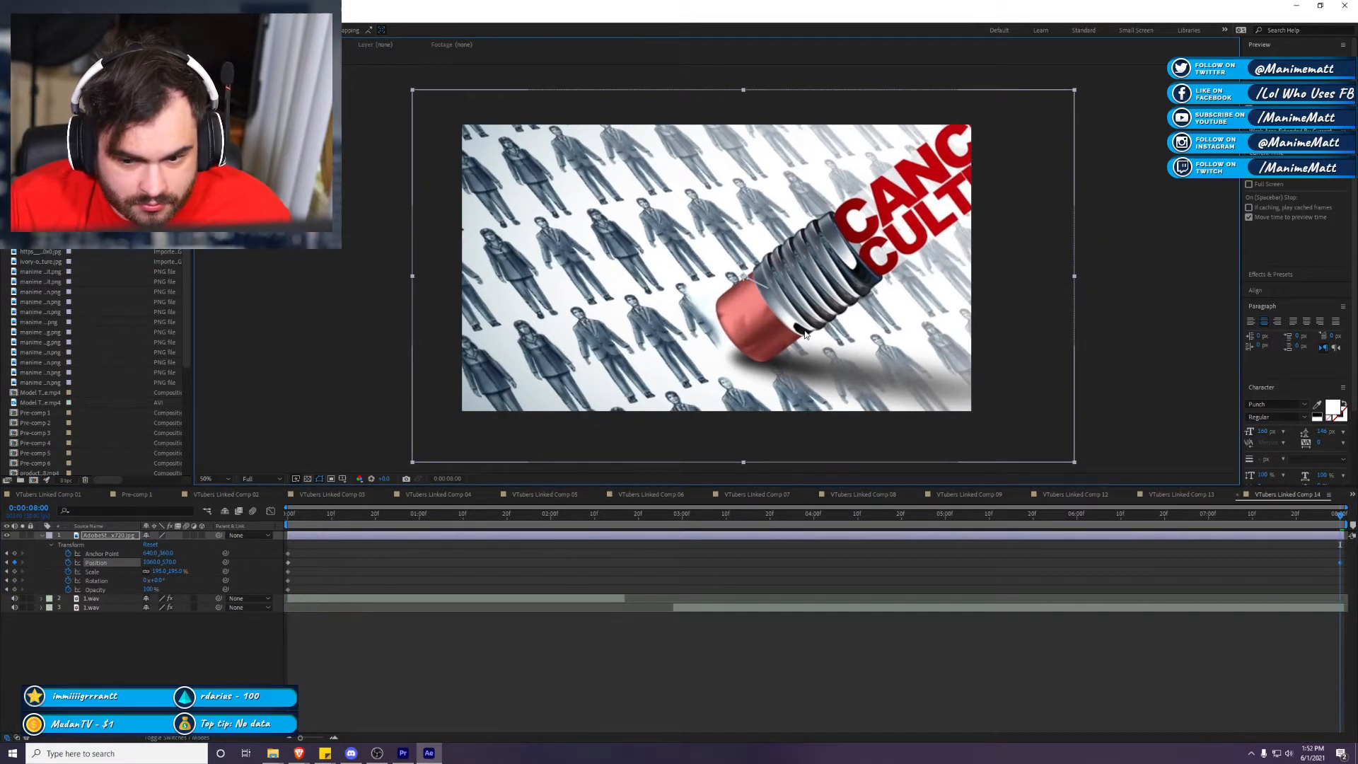
{"action": "key", "text": "space"}
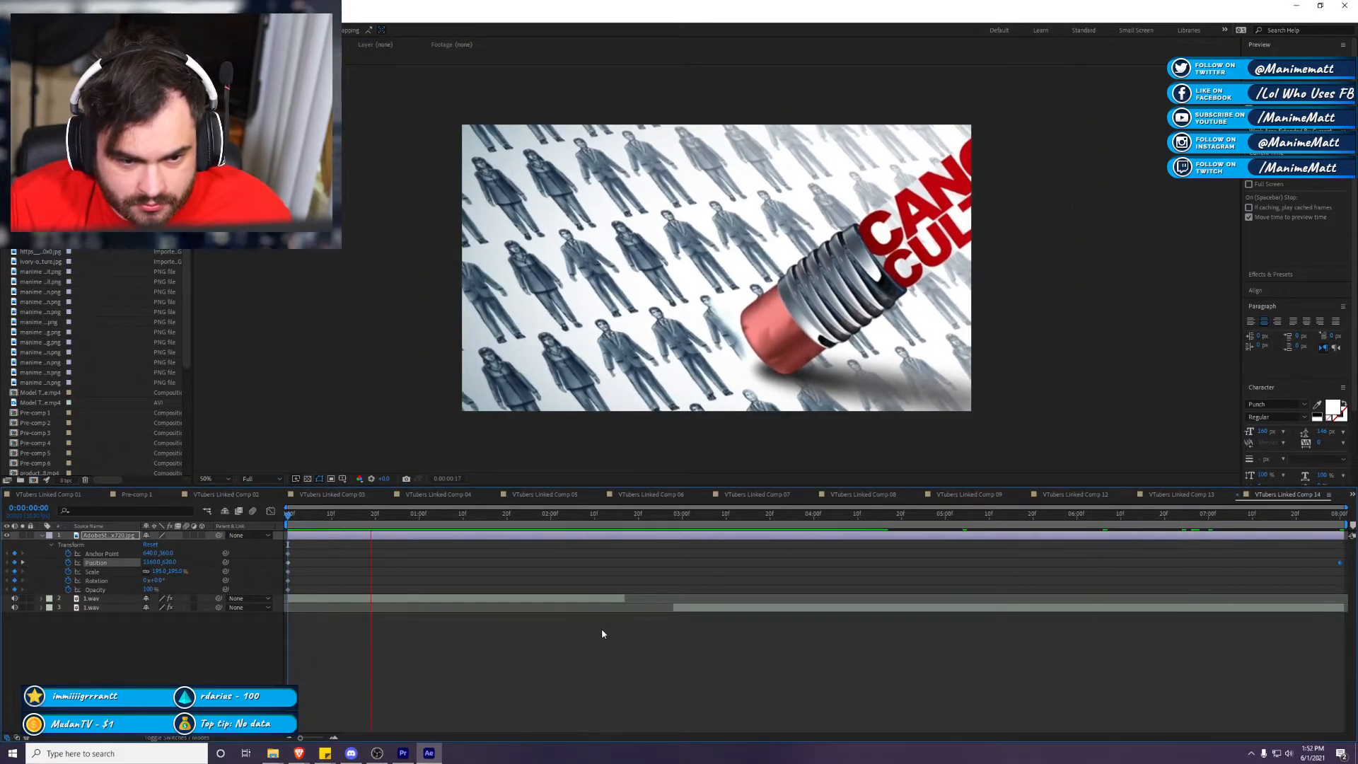
{"action": "key", "text": "space"}
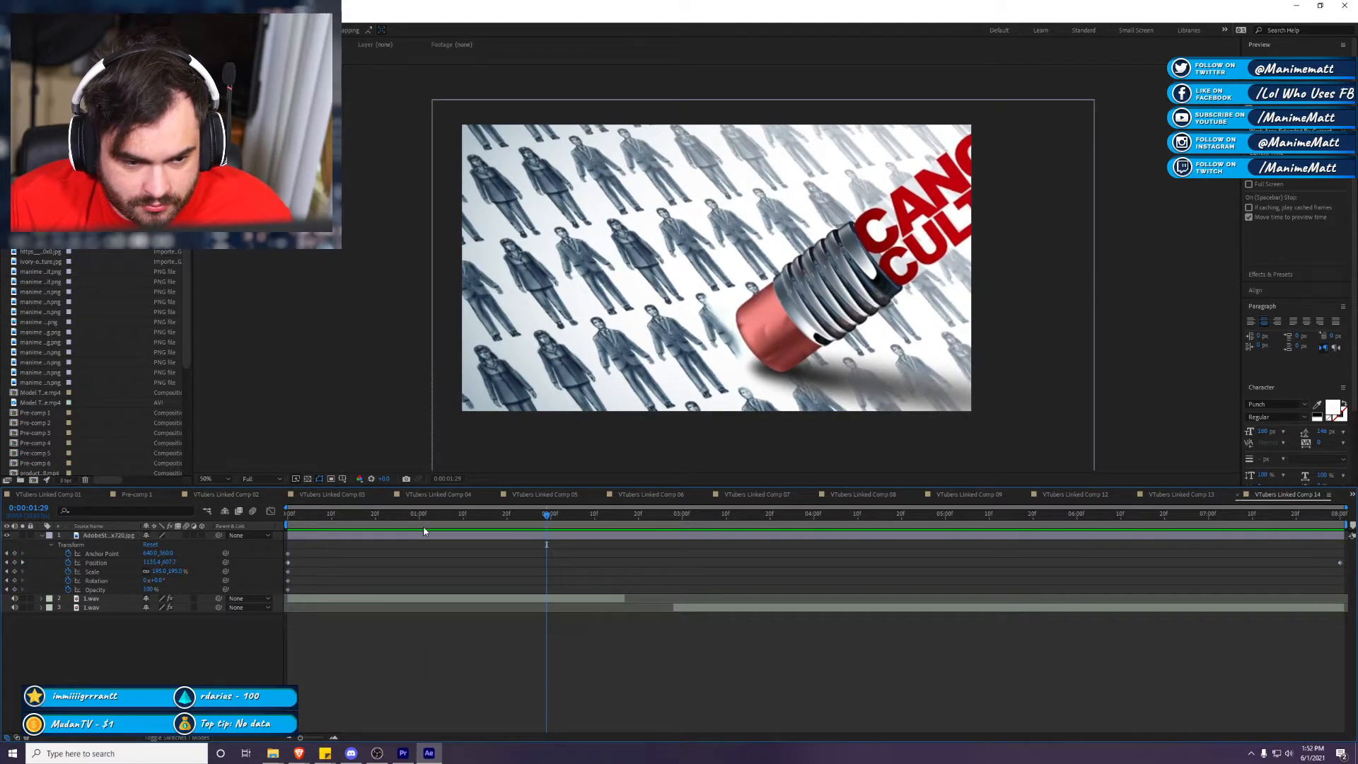
{"action": "key", "text": "Home"}
{"action": "mouse_move", "coordinate": [272, 751]}
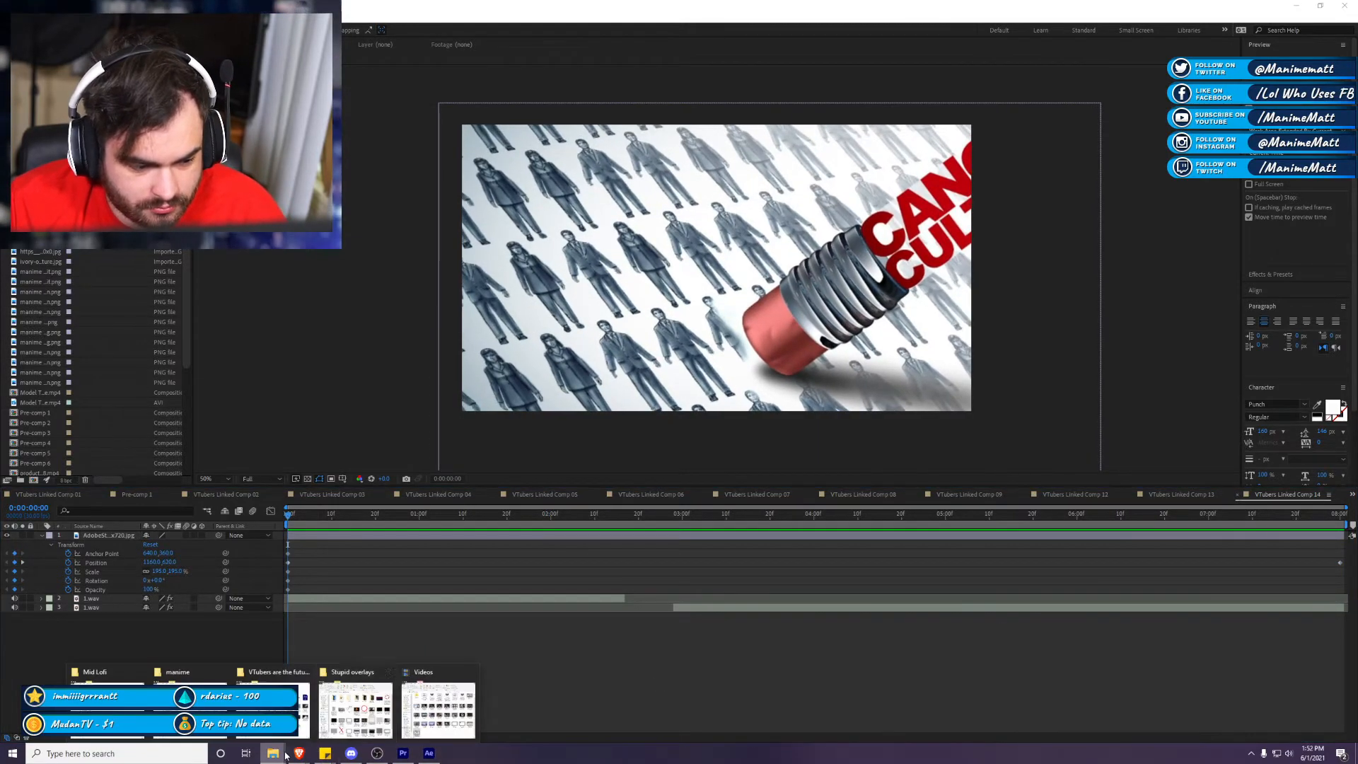
{"action": "mouse_move", "coordinate": [113, 707]}
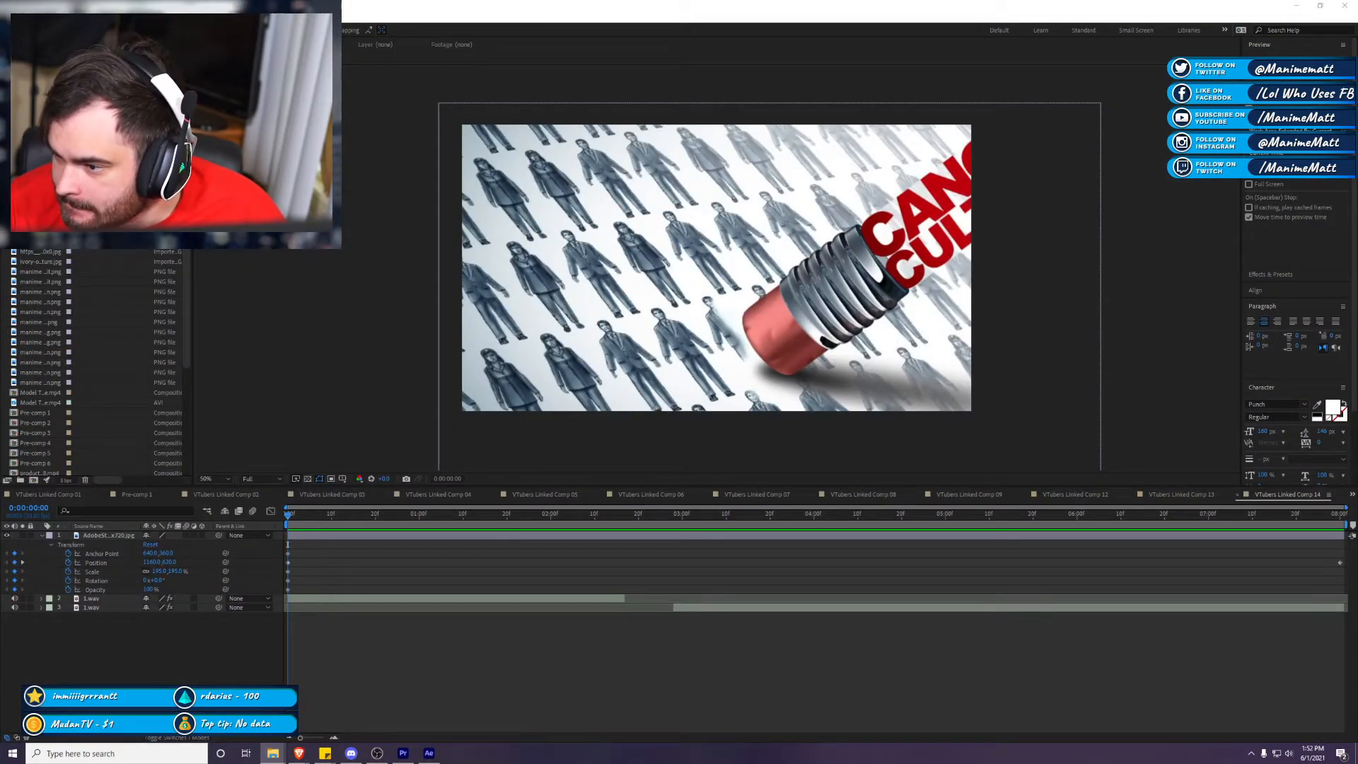
{"action": "left_click_drag", "start_coordinate": [353, 306], "coordinate": [751, 389]}
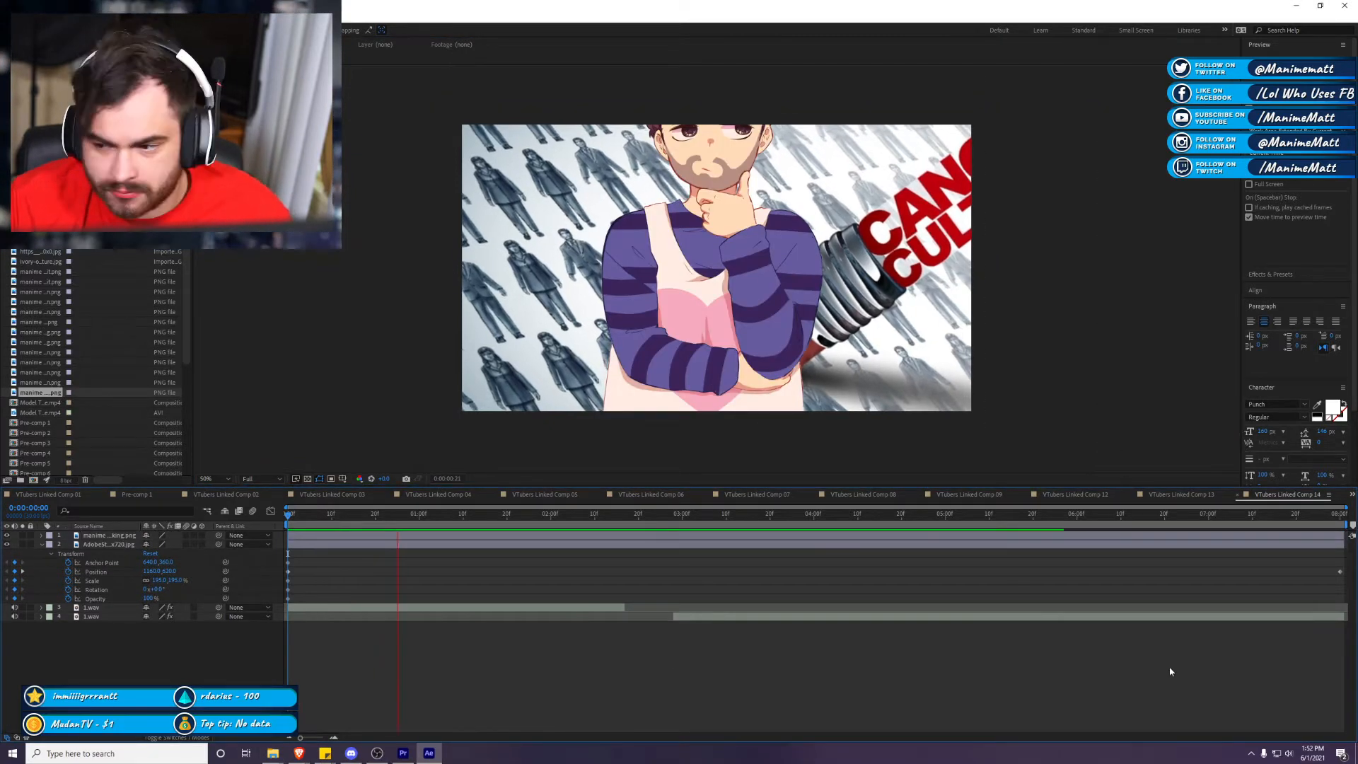
{"action": "key", "text": "ctrl+z"}
Step: Add the open-mouthed thinking character pose from the character image folder over the eraser image, and preview it
{"action": "key", "text": "alt+Tab"}
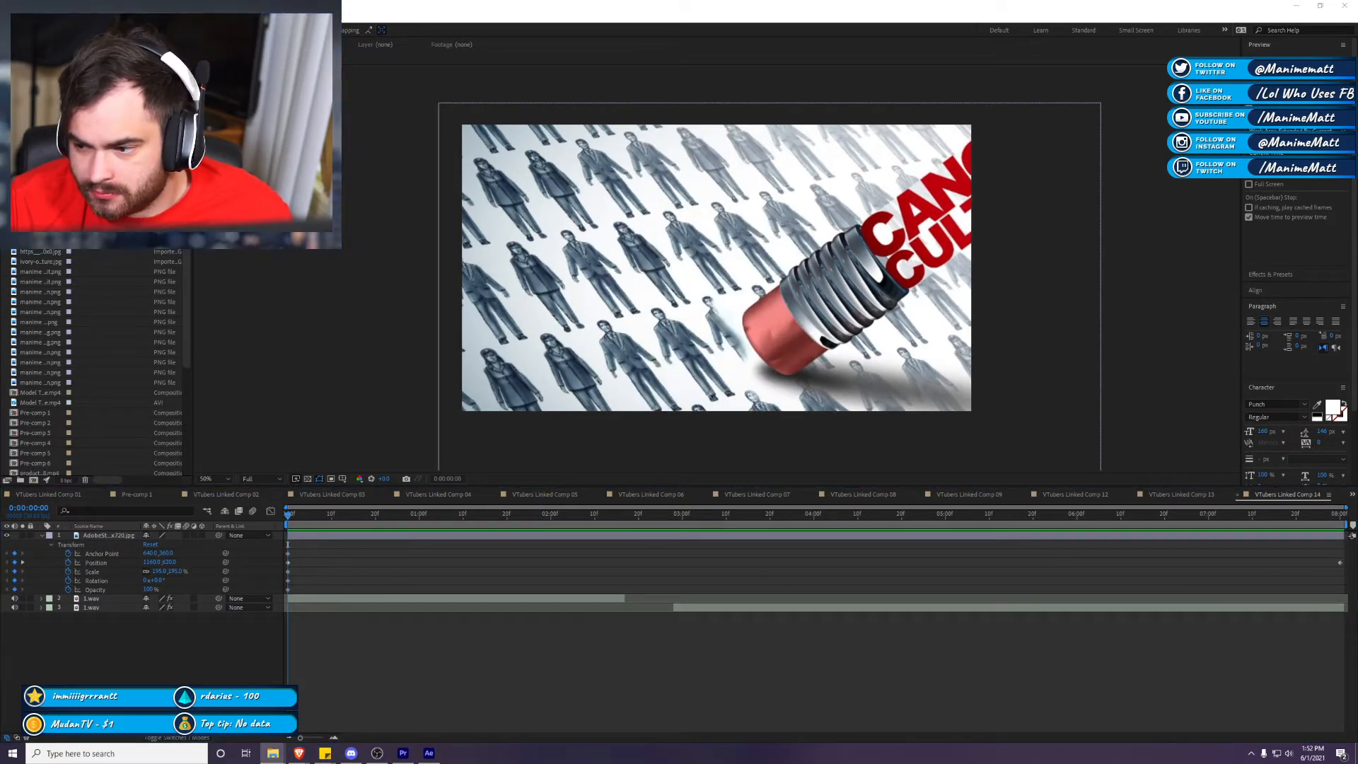
{"action": "left_click_drag", "start_coordinate": [212, 141], "coordinate": [707, 318]}
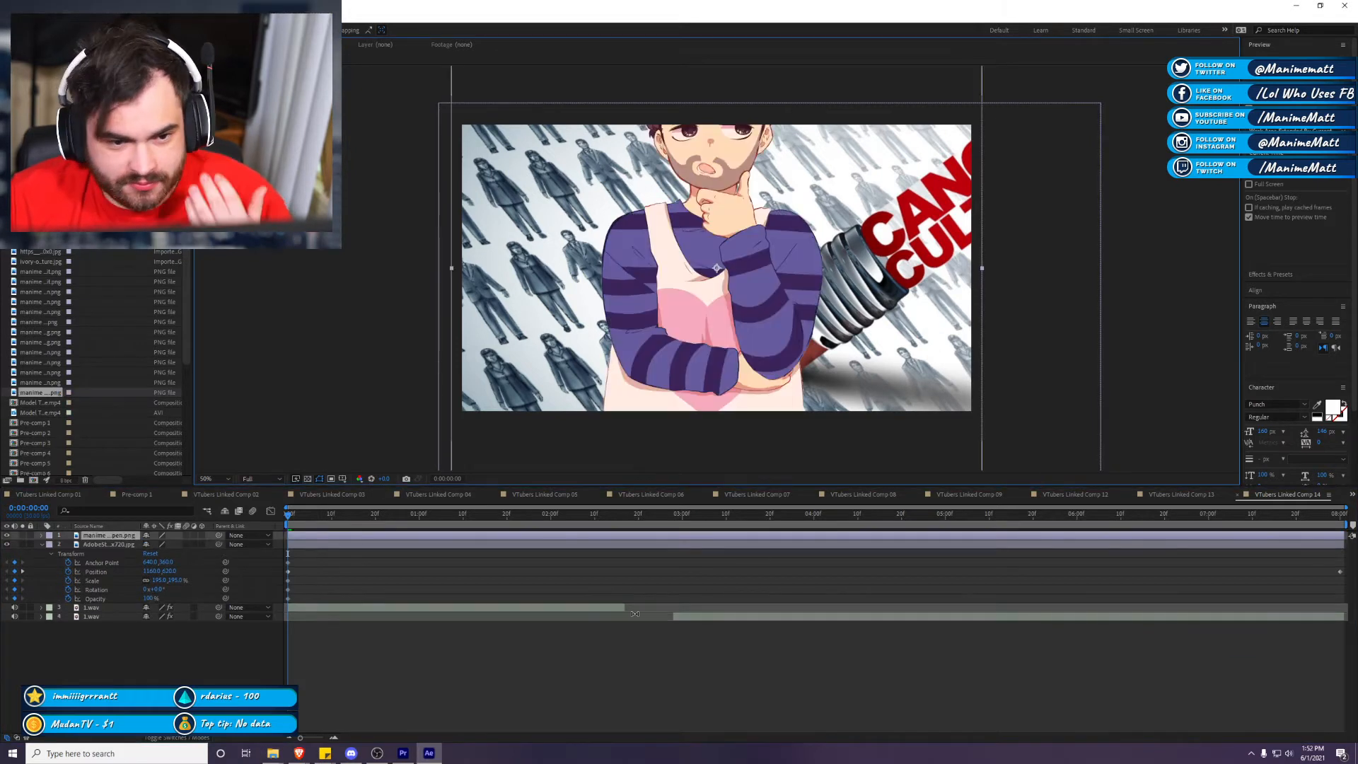
{"action": "key", "text": "space"}
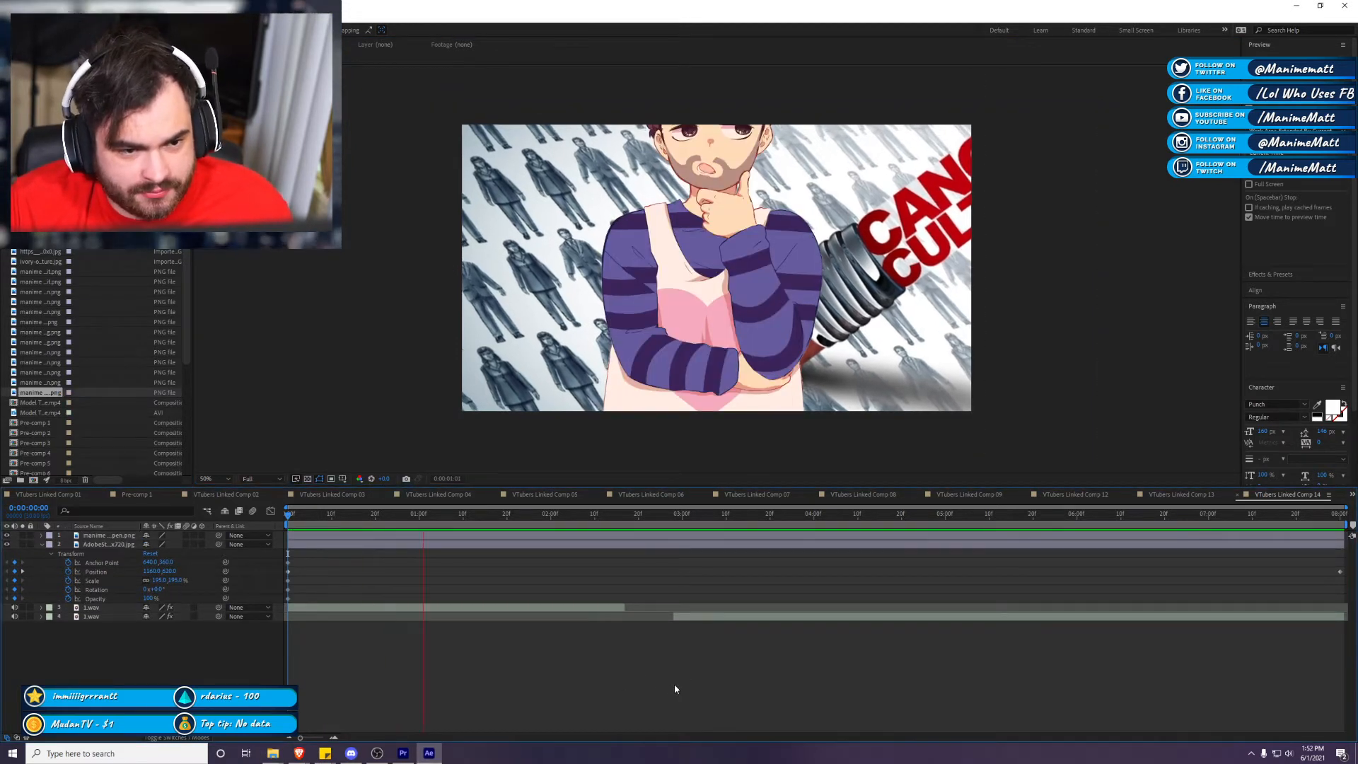
Step: Split the thinking pose layer at 0:00:02:28 and replace its second part with the shrugging character pose
{"action": "left_click", "coordinate": [674, 519]}
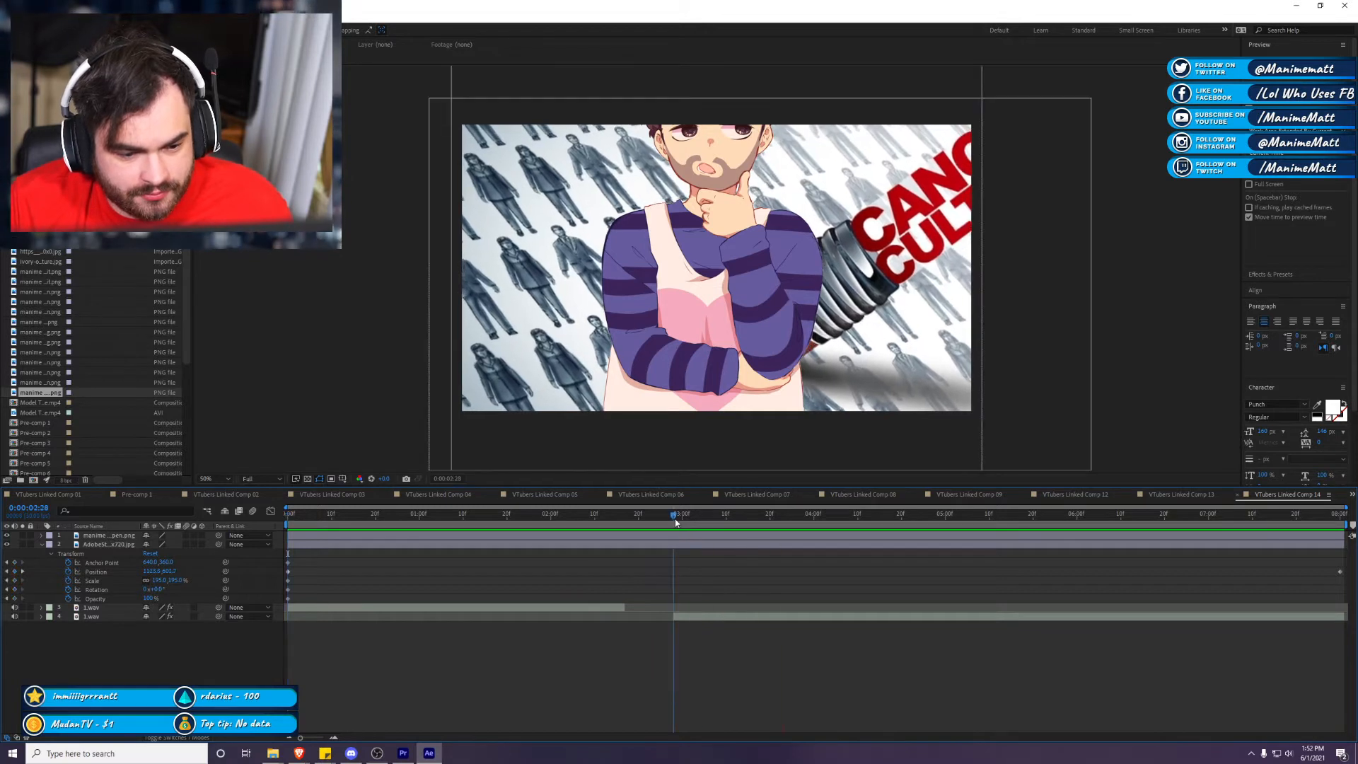
{"action": "left_click", "coordinate": [707, 536]}
{"action": "key", "text": "ctrl+shift+d"}
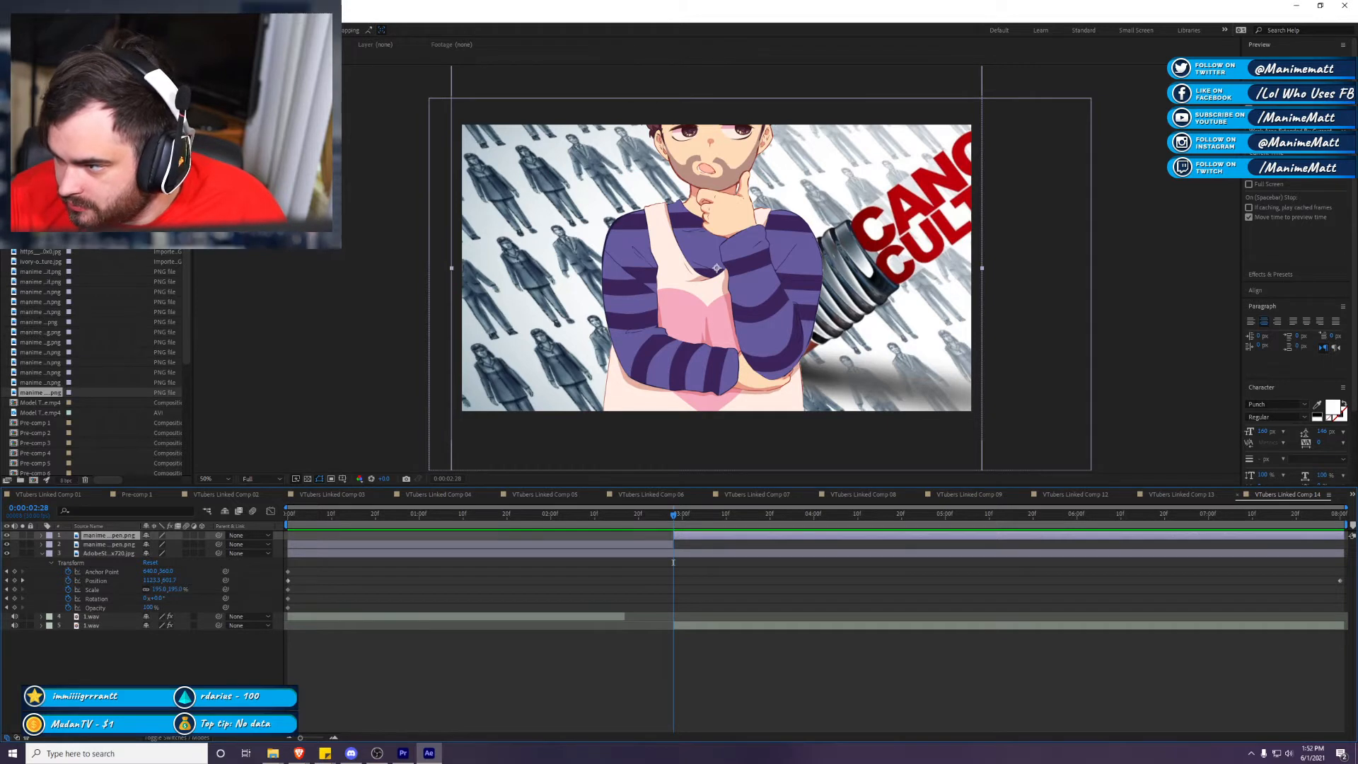
{"action": "left_click_drag", "start_coordinate": [778, 330], "coordinate": [813, 368]}
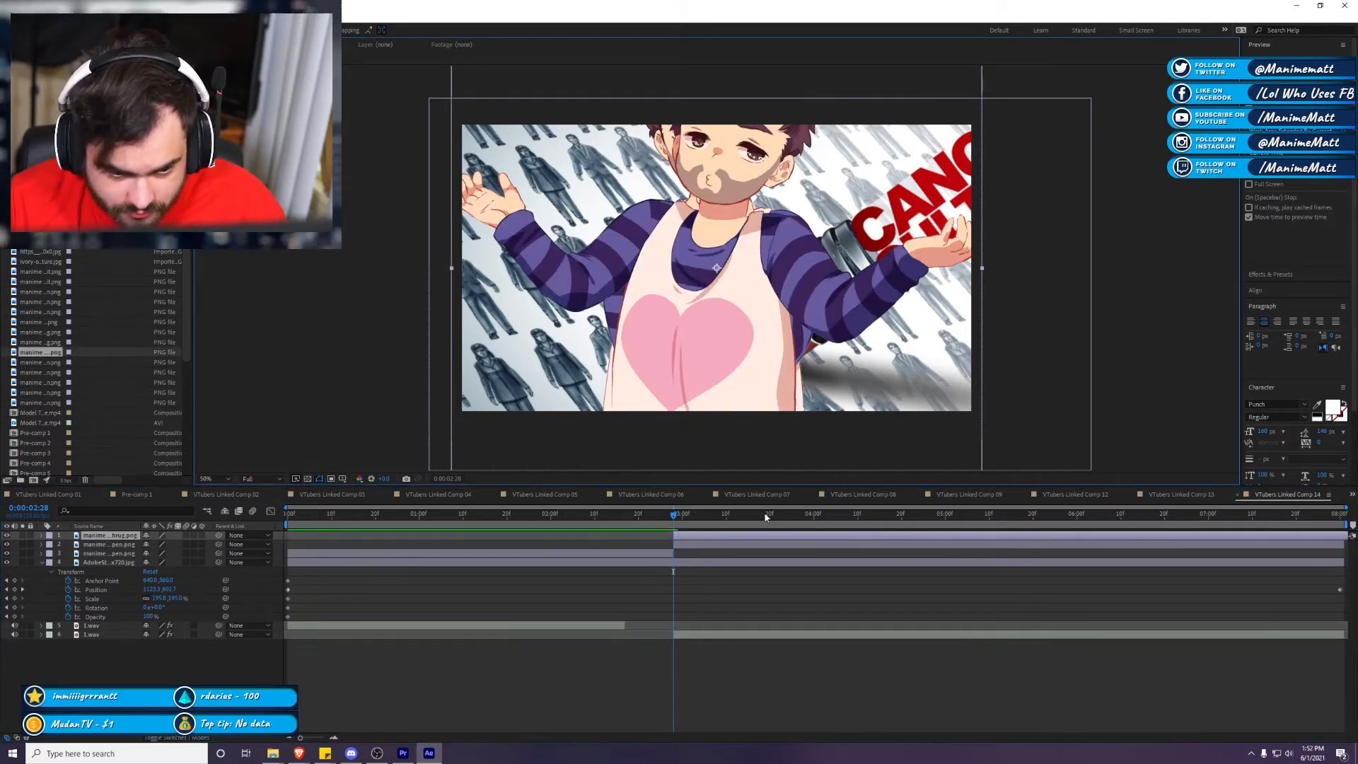
{"action": "left_click", "coordinate": [752, 542]}
{"action": "key", "text": "Delete"}
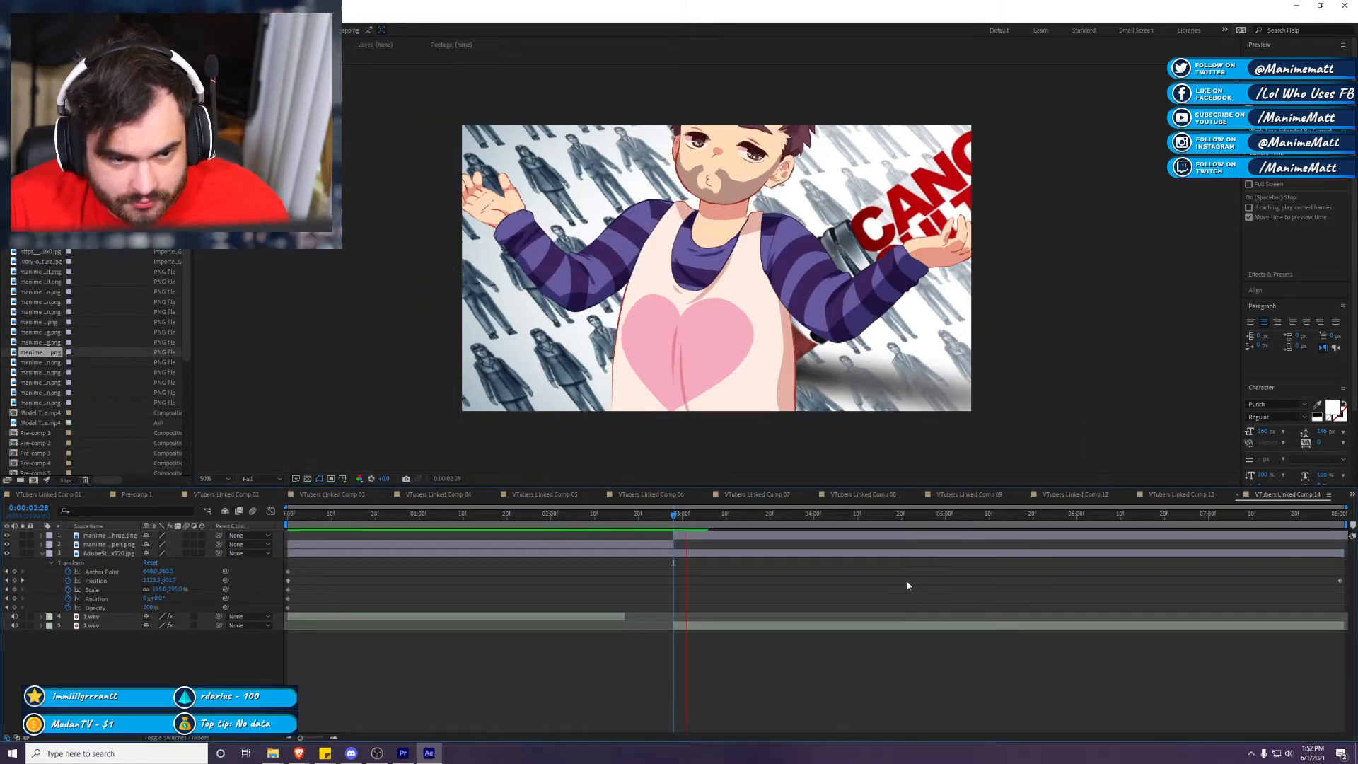
Step: Split the shrugging pose layer at 0:00:04:05
{"action": "left_click", "coordinate": [838, 539]}
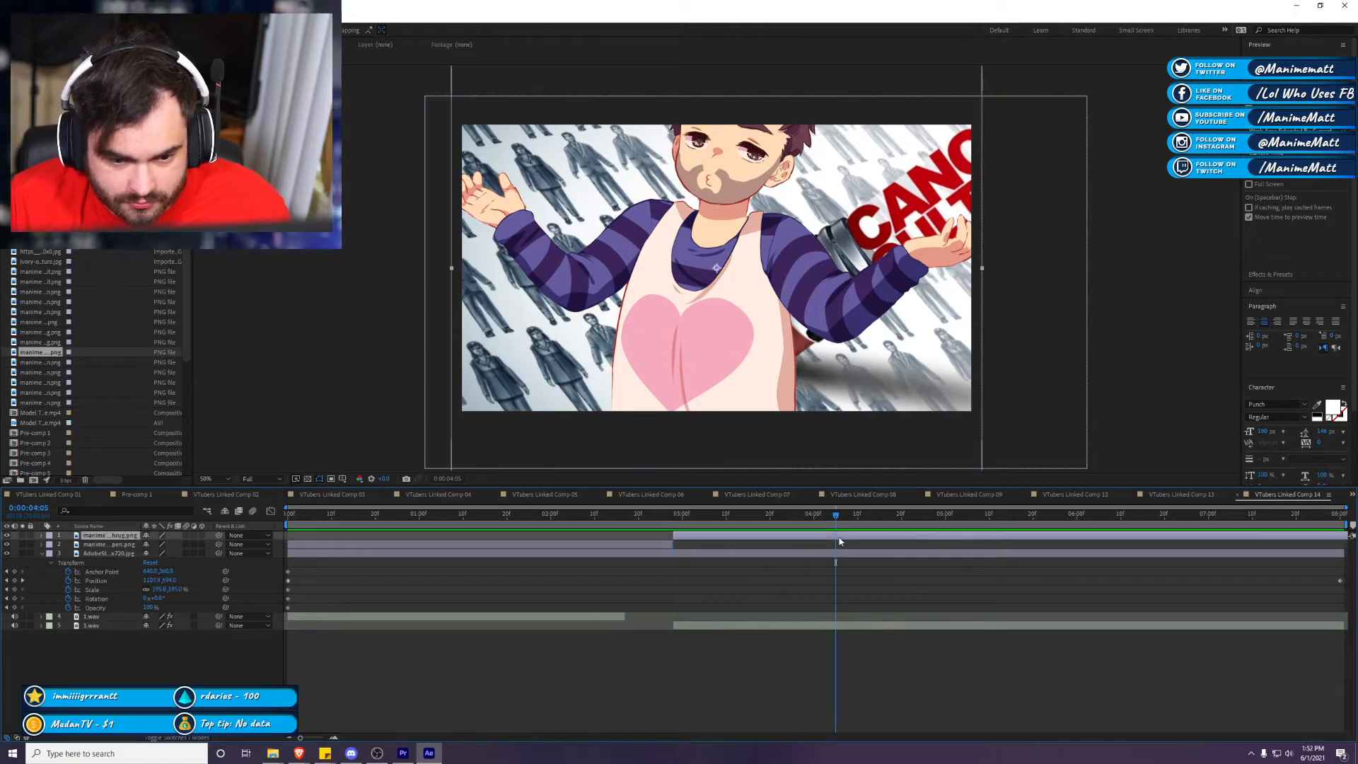
{"action": "key", "text": "ctrl+shift+d"}
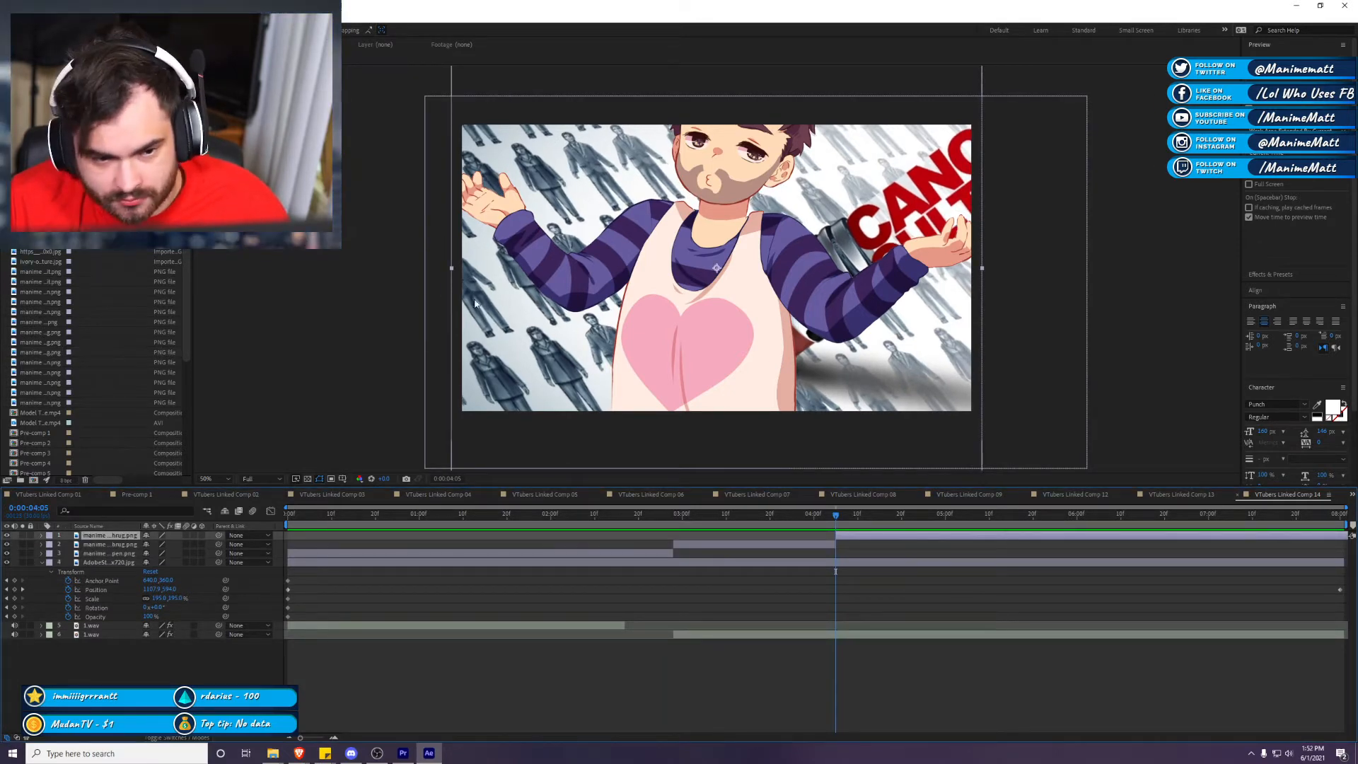
Step: Replace the shrugging character segment from 0:00:04:05 onward with the arms-outstretched image, aligned to the same position
{"action": "left_click_drag", "start_coordinate": [475, 302], "coordinate": [634, 405]}
{"action": "left_click_drag", "start_coordinate": [872, 354], "coordinate": [773, 353]}
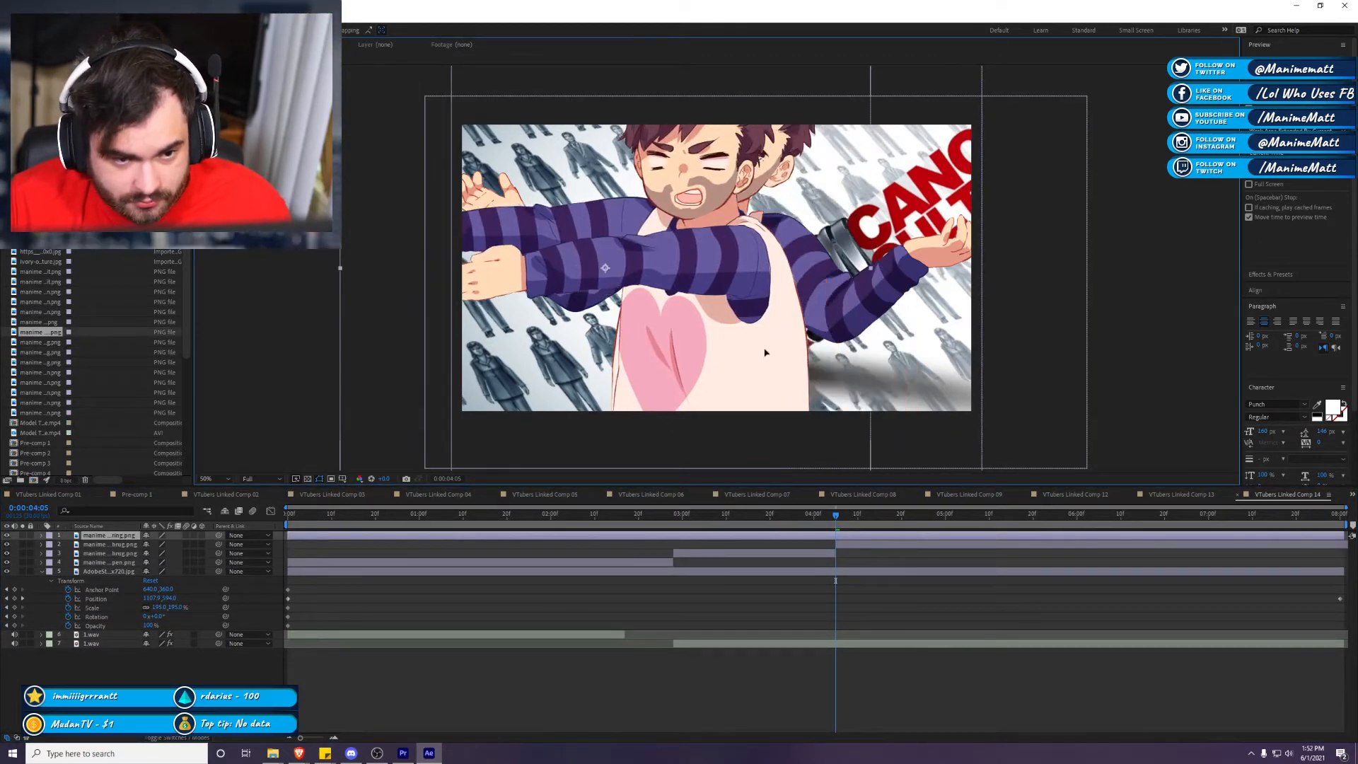
{"action": "left_click", "coordinate": [869, 544]}
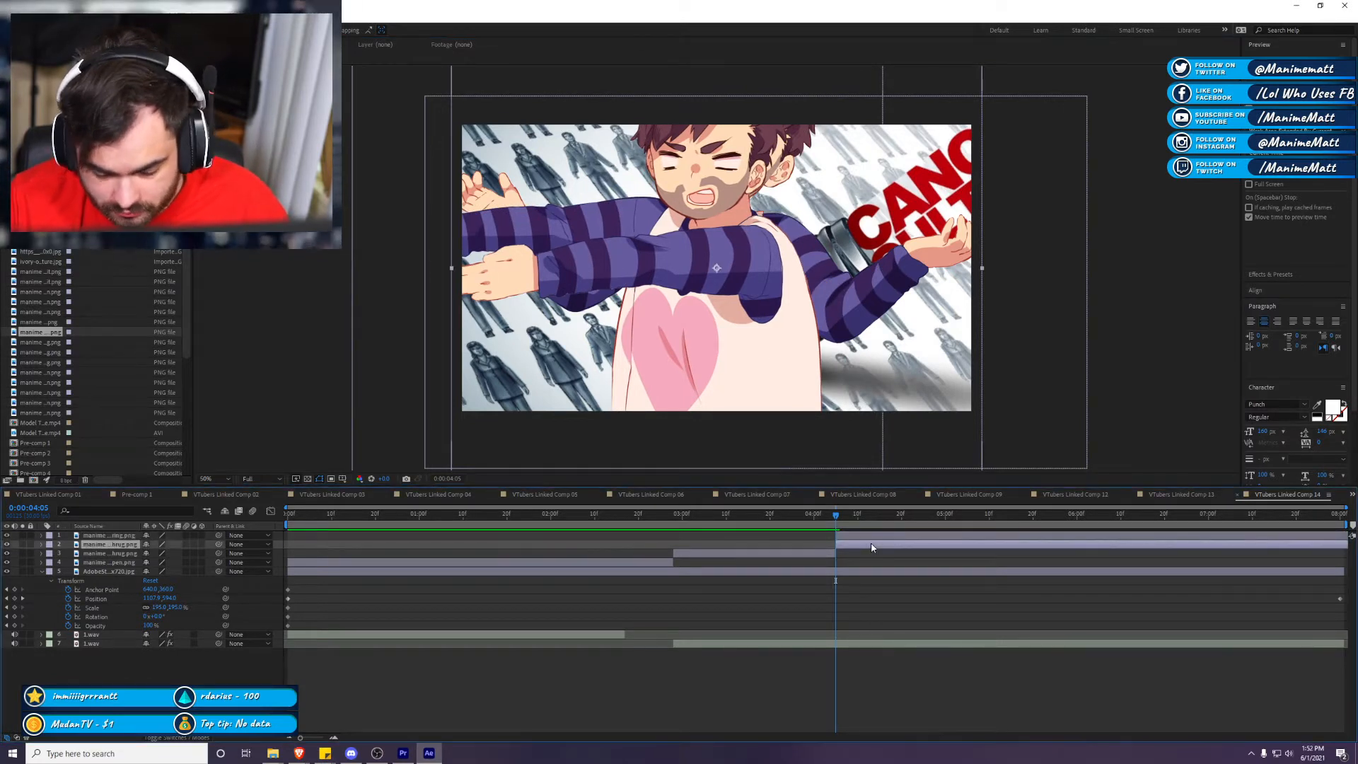
{"action": "key", "text": "Delete"}
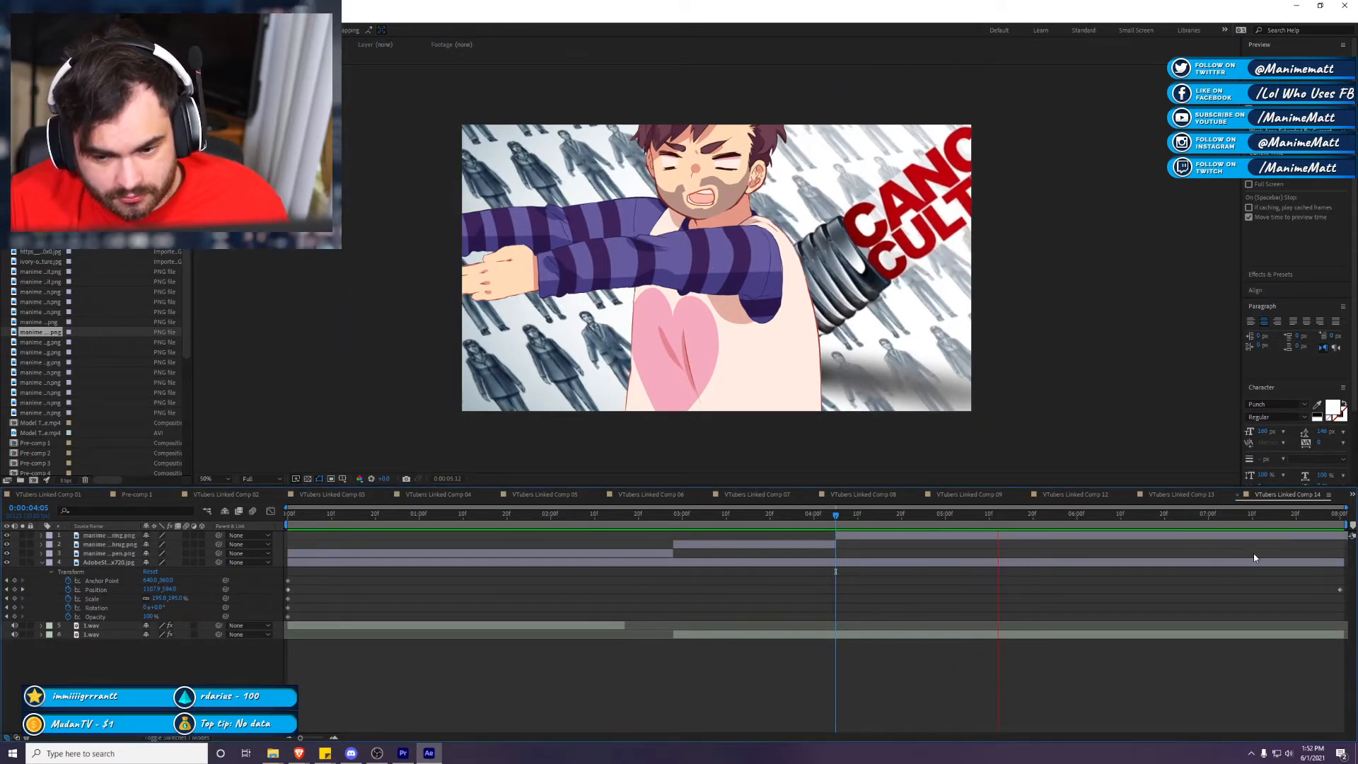
Step: Keyframe the shrugging layer's scale from 0:00:04:03 so that it grows to 115% at 0:00:04:04
{"action": "left_click", "coordinate": [836, 517]}
{"action": "left_click_drag", "start_coordinate": [837, 518], "coordinate": [833, 523]}
{"action": "left_click", "coordinate": [824, 544]}
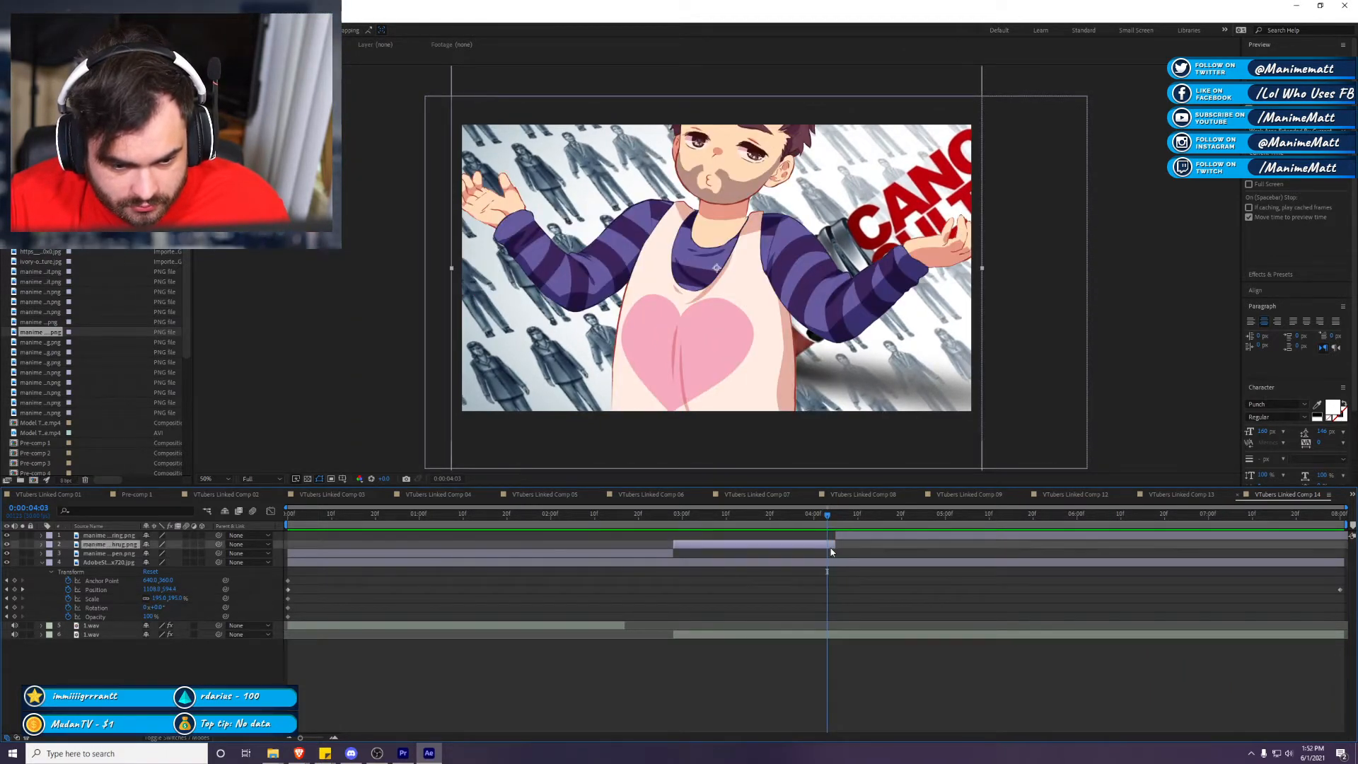
{"action": "key", "text": "s"}
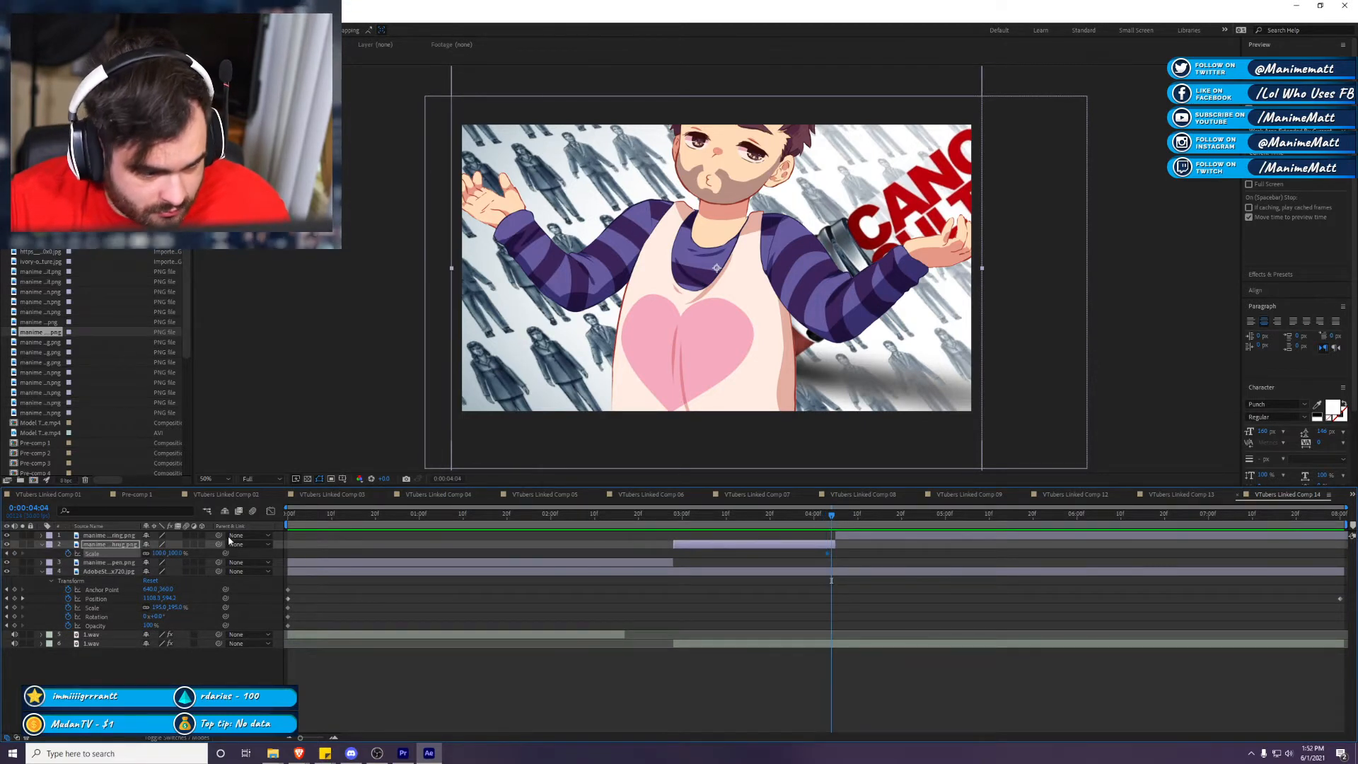
{"action": "type", "text": "1"}
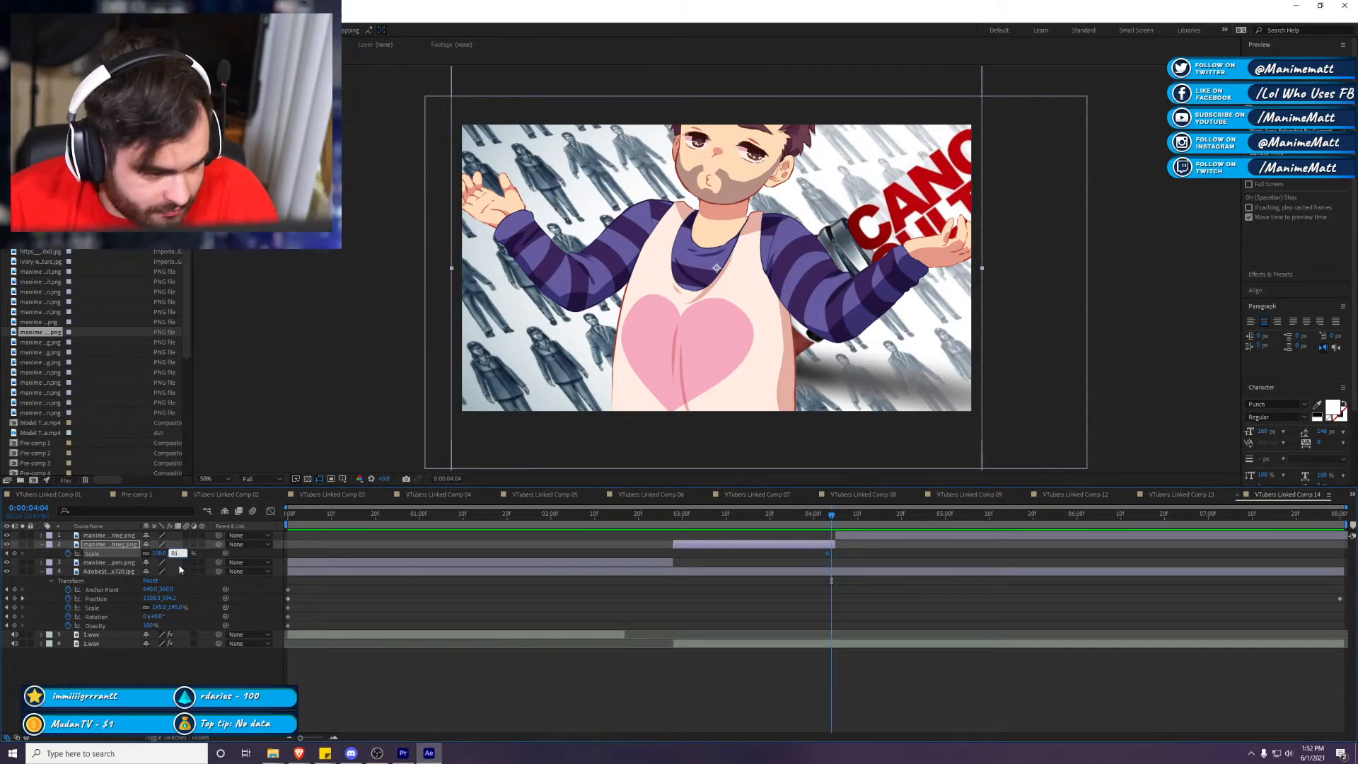
{"action": "type", "text": "5"}
{"action": "key", "text": "Return"}
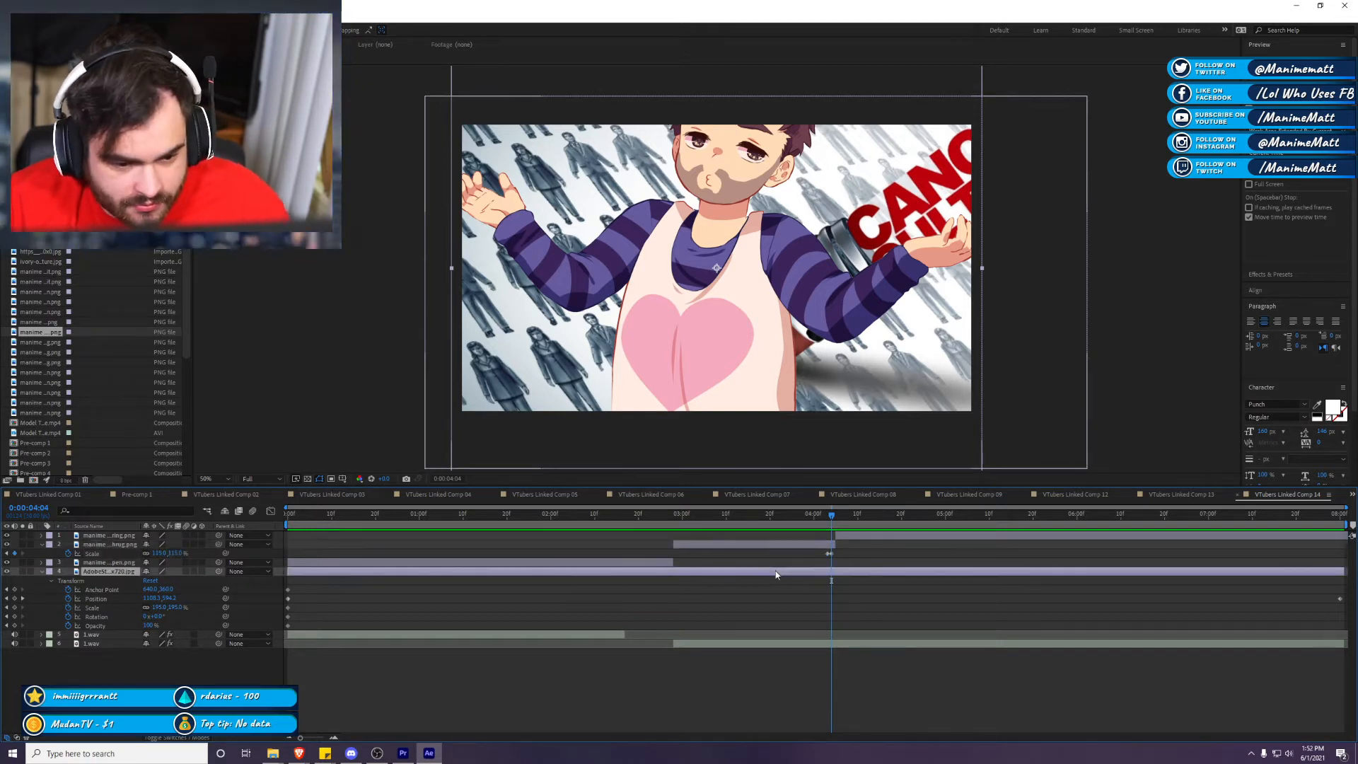
Step: Keyframe the thinking-pose layer's scale just before its end, growing it to 115% at 0:00:02:27
{"action": "left_click", "coordinate": [669, 515]}
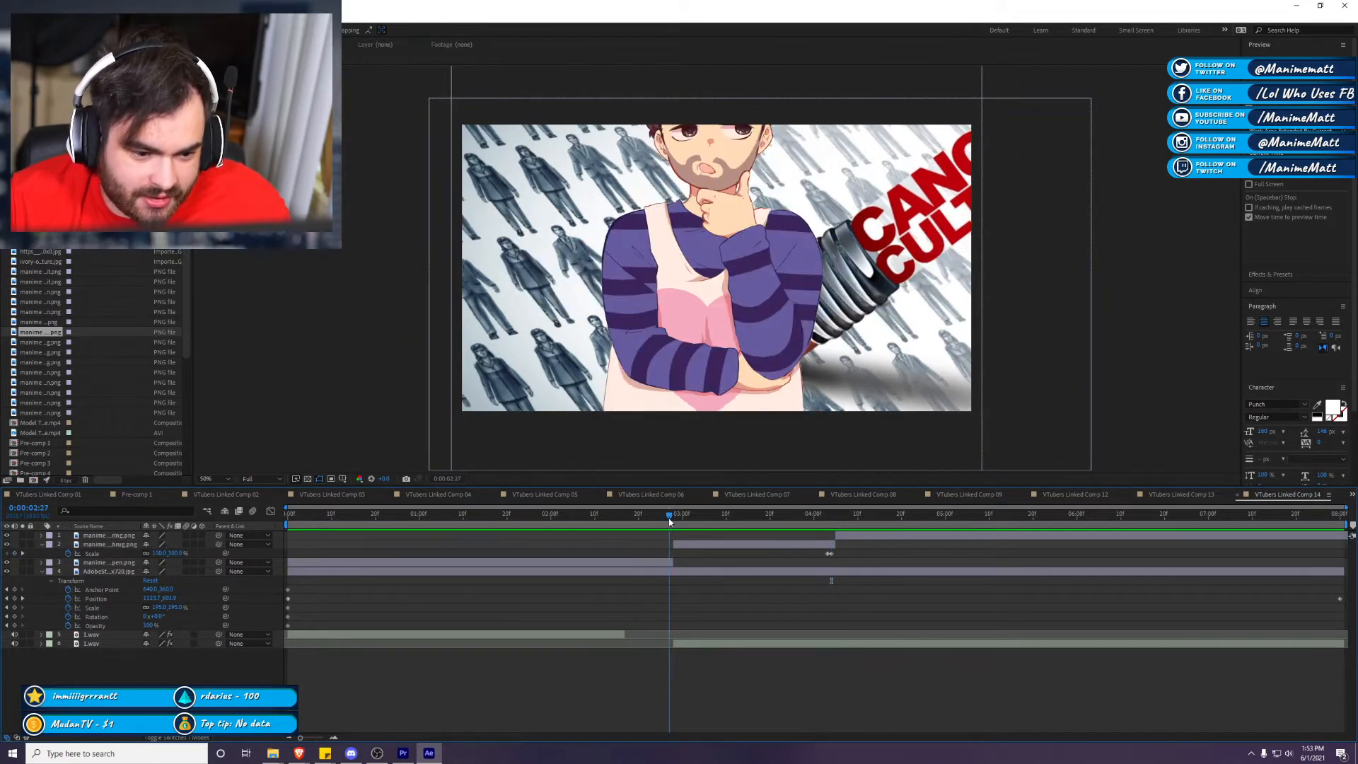
{"action": "left_click_drag", "start_coordinate": [665, 525], "coordinate": [669, 527]}
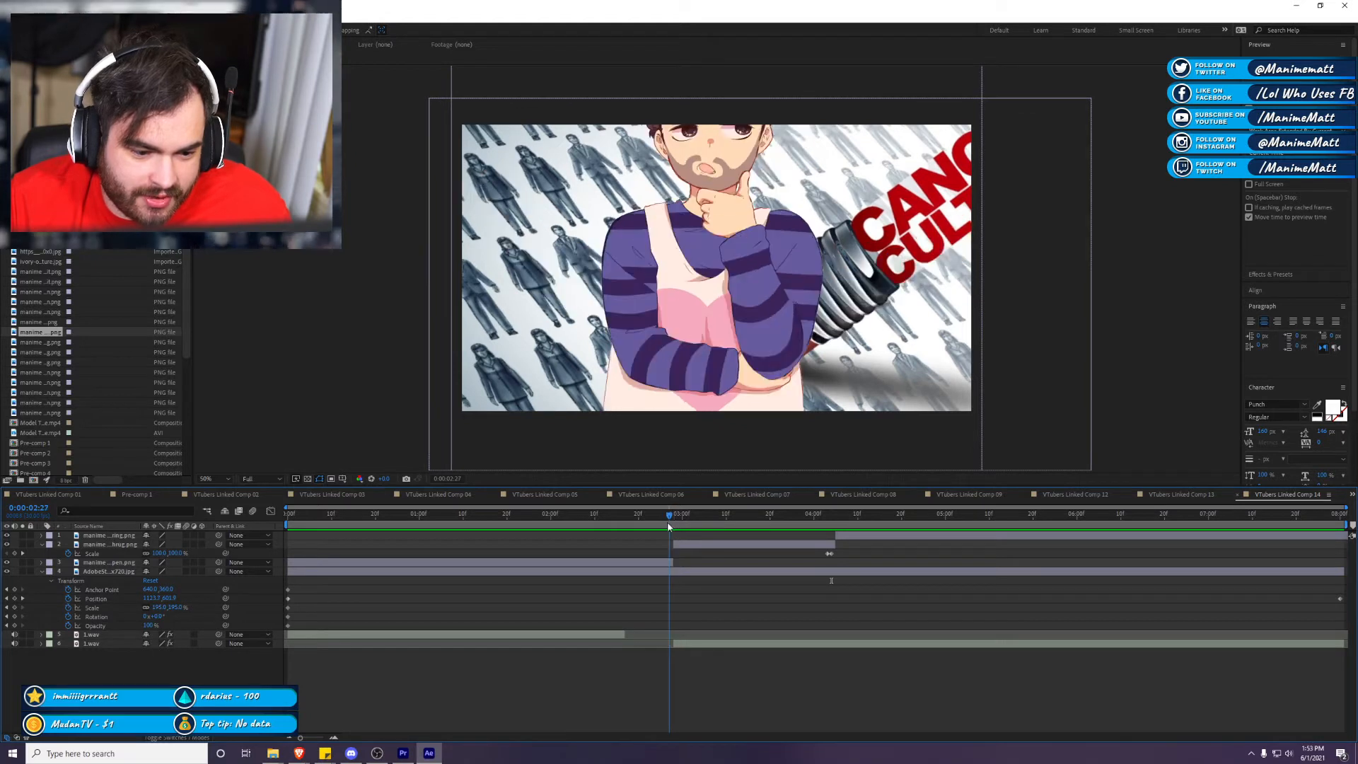
{"action": "left_click", "coordinate": [656, 563]}
{"action": "key", "text": "s"}
{"action": "left_click", "coordinate": [68, 571]}
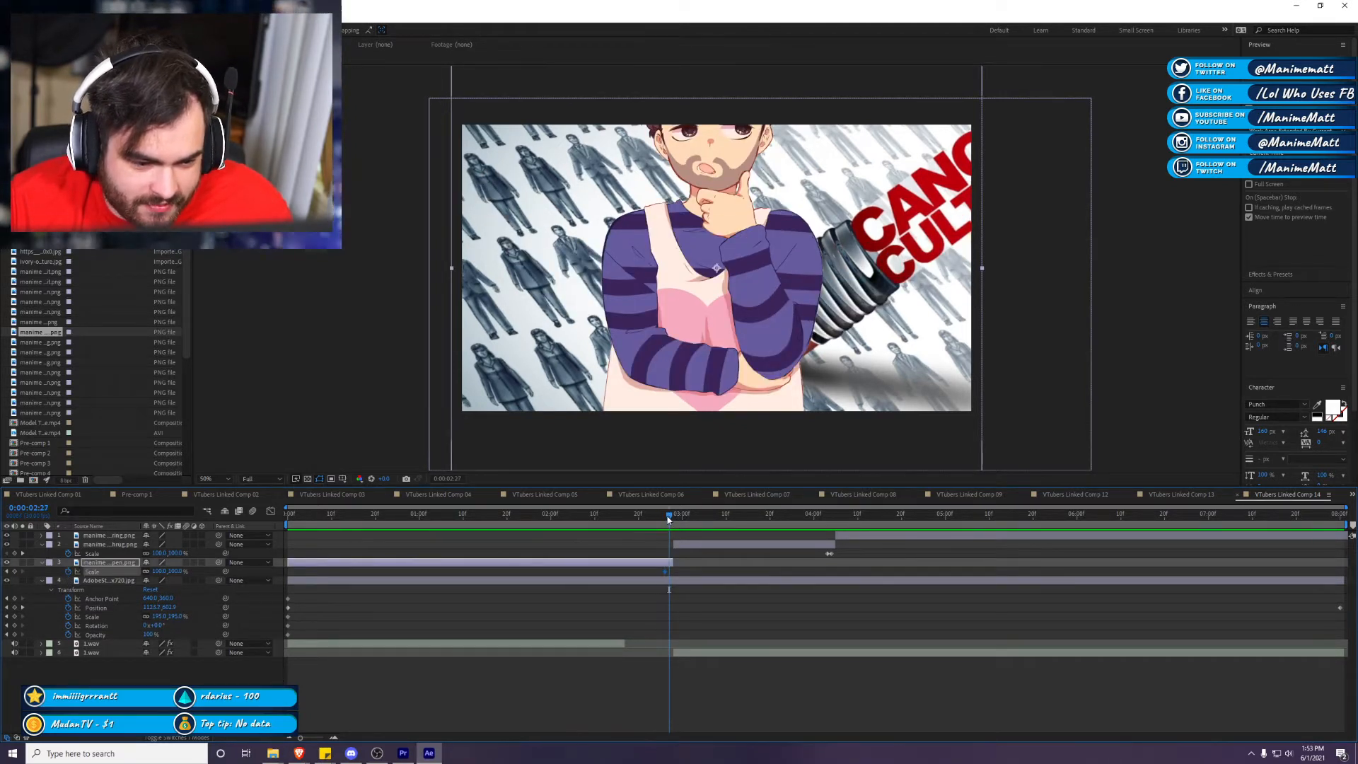
{"action": "left_click_drag", "start_coordinate": [179, 571], "coordinate": [201, 572]}
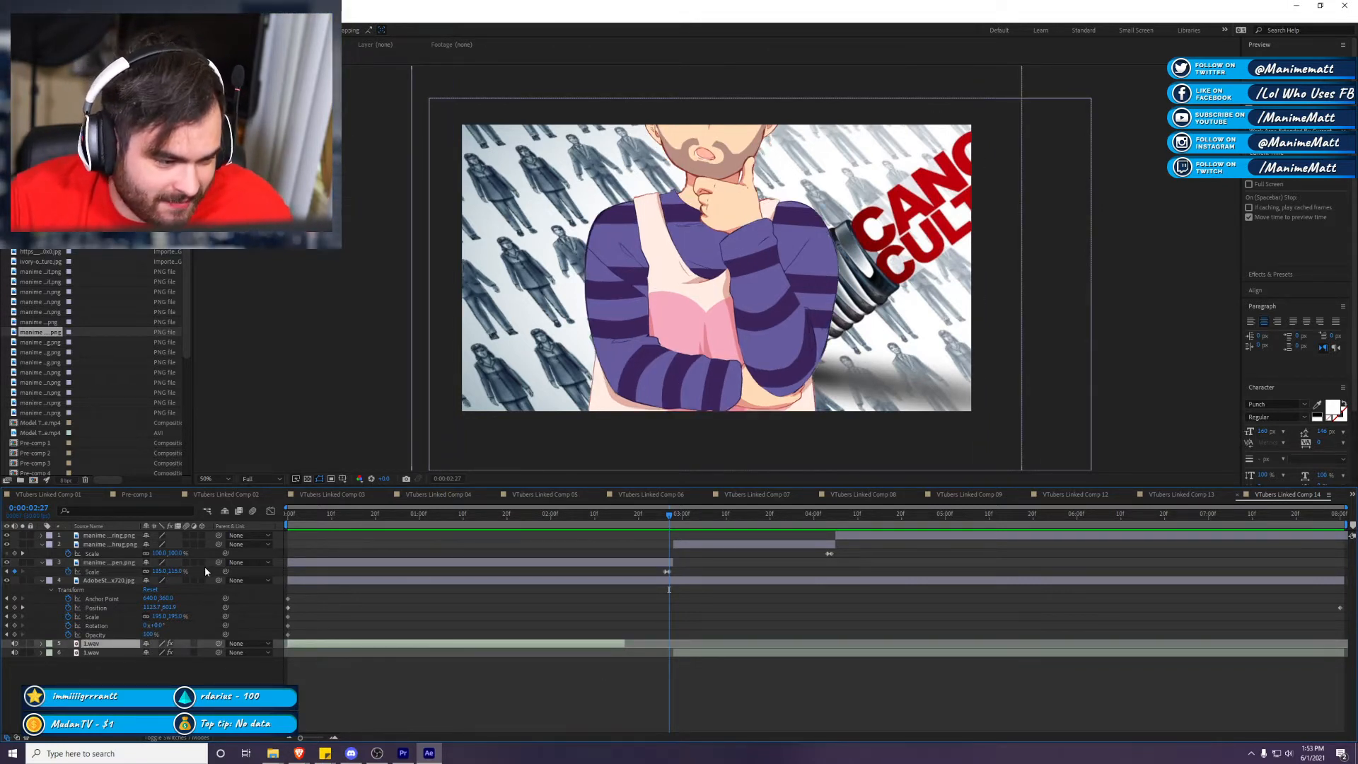
Step: Collapse the properties of all layers, make the three character layers 3D, and scrub through the pose change
{"action": "key", "text": "ctrl+a"}
{"action": "key", "text": "u"}
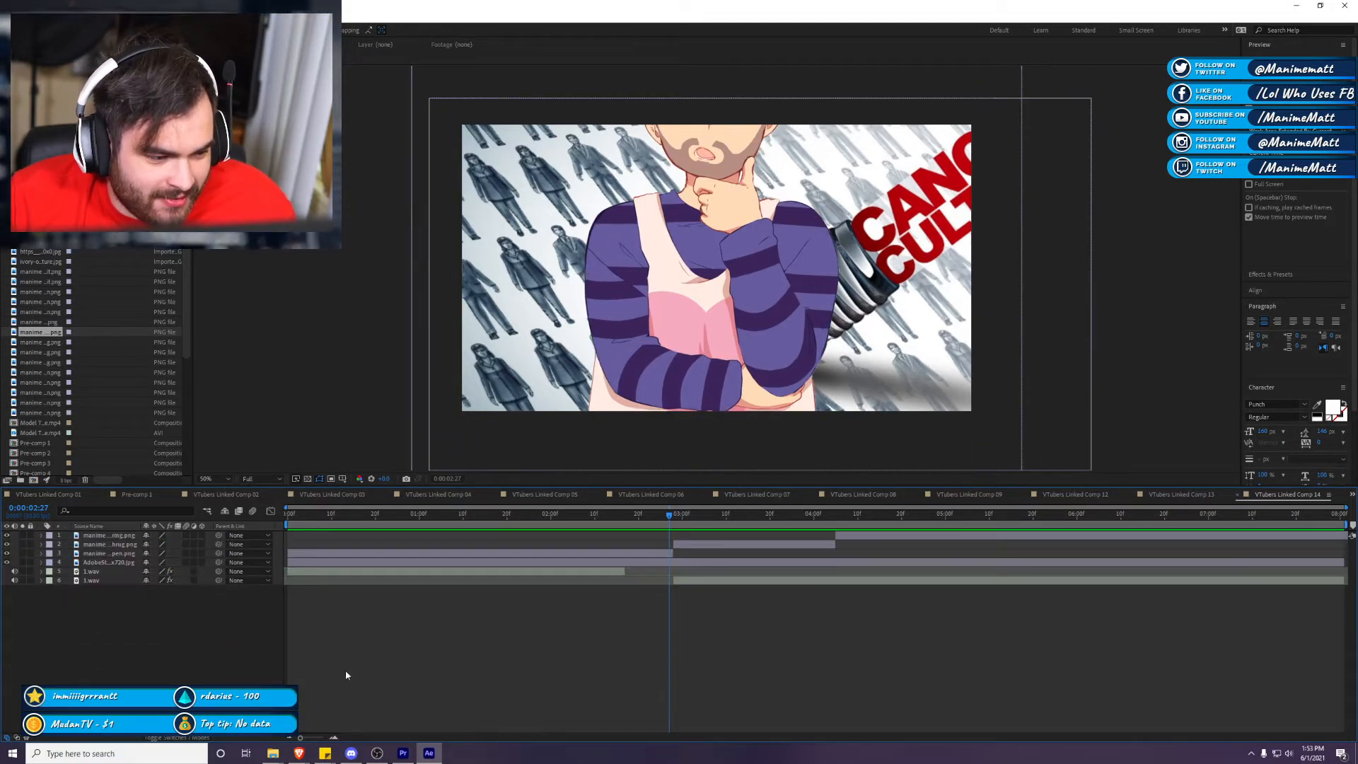
{"action": "left_click", "coordinate": [202, 542]}
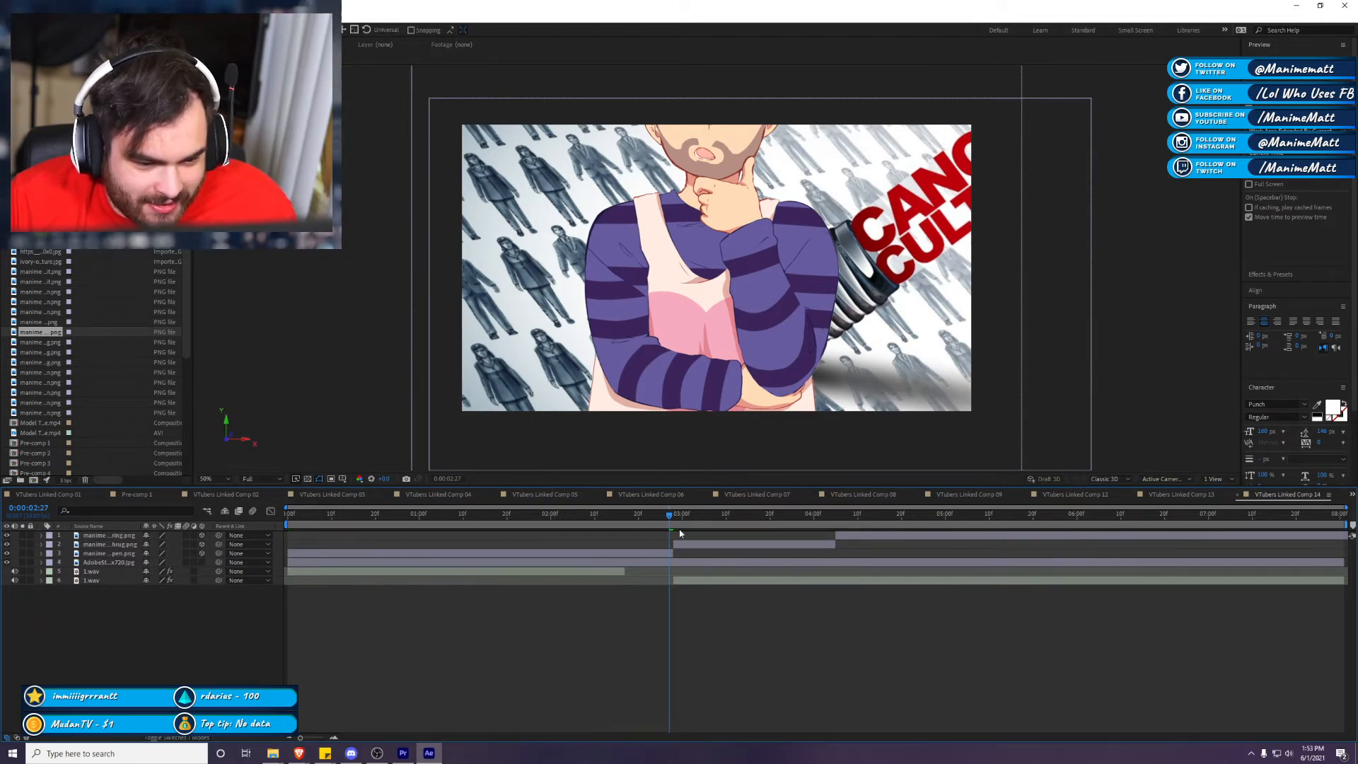
{"action": "key", "text": "Page_Down"}
{"action": "left_click_drag", "start_coordinate": [690, 513], "coordinate": [591, 514]}
Step: Pre-compose the three character layers under the default name
{"action": "left_click", "coordinate": [657, 553]}
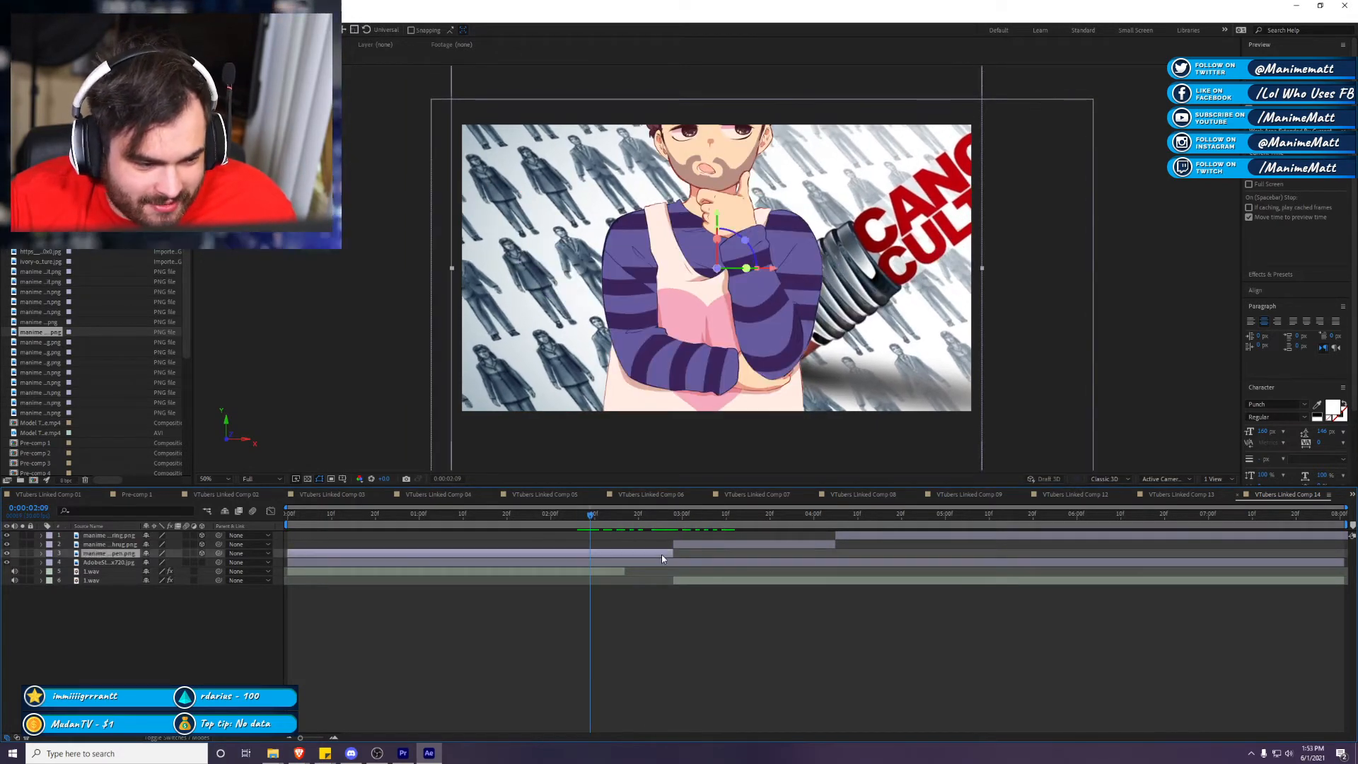
{"action": "left_click", "coordinate": [983, 536], "text": "shift"}
{"action": "right_click", "coordinate": [983, 536]}
{"action": "left_click", "coordinate": [1018, 478]}
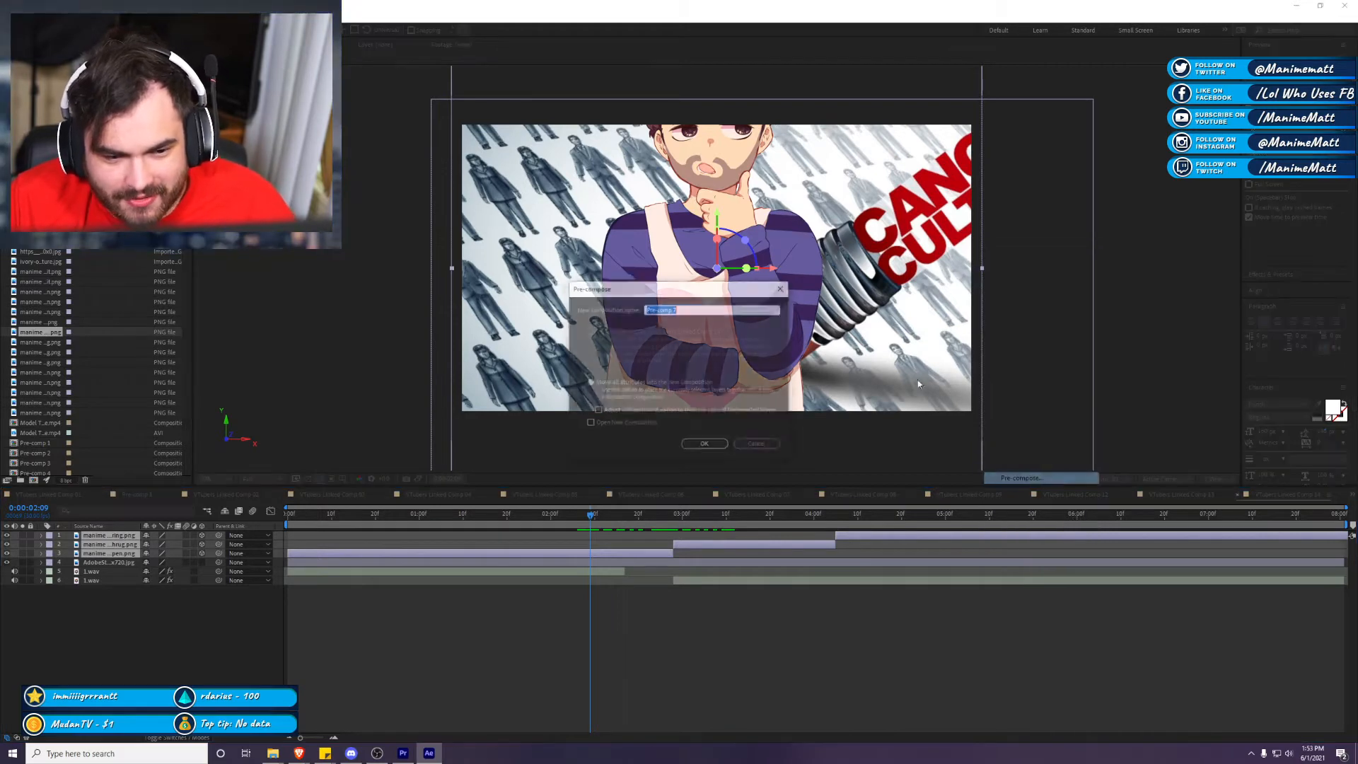
{"action": "left_click", "coordinate": [695, 448]}
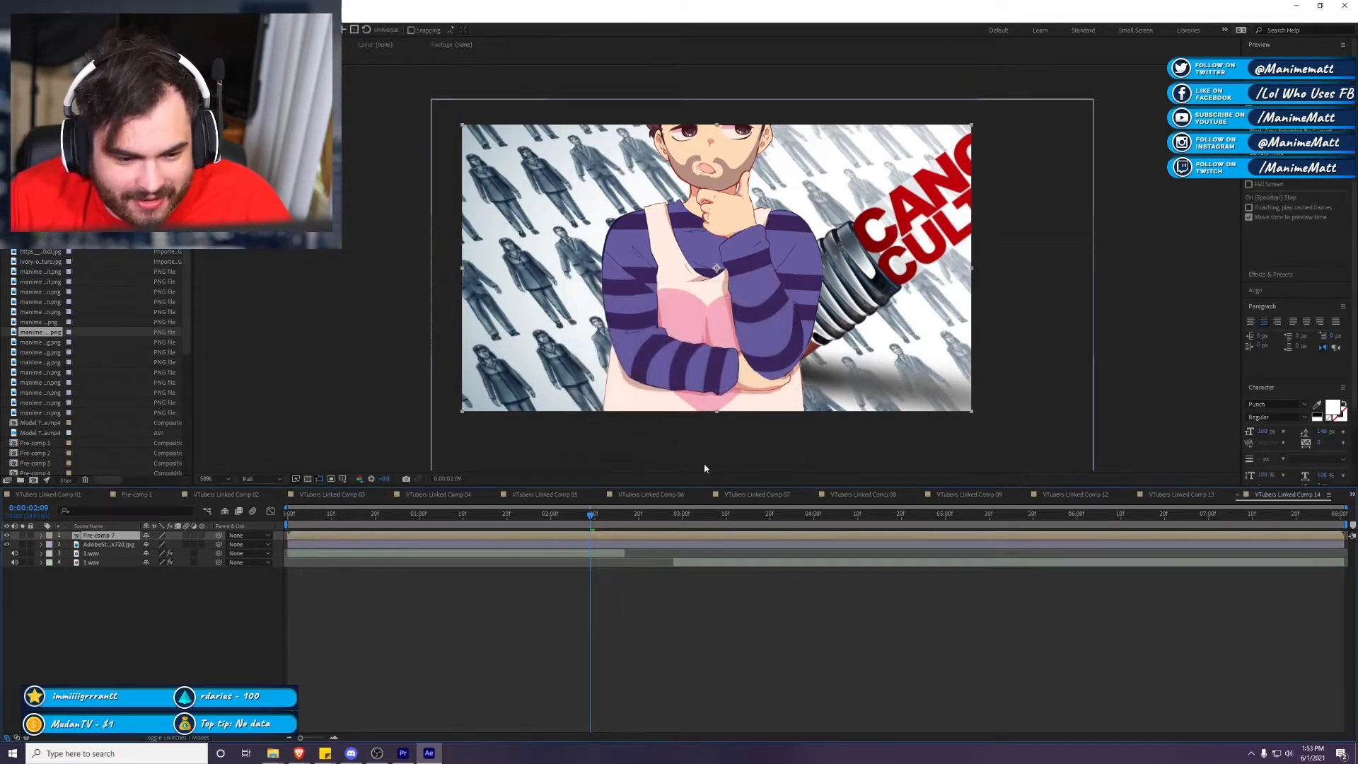
Step: Turn on collapse transformations and 3D for the character pre-comp, and scale it down so the whole head fits in frame
{"action": "left_click", "coordinate": [153, 535]}
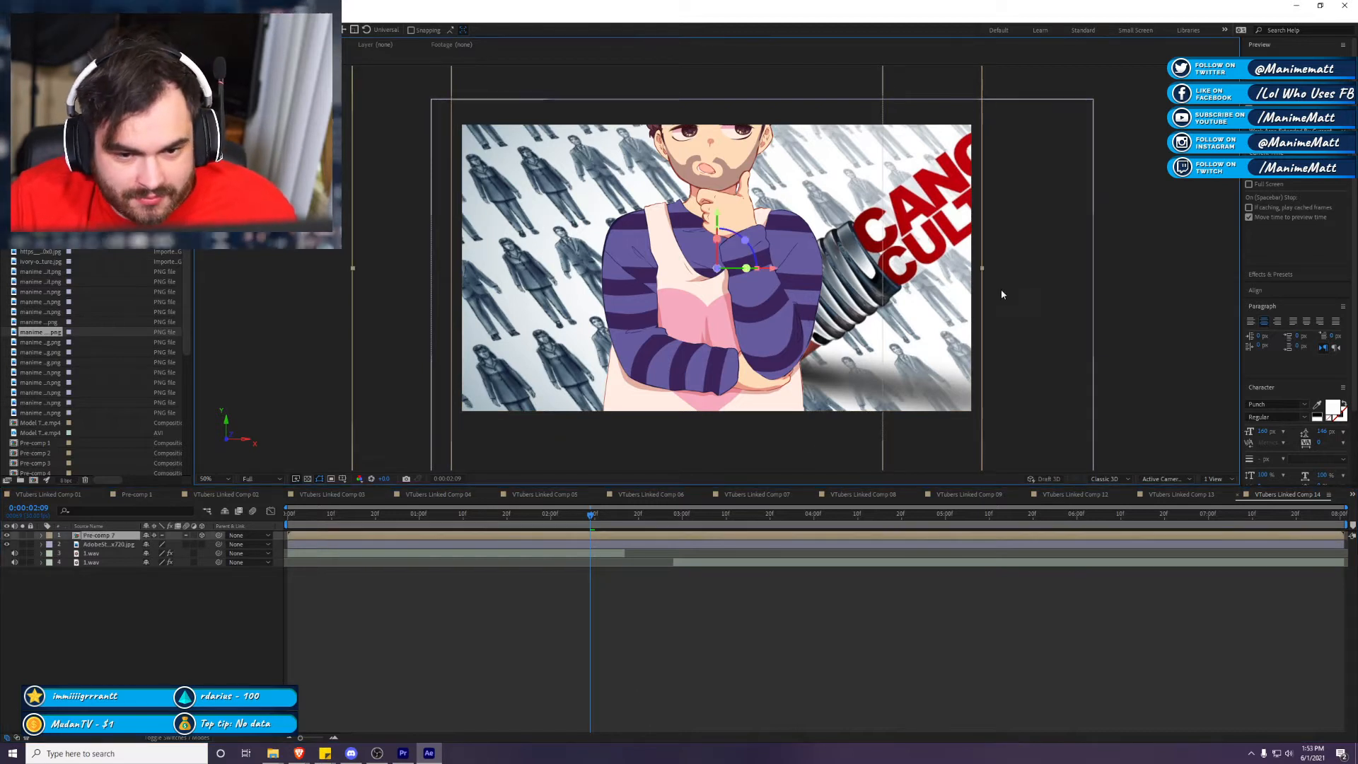
{"action": "left_click_drag", "start_coordinate": [982, 273], "coordinate": [849, 297]}
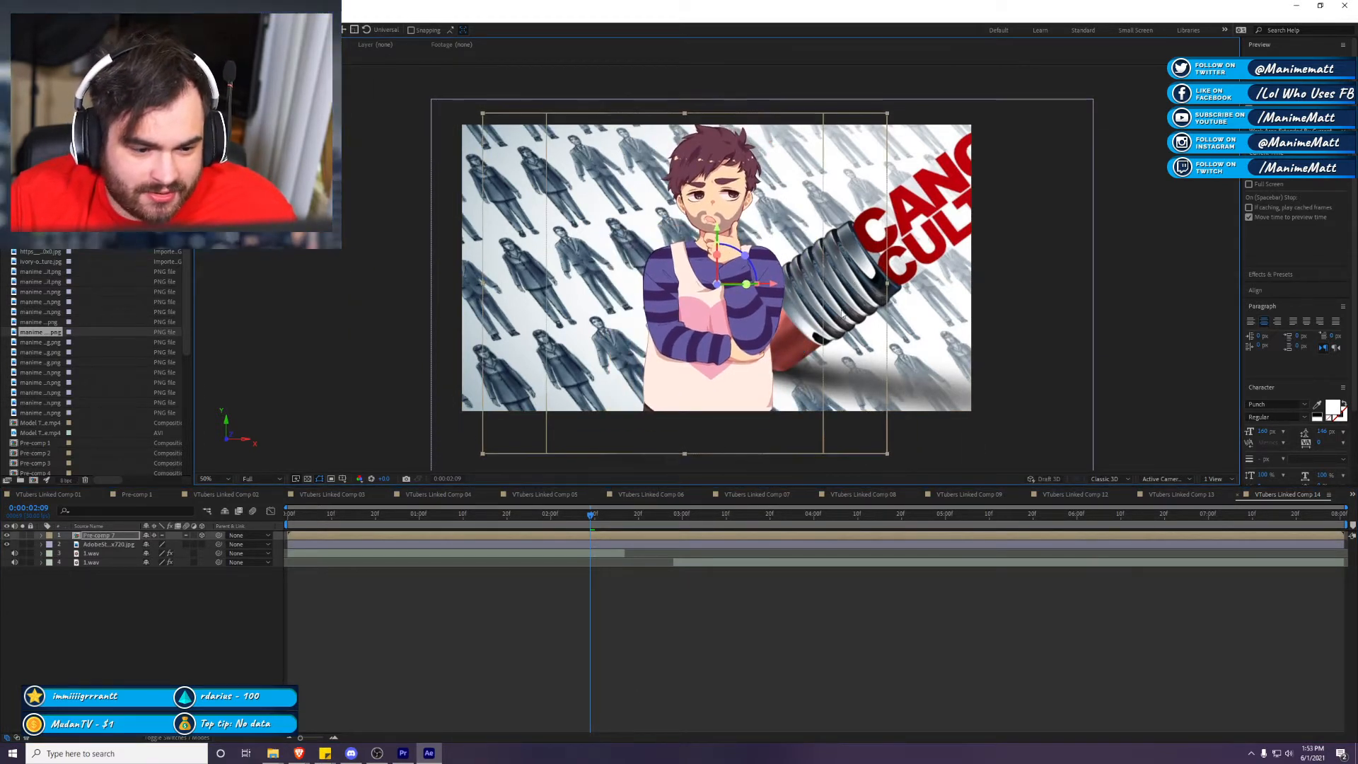
{"action": "key", "text": "Home"}
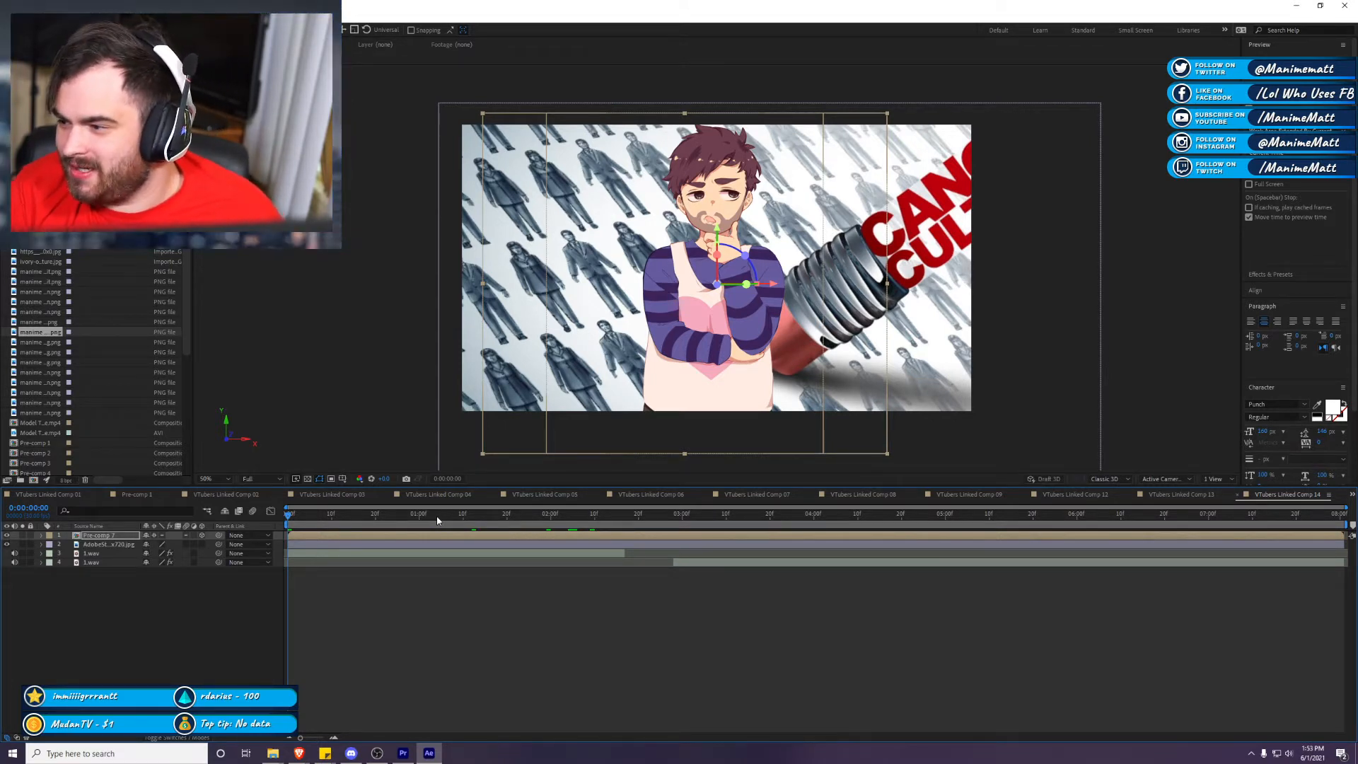
Step: Switch to the Brave browser and search Google Images for "pepe"
{"action": "left_click", "coordinate": [994, 648]}
{"action": "left_click", "coordinate": [377, 753]}
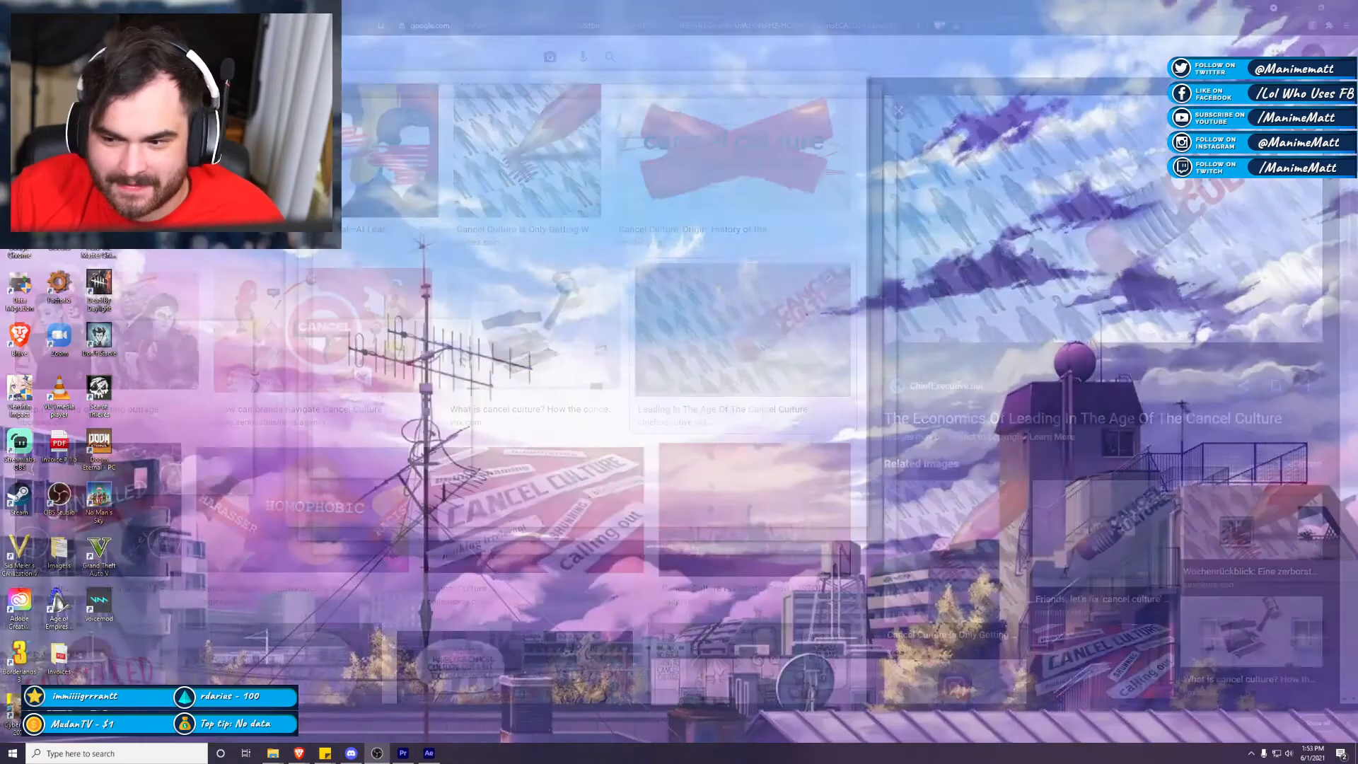
{"action": "left_click", "coordinate": [298, 752]}
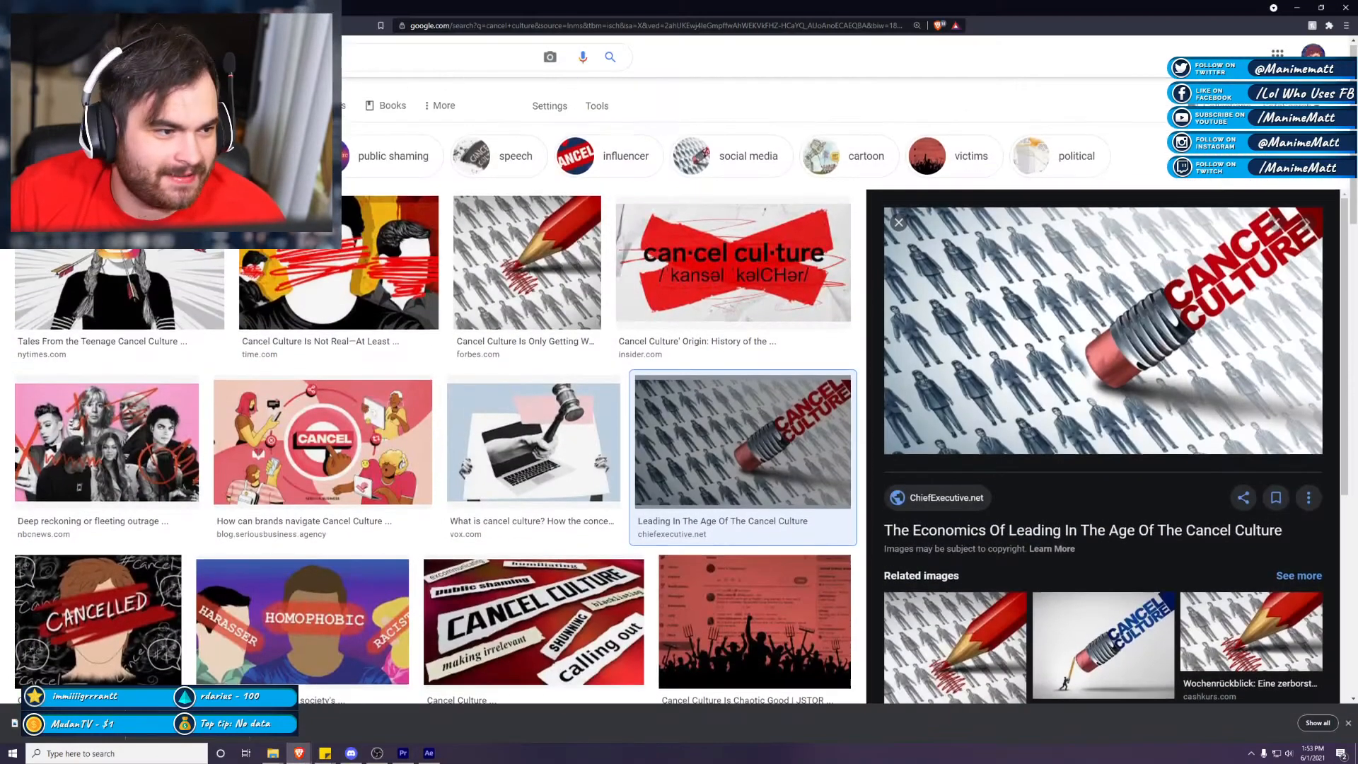
{"action": "type", "text": "pepe"}
{"action": "key", "text": "Return"}
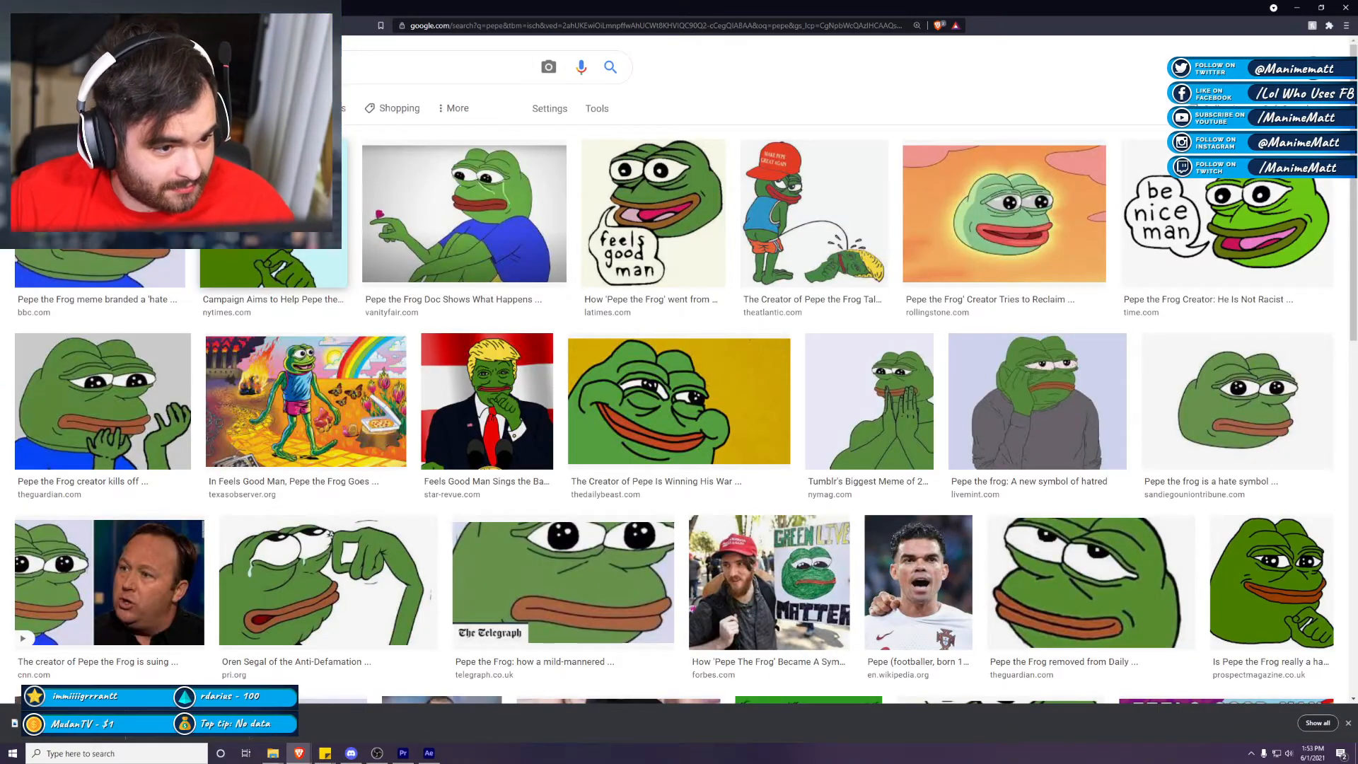
Step: Open the BBC picture of Pepe the Frog and save it as a JPEG in the project folder
{"action": "left_click", "coordinate": [99, 269]}
{"action": "right_click", "coordinate": [1140, 341]}
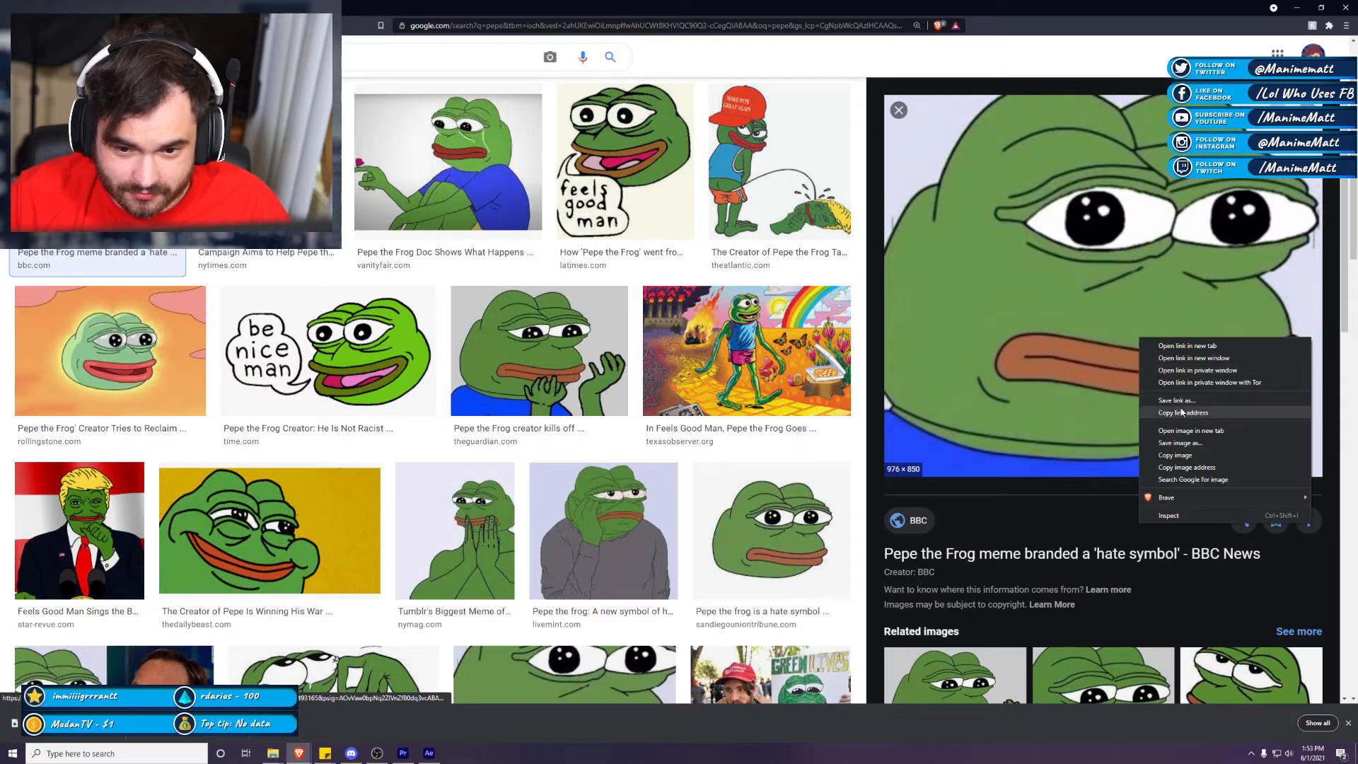
{"action": "left_click", "coordinate": [1200, 441]}
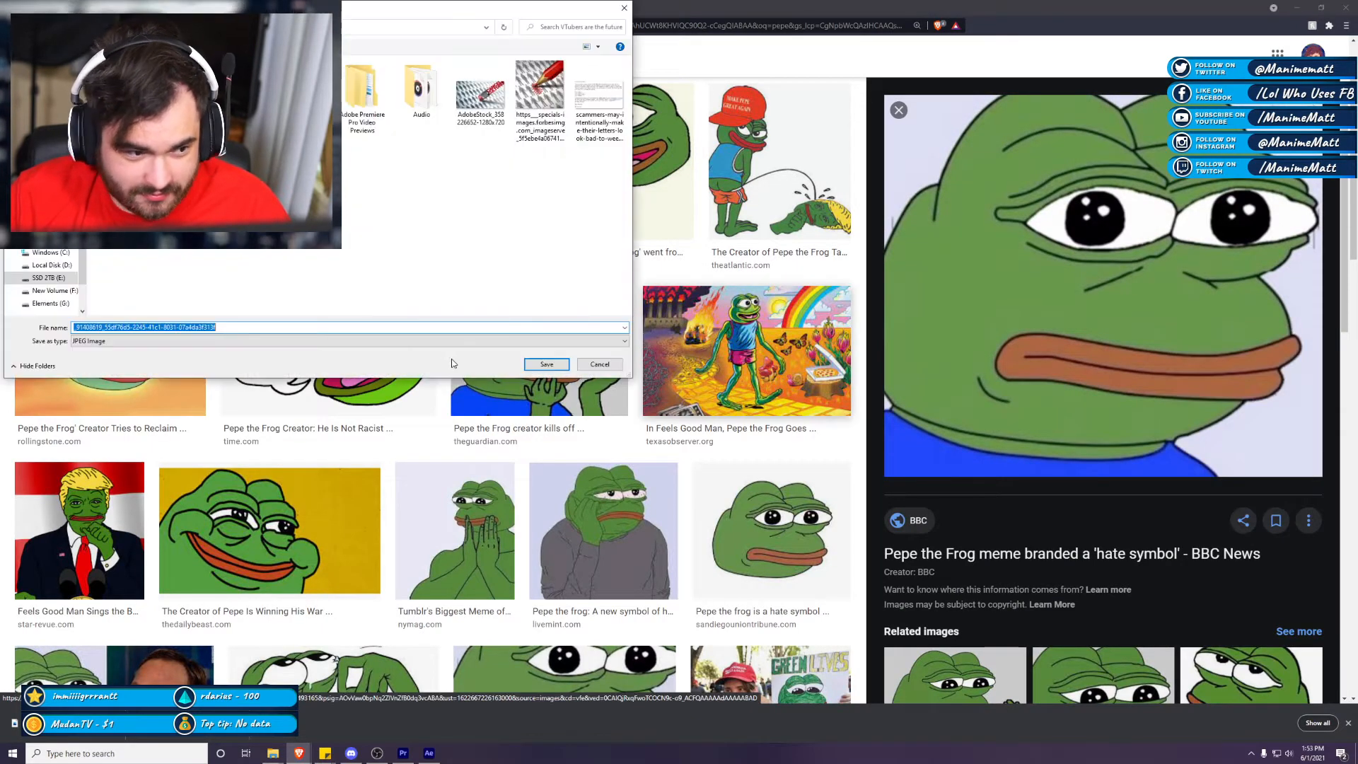
{"action": "left_click", "coordinate": [538, 367]}
Step: Add the saved frog picture from its folder to the After Effects composition, scaled down and layered beneath the character pre-comp
{"action": "right_click", "coordinate": [106, 715]}
{"action": "left_click", "coordinate": [141, 681]}
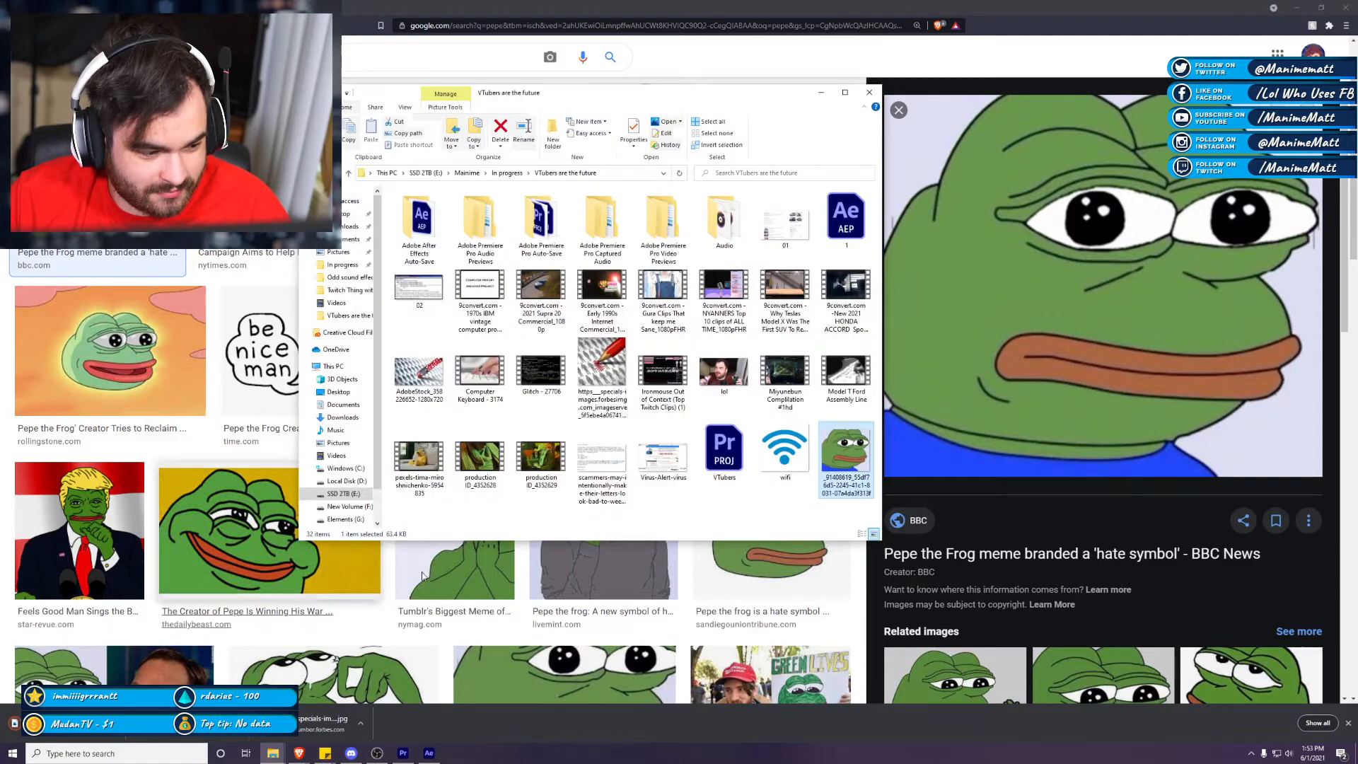
{"action": "left_click", "coordinate": [1293, 6]}
{"action": "left_click_drag", "start_coordinate": [865, 451], "coordinate": [685, 559]}
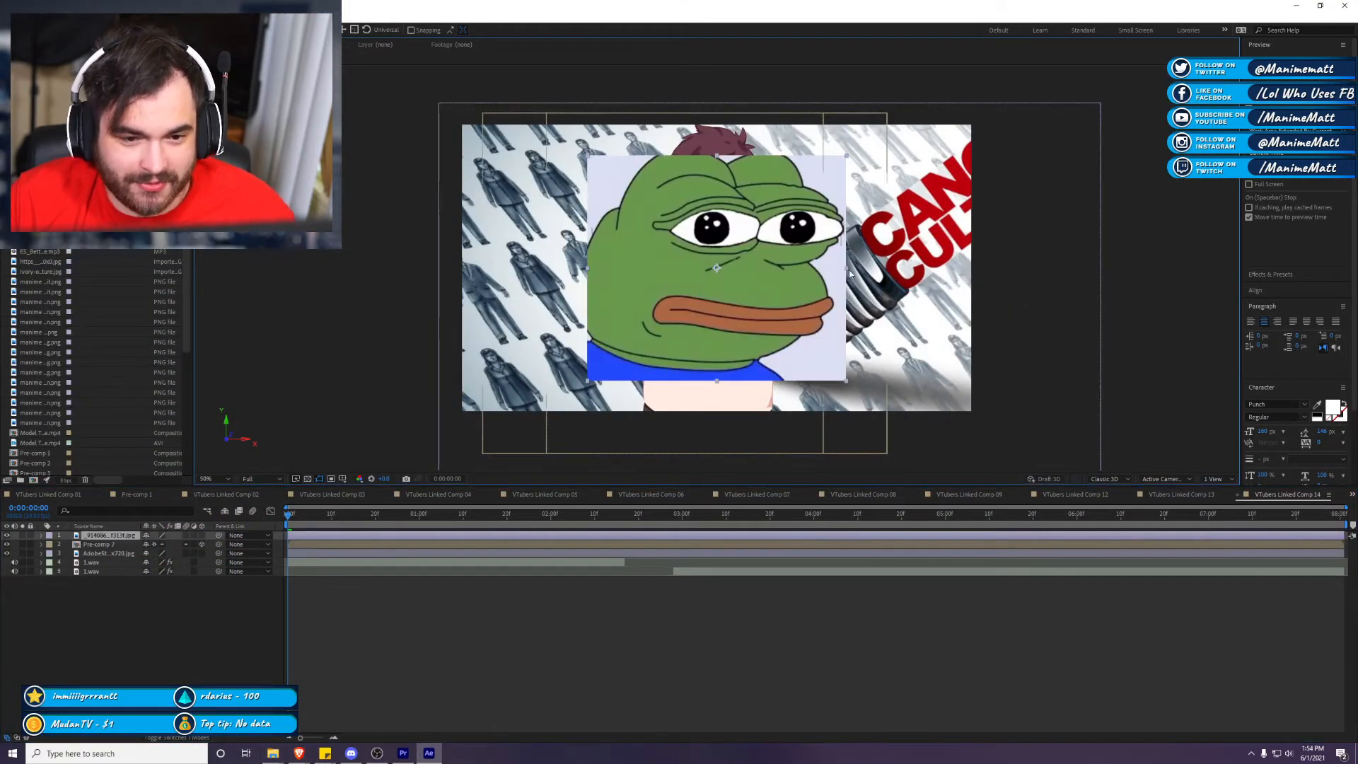
{"action": "left_click_drag", "start_coordinate": [851, 268], "coordinate": [775, 269]}
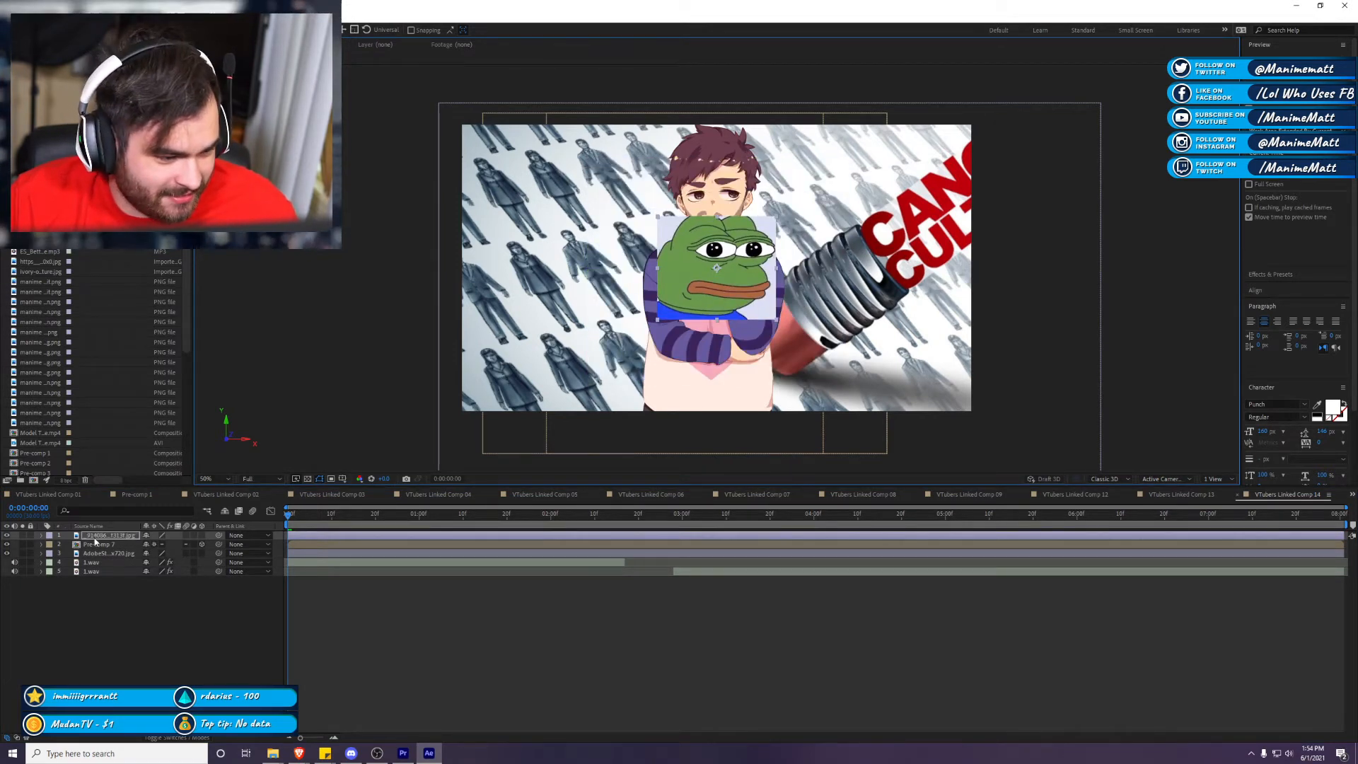
{"action": "left_click_drag", "start_coordinate": [96, 541], "coordinate": [95, 550]}
Step: Preview up to 0:00:04:18, position the frog picture under the character's outstretched hands, and trim its layer to start there
{"action": "key", "text": "space"}
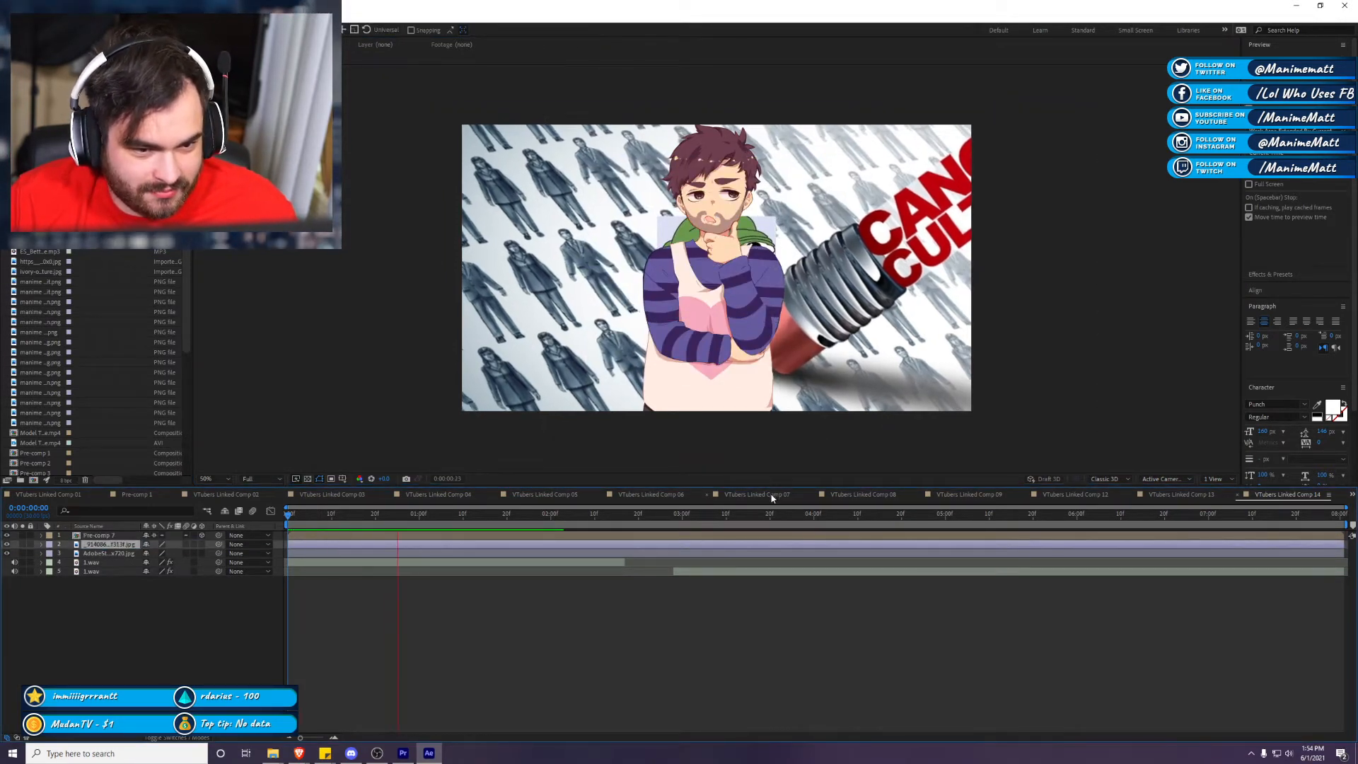
{"action": "left_click", "coordinate": [324, 527]}
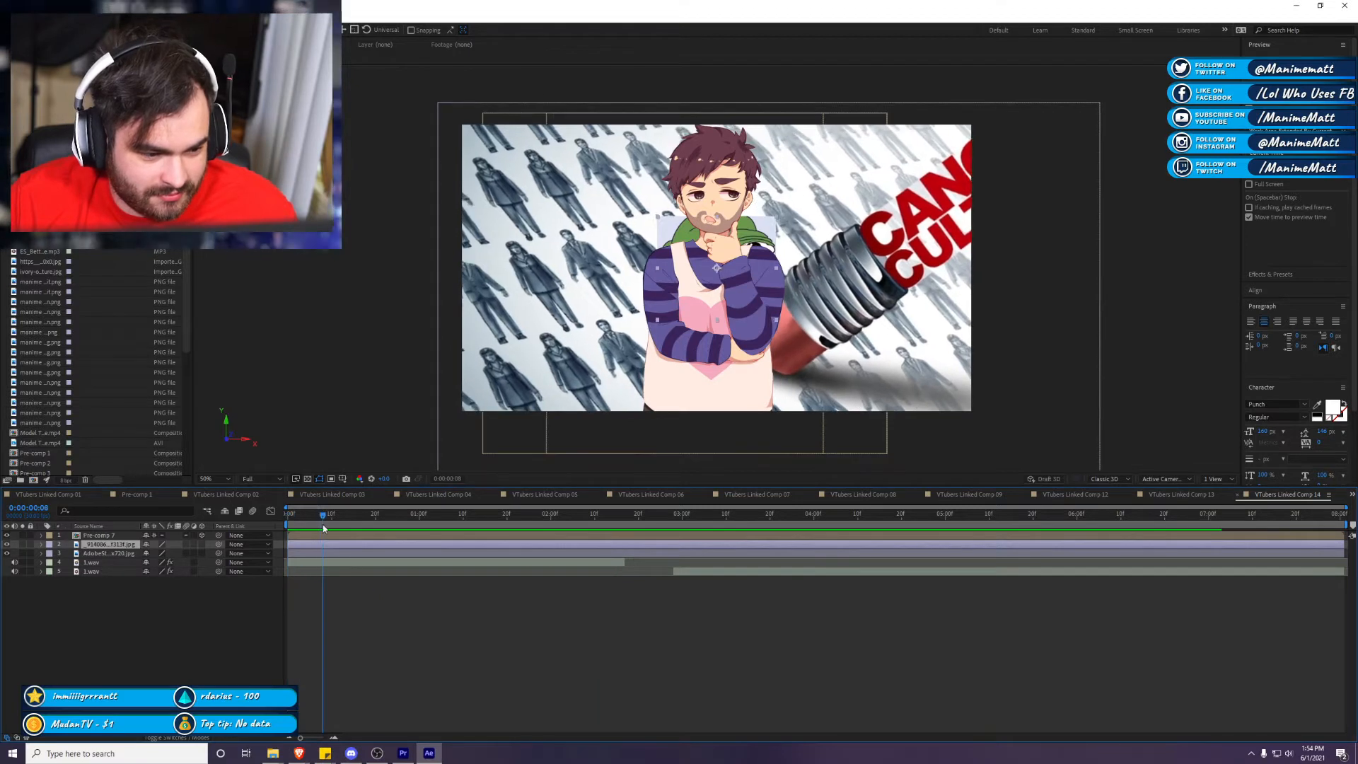
{"action": "key", "text": "space"}
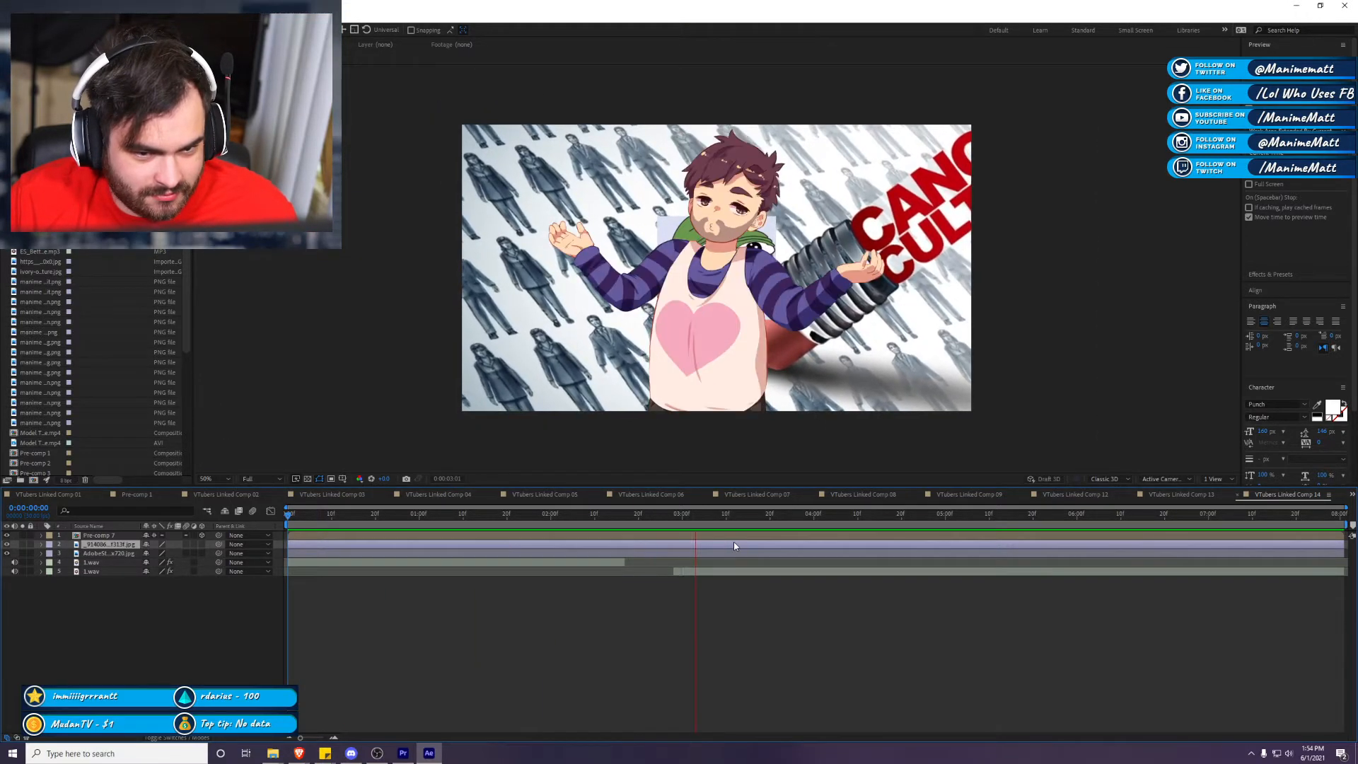
{"action": "key", "text": "space"}
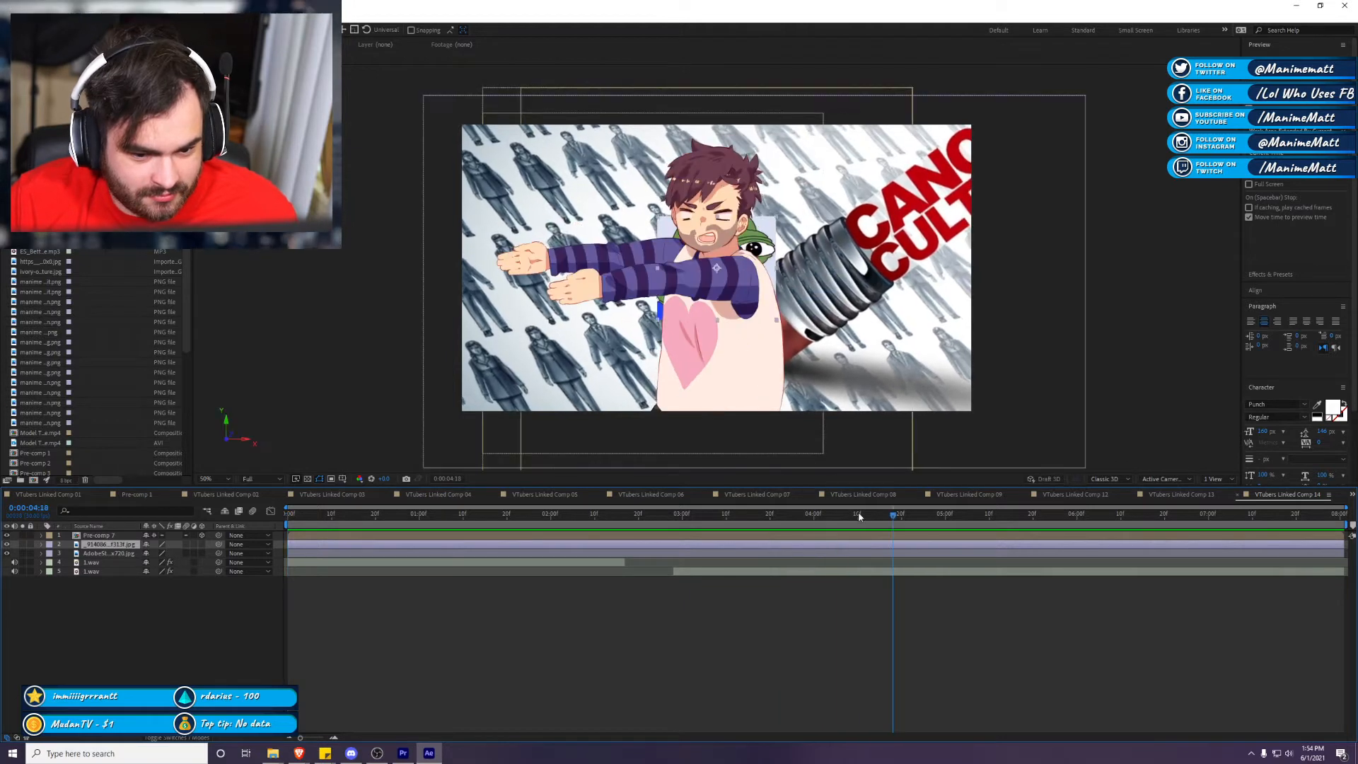
{"action": "left_click_drag", "start_coordinate": [776, 343], "coordinate": [512, 320]}
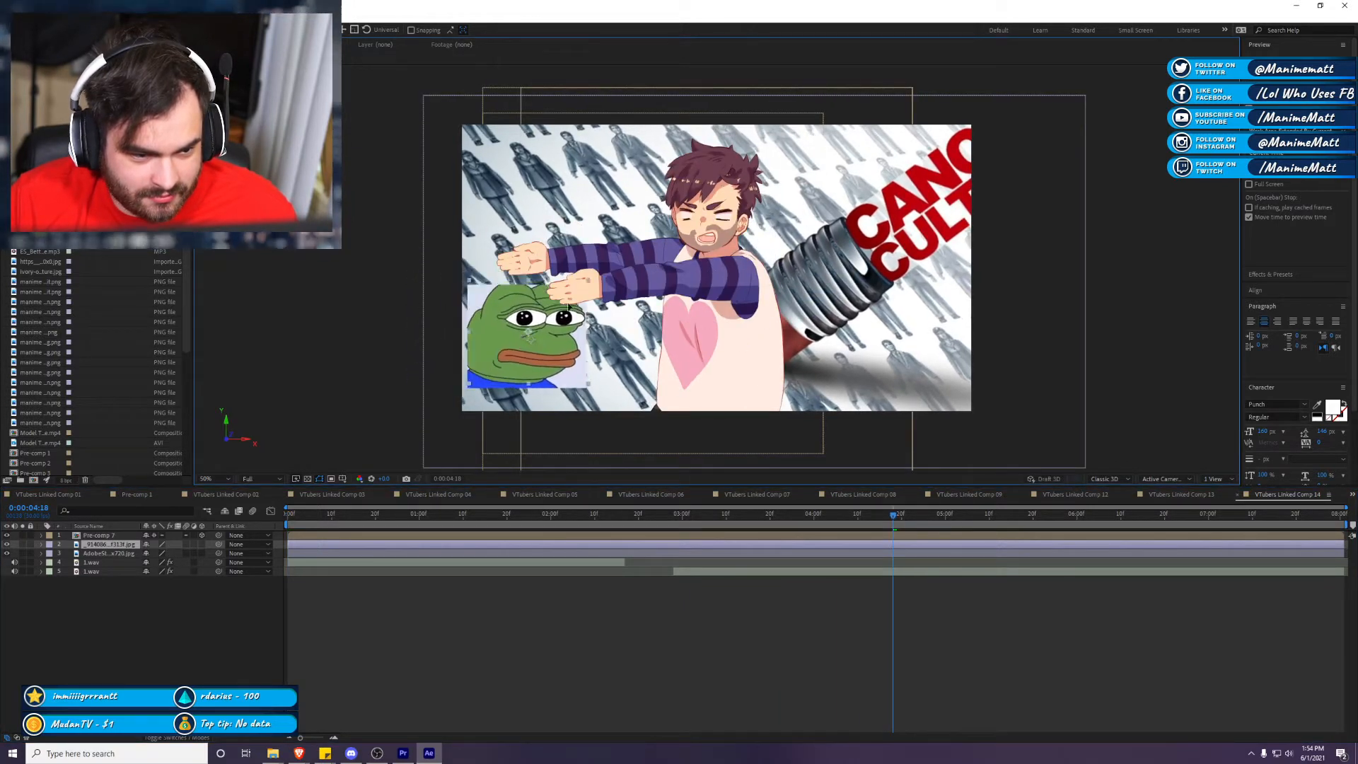
{"action": "key", "text": "alt+bracketleft"}
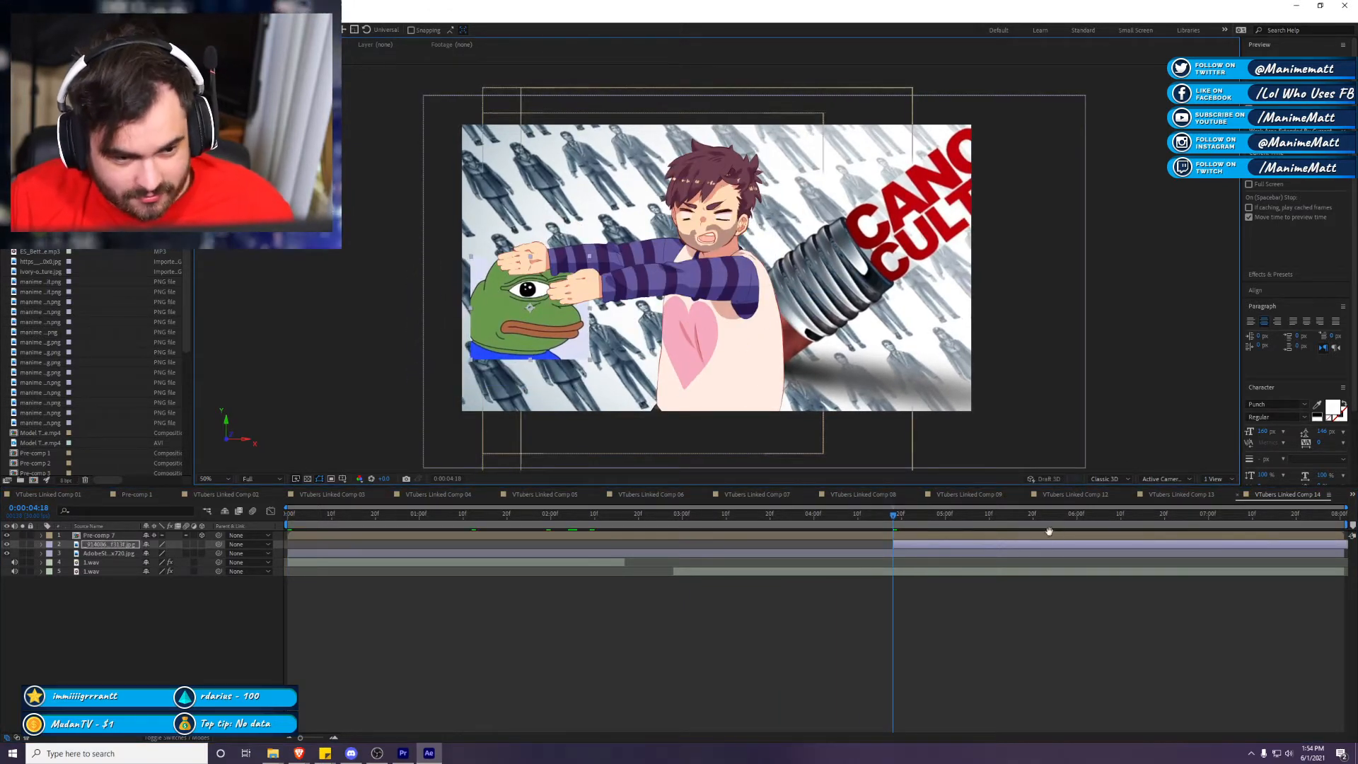
Step: Keyframe the frog picture's opacity to fade out from 100% at 0:00:05:27 to 0% at 0:00:06:14
{"action": "key", "text": "space"}
{"action": "key", "text": "space"}
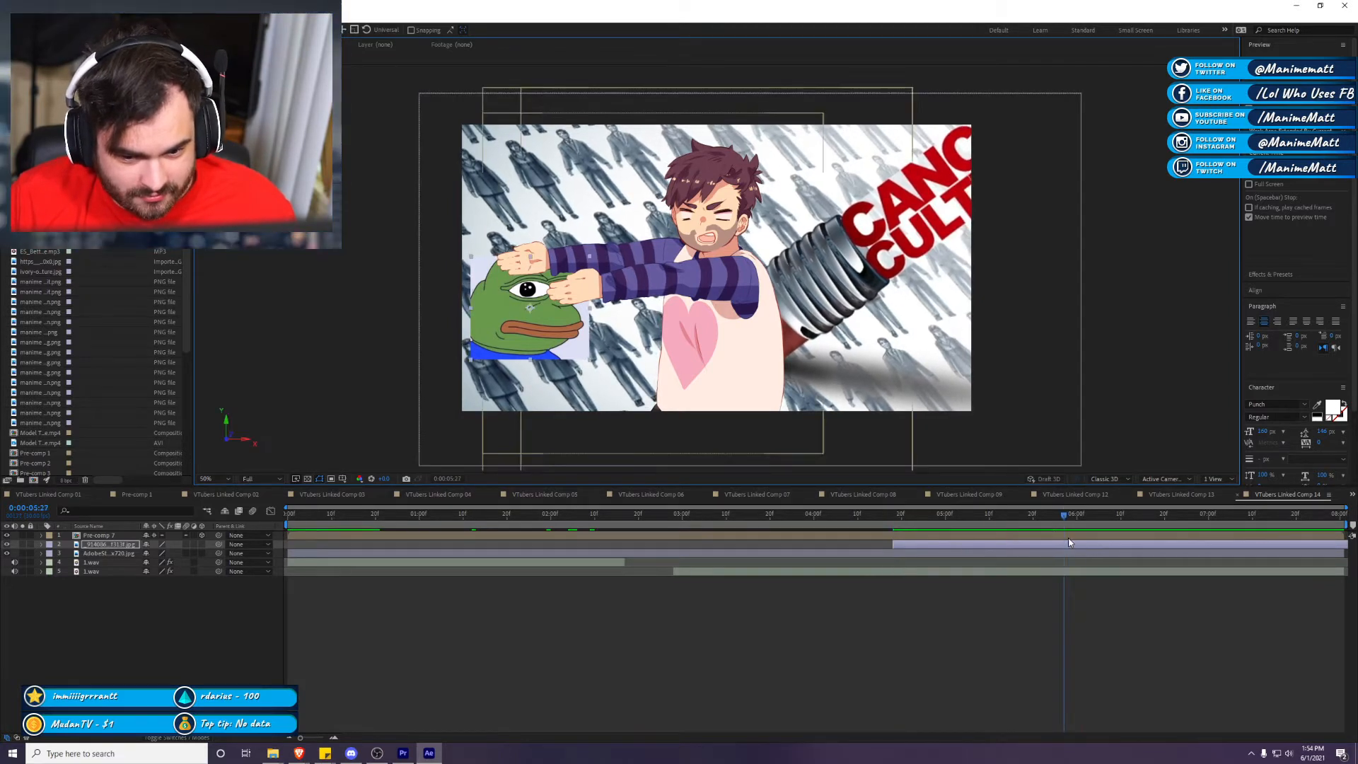
{"action": "key", "text": "t"}
{"action": "left_click", "coordinate": [69, 554]}
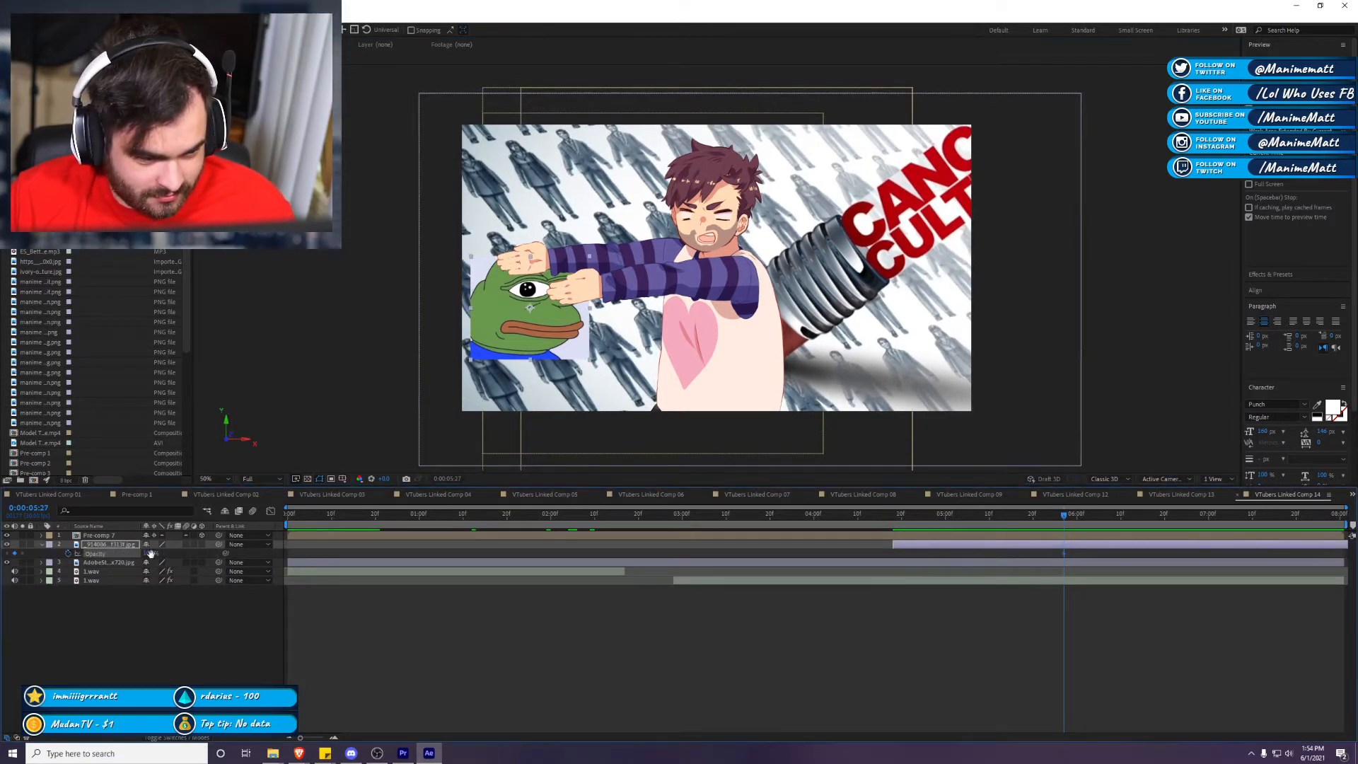
{"action": "key", "text": "space"}
{"action": "key", "text": "space"}
{"action": "left_click_drag", "start_coordinate": [152, 554], "coordinate": [124, 553]}
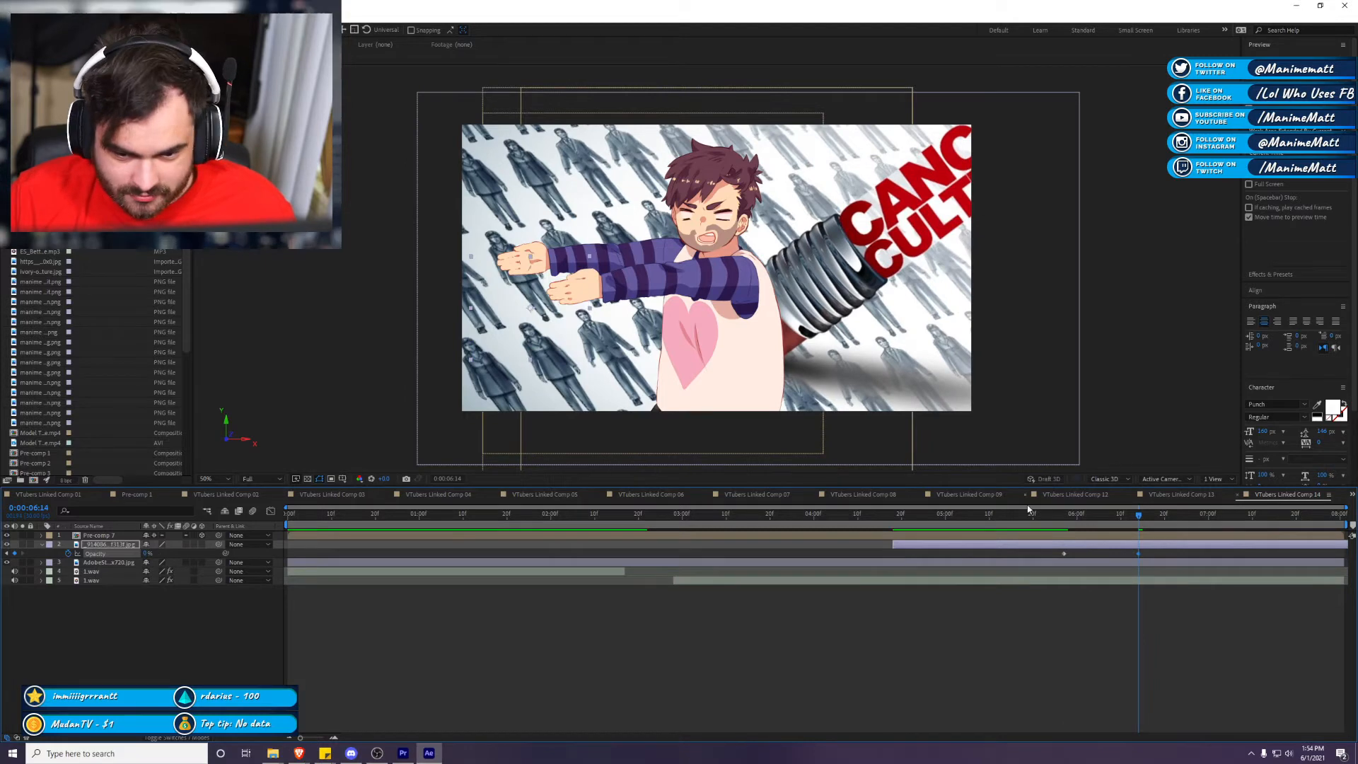
Step: Preview the frog picture's fade-out from 0:00:05:26, and replay the composition from its start
{"action": "left_click", "coordinate": [1059, 513]}
{"action": "key", "text": "space"}
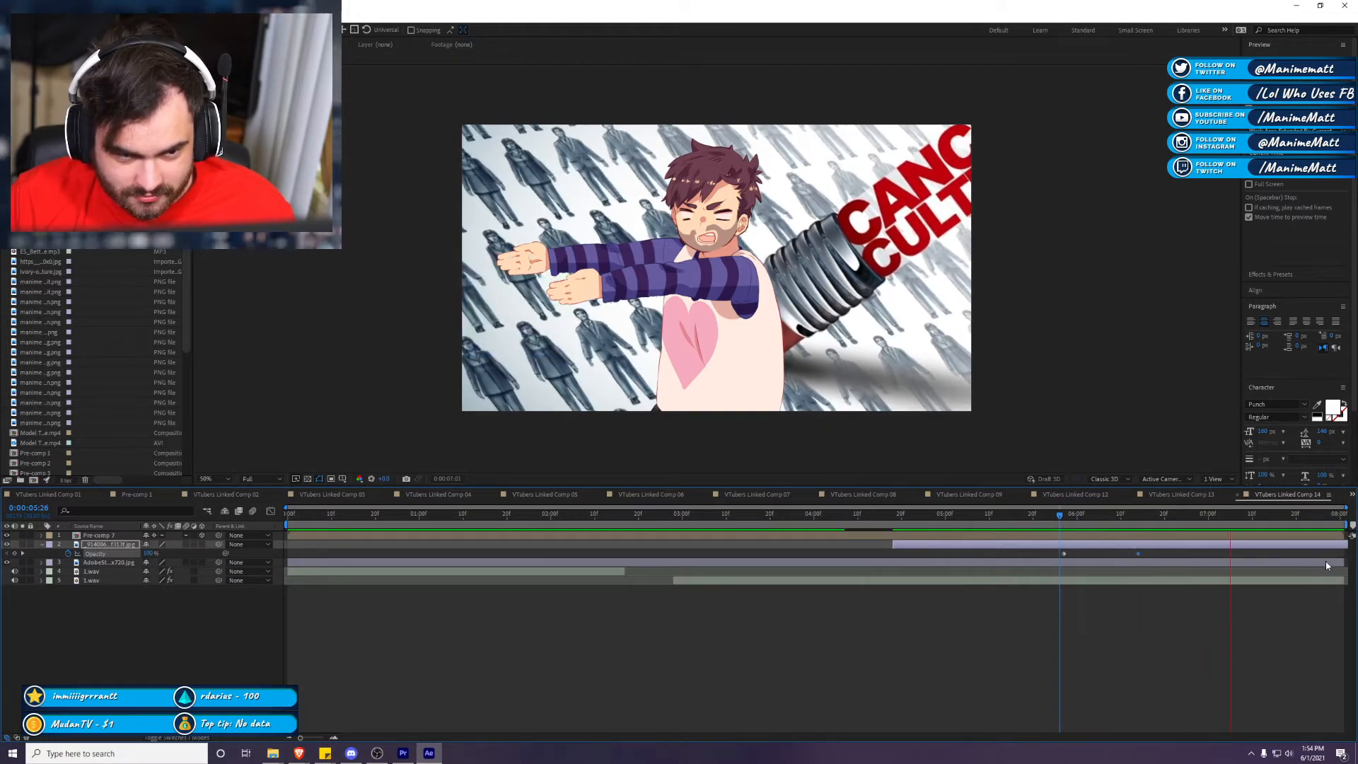
{"action": "key", "text": "space"}
{"action": "key", "text": "Home"}
{"action": "key", "text": "space"}
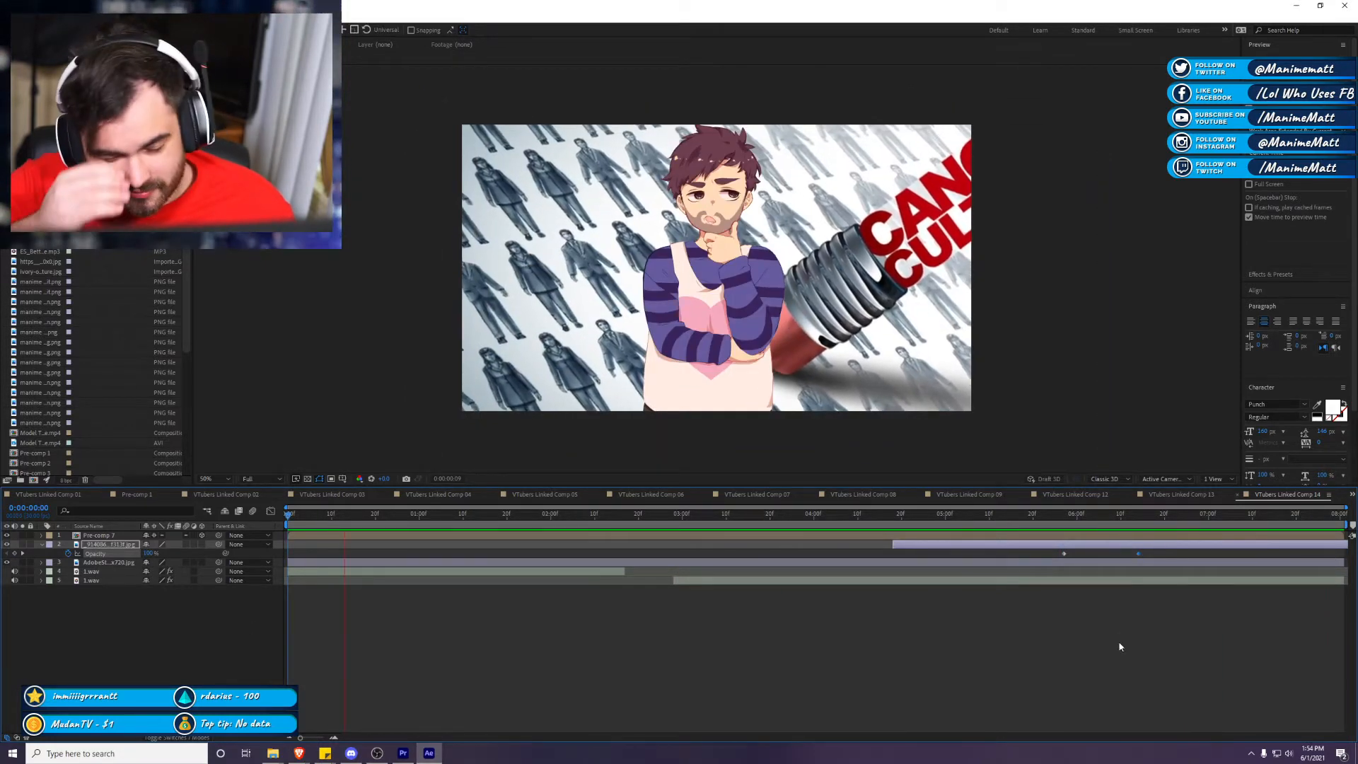
Step: Move the frog picture lower at 0:00:05:07 so it sits beneath the character's hands, and preview its fade-out
{"action": "left_click", "coordinate": [976, 514]}
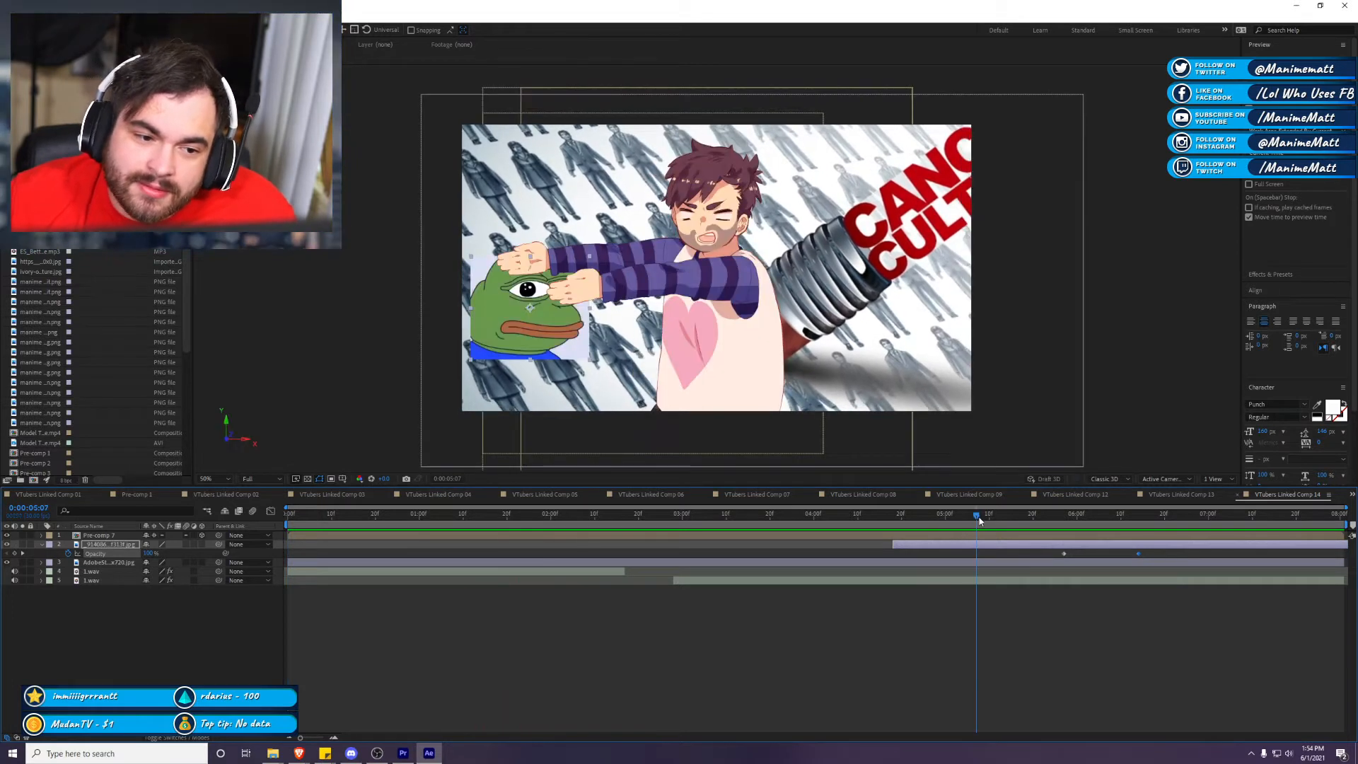
{"action": "left_click", "coordinate": [523, 352]}
{"action": "left_click", "coordinate": [524, 353]}
{"action": "key", "text": "space"}
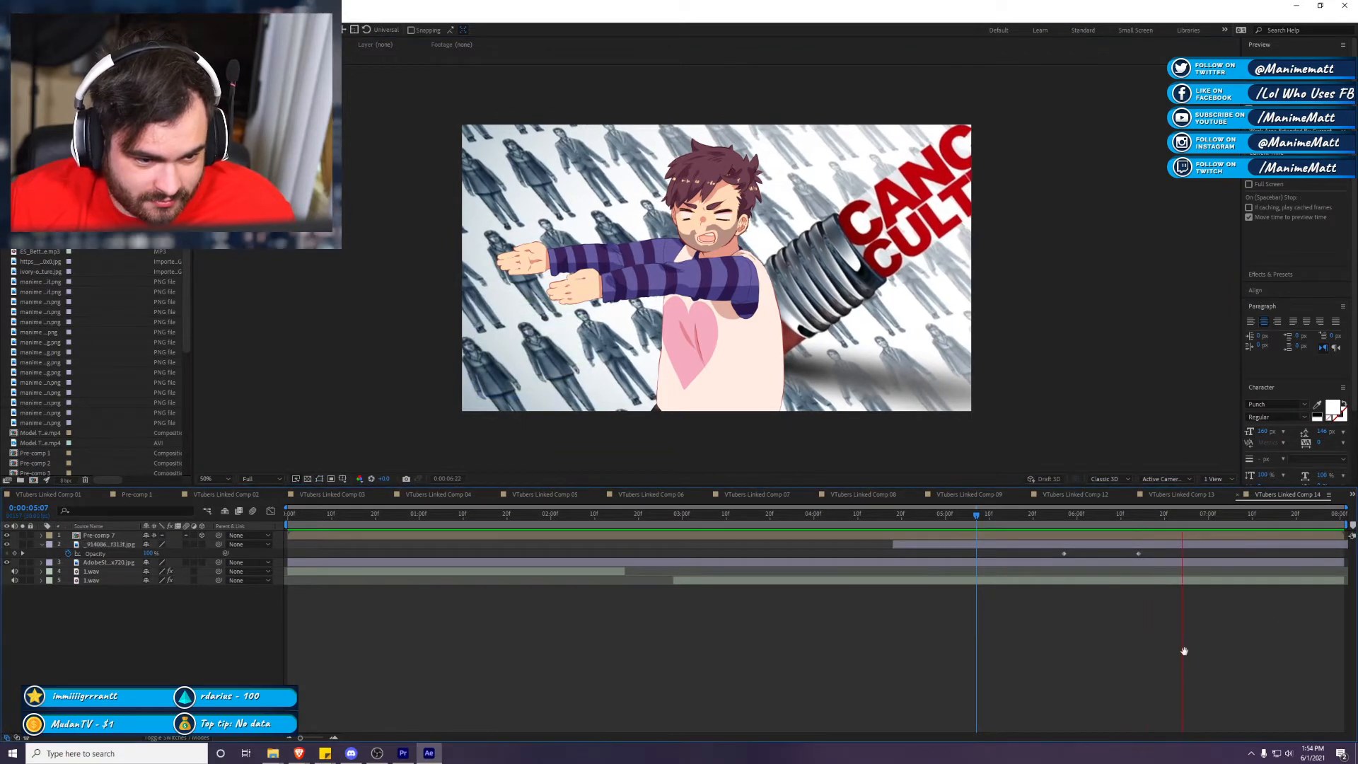
{"action": "key", "text": "space"}
Step: Switch to Premiere Pro, render the sequence's marked range and play the newly linked composition up to 00:02:59:15
{"action": "left_click", "coordinate": [1293, 5]}
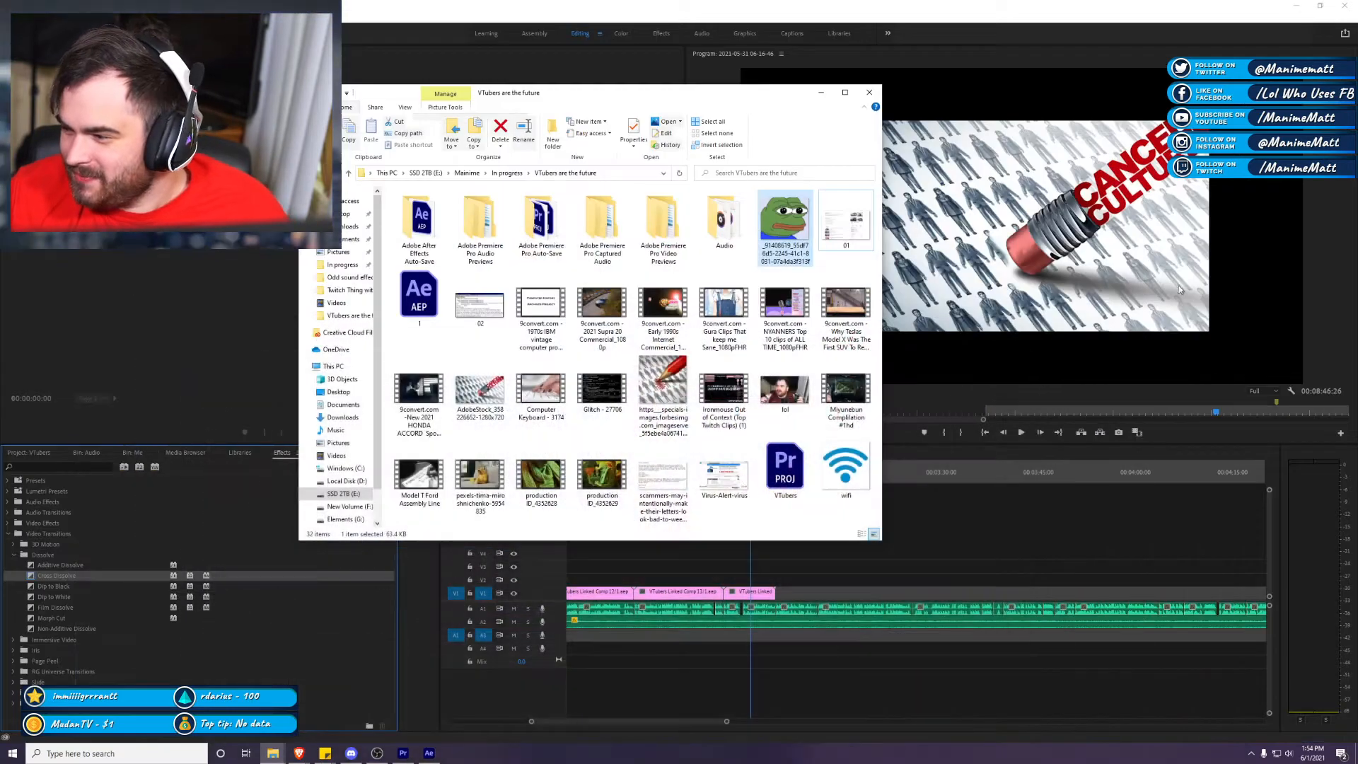
{"action": "left_click", "coordinate": [1040, 529]}
{"action": "scroll", "coordinate": [919, 601], "scroll_direction": "up", "scroll_amount": 1}
{"action": "left_click", "coordinate": [725, 472]}
{"action": "scroll", "coordinate": [739, 492], "scroll_direction": "up", "scroll_amount": 11}
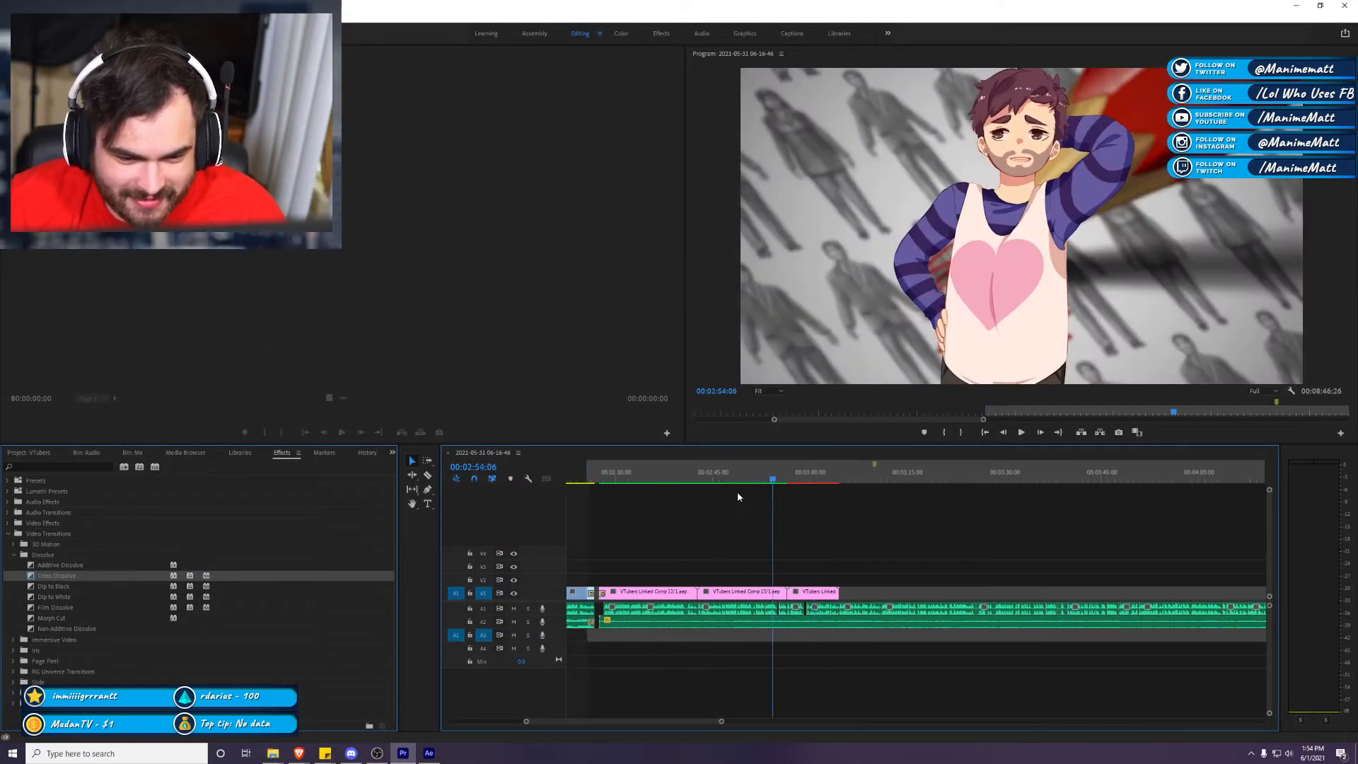
{"action": "key", "text": "Return"}
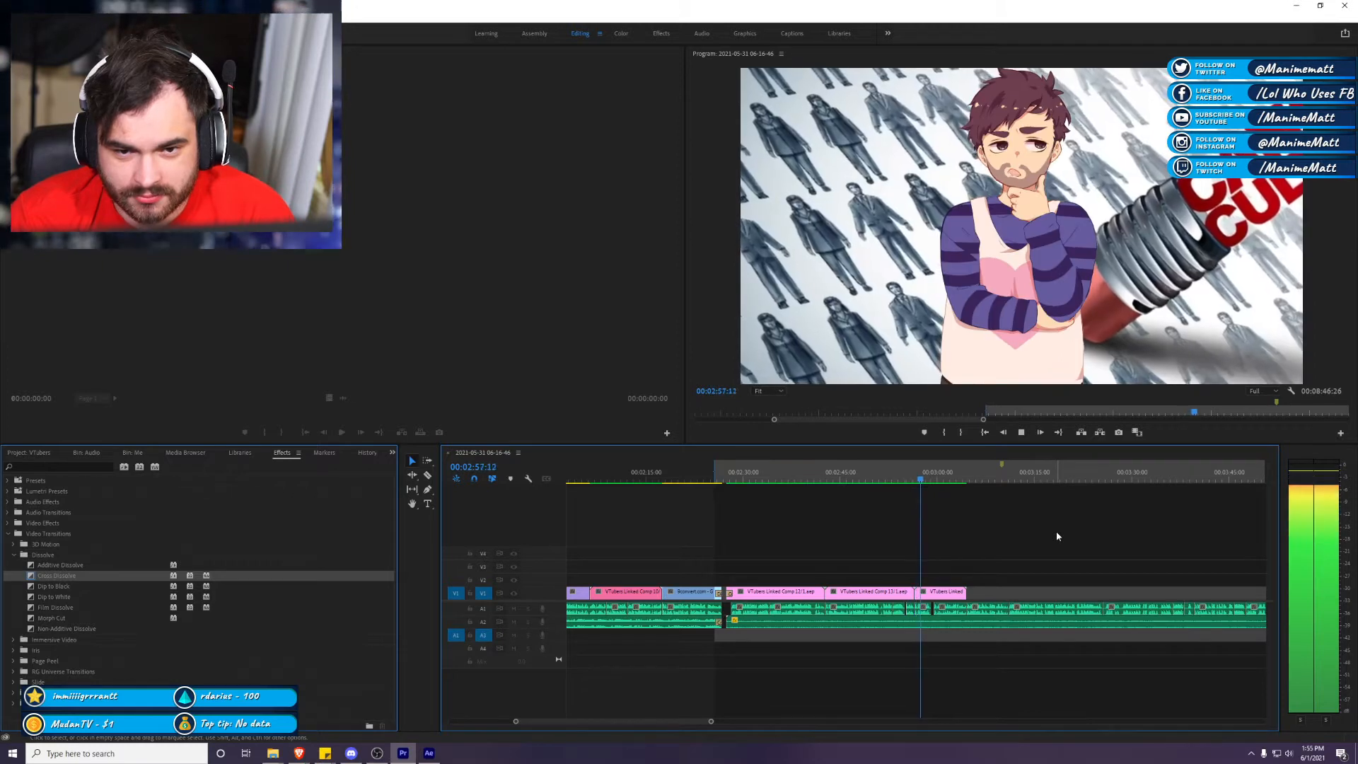
{"action": "key", "text": "space"}
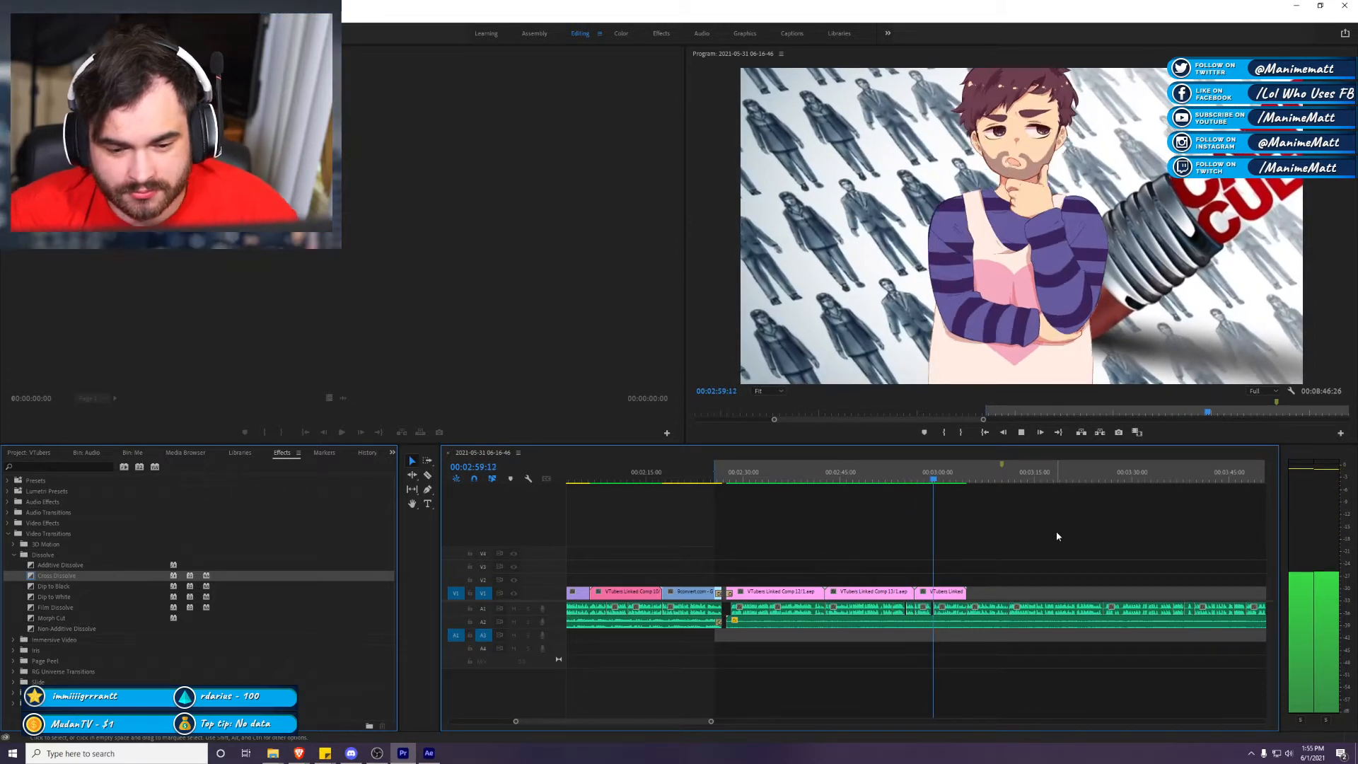
Step: Add the uni.Soft Edge Wipe transition from RG Universe Transitions at the cut before the last linked composition, accepting repeated frames
{"action": "left_click", "coordinate": [3, 539]}
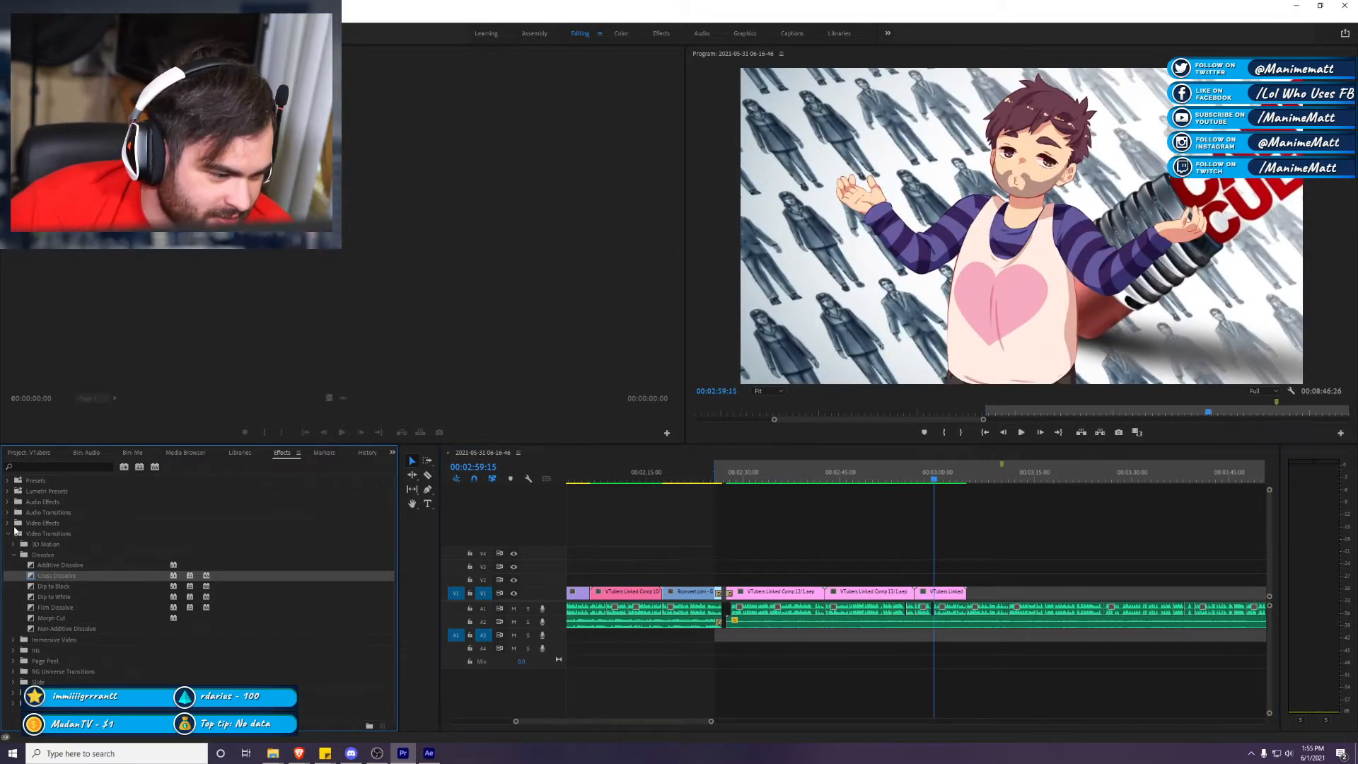
{"action": "left_click", "coordinate": [7, 556]}
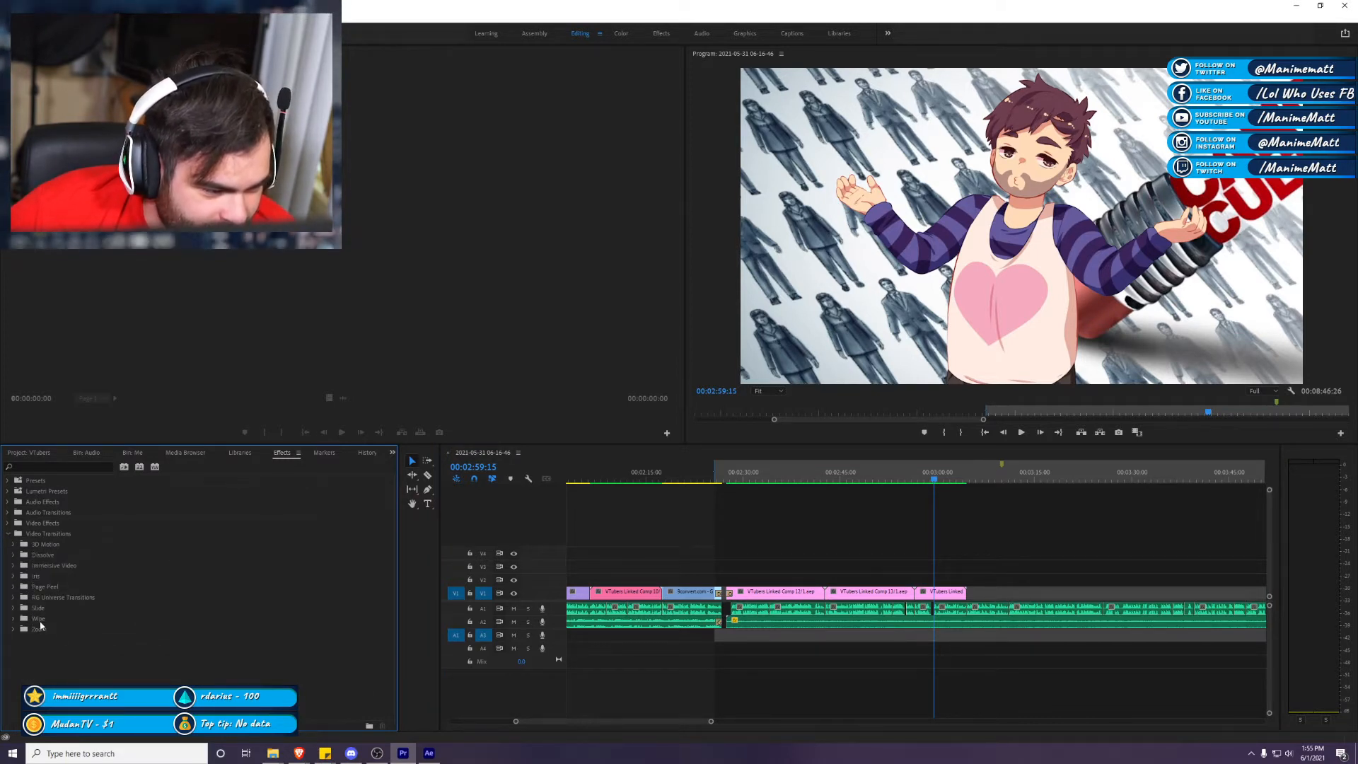
{"action": "left_click", "coordinate": [12, 598]}
{"action": "scroll", "coordinate": [100, 624], "scroll_direction": "down", "scroll_amount": 6}
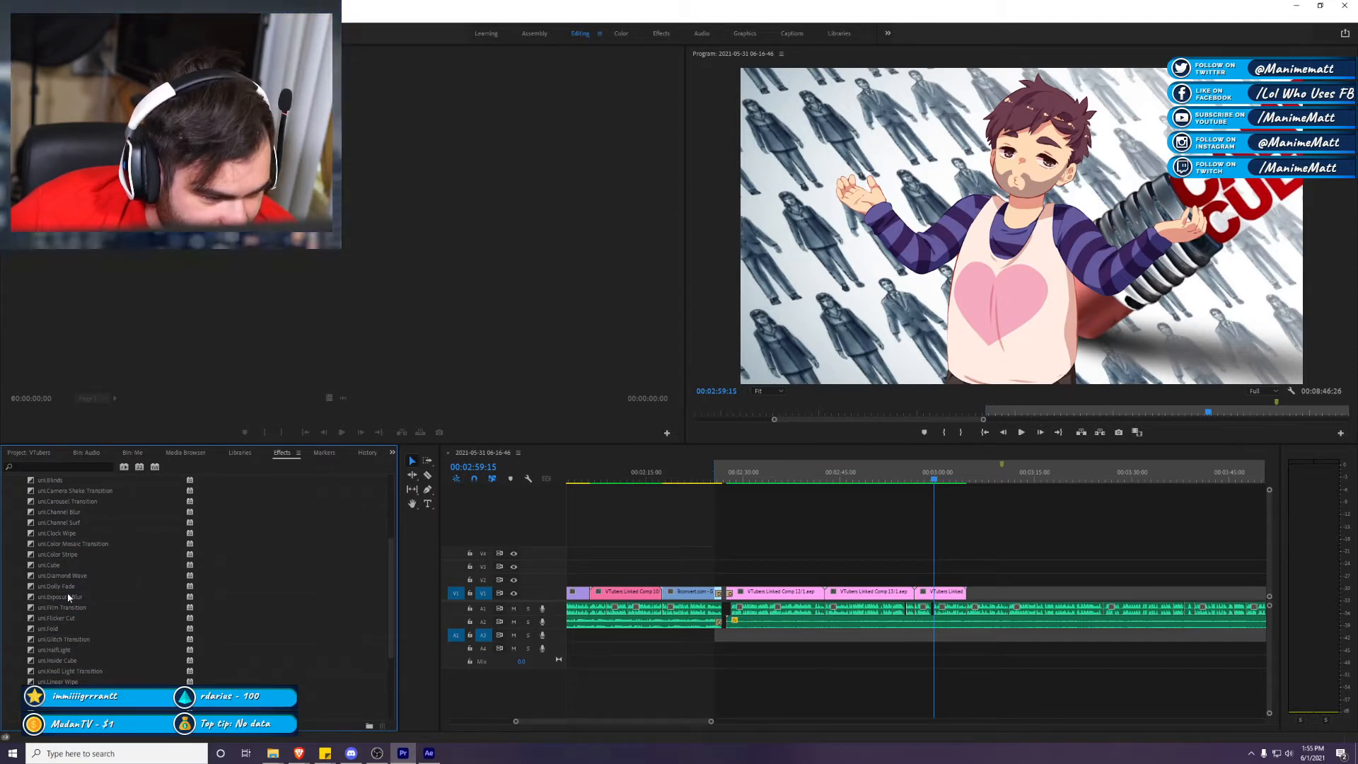
{"action": "left_click", "coordinate": [80, 576]}
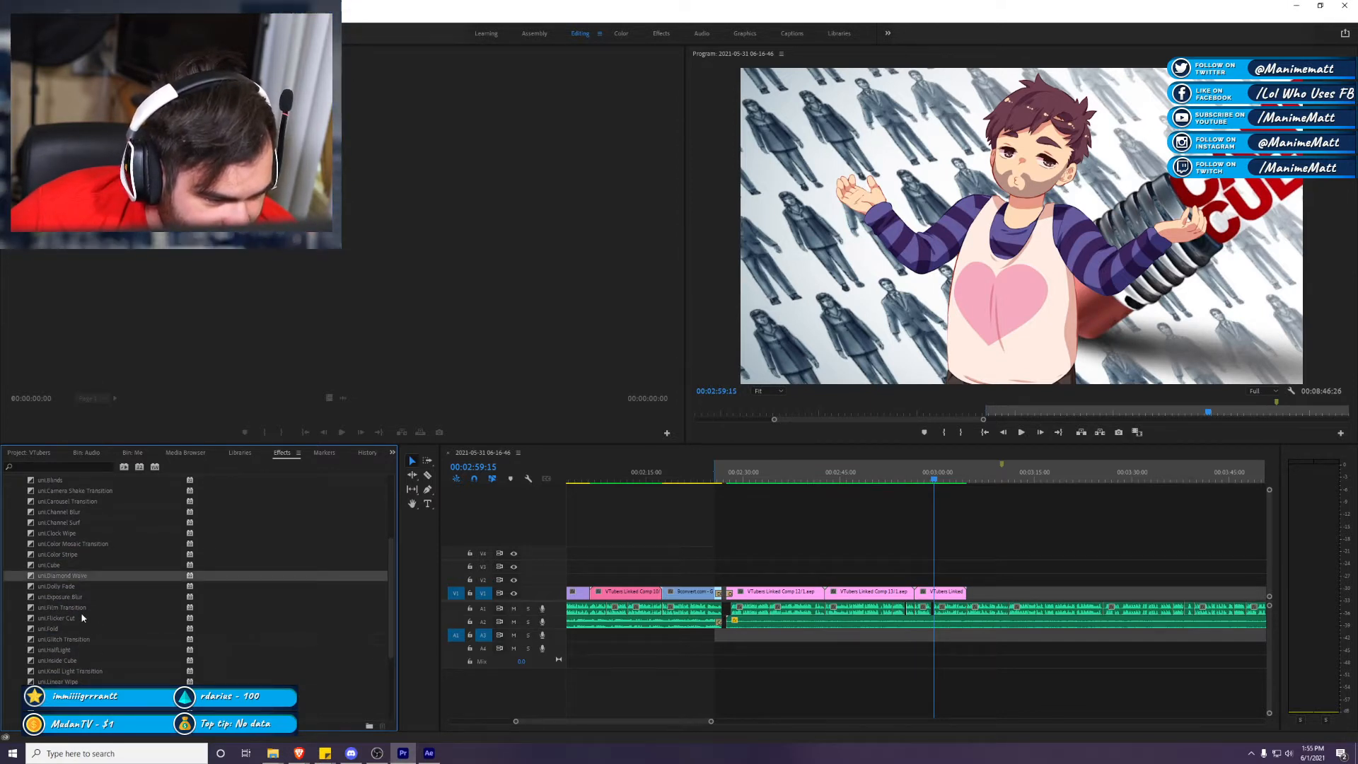
{"action": "scroll", "coordinate": [85, 623], "scroll_direction": "down", "scroll_amount": 1}
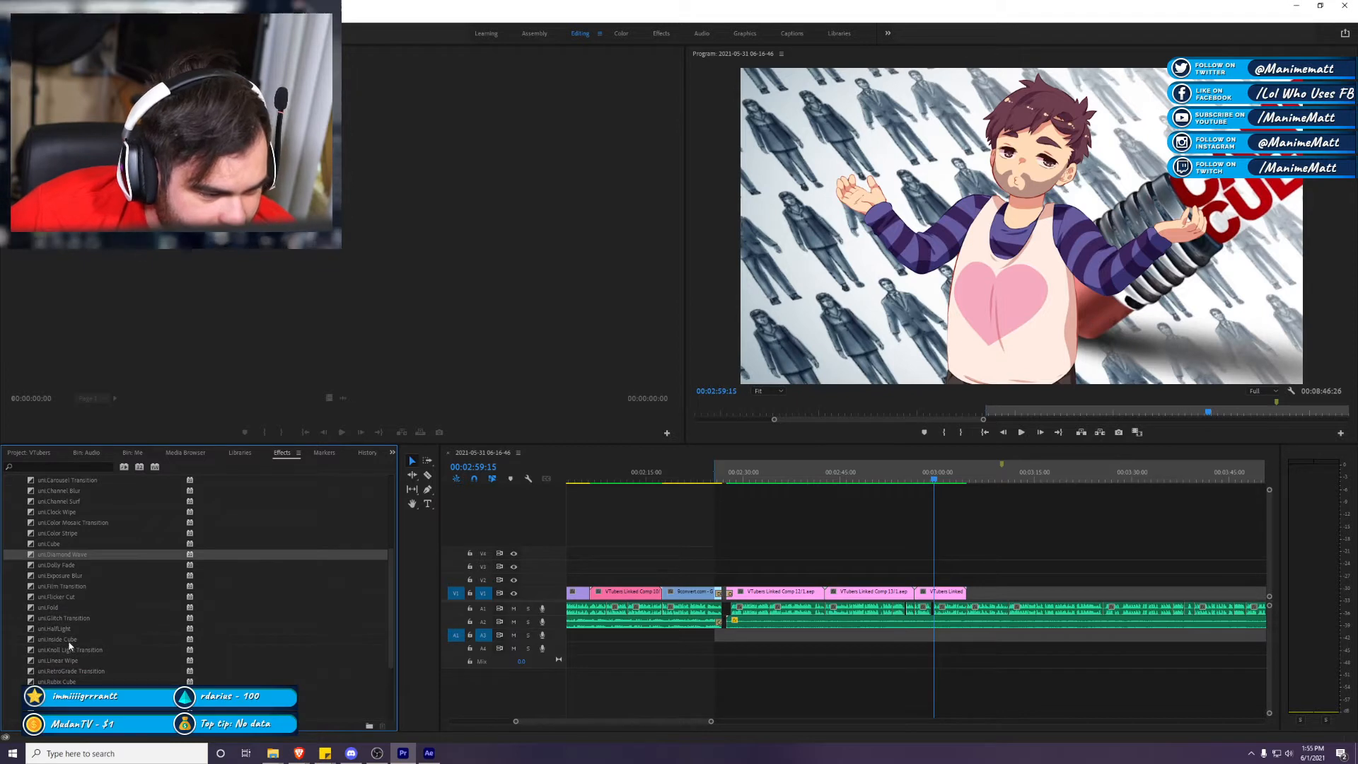
{"action": "scroll", "coordinate": [81, 651], "scroll_direction": "down", "scroll_amount": 1}
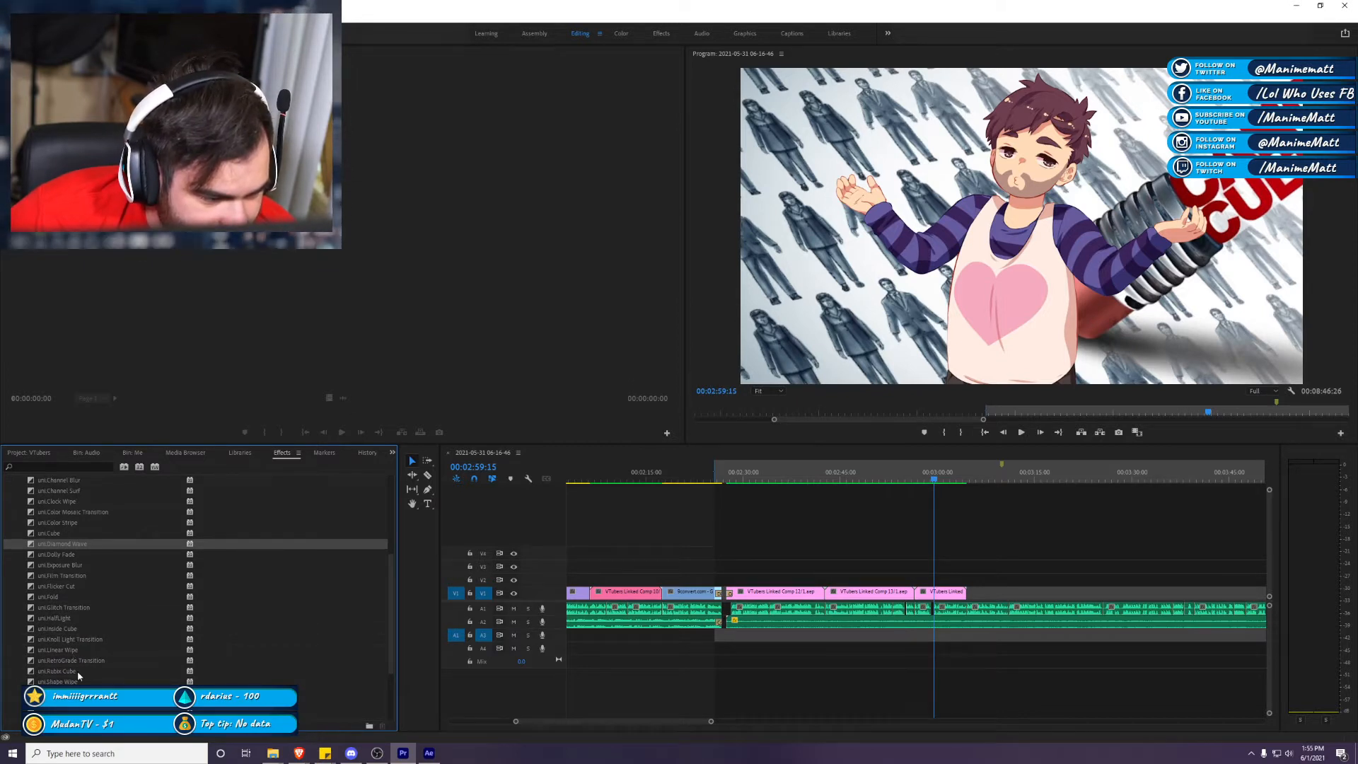
{"action": "scroll", "coordinate": [74, 679], "scroll_direction": "down", "scroll_amount": 1}
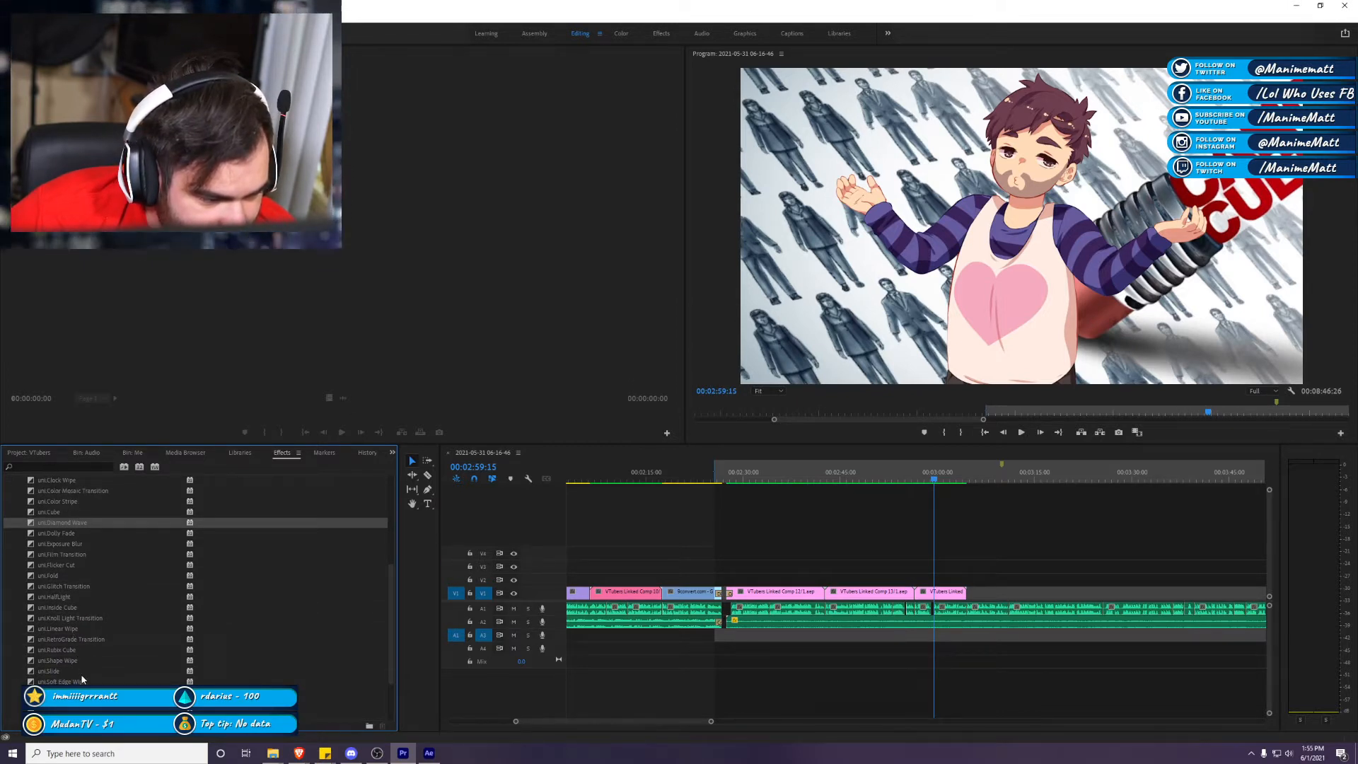
{"action": "scroll", "coordinate": [81, 678], "scroll_direction": "down", "scroll_amount": 2}
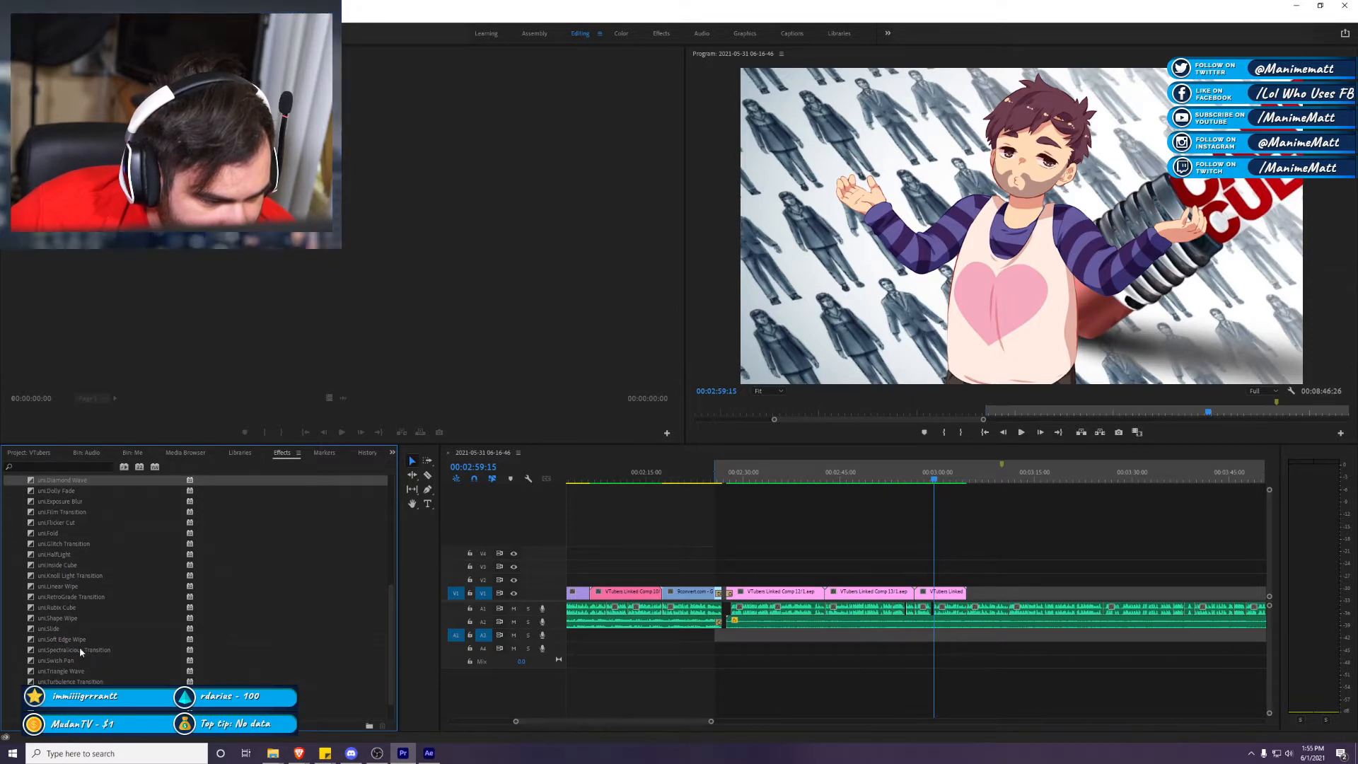
{"action": "left_click_drag", "start_coordinate": [71, 639], "coordinate": [896, 658]}
{"action": "left_click_drag", "start_coordinate": [924, 601], "coordinate": [921, 596]}
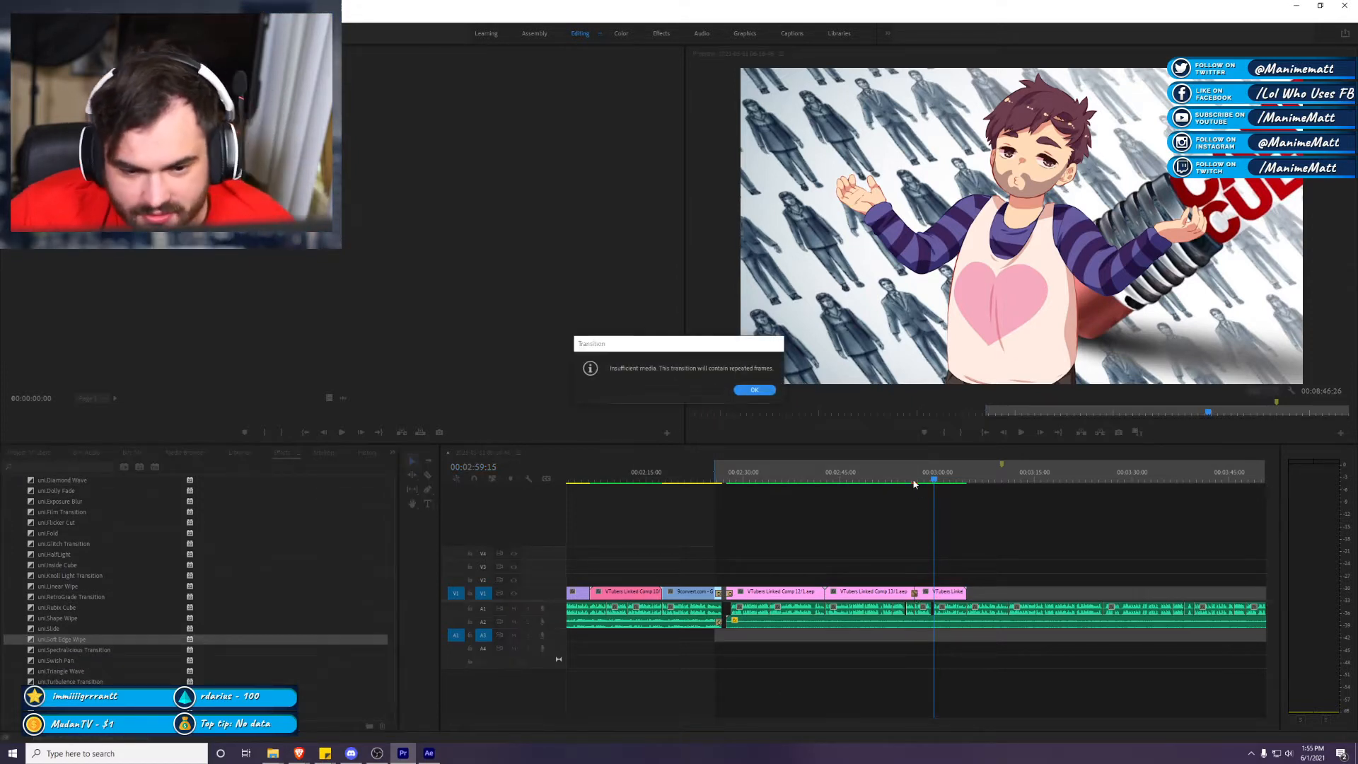
{"action": "left_click", "coordinate": [754, 390]}
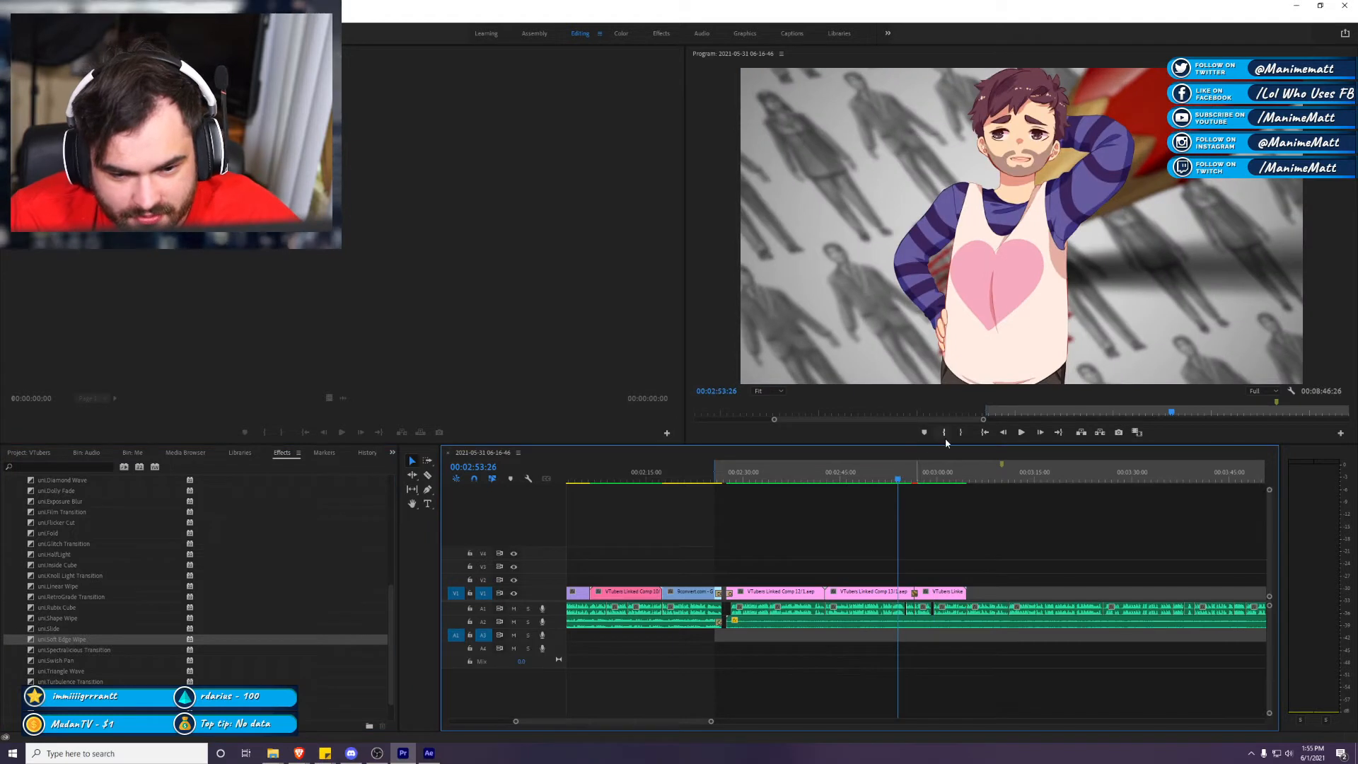
Step: Mark an In point at 00:02:53:26 and render the sequence previews from there
{"action": "key", "text": "backslash"}
{"action": "key", "text": "Return"}
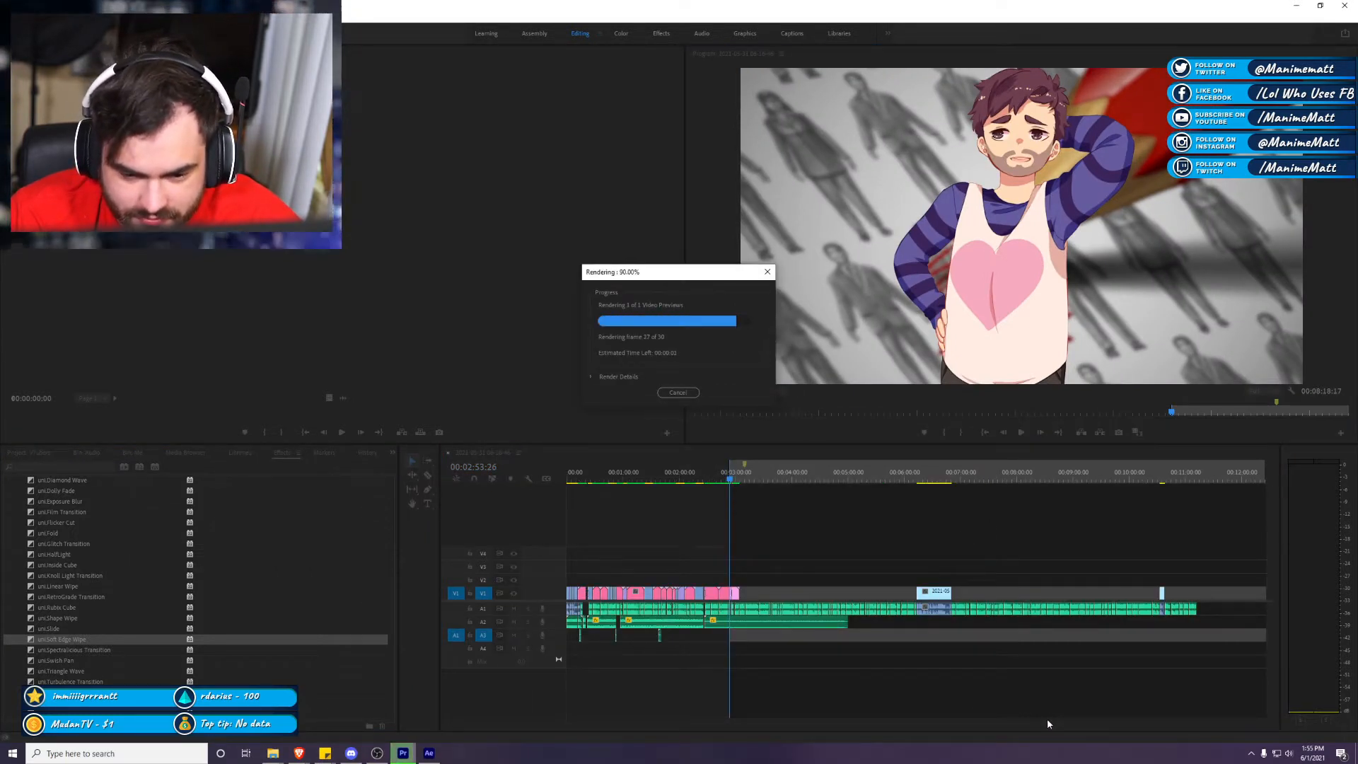
{"action": "scroll", "coordinate": [943, 720], "scroll_direction": "up", "scroll_amount": 2}
{"action": "scroll", "coordinate": [943, 720], "scroll_direction": "up", "scroll_amount": 2}
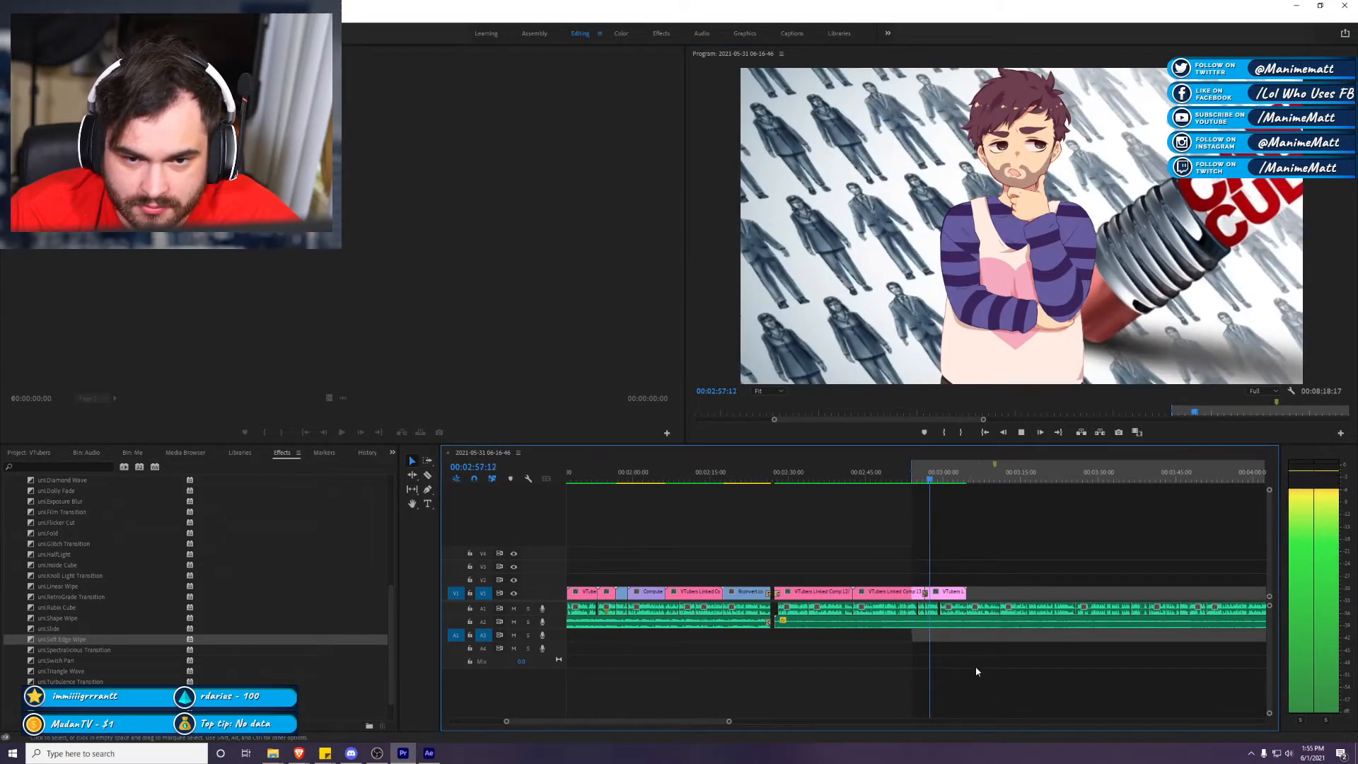
Step: Play back the Soft Edge Wipe transition around 00:02:56:03 to check it
{"action": "right_click", "coordinate": [954, 472]}
{"action": "key", "text": "Escape"}
{"action": "right_click", "coordinate": [967, 472]}
{"action": "left_click", "coordinate": [922, 472]}
{"action": "key", "text": "space"}
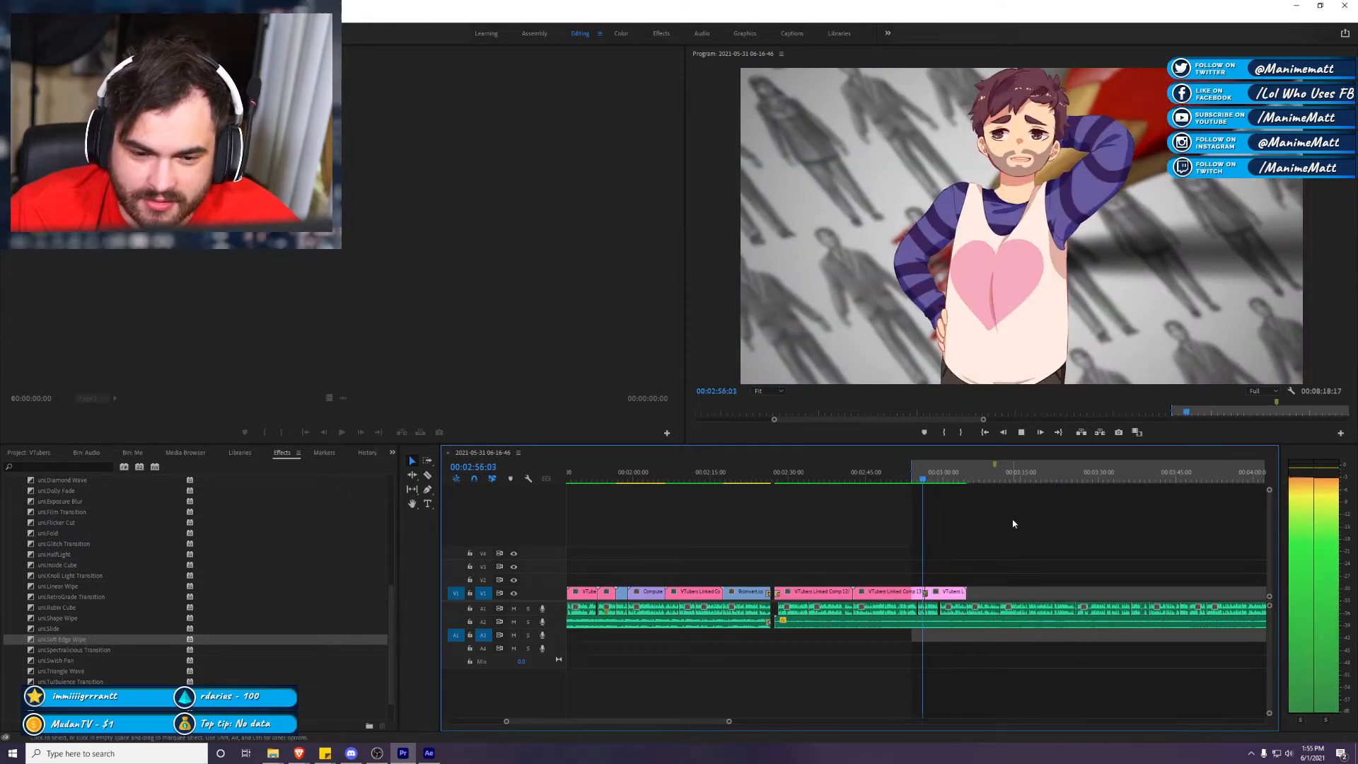
{"action": "key", "text": "space"}
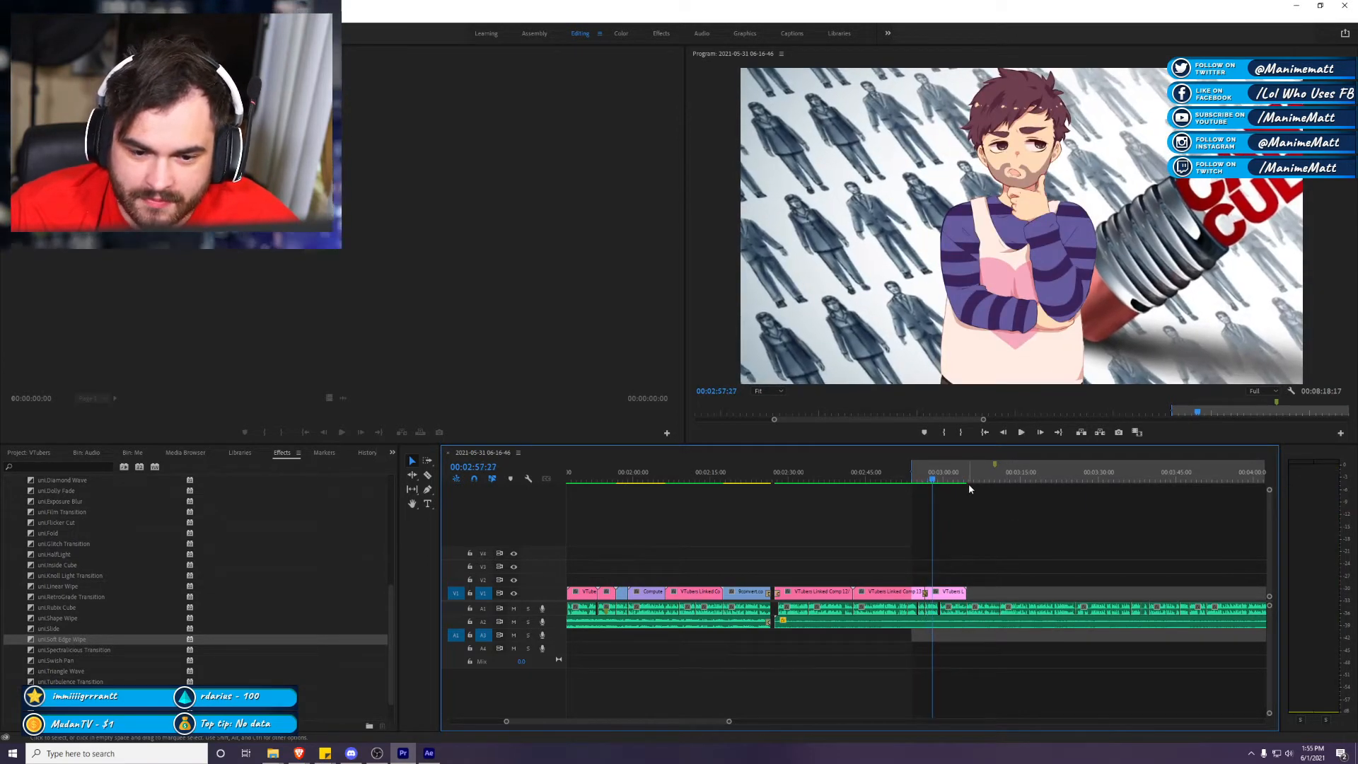
Step: Clear the sequence's In and Out points, and play the cancel culture scene up to 00:03:02:17 in the maximized Program Monitor
{"action": "right_click", "coordinate": [970, 474]}
{"action": "left_click", "coordinate": [1039, 578]}
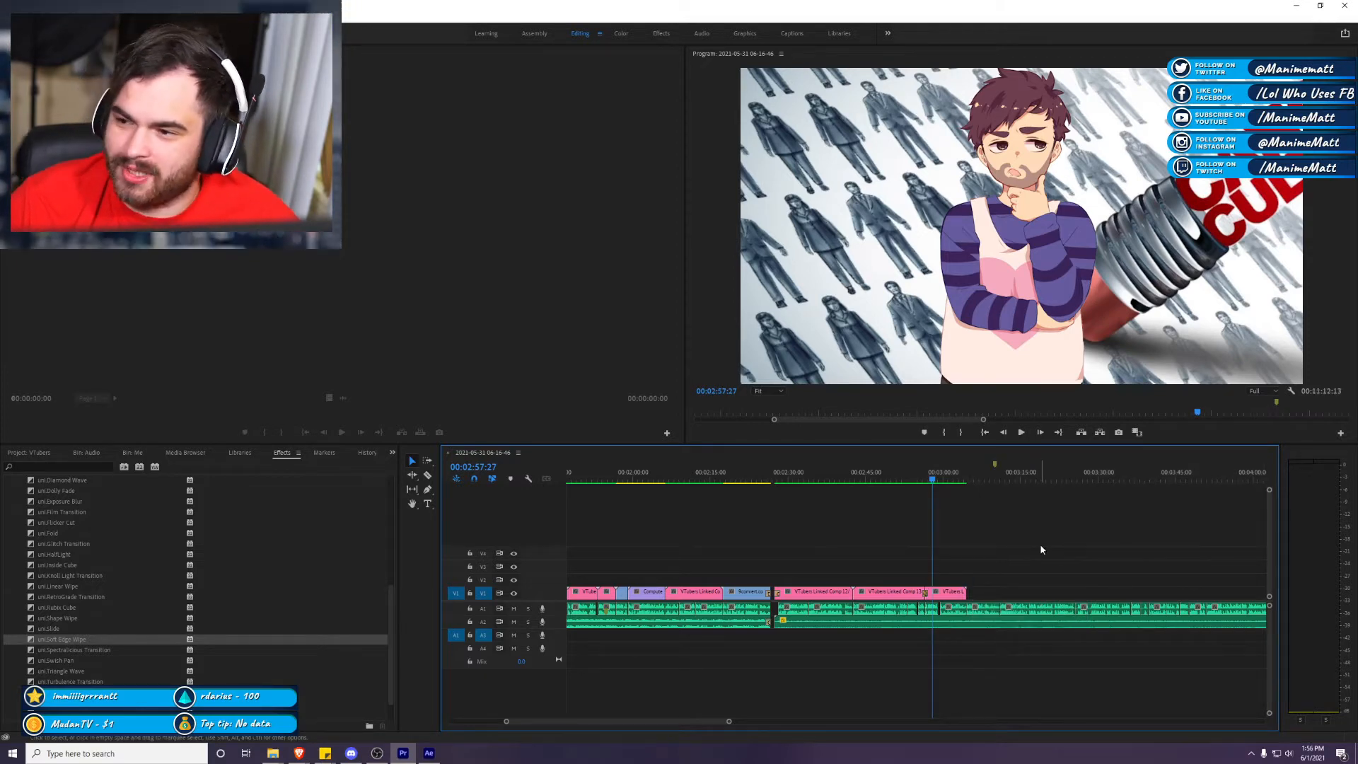
{"action": "left_click", "coordinate": [922, 478]}
{"action": "key", "text": "space"}
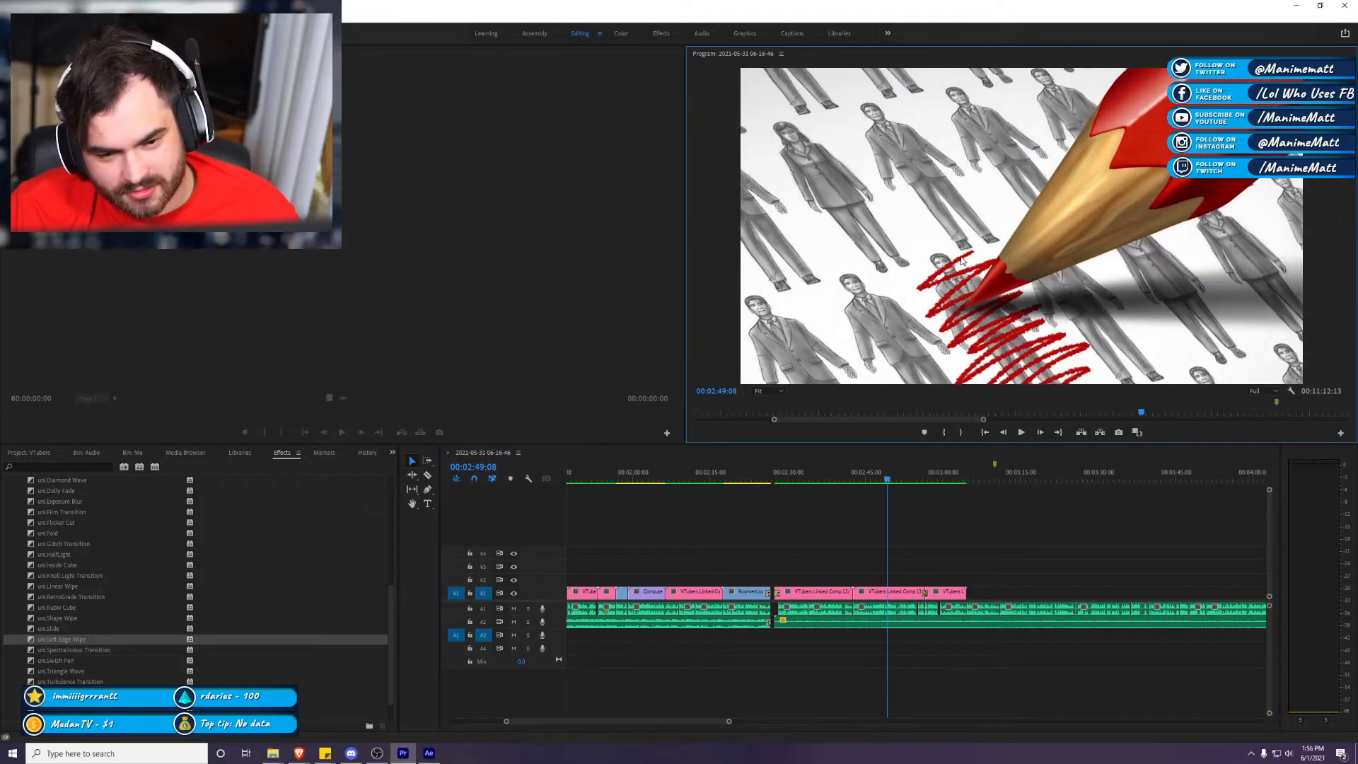
{"action": "key", "text": "grave"}
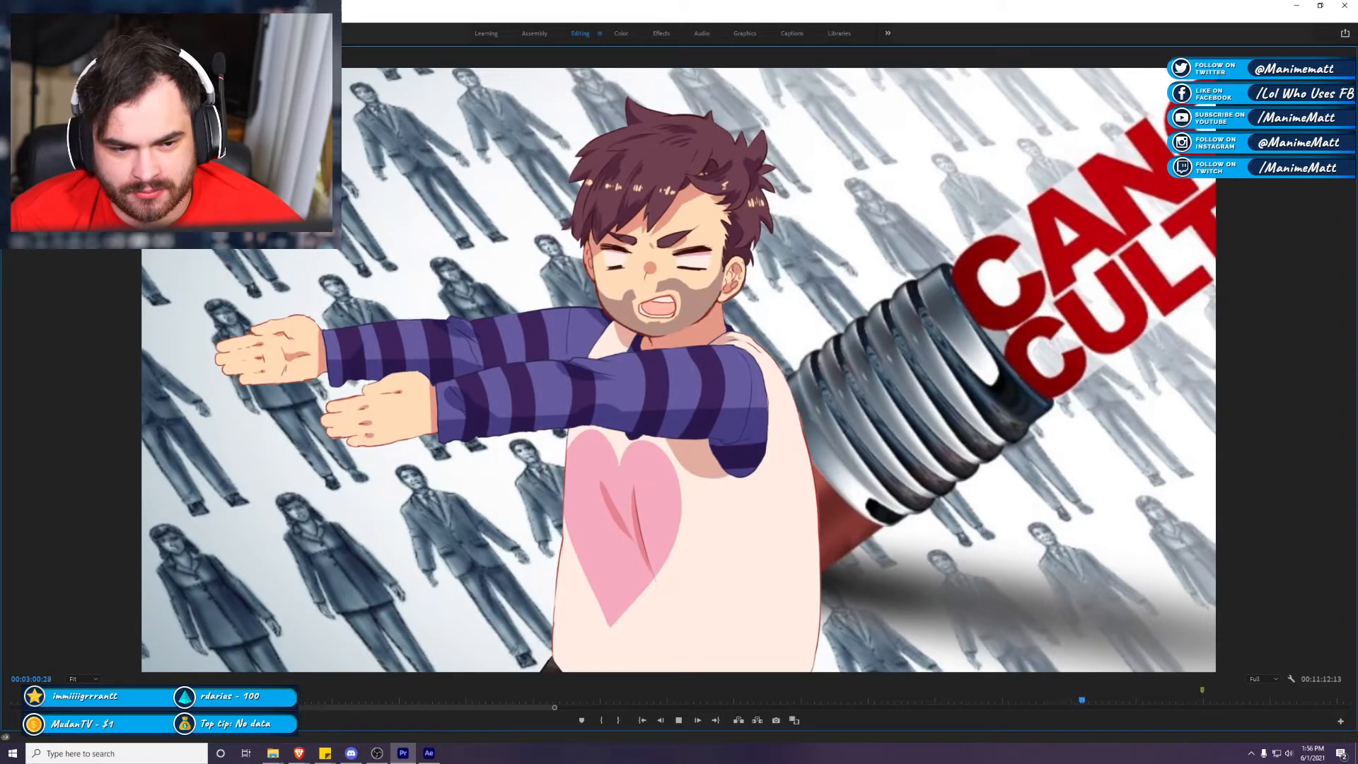
{"action": "key", "text": "space"}
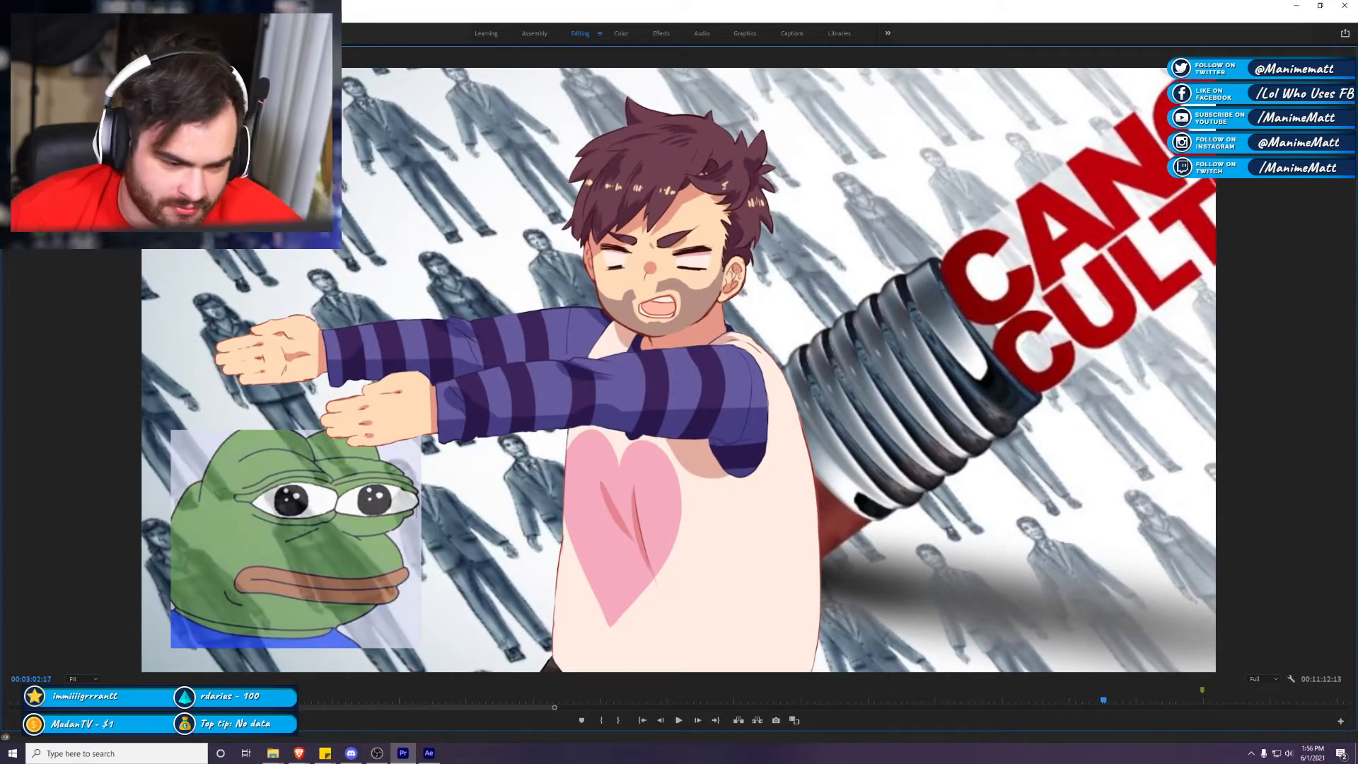
Step: In After Effects, keyframe the frog picture's position from below the frame at 0:00:04:18 to under the hands at 0:00:04:21, and return to Premiere Pro
{"action": "left_click", "coordinate": [429, 752]}
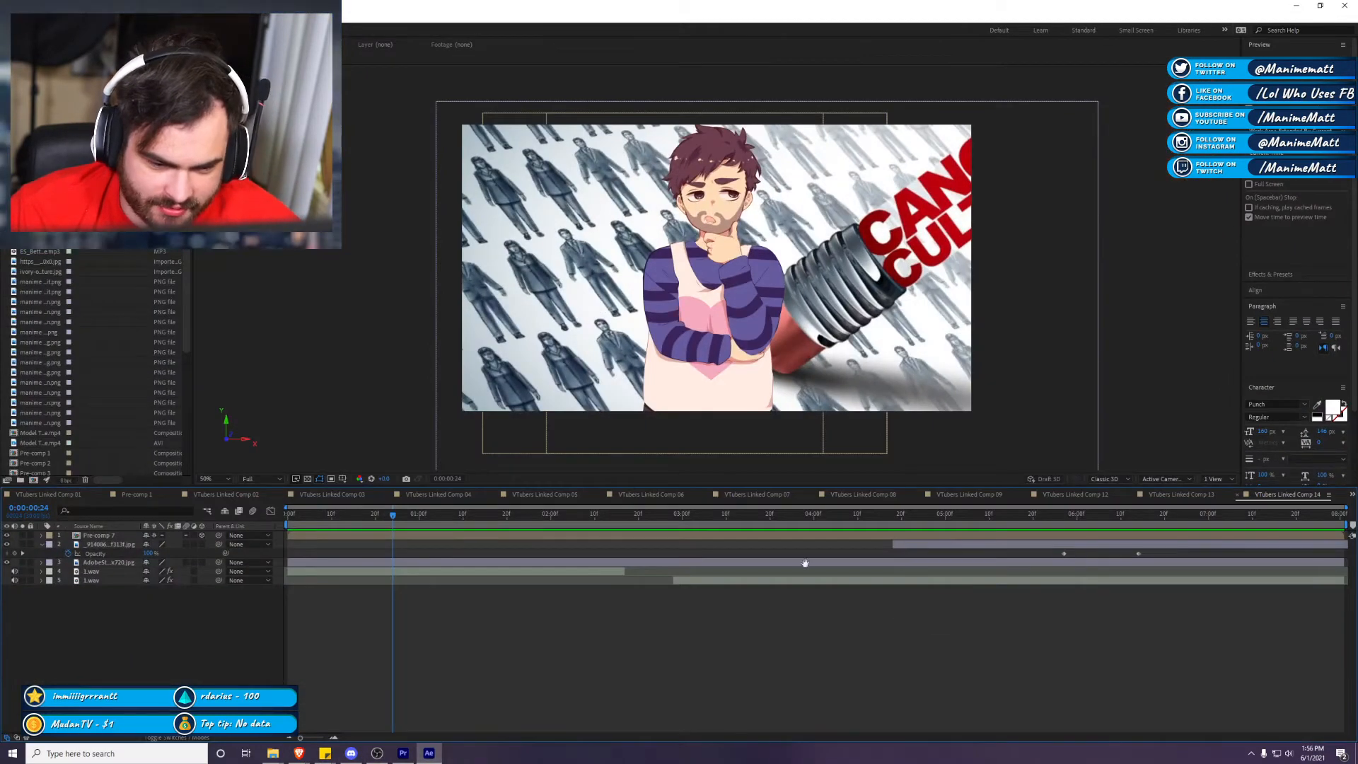
{"action": "left_click_drag", "start_coordinate": [435, 529], "coordinate": [905, 532]}
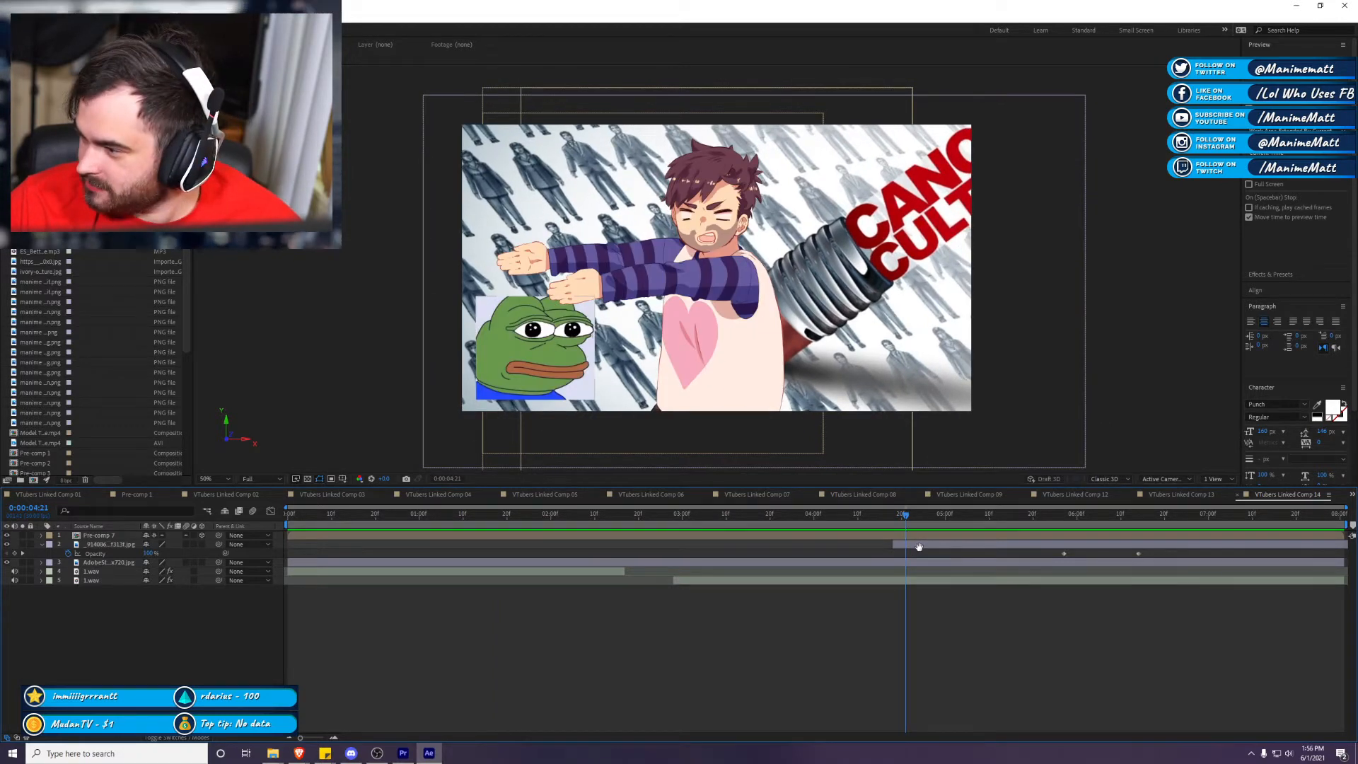
{"action": "left_click", "coordinate": [918, 546]}
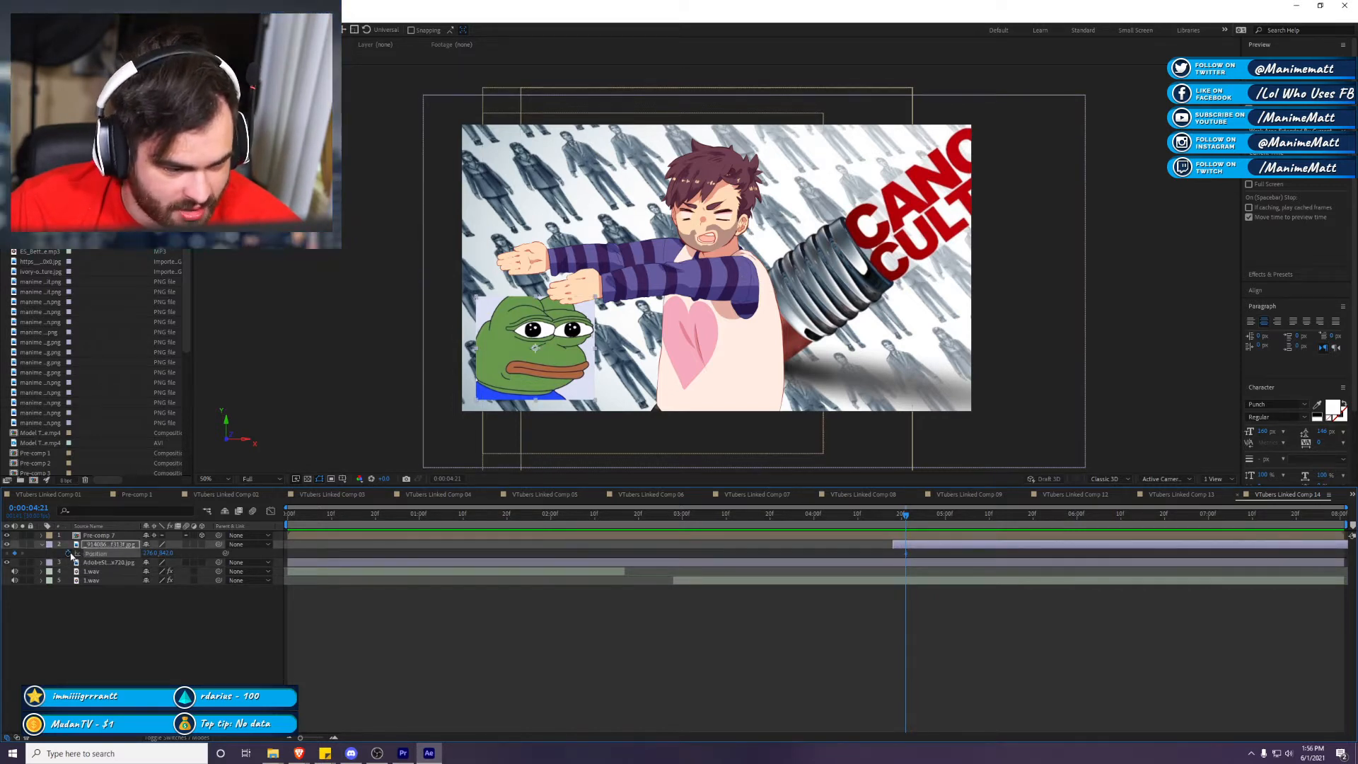
{"action": "left_click", "coordinate": [898, 514]}
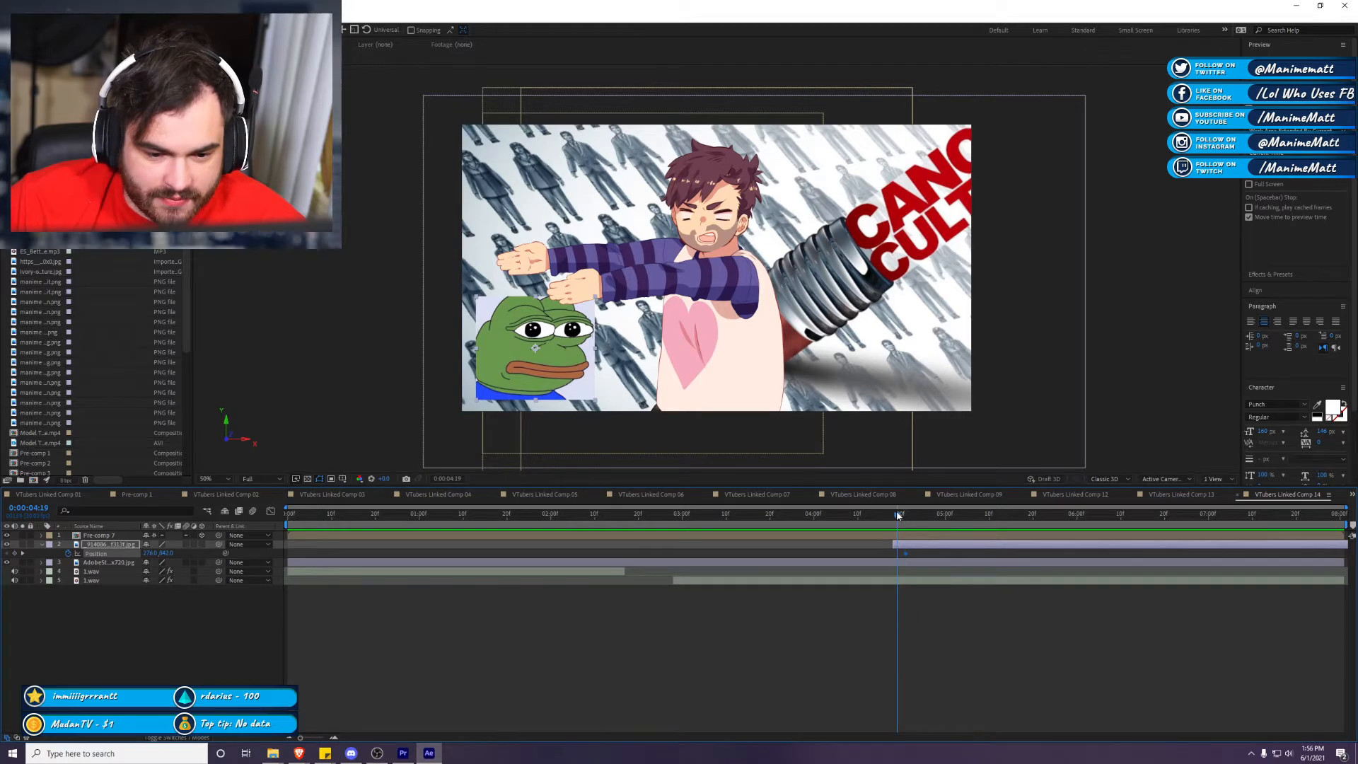
{"action": "left_click_drag", "start_coordinate": [537, 344], "coordinate": [538, 474]}
{"action": "left_click", "coordinate": [852, 697]}
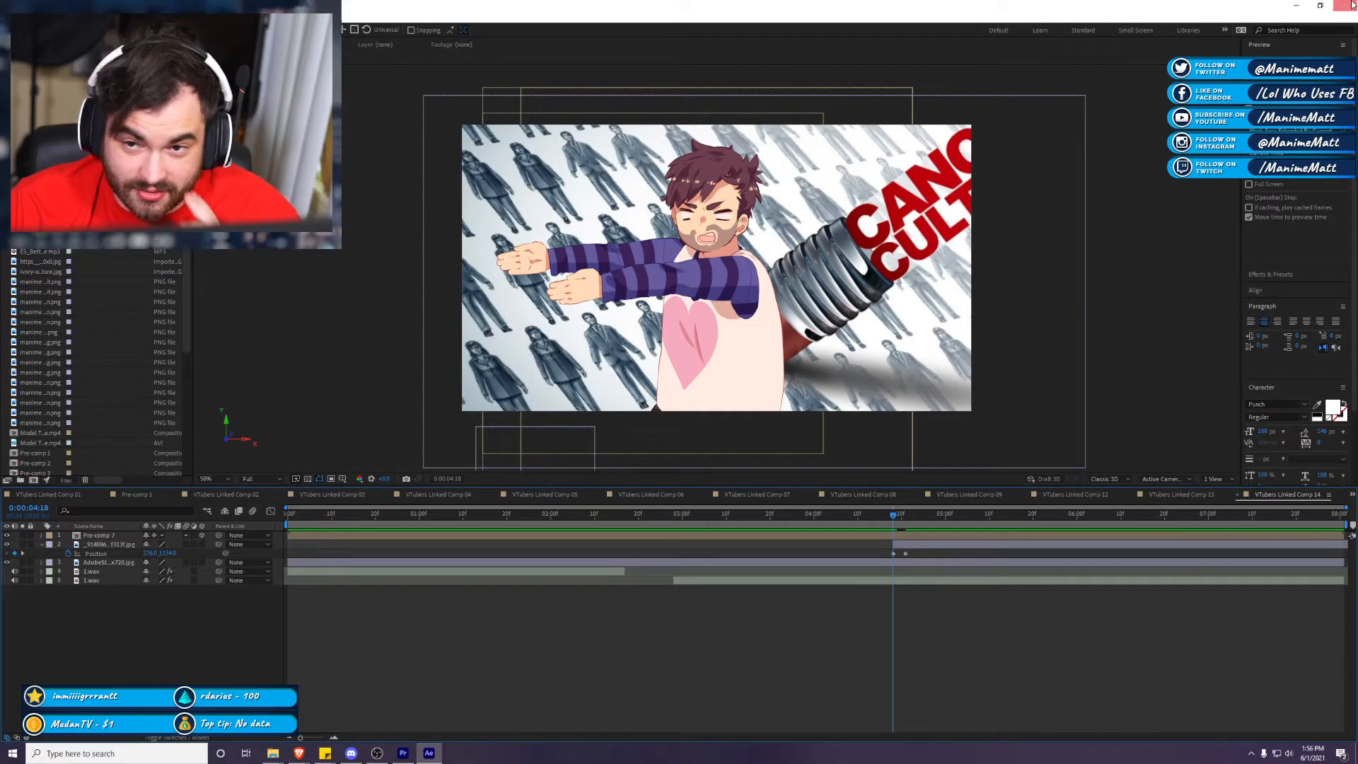
{"action": "left_click", "coordinate": [1303, 5]}
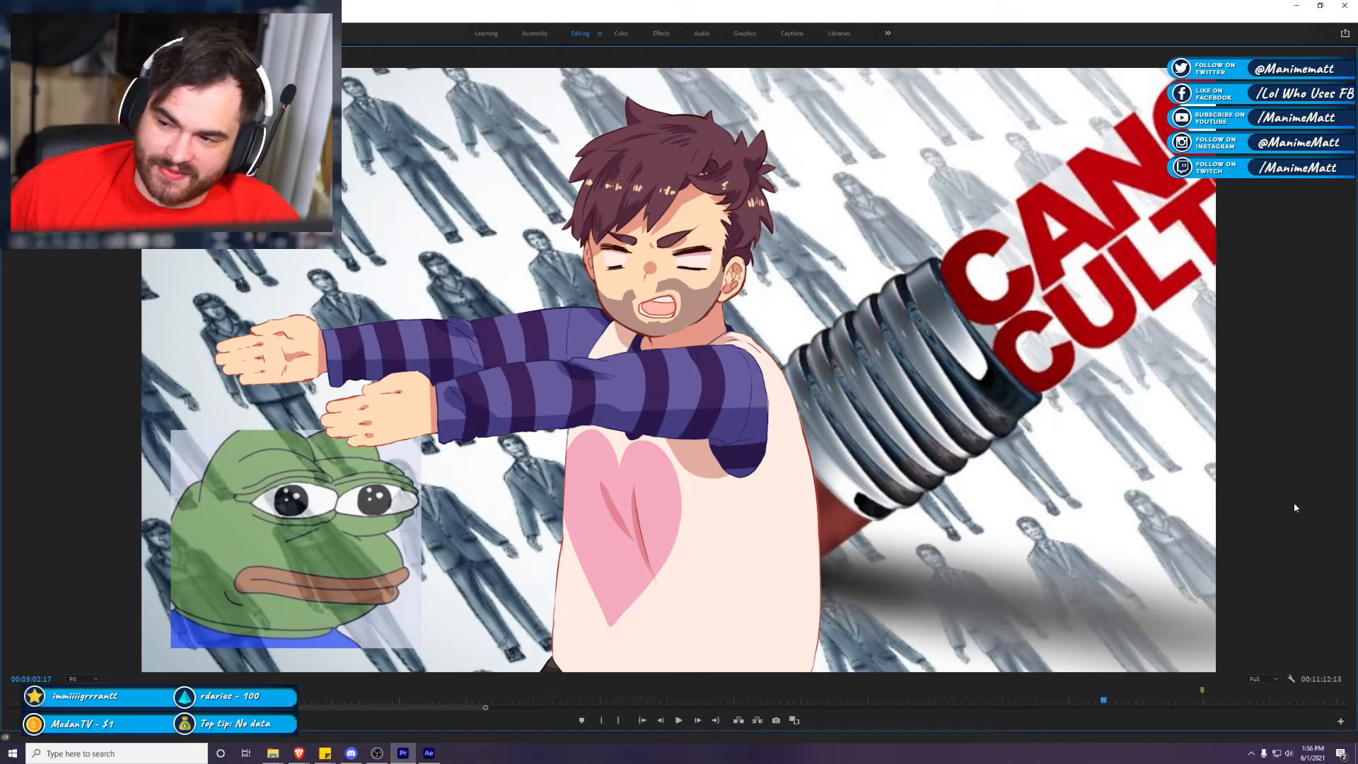
Step: Mark an In point around 00:02:48, render the previews, and play the cancel culture scene in the maximized Program Monitor
{"action": "key", "text": "grave"}
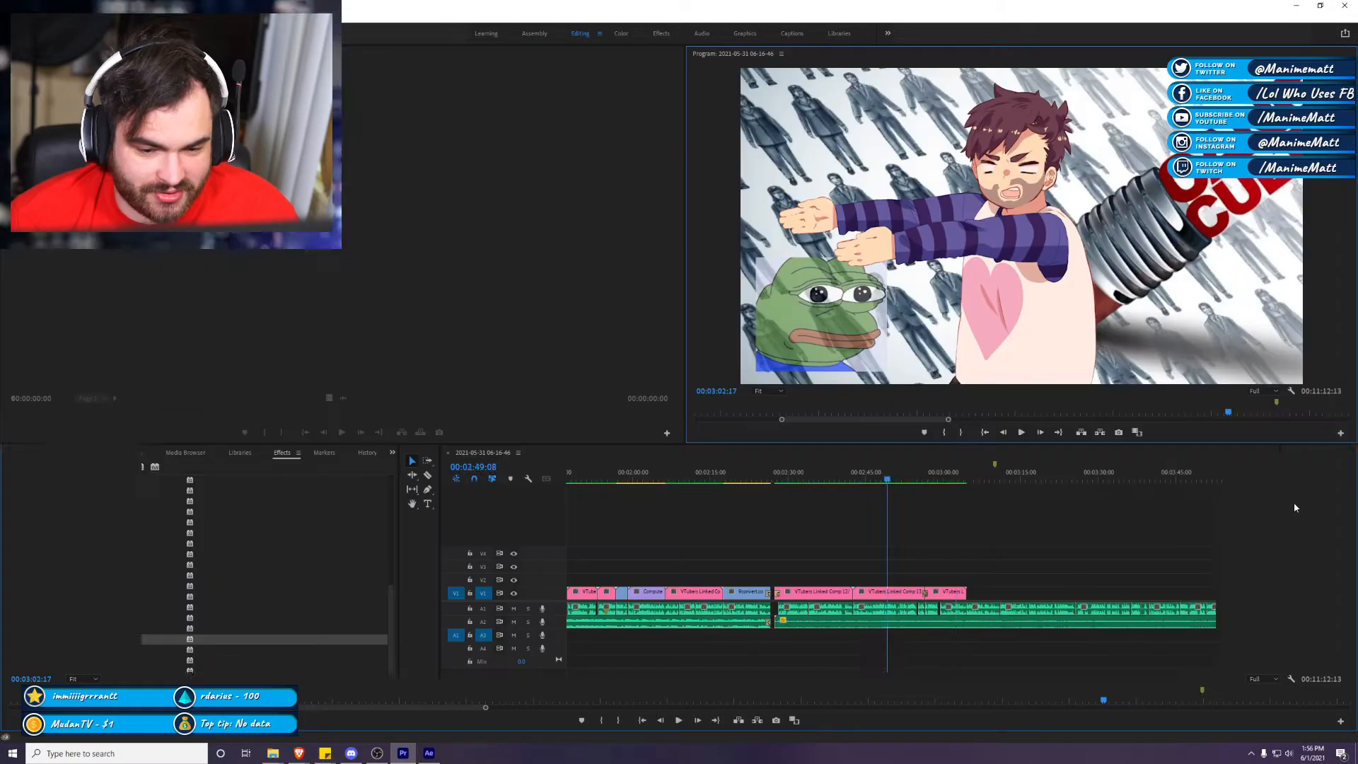
{"action": "key", "text": "shift+Left"}
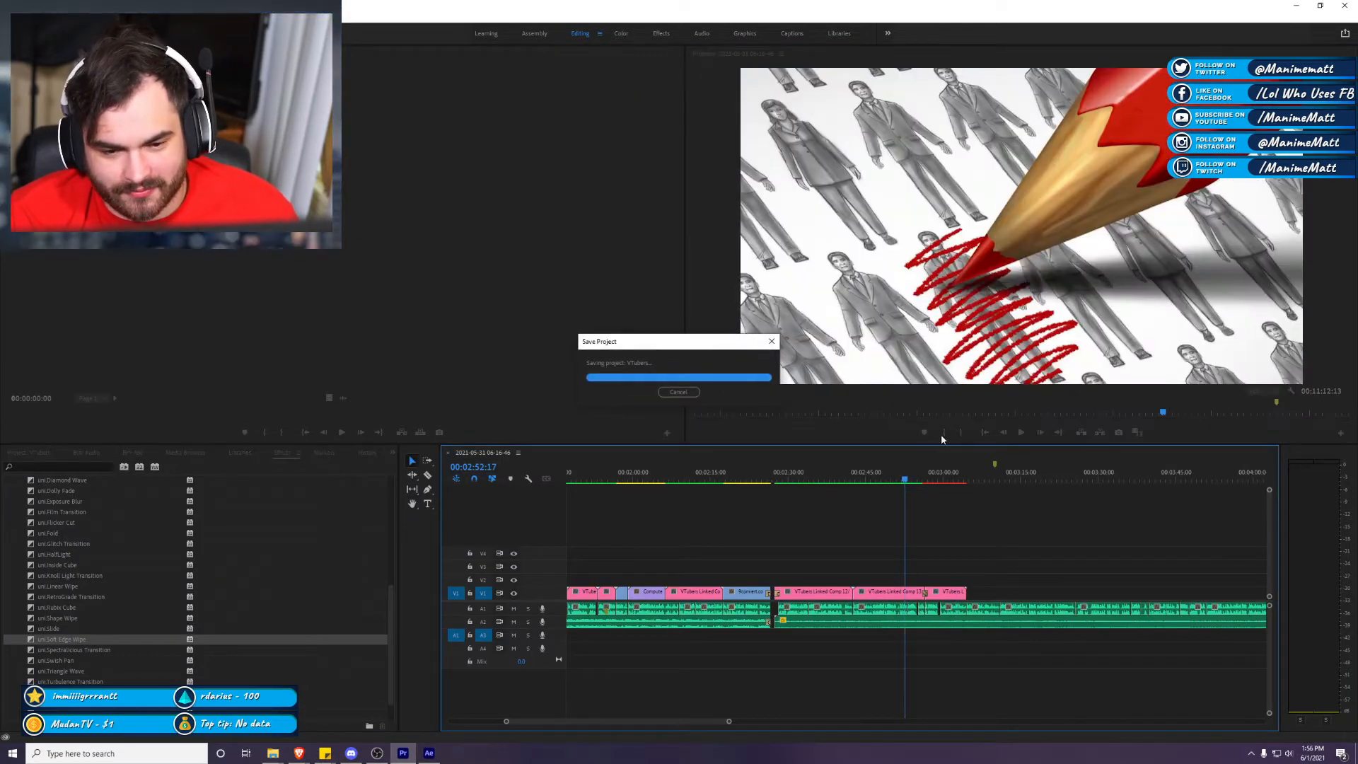
{"action": "key", "text": "i"}
{"action": "left_click", "coordinate": [903, 478]}
{"action": "left_click_drag", "start_coordinate": [852, 456], "coordinate": [882, 466]}
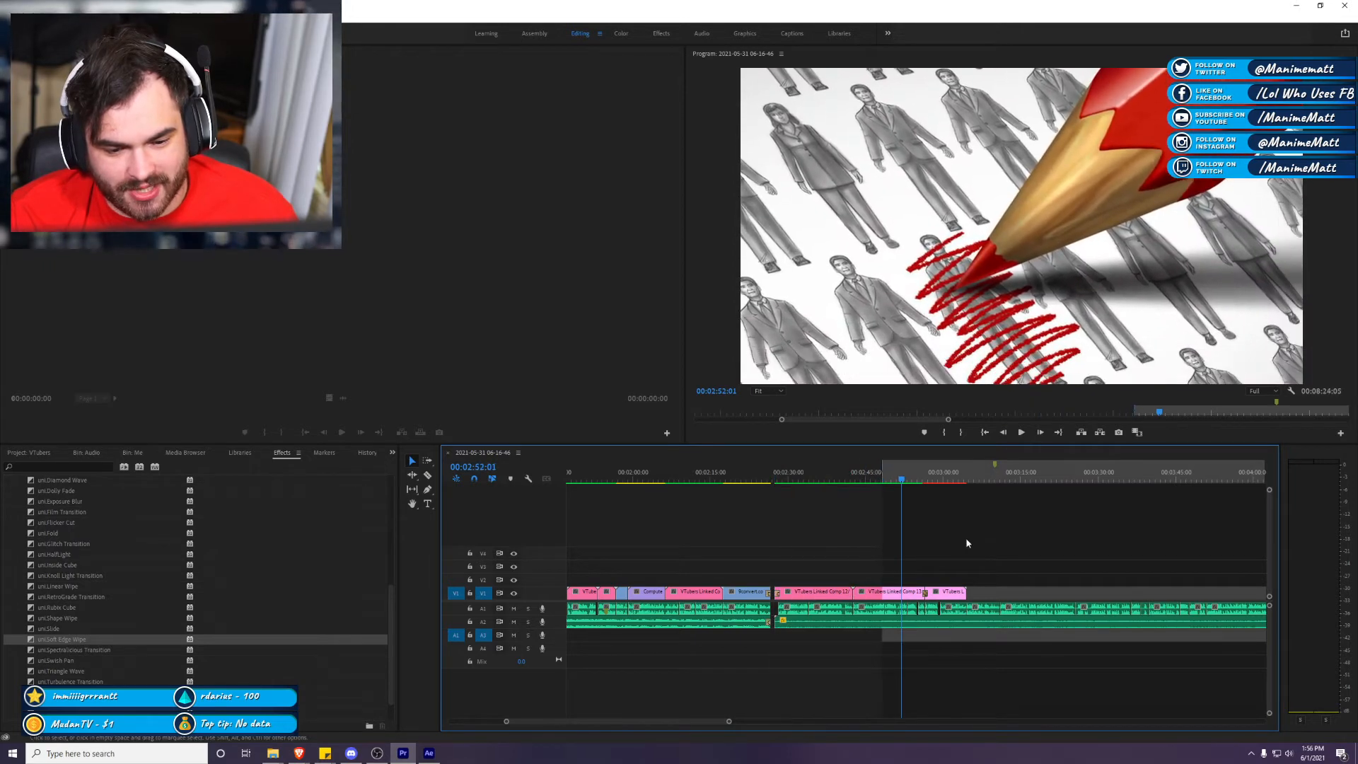
{"action": "key", "text": "grave"}
{"action": "key", "text": "Return"}
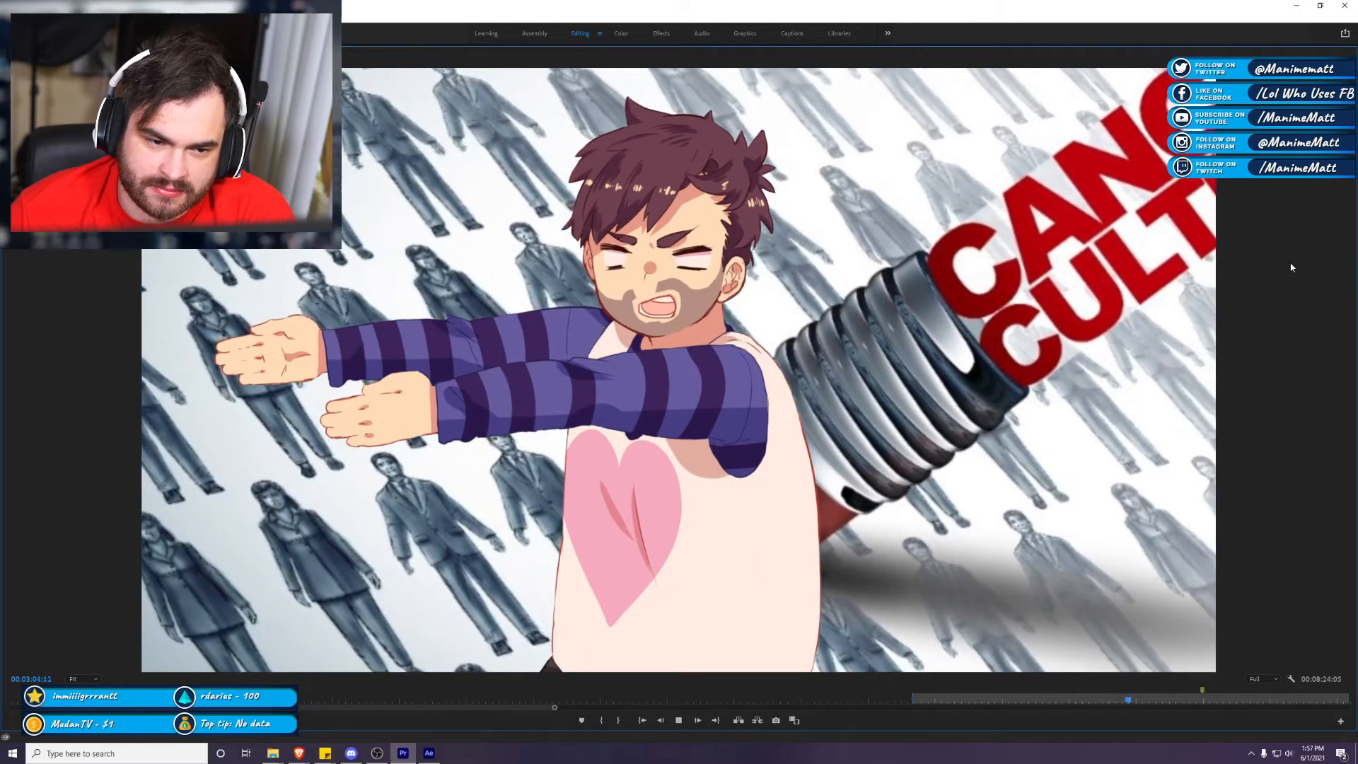
{"action": "key", "text": "space"}
{"action": "key", "text": "grave"}
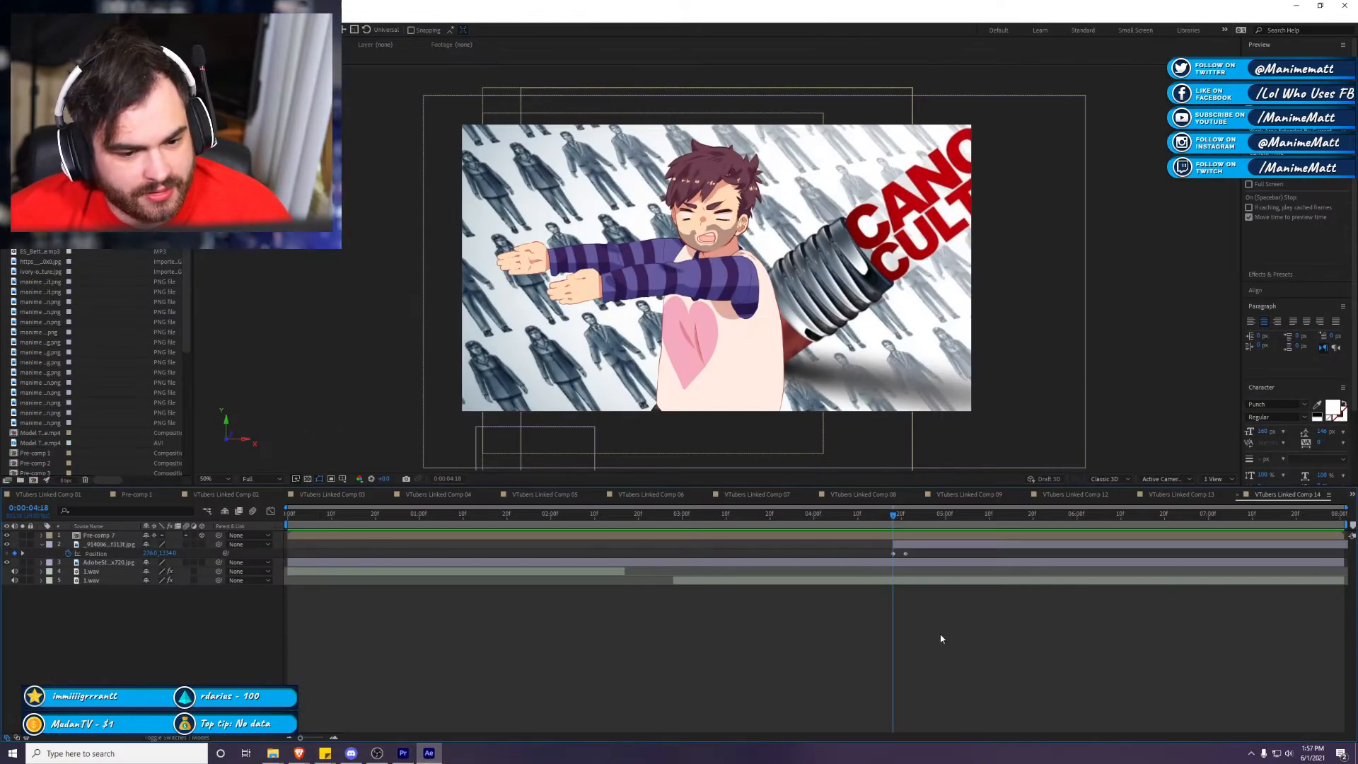
Step: In After Effects, copy the blur adjustment layer from VTubers Linked Comp 13 into Comp 14 and move it to start at the beginning
{"action": "left_click", "coordinate": [1207, 496]}
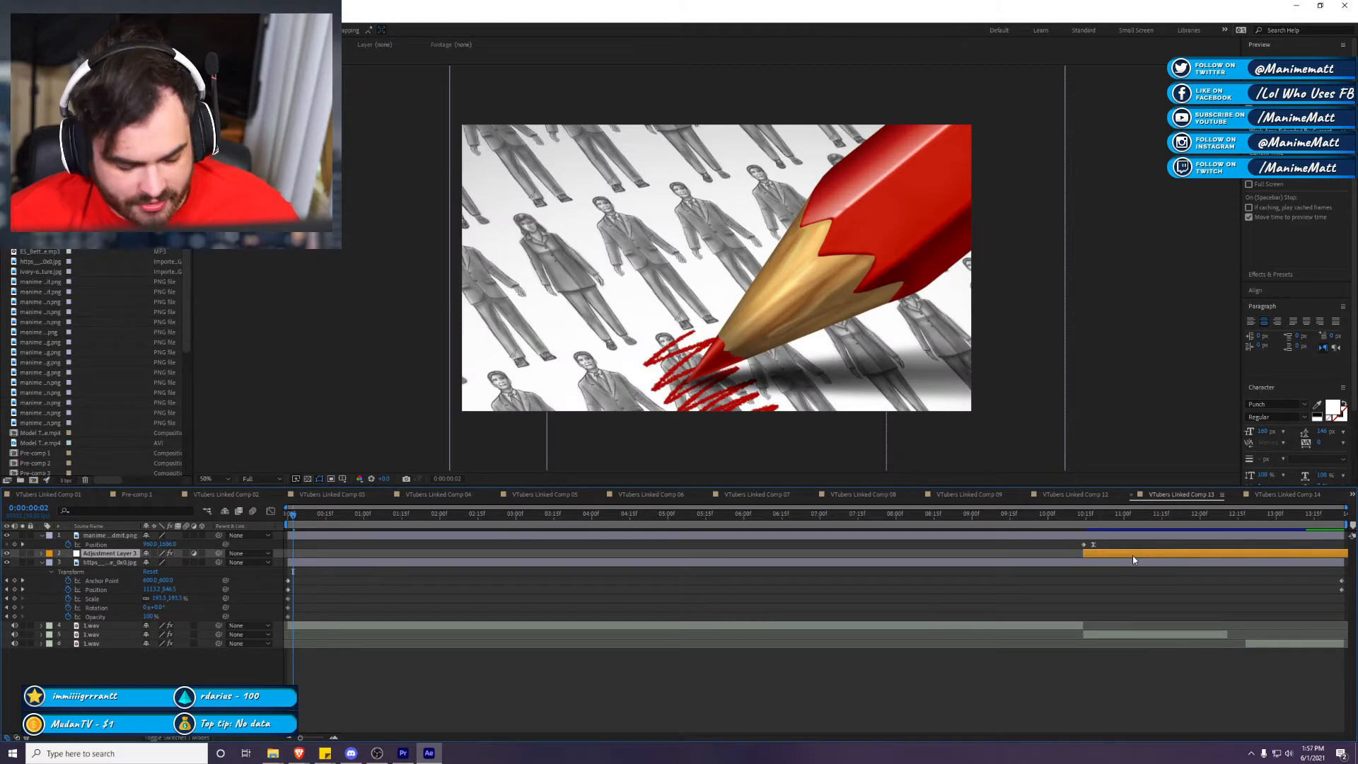
{"action": "left_click", "coordinate": [1260, 495]}
{"action": "key", "text": "ctrl+alt+y"}
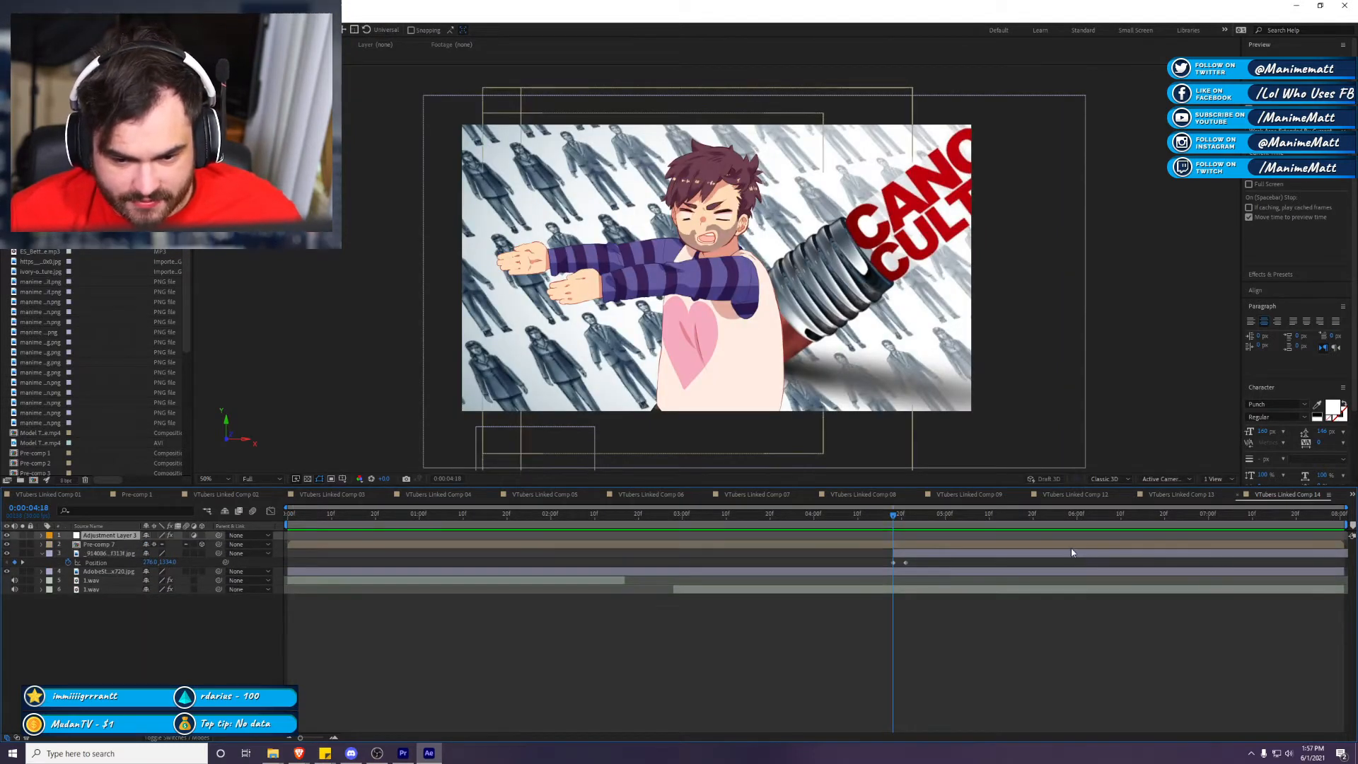
{"action": "left_click_drag", "start_coordinate": [1137, 539], "coordinate": [530, 538]}
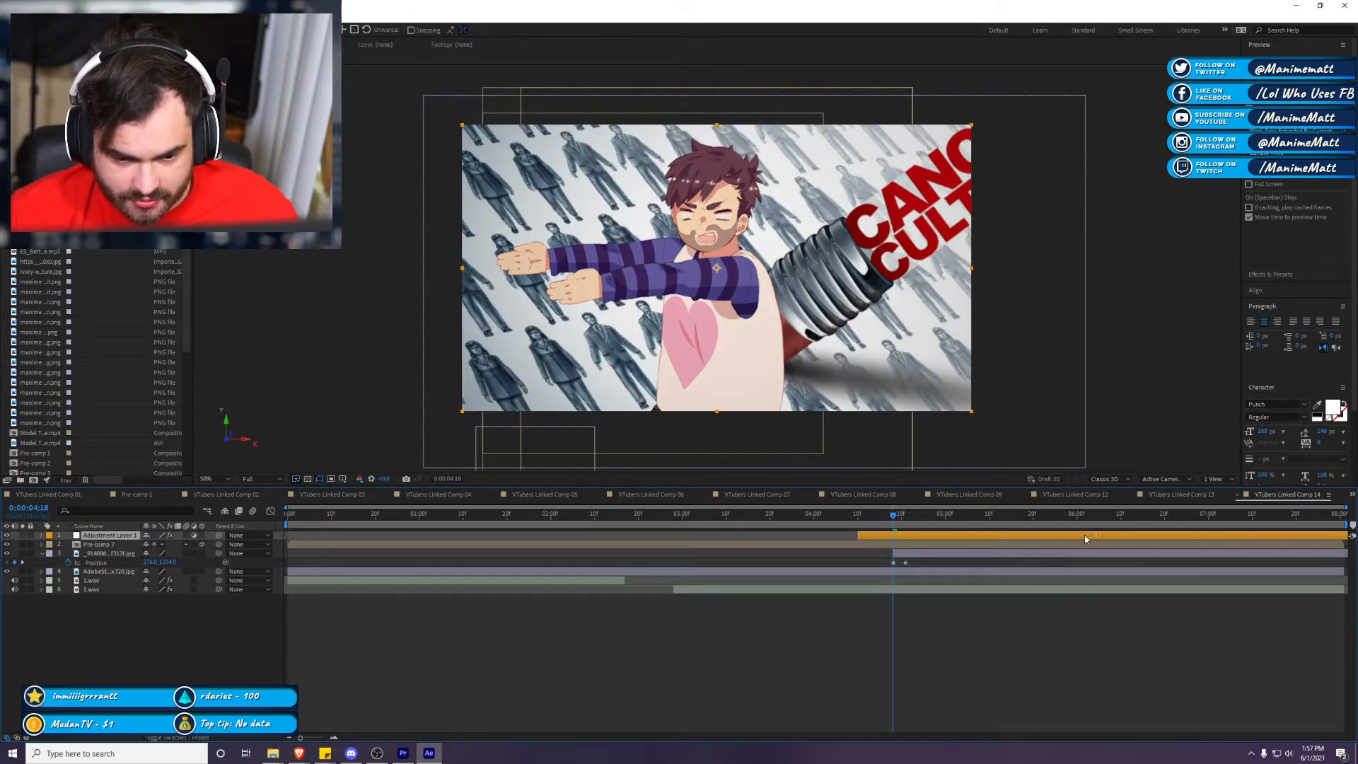
Step: Place the adjustment layer beneath the frog picture so only the background blurs, scrub through the result, and return to Premiere Pro
{"action": "left_click", "coordinate": [80, 563]}
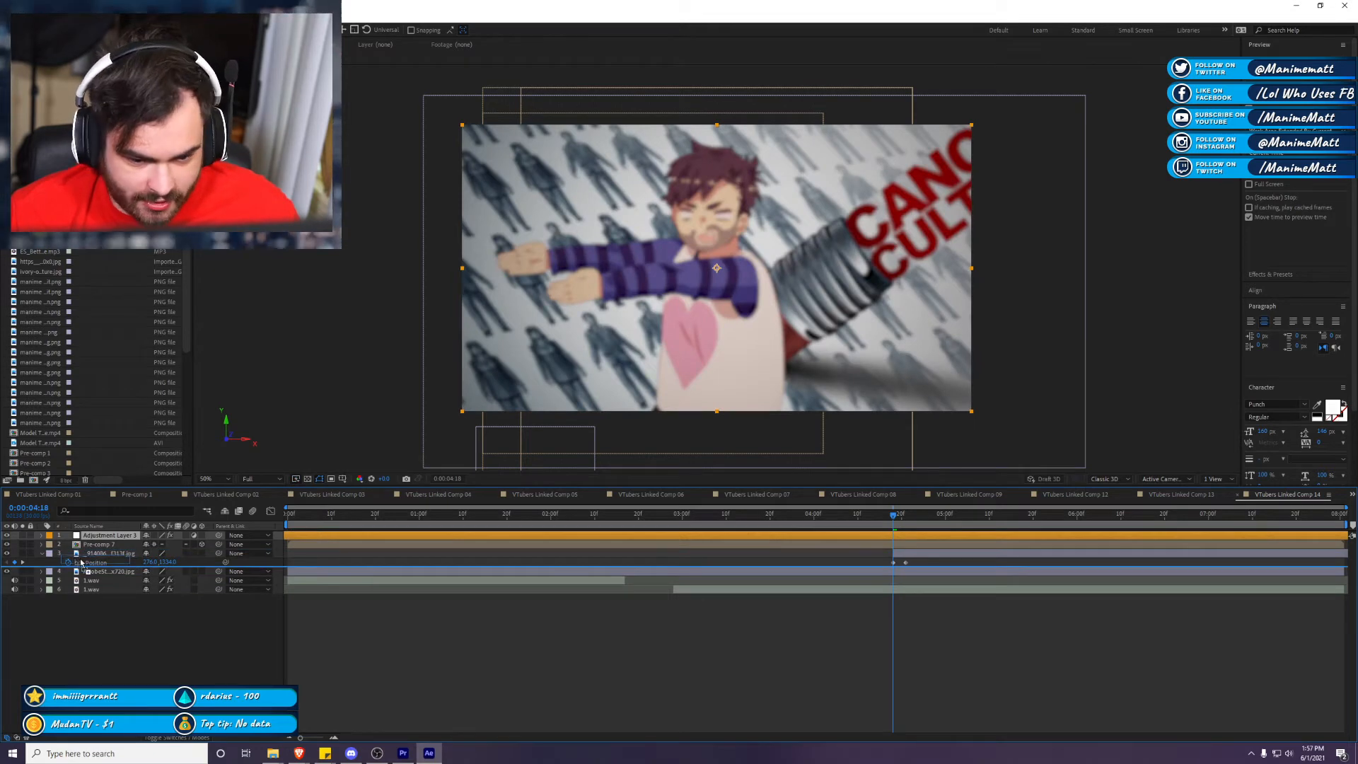
{"action": "left_click_drag", "start_coordinate": [106, 535], "coordinate": [83, 564]}
{"action": "left_click", "coordinate": [339, 526]}
{"action": "left_click_drag", "start_coordinate": [339, 525], "coordinate": [969, 514]}
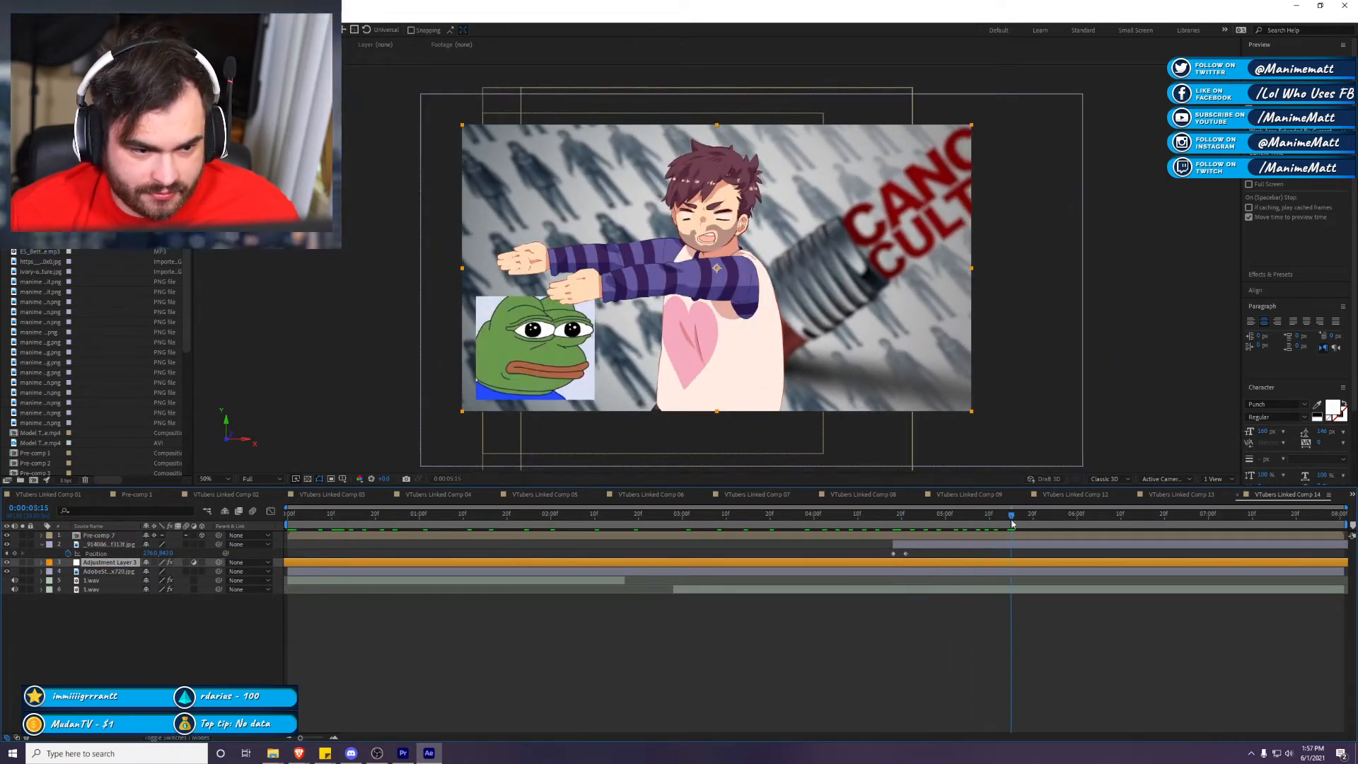
{"action": "left_click", "coordinate": [1297, 6]}
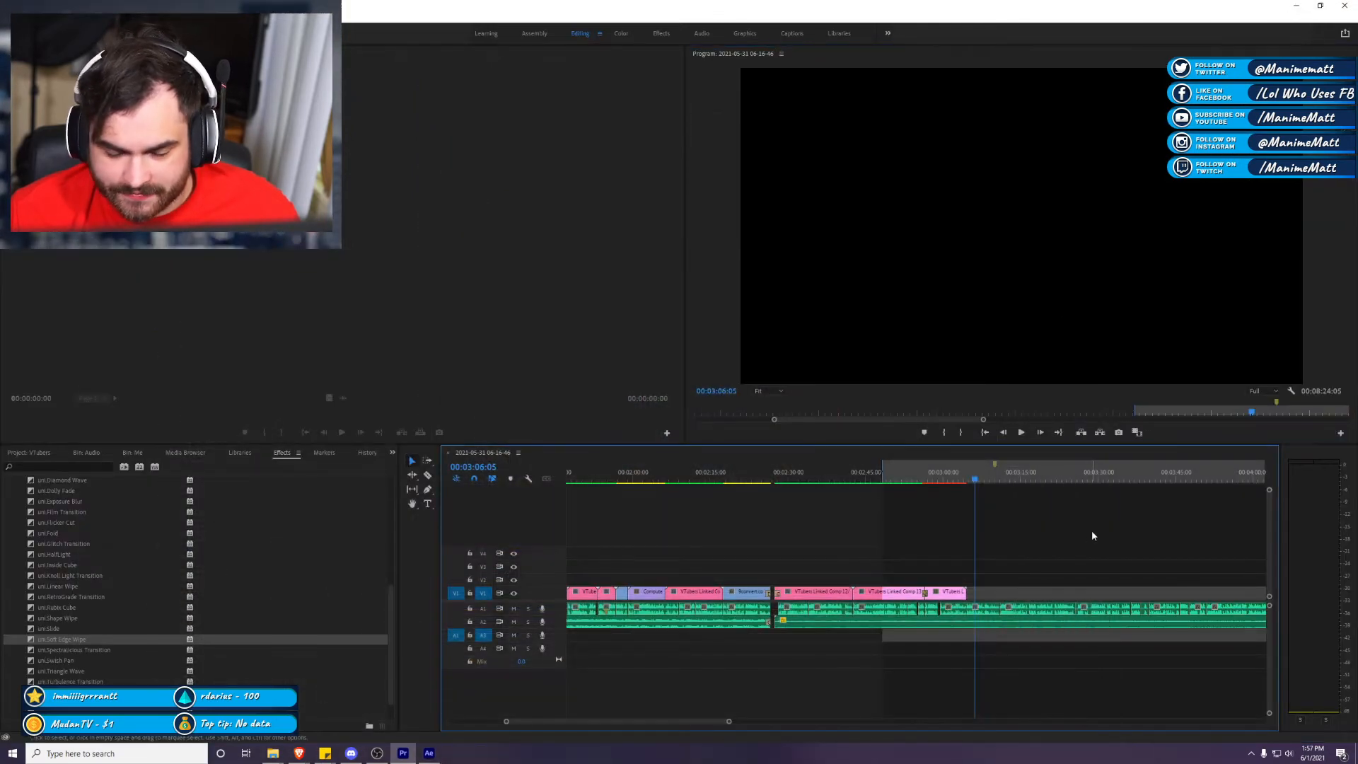
Step: Render the sequence previews again, play the scene up to 00:03:10:06, and save the project
{"action": "key", "text": "grave"}
{"action": "key", "text": "Return"}
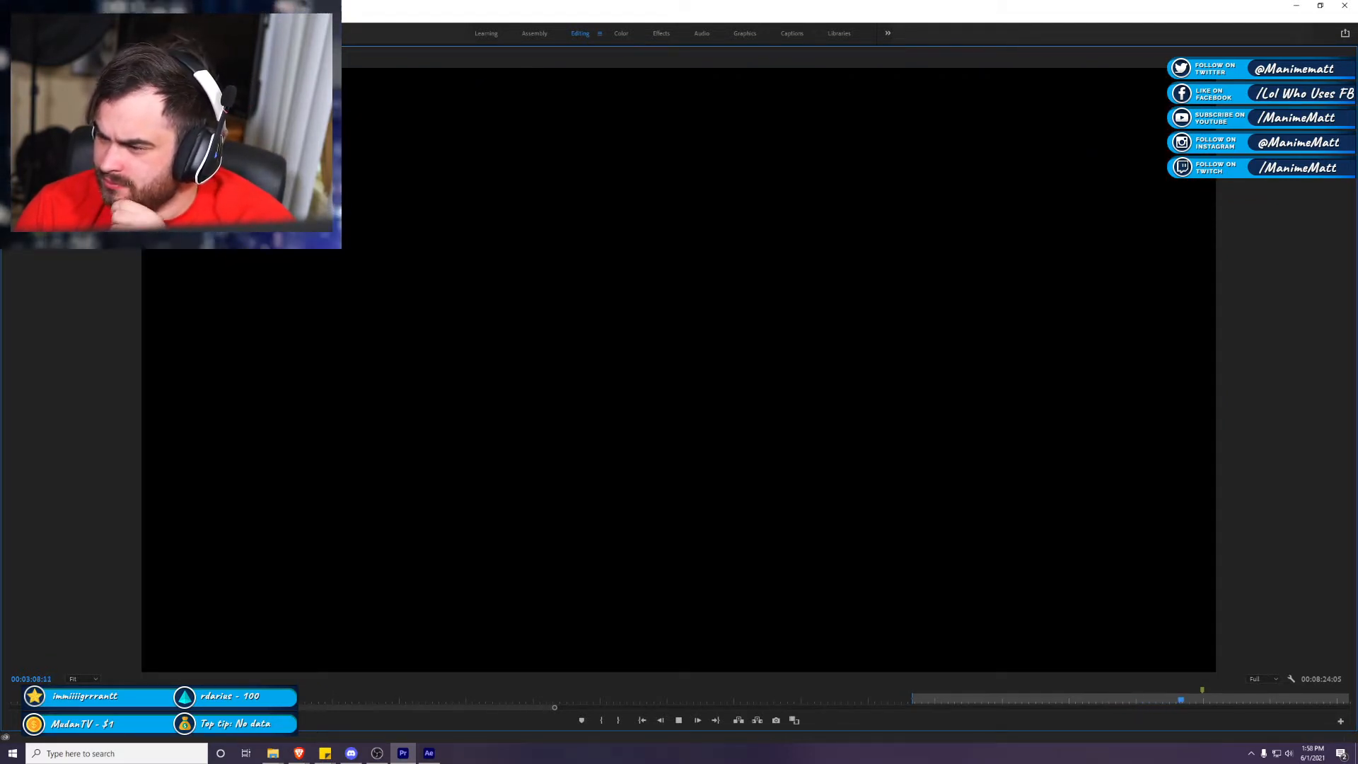
{"action": "key", "text": "space"}
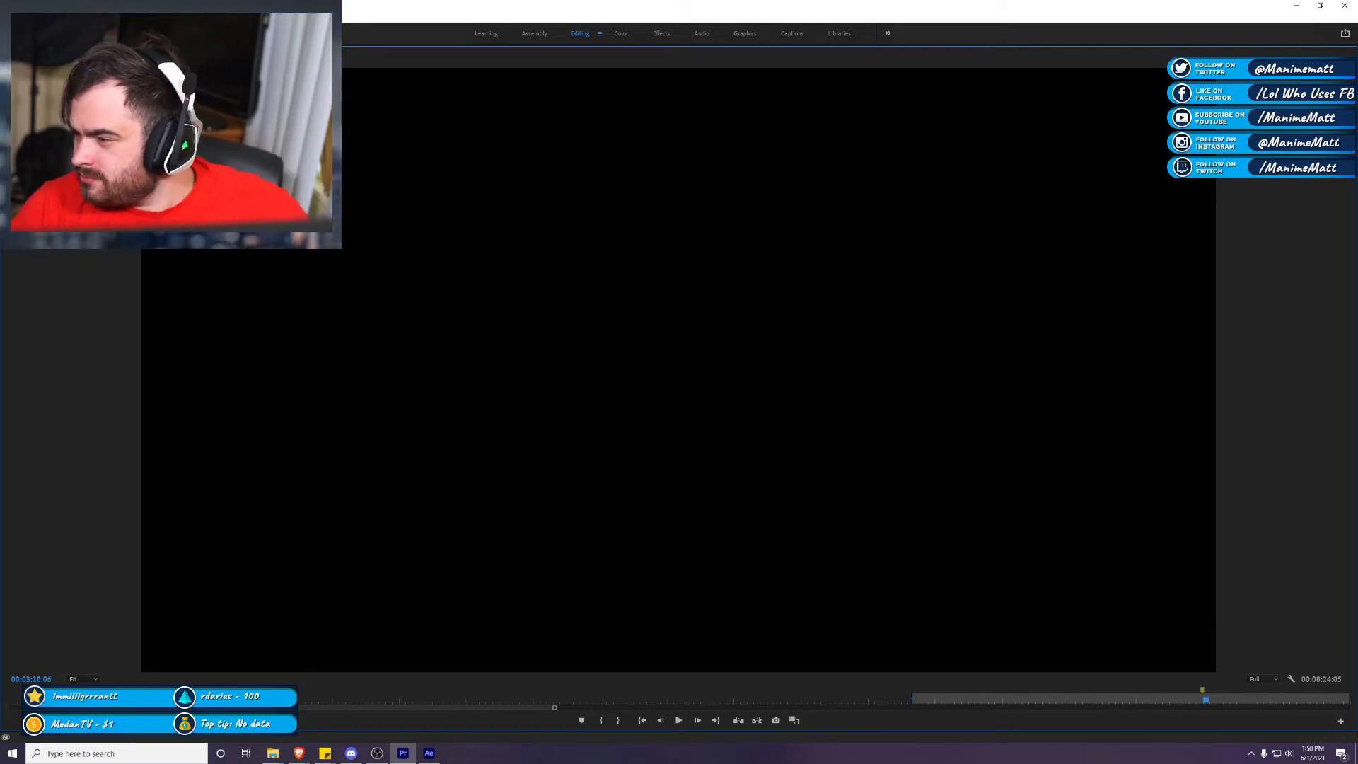
{"action": "key", "text": "ctrl+s"}
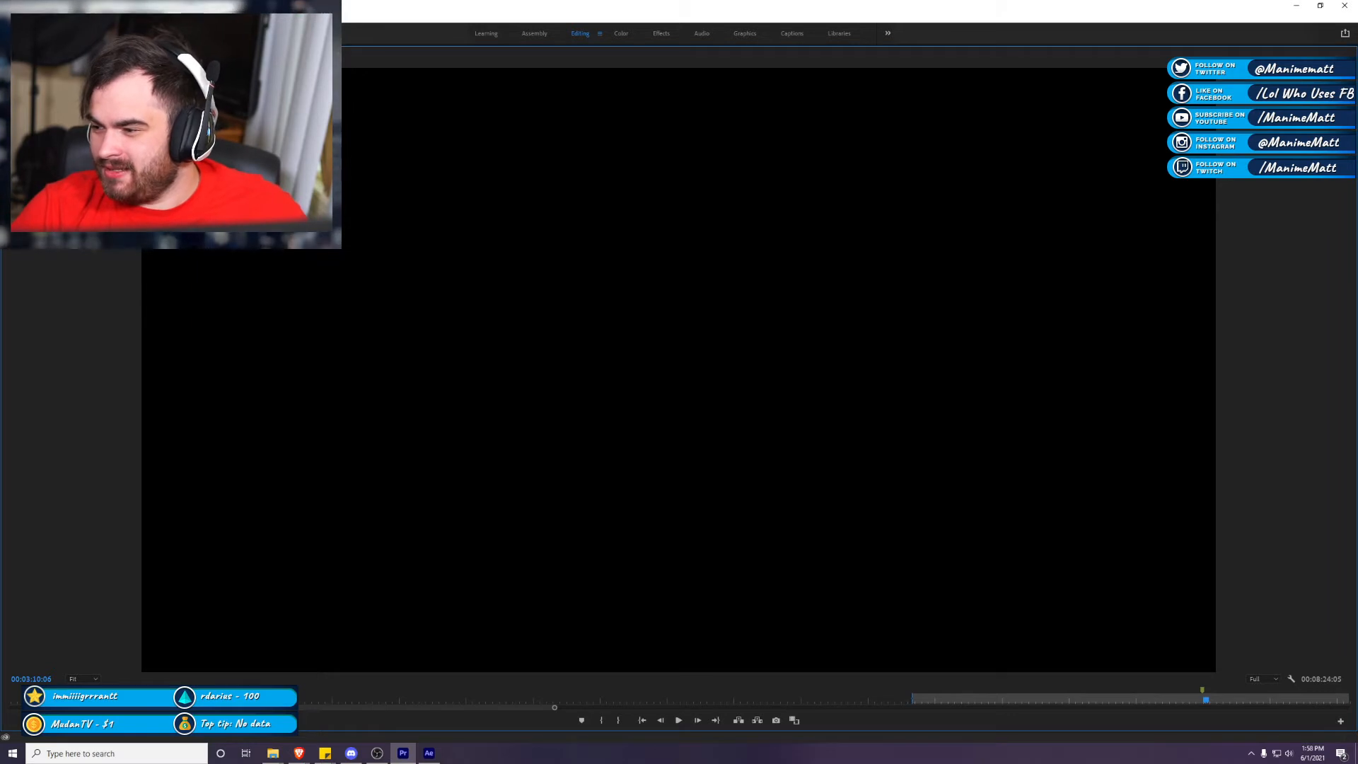
{"action": "key", "text": "grave"}
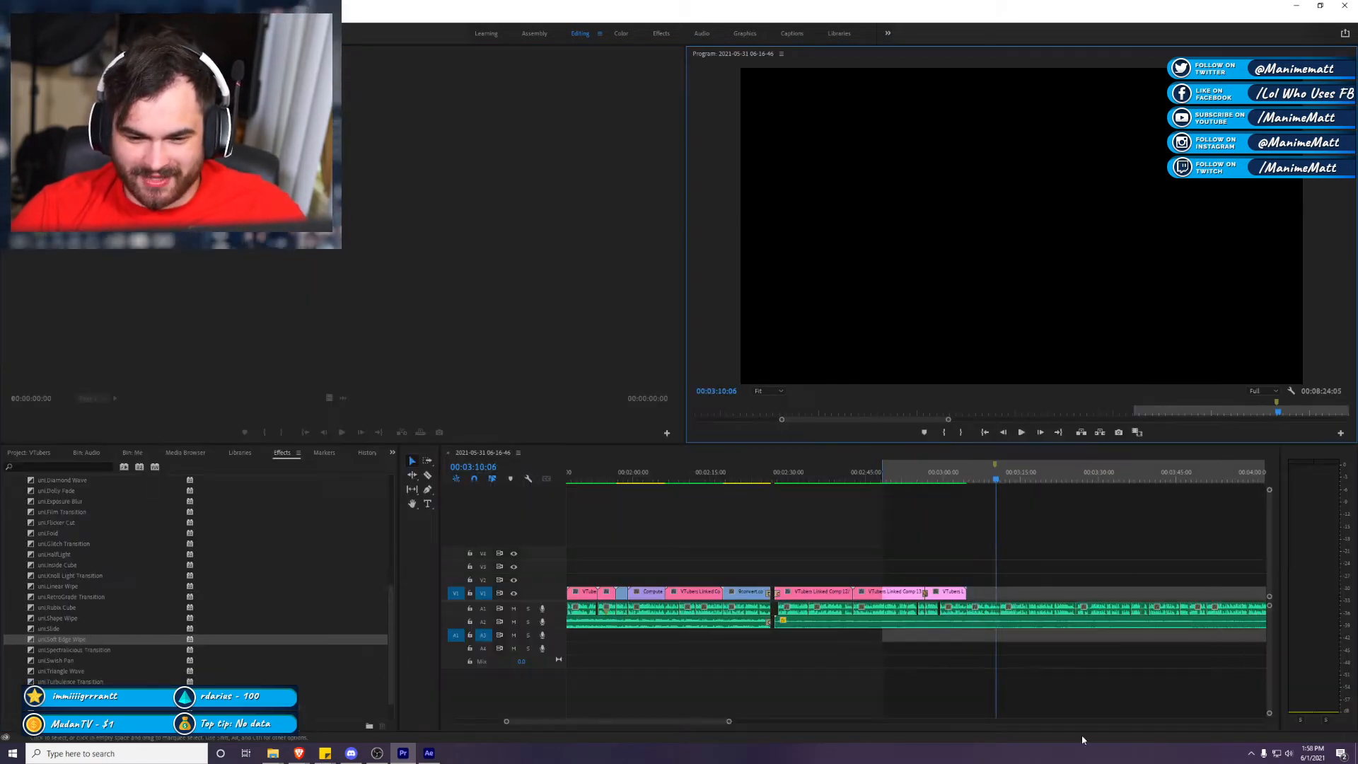
{"action": "key", "text": "ctrl+s"}
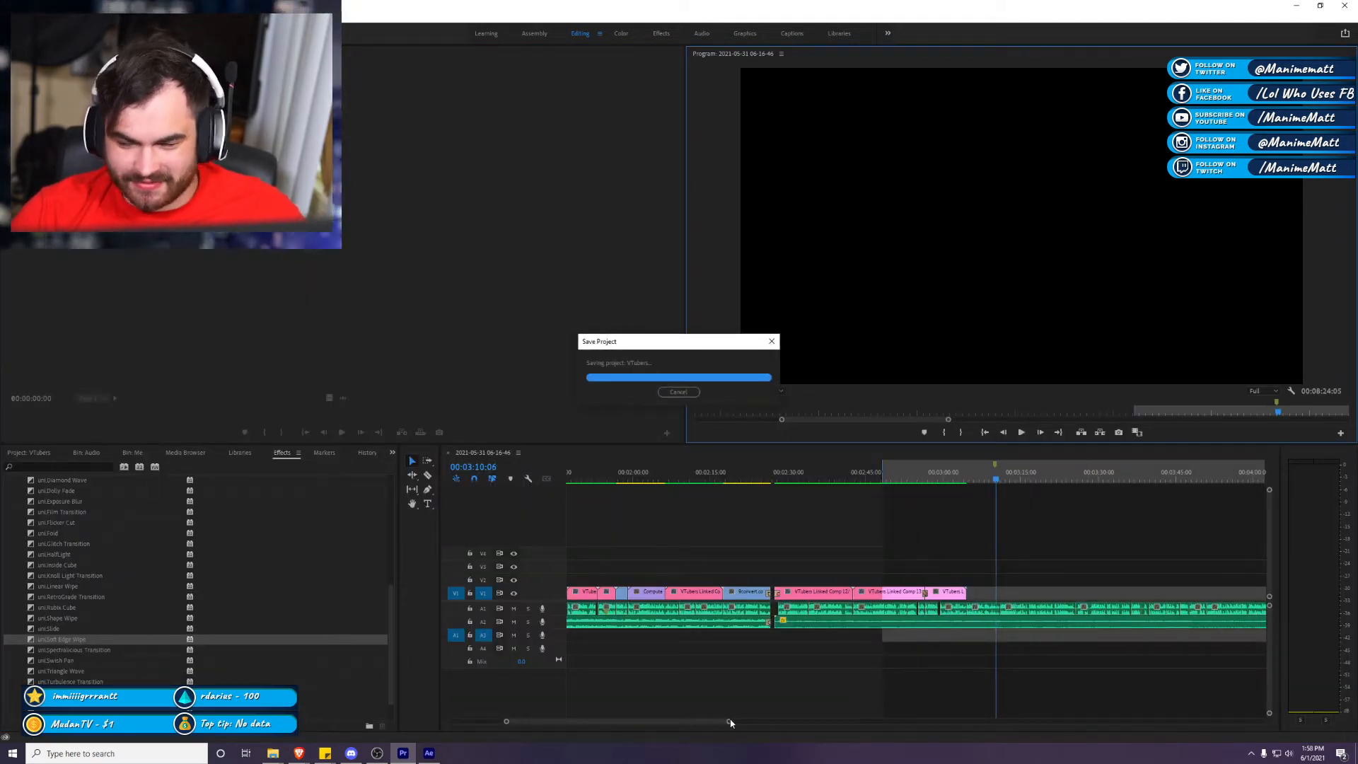
Step: Listen to the narration after the cancel culture scene up to 00:03:13:11
{"action": "scroll", "coordinate": [723, 721], "scroll_direction": "down", "scroll_amount": 5}
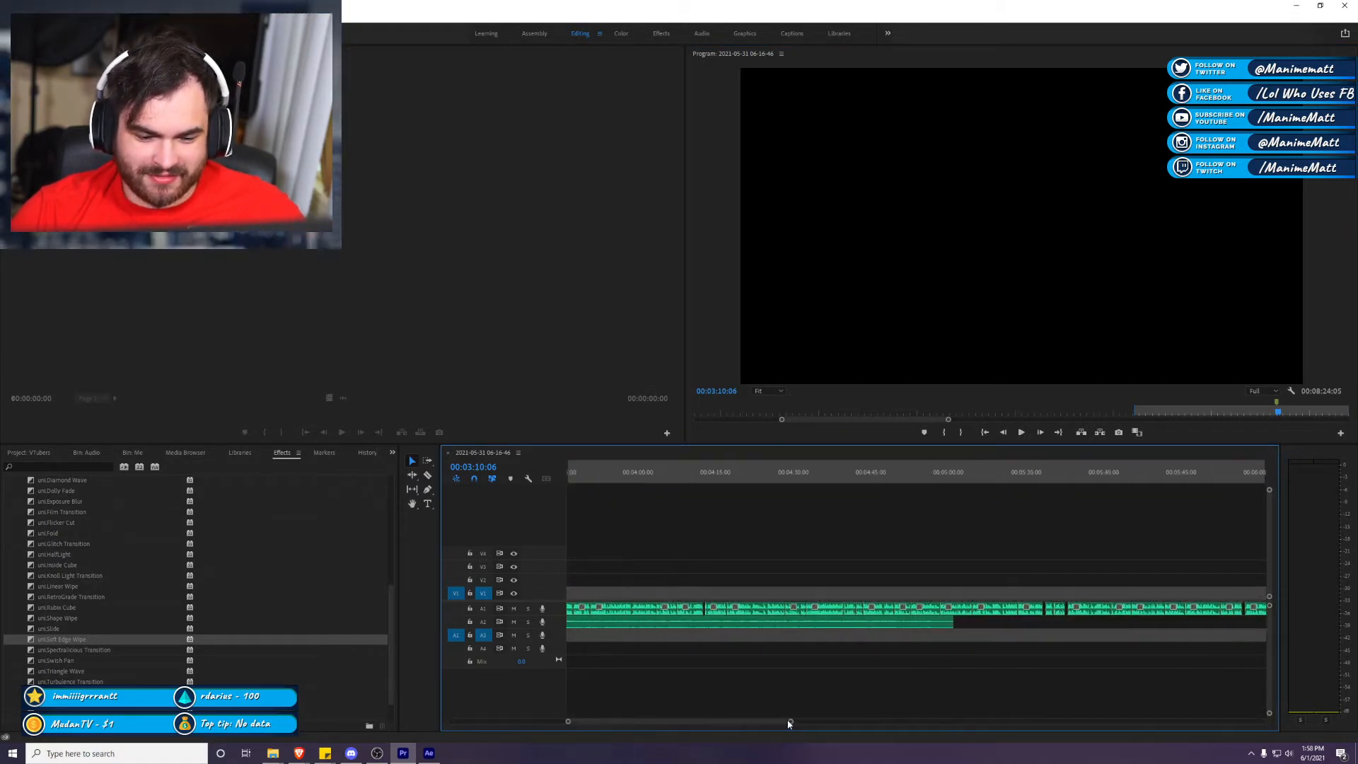
{"action": "key", "text": "equal"}
{"action": "key", "text": "equal"}
{"action": "key", "text": "equal"}
{"action": "key", "text": "minus"}
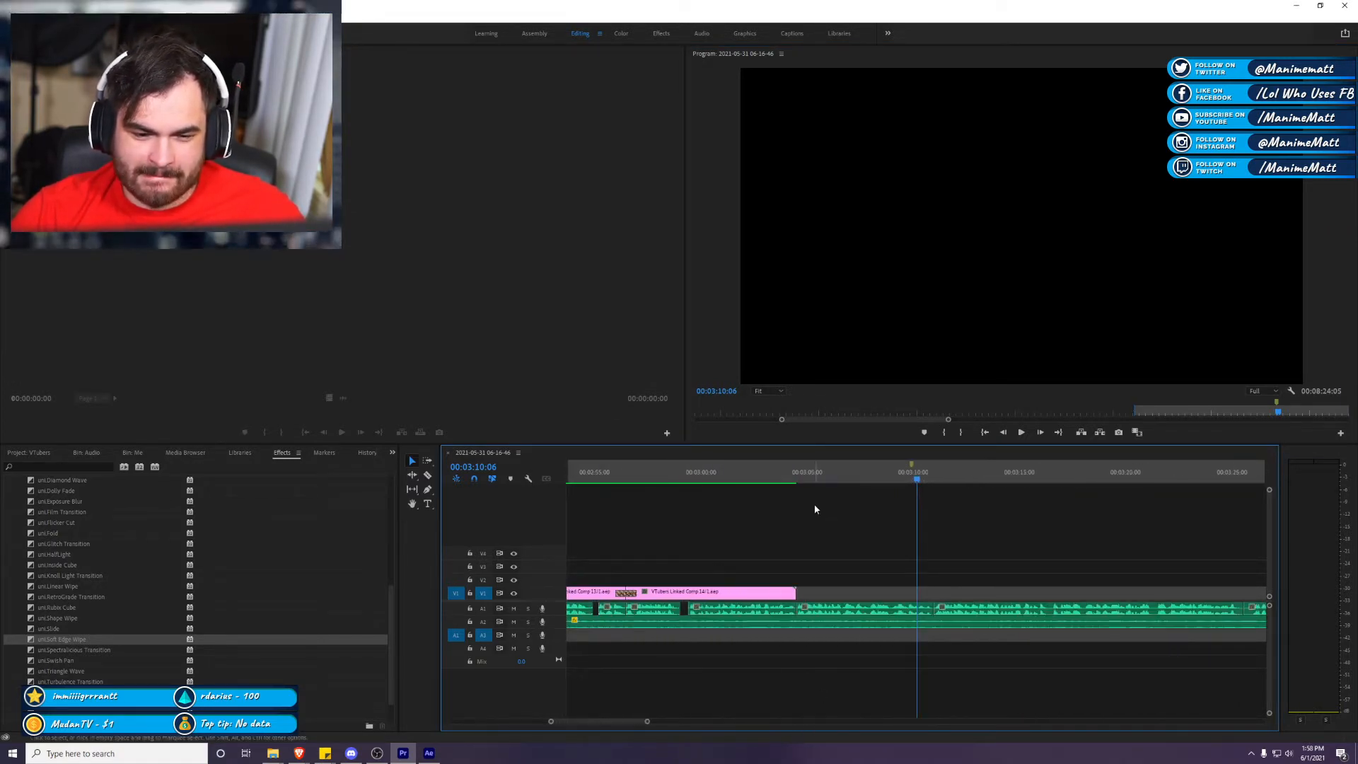
{"action": "key", "text": "Up"}
{"action": "key", "text": "space"}
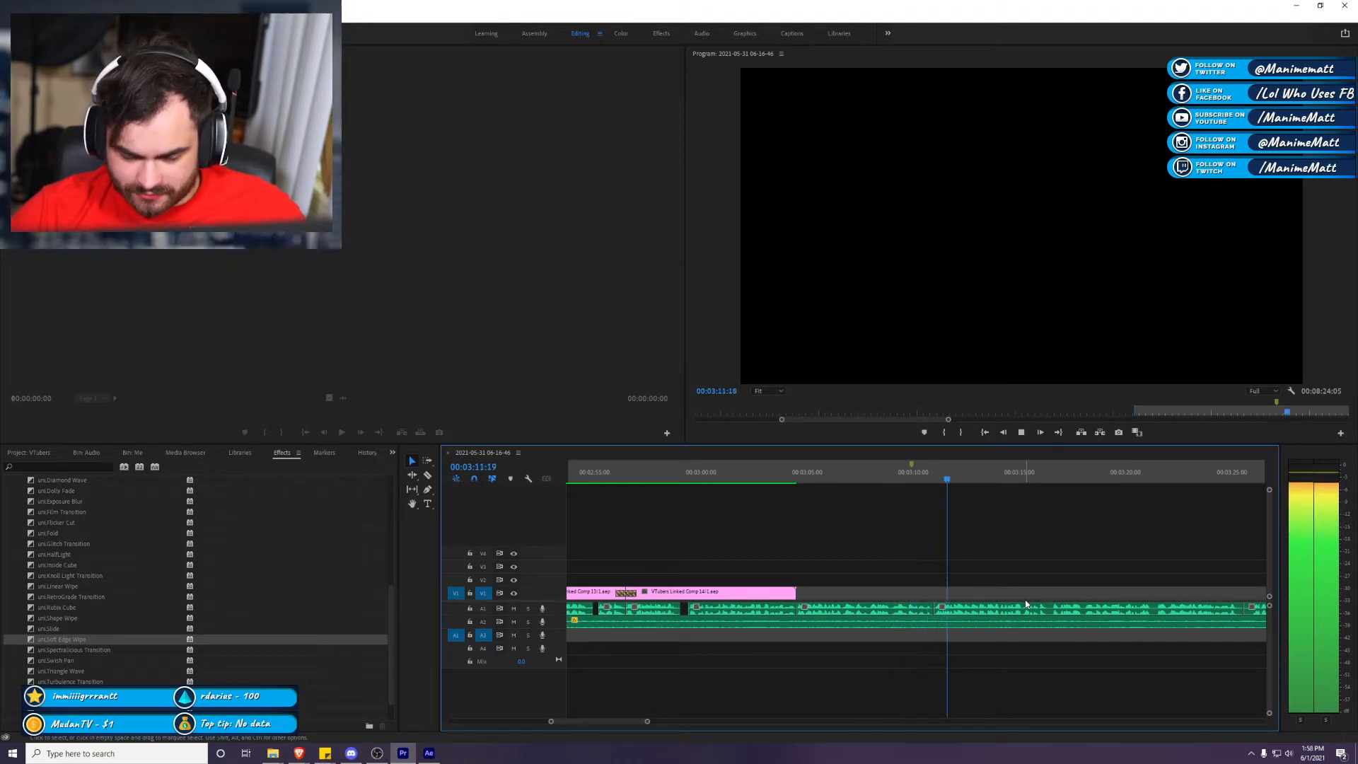
{"action": "key", "text": "space"}
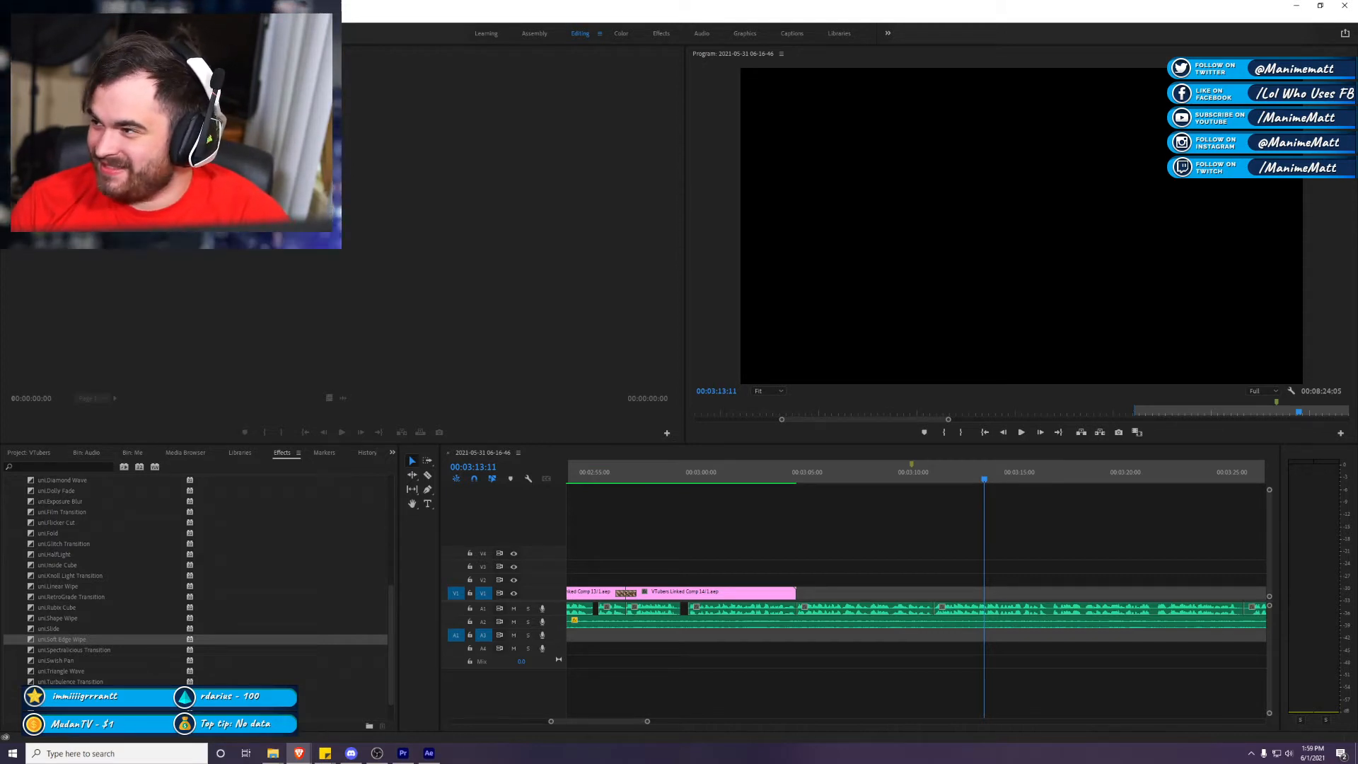
Step: Play back the end of the cancel culture scene up to 00:03:04:22
{"action": "key", "text": "alt+Tab"}
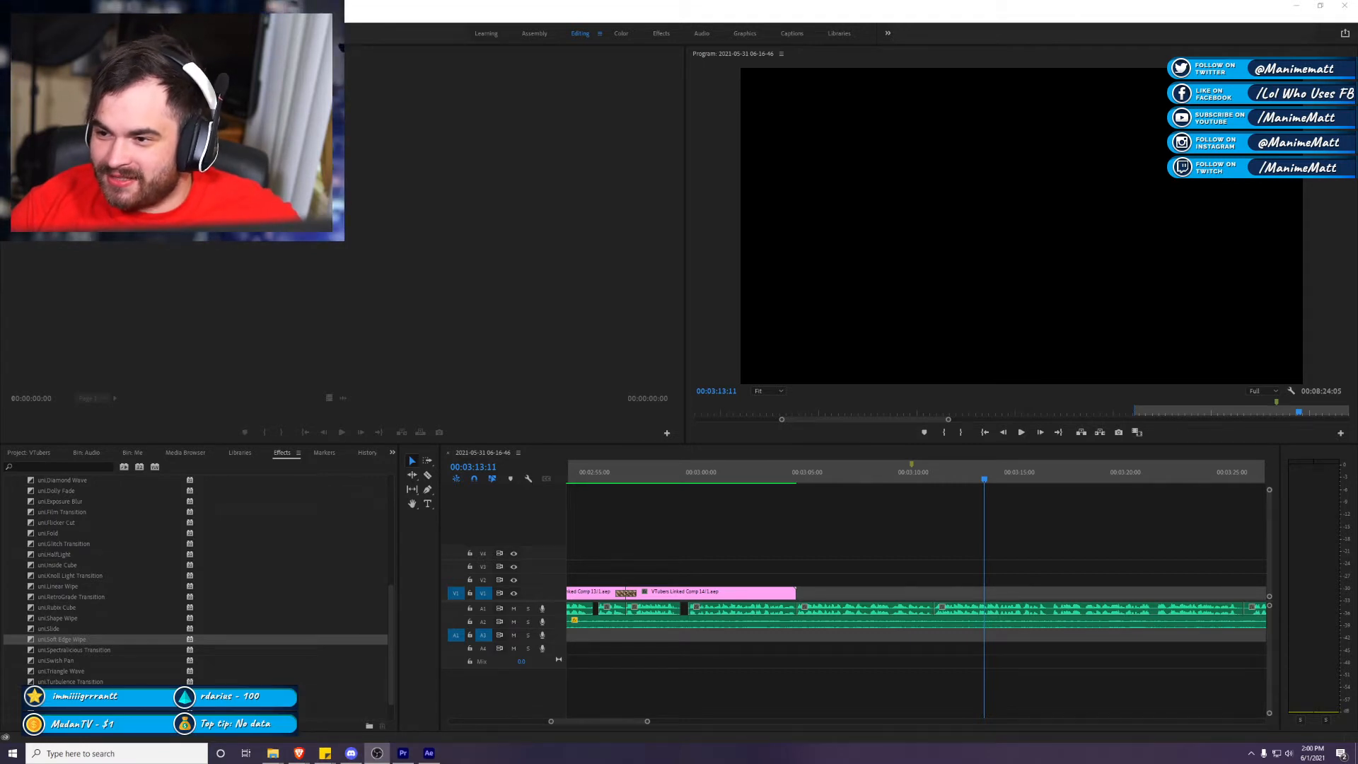
{"action": "left_click", "coordinate": [749, 474]}
{"action": "key", "text": "space"}
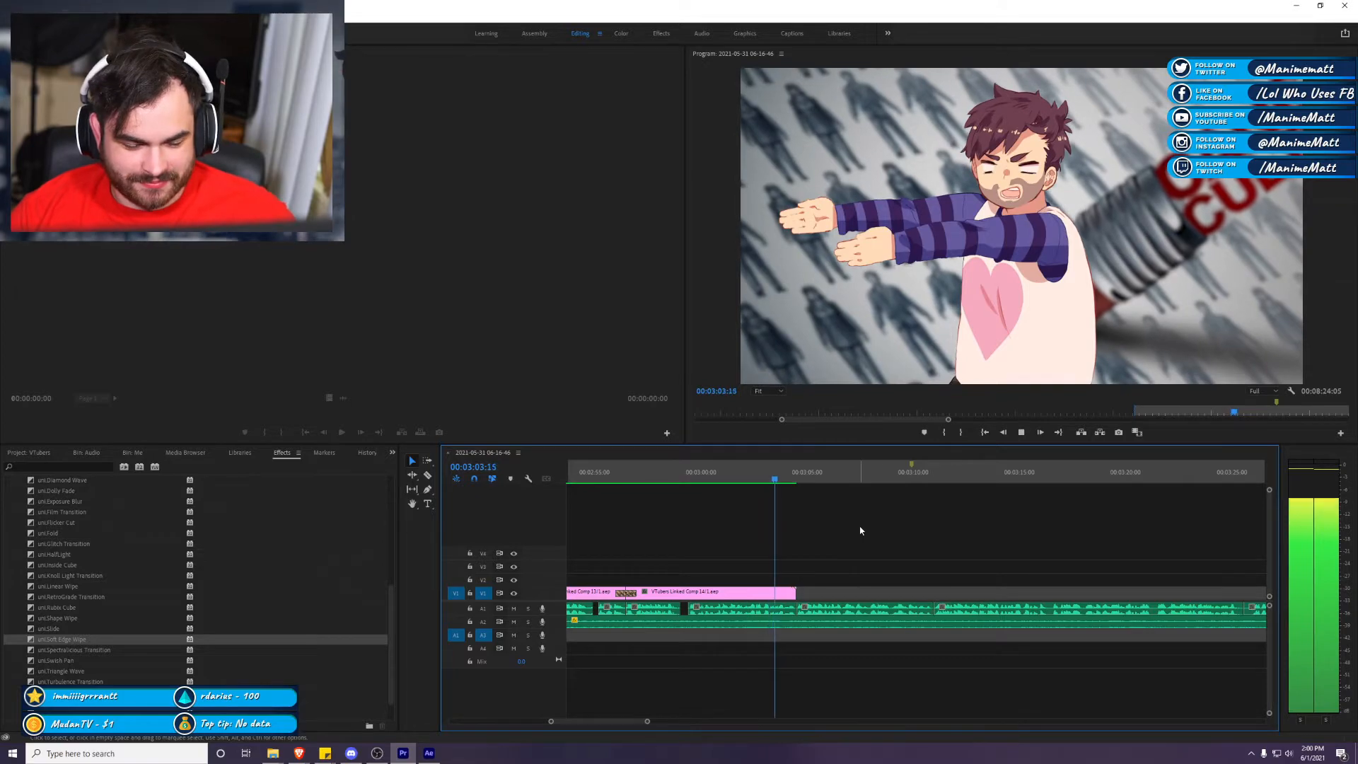
{"action": "key", "text": "space"}
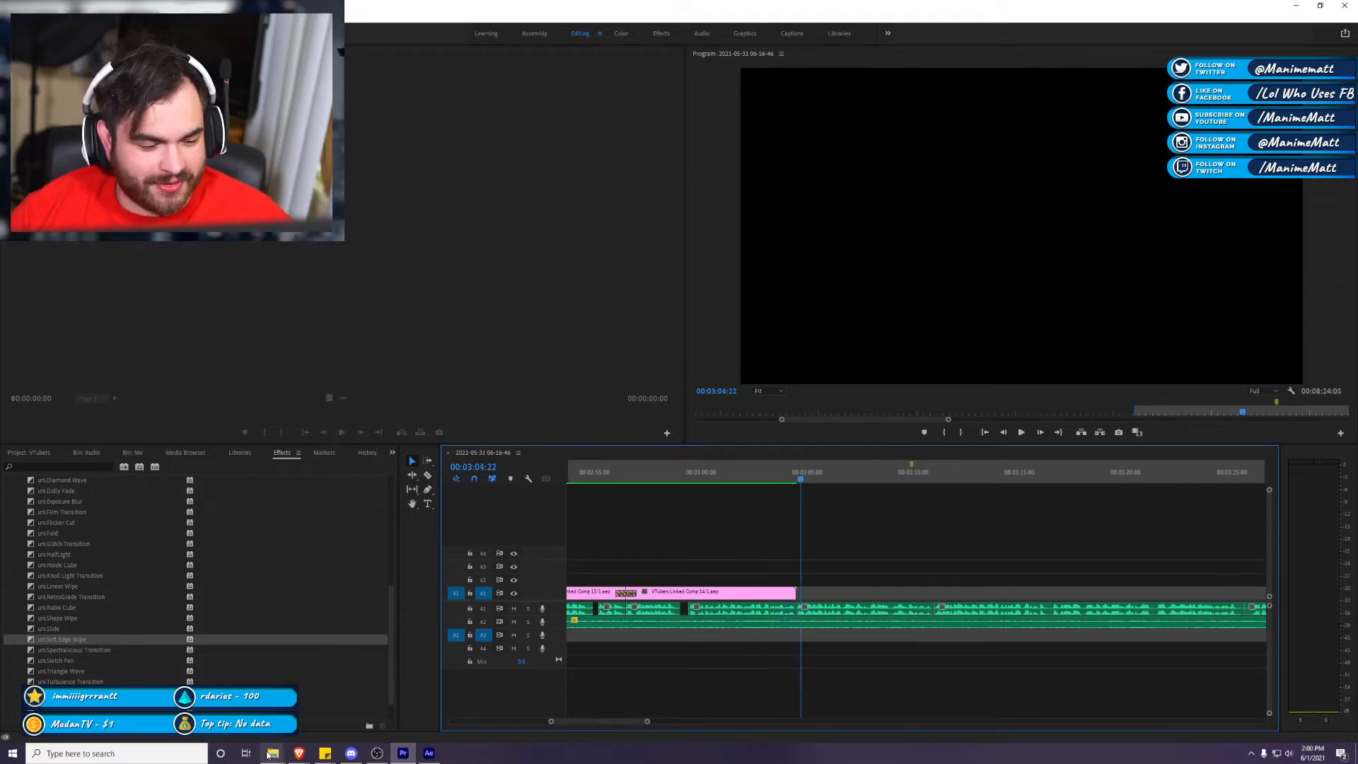
Step: Add the pexels-rodnae-productions crowd footage to the sequence directly after the cancel culture scene and play it
{"action": "left_click", "coordinate": [295, 757]}
{"action": "mouse_move", "coordinate": [431, 716]}
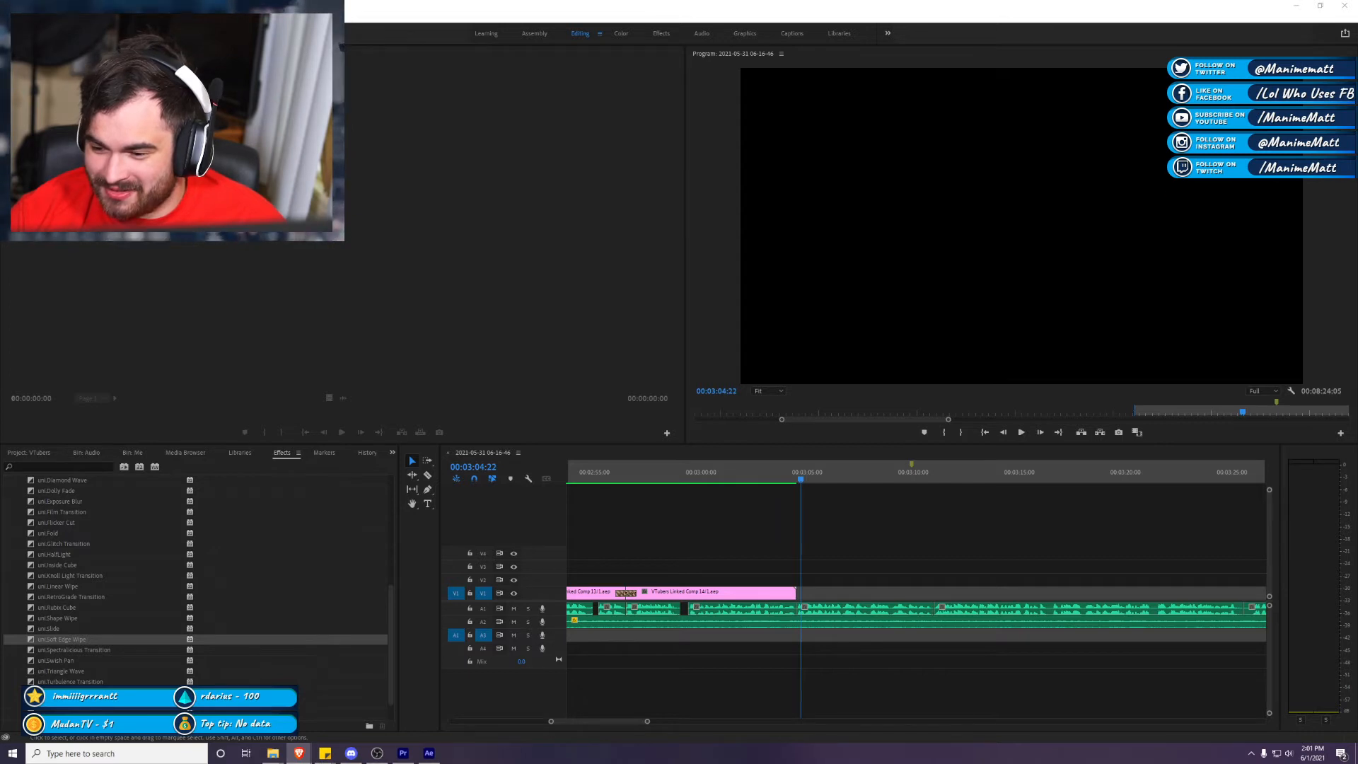
{"action": "key", "text": "alt+Tab"}
{"action": "left_click_drag", "start_coordinate": [435, 493], "coordinate": [796, 570]}
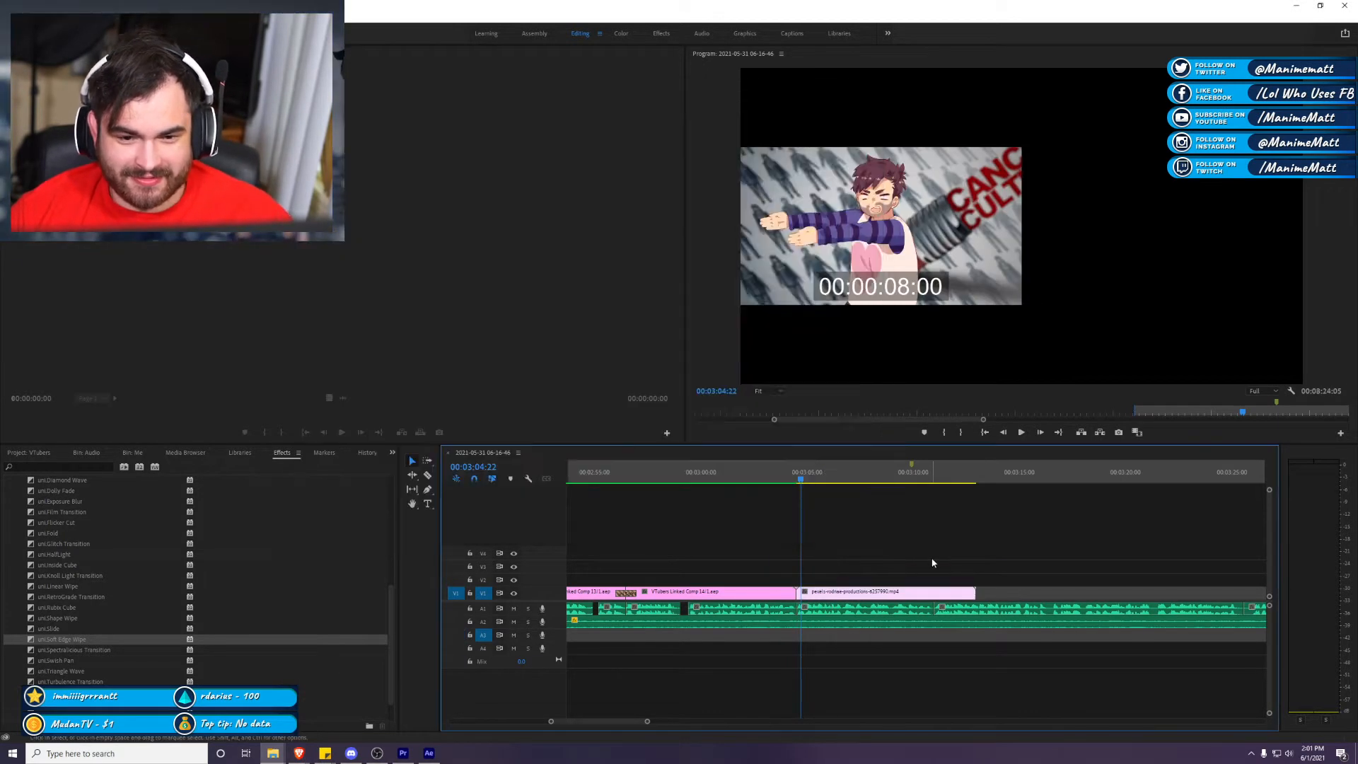
{"action": "key", "text": "space"}
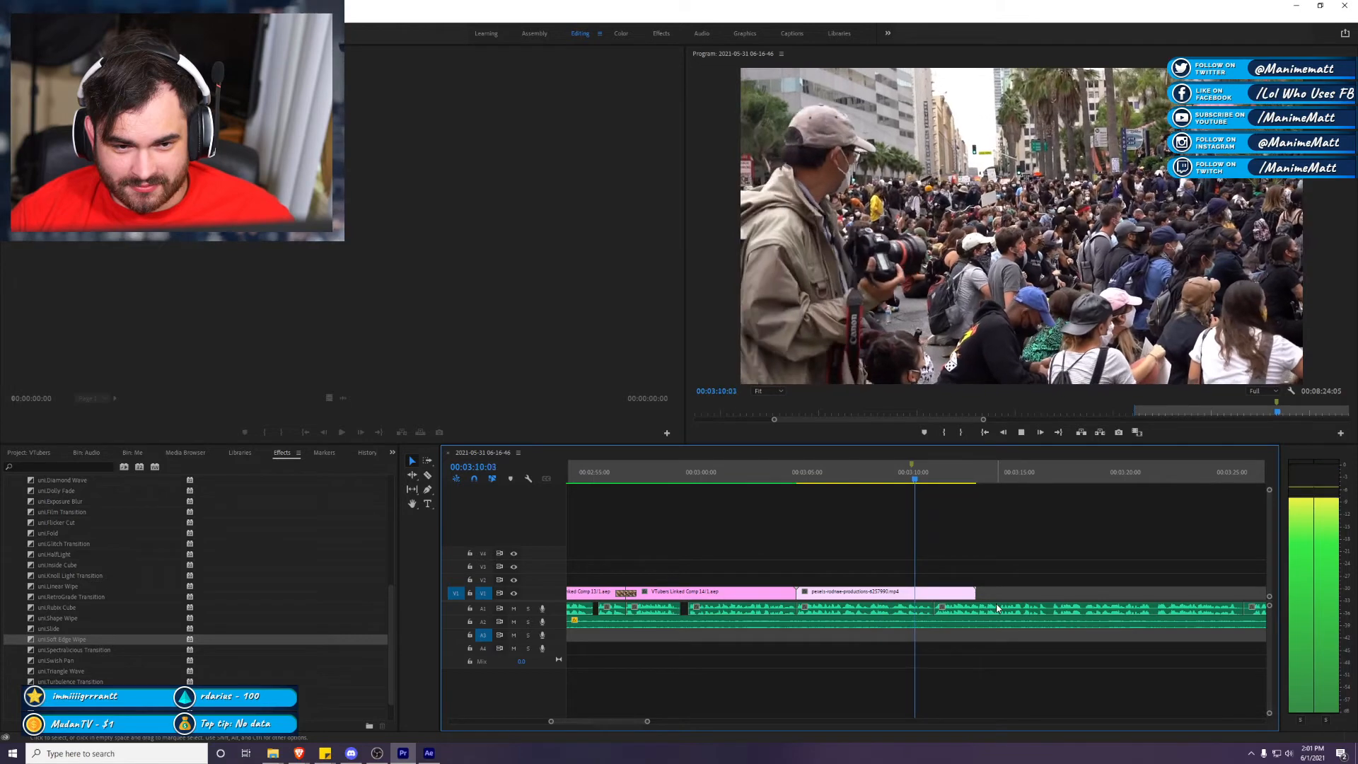
Step: Try the crowd footage at a start of about 00:03:11, and delete it from the sequence
{"action": "left_click_drag", "start_coordinate": [944, 595], "coordinate": [1094, 587]}
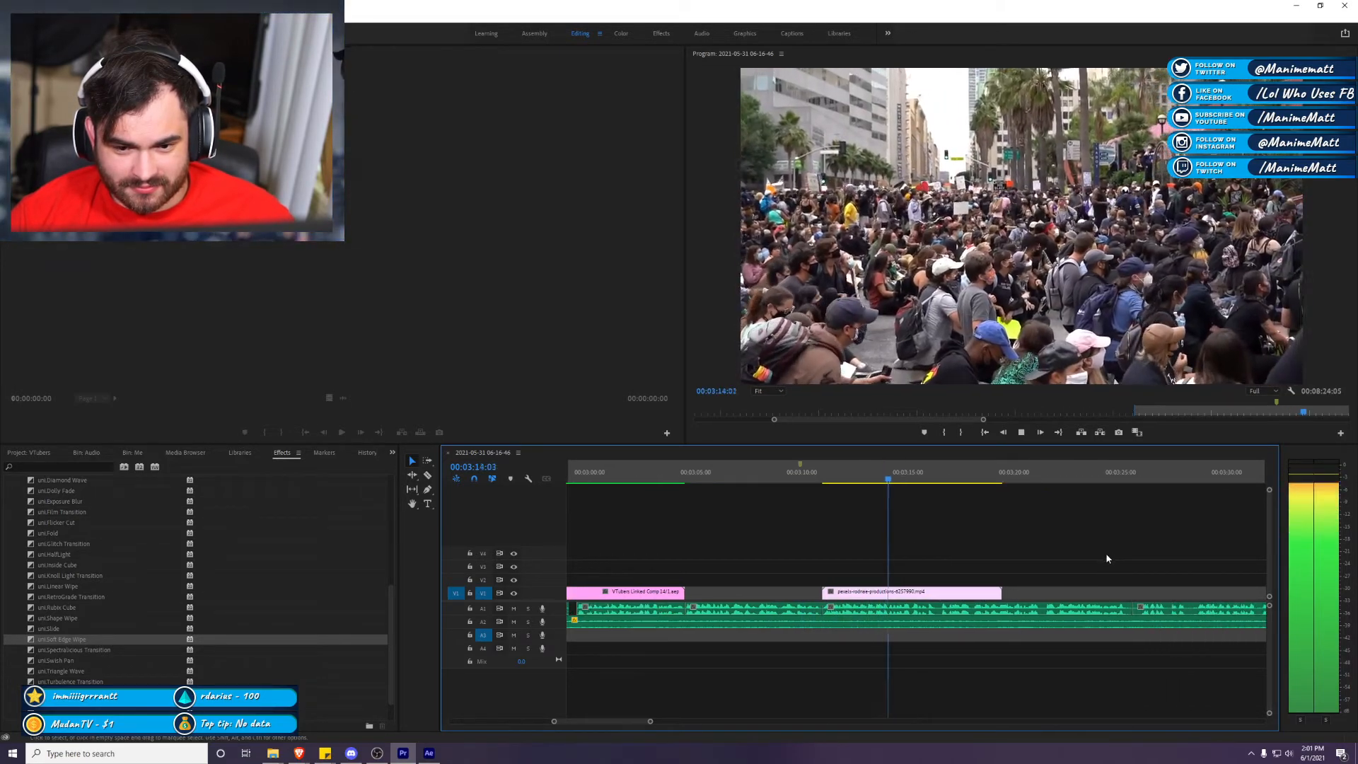
{"action": "key", "text": "space"}
{"action": "left_click", "coordinate": [962, 594]}
{"action": "key", "text": "Delete"}
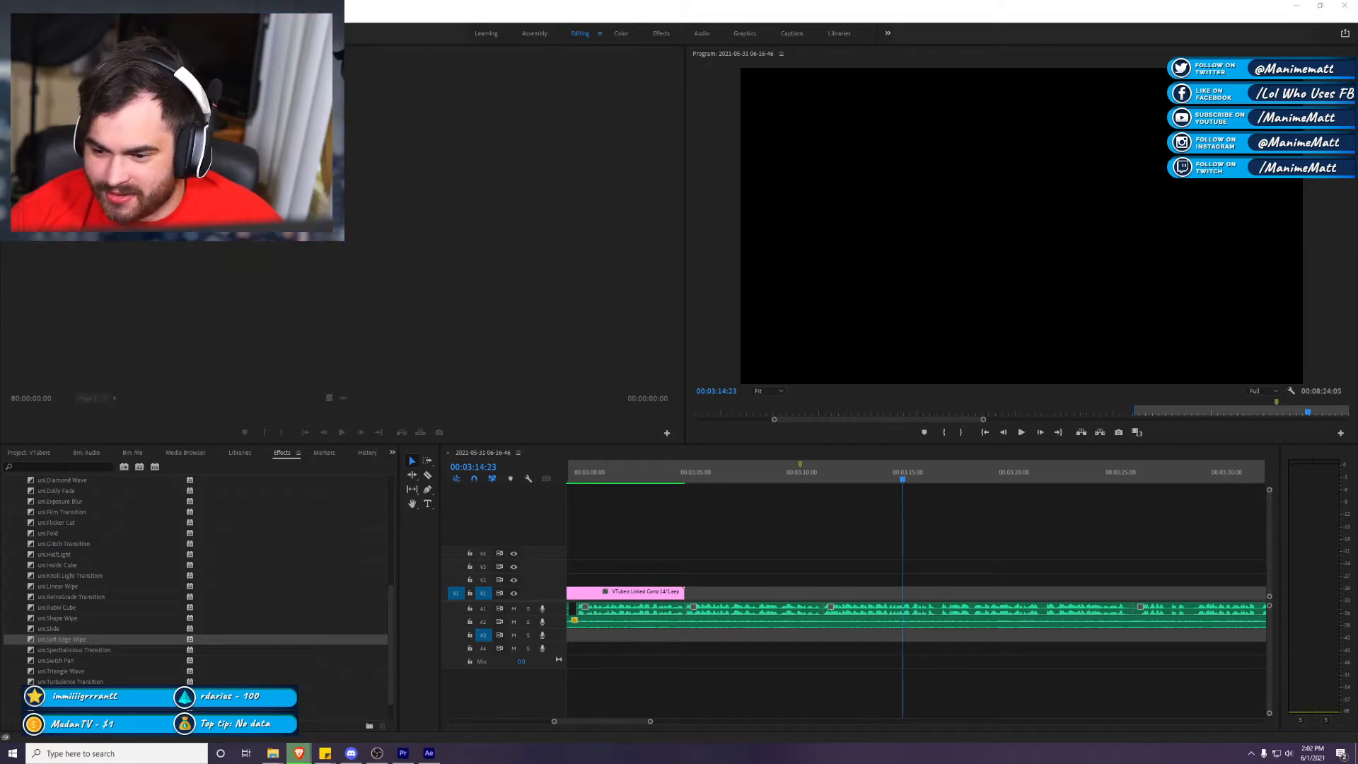
Step: Add the police footage clip to the sequence at about 00:03:11, trim its end to about 00:03:25, and play it
{"action": "left_click", "coordinate": [272, 753]}
{"action": "left_click_drag", "start_coordinate": [460, 507], "coordinate": [823, 593]}
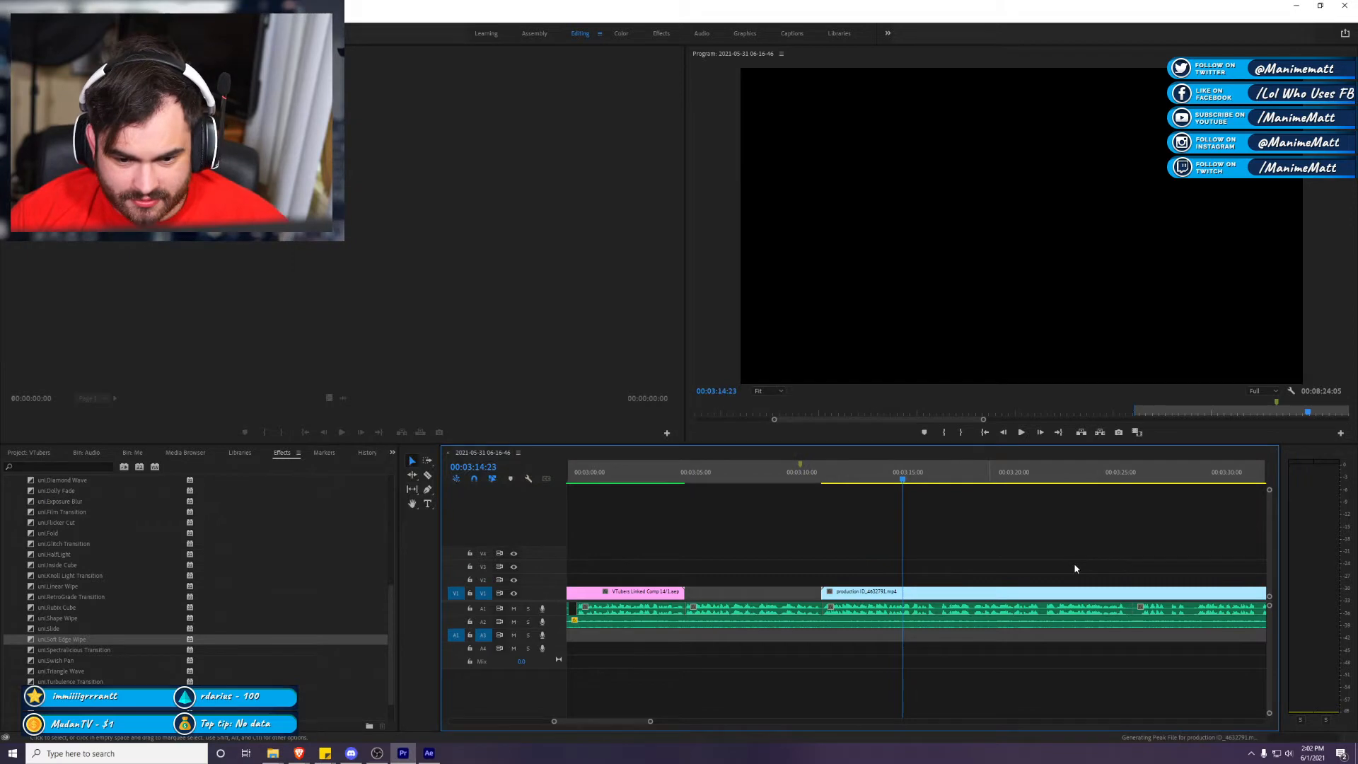
{"action": "key", "text": "space"}
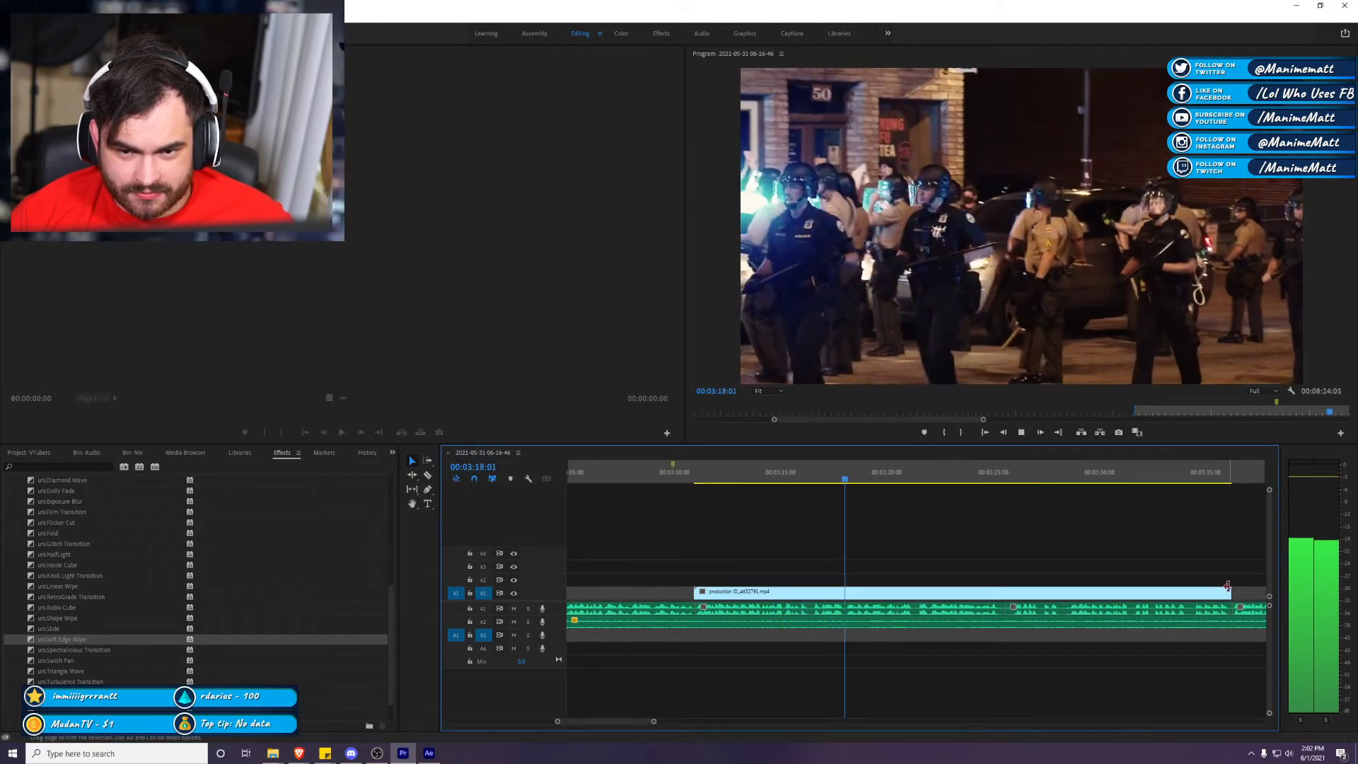
{"action": "left_click_drag", "start_coordinate": [1234, 589], "coordinate": [1010, 605]}
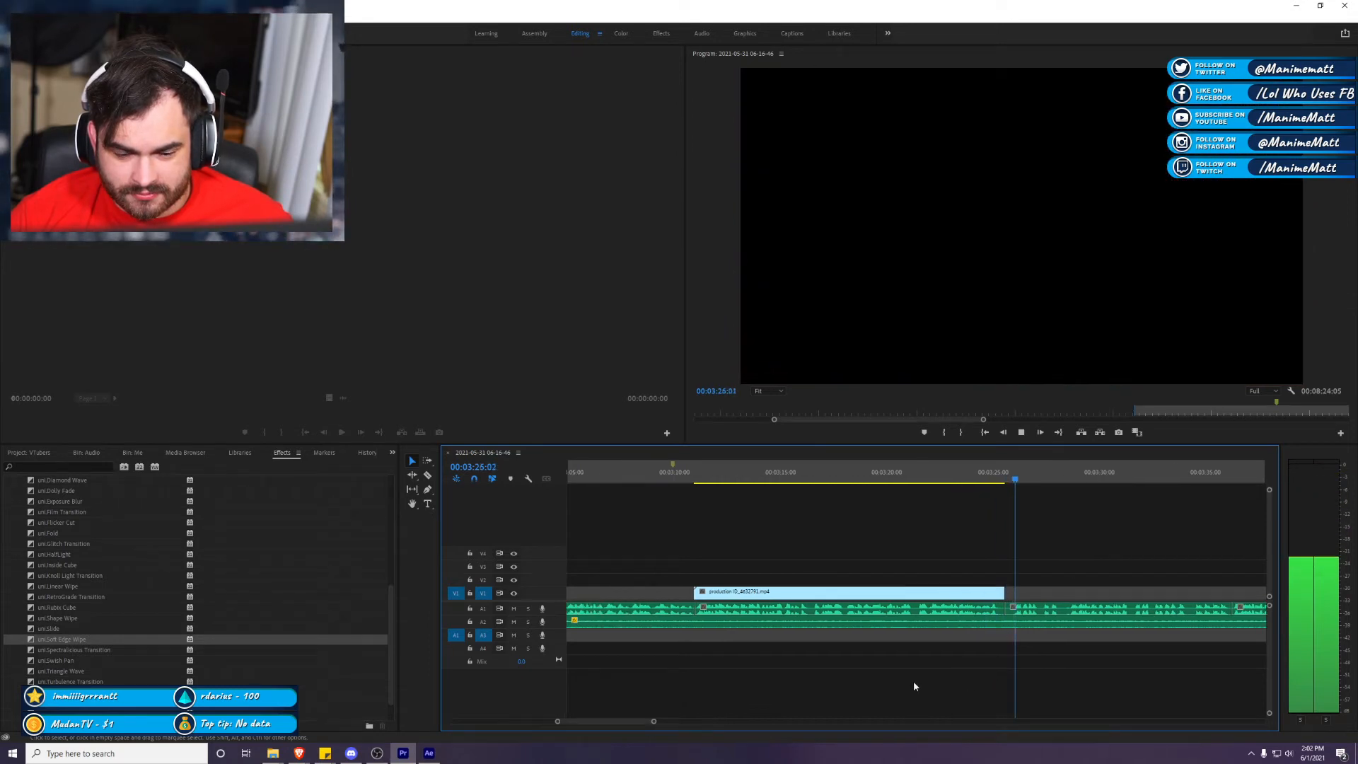
{"action": "key", "text": "space"}
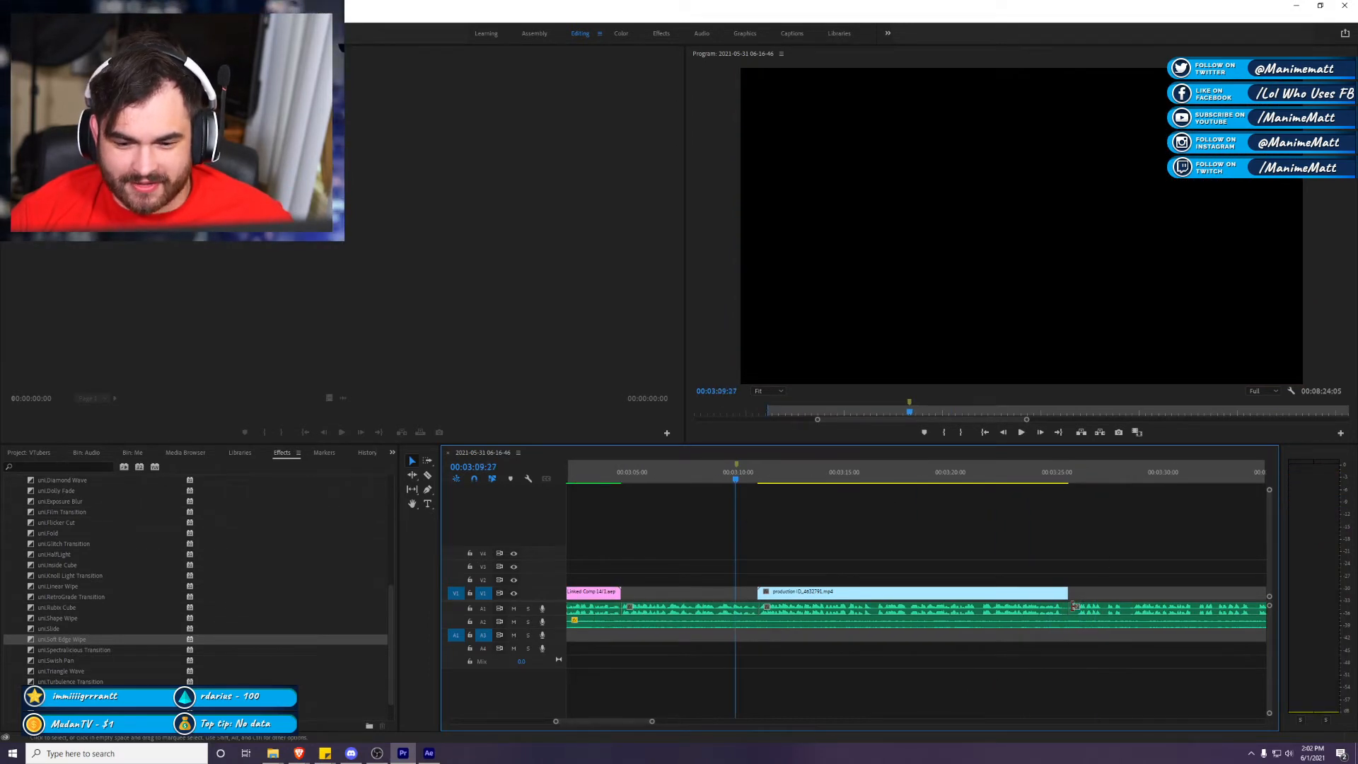
Step: Play the sequence from 00:03:03:04 to 00:03:09:14 to hear the narration over the gap, and switch to the browser
{"action": "scroll", "coordinate": [1103, 562], "scroll_direction": "up", "scroll_amount": 3}
{"action": "left_click", "coordinate": [688, 476]}
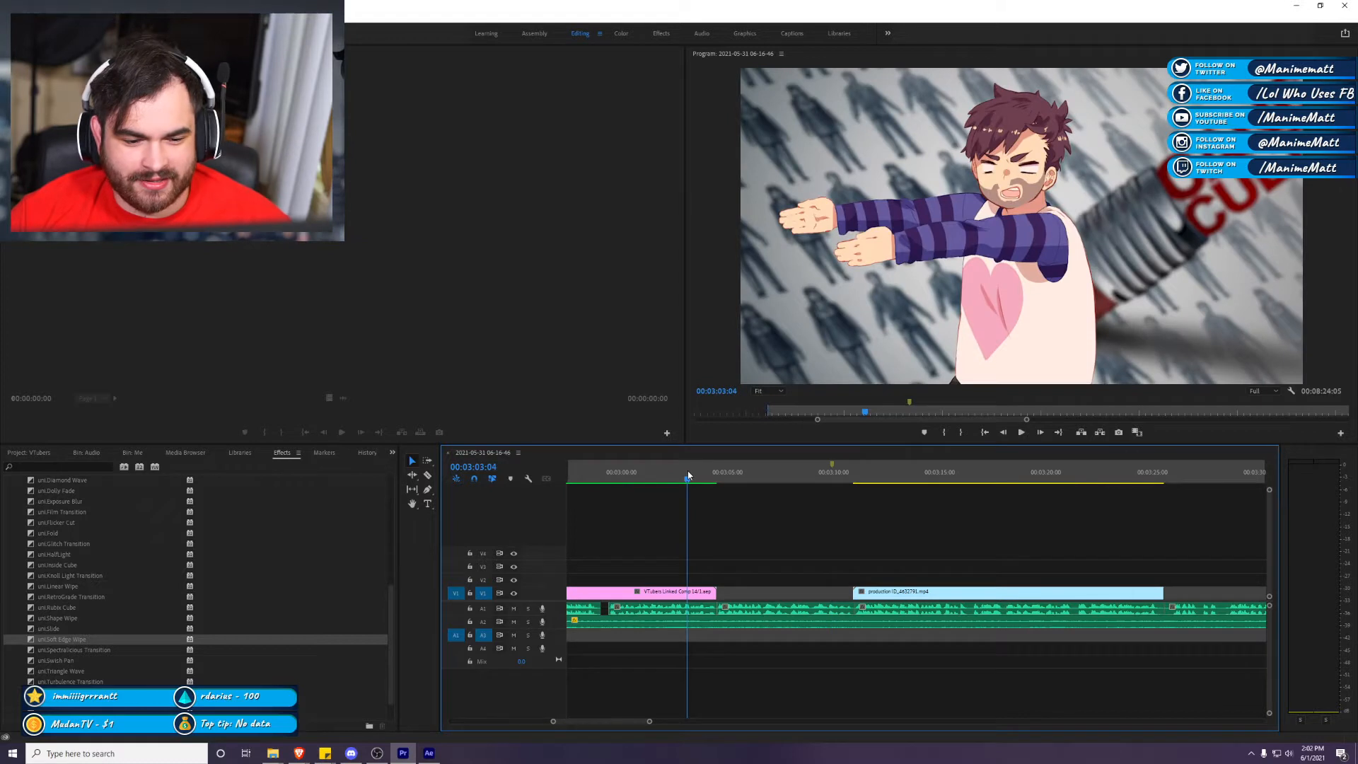
{"action": "key", "text": "space"}
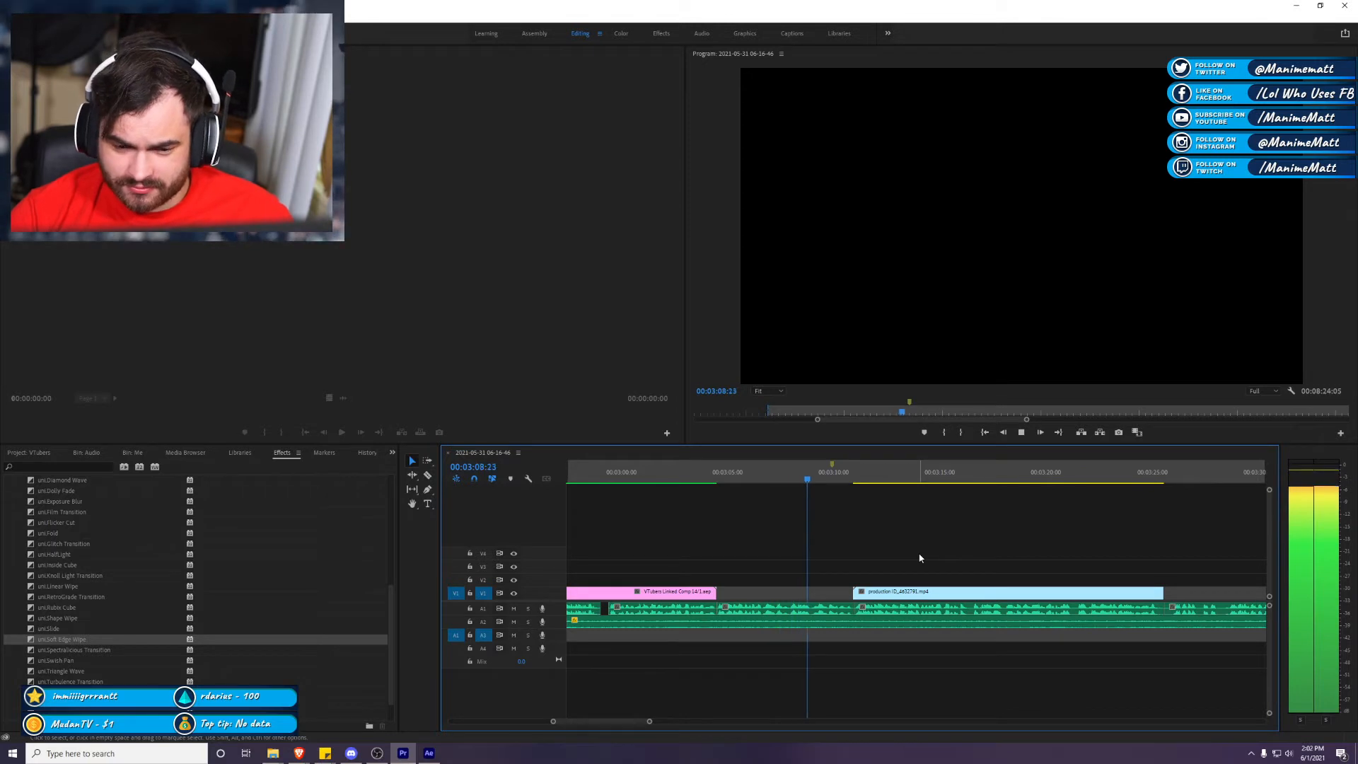
{"action": "key", "text": "space"}
{"action": "key", "text": "alt+Tab"}
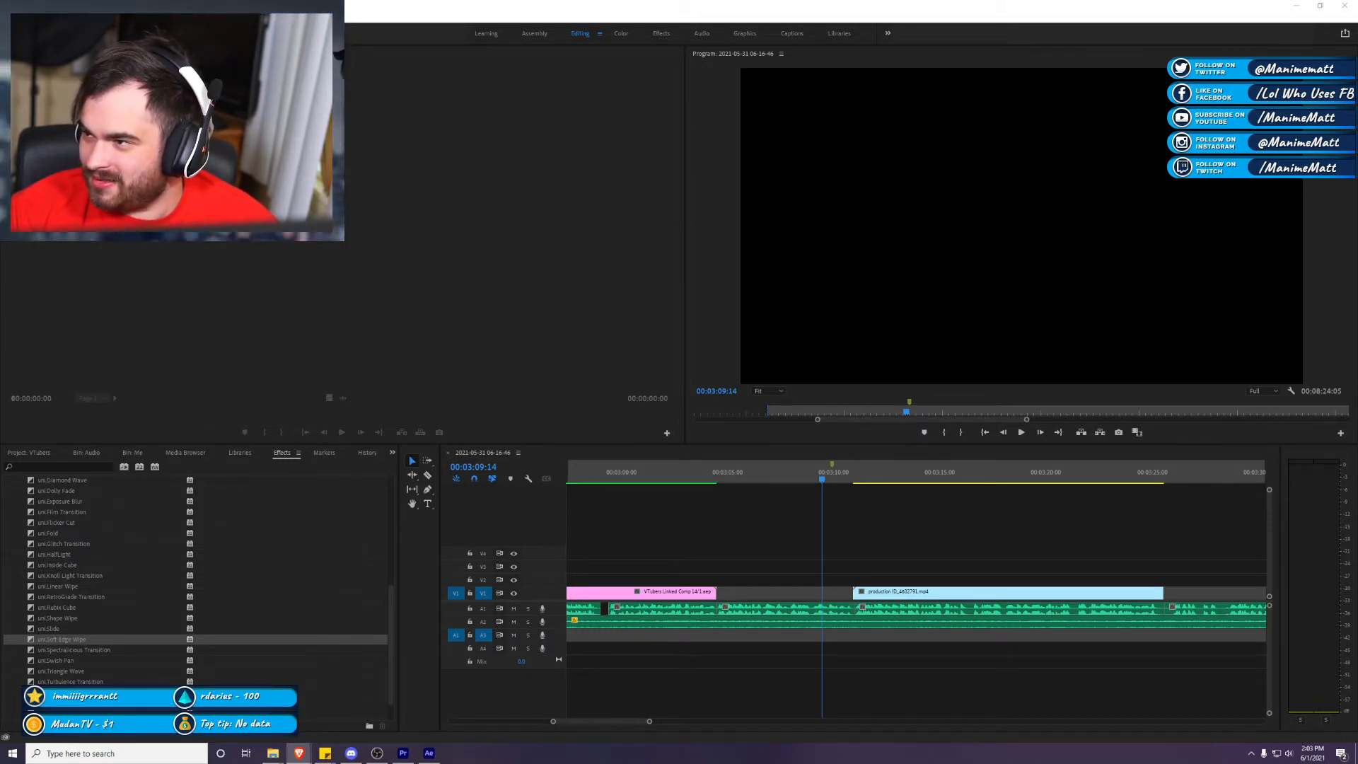
Step: Play the narration over the gap between the cancel culture scene and the police footage again, stopping at 00:03:07:18
{"action": "key", "text": "alt+Tab"}
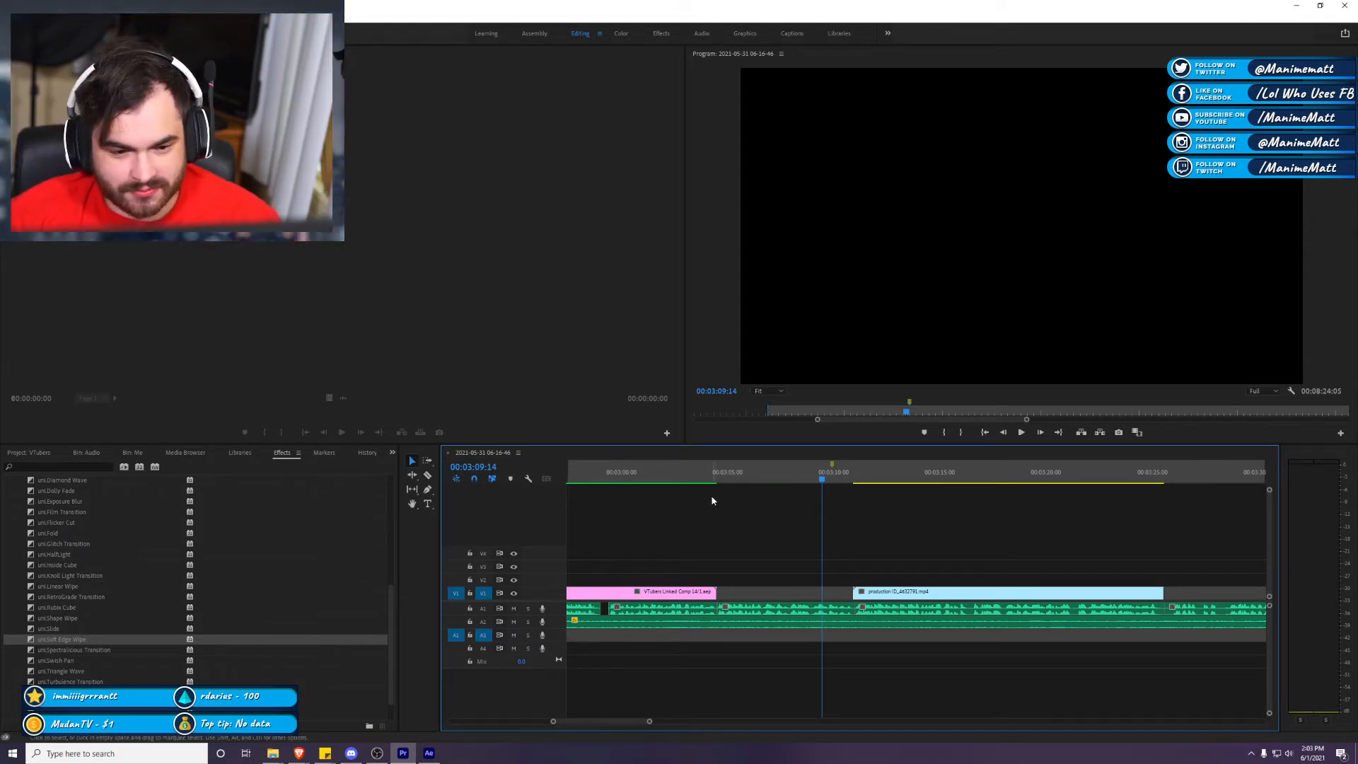
{"action": "left_click", "coordinate": [694, 478]}
{"action": "key", "text": "space"}
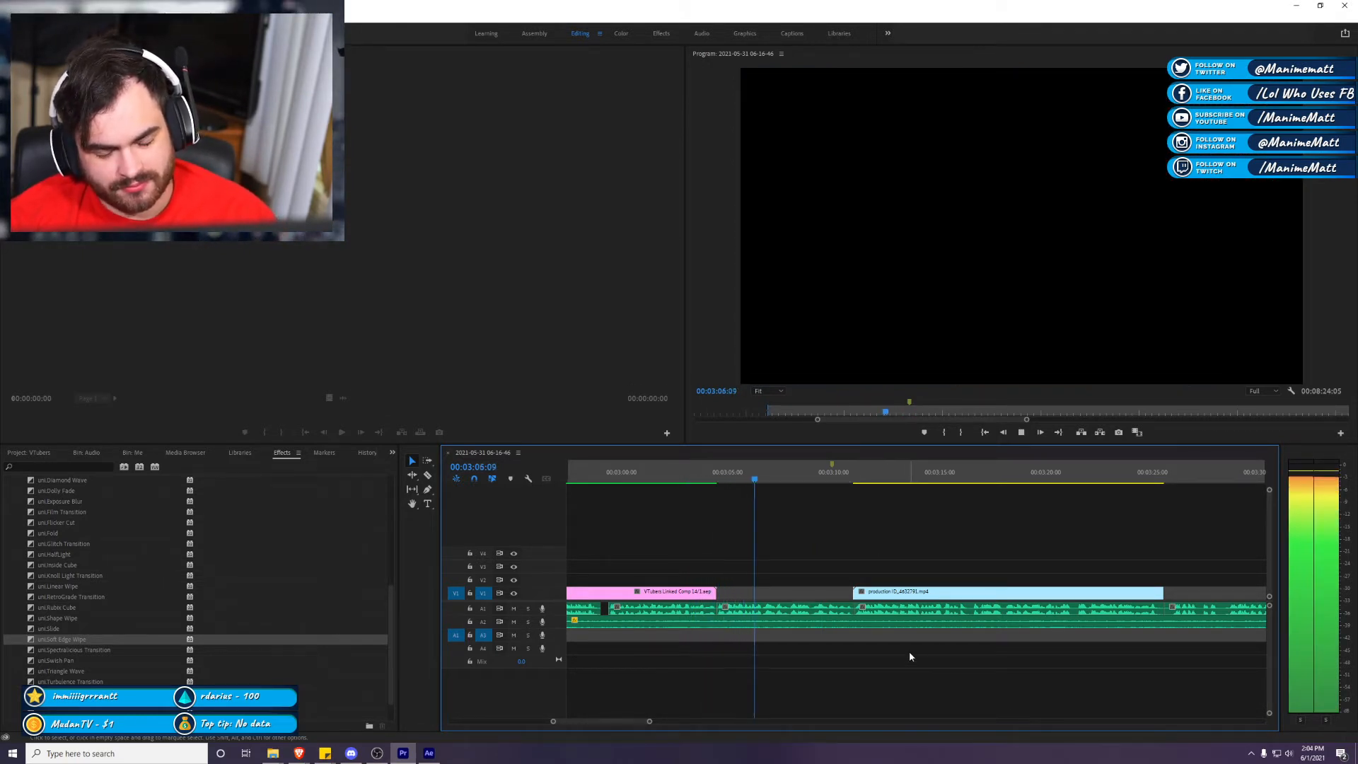
{"action": "key", "text": "space"}
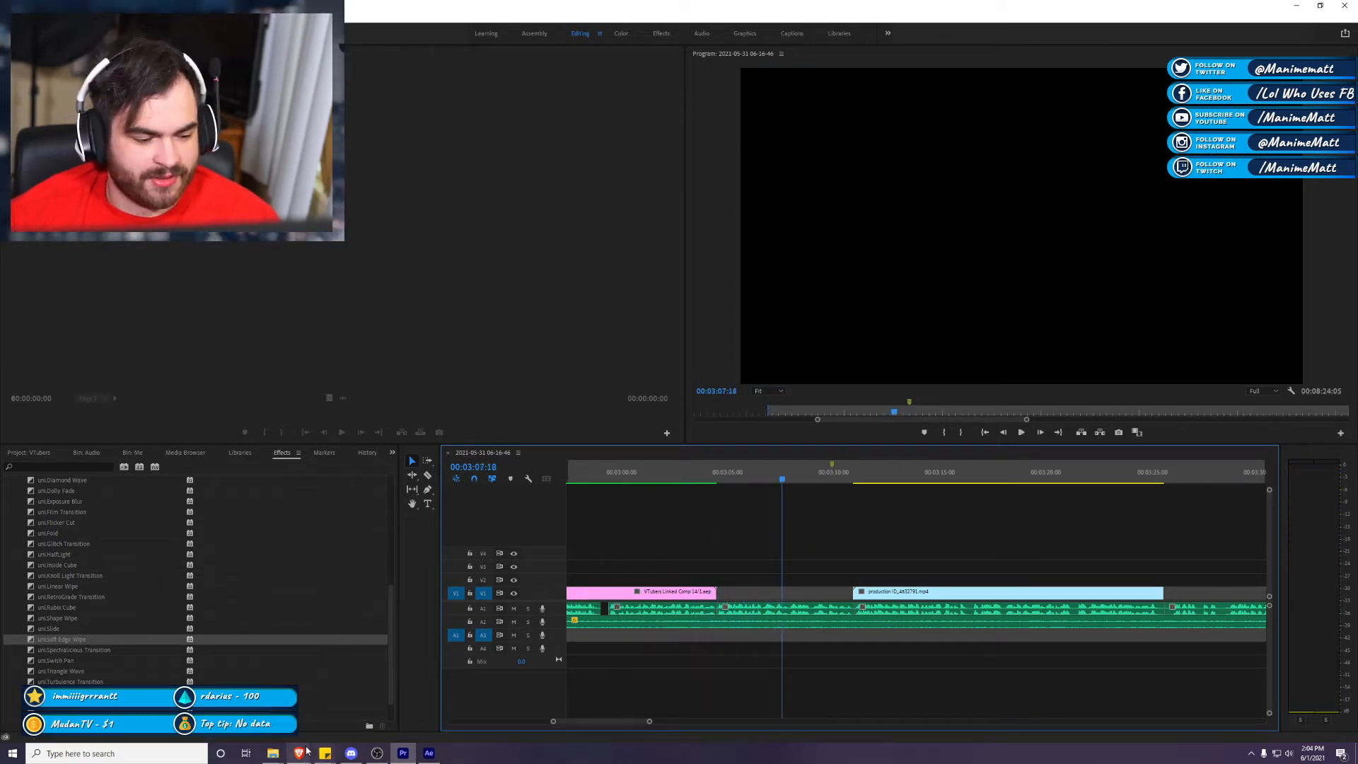
Step: Switch to the browser and search Google Images for "cancel culture"
{"action": "mouse_move", "coordinate": [302, 752]}
{"action": "left_click", "coordinate": [414, 707]}
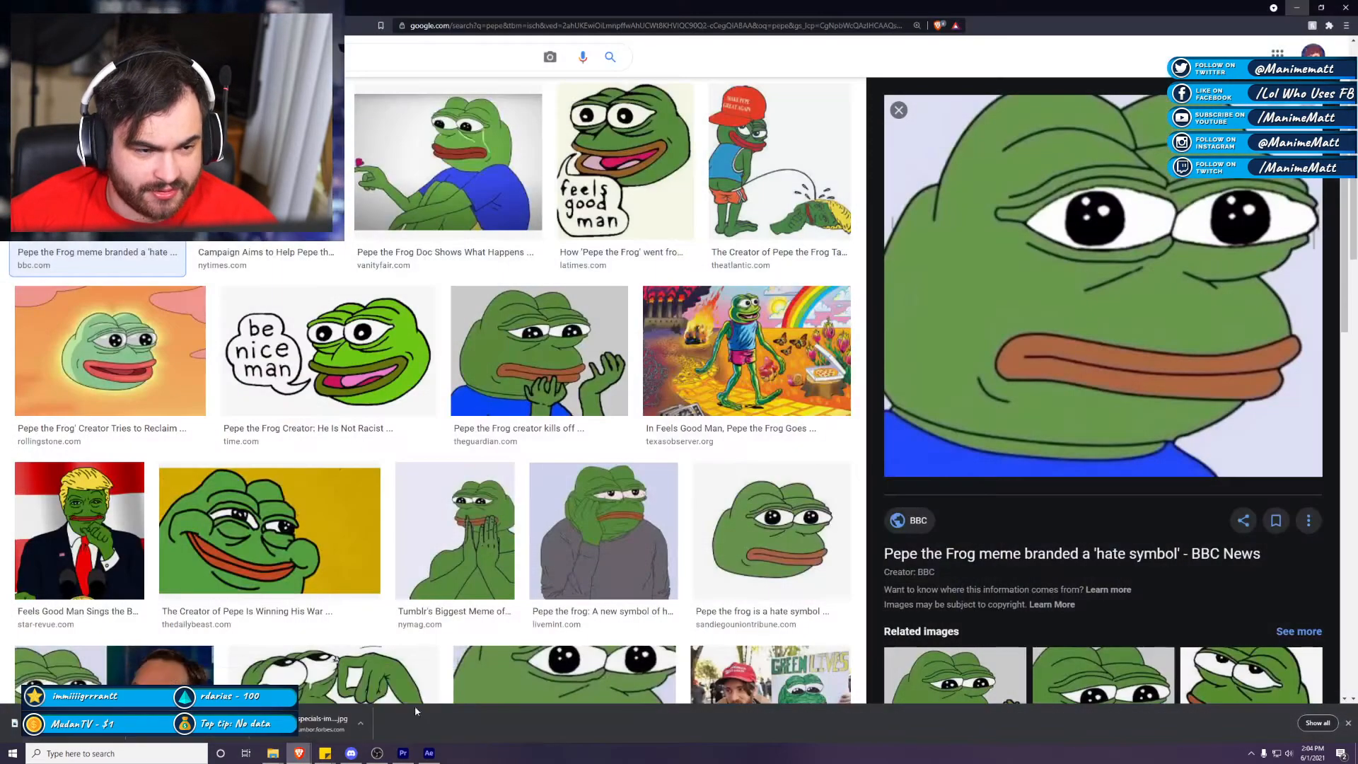
{"action": "type", "text": "cancel"}
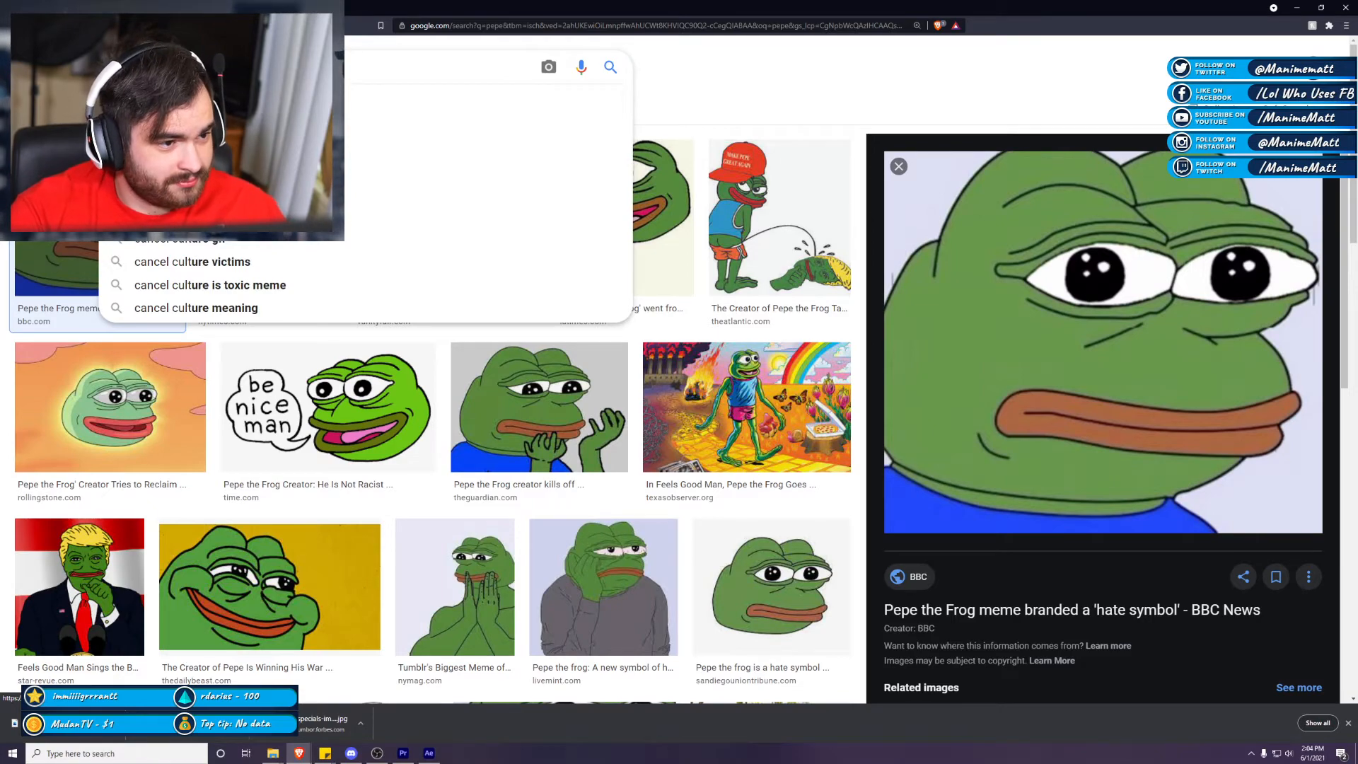
{"action": "type", "text": " culture"}
{"action": "key", "text": "Return"}
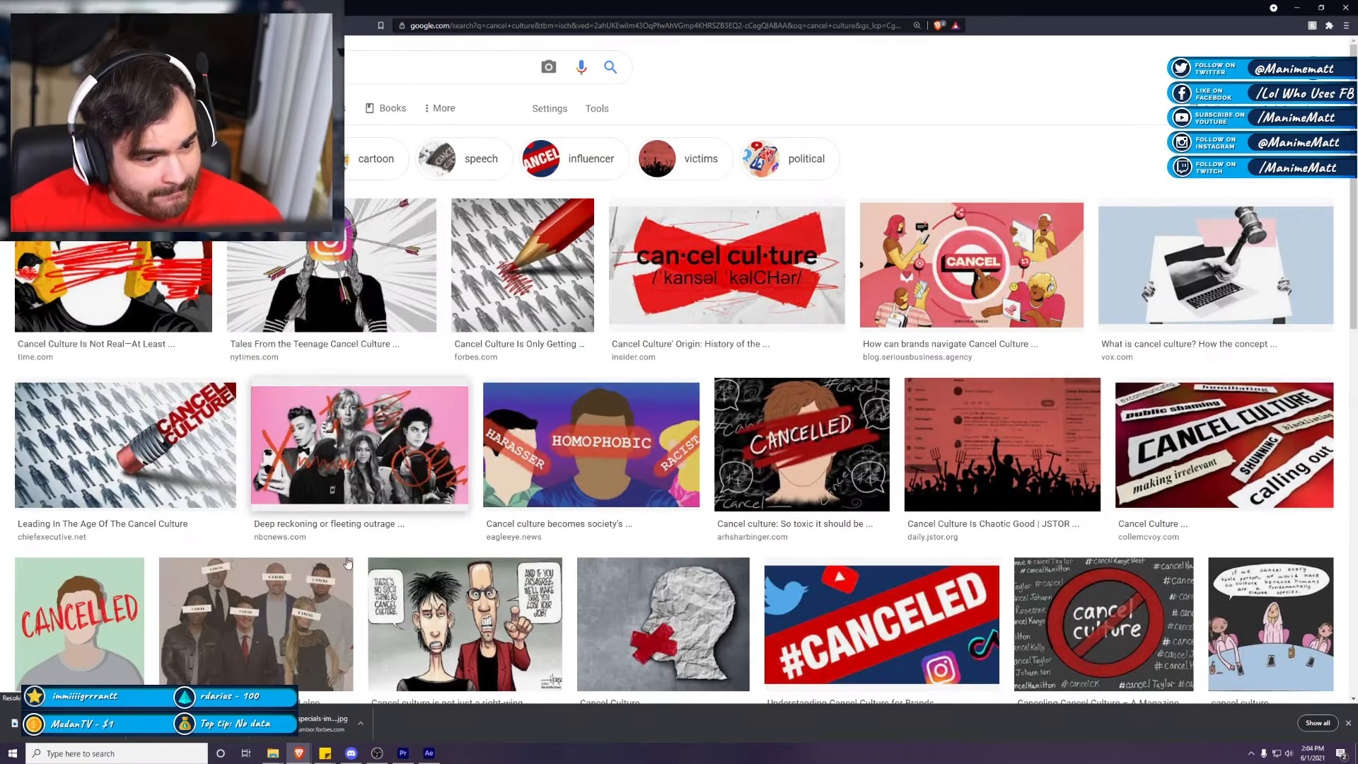
Step: Preview the NBC News collage and look through the cancel culture image results for a picture that suits the narration
{"action": "left_click", "coordinate": [330, 449]}
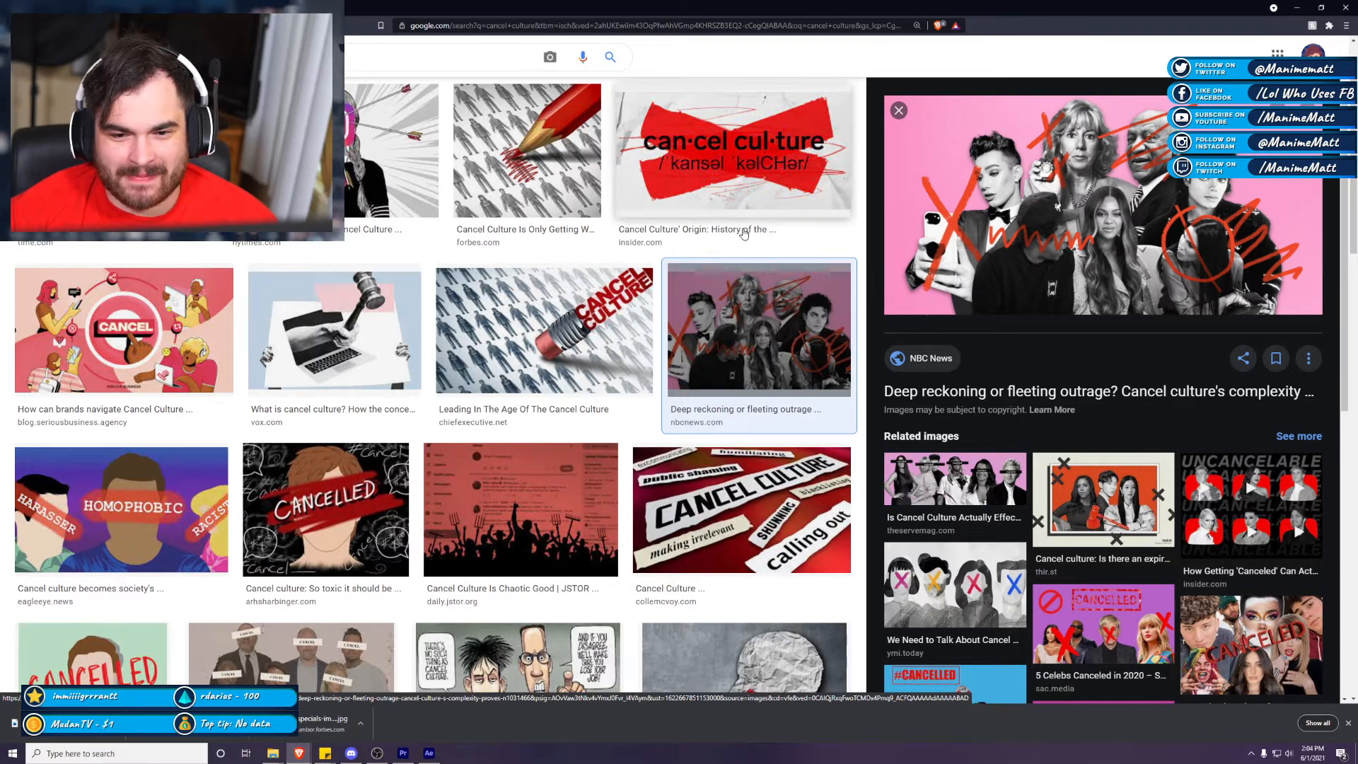
{"action": "scroll", "coordinate": [204, 243], "scroll_direction": "up", "scroll_amount": 1}
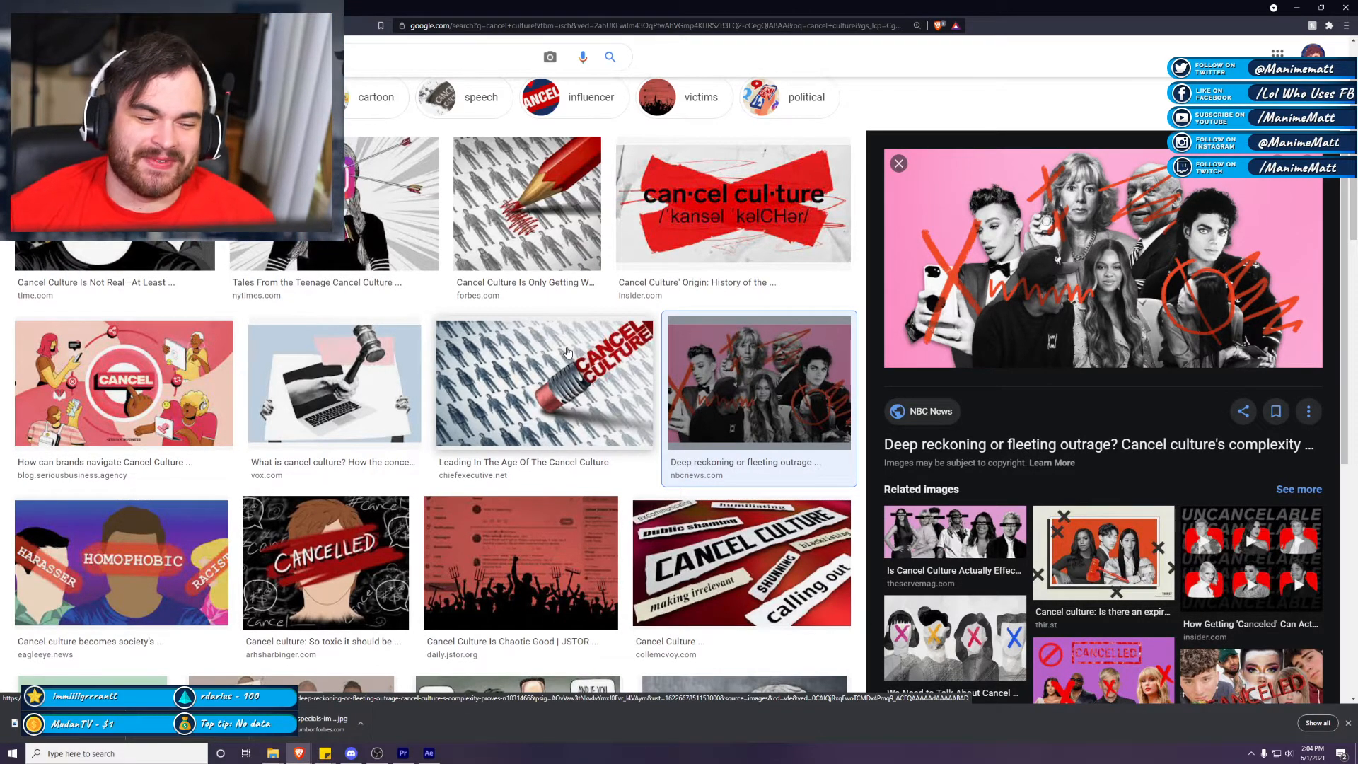
{"action": "scroll", "coordinate": [567, 351], "scroll_direction": "down", "scroll_amount": 7}
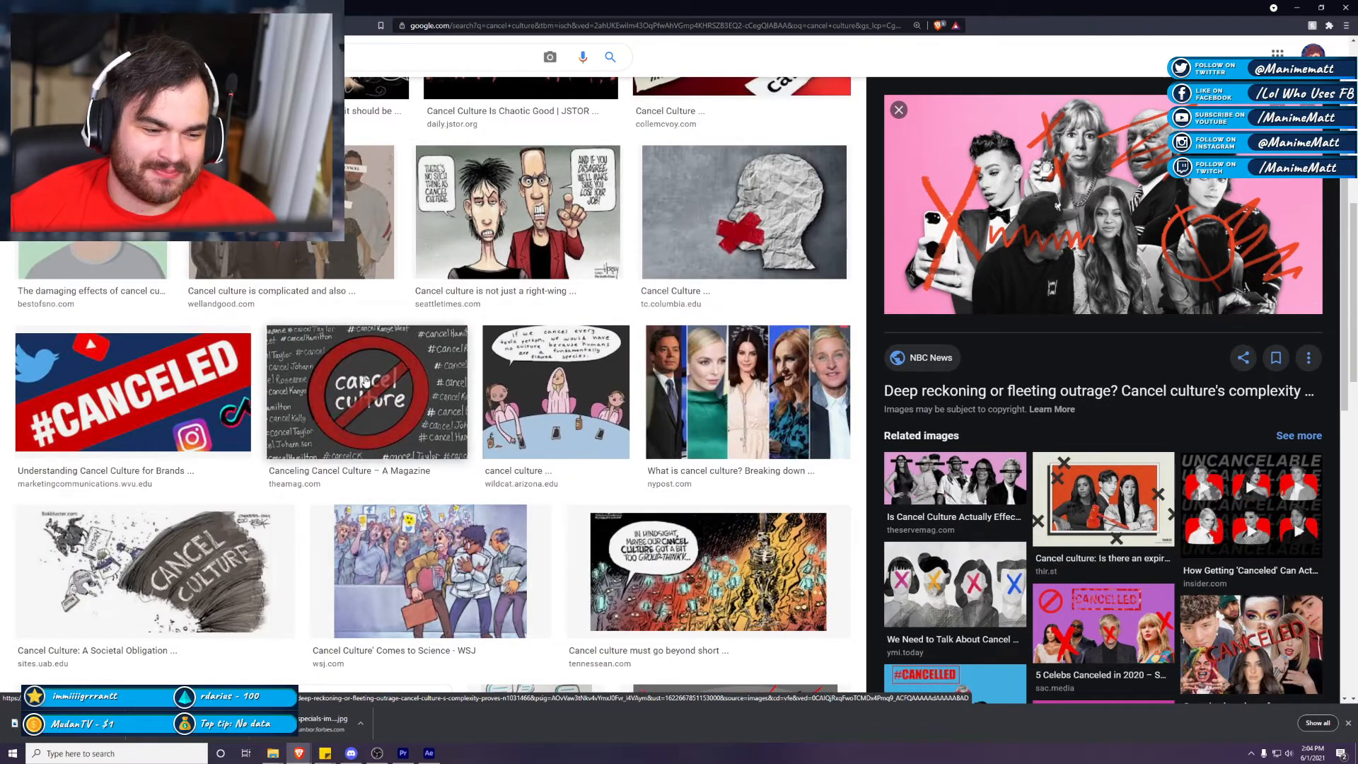
{"action": "scroll", "coordinate": [539, 507], "scroll_direction": "down", "scroll_amount": 2}
{"action": "scroll", "coordinate": [539, 507], "scroll_direction": "down", "scroll_amount": 1}
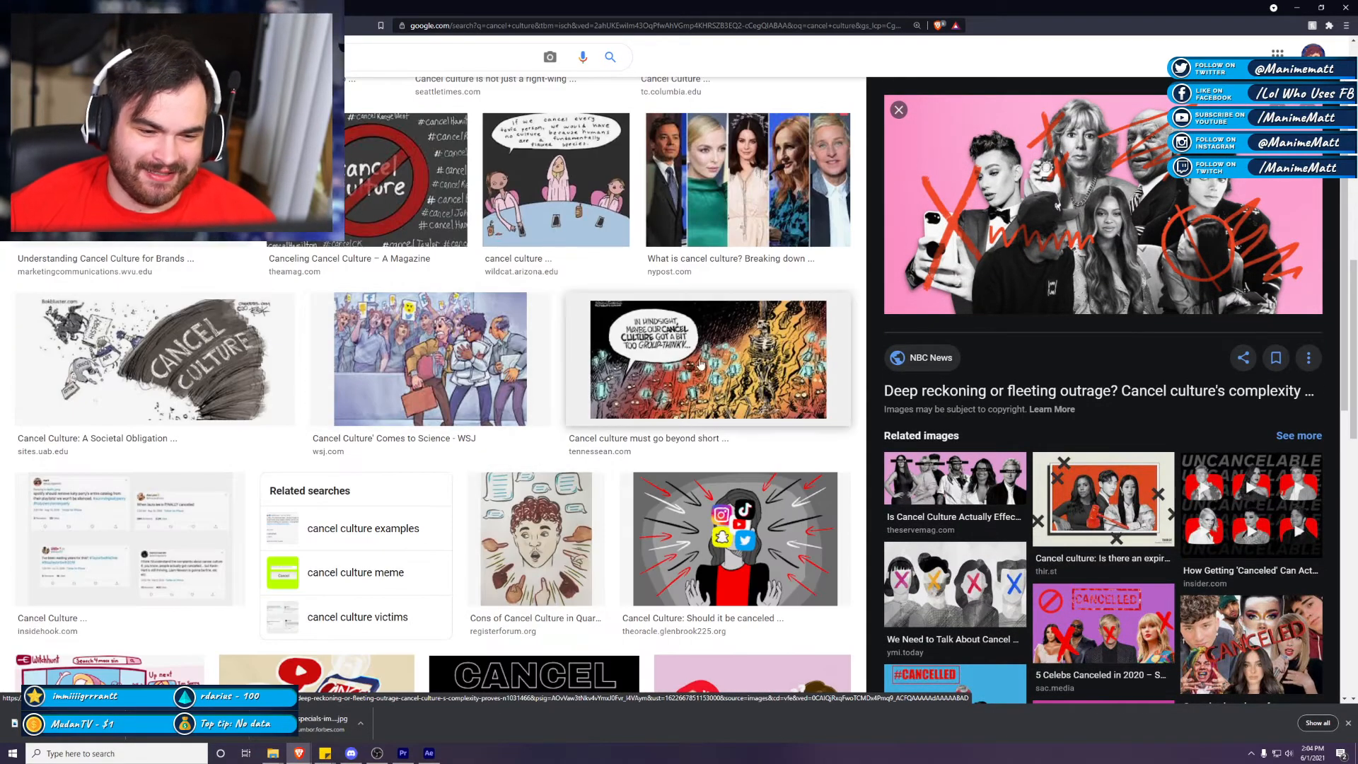
{"action": "scroll", "coordinate": [711, 384], "scroll_direction": "down", "scroll_amount": 4}
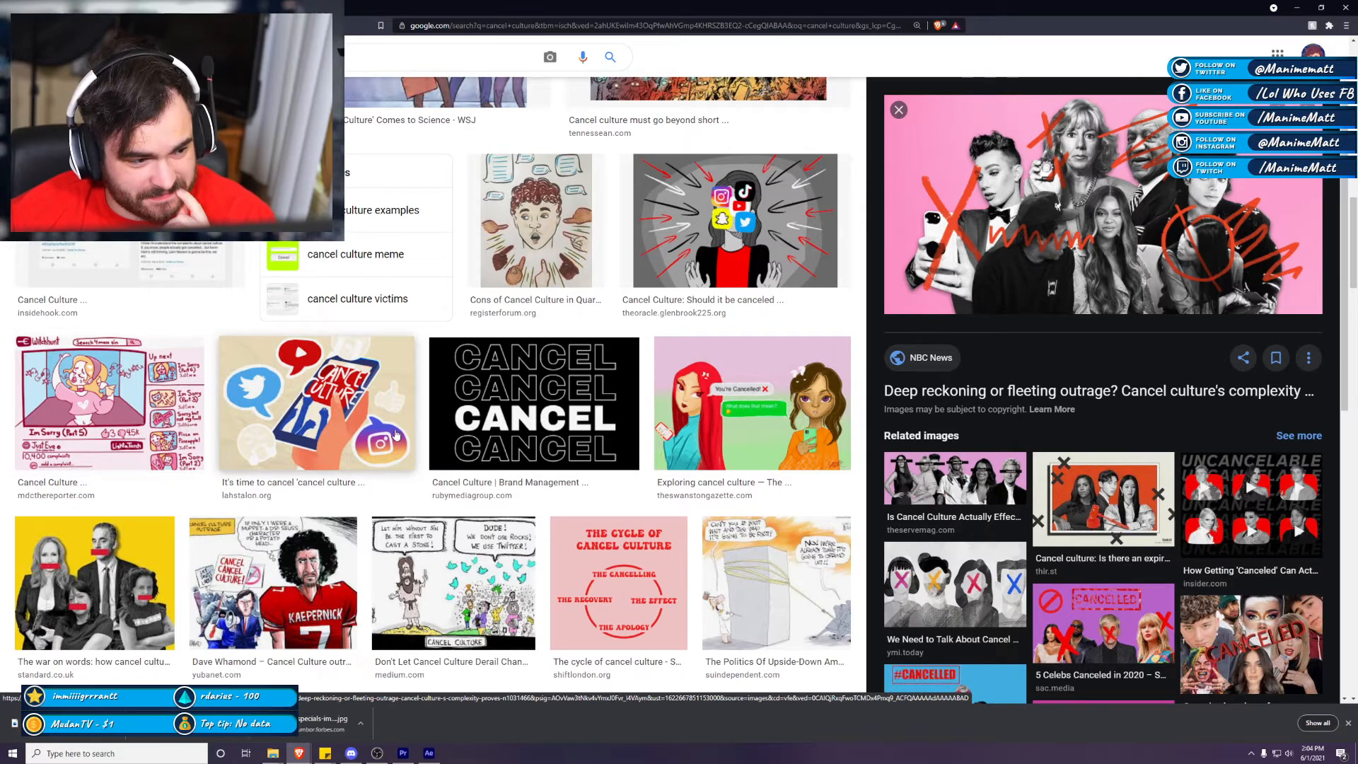
{"action": "scroll", "coordinate": [637, 417], "scroll_direction": "down", "scroll_amount": 1}
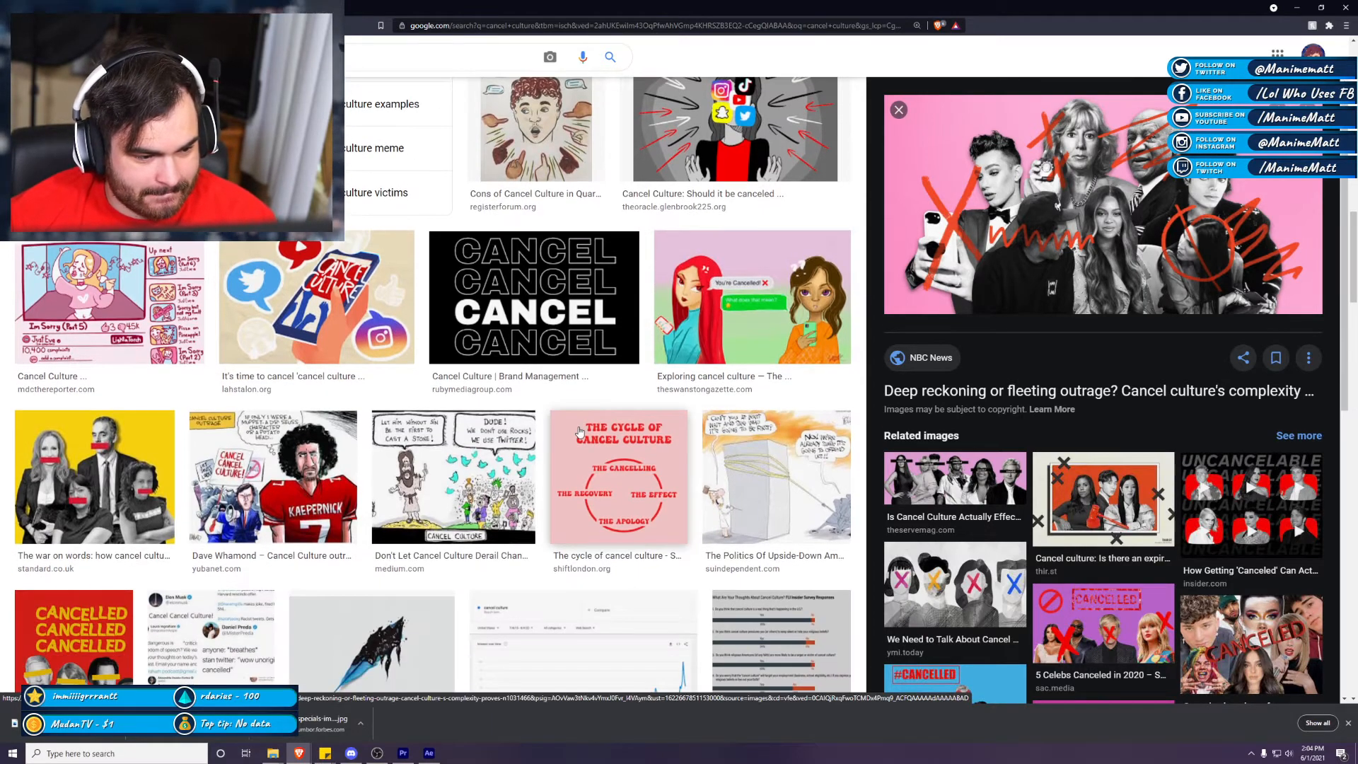
{"action": "scroll", "coordinate": [575, 433], "scroll_direction": "down", "scroll_amount": 3}
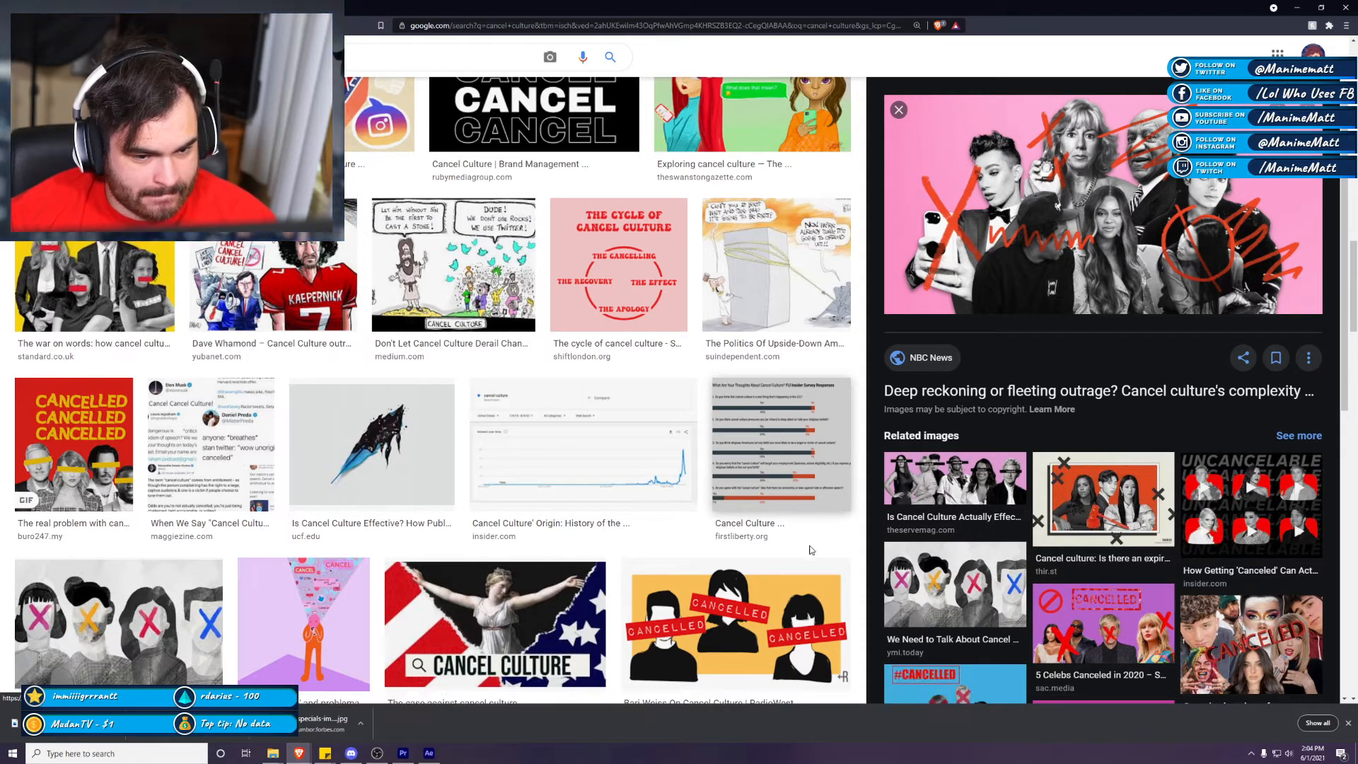
{"action": "scroll", "coordinate": [746, 593], "scroll_direction": "down", "scroll_amount": 3}
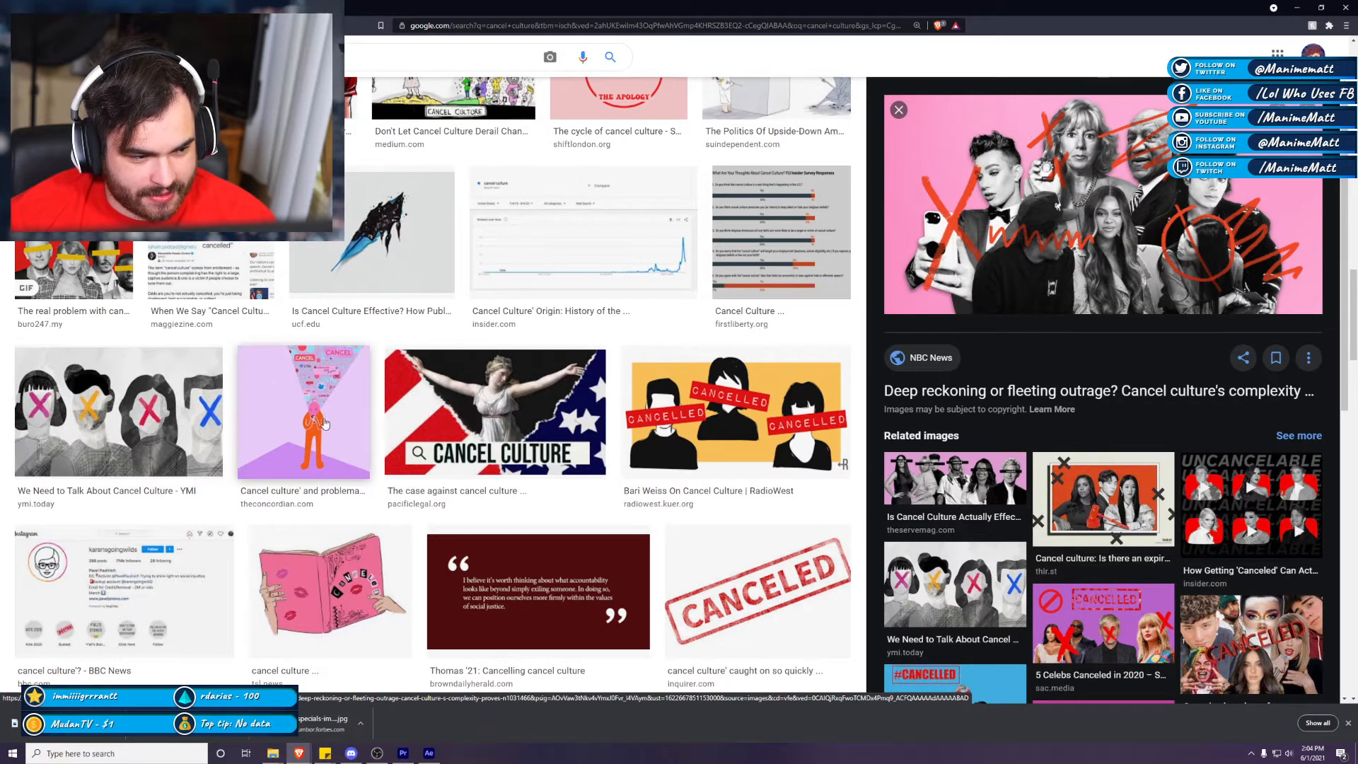
Step: Open the YMI picture of four crossed-out faces at full size and save it as We-Need-to-Talk-About-Cancel-Culture in the project folder
{"action": "left_click", "coordinate": [182, 445]}
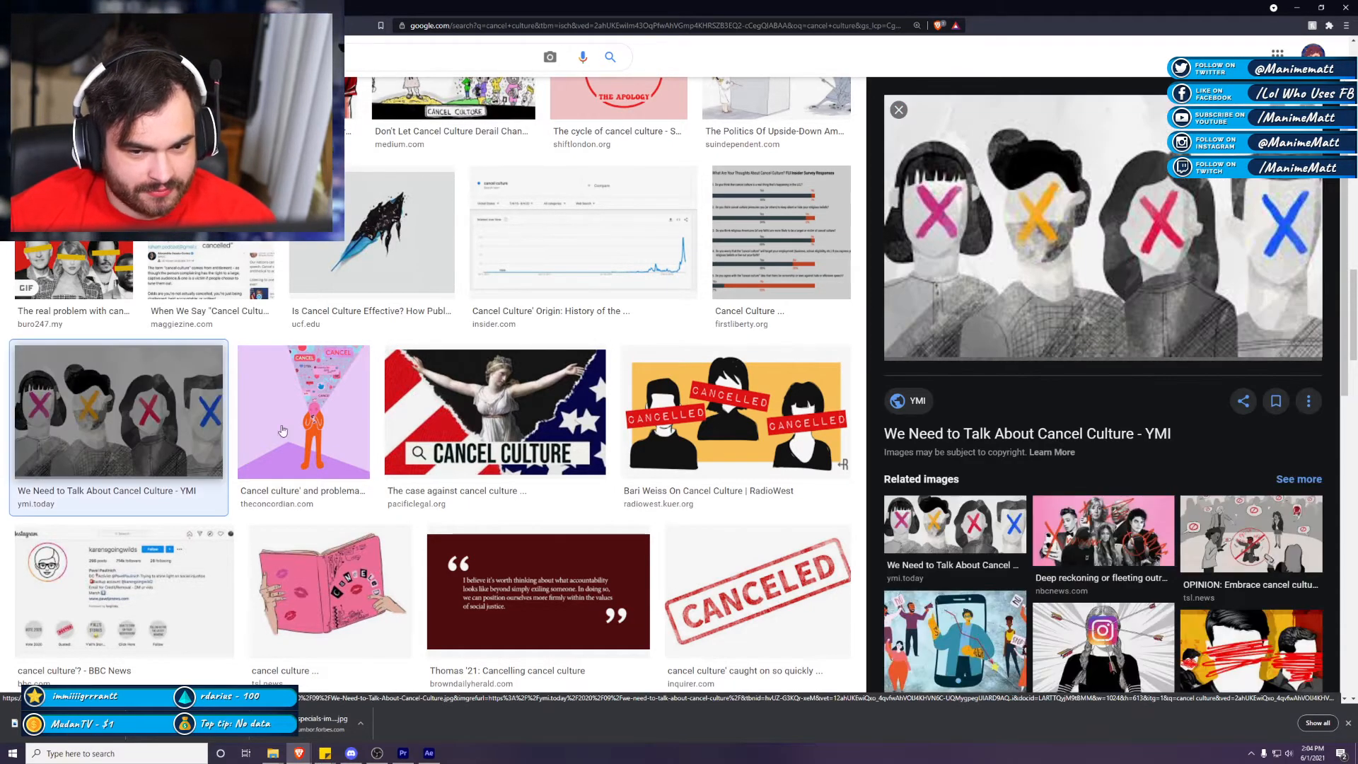
{"action": "right_click", "coordinate": [1108, 260]}
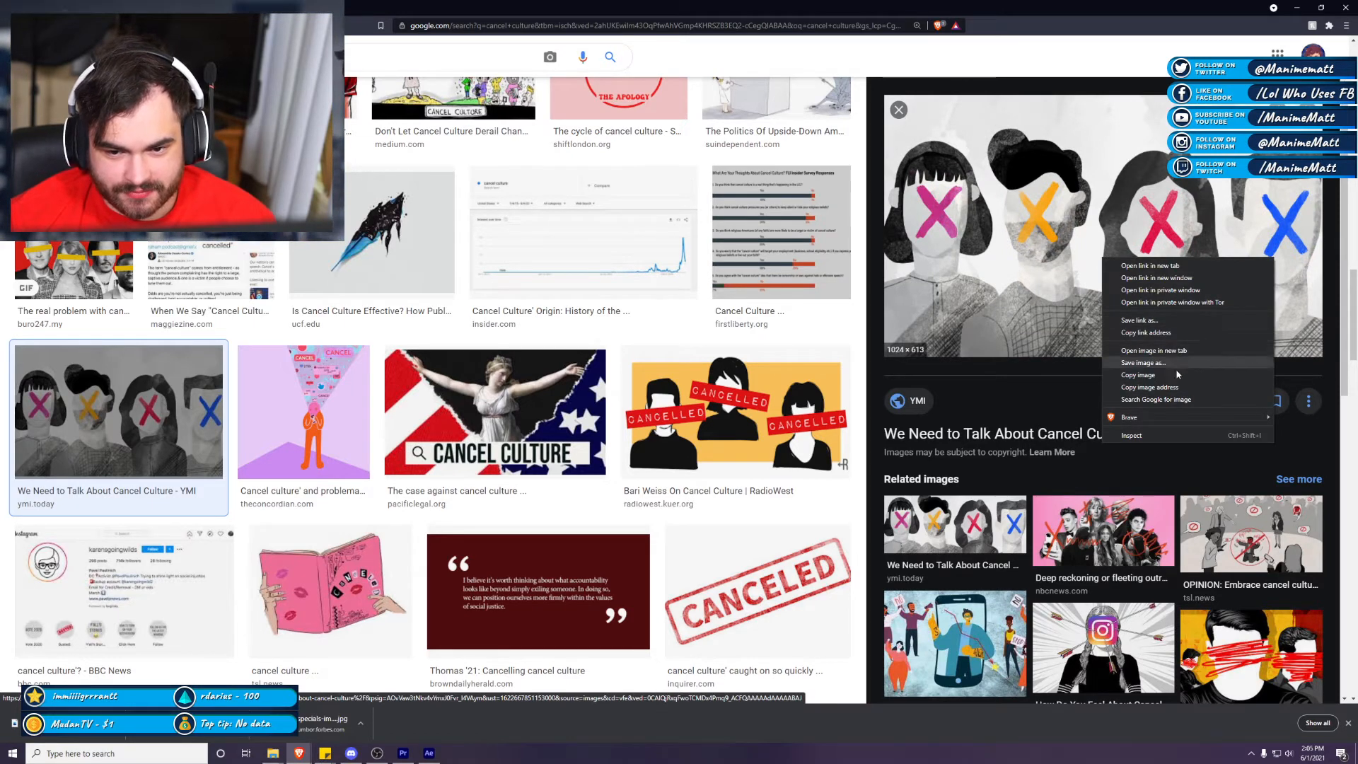
{"action": "left_click", "coordinate": [1160, 350]}
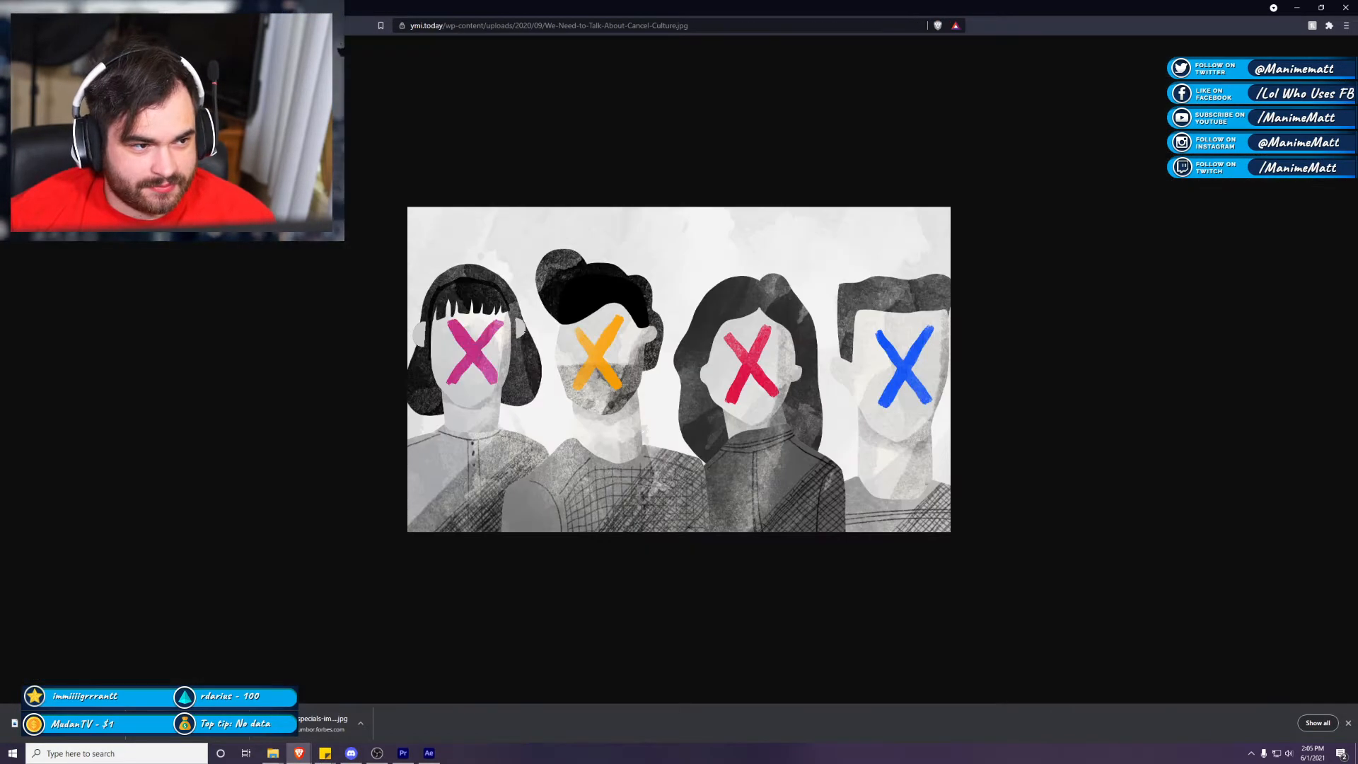
{"action": "right_click", "coordinate": [685, 388]}
{"action": "left_click", "coordinate": [753, 405]}
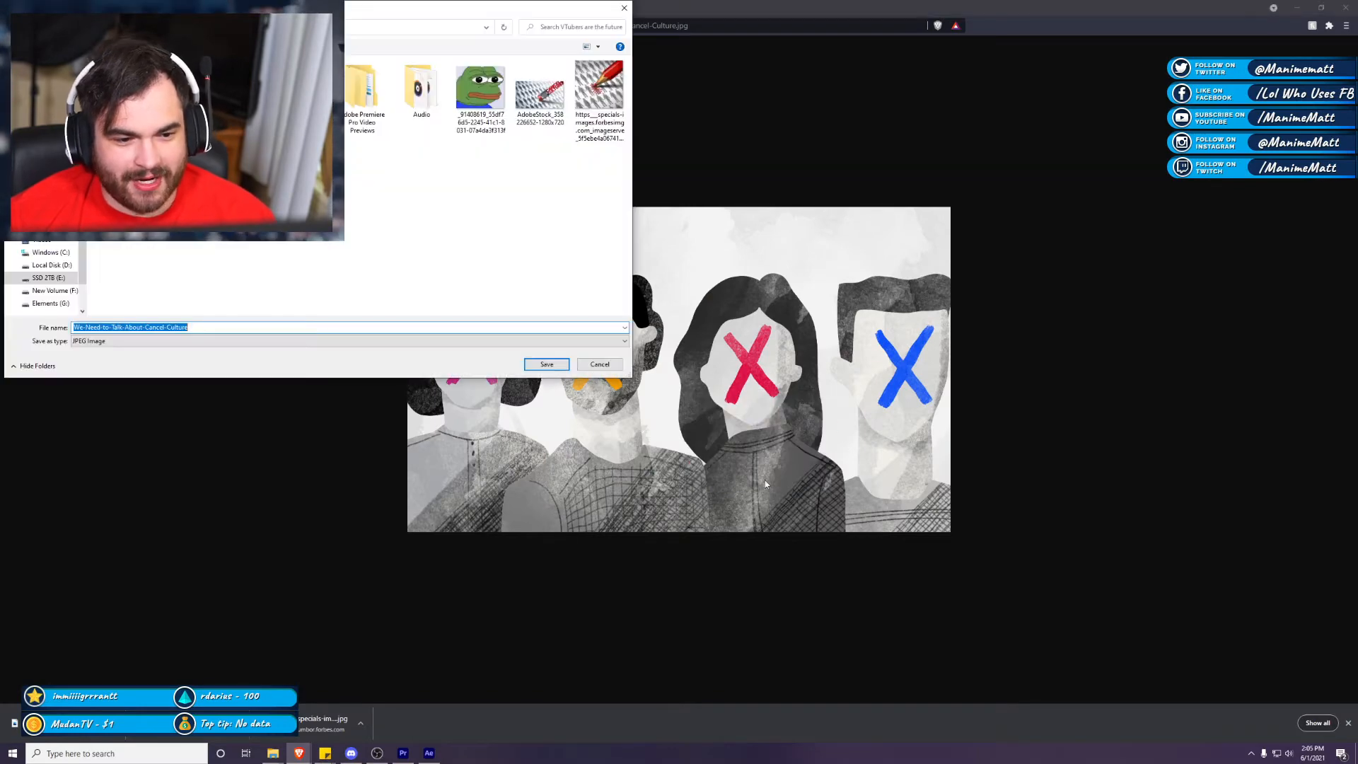
{"action": "left_click", "coordinate": [546, 364]}
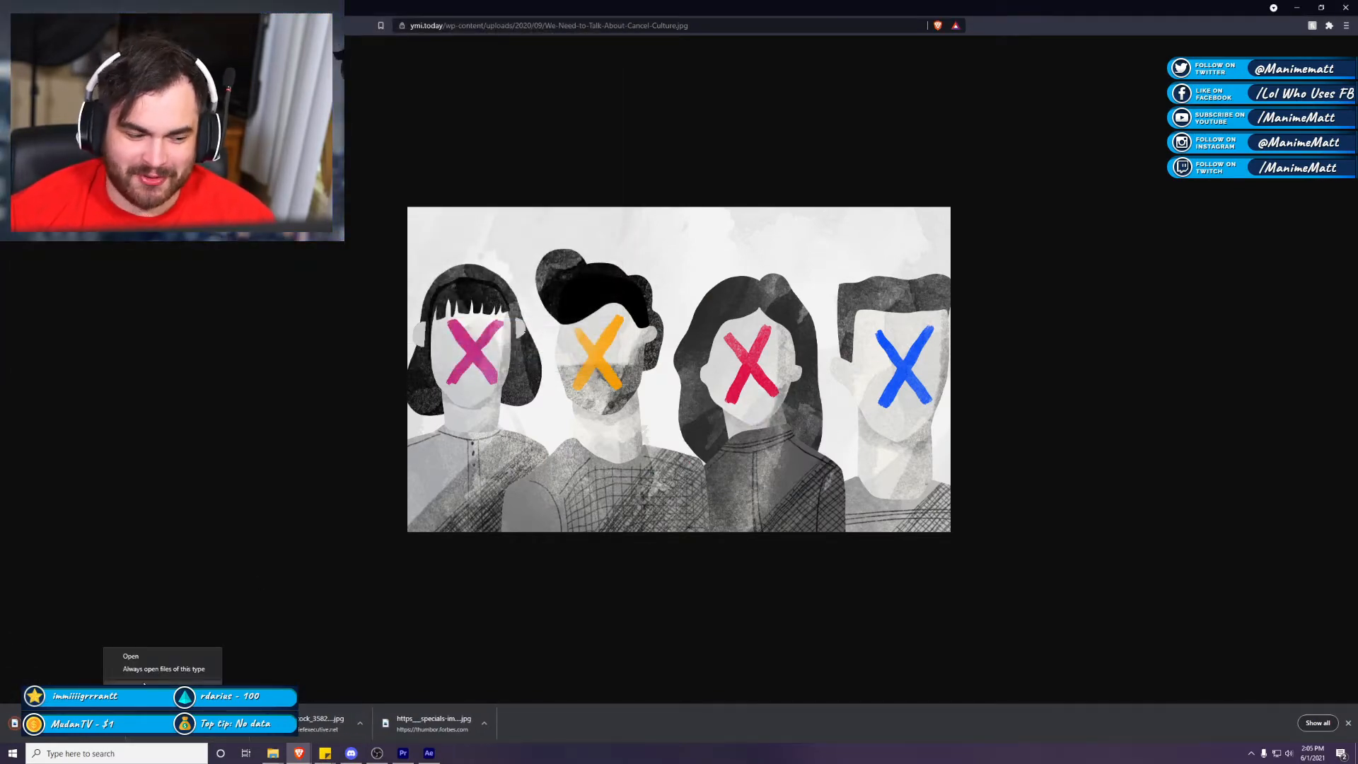
Step: Add the saved picture from its folder to the sequence after the cancel culture scene and extend it to the police footage
{"action": "left_click", "coordinate": [14, 723]}
{"action": "left_click", "coordinate": [1303, 6]}
{"action": "left_click", "coordinate": [1303, 6]}
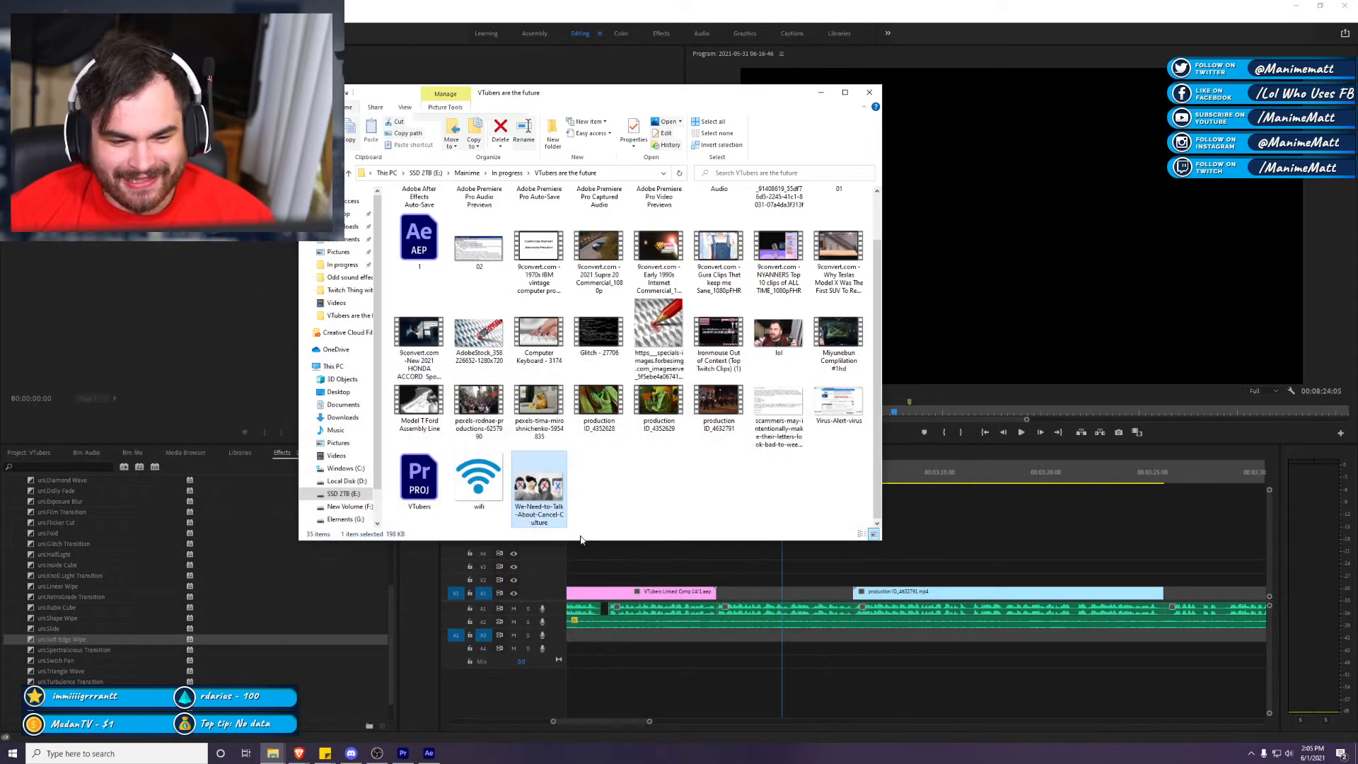
{"action": "left_click_drag", "start_coordinate": [525, 496], "coordinate": [722, 595]}
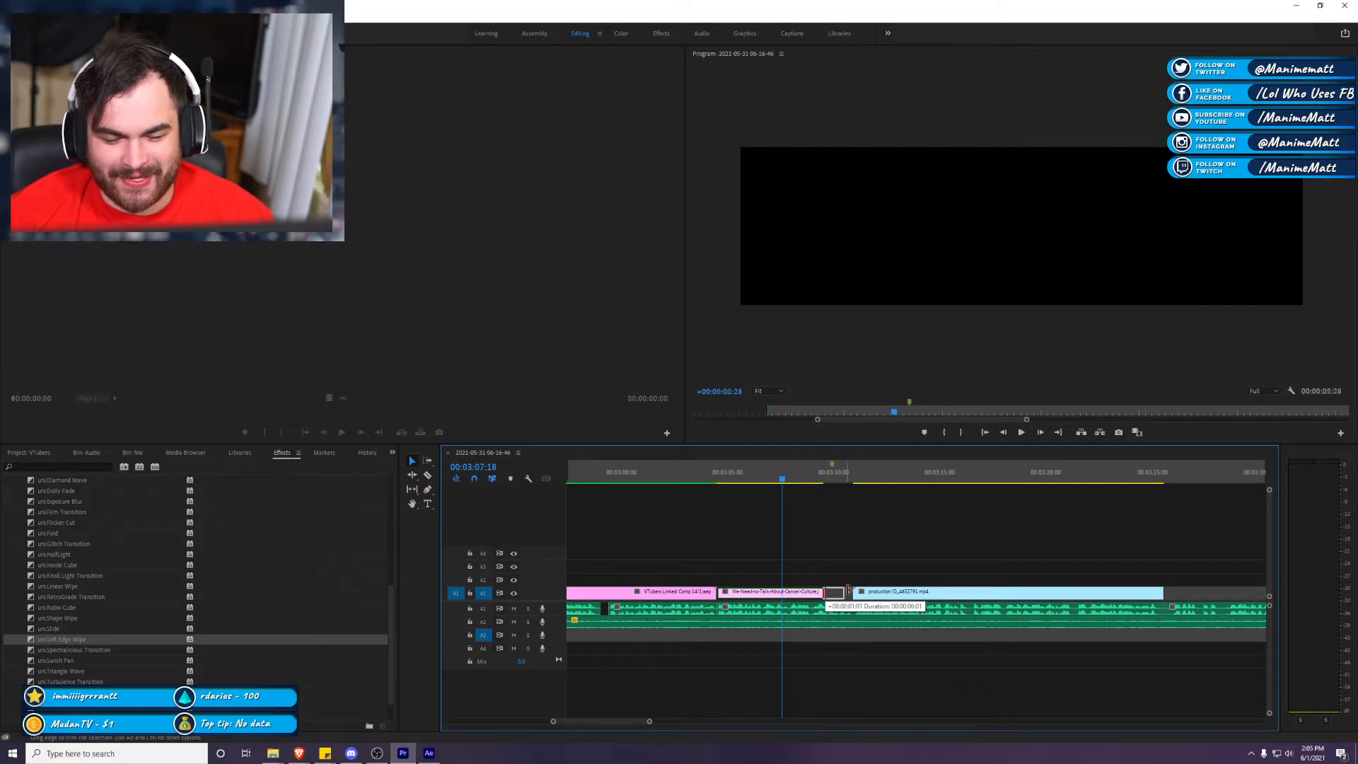
Step: Replace the picture and its narration clip with an After Effects composition, and scale the picture to fill the frame
{"action": "left_click", "coordinate": [817, 591]}
{"action": "right_click", "coordinate": [813, 591]}
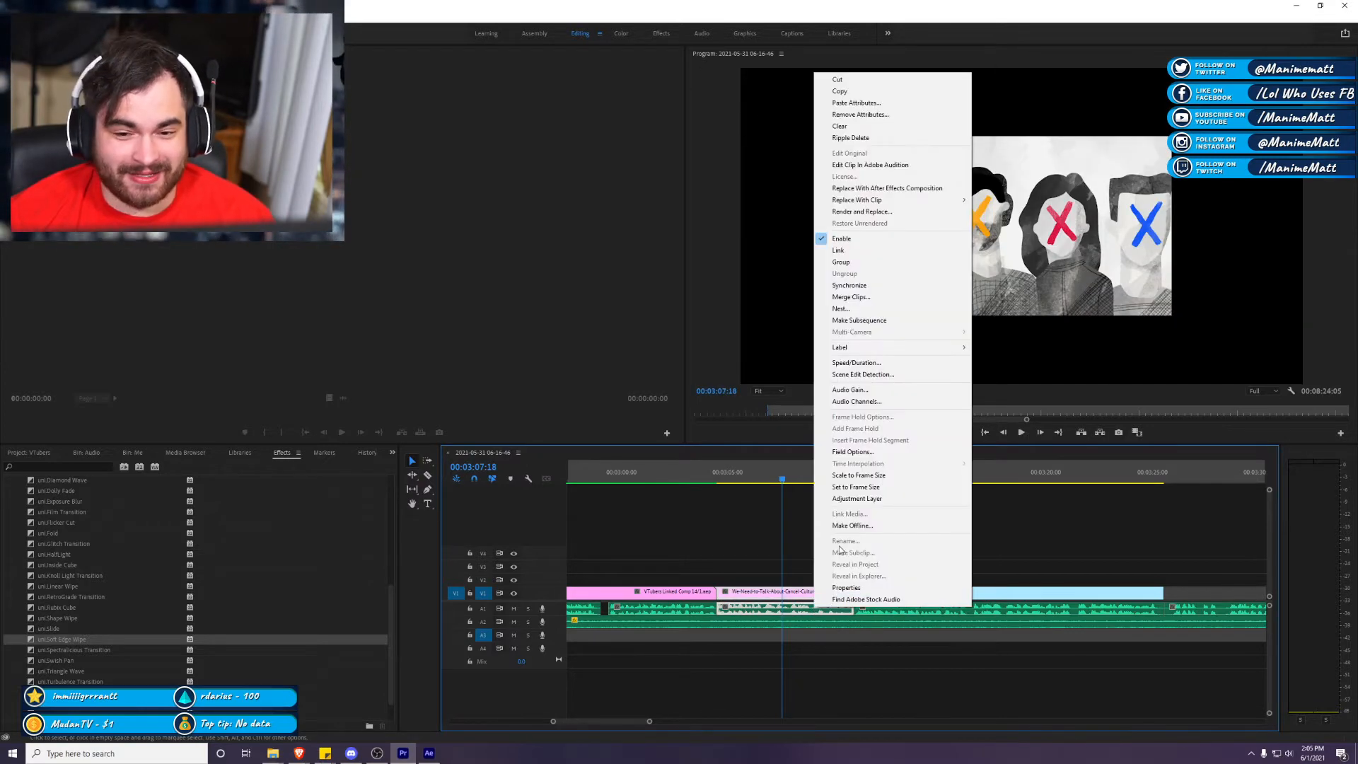
{"action": "left_click", "coordinate": [943, 188]}
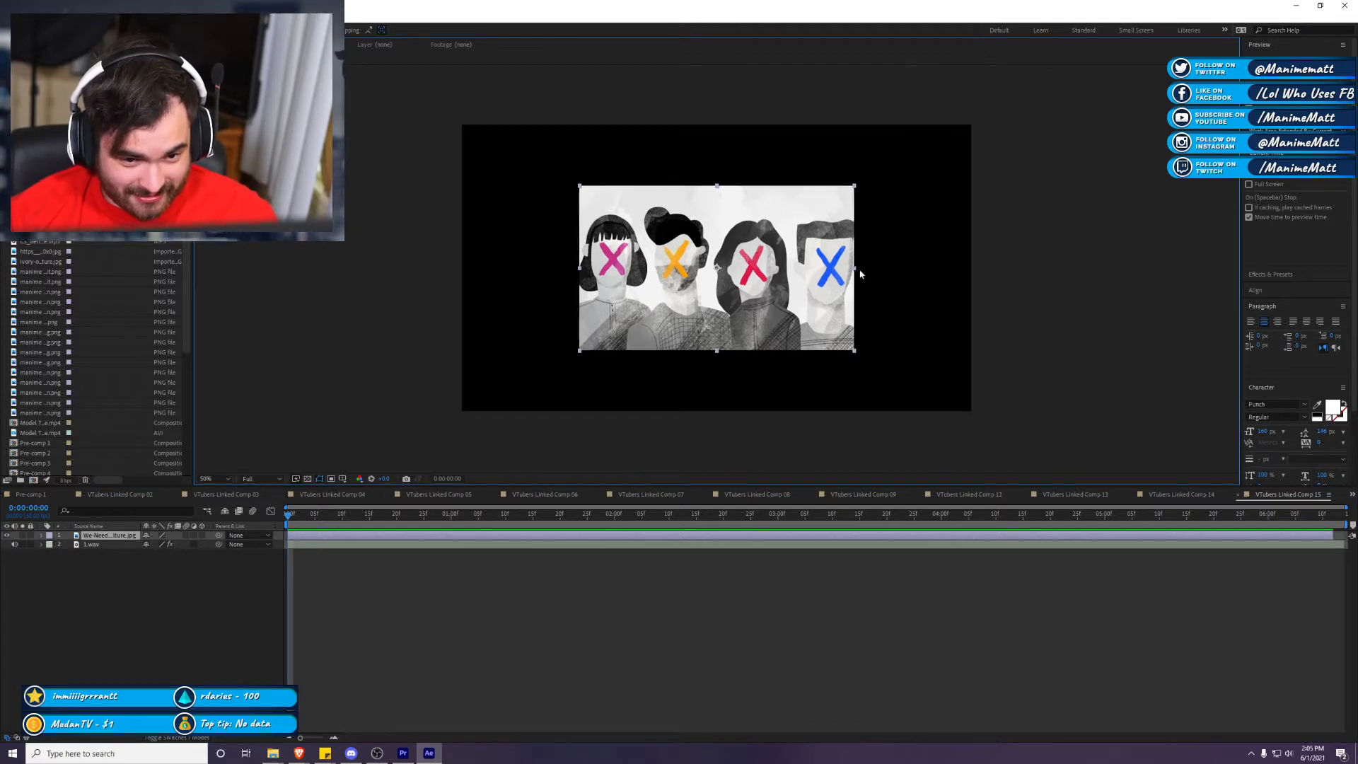
{"action": "key", "text": "ctrl+alt+shift+g"}
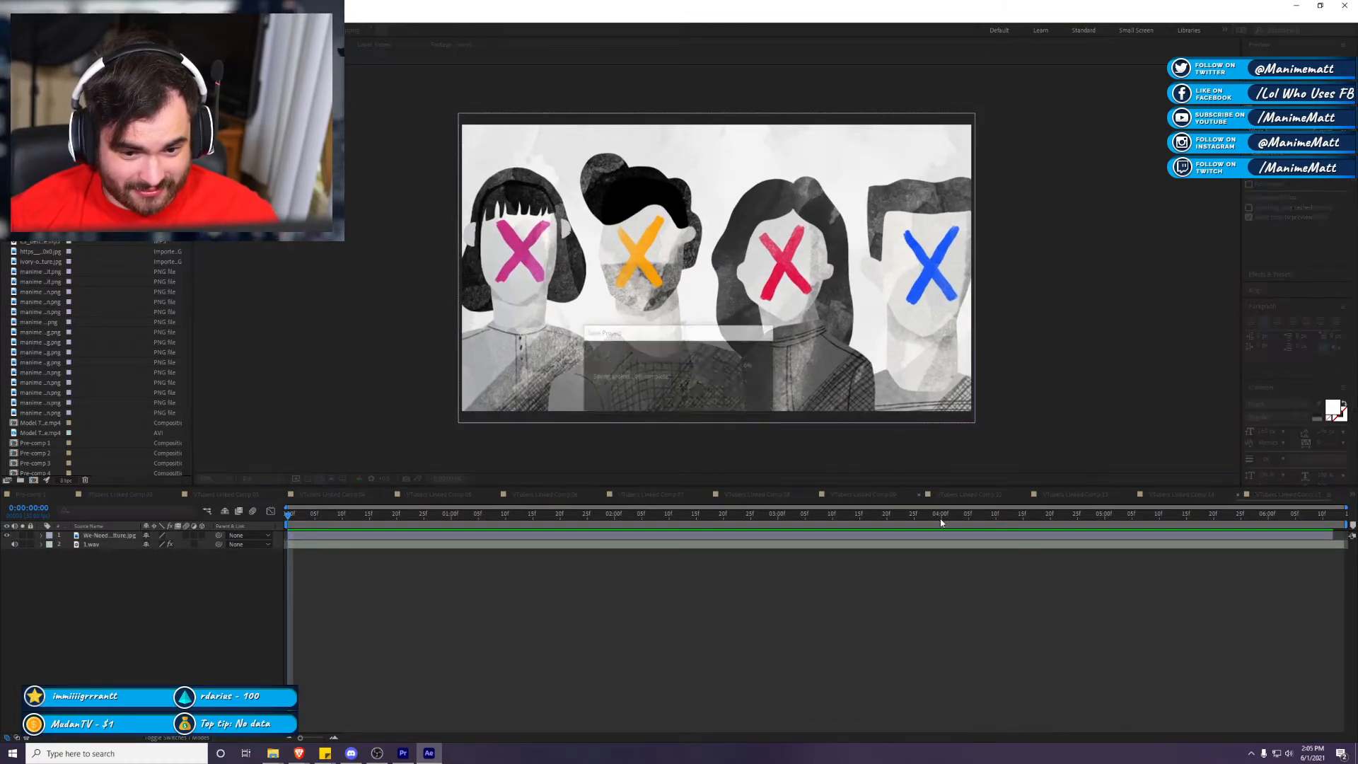
Step: Make the picture layer 3D and add a two-node camera with the 50mm preset to the composition
{"action": "left_click", "coordinate": [202, 535]}
{"action": "right_click", "coordinate": [92, 535]}
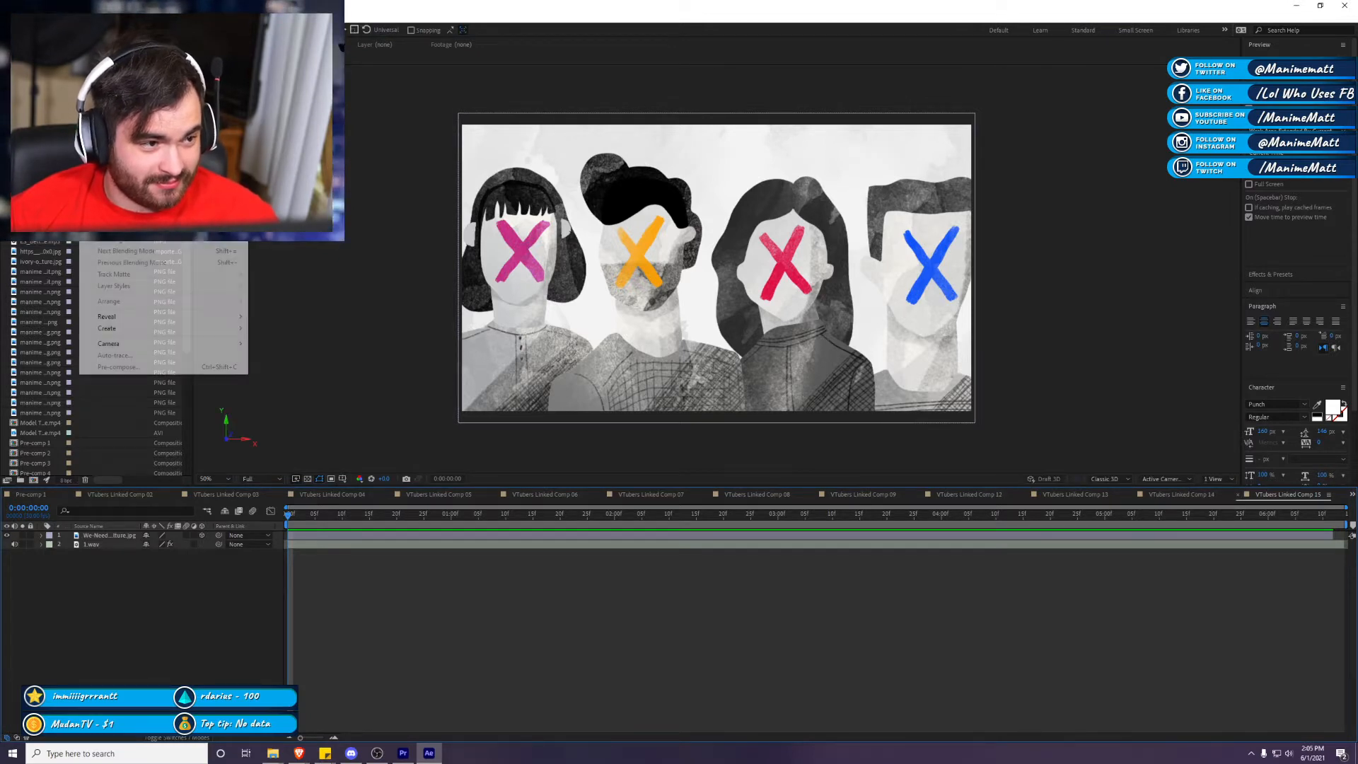
{"action": "mouse_move", "coordinate": [120, 29]}
{"action": "left_click", "coordinate": [378, 64]}
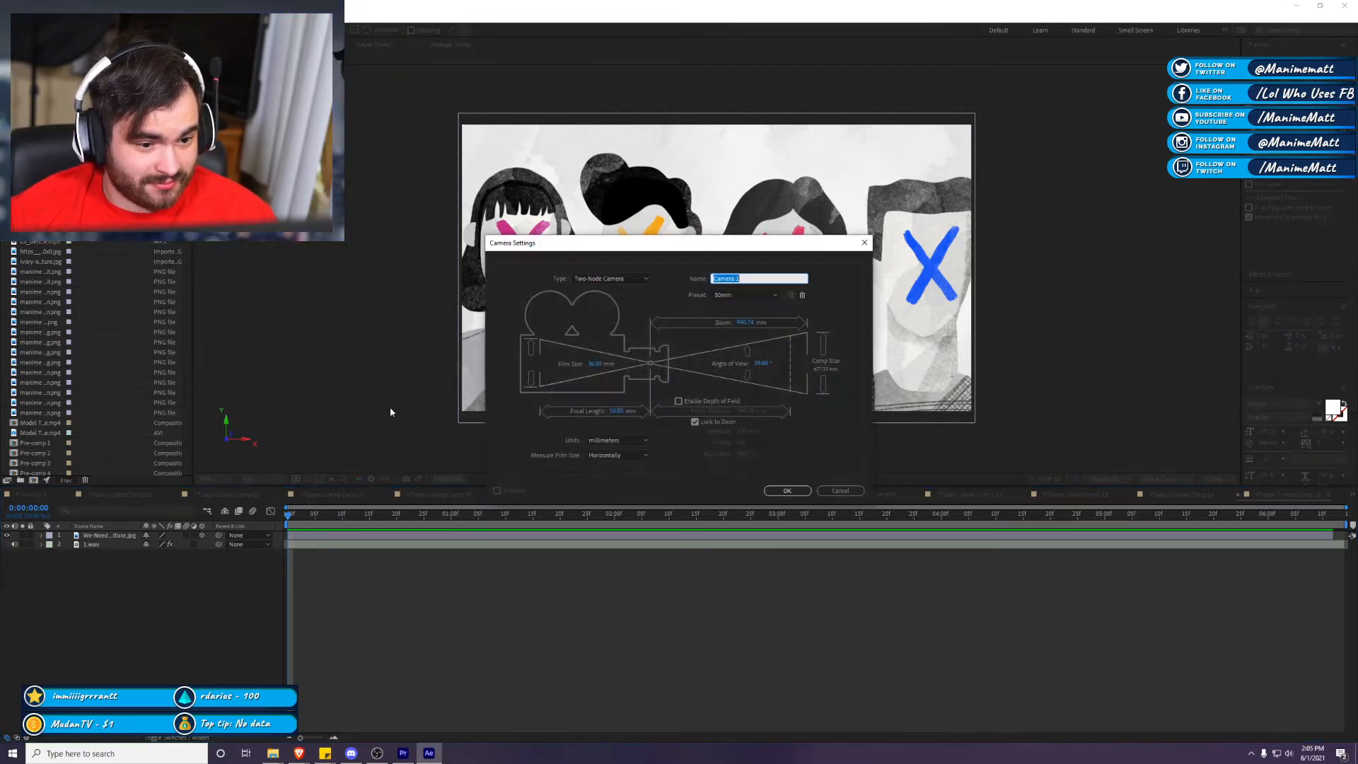
{"action": "left_click", "coordinate": [792, 489]}
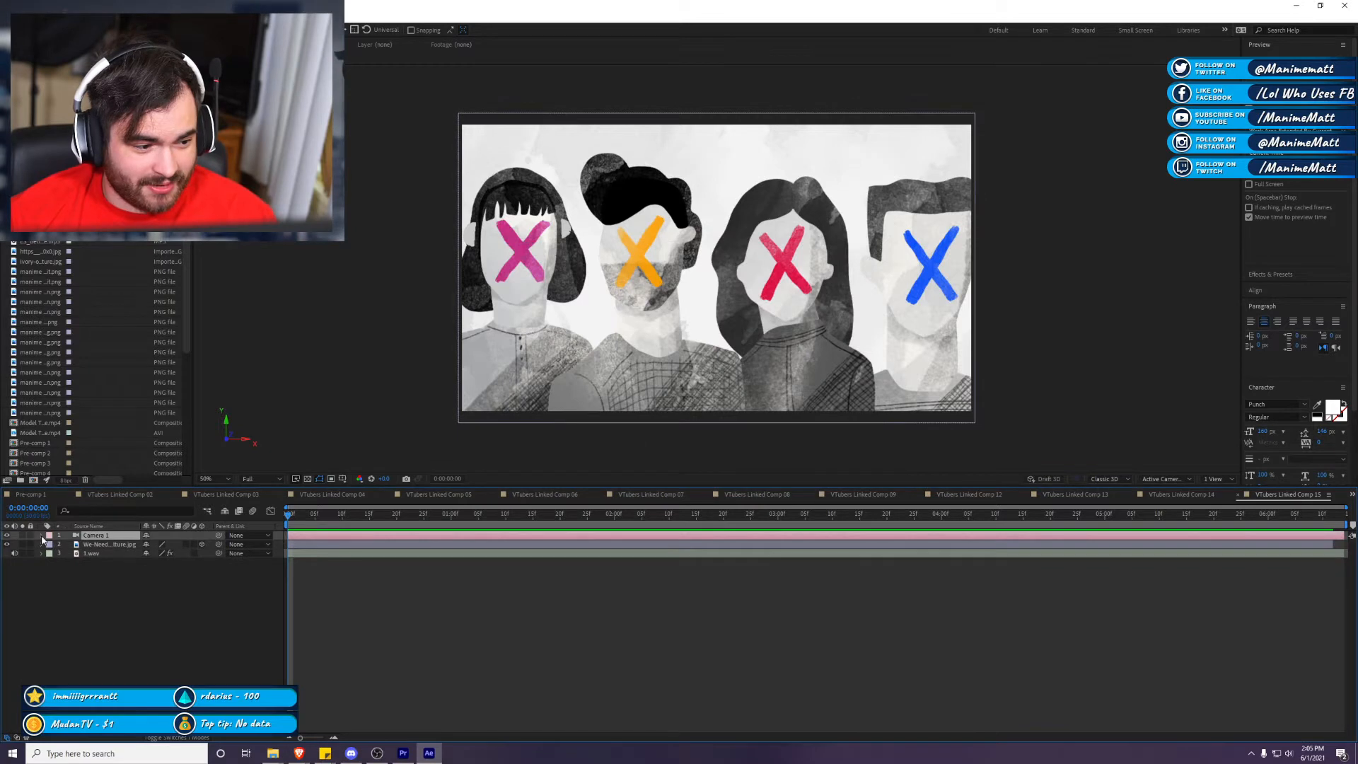
Step: Keyframe the camera's transform properties at the start of the composition and extend the picture layer to the composition's end
{"action": "left_click", "coordinate": [41, 534]}
{"action": "left_click", "coordinate": [51, 544]}
{"action": "key", "text": "space"}
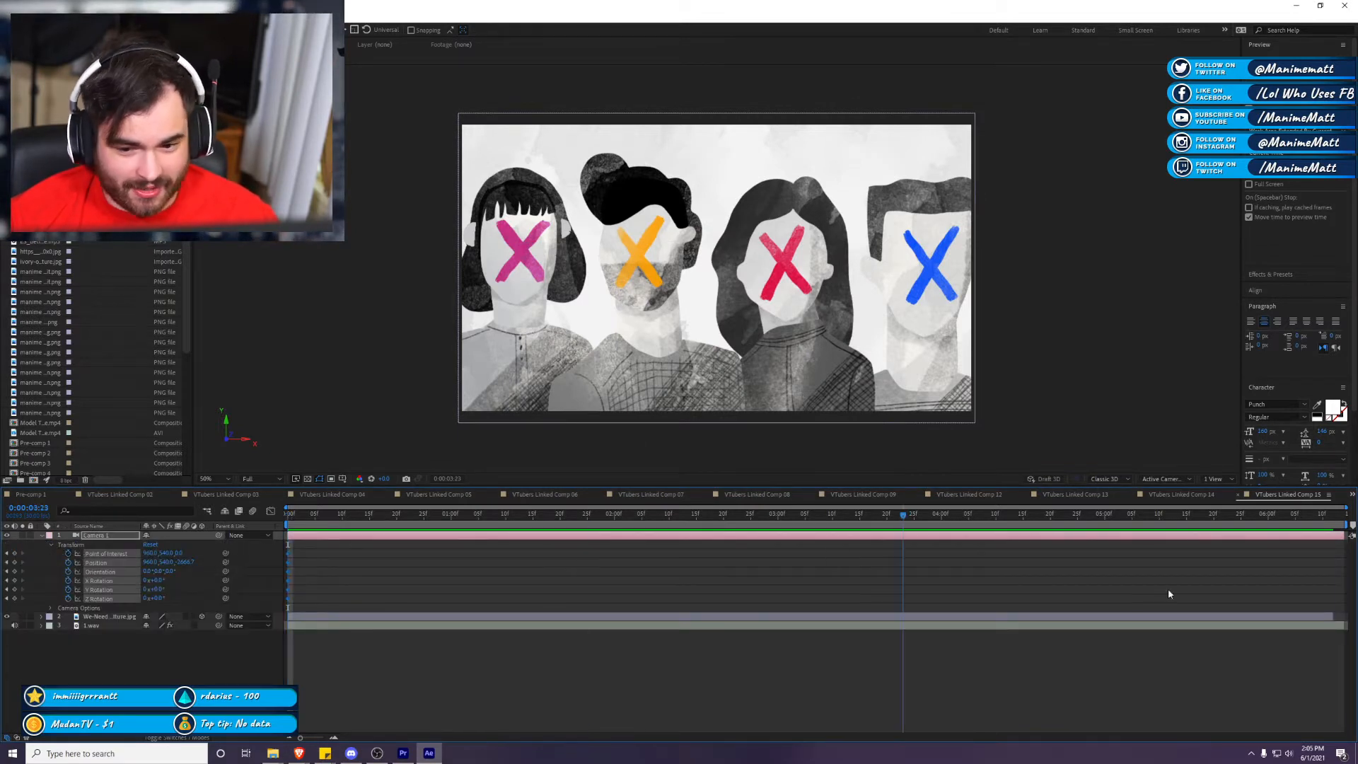
{"action": "left_click", "coordinate": [1335, 617]}
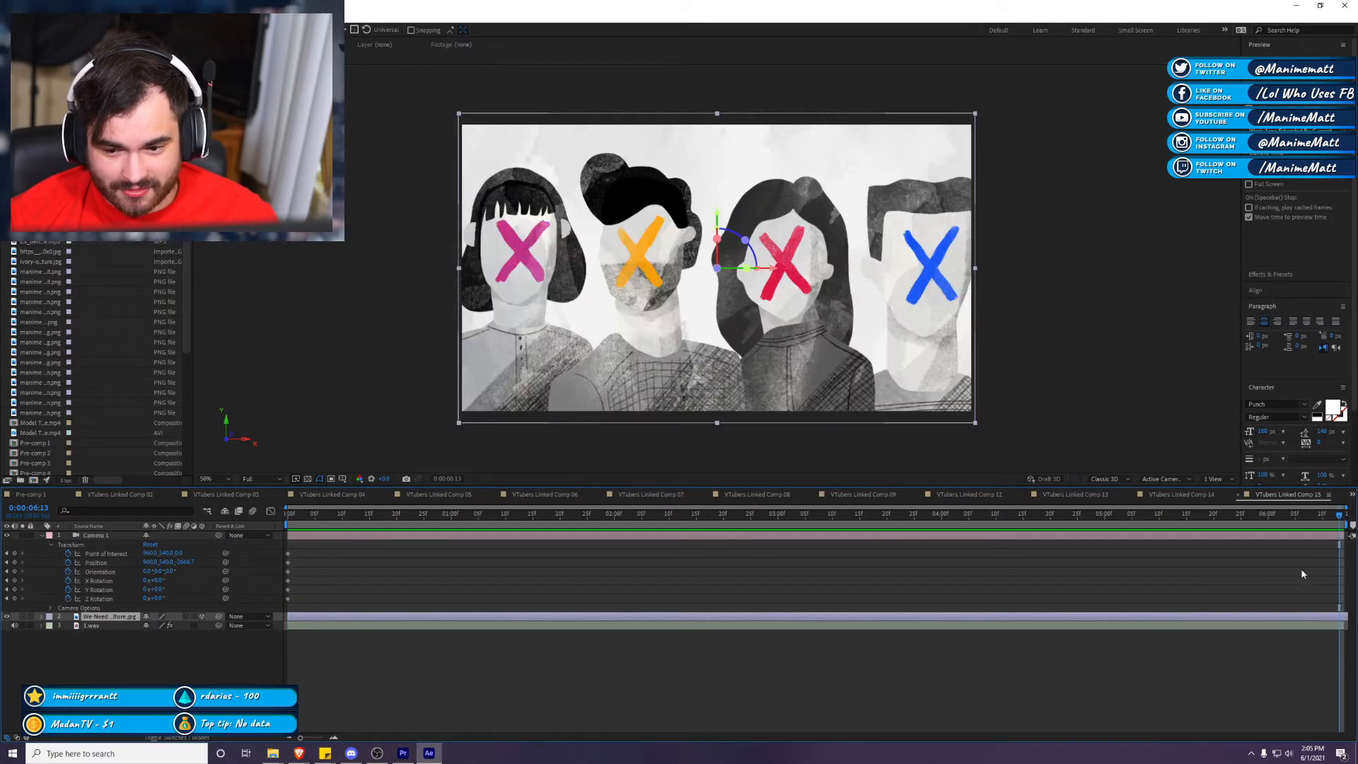
Step: Move the camera slightly closer to the picture at 0:00:06:13 to create a slow push-in
{"action": "left_click_drag", "start_coordinate": [717, 283], "coordinate": [717, 220]}
{"action": "key", "text": "v"}
{"action": "left_click", "coordinate": [1065, 251]}
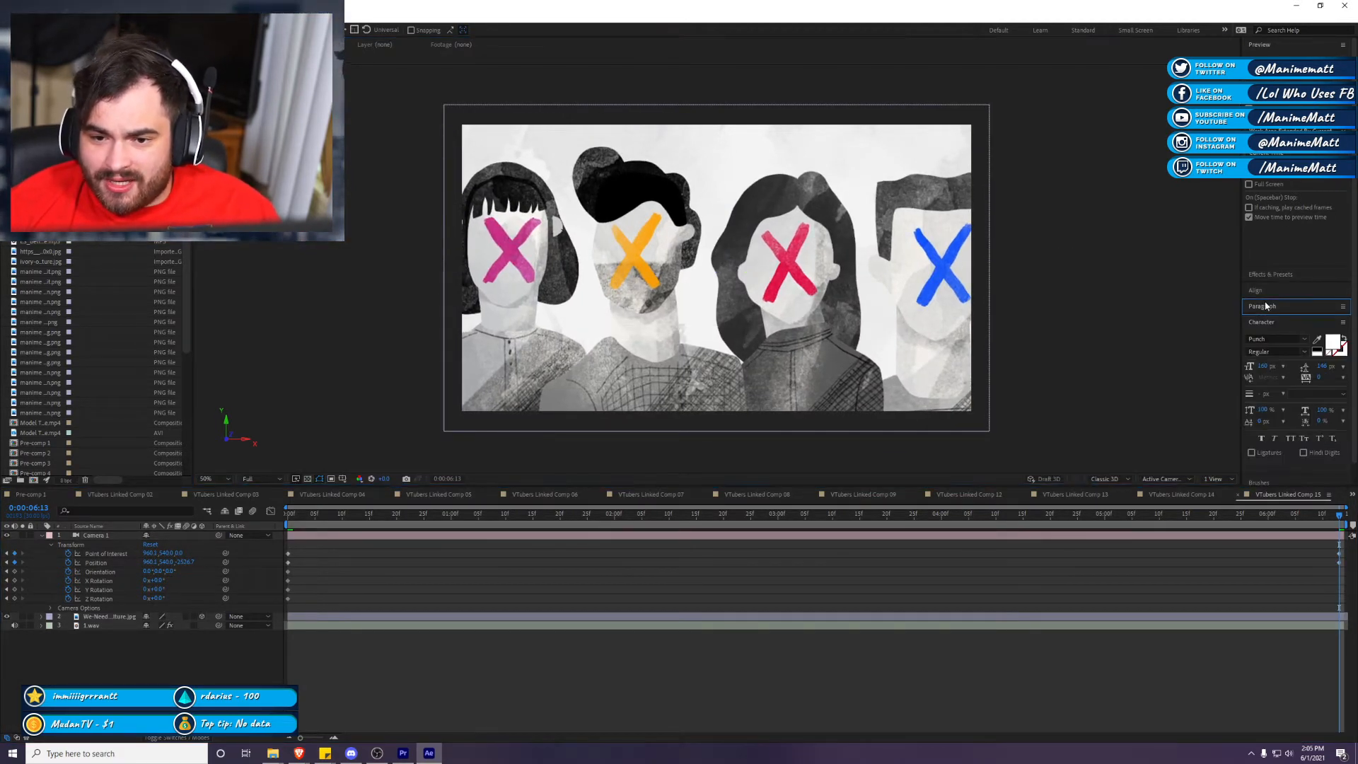
Step: Open Effects & Presets, try a search for "styl", and clear the search
{"action": "left_click", "coordinate": [1287, 275]}
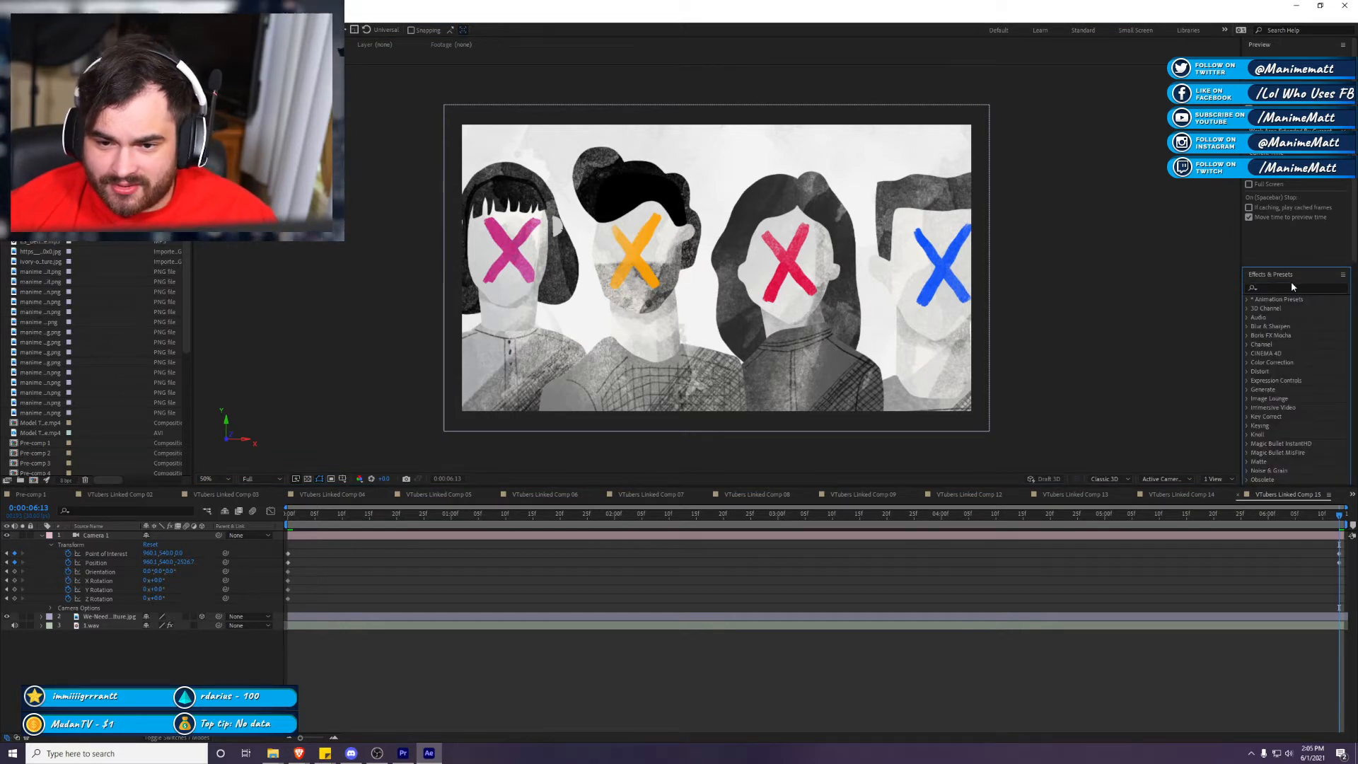
{"action": "left_click", "coordinate": [1292, 287]}
{"action": "type", "text": "styl"}
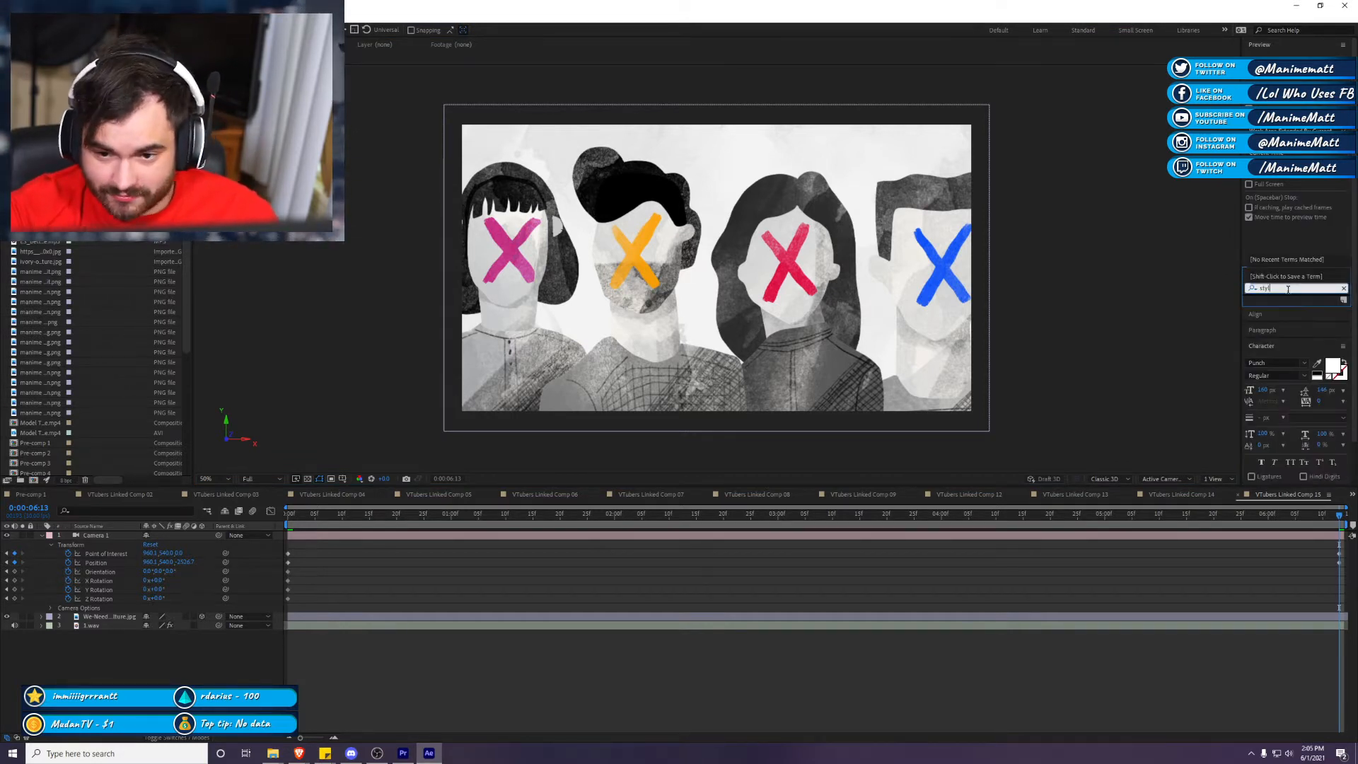
{"action": "key", "text": "BackSpace"}
{"action": "key", "text": "BackSpace"}
{"action": "key", "text": "BackSpace"}
{"action": "key", "text": "BackSpace"}
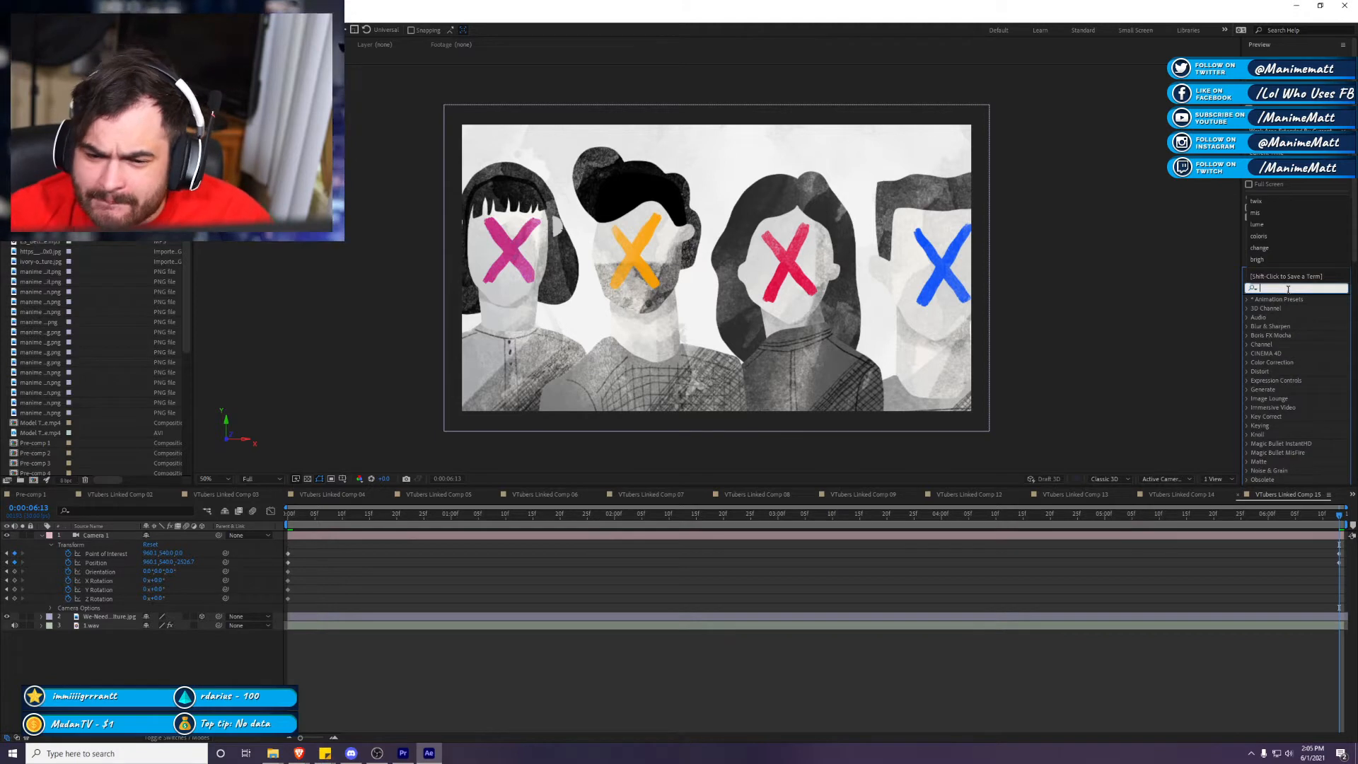
Step: Apply the uni.Luster effect from the RG Universe Stylize category to the cancel culture picture
{"action": "key", "text": "comma"}
{"action": "scroll", "coordinate": [1304, 398], "scroll_direction": "down", "scroll_amount": 5}
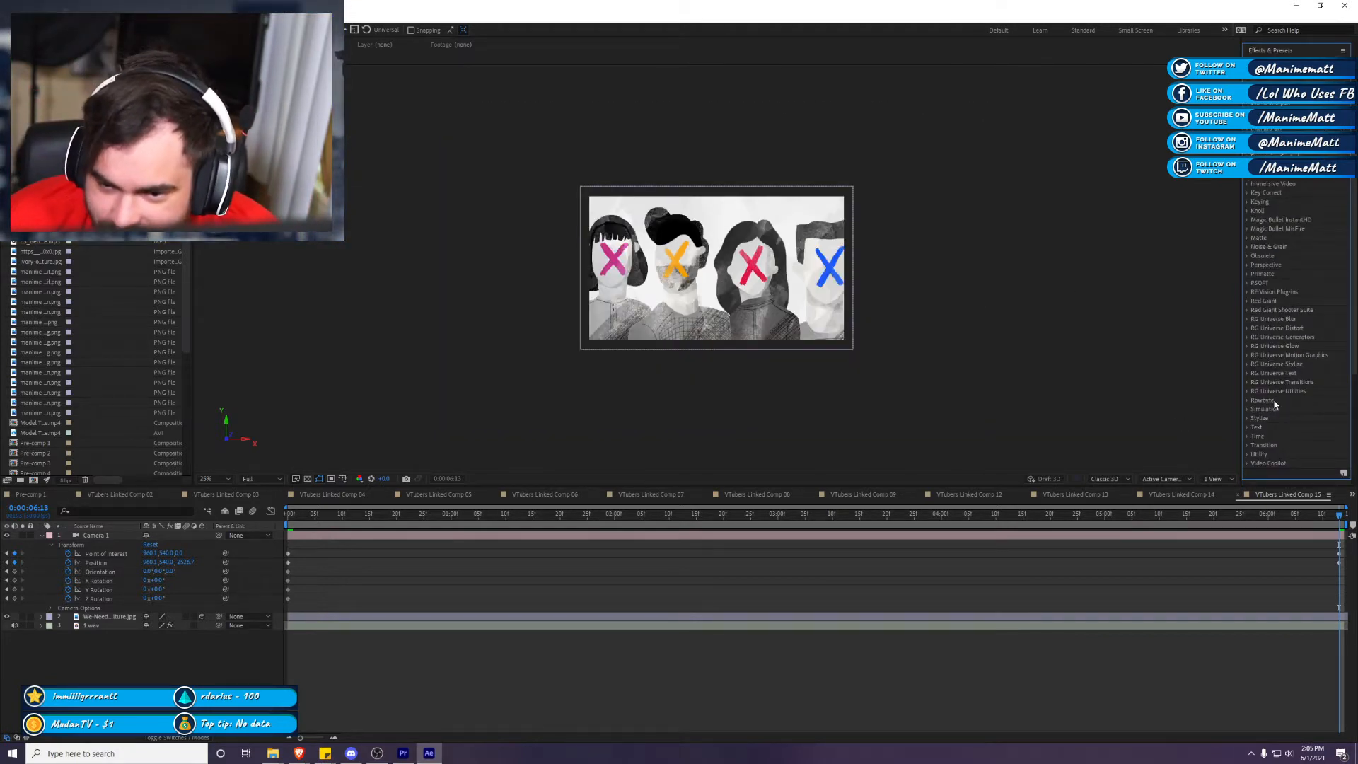
{"action": "left_click", "coordinate": [1246, 363]}
{"action": "scroll", "coordinate": [1294, 403], "scroll_direction": "down", "scroll_amount": 2}
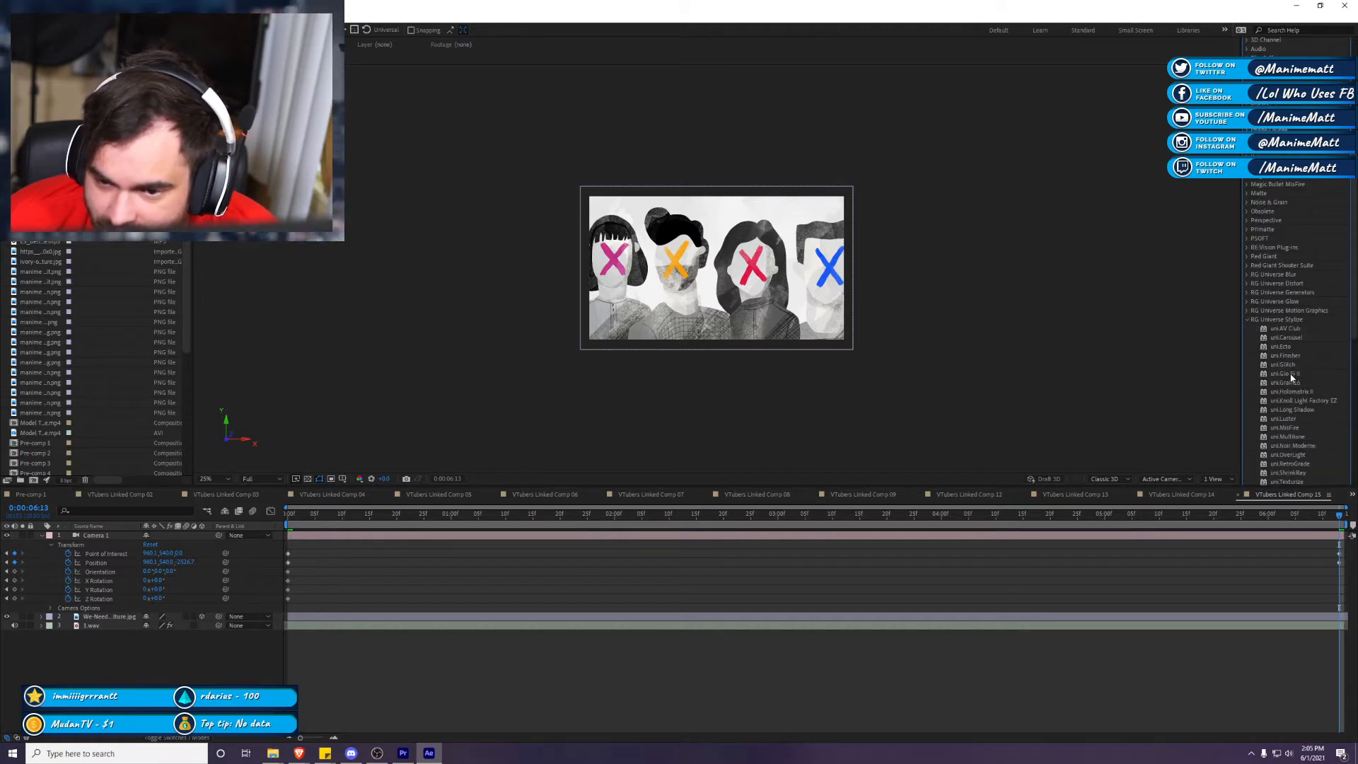
{"action": "left_click_drag", "start_coordinate": [1292, 416], "coordinate": [814, 269]}
{"action": "key", "text": "period"}
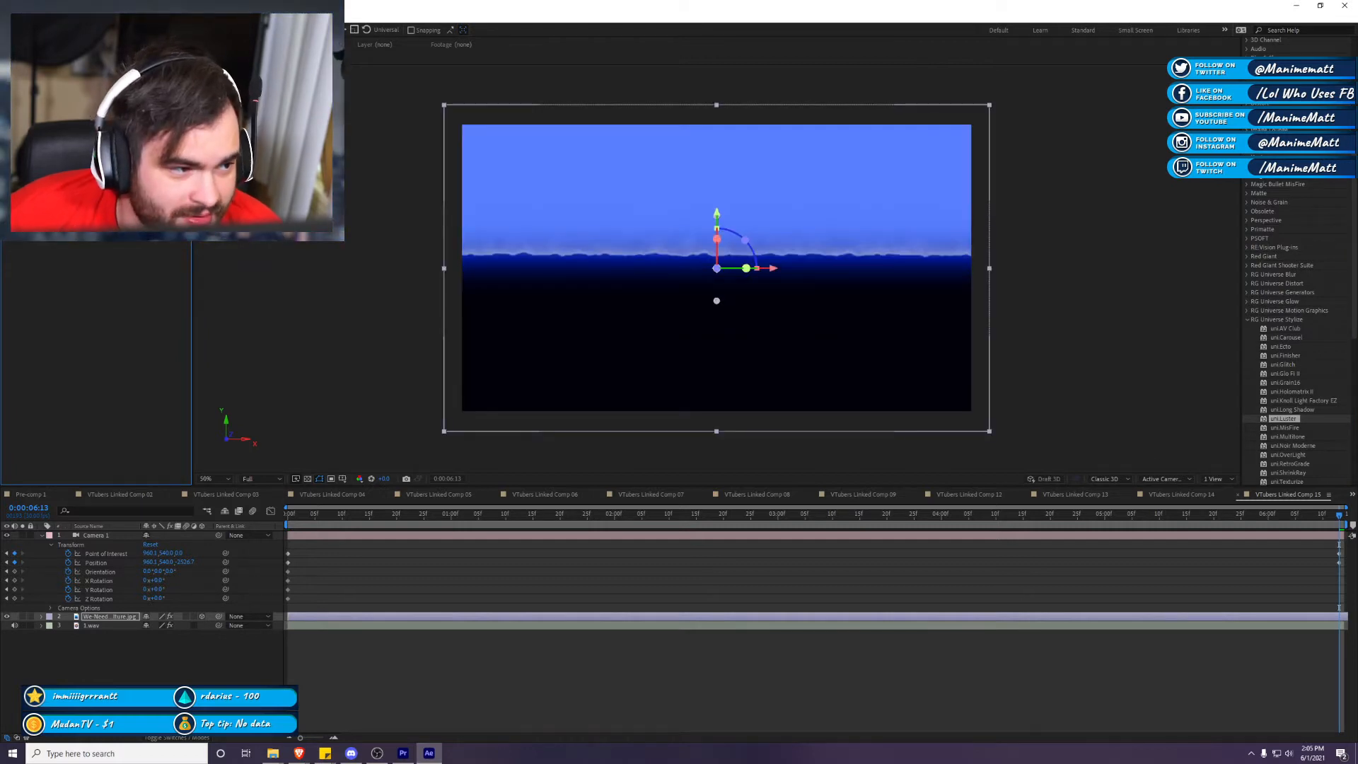
Step: Browse the Universe dashboard's Stylize effects and apply MisFire to the picture layer
{"action": "left_click", "coordinate": [106, 92]}
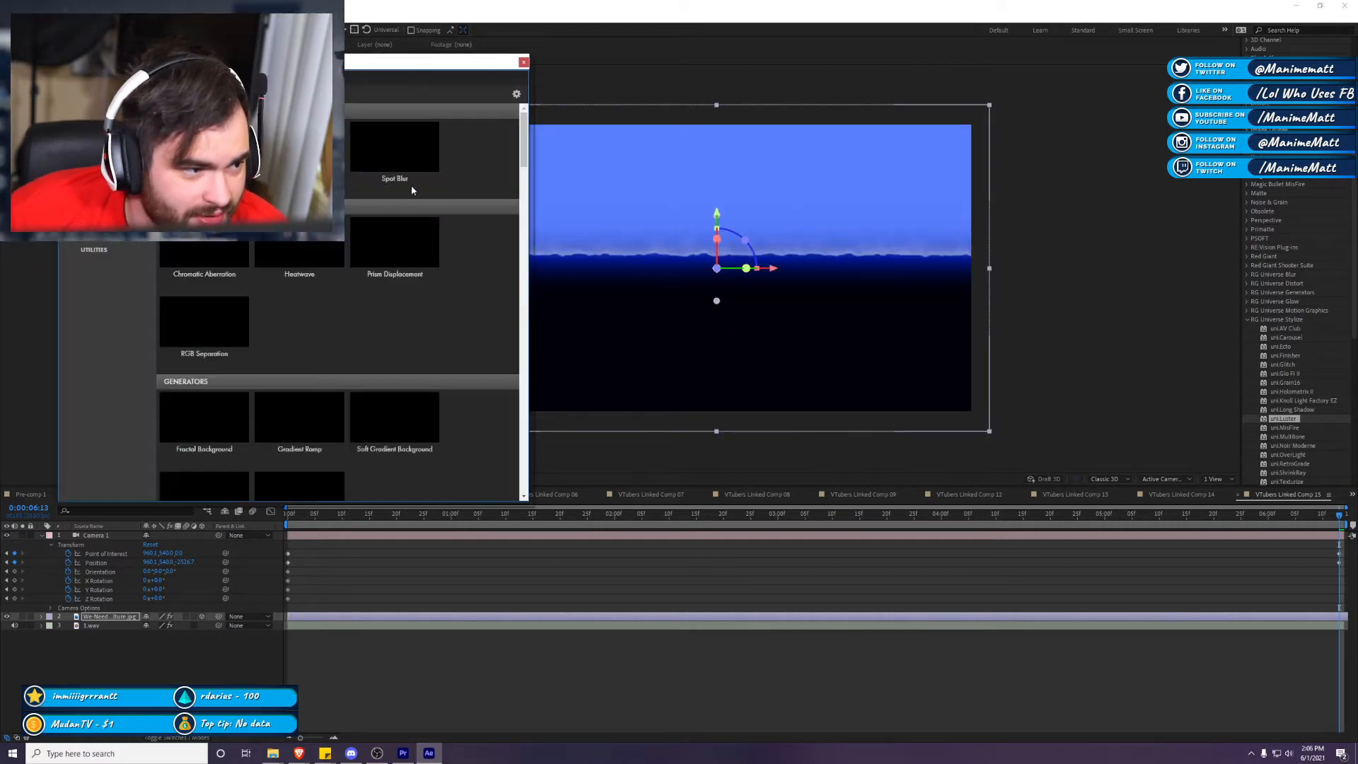
{"action": "scroll", "coordinate": [418, 320], "scroll_direction": "down", "scroll_amount": 5}
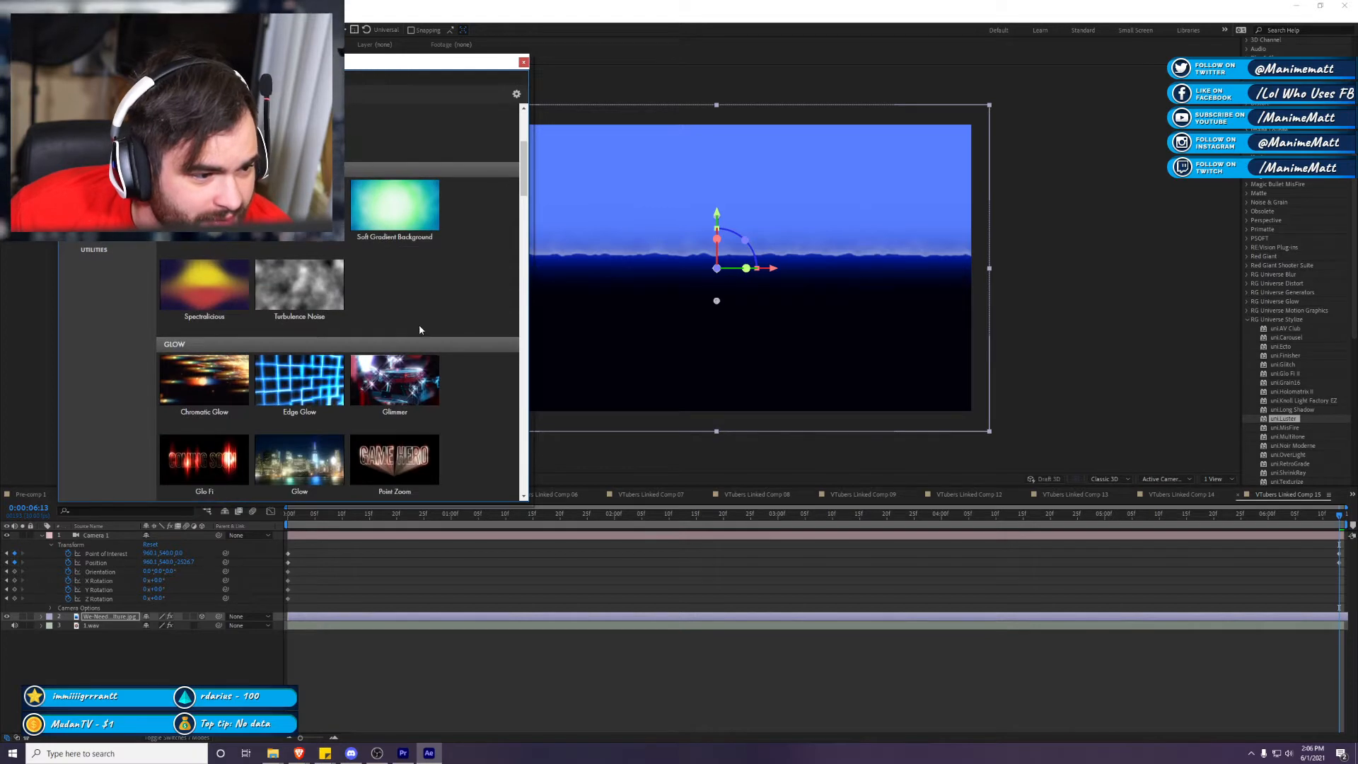
{"action": "mouse_move", "coordinate": [408, 318]}
{"action": "scroll", "coordinate": [409, 318], "scroll_direction": "down", "scroll_amount": 10}
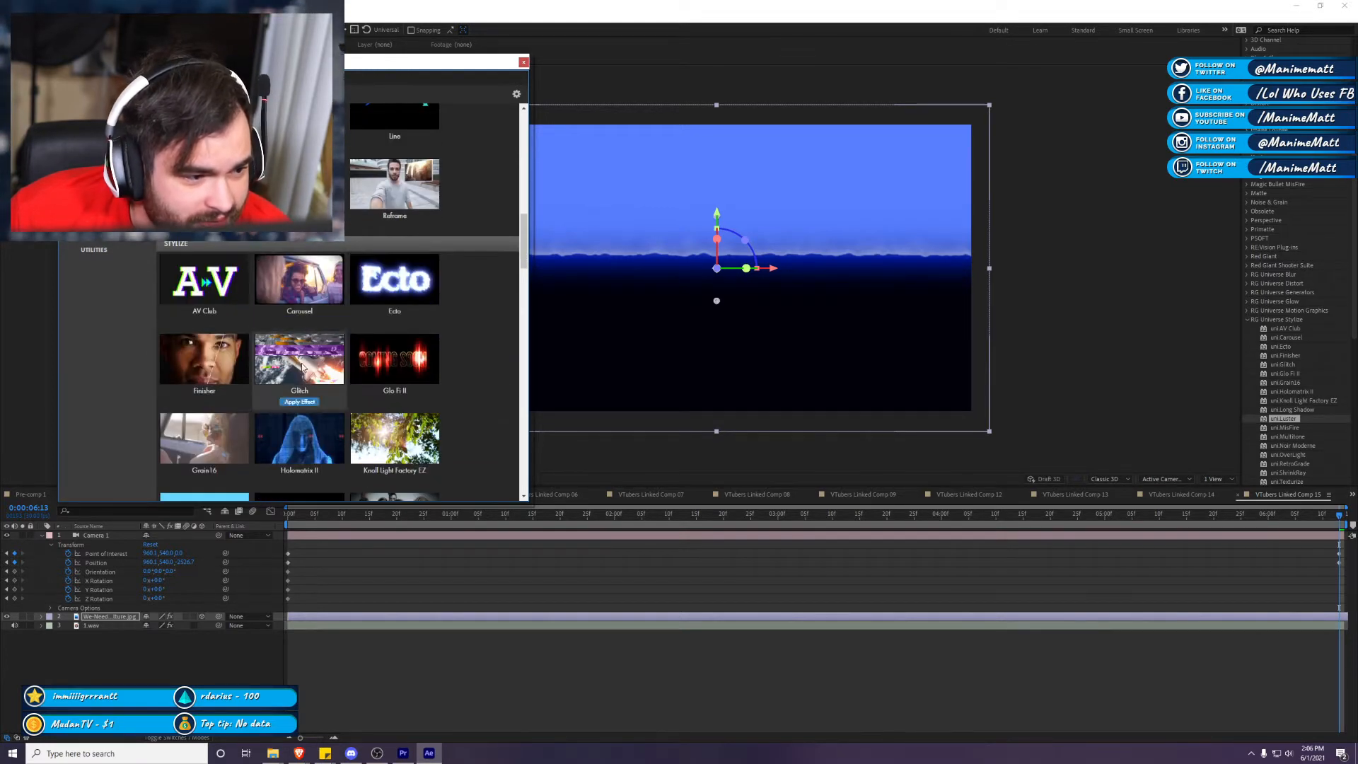
{"action": "mouse_move", "coordinate": [298, 259]}
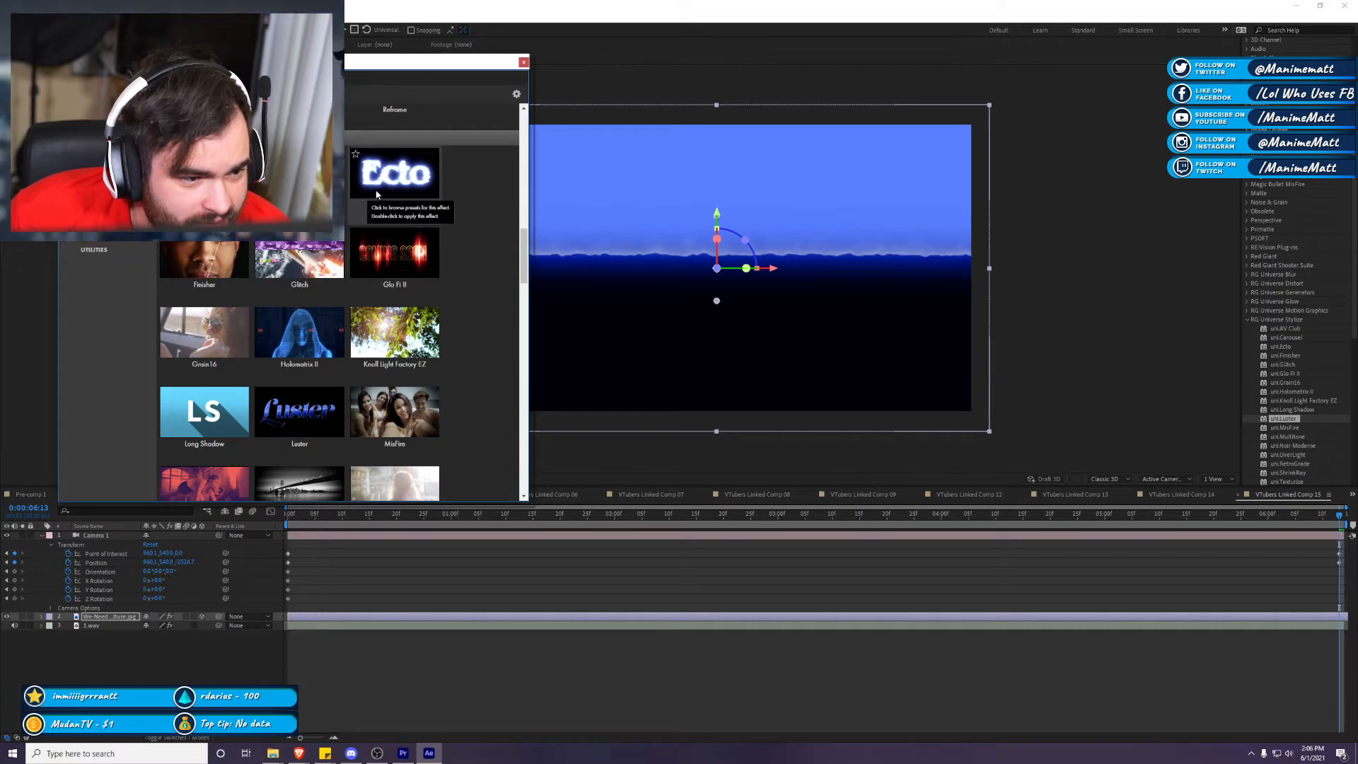
{"action": "scroll", "coordinate": [396, 212], "scroll_direction": "down", "scroll_amount": 2}
{"action": "mouse_move", "coordinate": [429, 203]}
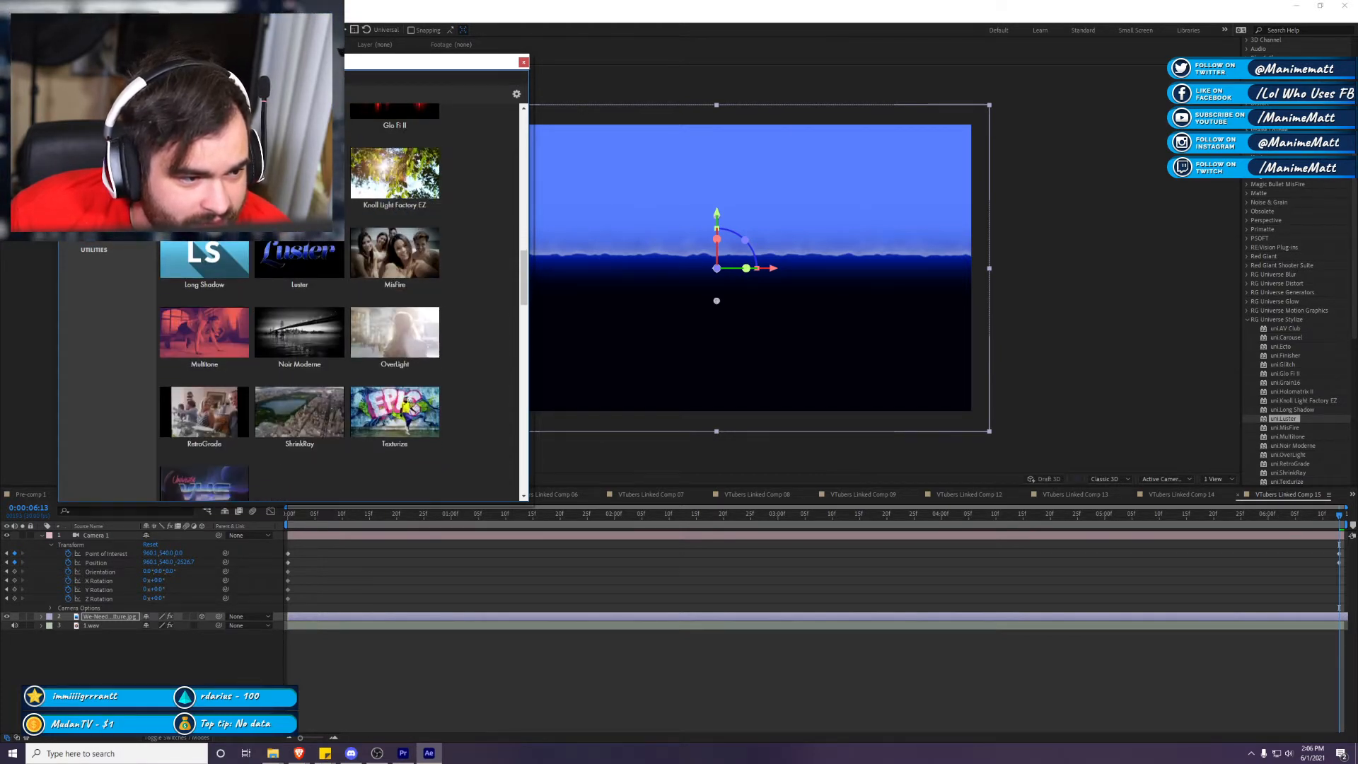
{"action": "mouse_move", "coordinate": [427, 277]}
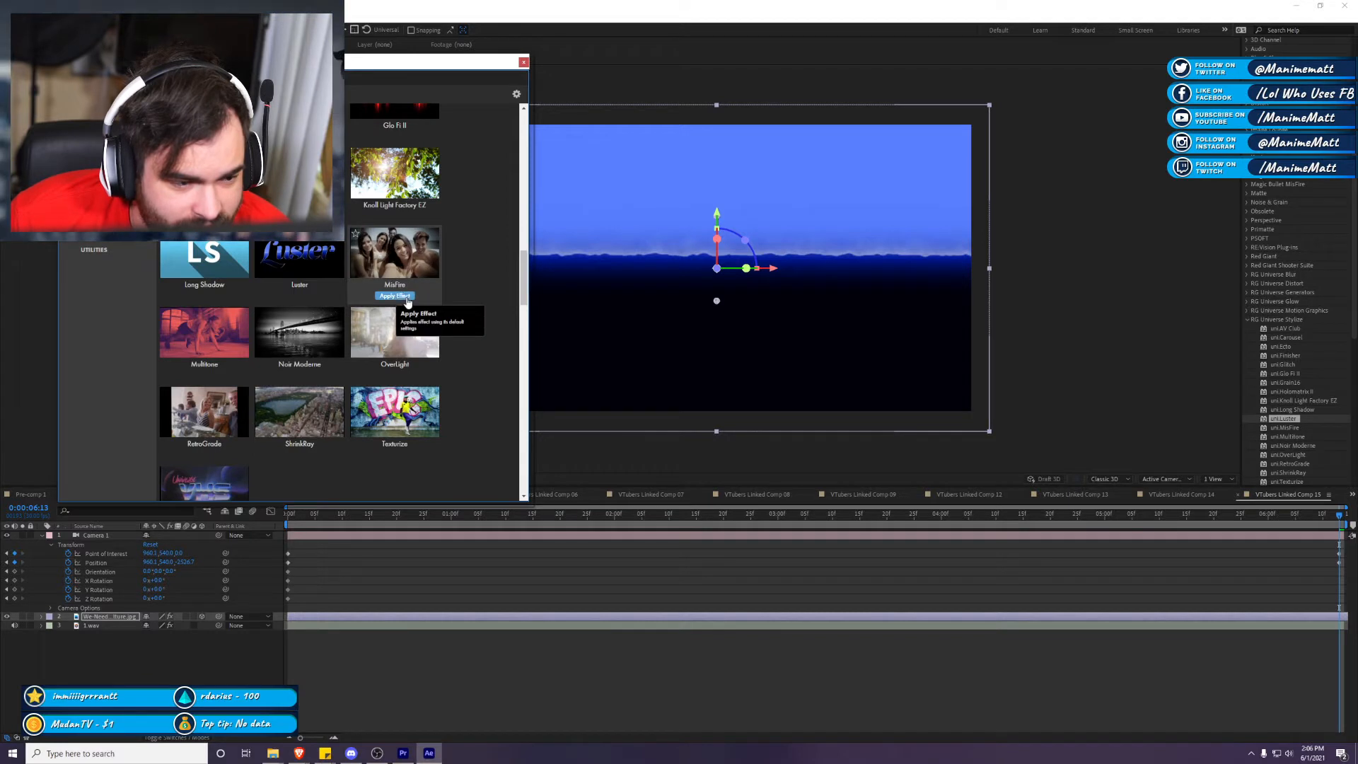
{"action": "left_click", "coordinate": [385, 295]}
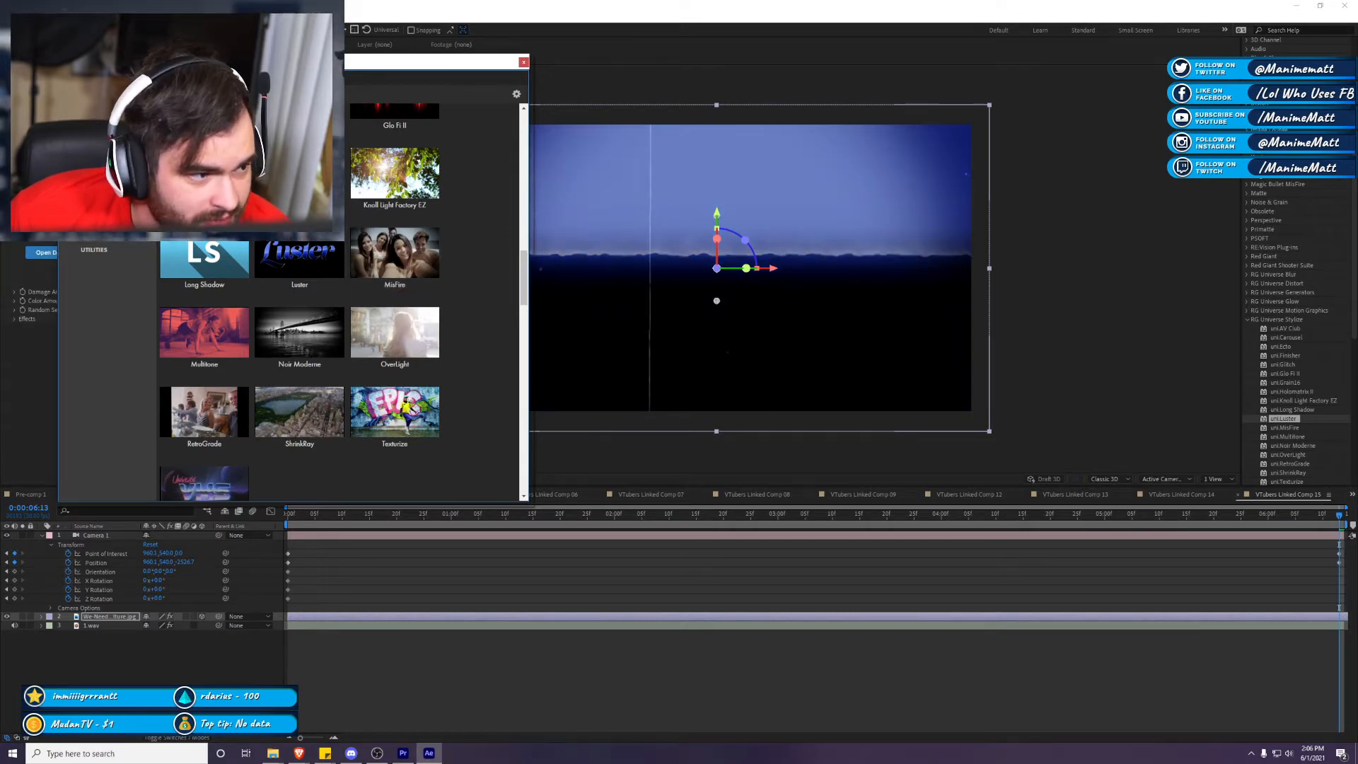
{"action": "left_click", "coordinate": [524, 64]}
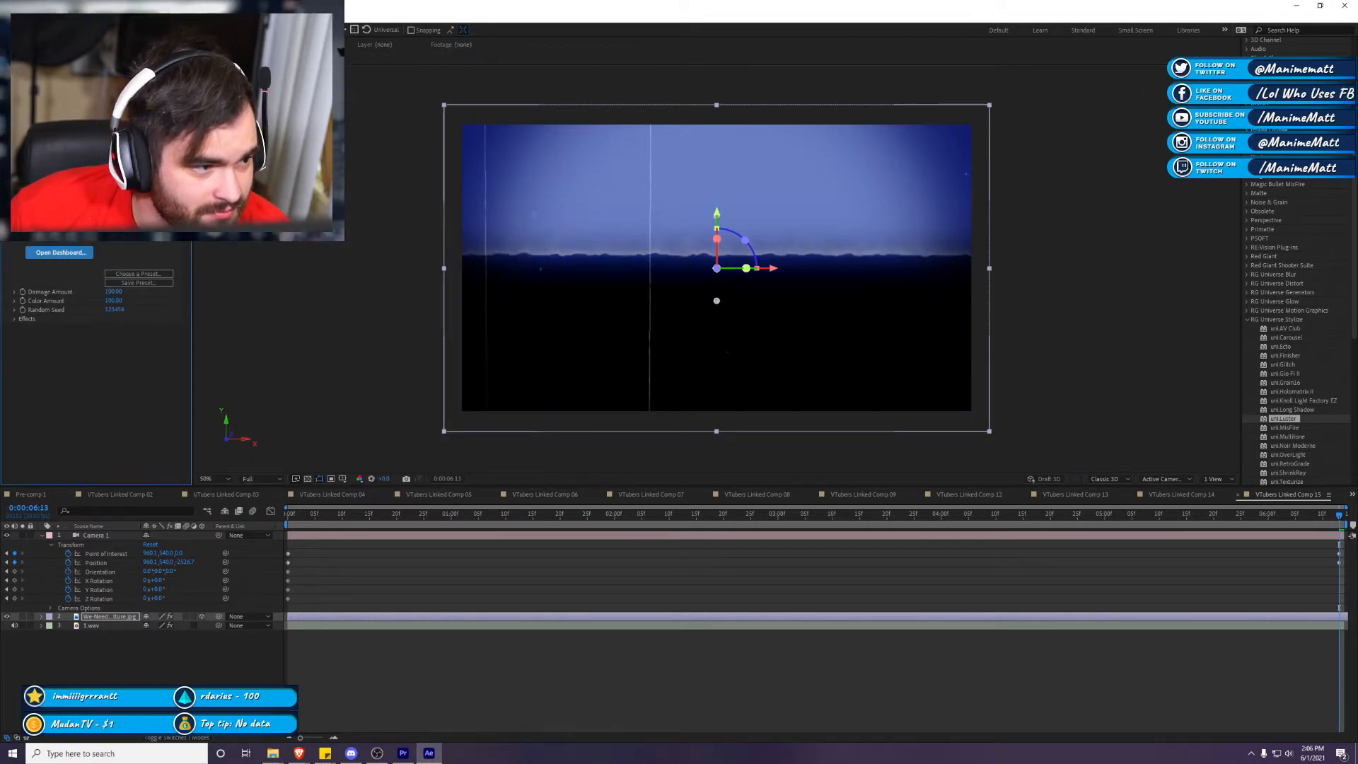
Step: Remove the Luster effect, try MisFire's All Off and Old Color Film presets, and apply the Dust and Flicker preset
{"action": "key", "text": "ctrl+z"}
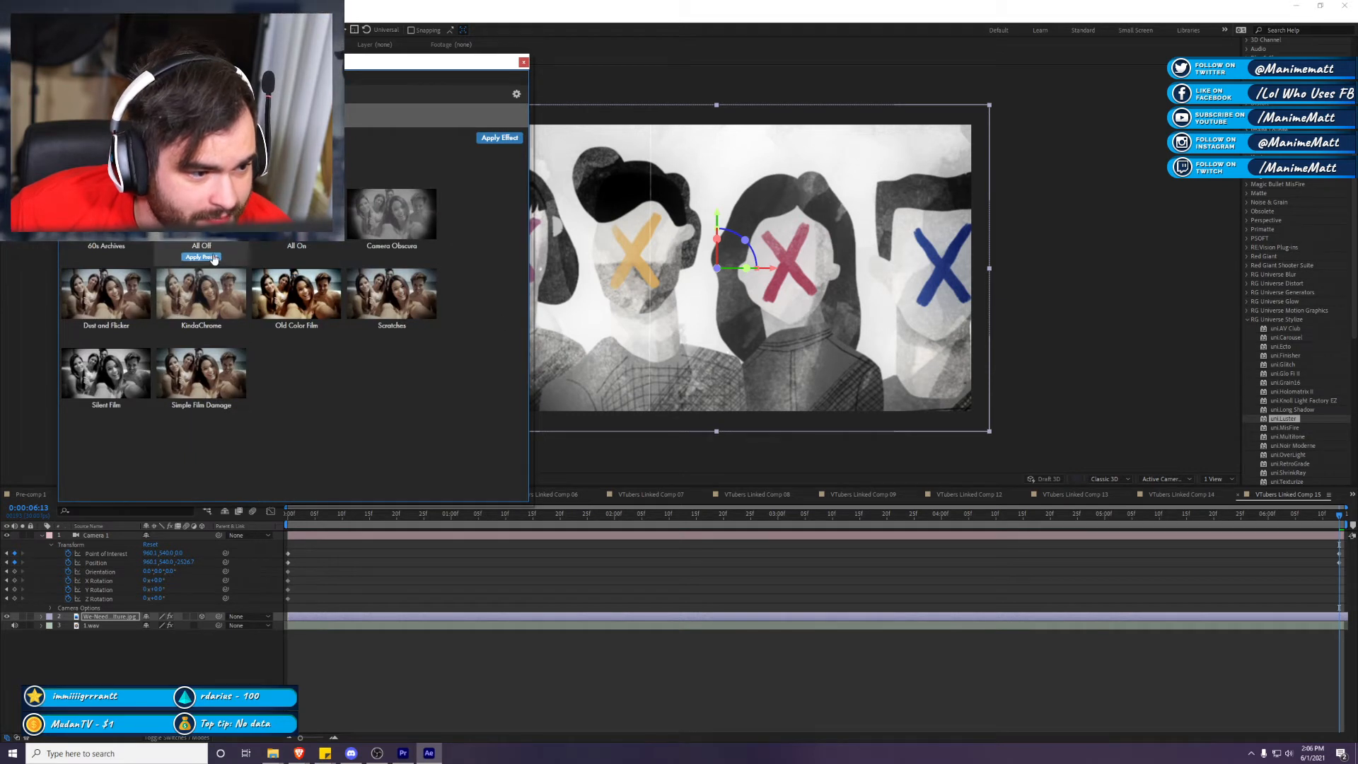
{"action": "left_click", "coordinate": [212, 257]}
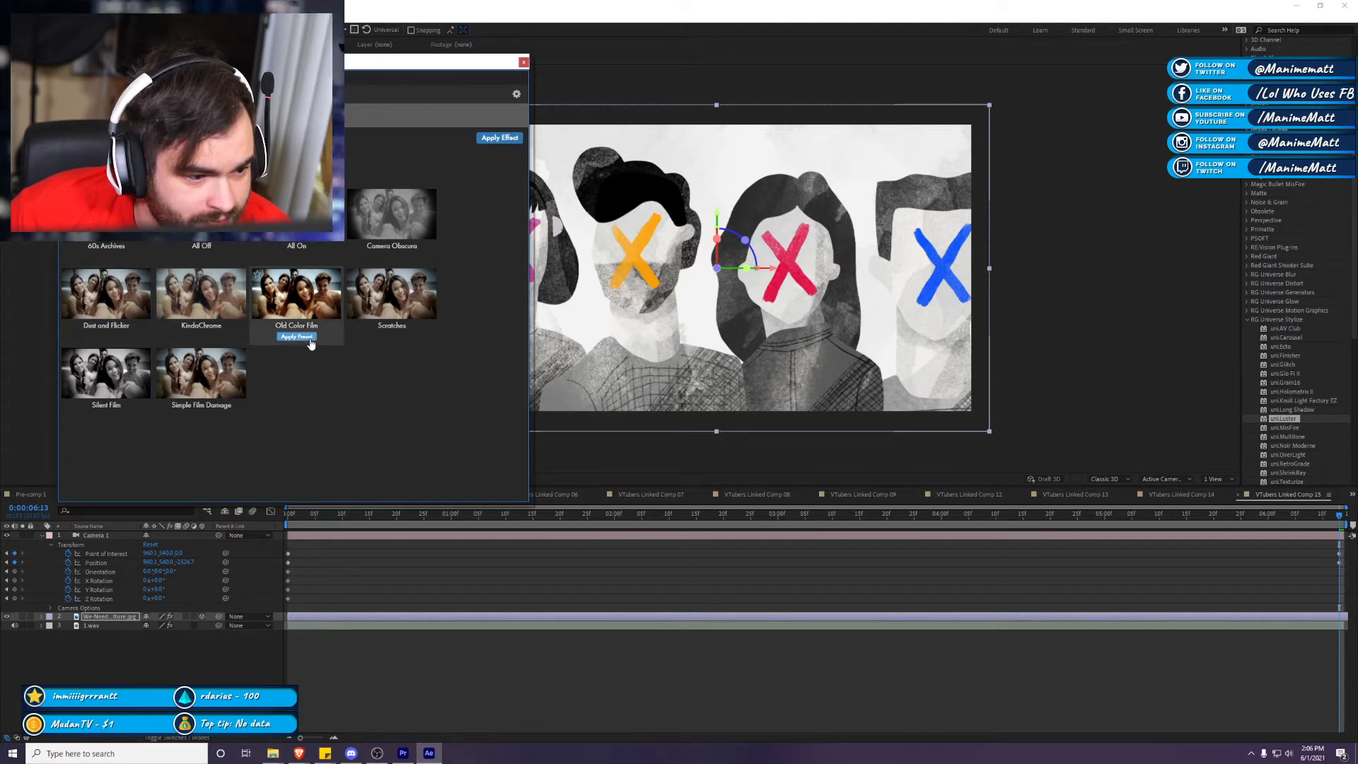
{"action": "left_click", "coordinate": [310, 338]}
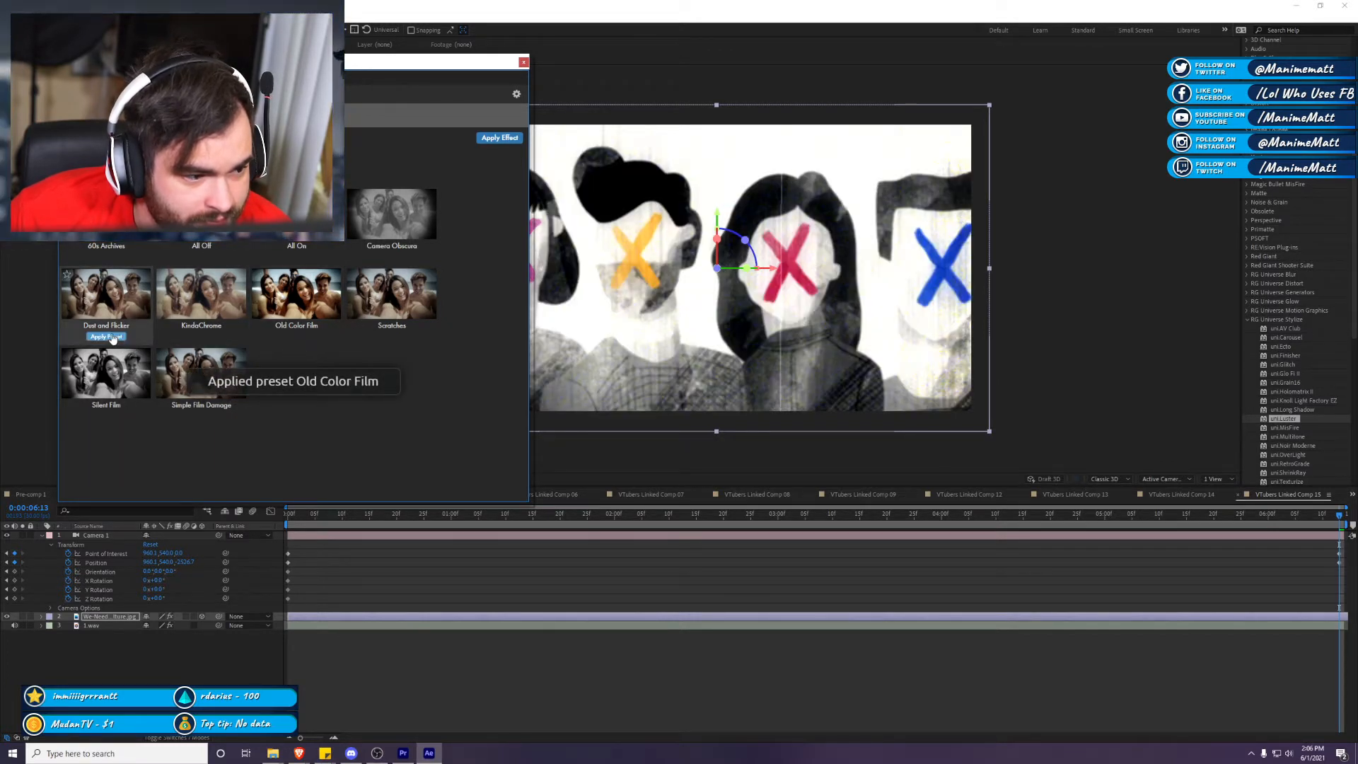
{"action": "left_click", "coordinate": [106, 337]}
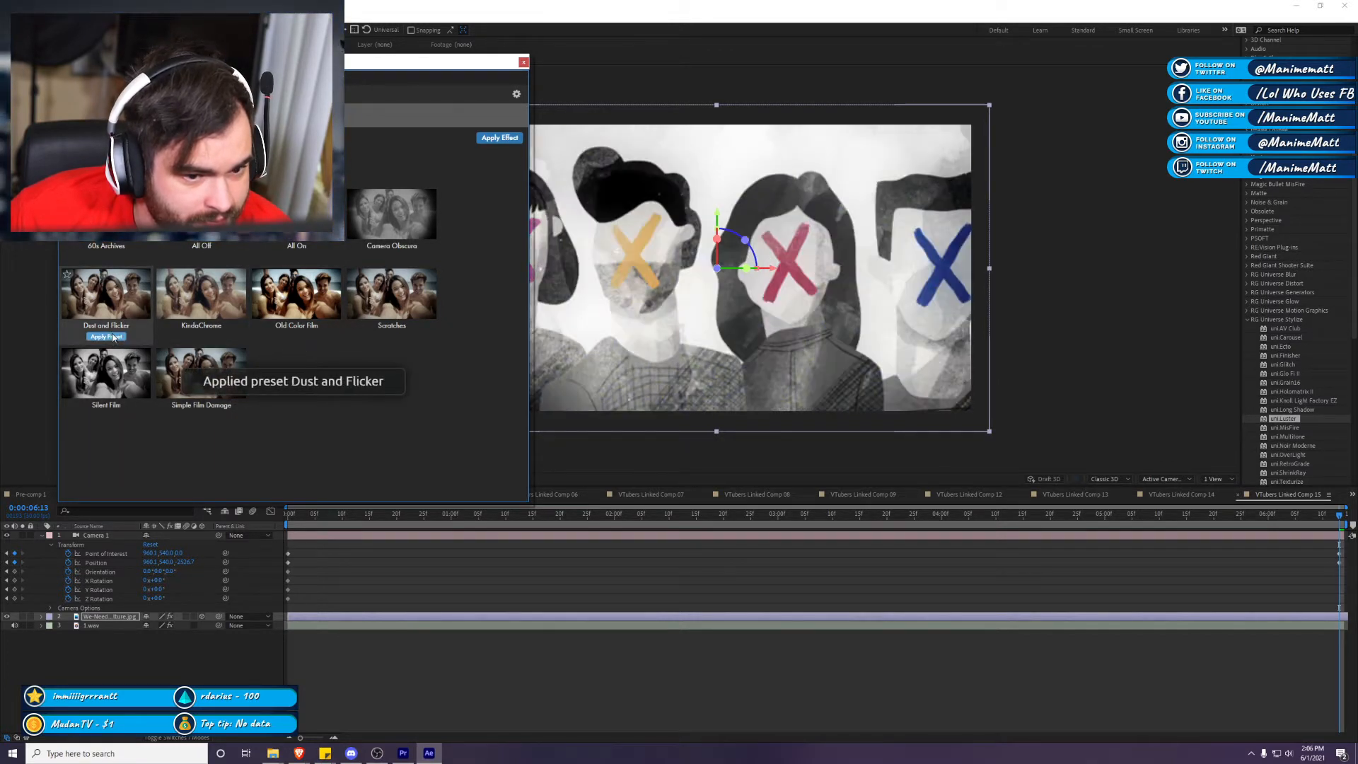
{"action": "left_click", "coordinate": [524, 64]}
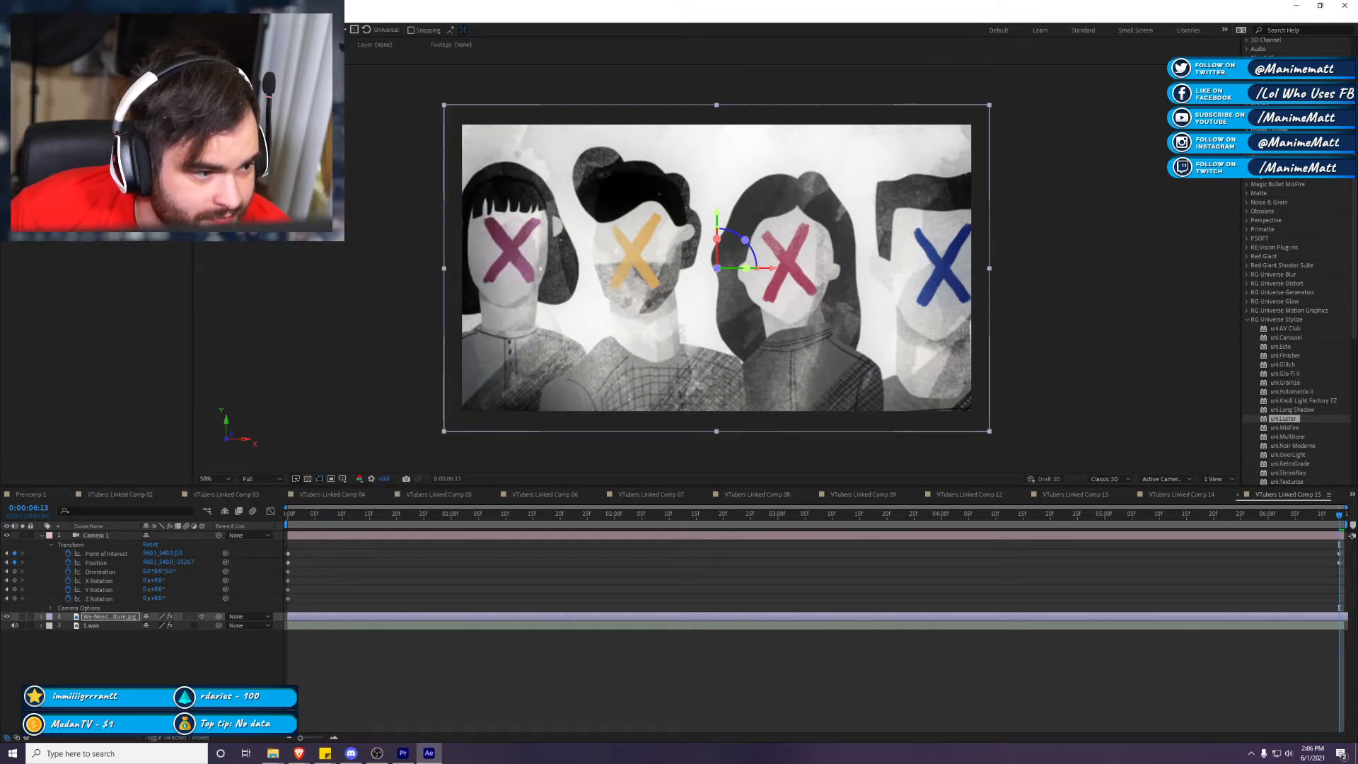
{"action": "left_click", "coordinate": [9, 66]}
{"action": "left_click", "coordinate": [8, 65]}
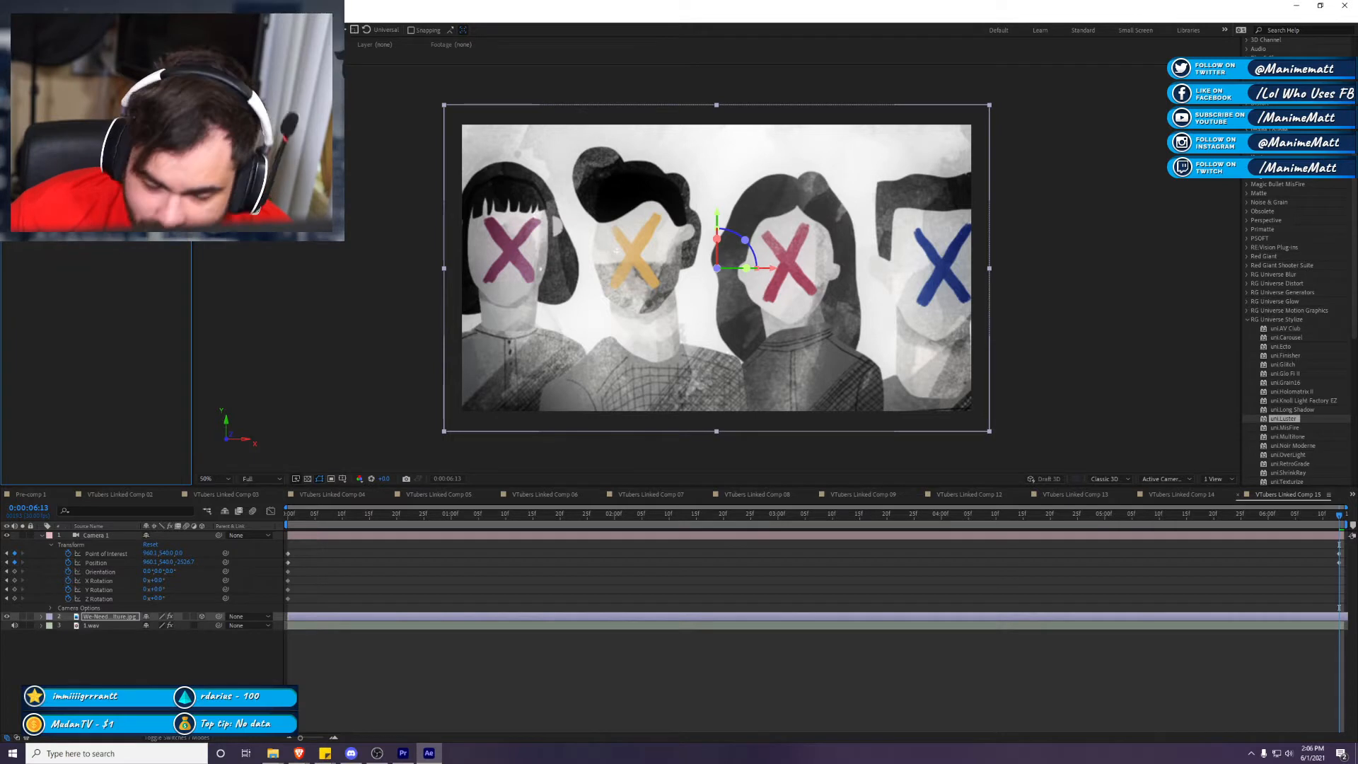
Step: Preview the picture's camera push-in with the film damage from the start of the composition
{"action": "left_click_drag", "start_coordinate": [372, 524], "coordinate": [205, 525]}
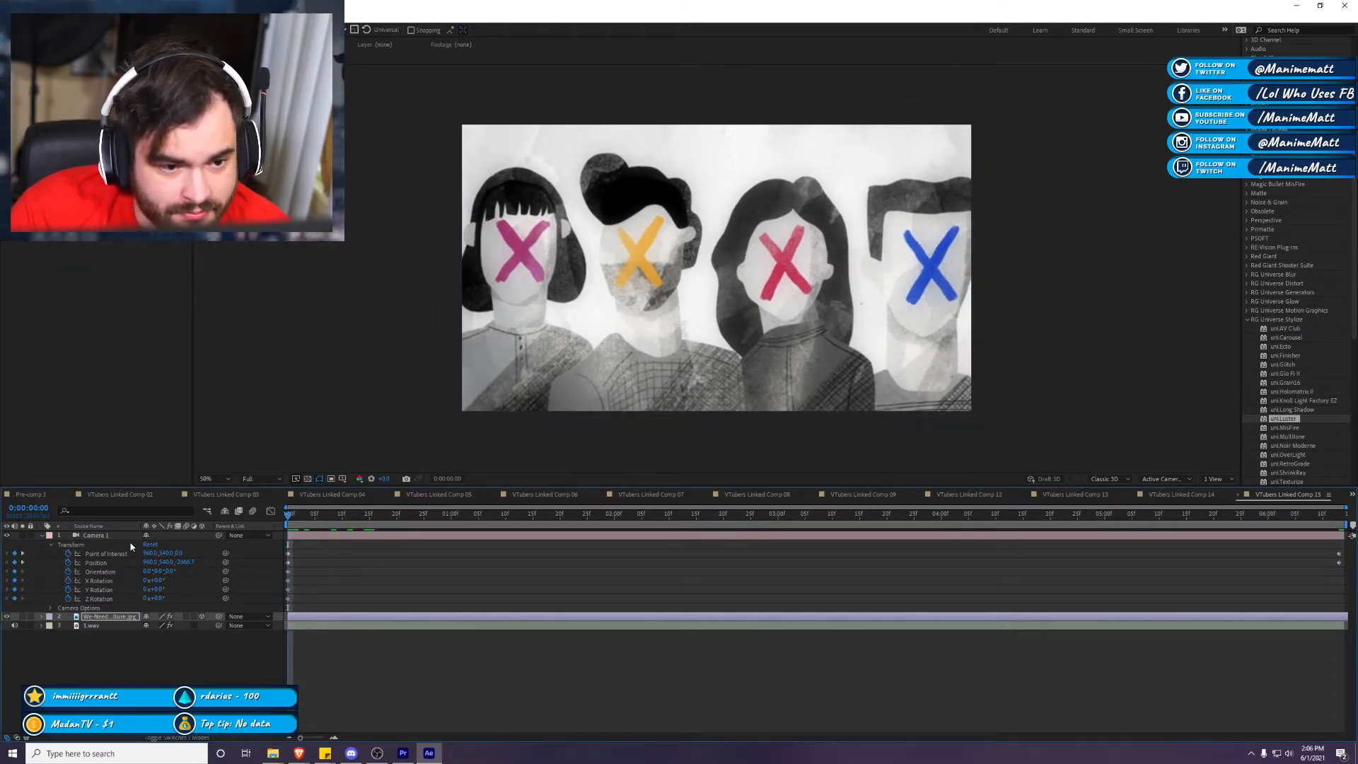
{"action": "key", "text": "space"}
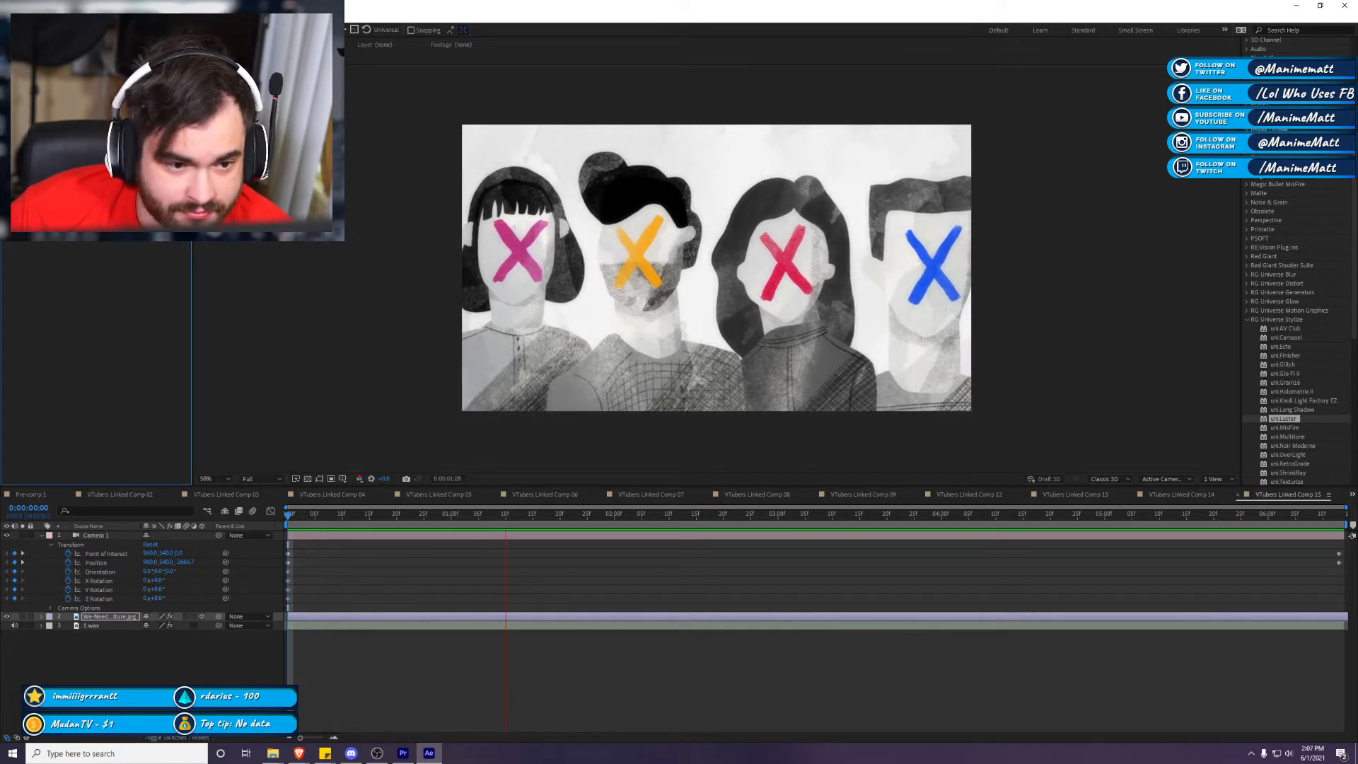
{"action": "left_click", "coordinate": [826, 580]}
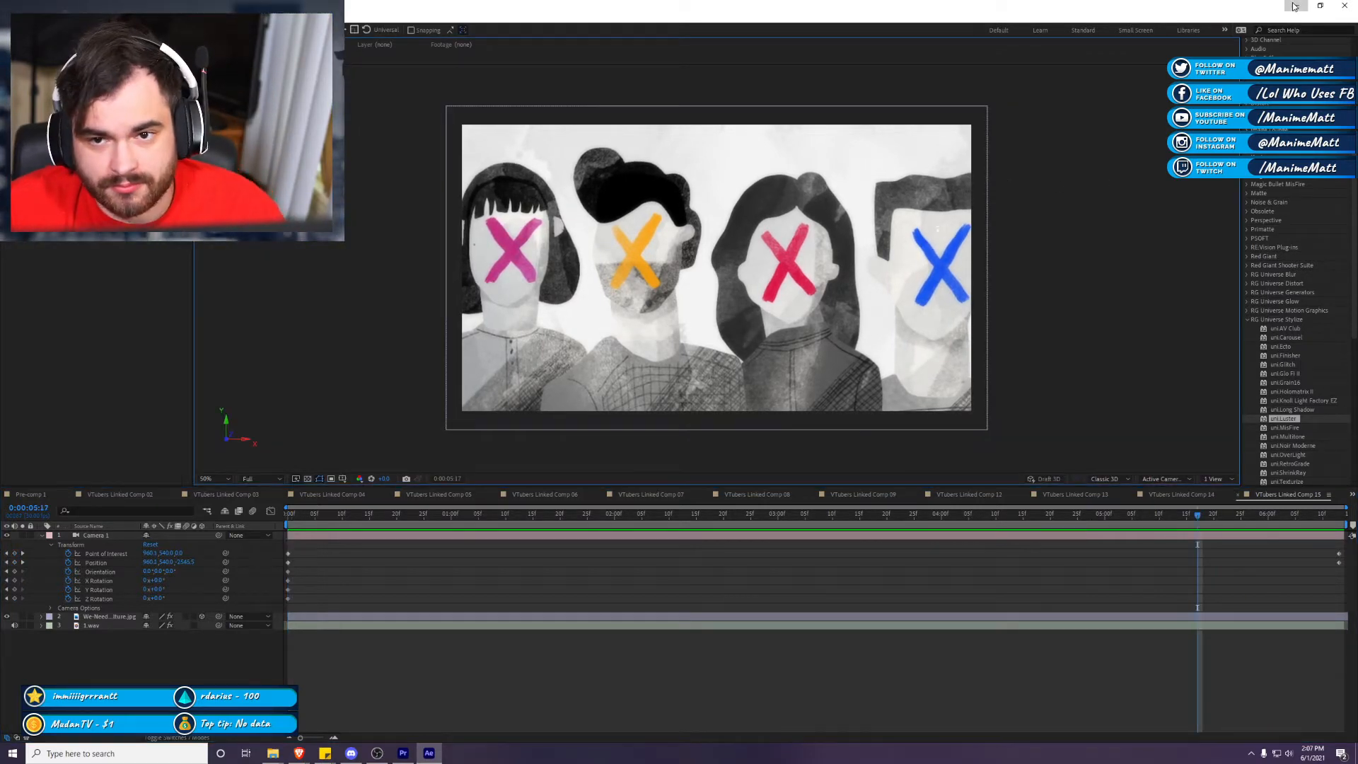
Step: Switch to Premiere Pro and review the linked picture composition and the police footage clip that follows it
{"action": "key", "text": "alt+Tab"}
{"action": "scroll", "coordinate": [770, 504], "scroll_direction": "up", "scroll_amount": 2}
{"action": "left_click", "coordinate": [728, 475]}
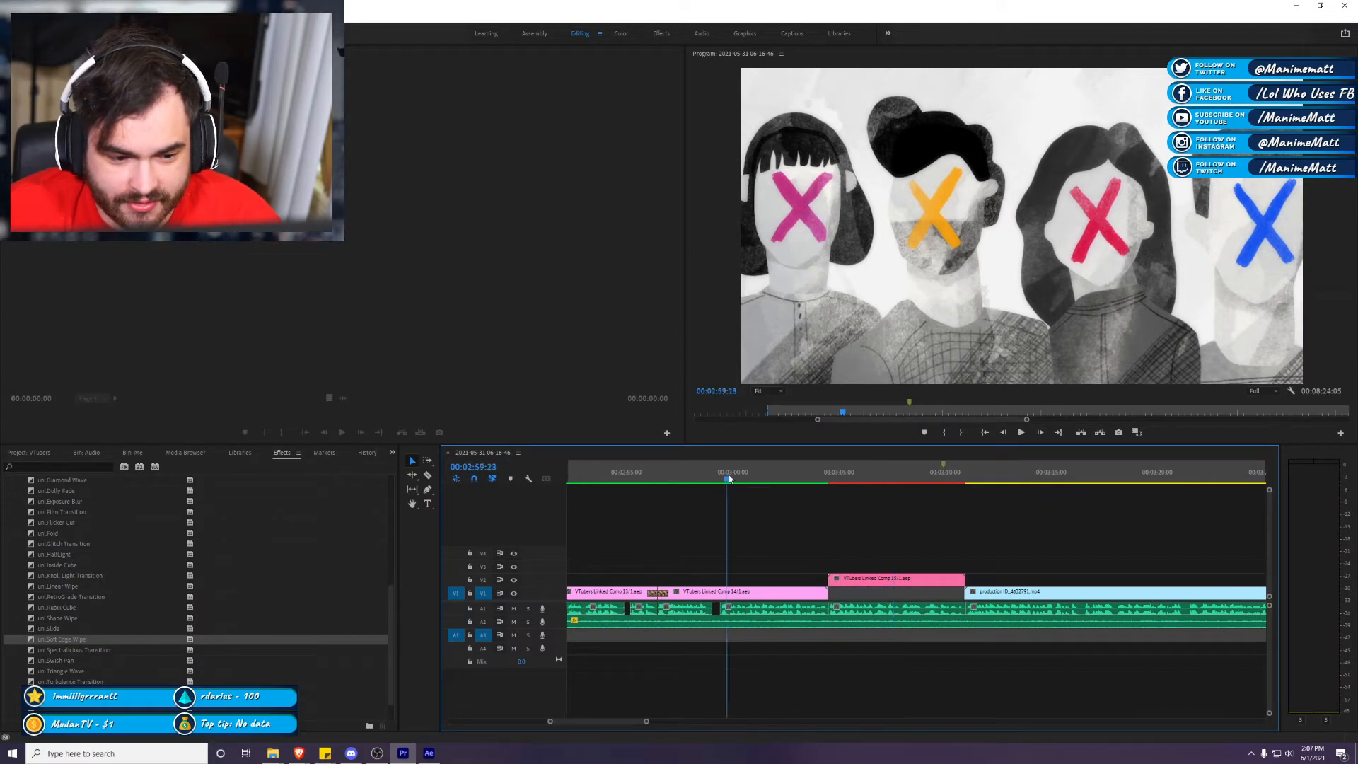
{"action": "left_click", "coordinate": [917, 481]}
{"action": "left_click_drag", "start_coordinate": [919, 490], "coordinate": [1031, 478]}
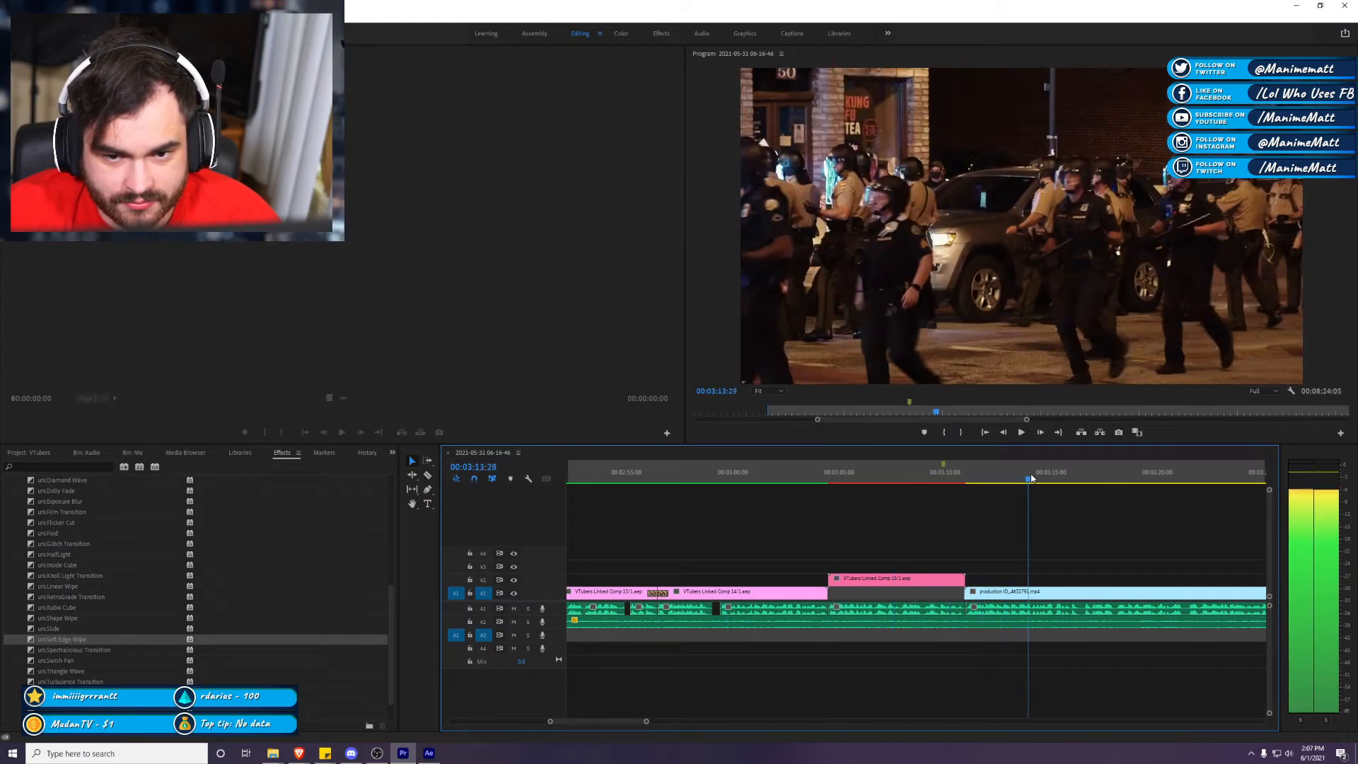
{"action": "right_click", "coordinate": [1086, 596]}
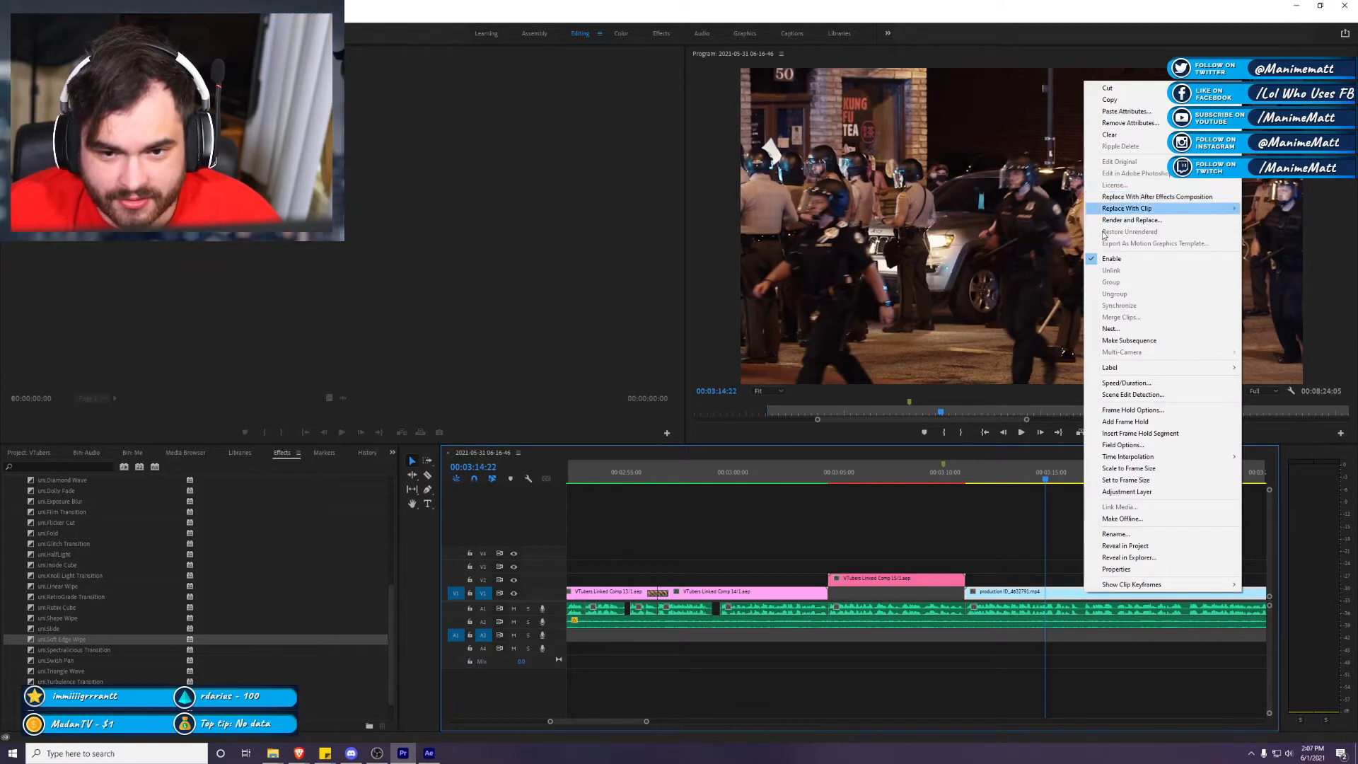
{"action": "key", "text": "Escape"}
Step: Apply the uni.AV Club effect from the RG Universe Stylize video effects to the police footage clip
{"action": "scroll", "coordinate": [919, 637], "scroll_direction": "right", "scroll_amount": 2}
{"action": "scroll", "coordinate": [76, 582], "scroll_direction": "up", "scroll_amount": 10}
{"action": "left_click", "coordinate": [13, 576]}
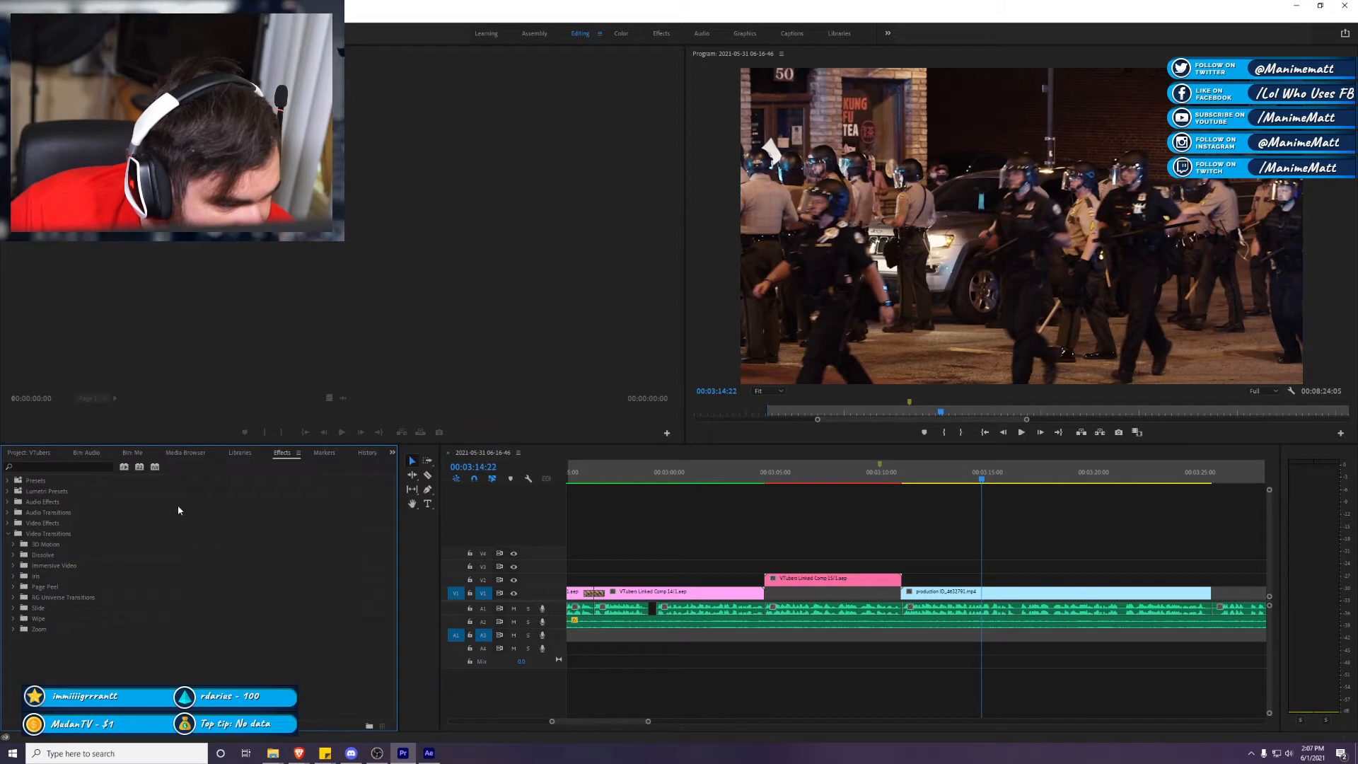
{"action": "left_click", "coordinate": [10, 533]}
{"action": "left_click", "coordinate": [10, 524]}
{"action": "scroll", "coordinate": [99, 617], "scroll_direction": "down", "scroll_amount": 5}
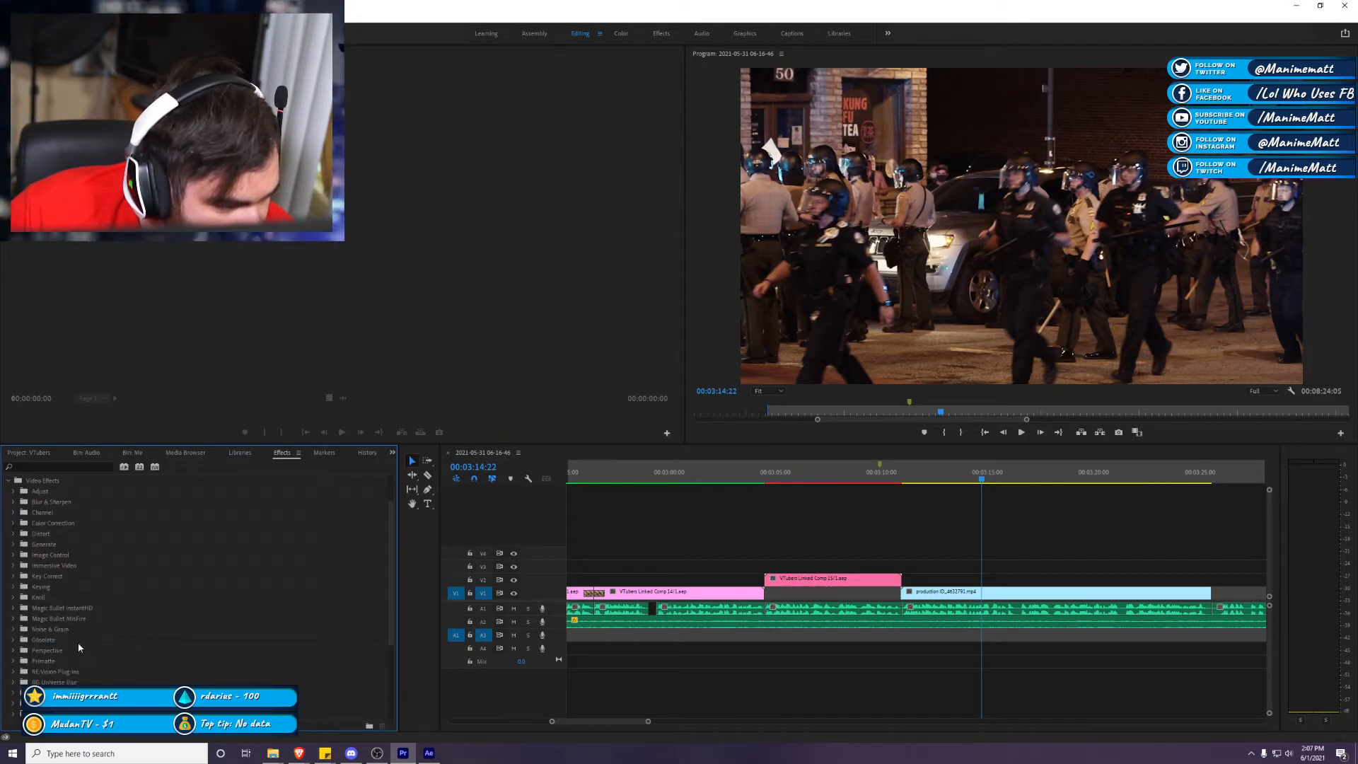
{"action": "left_click", "coordinate": [13, 628]}
{"action": "scroll", "coordinate": [206, 622], "scroll_direction": "down", "scroll_amount": 3}
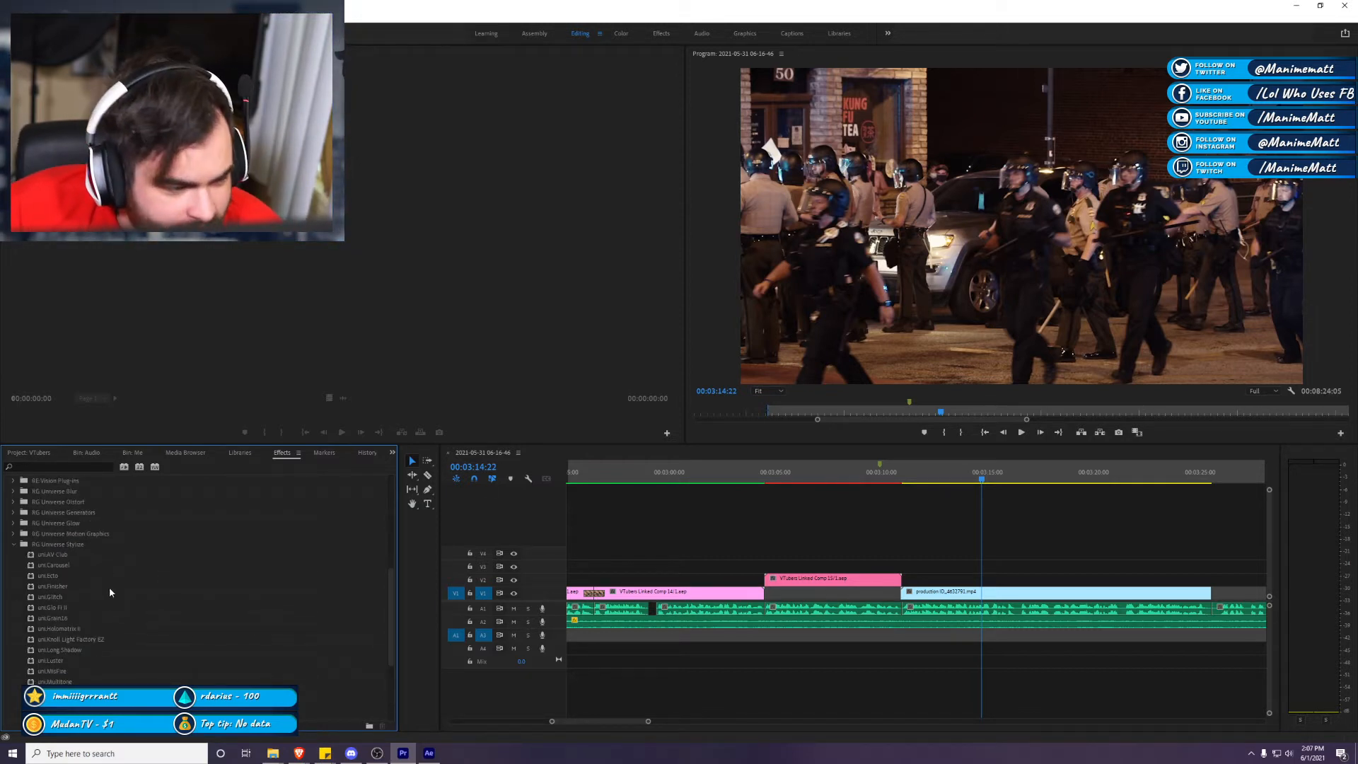
{"action": "scroll", "coordinate": [82, 571], "scroll_direction": "down", "scroll_amount": 1}
{"action": "left_click_drag", "start_coordinate": [53, 522], "coordinate": [1057, 588]}
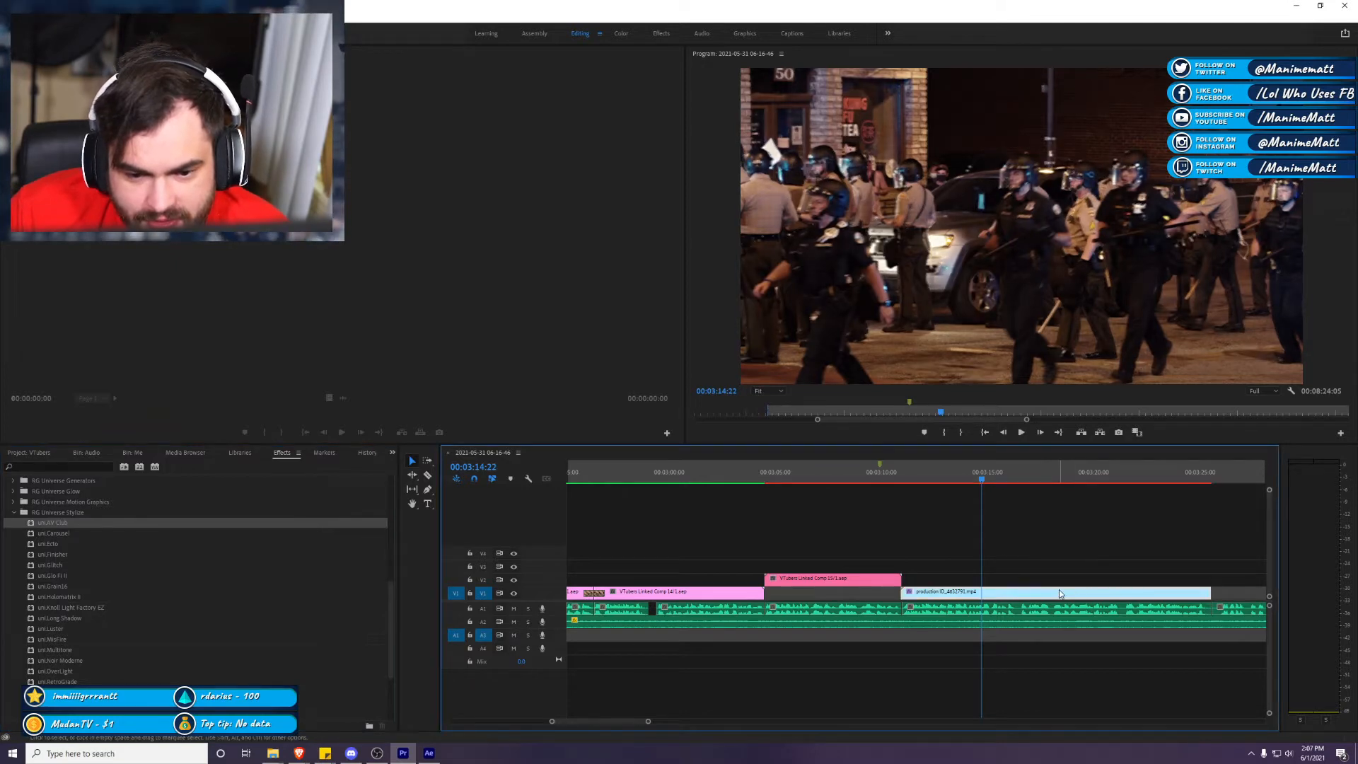
Step: Scrub through the police footage clip and play its ending to check the AV Club effect
{"action": "left_click", "coordinate": [979, 481]}
{"action": "left_click_drag", "start_coordinate": [979, 481], "coordinate": [1125, 481]}
{"action": "left_click", "coordinate": [1176, 533]}
{"action": "left_click", "coordinate": [1178, 482]}
{"action": "key", "text": "space"}
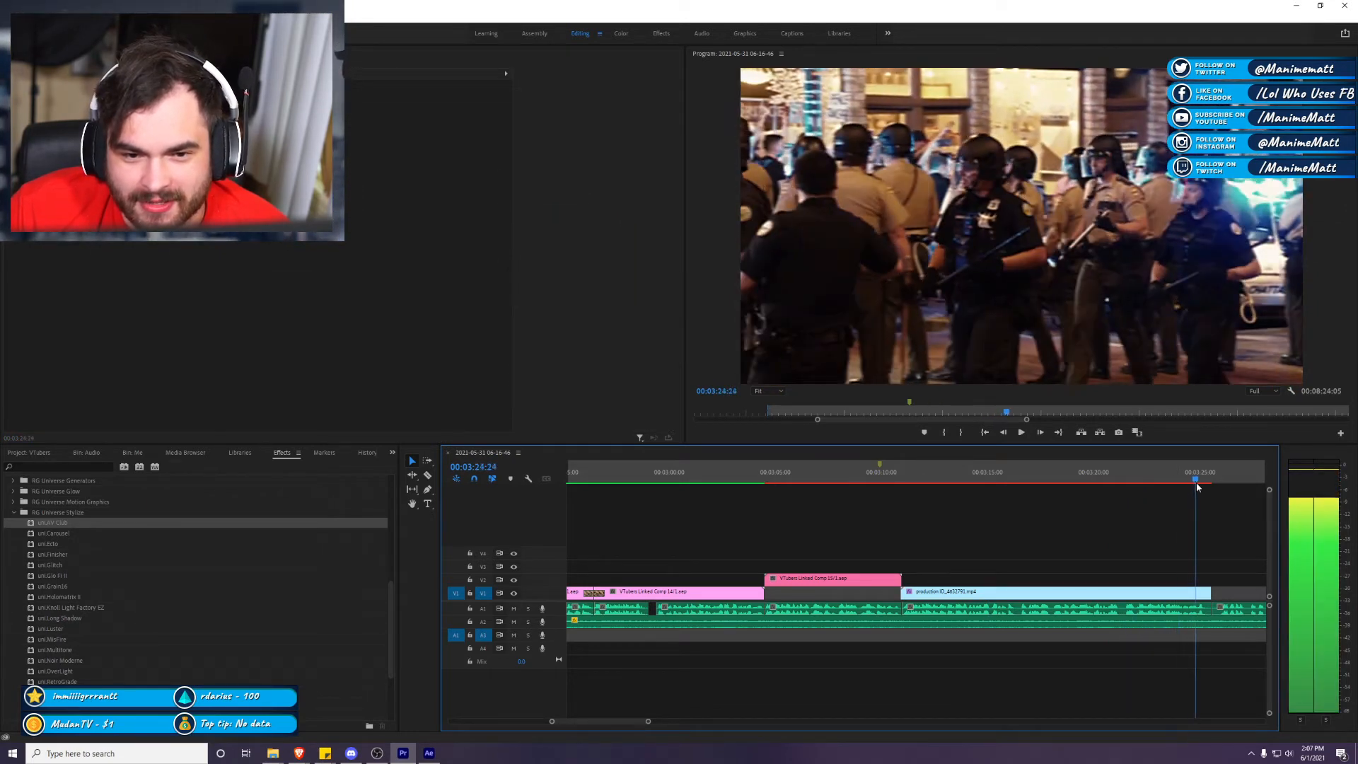
{"action": "key", "text": "space"}
Step: Render the sequence previews, check the picture section in the maximized Program Monitor, and save the project
{"action": "left_click", "coordinate": [871, 481]}
{"action": "left_click_drag", "start_coordinate": [649, 721], "coordinate": [693, 722]}
{"action": "left_click", "coordinate": [1154, 324]}
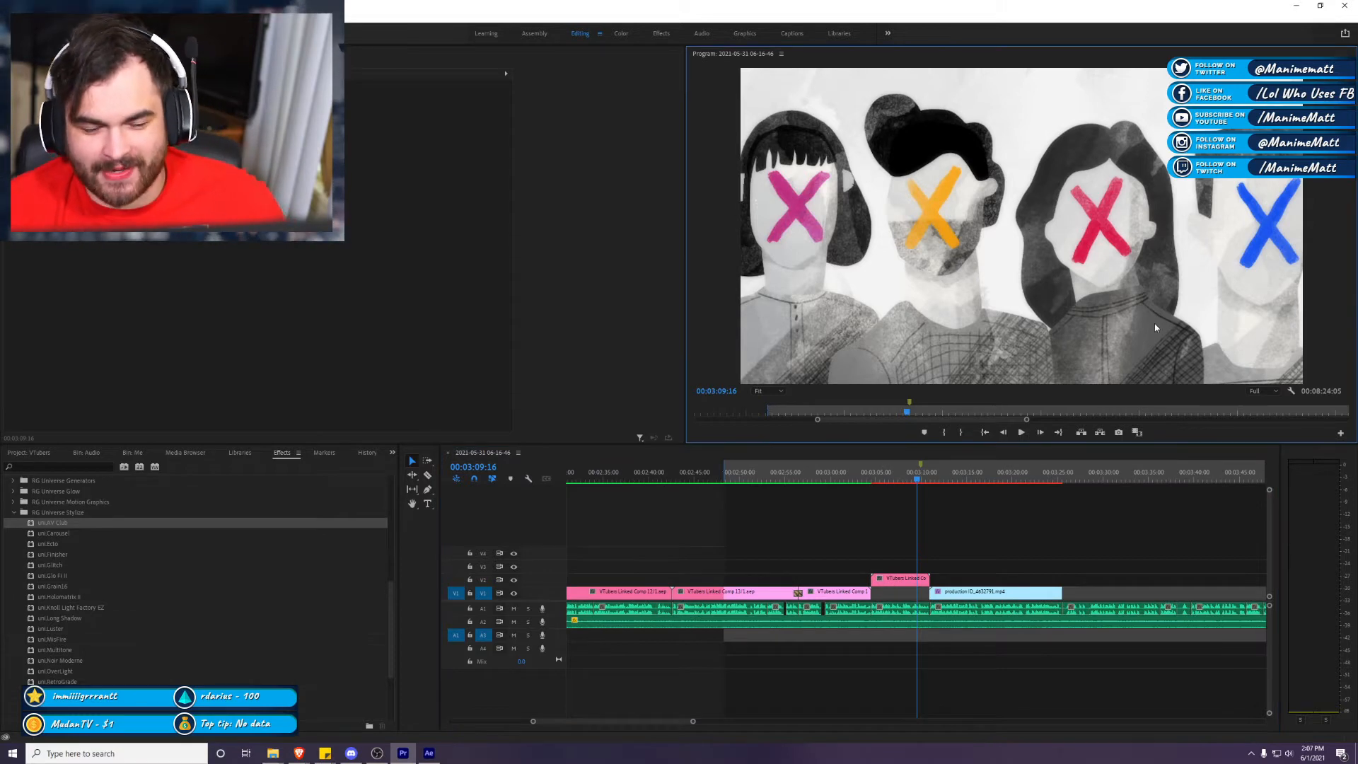
{"action": "key", "text": "grave"}
{"action": "key", "text": "Return"}
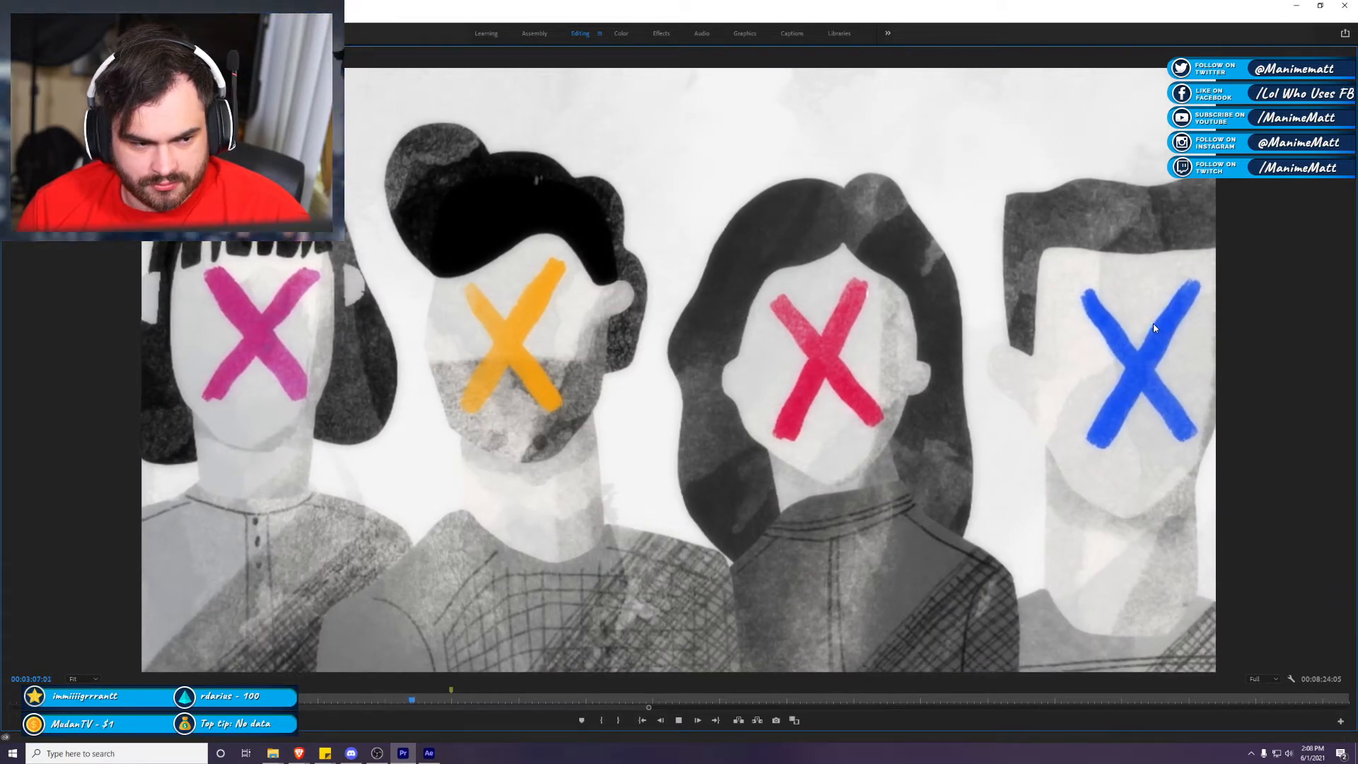
{"action": "key", "text": "space"}
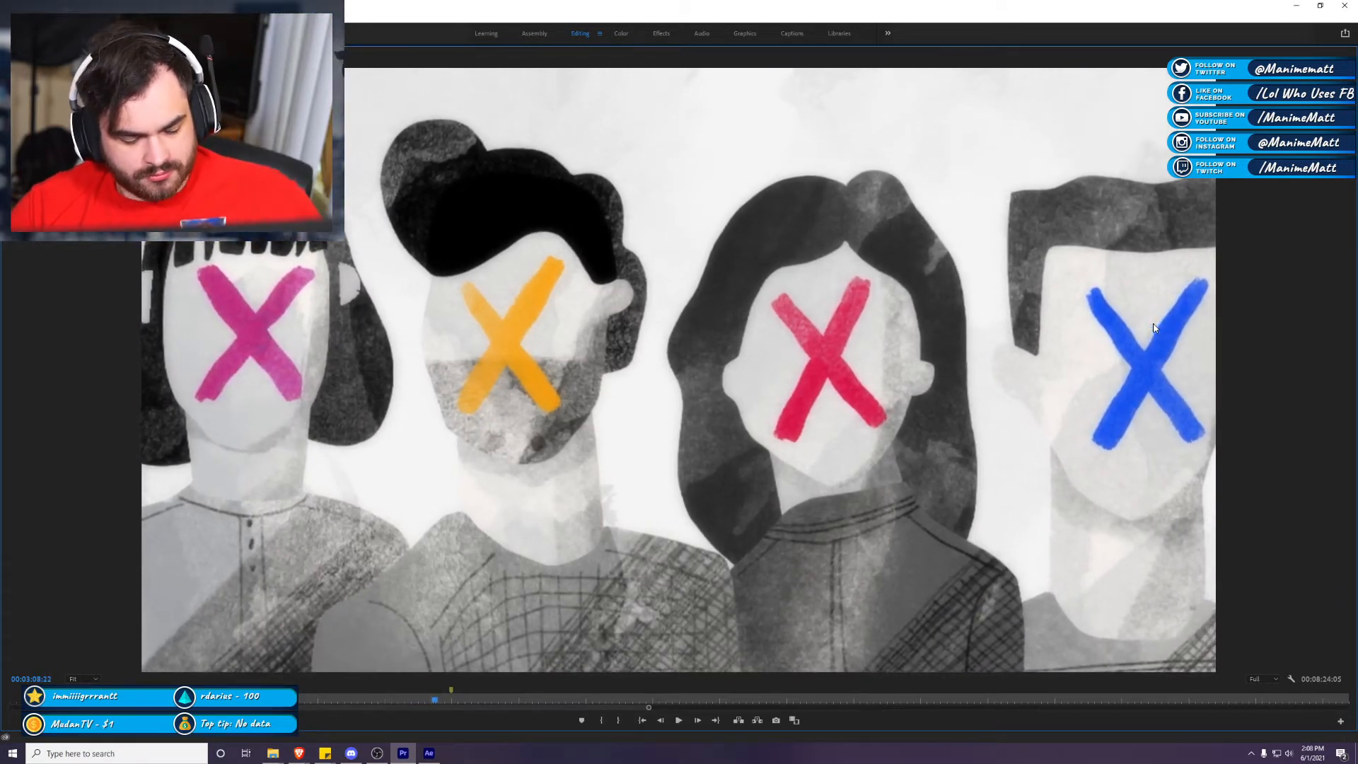
{"action": "key", "text": "ctrl+s"}
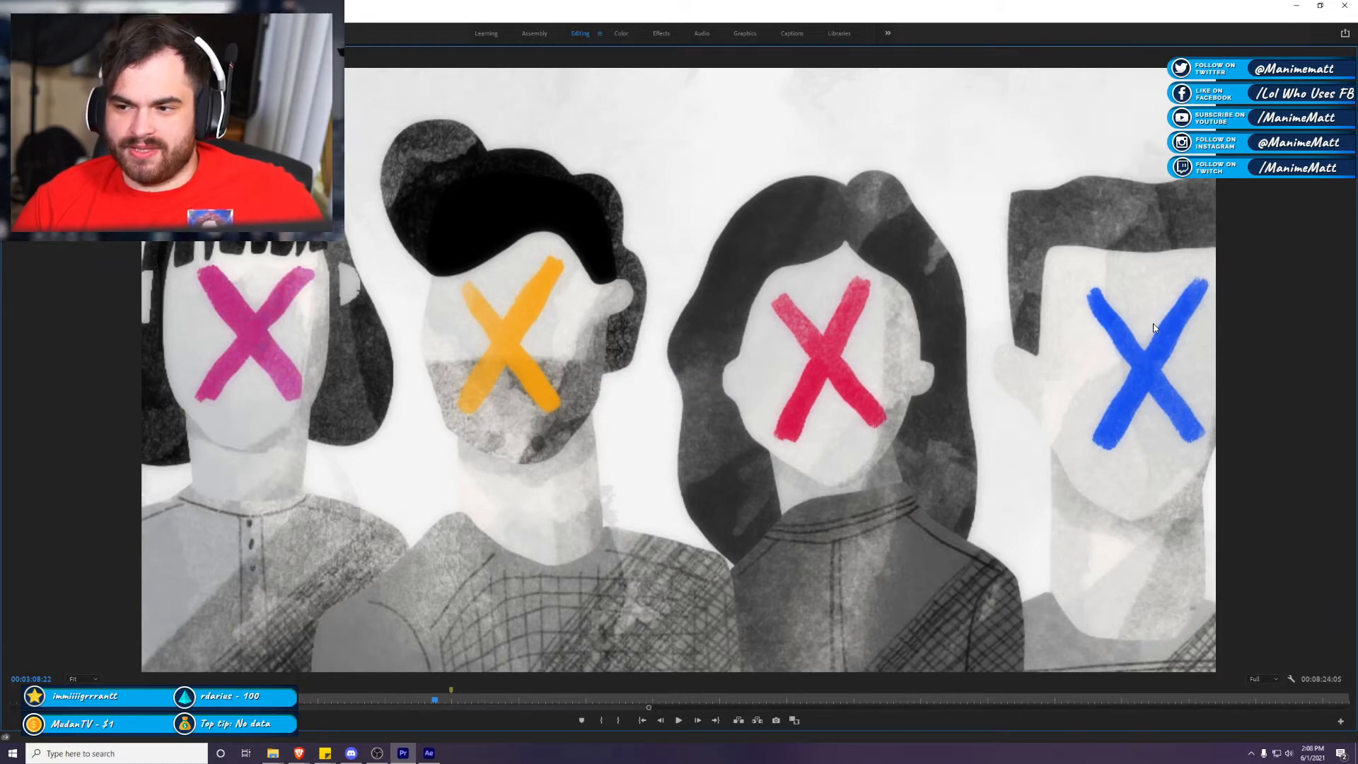
Step: Play the rendered section through the end of the police footage and restore the editing layout
{"action": "key", "text": "space"}
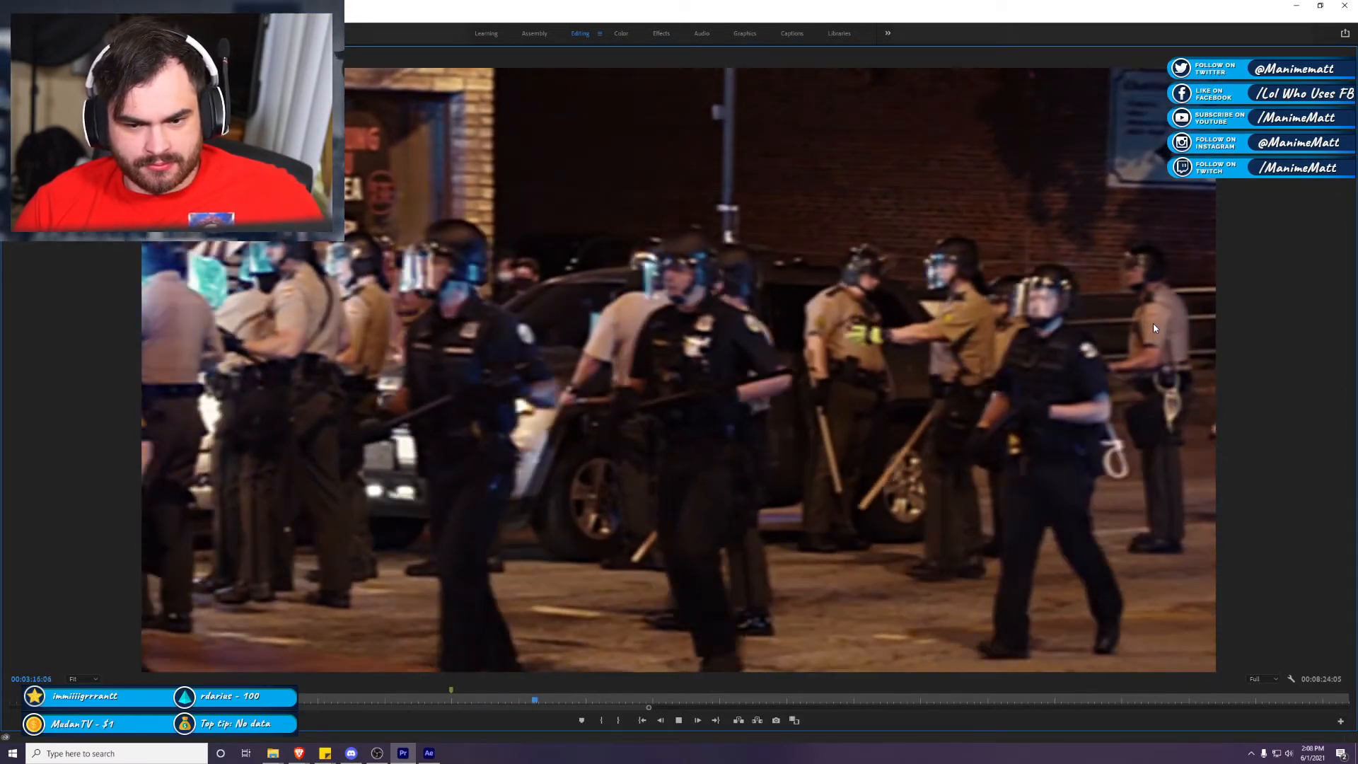
{"action": "key", "text": "grave"}
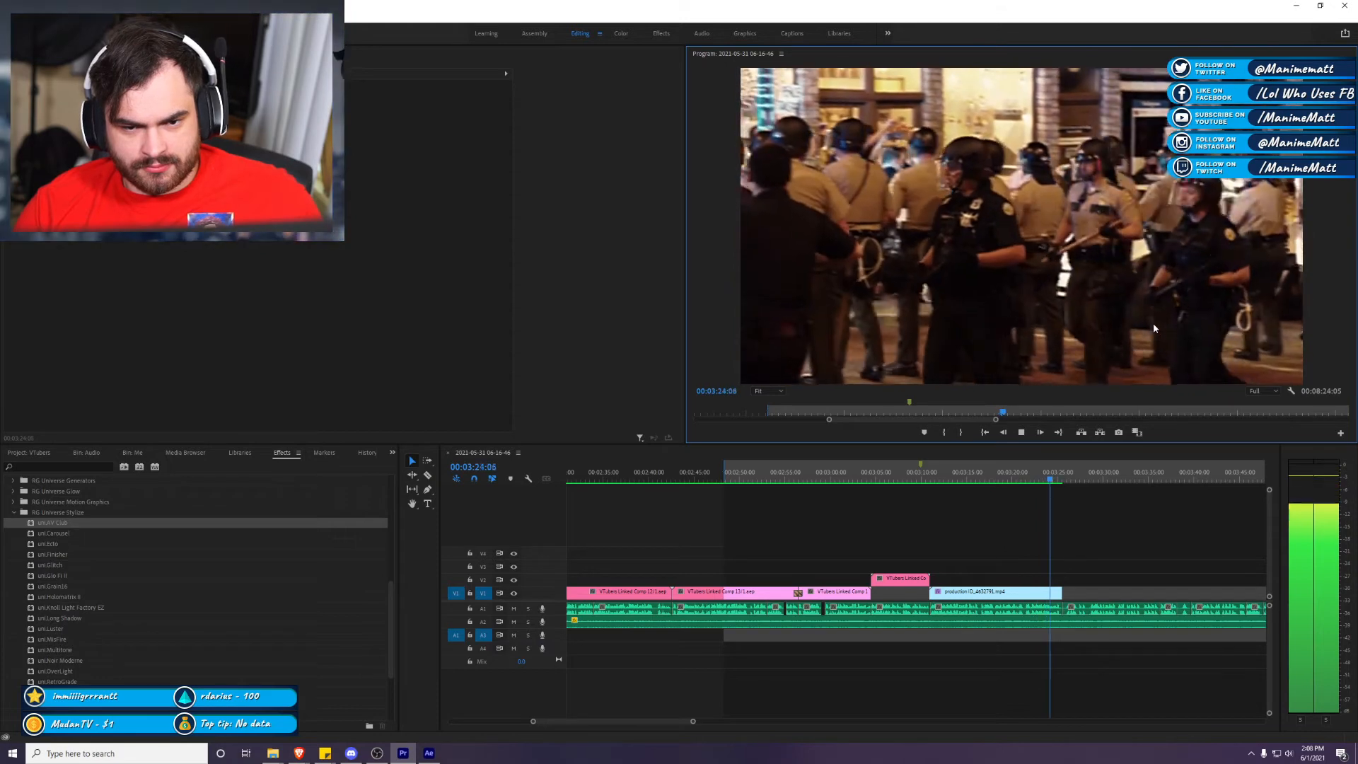
{"action": "key", "text": "space"}
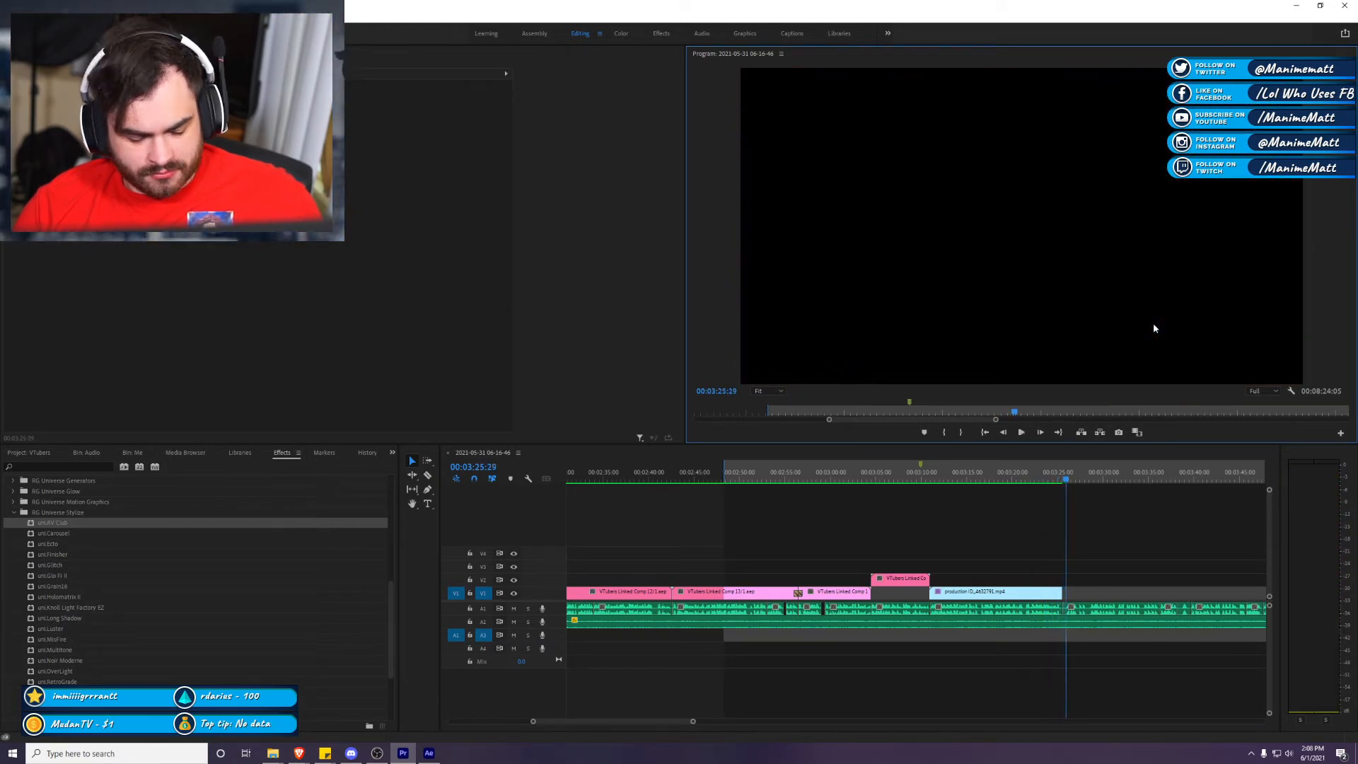
Step: Show more of the empty timeline after the police footage clip and save the project
{"action": "key", "text": "ctrl+s"}
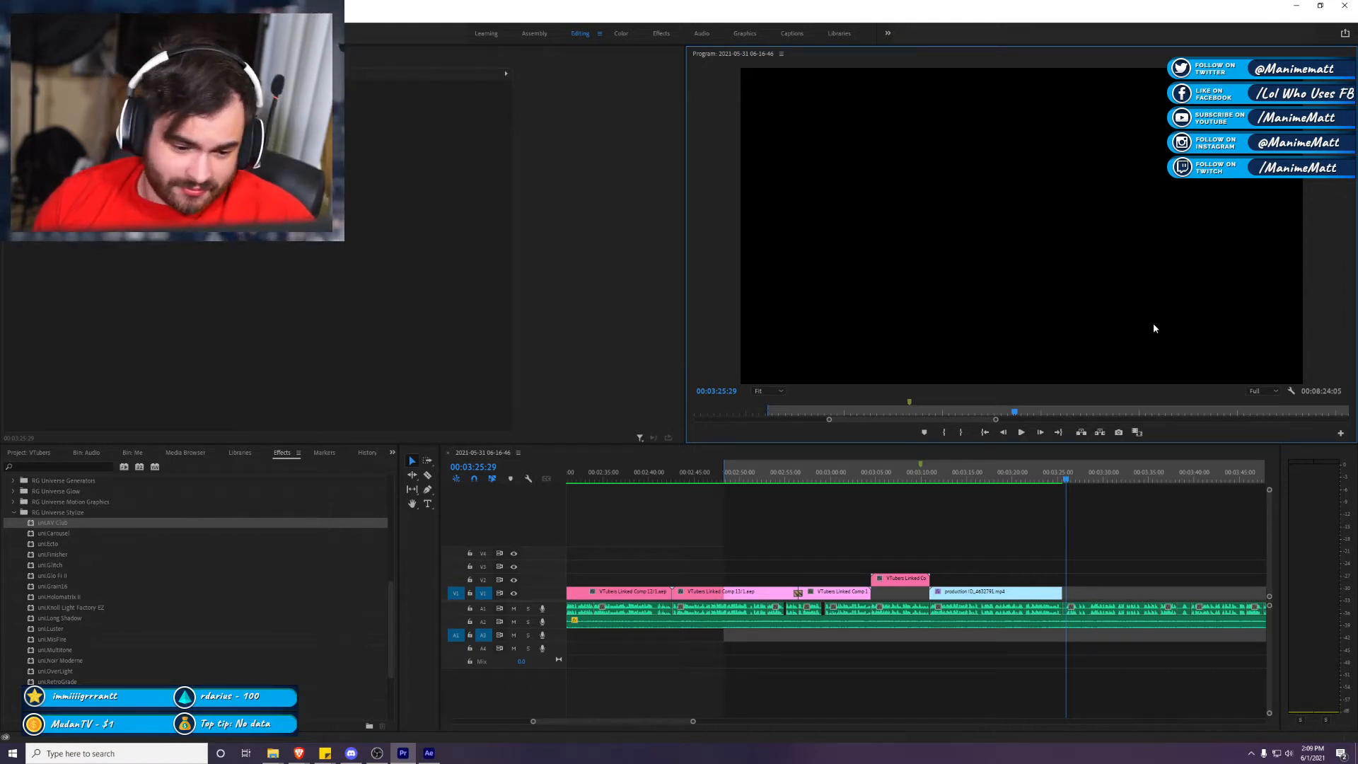
{"action": "left_click", "coordinate": [995, 539]}
{"action": "scroll", "coordinate": [996, 539], "scroll_direction": "down", "scroll_amount": 5}
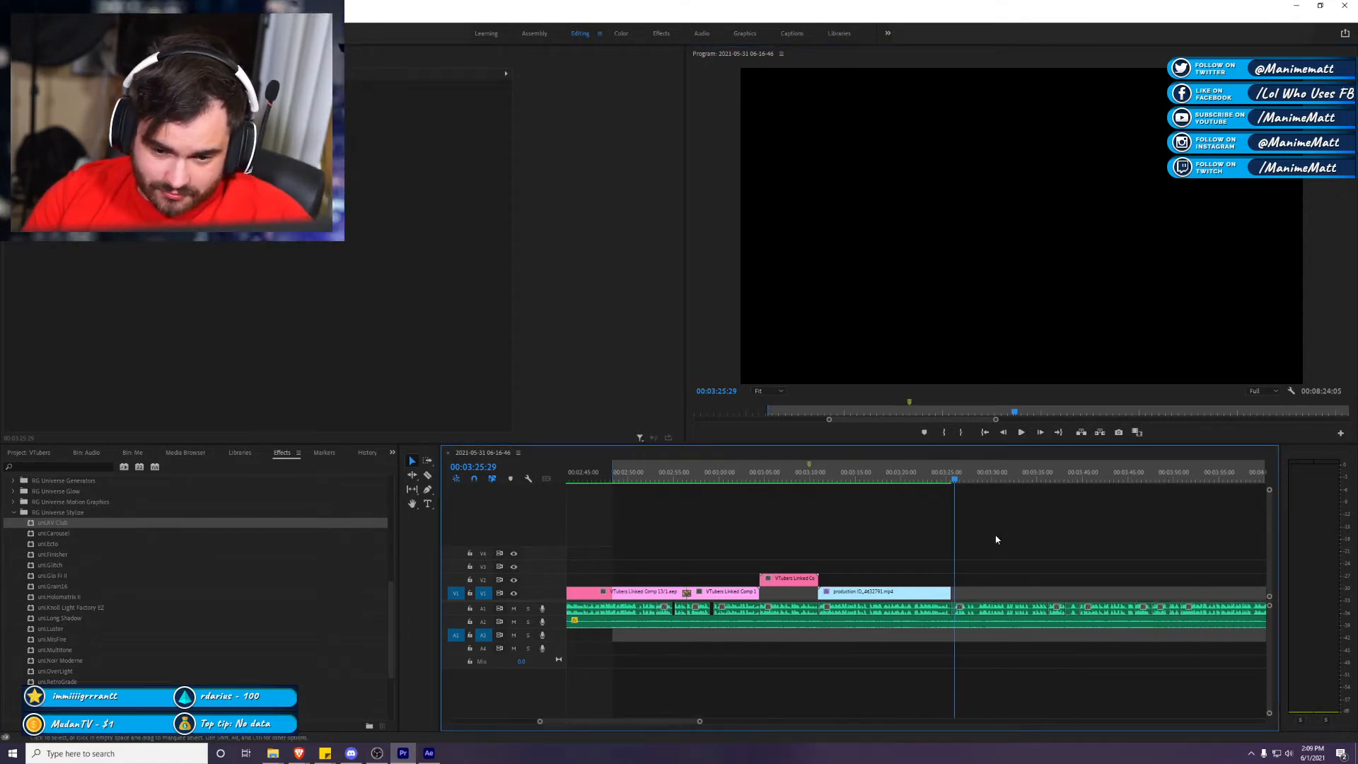
{"action": "scroll", "coordinate": [996, 539], "scroll_direction": "down", "scroll_amount": 1}
{"action": "key", "text": "ctrl+s"}
Step: Switch to the Brave browser, pause the Onion News Network video on YouTube, lower its volume and resume playback
{"action": "mouse_move", "coordinate": [298, 751]}
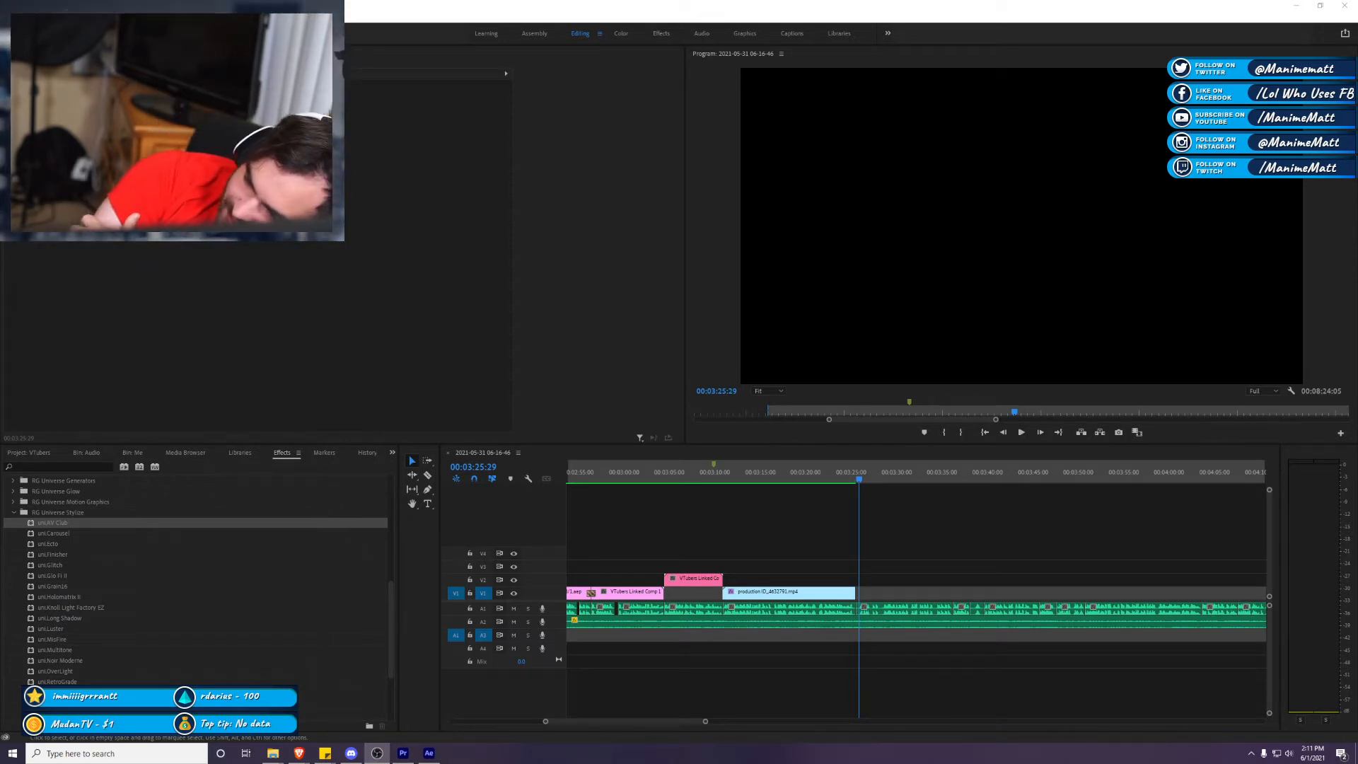
{"action": "left_click", "coordinate": [298, 752]}
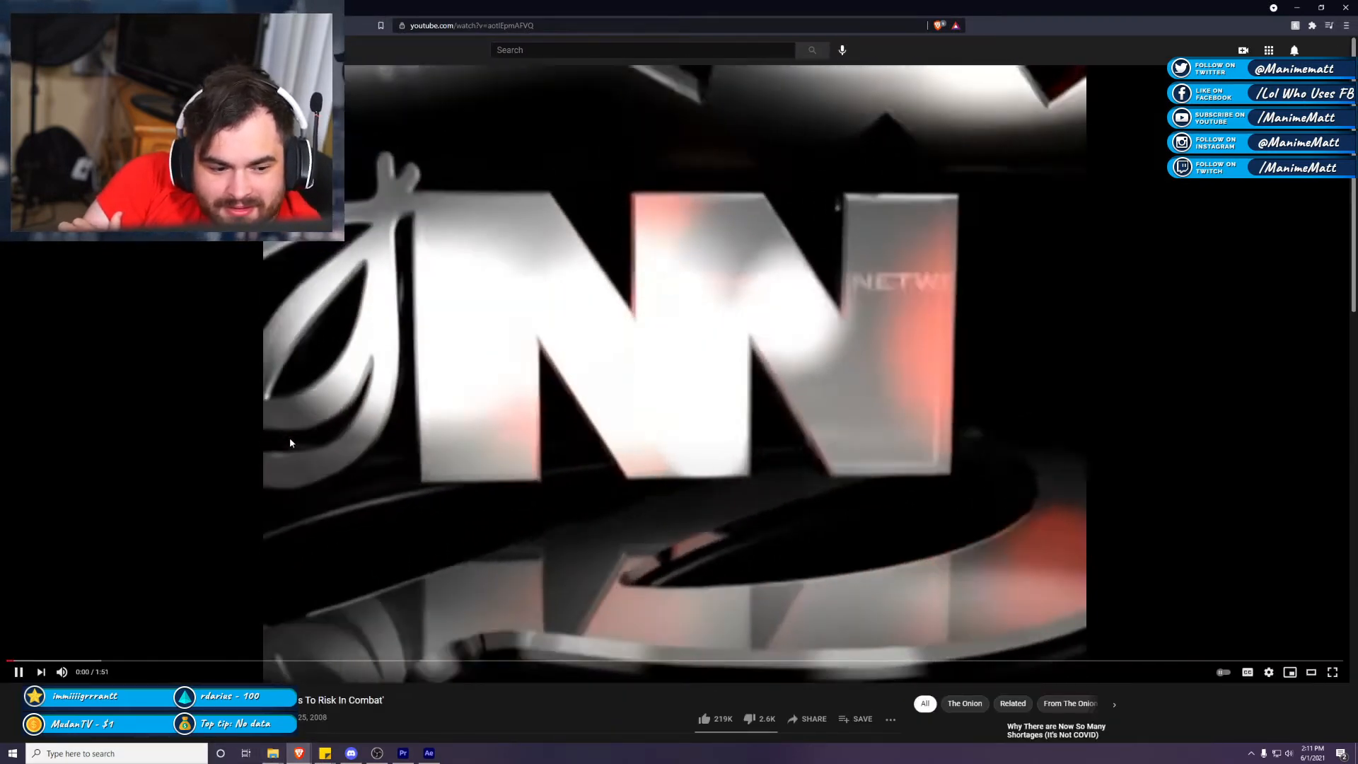
{"action": "left_click", "coordinate": [278, 452]}
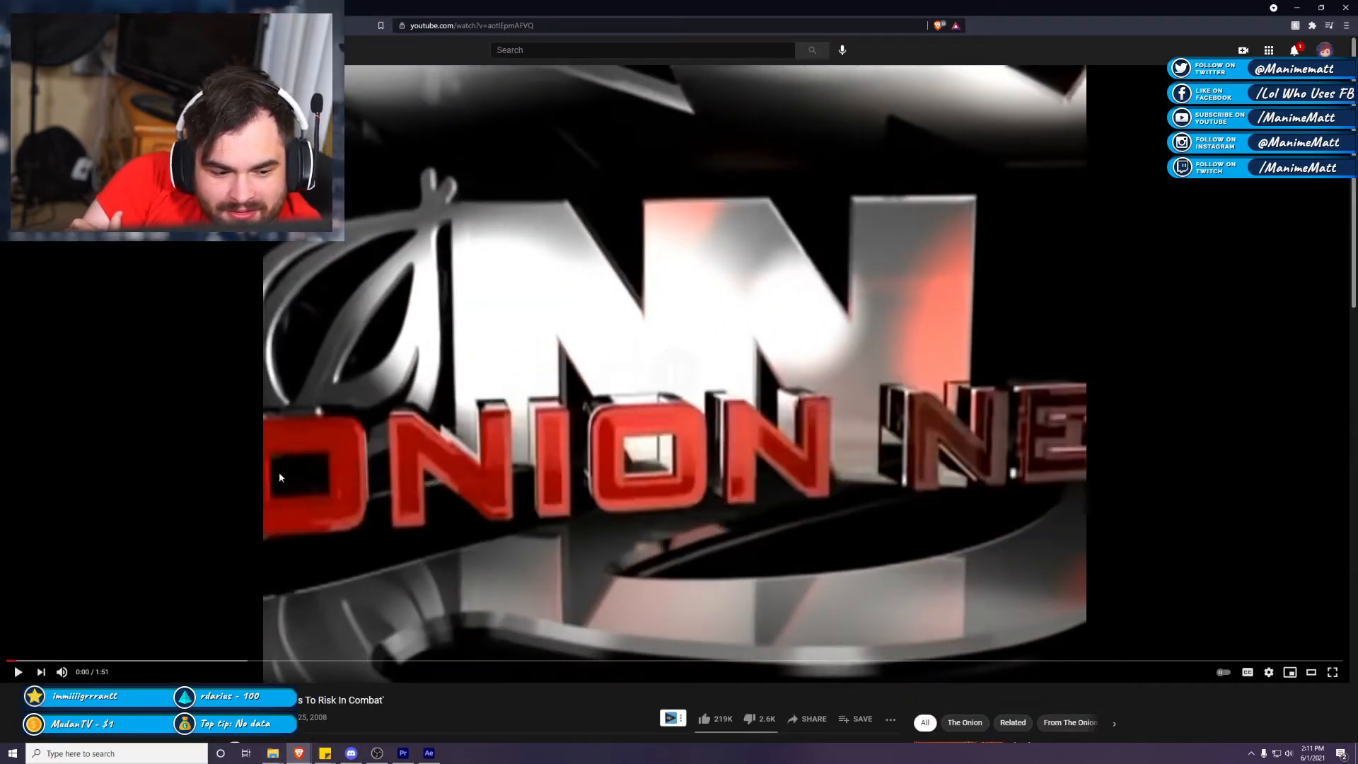
{"action": "left_click", "coordinate": [82, 673]}
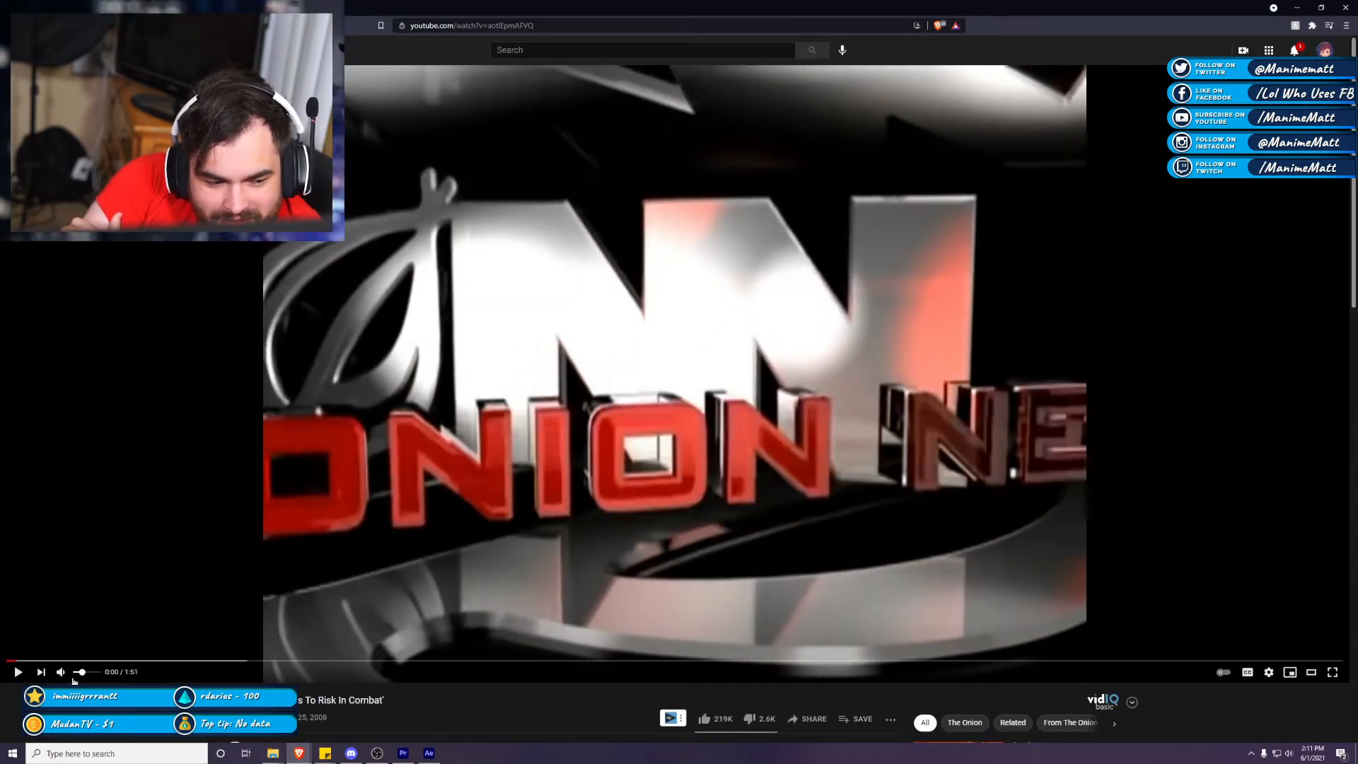
{"action": "left_click", "coordinate": [17, 675]}
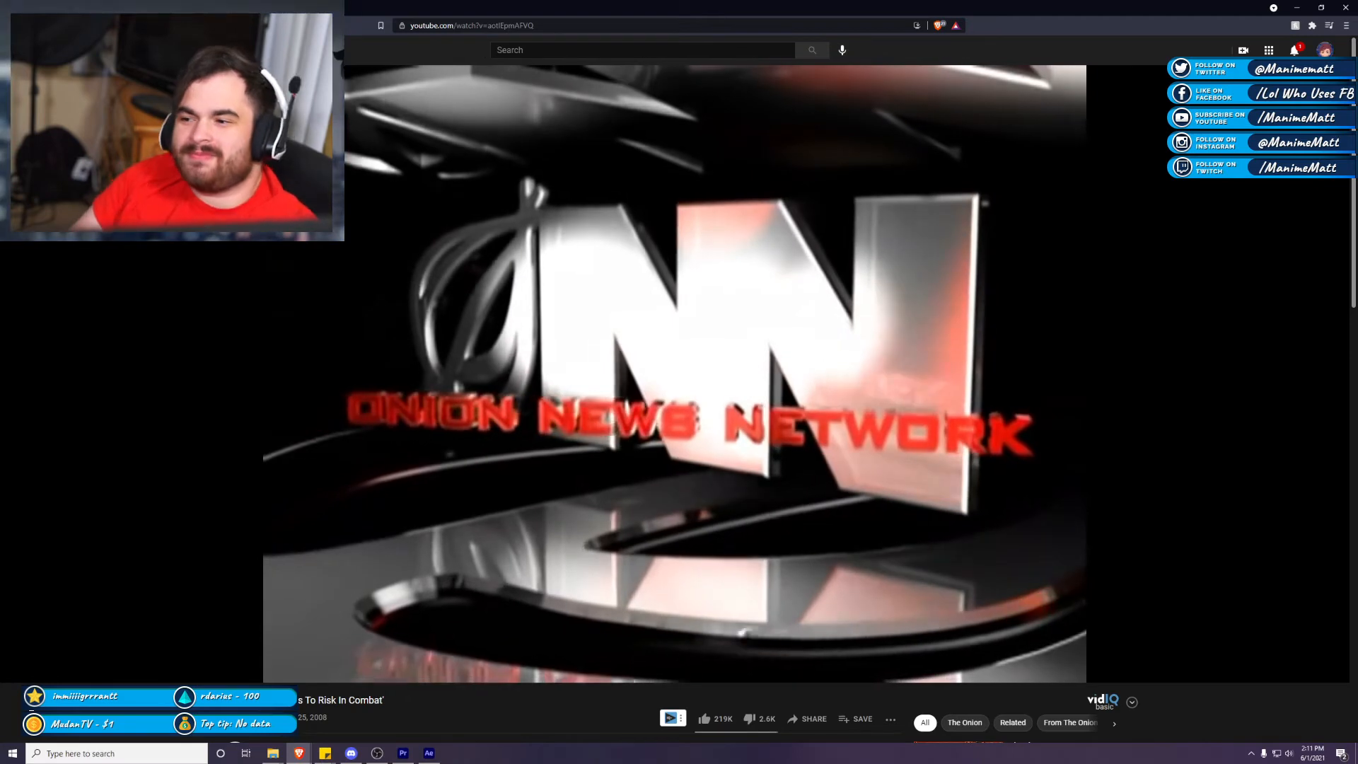
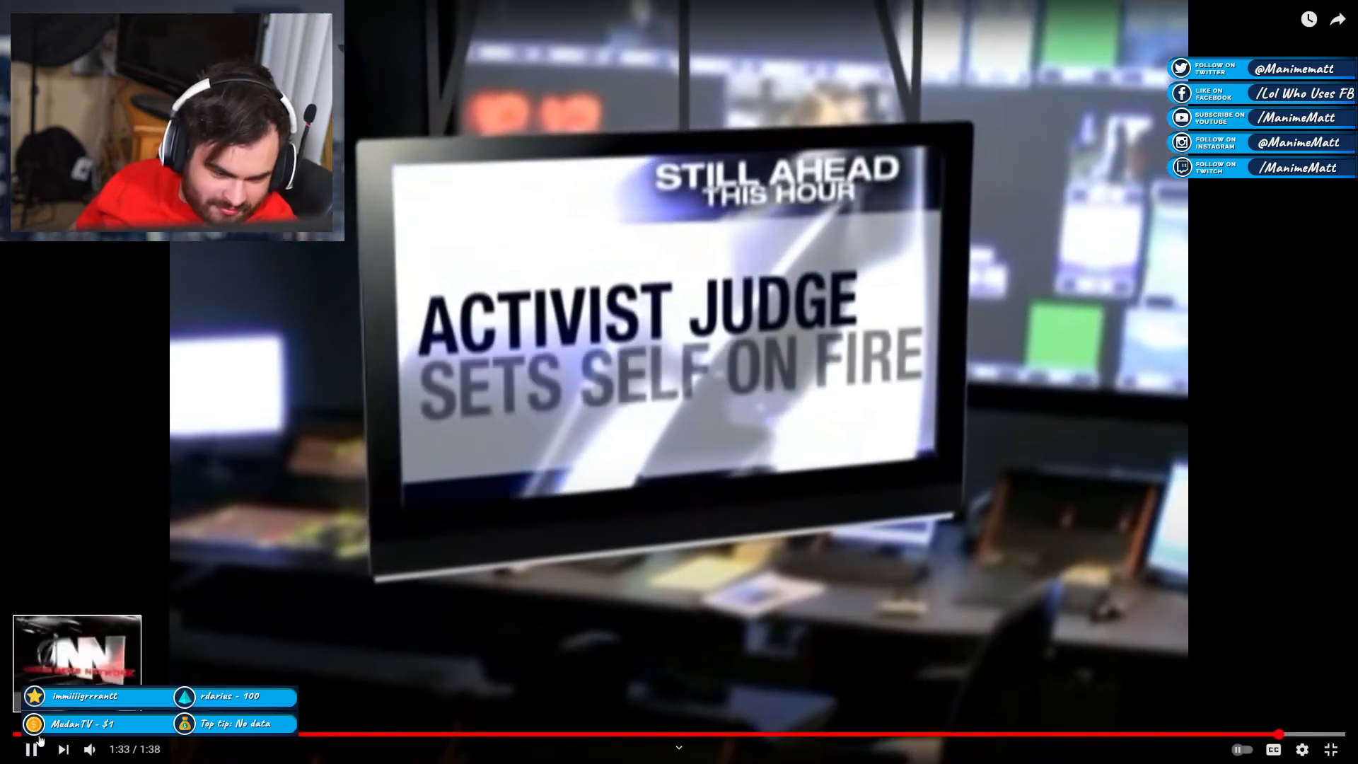
Step: Pause the Onion's Domino's video, exit full screen and look over the details below it
{"action": "left_click", "coordinate": [31, 749]}
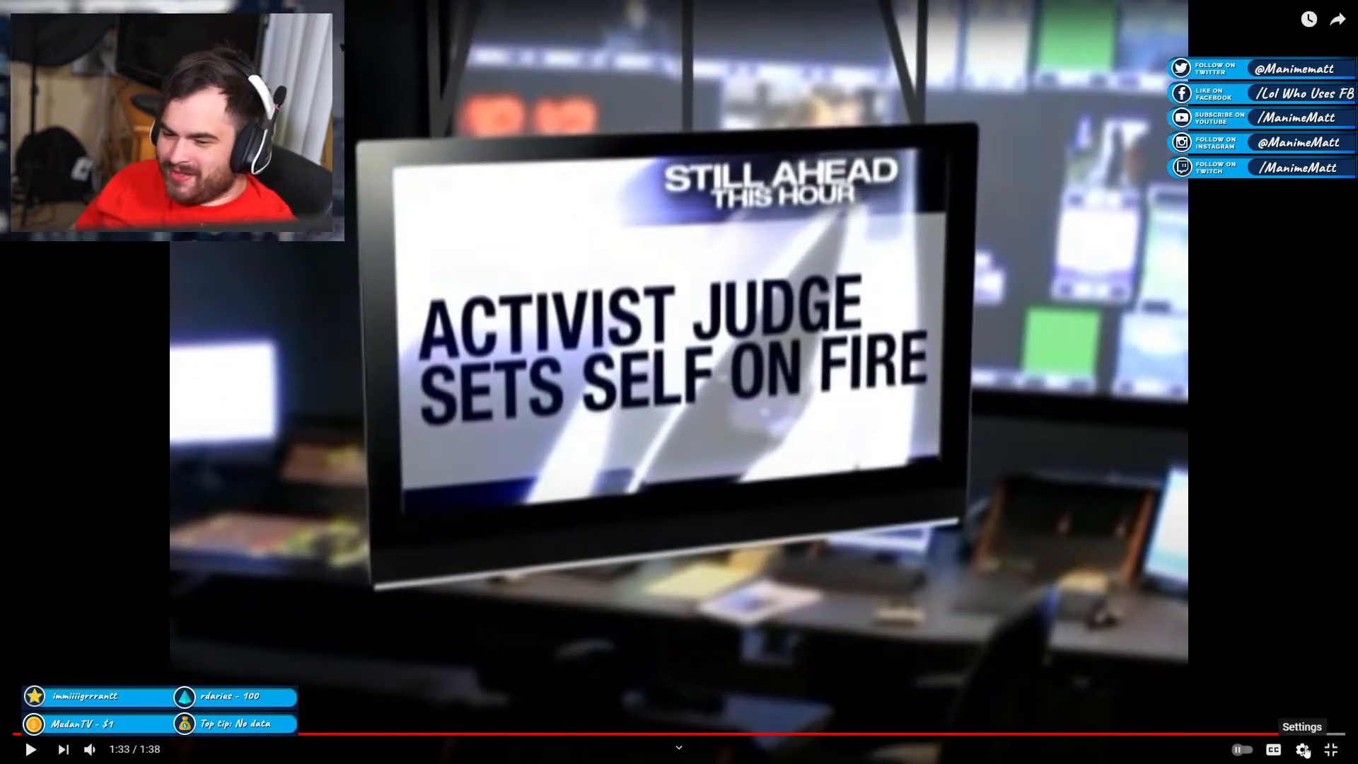
{"action": "left_click", "coordinate": [1330, 748]}
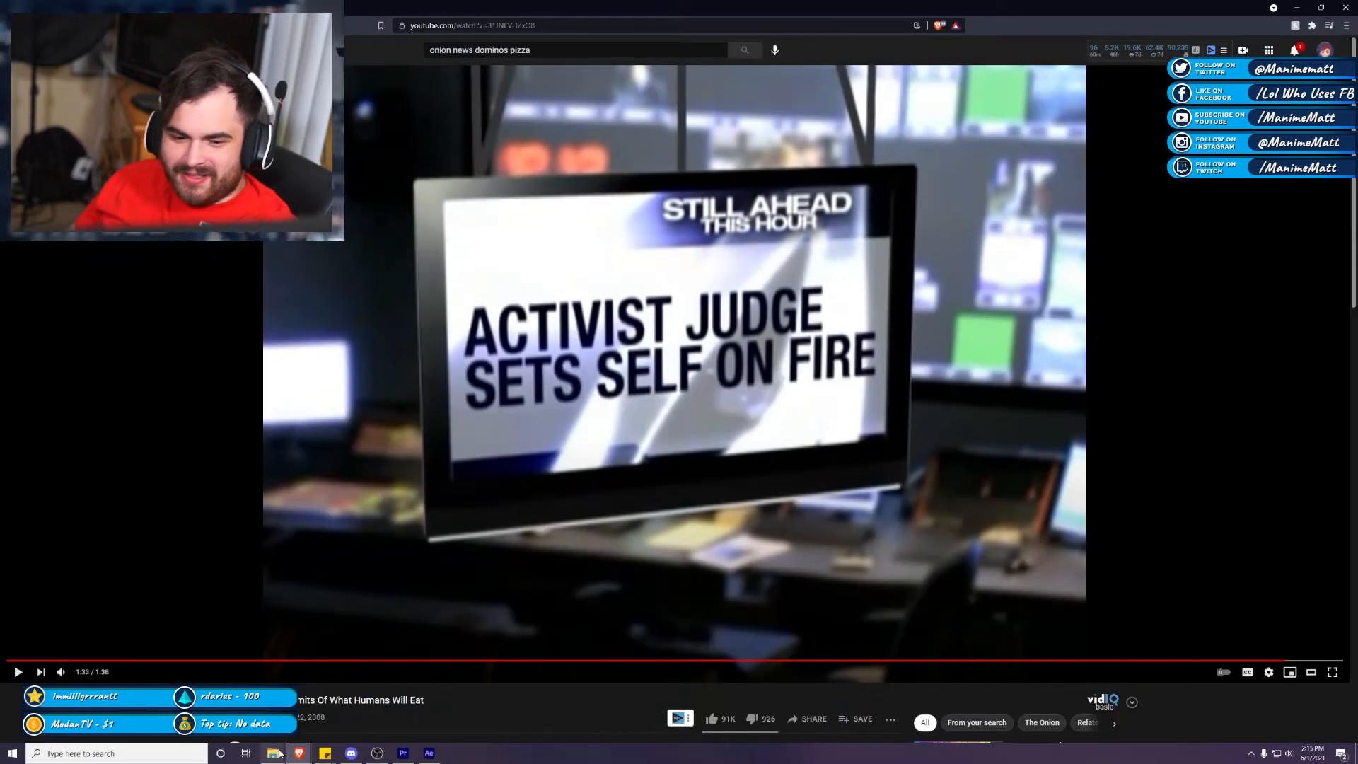
{"action": "scroll", "coordinate": [286, 738], "scroll_direction": "down", "scroll_amount": 2}
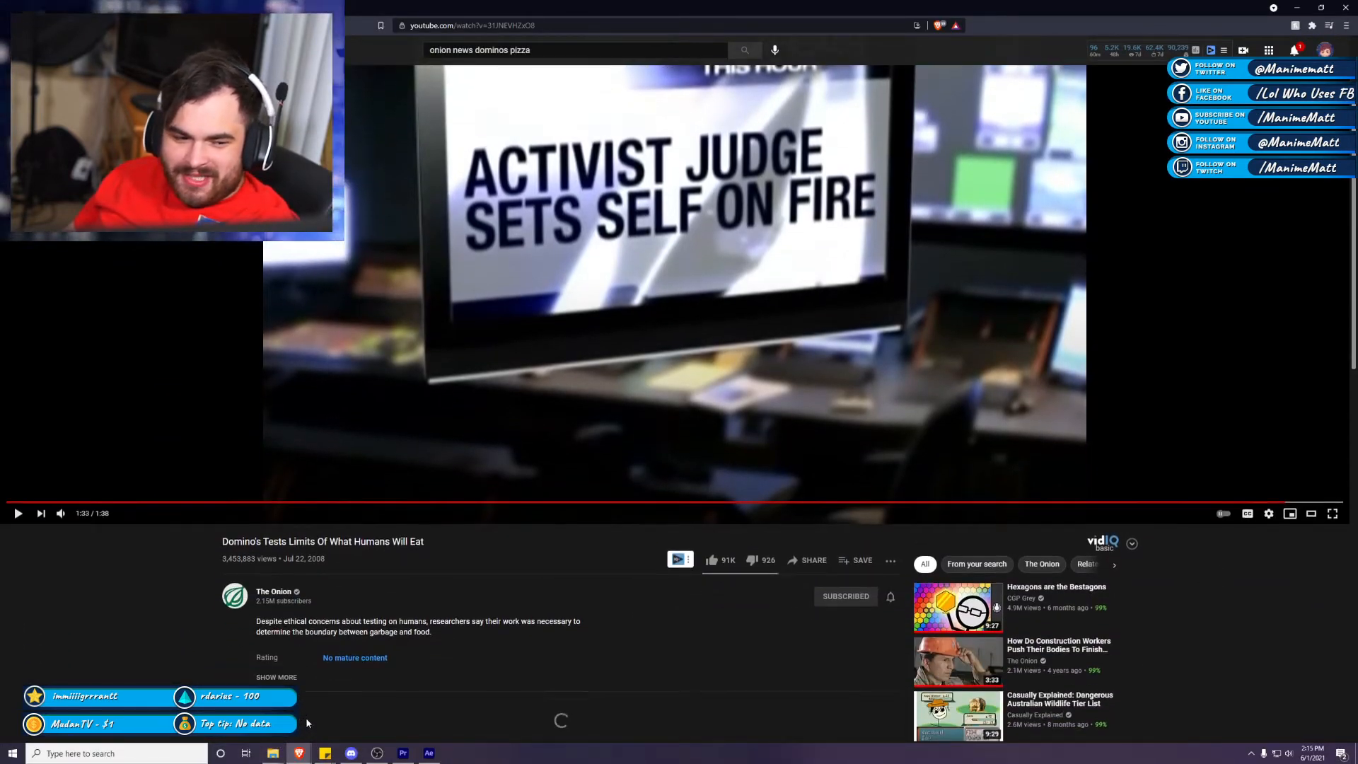
{"action": "scroll", "coordinate": [305, 717], "scroll_direction": "up", "scroll_amount": 2}
{"action": "scroll", "coordinate": [266, 681], "scroll_direction": "up", "scroll_amount": 1}
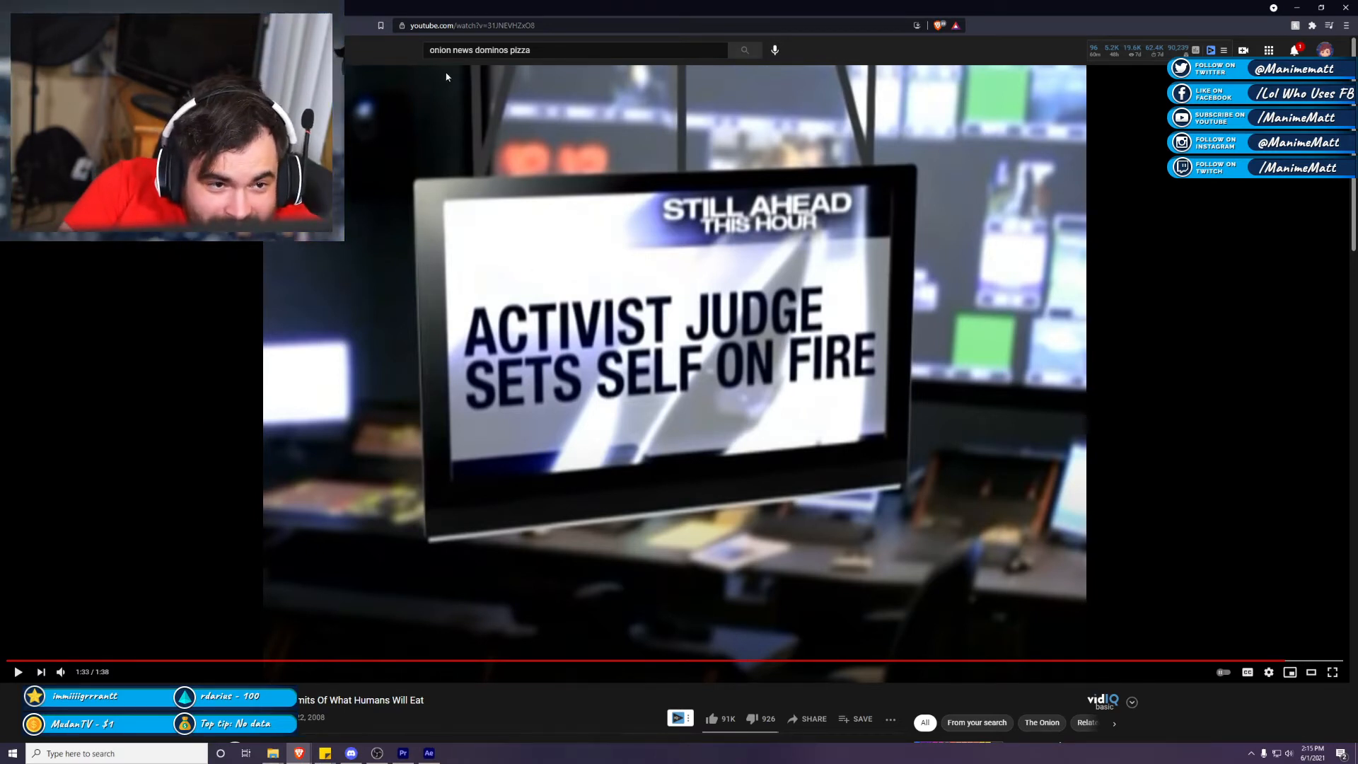
Step: Search YouTube for "the onion movie trailer"
{"action": "key", "text": "slash"}
{"action": "type", "text": "th"}
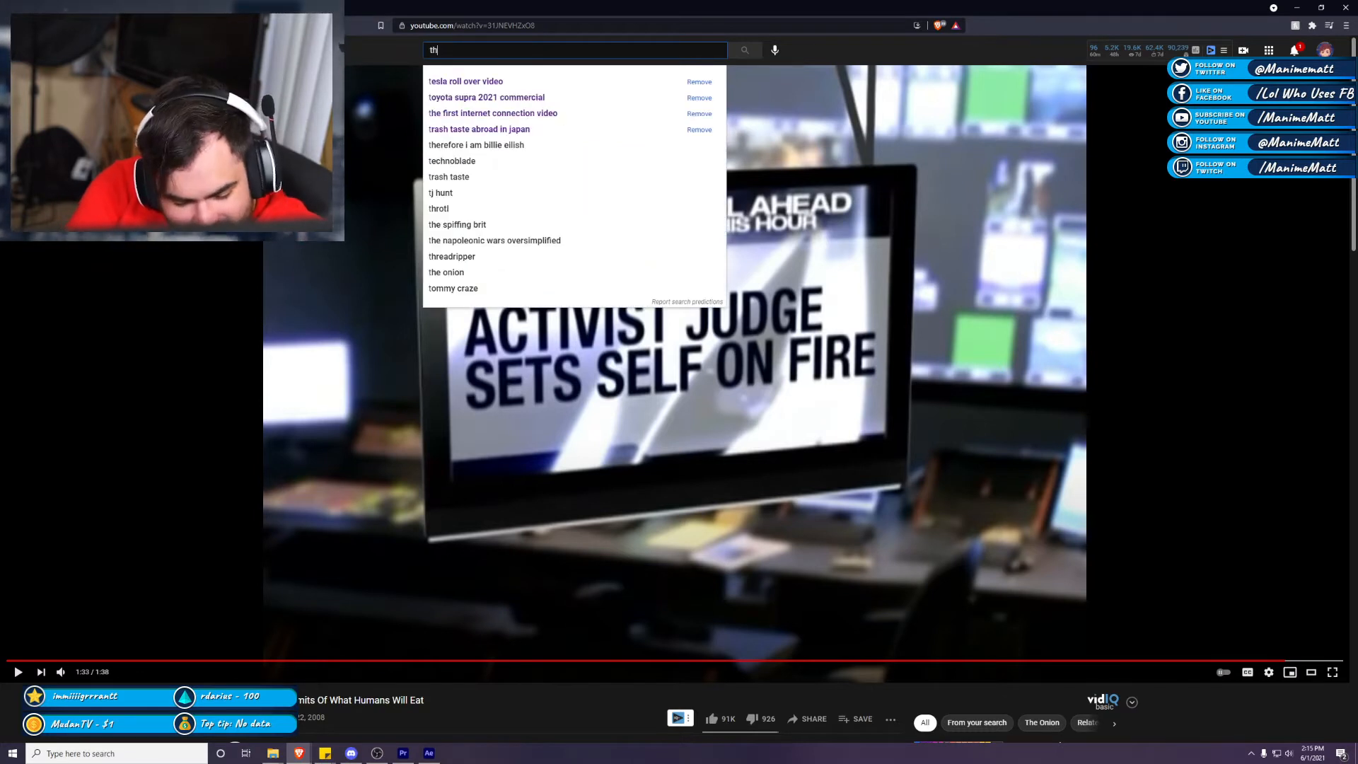
{"action": "type", "text": "e onion "}
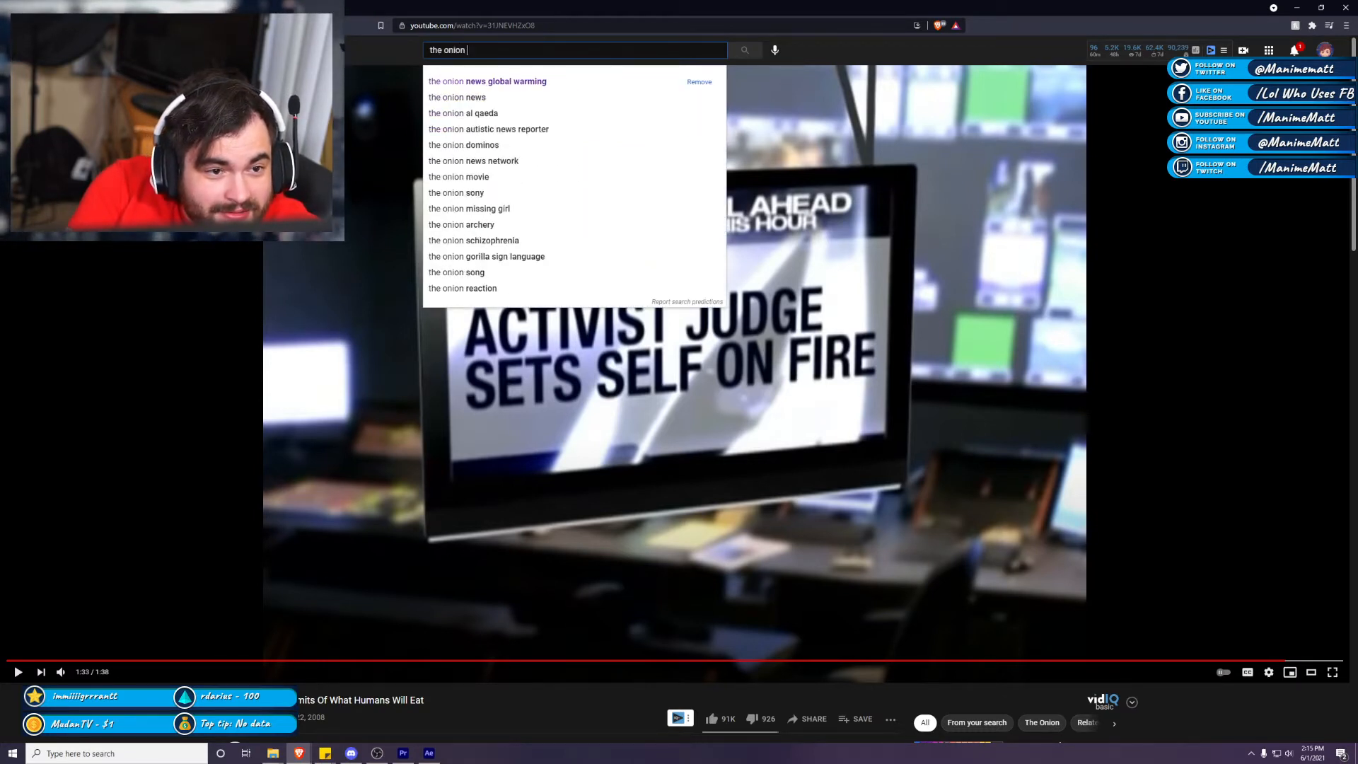
{"action": "type", "text": "movir yt"}
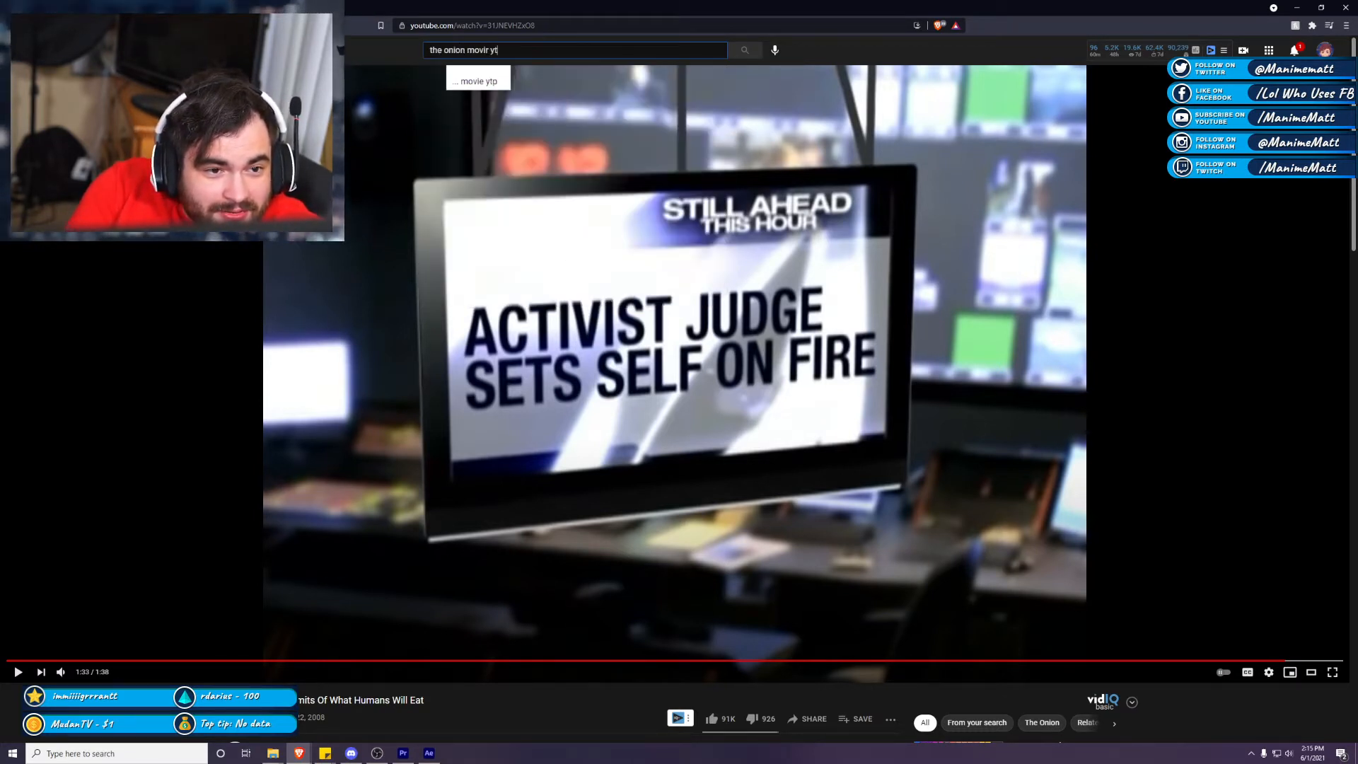
{"action": "key", "text": "BackSpace"}
{"action": "key", "text": "BackSpace"}
{"action": "key", "text": "BackSpace"}
{"action": "key", "text": "BackSpace"}
{"action": "type", "text": "e t"}
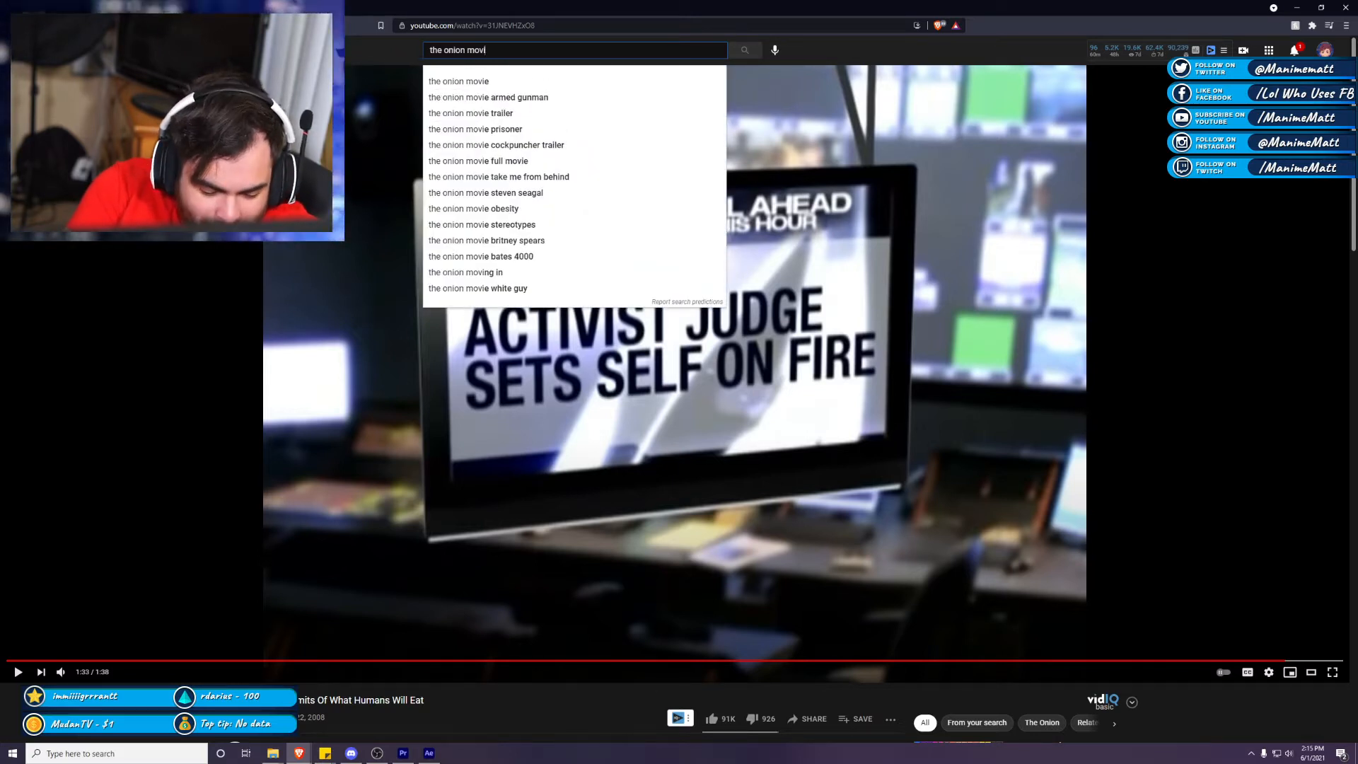
{"action": "type", "text": "r"}
{"action": "key", "text": "Down"}
{"action": "key", "text": "Return"}
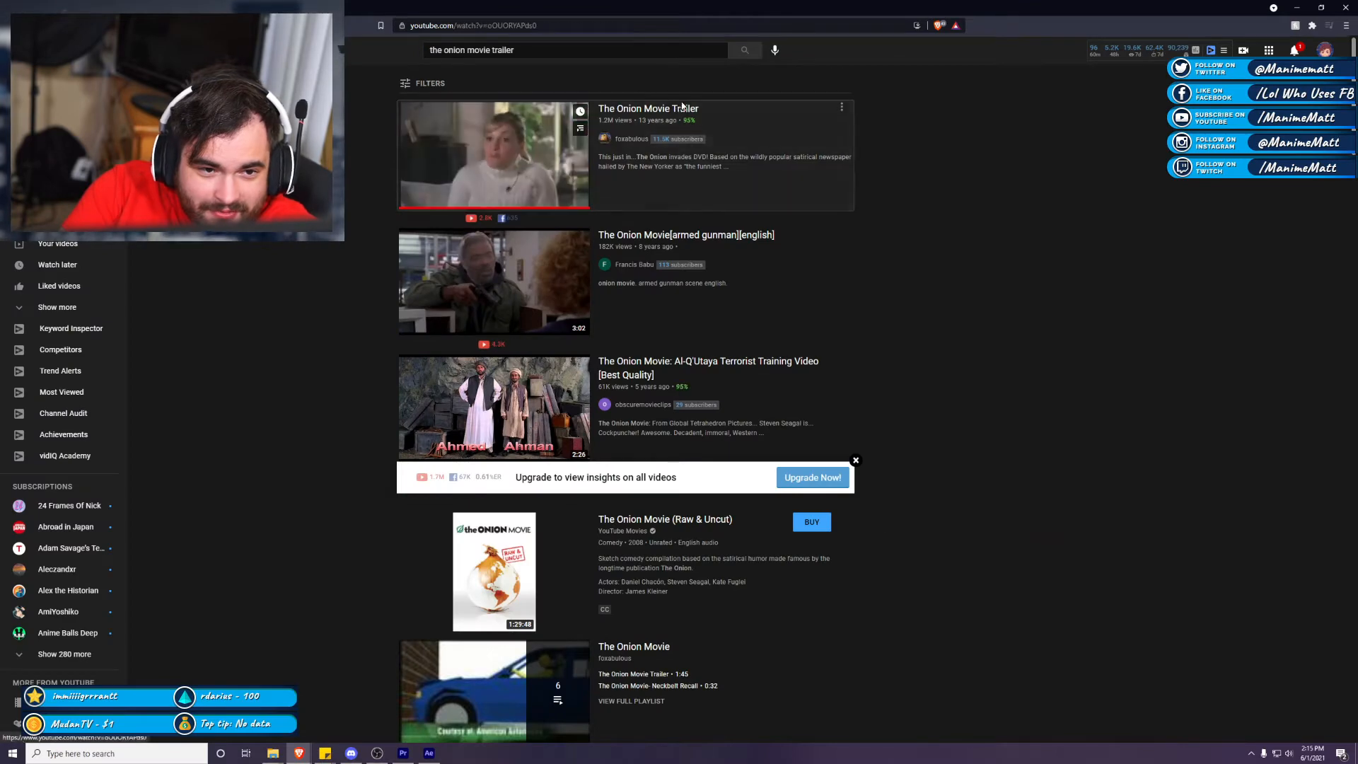
Step: Watch The Onion Movie Trailer, pause it near the end and glance at its description and comments
{"action": "left_click", "coordinate": [671, 117]}
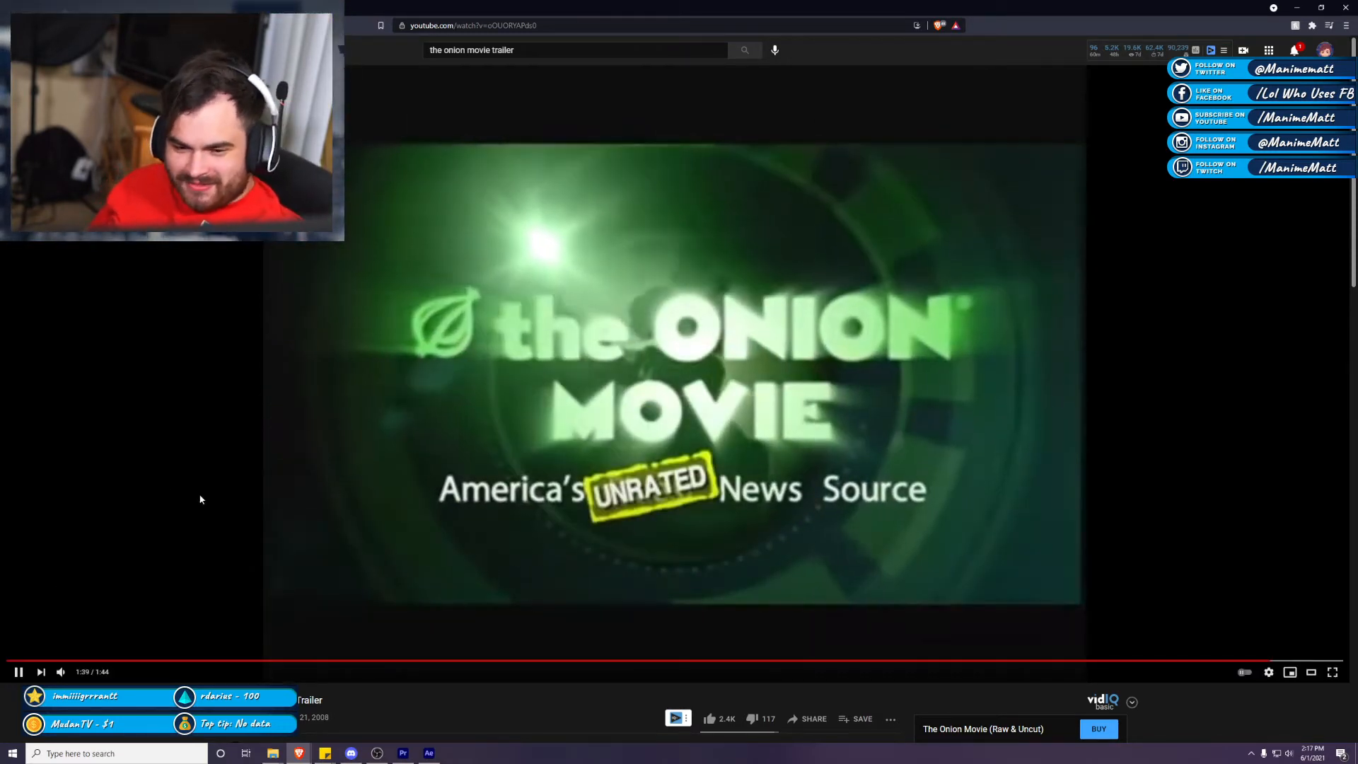
{"action": "left_click", "coordinate": [312, 451]}
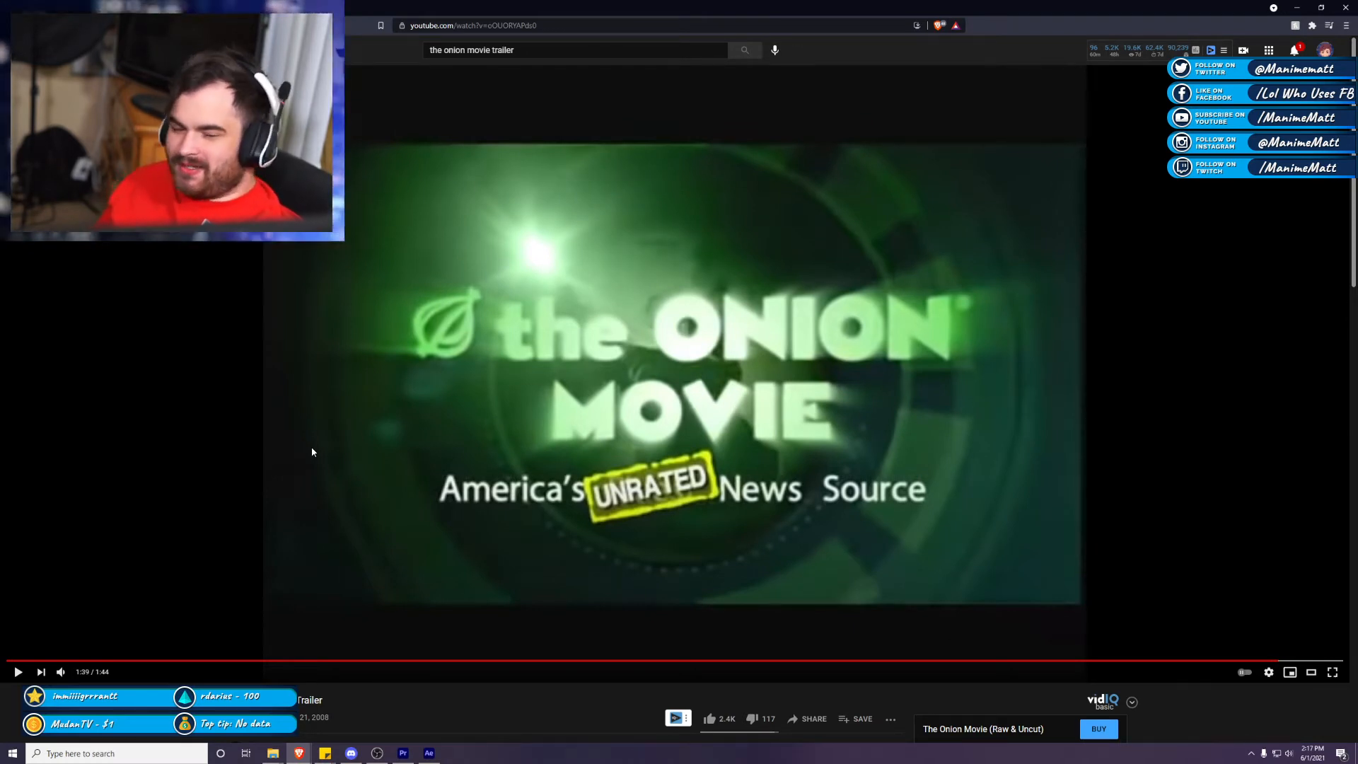
{"action": "scroll", "coordinate": [312, 448], "scroll_direction": "down", "scroll_amount": 3}
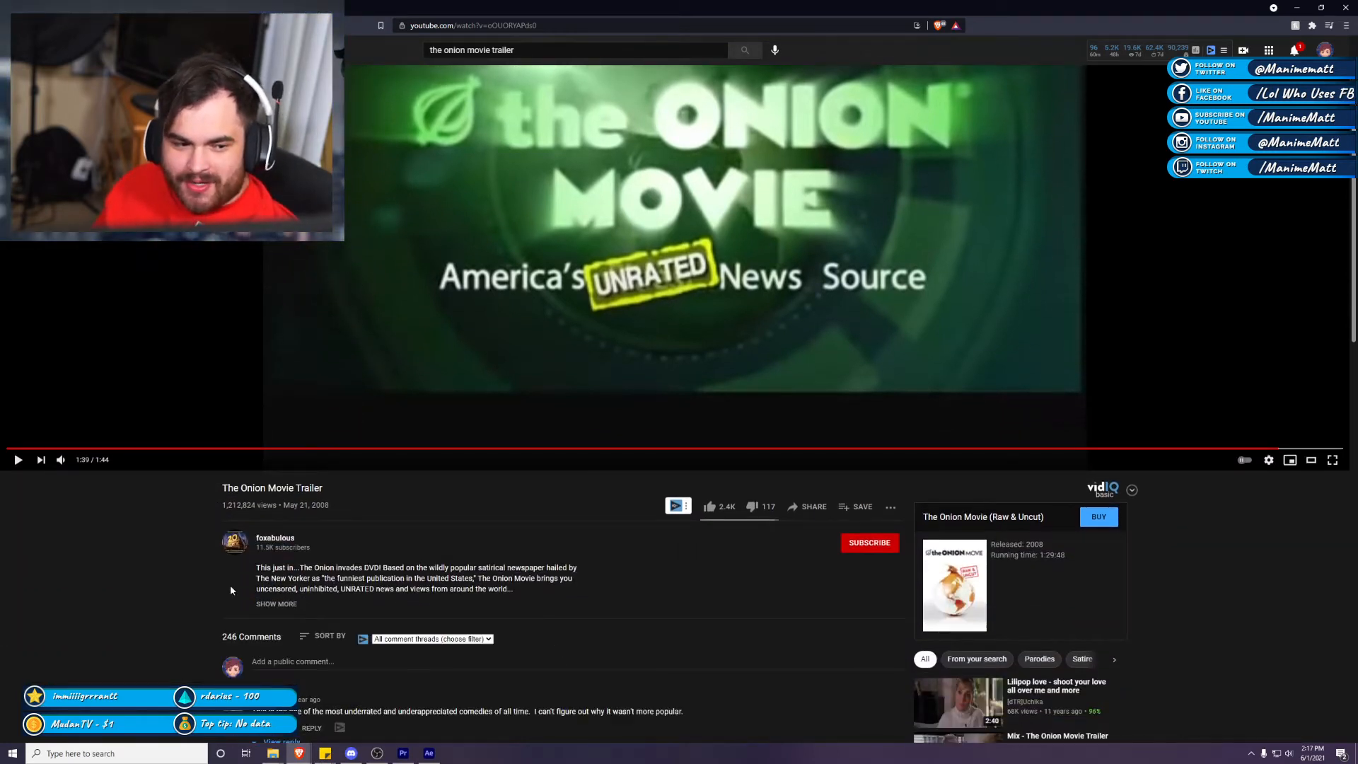
{"action": "scroll", "coordinate": [234, 571], "scroll_direction": "up", "scroll_amount": 3}
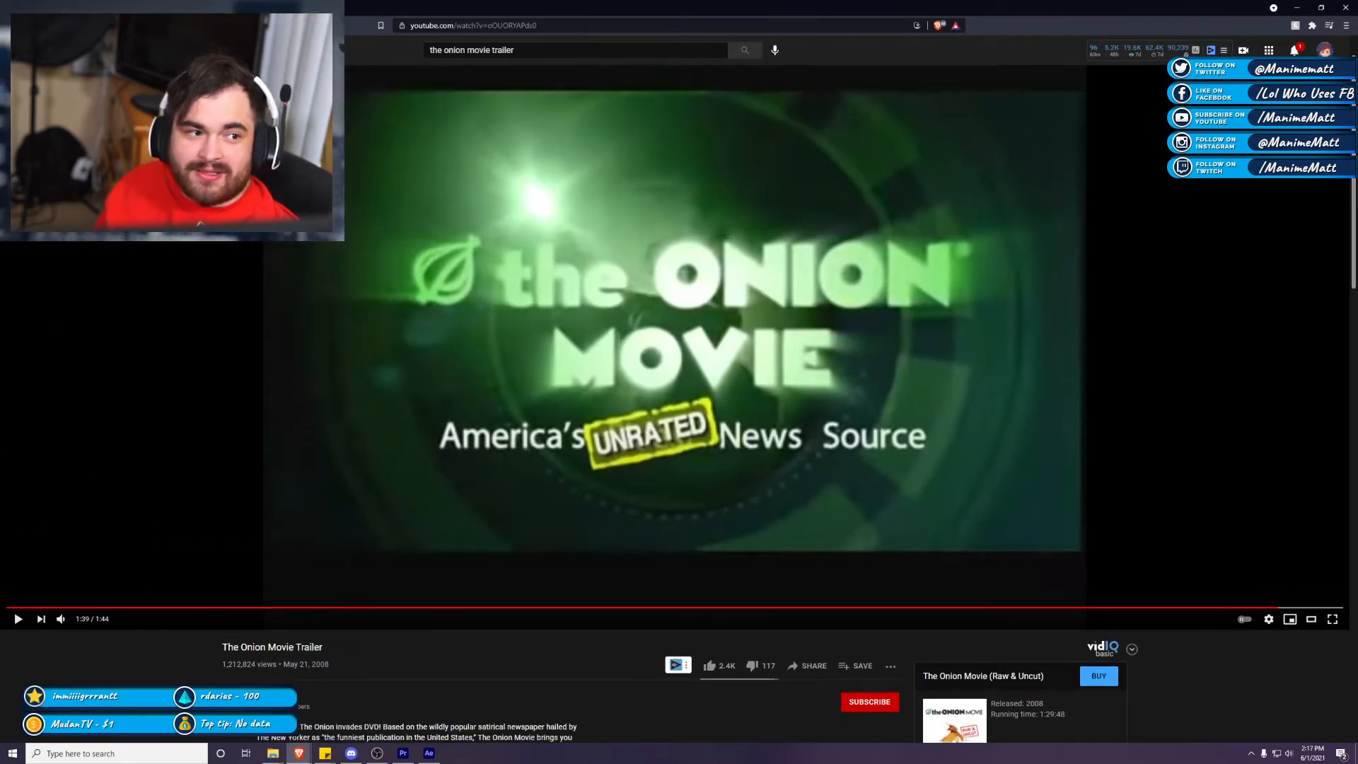
Step: Return to the search results and search YouTube for "onions sports anlyist"
{"action": "key", "text": "alt+Left"}
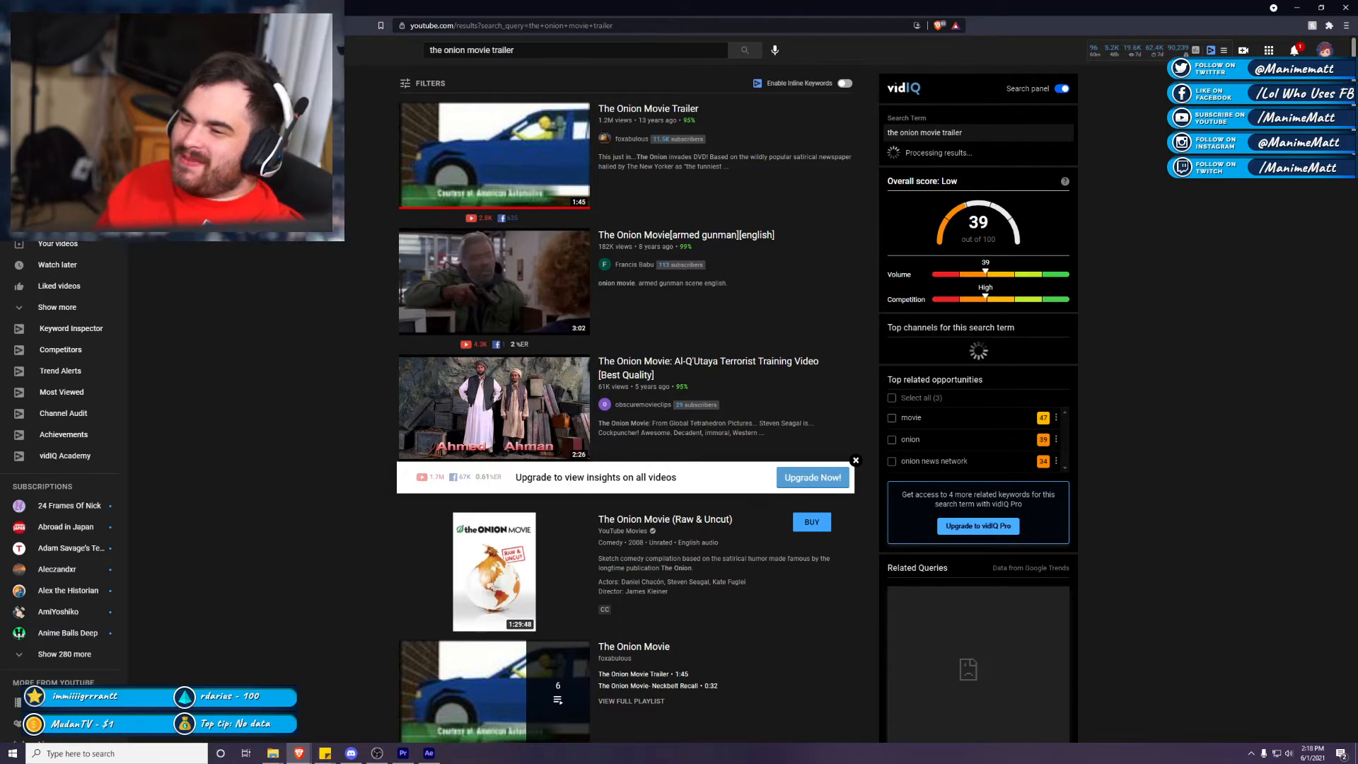
{"action": "triple_click", "coordinate": [431, 50]}
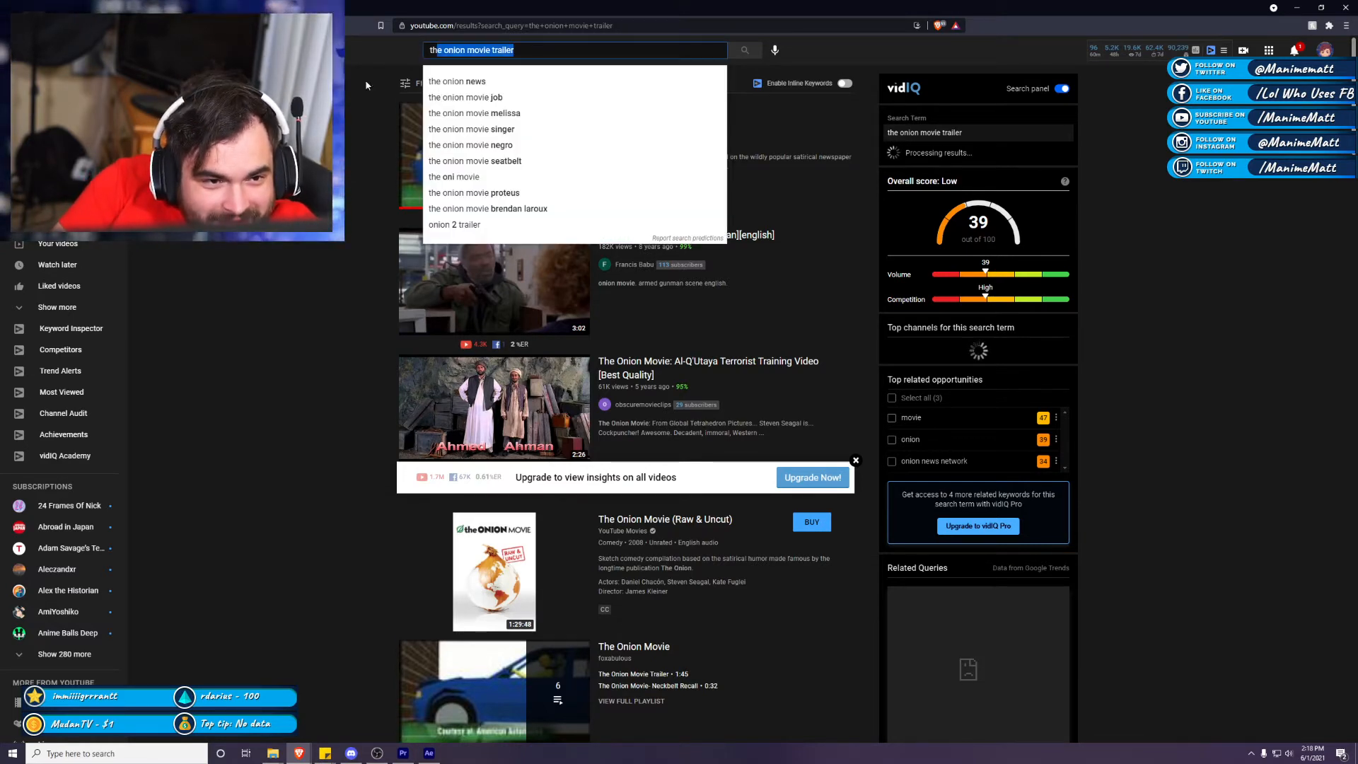
{"action": "type", "text": "onio"}
{"action": "type", "text": "ns sport"}
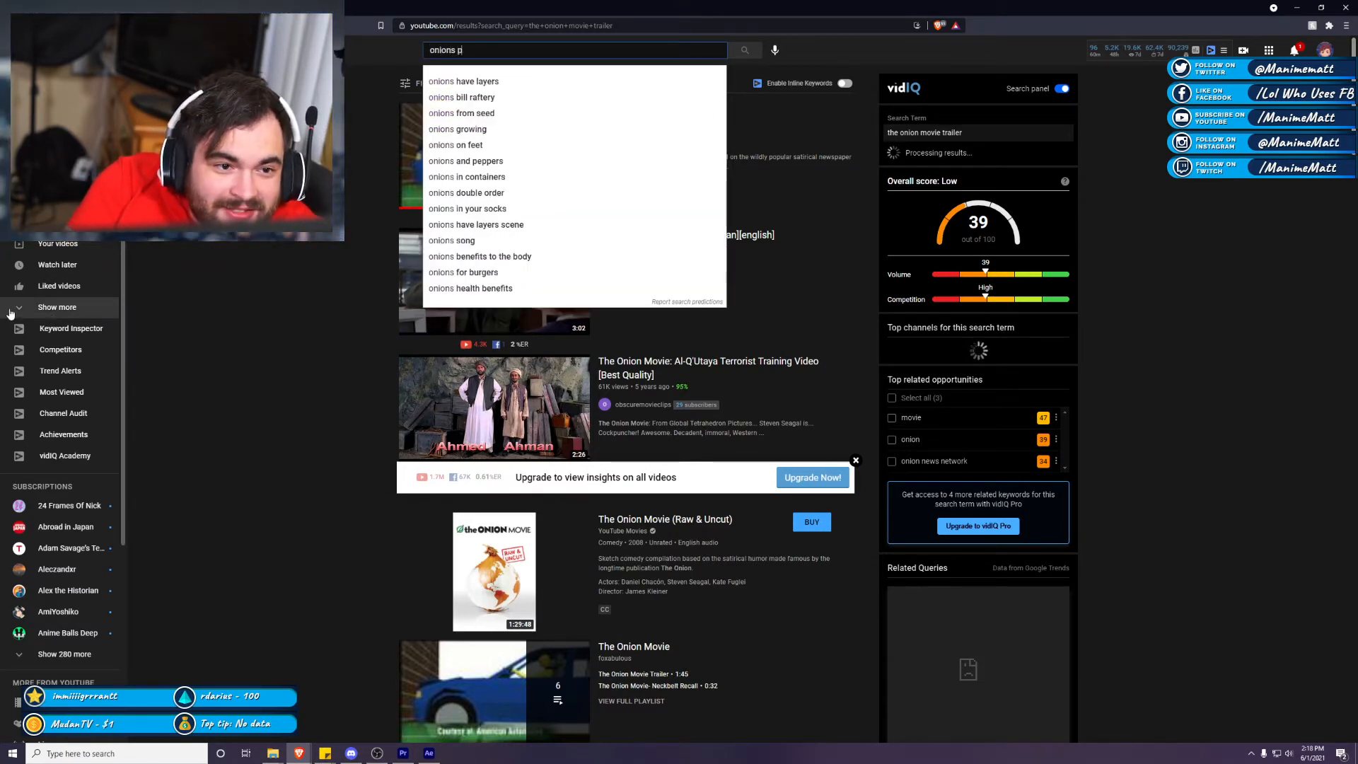
{"action": "type", "text": "s a"}
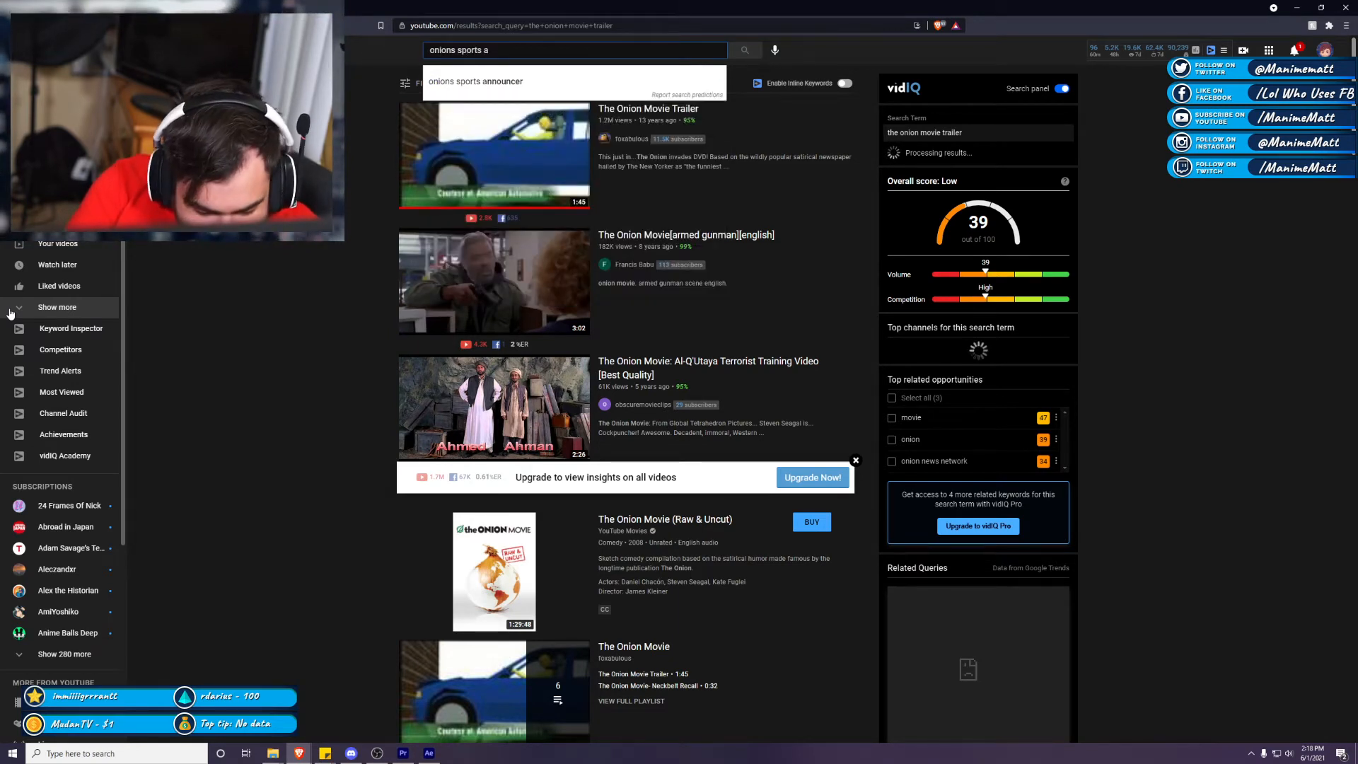
{"action": "type", "text": "nay"}
{"action": "key", "text": "BackSpace"}
{"action": "key", "text": "BackSpace"}
{"action": "type", "text": "ly"}
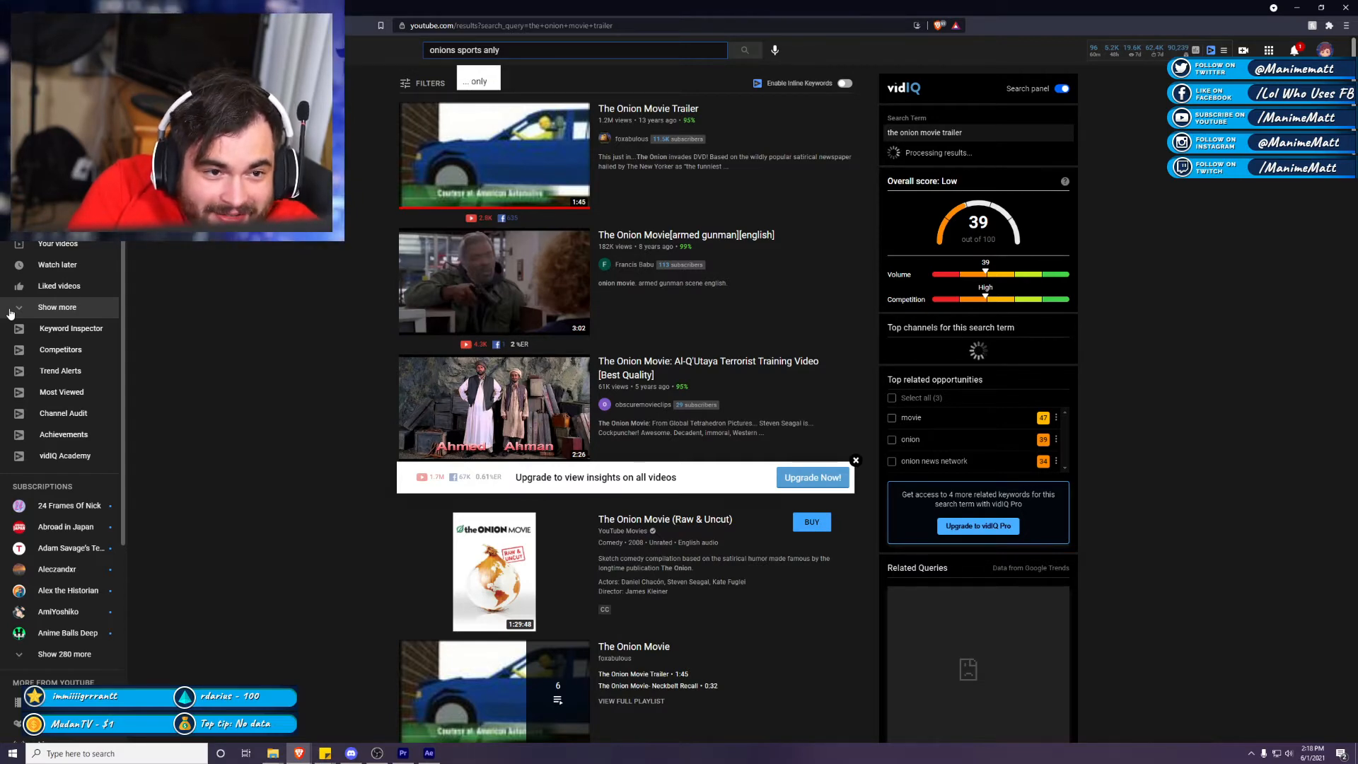
{"action": "type", "text": "ist"}
{"action": "key", "text": "Return"}
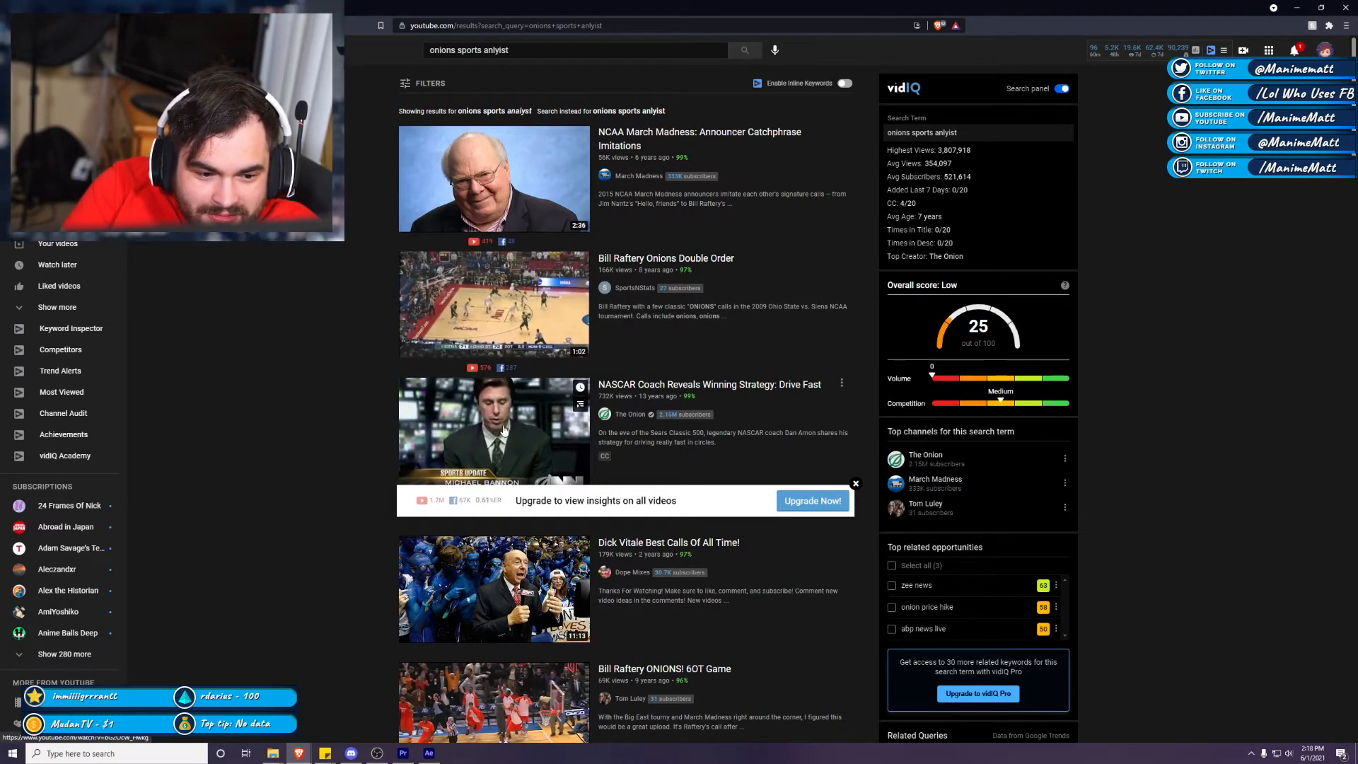
Step: Browse the search results and play the Onion video "Obama Replaces Costly High-Speed Rail Plan With High-Speed Bus Plan"
{"action": "scroll", "coordinate": [564, 652], "scroll_direction": "down", "scroll_amount": 8}
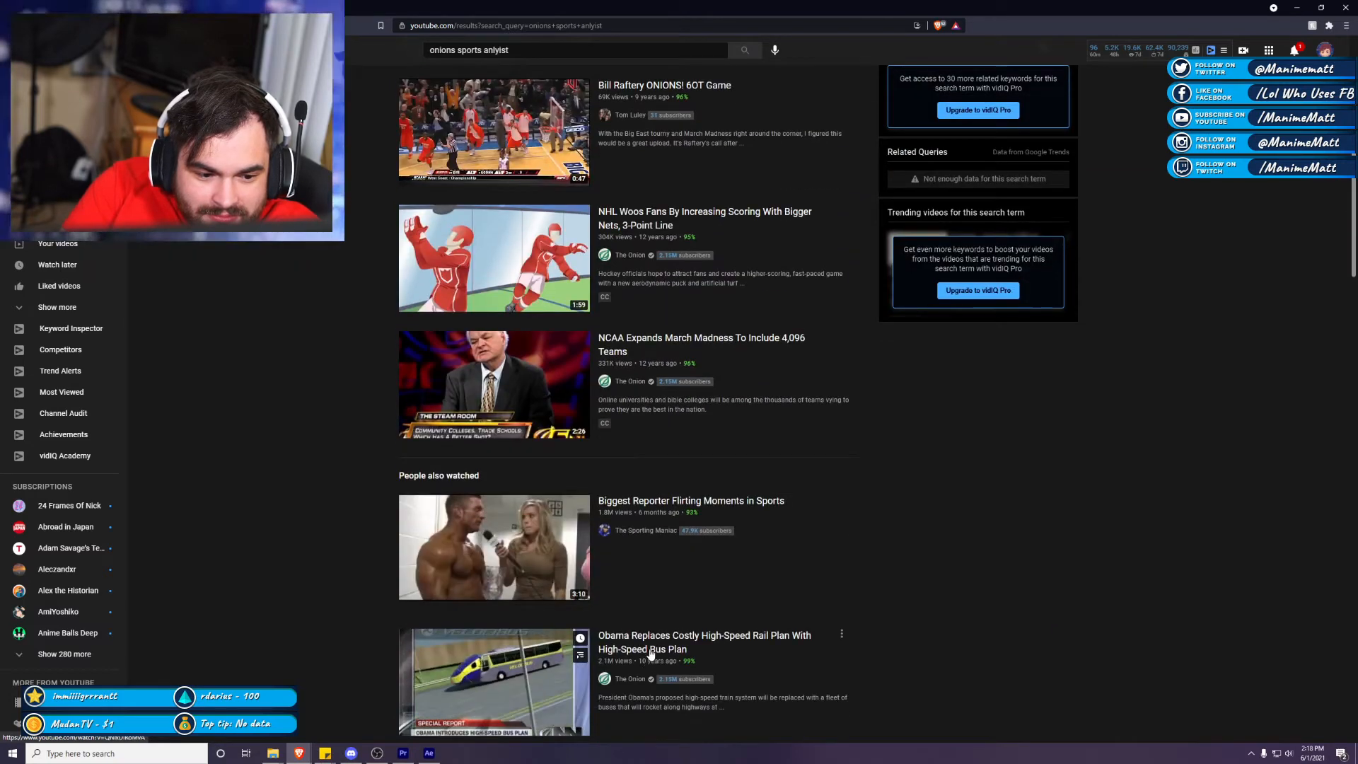
{"action": "scroll", "coordinate": [564, 651], "scroll_direction": "down", "scroll_amount": 2}
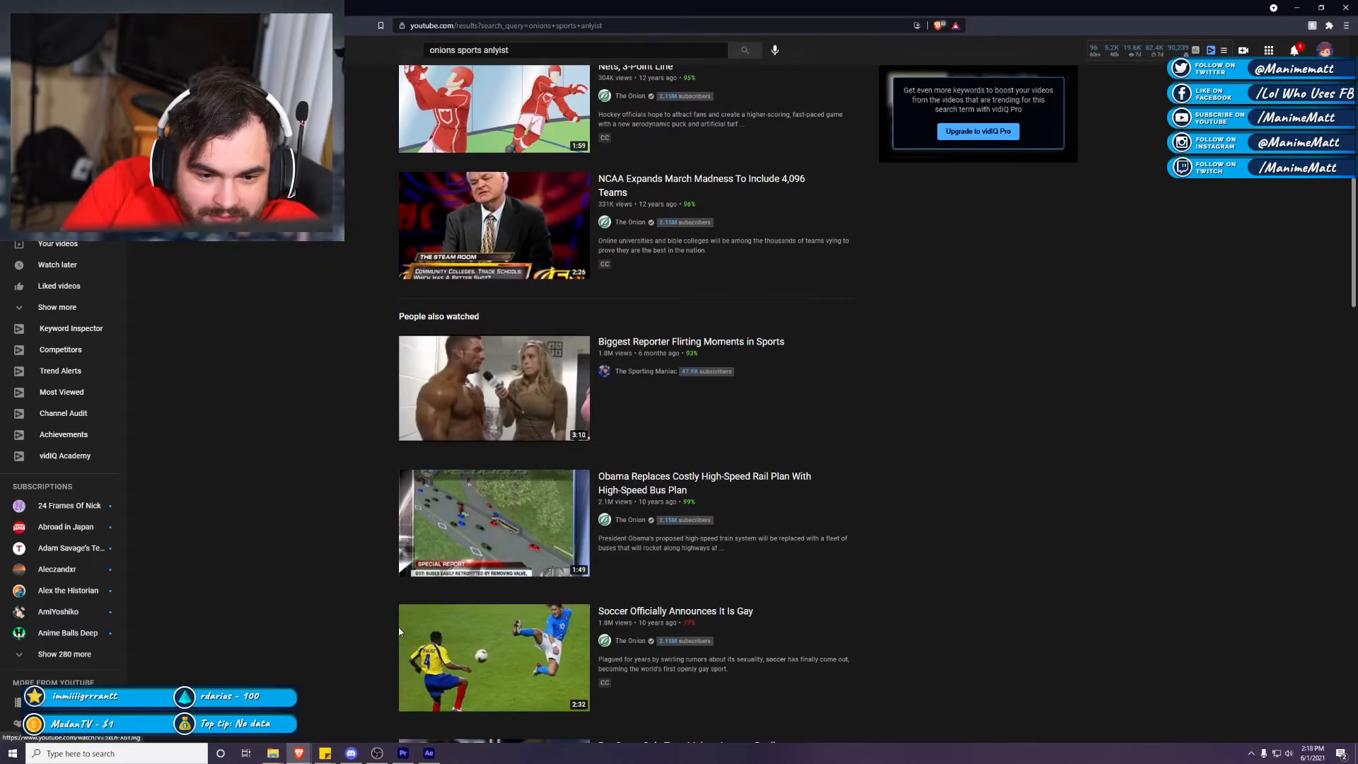
{"action": "scroll", "coordinate": [348, 642], "scroll_direction": "down", "scroll_amount": 7}
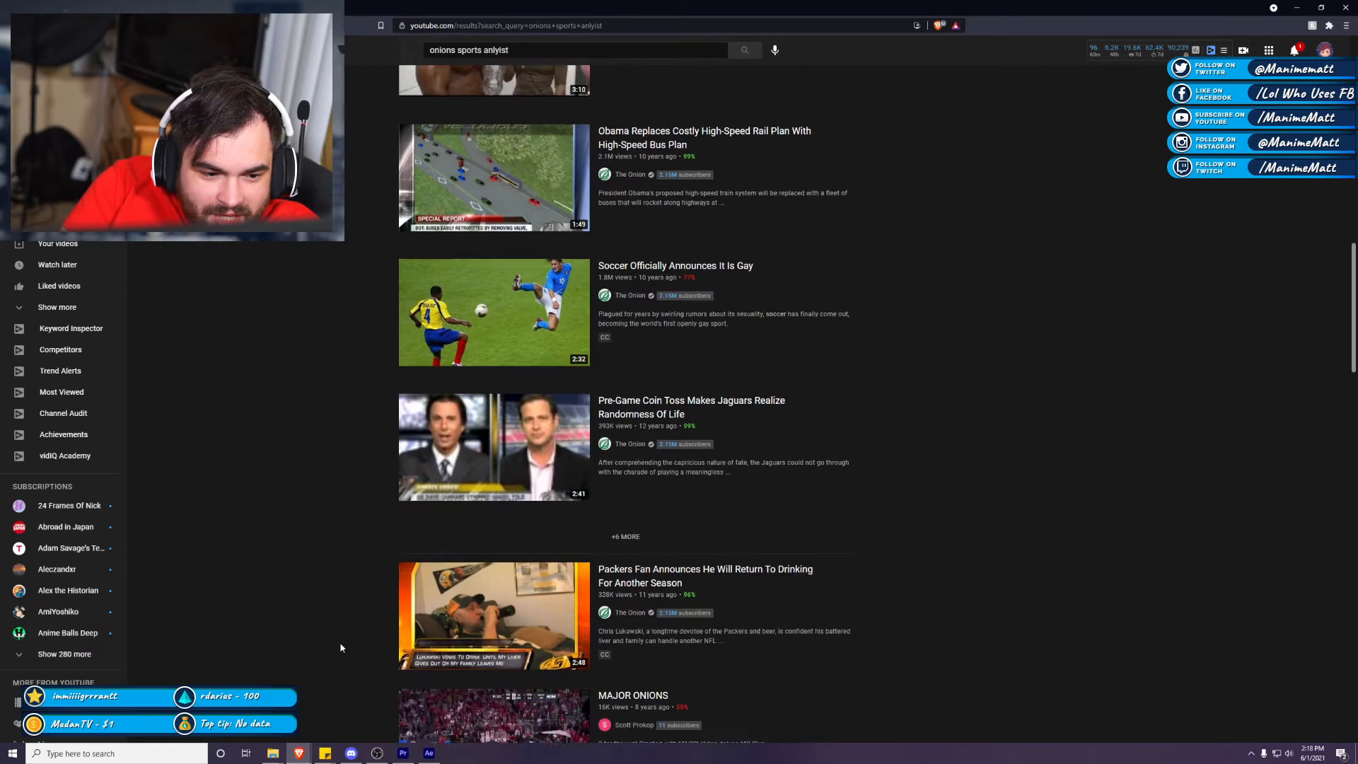
{"action": "scroll", "coordinate": [343, 647], "scroll_direction": "up", "scroll_amount": 8}
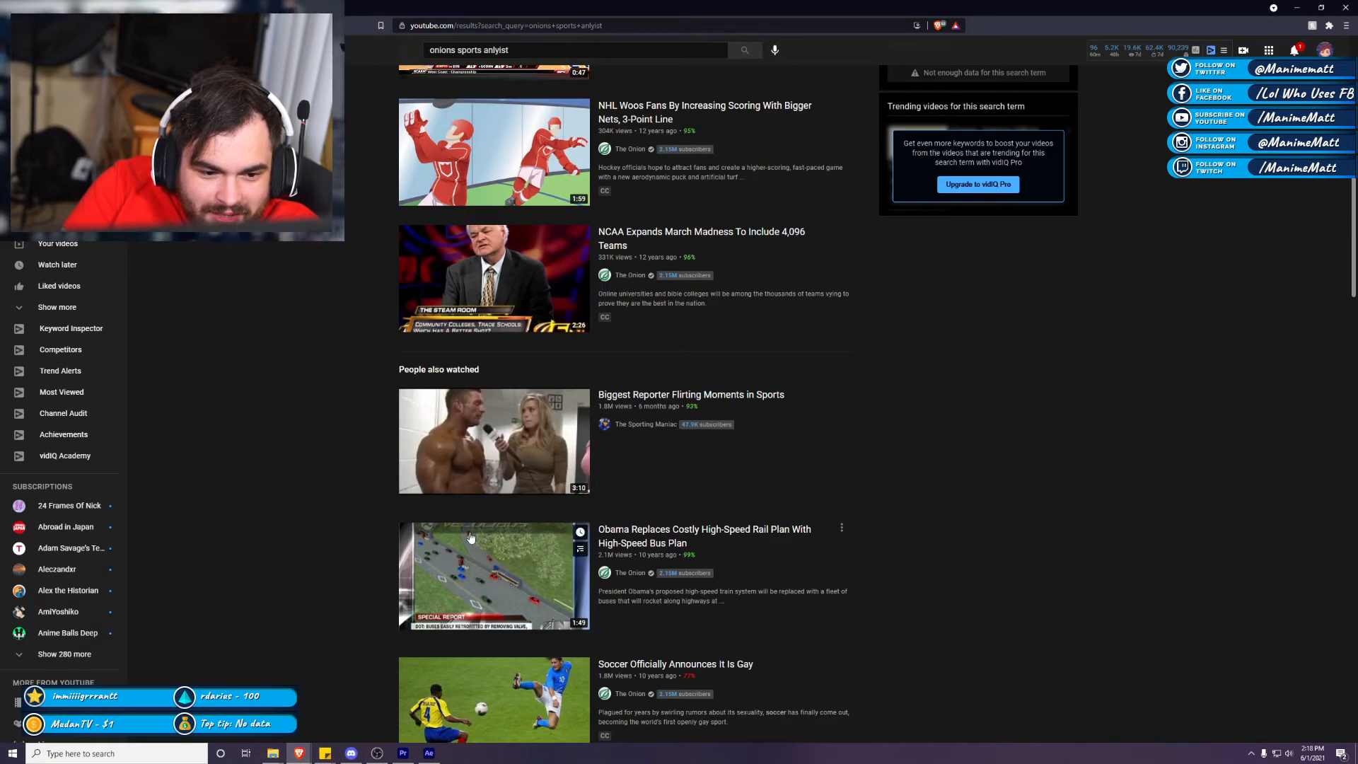
{"action": "left_click", "coordinate": [471, 538]}
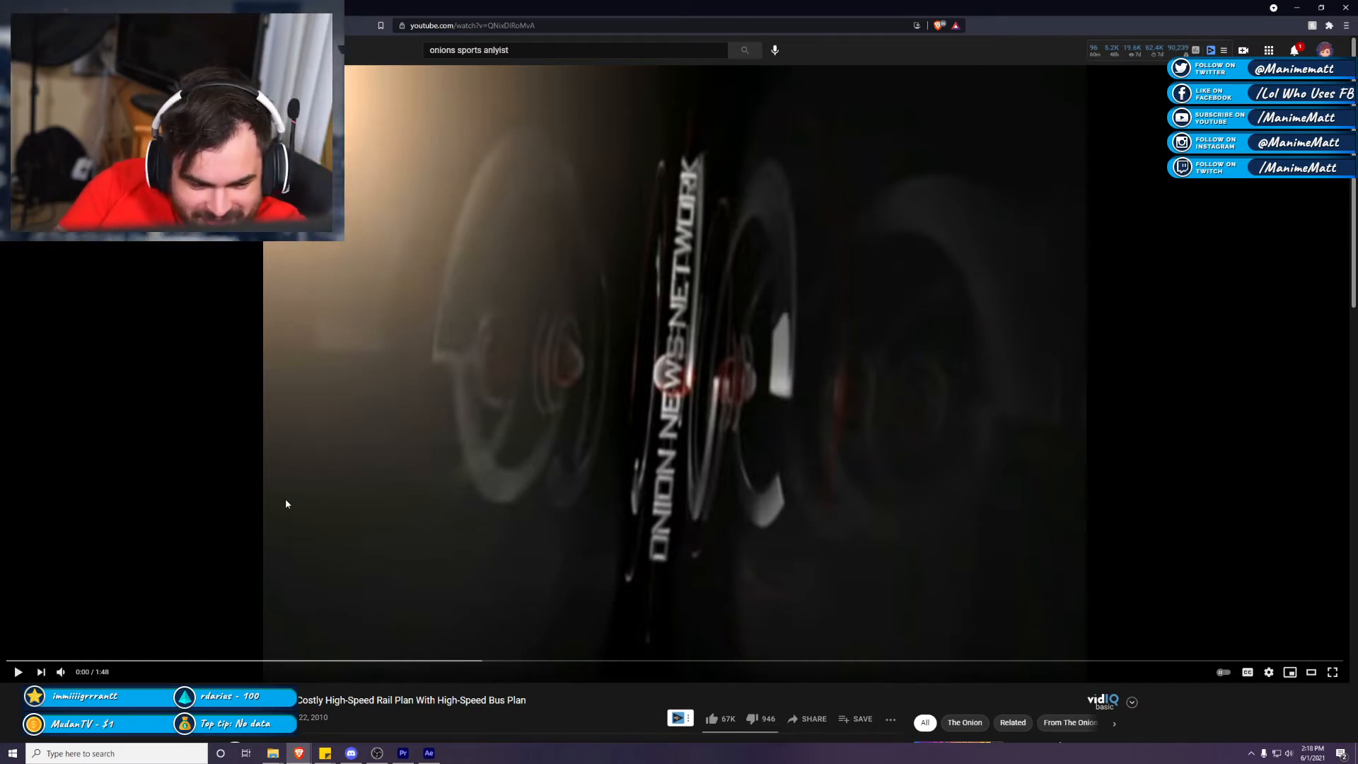
{"action": "left_click", "coordinate": [315, 571]}
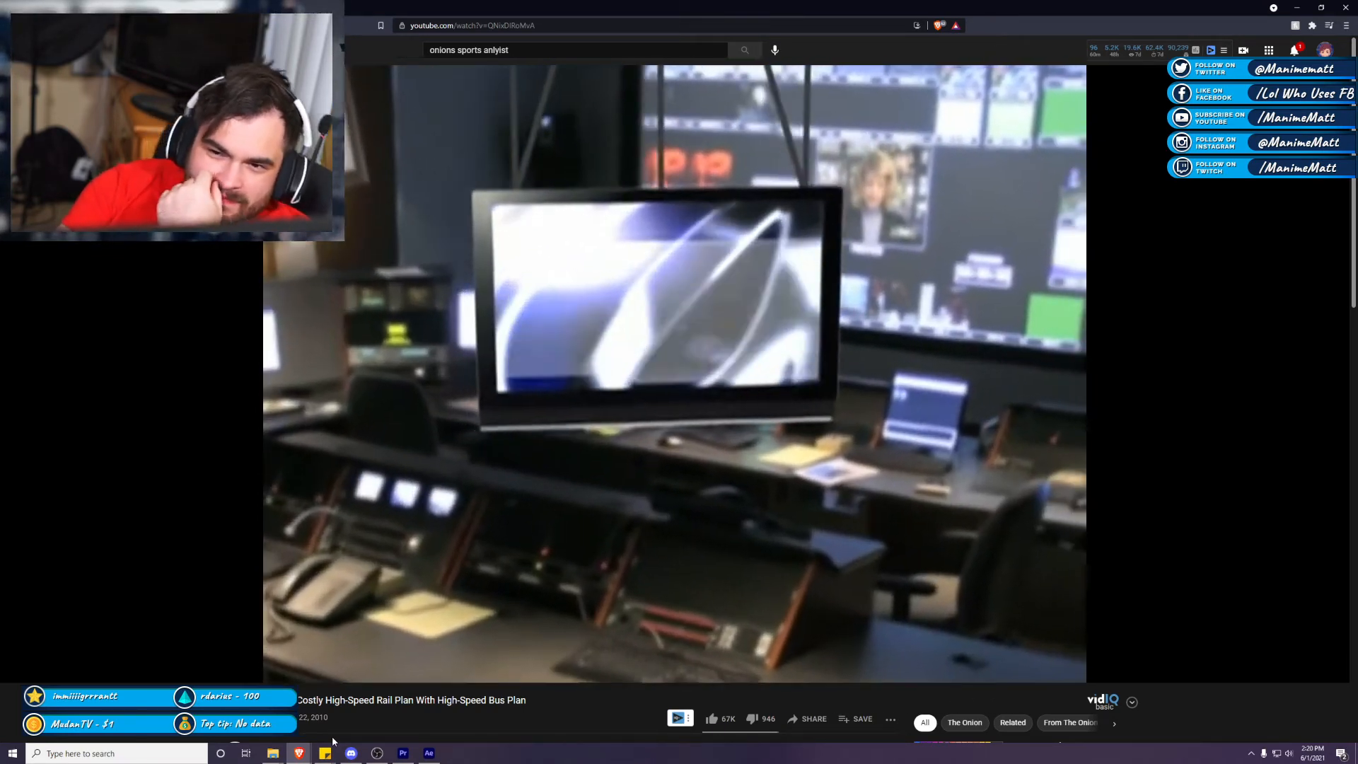
Step: Switch back to Premiere Pro and make the sequence timeline active
{"action": "key", "text": "alt+Tab"}
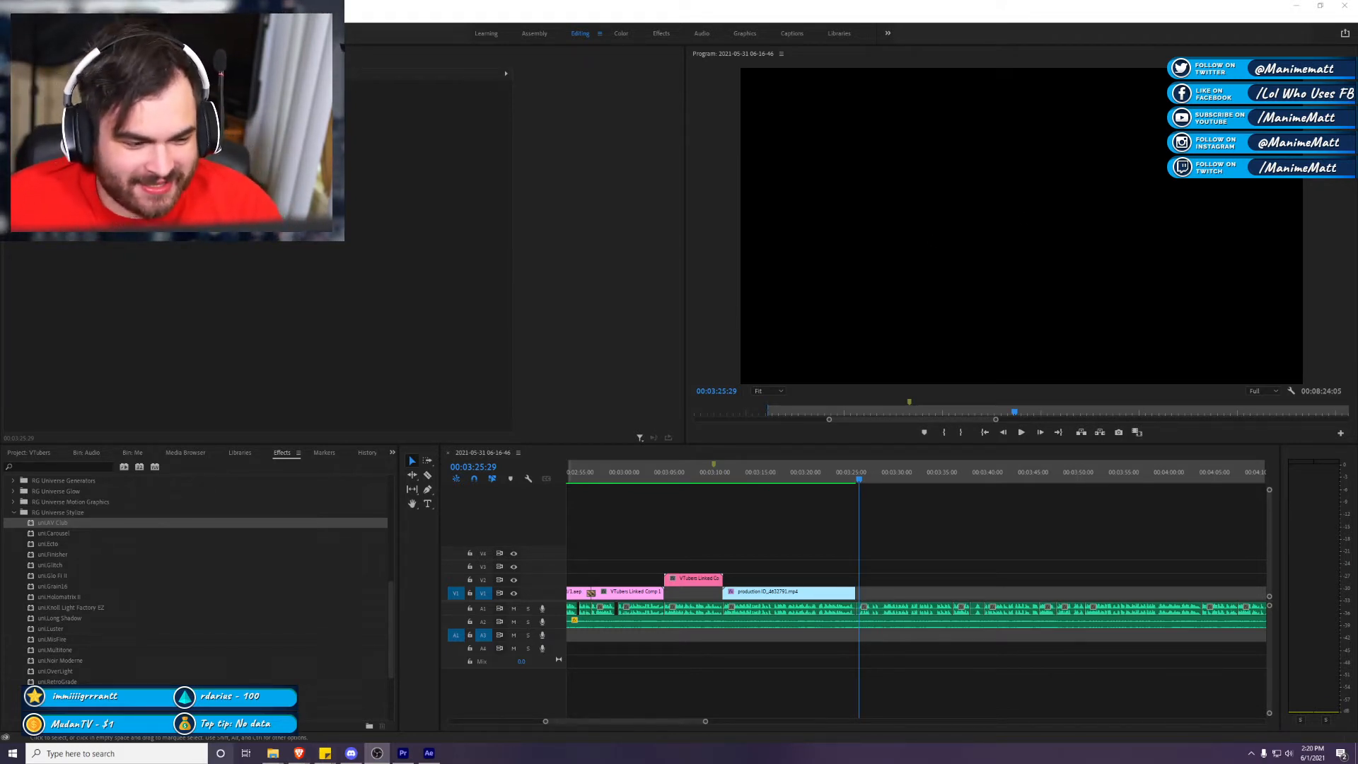
{"action": "left_click", "coordinate": [836, 648]}
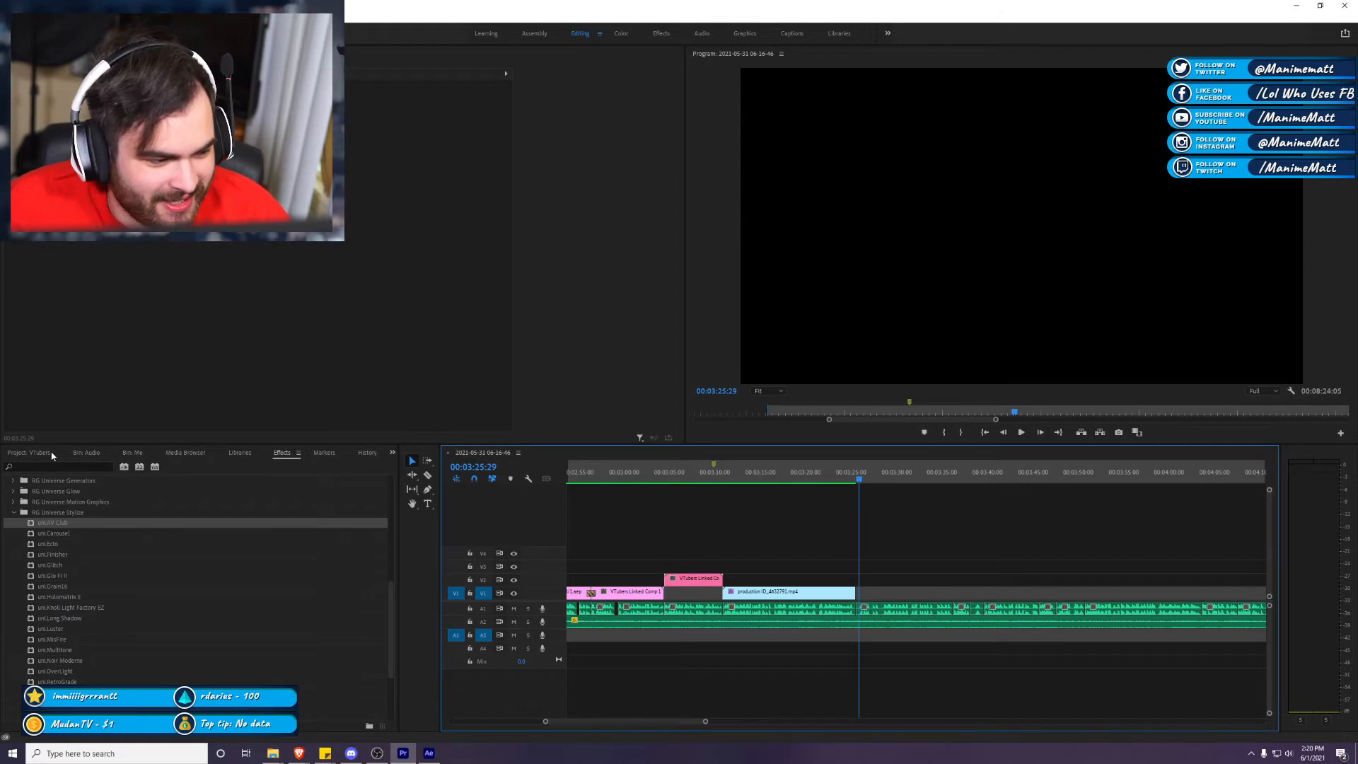
Step: Cut the background music at 00:03:25:29, where the police footage ends, and delete the part after the cut
{"action": "key", "text": "shift+1"}
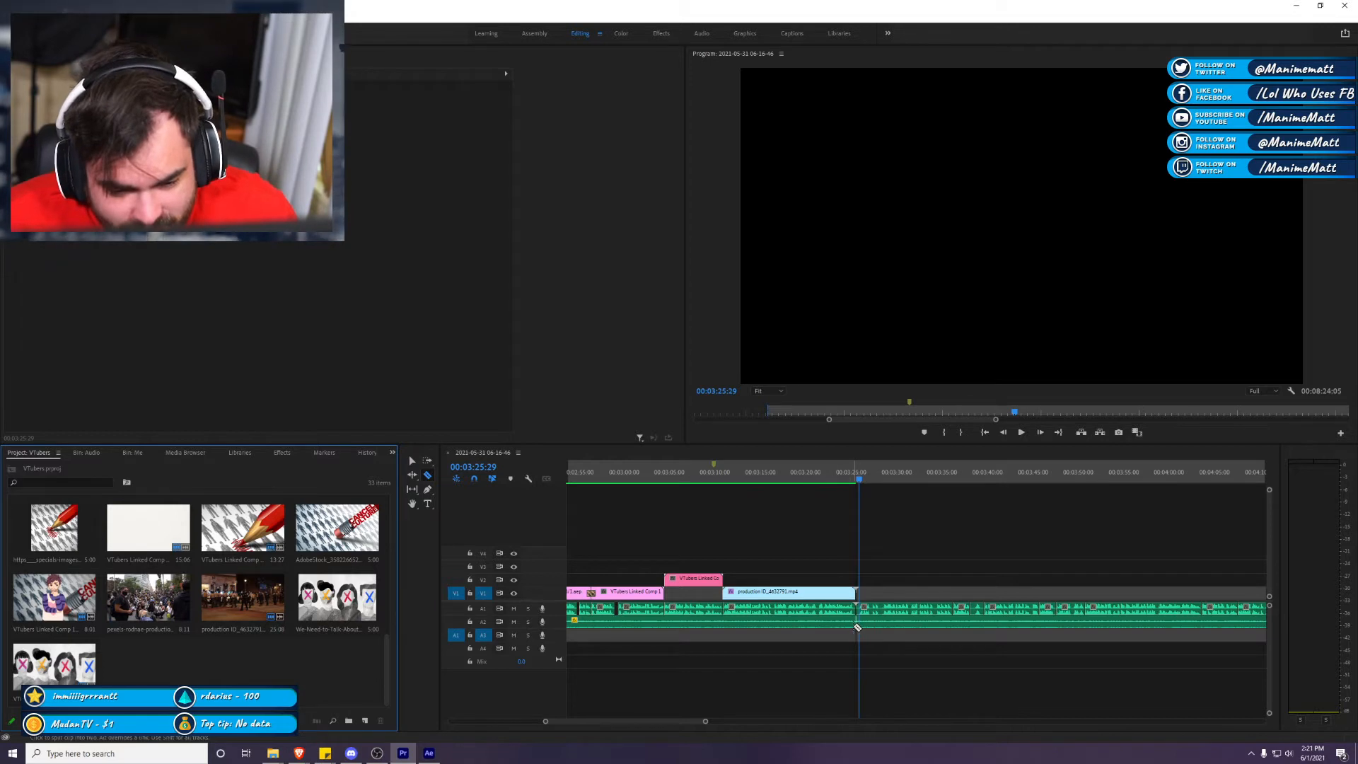
{"action": "left_click", "coordinate": [881, 626]}
{"action": "key", "text": "Delete"}
{"action": "scroll", "coordinate": [969, 639], "scroll_direction": "down", "scroll_amount": 2}
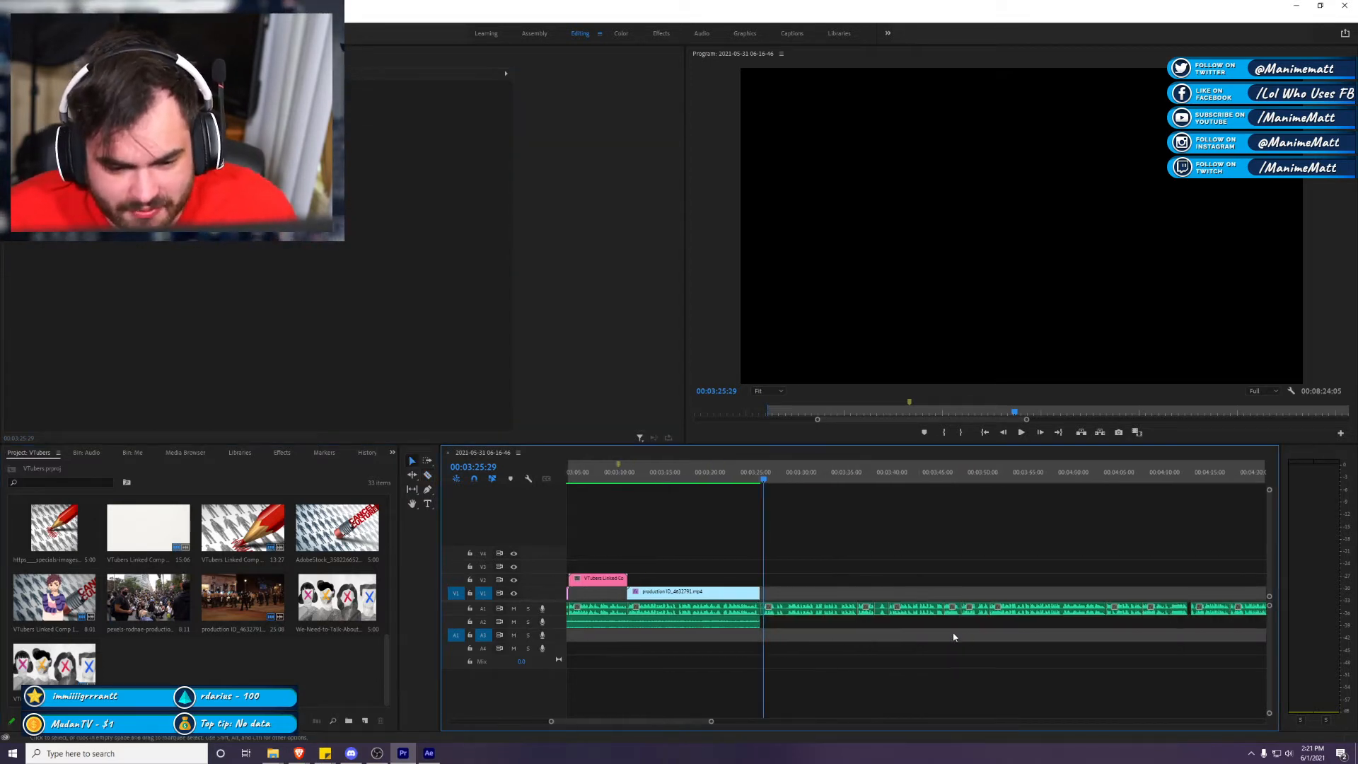
Step: Shift the narration after the police footage about 16 seconds later to open a gap, and save the project
{"action": "key", "text": "ctrl+s"}
{"action": "left_click", "coordinate": [824, 614]}
{"action": "key", "text": "Delete"}
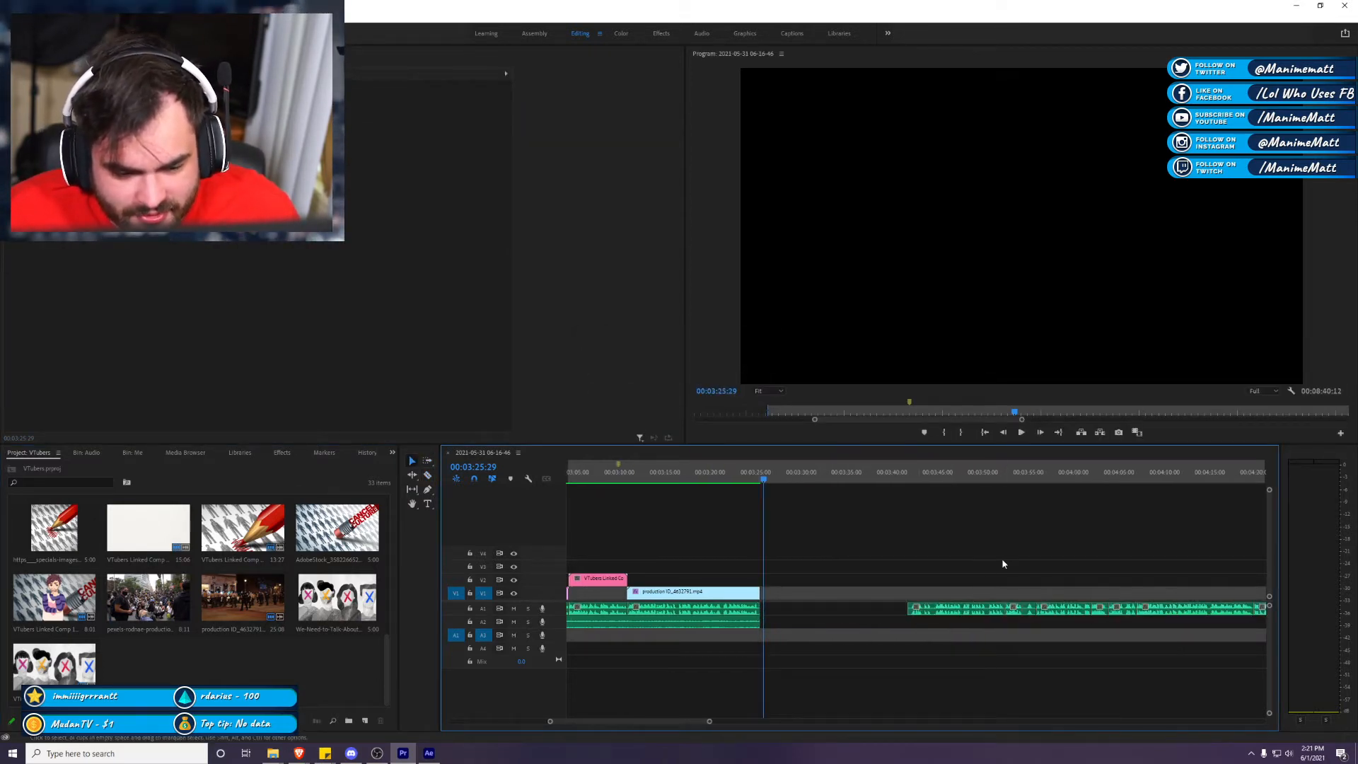
{"action": "key", "text": "ctrl+s"}
Step: Switch the project items to list view and file the four VTubers Linked Comp items in the Ae Comps bin
{"action": "left_click", "coordinate": [177, 667]}
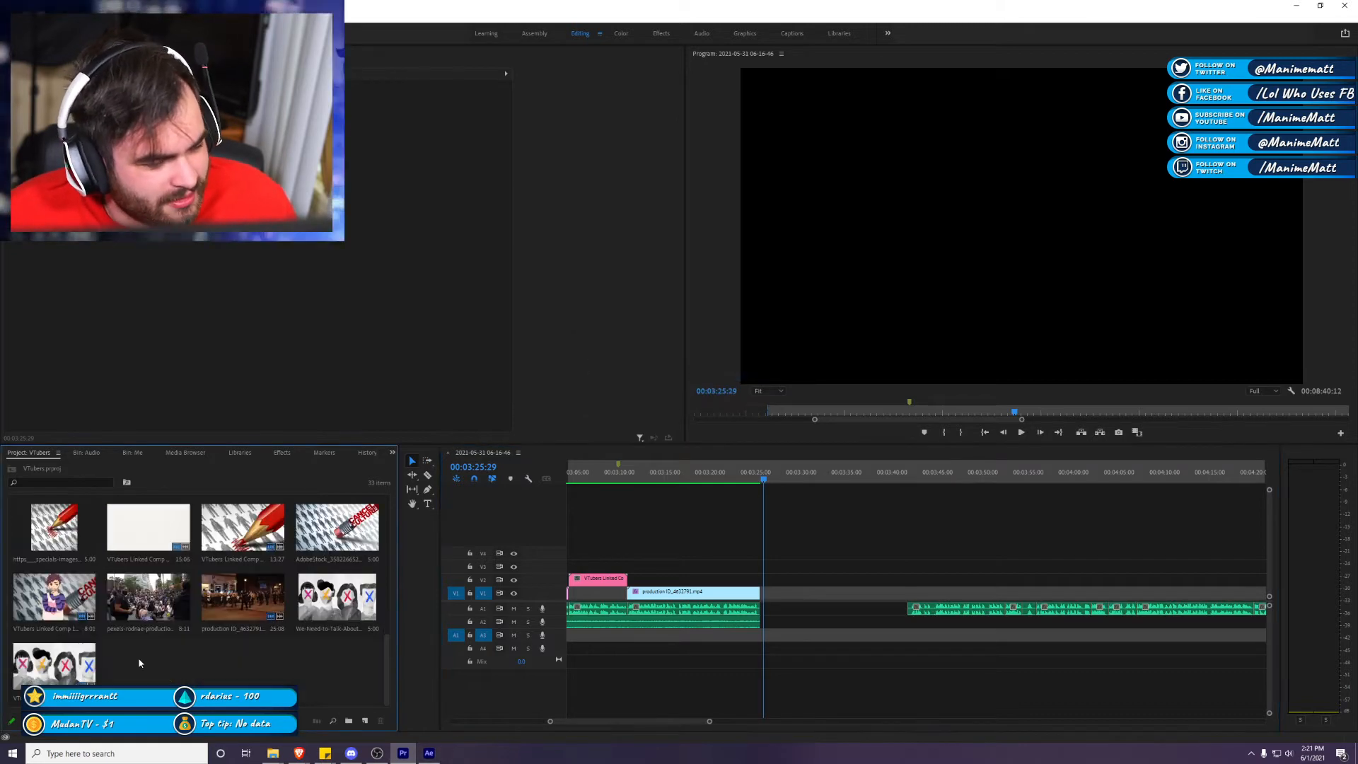
{"action": "scroll", "coordinate": [355, 699], "scroll_direction": "up", "scroll_amount": 3}
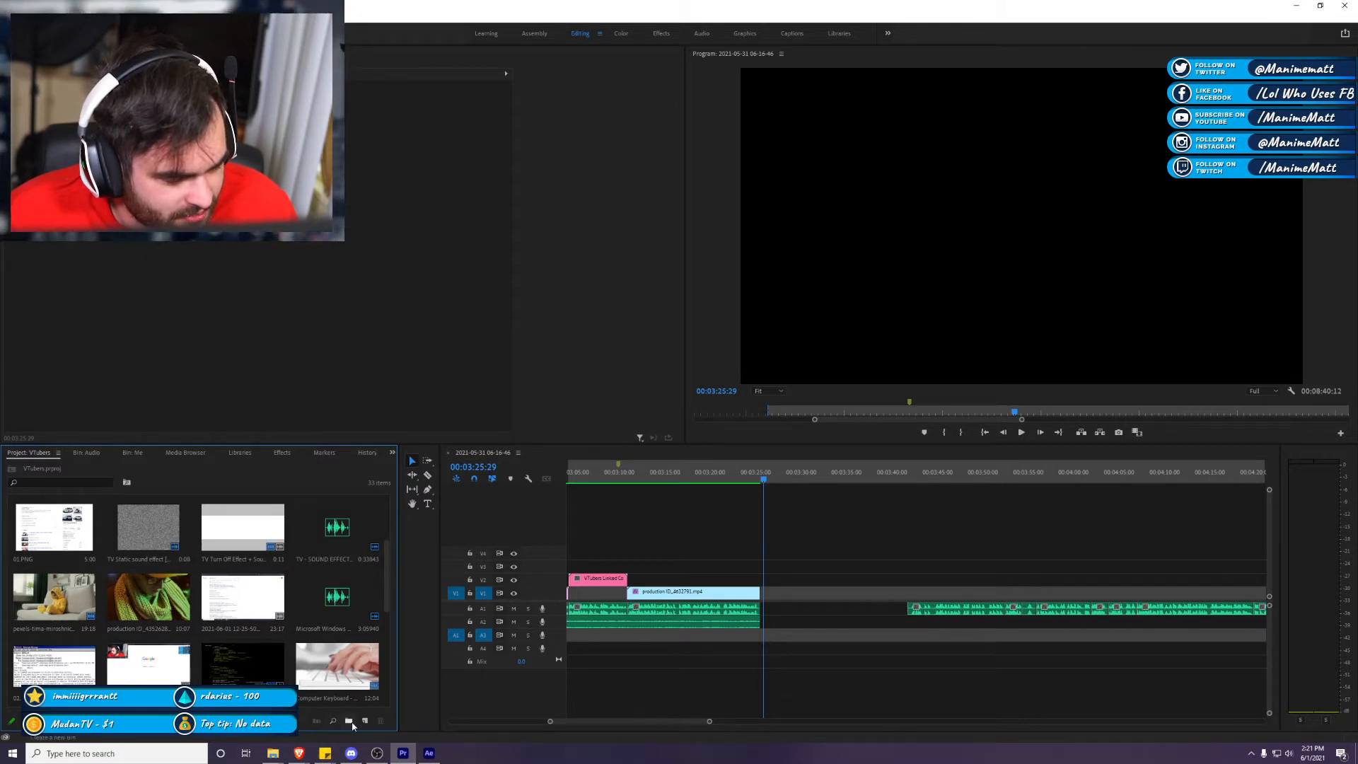
{"action": "key", "text": "ctrl+Page_Up"}
{"action": "scroll", "coordinate": [117, 660], "scroll_direction": "down", "scroll_amount": 2}
{"action": "scroll", "coordinate": [118, 660], "scroll_direction": "down", "scroll_amount": 2}
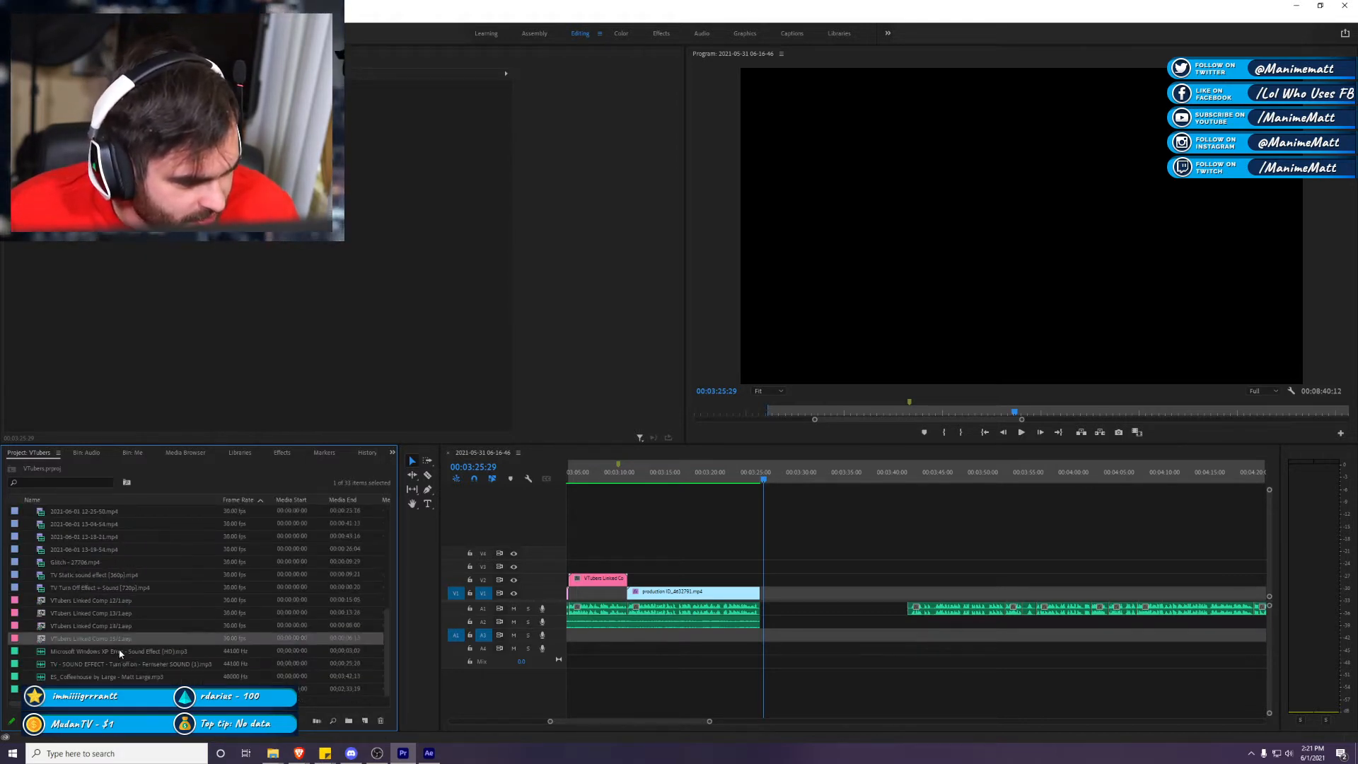
{"action": "left_click", "coordinate": [113, 612], "text": "shift"}
{"action": "left_click", "coordinate": [113, 599], "text": "shift"}
{"action": "scroll", "coordinate": [115, 537], "scroll_direction": "up", "scroll_amount": 2}
{"action": "scroll", "coordinate": [112, 511], "scroll_direction": "up", "scroll_amount": 4}
{"action": "key", "text": "Delete"}
Step: File the two PNGs, the AdobeStock image, the Forbes image and the ivory paper texture in a bin
{"action": "left_click", "coordinate": [84, 524]}
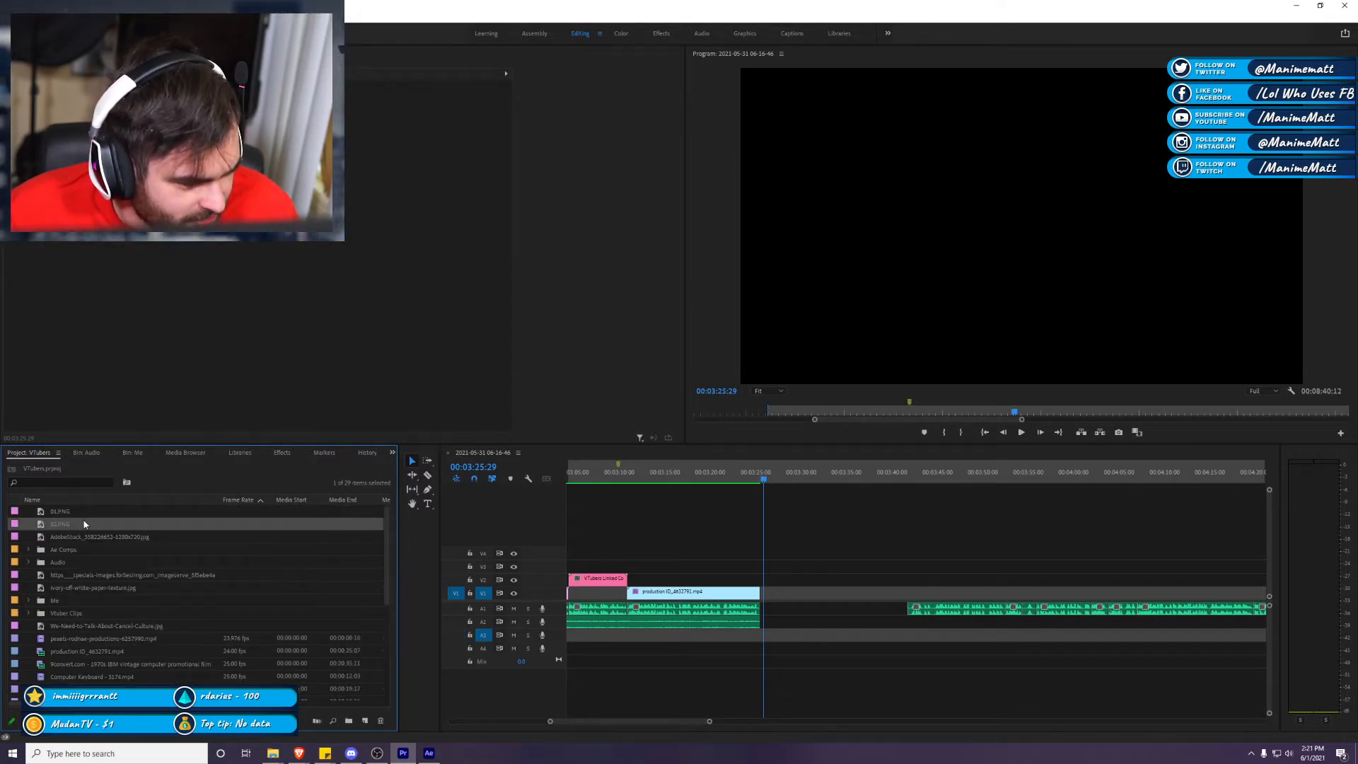
{"action": "left_click", "coordinate": [92, 536]}
{"action": "left_click", "coordinate": [101, 513], "text": "shift"}
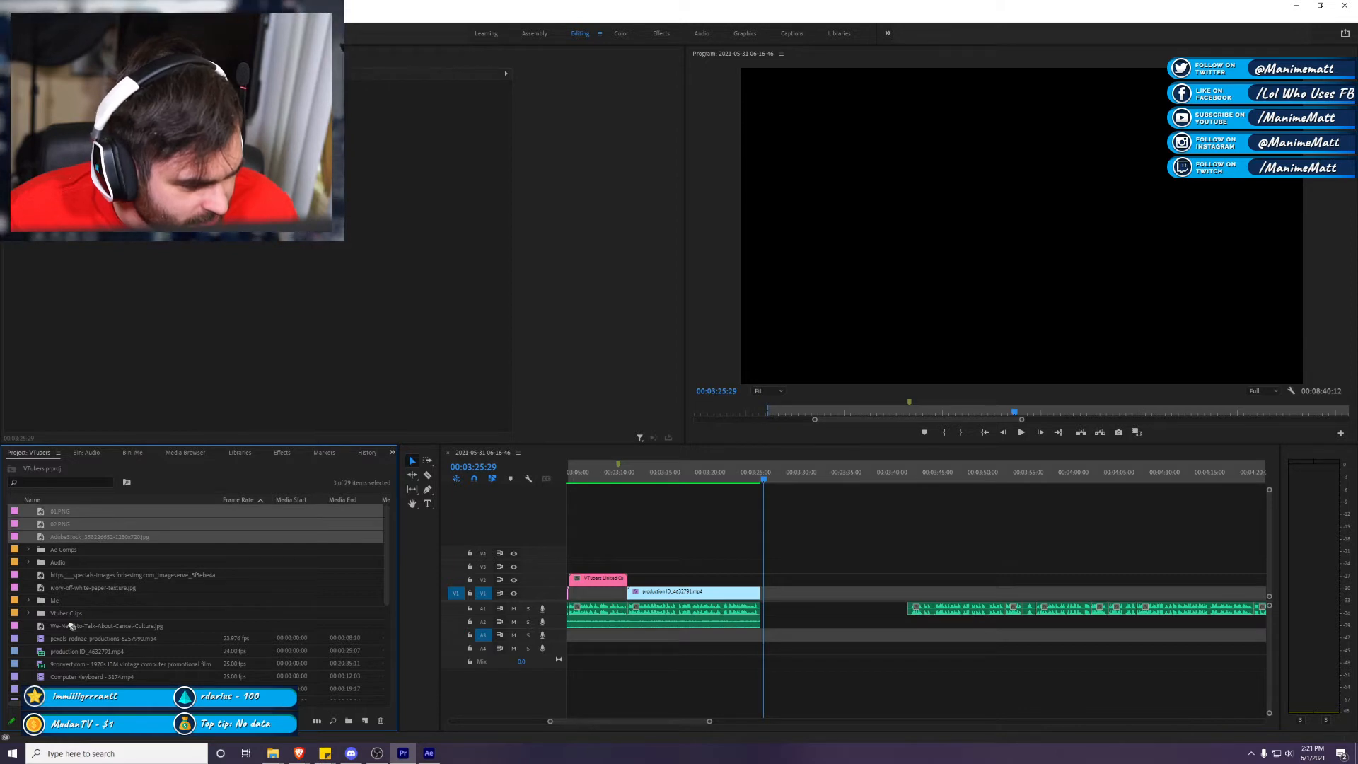
{"action": "key", "text": "Delete"}
{"action": "left_click", "coordinate": [110, 537]}
{"action": "left_click", "coordinate": [191, 550], "text": "shift"}
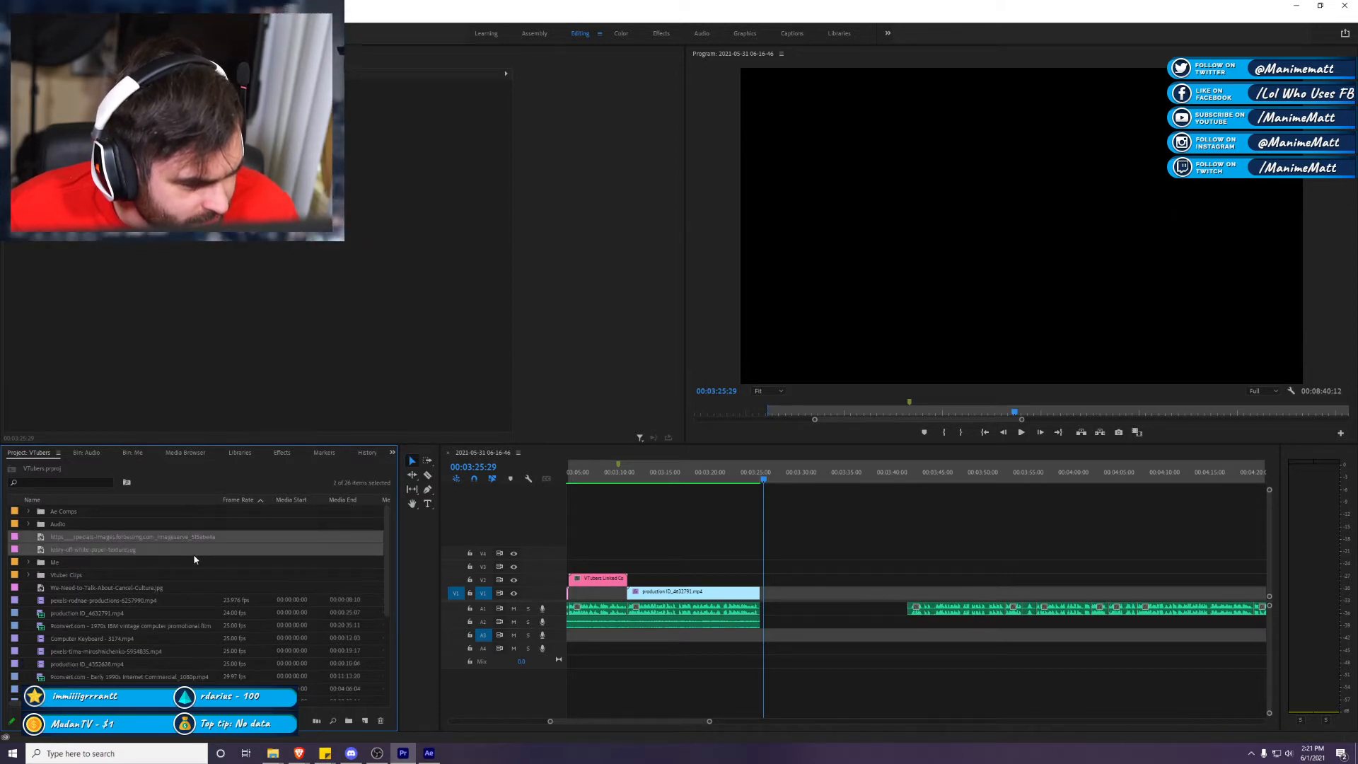
{"action": "key", "text": "Delete"}
Step: Preview production ID_4632791.mp4 and the We-Need-to-Talk-About-Cancel-Culture image and move both into the Me bin
{"action": "scroll", "coordinate": [177, 580], "scroll_direction": "down", "scroll_amount": 1}
{"action": "left_click", "coordinate": [167, 574]}
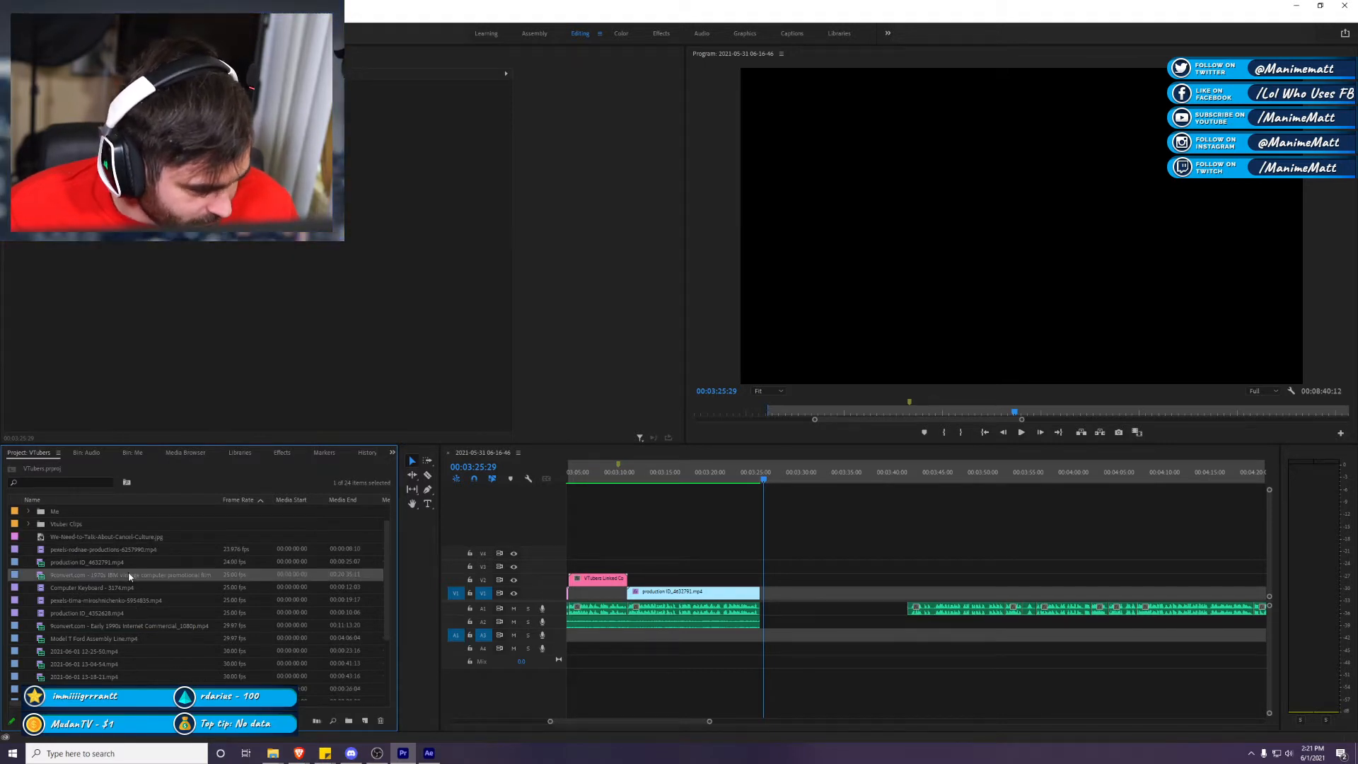
{"action": "left_click", "coordinate": [112, 562]}
{"action": "double_click", "coordinate": [62, 562]}
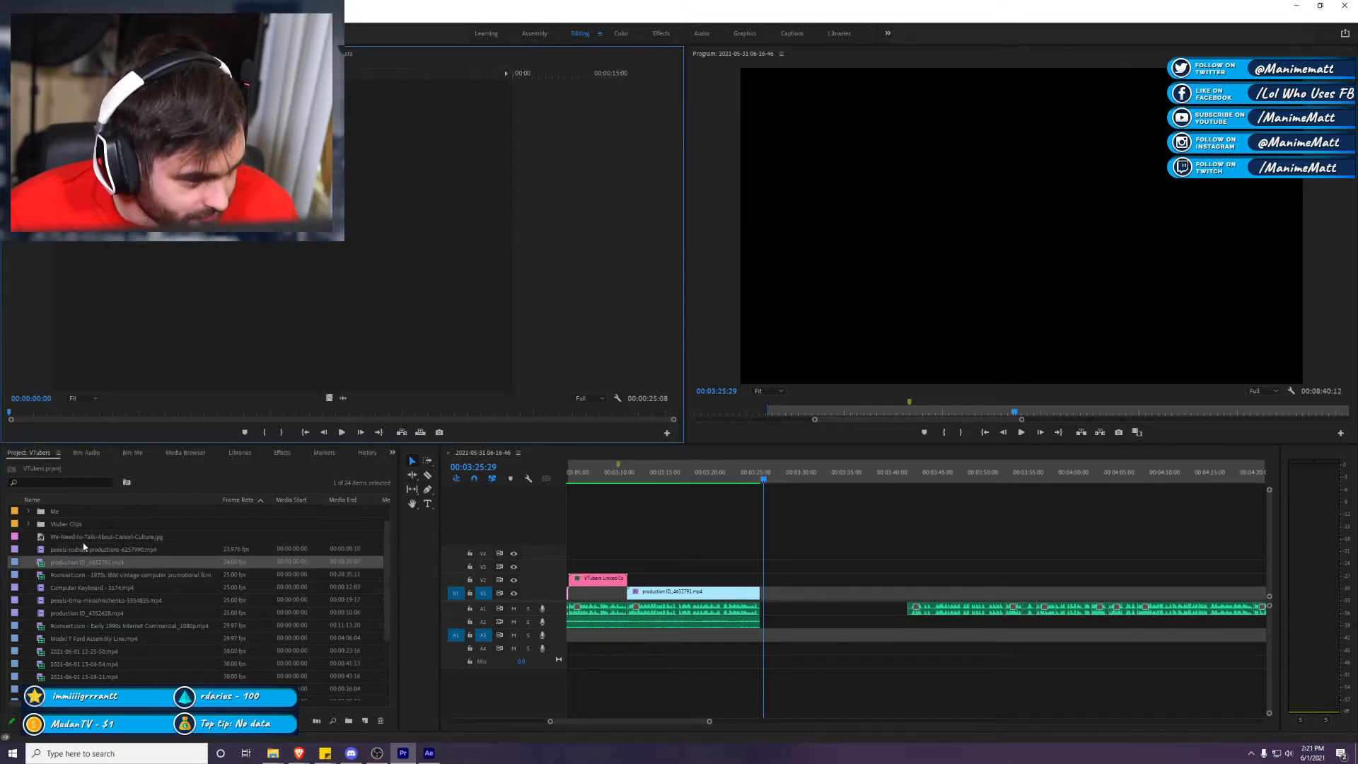
{"action": "scroll", "coordinate": [92, 517], "scroll_direction": "up", "scroll_amount": 1}
{"action": "left_click_drag", "start_coordinate": [92, 518], "coordinate": [92, 536]}
{"action": "double_click", "coordinate": [121, 576]}
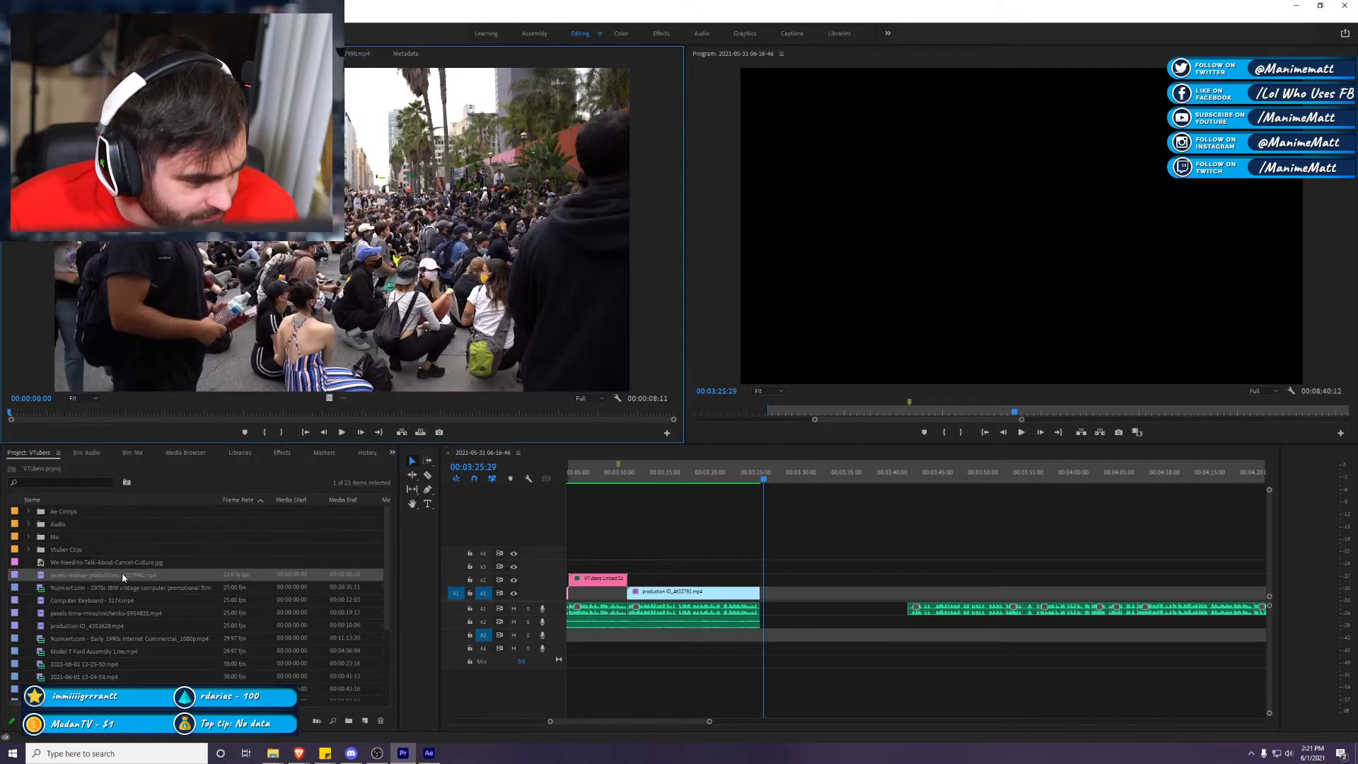
{"action": "double_click", "coordinate": [110, 563]}
{"action": "left_click_drag", "start_coordinate": [139, 570], "coordinate": [55, 536]}
Step: Preview the screen recordings dated 2021-06-01 and move all four into the Me bin
{"action": "scroll", "coordinate": [106, 566], "scroll_direction": "down", "scroll_amount": 1}
{"action": "left_click", "coordinate": [117, 603]}
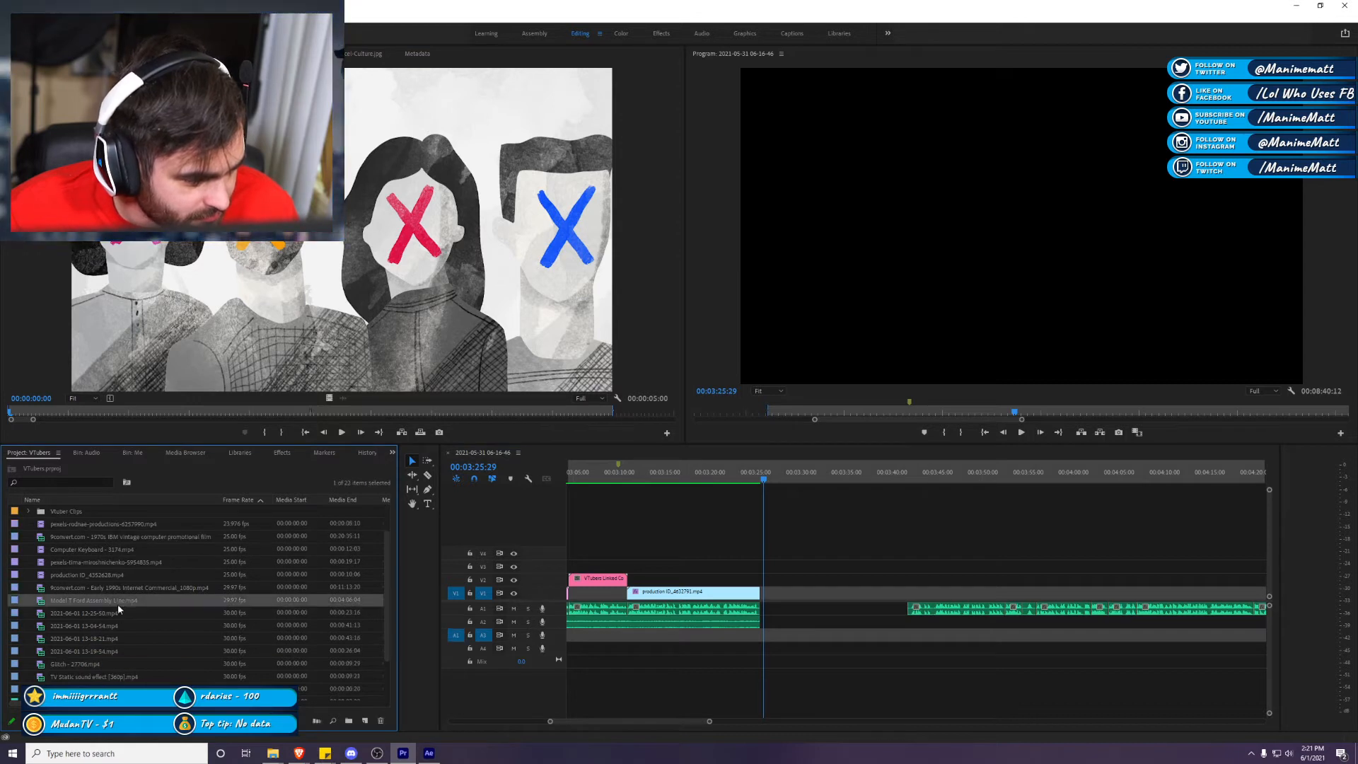
{"action": "double_click", "coordinate": [111, 623]}
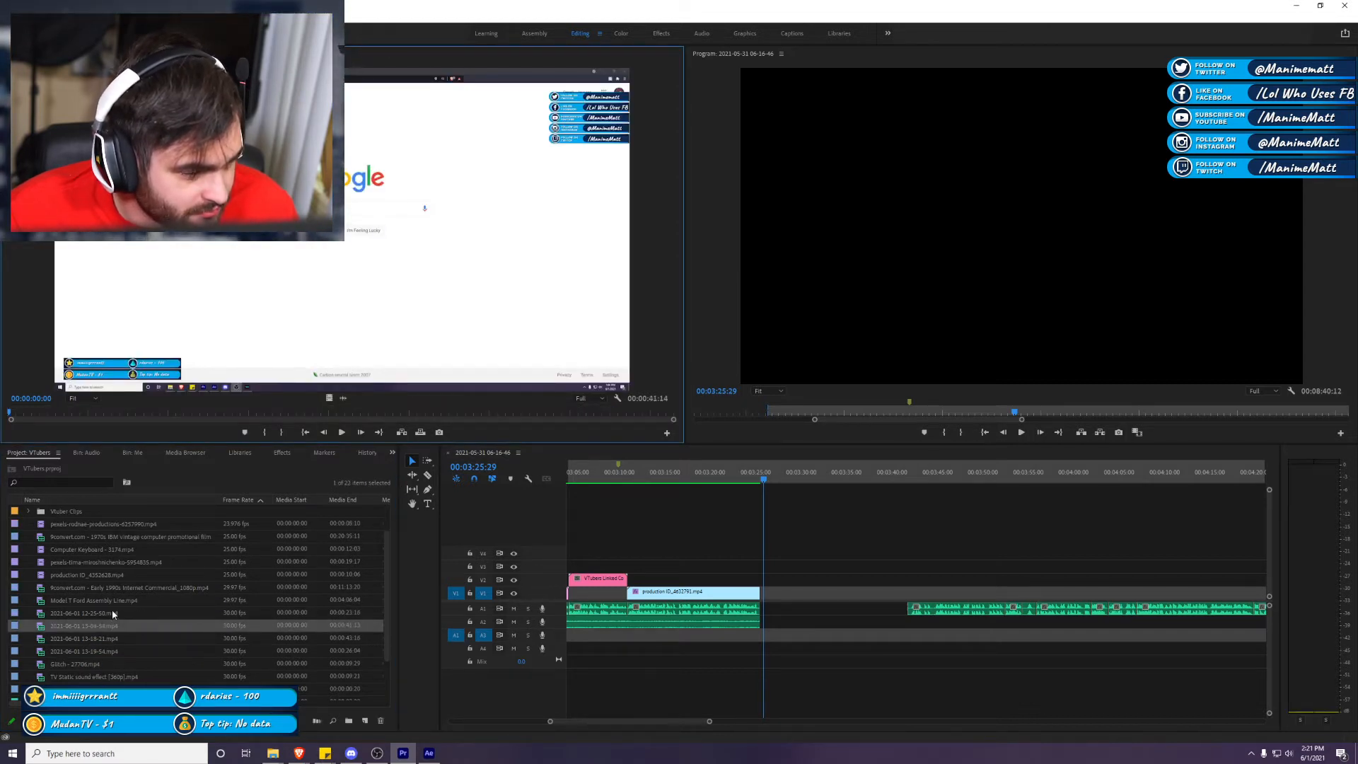
{"action": "scroll", "coordinate": [85, 506], "scroll_direction": "up", "scroll_amount": 1}
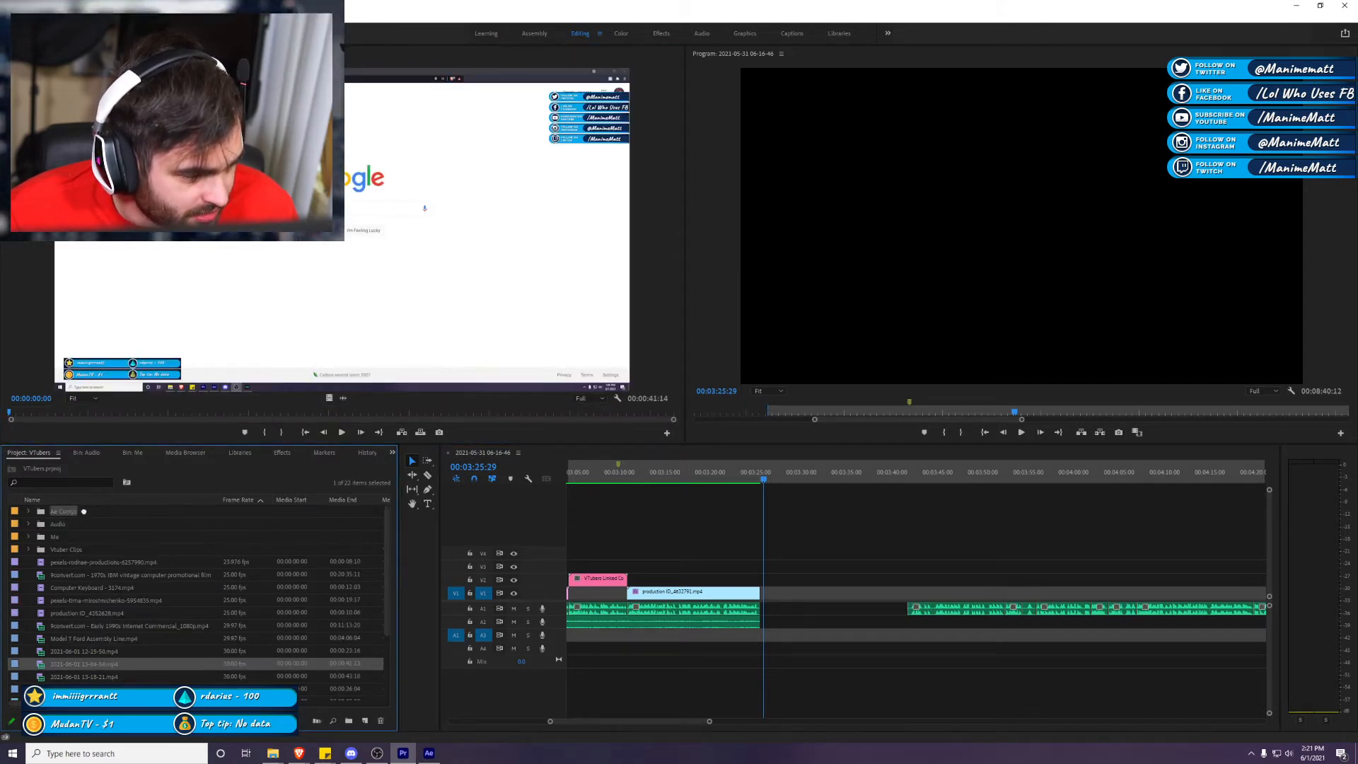
{"action": "left_click_drag", "start_coordinate": [83, 510], "coordinate": [78, 538]}
{"action": "scroll", "coordinate": [92, 566], "scroll_direction": "down", "scroll_amount": 1}
{"action": "double_click", "coordinate": [116, 613]}
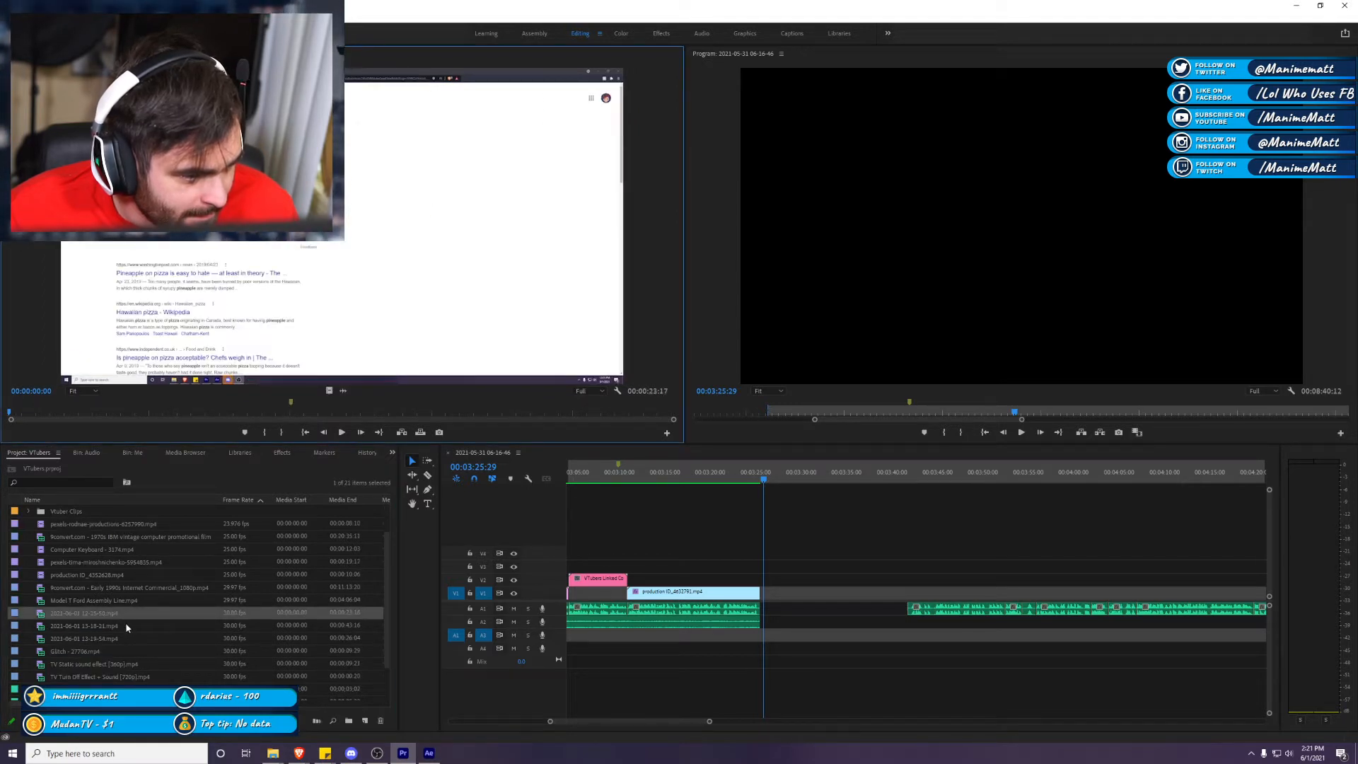
{"action": "left_click", "coordinate": [101, 638], "text": "shift"}
{"action": "left_click_drag", "start_coordinate": [100, 638], "coordinate": [64, 510]}
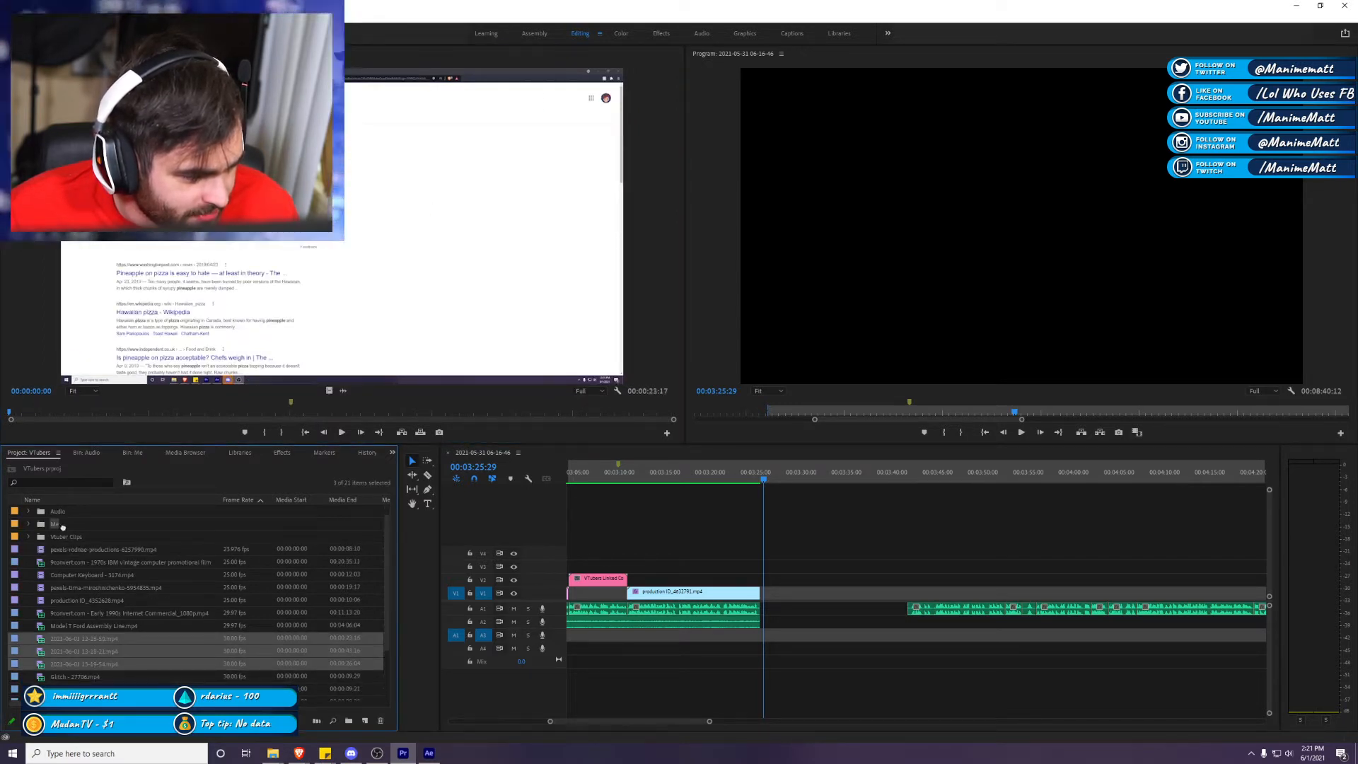
Step: Move the Model T Ford assembly line, Glitch, TV Static and TV Turn Off clips into the Me bin
{"action": "left_click", "coordinate": [119, 602]}
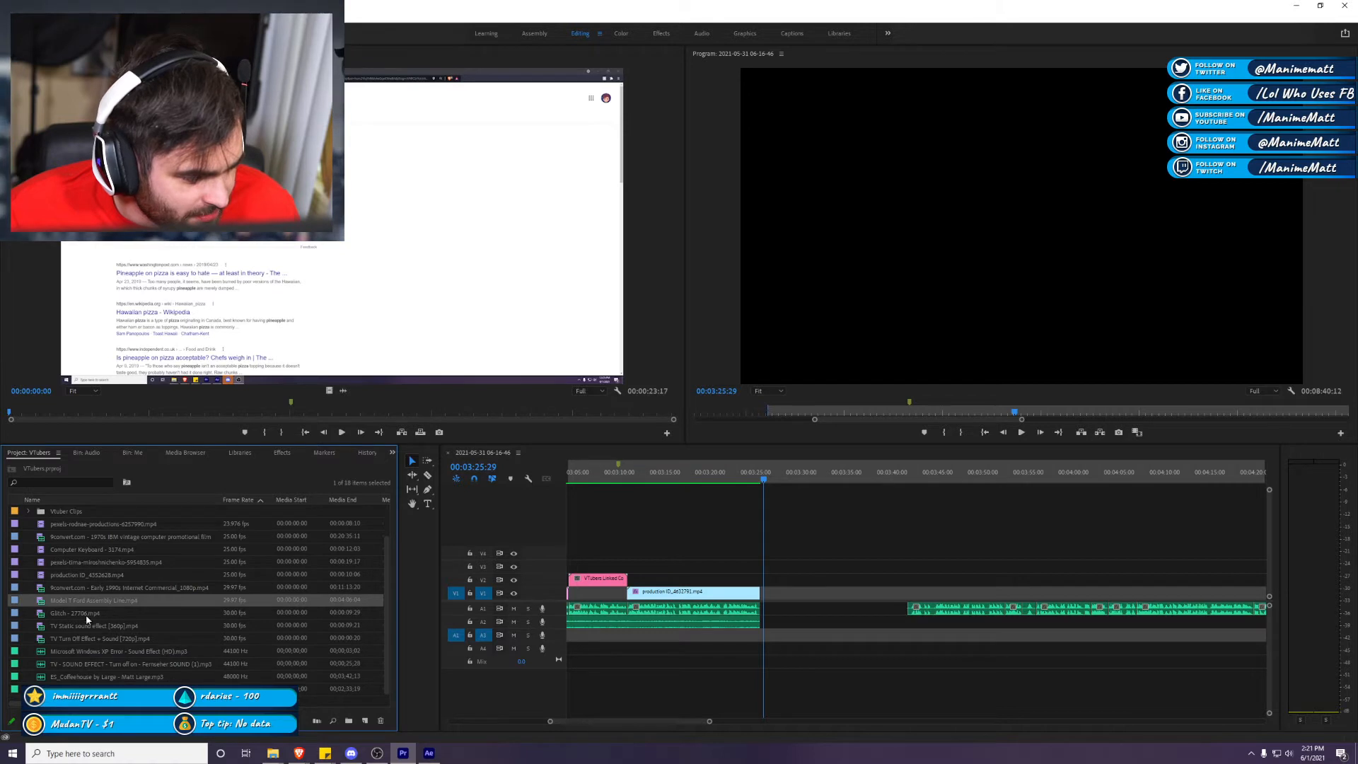
{"action": "double_click", "coordinate": [108, 601]}
{"action": "left_click_drag", "start_coordinate": [86, 515], "coordinate": [70, 536]}
{"action": "scroll", "coordinate": [196, 575], "scroll_direction": "down", "scroll_amount": 2}
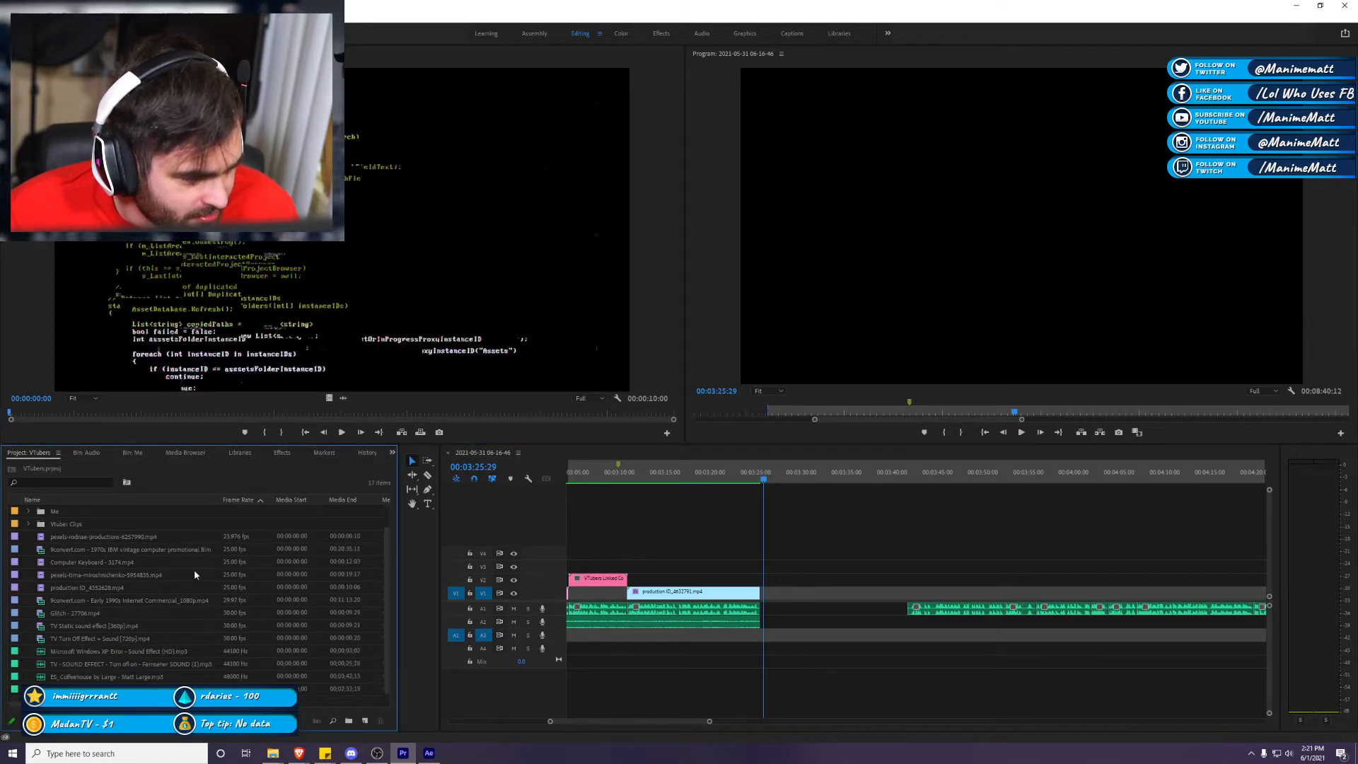
{"action": "left_click", "coordinate": [98, 614]}
{"action": "left_click_drag", "start_coordinate": [90, 611], "coordinate": [66, 529]}
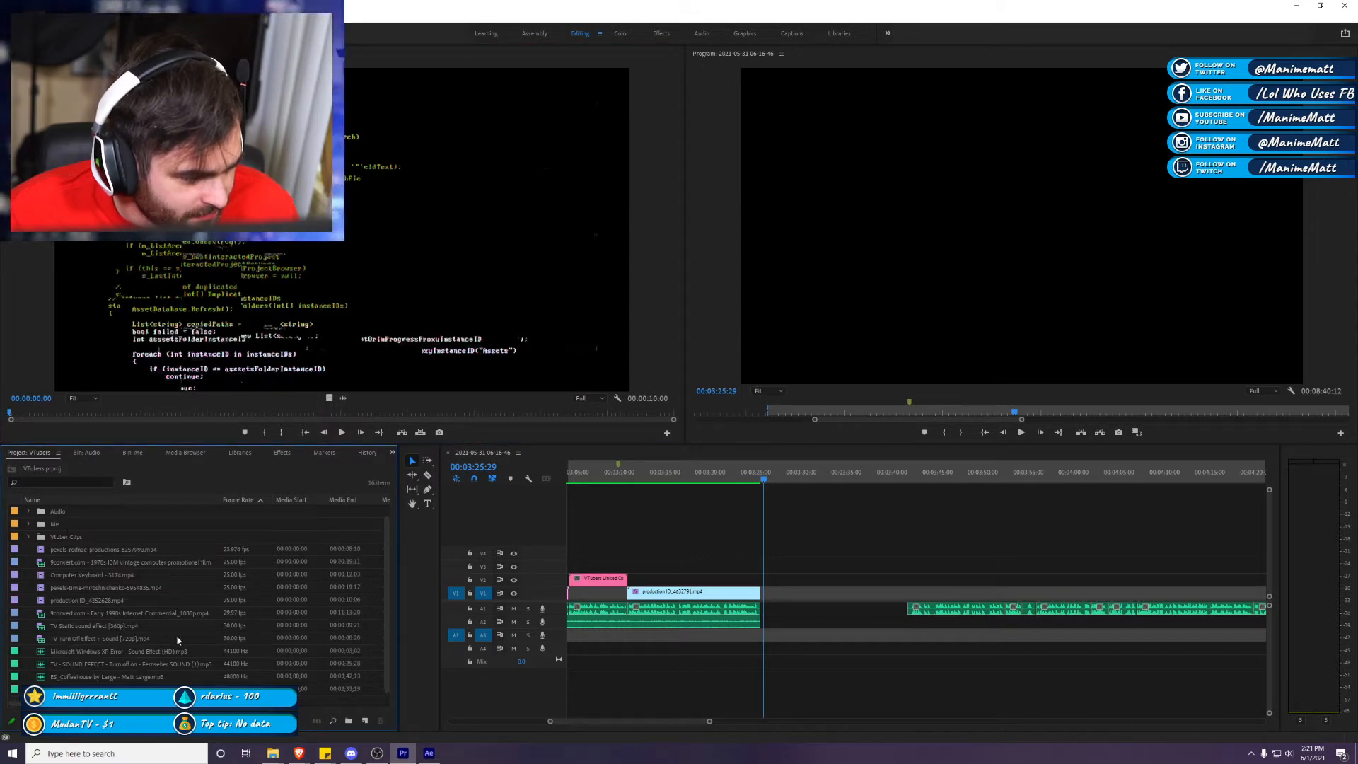
{"action": "left_click", "coordinate": [94, 625], "text": "ctrl"}
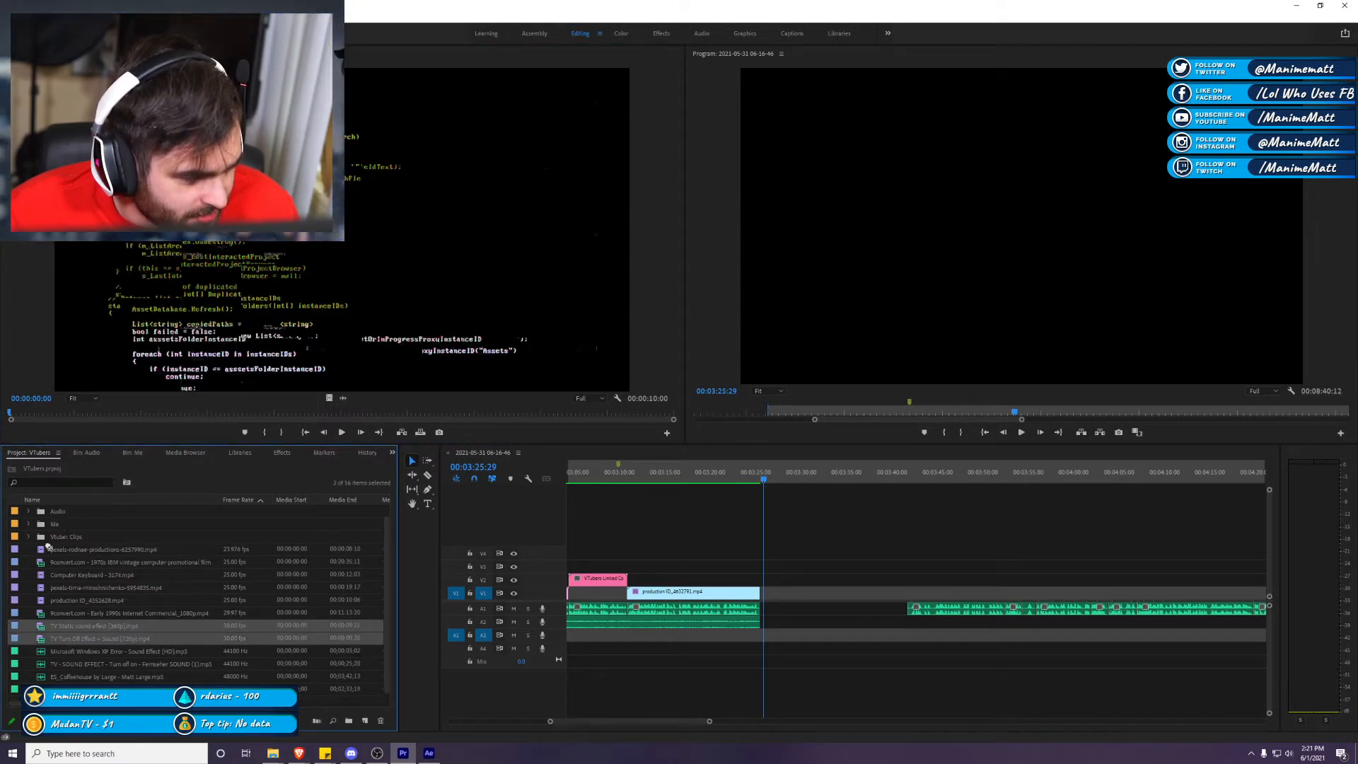
{"action": "left_click_drag", "start_coordinate": [54, 525], "coordinate": [53, 525]}
Step: Move the Windows XP error, TV turn-off, Coffeehouse and Stone Cookies audio files into the Audio bin
{"action": "left_click", "coordinate": [90, 638]}
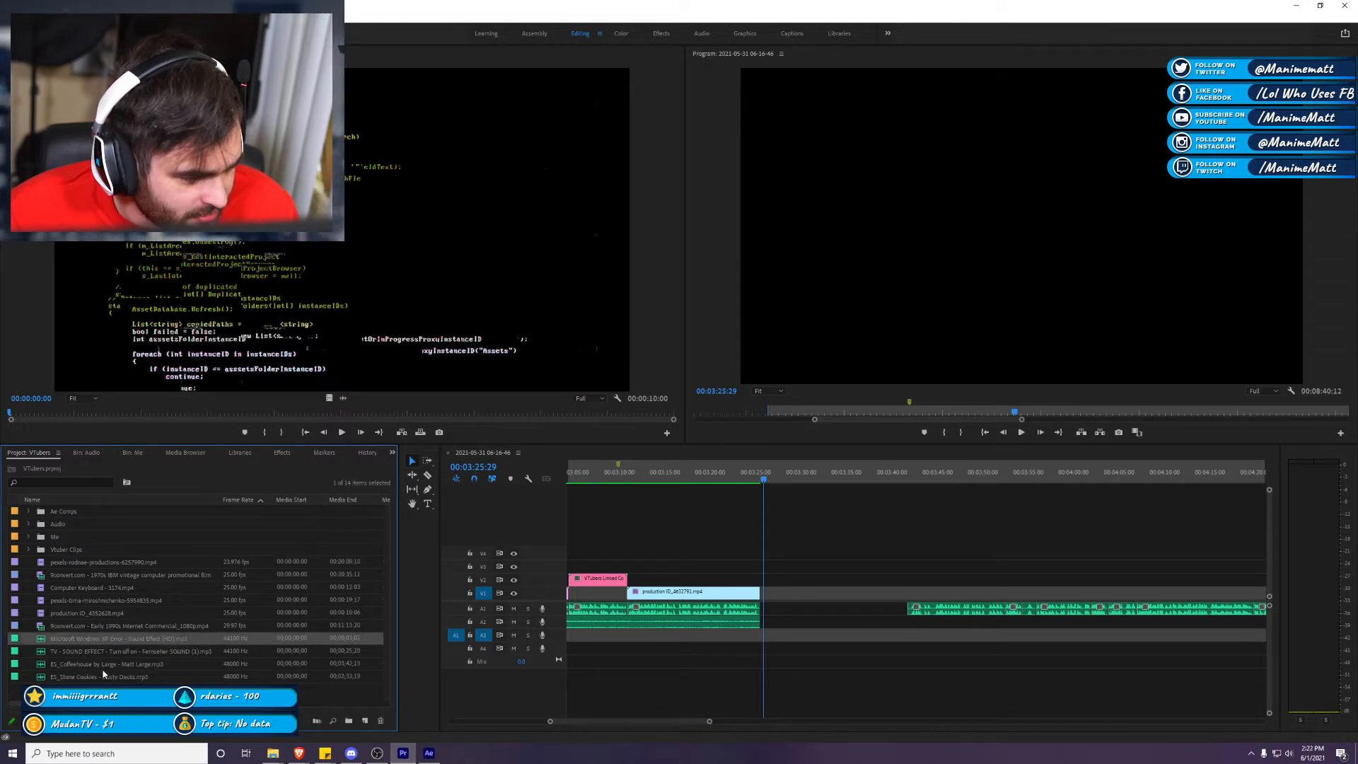
{"action": "left_click", "coordinate": [106, 677], "text": "shift"}
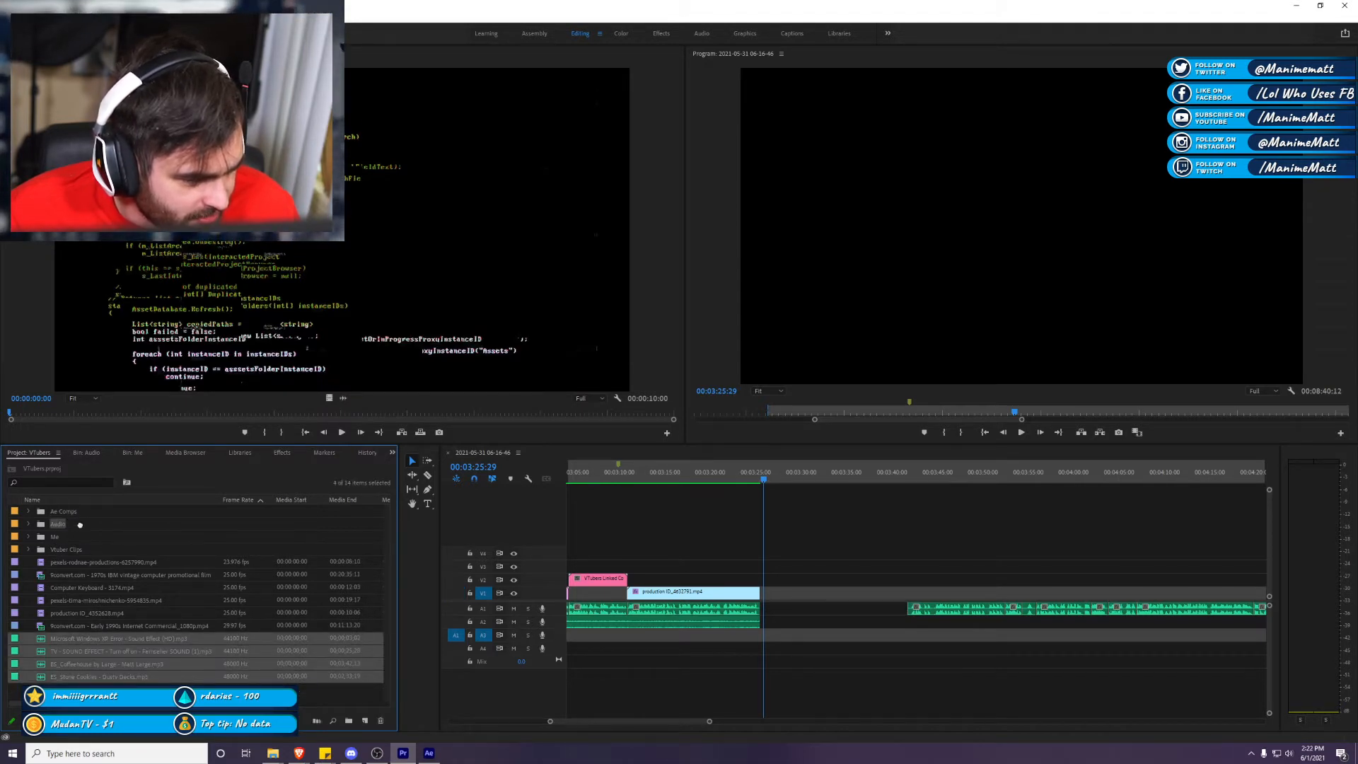
{"action": "left_click_drag", "start_coordinate": [80, 525], "coordinate": [80, 524]}
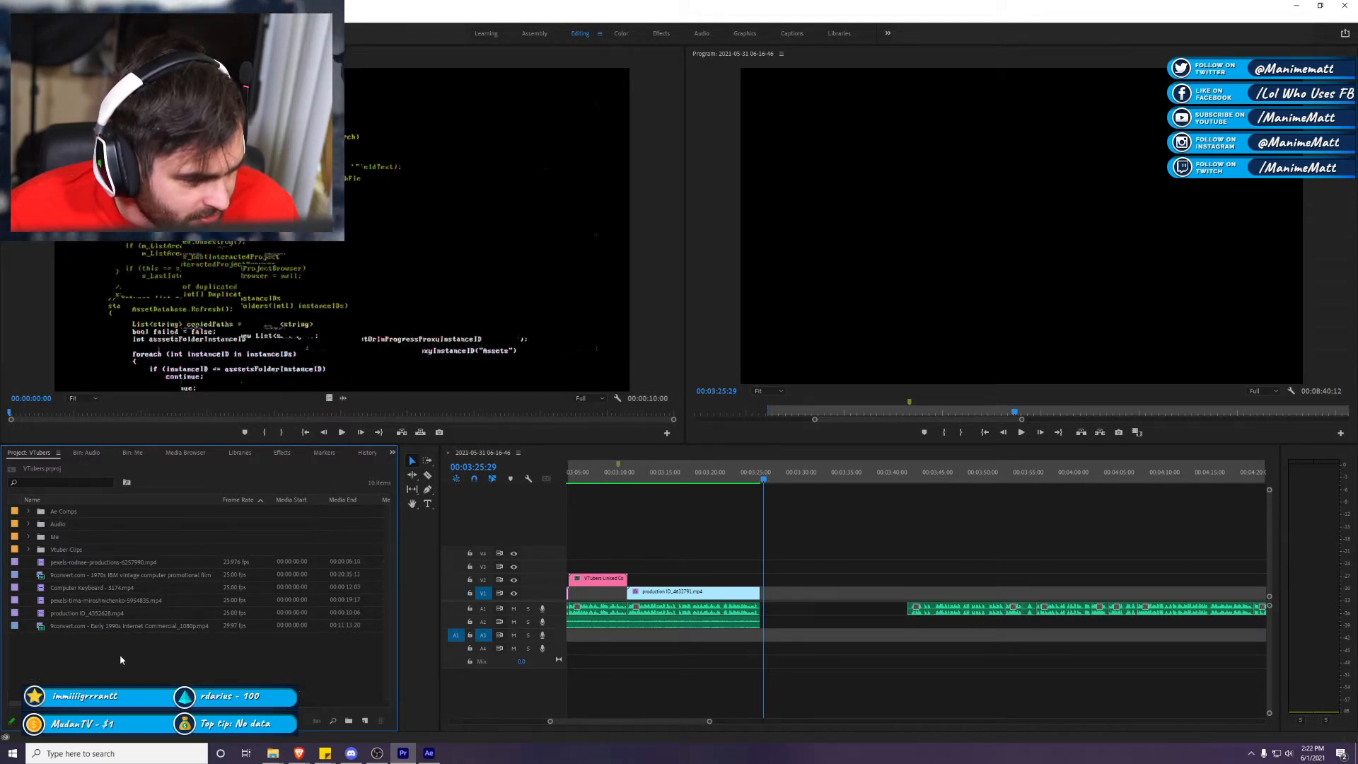
Step: Preview and file production ID_4352628.mp4, the clip of the child on a sofa and the Computer Keyboard clip in the project's bins
{"action": "double_click", "coordinate": [105, 615]}
{"action": "left_click_drag", "start_coordinate": [137, 614], "coordinate": [91, 545]}
{"action": "double_click", "coordinate": [89, 601]}
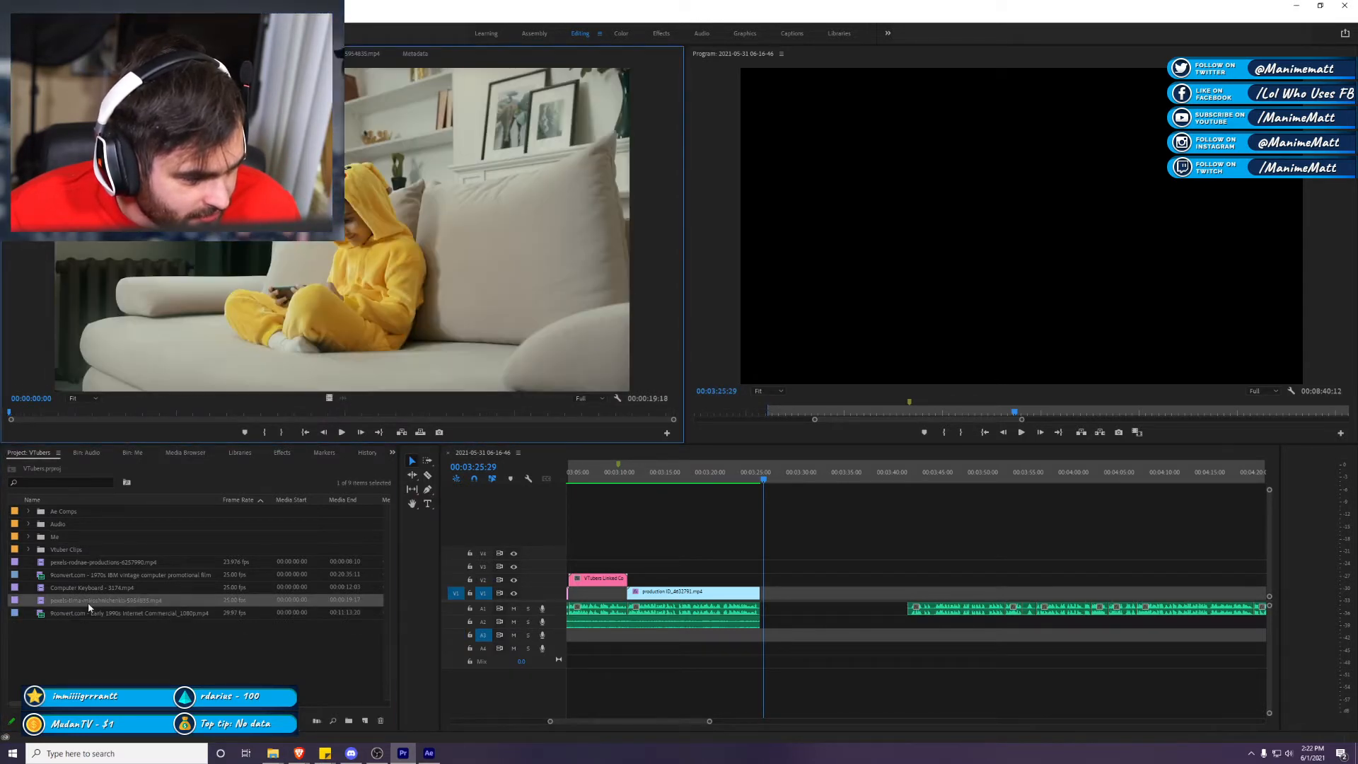
{"action": "left_click_drag", "start_coordinate": [110, 602], "coordinate": [67, 550]}
{"action": "double_click", "coordinate": [112, 586]}
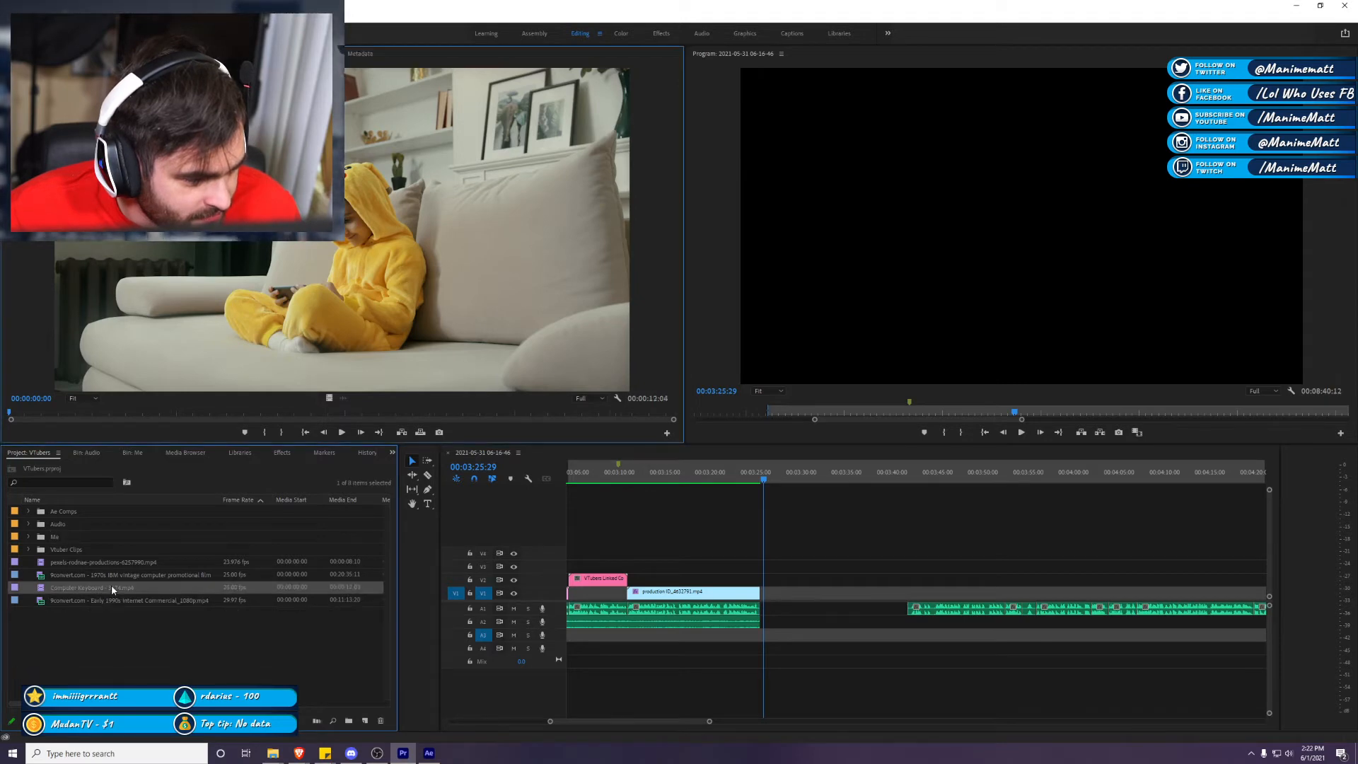
{"action": "left_click_drag", "start_coordinate": [127, 595], "coordinate": [80, 536]}
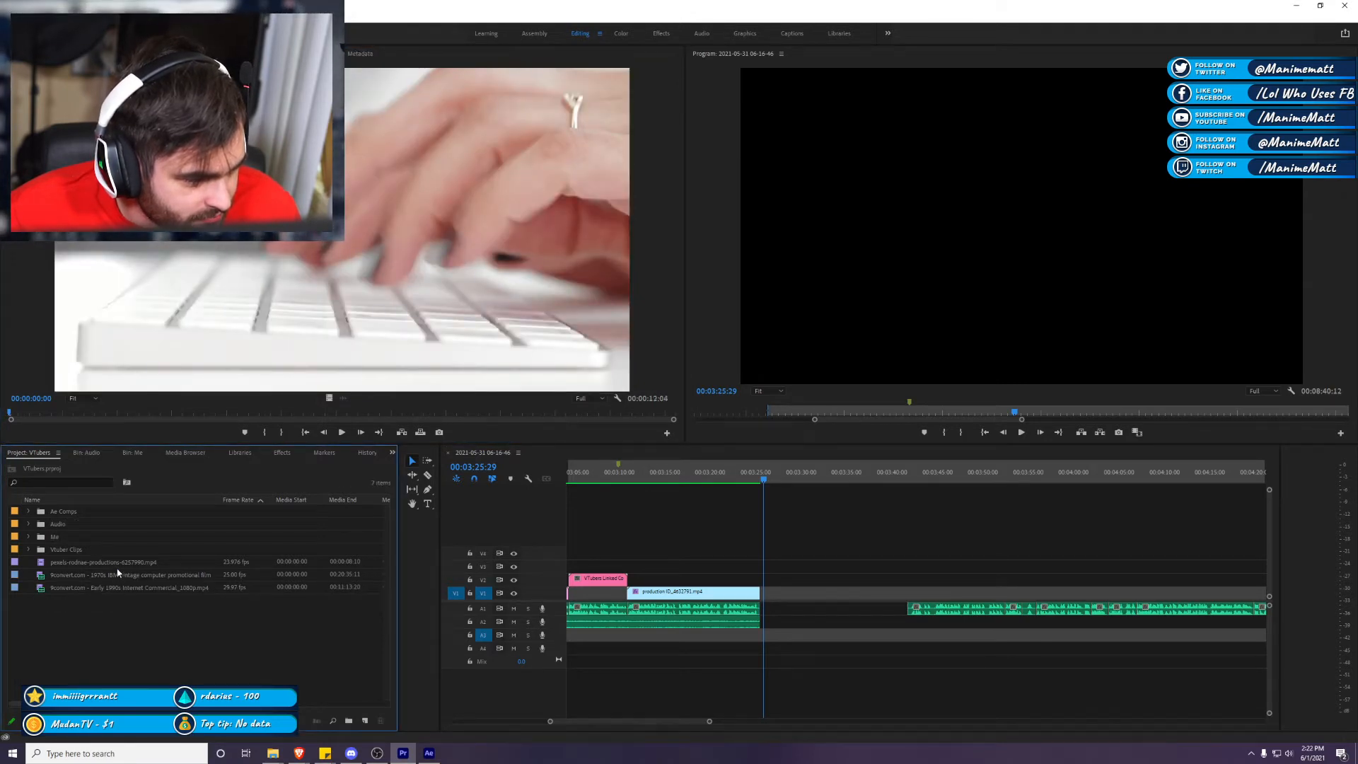
Step: Preview the remaining protest, 1990s internet commercial and IBM promotional film clips, and save the project
{"action": "double_click", "coordinate": [122, 565]}
{"action": "double_click", "coordinate": [125, 586]}
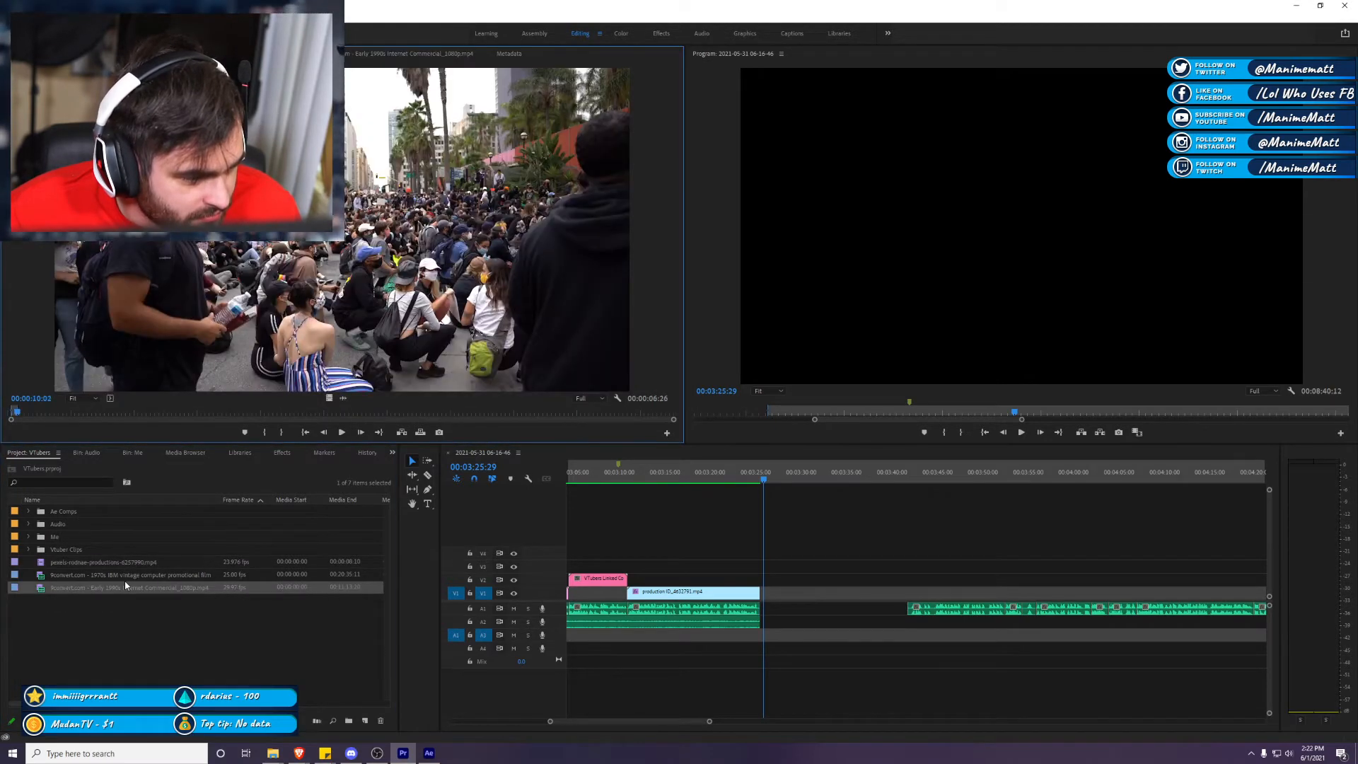
{"action": "double_click", "coordinate": [128, 574]}
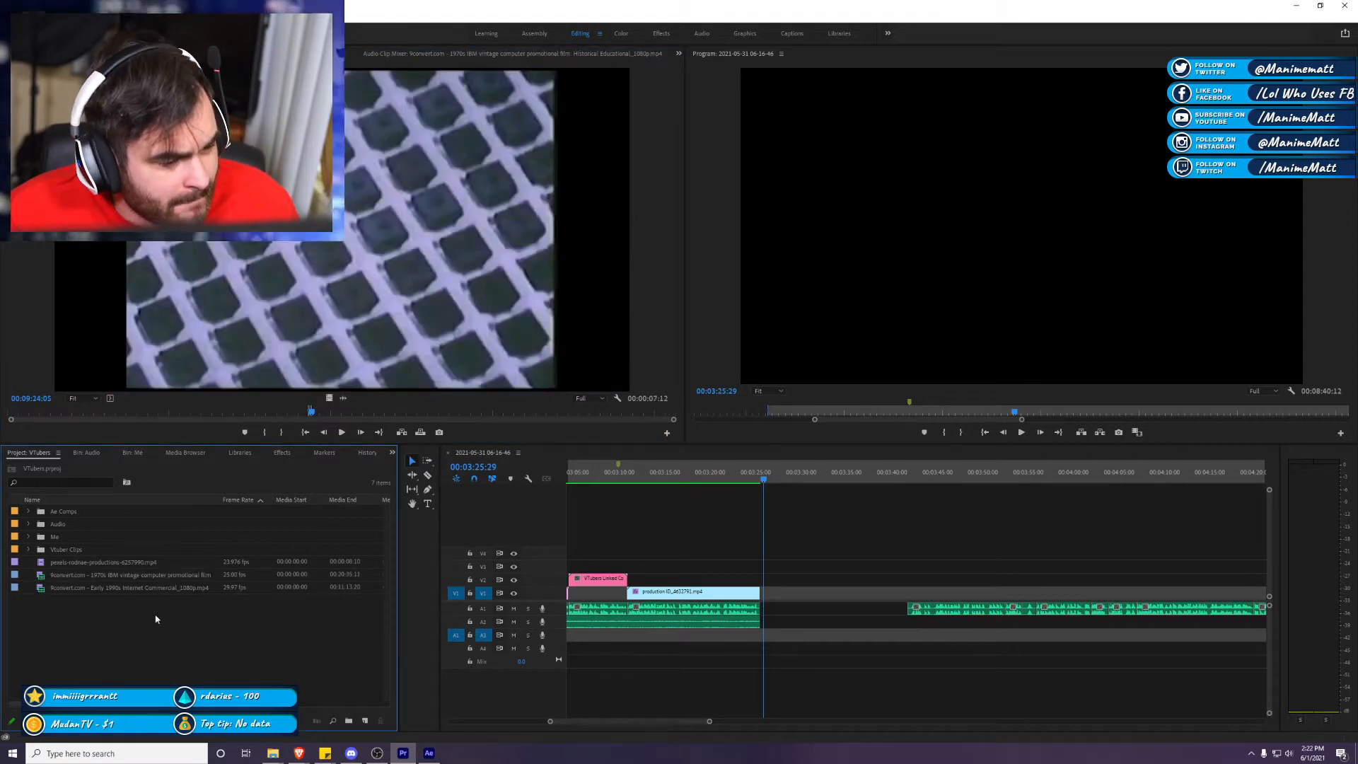
{"action": "double_click", "coordinate": [134, 587]}
{"action": "key", "text": "ctrl+s"}
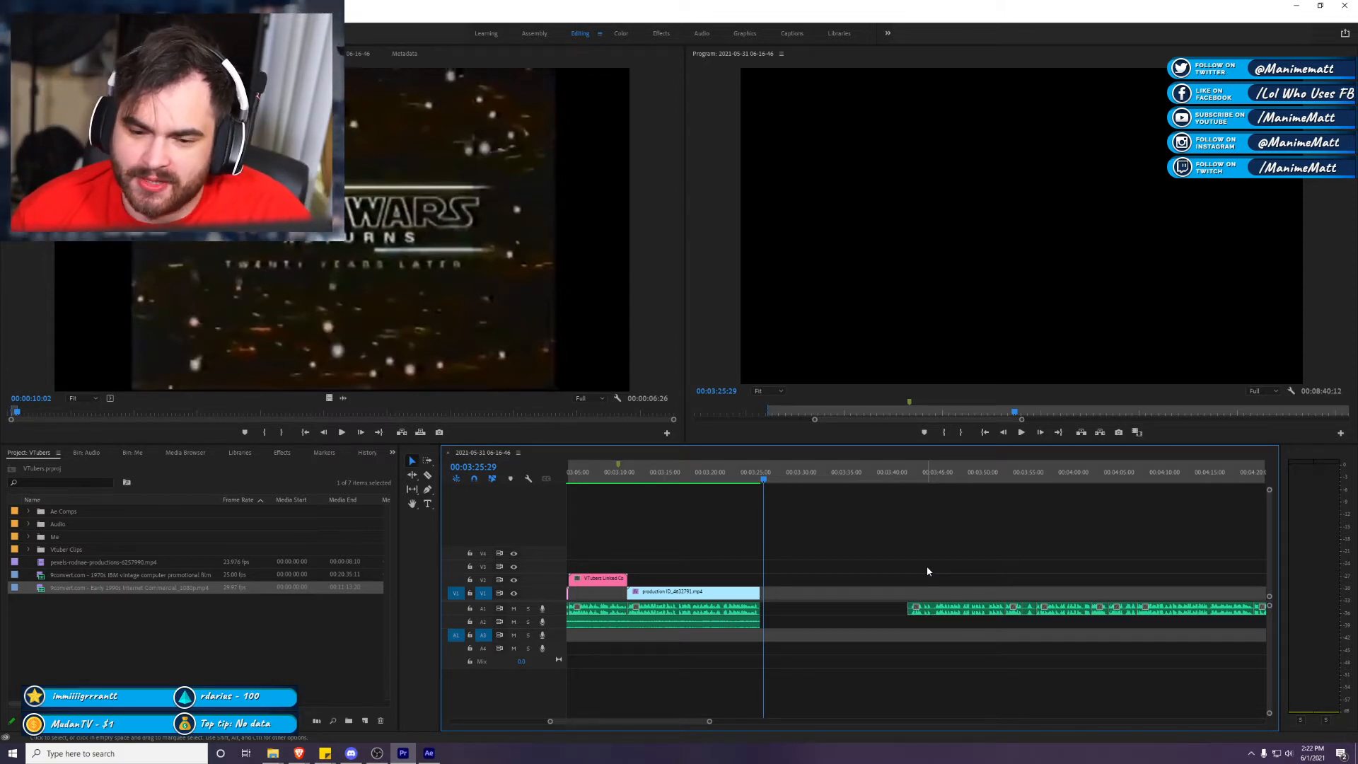
{"action": "key", "text": "ctrl+s"}
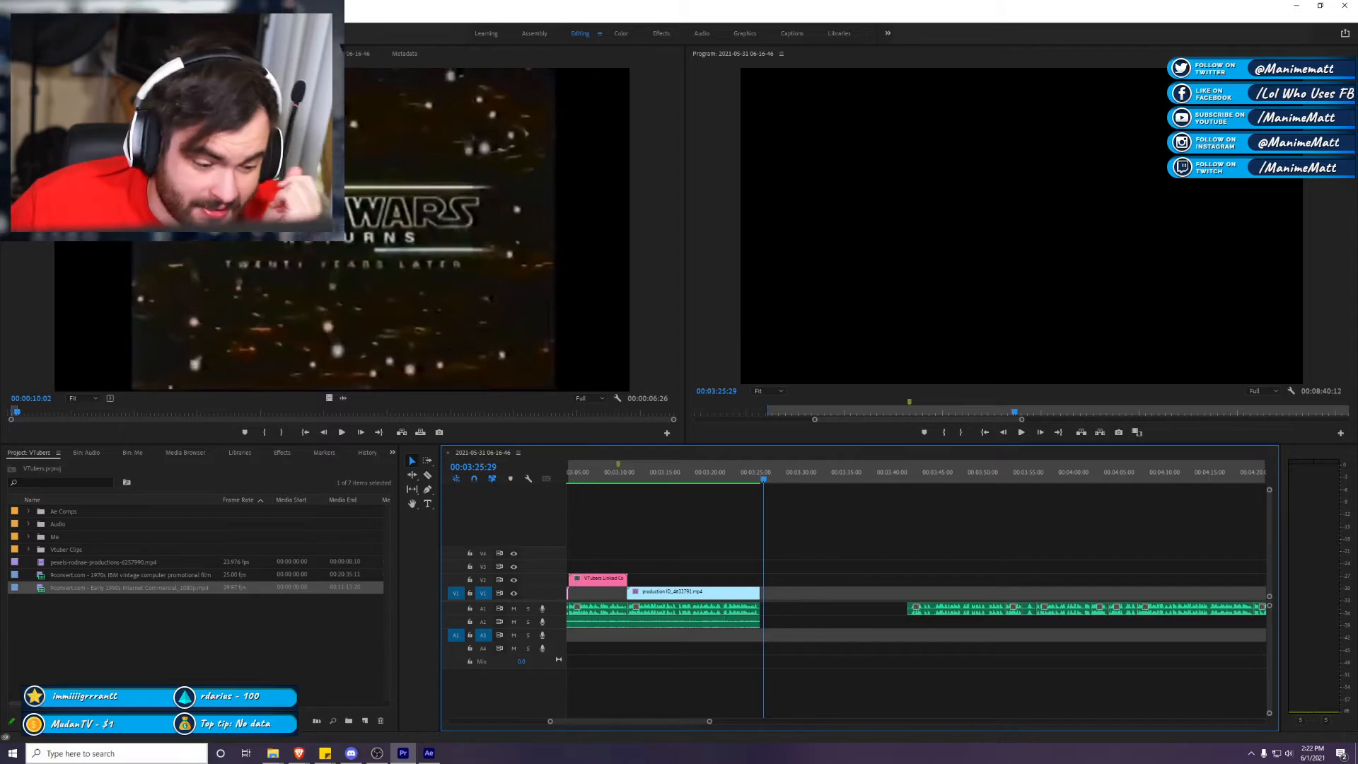
Step: Open the Odd sound effects folder inside Stupid overlays in File Explorer
{"action": "mouse_move", "coordinate": [272, 752]}
{"action": "mouse_move", "coordinate": [331, 700]}
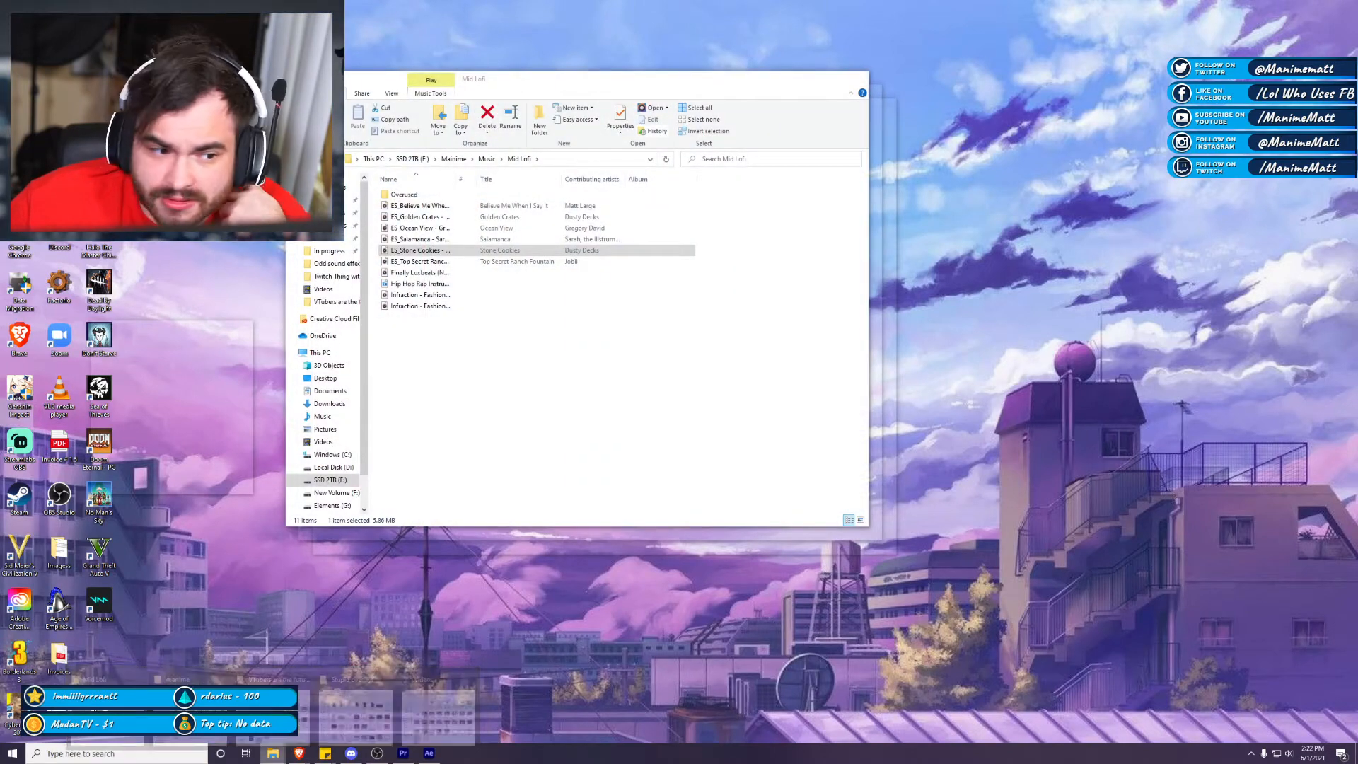
{"action": "left_click", "coordinate": [403, 752]}
{"action": "mouse_move", "coordinate": [273, 752]}
{"action": "mouse_move", "coordinate": [300, 715]}
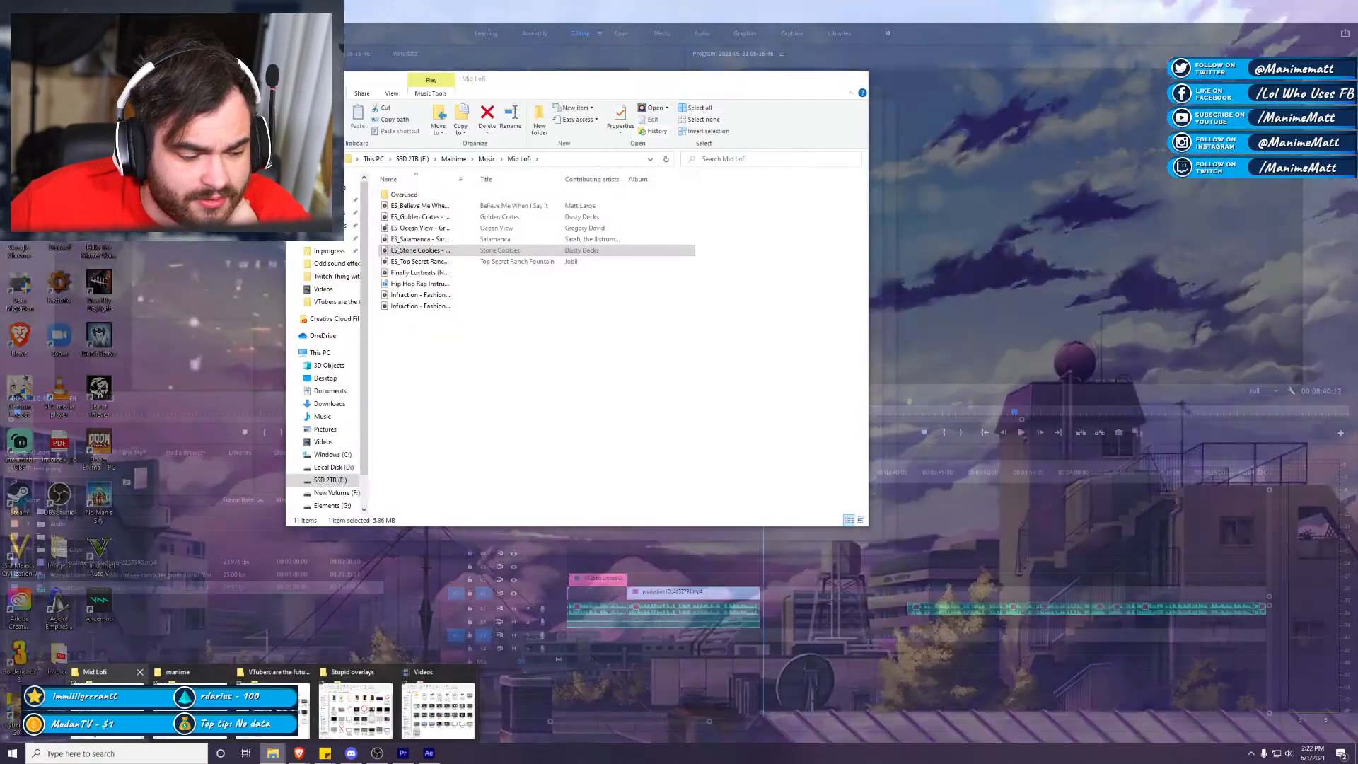
{"action": "left_click", "coordinate": [355, 707]}
{"action": "double_click", "coordinate": [505, 243]}
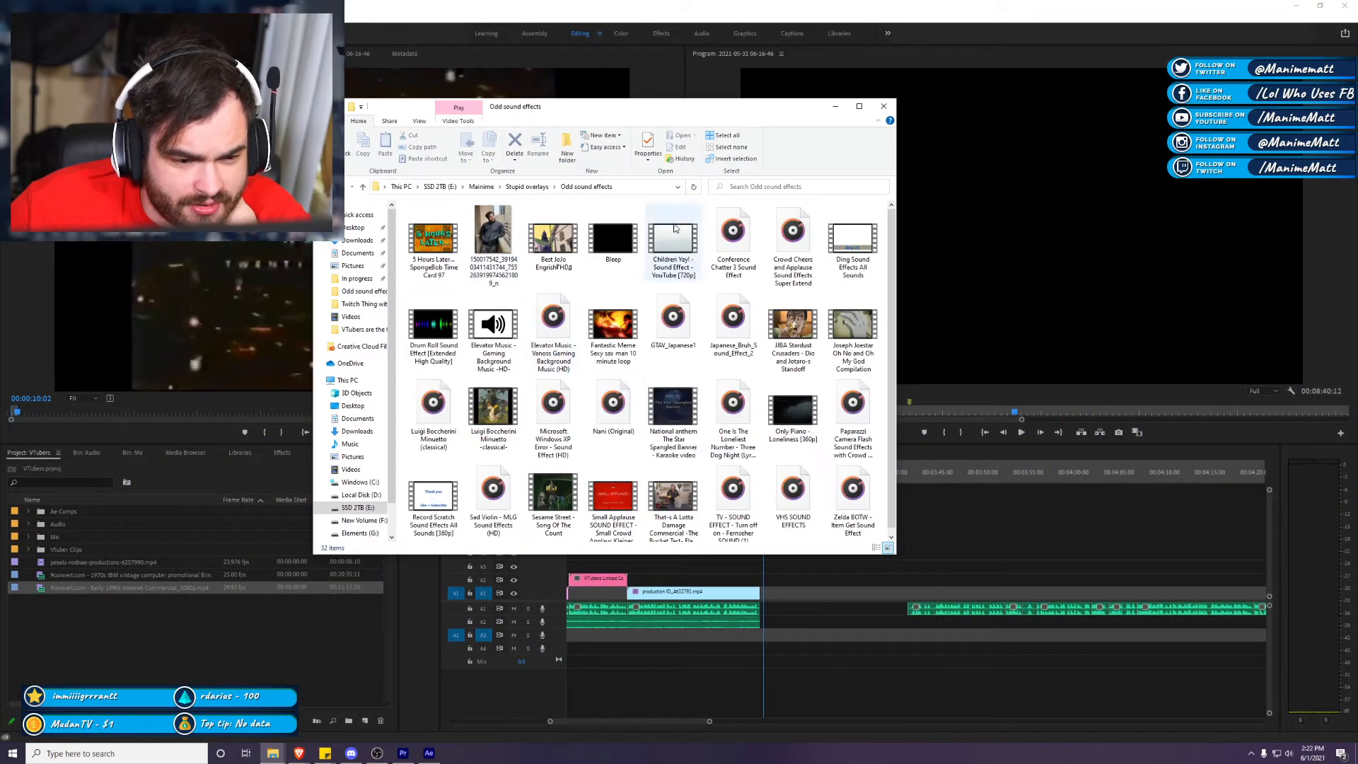
Step: Import the Paparazzi Camera Flash and Conference Chatter 3 sound effects into the VTubers project
{"action": "left_click", "coordinate": [733, 491]}
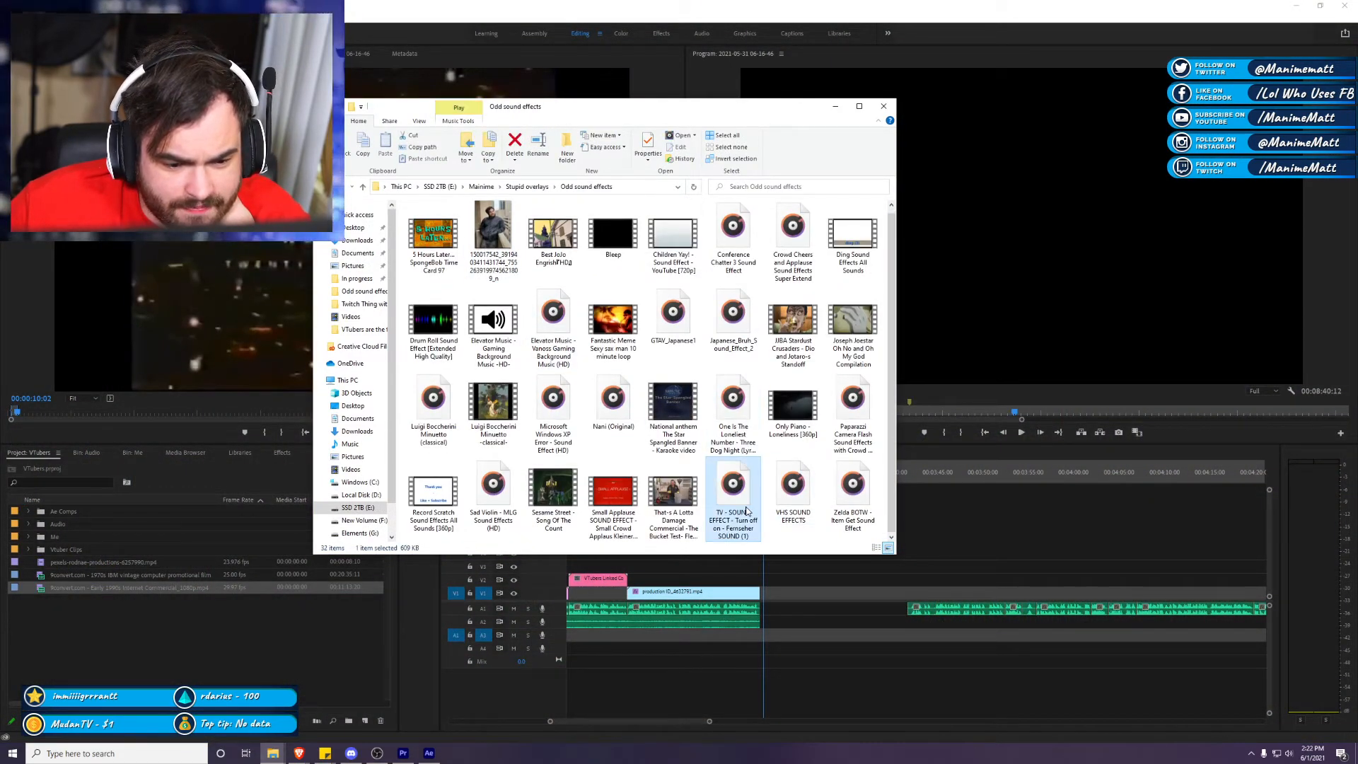
{"action": "left_click_drag", "start_coordinate": [852, 410], "coordinate": [127, 658]}
{"action": "left_click_drag", "start_coordinate": [390, 581], "coordinate": [382, 587]}
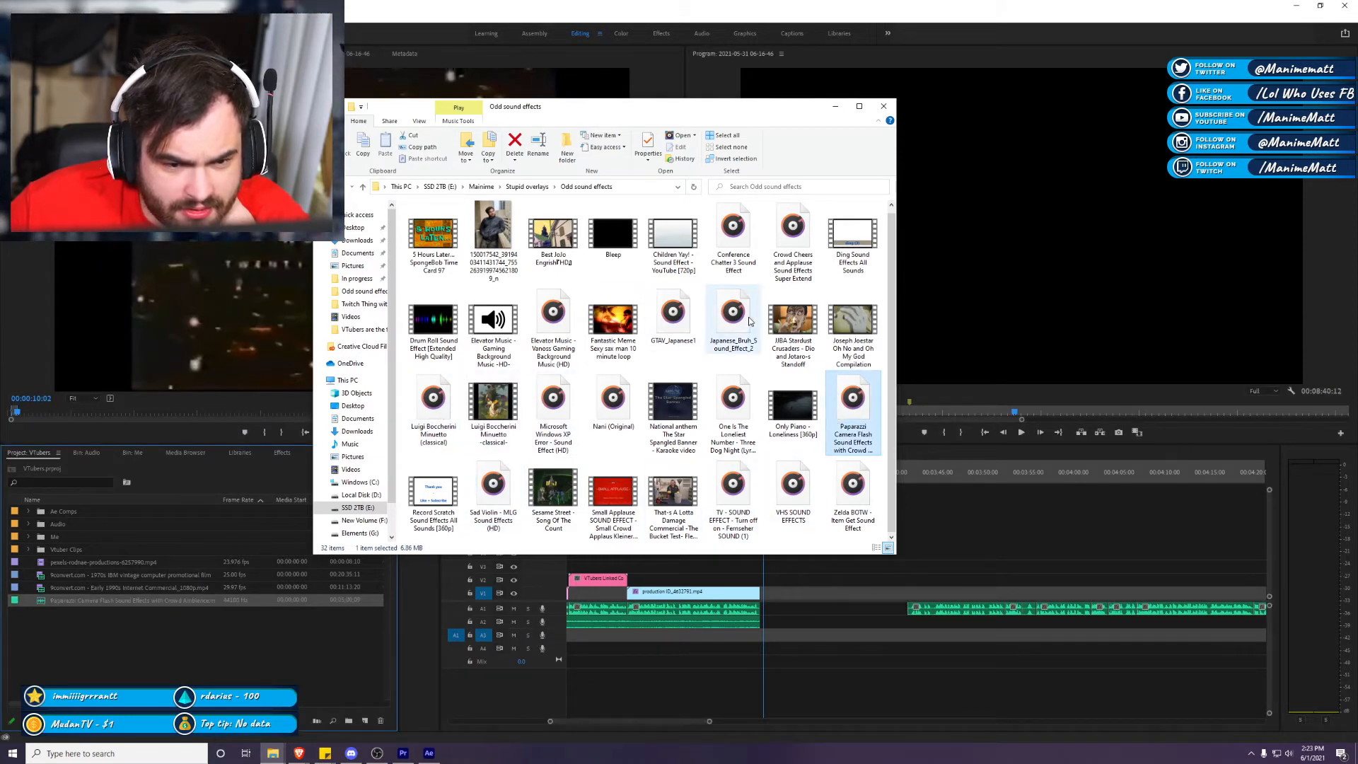
{"action": "scroll", "coordinate": [580, 311], "scroll_direction": "up", "scroll_amount": 1}
{"action": "left_click_drag", "start_coordinate": [759, 242], "coordinate": [175, 635]}
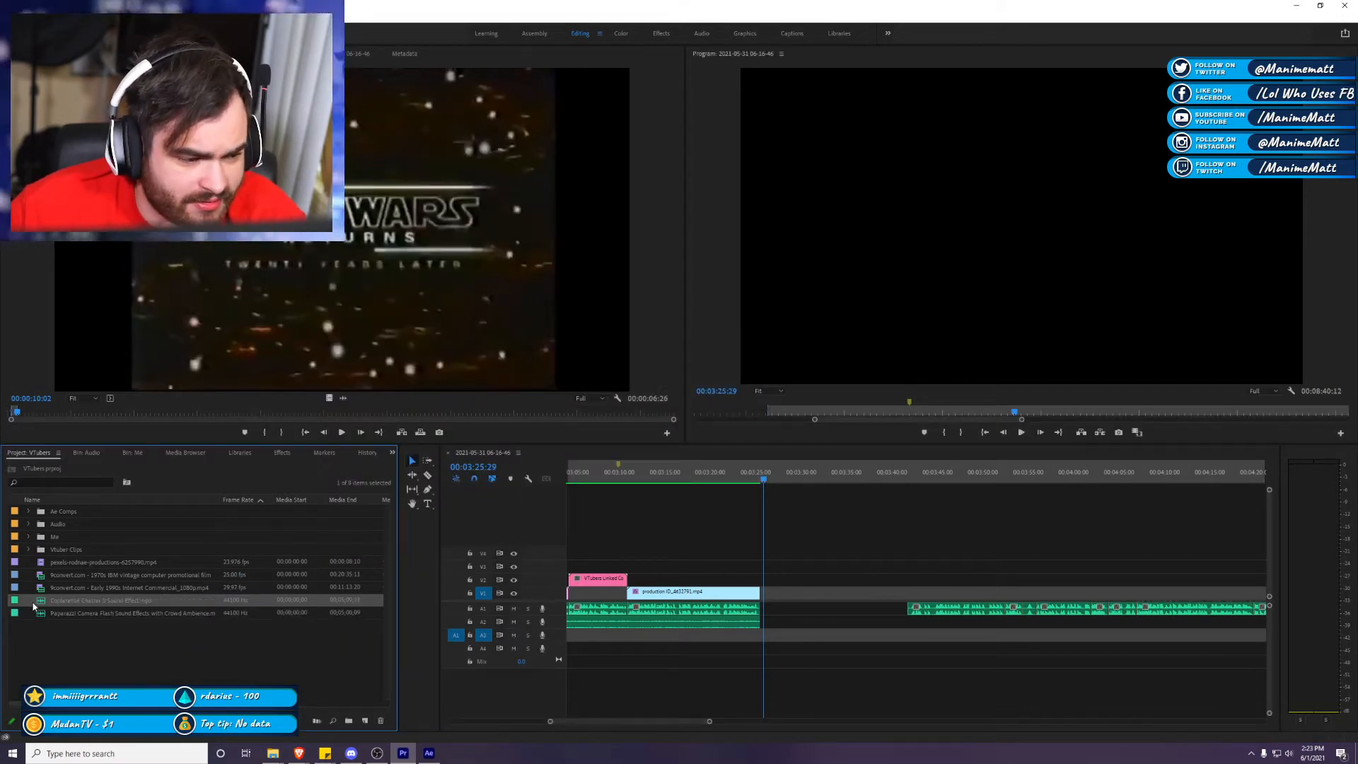
Step: Mark about two seconds of Conference Chatter 3 from 00;00;27;13 and place the excerpt on A1 directly after the production footage
{"action": "double_click", "coordinate": [39, 601]}
{"action": "left_click", "coordinate": [111, 289]}
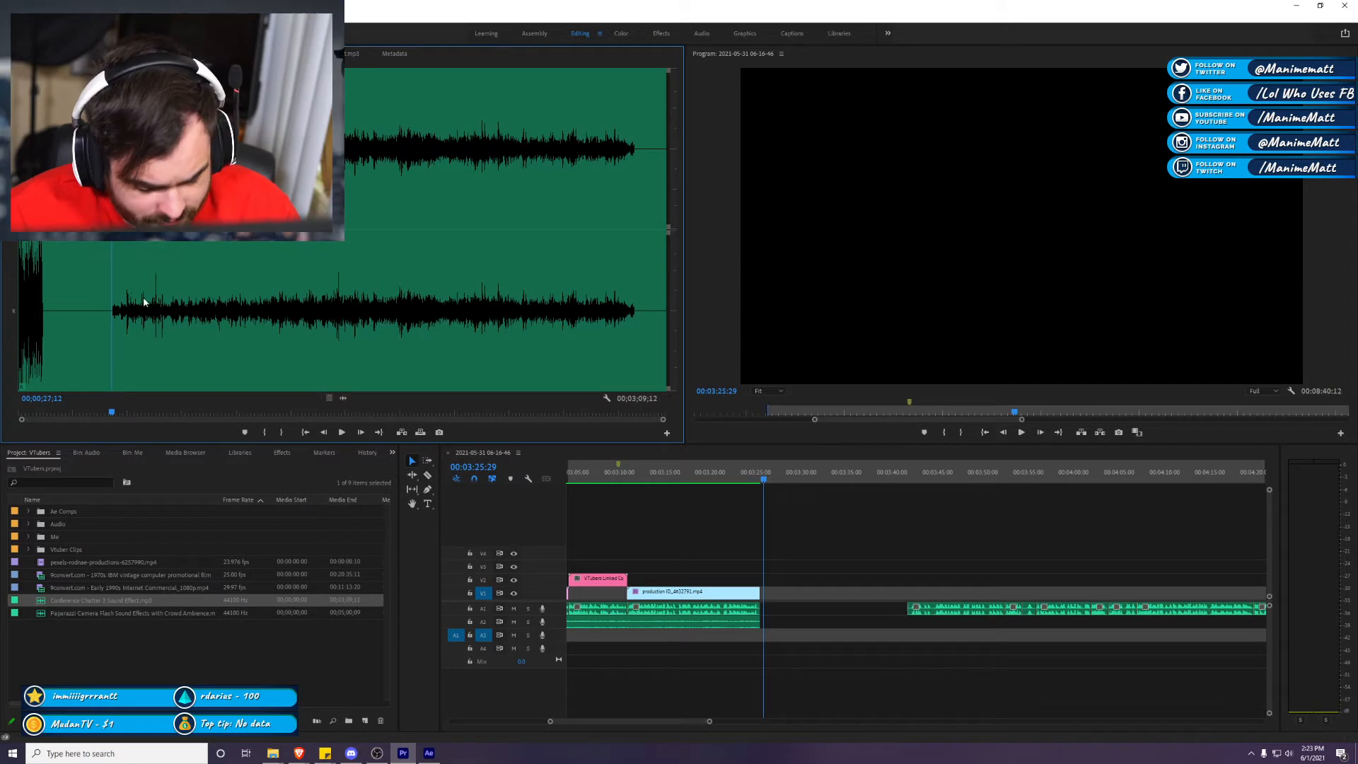
{"action": "key", "text": "i"}
{"action": "key", "text": "space"}
{"action": "key", "text": "o"}
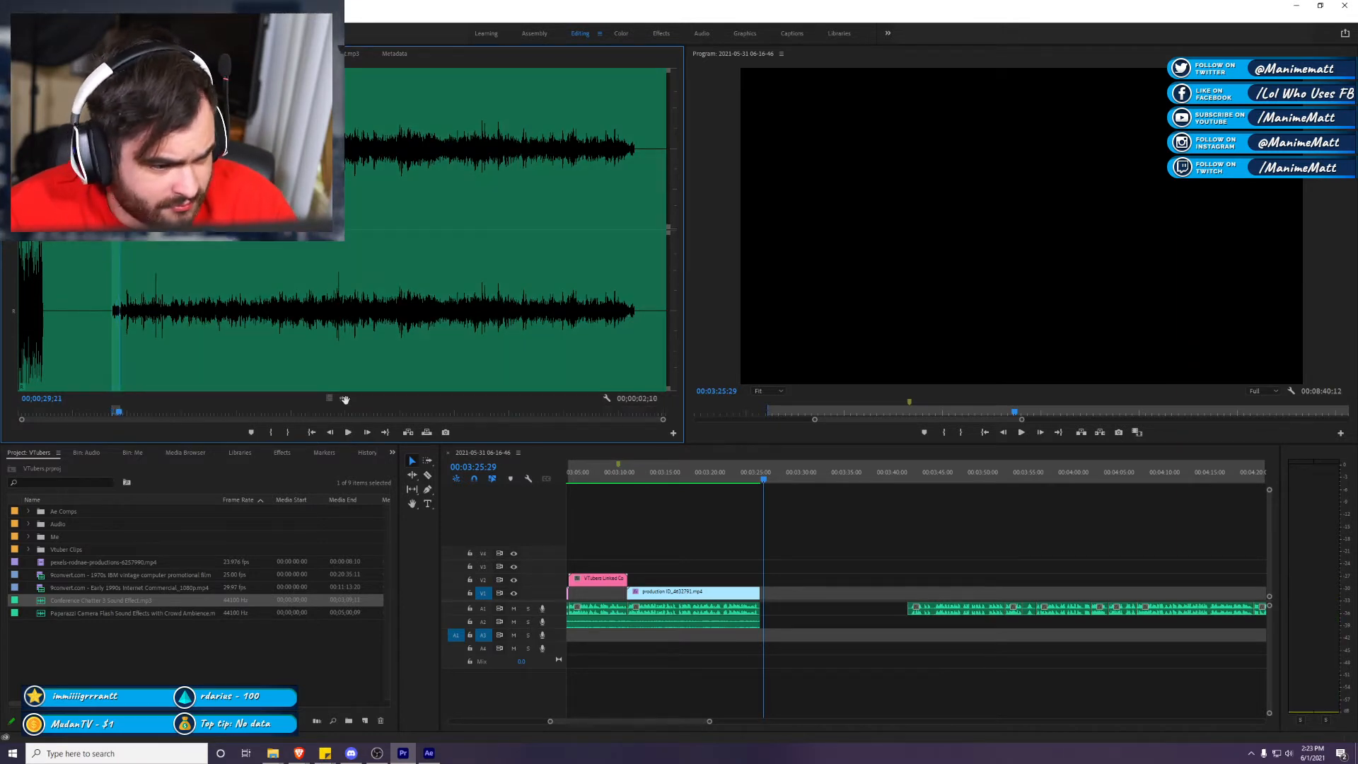
{"action": "left_click_drag", "start_coordinate": [205, 329], "coordinate": [770, 621]}
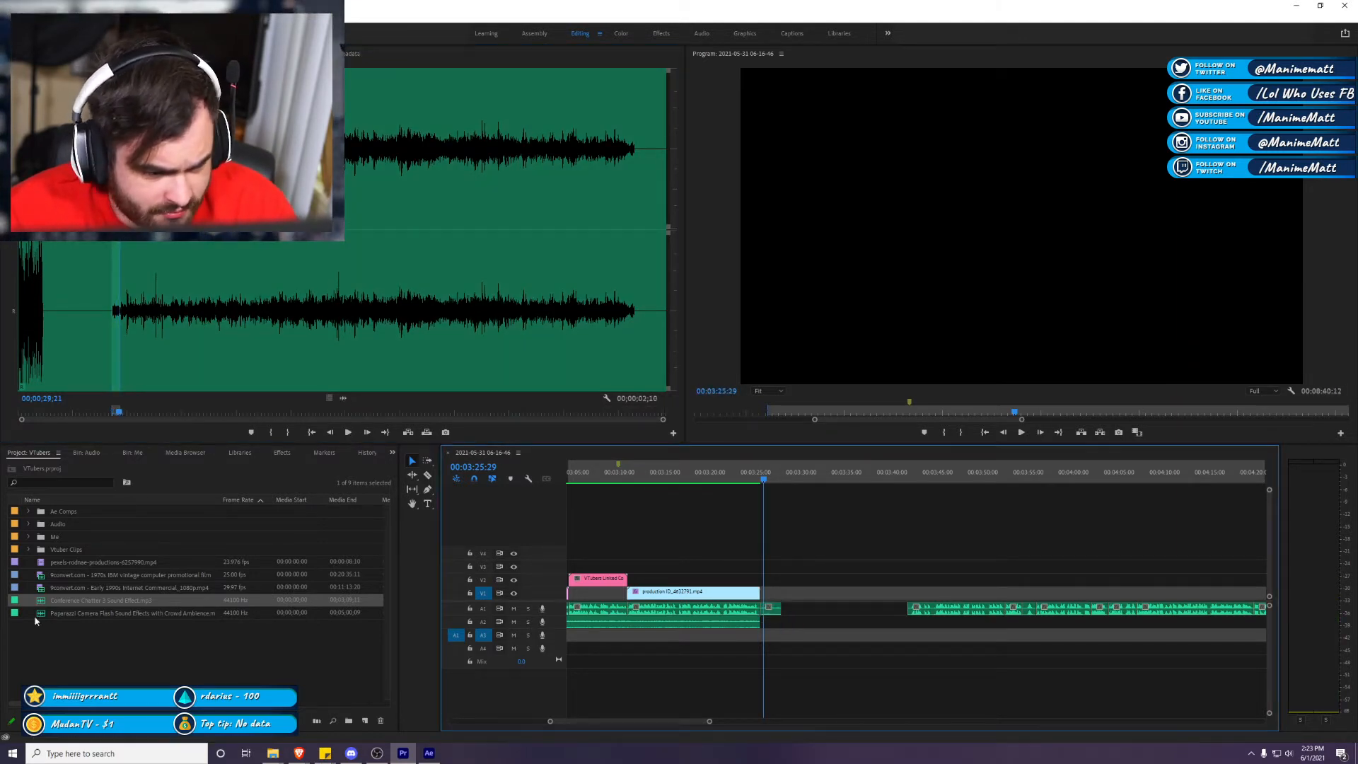
Step: Mark roughly the first three seconds of the Paparazzi Camera Flash sound and place them on A2 beneath the chatter clip
{"action": "double_click", "coordinate": [106, 612]}
{"action": "key", "text": "space"}
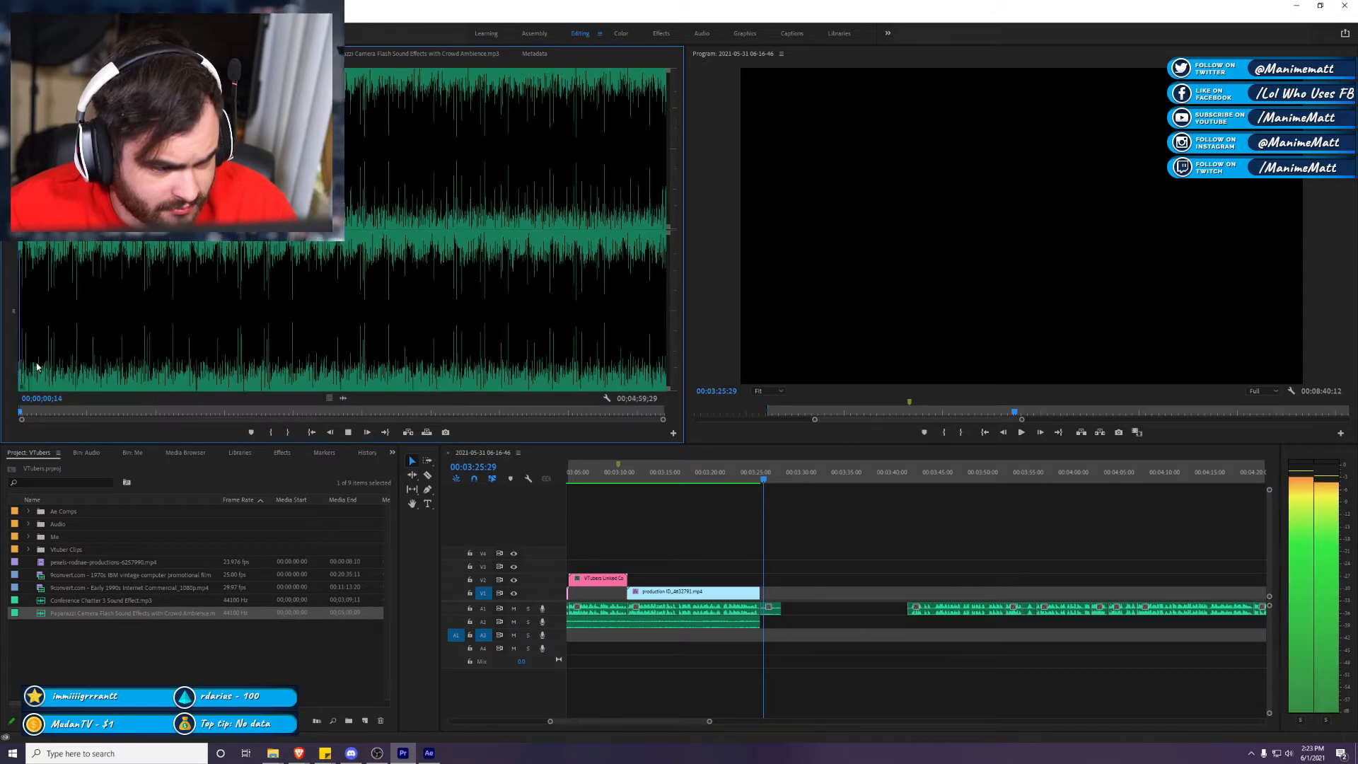
{"action": "key", "text": "o"}
{"action": "left_click_drag", "start_coordinate": [235, 333], "coordinate": [782, 599]}
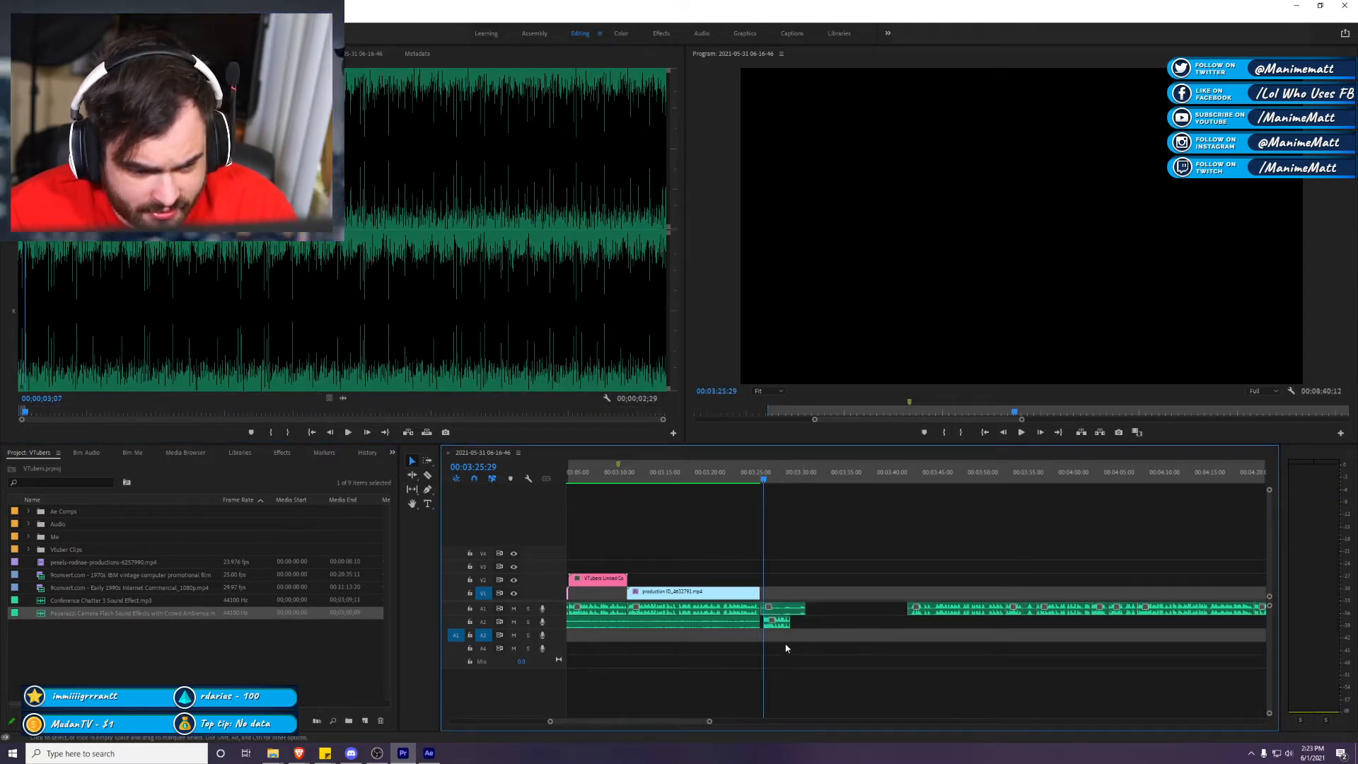
Step: Adjust the camera flash clip's audio gain, shorten the chatter to match it, free up A1 by moving both down a track, and save
{"action": "right_click", "coordinate": [783, 620]}
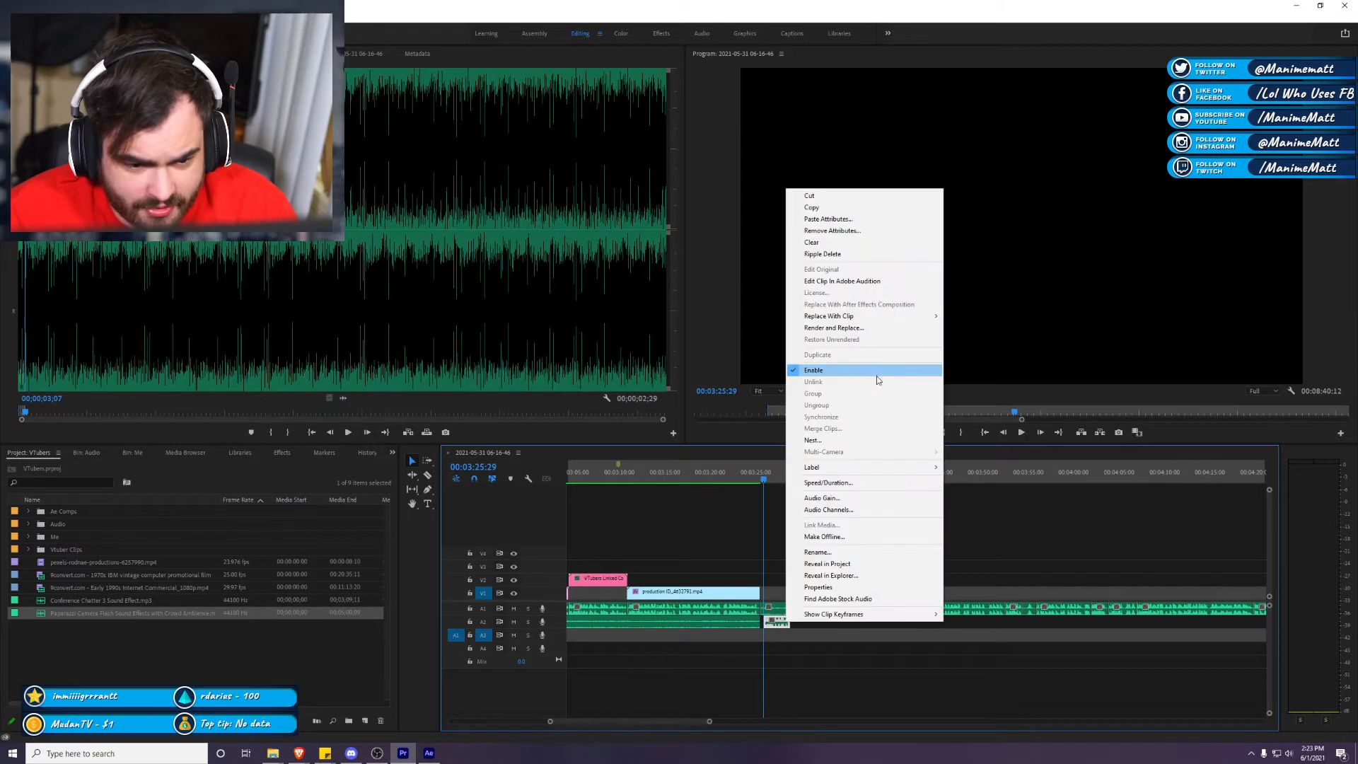
{"action": "left_click", "coordinate": [877, 499]}
{"action": "key", "text": "Return"}
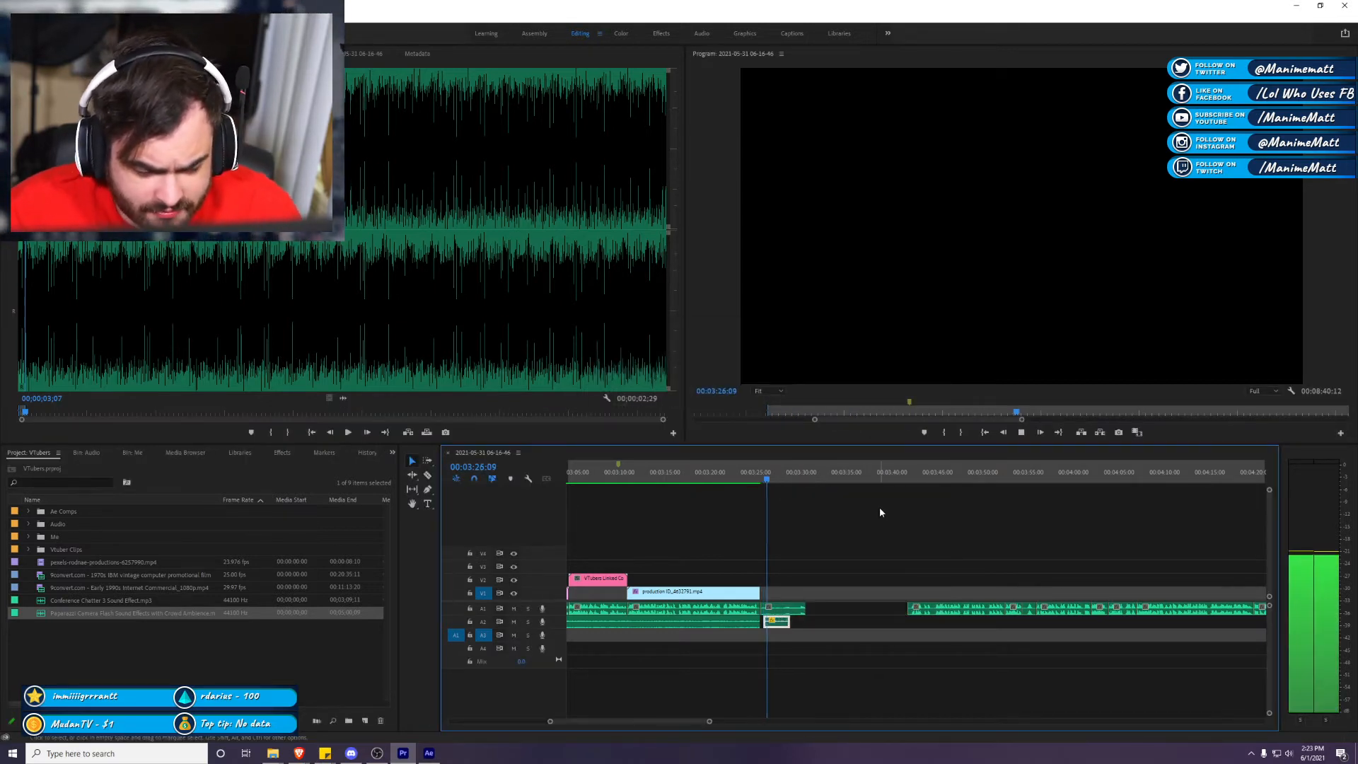
{"action": "left_click", "coordinate": [784, 474]}
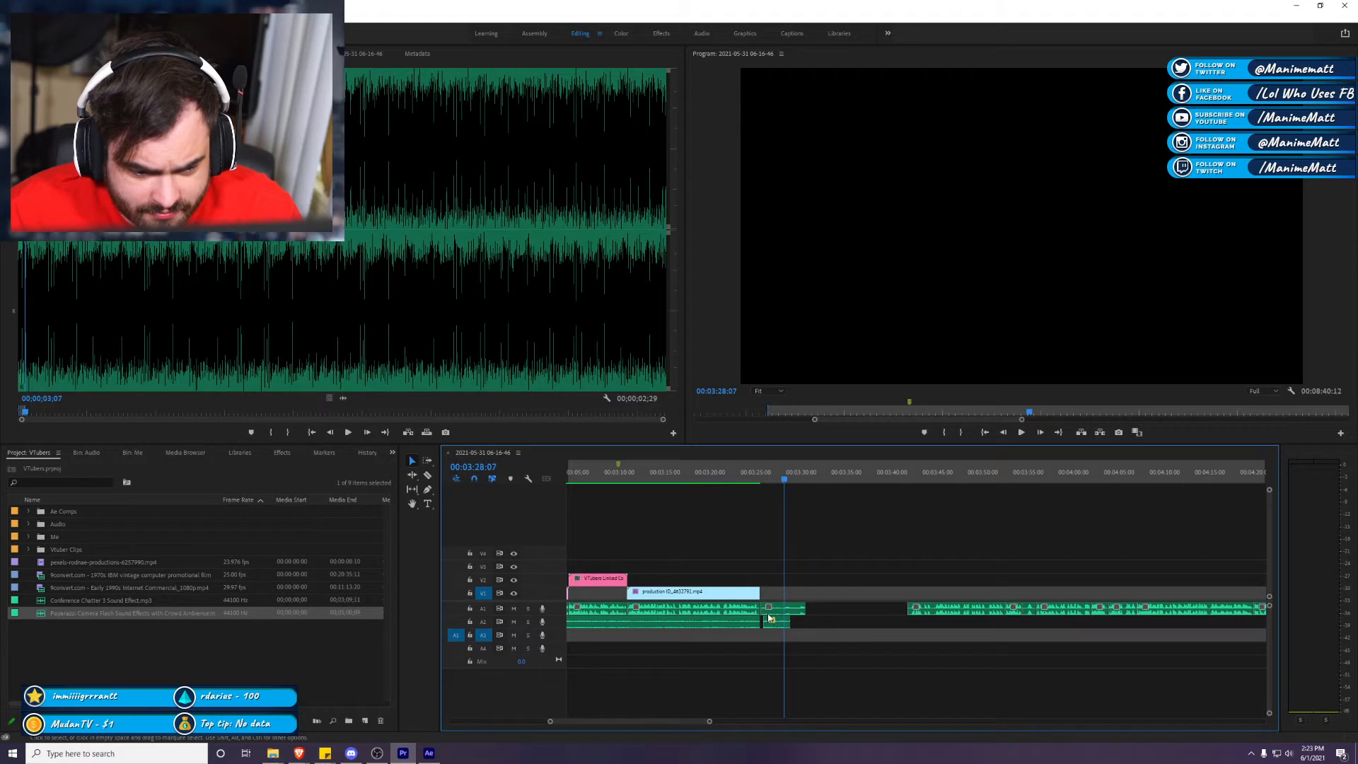
{"action": "left_click_drag", "start_coordinate": [804, 606], "coordinate": [780, 641]}
{"action": "key", "text": "ctrl+s"}
Step: Trim the start of the remaining narration, cut it at 00:03:43:13, and move the first voice line to A1 above the crowd sounds
{"action": "left_click", "coordinate": [911, 474]}
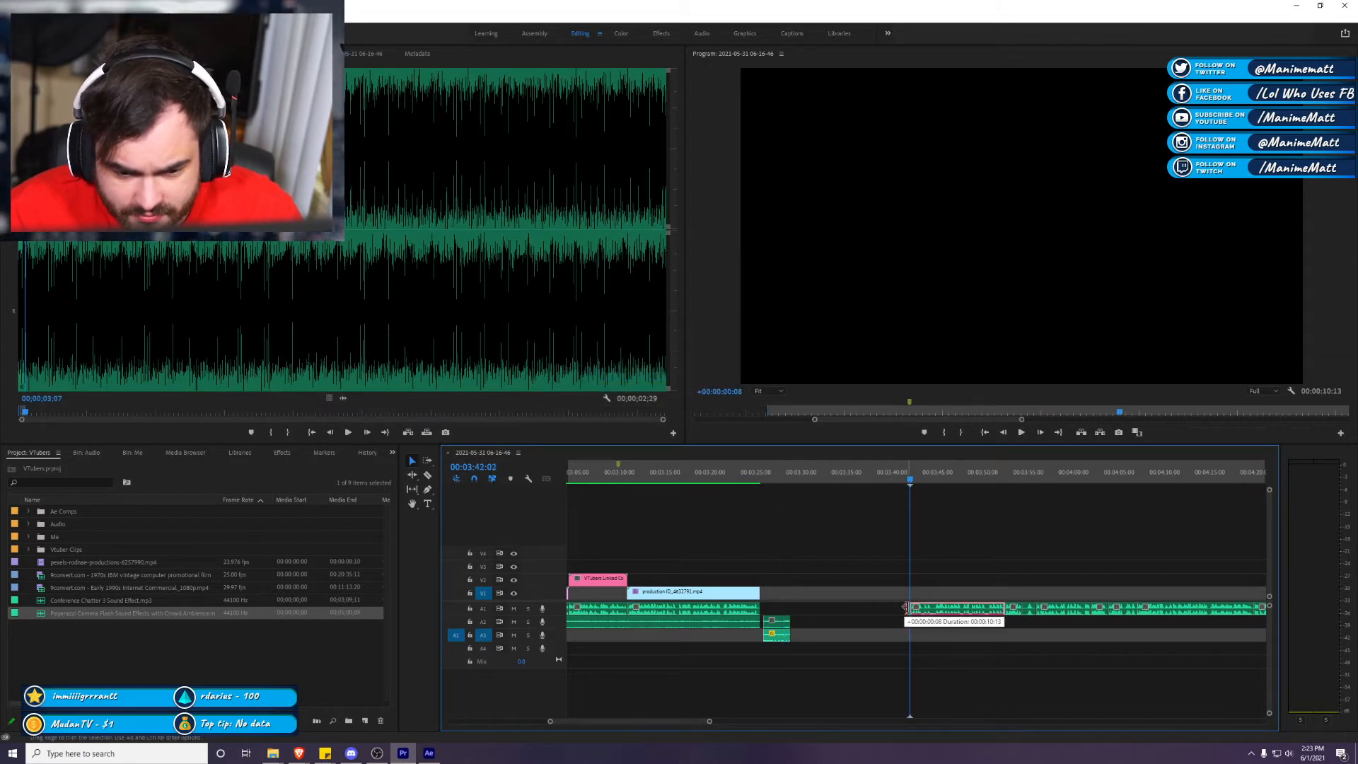
{"action": "key", "text": "space"}
{"action": "key", "text": "space"}
{"action": "key", "text": "c"}
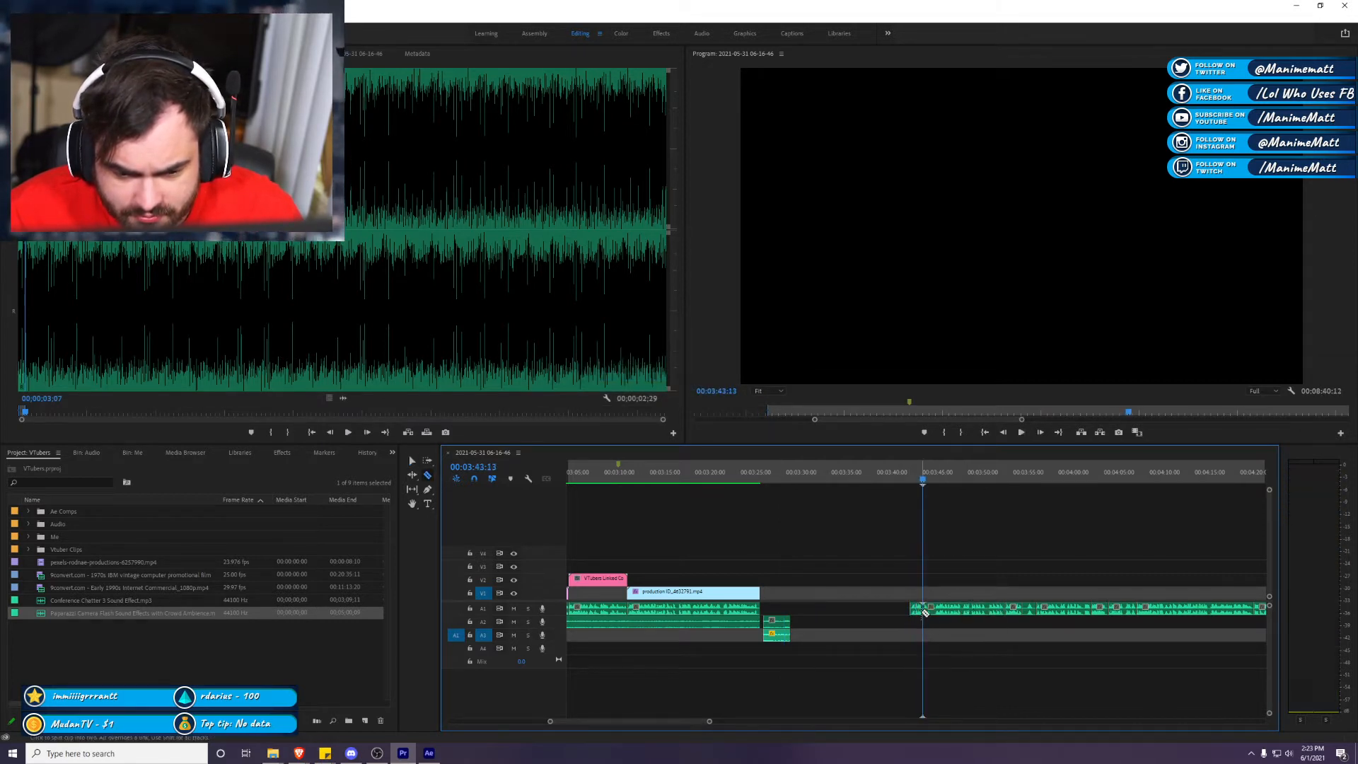
{"action": "left_click_drag", "start_coordinate": [917, 608], "coordinate": [769, 608]}
Step: Cut out the voice line between 00:03:44:23 and 00:03:47:17 and layer it on A4 under the crowd sounds
{"action": "left_click", "coordinate": [933, 477]}
{"action": "key", "text": "c"}
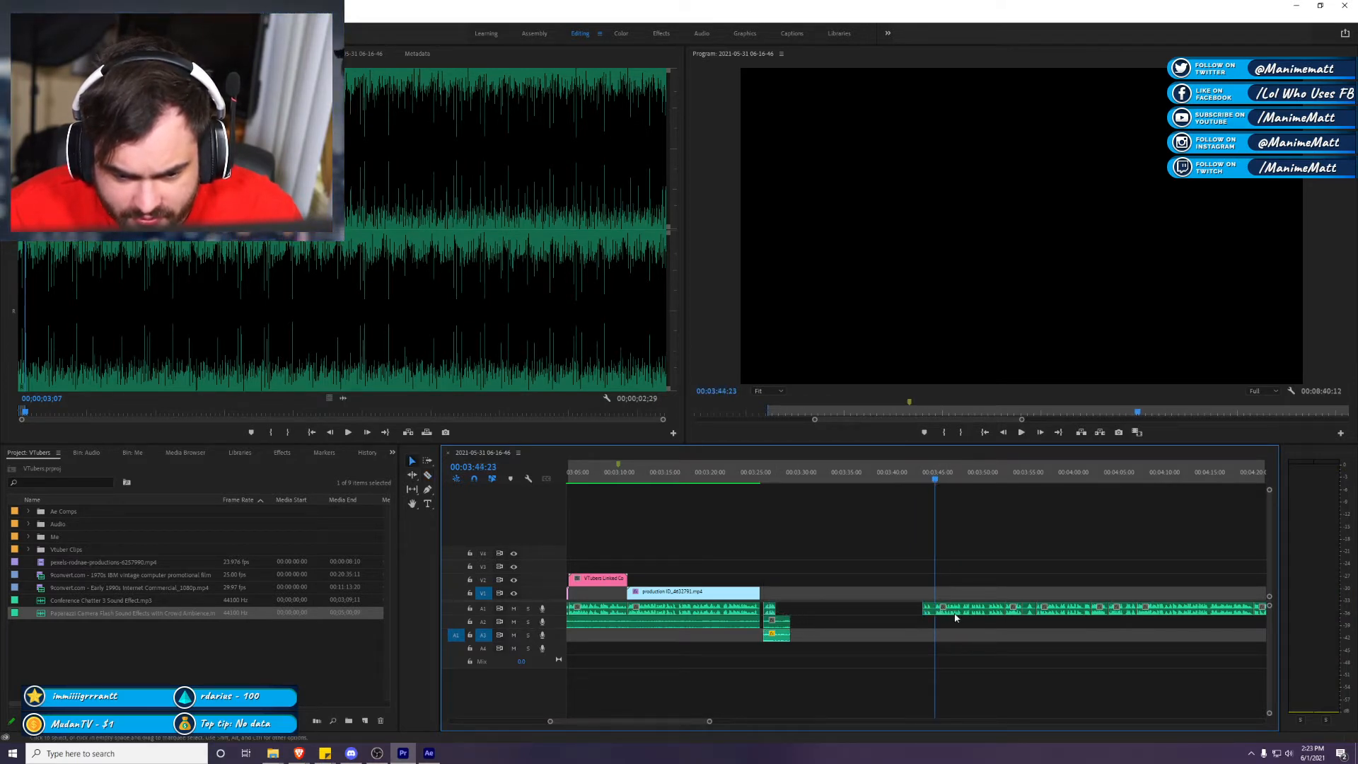
{"action": "key", "text": "space"}
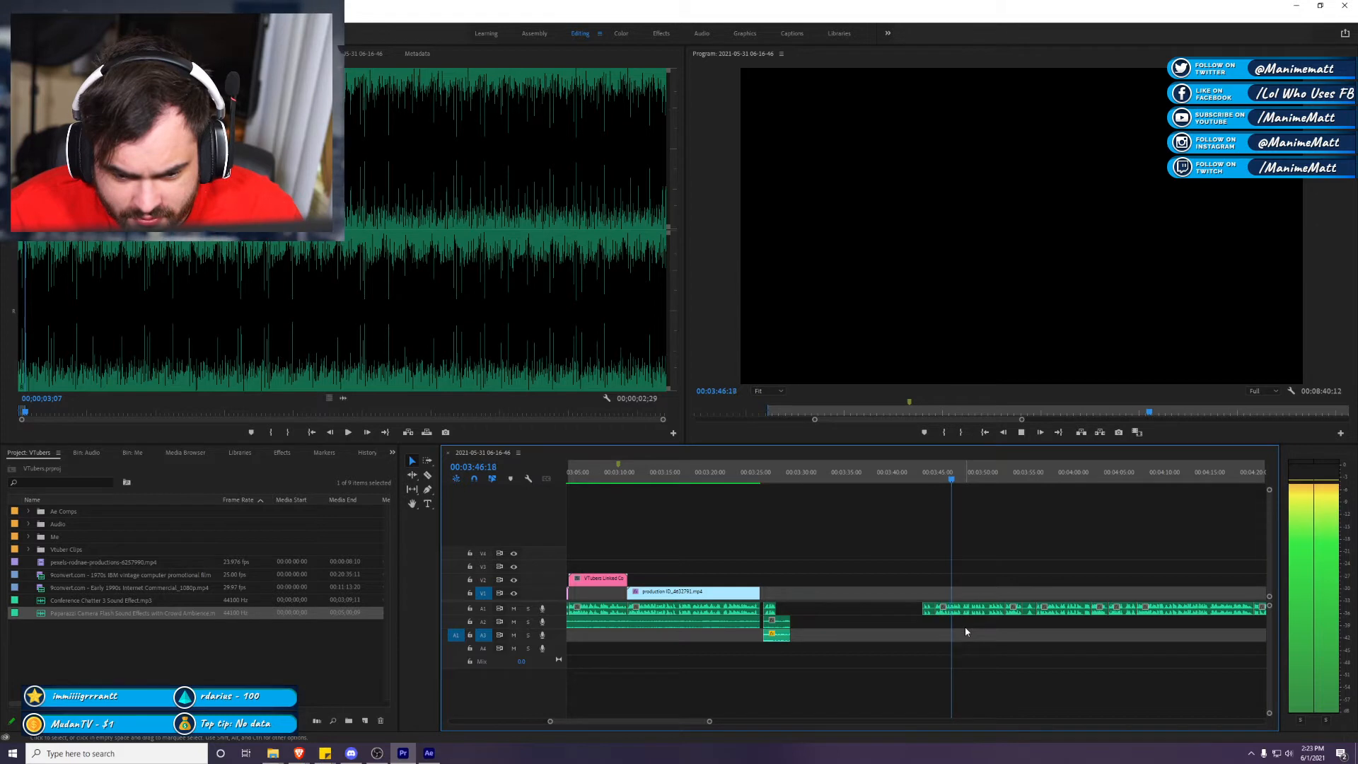
{"action": "key", "text": "space"}
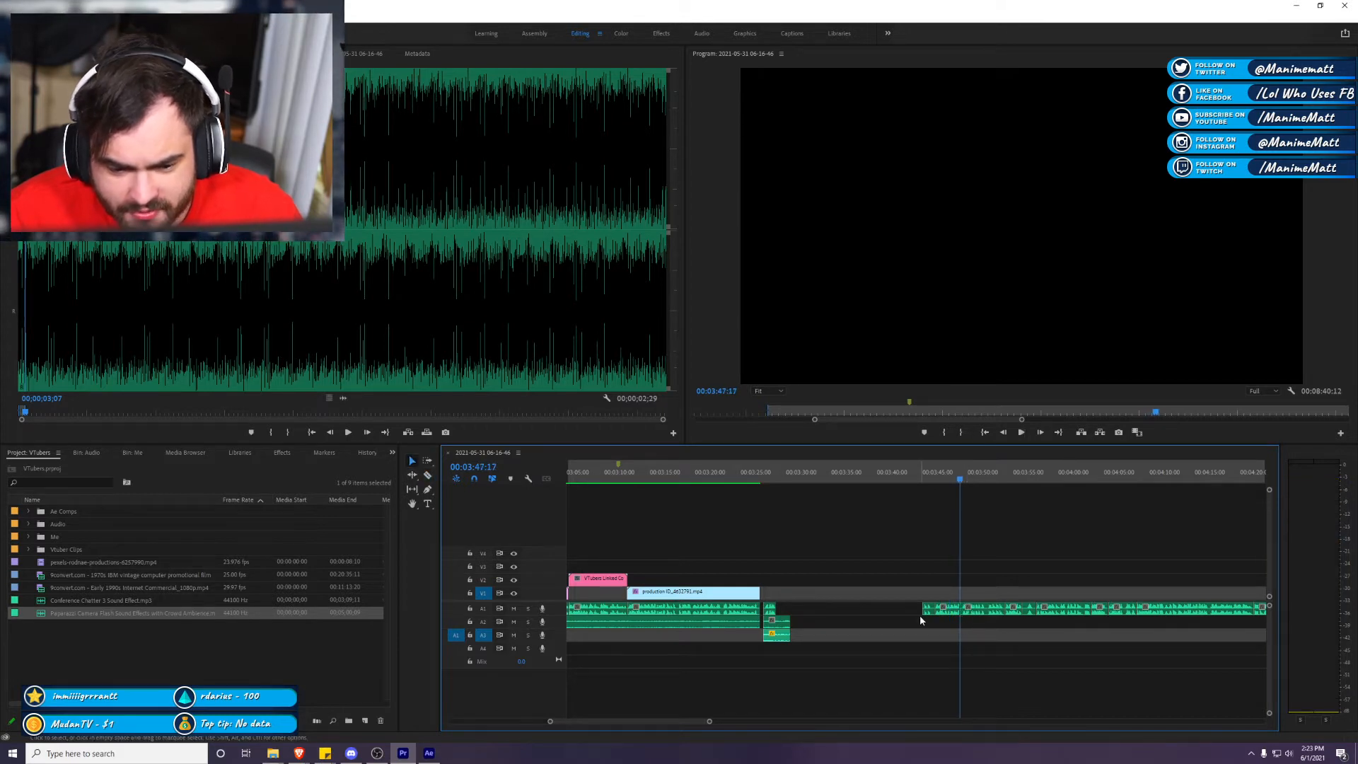
{"action": "left_click_drag", "start_coordinate": [954, 621], "coordinate": [780, 651]}
Step: Adjust the audio gain of the two voice lines layered with the crowd sounds on A1 and A4, and play back the mix
{"action": "right_click", "coordinate": [770, 609]}
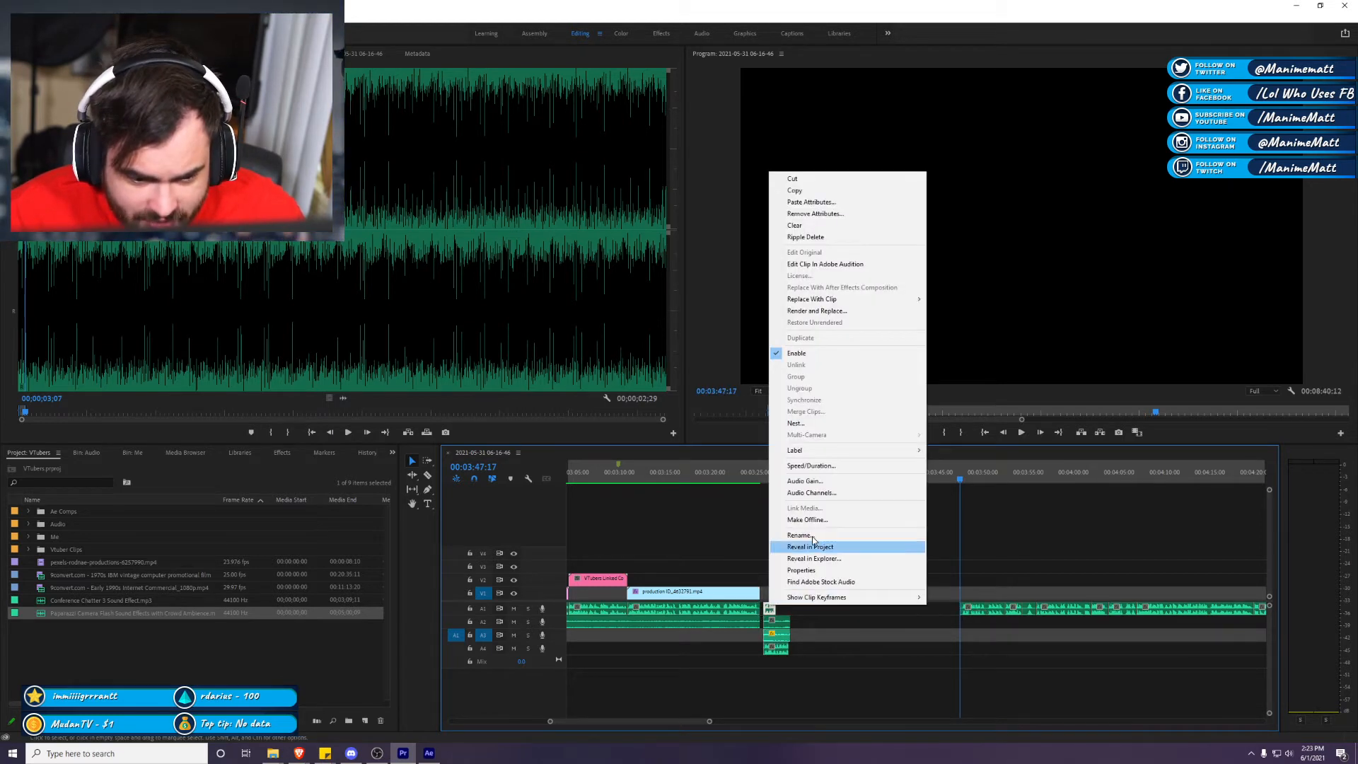
{"action": "left_click", "coordinate": [844, 486]}
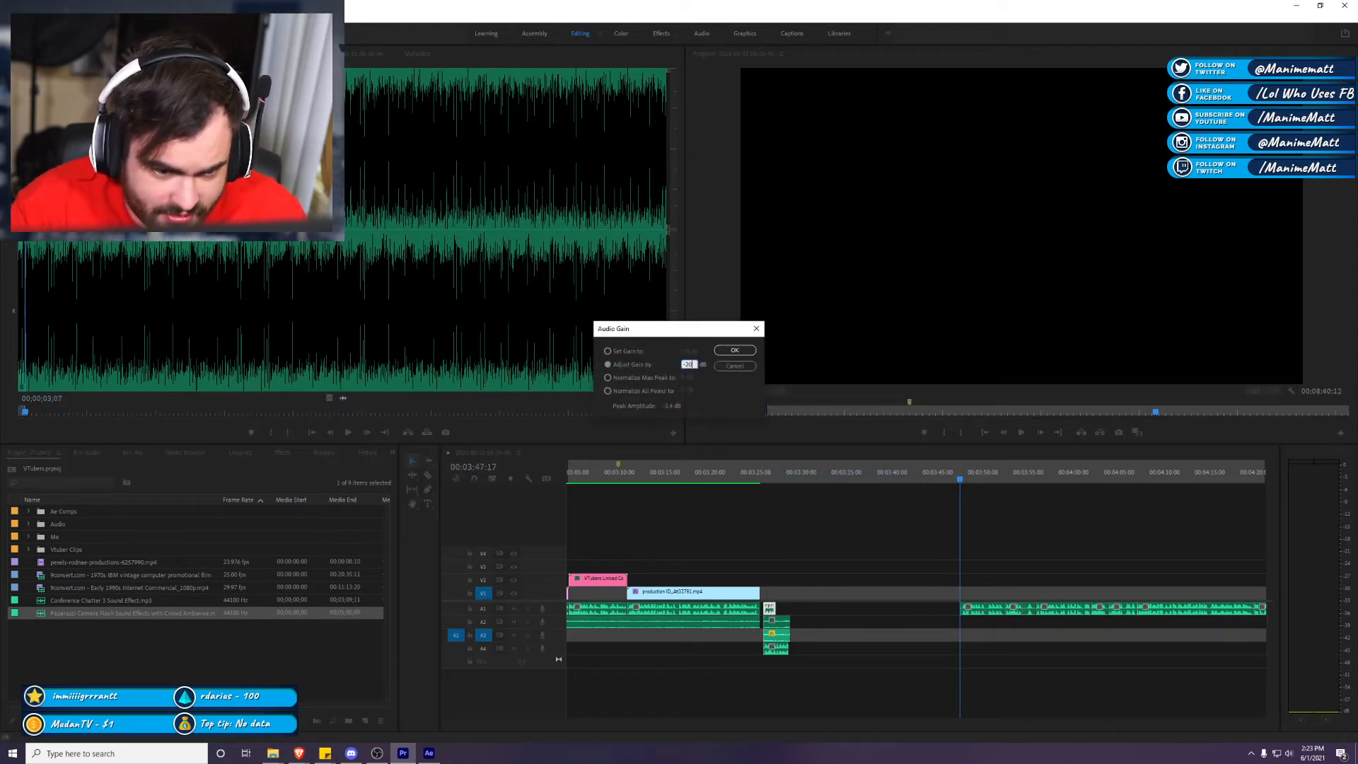
{"action": "key", "text": "Return"}
{"action": "right_click", "coordinate": [774, 647]}
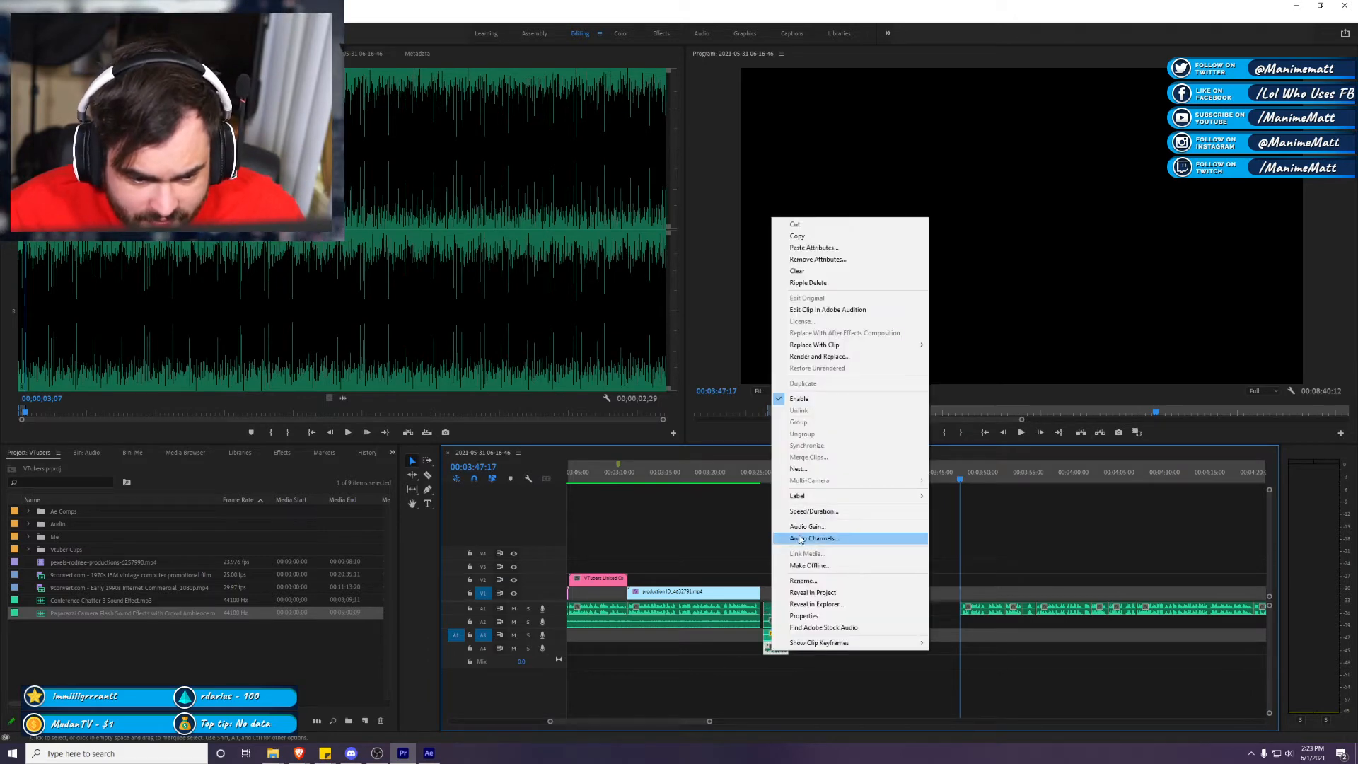
{"action": "left_click", "coordinate": [811, 524]}
{"action": "key", "text": "Return"}
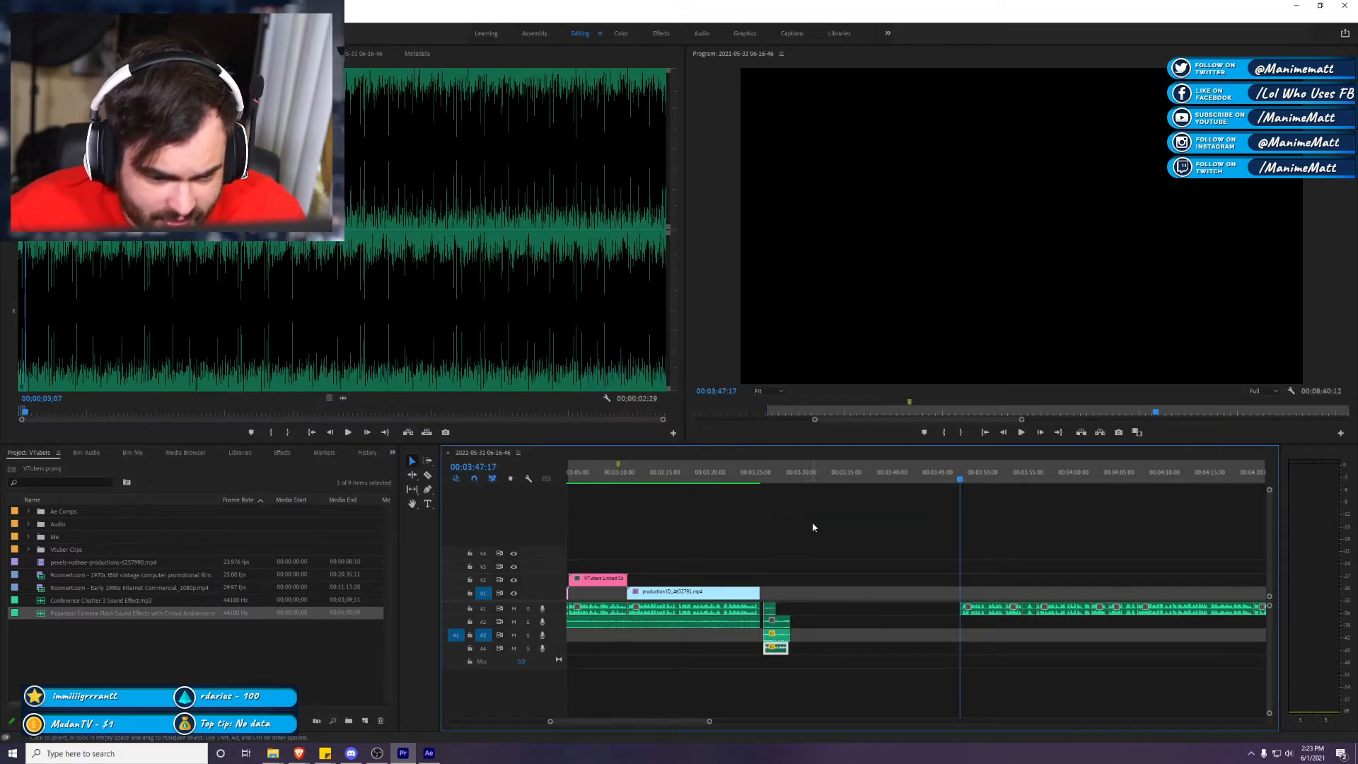
{"action": "left_click", "coordinate": [758, 479]}
{"action": "key", "text": "space"}
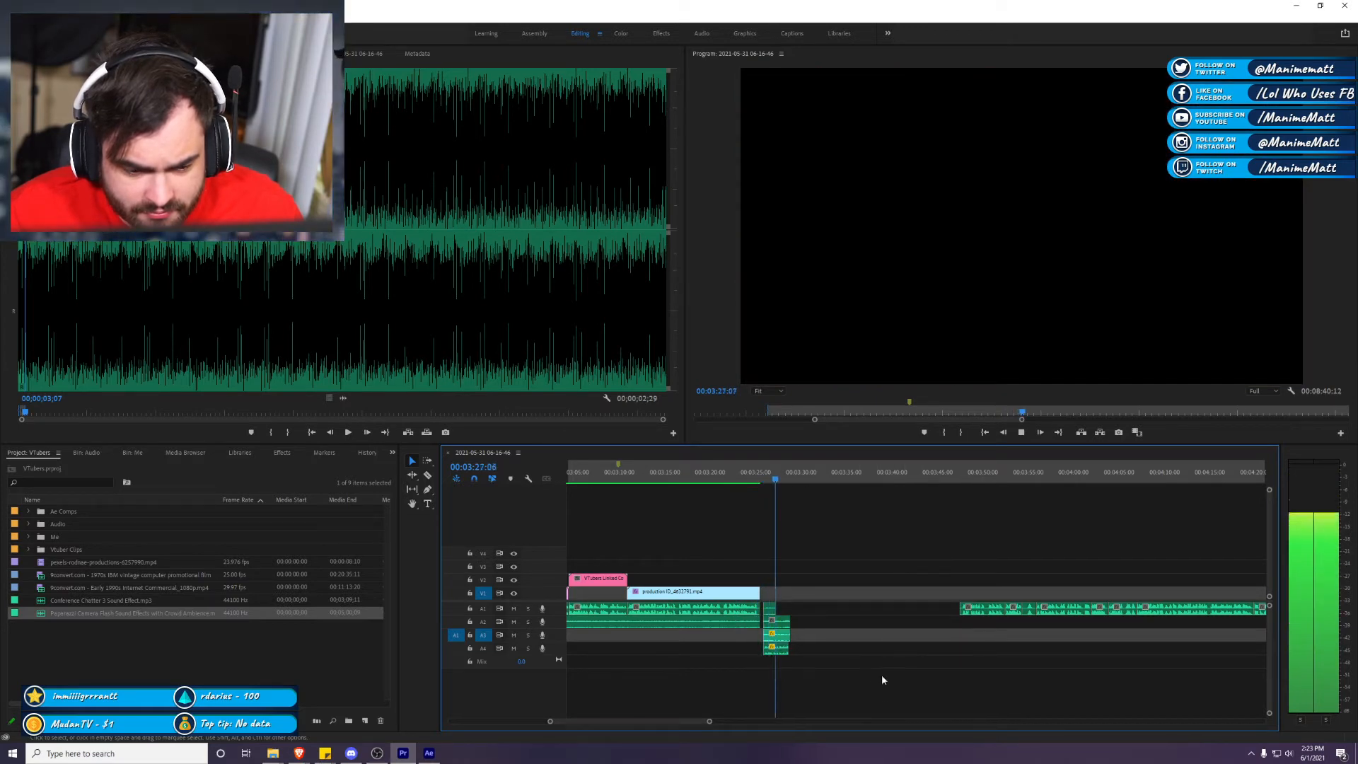
Step: Cut out the voice line between 00:03:48:20 and 00:03:50:11 and layer it on a new audio track below the other two
{"action": "left_click", "coordinate": [959, 476]}
{"action": "left_click_drag", "start_coordinate": [960, 476], "coordinate": [971, 476]}
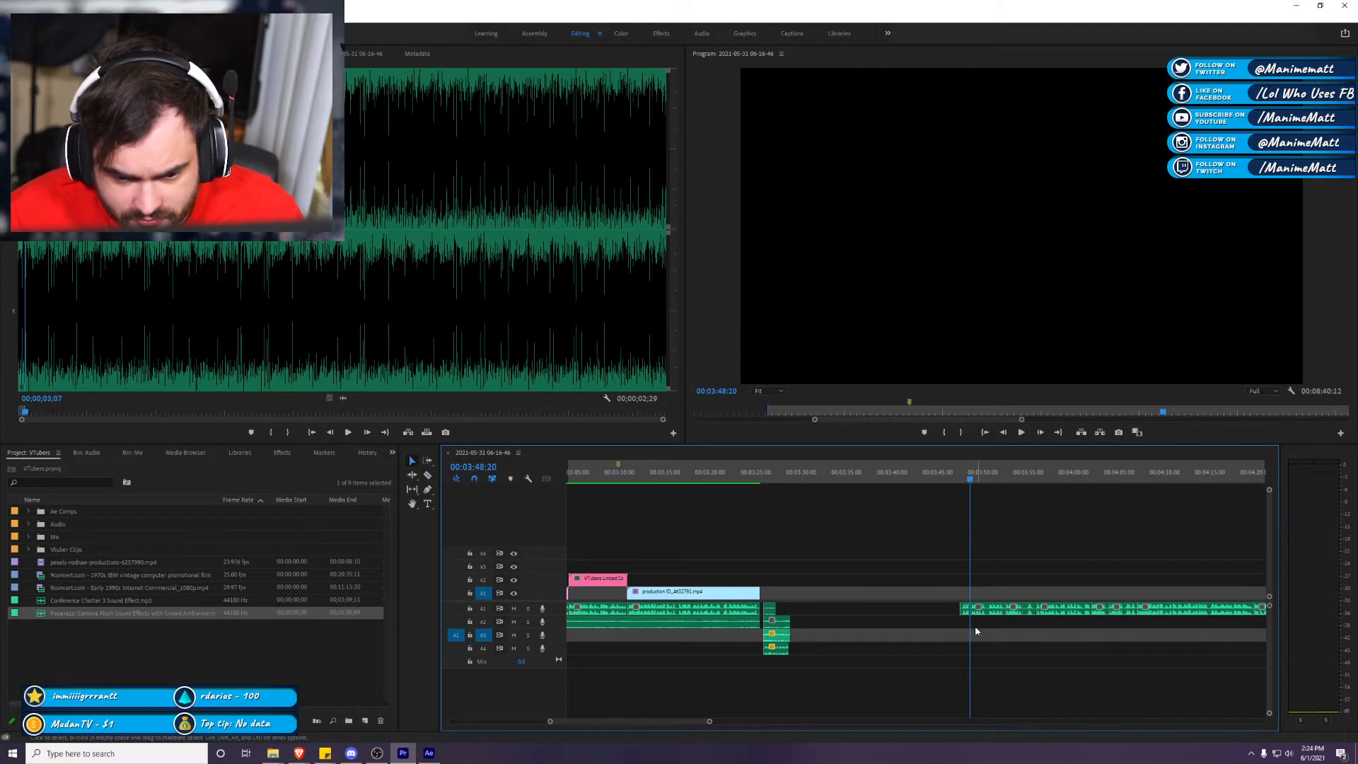
{"action": "key", "text": "space"}
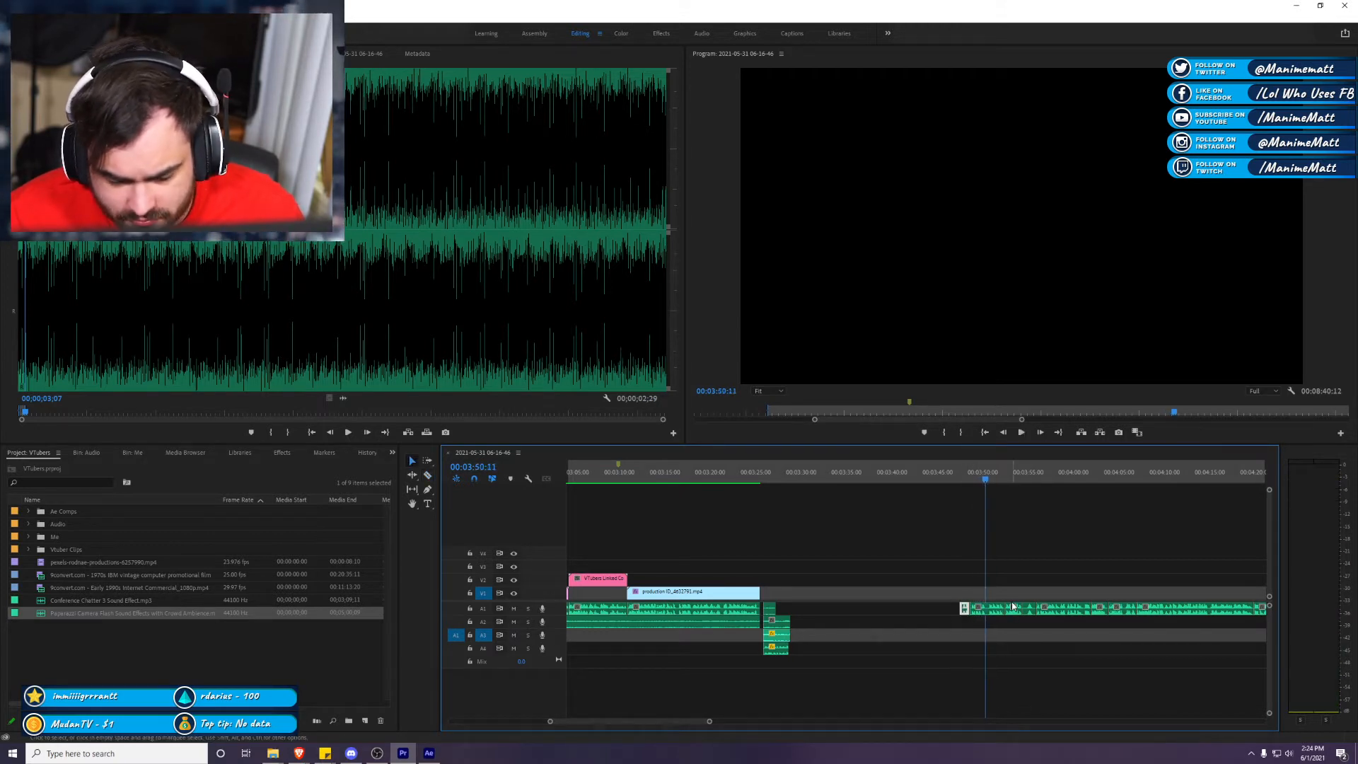
{"action": "left_click_drag", "start_coordinate": [977, 618], "coordinate": [788, 667]}
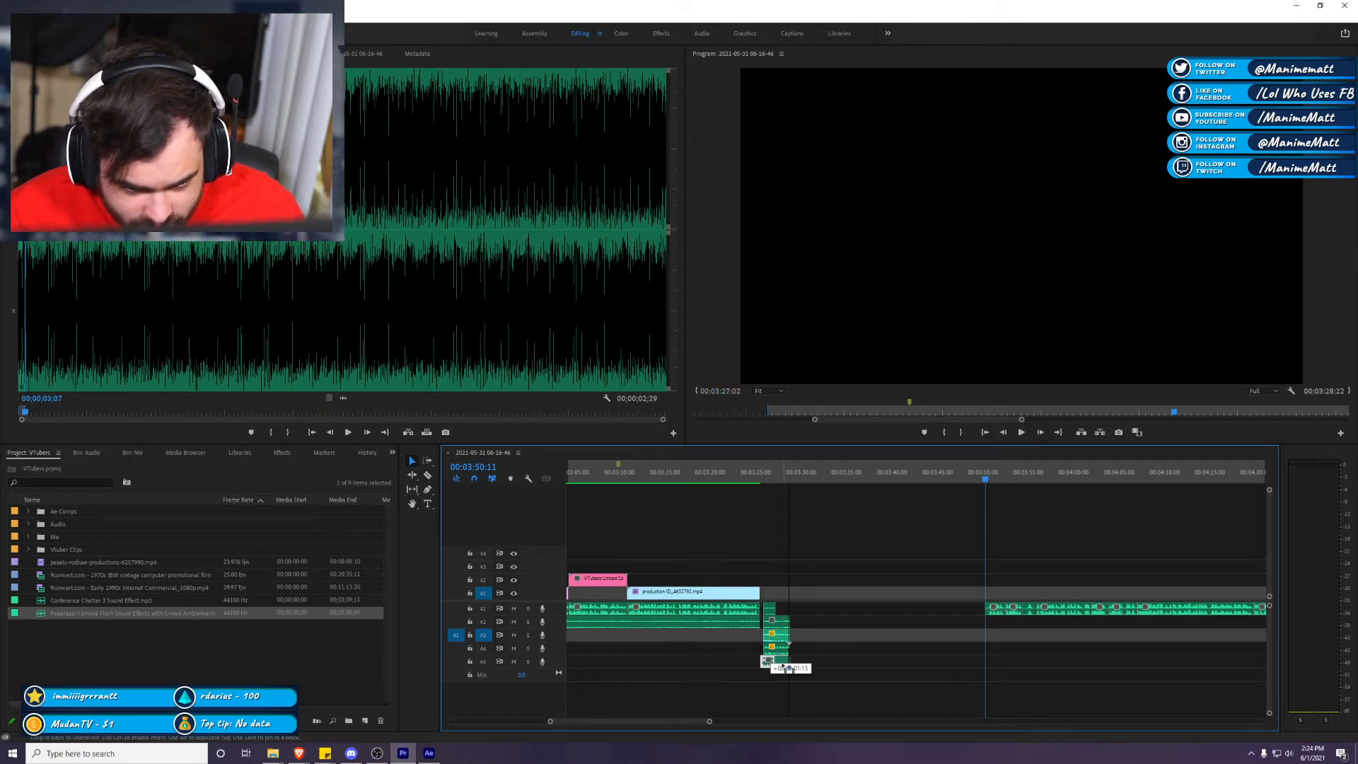
Step: Adjust the third voice line's audio gain and extend the chatter and camera flash clips to about 00:03:30
{"action": "left_click", "coordinate": [767, 485]}
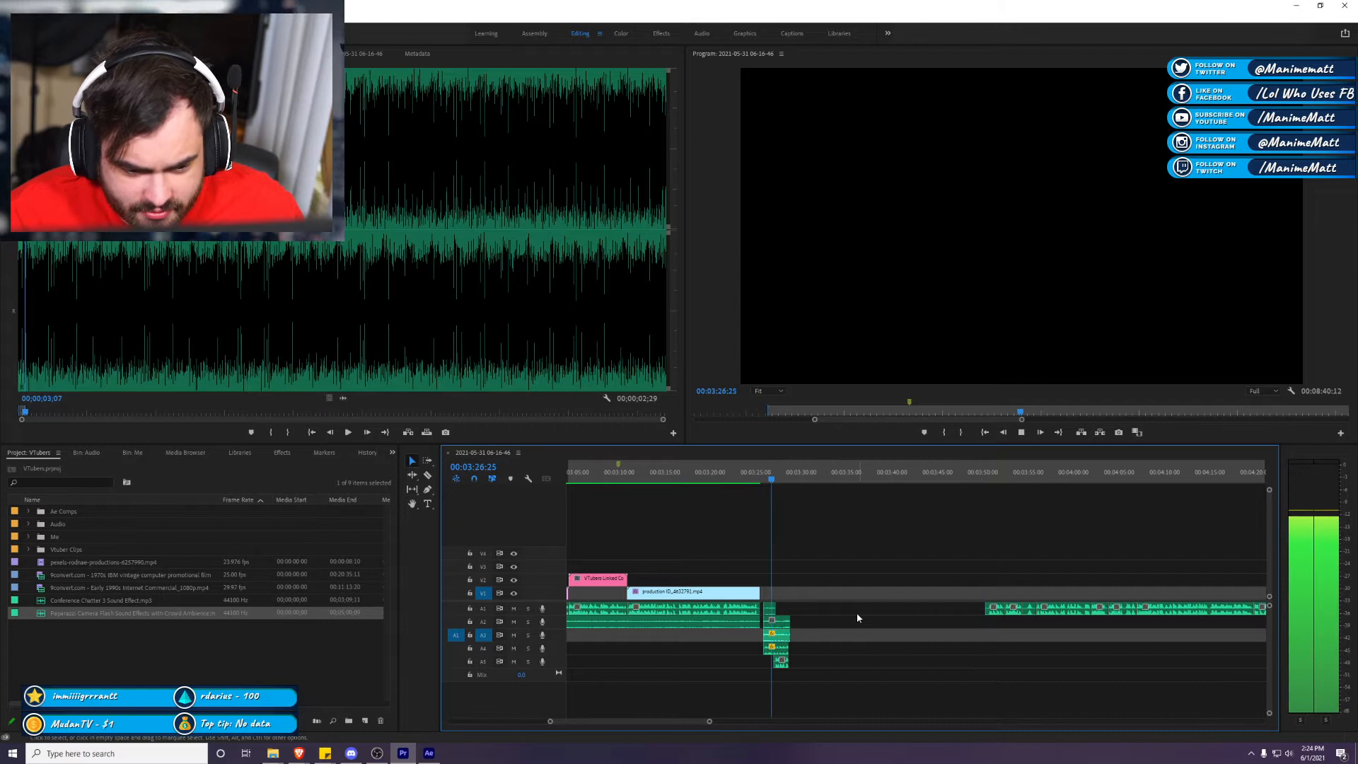
{"action": "right_click", "coordinate": [781, 663]}
{"action": "left_click", "coordinate": [844, 556]}
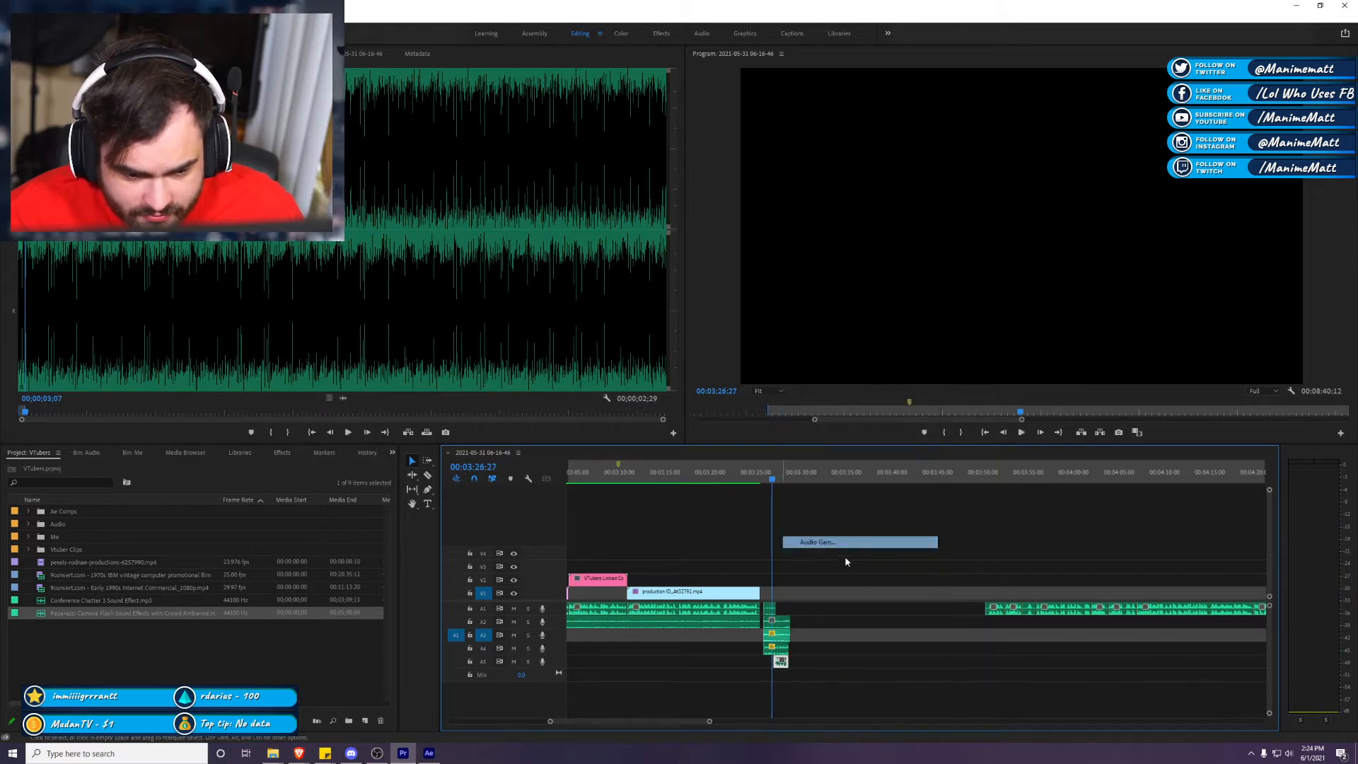
{"action": "key", "text": "Return"}
{"action": "key", "text": "space"}
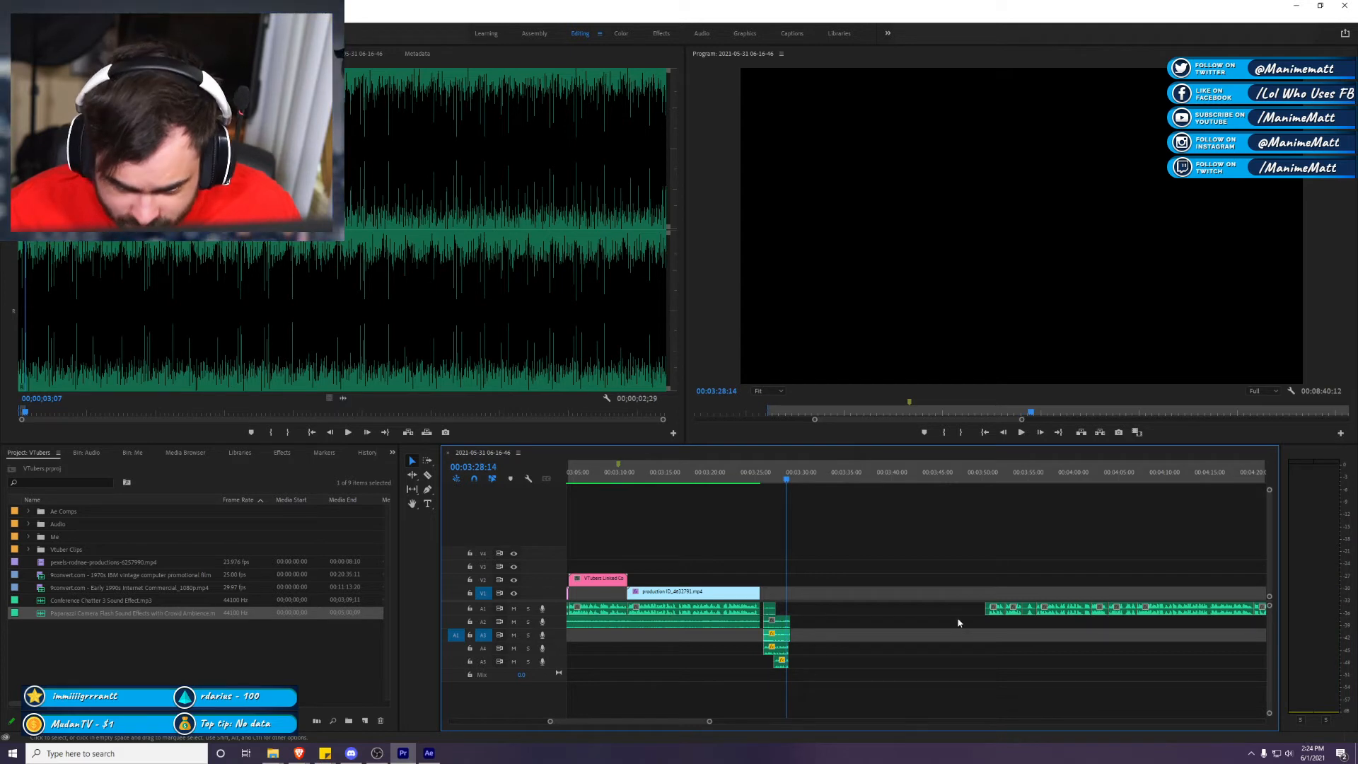
{"action": "left_click_drag", "start_coordinate": [789, 635], "coordinate": [800, 635]}
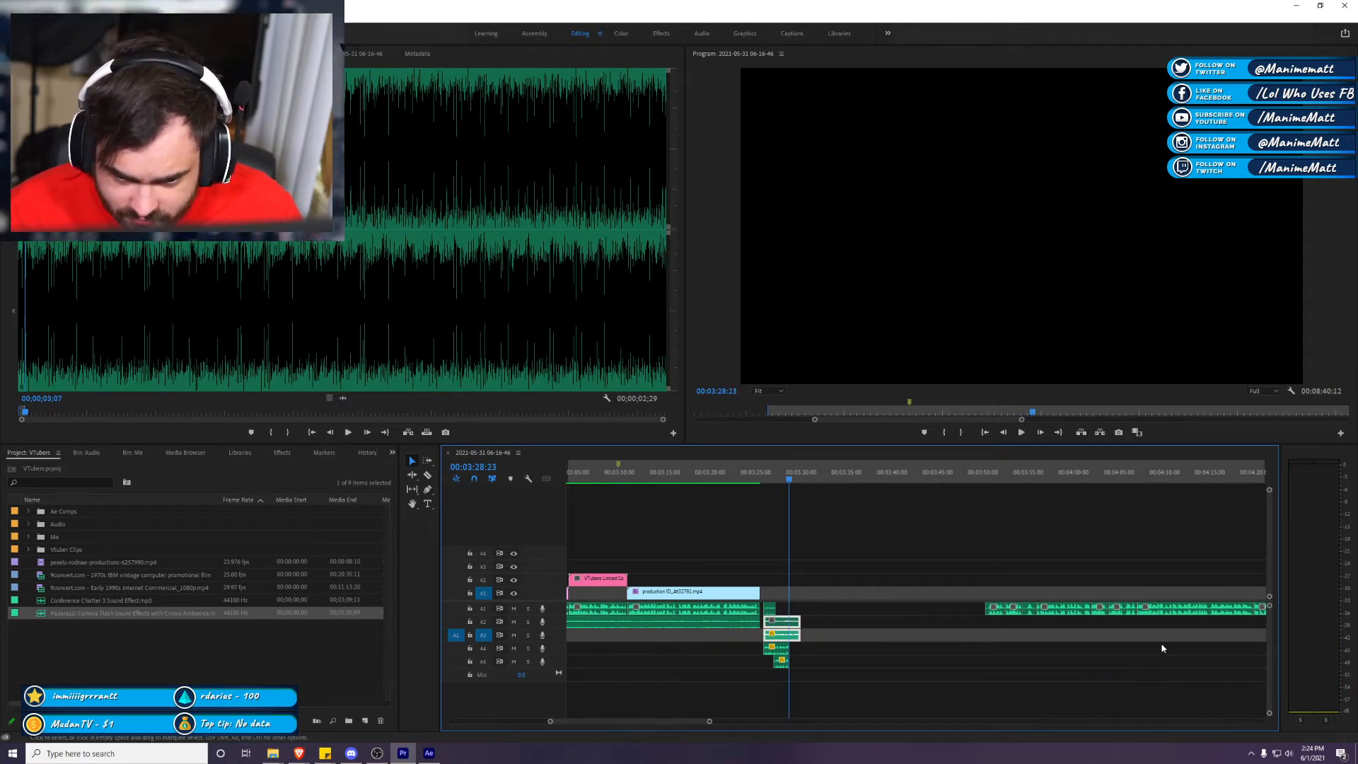
Step: Delete the unused narration between 00:03:50:11 and about 00:04:02 on A1
{"action": "left_click_drag", "start_coordinate": [993, 470], "coordinate": [1099, 483]}
{"action": "left_click_drag", "start_coordinate": [1068, 594], "coordinate": [984, 613]}
{"action": "key", "text": "Delete"}
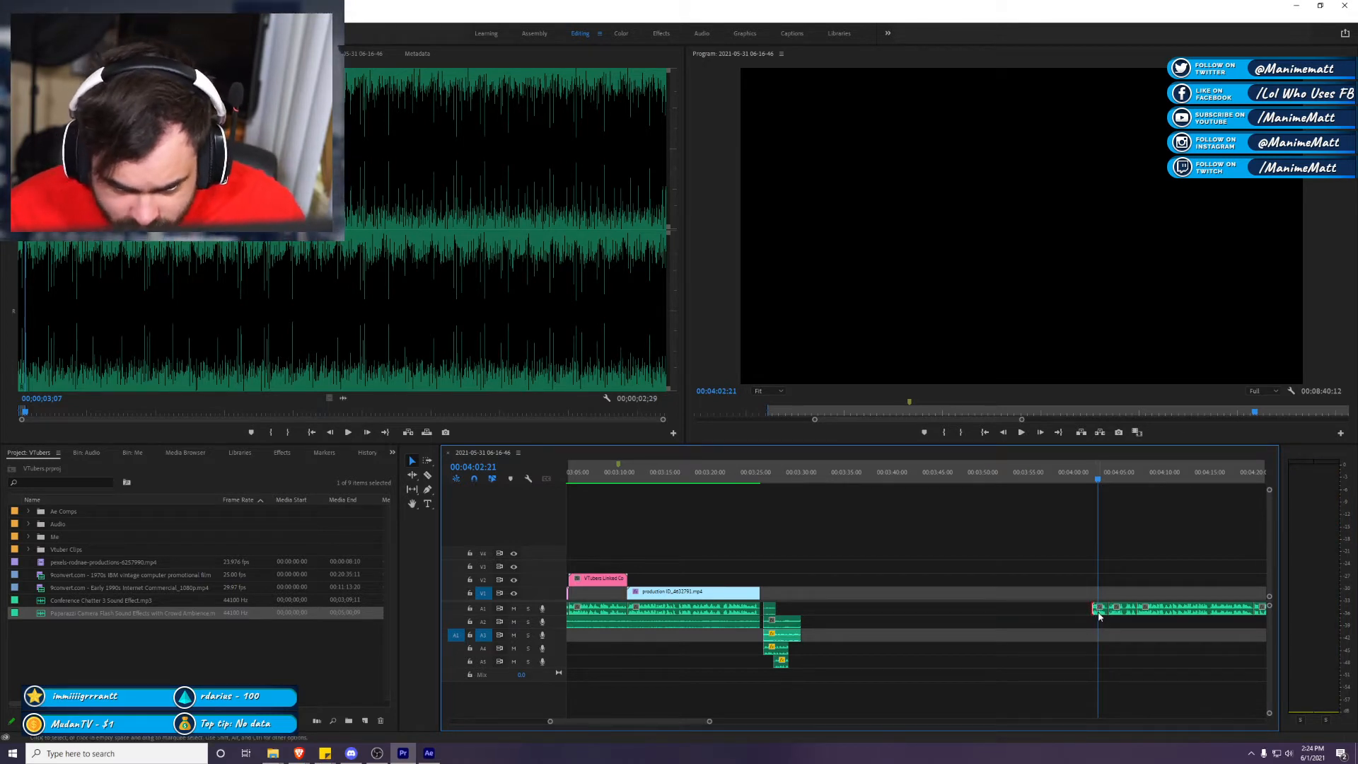
Step: Separate the next short voice line near 00:04:02 and place it on A1 at about 00:03:29, just after the layered voices
{"action": "left_click_drag", "start_coordinate": [1098, 616], "coordinate": [917, 623]}
{"action": "left_click_drag", "start_coordinate": [810, 614], "coordinate": [809, 612]}
{"action": "left_click", "coordinate": [773, 475]}
{"action": "key", "text": "space"}
{"action": "left_click_drag", "start_coordinate": [809, 609], "coordinate": [799, 611]}
Step: Extend the chatter and camera flash clips to about 00:03:38 and play back the scene
{"action": "left_click", "coordinate": [799, 620]}
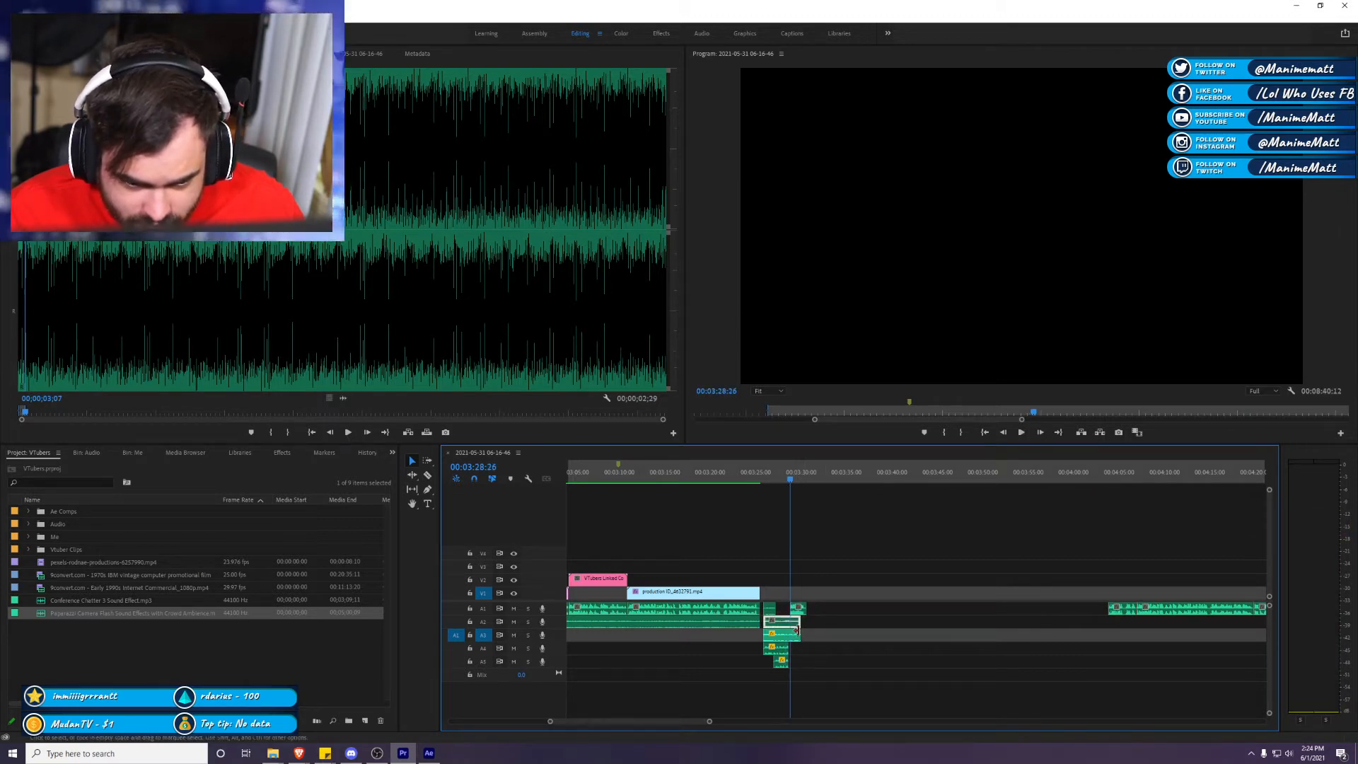
{"action": "left_click", "coordinate": [791, 621]}
{"action": "key", "text": "space"}
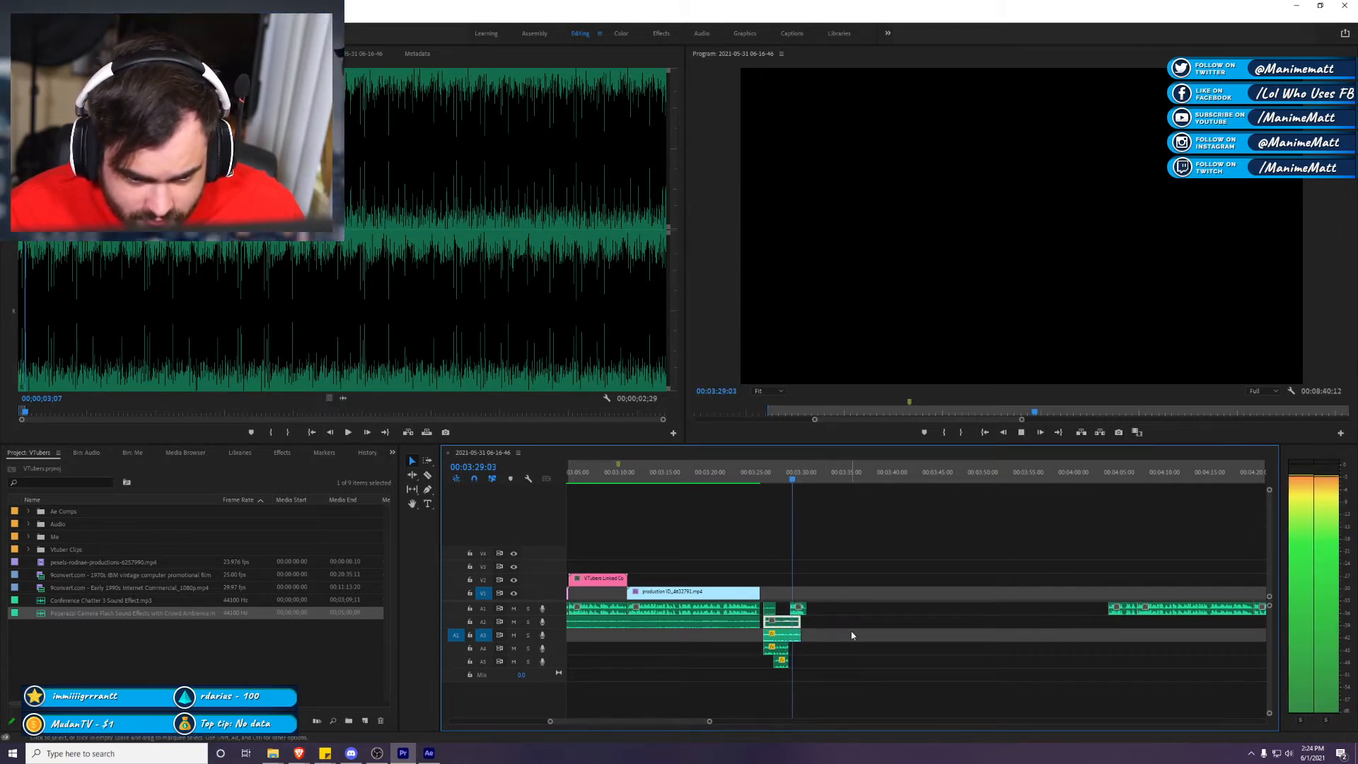
{"action": "left_click_drag", "start_coordinate": [800, 629], "coordinate": [879, 632]}
{"action": "key", "text": "space"}
{"action": "key", "text": "space"}
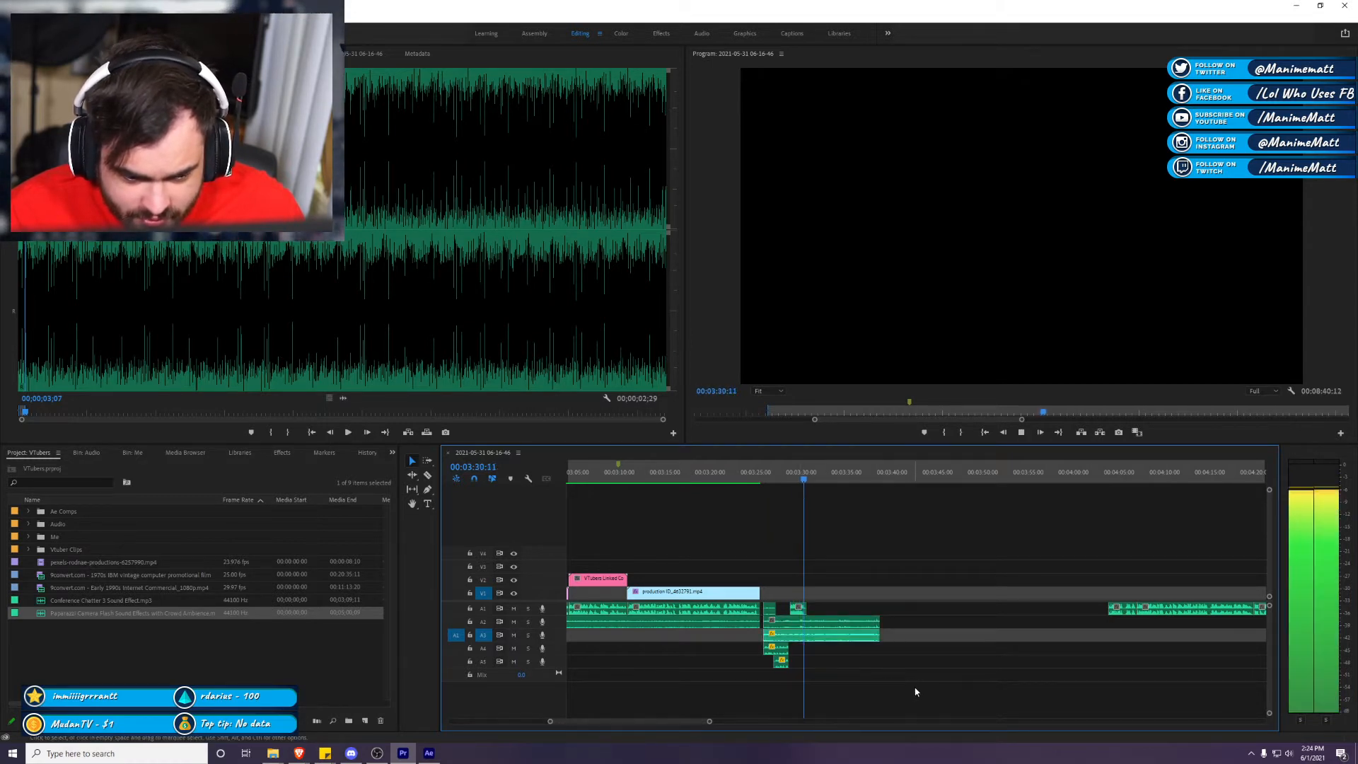
Step: Move the first voice line of the remaining narration to A1 at about 00:03:31, directly after the previous line, and play it back
{"action": "left_click_drag", "start_coordinate": [1122, 618], "coordinate": [1136, 617]}
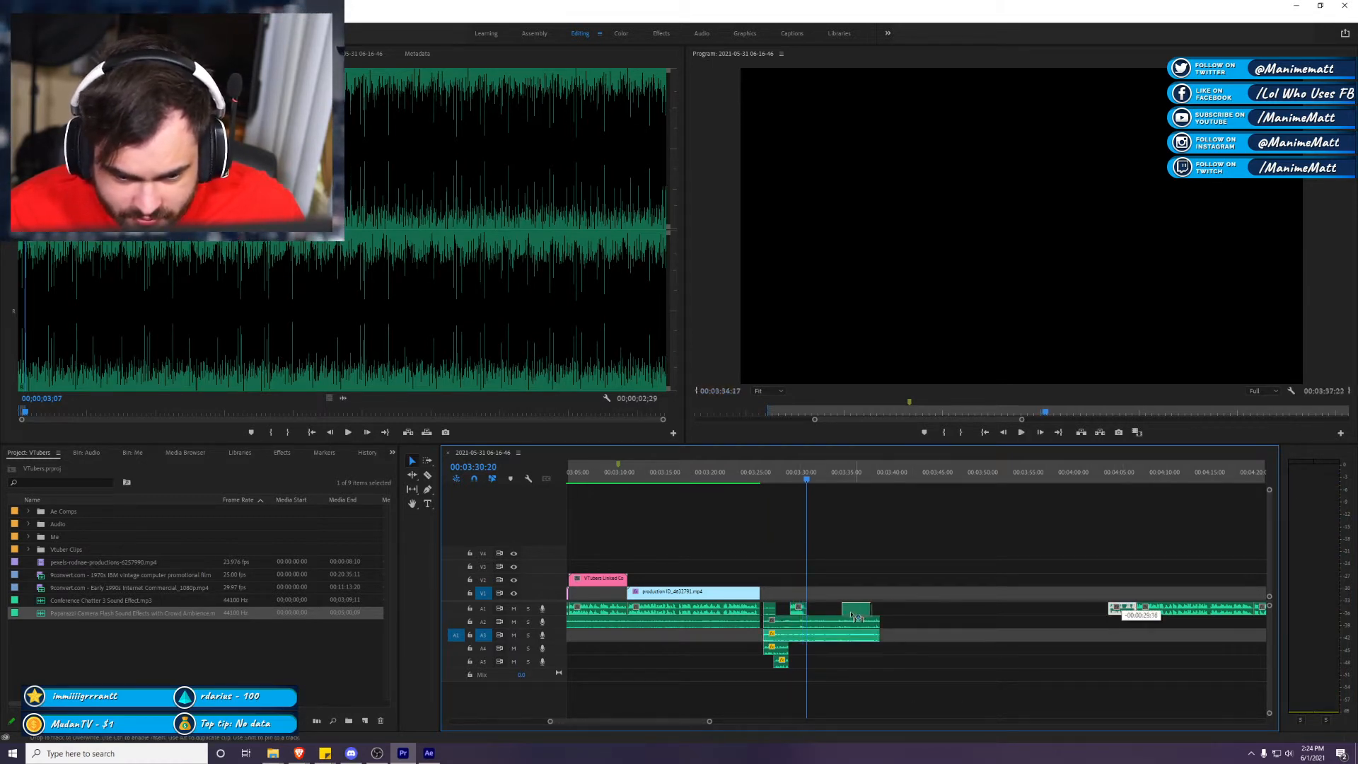
{"action": "key", "text": "space"}
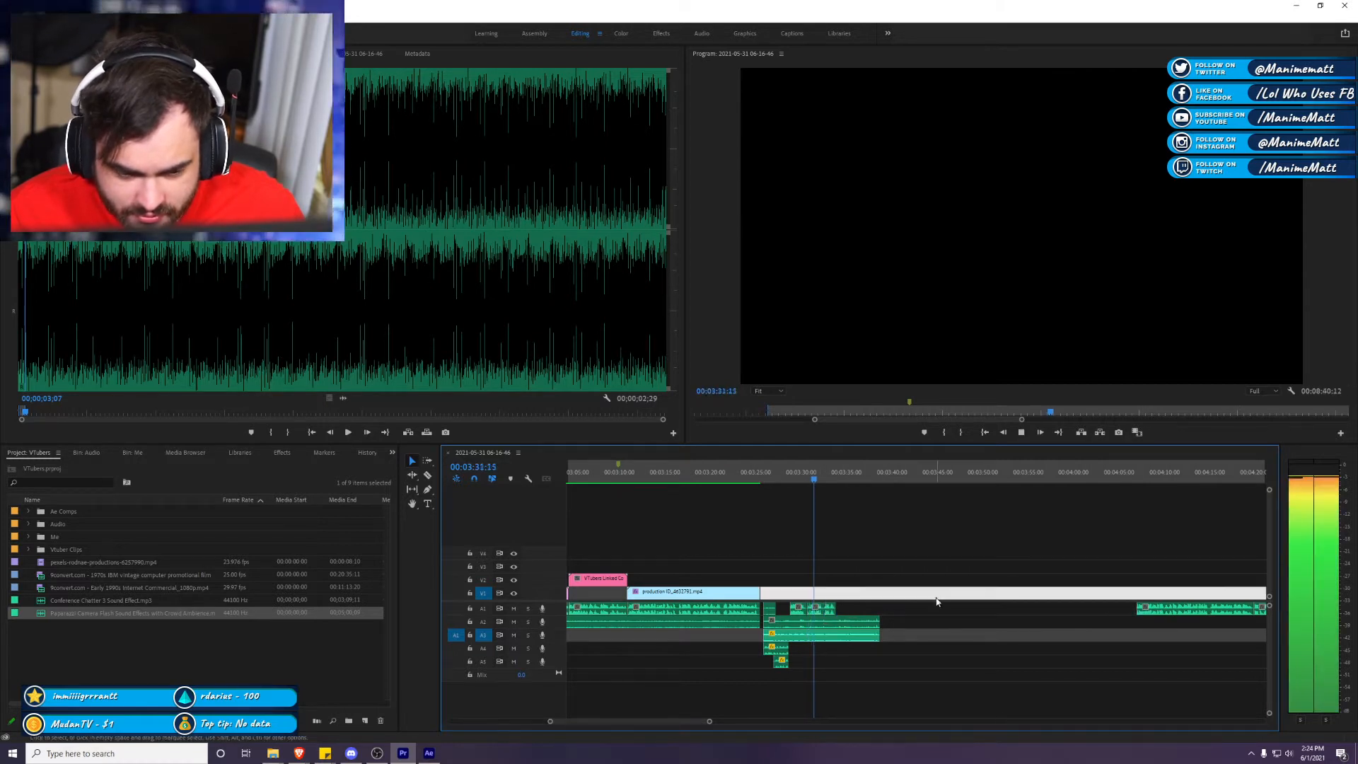
{"action": "key", "text": "space"}
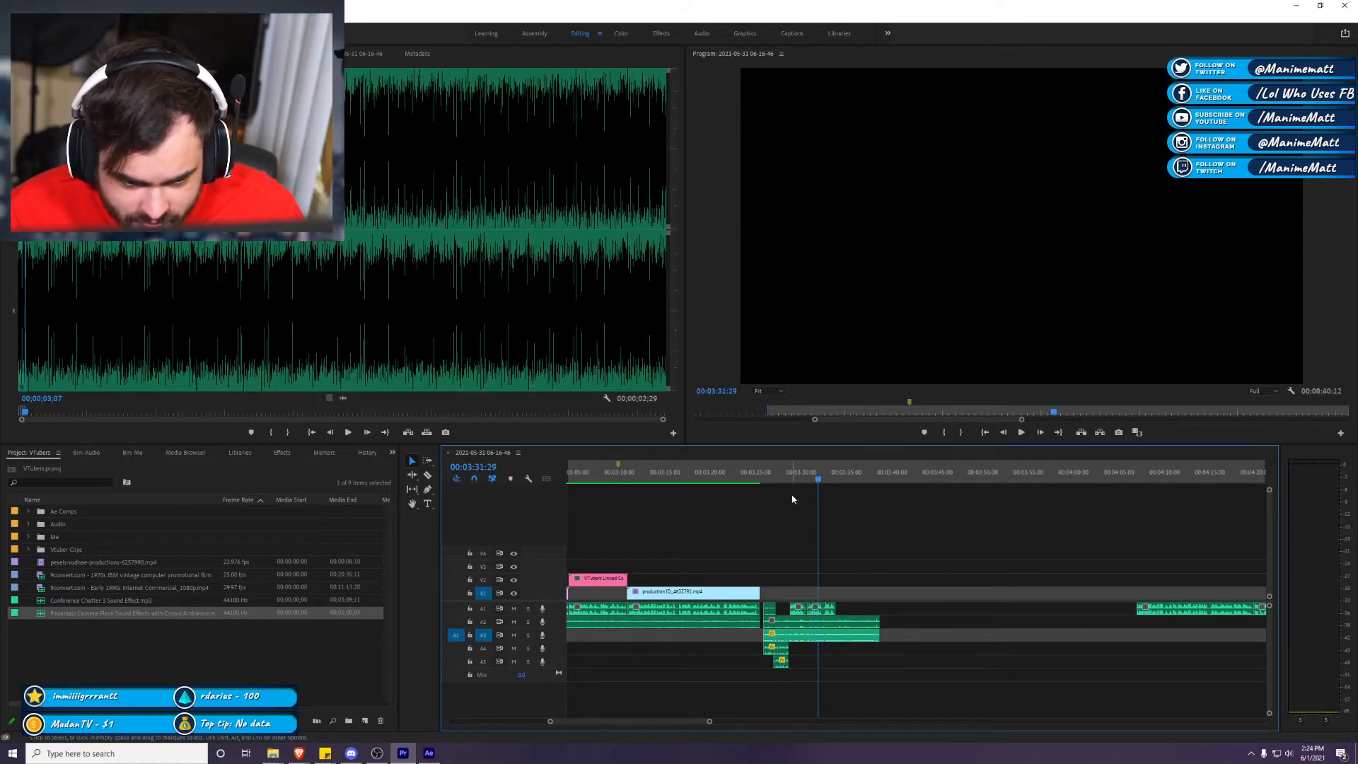
{"action": "left_click", "coordinate": [777, 475]}
{"action": "key", "text": "space"}
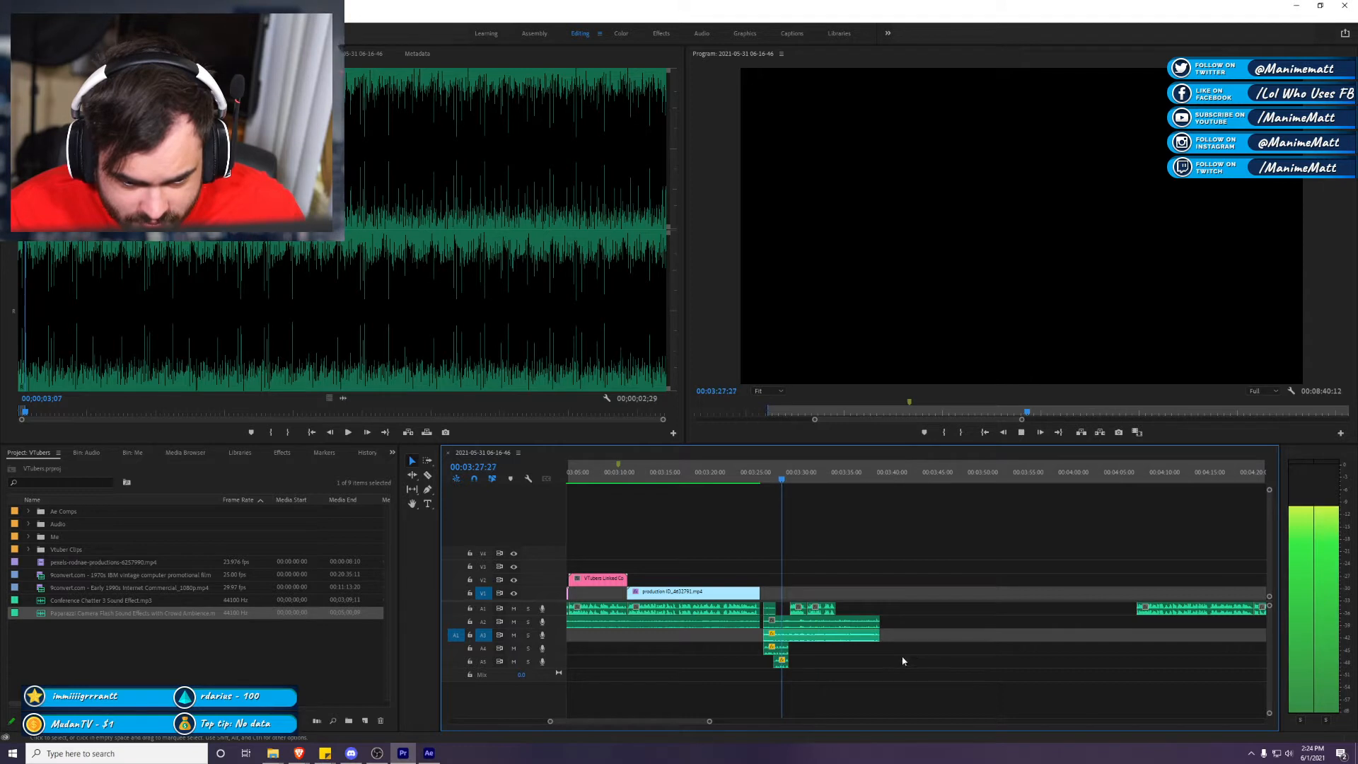
Step: Try a volume change on the camera flash clip using two keyframes between about 00:03:28:25 and 00:03:29:08, and play it back
{"action": "left_click", "coordinate": [855, 642]}
{"action": "left_click", "coordinate": [262, 54]}
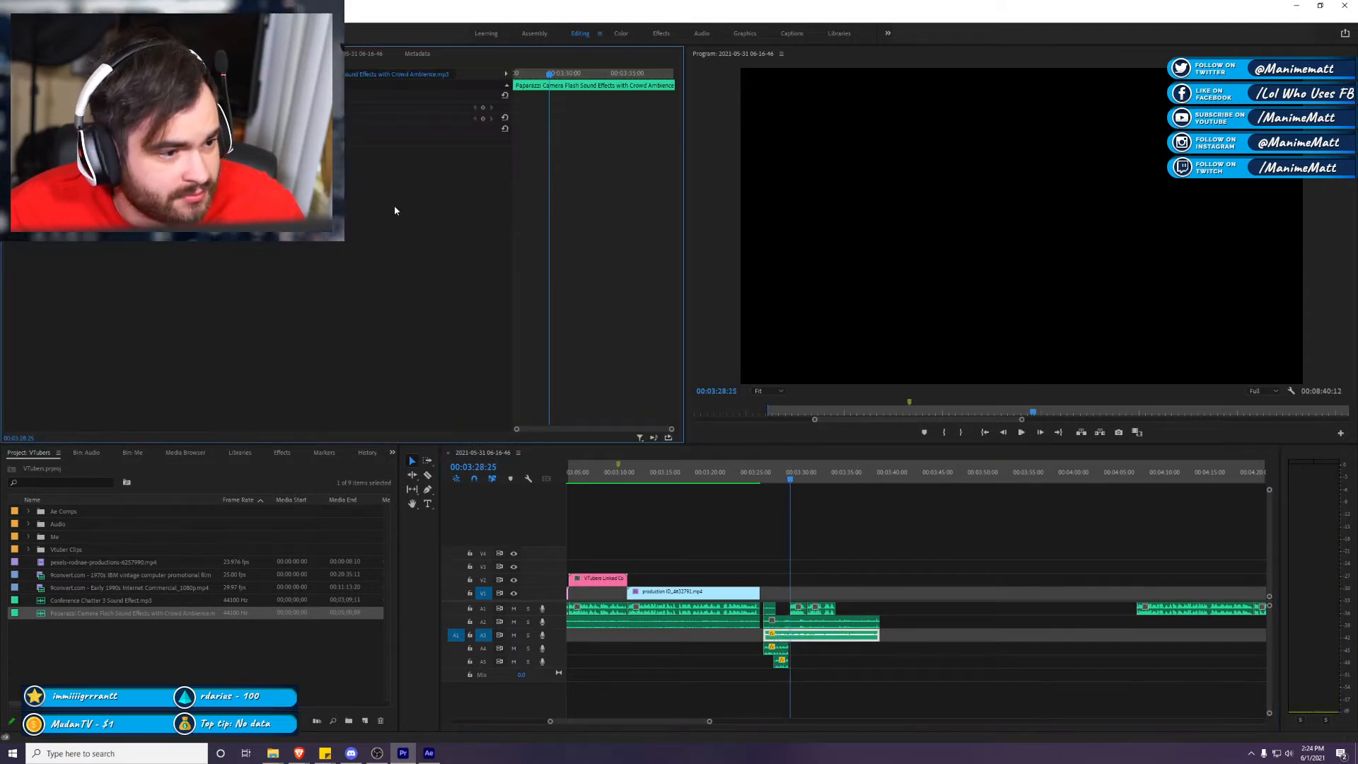
{"action": "key", "text": "space"}
{"action": "key", "text": "space"}
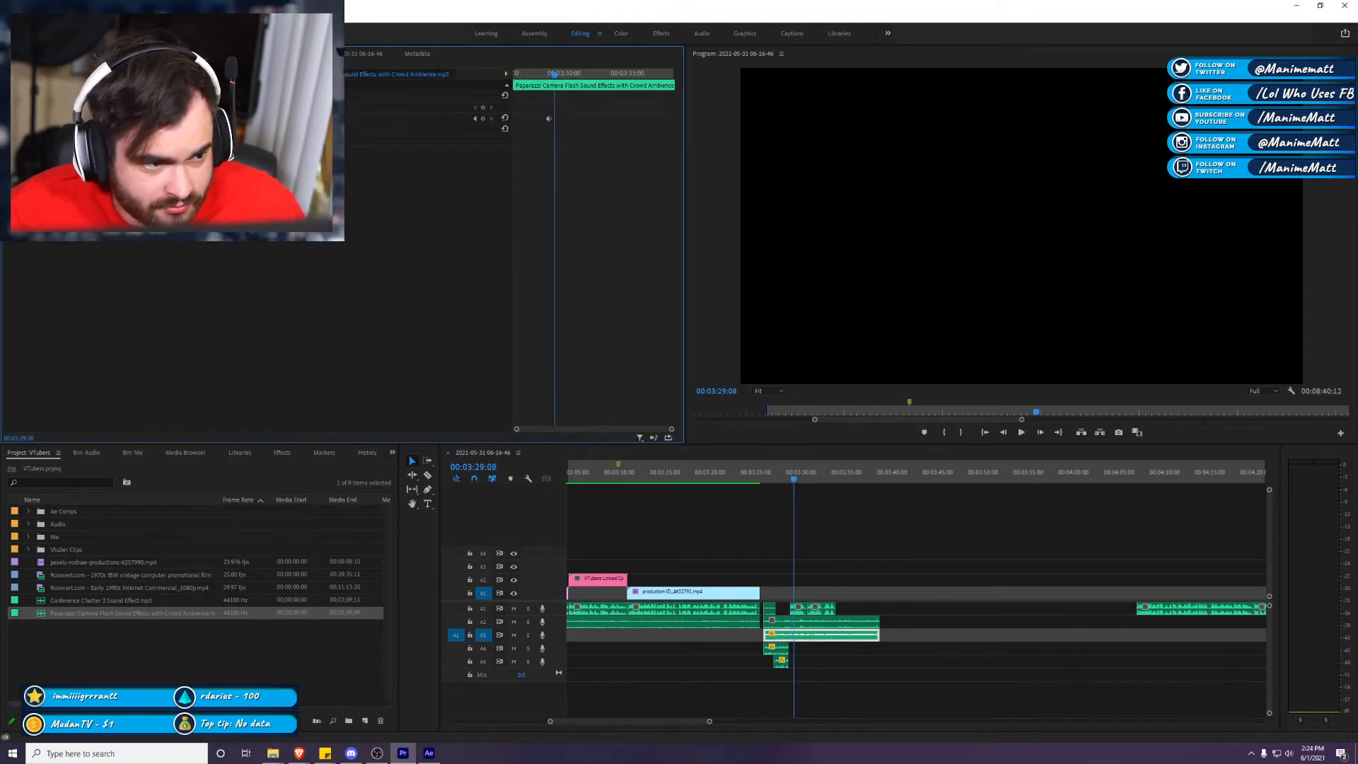
{"action": "key", "text": "space"}
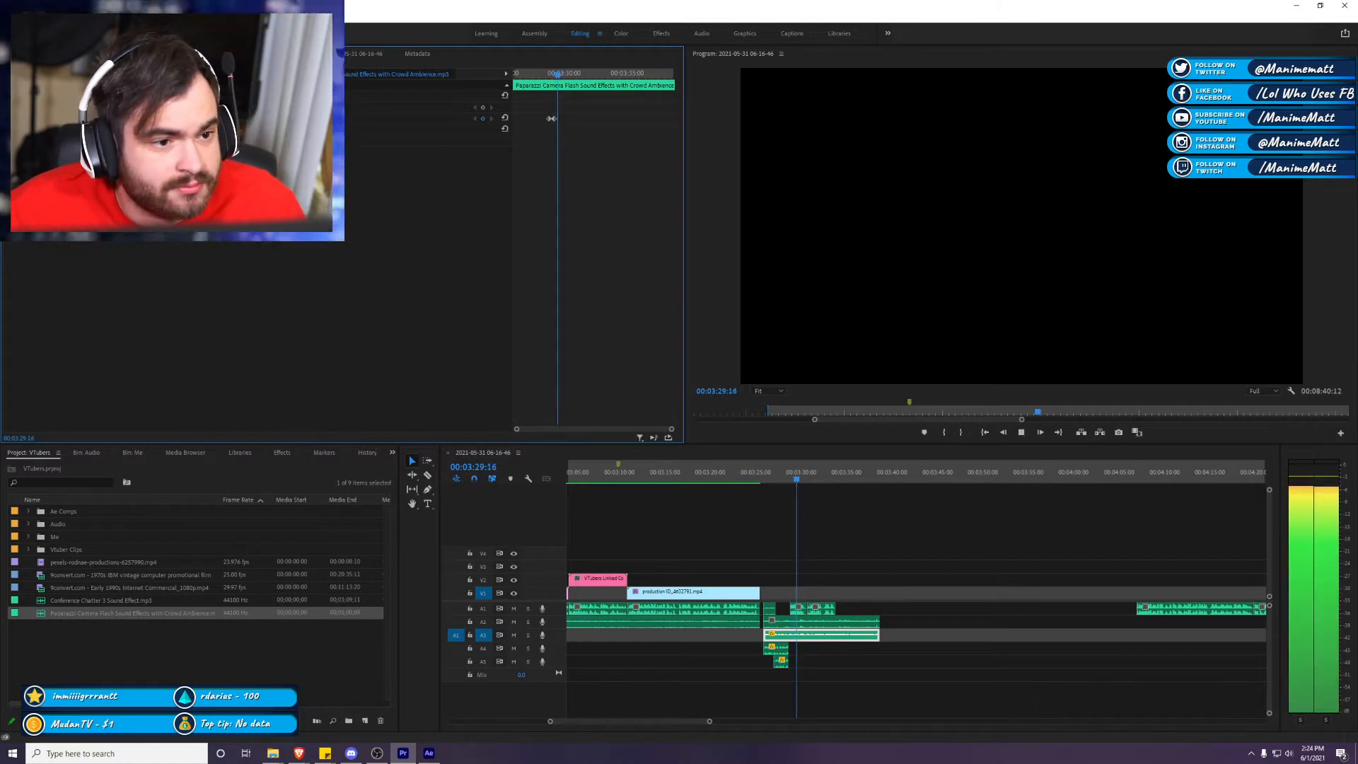
{"action": "left_click", "coordinate": [923, 538]}
{"action": "left_click", "coordinate": [854, 636]}
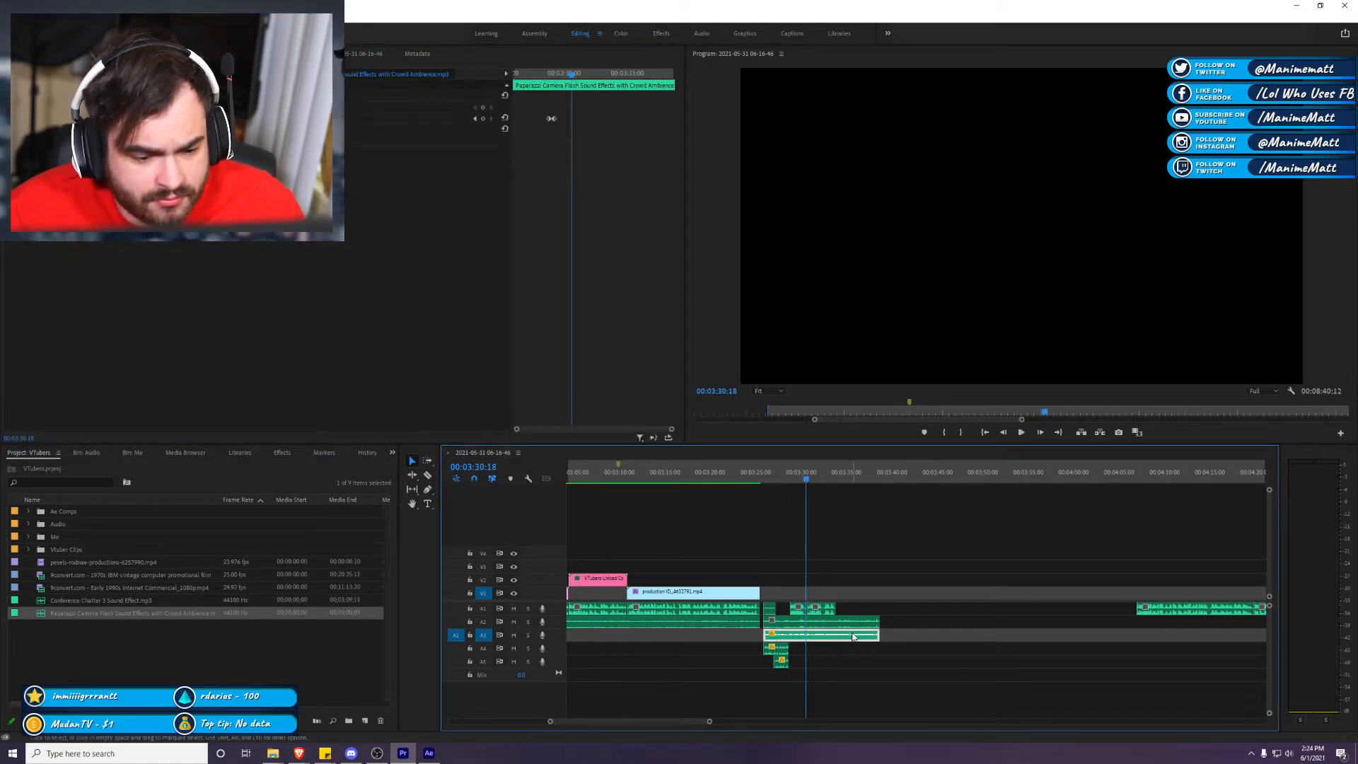
{"action": "key", "text": "space"}
{"action": "key", "text": "space"}
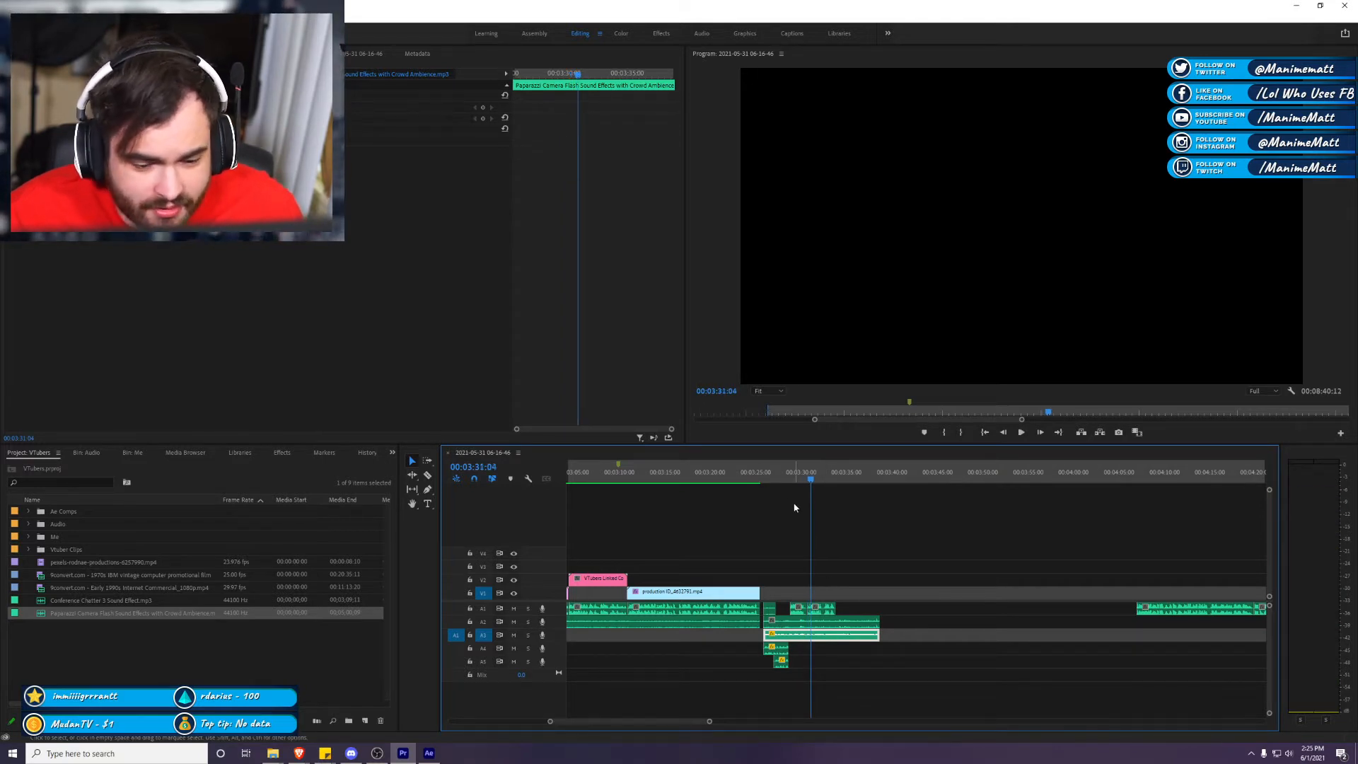
Step: Add two volume keyframes to the conference chatter clip starting at about 00:03:29, where the short voice line begins, and play it back
{"action": "left_click", "coordinate": [794, 471]}
{"action": "left_click", "coordinate": [833, 621]}
{"action": "left_click", "coordinate": [791, 472]}
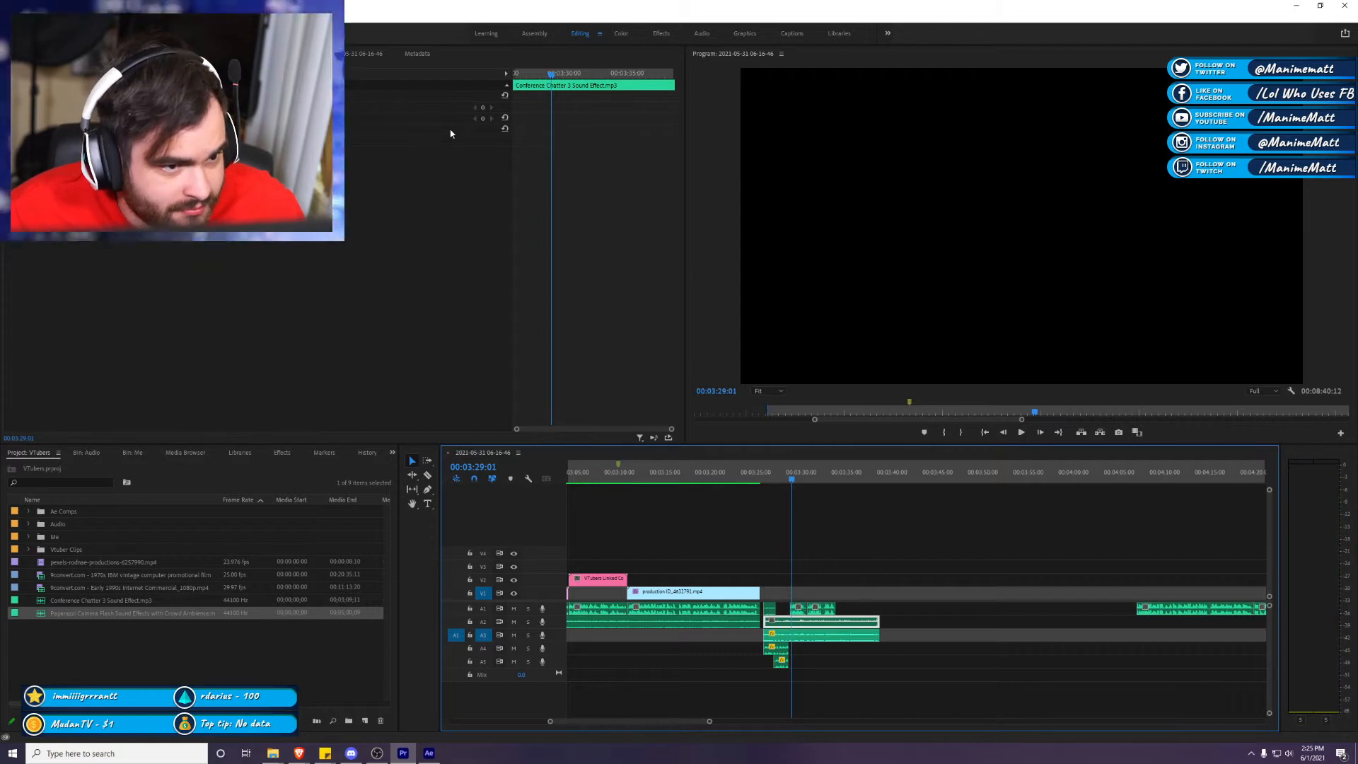
{"action": "left_click", "coordinate": [483, 117]}
{"action": "key", "text": "space"}
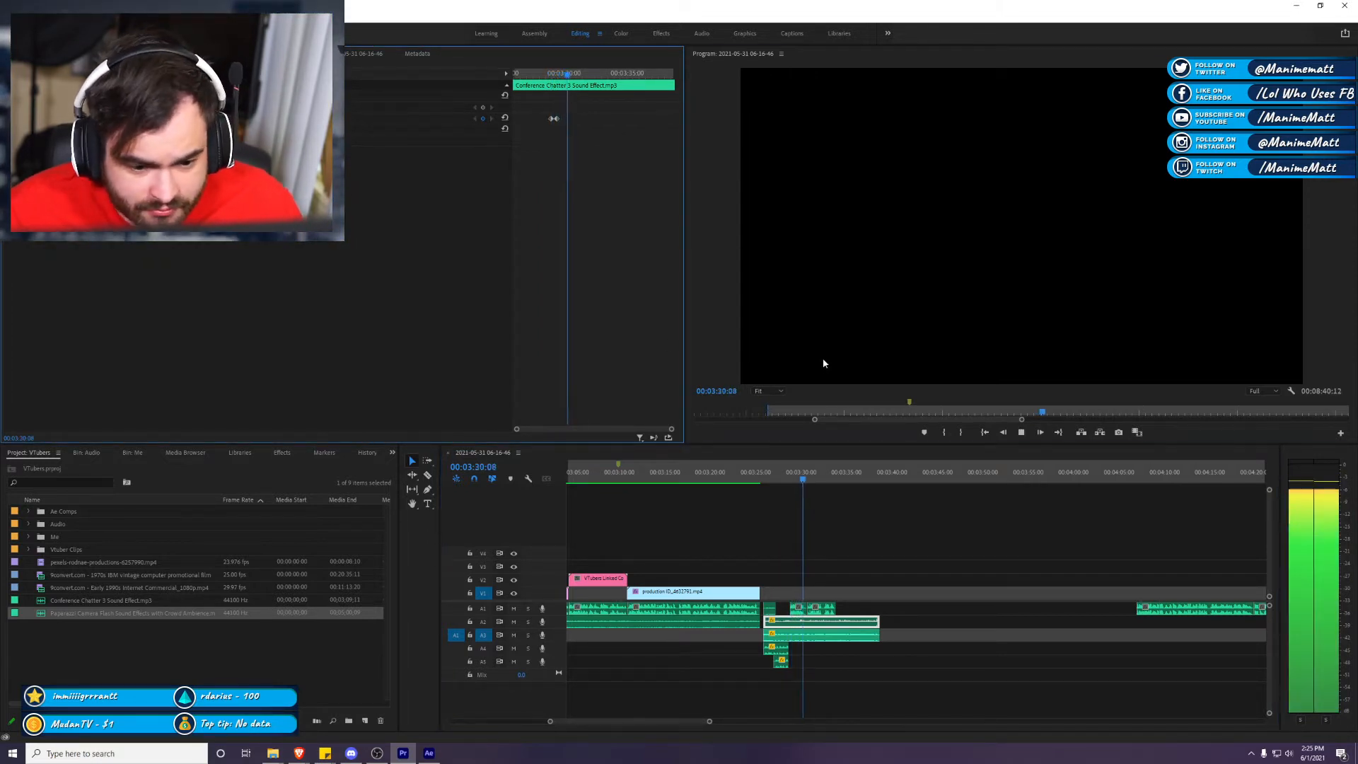
{"action": "left_click", "coordinate": [936, 529]}
Step: Try moving the remaining narration on A1 up to about 00:03:39, play it around 00:03:50, and undo the move
{"action": "left_click_drag", "start_coordinate": [1130, 610], "coordinate": [888, 608]}
{"action": "left_click", "coordinate": [973, 468]}
{"action": "key", "text": "space"}
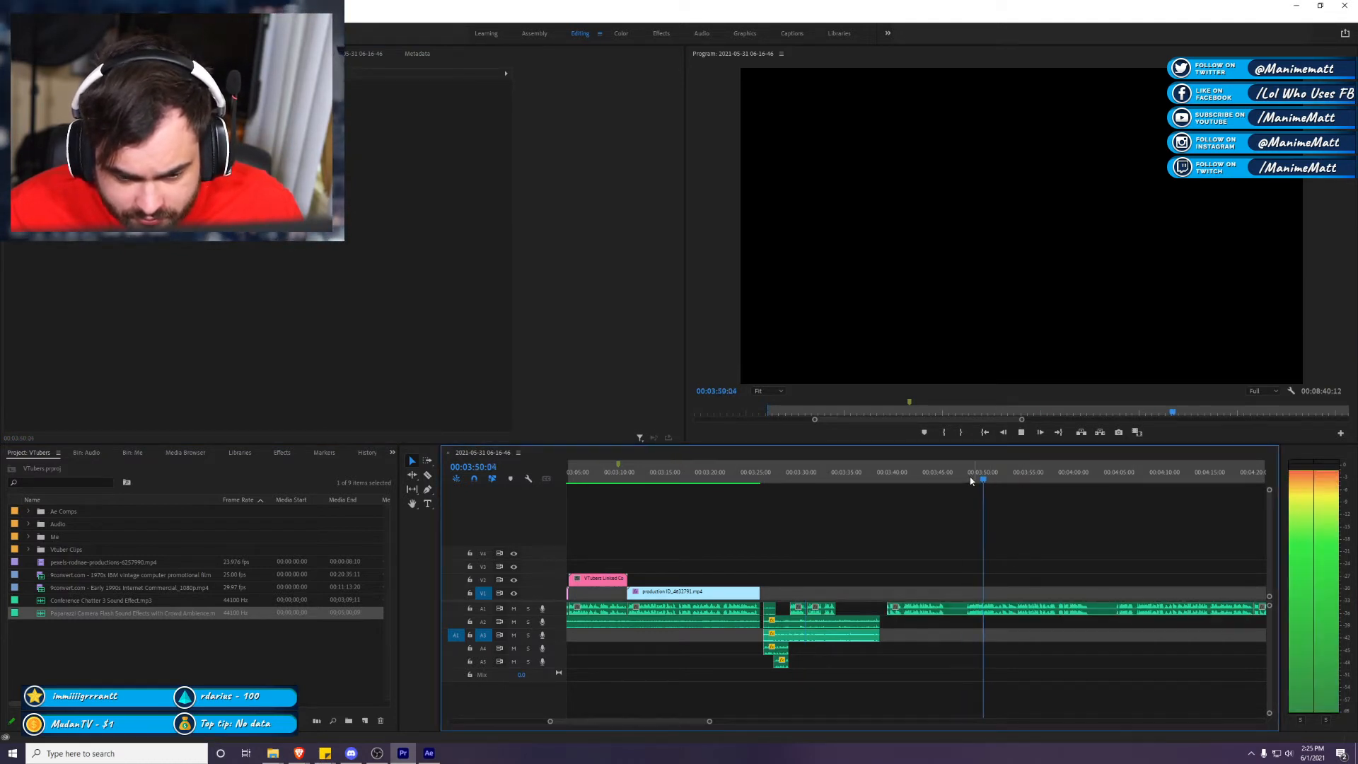
{"action": "key", "text": "space"}
{"action": "key", "text": "ctrl+z"}
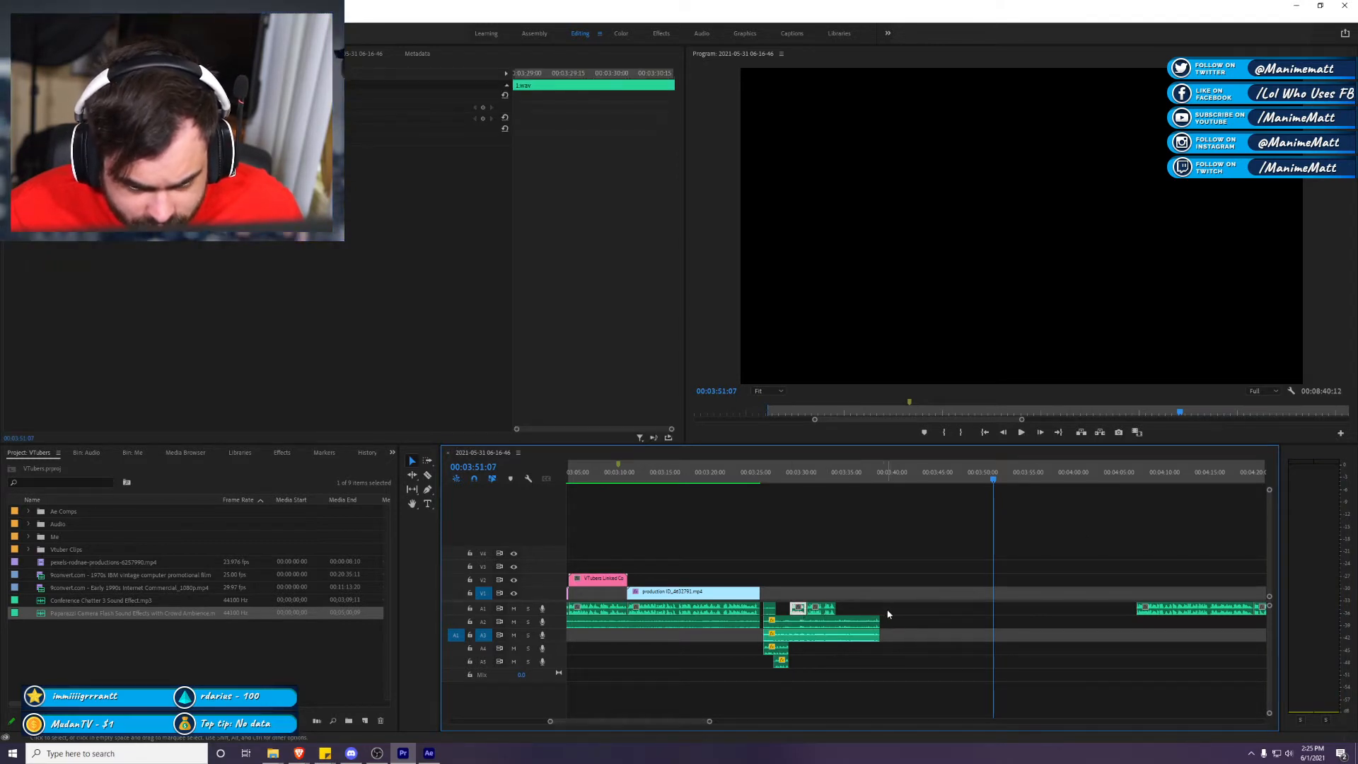
Step: Paste a copy of the layered A4 voice clip on A3, move it earlier, and extend its end to about 00:04:03
{"action": "left_click", "coordinate": [784, 650]}
{"action": "key", "text": "ctrl+c"}
{"action": "key", "text": "ctrl+v"}
{"action": "left_click_drag", "start_coordinate": [1006, 635], "coordinate": [946, 636]}
{"action": "left_click_drag", "start_coordinate": [958, 637], "coordinate": [1099, 636]}
Step: Cut the extended A3 recording at about 00:03:50 and at 00:03:52:05 to isolate a voice line, deleting the part before it
{"action": "left_click", "coordinate": [973, 495]}
{"action": "left_click_drag", "start_coordinate": [982, 475], "coordinate": [985, 475]}
{"action": "left_click", "coordinate": [987, 637]}
{"action": "key", "text": "v"}
{"action": "key", "text": "space"}
{"action": "key", "text": "space"}
{"action": "left_click", "coordinate": [967, 638]}
{"action": "key", "text": "Delete"}
{"action": "key", "text": "space"}
{"action": "key", "text": "space"}
{"action": "key", "text": "ctrl+k"}
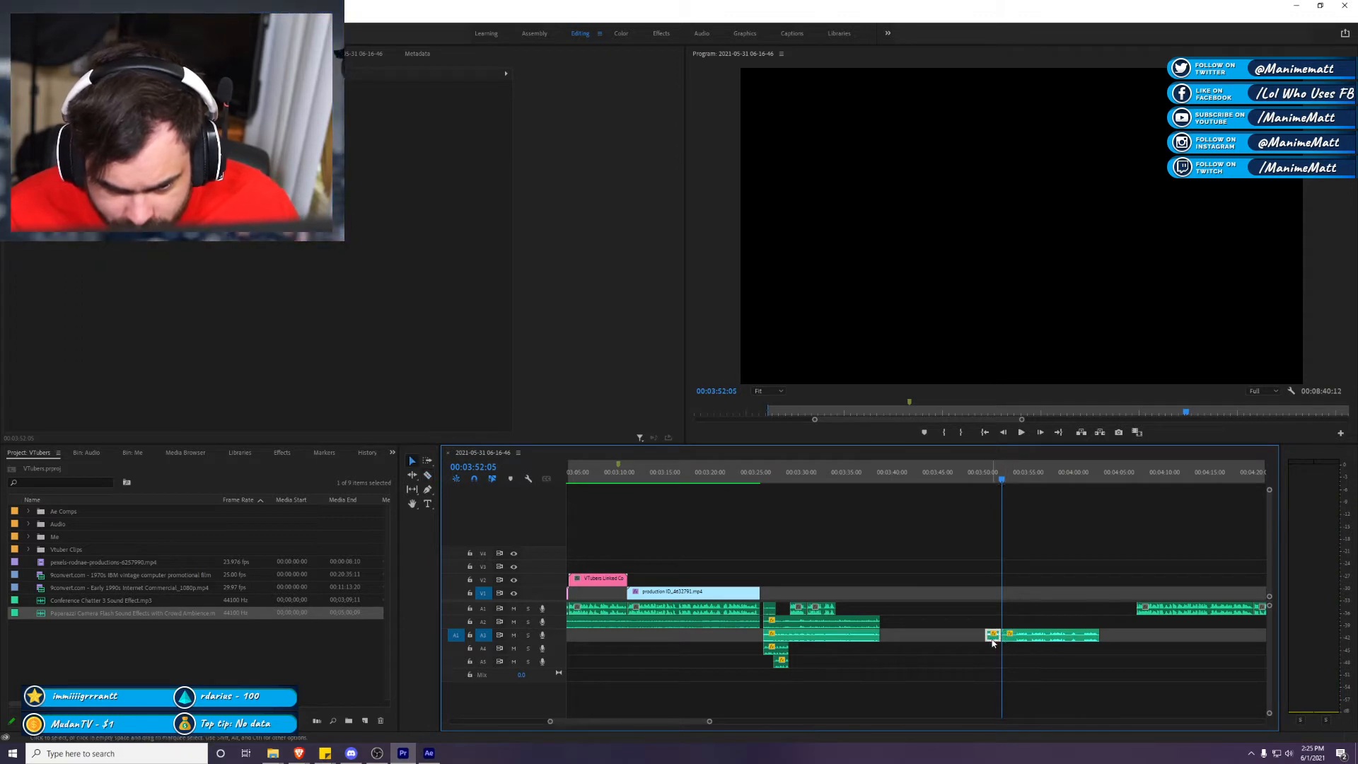
Step: Move the isolated voice line to A4 at about 00:03:34, right after the A1 lines, and play from 00:03:32
{"action": "left_click_drag", "start_coordinate": [992, 642], "coordinate": [844, 655]}
{"action": "left_click", "coordinate": [823, 478]}
{"action": "key", "text": "space"}
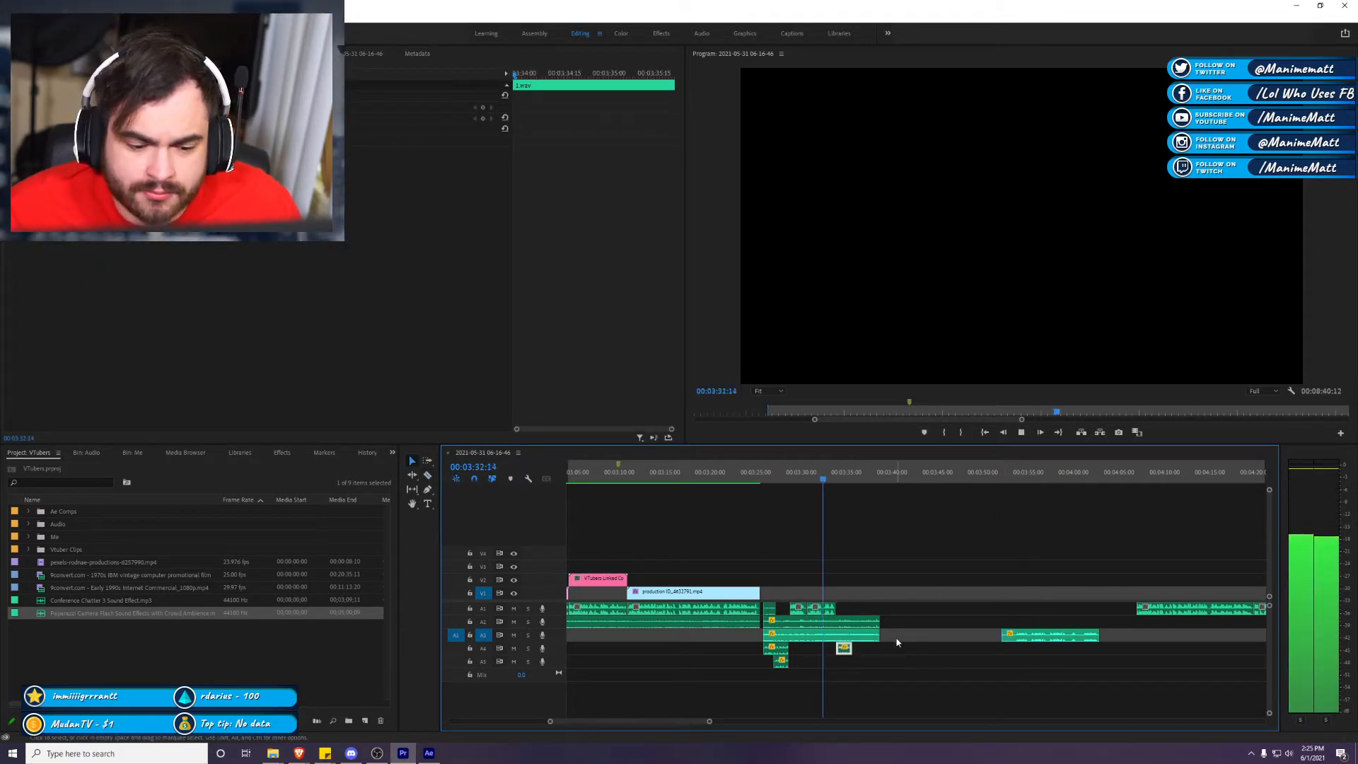
{"action": "left_click", "coordinate": [891, 653]}
{"action": "key", "text": "space"}
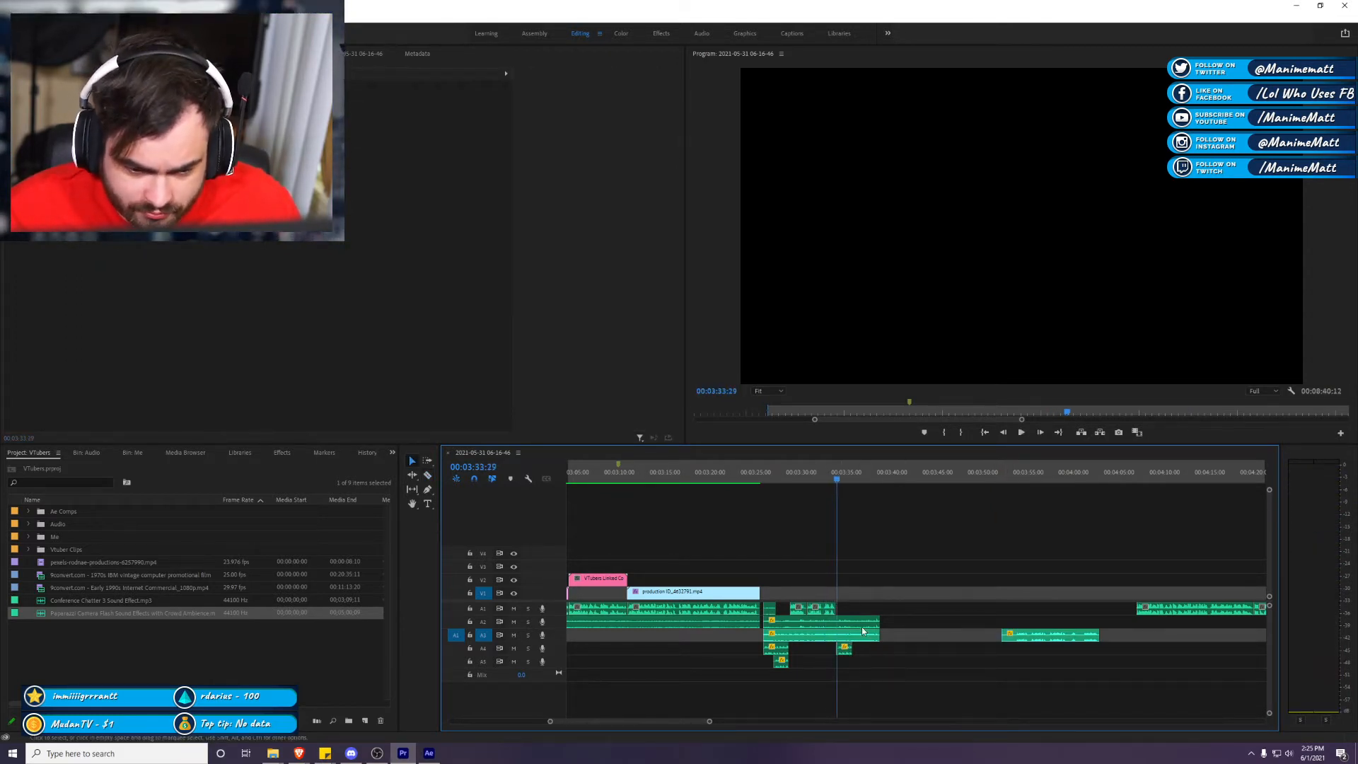
Step: Add a second pair of volume keyframes to the conference chatter clip from about 00:03:33:29, and play it back
{"action": "left_click", "coordinate": [862, 625]}
{"action": "left_click", "coordinate": [482, 118]}
{"action": "key", "text": "space"}
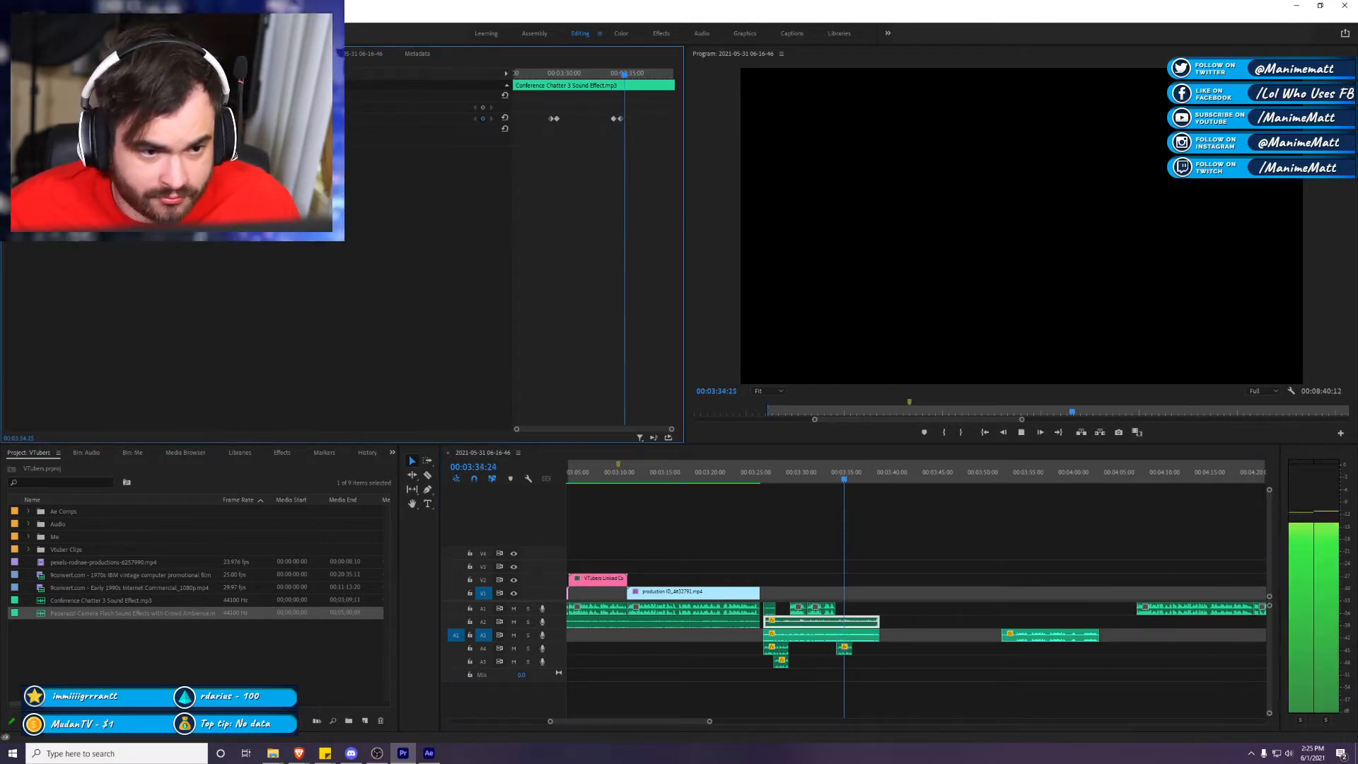
{"action": "left_click", "coordinate": [940, 593]}
Step: Cut the leftover A3 recording at 00:03:55:10 and 00:03:57:04 to isolate another voice line, and delete the part before it
{"action": "left_click", "coordinate": [1009, 479]}
{"action": "key", "text": "space"}
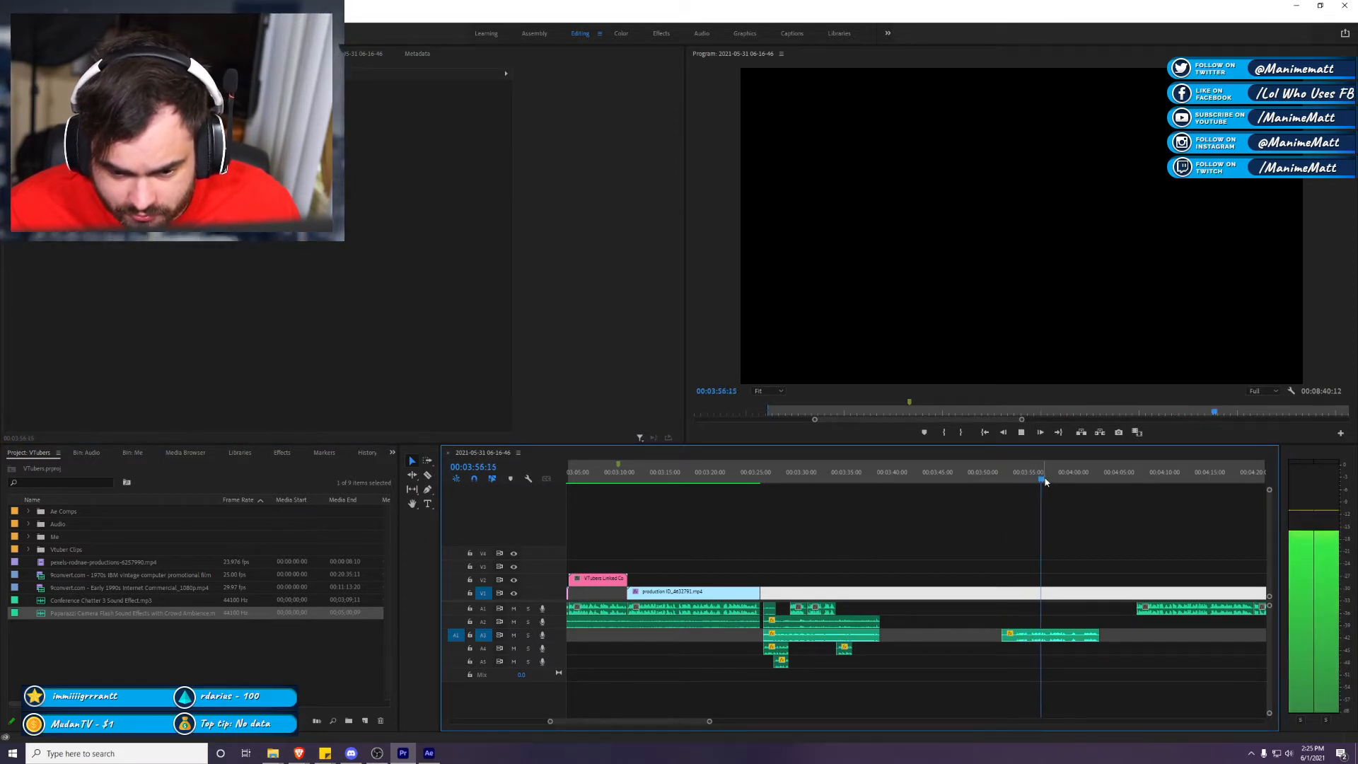
{"action": "left_click", "coordinate": [1147, 481]}
{"action": "left_click", "coordinate": [1079, 479]}
{"action": "key", "text": "space"}
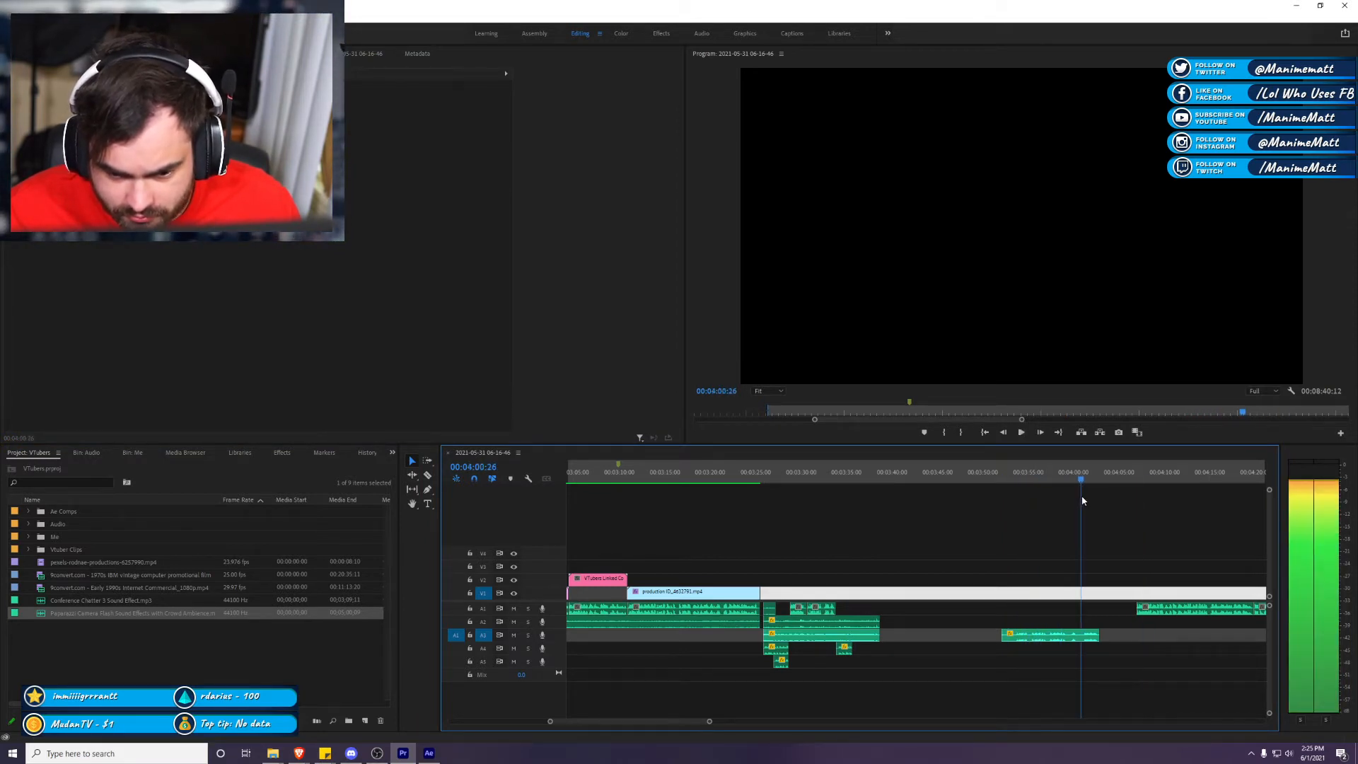
{"action": "left_click_drag", "start_coordinate": [1103, 473], "coordinate": [1031, 482]}
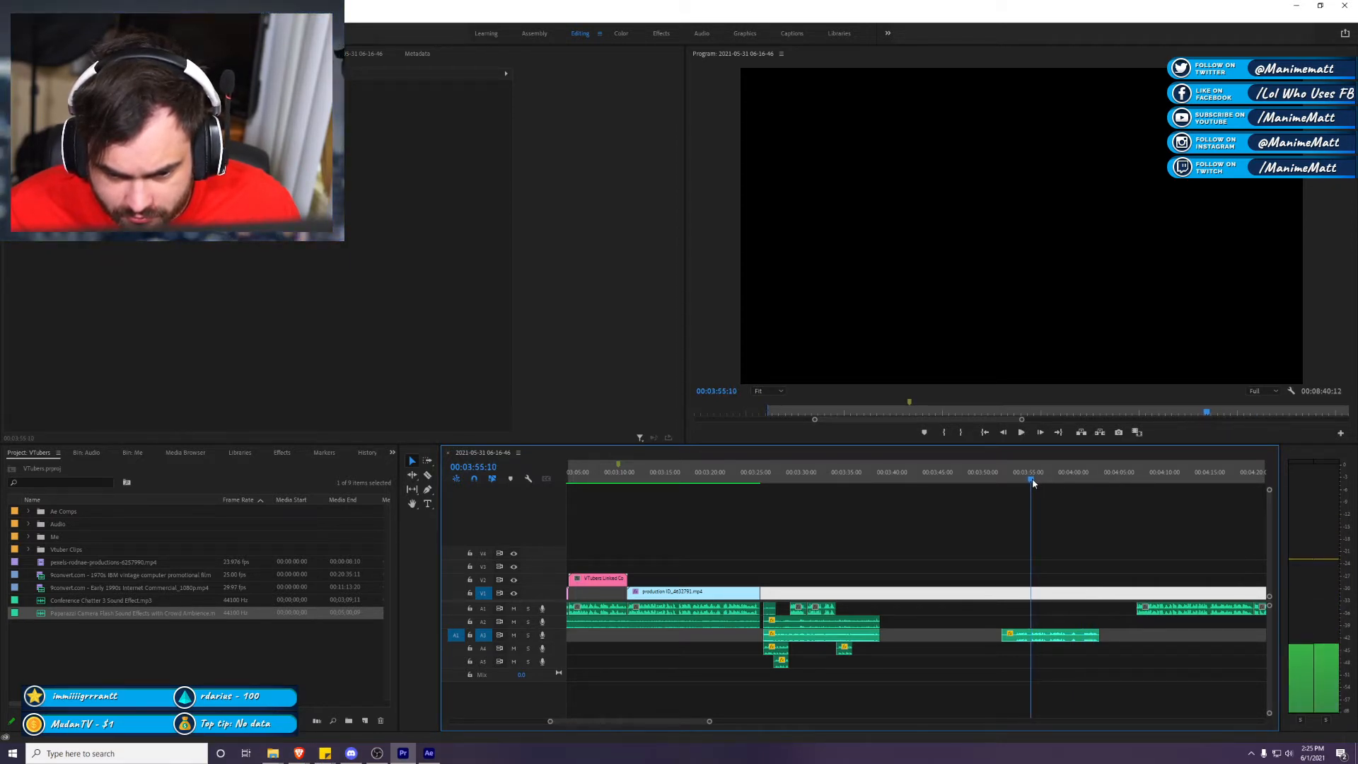
{"action": "key", "text": "c"}
{"action": "key", "text": "space"}
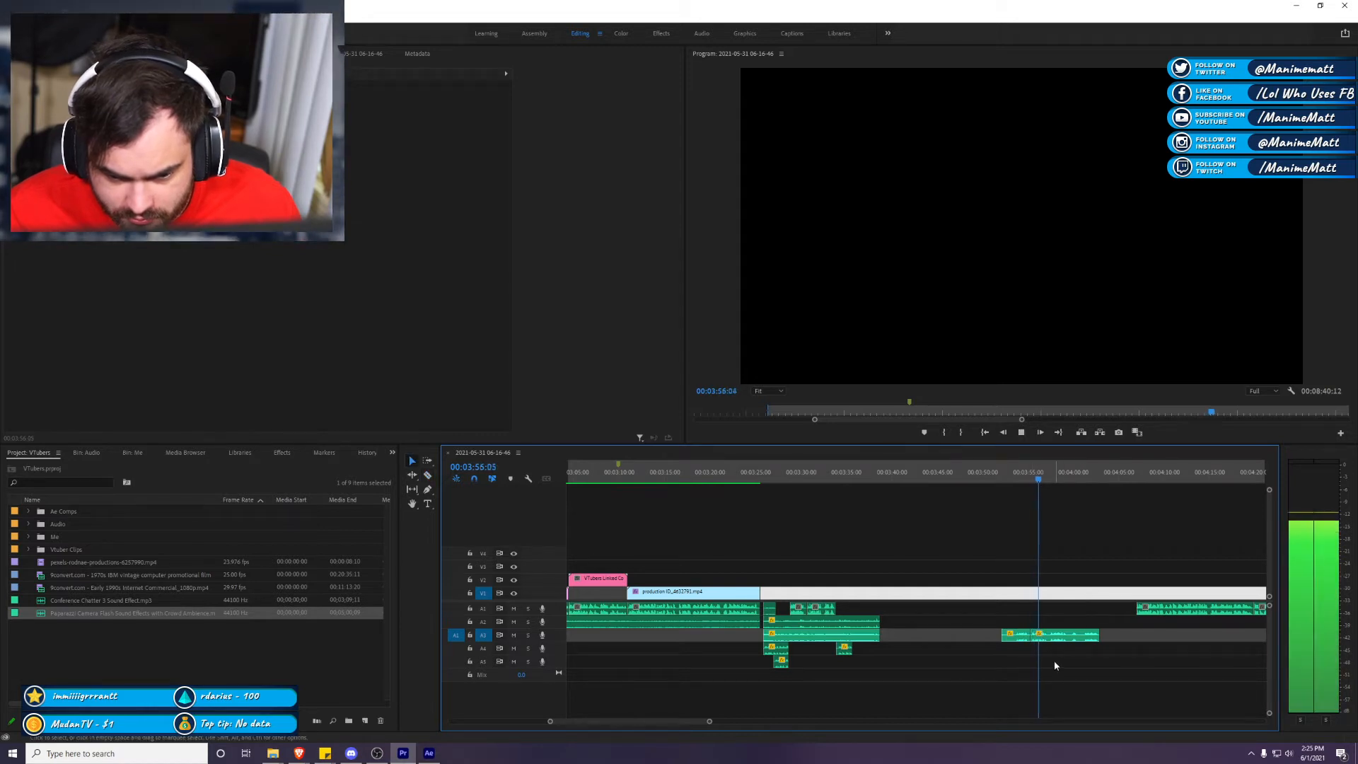
{"action": "key", "text": "space"}
{"action": "left_click_drag", "start_coordinate": [1025, 636], "coordinate": [893, 650]}
{"action": "key", "text": "Delete"}
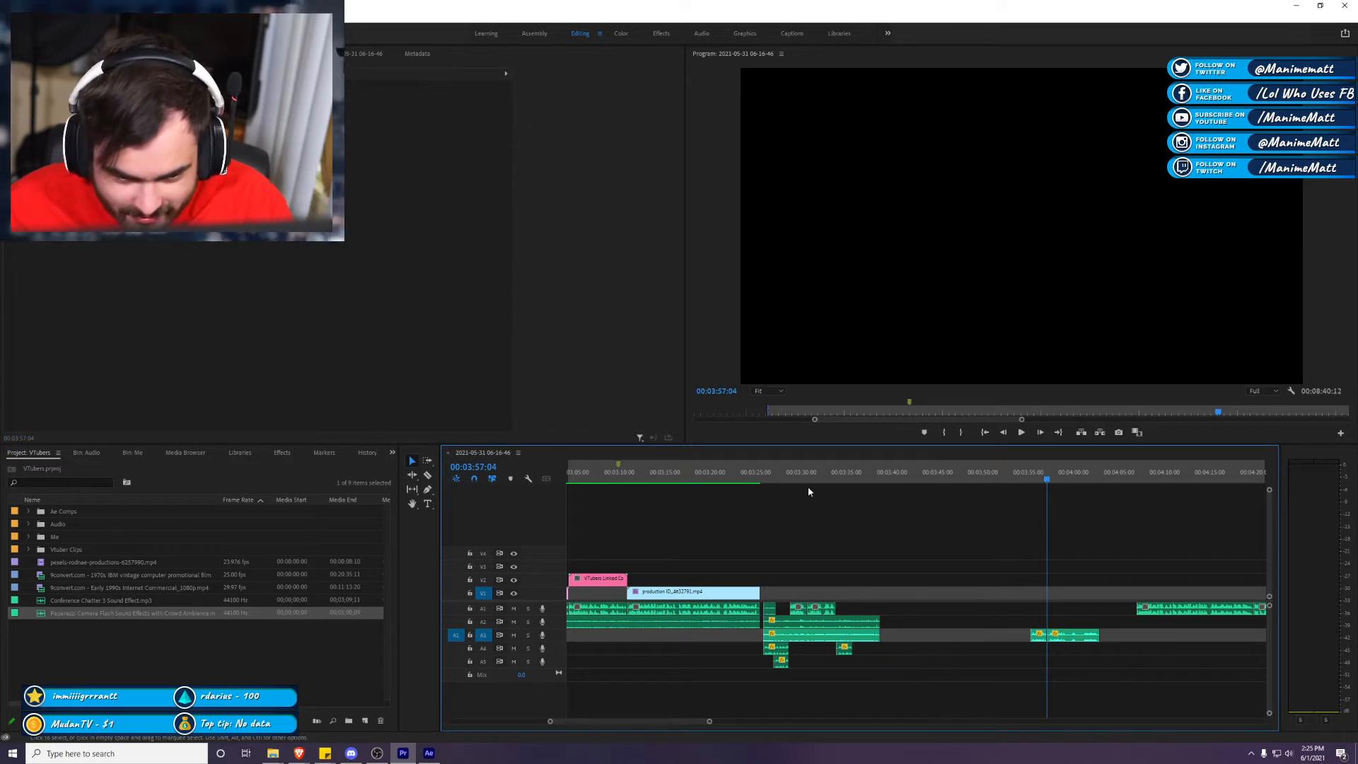
Step: Adjust the isolated voice line's audio gain and move it to A1 at about 00:03:37
{"action": "right_click", "coordinate": [1038, 636]}
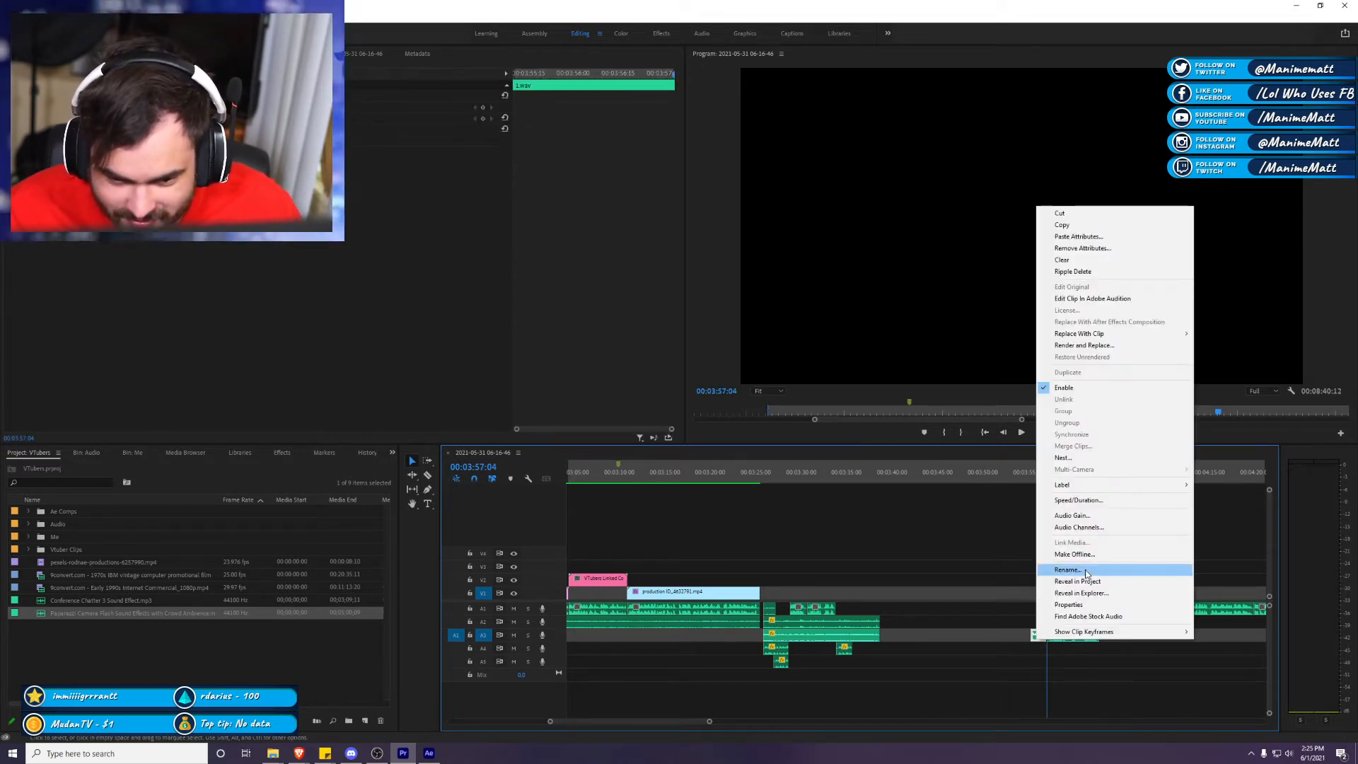
{"action": "left_click", "coordinate": [1104, 517]}
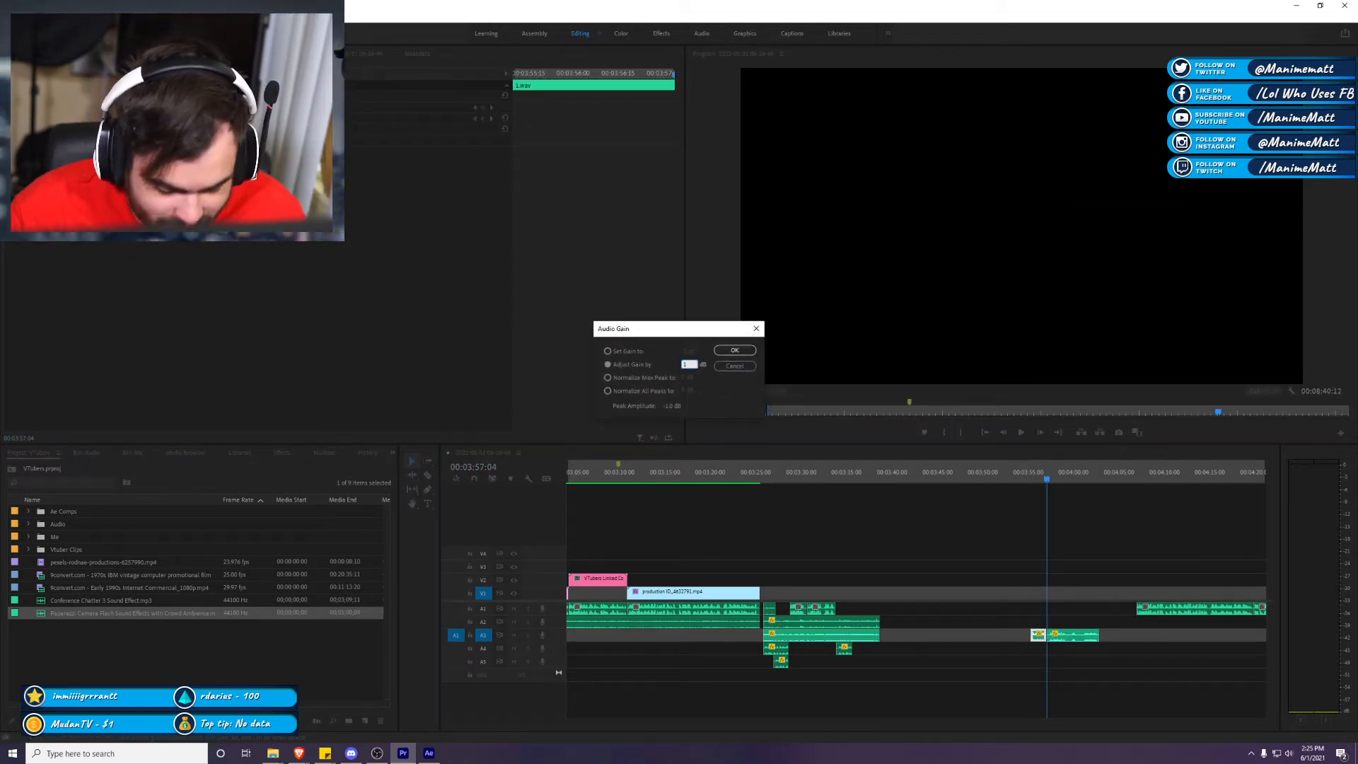
{"action": "key", "text": "Return"}
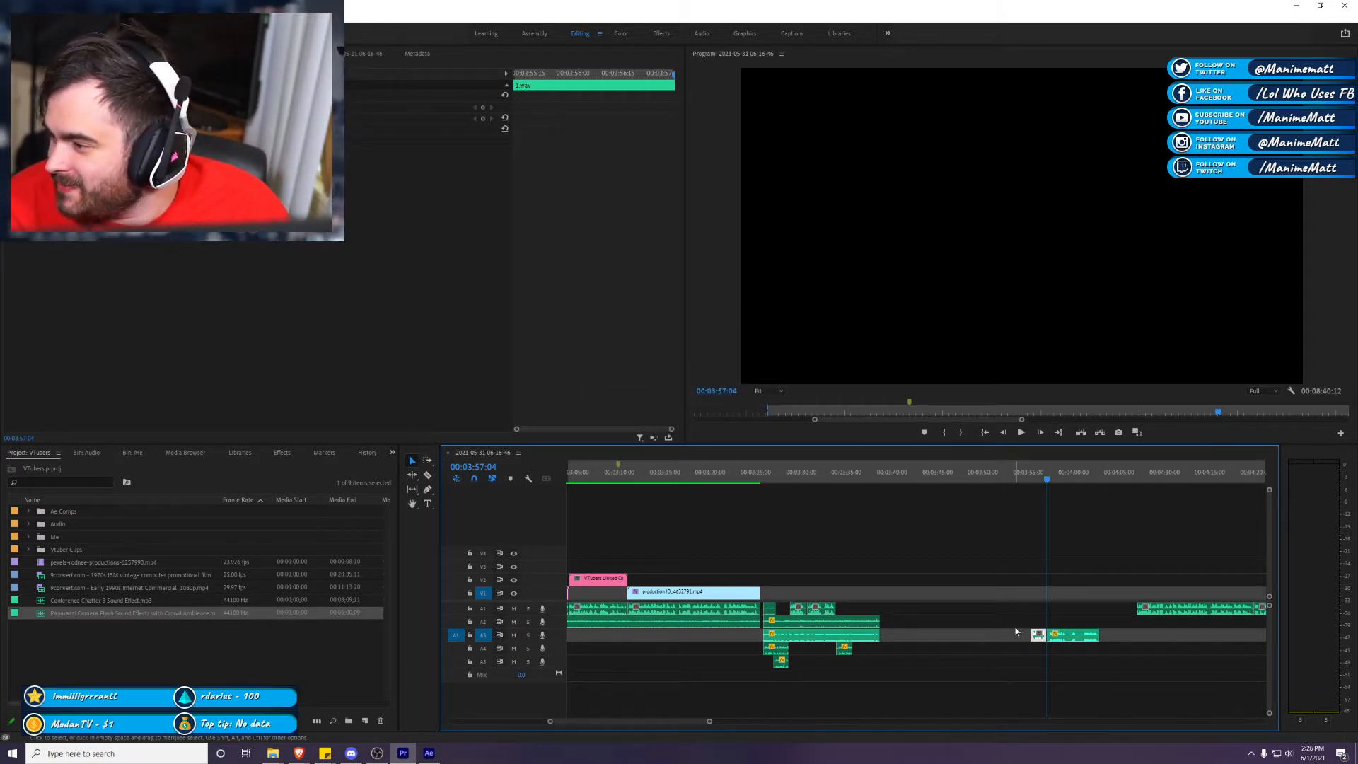
{"action": "left_click_drag", "start_coordinate": [1034, 646], "coordinate": [880, 611]}
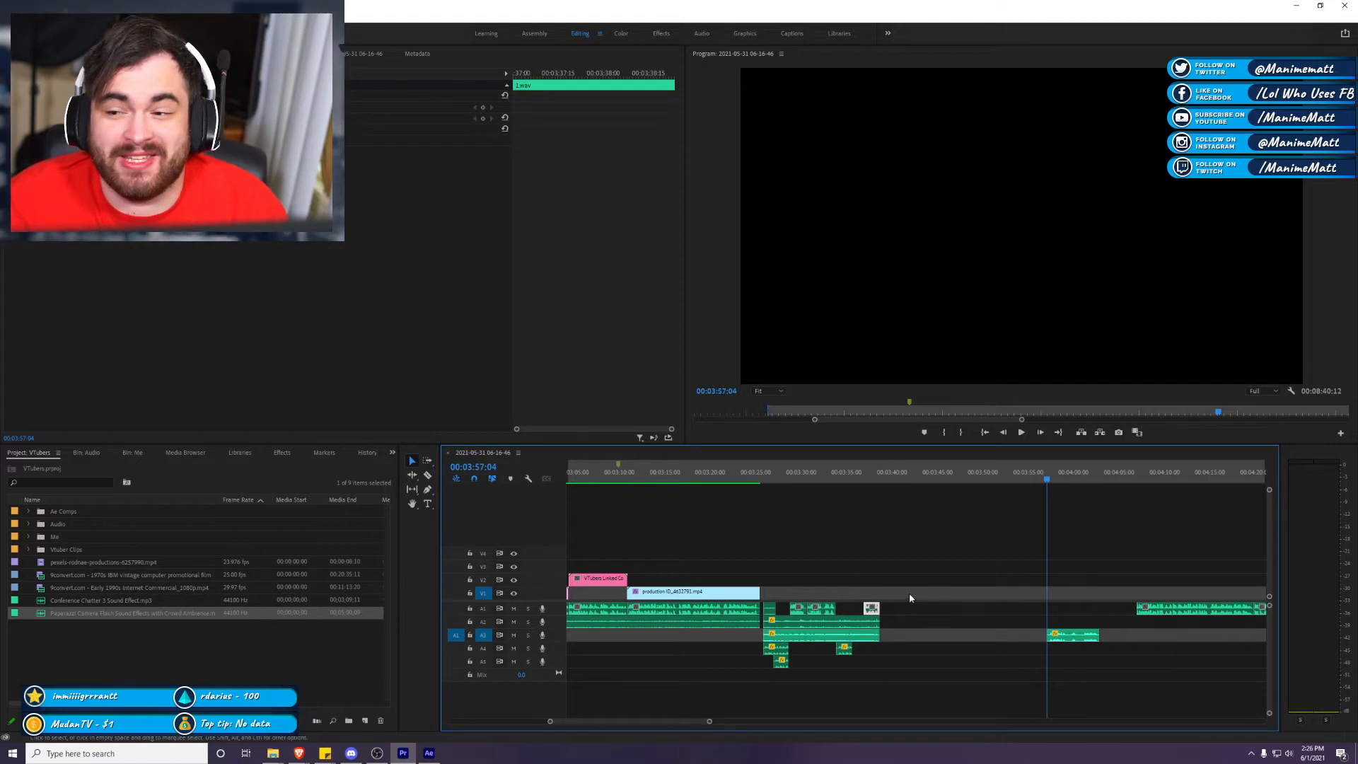
Step: Park the two existing A1 voice lines at about 00:03:41, place the new line at about 00:03:29, and play the scene
{"action": "left_click", "coordinate": [765, 472]}
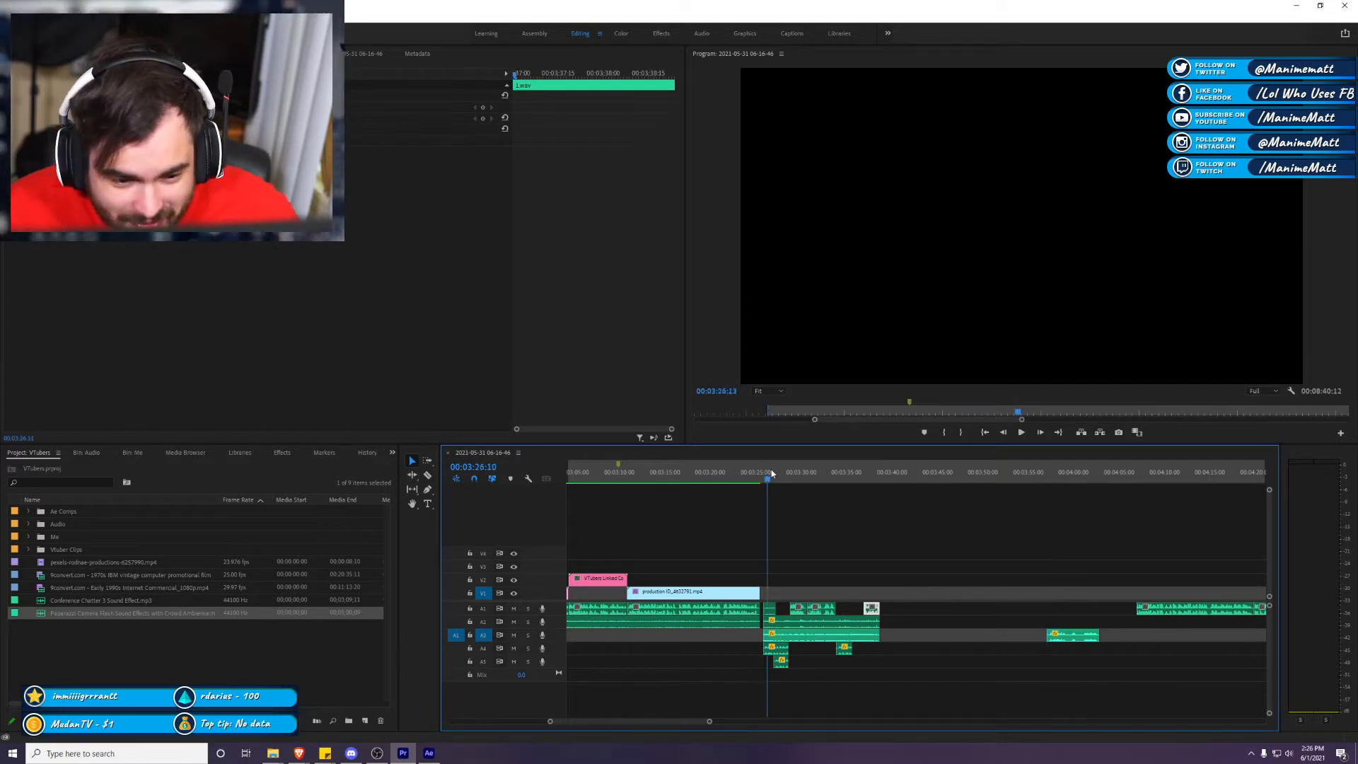
{"action": "key", "text": "space"}
{"action": "key", "text": "space"}
{"action": "left_click_drag", "start_coordinate": [840, 589], "coordinate": [796, 606]}
{"action": "key", "text": "space"}
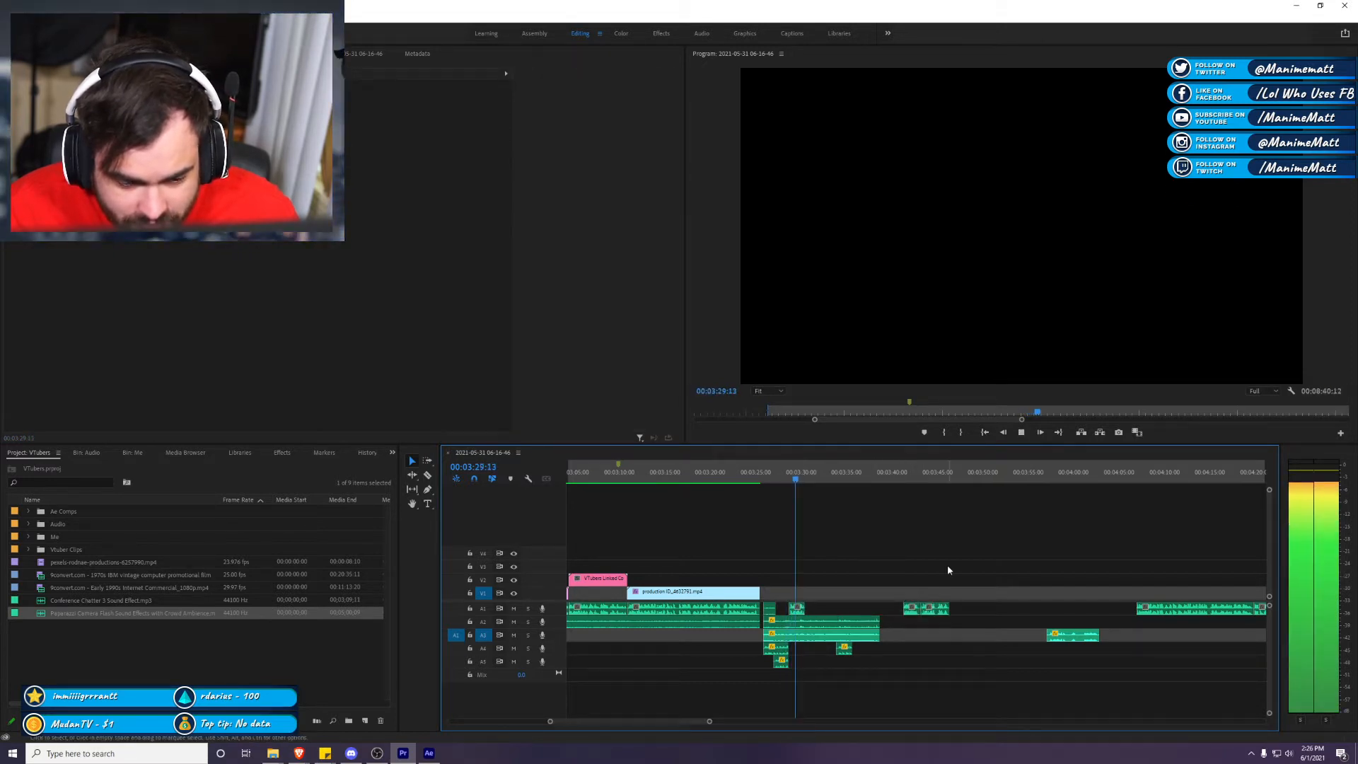
Step: Cut the leftover A3 recording at about 00:04:00 and at 00:04:00:17 to isolate a short snippet, and delete the part before it
{"action": "key", "text": "space"}
{"action": "left_click_drag", "start_coordinate": [1060, 473], "coordinate": [1072, 472]}
{"action": "key", "text": "space"}
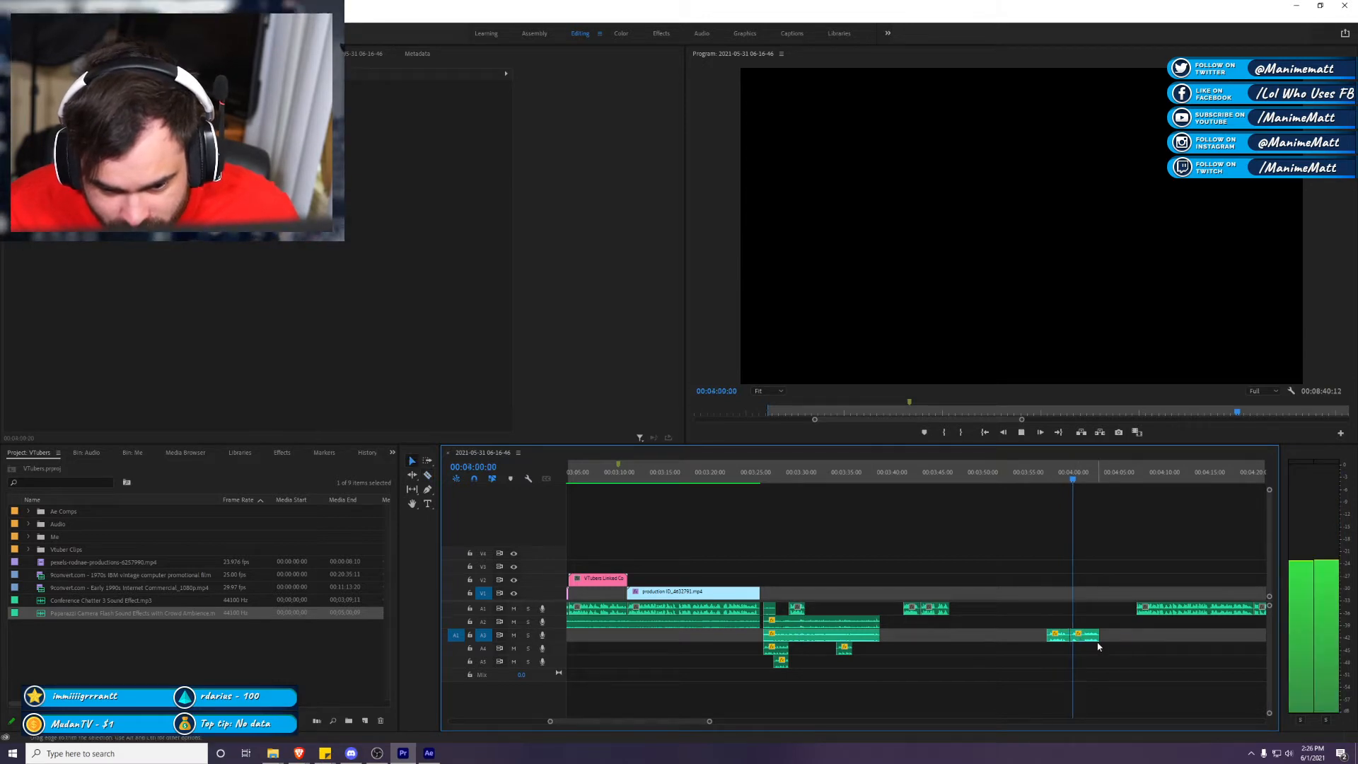
{"action": "key", "text": "space"}
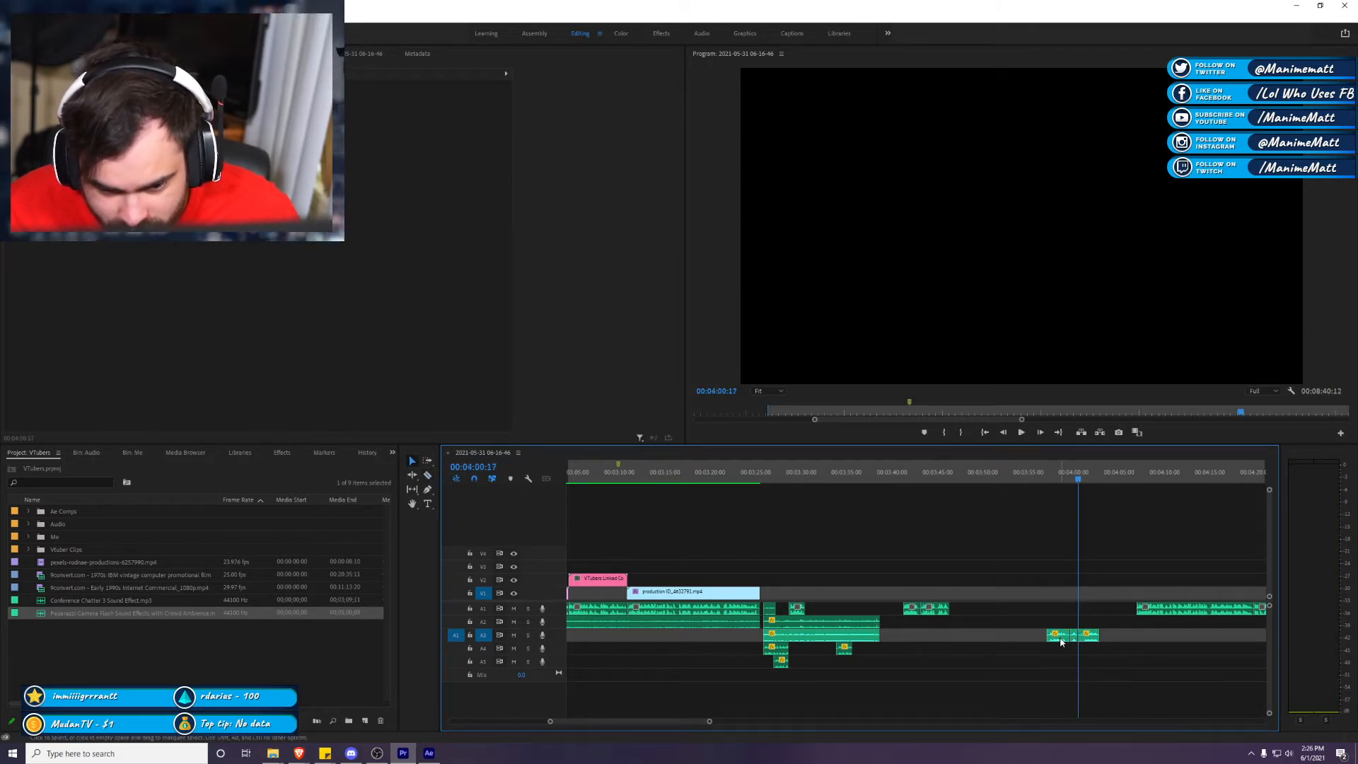
{"action": "left_click", "coordinate": [1061, 641]}
{"action": "key", "text": "Delete"}
Step: Move the short snippet to A1 directly after the voice line at 00:03:29, adjust its audio gain, and play it back
{"action": "left_click_drag", "start_coordinate": [1076, 636], "coordinate": [813, 608]}
{"action": "left_click", "coordinate": [789, 479]}
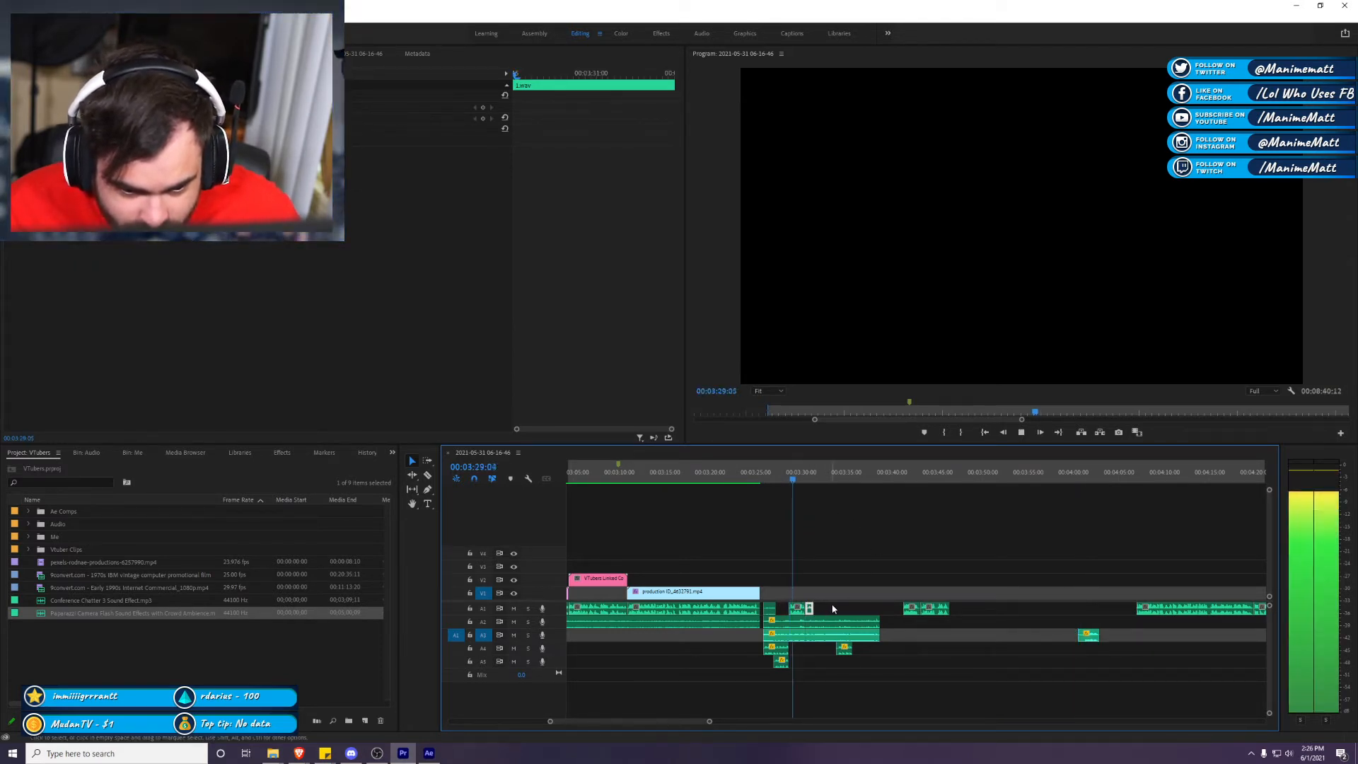
{"action": "right_click", "coordinate": [810, 613]}
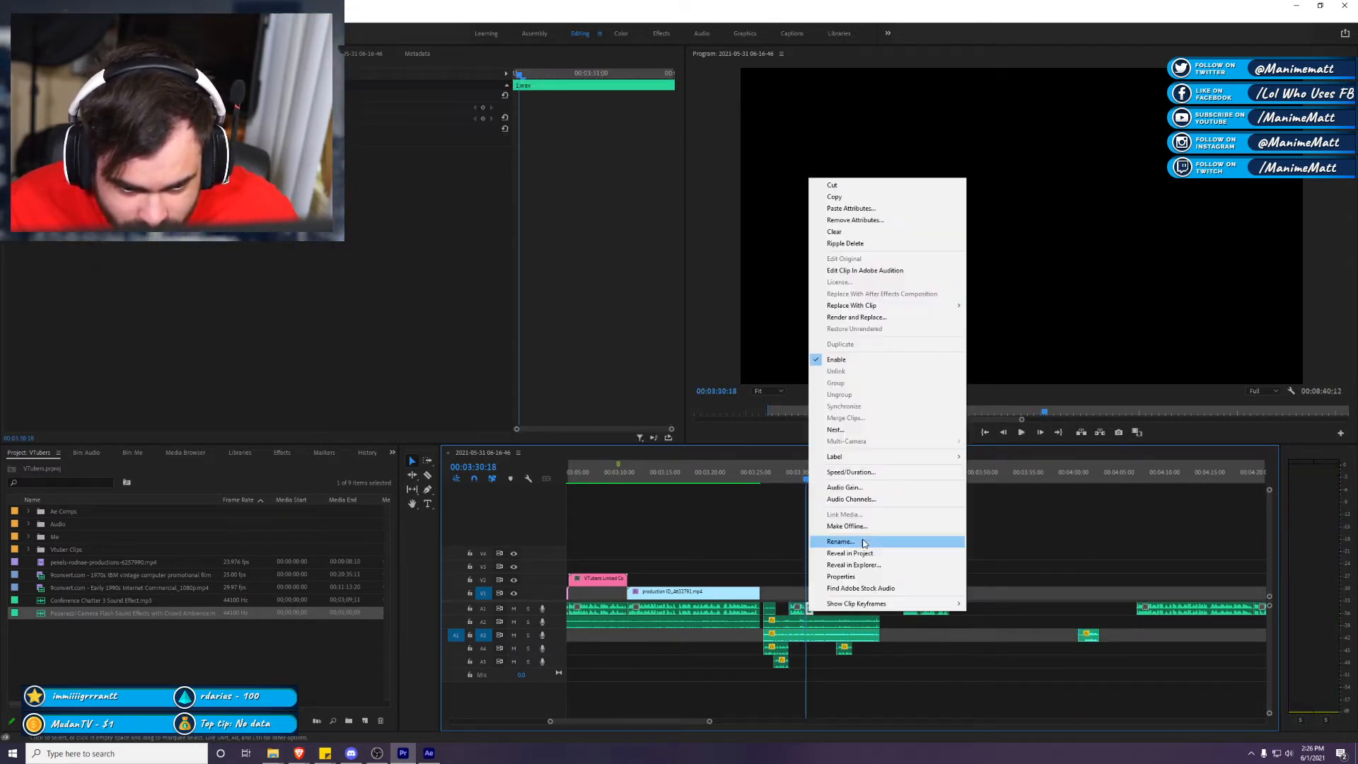
{"action": "left_click", "coordinate": [896, 486]}
{"action": "key", "text": "Return"}
{"action": "key", "text": "space"}
Step: Move the later A4 voice line back to about 00:03:31 and shift the chatter clip's second pair of volume keyframes to 00:03:31:19
{"action": "left_click_drag", "start_coordinate": [846, 642], "coordinate": [824, 644]}
{"action": "left_click", "coordinate": [813, 623]}
{"action": "left_click", "coordinate": [625, 129]}
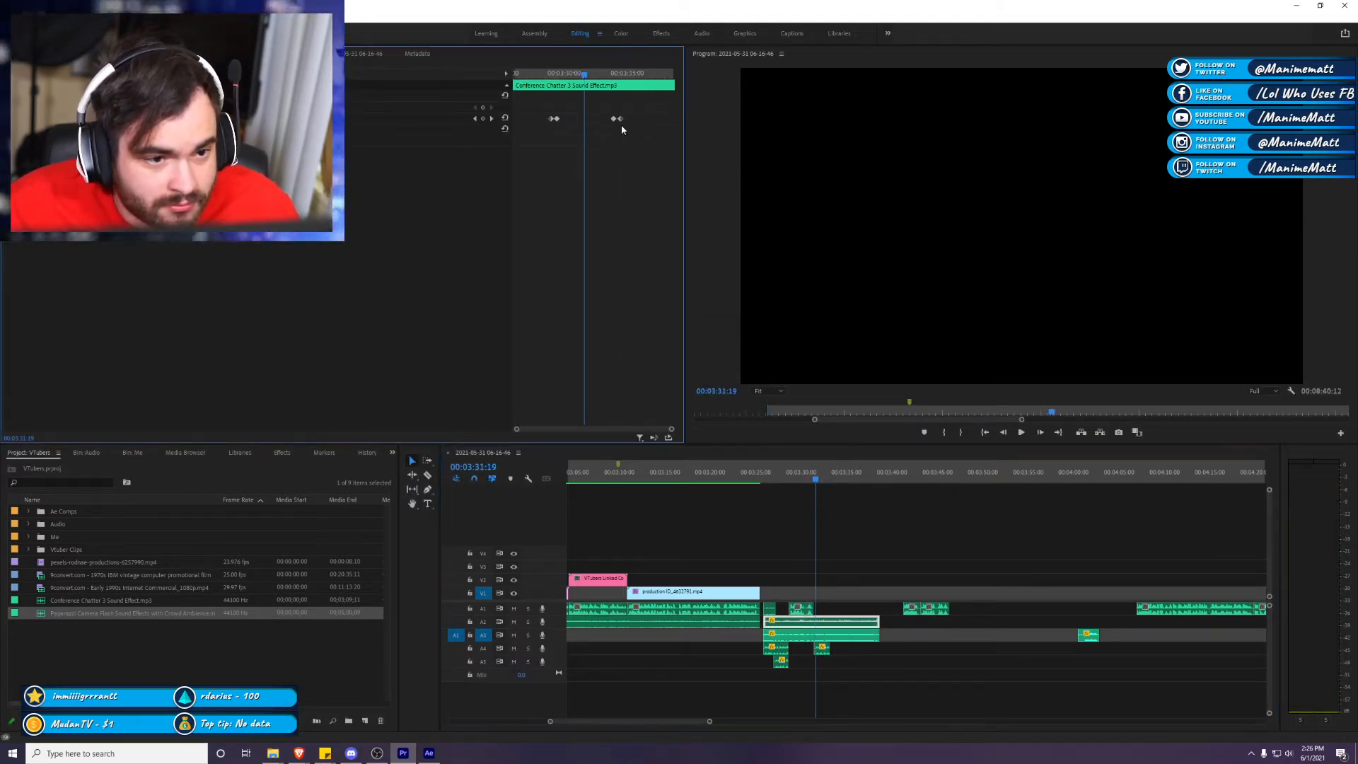
{"action": "key", "text": "space"}
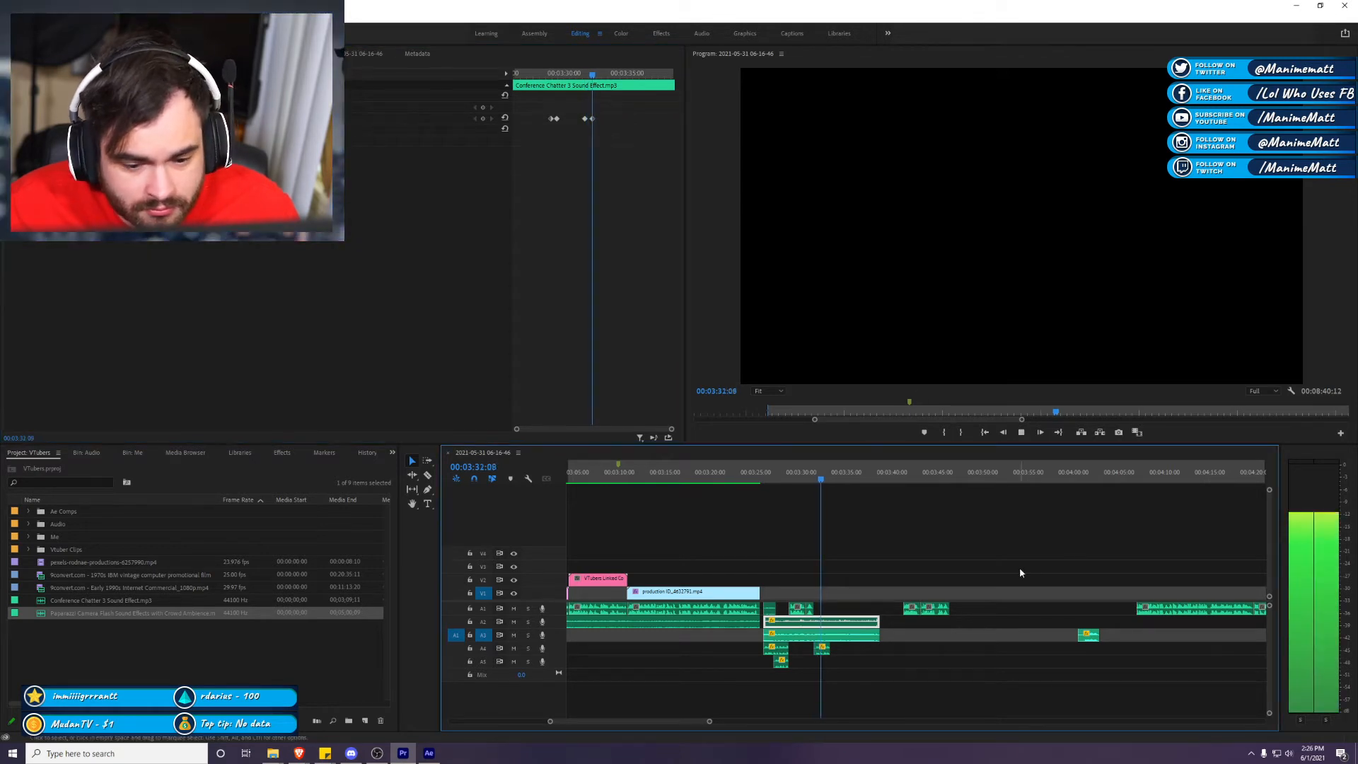
Step: Move the two parked voice lines on A1 back to about 00:03:33 and set the playhead at 00:03:34:10
{"action": "left_click", "coordinate": [970, 619]}
{"action": "left_click_drag", "start_coordinate": [918, 610], "coordinate": [851, 600]}
{"action": "left_click", "coordinate": [840, 476]}
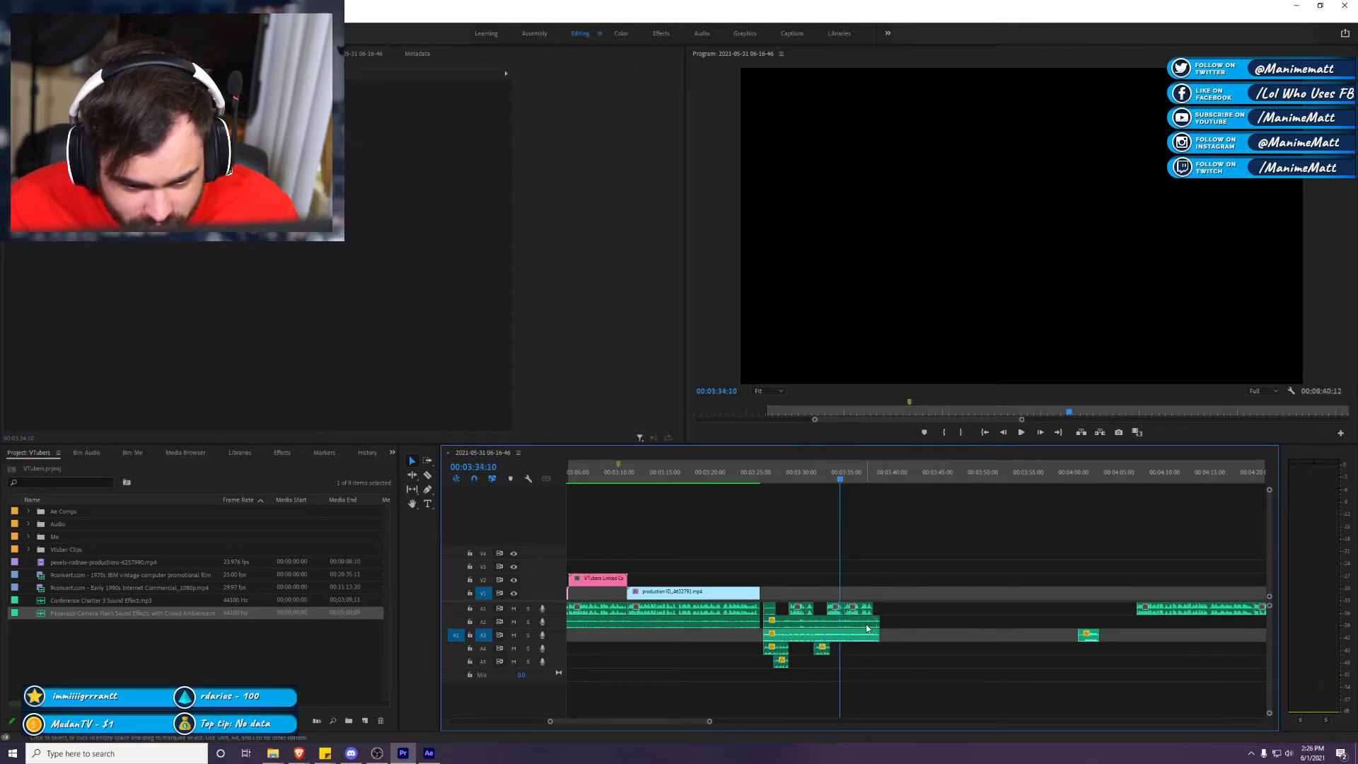
Step: Add a third pair of volume keyframes to the chatter clip on A2 around 00:03:33:07 and play back the section
{"action": "left_click_drag", "start_coordinate": [830, 476], "coordinate": [830, 476]}
{"action": "left_click", "coordinate": [862, 623]}
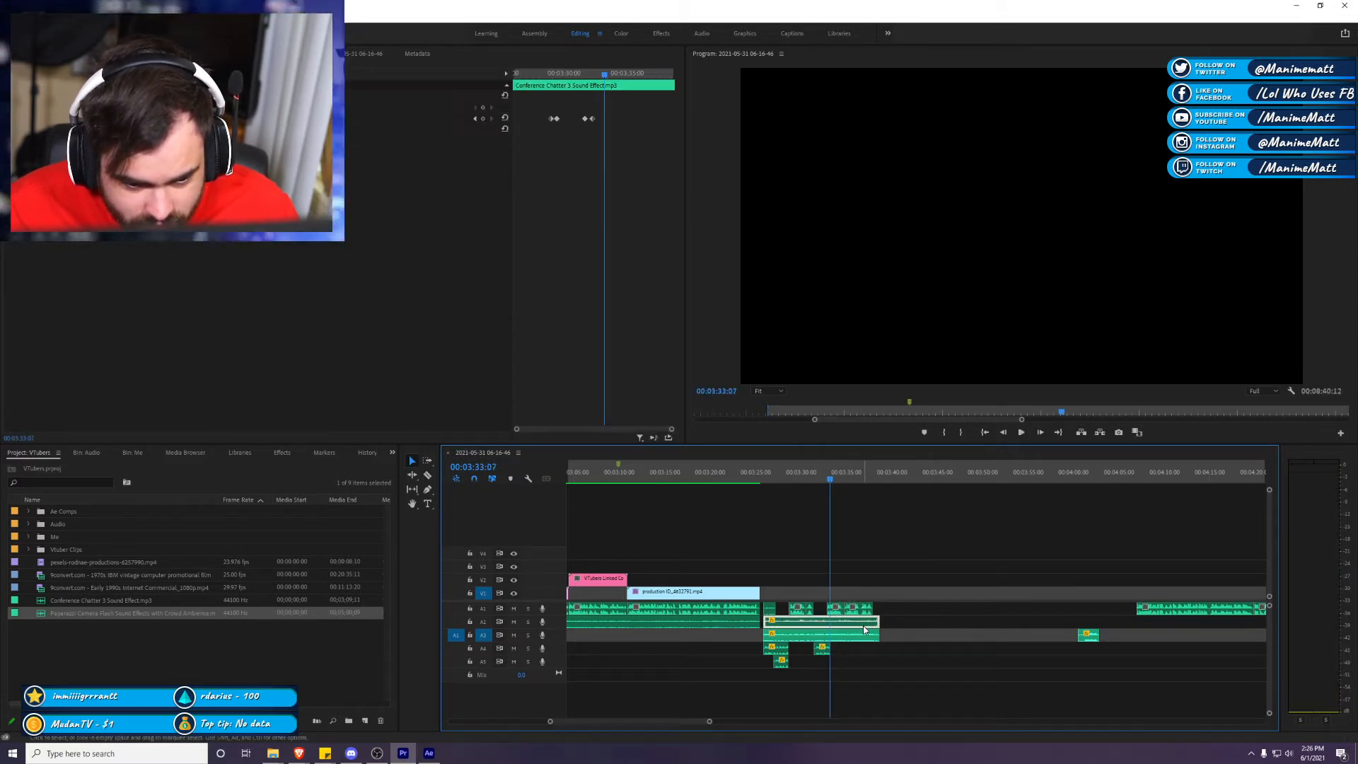
{"action": "left_click", "coordinate": [482, 118]}
{"action": "key", "text": "space"}
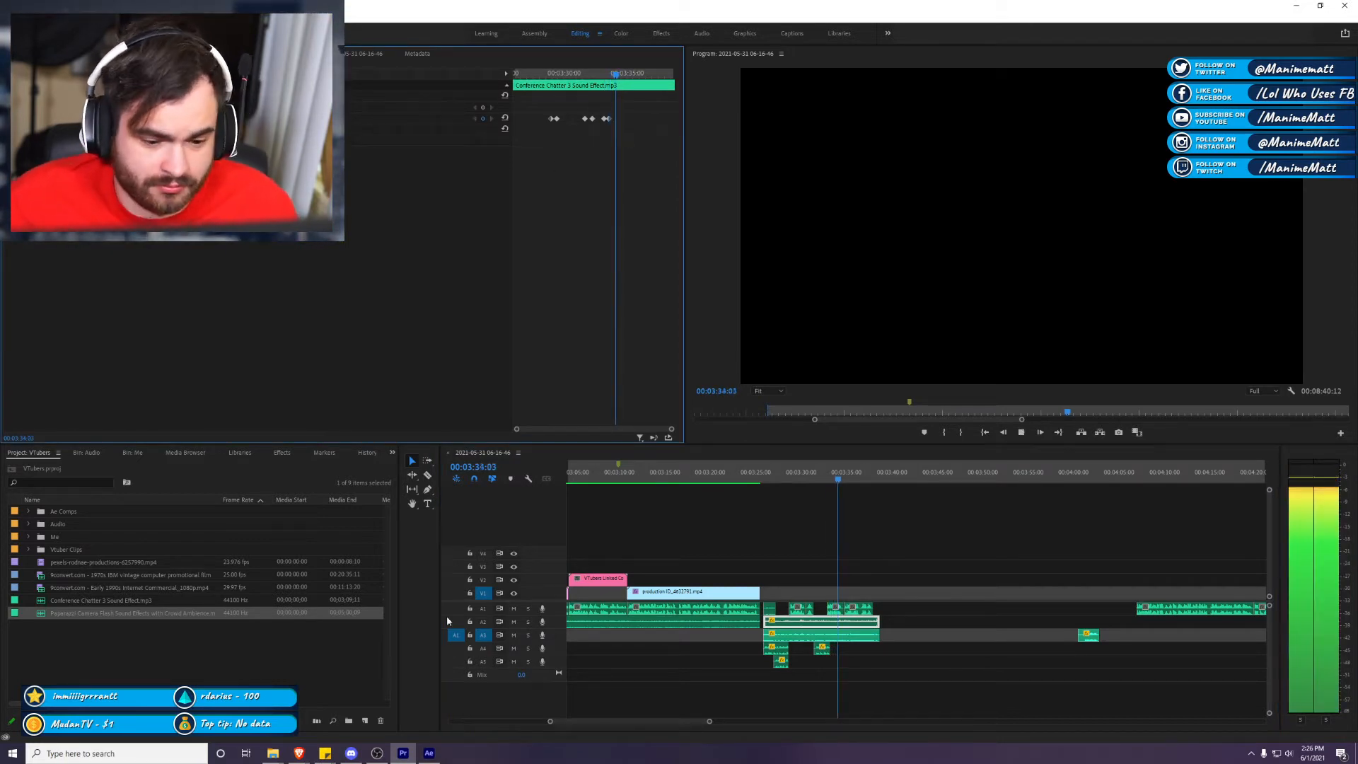
{"action": "left_click", "coordinate": [891, 574]}
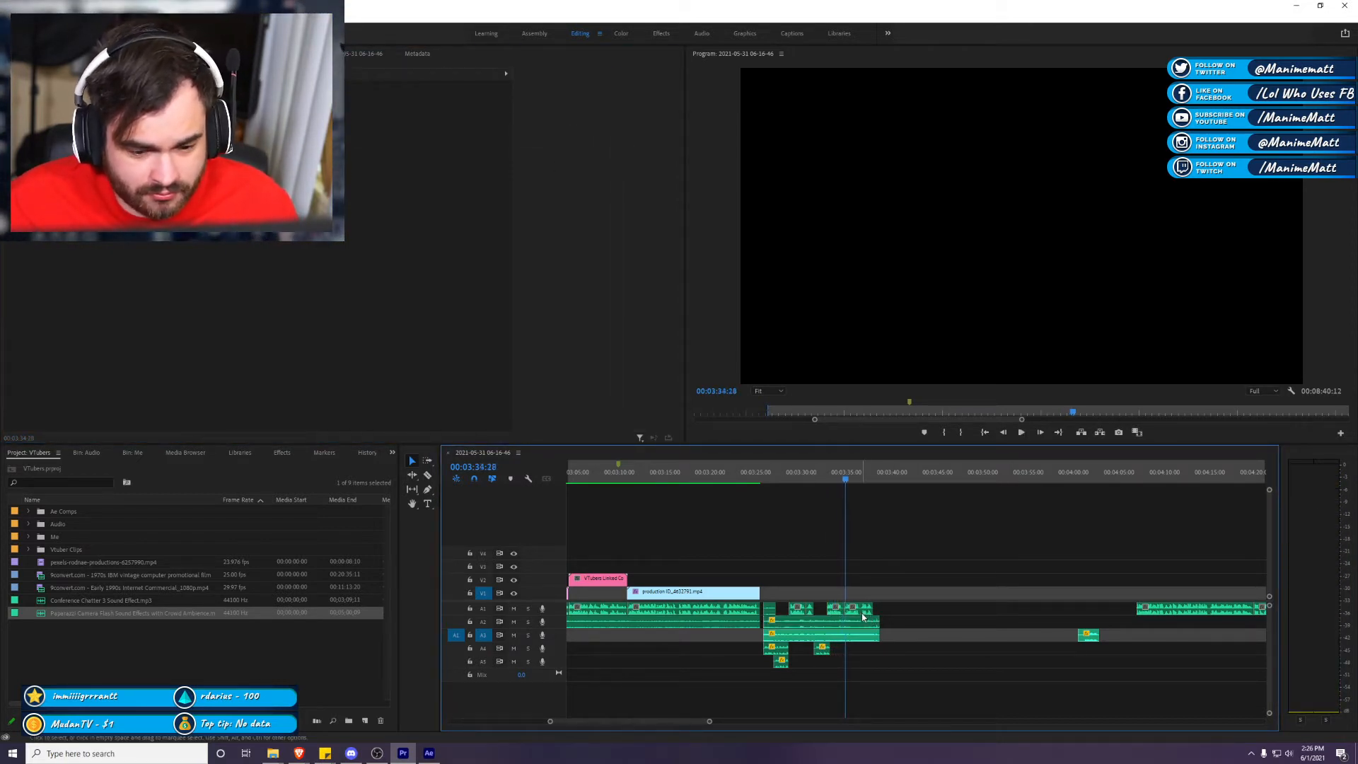
{"action": "key", "text": "space"}
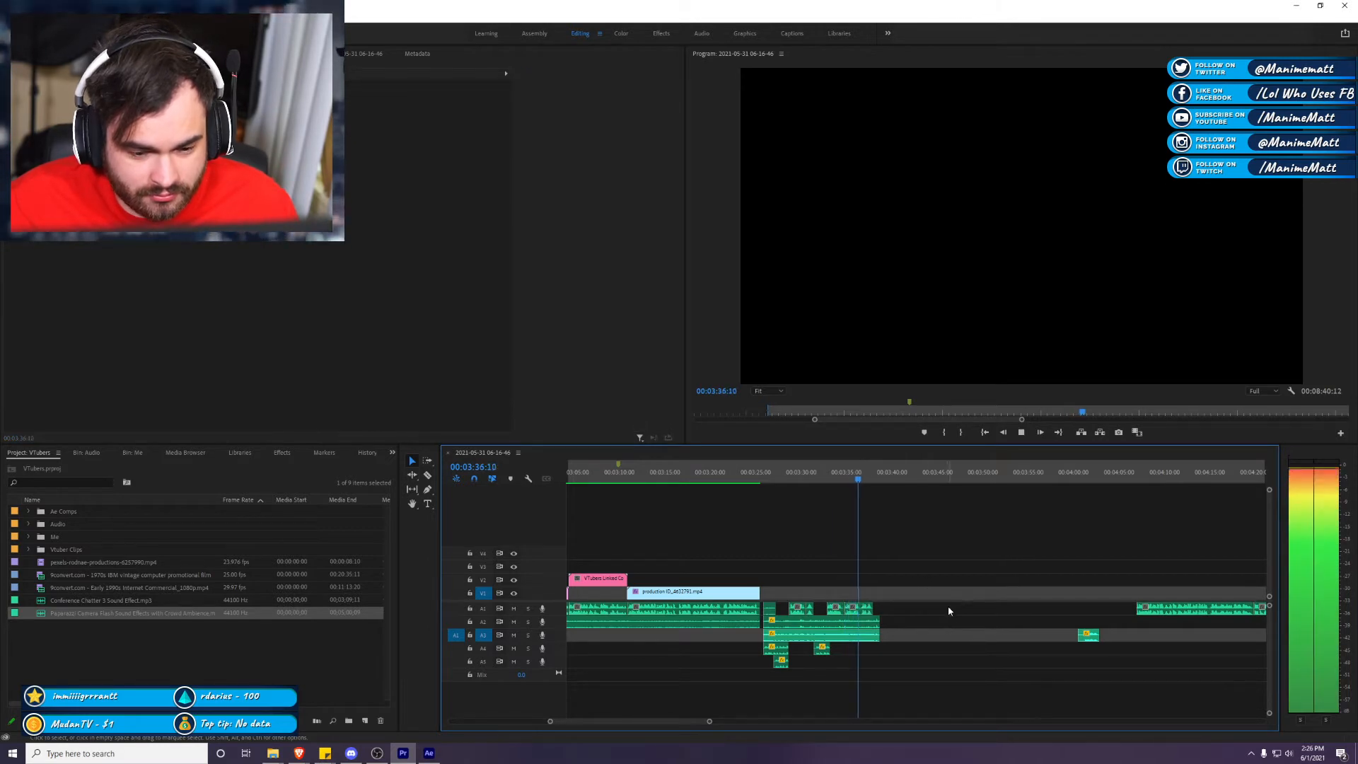
Step: Extend the ends of the chatter clip on A2 and the camera flash clip on A3 to about 00:03:39
{"action": "left_click_drag", "start_coordinate": [914, 606], "coordinate": [888, 632]}
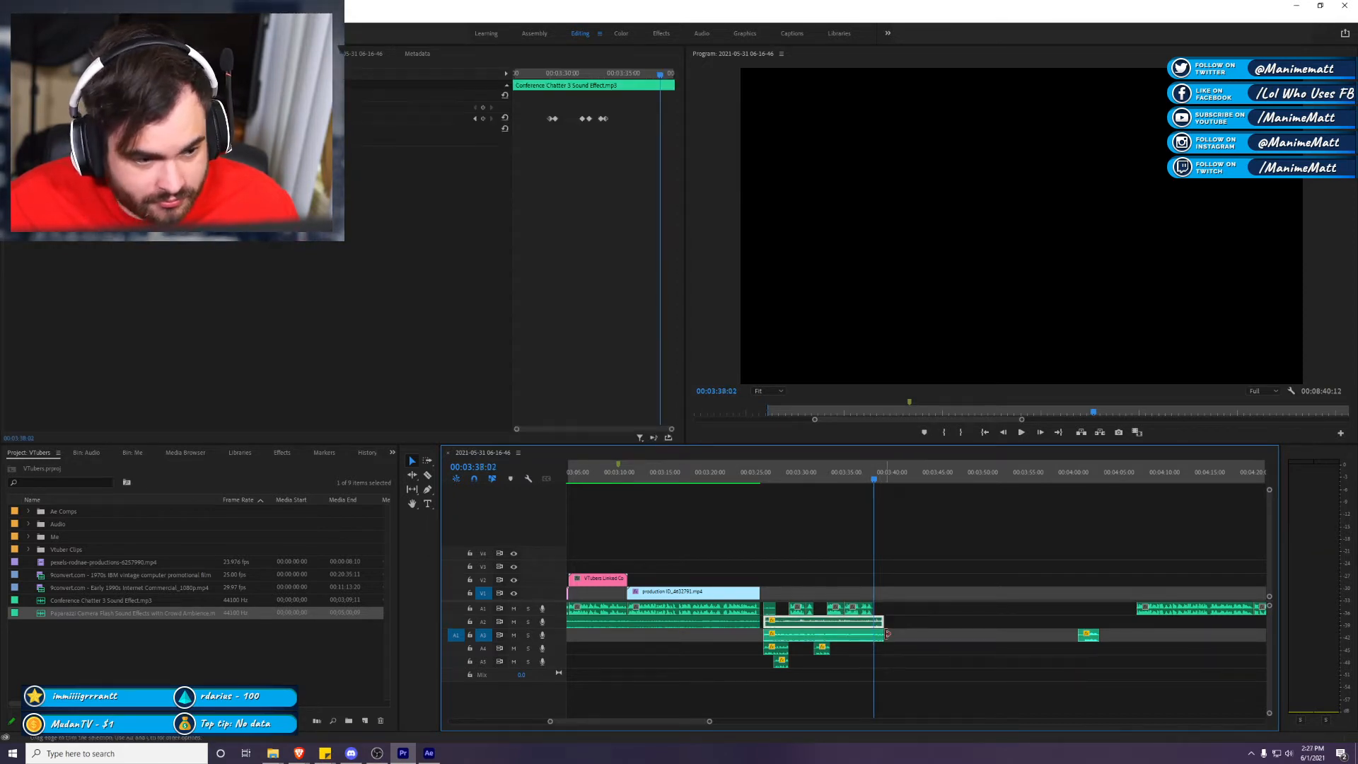
{"action": "left_click", "coordinate": [887, 634]}
{"action": "left_click", "coordinate": [889, 635]}
Step: Add a volume keyframe to the camera flash clip on A3 at 00:03:38:02 and play it back
{"action": "left_click", "coordinate": [873, 639]}
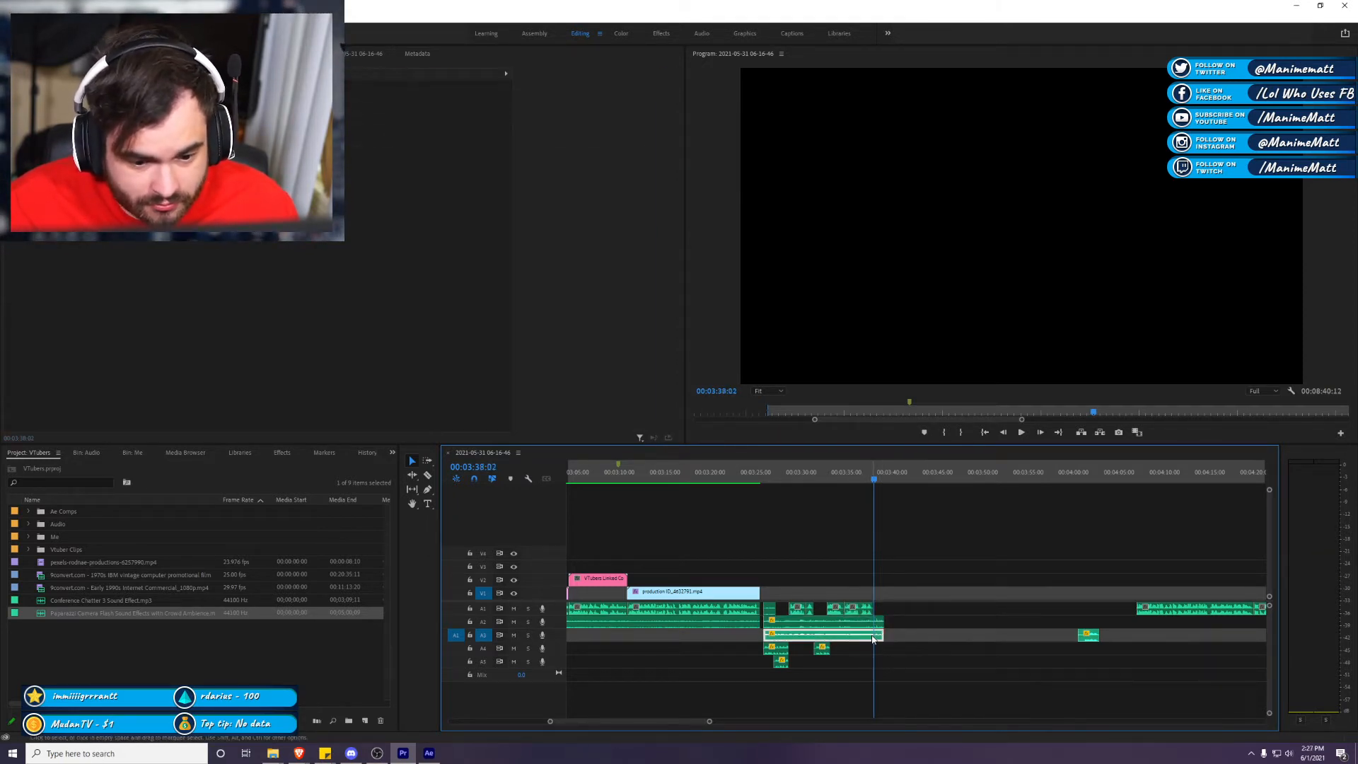
{"action": "left_click", "coordinate": [480, 128]}
{"action": "left_click", "coordinate": [483, 119]}
{"action": "key", "text": "space"}
{"action": "key", "text": "space"}
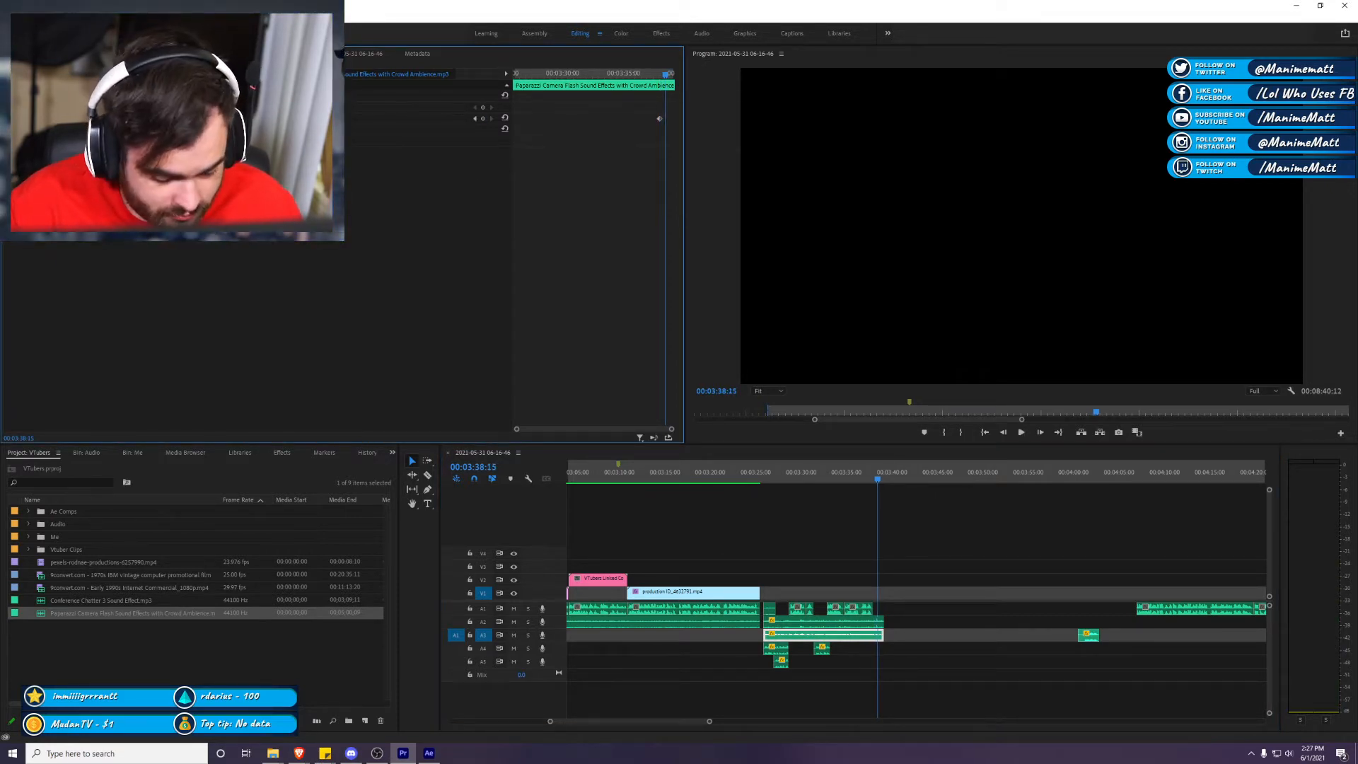
Step: Move all the later narration clips on A1 back together to start at about 00:03:39, and check the join in playback
{"action": "key", "text": "a"}
{"action": "left_click_drag", "start_coordinate": [1188, 608], "coordinate": [932, 596]}
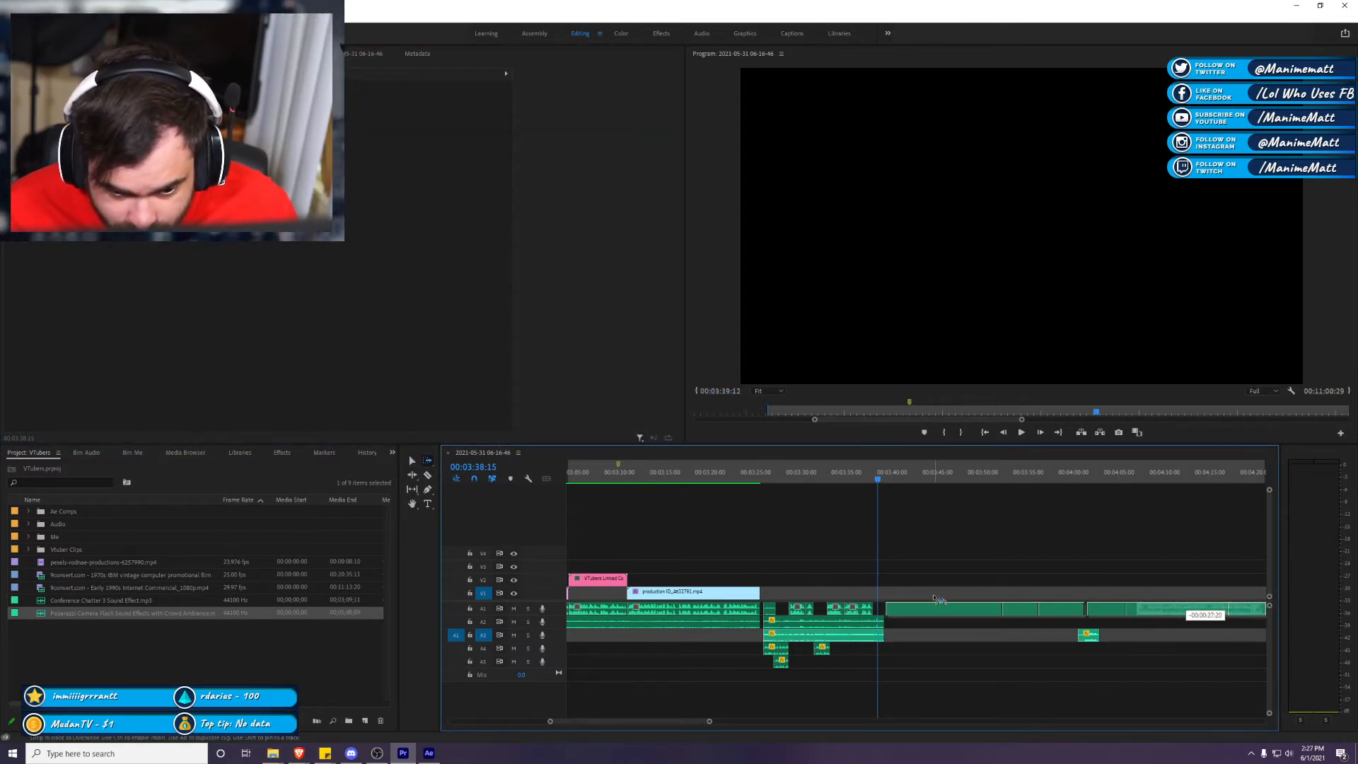
{"action": "left_click_drag", "start_coordinate": [931, 600], "coordinate": [931, 600]}
{"action": "key", "text": "space"}
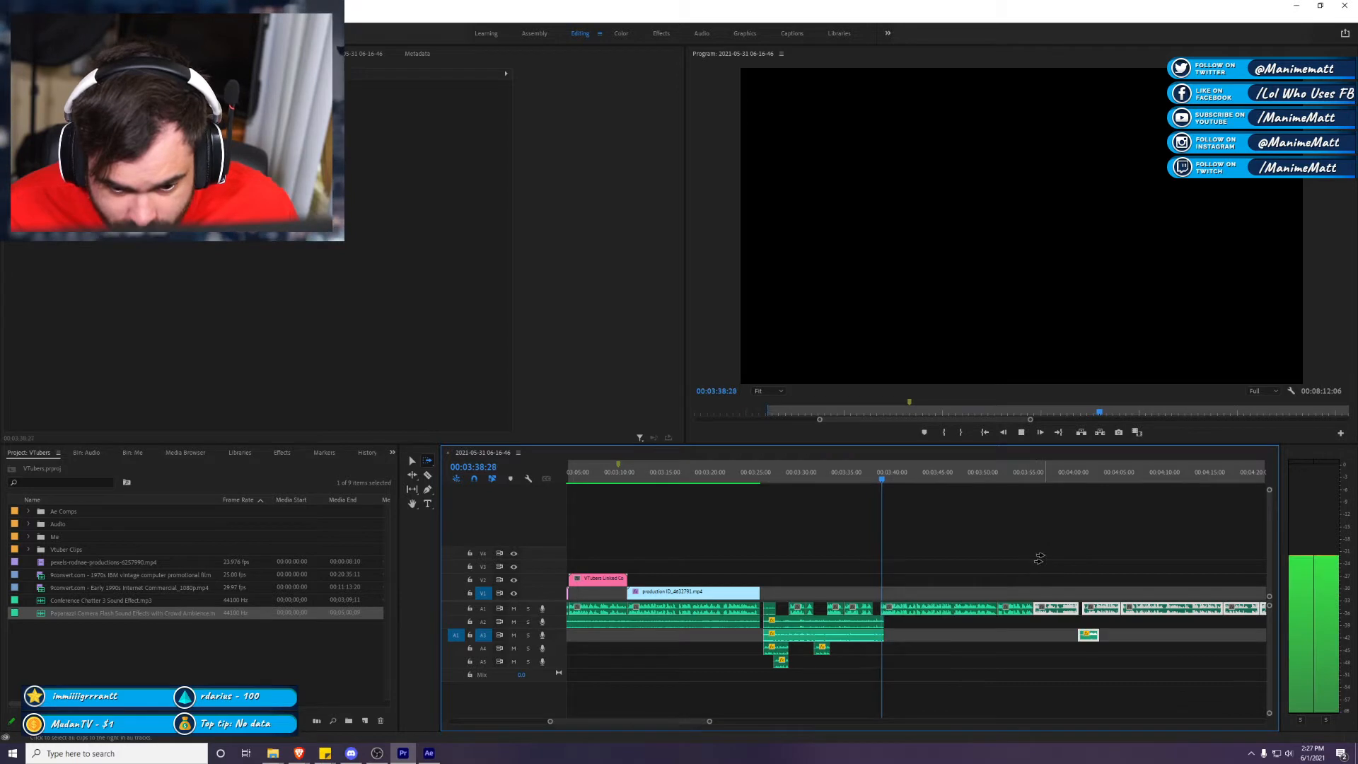
{"action": "key", "text": "space"}
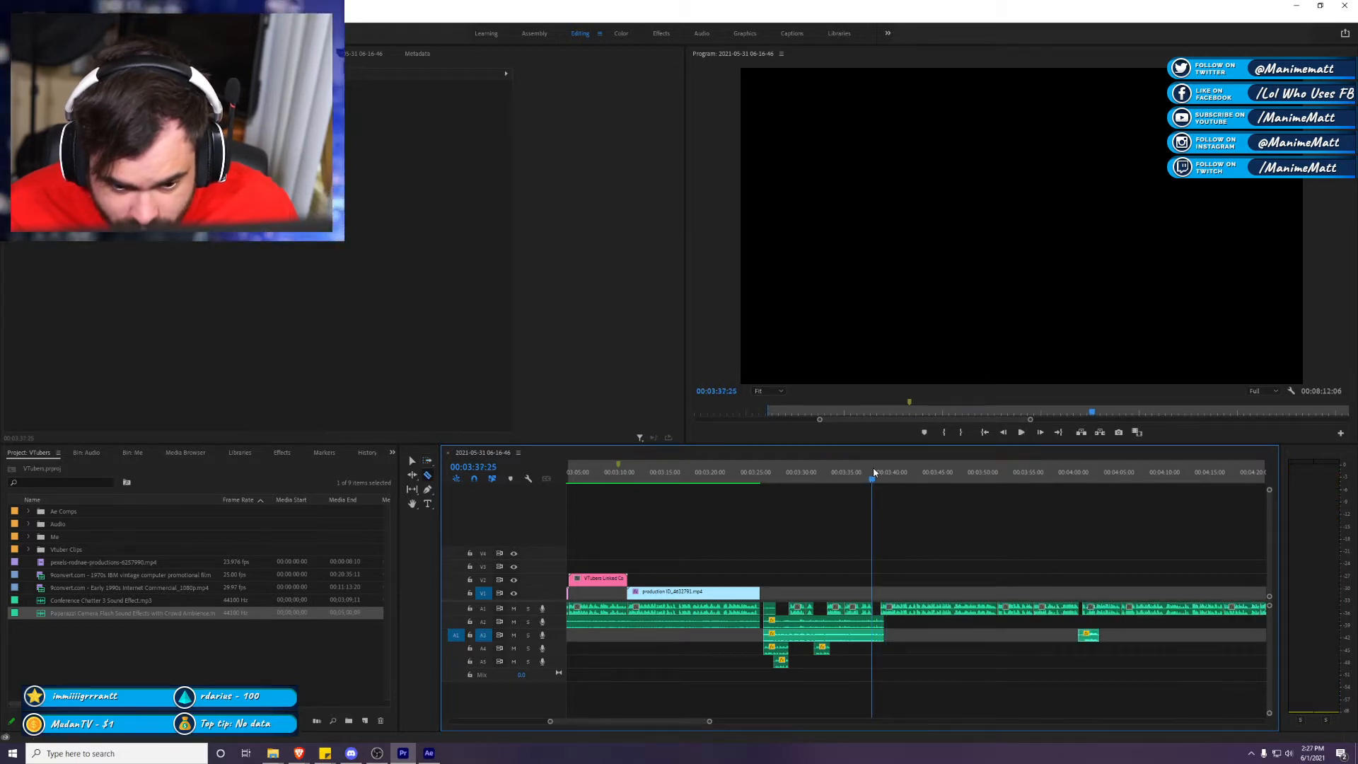
Step: Apply the Constant Gain crossfade to the ends of the chatter and camera flash clips and play back the fade
{"action": "key", "text": "c"}
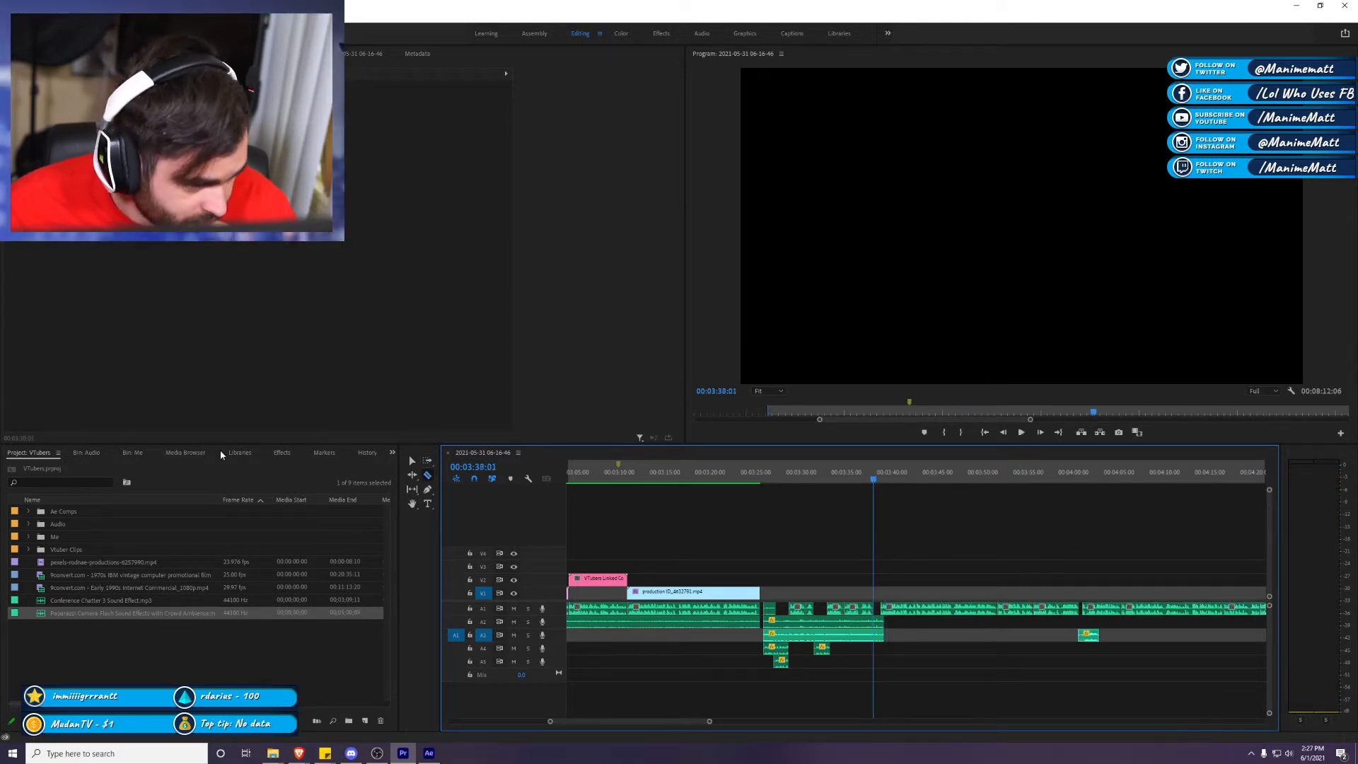
{"action": "left_click", "coordinate": [280, 452]}
{"action": "left_click", "coordinate": [14, 512]}
{"action": "left_click", "coordinate": [68, 465]}
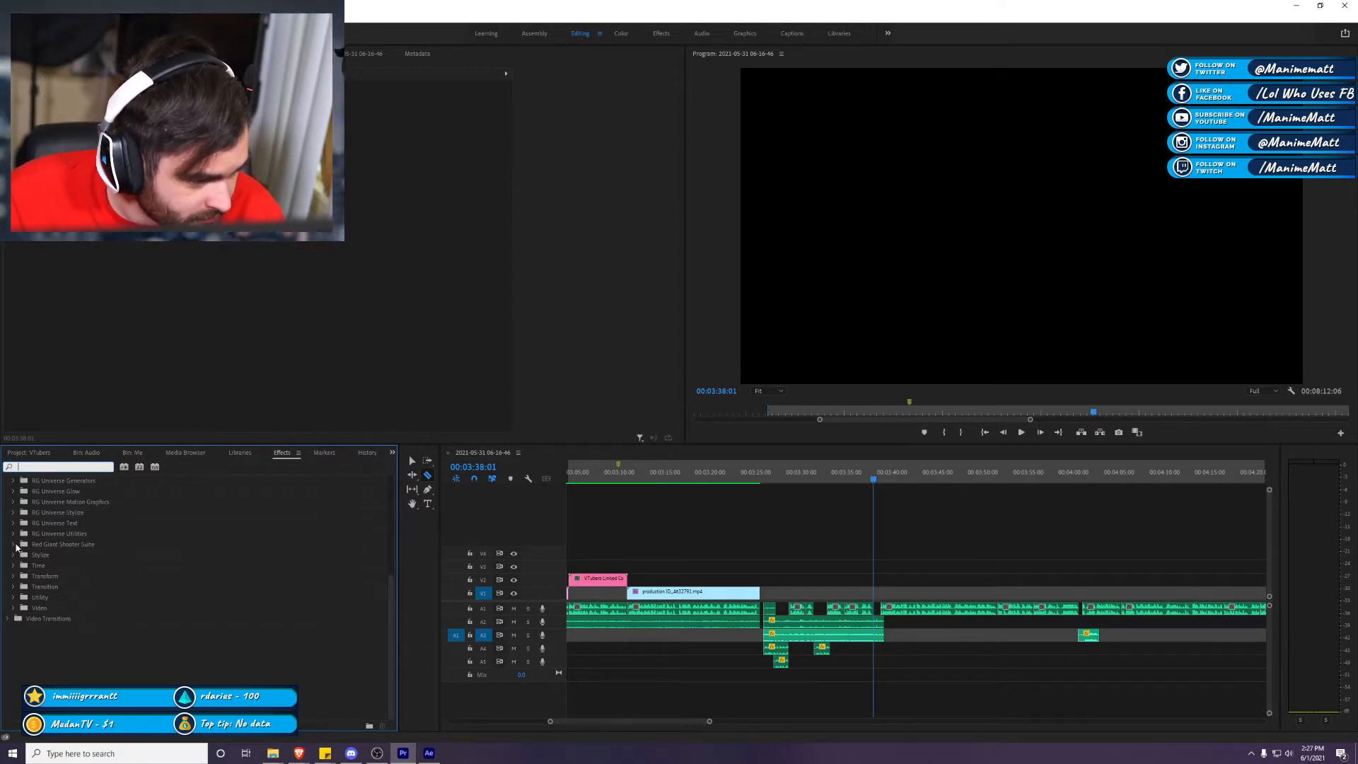
{"action": "scroll", "coordinate": [16, 547], "scroll_direction": "up", "scroll_amount": 8}
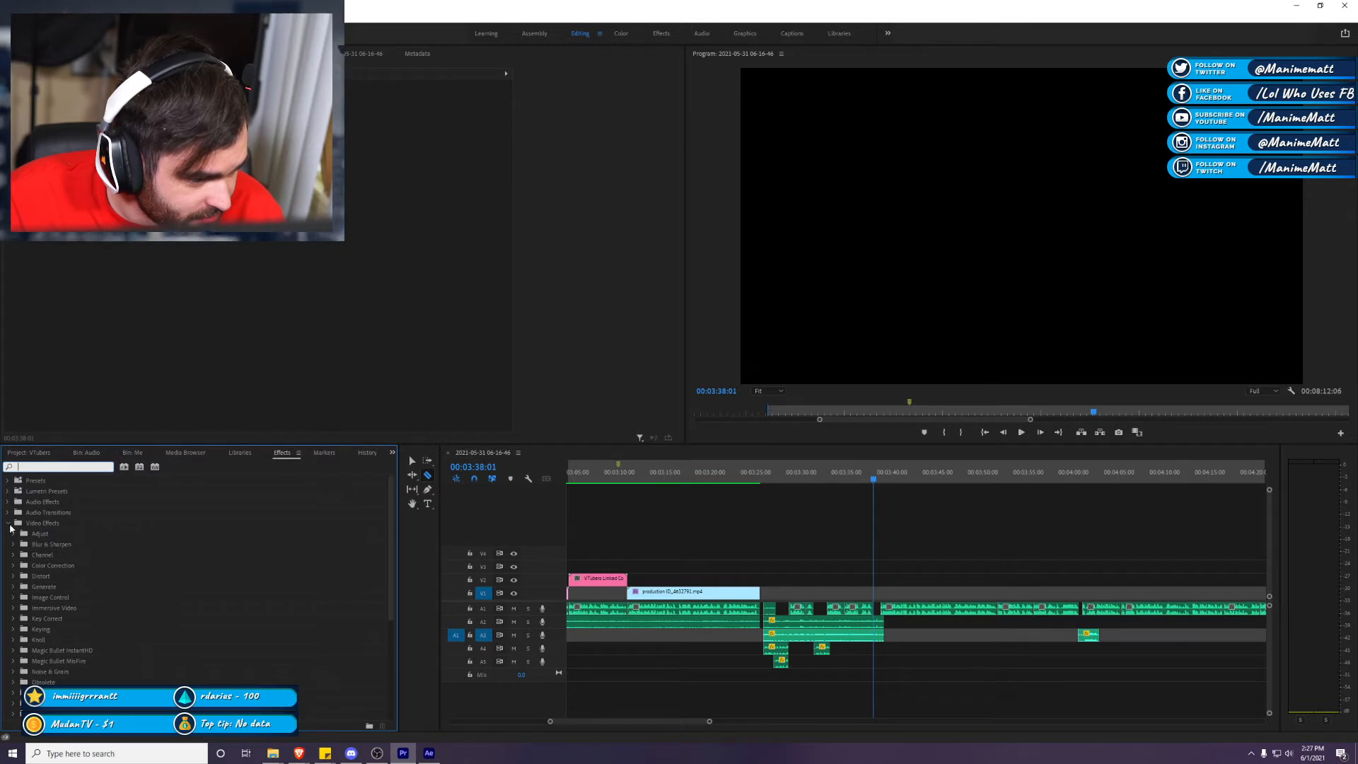
{"action": "left_click", "coordinate": [9, 524]}
{"action": "left_click", "coordinate": [8, 512]}
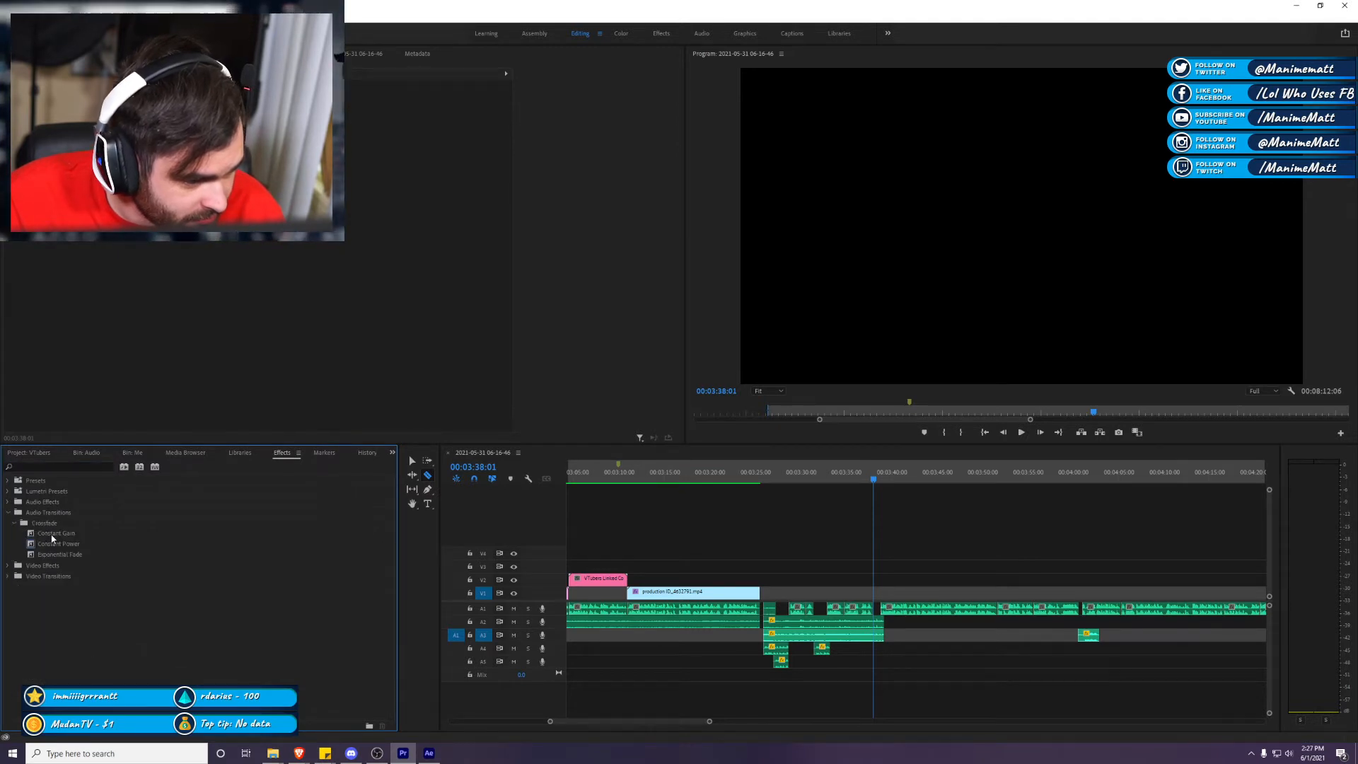
{"action": "left_click", "coordinate": [55, 535]}
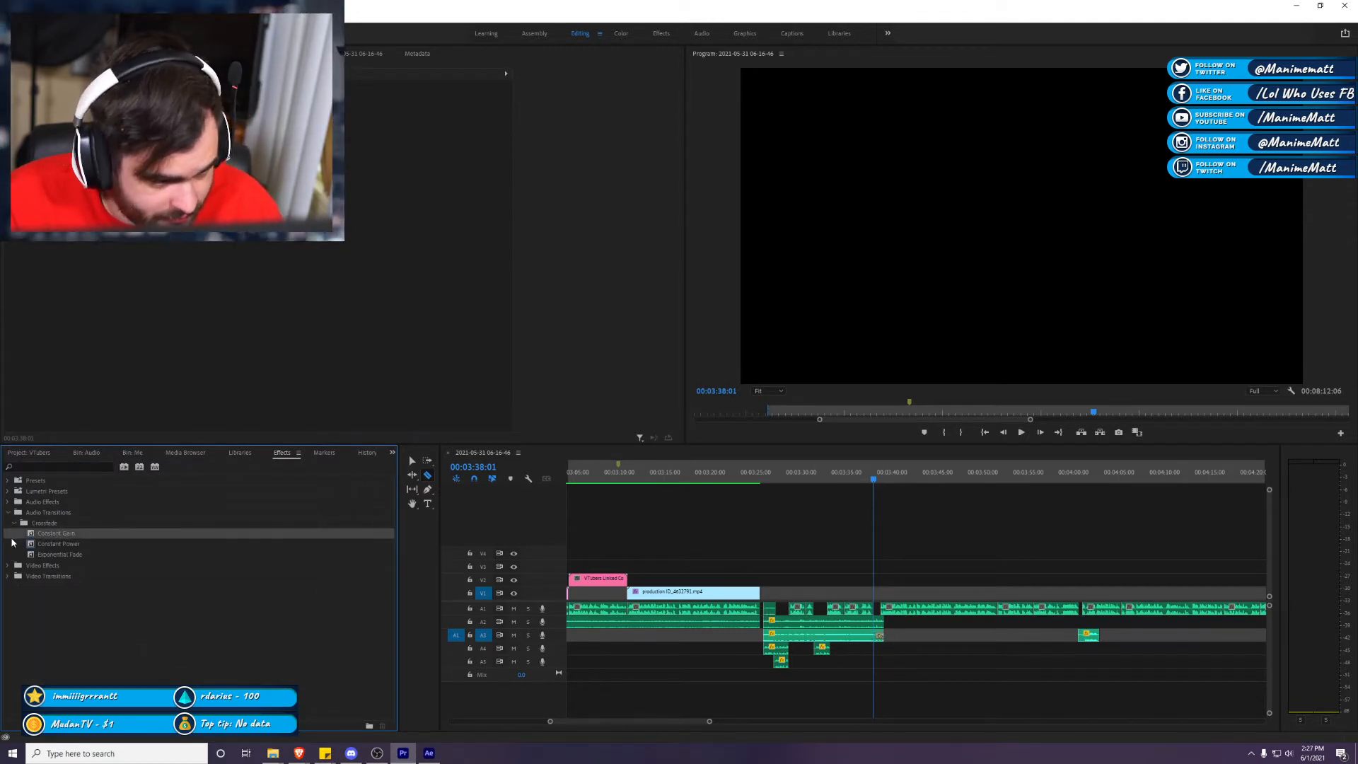
{"action": "key", "text": "space"}
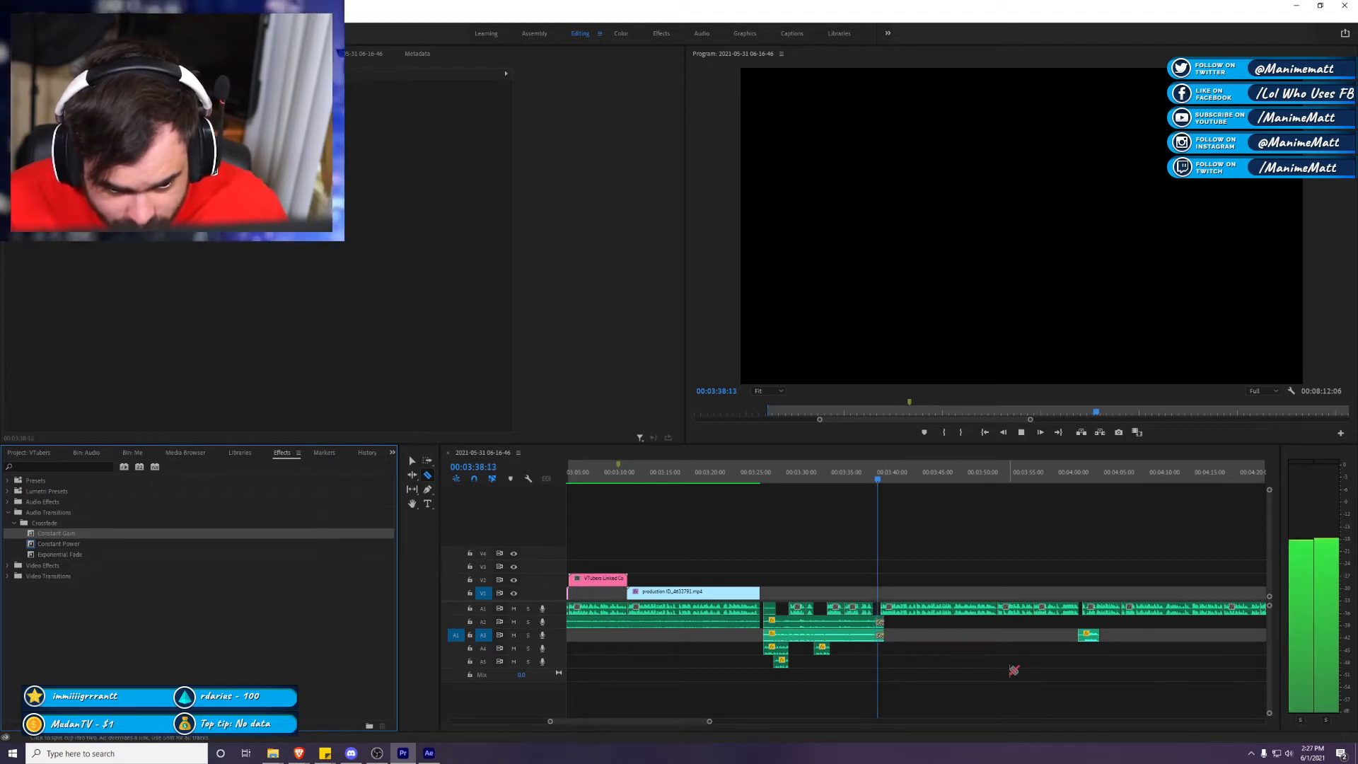
Step: Delete the leftover voice snippet on A3 at about 00:04:01
{"action": "left_click", "coordinate": [1082, 687]}
{"action": "key", "text": "v"}
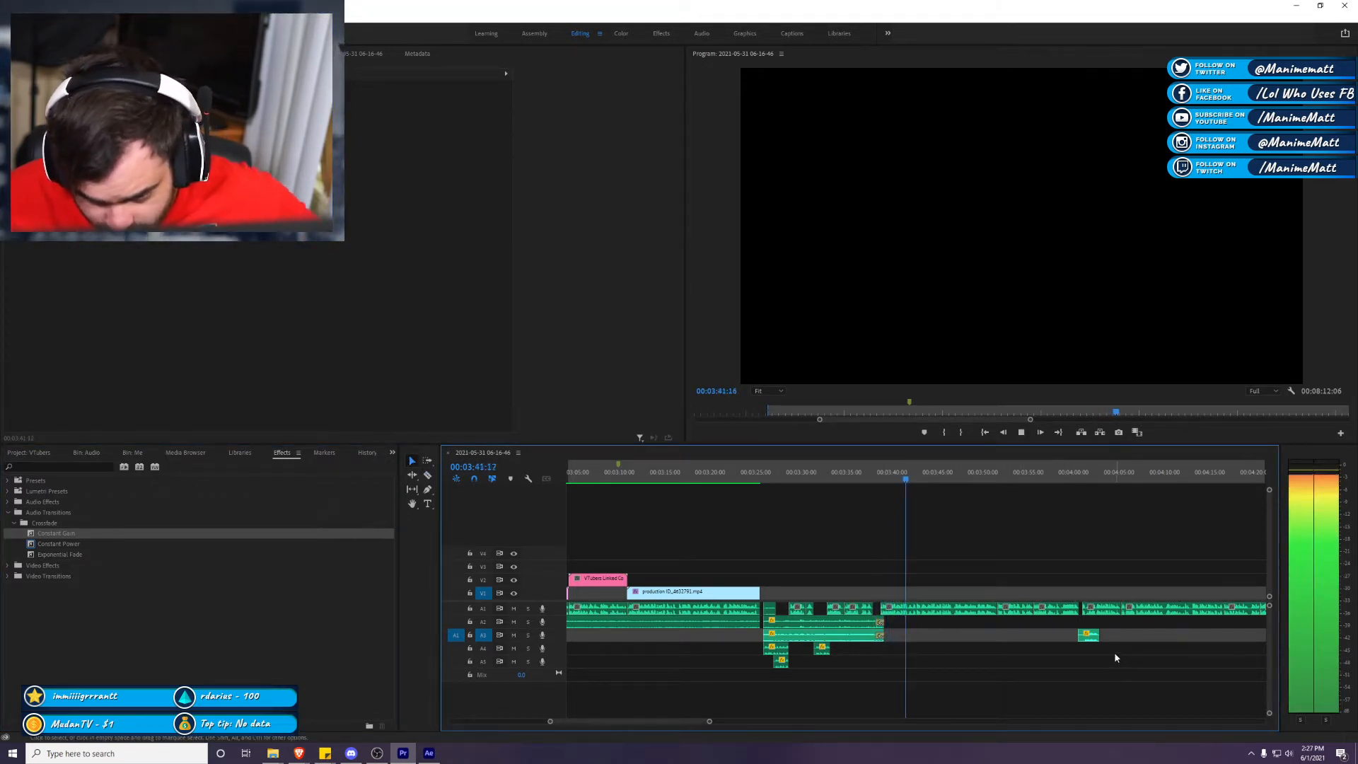
{"action": "left_click", "coordinate": [1091, 635]}
{"action": "key", "text": "Delete"}
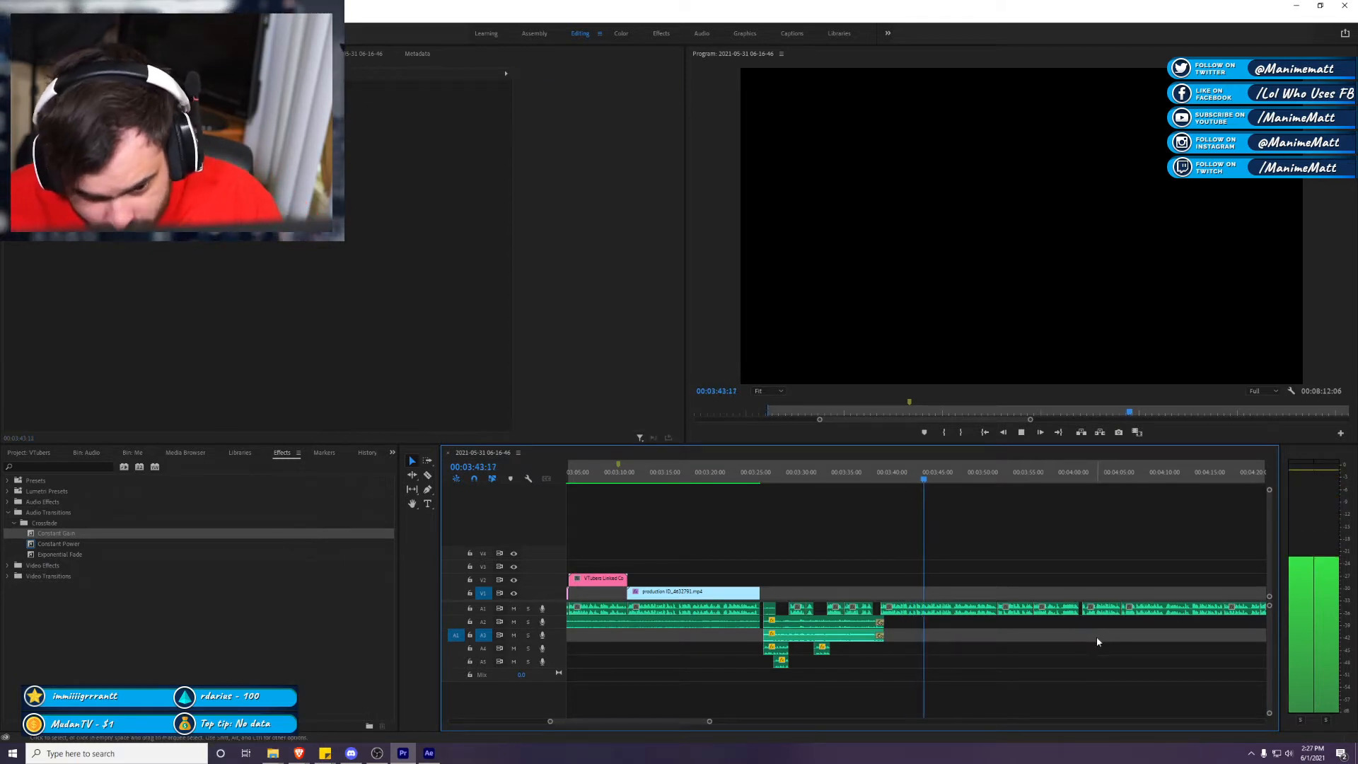
{"action": "key", "text": "space"}
Step: Extend the production footage on V1 to the start of the chatter audio and play it from an in point at 00:03:13:16
{"action": "left_click", "coordinate": [651, 472]}
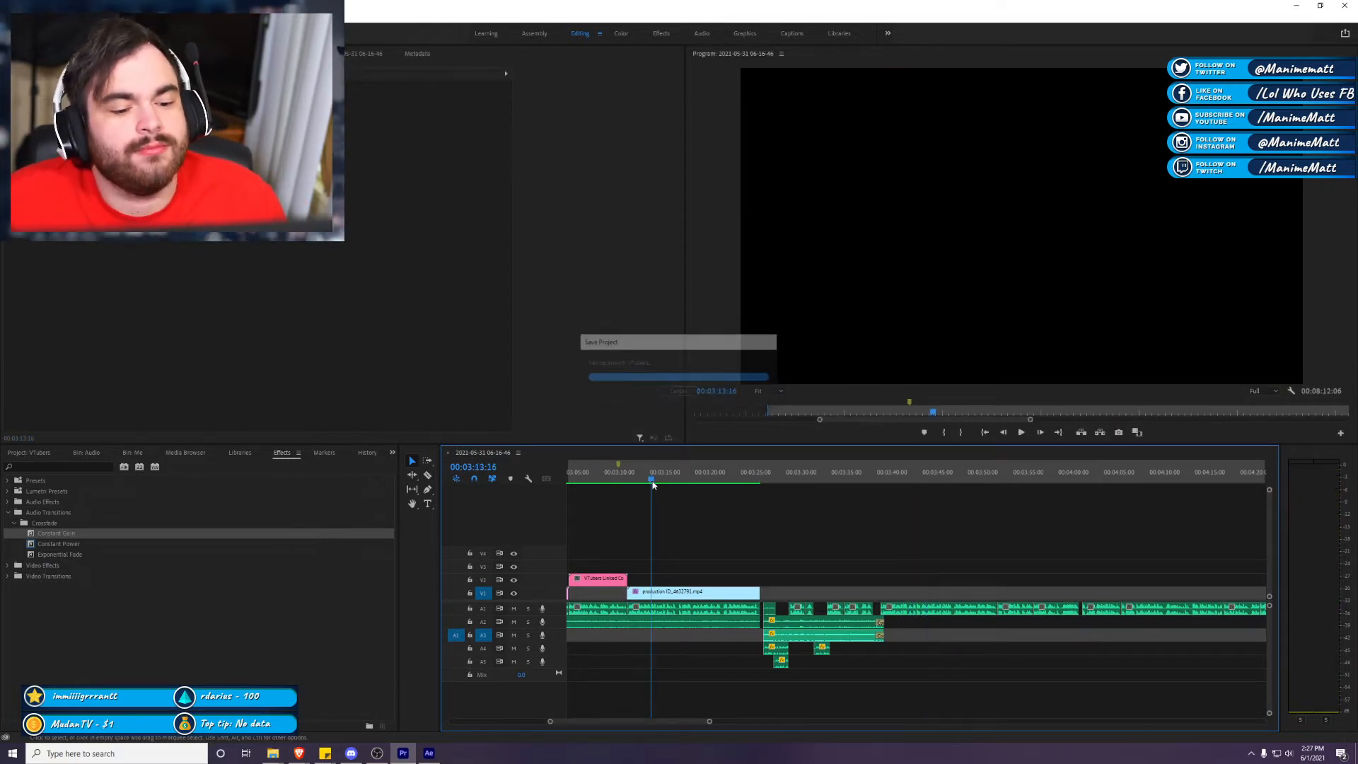
{"action": "left_click", "coordinate": [1165, 623]}
{"action": "key", "text": "space"}
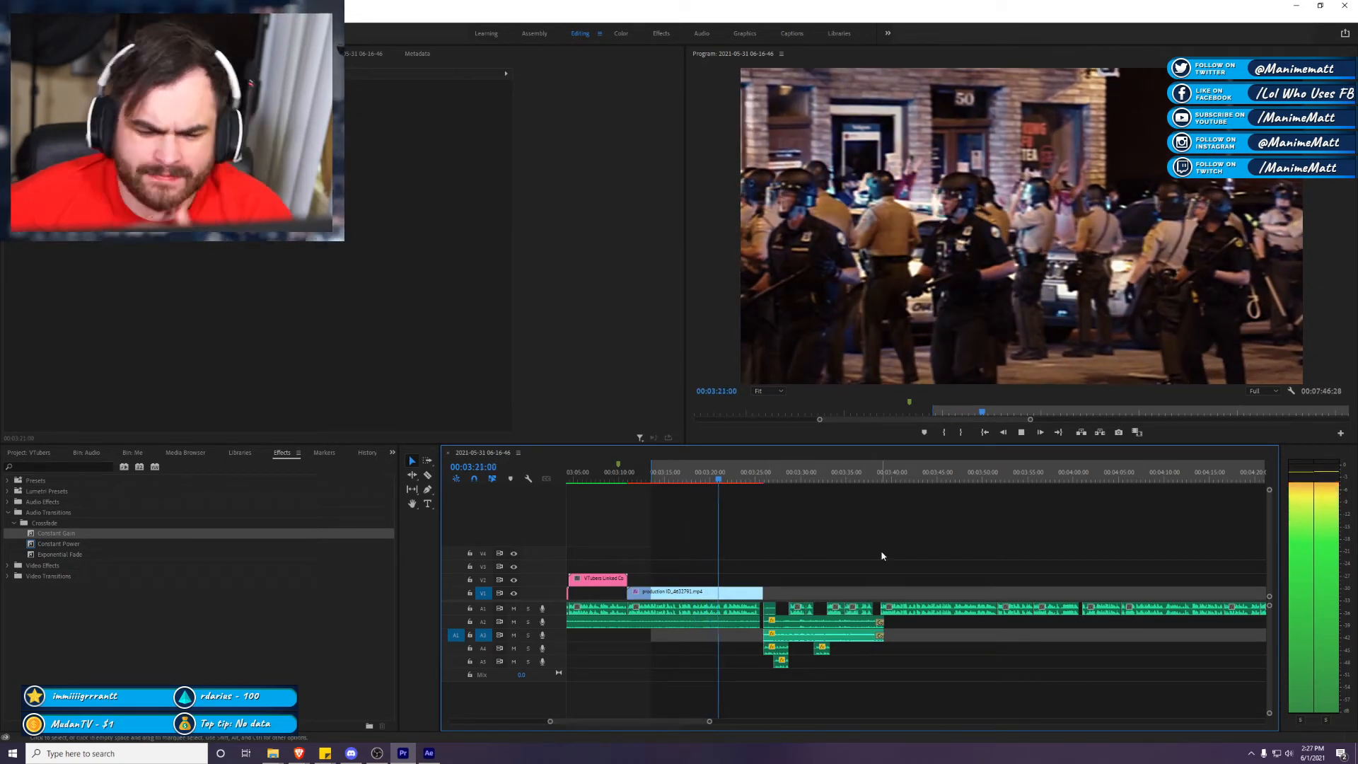
{"action": "key", "text": "space"}
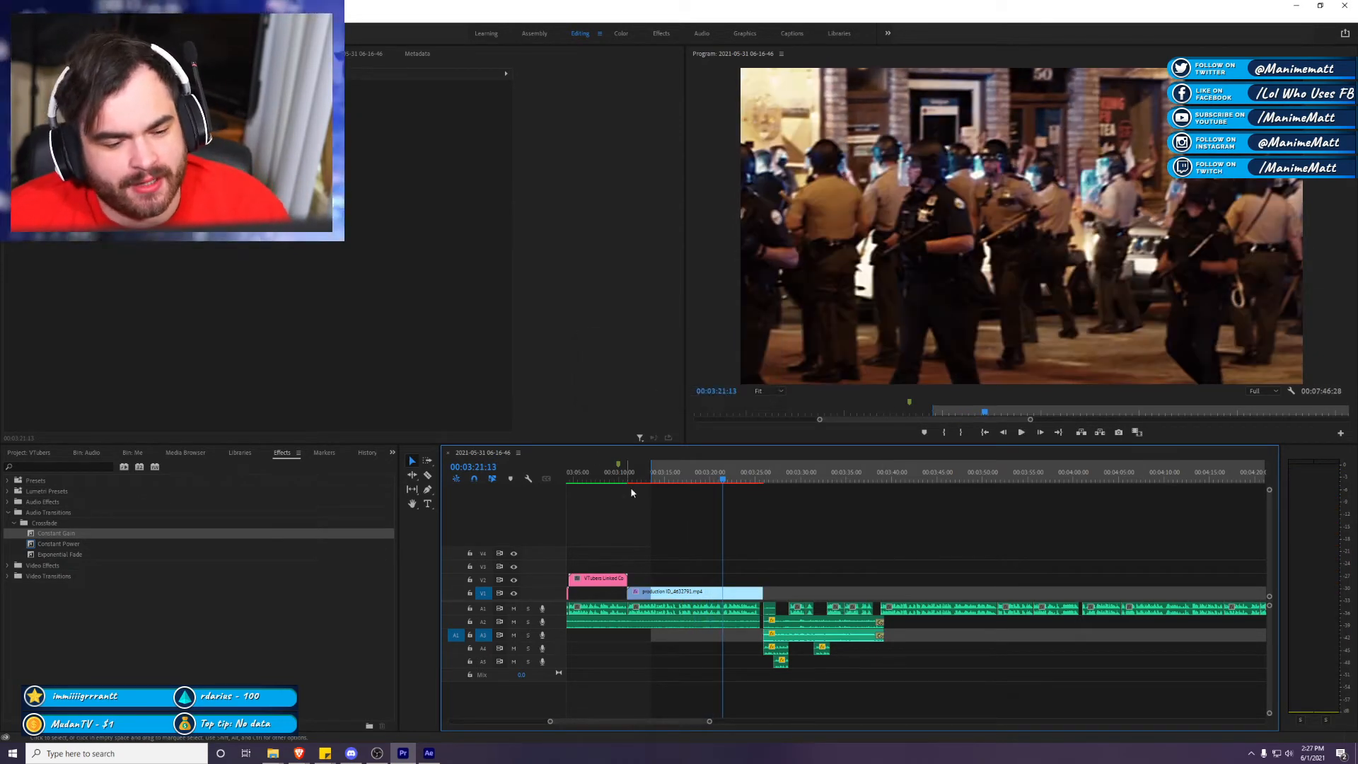
Step: Move the sequence in point back to about 00:03:09 and render the preview from there
{"action": "left_click", "coordinate": [652, 478]}
{"action": "mouse_move", "coordinate": [652, 478]}
{"action": "left_mouse_down"}
{"action": "mouse_move", "coordinate": [614, 478]}
{"action": "mouse_move", "coordinate": [632, 478]}
{"action": "left_mouse_up"}
{"action": "key", "text": "Return"}
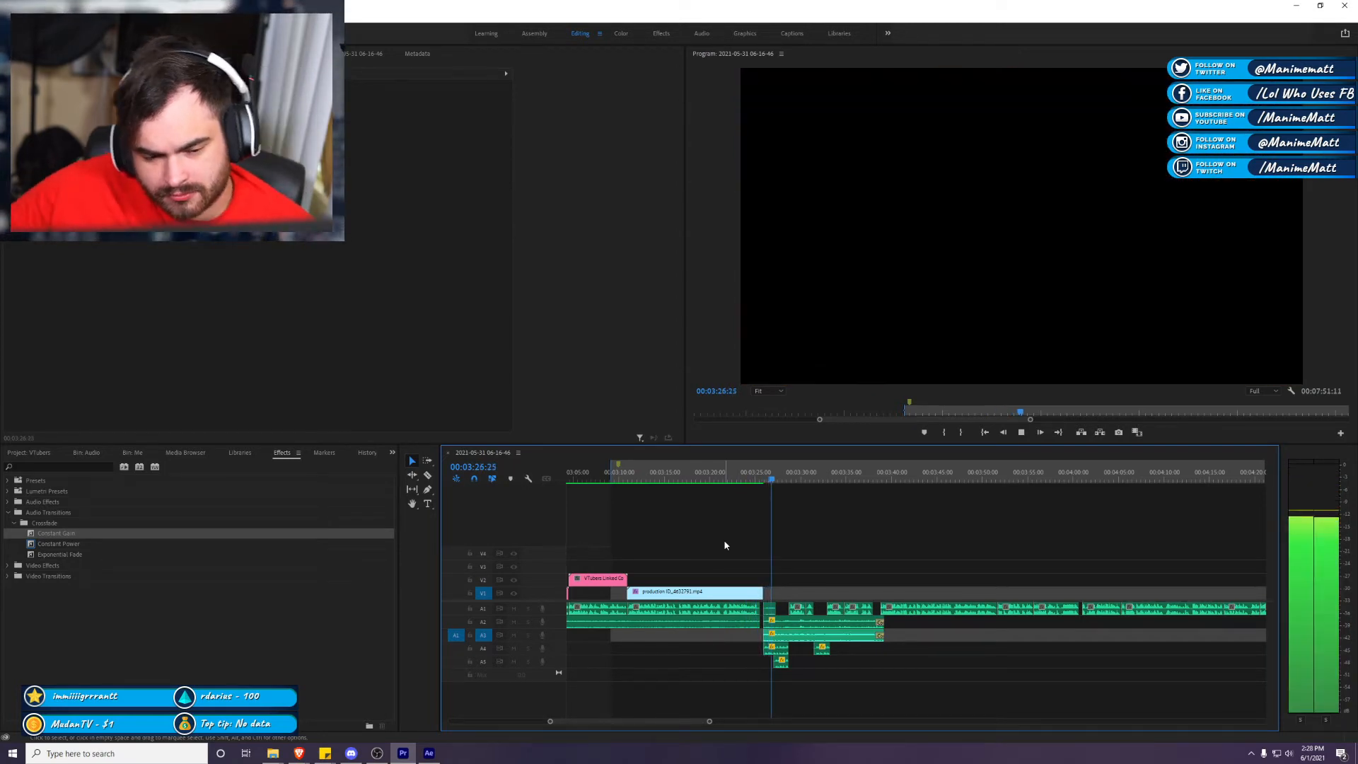
Step: Extend the end of the music clip on A2 to the start of the chatter clip and play back the press-conference scene
{"action": "key", "text": "space"}
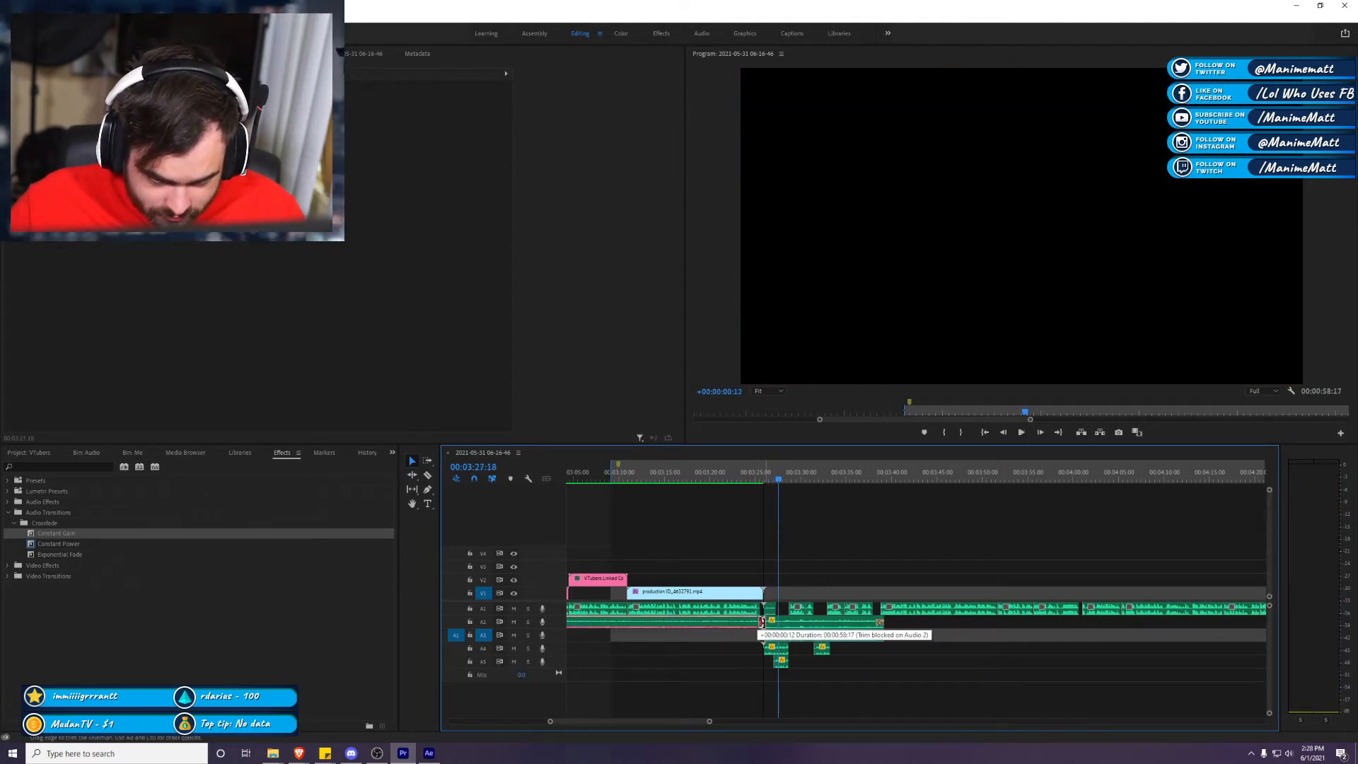
{"action": "left_click", "coordinate": [757, 472]}
{"action": "key", "text": "space"}
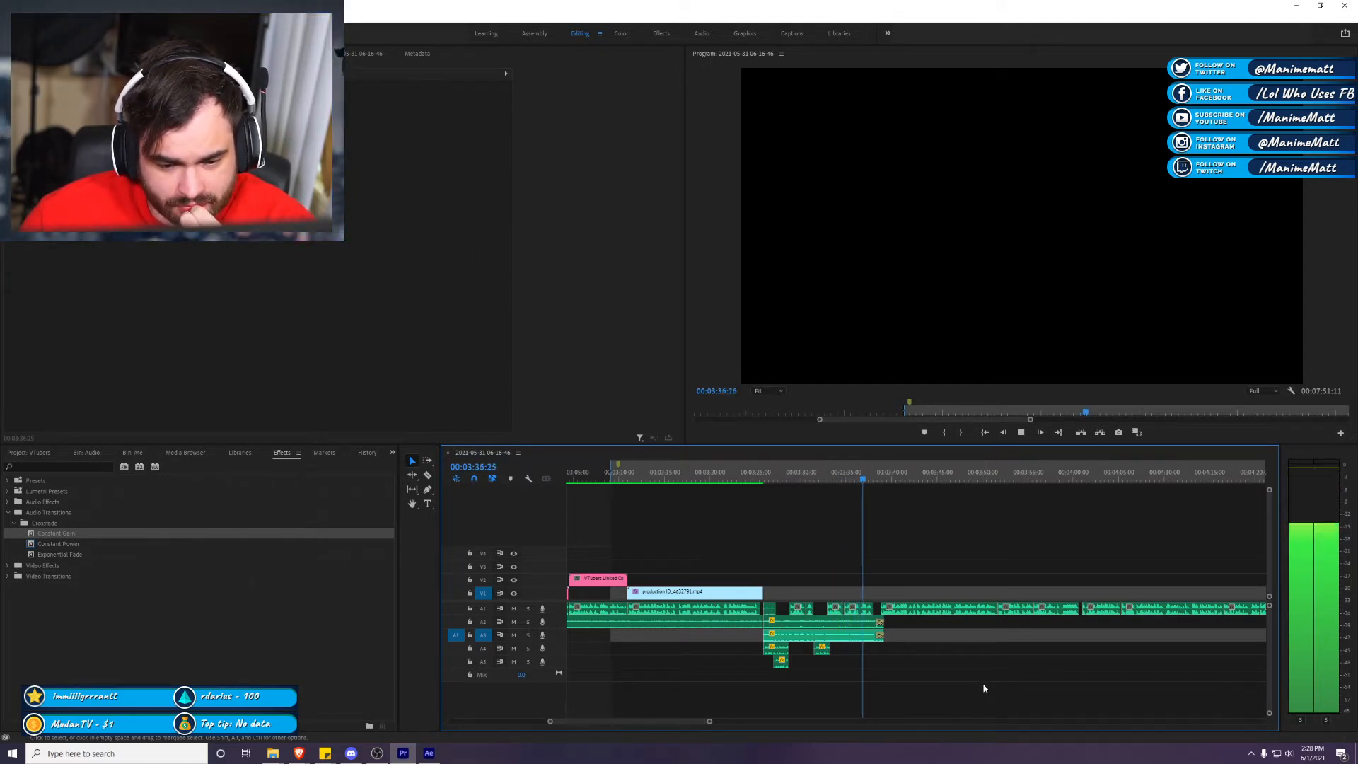
{"action": "key", "text": "space"}
Step: Paste a copy of the Dusty Decks music clip on A2 directly after the chatter clip, at about 00:03:39, and play it
{"action": "left_click", "coordinate": [734, 623]}
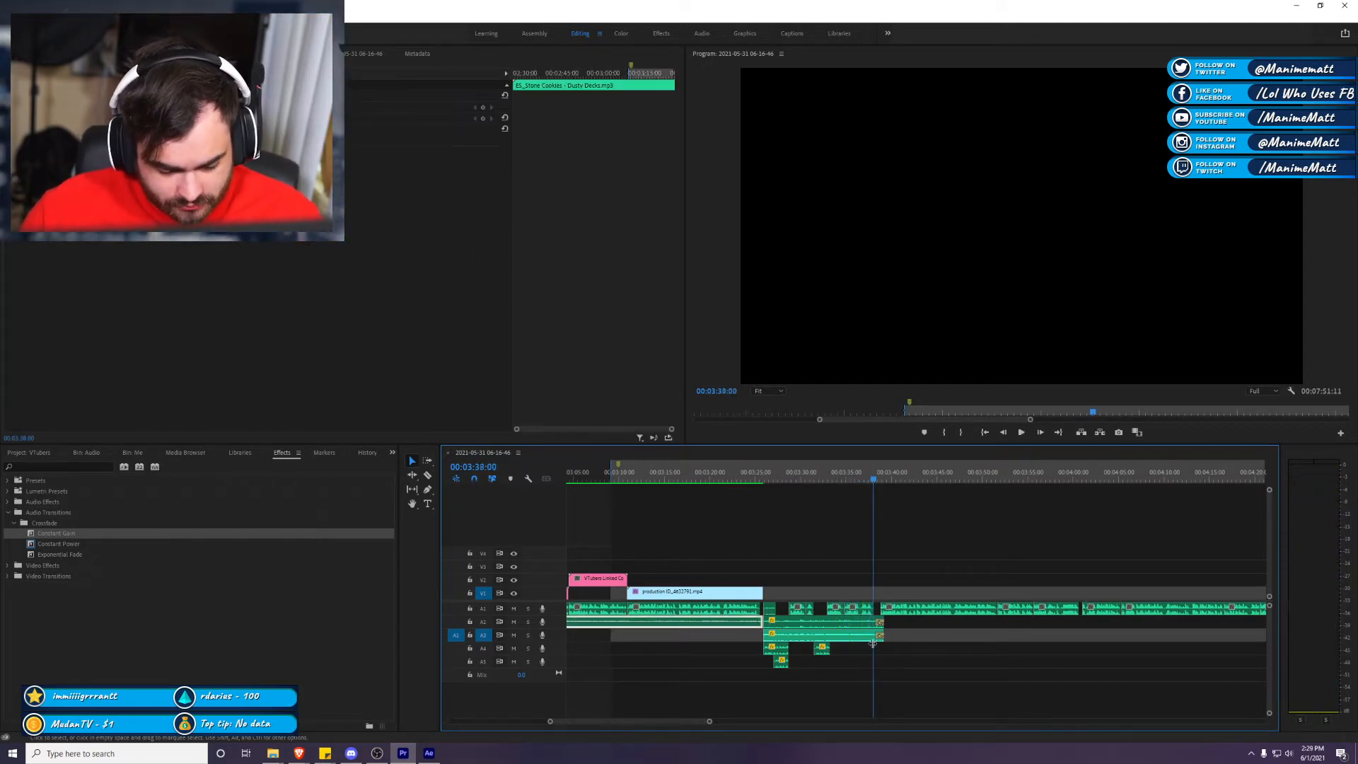
{"action": "left_click", "coordinate": [485, 622]}
{"action": "left_click", "coordinate": [888, 479]}
{"action": "key", "text": "ctrl+v"}
{"action": "scroll", "coordinate": [716, 728], "scroll_direction": "up", "scroll_amount": 5}
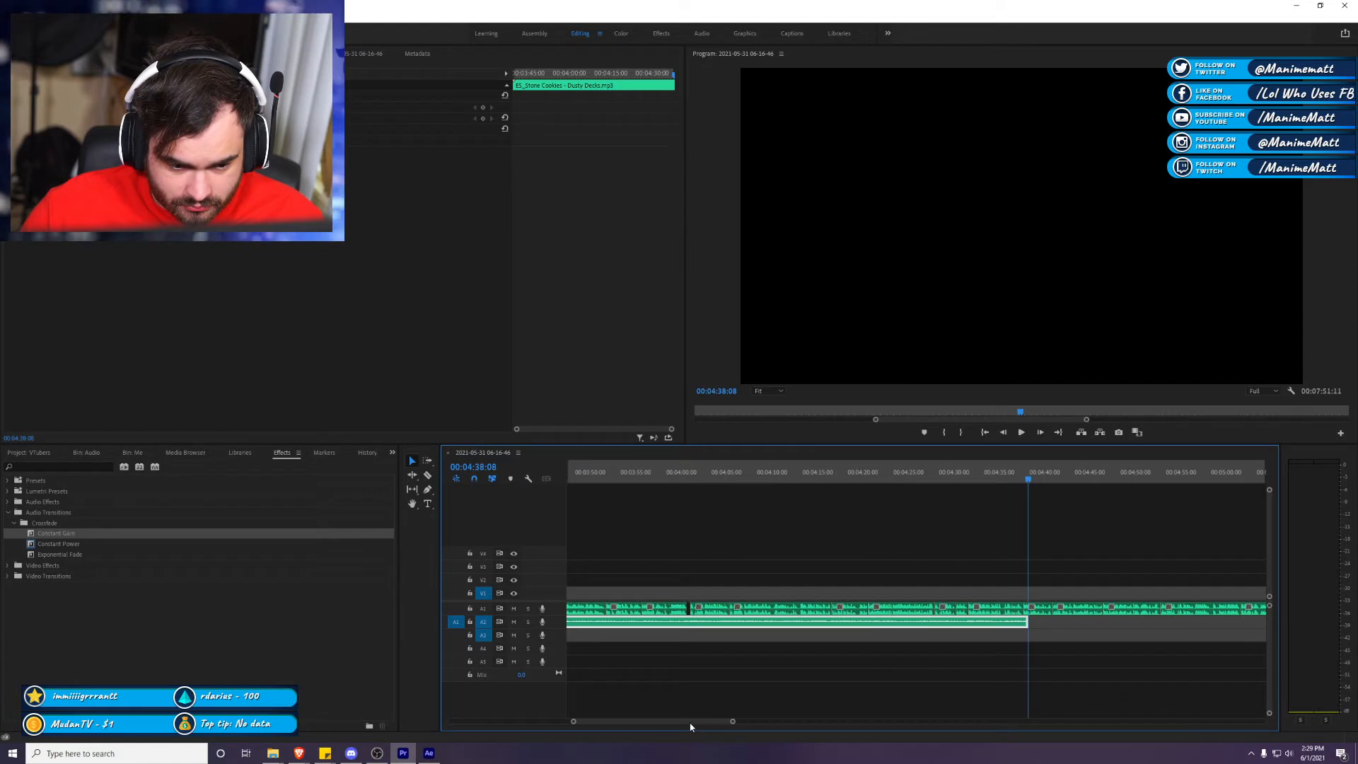
{"action": "scroll", "coordinate": [608, 724], "scroll_direction": "up", "scroll_amount": 5}
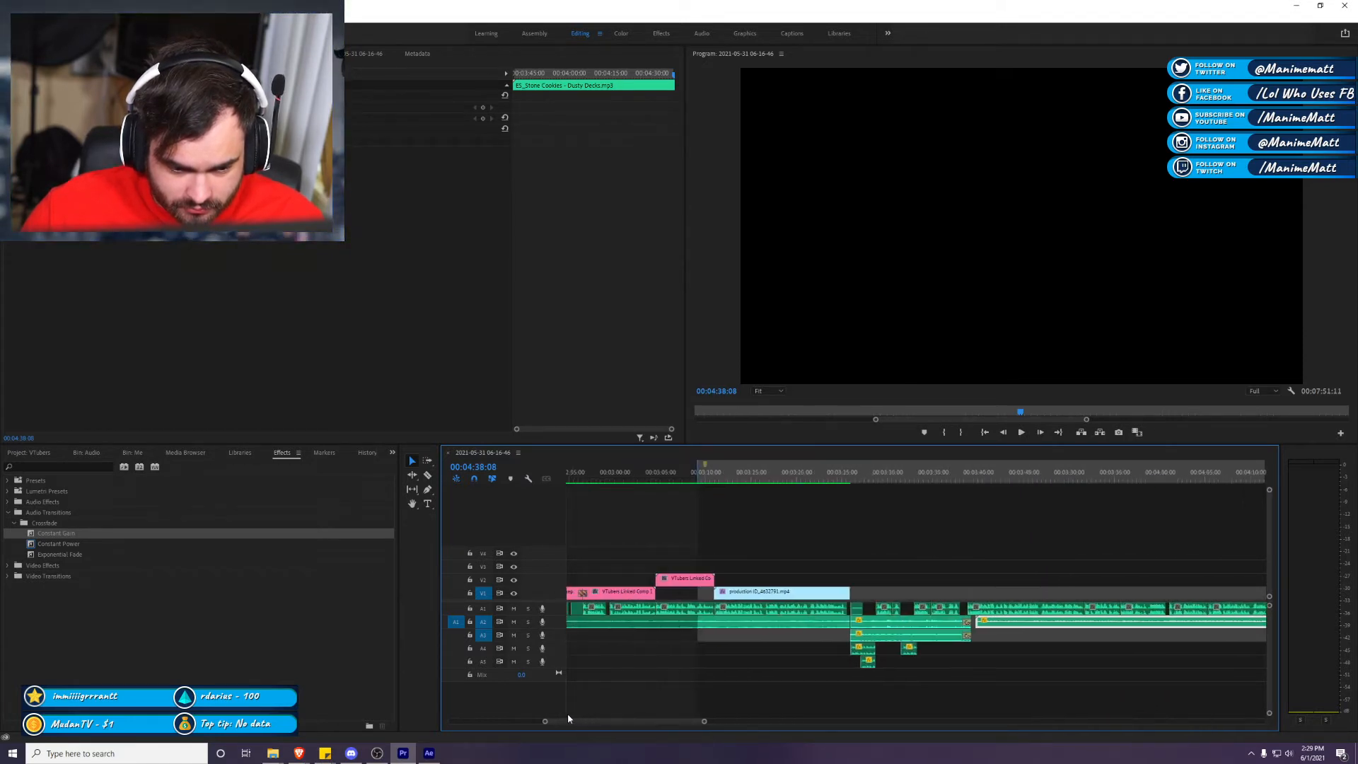
{"action": "left_click_drag", "start_coordinate": [1021, 479], "coordinate": [1008, 479]}
{"action": "left_click_drag", "start_coordinate": [1038, 626], "coordinate": [1034, 627]}
{"action": "key", "text": "space"}
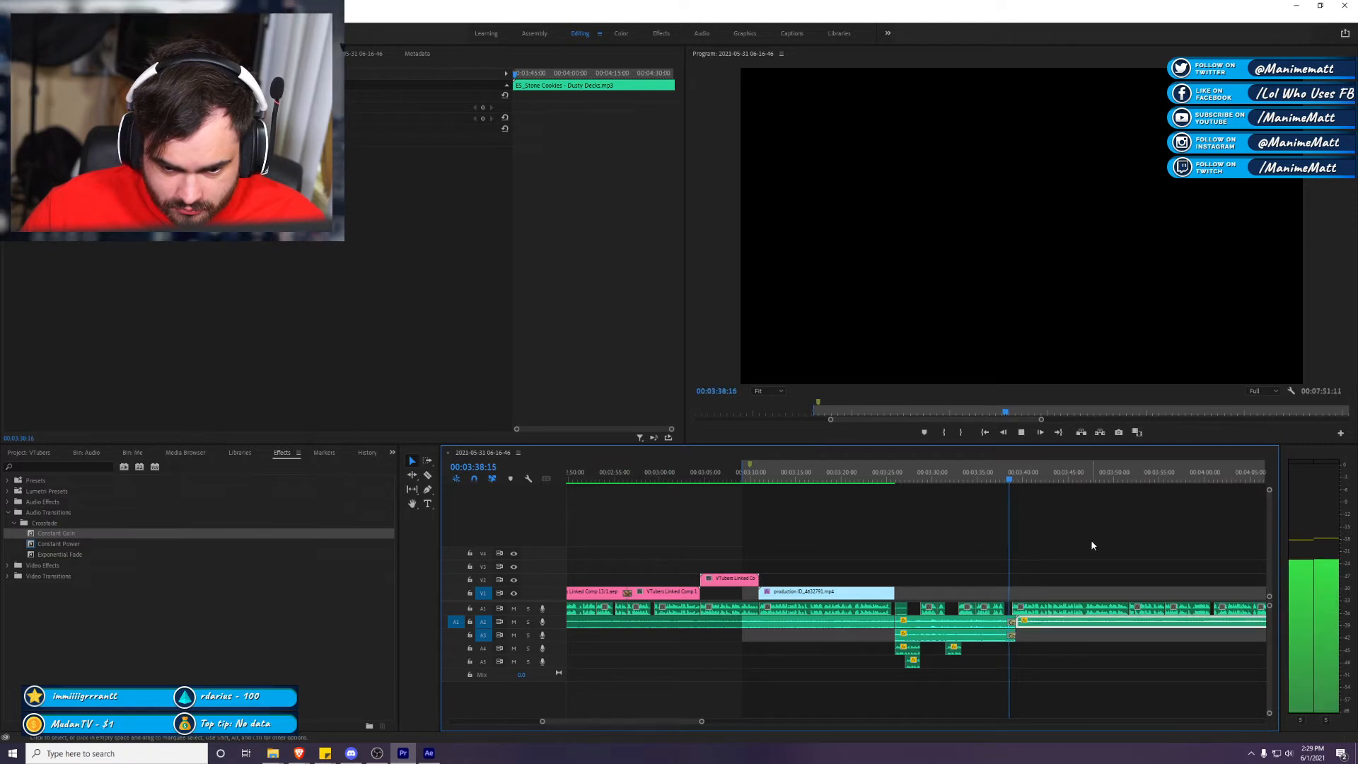
{"action": "key", "text": "space"}
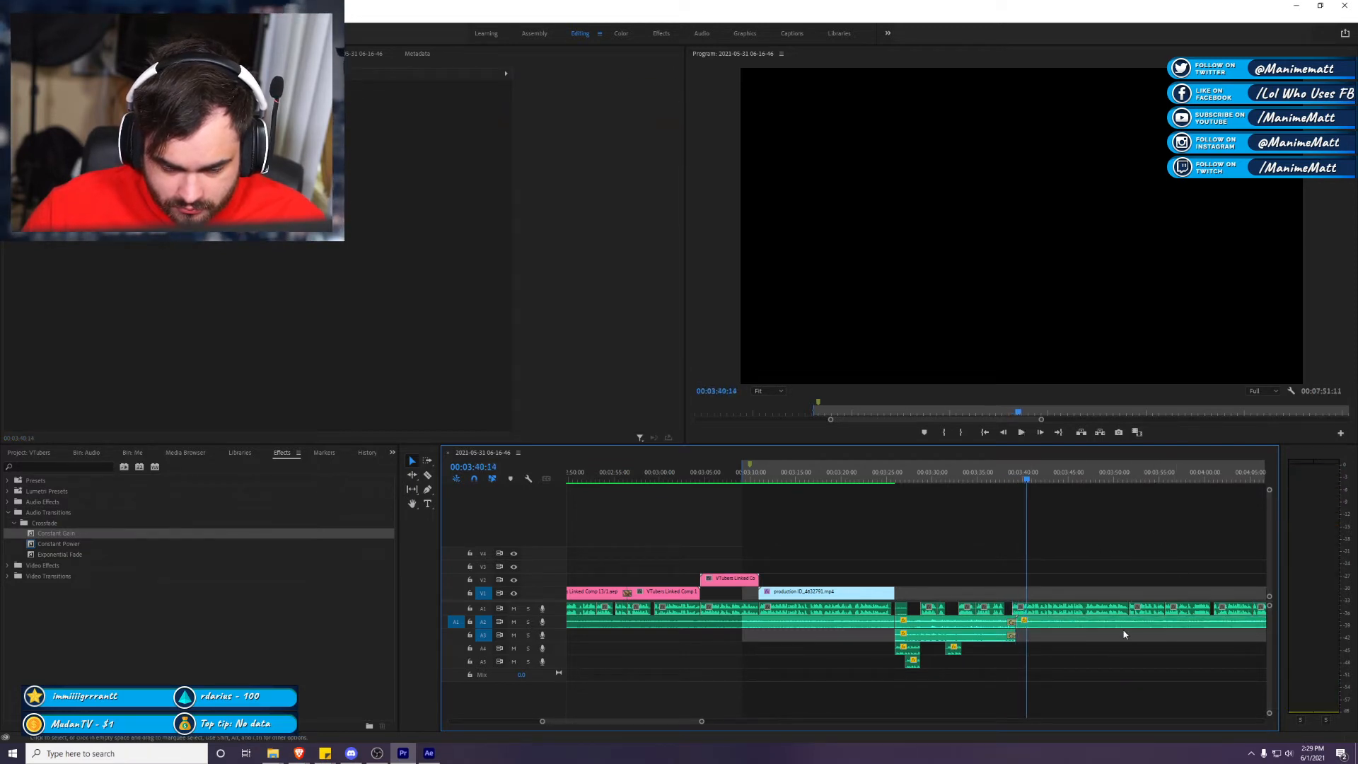
Step: Move the pasted music copy down to A4, aligned with the narration start at about 00:03:39, and play it back
{"action": "mouse_move", "coordinate": [1105, 628]}
{"action": "left_mouse_down"}
{"action": "mouse_move", "coordinate": [1094, 660]}
{"action": "mouse_move", "coordinate": [1091, 648]}
{"action": "left_mouse_up"}
{"action": "left_click", "coordinate": [1014, 506]}
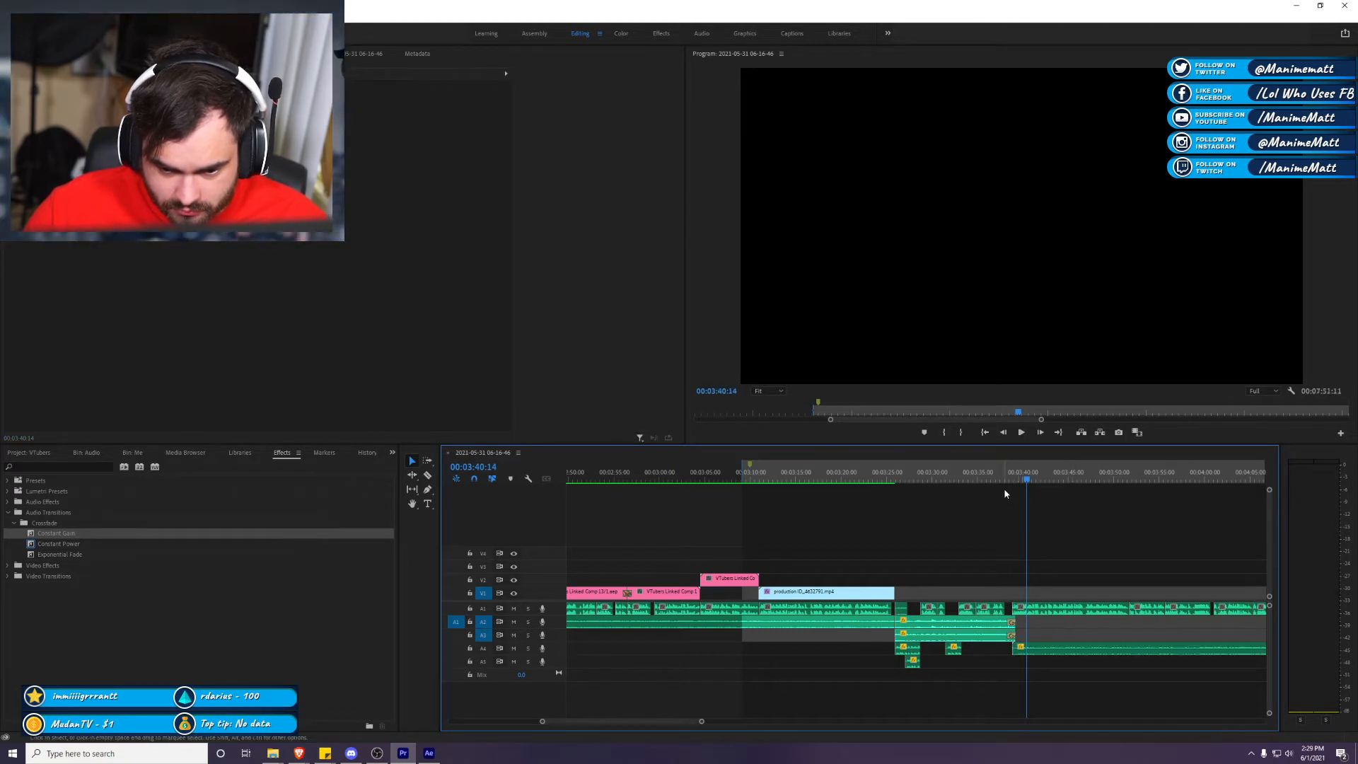
{"action": "left_click", "coordinate": [1002, 479]}
{"action": "key", "text": "space"}
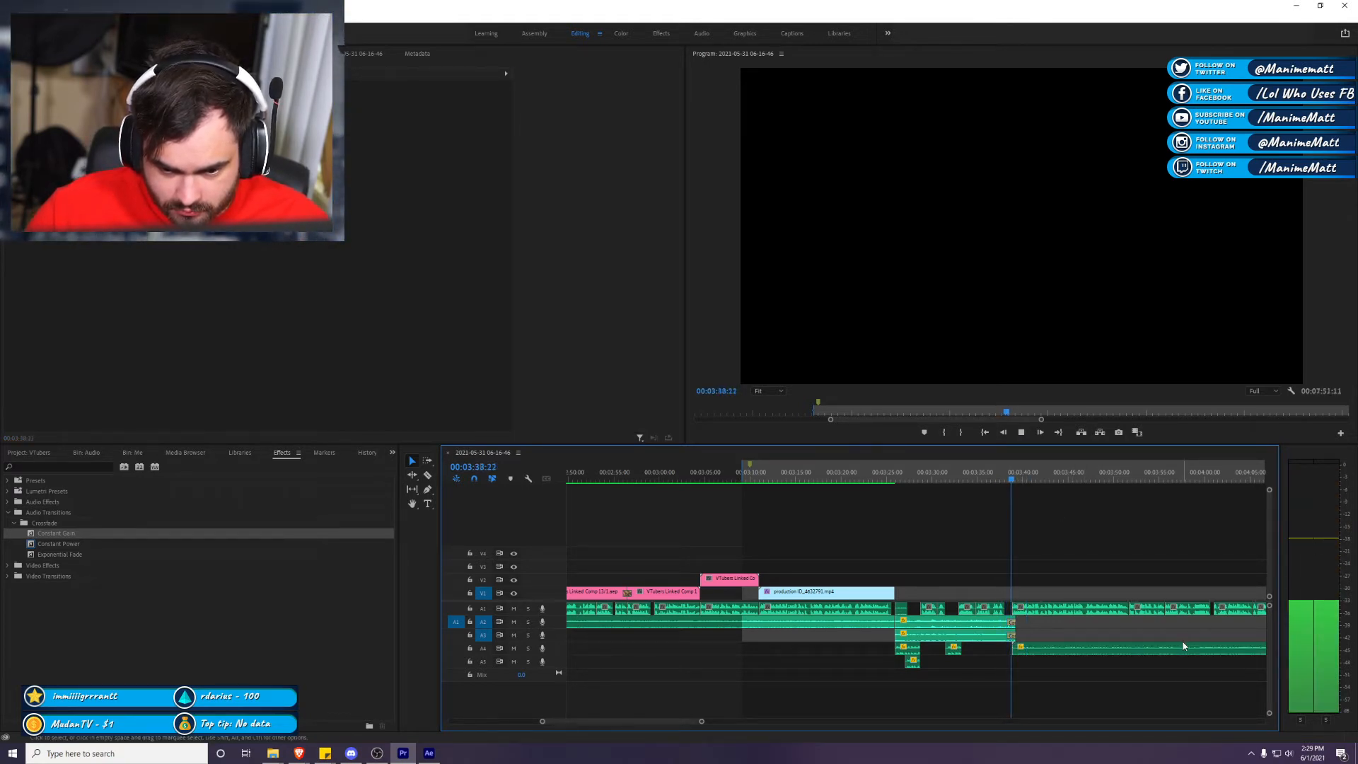
{"action": "scroll", "coordinate": [1148, 558], "scroll_direction": "down", "scroll_amount": 2}
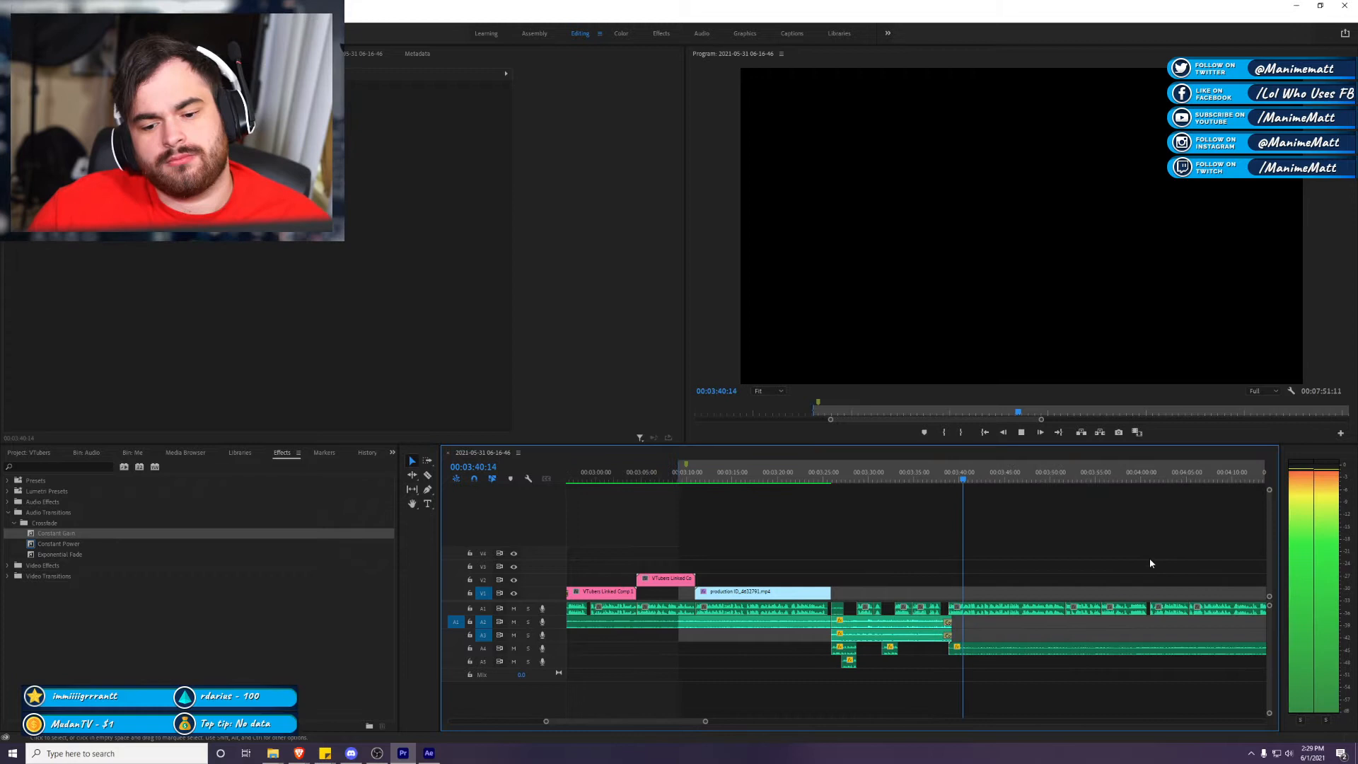
{"action": "scroll", "coordinate": [1150, 562], "scroll_direction": "down", "scroll_amount": 3}
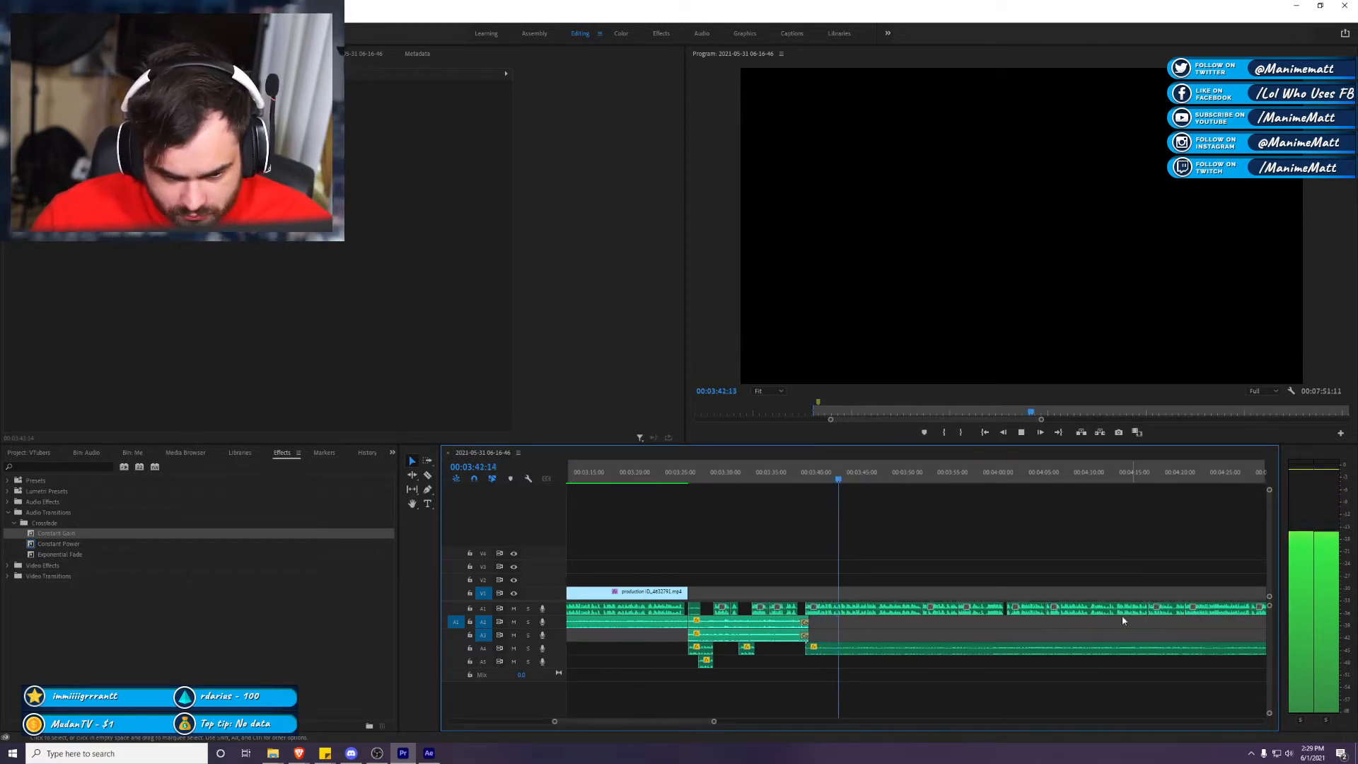
Step: Shift the Dusty Decks copy earlier on the lowest audio track and extend its end past the chatter clip to about 00:03:47
{"action": "left_click", "coordinate": [912, 651]}
{"action": "left_click_drag", "start_coordinate": [912, 659], "coordinate": [649, 680]}
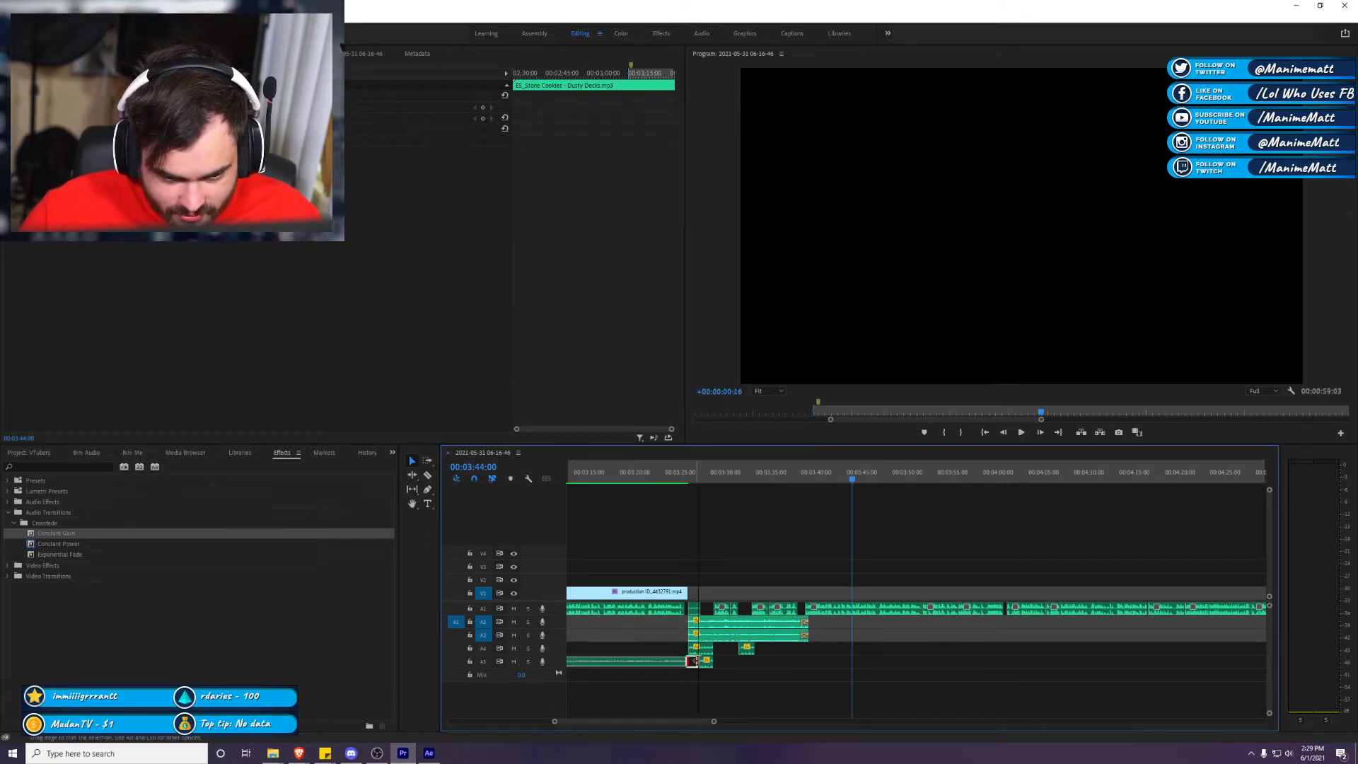
{"action": "left_click", "coordinate": [694, 665]}
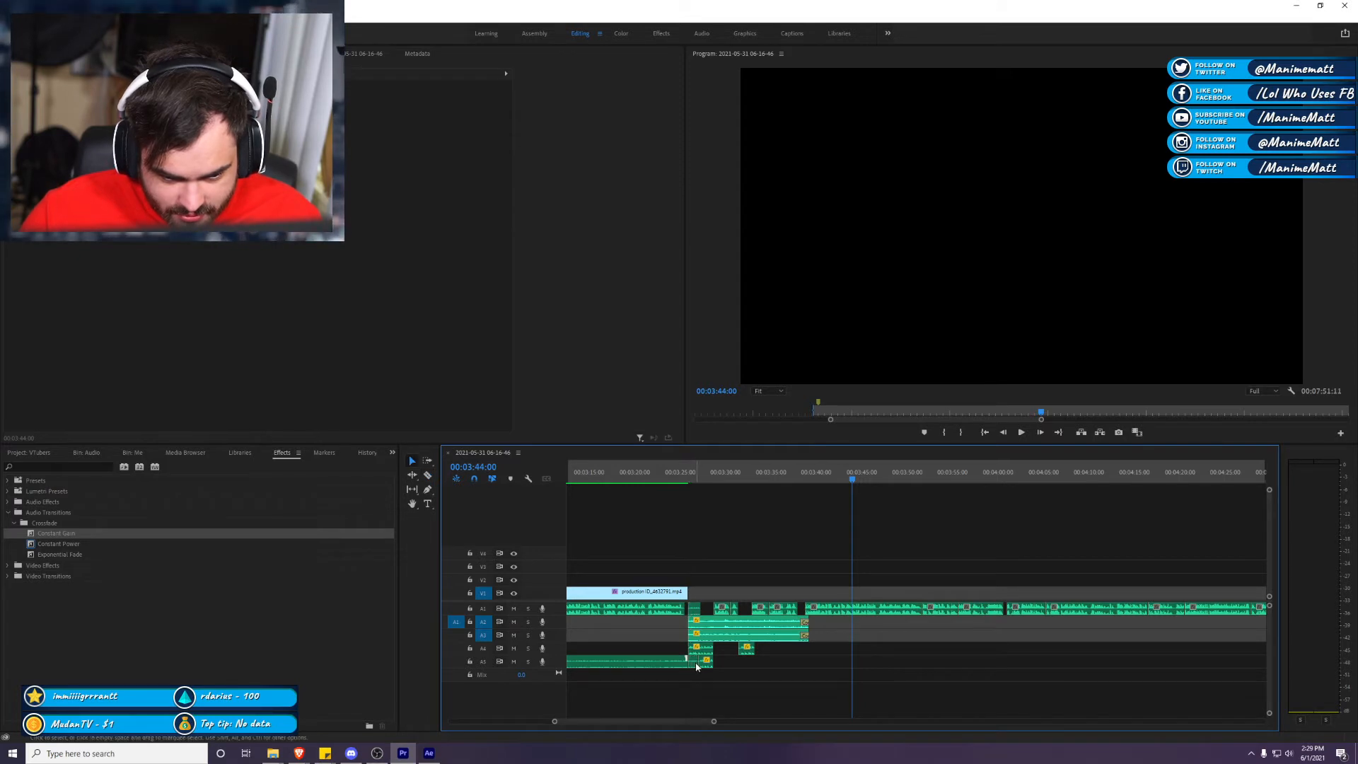
{"action": "left_click", "coordinate": [695, 665]}
{"action": "left_click_drag", "start_coordinate": [695, 665], "coordinate": [875, 677]}
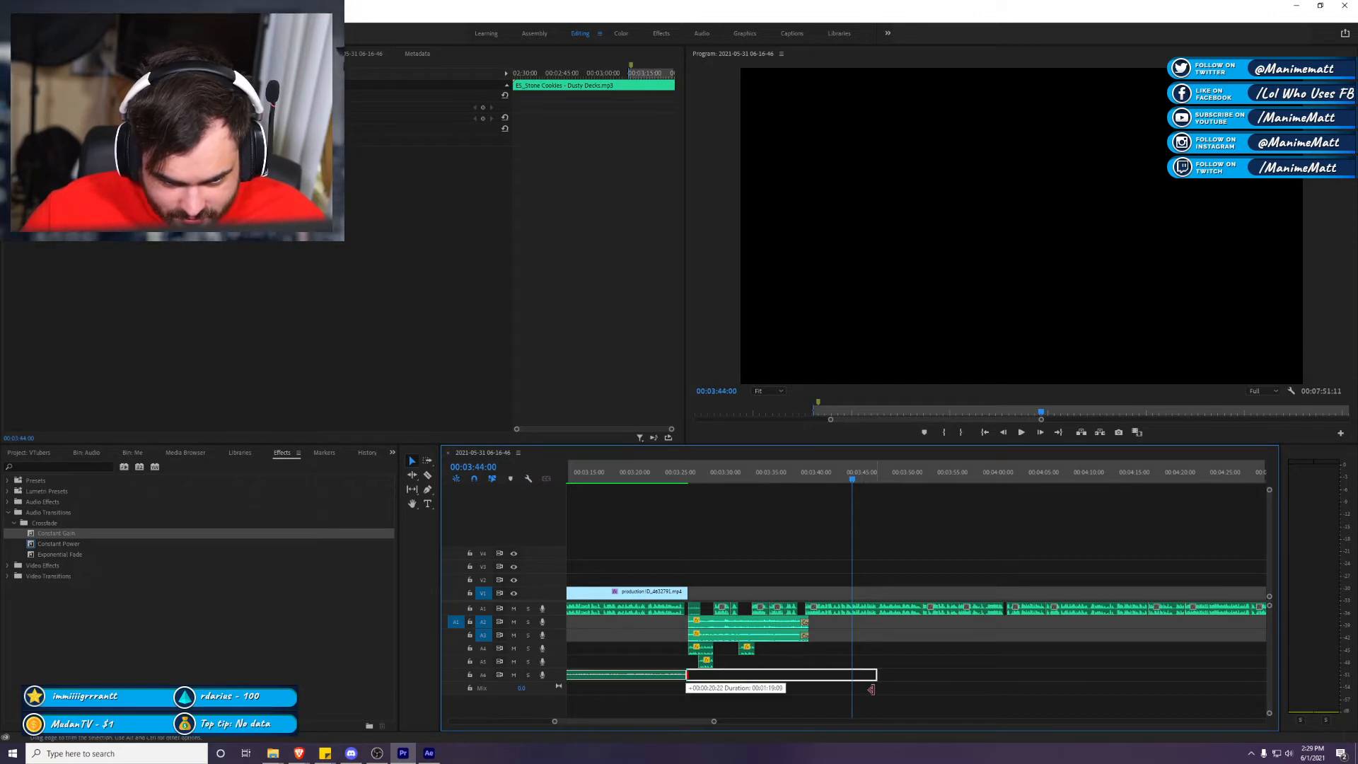
Step: Cut the music copy at the end of the chatter clip and move the remaining piece up to A2 directly after the chatter
{"action": "left_click", "coordinate": [813, 671]}
{"action": "left_click", "coordinate": [689, 676]}
{"action": "key", "text": "v"}
{"action": "left_click_drag", "start_coordinate": [636, 676], "coordinate": [636, 623]}
{"action": "left_click_drag", "start_coordinate": [842, 673], "coordinate": [842, 621]}
{"action": "left_click", "coordinate": [843, 583]}
Step: Play from about 00:03:37, extend the end of the A2 music piece to about 00:03:57 and trim its start to about 00:03:40:10
{"action": "left_click", "coordinate": [790, 475]}
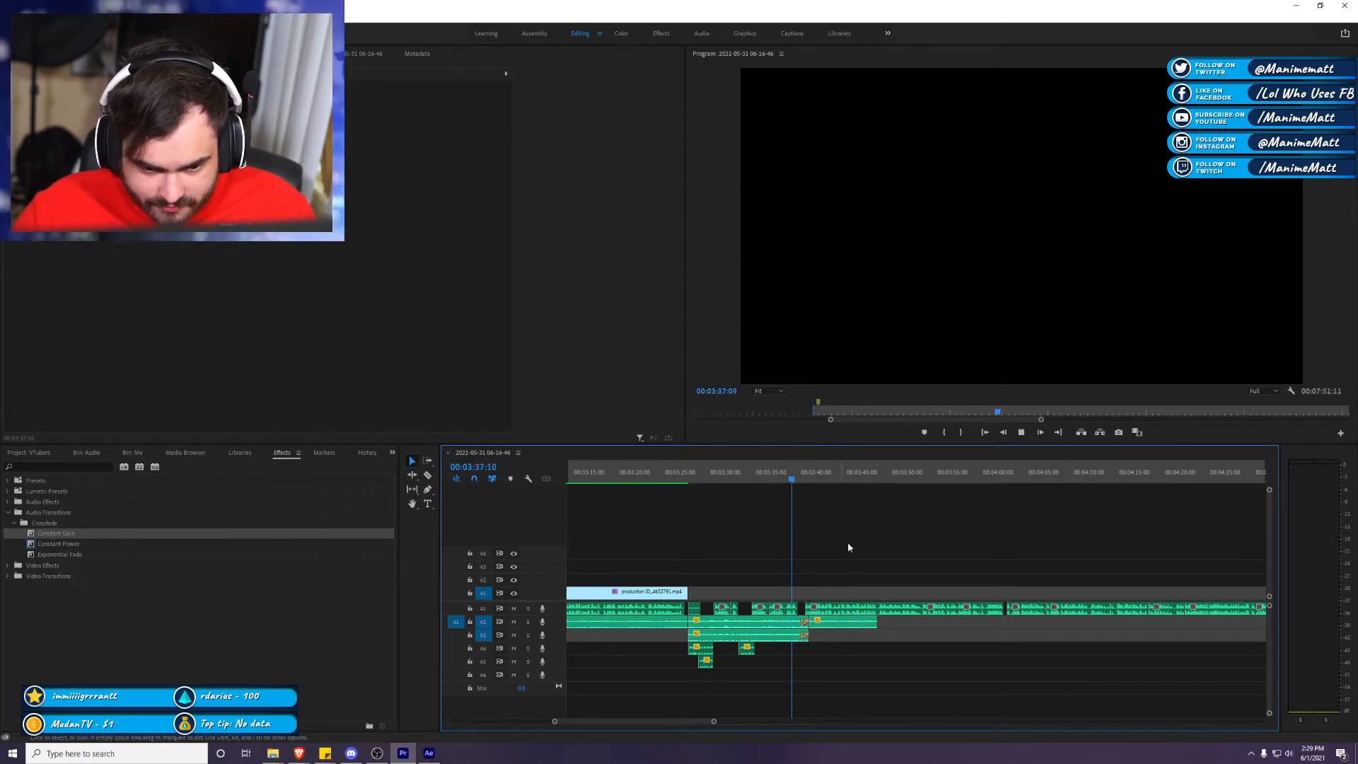
{"action": "key", "text": "space"}
{"action": "left_click_drag", "start_coordinate": [875, 622], "coordinate": [968, 623]}
{"action": "key", "text": "space"}
{"action": "left_click_drag", "start_coordinate": [808, 622], "coordinate": [825, 623]}
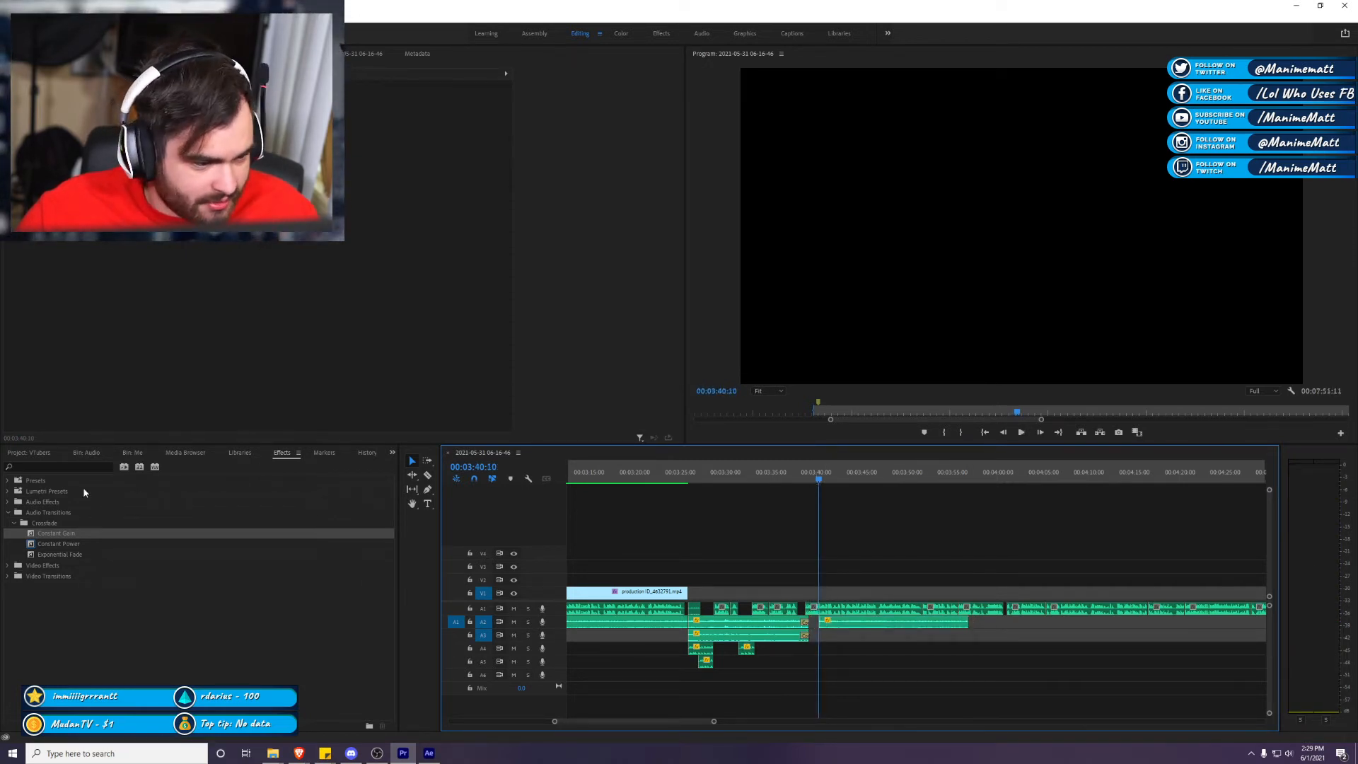
Step: Add a Constant Gain fade to the start of the A2 music piece, play it back and save the project
{"action": "left_click_drag", "start_coordinate": [46, 539], "coordinate": [358, 544]}
{"action": "left_click_drag", "start_coordinate": [824, 624], "coordinate": [823, 623]}
{"action": "key", "text": "space"}
{"action": "left_click", "coordinate": [975, 666]}
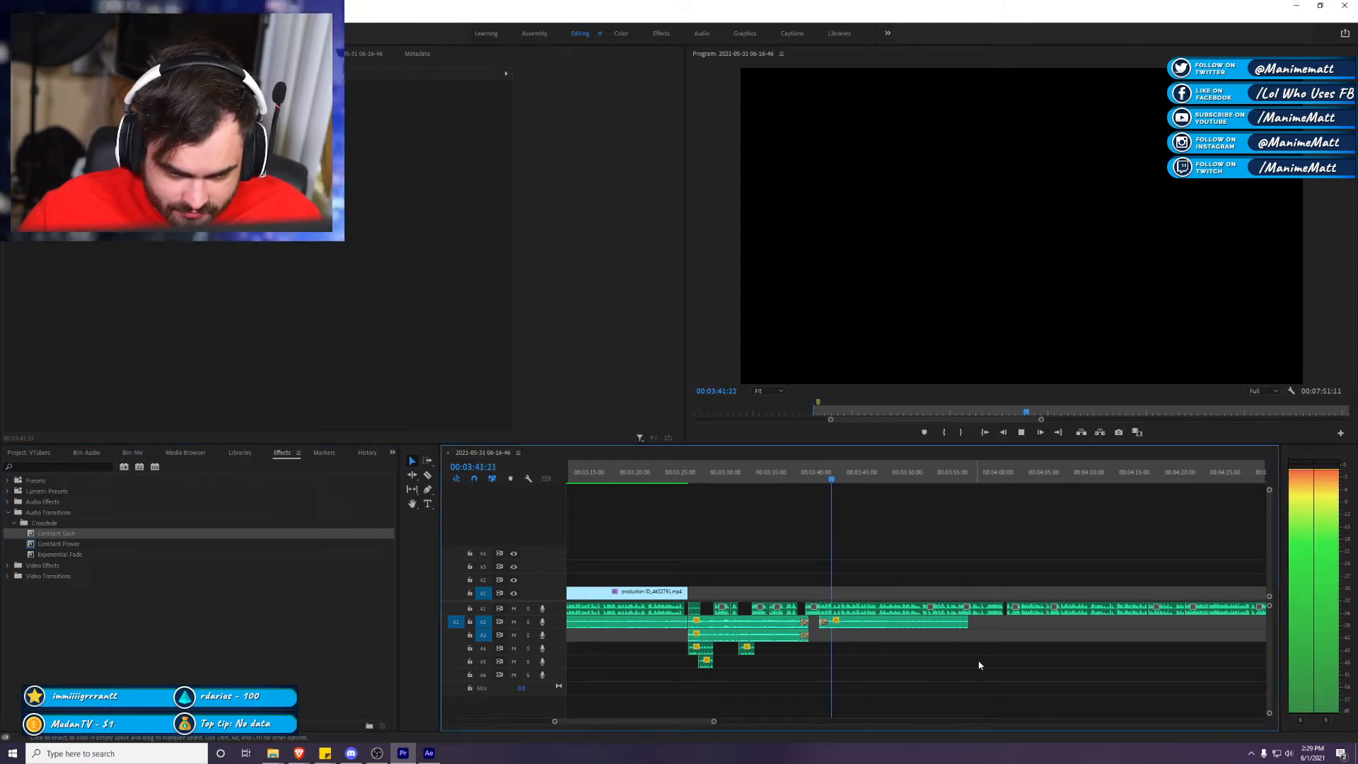
{"action": "key", "text": "ctrl+s"}
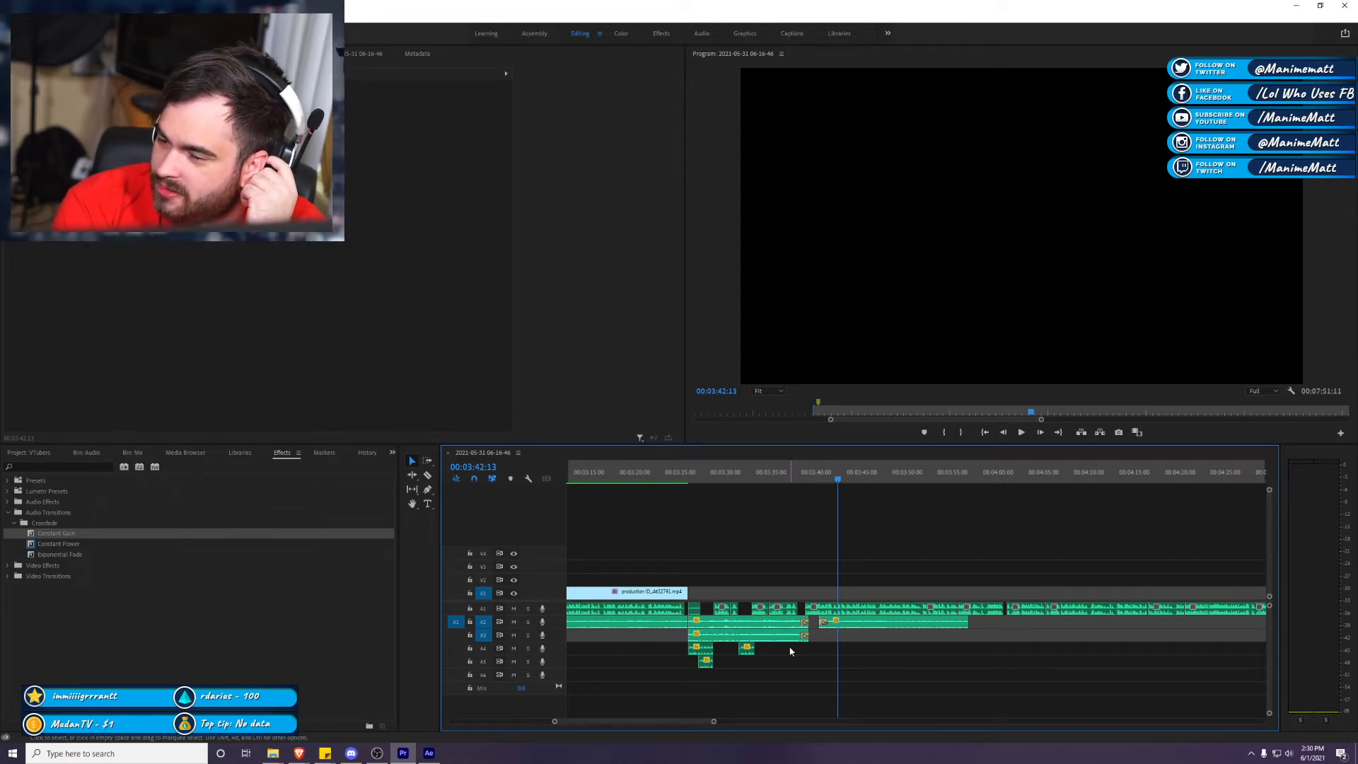
Step: Play back the press-conference scene from about 00:03:32 through to the returning music
{"action": "left_click", "coordinate": [746, 474]}
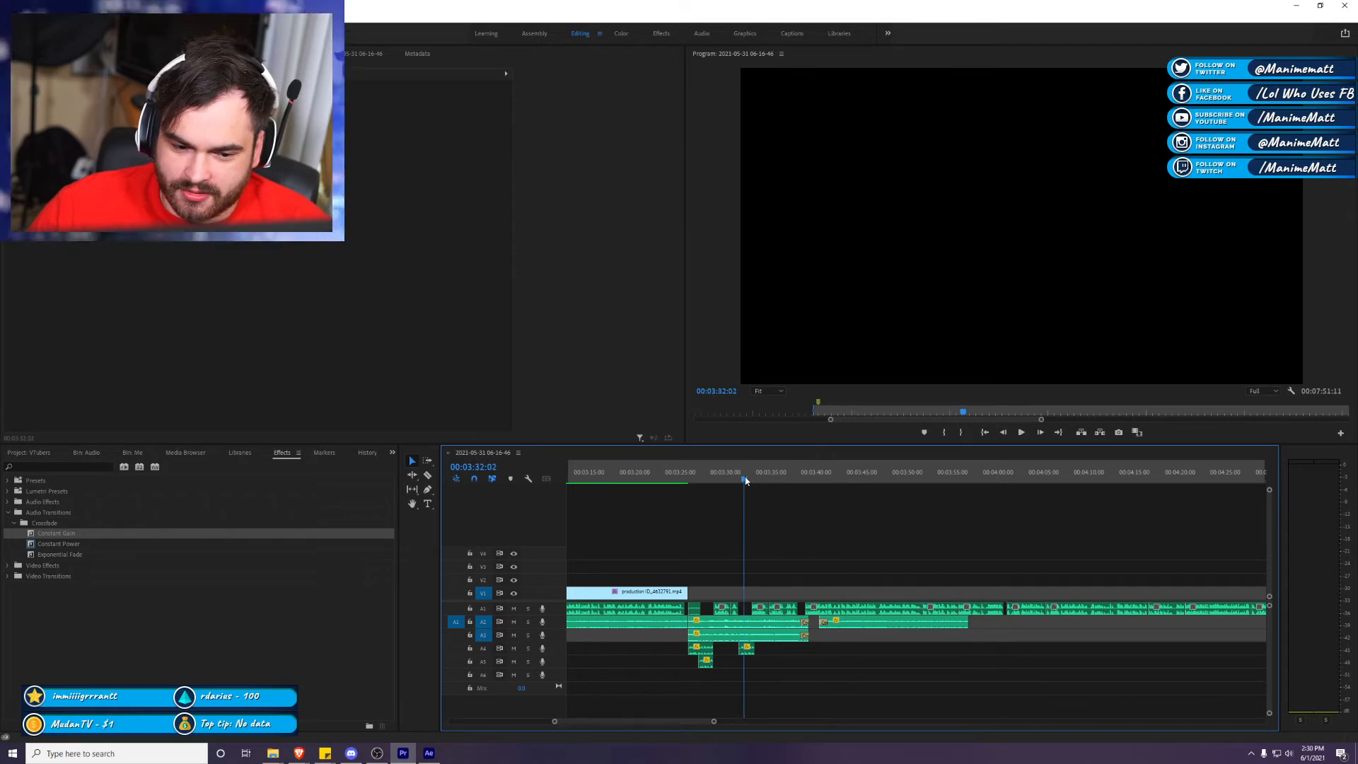
{"action": "key", "text": "space"}
{"action": "left_click", "coordinate": [341, 45]}
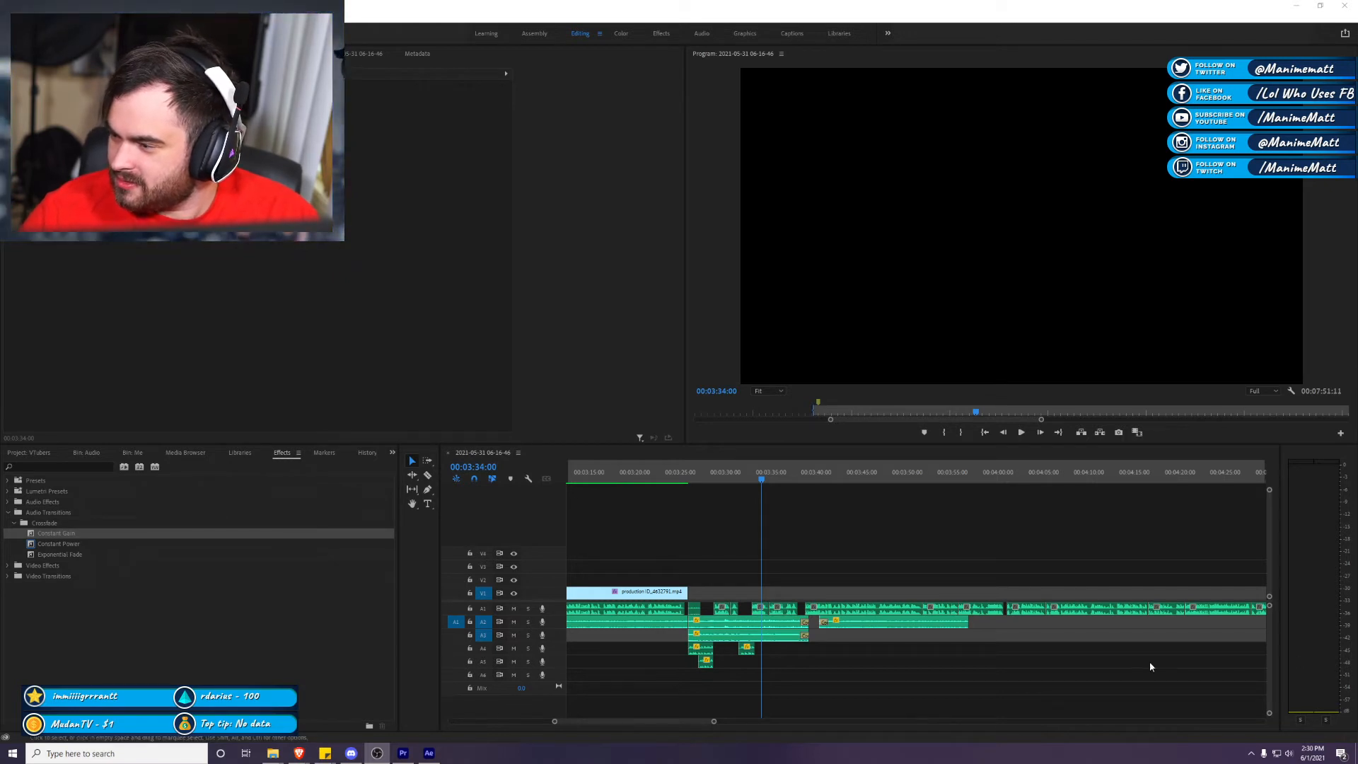
{"action": "left_click", "coordinate": [931, 662]}
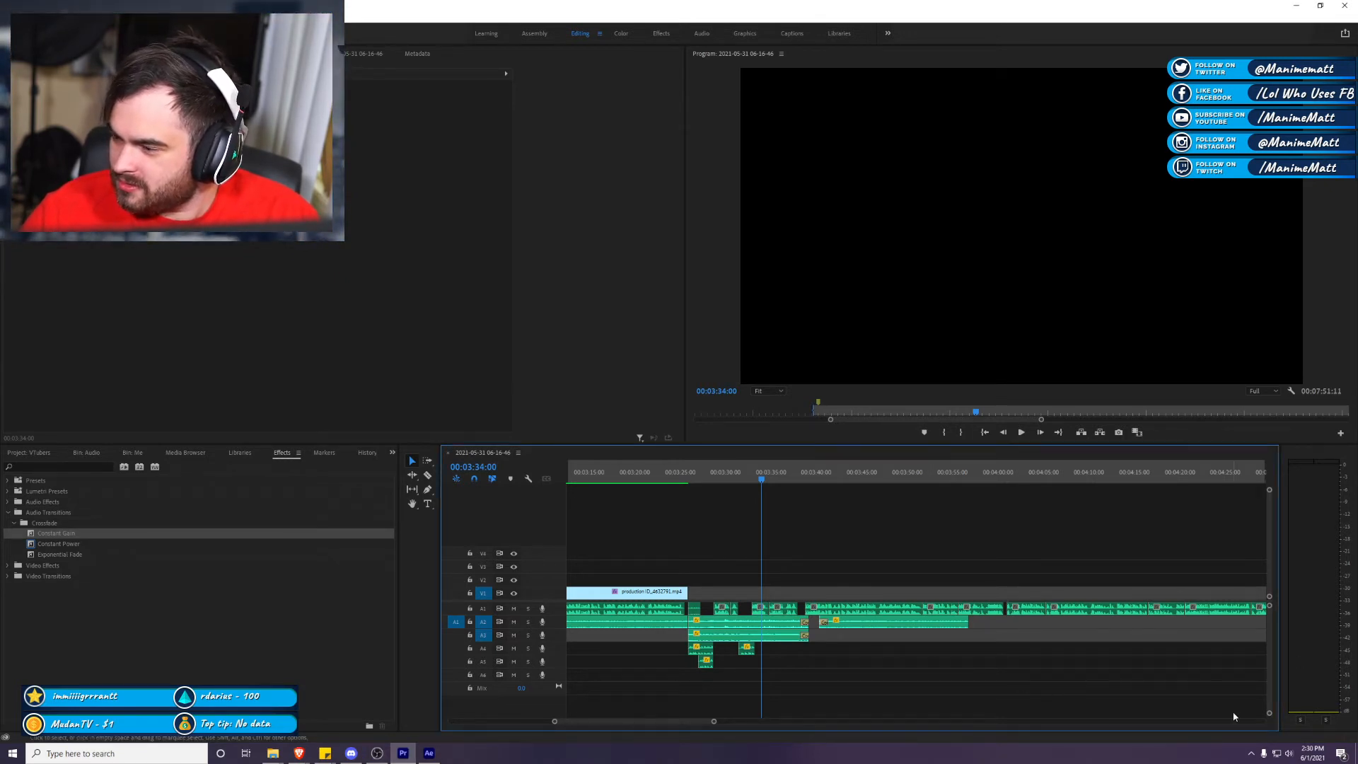
{"action": "key", "text": "space"}
{"action": "key", "text": "space"}
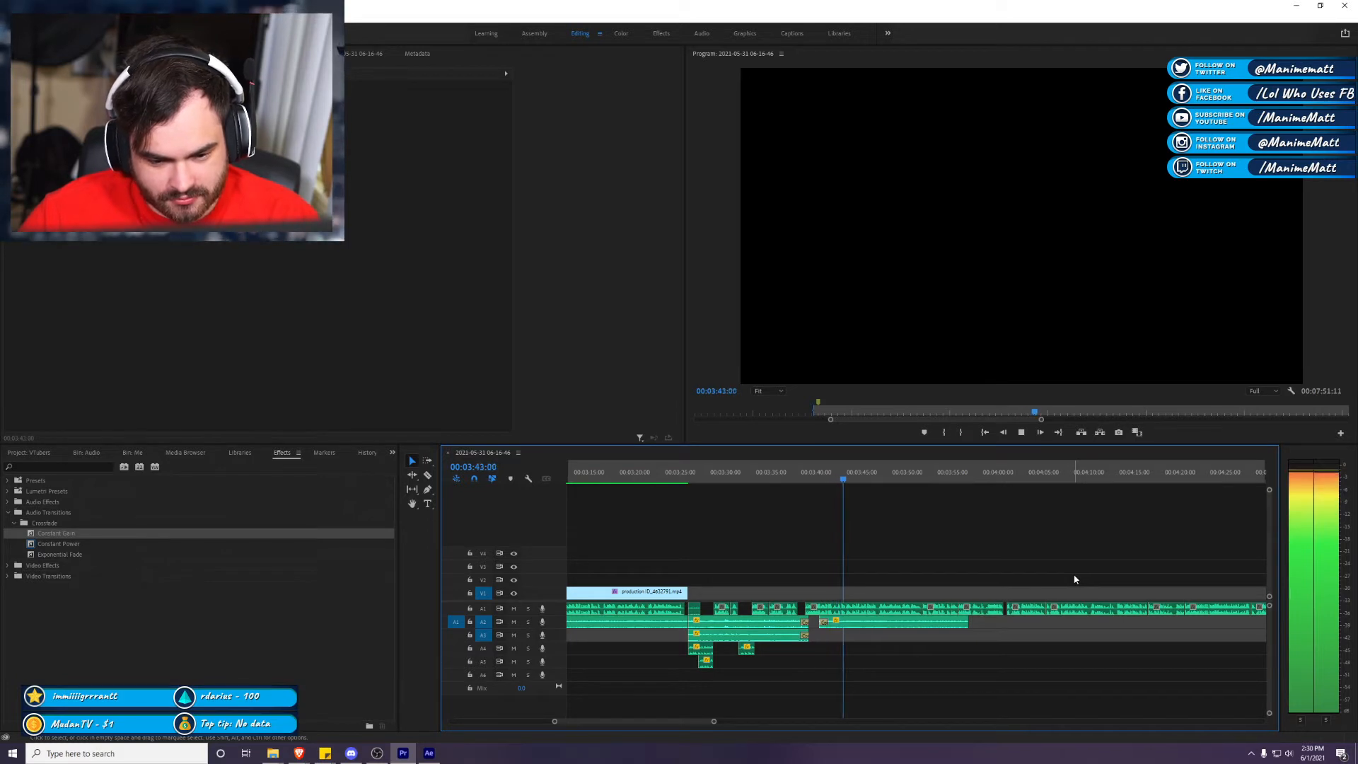
Step: During playback, extend the end of the A2 music piece under the narration to about 00:04:17 and save the project
{"action": "scroll", "coordinate": [1016, 568], "scroll_direction": "down", "scroll_amount": 1}
{"action": "scroll", "coordinate": [1016, 568], "scroll_direction": "down", "scroll_amount": 3}
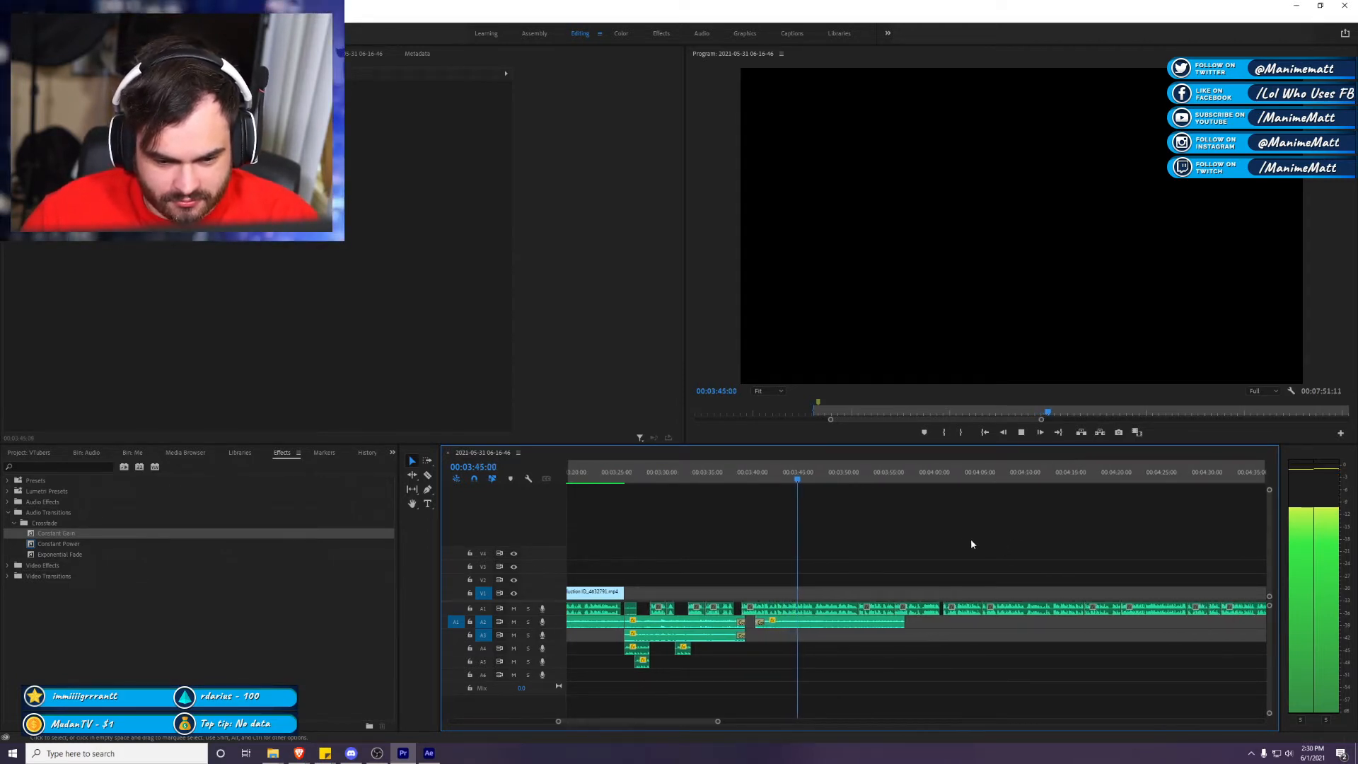
{"action": "left_click_drag", "start_coordinate": [902, 627], "coordinate": [1002, 628]}
{"action": "scroll", "coordinate": [983, 647], "scroll_direction": "down", "scroll_amount": 3}
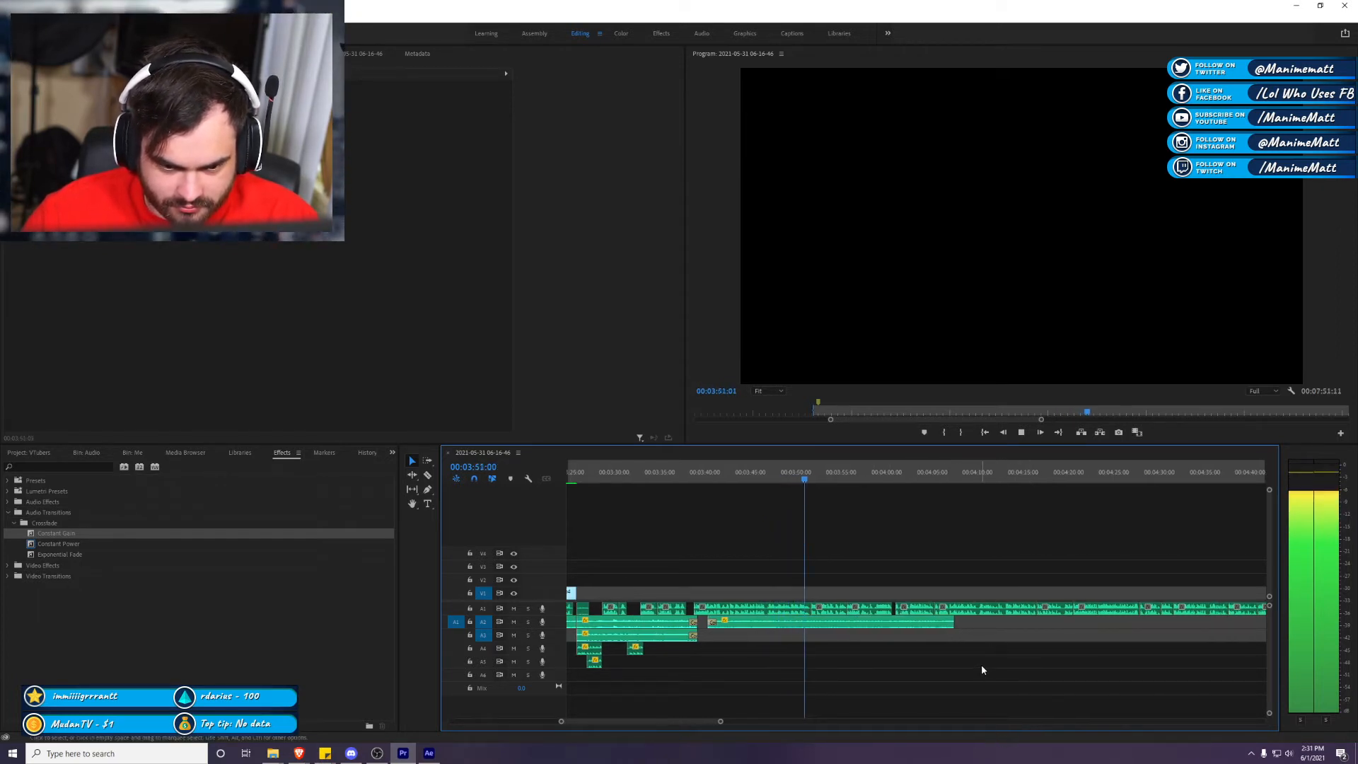
{"action": "scroll", "coordinate": [990, 672], "scroll_direction": "up", "scroll_amount": 1}
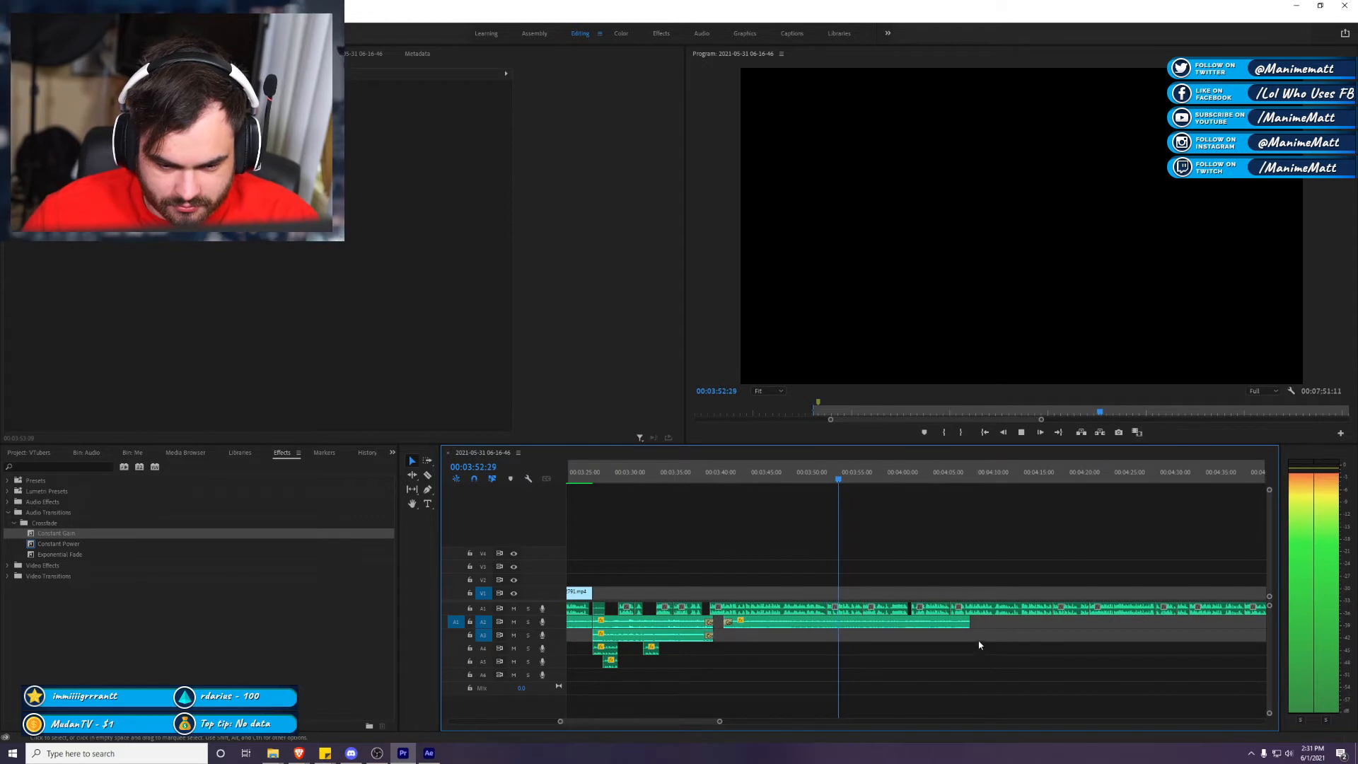
{"action": "scroll", "coordinate": [1012, 657], "scroll_direction": "down", "scroll_amount": 3}
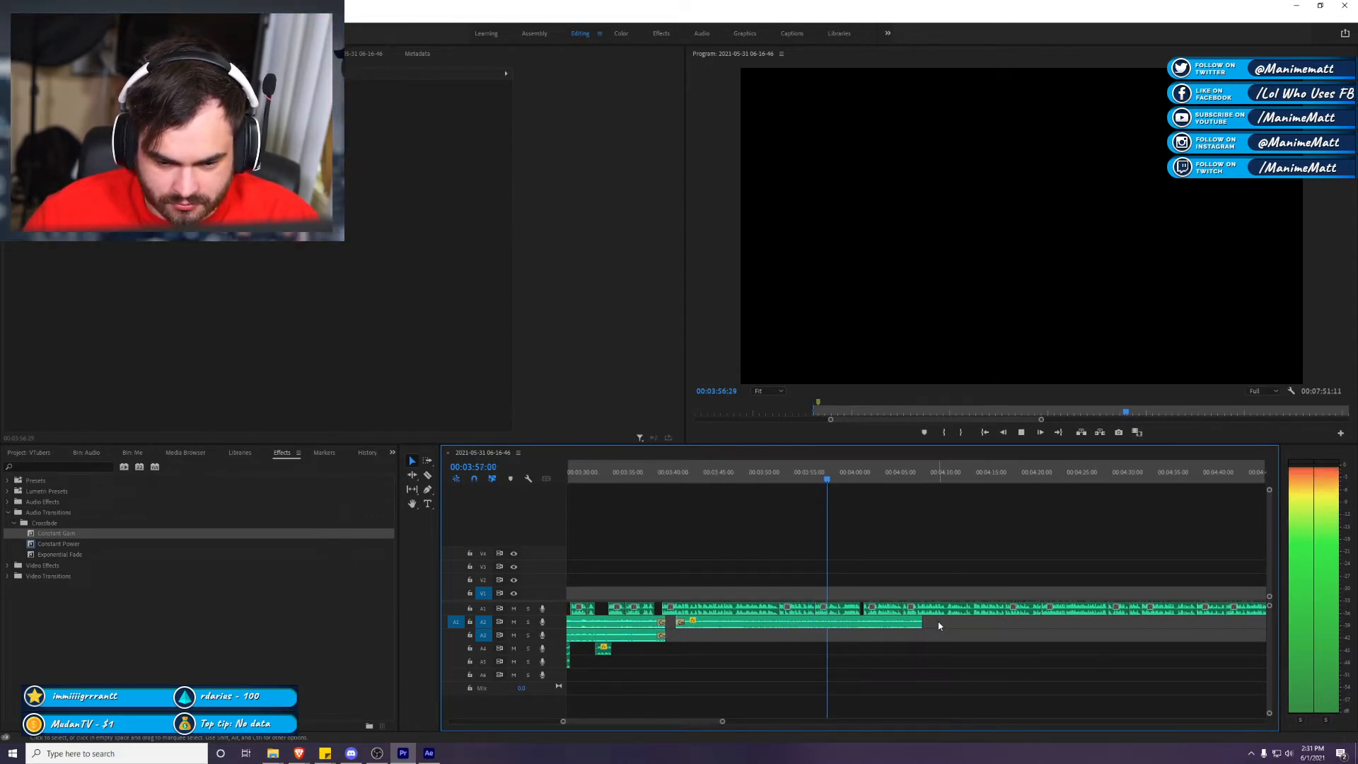
{"action": "left_click_drag", "start_coordinate": [930, 624], "coordinate": [1039, 624]}
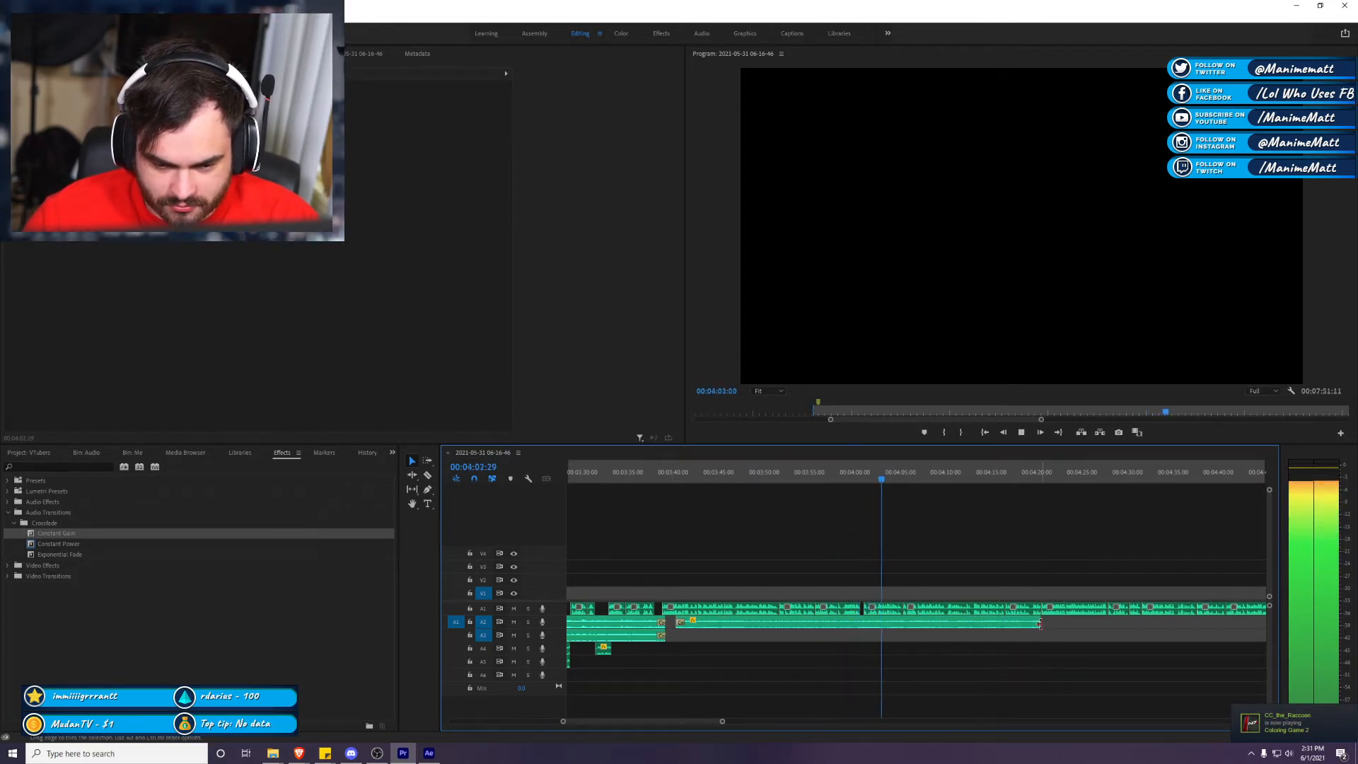
{"action": "left_click_drag", "start_coordinate": [1040, 624], "coordinate": [920, 640]}
{"action": "scroll", "coordinate": [969, 642], "scroll_direction": "down", "scroll_amount": 3}
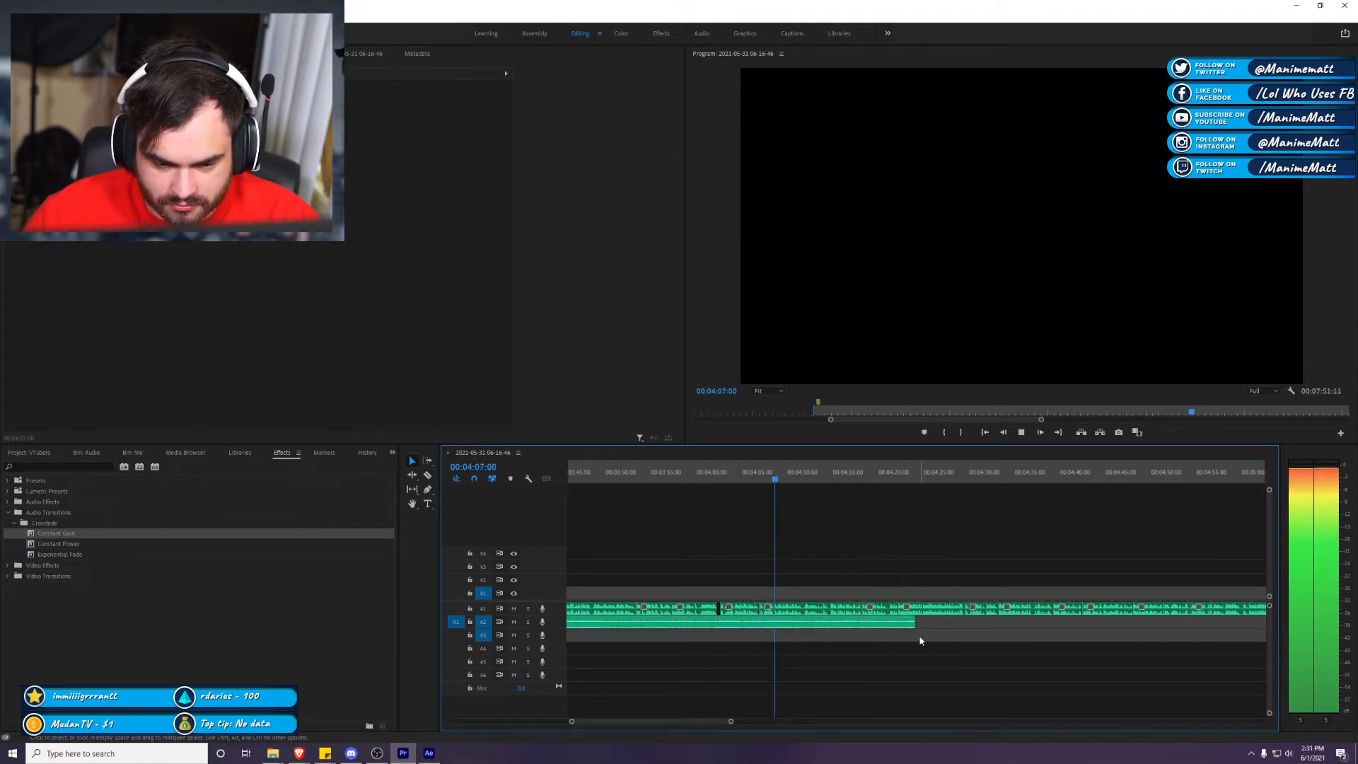
{"action": "left_click_drag", "start_coordinate": [921, 622], "coordinate": [883, 629]}
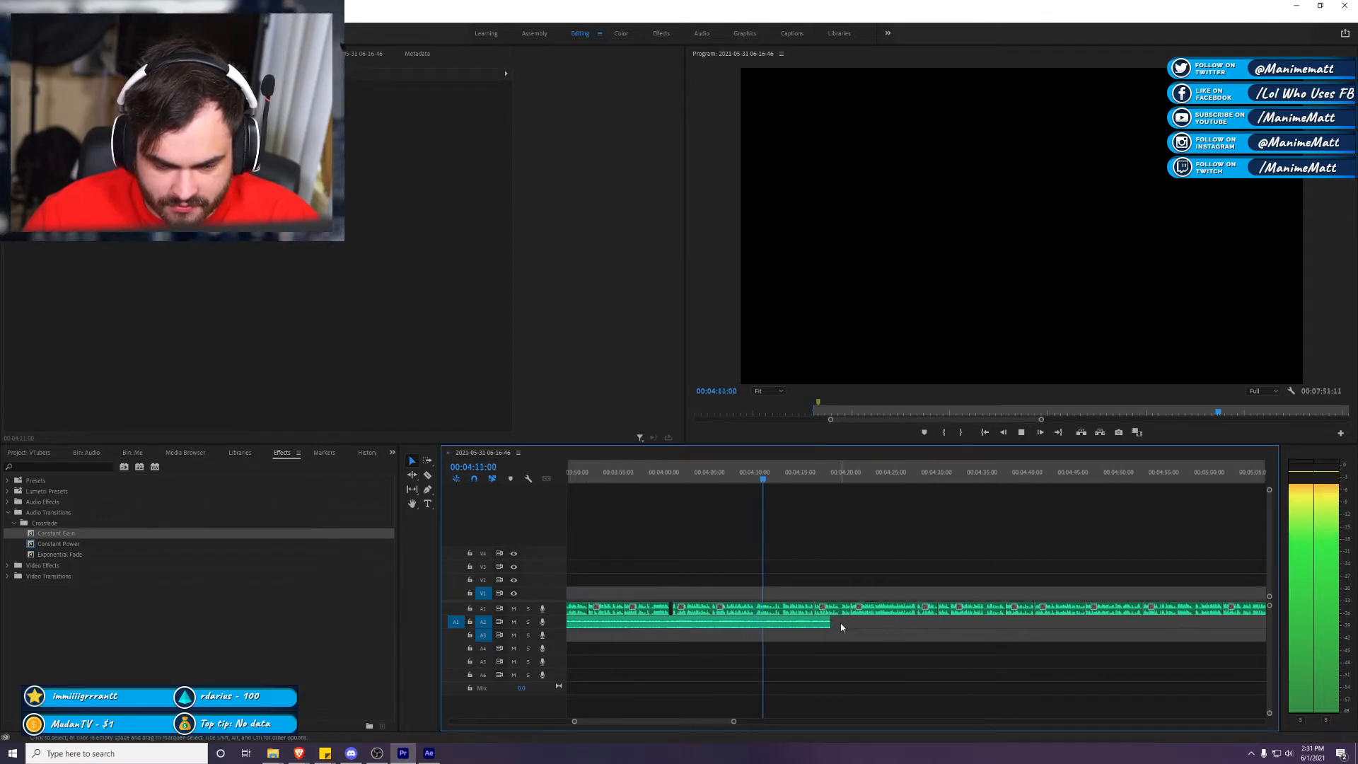
{"action": "mouse_move", "coordinate": [830, 623]}
{"action": "left_mouse_down"}
{"action": "mouse_move", "coordinate": [818, 622]}
{"action": "mouse_move", "coordinate": [864, 623]}
{"action": "mouse_move", "coordinate": [814, 623]}
{"action": "left_mouse_up"}
{"action": "key", "text": "space"}
{"action": "scroll", "coordinate": [842, 660], "scroll_direction": "up", "scroll_amount": 3}
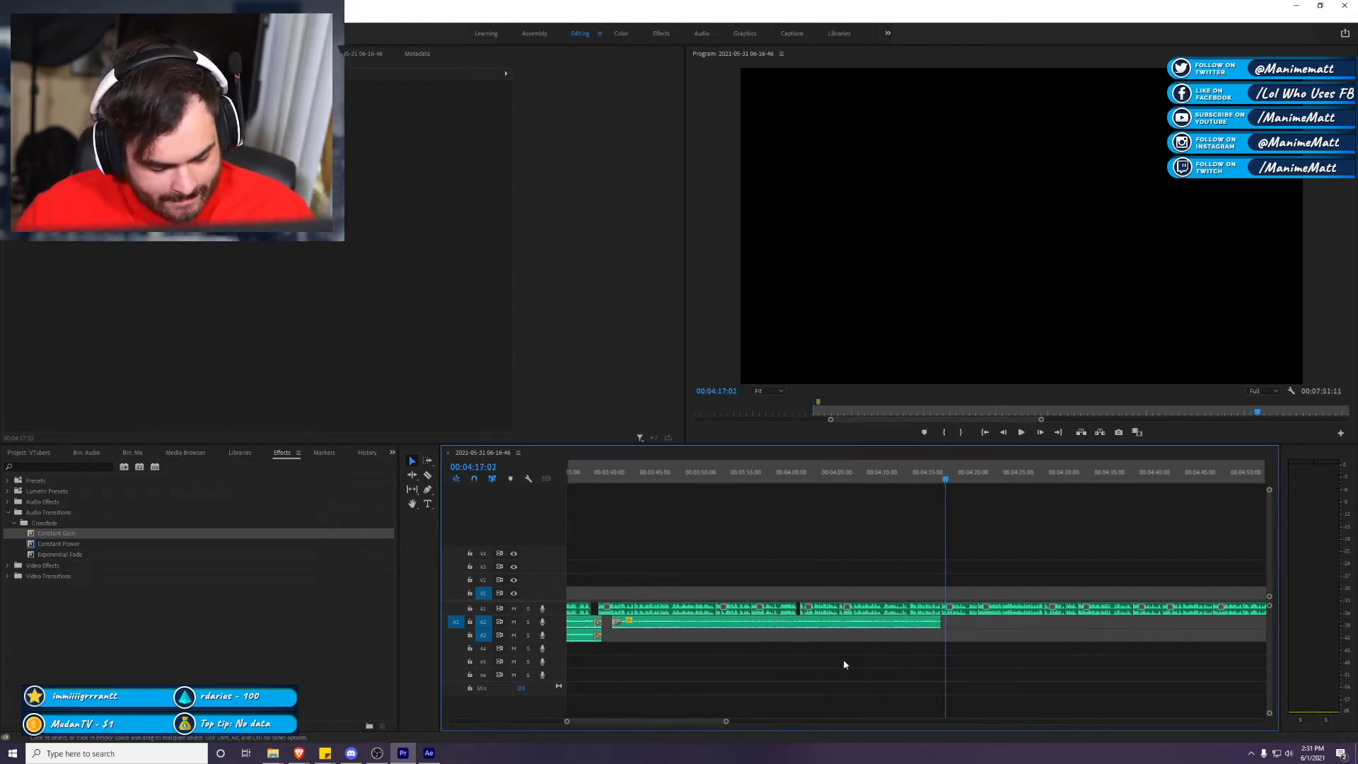
{"action": "key", "text": "ctrl+s"}
Step: Check the project media and the open folders, and play the transition into the press-conference scene from about 00:03:22
{"action": "scroll", "coordinate": [803, 668], "scroll_direction": "up", "scroll_amount": 5}
{"action": "left_click", "coordinate": [683, 478]}
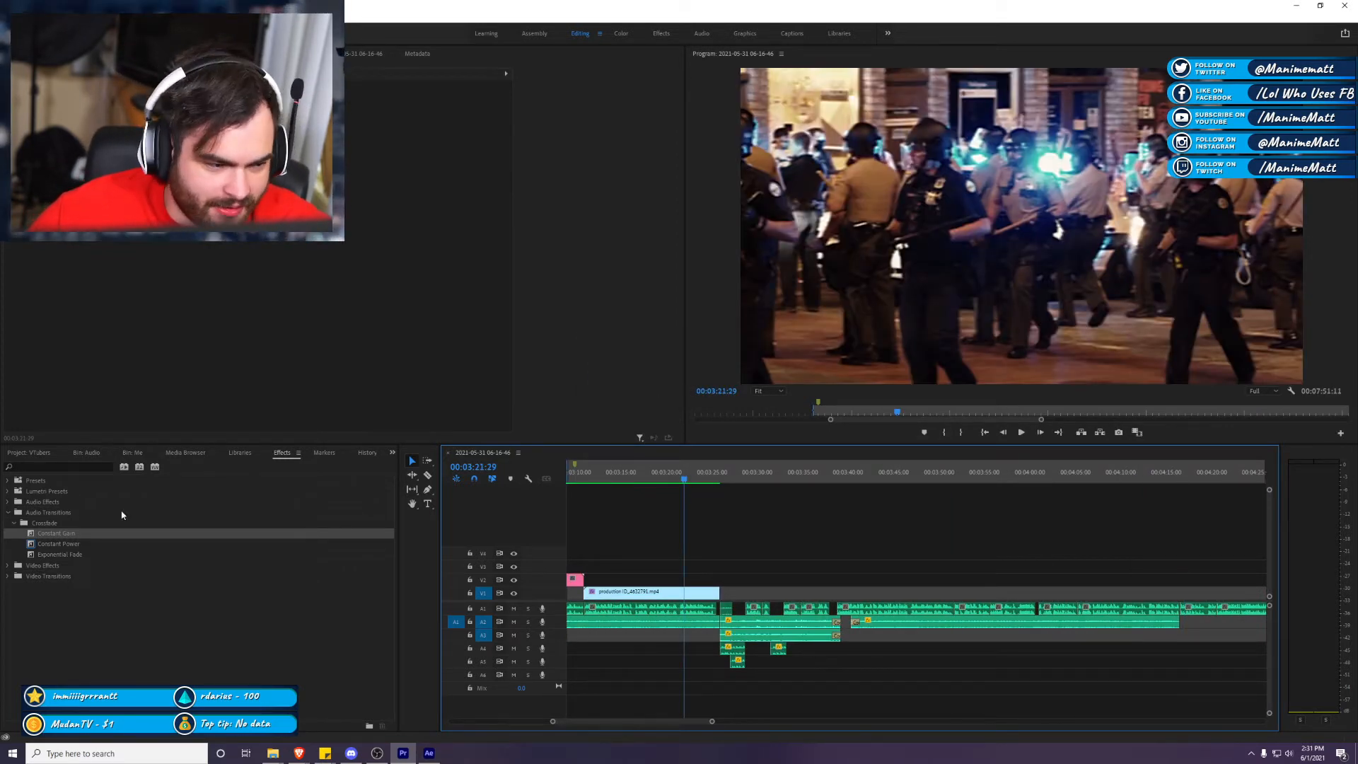
{"action": "left_click", "coordinate": [30, 453]}
{"action": "left_click", "coordinate": [76, 643]}
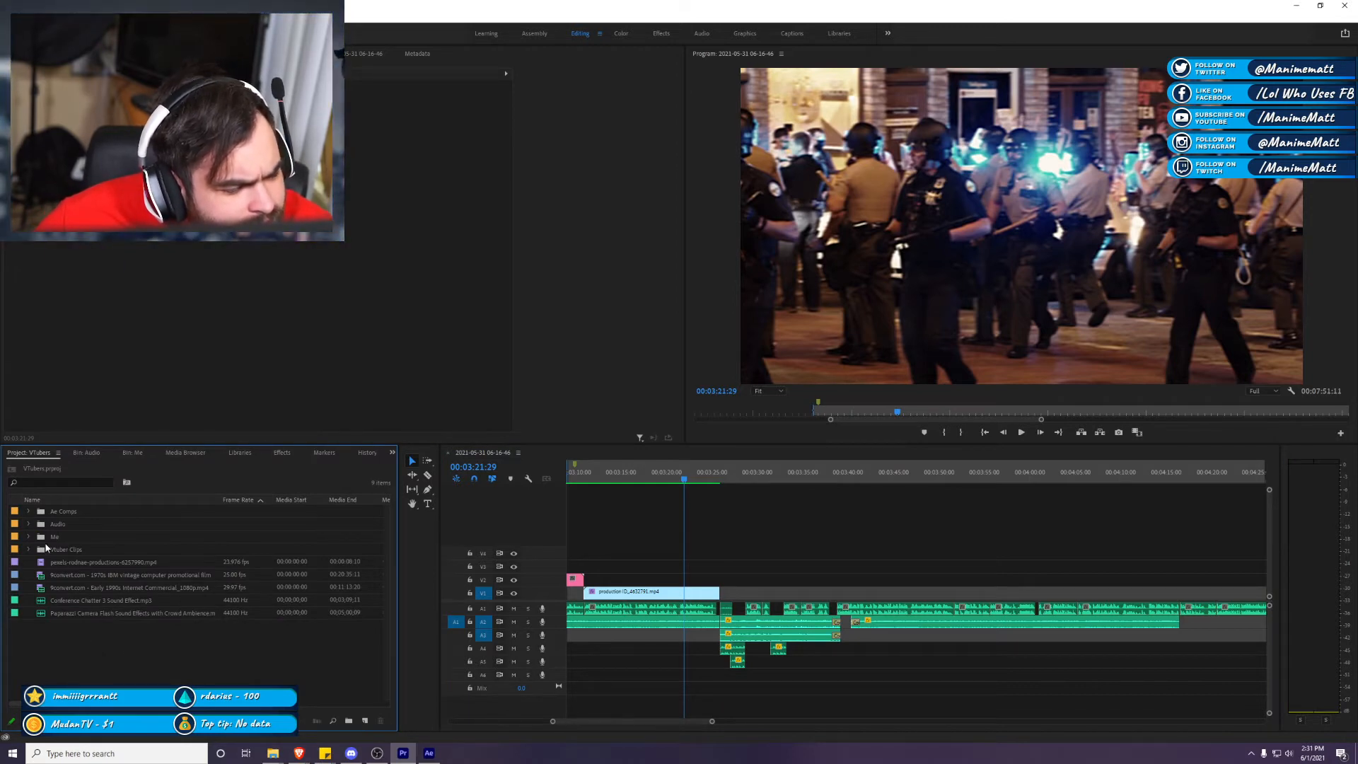
{"action": "mouse_move", "coordinate": [272, 753]}
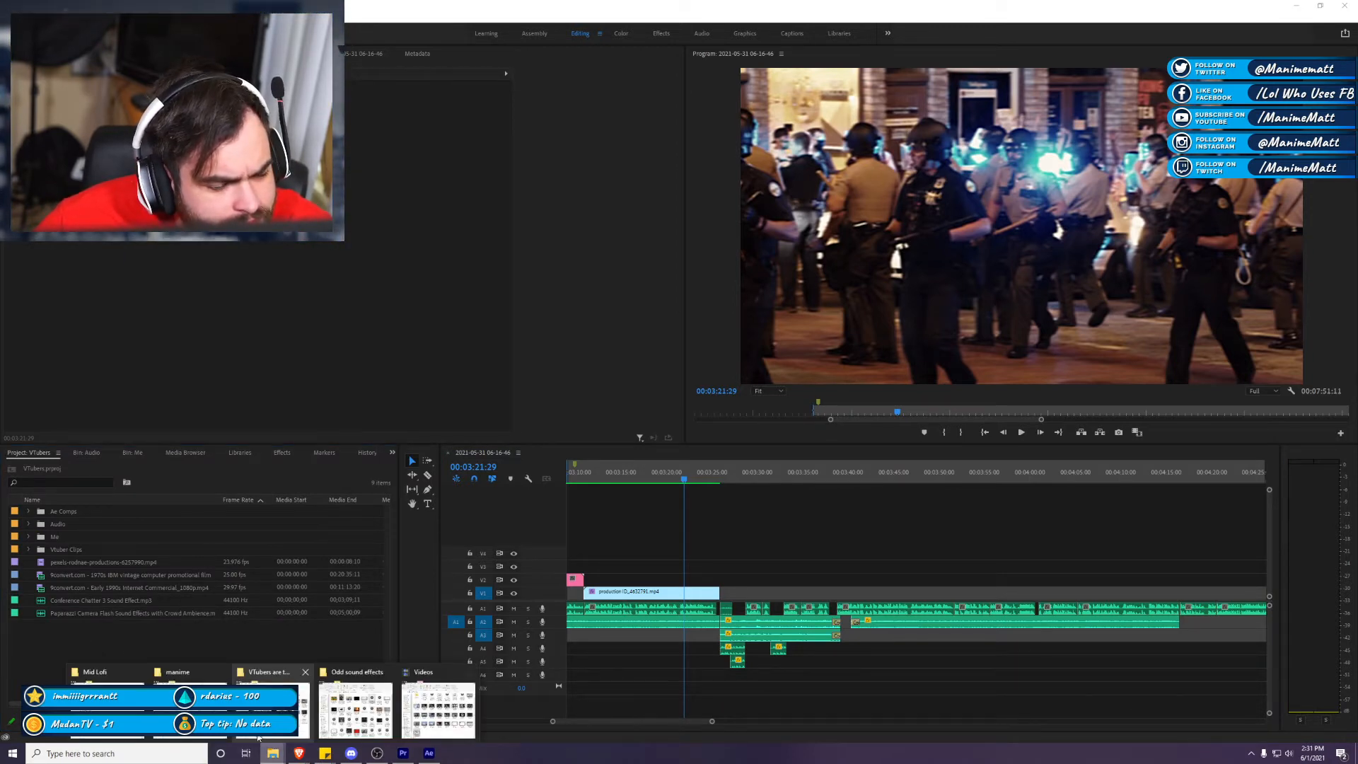
{"action": "mouse_move", "coordinate": [106, 707]}
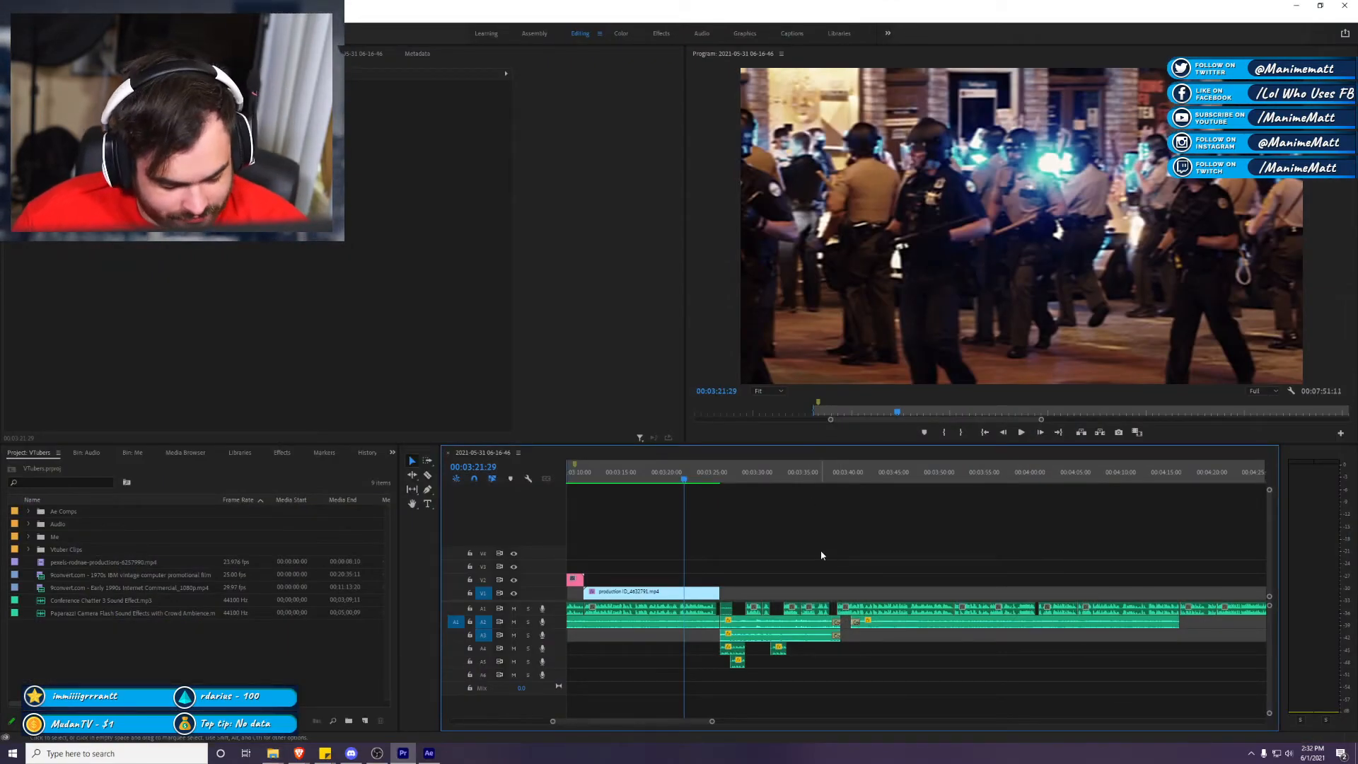
{"action": "key", "text": "space"}
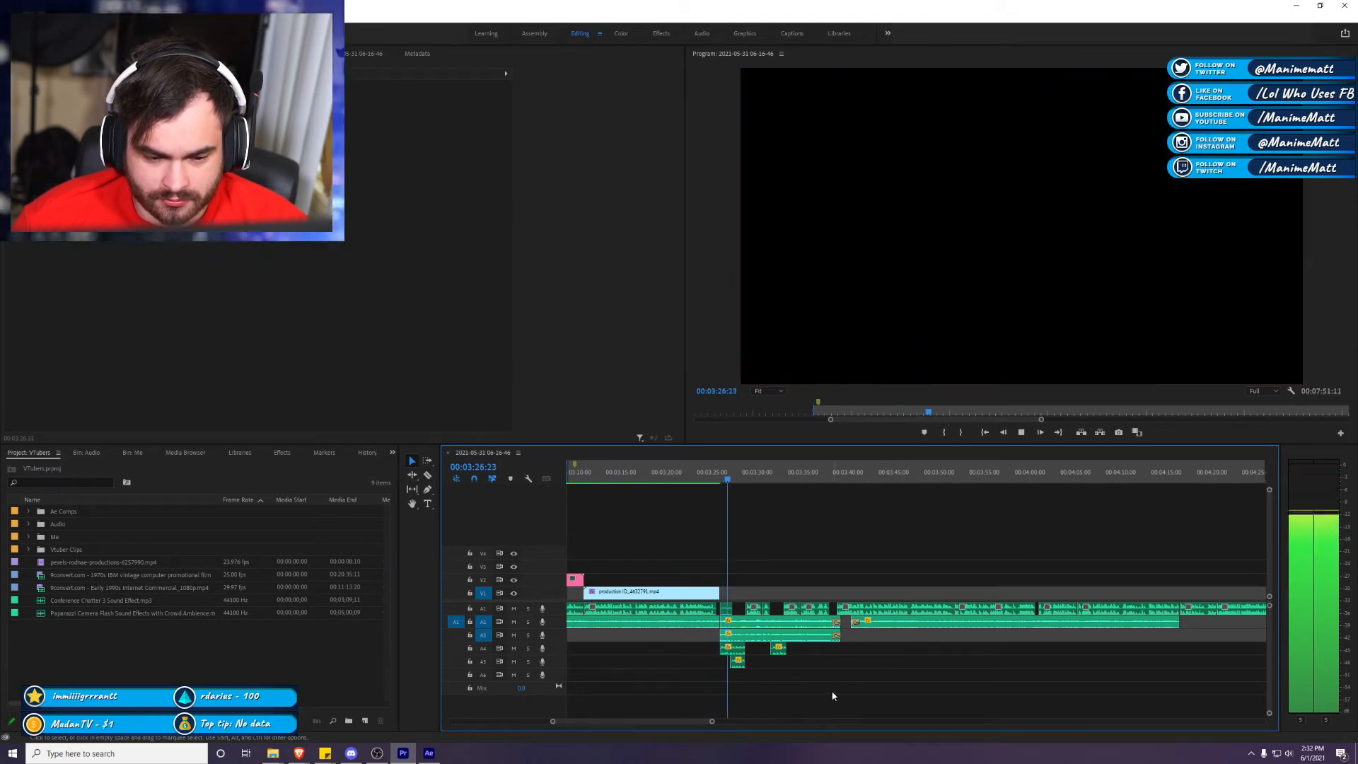
{"action": "key", "text": "space"}
Step: Split the A2 music at about 00:03:11, move the piece before the chatter to A6 and extend its end to about 00:03:27
{"action": "scroll", "coordinate": [703, 720], "scroll_direction": "up", "scroll_amount": 1}
{"action": "scroll", "coordinate": [703, 720], "scroll_direction": "up", "scroll_amount": 5}
{"action": "left_click_drag", "start_coordinate": [698, 721], "coordinate": [664, 721]}
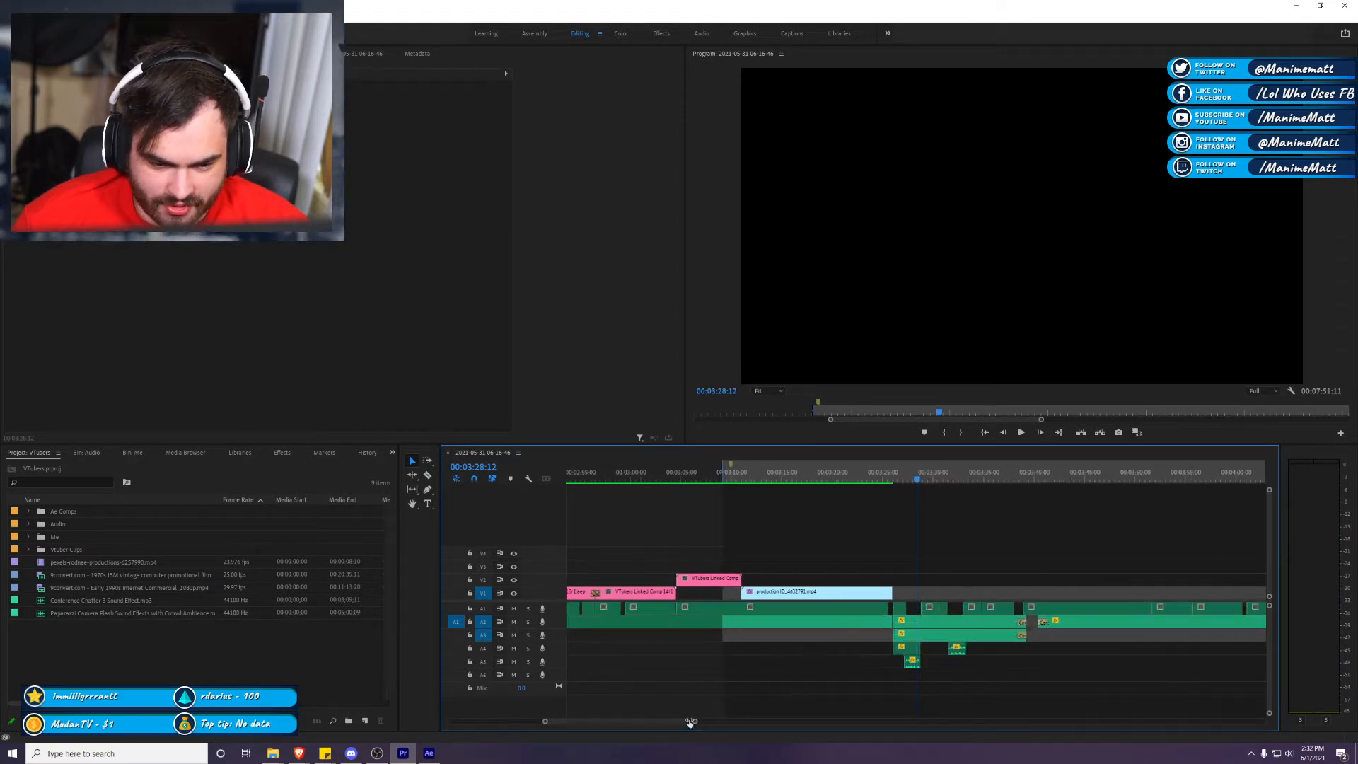
{"action": "key", "text": "c"}
{"action": "left_click", "coordinate": [620, 625]}
{"action": "key", "text": "v"}
{"action": "left_click_drag", "start_coordinate": [622, 623], "coordinate": [629, 674]}
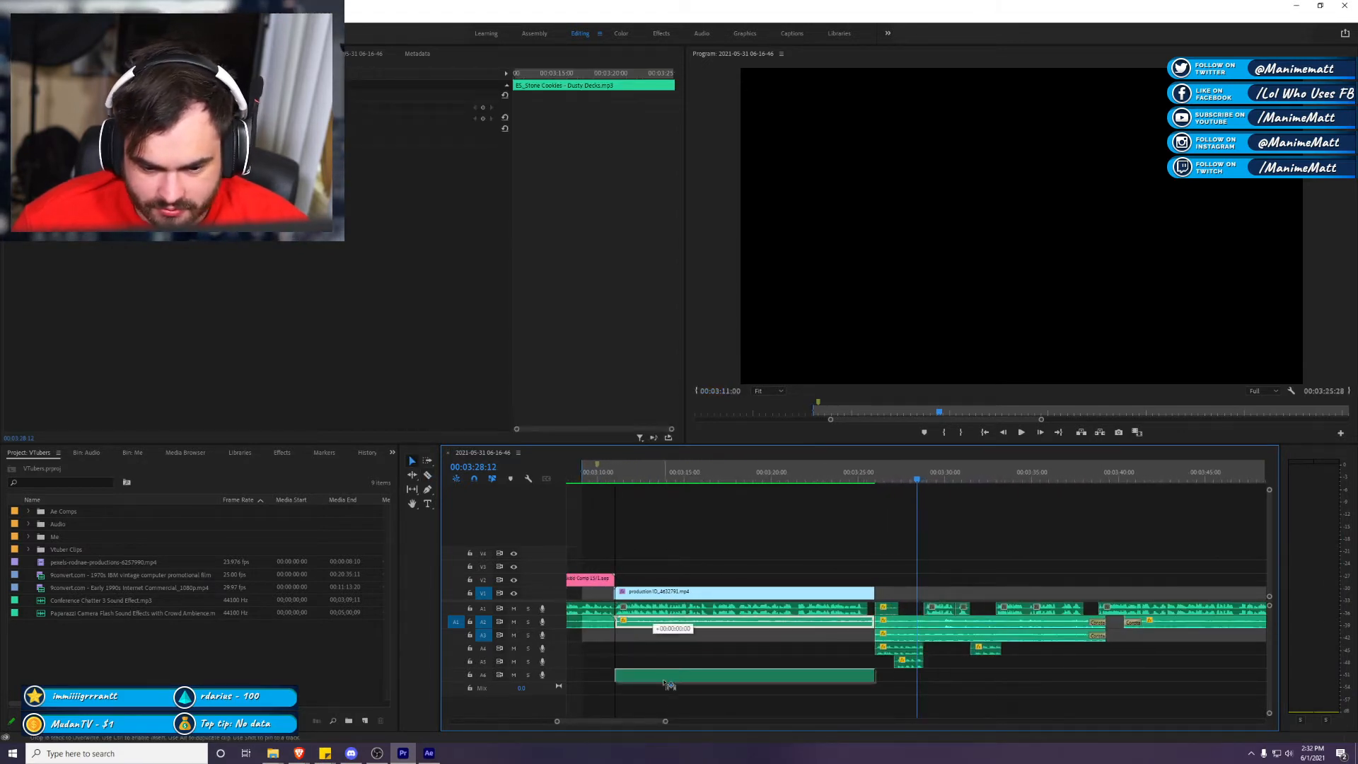
Step: Add a Constant Gain fade to the end of the A6 music piece, play the transition from about 00:03:25 and save the project
{"action": "left_click", "coordinate": [87, 453]}
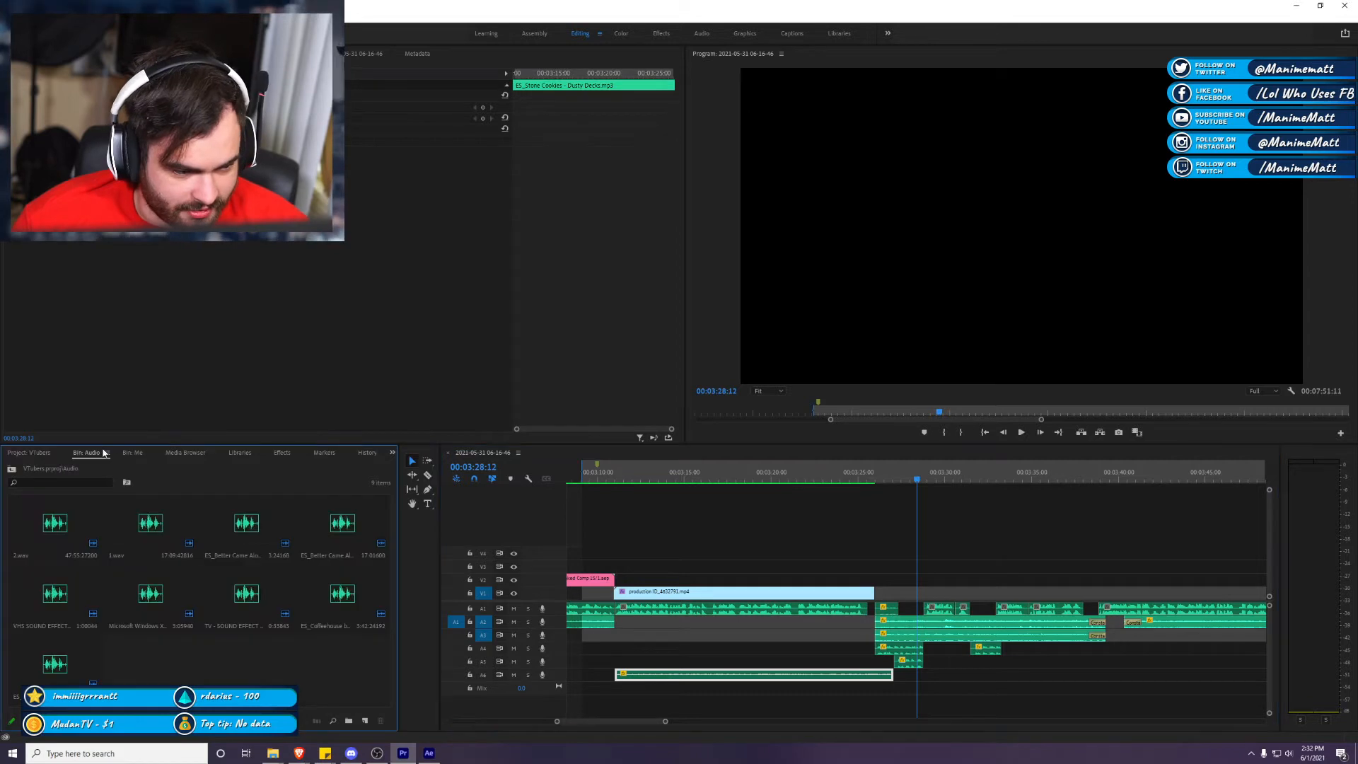
{"action": "left_click", "coordinate": [277, 453]}
{"action": "left_click_drag", "start_coordinate": [56, 533], "coordinate": [606, 621]}
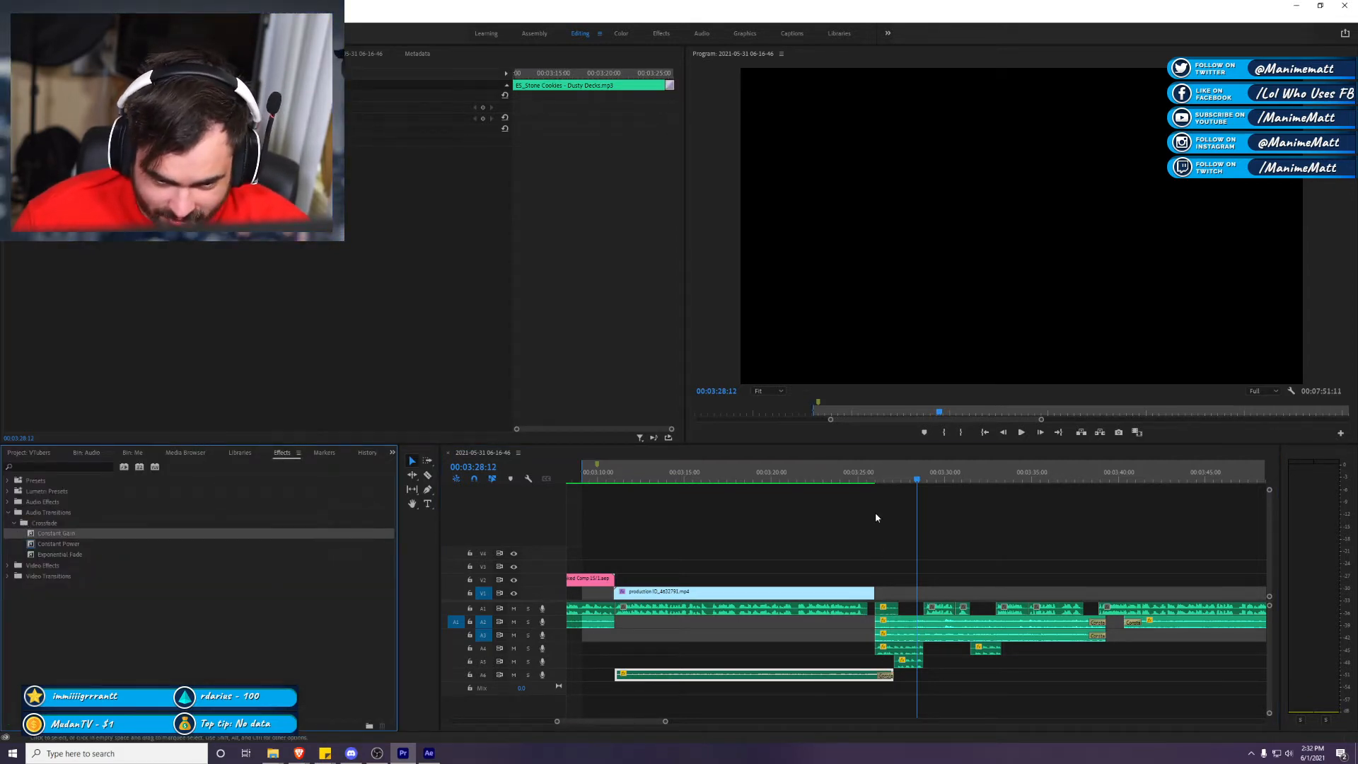
{"action": "left_click", "coordinate": [852, 472]}
{"action": "key", "text": "space"}
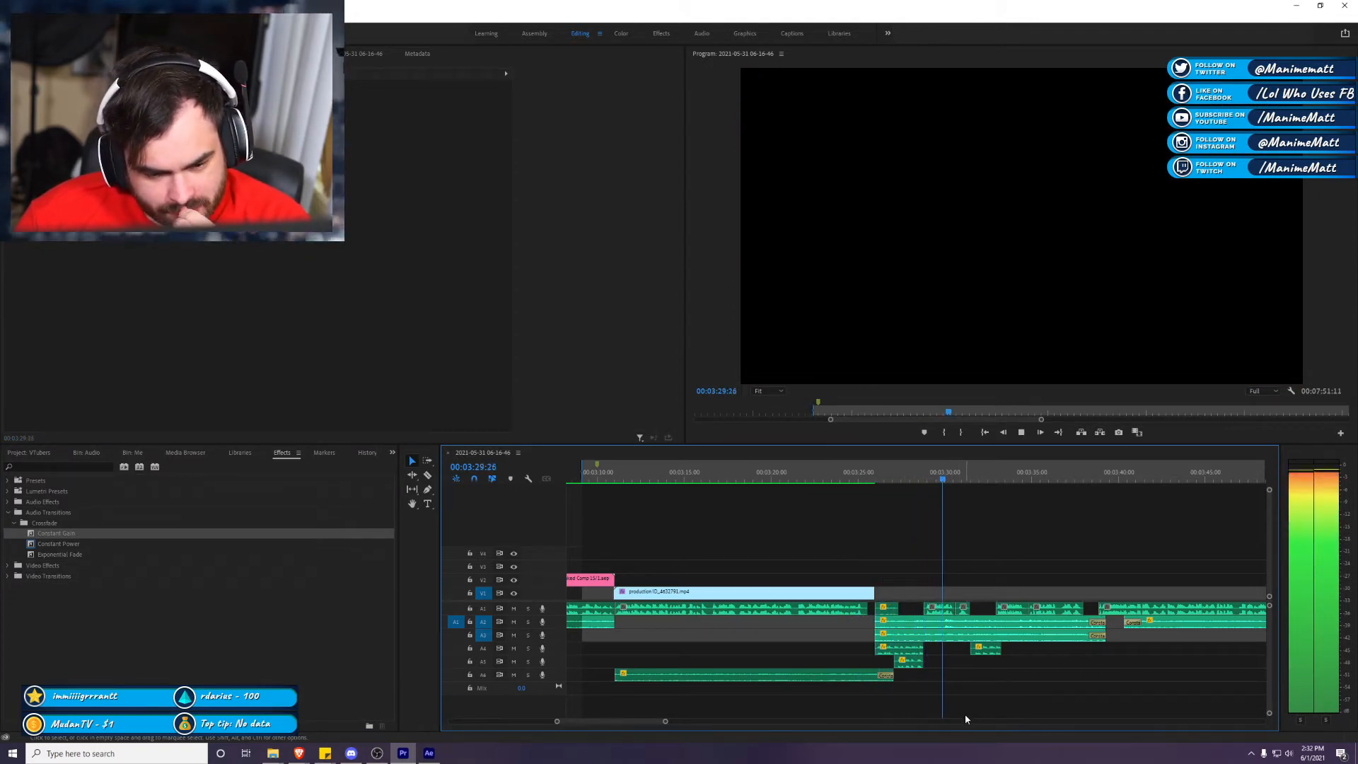
{"action": "scroll", "coordinate": [965, 714], "scroll_direction": "down", "scroll_amount": 1}
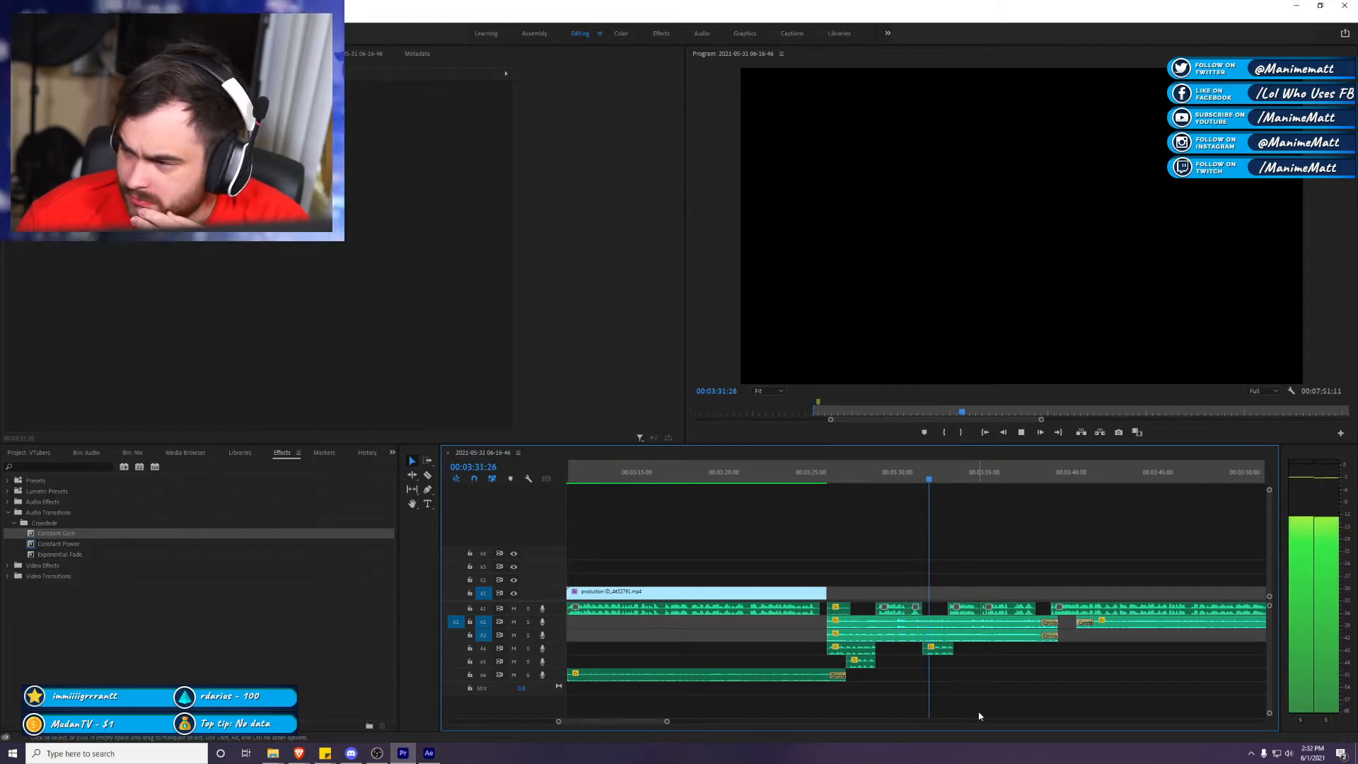
{"action": "scroll", "coordinate": [984, 710], "scroll_direction": "down", "scroll_amount": 2}
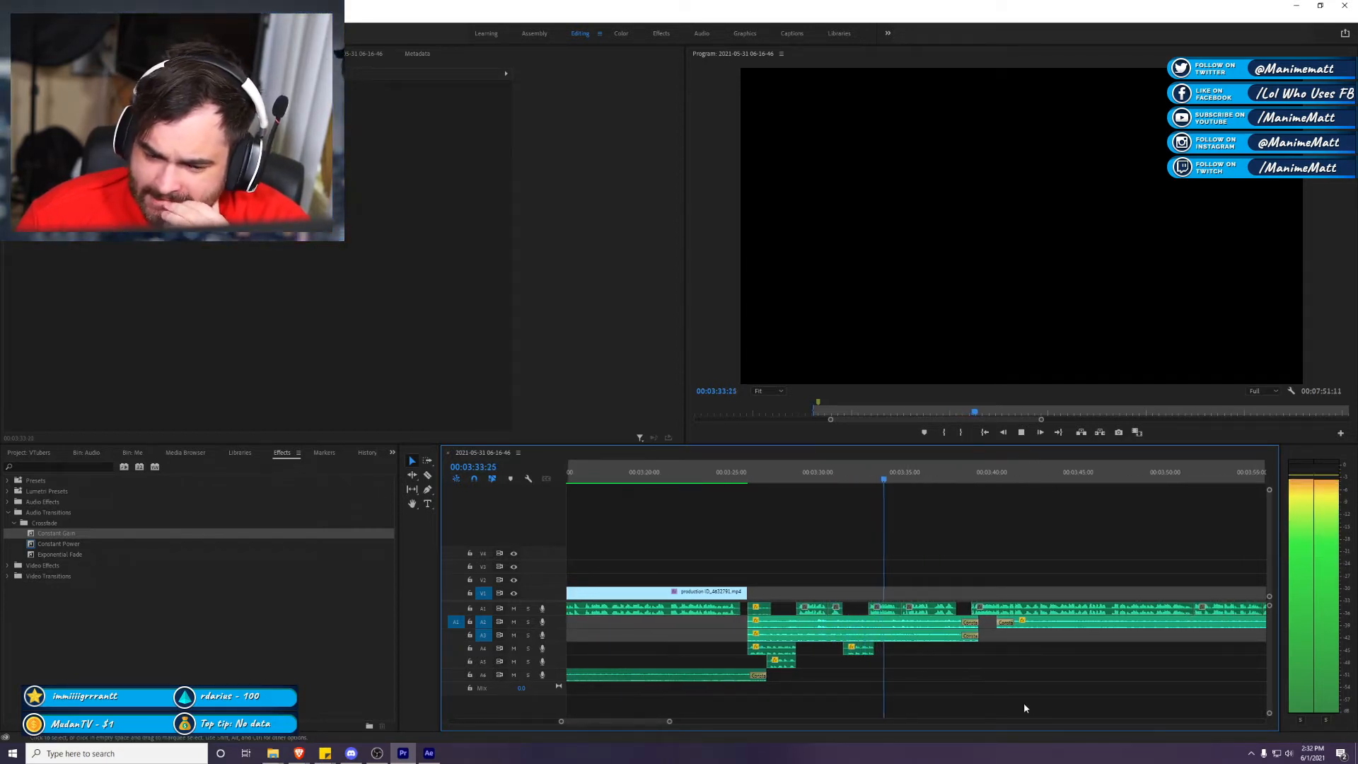
{"action": "key", "text": "ctrl+s"}
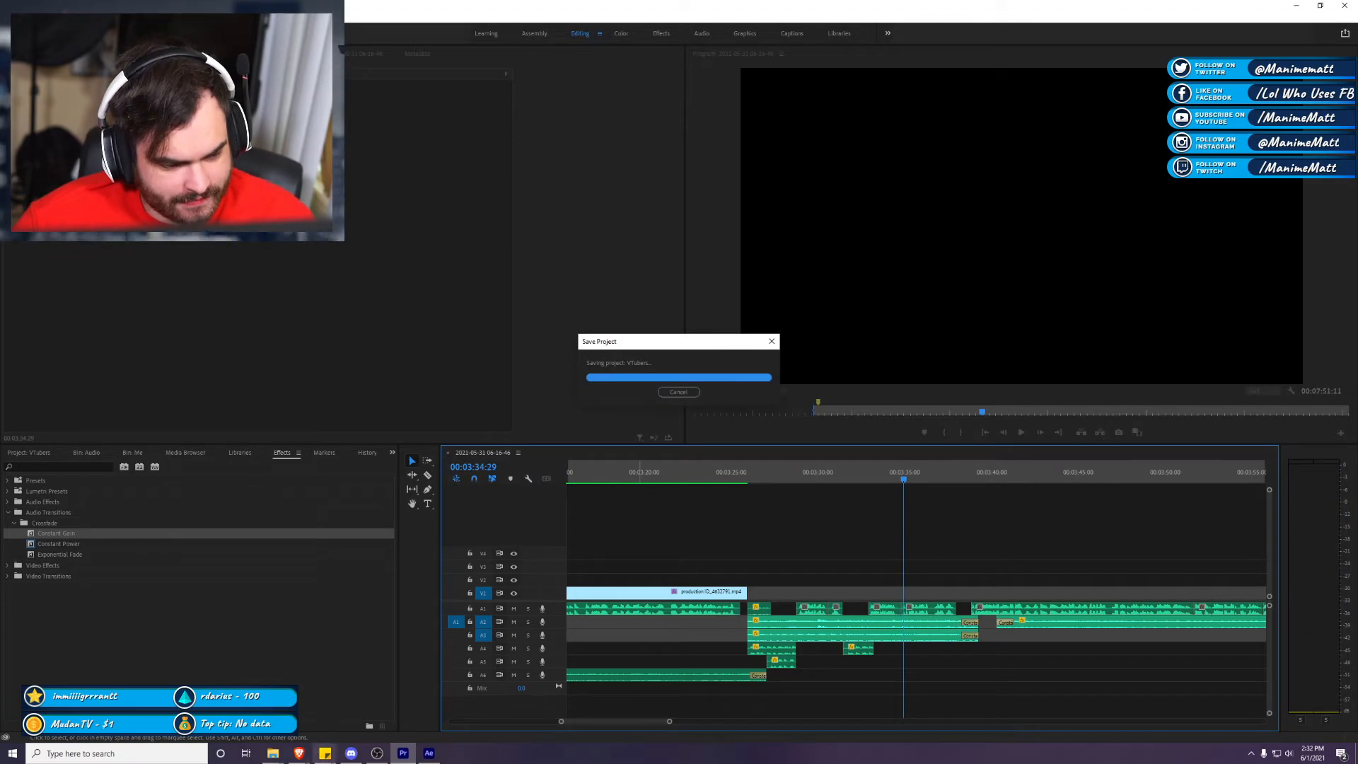
Step: Switch to the browser window with the cancel-culture illustration and select its address for a new entry
{"action": "mouse_move", "coordinate": [299, 752]}
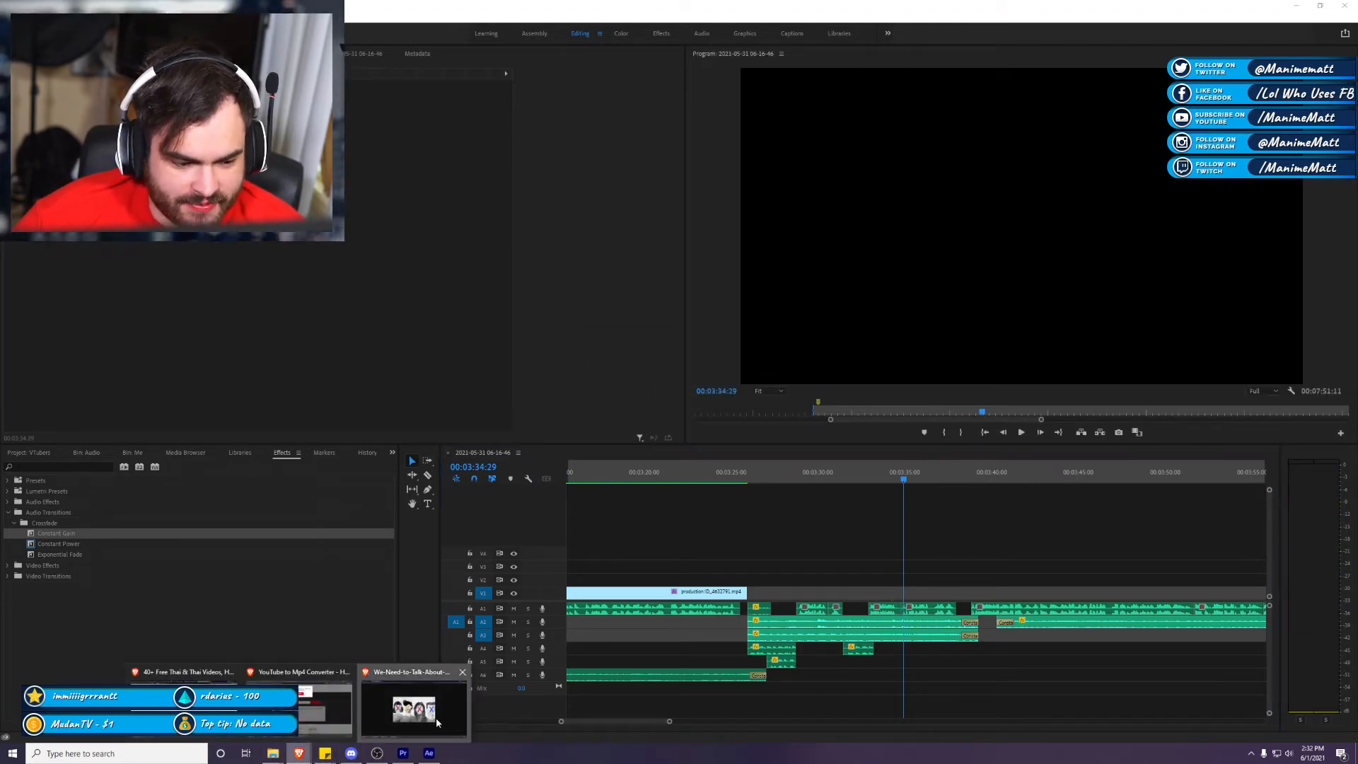
{"action": "left_click", "coordinate": [414, 707]}
{"action": "left_click", "coordinate": [752, 26]}
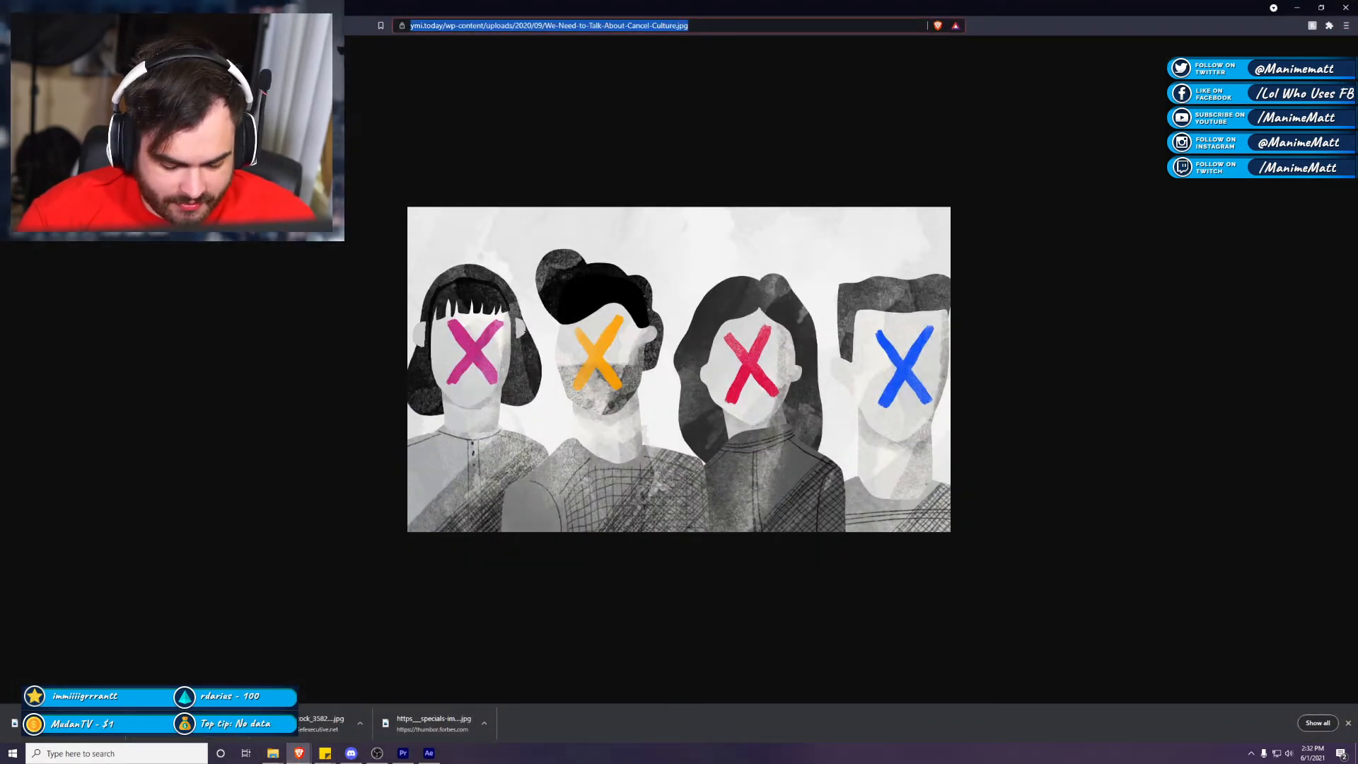
Step: Search for podium, switch to the image results and refine the query to podium png
{"action": "type", "text": "pod"}
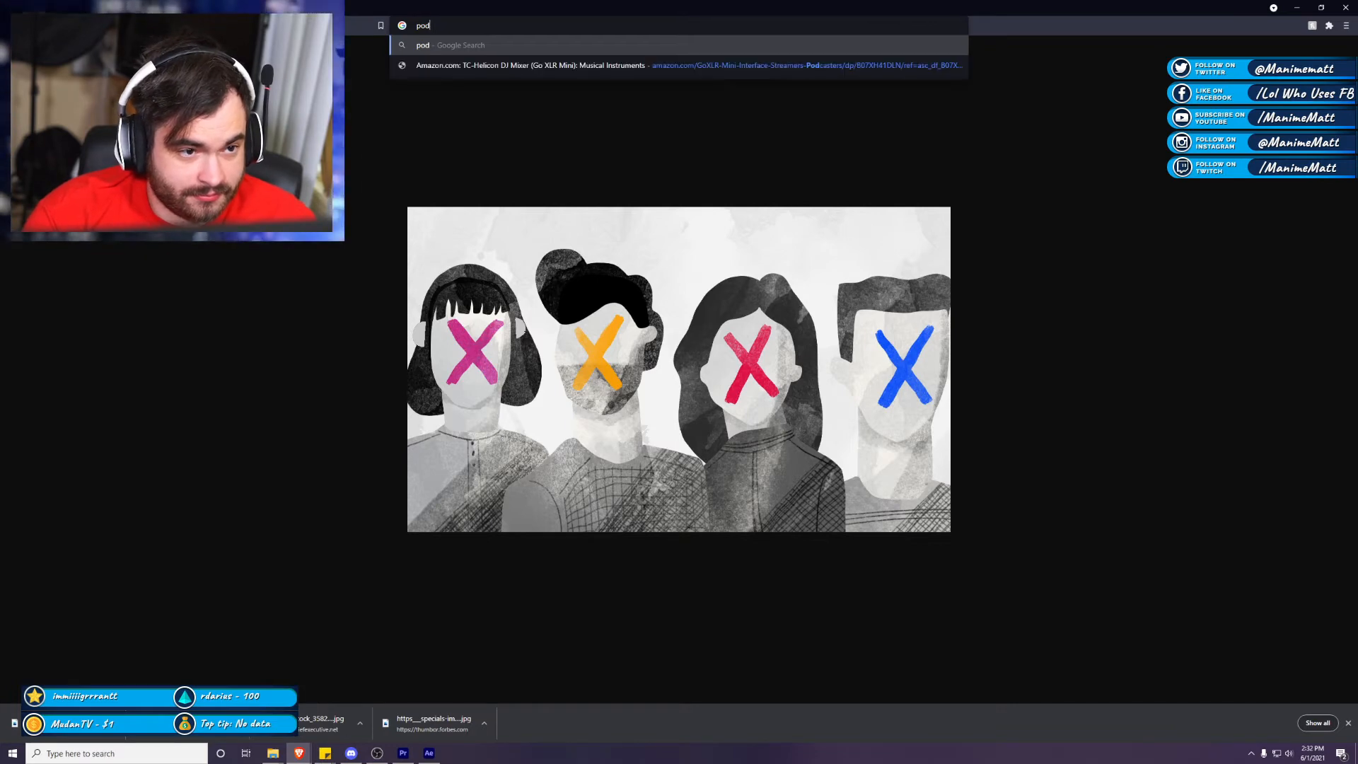
{"action": "type", "text": "ium"}
{"action": "key", "text": "Return"}
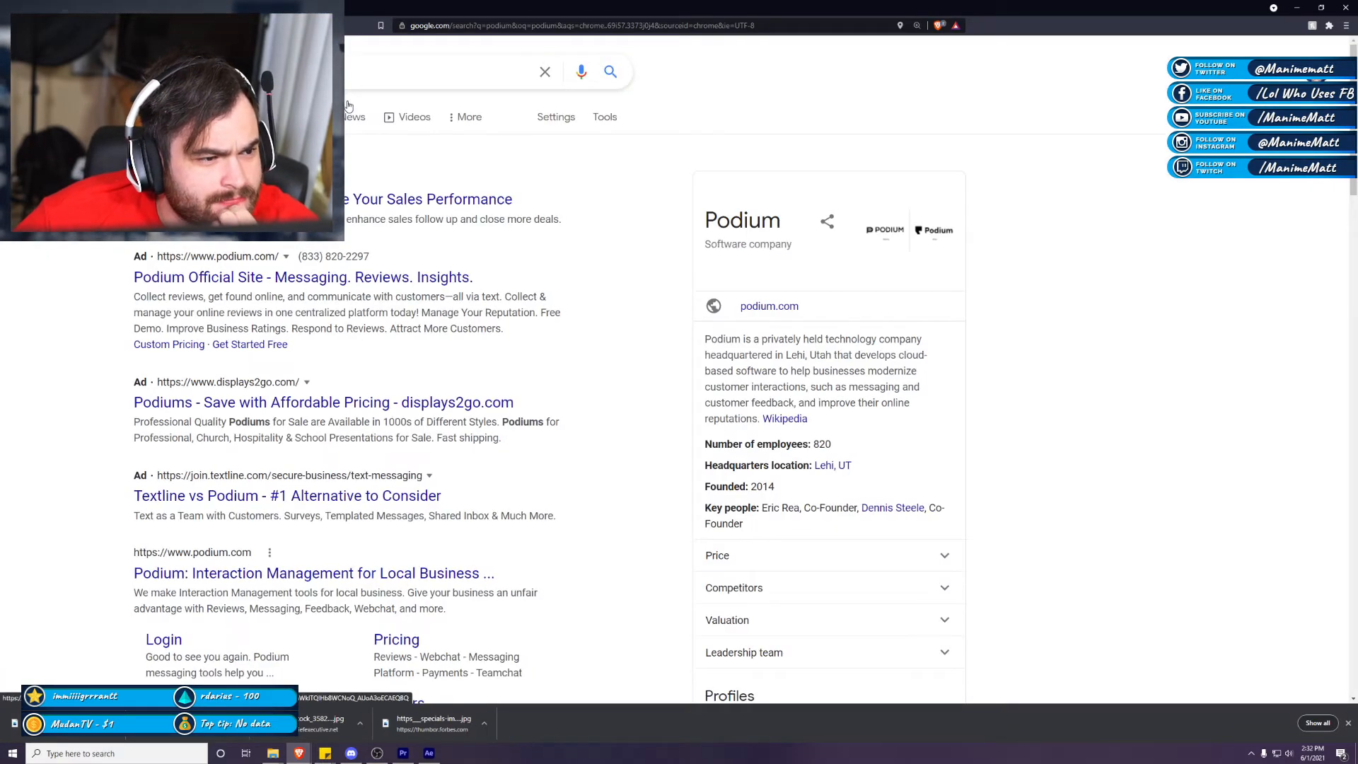
{"action": "left_click", "coordinate": [293, 117]}
{"action": "left_click", "coordinate": [460, 67]}
{"action": "type", "text": "png"}
{"action": "key", "text": "Return"}
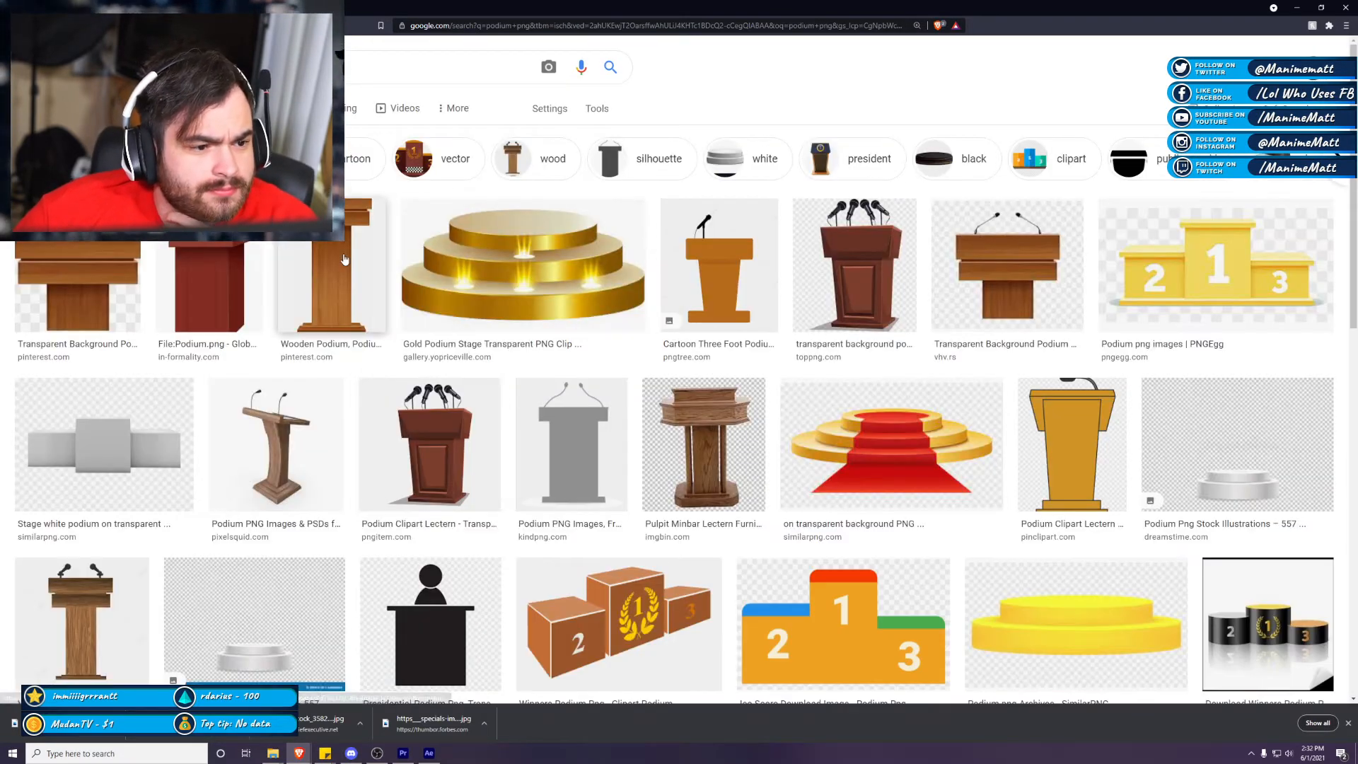
Step: Preview the wooden podium result from Pinterest and open its image in a new tab
{"action": "left_click", "coordinate": [330, 266]}
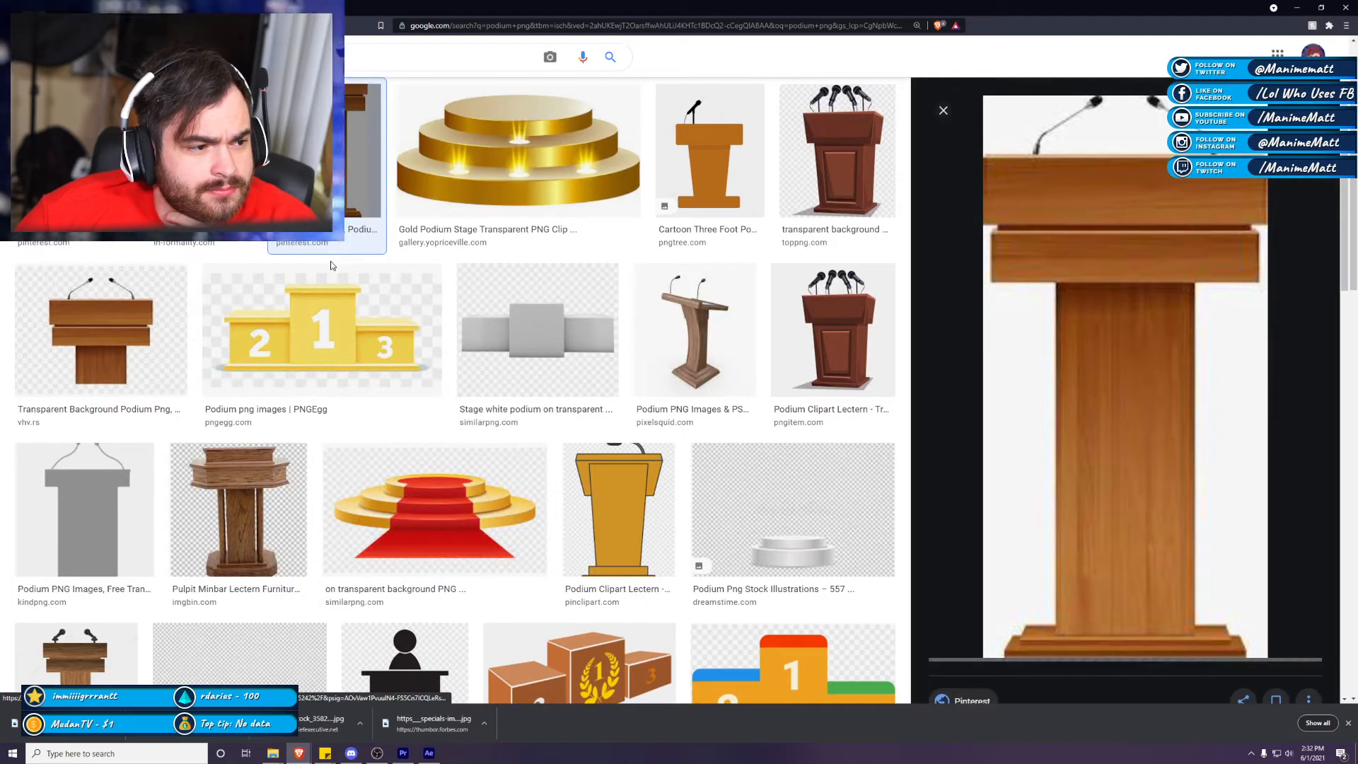
{"action": "left_click", "coordinate": [346, 140]}
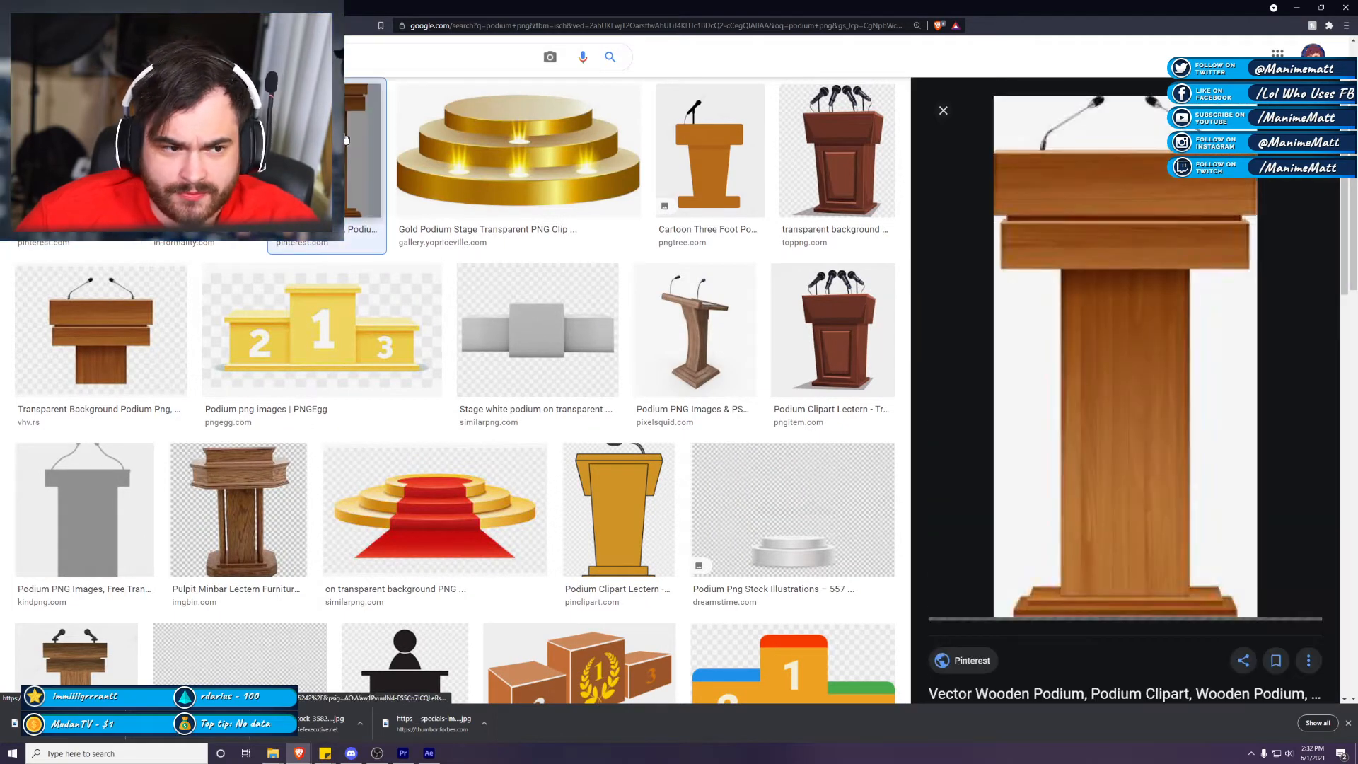
{"action": "right_click", "coordinate": [1093, 354]}
{"action": "left_click", "coordinate": [1174, 456]}
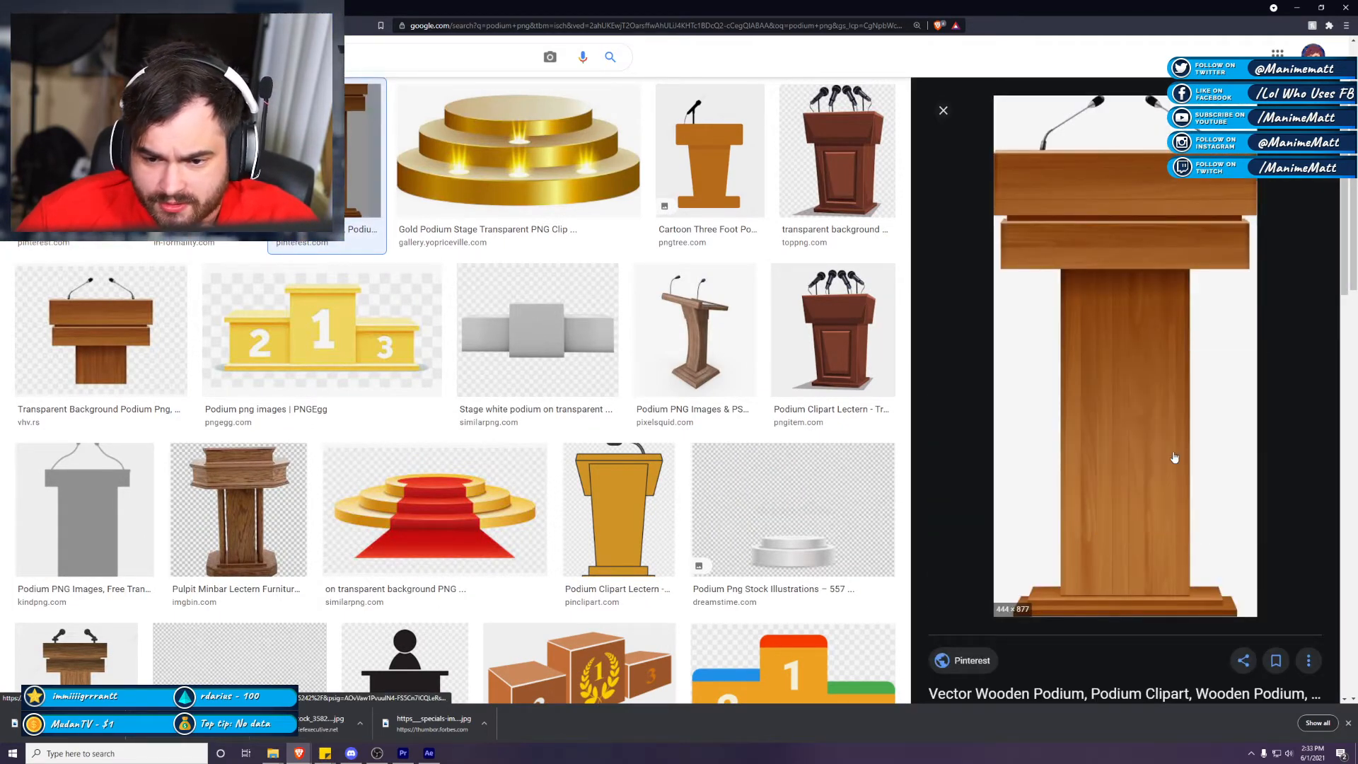
Step: Save the wooden podium image as a JPEG in the VTubers are the future folder and close its tab
{"action": "left_click", "coordinate": [361, 8]}
{"action": "right_click", "coordinate": [665, 309]}
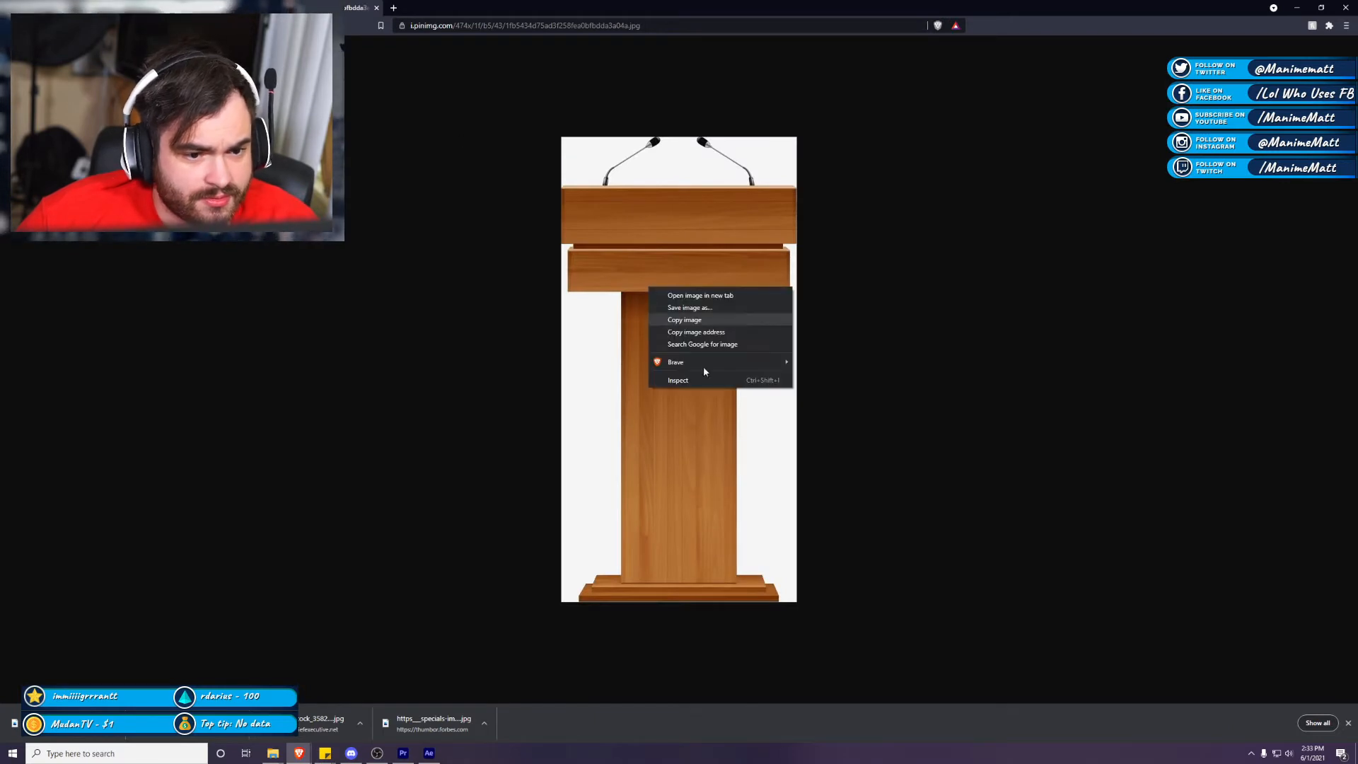
{"action": "left_click", "coordinate": [717, 308]}
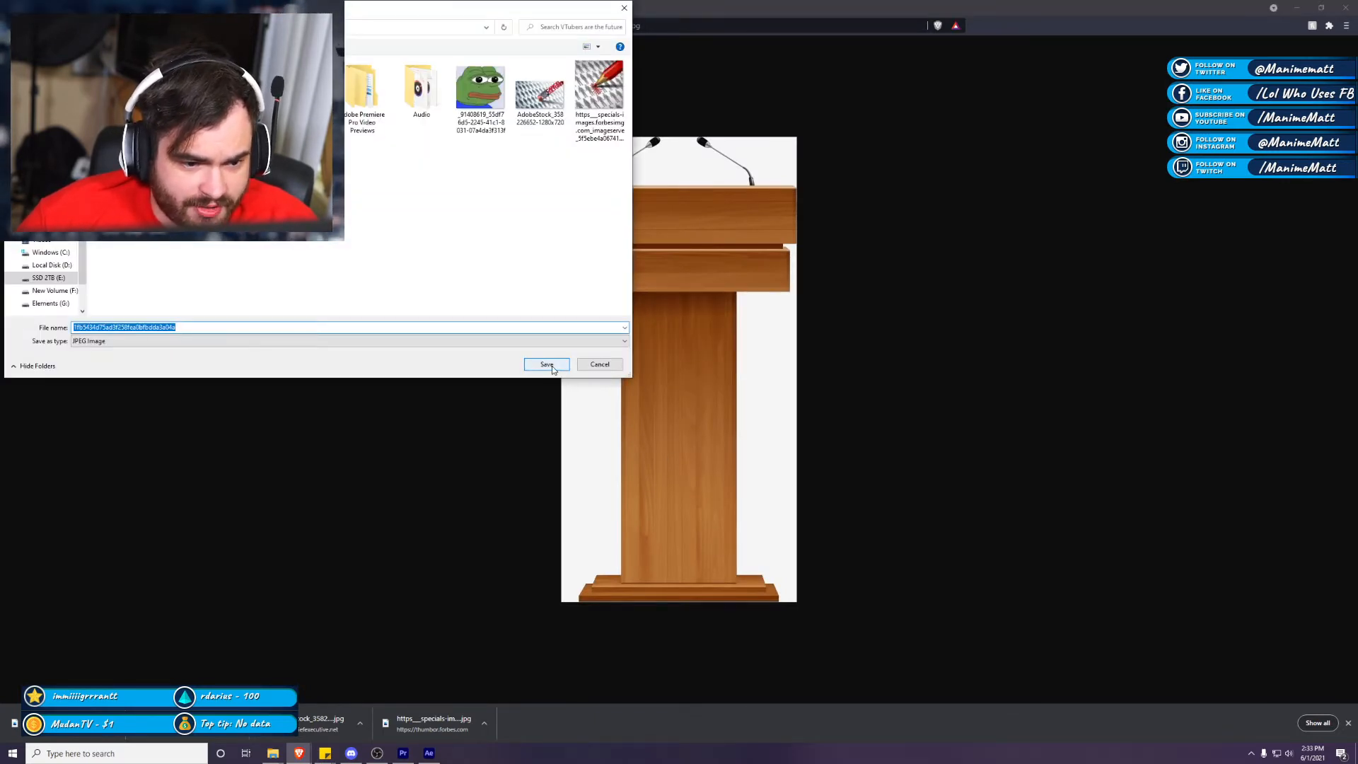
{"action": "left_click", "coordinate": [547, 364]}
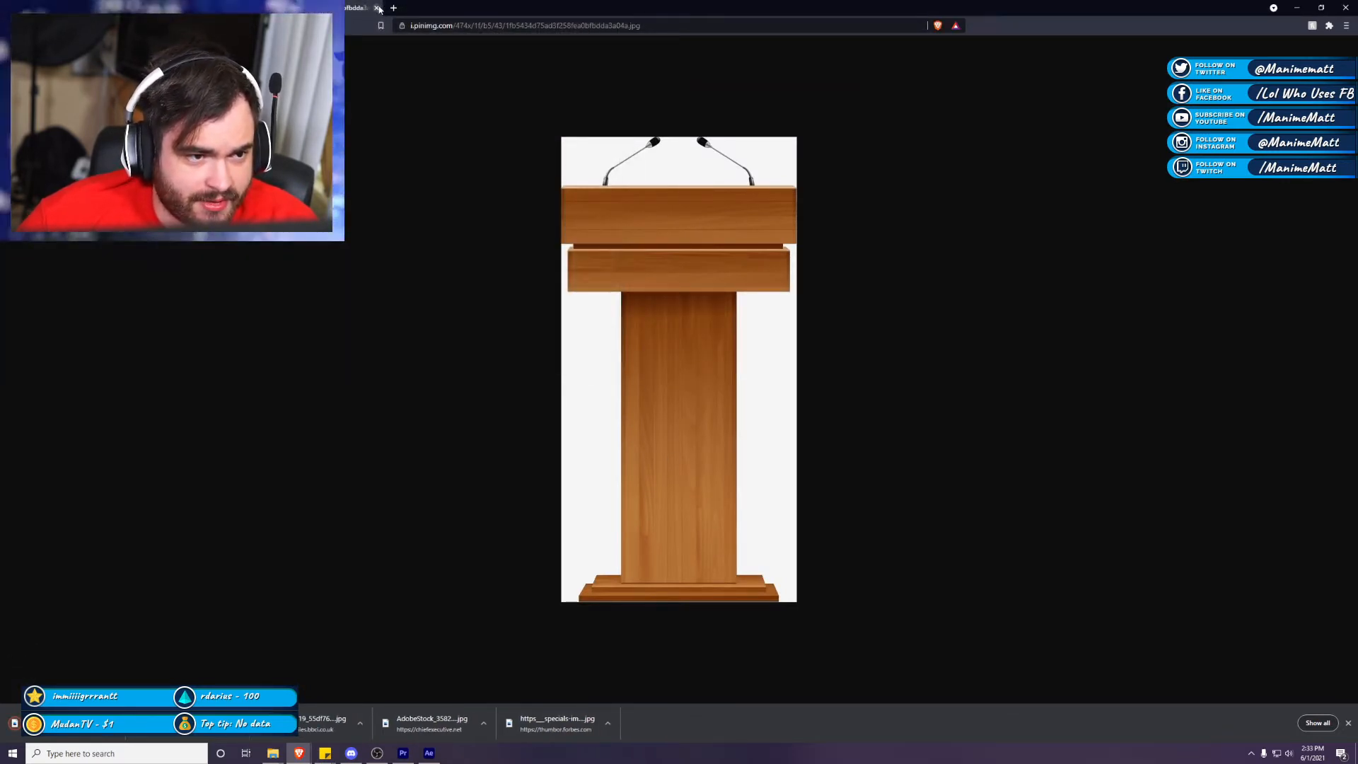
{"action": "key", "text": "ctrl+w"}
Step: Search the images for white house
{"action": "scroll", "coordinate": [342, 46], "scroll_direction": "up", "scroll_amount": 1}
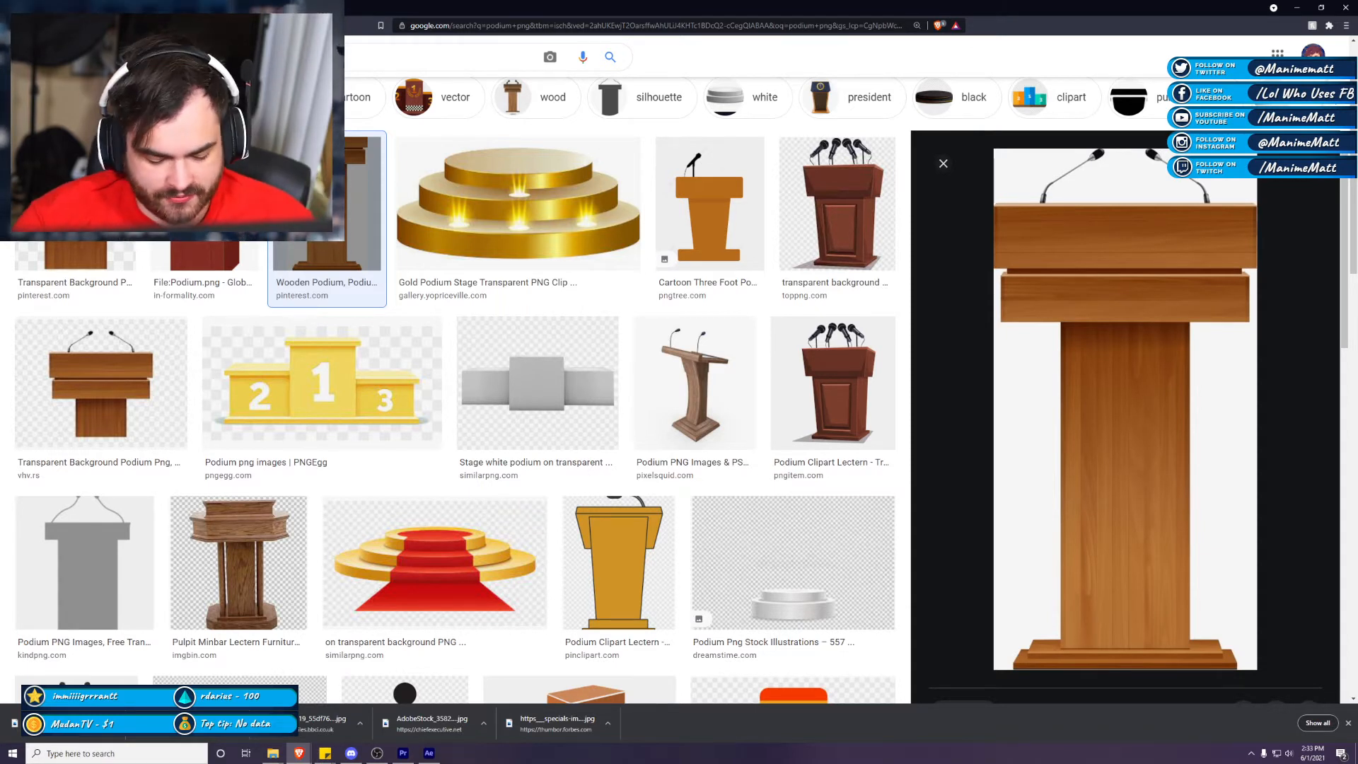
{"action": "left_click", "coordinate": [343, 46]}
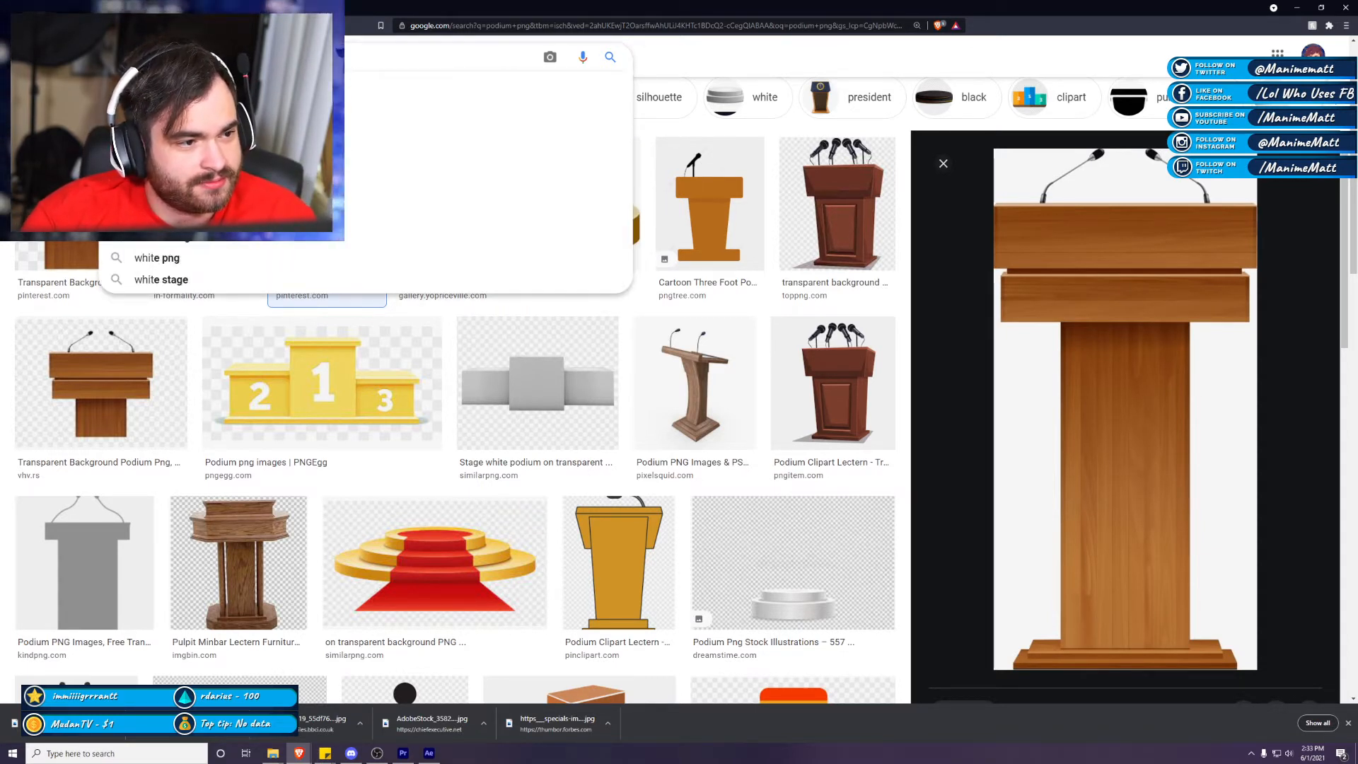
{"action": "key", "text": "Return"}
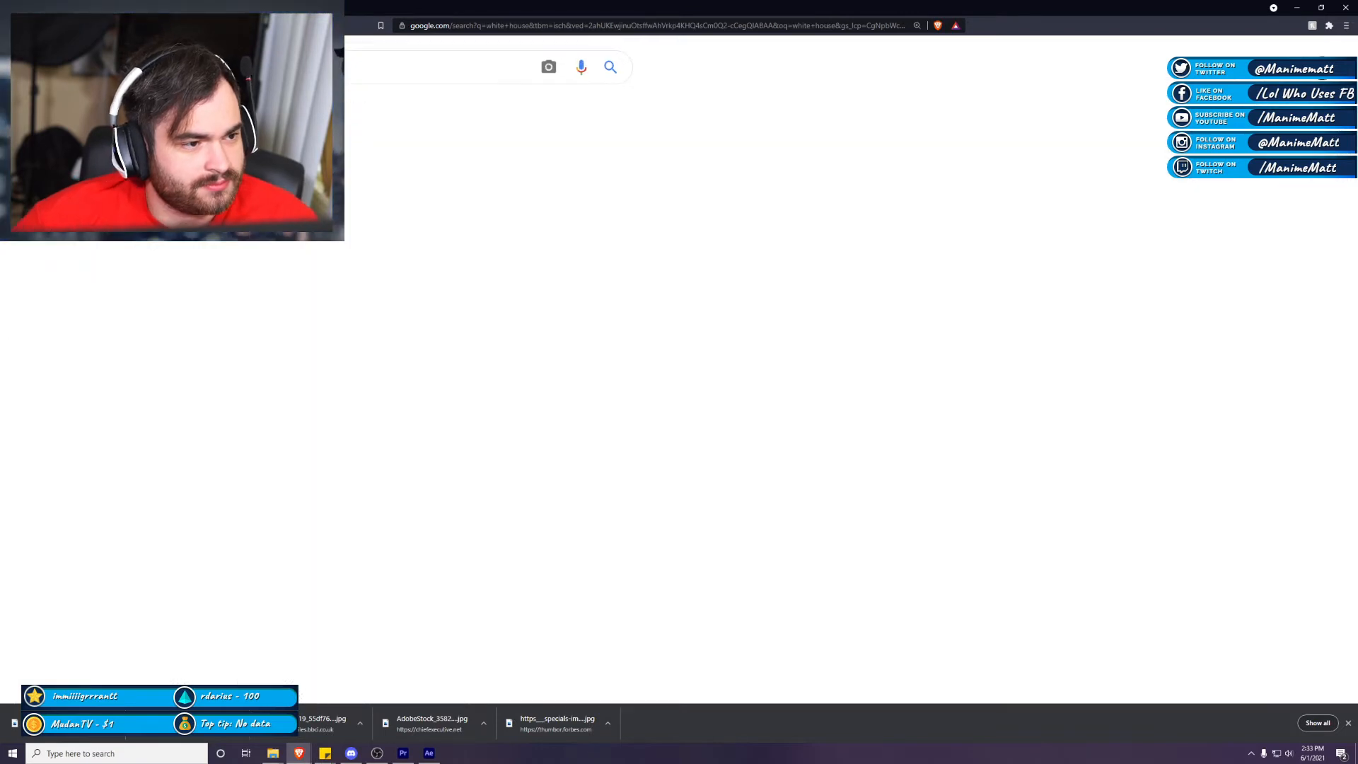
Step: Preview several White House photos, including the whitehouse.gov lawn view, to compare them as a background
{"action": "left_click", "coordinate": [117, 233]}
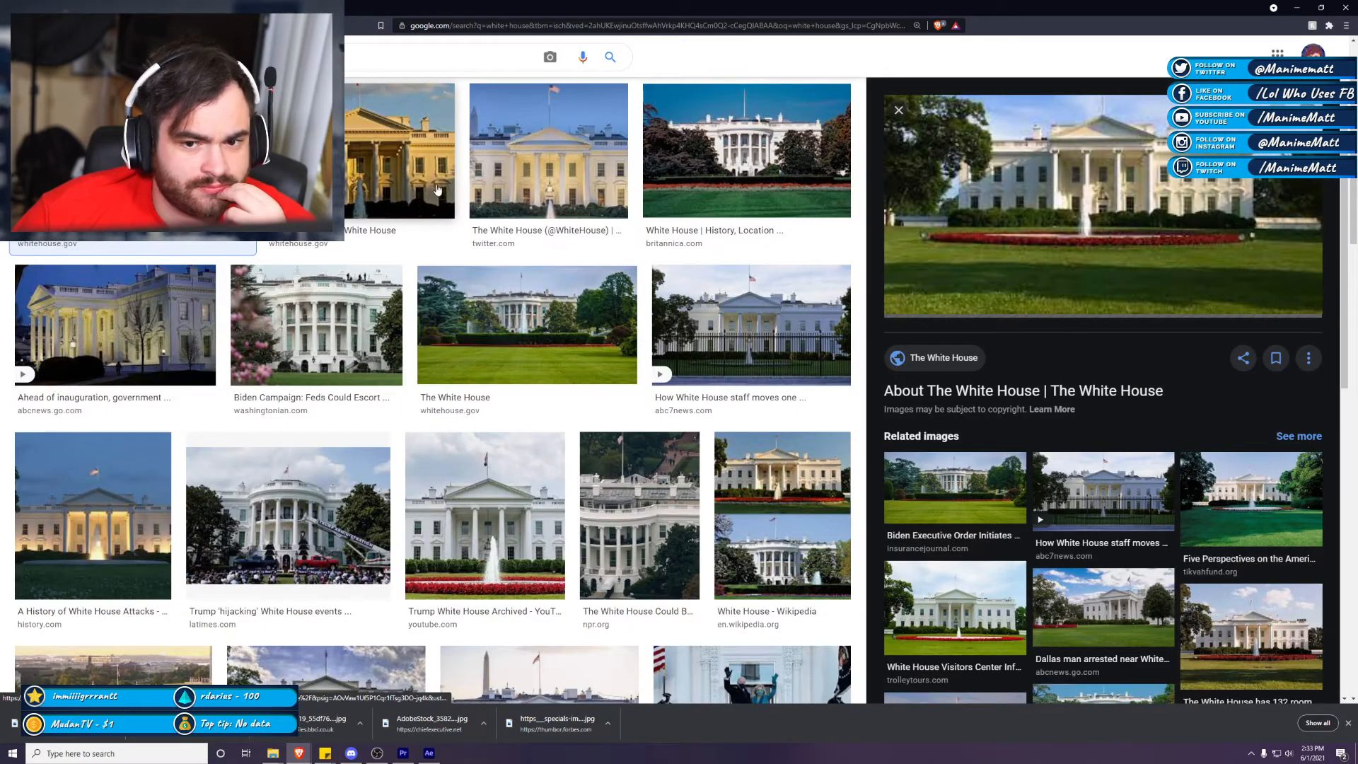
{"action": "left_click", "coordinate": [694, 153]}
{"action": "left_click", "coordinate": [587, 311]}
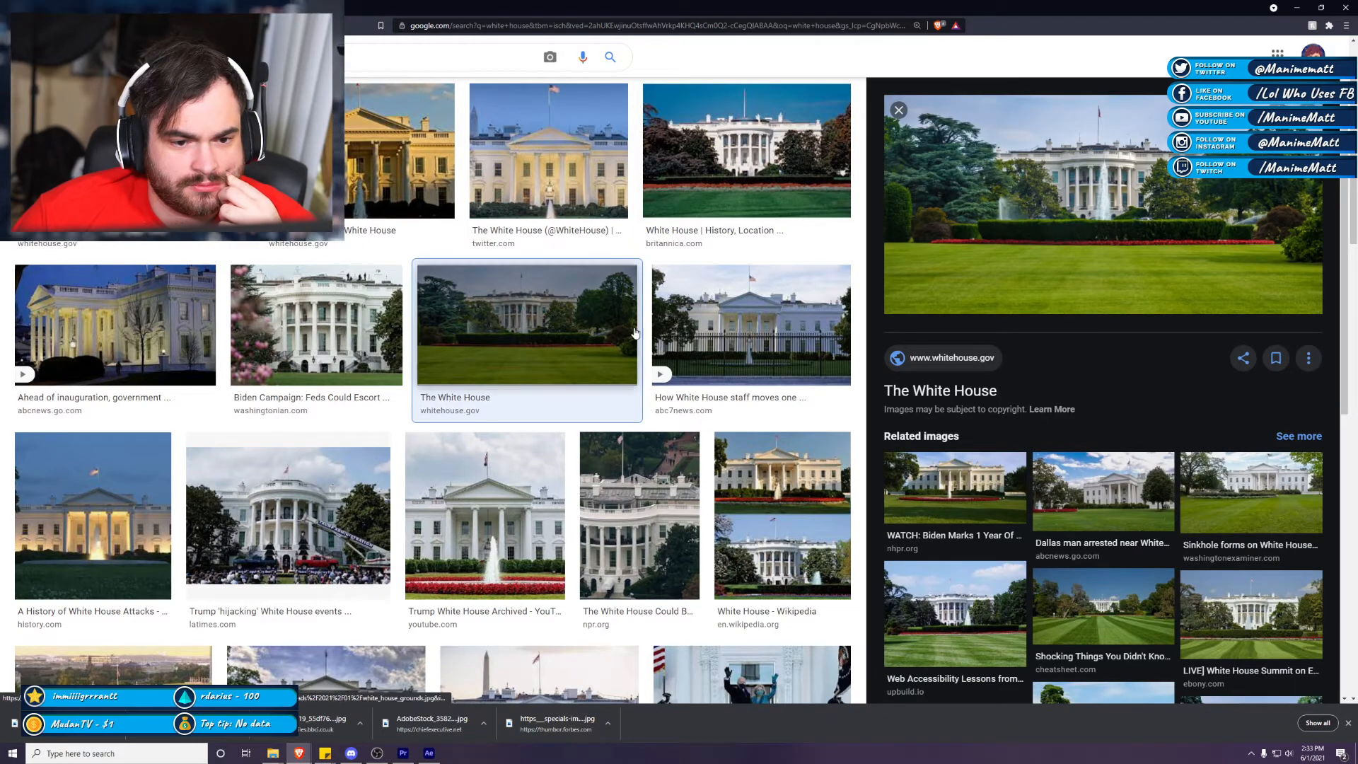
{"action": "left_click", "coordinate": [678, 326]}
{"action": "left_click", "coordinate": [477, 329]}
Step: Replace the image search with the suggested query capital building
{"action": "scroll", "coordinate": [478, 328], "scroll_direction": "up", "scroll_amount": 1}
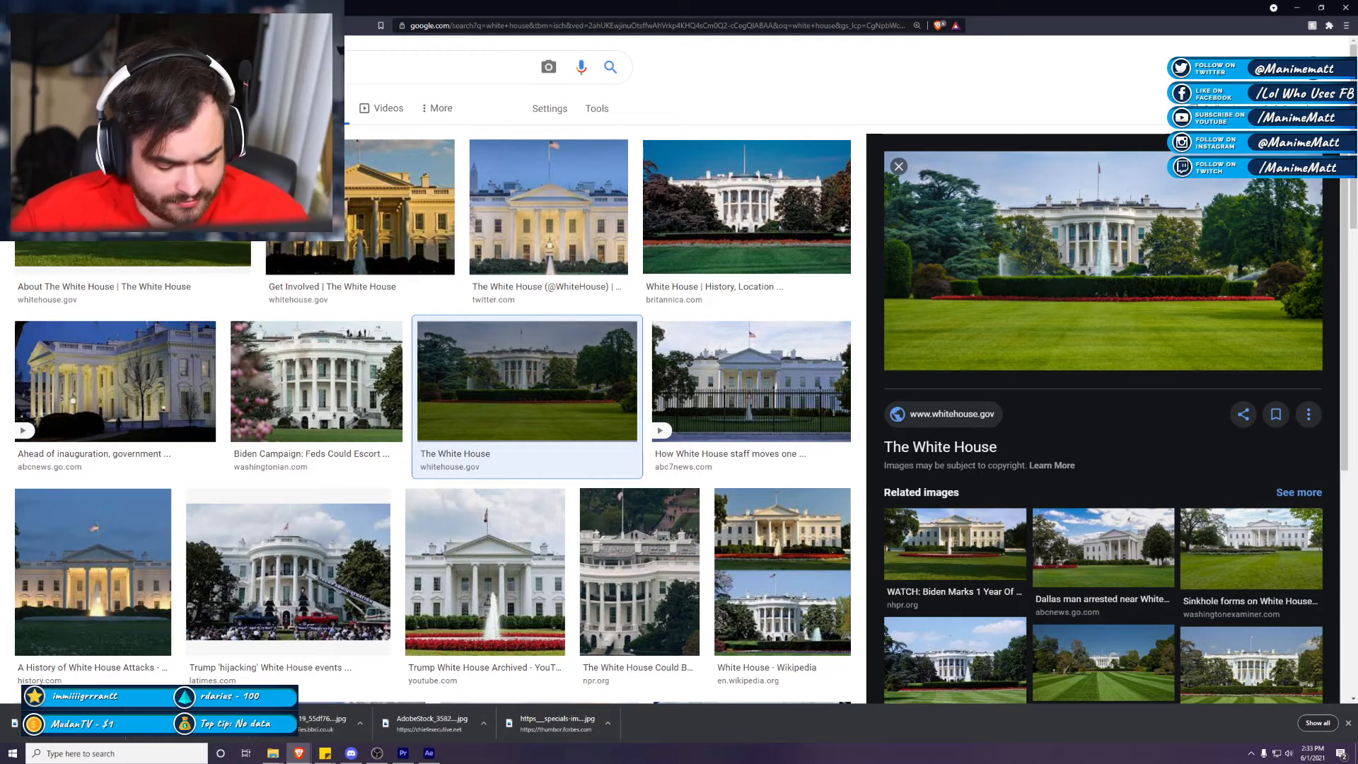
{"action": "type", "text": "ca"}
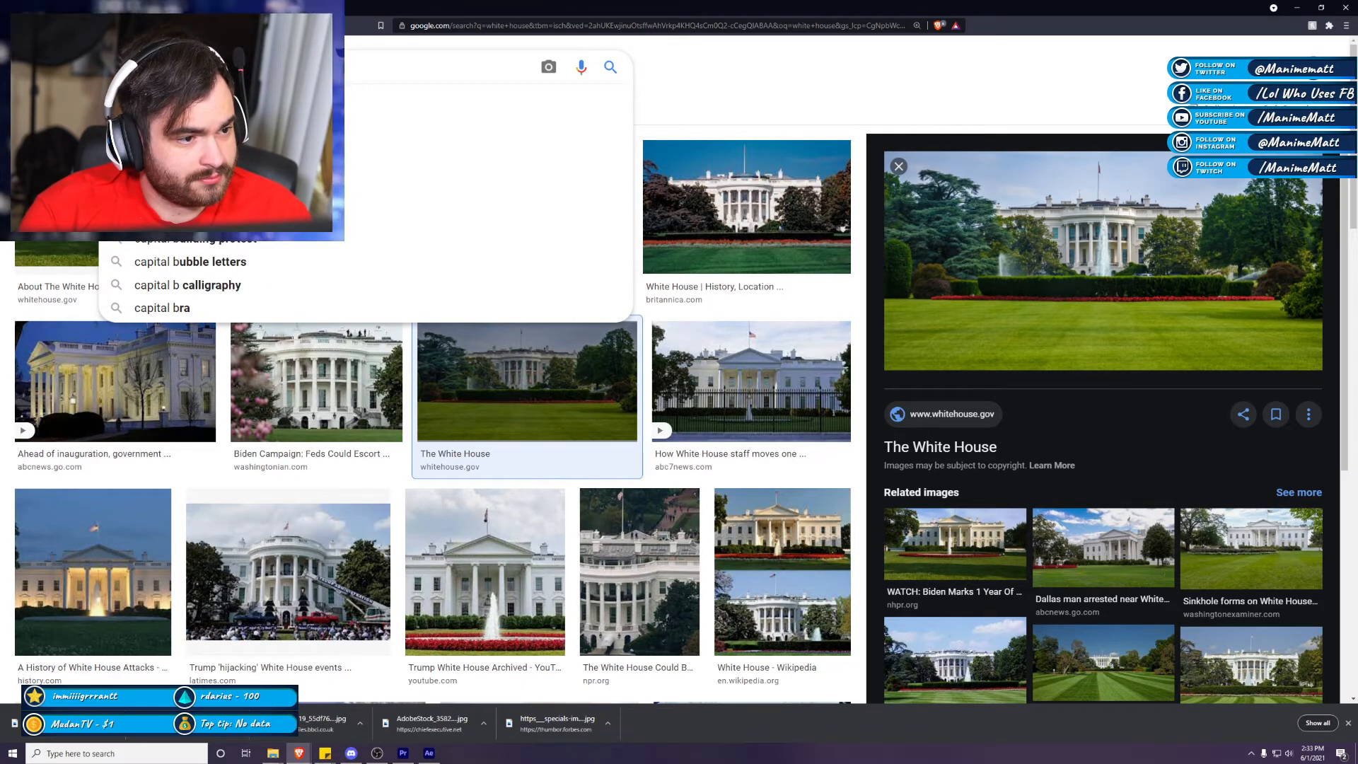
{"action": "key", "text": "Down"}
{"action": "key", "text": "Return"}
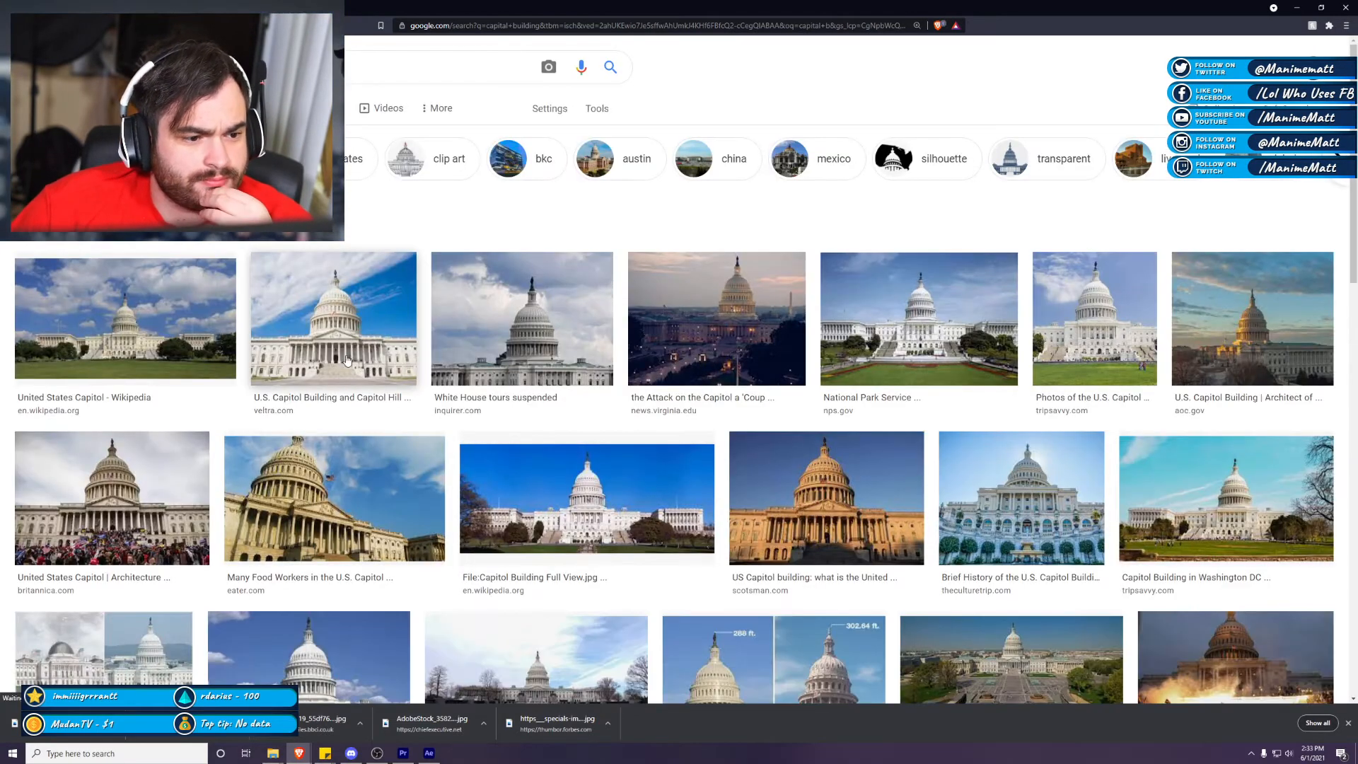
Step: Preview the Capitol building photos one after another and compare their angles, lighting and framing
{"action": "left_click", "coordinate": [161, 343]}
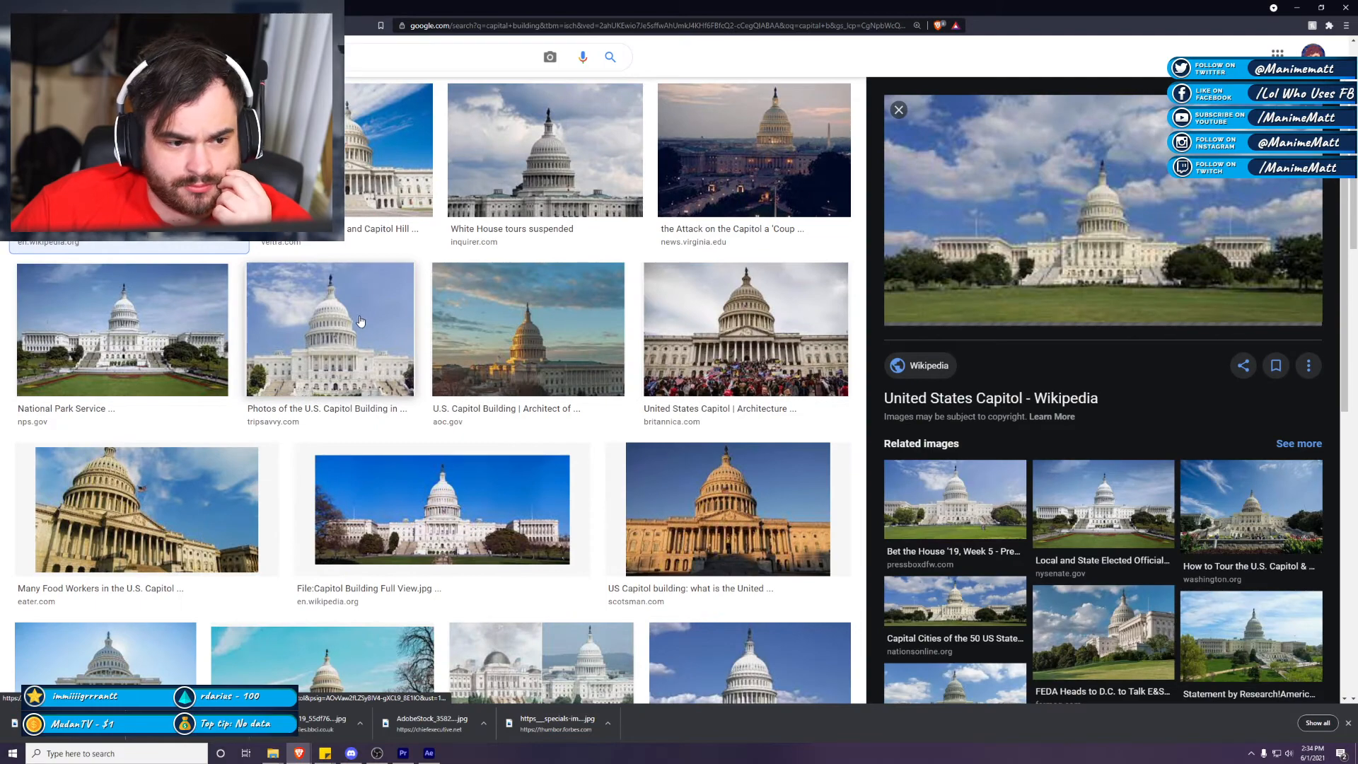
{"action": "left_click", "coordinate": [360, 321]}
{"action": "left_click", "coordinate": [466, 333]}
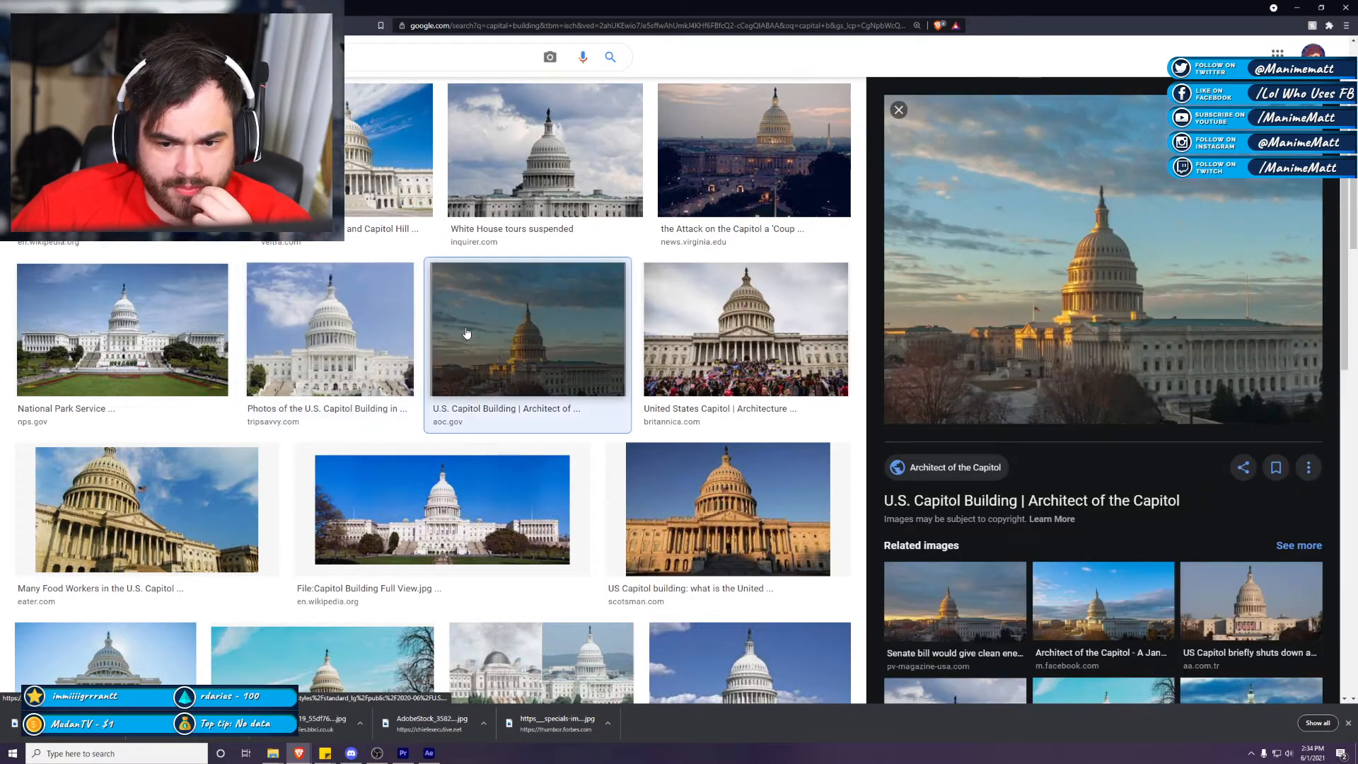
{"action": "left_click", "coordinate": [623, 346]}
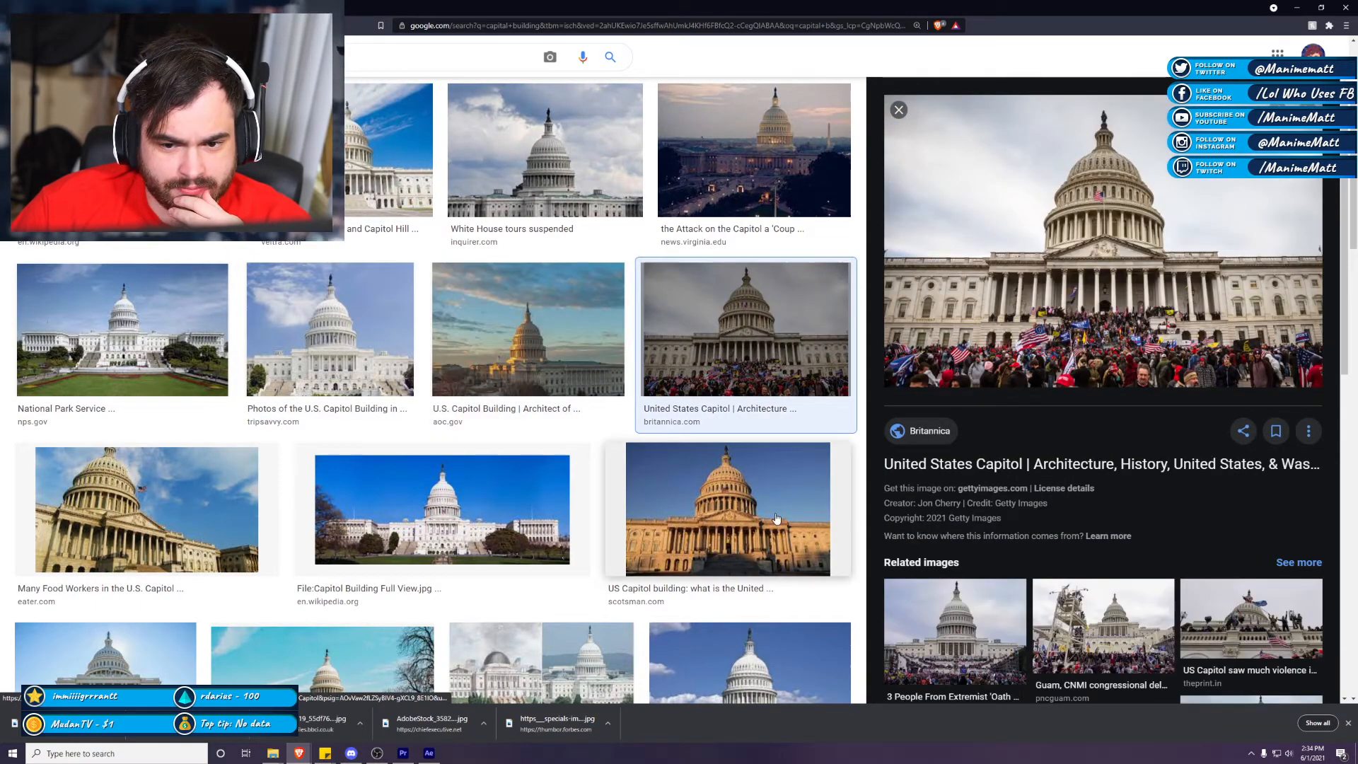
{"action": "left_click", "coordinate": [768, 510]}
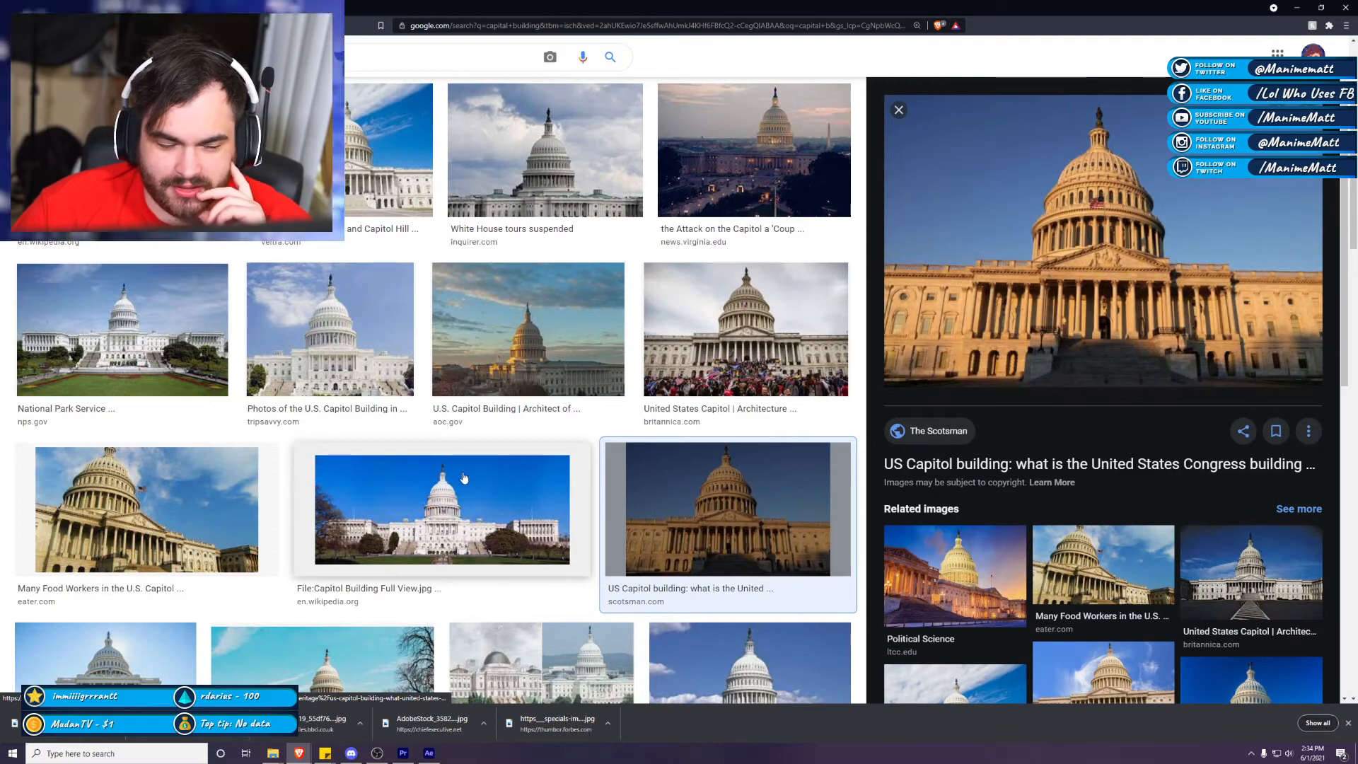
{"action": "left_click", "coordinate": [455, 486]}
{"action": "left_click", "coordinate": [121, 516]}
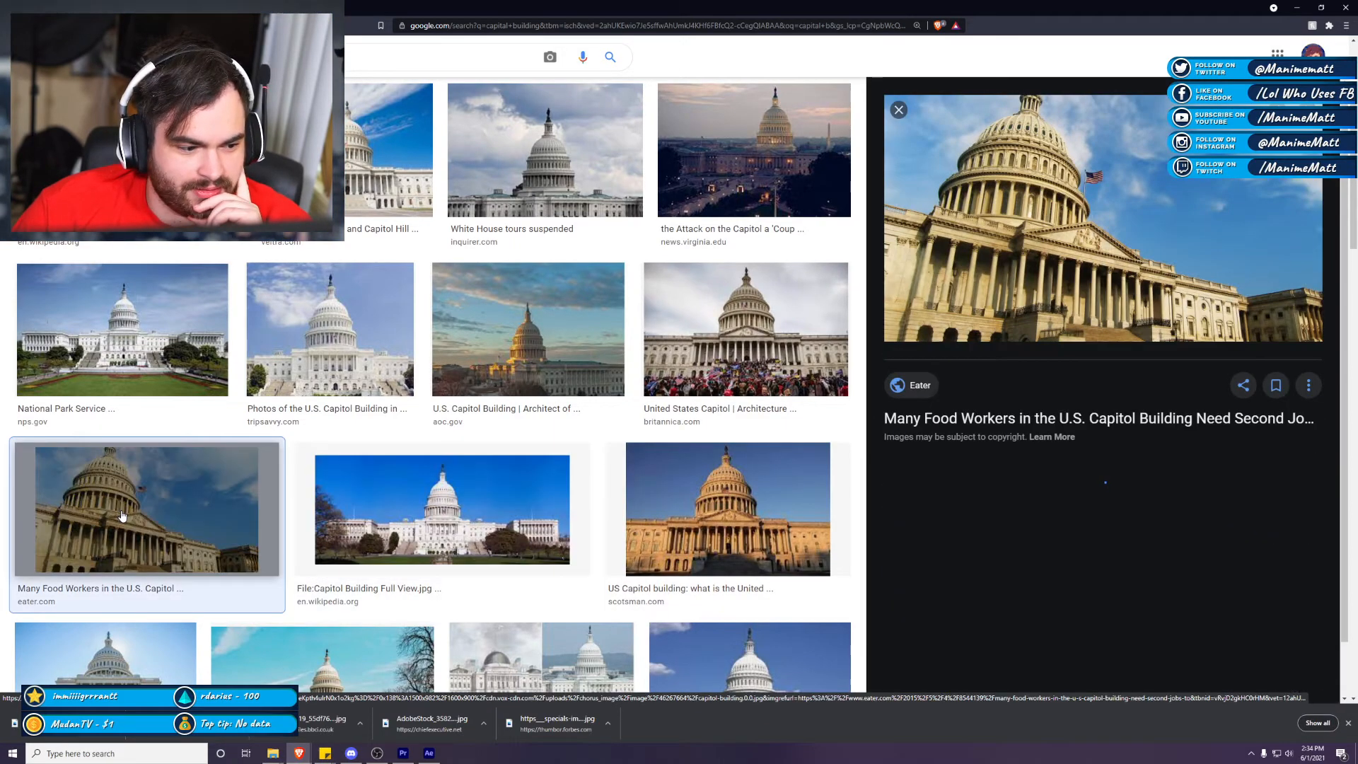
{"action": "scroll", "coordinate": [121, 516], "scroll_direction": "down", "scroll_amount": 2}
{"action": "left_click", "coordinate": [128, 539]}
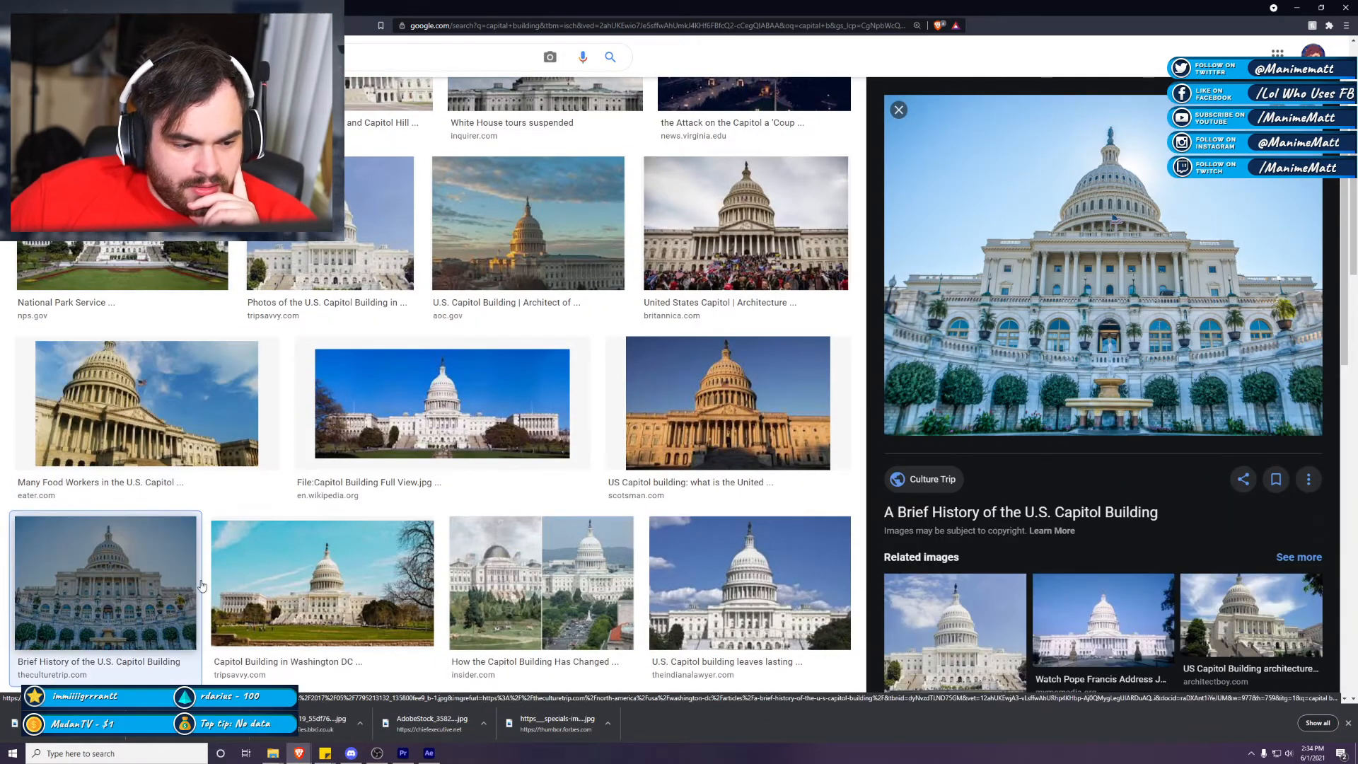
{"action": "left_click", "coordinate": [418, 569]}
{"action": "left_click", "coordinate": [749, 582]}
Step: Change the image search to capitol building front door
{"action": "scroll", "coordinate": [749, 583], "scroll_direction": "up", "scroll_amount": 4}
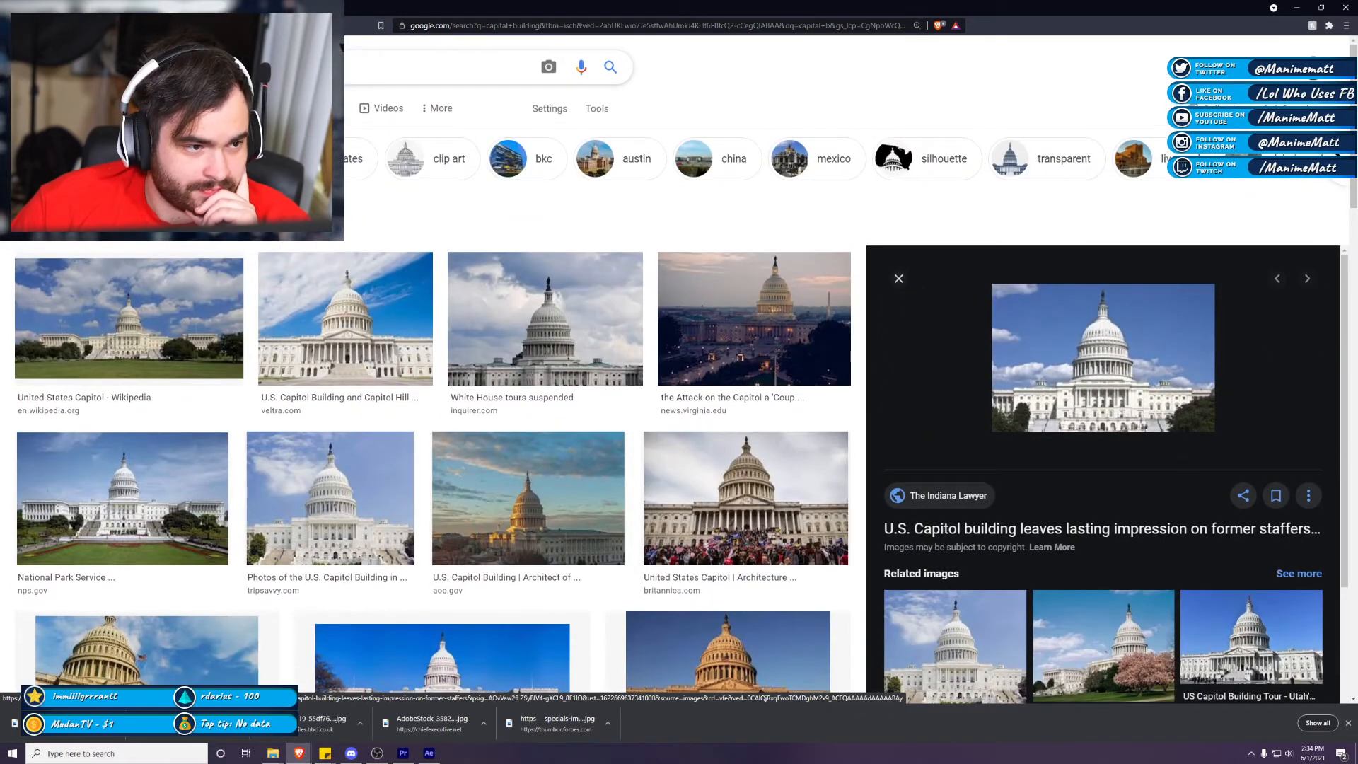
{"action": "scroll", "coordinate": [429, 449], "scroll_direction": "down", "scroll_amount": 1}
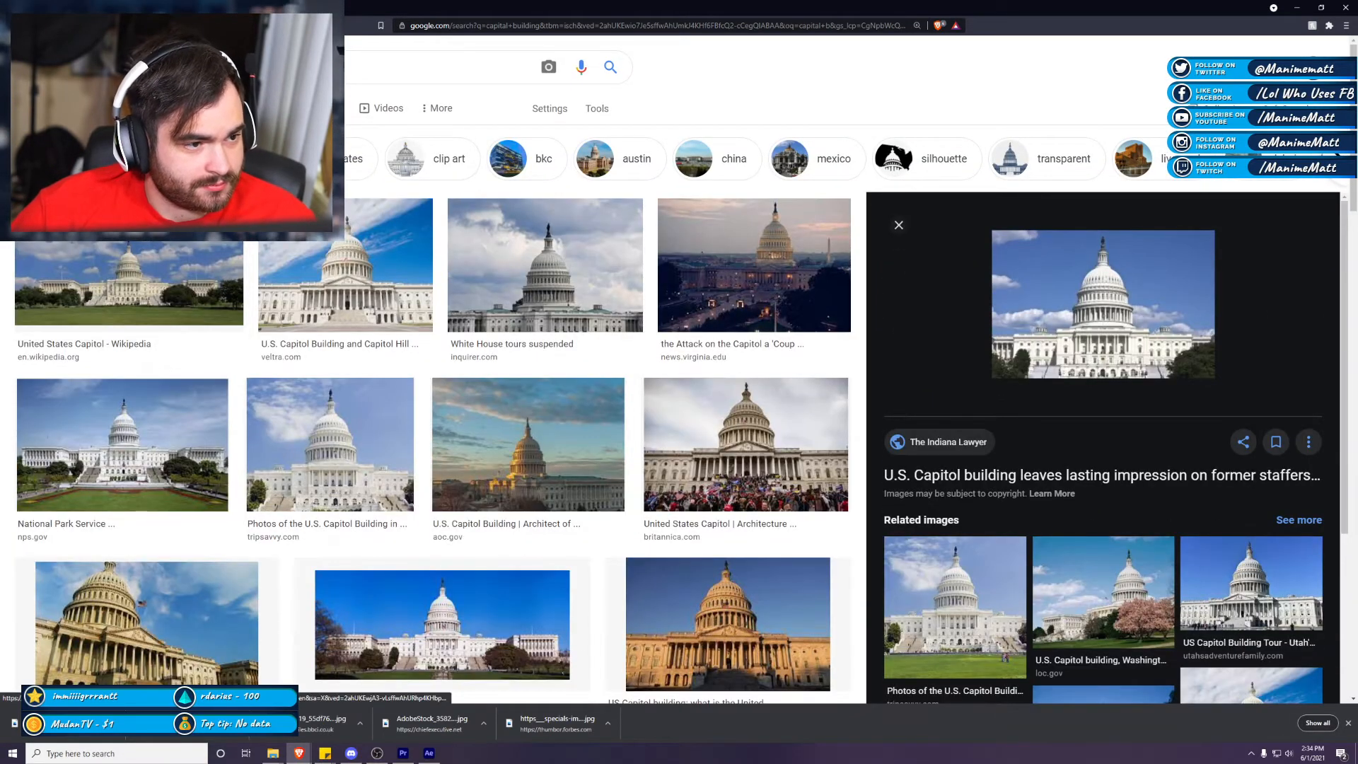
{"action": "left_click", "coordinate": [241, 67]}
{"action": "type", "text": "door"}
{"action": "key", "text": "Return"}
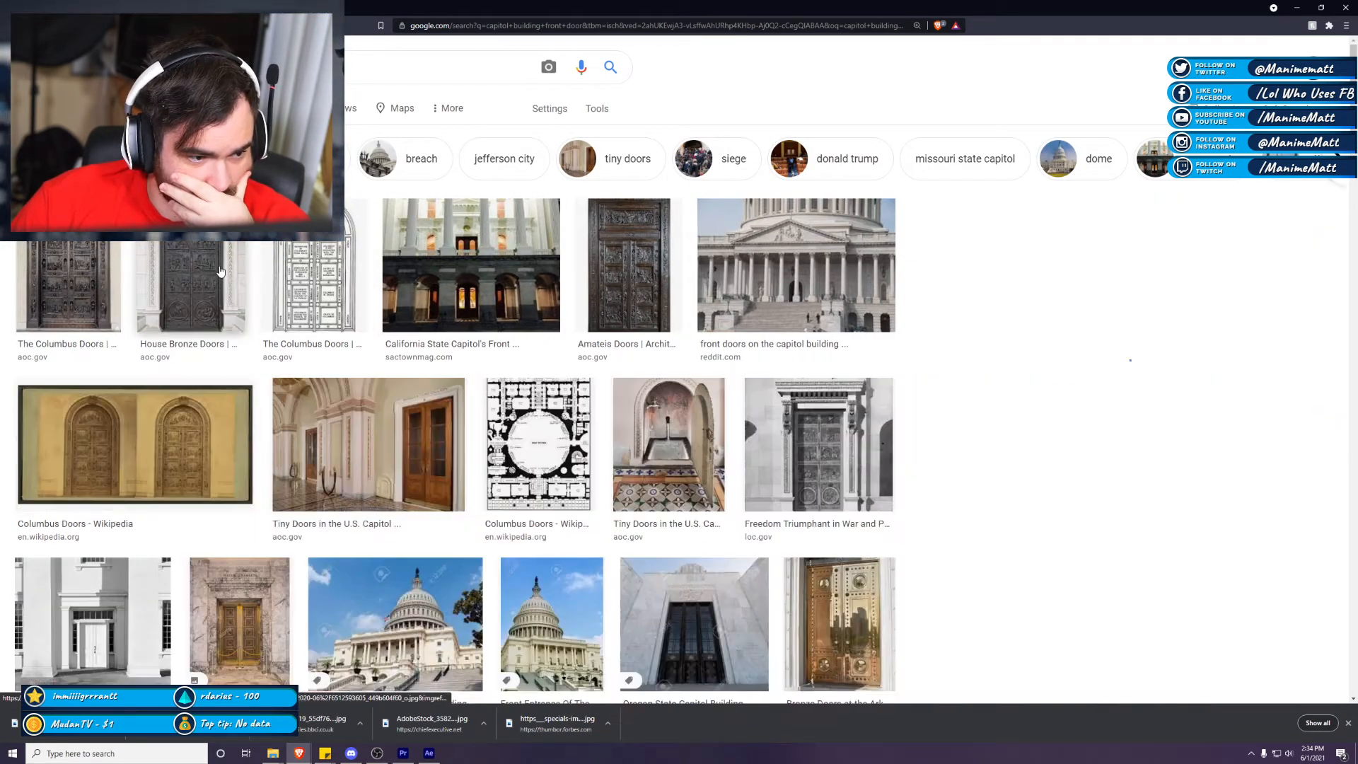
Step: Preview the House Bronze Doors photo and look through the further front door results
{"action": "left_click", "coordinate": [220, 271]}
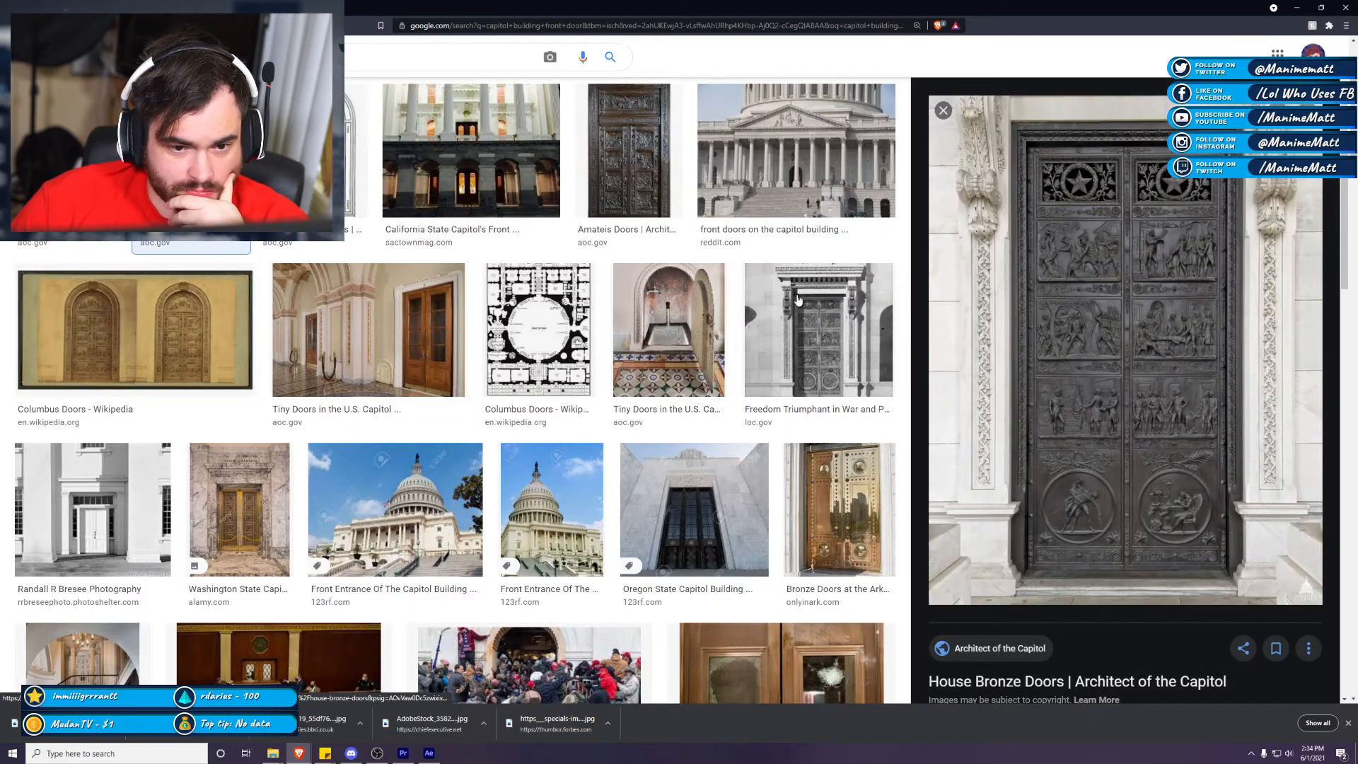
{"action": "scroll", "coordinate": [187, 339], "scroll_direction": "down", "scroll_amount": 2}
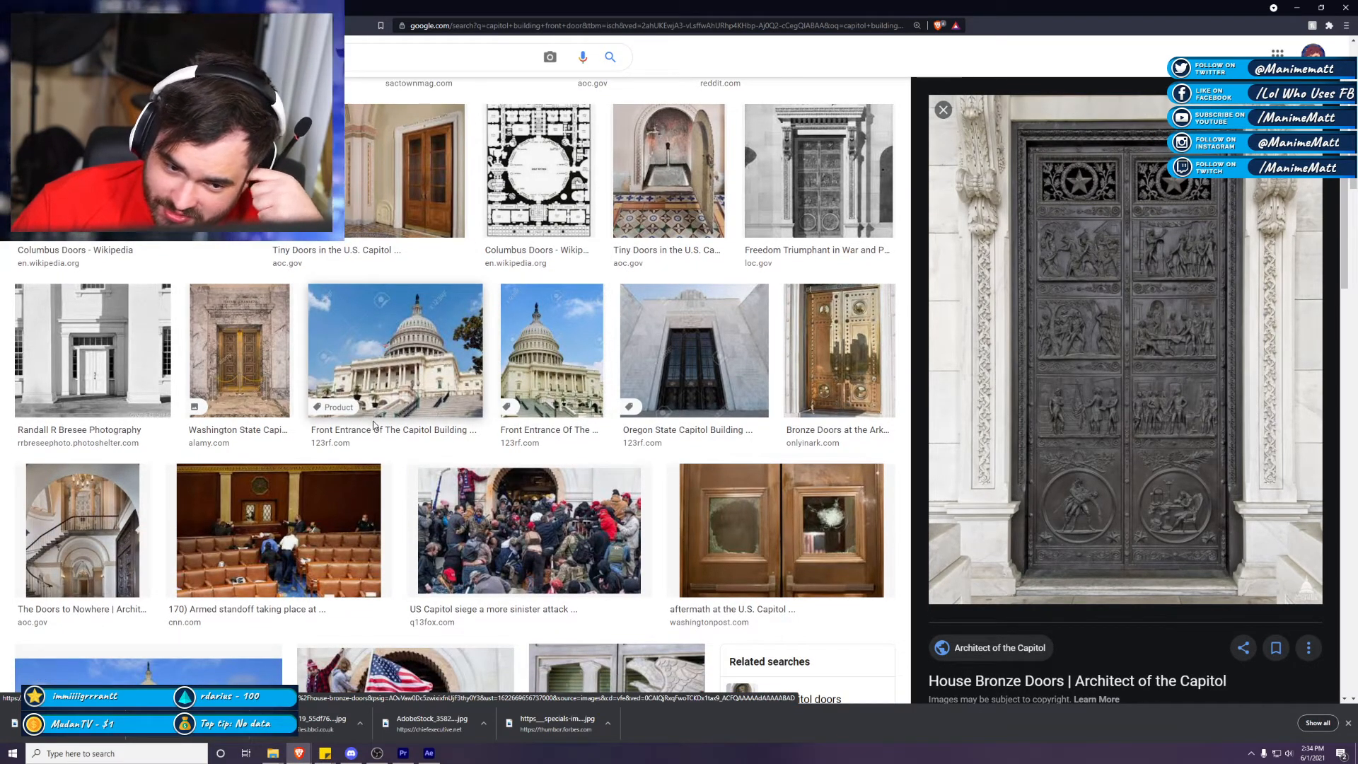
{"action": "scroll", "coordinate": [369, 495], "scroll_direction": "down", "scroll_amount": 7}
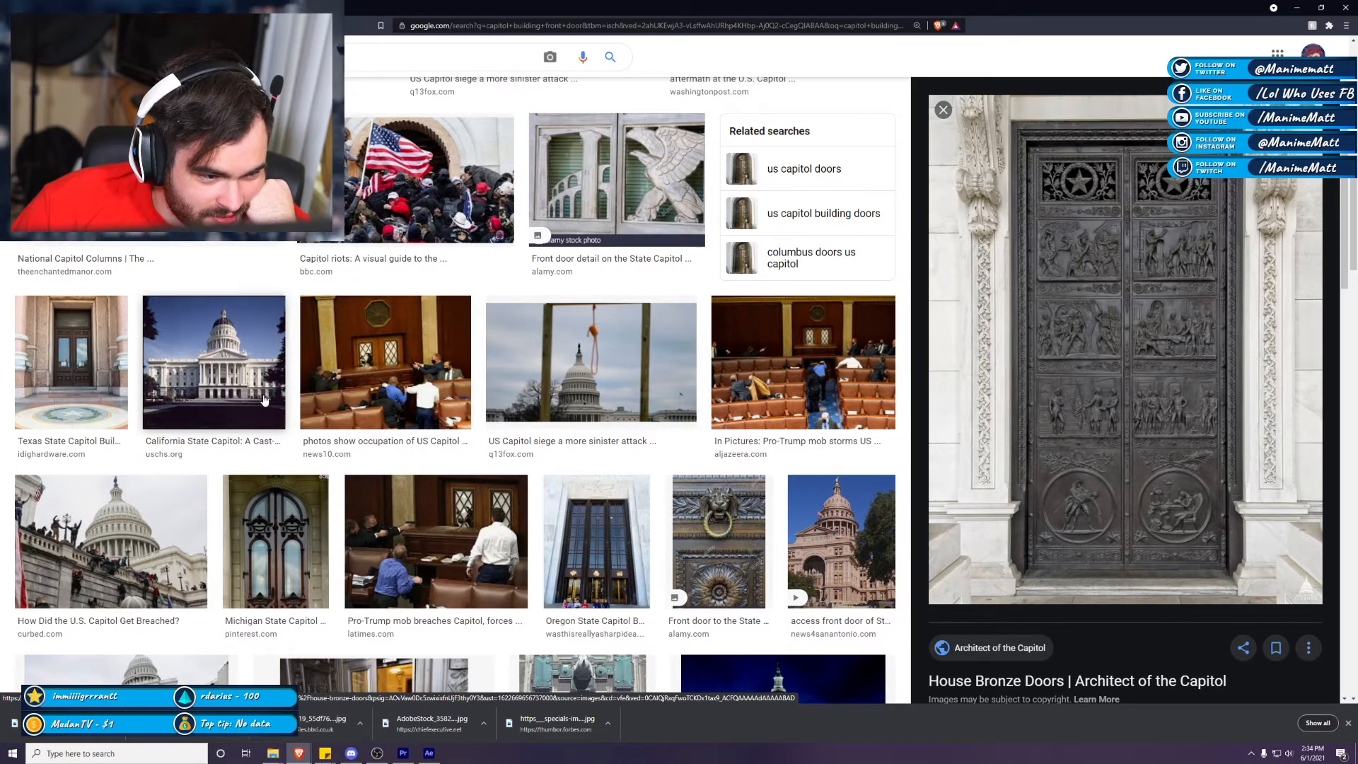
Step: Find the csh.org front view of the California State Capitol through related images and open that image in a new tab
{"action": "left_click", "coordinate": [220, 395]}
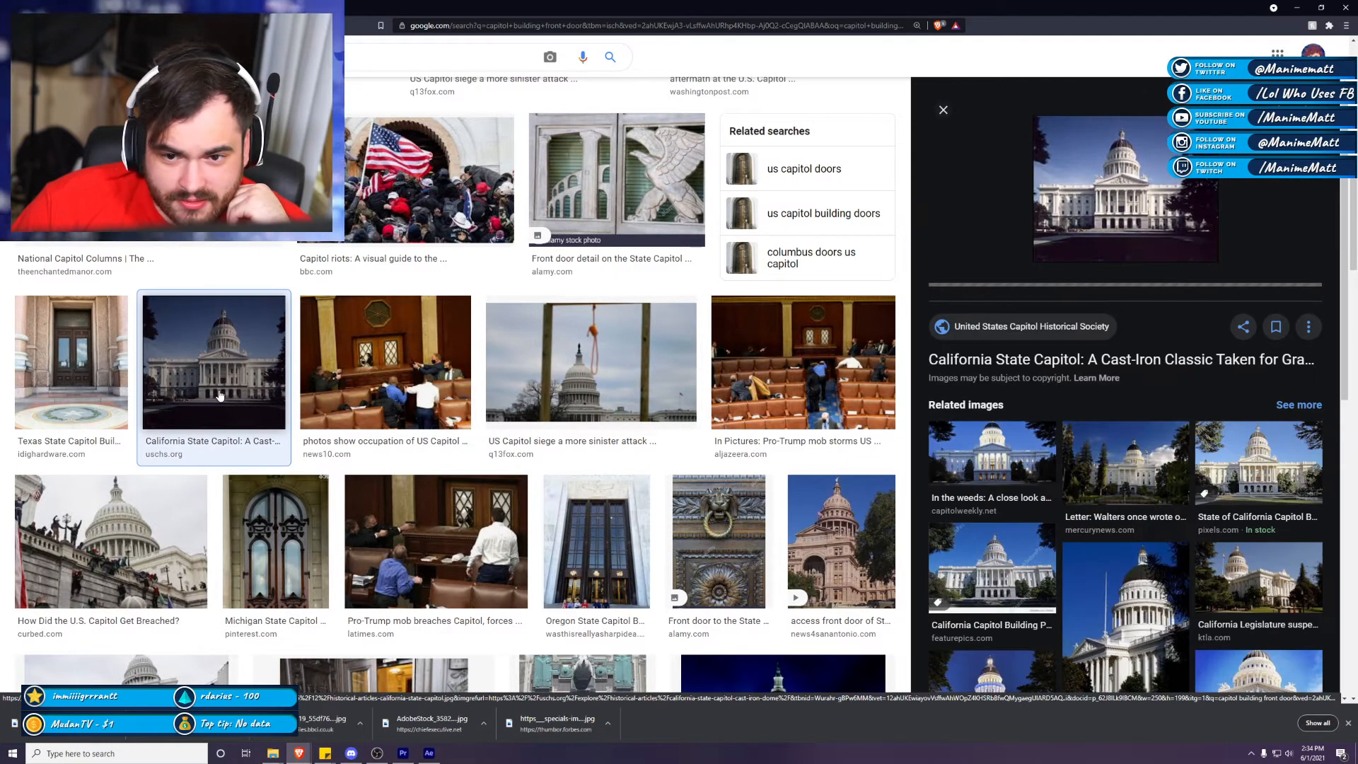
{"action": "left_click", "coordinate": [979, 473]}
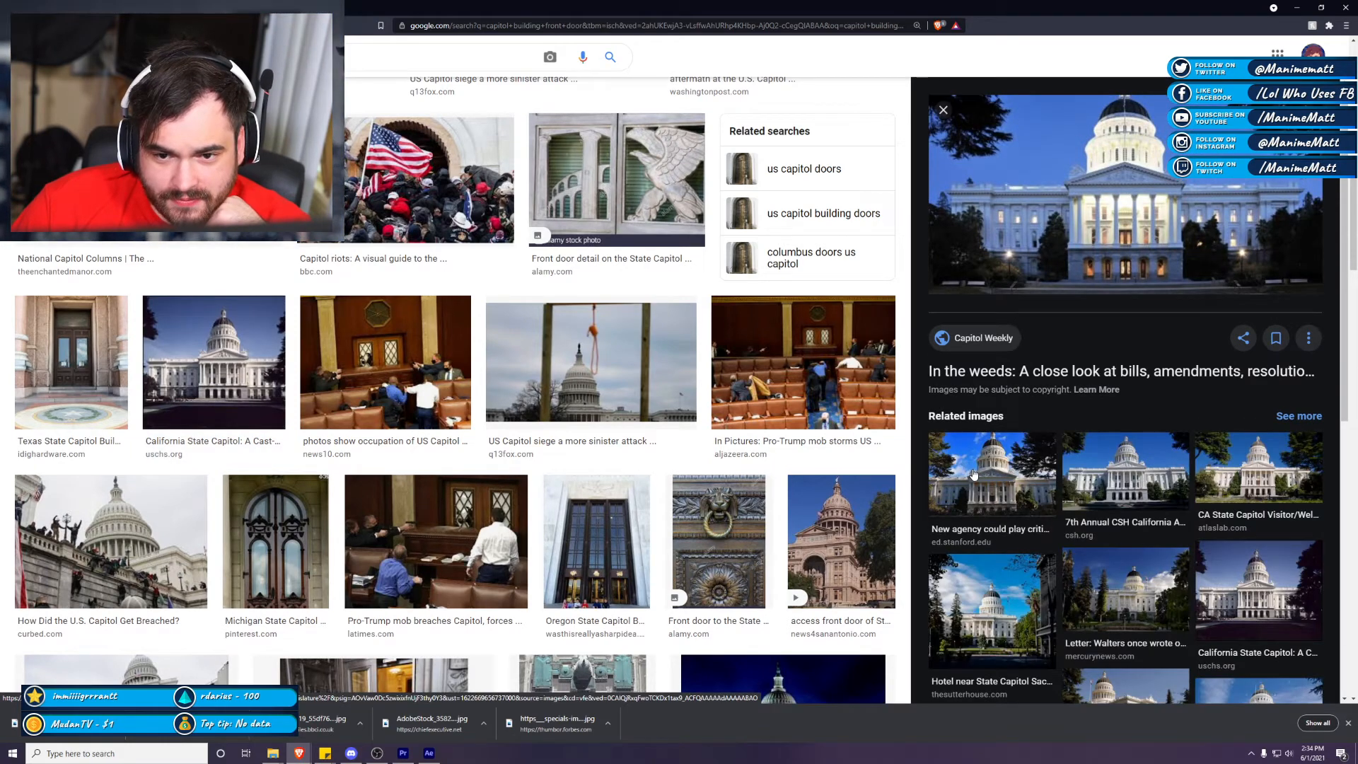
{"action": "left_click", "coordinate": [1157, 487]}
{"action": "right_click", "coordinate": [1093, 236]}
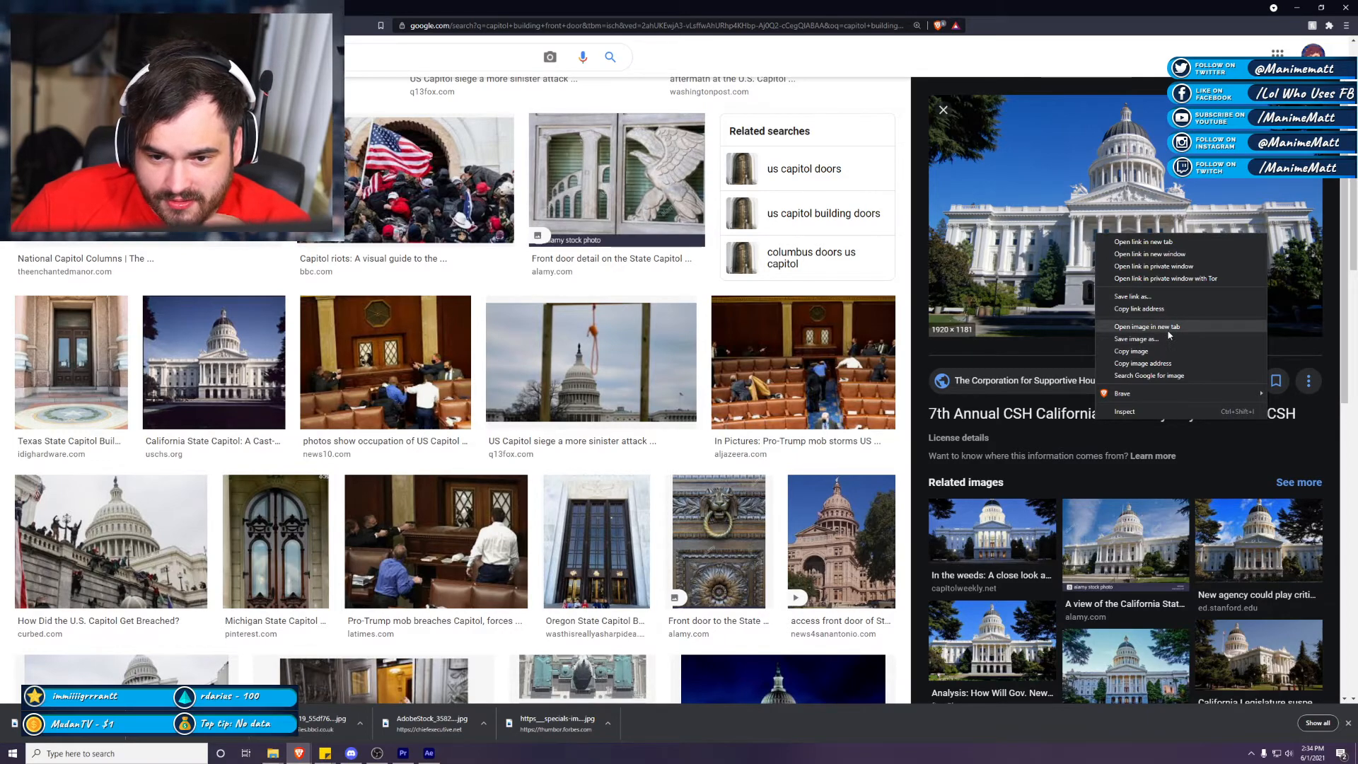
{"action": "left_click", "coordinate": [1160, 327]}
Step: Save the California State Capitol photo as JPEG SacCap-1920x1181 in the same folder and return to the image results
{"action": "left_click", "coordinate": [374, 6]}
{"action": "right_click", "coordinate": [561, 362]}
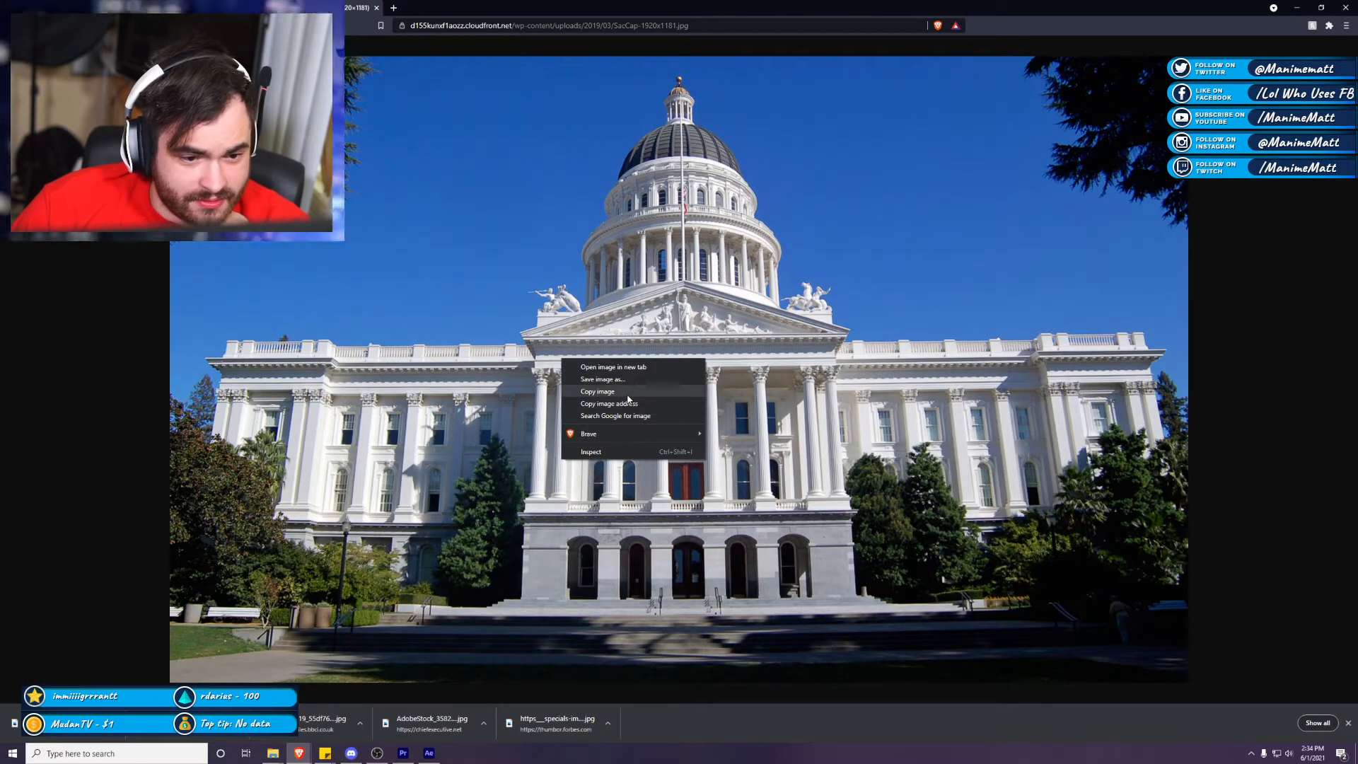
{"action": "left_click", "coordinate": [622, 391]}
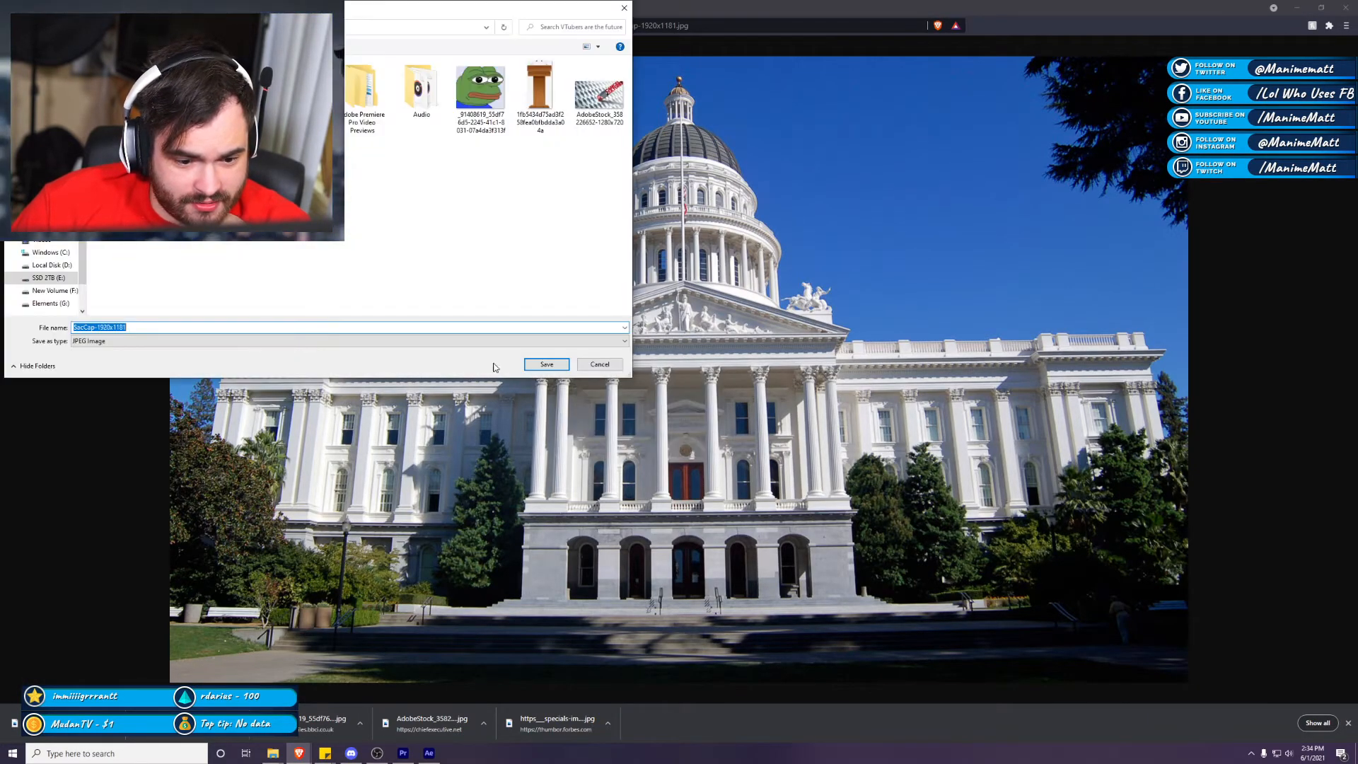
{"action": "left_click", "coordinate": [546, 365]}
{"action": "key", "text": "ctrl+shift+Tab"}
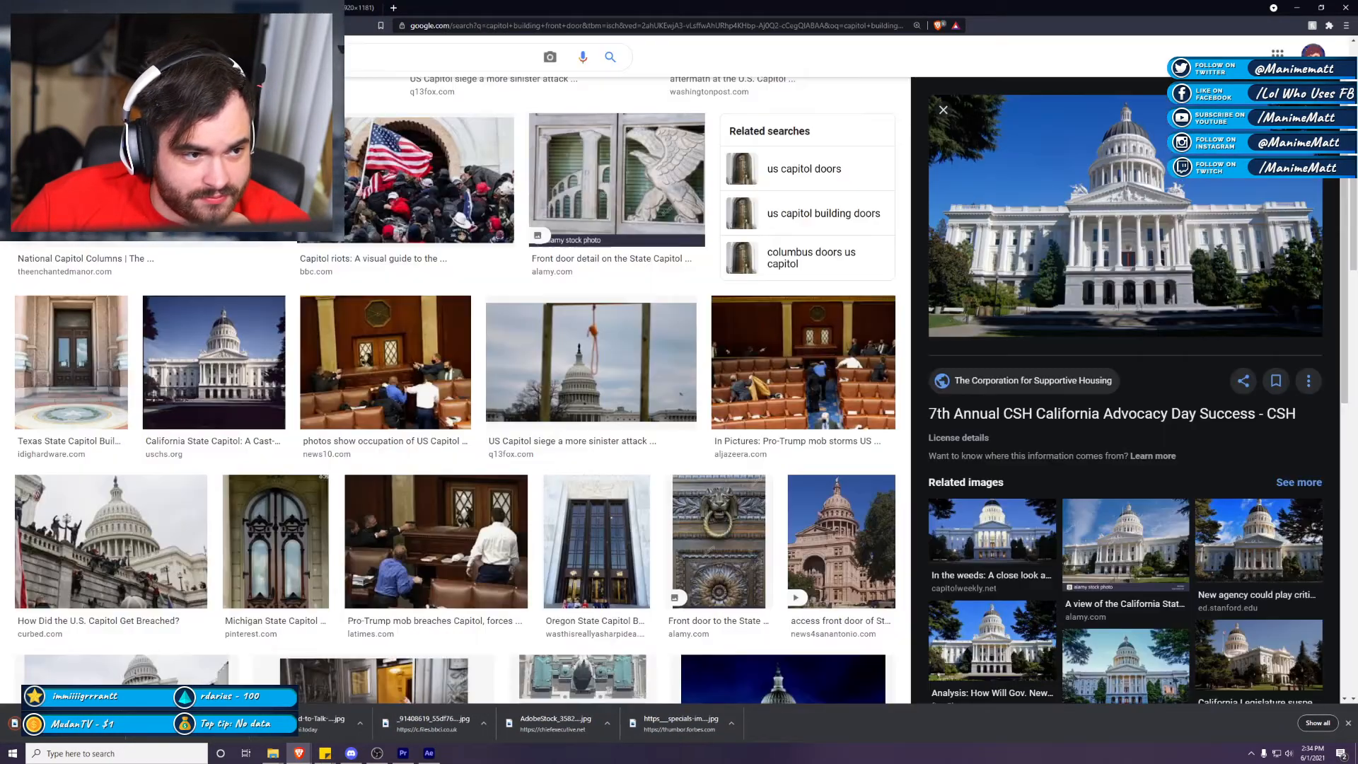
Step: Preview front door results such as the Washington State Capitol view, the WV Capitol entrance, the mini doors and National Capitol Columns
{"action": "scroll", "coordinate": [369, 432], "scroll_direction": "down", "scroll_amount": 7}
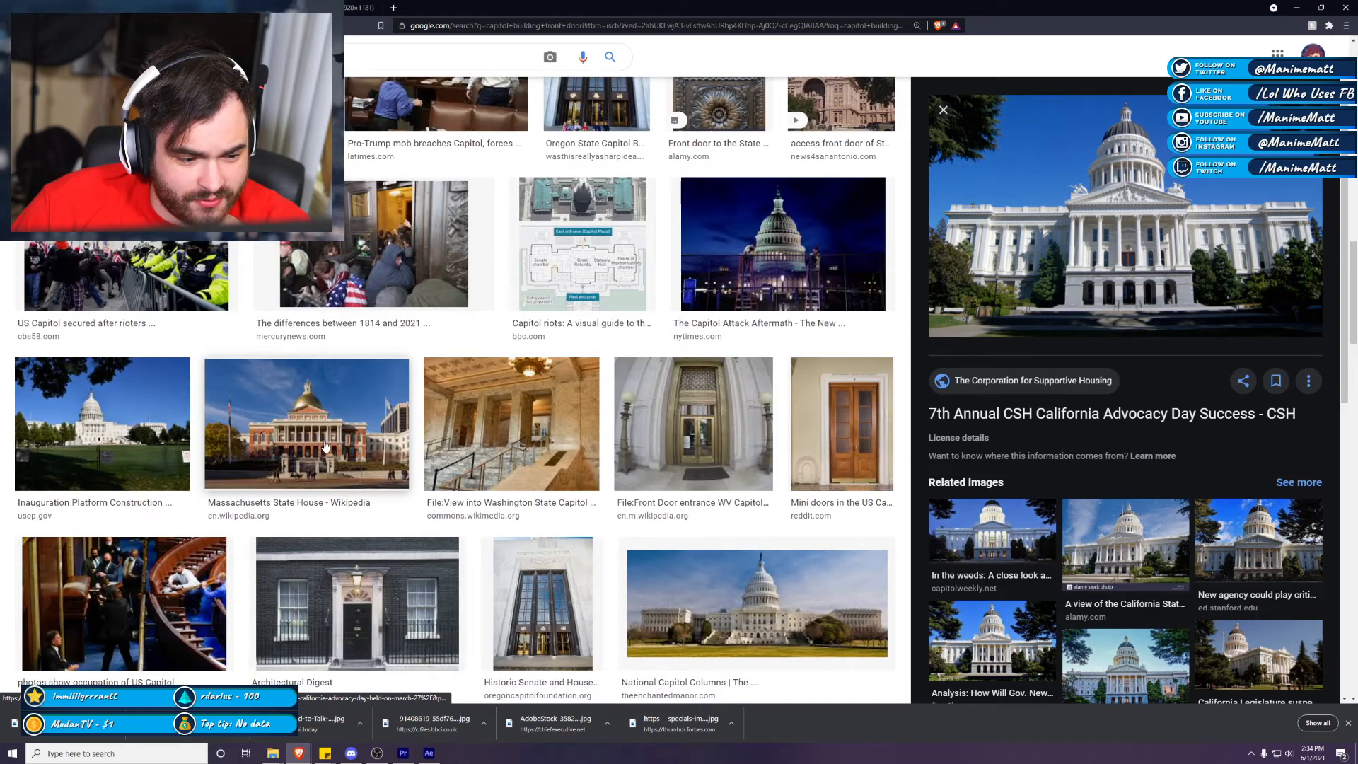
{"action": "left_click", "coordinate": [515, 430]}
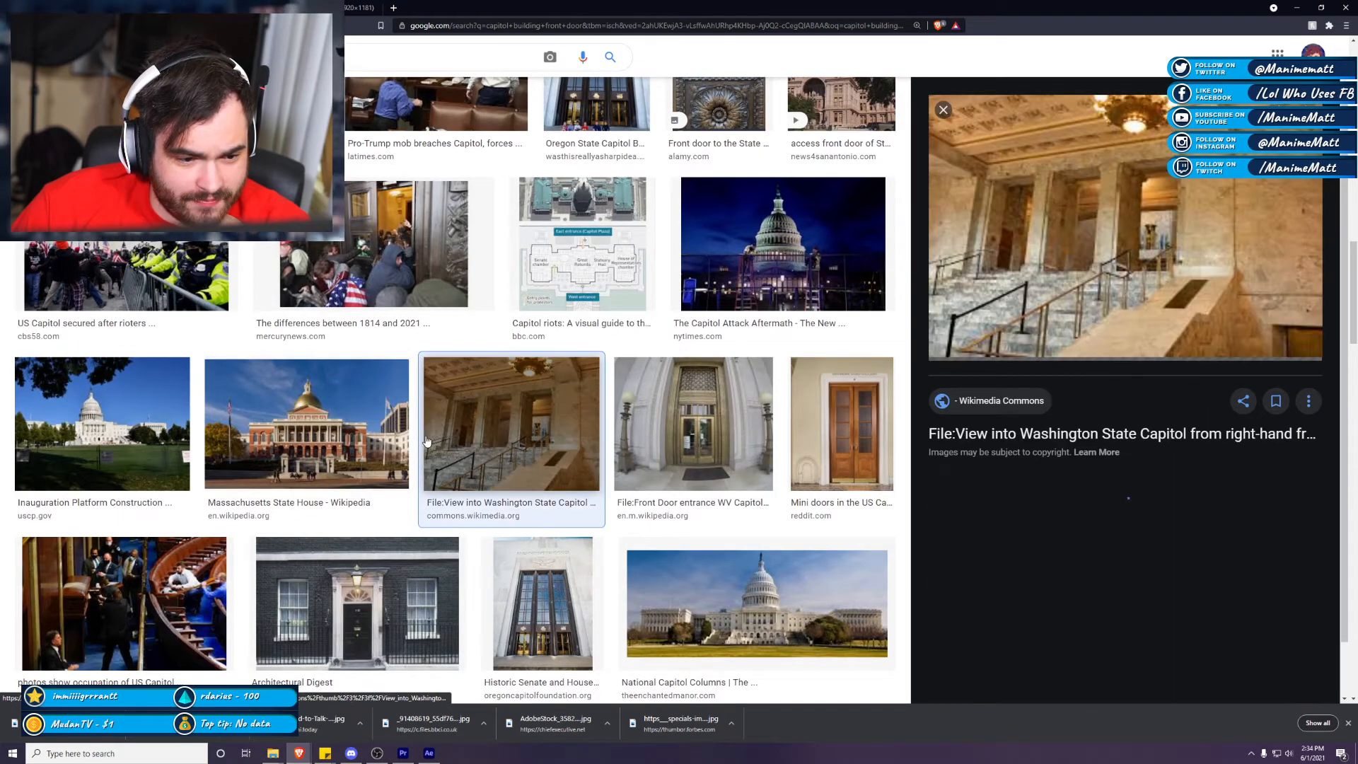
{"action": "left_click", "coordinate": [694, 428]}
{"action": "left_click", "coordinate": [833, 430]}
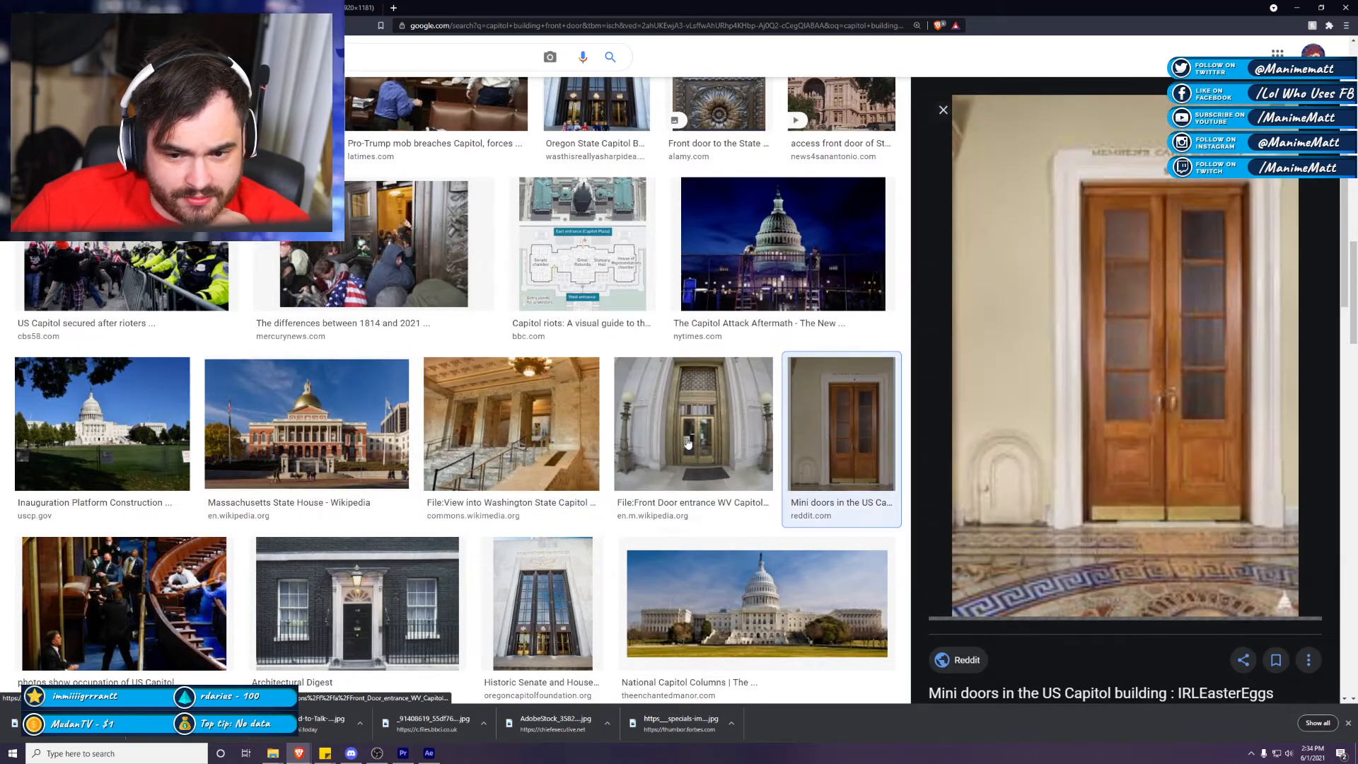
{"action": "left_click", "coordinate": [649, 444]}
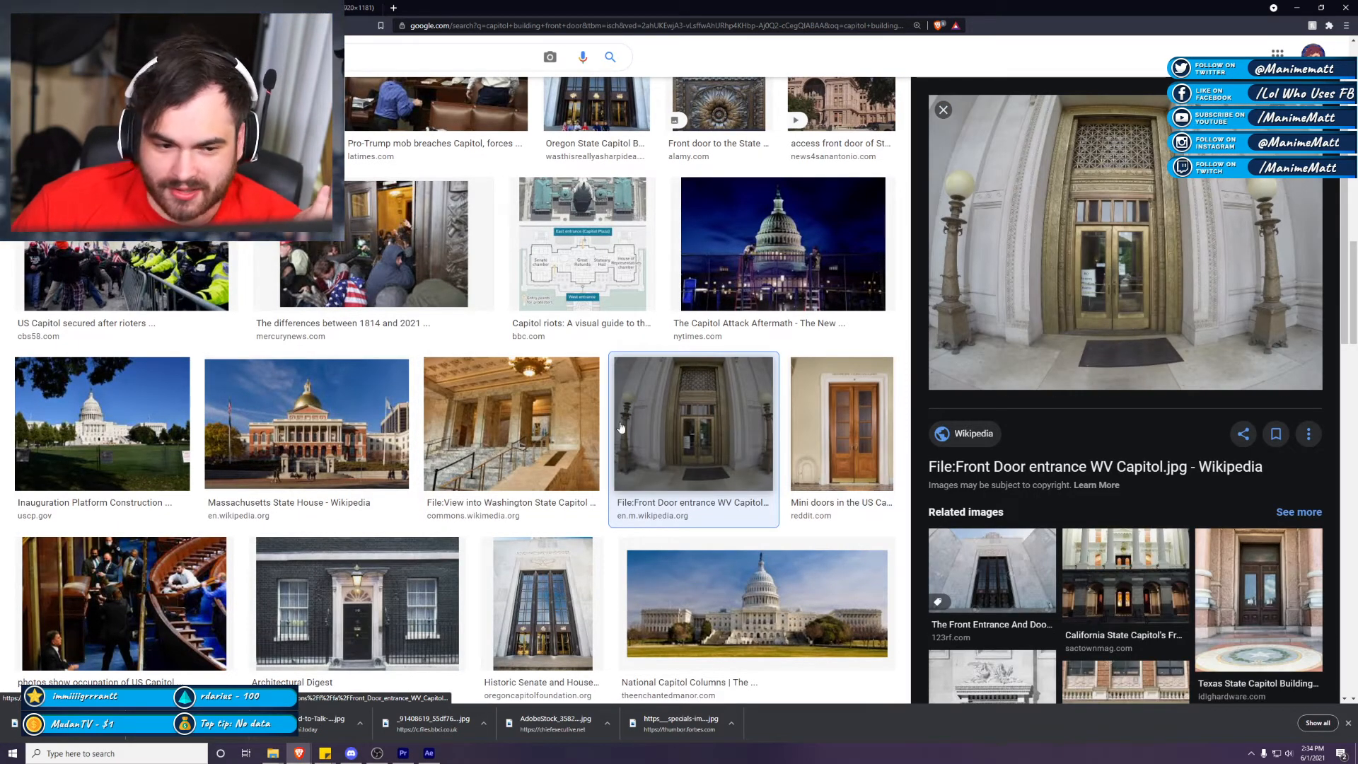
{"action": "left_click", "coordinate": [325, 426]}
{"action": "left_click", "coordinate": [483, 401]}
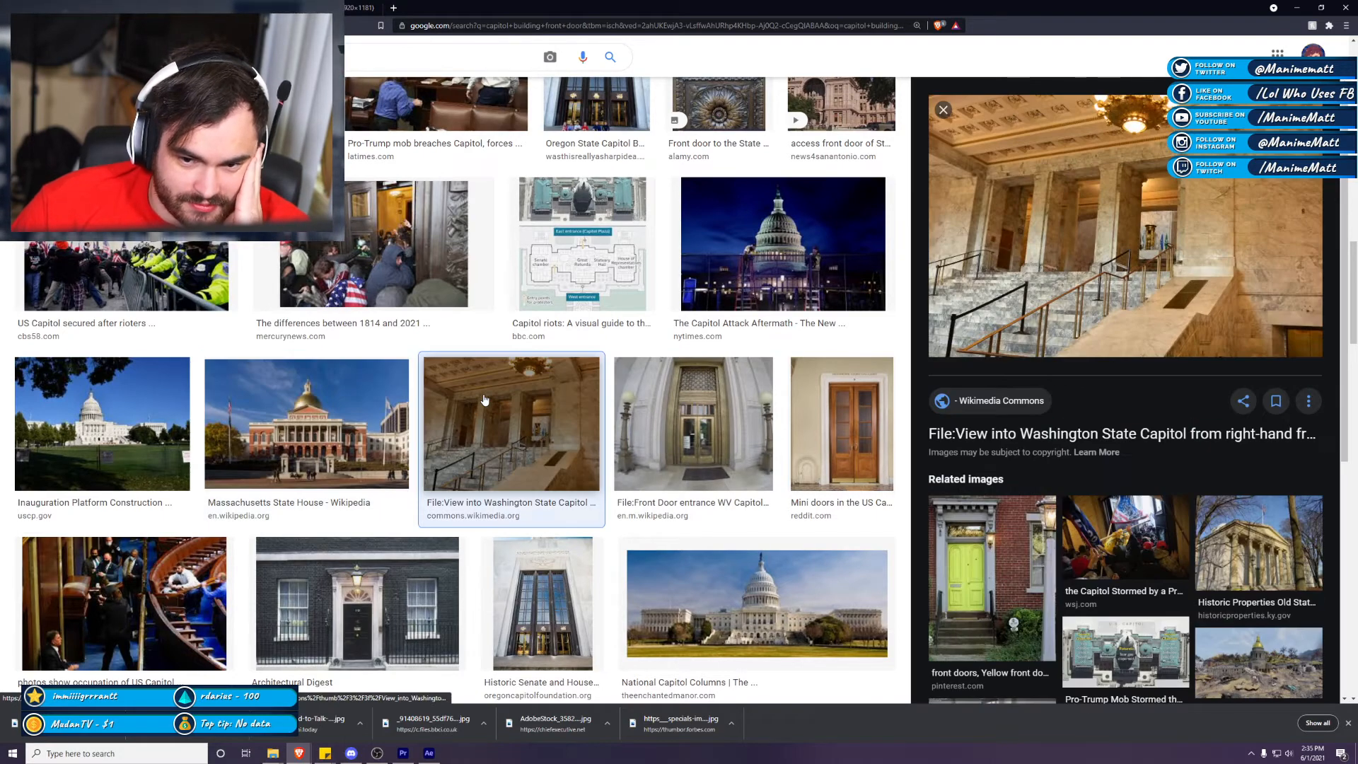
{"action": "left_click", "coordinate": [124, 601]}
{"action": "left_click", "coordinate": [357, 574]}
{"action": "left_click", "coordinate": [637, 564]}
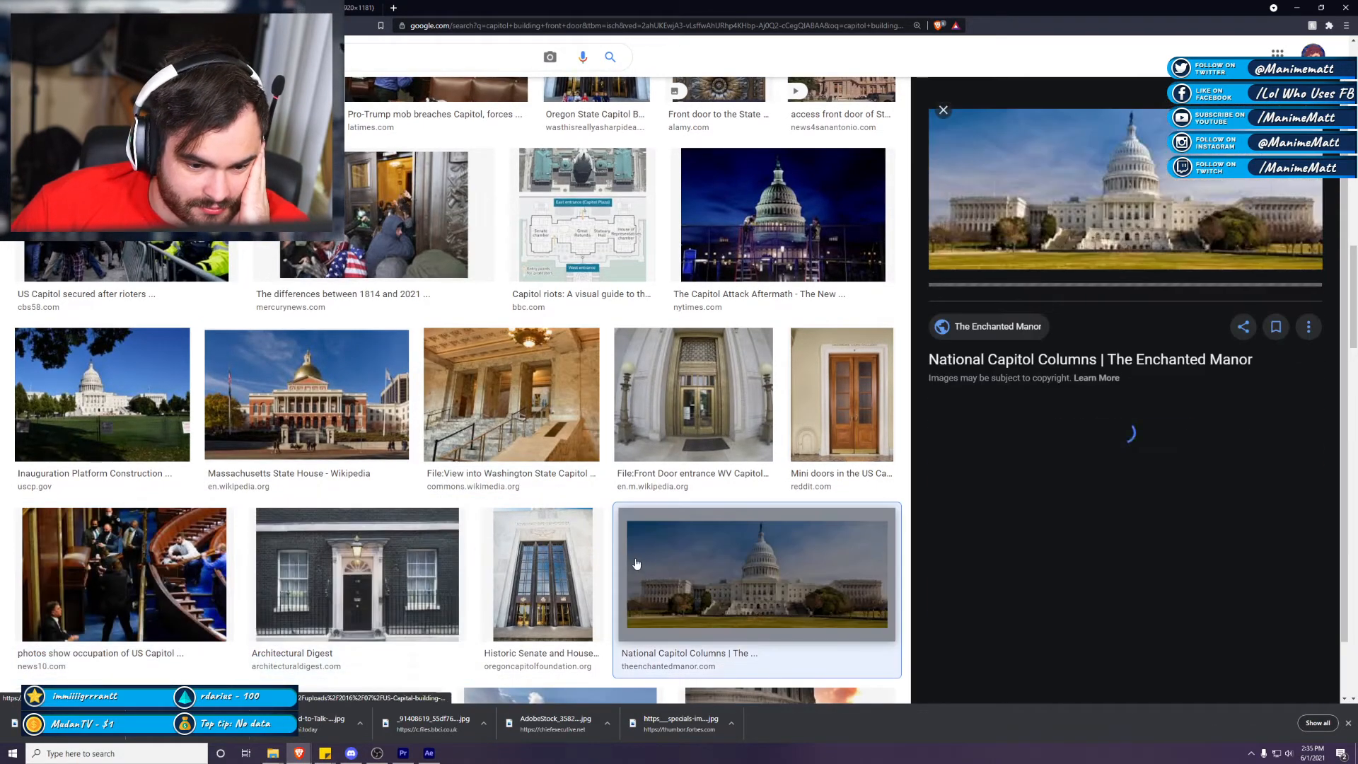
Step: Look through the further front door results and preview the Alamy front view of the Capitol Building in Washington DC
{"action": "scroll", "coordinate": [507, 568], "scroll_direction": "down", "scroll_amount": 4}
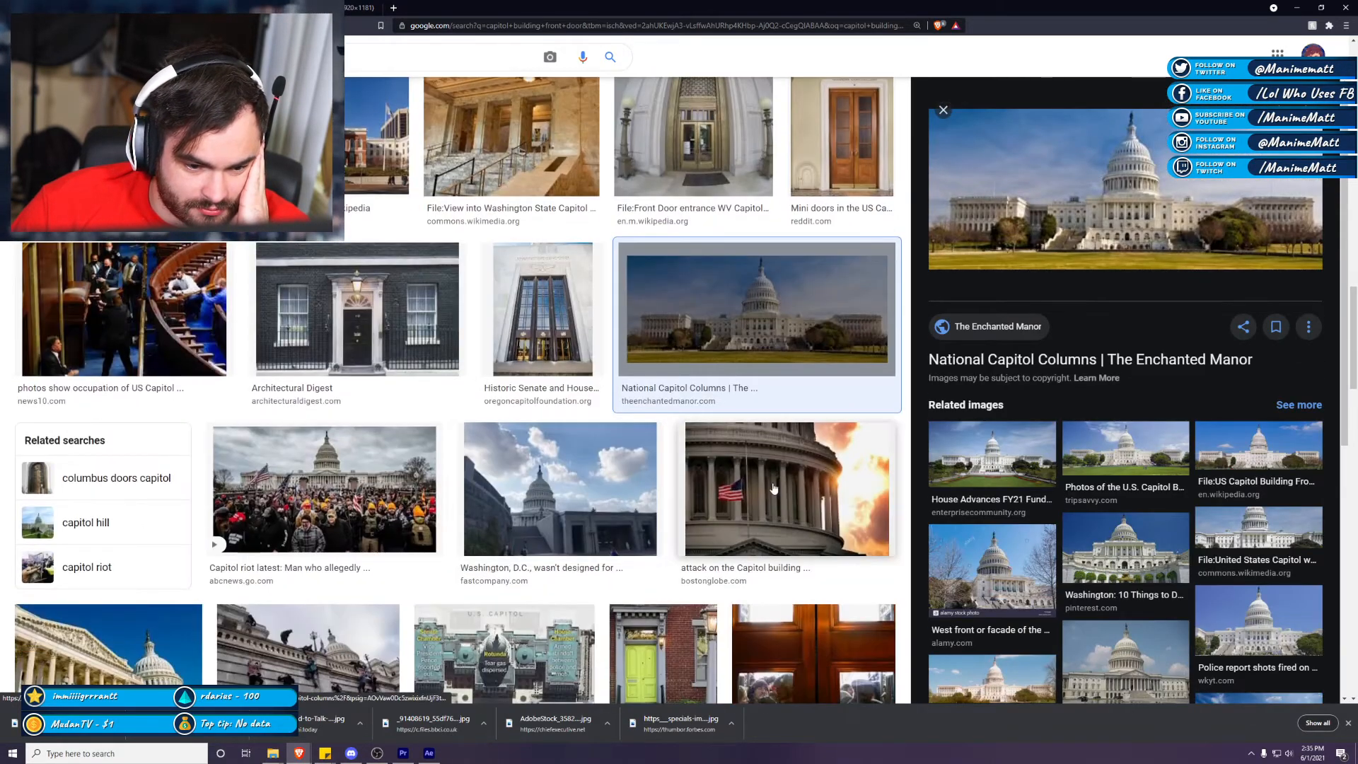
{"action": "scroll", "coordinate": [760, 493], "scroll_direction": "down", "scroll_amount": 3}
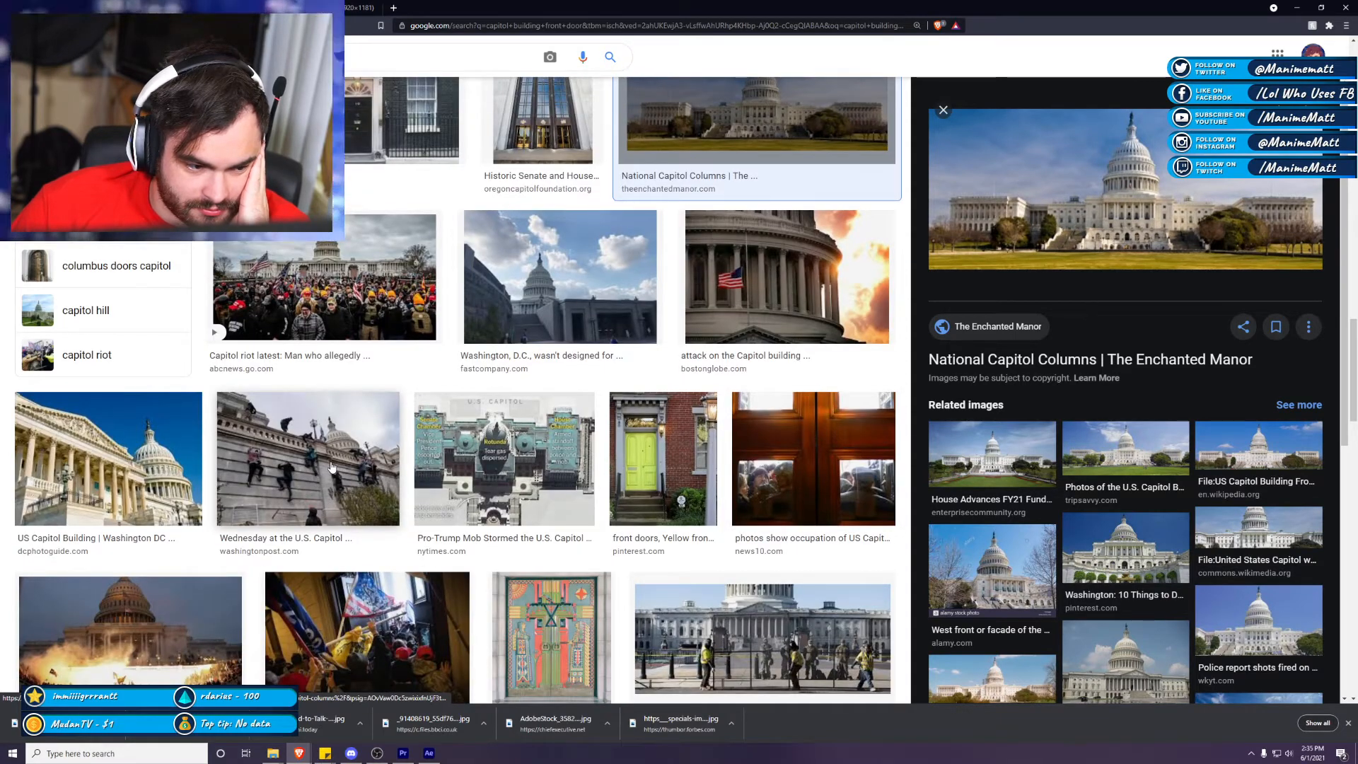
{"action": "scroll", "coordinate": [332, 473], "scroll_direction": "down", "scroll_amount": 2}
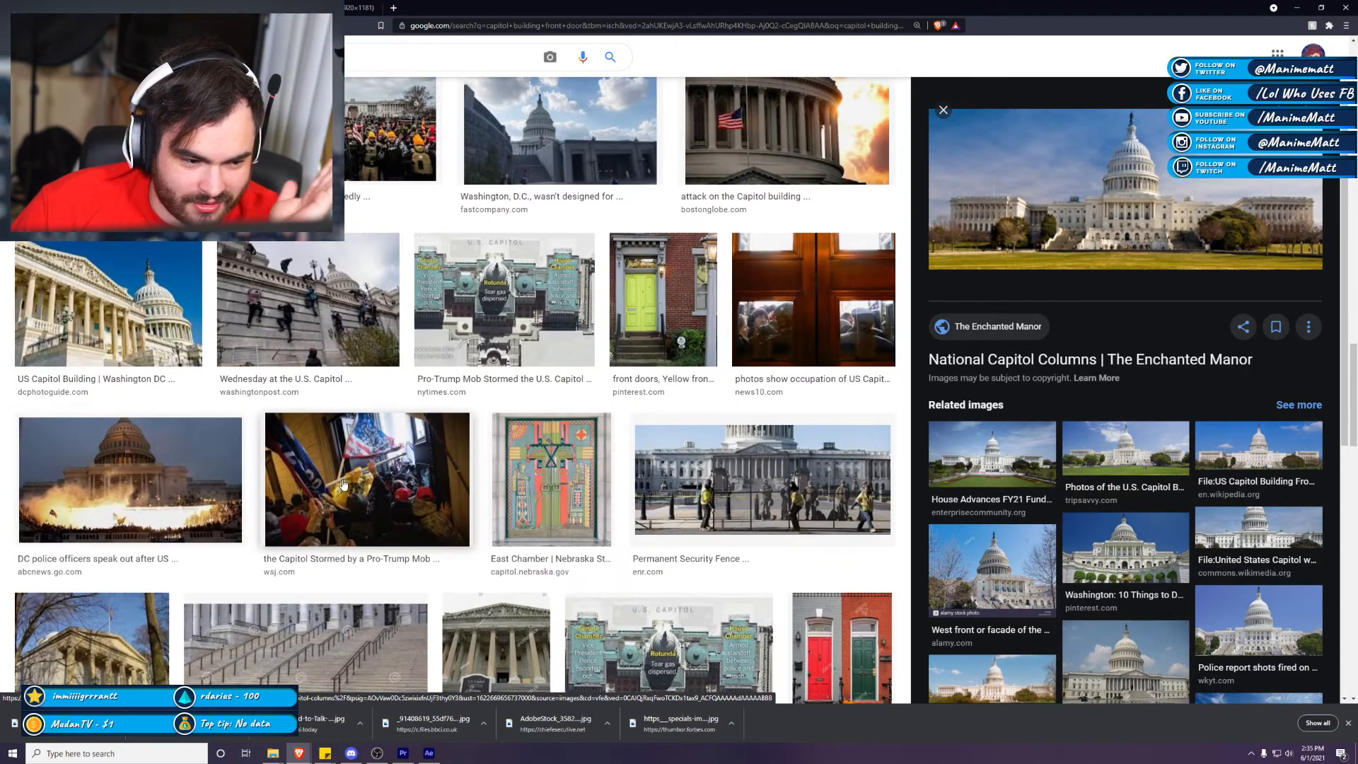
{"action": "scroll", "coordinate": [342, 485], "scroll_direction": "down", "scroll_amount": 7}
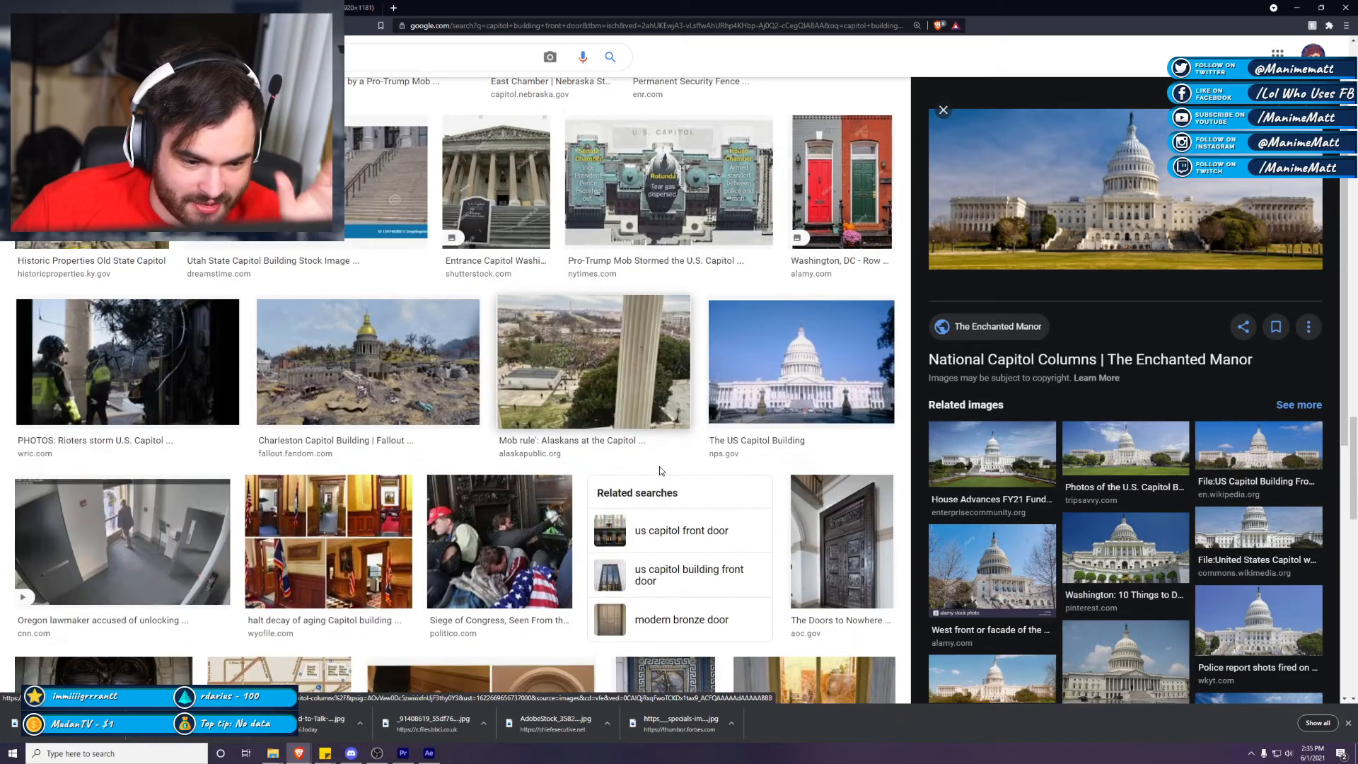
{"action": "scroll", "coordinate": [603, 512], "scroll_direction": "down", "scroll_amount": 5}
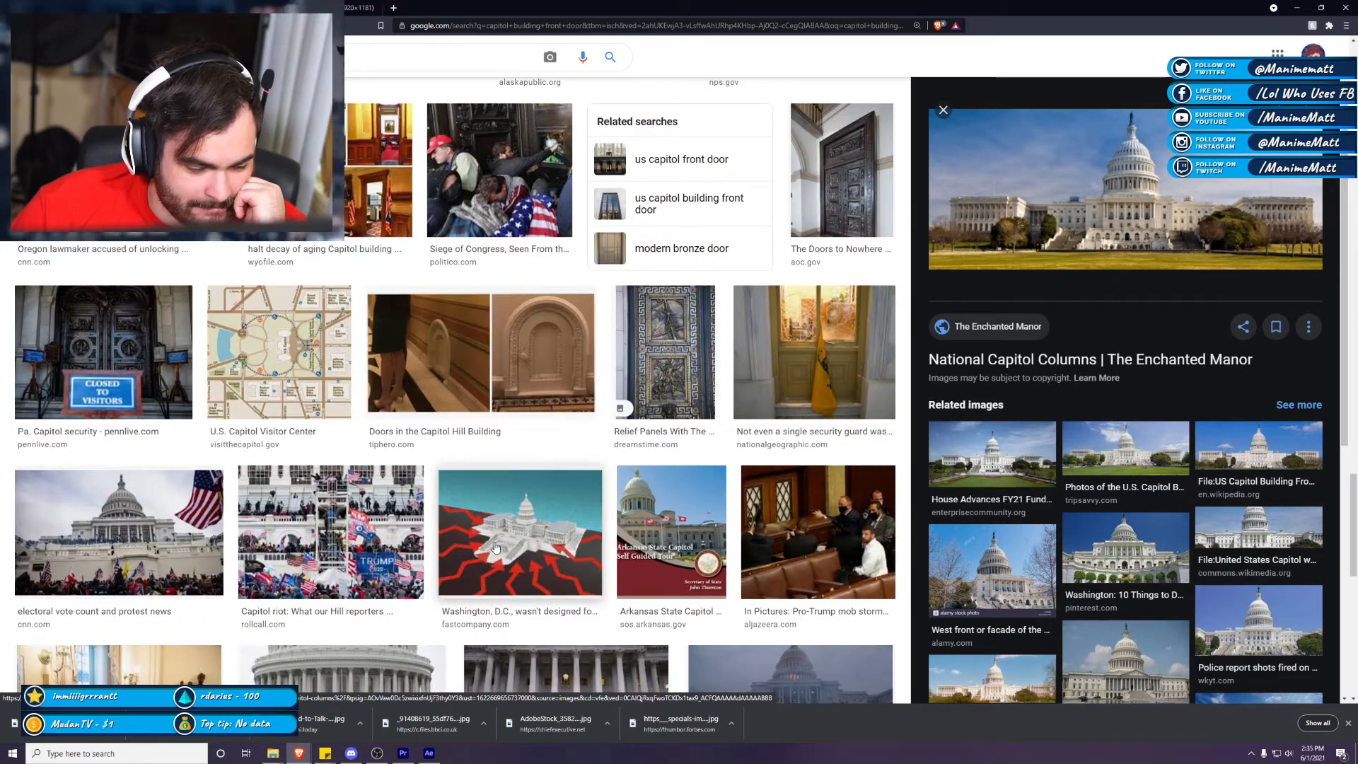
{"action": "scroll", "coordinate": [520, 543], "scroll_direction": "down", "scroll_amount": 3}
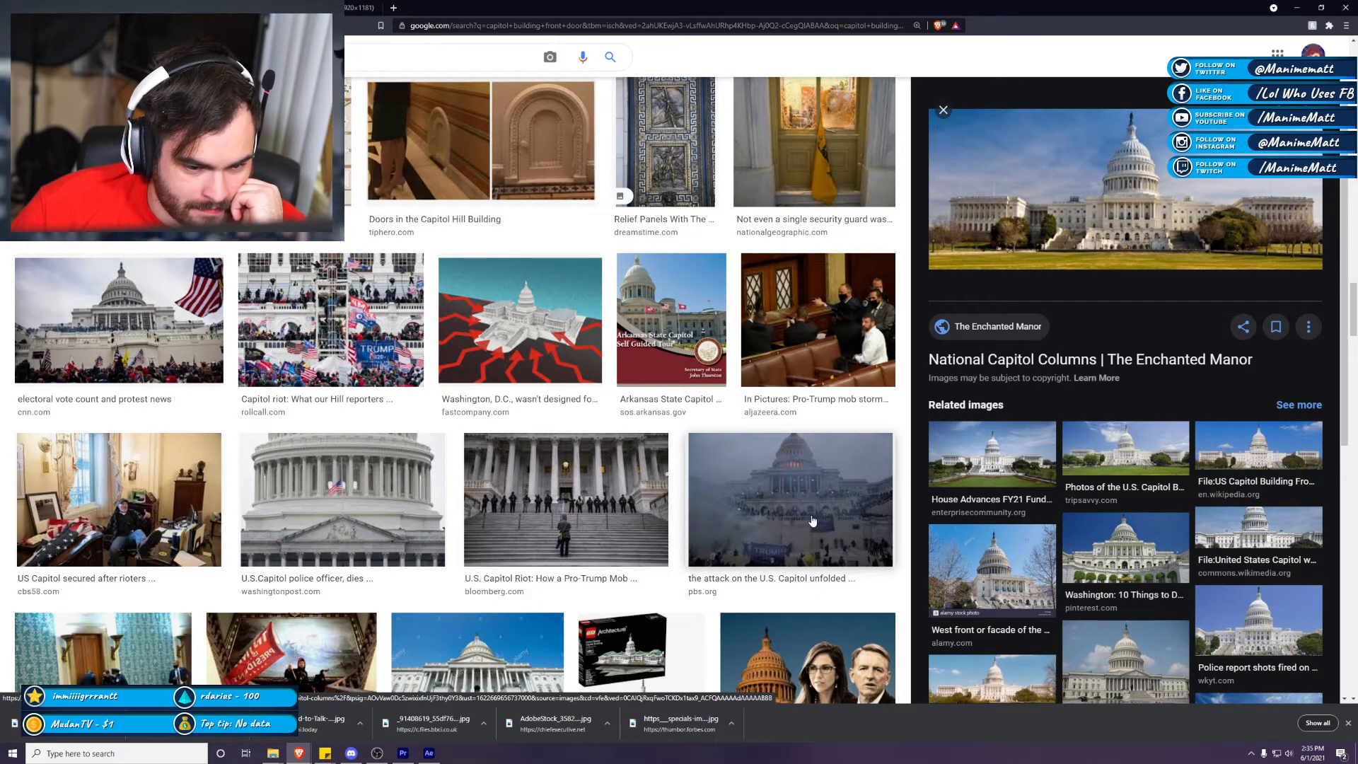
{"action": "scroll", "coordinate": [359, 473], "scroll_direction": "down", "scroll_amount": 1}
{"action": "scroll", "coordinate": [361, 475], "scroll_direction": "down", "scroll_amount": 3}
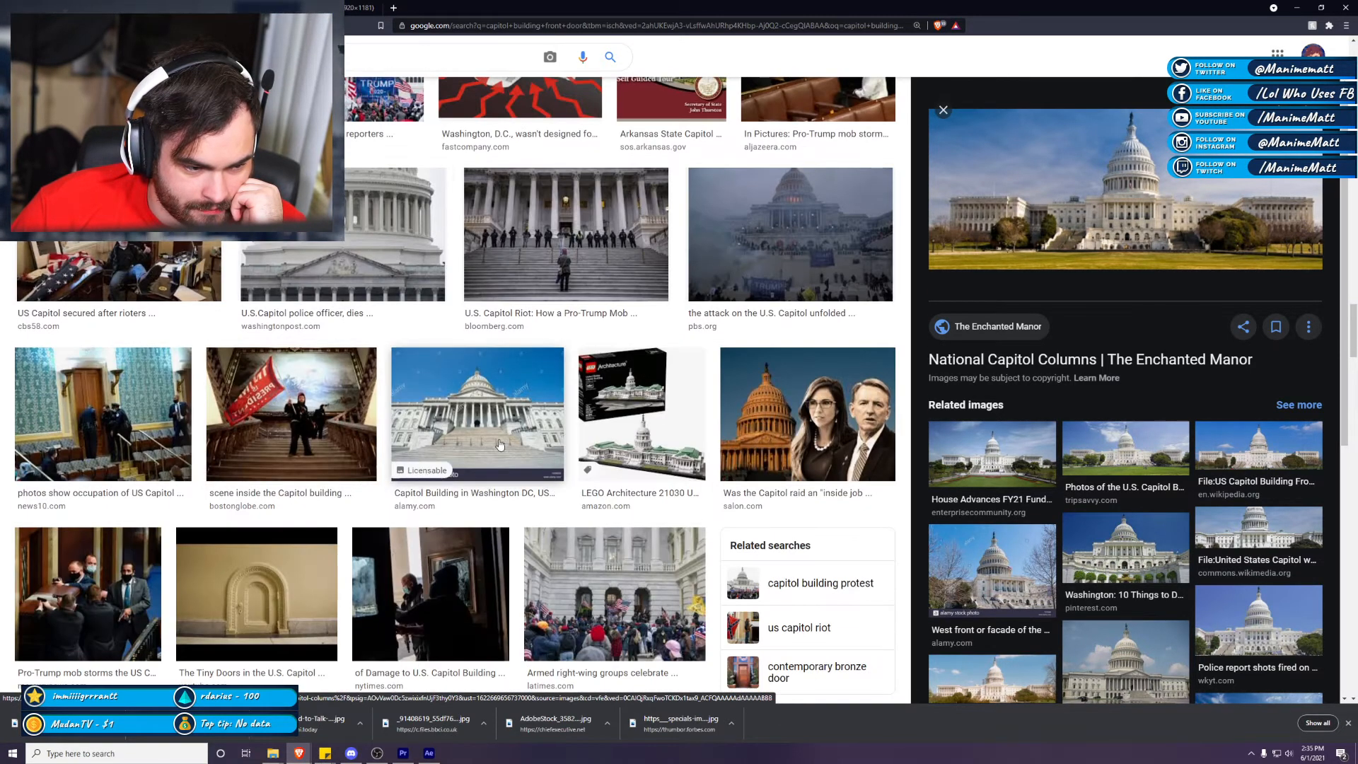
{"action": "left_click", "coordinate": [498, 433]}
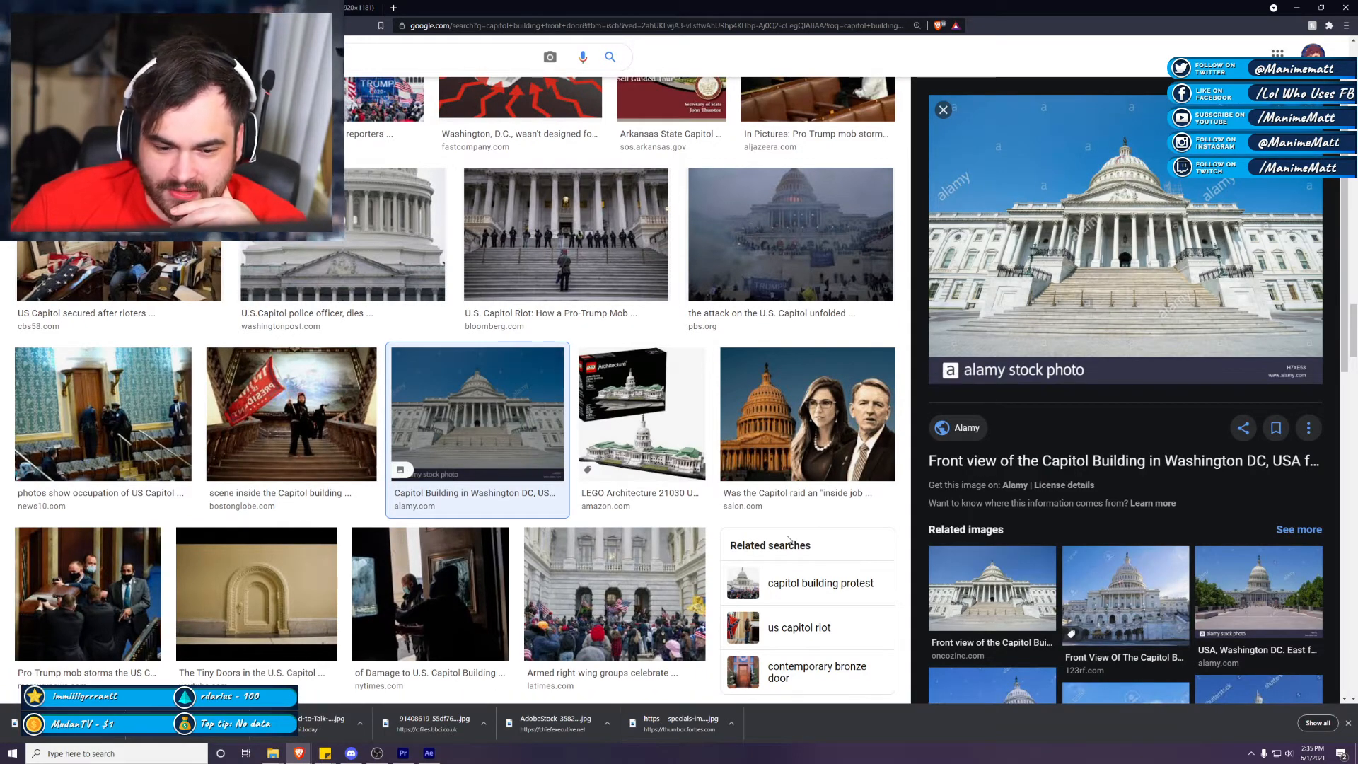
{"action": "scroll", "coordinate": [778, 424], "scroll_direction": "down", "scroll_amount": 3}
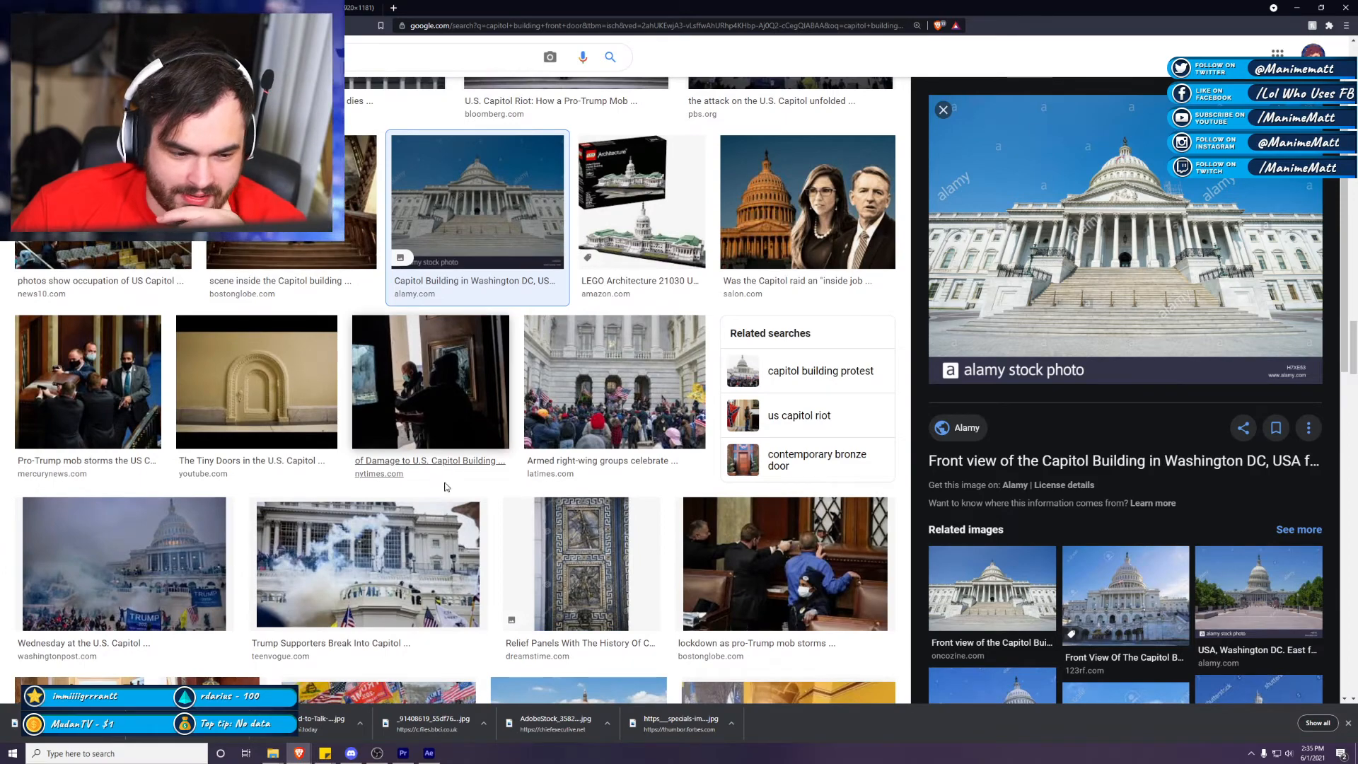
{"action": "scroll", "coordinate": [425, 519], "scroll_direction": "down", "scroll_amount": 3}
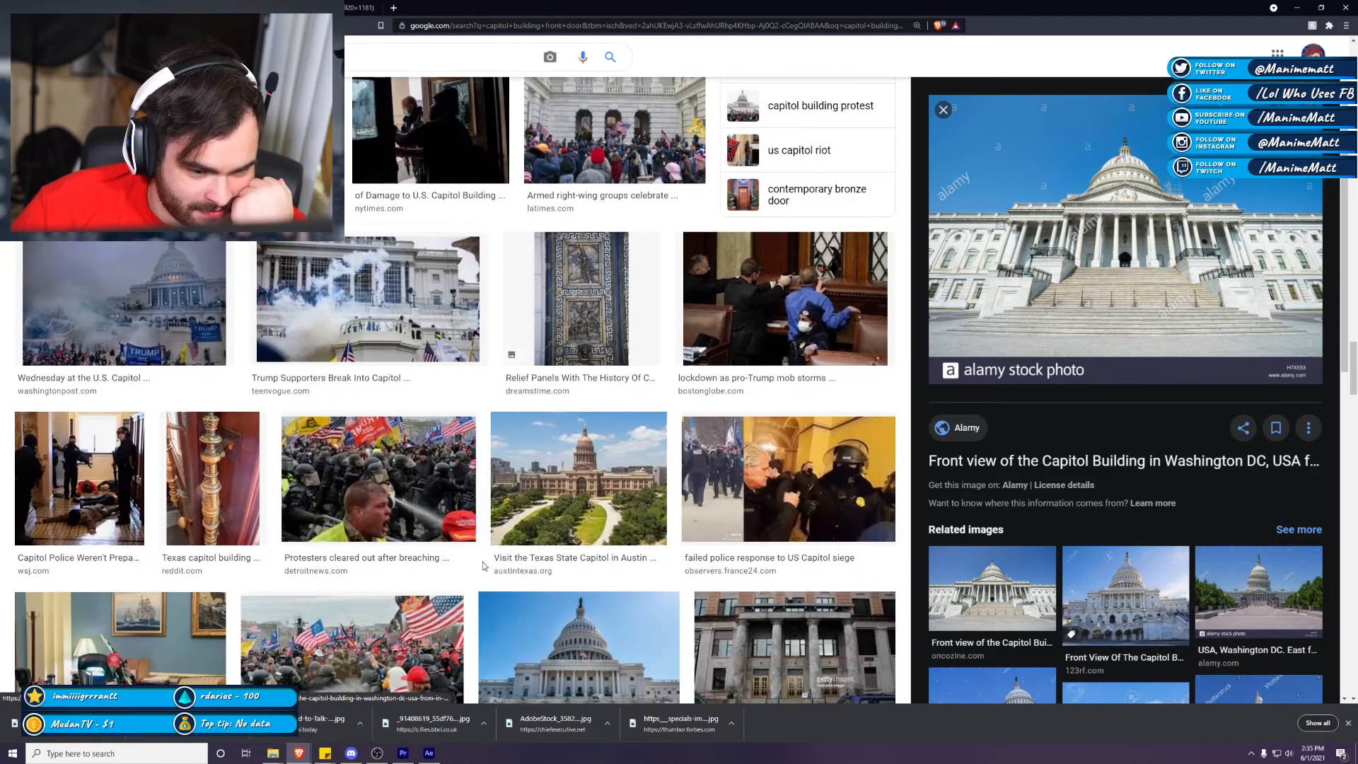
{"action": "scroll", "coordinate": [425, 518], "scroll_direction": "up", "scroll_amount": 10}
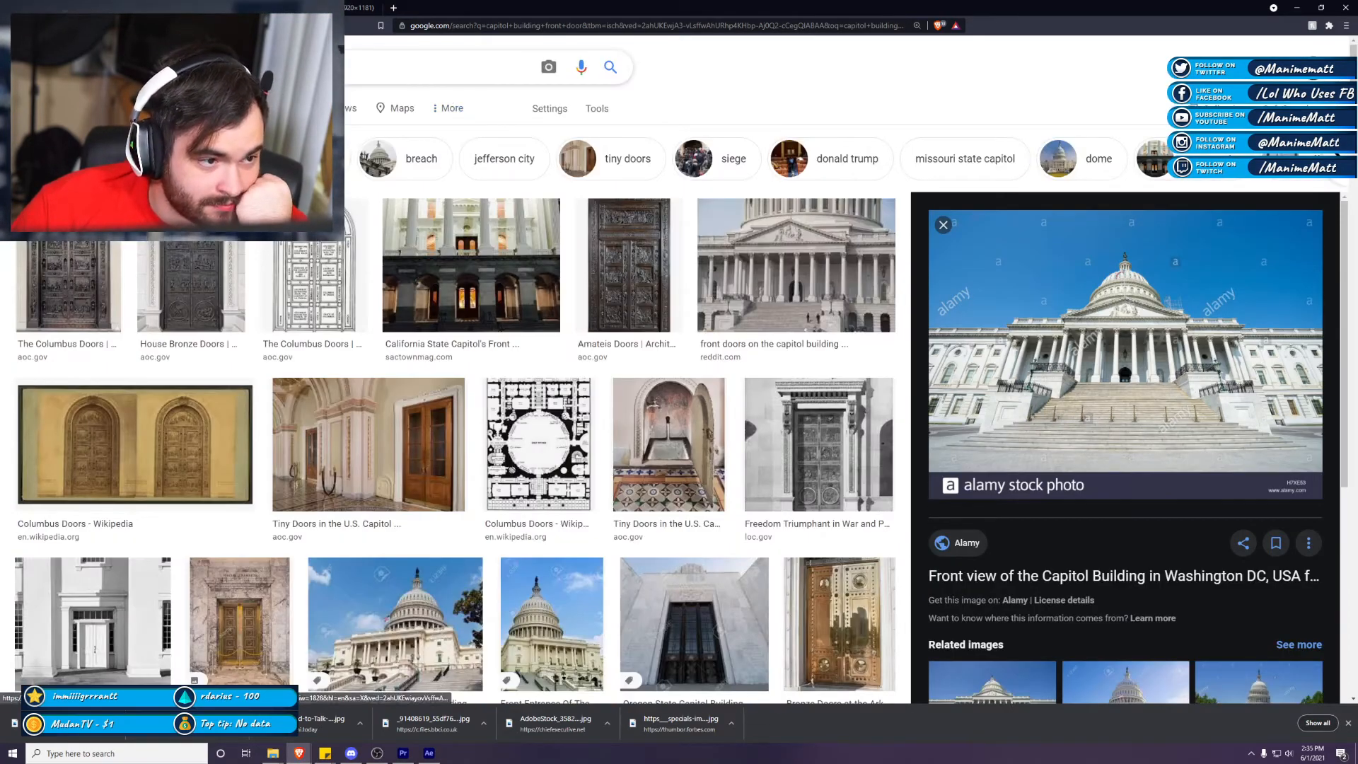
Step: Change the image search to capitol building front
{"action": "key", "text": "BackSpace"}
{"action": "key", "text": "BackSpace"}
{"action": "key", "text": "BackSpace"}
{"action": "key", "text": "BackSpace"}
{"action": "key", "text": "BackSpace"}
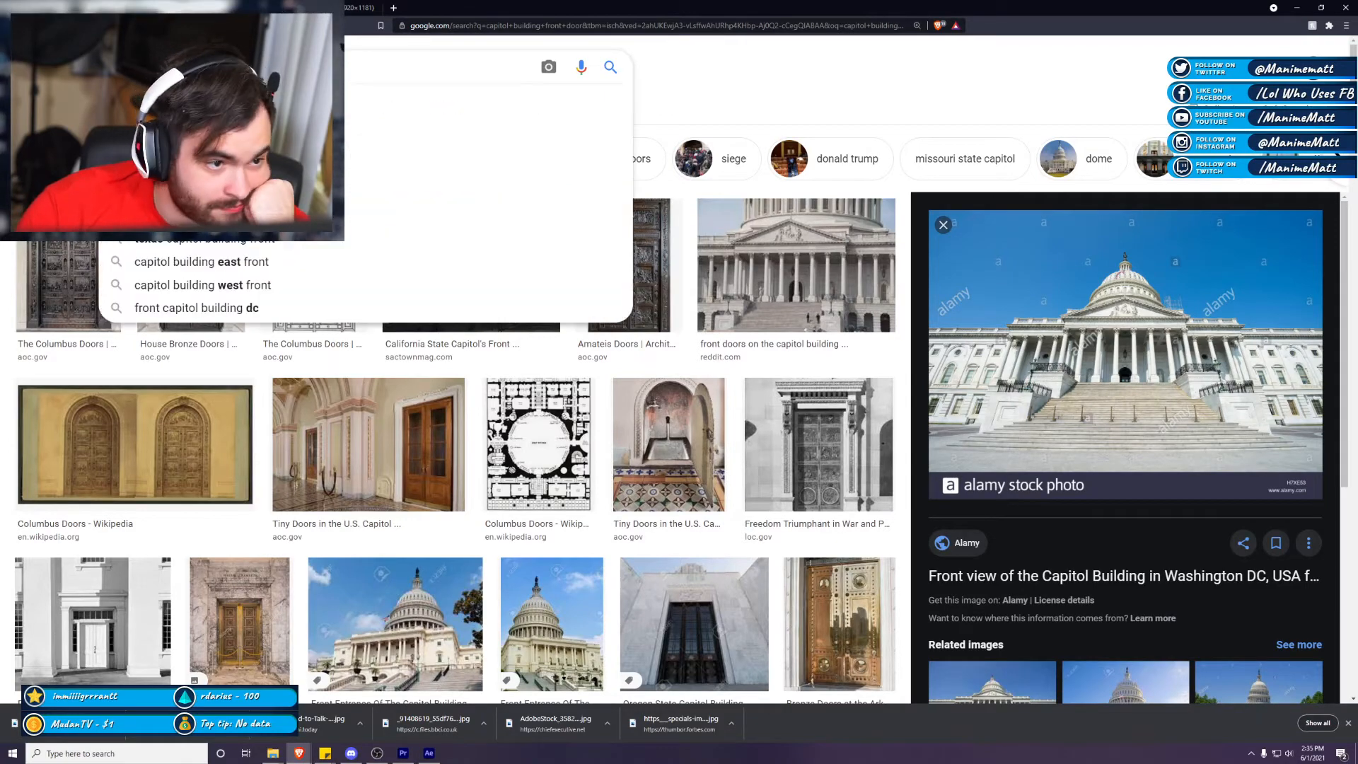
{"action": "key", "text": "Return"}
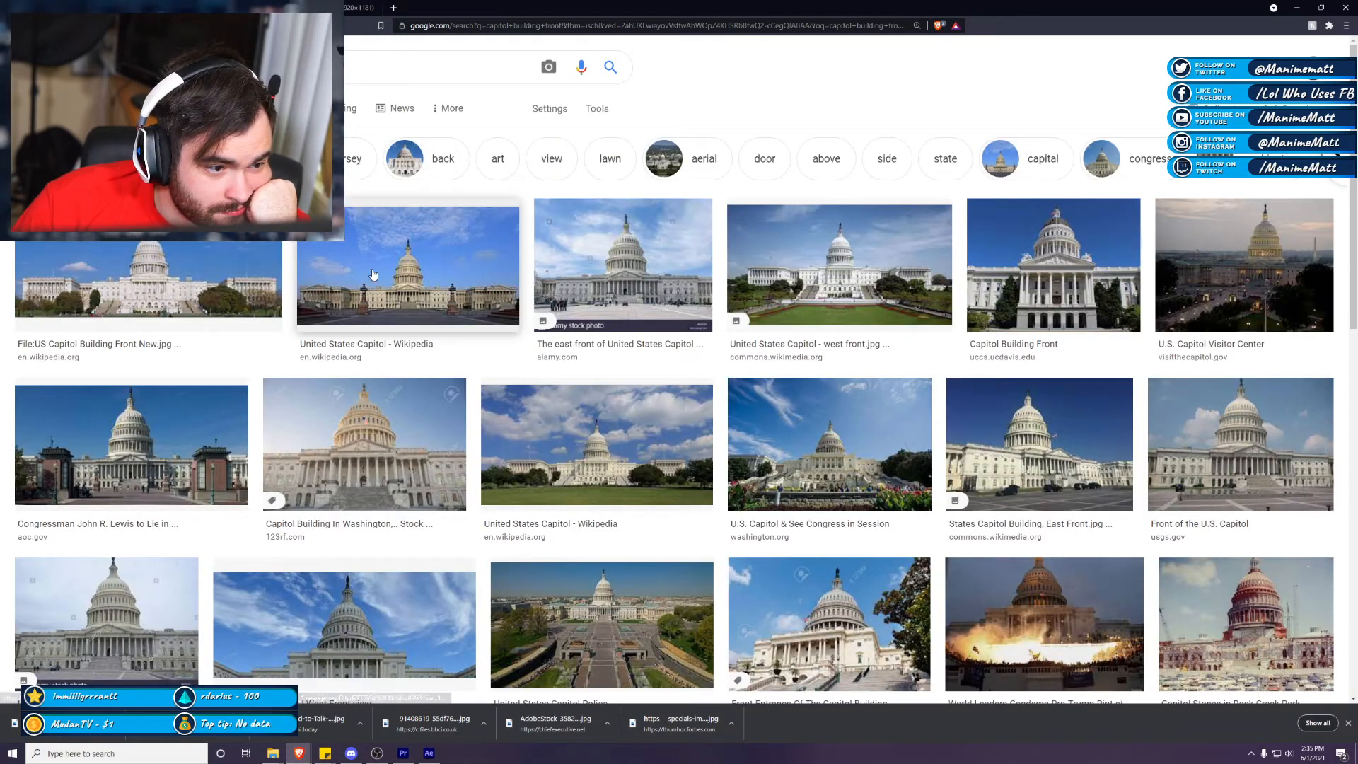
Step: Preview the first front view results, including the Wikipedia, Wikimedia west front, Architect of the Capitol and 123RF photos
{"action": "left_click", "coordinate": [424, 283]}
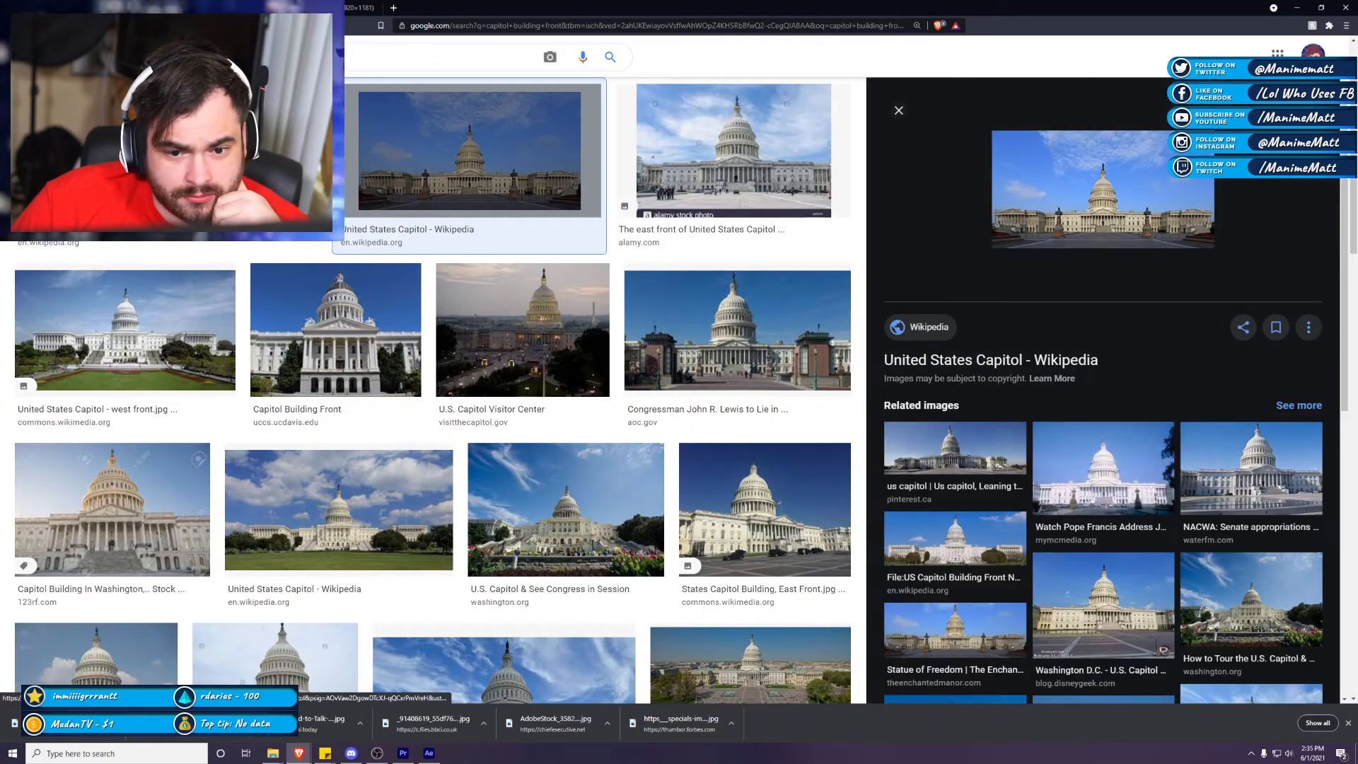
{"action": "left_click", "coordinate": [170, 155]}
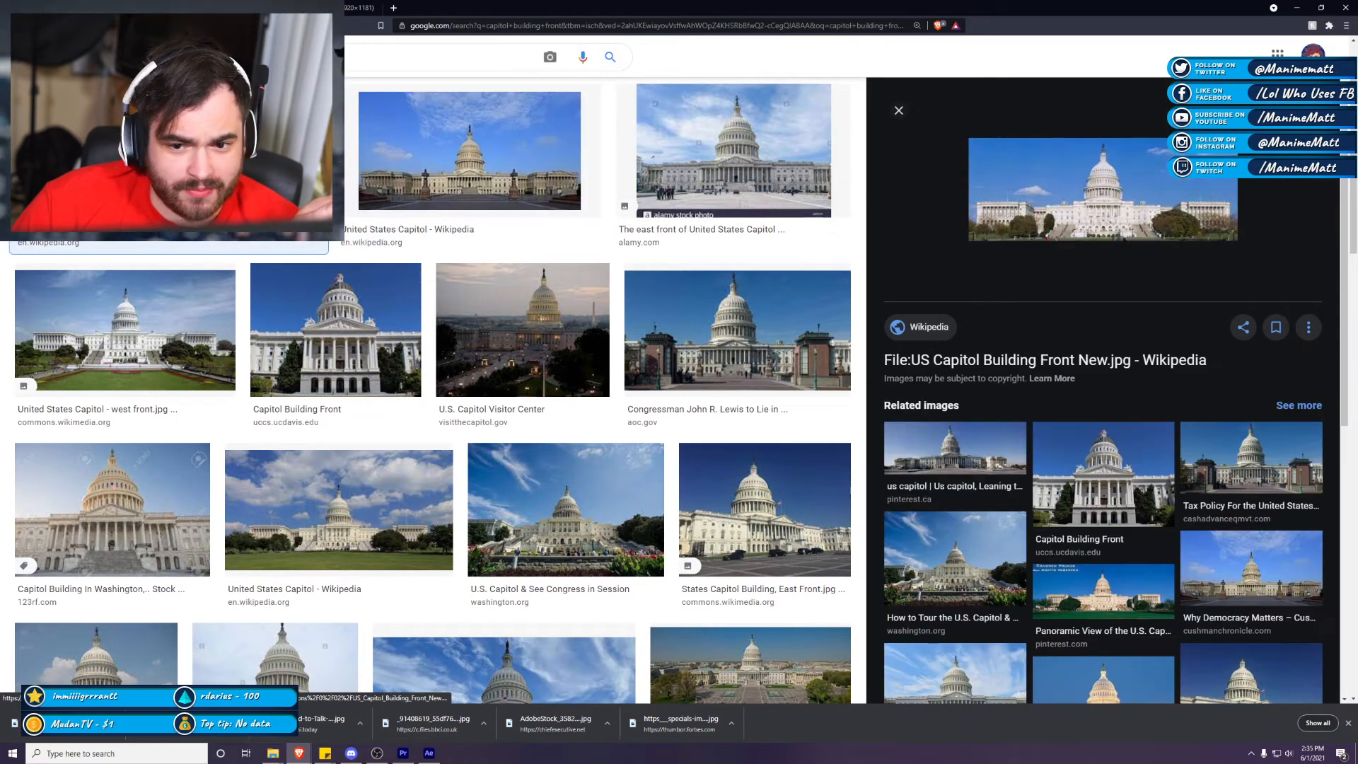
{"action": "left_click", "coordinate": [347, 364]}
{"action": "left_click", "coordinate": [128, 333]}
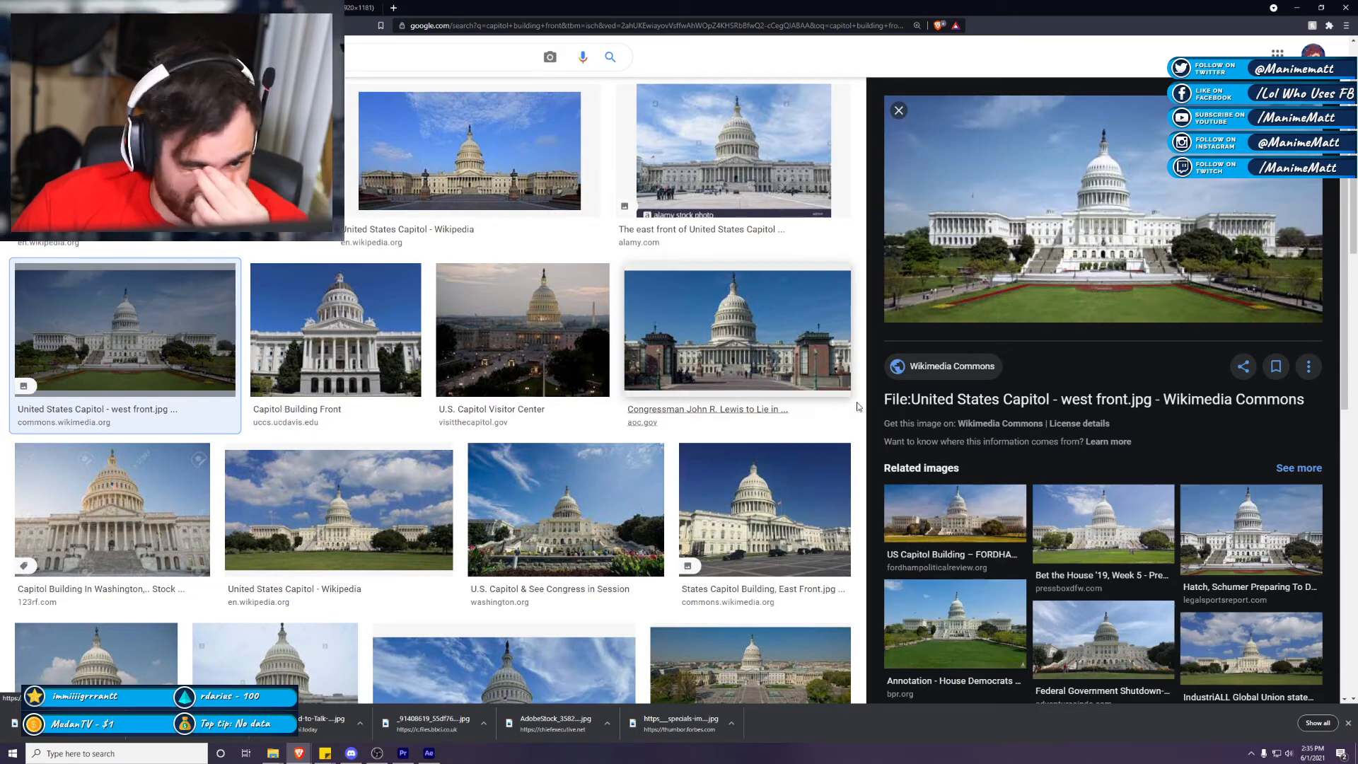
{"action": "left_click", "coordinate": [765, 330]}
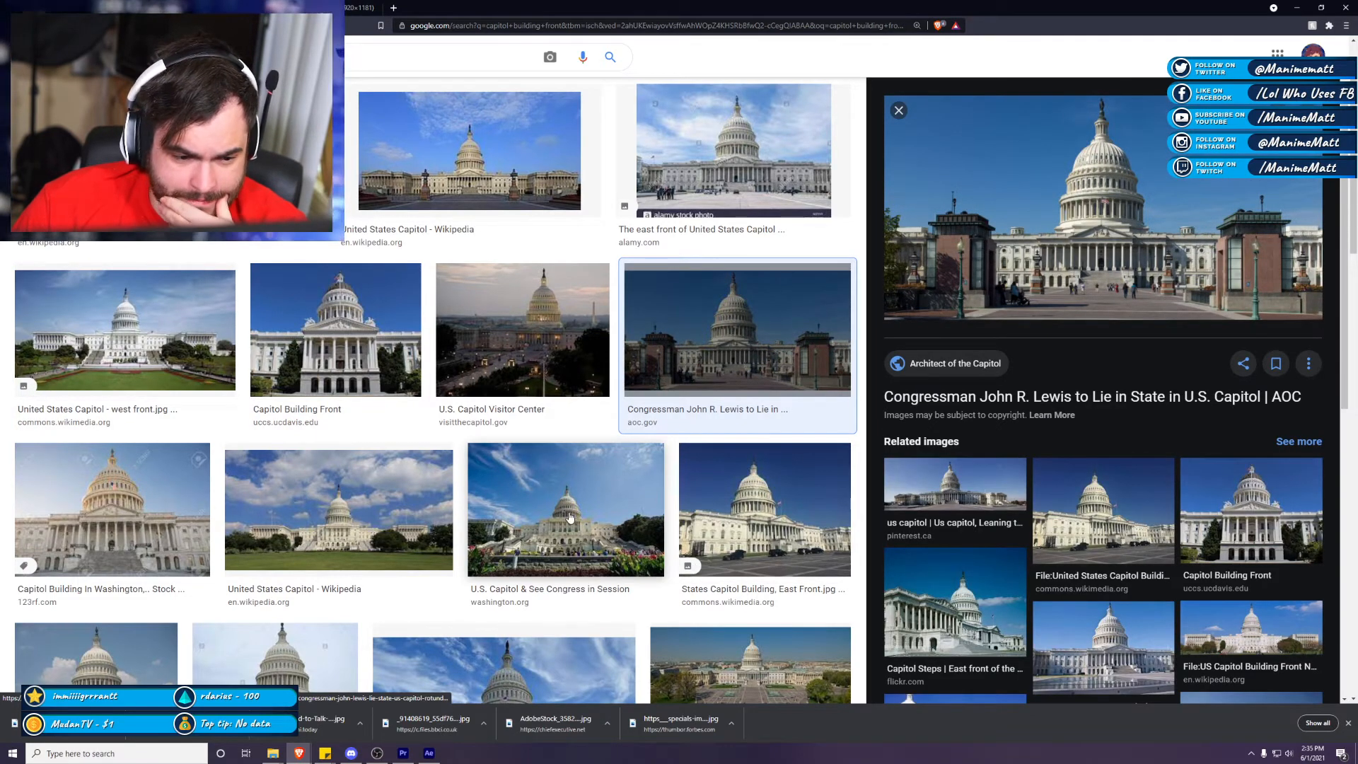
{"action": "left_click", "coordinate": [105, 508]}
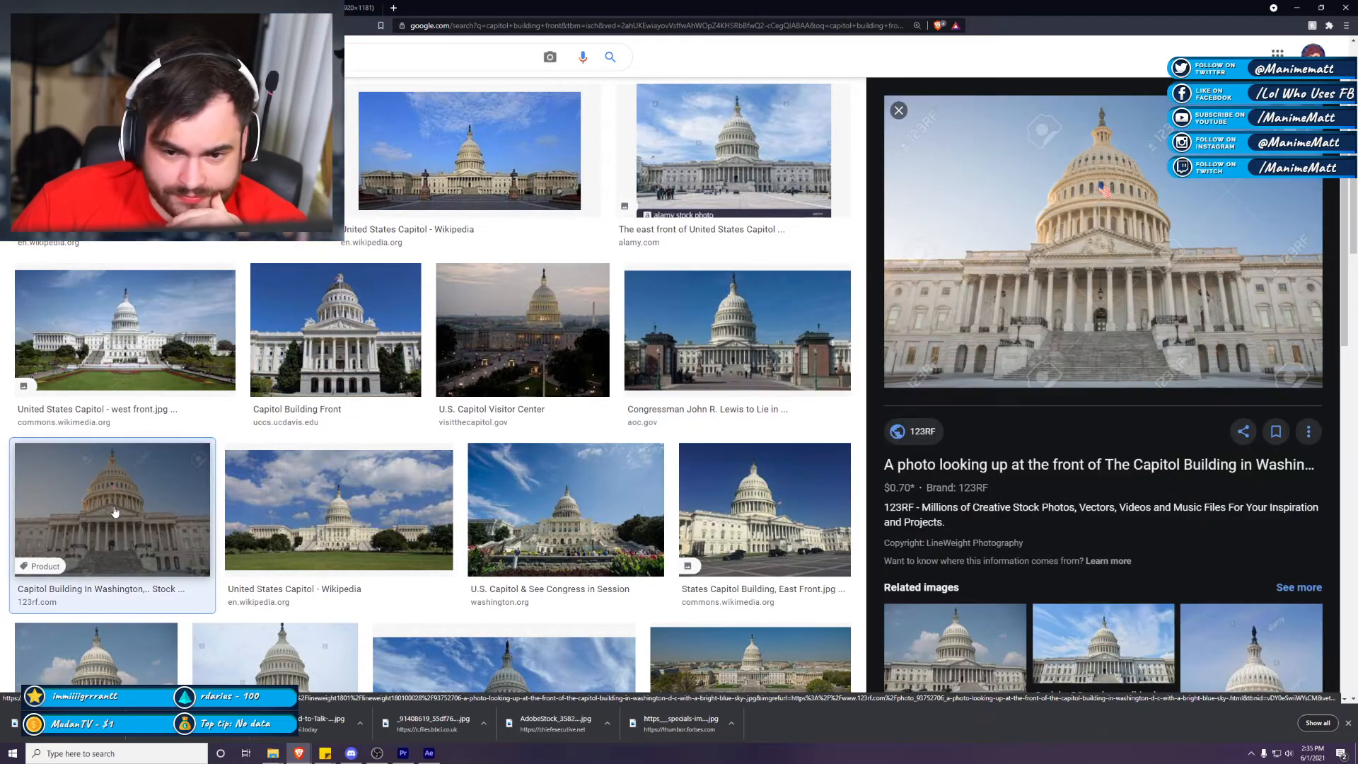
Step: Examine further front view results, including the iStock, Grateful American Kids, Gawker and Washington DC Capitol photos
{"action": "scroll", "coordinate": [104, 507], "scroll_direction": "down", "scroll_amount": 5}
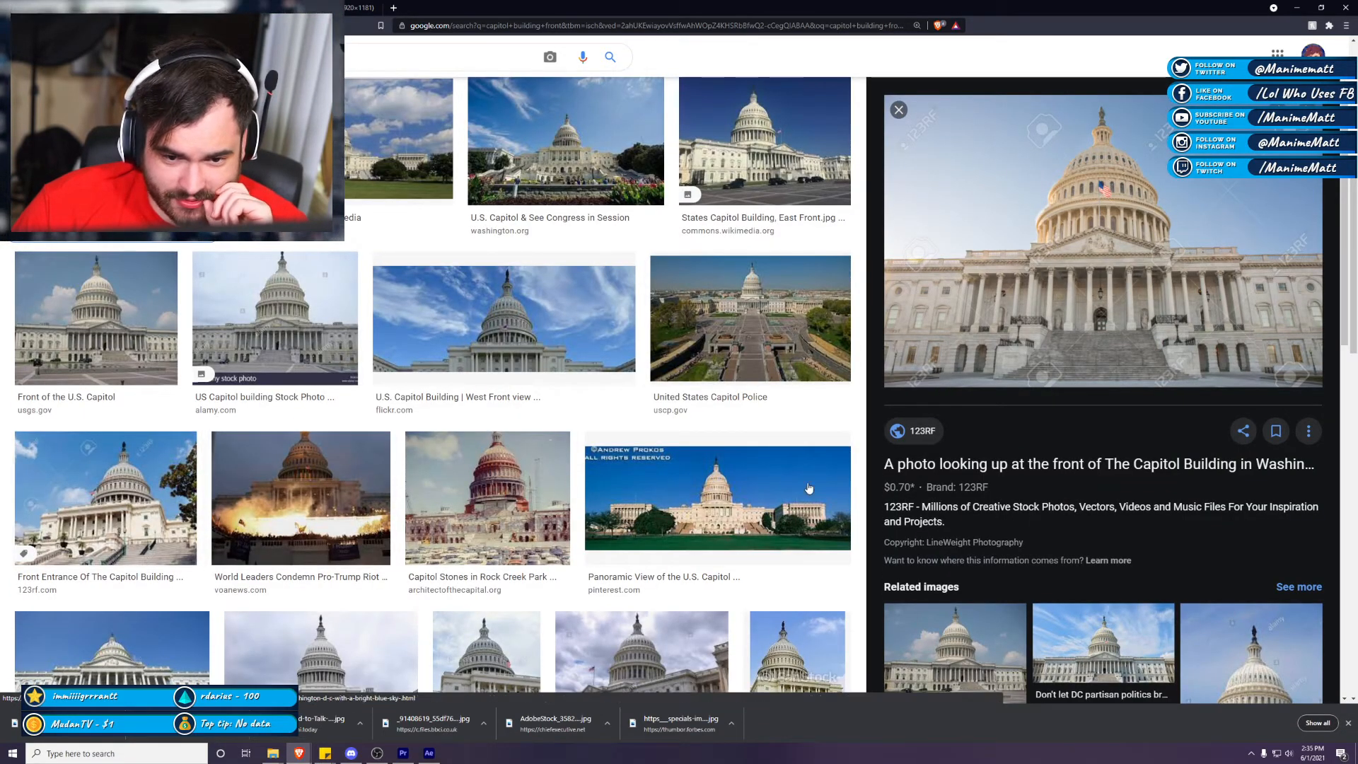
{"action": "scroll", "coordinate": [384, 503], "scroll_direction": "down", "scroll_amount": 5}
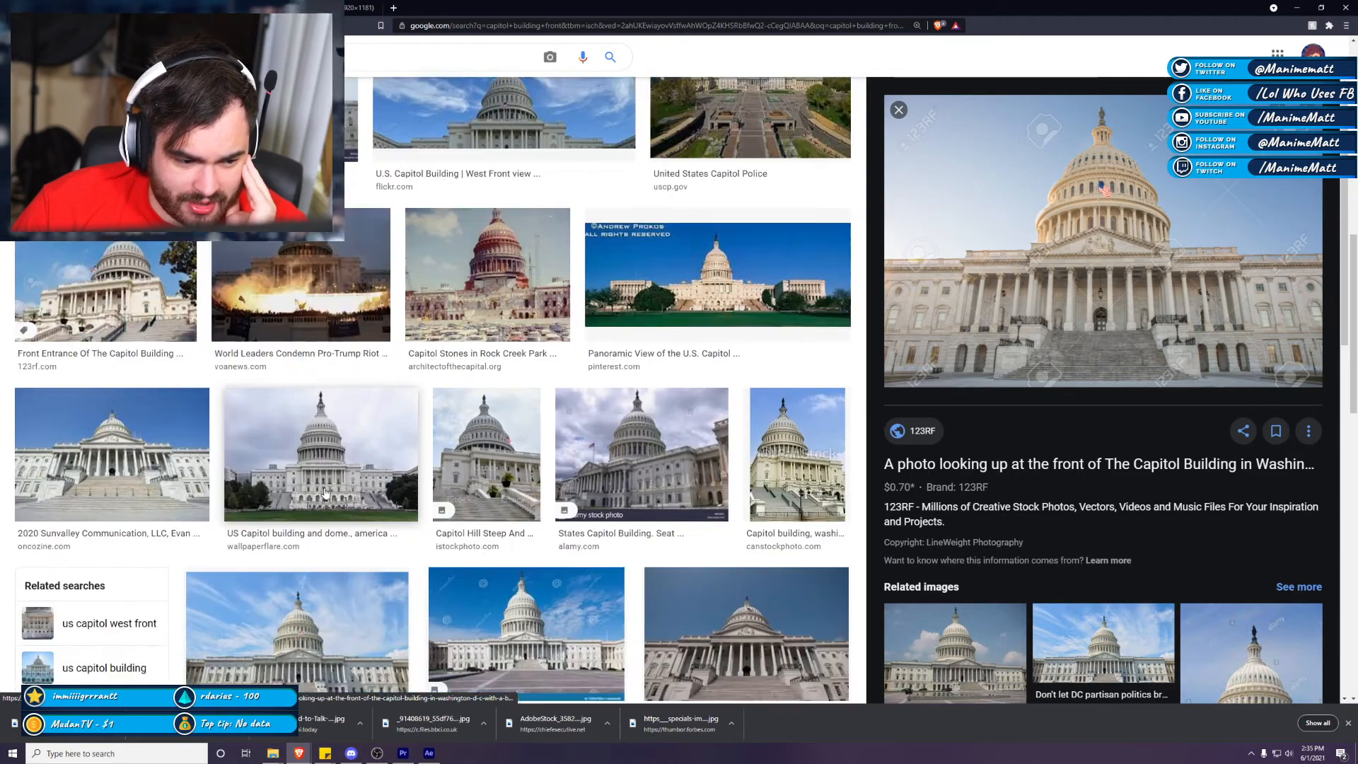
{"action": "left_click", "coordinate": [396, 311]}
{"action": "left_click", "coordinate": [481, 307]}
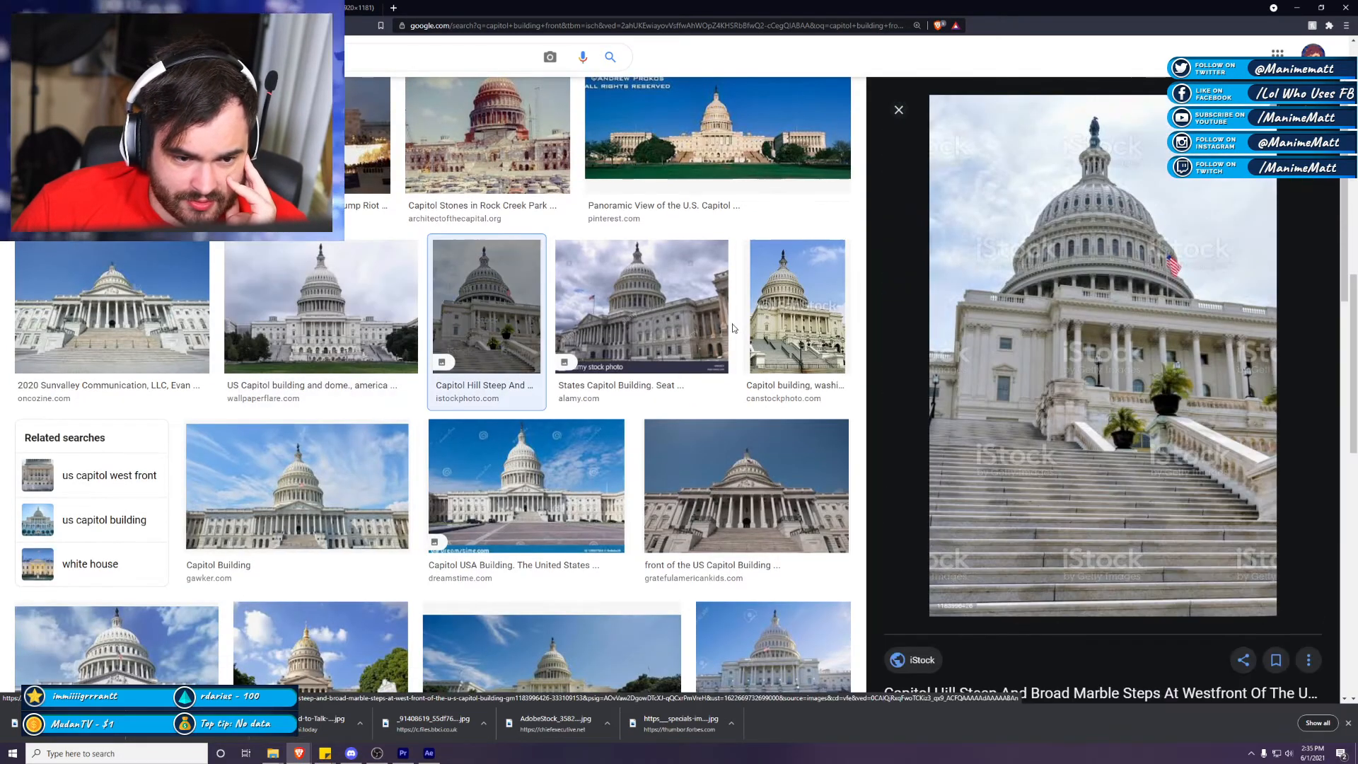
{"action": "left_click", "coordinate": [640, 311]}
{"action": "left_click", "coordinate": [732, 529]}
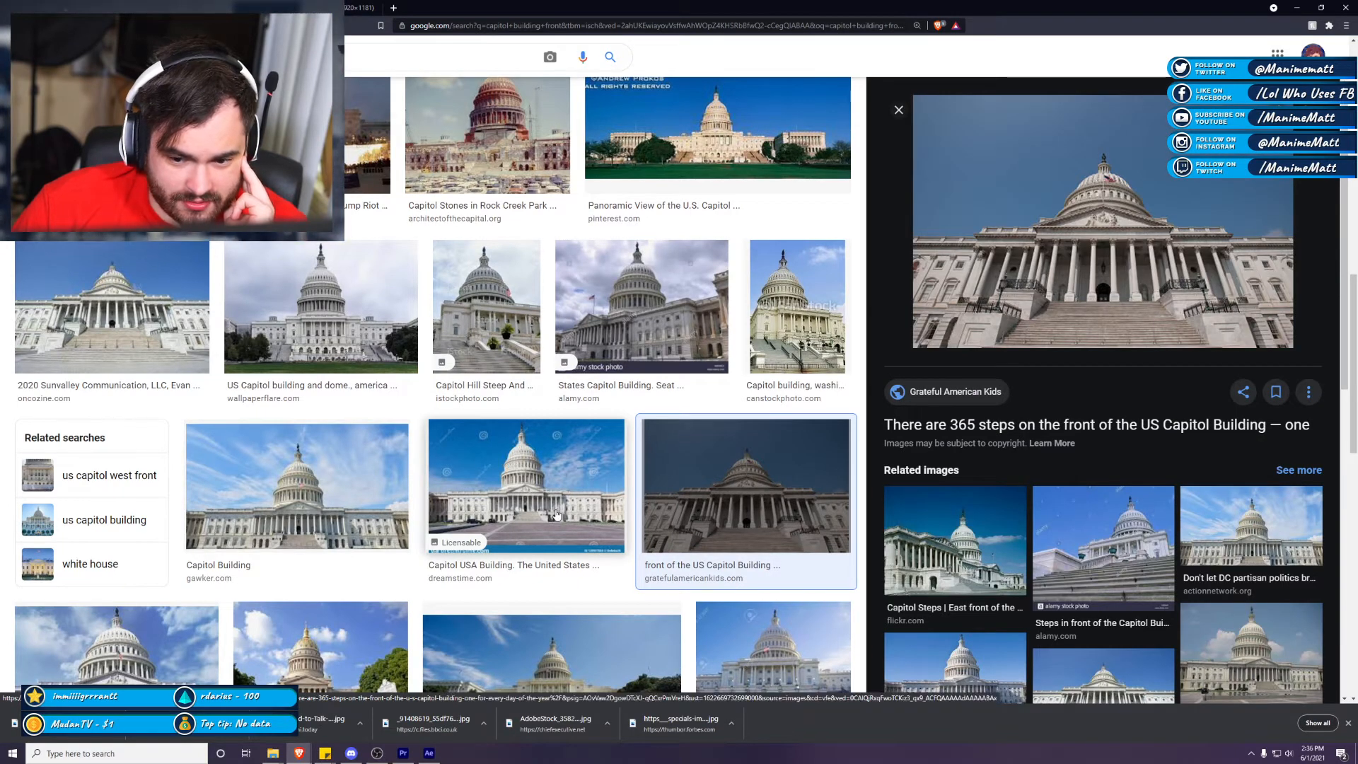
{"action": "left_click", "coordinate": [557, 514]}
{"action": "left_click", "coordinate": [341, 488]}
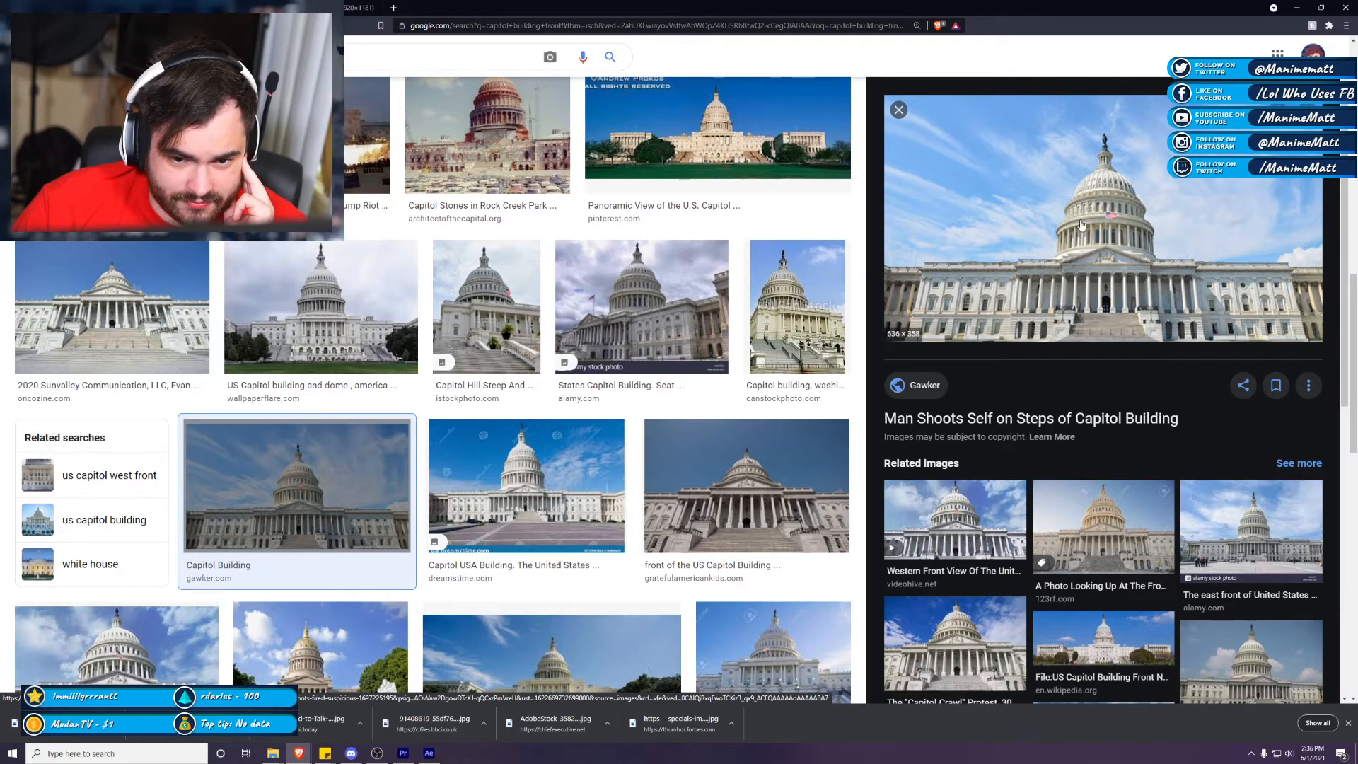
{"action": "scroll", "coordinate": [566, 521], "scroll_direction": "down", "scroll_amount": 2}
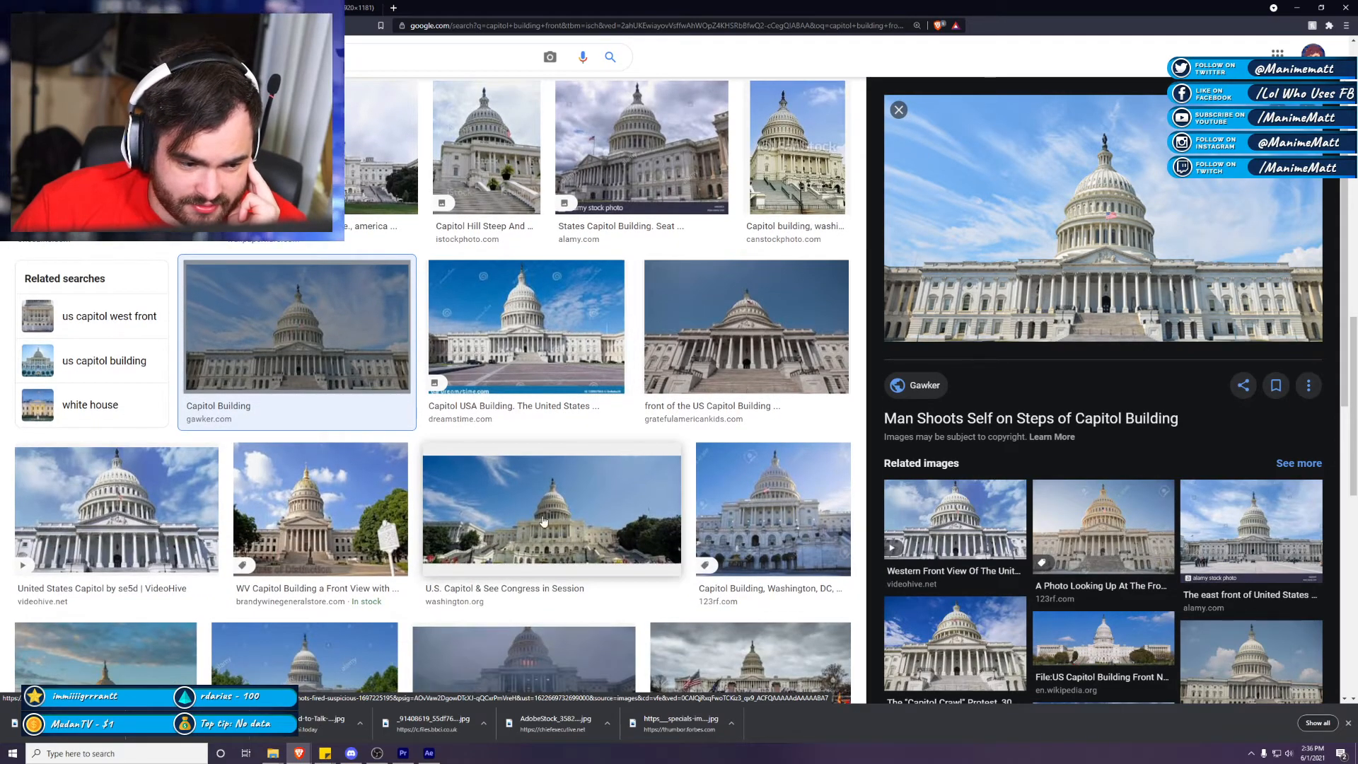
{"action": "left_click", "coordinate": [543, 521]}
Step: Limit the image results to large sizes and preview Wikipedia's US Capitol Building Front New.jpg
{"action": "scroll", "coordinate": [347, 233], "scroll_direction": "up", "scroll_amount": 6}
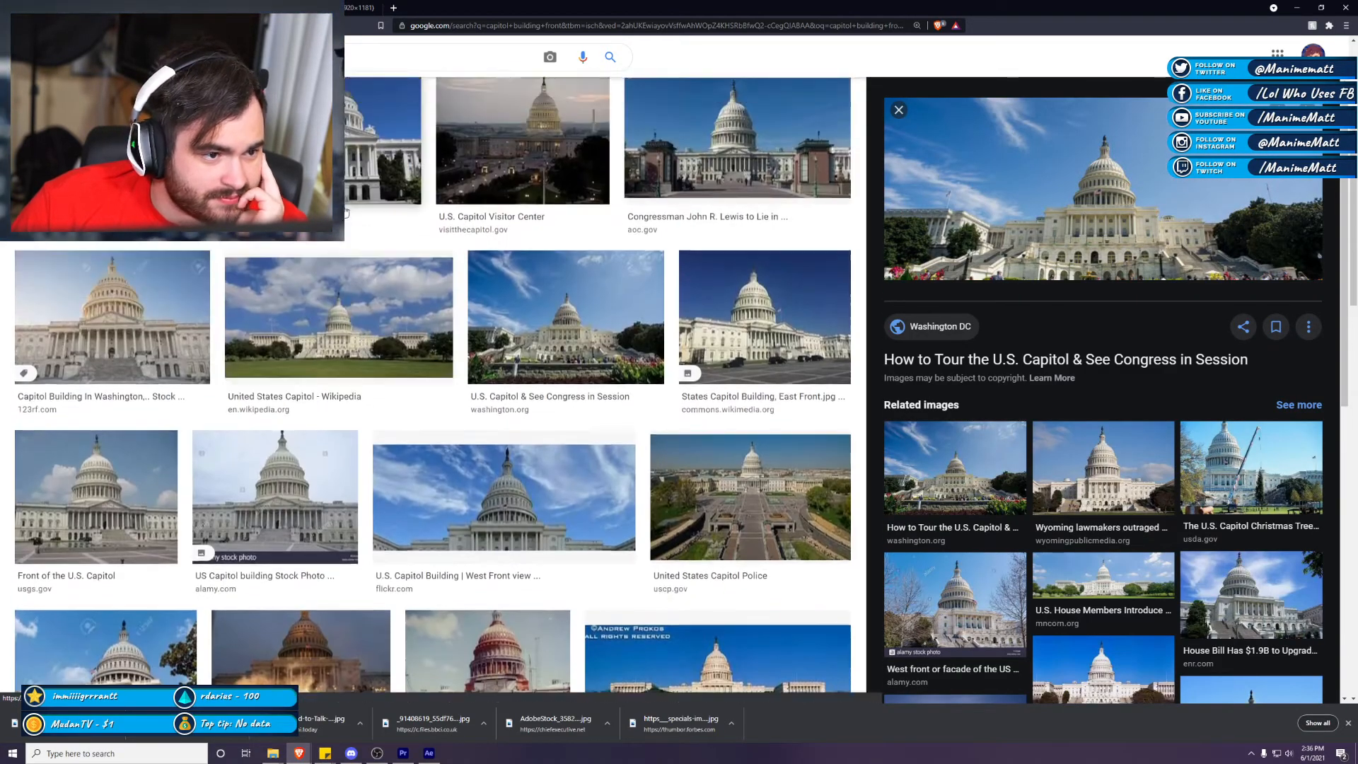
{"action": "scroll", "coordinate": [348, 233], "scroll_direction": "up", "scroll_amount": 4}
{"action": "left_click", "coordinate": [544, 109]}
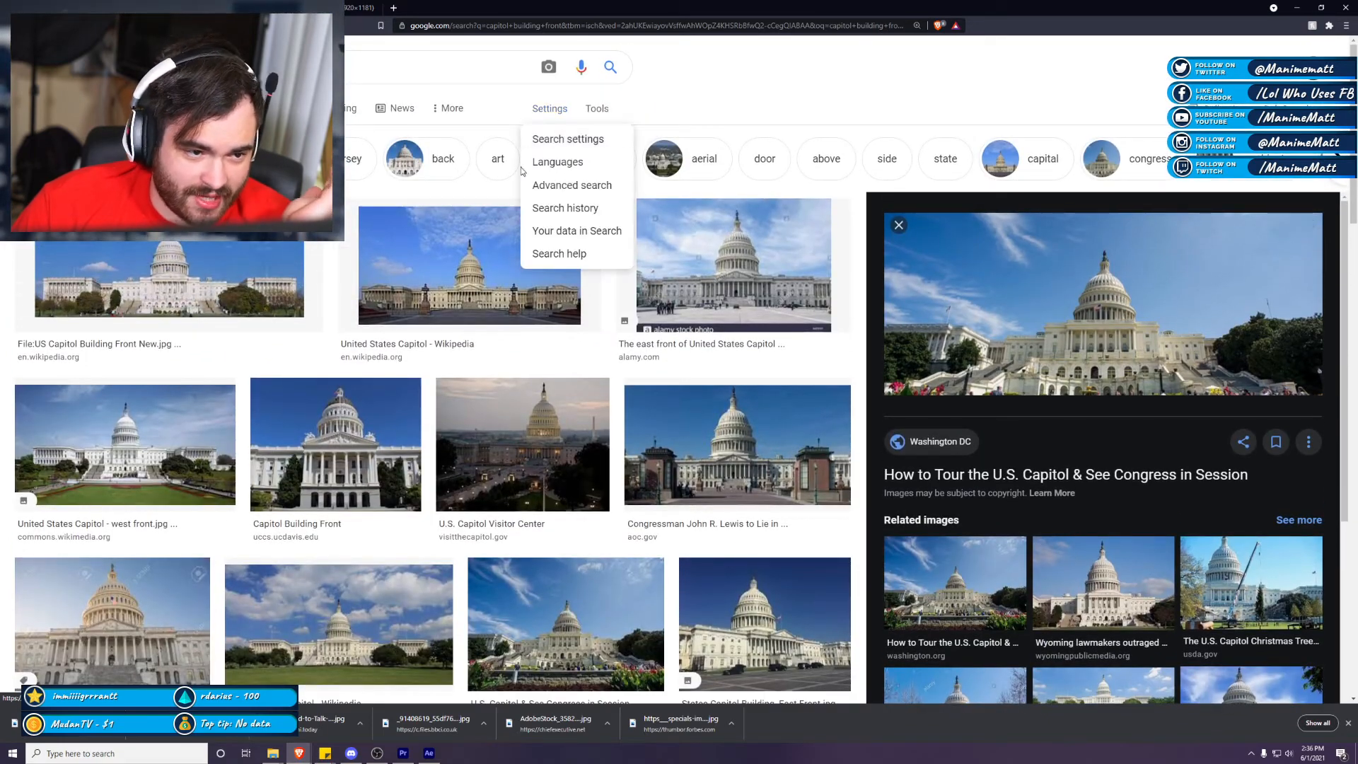
{"action": "left_click", "coordinate": [450, 108]}
{"action": "left_click", "coordinate": [596, 108]}
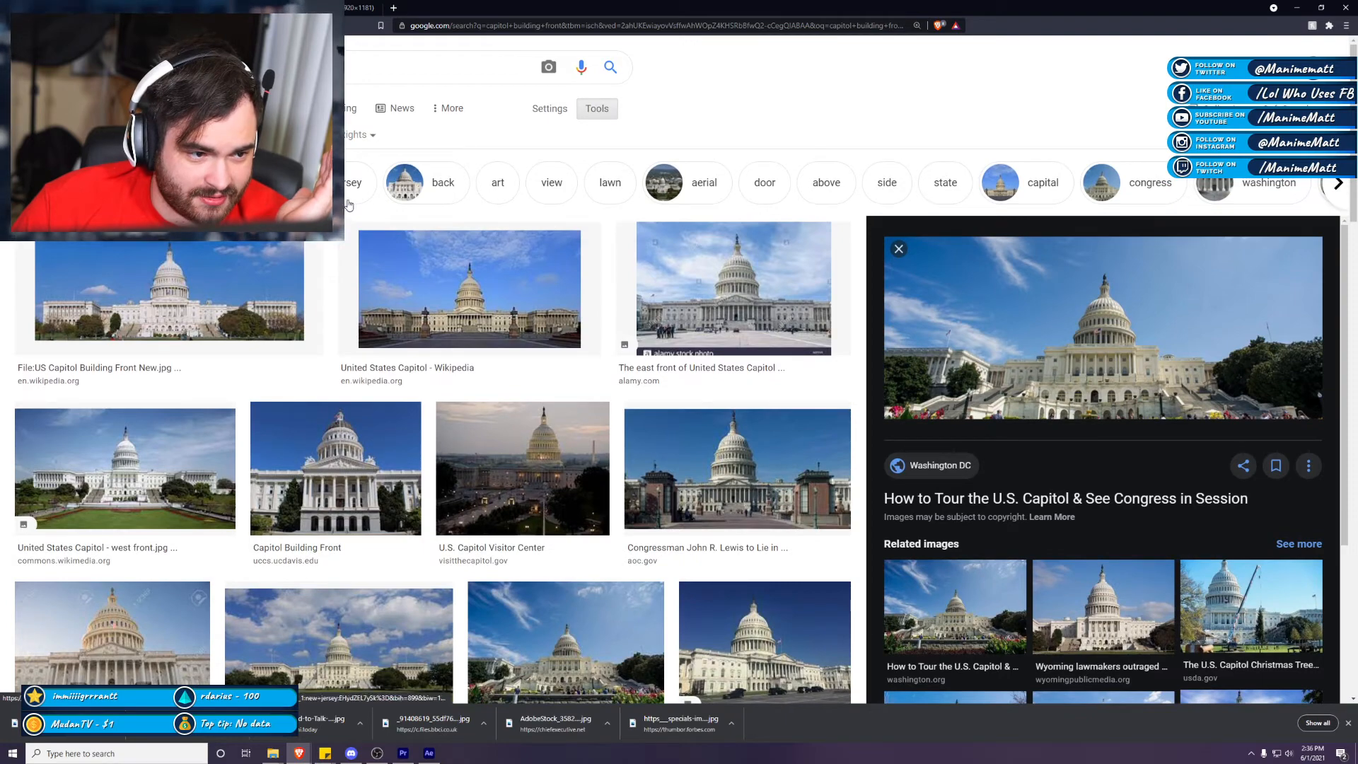
{"action": "left_click", "coordinate": [141, 183]}
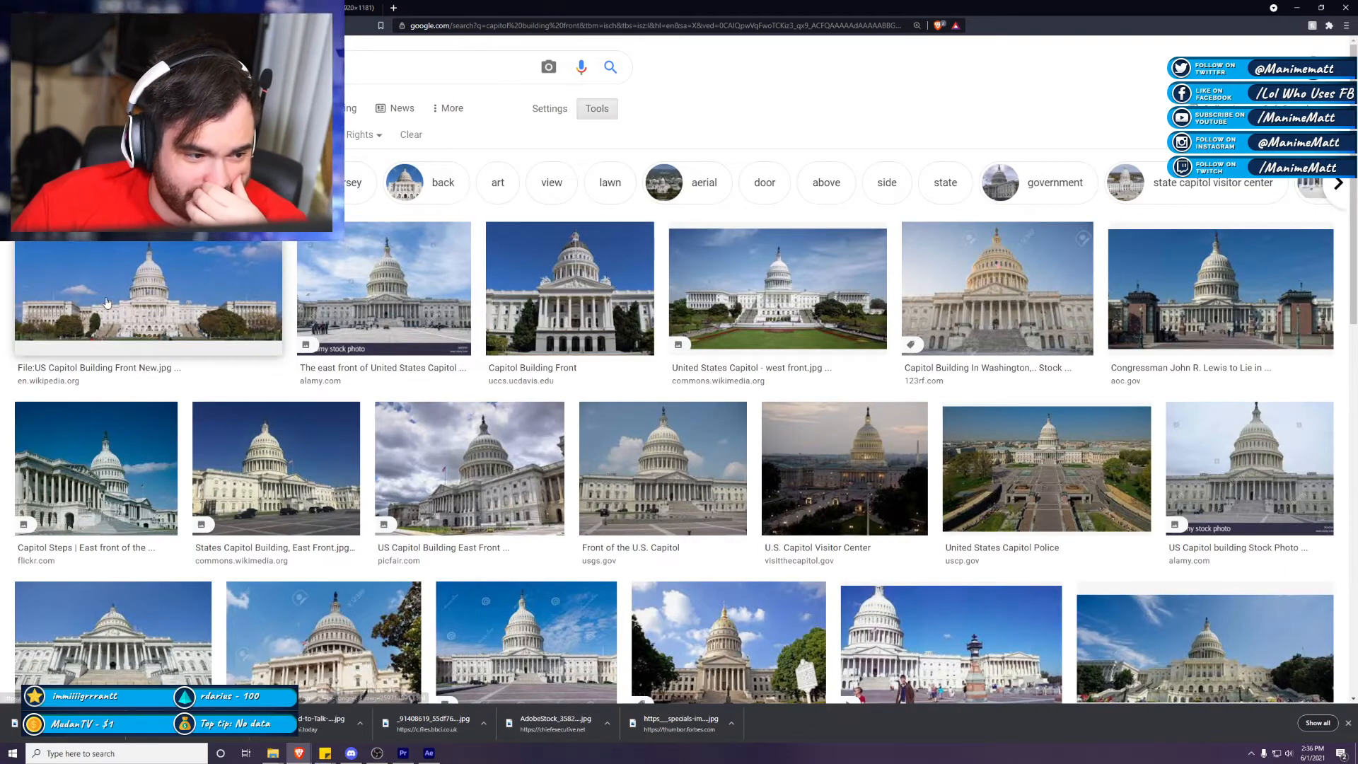
{"action": "left_click", "coordinate": [149, 311]}
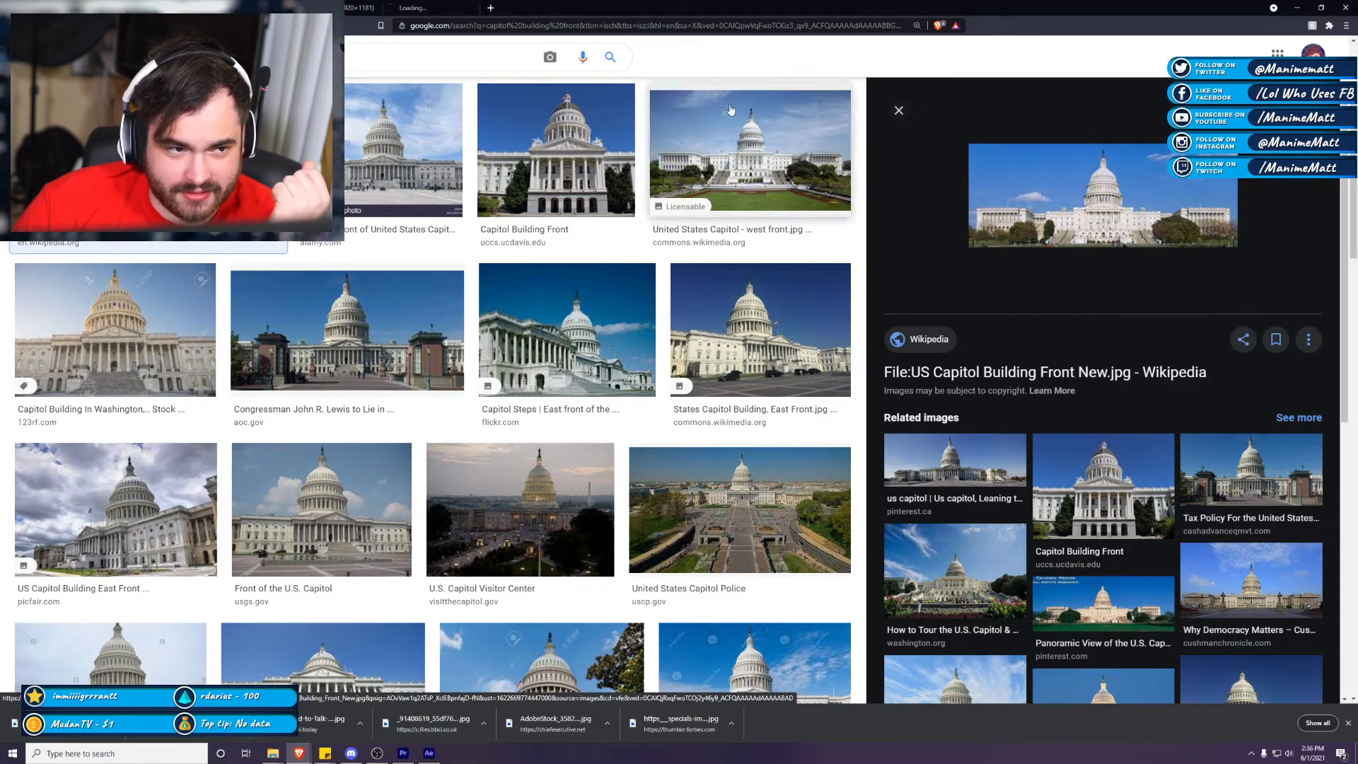
Step: Open Wikipedia's source page for US Capitol Building Front New.jpg, then close it and return to the image results
{"action": "left_click", "coordinate": [1075, 222]}
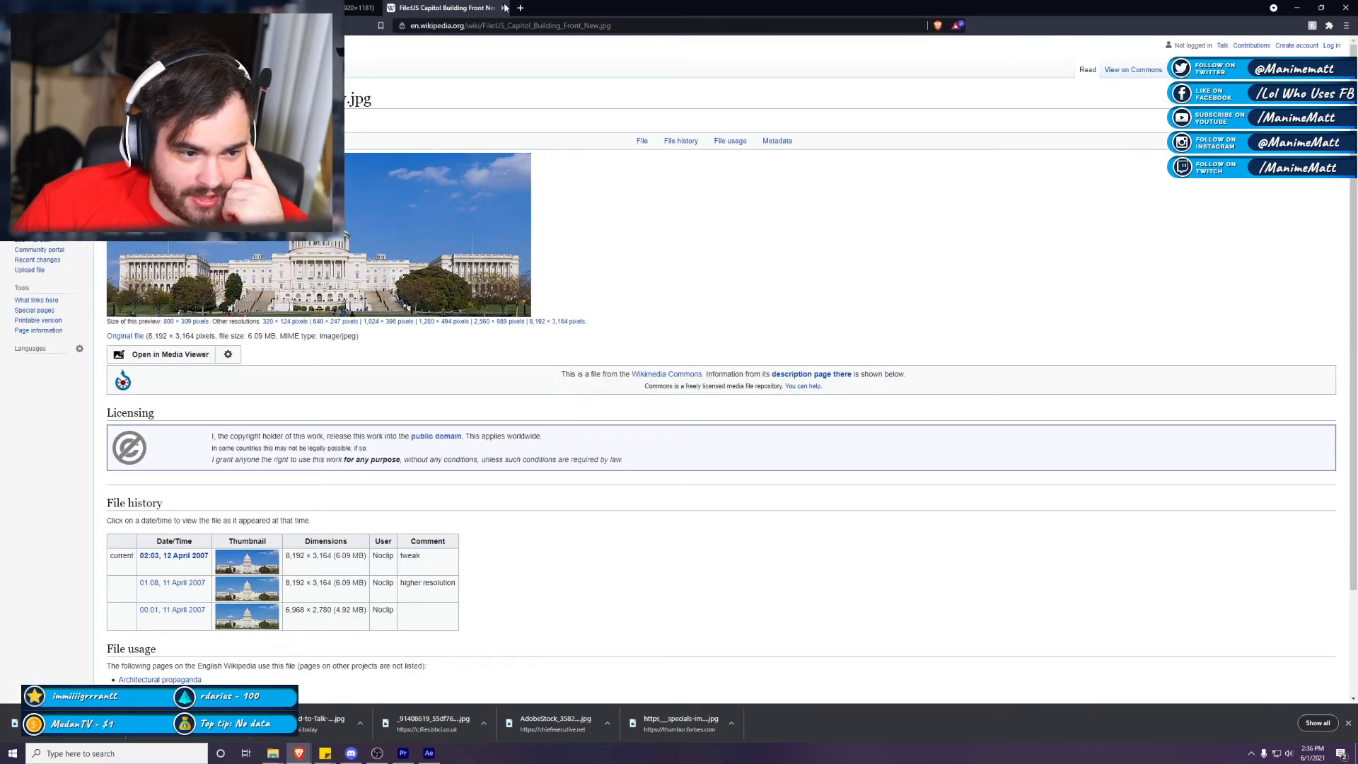
{"action": "left_click", "coordinate": [503, 8]}
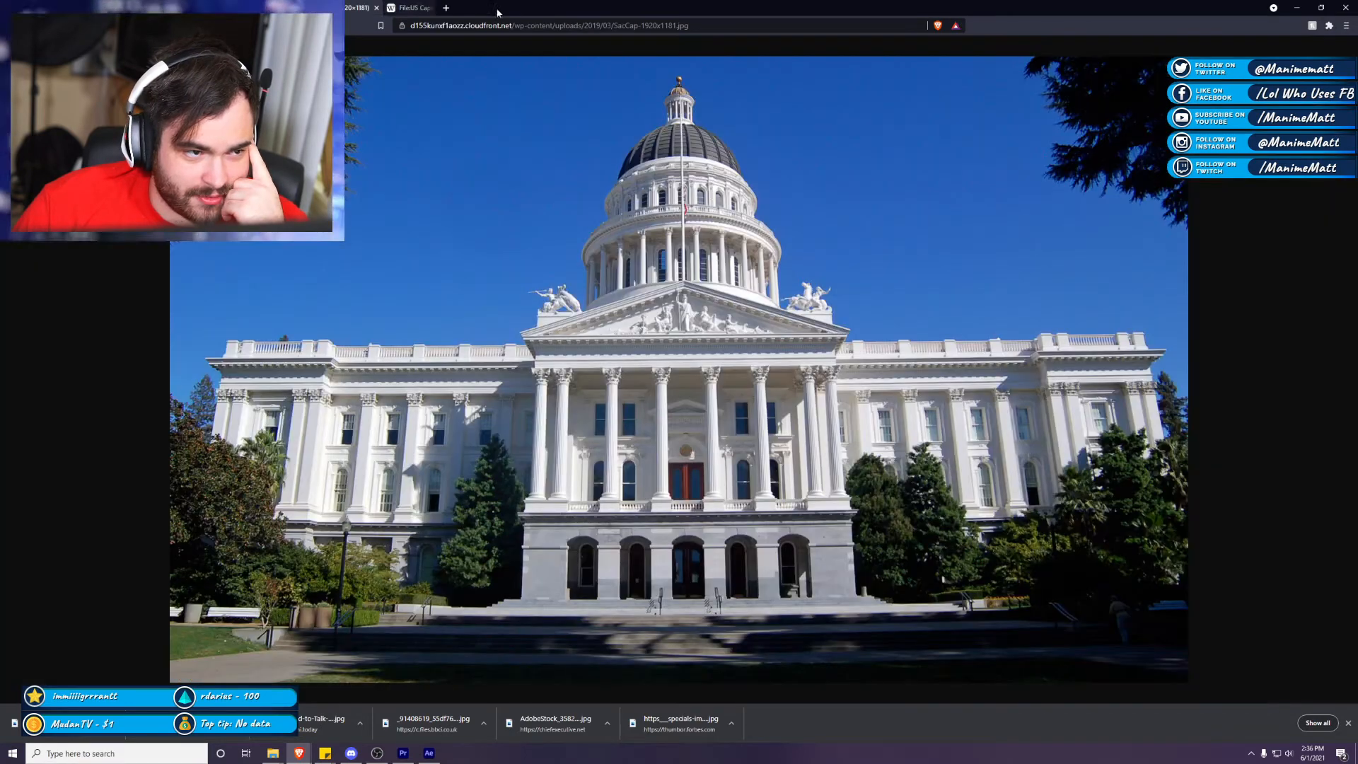
{"action": "key", "text": "ctrl+shift+Tab"}
{"action": "left_click", "coordinate": [156, 334]}
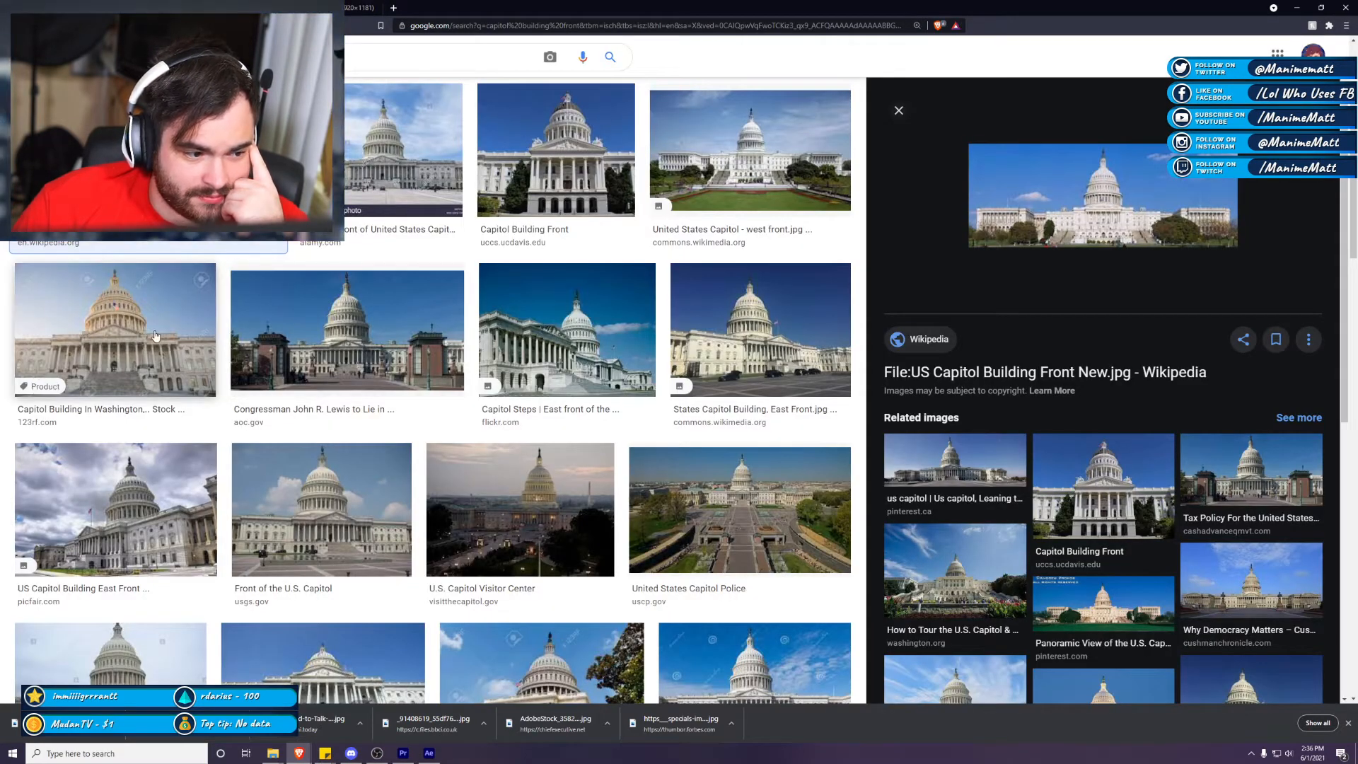
Step: Preview the Architect of the Capitol photo, open its source page in a new tab and return to the results
{"action": "left_click", "coordinate": [339, 326]}
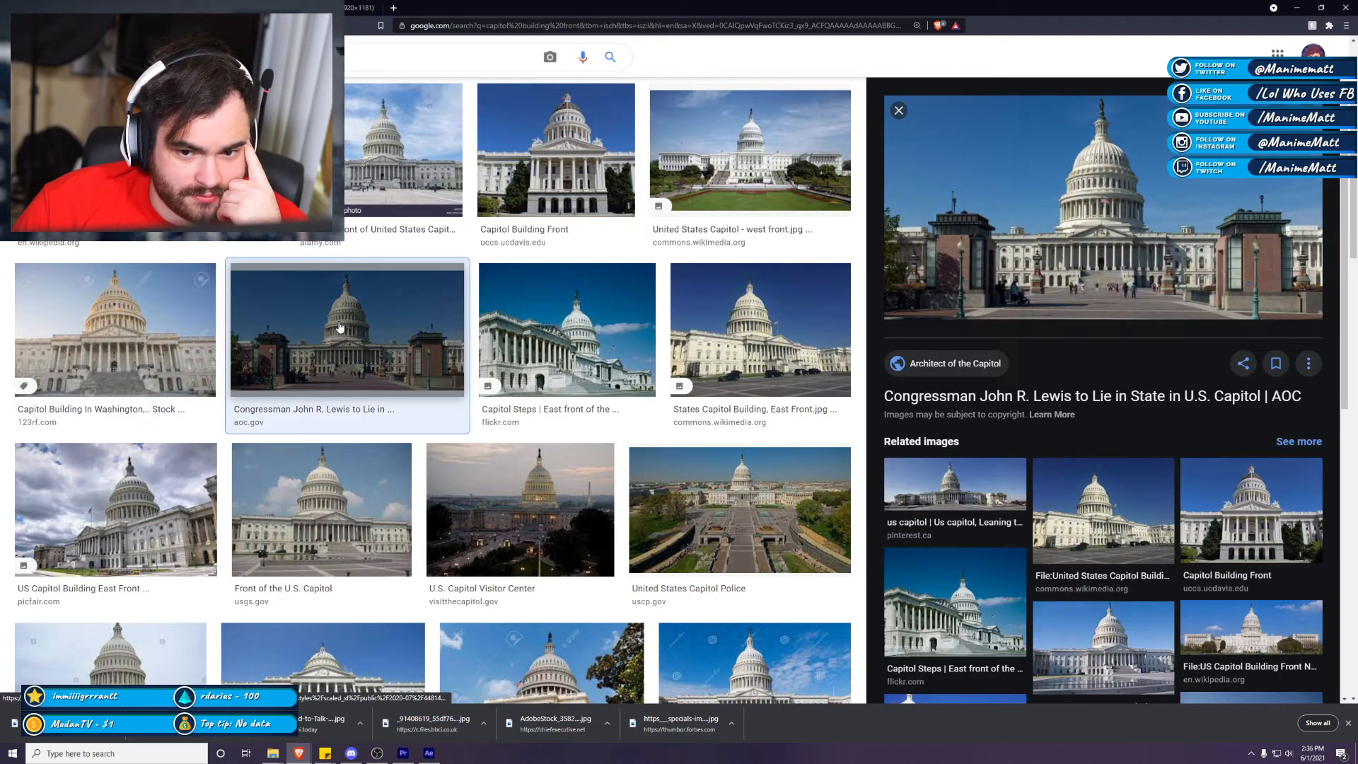
{"action": "right_click", "coordinate": [979, 267]}
{"action": "left_click", "coordinate": [1017, 273]}
{"action": "left_click", "coordinate": [459, 7]}
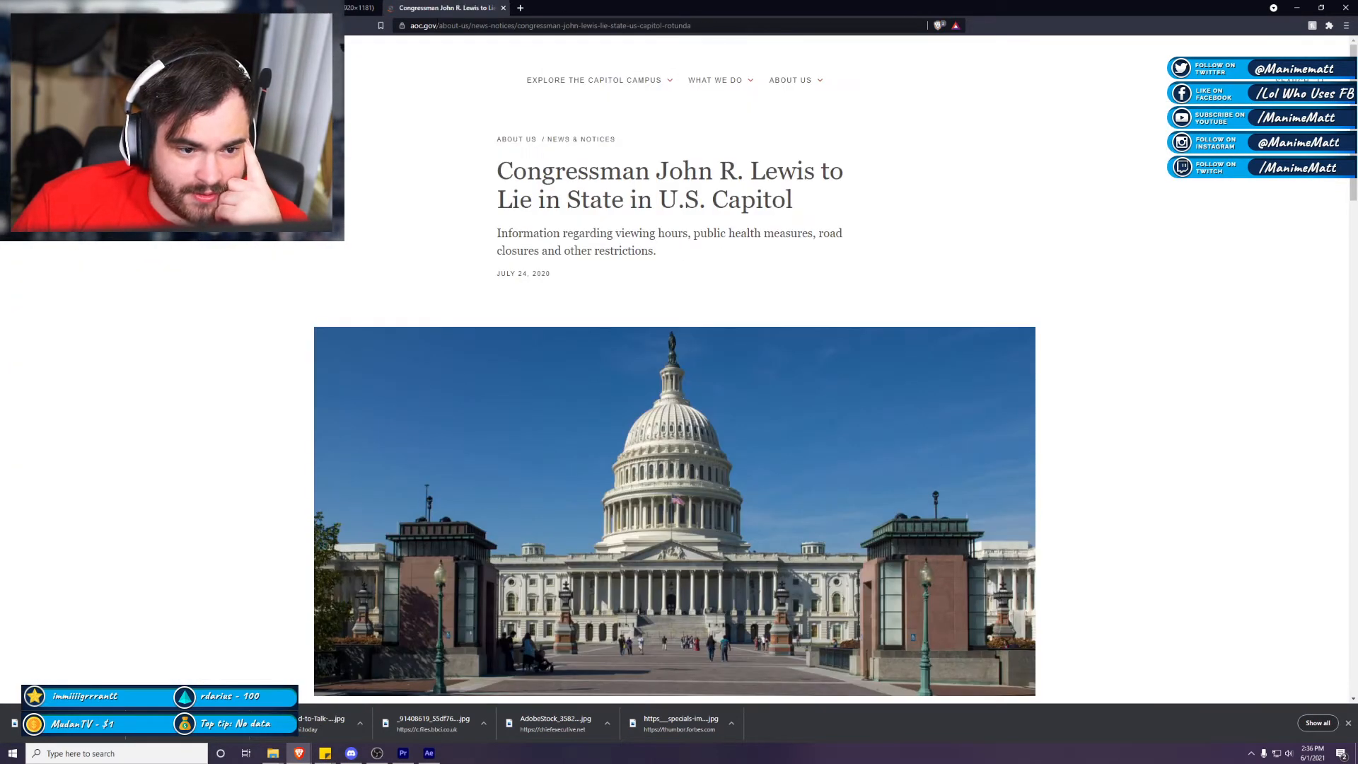
{"action": "key", "text": "ctrl+shift+Tab"}
Step: Save the Architect of the Capitol's east front photo as a JPEG in the project folder
{"action": "right_click", "coordinate": [1077, 241]}
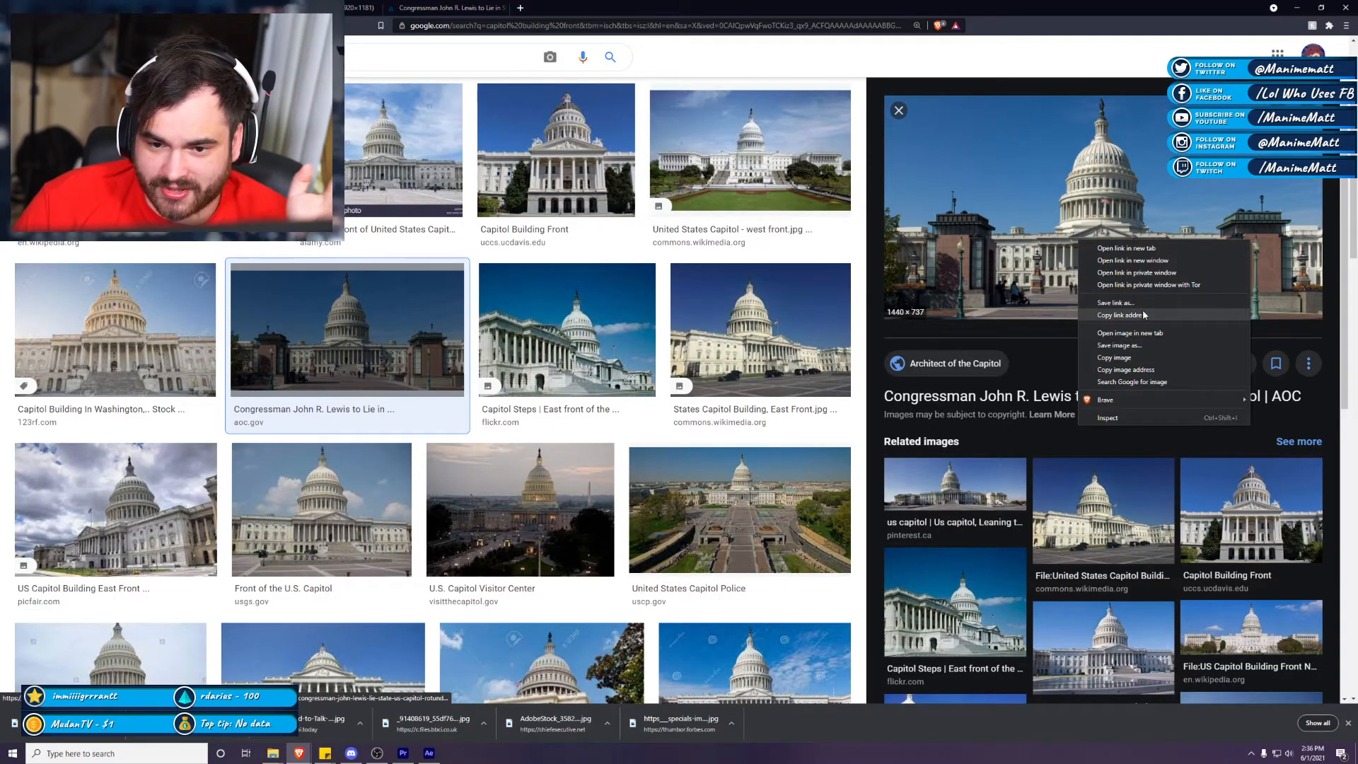
{"action": "left_click", "coordinate": [1124, 345]}
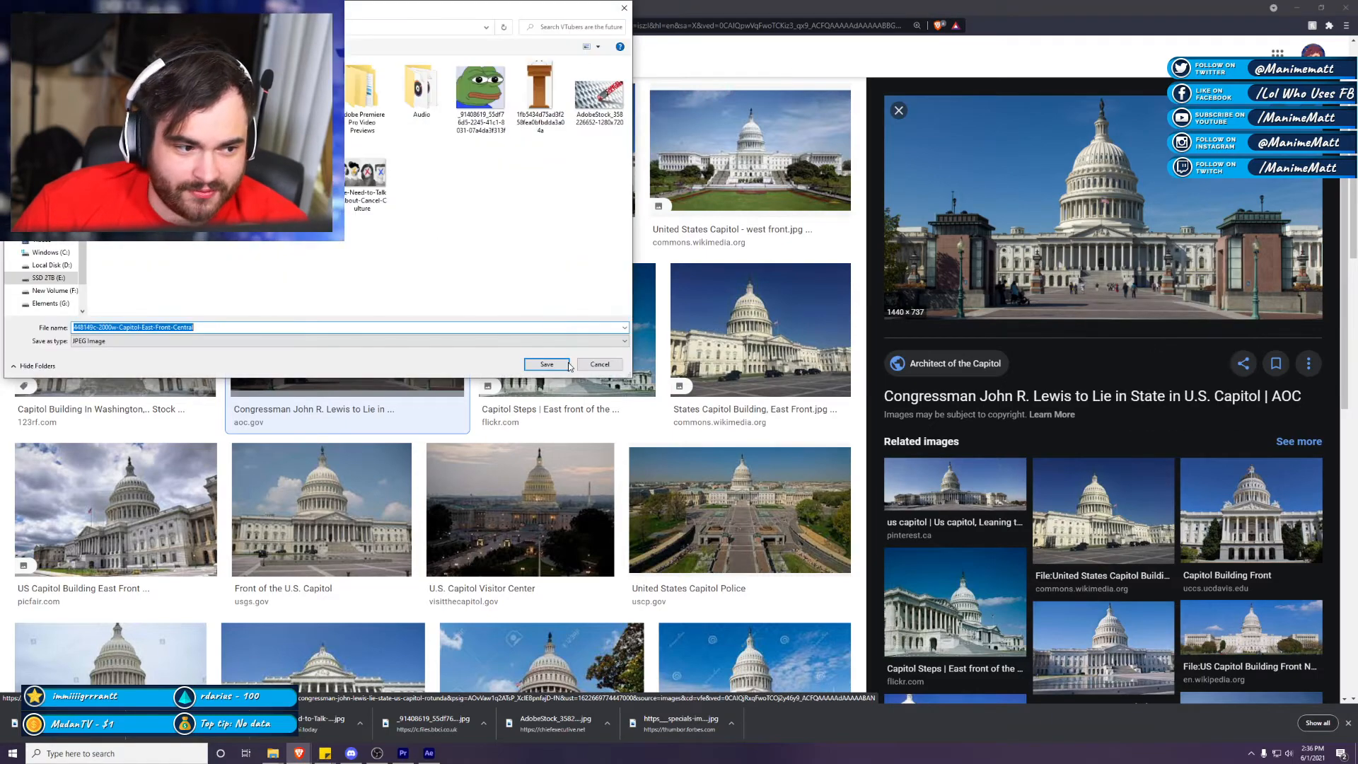
{"action": "left_click", "coordinate": [546, 364]}
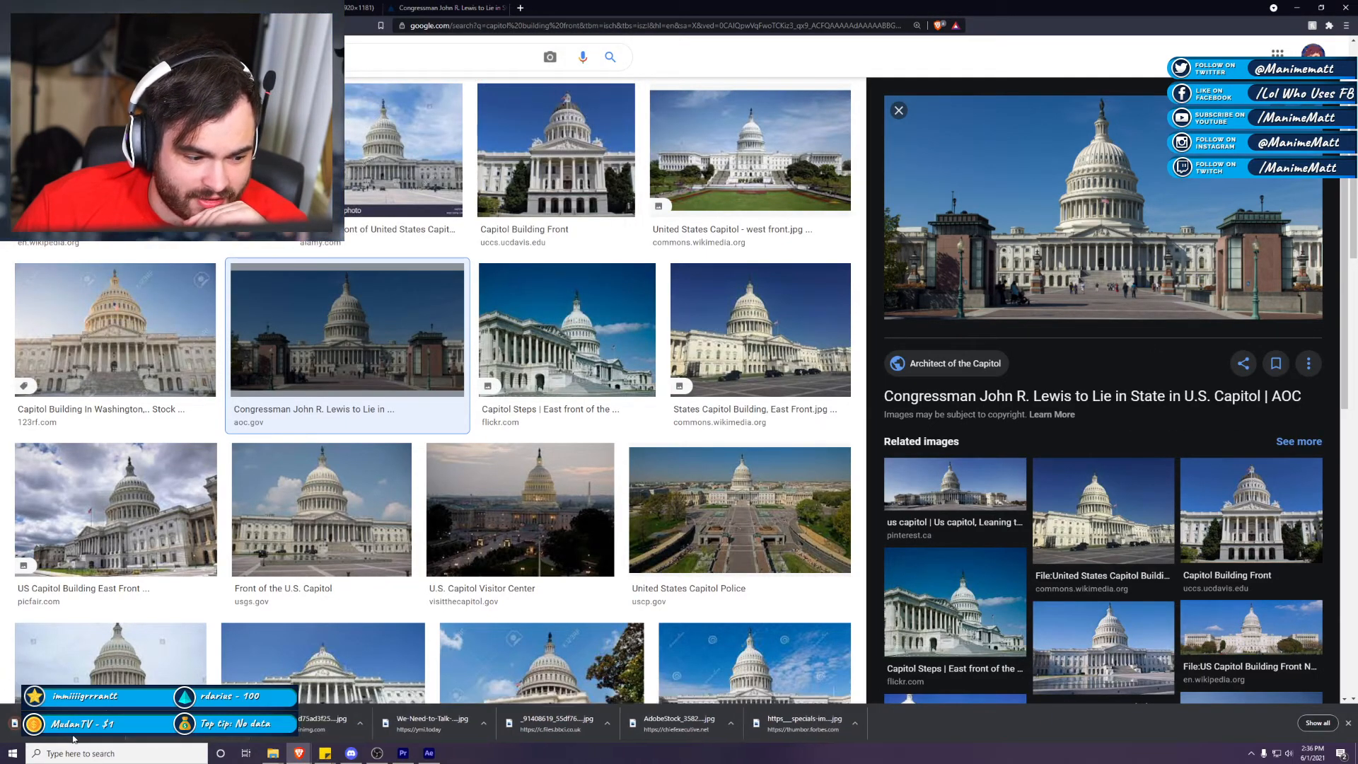
Step: Change the image search to reporters
{"action": "scroll", "coordinate": [431, 389], "scroll_direction": "up", "scroll_amount": 2}
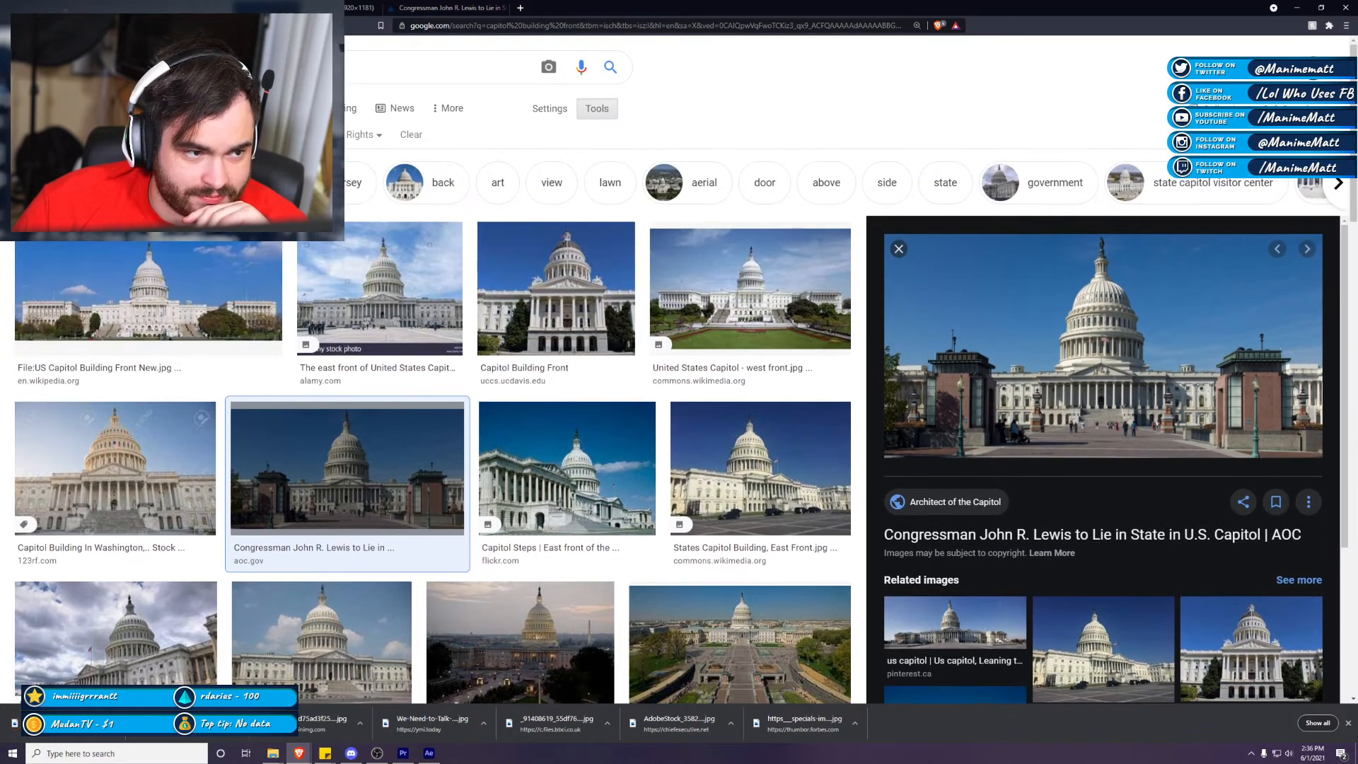
{"action": "type", "text": "r"}
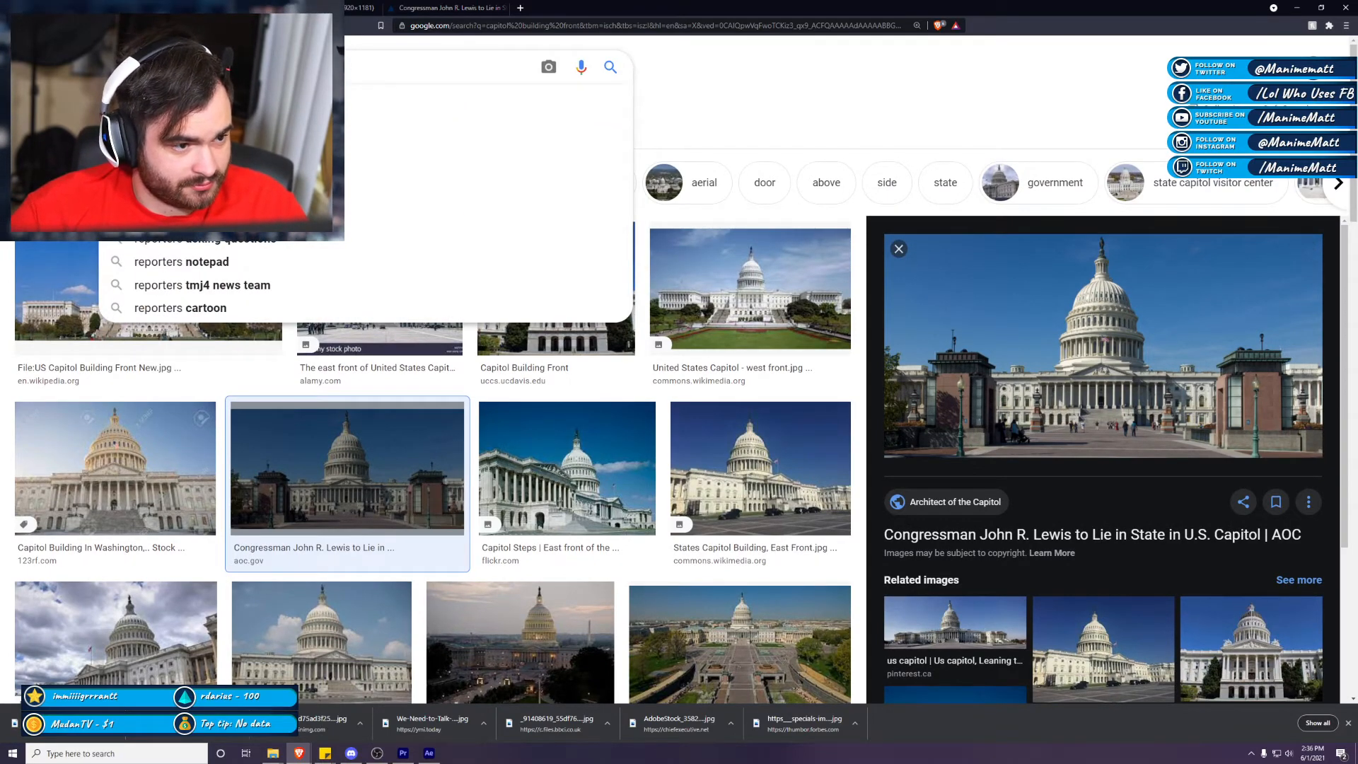
{"action": "key", "text": "Return"}
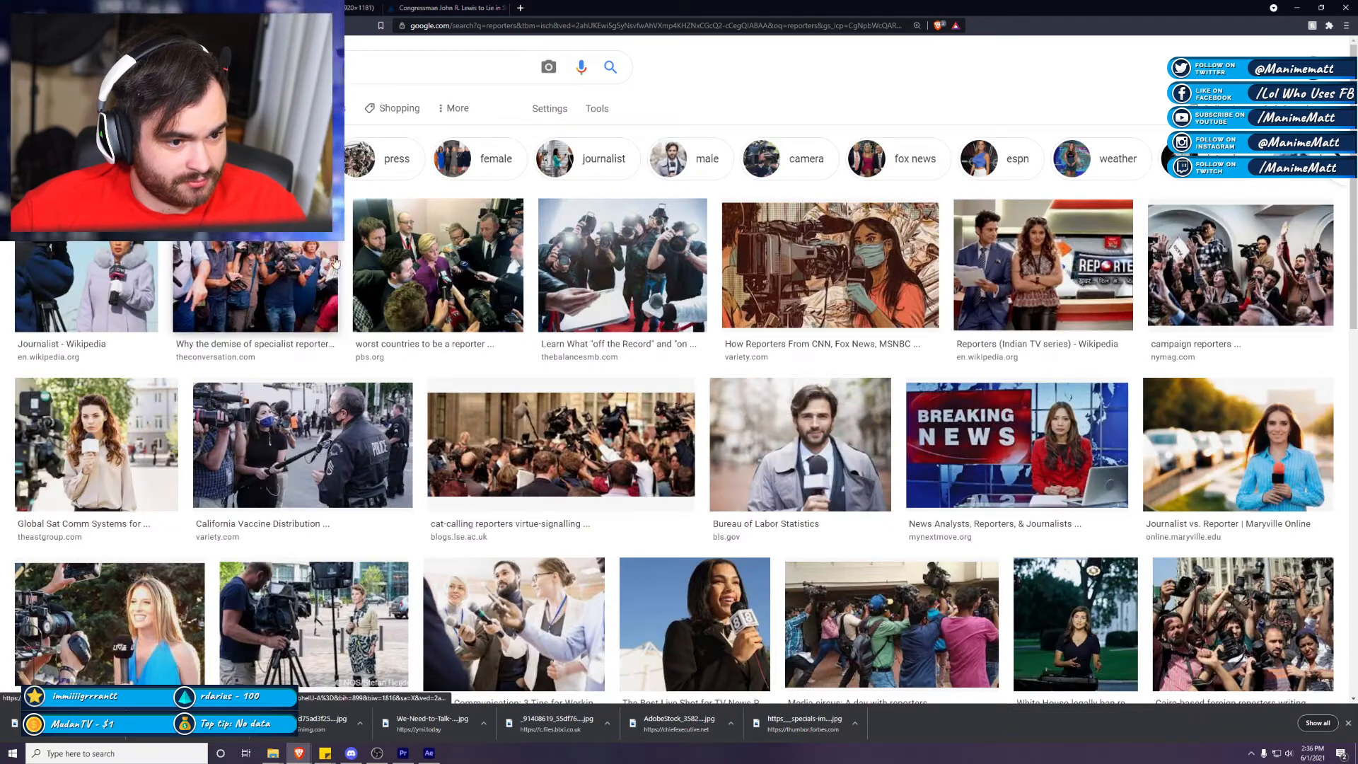
Step: Preview several reporter photos, including The Conversation, New York Magazine and Variety results
{"action": "left_click", "coordinate": [218, 277]}
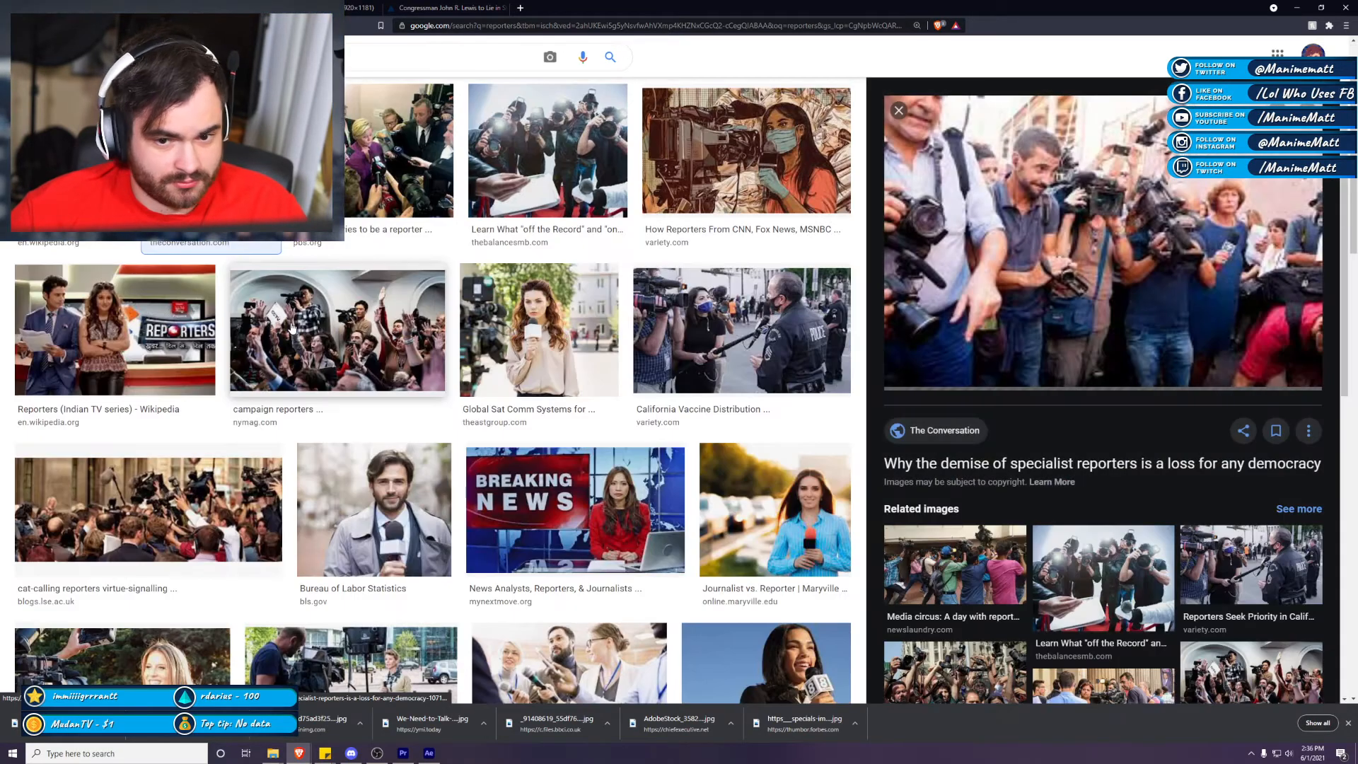
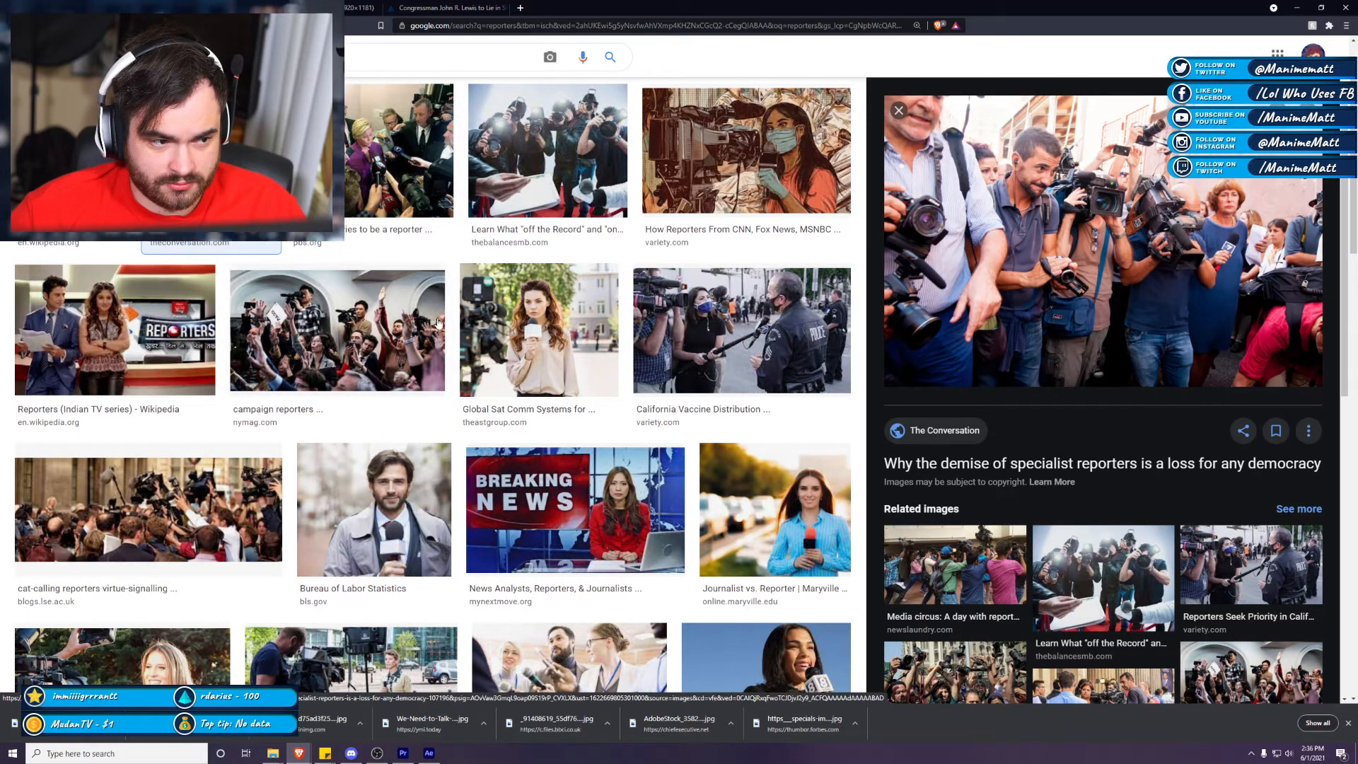
{"action": "left_click", "coordinate": [420, 159]}
{"action": "left_click", "coordinate": [554, 193]}
{"action": "left_click", "coordinate": [340, 329]}
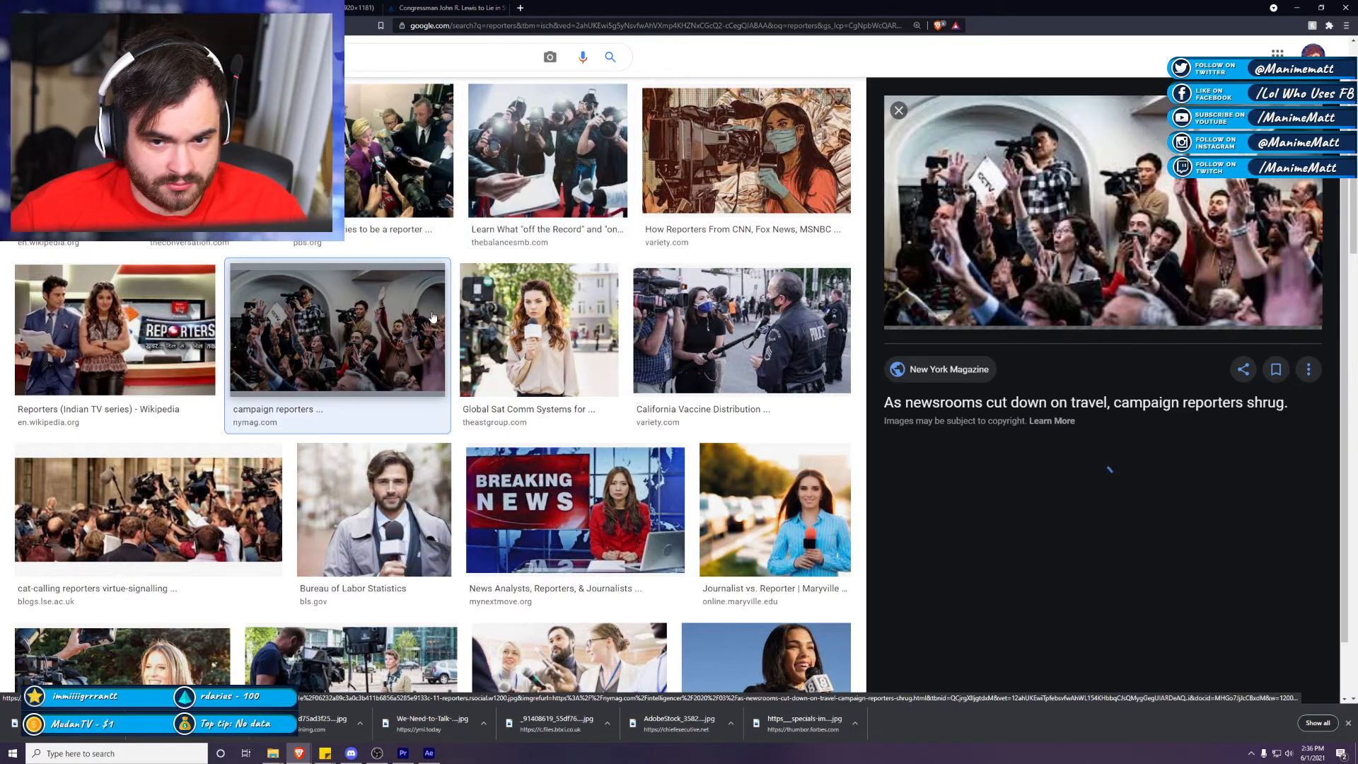
{"action": "left_click", "coordinate": [721, 325]}
{"action": "left_click", "coordinate": [721, 147]}
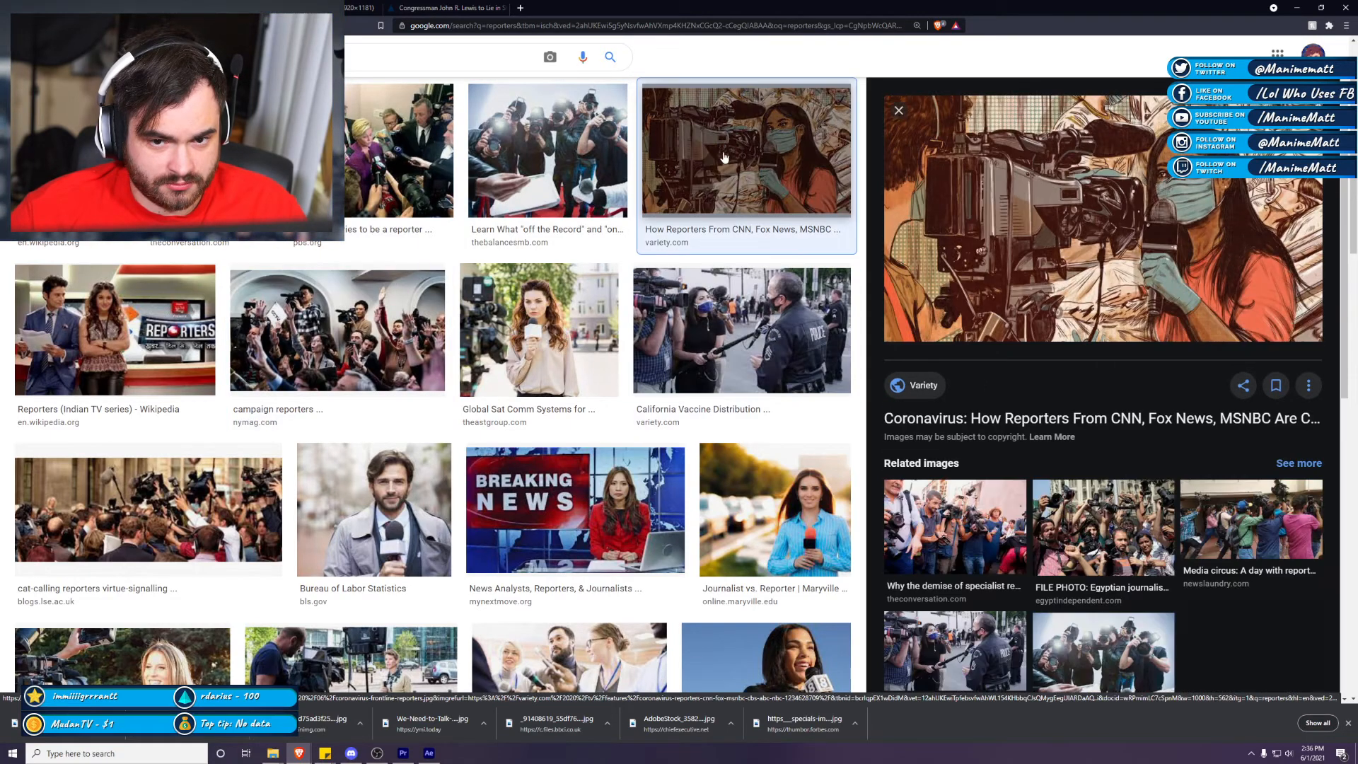
Step: Find the Egypt Independent photo of Cairo-based reporters and save it as the JPEG Press-Media-Egypt-News-Reporters in the project folder
{"action": "scroll", "coordinate": [678, 470], "scroll_direction": "down", "scroll_amount": 3}
{"action": "scroll", "coordinate": [678, 470], "scroll_direction": "down", "scroll_amount": 2}
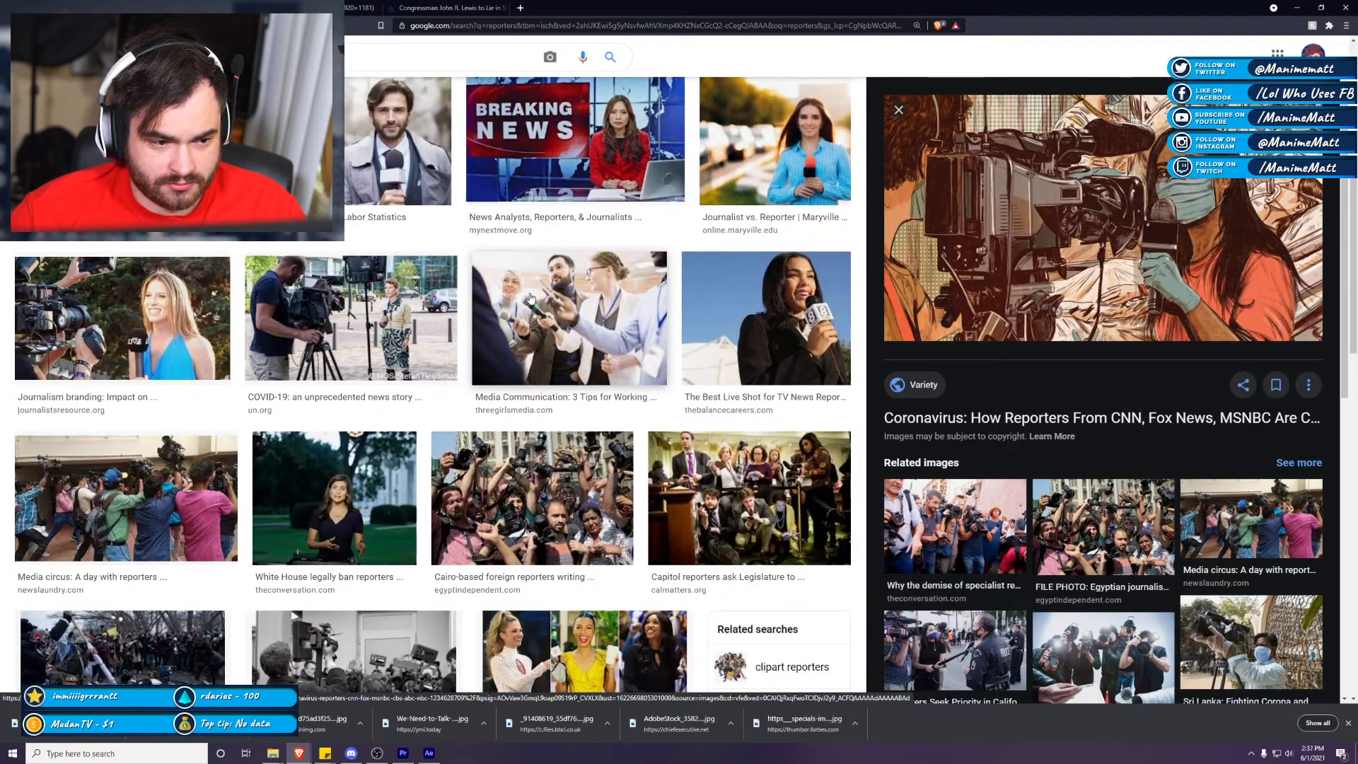
{"action": "left_click", "coordinate": [559, 329]}
{"action": "left_click", "coordinate": [529, 481]}
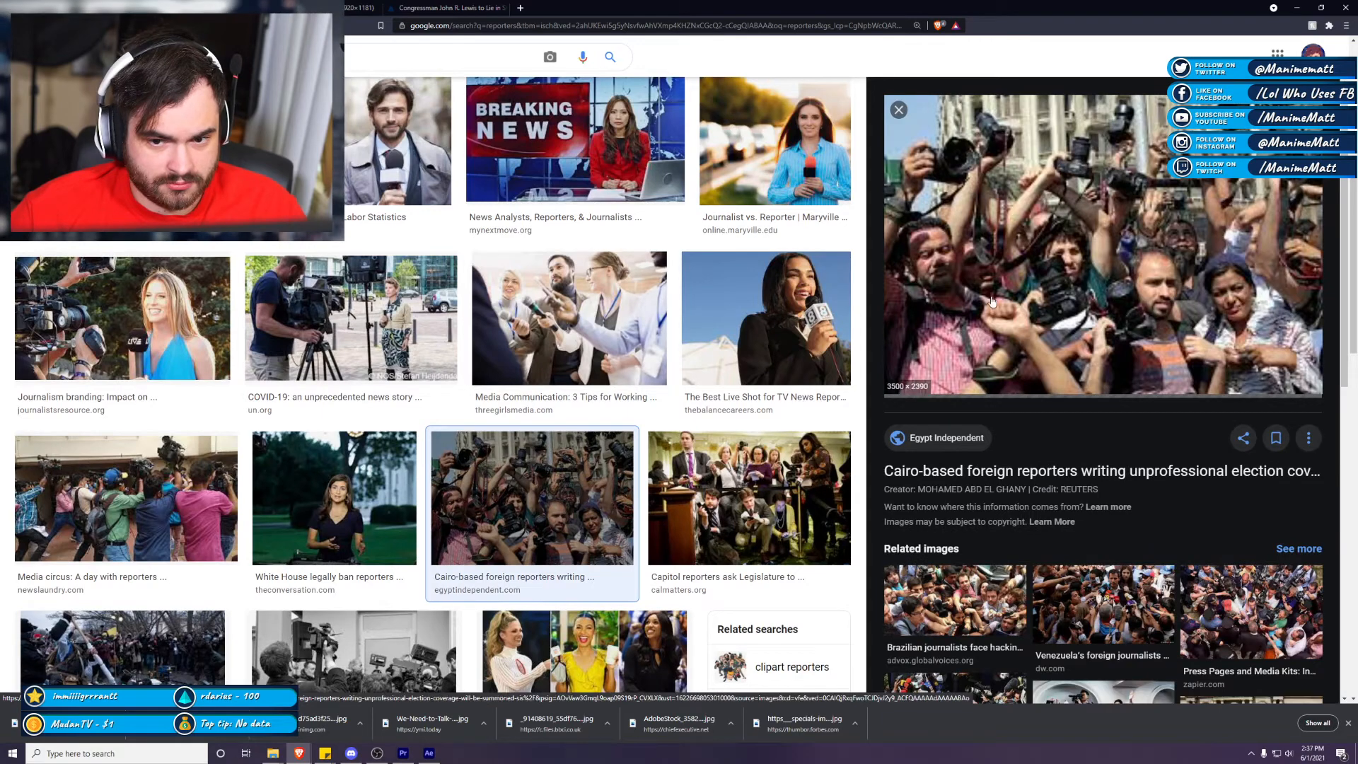
{"action": "right_click", "coordinate": [1063, 249]}
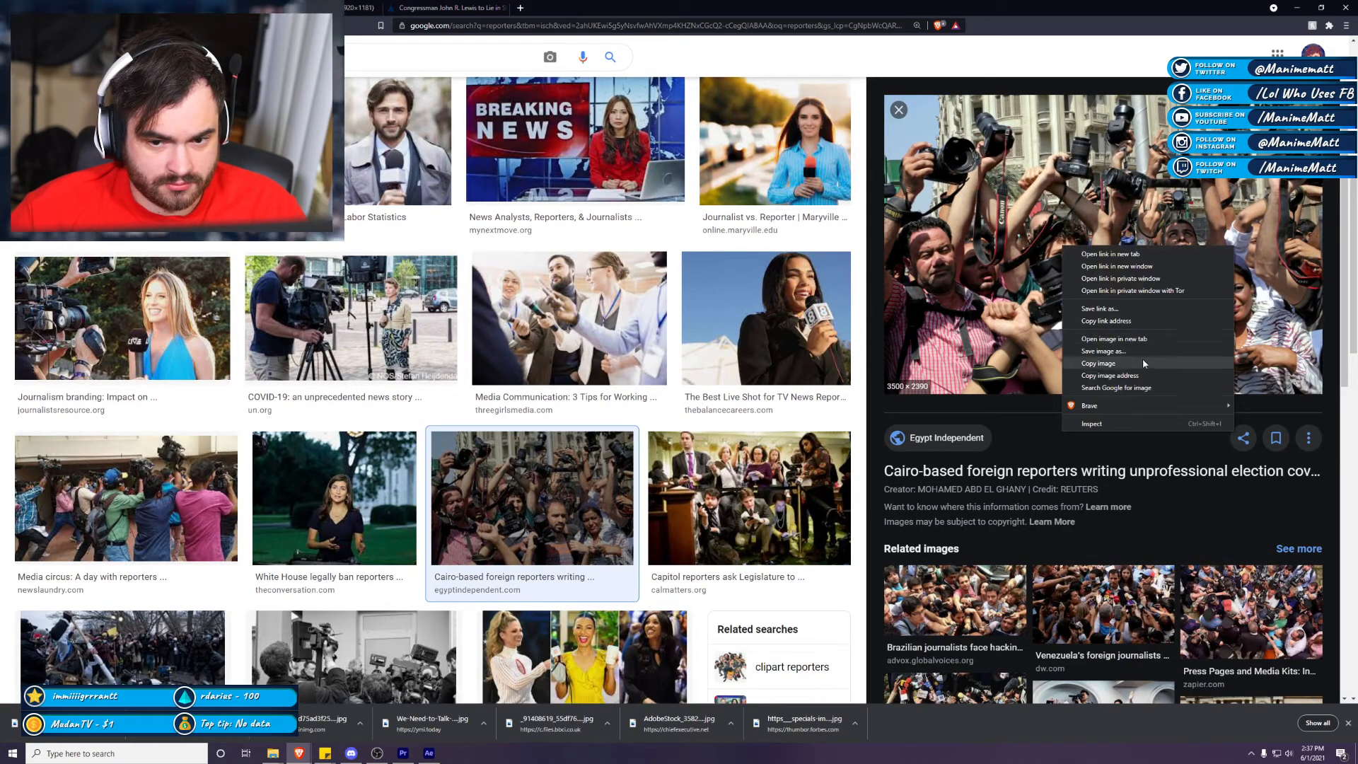
{"action": "left_click", "coordinate": [1143, 358]}
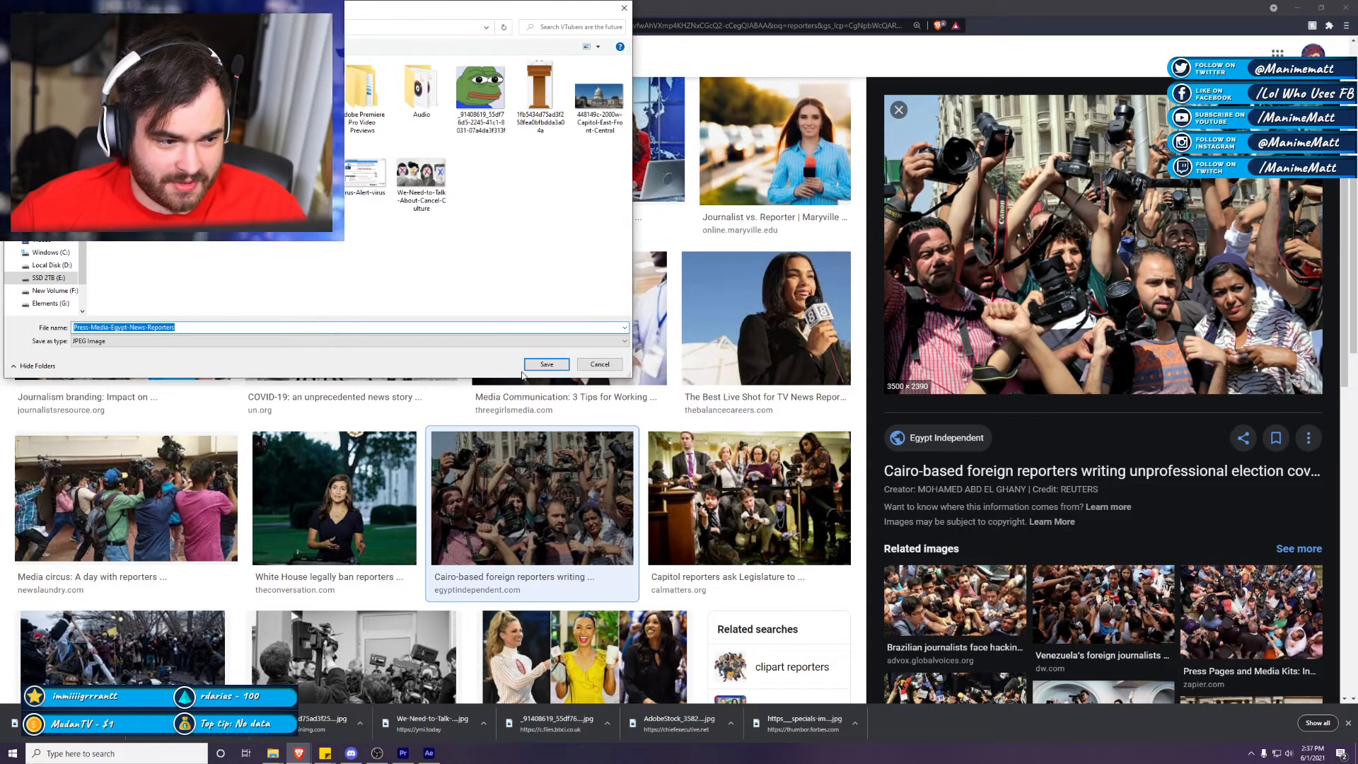
{"action": "left_click", "coordinate": [547, 364]}
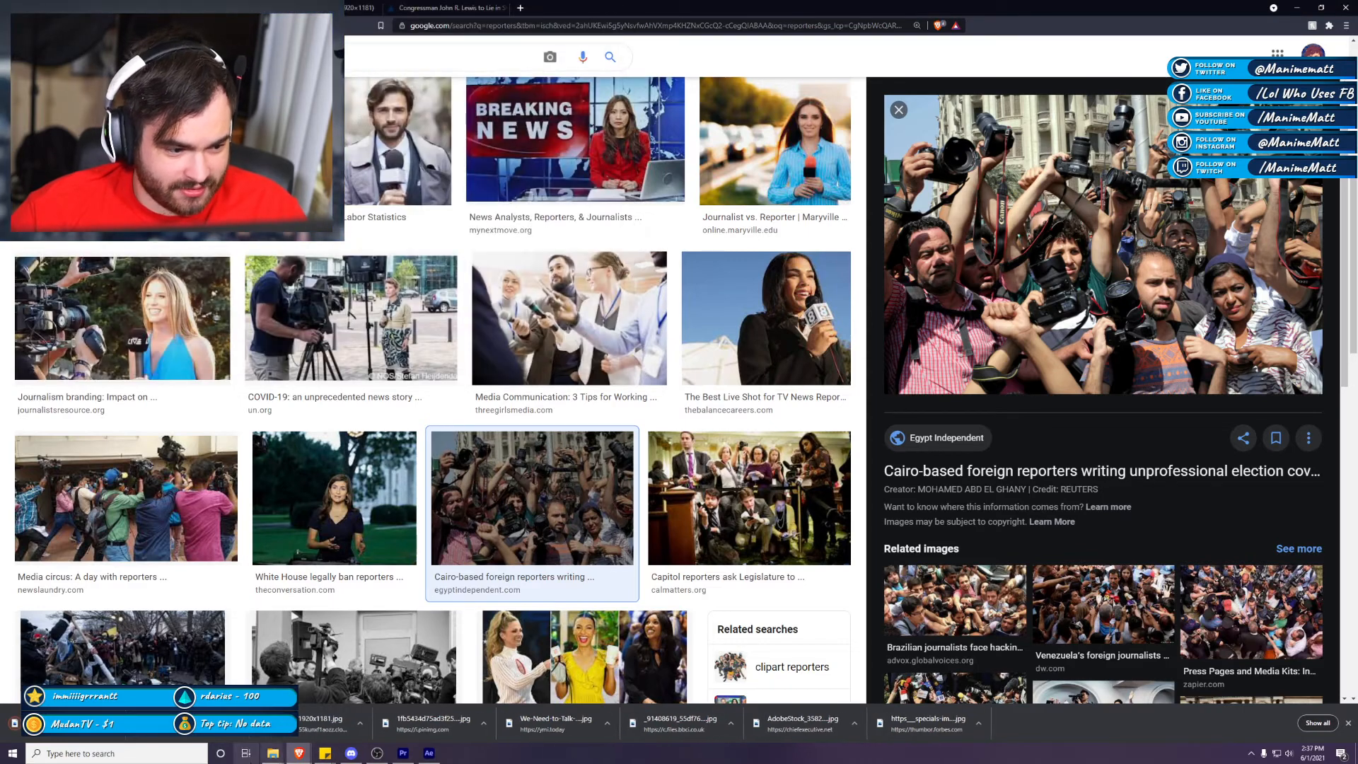
Step: Bring up the VTubers are the future folder, minimize the browser and select the podium image
{"action": "key", "text": "alt+Tab"}
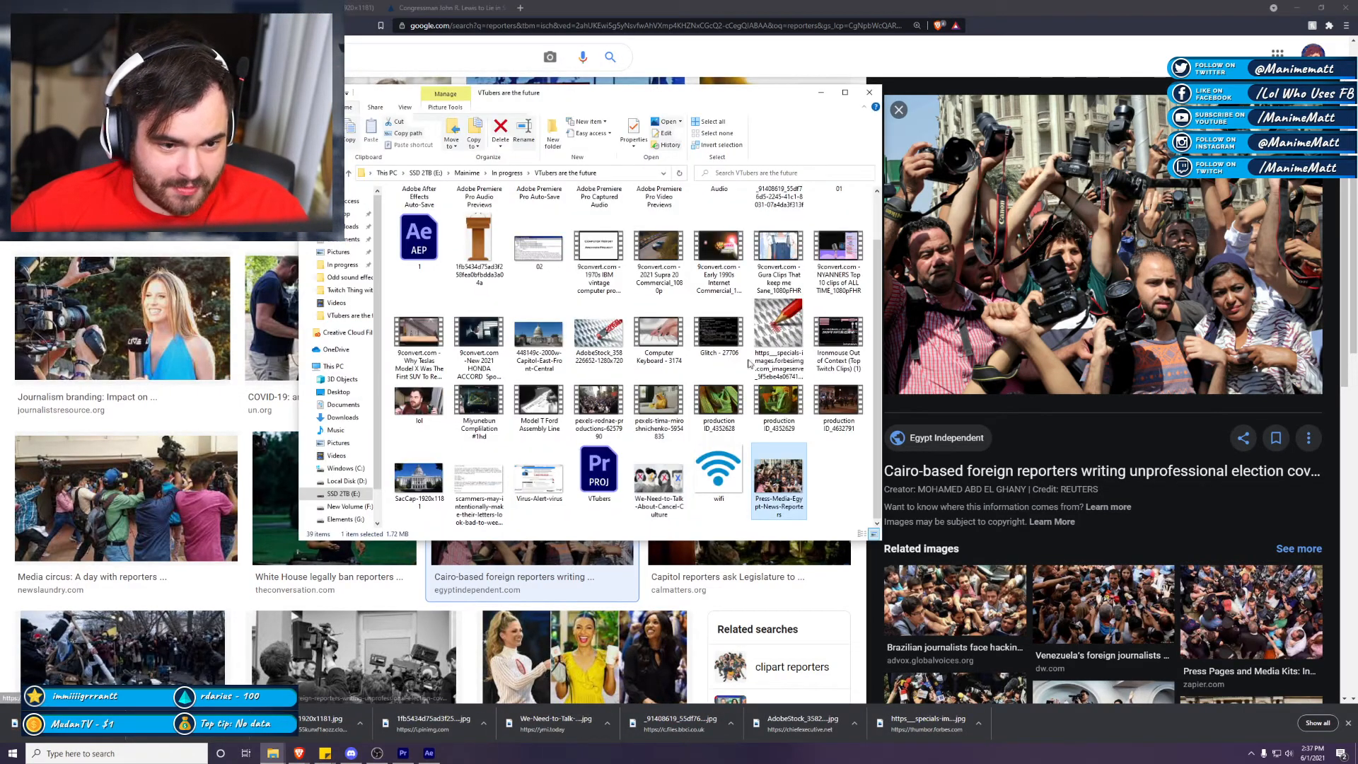
{"action": "left_click", "coordinate": [1297, 6]}
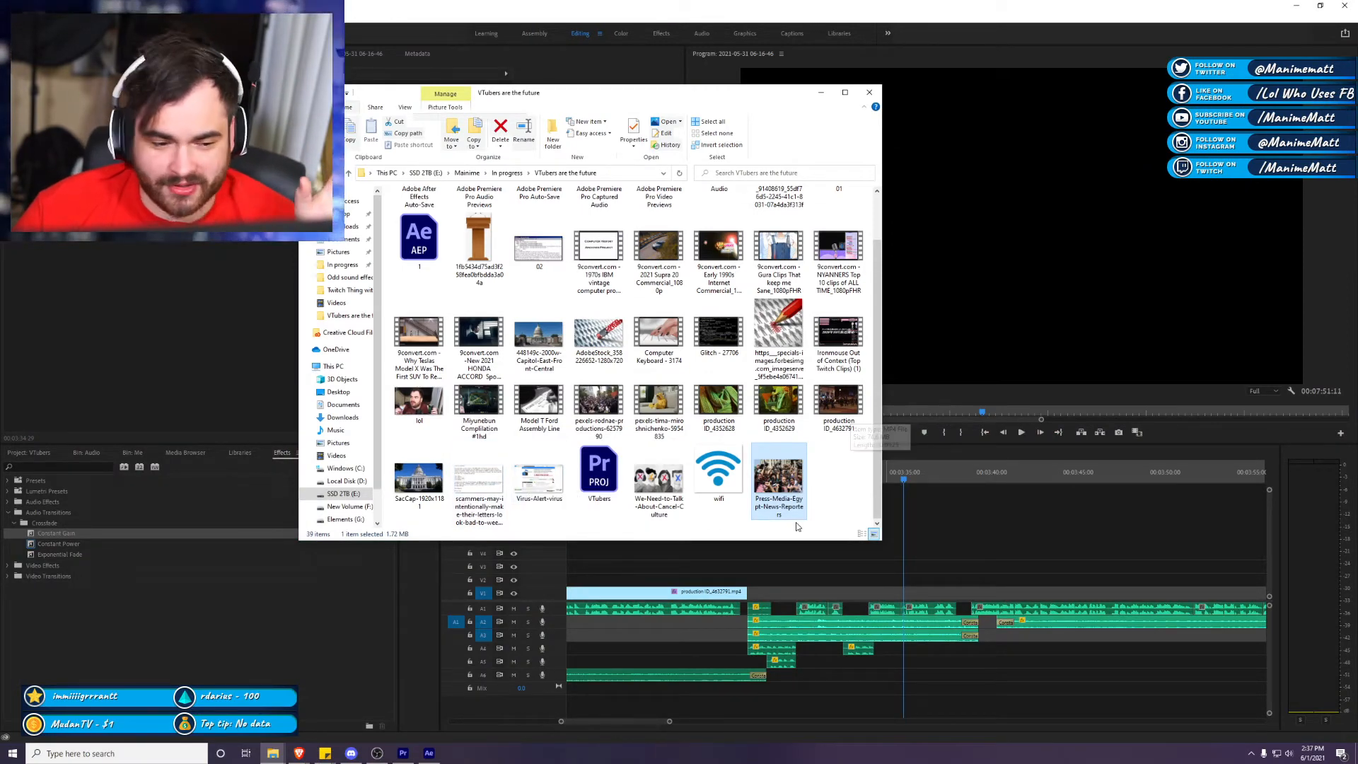
{"action": "scroll", "coordinate": [543, 373], "scroll_direction": "up", "scroll_amount": 1}
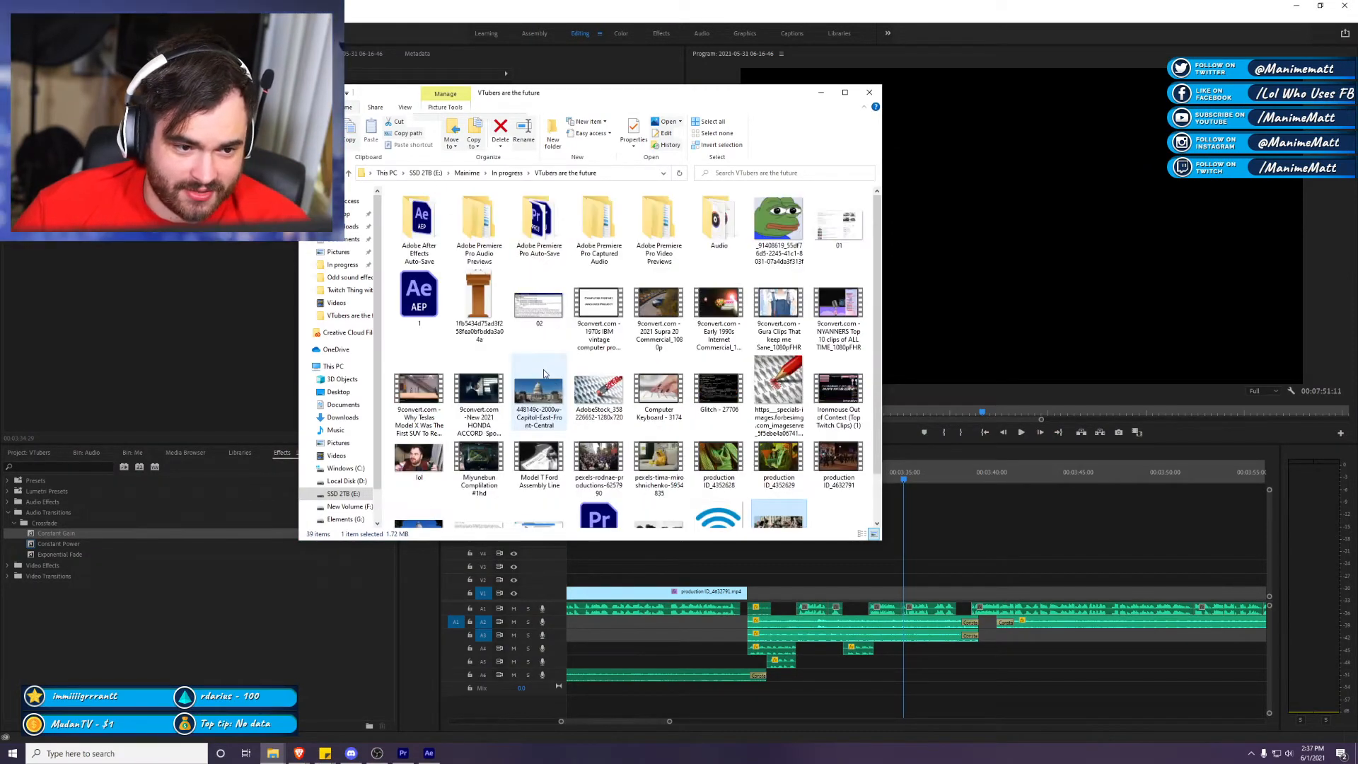
{"action": "right_click", "coordinate": [475, 298]}
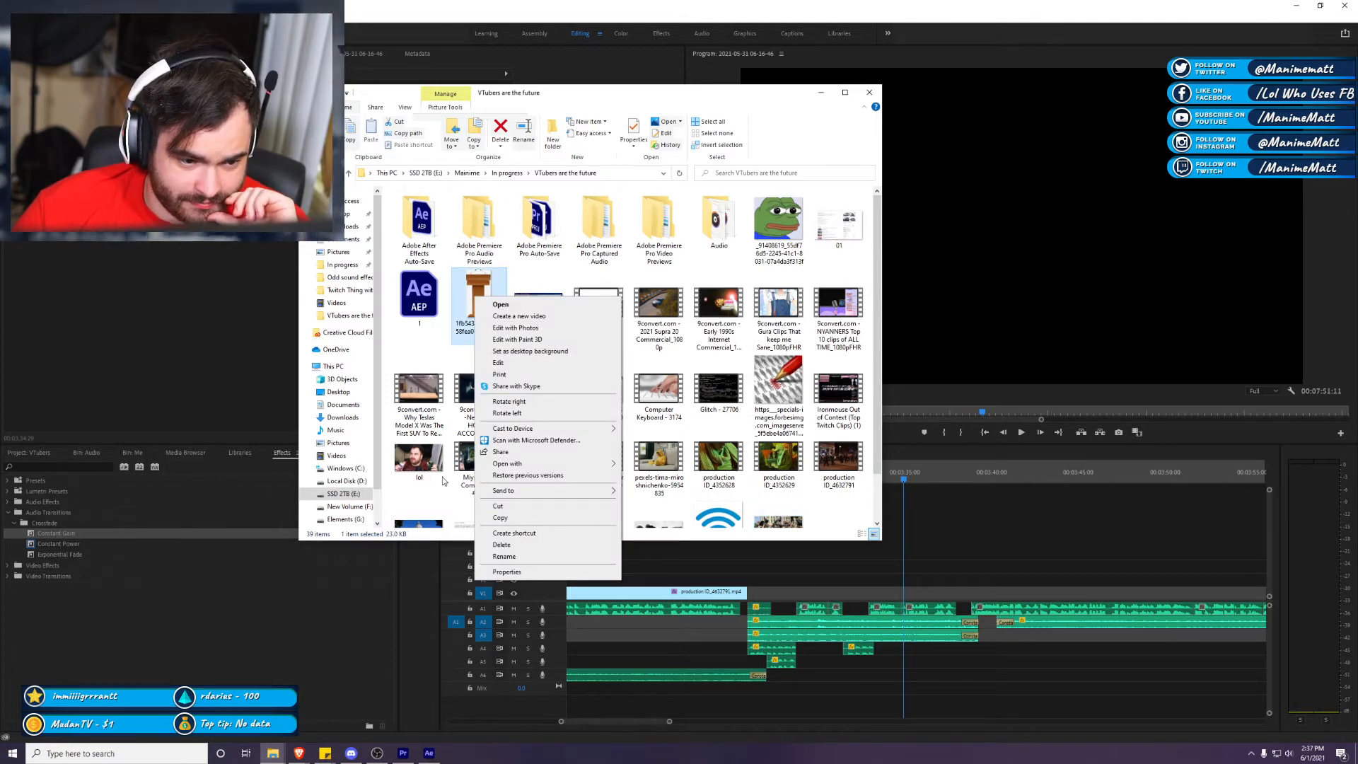
Step: Launch Adobe Photoshop 2021
{"action": "key", "text": "super"}
{"action": "type", "text": "phot"}
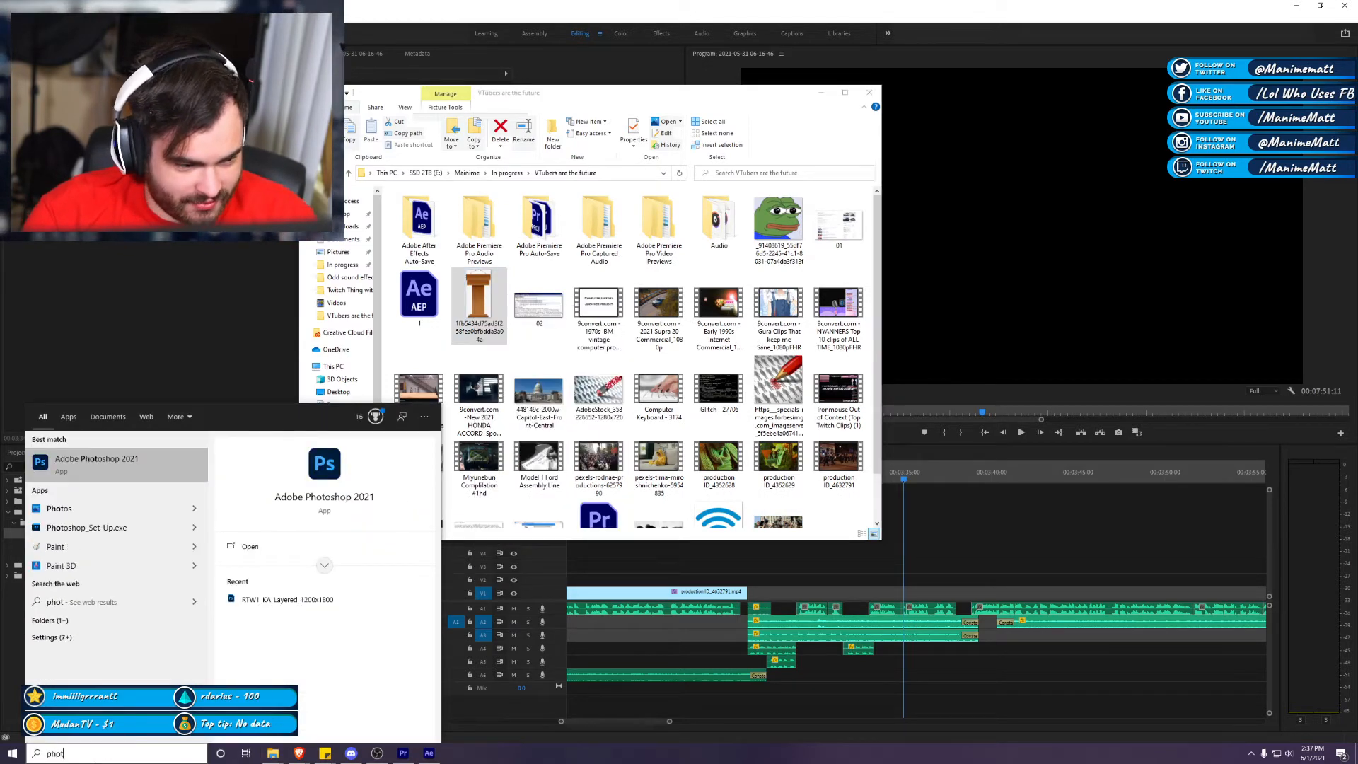
{"action": "key", "text": "Return"}
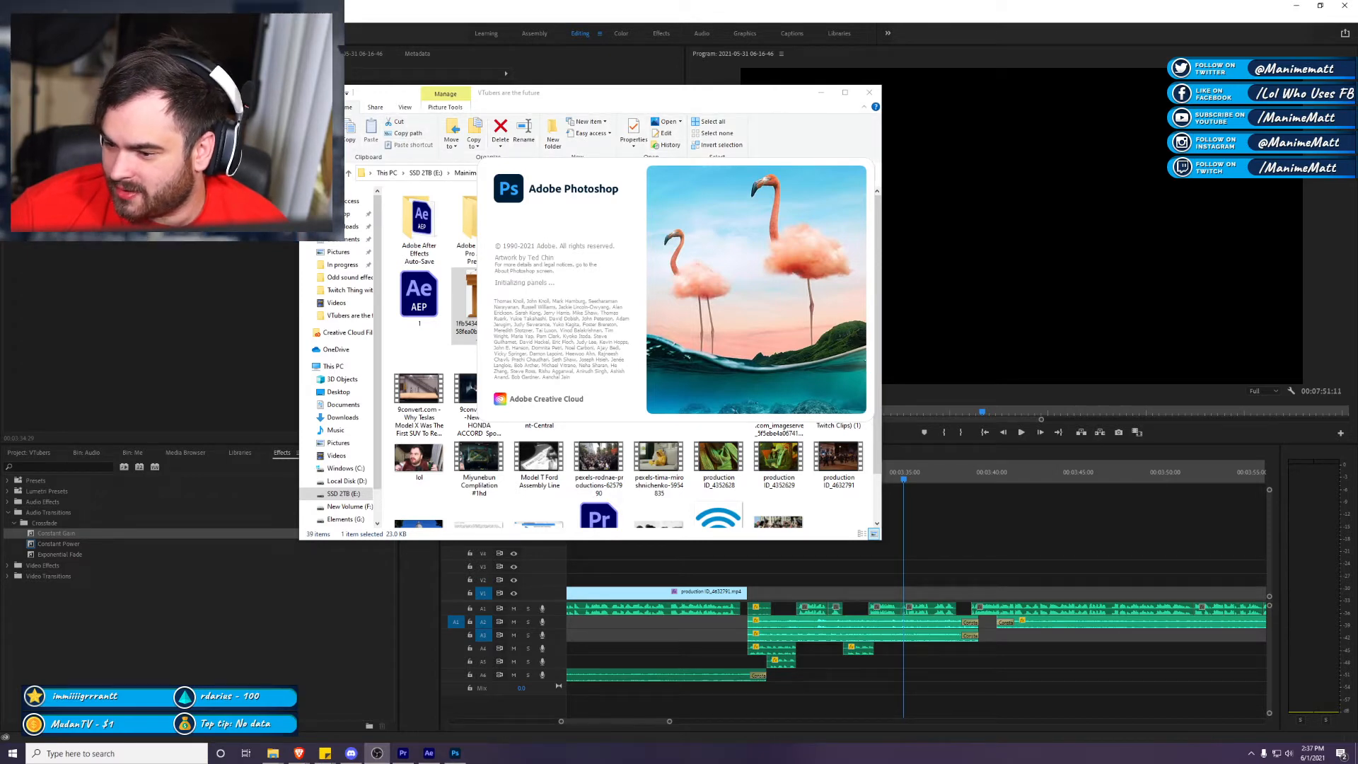
Step: Switch to Discord, play part of the newest audio attachment in the conversation, and return to Photoshop
{"action": "key", "text": "alt+Tab"}
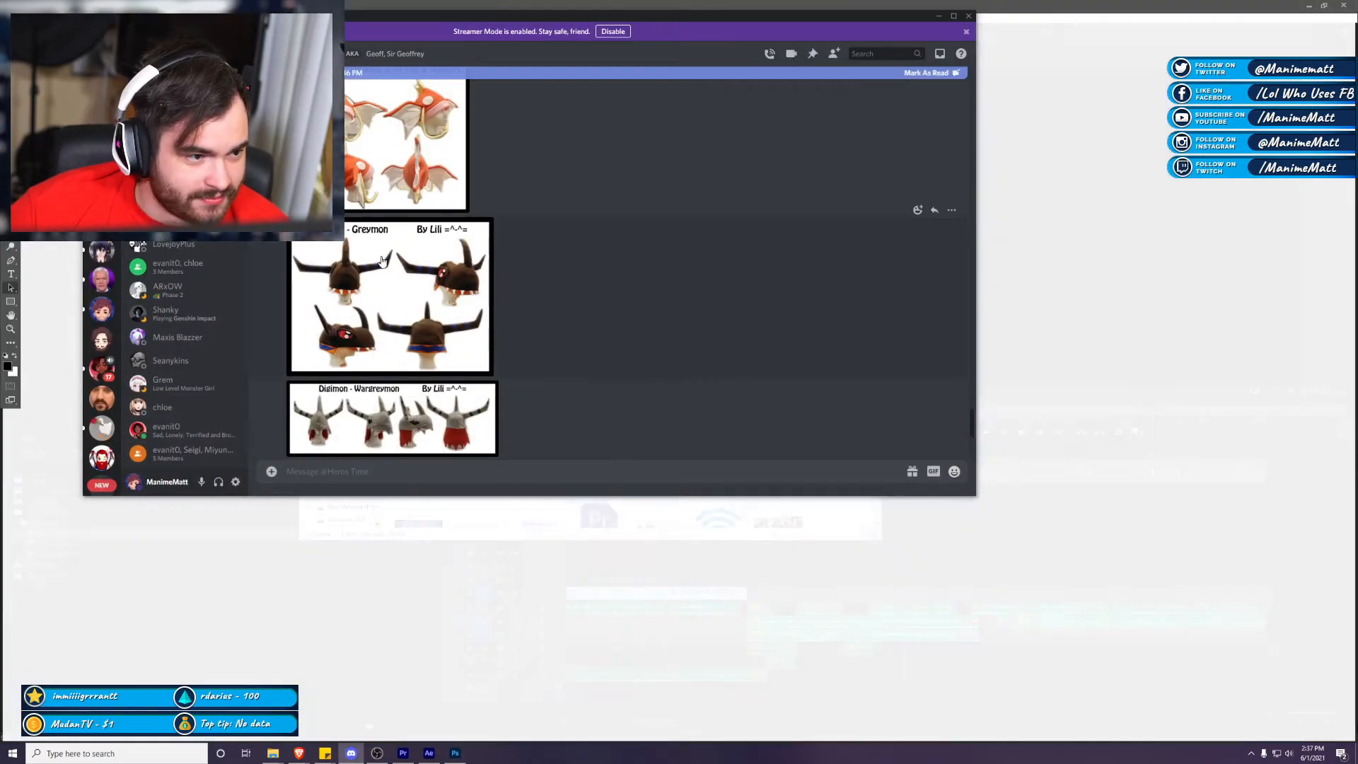
{"action": "scroll", "coordinate": [563, 322], "scroll_direction": "down", "scroll_amount": 4}
{"action": "left_click", "coordinate": [300, 433]}
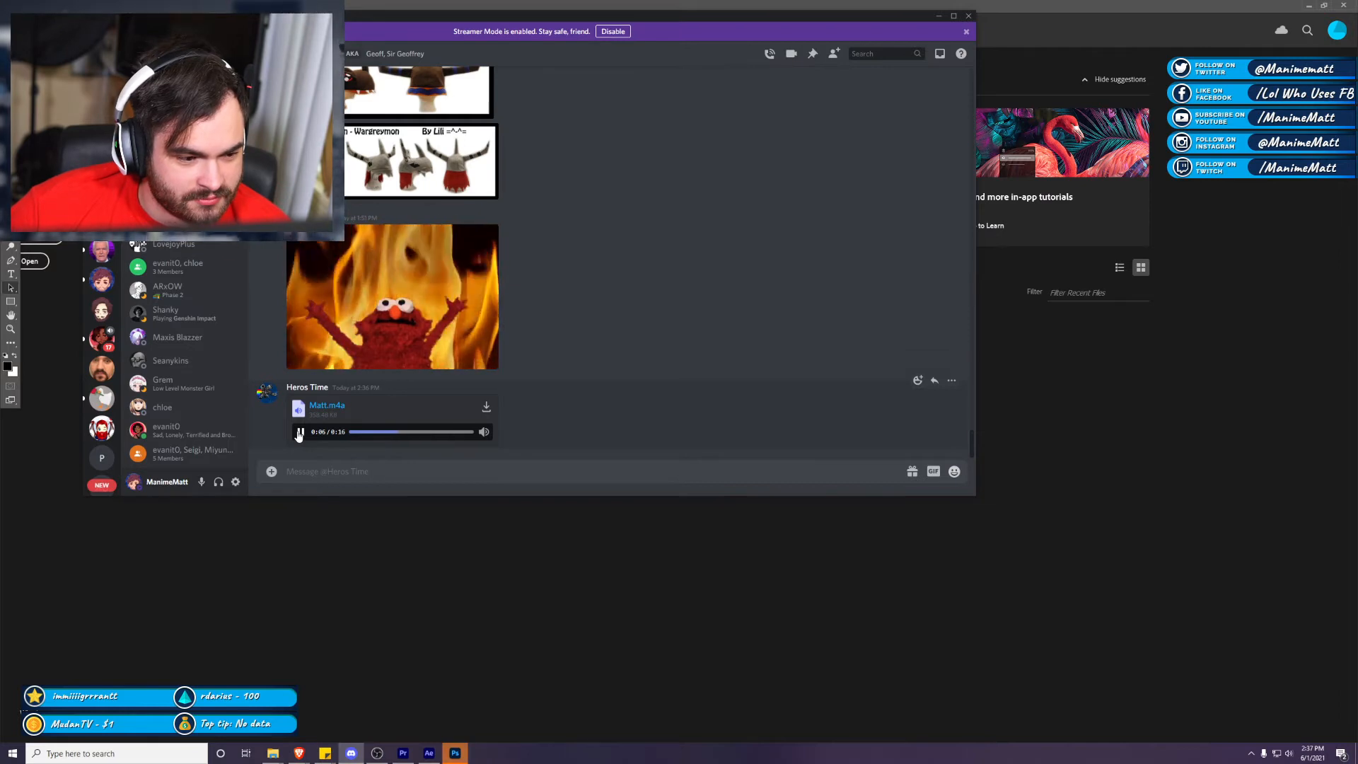
{"action": "left_click", "coordinate": [299, 432]}
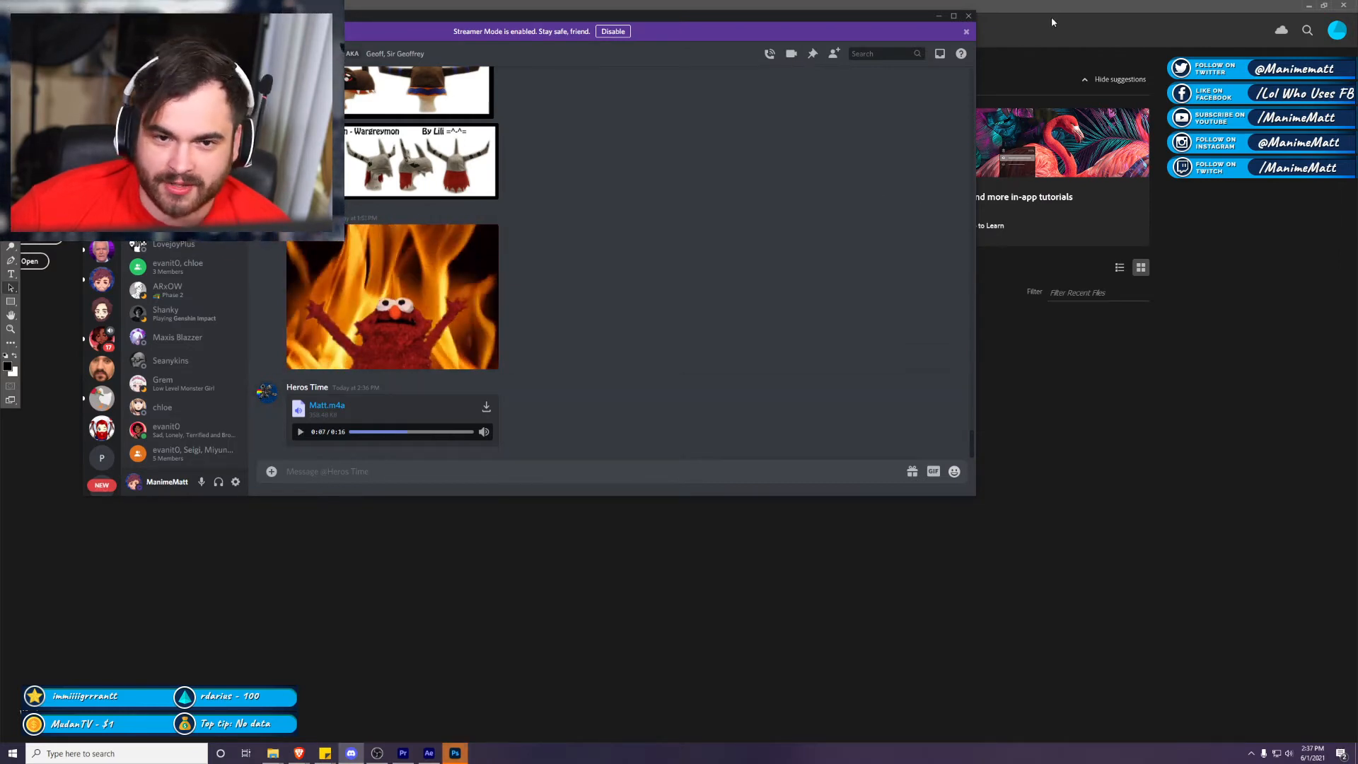
{"action": "key", "text": "alt+Tab"}
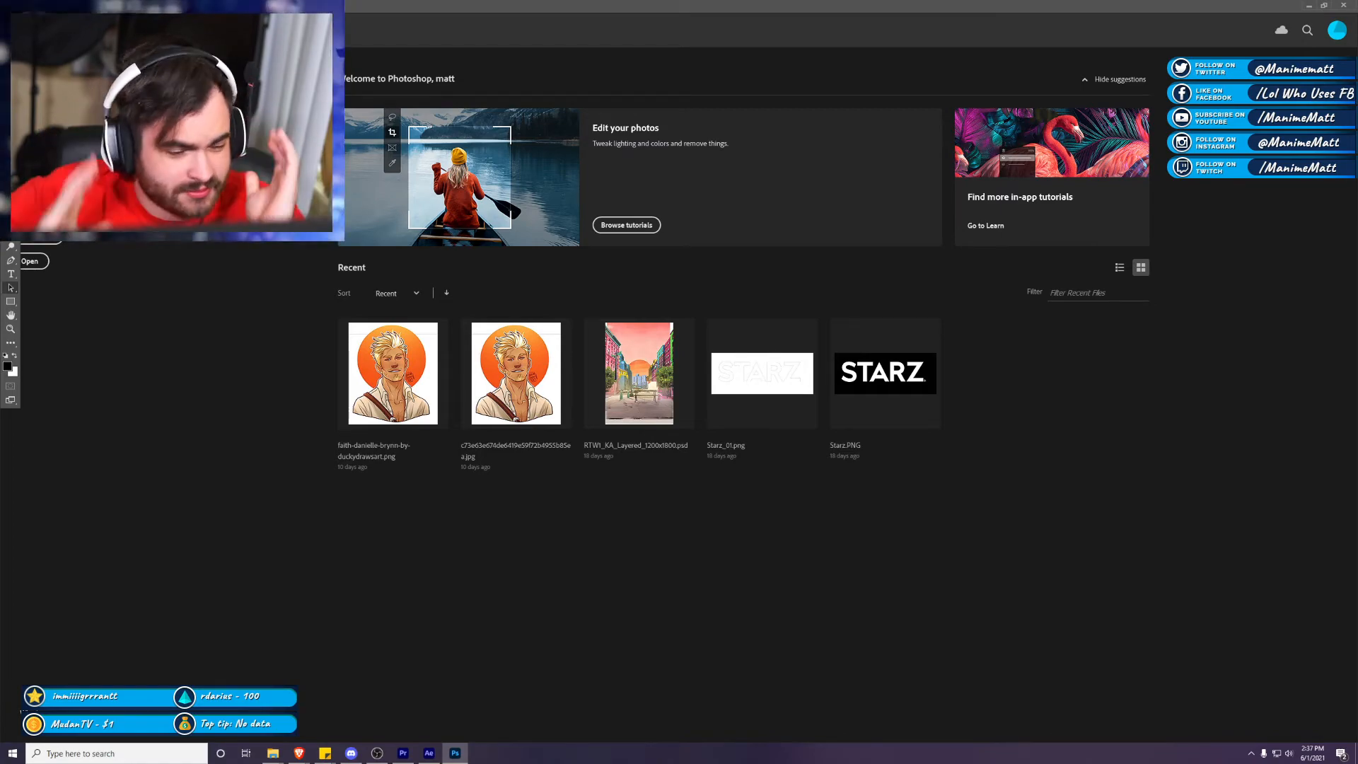
Step: Open the podium image from the VTubers are the future folder in Photoshop
{"action": "left_click", "coordinate": [246, 752]}
{"action": "left_click", "coordinate": [246, 753]}
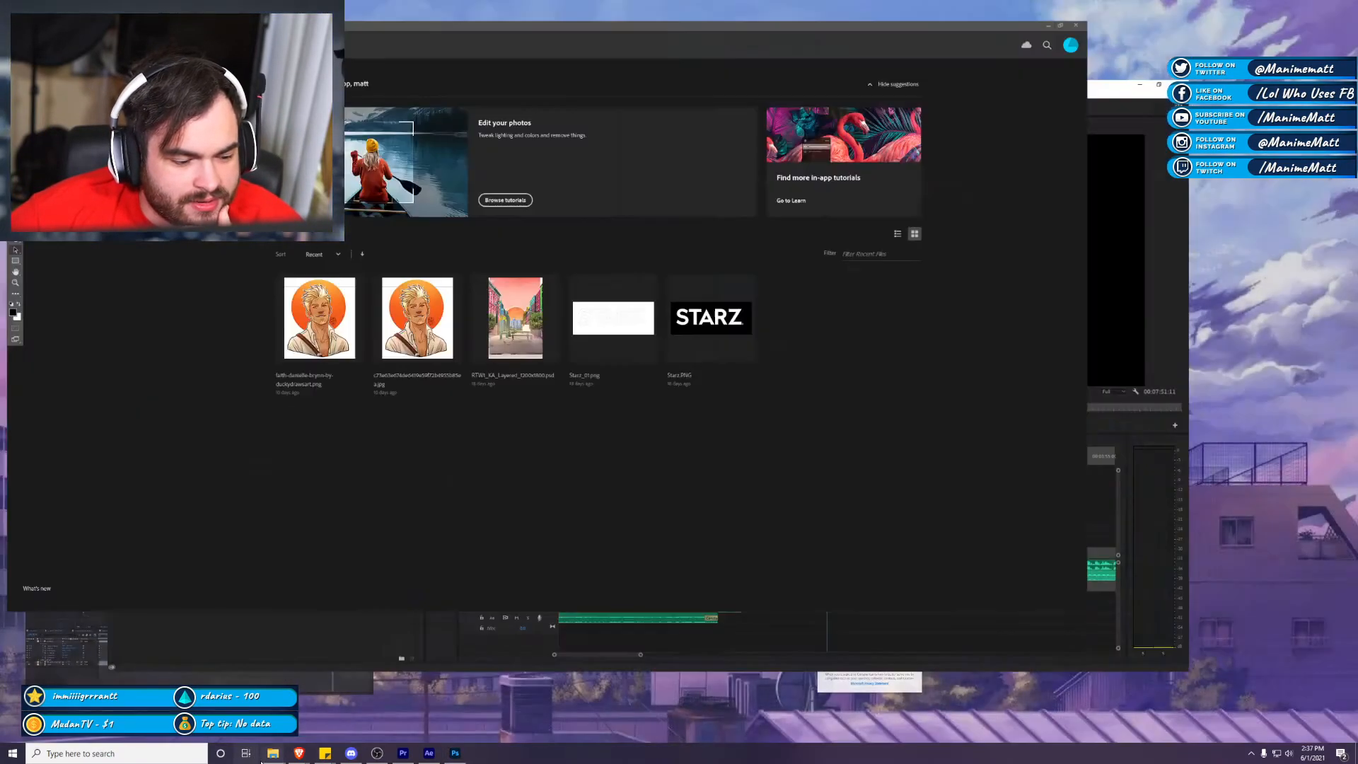
{"action": "mouse_move", "coordinate": [273, 752]}
{"action": "mouse_move", "coordinate": [106, 707]}
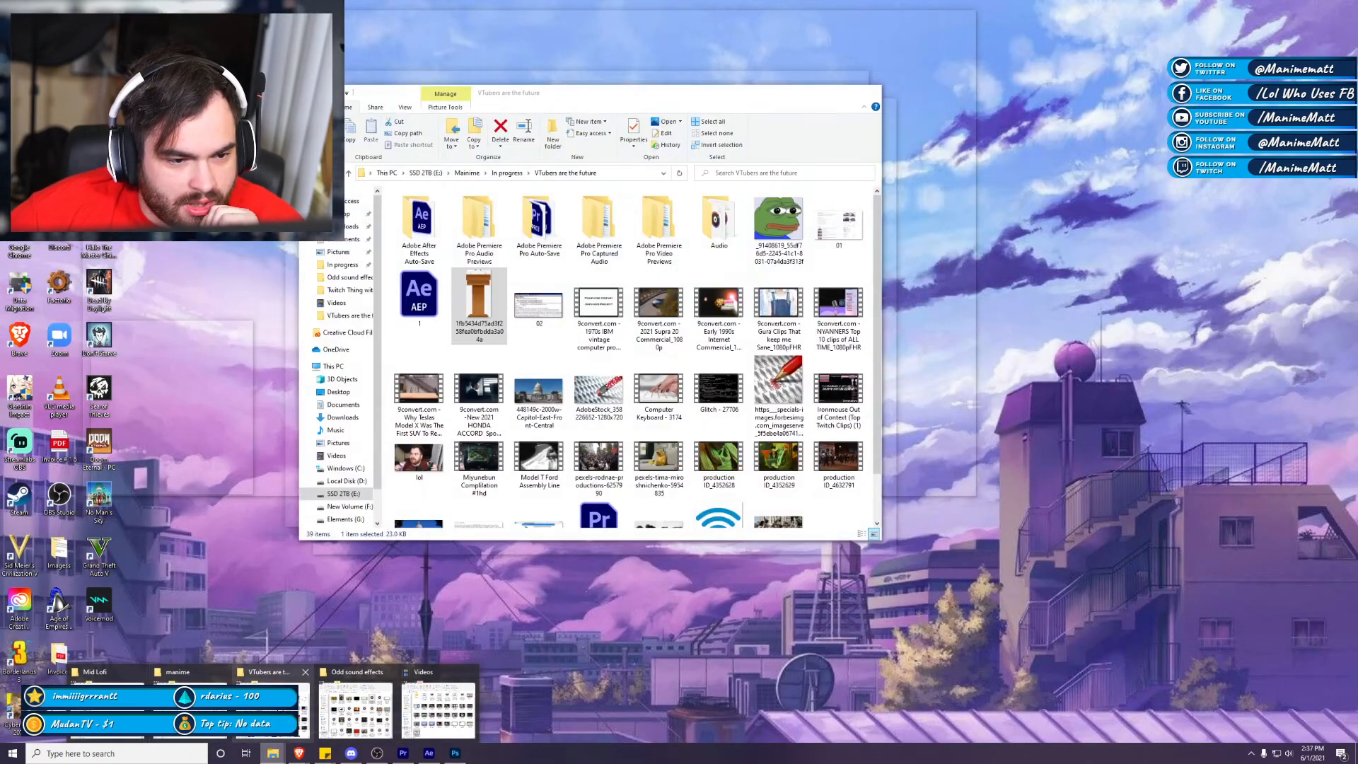
{"action": "left_click", "coordinate": [272, 704]}
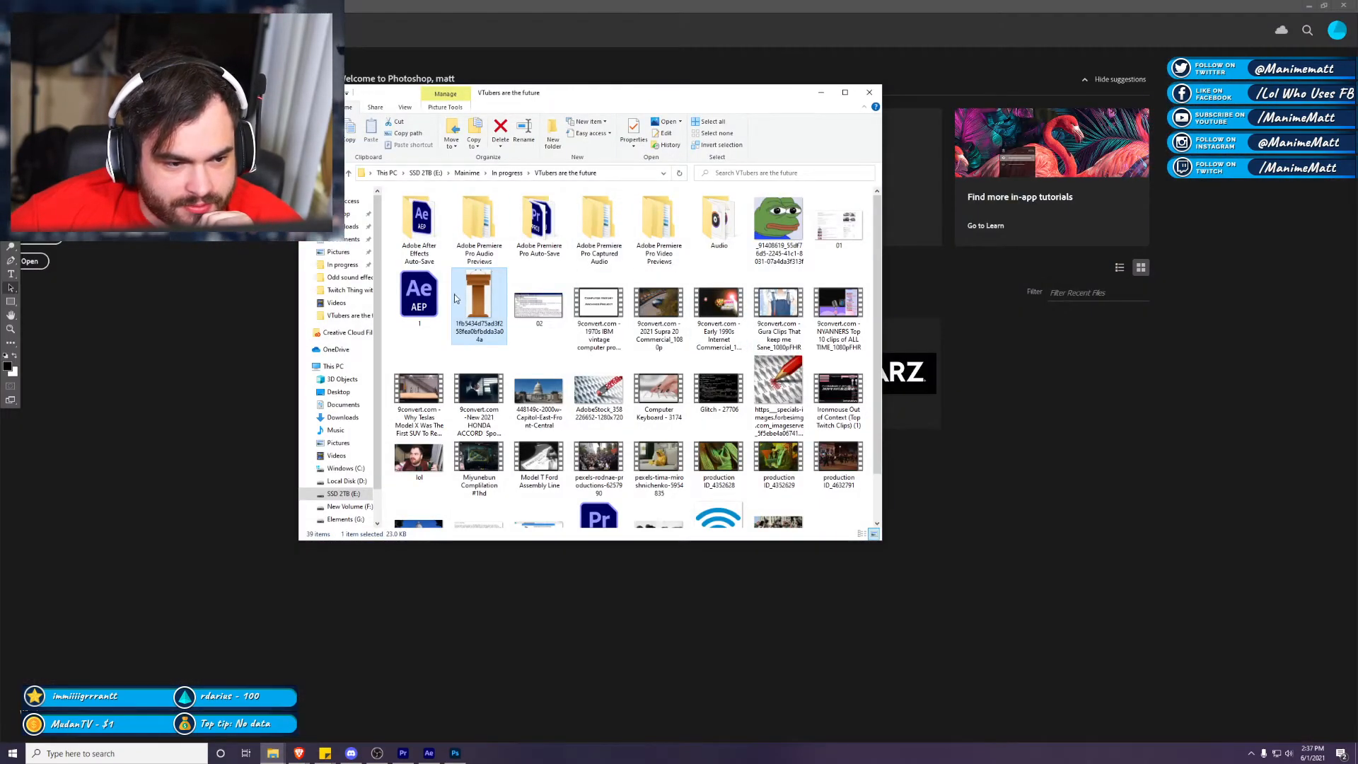
{"action": "left_click", "coordinate": [1139, 398]}
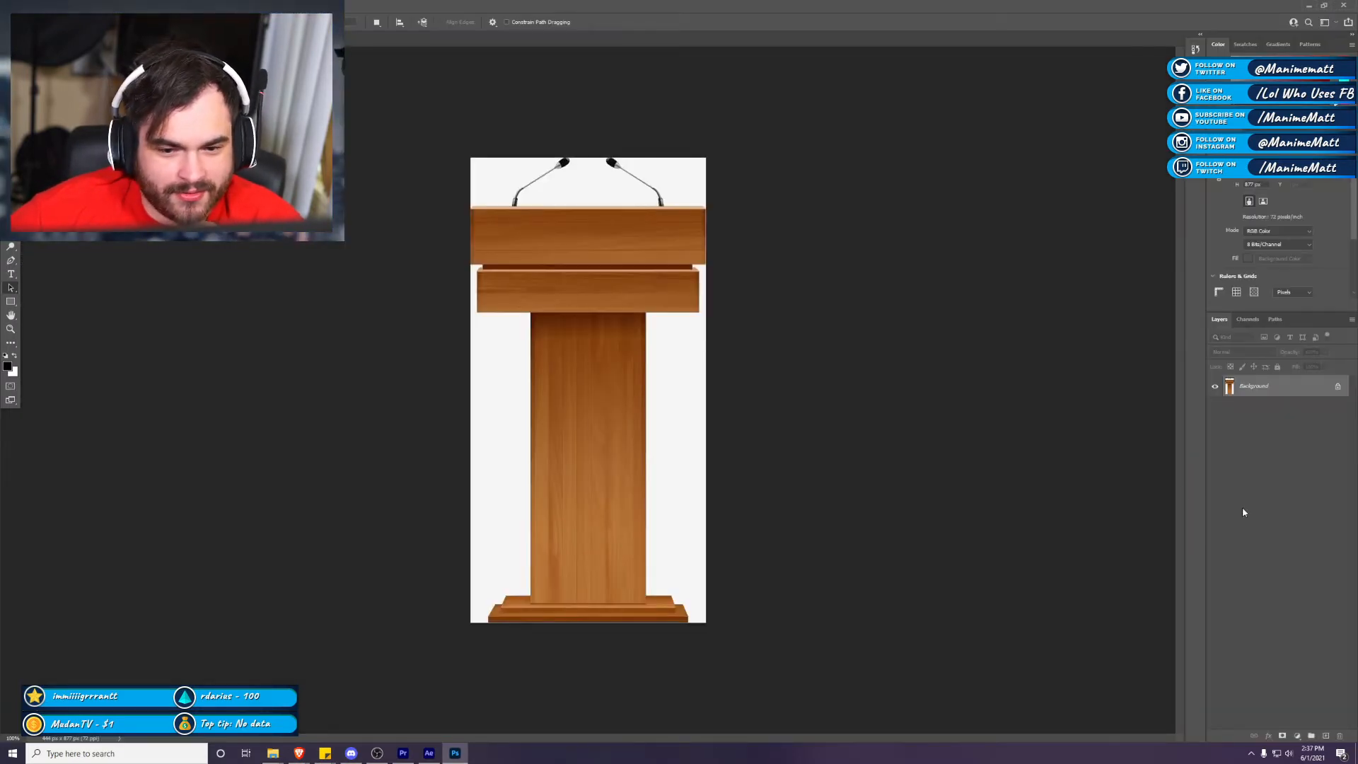
Step: Unlock the podium image's background layer and erase the white area left of the podium
{"action": "left_click", "coordinate": [1335, 390]}
{"action": "key", "text": "w"}
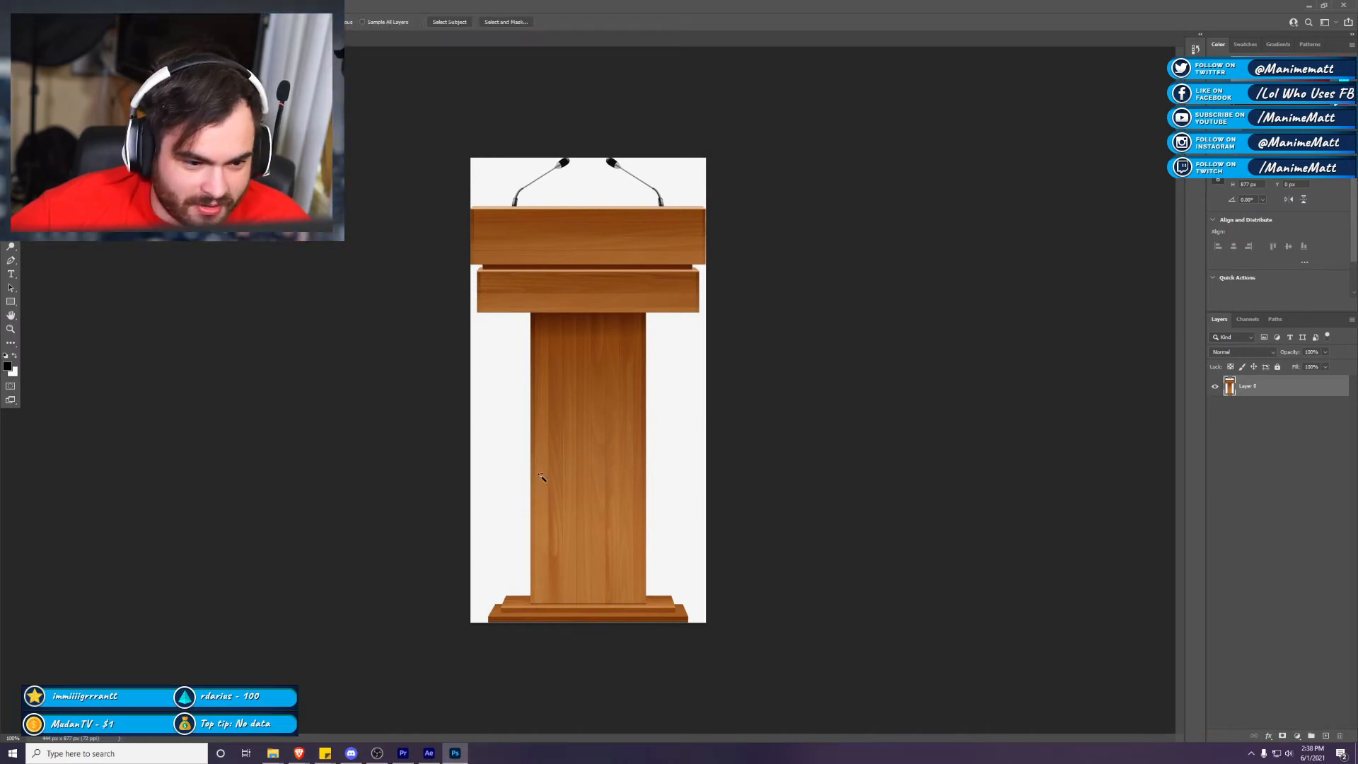
{"action": "key", "text": "e"}
{"action": "mouse_move", "coordinate": [476, 304]}
{"action": "left_mouse_down"}
{"action": "mouse_move", "coordinate": [506, 460]}
{"action": "mouse_move", "coordinate": [483, 576]}
{"action": "left_mouse_up"}
Step: Erase the remaining white background around the microphones and right of the podium
{"action": "key", "text": "w"}
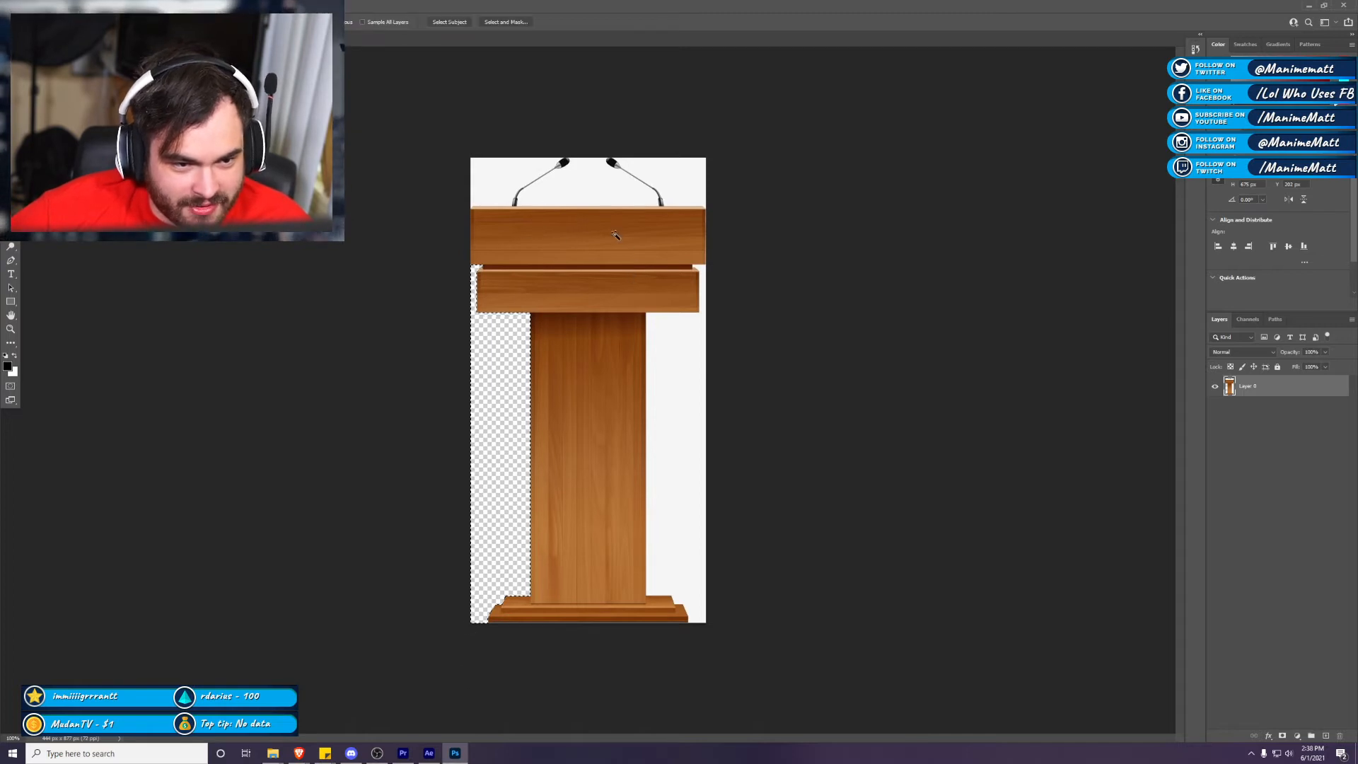
{"action": "key", "text": "e"}
{"action": "mouse_move", "coordinate": [681, 172]}
{"action": "left_mouse_down"}
{"action": "mouse_move", "coordinate": [495, 183]}
{"action": "mouse_move", "coordinate": [543, 186]}
{"action": "left_mouse_up"}
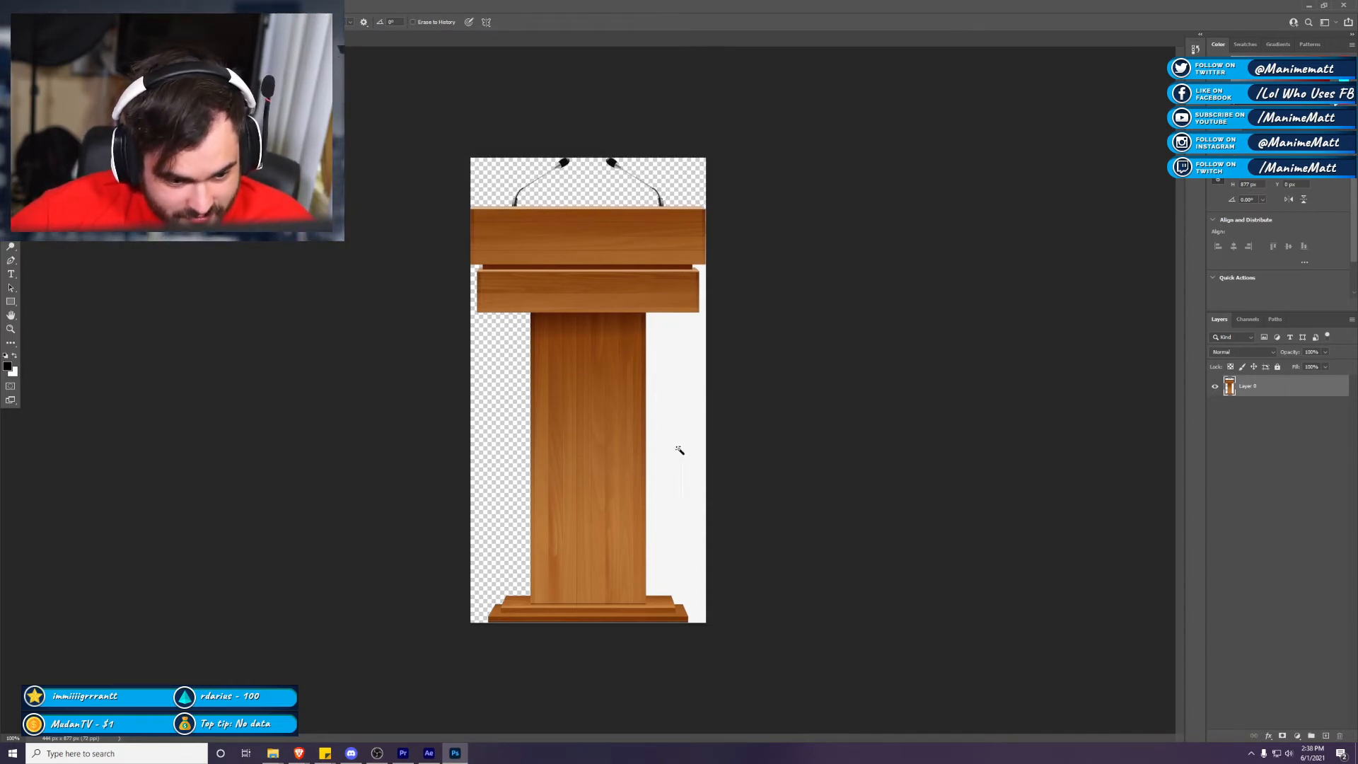
{"action": "key", "text": "e"}
{"action": "mouse_move", "coordinate": [676, 378]}
{"action": "left_mouse_down"}
{"action": "mouse_move", "coordinate": [742, 367]}
{"action": "mouse_move", "coordinate": [722, 235]}
{"action": "left_mouse_up"}
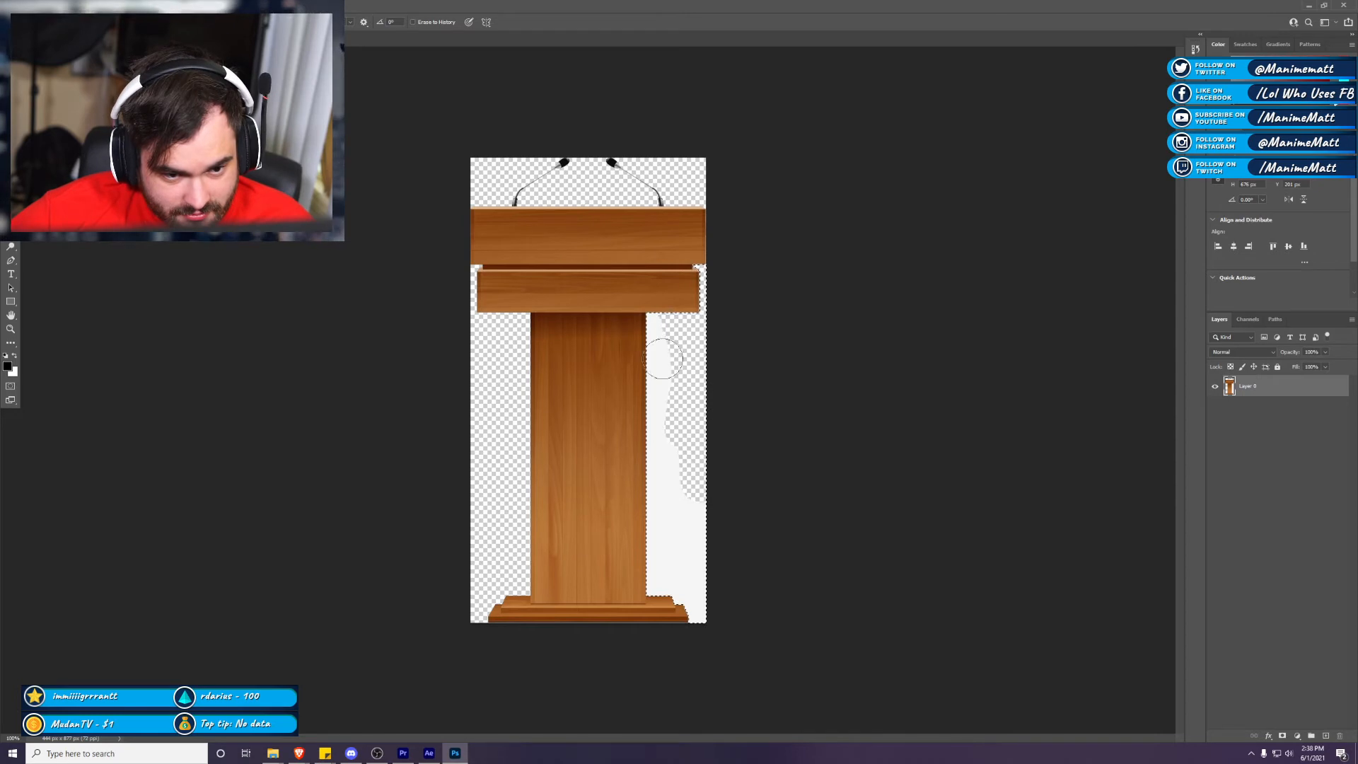
{"action": "mouse_move", "coordinate": [662, 359]}
{"action": "left_mouse_down"}
{"action": "mouse_move", "coordinate": [683, 341]}
{"action": "mouse_move", "coordinate": [681, 691]}
{"action": "left_mouse_up"}
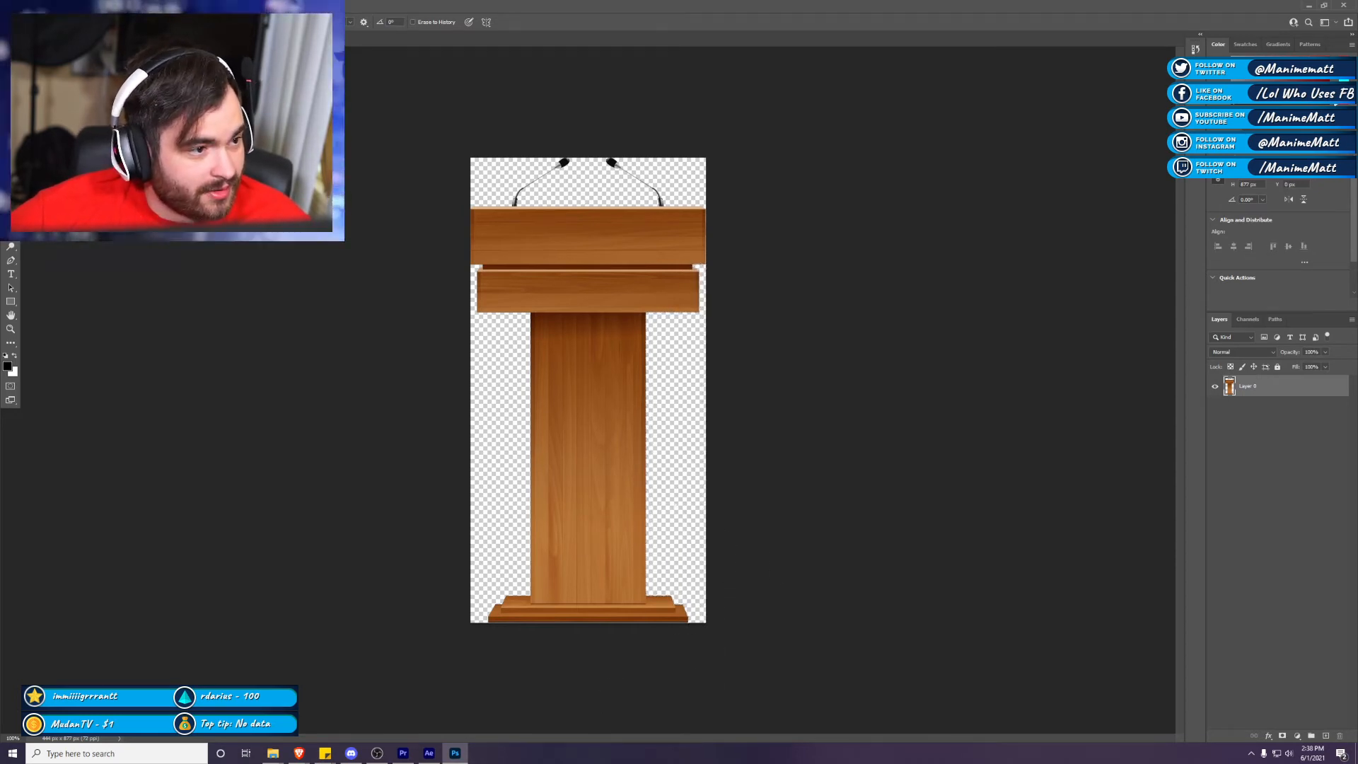
Step: Save the podium cutout as a PNG in the VTubers are the future folder and close Photoshop
{"action": "key", "text": "alt+f"}
{"action": "key", "text": "a"}
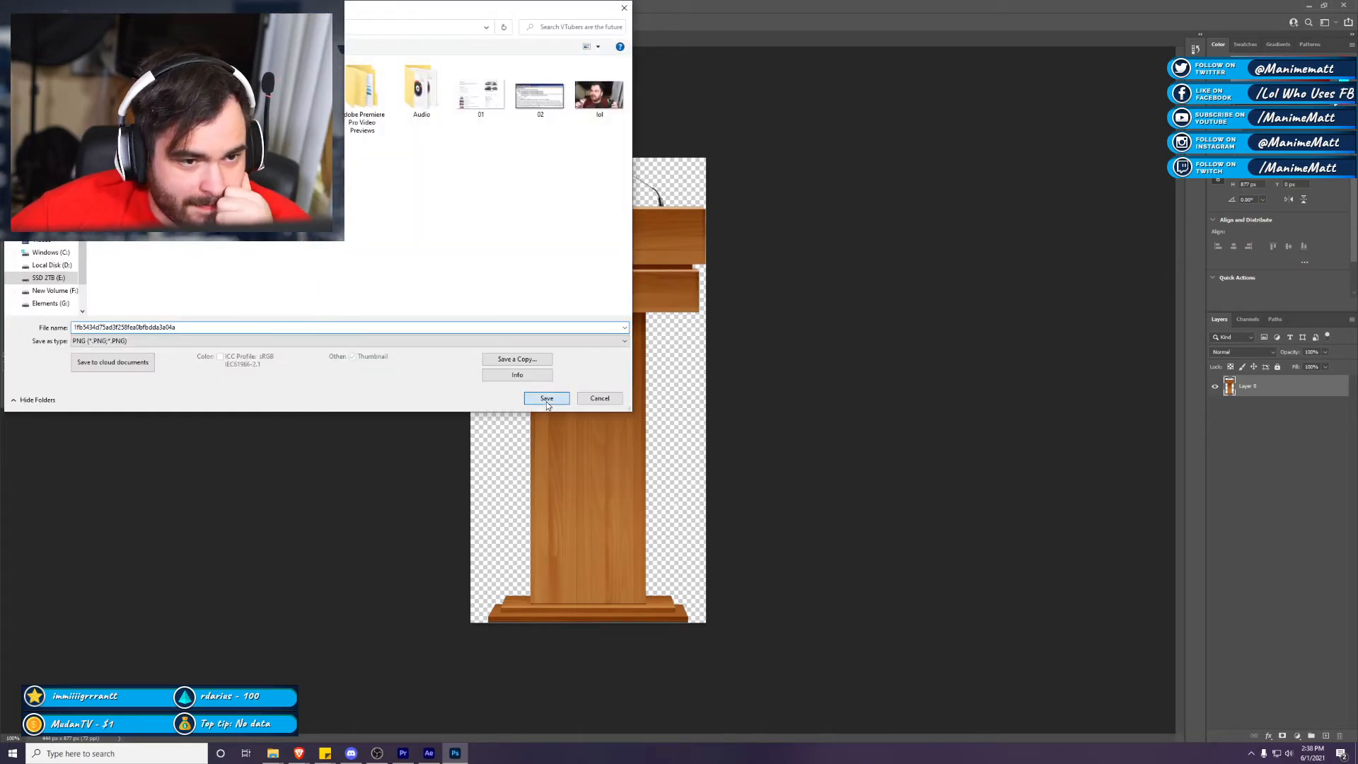
{"action": "left_click", "coordinate": [547, 398]}
{"action": "left_click", "coordinate": [737, 232]}
{"action": "left_click", "coordinate": [1349, 6]}
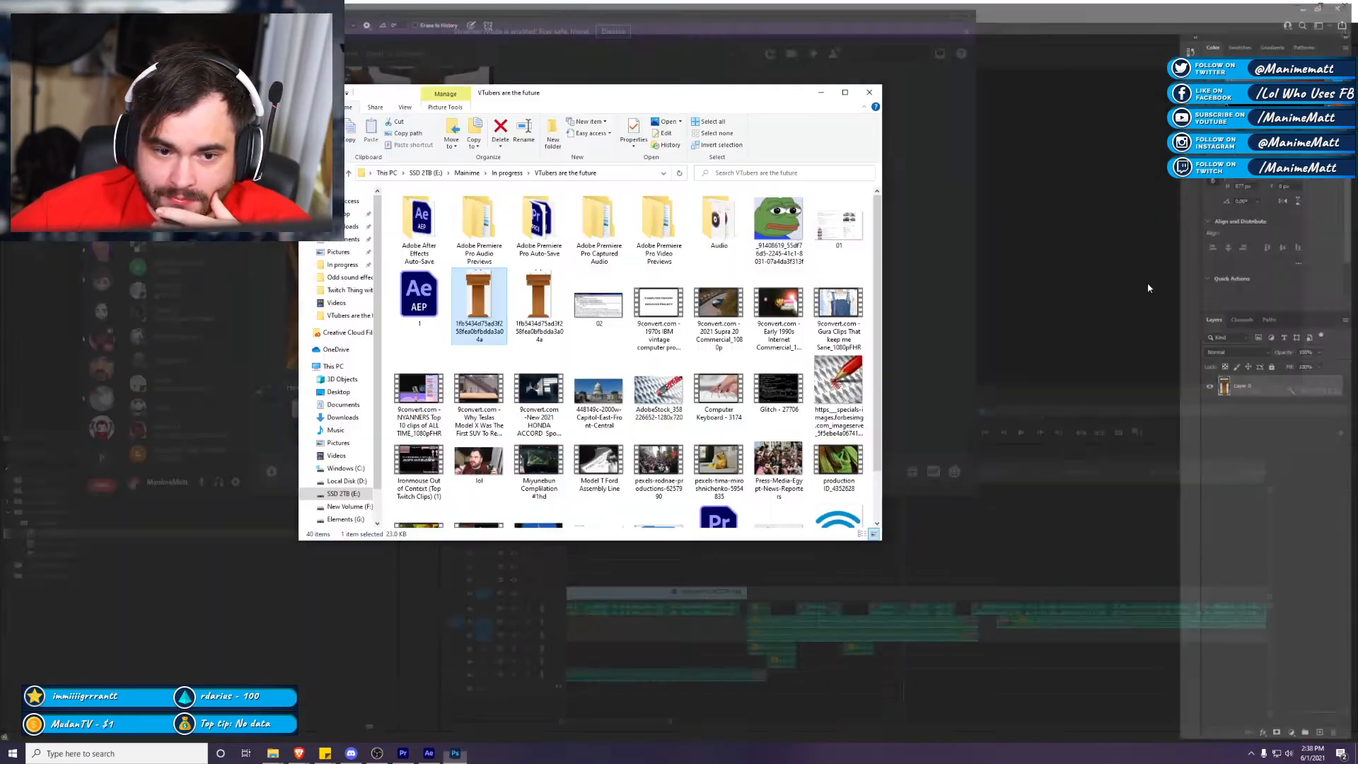
Step: Download the newest audio attachment from the Discord conversation into the VTubers are the future folder
{"action": "left_click", "coordinate": [937, 286]}
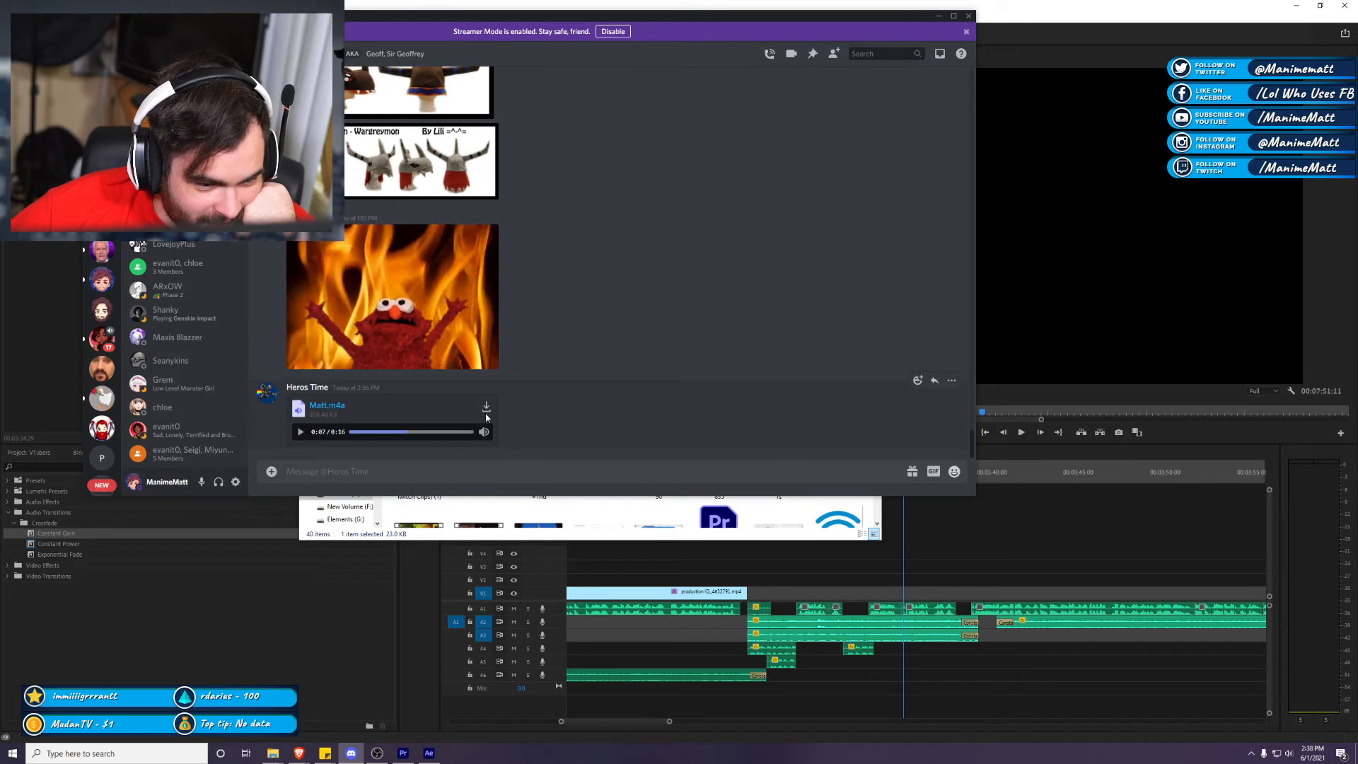
{"action": "scroll", "coordinate": [636, 513], "scroll_direction": "up", "scroll_amount": 1}
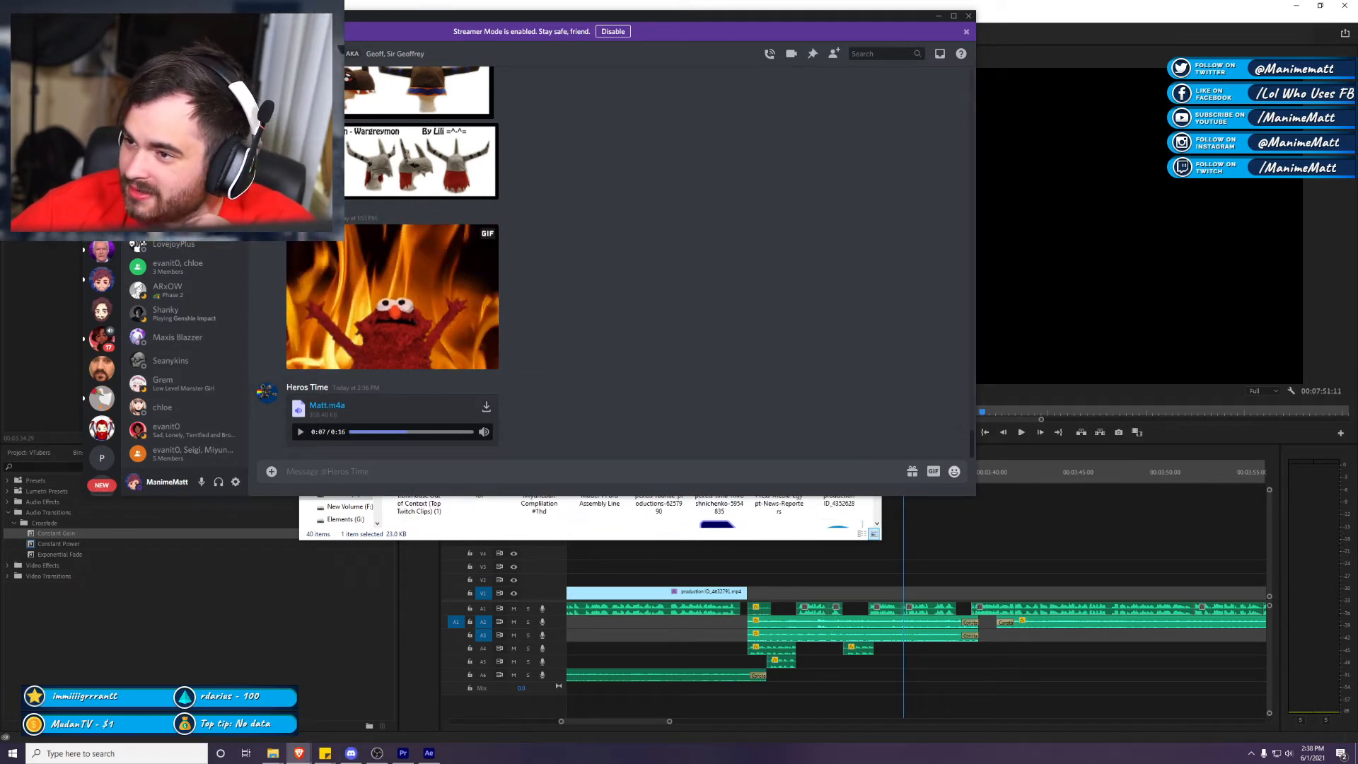
{"action": "scroll", "coordinate": [636, 512], "scroll_direction": "down", "scroll_amount": 1}
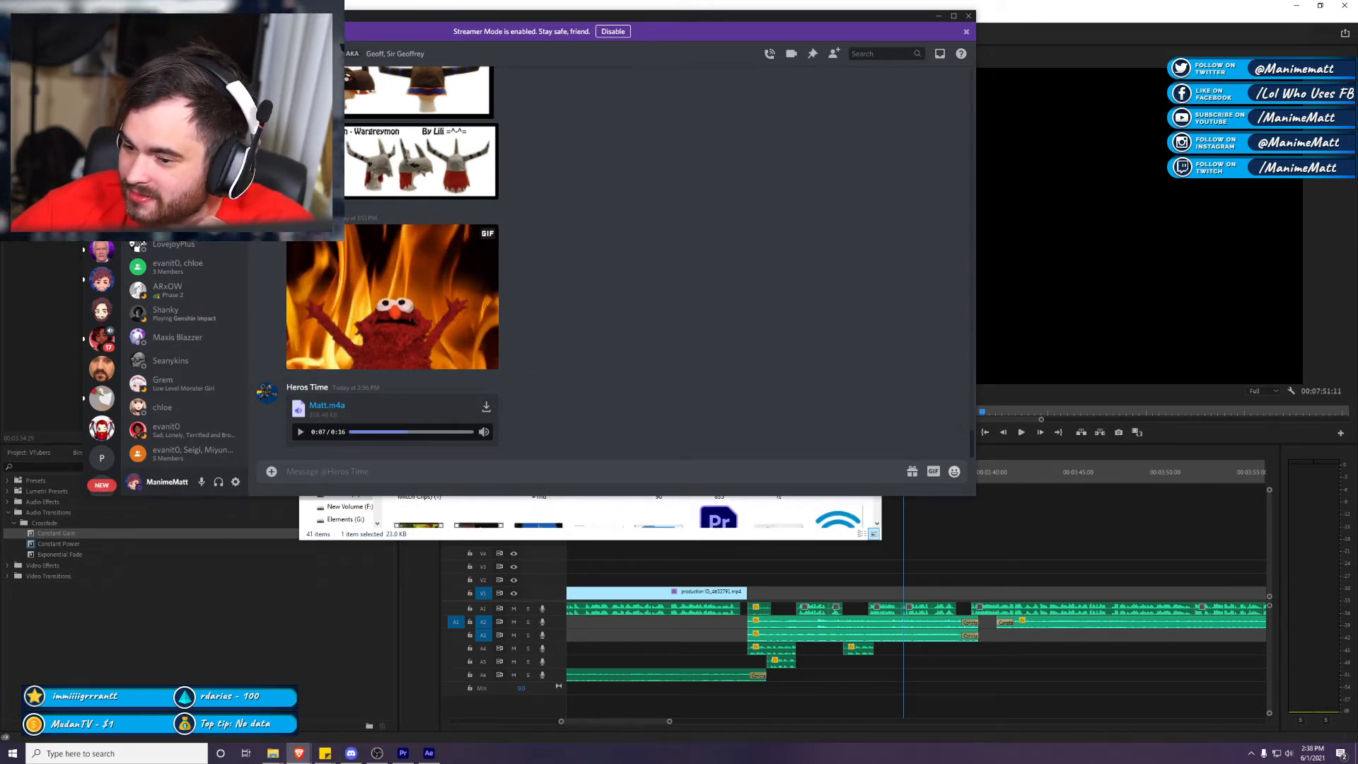
Step: Import the downloaded voice recording from the VTubers are the future folder into the Premiere Pro project
{"action": "left_click_drag", "start_coordinate": [411, 502], "coordinate": [639, 488]}
{"action": "left_click", "coordinate": [41, 454]}
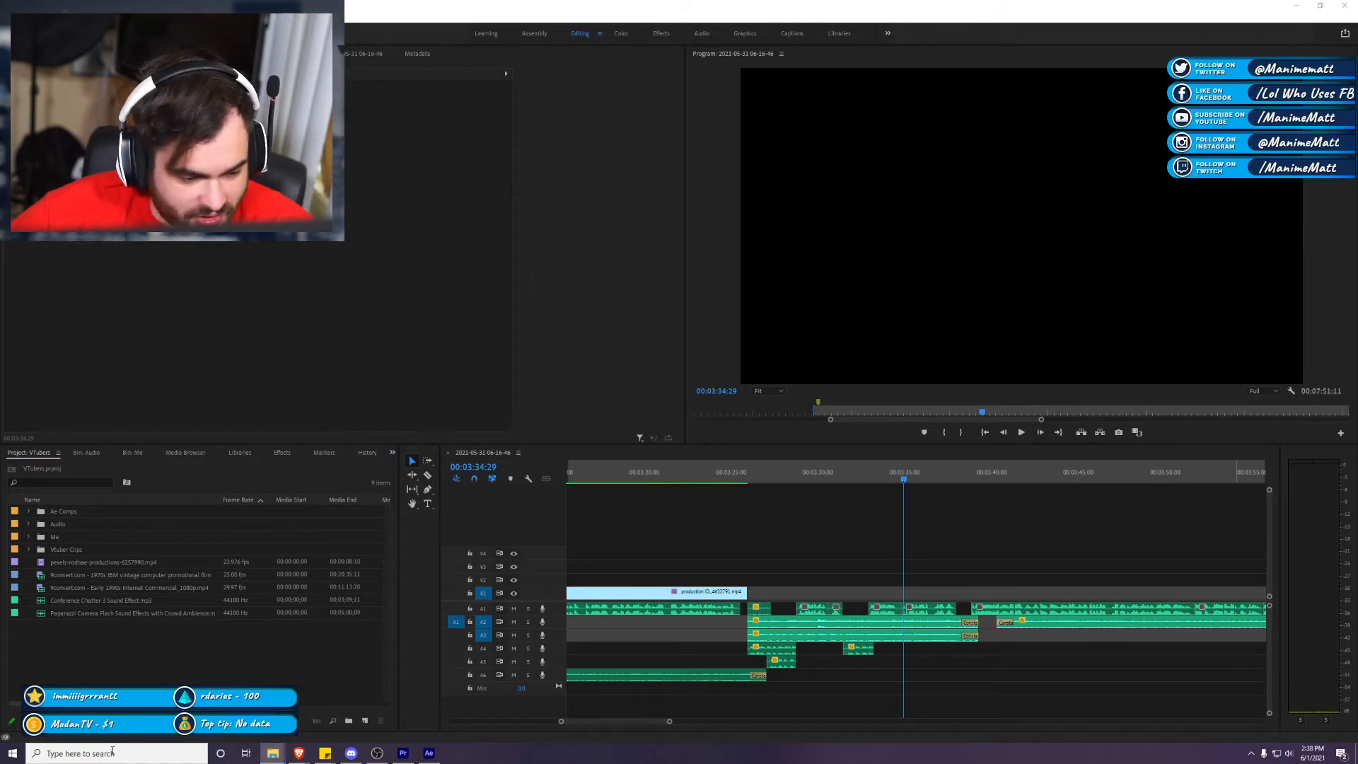
{"action": "mouse_move", "coordinate": [268, 754]}
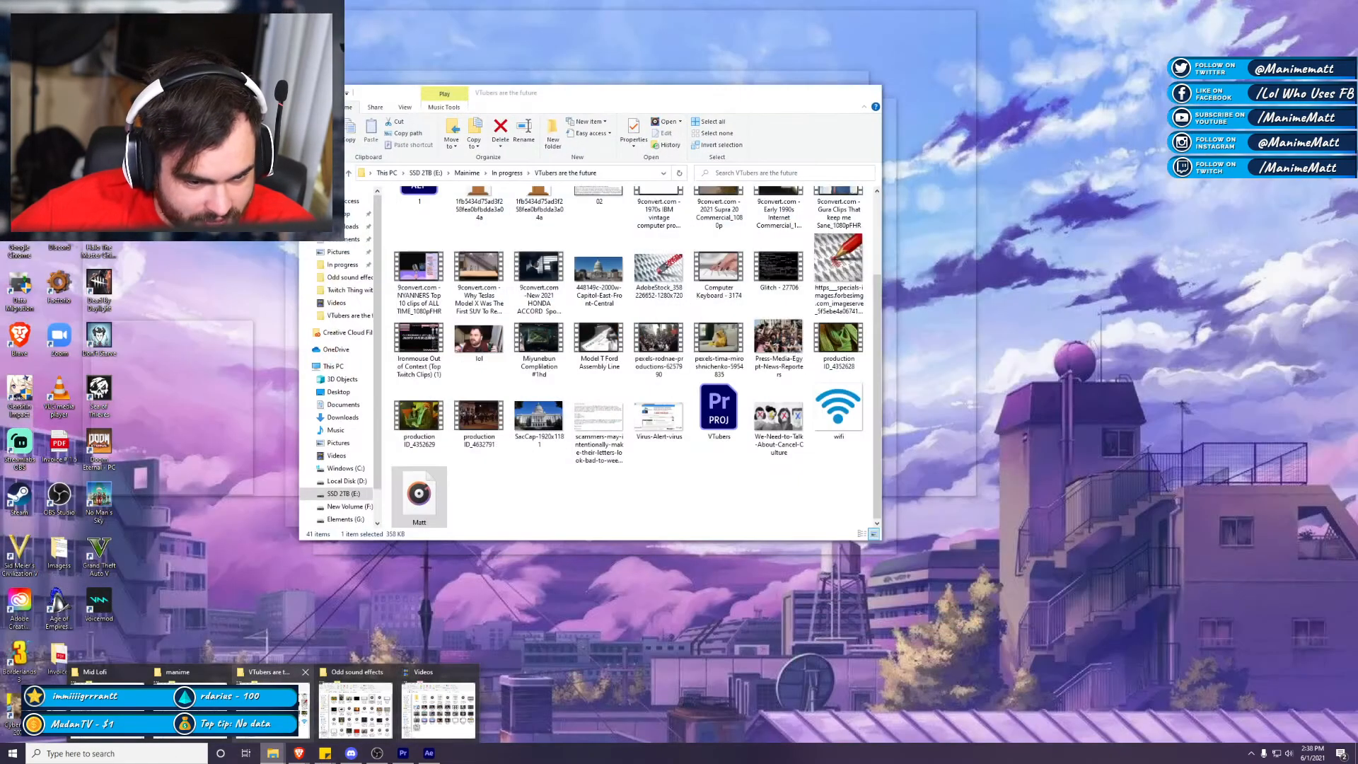
{"action": "left_click", "coordinate": [275, 700]}
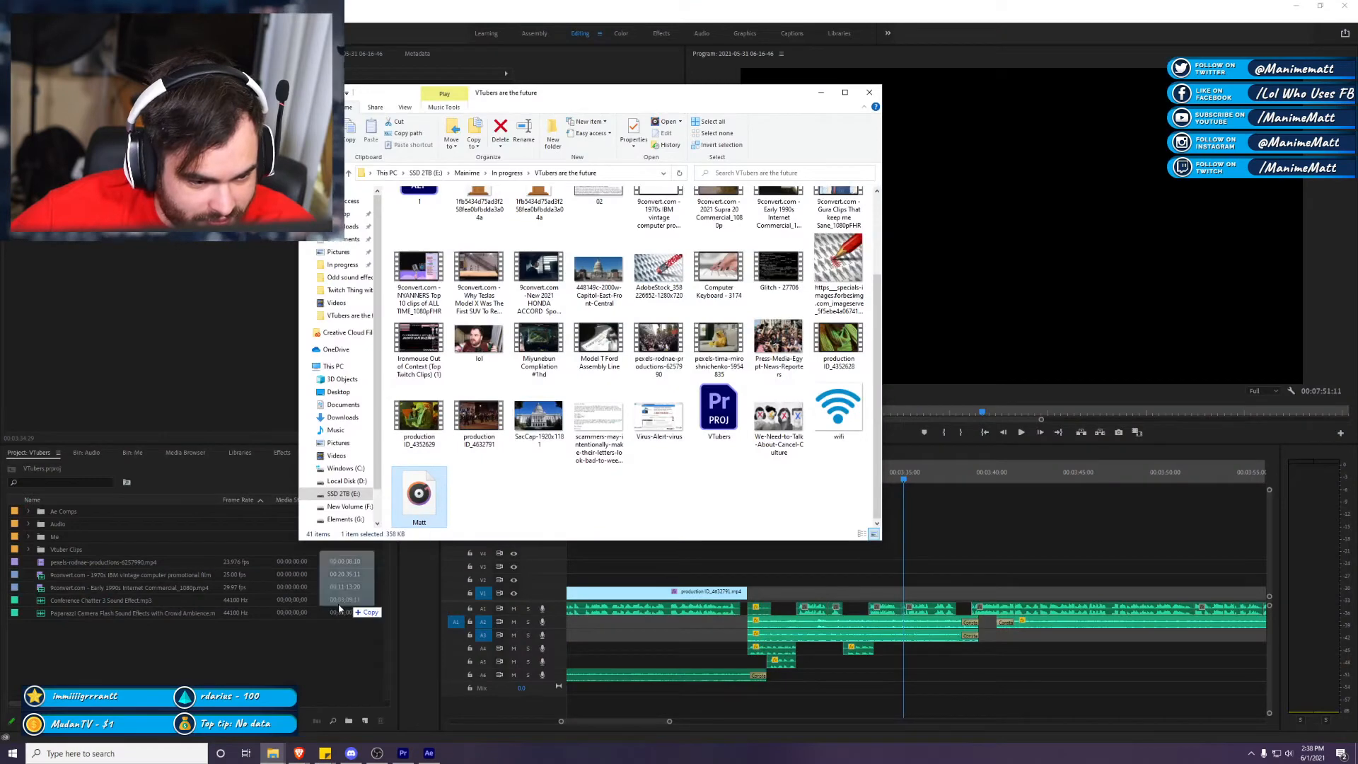
{"action": "left_click_drag", "start_coordinate": [378, 577], "coordinate": [168, 659]}
Step: Open the imported voice recording in the source monitor and listen to its opening seconds
{"action": "double_click", "coordinate": [37, 627]}
{"action": "key", "text": "space"}
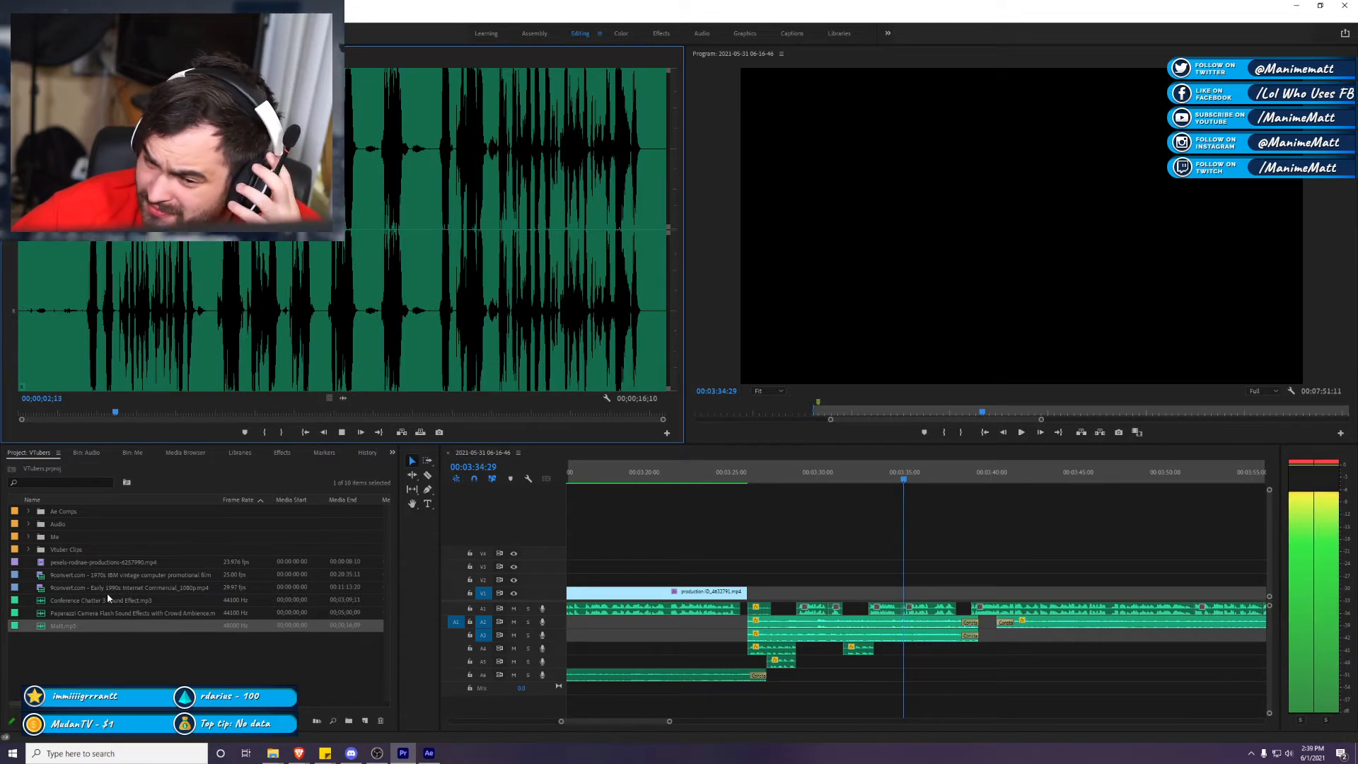
{"action": "key", "text": "space"}
Step: Place the voice recording on audio track A5 at 00:03:34:29 and adjust its audio gain
{"action": "left_click_drag", "start_coordinate": [74, 619], "coordinate": [926, 660]}
{"action": "right_click", "coordinate": [938, 661]}
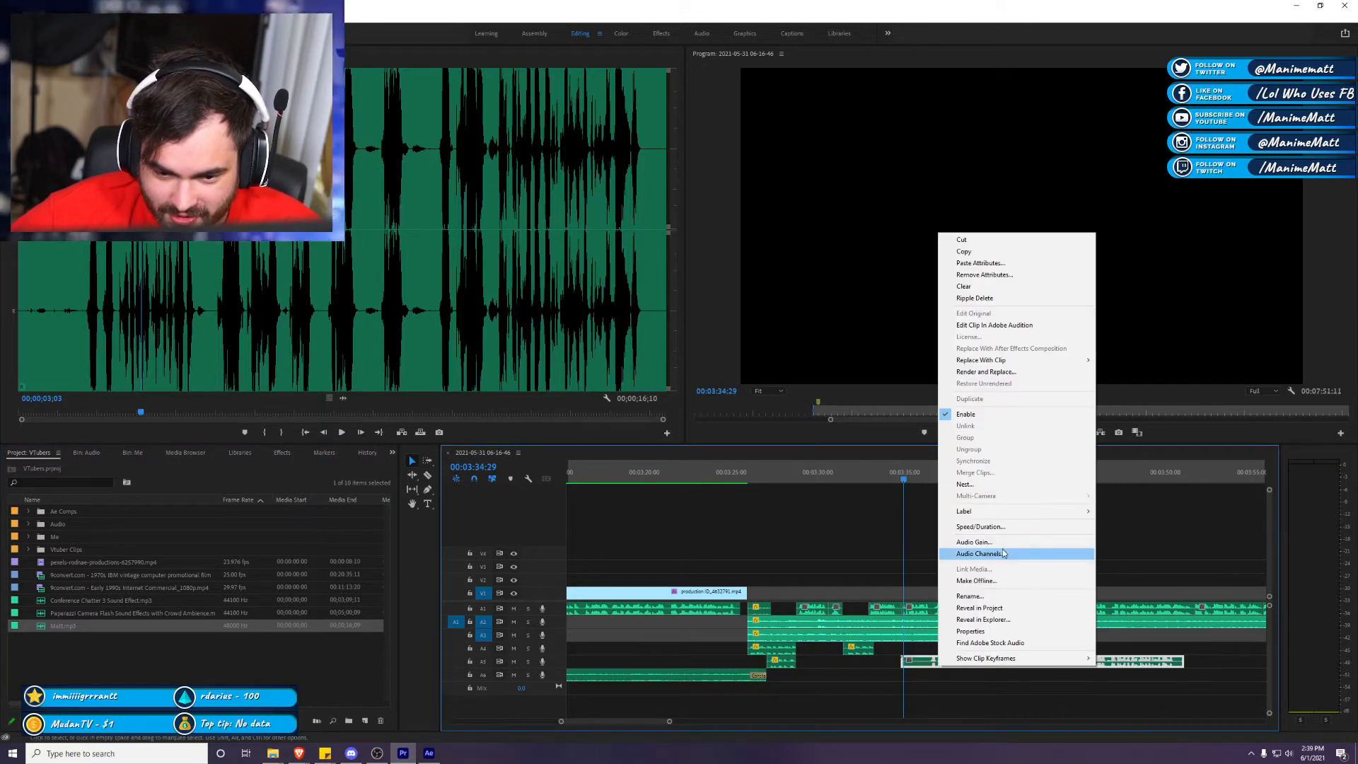
{"action": "left_click", "coordinate": [993, 543]}
{"action": "key", "text": "Return"}
{"action": "key", "text": "space"}
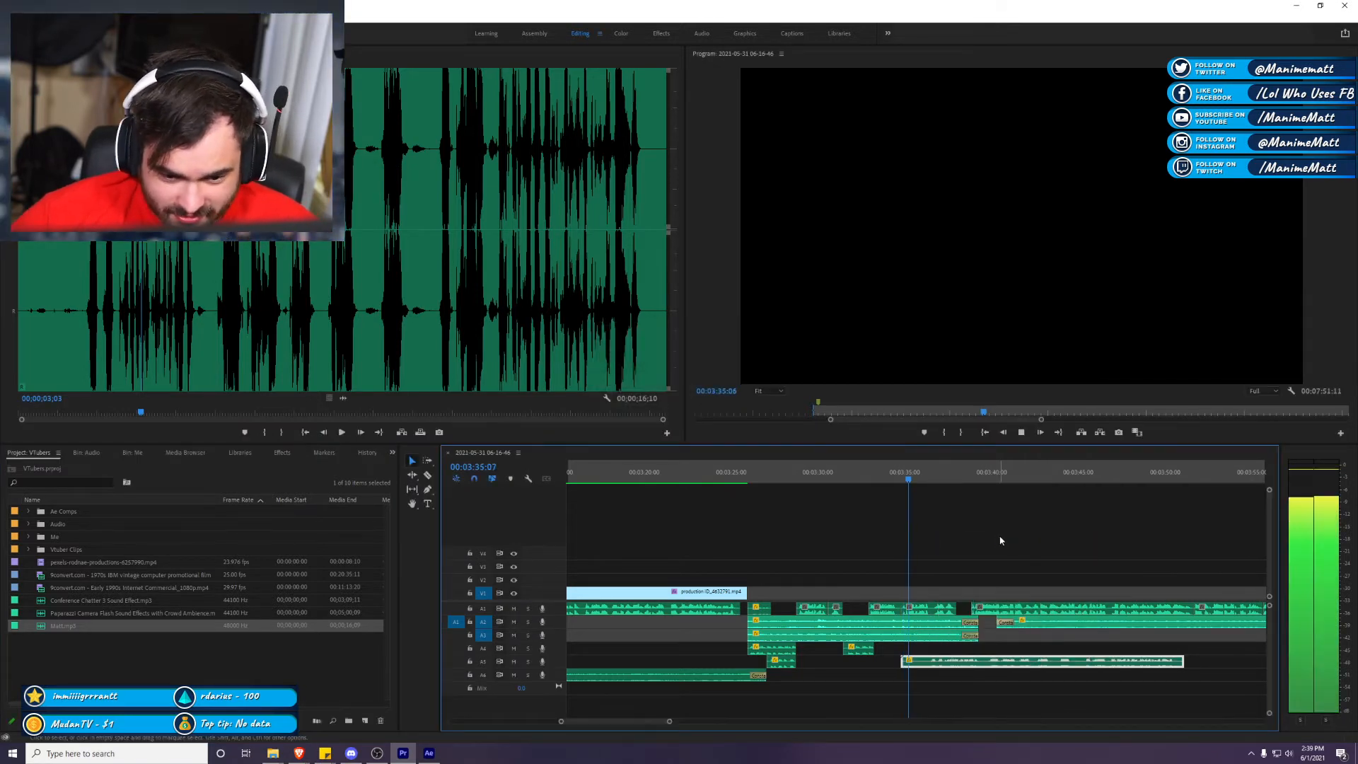
Step: Shift the voice recording on A5 to start at about 00:03:37 and mute tracks A1, A2 and A3
{"action": "left_click_drag", "start_coordinate": [1021, 665], "coordinate": [1061, 665]}
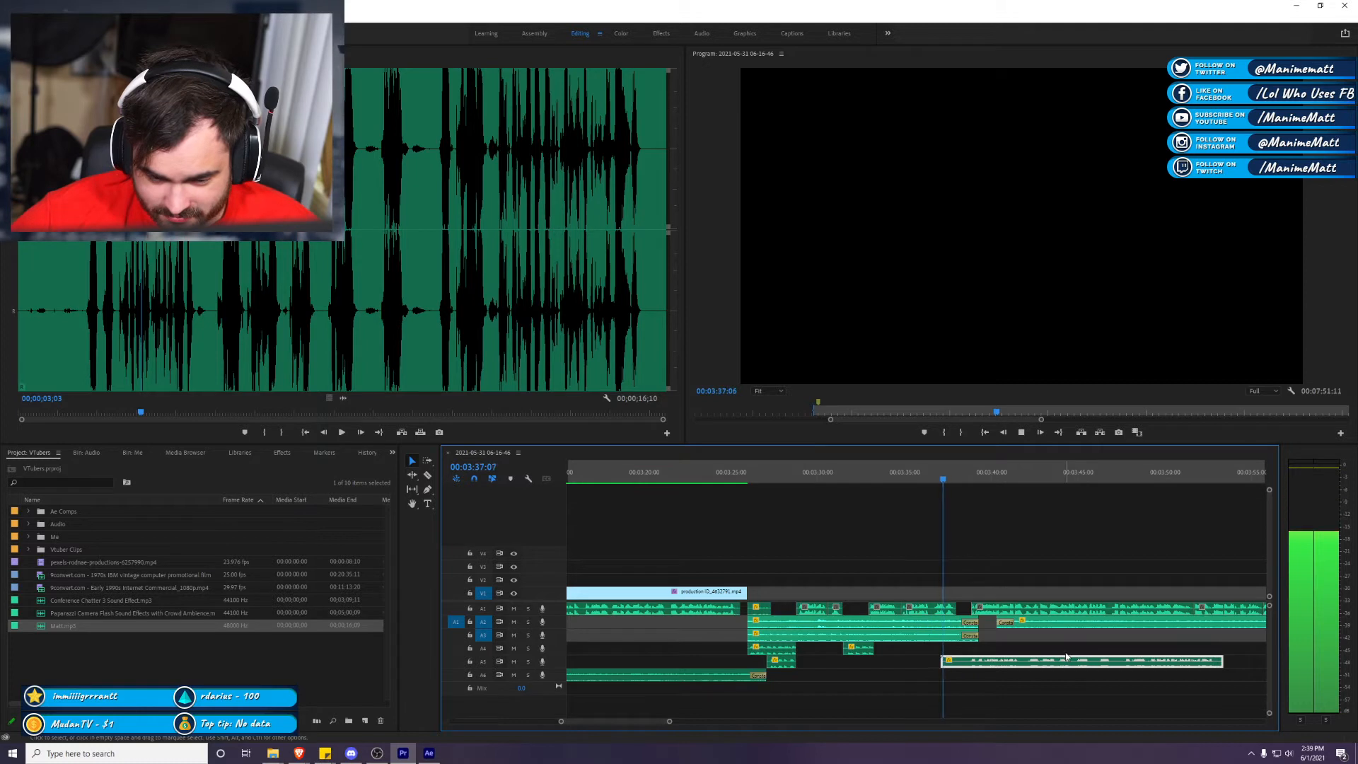
{"action": "key", "text": "space"}
{"action": "left_click", "coordinate": [514, 635]}
{"action": "left_click", "coordinate": [514, 621]}
{"action": "key", "text": "space"}
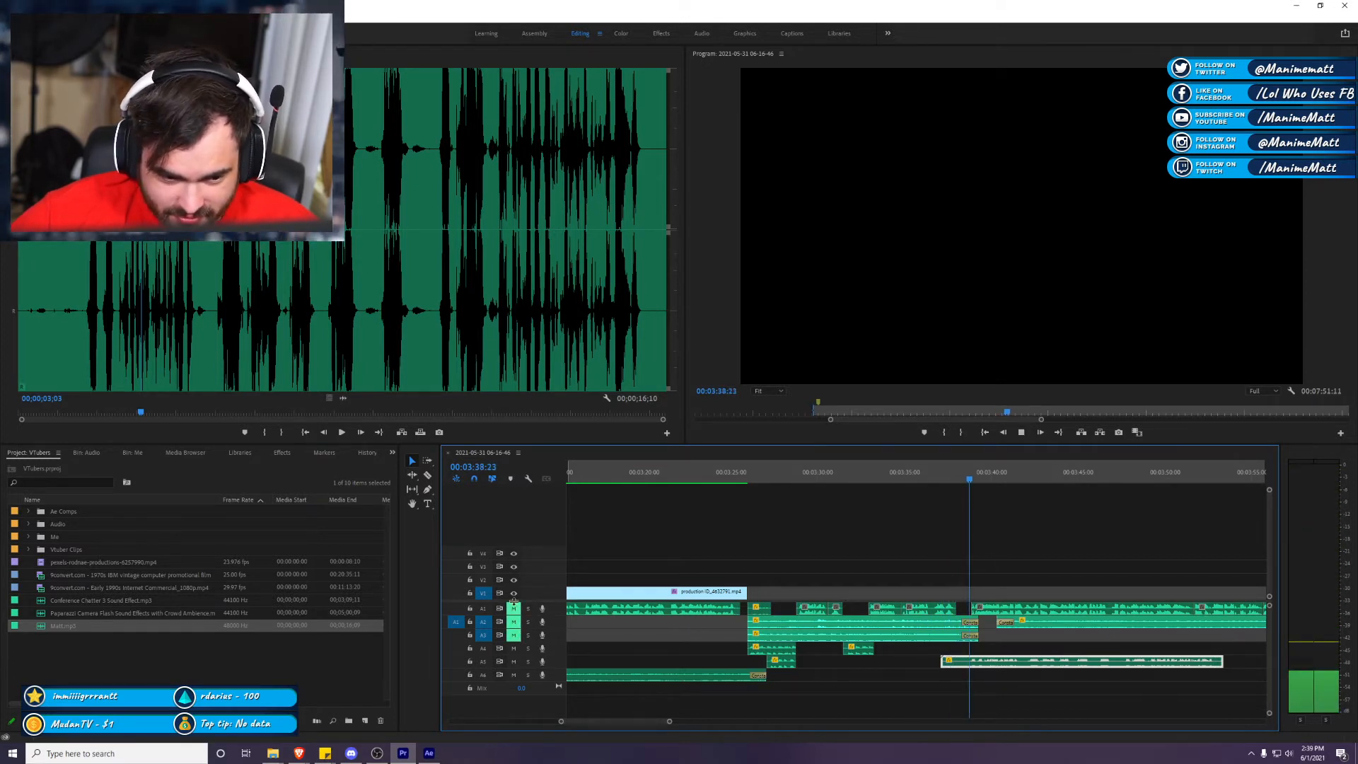
Step: Listen to the voice recording on A5 and return the playhead to 00:03:38:15
{"action": "scroll", "coordinate": [1002, 672], "scroll_direction": "down", "scroll_amount": 1}
{"action": "scroll", "coordinate": [1001, 671], "scroll_direction": "down", "scroll_amount": 2}
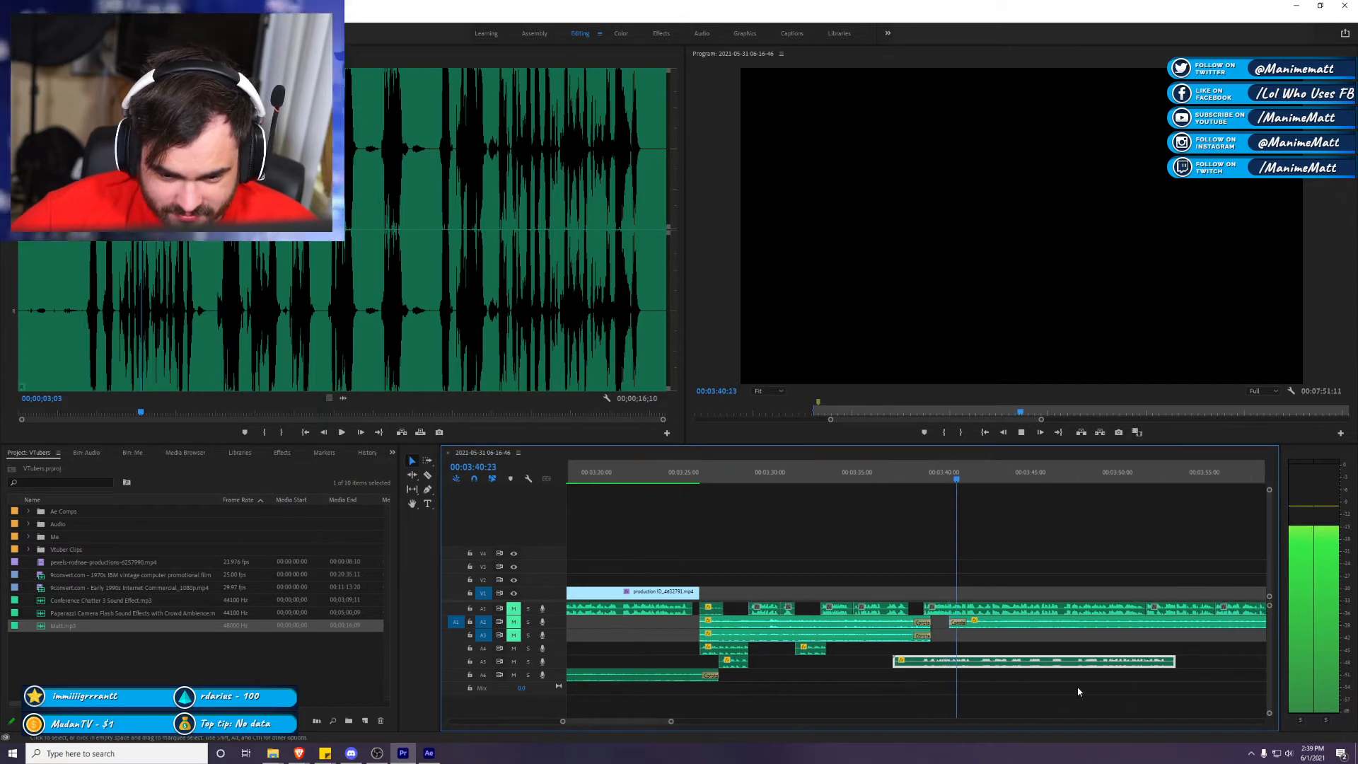
{"action": "left_click", "coordinate": [1195, 637]}
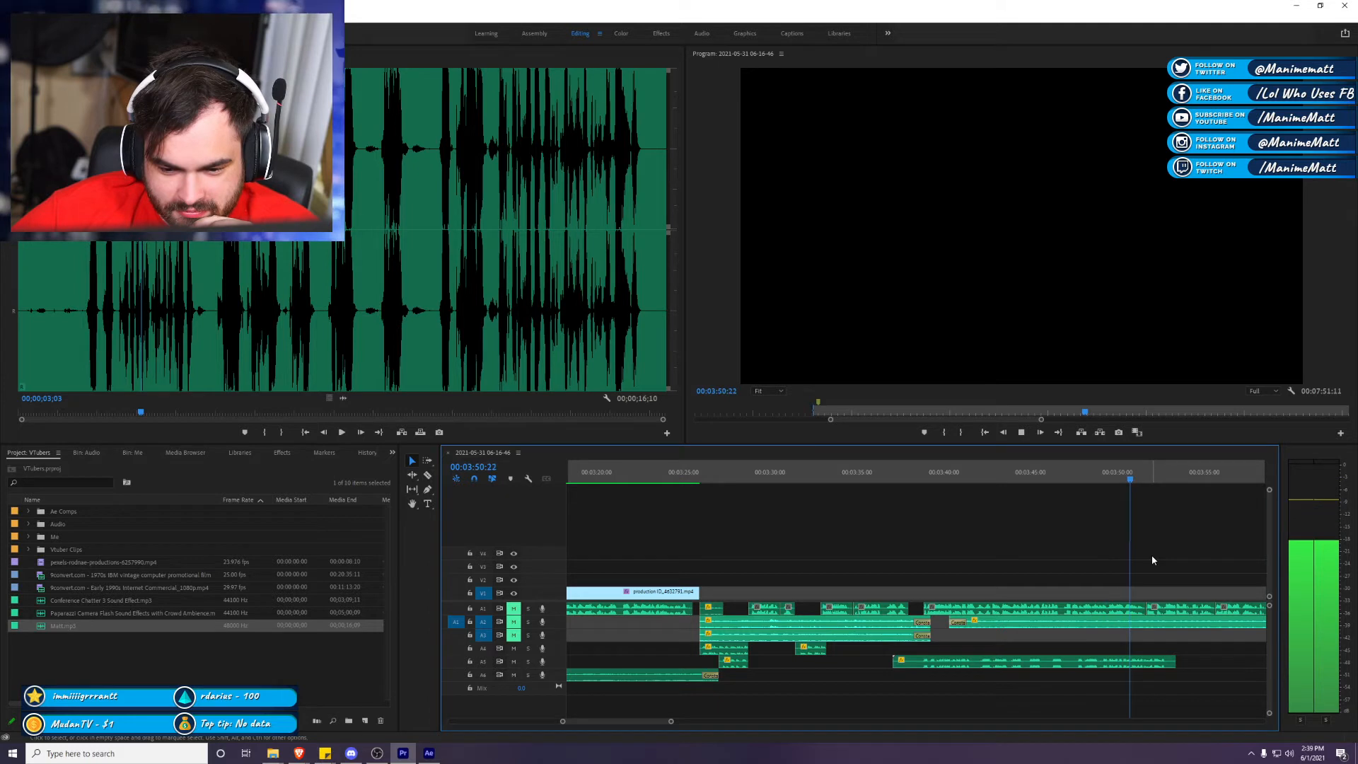
{"action": "left_click", "coordinate": [1124, 480]}
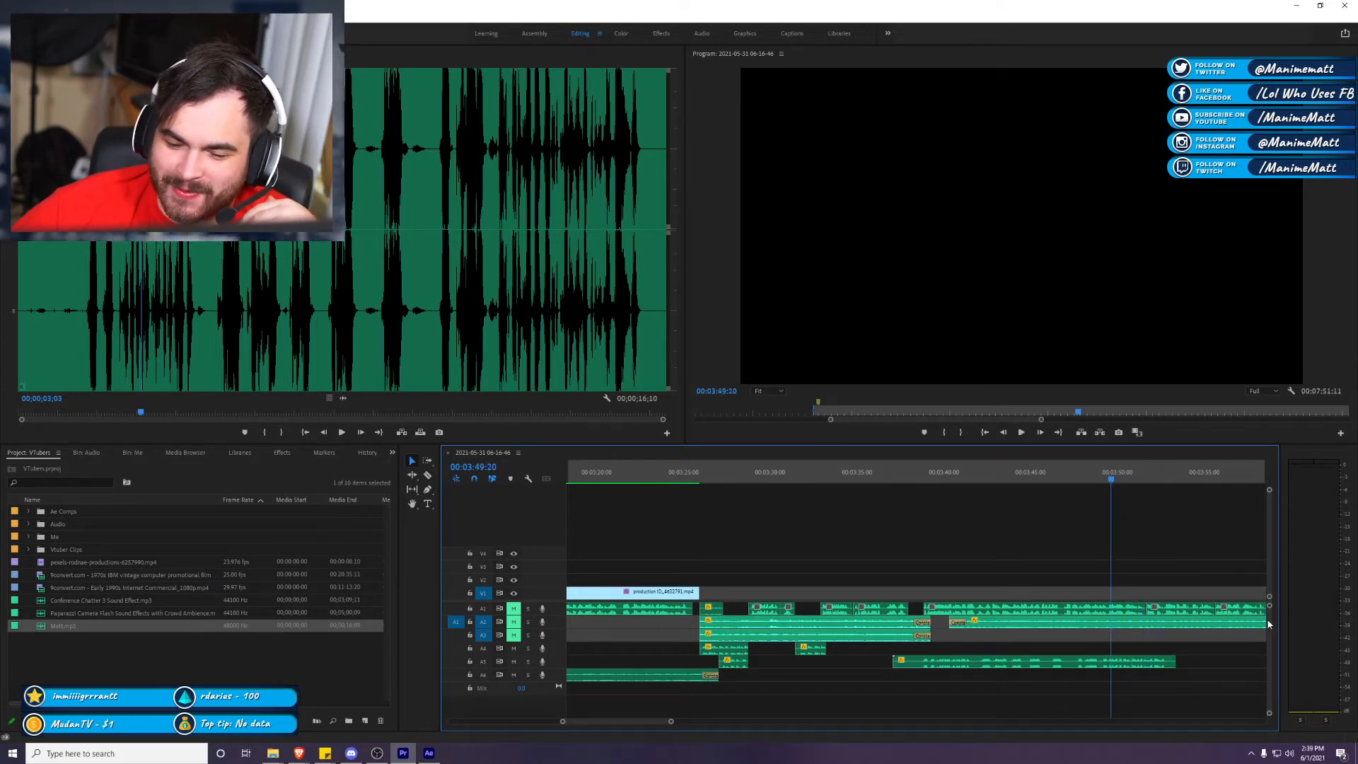
{"action": "left_click", "coordinate": [917, 483]}
{"action": "key", "text": "alt+Tab"}
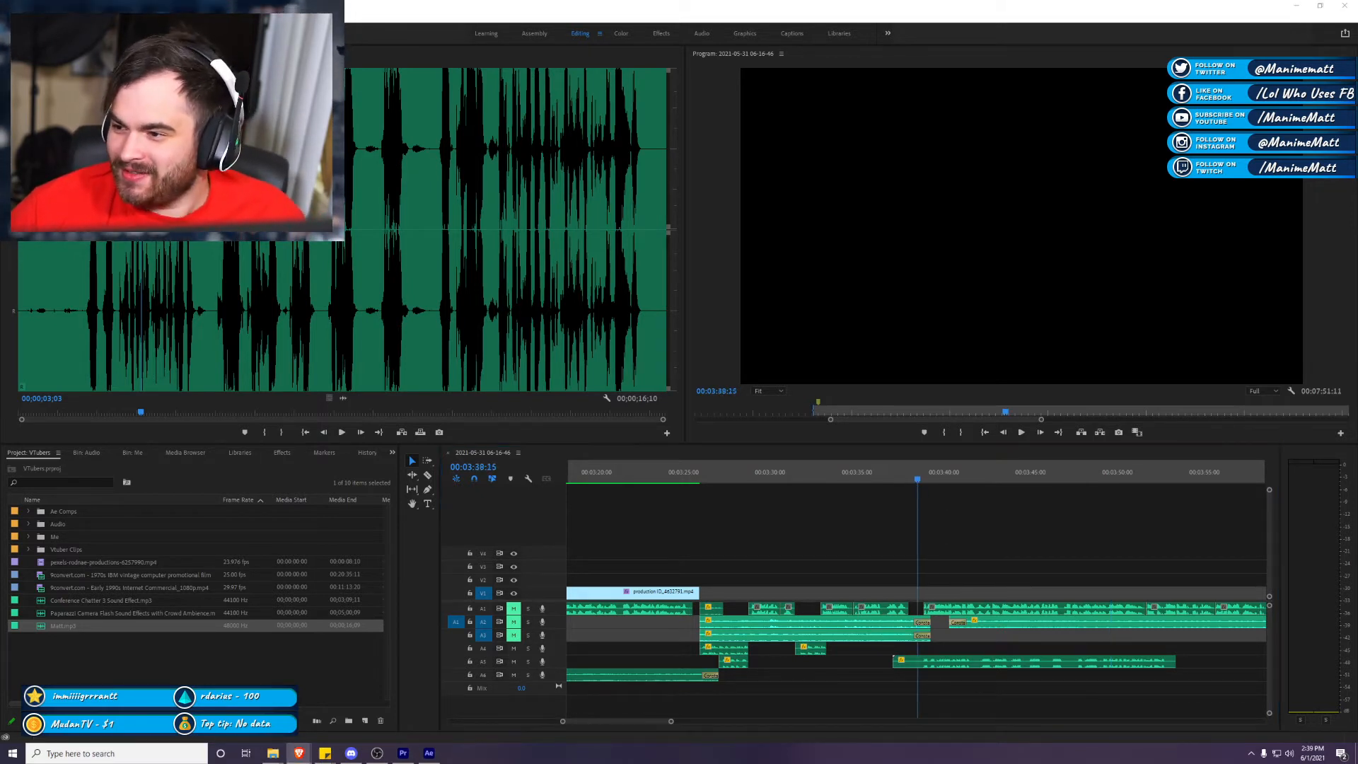
{"action": "key", "text": "alt+Tab"}
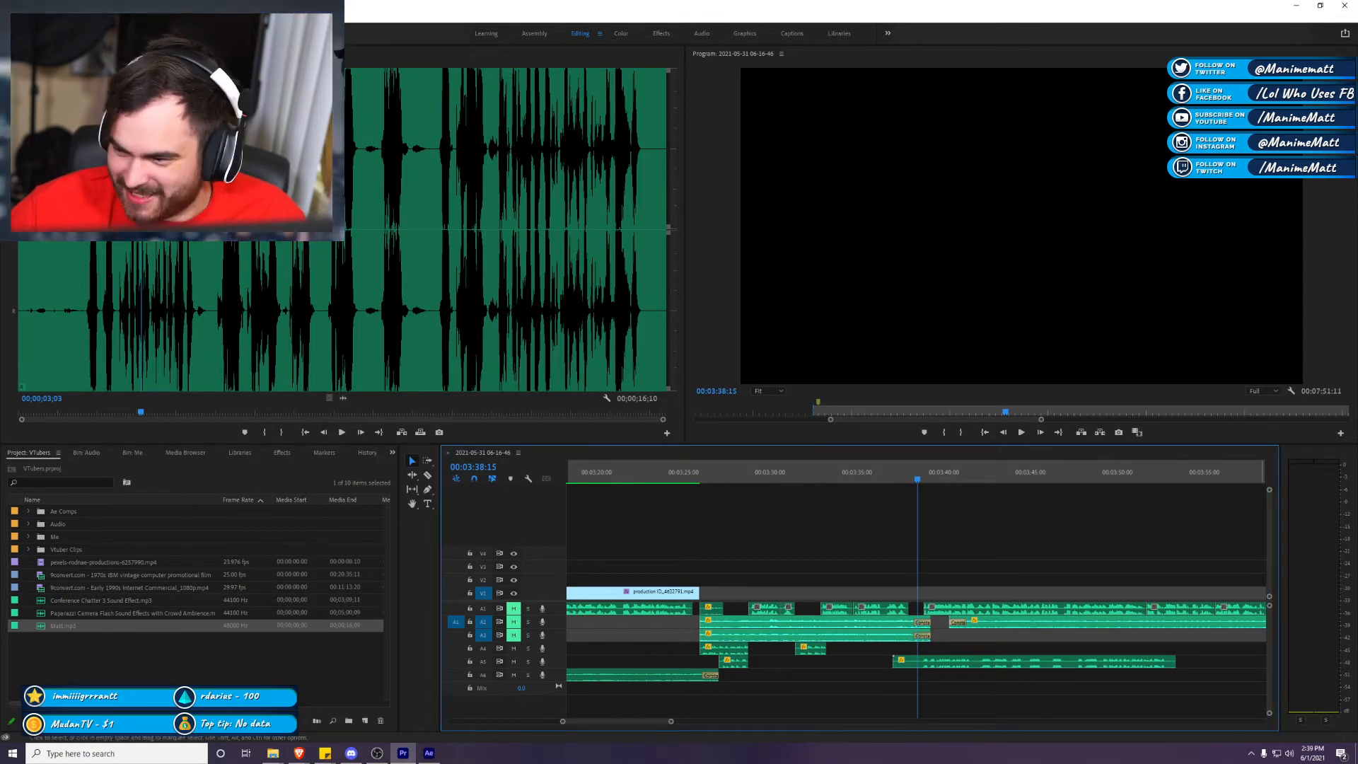
{"action": "key", "text": "alt+Tab"}
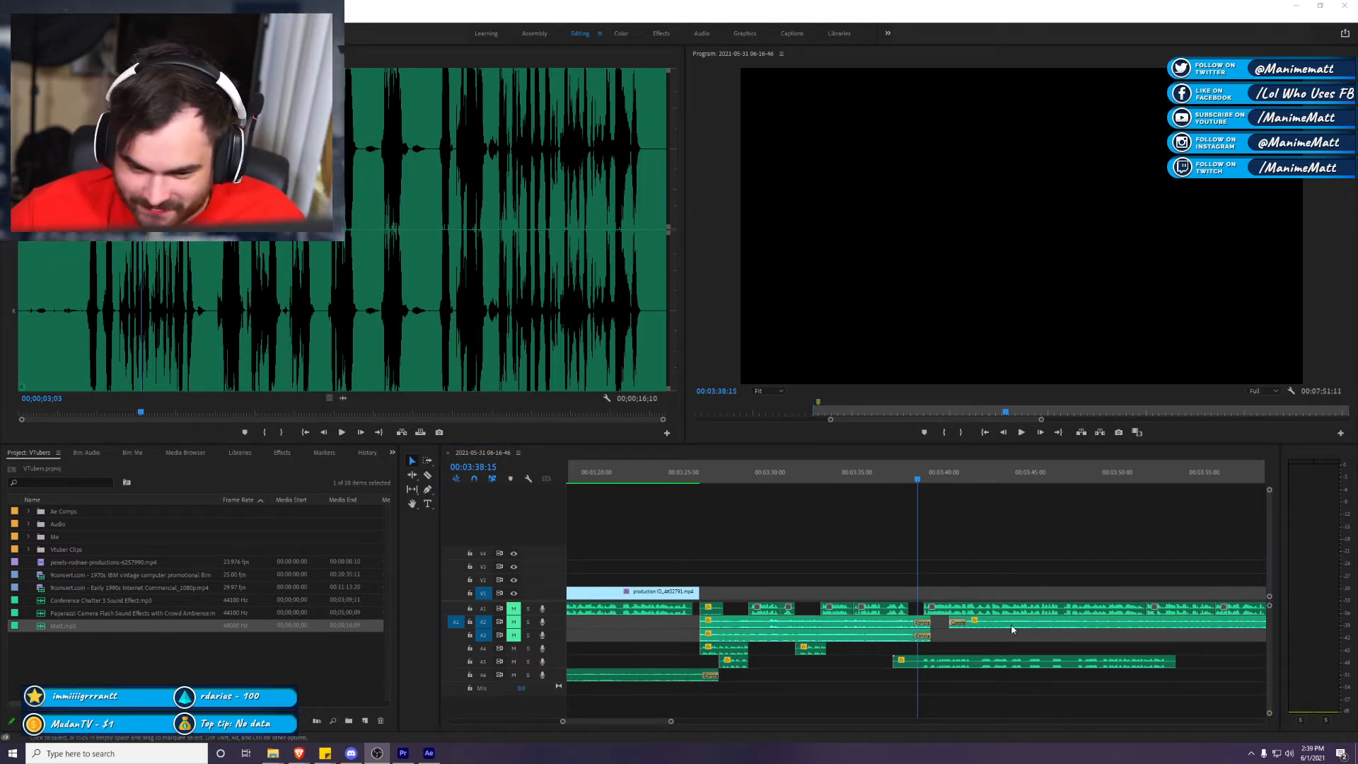
{"action": "key", "text": "alt+Tab"}
Step: Cut out the recording's segment between about 00:03:39:16 and 00:03:41:18 and move it to track A1 at about 00:03:33
{"action": "key", "text": "space"}
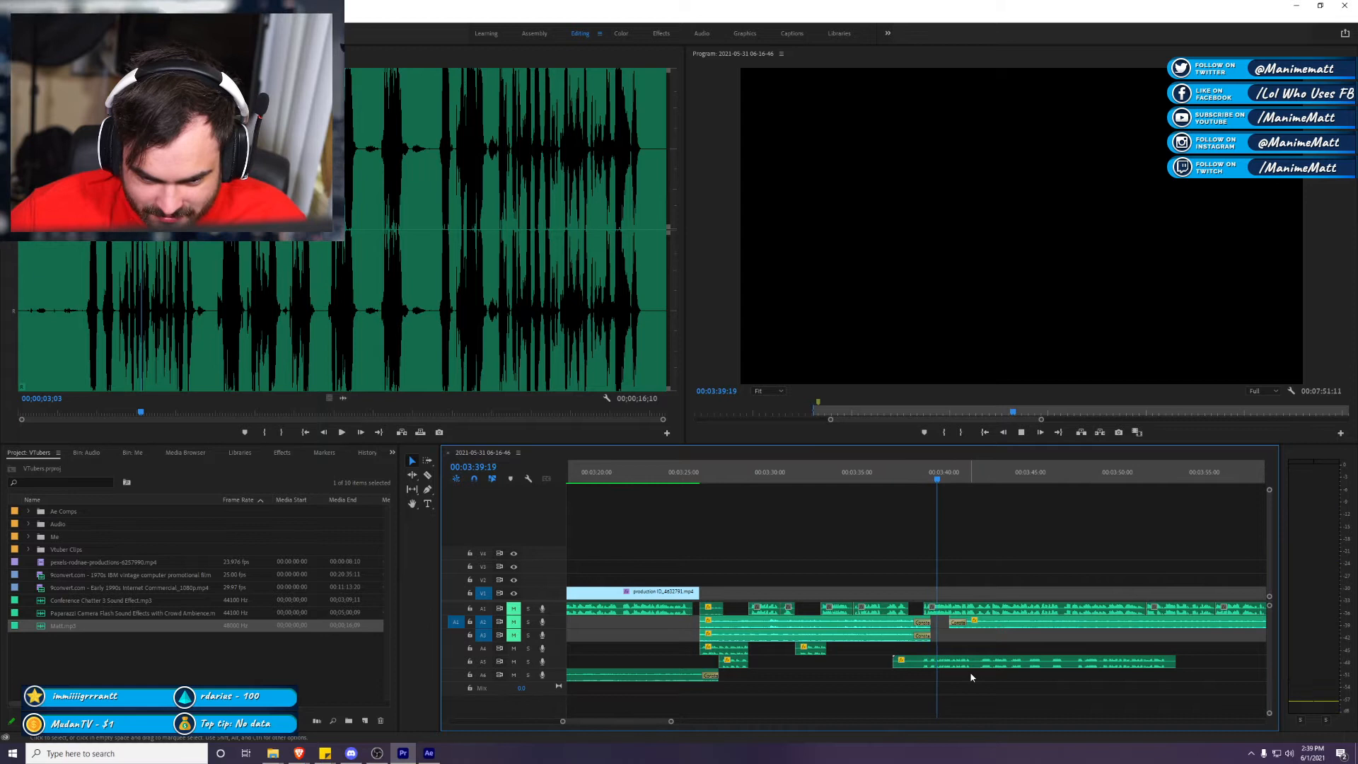
{"action": "left_click", "coordinate": [936, 479]}
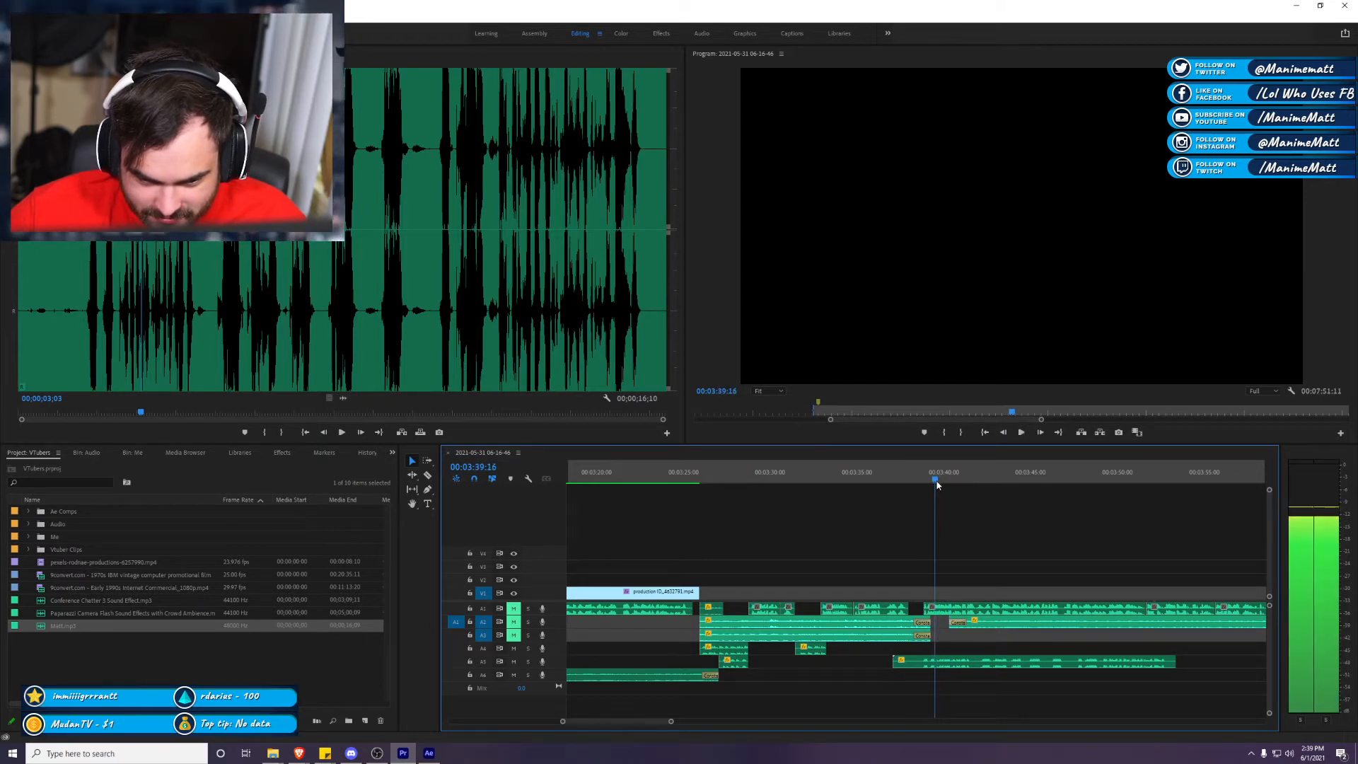
{"action": "left_click", "coordinate": [925, 690]}
{"action": "key", "text": "v"}
{"action": "key", "text": "space"}
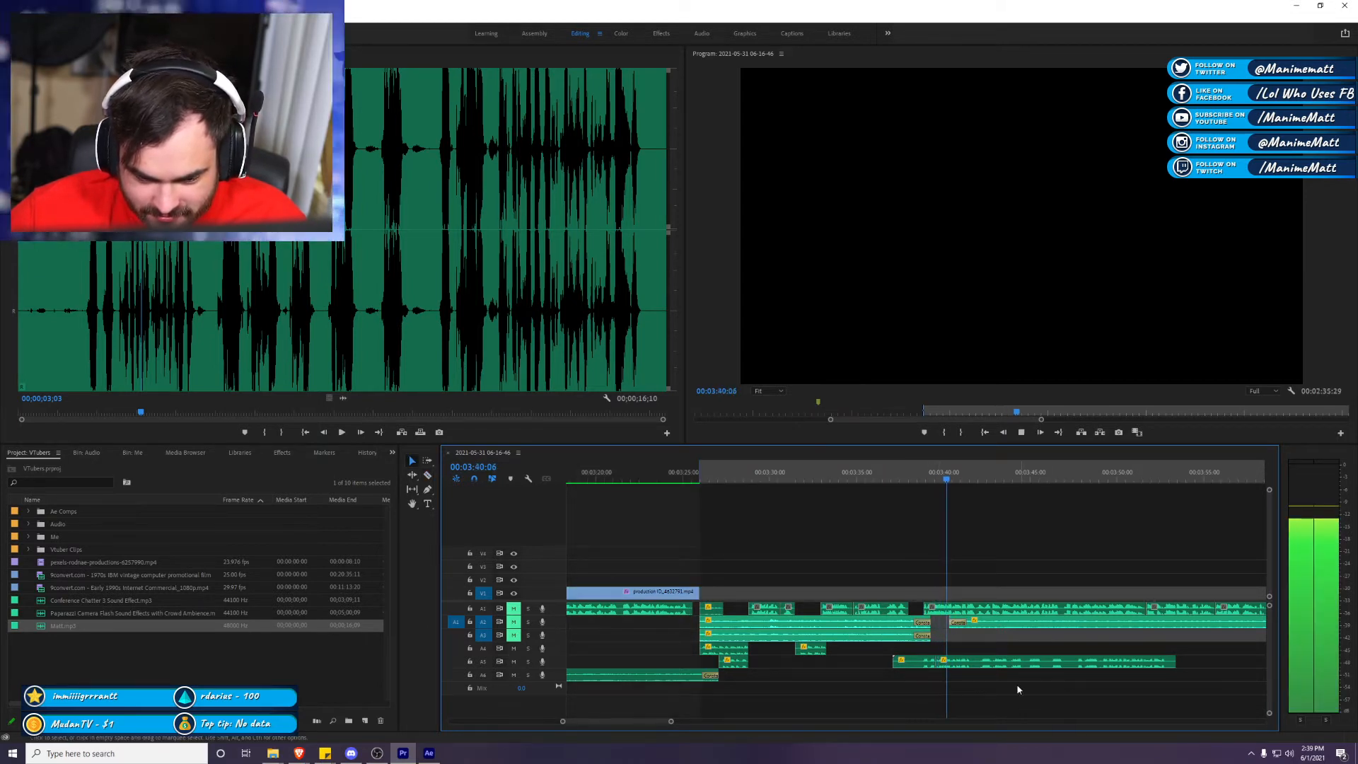
{"action": "key", "text": "space"}
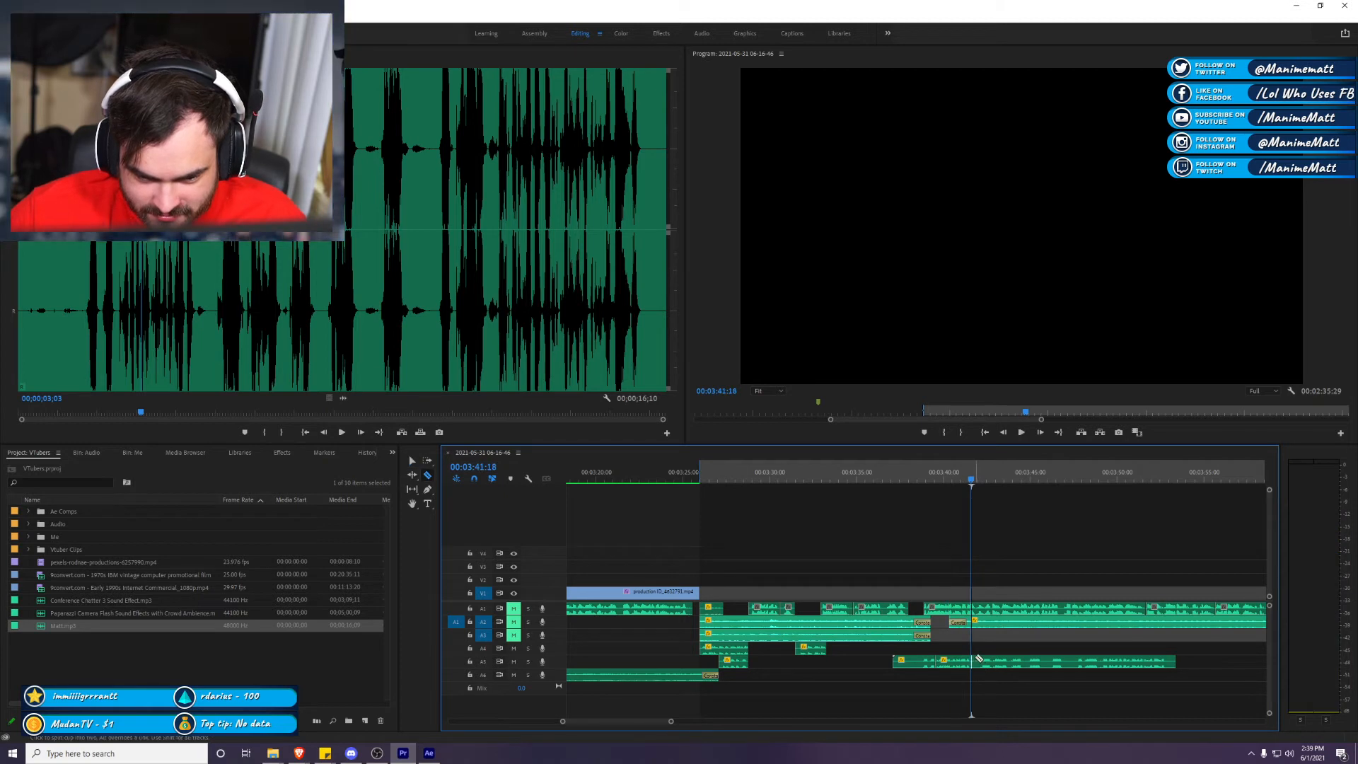
{"action": "left_click", "coordinate": [937, 660]}
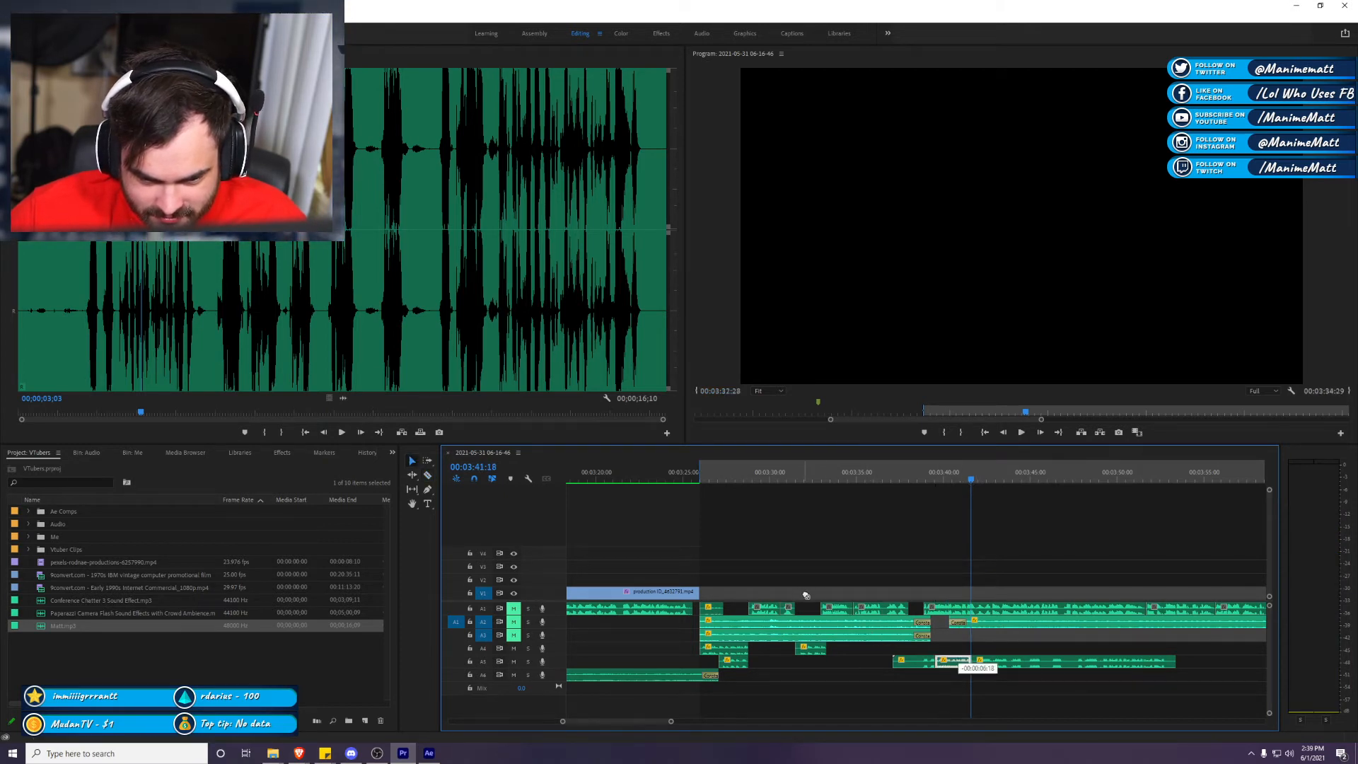
Step: Unmute tracks A1, A2 and A3 and play the sequence from 00:03:31:04 through the start of the inserted segment
{"action": "left_click", "coordinate": [795, 475]}
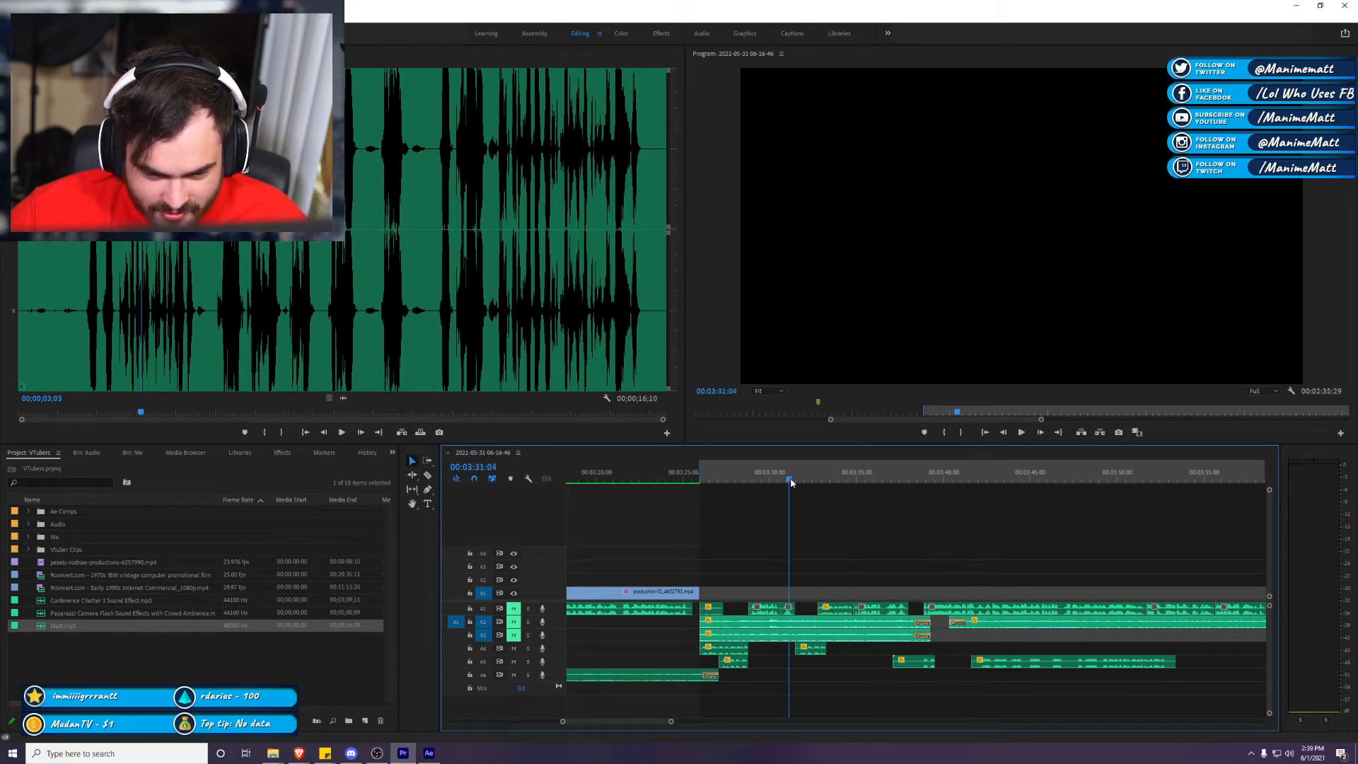
{"action": "key", "text": "space"}
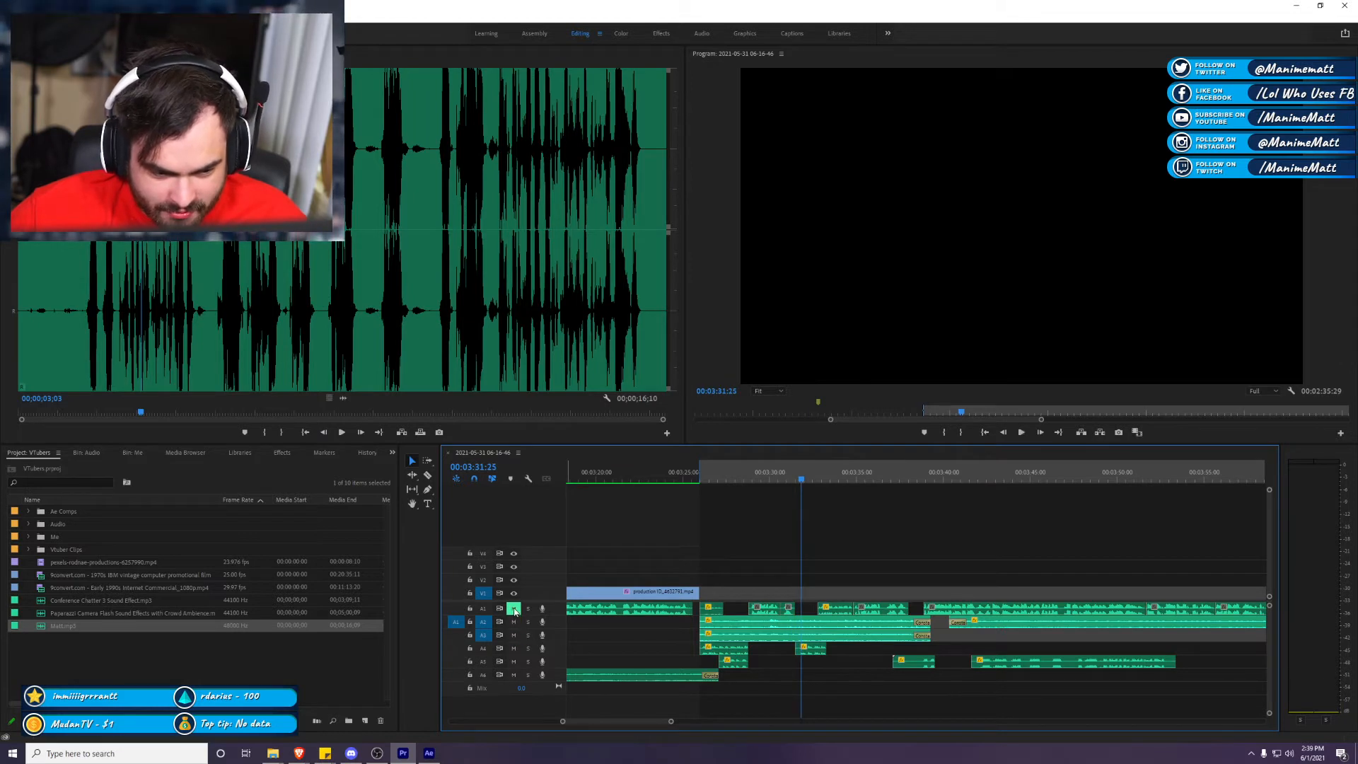
{"action": "left_click", "coordinate": [514, 610]}
{"action": "key", "text": "space"}
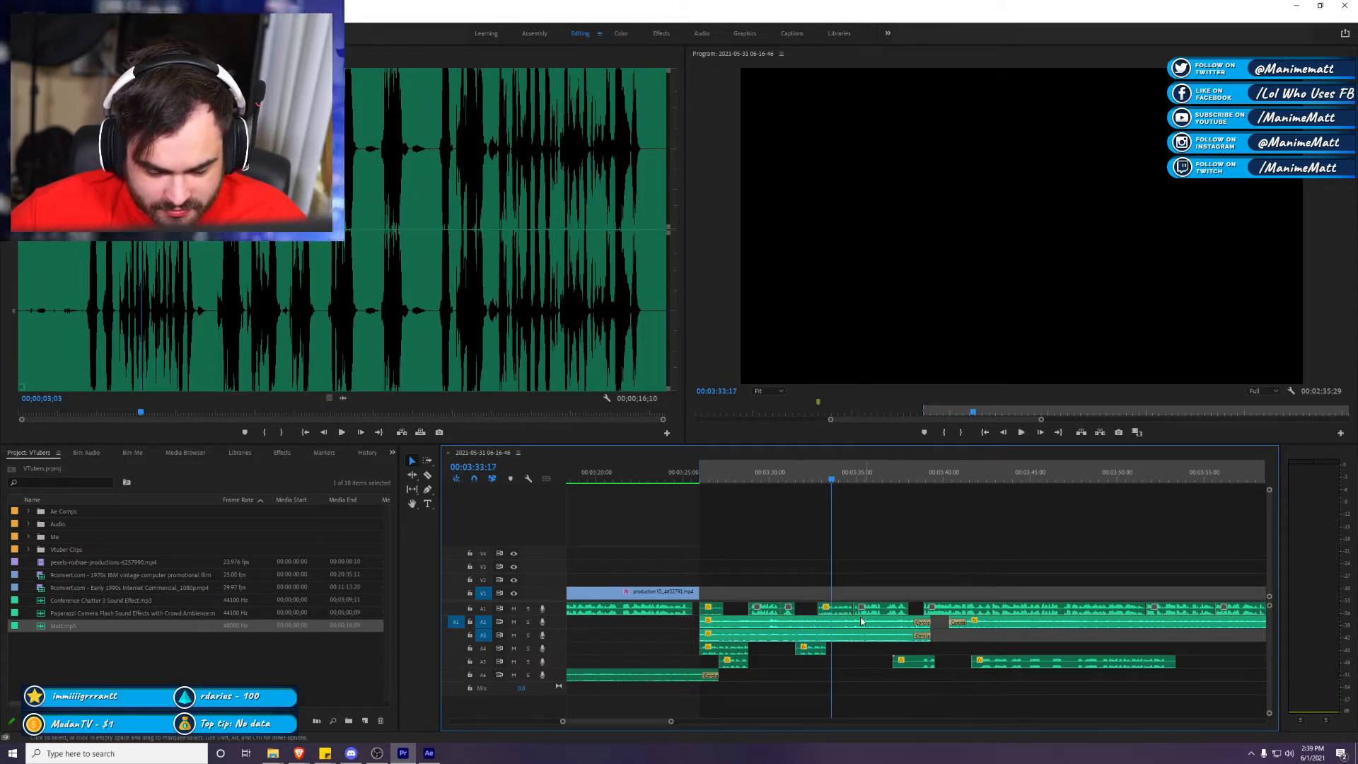
Step: Make the inserted voice segment on track A1 start earlier, at about 00:03:32
{"action": "right_click", "coordinate": [817, 618]}
{"action": "left_click", "coordinate": [816, 595]}
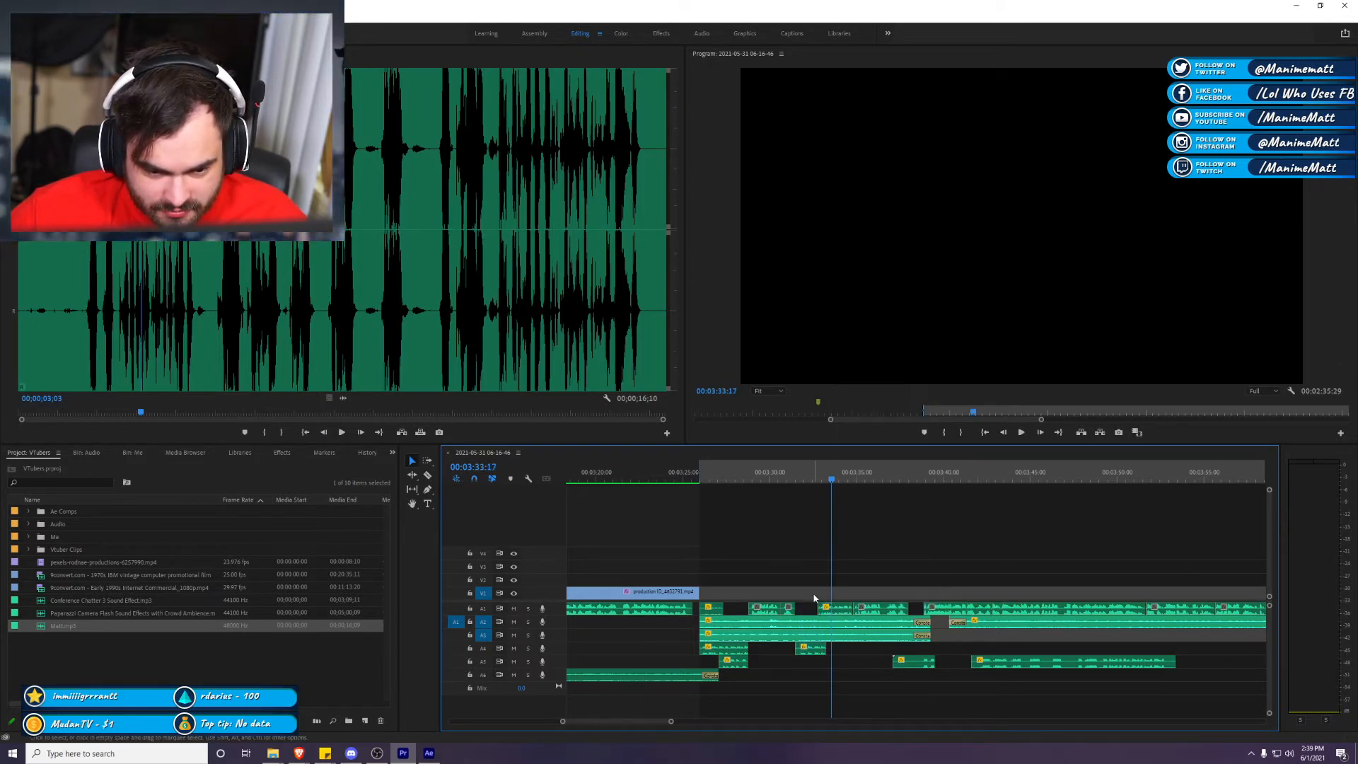
{"action": "left_click_drag", "start_coordinate": [809, 600], "coordinate": [806, 600]}
Step: Adjust the audio gain of the inserted A1 voice segment at about 00:03:32 twice, playing it back after each change
{"action": "left_click", "coordinate": [796, 479]}
{"action": "key", "text": "space"}
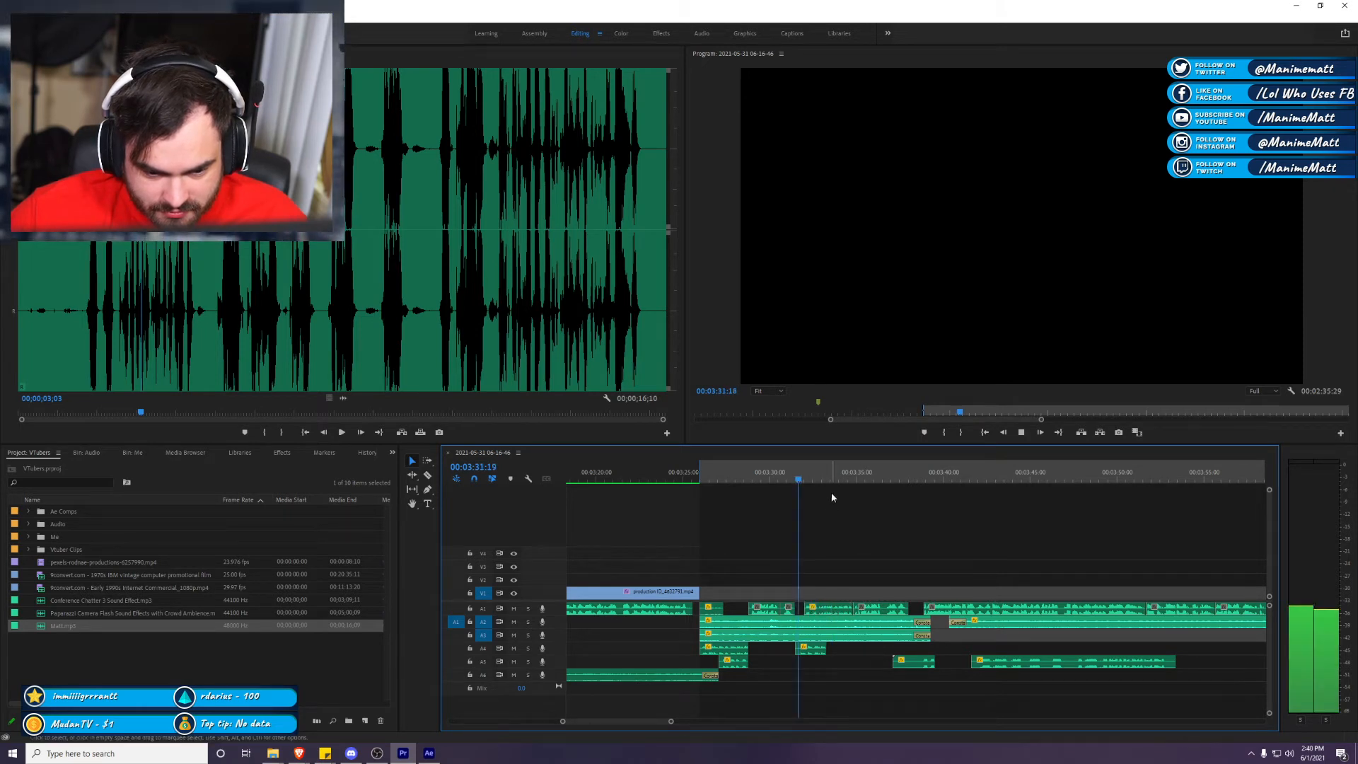
{"action": "right_click", "coordinate": [836, 608]}
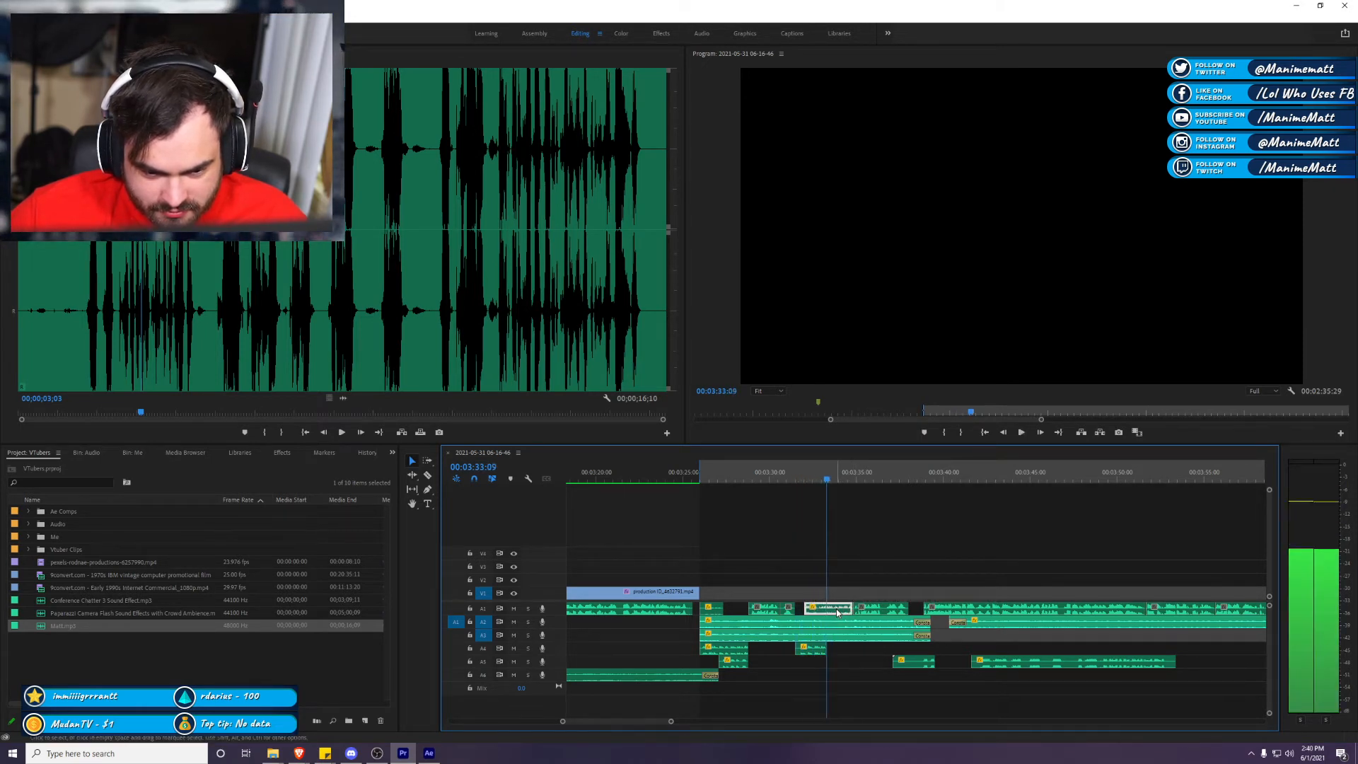
{"action": "left_click", "coordinate": [885, 486]}
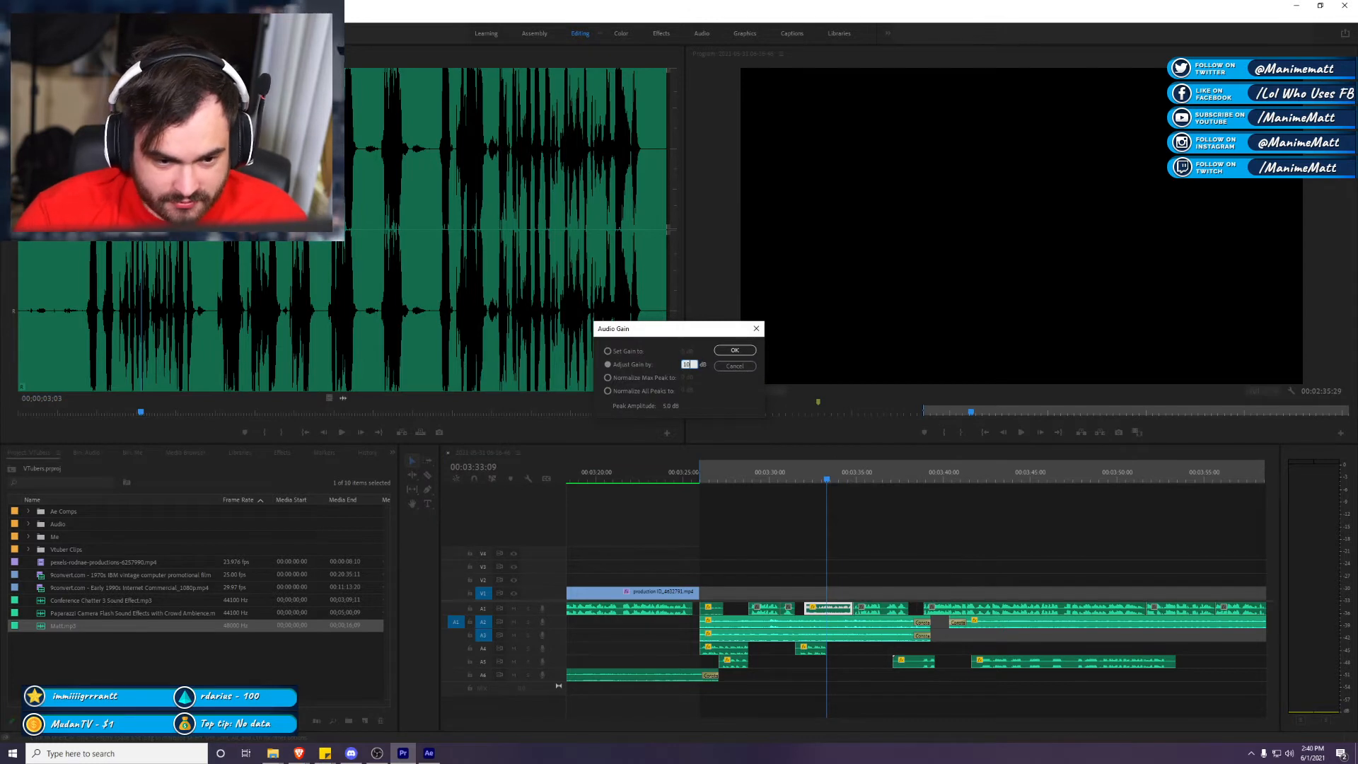
{"action": "key", "text": "Return"}
{"action": "key", "text": "space"}
{"action": "right_click", "coordinate": [829, 613]}
{"action": "left_click", "coordinate": [880, 486]}
{"action": "key", "text": "Return"}
{"action": "key", "text": "space"}
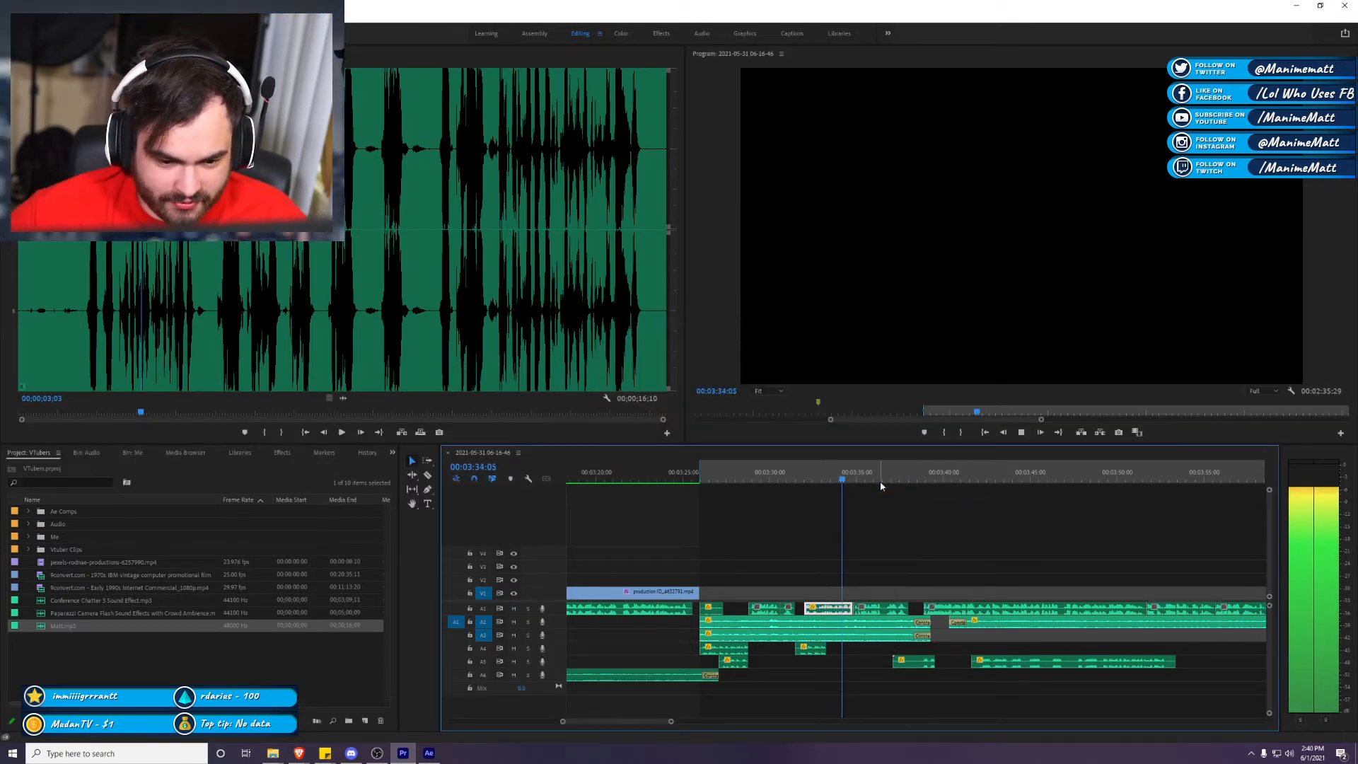
Step: Trim the start of the last A5 clip to 00:03:42:03 and delete the short A5 clip at about 00:03:37
{"action": "left_click", "coordinate": [944, 566]}
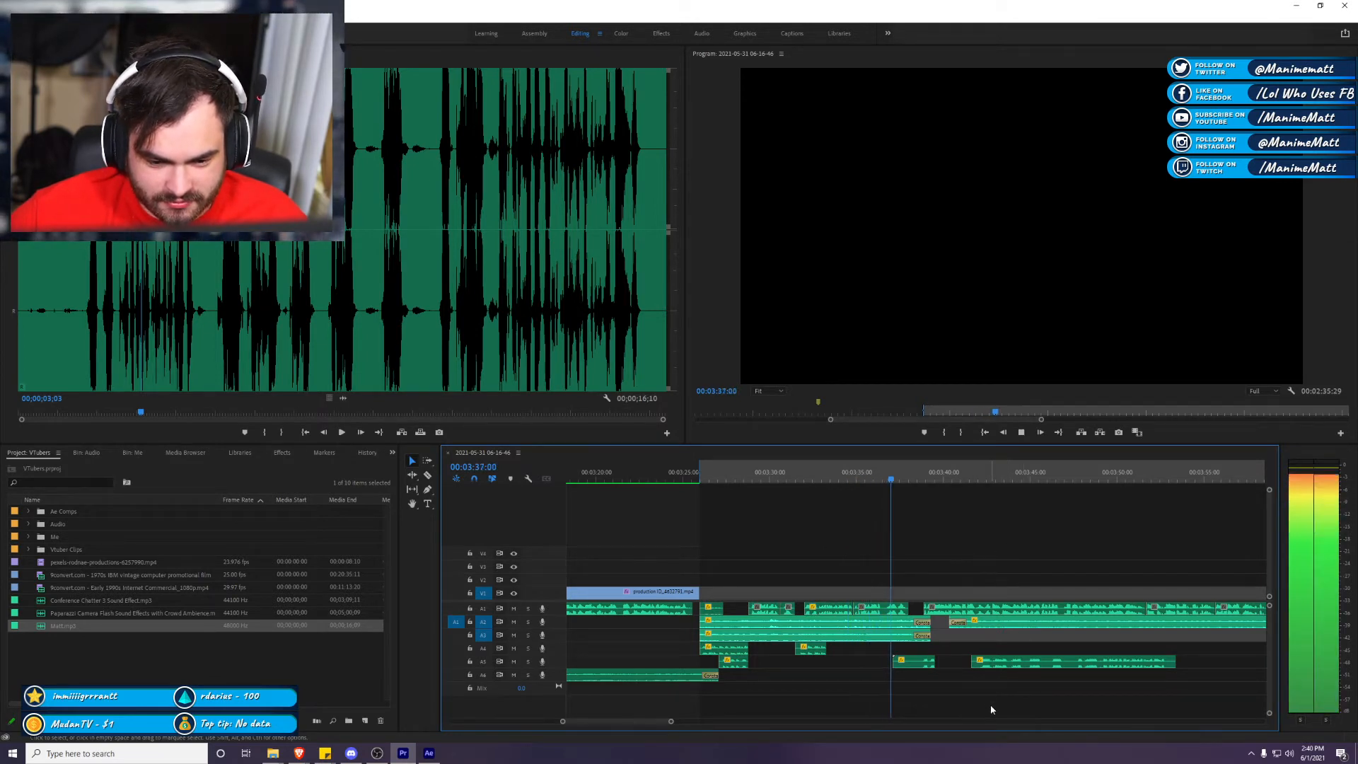
{"action": "key", "text": "space"}
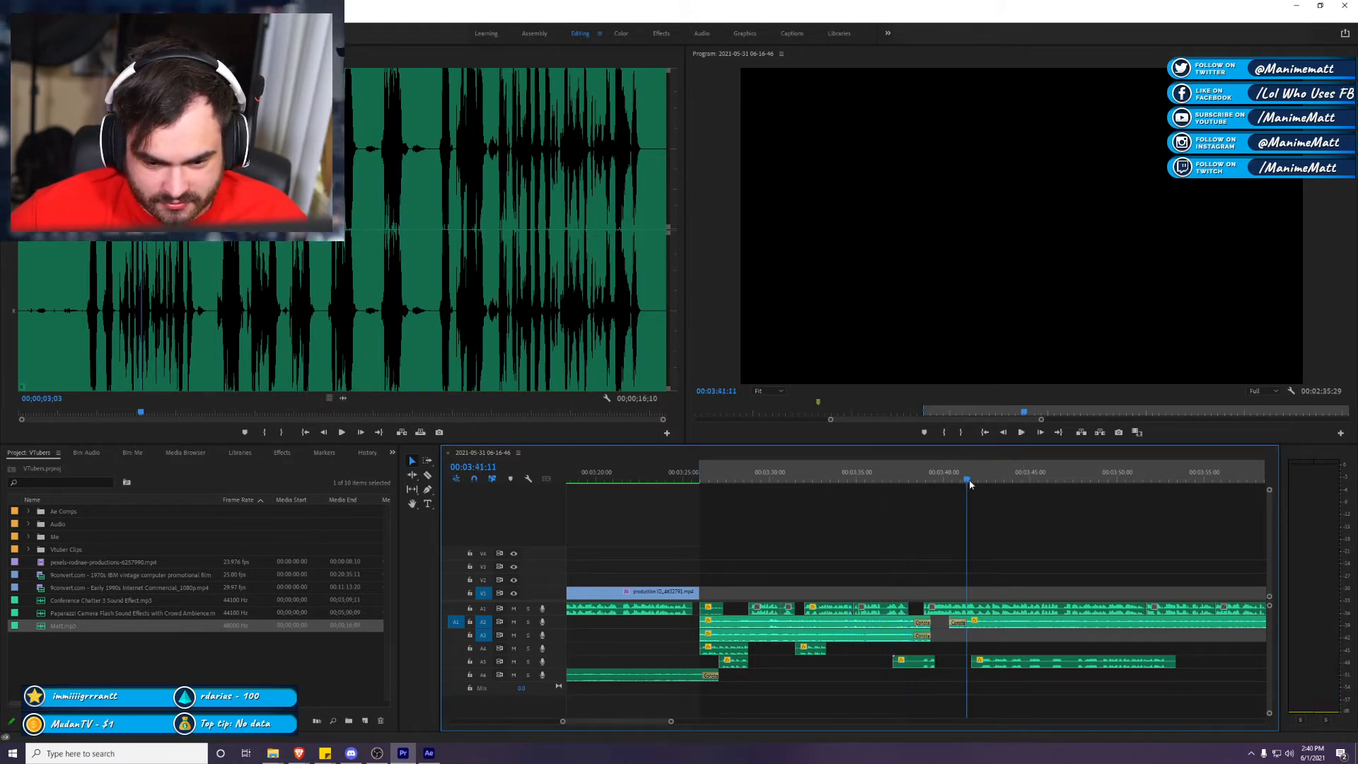
{"action": "left_click_drag", "start_coordinate": [982, 481], "coordinate": [1005, 483]}
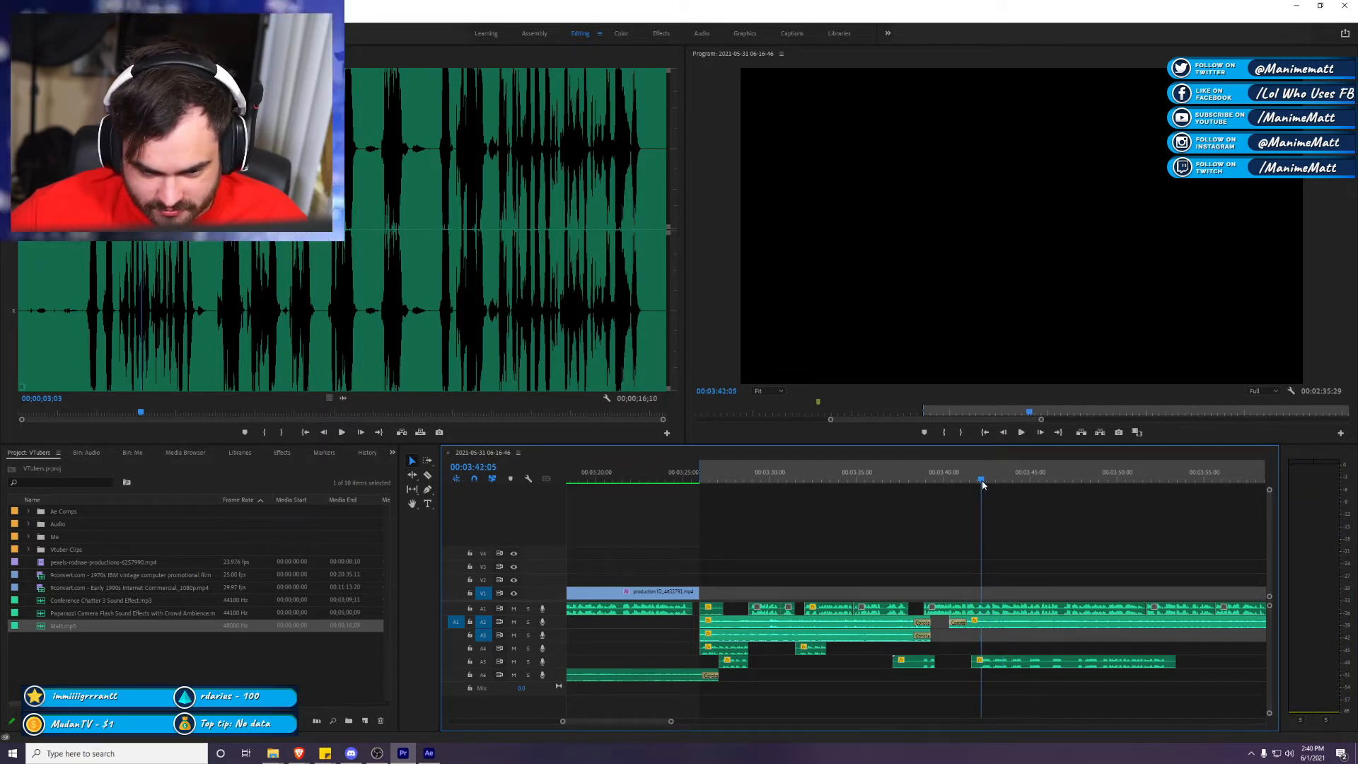
{"action": "key", "text": "space"}
{"action": "key", "text": "space"}
{"action": "left_click_drag", "start_coordinate": [969, 661], "coordinate": [978, 662]}
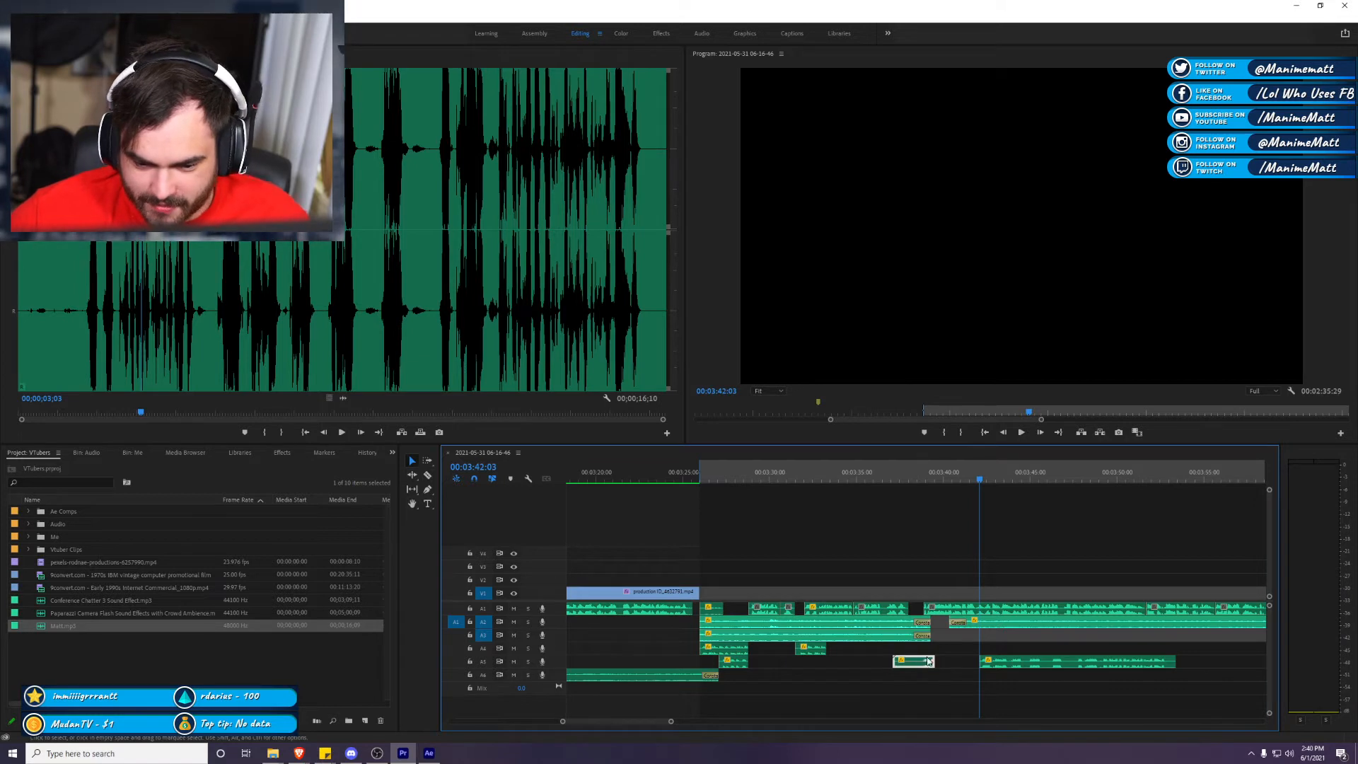
Step: Split the last A5 clip at 00:03:43:25 and move its first piece to about 00:03:30:20 on the same track
{"action": "key", "text": "space"}
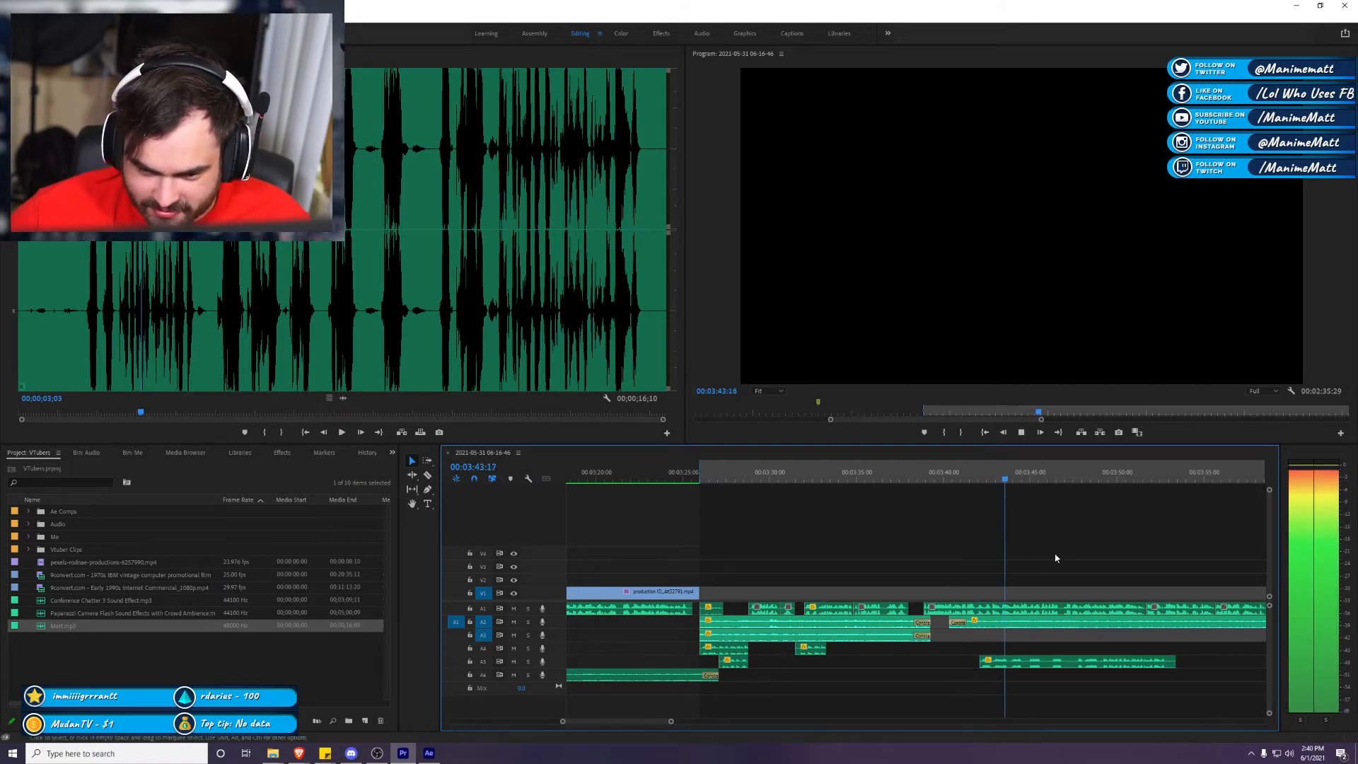
{"action": "key", "text": "space"}
{"action": "key", "text": "c"}
{"action": "left_click", "coordinate": [1011, 660]}
{"action": "key", "text": "v"}
{"action": "left_click_drag", "start_coordinate": [993, 661], "coordinate": [883, 672]}
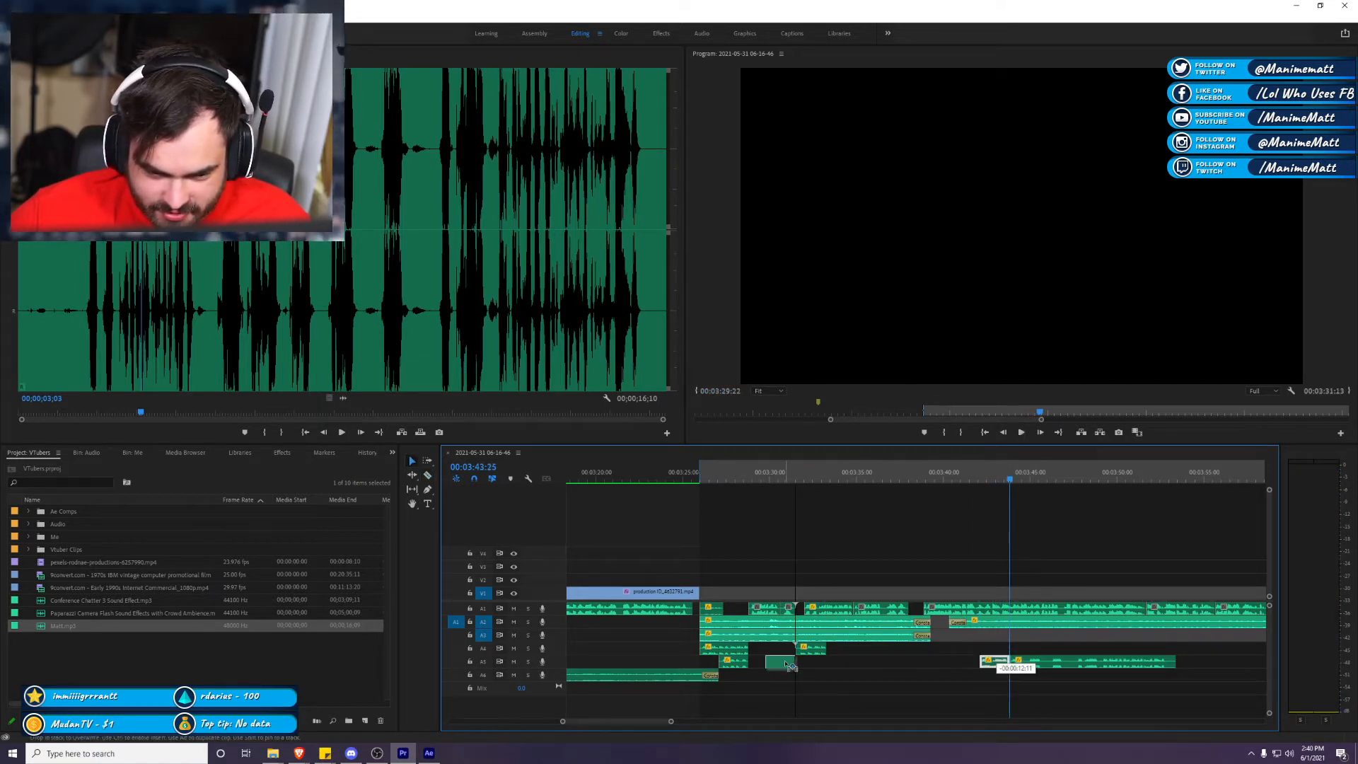
{"action": "left_click_drag", "start_coordinate": [801, 668], "coordinate": [800, 668]}
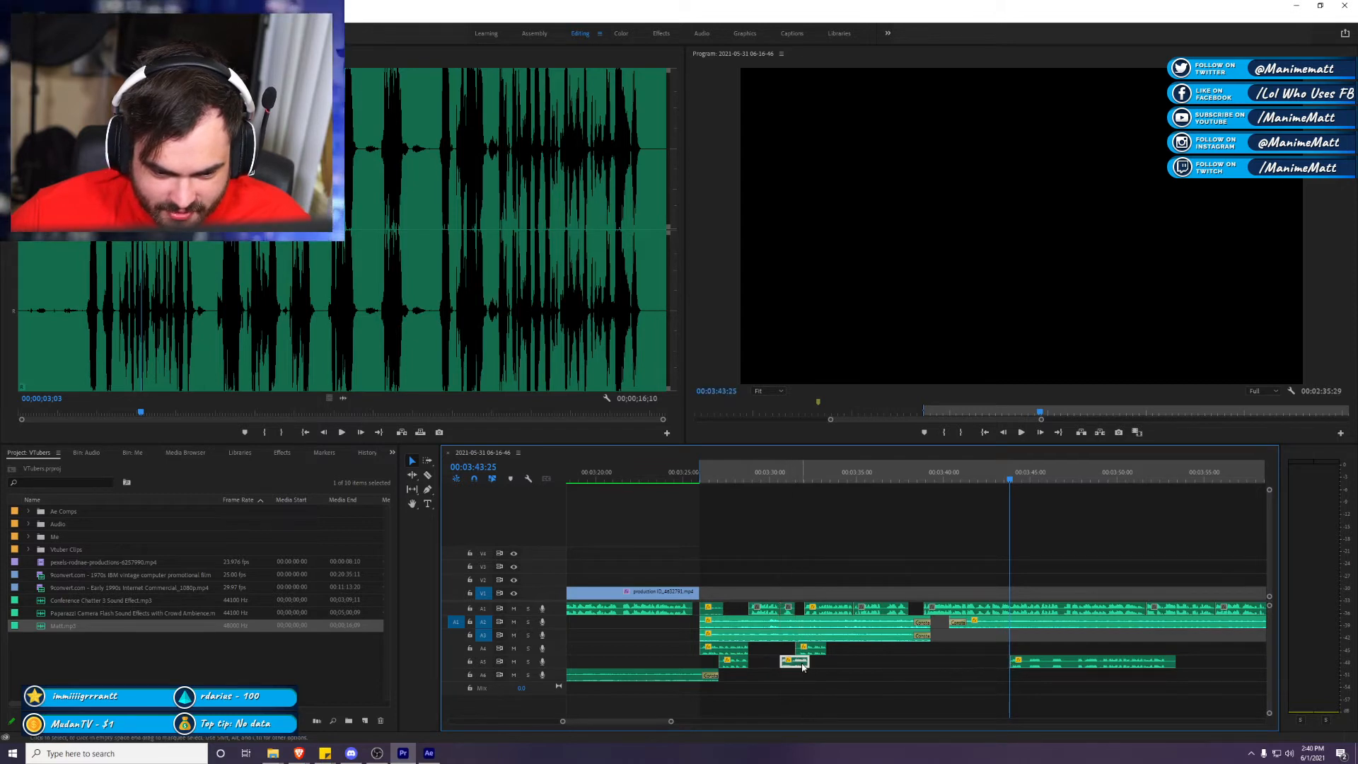
Step: Adjust the audio gain of the moved A5 piece and play the sequence up to 00:03:31:08
{"action": "right_click", "coordinate": [799, 668]}
{"action": "left_click", "coordinate": [846, 540]}
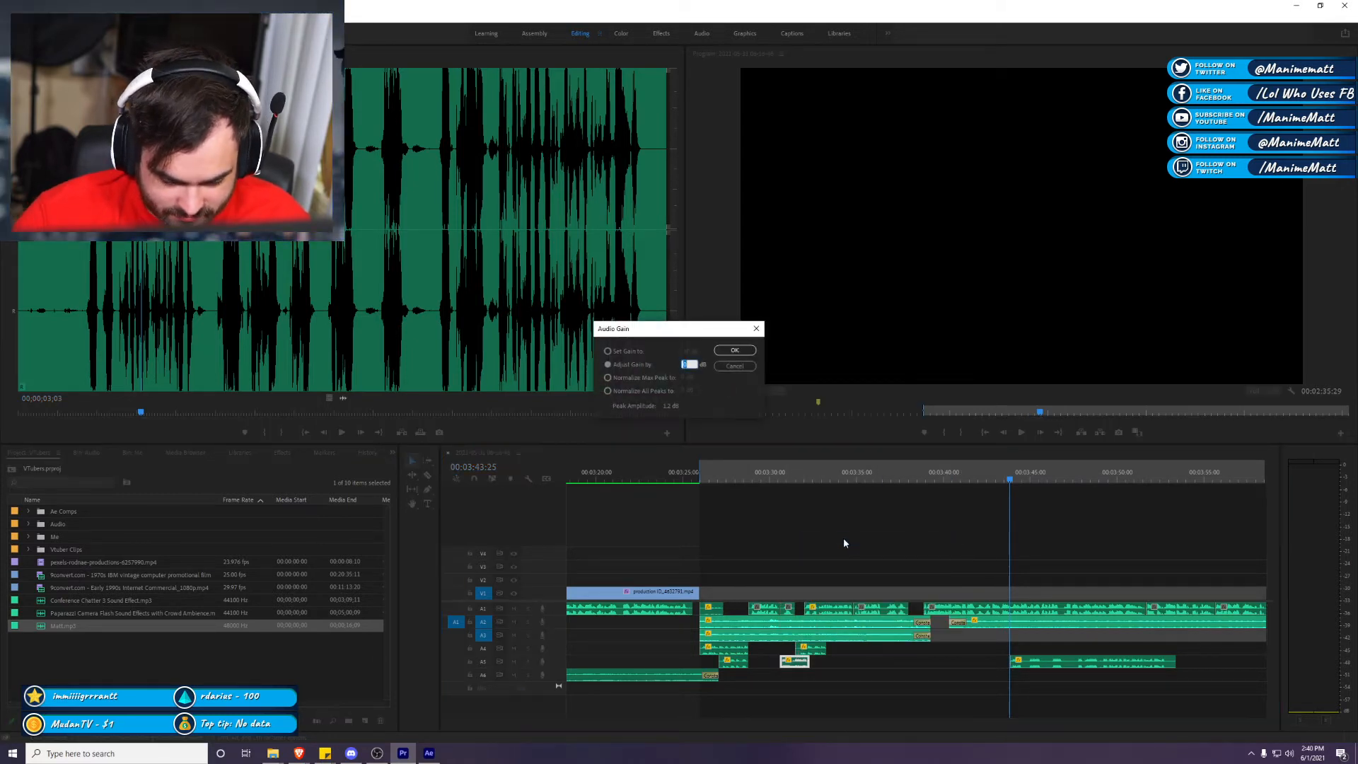
{"action": "key", "text": "Return"}
{"action": "left_click", "coordinate": [850, 545]}
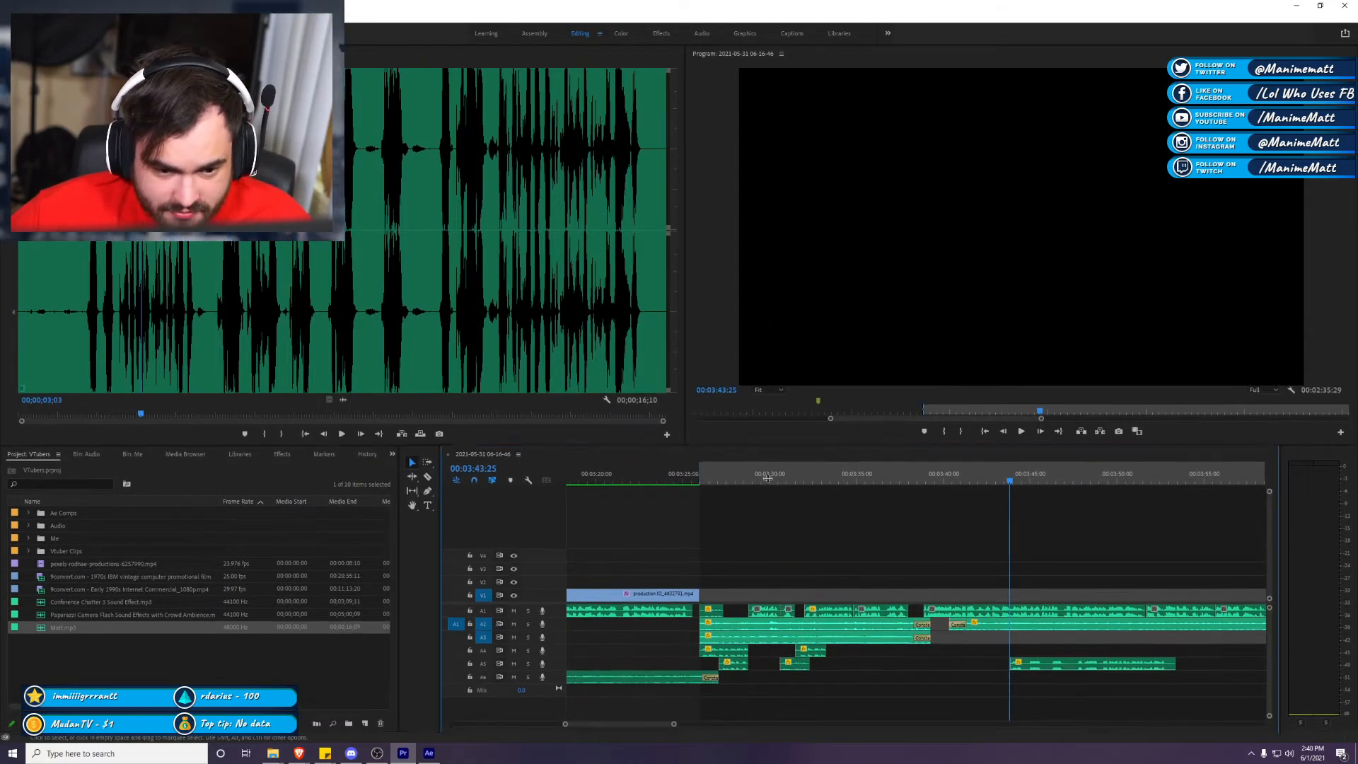
{"action": "key", "text": "space"}
{"action": "key", "text": "space"}
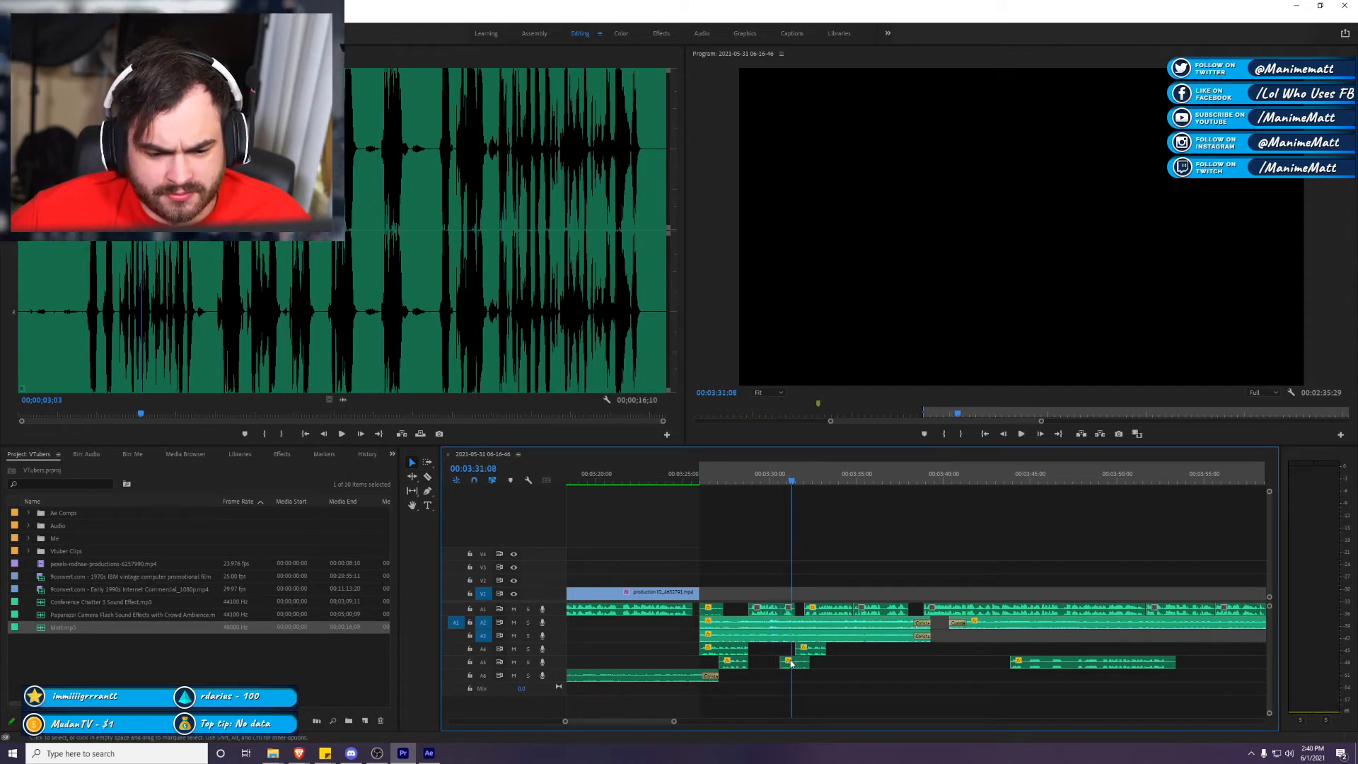
Step: Shift the moved A5 piece to start at about 00:03:31:10 and trim its end to 00:03:32:23
{"action": "left_click_drag", "start_coordinate": [813, 671], "coordinate": [825, 672]}
{"action": "key", "text": "space"}
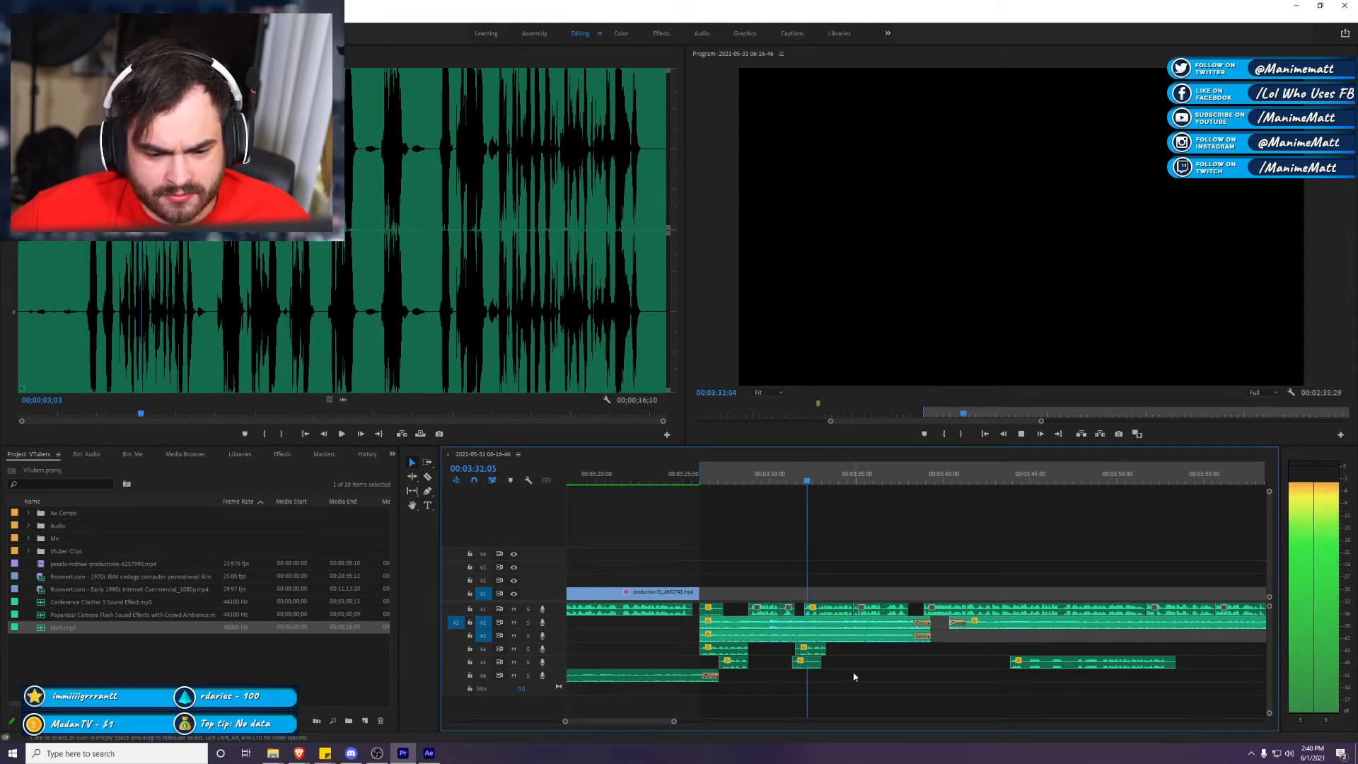
{"action": "key", "text": "space"}
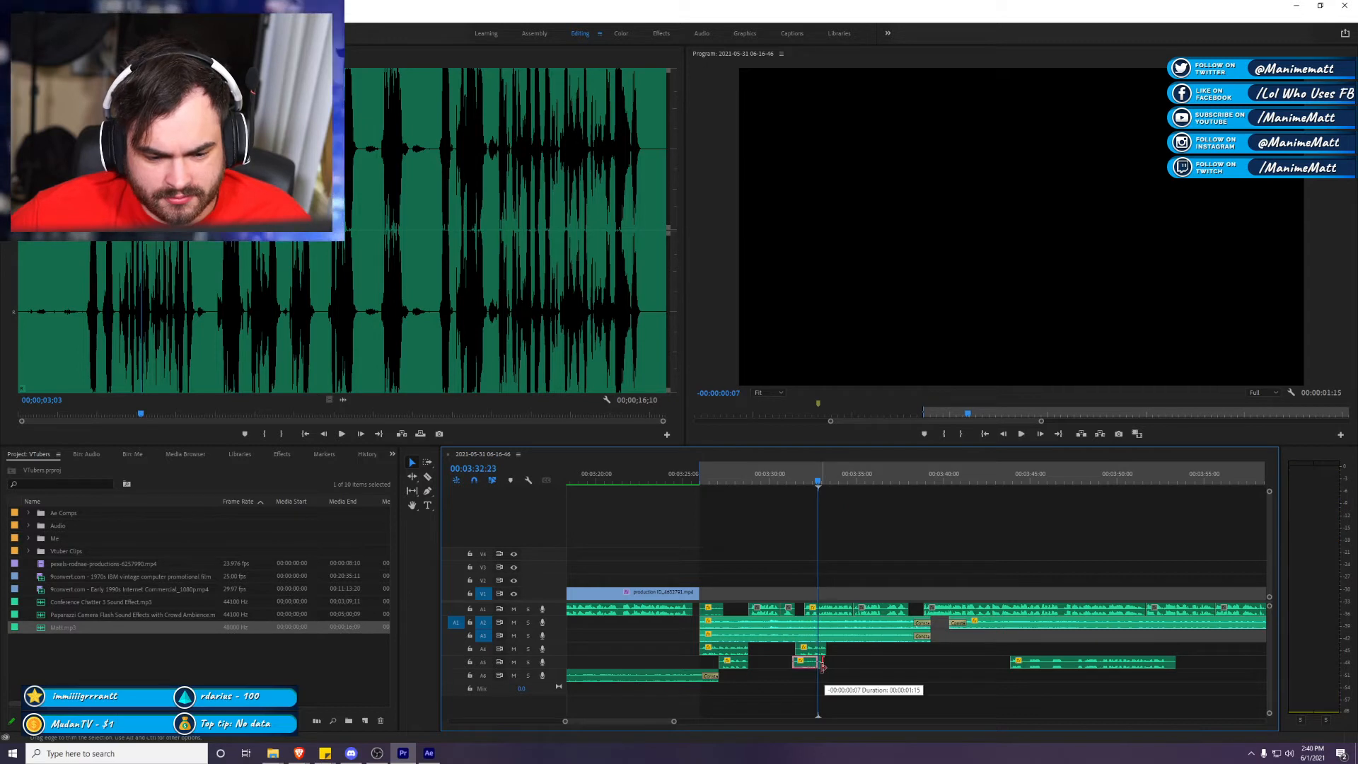
Step: Readjust the audio gain of the A1 voice segment at about 00:03:32 and listen to it against the A5 piece
{"action": "left_click", "coordinate": [826, 606]}
{"action": "right_click", "coordinate": [827, 607]}
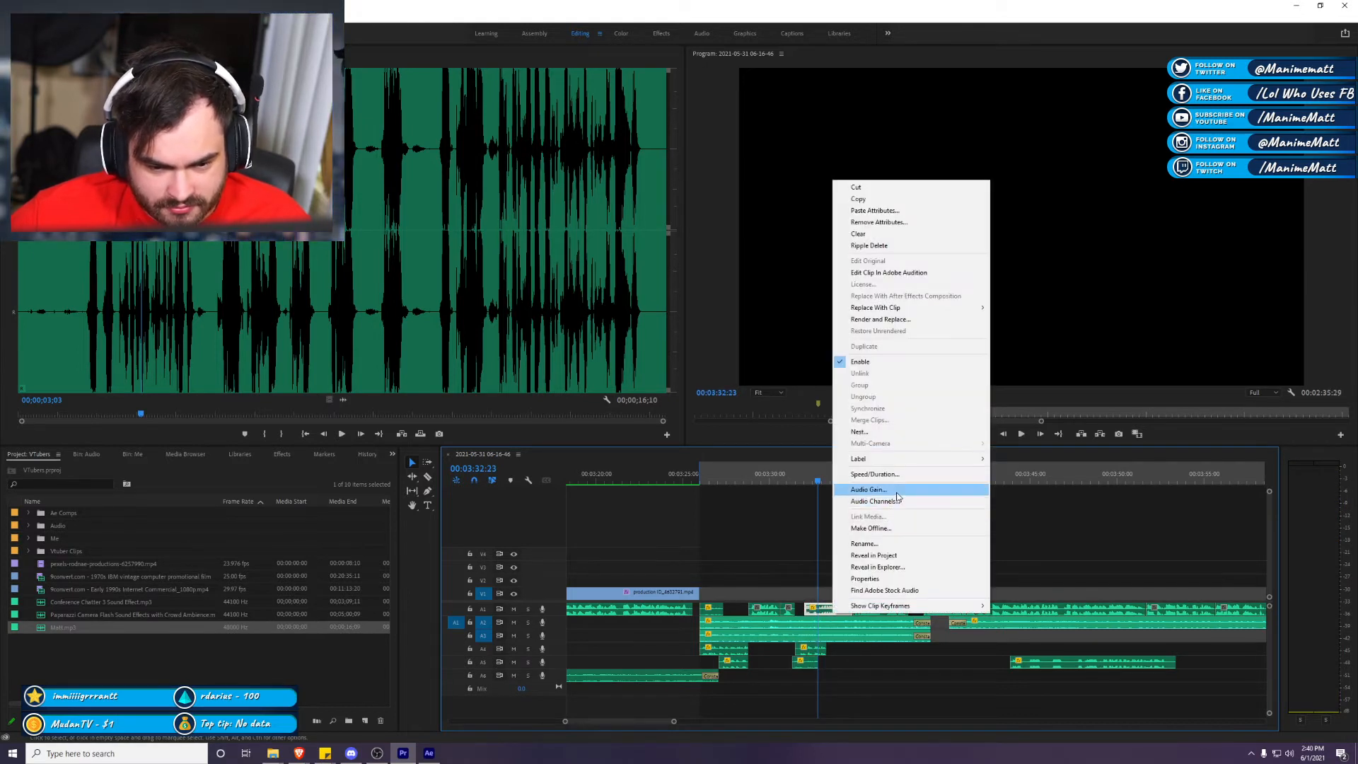
{"action": "left_click", "coordinate": [897, 491]}
{"action": "key", "text": "Return"}
{"action": "key", "text": "space"}
{"action": "key", "text": "space"}
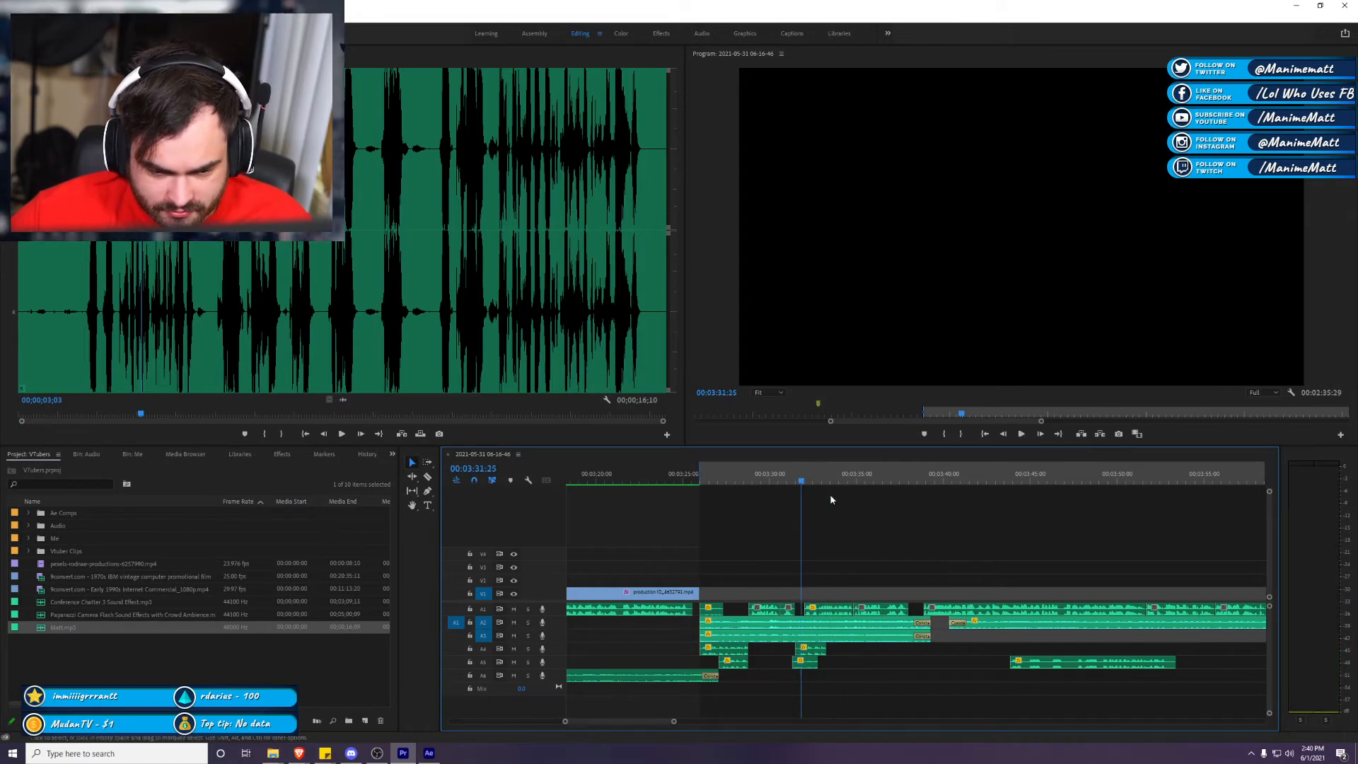
Step: Play up to 00:03:32:23 and open the A1 voice segment at that point for editing in Adobe Audition
{"action": "key", "text": "space"}
{"action": "key", "text": "c"}
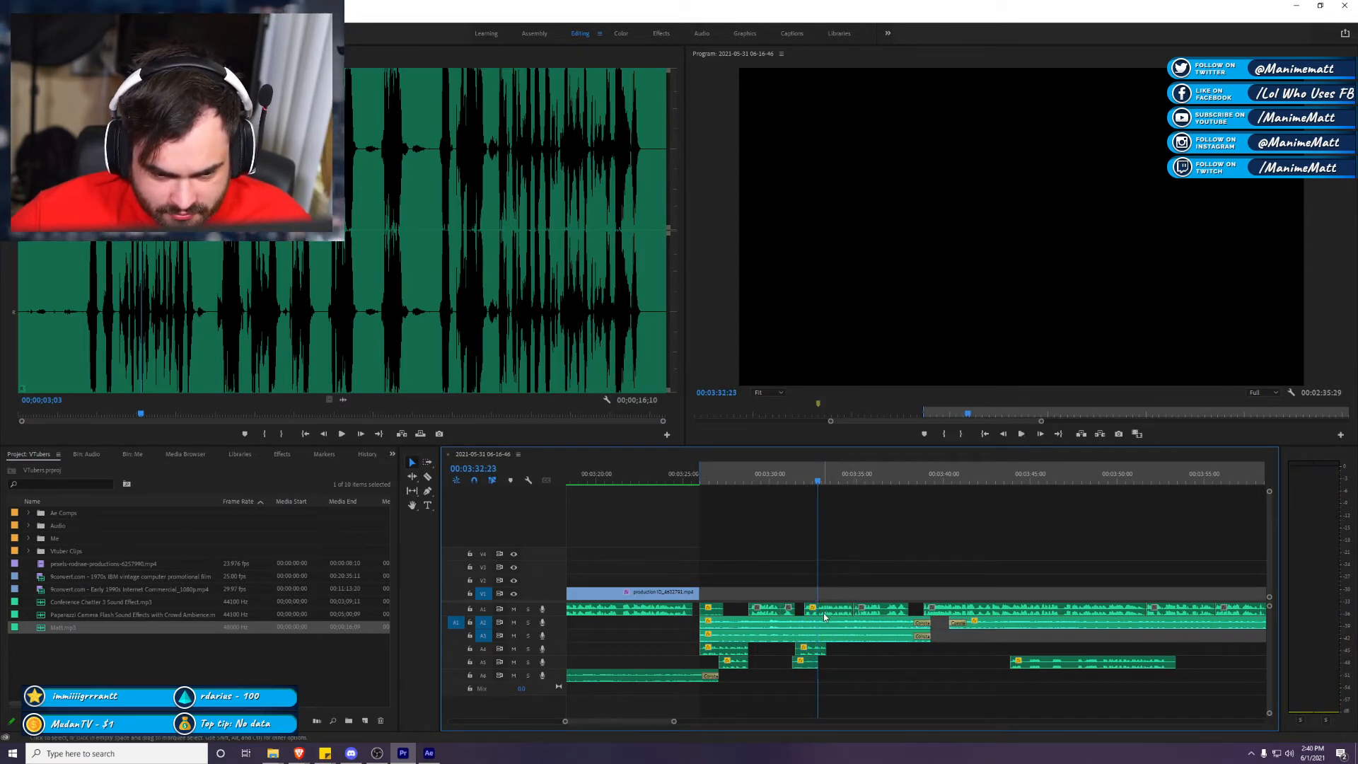
{"action": "key", "text": "v"}
{"action": "left_click", "coordinate": [831, 609]}
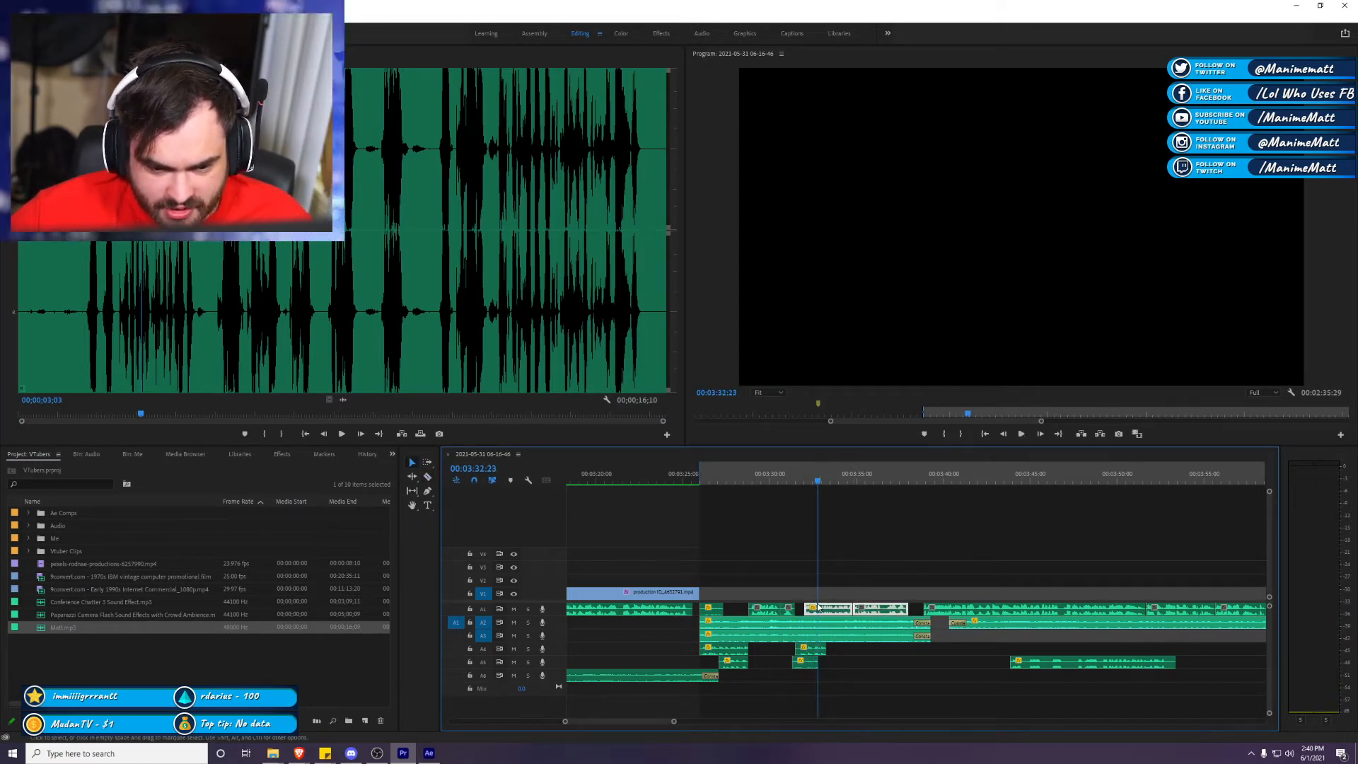
{"action": "right_click", "coordinate": [826, 610]}
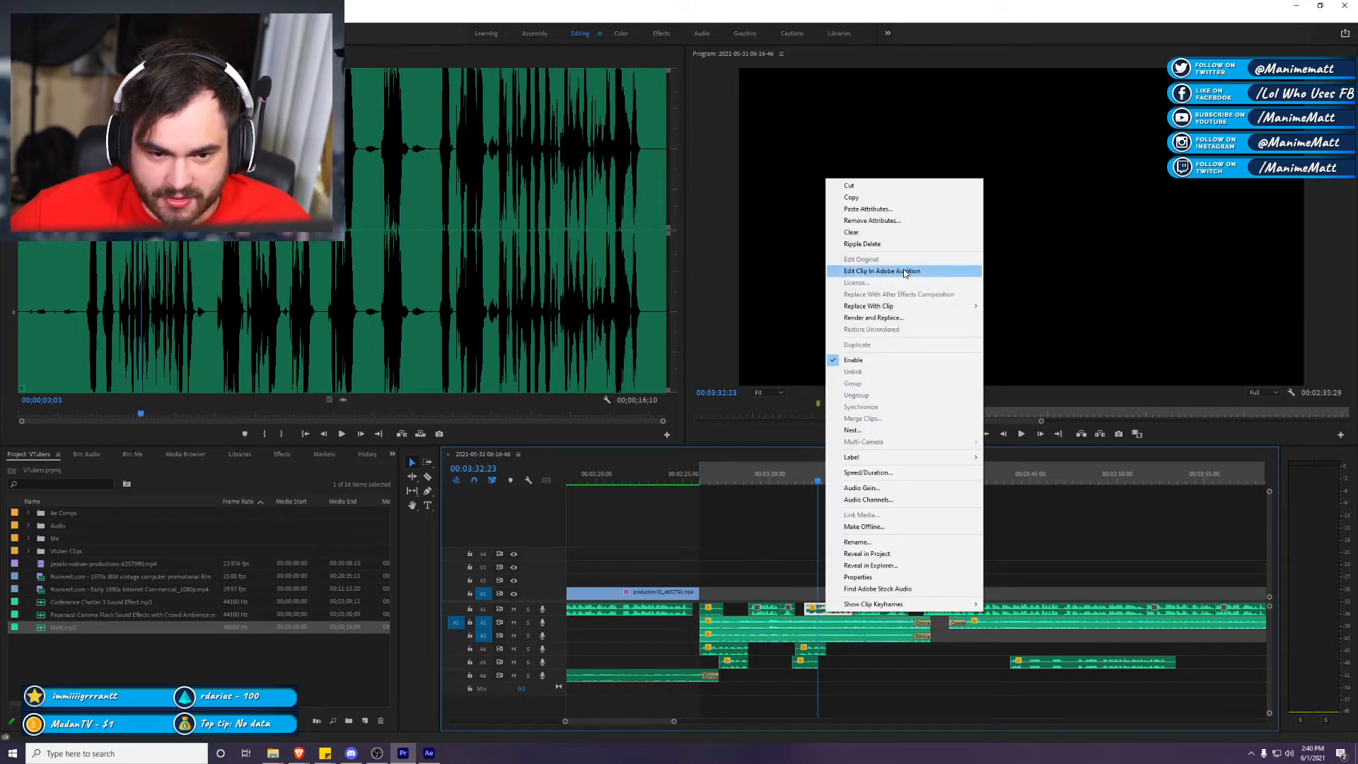
{"action": "left_click", "coordinate": [881, 270]}
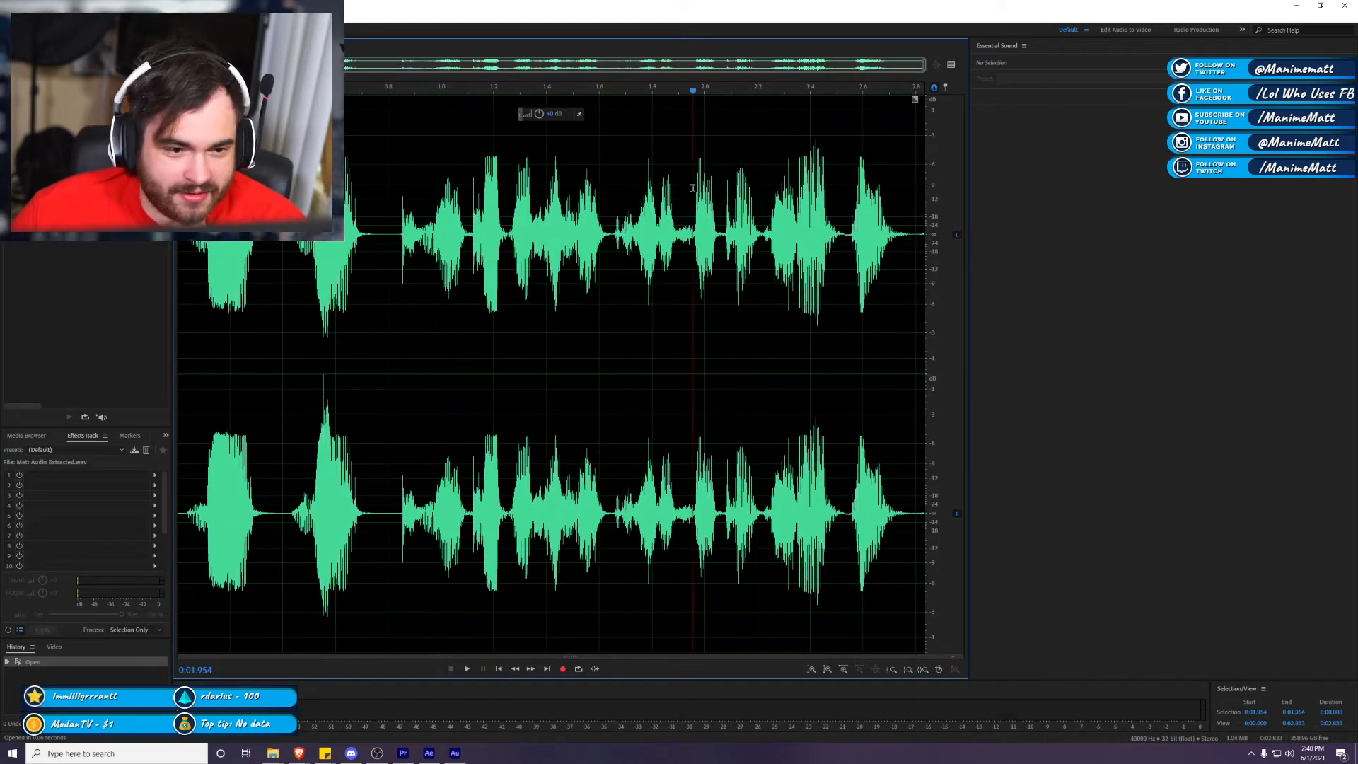
Step: Select the whole waveform of the extracted audio and normalize it to 95%
{"action": "key", "text": "ctrl+a"}
{"action": "left_click", "coordinate": [103, 16]}
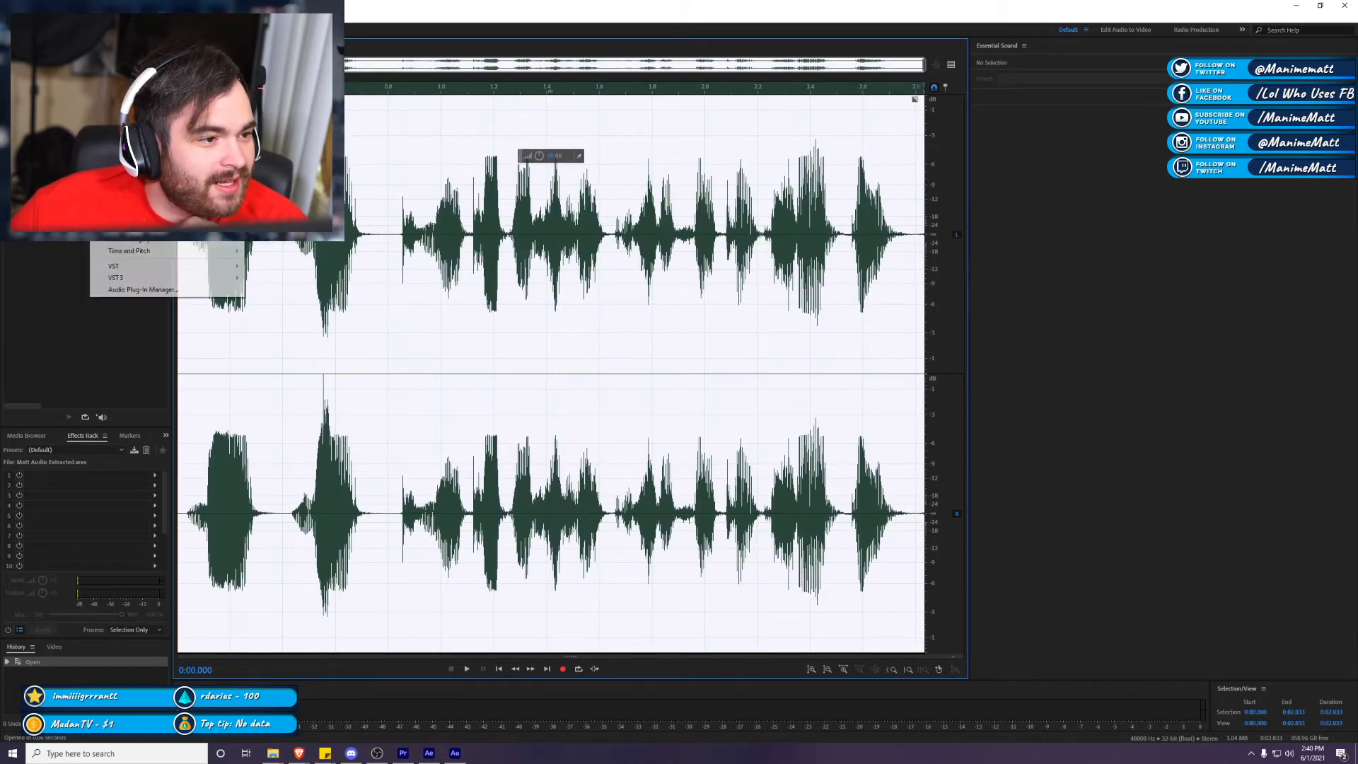
{"action": "mouse_move", "coordinate": [212, 181]}
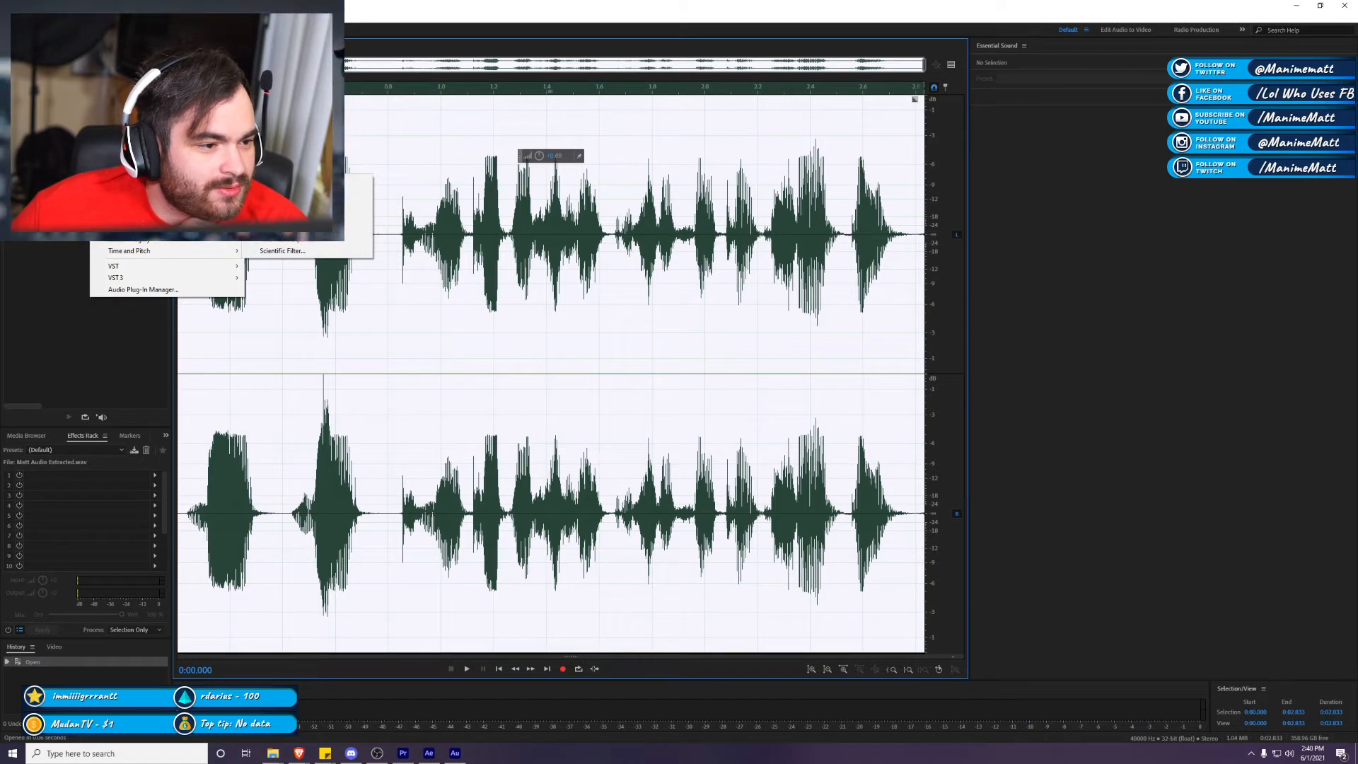
{"action": "mouse_move", "coordinate": [177, 146]}
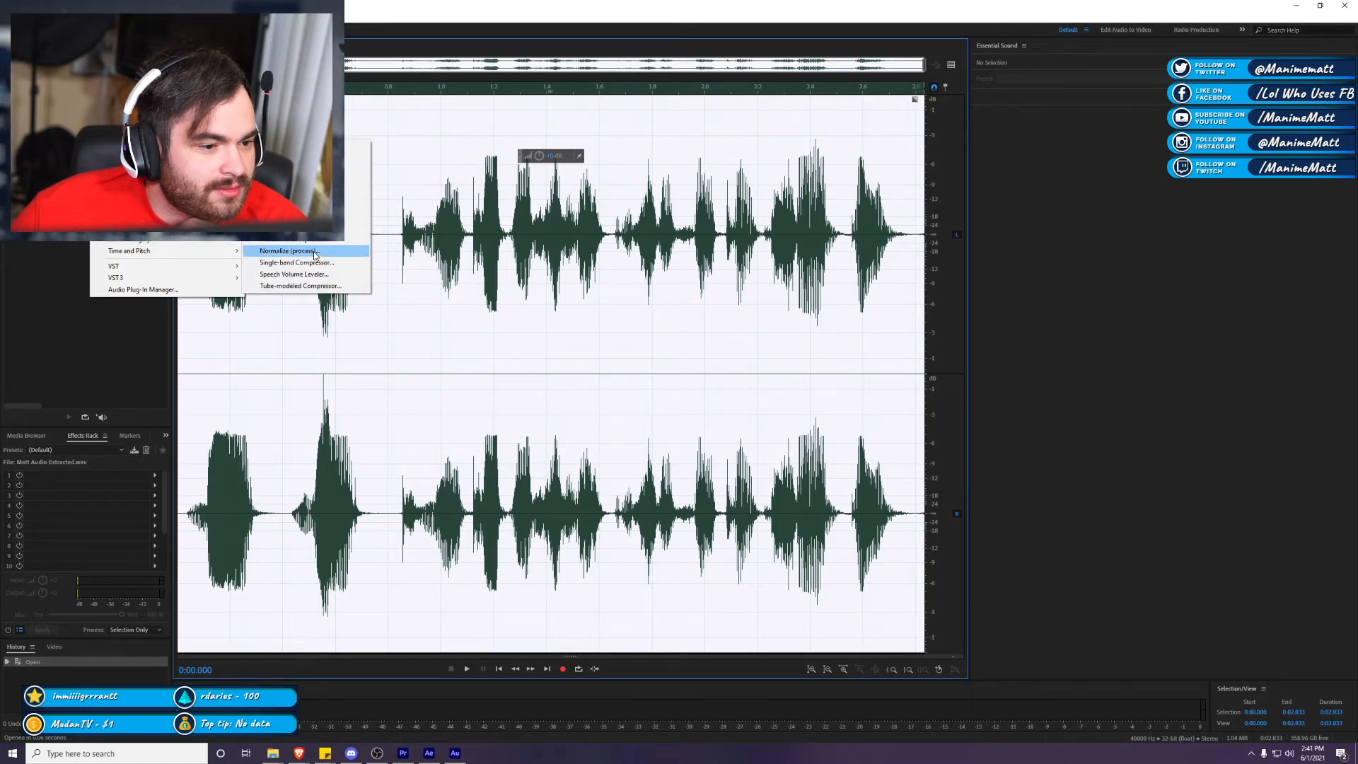
{"action": "left_click", "coordinate": [290, 250]}
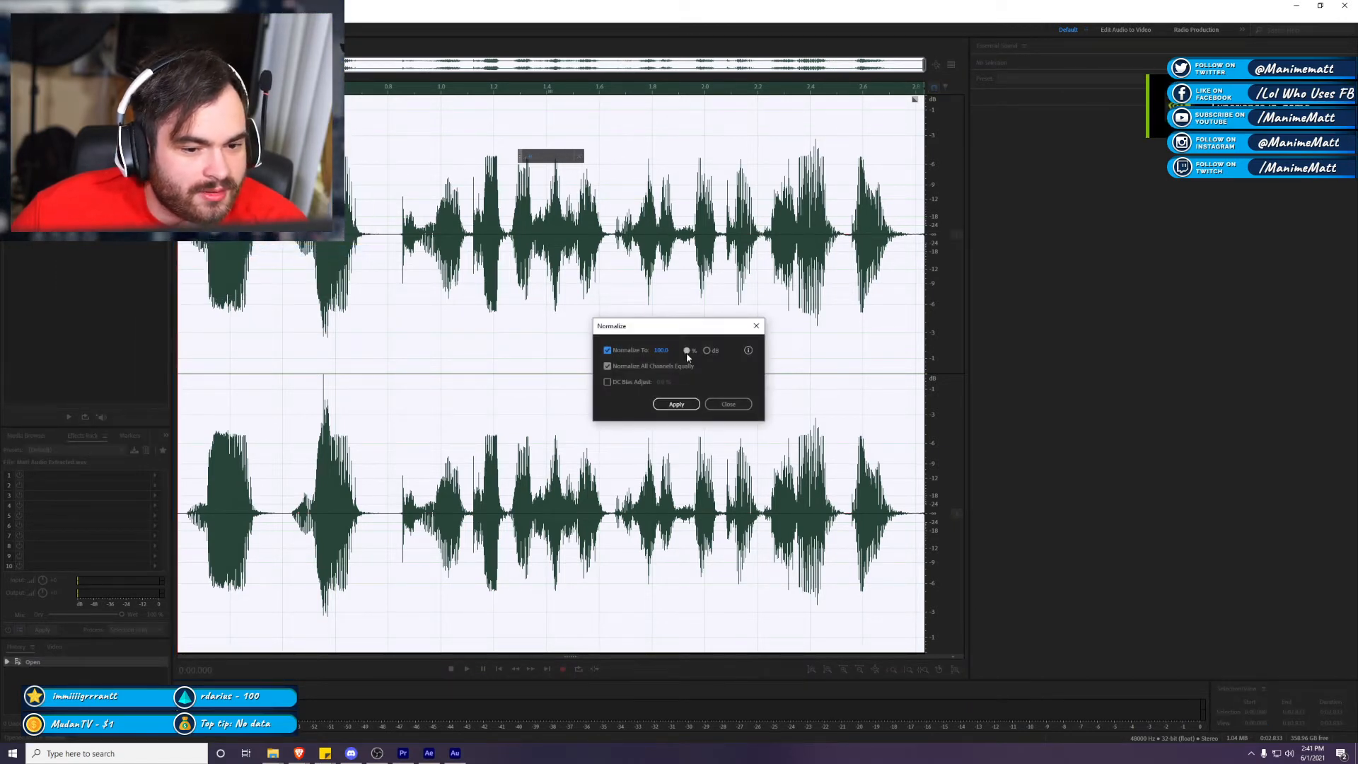
{"action": "left_click", "coordinate": [664, 349]}
{"action": "type", "text": "95"}
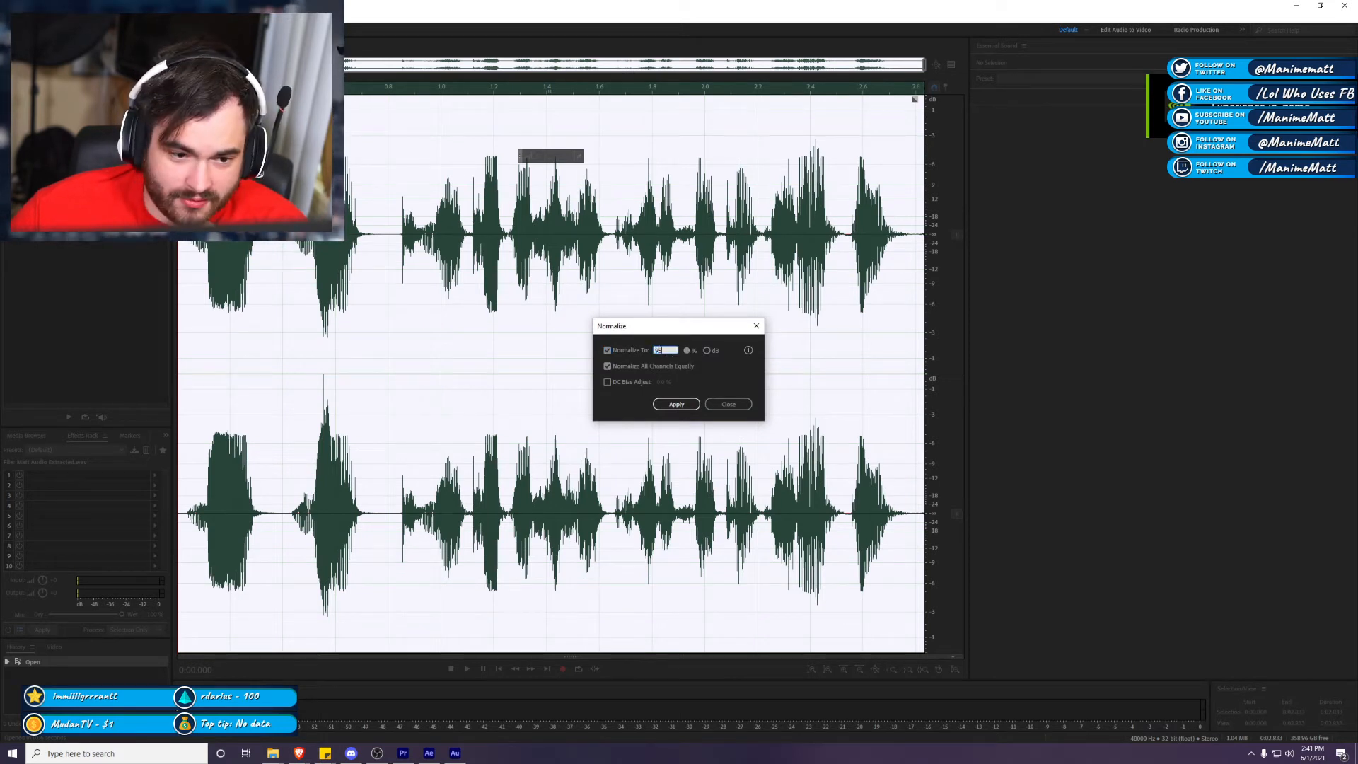
{"action": "left_click", "coordinate": [676, 404]}
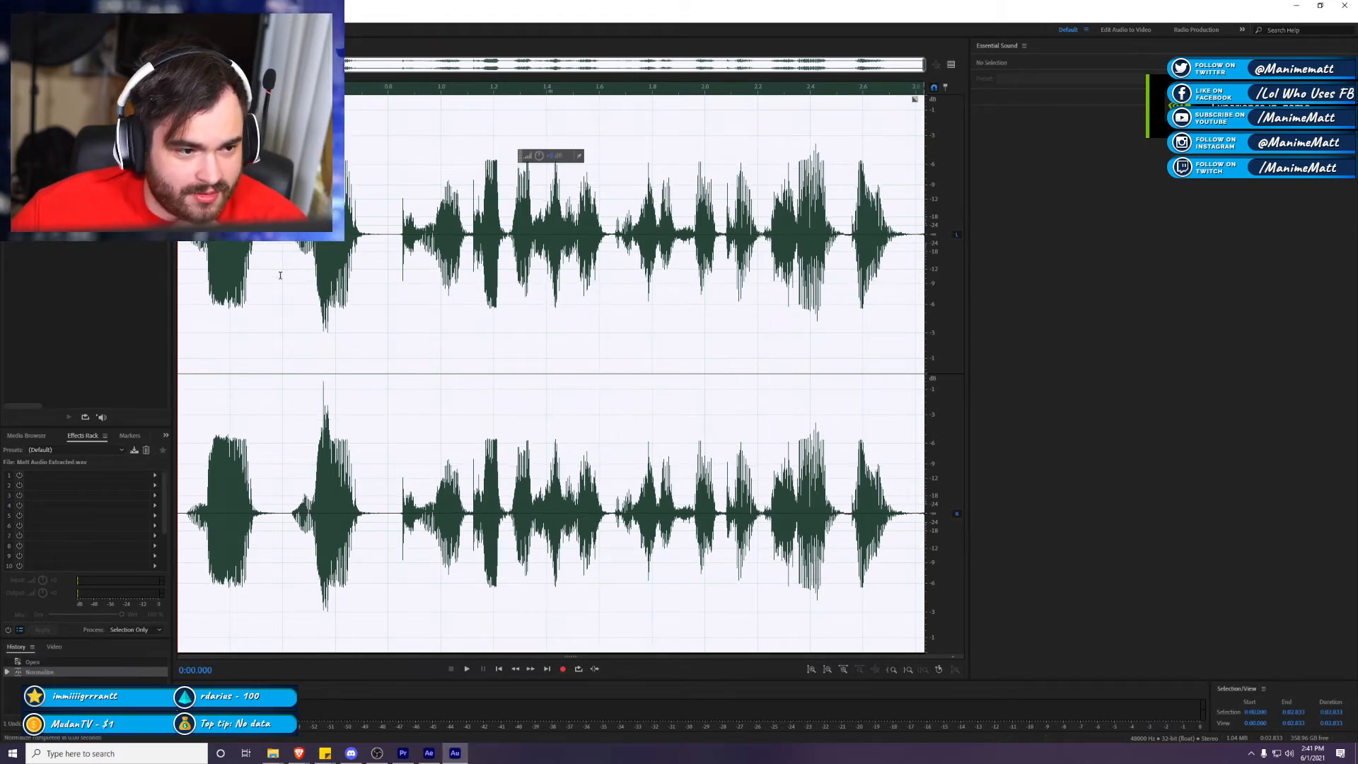
Step: Preview the Graphic Equalizer's Quick Hi-Pass Filter and Quick Low-Pass Filter presets on the clip, then close the effect without applying it
{"action": "left_click", "coordinate": [106, 14]}
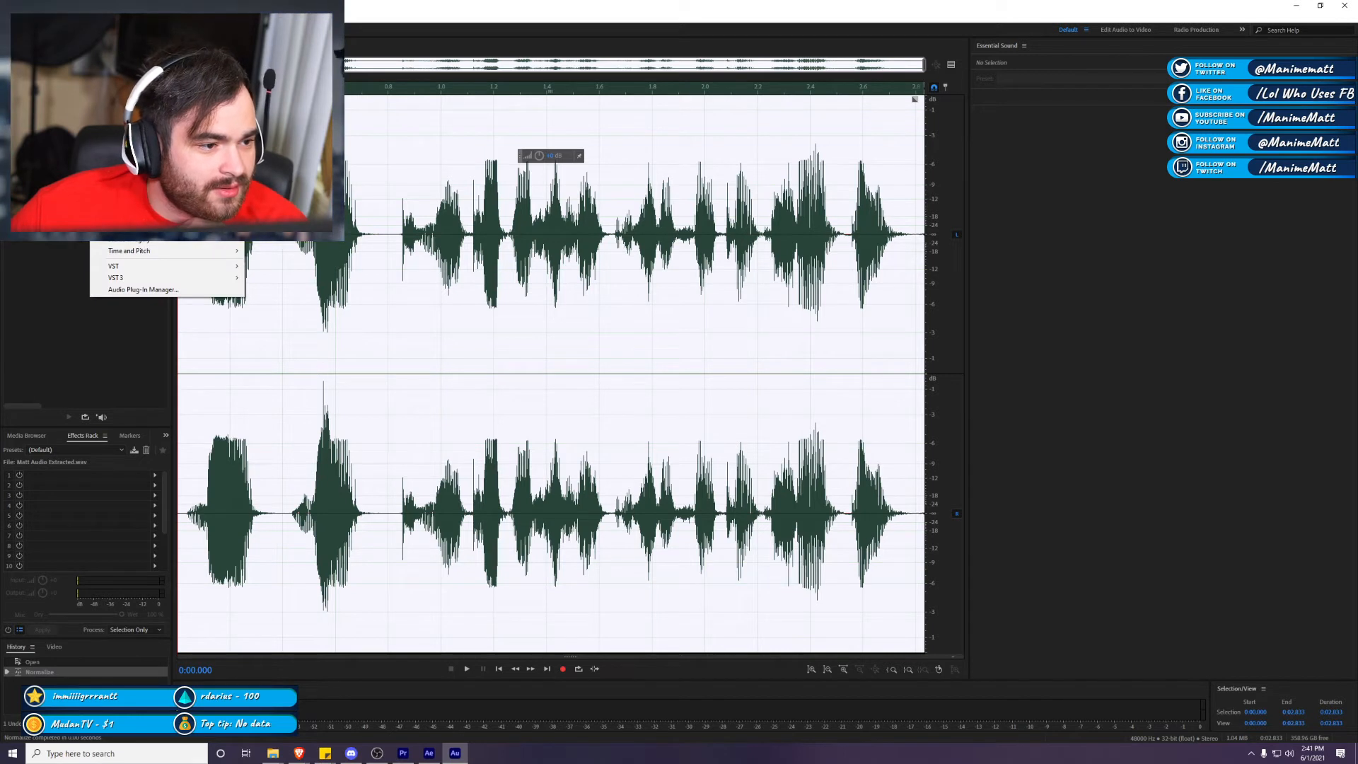
{"action": "mouse_move", "coordinate": [177, 181]}
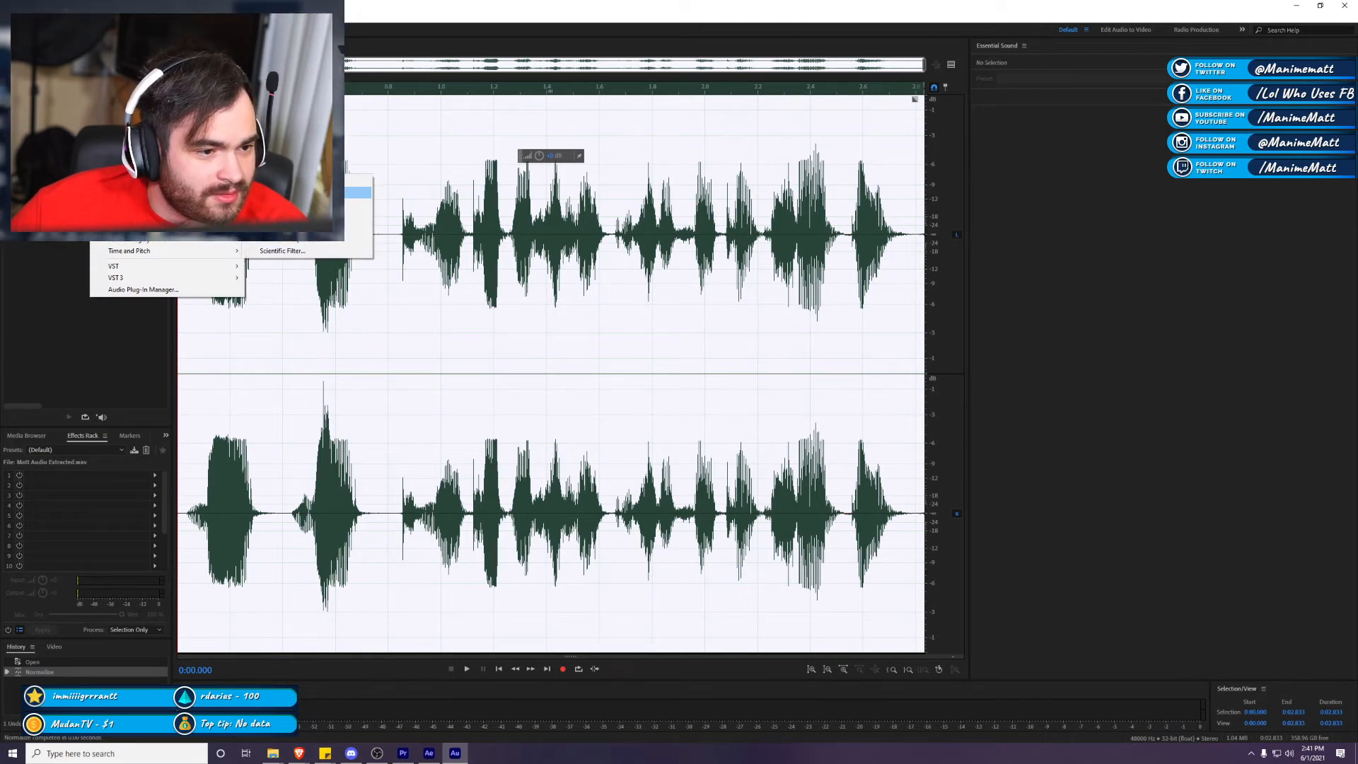
{"action": "left_click", "coordinate": [354, 192]}
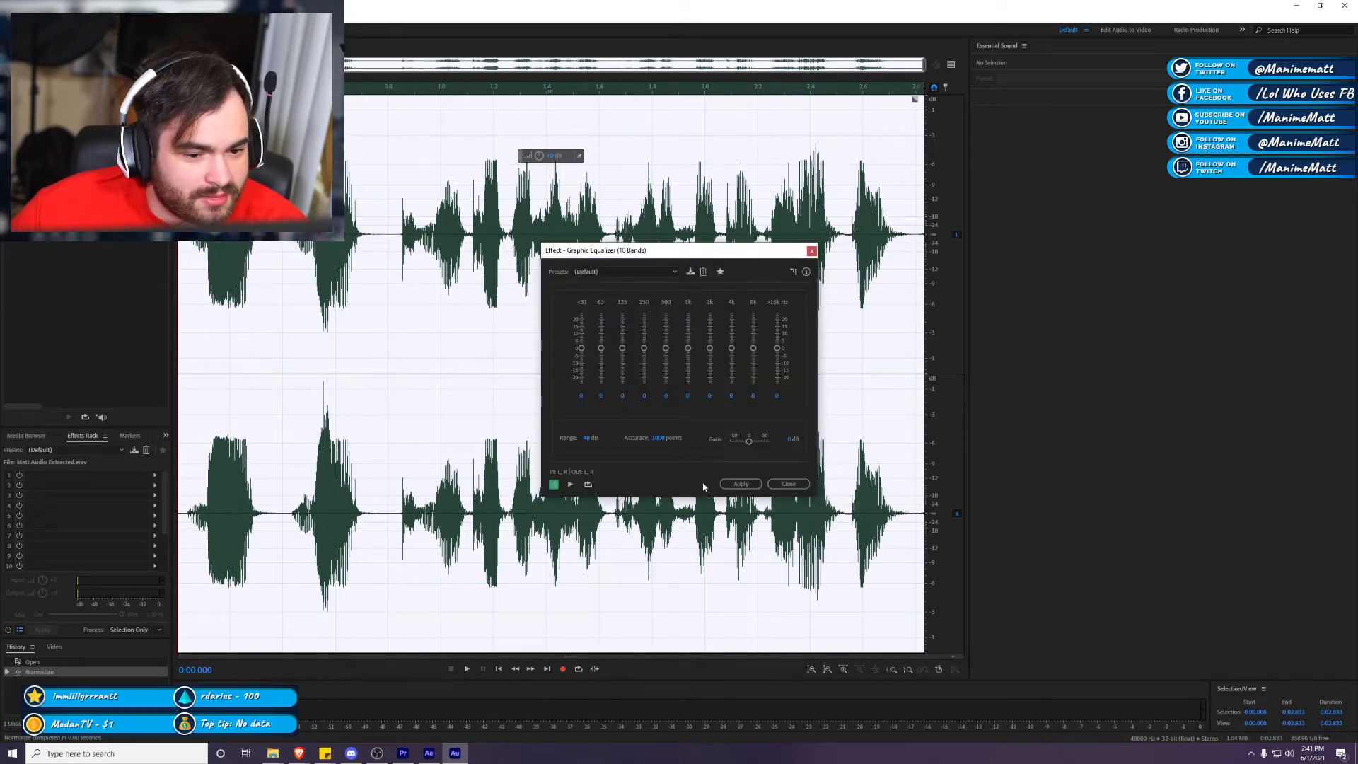
{"action": "left_click", "coordinate": [570, 484]}
{"action": "left_click", "coordinate": [628, 271]}
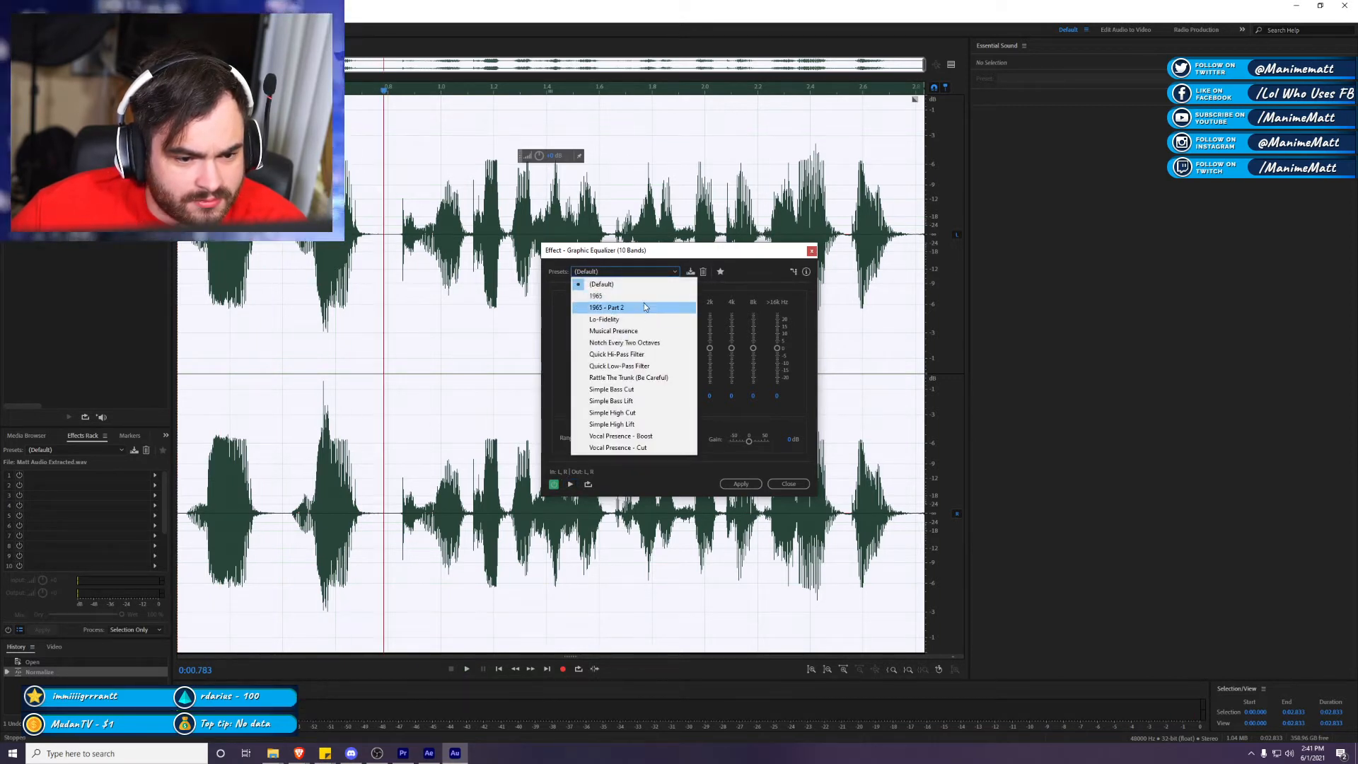
{"action": "left_click", "coordinate": [619, 354]}
{"action": "left_click", "coordinate": [570, 484]}
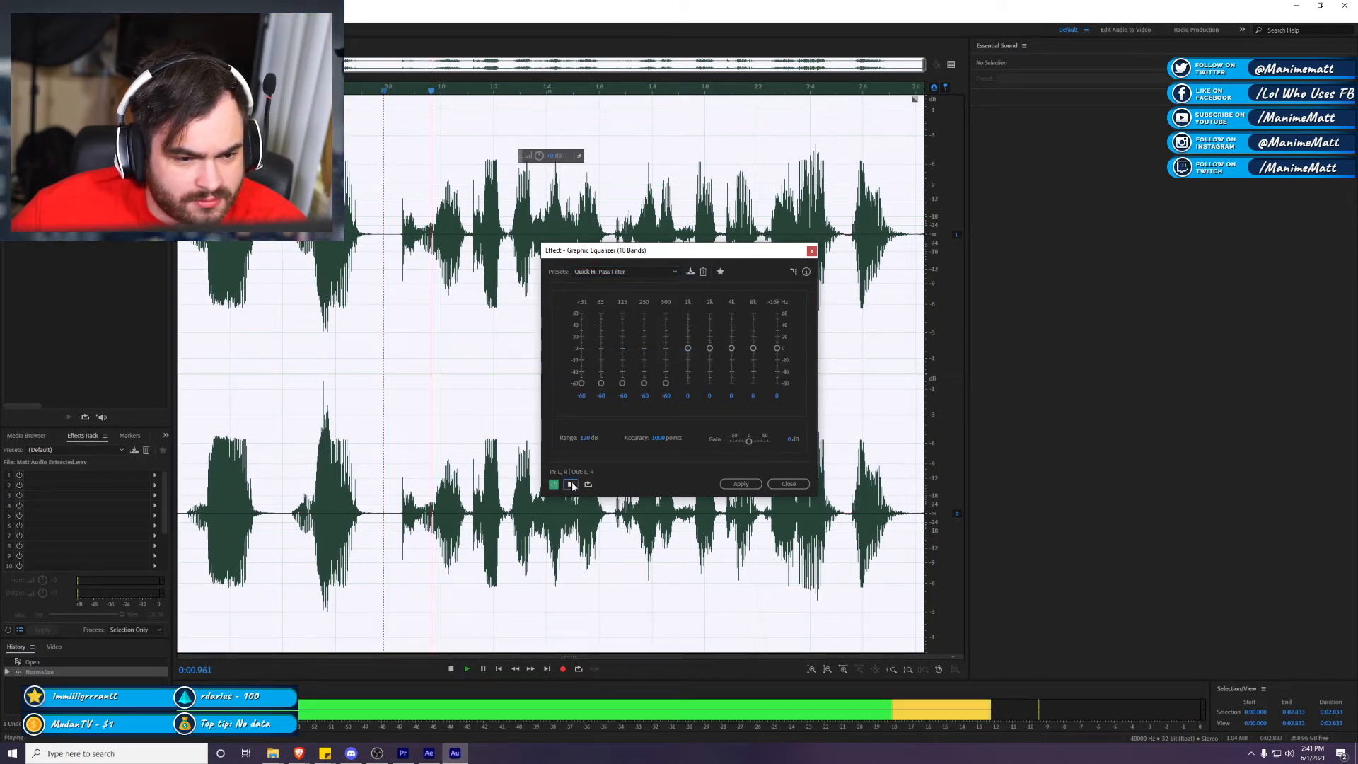
{"action": "left_click", "coordinate": [626, 272]}
{"action": "left_click", "coordinate": [619, 365]}
{"action": "left_click", "coordinate": [570, 484]}
{"action": "left_click", "coordinate": [784, 485]}
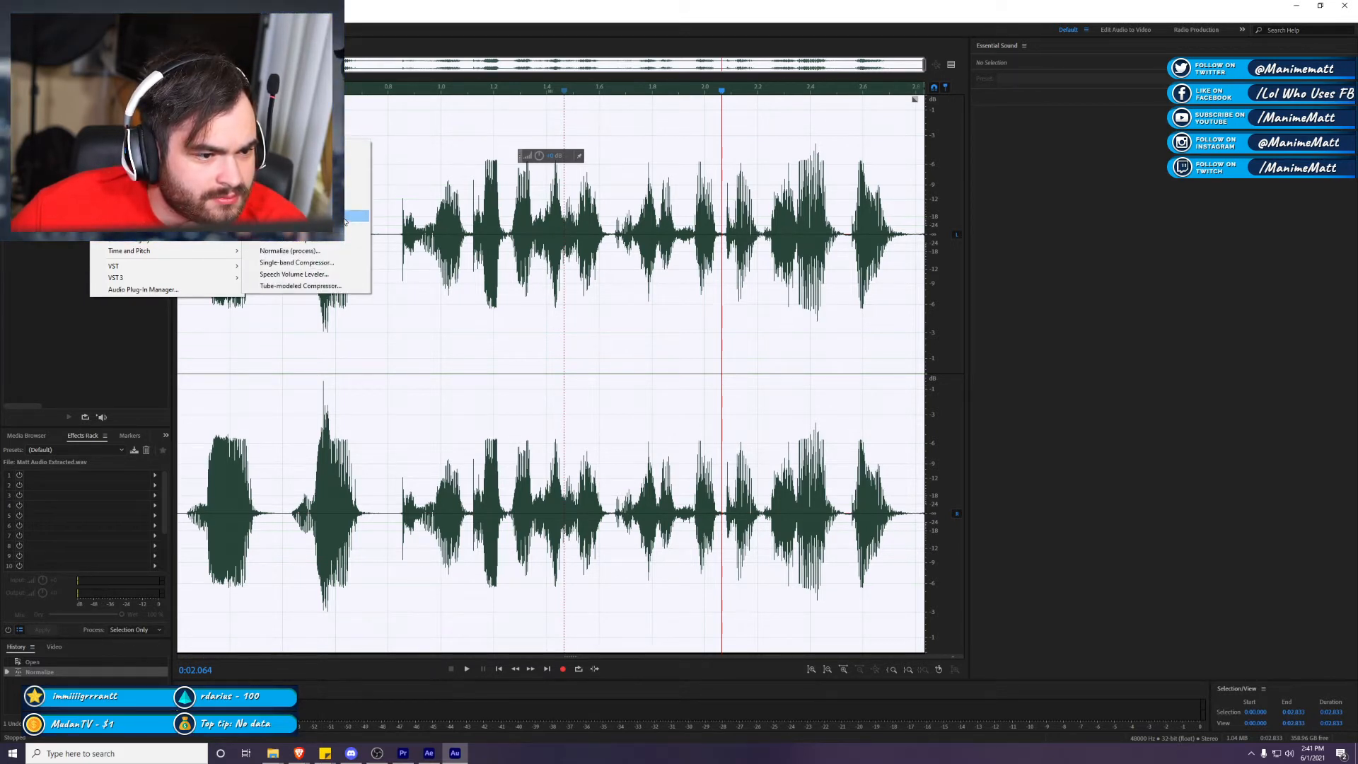
{"action": "left_click", "coordinate": [496, 199]}
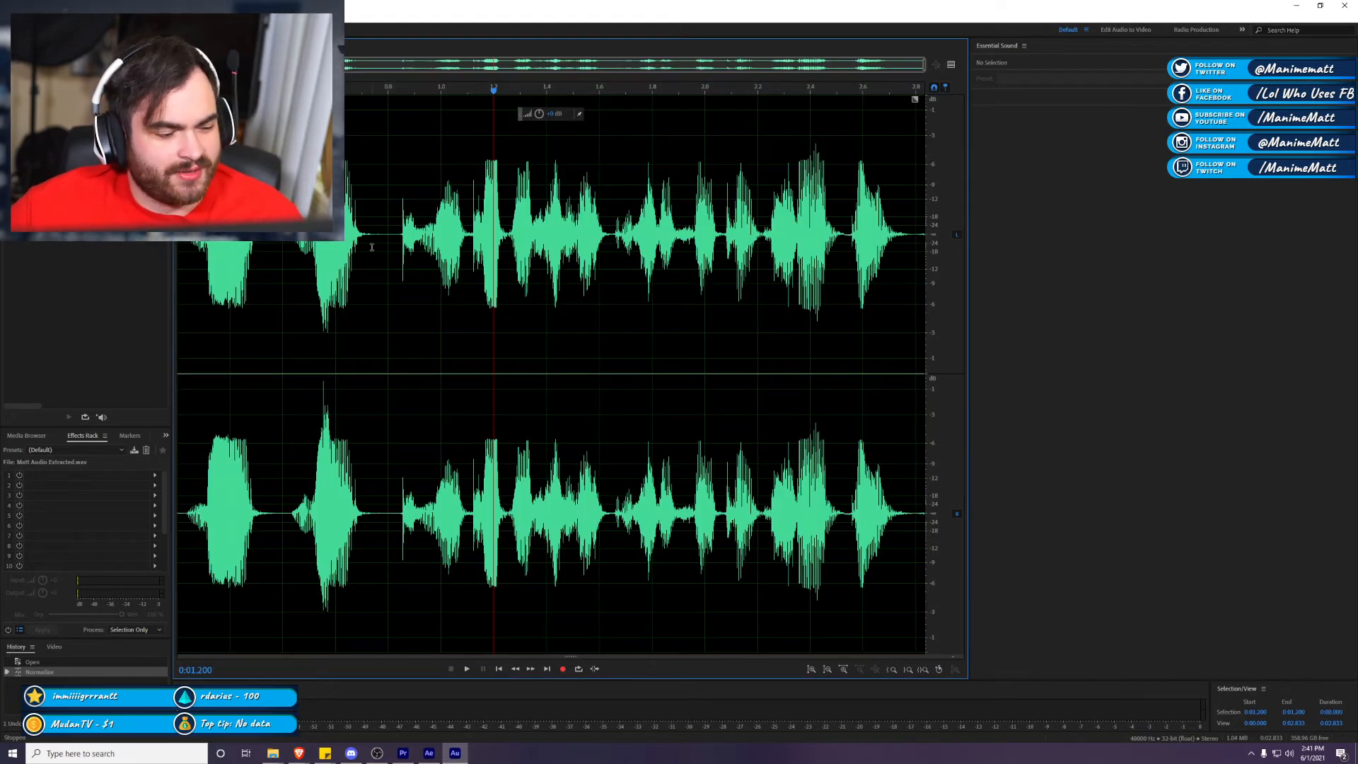
Step: Undo the last normalization and normalize the whole waveform again to 95%
{"action": "key", "text": "ctrl+z"}
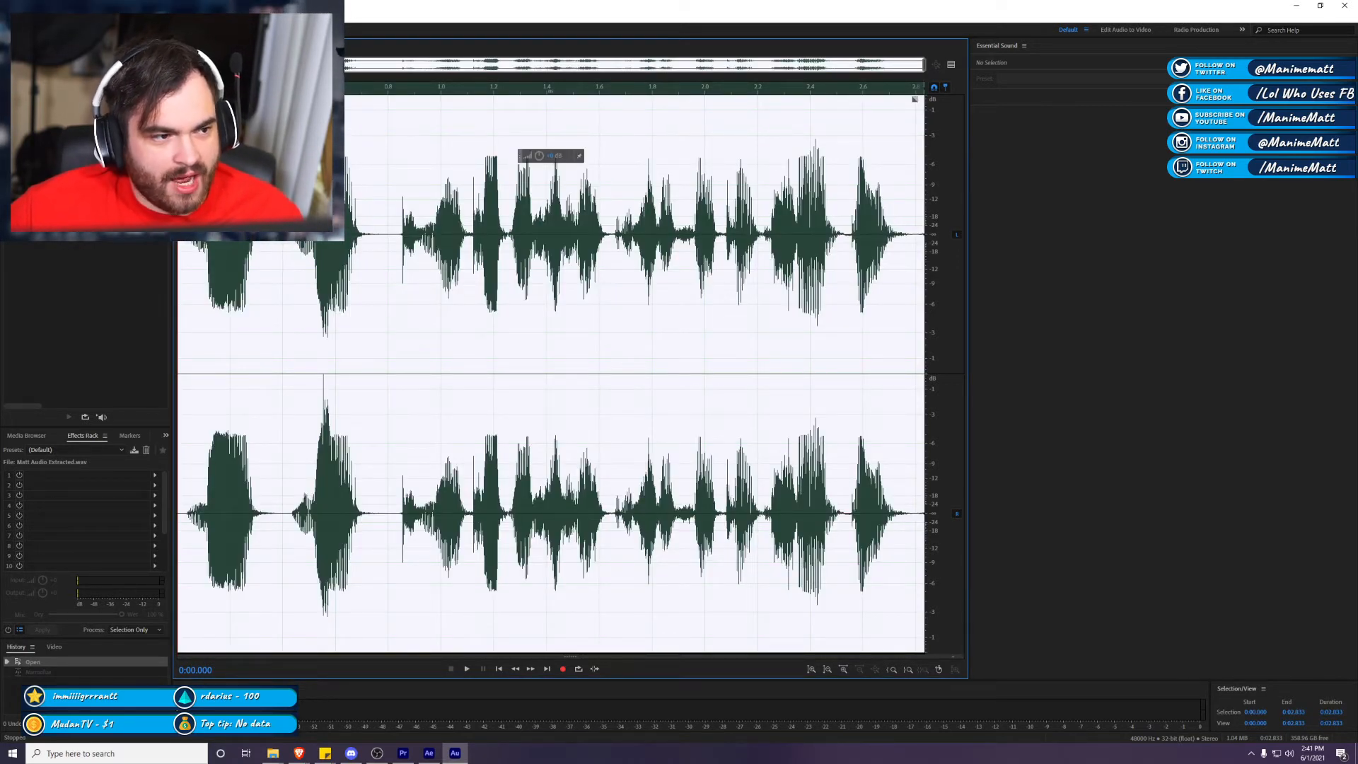
{"action": "left_click", "coordinate": [105, 17]}
{"action": "mouse_move", "coordinate": [145, 145]}
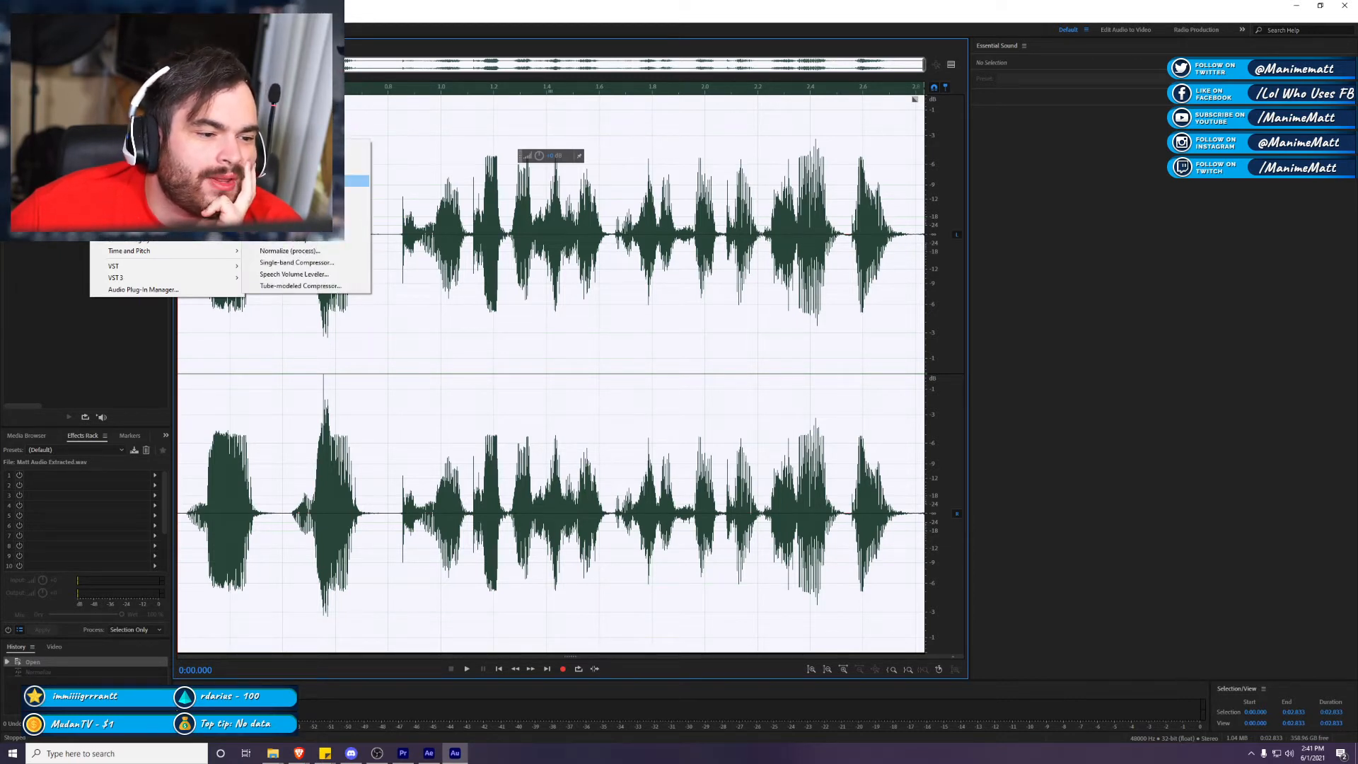
{"action": "left_click", "coordinate": [319, 251]}
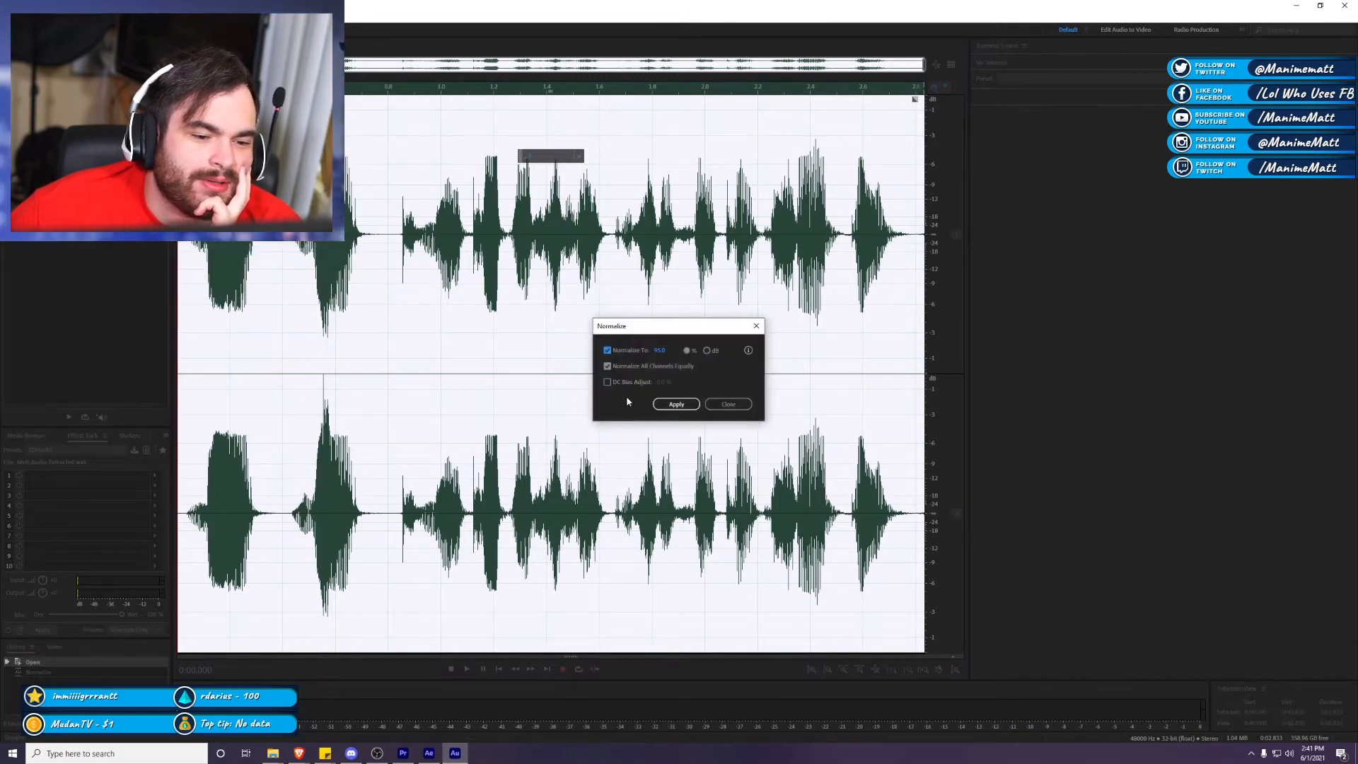
{"action": "left_click", "coordinate": [676, 404]}
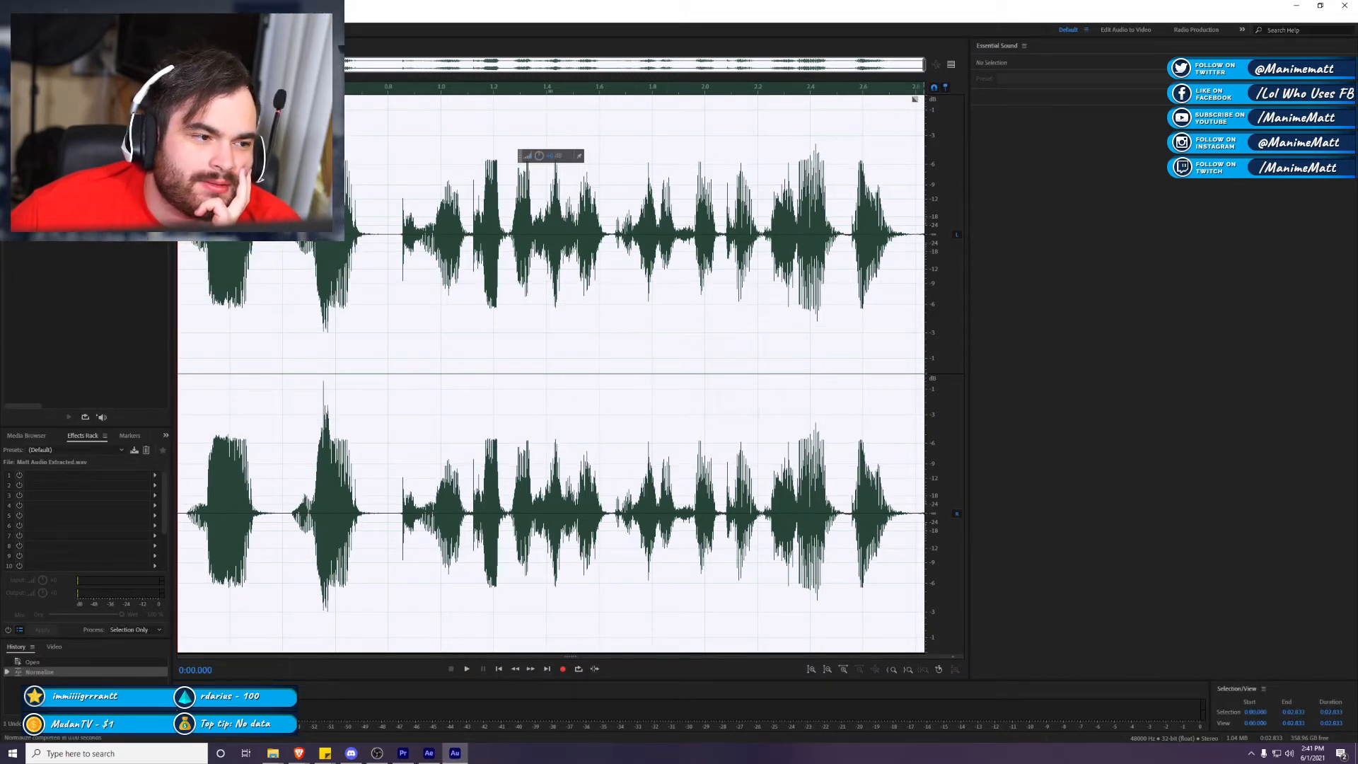
Step: Lower the amplitude of the first 0.74 seconds of the waveform, then play the clip to check it
{"action": "left_click", "coordinate": [104, 16]}
{"action": "mouse_move", "coordinate": [170, 145]}
{"action": "left_click", "coordinate": [491, 180]}
{"action": "left_click_drag", "start_coordinate": [371, 212], "coordinate": [177, 212]}
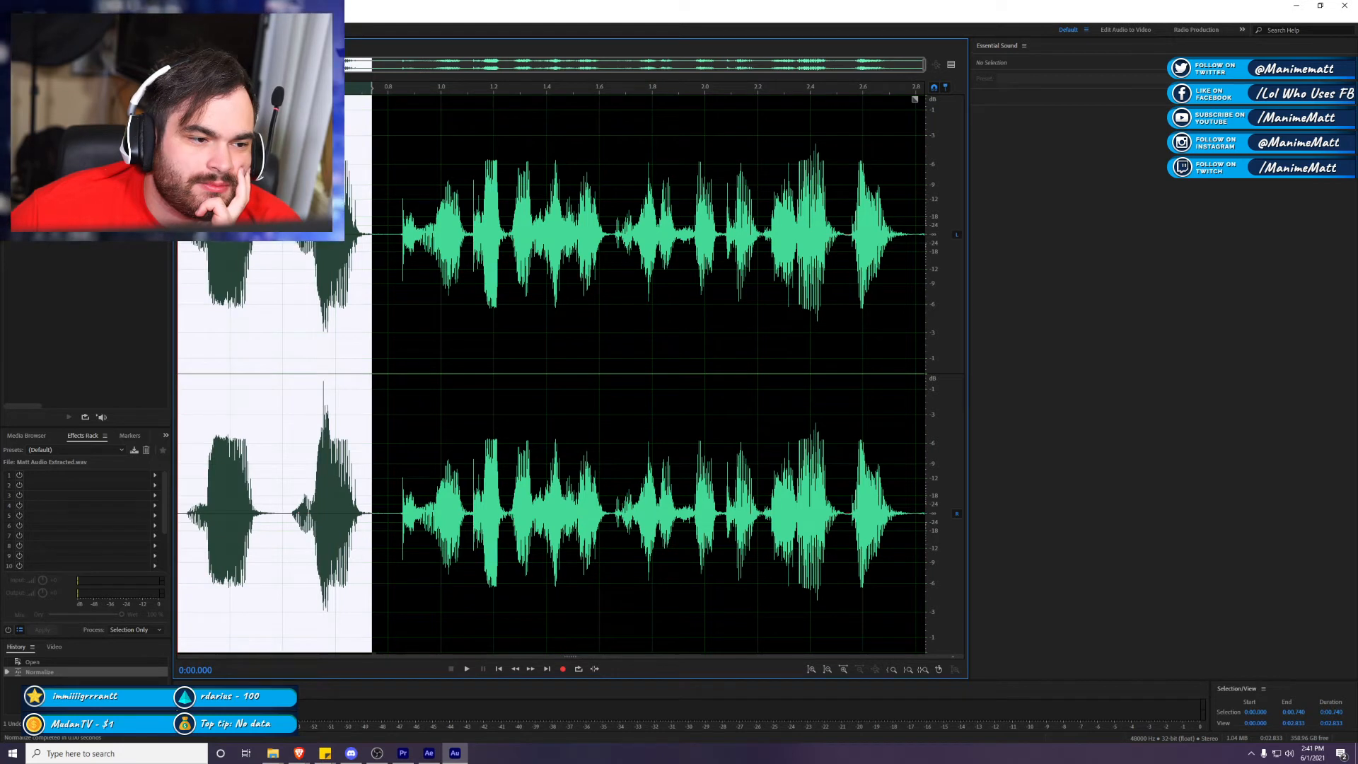
{"action": "left_click", "coordinate": [185, 191]}
{"action": "key", "text": "space"}
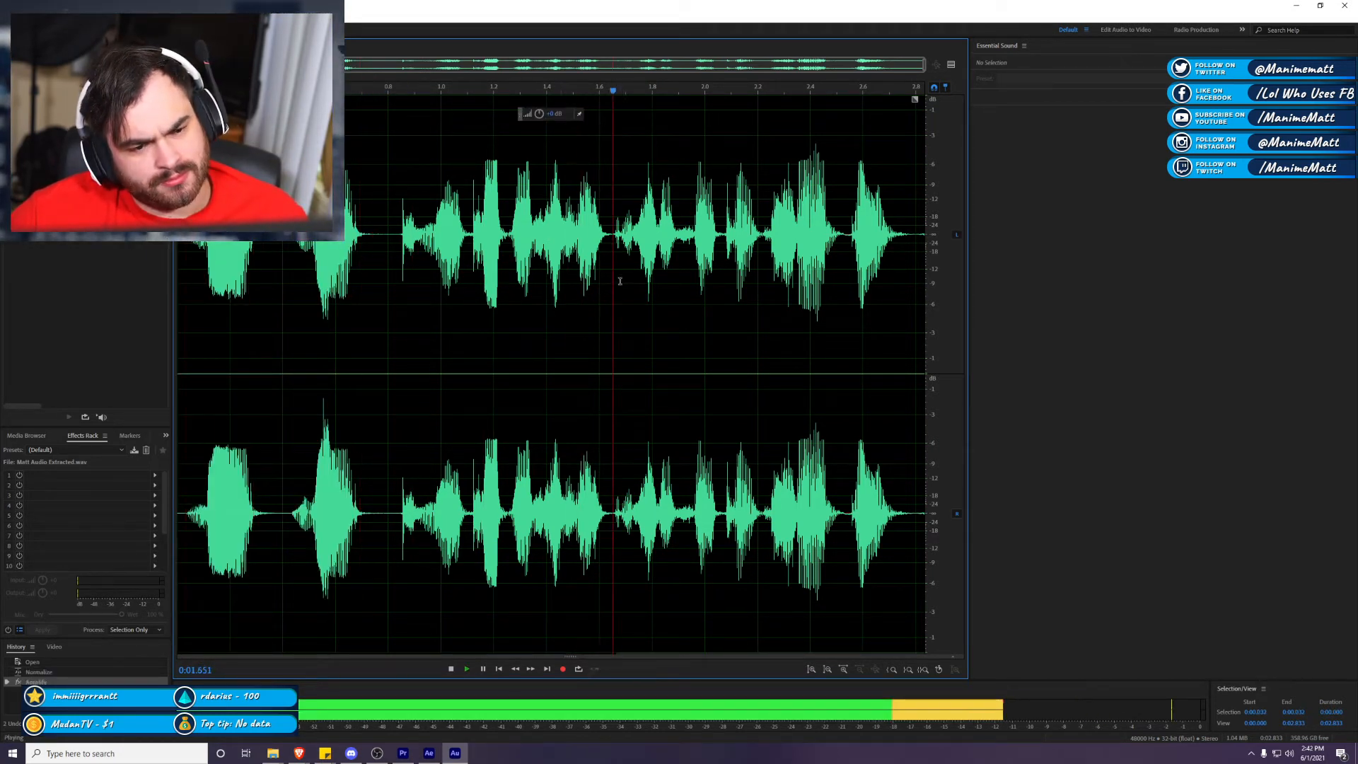
{"action": "key", "text": "space"}
{"action": "key", "text": "ctrl+a"}
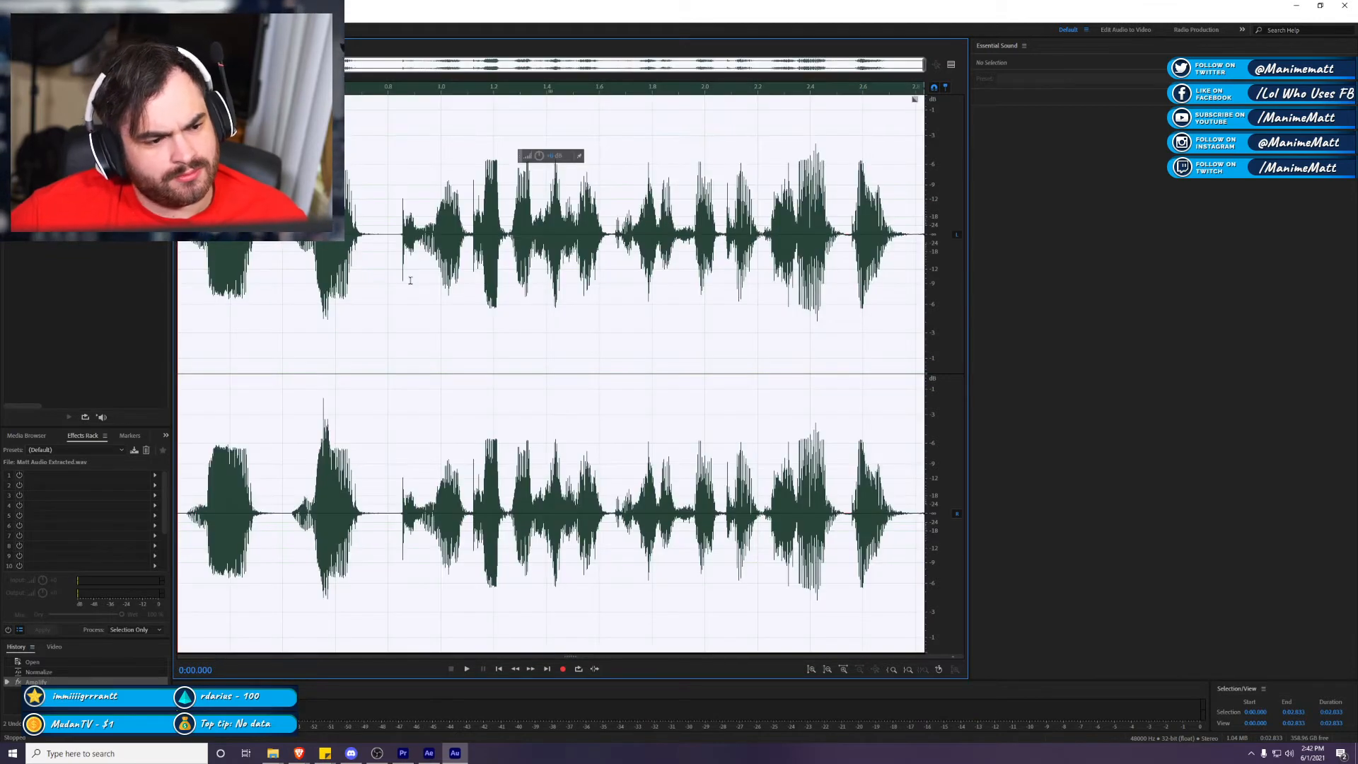
{"action": "left_click", "coordinate": [697, 249]}
Step: Switch back to Premiere Pro and play the timeline from 00:03:32:23 to check the edited voice segment
{"action": "left_click", "coordinate": [1306, 8]}
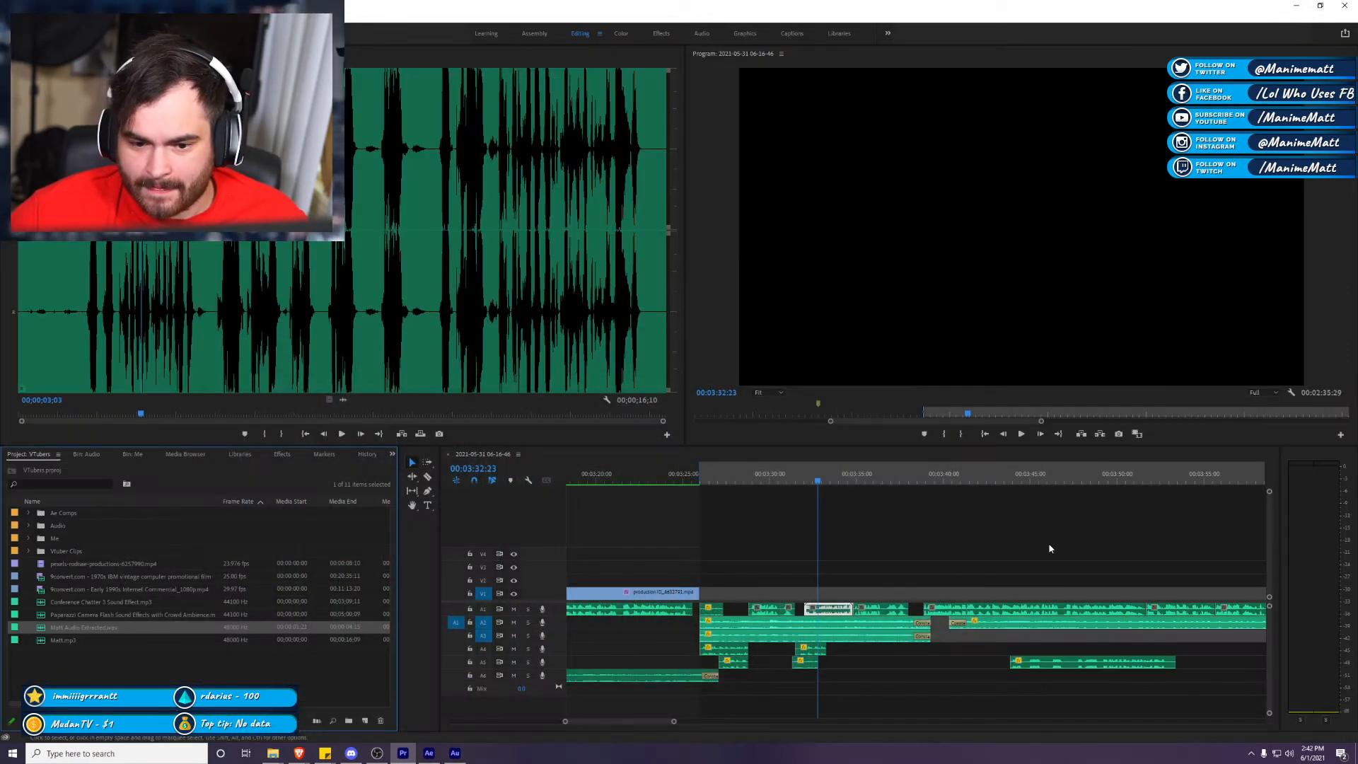
{"action": "key", "text": "space"}
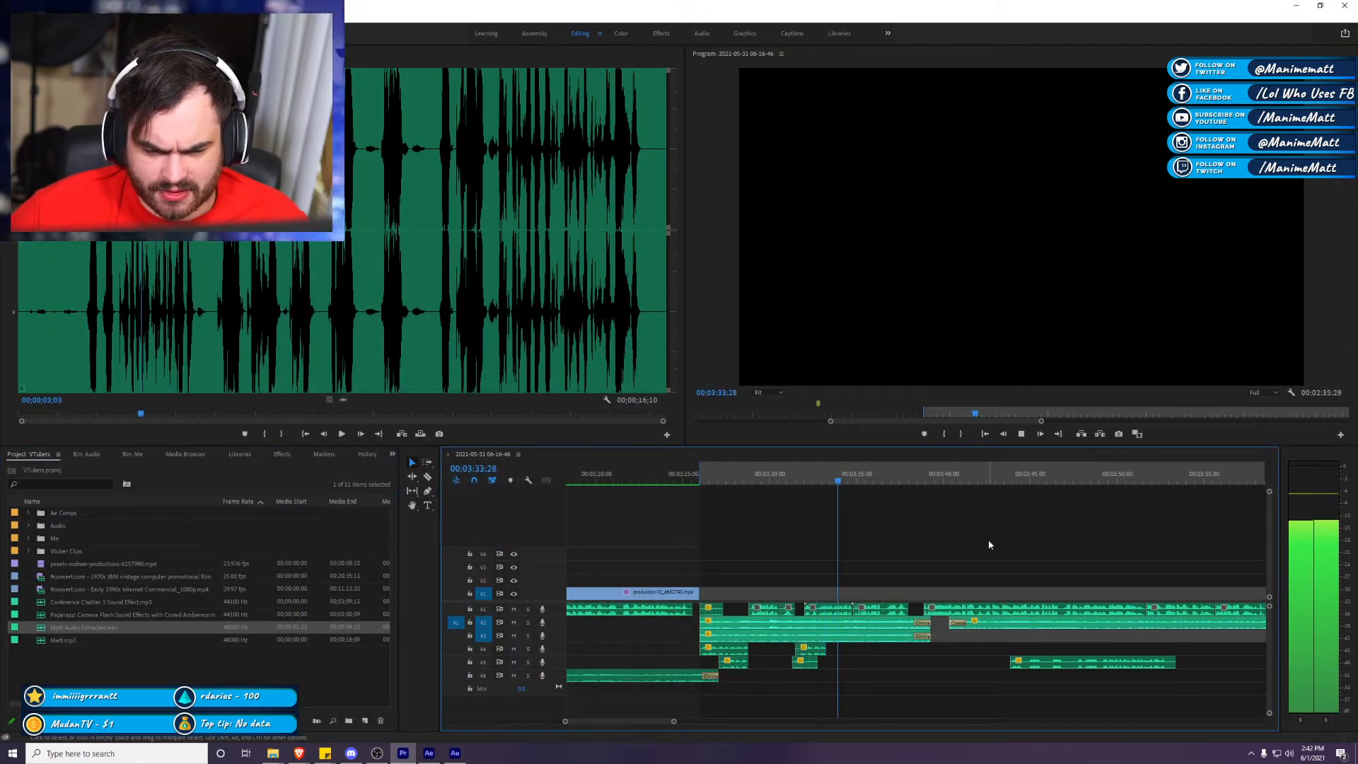
{"action": "key", "text": "space"}
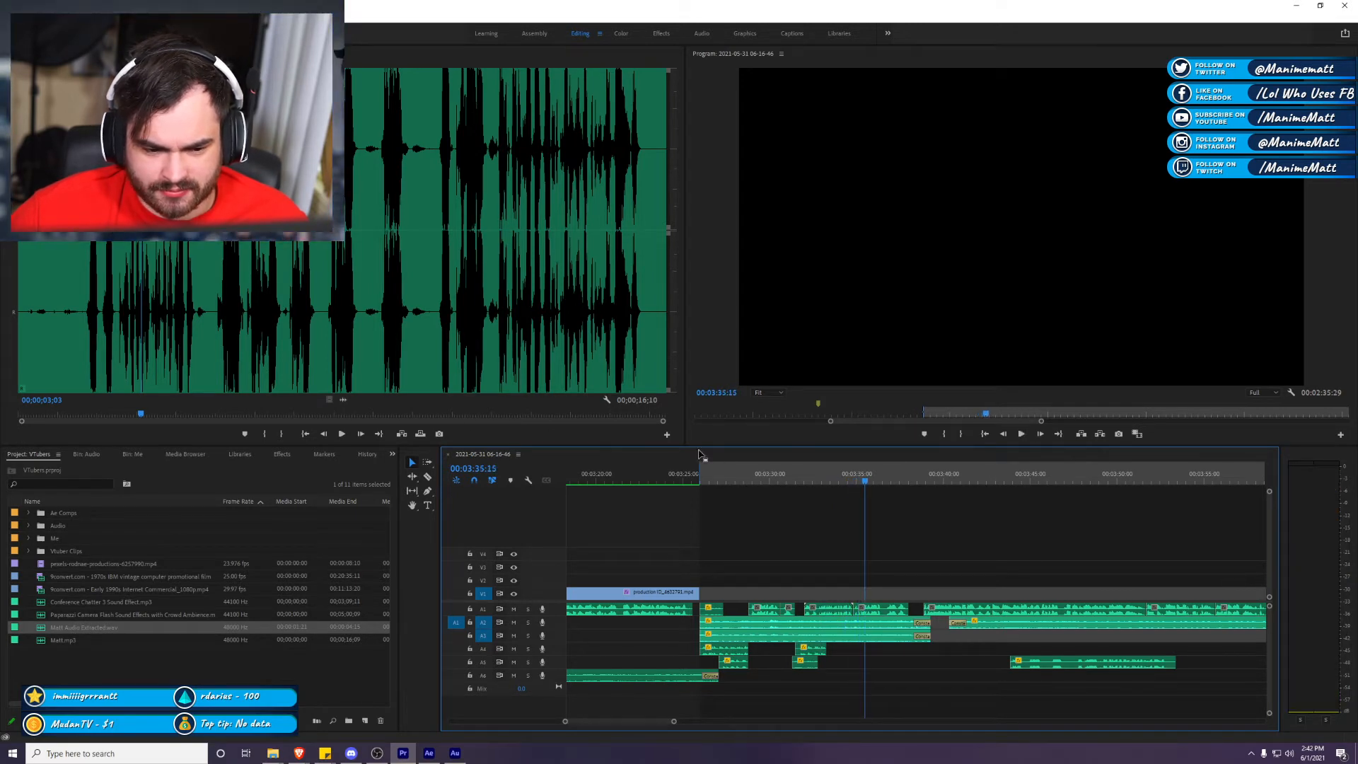
{"action": "left_click", "coordinate": [1222, 335]}
{"action": "key", "text": "space"}
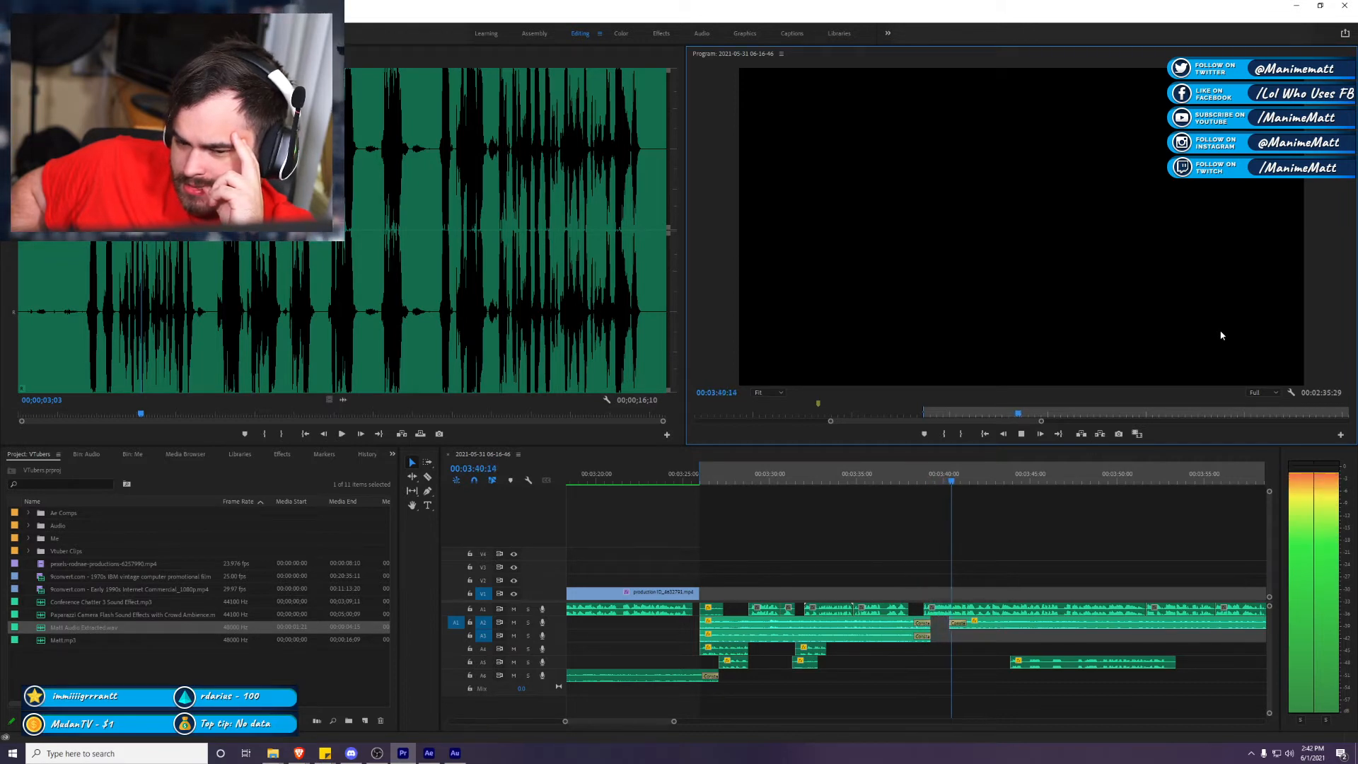
Step: Move the A5 audio clip at about 00:03:44 onto track A4, starting at about 00:04:06
{"action": "scroll", "coordinate": [992, 642], "scroll_direction": "down", "scroll_amount": 2}
{"action": "scroll", "coordinate": [992, 642], "scroll_direction": "down", "scroll_amount": 3}
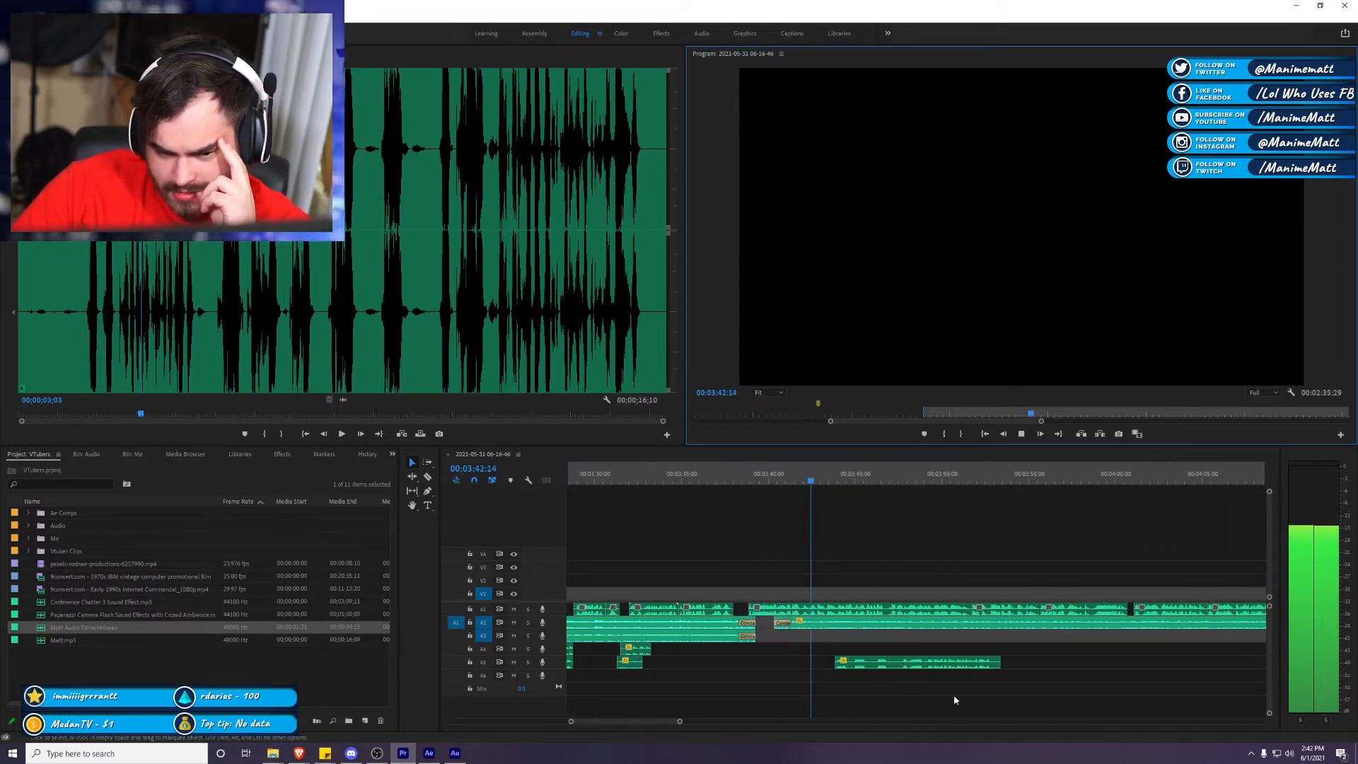
{"action": "left_click_drag", "start_coordinate": [905, 663], "coordinate": [1236, 659]}
{"action": "scroll", "coordinate": [1071, 673], "scroll_direction": "down", "scroll_amount": 5}
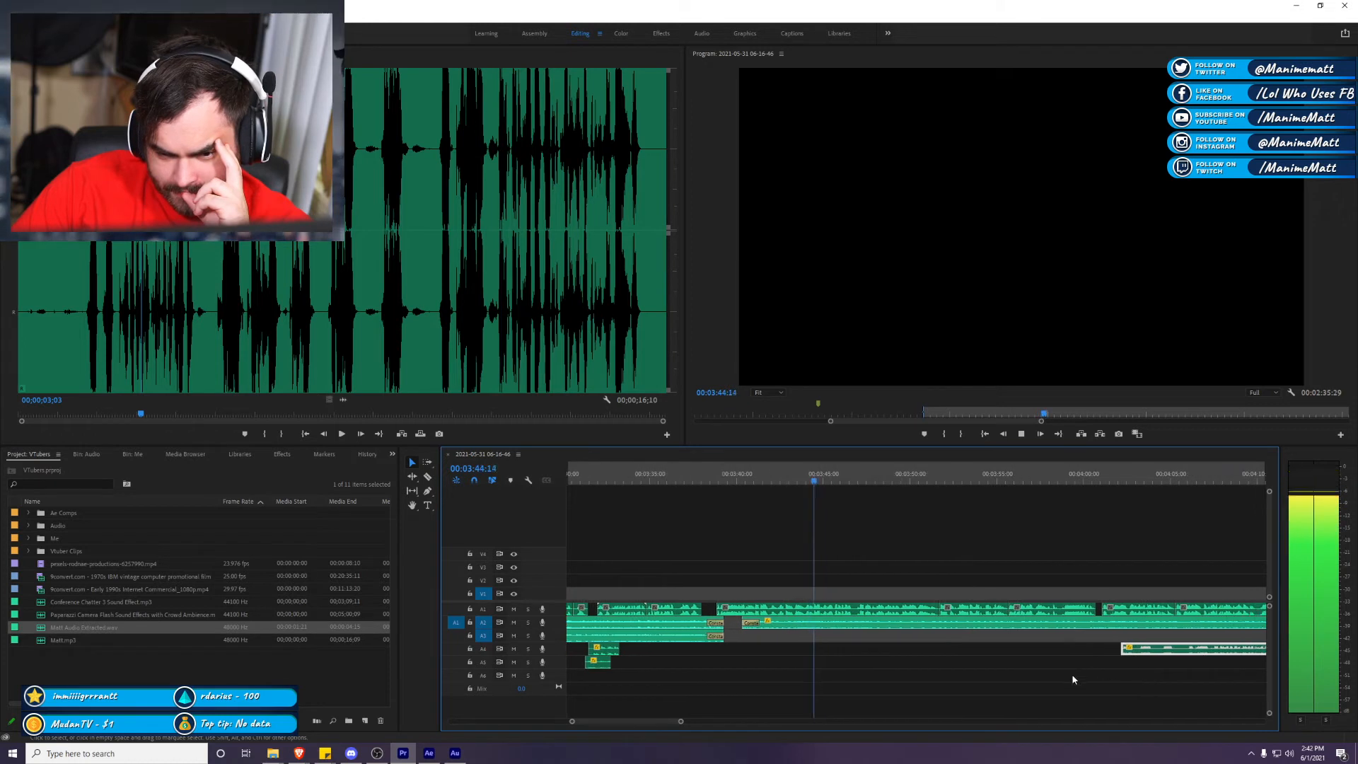
{"action": "scroll", "coordinate": [991, 662], "scroll_direction": "up", "scroll_amount": 12}
{"action": "scroll", "coordinate": [992, 662], "scroll_direction": "down", "scroll_amount": 2}
{"action": "scroll", "coordinate": [992, 662], "scroll_direction": "down", "scroll_amount": 10}
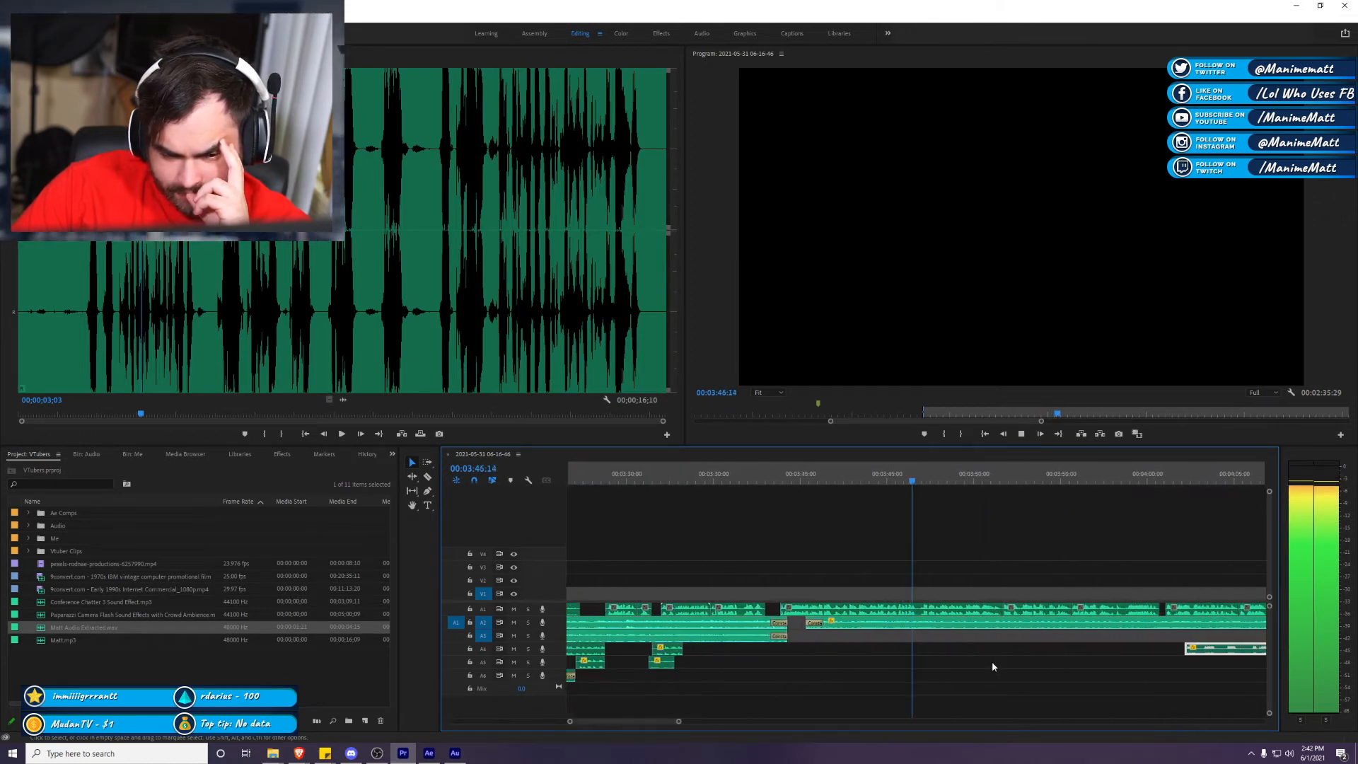
{"action": "left_click_drag", "start_coordinate": [1022, 649], "coordinate": [1083, 648]}
{"action": "scroll", "coordinate": [737, 700], "scroll_direction": "up", "scroll_amount": 4}
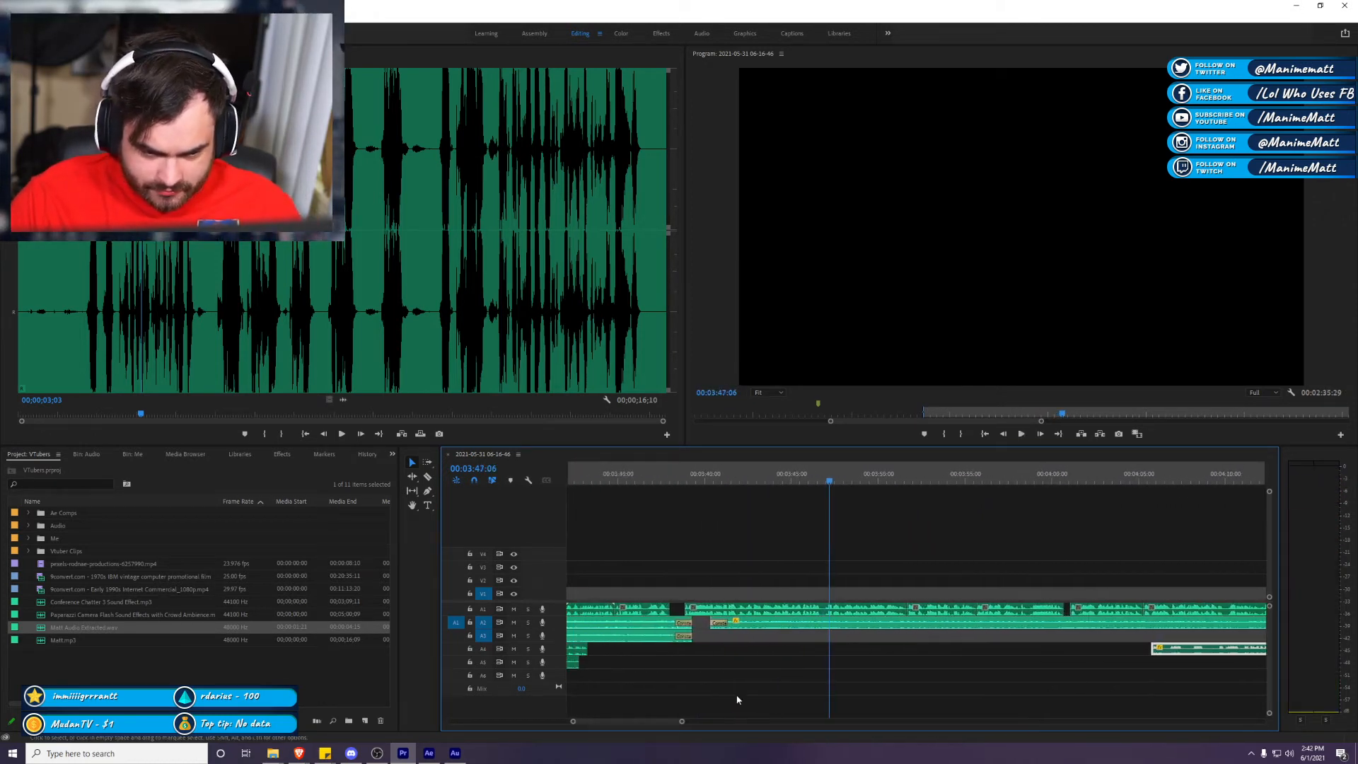
Step: Play the timeline from about 00:03:39:26 and split the A1 voice clip at 00:03:42:12
{"action": "left_click", "coordinate": [752, 486]}
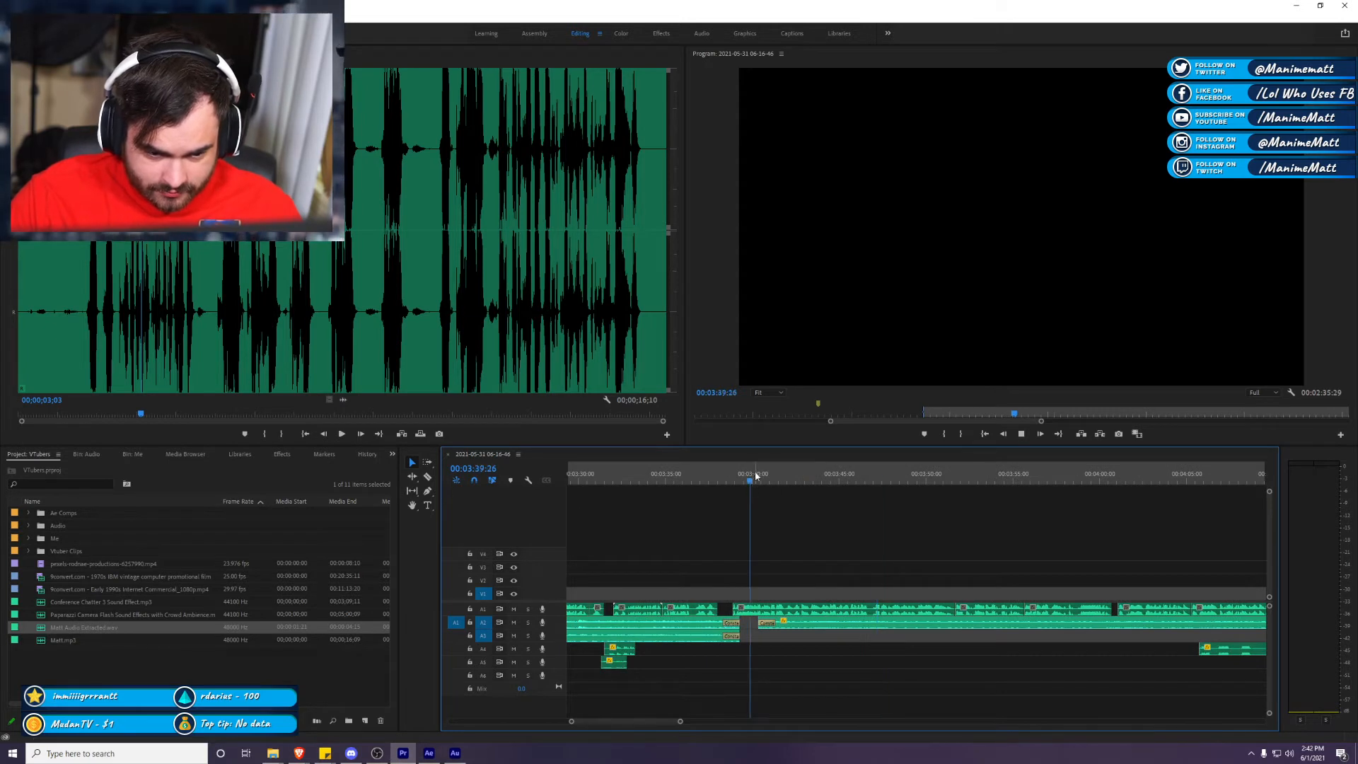
{"action": "key", "text": "space"}
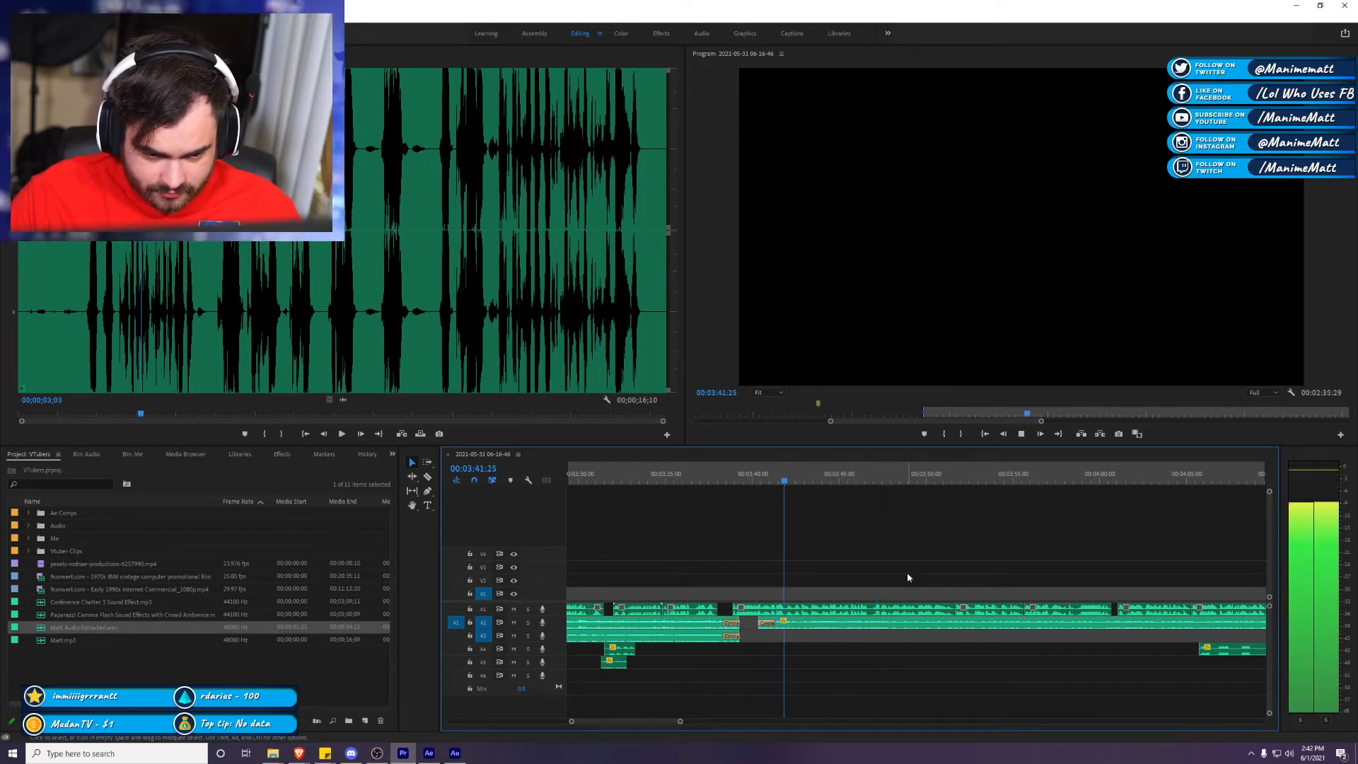
{"action": "key", "text": "space"}
{"action": "key", "text": "space"}
{"action": "key", "text": "space"}
{"action": "key", "text": "ctrl+s"}
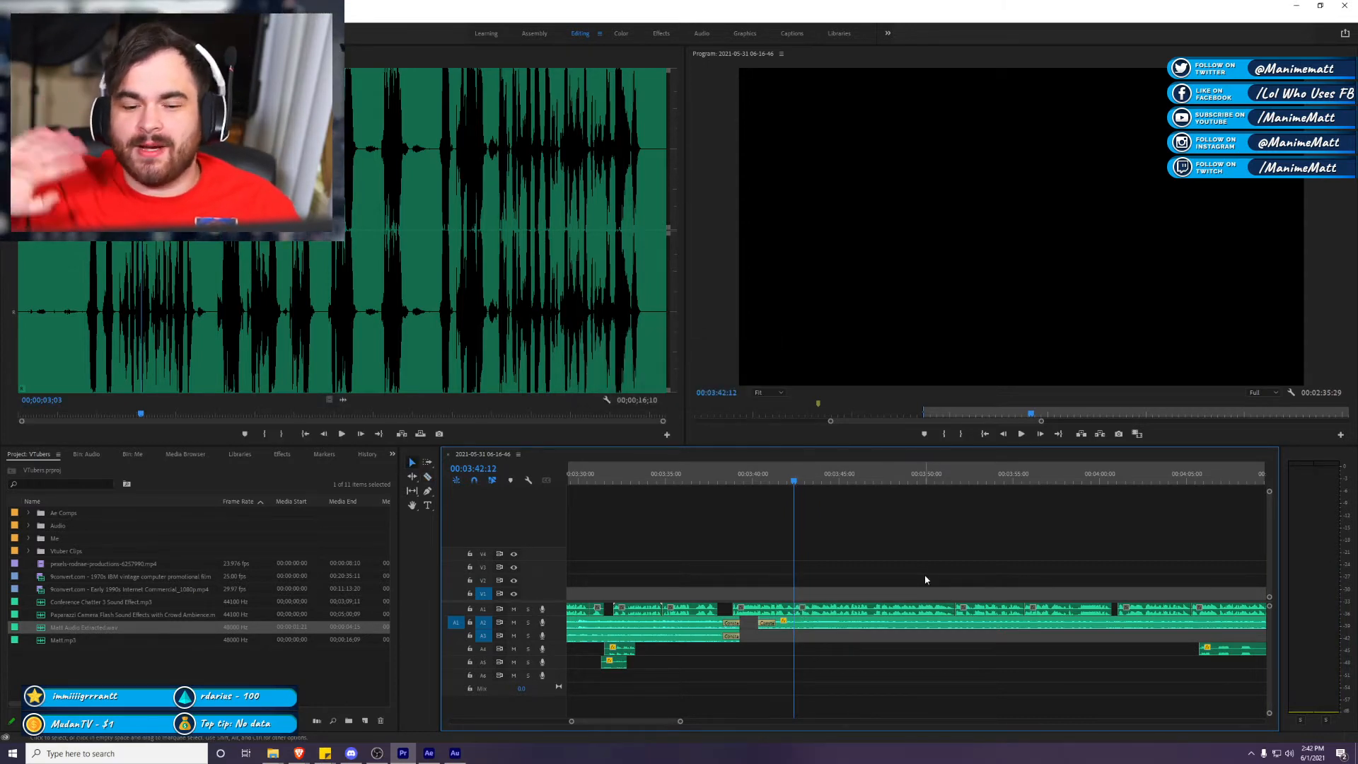
{"action": "key", "text": "space"}
{"action": "key", "text": "space"}
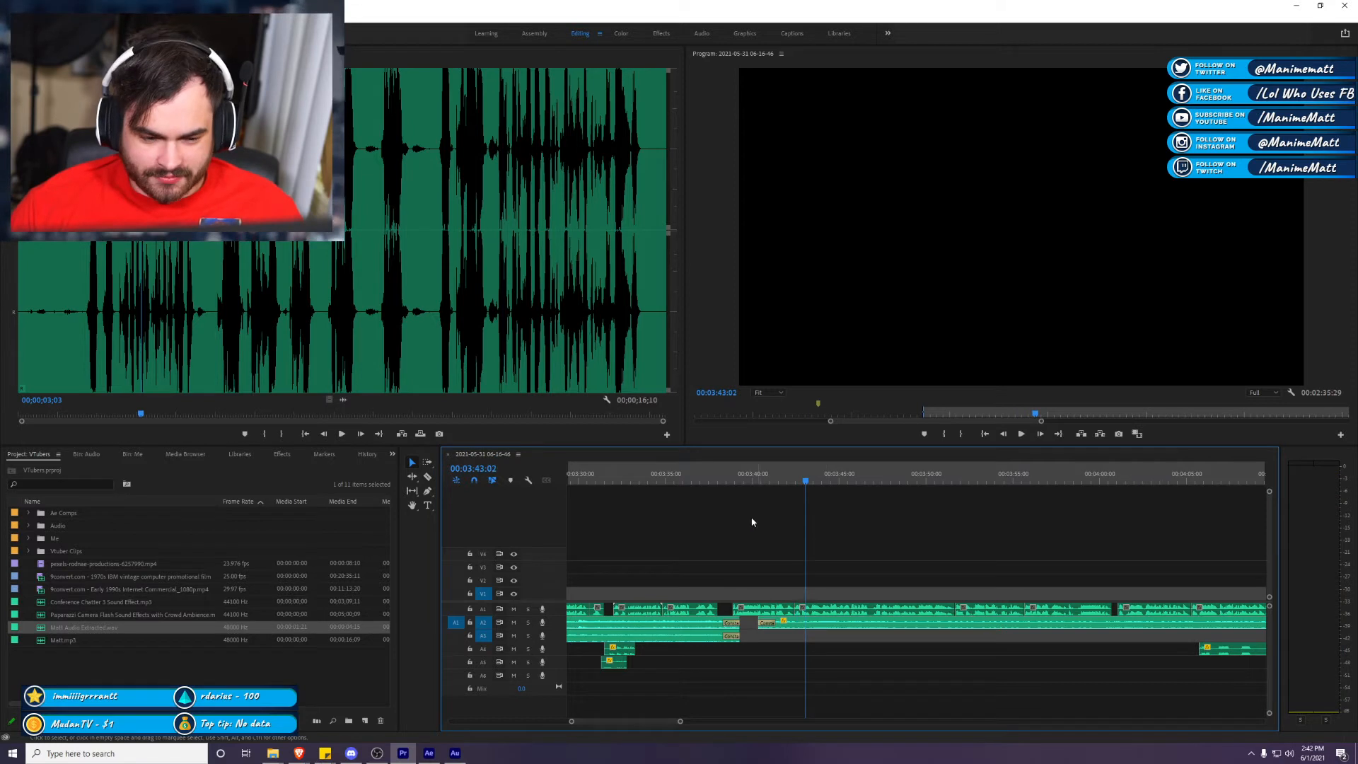
Step: Add the Capitol-East-Front-Central image from the "VTubers are the future" folder to V1, directly after the production video clip
{"action": "scroll", "coordinate": [798, 553], "scroll_direction": "up", "scroll_amount": 2}
{"action": "scroll", "coordinate": [810, 560], "scroll_direction": "up", "scroll_amount": 2}
{"action": "left_click_drag", "start_coordinate": [868, 574], "coordinate": [645, 663]}
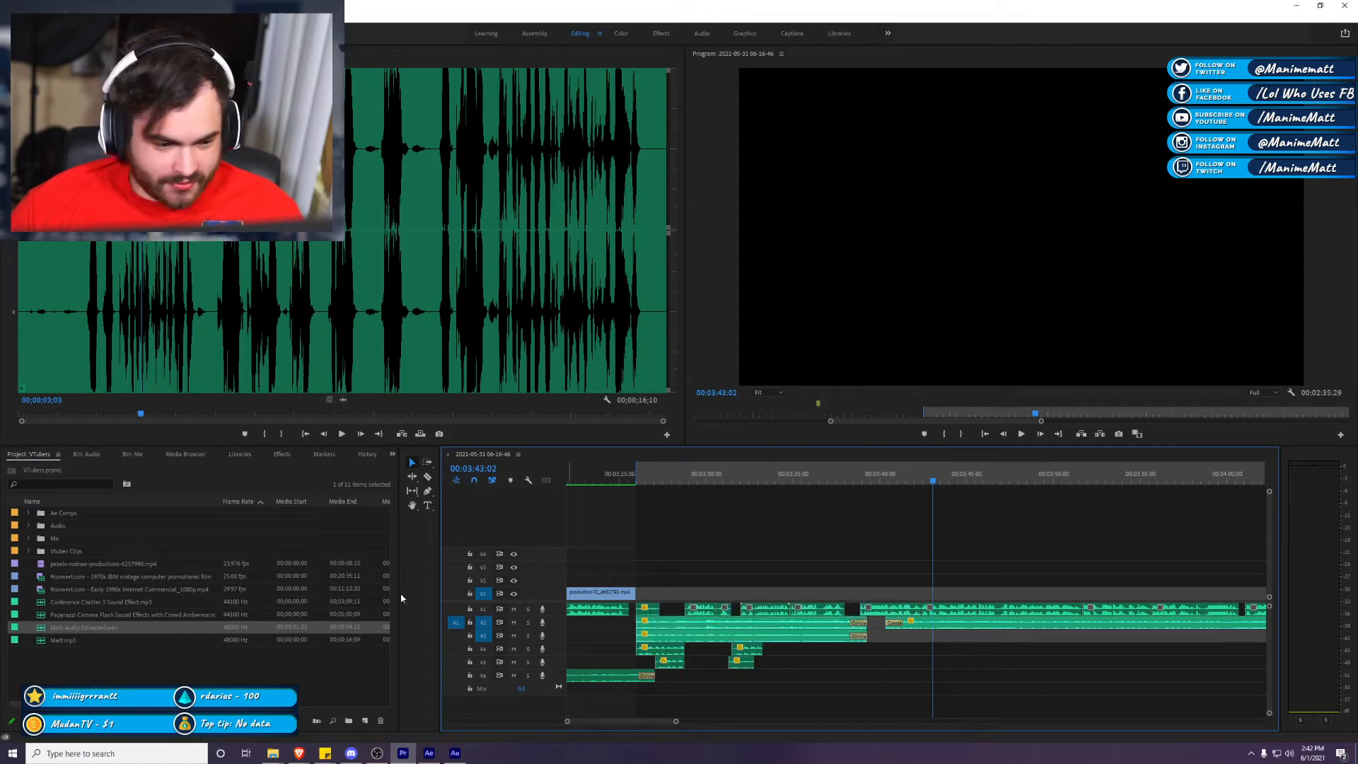
{"action": "mouse_move", "coordinate": [98, 654]}
{"action": "left_mouse_down"}
{"action": "mouse_move", "coordinate": [72, 599]}
{"action": "mouse_move", "coordinate": [75, 650]}
{"action": "left_mouse_up"}
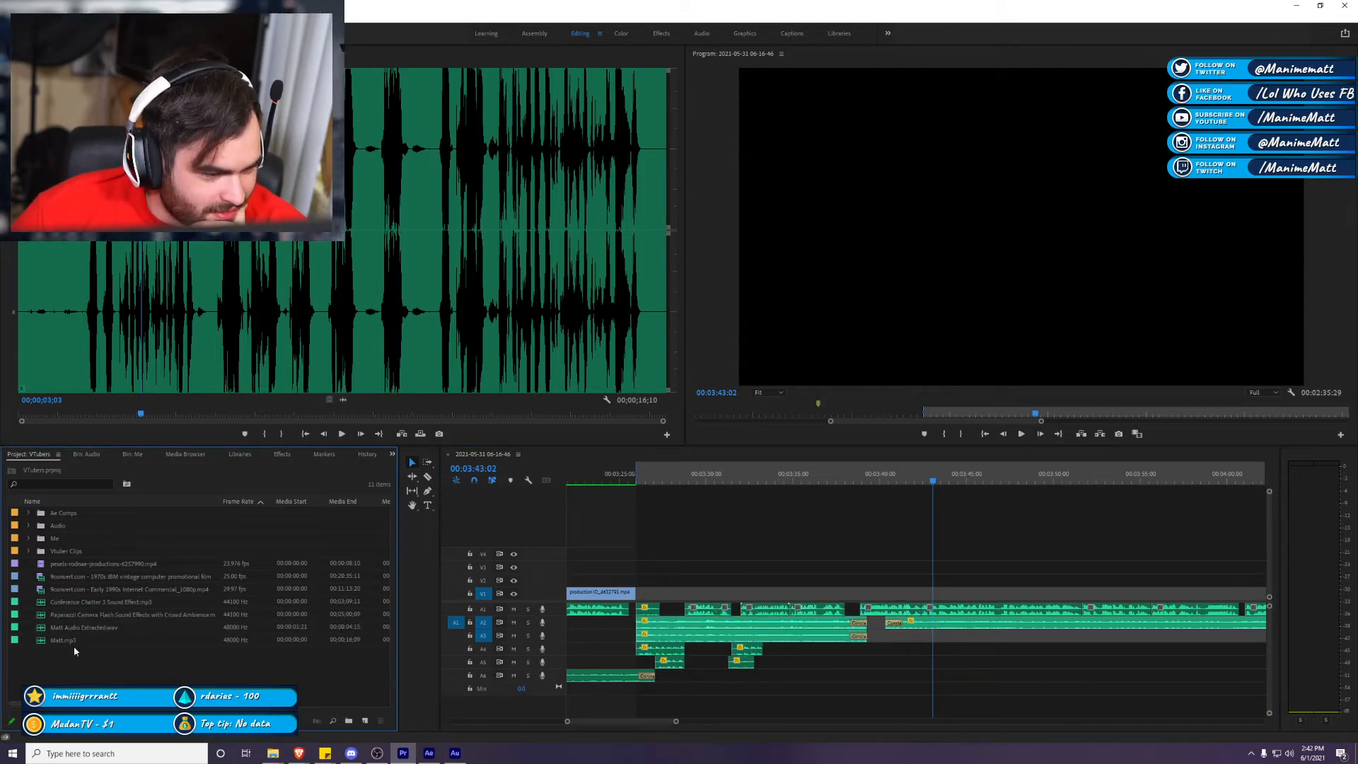
{"action": "mouse_move", "coordinate": [272, 752]}
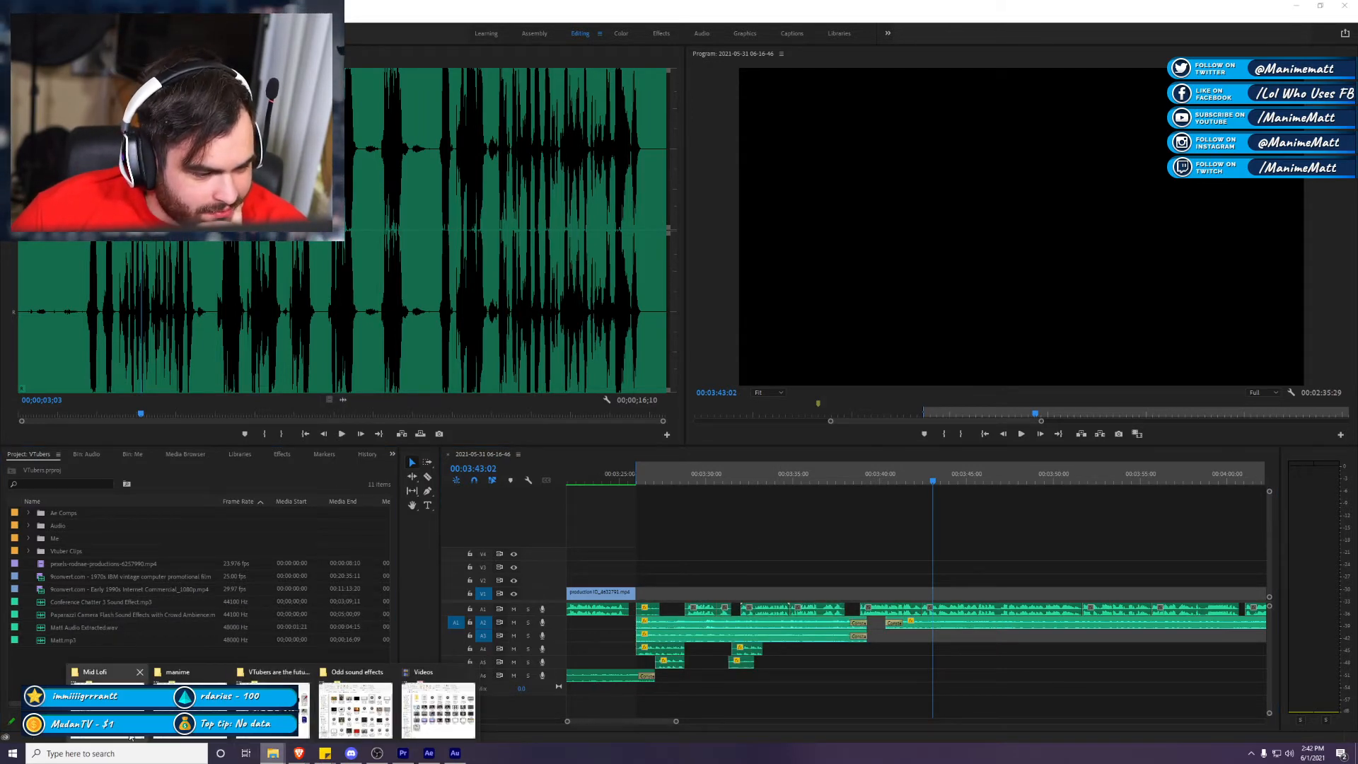
{"action": "mouse_move", "coordinate": [273, 707]}
{"action": "mouse_move", "coordinate": [354, 717]}
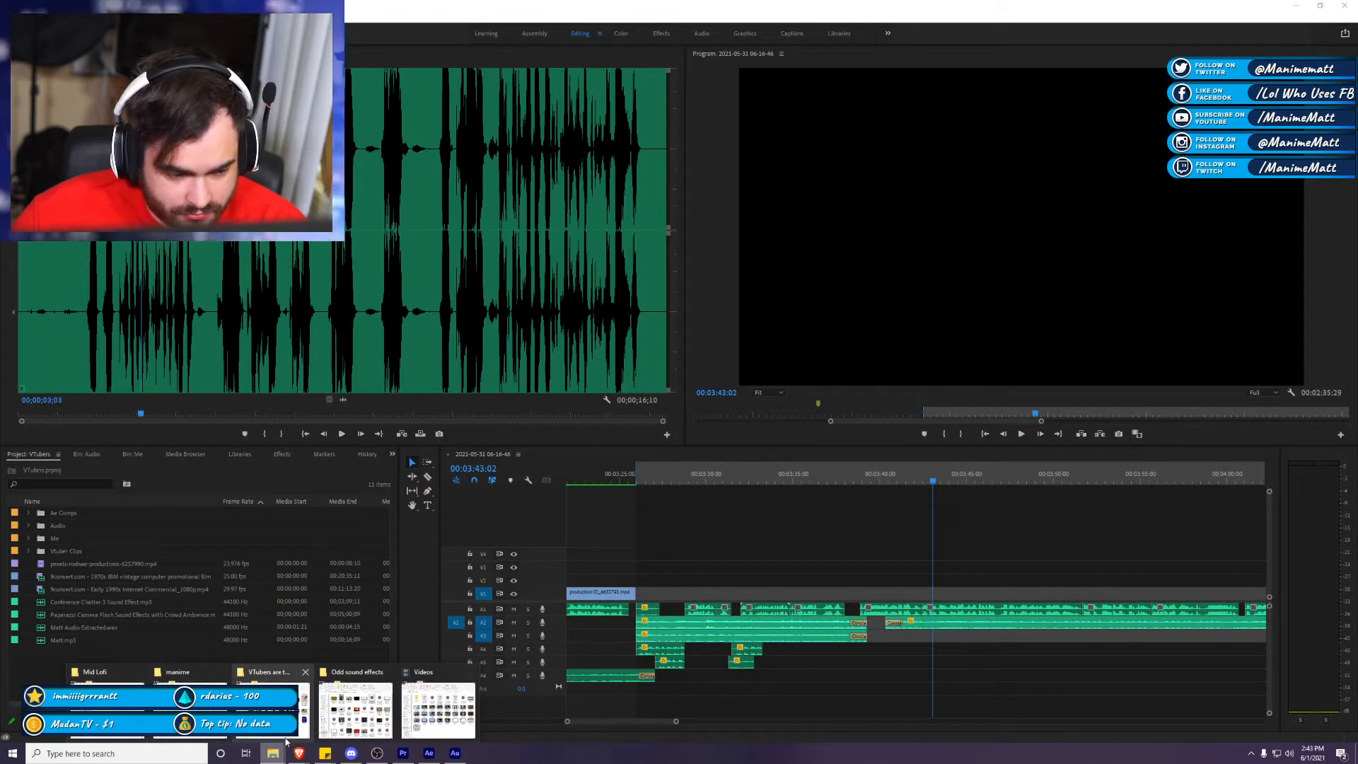
{"action": "left_click", "coordinate": [275, 708]}
{"action": "left_click_drag", "start_coordinate": [659, 400], "coordinate": [689, 444]}
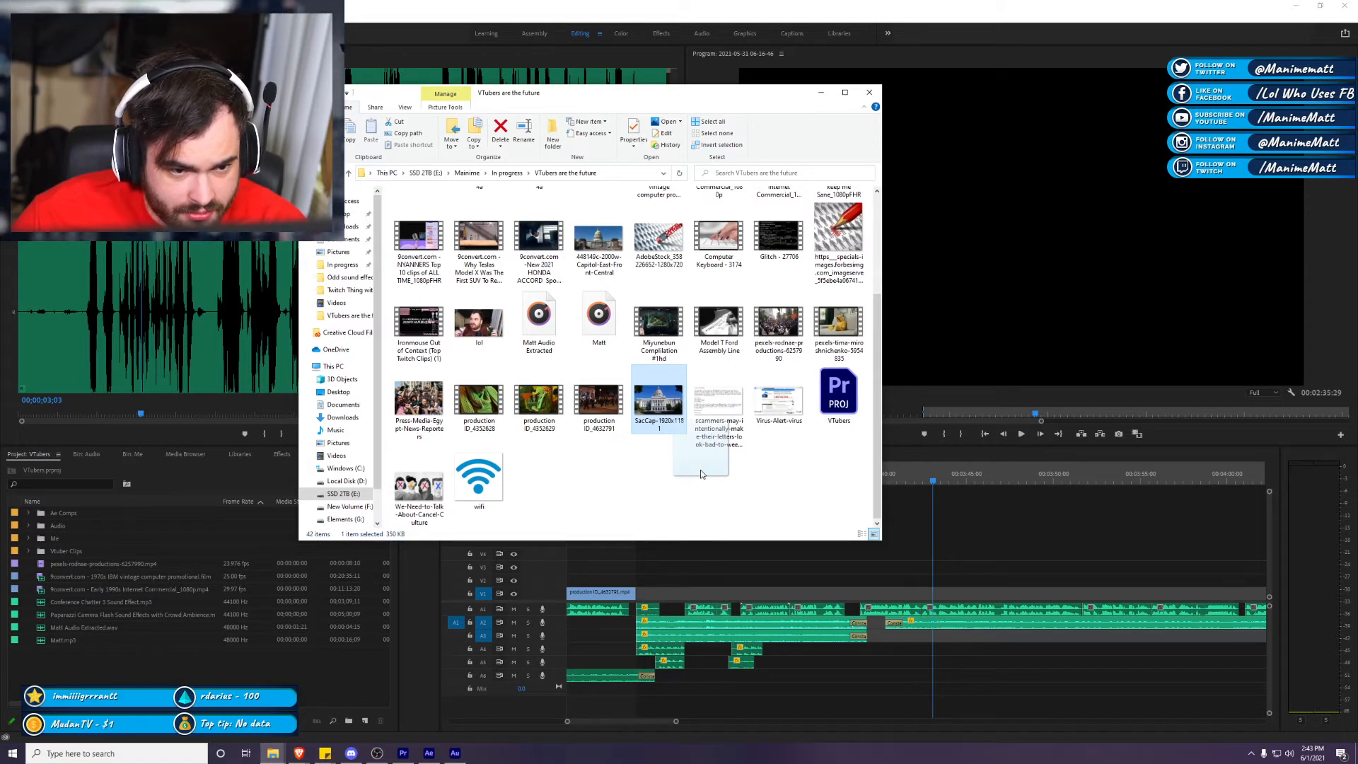
{"action": "left_click_drag", "start_coordinate": [700, 470], "coordinate": [700, 470]}
{"action": "left_click_drag", "start_coordinate": [597, 220], "coordinate": [882, 603]}
Step: Extend the Capitol image to the voice cut at 00:03:42:12, then replace it and the audio clips beneath with an After Effects composition
{"action": "key", "text": "Up"}
{"action": "key", "text": "space"}
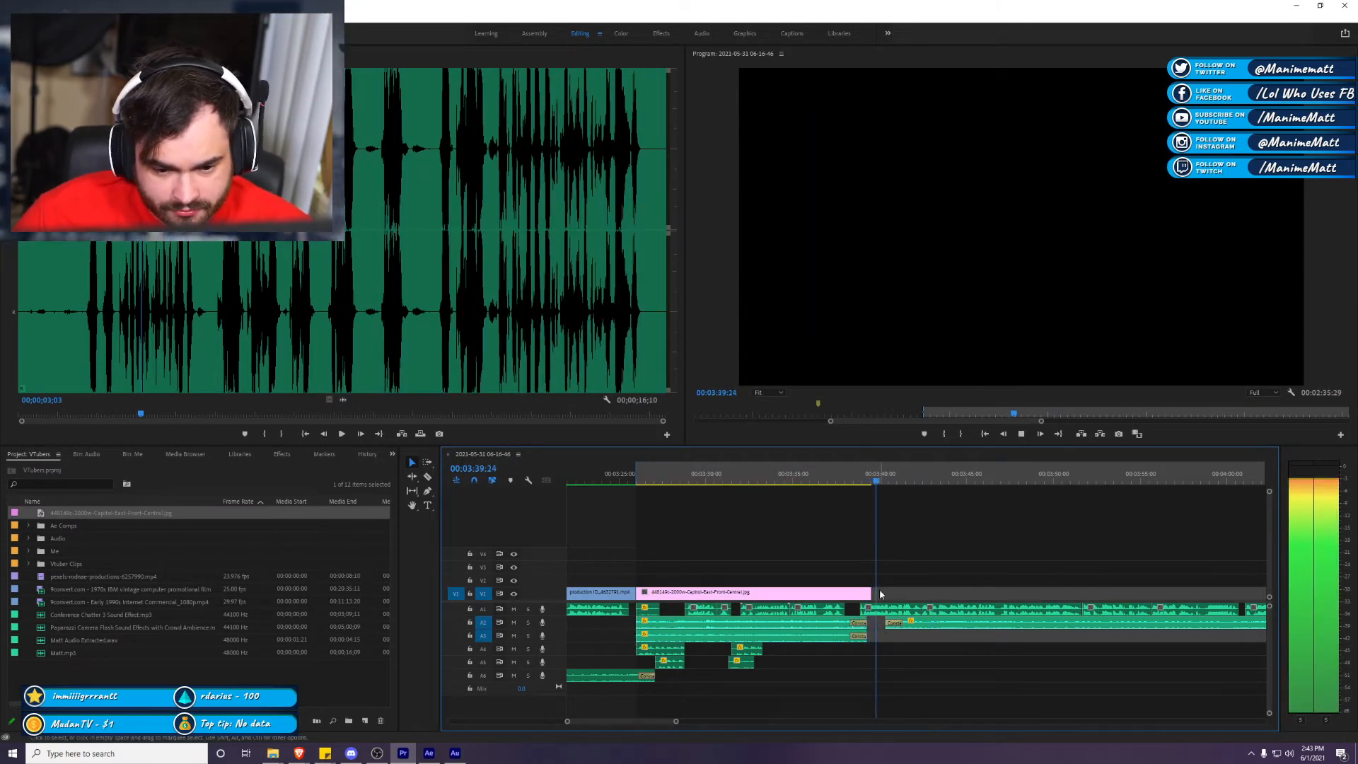
{"action": "left_click_drag", "start_coordinate": [880, 594], "coordinate": [636, 666]}
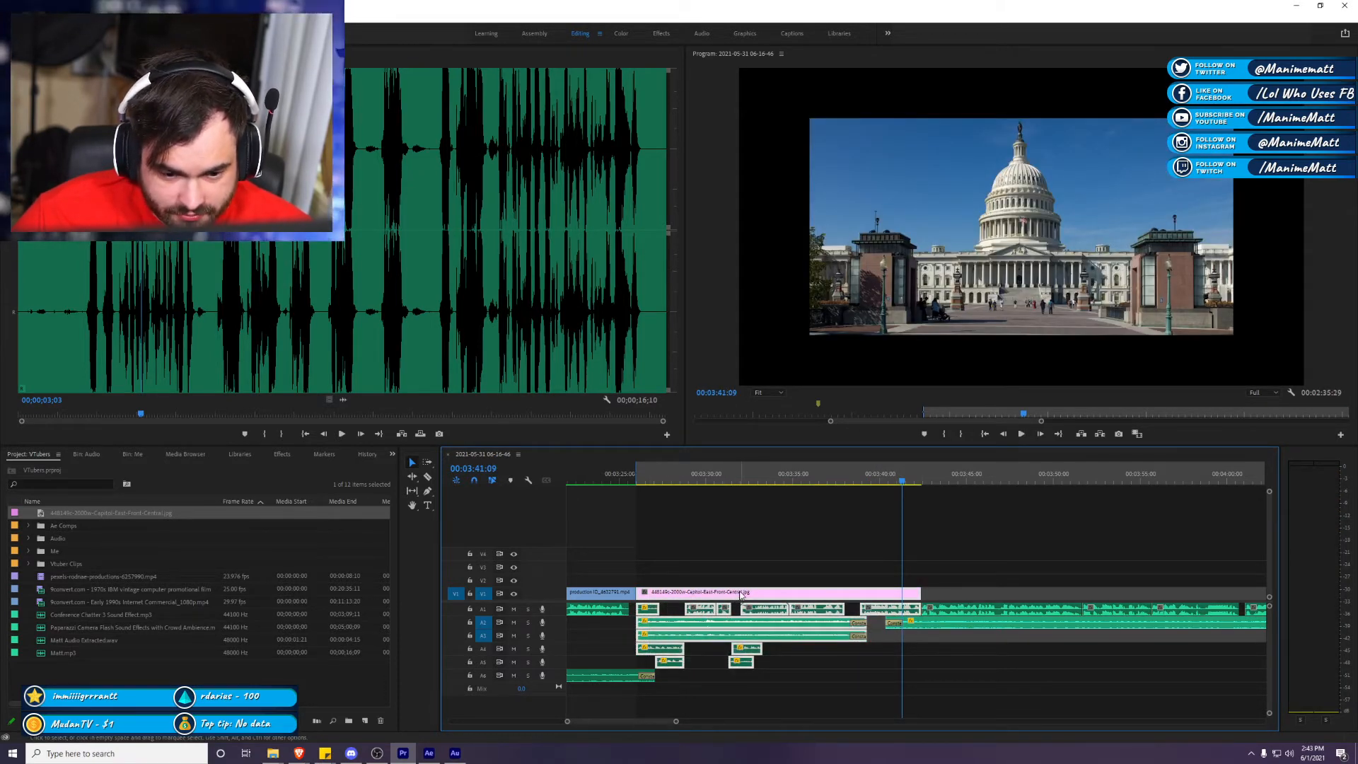
{"action": "right_click", "coordinate": [741, 596]}
{"action": "left_click", "coordinate": [771, 175]}
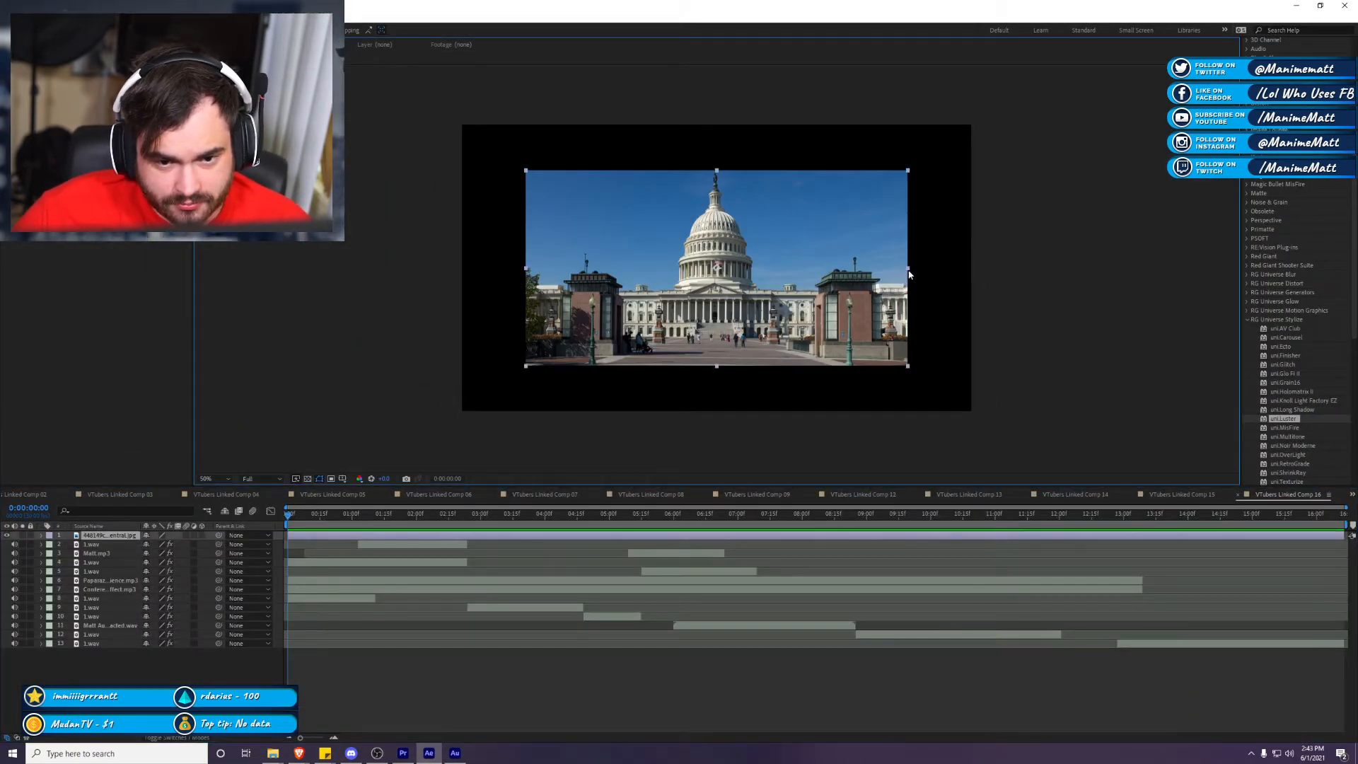
Step: Scale the Capitol image up until it fills the composition frame and preview the composition
{"action": "left_click_drag", "start_coordinate": [910, 274], "coordinate": [1039, 267]}
{"action": "left_click", "coordinate": [1051, 316]}
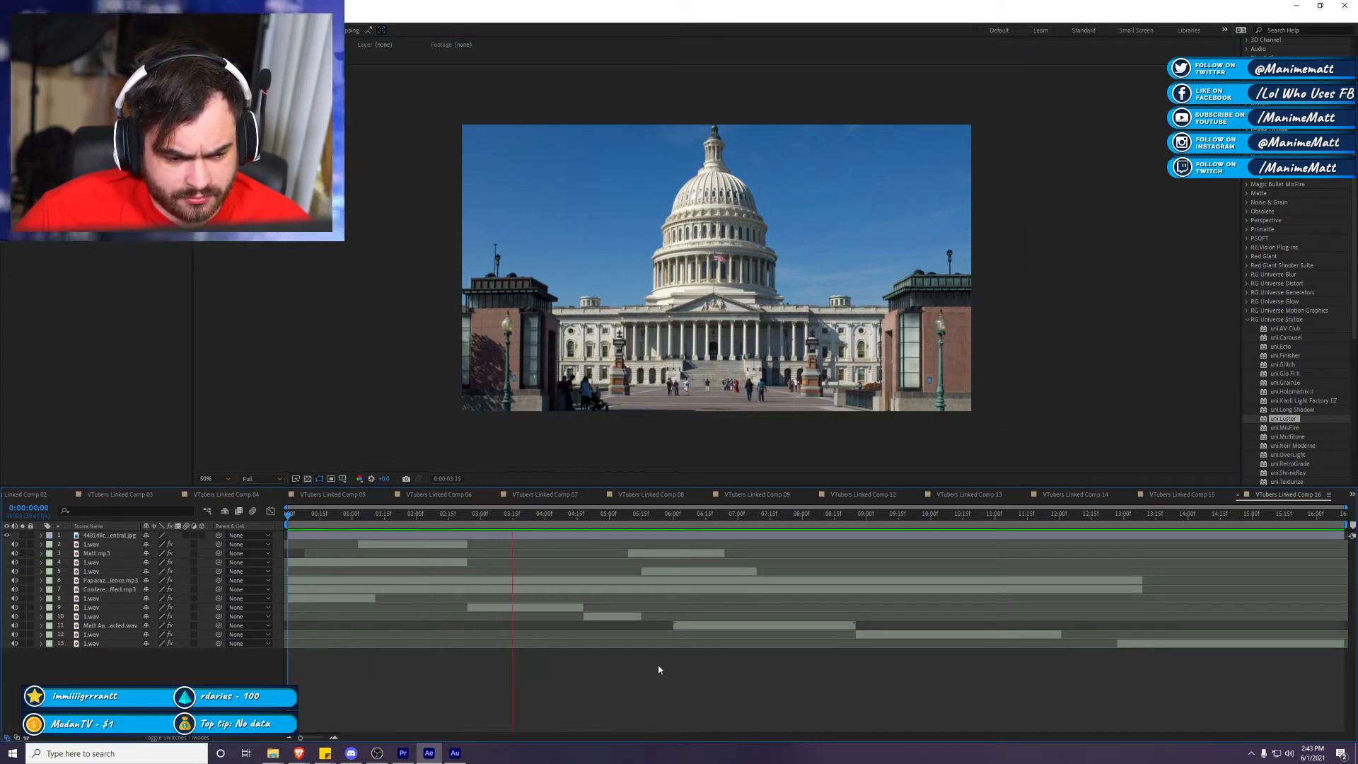
{"action": "left_click", "coordinate": [551, 515]}
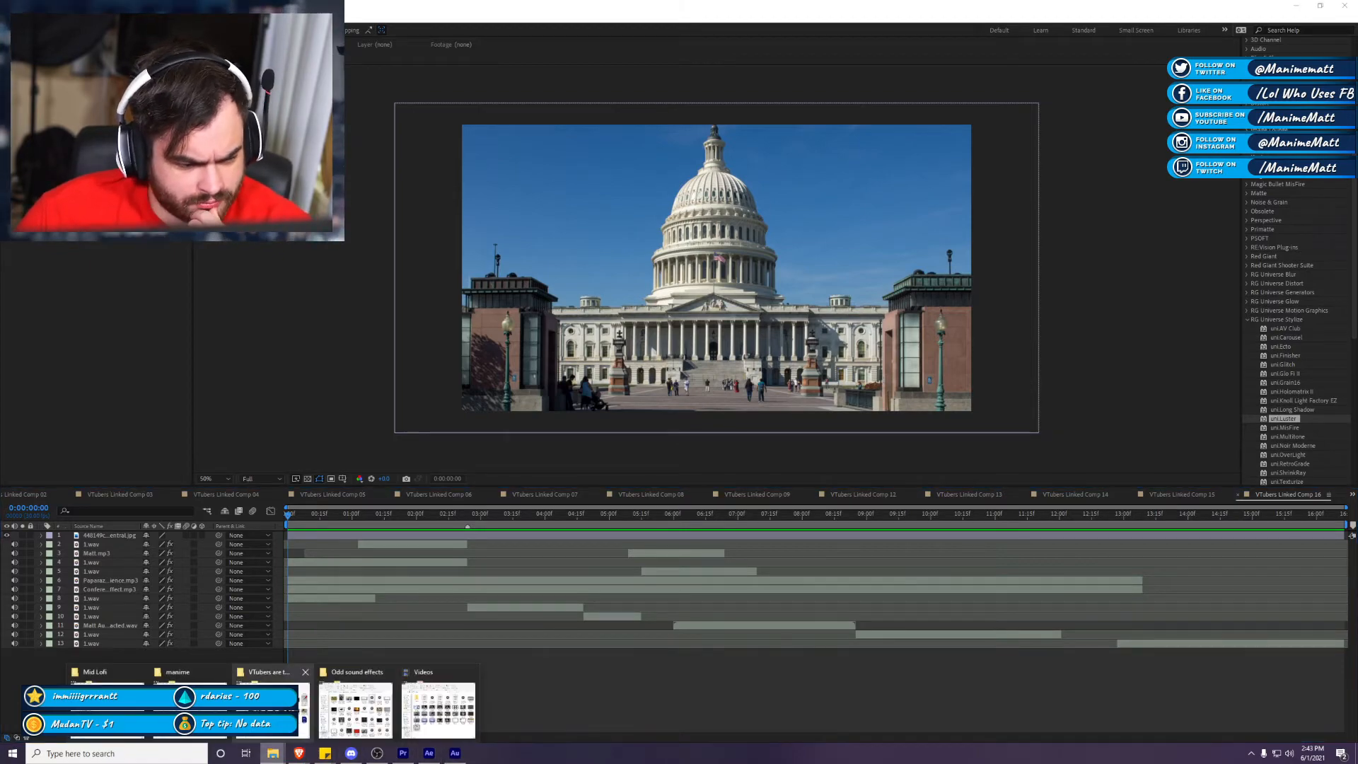
Step: Add the manime character PNG above the Capitol image and scale it down to show the head and torso, centred in the frame
{"action": "mouse_move", "coordinate": [268, 708]}
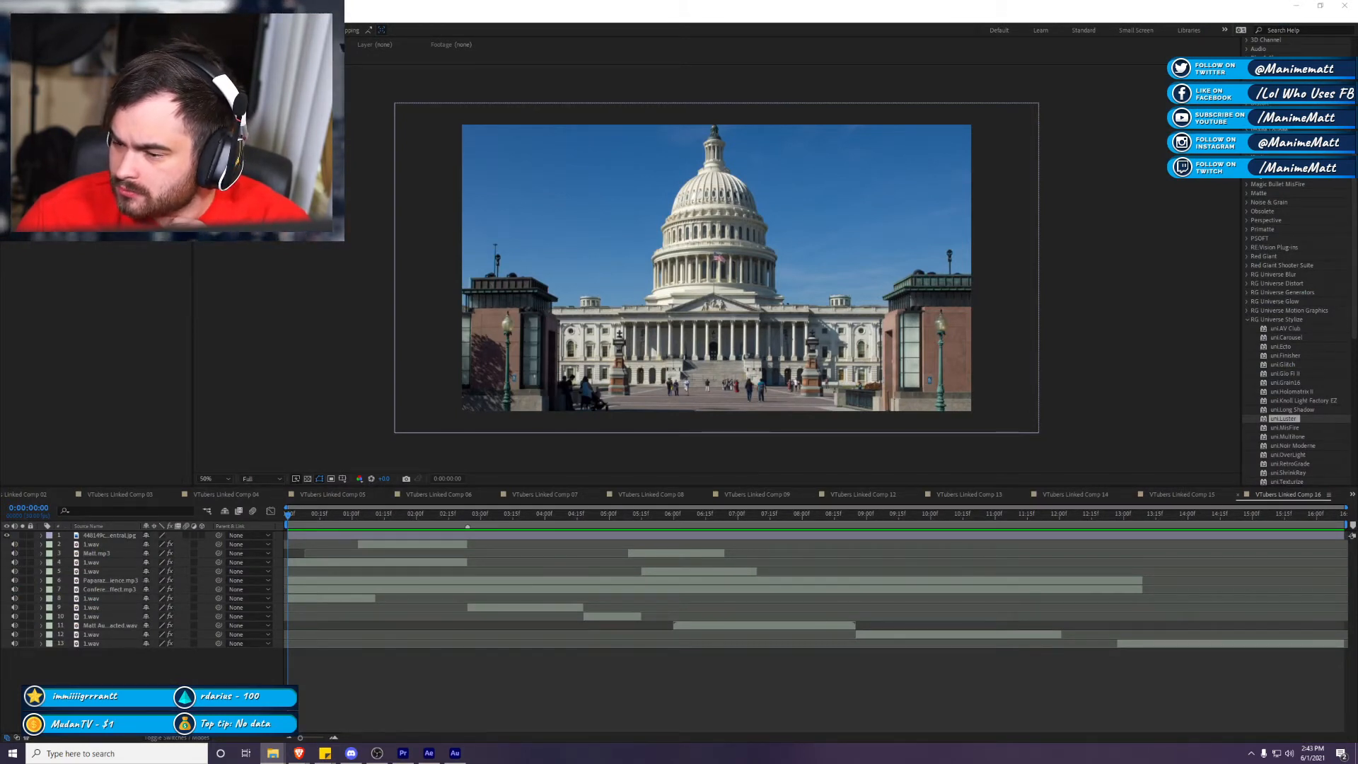
{"action": "left_click_drag", "start_coordinate": [429, 753], "coordinate": [715, 312]}
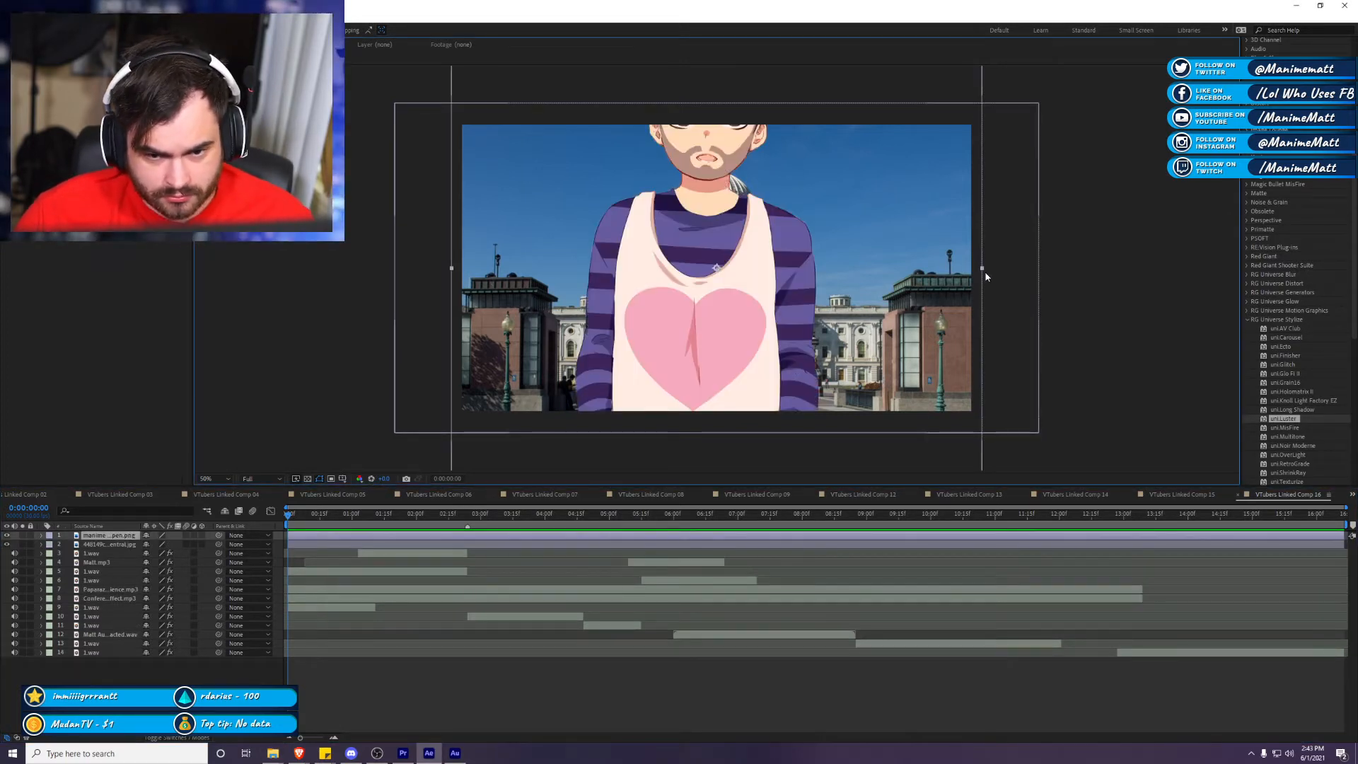
{"action": "left_click_drag", "start_coordinate": [981, 268], "coordinate": [820, 294]}
{"action": "left_click", "coordinate": [991, 394]}
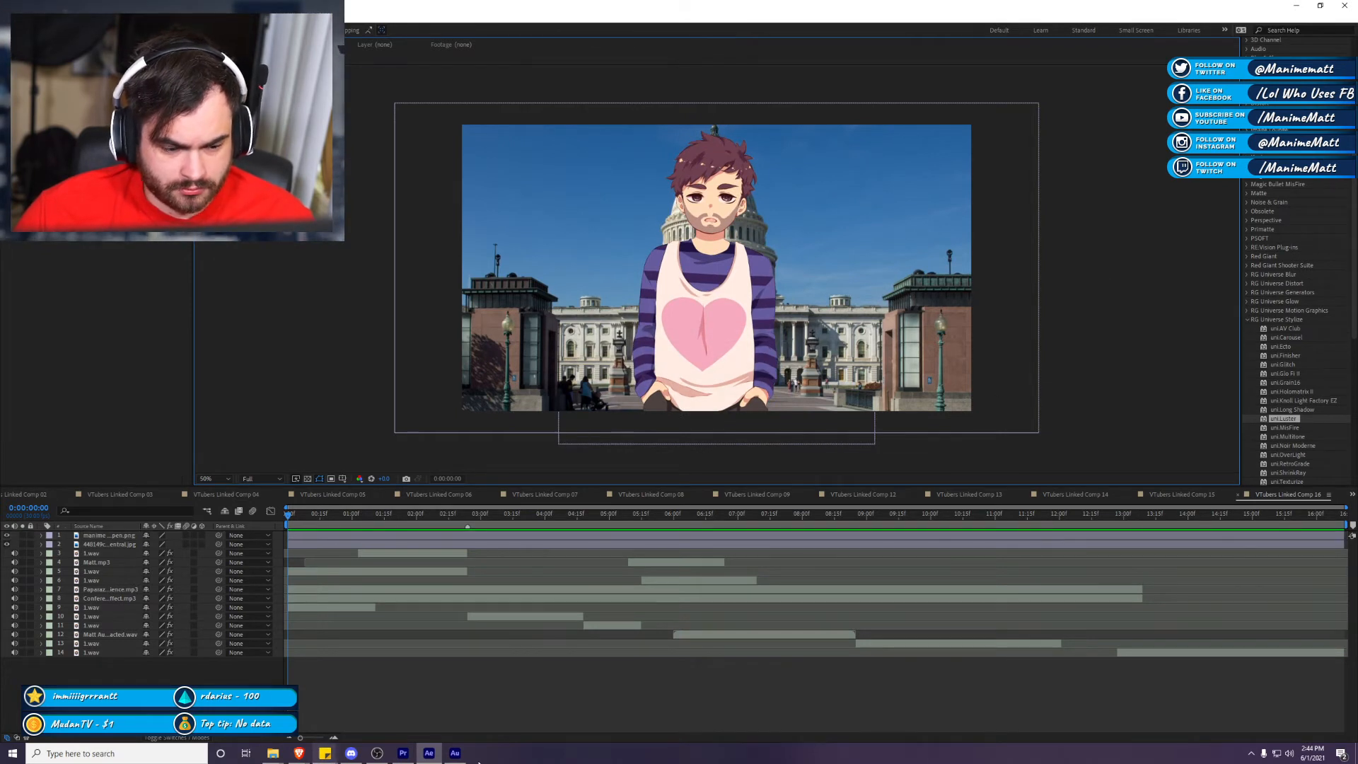
Step: Add the wooden podium image from the "VTubers are the future" folder and position it in front of the character's torso
{"action": "left_click", "coordinate": [272, 753]}
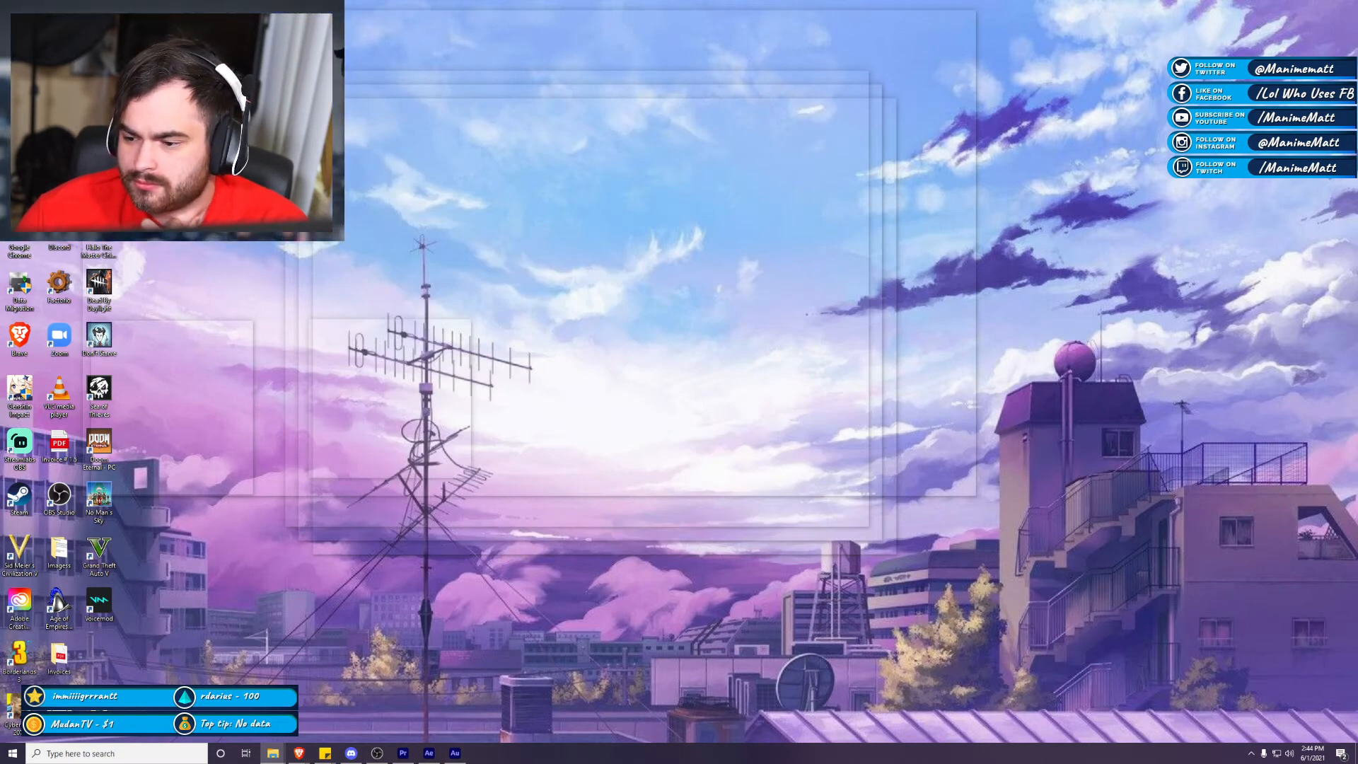
{"action": "left_click", "coordinate": [198, 679]}
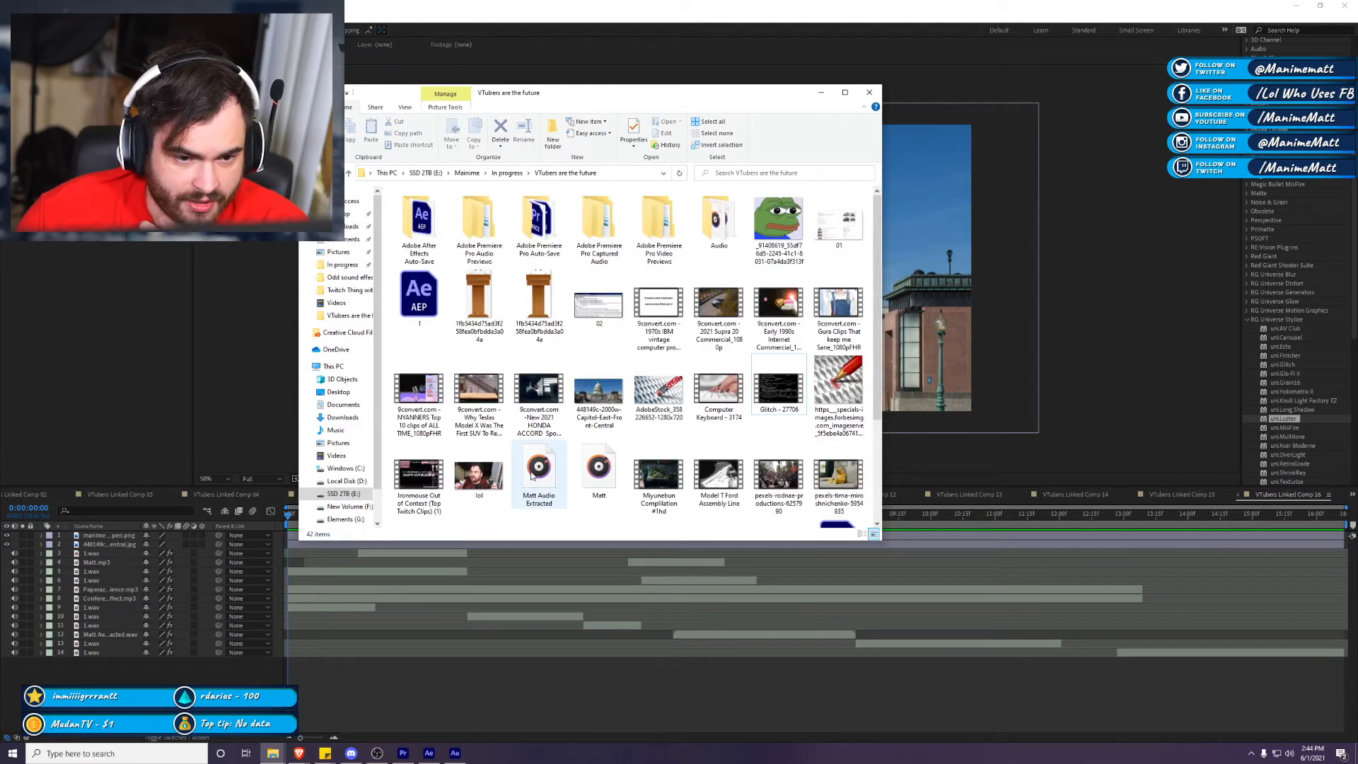
{"action": "left_click_drag", "start_coordinate": [550, 315], "coordinate": [983, 294]}
{"action": "left_click_drag", "start_coordinate": [776, 274], "coordinate": [770, 348]}
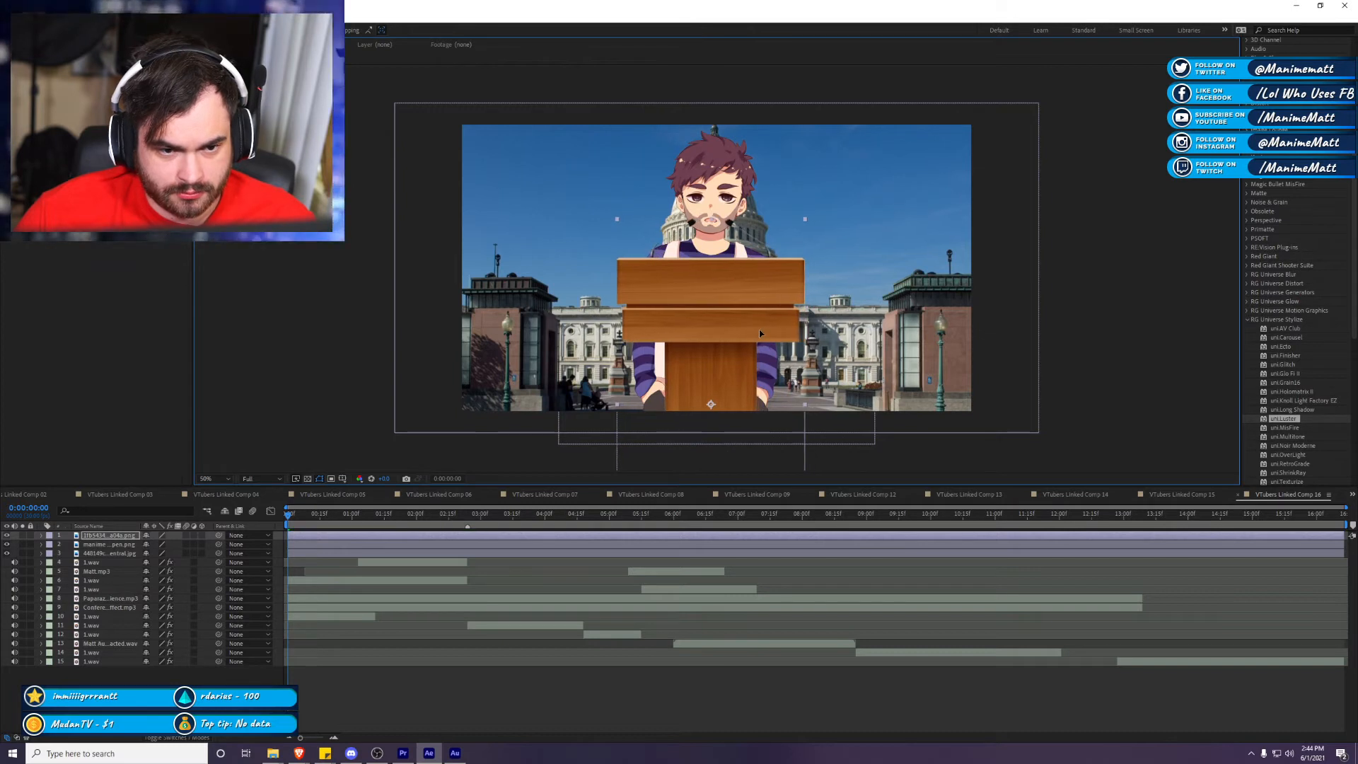
{"action": "left_click", "coordinate": [1132, 295]}
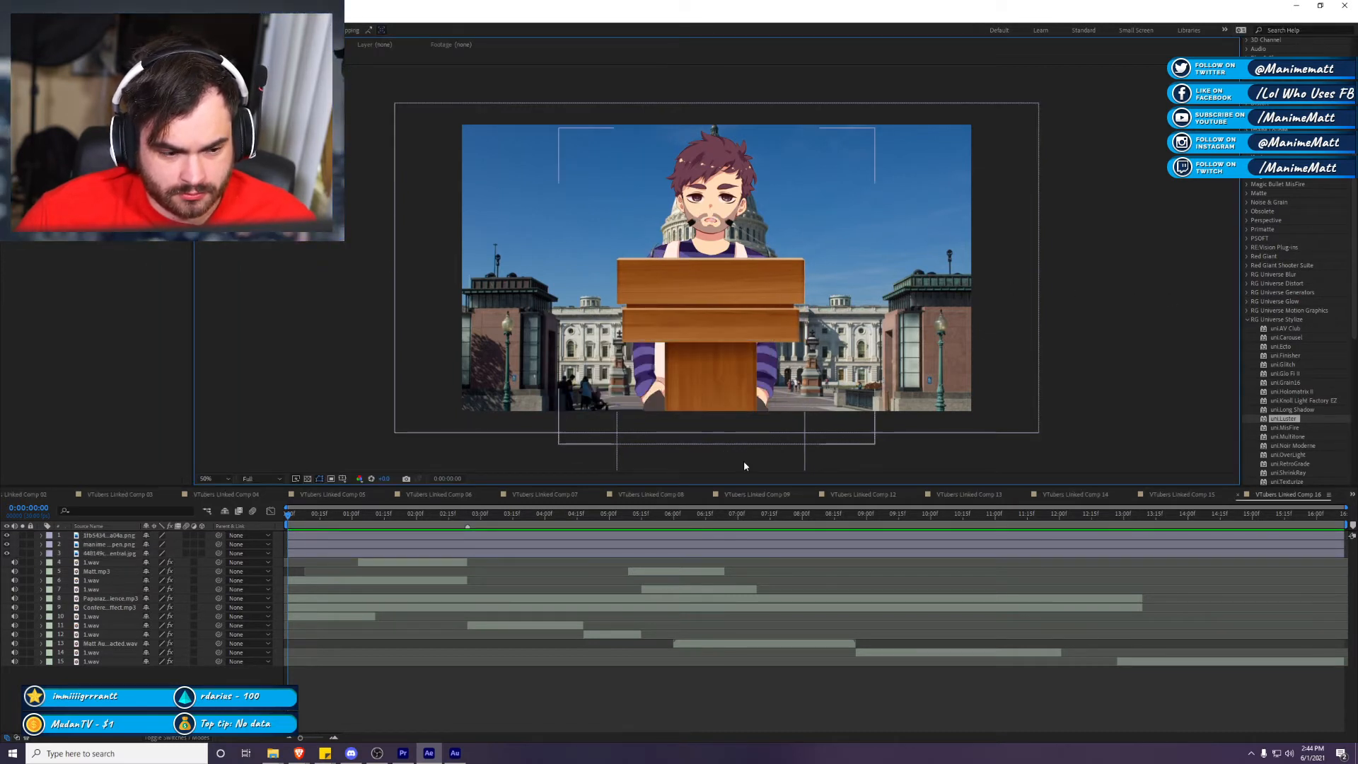
{"action": "right_click", "coordinate": [82, 244]}
{"action": "mouse_move", "coordinate": [106, 248]}
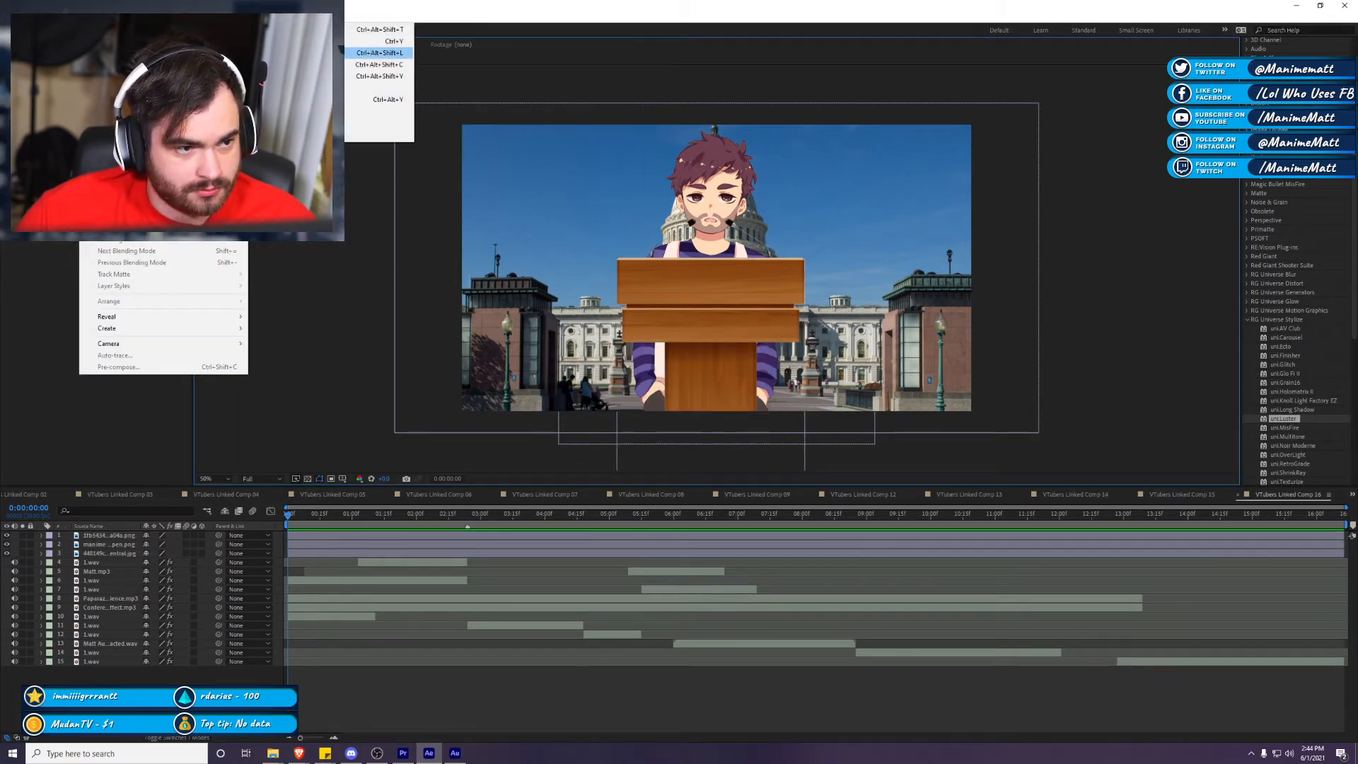
{"action": "left_click", "coordinate": [375, 57]}
{"action": "left_click", "coordinate": [464, 284]}
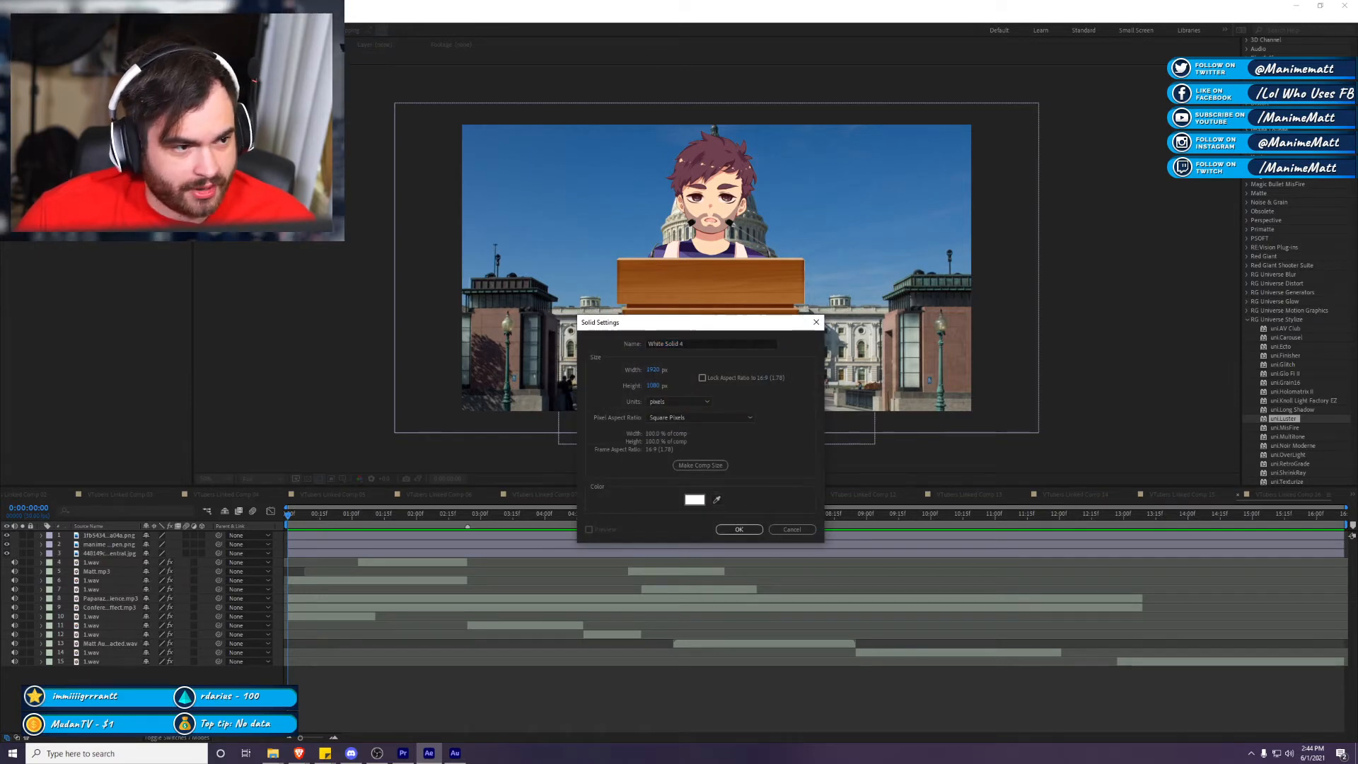
{"action": "left_click", "coordinate": [792, 529]}
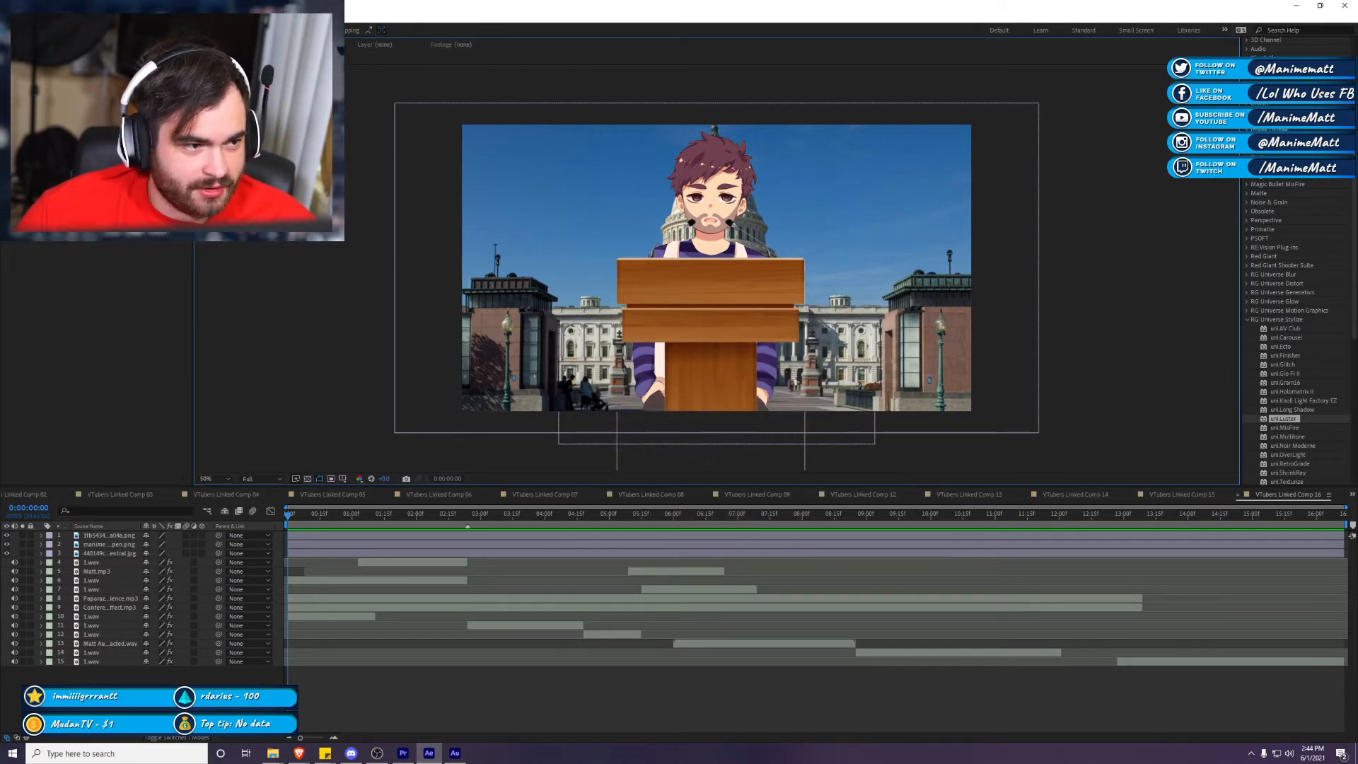
Step: Add a new camera layer to the podium composition with its default settings
{"action": "left_click", "coordinate": [90, 16]}
{"action": "mouse_move", "coordinate": [106, 30]}
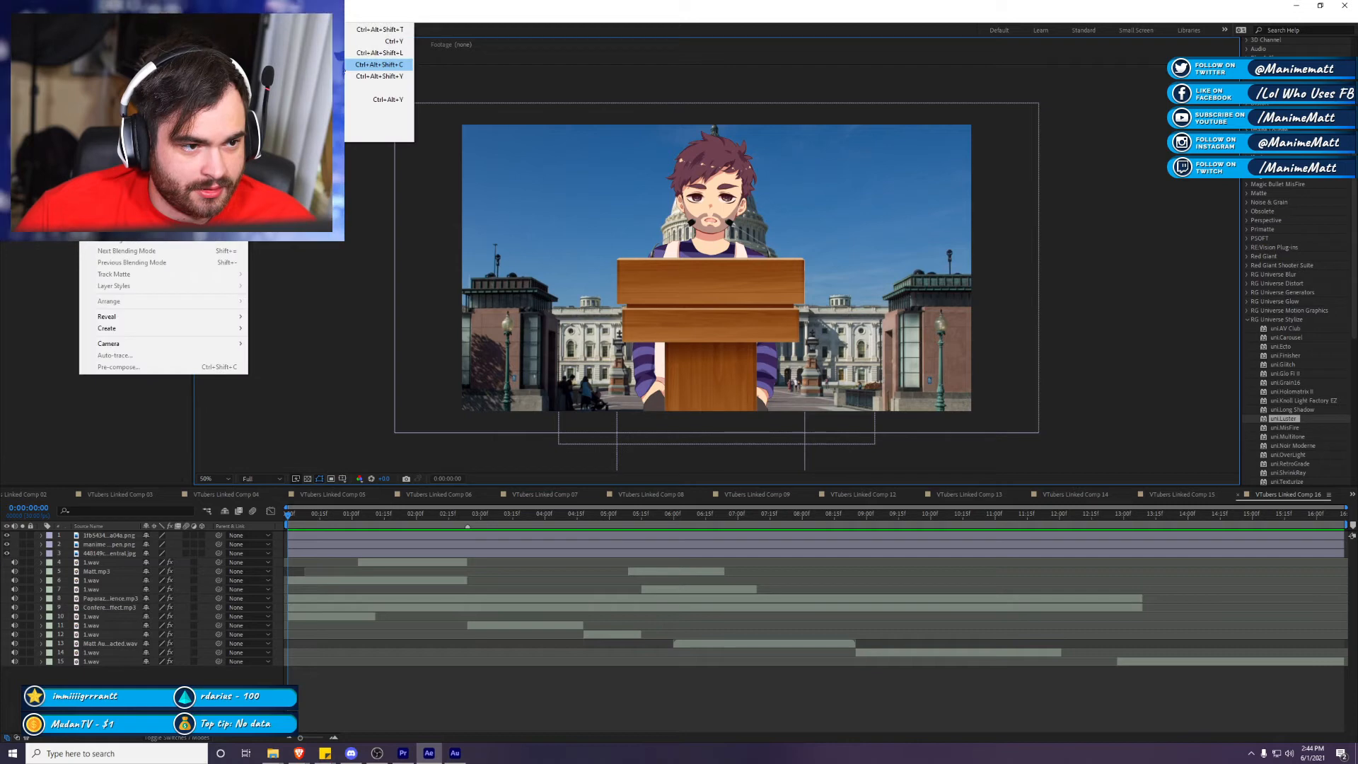
{"action": "left_click", "coordinate": [344, 66]}
{"action": "left_click", "coordinate": [785, 490]}
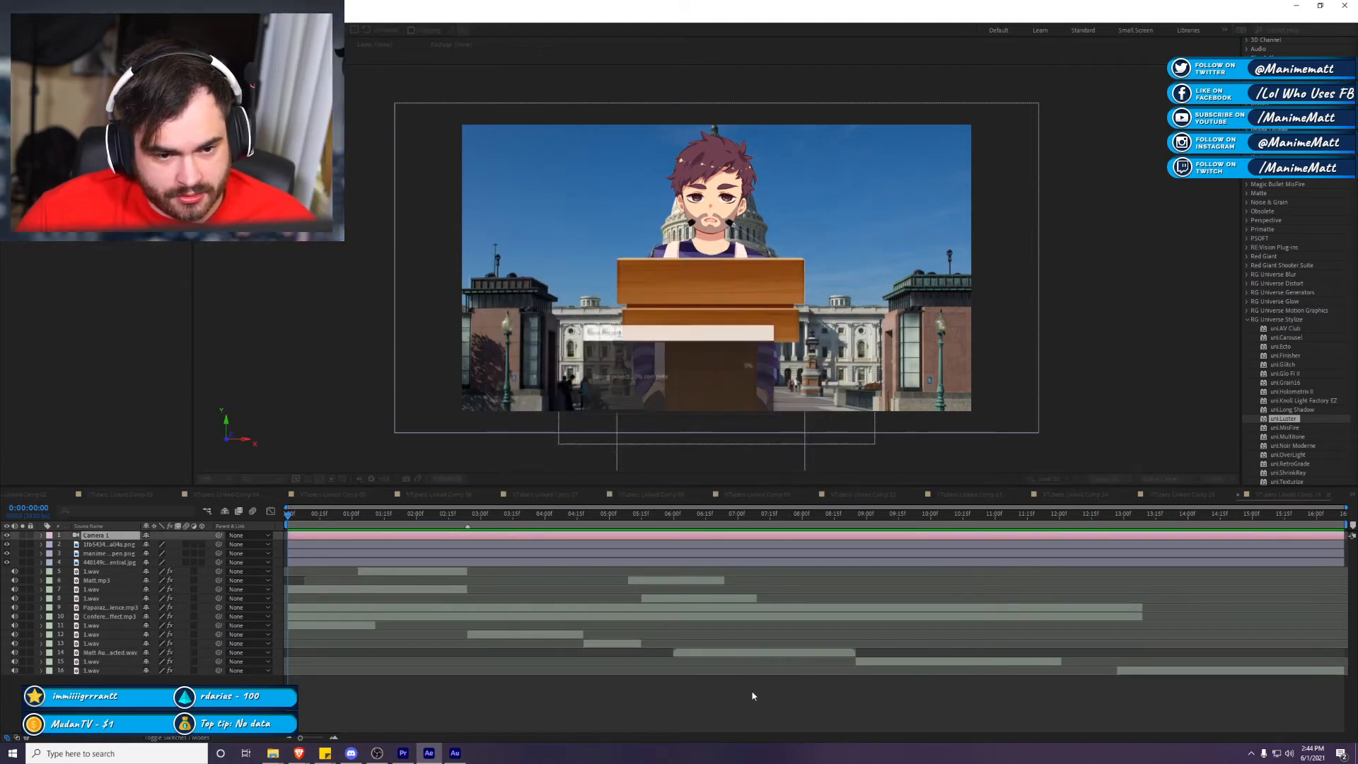
Step: Make the character, podium and Capitol layers 3D, and set the Capitol image's Z position to 2000
{"action": "left_click", "coordinate": [116, 554]}
{"action": "key", "text": "p"}
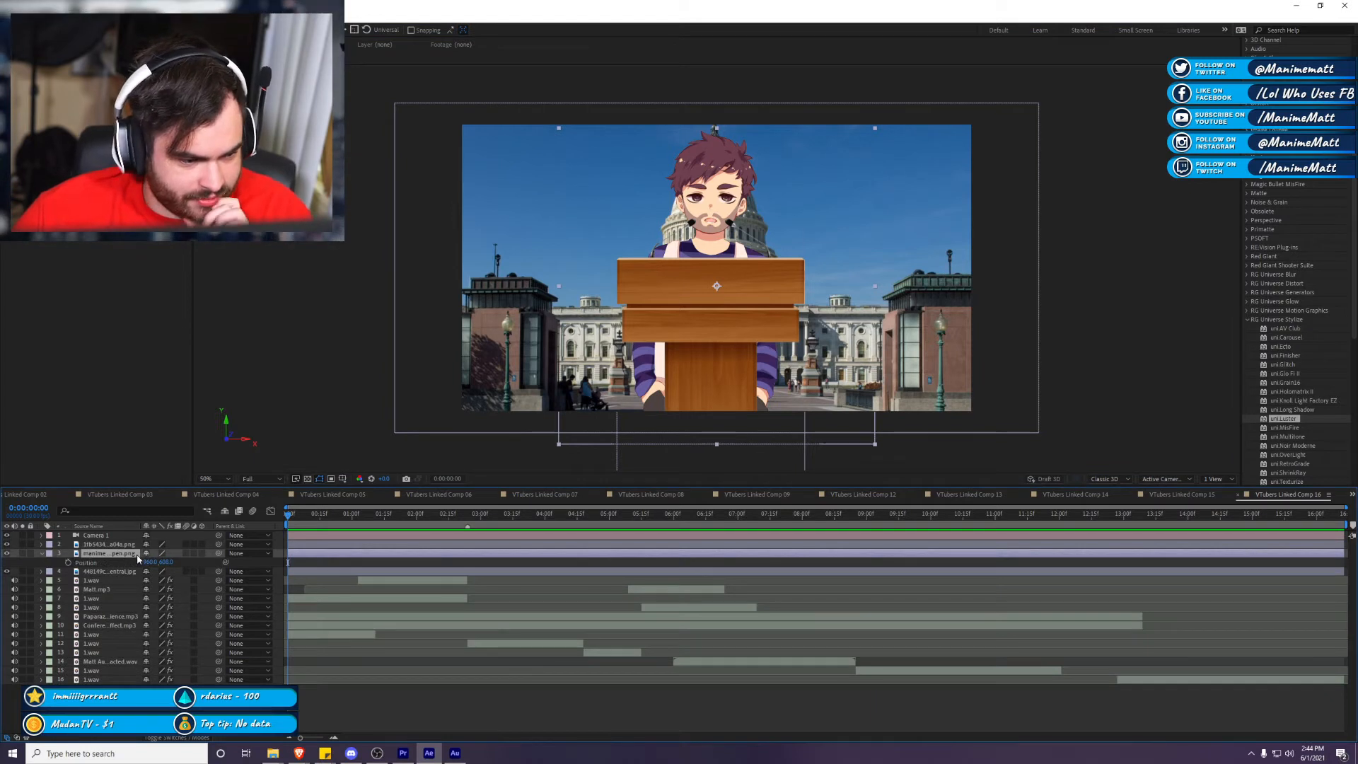
{"action": "left_click", "coordinate": [201, 553]}
{"action": "left_click", "coordinate": [197, 619]}
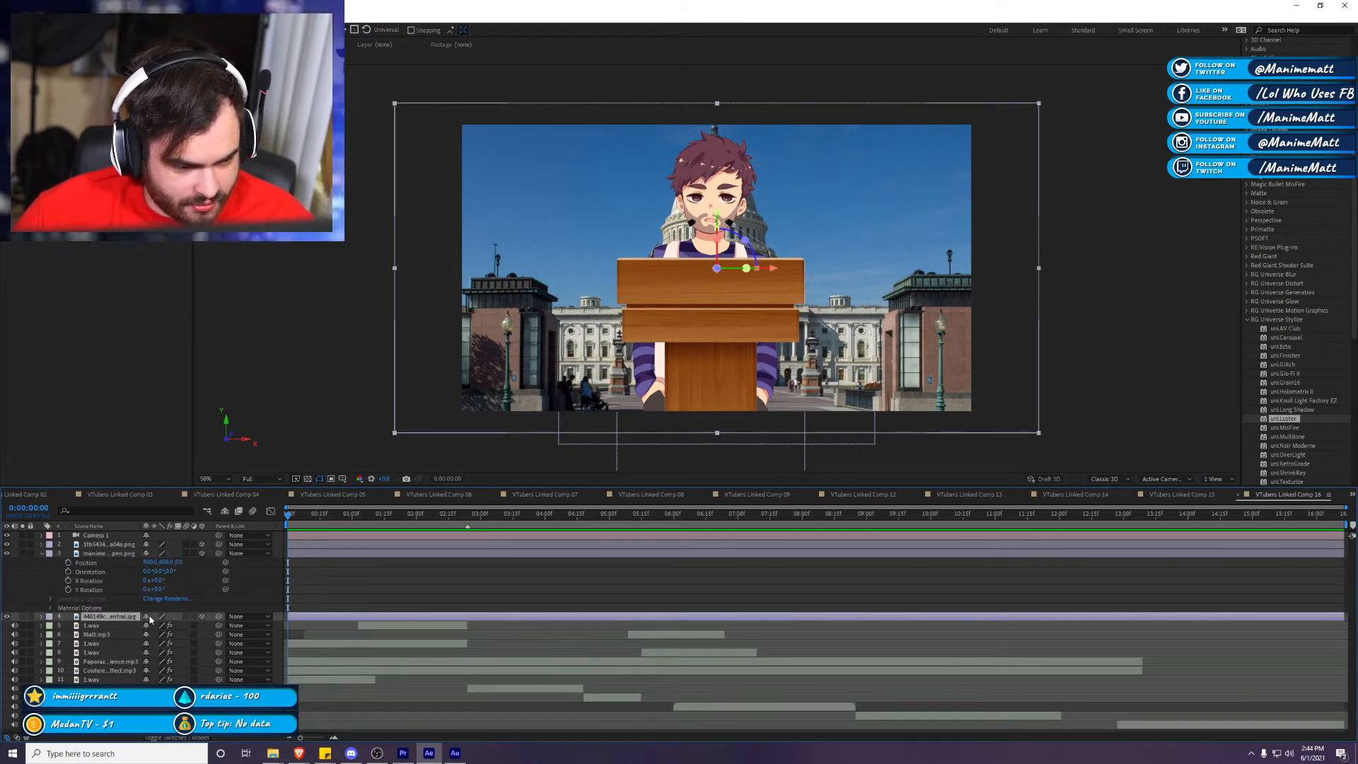
{"action": "key", "text": "p"}
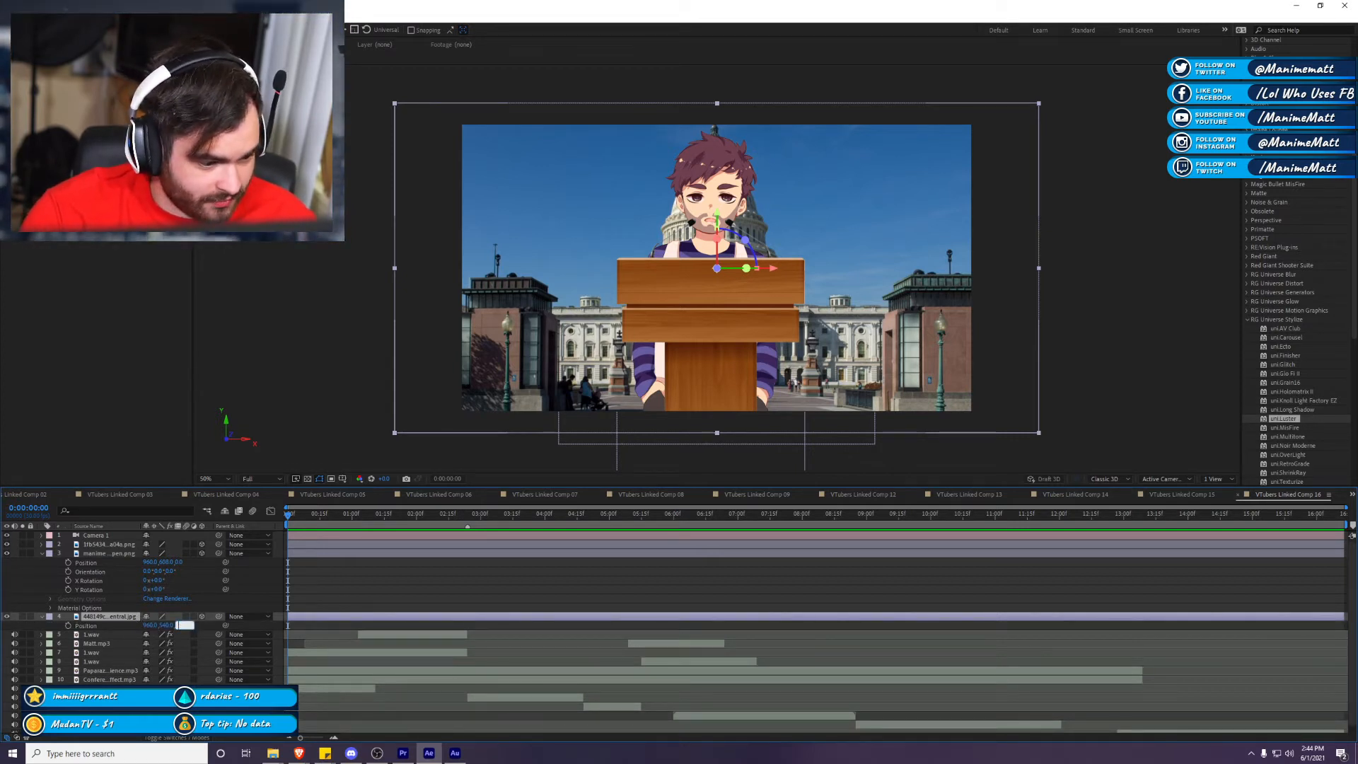
{"action": "key", "text": "Return"}
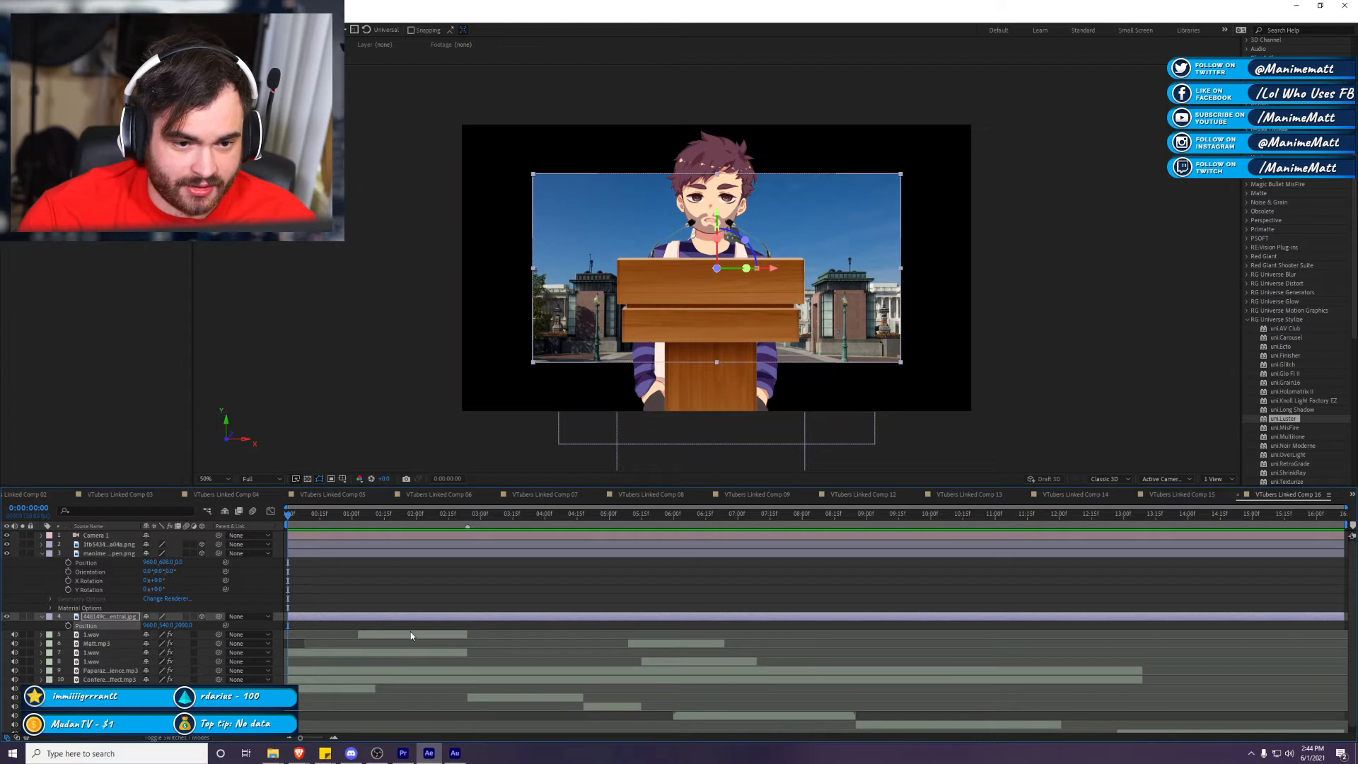
Step: Set the podium layer's Z position to -250 so it stands in front of the character
{"action": "left_click", "coordinate": [113, 545]}
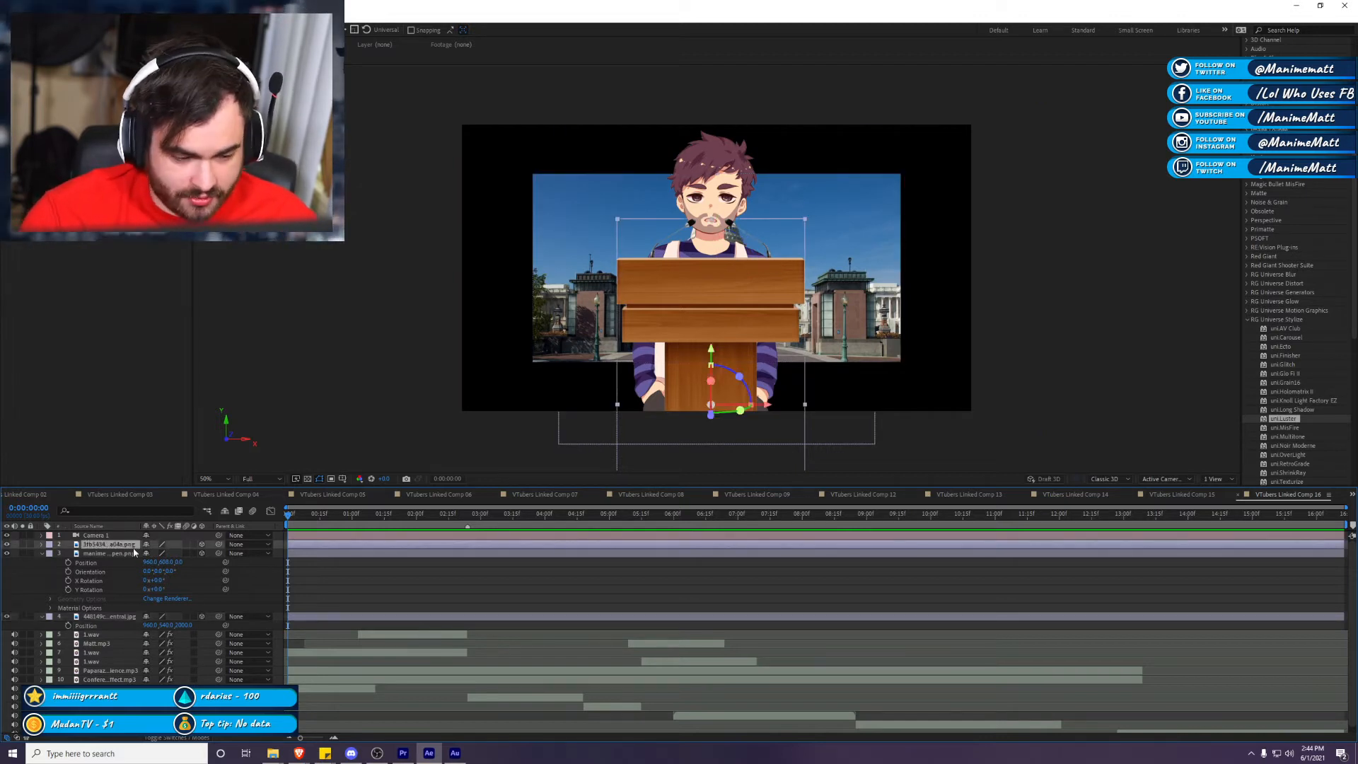
{"action": "key", "text": "p"}
{"action": "key", "text": "F2"}
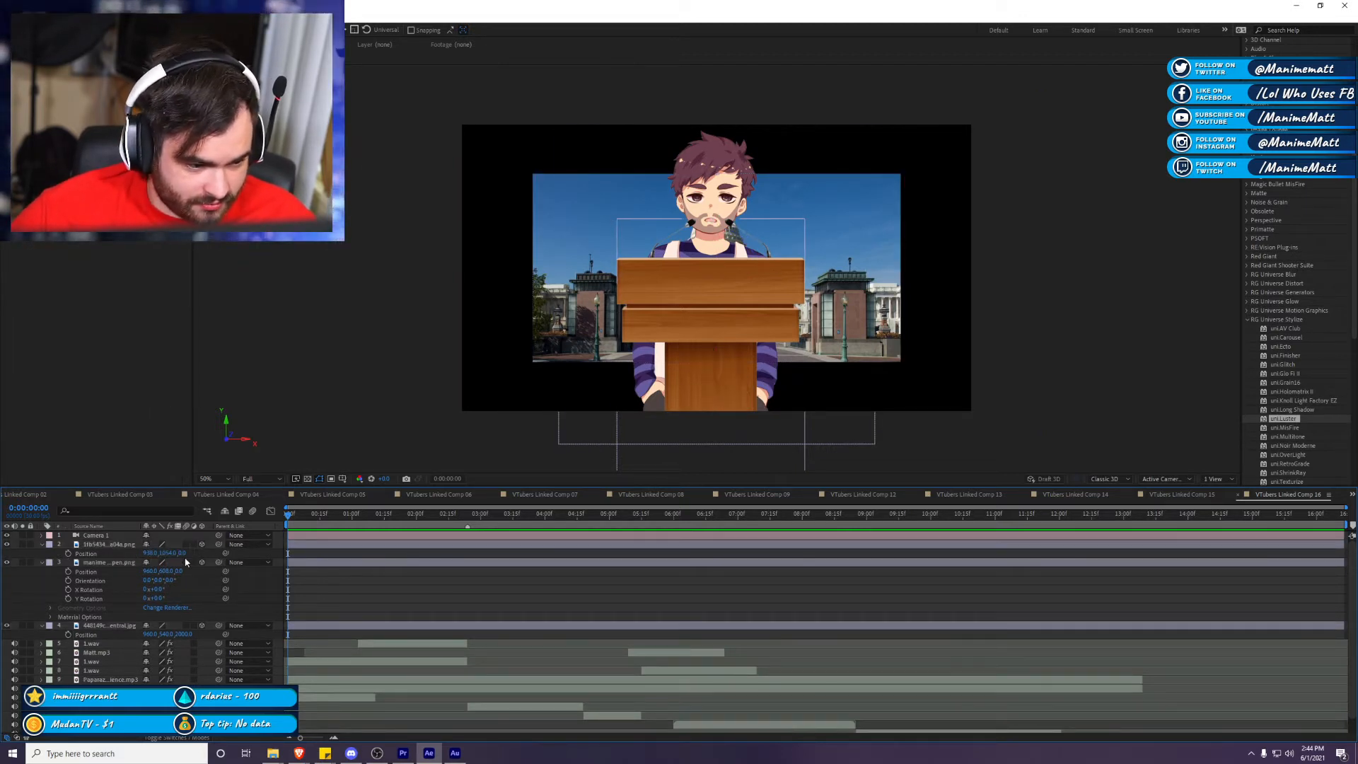
{"action": "type", "text": "250"}
{"action": "key", "text": "Return"}
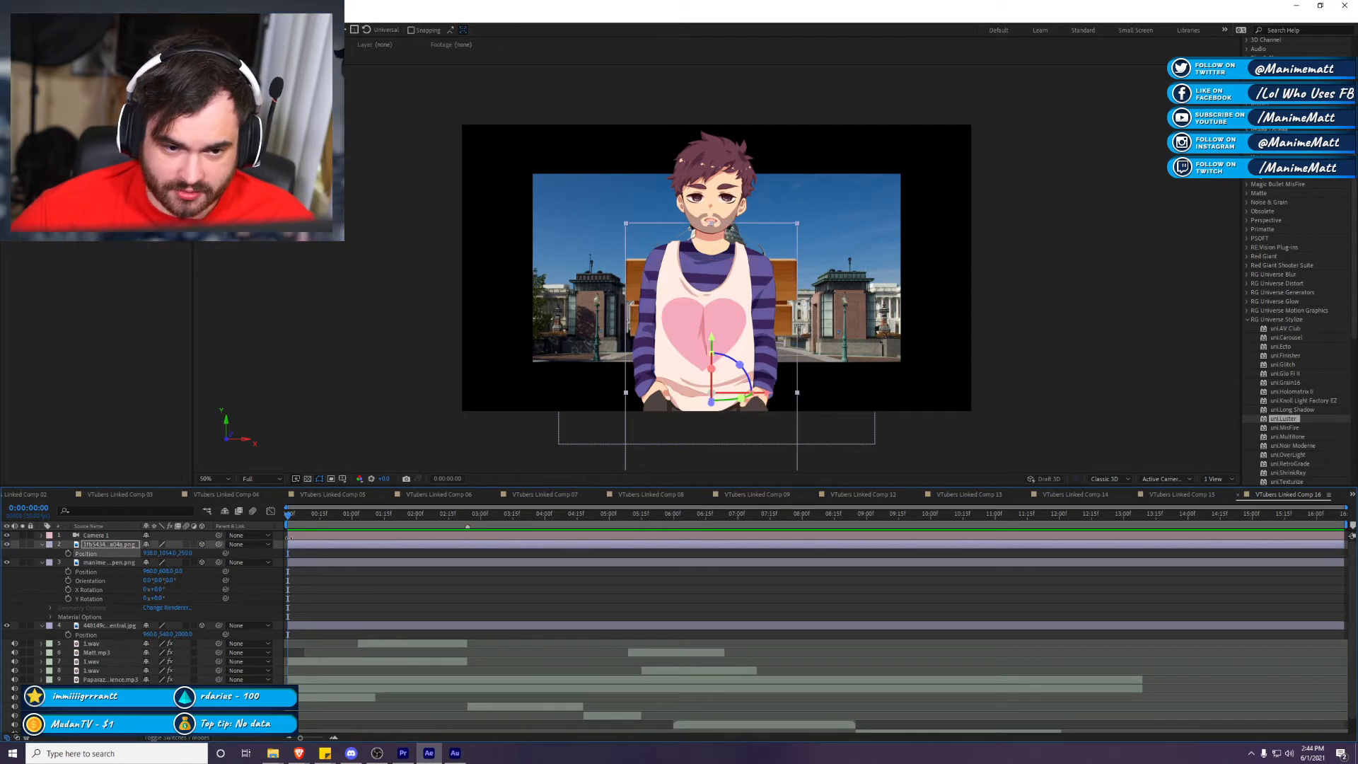
{"action": "type", "text": "-250"}
{"action": "key", "text": "Return"}
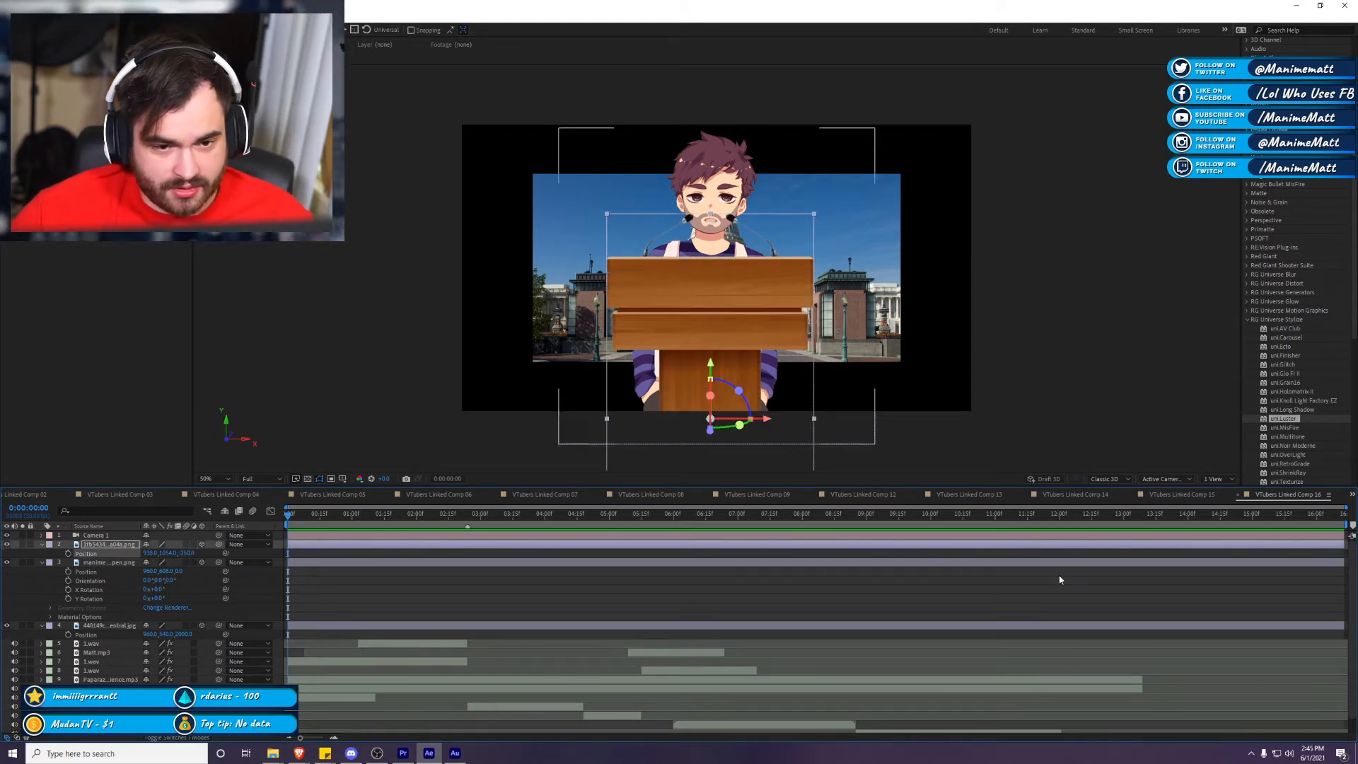
Step: Scale the Capitol image up and reposition it until it fills the composition frame behind the character
{"action": "left_click", "coordinate": [904, 276]}
{"action": "left_click_drag", "start_coordinate": [903, 271], "coordinate": [1065, 262]}
{"action": "left_click_drag", "start_coordinate": [988, 291], "coordinate": [985, 281]}
{"action": "left_click", "coordinate": [1187, 275]}
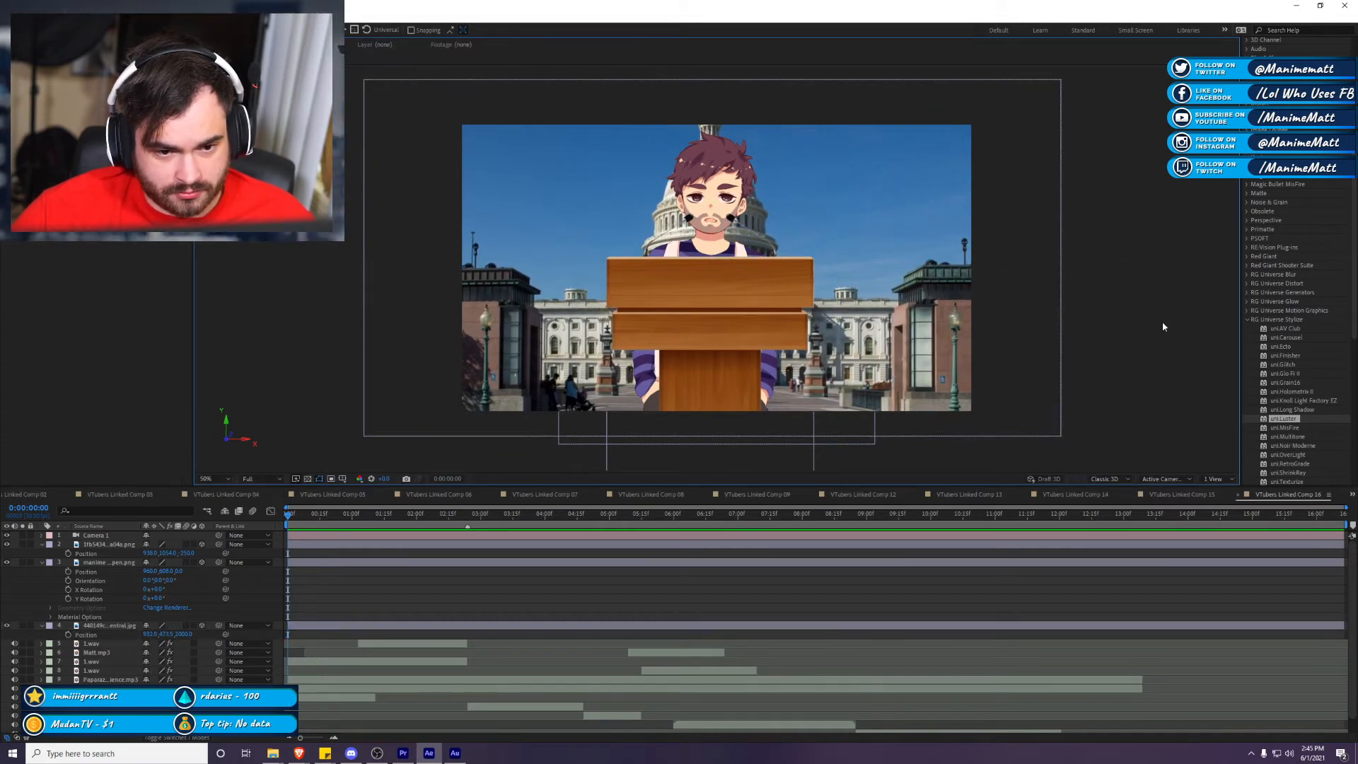
Step: Lower the podium slightly so more of the character's chest shows above it
{"action": "left_click", "coordinate": [802, 346]}
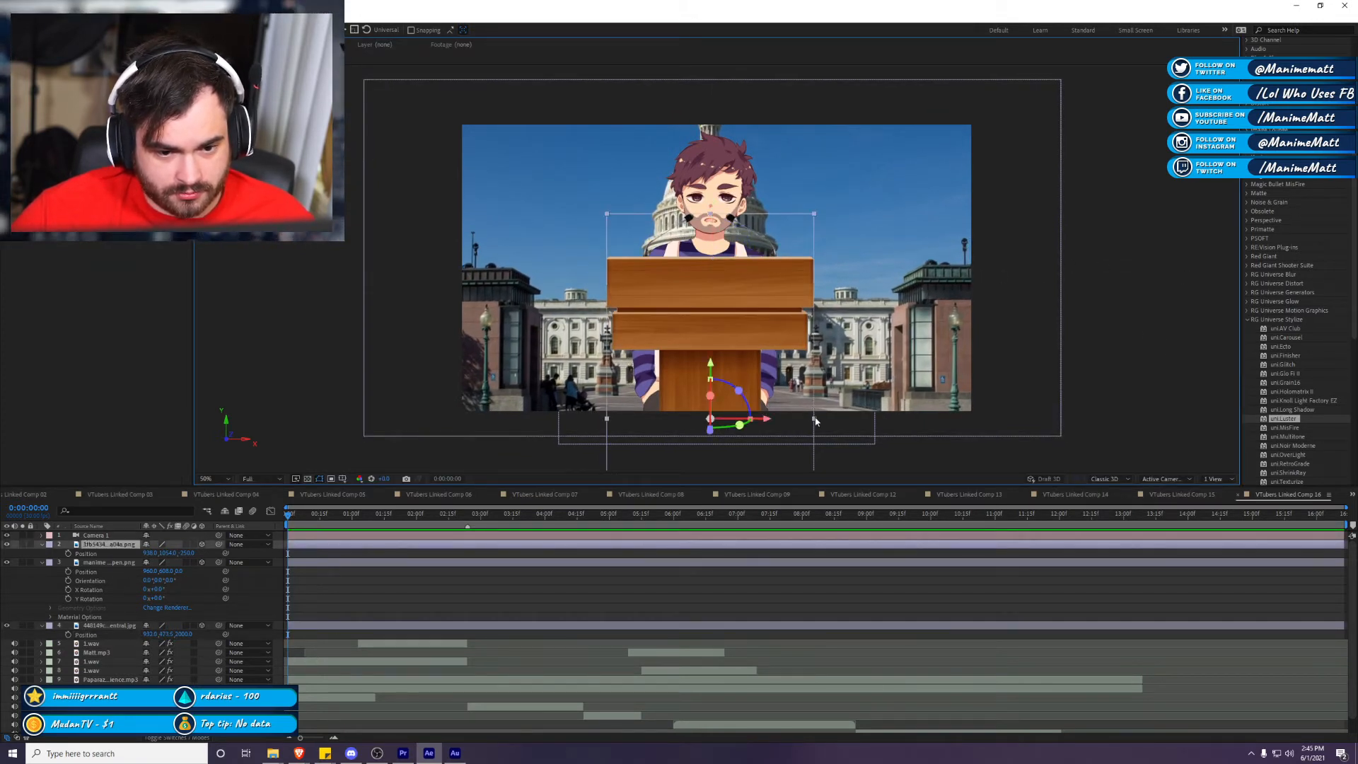
{"action": "left_click", "coordinate": [41, 544]}
{"action": "left_click", "coordinate": [41, 536]}
{"action": "left_click_drag", "start_coordinate": [637, 353], "coordinate": [639, 363]}
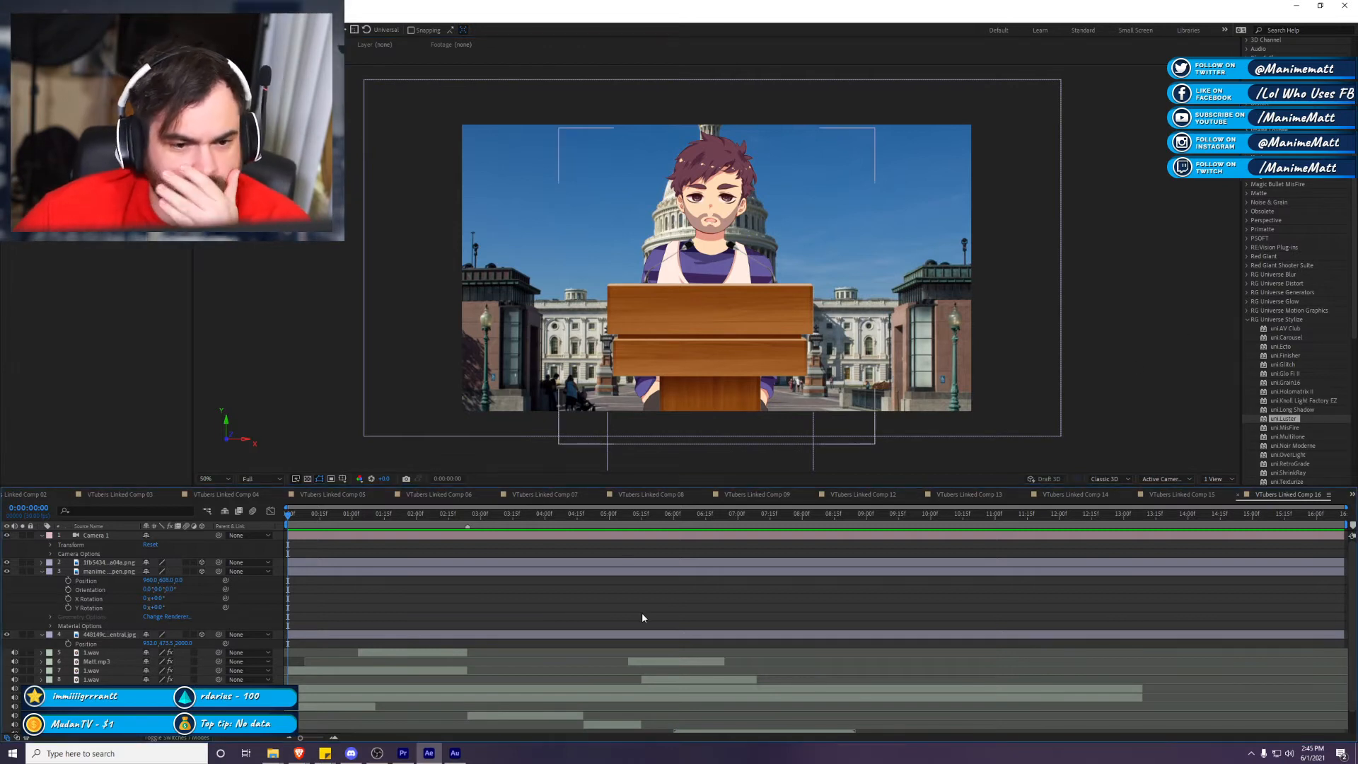
Step: Enable keyframes for all of the camera's transform properties at 0:00:00:00 and start a preview
{"action": "left_click", "coordinate": [51, 545]}
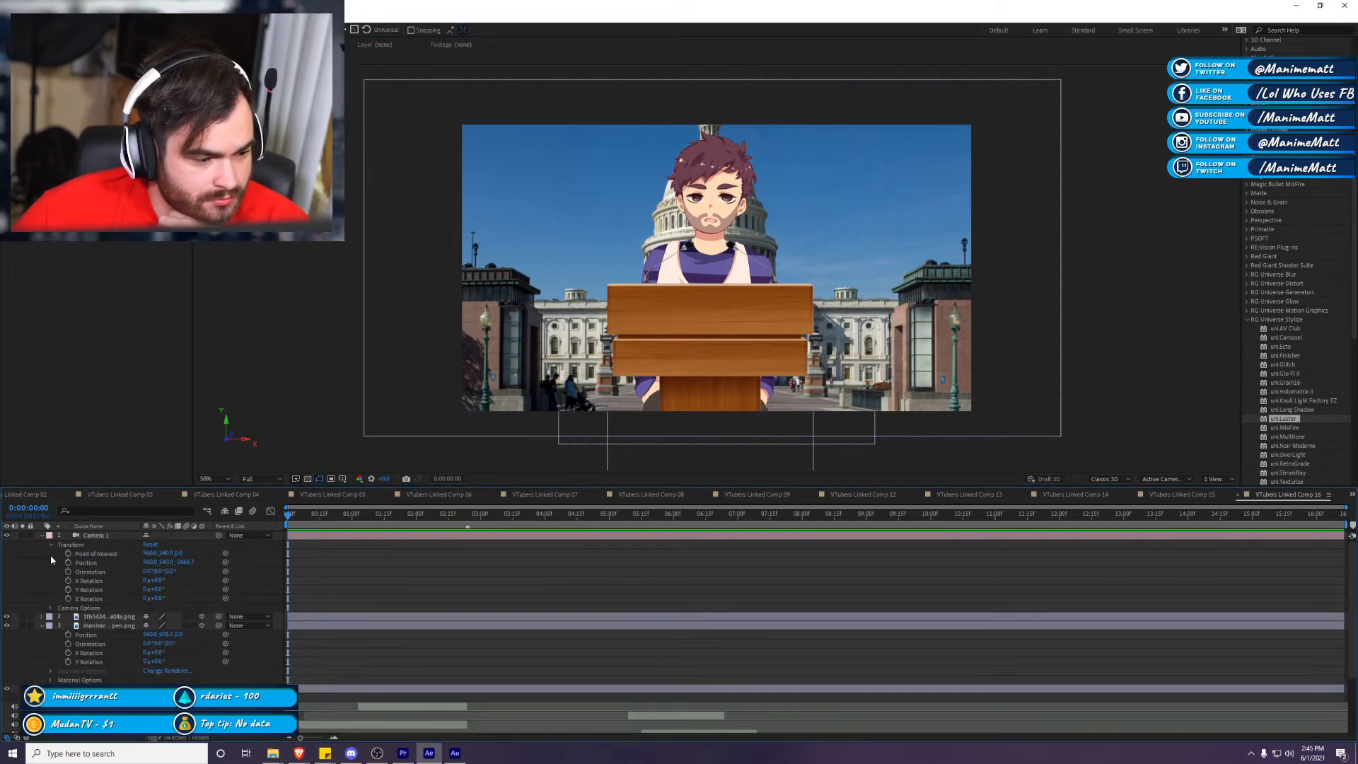
{"action": "left_click_drag", "start_coordinate": [69, 554], "coordinate": [69, 599]}
{"action": "key", "text": "space"}
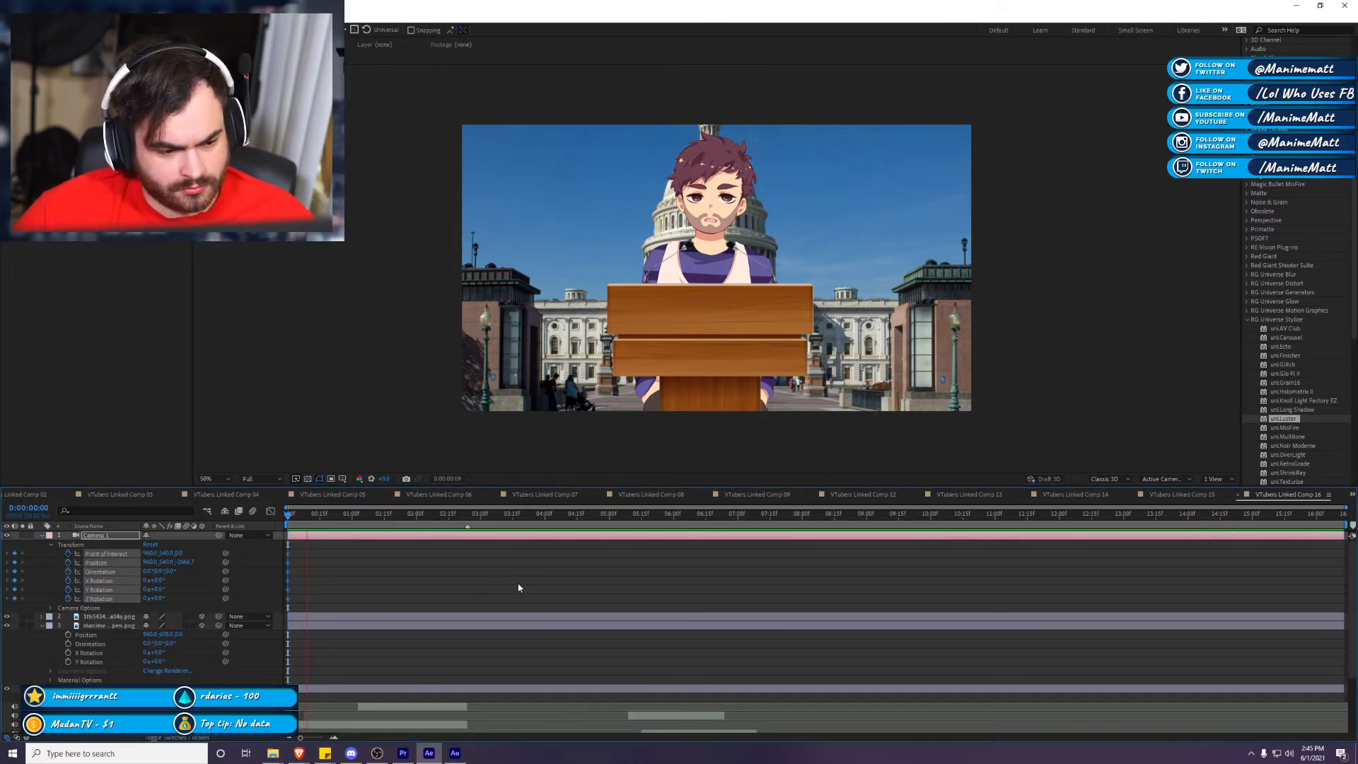
Step: Keyframe the camera pushed in on the character at 0:00:02:24, and pulled back to a wider view at 0:00:03:02
{"action": "scroll", "coordinate": [569, 579], "scroll_direction": "down", "scroll_amount": 3}
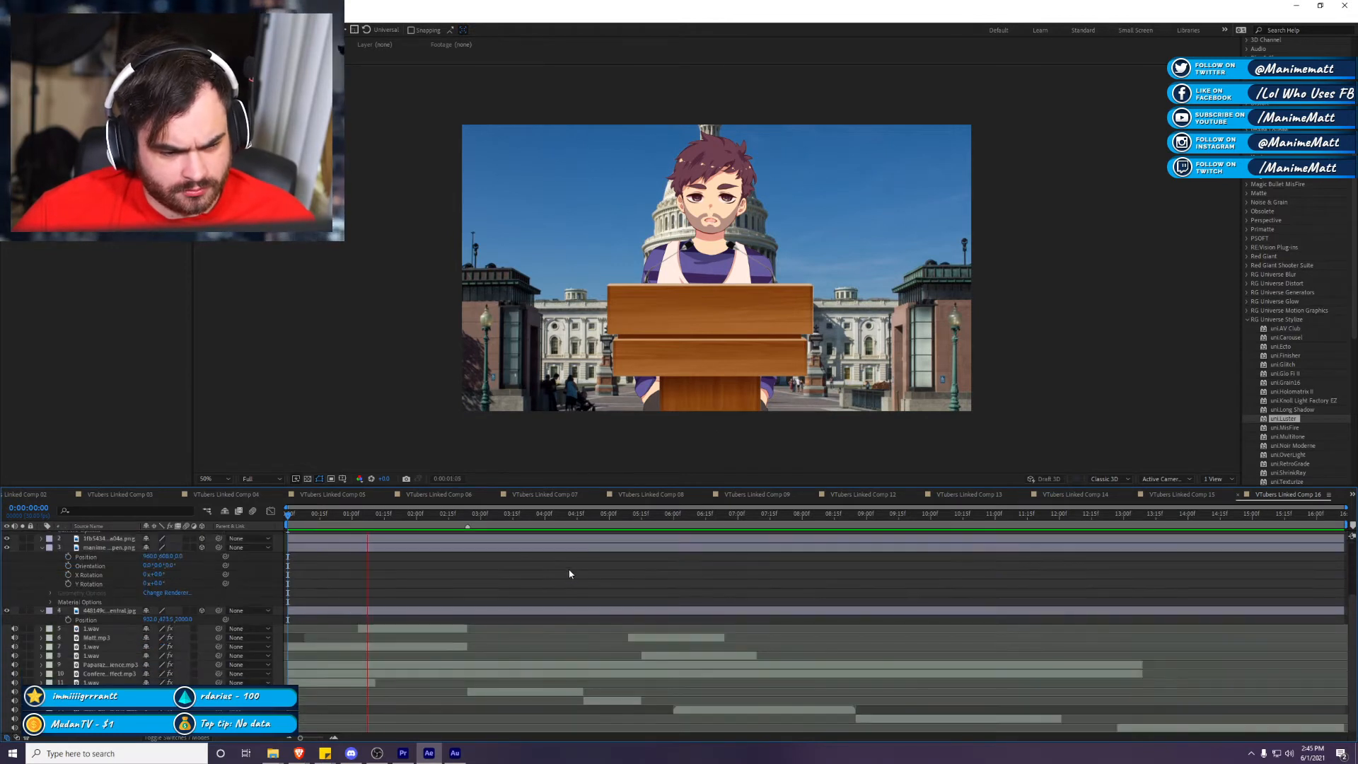
{"action": "left_click", "coordinate": [470, 521]}
{"action": "scroll", "coordinate": [481, 543], "scroll_direction": "up", "scroll_amount": 3}
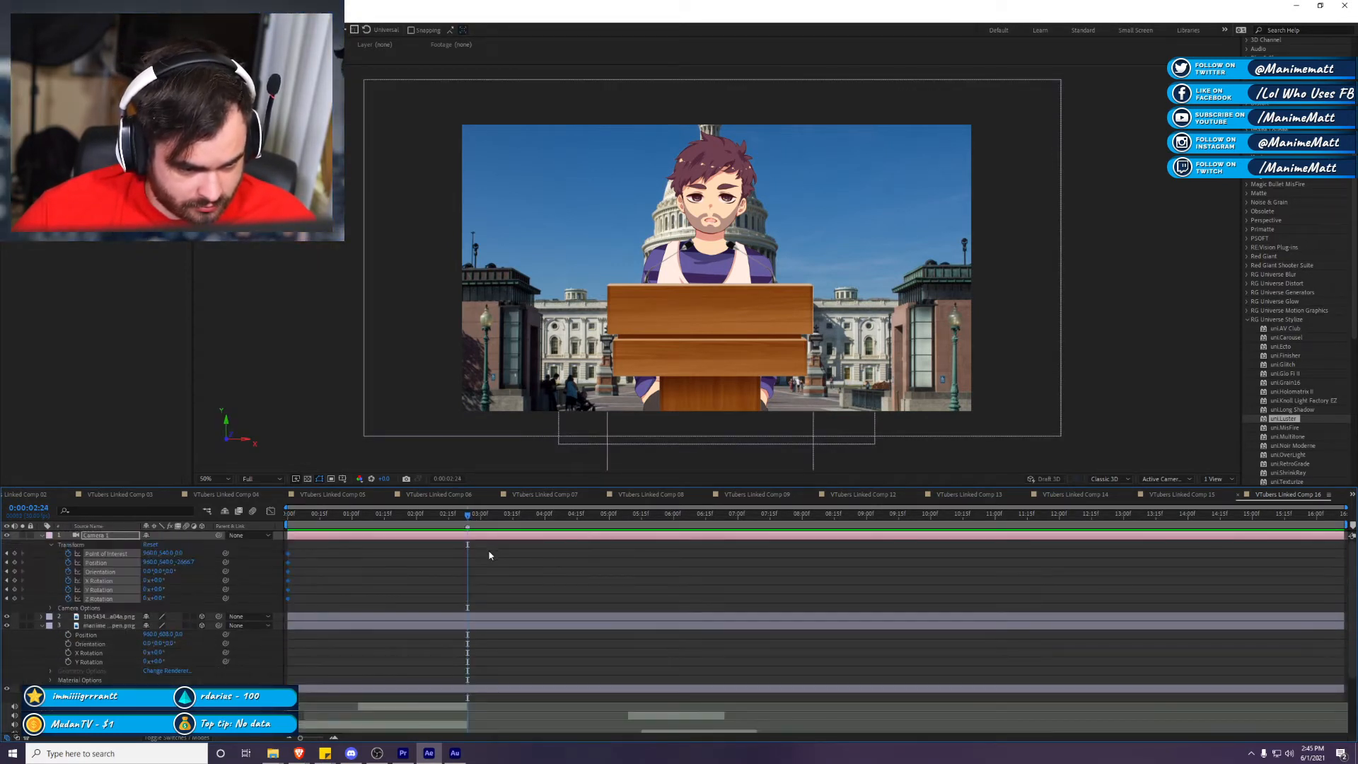
{"action": "left_click_drag", "start_coordinate": [709, 207], "coordinate": [727, 357]}
Step: Preview the camera move and hold the wide view with camera keyframes at 0:00:04:17, just before the voice clip cut
{"action": "key", "text": "space"}
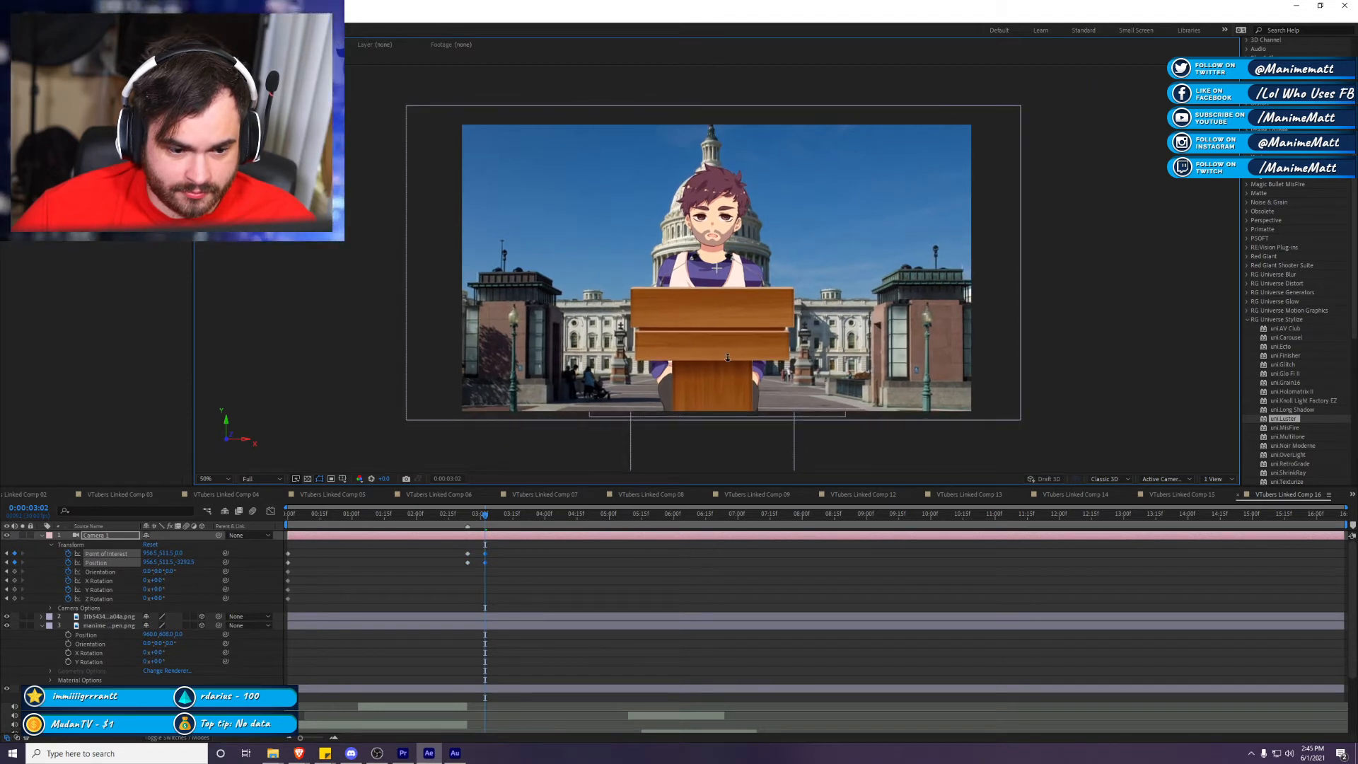
{"action": "left_click", "coordinate": [597, 571]}
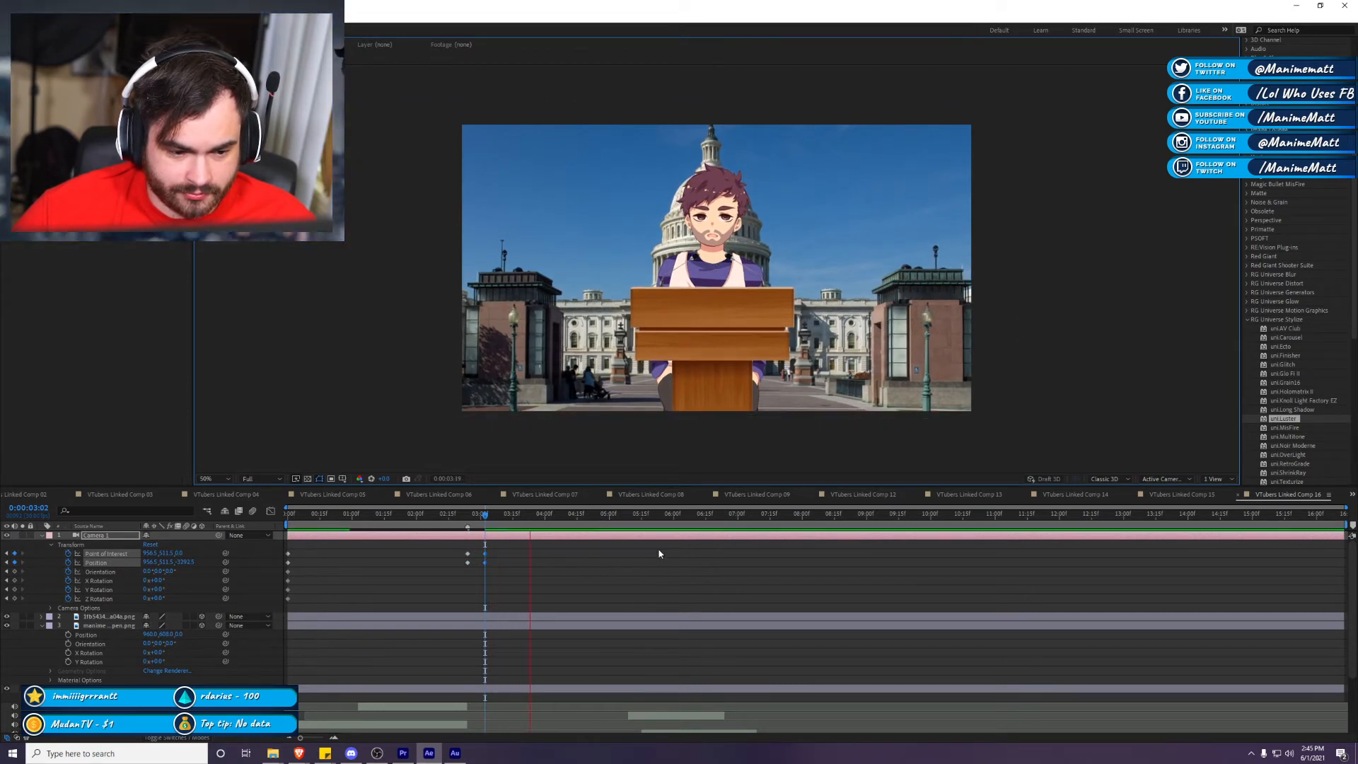
{"action": "key", "text": "space"}
{"action": "left_click", "coordinate": [590, 515]}
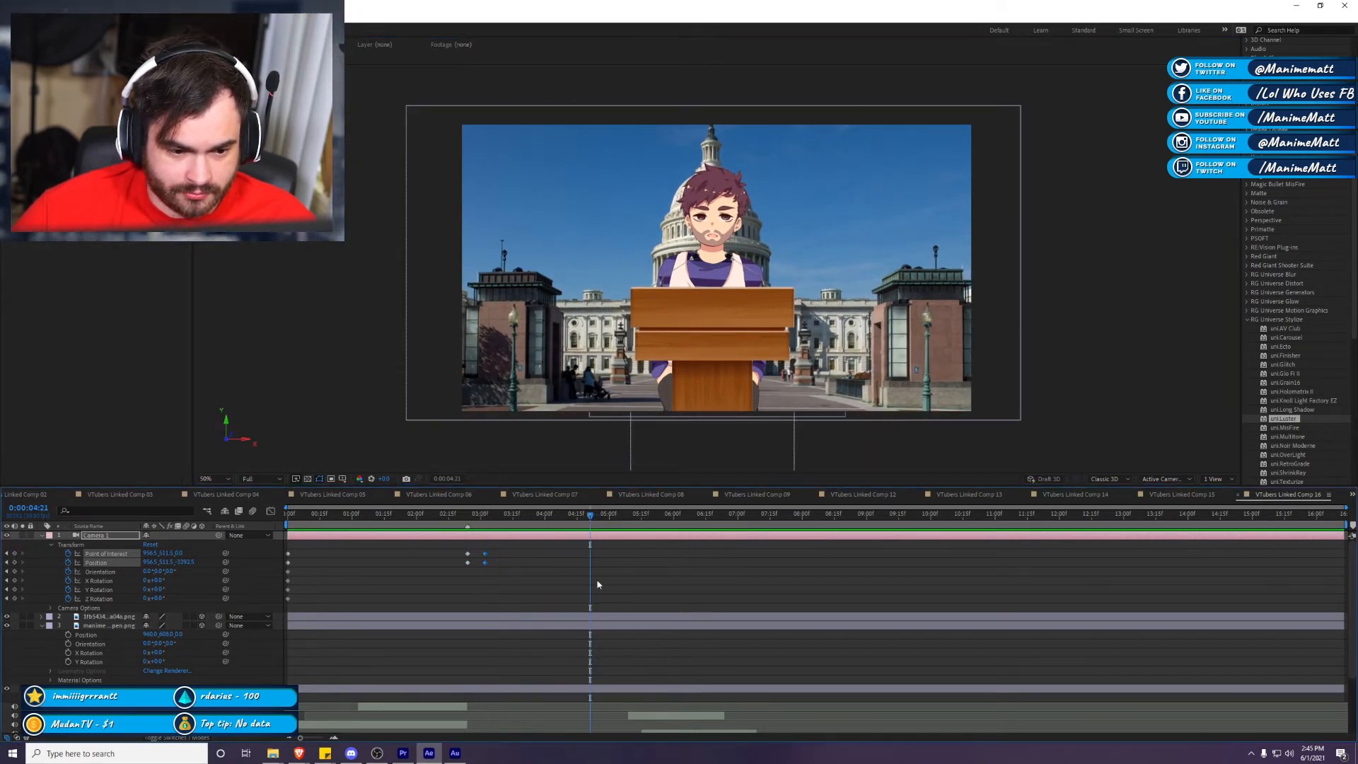
{"action": "scroll", "coordinate": [610, 594], "scroll_direction": "down", "scroll_amount": 3}
{"action": "key", "text": "Page_Up"}
{"action": "key", "text": "Page_Up"}
{"action": "key", "text": "Page_Up"}
{"action": "key", "text": "Page_Up"}
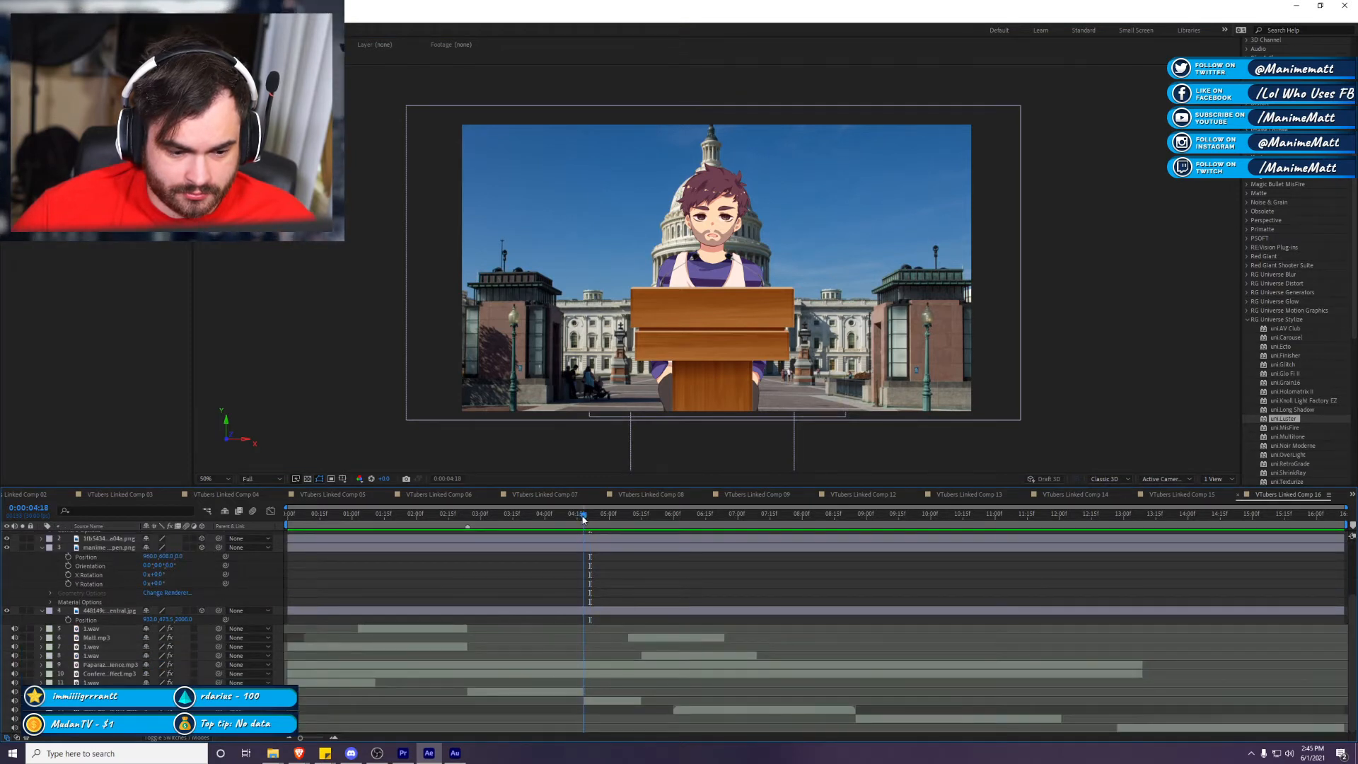
{"action": "scroll", "coordinate": [612, 587], "scroll_direction": "up", "scroll_amount": 3}
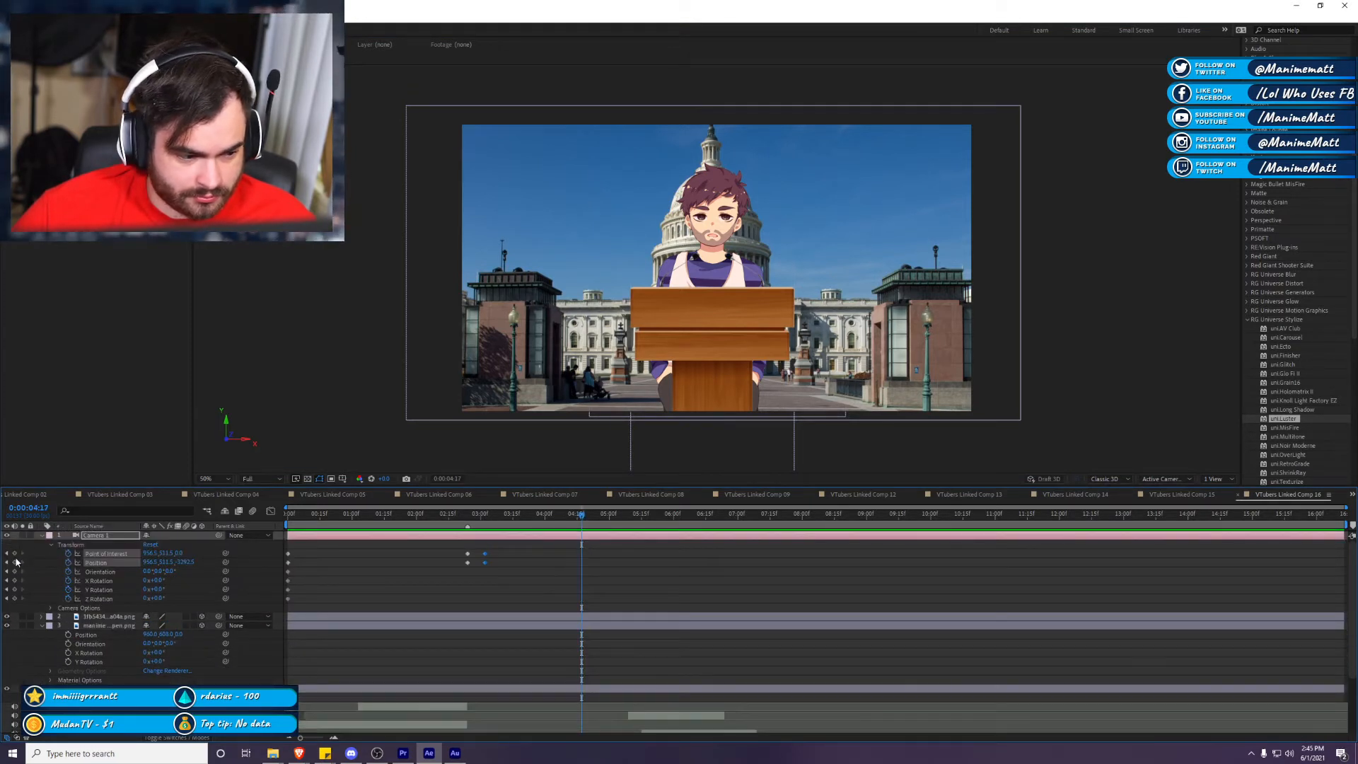
{"action": "left_click", "coordinate": [14, 562]}
Step: Copy the camera's close-up Position and Point of Interest keyframes from 0:00:02:24 to 0:00:04:22 and preview the result
{"action": "left_click_drag", "start_coordinate": [453, 557], "coordinate": [480, 585]}
{"action": "key", "text": "Page_Down"}
{"action": "key", "text": "Page_Down"}
{"action": "key", "text": "Page_Down"}
{"action": "key", "text": "Page_Down"}
{"action": "key", "text": "Page_Down"}
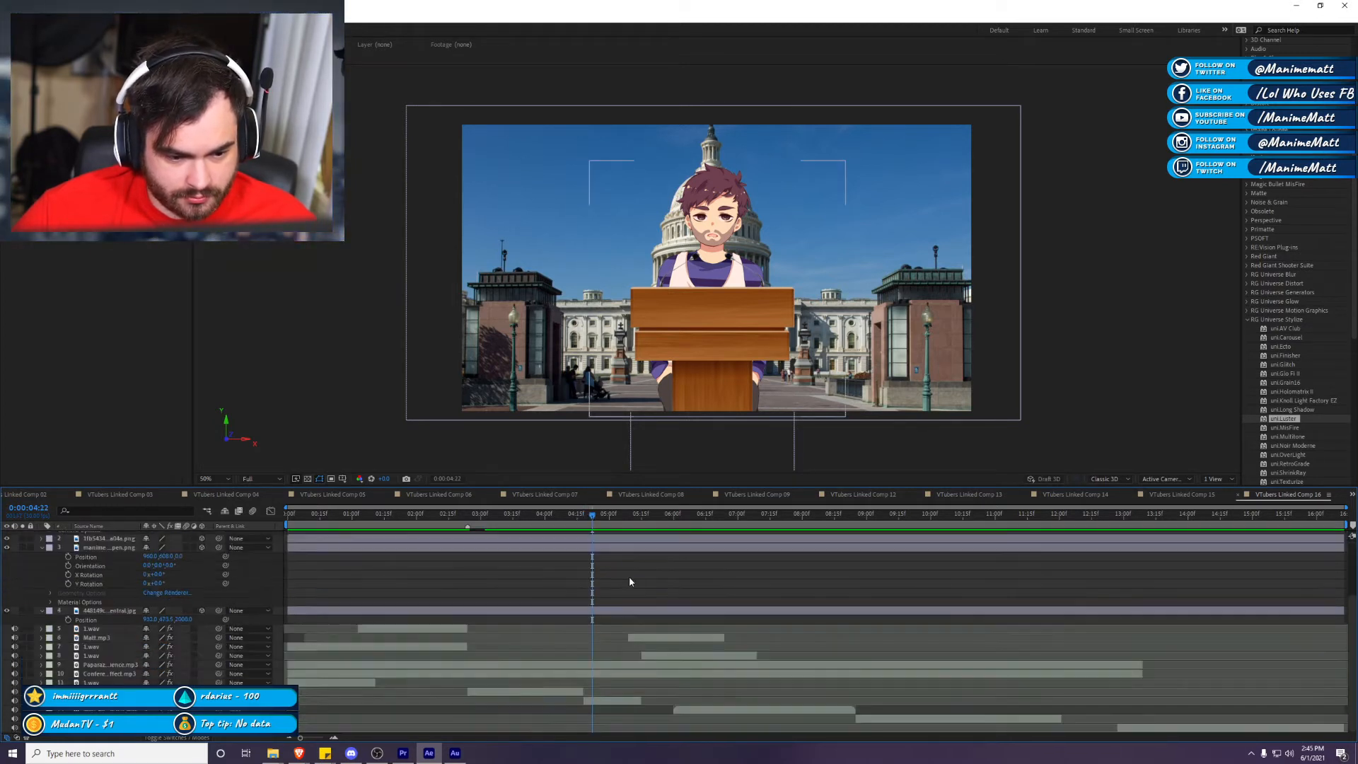
{"action": "scroll", "coordinate": [629, 575], "scroll_direction": "down", "scroll_amount": 3}
{"action": "left_click", "coordinate": [639, 582]}
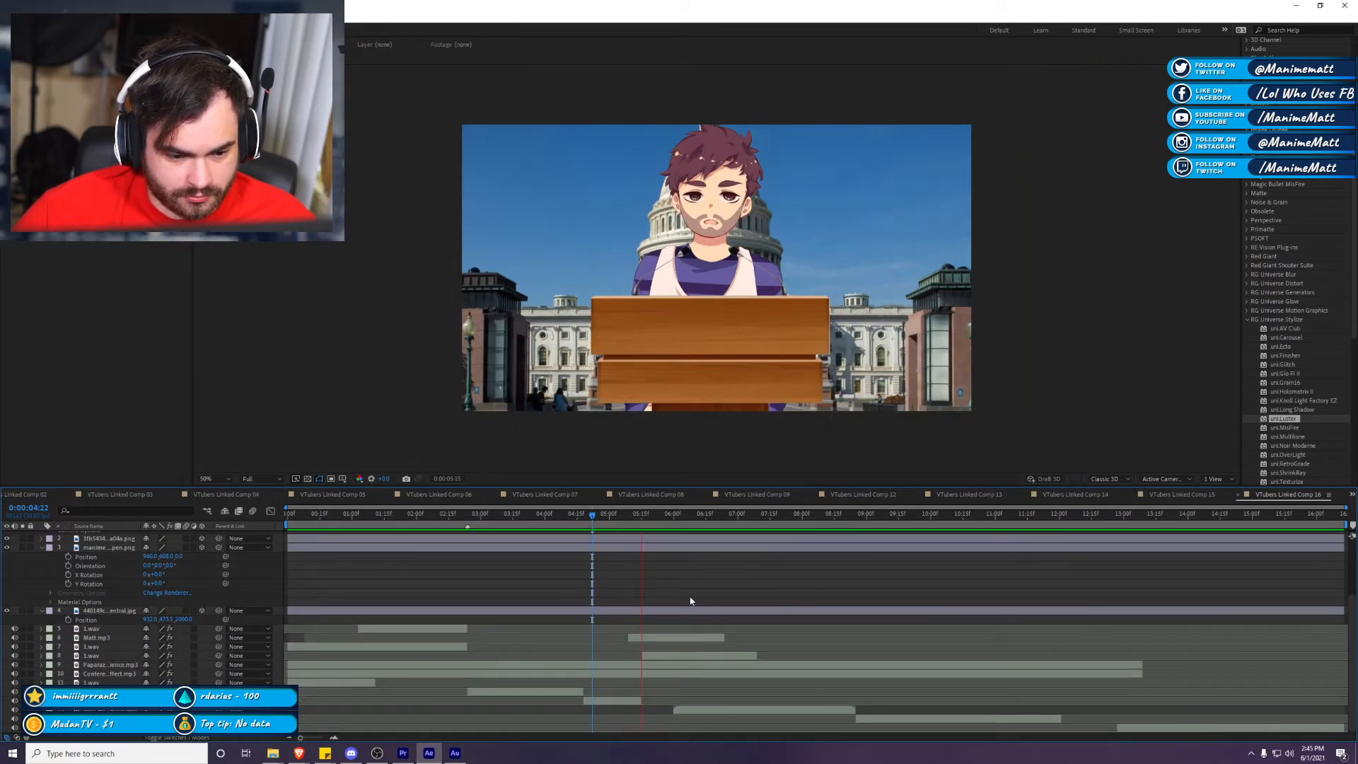
Step: Play through the next voice clips and copy the camera's close-up keyframes from 0:00:02:24 to 0:00:06:29
{"action": "key", "text": "space"}
{"action": "key", "text": "space"}
{"action": "mouse_move", "coordinate": [721, 520]}
{"action": "left_mouse_down"}
{"action": "mouse_move", "coordinate": [746, 527]}
{"action": "mouse_move", "coordinate": [734, 530]}
{"action": "left_mouse_up"}
{"action": "key", "text": "space"}
{"action": "key", "text": "space"}
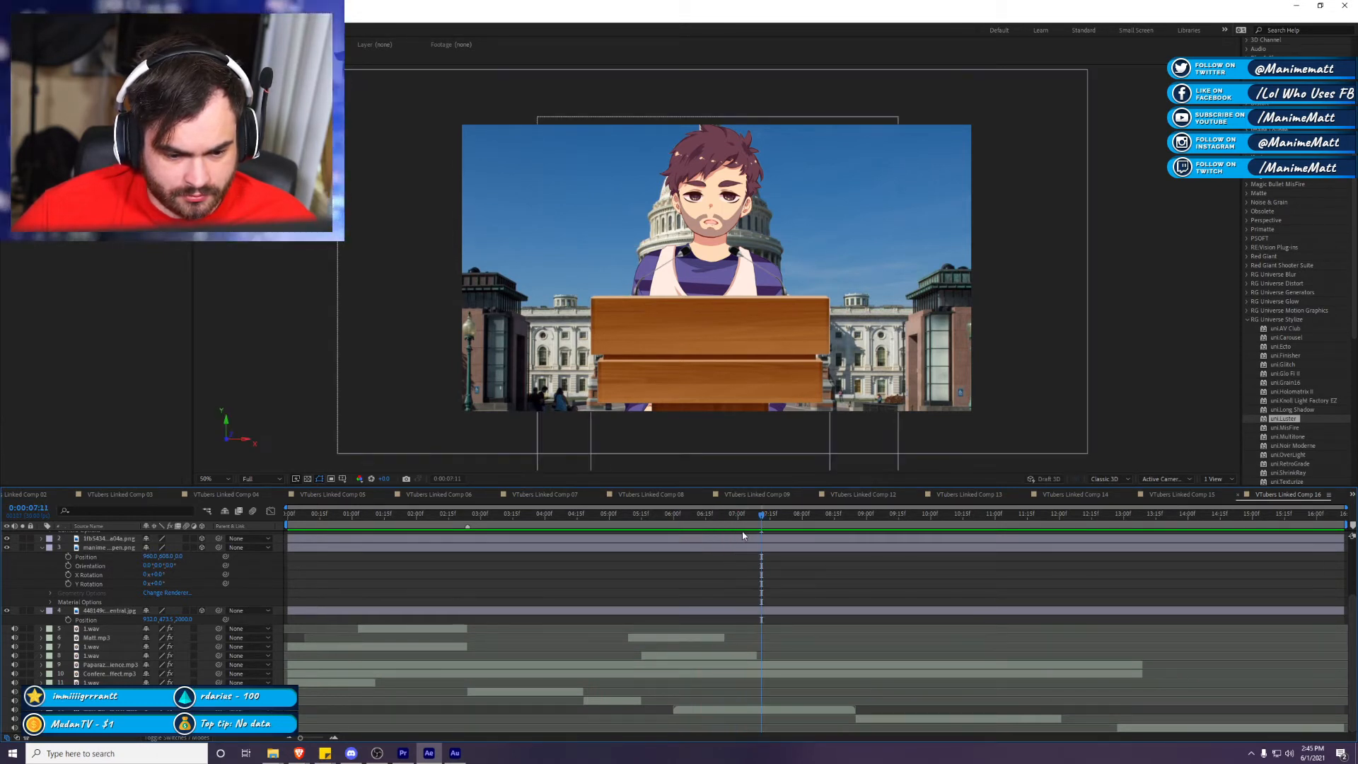
{"action": "mouse_move", "coordinate": [747, 529]}
{"action": "left_mouse_down"}
{"action": "mouse_move", "coordinate": [716, 523]}
{"action": "mouse_move", "coordinate": [736, 523]}
{"action": "left_mouse_up"}
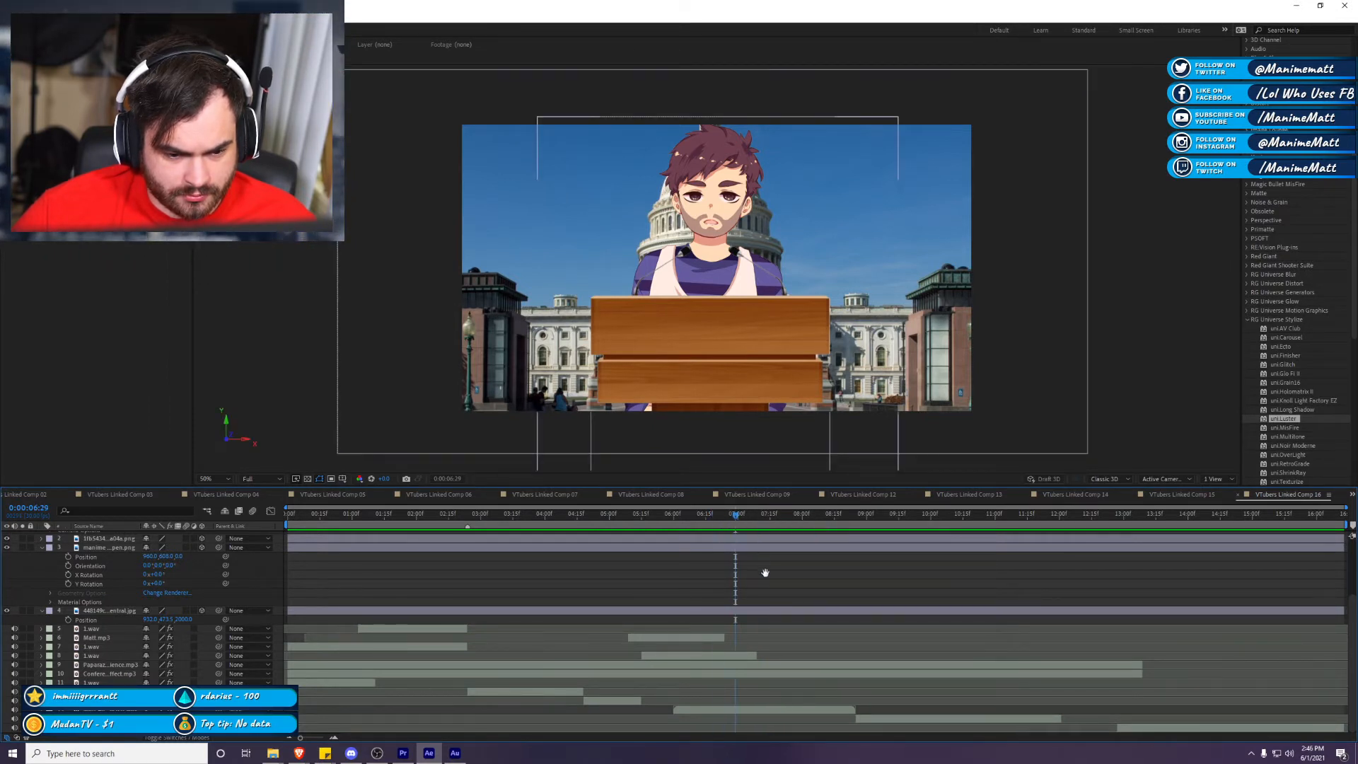
{"action": "scroll", "coordinate": [764, 570], "scroll_direction": "up", "scroll_amount": 3}
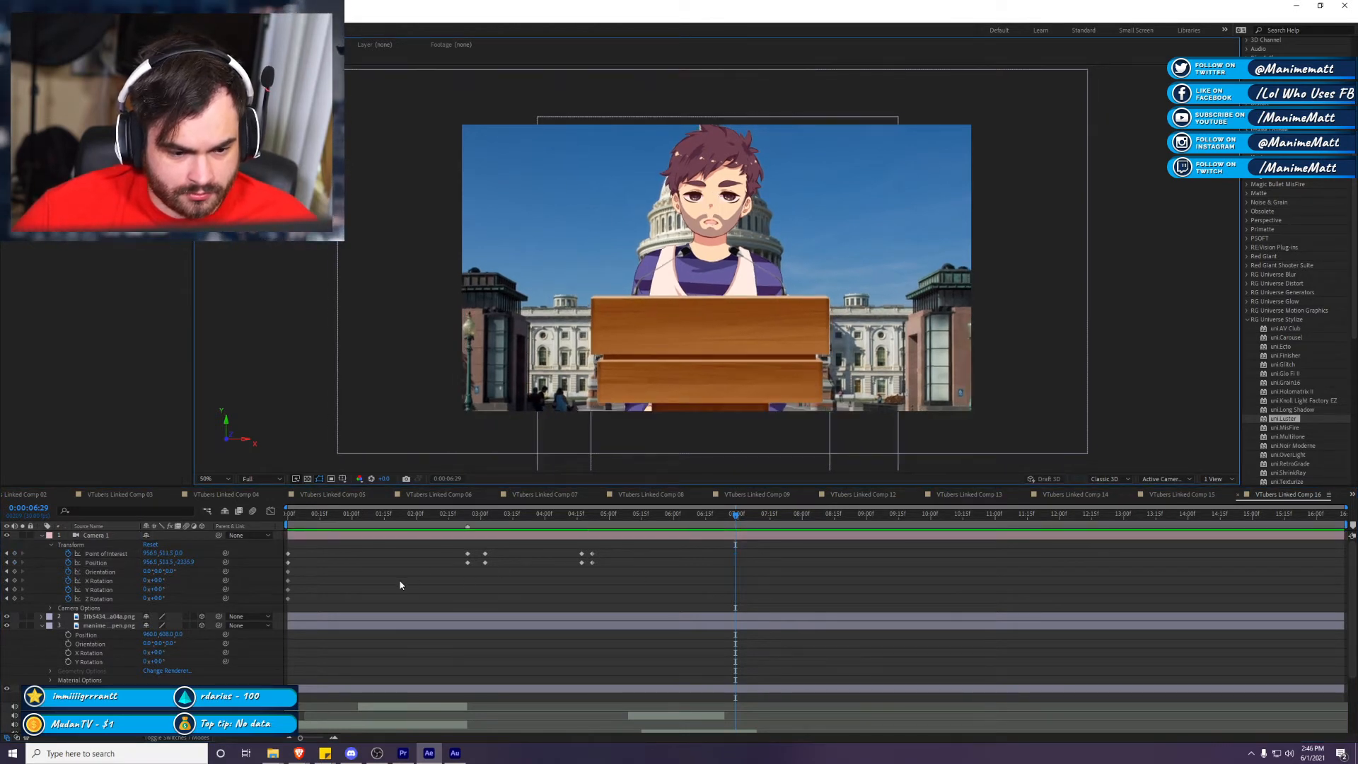
{"action": "left_click_drag", "start_coordinate": [437, 550], "coordinate": [482, 583]}
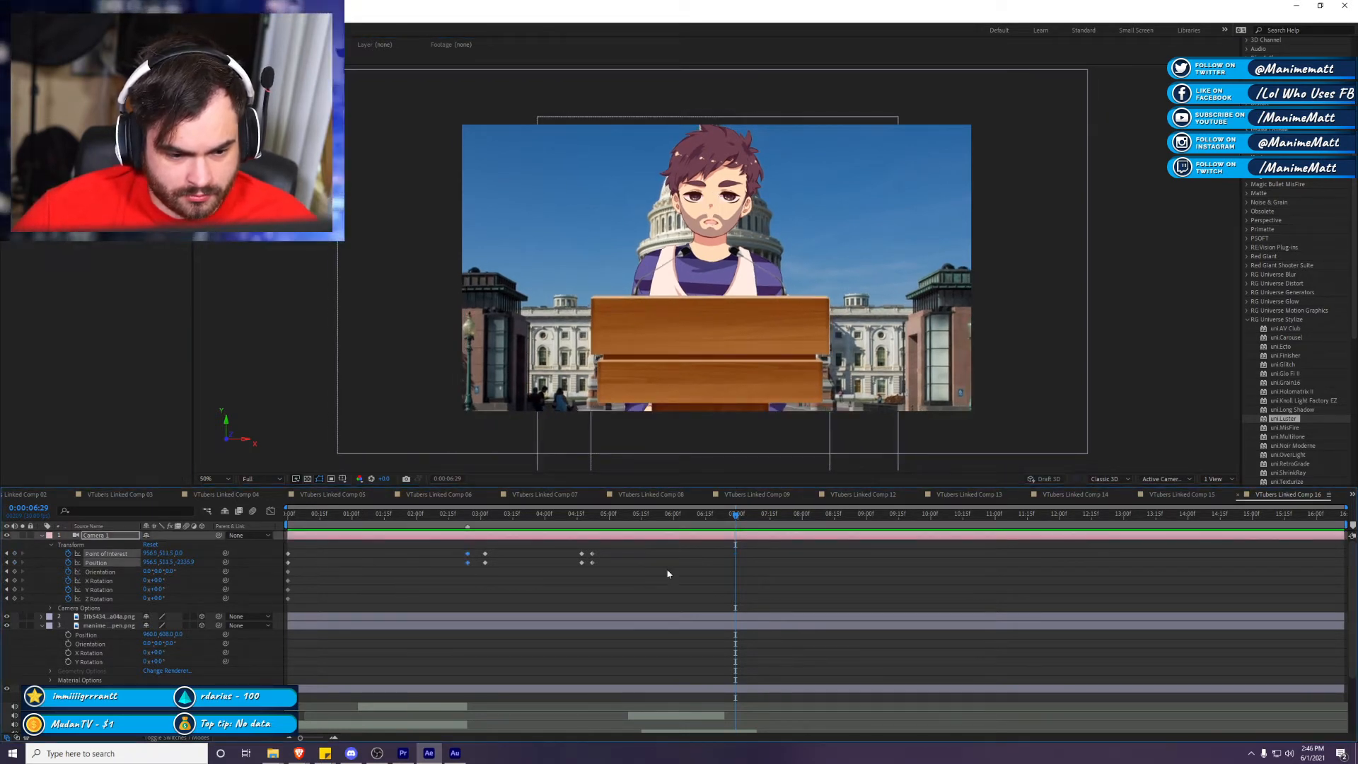
Step: Copy the camera's opening Position and Point of Interest keyframes onto 0:00:04:22 and preview the animation
{"action": "left_click", "coordinate": [6, 563]}
{"action": "left_click_drag", "start_coordinate": [328, 549], "coordinate": [285, 567]}
{"action": "key", "text": "ctrl+c"}
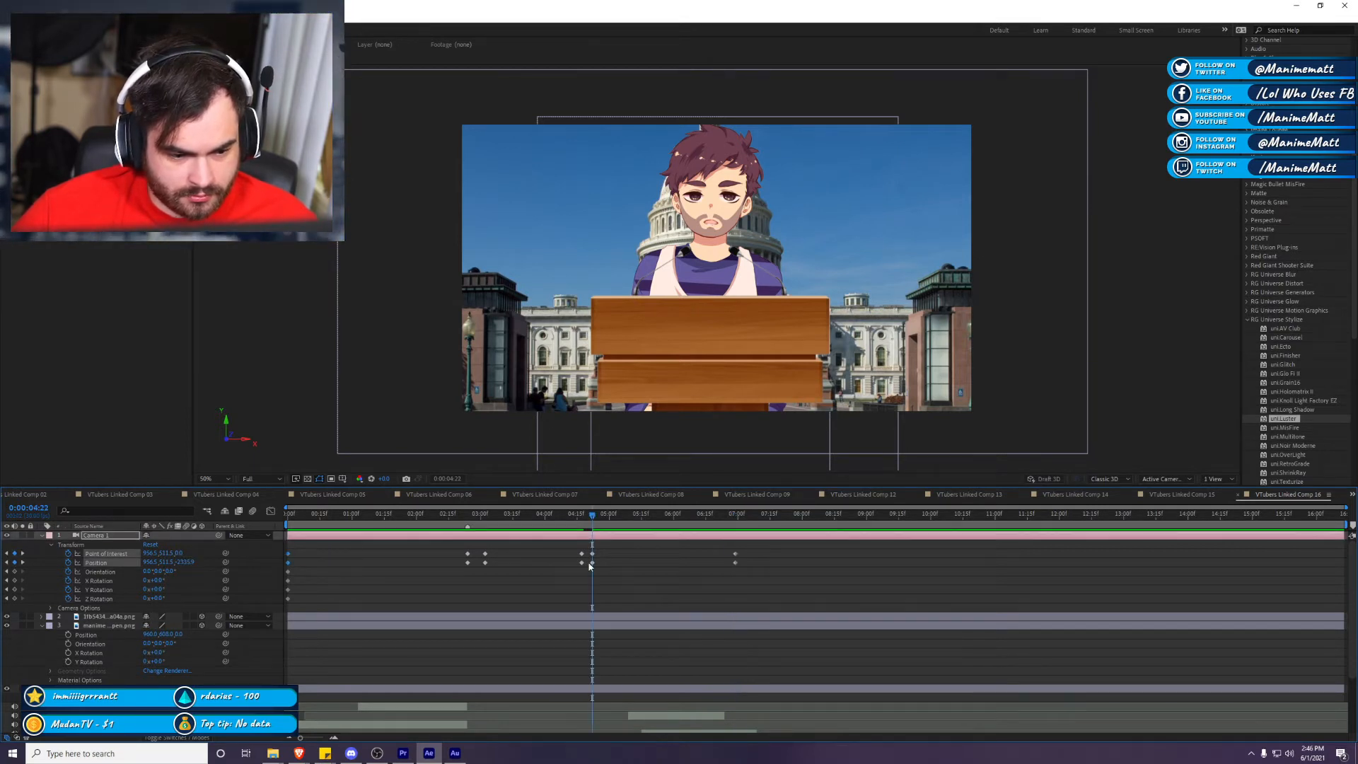
{"action": "key", "text": "ctrl+v"}
{"action": "key", "text": "space"}
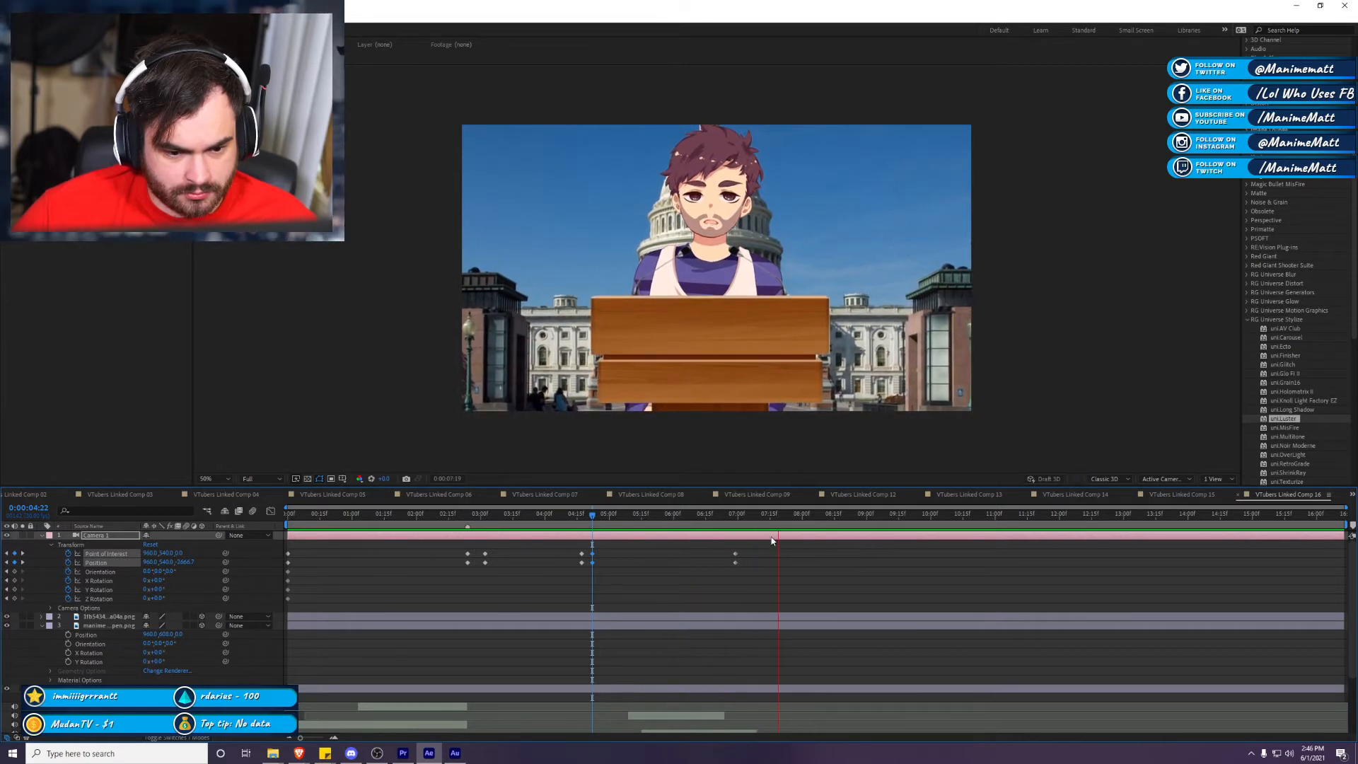
{"action": "key", "text": "Home"}
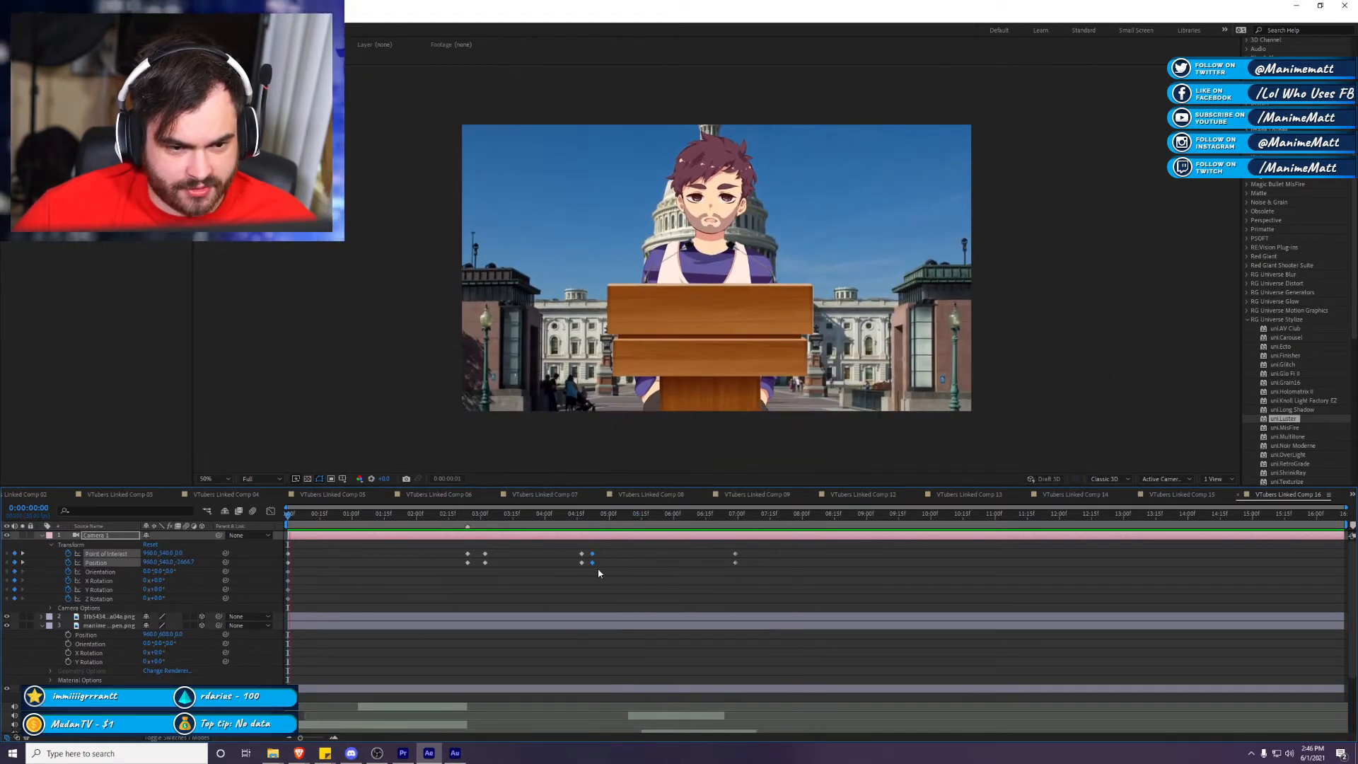
Step: Soften the camera push-in by using its 0:00:01:09 framing for the close-up keyframes at 0:00:02:24 and 0:00:06:29
{"action": "key", "text": "space"}
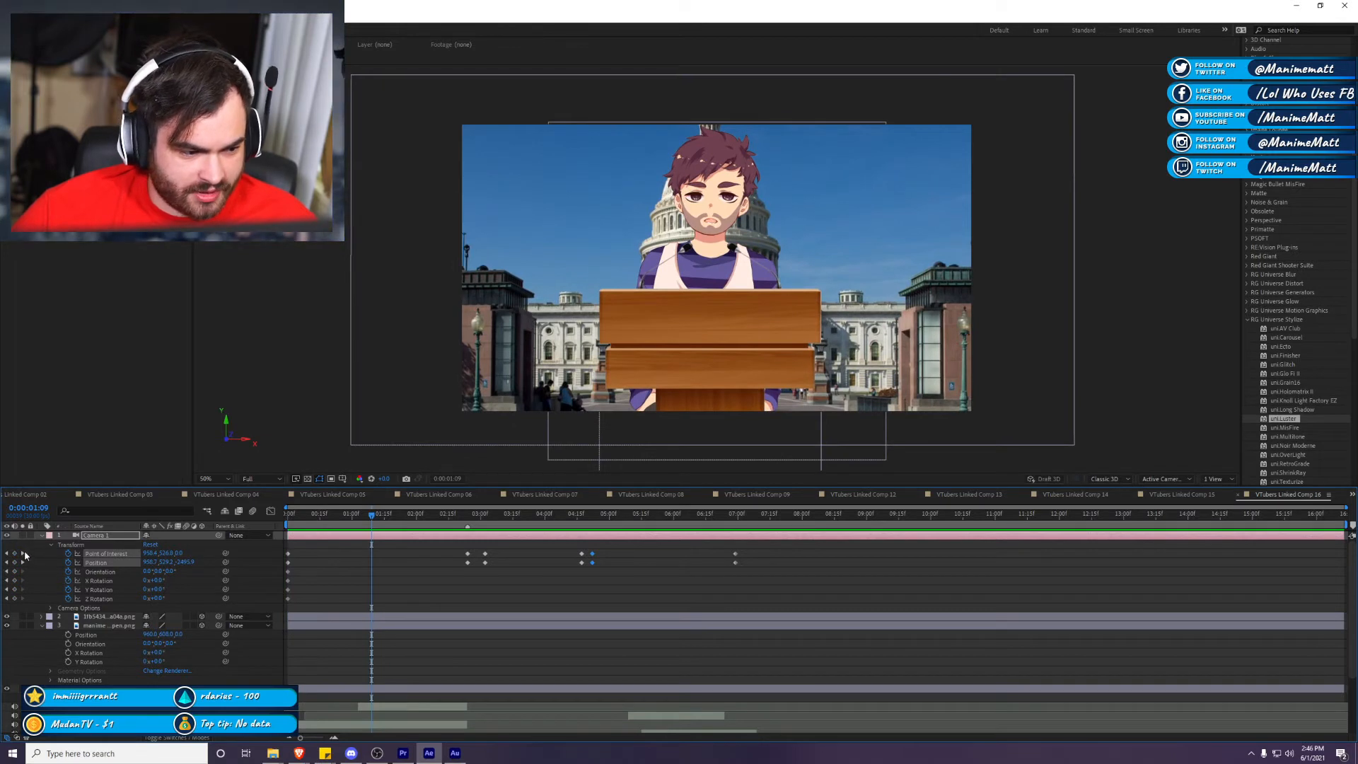
{"action": "left_click_drag", "start_coordinate": [372, 562], "coordinate": [463, 575]}
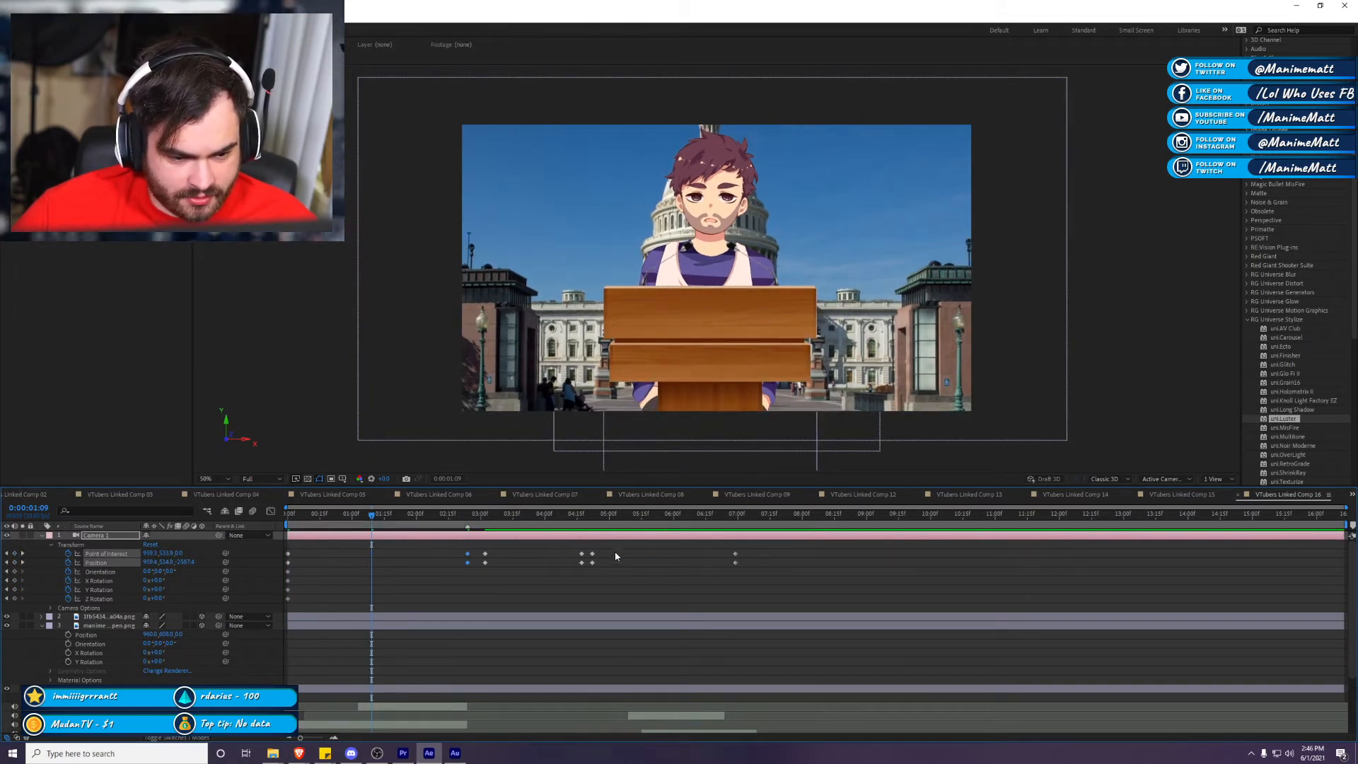
{"action": "left_click", "coordinate": [726, 514]}
{"action": "left_click_drag", "start_coordinate": [726, 563], "coordinate": [735, 566]}
{"action": "key", "text": "space"}
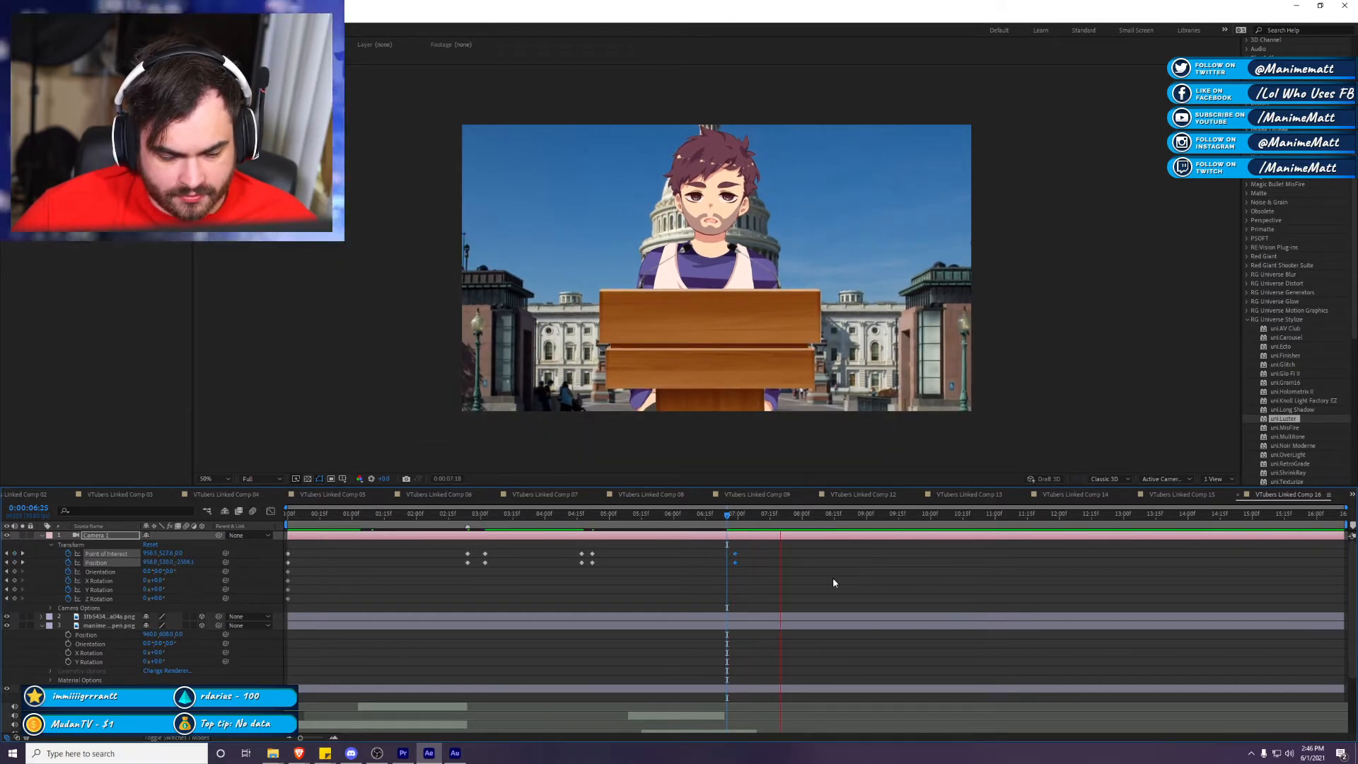
Step: Copy the camera's wide-view Position and Point of Interest keyframes that follow 0:00:02:24 to 0:00:07:10 and preview the result
{"action": "key", "text": "space"}
{"action": "key", "text": "shift+Page_Up"}
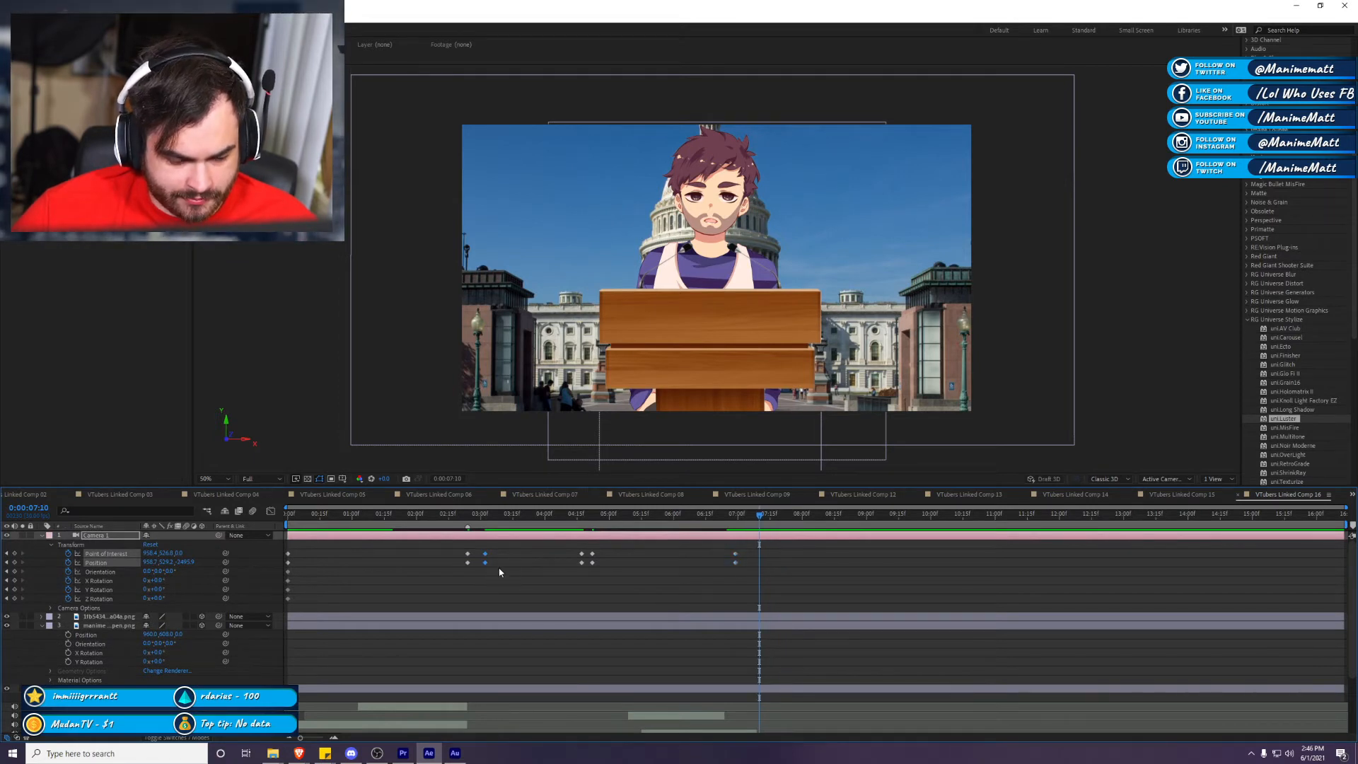
{"action": "key", "text": "space"}
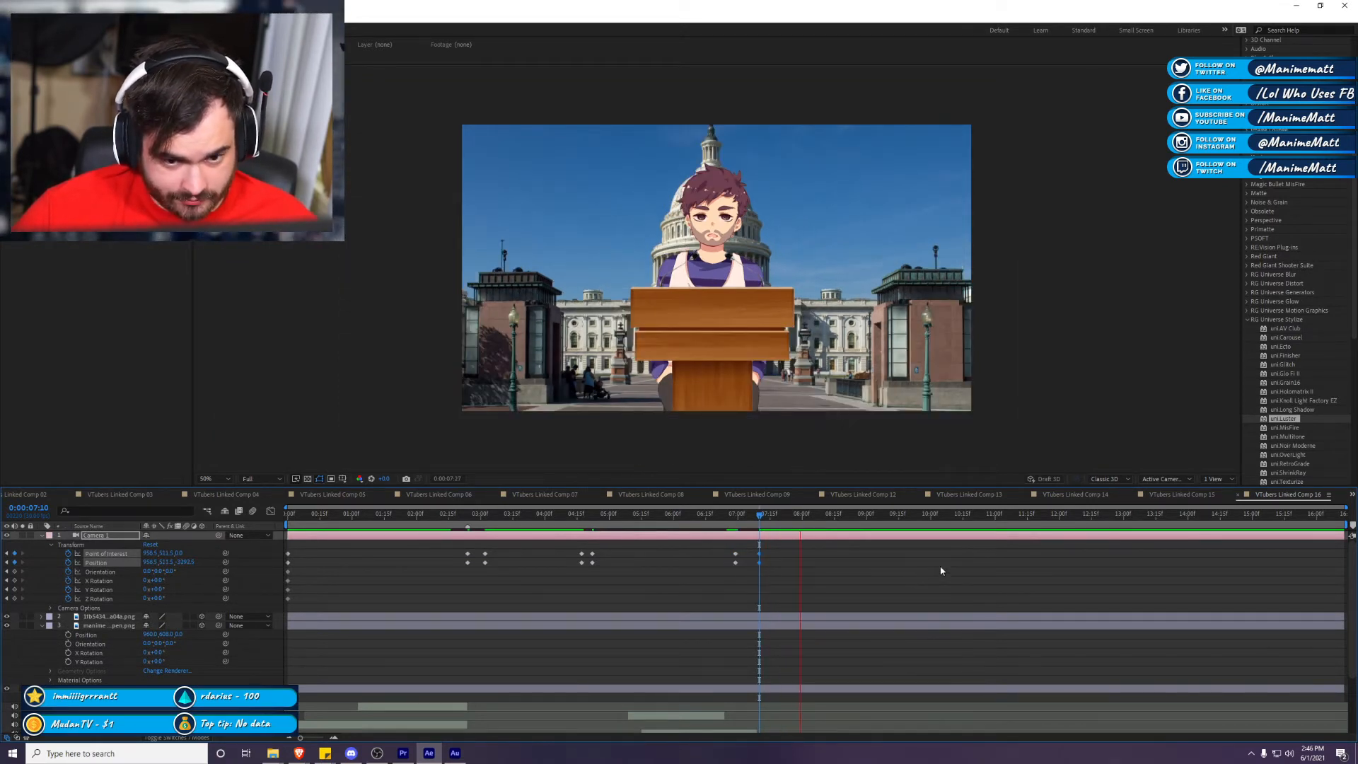
{"action": "scroll", "coordinate": [934, 562], "scroll_direction": "down", "scroll_amount": 3}
{"action": "key", "text": "space"}
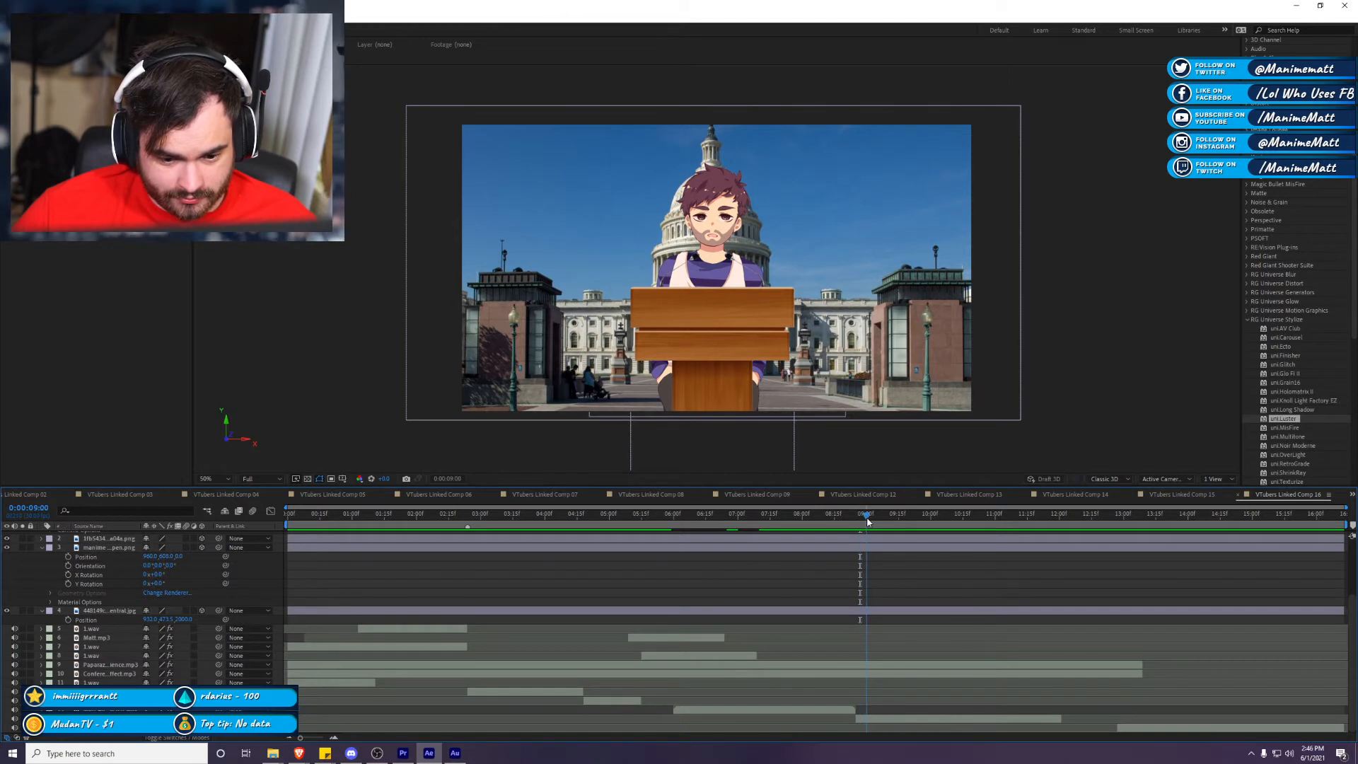
Step: Copy the camera Position and Point of Interest keyframes that hold the opening framing to 0:00:08:25
{"action": "scroll", "coordinate": [862, 538], "scroll_direction": "up", "scroll_amount": 3}
{"action": "left_click_drag", "start_coordinate": [633, 587], "coordinate": [581, 548]}
{"action": "left_click_drag", "start_coordinate": [551, 596], "coordinate": [587, 550]}
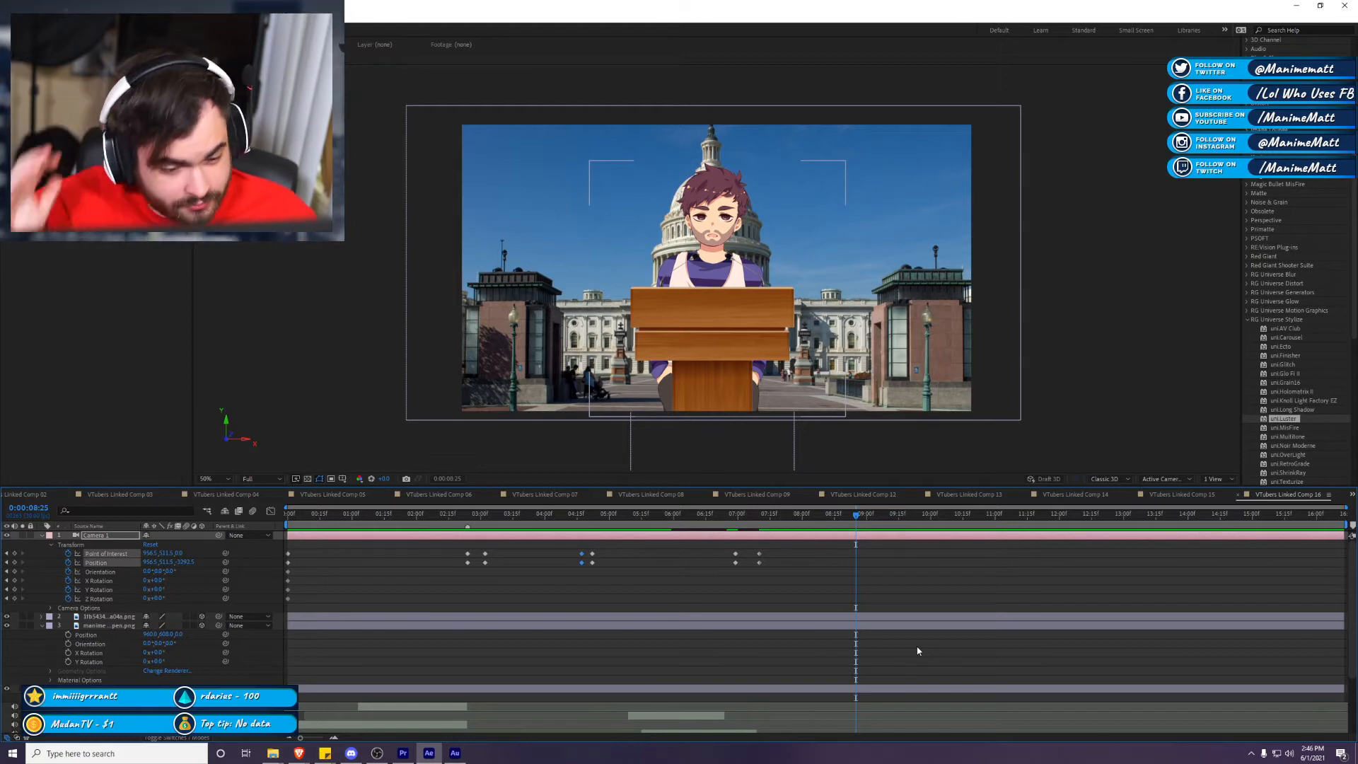
{"action": "left_click", "coordinate": [690, 583]}
{"action": "mouse_move", "coordinate": [563, 544]}
{"action": "left_mouse_down"}
{"action": "mouse_move", "coordinate": [613, 571]}
{"action": "mouse_move", "coordinate": [585, 546]}
{"action": "left_mouse_up"}
{"action": "key", "text": "ctrl+c"}
{"action": "key", "text": "ctrl+v"}
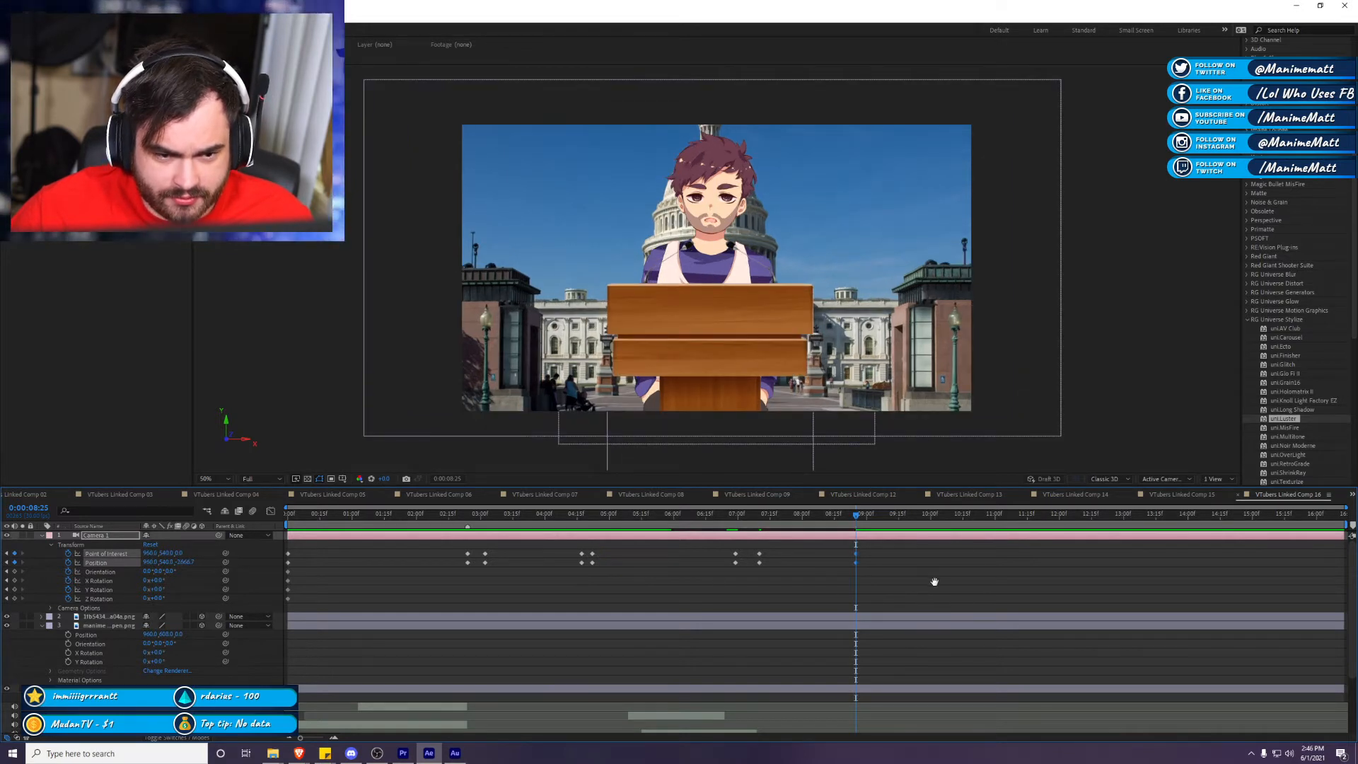
Step: Play through the remaining voice clips and dolly the camera in toward the speaker at 0:00:16:12
{"action": "scroll", "coordinate": [982, 590], "scroll_direction": "down", "scroll_amount": 3}
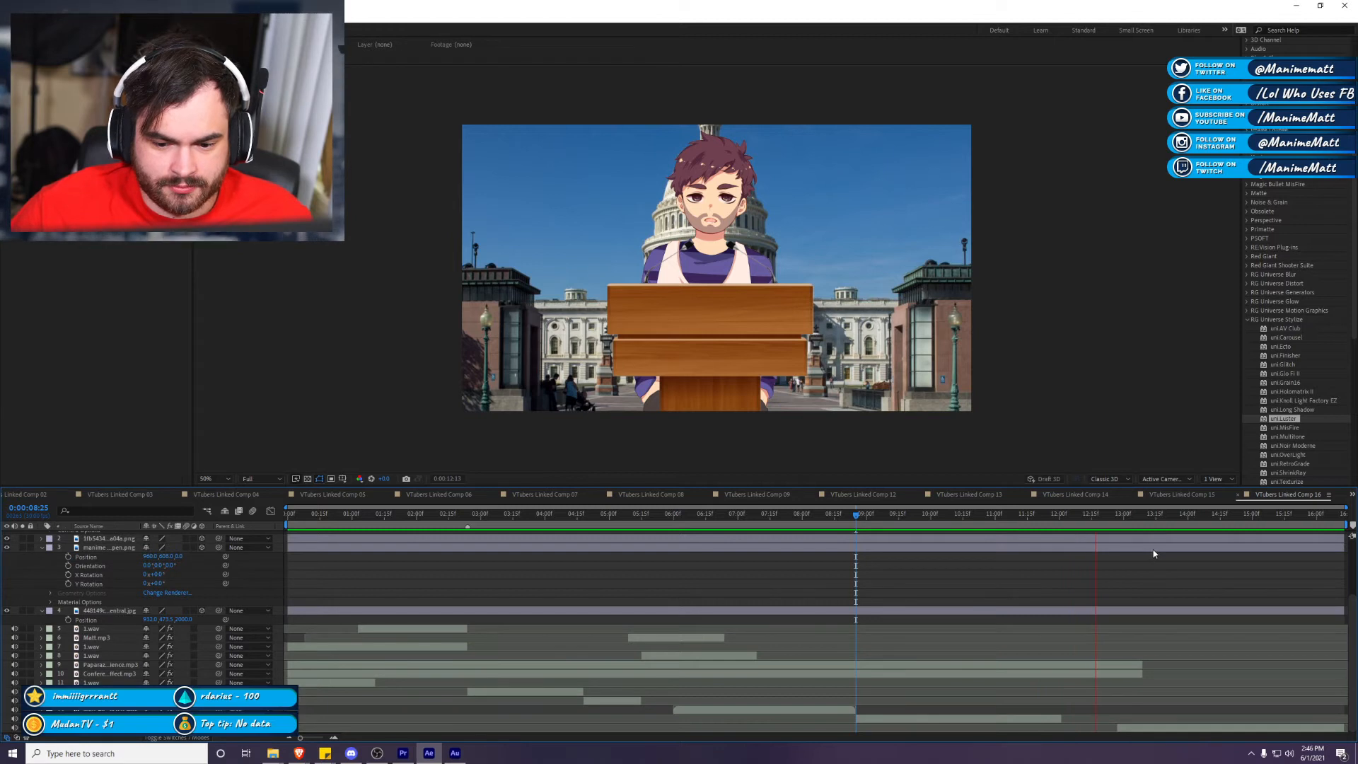
{"action": "key", "text": "space"}
{"action": "left_click_drag", "start_coordinate": [1123, 516], "coordinate": [1224, 537]}
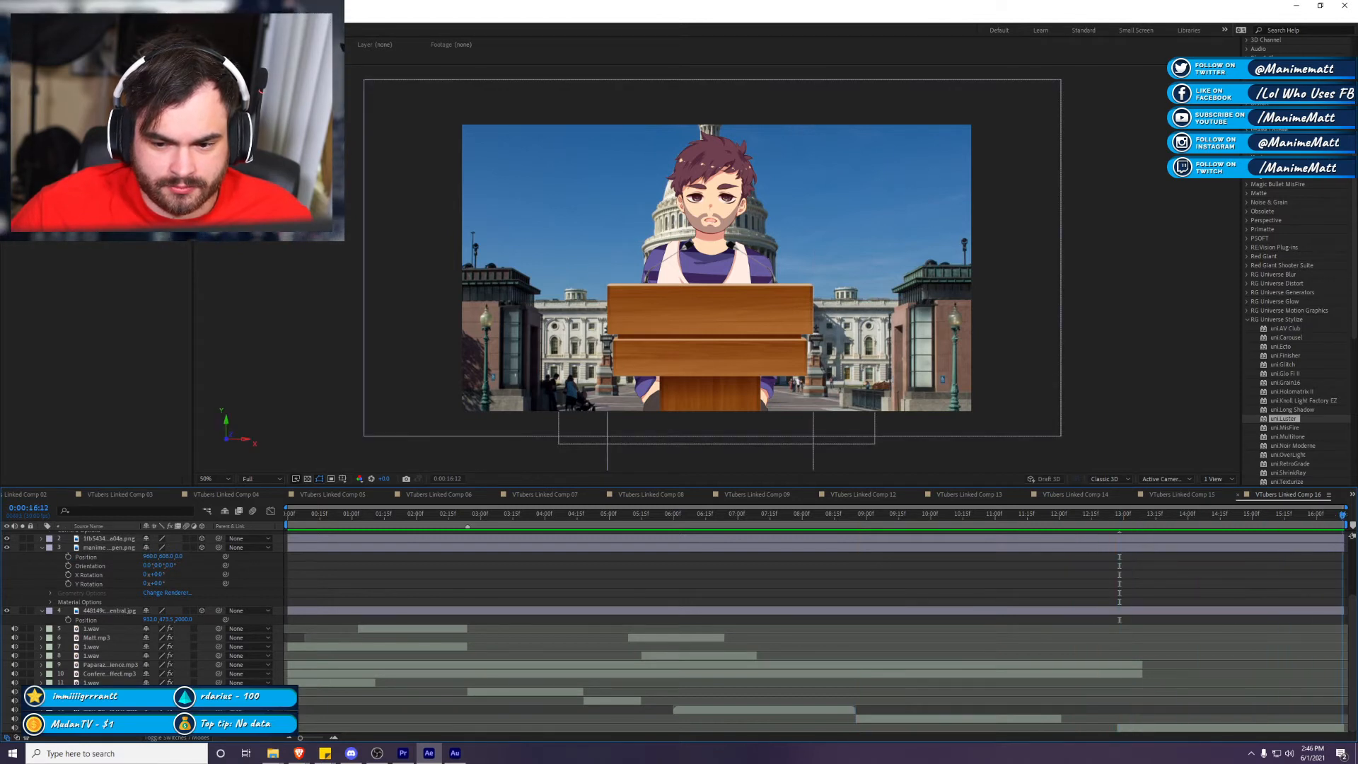
{"action": "left_click_drag", "start_coordinate": [712, 196], "coordinate": [766, 198]}
{"action": "key", "text": "comma"}
{"action": "key", "text": "comma"}
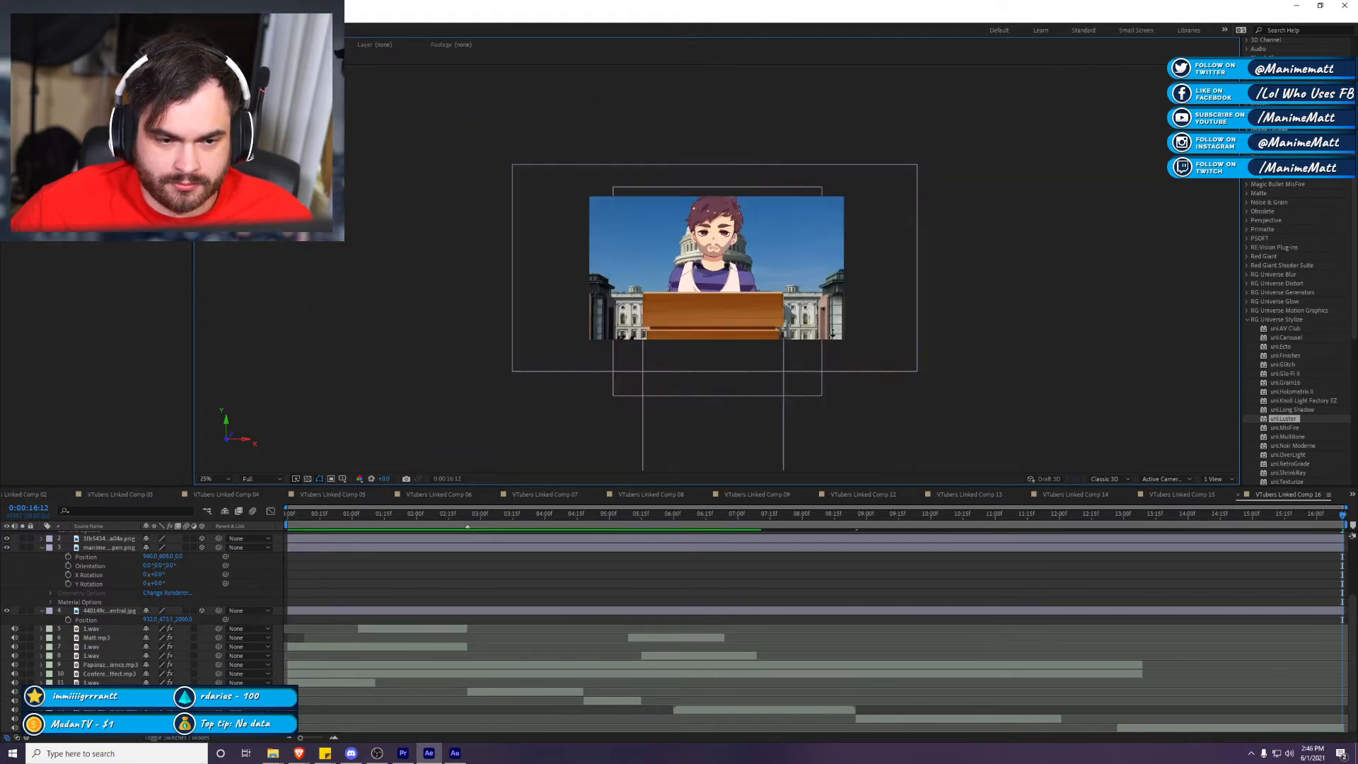
Step: Preview the camera move from 0:00:08:22 and copy the 0:00:08:25 camera keyframes to 0:00:11:26
{"action": "left_click_drag", "start_coordinate": [1290, 515], "coordinate": [850, 514]}
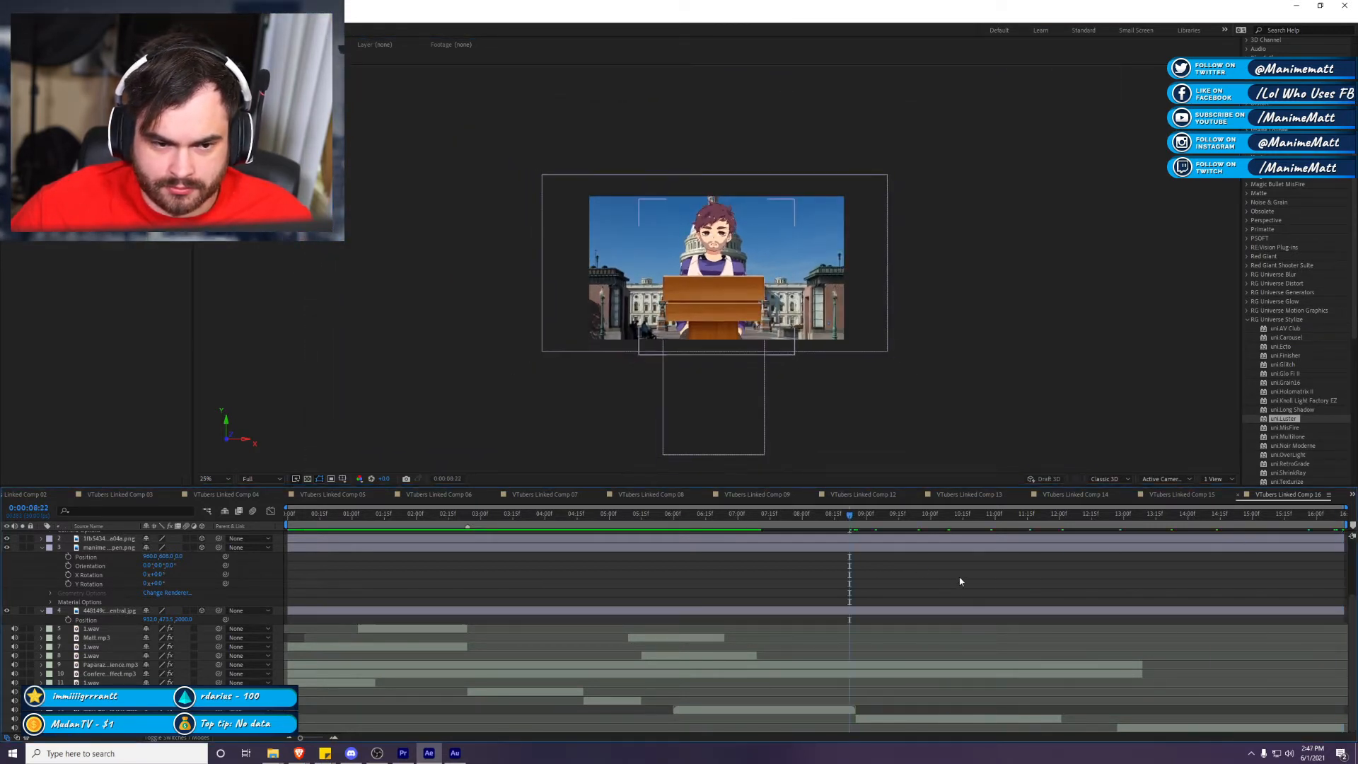
{"action": "key", "text": "space"}
{"action": "scroll", "coordinate": [969, 596], "scroll_direction": "up", "scroll_amount": 3}
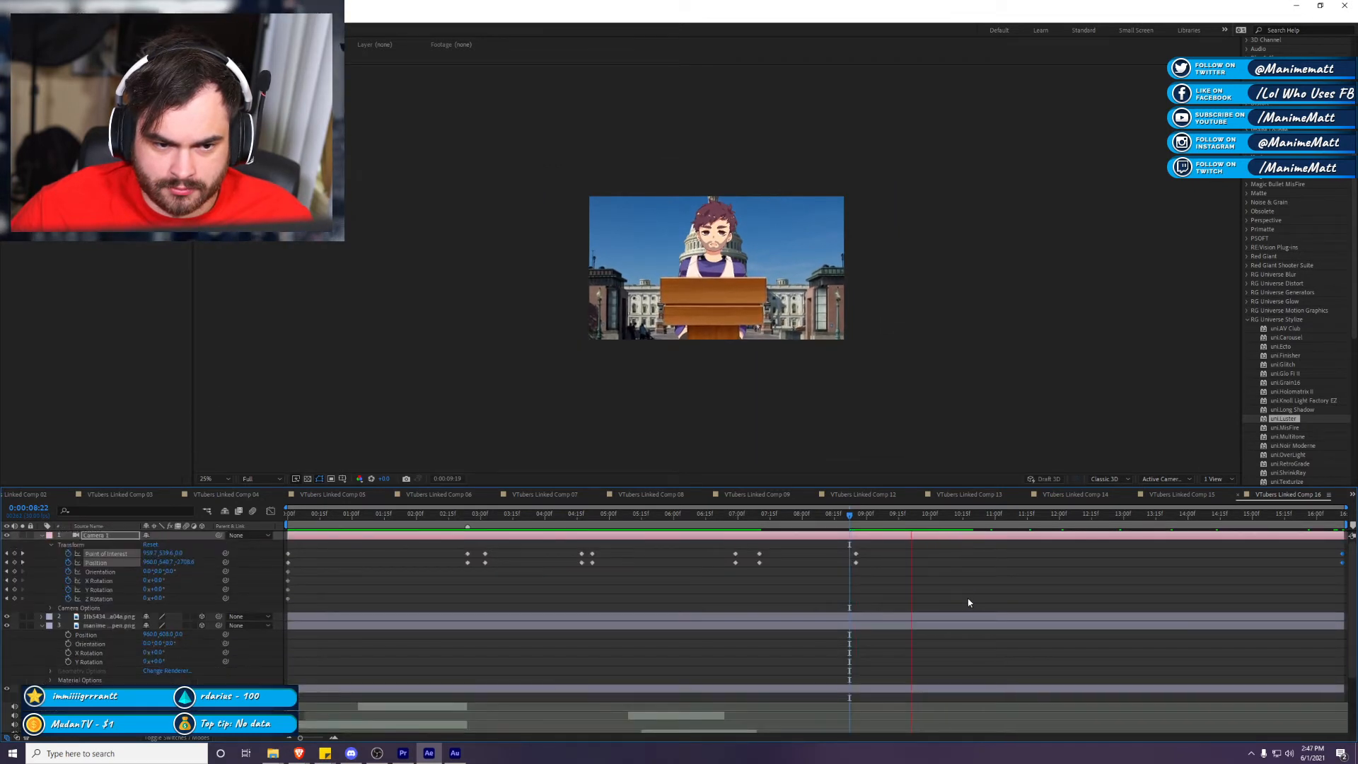
{"action": "key", "text": "space"}
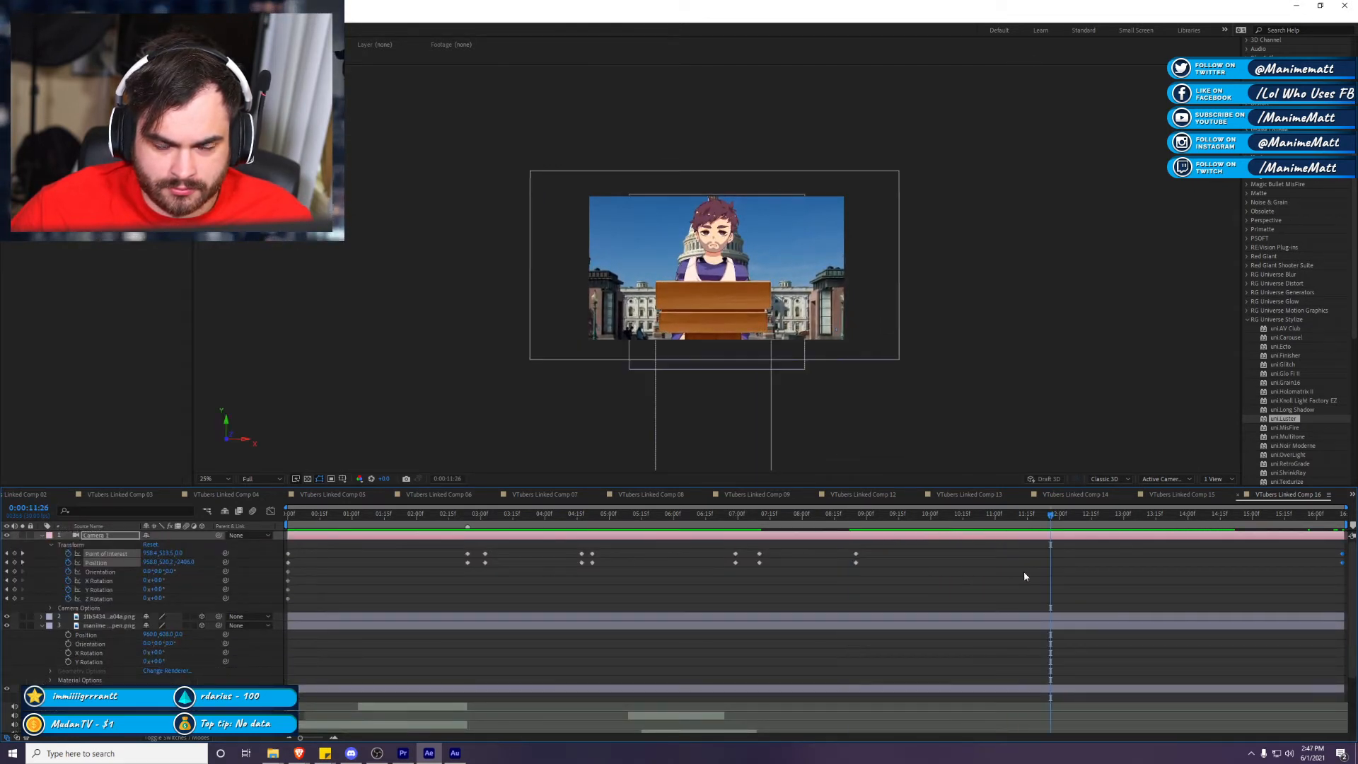
{"action": "left_click", "coordinate": [1074, 570]}
{"action": "left_click_drag", "start_coordinate": [955, 579], "coordinate": [843, 543]}
{"action": "key", "text": "ctrl+c"}
{"action": "key", "text": "ctrl+v"}
Step: Replace the camera's end keyframes at 0:00:16:12 with its framing from 0:00:14:06
{"action": "left_click_drag", "start_coordinate": [1067, 516], "coordinate": [1200, 542]}
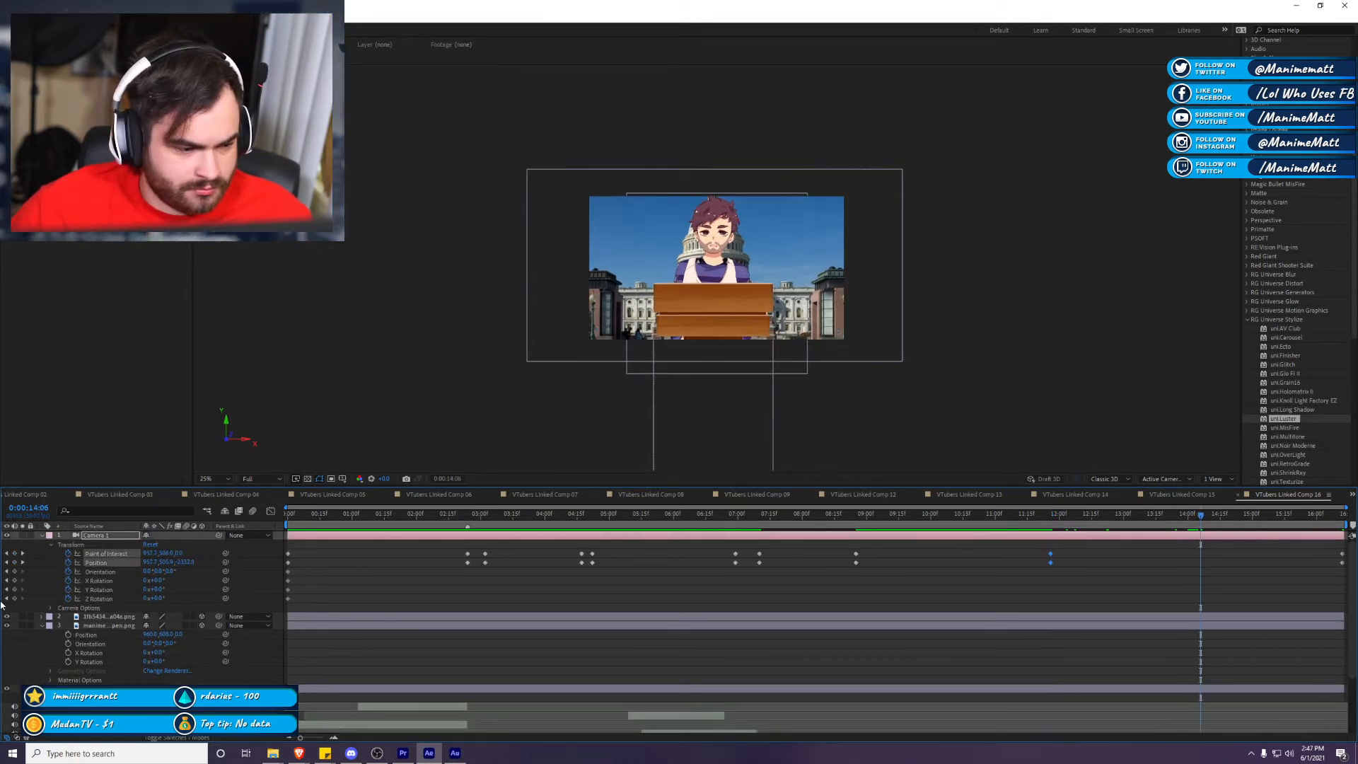
{"action": "key", "text": "Delete"}
{"action": "left_click", "coordinate": [1297, 589]}
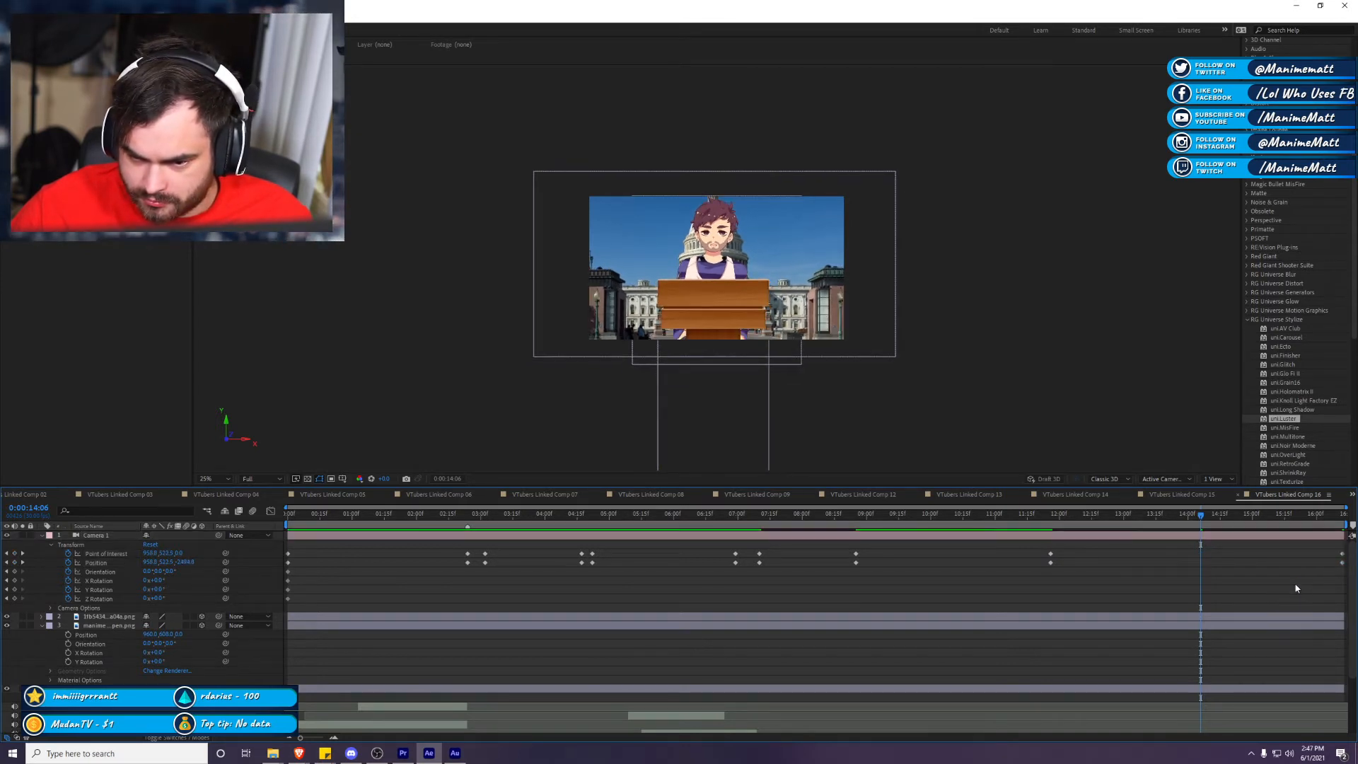
Step: Preview from the start and shift the camera keyframes at 0:00:04:17 and 0:00:04:22 so the first pair lands on 0:00:04:24
{"action": "key", "text": "Home"}
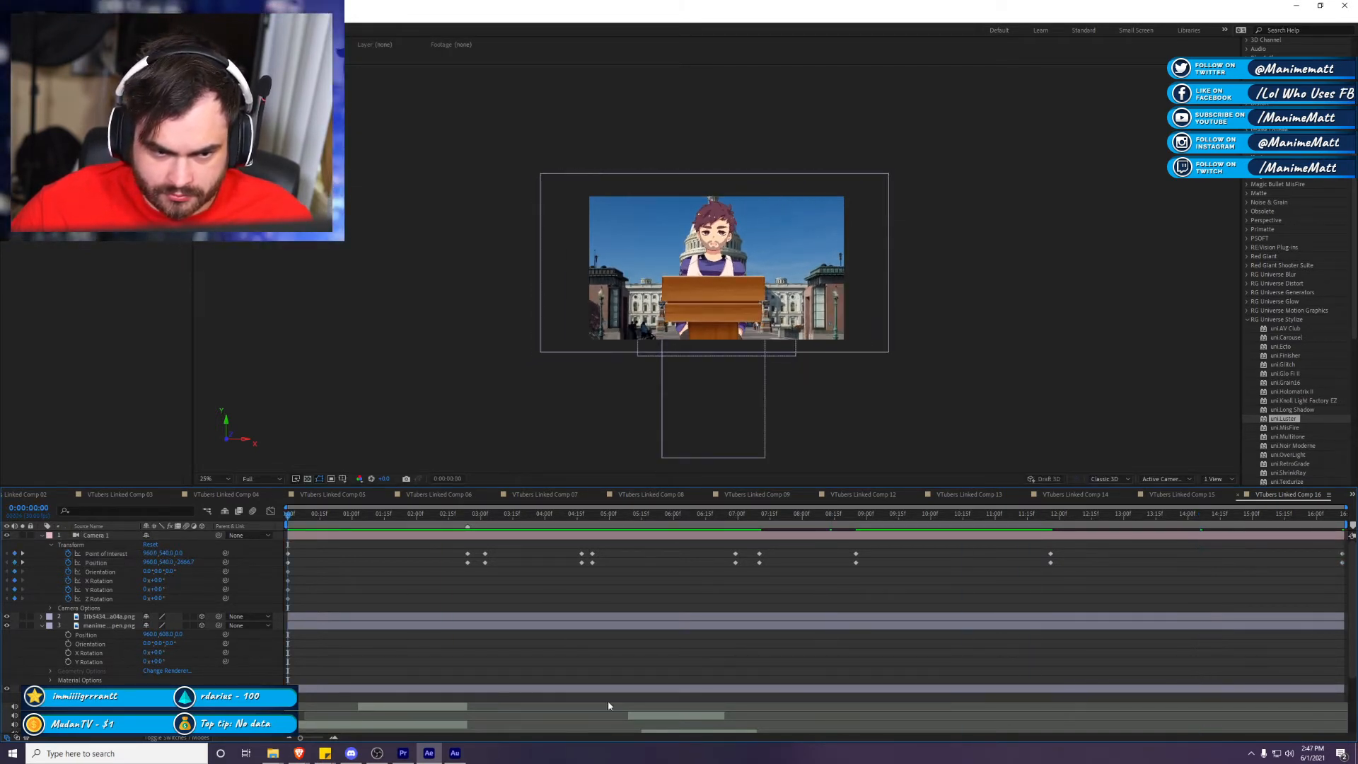
{"action": "key", "text": "space"}
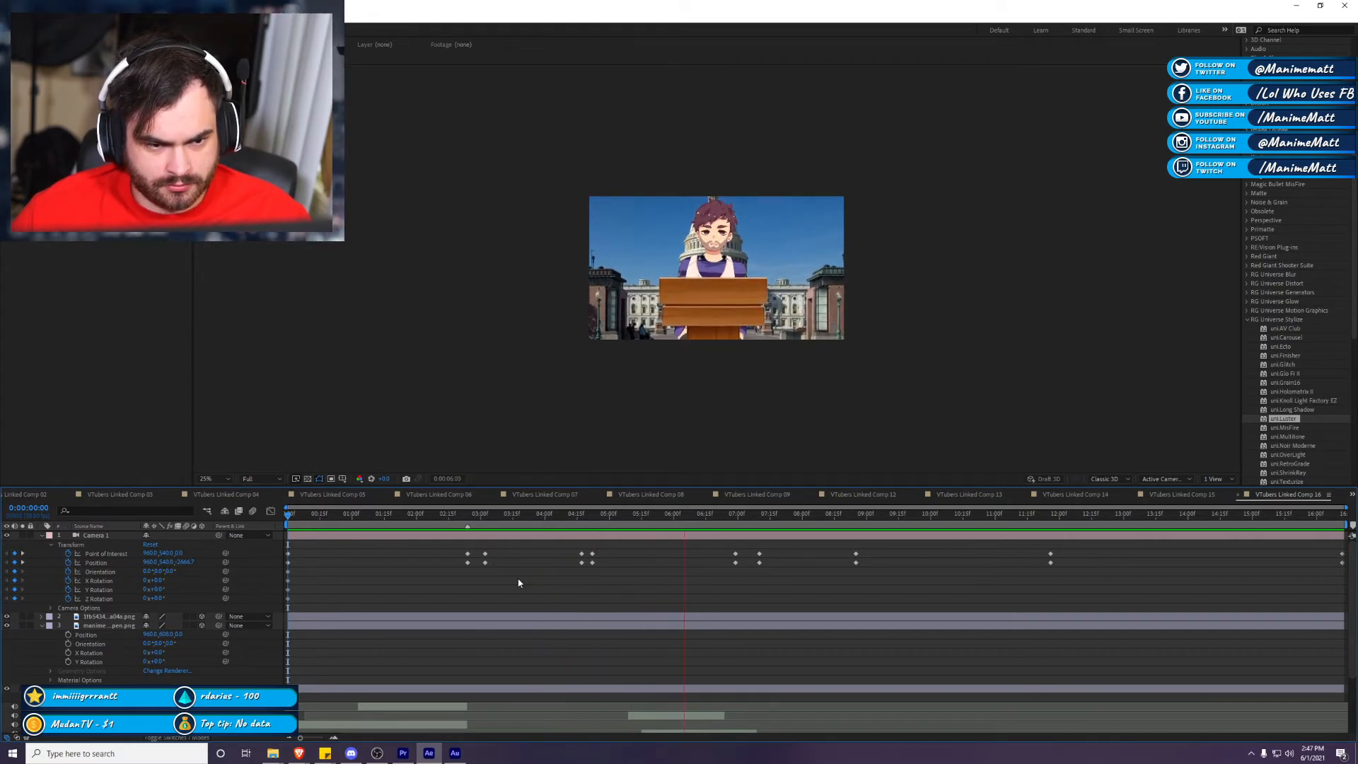
{"action": "key", "text": "space"}
{"action": "left_click_drag", "start_coordinate": [563, 526], "coordinate": [596, 521]}
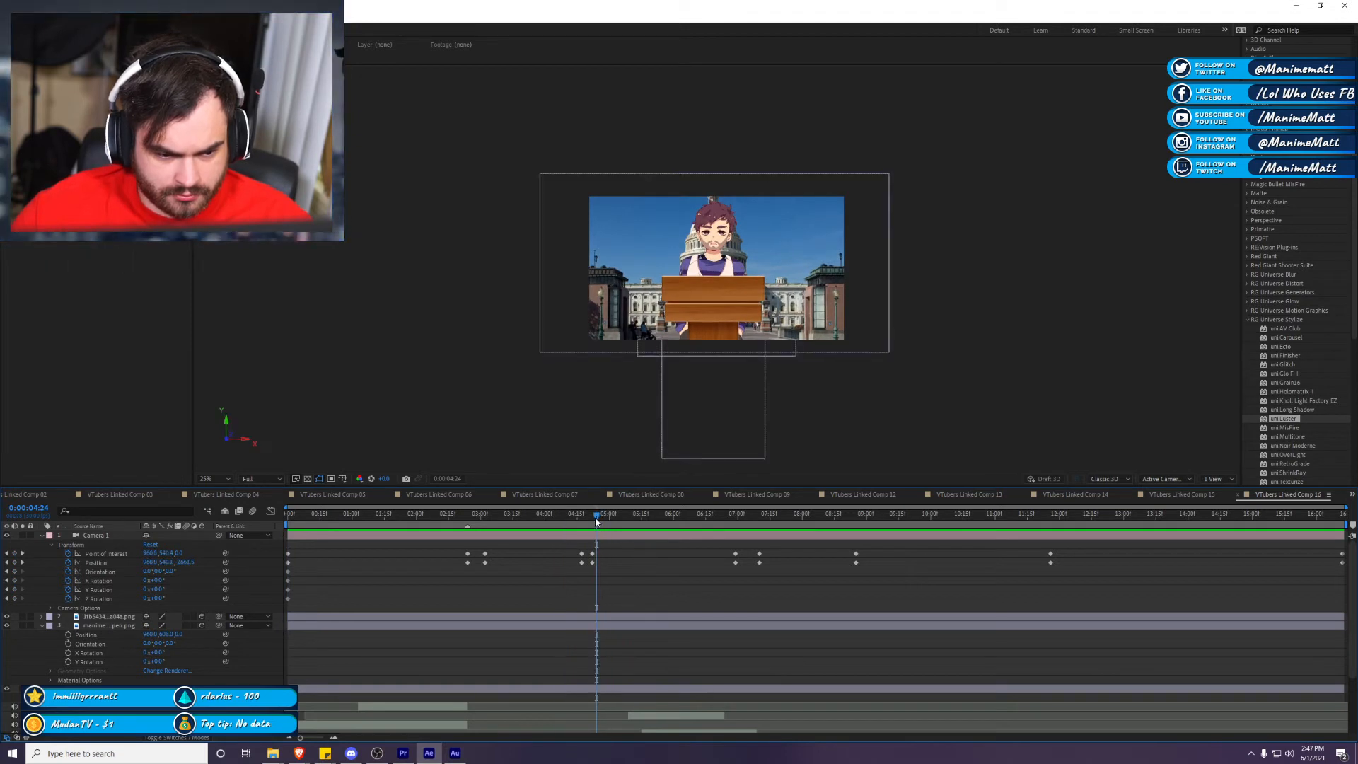
{"action": "left_click_drag", "start_coordinate": [609, 581], "coordinate": [599, 556]}
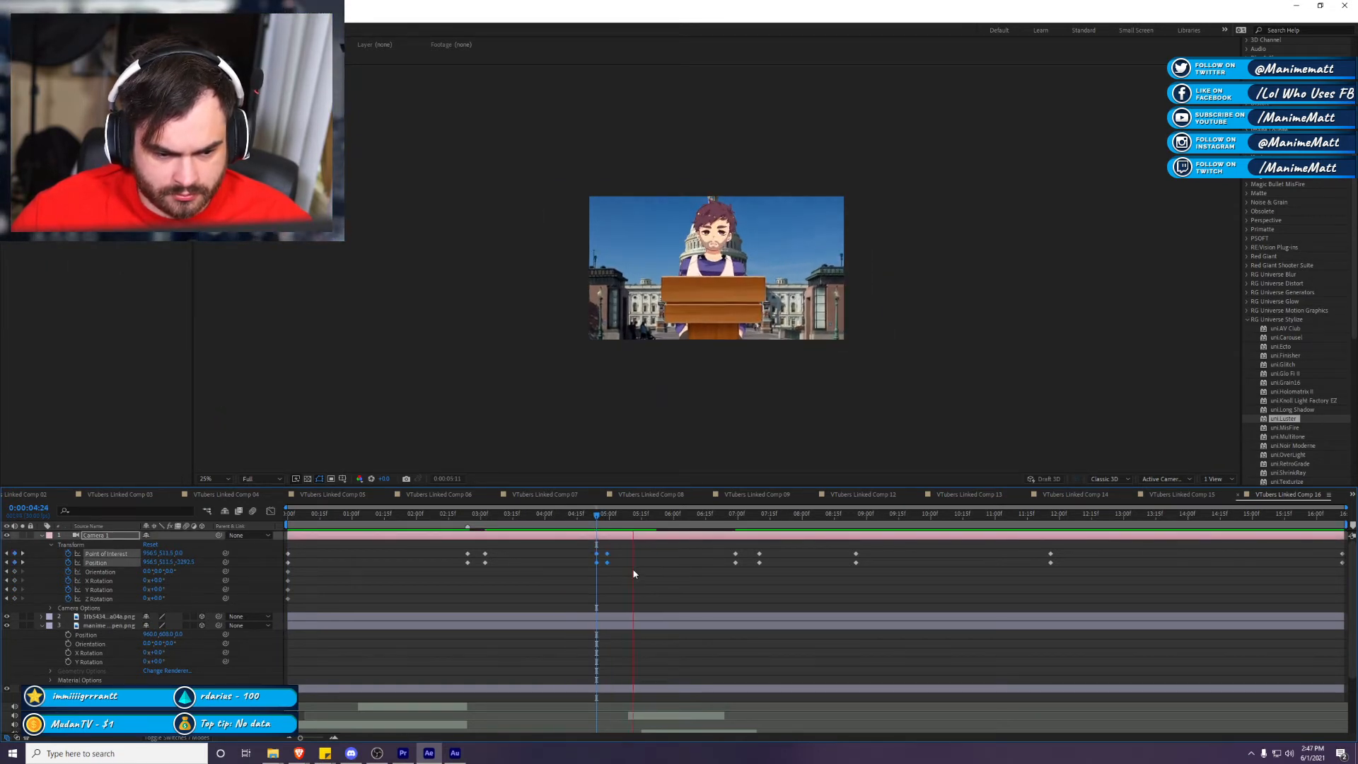
Step: Shift the camera's close-up keyframes from 0:00:06:29 to 0:00:07:04 and preview the timing
{"action": "left_click", "coordinate": [794, 575]}
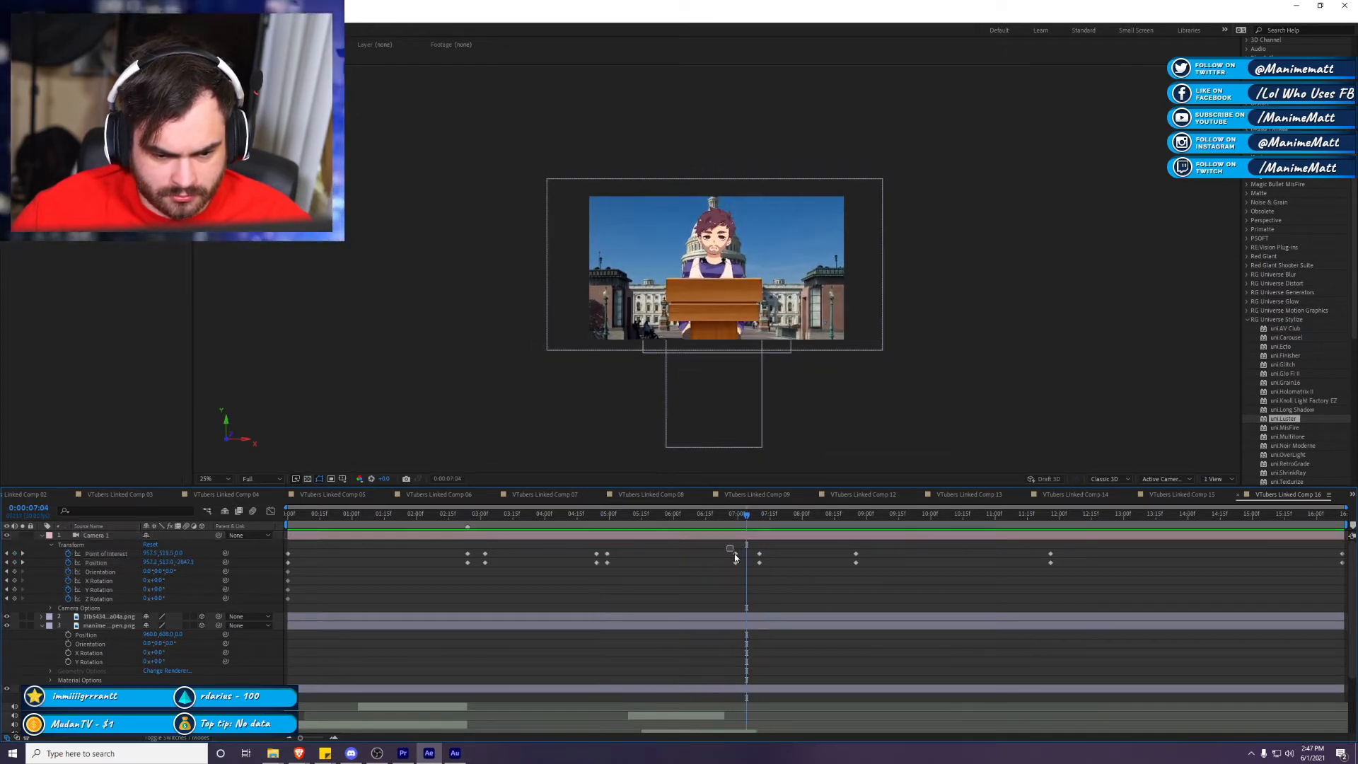
{"action": "mouse_move", "coordinate": [741, 566]}
{"action": "left_mouse_down"}
{"action": "mouse_move", "coordinate": [716, 550]}
{"action": "mouse_move", "coordinate": [744, 556]}
{"action": "left_mouse_up"}
{"action": "key", "text": "space"}
{"action": "key", "text": "space"}
{"action": "key", "text": "space"}
{"action": "key", "text": "space"}
Step: Delay the camera keyframes at 0:00:08:25 slightly and copy the wide-view keyframes from 0:00:04:24 to 0:00:08:26
{"action": "left_click", "coordinate": [855, 559]}
{"action": "left_click_drag", "start_coordinate": [854, 559], "coordinate": [872, 559]}
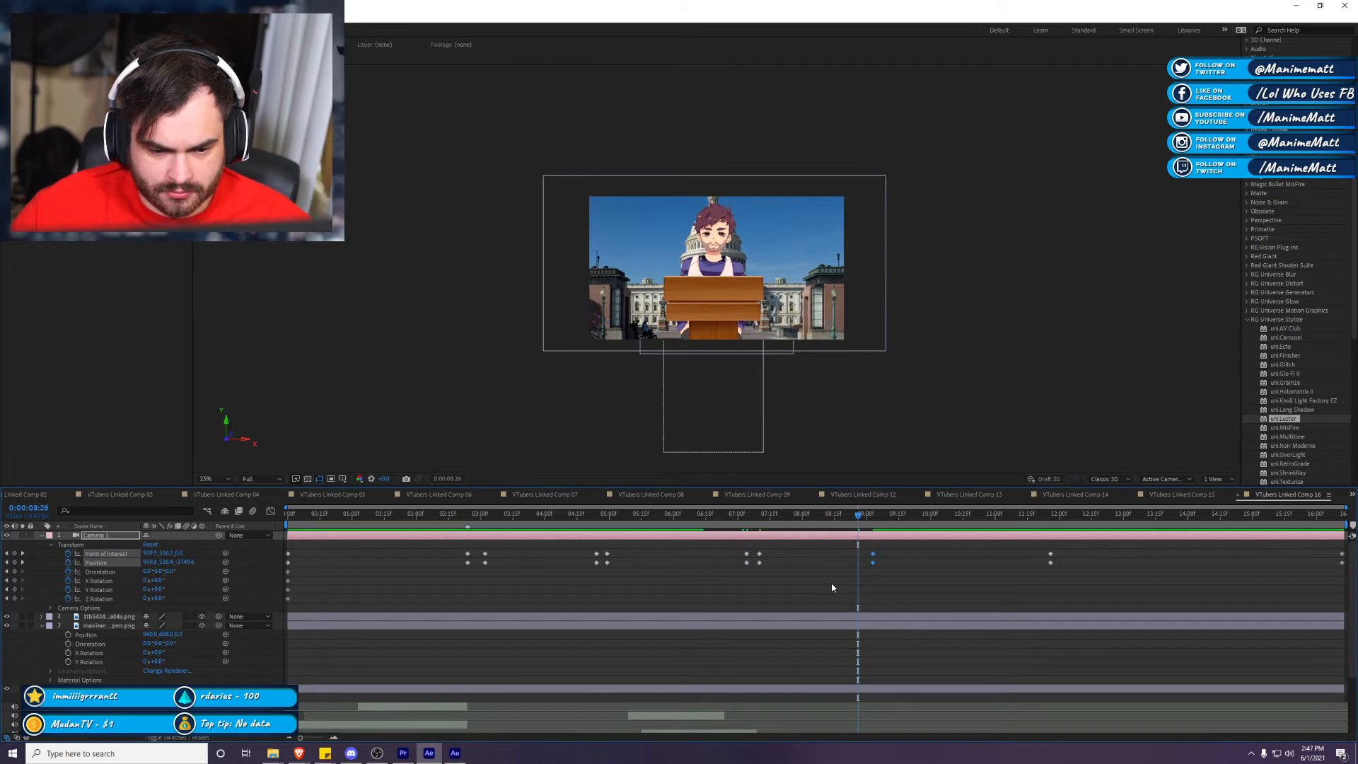
{"action": "left_click", "coordinate": [789, 581]}
{"action": "left_click_drag", "start_coordinate": [600, 574], "coordinate": [601, 544]}
{"action": "left_click", "coordinate": [596, 598]}
{"action": "key", "text": "ctrl+c"}
{"action": "key", "text": "ctrl+v"}
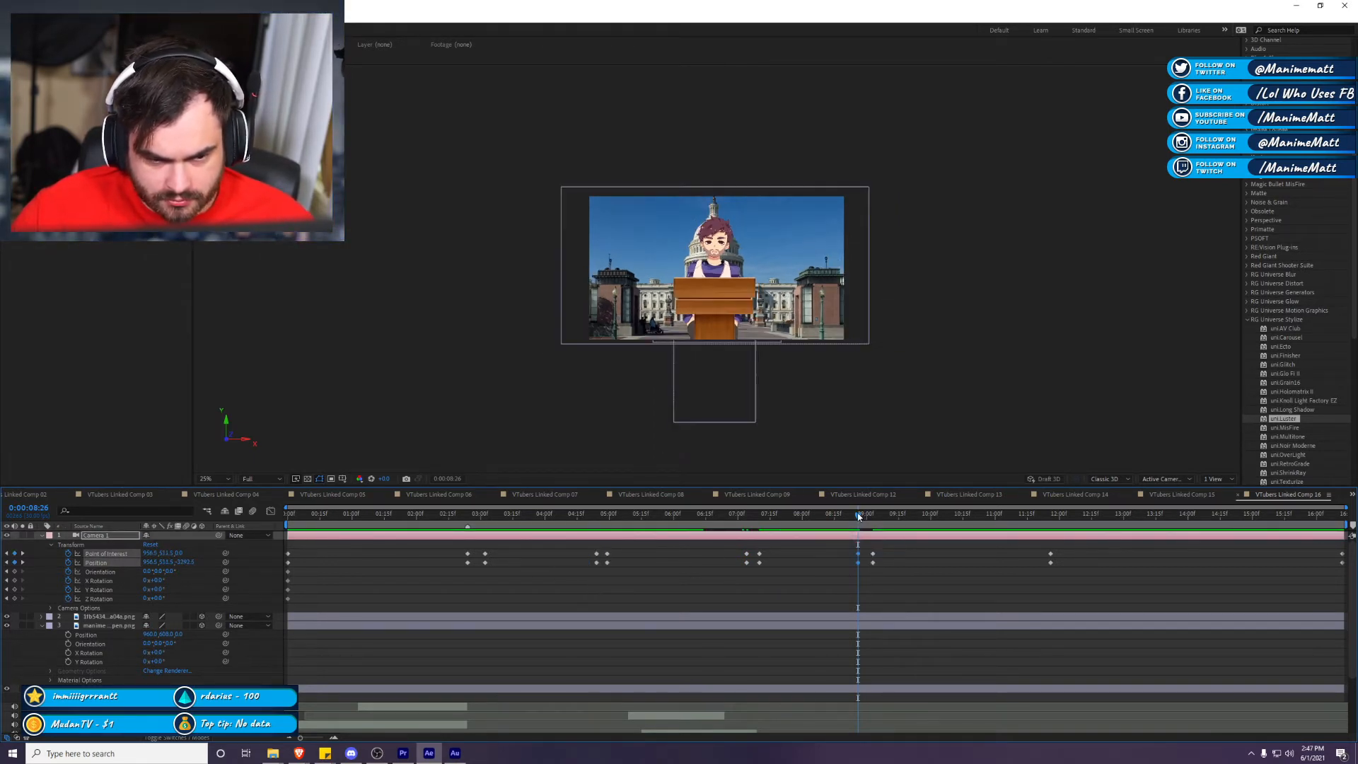
Step: Preview the camera animation against the voice clips from around 0:00:07:00 through the final push-in
{"action": "left_click_drag", "start_coordinate": [858, 516], "coordinate": [736, 516]}
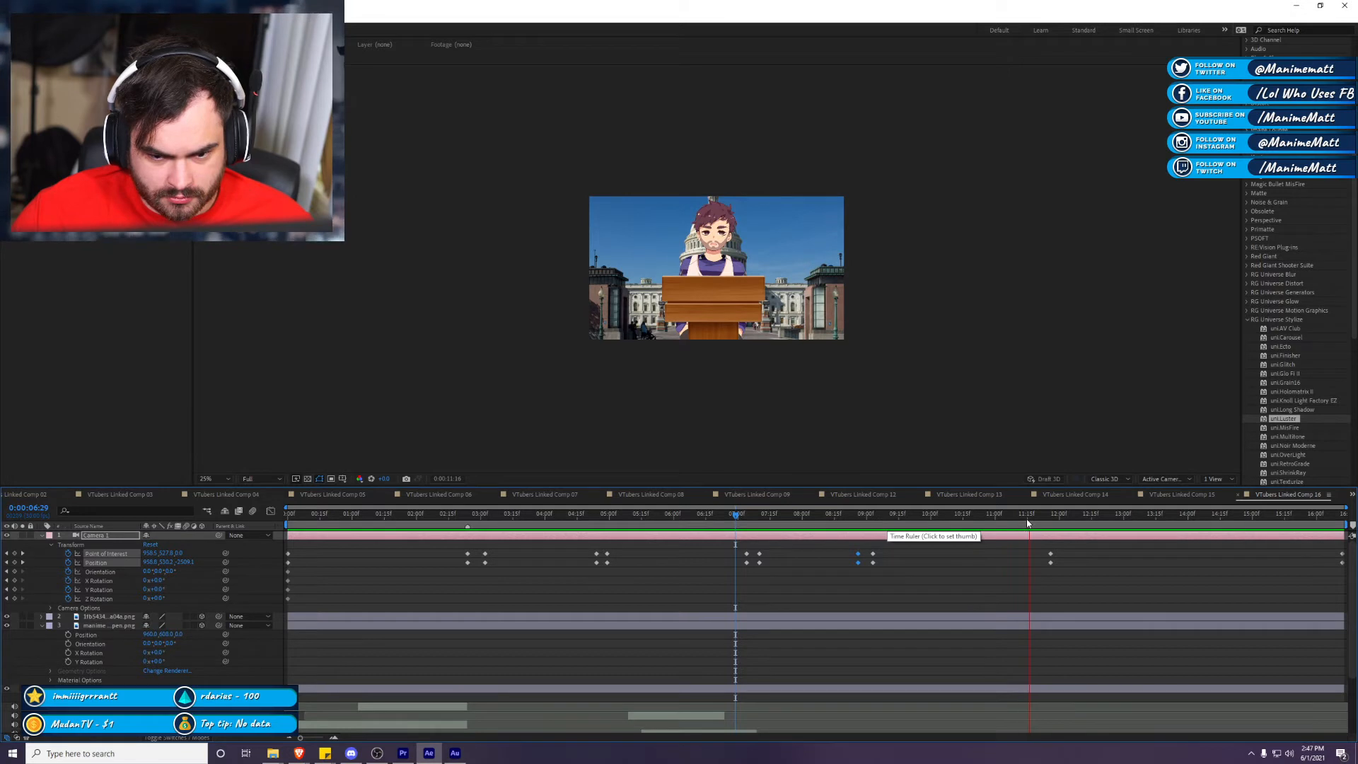
{"action": "key", "text": "space"}
{"action": "key", "text": "shift+Page_Up"}
{"action": "key", "text": "space"}
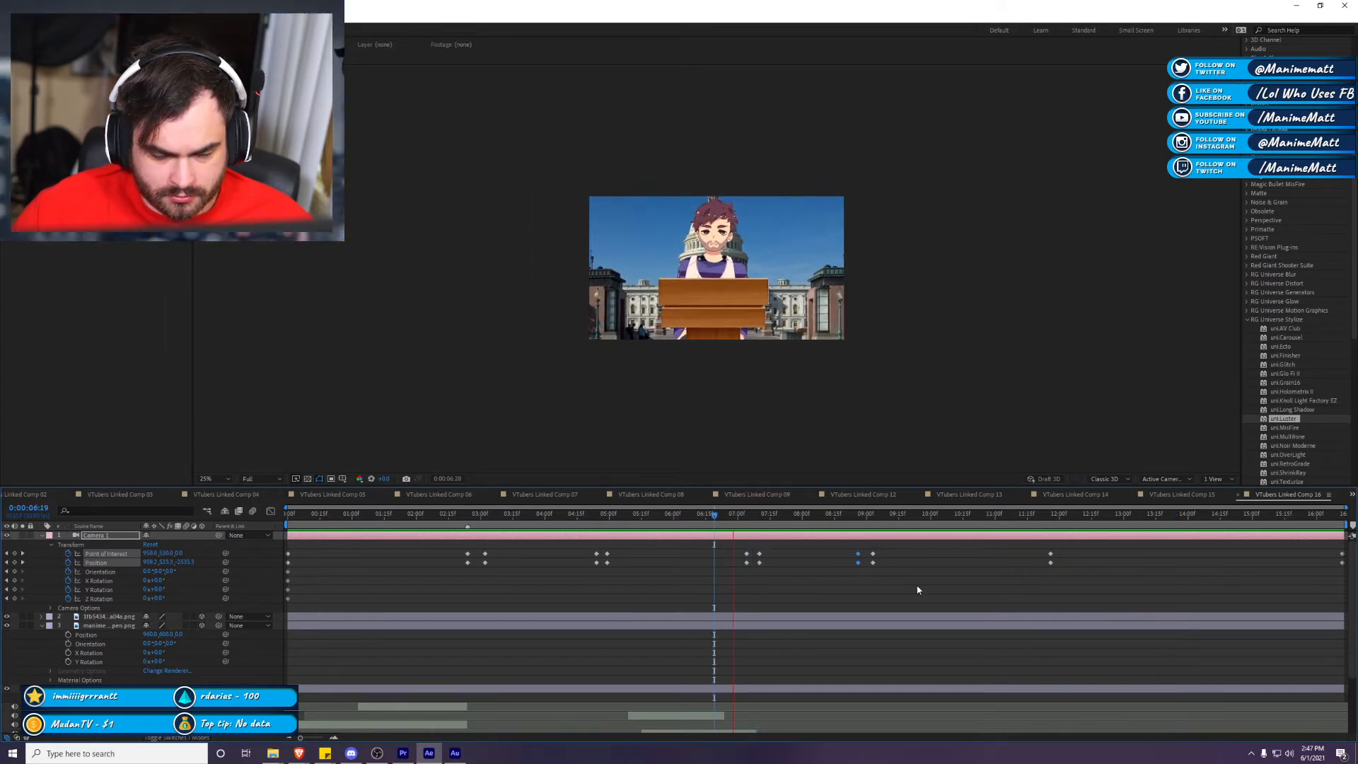
{"action": "key", "text": "space"}
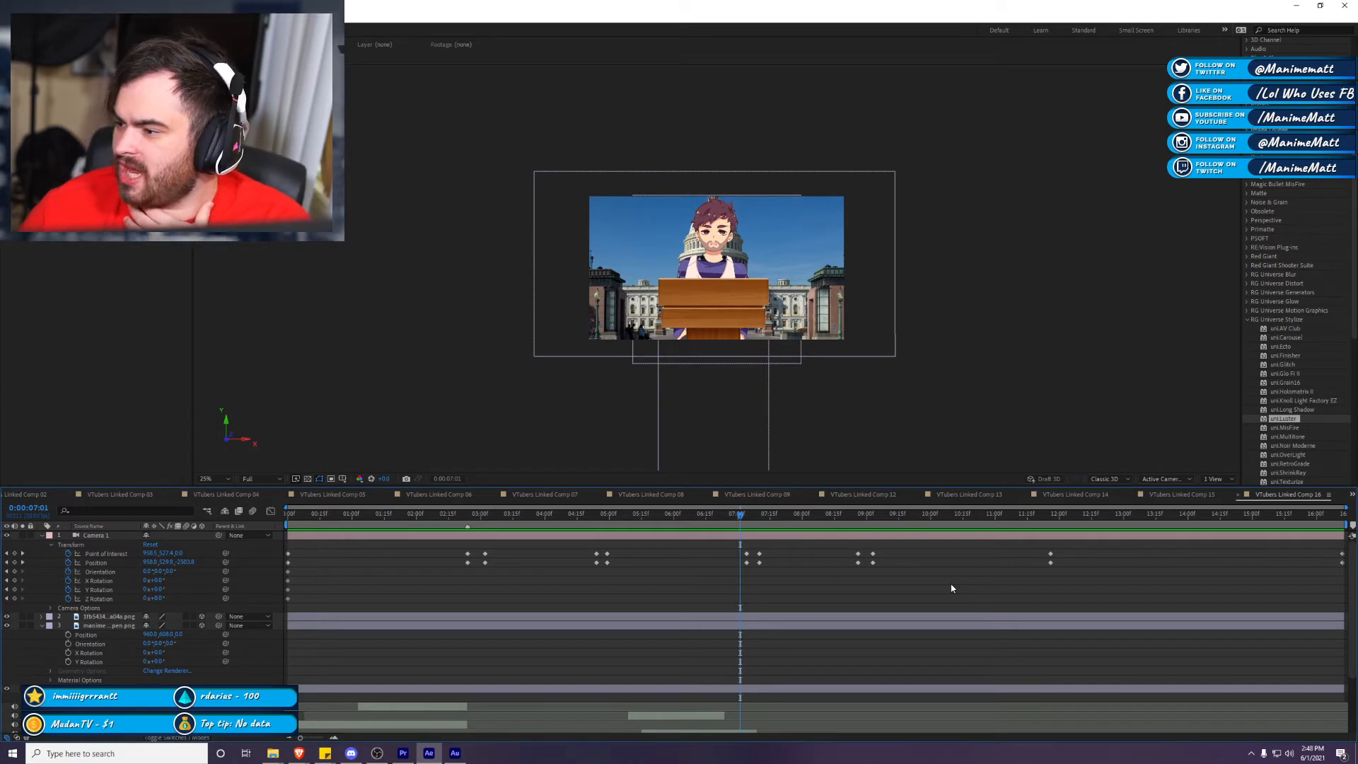
{"action": "key", "text": "space"}
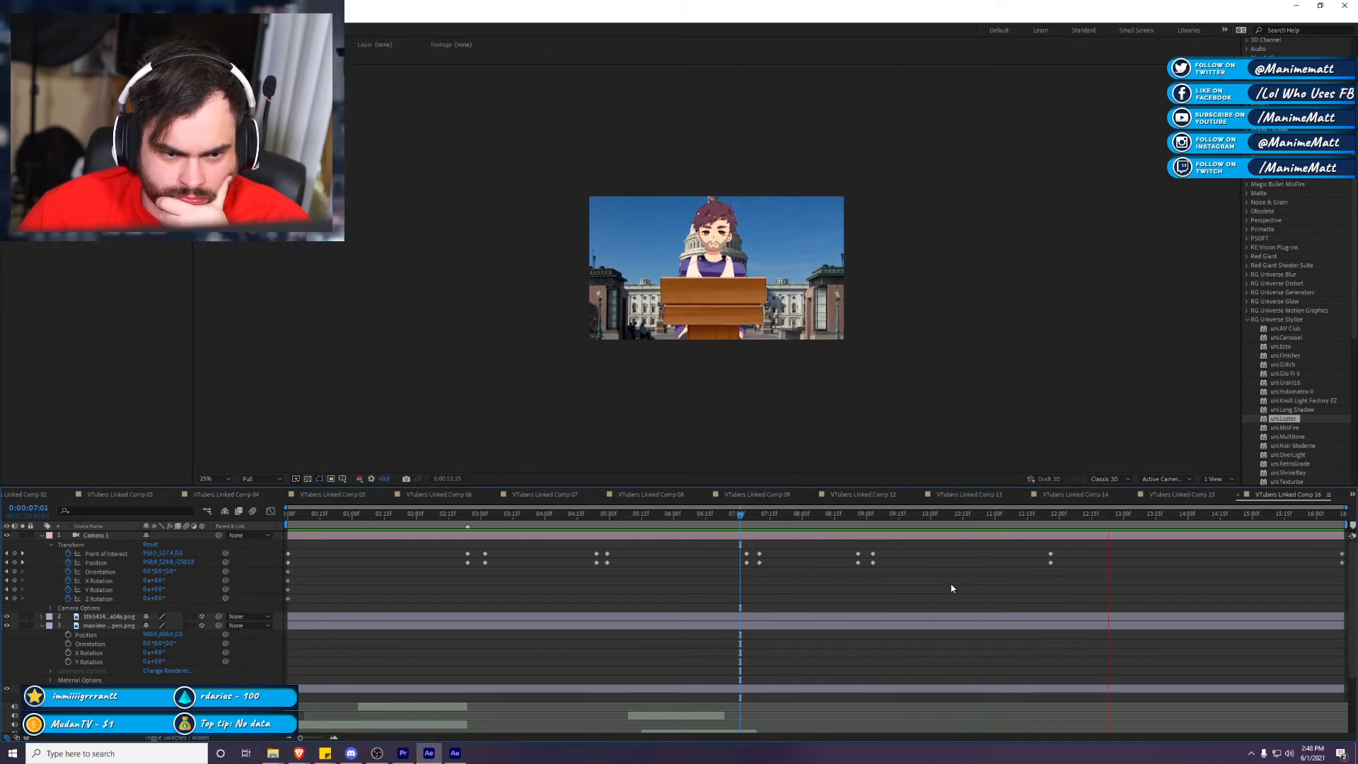
{"action": "key", "text": "space"}
Step: Keyframe the Capitol background and podium layers' Opacity from 100% at 0:00:14:24 to 0% at 0:00:16:12 and save the project
{"action": "left_click", "coordinate": [880, 325]}
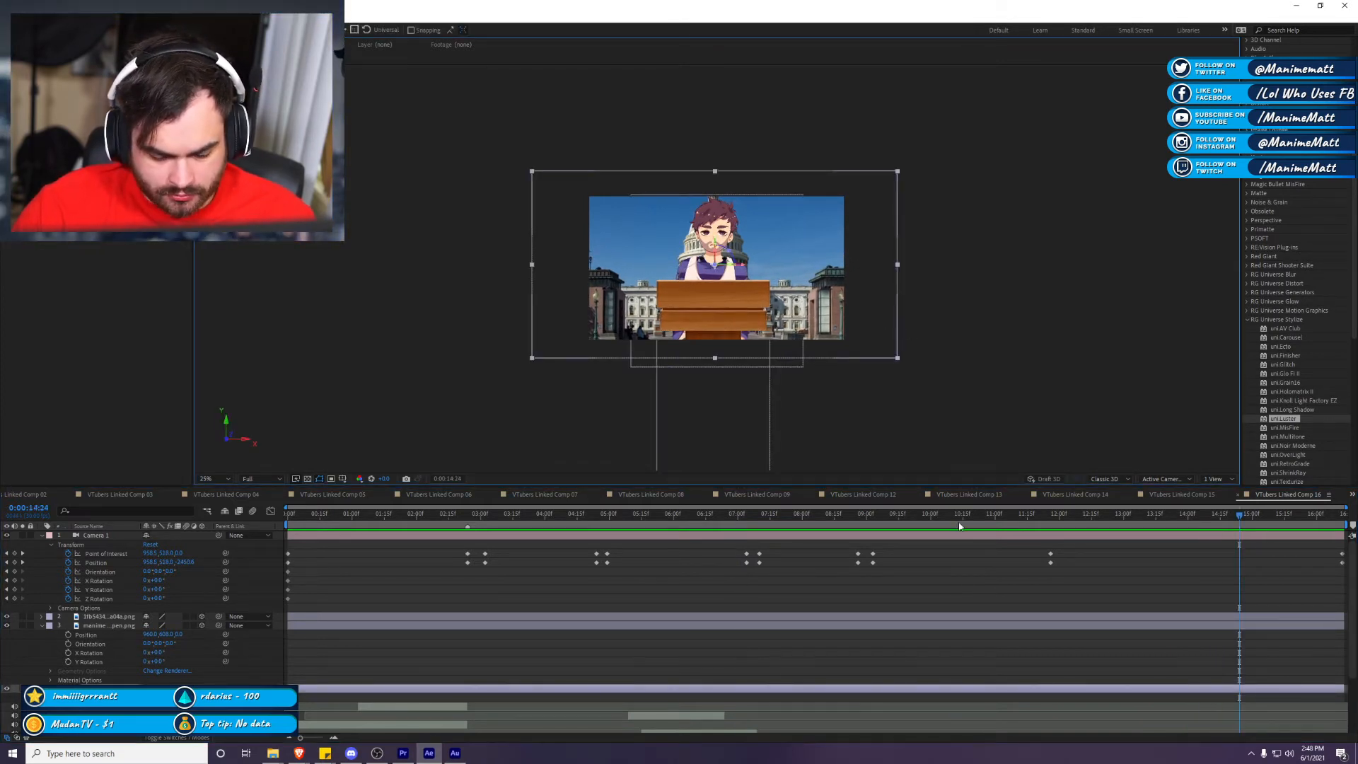
{"action": "scroll", "coordinate": [988, 628], "scroll_direction": "down", "scroll_amount": 2}
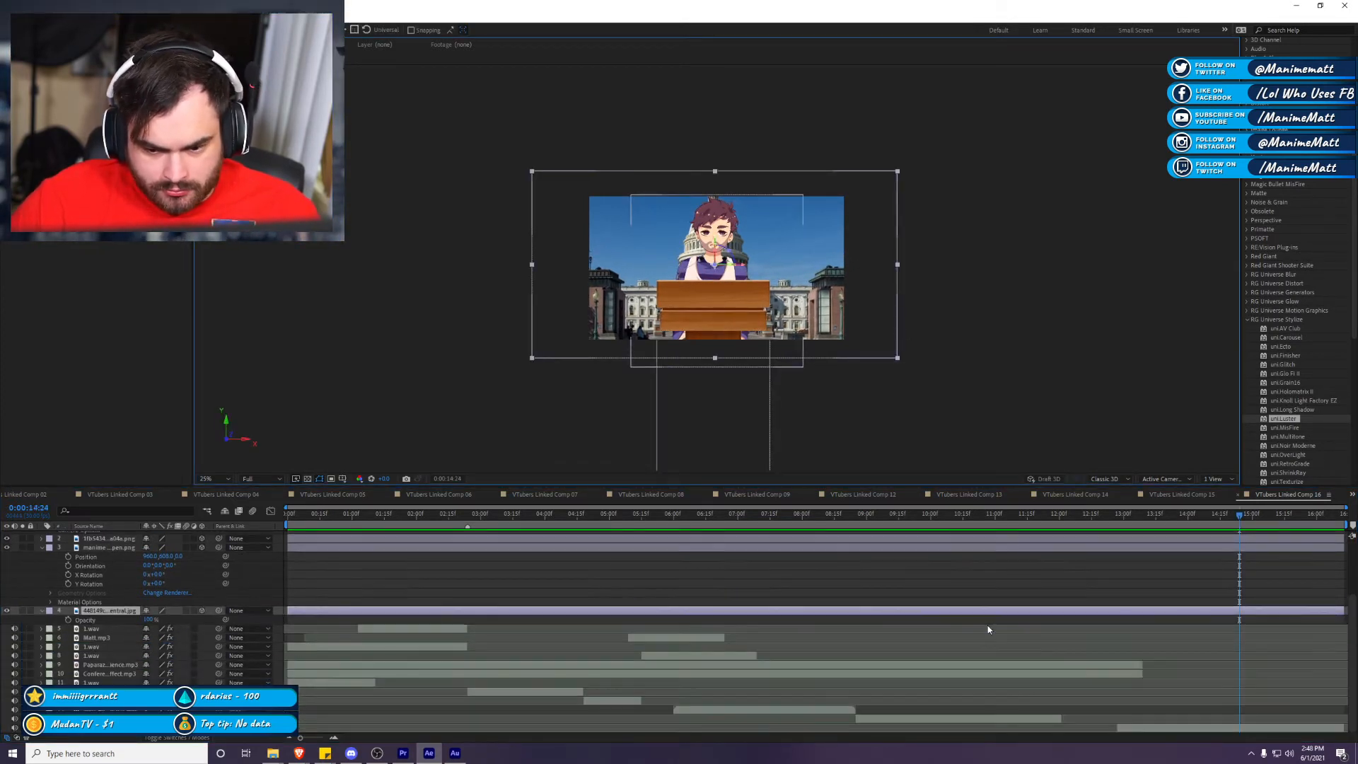
{"action": "left_click", "coordinate": [67, 619]}
{"action": "left_click", "coordinate": [700, 442]}
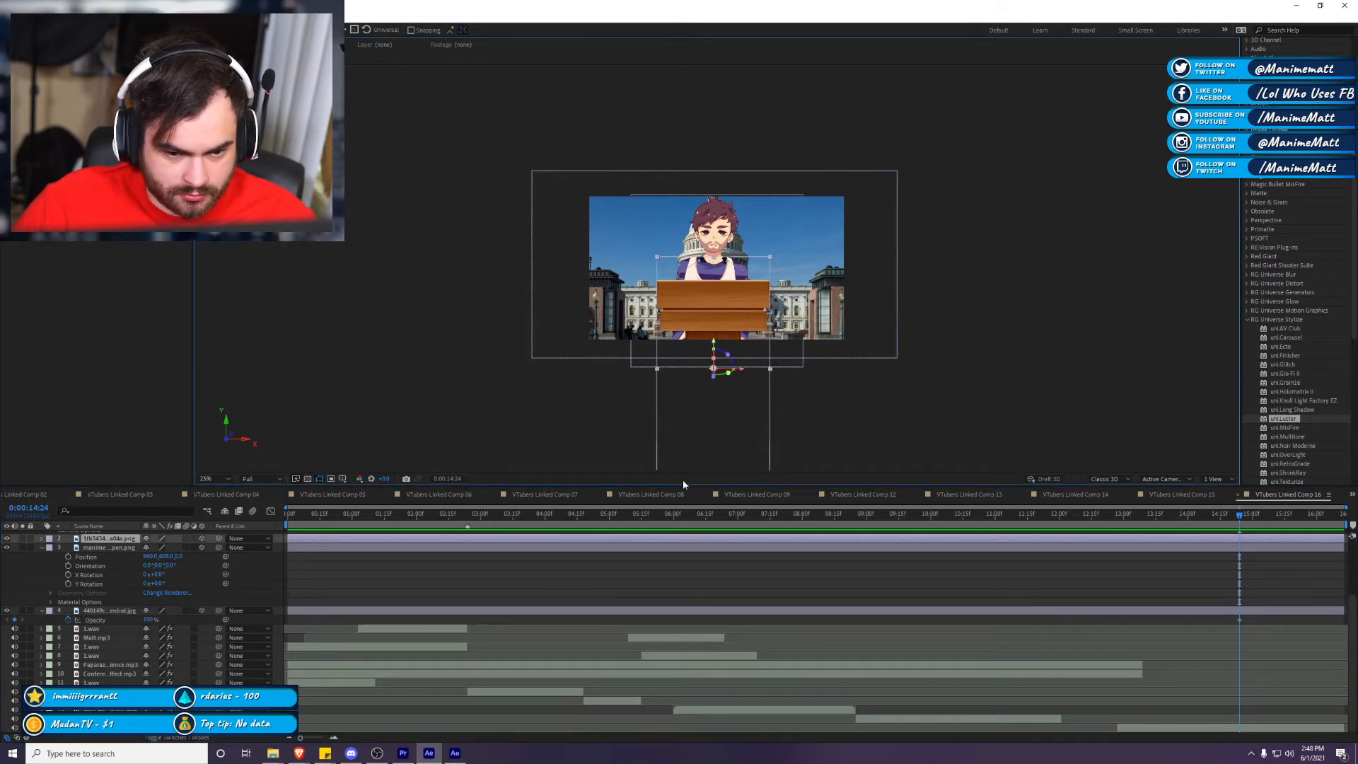
{"action": "key", "text": "t"}
{"action": "left_click", "coordinate": [68, 547]}
{"action": "key", "text": "space"}
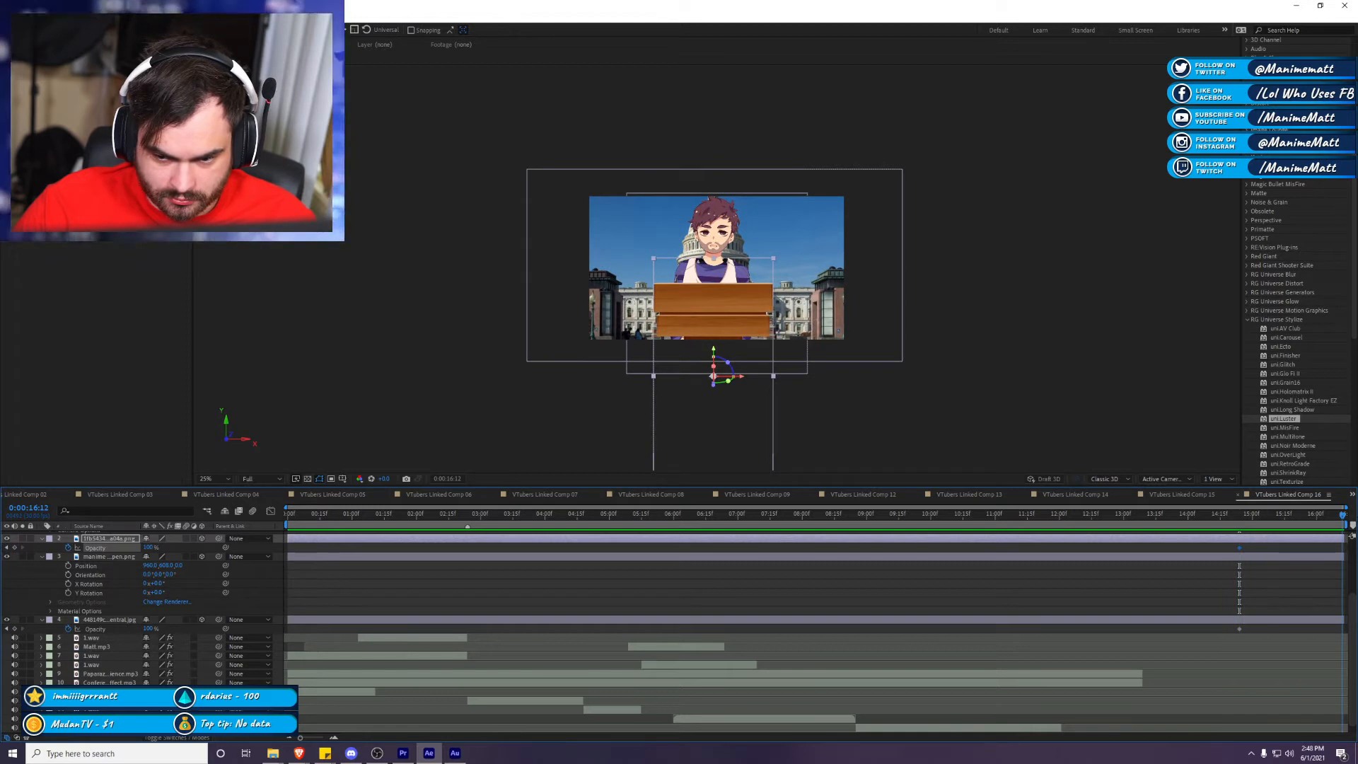
{"action": "left_click_drag", "start_coordinate": [150, 549], "coordinate": [140, 678]}
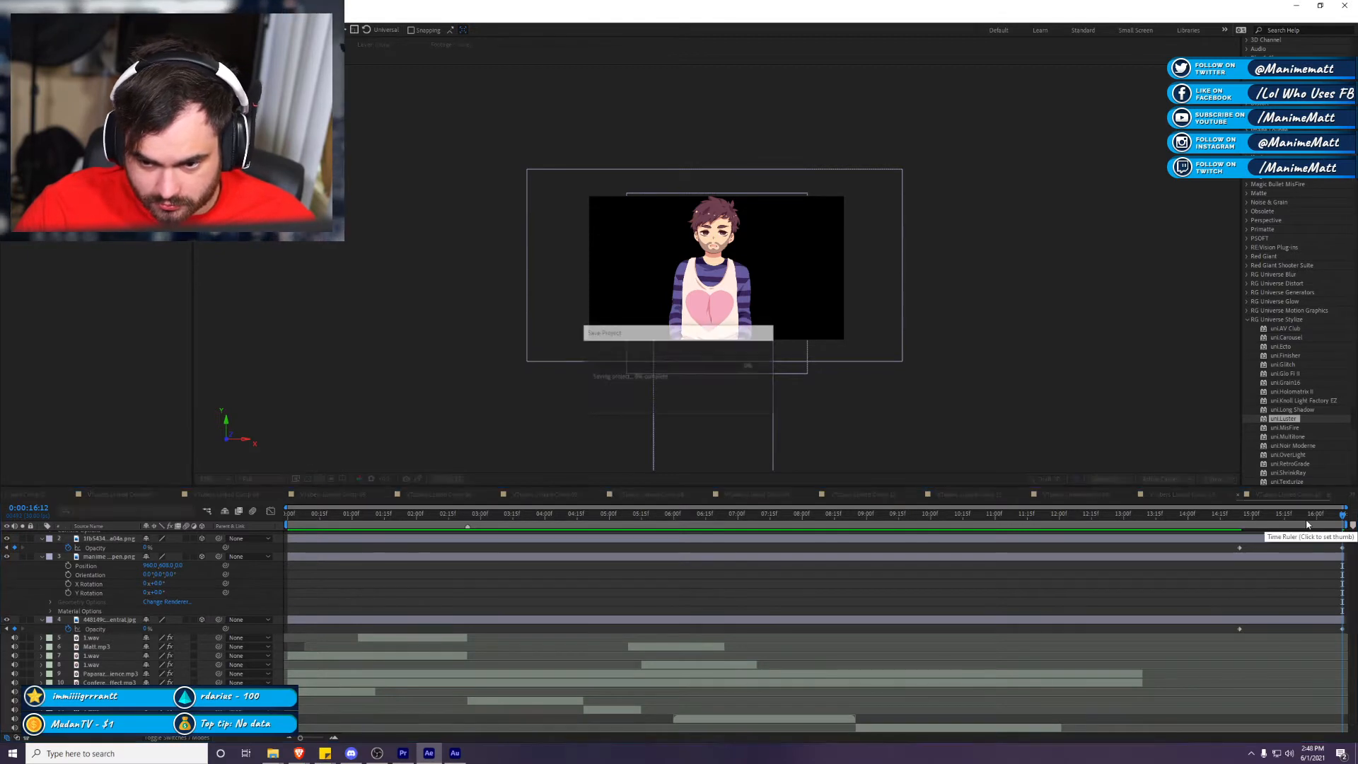
Step: Preview the background and podium fade-out and inspect the character layer at 0:00:16:02
{"action": "left_click_drag", "start_coordinate": [1309, 521], "coordinate": [1244, 529]}
{"action": "key", "text": "space"}
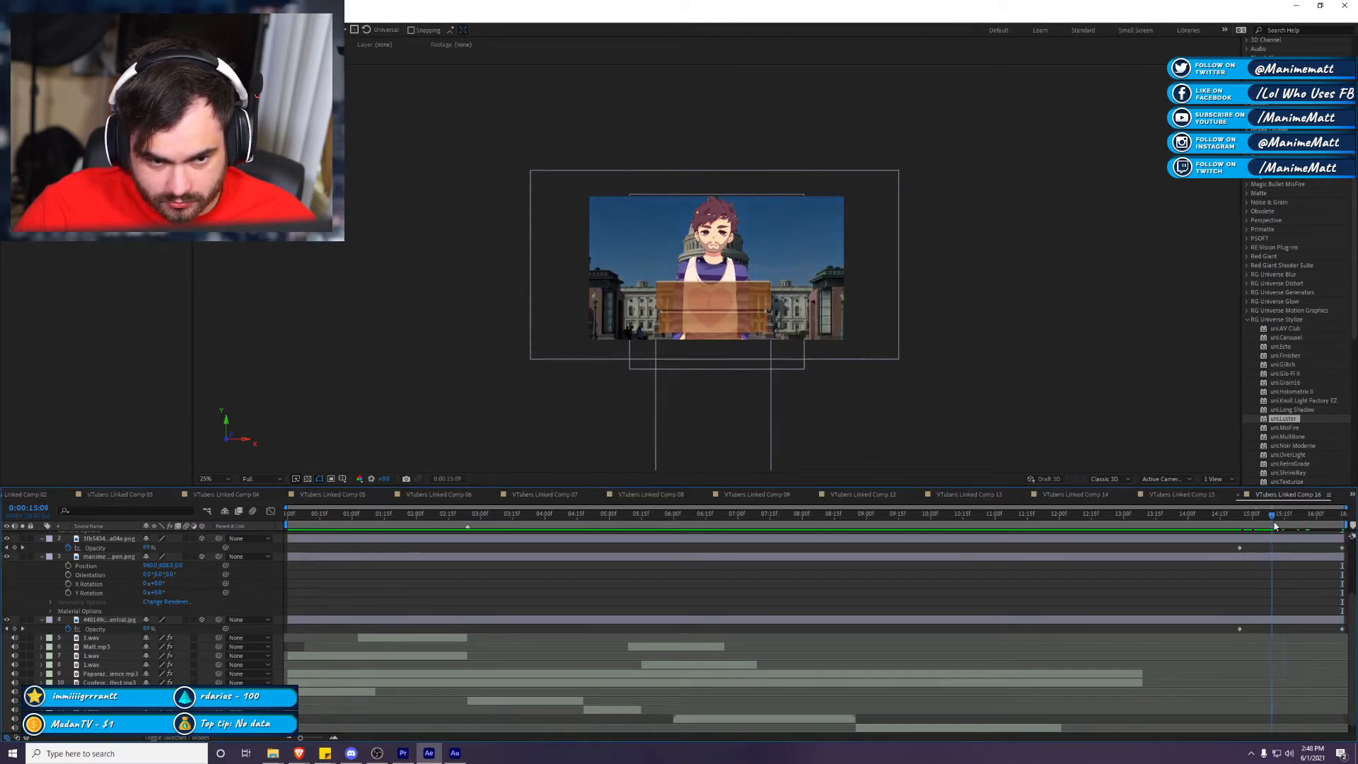
{"action": "key", "text": "space"}
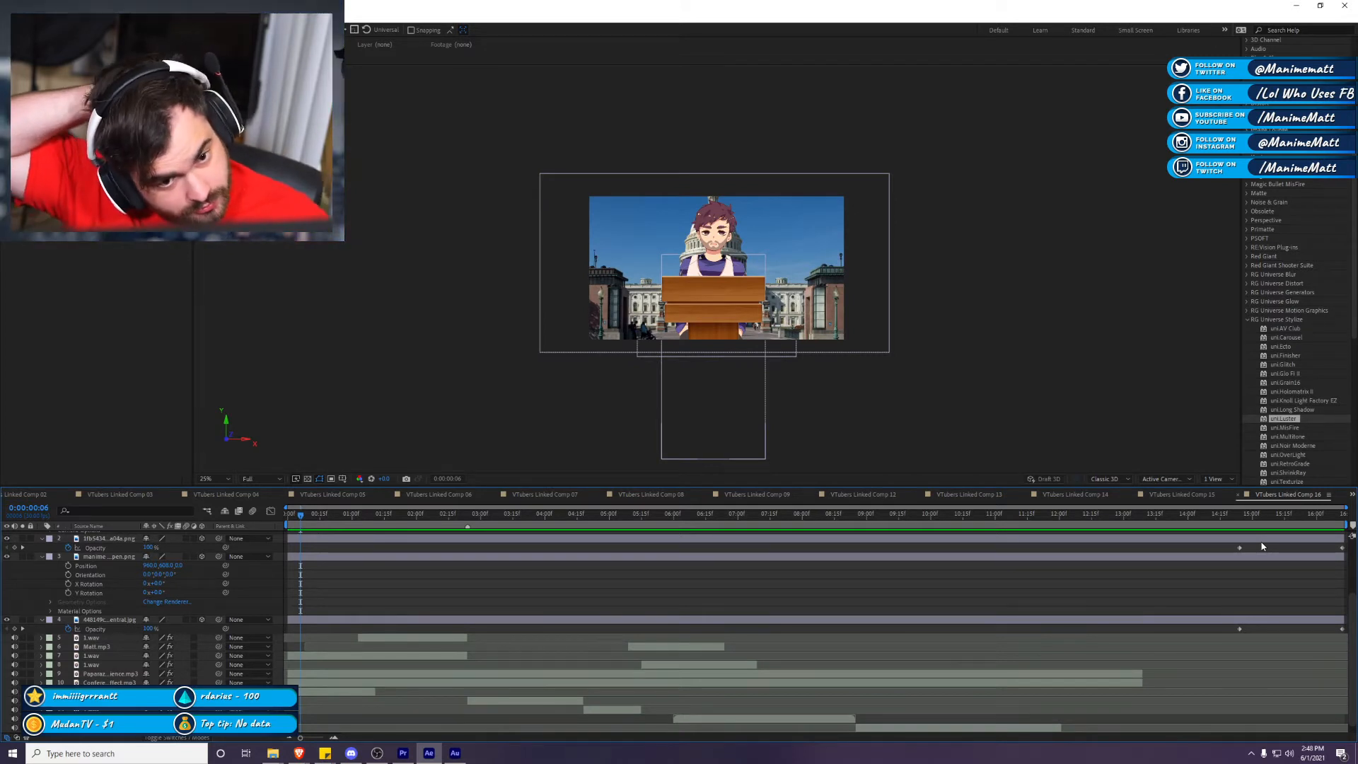
{"action": "left_click", "coordinate": [1319, 513]}
{"action": "left_click", "coordinate": [1317, 557]}
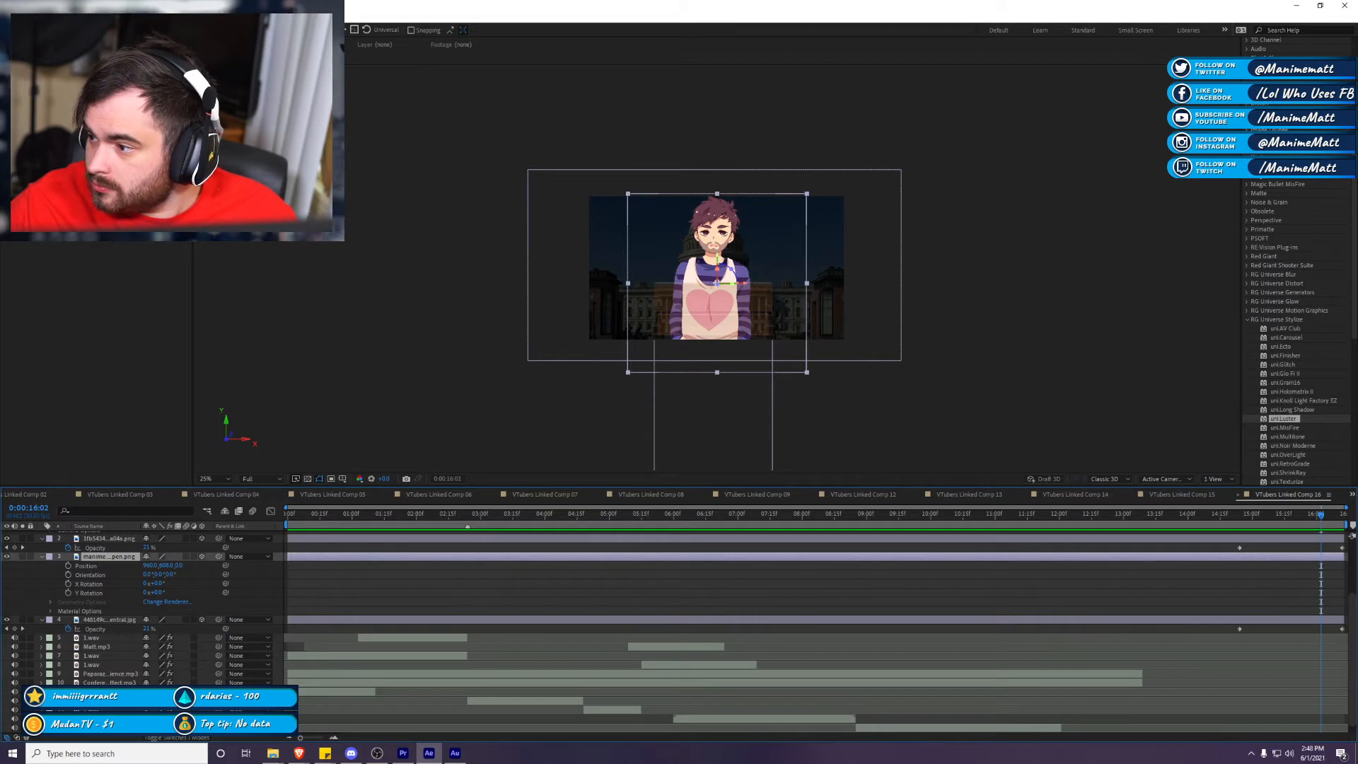
Step: Keyframe the character layer's Position from 0:00:16:02 to drop below the frame at 0:00:16:12, easing the end keyframe
{"action": "left_click", "coordinate": [377, 752]}
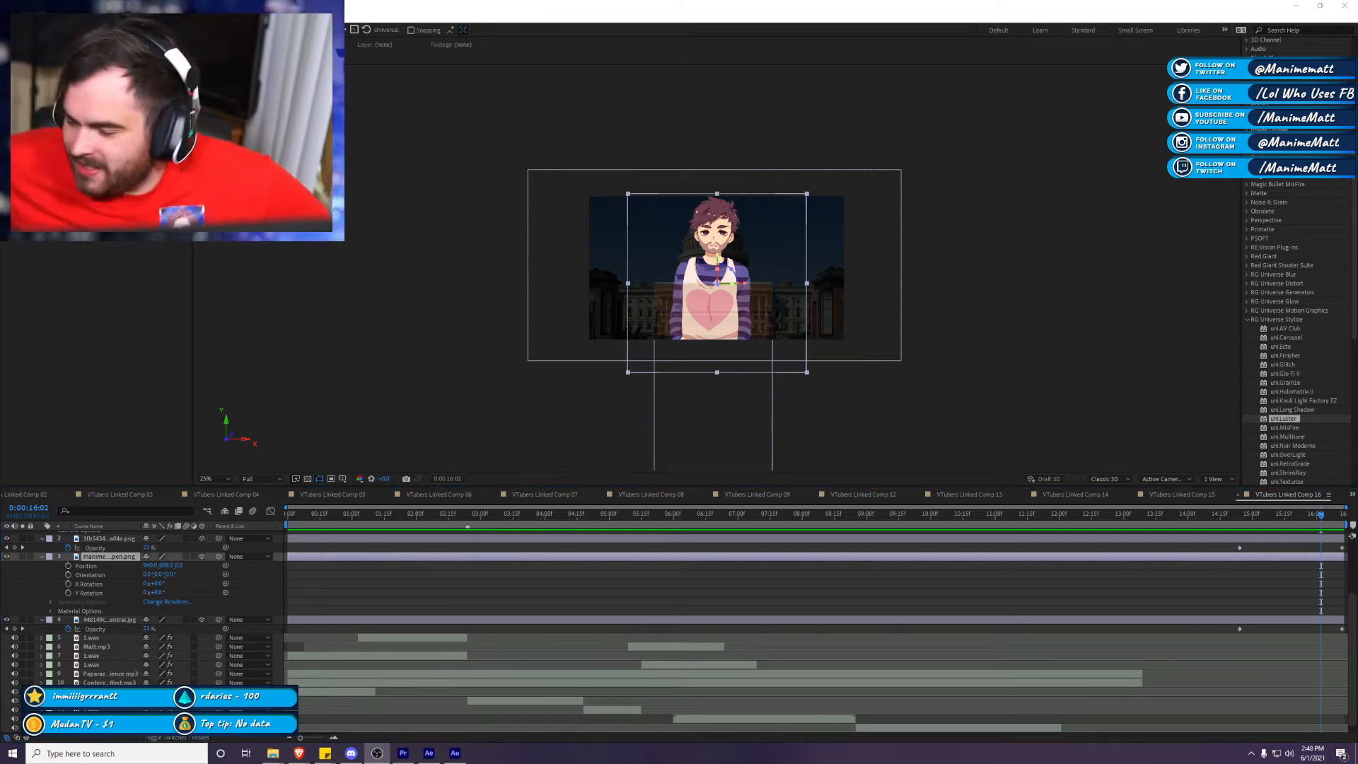
{"action": "left_click", "coordinate": [68, 567]}
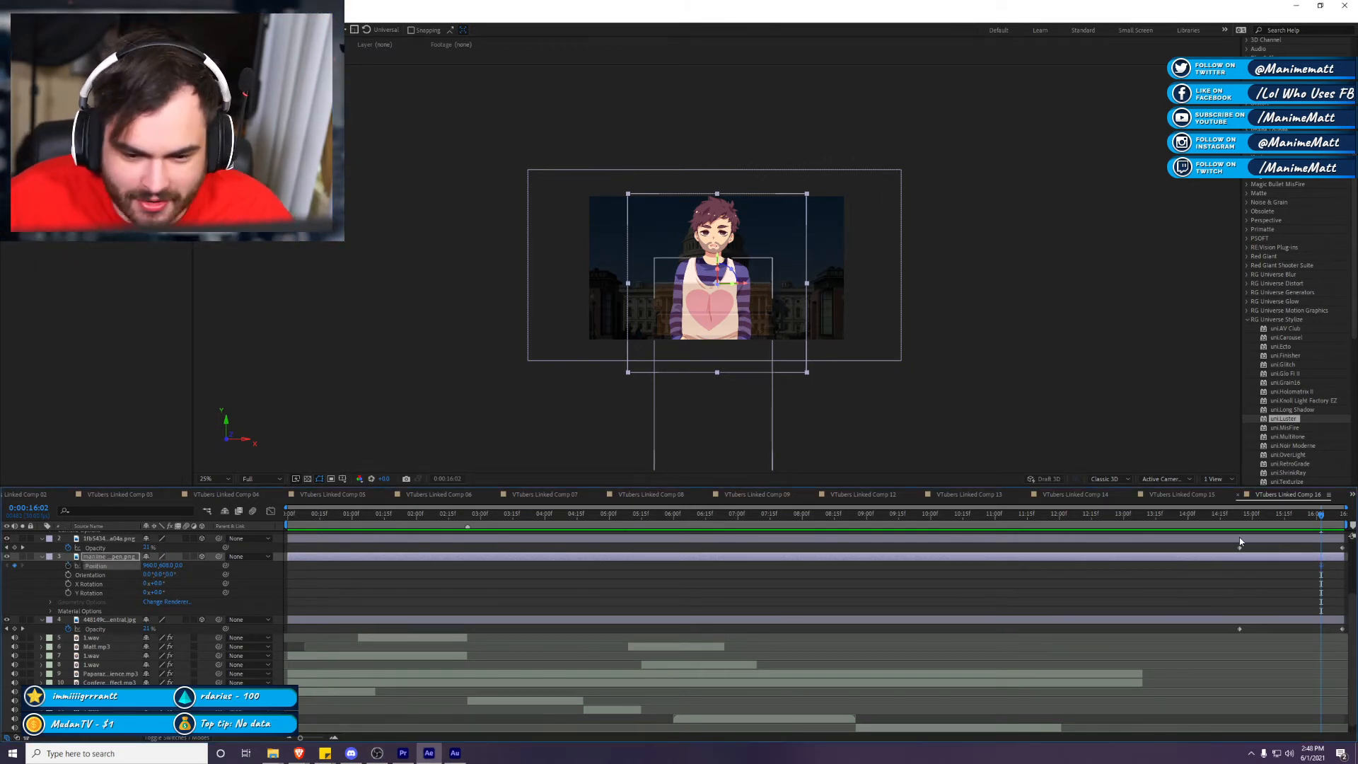
{"action": "left_click", "coordinate": [1338, 525]}
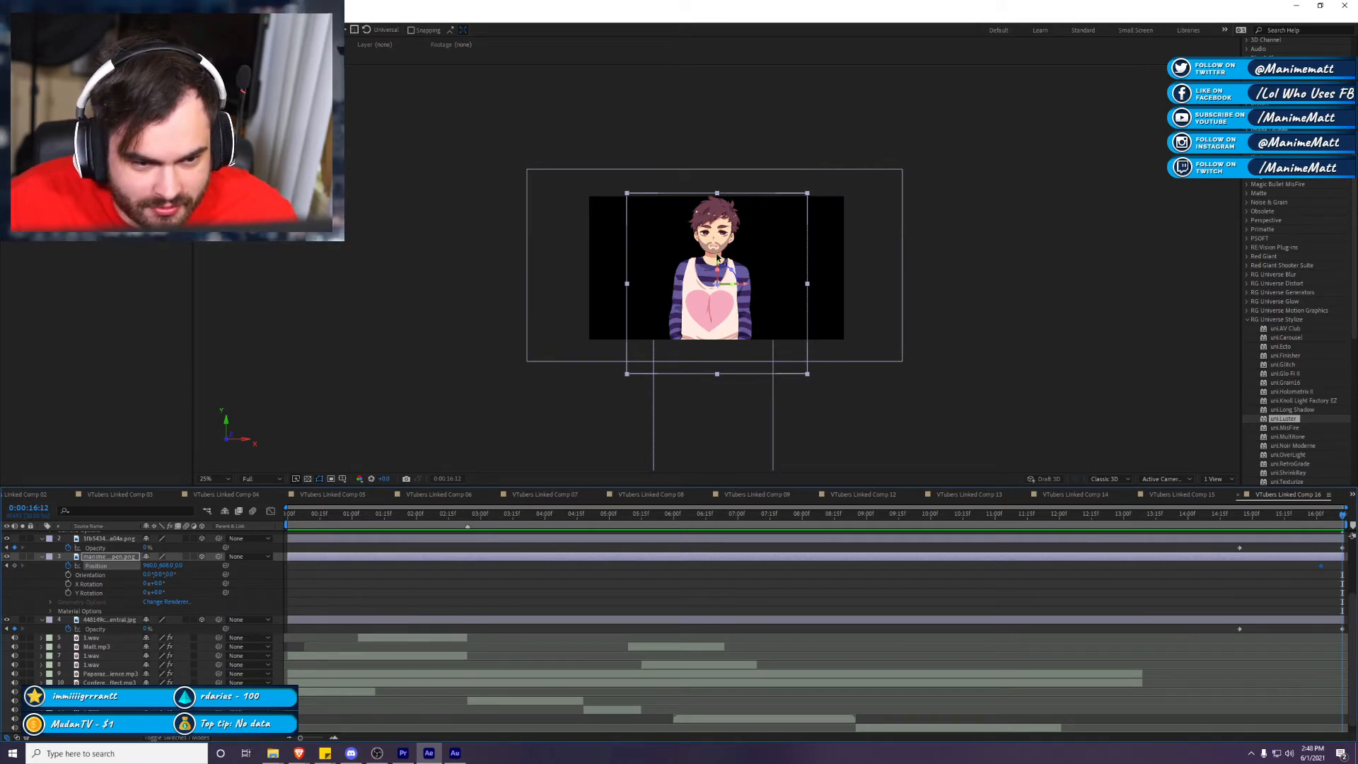
{"action": "left_click_drag", "start_coordinate": [716, 272], "coordinate": [728, 425]}
{"action": "left_click", "coordinate": [1338, 584]}
{"action": "left_click", "coordinate": [1345, 560]}
{"action": "left_click", "coordinate": [1319, 516]}
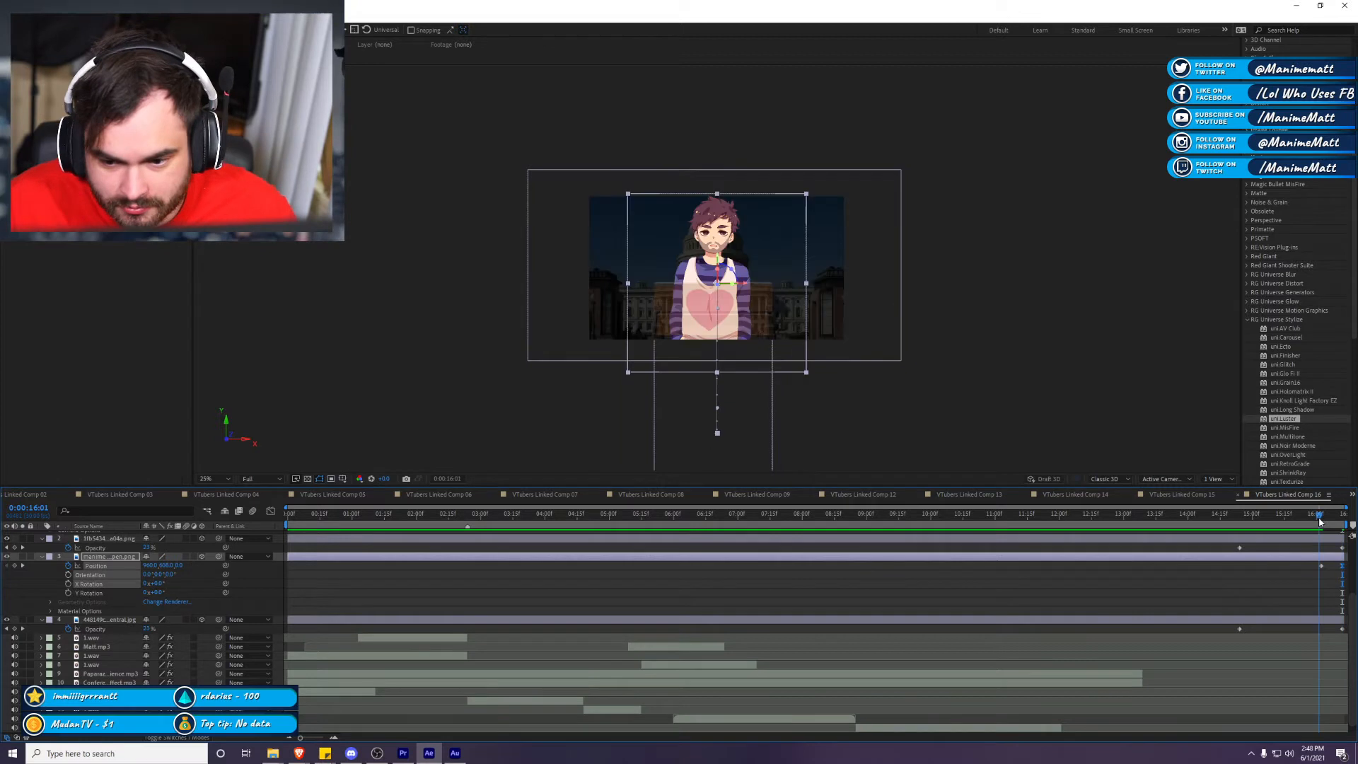
Step: Change the keyframe interpolation of all the camera's Point of Interest and Position keyframes
{"action": "scroll", "coordinate": [780, 597], "scroll_direction": "up", "scroll_amount": 3}
{"action": "left_click_drag", "start_coordinate": [1344, 570], "coordinate": [304, 545]}
{"action": "right_click", "coordinate": [290, 565]}
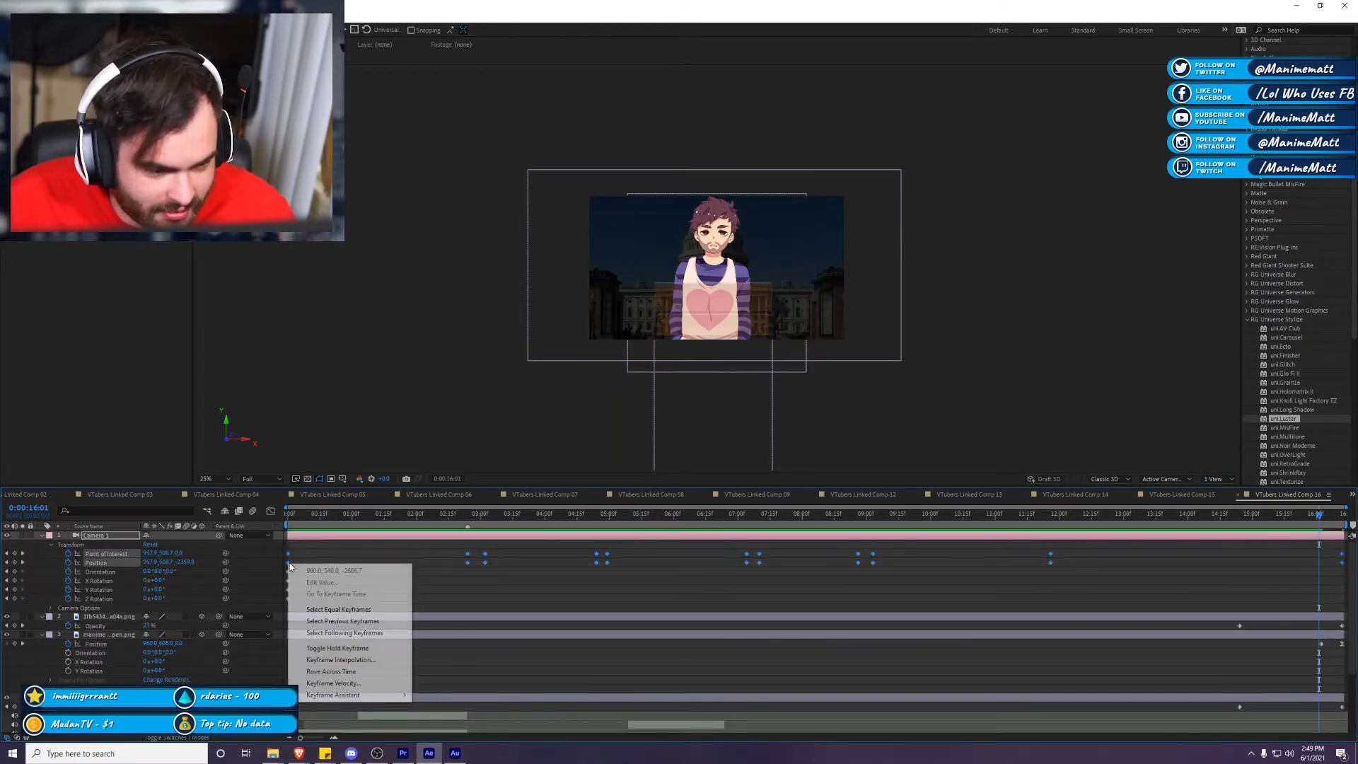
{"action": "left_click", "coordinate": [362, 660]}
{"action": "left_click", "coordinate": [710, 357]}
{"action": "left_click", "coordinate": [694, 384]}
{"action": "left_click", "coordinate": [682, 428]}
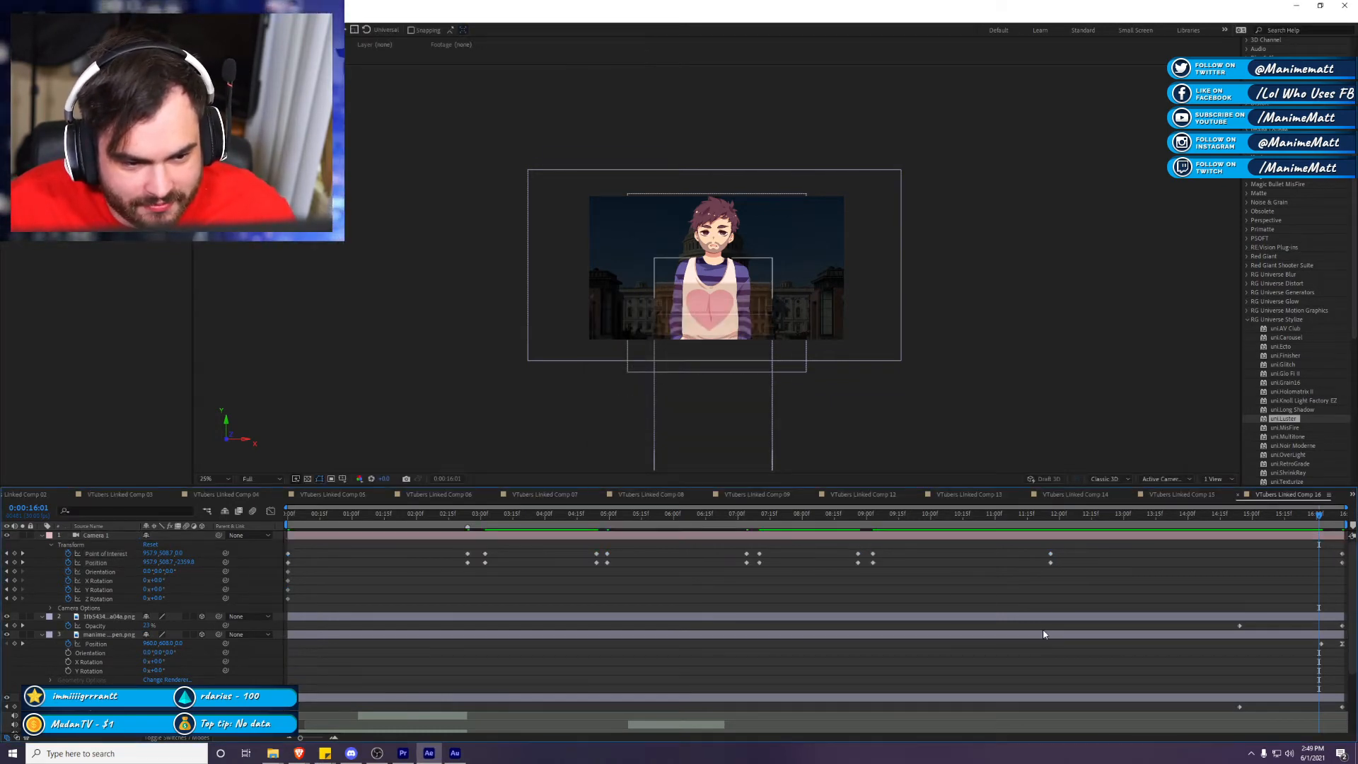
Step: Preview the camera animation in an enlarged composition view up to about 0:00:04:14
{"action": "key", "text": "grave"}
{"action": "scroll", "coordinate": [1189, 317], "scroll_direction": "down", "scroll_amount": 4}
{"action": "scroll", "coordinate": [1185, 324], "scroll_direction": "up", "scroll_amount": 2}
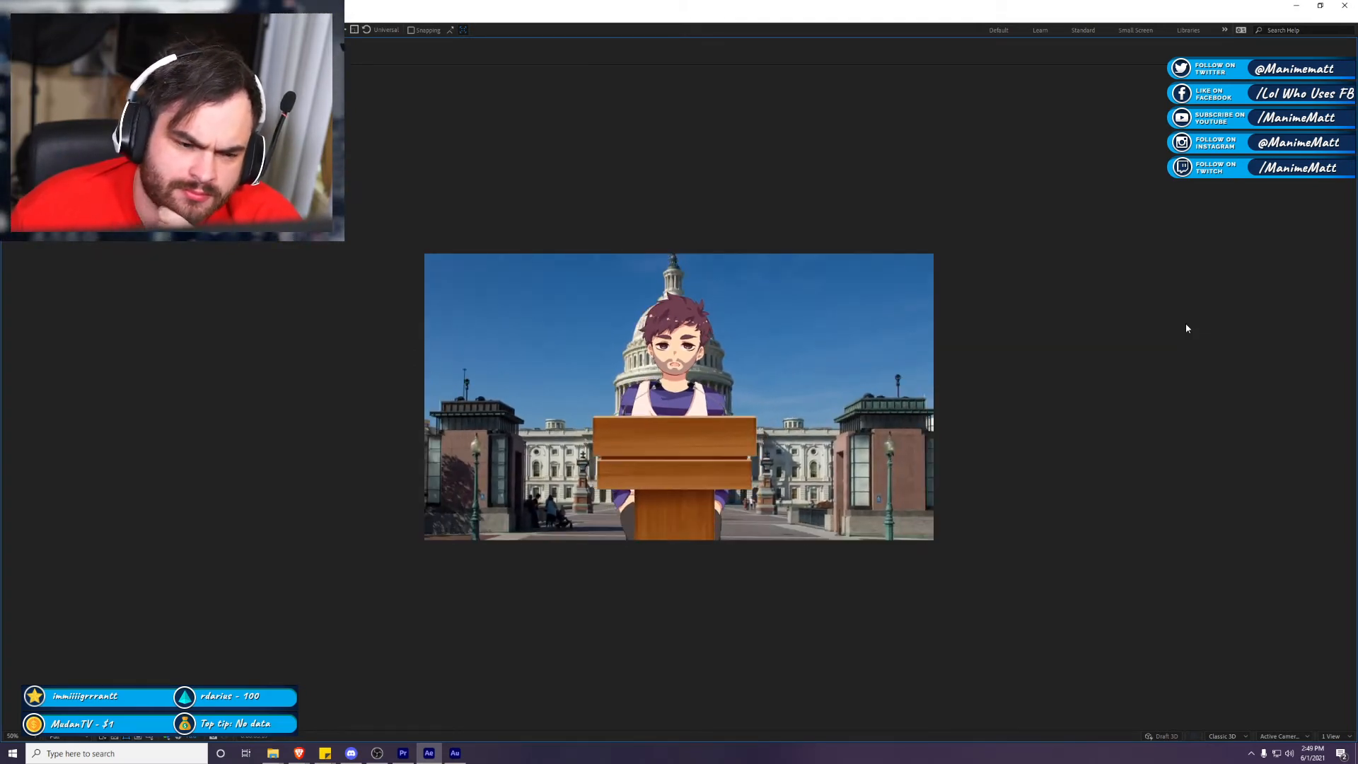
{"action": "key", "text": "grave"}
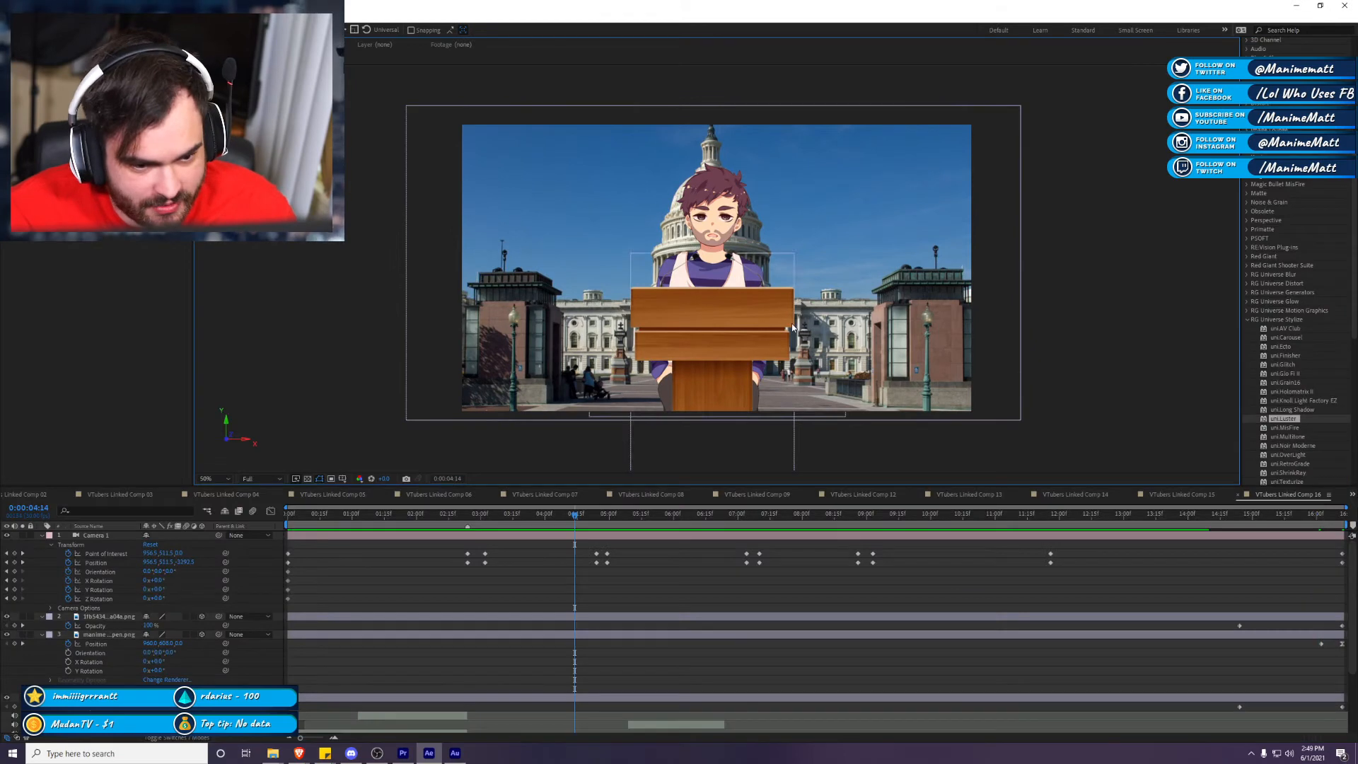
Step: Switch to the Brave browser and search Google Images for "hand up png"
{"action": "mouse_move", "coordinate": [300, 754]}
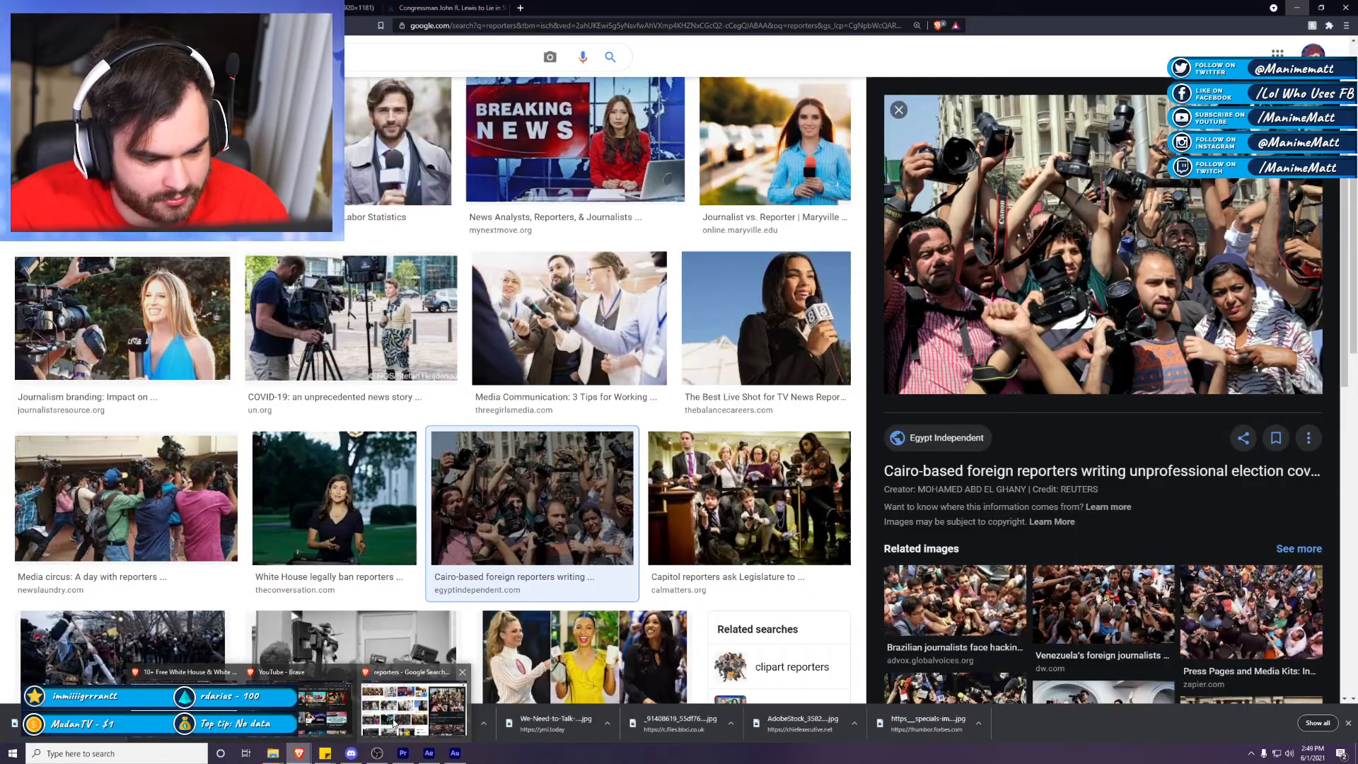
{"action": "left_click", "coordinate": [393, 723]}
{"action": "scroll", "coordinate": [431, 382], "scroll_direction": "up", "scroll_amount": 4}
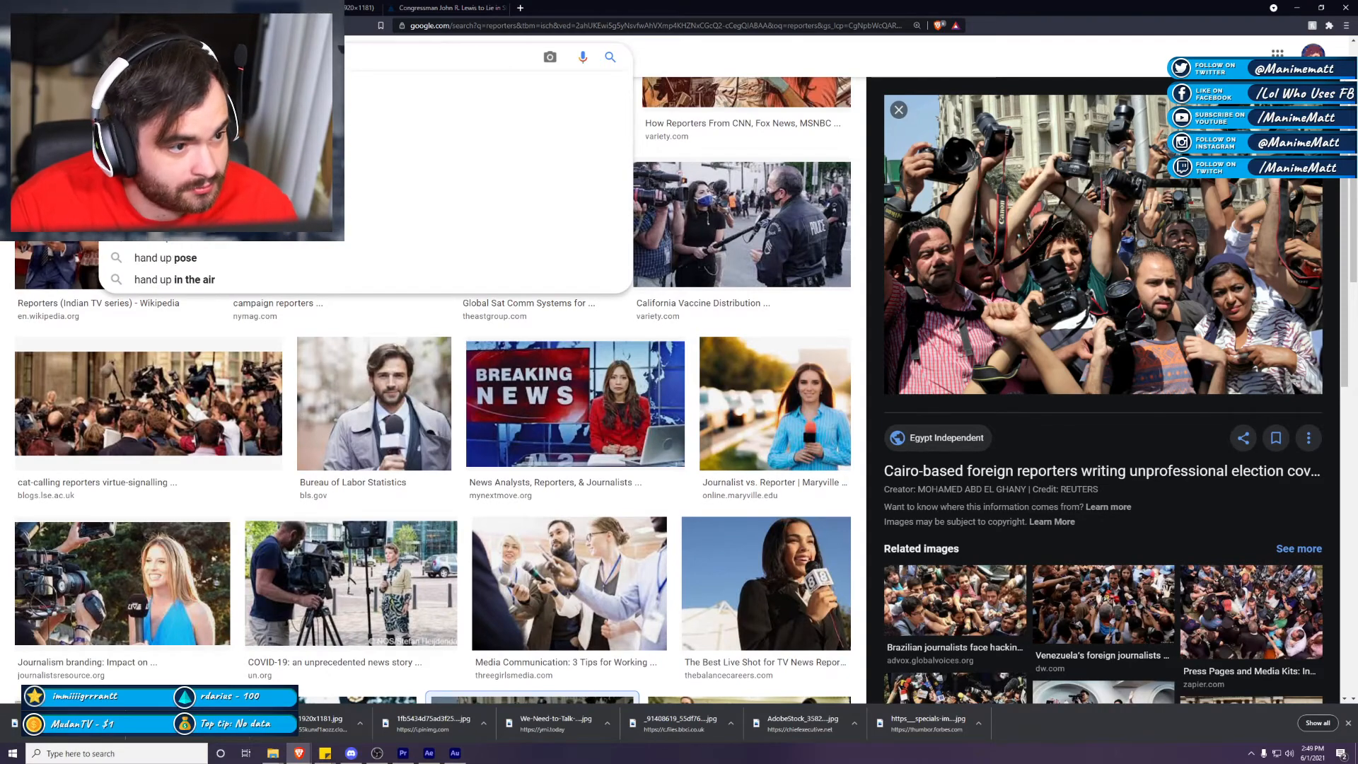
{"action": "type", "text": "png"}
{"action": "key", "text": "Return"}
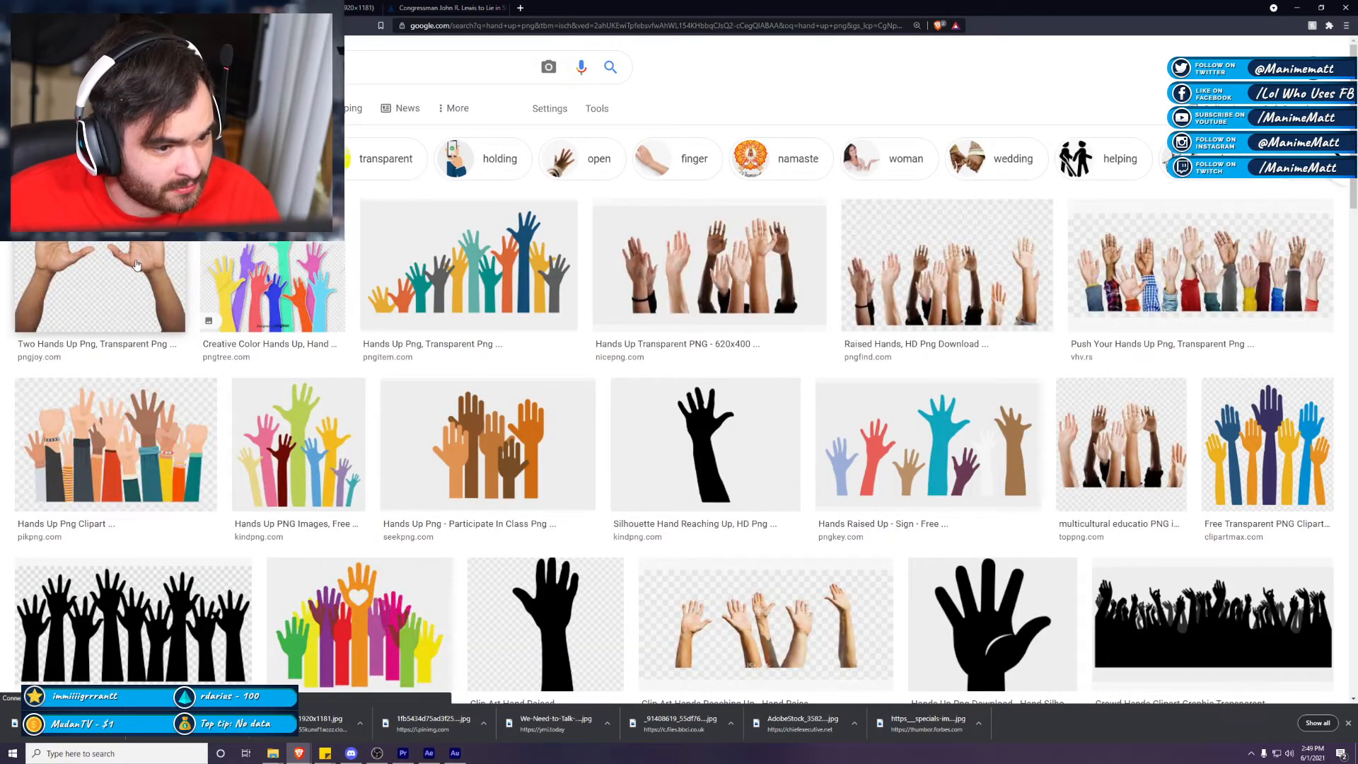
Step: Save the full-size black silhouette of a raised hand from kindpng as a PNG in the project folder
{"action": "left_click", "coordinate": [778, 460]}
{"action": "right_click", "coordinate": [1049, 216]}
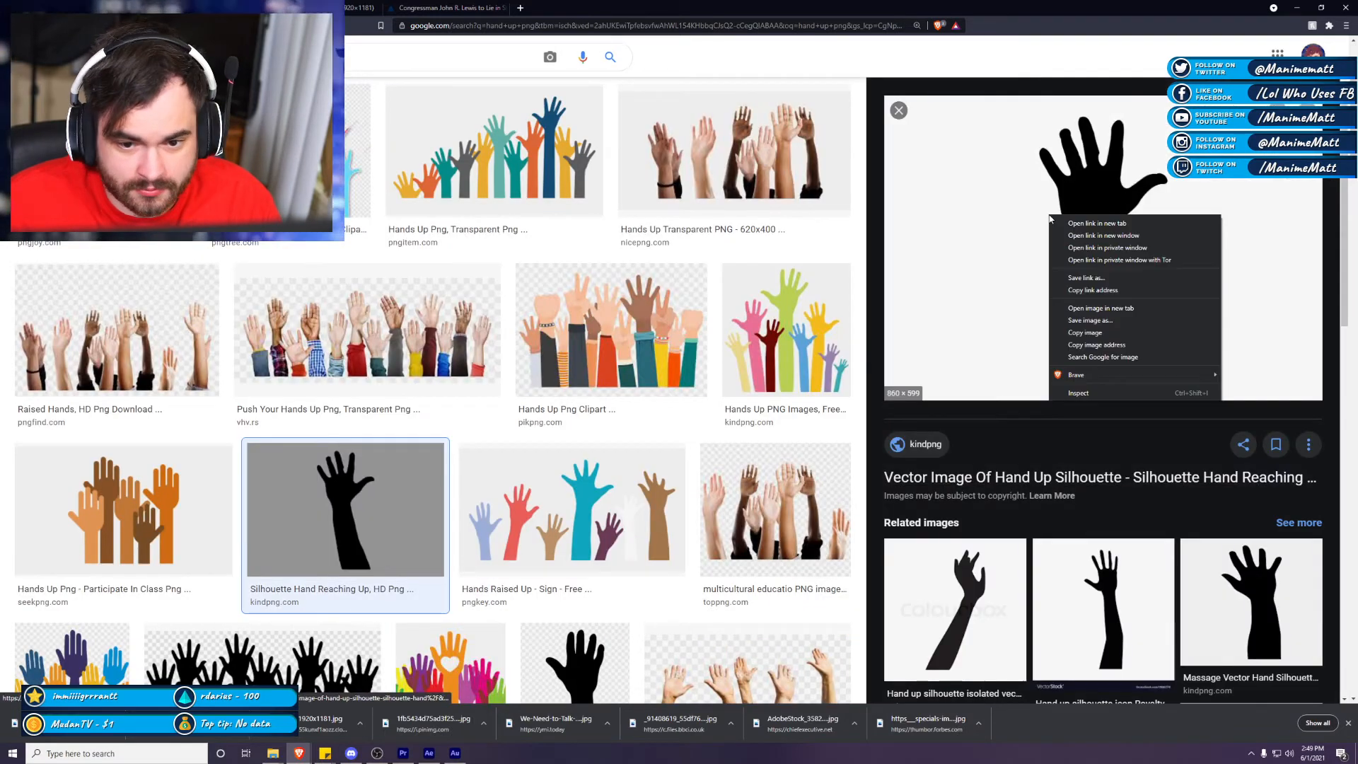
{"action": "left_click", "coordinate": [1114, 308]}
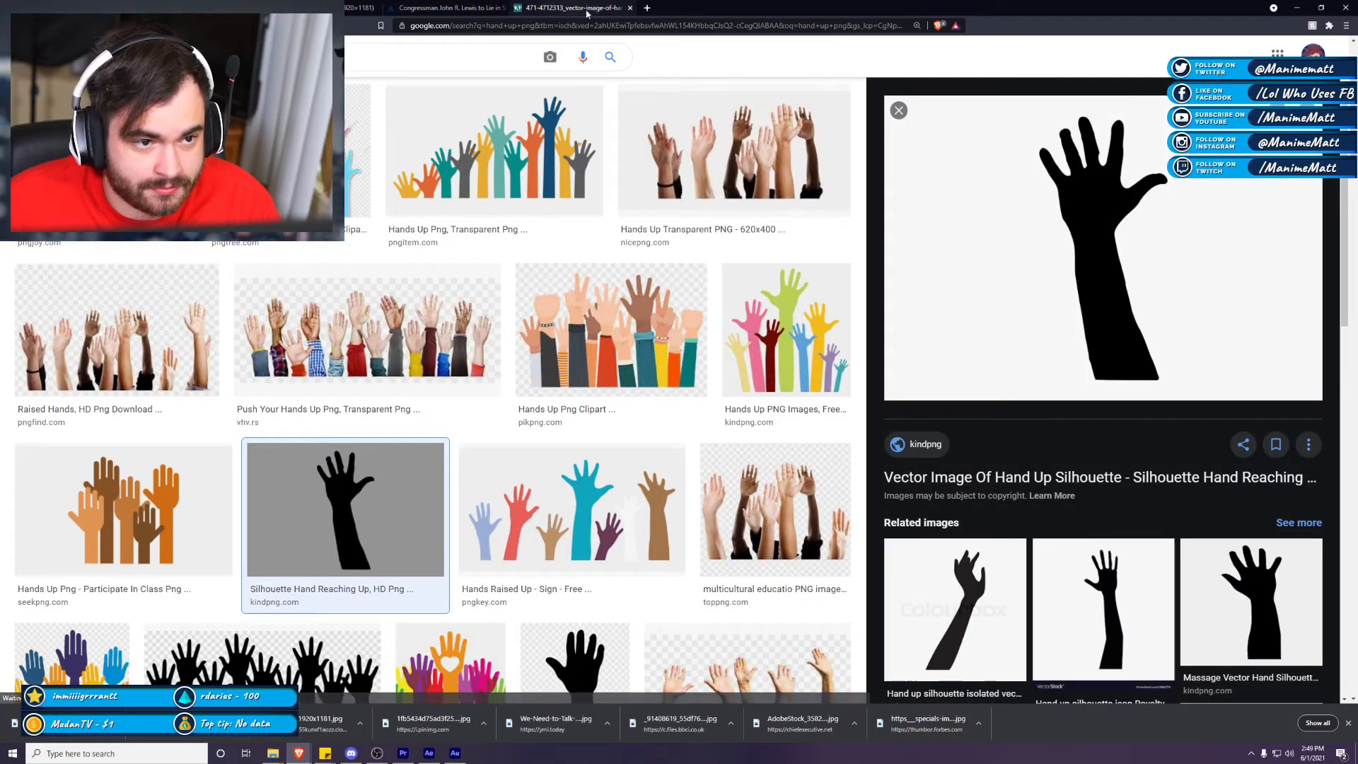
{"action": "left_click", "coordinate": [629, 8]}
{"action": "right_click", "coordinate": [1017, 247]}
{"action": "left_click", "coordinate": [1075, 351]}
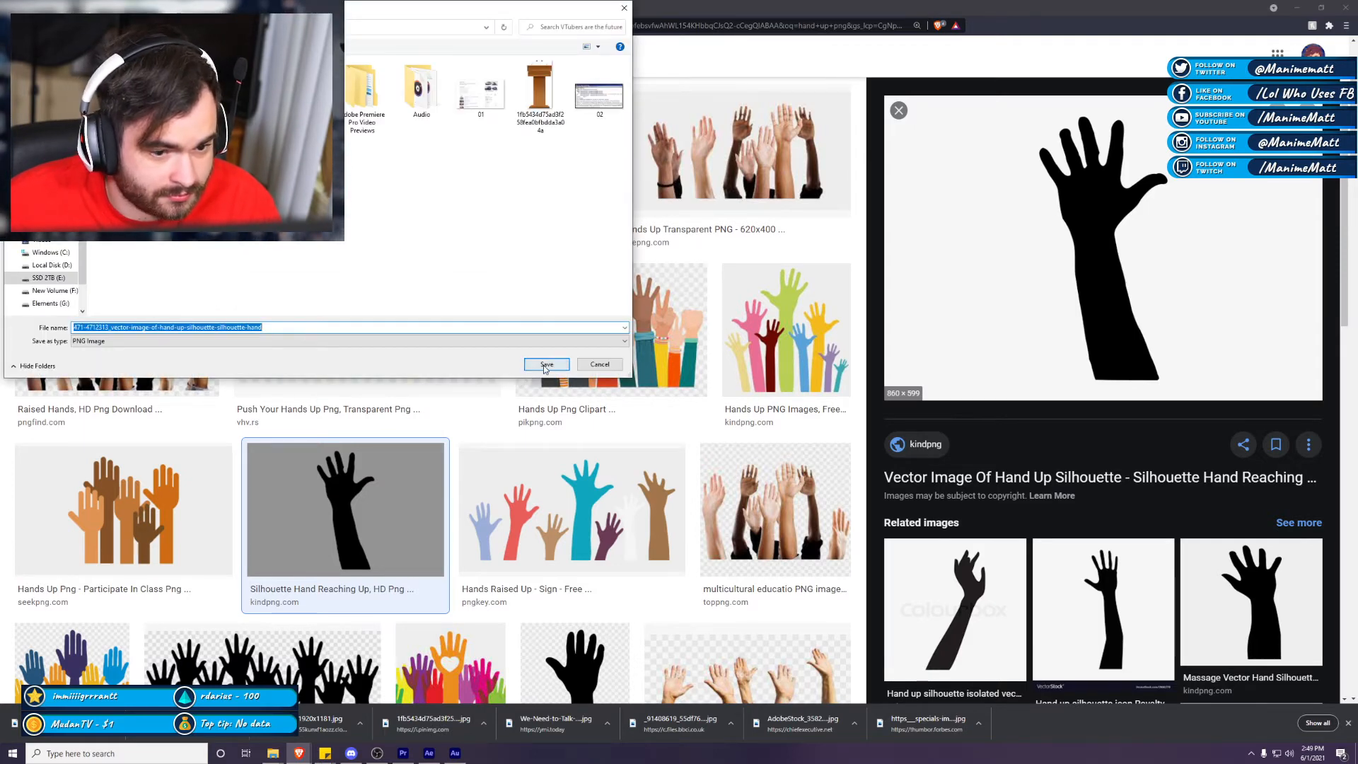
{"action": "left_click", "coordinate": [547, 364]}
Step: Locate the downloaded hand silhouette in the project folder, launch Photoshop and open the image there
{"action": "left_click", "coordinate": [112, 722]}
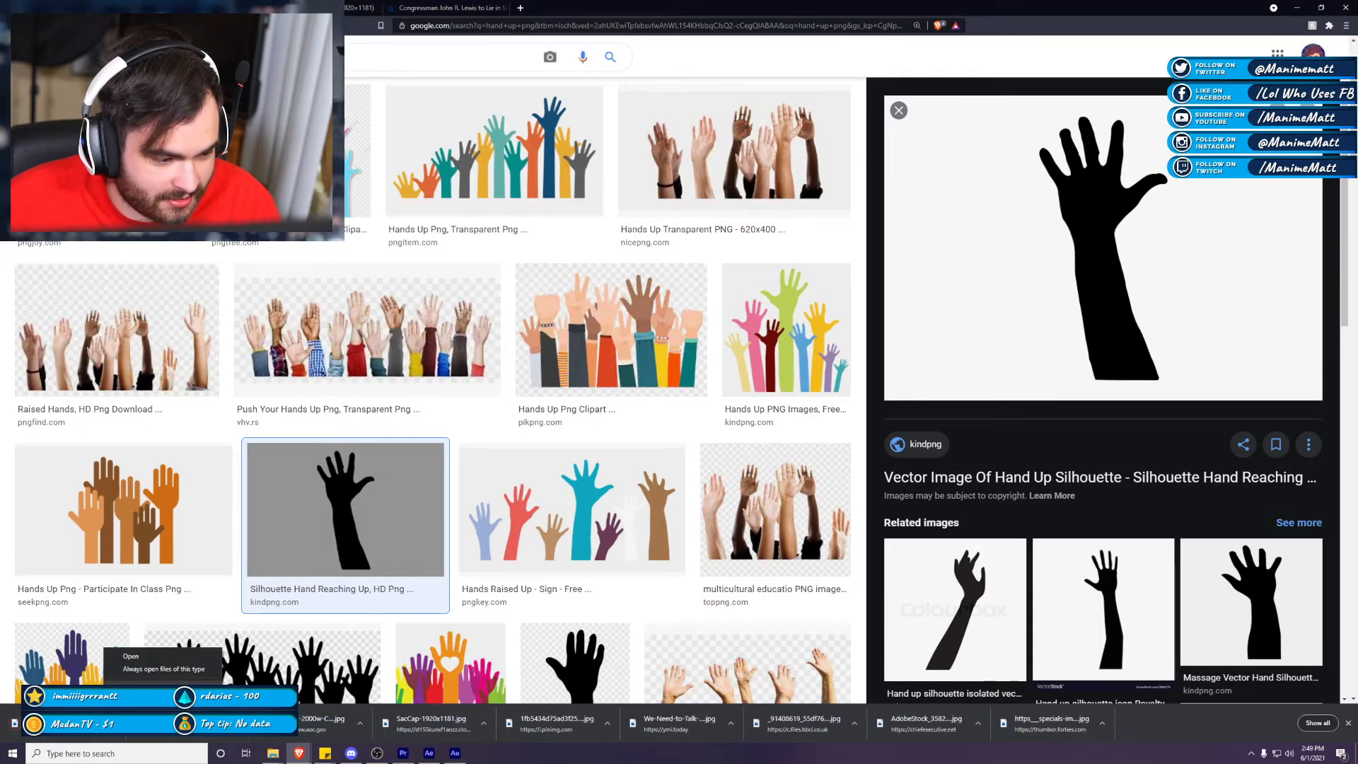
{"action": "left_click", "coordinate": [138, 685]}
{"action": "left_click", "coordinate": [666, 523]}
{"action": "right_click", "coordinate": [531, 484]}
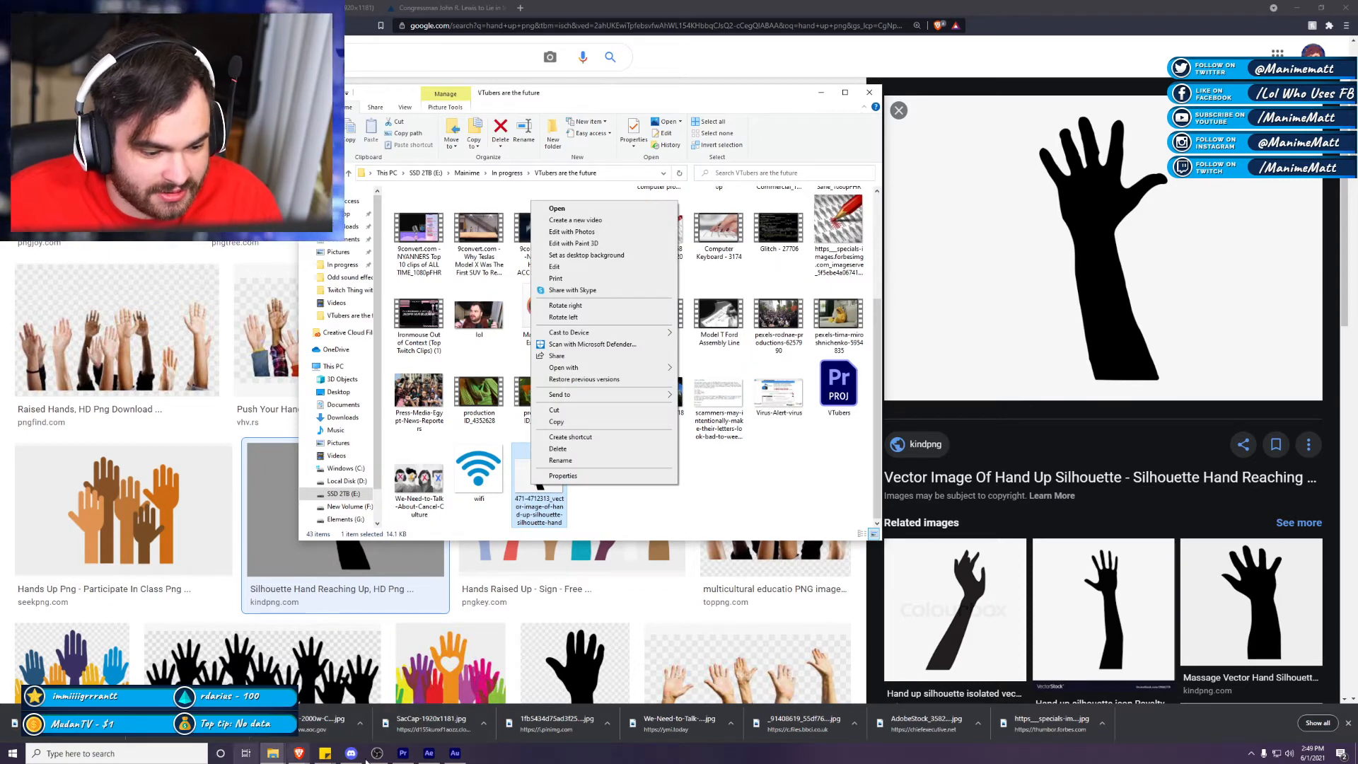
{"action": "left_click", "coordinate": [129, 756]}
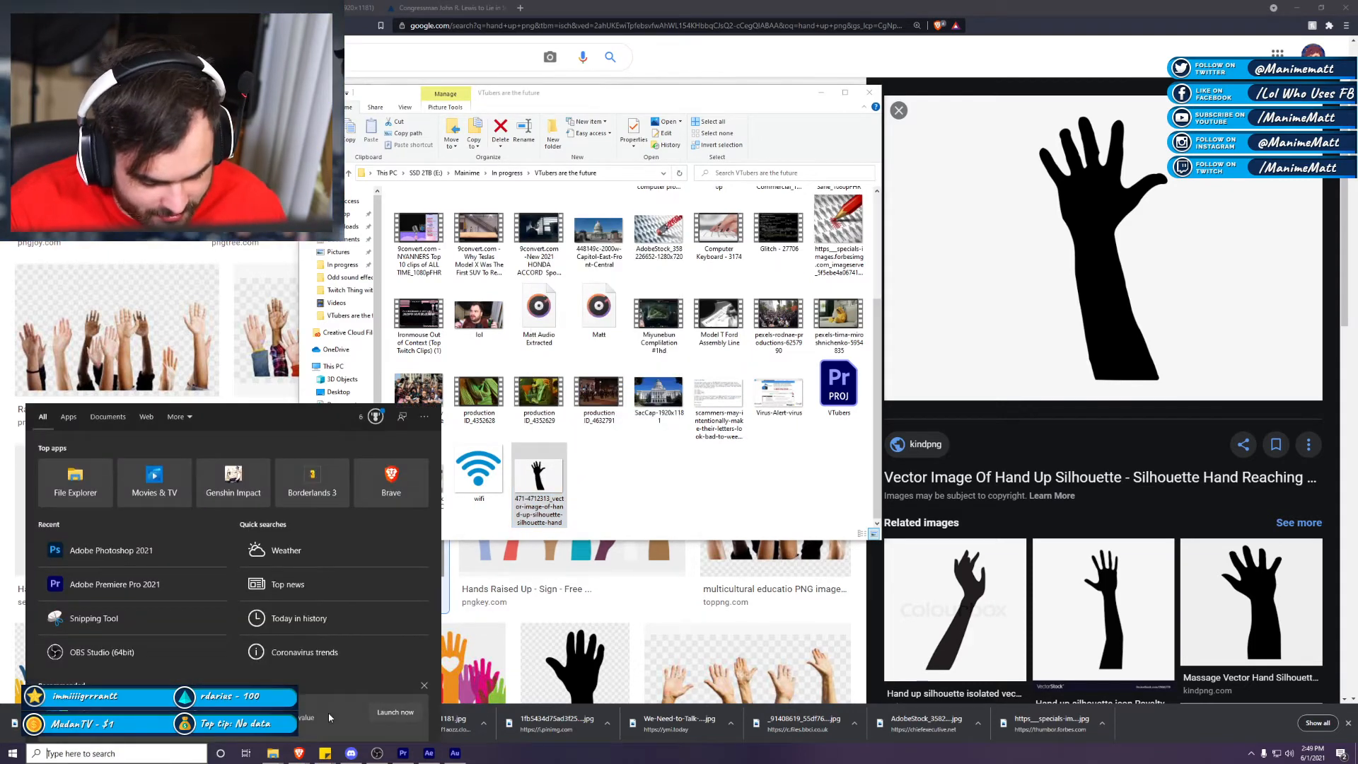
{"action": "type", "text": "phot"}
{"action": "key", "text": "Return"}
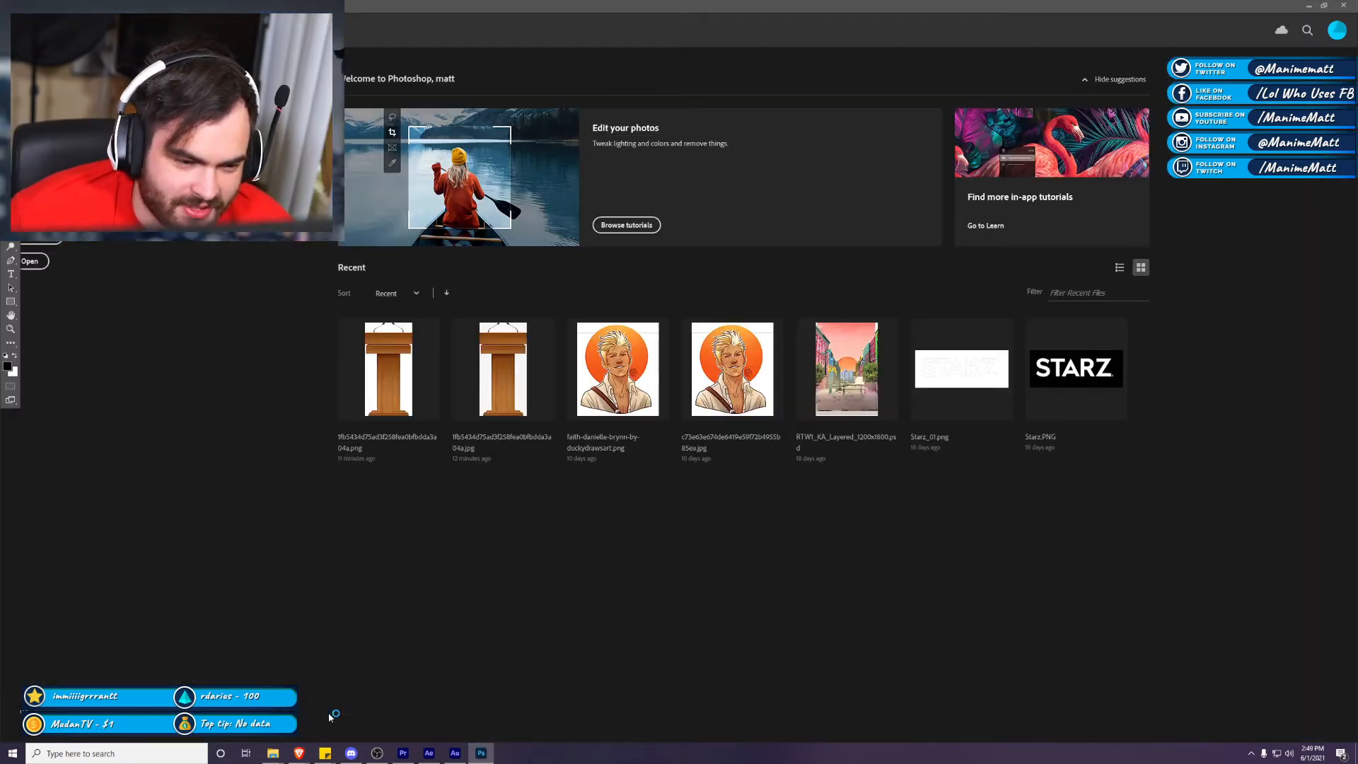
{"action": "mouse_move", "coordinate": [273, 752]}
{"action": "mouse_move", "coordinate": [330, 719]}
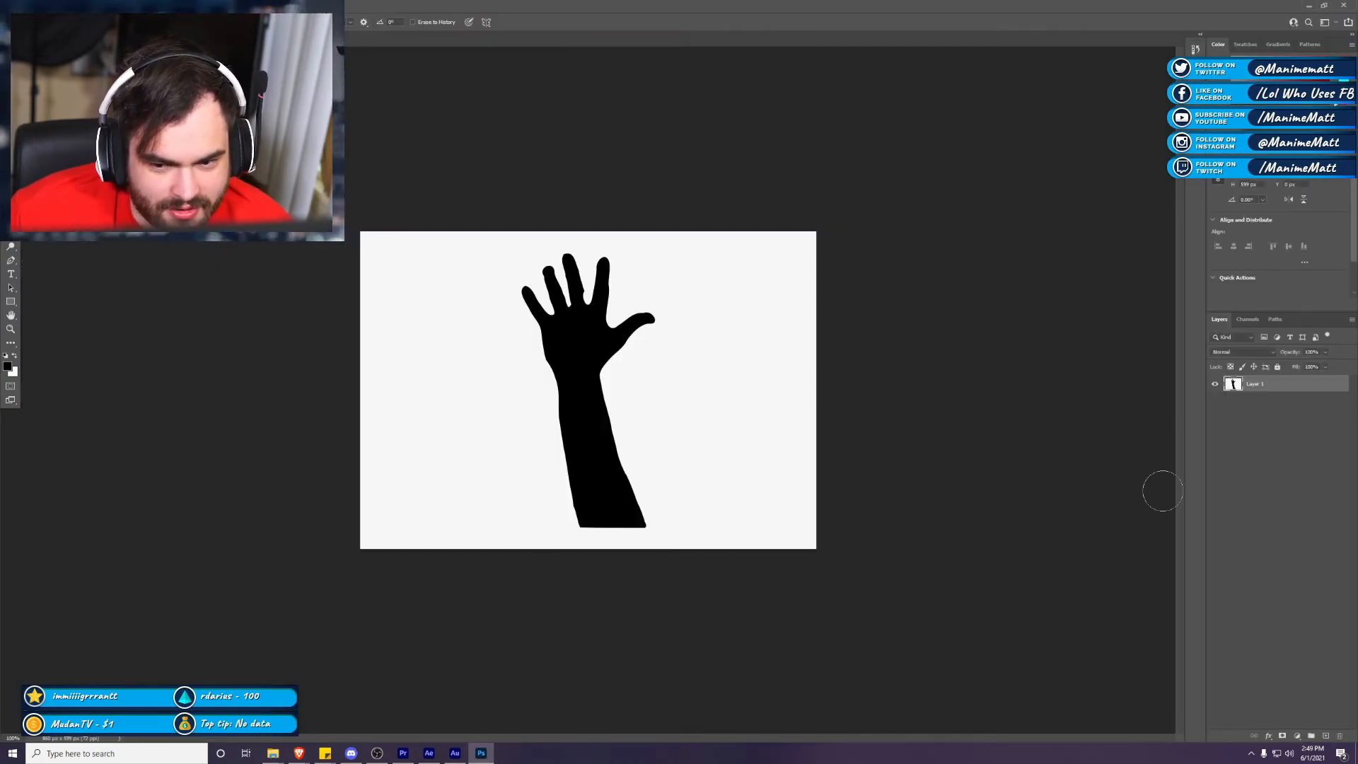
Step: Select the white background around the hand silhouette, erase it to transparency and deselect
{"action": "left_click", "coordinate": [701, 418]}
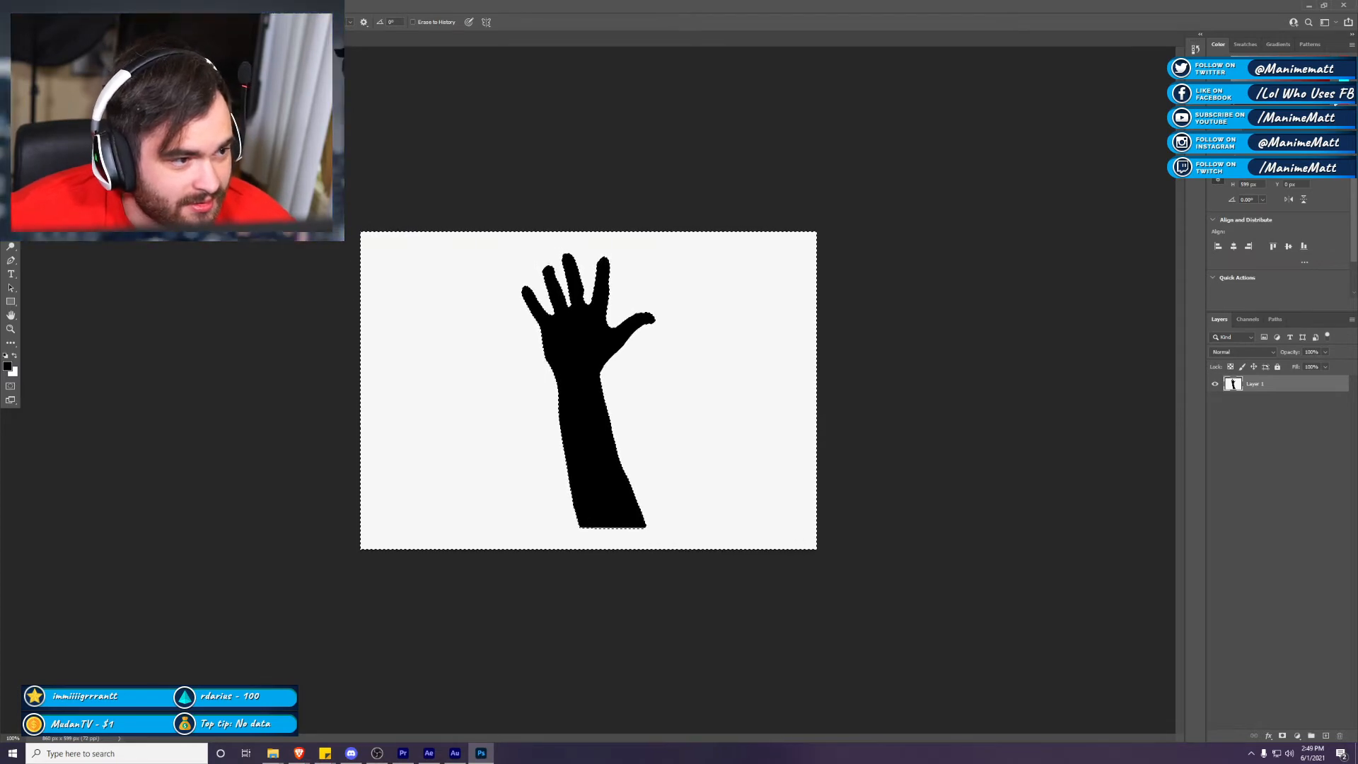
{"action": "mouse_move", "coordinate": [792, 318]}
{"action": "left_mouse_down"}
{"action": "mouse_move", "coordinate": [545, 242]}
{"action": "mouse_move", "coordinate": [409, 476]}
{"action": "mouse_move", "coordinate": [778, 453]}
{"action": "left_mouse_up"}
{"action": "mouse_move", "coordinate": [403, 291]}
{"action": "left_mouse_down"}
{"action": "mouse_move", "coordinate": [658, 495]}
{"action": "mouse_move", "coordinate": [588, 236]}
{"action": "mouse_move", "coordinate": [827, 303]}
{"action": "mouse_move", "coordinate": [446, 523]}
{"action": "mouse_move", "coordinate": [443, 363]}
{"action": "left_mouse_up"}
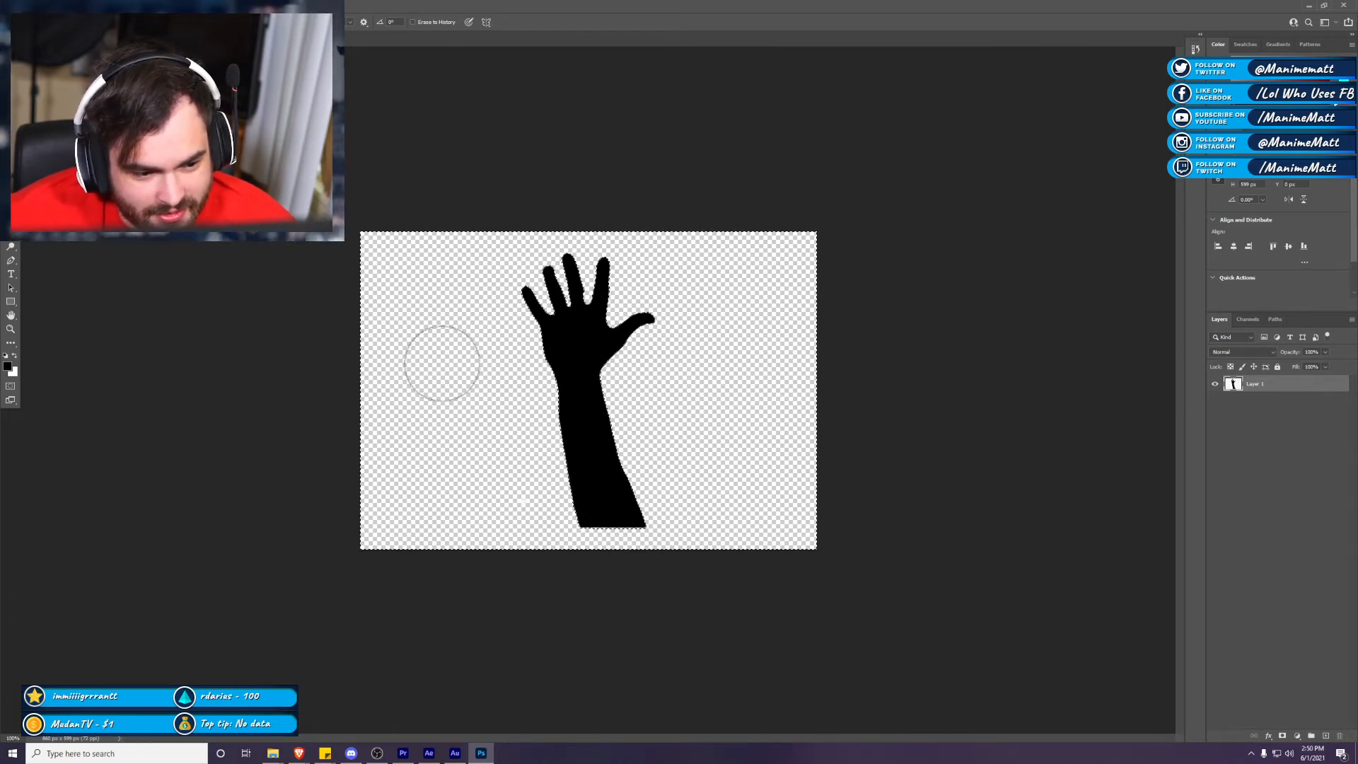
{"action": "key", "text": "ctrl+d"}
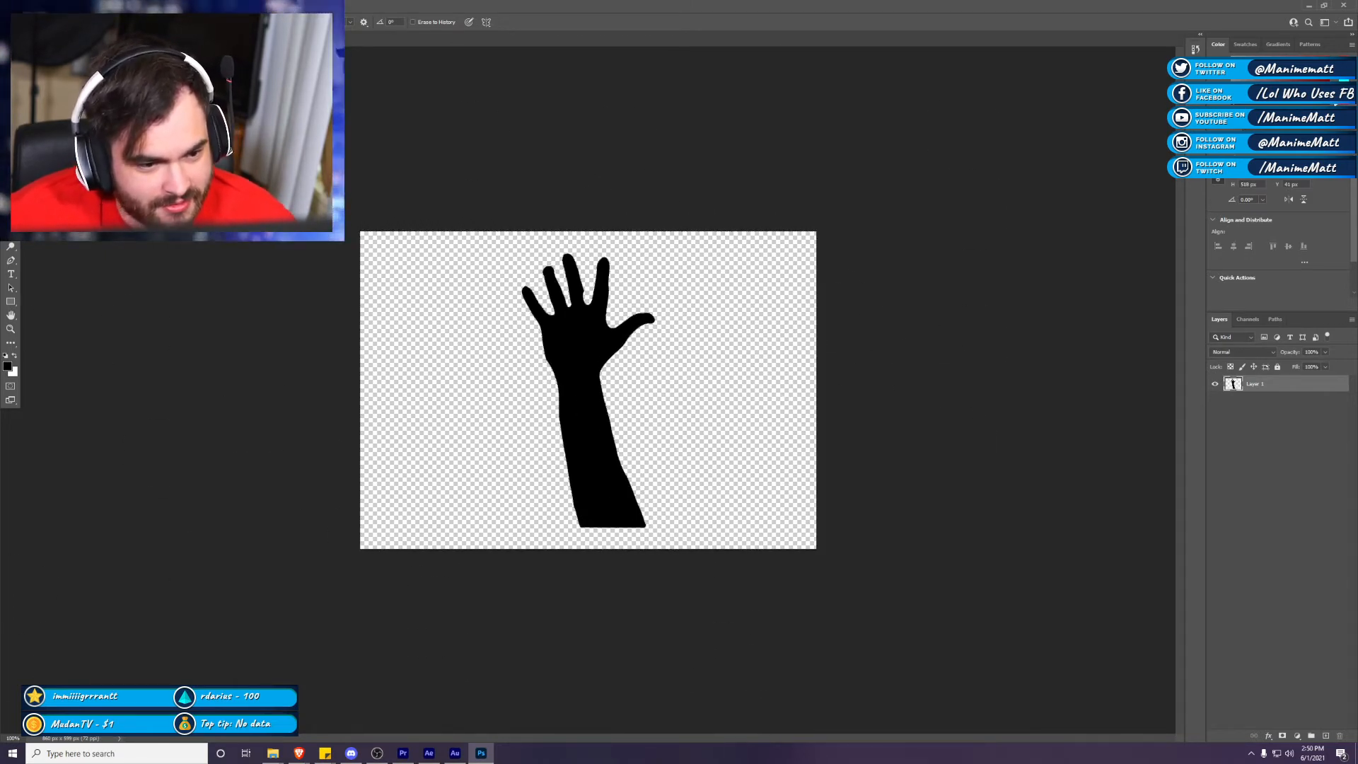
Step: Save the transparent hand image and return to the project folder
{"action": "key", "text": "alt+e"}
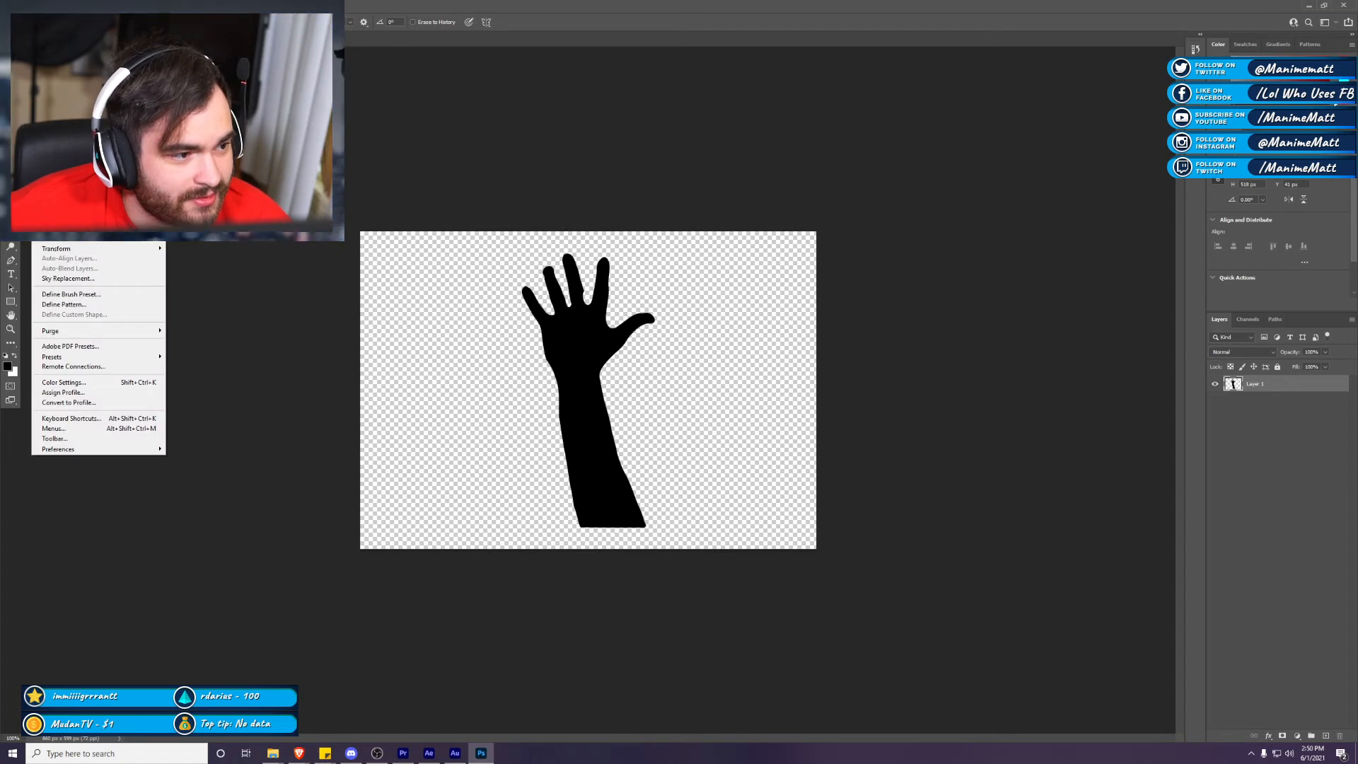
{"action": "key", "text": "Escape"}
{"action": "key", "text": "alt+f"}
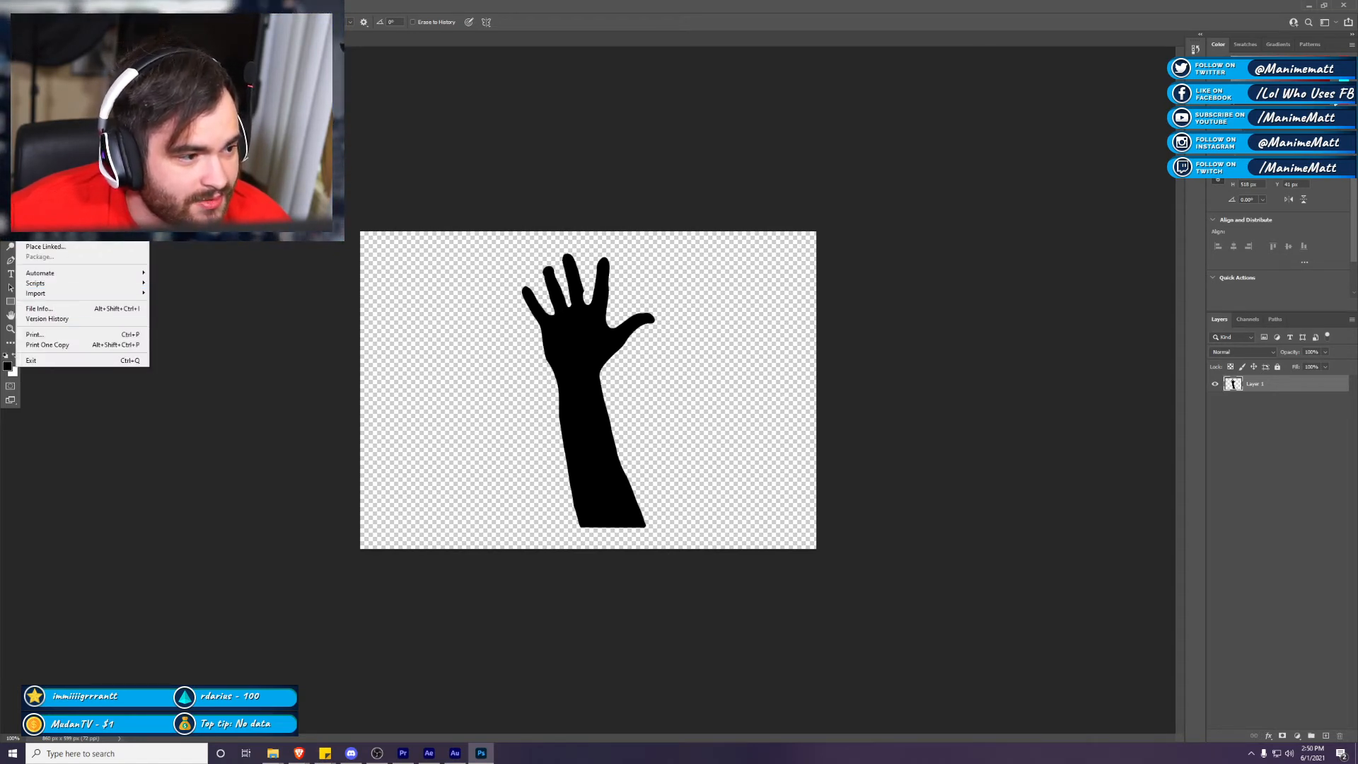
{"action": "key", "text": "Escape"}
{"action": "left_click", "coordinate": [1310, 5]}
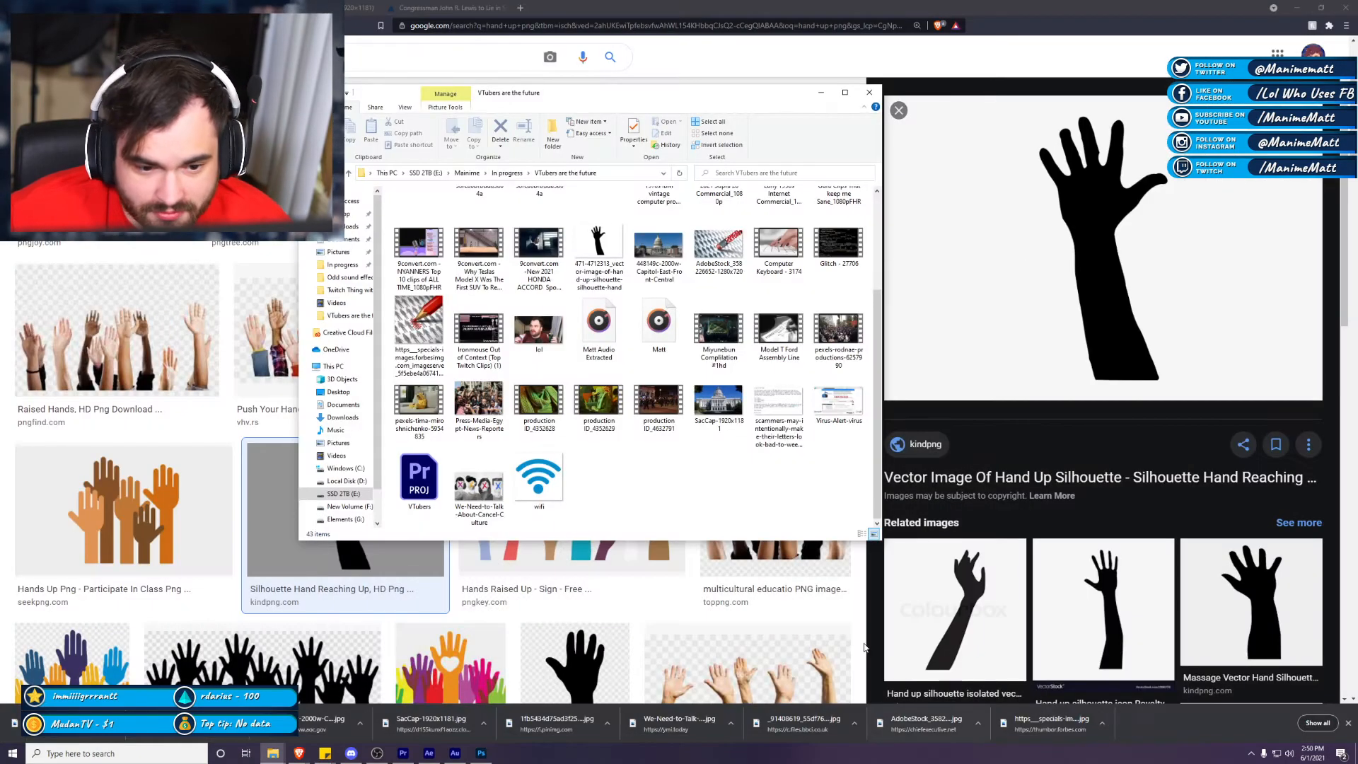
Step: Add the hand PNG to the After Effects composition, place it beside the podium over the right-hand building and make it 3D
{"action": "left_click", "coordinate": [598, 248]}
{"action": "left_click", "coordinate": [1296, 7]}
{"action": "left_click_drag", "start_coordinate": [598, 249], "coordinate": [1001, 244]}
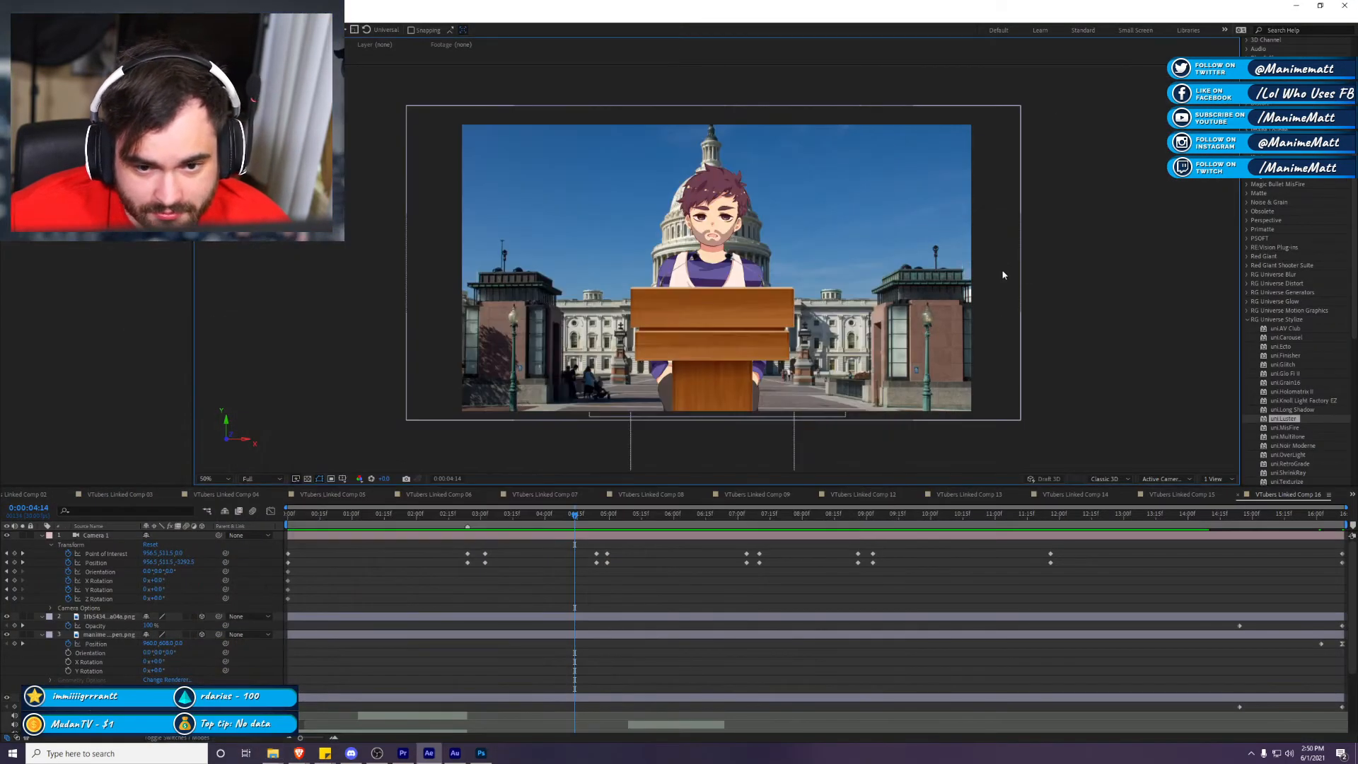
{"action": "left_click_drag", "start_coordinate": [833, 266], "coordinate": [1032, 266]}
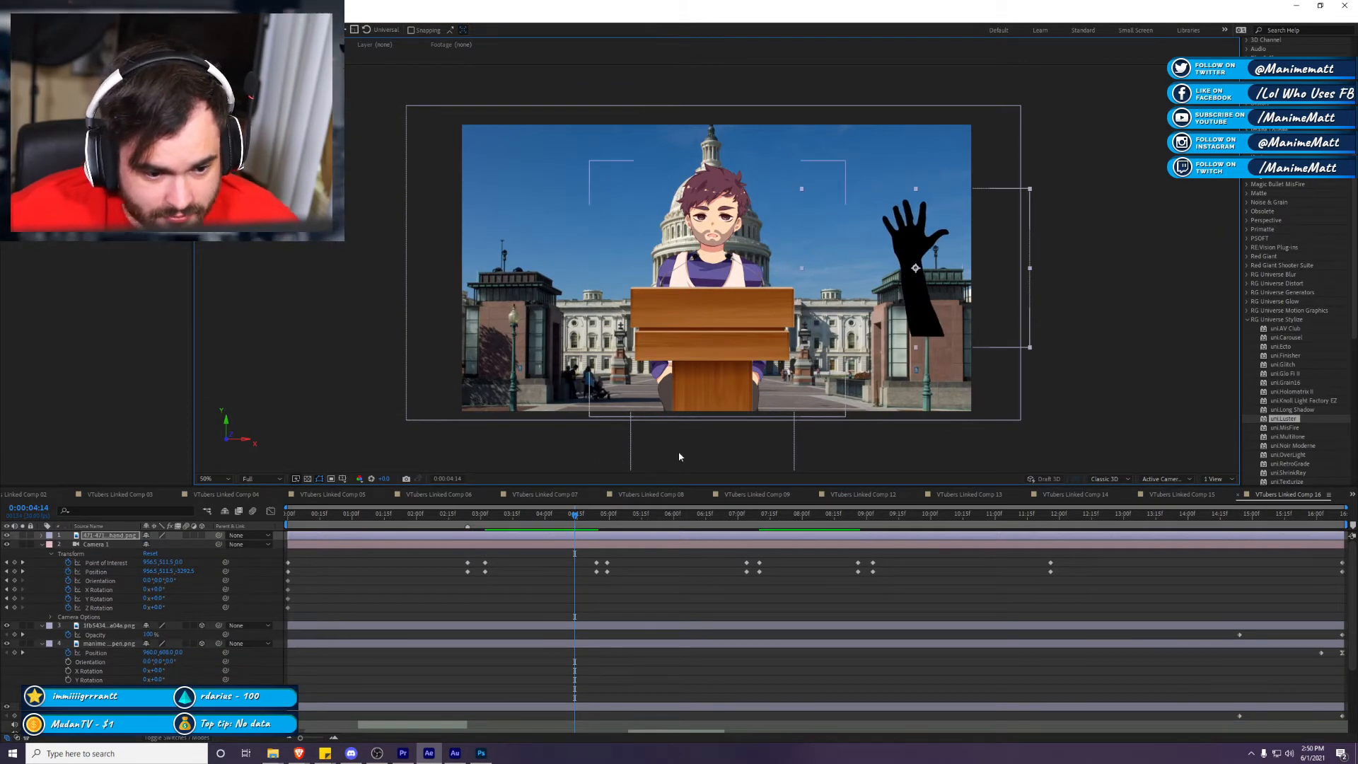
{"action": "left_click", "coordinate": [201, 535]}
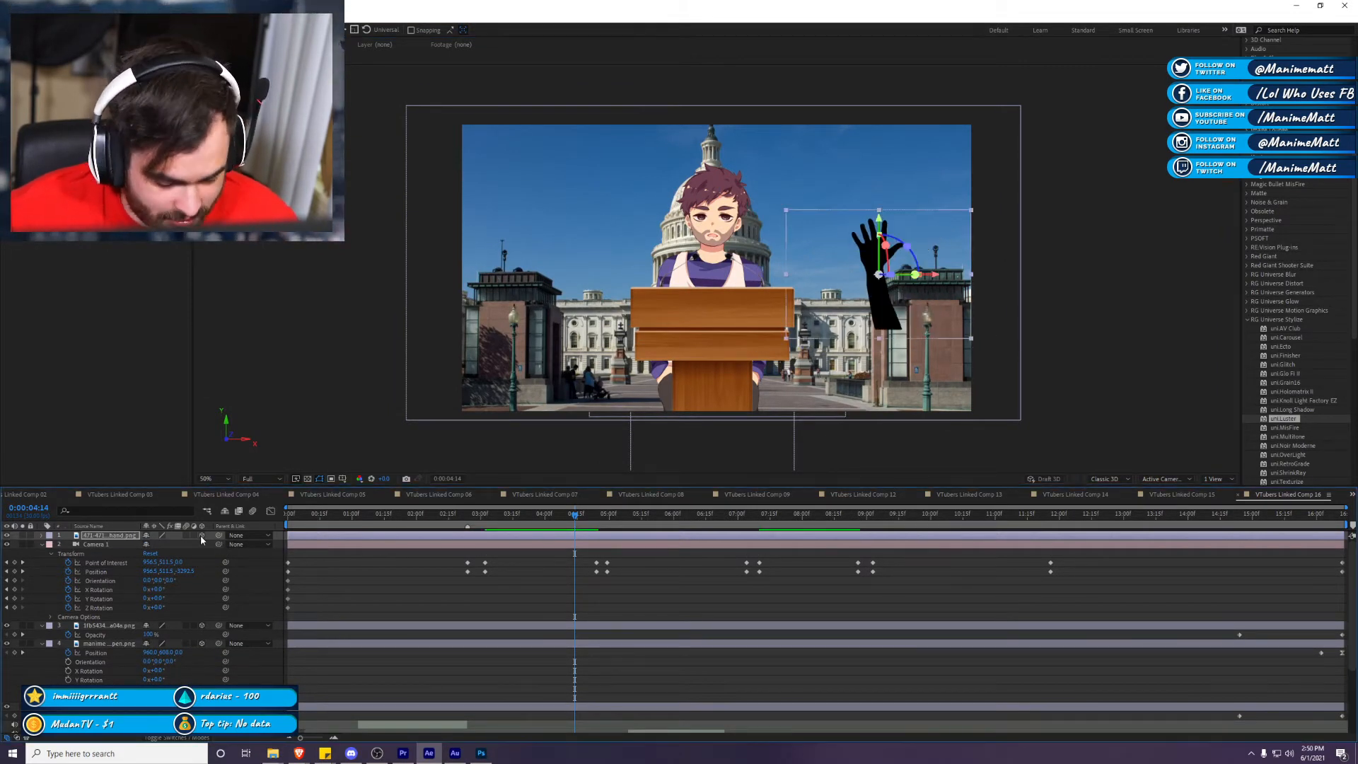
Step: Set the hand layer's Z position to -750, bringing it closer to the camera
{"action": "key", "text": "End"}
{"action": "key", "text": "p"}
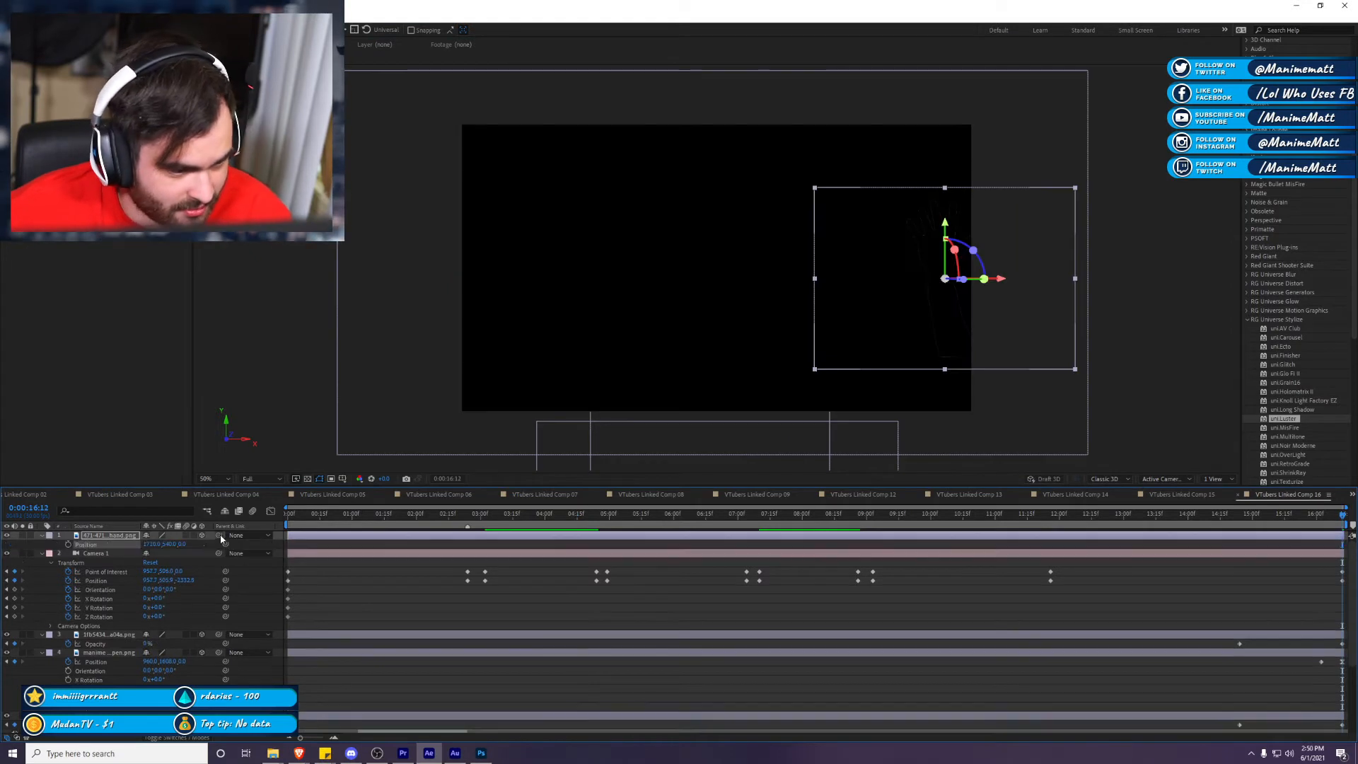
{"action": "left_click", "coordinate": [191, 548]}
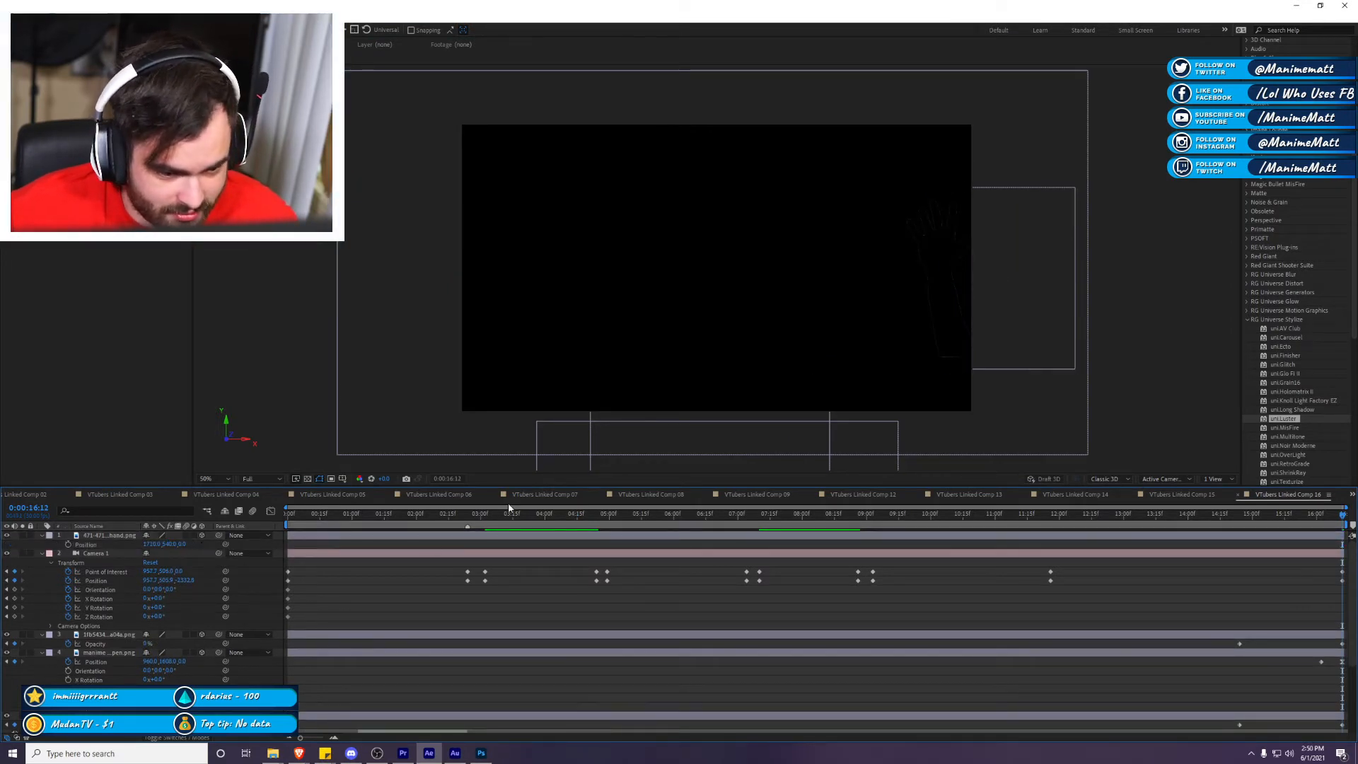
{"action": "left_click", "coordinate": [500, 514]}
{"action": "left_click", "coordinate": [183, 546]}
{"action": "left_click", "coordinate": [183, 545]}
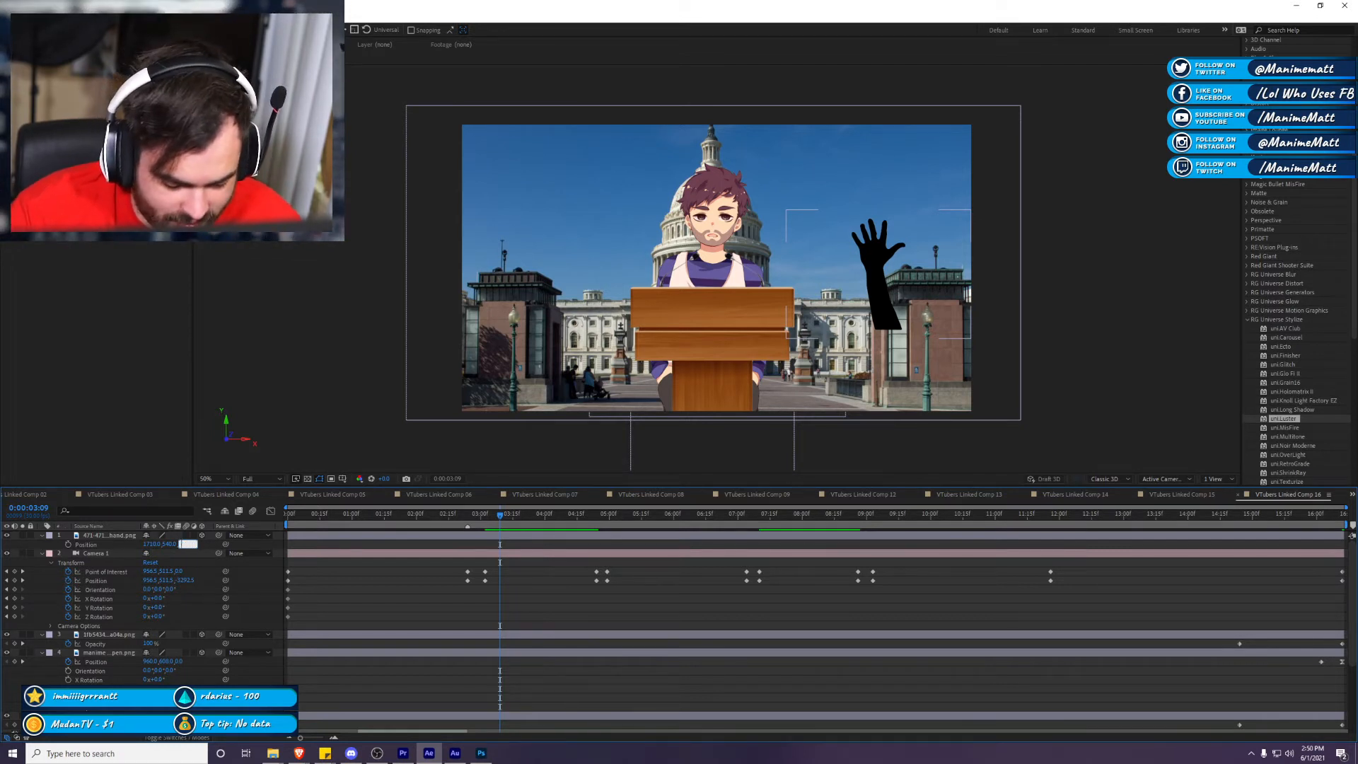
{"action": "type", "text": "-750"}
{"action": "left_click", "coordinate": [296, 539]}
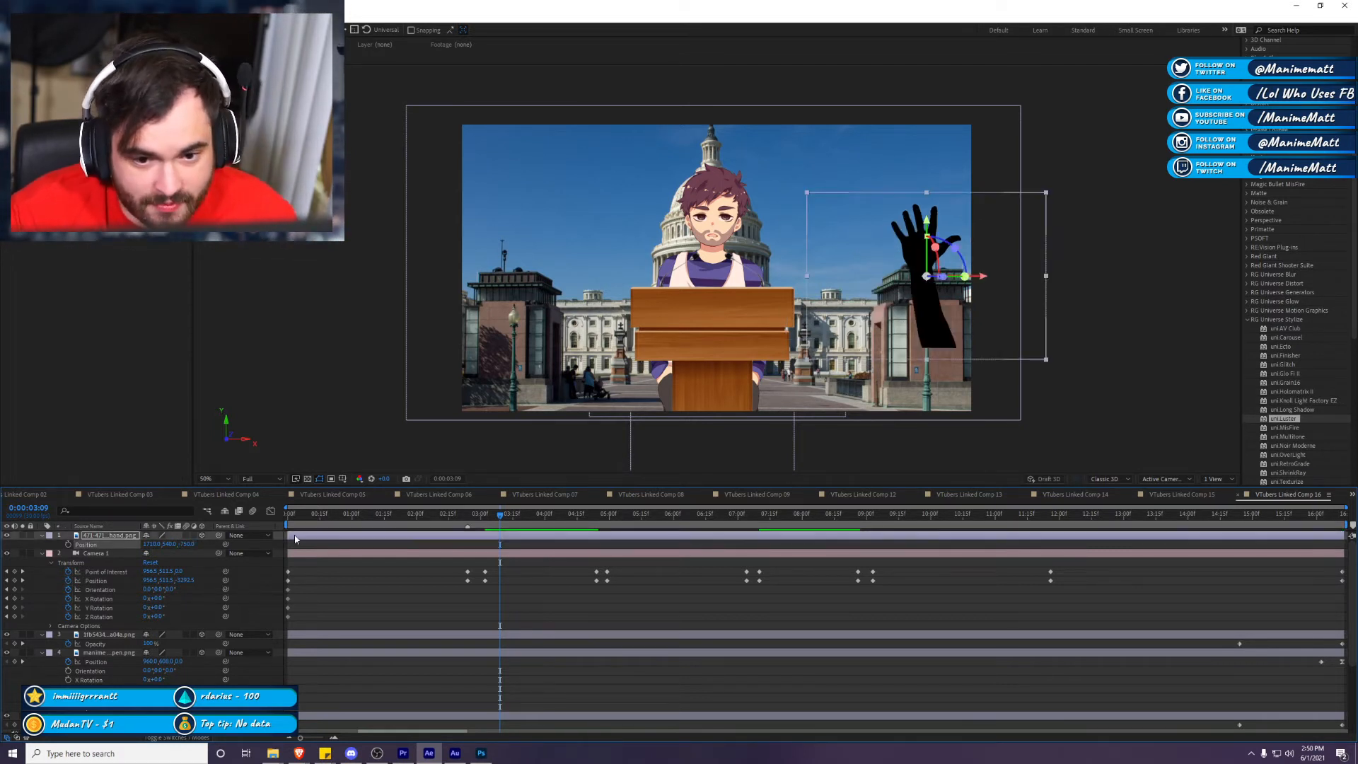
Step: Enlarge the hand layer, reposition it in front of the right-hand building and set its Z orientation to about 341°
{"action": "key", "text": "s"}
{"action": "left_click_drag", "start_coordinate": [169, 544], "coordinate": [896, 390]}
{"action": "key", "text": "r"}
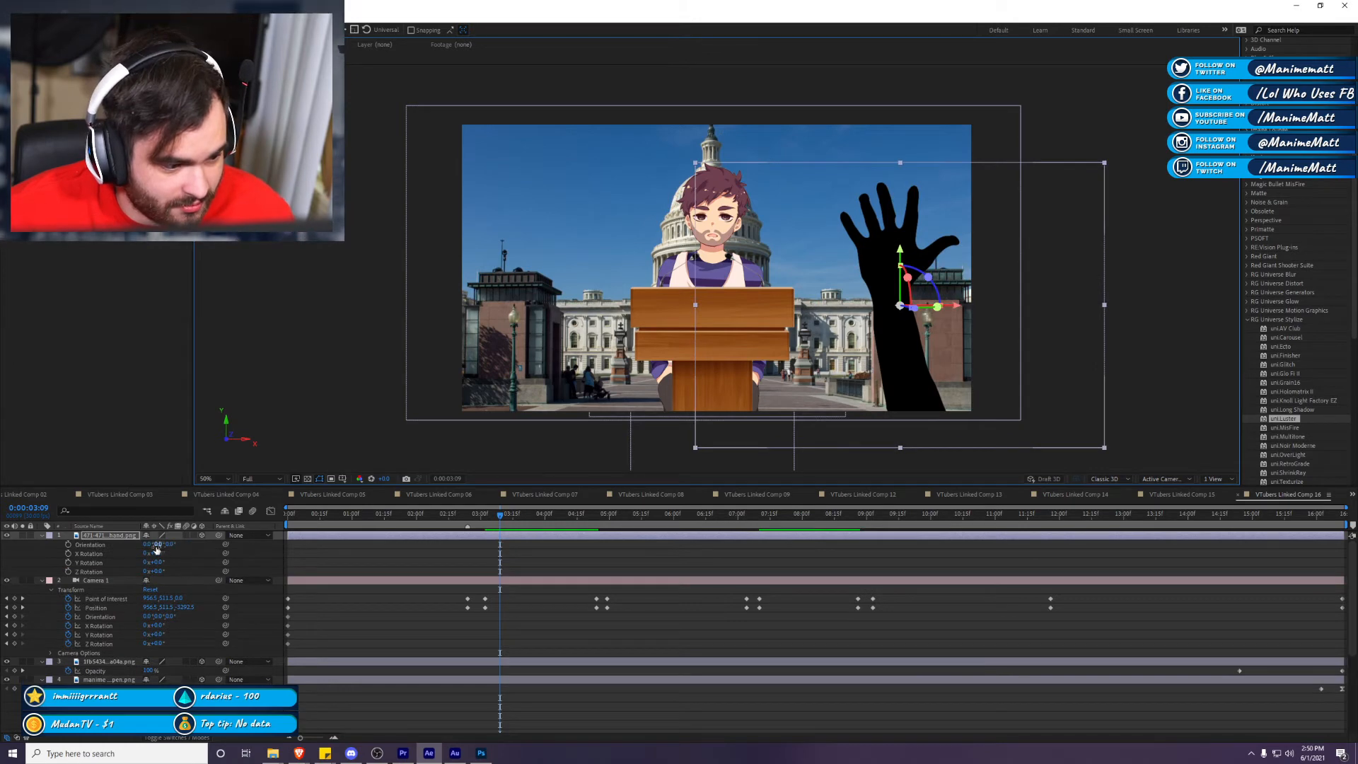
{"action": "left_click_drag", "start_coordinate": [162, 553], "coordinate": [149, 554]}
Step: Keyframe the hand layer's position from 0:00:02:24 so it rises from below the frame during the camera move, and play it back
{"action": "left_click", "coordinate": [481, 515]}
{"action": "left_click_drag", "start_coordinate": [472, 519], "coordinate": [468, 539]}
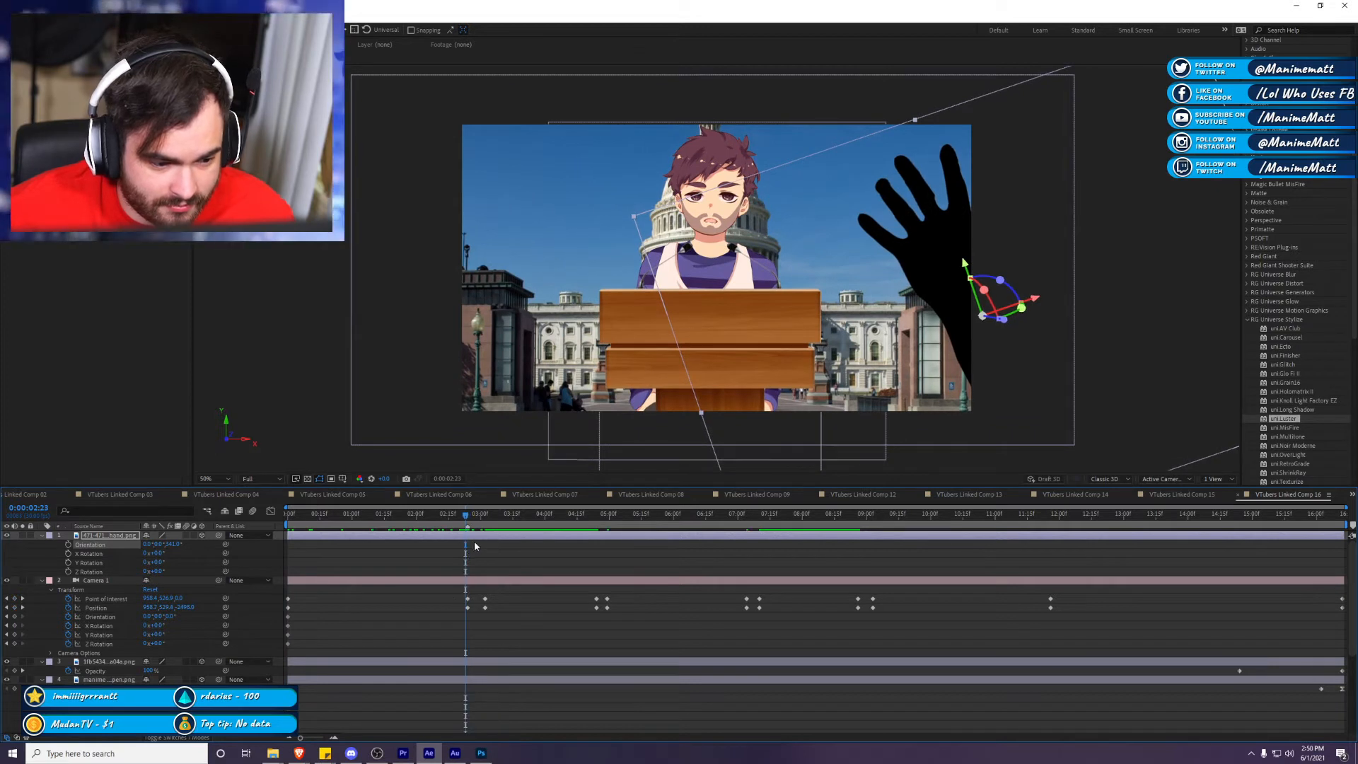
{"action": "left_click", "coordinate": [468, 516]}
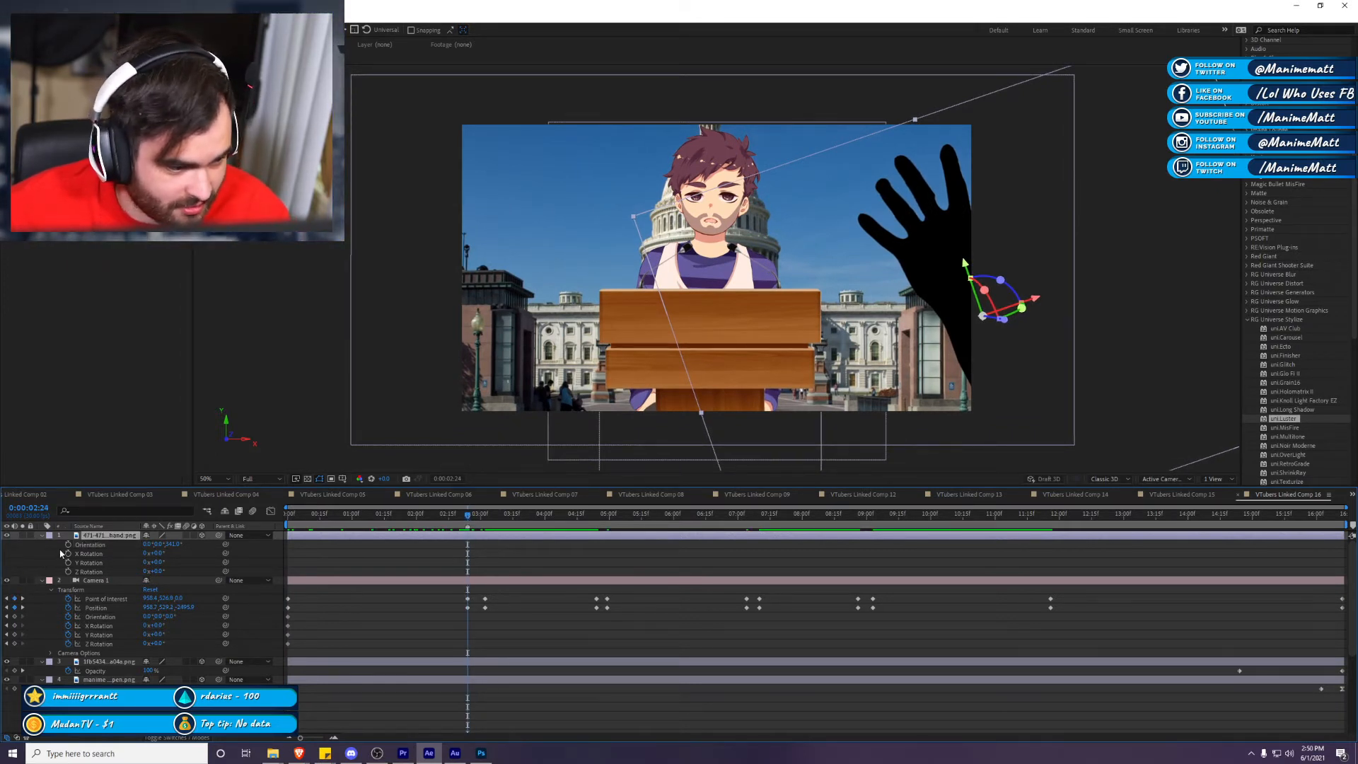
{"action": "key", "text": "p"}
{"action": "left_click_drag", "start_coordinate": [468, 549], "coordinate": [482, 545]}
{"action": "key", "text": "space"}
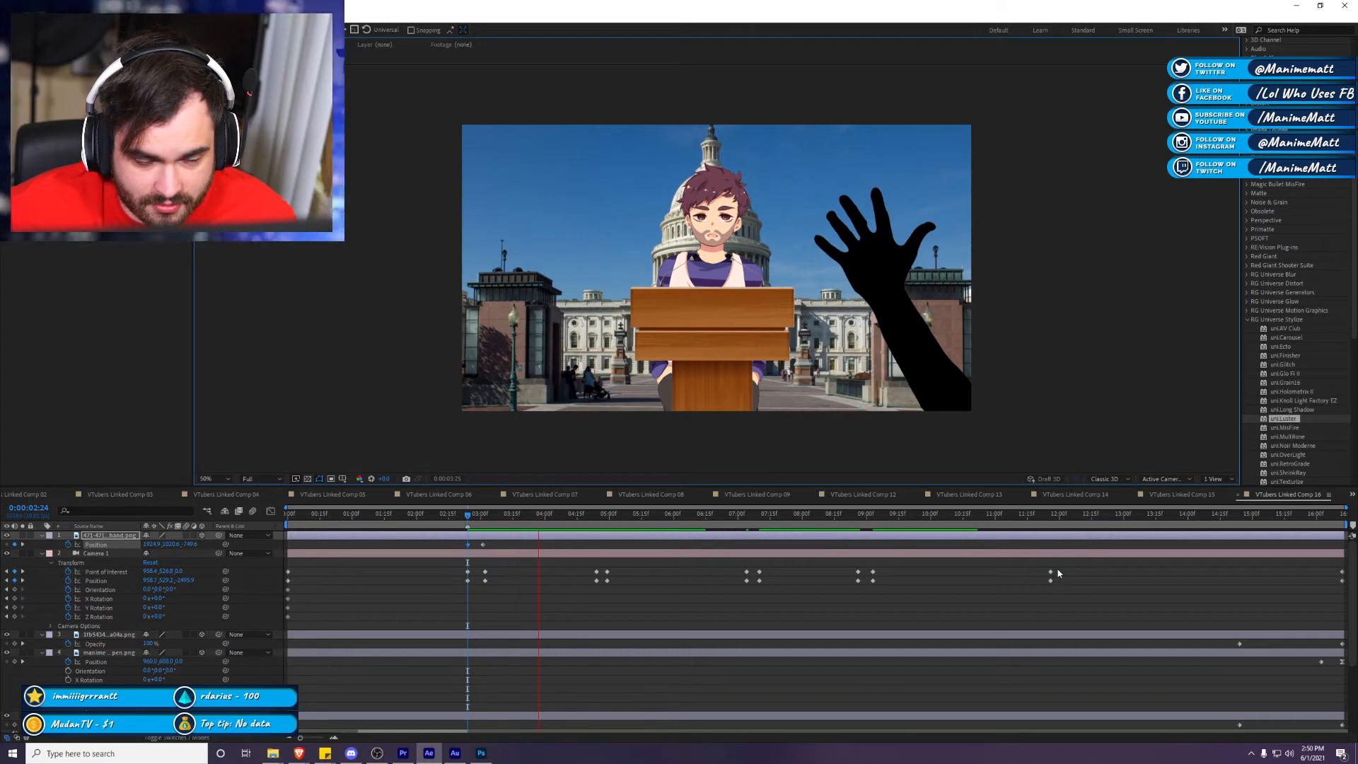
{"action": "key", "text": "space"}
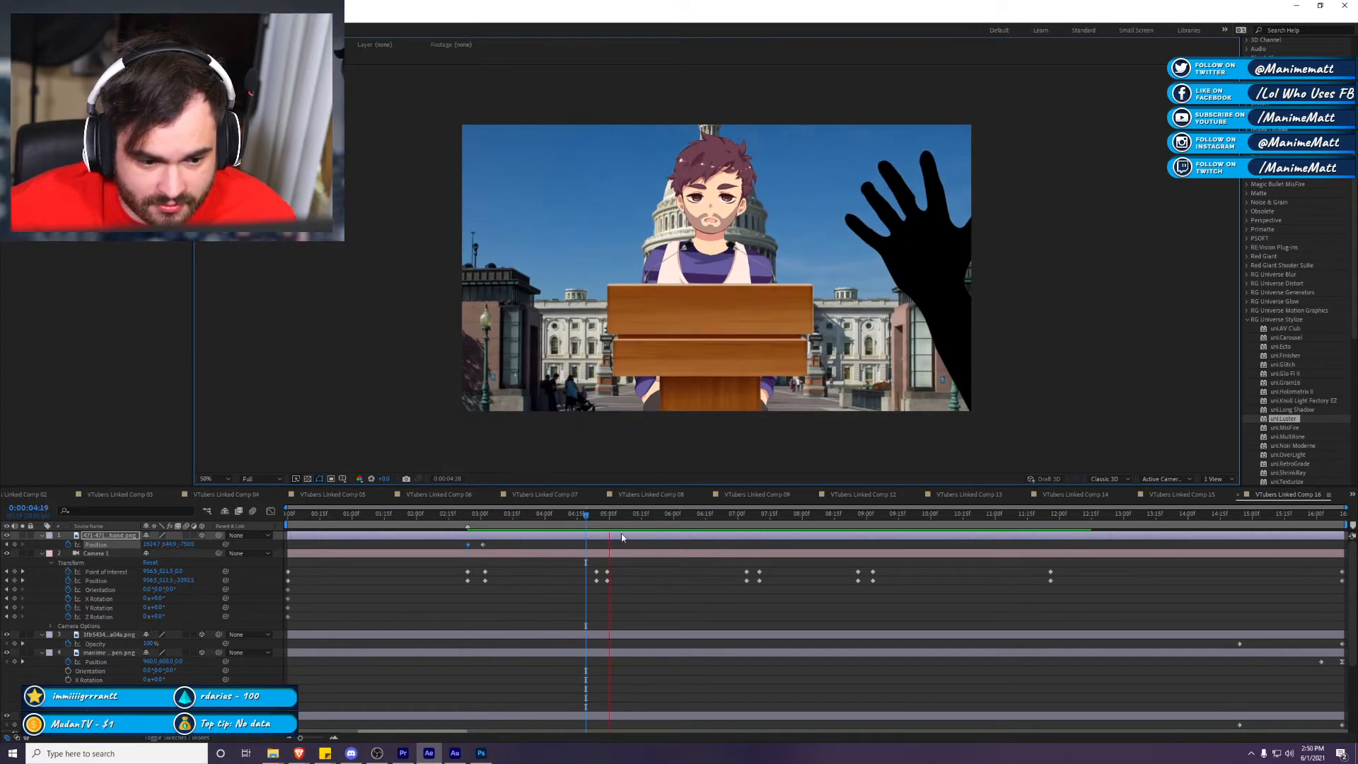
Step: Keyframe the hand's position to hold until 0:00:04:24 and drop out of frame by 0:00:04:29, and play it back
{"action": "left_click", "coordinate": [596, 523]}
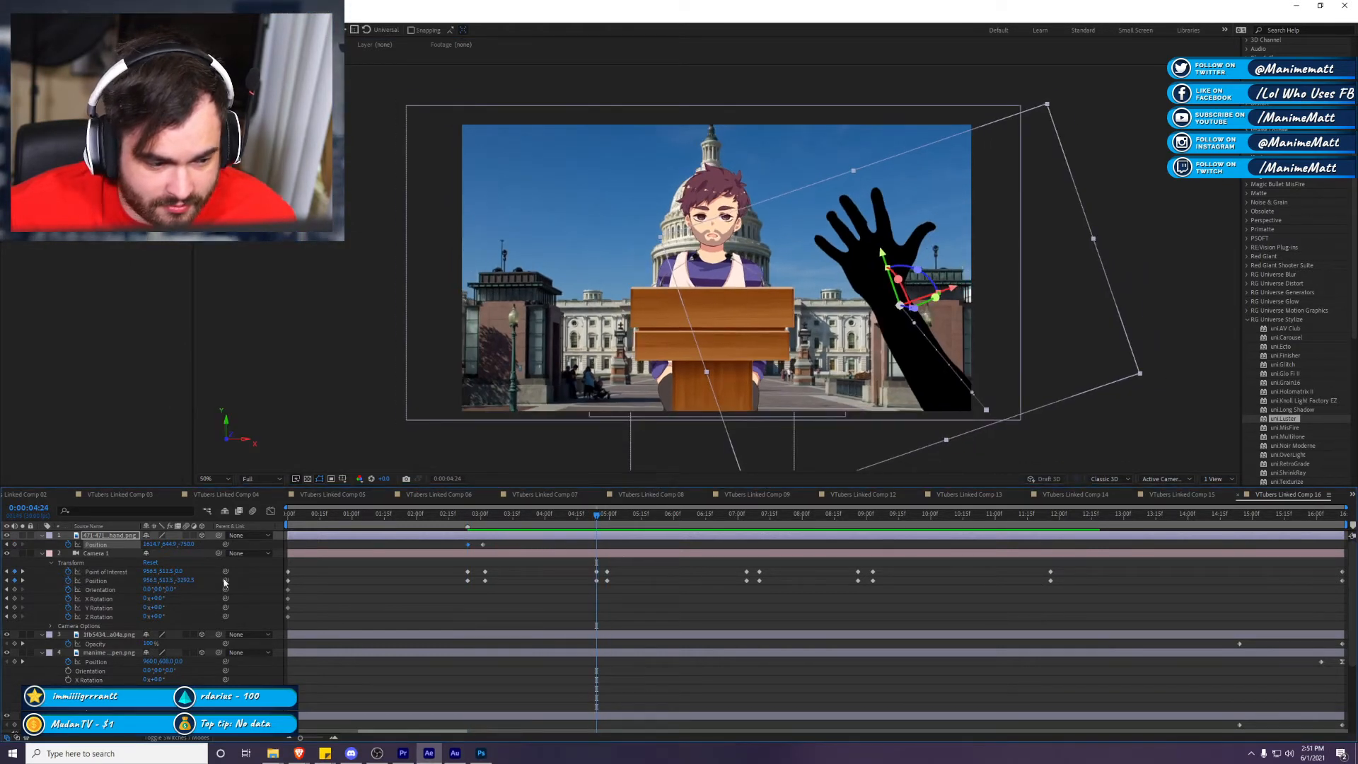
{"action": "left_click", "coordinate": [608, 520]}
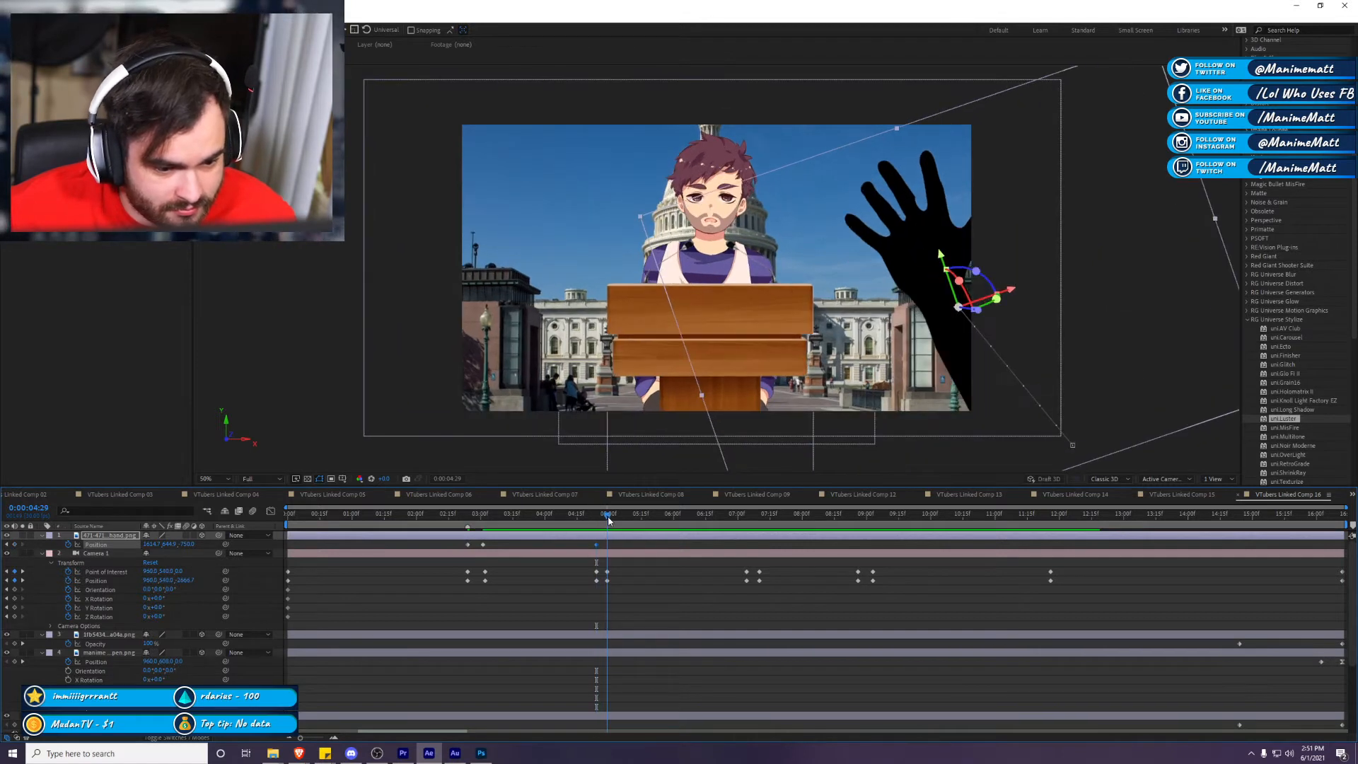
{"action": "left_click_drag", "start_coordinate": [1059, 372], "coordinate": [1206, 516]}
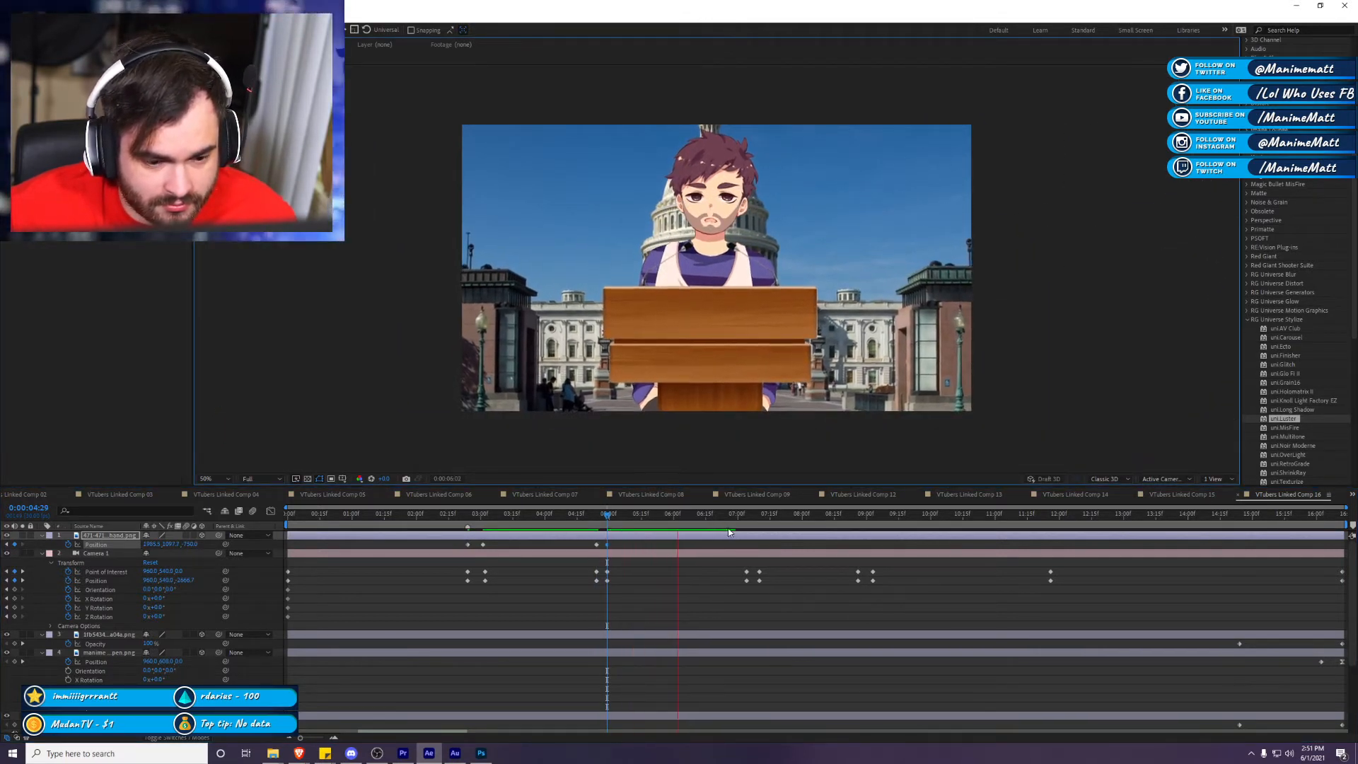
{"action": "key", "text": "space"}
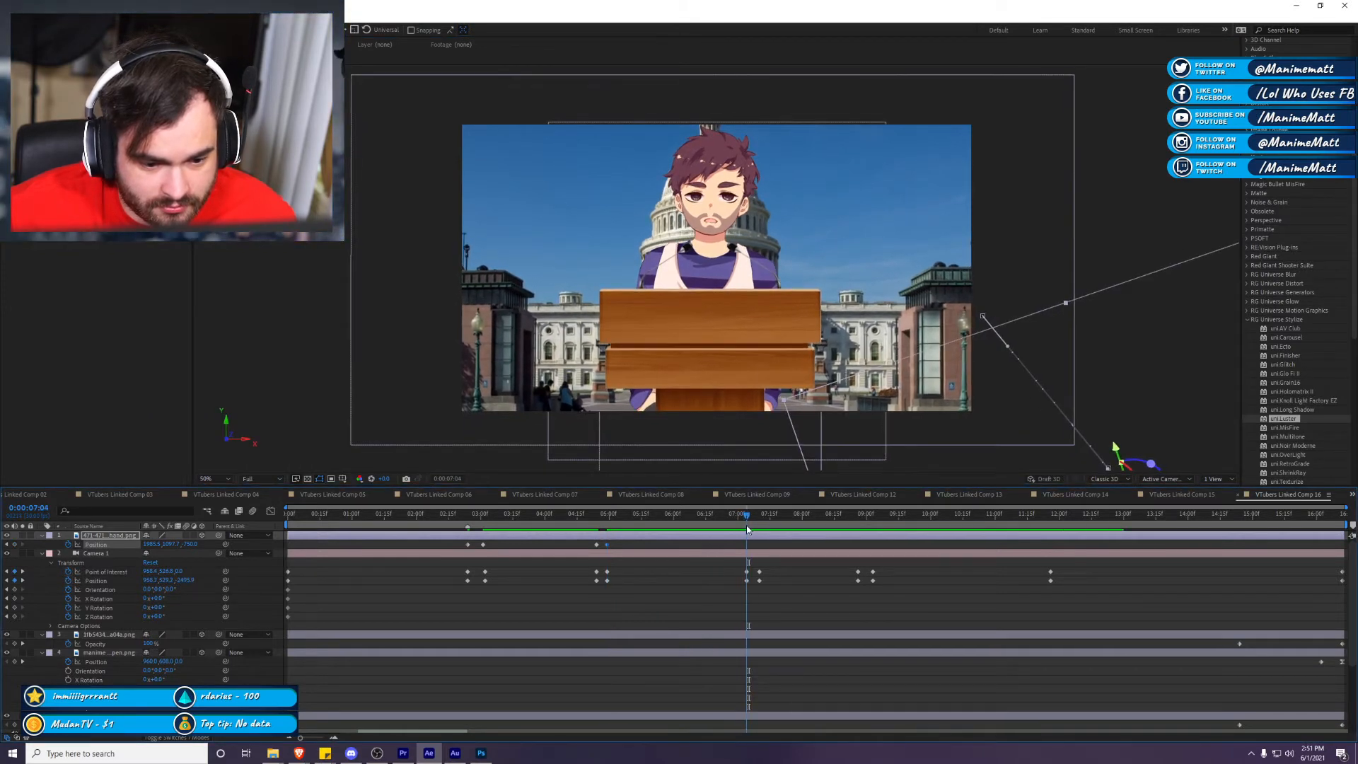
Step: Duplicate the hand layer at 0:00:07:04, clear its position keyframes, place it left of the podium and set its Z orientation to about 35°
{"action": "left_click", "coordinate": [782, 573]}
{"action": "left_click", "coordinate": [758, 535]}
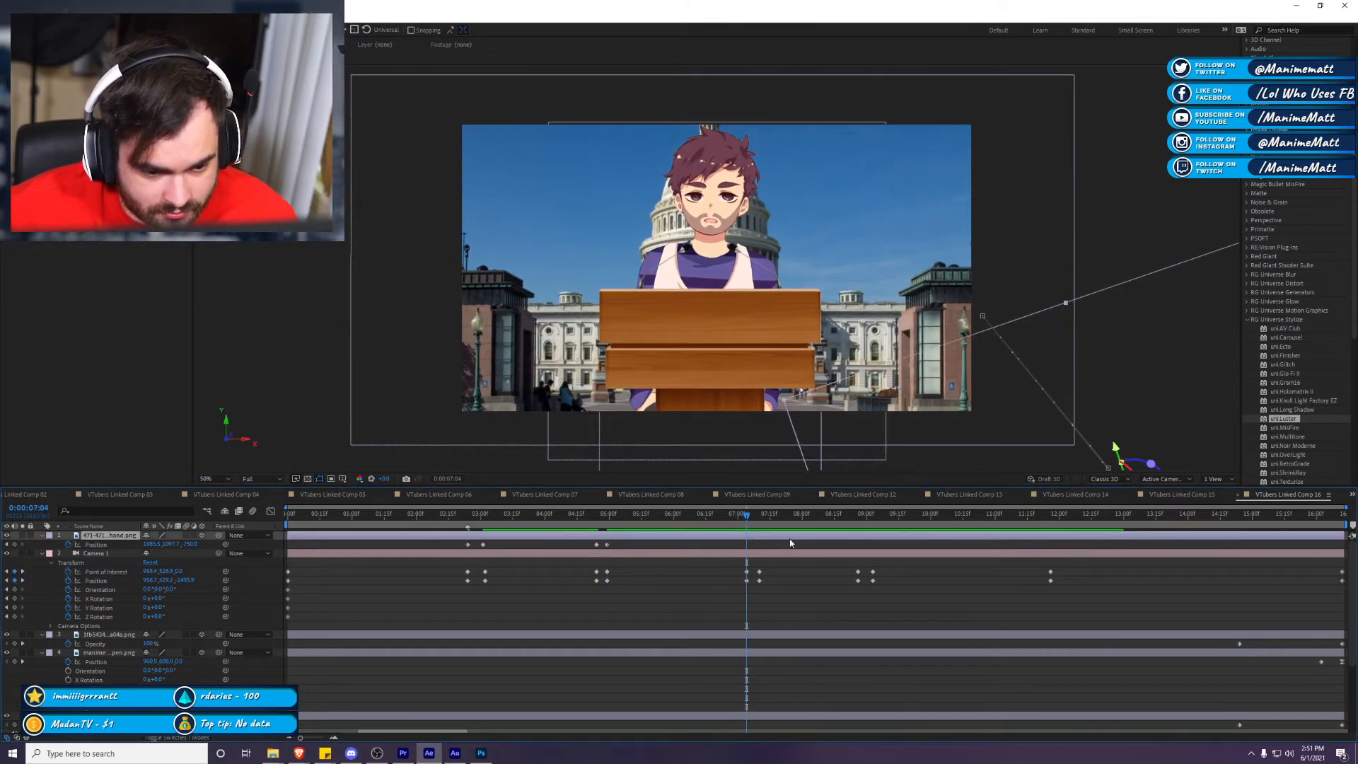
{"action": "key", "text": "ctrl+d"}
{"action": "key", "text": "p"}
{"action": "left_click", "coordinate": [68, 544]}
{"action": "left_click_drag", "start_coordinate": [835, 388], "coordinate": [664, 297]}
{"action": "key", "text": "r"}
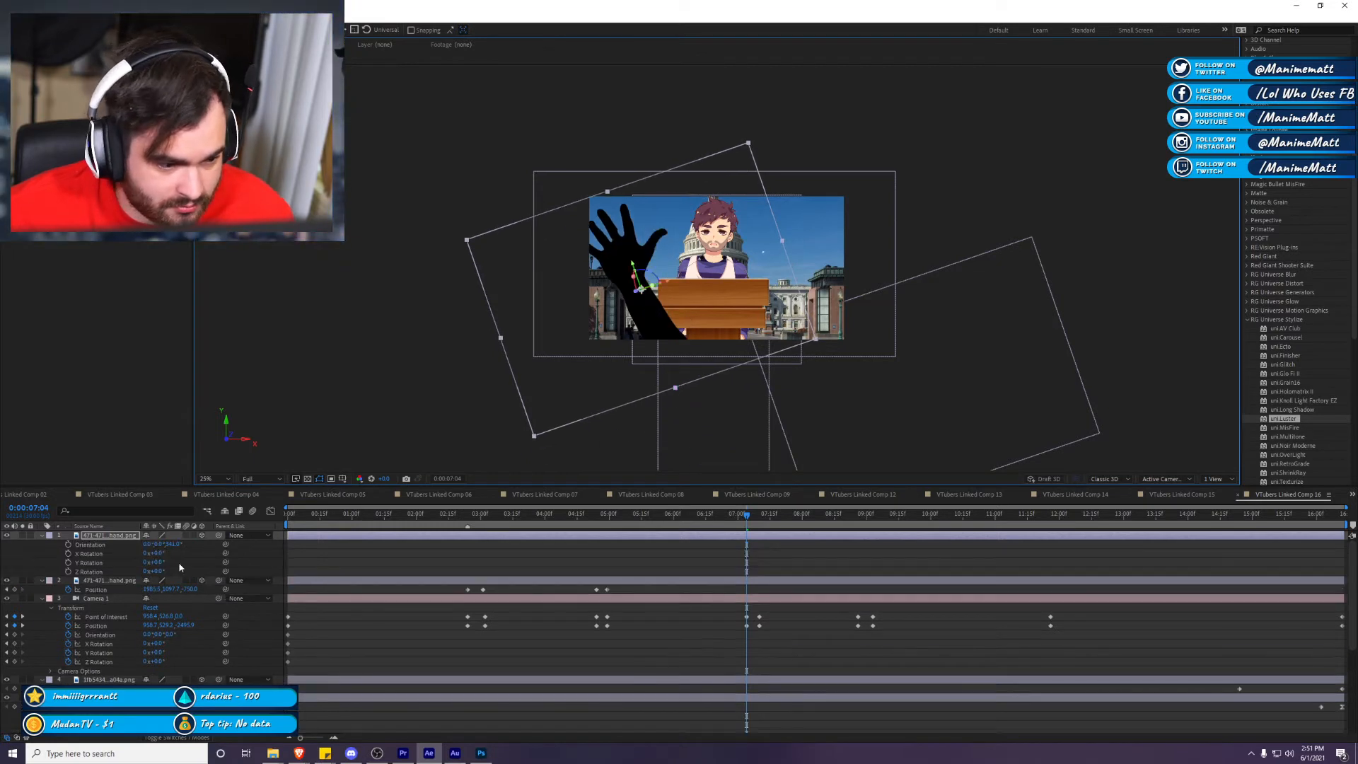
{"action": "left_click_drag", "start_coordinate": [169, 548], "coordinate": [202, 550]}
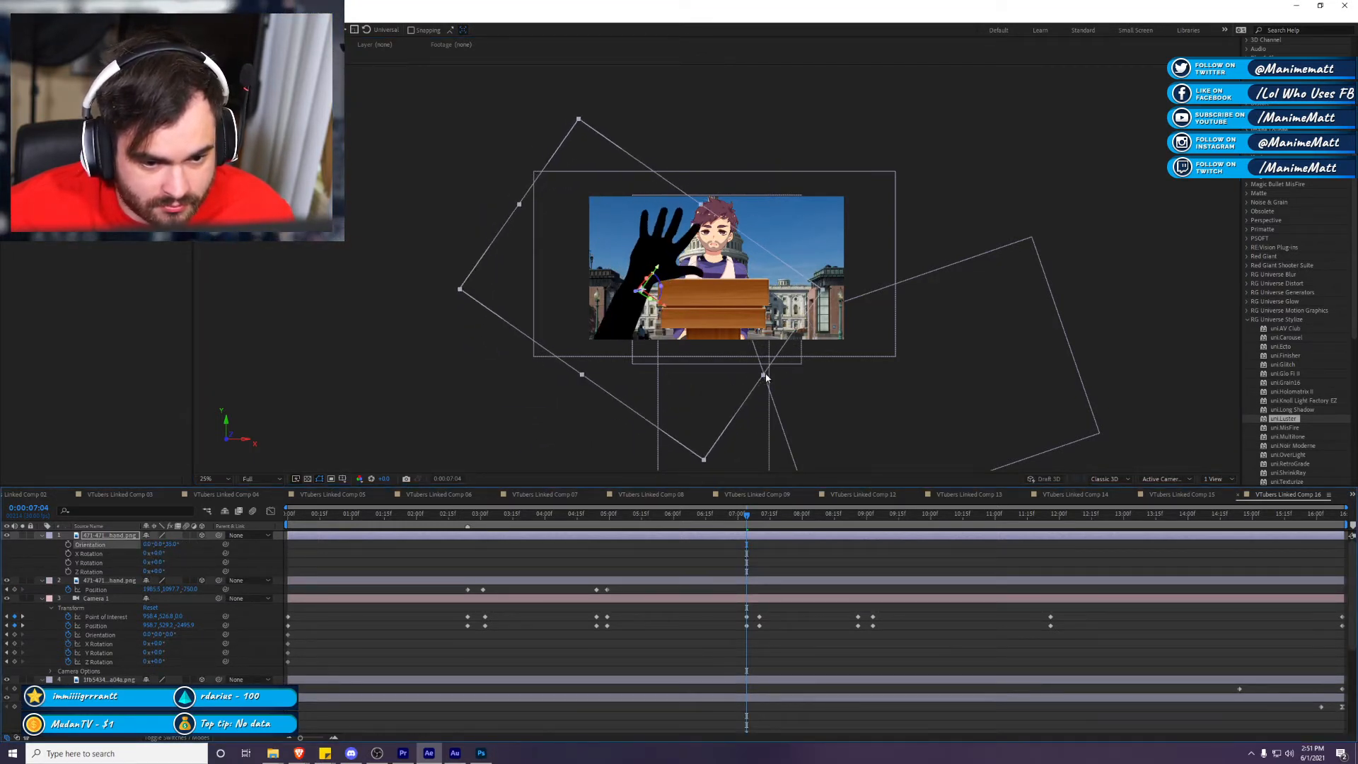
Step: Reposition the duplicate hand lower in the frame so its wrist extends past the lower edge beside the podium
{"action": "key", "text": "comma"}
{"action": "key", "text": "comma"}
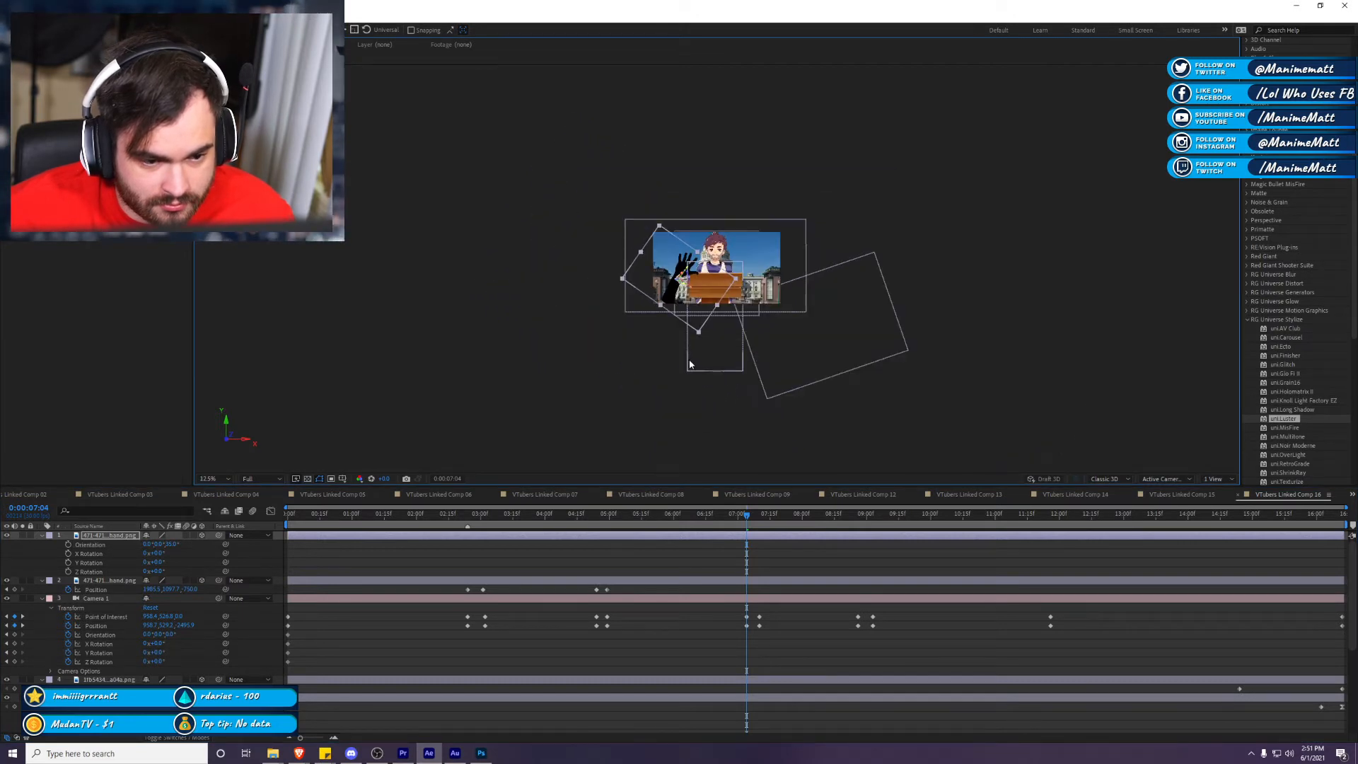
{"action": "key", "text": "period"}
{"action": "key", "text": "period"}
{"action": "key", "text": "period"}
{"action": "key", "text": "period"}
{"action": "left_click_drag", "start_coordinate": [489, 417], "coordinate": [500, 440]}
{"action": "left_click_drag", "start_coordinate": [601, 271], "coordinate": [591, 286]}
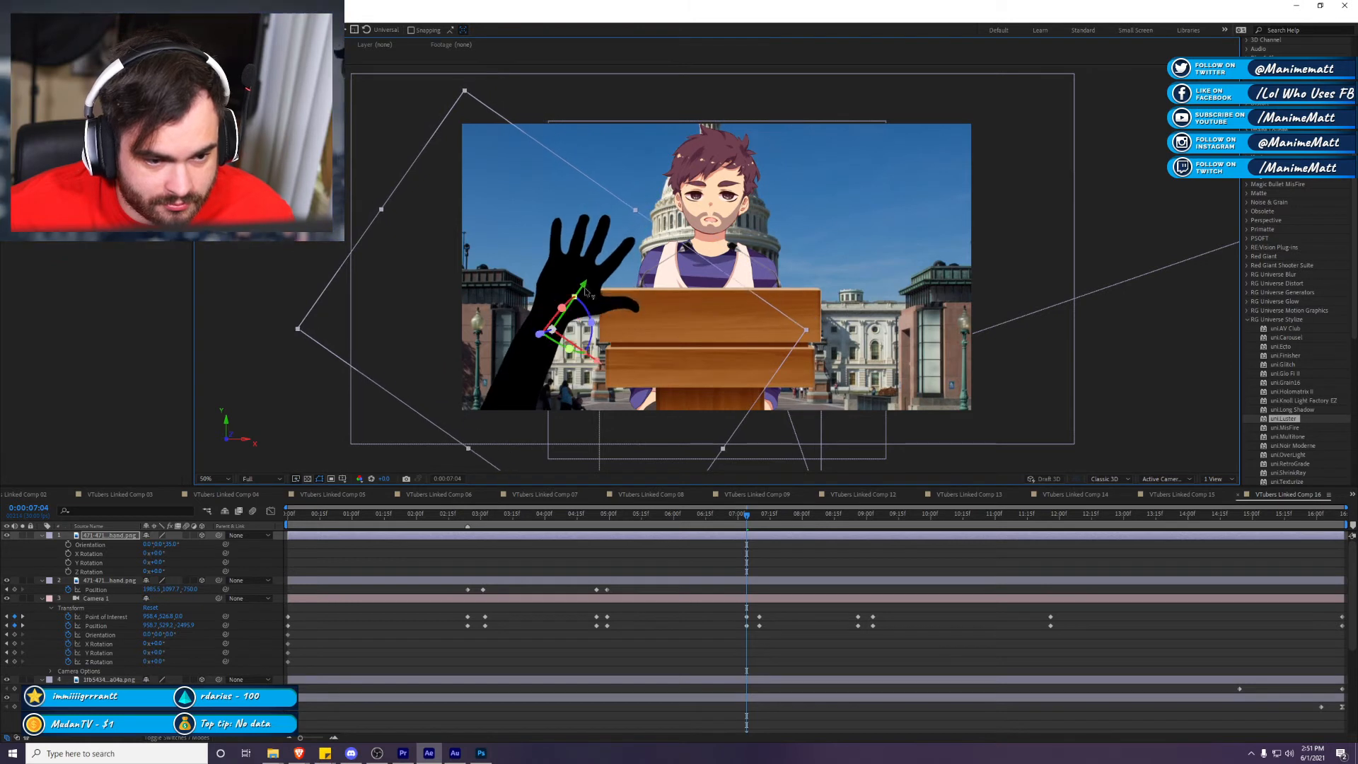
Step: Mirror the duplicate hand horizontally by setting its X scale to -119%
{"action": "key", "text": "s"}
{"action": "left_click", "coordinate": [163, 544]}
{"action": "type", "text": "119"}
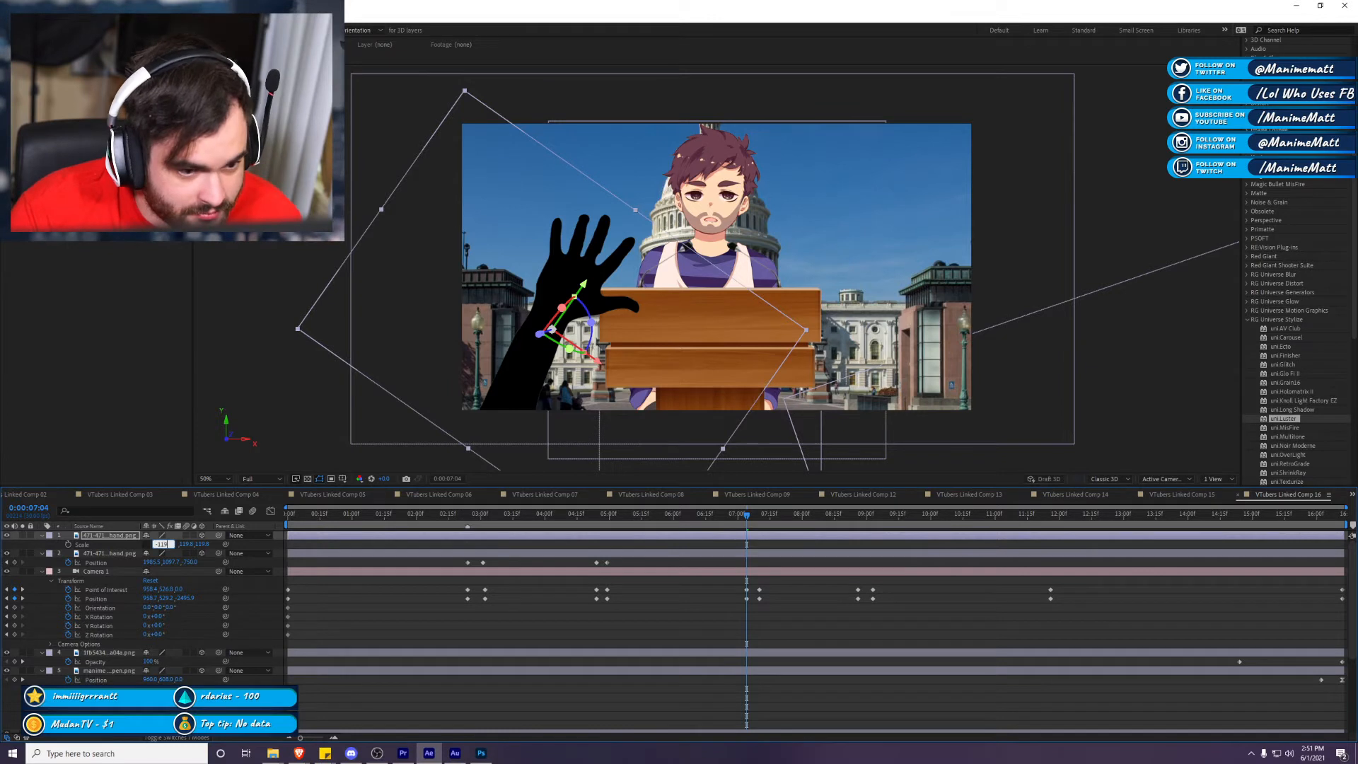
{"action": "key", "text": "Return"}
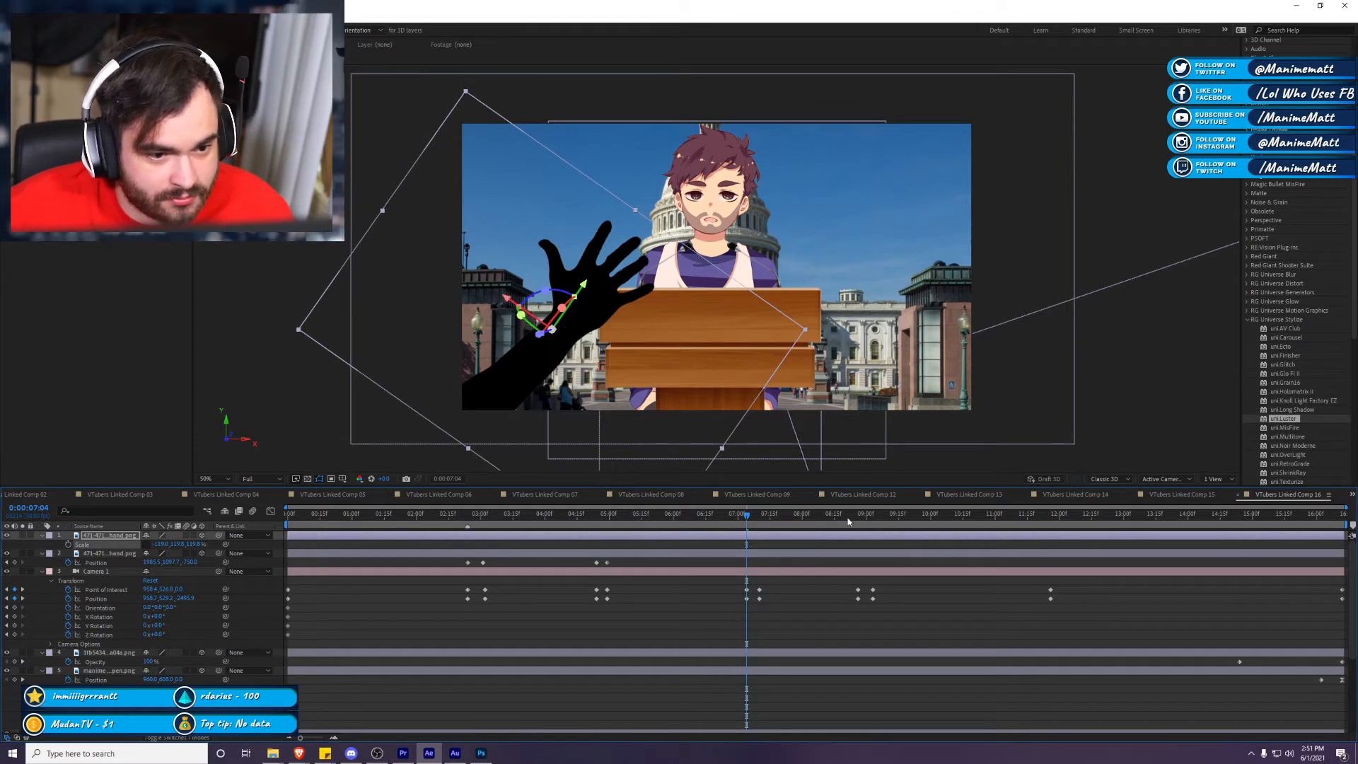
Step: Keyframe the duplicate hand's position so it rises from below the frame starting at 0:00:07:04, and play it back
{"action": "key", "text": "p"}
{"action": "left_click", "coordinate": [68, 544]}
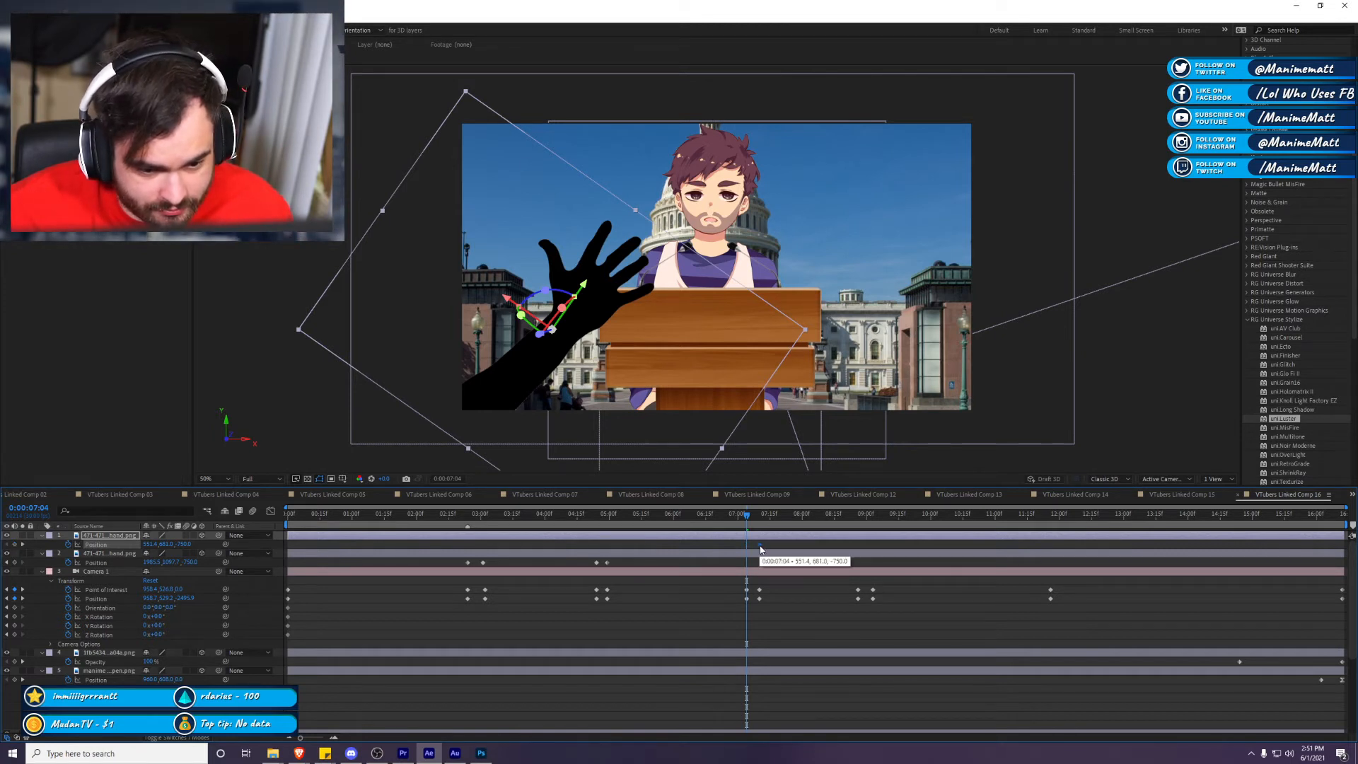
{"action": "left_click_drag", "start_coordinate": [499, 361], "coordinate": [443, 454]}
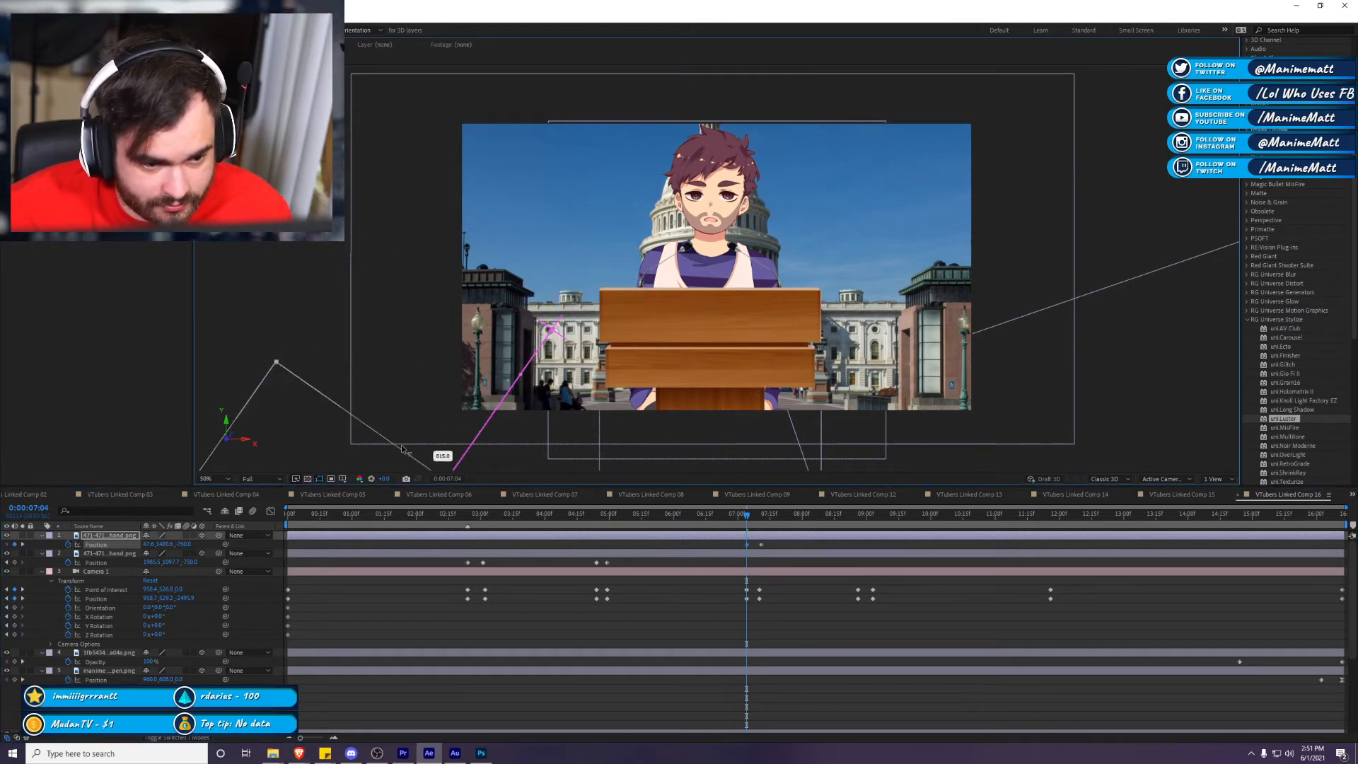
{"action": "key", "text": "space"}
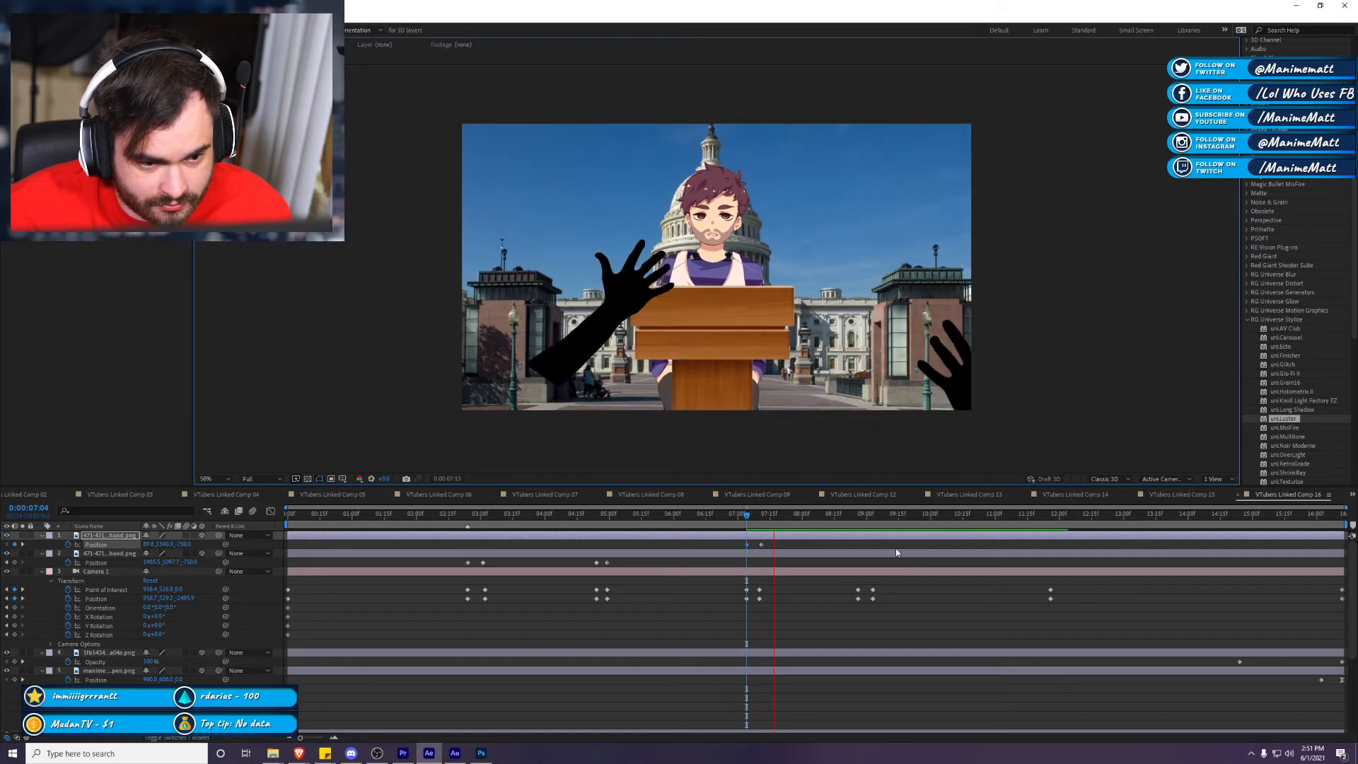
Step: Move the duplicate hand's raised keyframe to 0:00:07:10, shift the hand farther left and closer to the frame's edge, and preview the motion
{"action": "left_click_drag", "start_coordinate": [793, 517], "coordinate": [762, 521]}
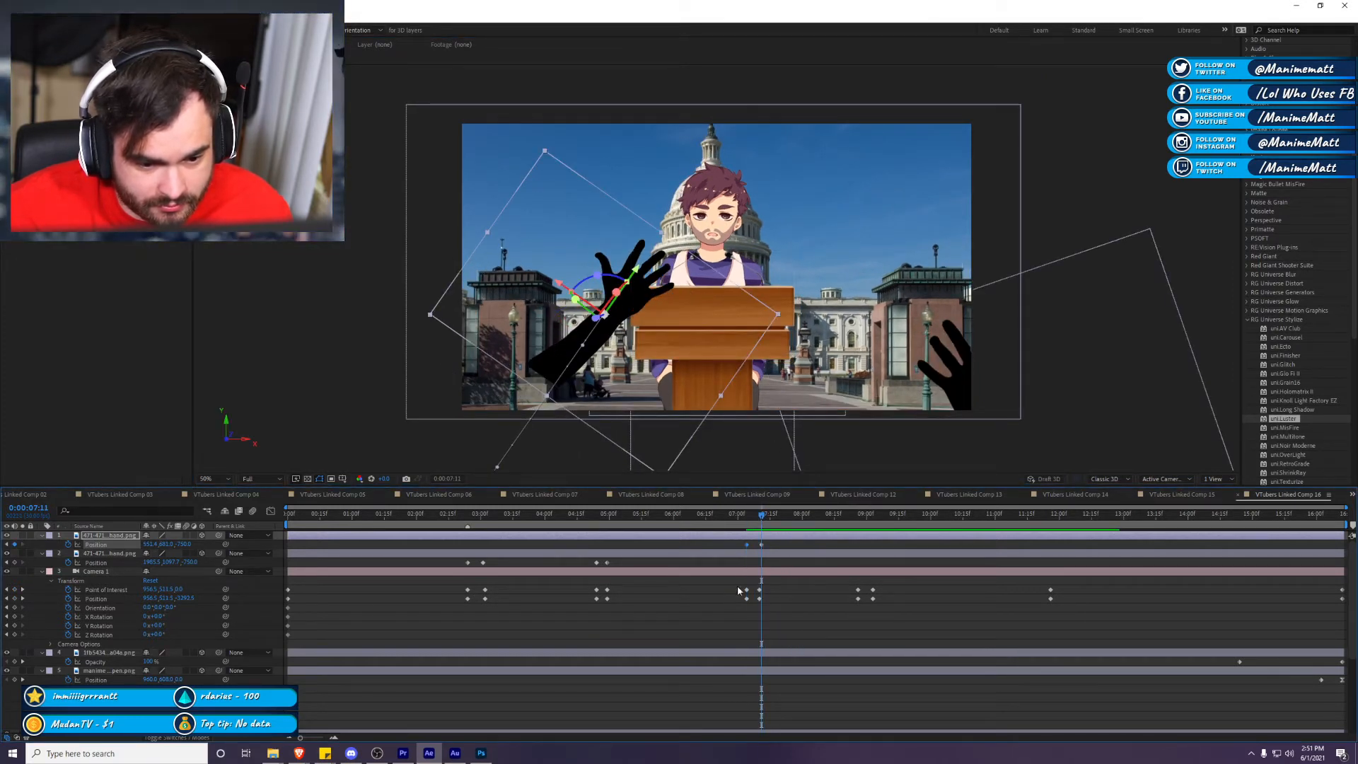
{"action": "left_click_drag", "start_coordinate": [762, 519], "coordinate": [759, 520]}
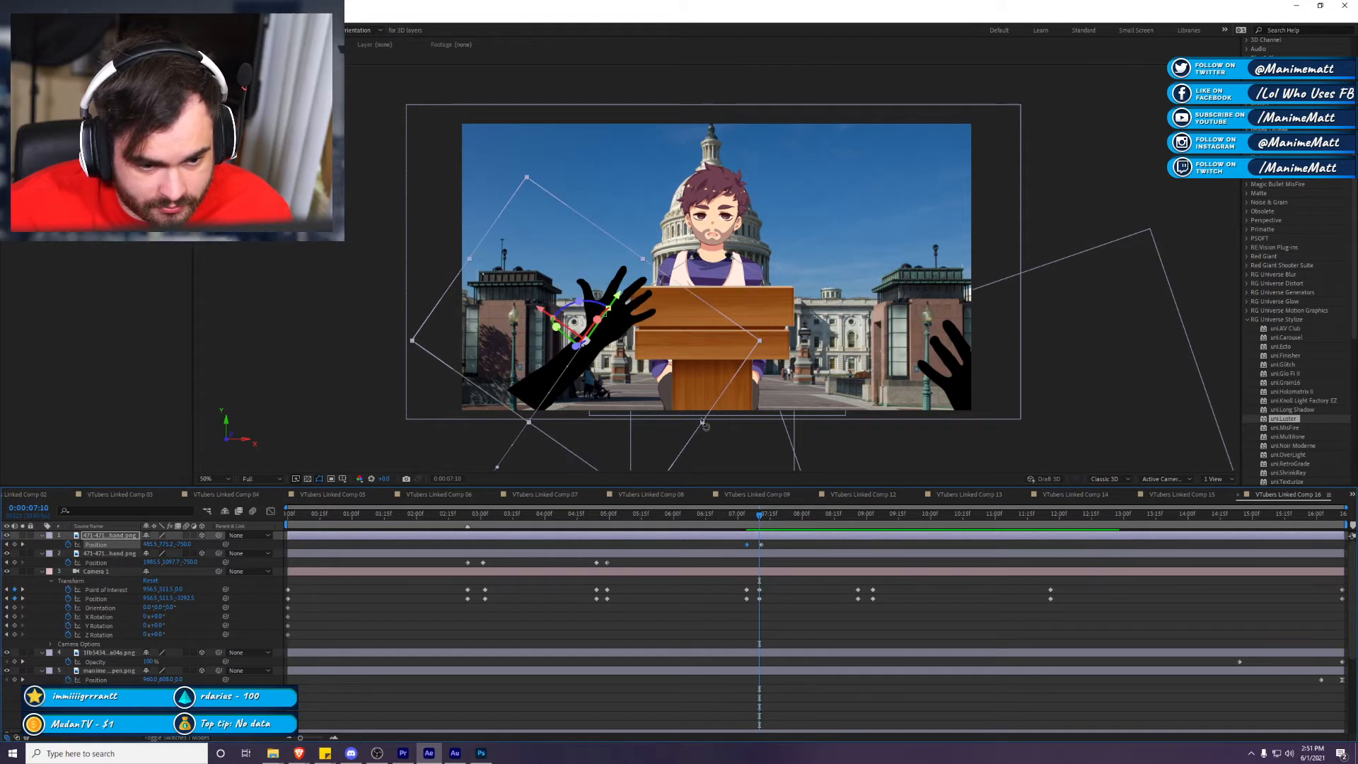
{"action": "left_click_drag", "start_coordinate": [763, 545], "coordinate": [759, 544]}
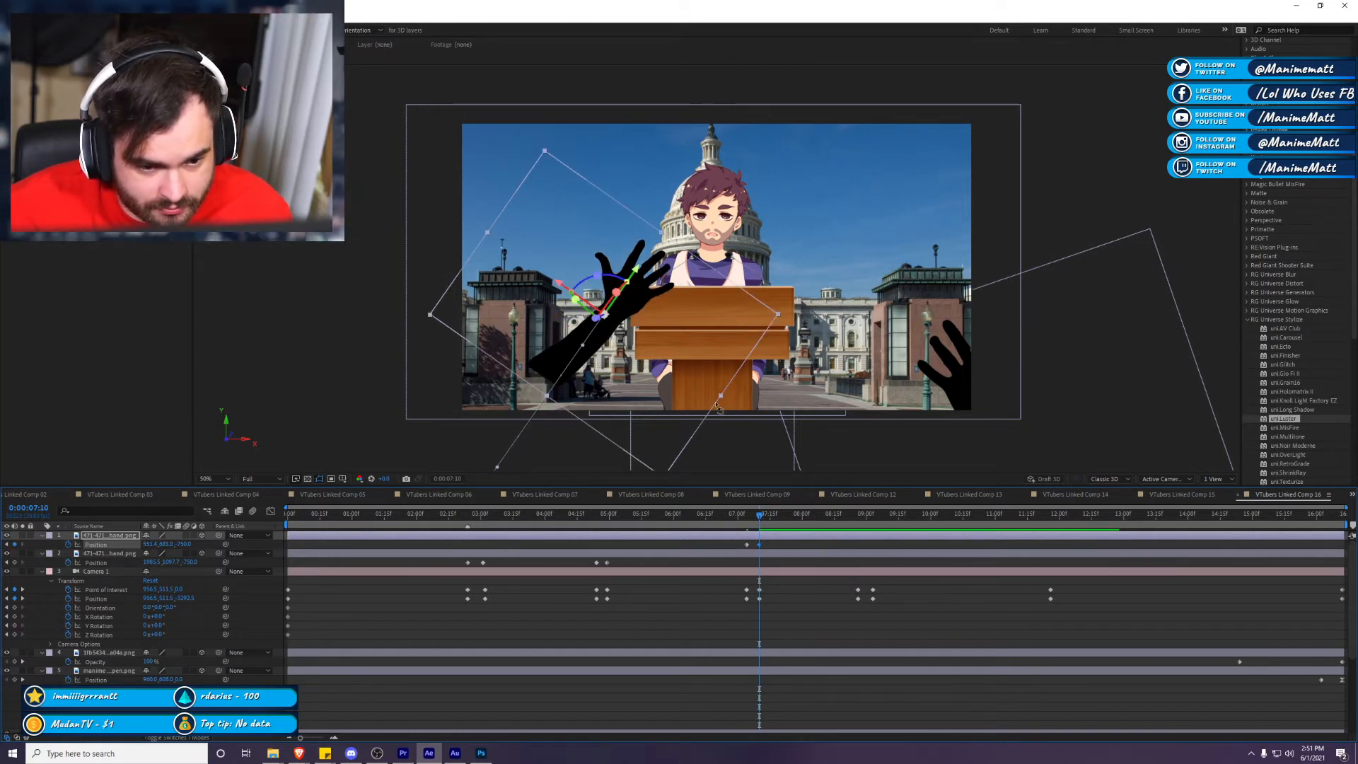
{"action": "left_click_drag", "start_coordinate": [721, 401], "coordinate": [628, 325]}
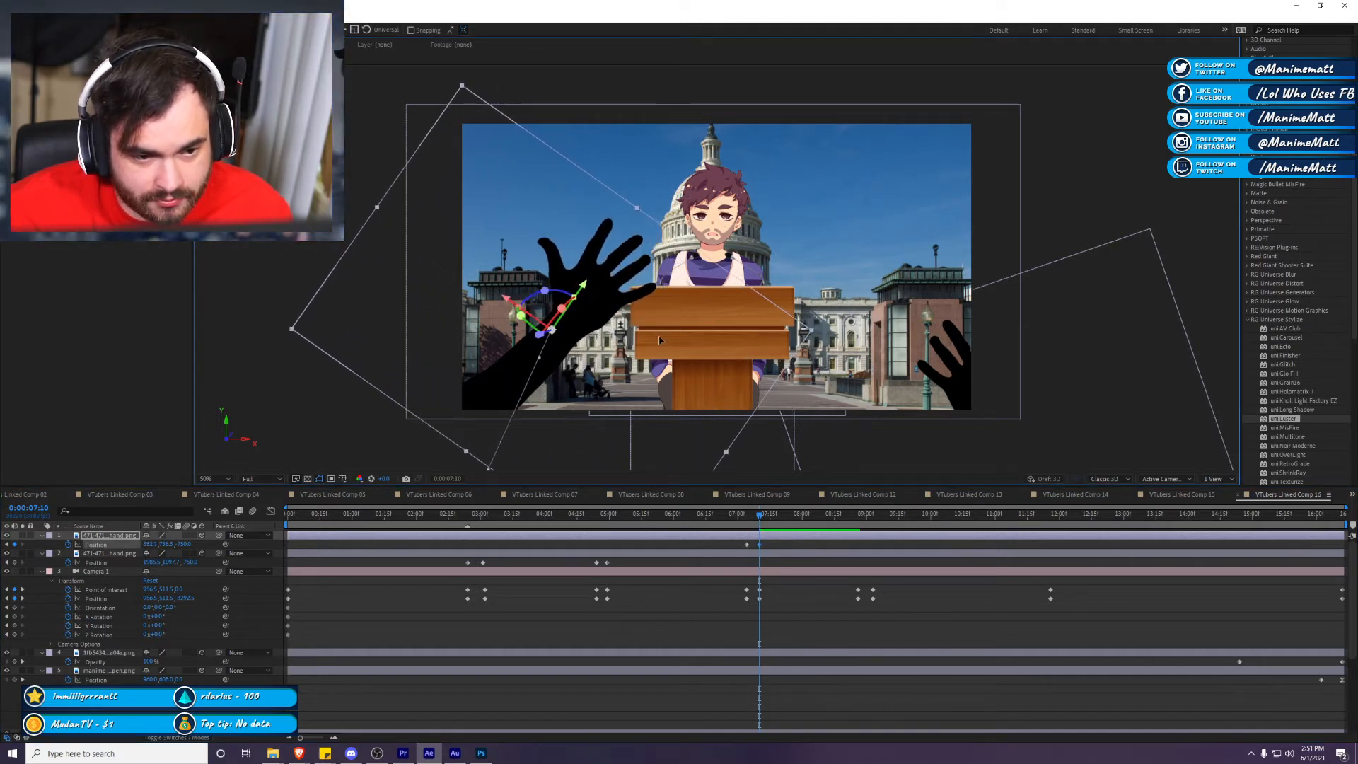
{"action": "left_click", "coordinate": [740, 515]}
{"action": "key", "text": "space"}
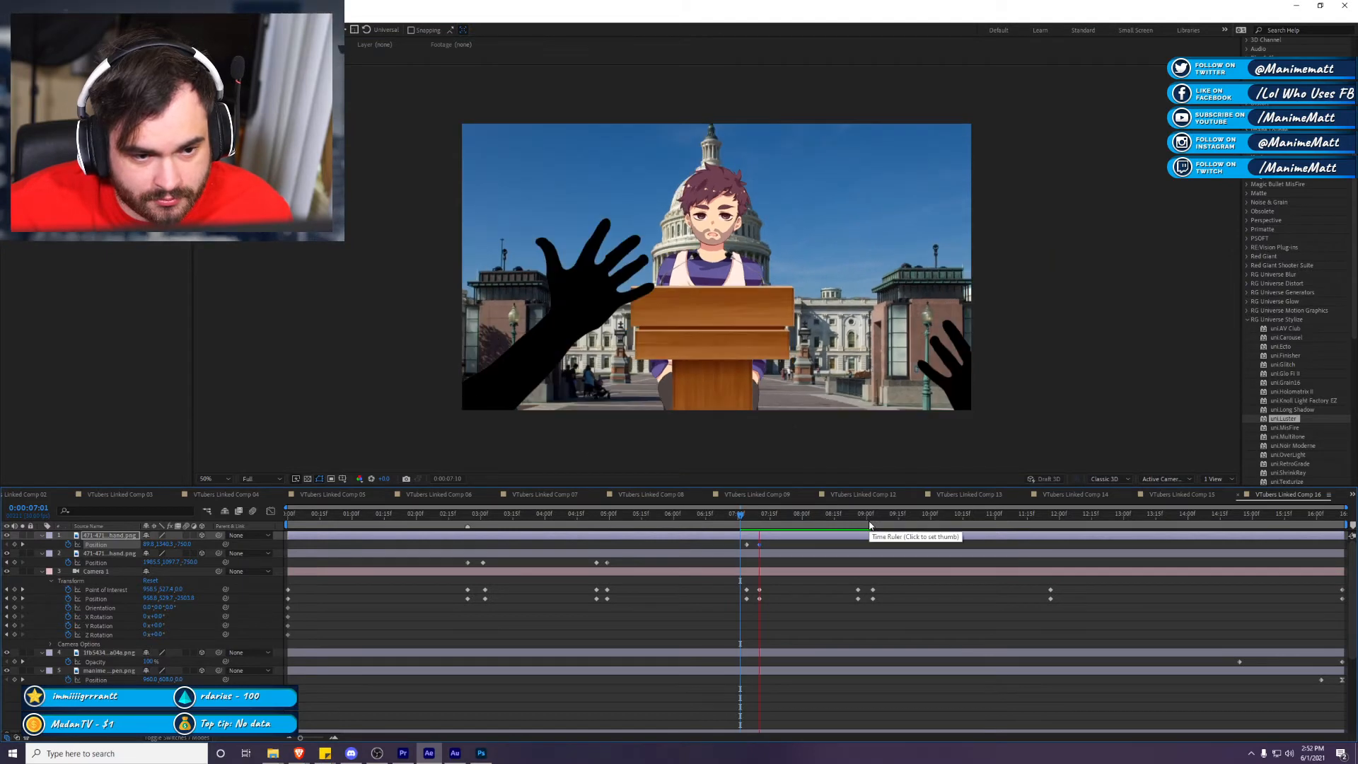
{"action": "key", "text": "space"}
Step: Trim the first hand layer so it ends at 0:00:06:19, discarding the remaining part
{"action": "left_click", "coordinate": [856, 565]}
{"action": "left_click_drag", "start_coordinate": [738, 516], "coordinate": [714, 517]}
{"action": "left_click", "coordinate": [735, 555]}
{"action": "key", "text": "ctrl+shift+d"}
{"action": "key", "text": "Delete"}
Step: Keyframe the left-side hand to hold until 0:00:08:26 and drop out of frame with the camera move, and preview the scene from its start
{"action": "key", "text": "space"}
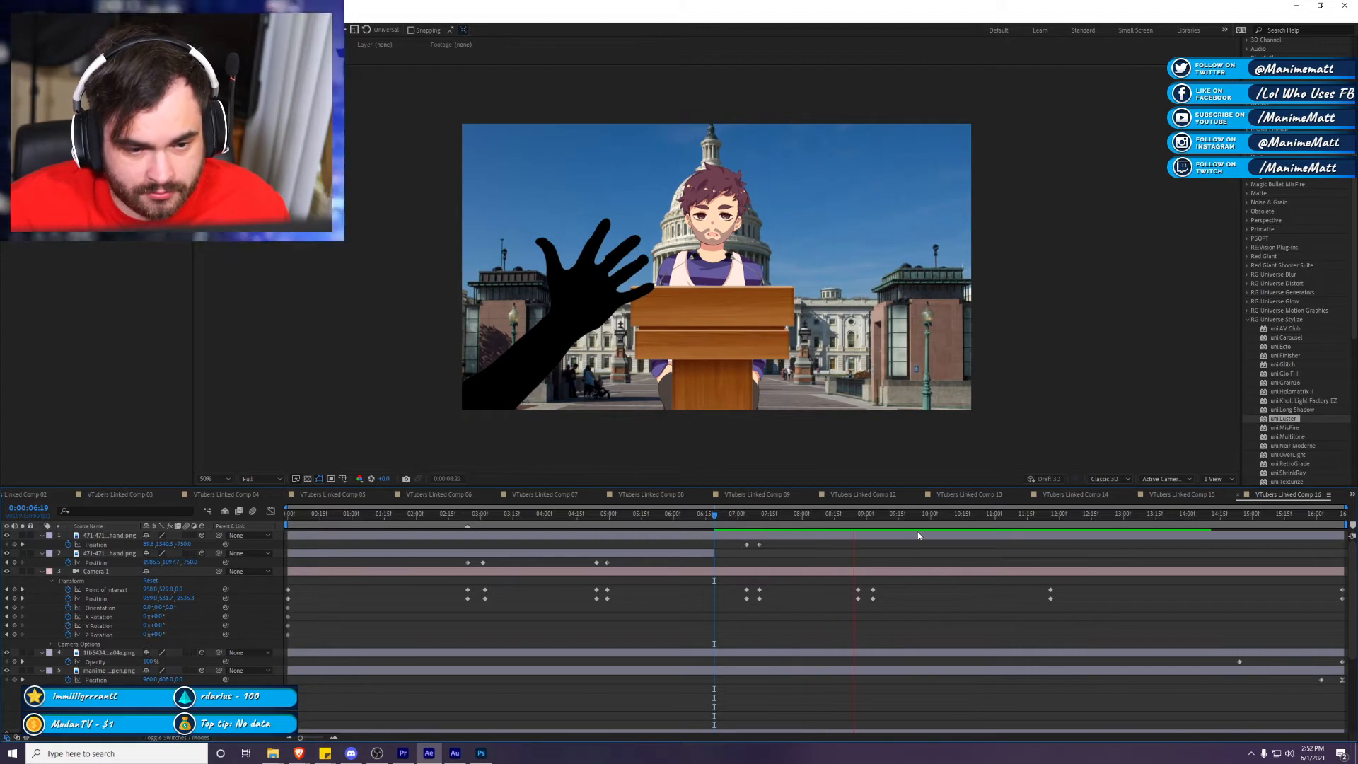
{"action": "key", "text": "space"}
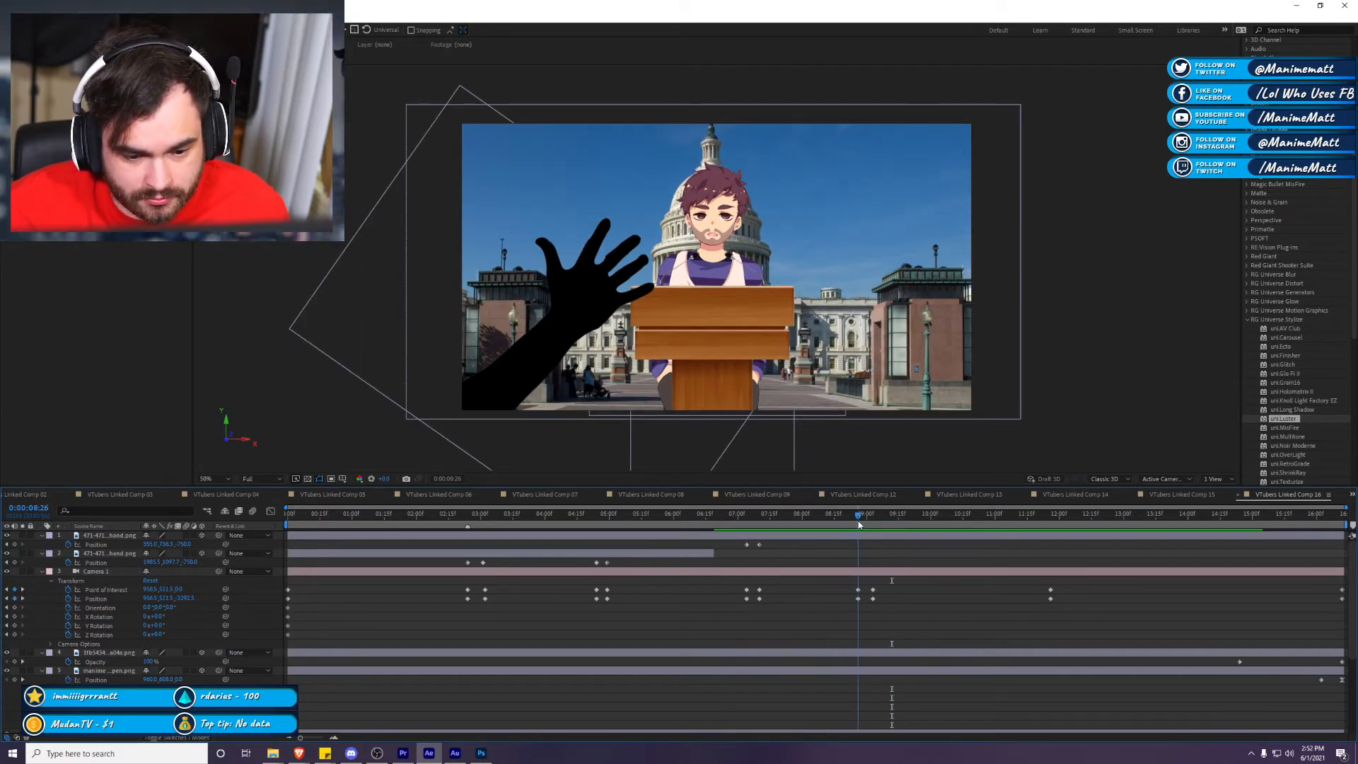
{"action": "left_click", "coordinate": [15, 544]}
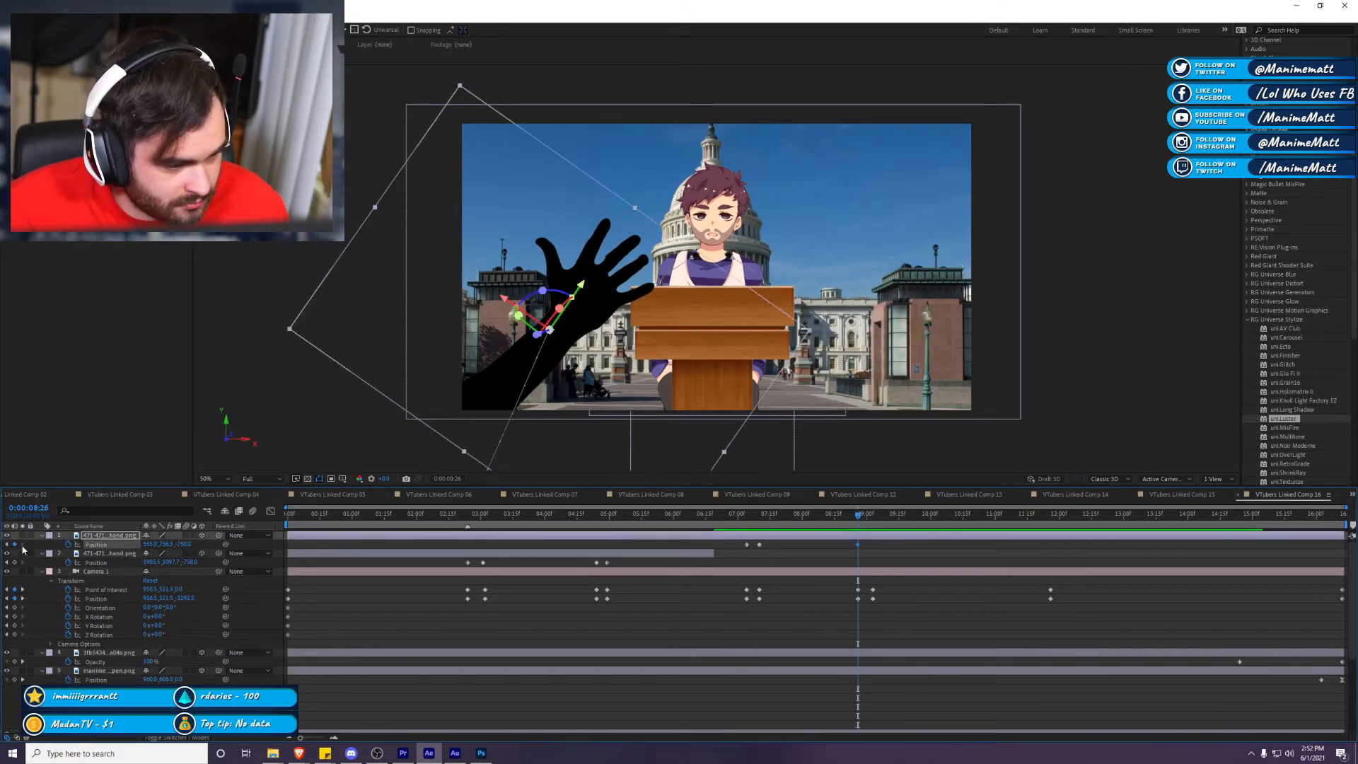
{"action": "left_click_drag", "start_coordinate": [881, 531], "coordinate": [874, 528]}
{"action": "left_click_drag", "start_coordinate": [545, 286], "coordinate": [351, 456]}
{"action": "left_click", "coordinate": [852, 529]}
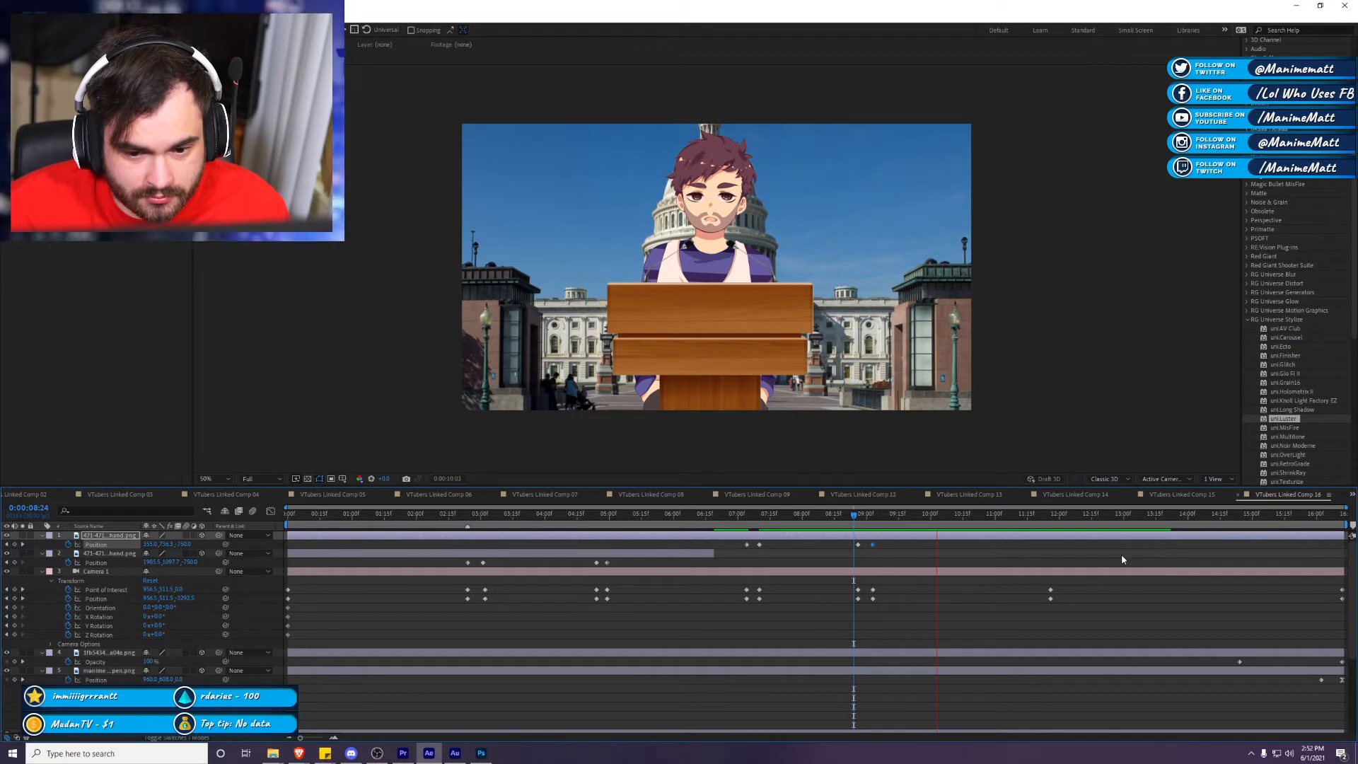
{"action": "key", "text": "Home"}
{"action": "key", "text": "space"}
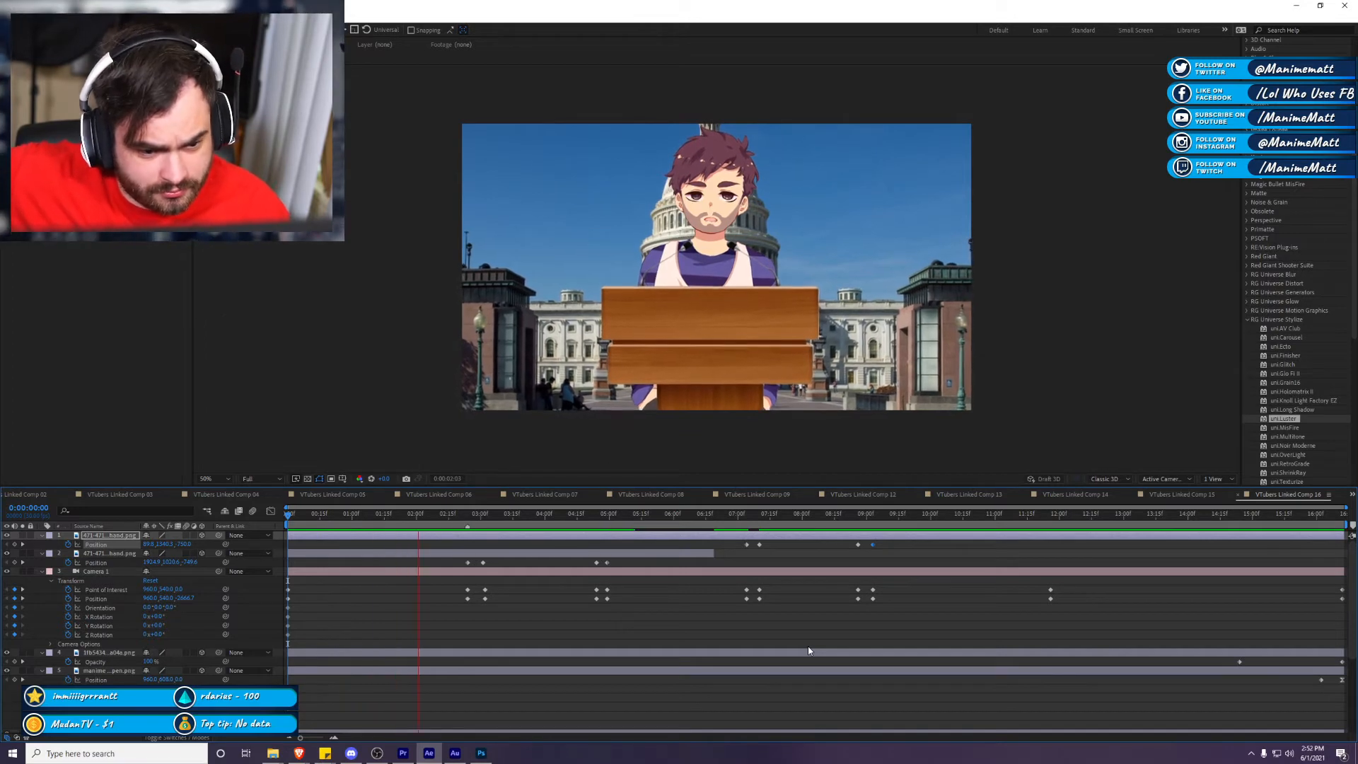
{"action": "key", "text": "space"}
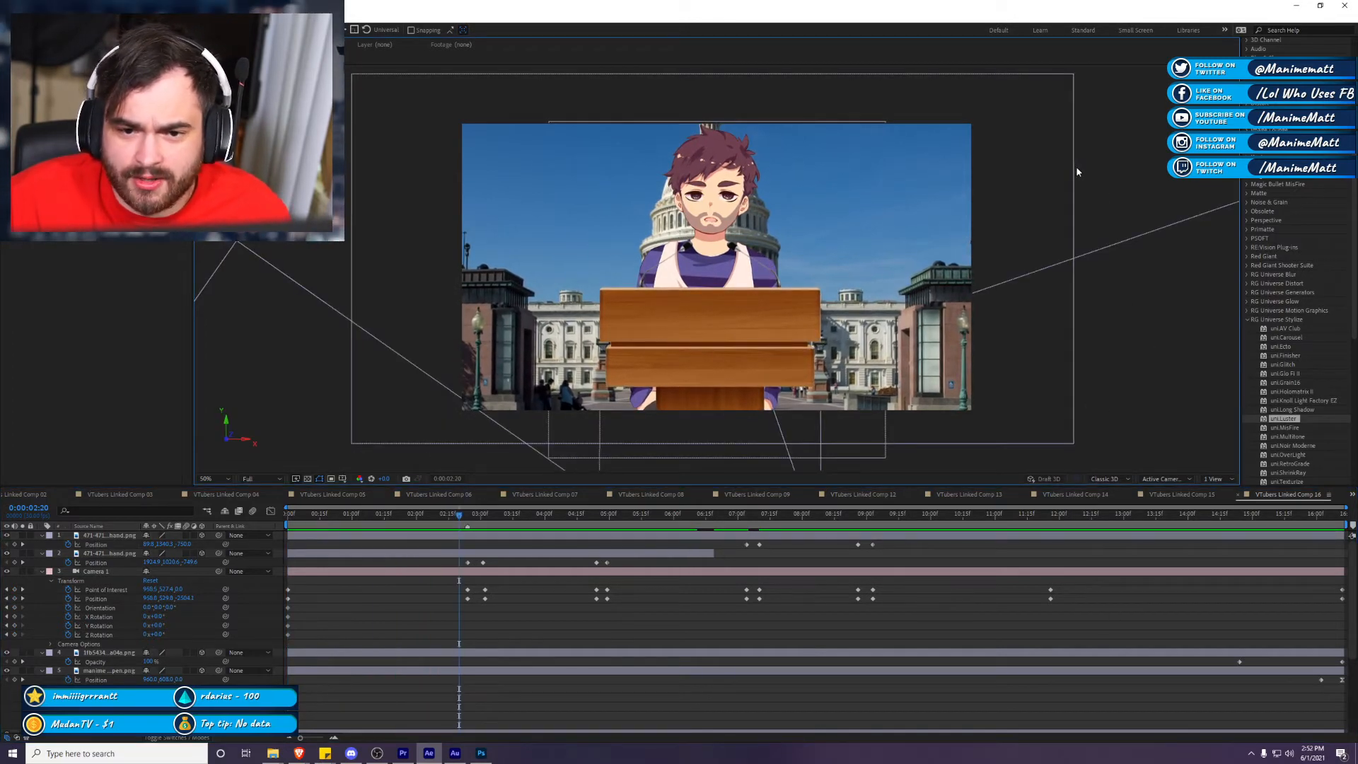
Step: Apply a Gaussian Blur to the Capitol background layer, soften it slightly behind the podium, and play back the result
{"action": "left_click", "coordinate": [1182, 244]}
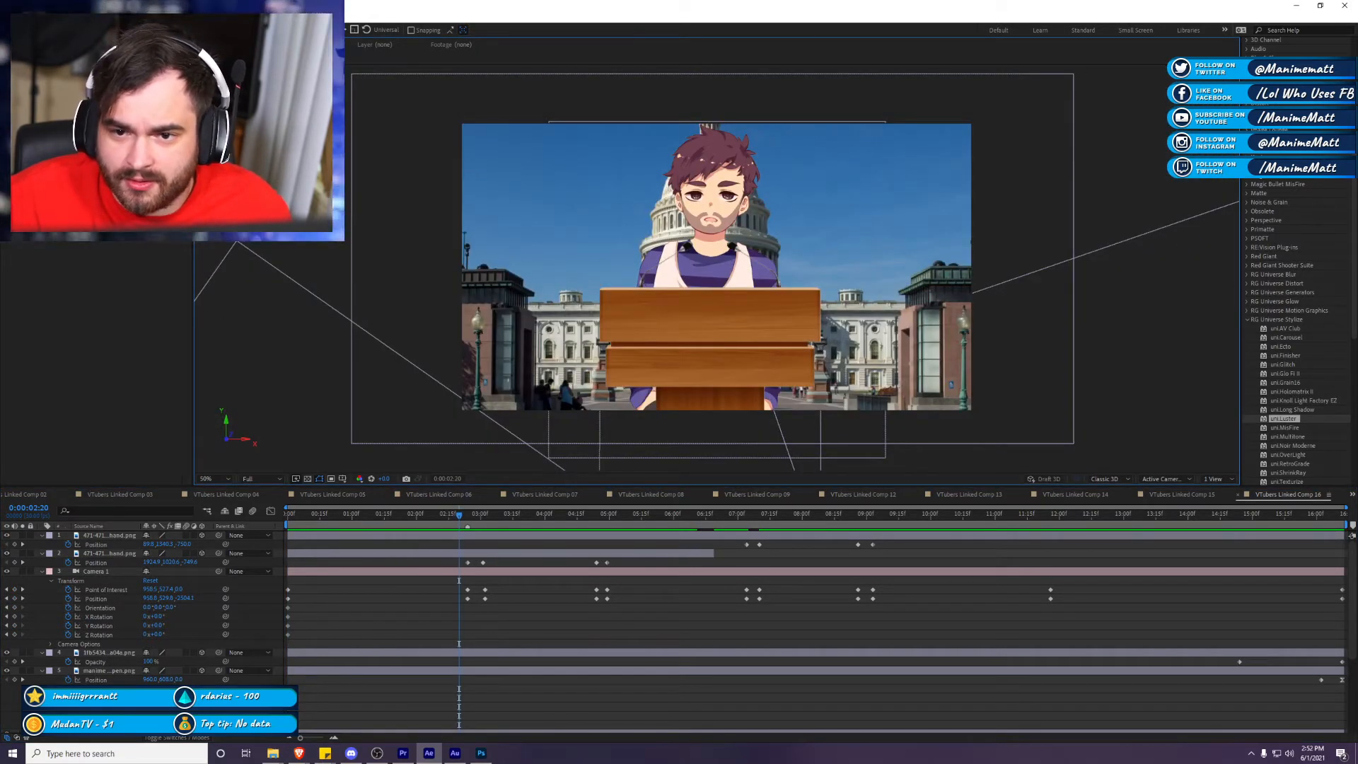
{"action": "scroll", "coordinate": [1295, 318], "scroll_direction": "up", "scroll_amount": 5}
{"action": "left_click", "coordinate": [1296, 287]}
{"action": "type", "text": "gaus"}
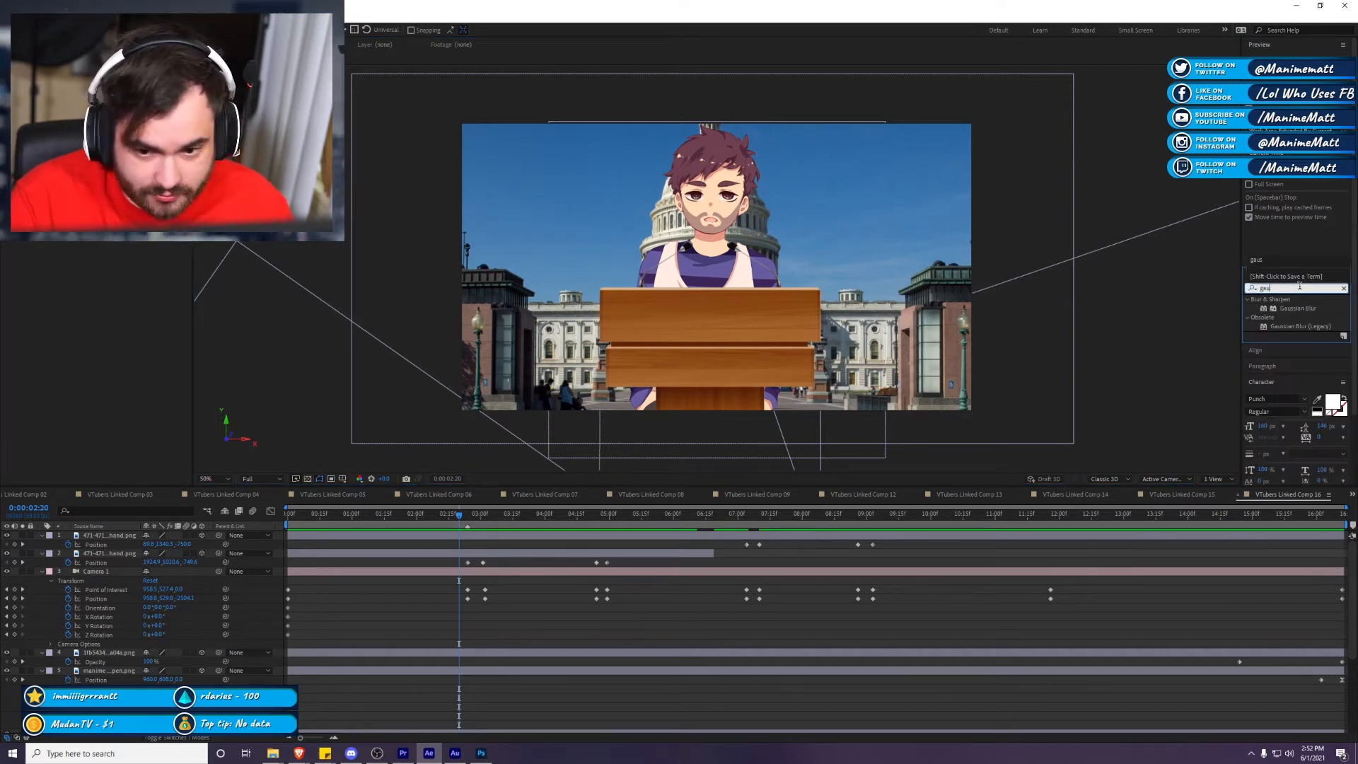
{"action": "left_click_drag", "start_coordinate": [1298, 308], "coordinate": [689, 447]}
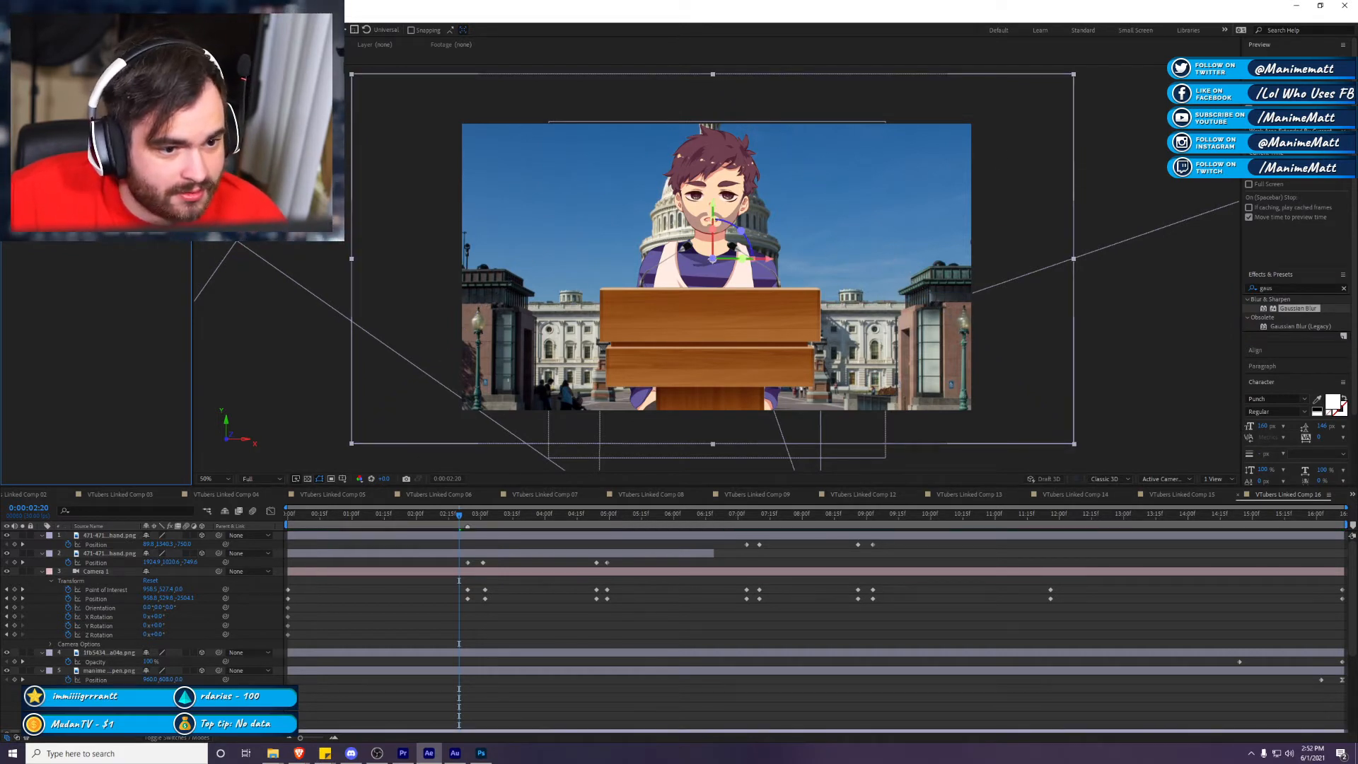
{"action": "left_click", "coordinate": [1125, 140]}
{"action": "left_click", "coordinate": [721, 349]}
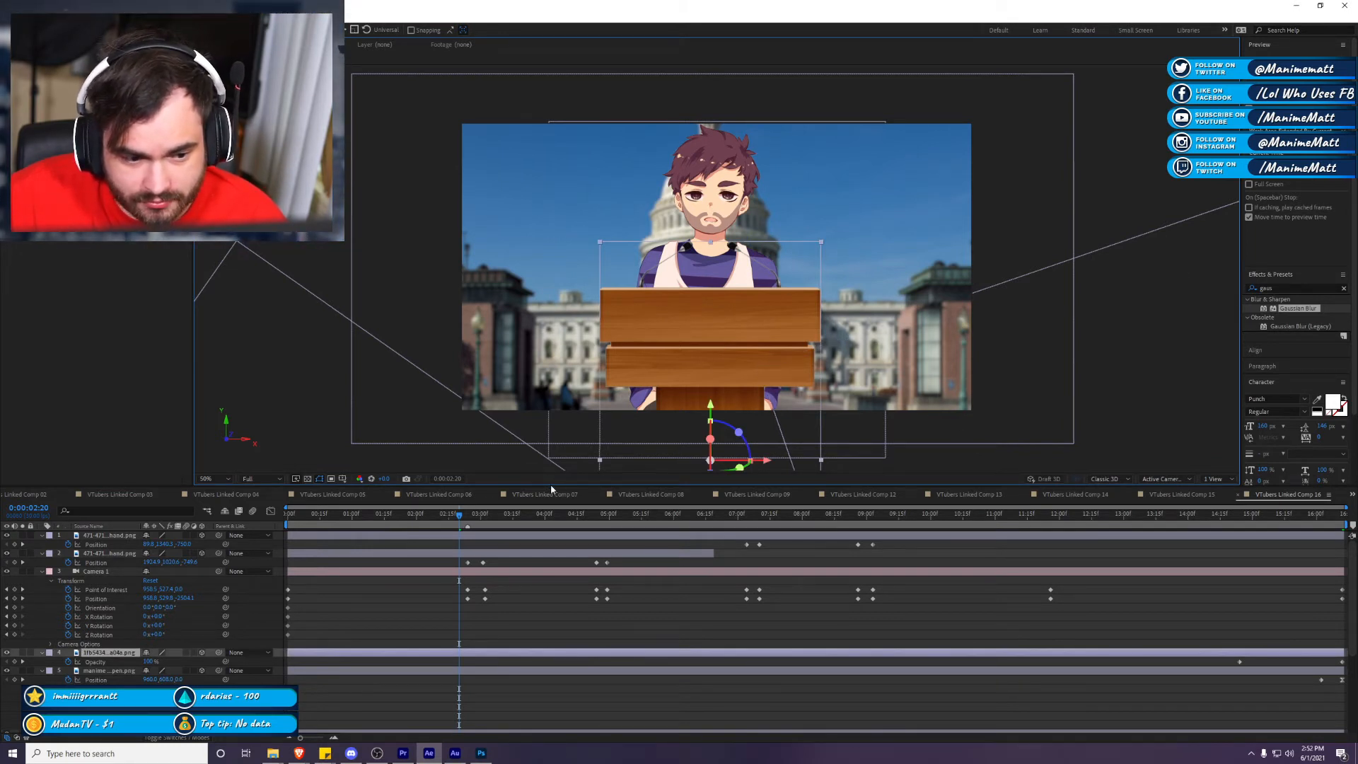
{"action": "key", "text": "space"}
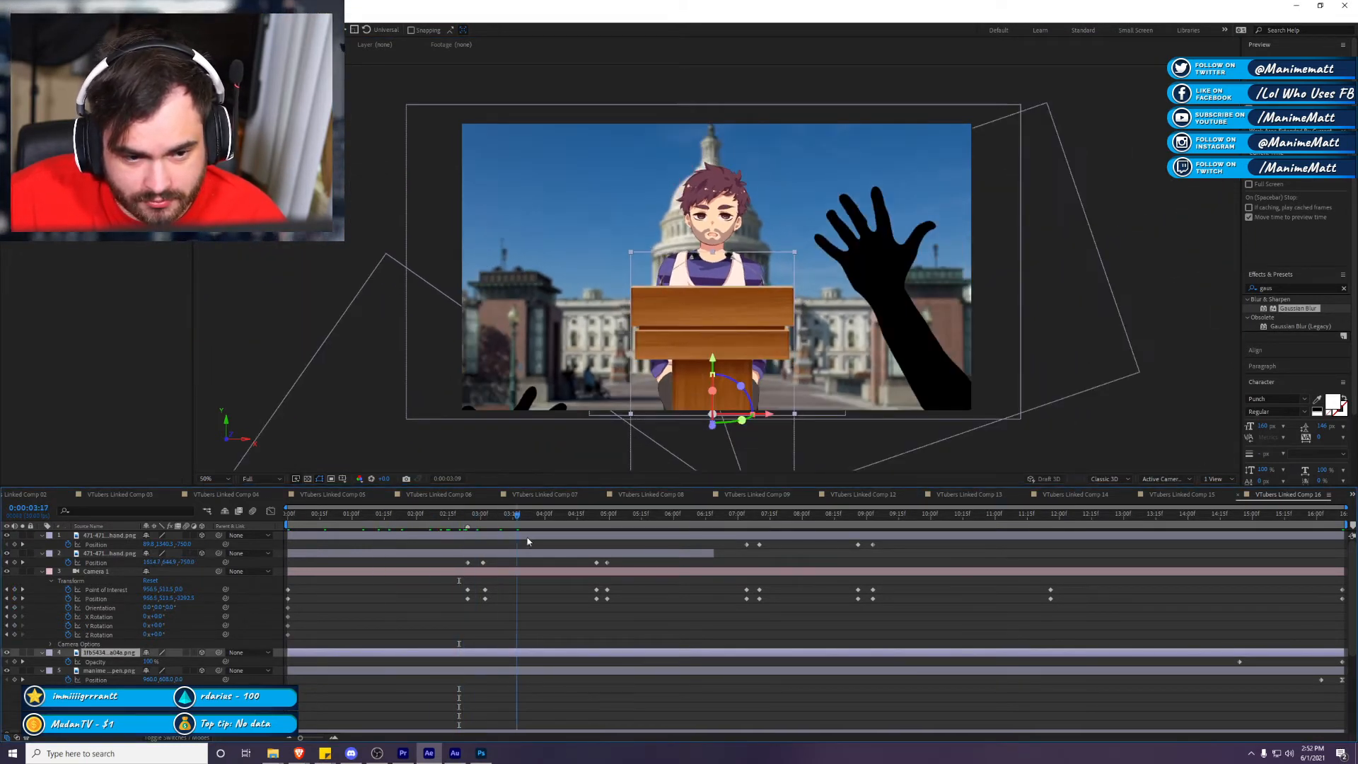
{"action": "key", "text": "Home"}
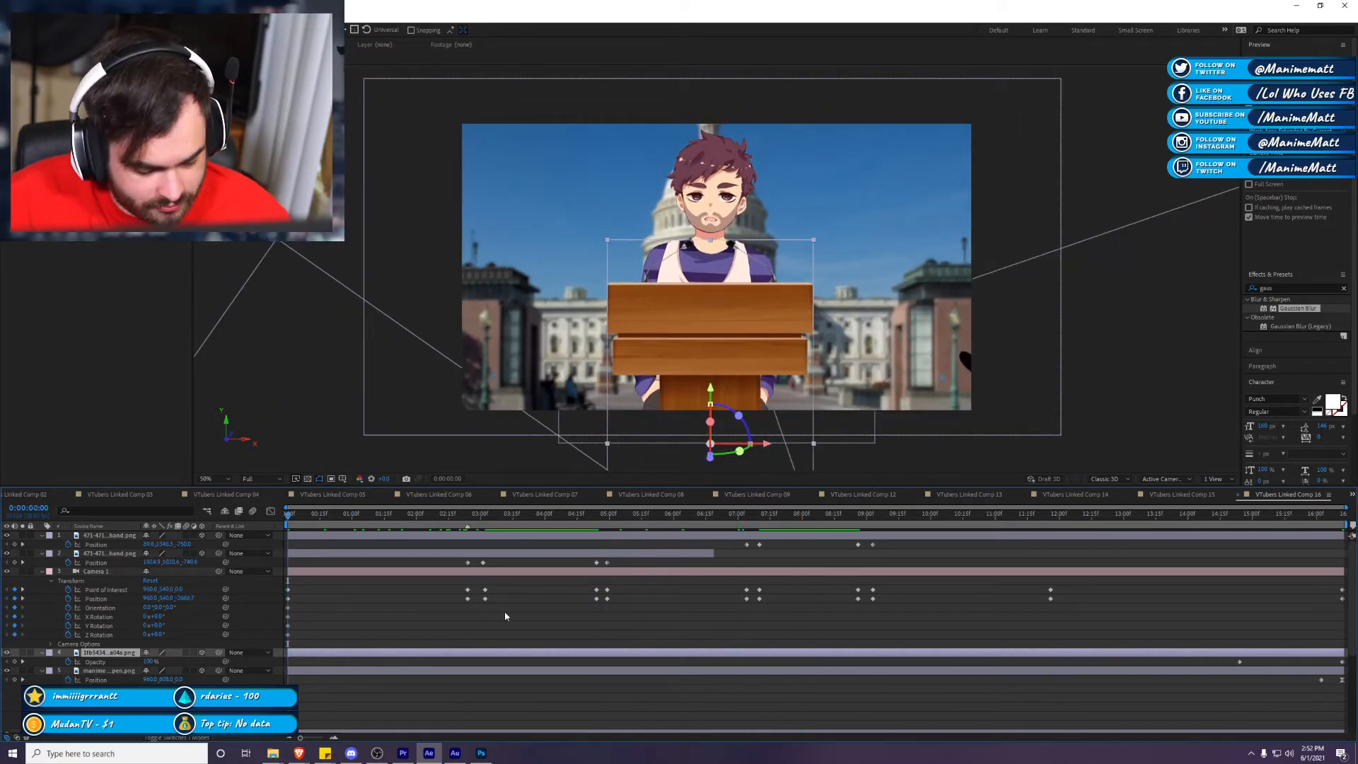
Step: Collapse the properties of all layers and trim the topmost hand layer to end at 0:00:09:06
{"action": "key", "text": "ctrl+a"}
{"action": "key", "text": "u"}
{"action": "left_click", "coordinate": [507, 718]}
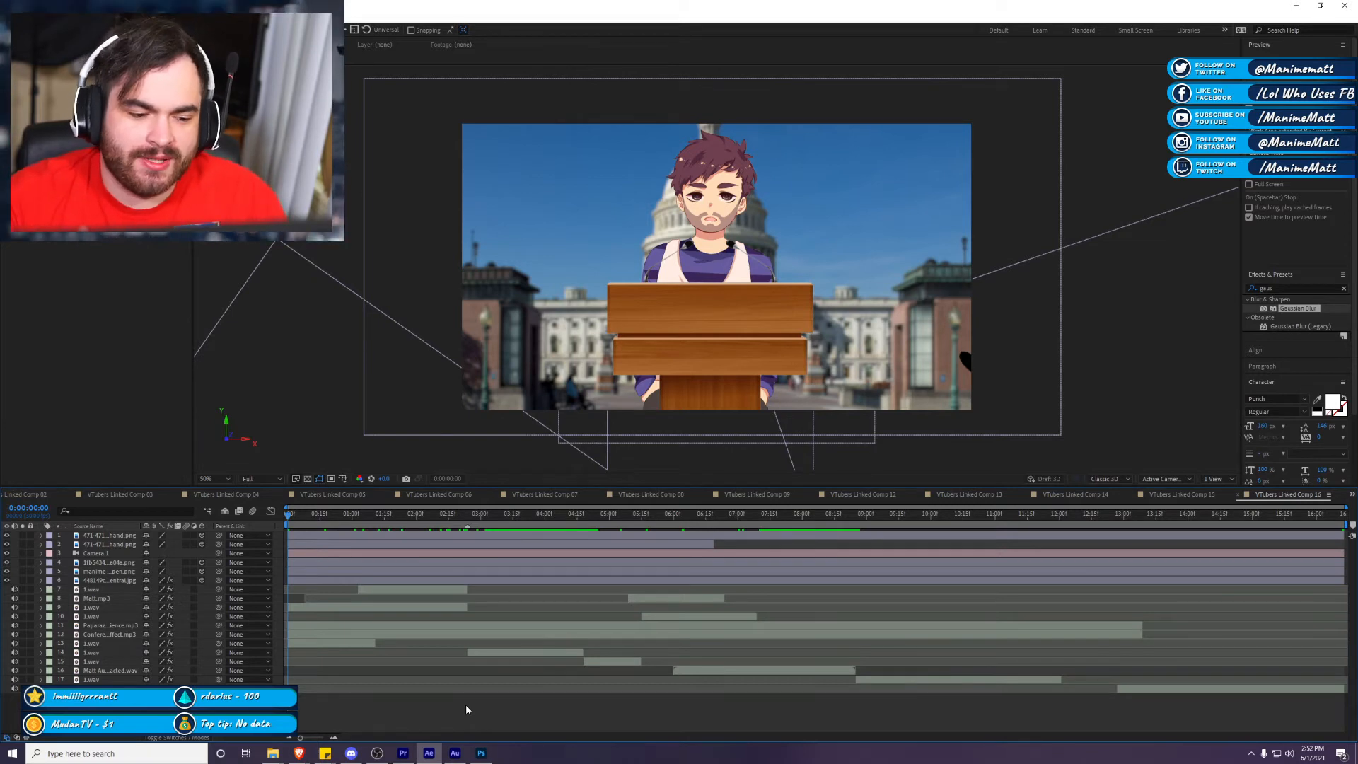
{"action": "left_click_drag", "start_coordinate": [290, 517], "coordinate": [879, 588]}
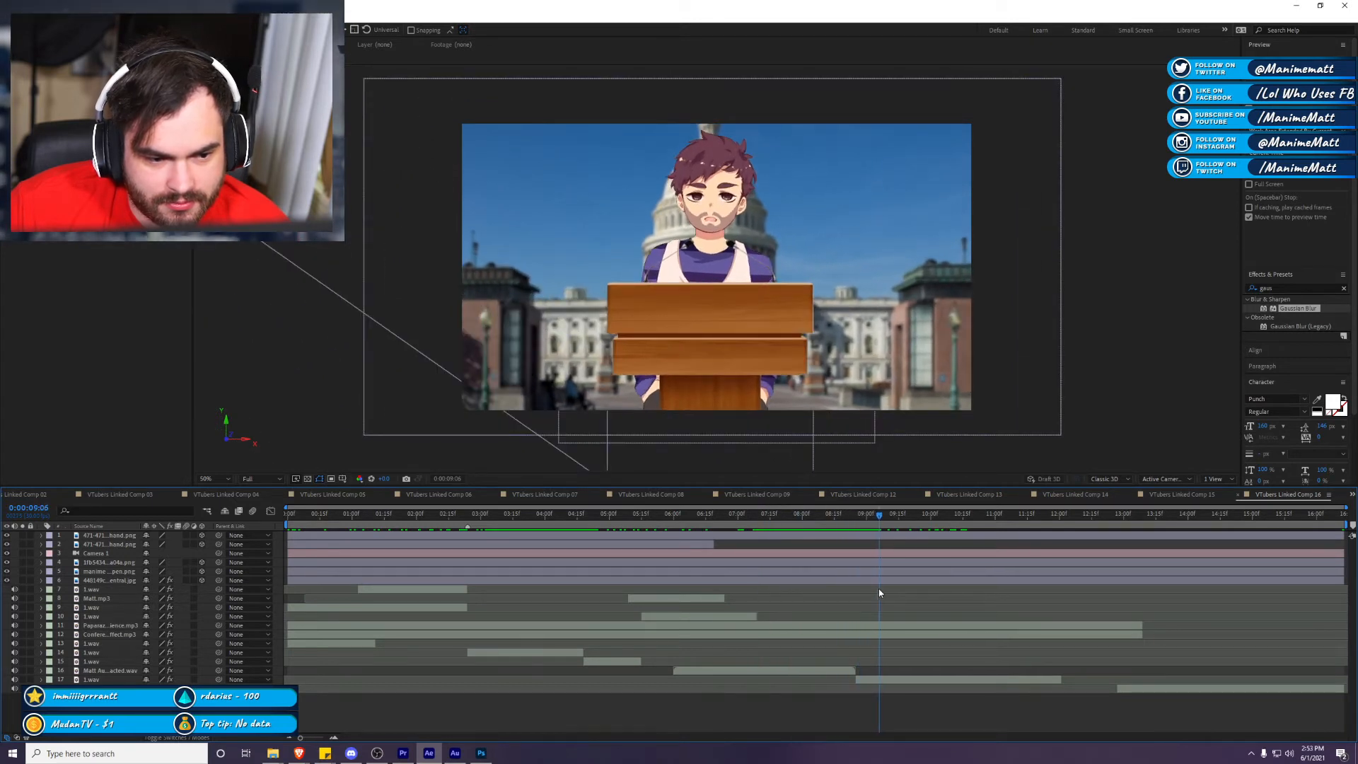
{"action": "left_click", "coordinate": [913, 537]}
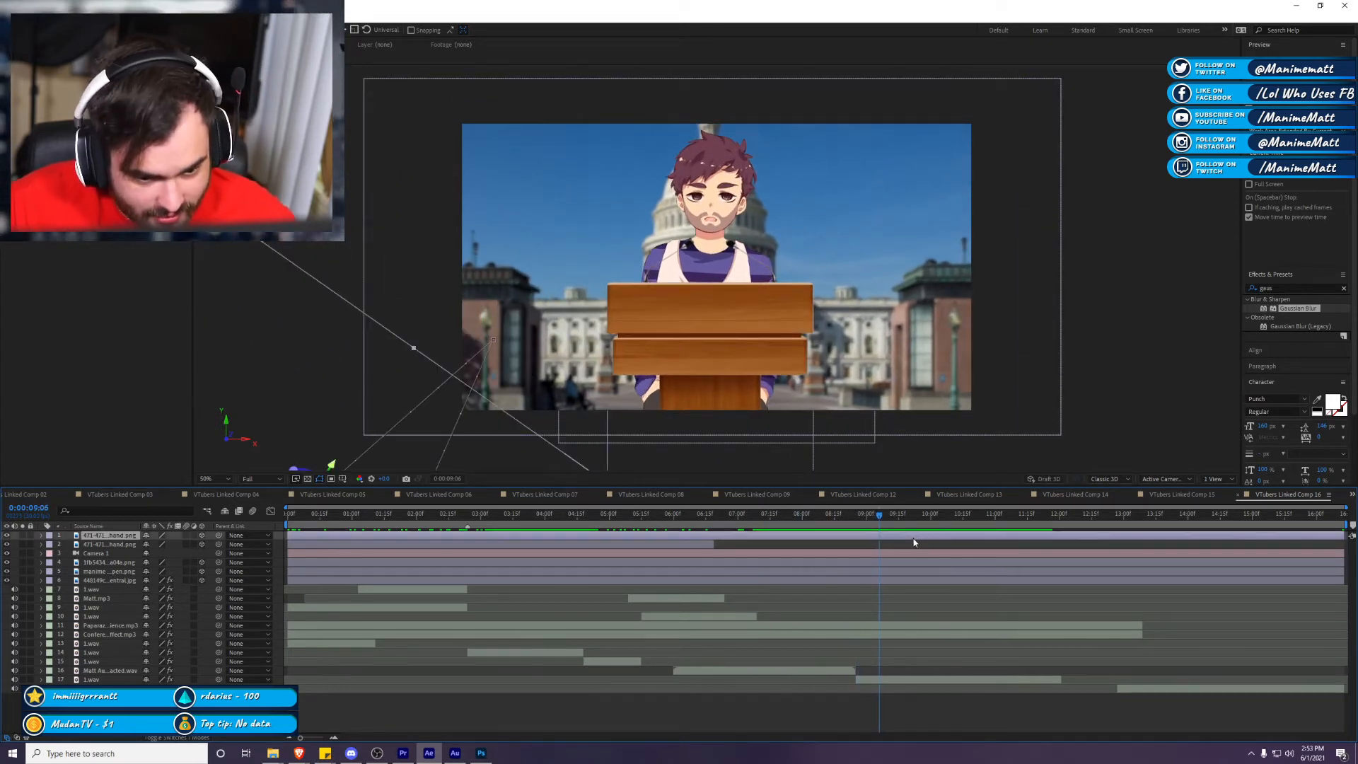
{"action": "key", "text": "alt+bracketright"}
Step: Preview the scene from its start, stop playback, and set the current time to 0:00:05:02
{"action": "left_click_drag", "start_coordinate": [869, 508], "coordinate": [897, 558]}
{"action": "left_click_drag", "start_coordinate": [1063, 560], "coordinate": [1099, 558]}
{"action": "key", "text": "space"}
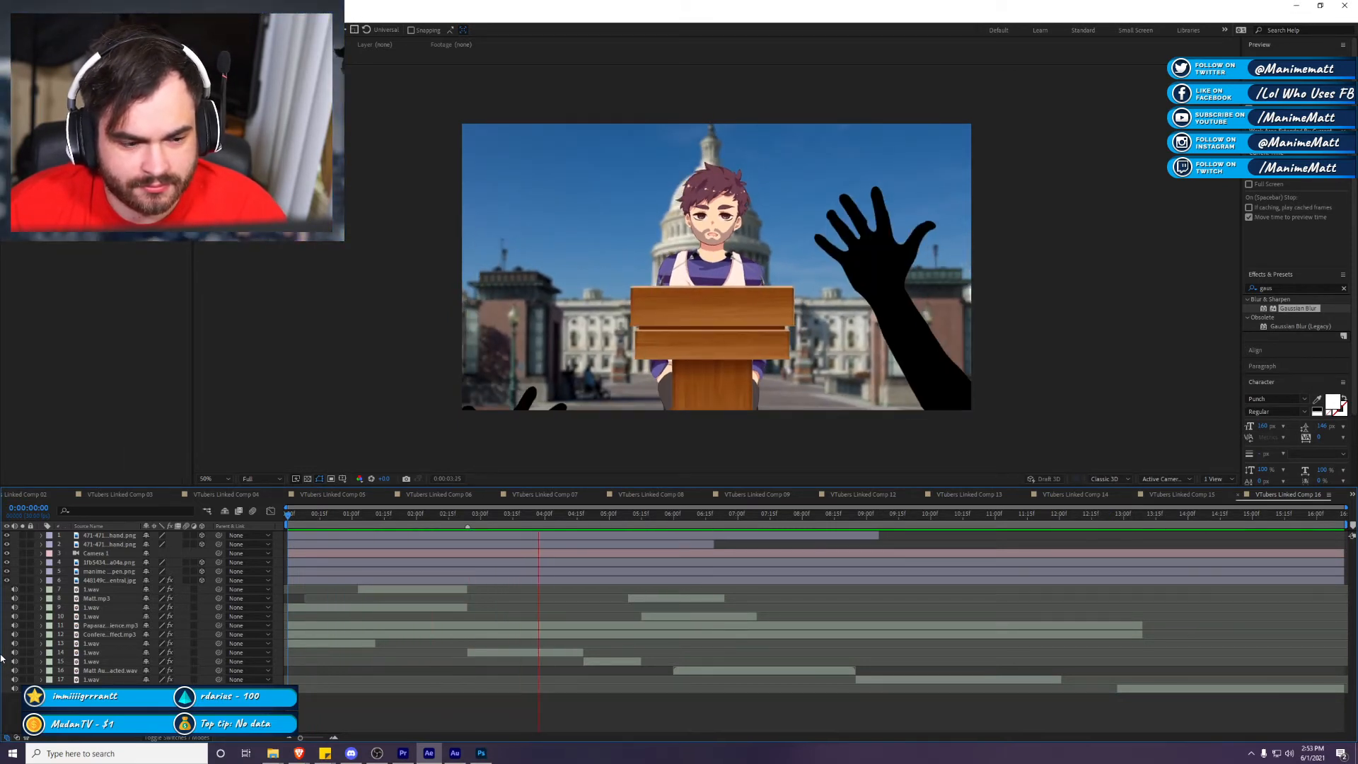
{"action": "key", "text": "space"}
{"action": "left_click", "coordinate": [613, 514]}
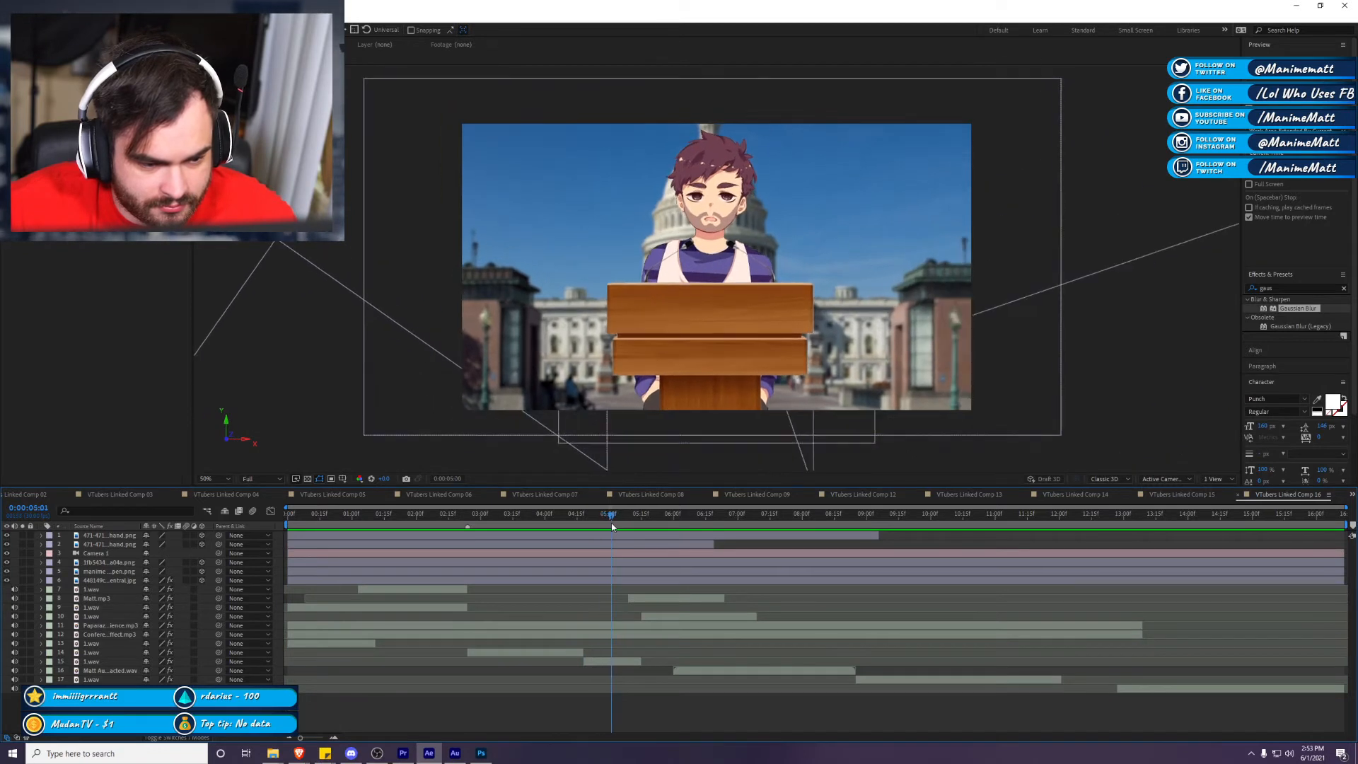
{"action": "left_click", "coordinate": [617, 542]}
{"action": "key", "text": "ctrl+shift+d"}
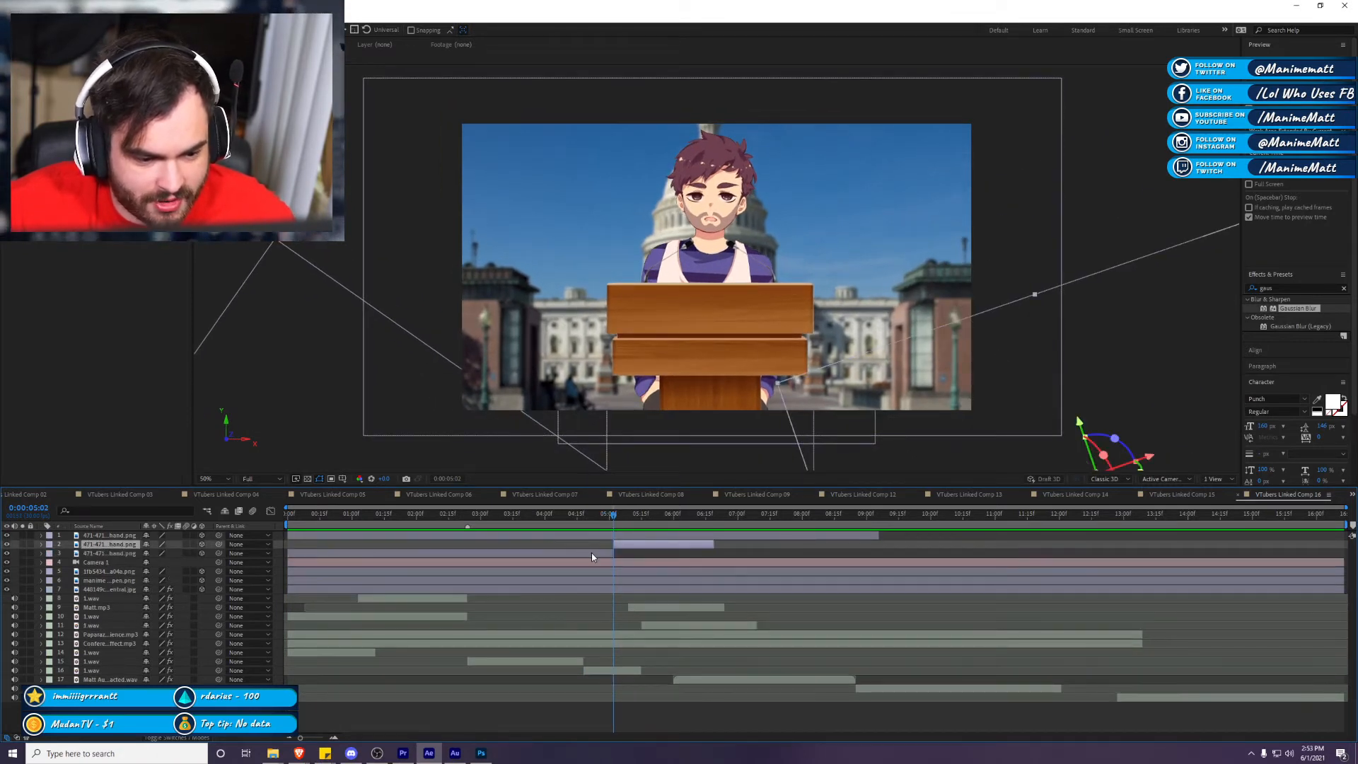
{"action": "key", "text": "ctrl+z"}
Step: Split the topmost hand layer at 0:00:05:02, delete its earlier part, and briefly play back the scene
{"action": "left_click", "coordinate": [630, 537]}
{"action": "key", "text": "ctrl+shift+d"}
{"action": "left_click", "coordinate": [604, 548]}
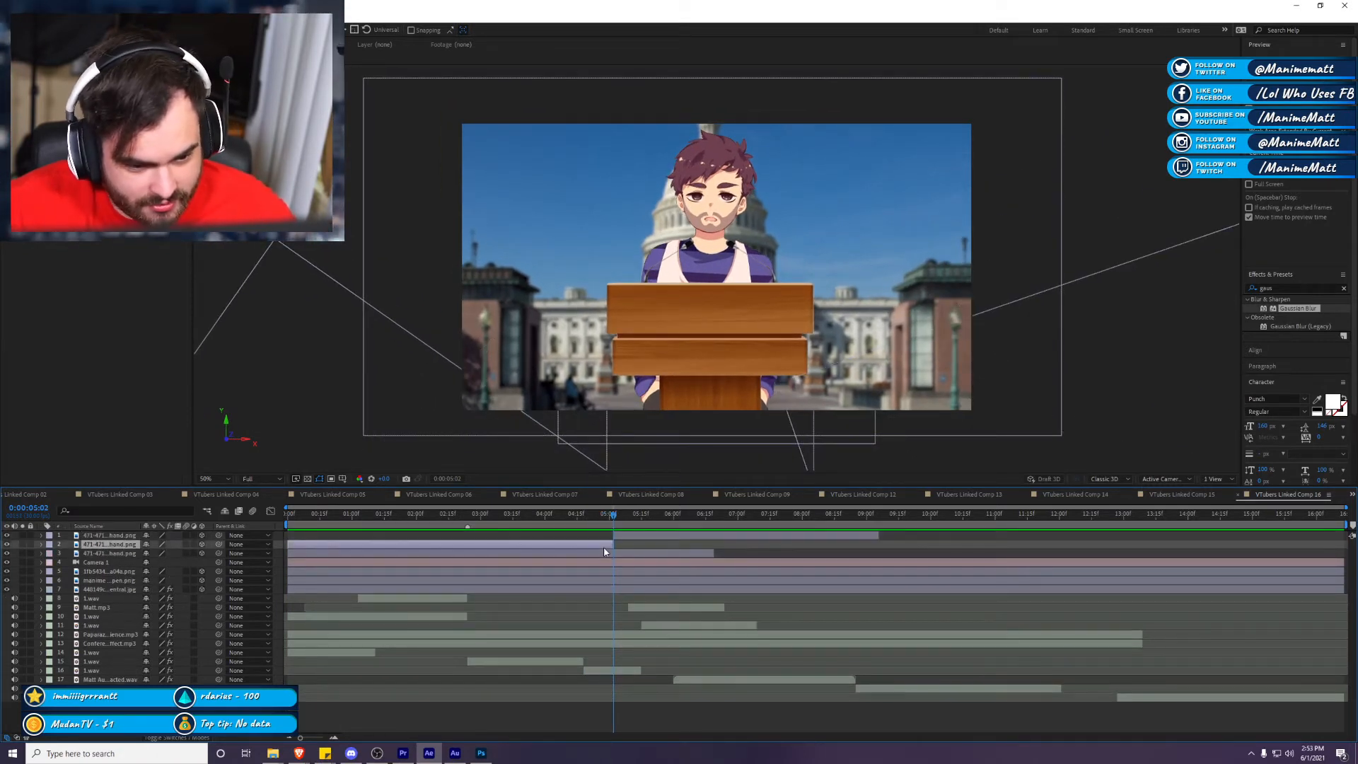
{"action": "key", "text": "Delete"}
{"action": "key", "text": "space"}
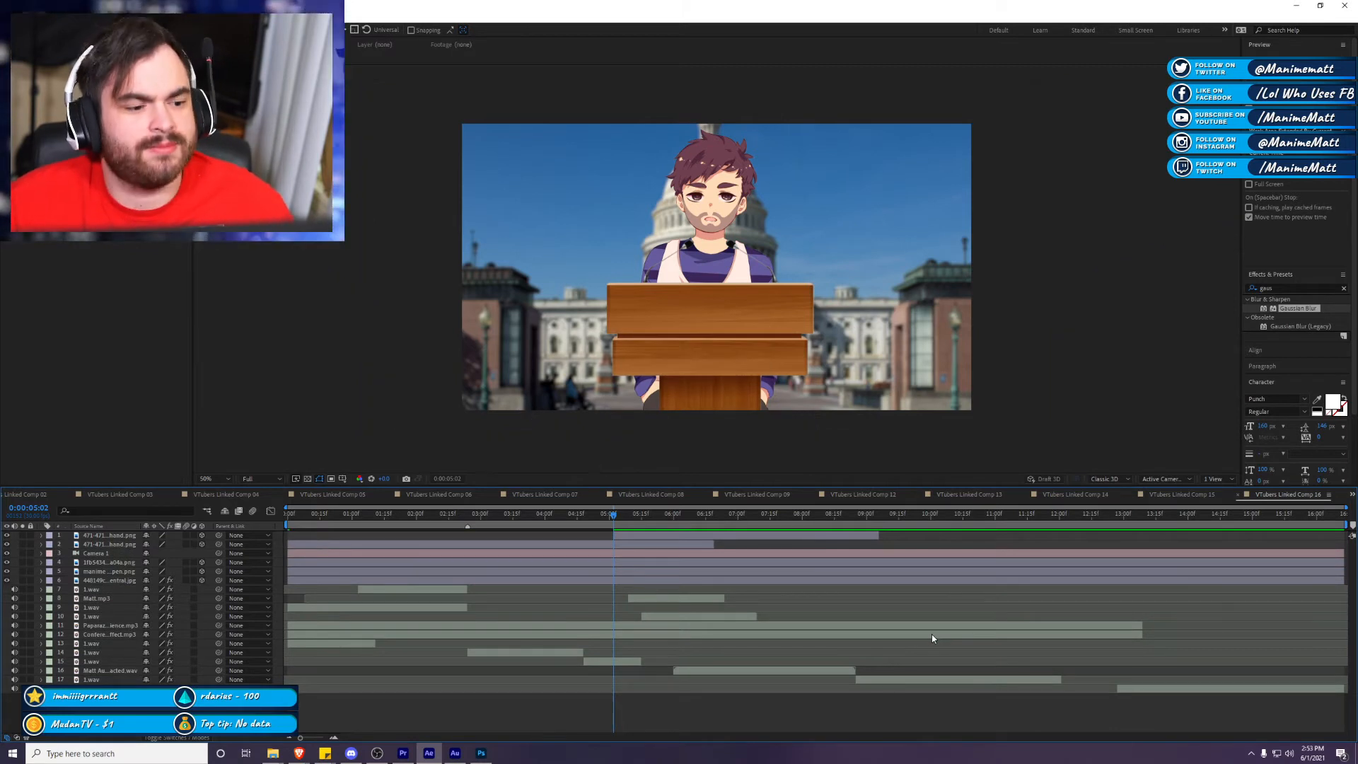
{"action": "key", "text": "space"}
Step: Split the second hand layer at 0:00:02:01, delete its earlier part, play back the scene and save the project
{"action": "left_click", "coordinate": [433, 544]}
{"action": "key", "text": "ctrl+shift+d"}
{"action": "left_click", "coordinate": [404, 553]}
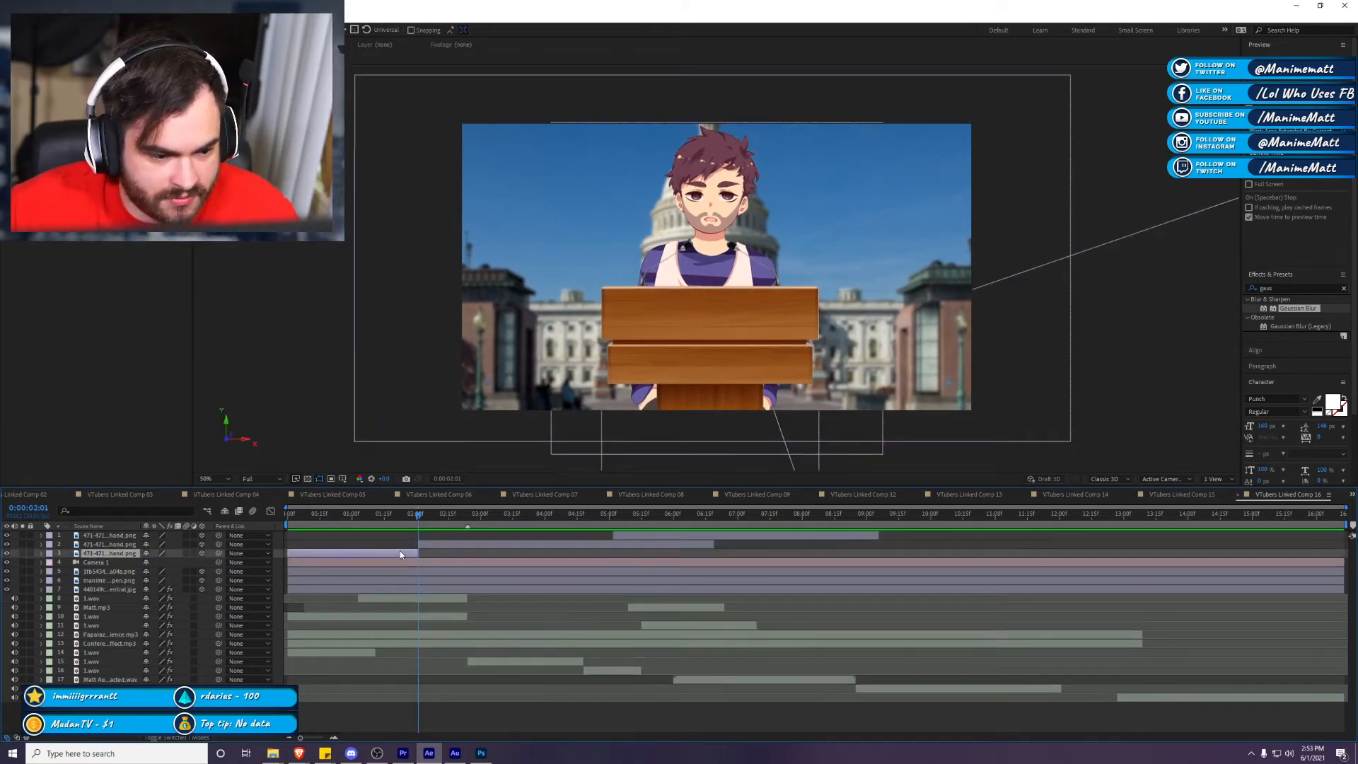
{"action": "key", "text": "Delete"}
{"action": "key", "text": "space"}
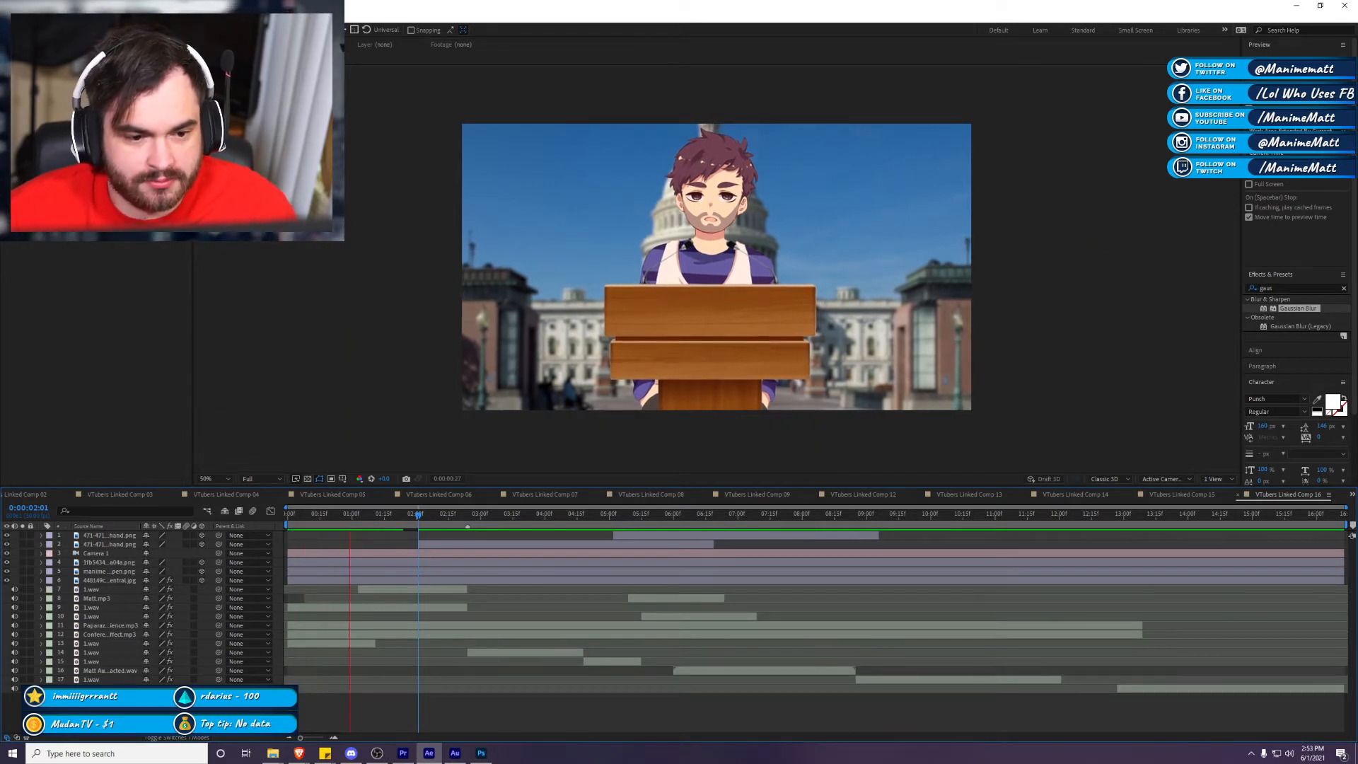
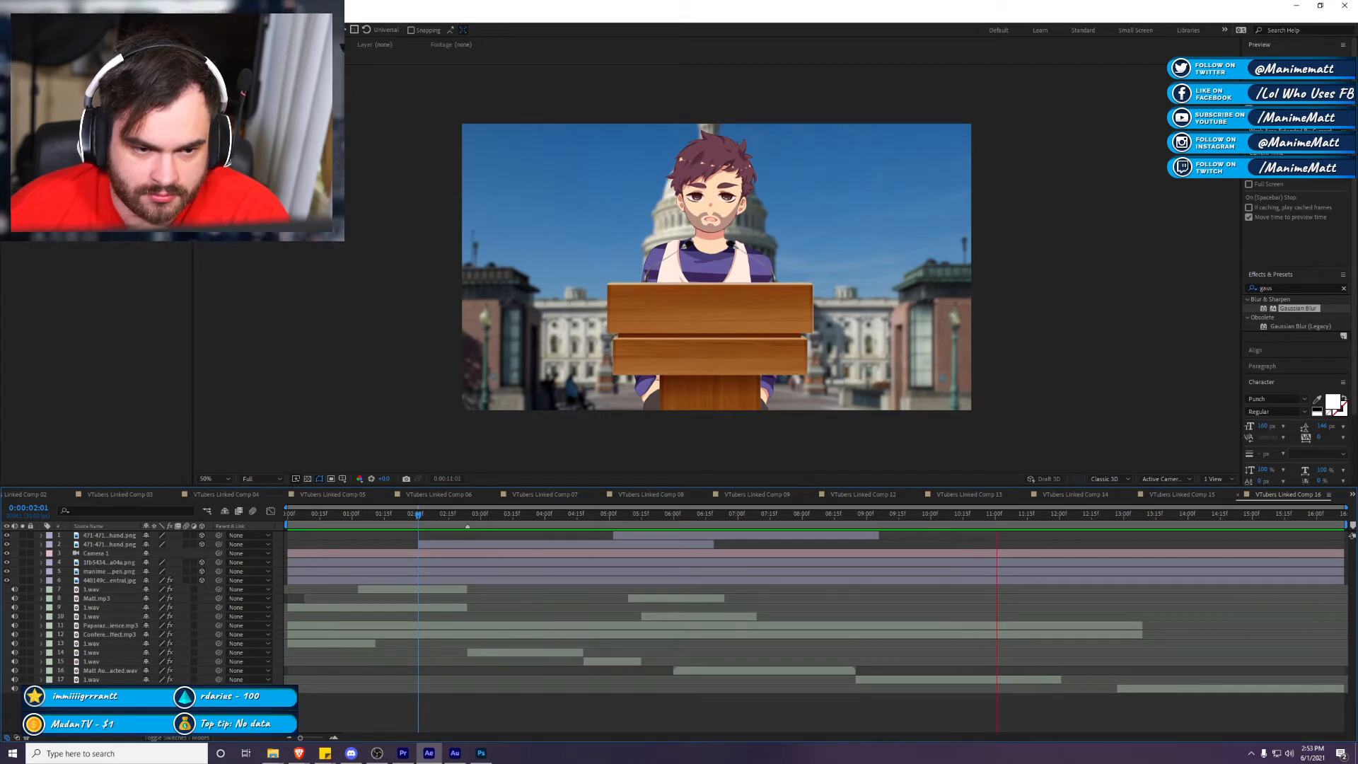
{"action": "key", "text": "ctrl+s"}
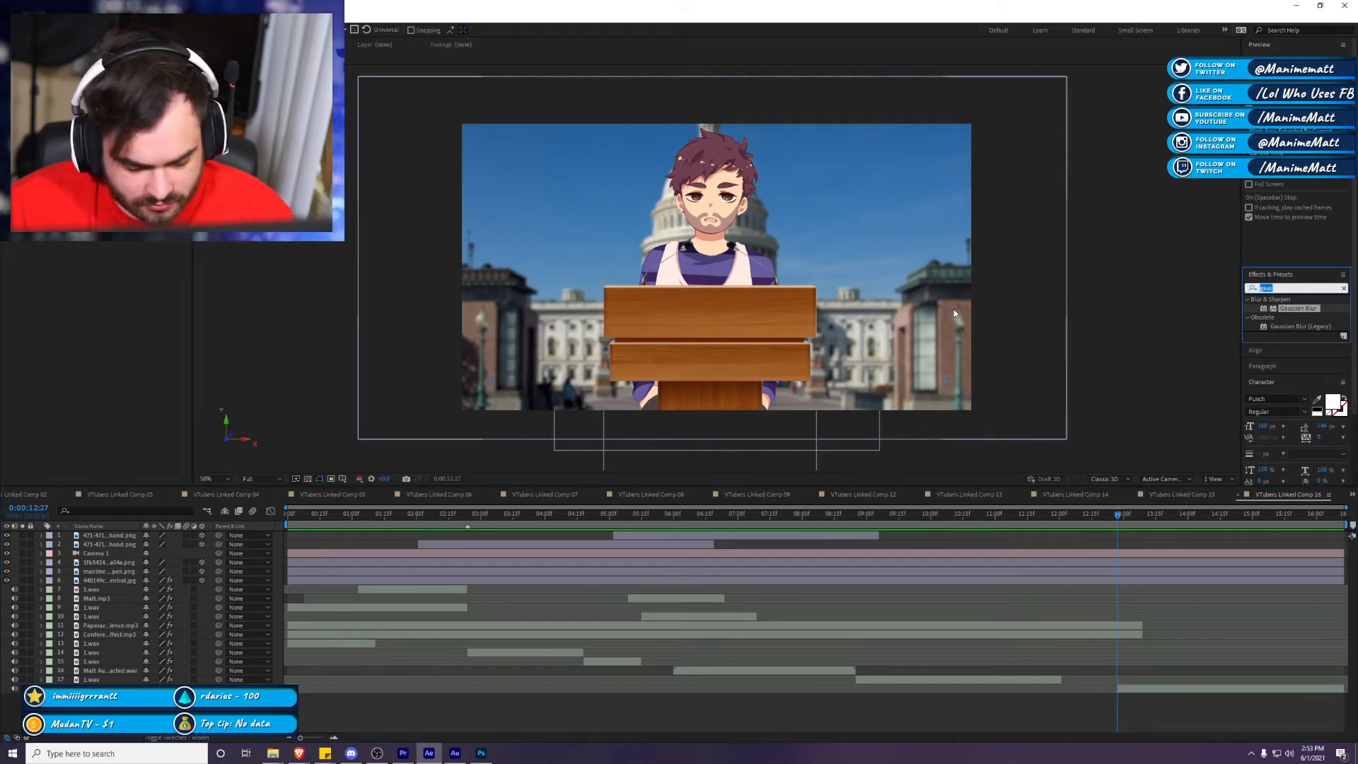
Step: Search the effects and presets for "light" and "flash", check the matches, and clear the search
{"action": "type", "text": "light"}
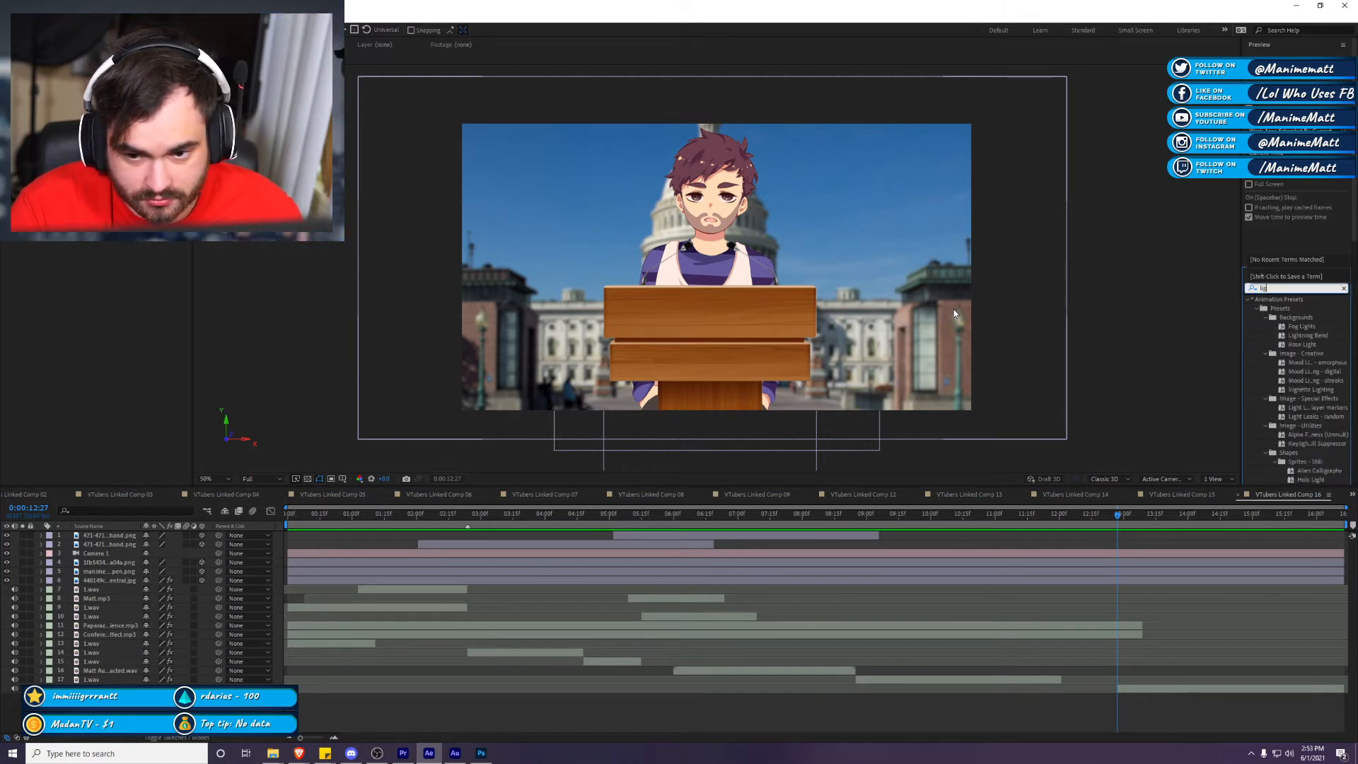
{"action": "key", "text": "BackSpace"}
{"action": "key", "text": "BackSpace"}
{"action": "key", "text": "BackSpace"}
{"action": "key", "text": "BackSpace"}
{"action": "key", "text": "BackSpace"}
{"action": "type", "text": "flash"}
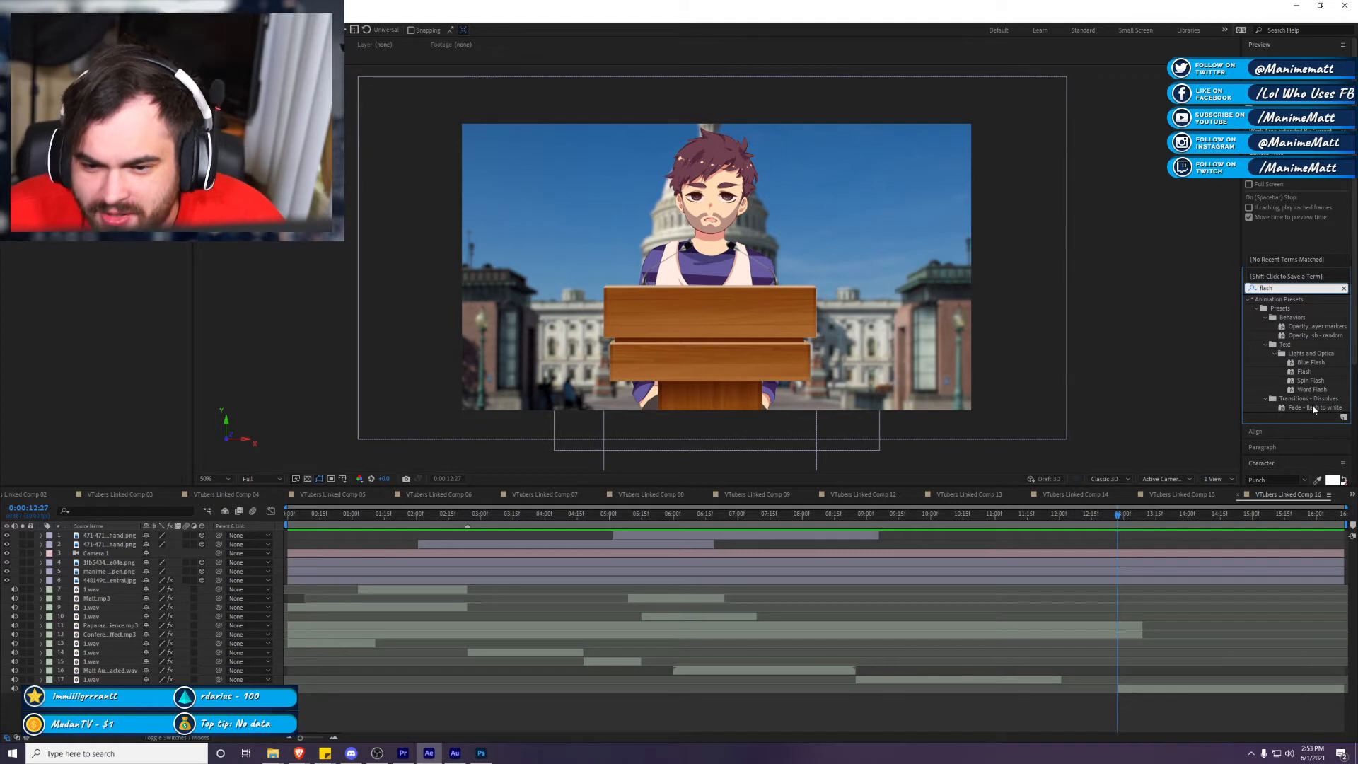
{"action": "key", "text": "BackSpace"}
{"action": "key", "text": "BackSpace"}
{"action": "key", "text": "BackSpace"}
{"action": "key", "text": "BackSpace"}
{"action": "key", "text": "BackSpace"}
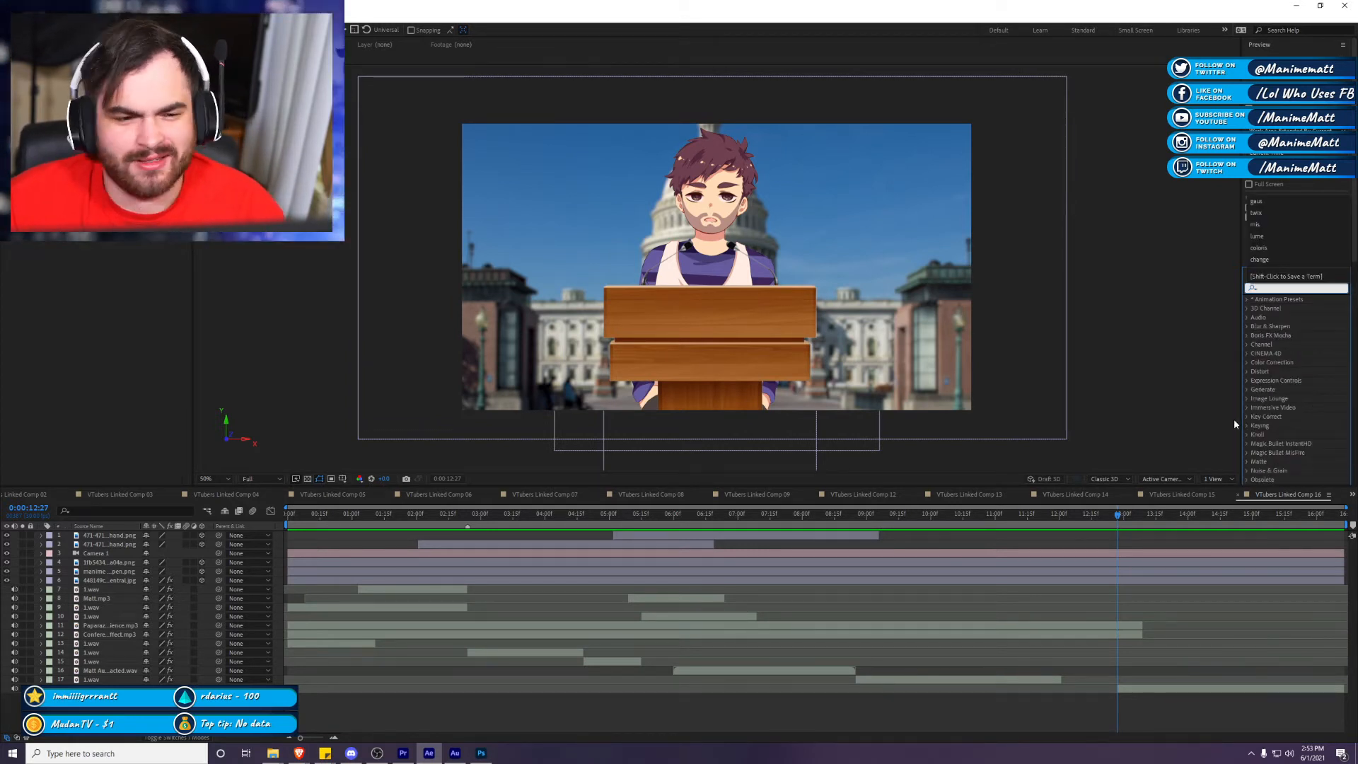
{"action": "left_click", "coordinate": [1156, 357]}
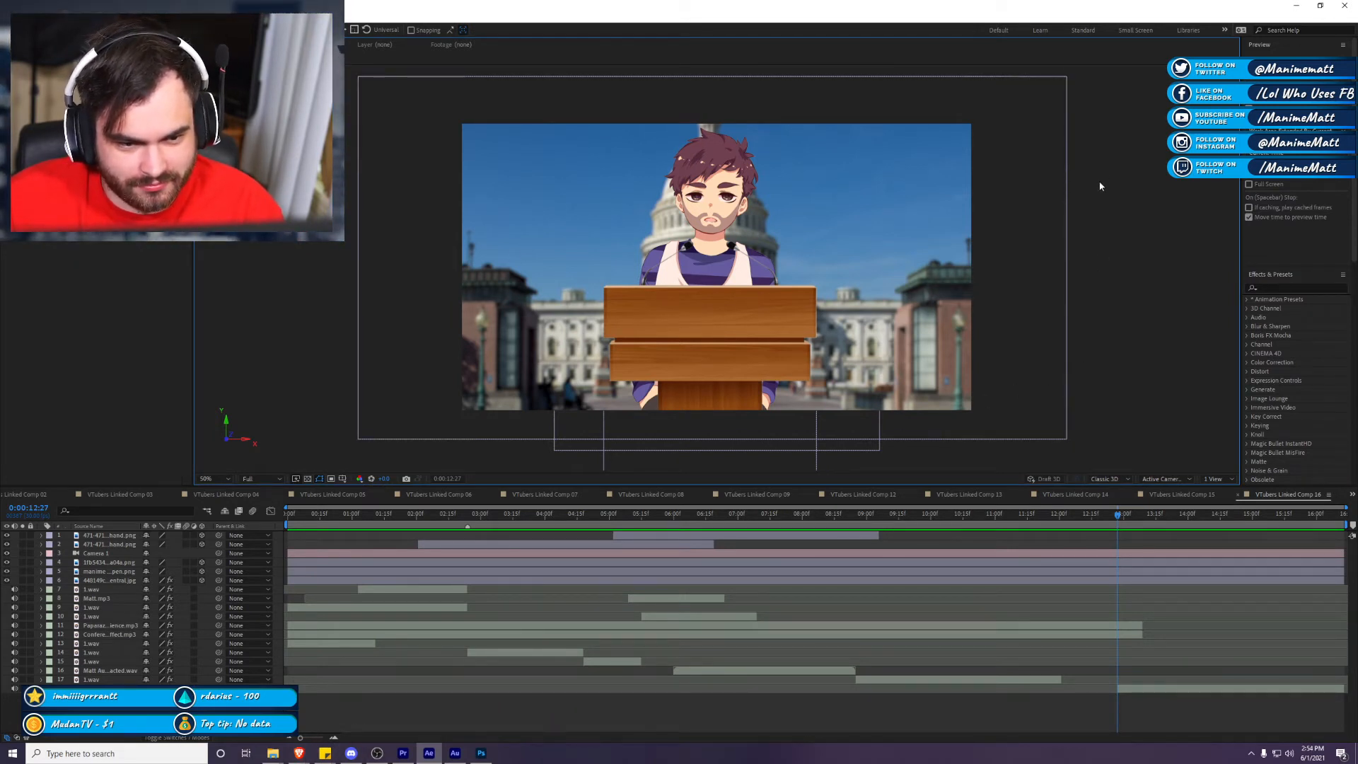
Step: Pre-compose all layers of the podium scene, moving all attributes into the new composition
{"action": "key", "text": "ctrl+a"}
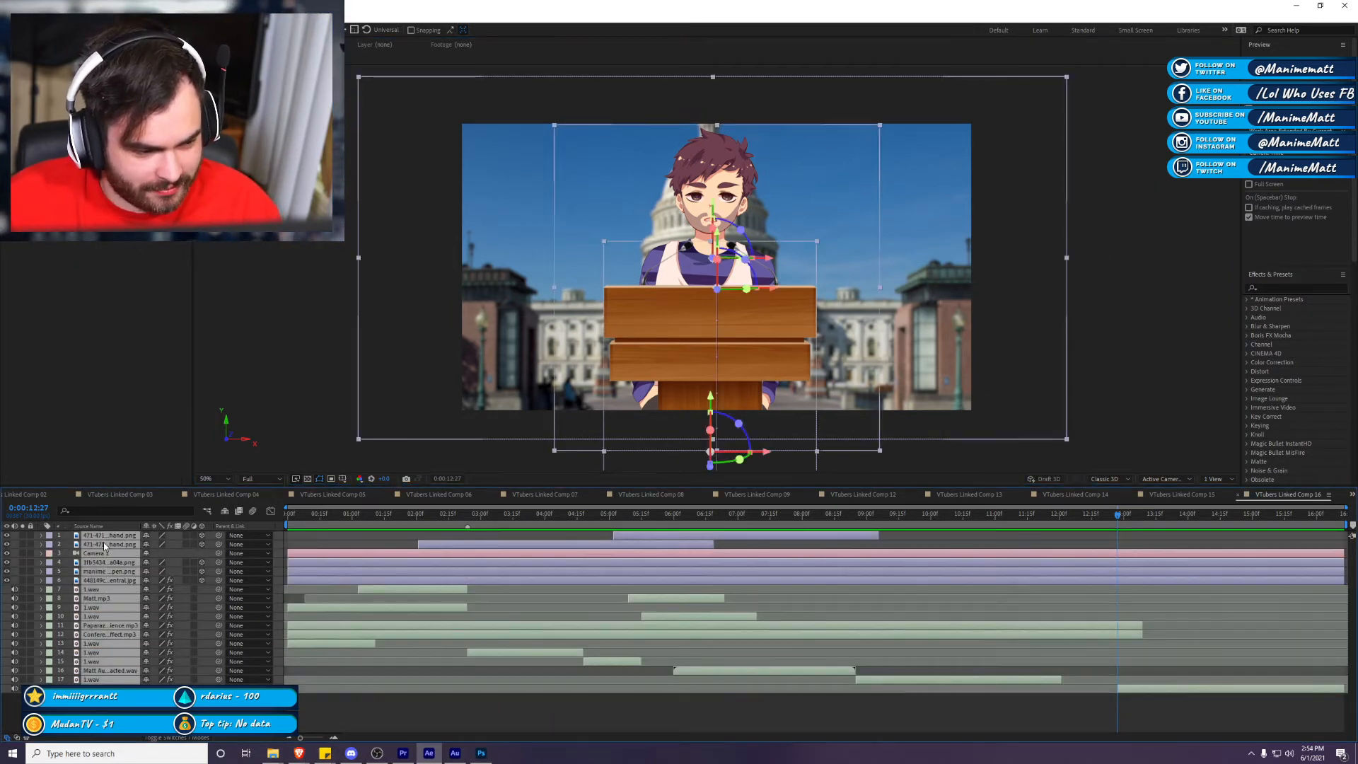
{"action": "right_click", "coordinate": [104, 542]}
{"action": "left_click", "coordinate": [164, 485]}
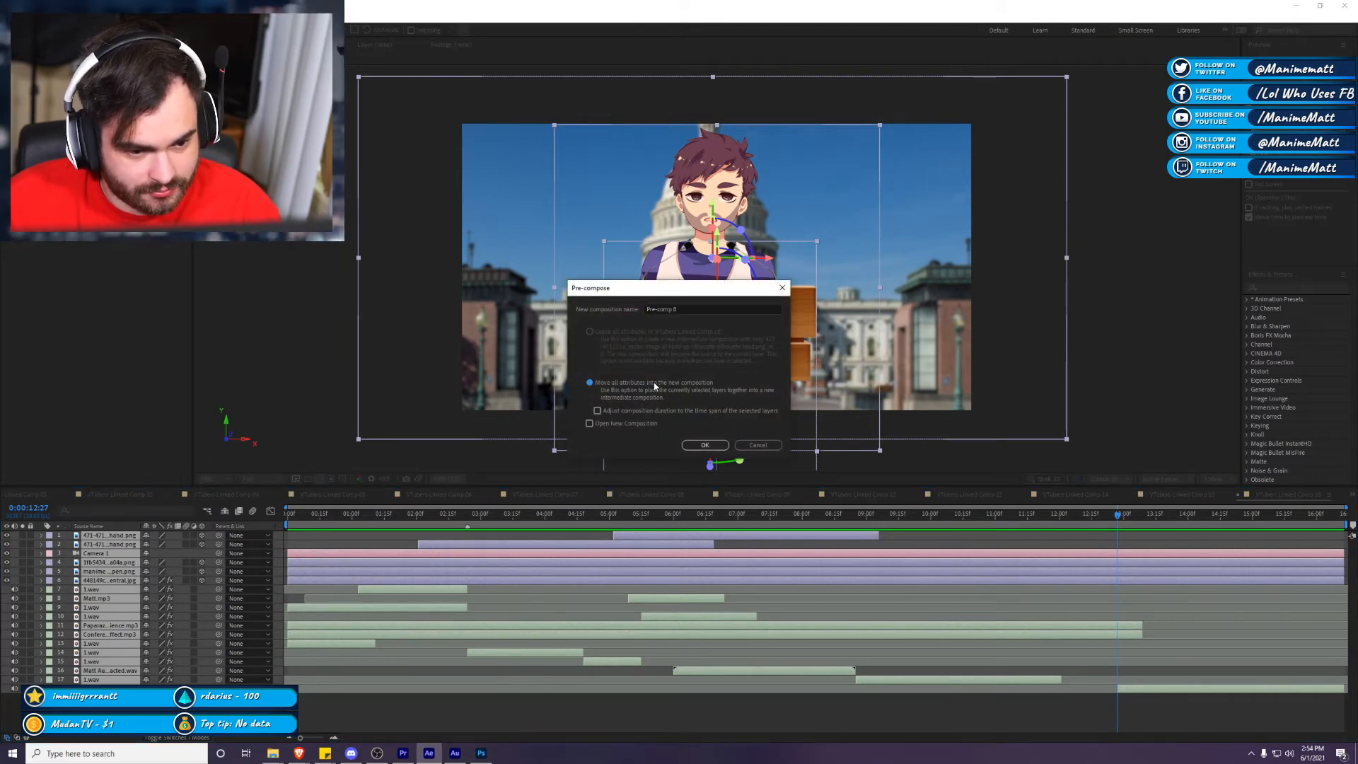
{"action": "left_click", "coordinate": [720, 448]}
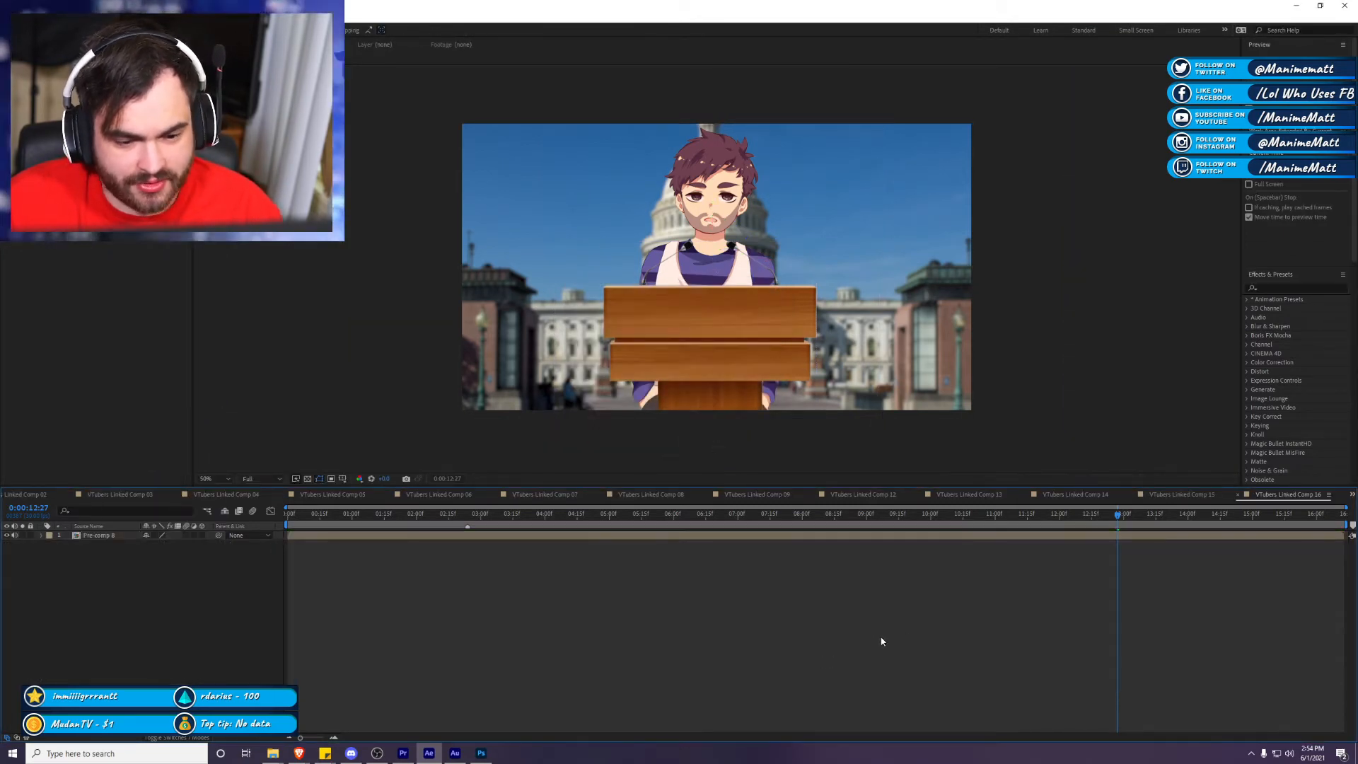
Step: Find the uni.AV Club effect among the RG Universe Stylize effects and apply it to the pre-composed scene
{"action": "left_click", "coordinate": [1304, 384]}
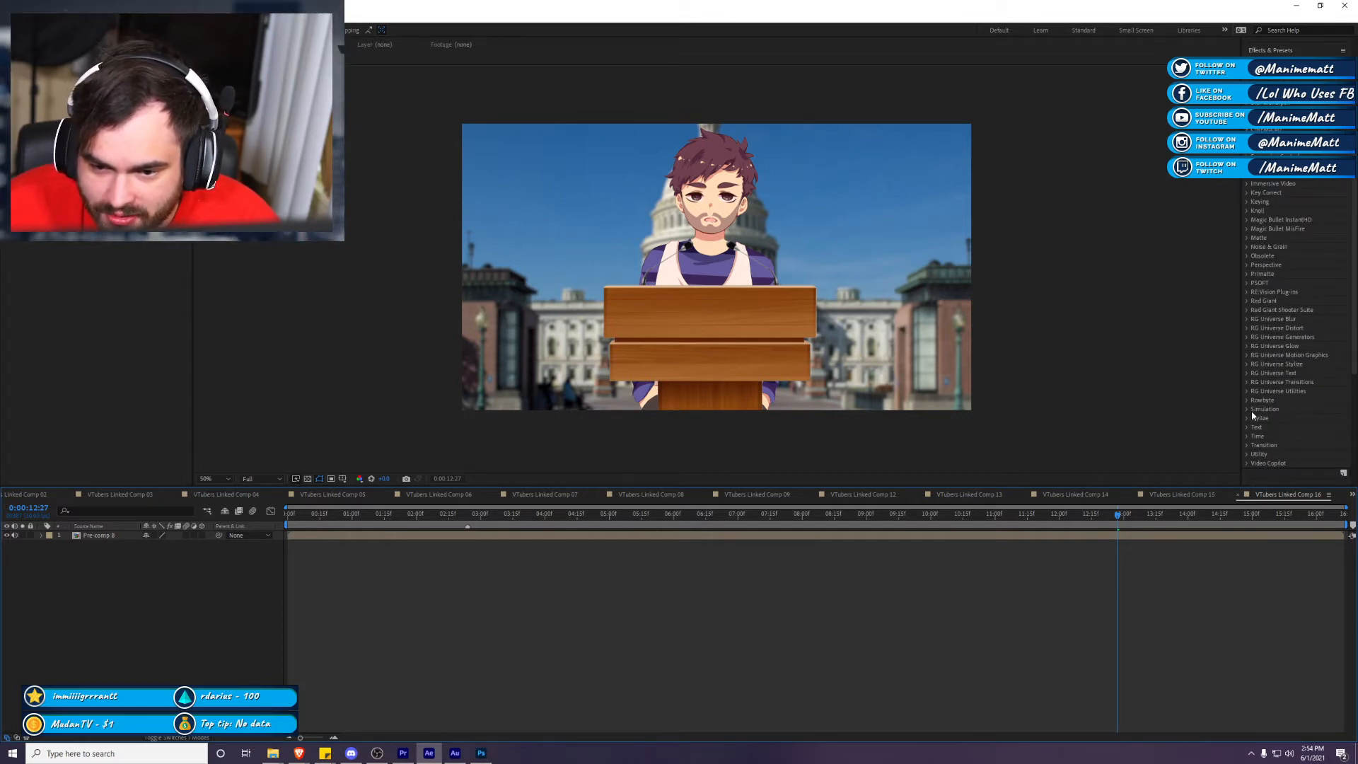
{"action": "left_click", "coordinate": [1248, 418]}
{"action": "scroll", "coordinate": [1273, 424], "scroll_direction": "down", "scroll_amount": 4}
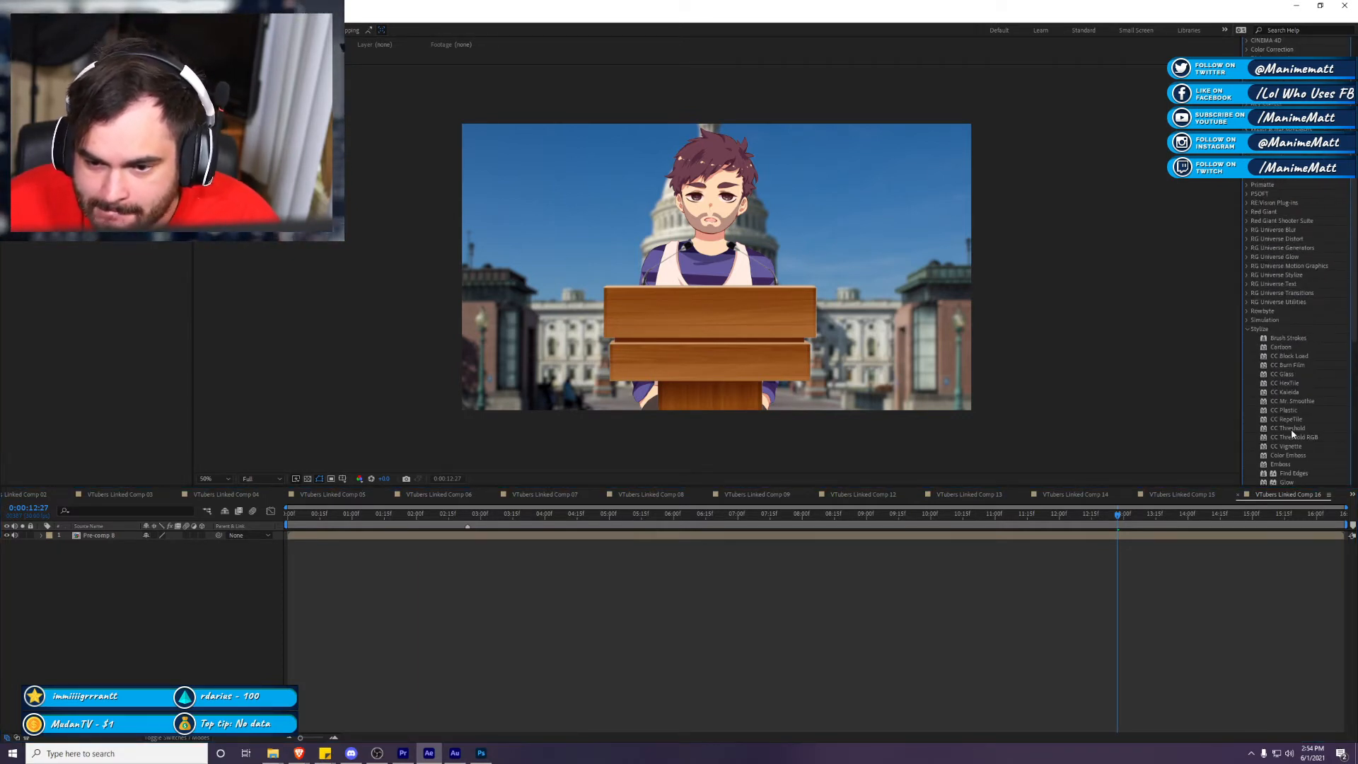
{"action": "left_click", "coordinate": [1247, 284]}
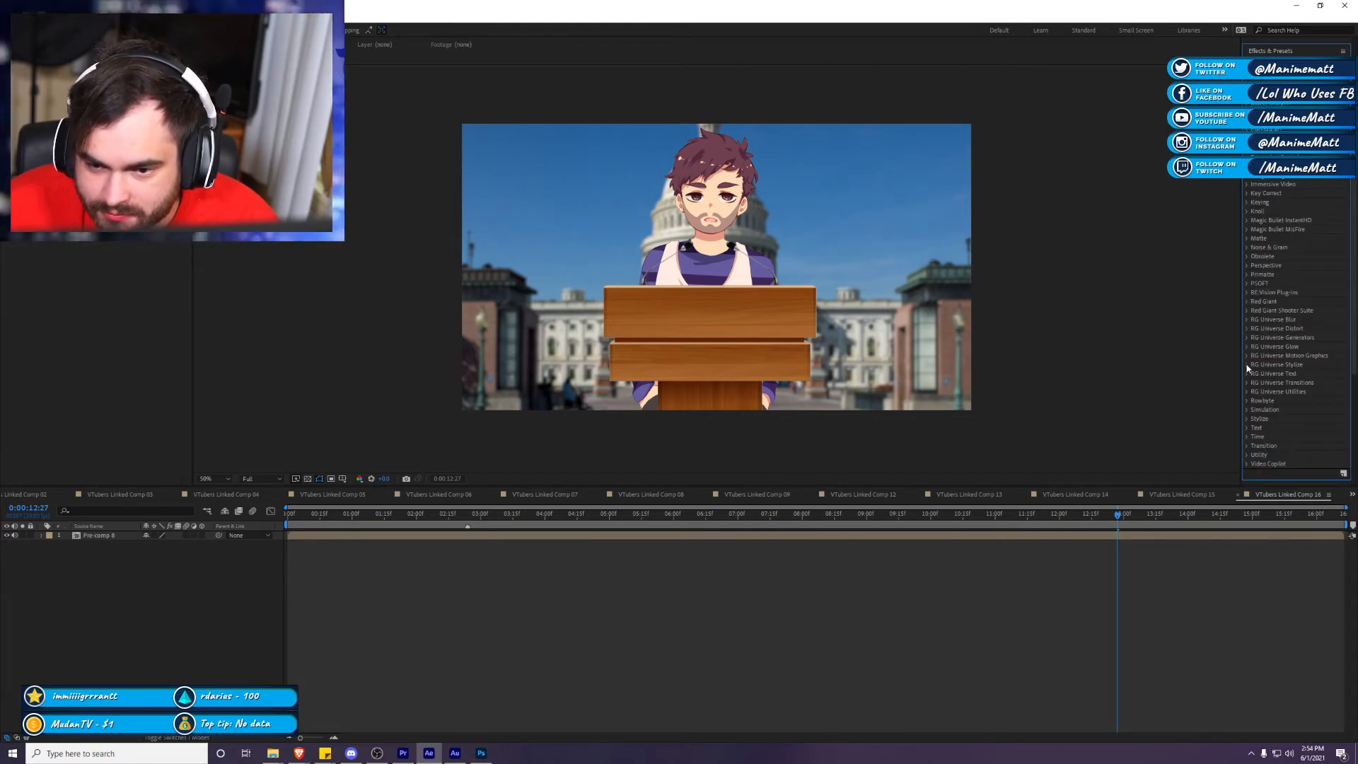
{"action": "left_click", "coordinate": [1247, 364]}
{"action": "scroll", "coordinate": [1306, 398], "scroll_direction": "down", "scroll_amount": 2}
{"action": "left_click_drag", "start_coordinate": [1280, 331], "coordinate": [1115, 538]}
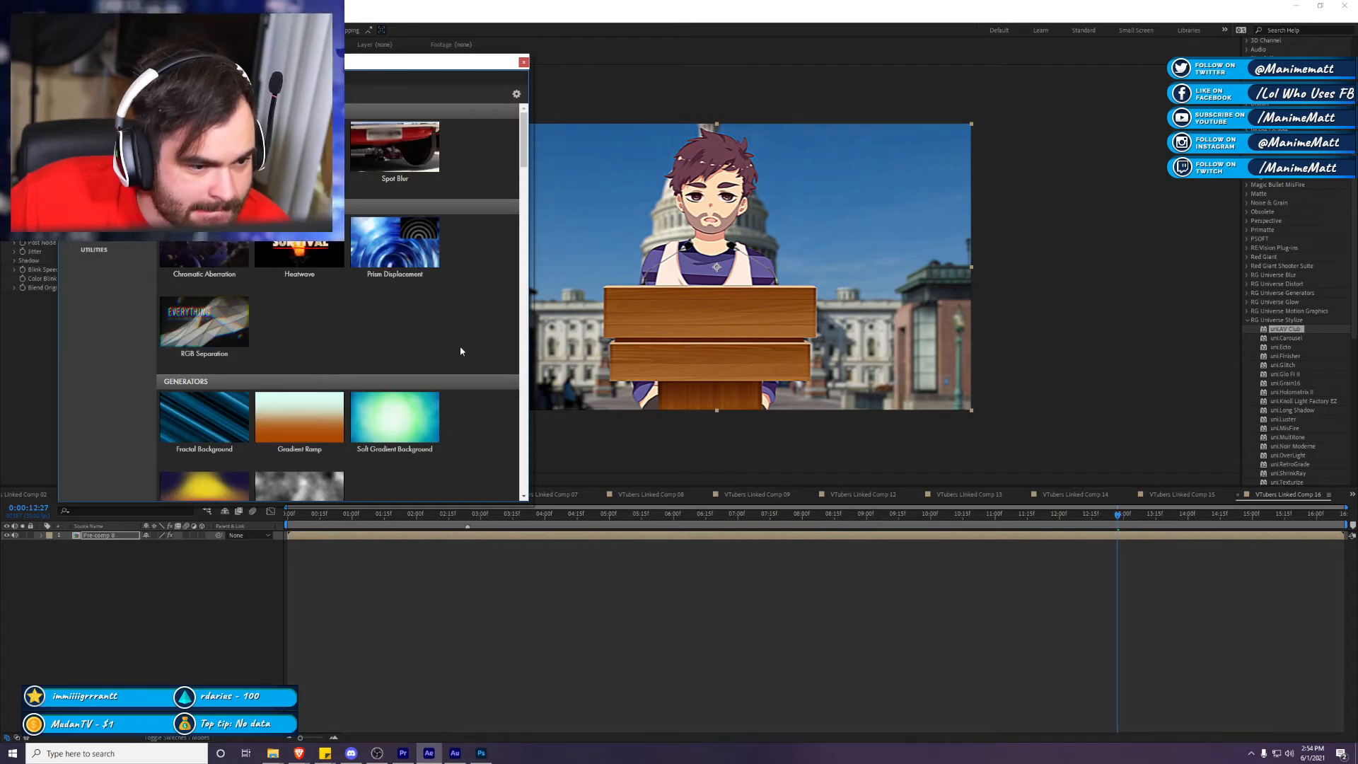
Step: Try the AV Club presets Buy Now, Composite Video, MegaFuzz and Player One Ready on the pre-composed scene
{"action": "scroll", "coordinate": [445, 346], "scroll_direction": "down", "scroll_amount": 8}
{"action": "scroll", "coordinate": [445, 331], "scroll_direction": "up", "scroll_amount": 3}
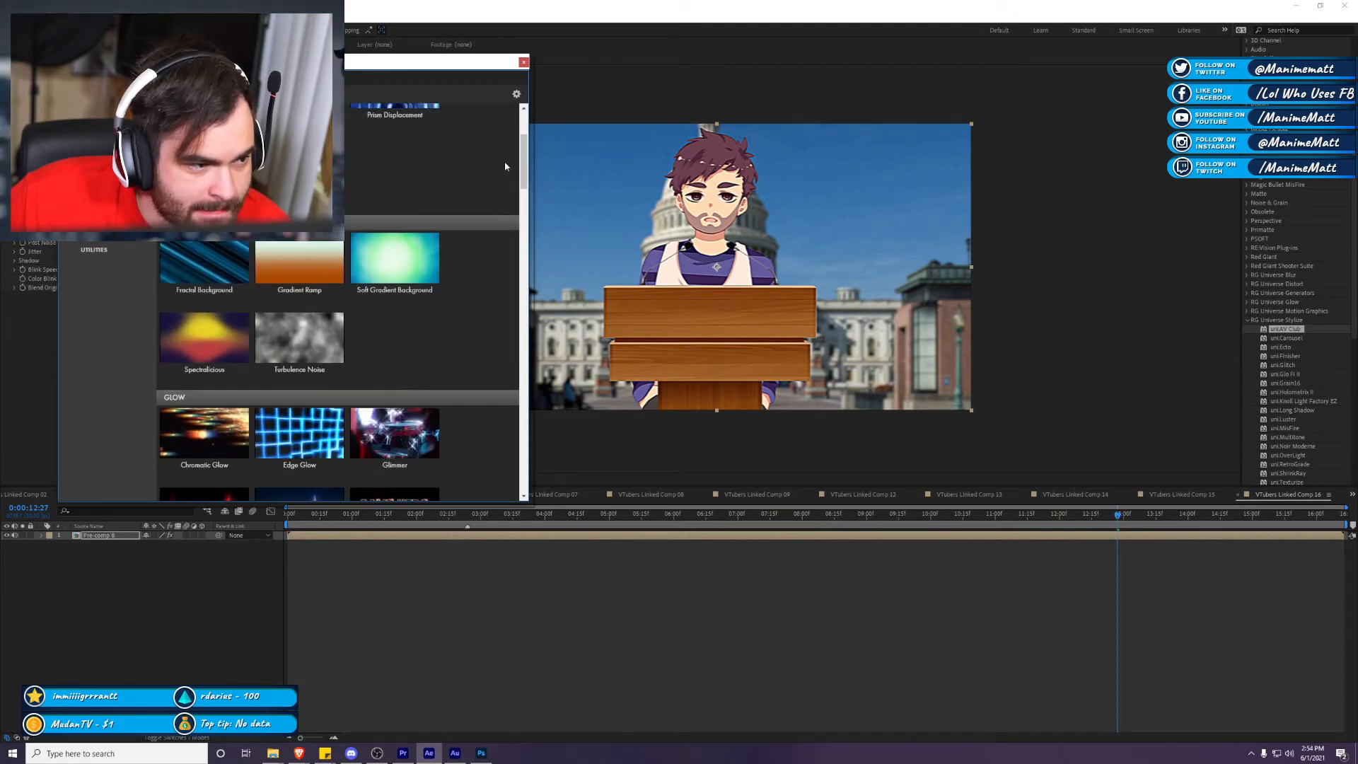
{"action": "left_click", "coordinate": [523, 62]}
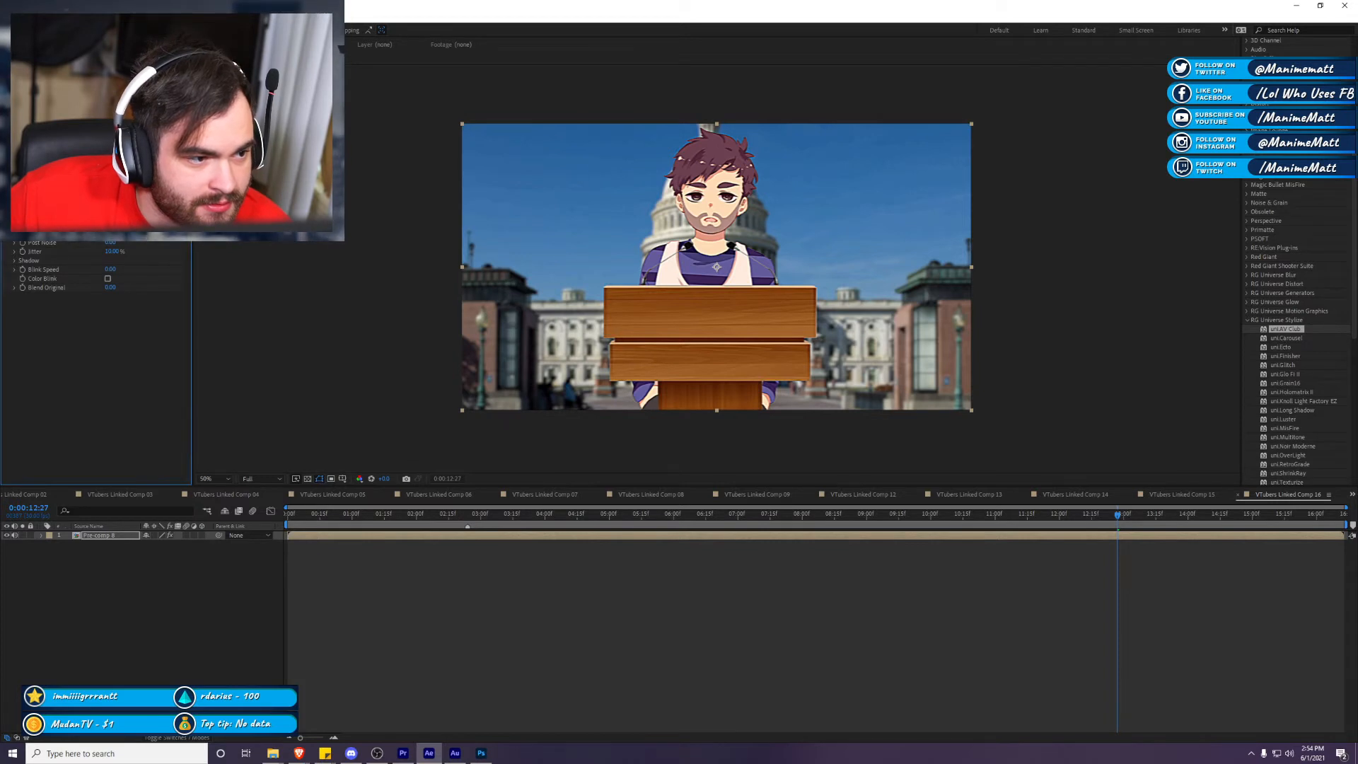
{"action": "left_click", "coordinate": [133, 90]}
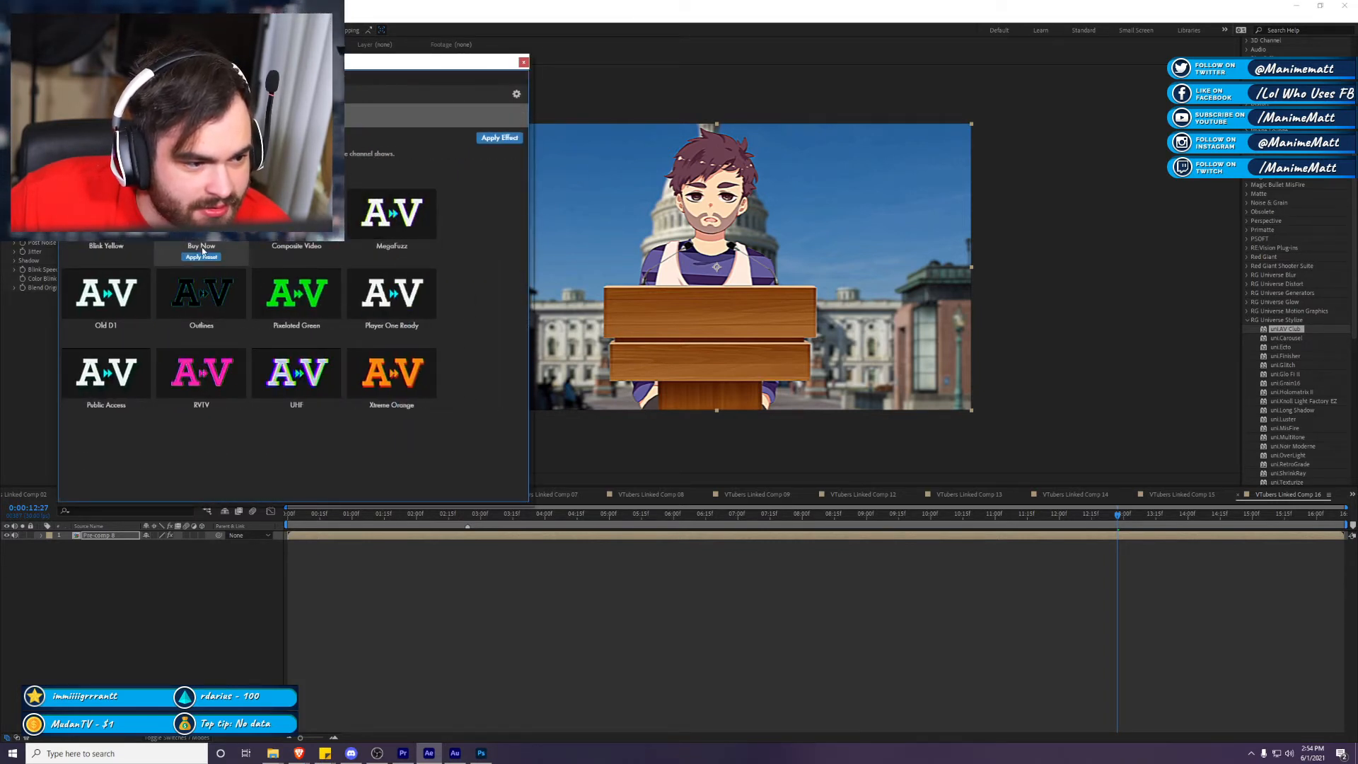
{"action": "left_click", "coordinate": [200, 258]}
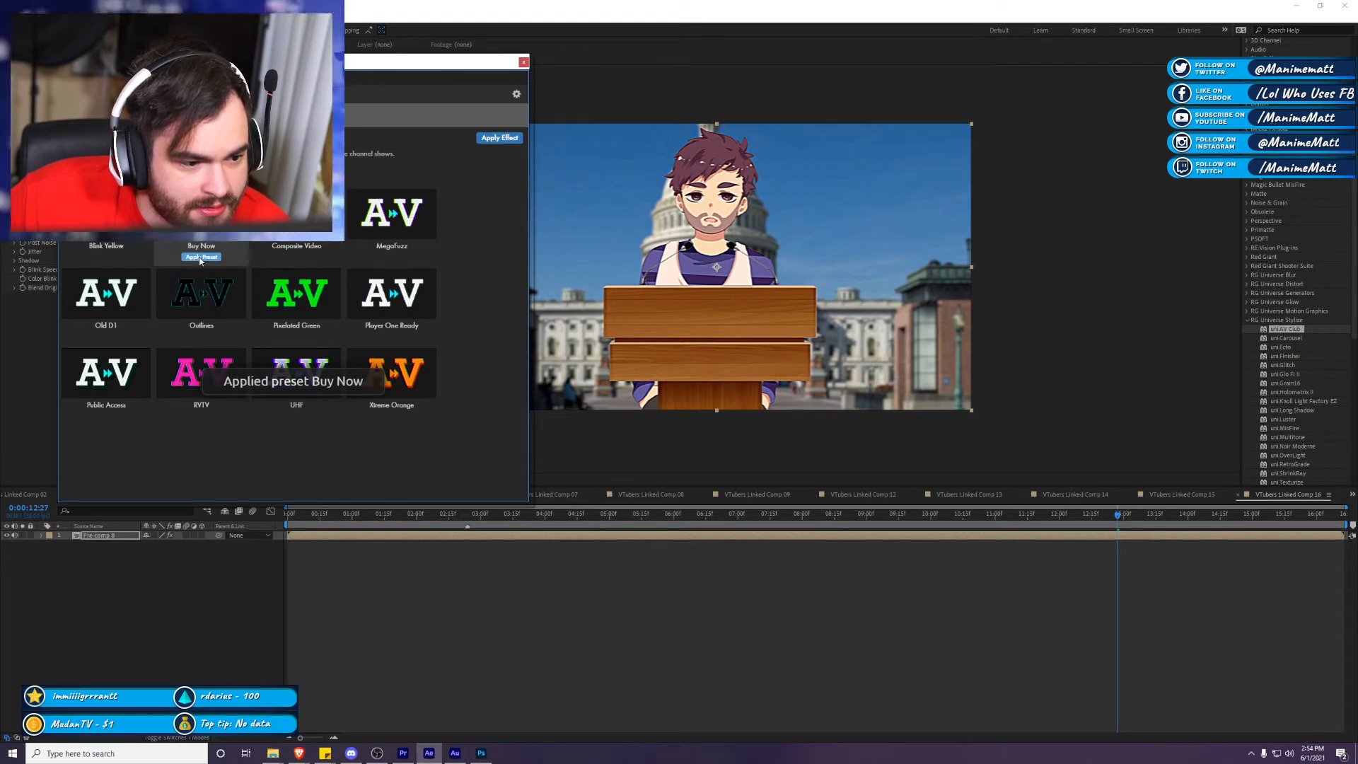
{"action": "left_click", "coordinate": [297, 258]}
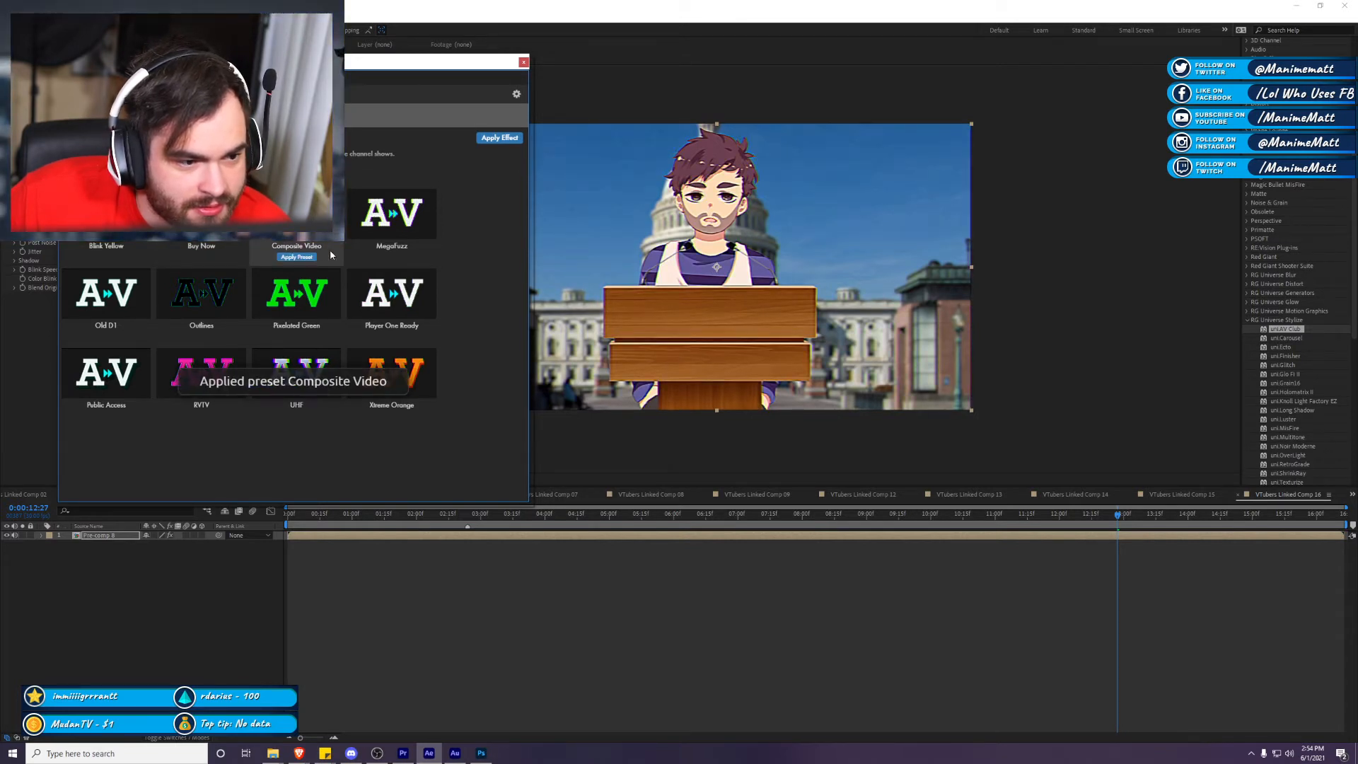
{"action": "left_click", "coordinate": [401, 258]}
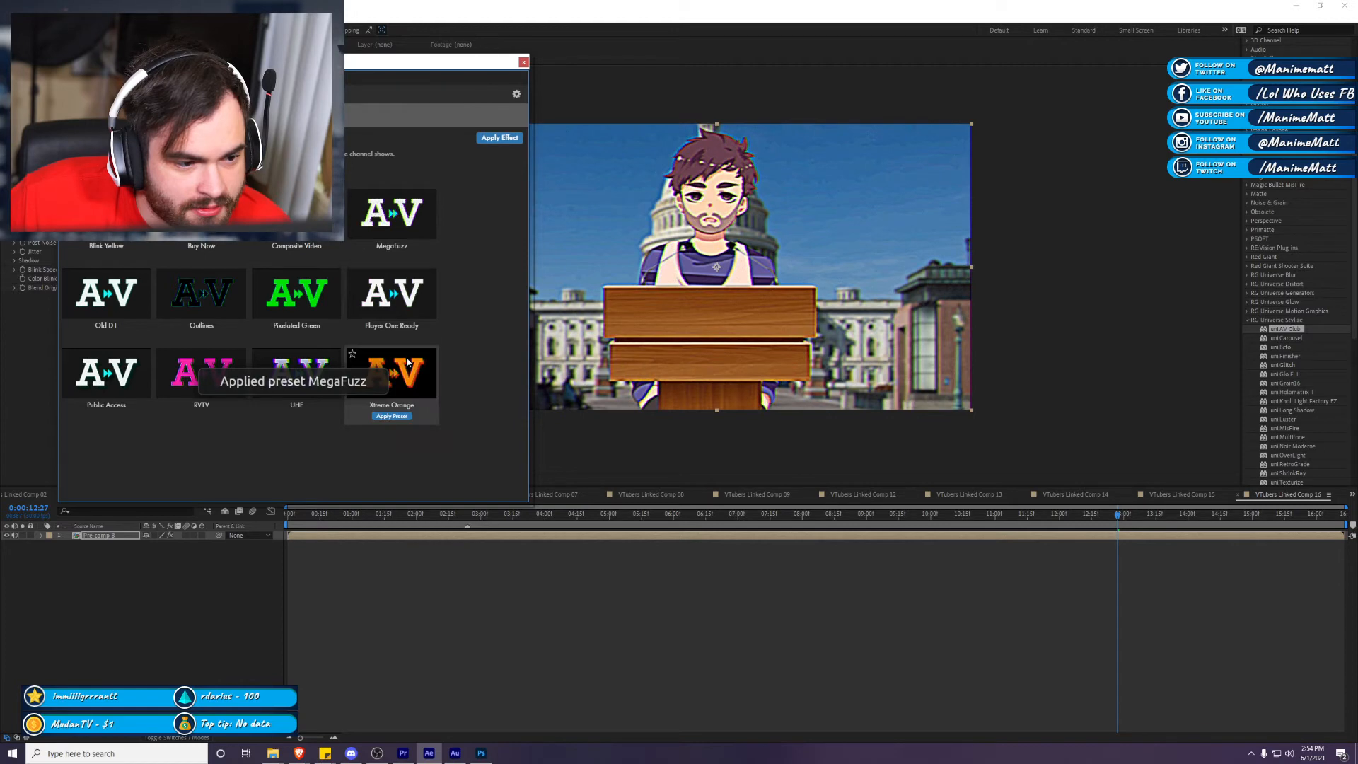
{"action": "left_click", "coordinate": [393, 338]}
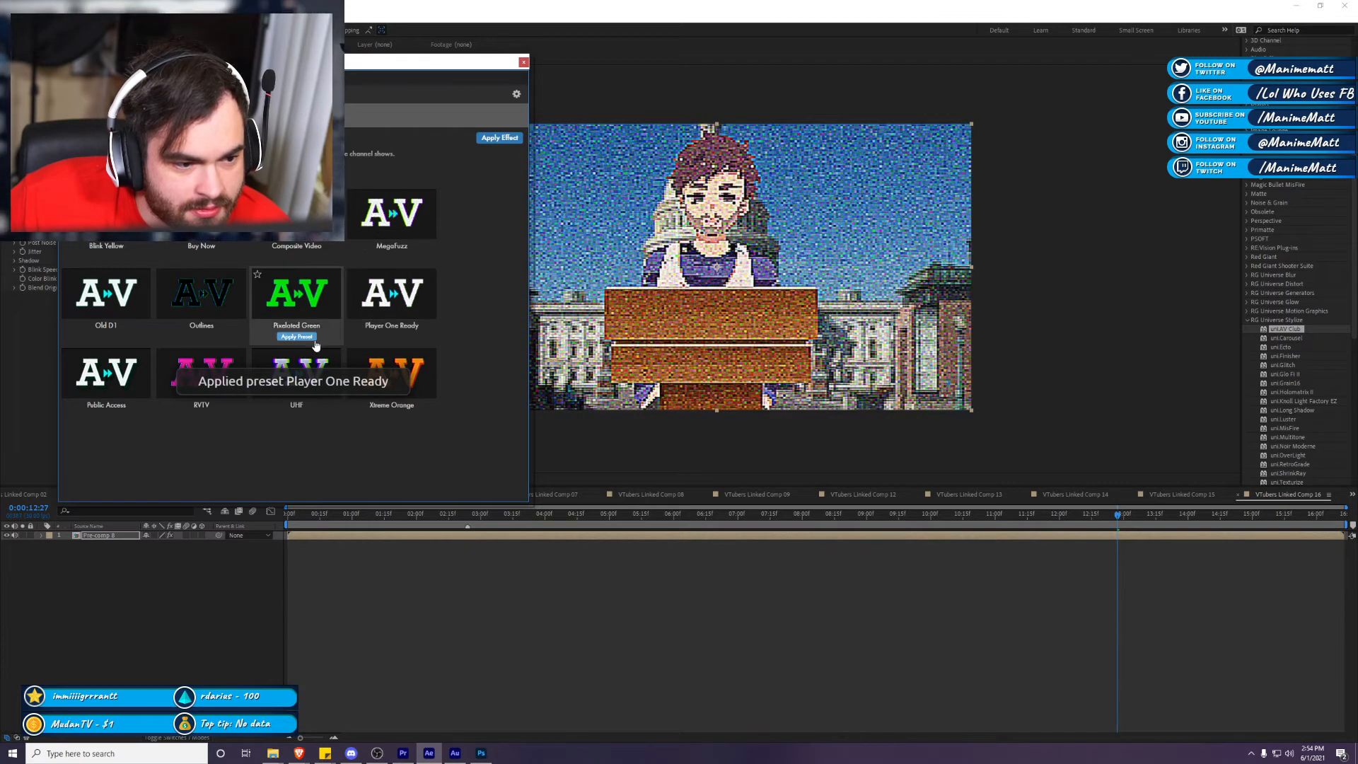
Step: Apply the AV Club presets Pixelated Green, Outlines, Old D1 and finally Public Access to the precomp layer, and close the effect dashboard
{"action": "left_click", "coordinate": [296, 337]}
{"action": "left_click", "coordinate": [212, 337]}
{"action": "left_click", "coordinate": [113, 337]}
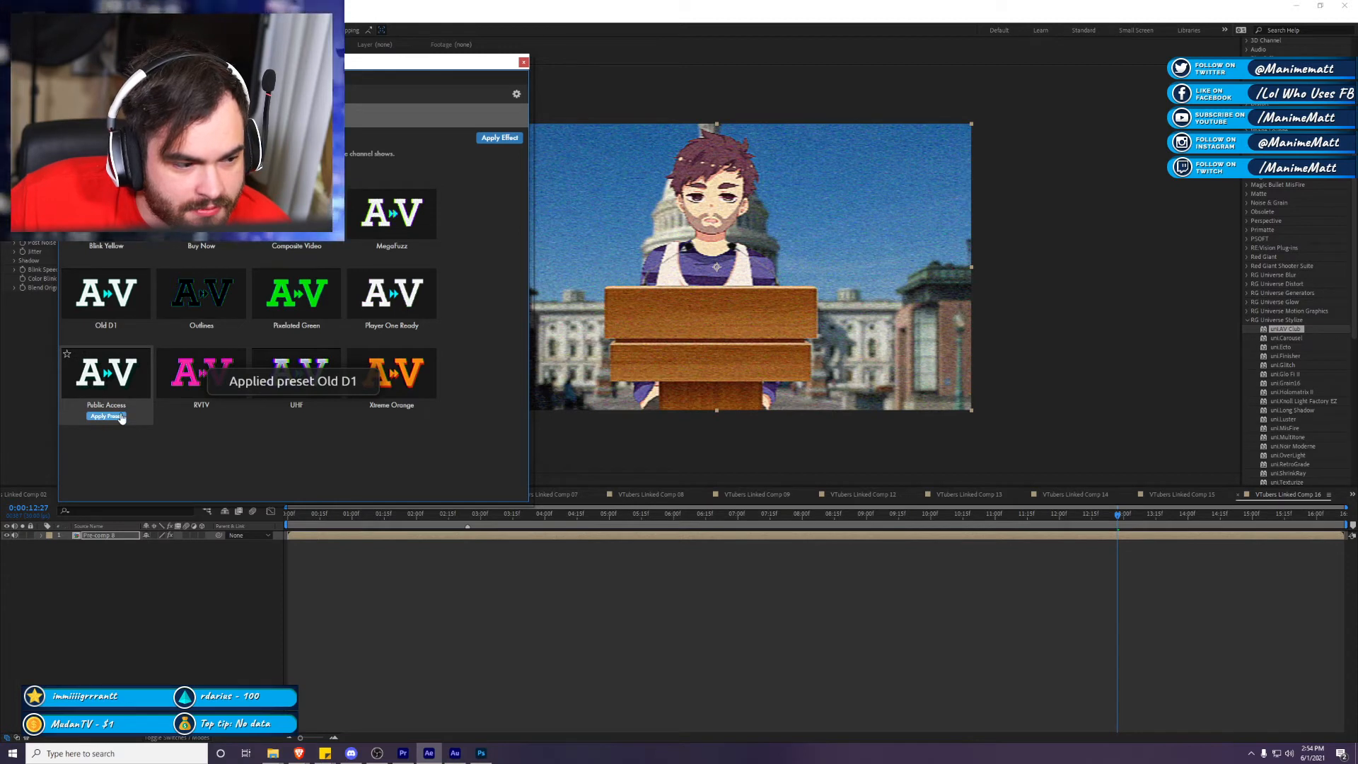
{"action": "left_click", "coordinate": [119, 416]}
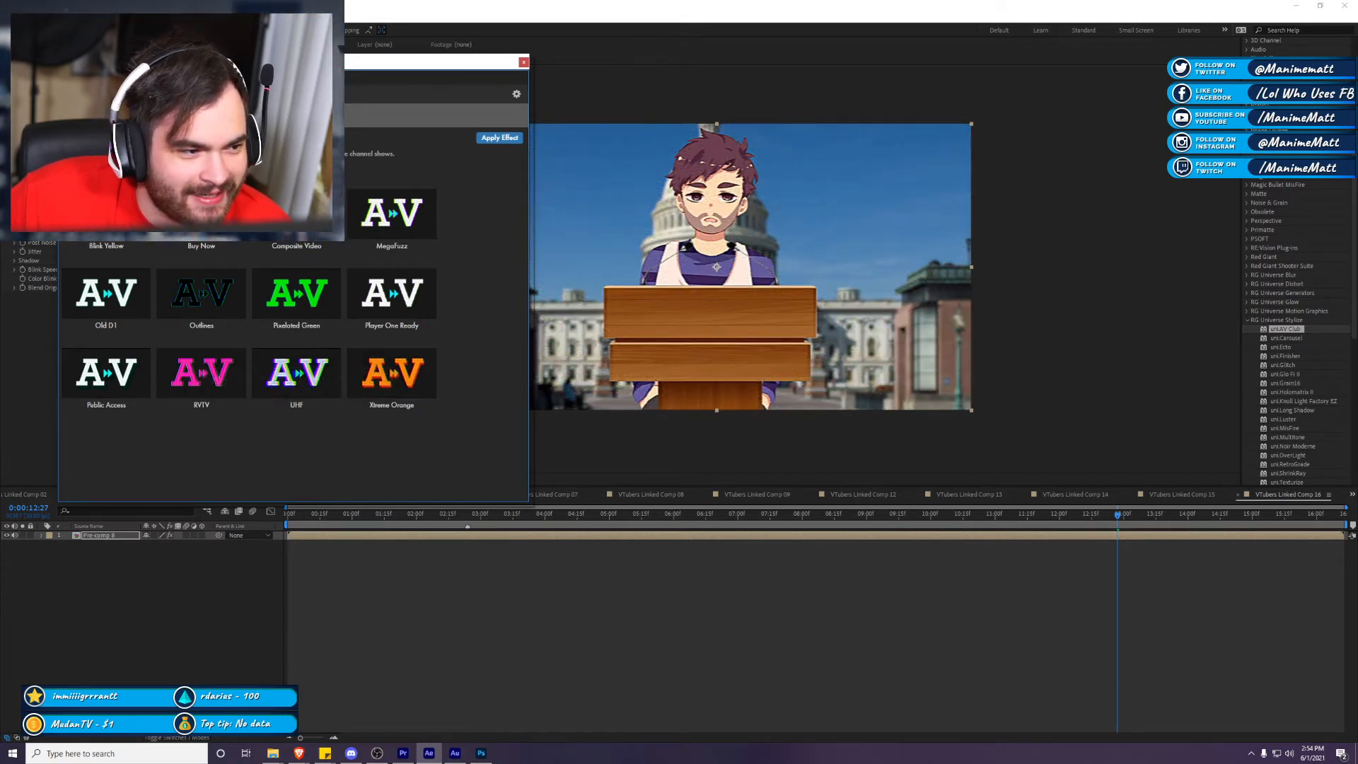
{"action": "left_click", "coordinate": [79, 115]}
{"action": "left_click", "coordinate": [527, 56]}
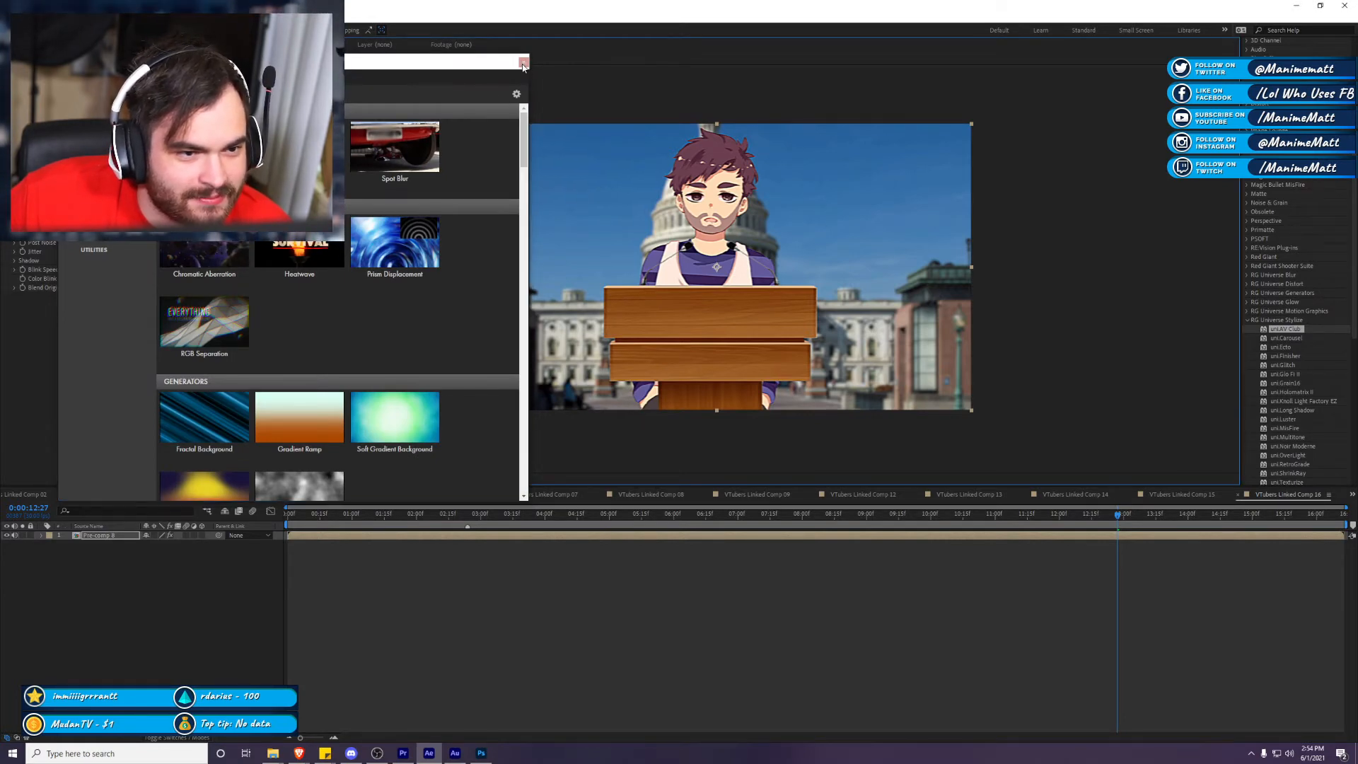
{"action": "left_click", "coordinate": [524, 62]}
Step: Play the composition from its start and scrub to about 0:00:08:26 to review the precomp layer
{"action": "left_click", "coordinate": [319, 523]}
{"action": "key", "text": "space"}
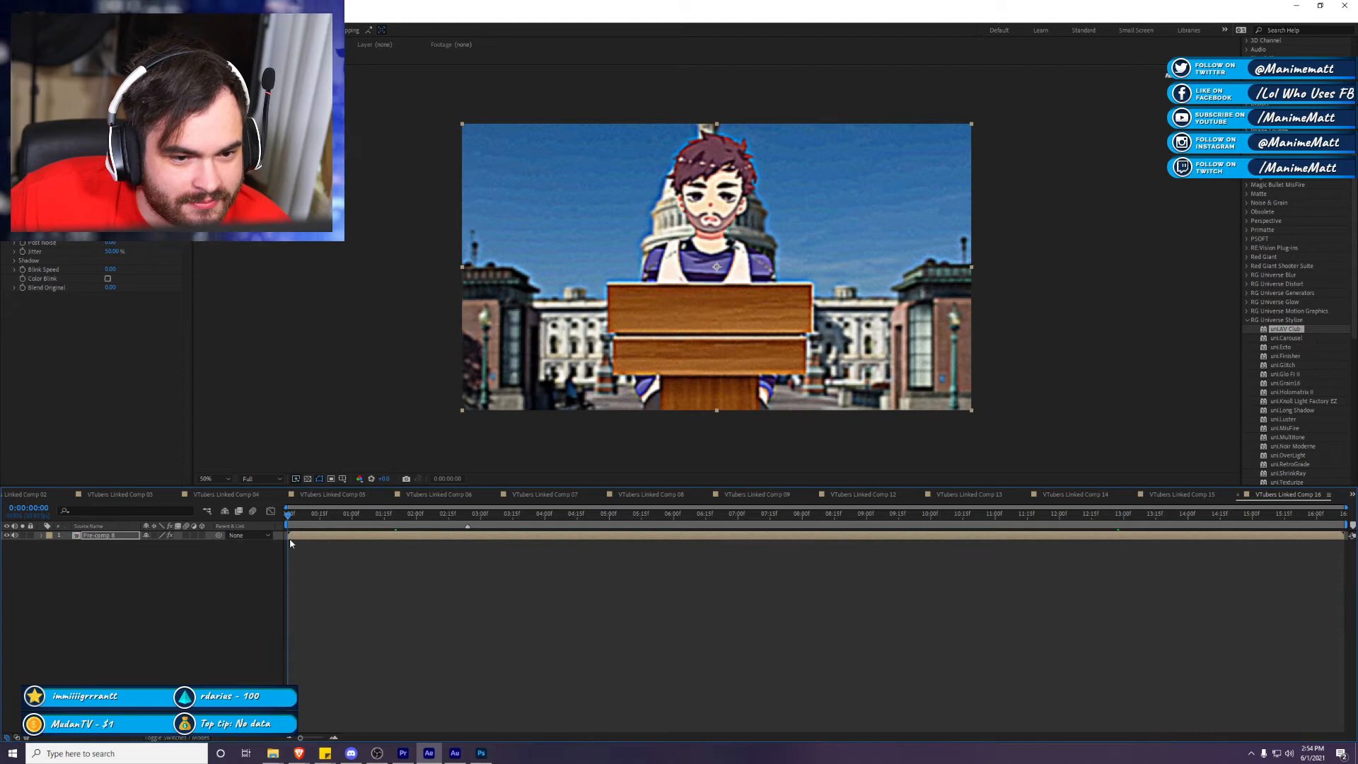
{"action": "left_click", "coordinate": [461, 615]}
{"action": "left_click", "coordinate": [114, 287]}
{"action": "left_click_drag", "start_coordinate": [395, 514], "coordinate": [517, 516]}
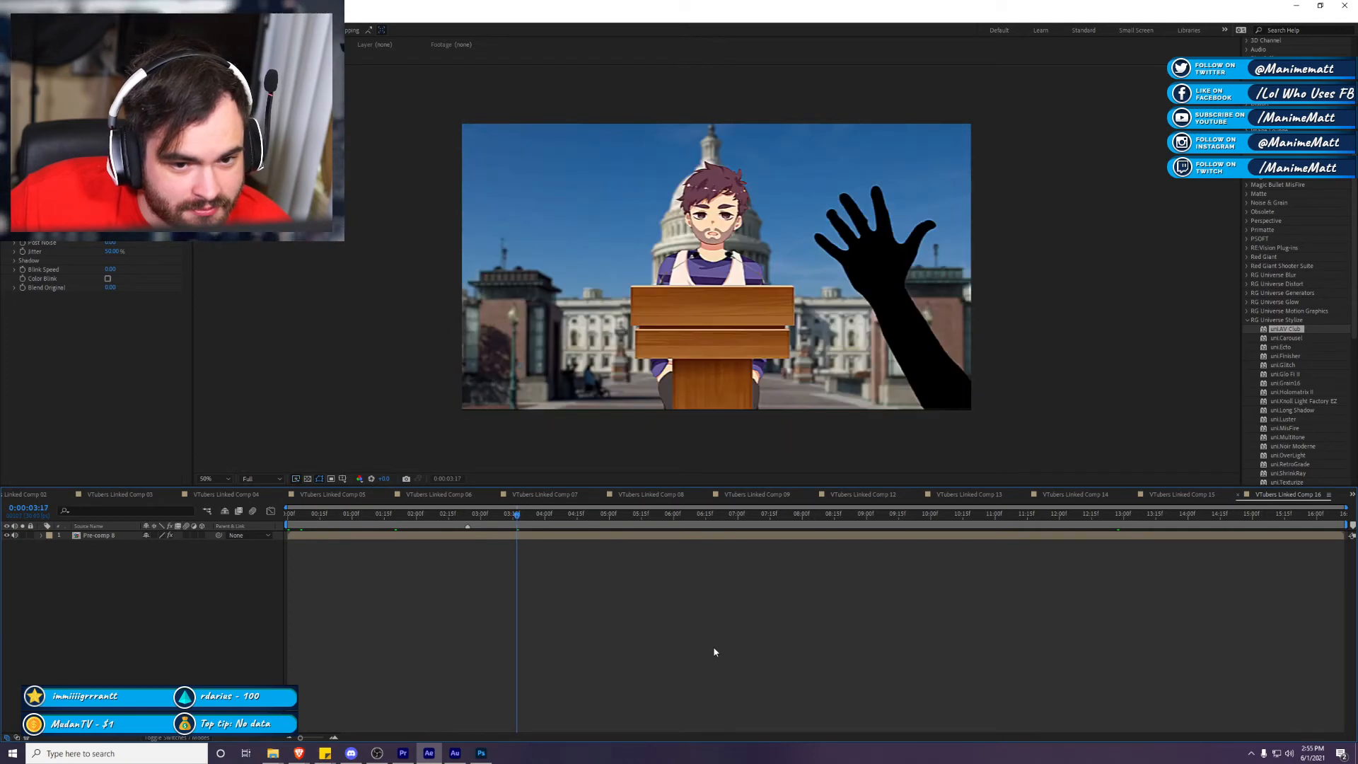
{"action": "key", "text": "space"}
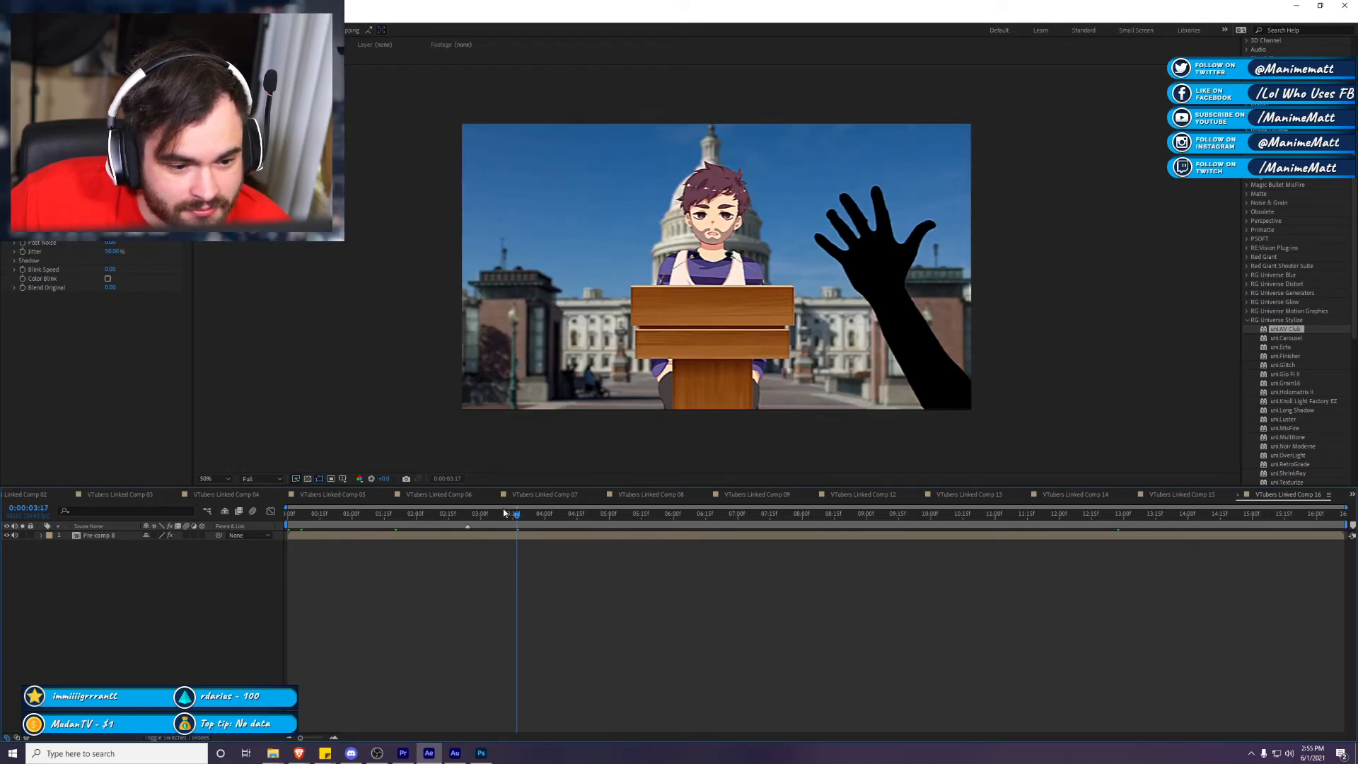
{"action": "key", "text": "Home"}
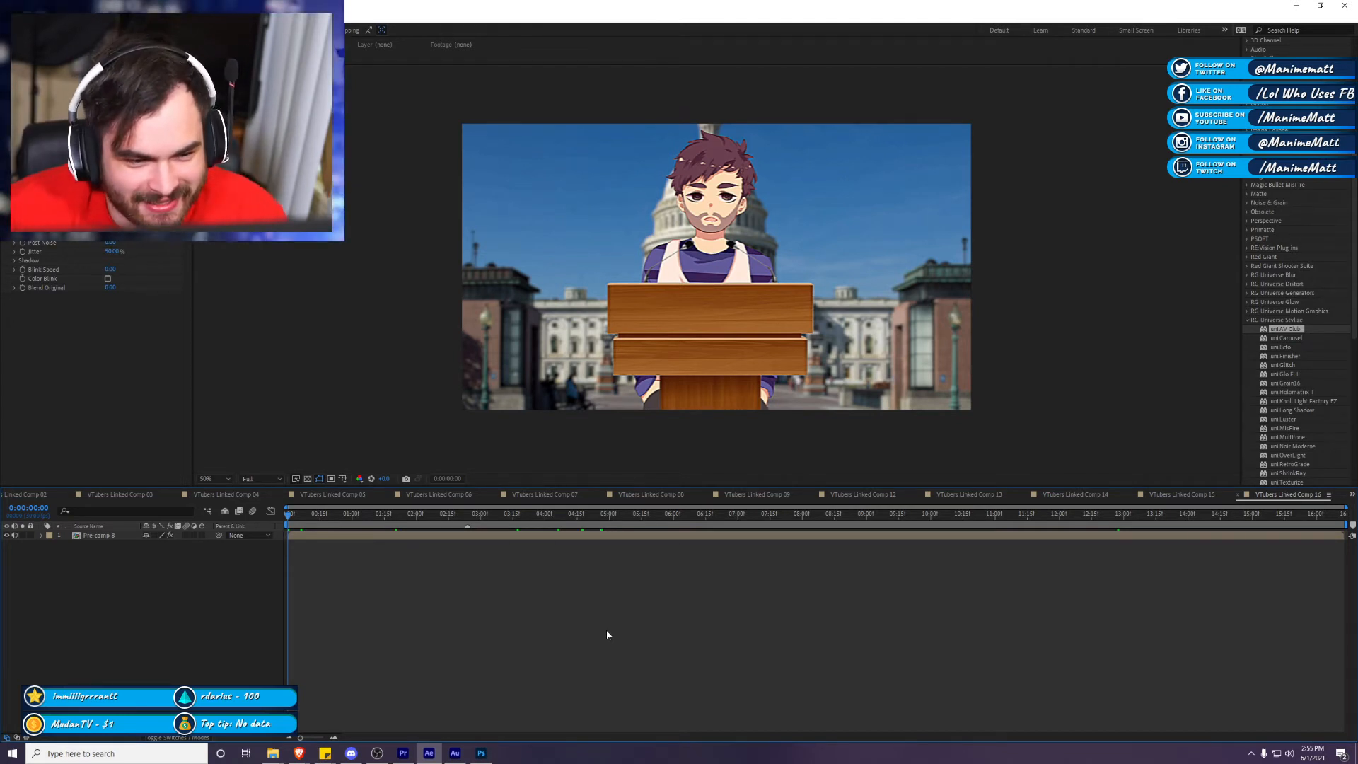
{"action": "left_click_drag", "start_coordinate": [326, 523], "coordinate": [869, 641]}
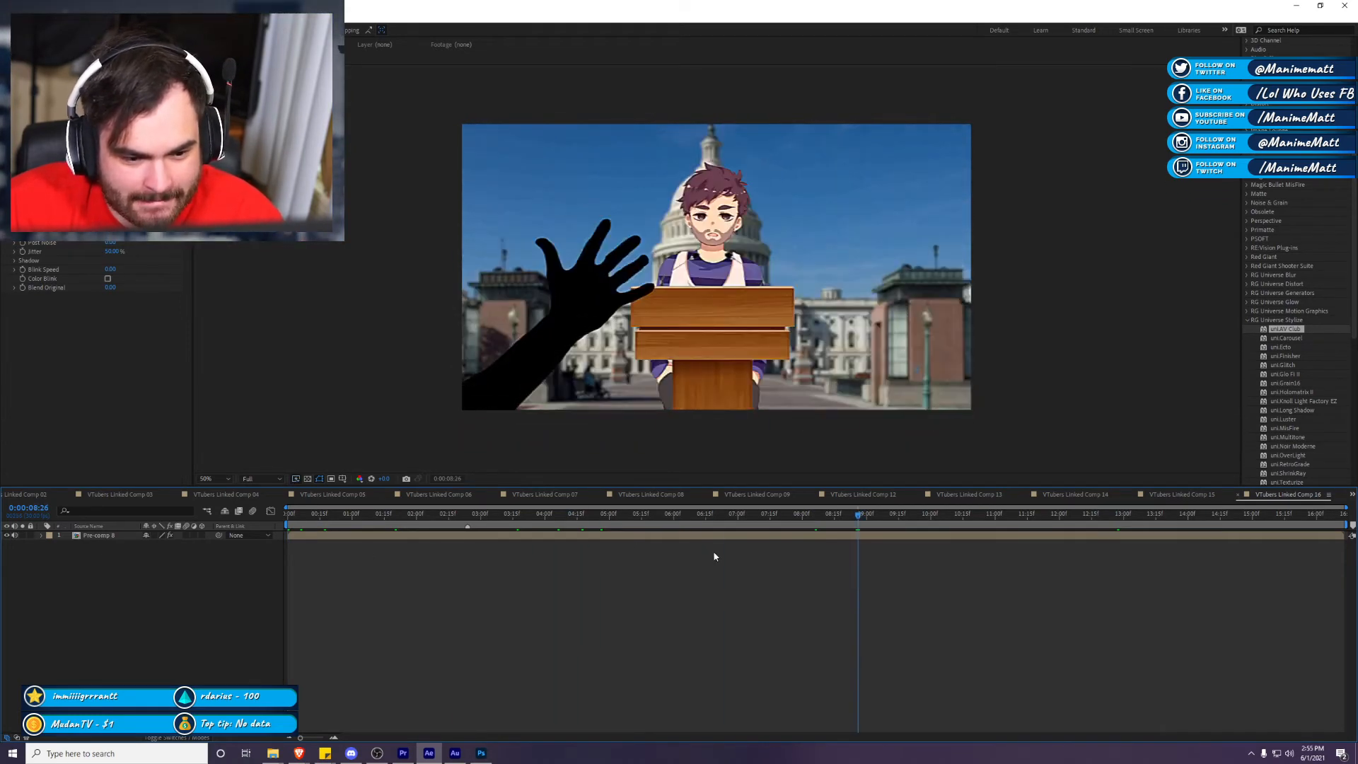
Step: Open the nested precomp and add a new adjustment layer above all its layers
{"action": "double_click", "coordinate": [733, 538]}
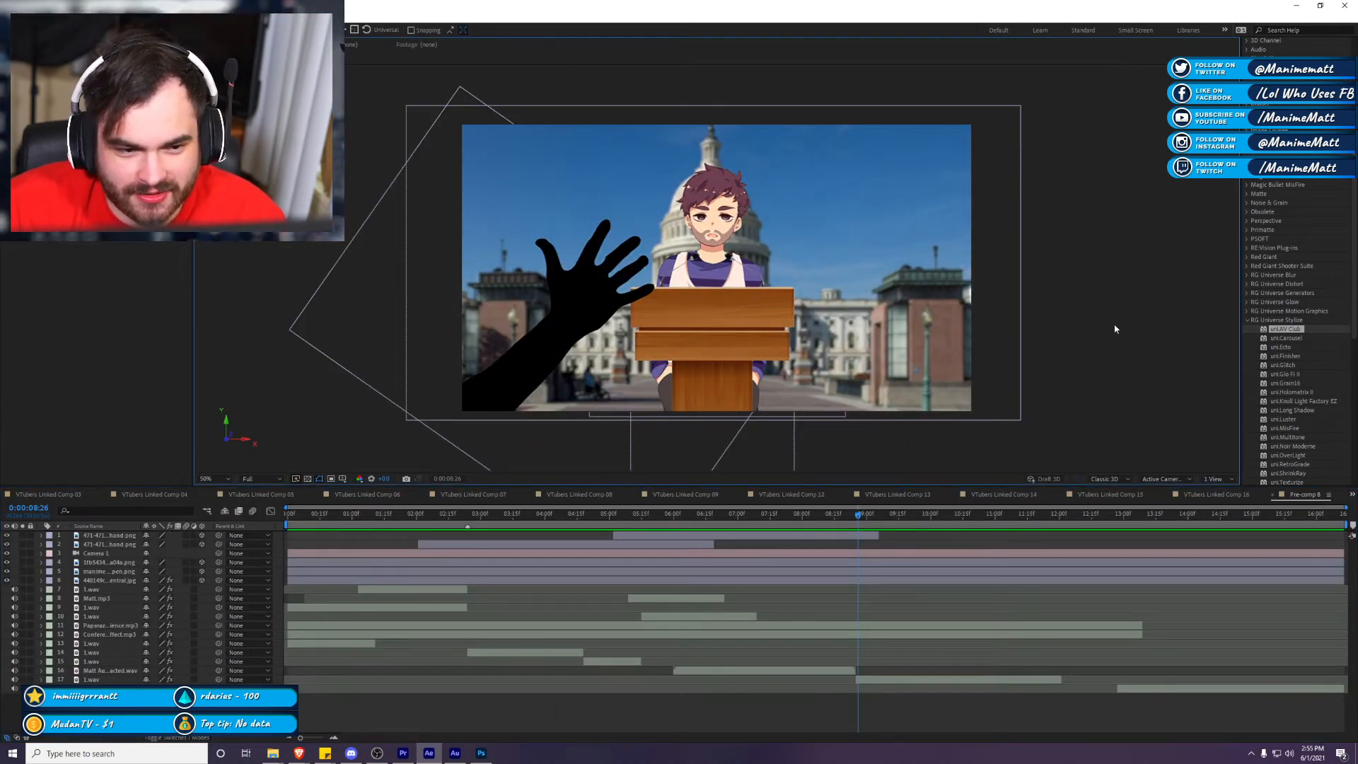
{"action": "left_click", "coordinate": [90, 14]}
{"action": "mouse_move", "coordinate": [106, 30]}
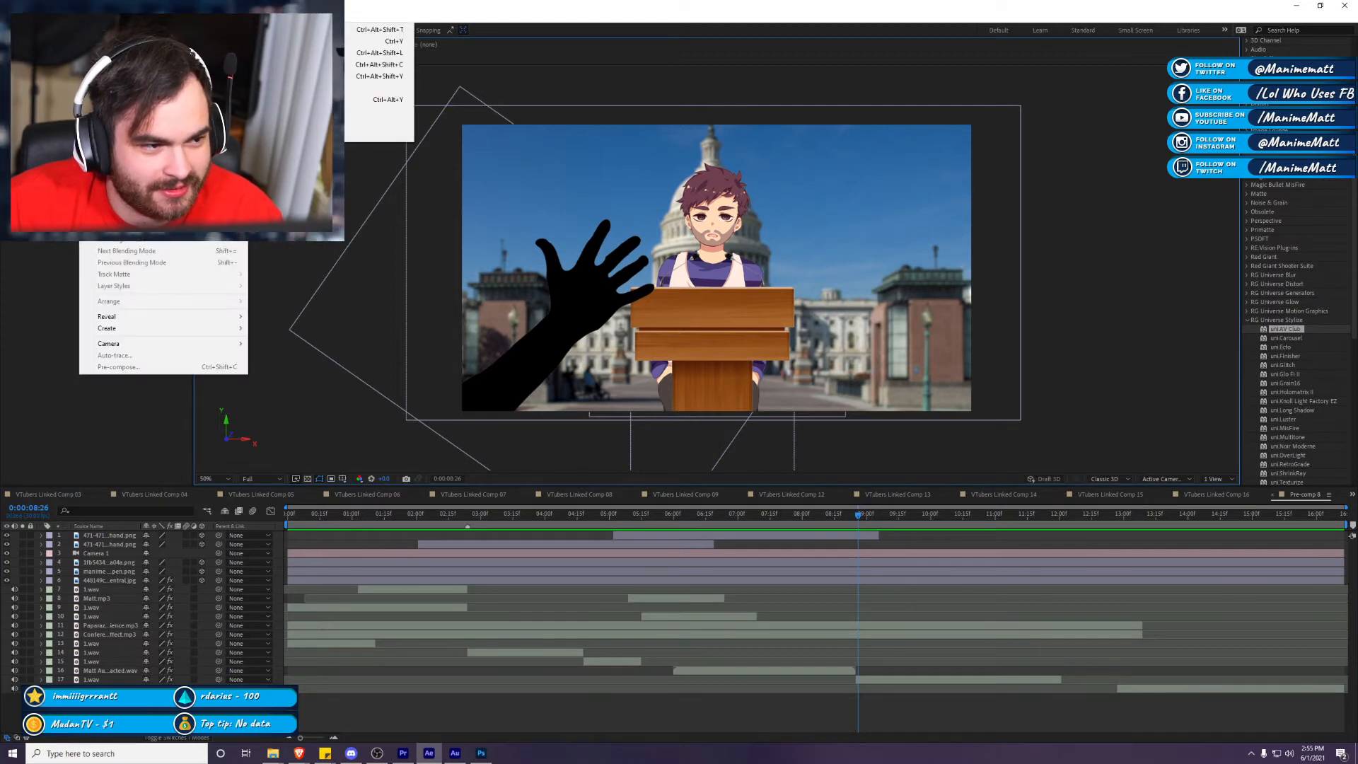
{"action": "left_click", "coordinate": [350, 101]}
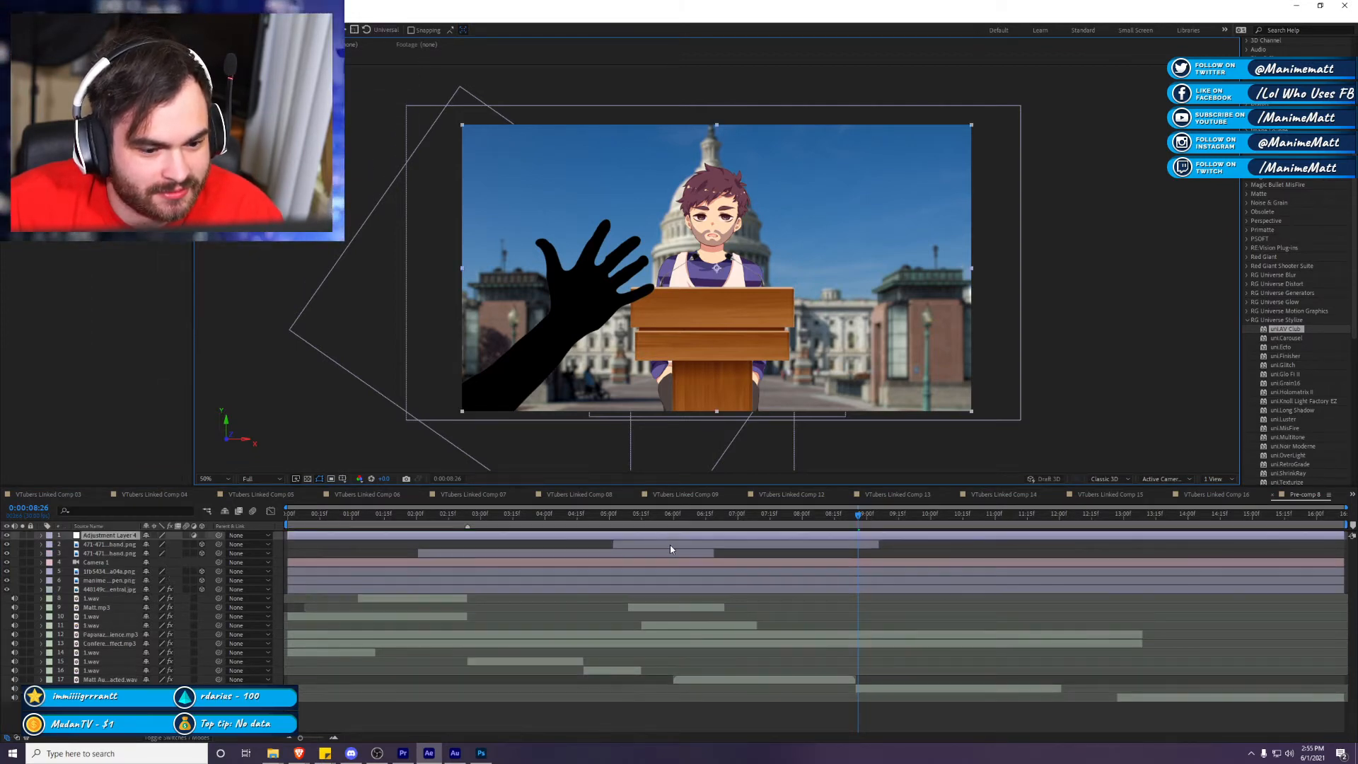
Step: Switch to the Brave browser and load YouTube in the tab holding the cancel culture image search
{"action": "mouse_move", "coordinate": [298, 751]}
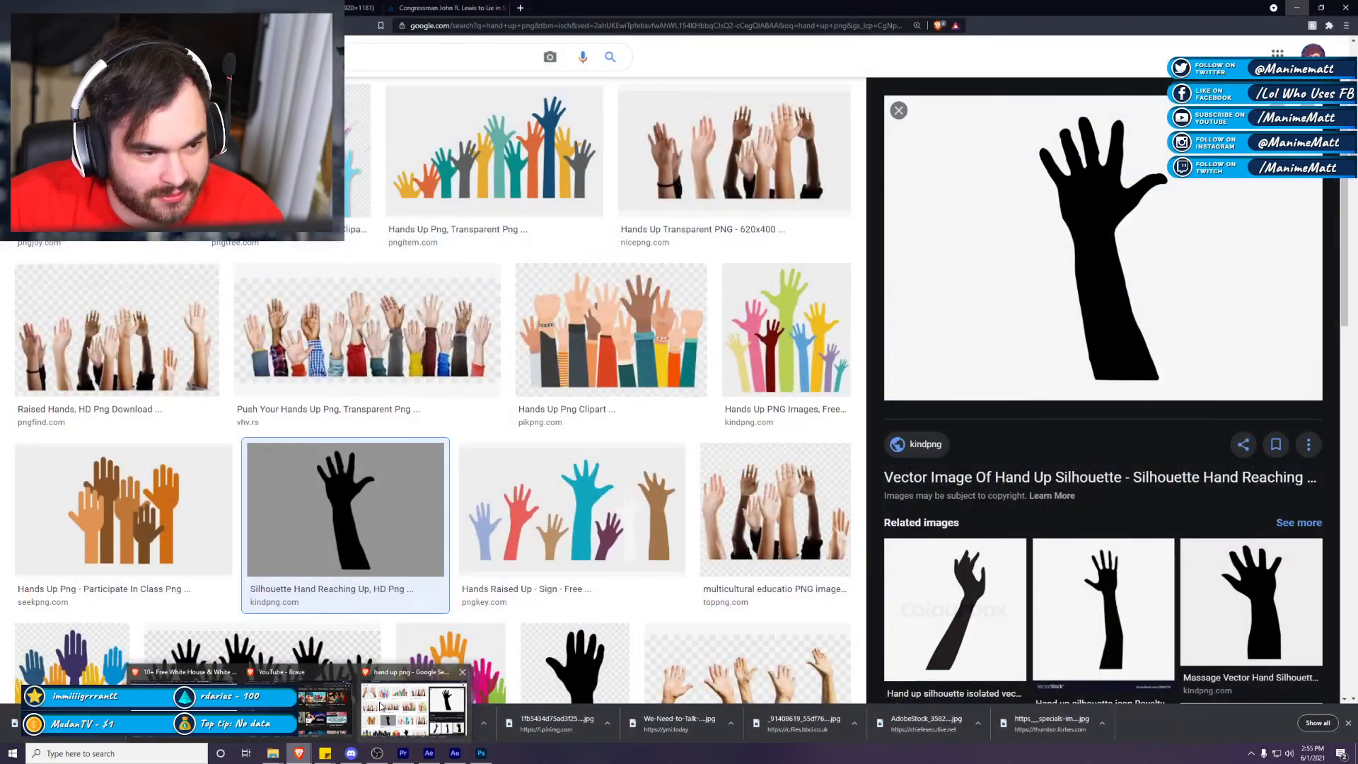
{"action": "left_click", "coordinate": [414, 709]}
{"action": "key", "text": "ctrl+Tab"}
{"action": "key", "text": "ctrl+shift+Tab"}
{"action": "key", "text": "ctrl+Tab"}
{"action": "key", "text": "ctrl+Tab"}
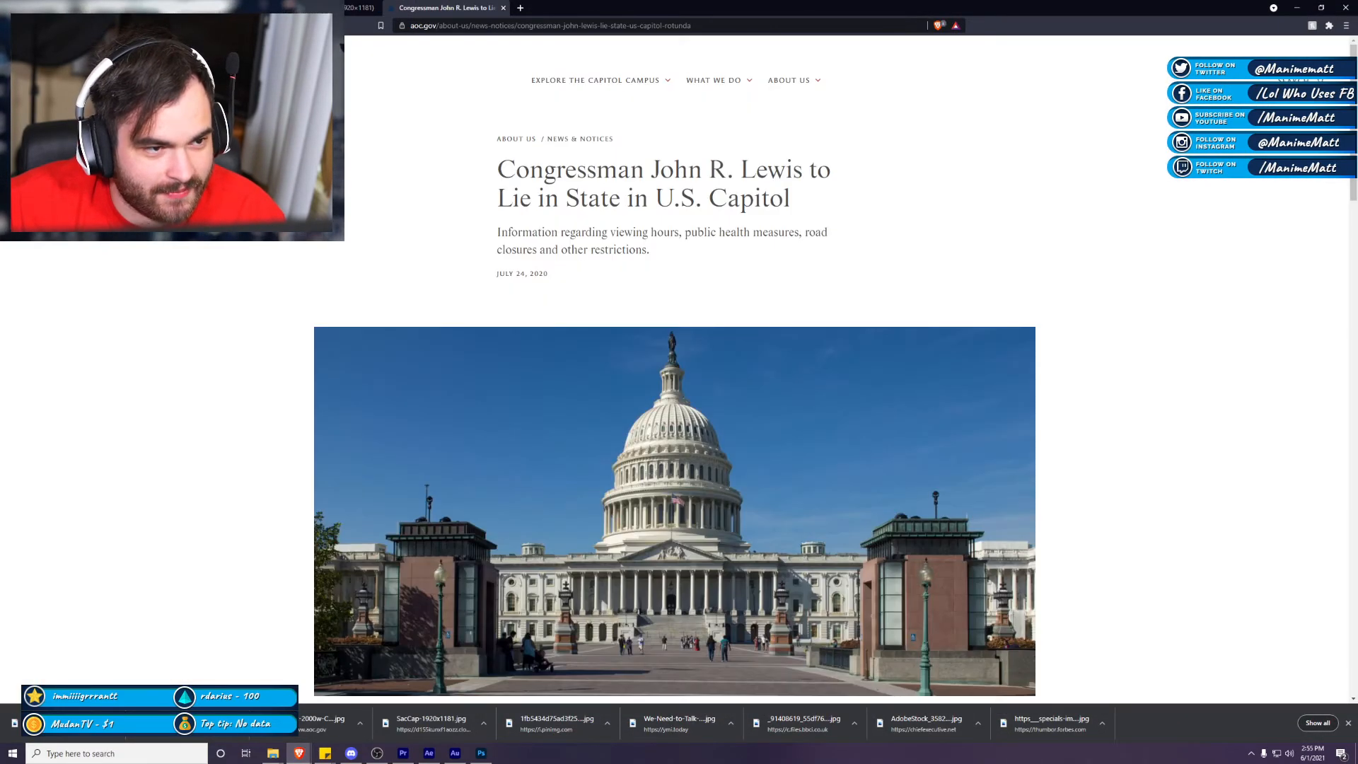
{"action": "key", "text": "ctrl+shift+Tab"}
{"action": "key", "text": "ctrl+shift+Tab"}
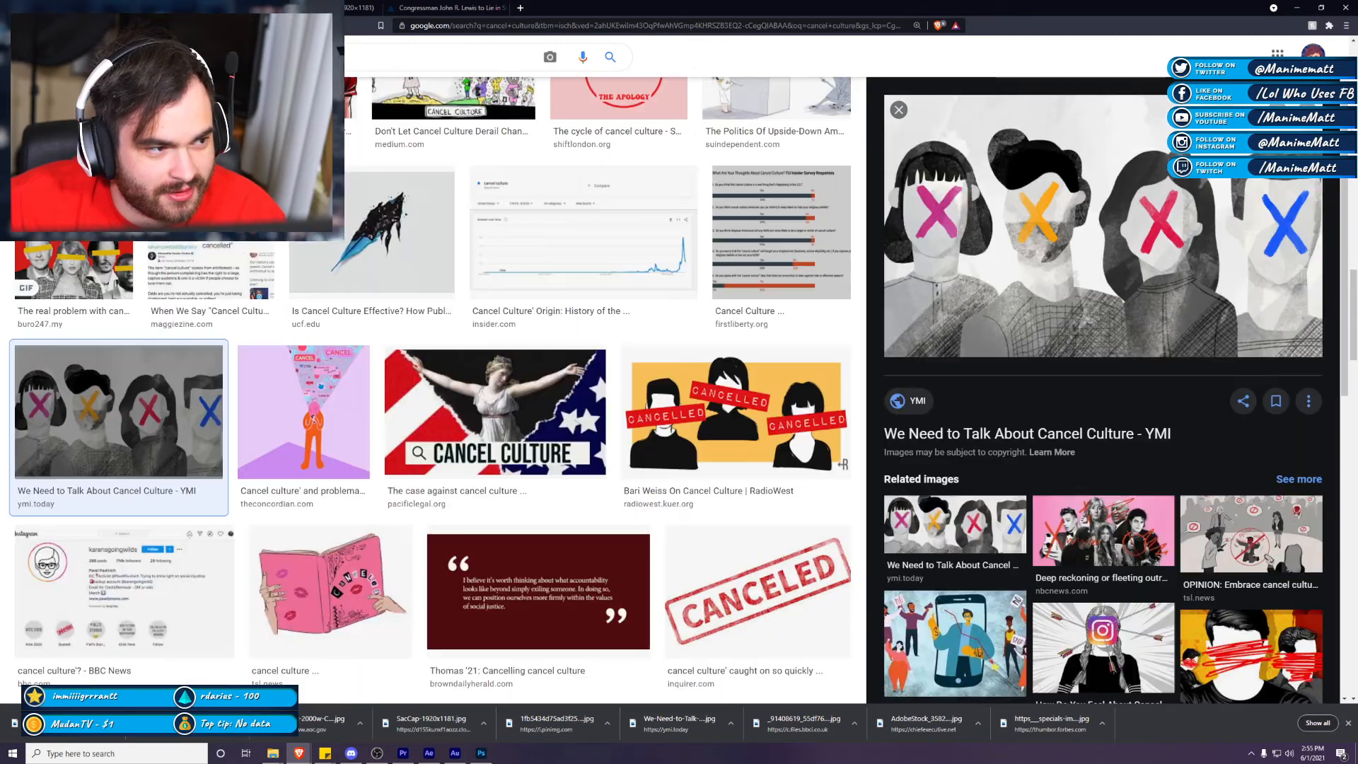
{"action": "left_click", "coordinate": [545, 25]}
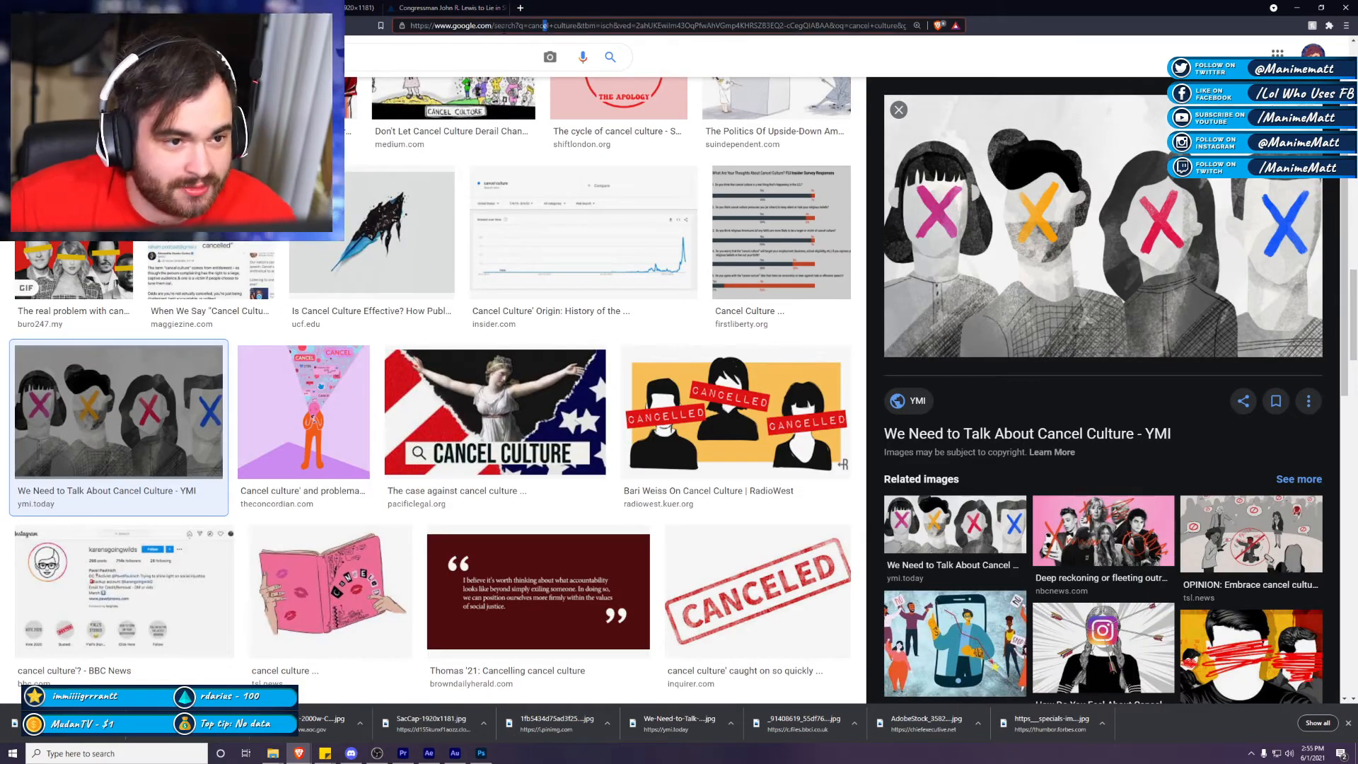
{"action": "key", "text": "ctrl+a"}
{"action": "type", "text": "youtube"}
{"action": "key", "text": "Return"}
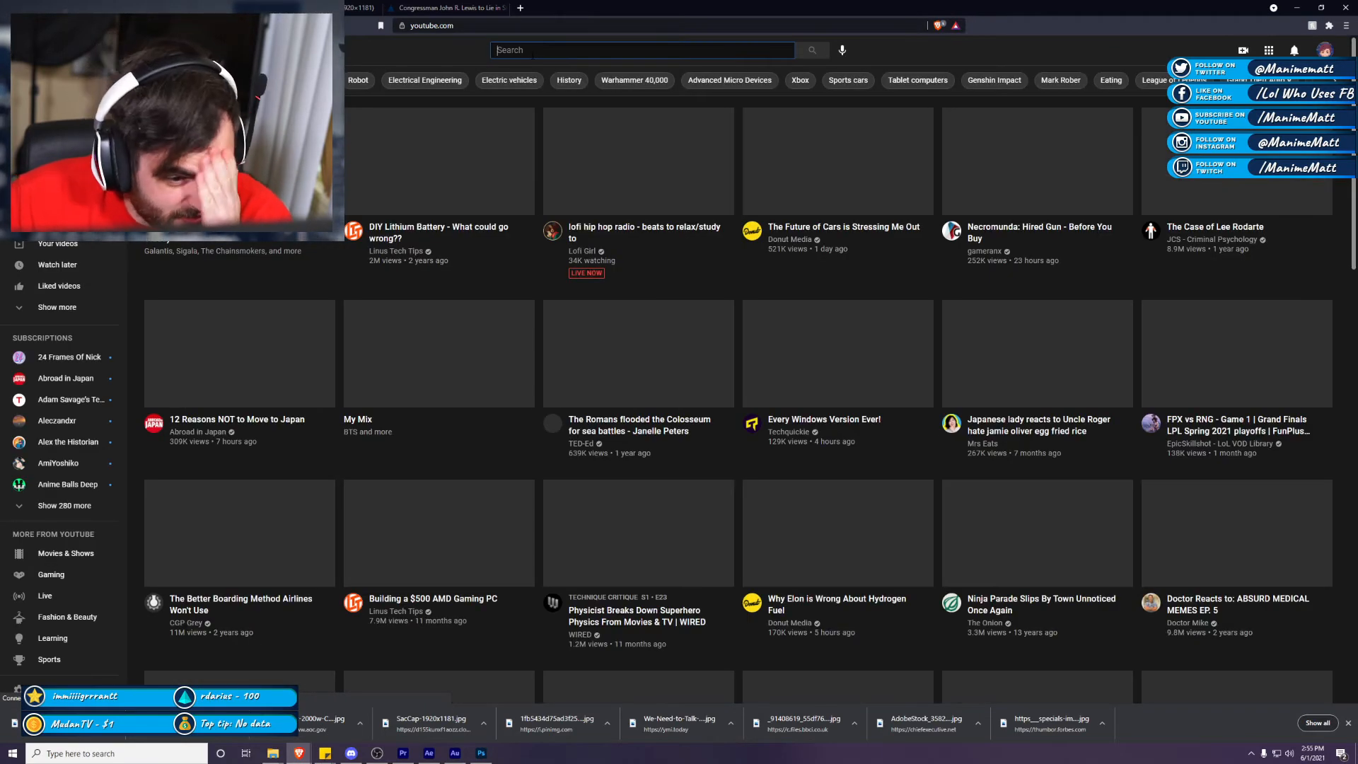
Step: Search YouTube for "photogaph lights flashing overlay"
{"action": "left_click", "coordinate": [532, 51]}
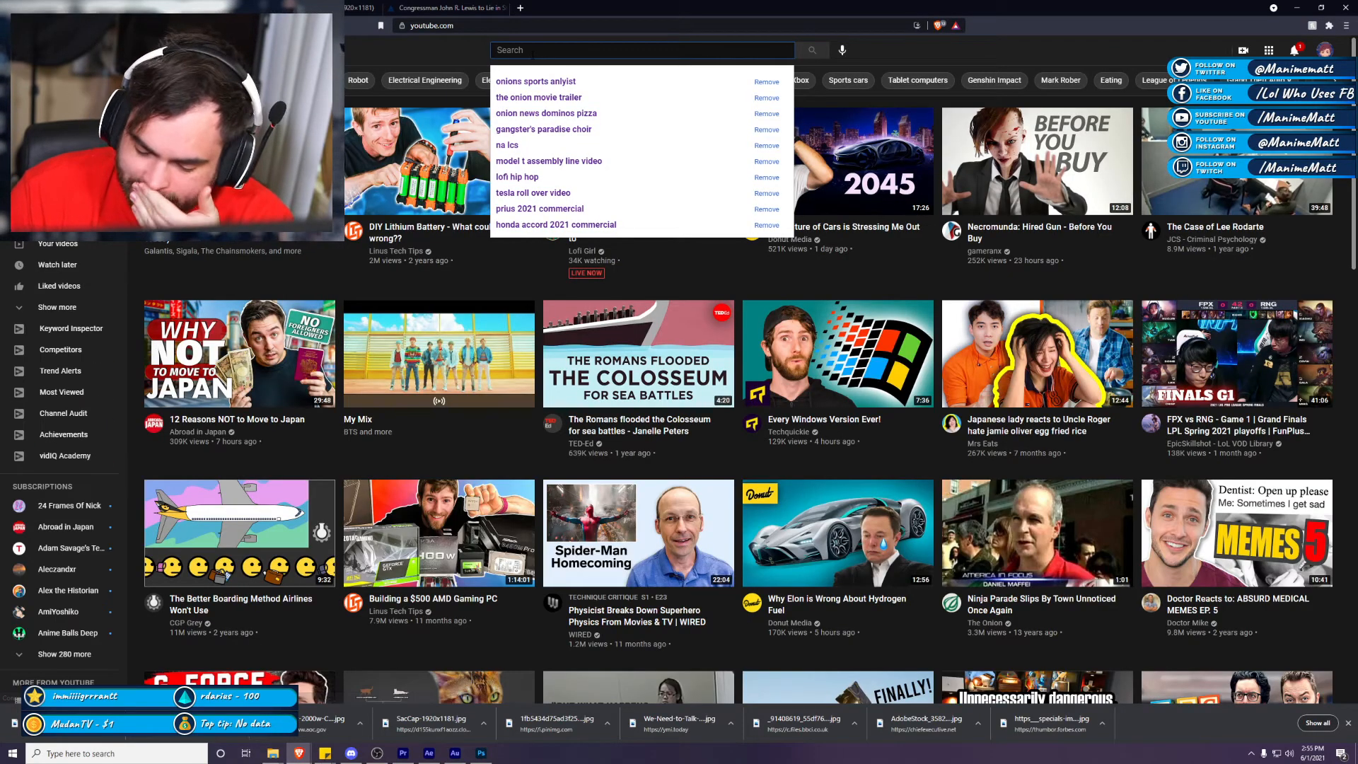
{"action": "type", "text": "photog"}
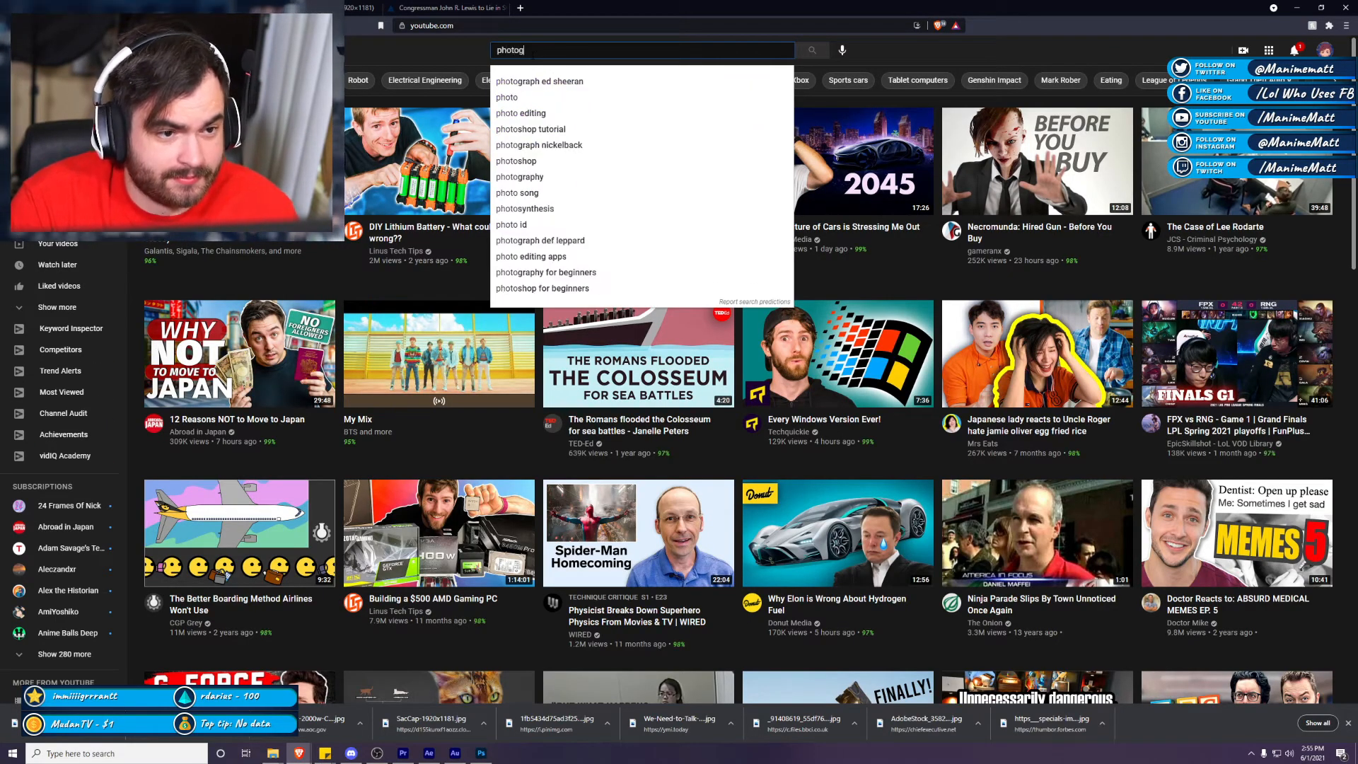
{"action": "type", "text": "aph lights"}
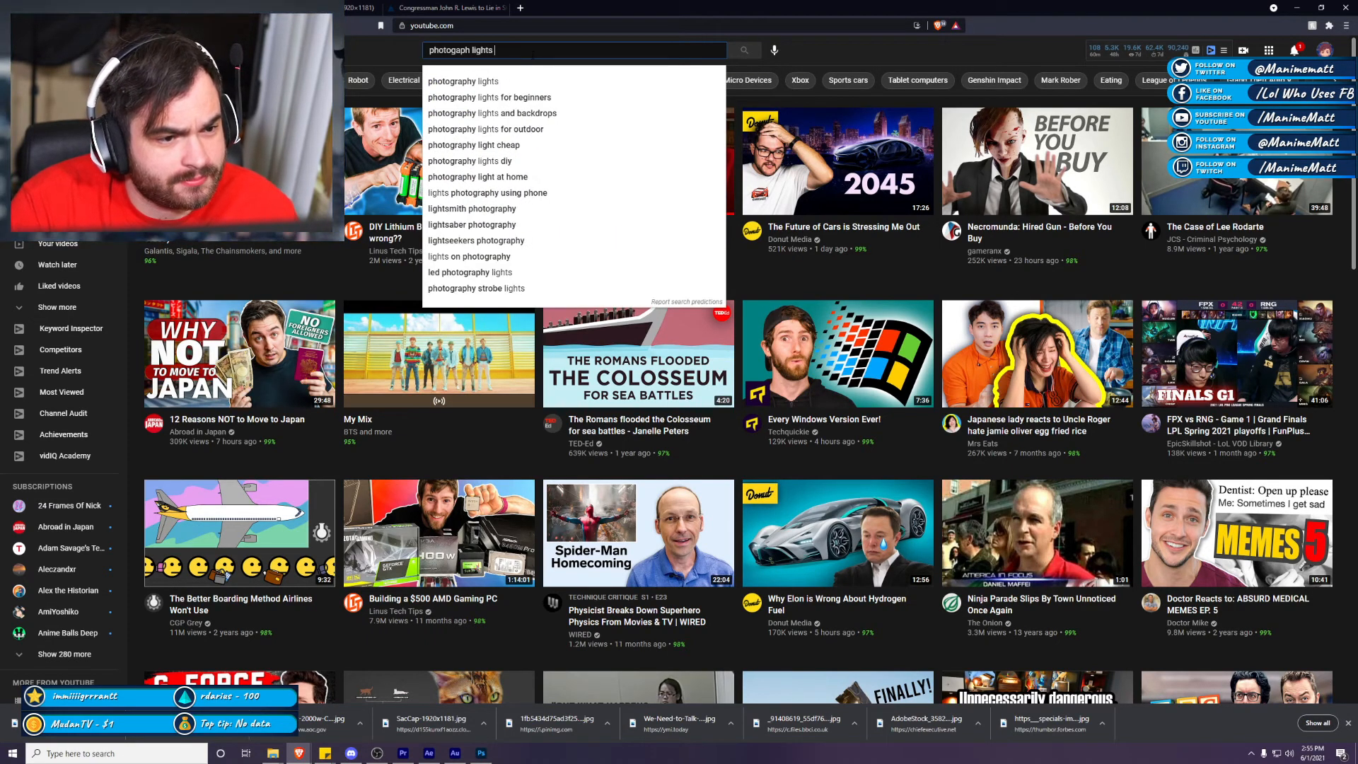
{"action": "type", "text": " flashing "}
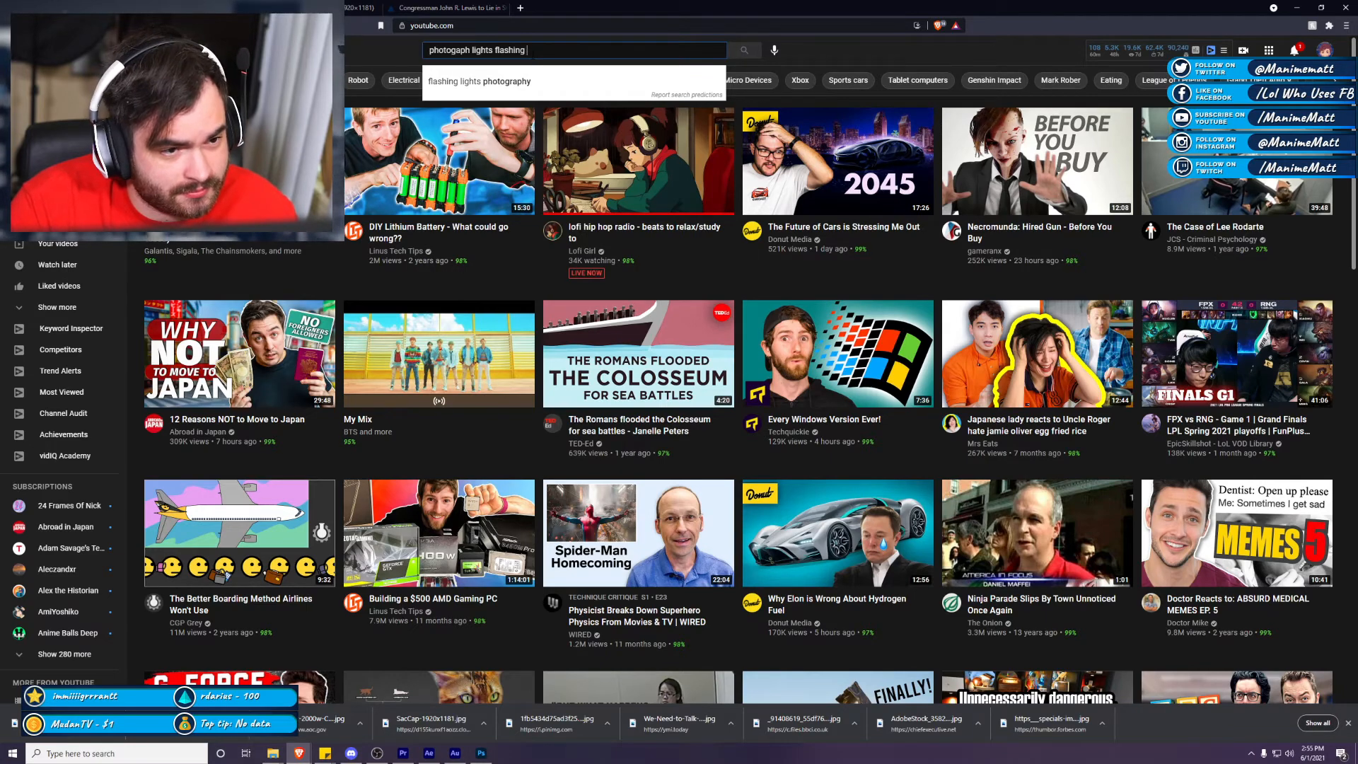
{"action": "type", "text": "overlay"}
{"action": "key", "text": "Return"}
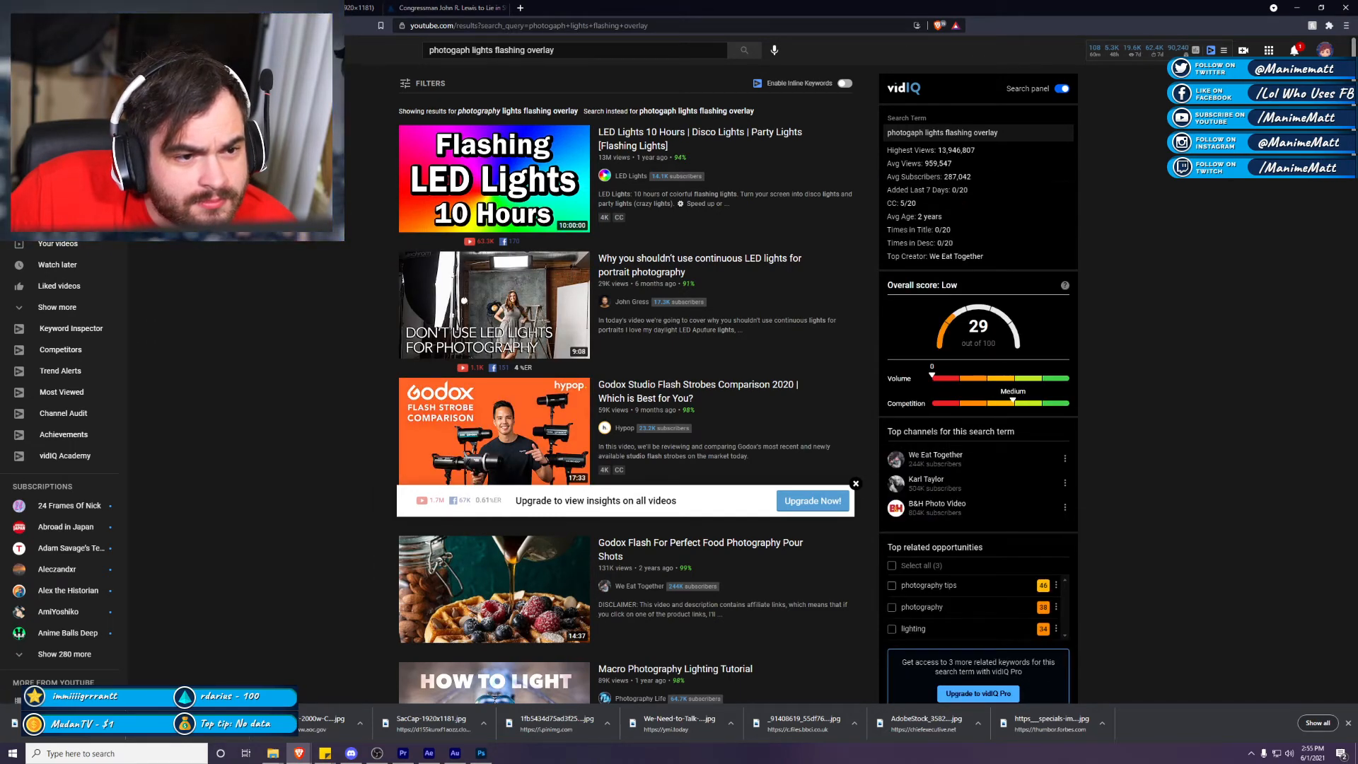
Step: Refine the YouTube search to "flashing lights overlay"
{"action": "left_click", "coordinate": [489, 49]}
{"action": "key", "text": "ctrl+BackSpace"}
{"action": "key", "text": "ctrl+BackSpace"}
{"action": "type", "text": "lights"}
{"action": "key", "text": "Down"}
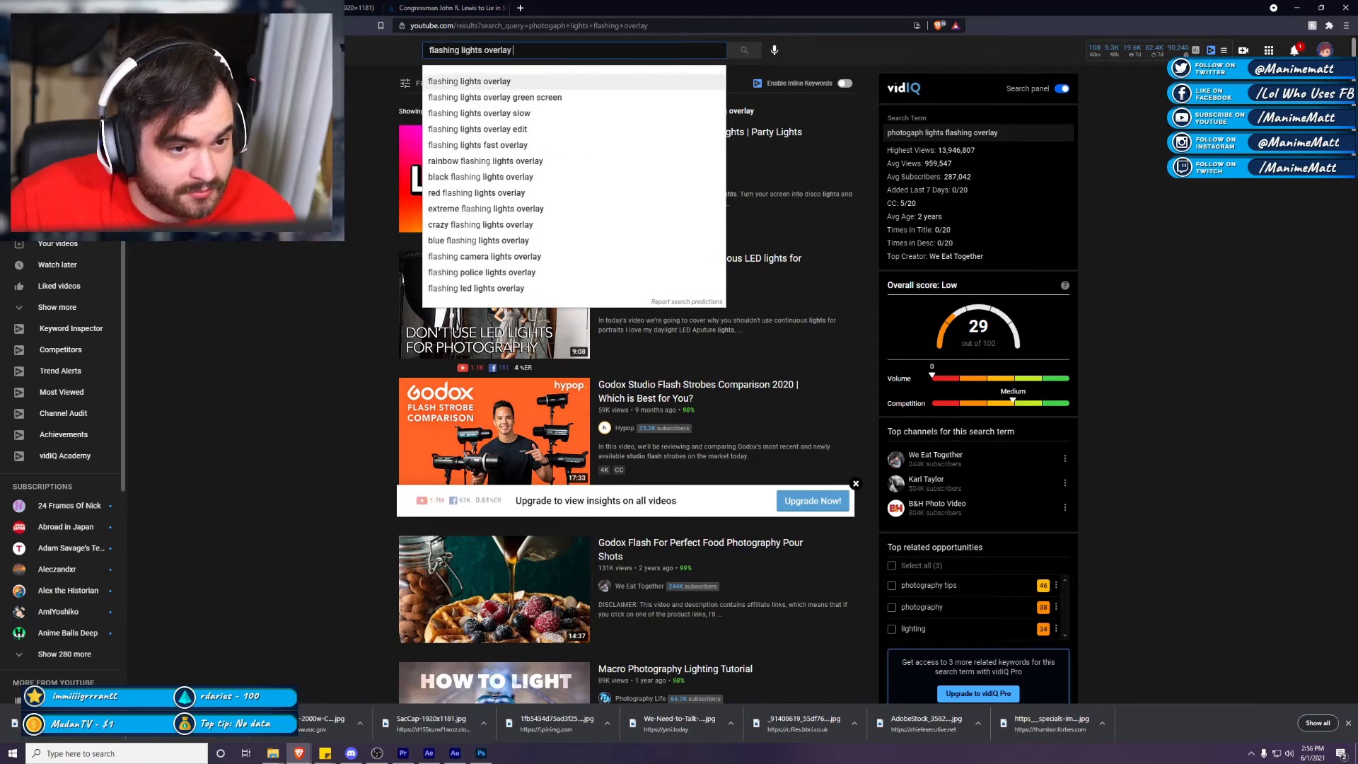
{"action": "key", "text": "Return"}
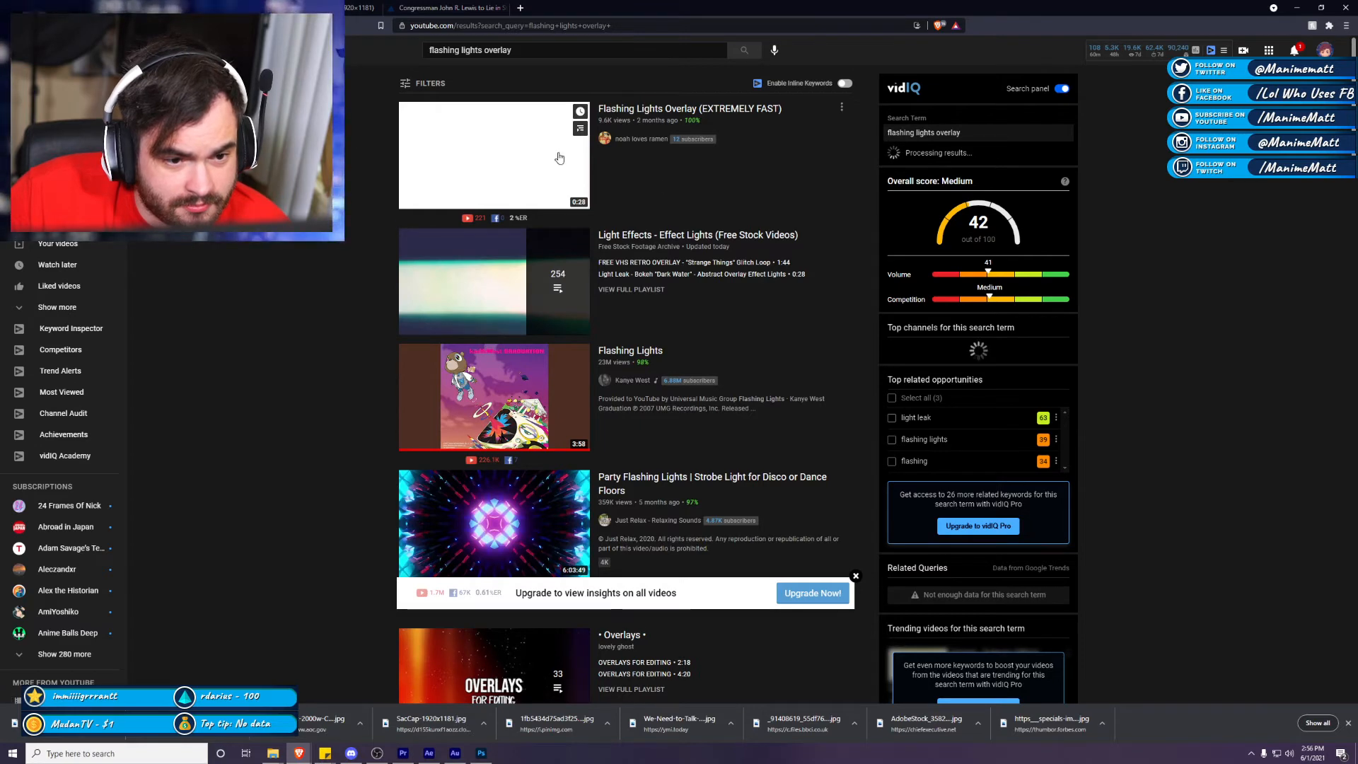
Step: Open the playlist "Light Effects - Effect Lights (Free Stock Videos)" and skip through its first videos
{"action": "left_click", "coordinate": [636, 235]}
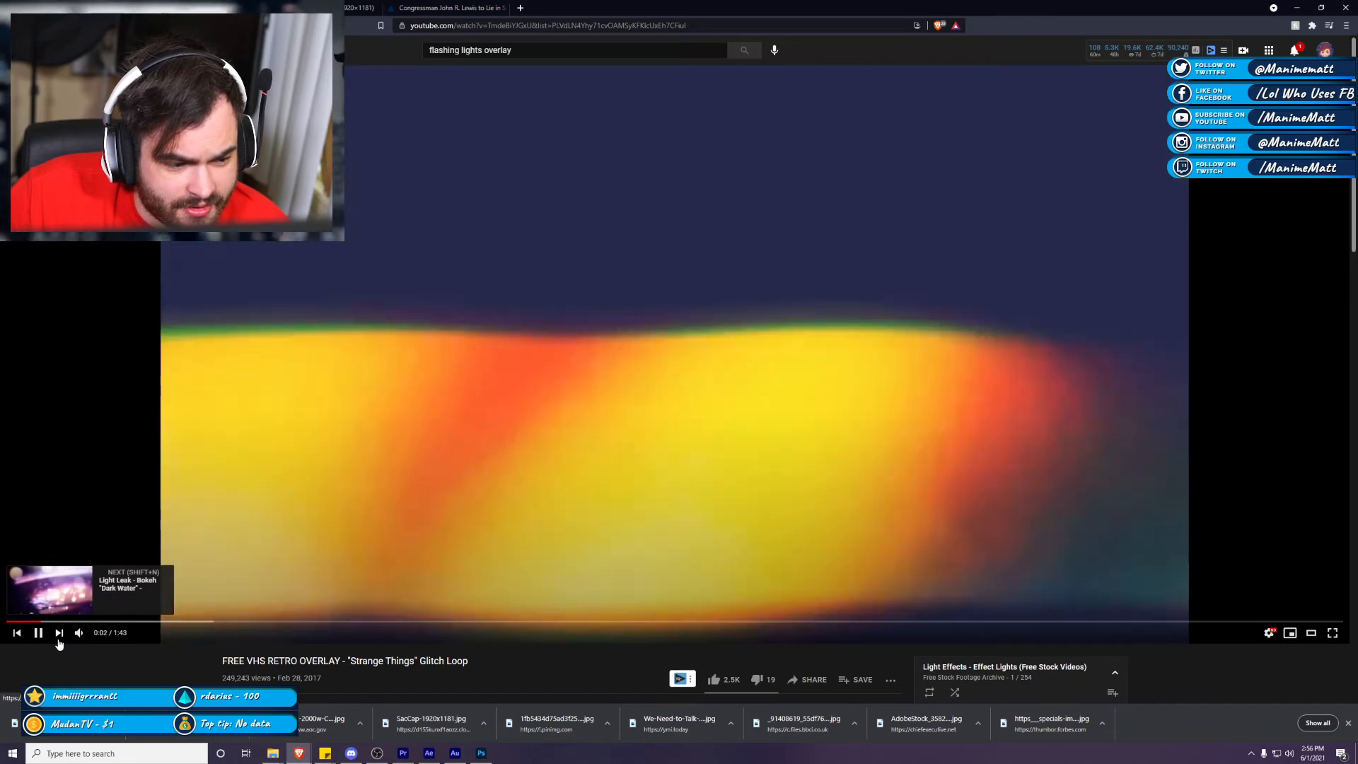
{"action": "left_click", "coordinate": [58, 640]}
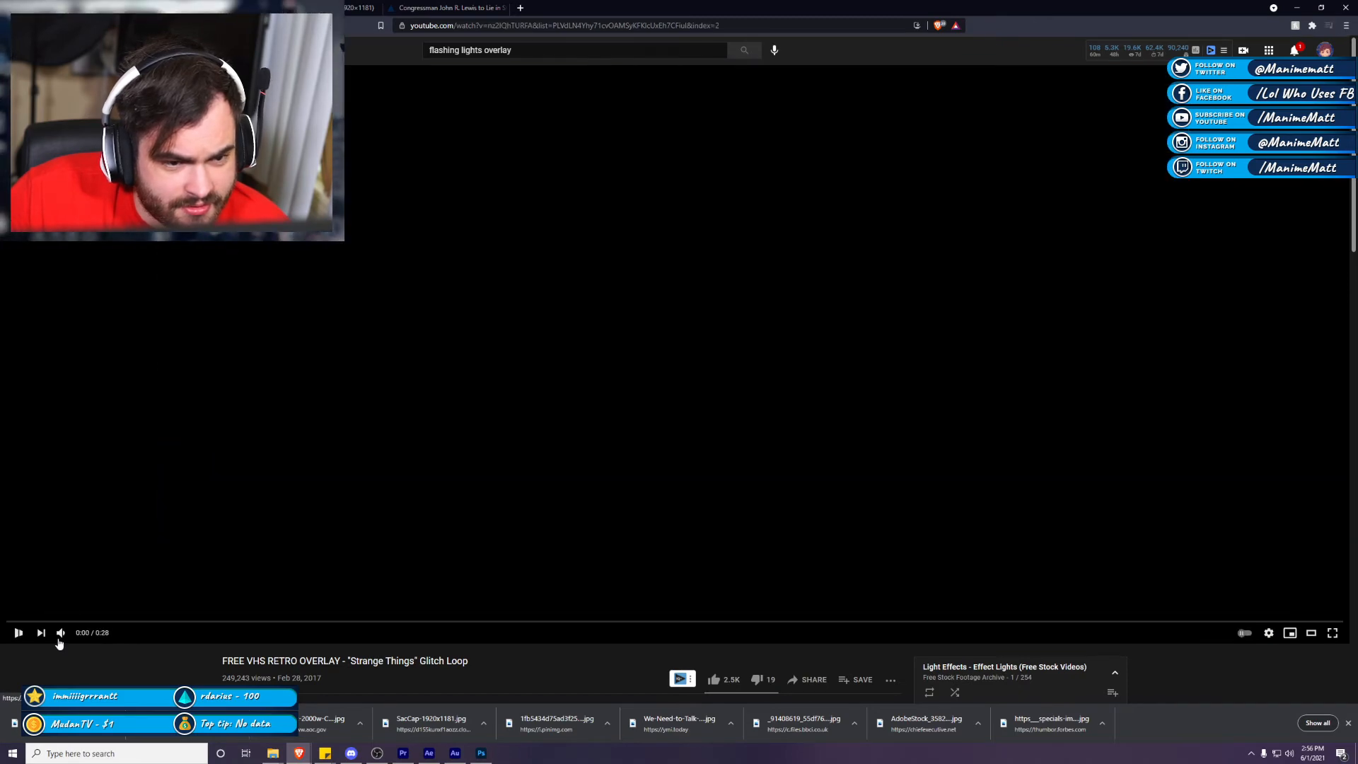
{"action": "left_click", "coordinate": [58, 640]}
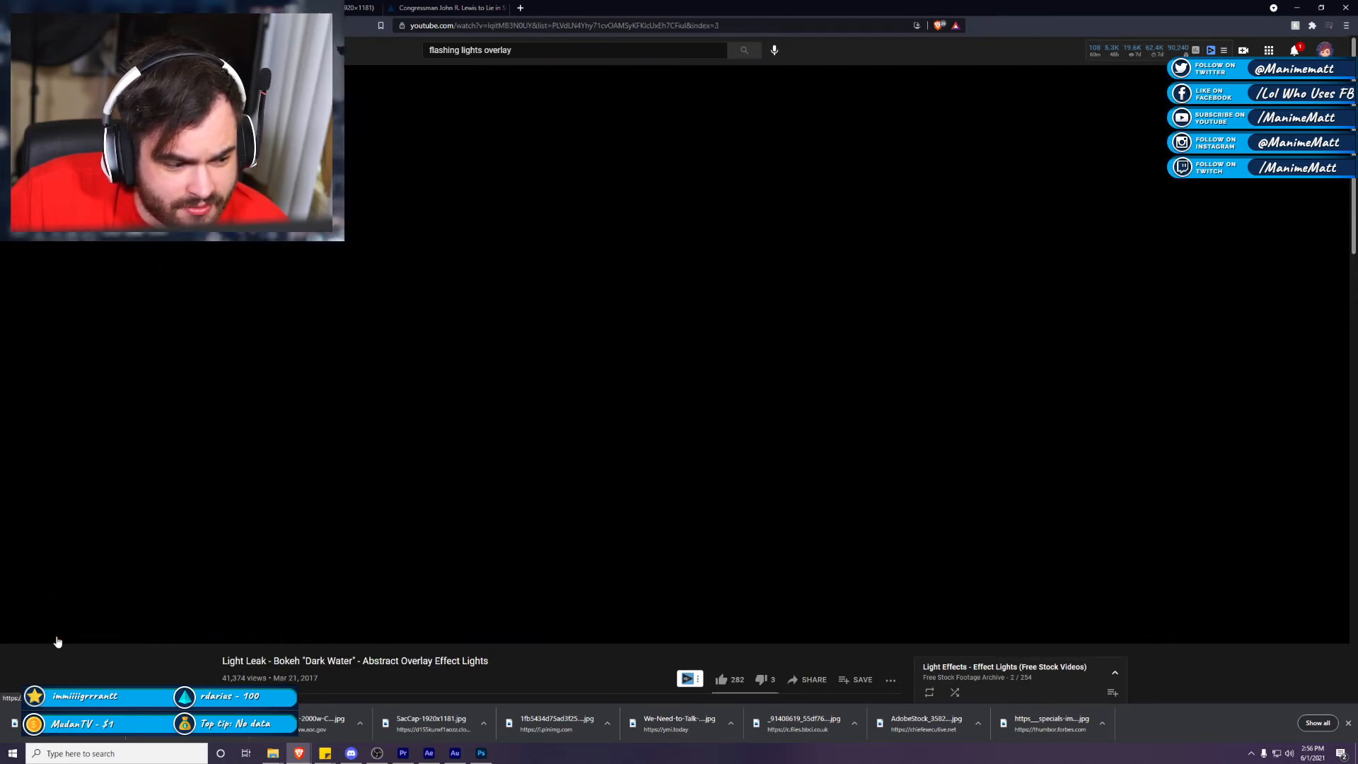
{"action": "left_click", "coordinate": [58, 637]}
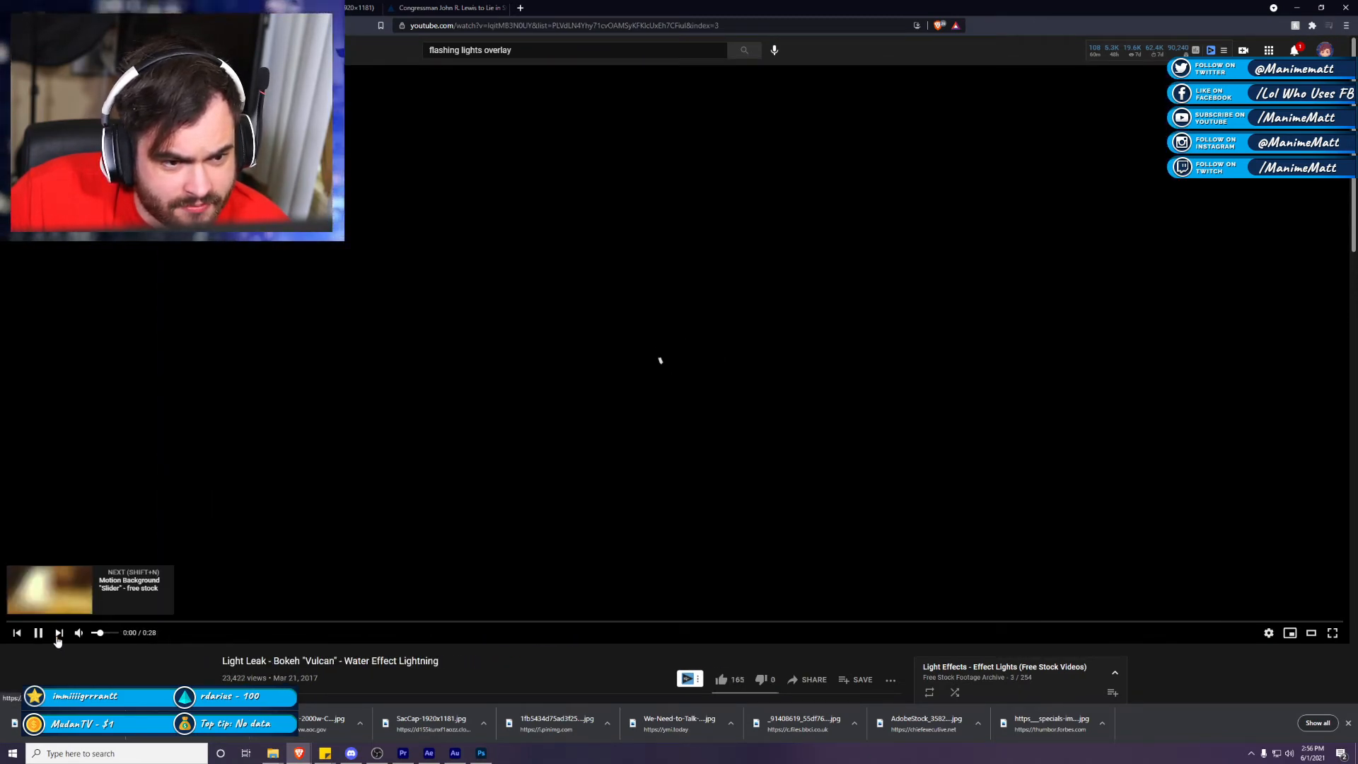
Step: Search YouTube for "paparazzi overlay" and open the video "Sound and Camera Flashes from Paparazzi"
{"action": "left_click", "coordinate": [460, 51]}
{"action": "type", "text": "paparazi"}
{"action": "key", "text": "BackSpace"}
{"action": "type", "text": "zzi over"}
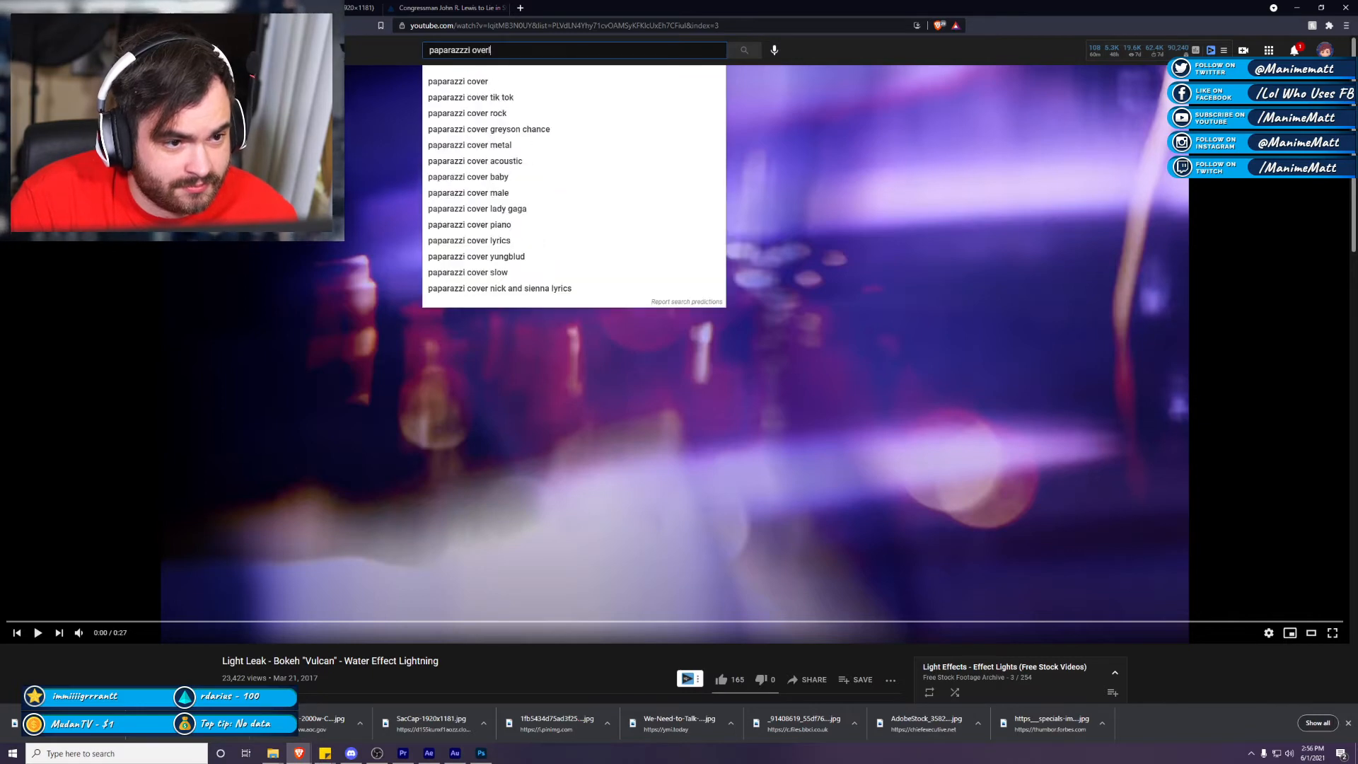
{"action": "type", "text": "lay"}
{"action": "left_click", "coordinate": [463, 81]}
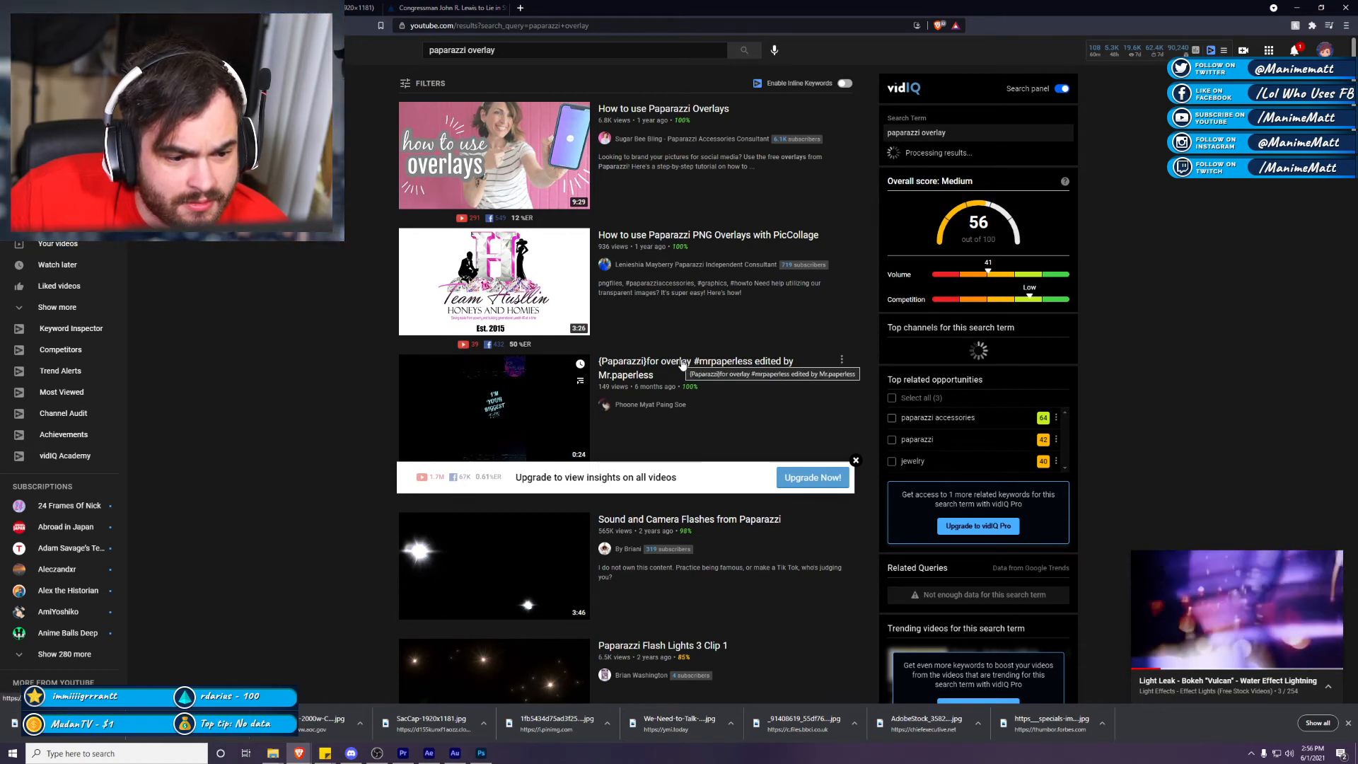
{"action": "left_click", "coordinate": [663, 521]}
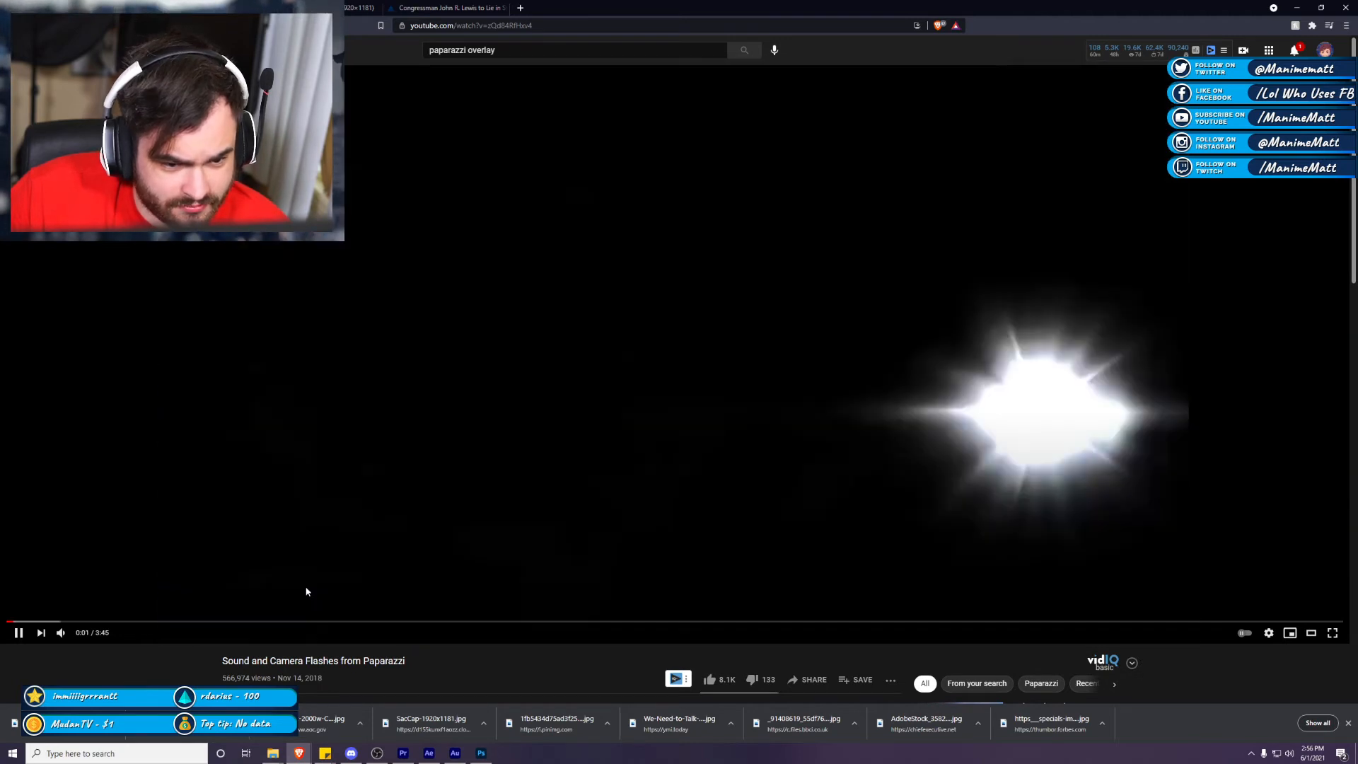
Step: Pause the camera flashes video, copy its web address, and move playback ahead to 0:26
{"action": "left_click", "coordinate": [276, 513]}
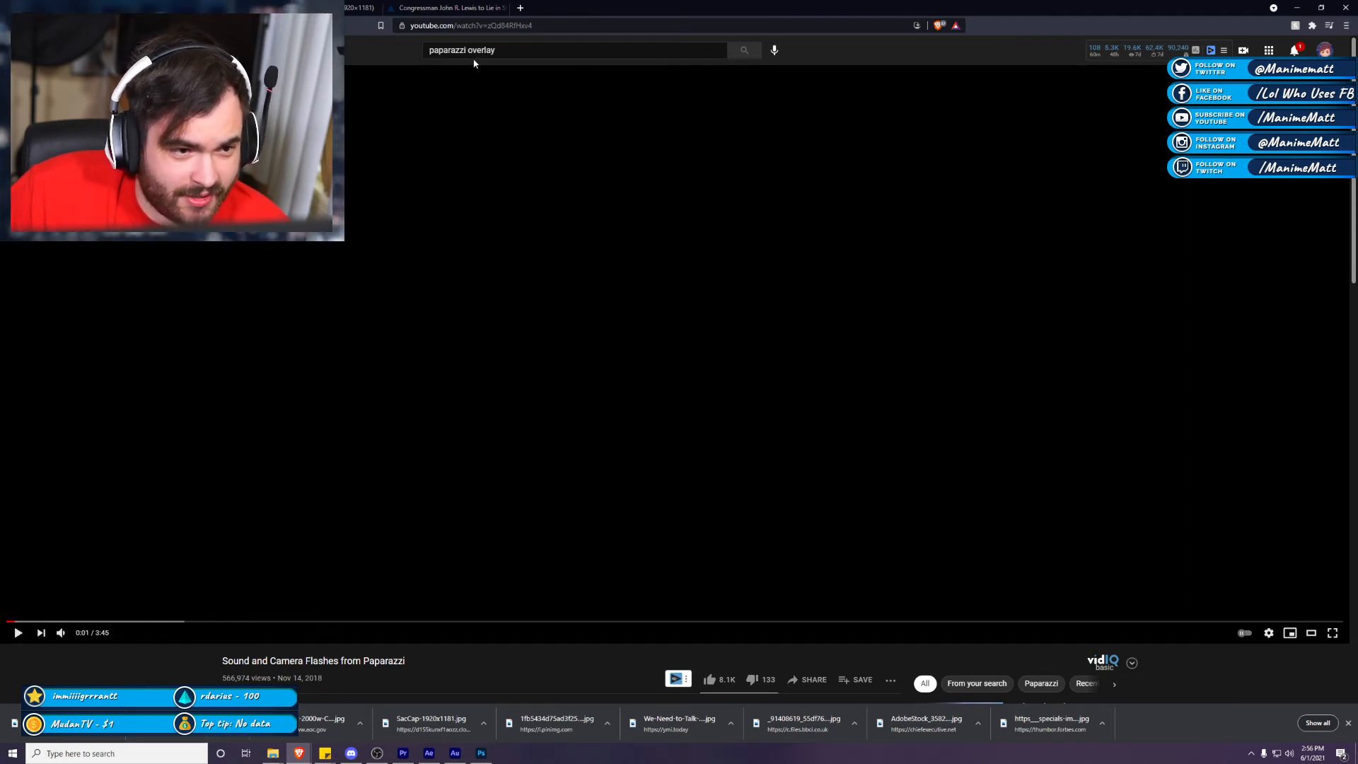
{"action": "right_click", "coordinate": [577, 26]}
{"action": "left_click", "coordinate": [608, 87]}
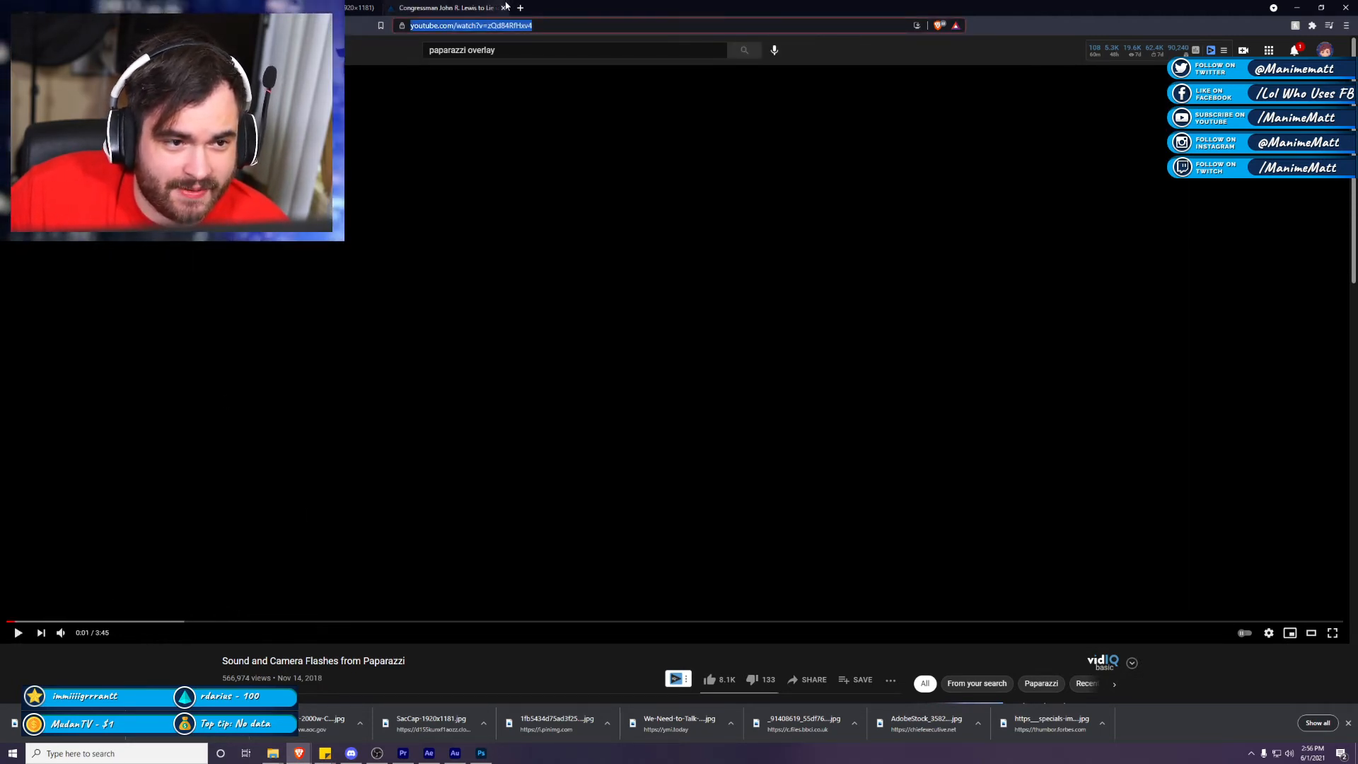
{"action": "left_click_drag", "start_coordinate": [114, 621], "coordinate": [163, 621]}
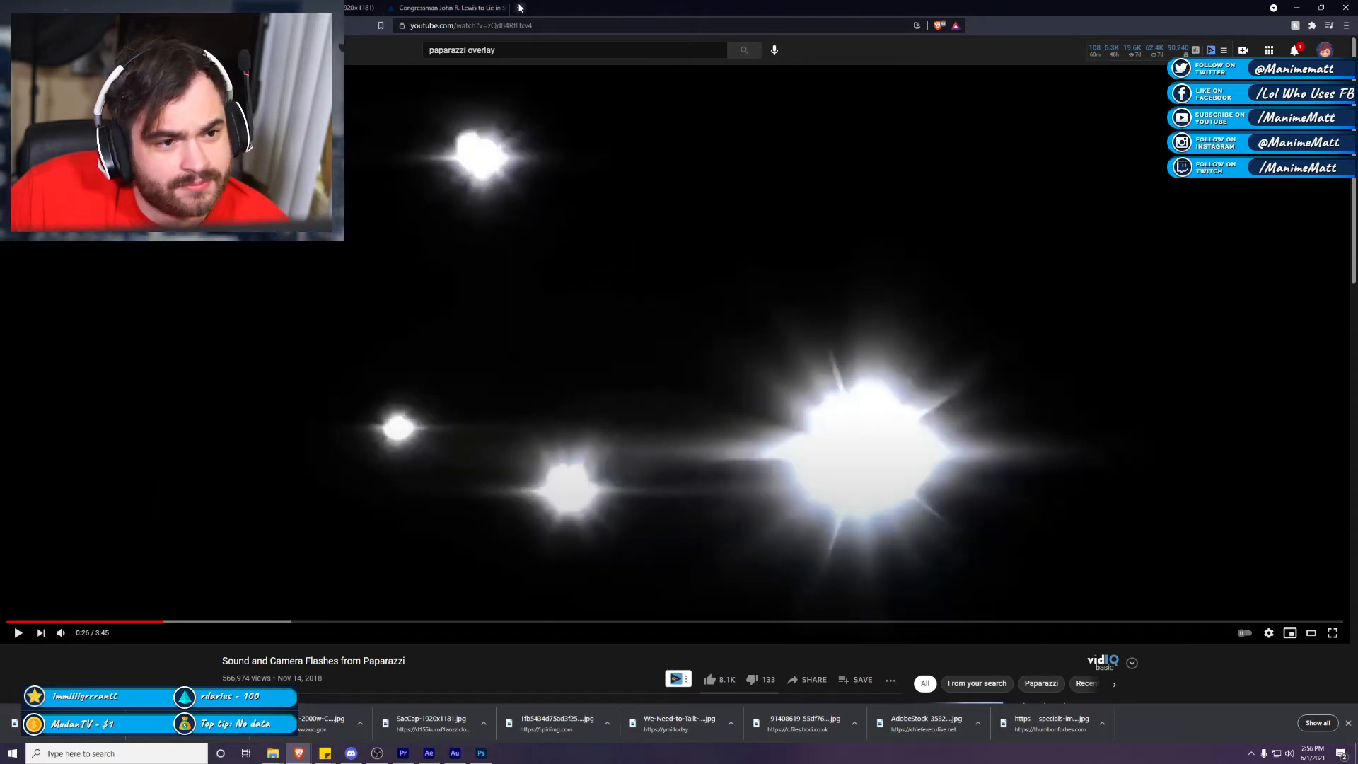
Step: Search the web for "youtube to mp4 converter" in a new browser tab
{"action": "left_click", "coordinate": [520, 8]}
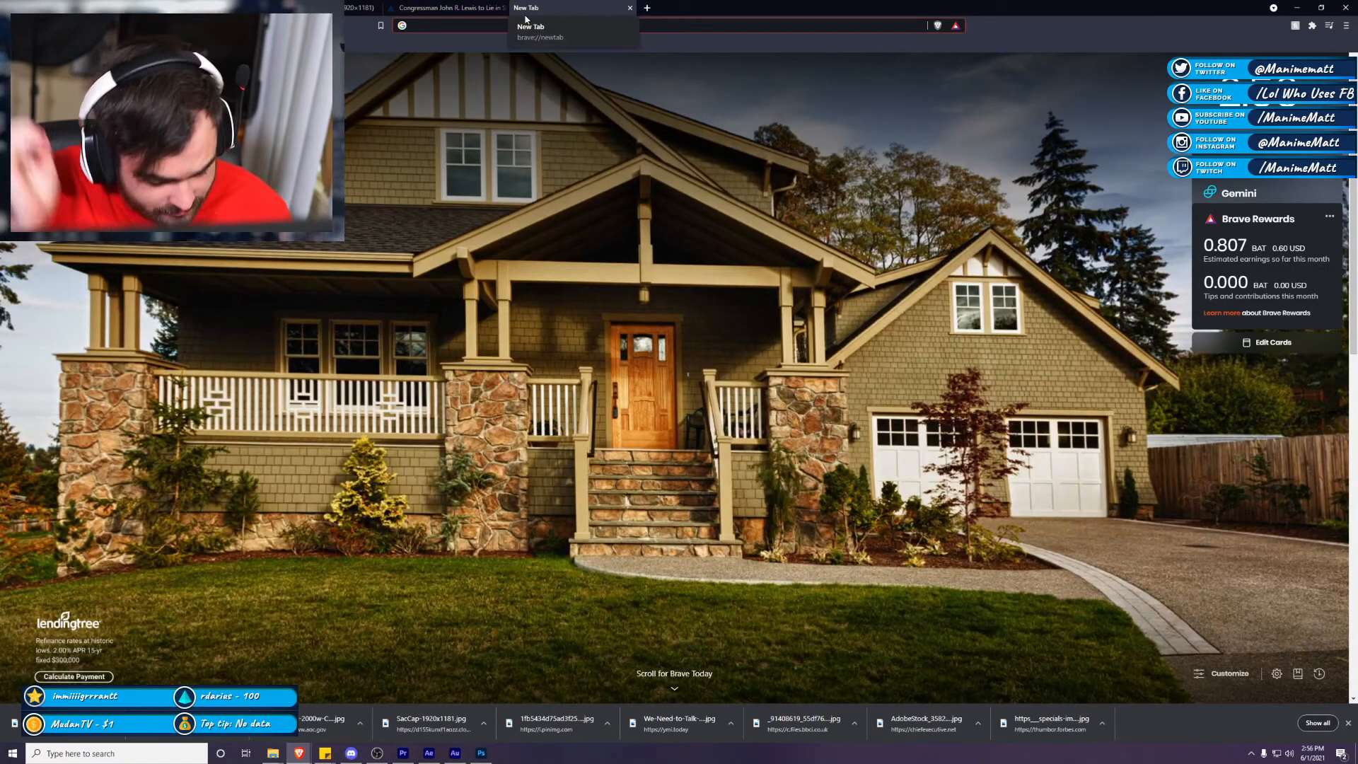
{"action": "type", "text": "youtube to m"}
{"action": "key", "text": "Return"}
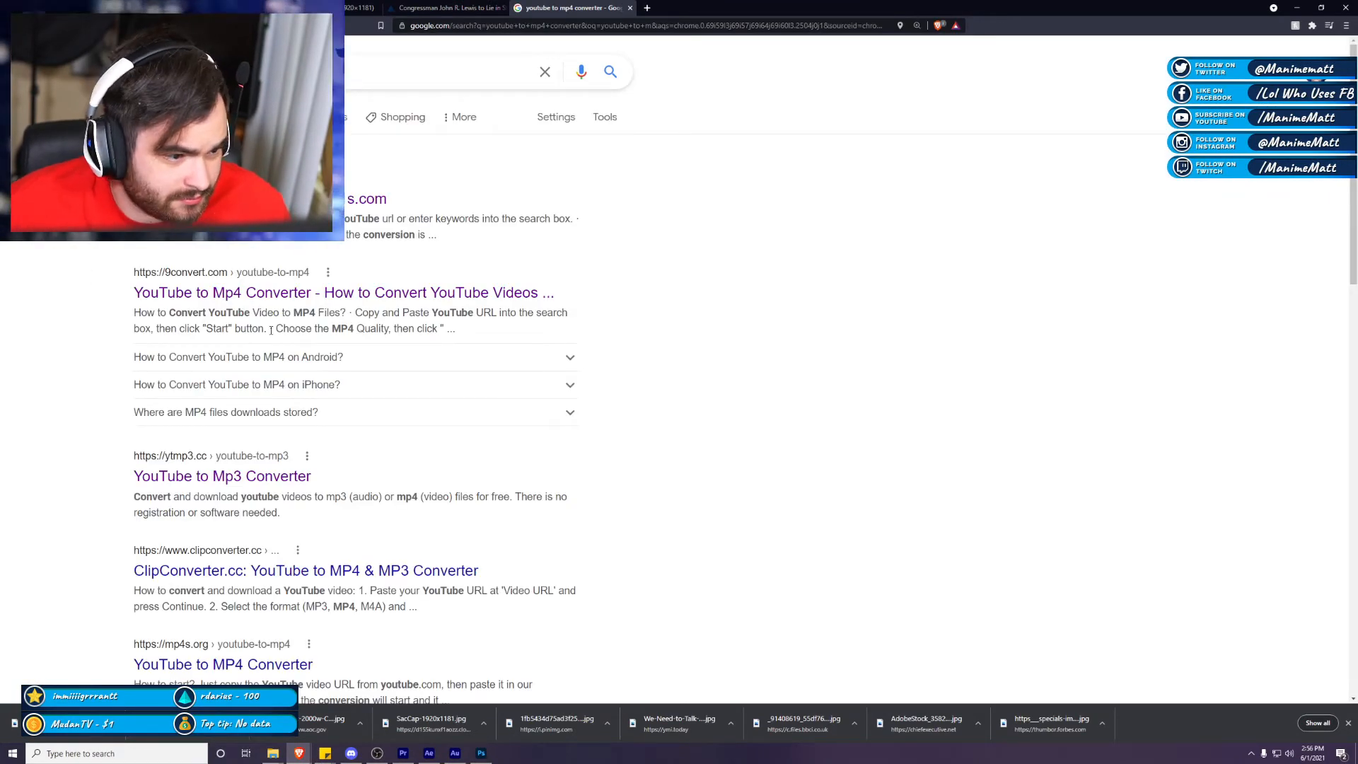
Step: Open the 9convert.com YouTube to MP4 converter from the search results and switch to the "VTubers are the future" project folder
{"action": "left_click", "coordinate": [304, 297]}
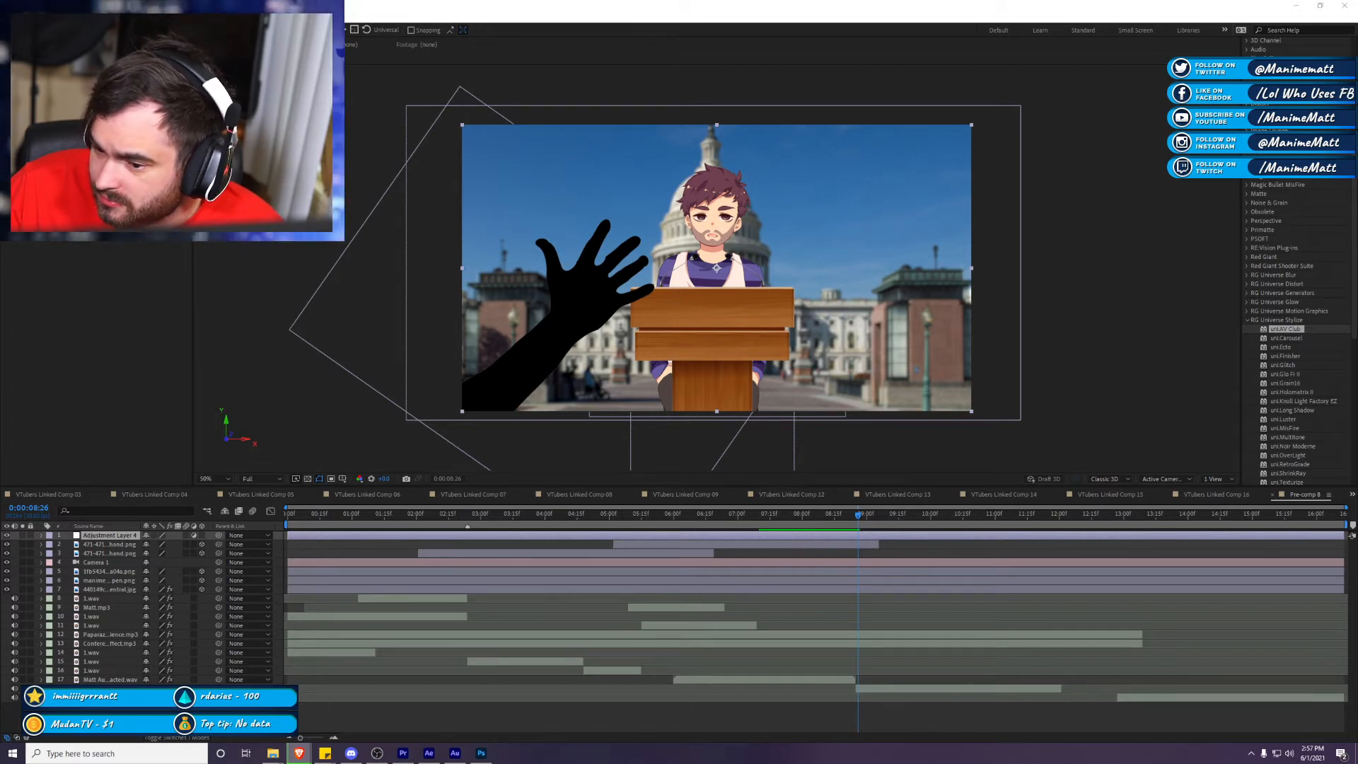
{"action": "key", "text": "alt+Tab"}
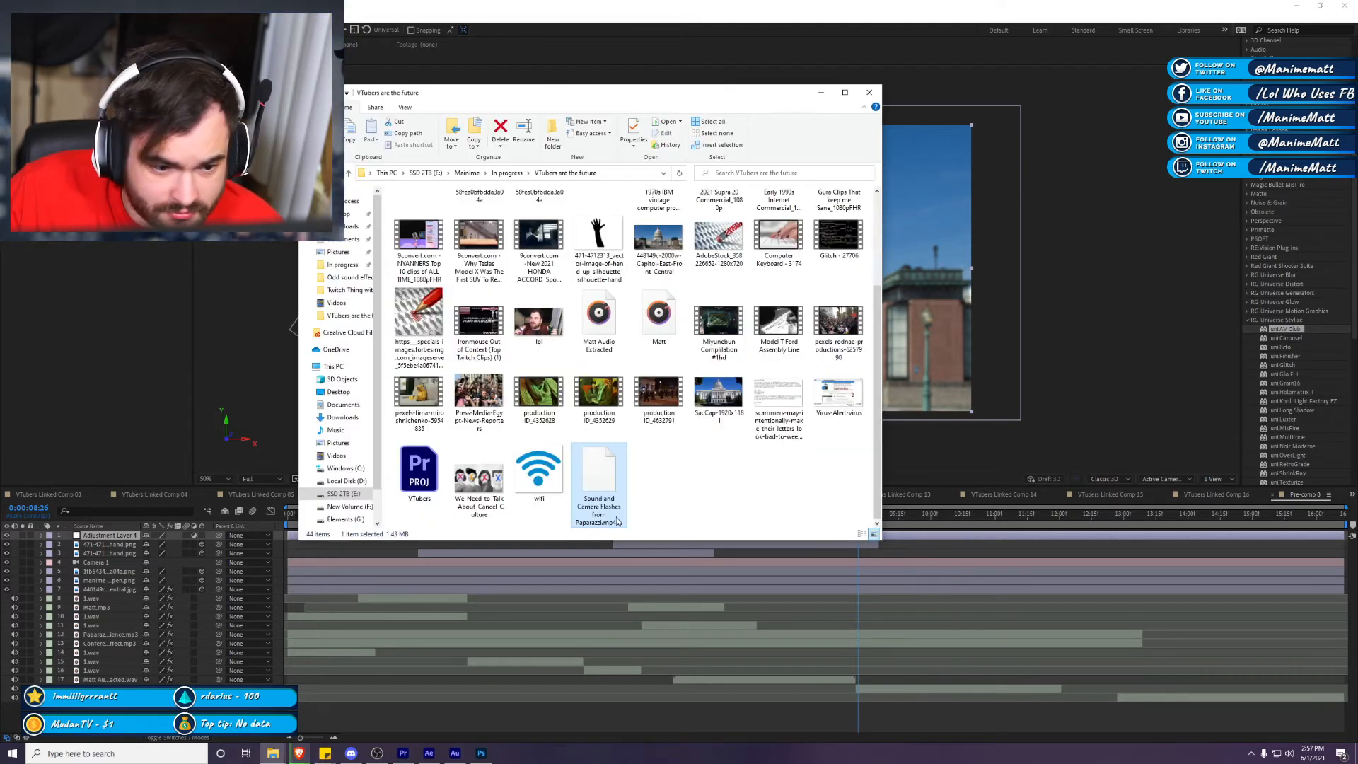
Step: Try to rename the unfinished "Sound and Camera Flashes from Paparazzi" download, removing .crdownload so that it ends in .mp4
{"action": "right_click", "coordinate": [614, 482]}
{"action": "left_click", "coordinate": [677, 617]}
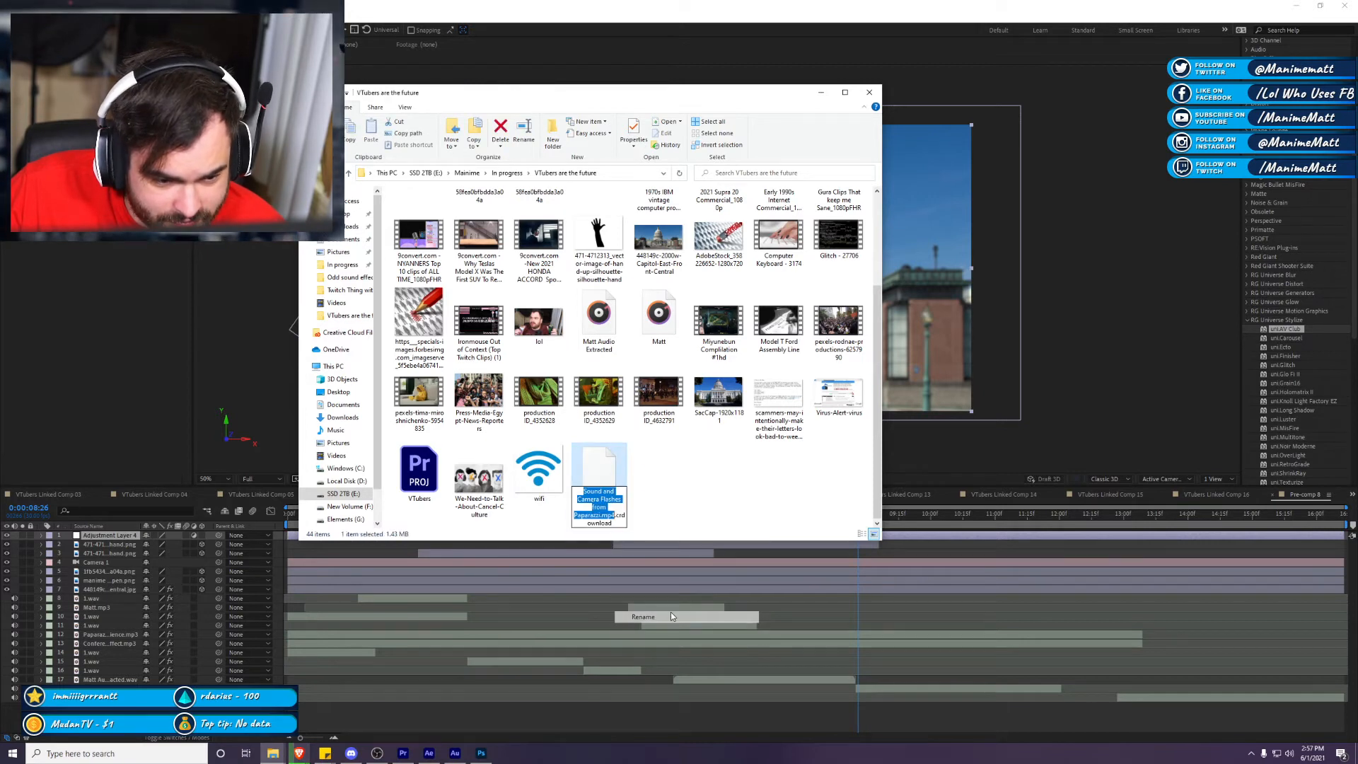
{"action": "left_click", "coordinate": [623, 523]}
{"action": "key", "text": "BackSpace"}
{"action": "key", "text": "BackSpace"}
{"action": "key", "text": "BackSpace"}
{"action": "key", "text": "BackSpace"}
{"action": "key", "text": "BackSpace"}
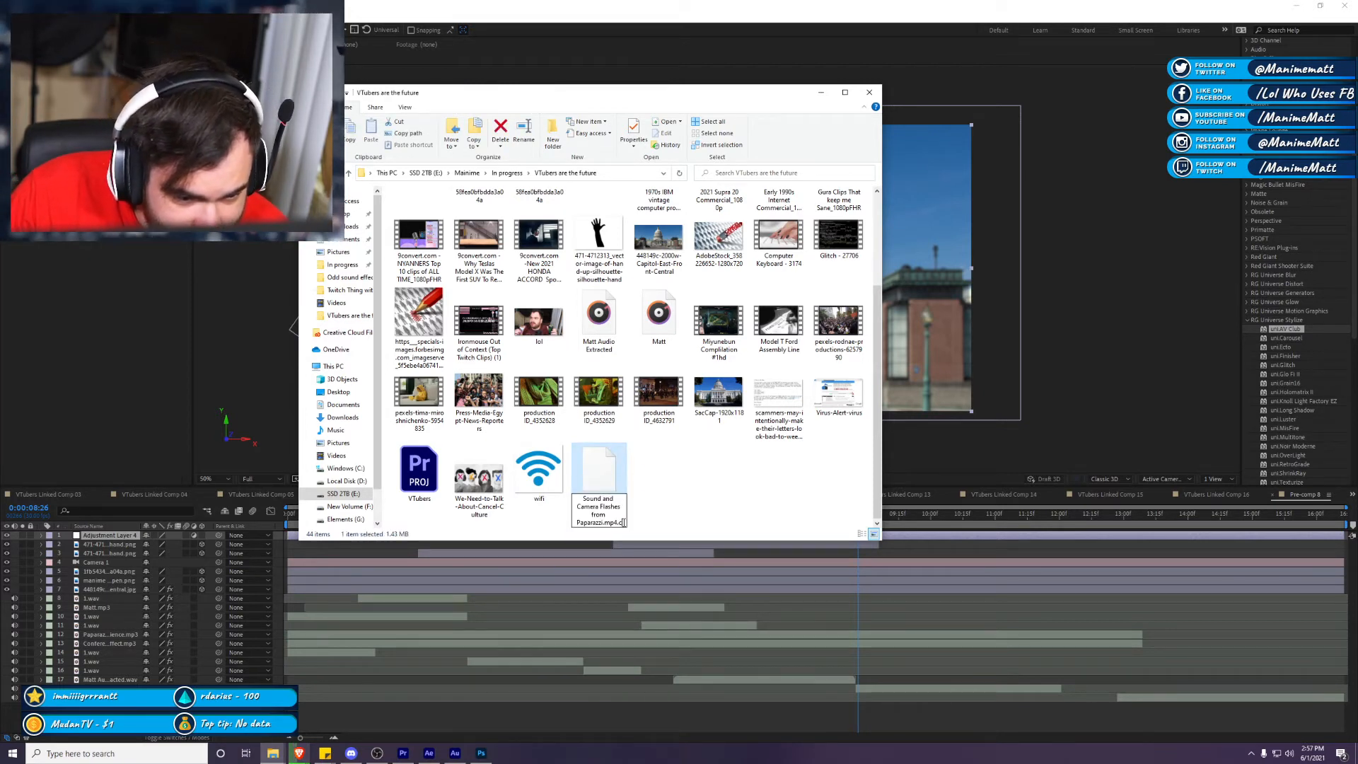
{"action": "key", "text": "Return"}
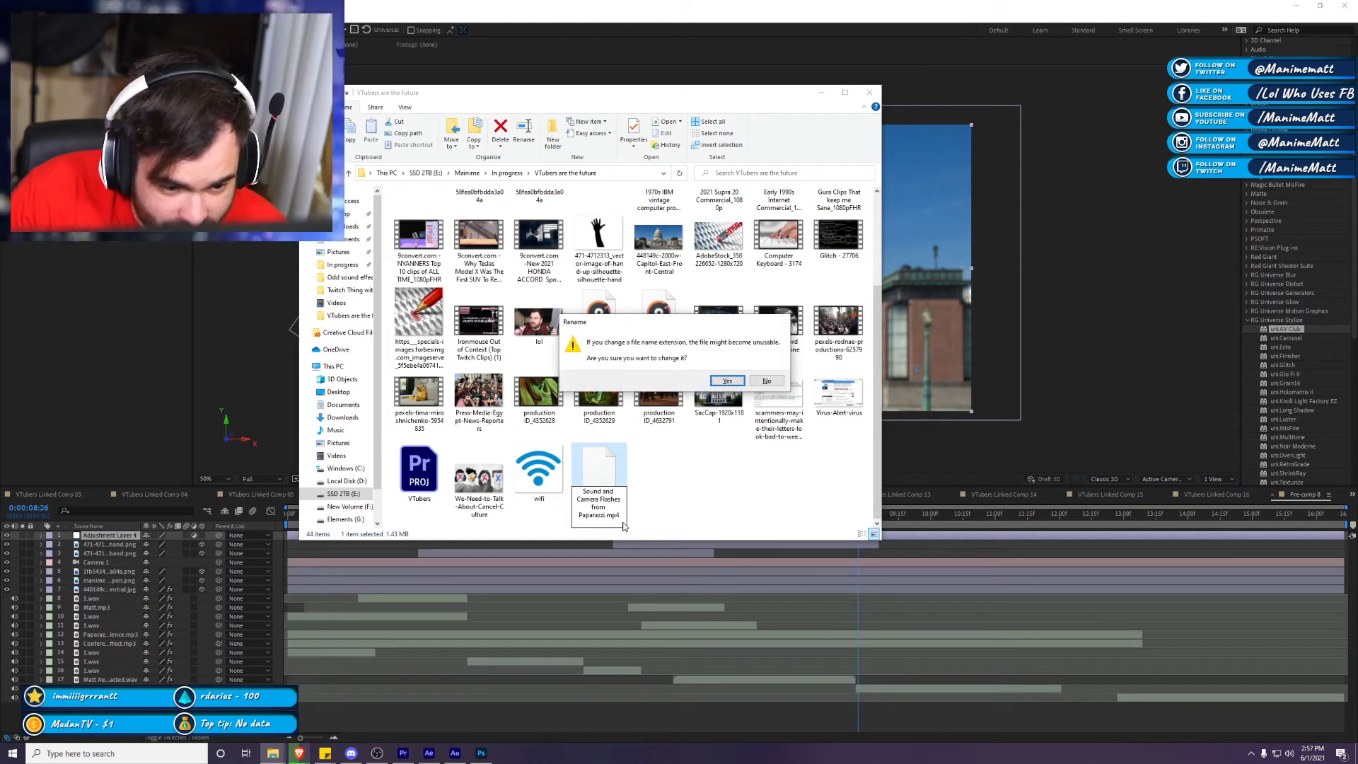
{"action": "key", "text": "Return"}
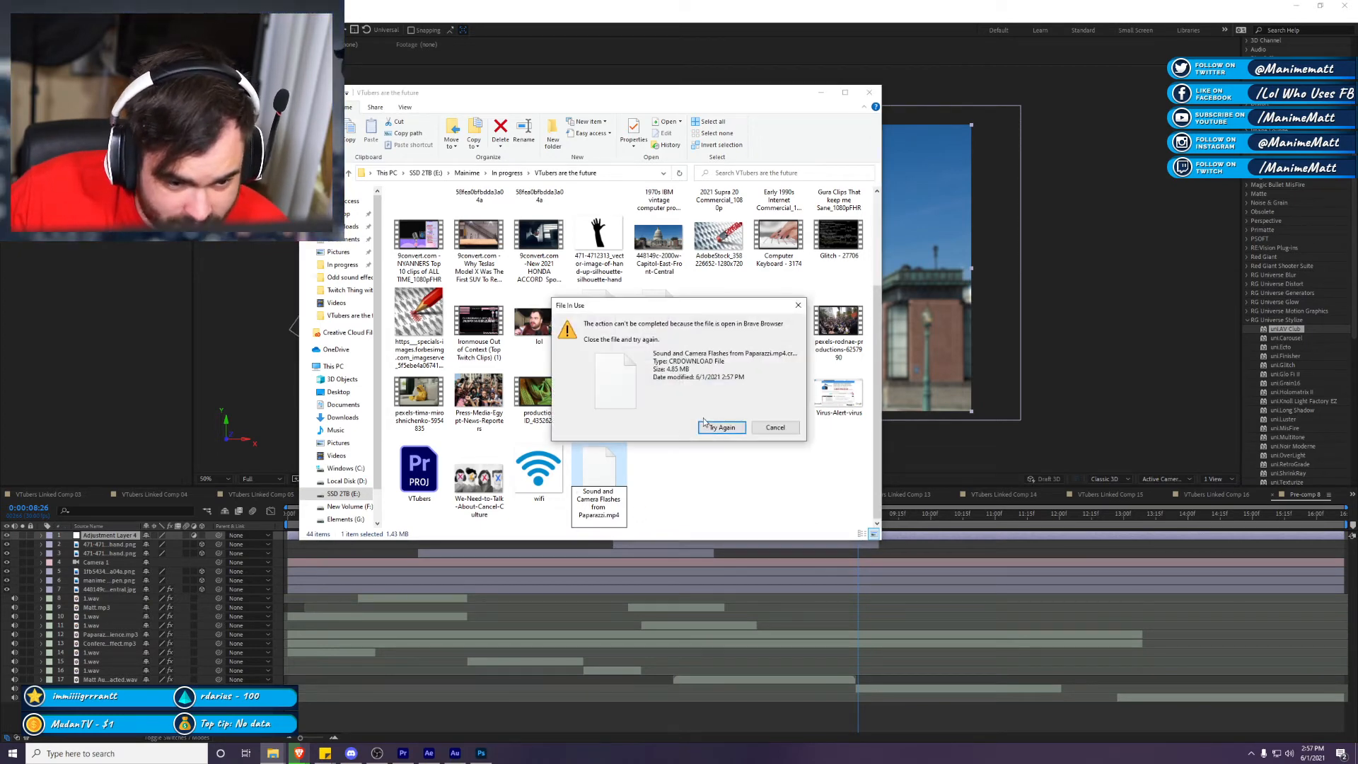
{"action": "left_click", "coordinate": [728, 430]}
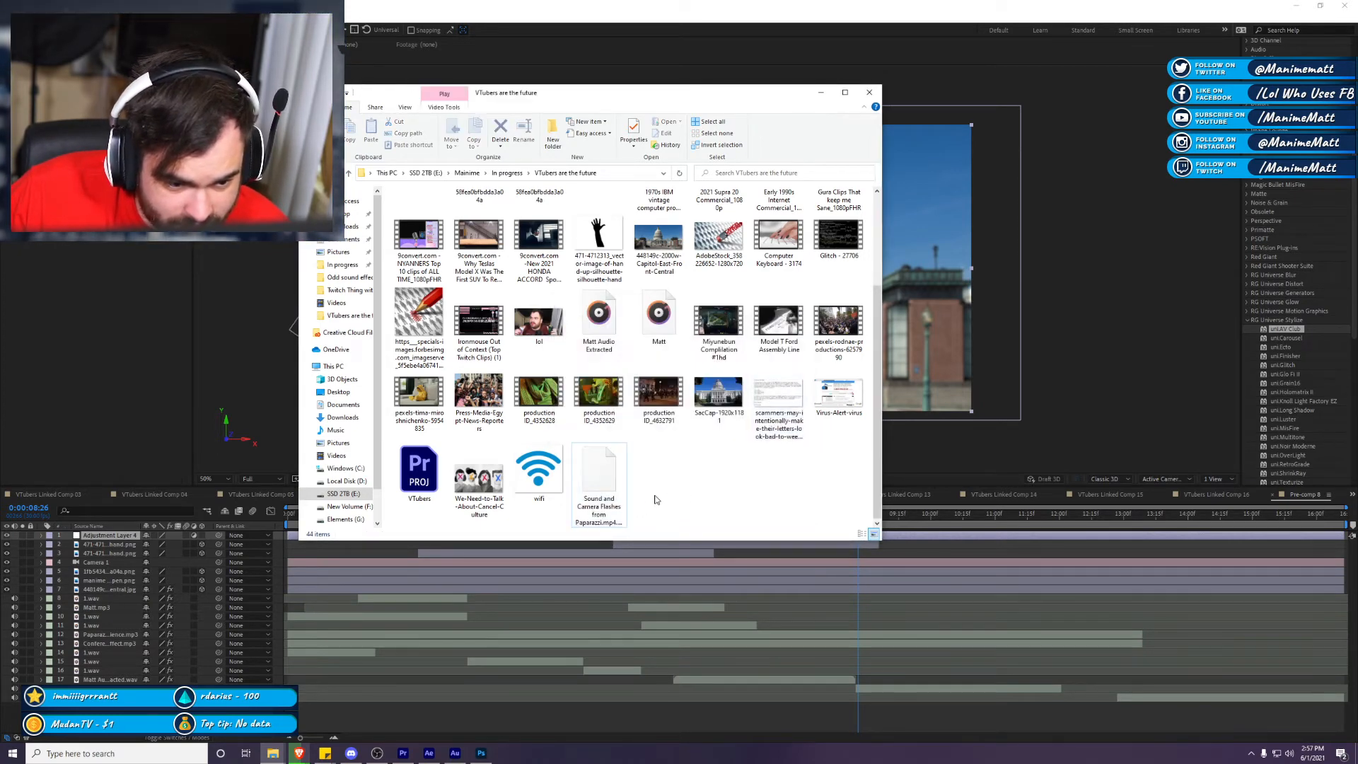
{"action": "right_click", "coordinate": [617, 496]}
{"action": "left_click", "coordinate": [647, 630]}
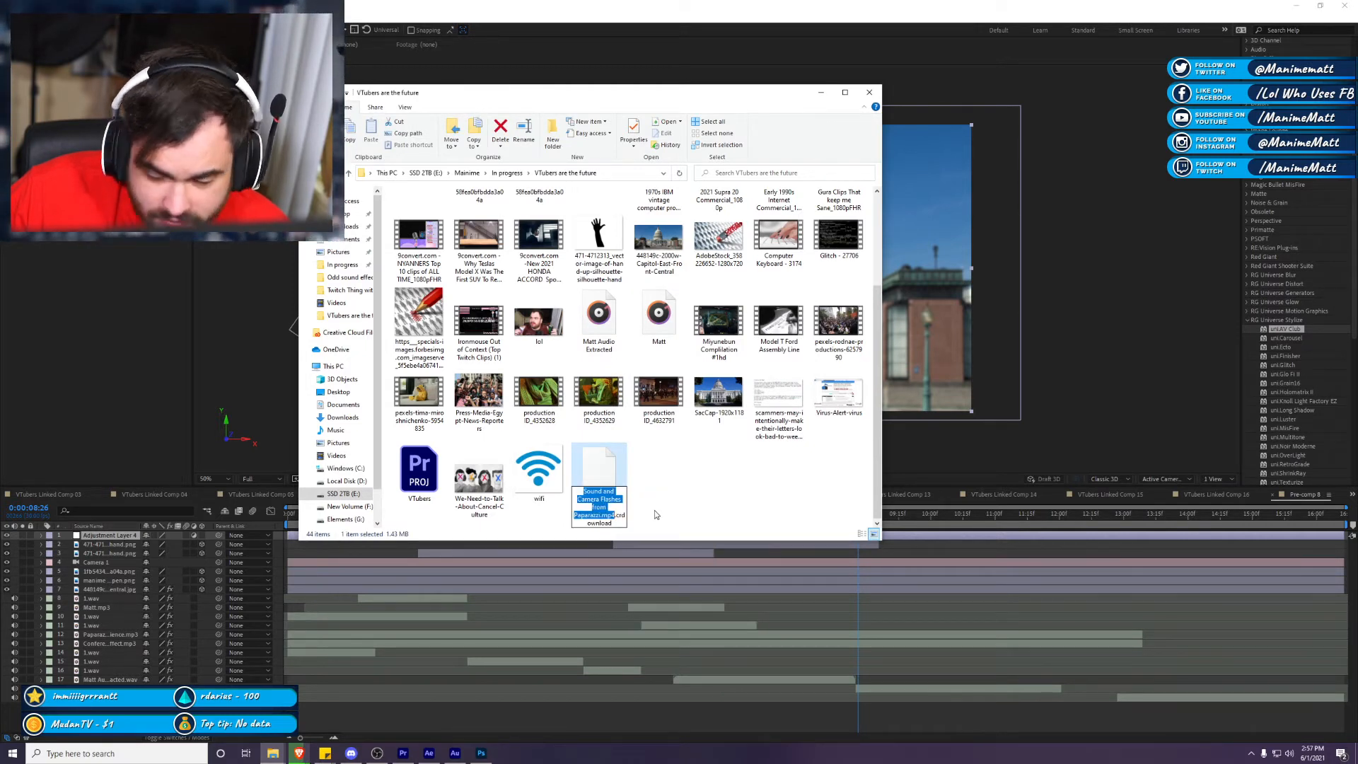
{"action": "key", "text": "Return"}
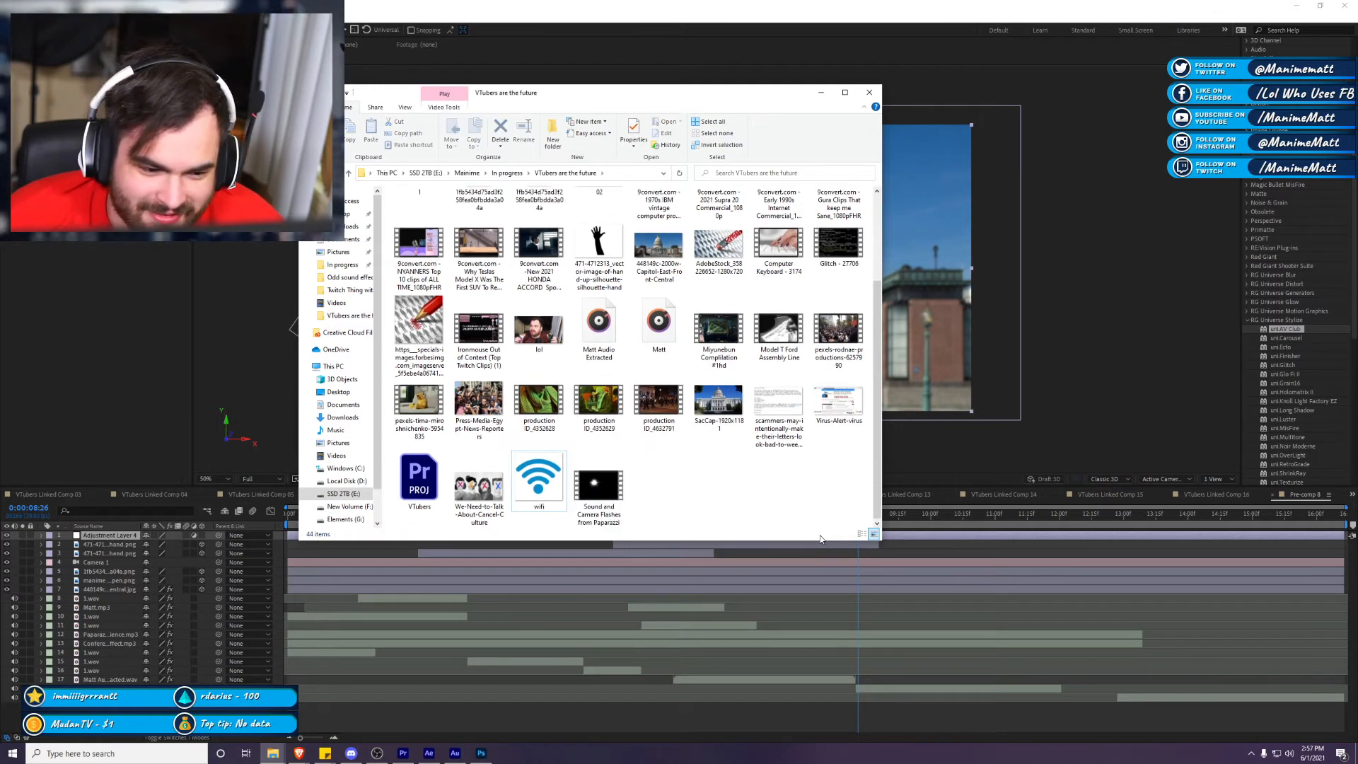
Step: Add the "Sound and Camera Flashes from Paparazzi" video from the project folder to the podium composition as its top layer
{"action": "left_click_drag", "start_coordinate": [598, 487], "coordinate": [911, 295]}
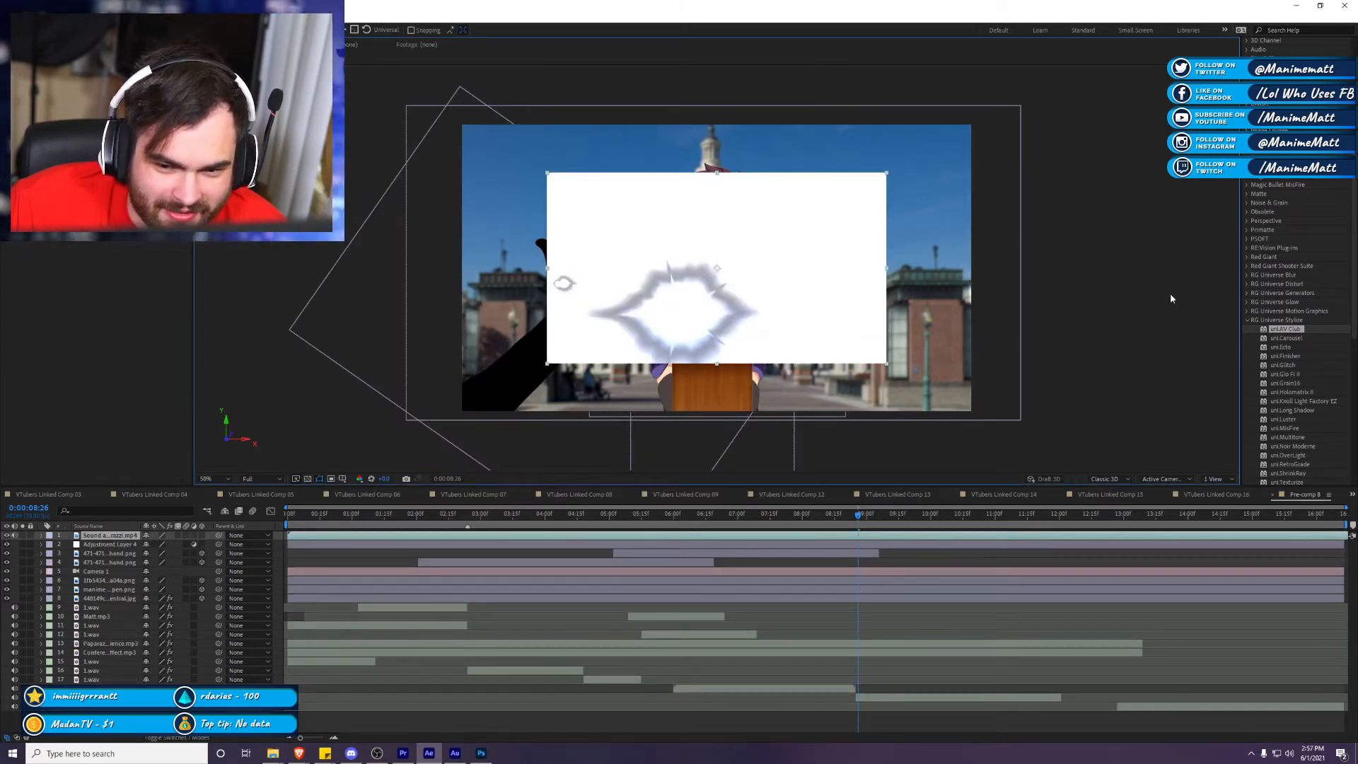
{"action": "scroll", "coordinate": [1302, 261], "scroll_direction": "up", "scroll_amount": 5}
{"action": "left_click", "coordinate": [1278, 287]}
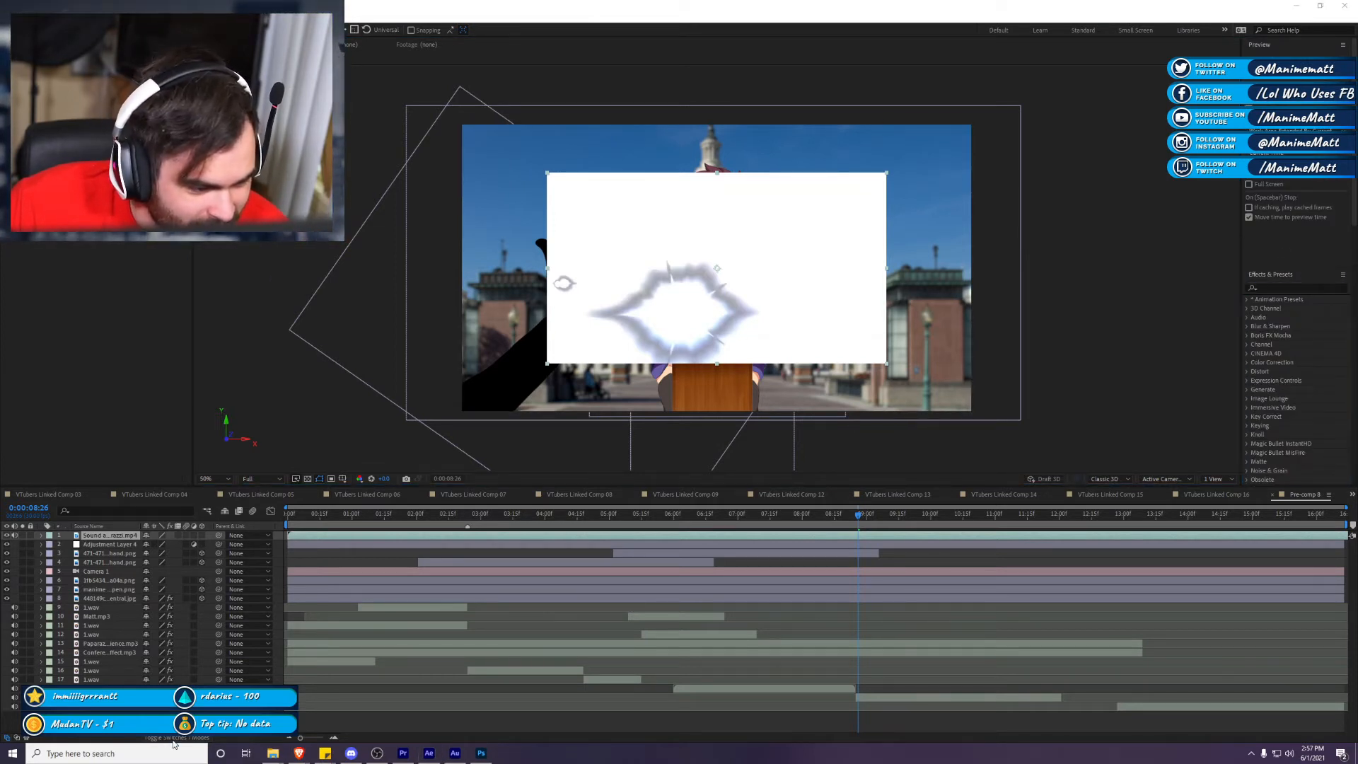
Step: Try Screen blending on the camera flashes layer, switch it to Overlay, and enlarge the layer to cover the whole frame
{"action": "key", "text": "F4"}
{"action": "left_click", "coordinate": [160, 535]}
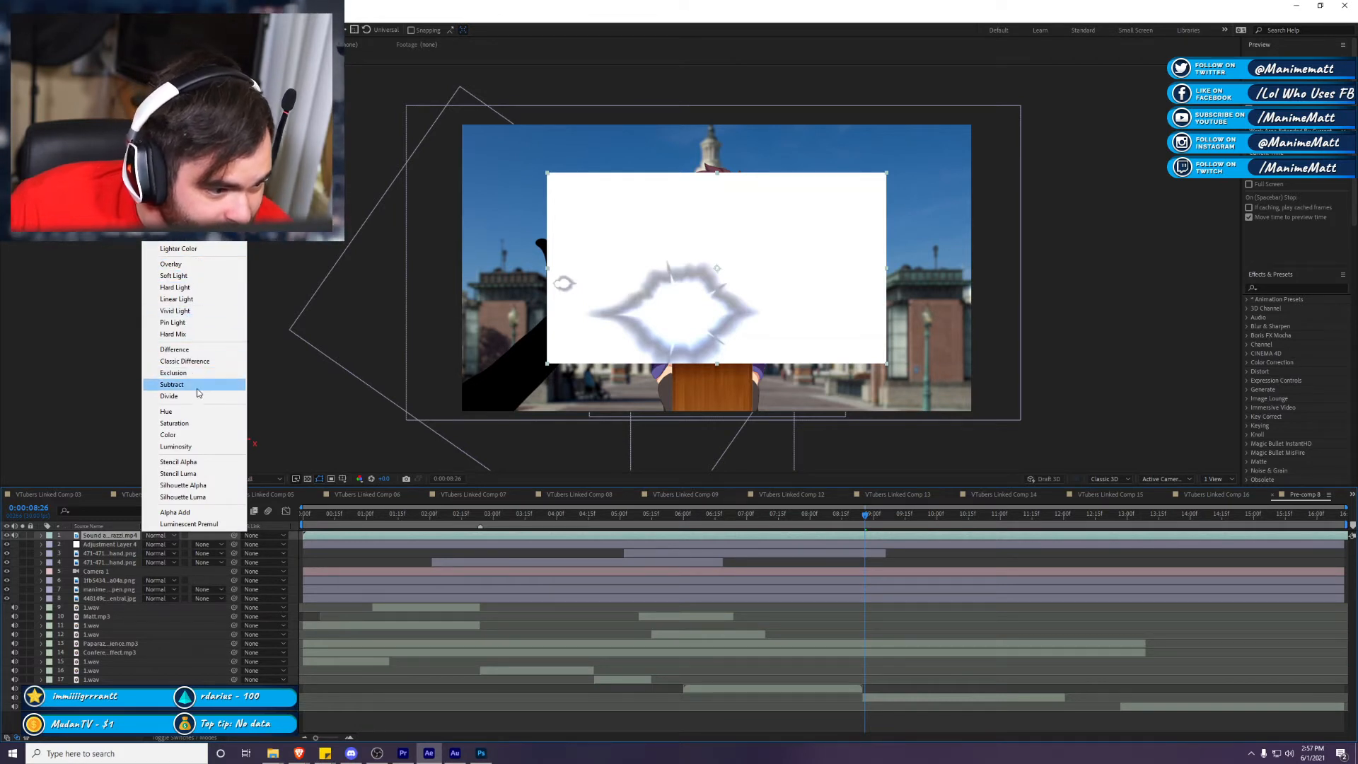
{"action": "left_click", "coordinate": [177, 202]}
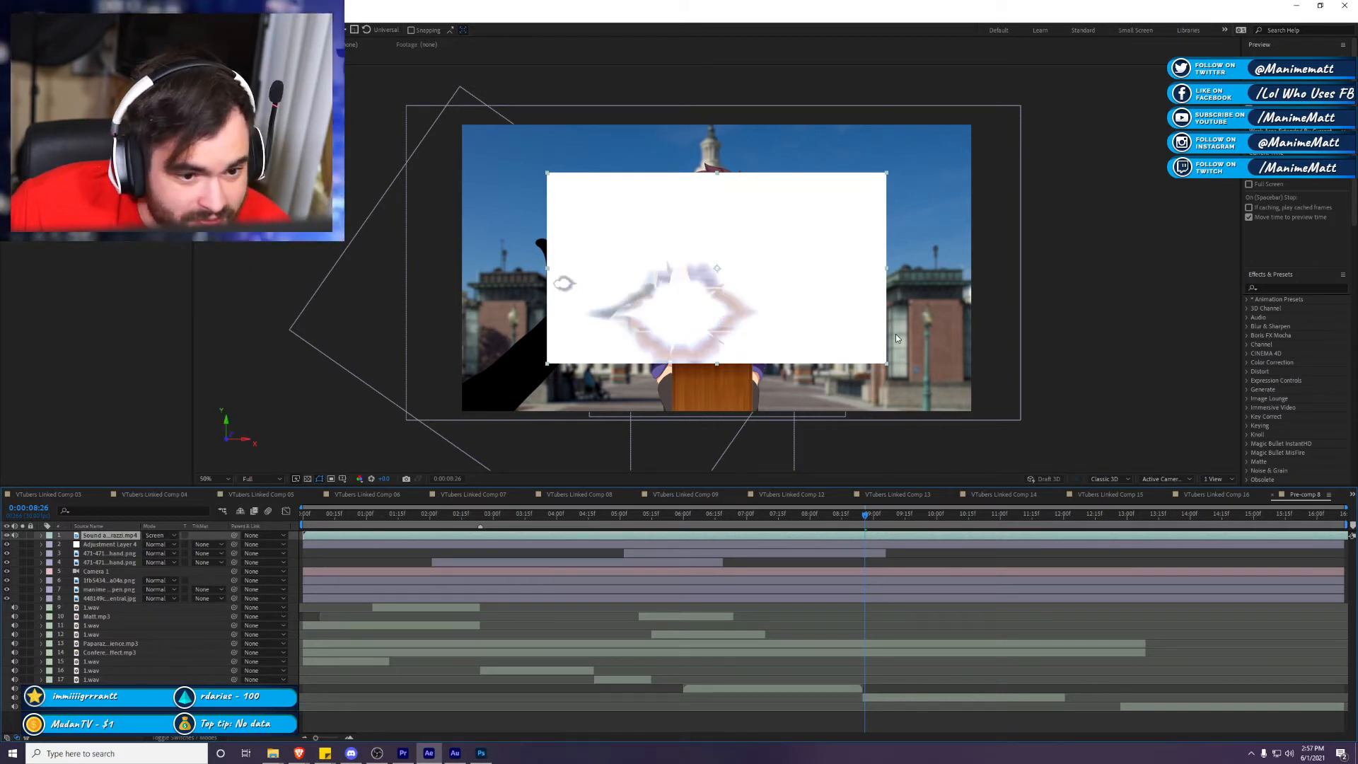
{"action": "left_click", "coordinate": [170, 538]}
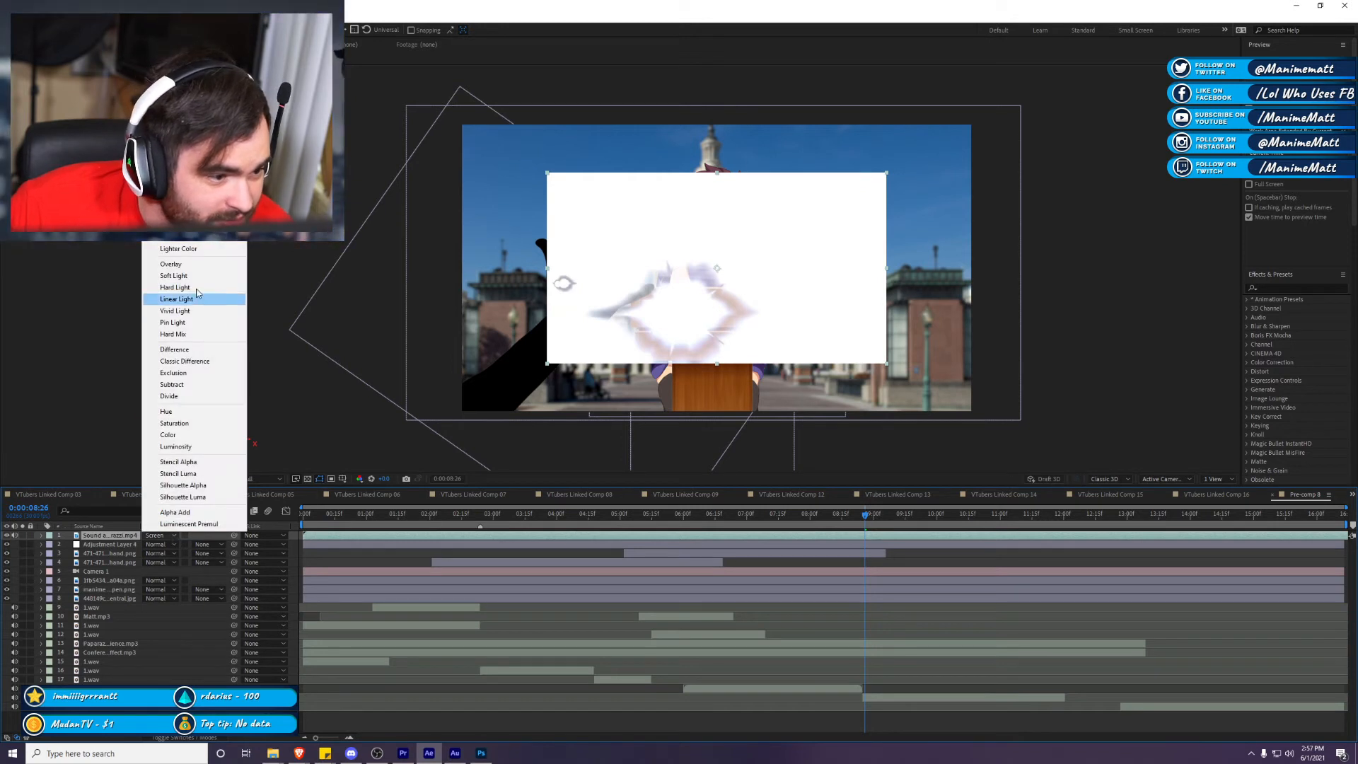
{"action": "left_click", "coordinate": [170, 264]}
{"action": "left_click_drag", "start_coordinate": [887, 267], "coordinate": [1018, 251]}
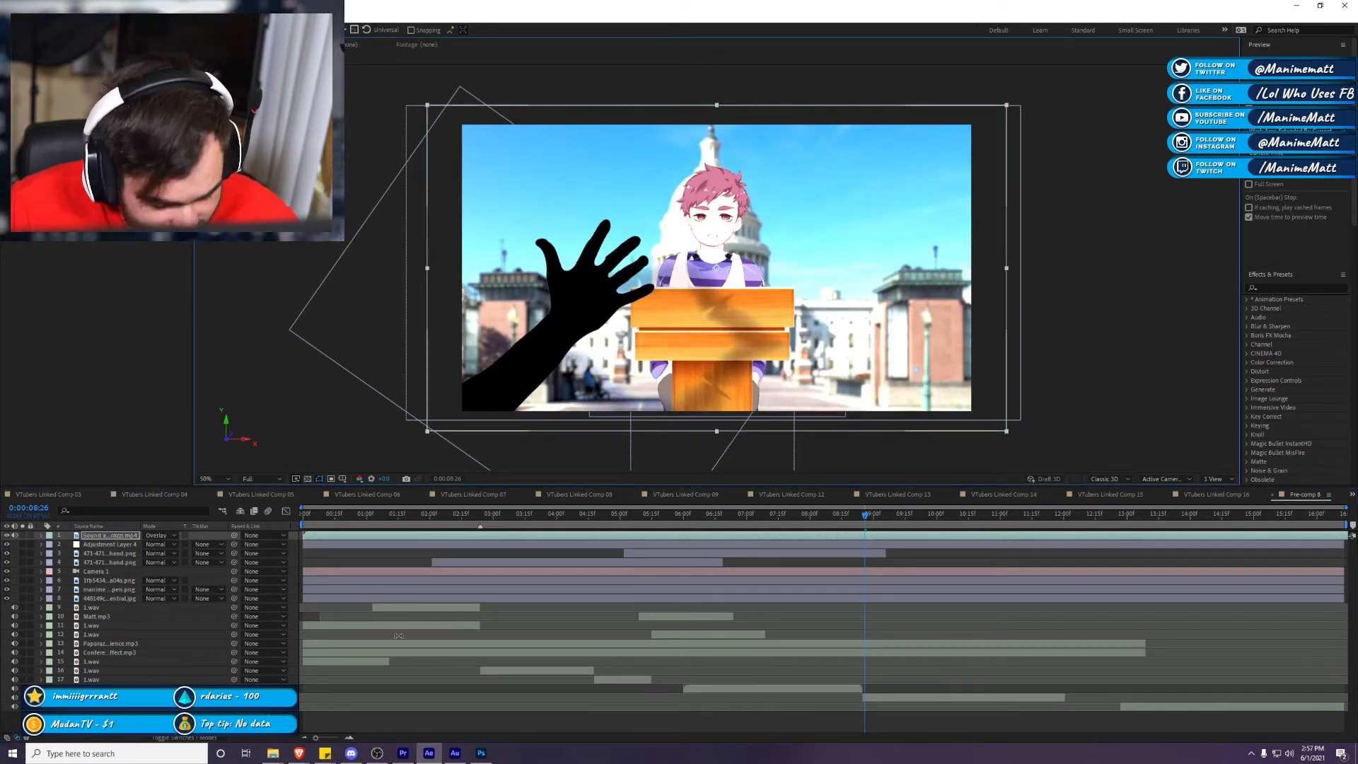
Step: Set the camera flashes layer's opacity to 10% and preview the scene from the start
{"action": "key", "text": "t"}
{"action": "left_click", "coordinate": [152, 544]}
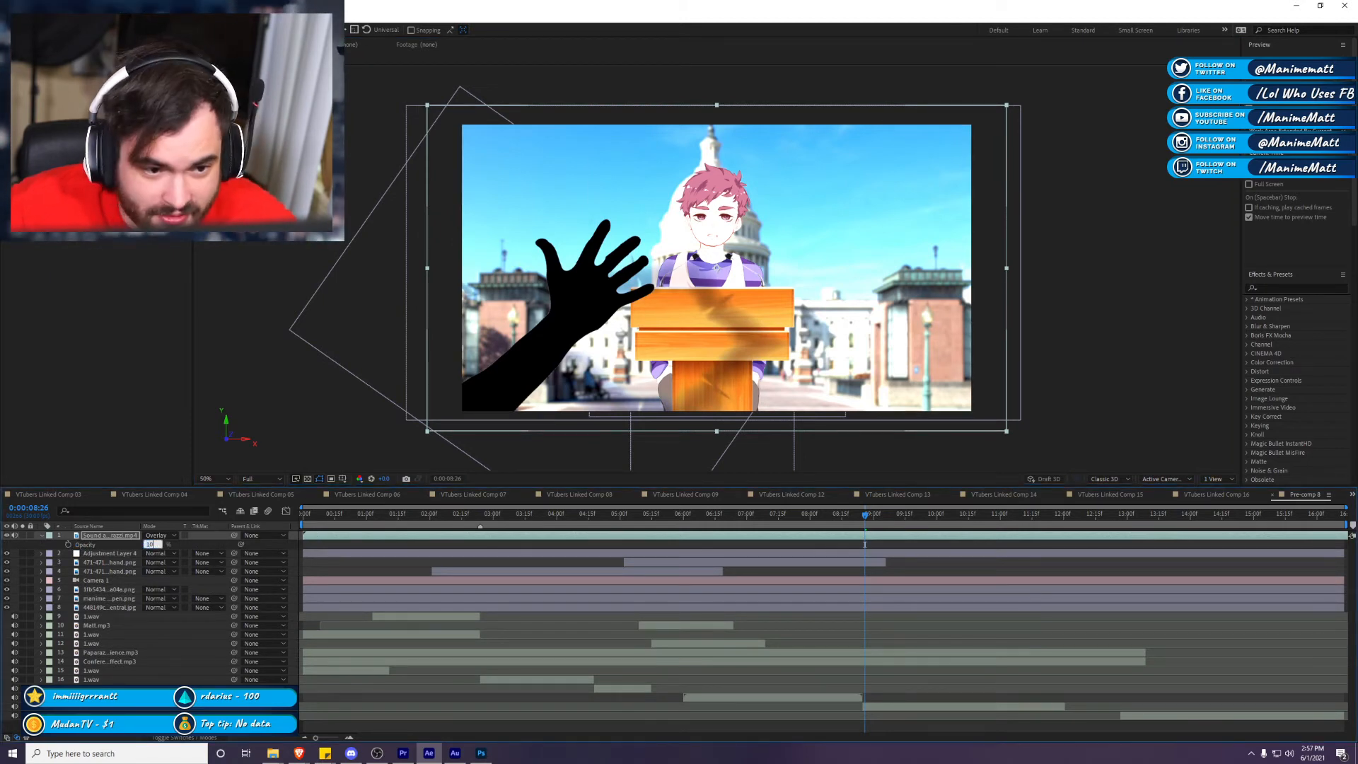
{"action": "type", "text": "10"}
{"action": "key", "text": "Return"}
{"action": "key", "text": "space"}
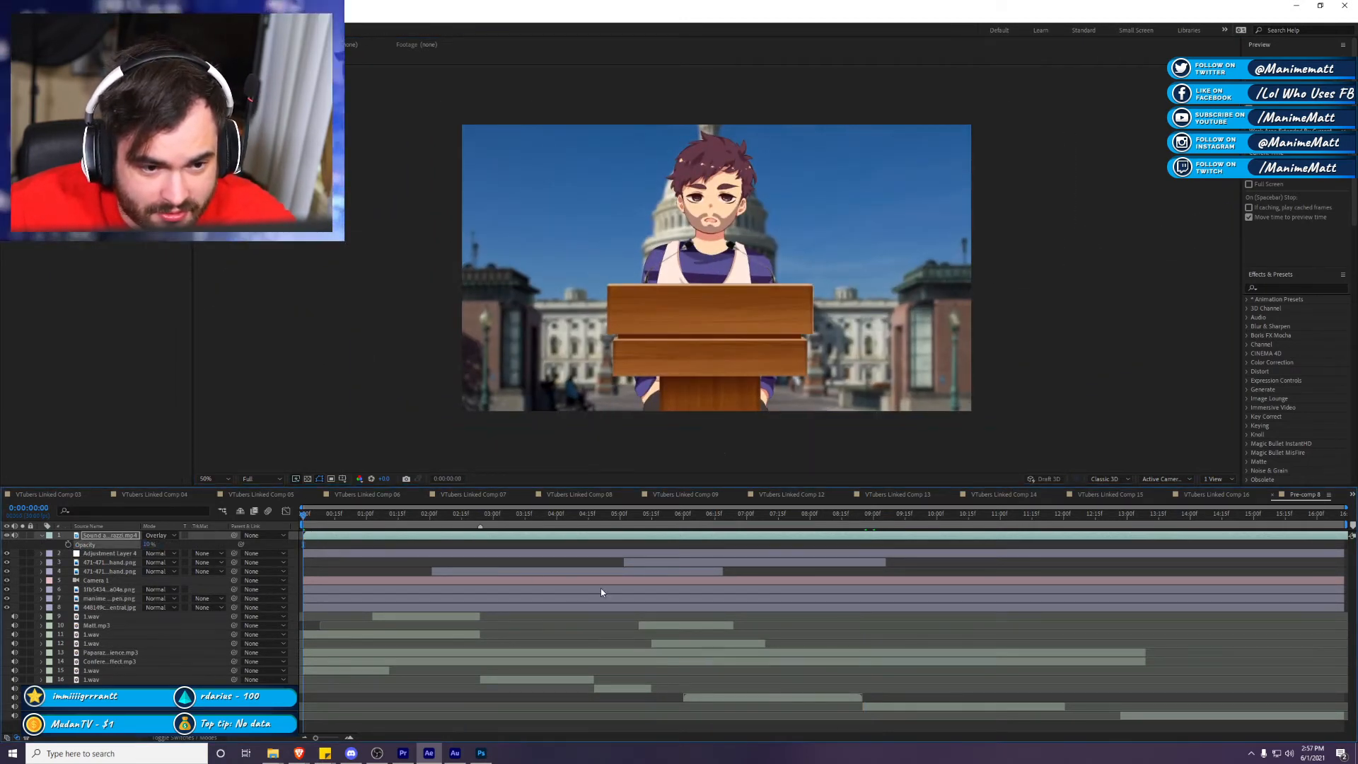
{"action": "key", "text": "space"}
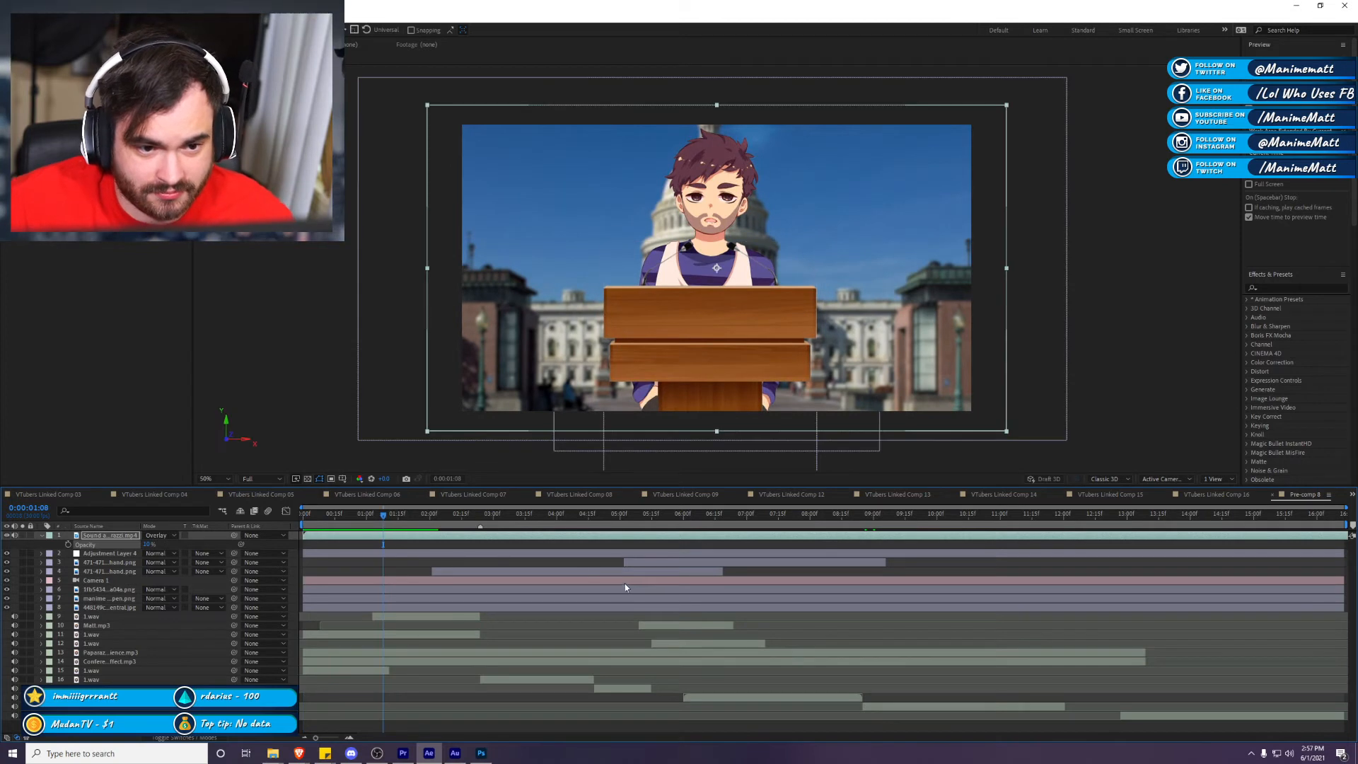
Step: Preview the camera flashes layer at a lower opacity and delete it from the composition
{"action": "left_click", "coordinate": [151, 545]}
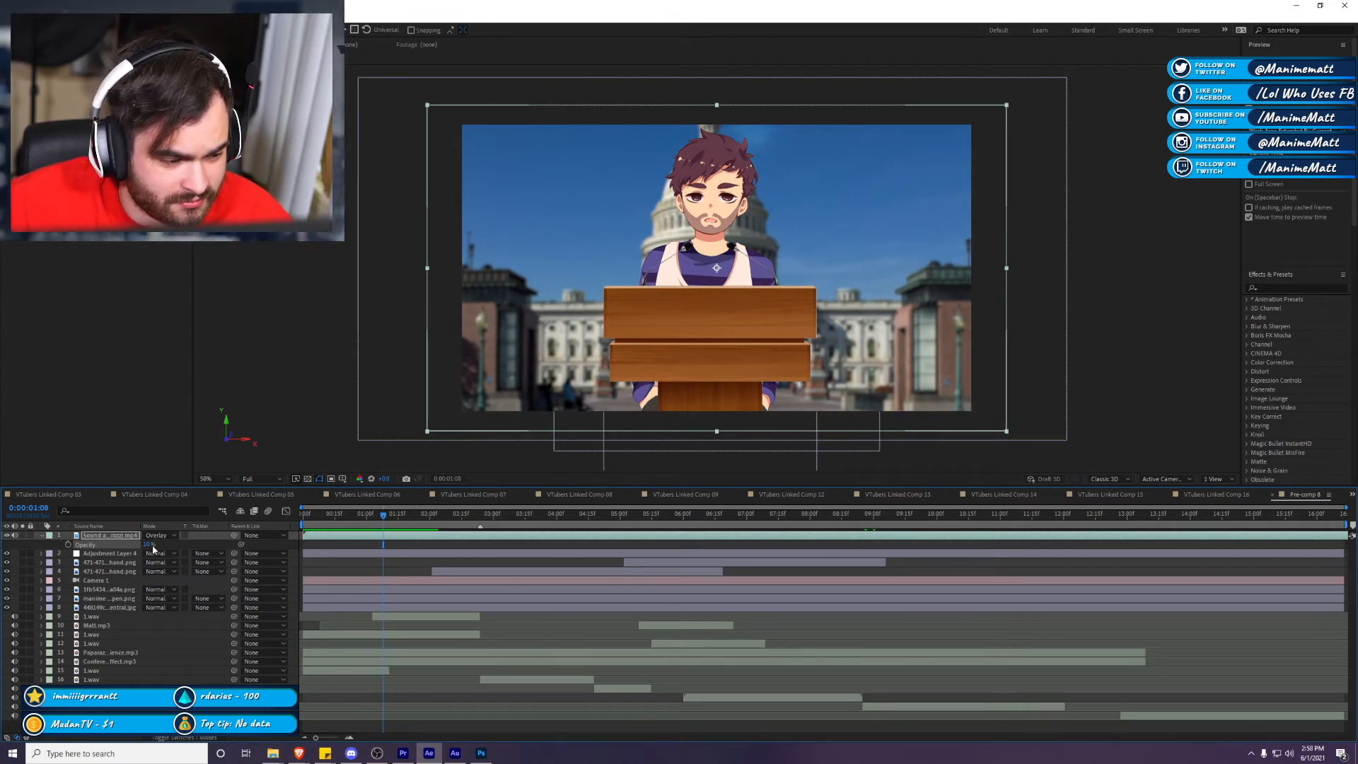
{"action": "key", "text": "Return"}
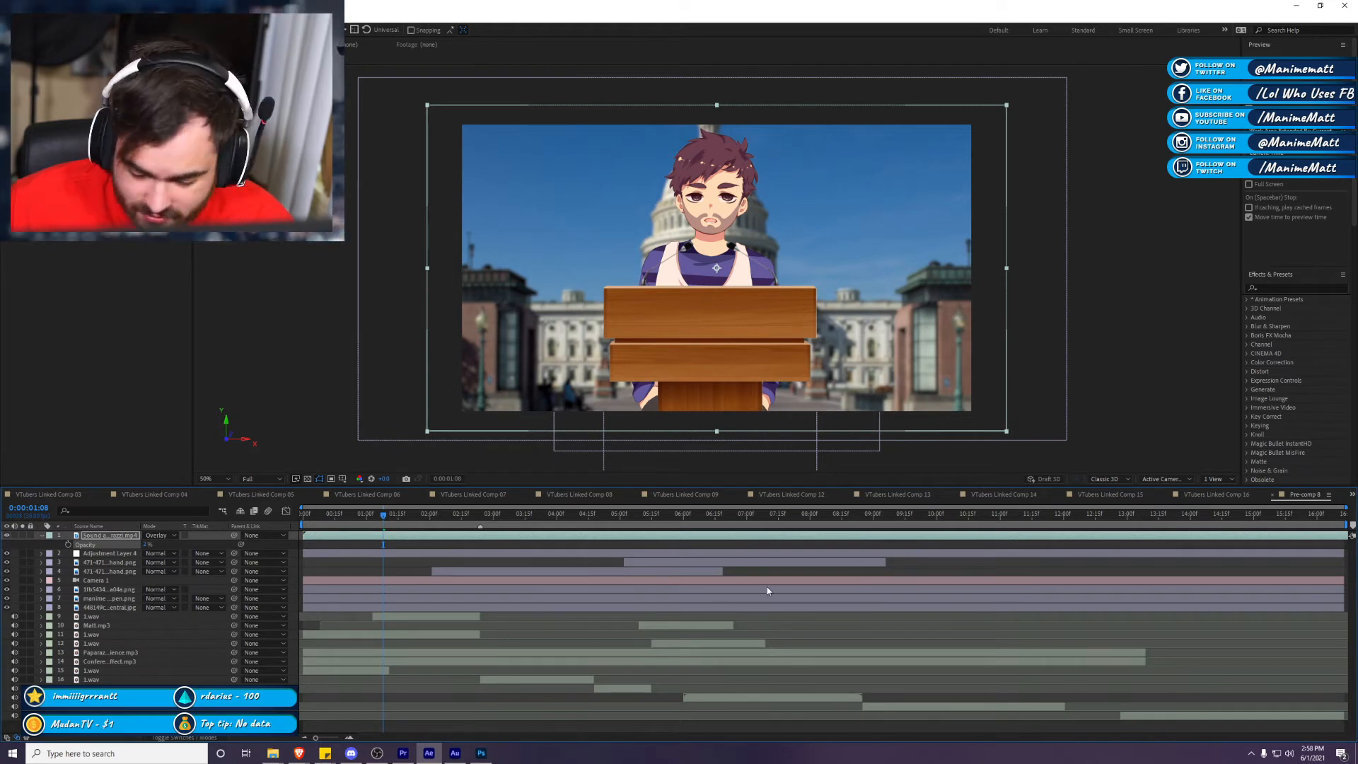
{"action": "key", "text": "space"}
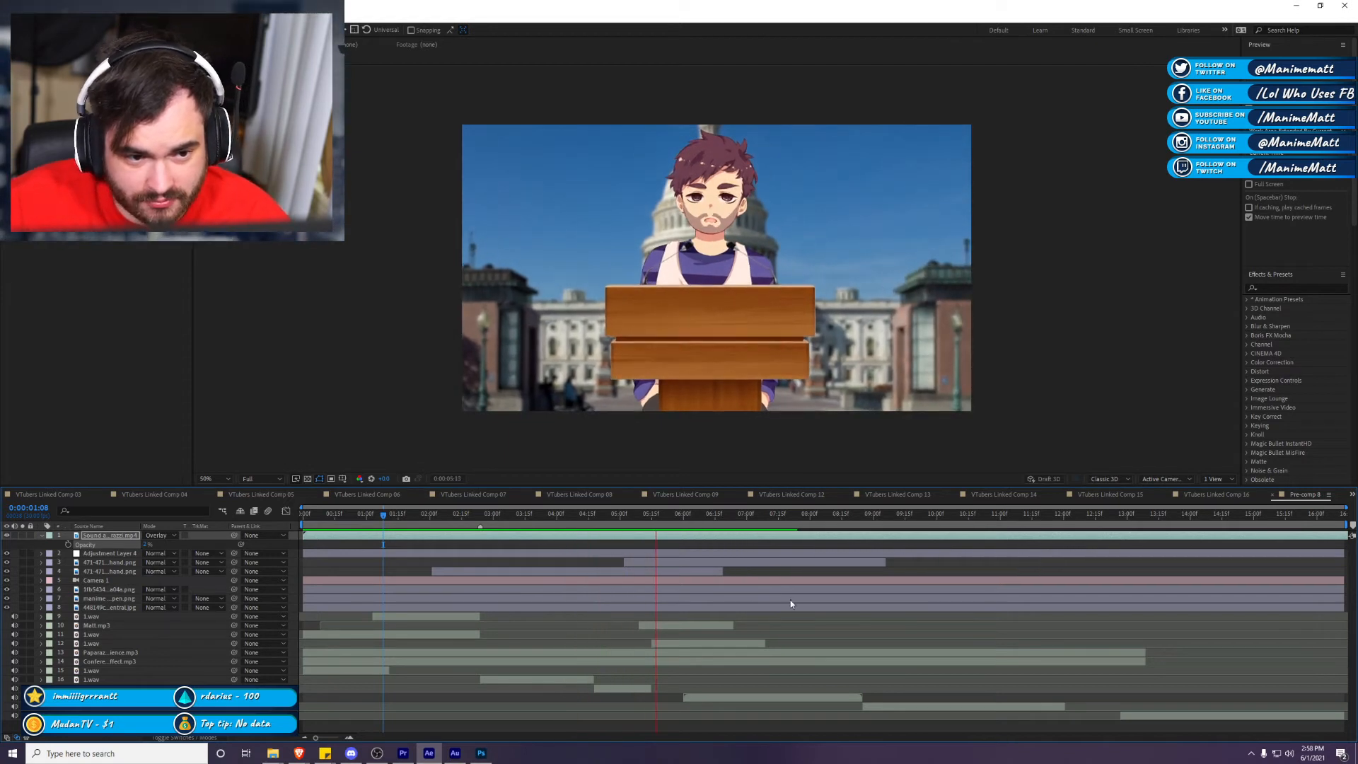
{"action": "left_click", "coordinate": [937, 514]}
{"action": "left_click_drag", "start_coordinate": [1065, 520], "coordinate": [1146, 521]}
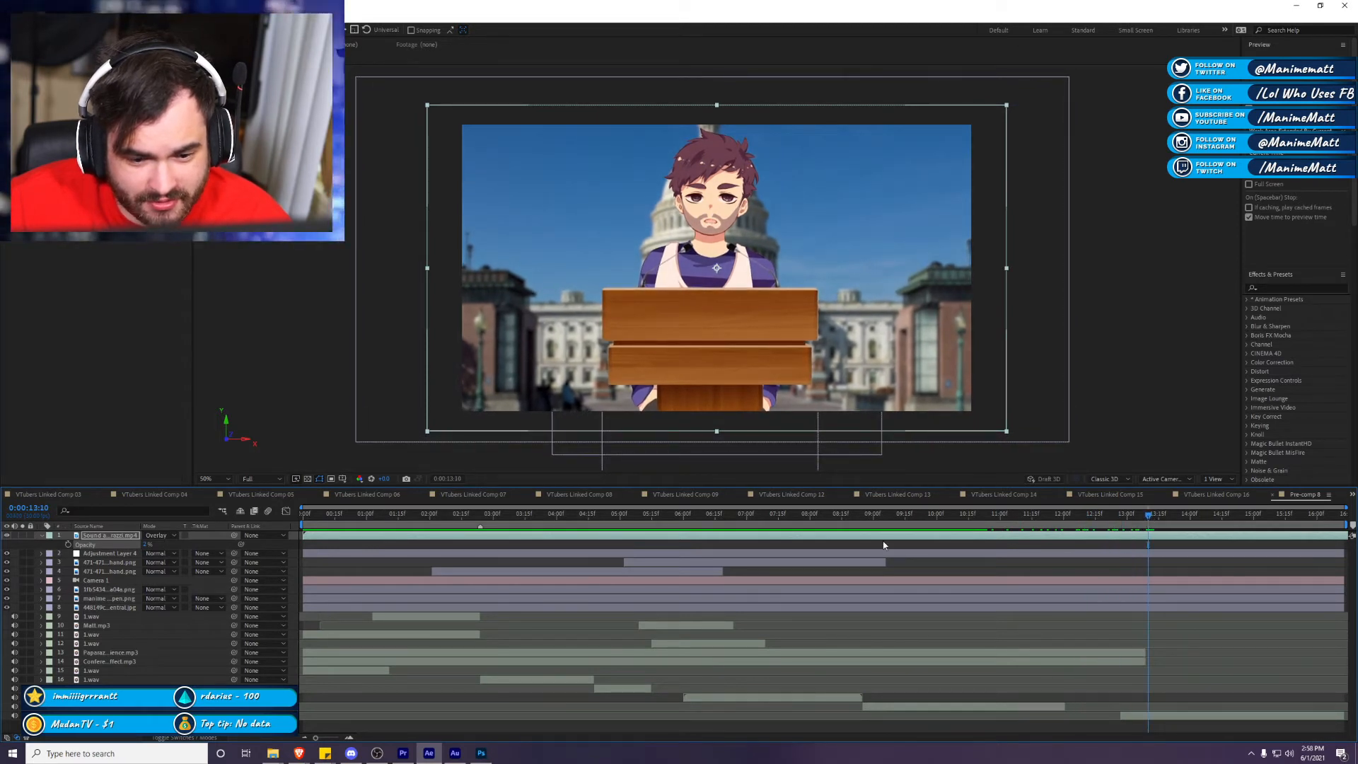
{"action": "key", "text": "Delete"}
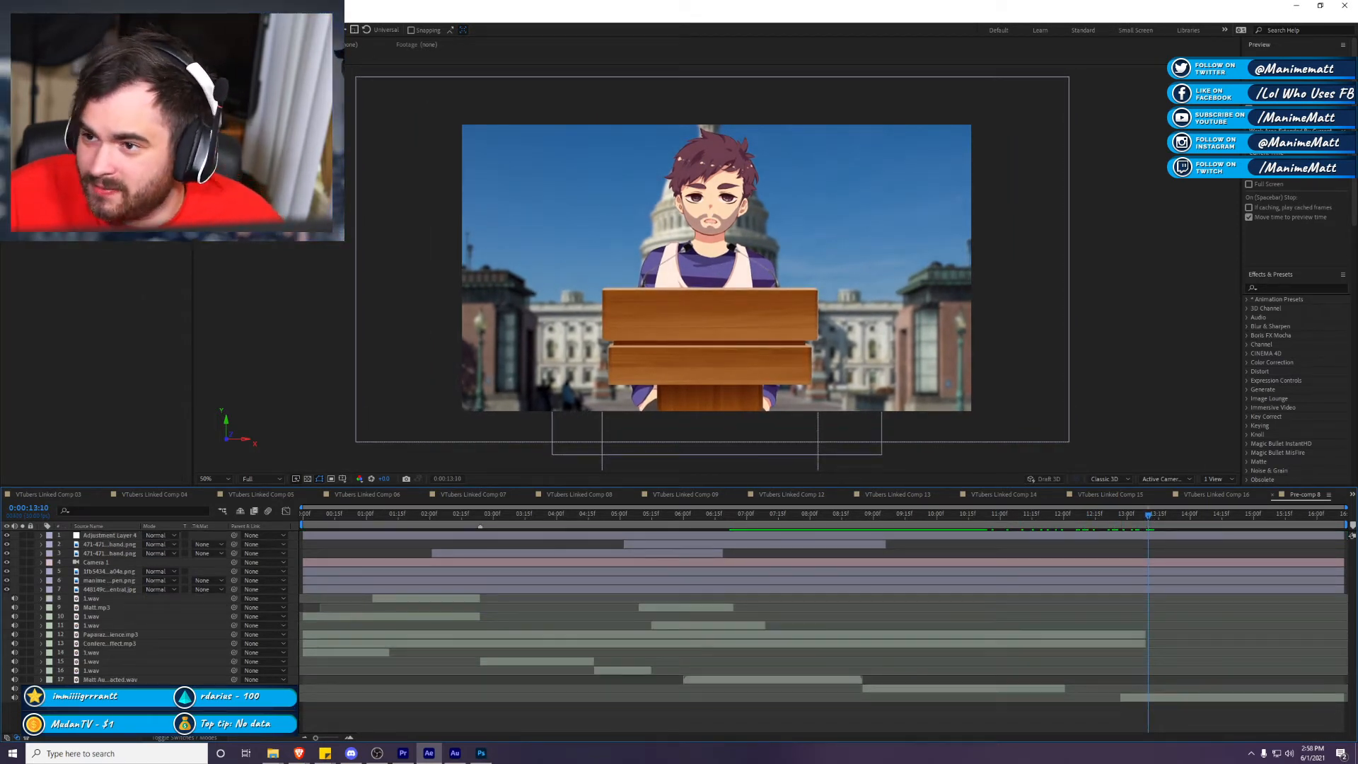
{"action": "key", "text": "alt+Tab"}
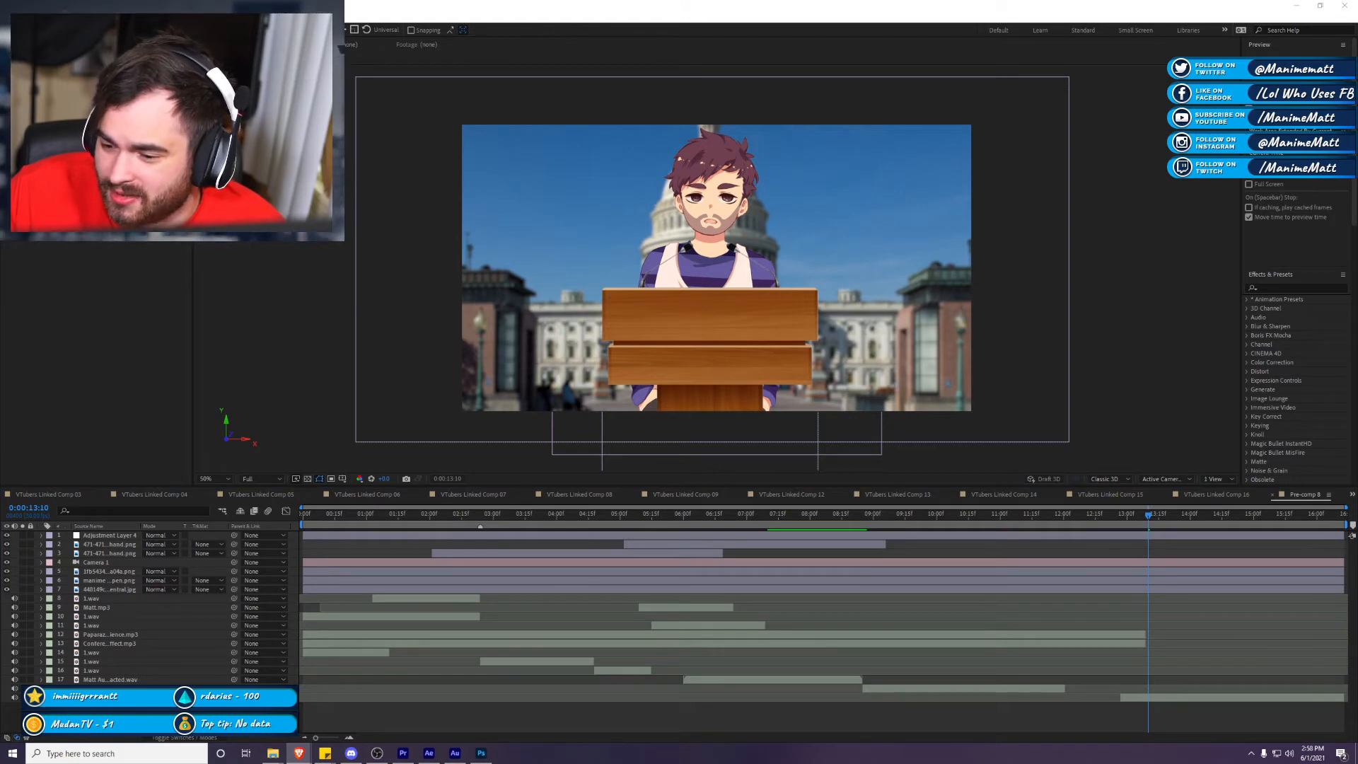
{"action": "key", "text": "super+d"}
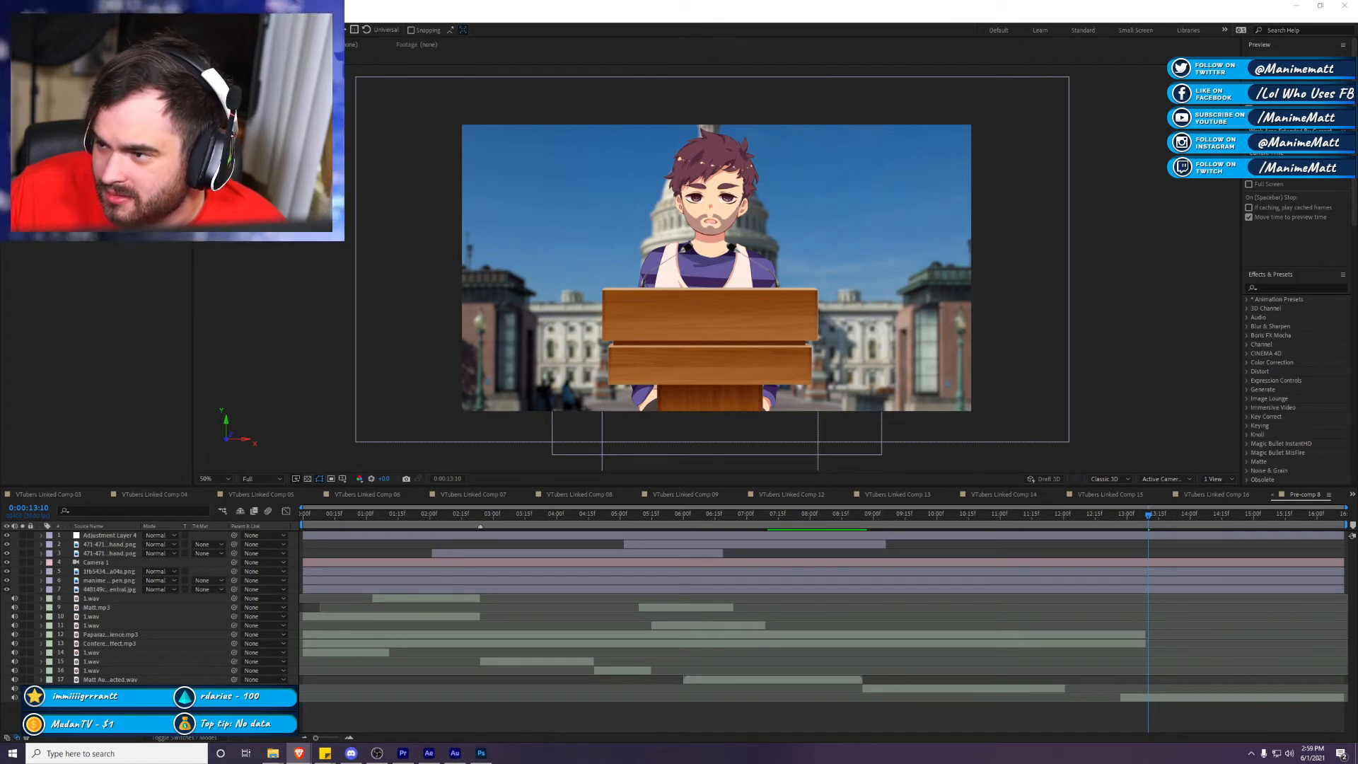
{"action": "left_click", "coordinate": [342, 44]}
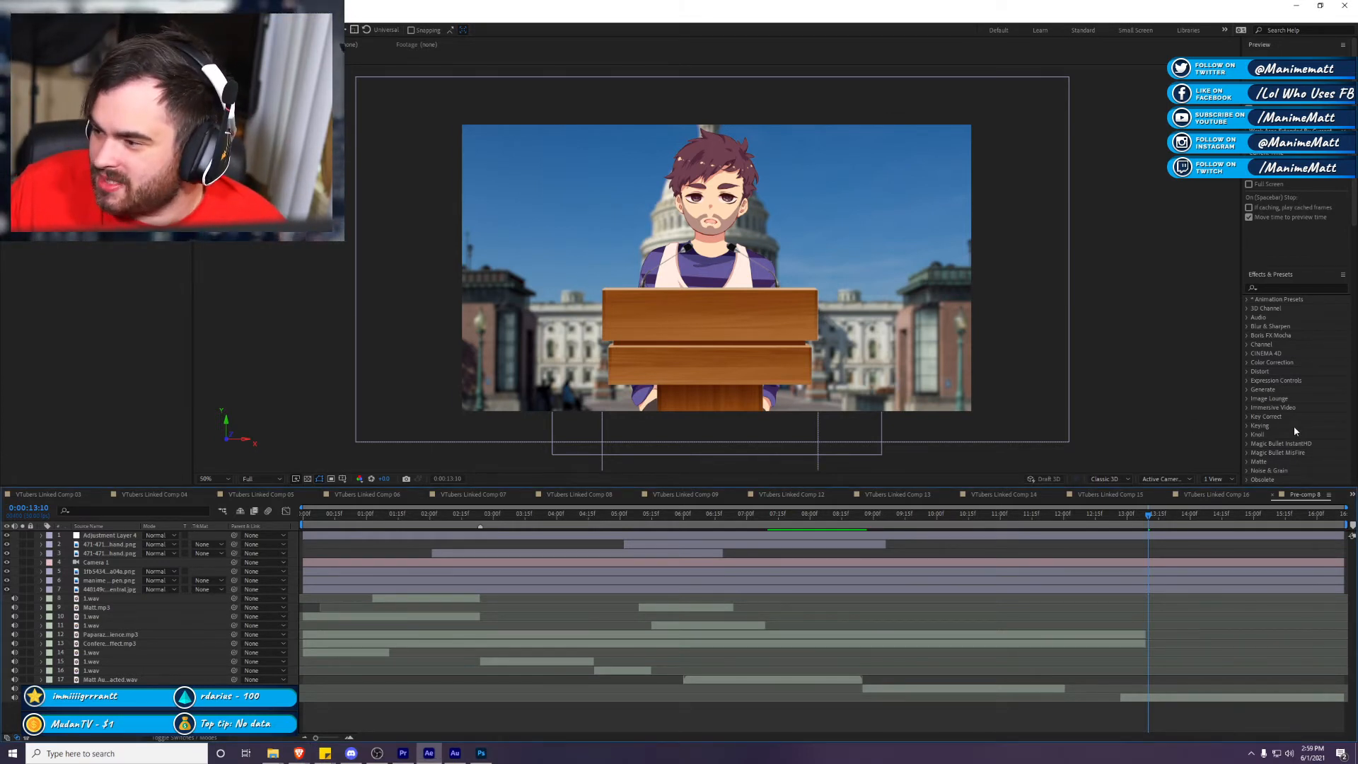
Step: Collapse the RG Universe Stylize effects category and find the Optical Flares effect under Video Copilot
{"action": "scroll", "coordinate": [1293, 419], "scroll_direction": "down", "scroll_amount": 5}
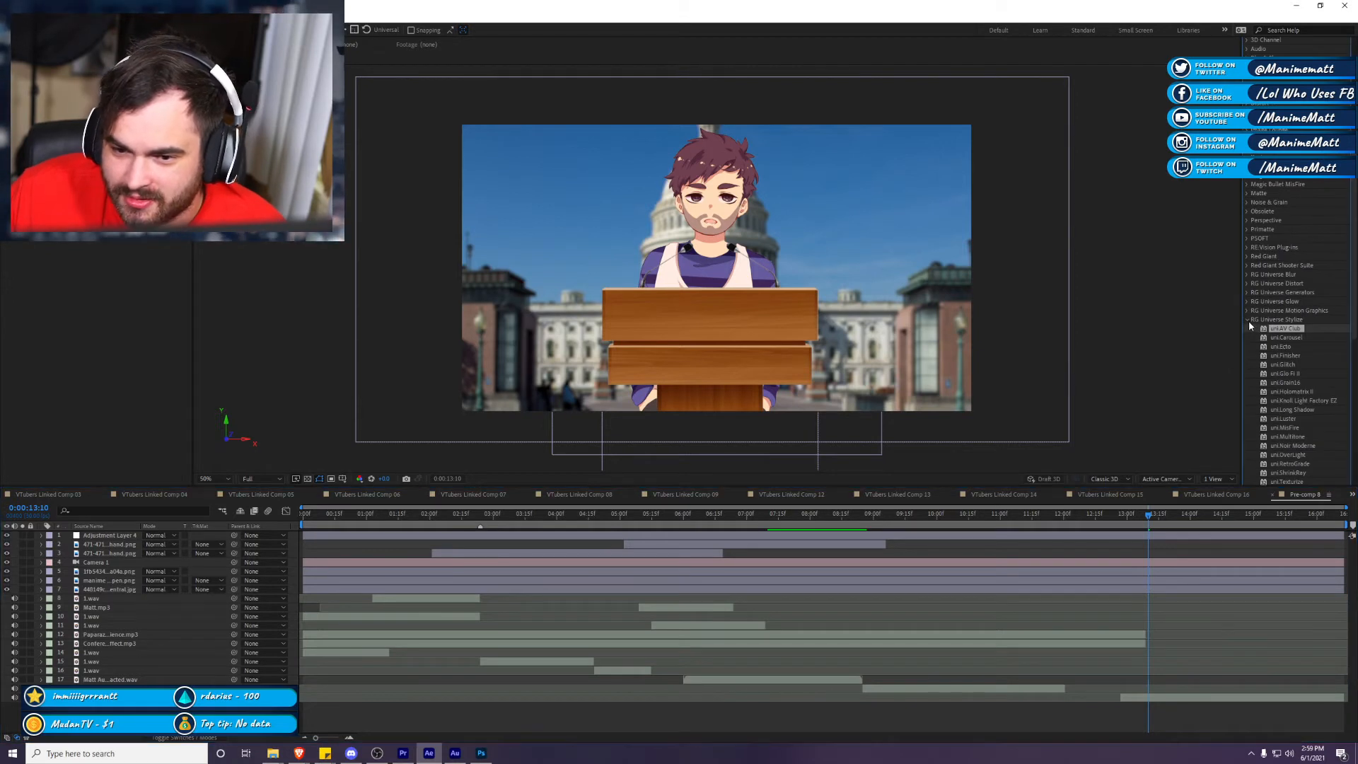
{"action": "left_click", "coordinate": [1248, 320]}
{"action": "left_click", "coordinate": [1247, 243]}
{"action": "mouse_move", "coordinate": [1283, 253]}
{"action": "left_mouse_down"}
{"action": "mouse_move", "coordinate": [898, 309]}
{"action": "mouse_move", "coordinate": [1217, 329]}
{"action": "mouse_move", "coordinate": [1269, 240]}
{"action": "mouse_move", "coordinate": [1297, 253]}
{"action": "left_mouse_up"}
Step: Create a new adjustment layer at the top of the composition and apply the Optical Flares effect to it
{"action": "left_click", "coordinate": [89, 17]}
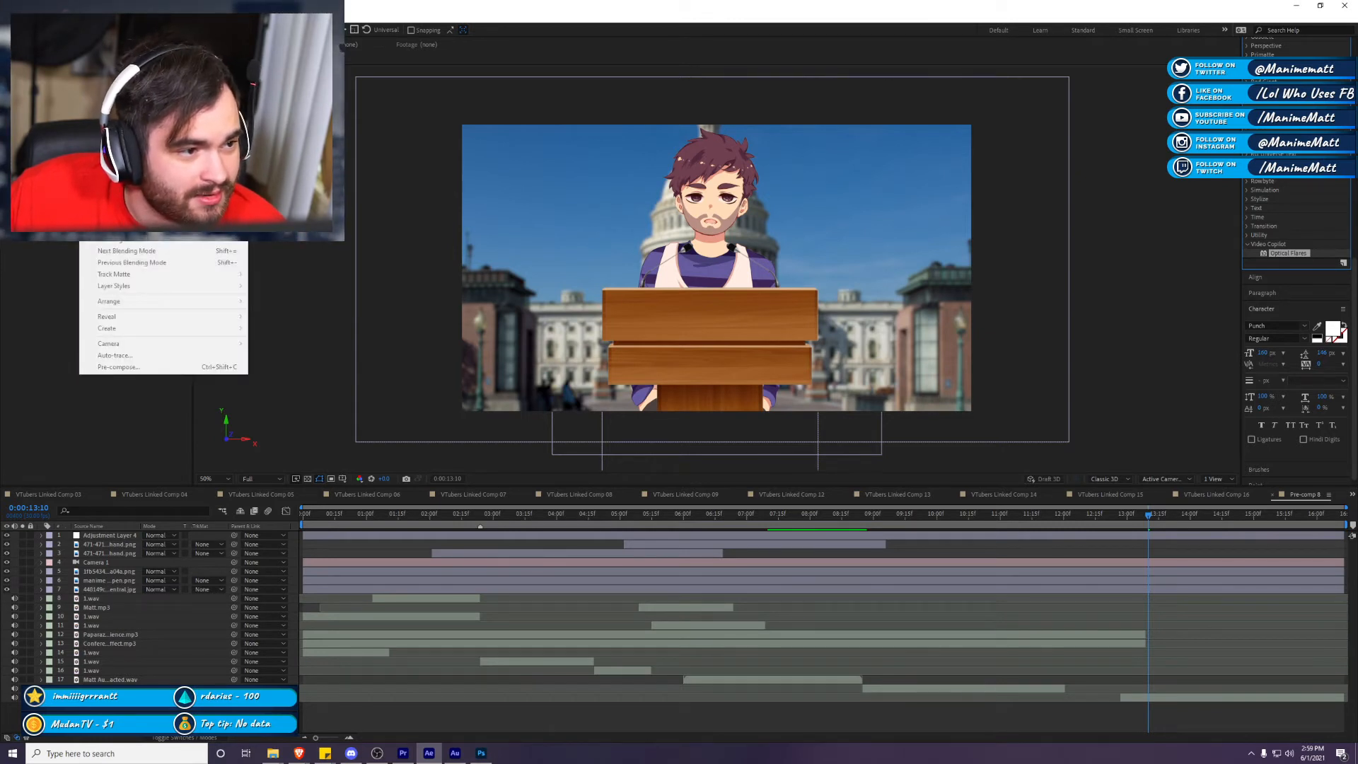
{"action": "left_click", "coordinate": [611, 524]}
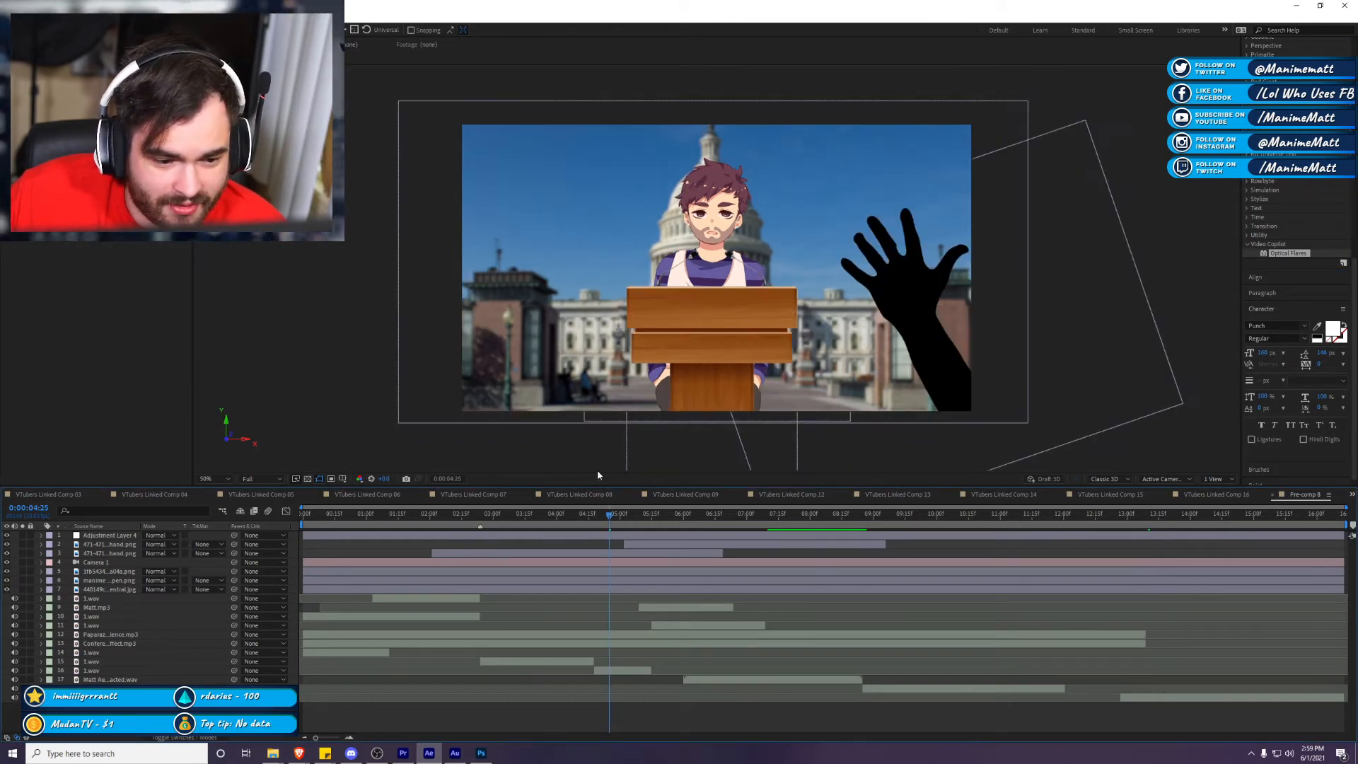
{"action": "left_click", "coordinate": [89, 17]}
{"action": "mouse_move", "coordinate": [212, 31]}
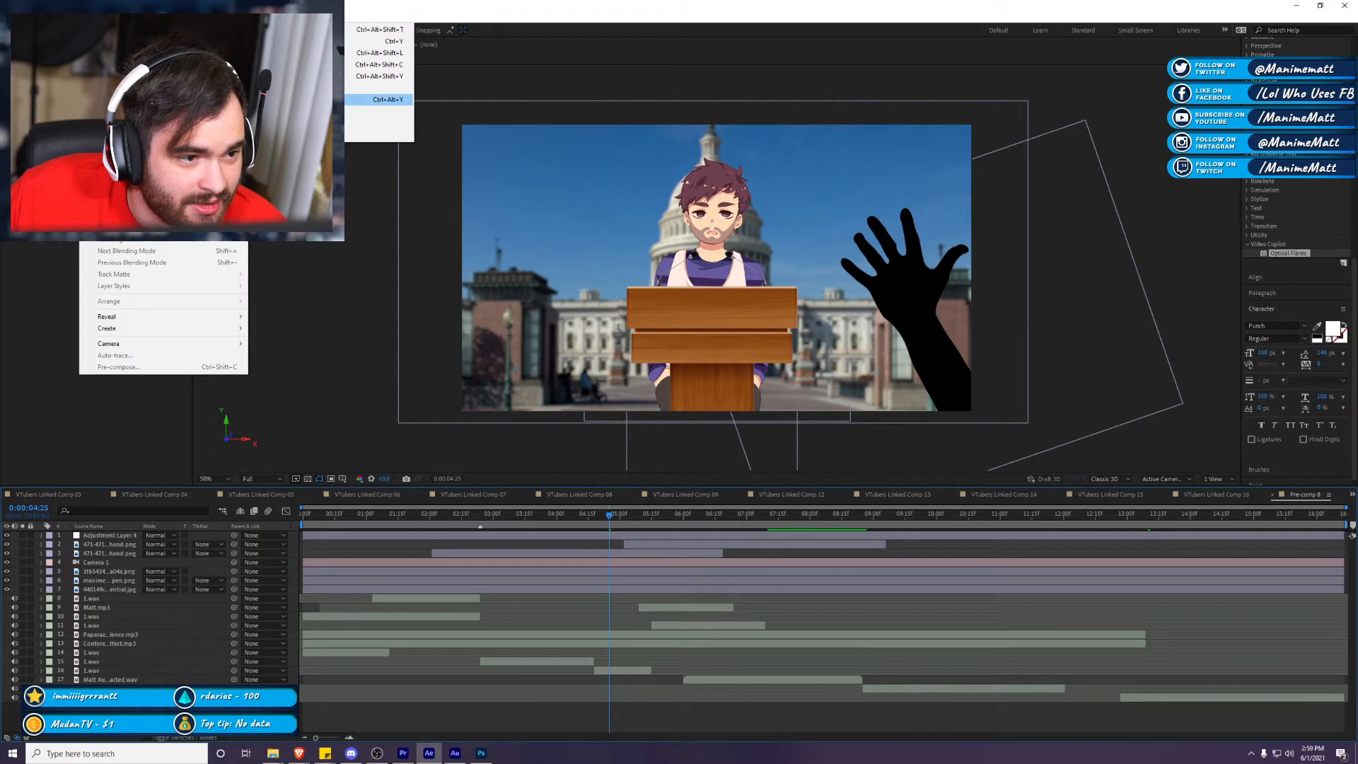
{"action": "left_click", "coordinate": [394, 99]}
{"action": "left_click_drag", "start_coordinate": [1287, 252], "coordinate": [809, 538]}
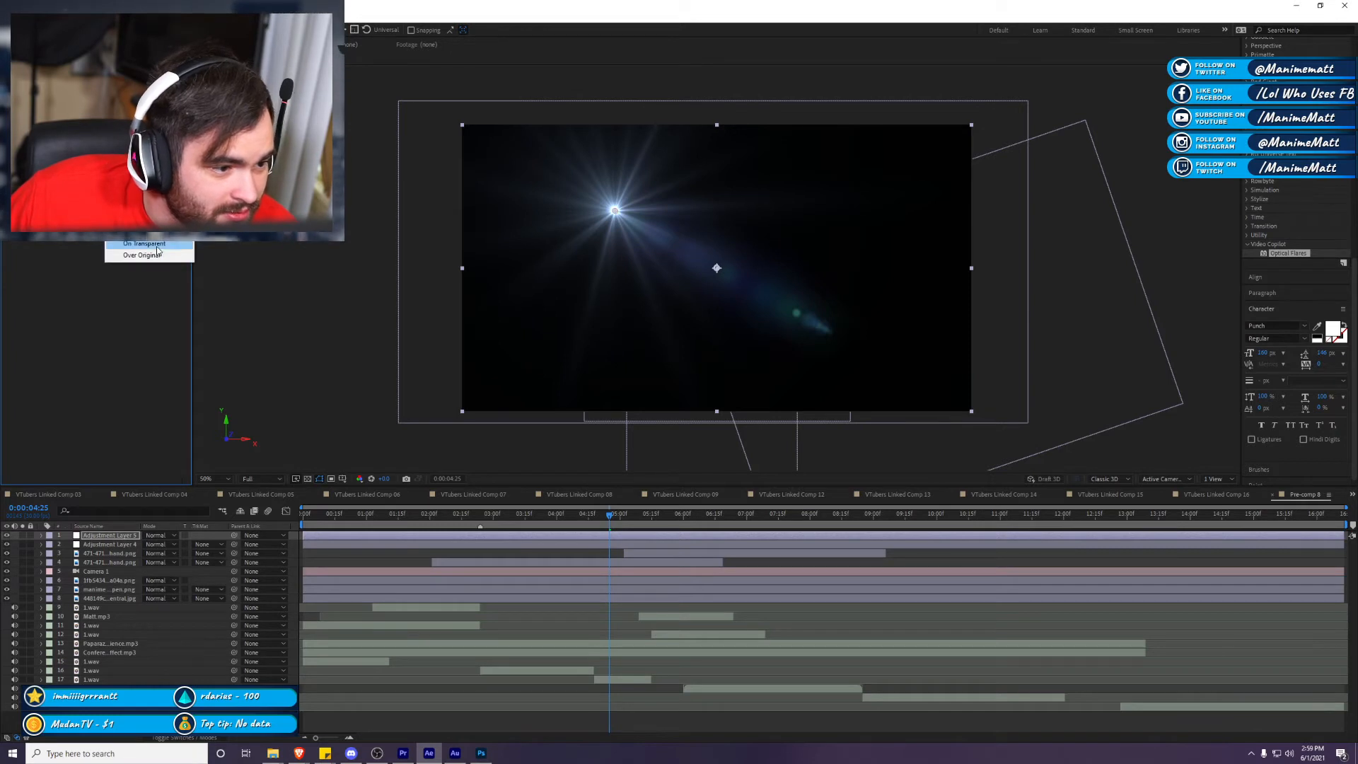
Step: At 0:00:05:02, show the timeline's layer switches and open the Optical Flares setup of the top adjustment layer
{"action": "left_click", "coordinate": [623, 526]}
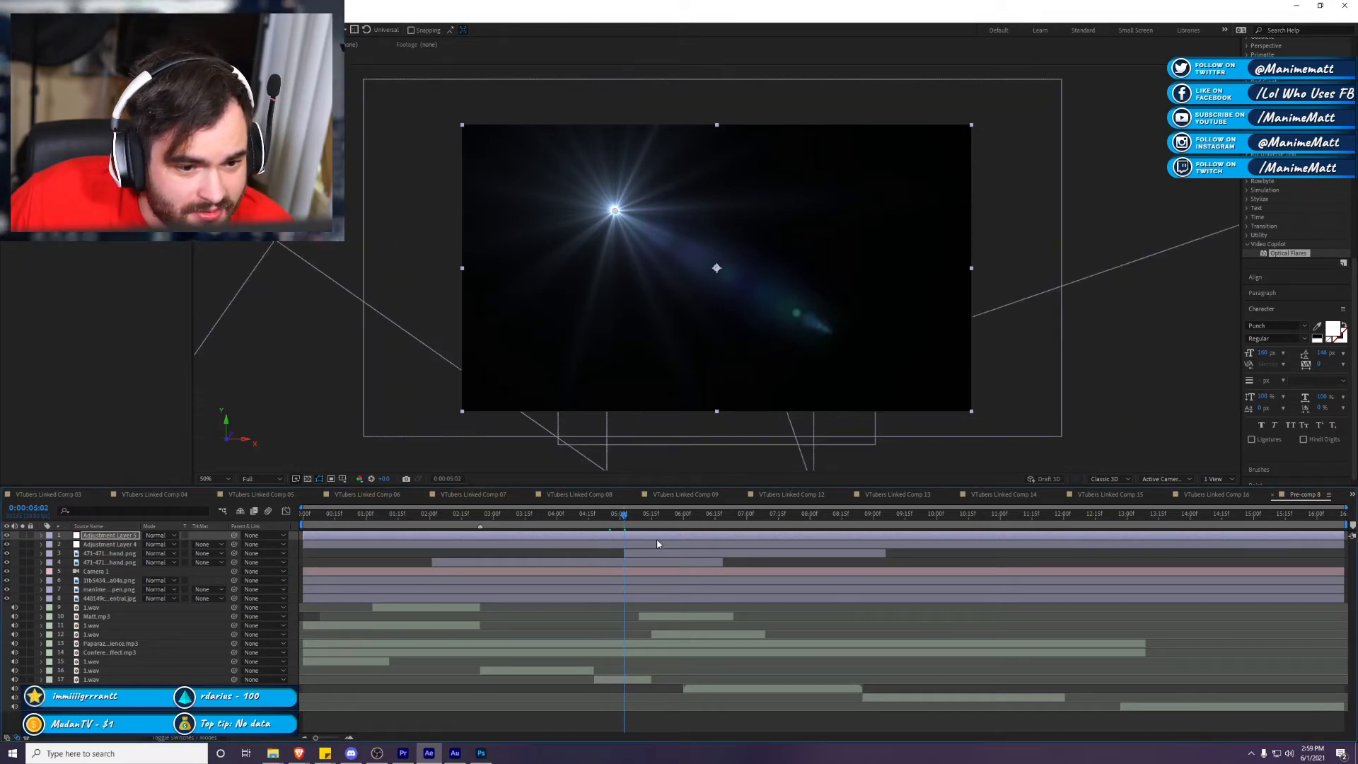
{"action": "left_click", "coordinate": [194, 739]}
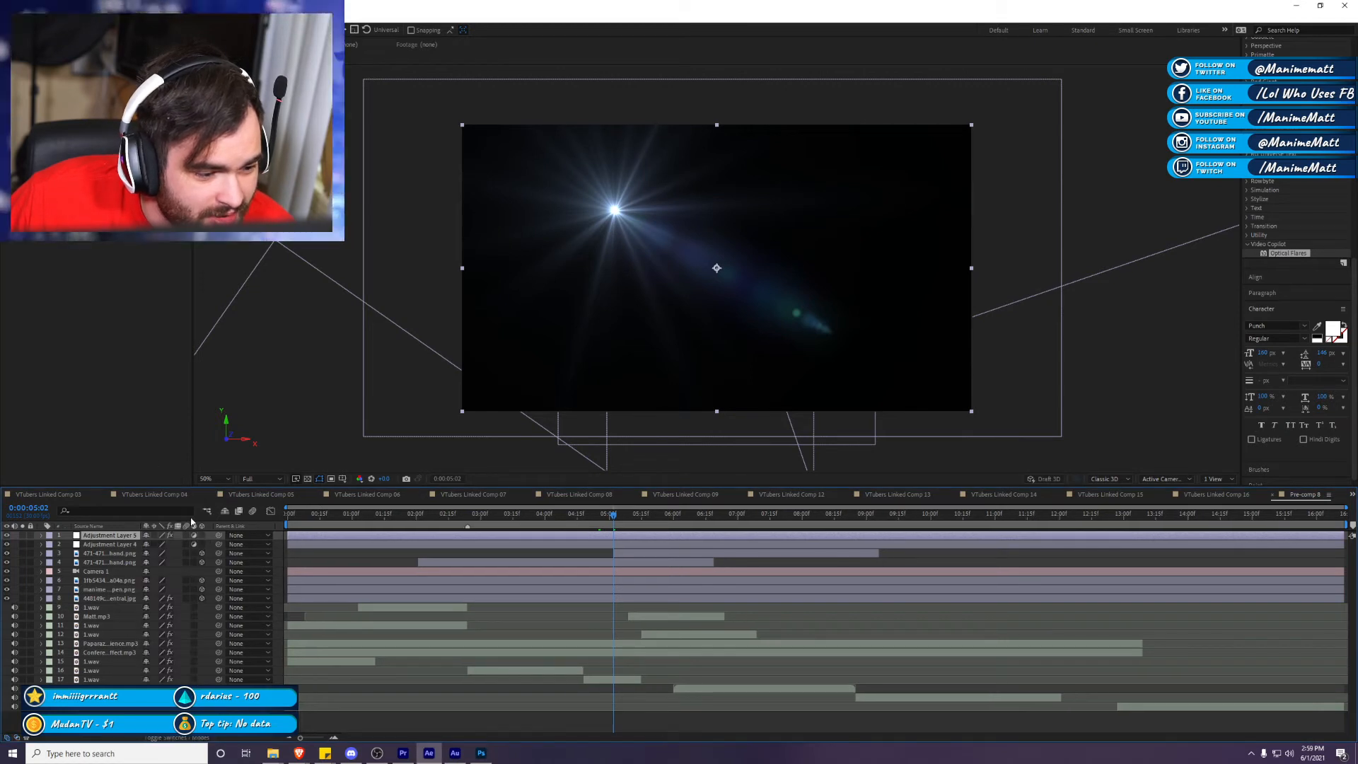
{"action": "left_click", "coordinate": [113, 71]}
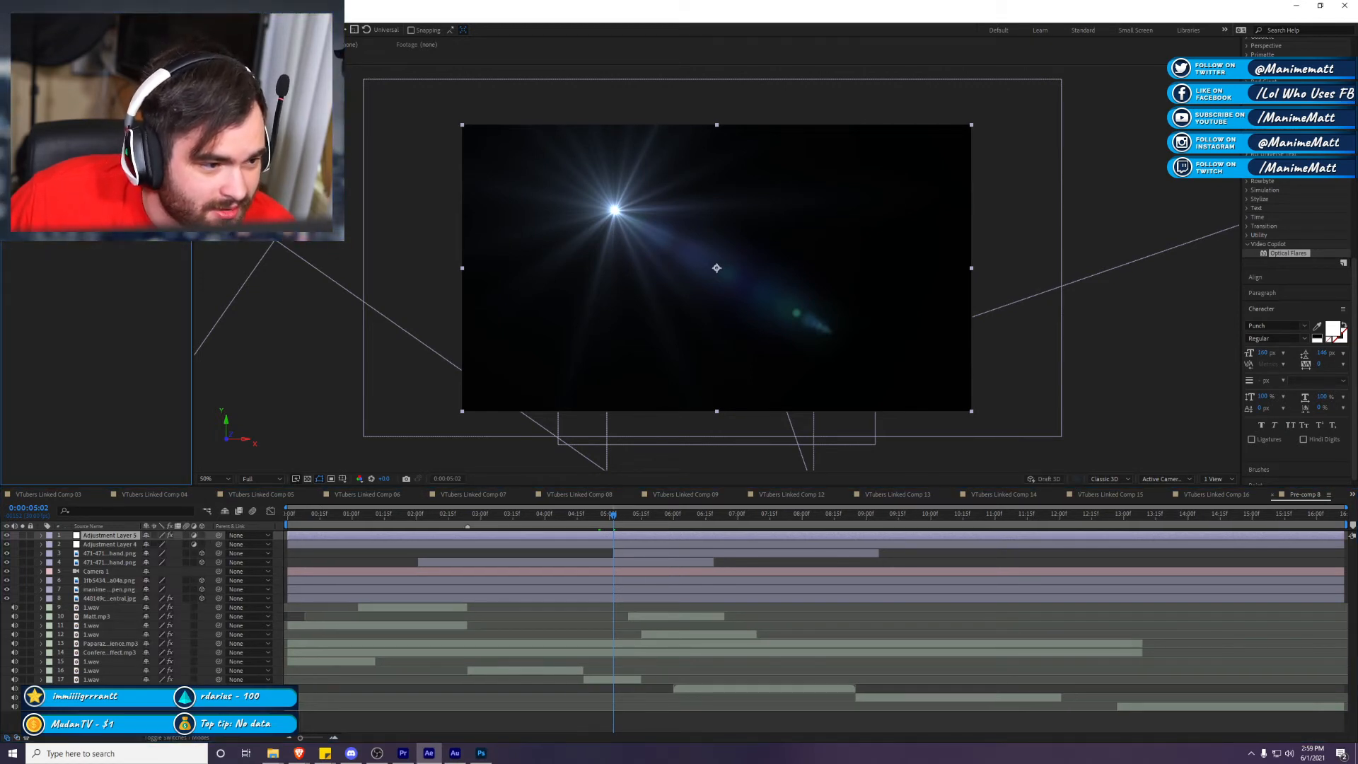
{"action": "left_click", "coordinate": [134, 120]}
{"action": "left_click", "coordinate": [50, 260]}
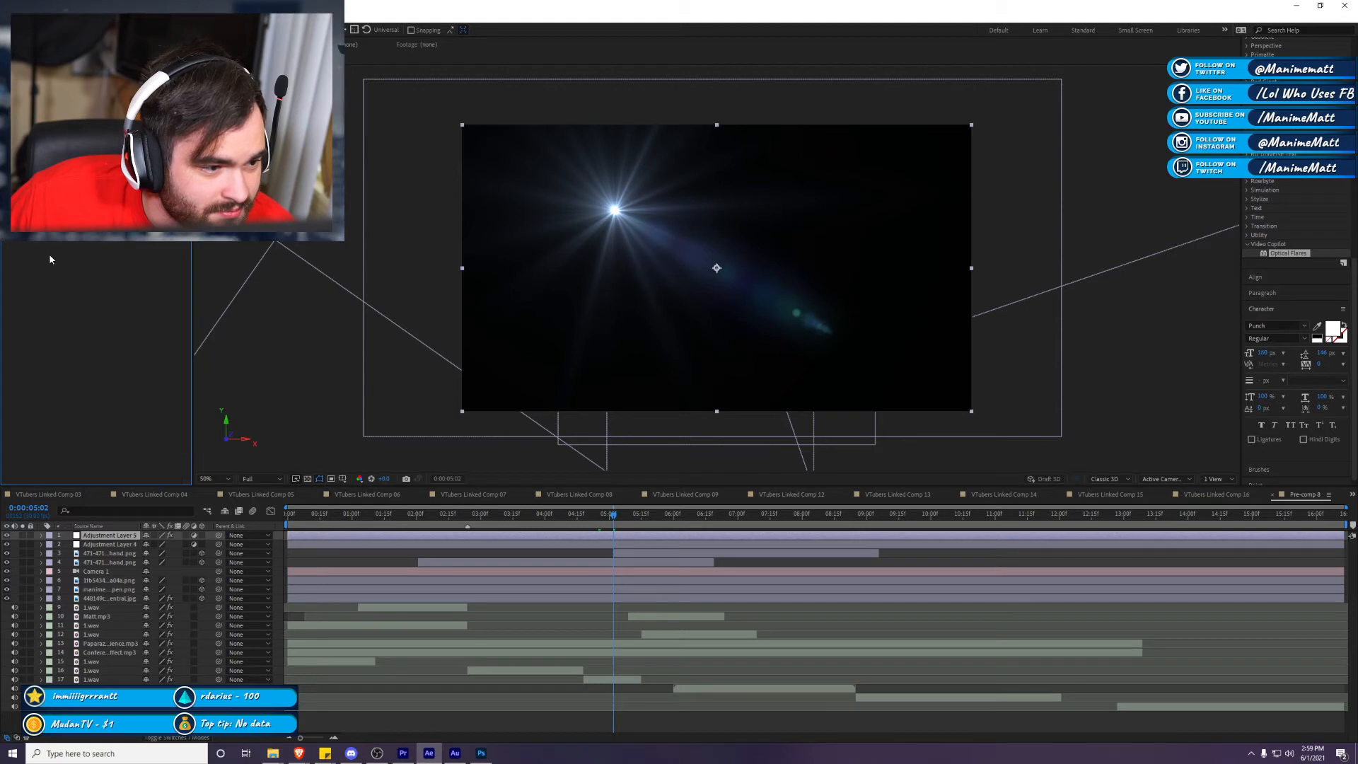
{"action": "left_click", "coordinate": [125, 213]}
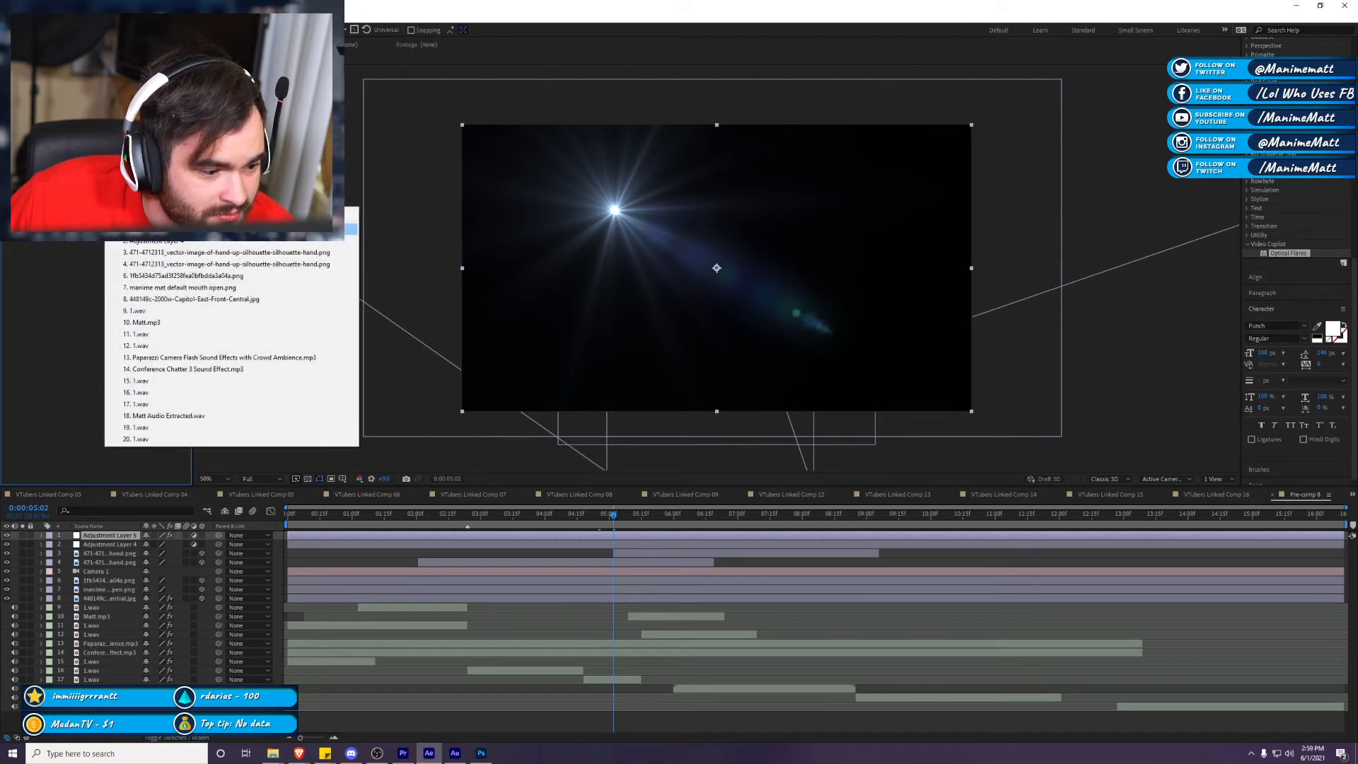
{"action": "left_click", "coordinate": [125, 228]}
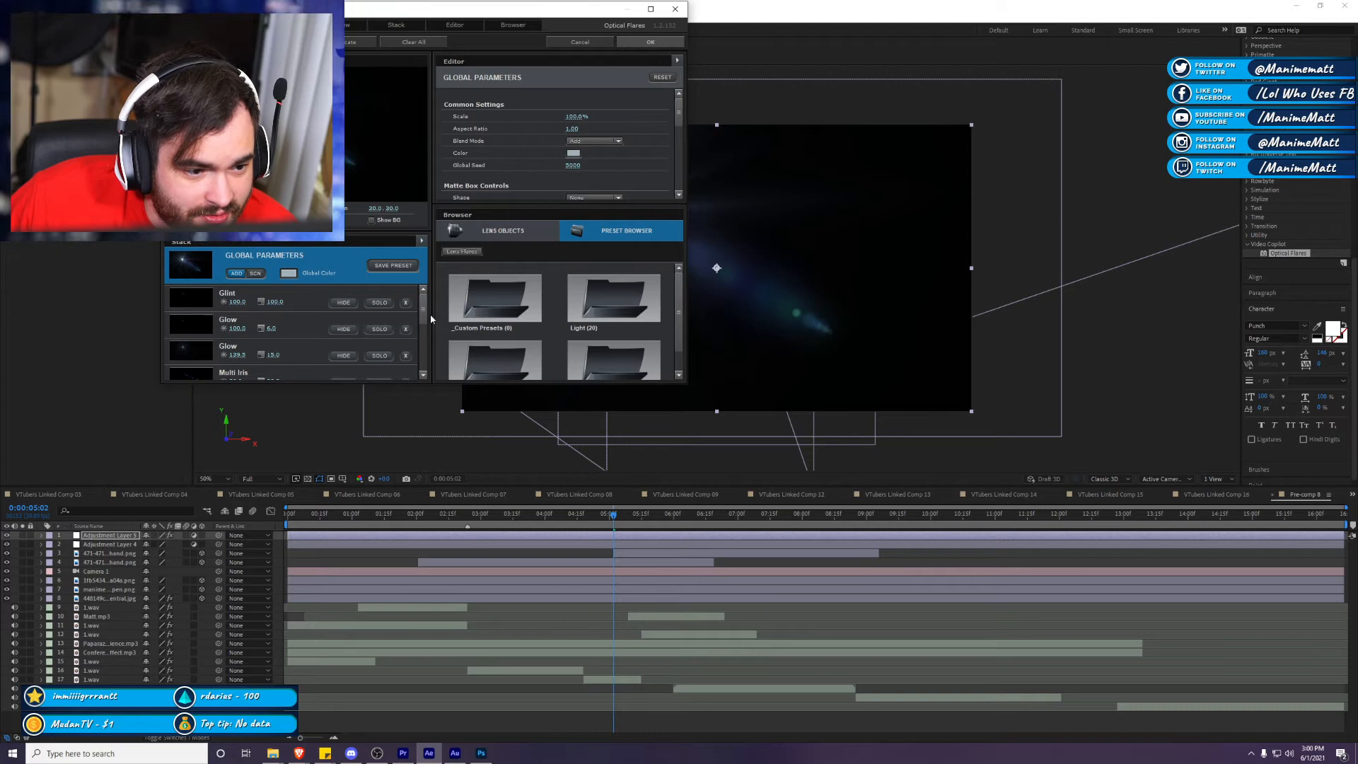
Step: Remove every lens object of the default flare from the Optical Flares stack
{"action": "left_click", "coordinate": [406, 303]}
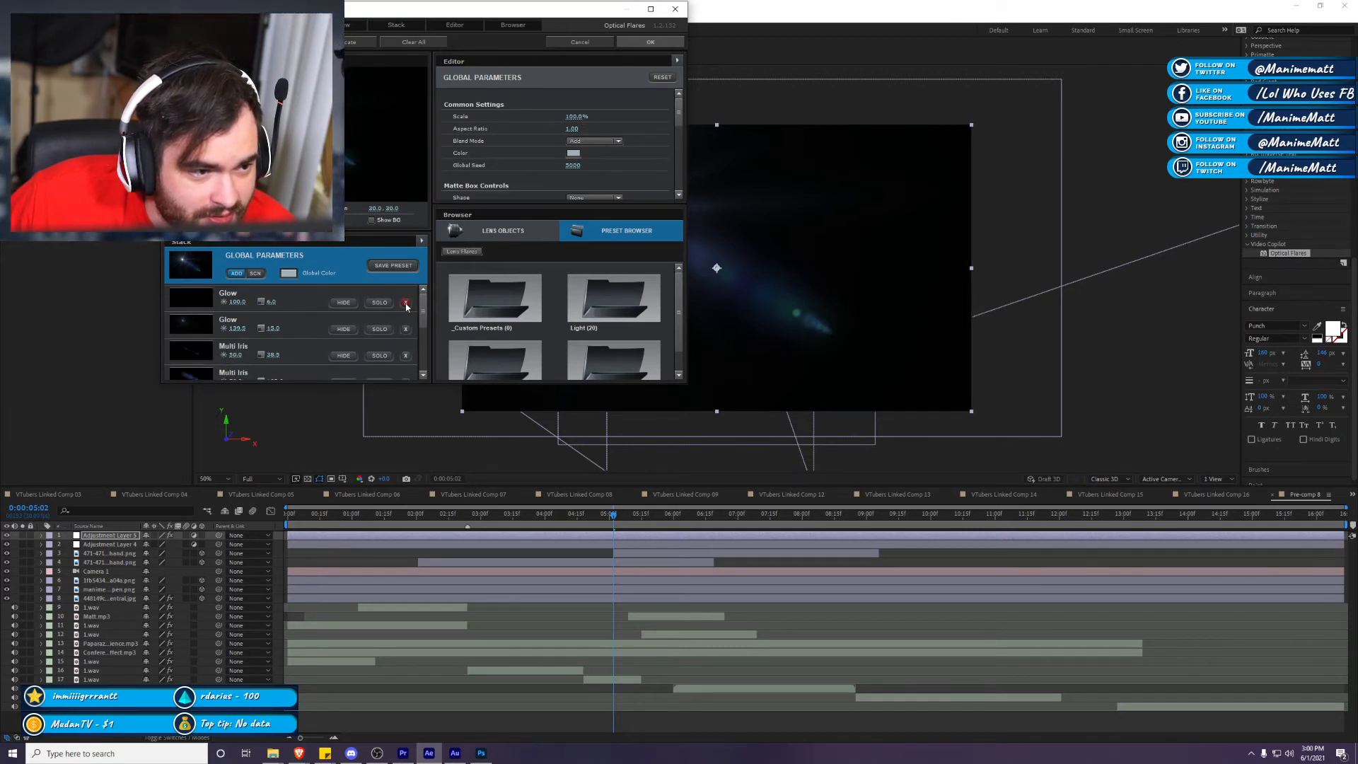
{"action": "left_click", "coordinate": [405, 303]}
{"action": "left_click", "coordinate": [406, 303]}
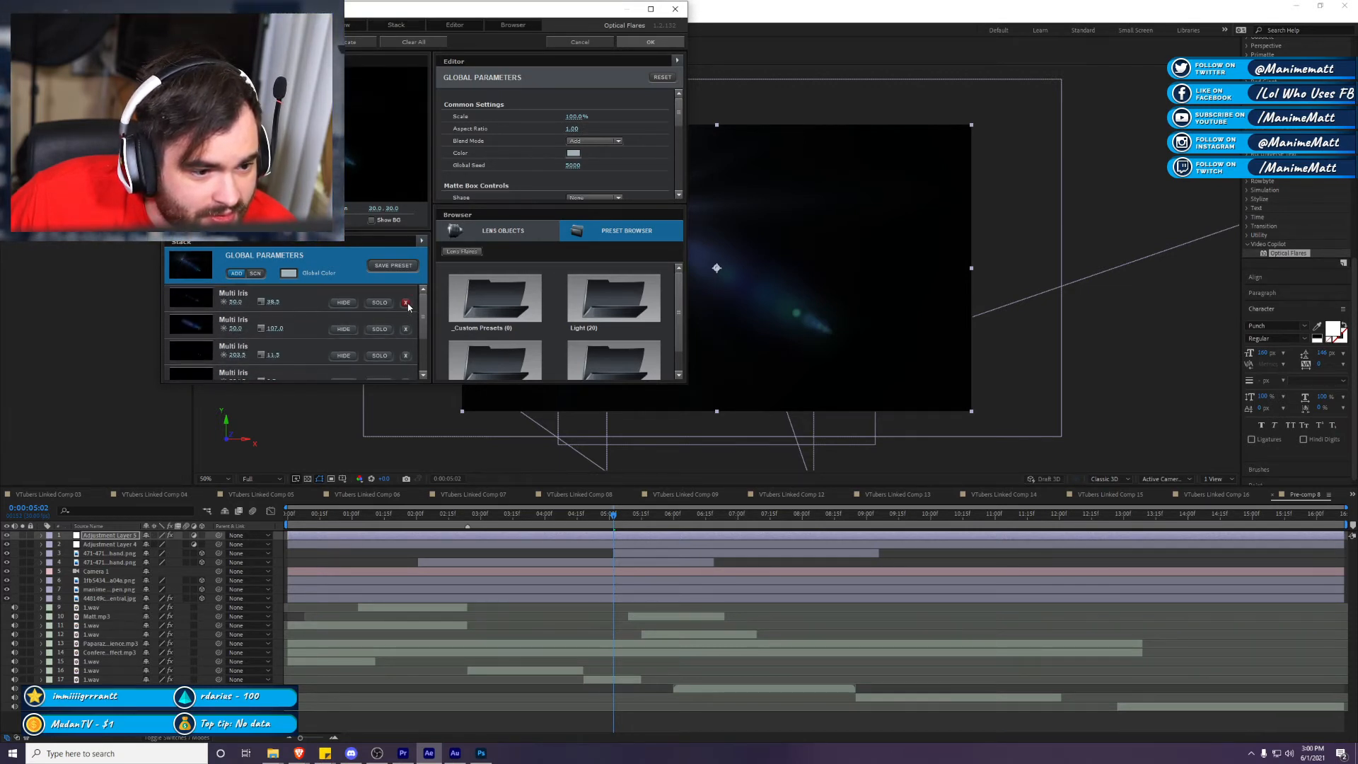
{"action": "left_click", "coordinate": [406, 303]}
{"action": "left_click", "coordinate": [406, 304]}
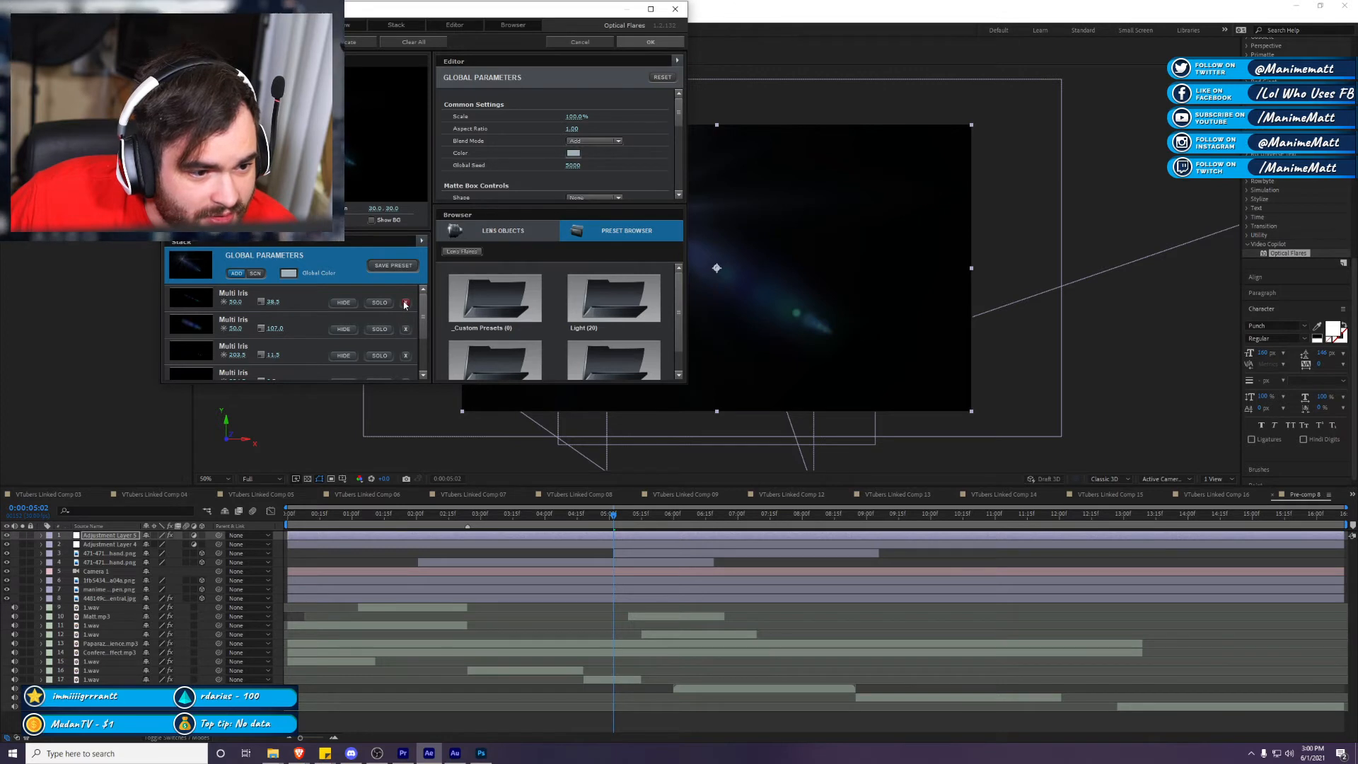
{"action": "left_click", "coordinate": [406, 303]}
{"action": "left_click", "coordinate": [406, 304]}
{"action": "left_click", "coordinate": [407, 304]}
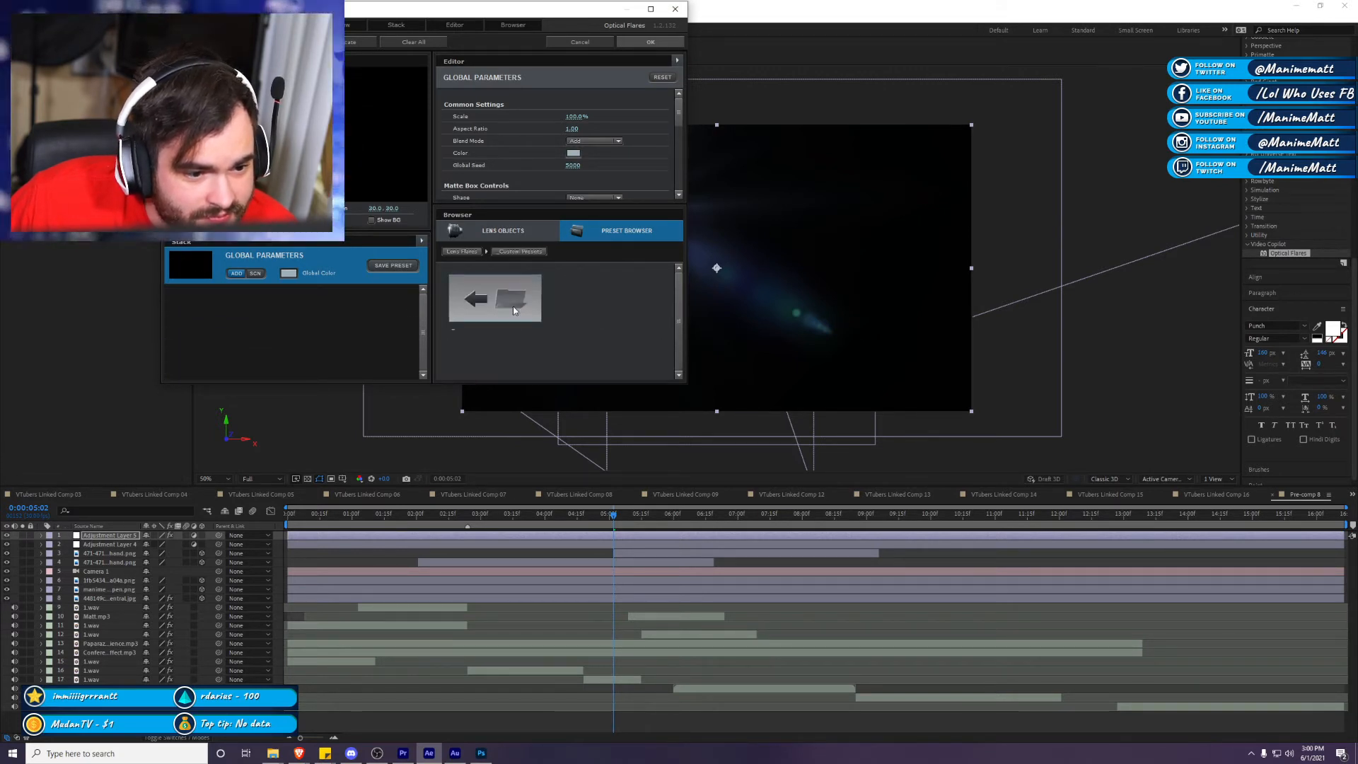
Step: Load the Evening Sun preset from the Light preset collection
{"action": "left_click", "coordinate": [589, 309]}
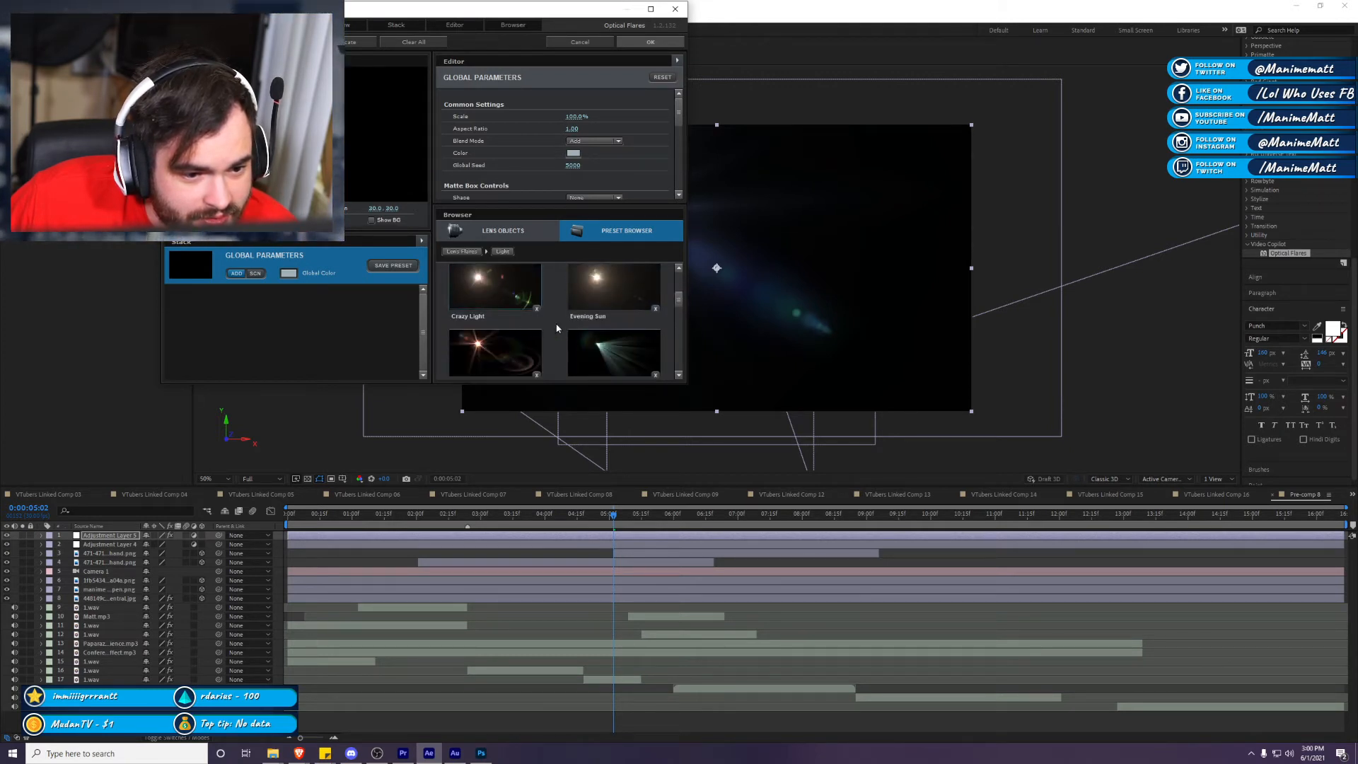
{"action": "scroll", "coordinate": [603, 319], "scroll_direction": "down", "scroll_amount": 1}
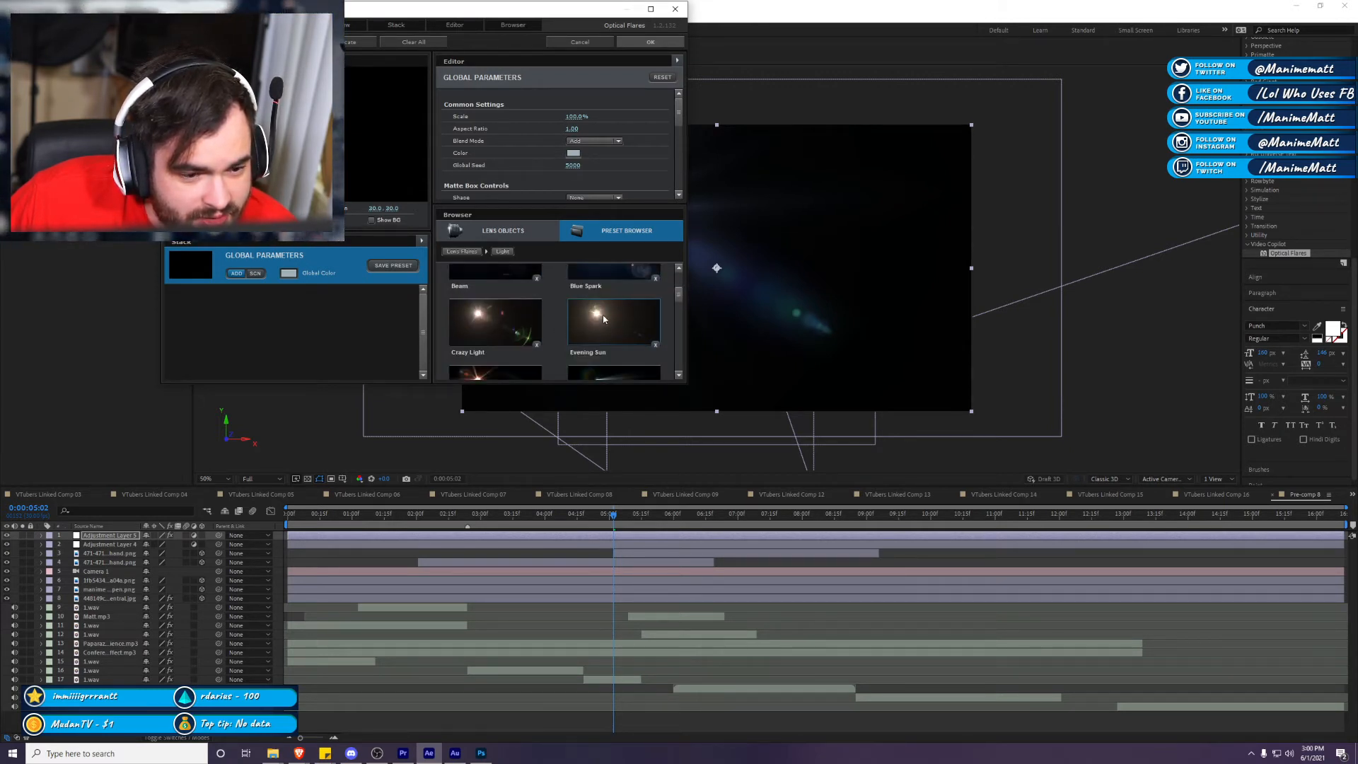
{"action": "left_click", "coordinate": [603, 319]}
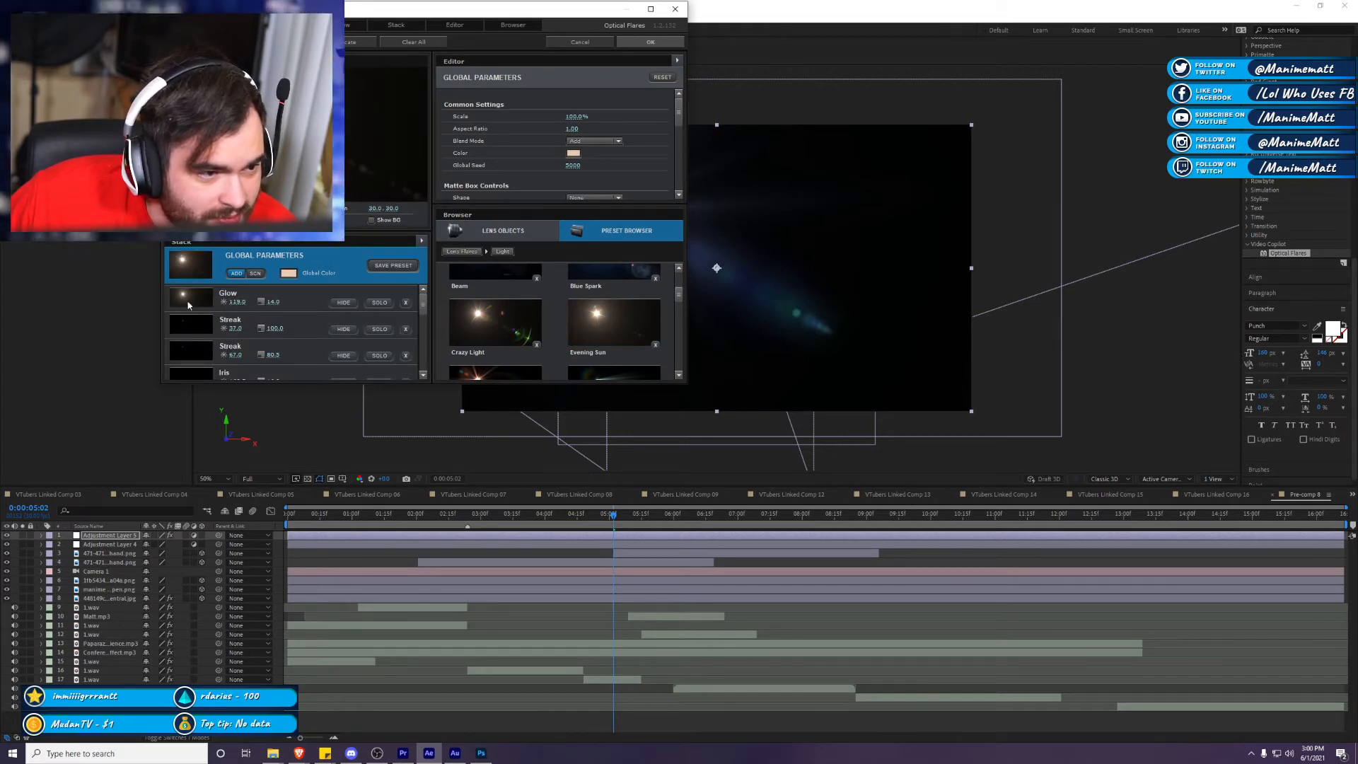
Step: Dim the preset's Glow and set its first Streak to brightness 66.5 and scale 86%
{"action": "left_click_drag", "start_coordinate": [33, 333], "coordinate": [38, 333]}
{"action": "mouse_move", "coordinate": [252, 328]}
{"action": "left_mouse_down"}
{"action": "mouse_move", "coordinate": [231, 338]}
{"action": "mouse_move", "coordinate": [233, 355]}
{"action": "left_mouse_up"}
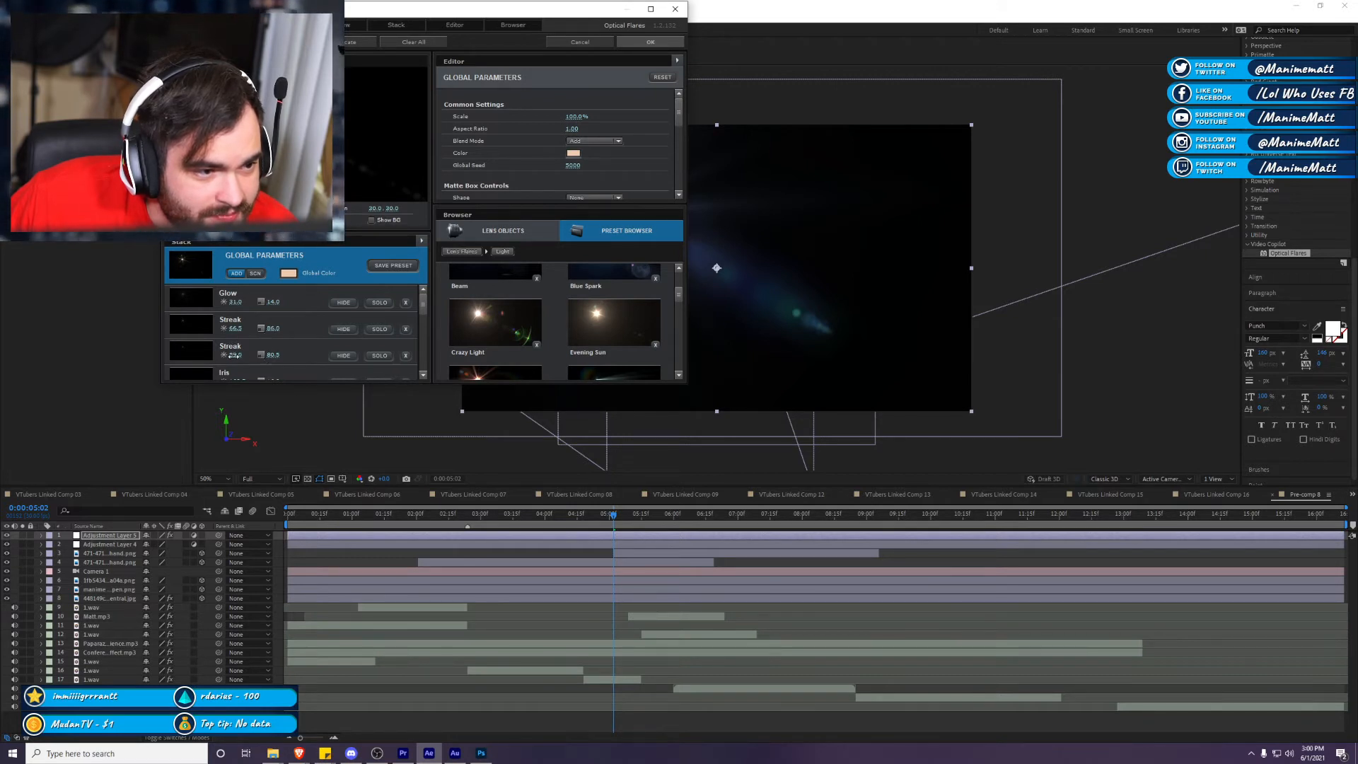
{"action": "left_click", "coordinate": [350, 331]}
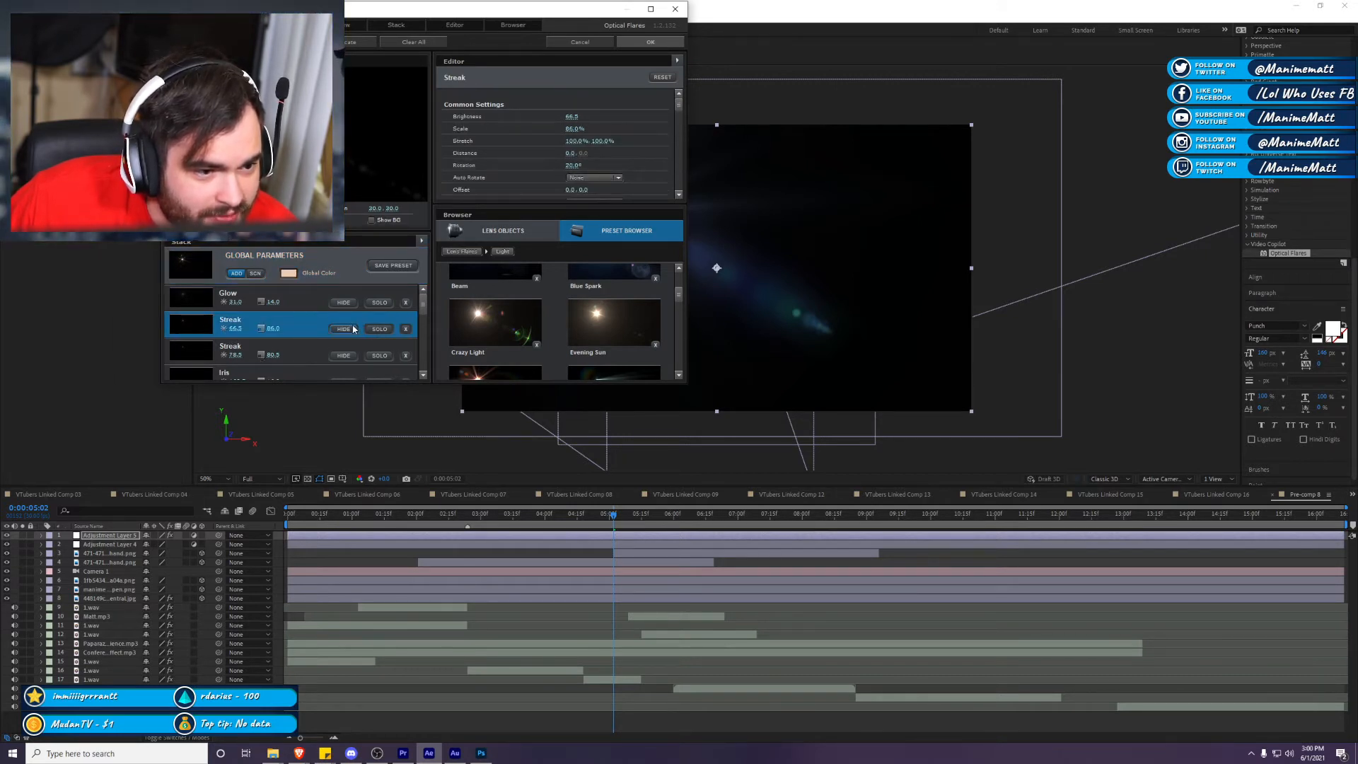
{"action": "scroll", "coordinate": [558, 138], "scroll_direction": "down", "scroll_amount": 1}
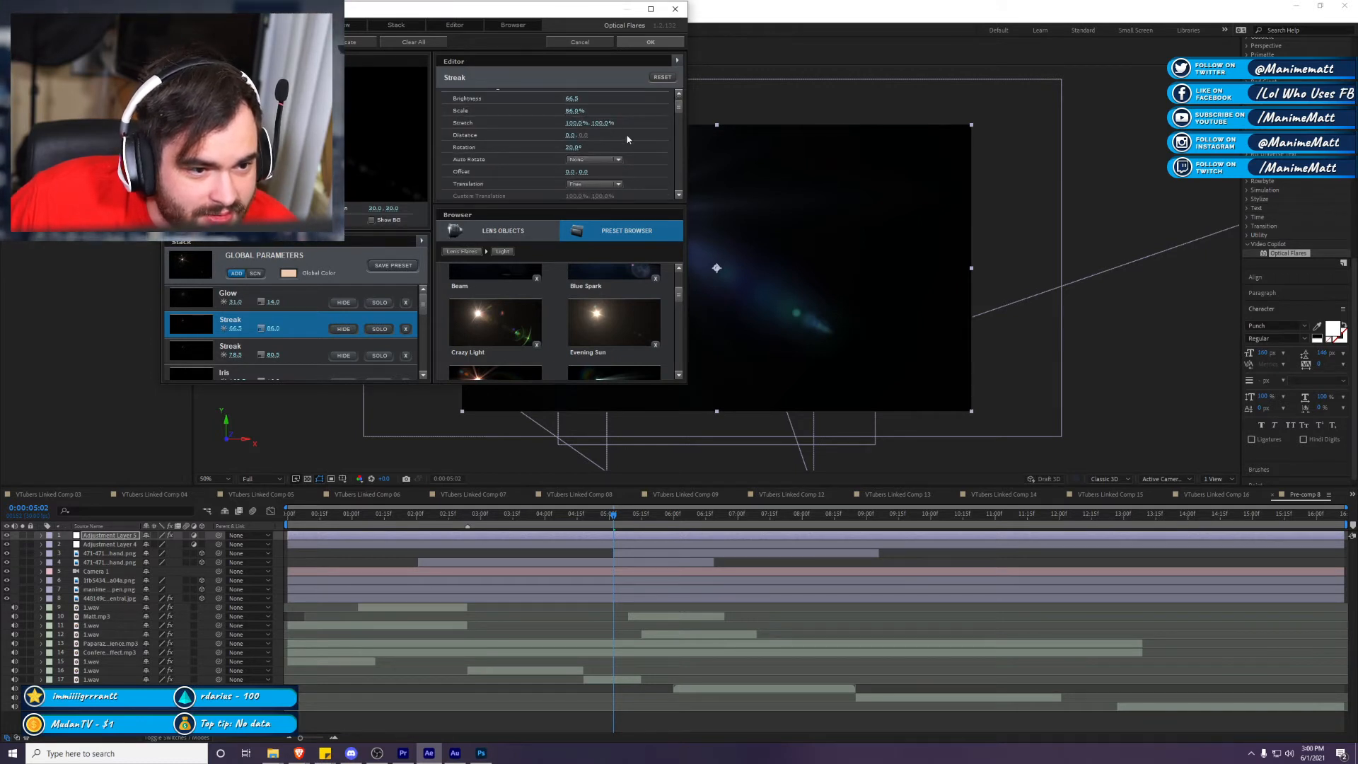
{"action": "scroll", "coordinate": [541, 181], "scroll_direction": "down", "scroll_amount": 2}
{"action": "scroll", "coordinate": [540, 177], "scroll_direction": "down", "scroll_amount": 5}
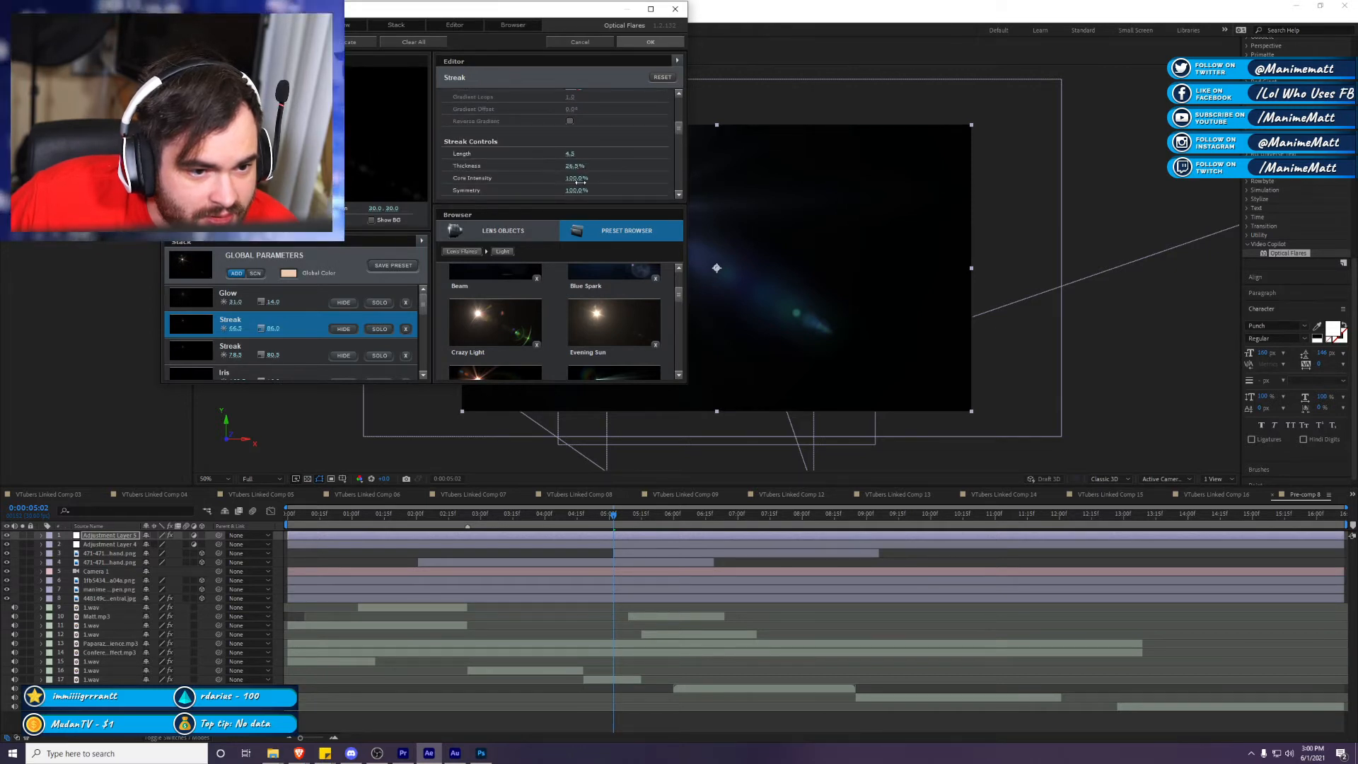
Step: Set the Glow's trigger expansion to -1.0 and brightness to 167, and the first two Streaks' brightness to 67 and 80
{"action": "left_click", "coordinate": [243, 297]}
{"action": "scroll", "coordinate": [622, 156], "scroll_direction": "down", "scroll_amount": 5}
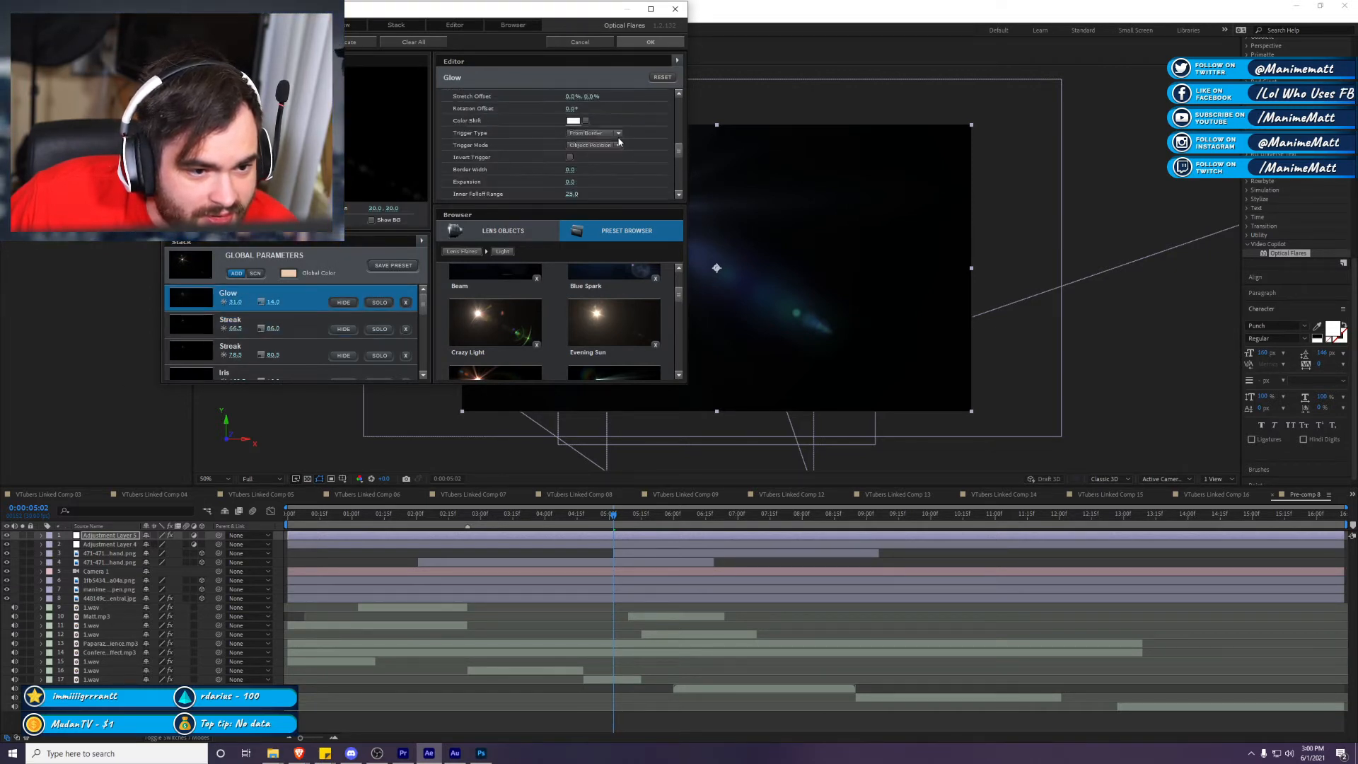
{"action": "scroll", "coordinate": [621, 156], "scroll_direction": "up", "scroll_amount": 2}
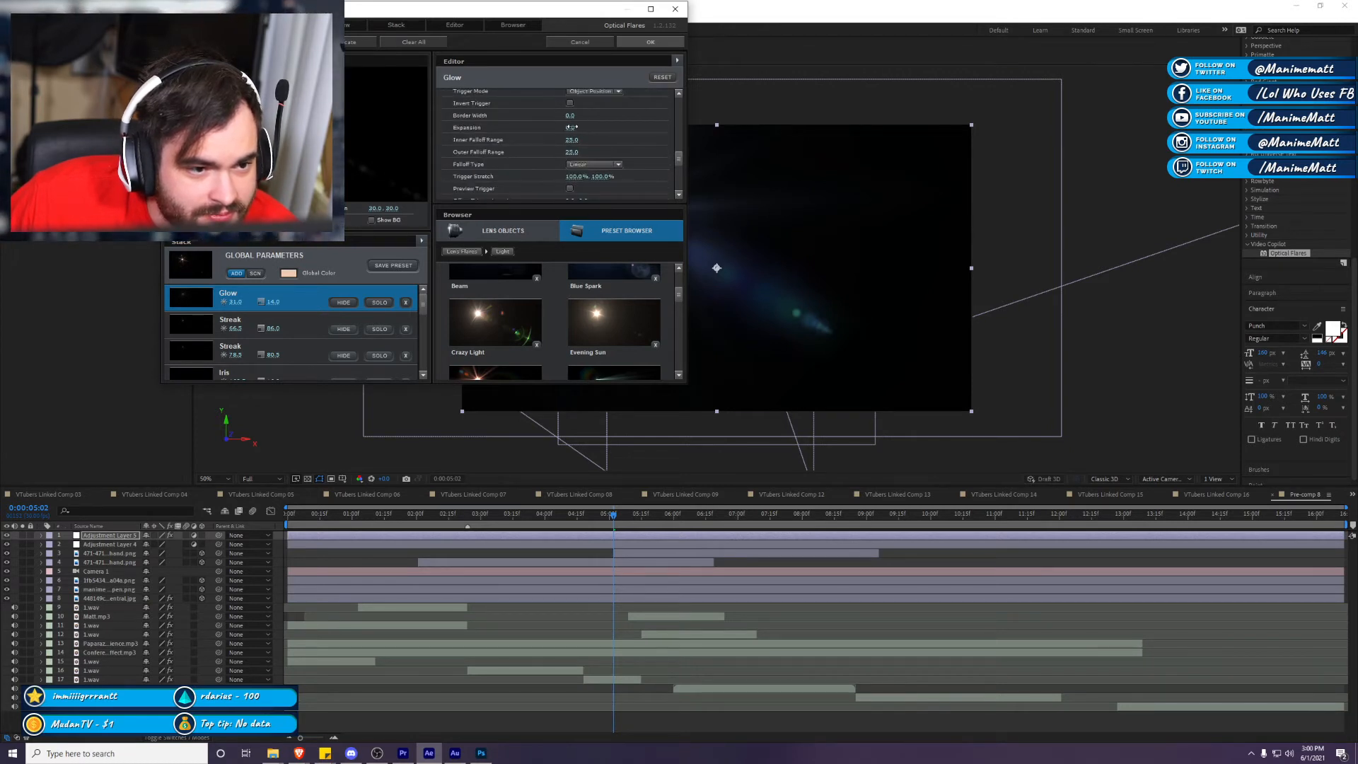
{"action": "left_click_drag", "start_coordinate": [575, 131], "coordinate": [574, 131]}
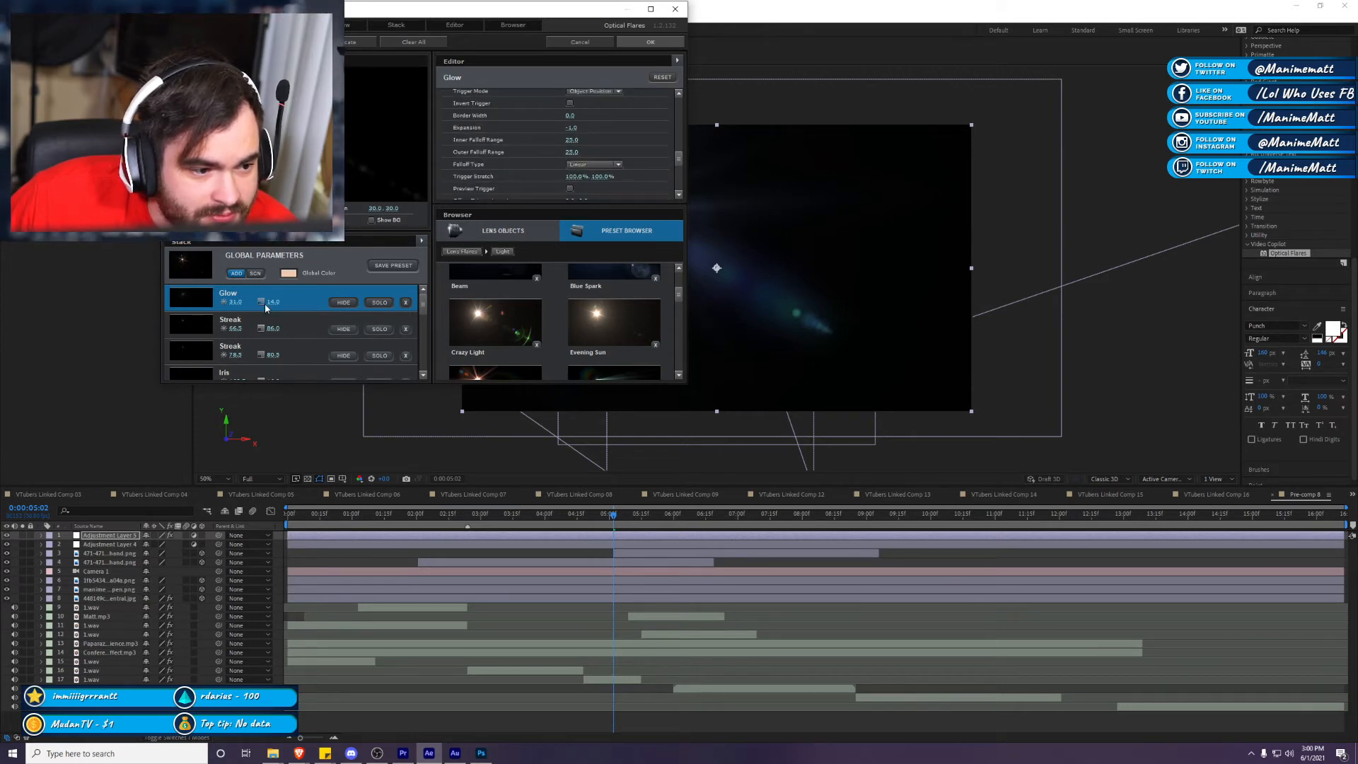
{"action": "left_click_drag", "start_coordinate": [237, 302], "coordinate": [358, 274]}
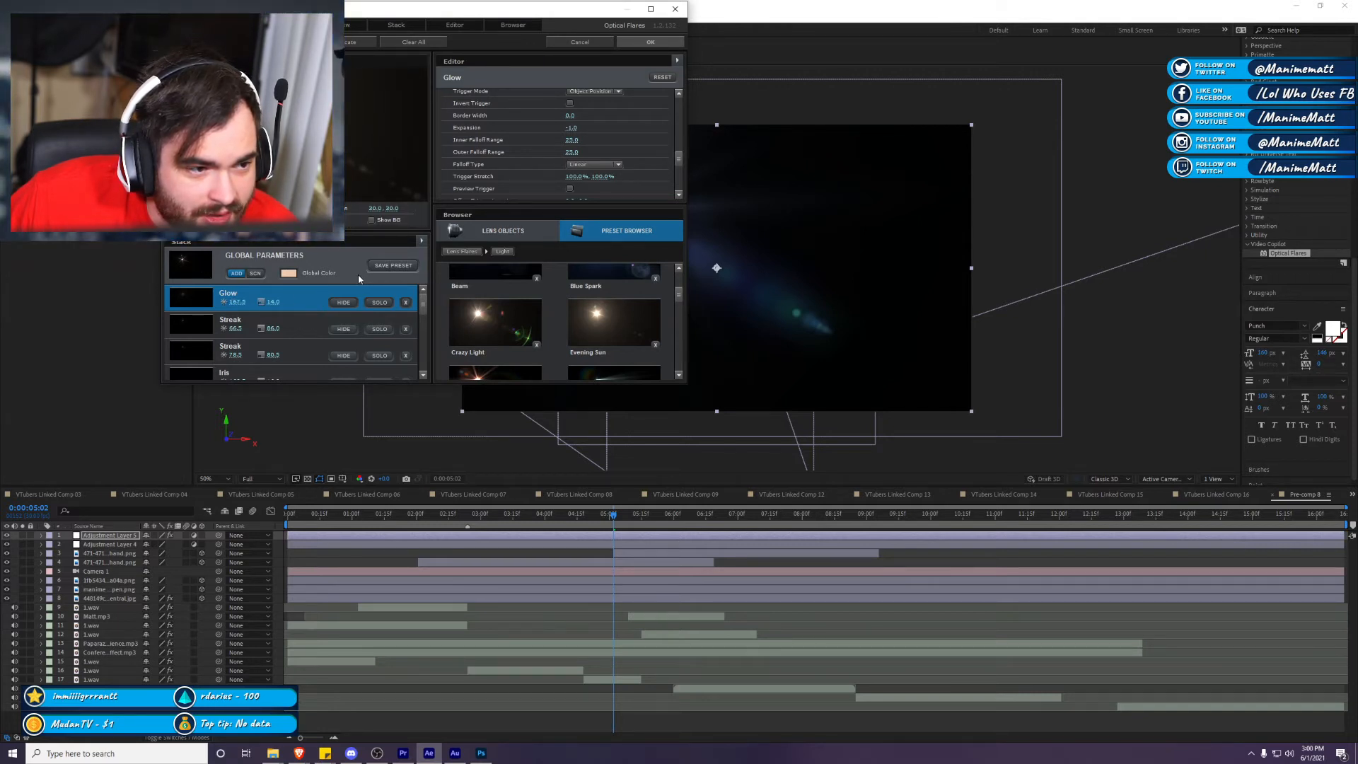
{"action": "mouse_move", "coordinate": [236, 329]}
{"action": "left_mouse_down"}
{"action": "mouse_move", "coordinate": [196, 337]}
{"action": "mouse_move", "coordinate": [256, 357]}
{"action": "mouse_move", "coordinate": [244, 361]}
{"action": "left_mouse_up"}
Step: Hide the first four Iris objects in the flare stack
{"action": "scroll", "coordinate": [243, 360], "scroll_direction": "down", "scroll_amount": 1}
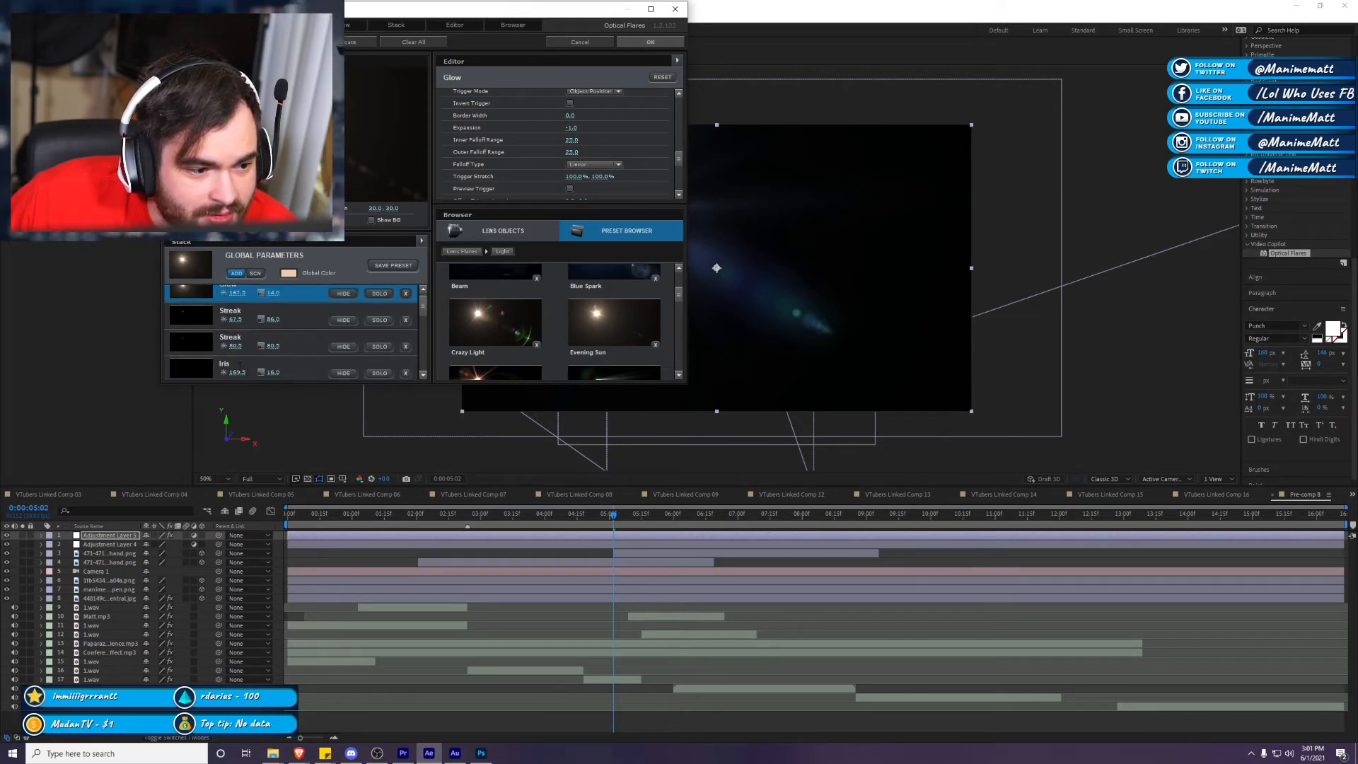
{"action": "scroll", "coordinate": [243, 361], "scroll_direction": "down", "scroll_amount": 2}
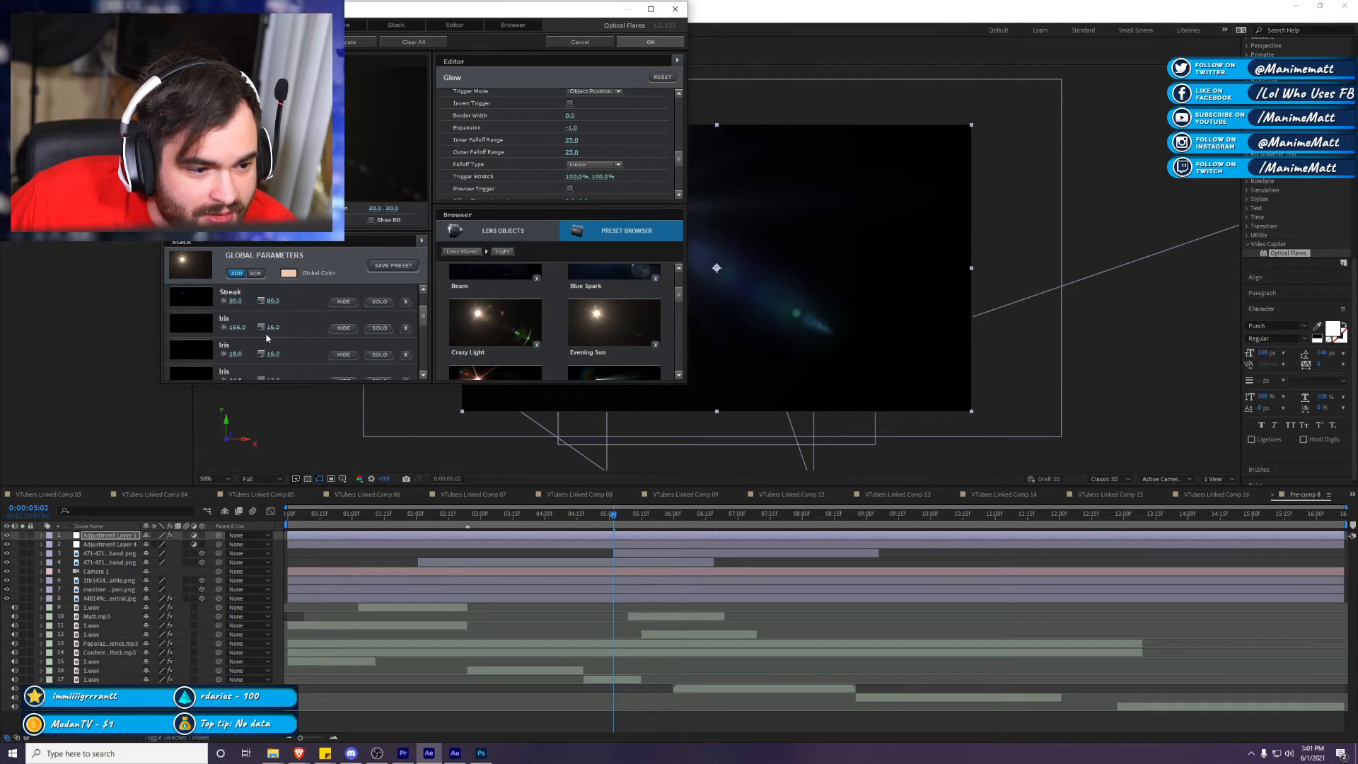
{"action": "left_click", "coordinate": [345, 329]}
{"action": "left_click", "coordinate": [344, 354]}
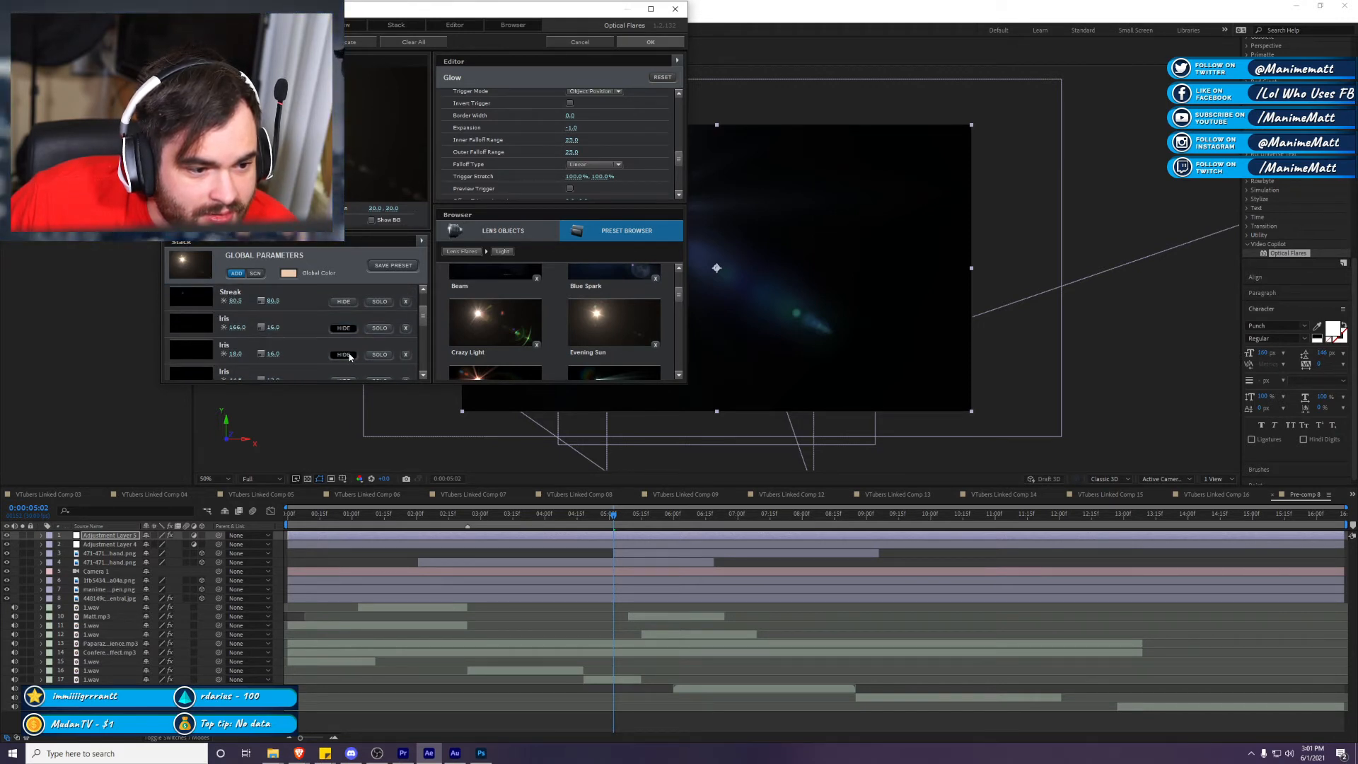
{"action": "scroll", "coordinate": [346, 358], "scroll_direction": "down", "scroll_amount": 1}
{"action": "left_click", "coordinate": [341, 362]}
{"action": "scroll", "coordinate": [339, 363], "scroll_direction": "down", "scroll_amount": 1}
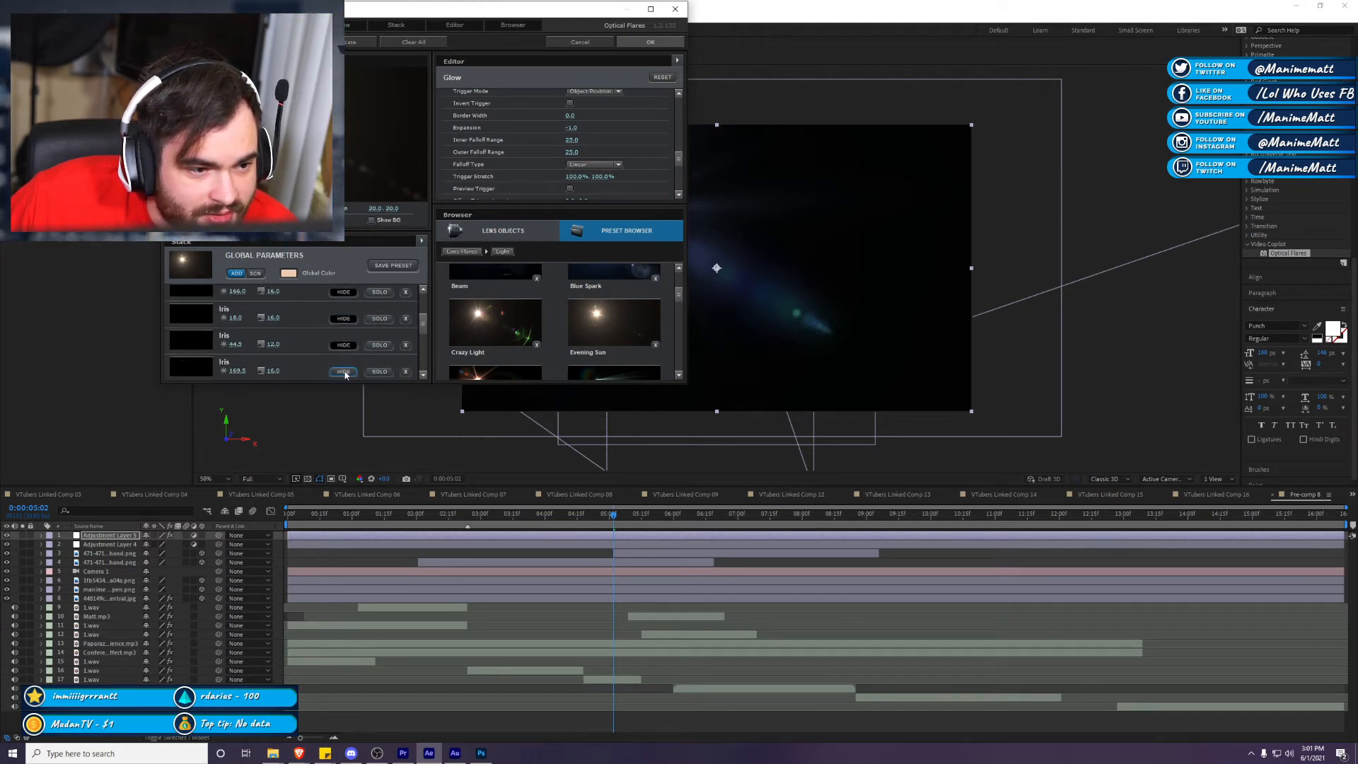
{"action": "left_click", "coordinate": [344, 372]}
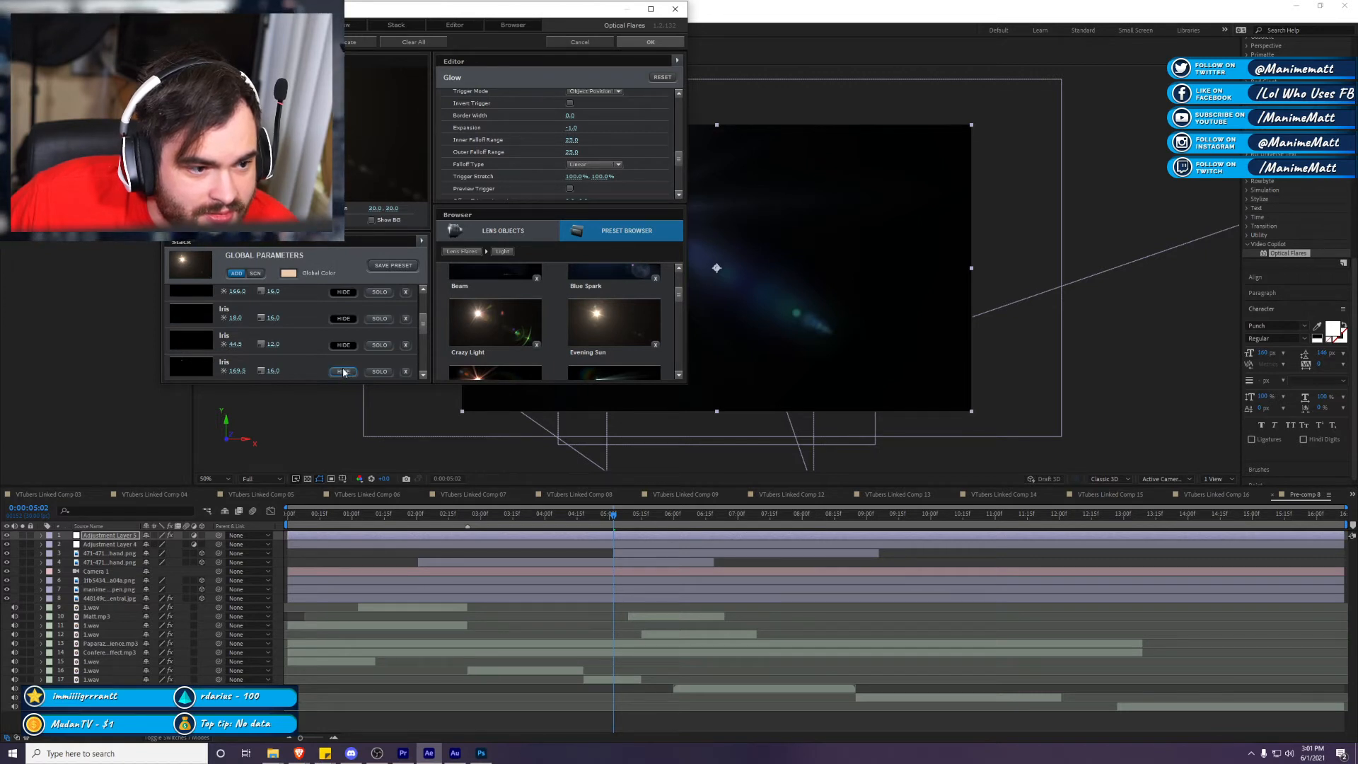
Step: Hide the remaining Iris, Ring and Multi Iris objects and the last Streak in the flare stack
{"action": "scroll", "coordinate": [344, 350], "scroll_direction": "down", "scroll_amount": 1}
{"action": "scroll", "coordinate": [343, 351], "scroll_direction": "up", "scroll_amount": 1}
{"action": "left_click", "coordinate": [342, 351]}
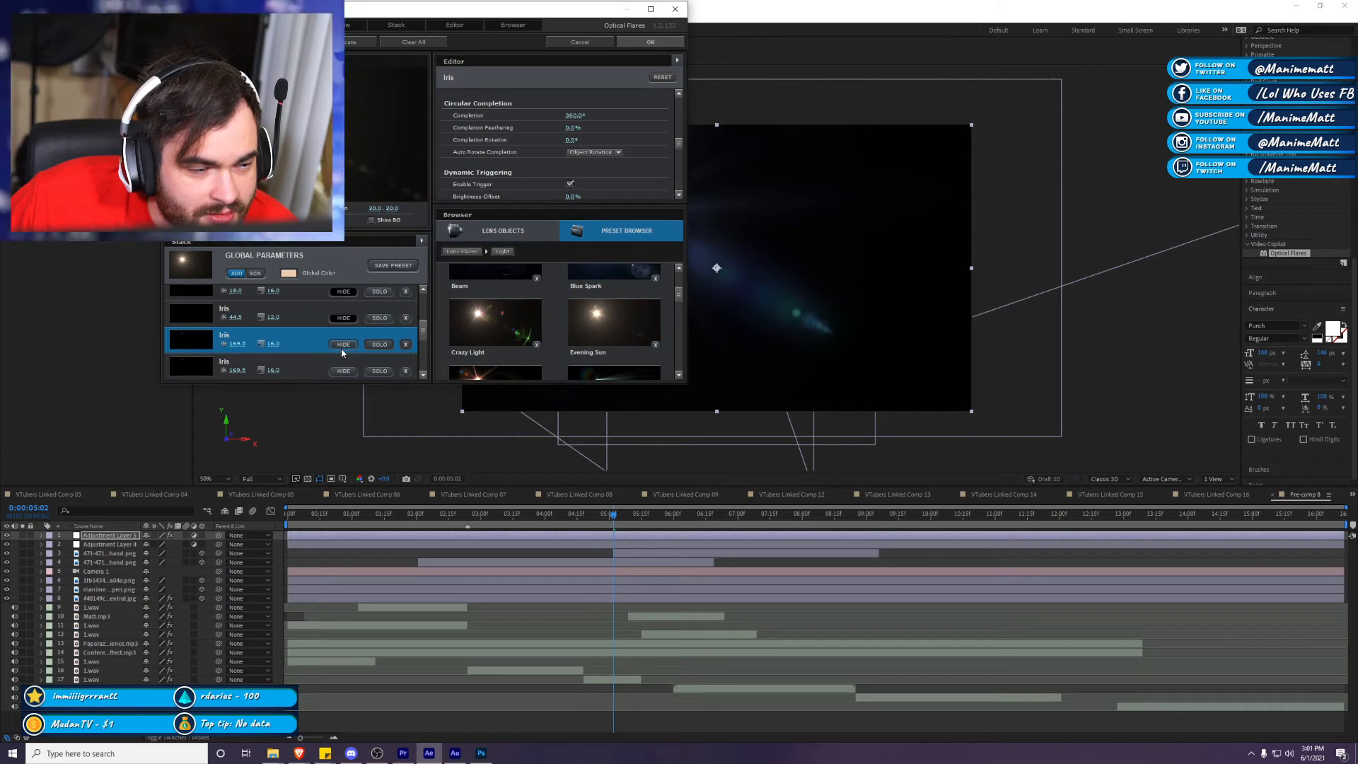
{"action": "scroll", "coordinate": [341, 351], "scroll_direction": "down", "scroll_amount": 1}
{"action": "scroll", "coordinate": [336, 359], "scroll_direction": "down", "scroll_amount": 1}
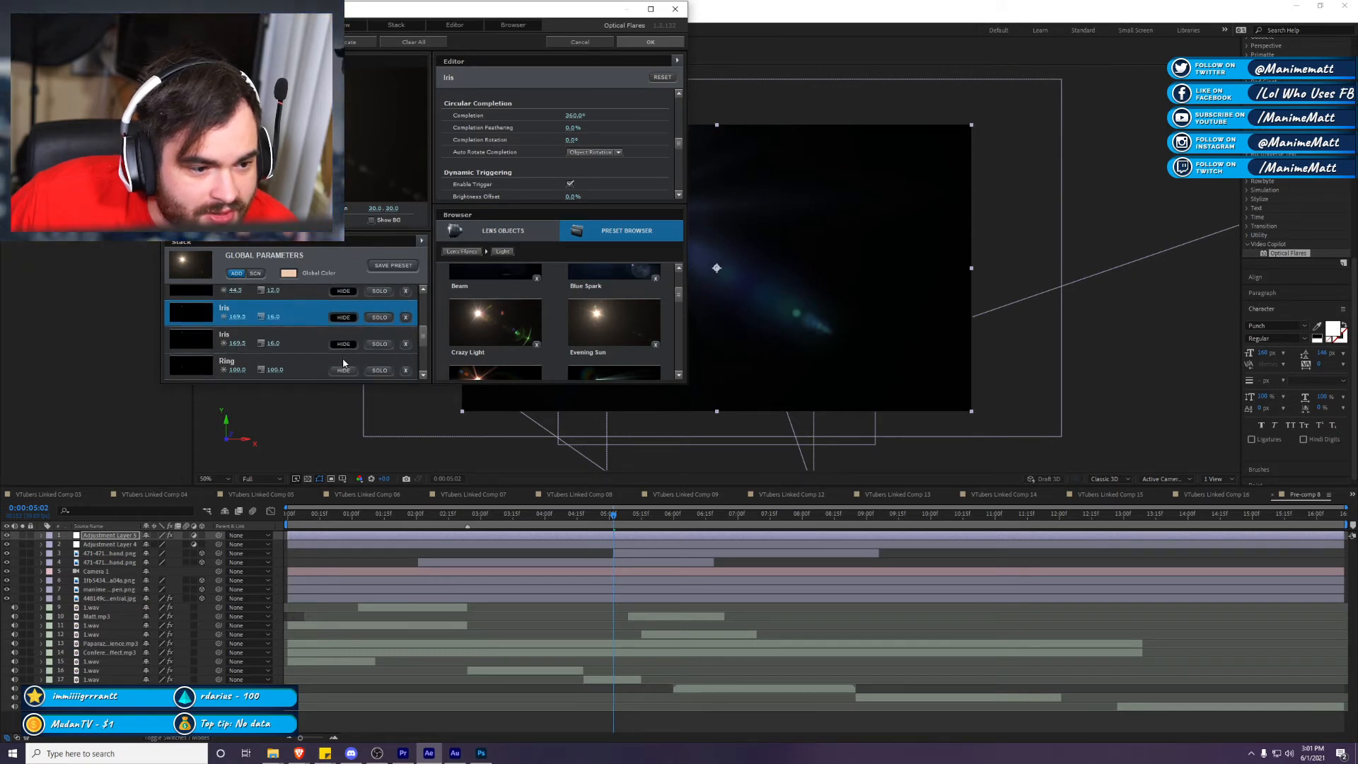
{"action": "scroll", "coordinate": [332, 363], "scroll_direction": "down", "scroll_amount": 1}
{"action": "scroll", "coordinate": [333, 364], "scroll_direction": "down", "scroll_amount": 1}
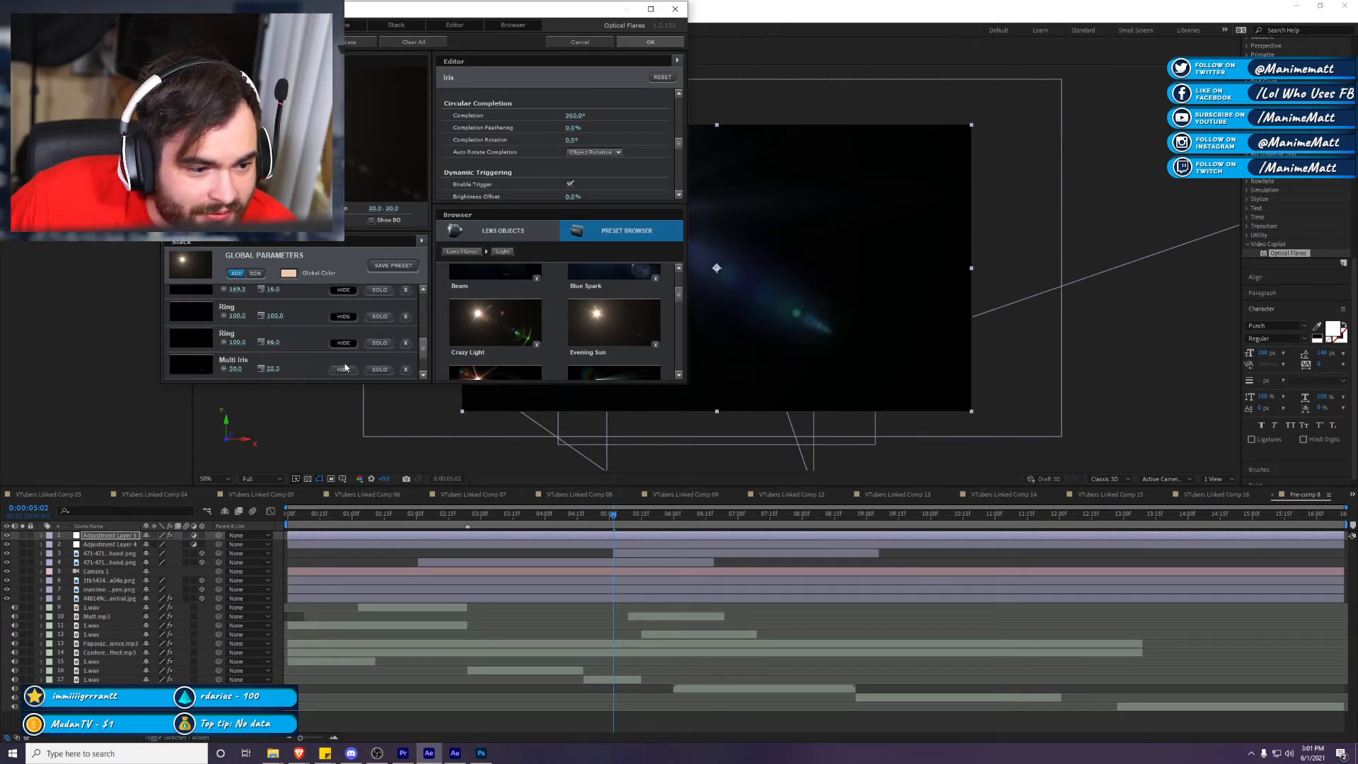
{"action": "left_click", "coordinate": [333, 357]}
{"action": "scroll", "coordinate": [333, 354], "scroll_direction": "down", "scroll_amount": 1}
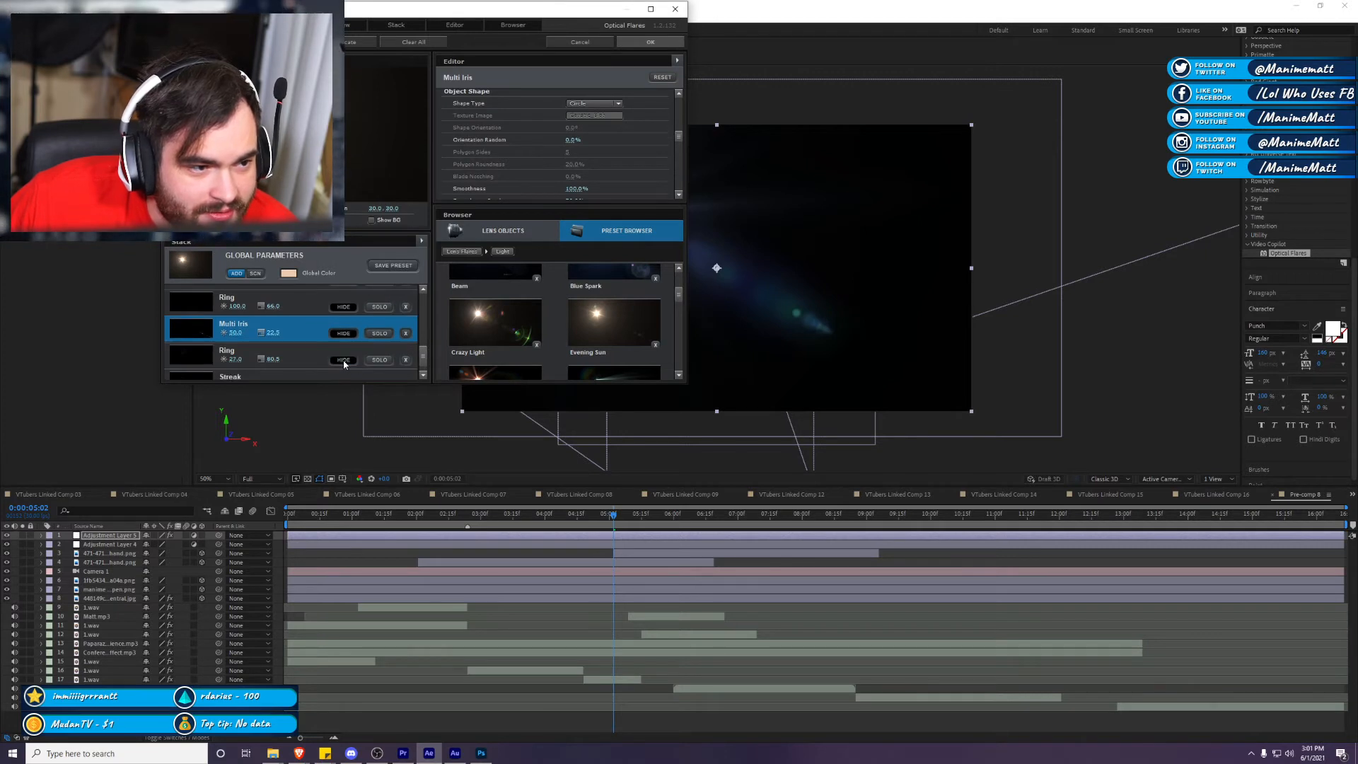
{"action": "scroll", "coordinate": [326, 353], "scroll_direction": "down", "scroll_amount": 2}
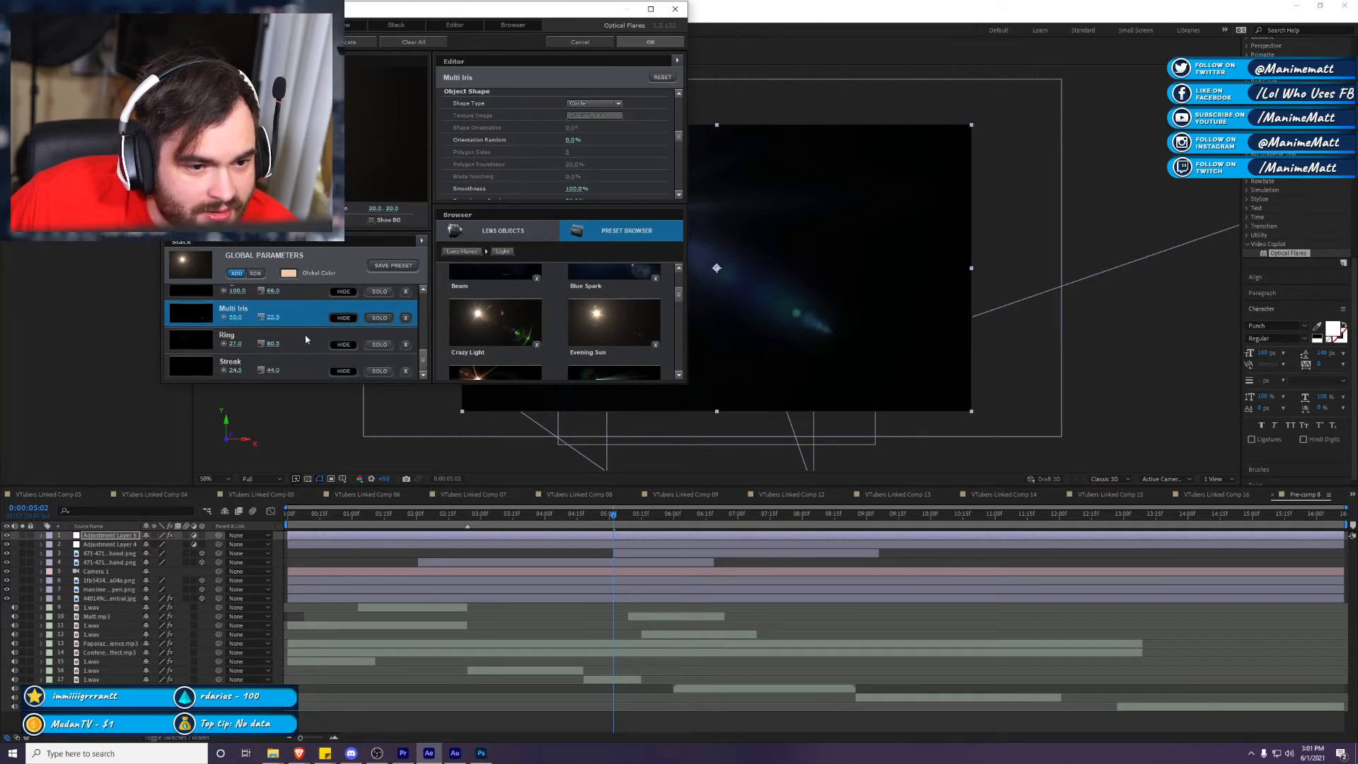
Step: Change the flare's global color and the Glow's Color 1 to white
{"action": "scroll", "coordinate": [304, 334], "scroll_direction": "up", "scroll_amount": 4}
{"action": "left_click", "coordinate": [289, 273]}
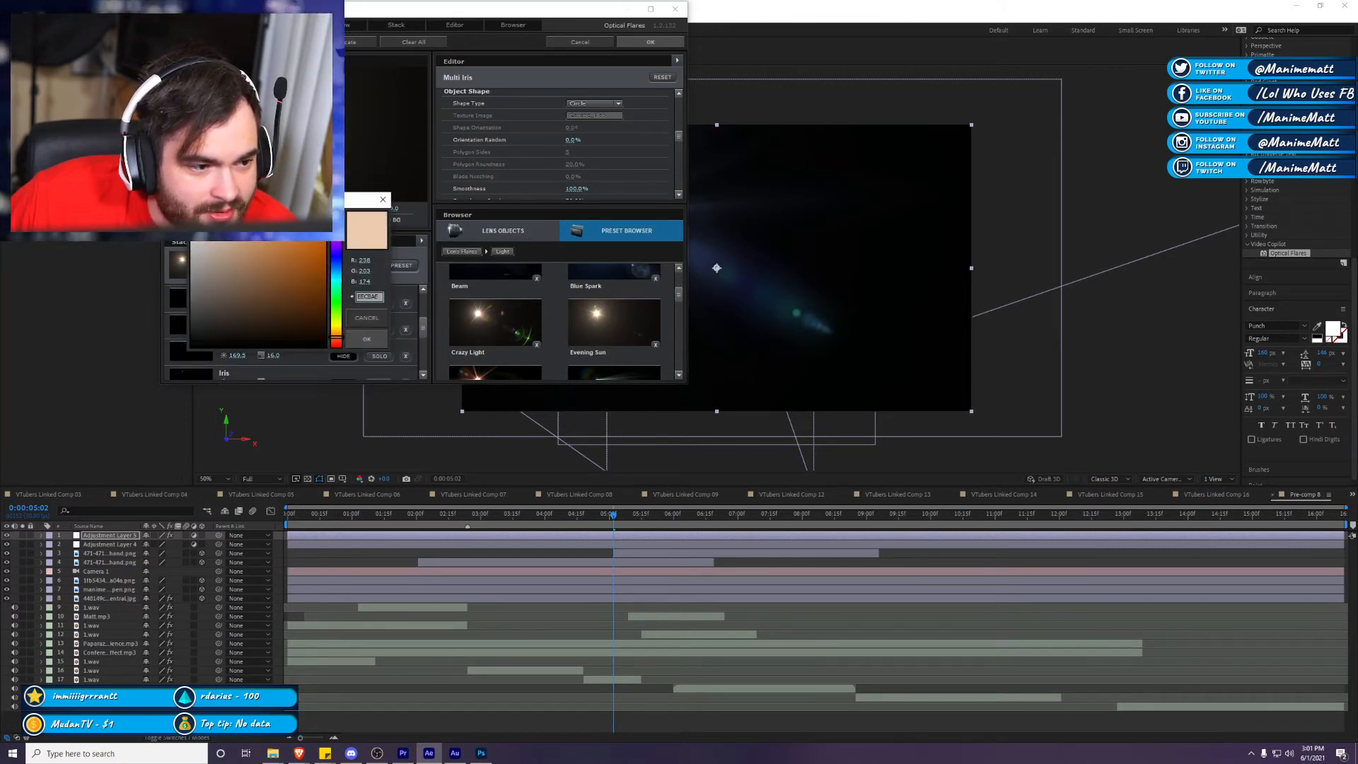
{"action": "left_click", "coordinate": [367, 339]}
{"action": "scroll", "coordinate": [297, 322], "scroll_direction": "up", "scroll_amount": 3}
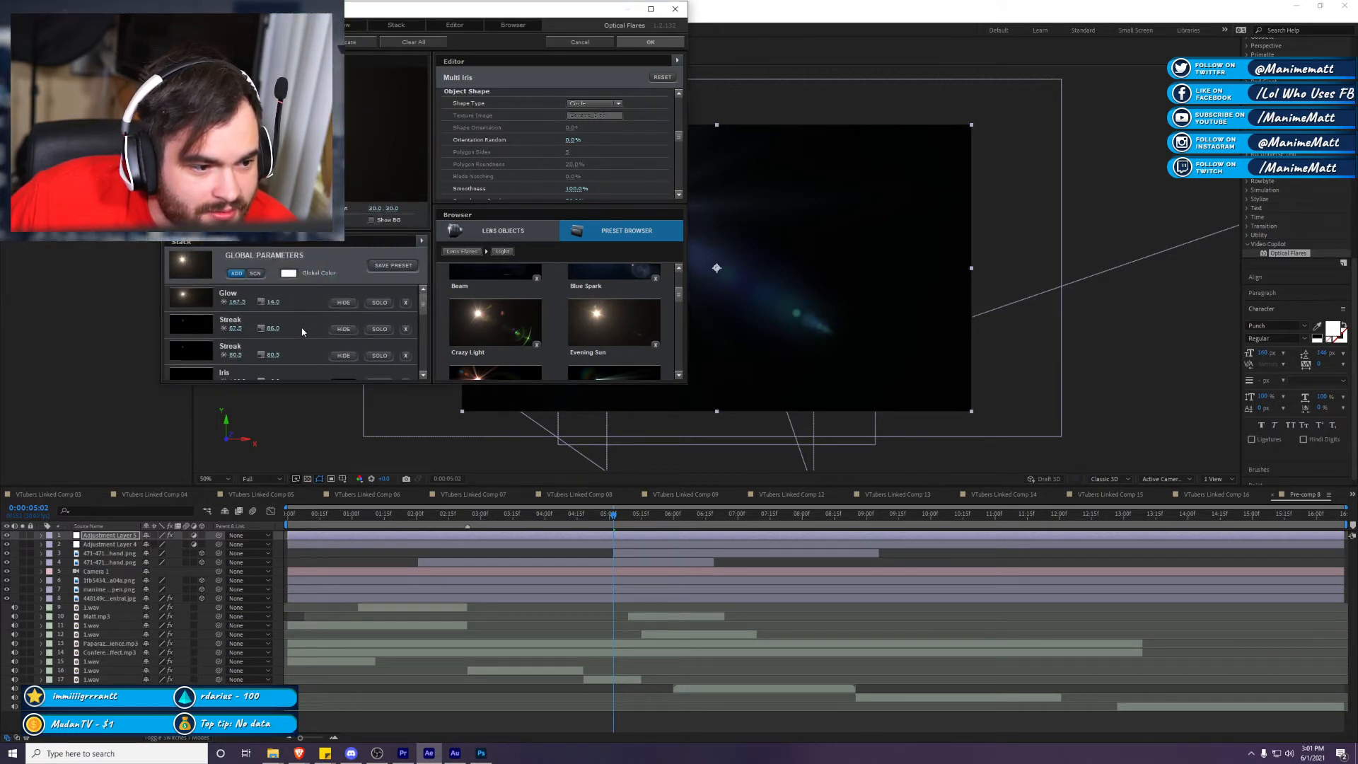
{"action": "left_click", "coordinate": [295, 319]}
{"action": "left_click", "coordinate": [296, 301]}
{"action": "scroll", "coordinate": [650, 153], "scroll_direction": "down", "scroll_amount": 4}
{"action": "scroll", "coordinate": [651, 152], "scroll_direction": "up", "scroll_amount": 3}
{"action": "left_click", "coordinate": [570, 126]}
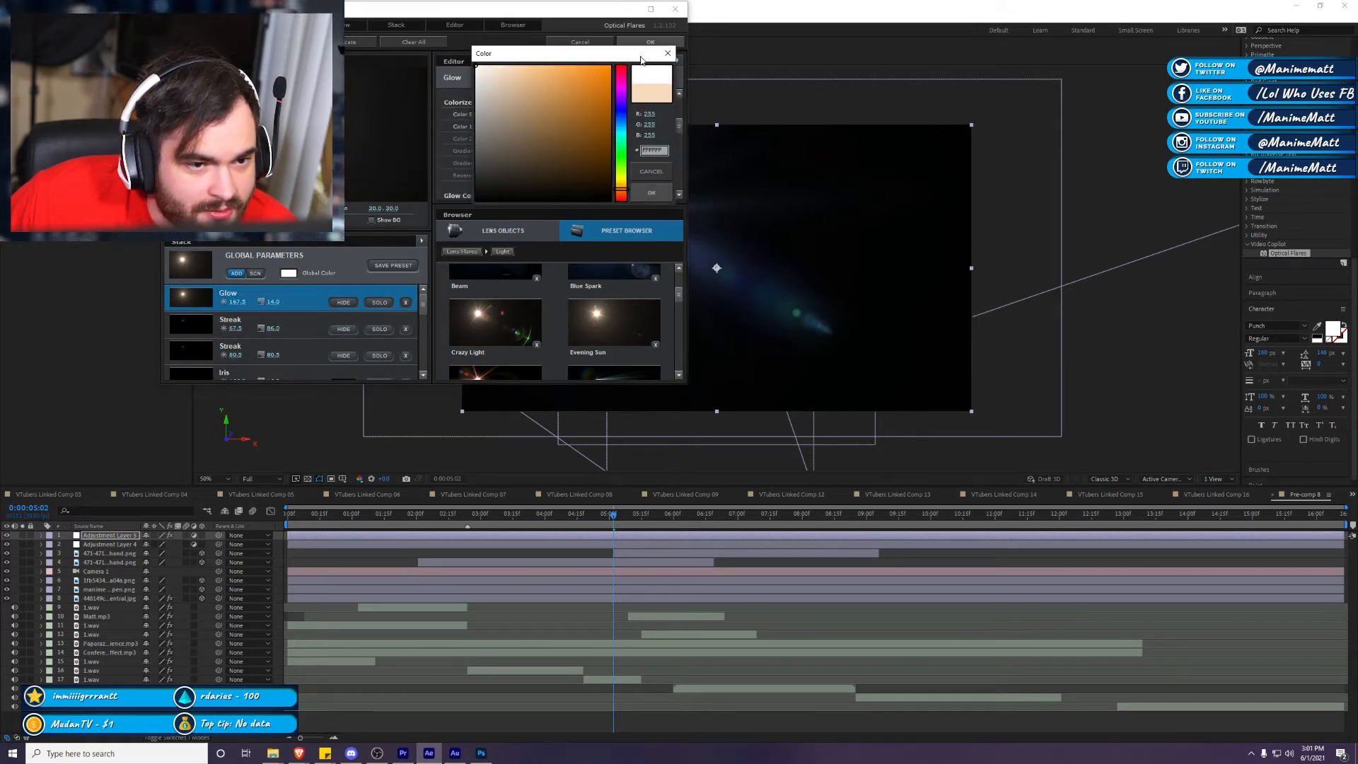
{"action": "left_click", "coordinate": [651, 171]}
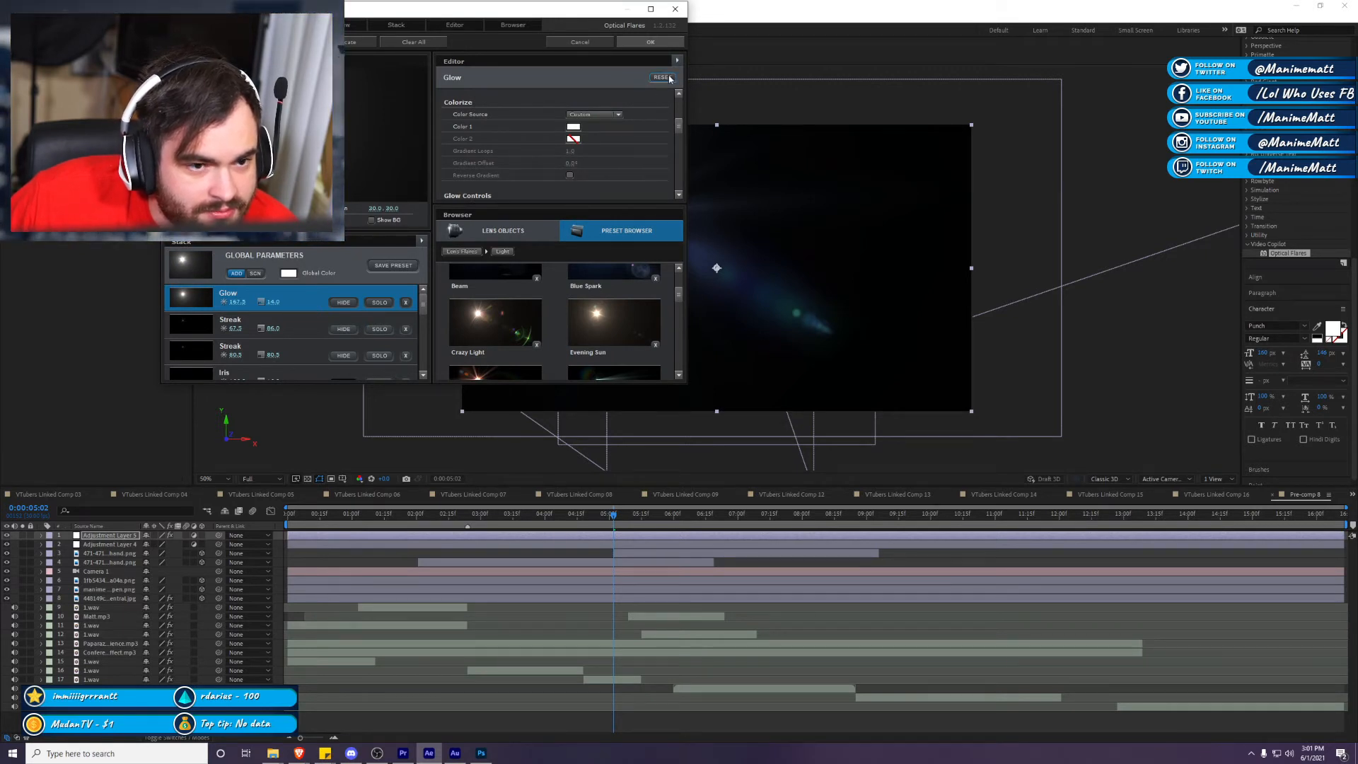
Step: Accept the customized flare design and reduce the flare's overall size in the effect settings
{"action": "left_click", "coordinate": [650, 42]}
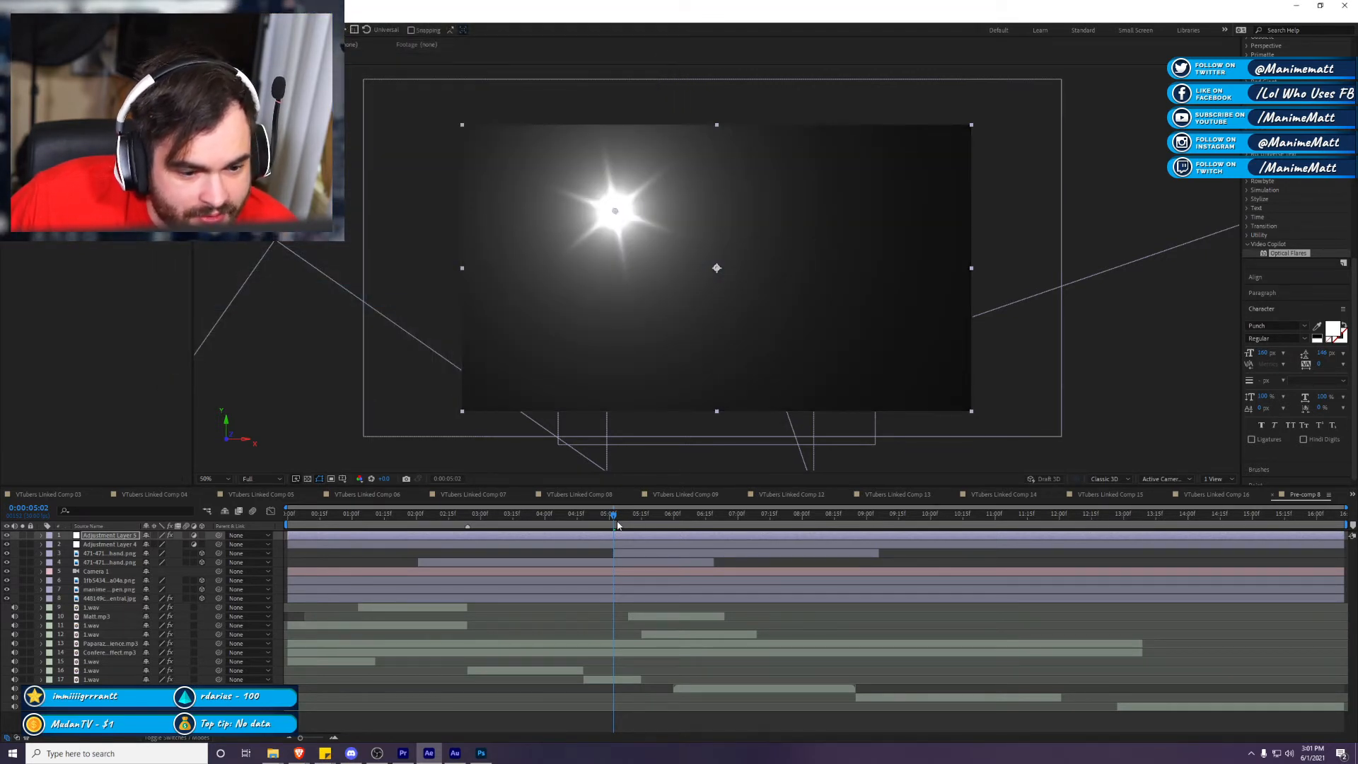
{"action": "left_click_drag", "start_coordinate": [112, 114], "coordinate": [121, 113]}
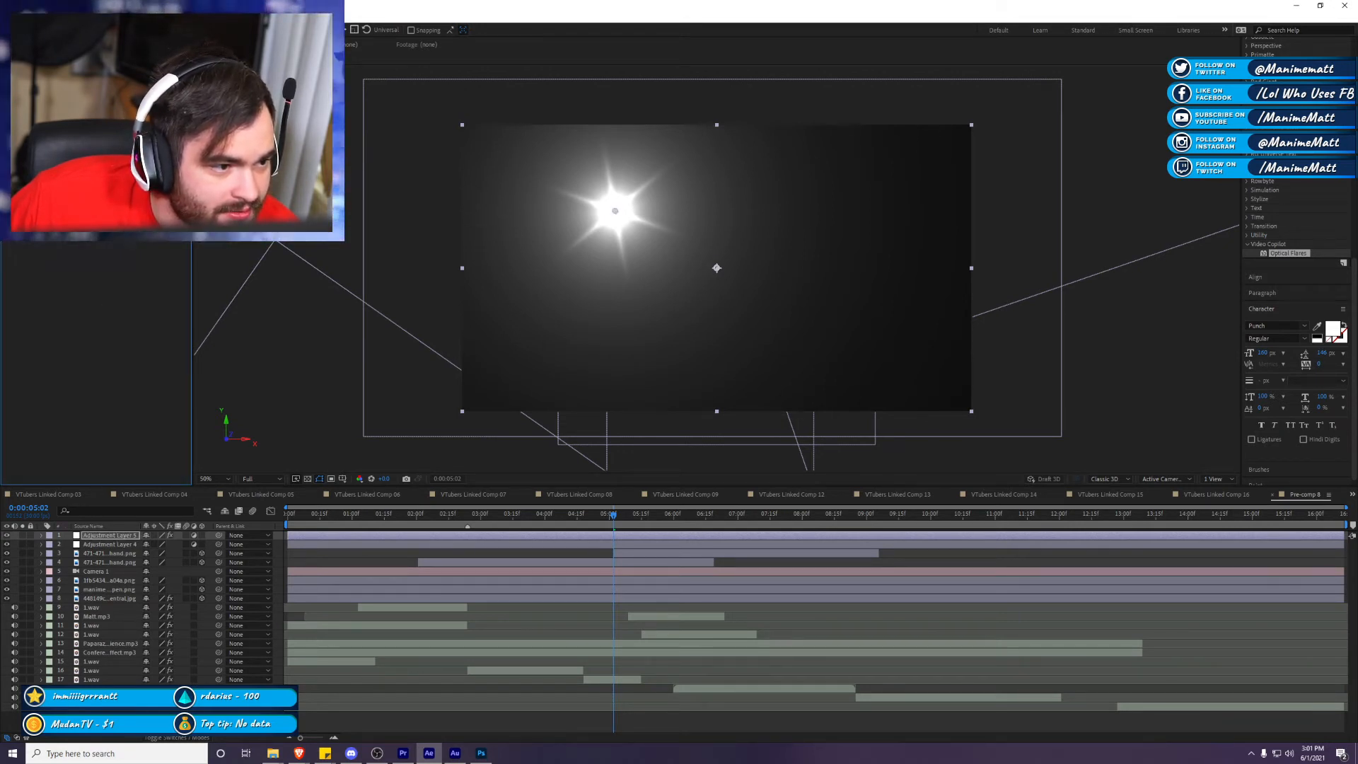
{"action": "mouse_move", "coordinate": [112, 121]}
{"action": "left_mouse_down"}
{"action": "mouse_move", "coordinate": [162, 122]}
{"action": "mouse_move", "coordinate": [110, 121]}
{"action": "left_mouse_up"}
Step: Make the flare adjustment layer begin at 0:00:04:02 and move the current time to its first frame
{"action": "left_click_drag", "start_coordinate": [614, 531], "coordinate": [585, 532]}
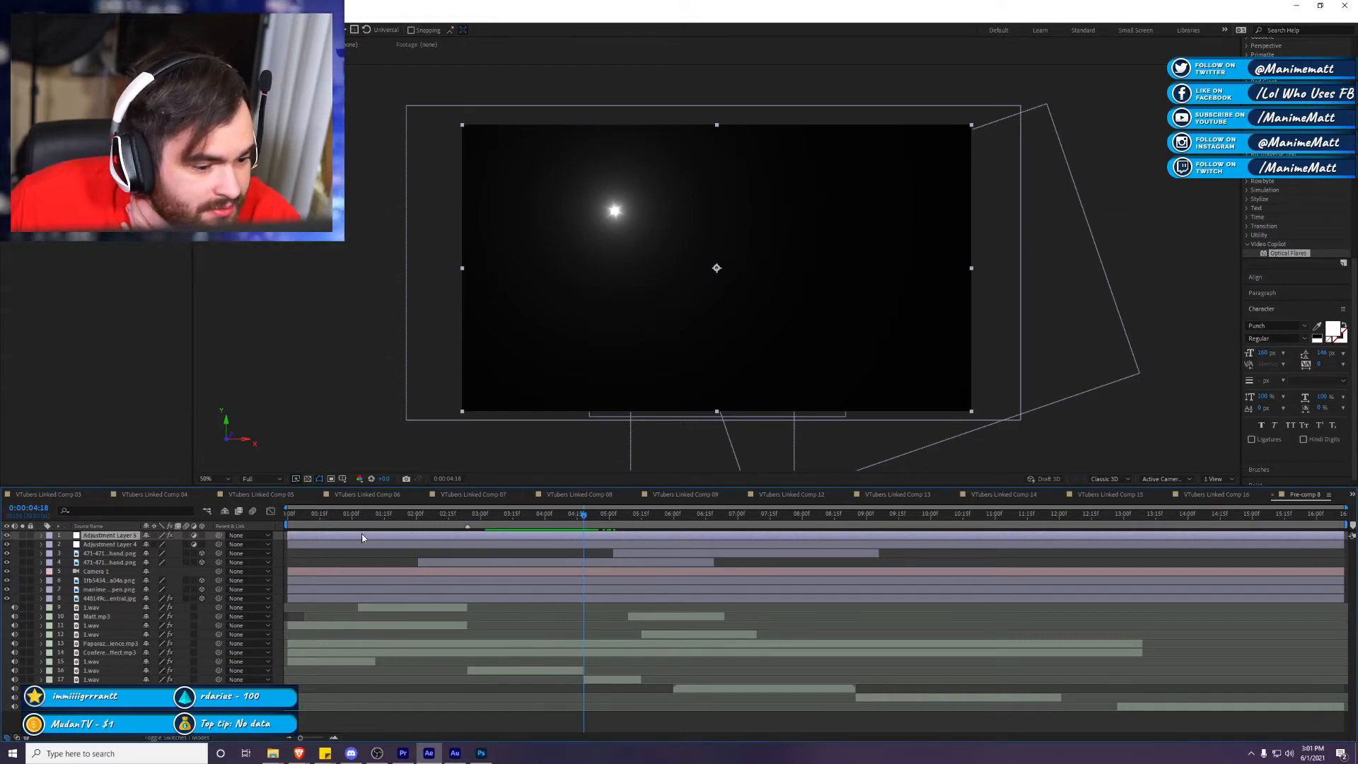
{"action": "left_click_drag", "start_coordinate": [362, 538], "coordinate": [473, 560]}
{"action": "left_click", "coordinate": [549, 518]}
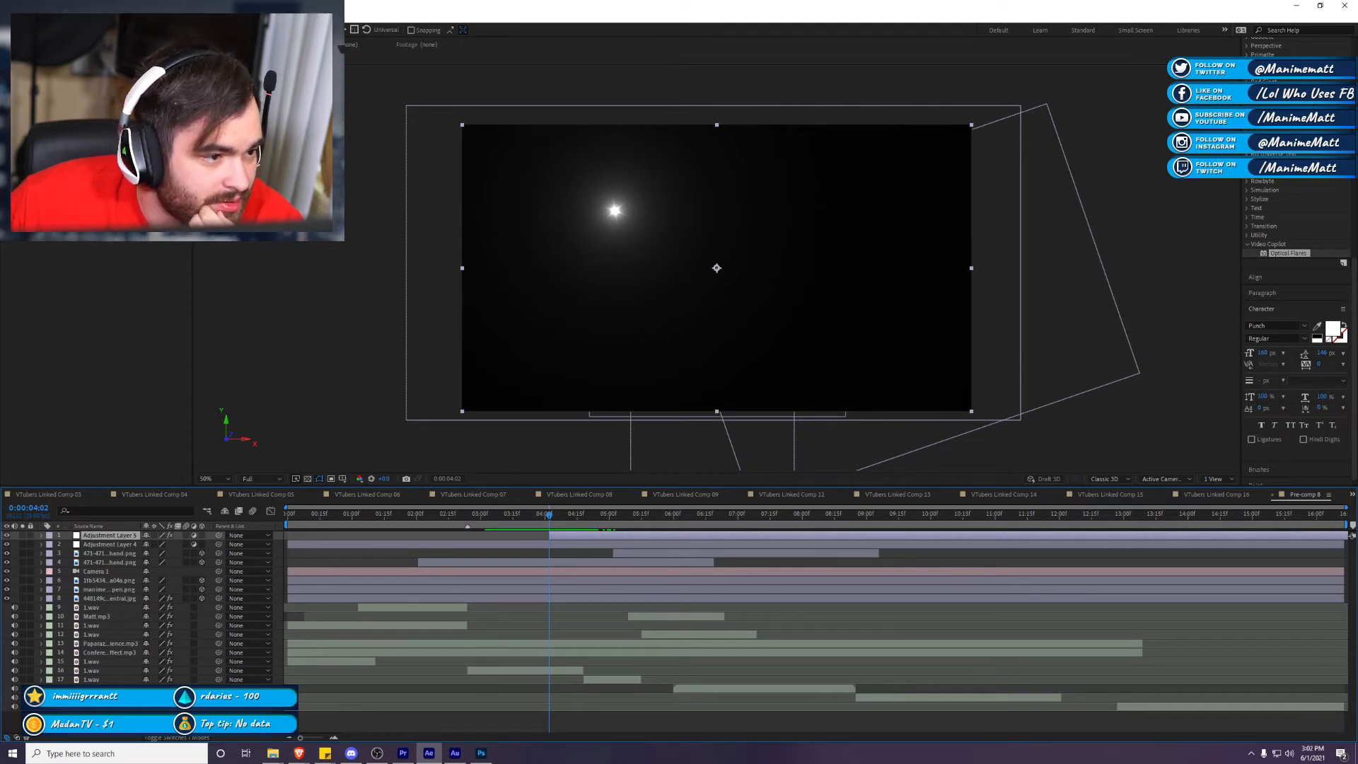
Step: Keyframe the Optical Flares effect so the flare is invisible at 0:00:04:02 and again at 0:00:04:06
{"action": "left_click", "coordinate": [43, 65]}
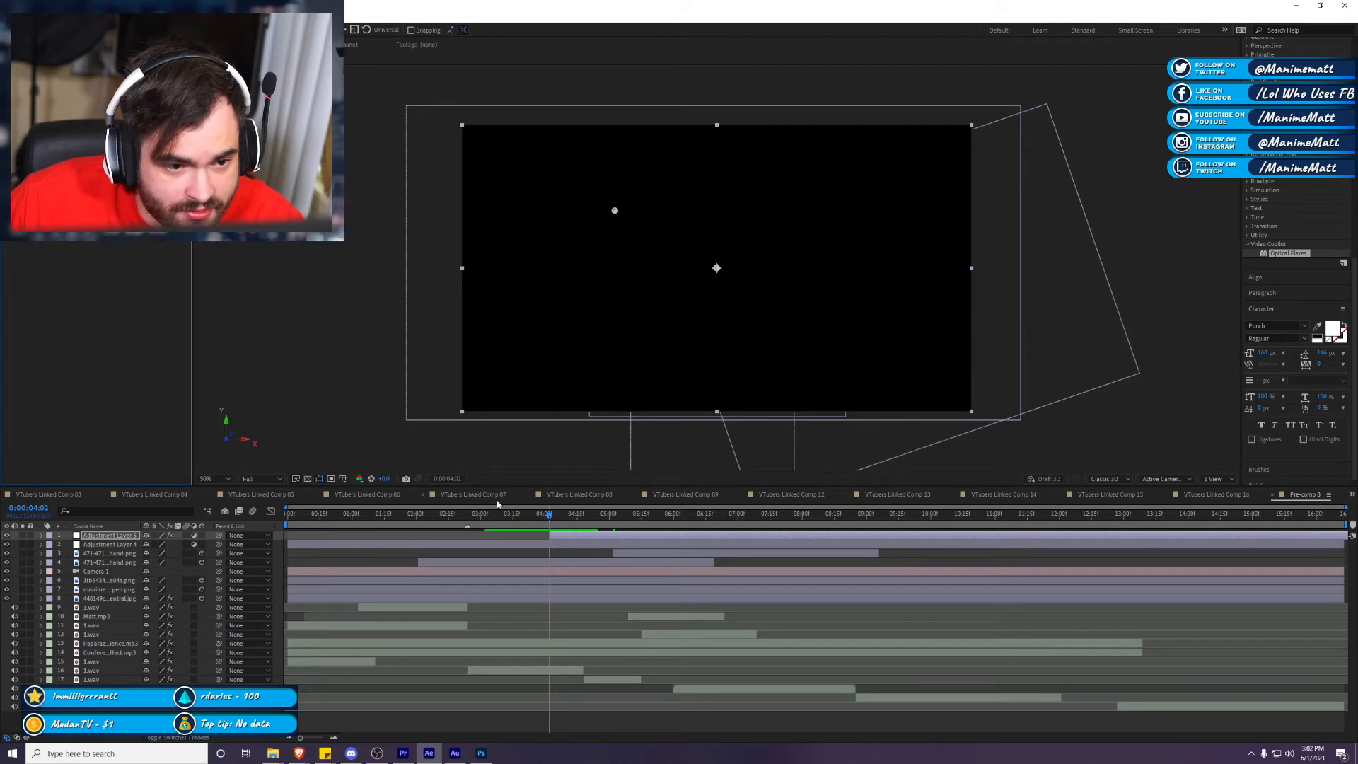
{"action": "left_click", "coordinate": [554, 510]}
{"action": "scroll", "coordinate": [1296, 244], "scroll_direction": "up", "scroll_amount": 10}
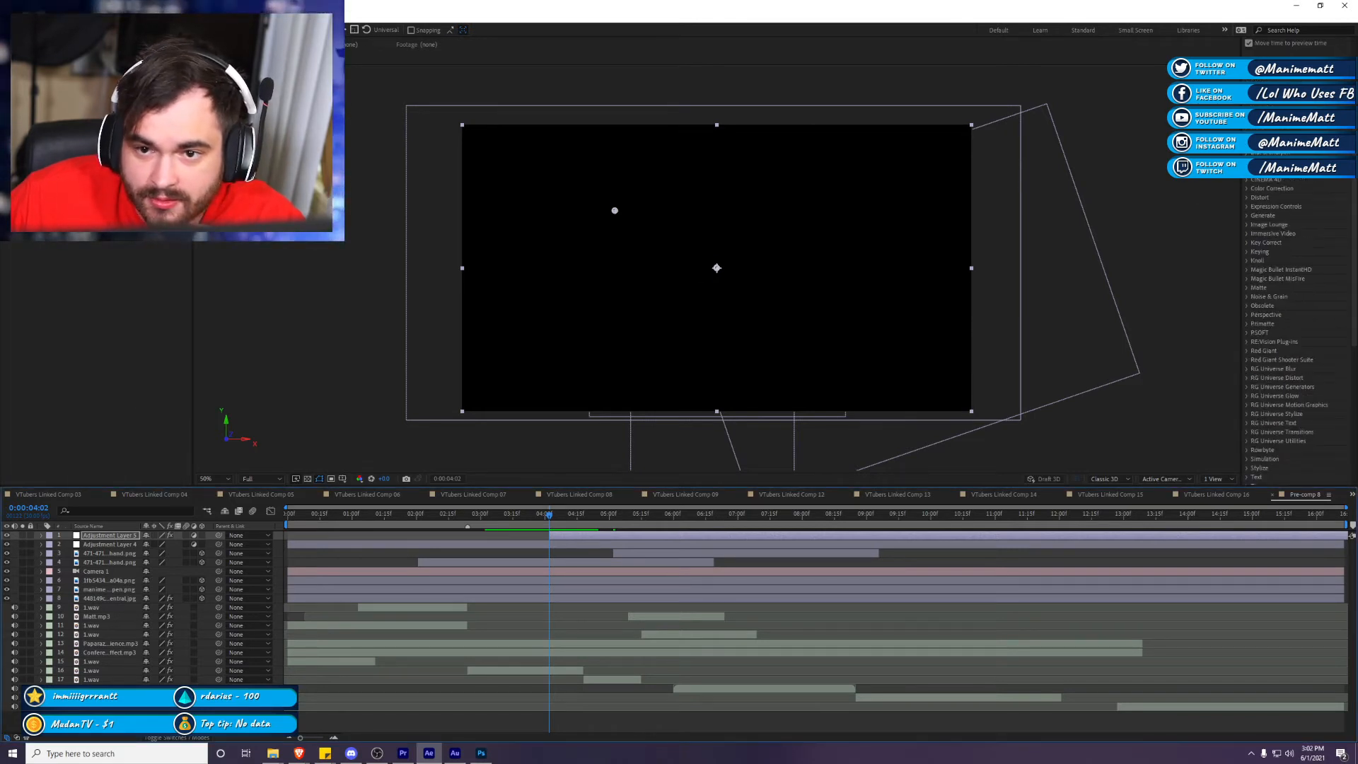
{"action": "left_click", "coordinate": [1296, 244]}
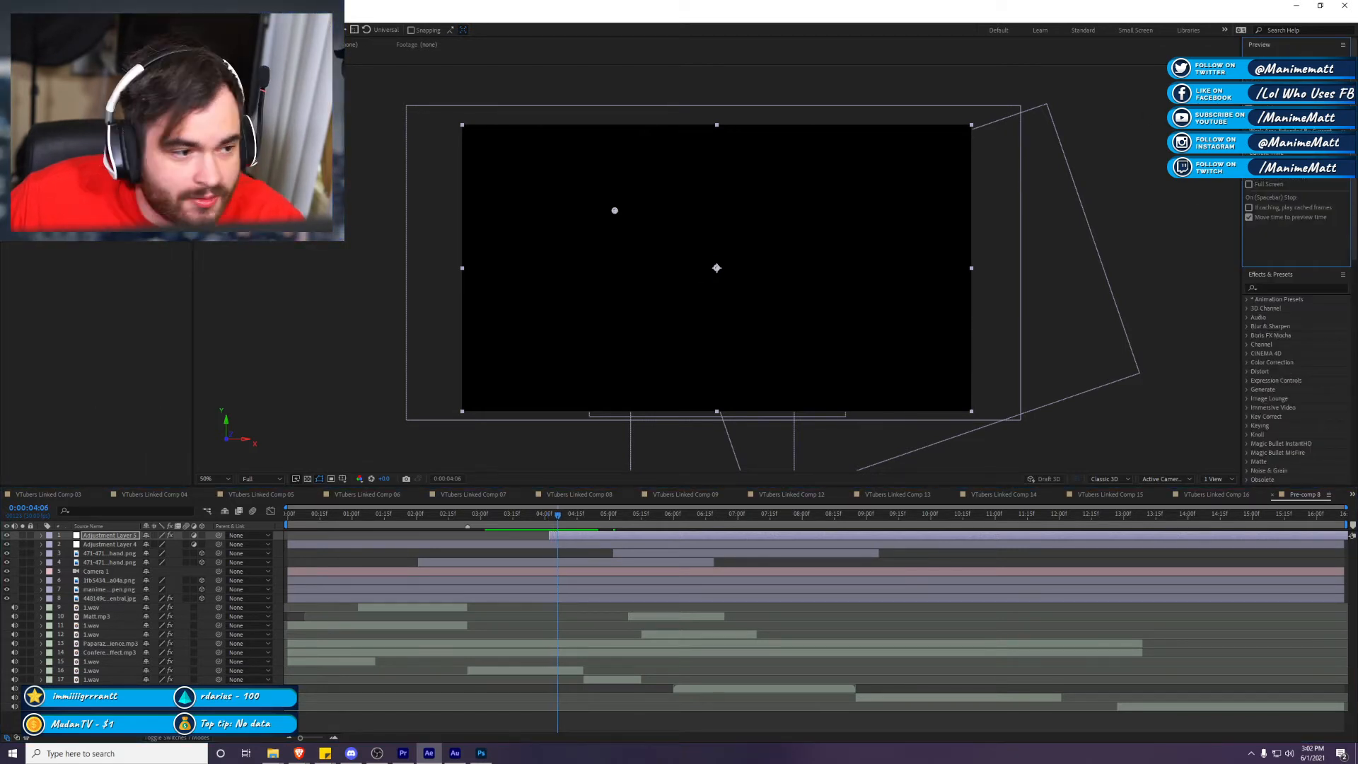
{"action": "left_click", "coordinate": [96, 141]}
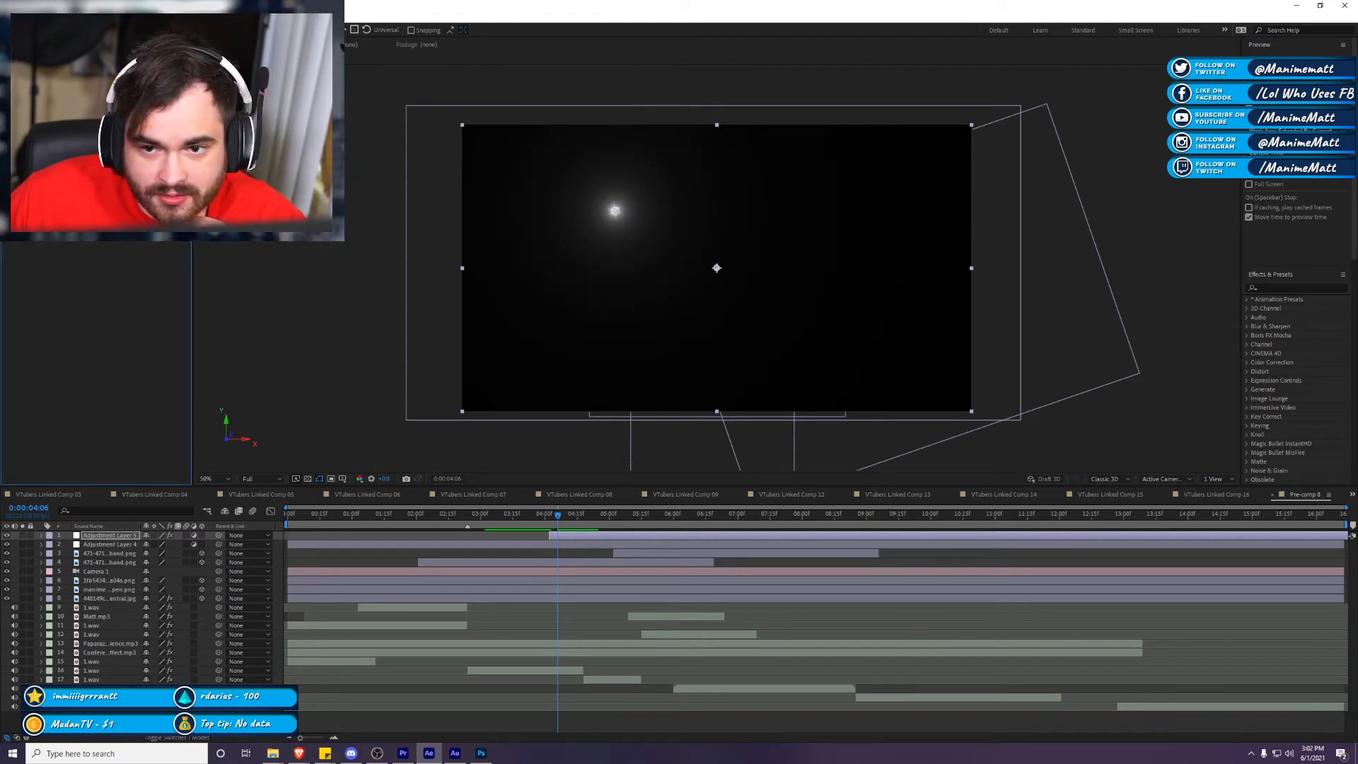
{"action": "left_click", "coordinate": [1310, 56]}
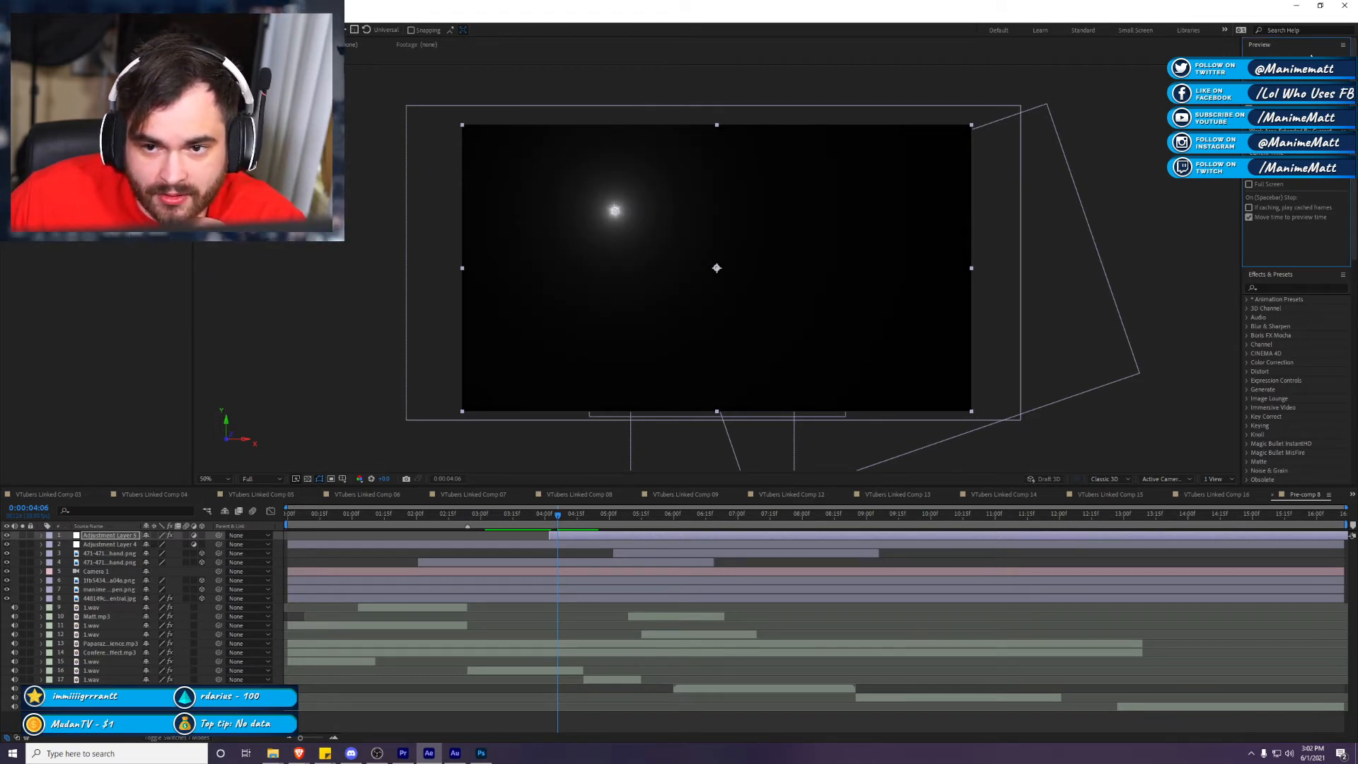
{"action": "left_click", "coordinate": [95, 177]}
{"action": "key", "text": "ctrl+z"}
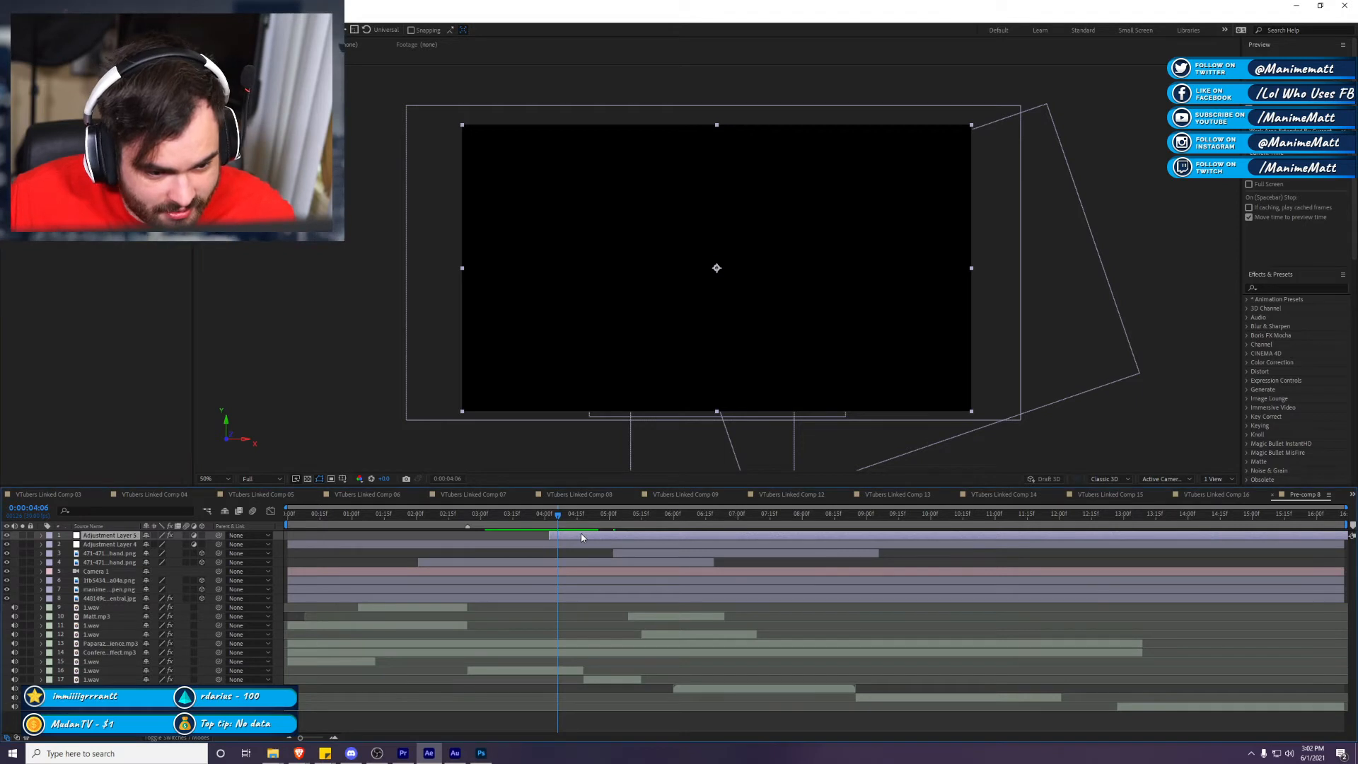
Step: Split the flare layer at 0:00:04:06, delete the remainder after it, and preview the short flash
{"action": "key", "text": "ctrl+shift+d"}
{"action": "key", "text": "Delete"}
{"action": "left_click", "coordinate": [545, 516]}
{"action": "key", "text": "space"}
{"action": "left_click", "coordinate": [548, 516]}
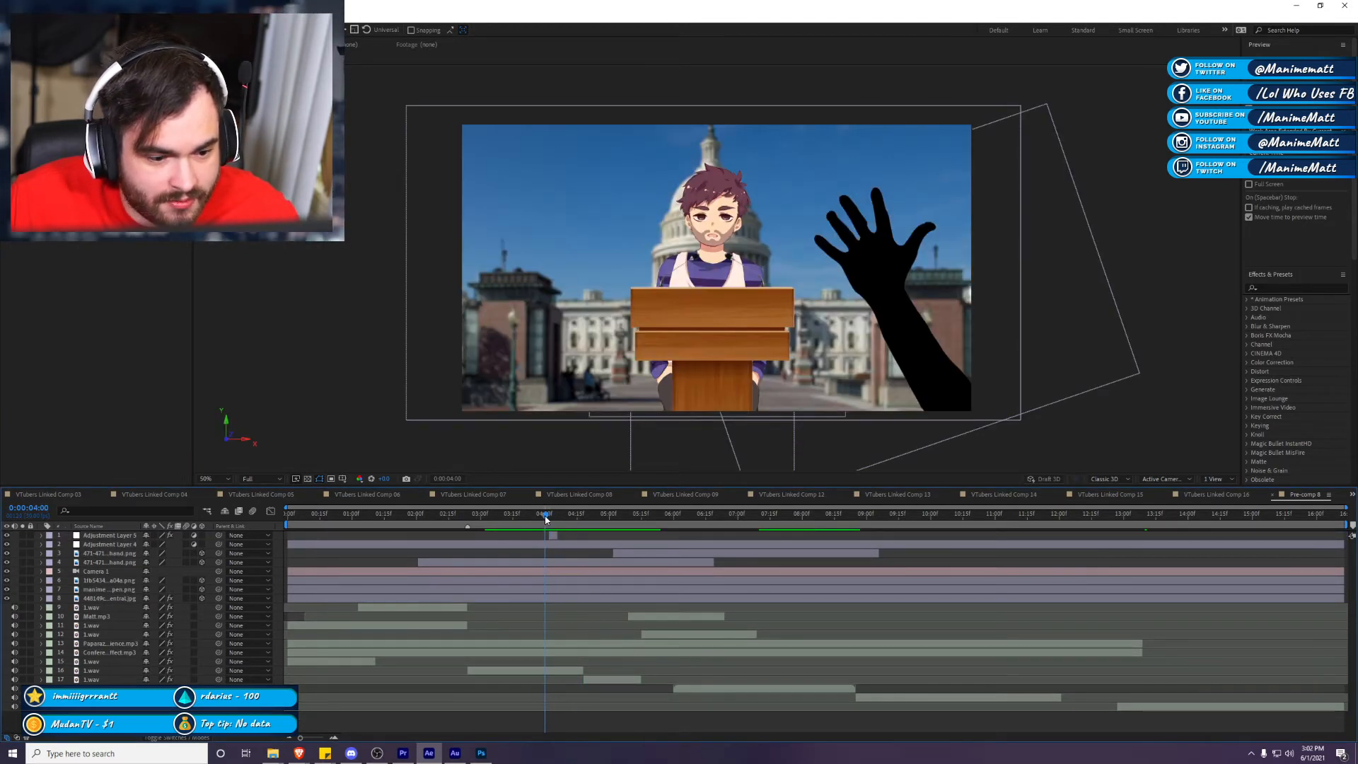
{"action": "left_click_drag", "start_coordinate": [552, 521], "coordinate": [550, 523]}
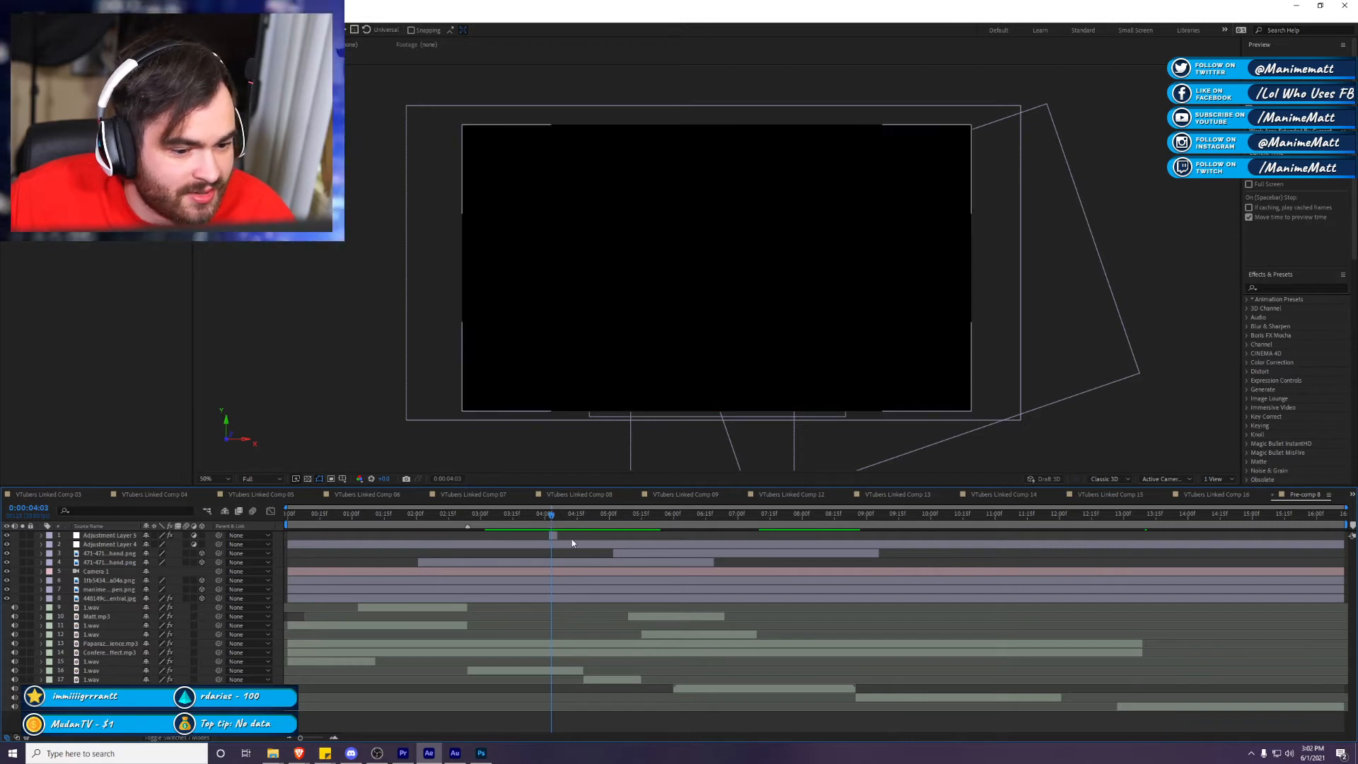
Step: Add a keyframe at 0:00:04:04 that makes the flare visible midway through the trimmed layer
{"action": "left_click", "coordinate": [554, 535]}
{"action": "left_click", "coordinate": [96, 92]}
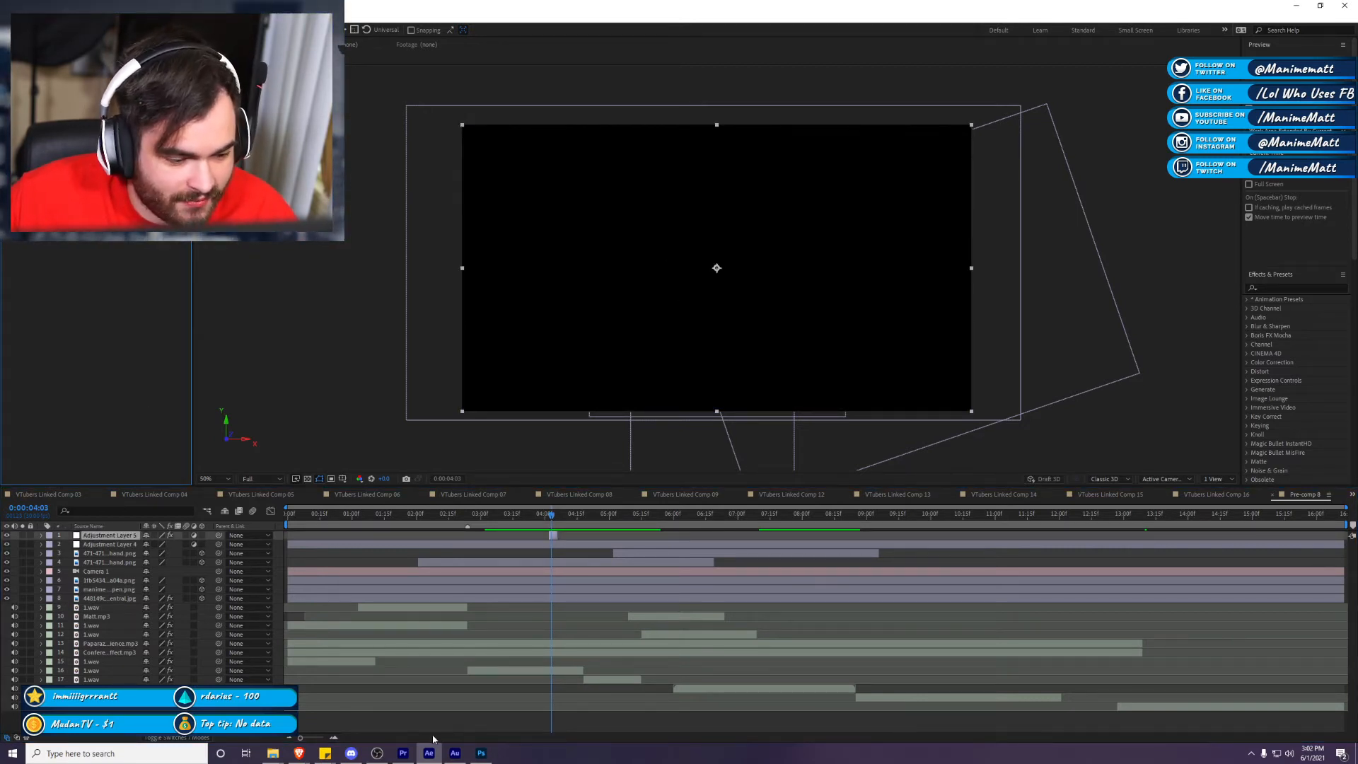
{"action": "left_click", "coordinate": [322, 739]}
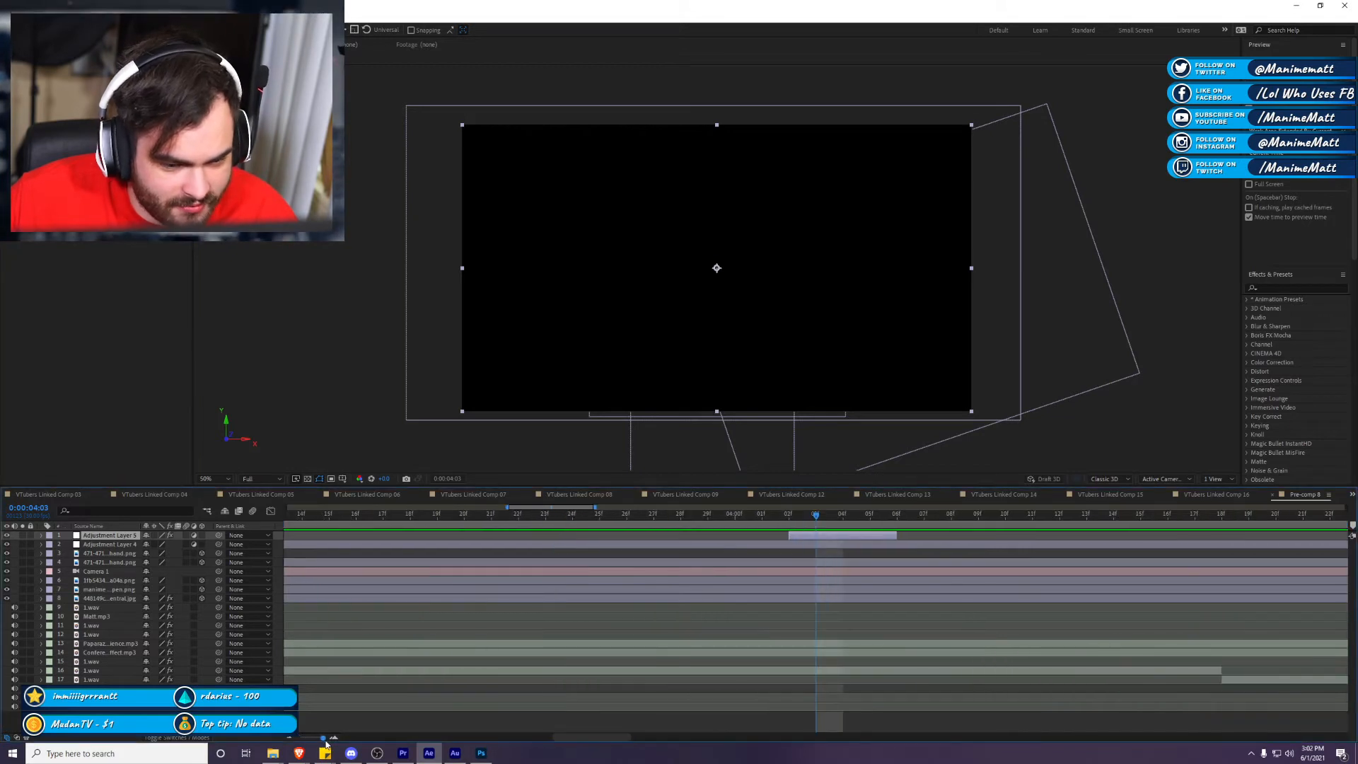
{"action": "left_click", "coordinate": [41, 535]}
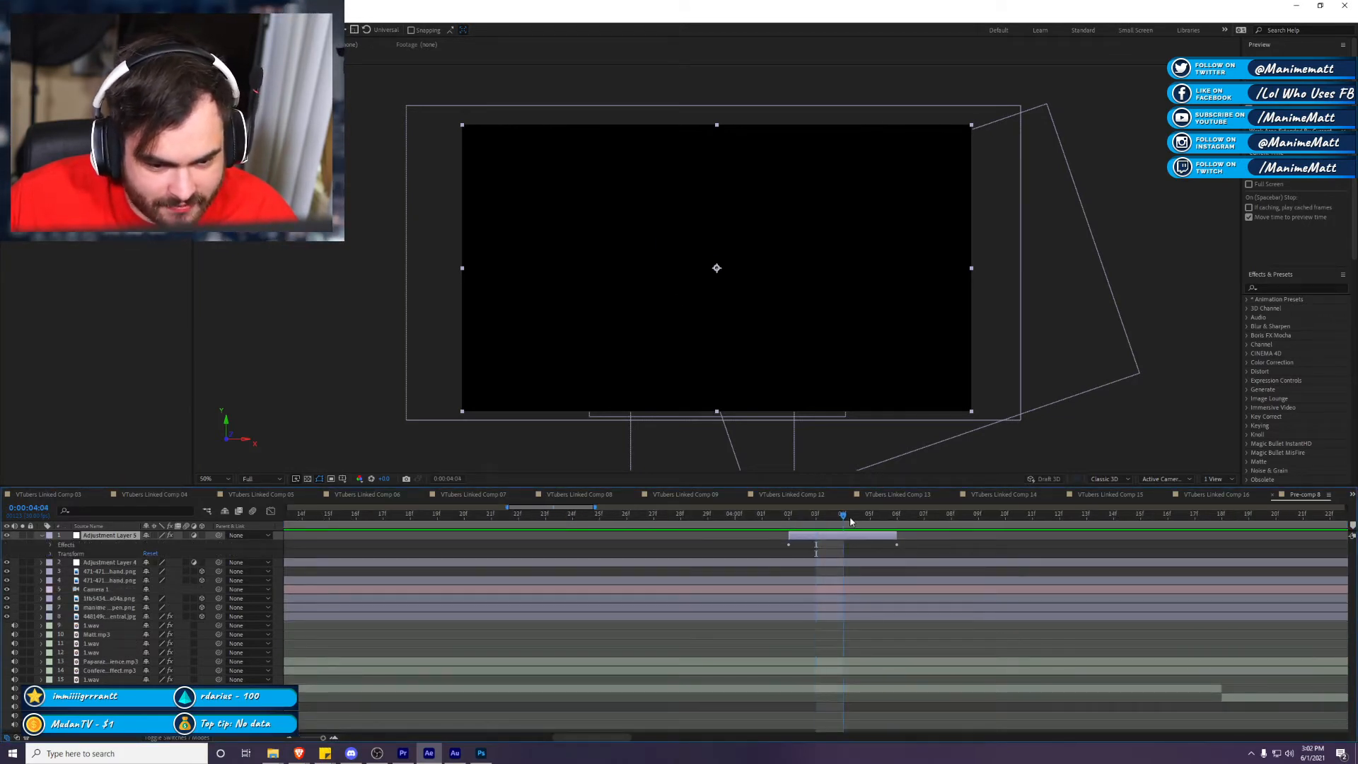
{"action": "key", "text": "Page_Down"}
{"action": "left_click", "coordinate": [95, 92]}
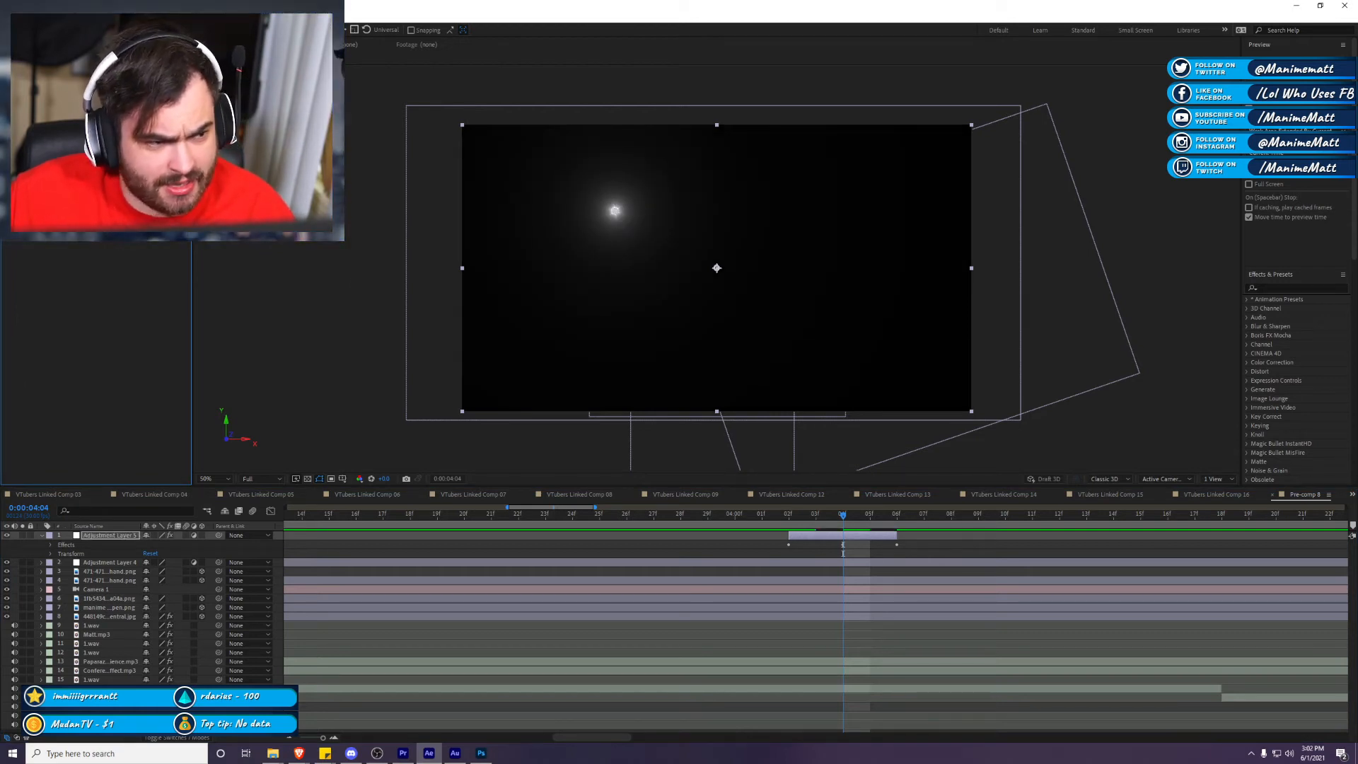
Step: Step frame by frame through the flash to examine how the flare fades in and out
{"action": "key", "text": "Page_Up"}
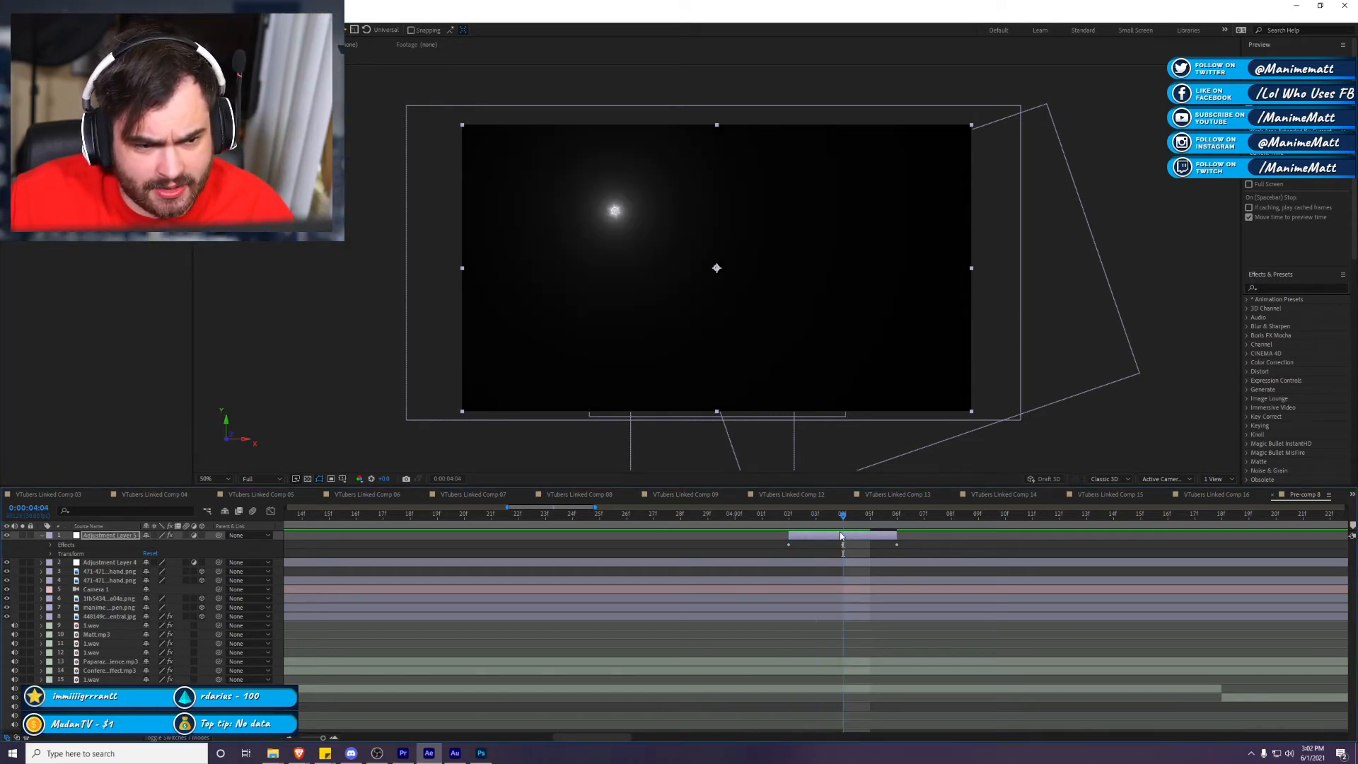
{"action": "key", "text": "Page_Up"}
{"action": "key", "text": "Page_Up"}
{"action": "key", "text": "Page_Up"}
{"action": "key", "text": "Page_Up"}
{"action": "key", "text": "Page_Down"}
{"action": "key", "text": "Page_Down"}
{"action": "key", "text": "Page_Down"}
{"action": "key", "text": "Page_Down"}
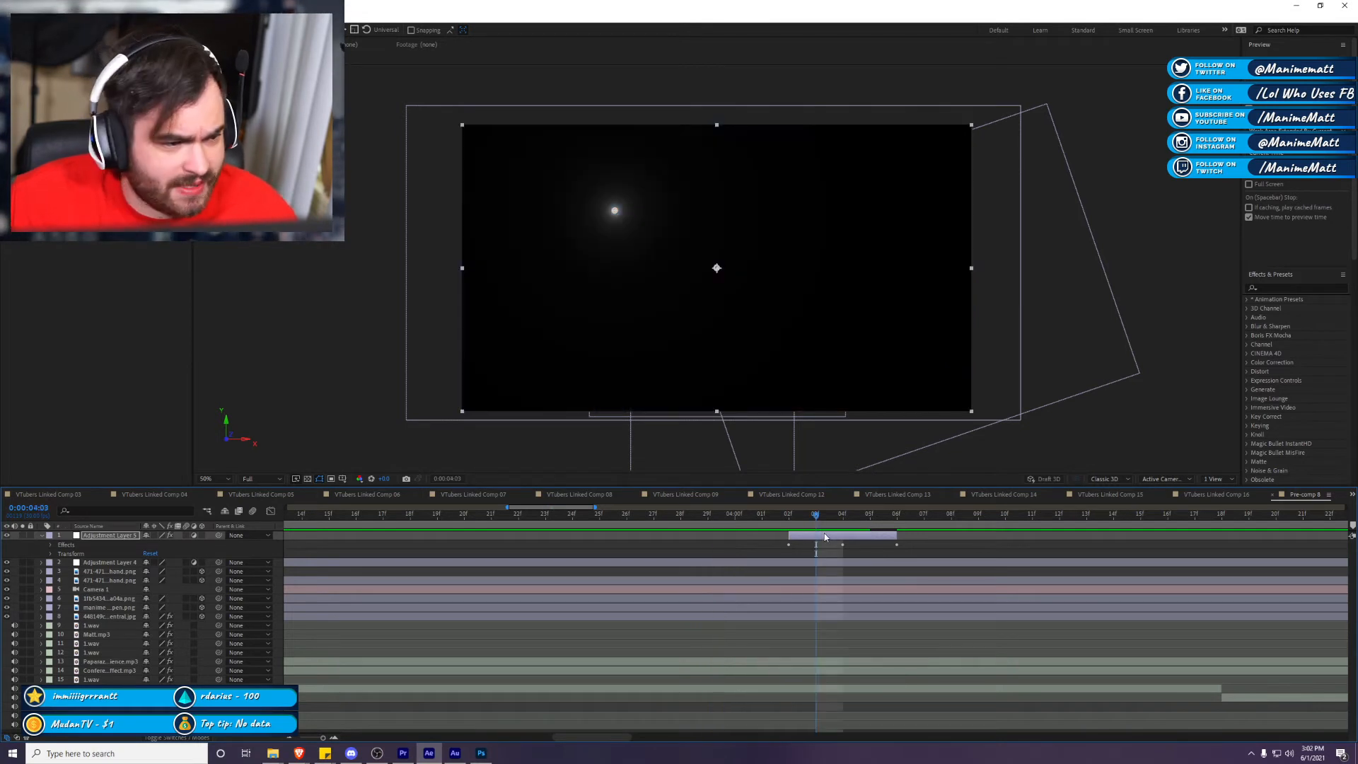
Step: Set the flare's render mode to Over Original and check the flash frames over the podium scene
{"action": "left_click", "coordinate": [824, 536]}
{"action": "left_click", "coordinate": [141, 242]}
{"action": "left_click", "coordinate": [140, 235]}
{"action": "left_click", "coordinate": [147, 270]}
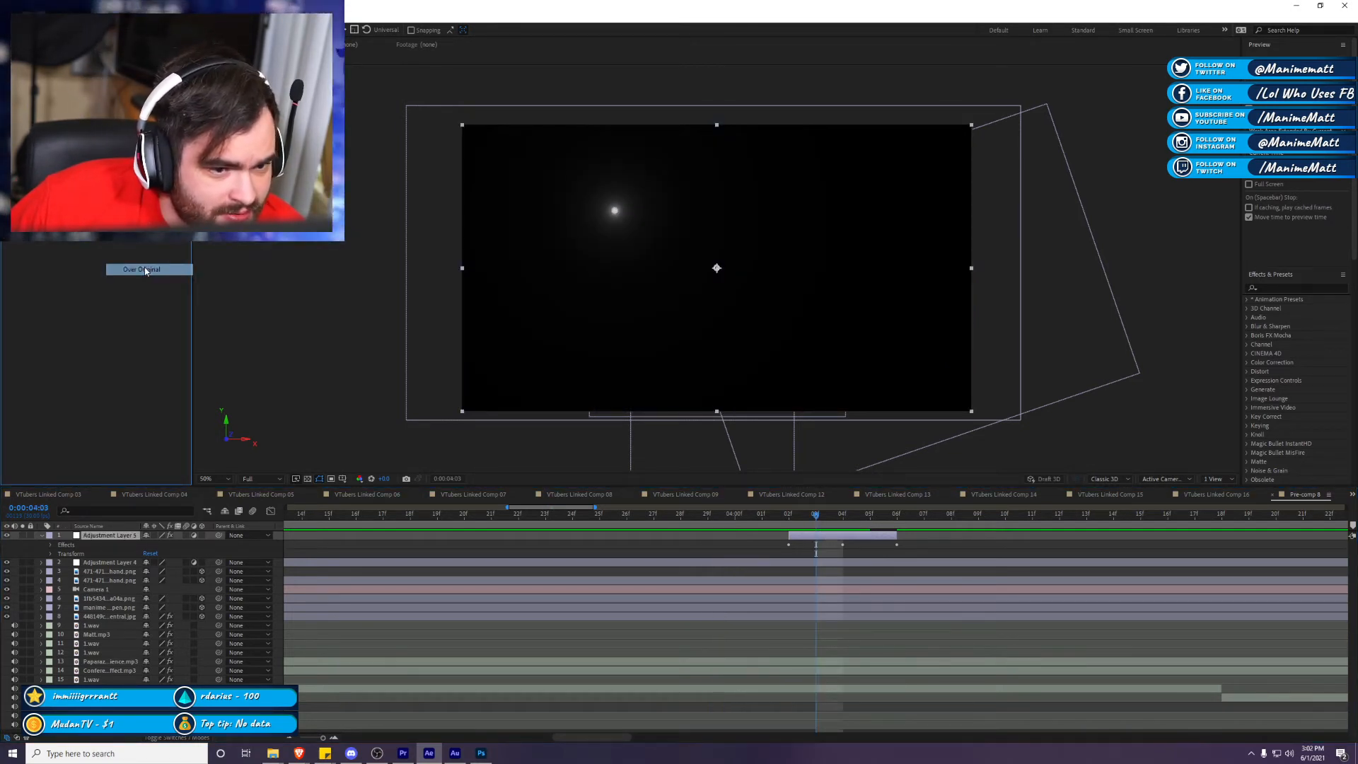
{"action": "left_click", "coordinate": [781, 555]}
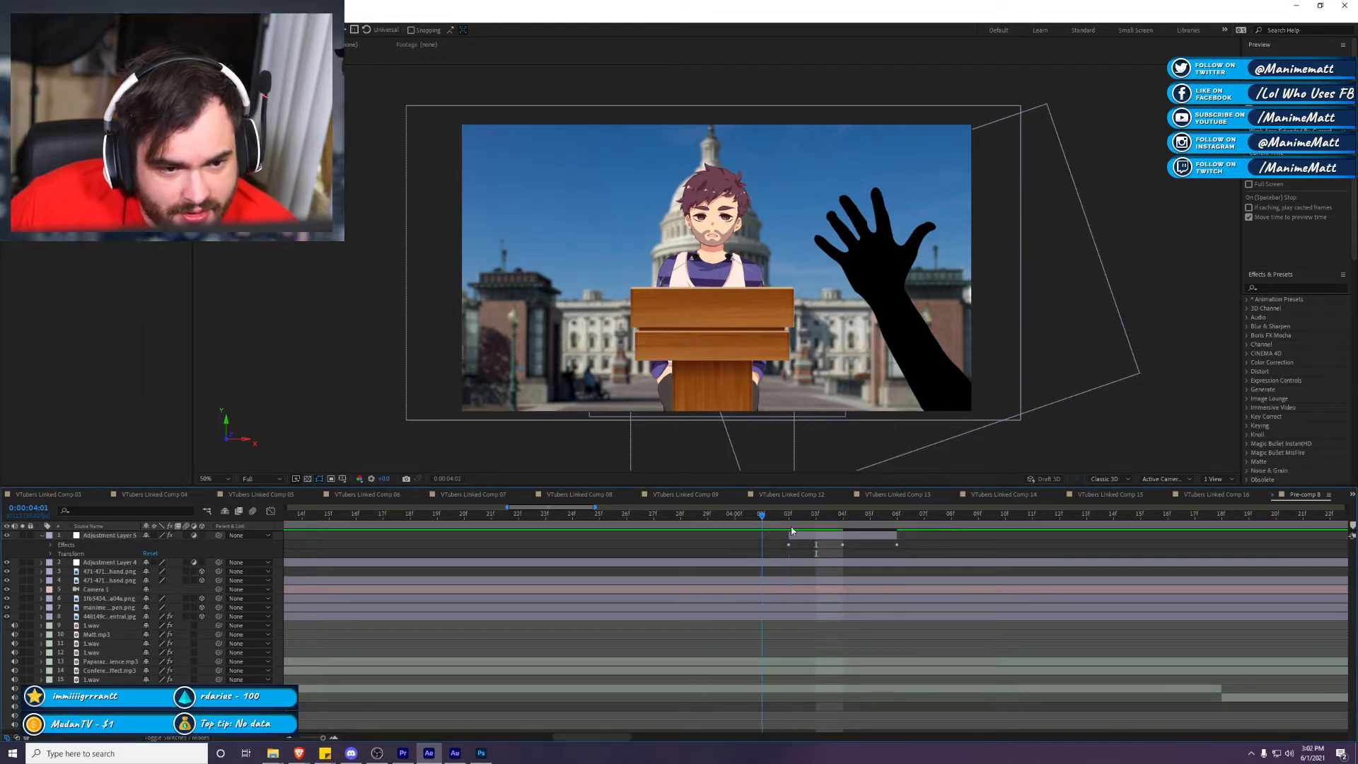
{"action": "key", "text": "Page_Down"}
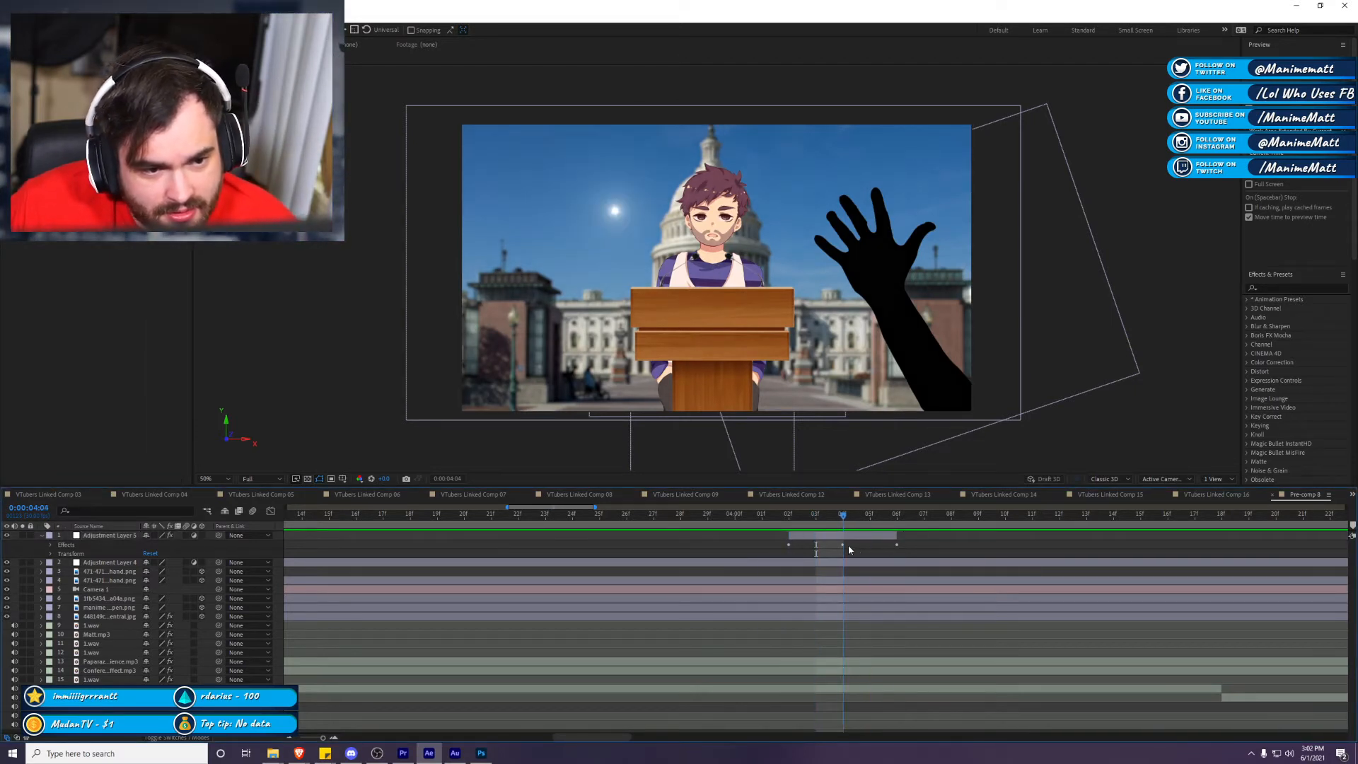
Step: Set the flare adjustment layer's opacity to 50%
{"action": "key", "text": "alt+Right"}
{"action": "left_click", "coordinate": [103, 535]}
{"action": "key", "text": "t"}
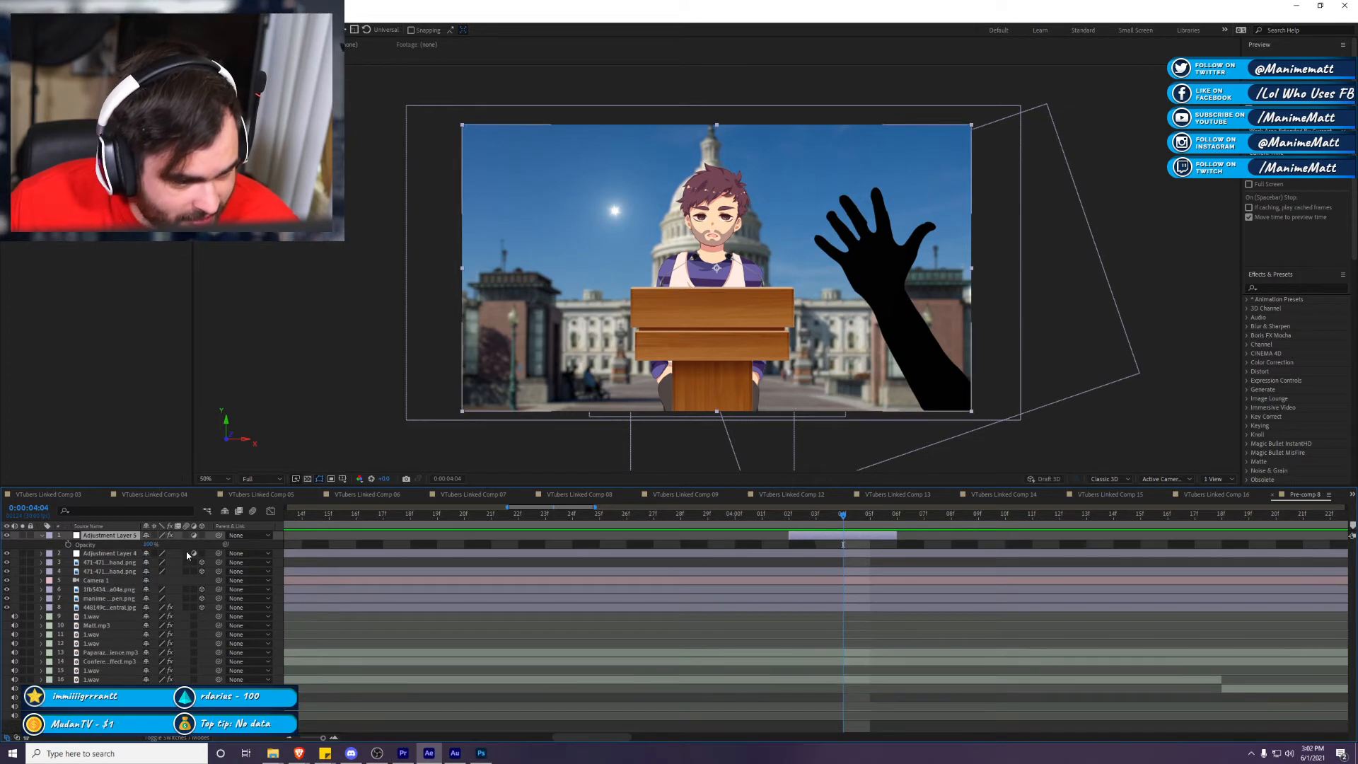
{"action": "left_click", "coordinate": [149, 543]}
{"action": "type", "text": "50"}
{"action": "key", "text": "Return"}
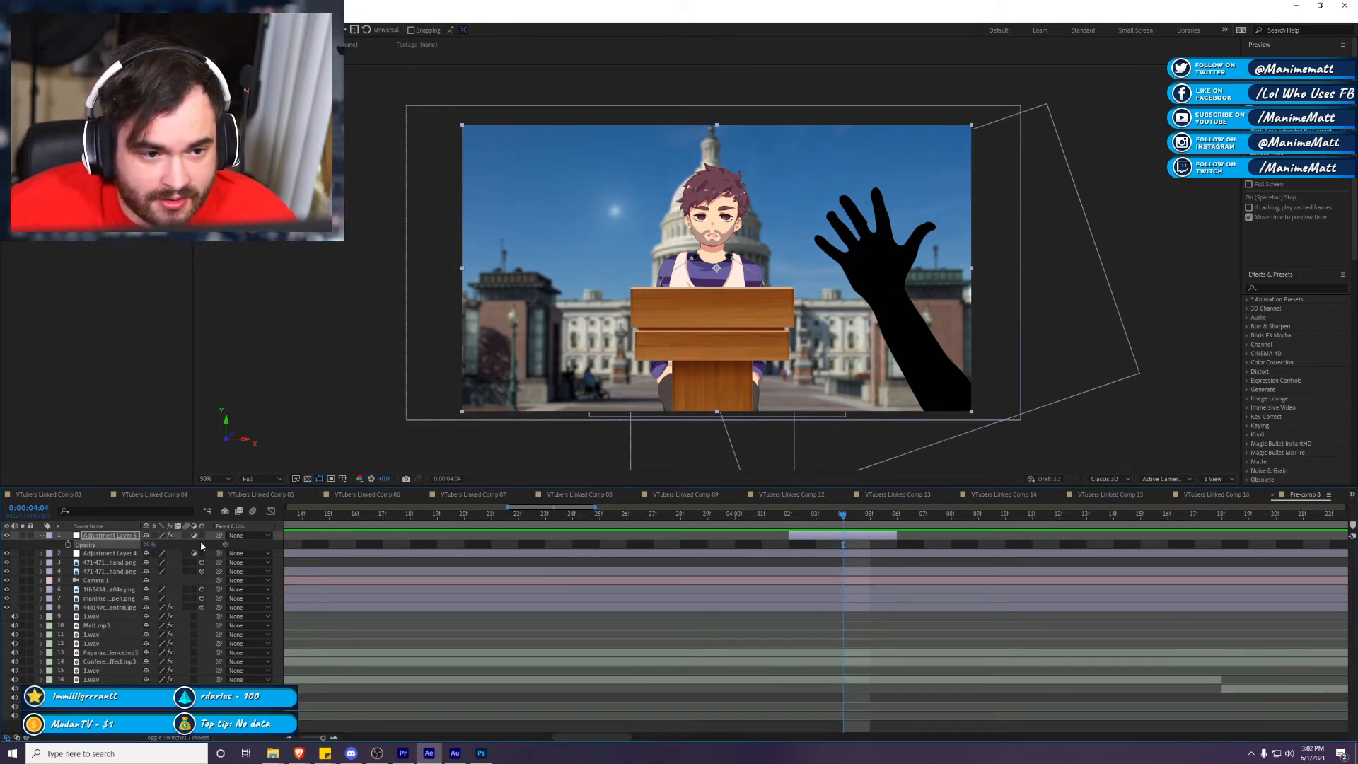
Step: Play the scene from a few frames before the flash to check the softened flare
{"action": "key", "text": "Page_Up"}
{"action": "key", "text": "Page_Up"}
{"action": "key", "text": "Page_Up"}
{"action": "key", "text": "Page_Up"}
{"action": "key", "text": "Page_Up"}
{"action": "key", "text": "Page_Up"}
{"action": "key", "text": "space"}
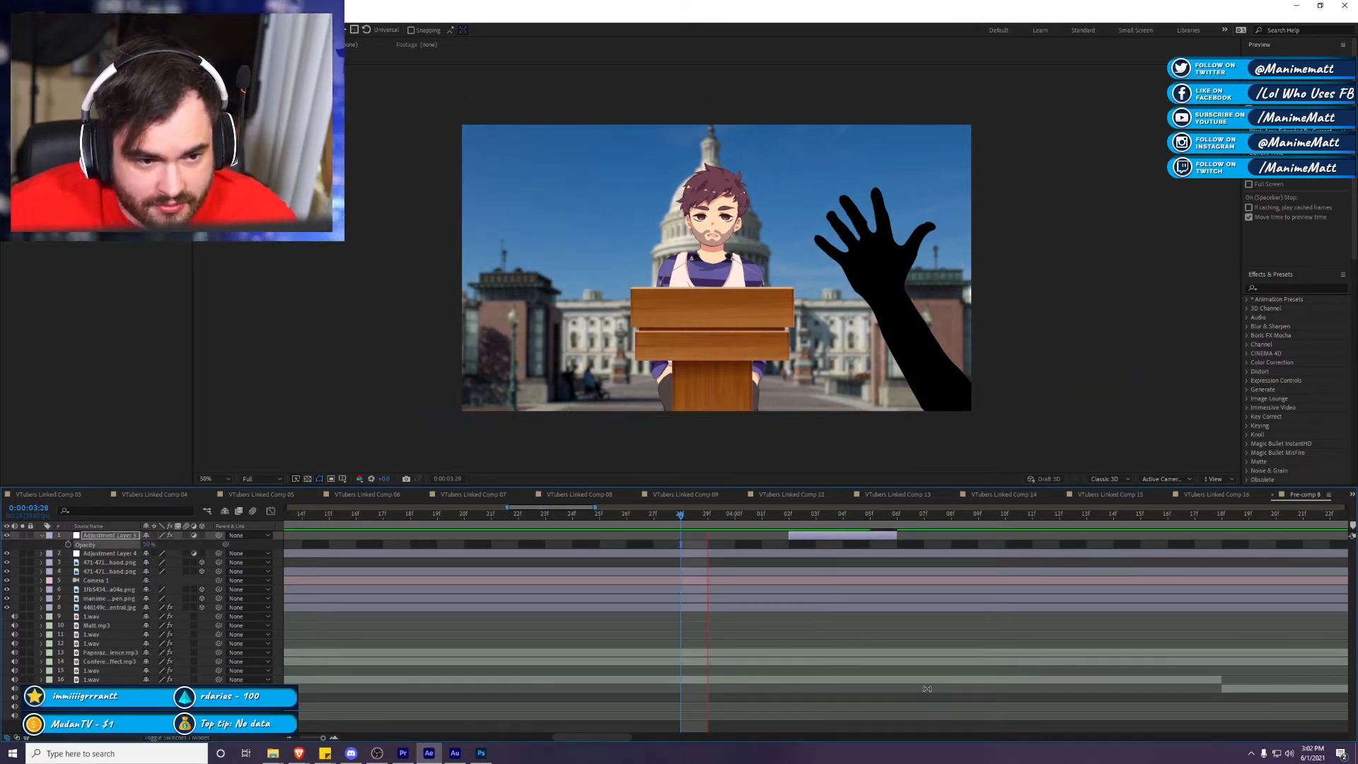
{"action": "key", "text": "space"}
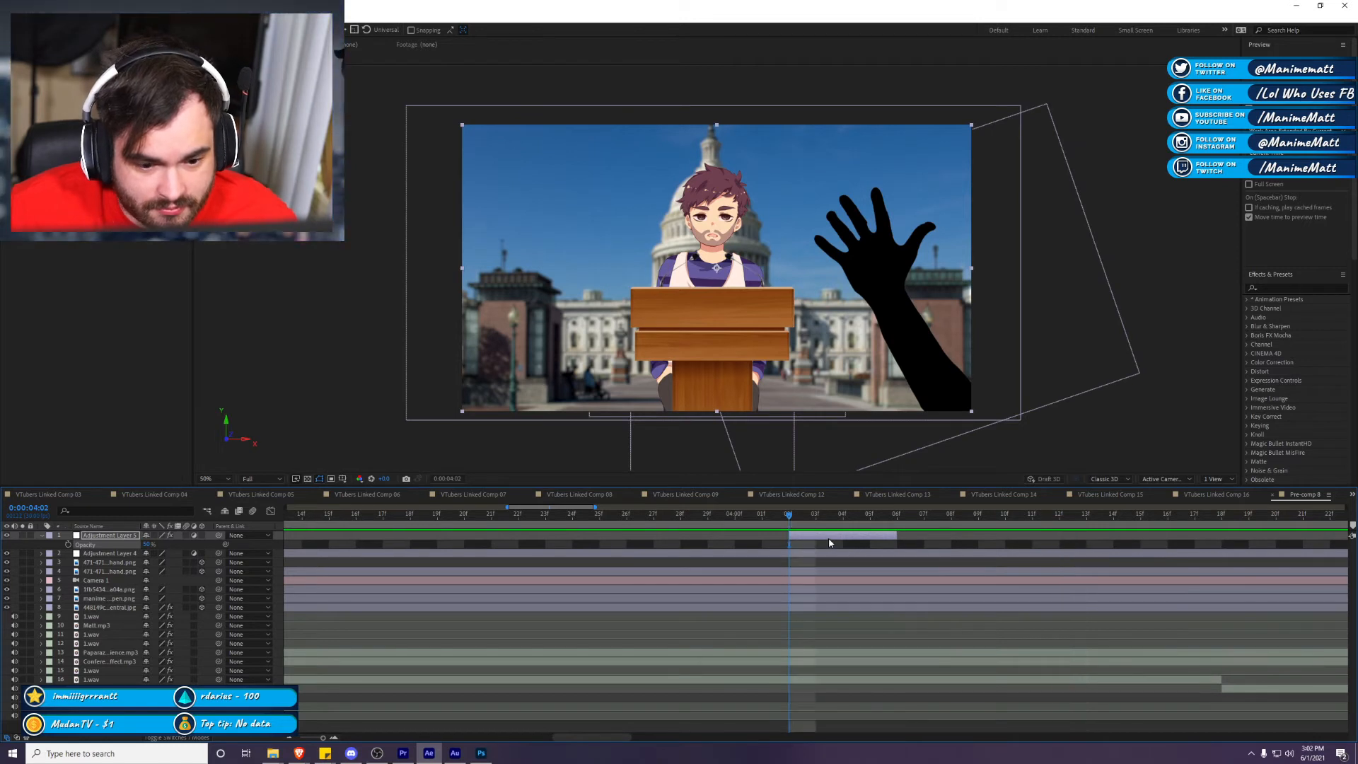
Step: Move the flare's center to the speaker's head, shift the flash layer to start around 0:00:03:04, and preview it
{"action": "key", "text": "Page_Down"}
{"action": "key", "text": "Page_Down"}
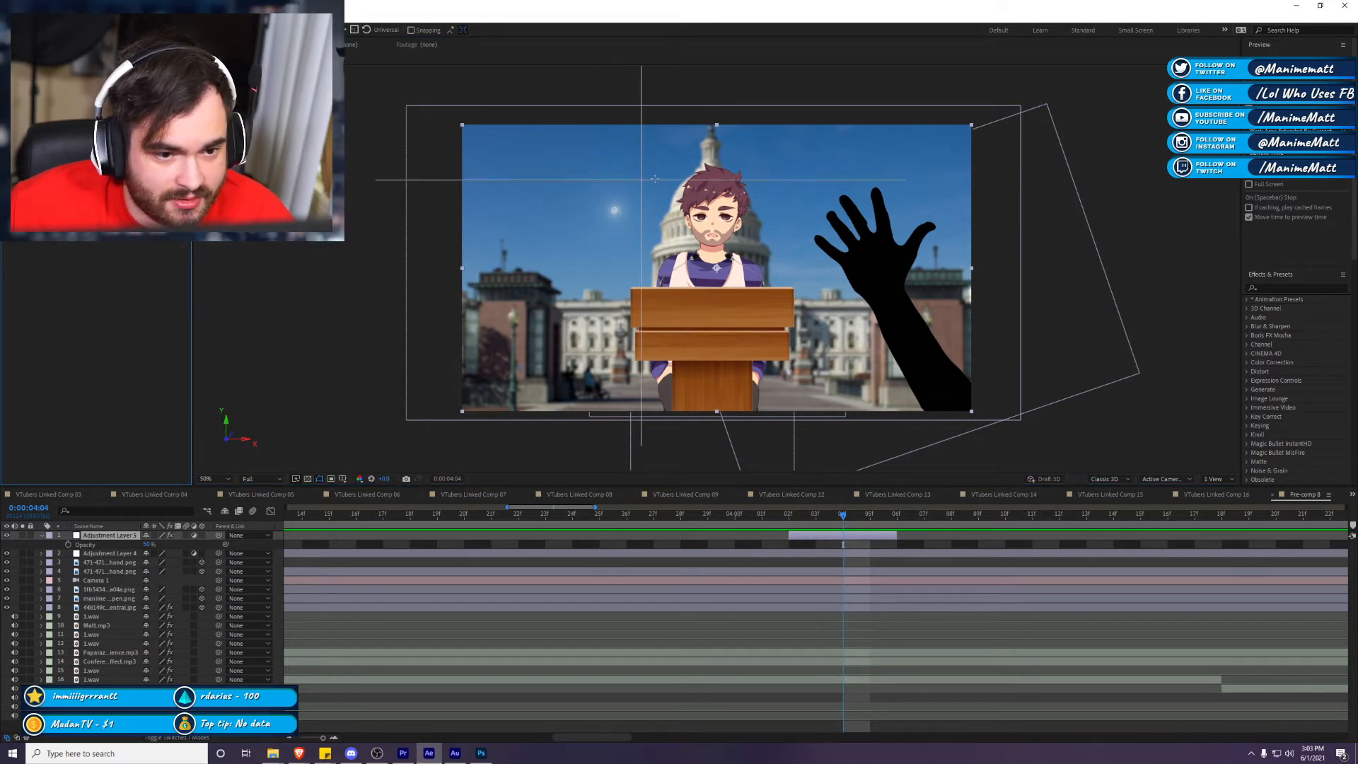
{"action": "left_click_drag", "start_coordinate": [802, 521], "coordinate": [428, 567]}
{"action": "scroll", "coordinate": [508, 608], "scroll_direction": "down", "scroll_amount": 5}
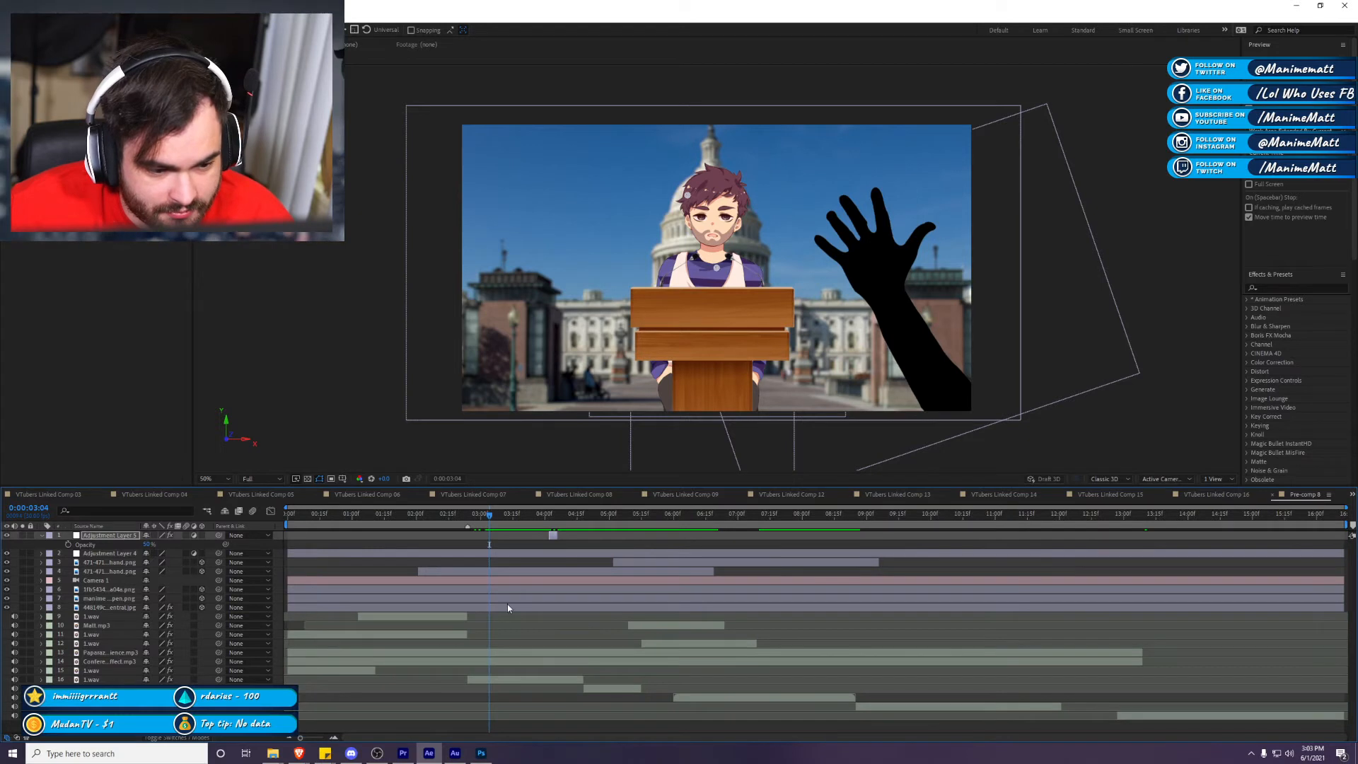
{"action": "key", "text": "space"}
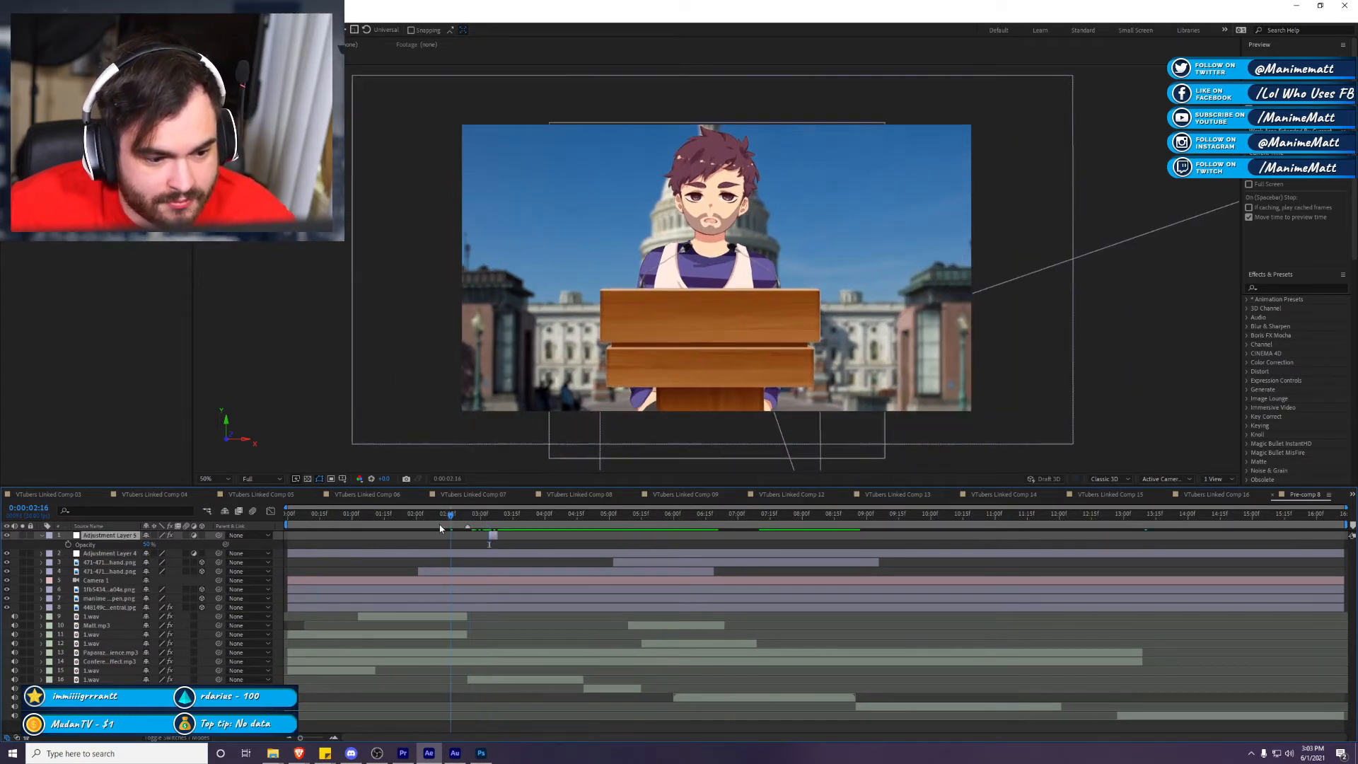
{"action": "key", "text": "space"}
{"action": "left_click", "coordinate": [493, 517]}
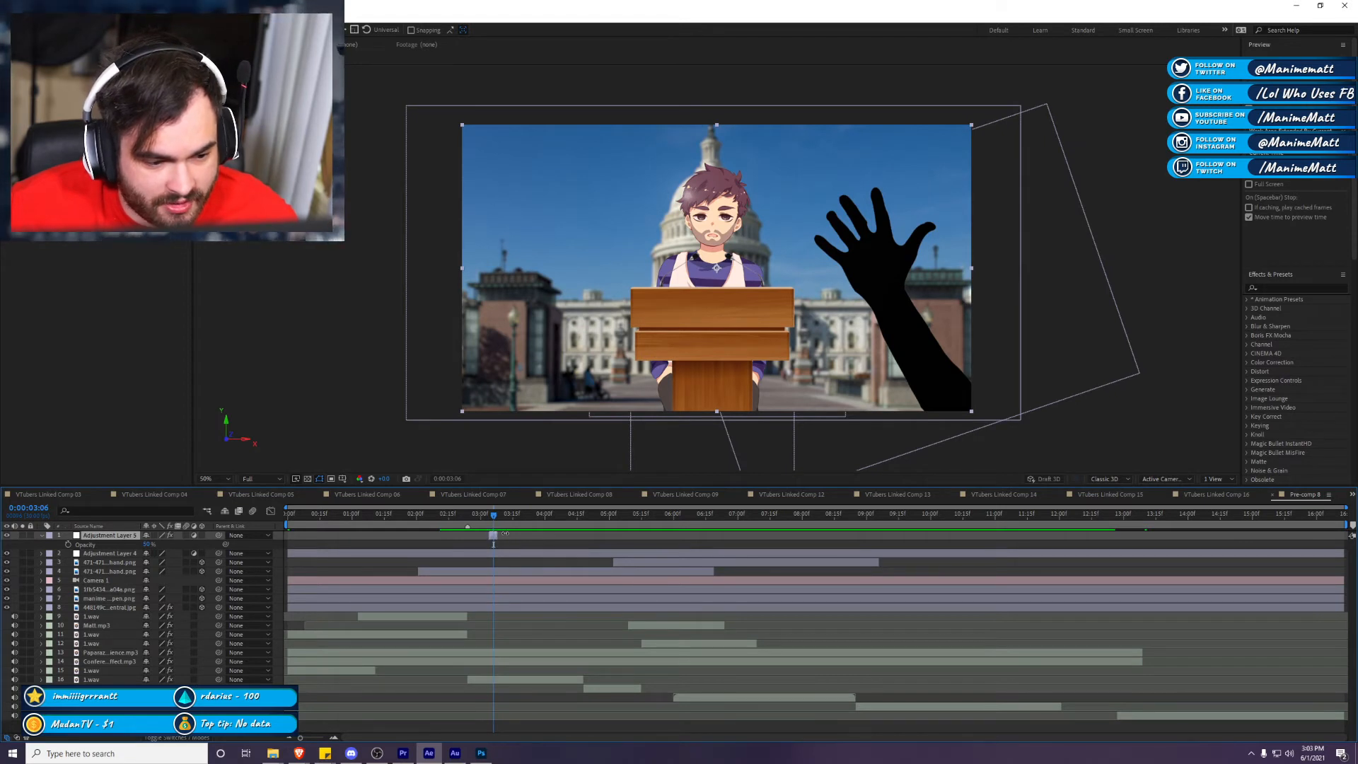
Step: Duplicate the flash layer and place the copy at about 0:00:03:10, just after the first flash
{"action": "key", "text": "ctrl+d"}
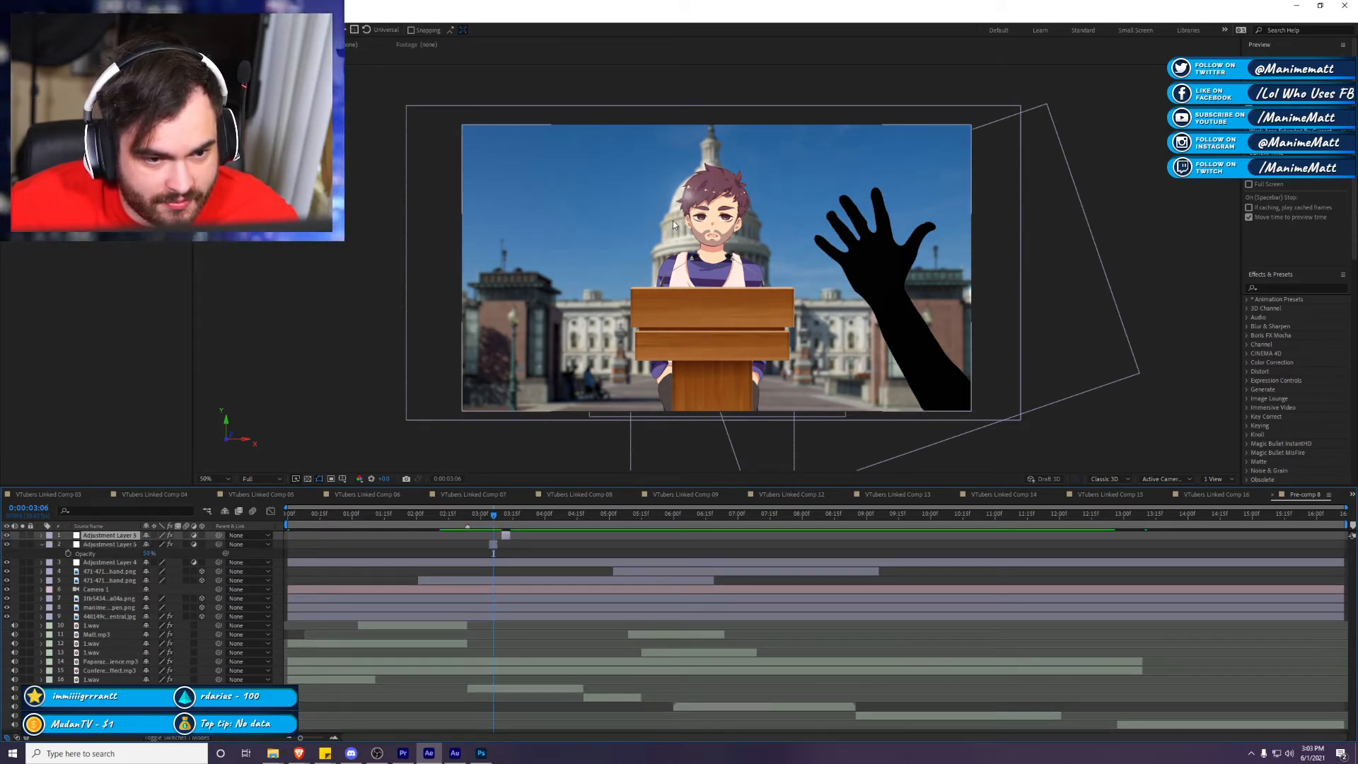
{"action": "left_click", "coordinate": [505, 517]}
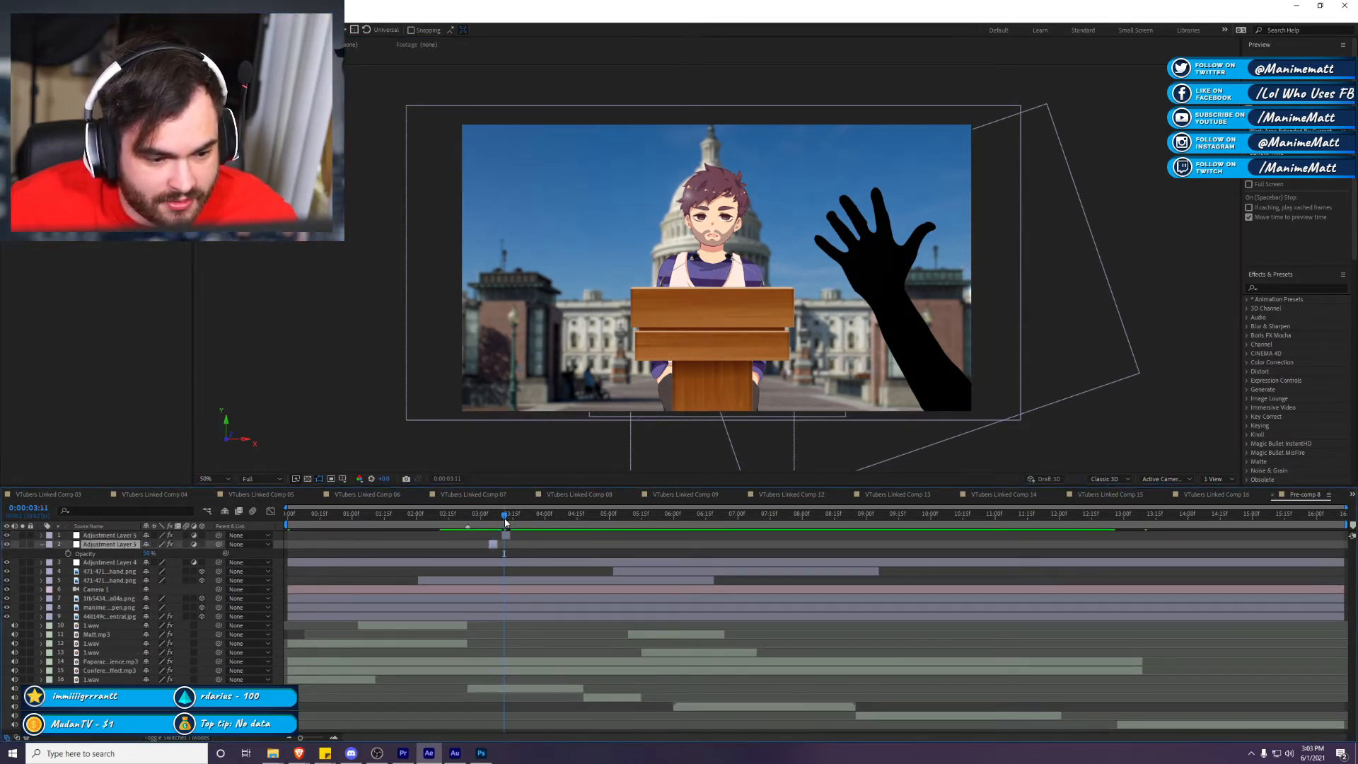
{"action": "left_click", "coordinate": [507, 535]}
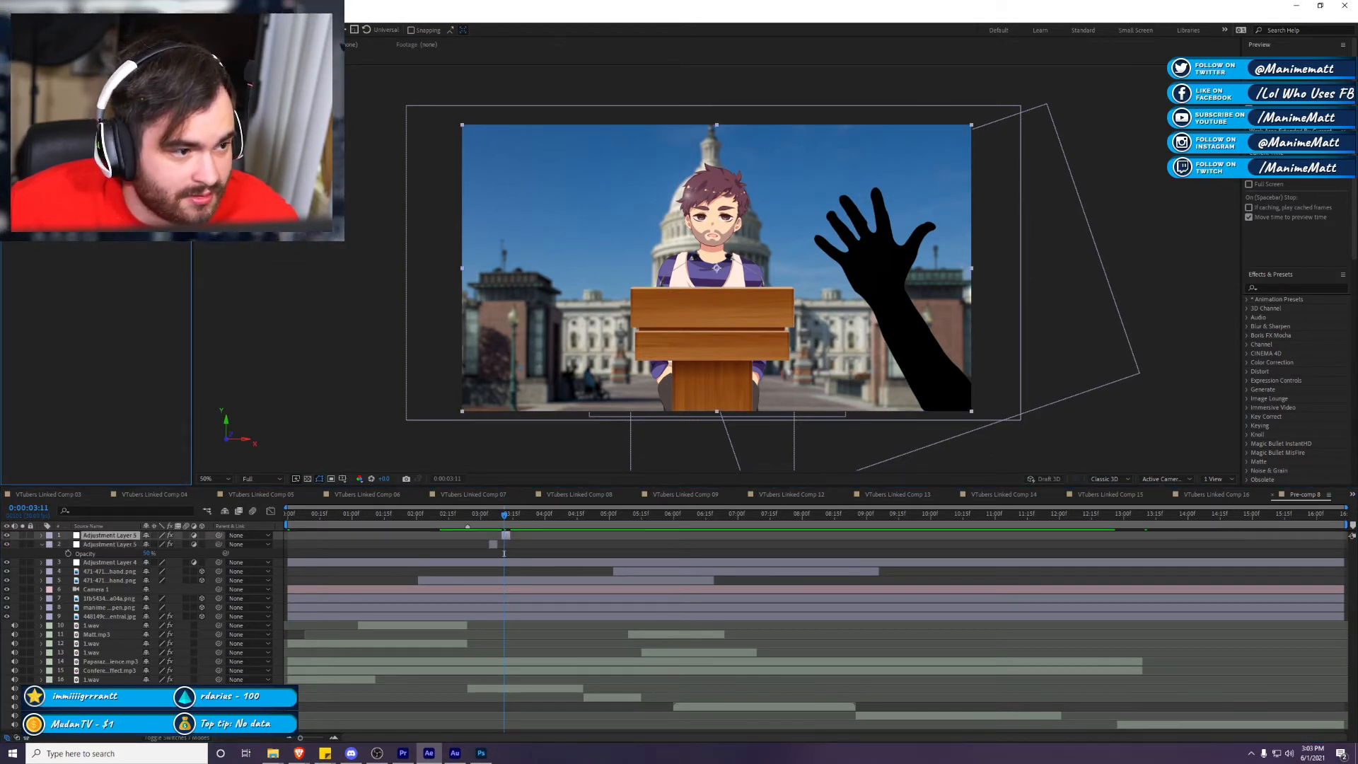
Step: Duplicate the second flash layer and shift the copy back to about 0:00:03:05, overlapping the first flash
{"action": "left_click", "coordinate": [506, 536]}
{"action": "key", "text": "ctrl+d"}
{"action": "left_click_drag", "start_coordinate": [508, 538], "coordinate": [495, 539]}
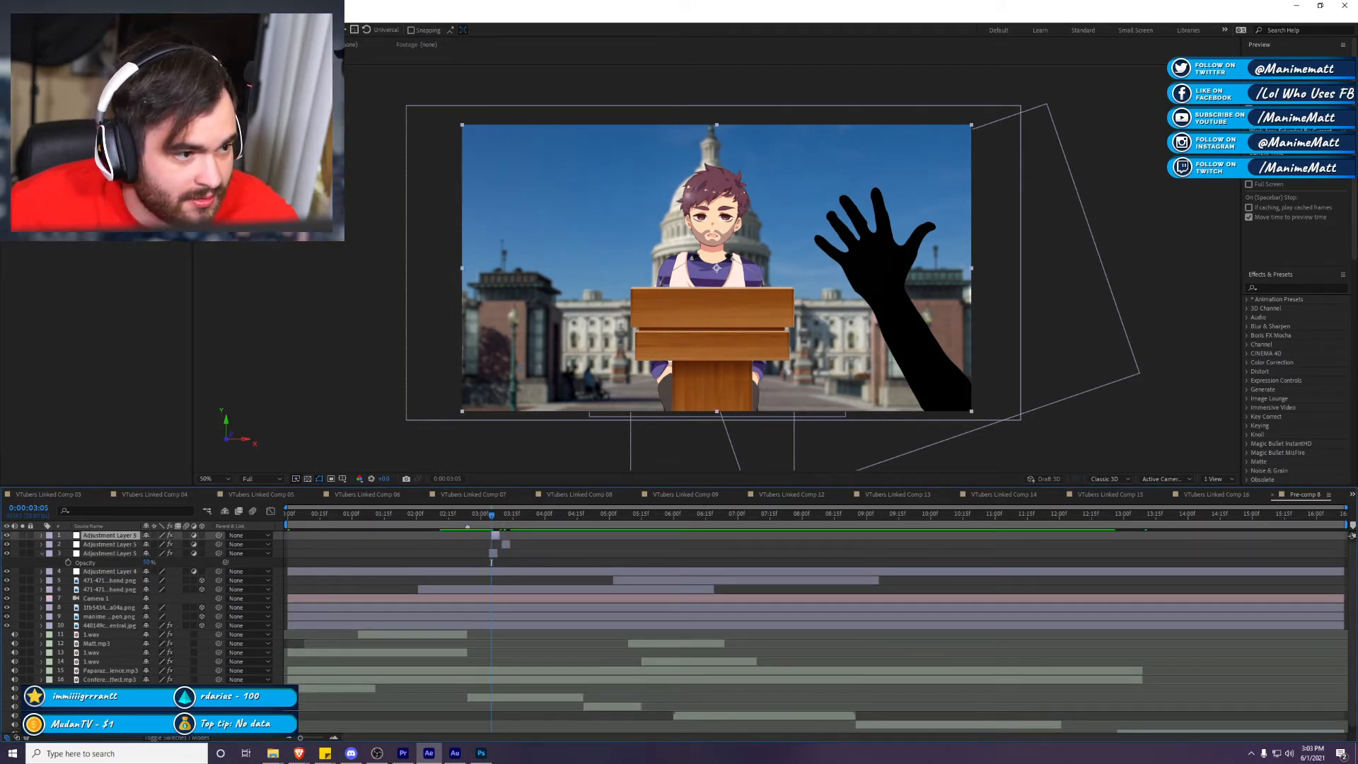
{"action": "left_click", "coordinate": [701, 282]}
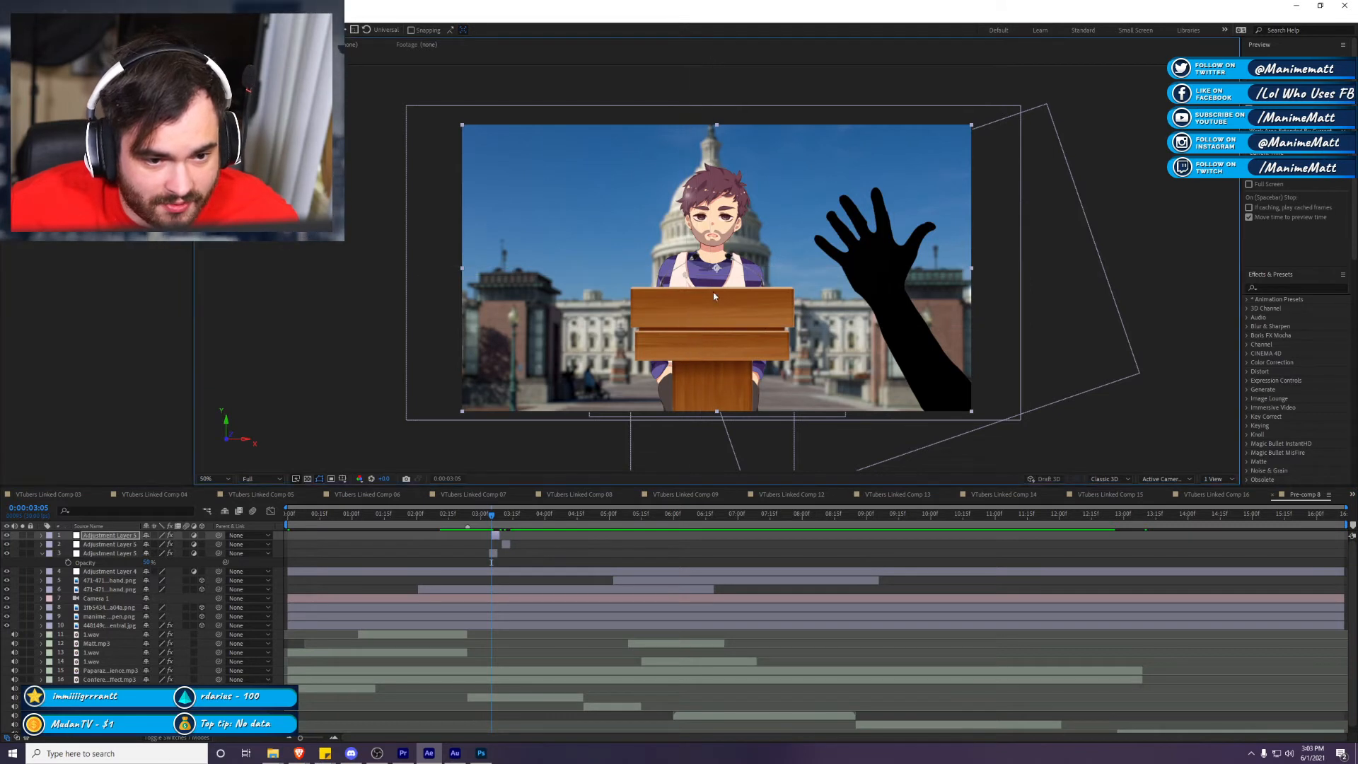
{"action": "left_click", "coordinate": [495, 535]}
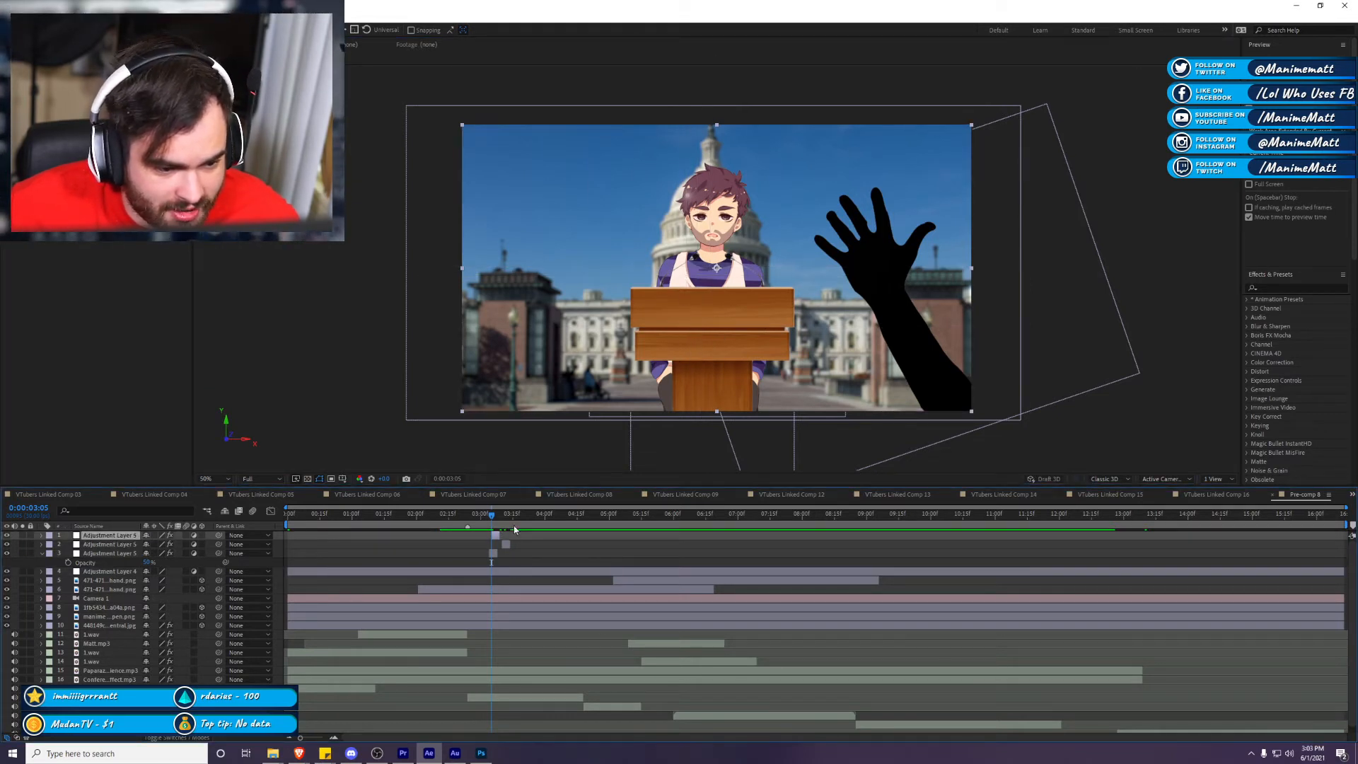
Step: Duplicate the flash layer two more times, placing the copies just after 0:00:03:15 and at about 0:00:03:27
{"action": "key", "text": "ctrl+d"}
{"action": "left_click", "coordinate": [514, 527]}
{"action": "left_click_drag", "start_coordinate": [498, 535], "coordinate": [524, 534]}
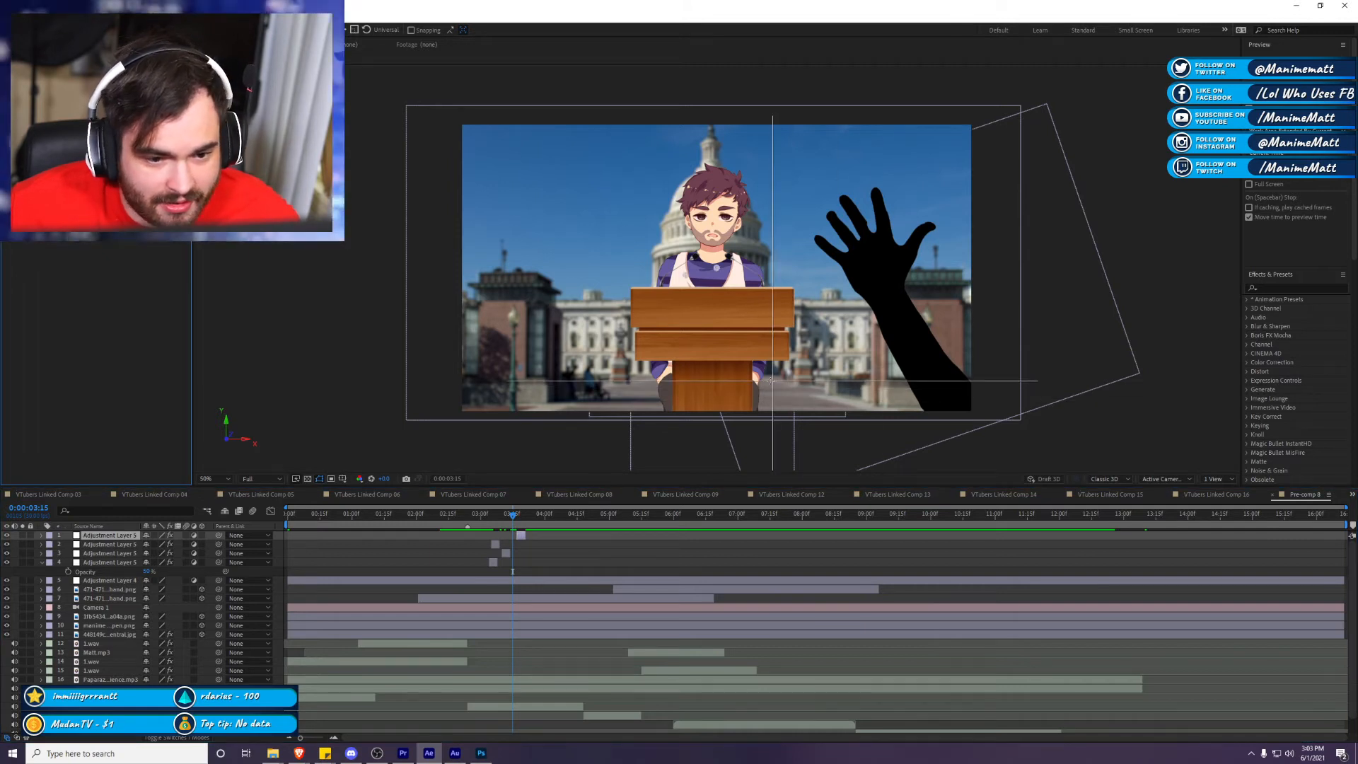
{"action": "key", "text": "space"}
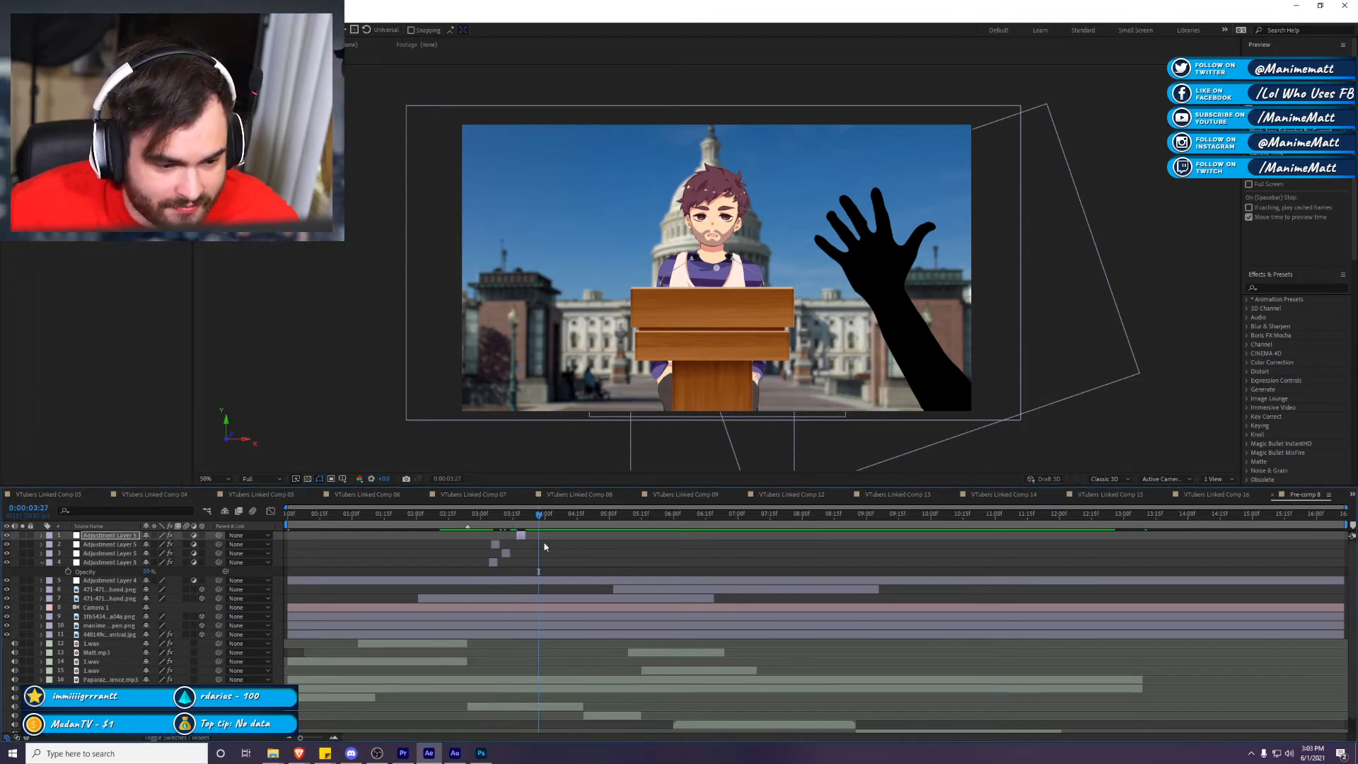
{"action": "key", "text": "ctrl+d"}
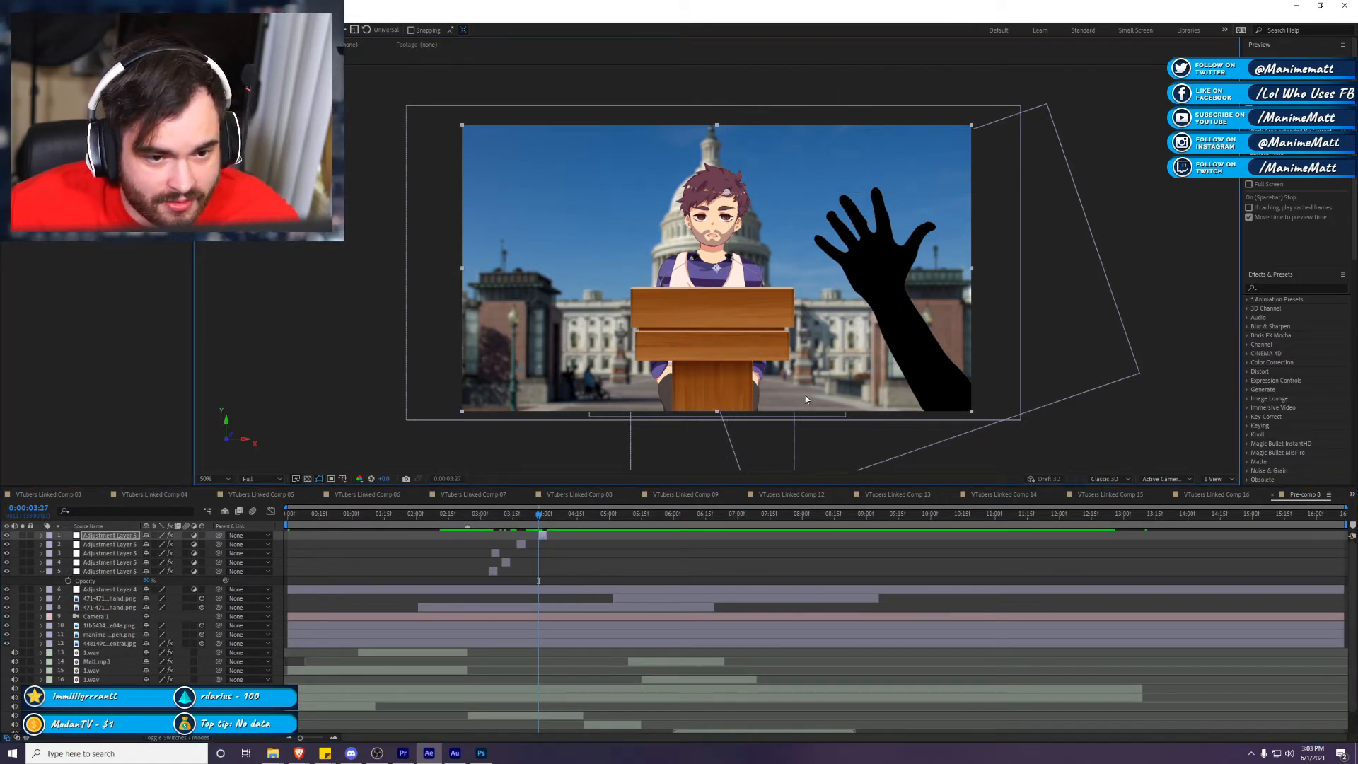
Step: Play the scene from around 0:00:03:00 to check the run of scattered camera flashes
{"action": "key", "text": "space"}
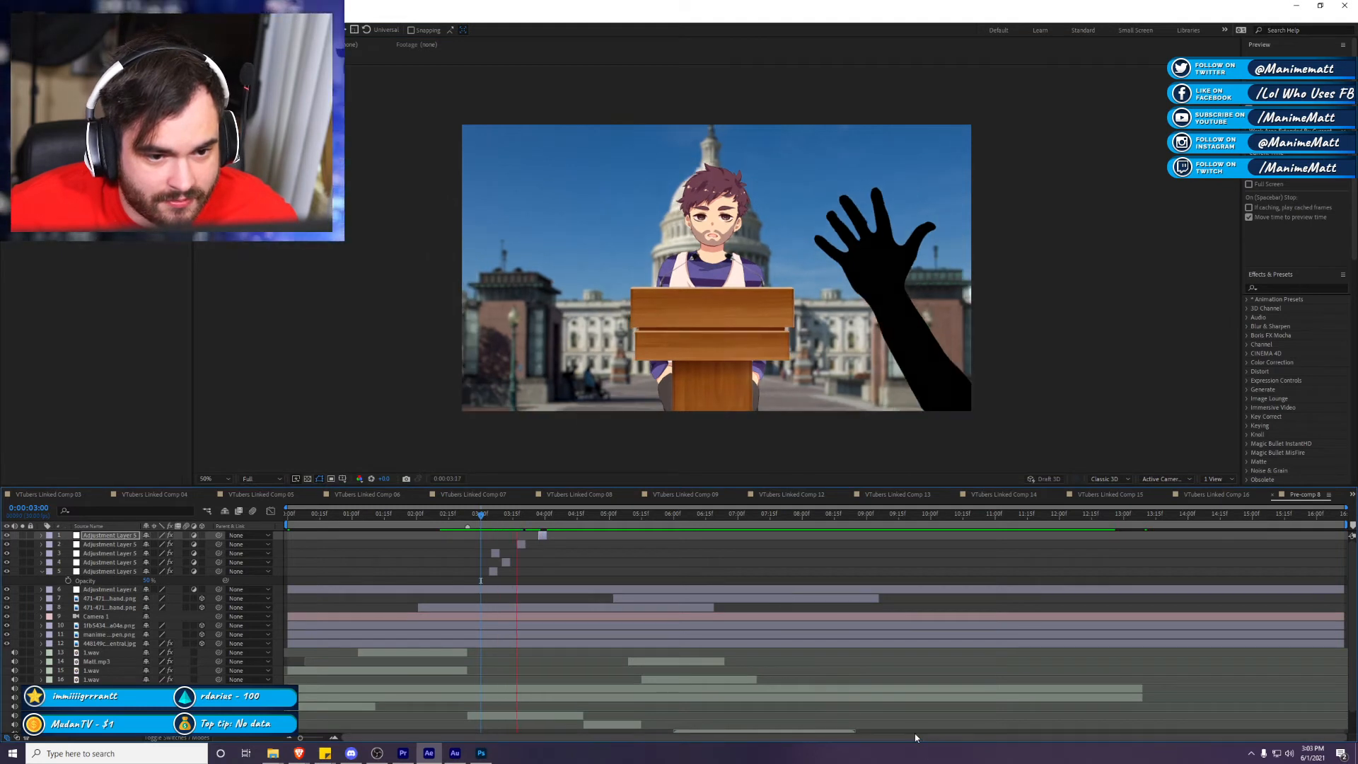
{"action": "key", "text": "space"}
{"action": "key", "text": "space"}
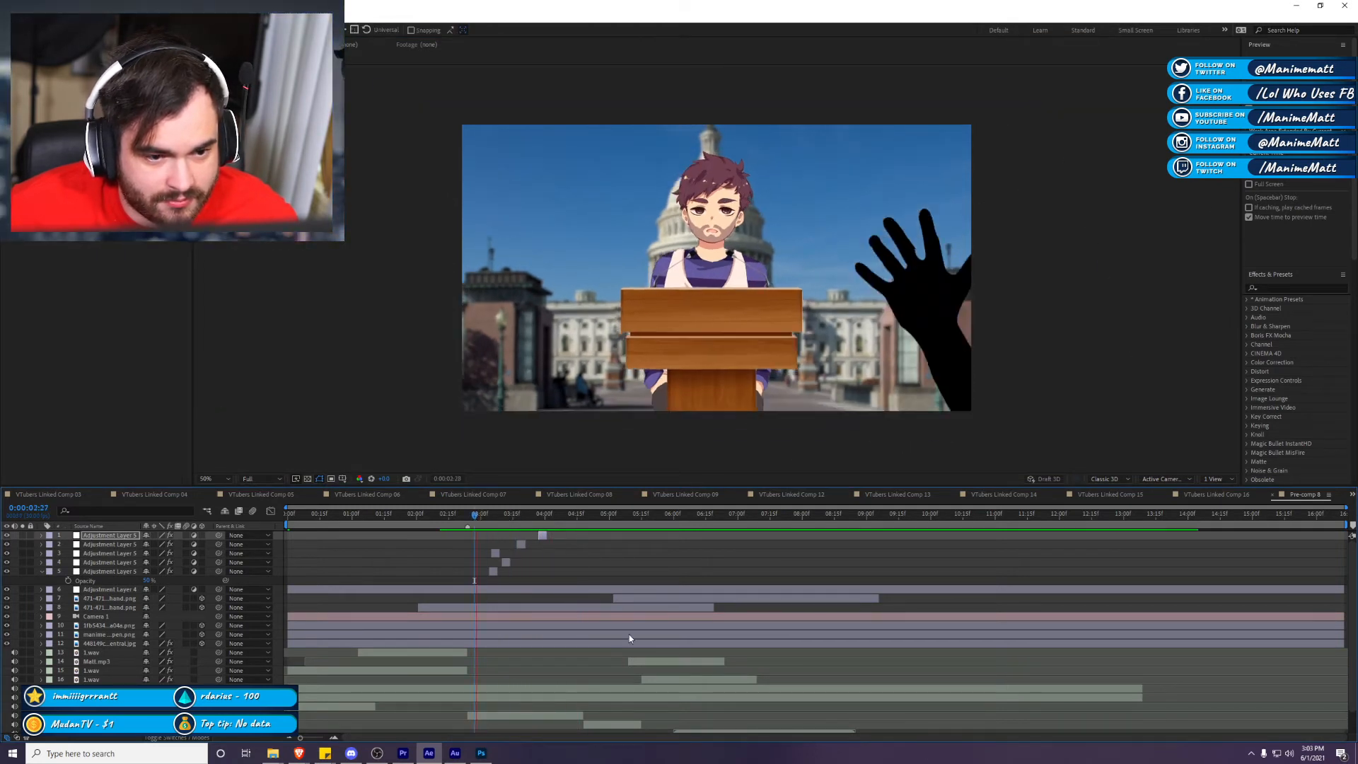
{"action": "key", "text": "space"}
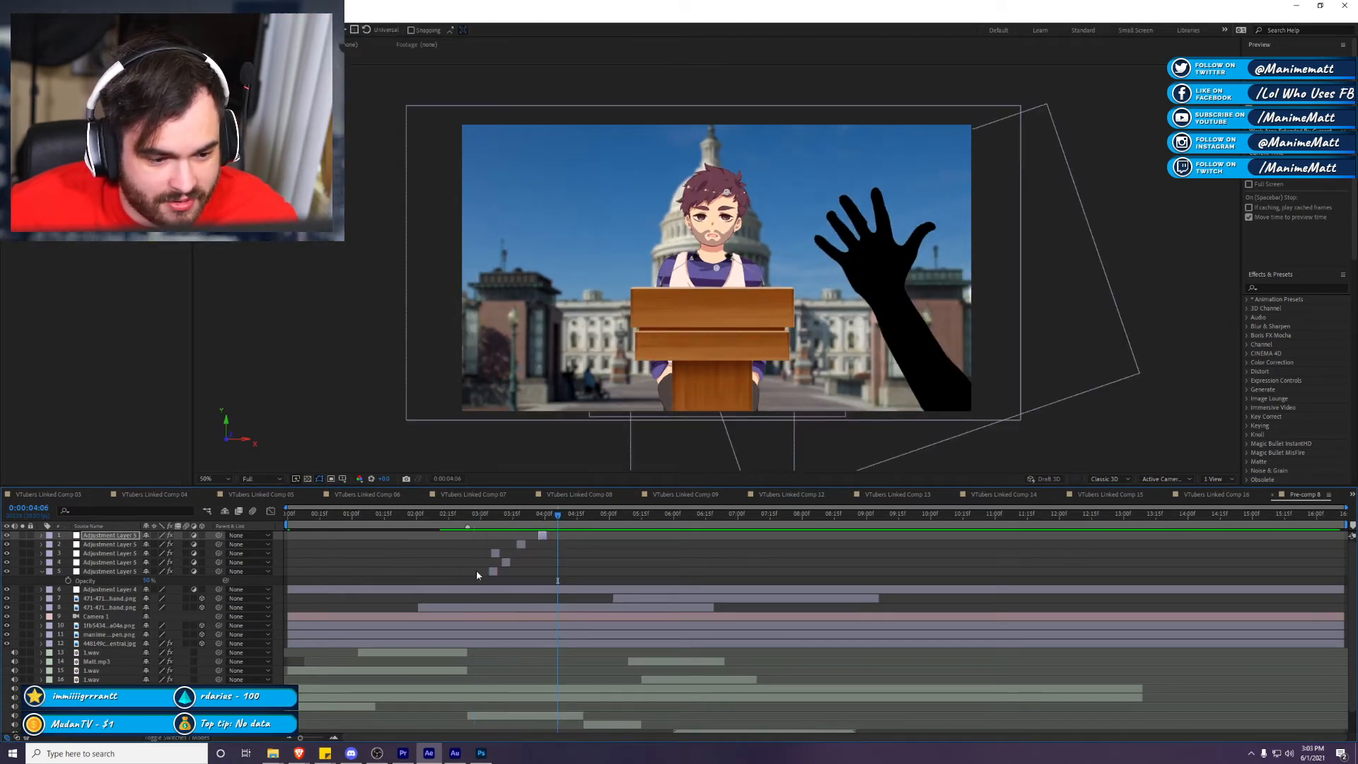
Step: Delete all the flash adjustment layers at the top of the layer stack
{"action": "left_click", "coordinate": [110, 564]}
{"action": "left_click", "coordinate": [114, 536]}
{"action": "left_click", "coordinate": [118, 563], "text": "shift"}
{"action": "left_click", "coordinate": [116, 573], "text": "shift"}
{"action": "key", "text": "Delete"}
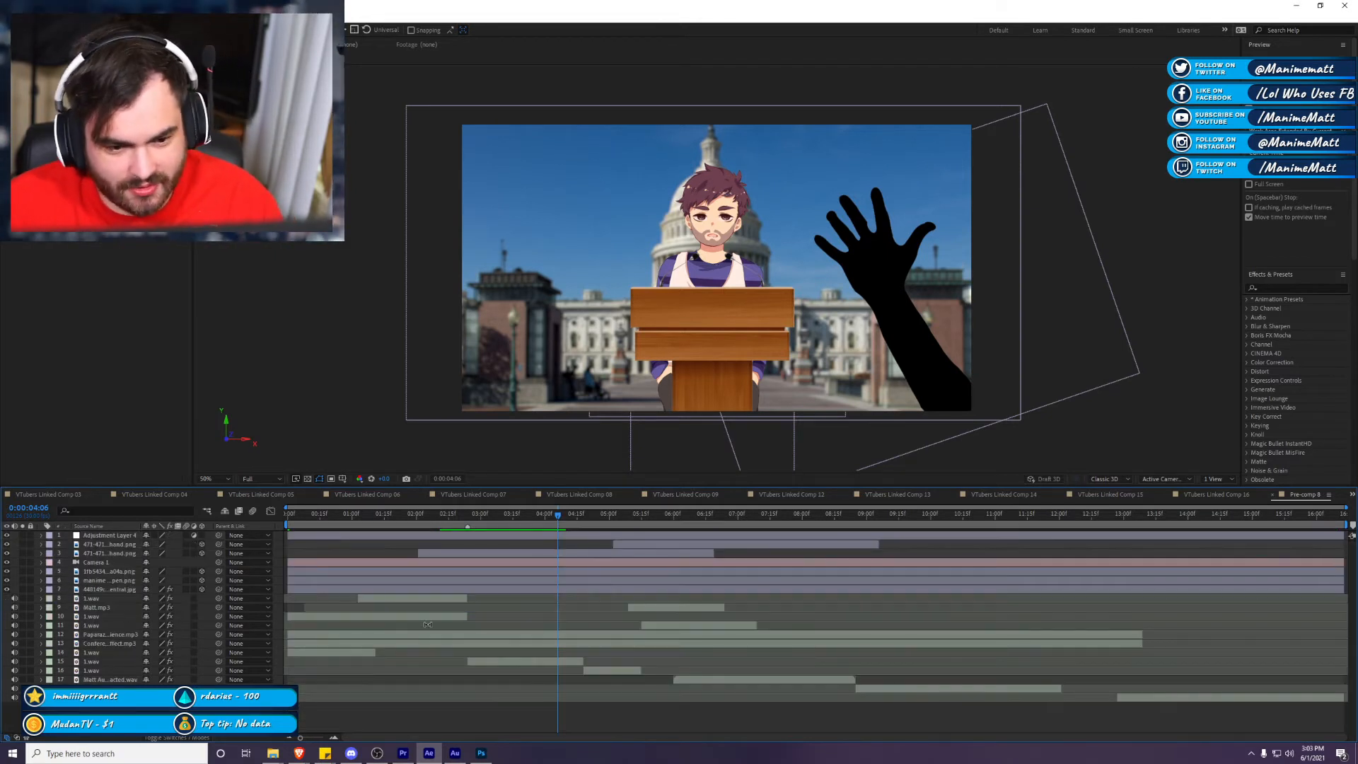
Step: Open VTubers Linked Comp 16, play it from the start, and check the scene in the Premiere Pro sequence
{"action": "left_click", "coordinate": [1213, 495]}
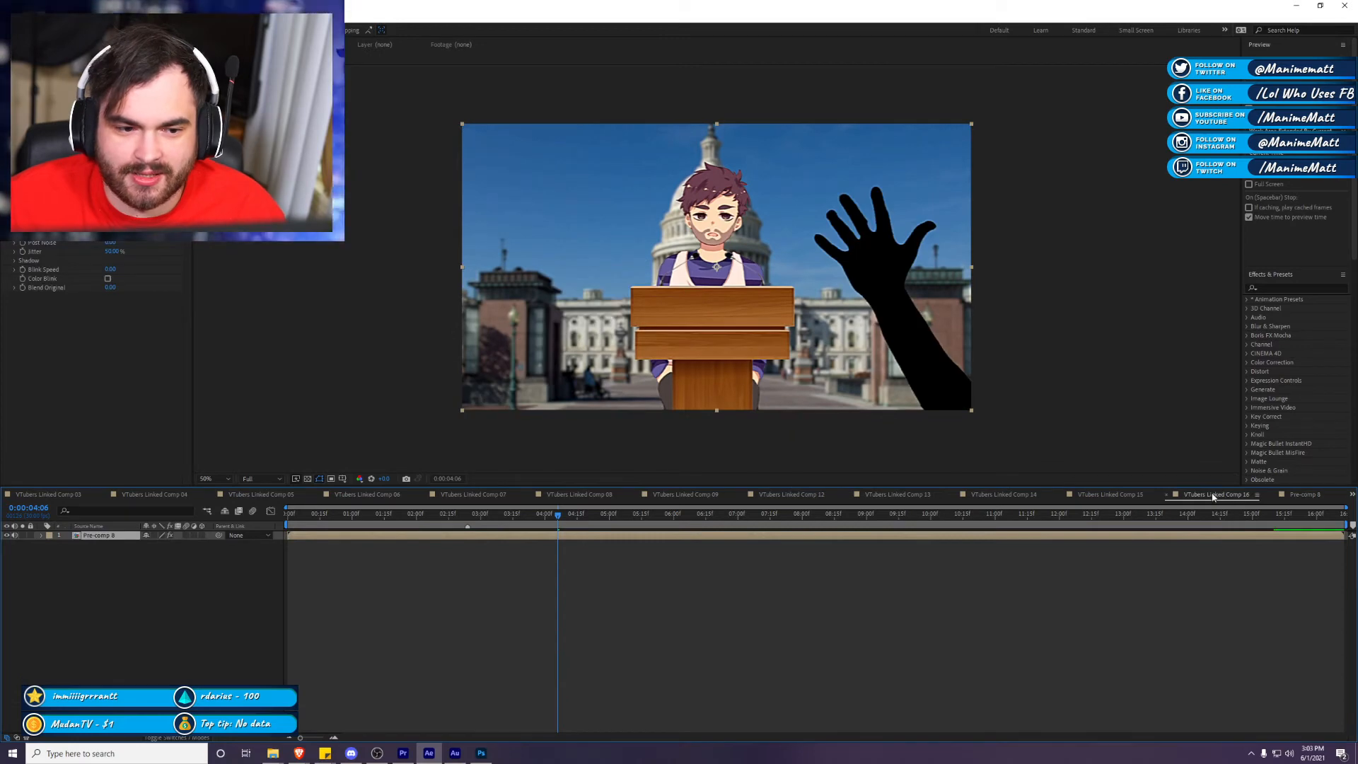
{"action": "key", "text": "space"}
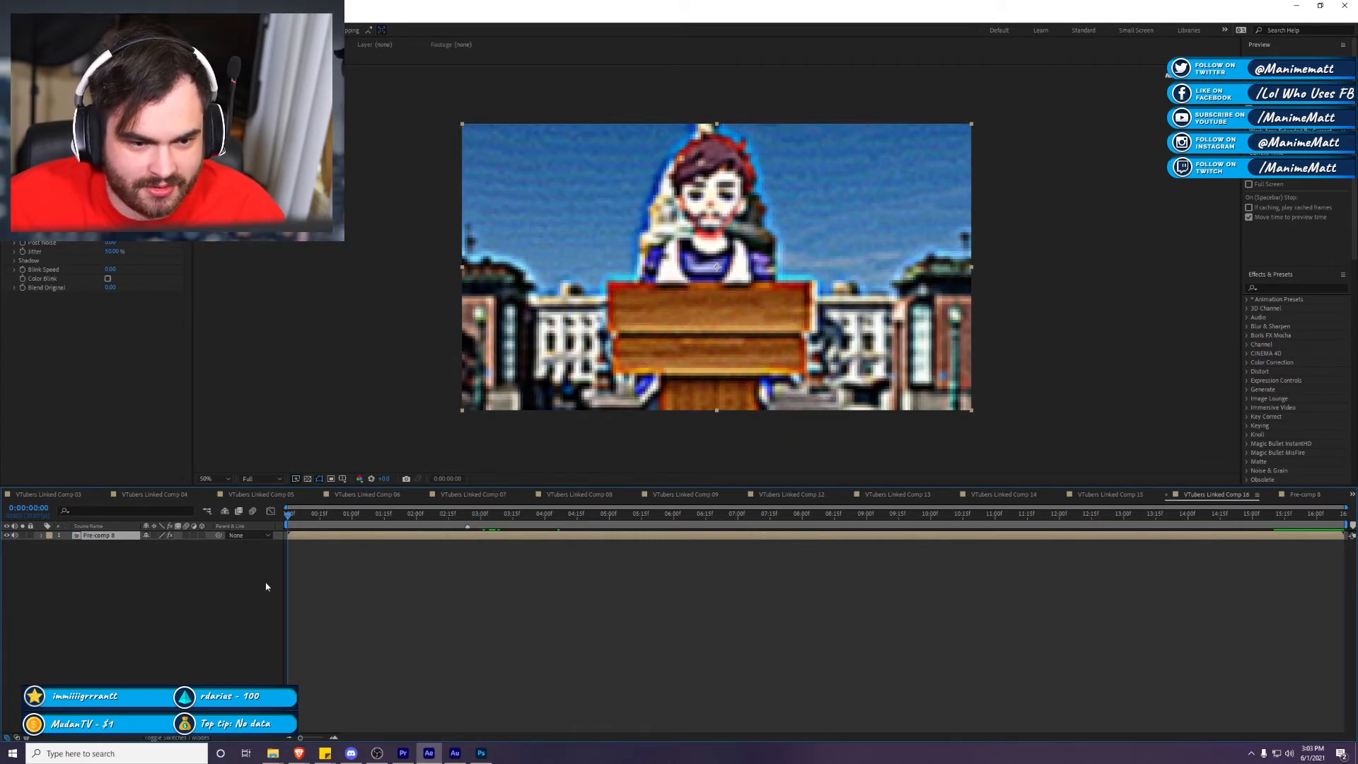
{"action": "key", "text": "alt+Tab"}
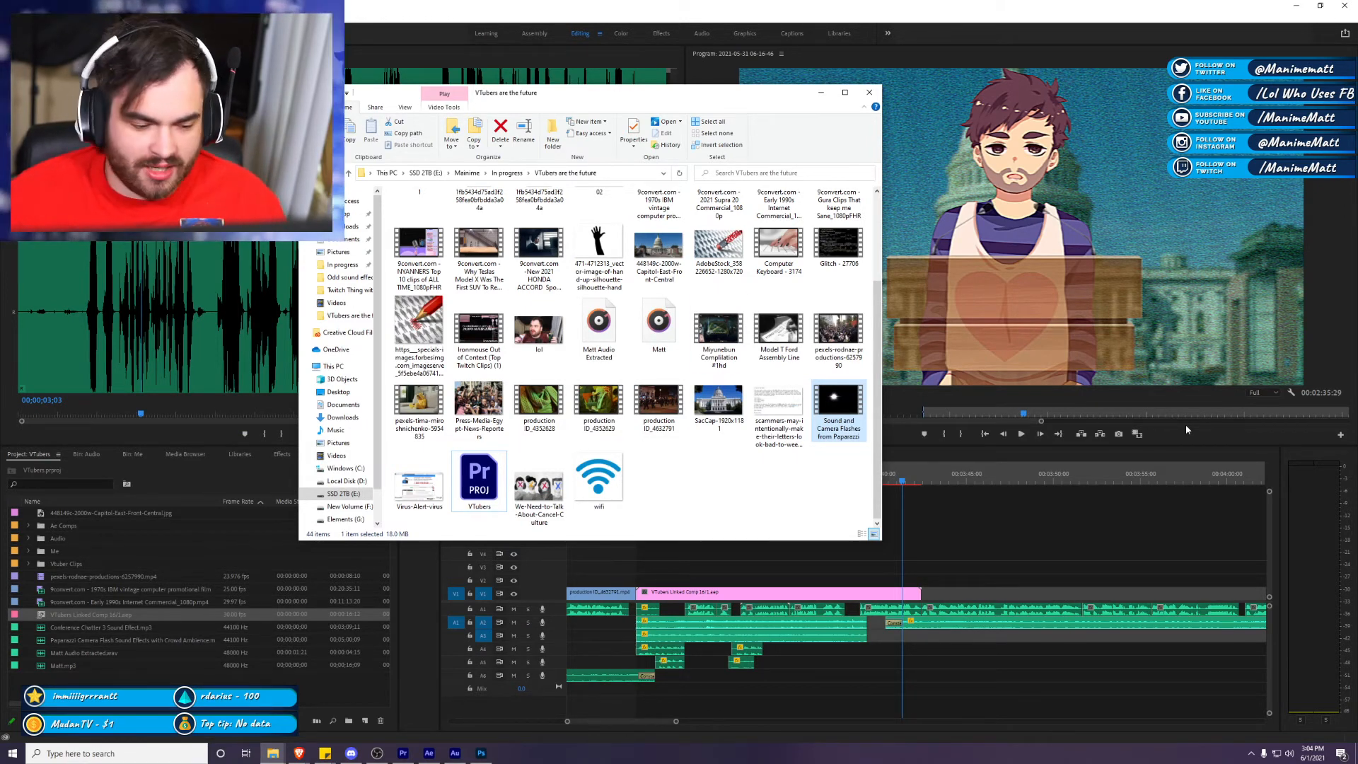
{"action": "left_click", "coordinate": [429, 753]}
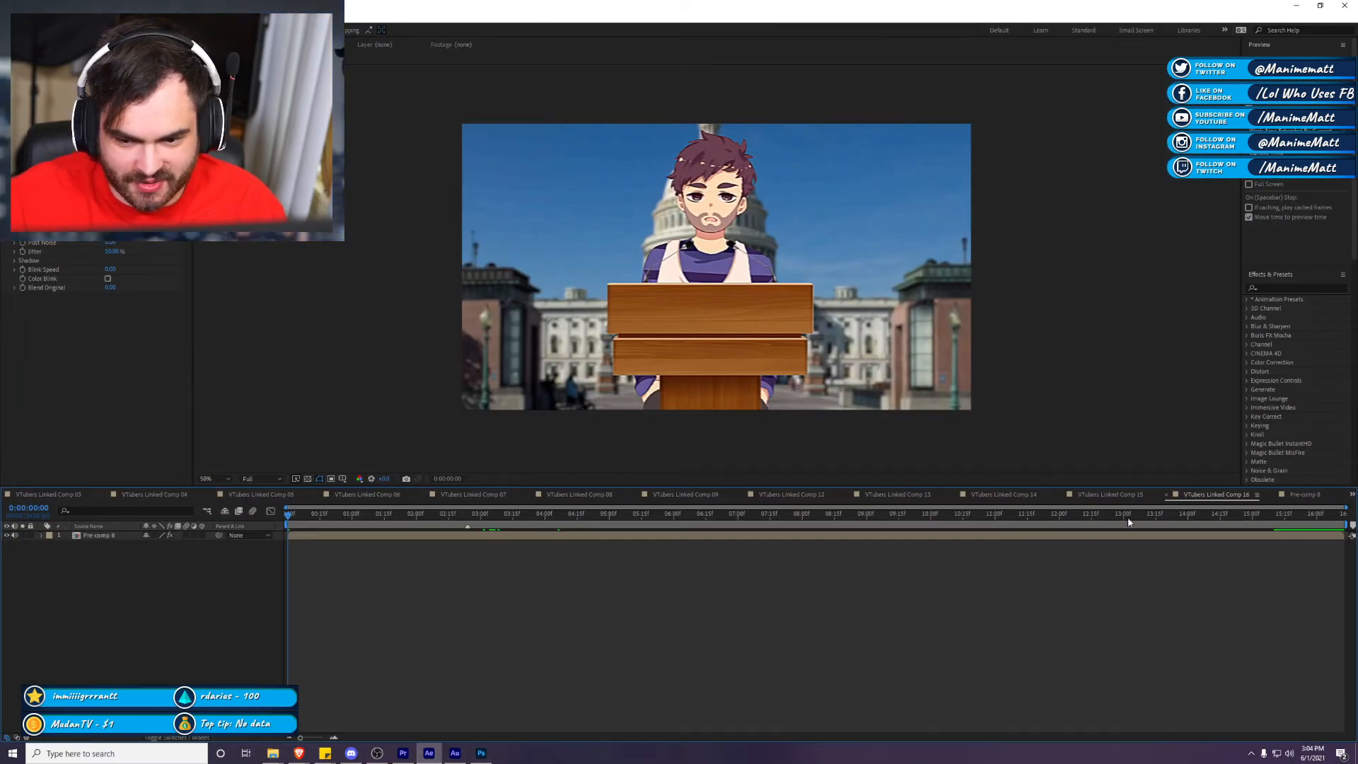
Step: Add an adjustment layer above the pre-comp in VTubers Linked Comp 16 and move the pre-comp's effects onto it
{"action": "left_click_drag", "start_coordinate": [1175, 516], "coordinate": [1241, 543]}
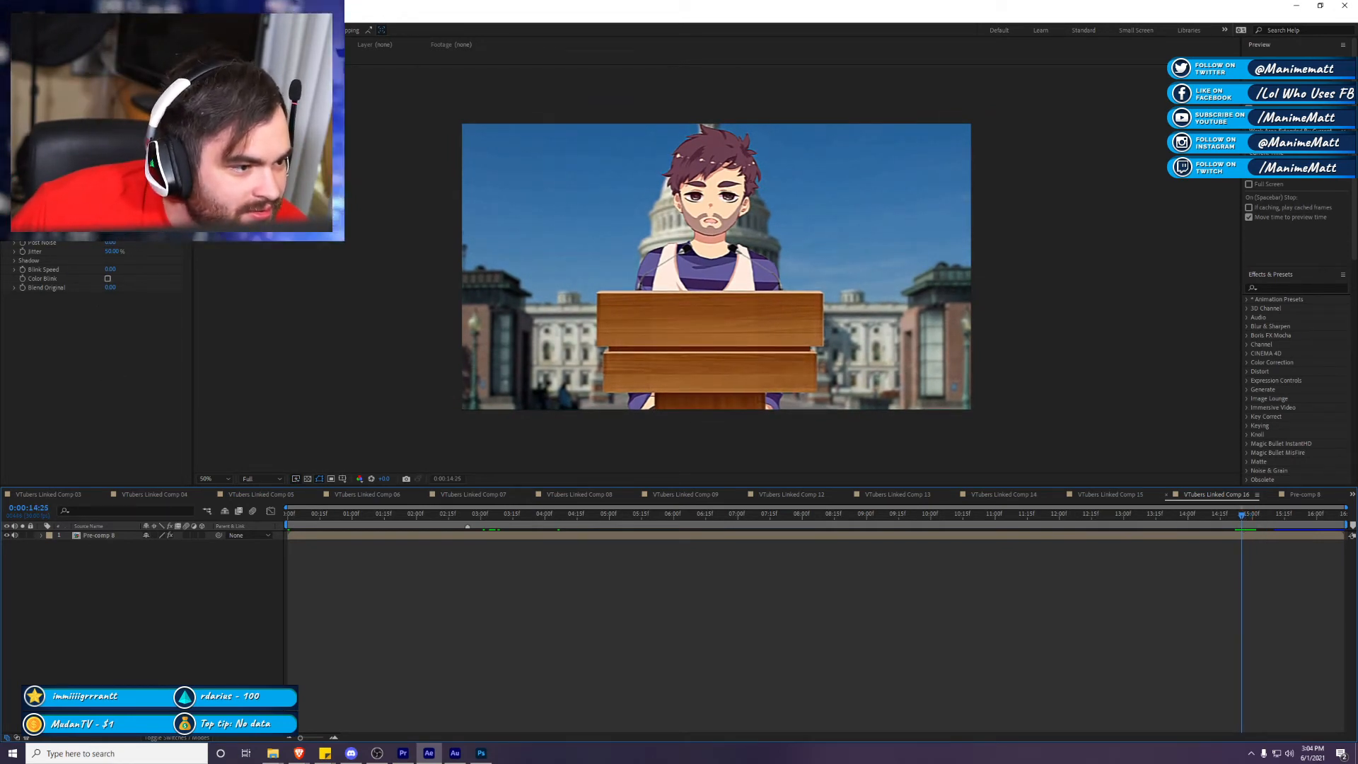
{"action": "left_click", "coordinate": [38, 256]}
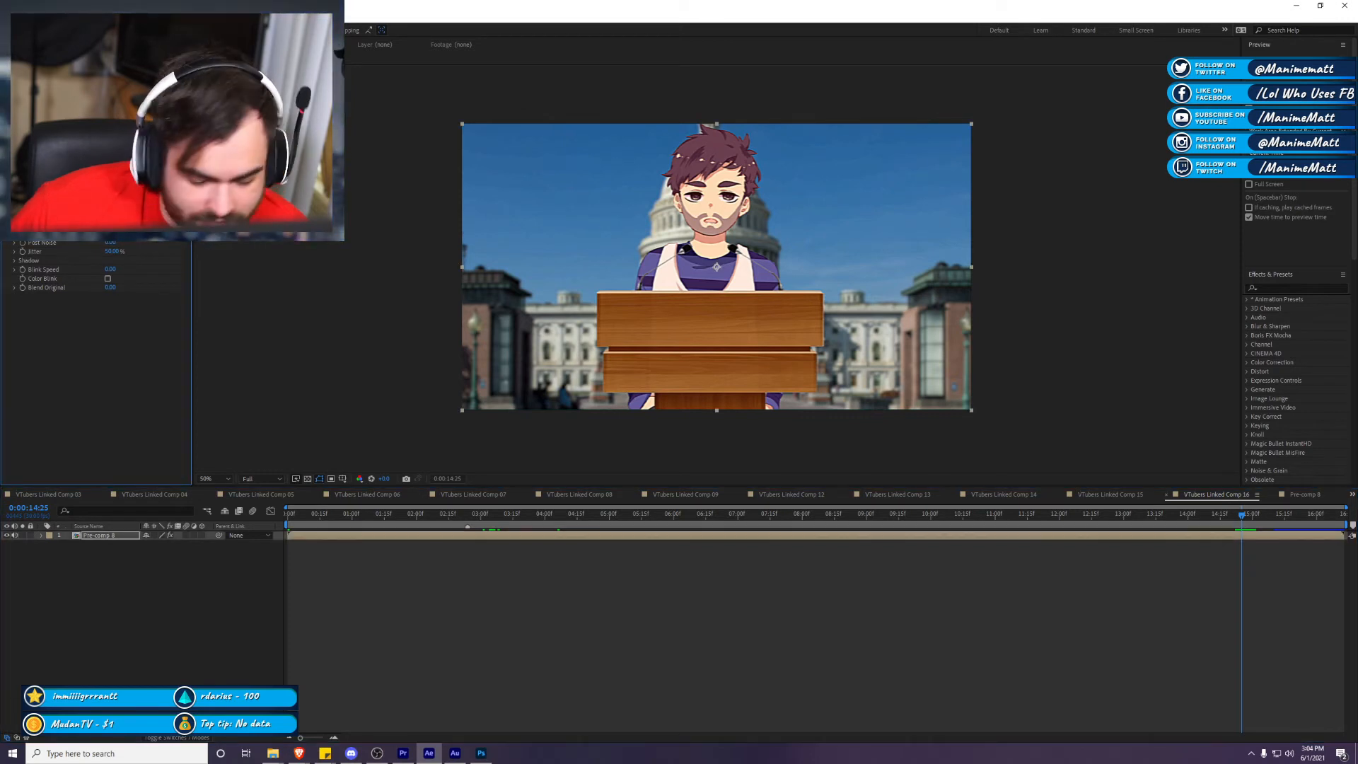
{"action": "left_click", "coordinate": [3, 669]}
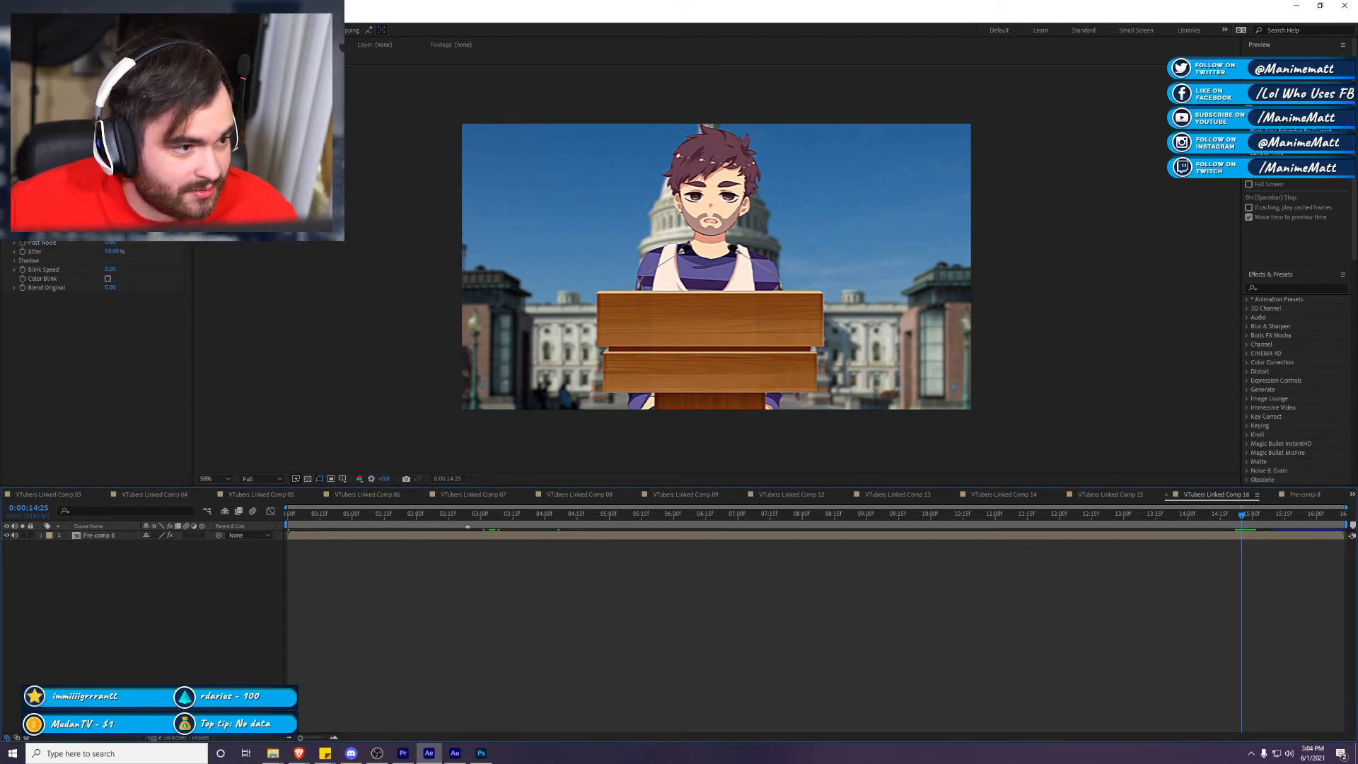
{"action": "left_click", "coordinate": [112, 17]}
{"action": "mouse_move", "coordinate": [91, 17]}
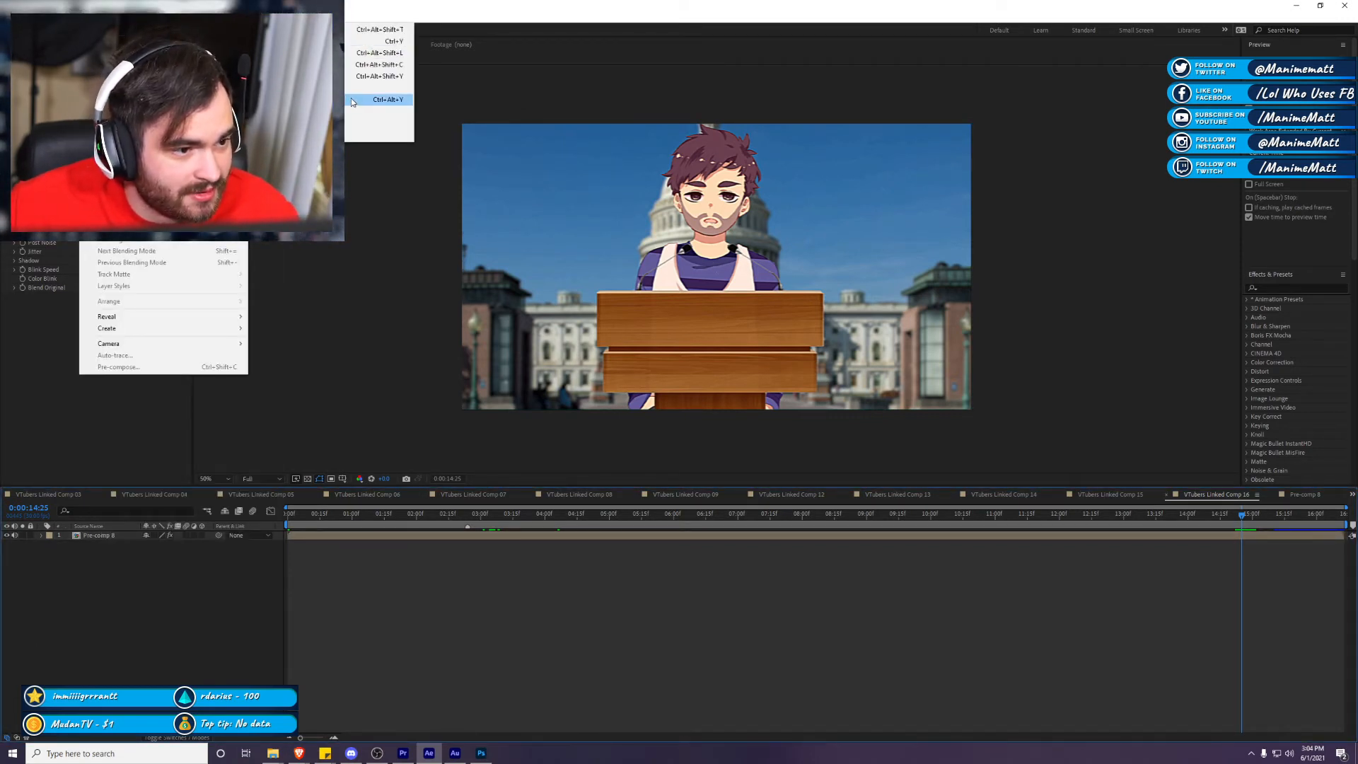
{"action": "left_click", "coordinate": [375, 97]}
{"action": "key", "text": "ctrl+alt+shift+e"}
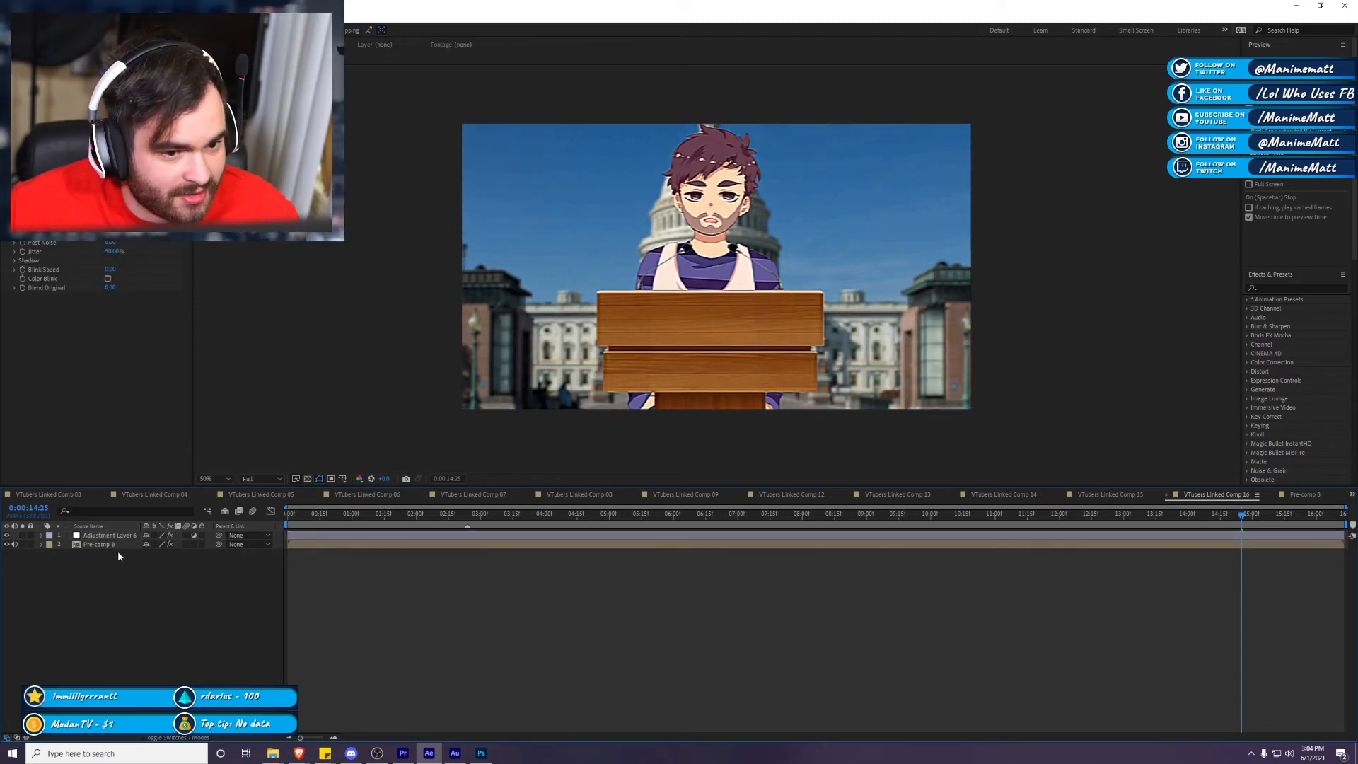
{"action": "key", "text": "ctrl+a"}
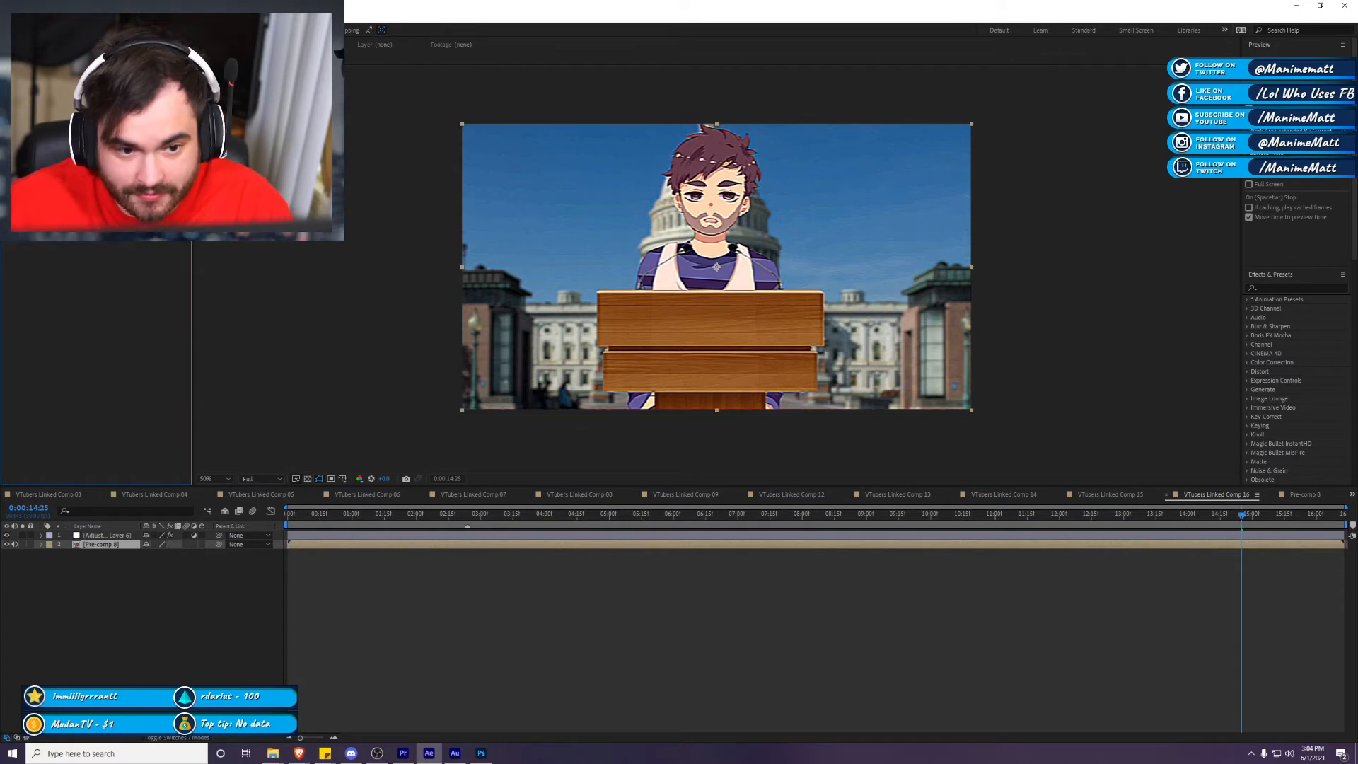
{"action": "left_click", "coordinate": [135, 539]}
Step: Keyframe the adjustment layer's opacity from 100% at 0:00:14:25 to 0% at 0:00:15:06
{"action": "key", "text": "t"}
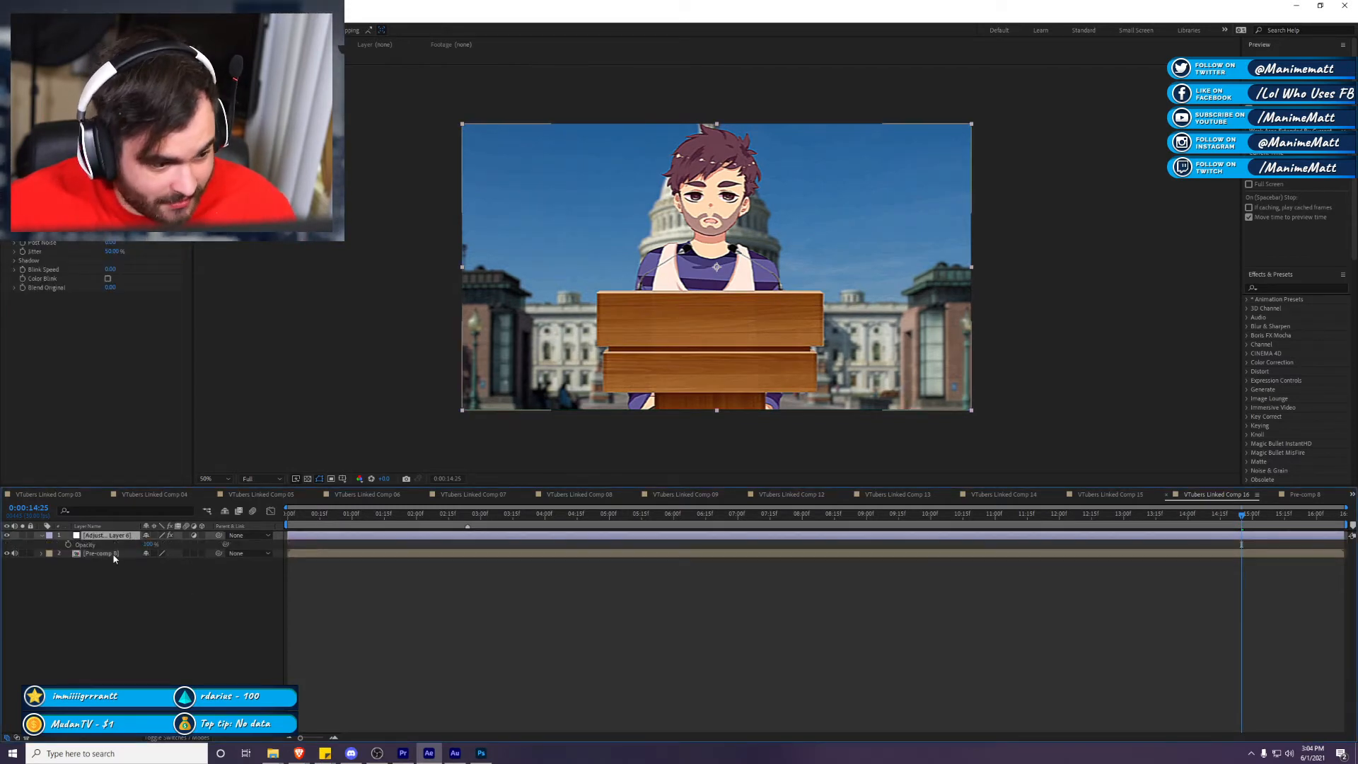
{"action": "left_click", "coordinate": [119, 563]}
{"action": "left_click", "coordinate": [68, 546]}
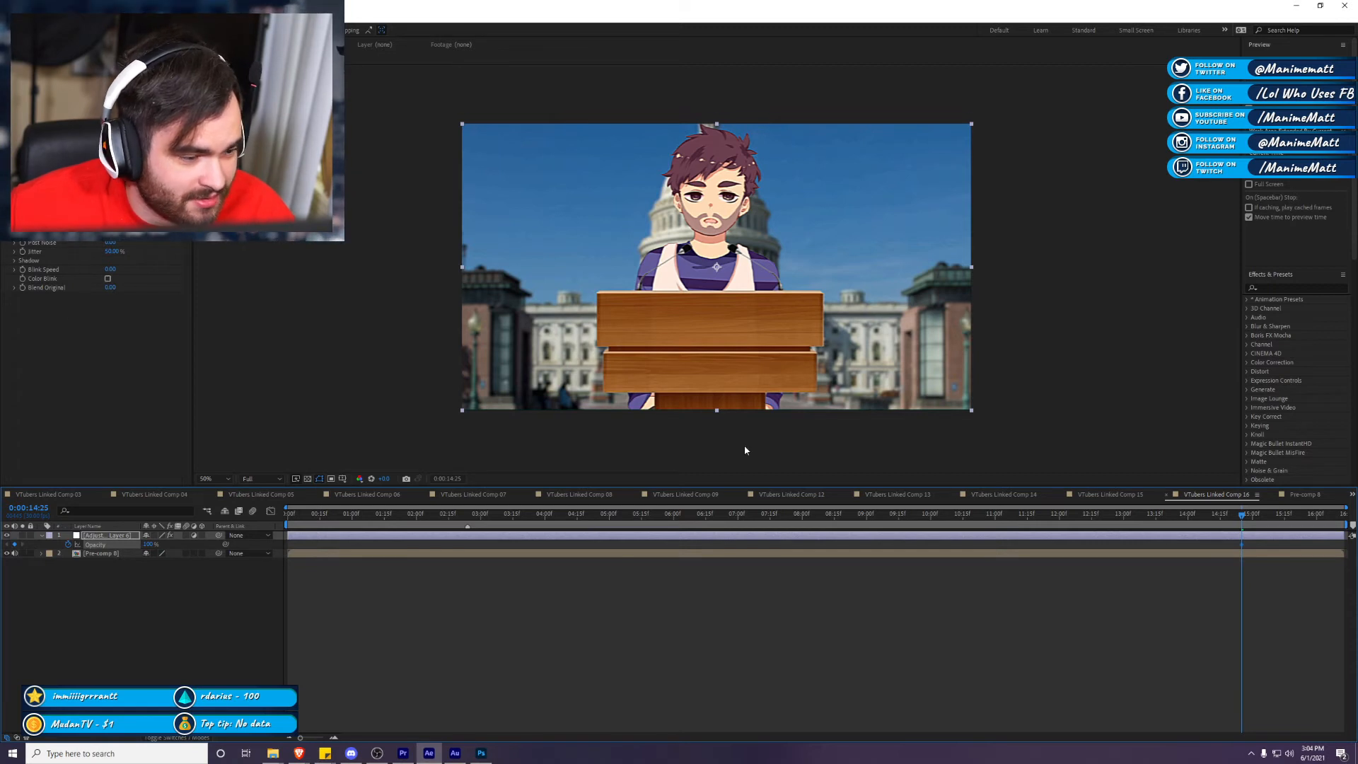
{"action": "key", "text": "space"}
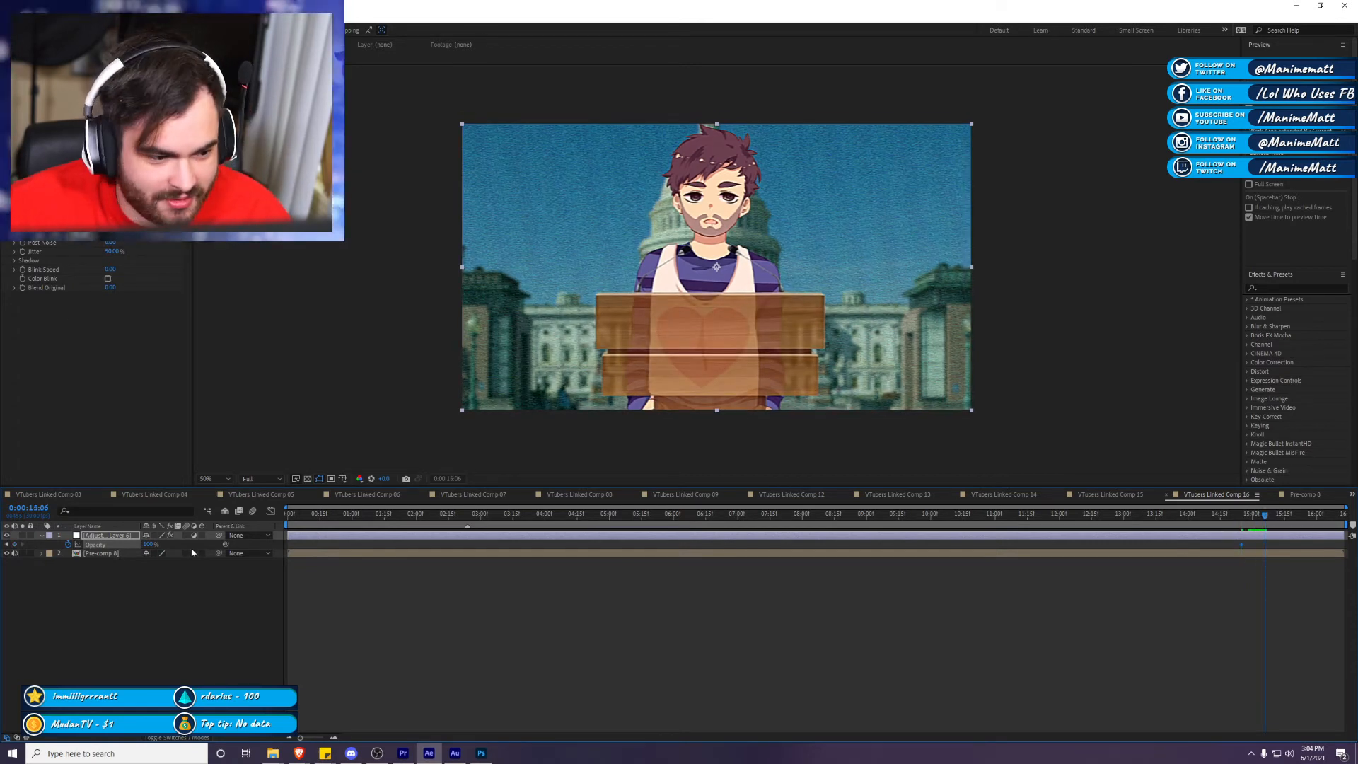
{"action": "left_click", "coordinate": [151, 544]}
{"action": "type", "text": "0"}
{"action": "key", "text": "Return"}
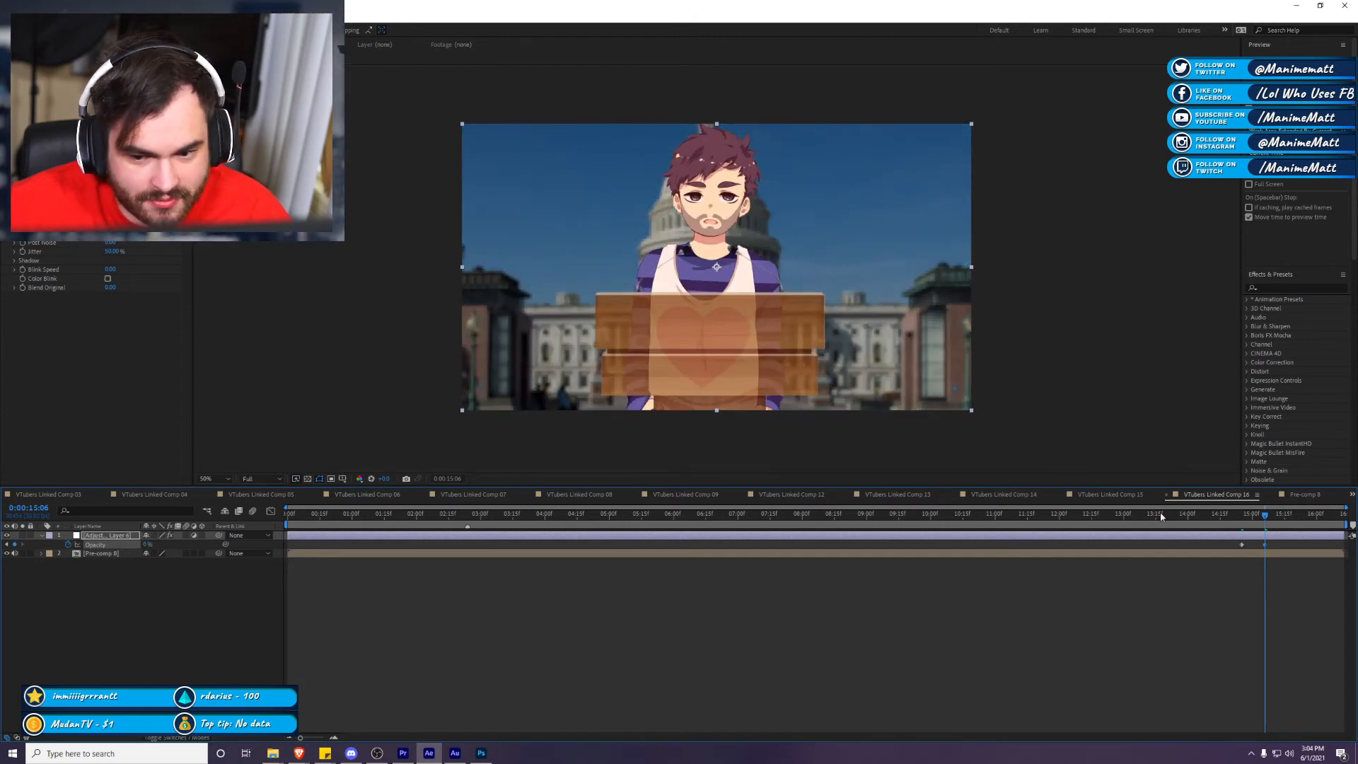
Step: Retime the opacity fade to run from about 0:00:12:28 to about 0:00:14:20, previewing the timing
{"action": "left_click", "coordinate": [1215, 514]}
{"action": "left_click_drag", "start_coordinate": [1241, 544], "coordinate": [1068, 547]}
{"action": "mouse_move", "coordinate": [1197, 545]}
{"action": "left_mouse_down"}
{"action": "mouse_move", "coordinate": [1067, 544]}
{"action": "mouse_move", "coordinate": [1109, 516]}
{"action": "mouse_move", "coordinate": [1195, 529]}
{"action": "mouse_move", "coordinate": [1207, 545]}
{"action": "left_mouse_up"}
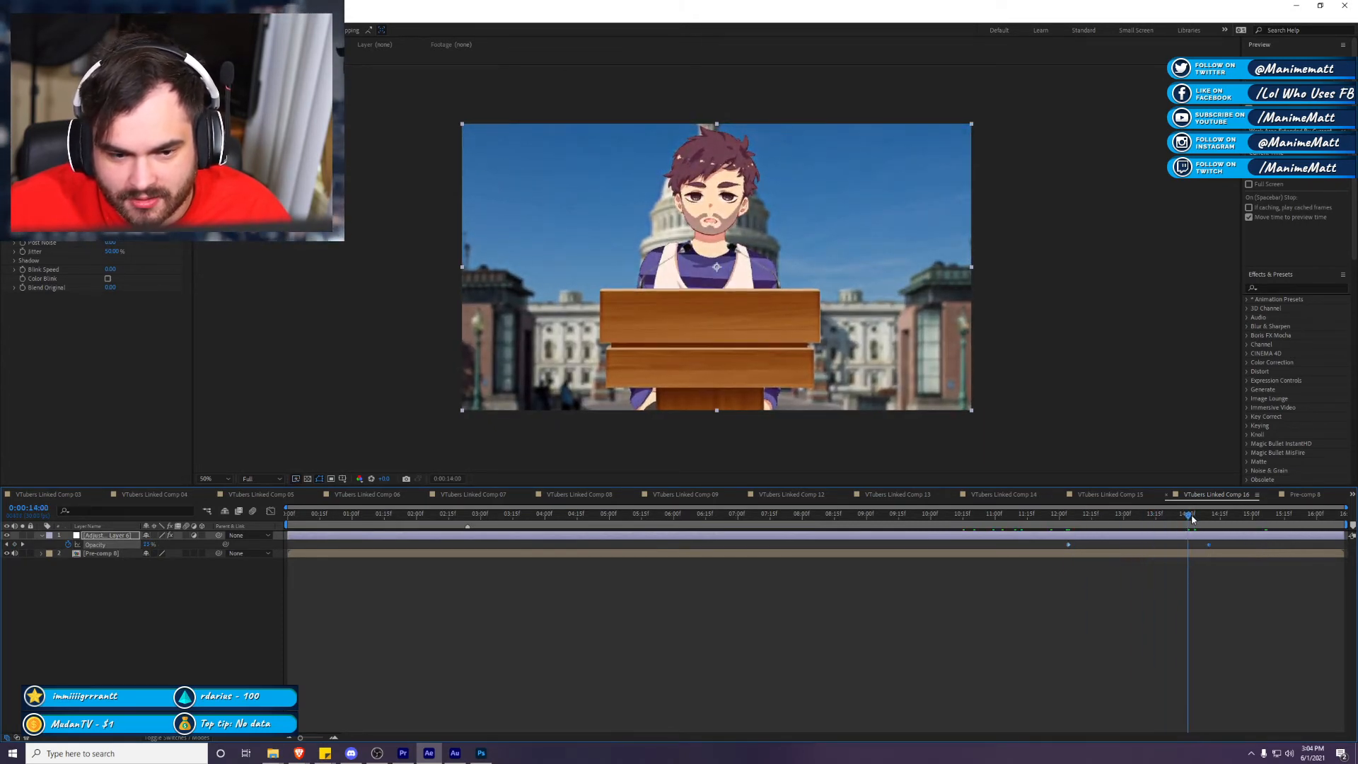
{"action": "left_click", "coordinate": [1087, 515]}
{"action": "left_click_drag", "start_coordinate": [1087, 541], "coordinate": [1046, 548]}
{"action": "key", "text": "space"}
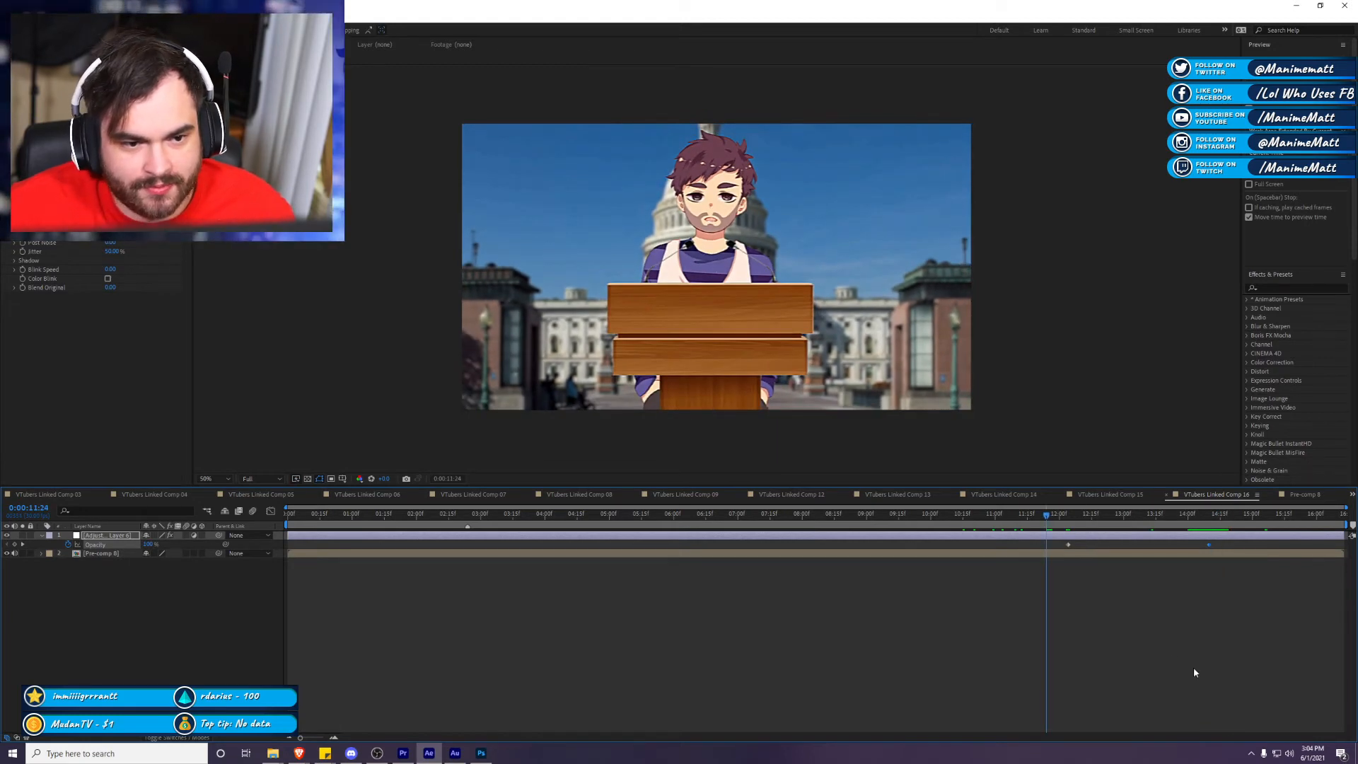
{"action": "left_click_drag", "start_coordinate": [1067, 544], "coordinate": [1119, 545]}
{"action": "left_click_drag", "start_coordinate": [1209, 546], "coordinate": [1232, 546]}
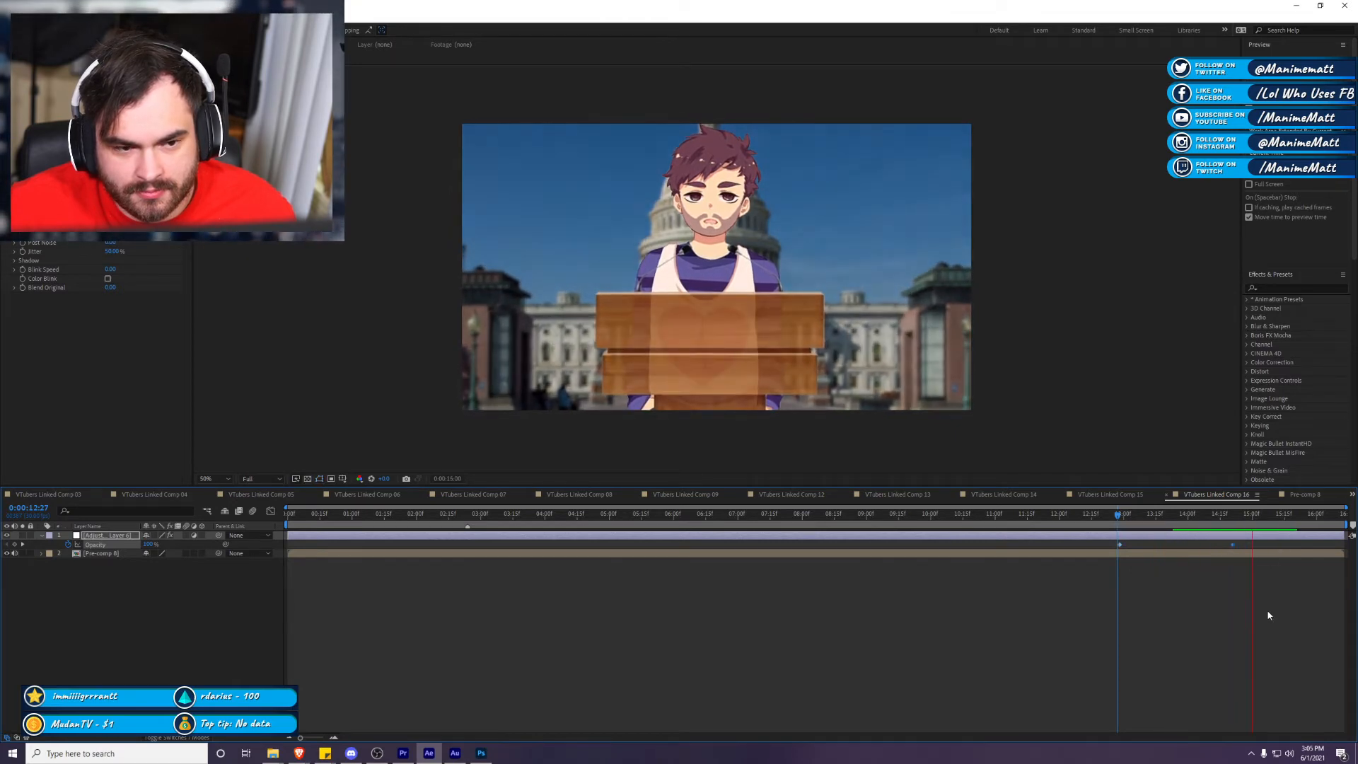
Step: Switch to Premiere Pro, maximize the program monitor, and render and play the podium scene
{"action": "left_click", "coordinate": [1295, 4]}
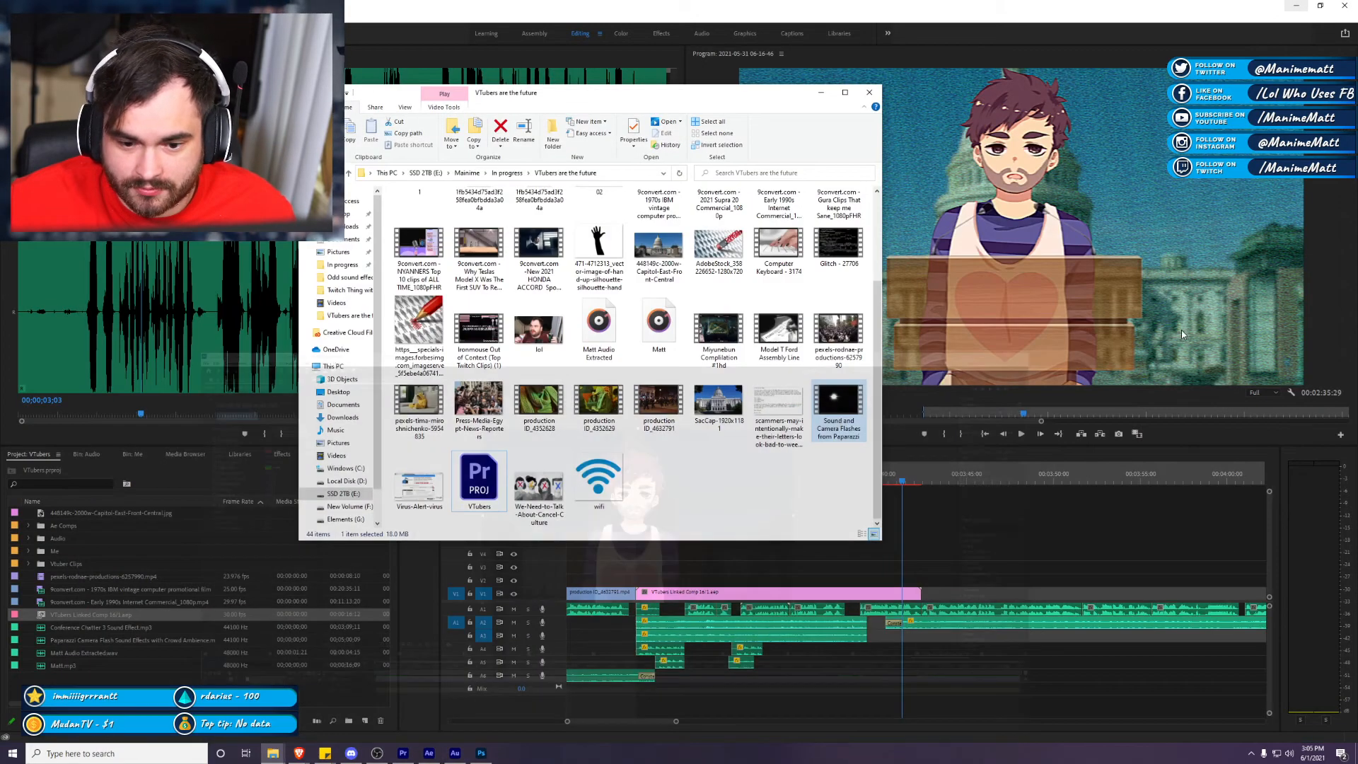
{"action": "left_click", "coordinate": [926, 591]}
{"action": "key", "text": "grave"}
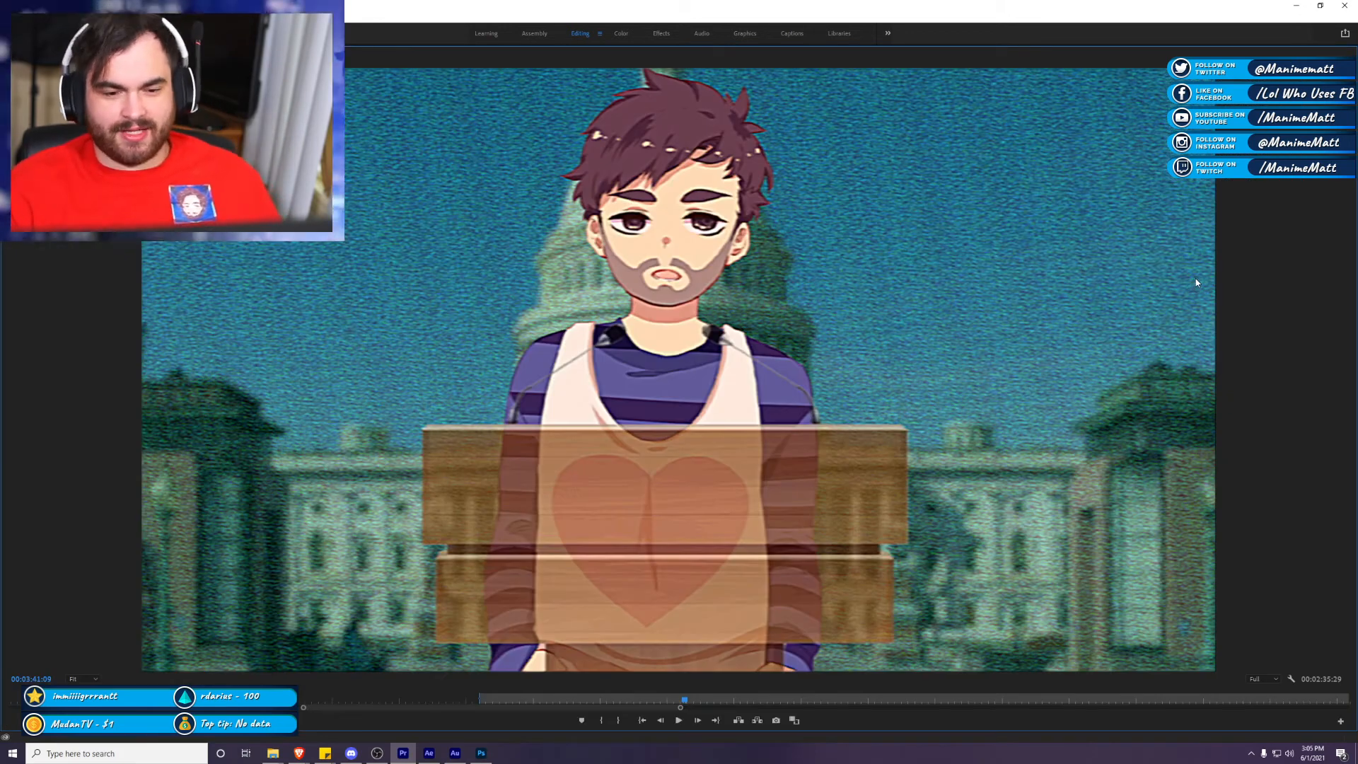
{"action": "key", "text": "Return"}
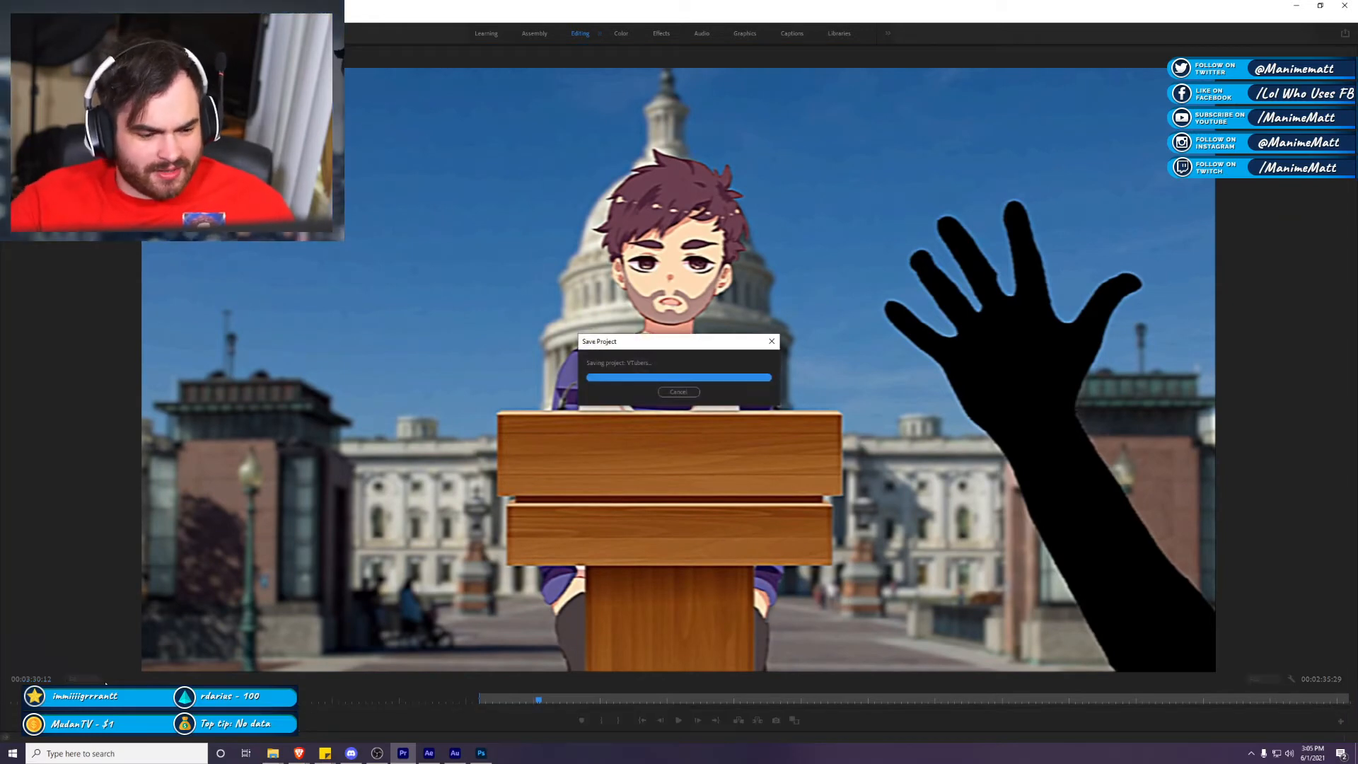
Step: Switch to After Effects, set Jitter to 0% on the adjustment layer's effect, and preview the scene
{"action": "left_click", "coordinate": [481, 753]}
{"action": "left_click", "coordinate": [429, 754]}
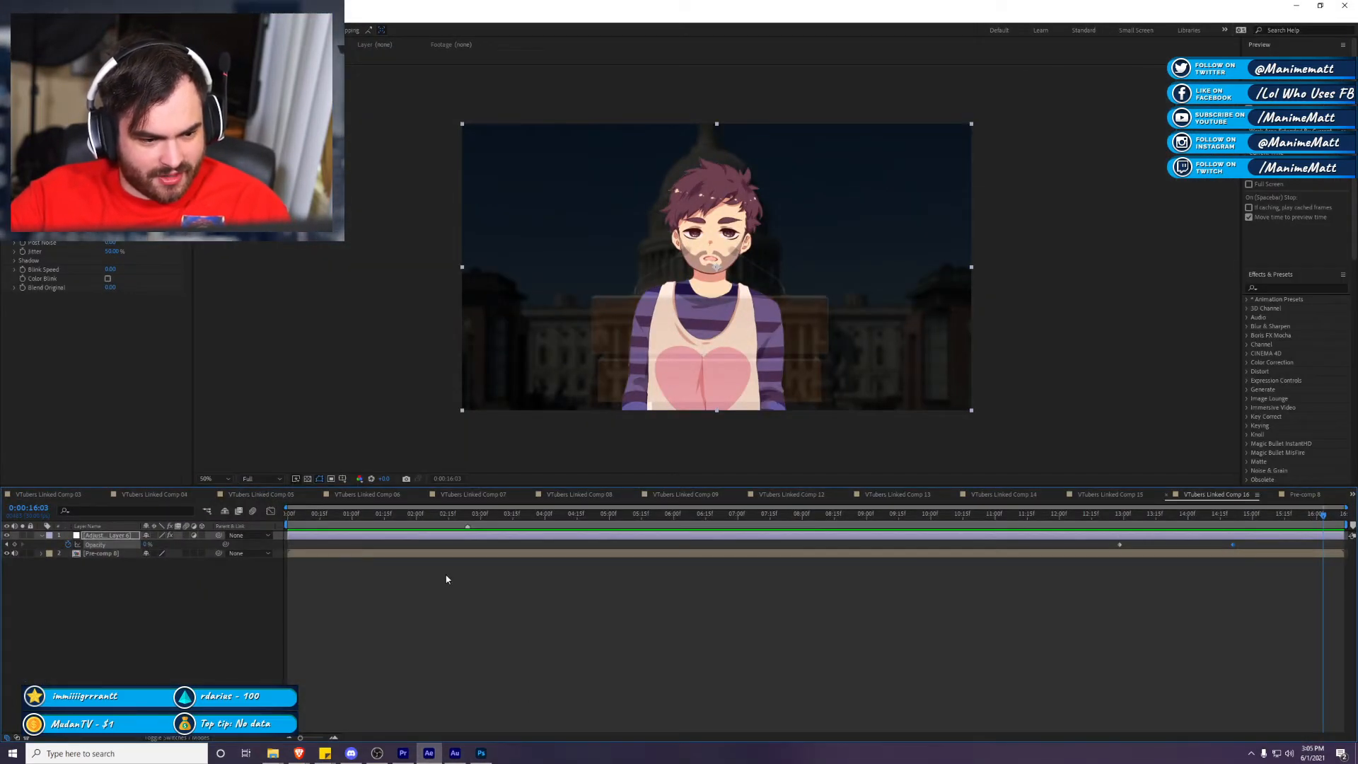
{"action": "left_click", "coordinate": [403, 524]}
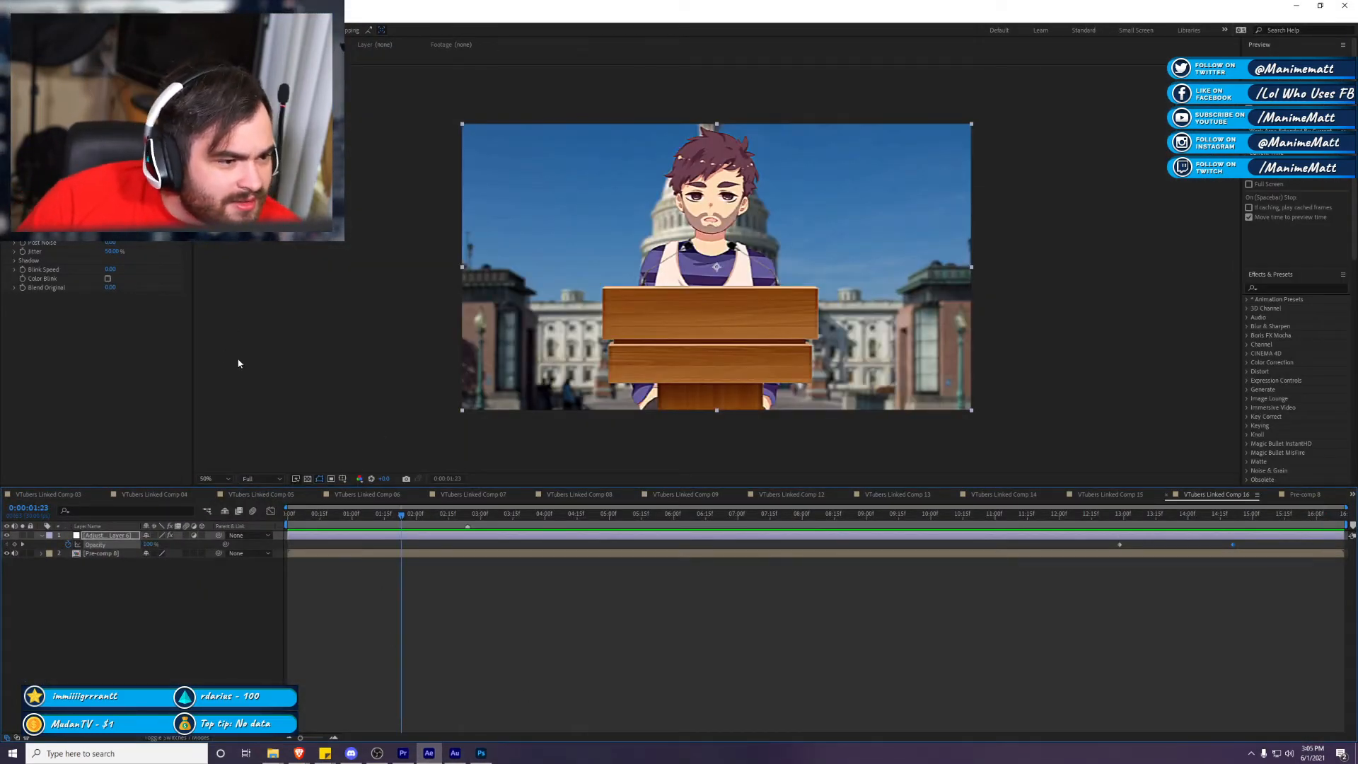
{"action": "left_click", "coordinate": [111, 251]}
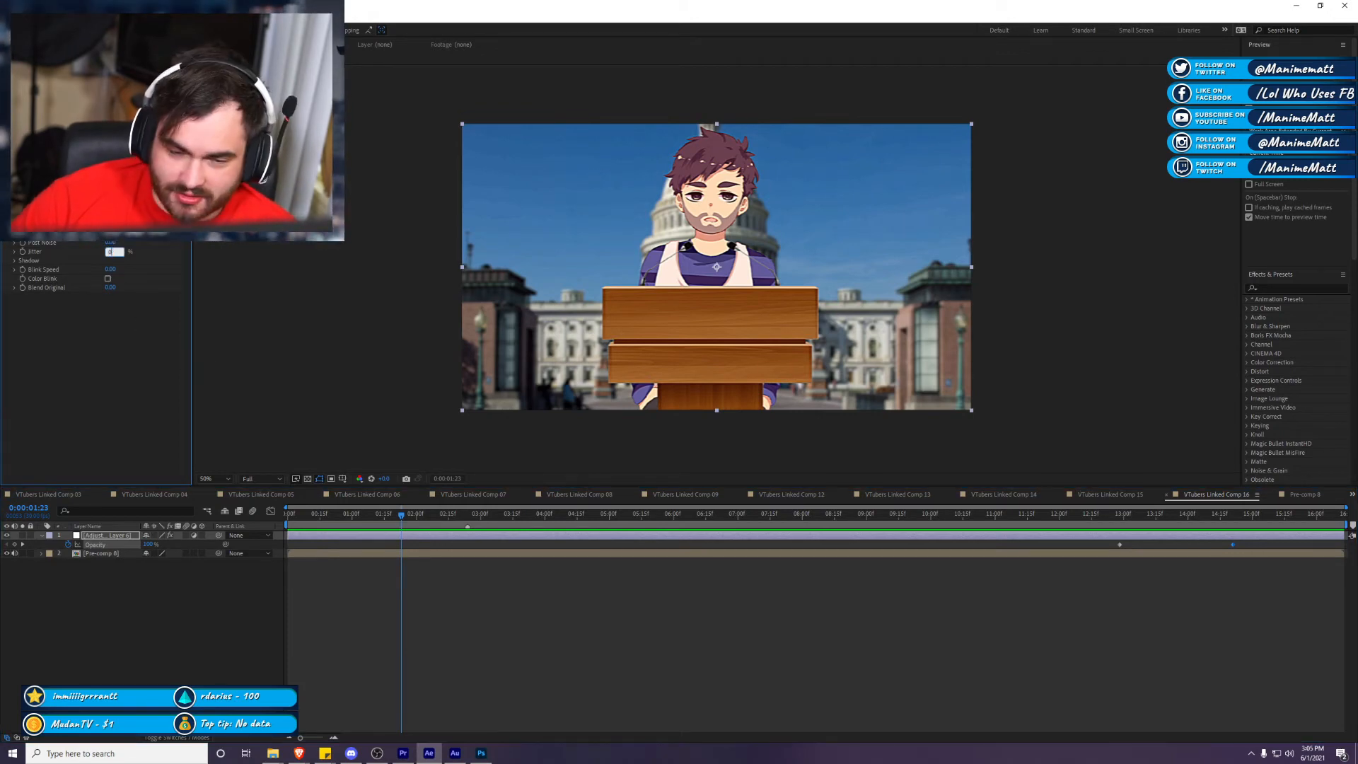
{"action": "key", "text": "Return"}
{"action": "left_click_drag", "start_coordinate": [400, 524], "coordinate": [474, 527]}
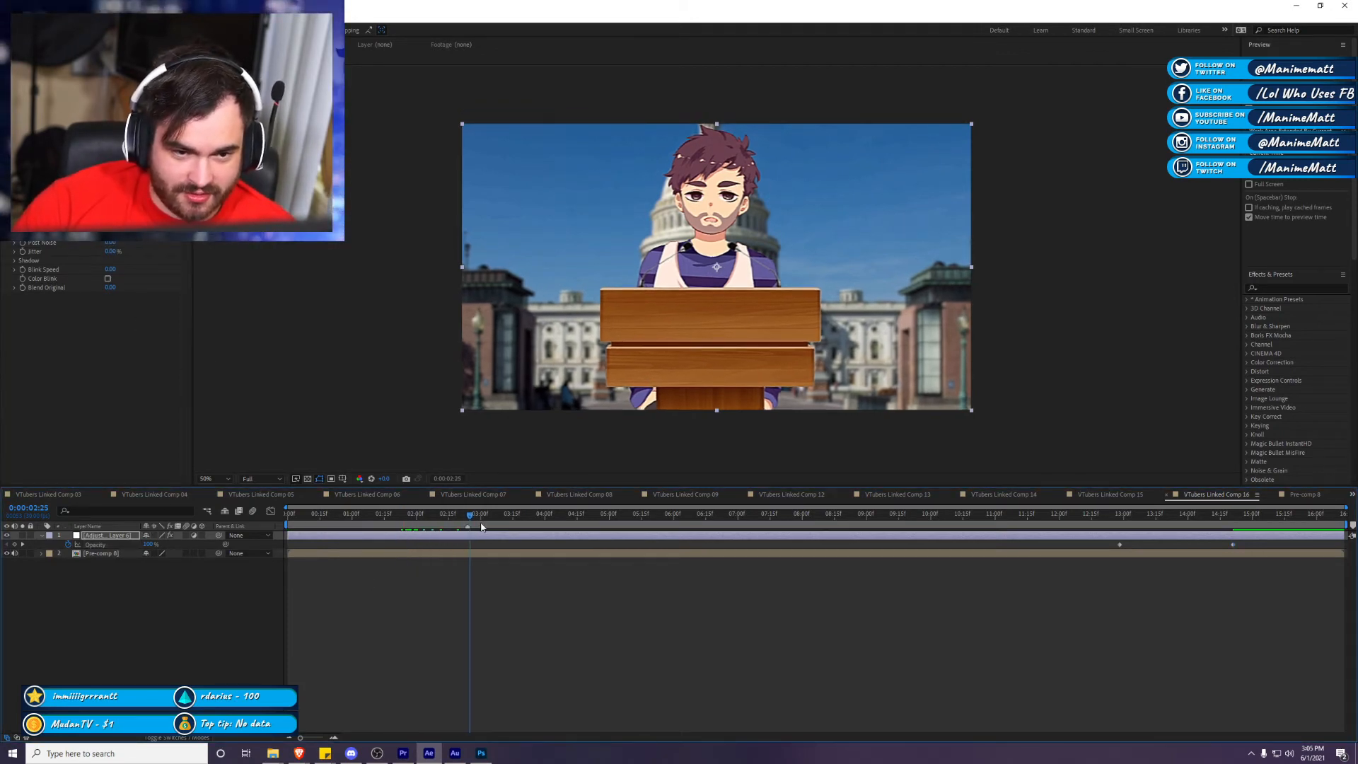
{"action": "key", "text": "space"}
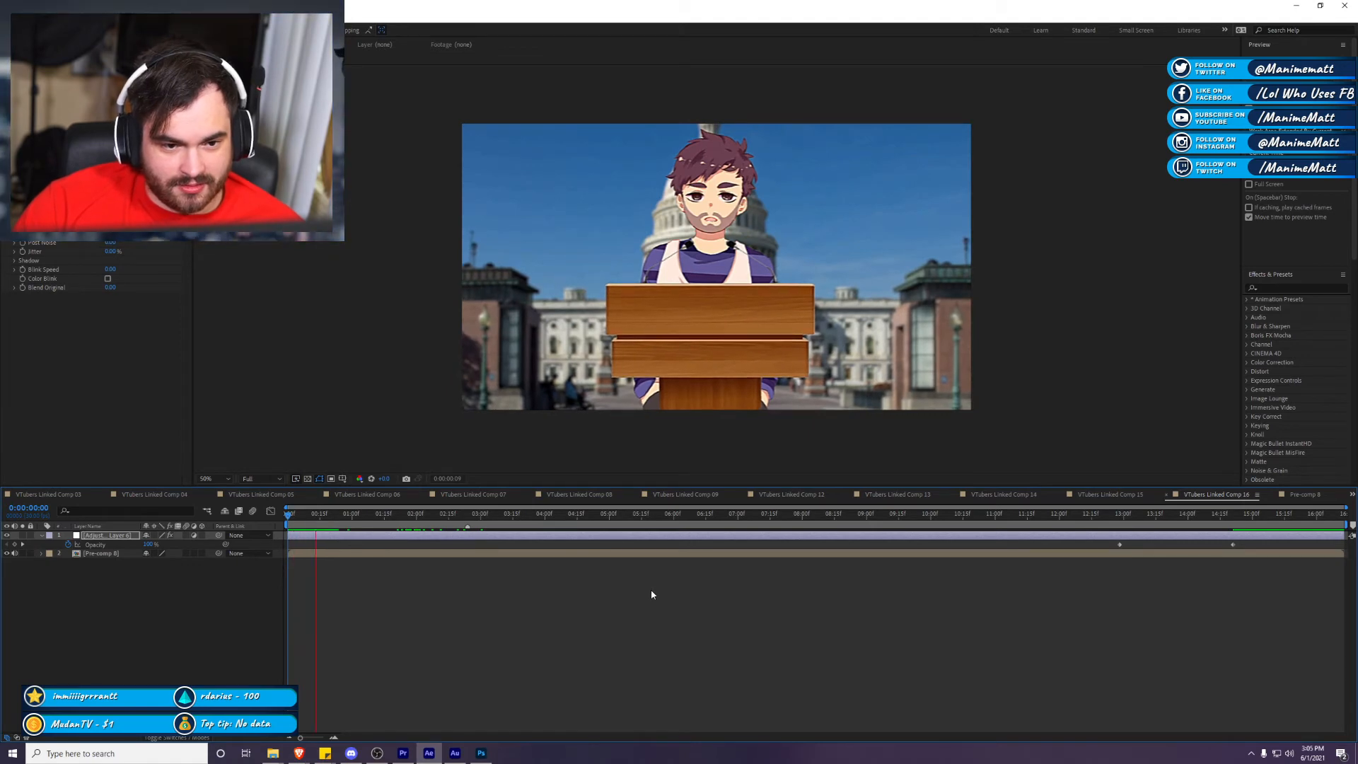
Step: Switch to Premiere Pro, restore the full editing layout, and render and replay the updated sequence
{"action": "key", "text": "alt+Tab"}
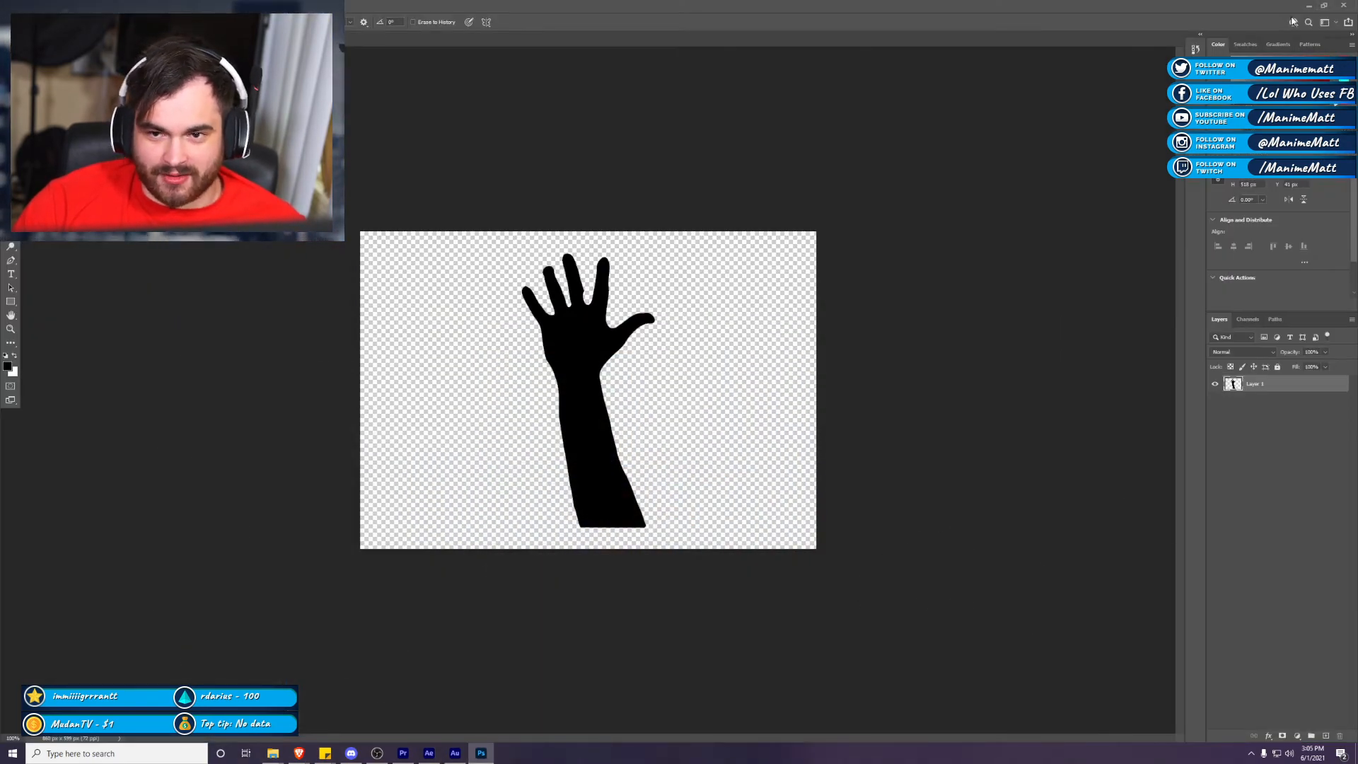
{"action": "key", "text": "alt+Tab"}
{"action": "key", "text": "grave"}
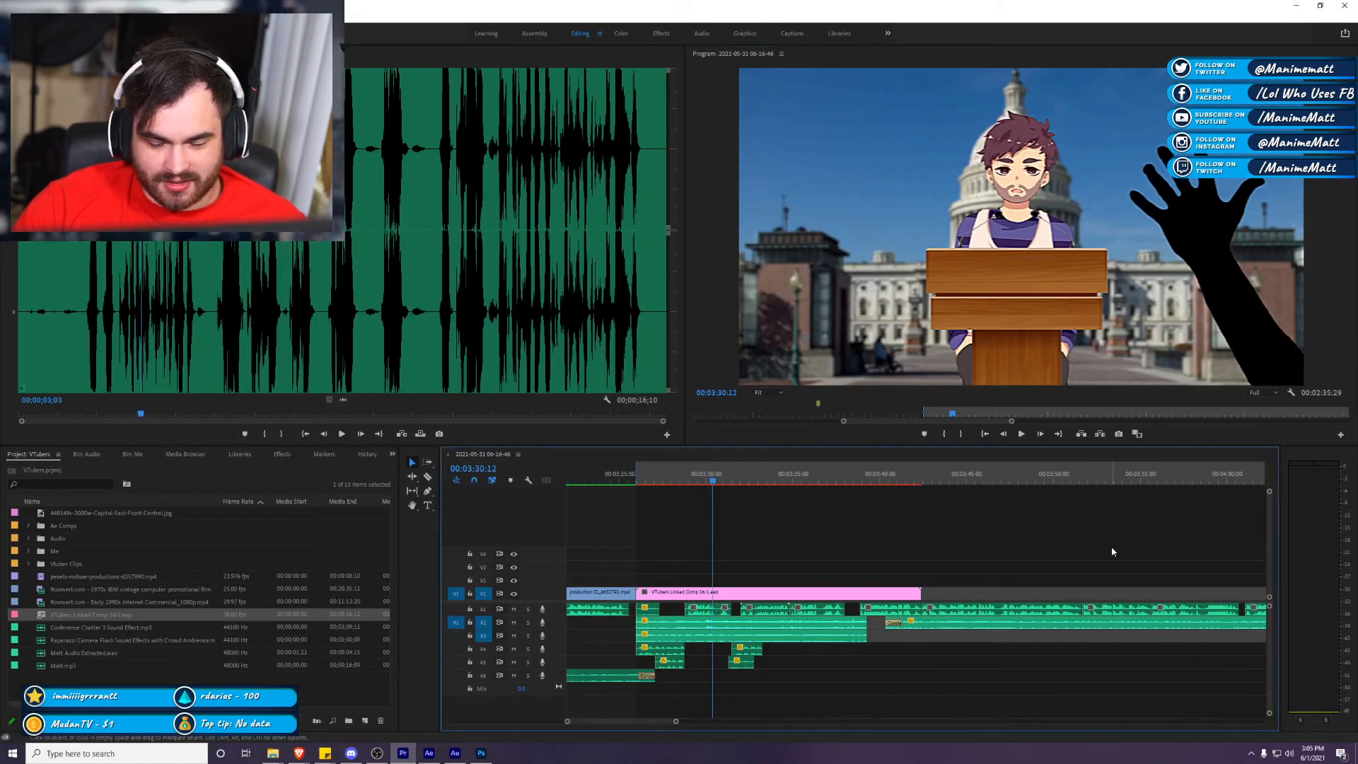
{"action": "key", "text": "Return"}
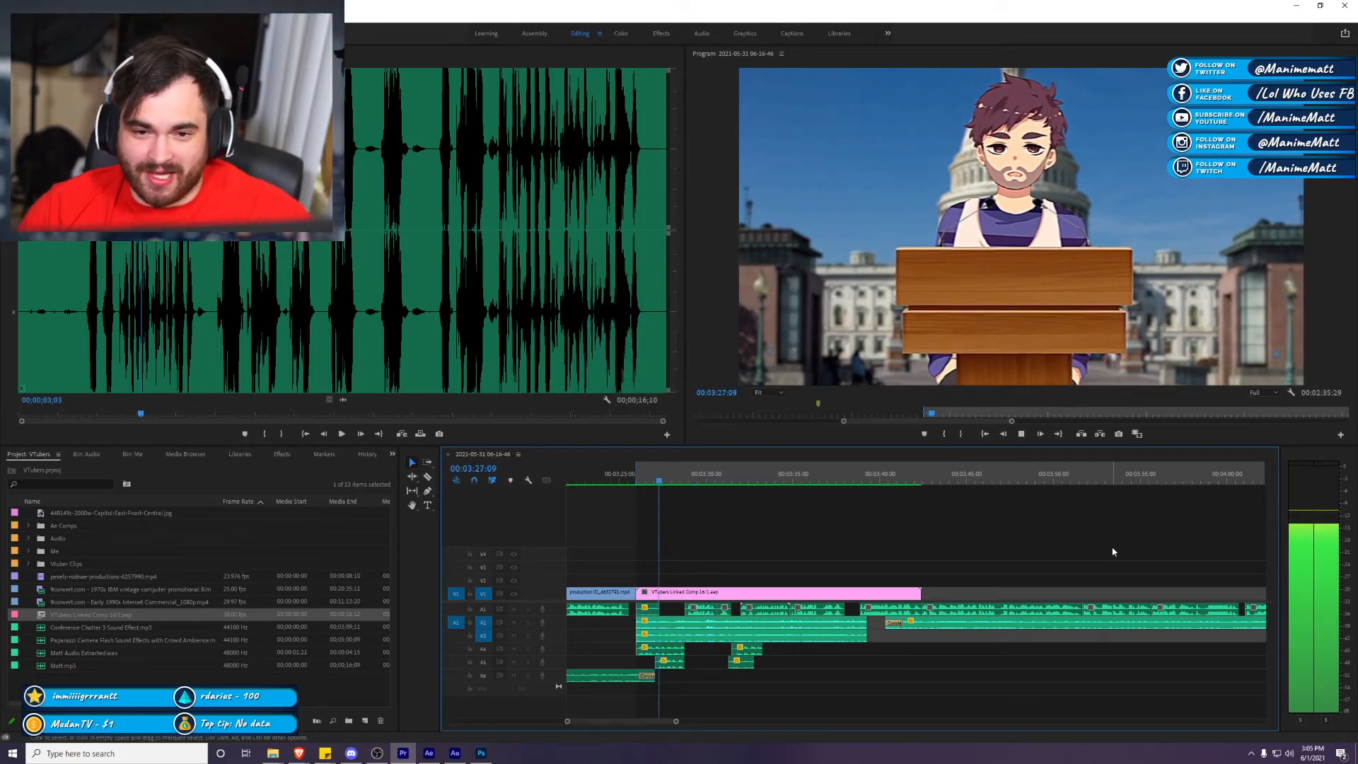
Step: Save the project and replay the podium scene in the maximized program monitor, starting just before the linked comp, then restore the editing layout
{"action": "left_click", "coordinate": [635, 472]}
{"action": "left_click_drag", "start_coordinate": [635, 472], "coordinate": [640, 472]}
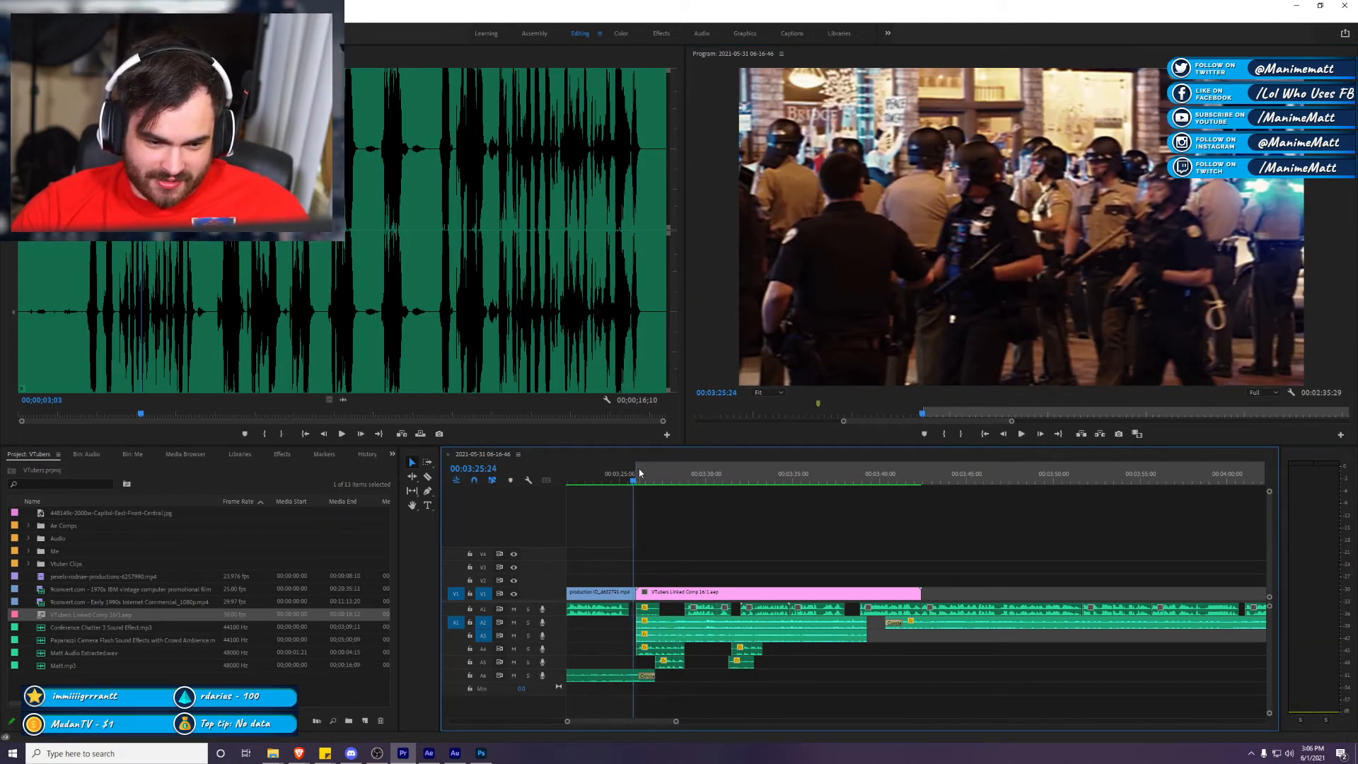
{"action": "scroll", "coordinate": [807, 682], "scroll_direction": "up", "scroll_amount": 5}
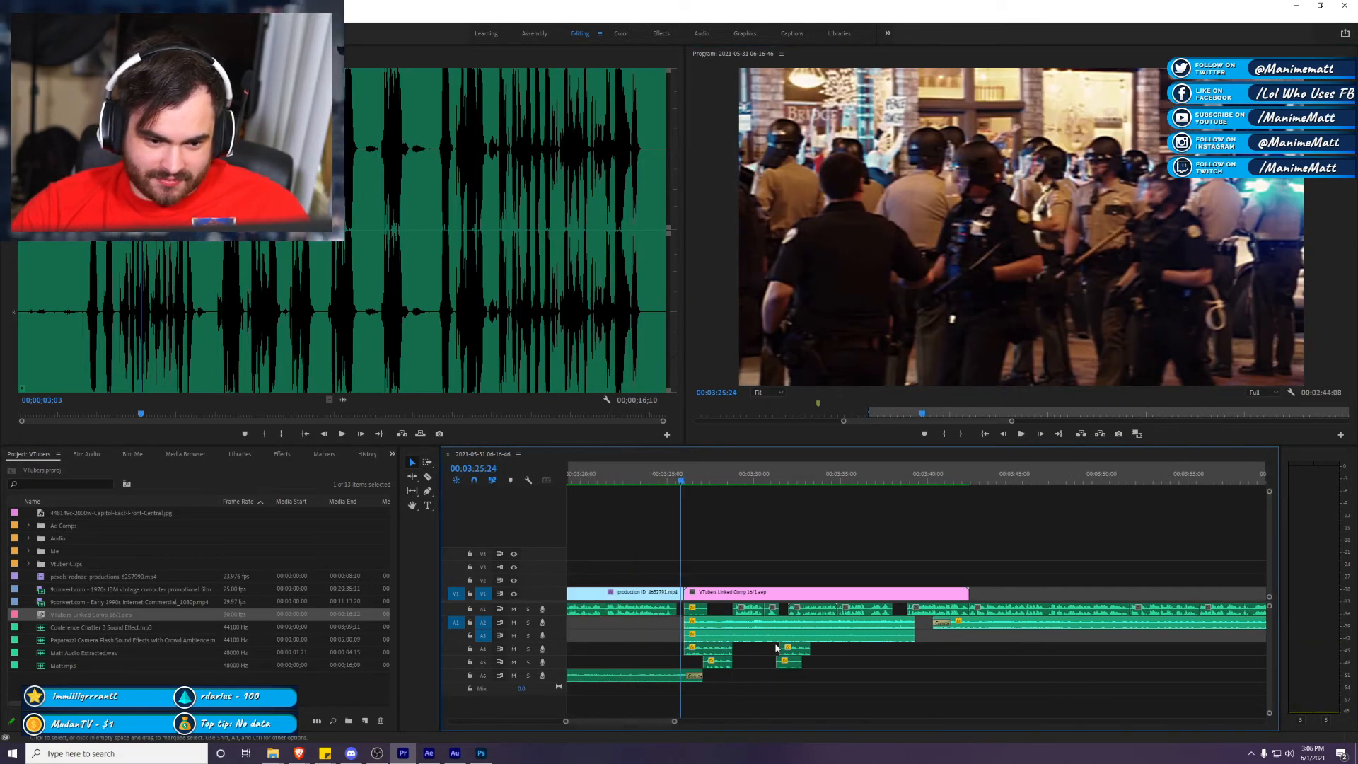
{"action": "scroll", "coordinate": [783, 564], "scroll_direction": "up", "scroll_amount": 3}
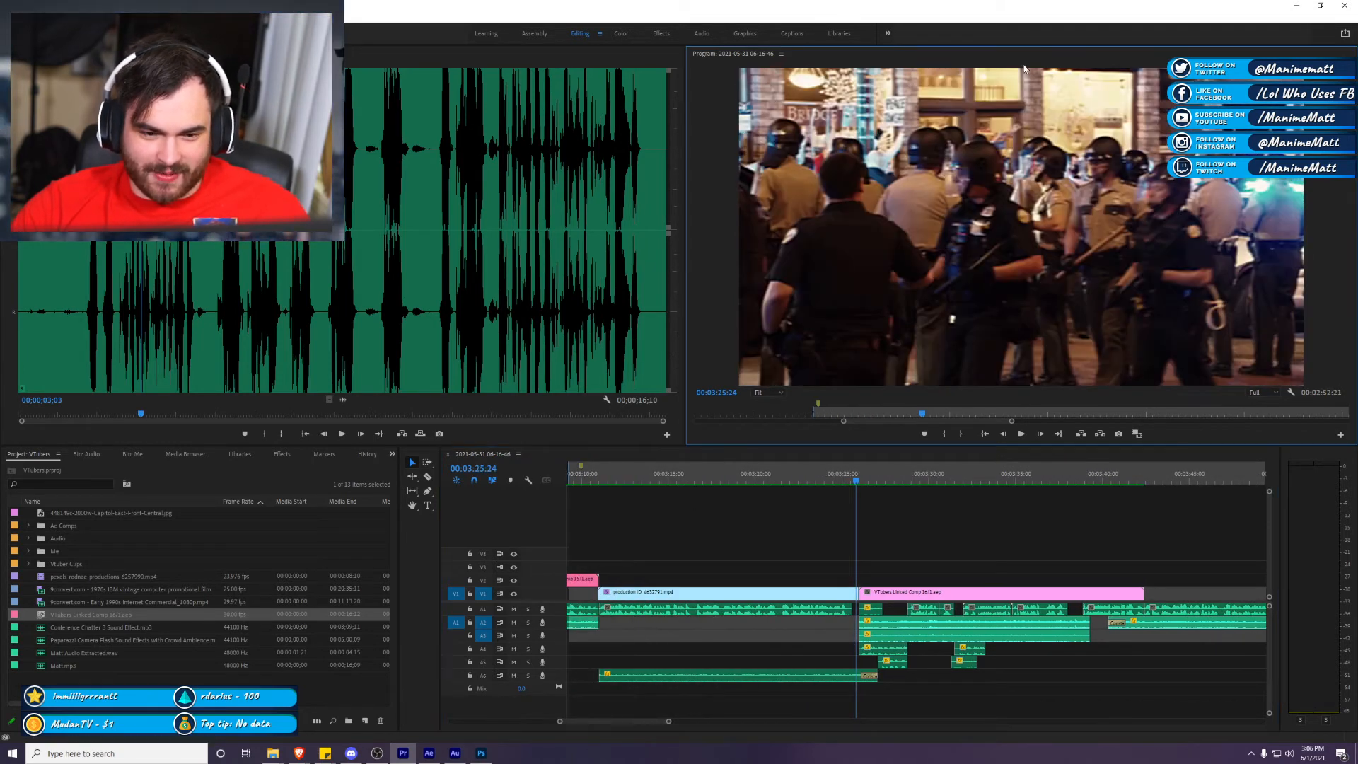
{"action": "key", "text": "grave"}
{"action": "key", "text": "ctrl+s"}
{"action": "key", "text": "Up"}
{"action": "key", "text": "space"}
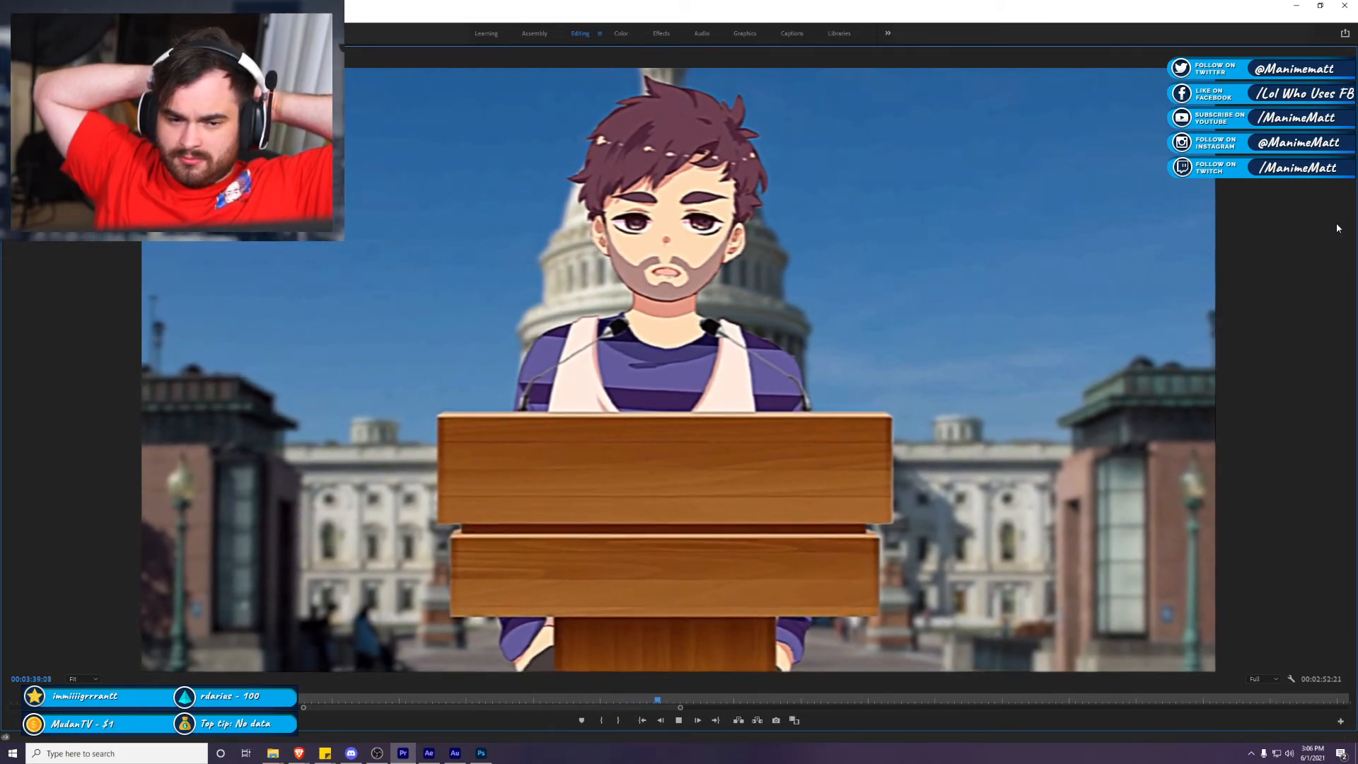
{"action": "key", "text": "space"}
{"action": "key", "text": "grave"}
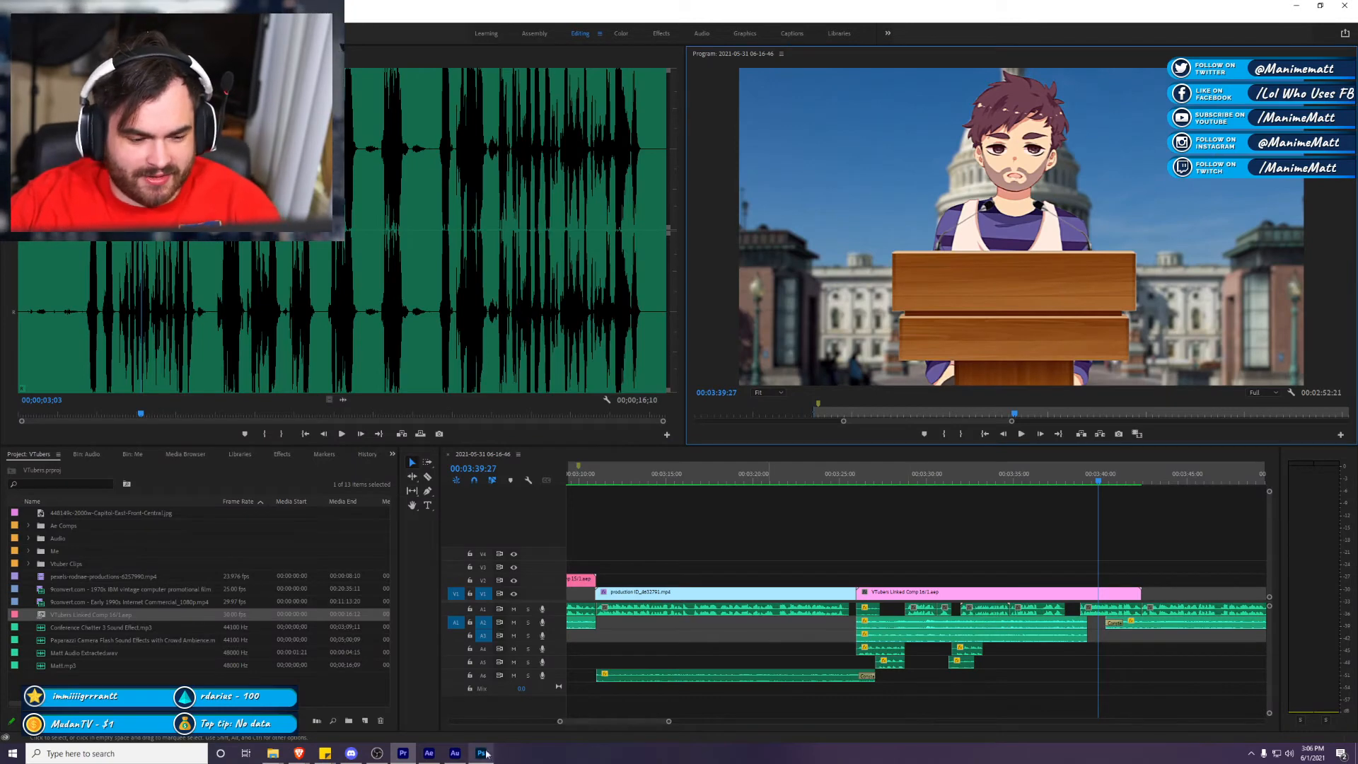
Step: Switch to After Effects, open the podium scene's pre-comp, and split the original character layer at 0:00:08:26
{"action": "left_click", "coordinate": [429, 752]}
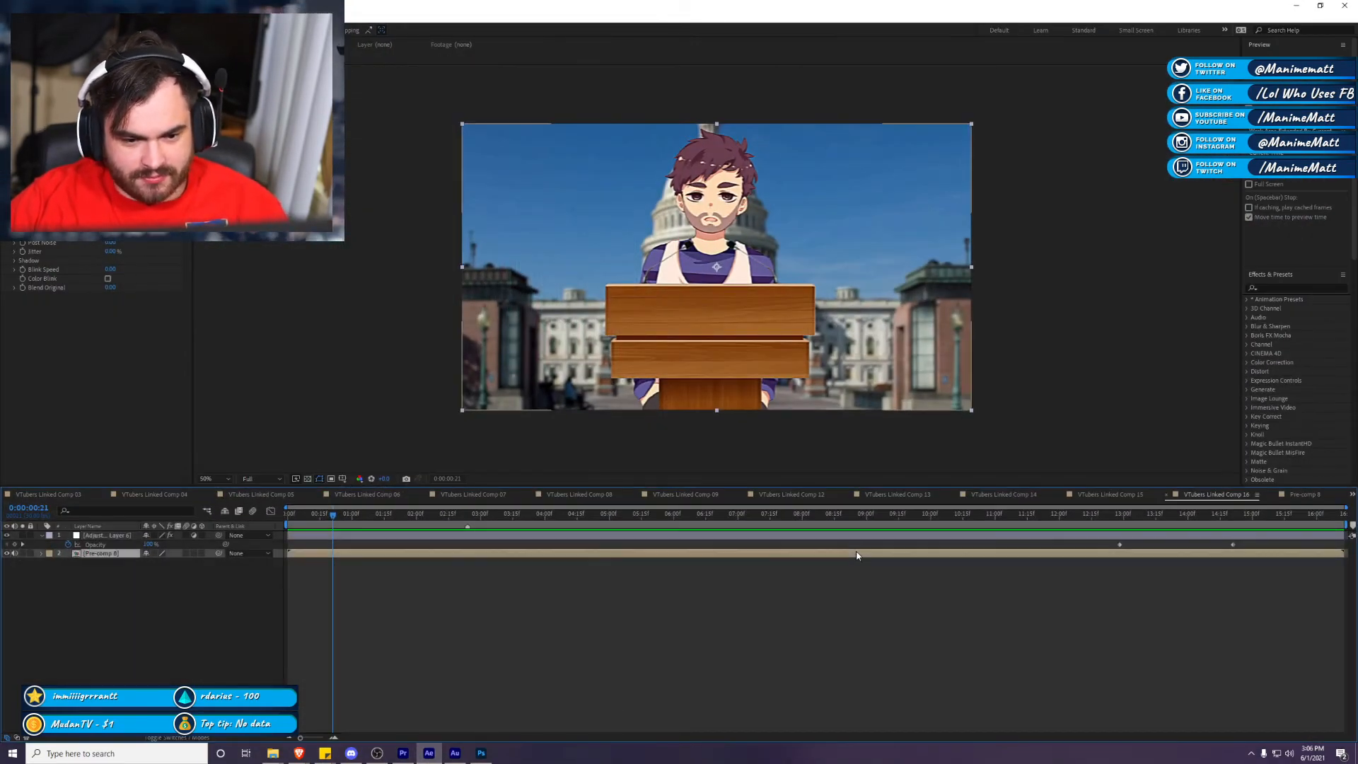
{"action": "double_click", "coordinate": [856, 553]}
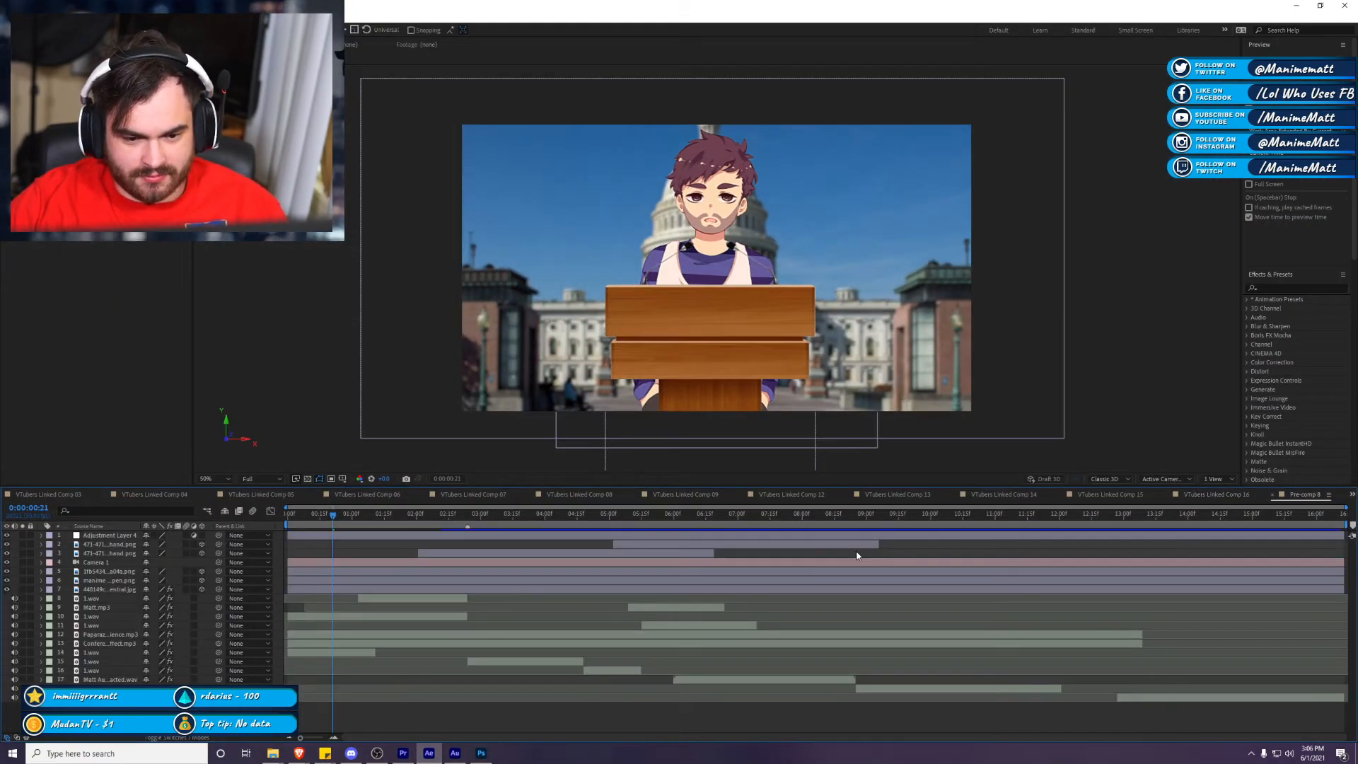
{"action": "left_click", "coordinate": [762, 514]}
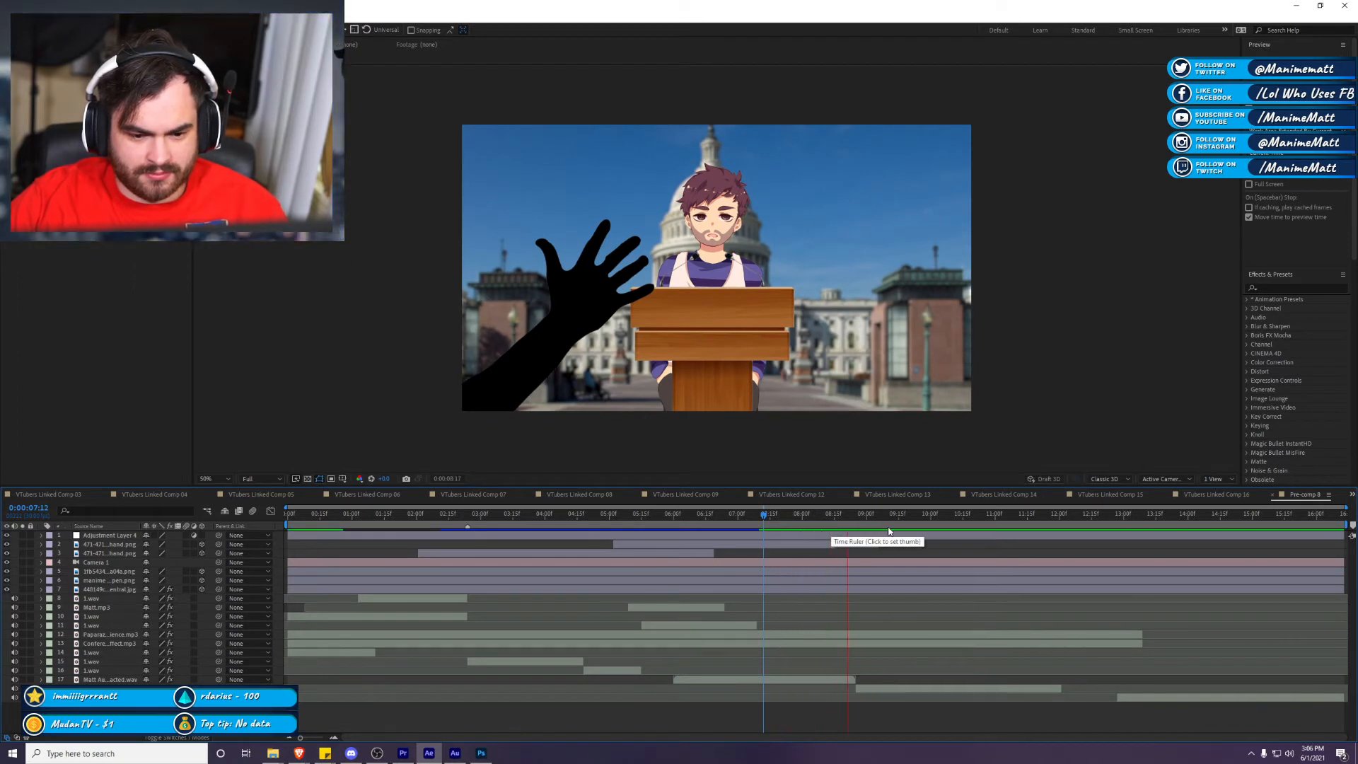
{"action": "left_click", "coordinate": [858, 523]}
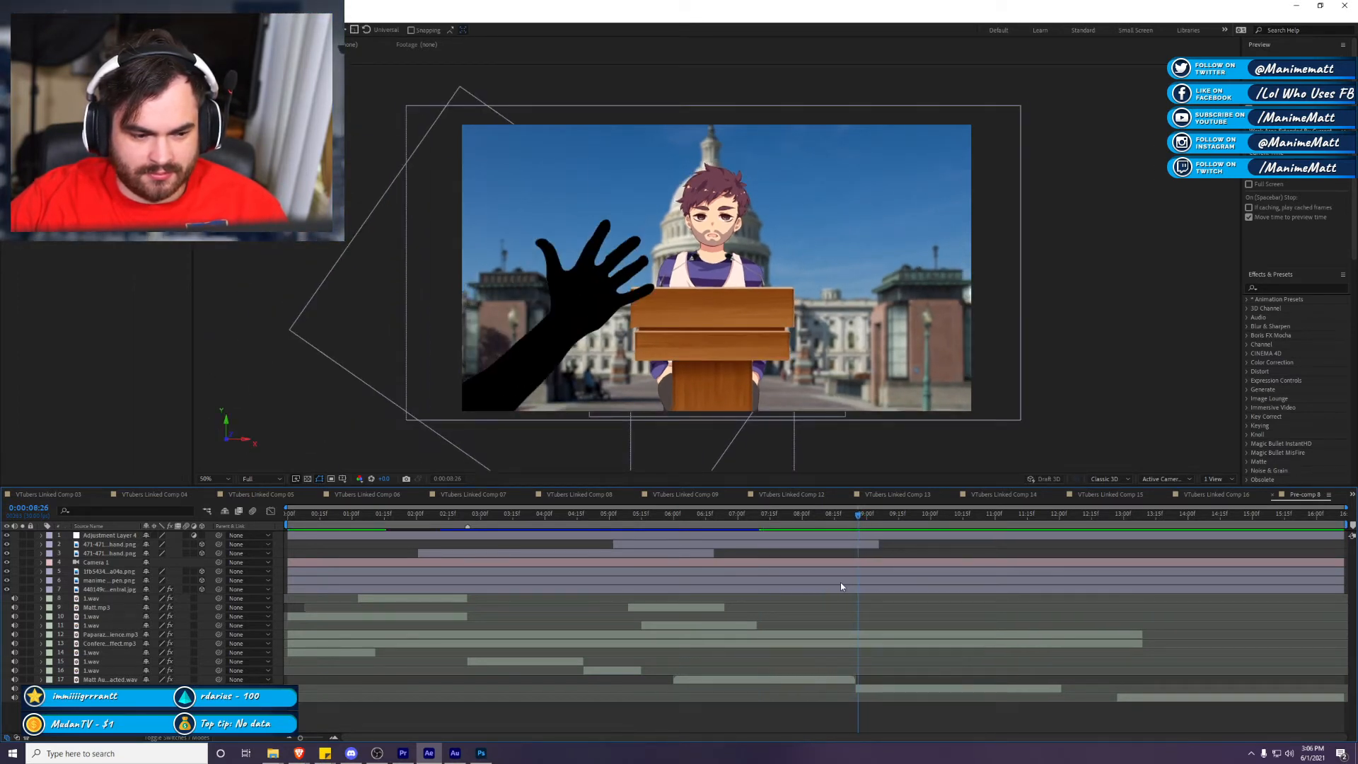
{"action": "left_click", "coordinate": [113, 572]}
{"action": "left_click", "coordinate": [114, 589]}
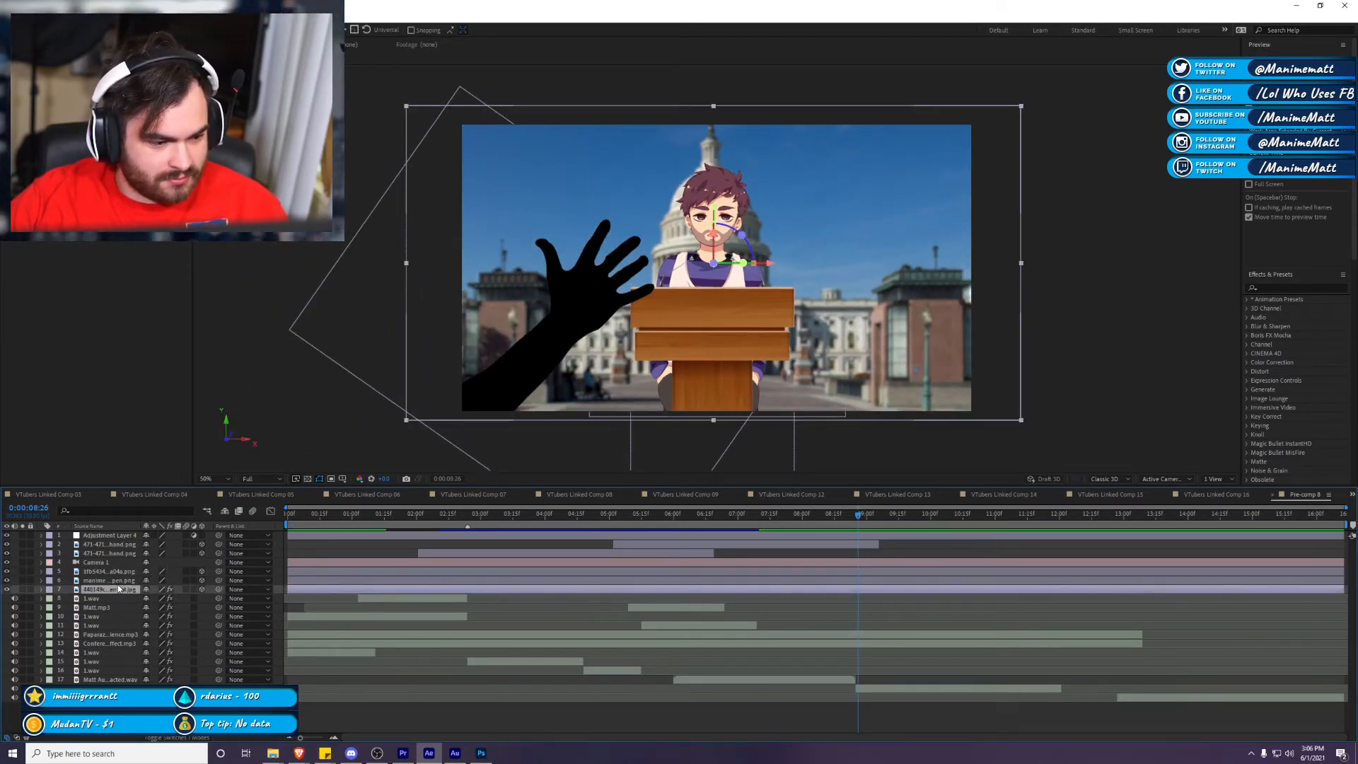
{"action": "left_click", "coordinate": [118, 580]}
Step: Add the thumbs-up character image behind the podium from 0:00:08:26 and split its layer at 0:00:10:11
{"action": "mouse_move", "coordinate": [272, 753]}
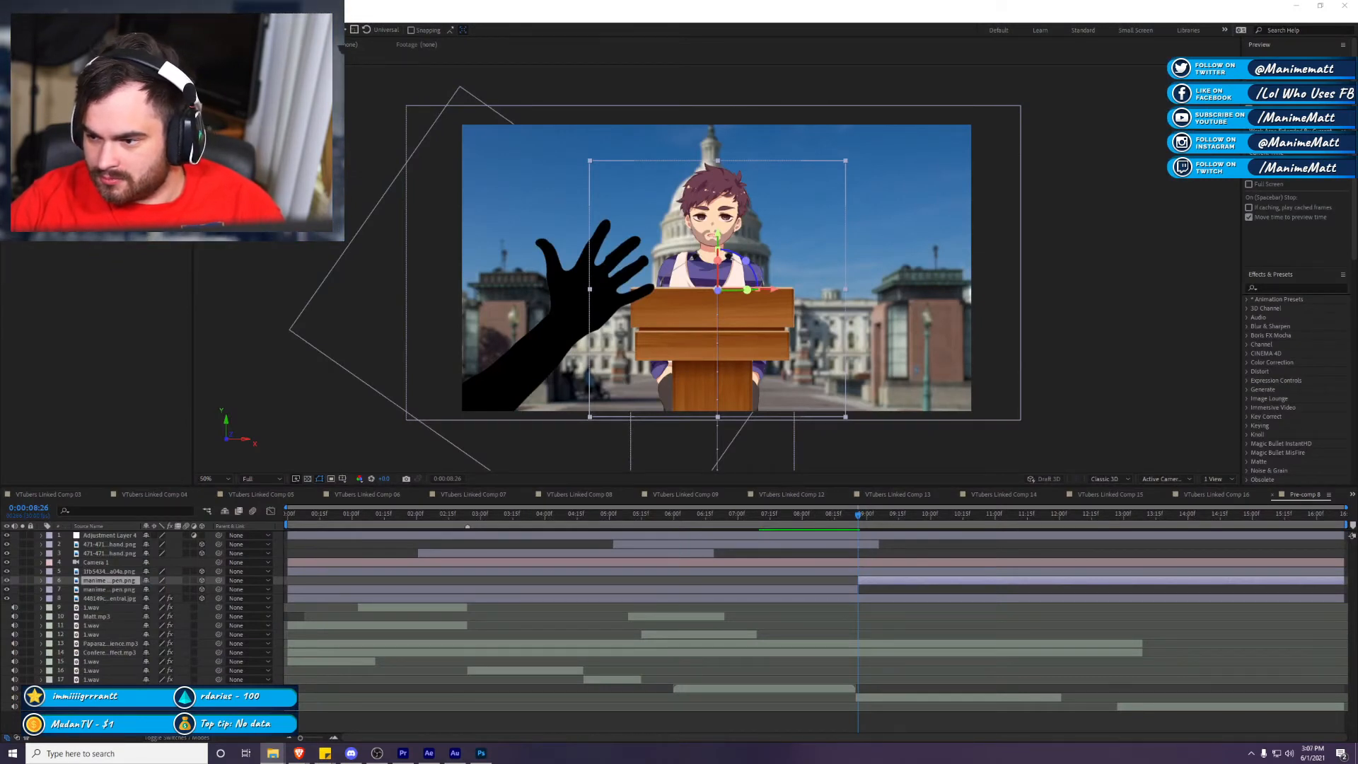
{"action": "left_click_drag", "start_coordinate": [891, 314], "coordinate": [887, 336]}
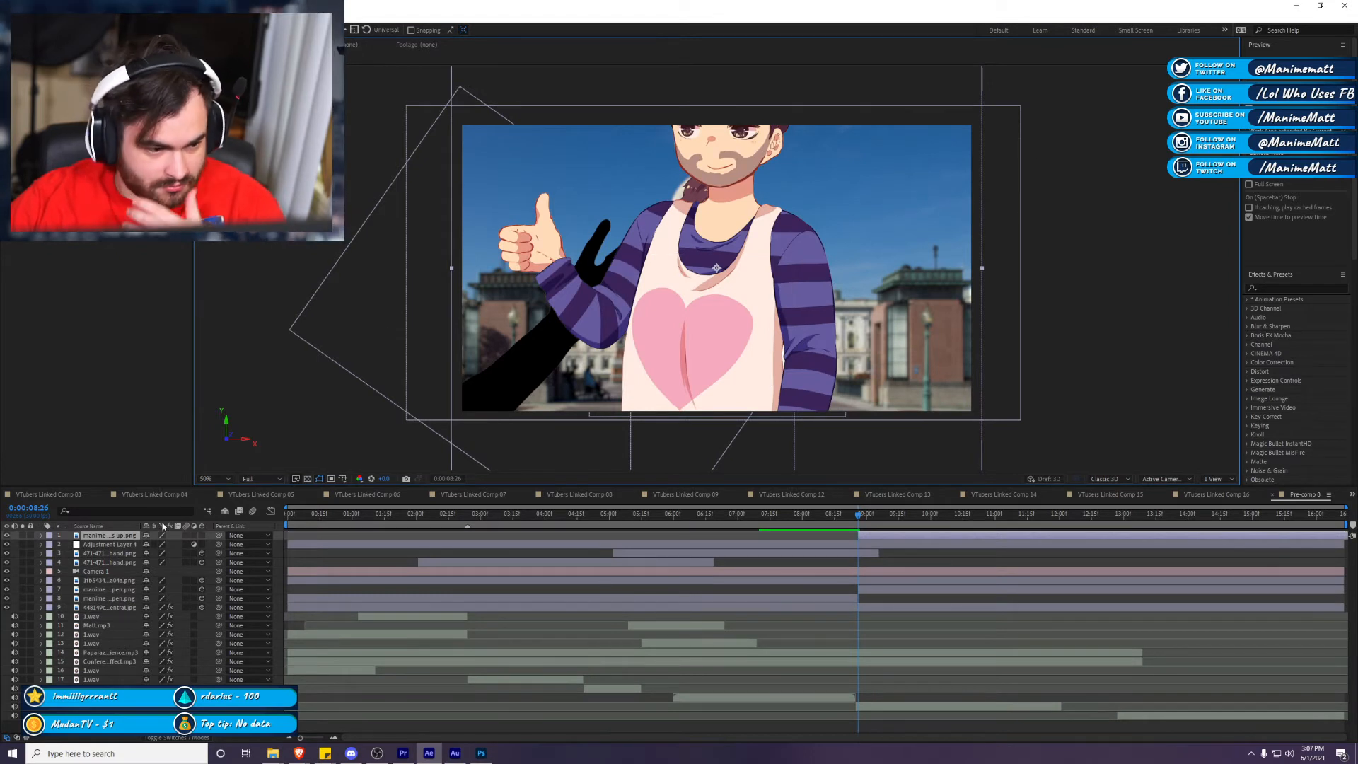
{"action": "left_click_drag", "start_coordinate": [115, 536], "coordinate": [117, 582]}
{"action": "key", "text": "space"}
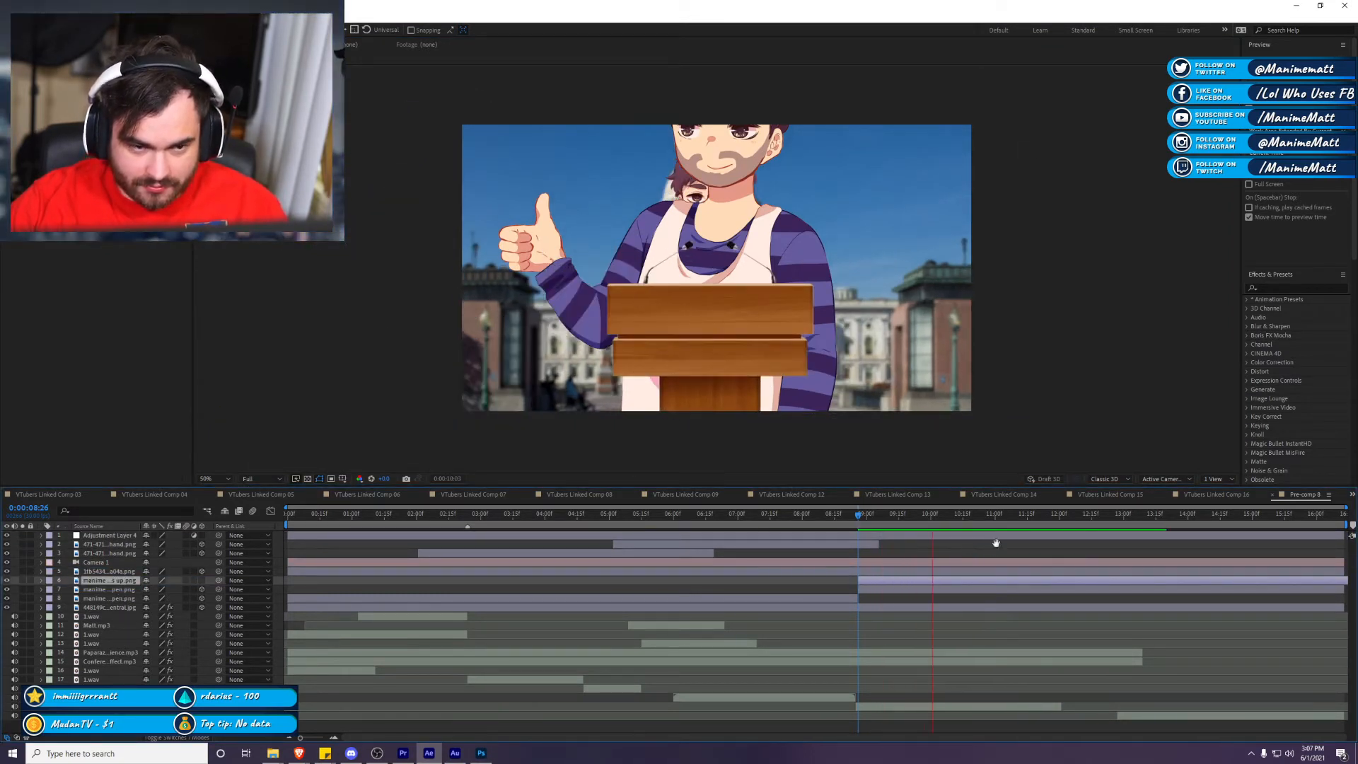
{"action": "key", "text": "space"}
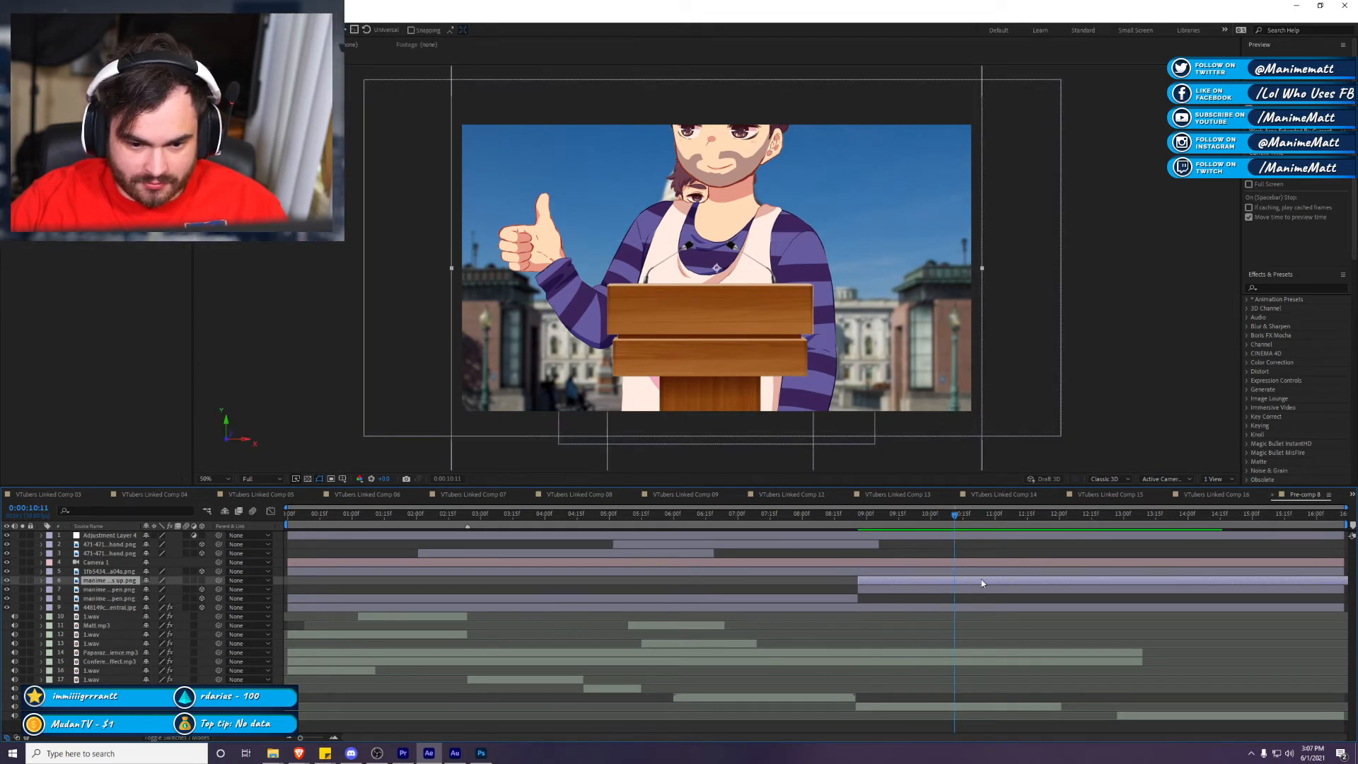
{"action": "key", "text": "ctrl+shift+d"}
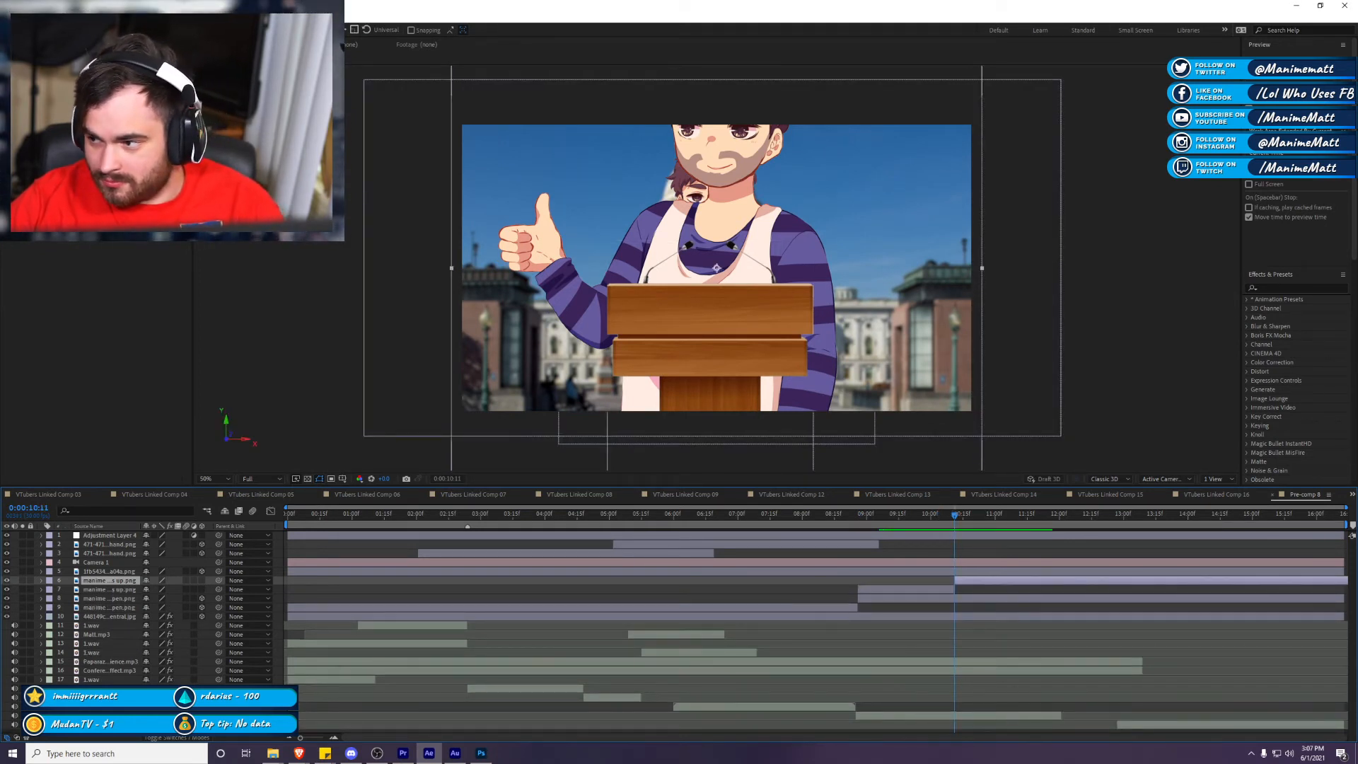
Step: Add the outstretched-arms character image, split it at 0:00:10:11, and place its second part behind the podium layer
{"action": "left_click_drag", "start_coordinate": [865, 324], "coordinate": [841, 308]}
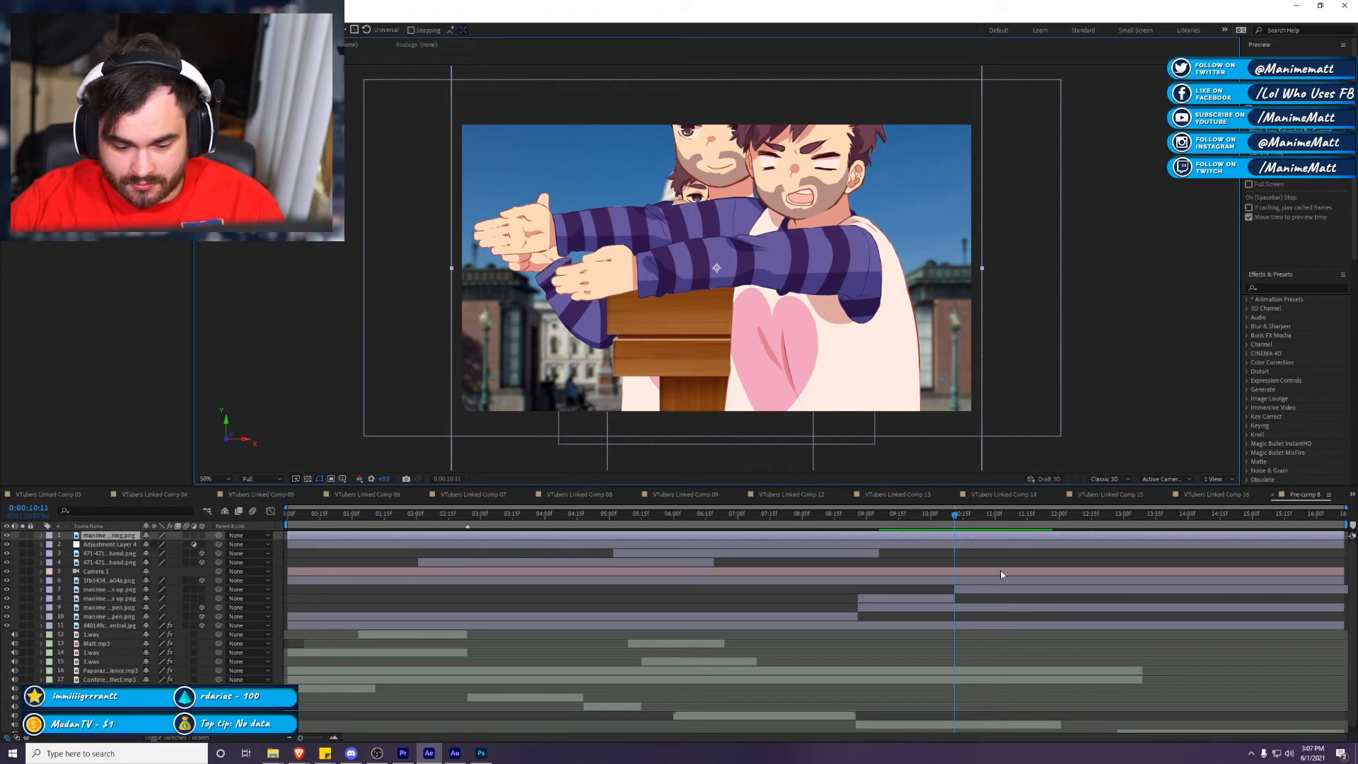
{"action": "key", "text": "ctrl+shift+d"}
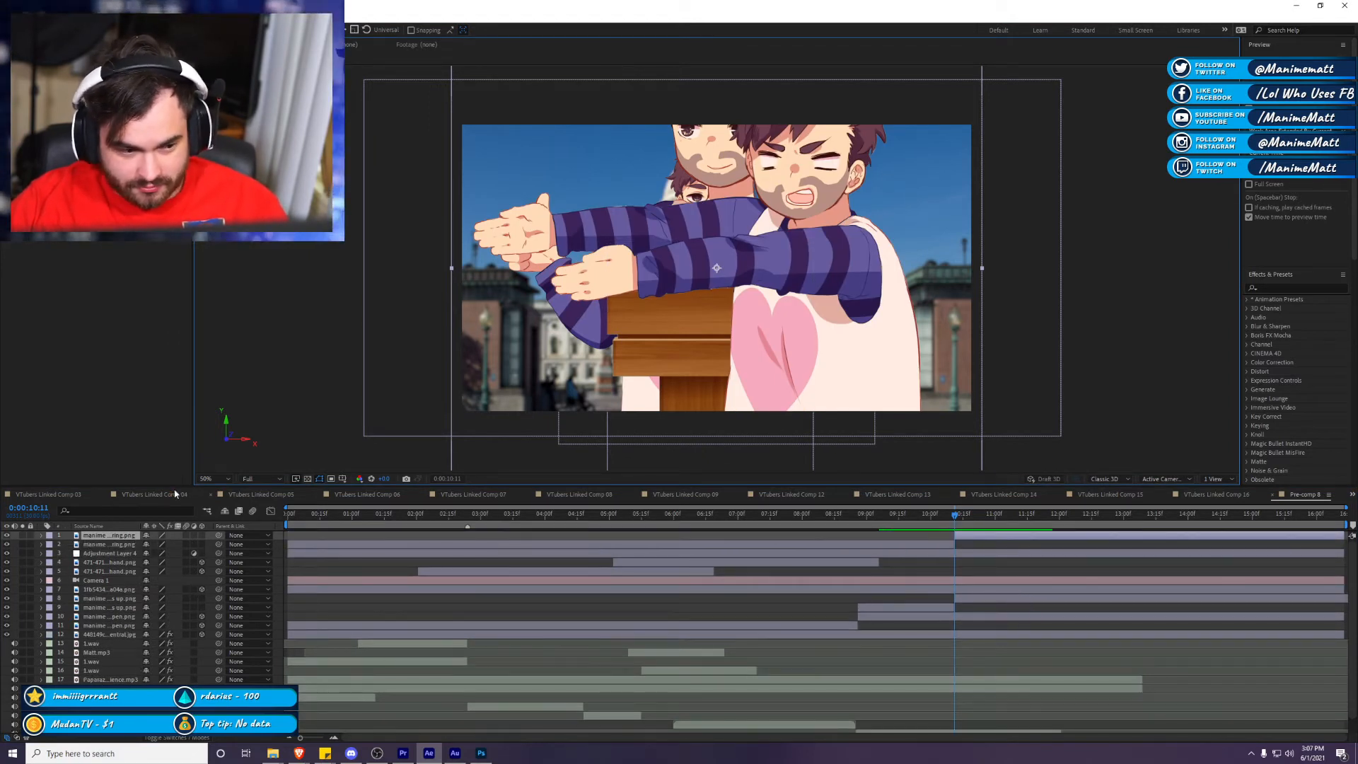
{"action": "left_click_drag", "start_coordinate": [124, 532], "coordinate": [206, 593]}
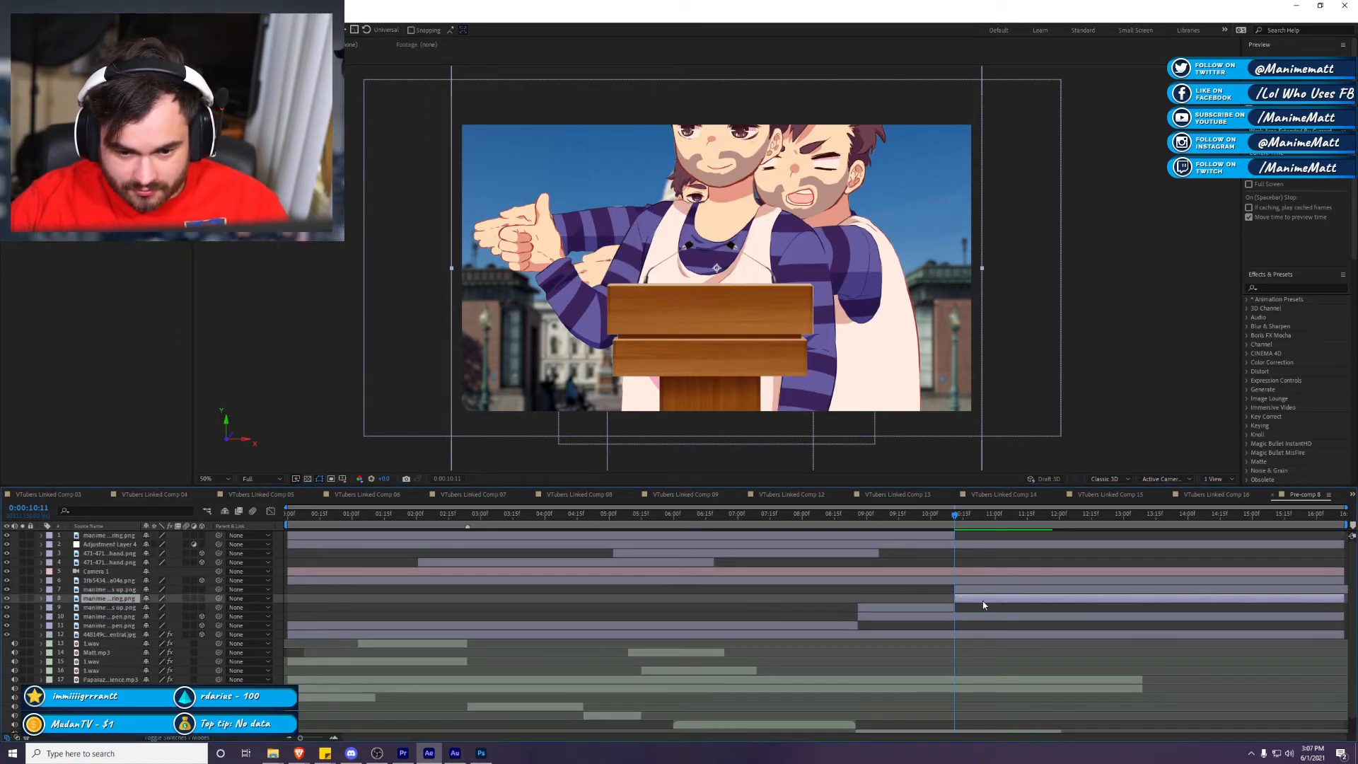
Step: Delete the thumbs-up segment after 0:00:10:11 and the original character segment that starts at 0:00:08:26
{"action": "key", "text": "Delete"}
{"action": "left_click", "coordinate": [982, 609]}
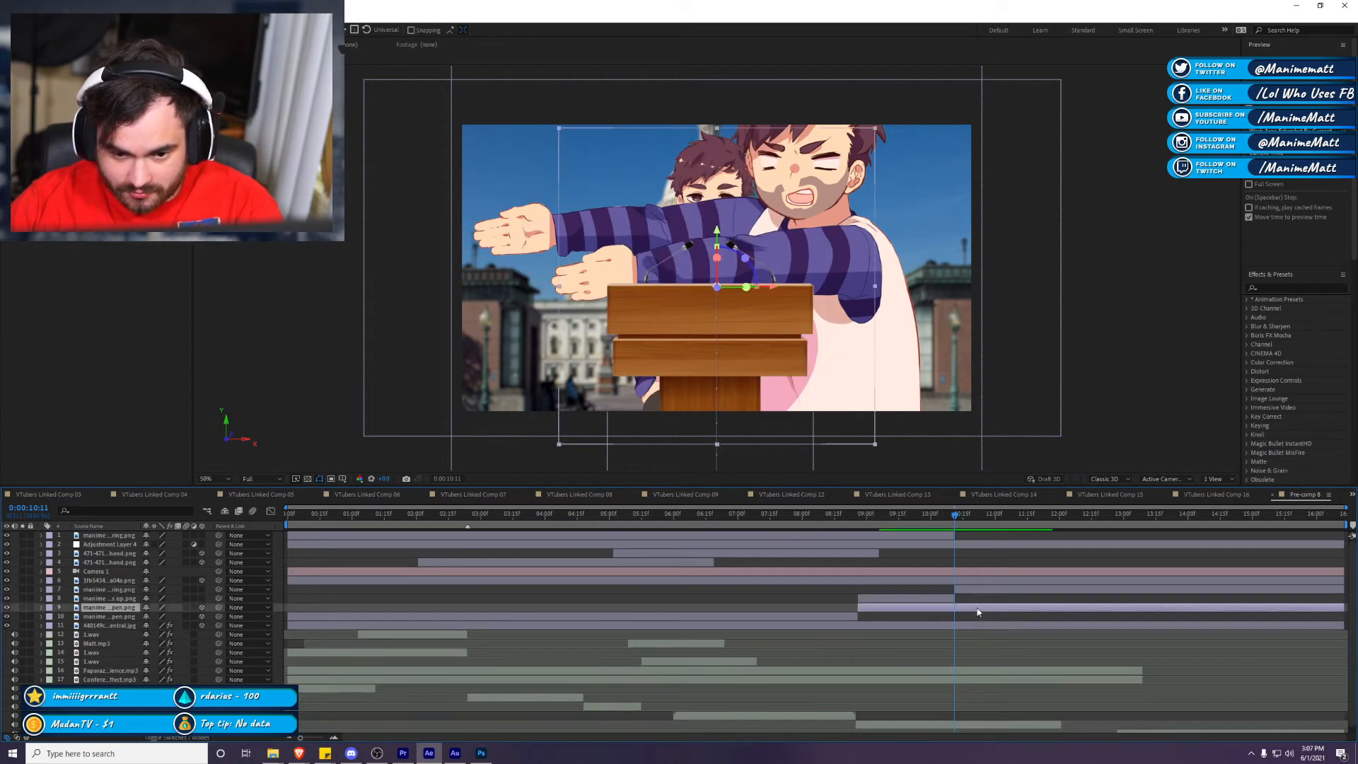
{"action": "key", "text": "Delete"}
Step: Move the cut between the thumbs-up and outstretched-arms poses to 0:00:10:23 and preview the change of pose
{"action": "key", "text": "space"}
{"action": "key", "text": "space"}
{"action": "key", "text": "space"}
{"action": "key", "text": "space"}
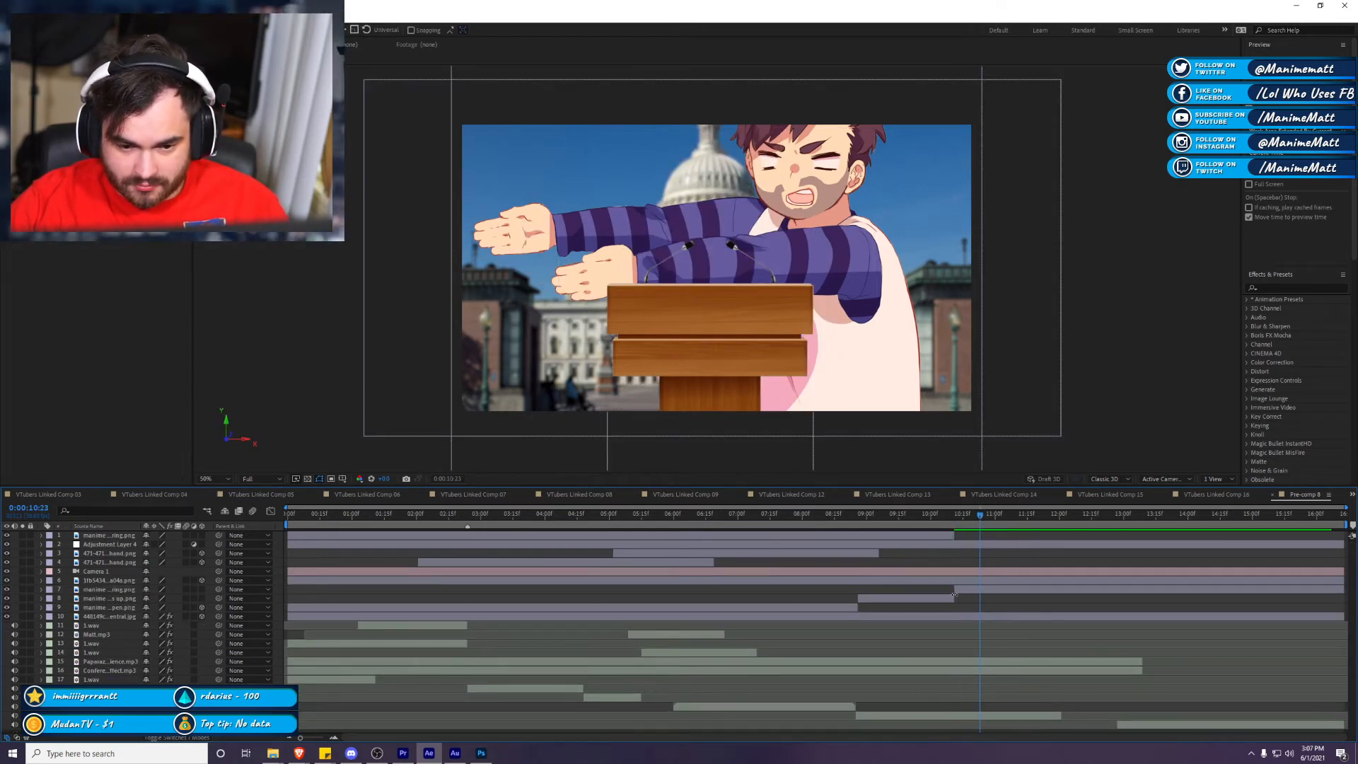
{"action": "left_click_drag", "start_coordinate": [954, 598], "coordinate": [978, 599]}
{"action": "key", "text": "space"}
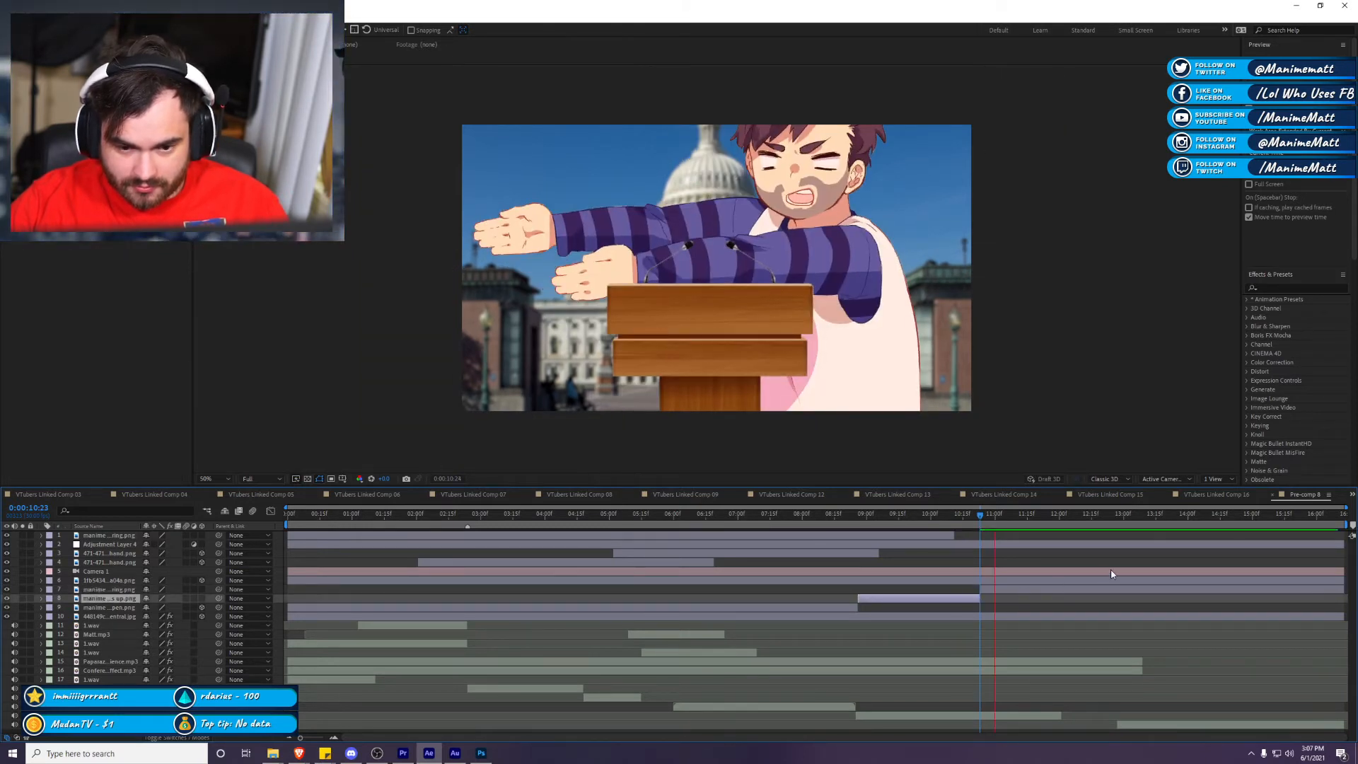
{"action": "key", "text": "space"}
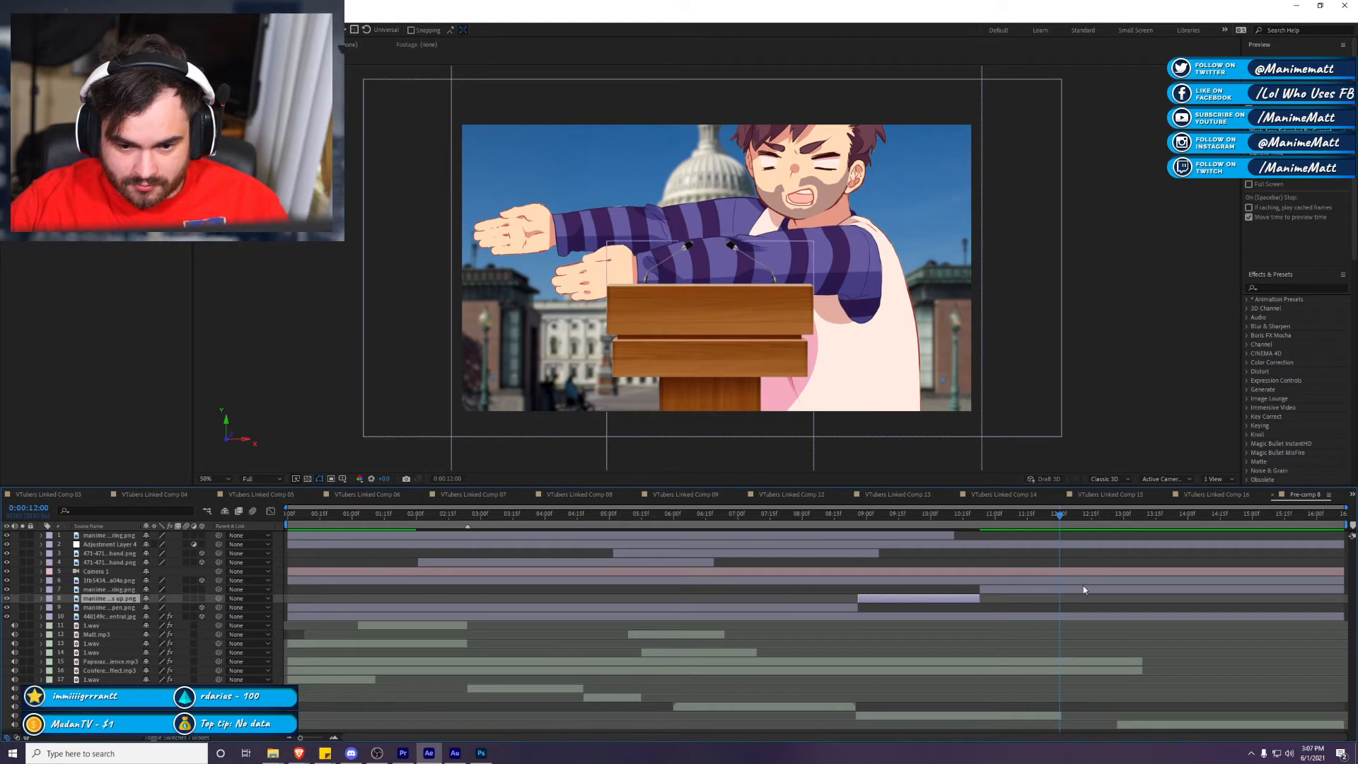
Step: Preview the speech to find the end of the outstretched-arms pose and split that layer at 0:00:11:27
{"action": "key", "text": "Page_Down"}
{"action": "key", "text": "Page_Down"}
{"action": "key", "text": "Page_Down"}
{"action": "key", "text": "Page_Down"}
{"action": "key", "text": "Page_Down"}
{"action": "key", "text": "Page_Down"}
{"action": "key", "text": "Page_Down"}
{"action": "key", "text": "Page_Down"}
{"action": "key", "text": "Page_Down"}
{"action": "key", "text": "Page_Down"}
{"action": "key", "text": "Page_Down"}
{"action": "key", "text": "Page_Down"}
{"action": "key", "text": "Page_Down"}
{"action": "key", "text": "Page_Down"}
{"action": "key", "text": "Page_Down"}
{"action": "key", "text": "Page_Down"}
{"action": "key", "text": "Page_Down"}
{"action": "key", "text": "Page_Down"}
{"action": "key", "text": "Page_Down"}
{"action": "key", "text": "Page_Down"}
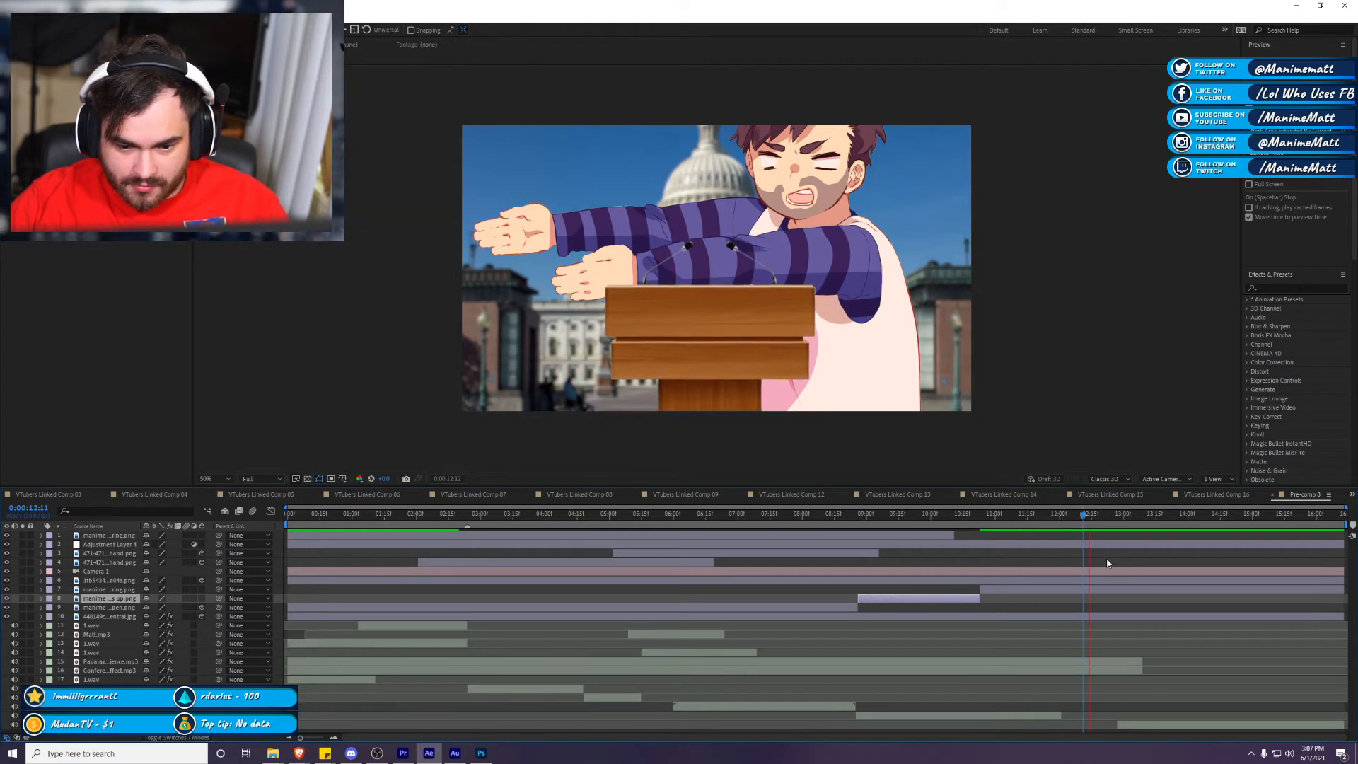
{"action": "left_click", "coordinate": [1052, 517]}
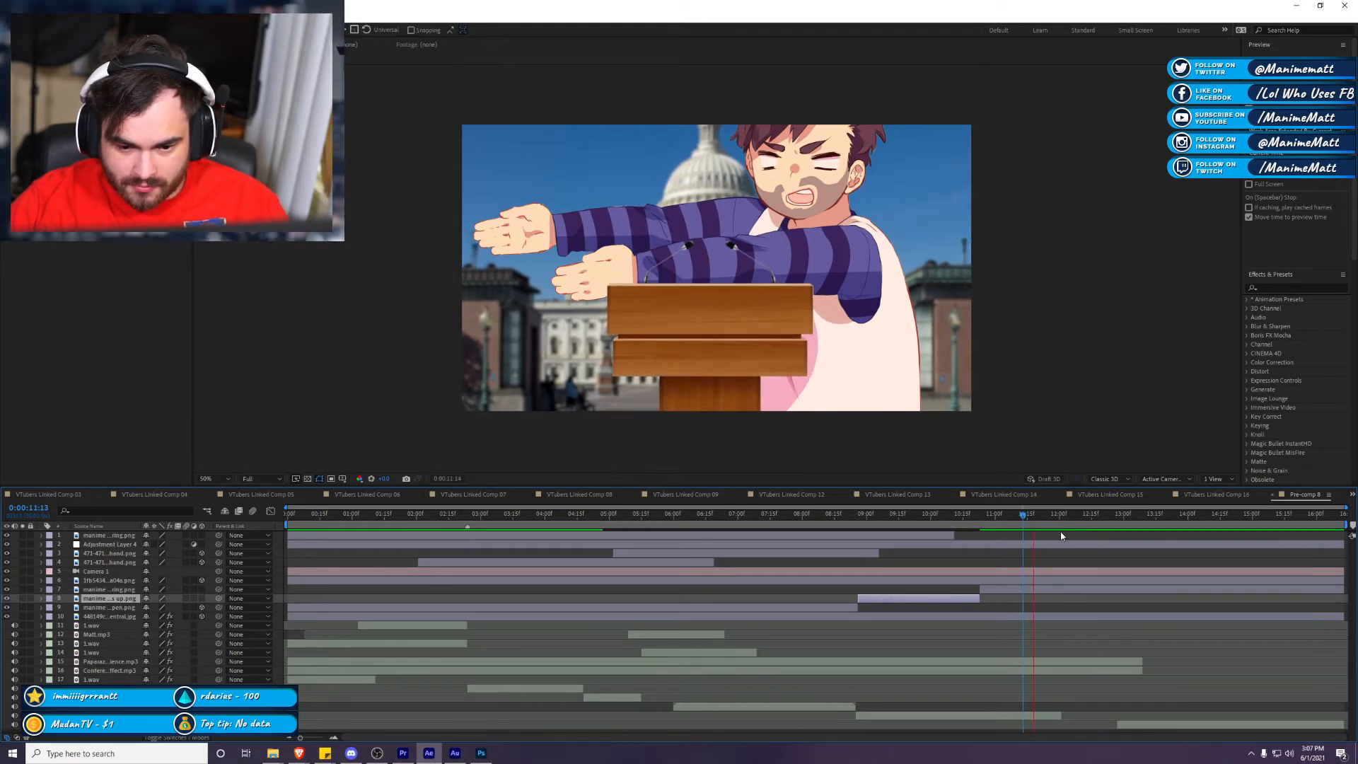
{"action": "left_click", "coordinate": [1085, 590]}
{"action": "key", "text": "ctrl+shift+d"}
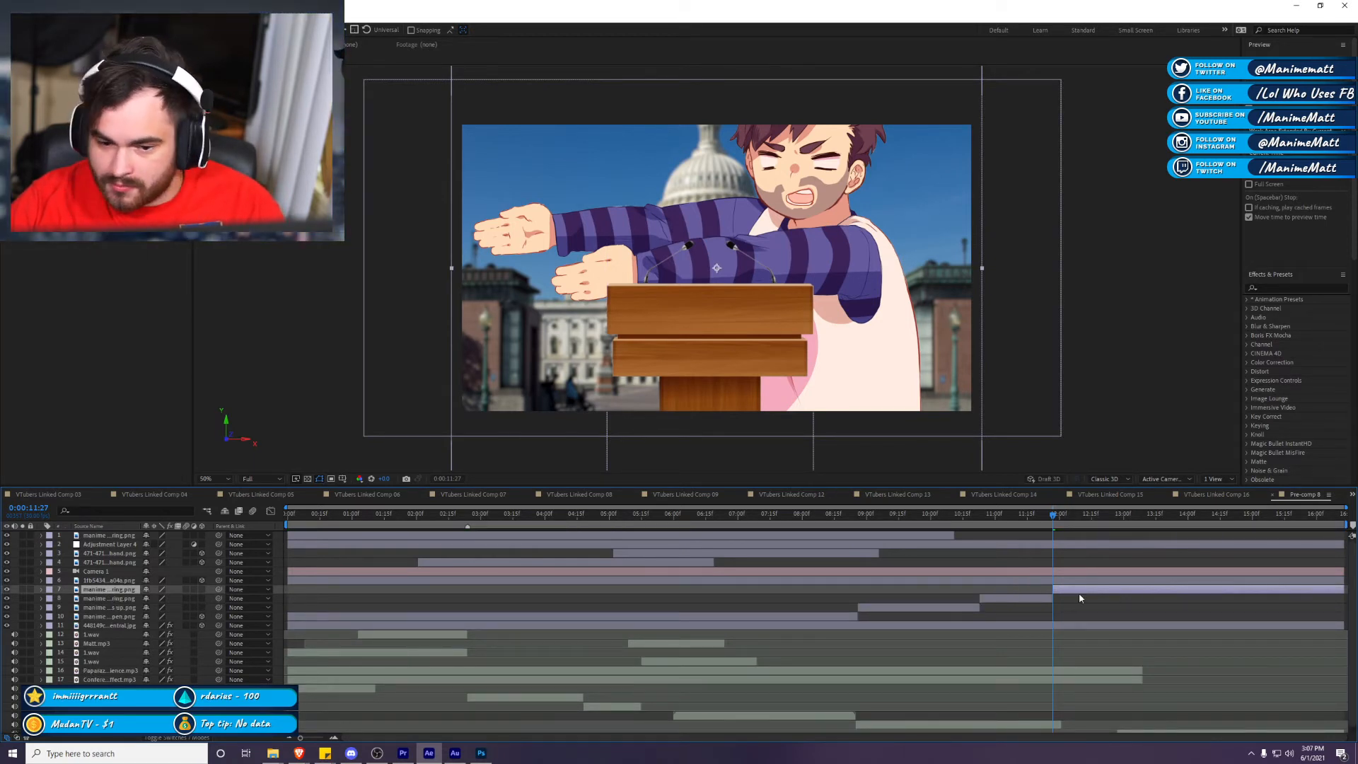
Step: Extend the original character layer past the pose changes and split it at 0:00:11:27 and 0:00:08:26
{"action": "left_click_drag", "start_coordinate": [857, 617], "coordinate": [1107, 615]}
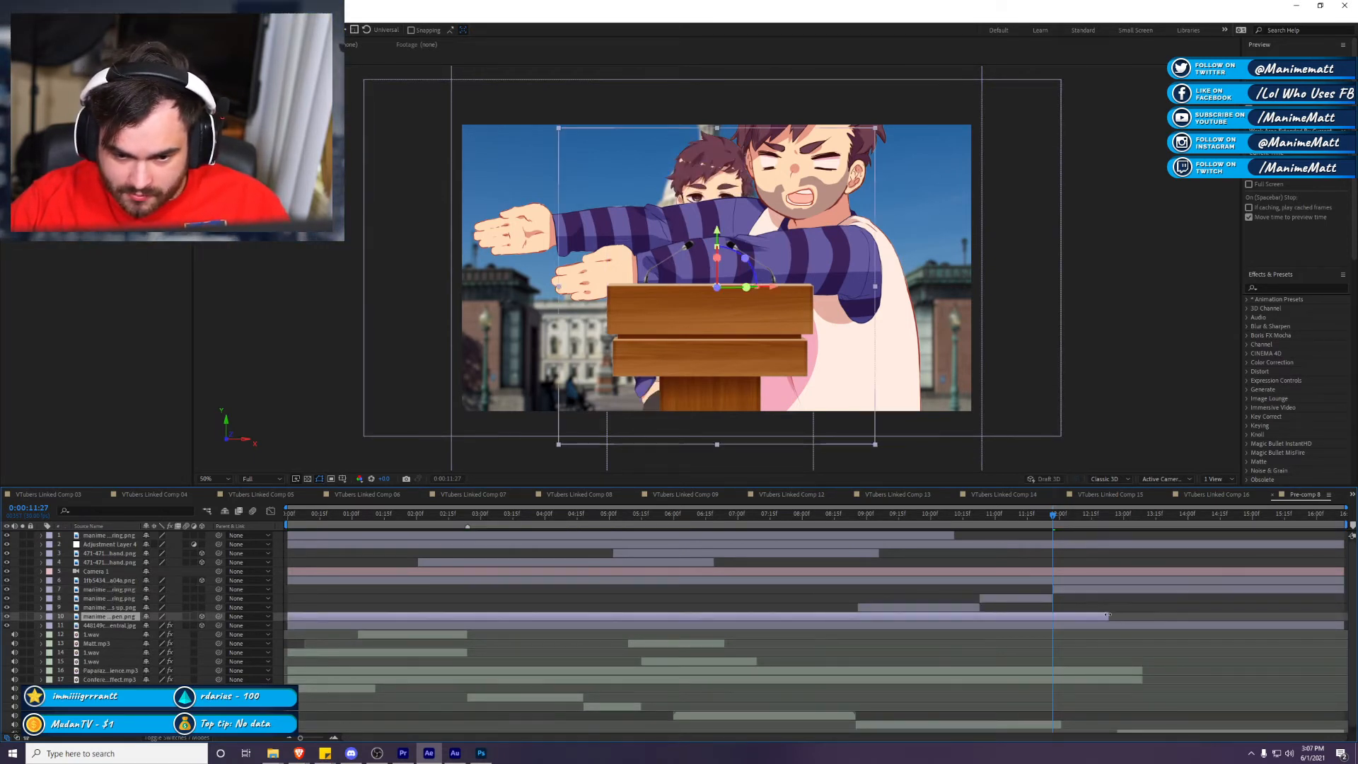
{"action": "key", "text": "ctrl+shift+d"}
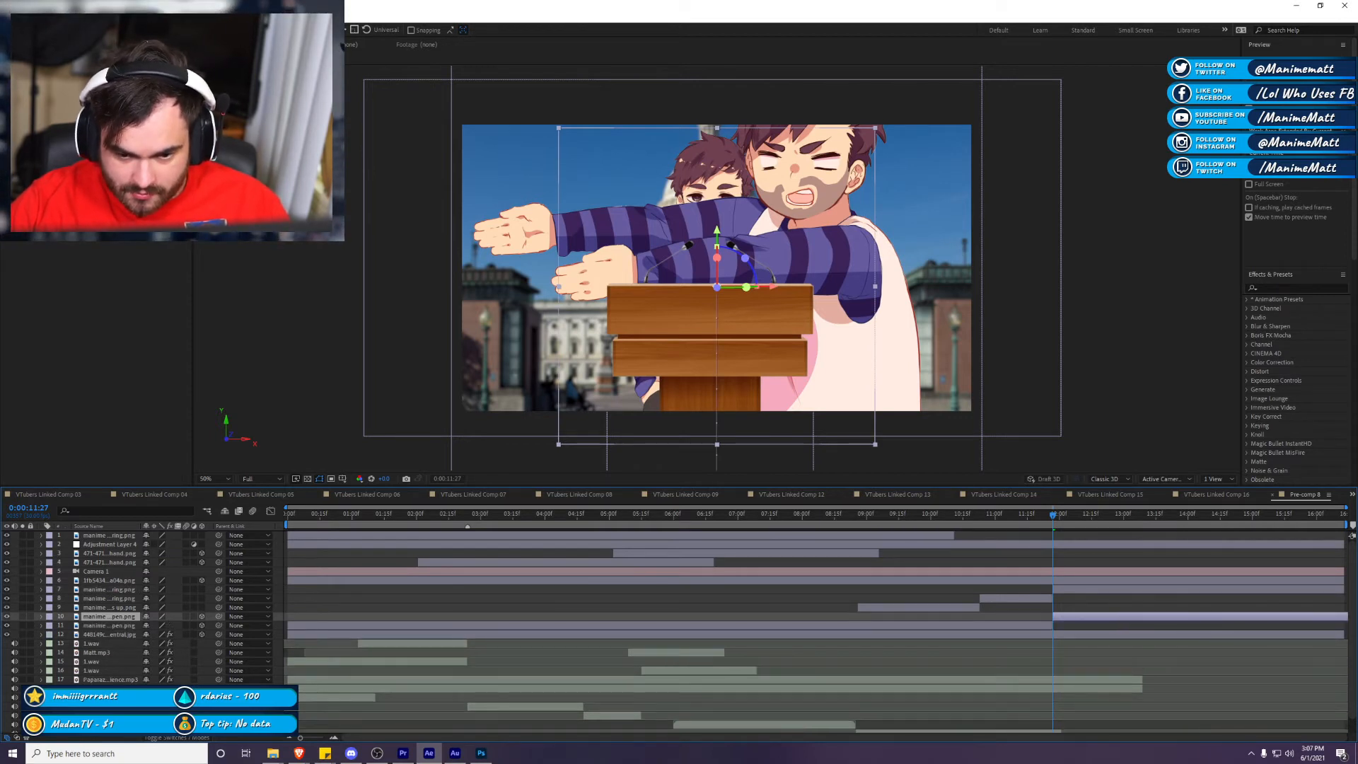
{"action": "left_click", "coordinate": [856, 515]}
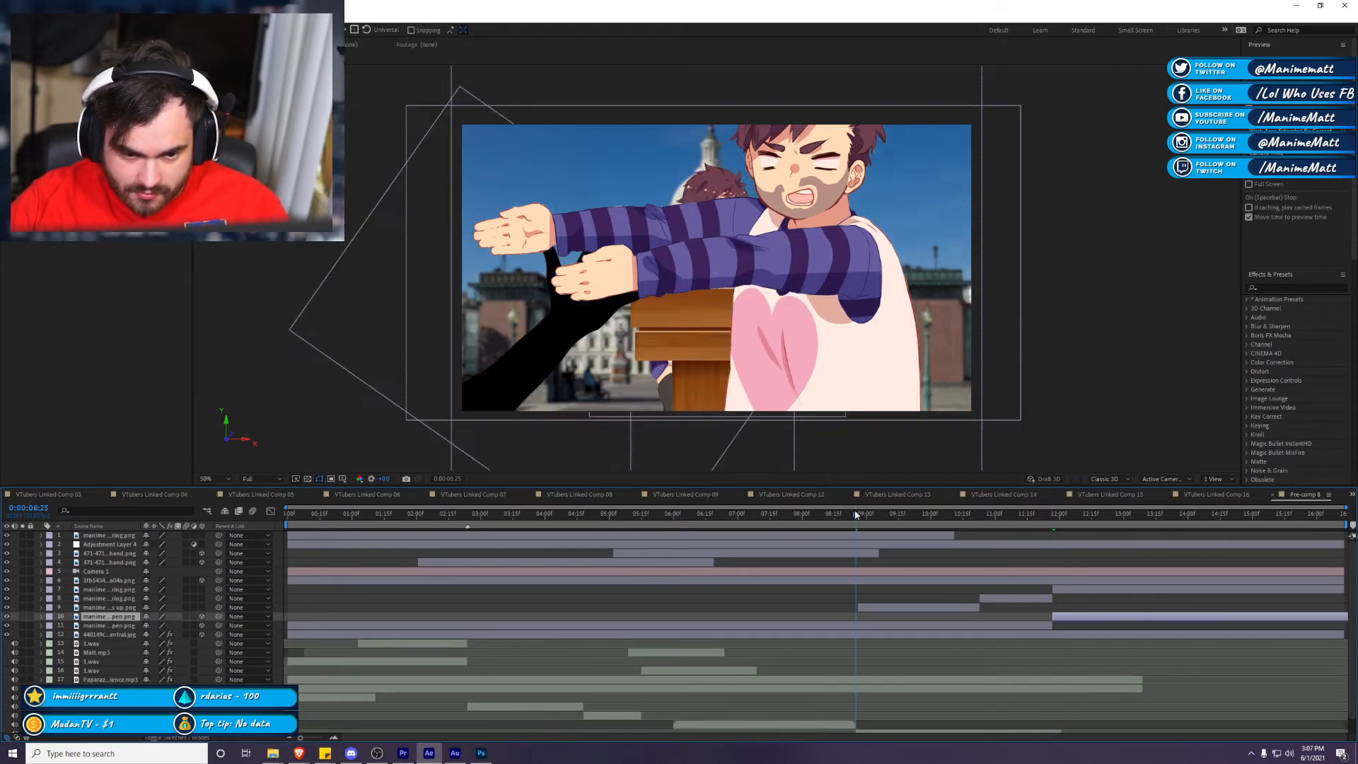
{"action": "left_click_drag", "start_coordinate": [856, 514], "coordinate": [857, 516]}
{"action": "left_click", "coordinate": [892, 622]}
{"action": "key", "text": "ctrl+shift+d"}
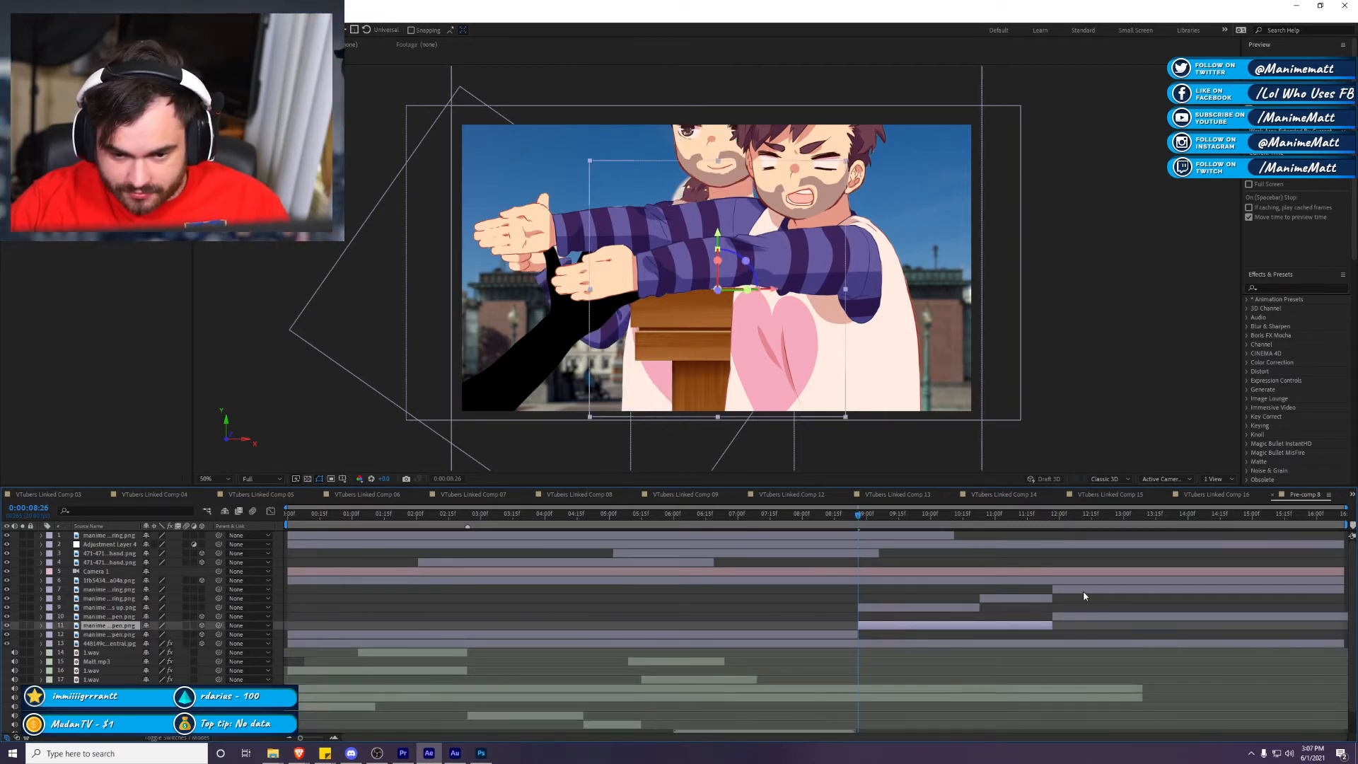
Step: Delete the outstretched-arms segment after 0:00:11:27 and the original character segment between 0:00:08:26 and 0:00:11:27
{"action": "left_click", "coordinate": [1083, 591]}
{"action": "key", "text": "Delete"}
{"action": "left_click", "coordinate": [1004, 617]}
{"action": "key", "text": "Delete"}
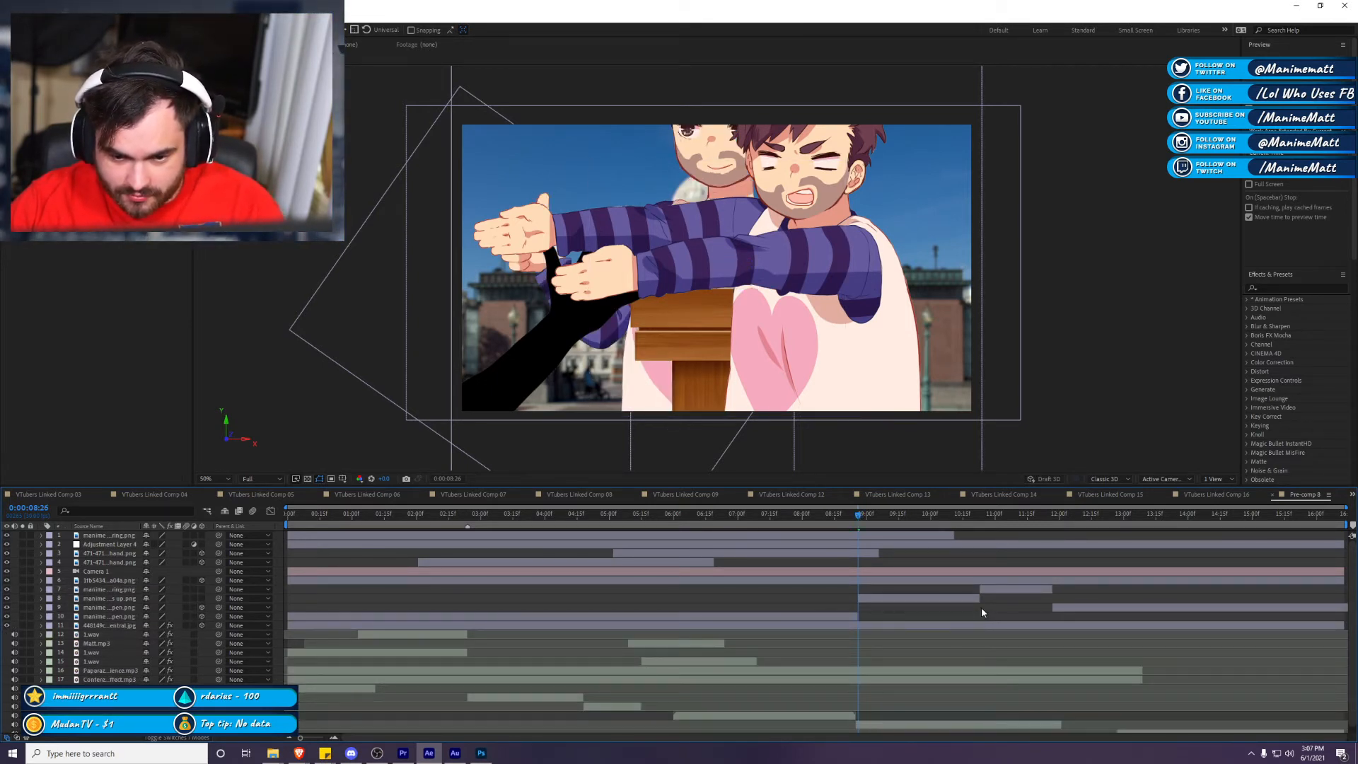
Step: Make the thumbs-up and outstretched-arms layers 3D, copy the original character layer's transform onto them, and preview from 0:00:08:26
{"action": "left_click", "coordinate": [892, 600]}
{"action": "left_click", "coordinate": [851, 615]}
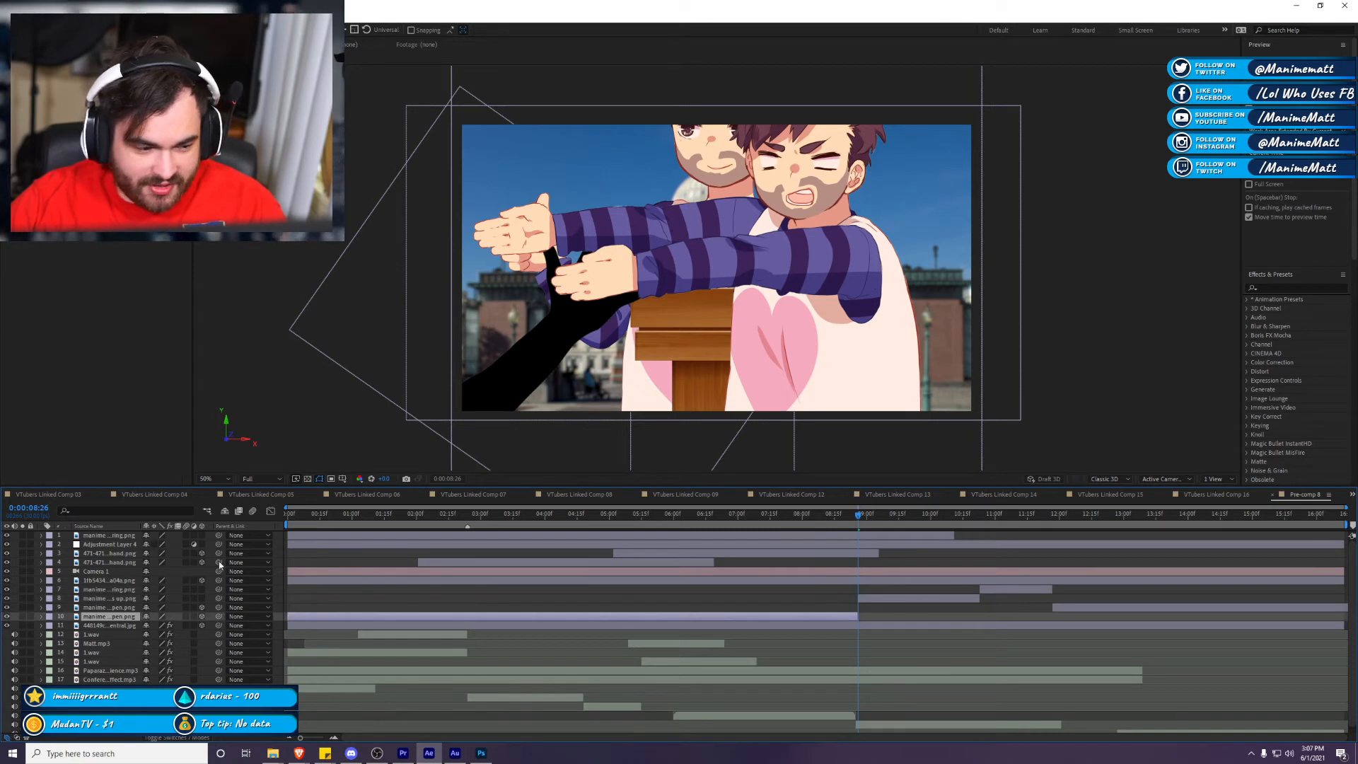
{"action": "left_click", "coordinate": [41, 618]}
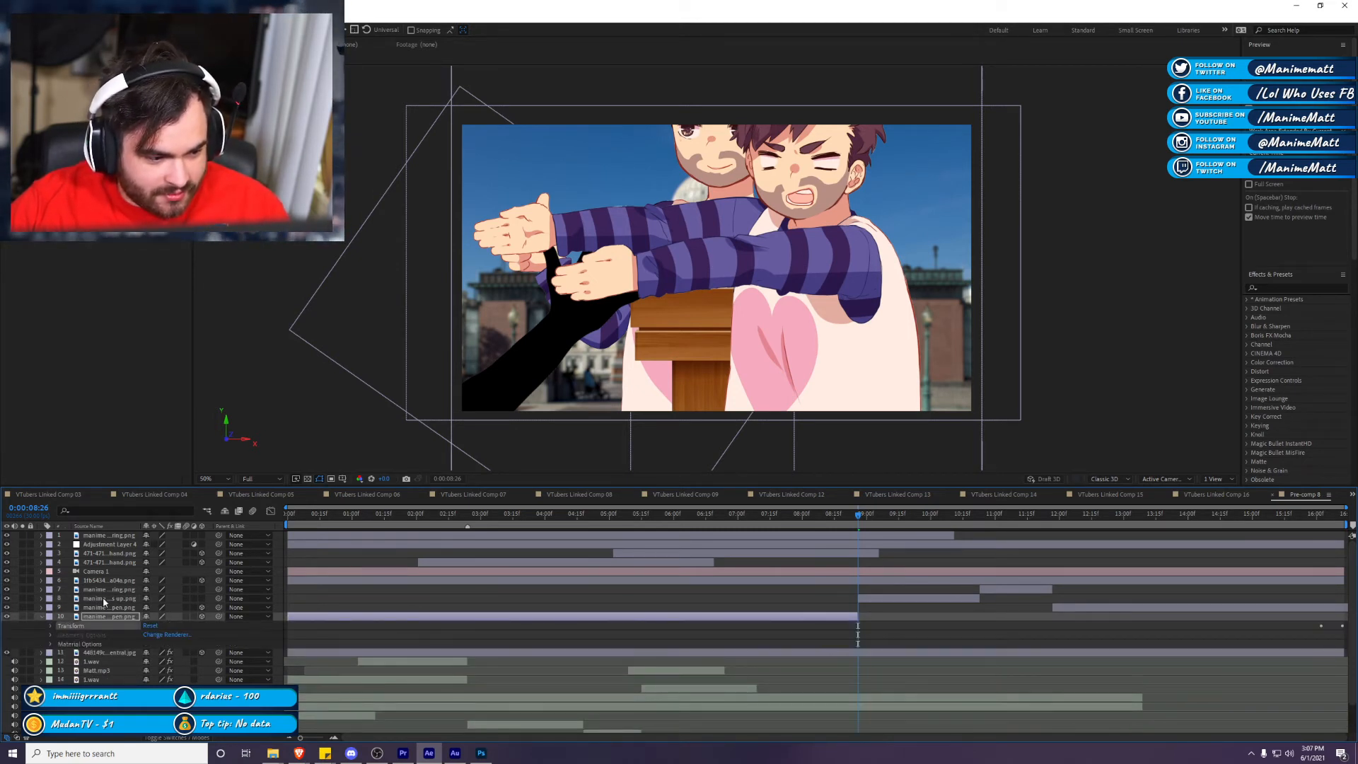
{"action": "left_click", "coordinate": [107, 607]}
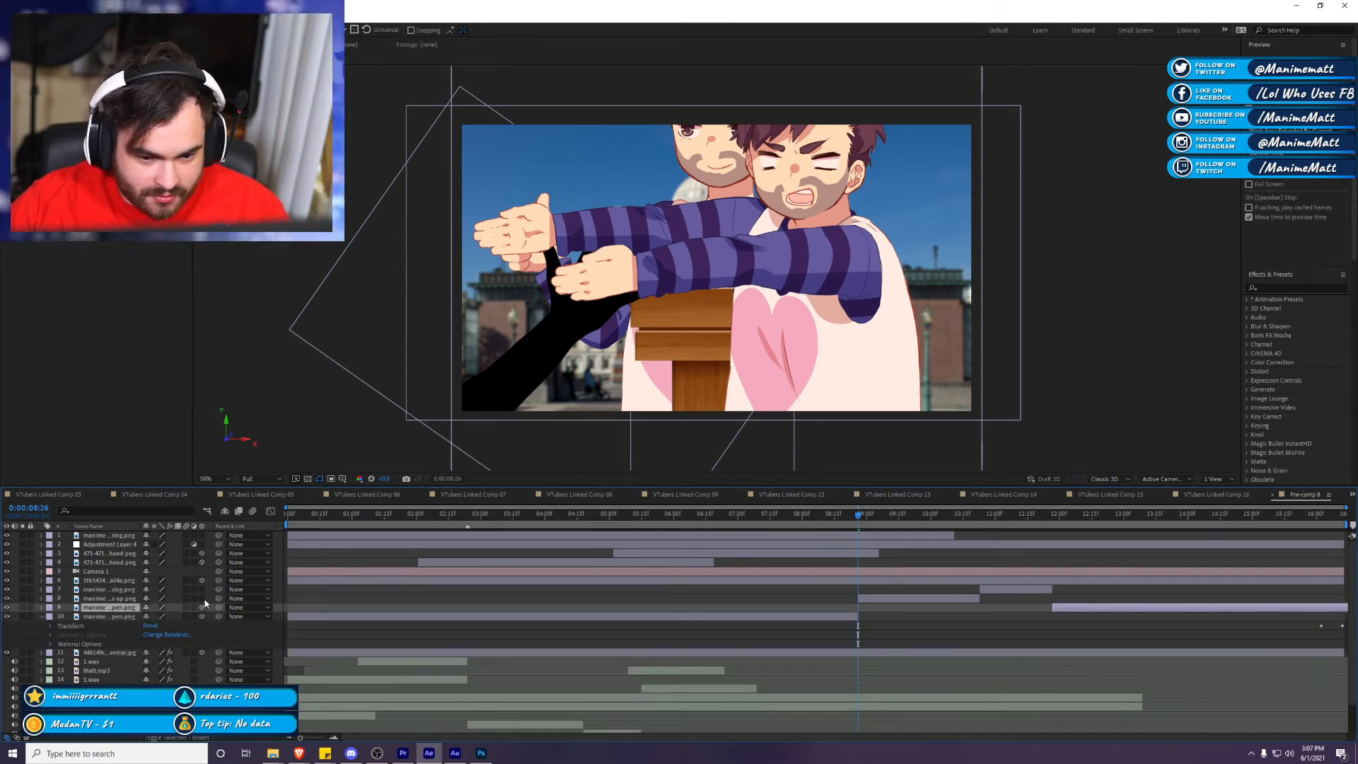
{"action": "left_click_drag", "start_coordinate": [203, 606], "coordinate": [206, 598]}
{"action": "left_click", "coordinate": [121, 599]}
{"action": "left_click", "coordinate": [123, 590]}
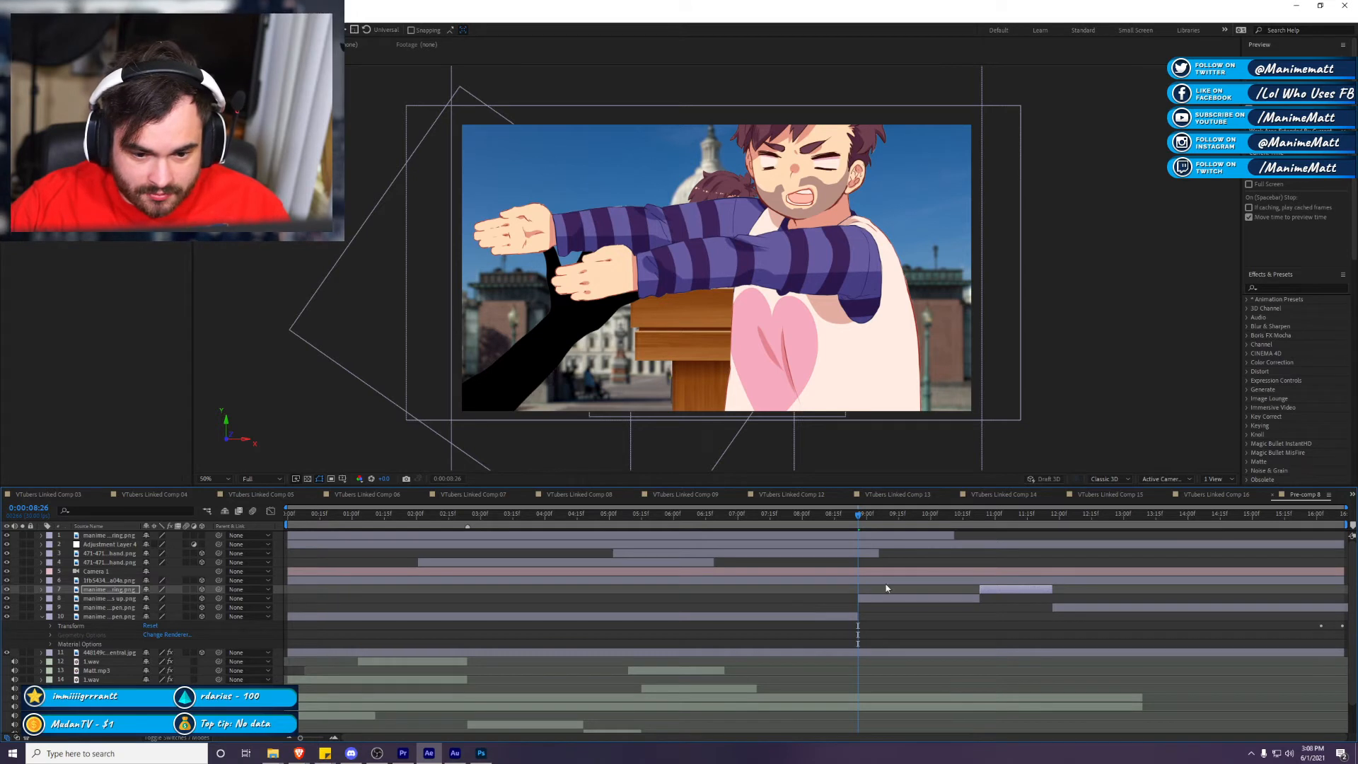
{"action": "key", "text": "space"}
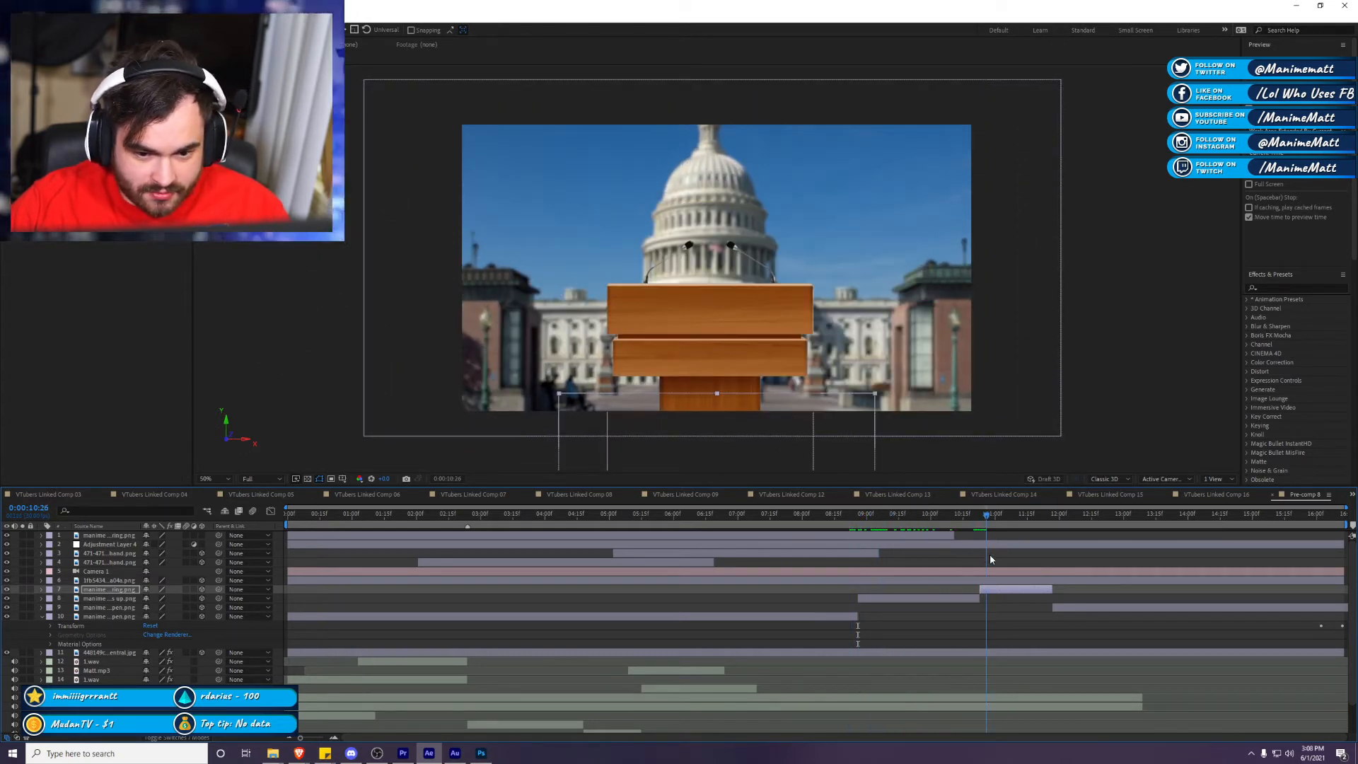
Step: Collapse the original character layer's properties and remove the position keyframes from the thumbs-up layer
{"action": "left_click_drag", "start_coordinate": [958, 562], "coordinate": [865, 584]}
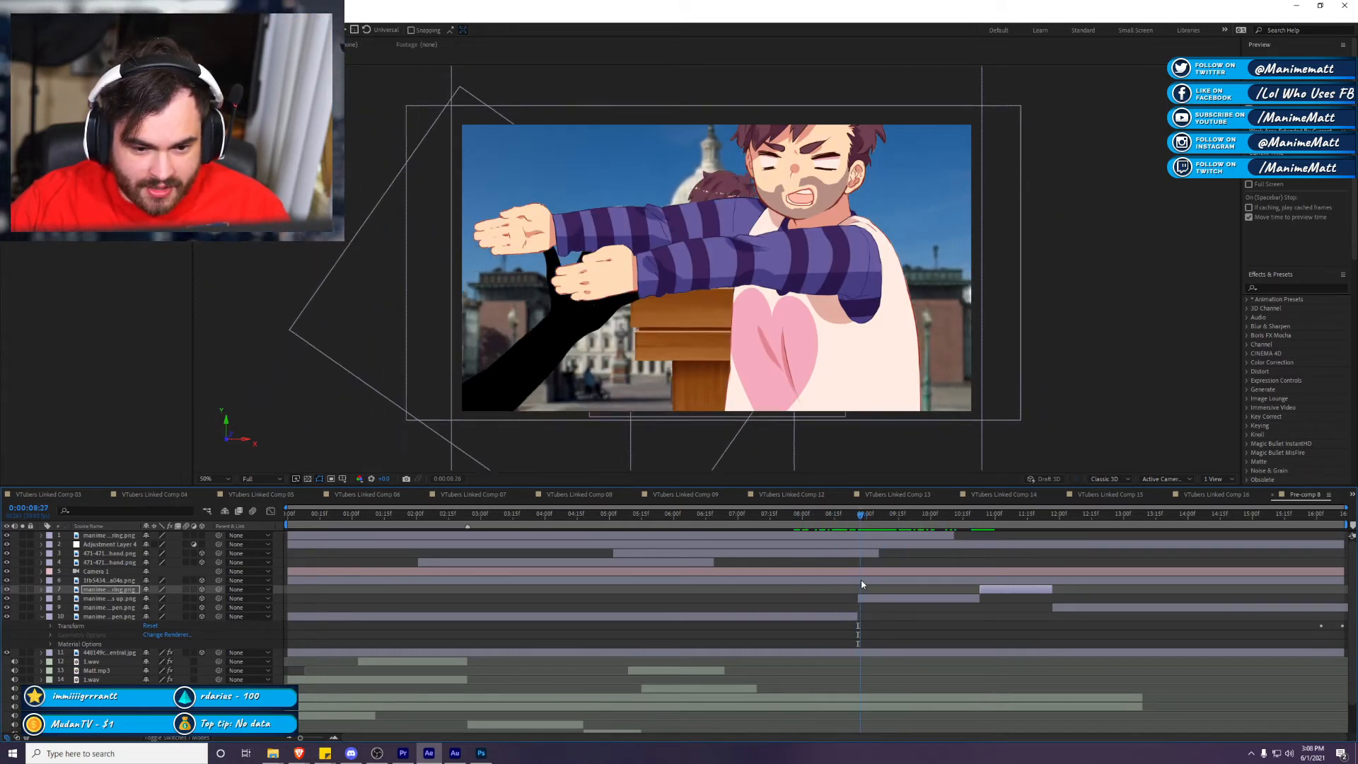
{"action": "left_click_drag", "start_coordinate": [860, 585], "coordinate": [853, 582]}
{"action": "left_click", "coordinate": [846, 616]}
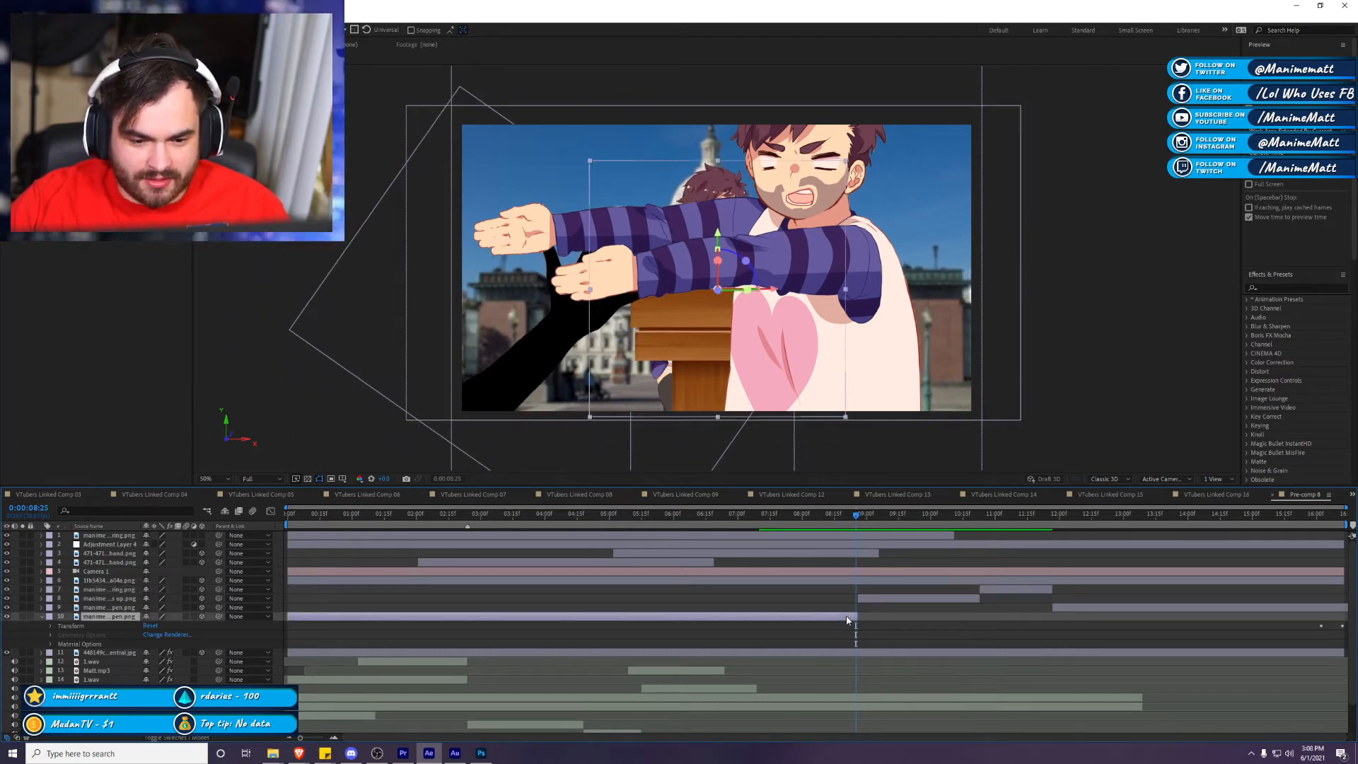
{"action": "key", "text": "u"}
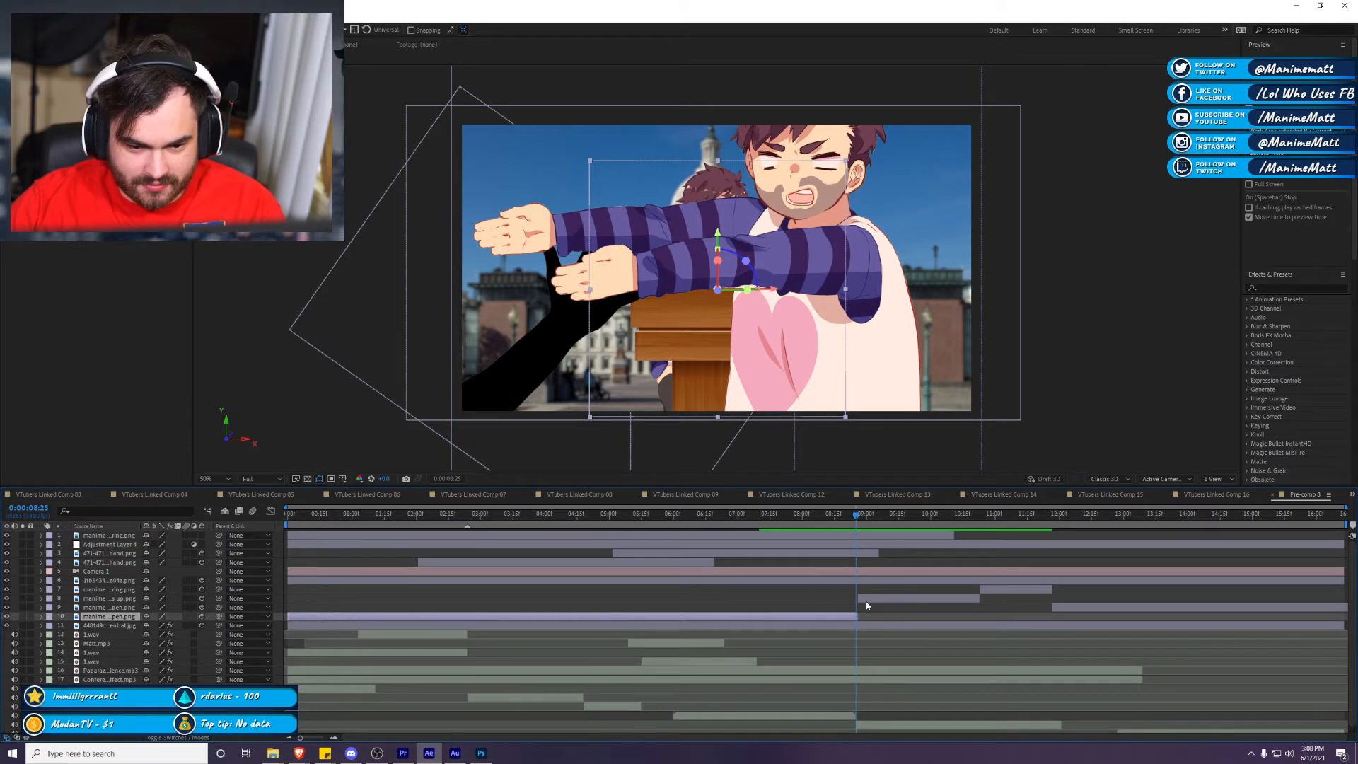
{"action": "left_click", "coordinate": [867, 599]}
{"action": "key", "text": "p"}
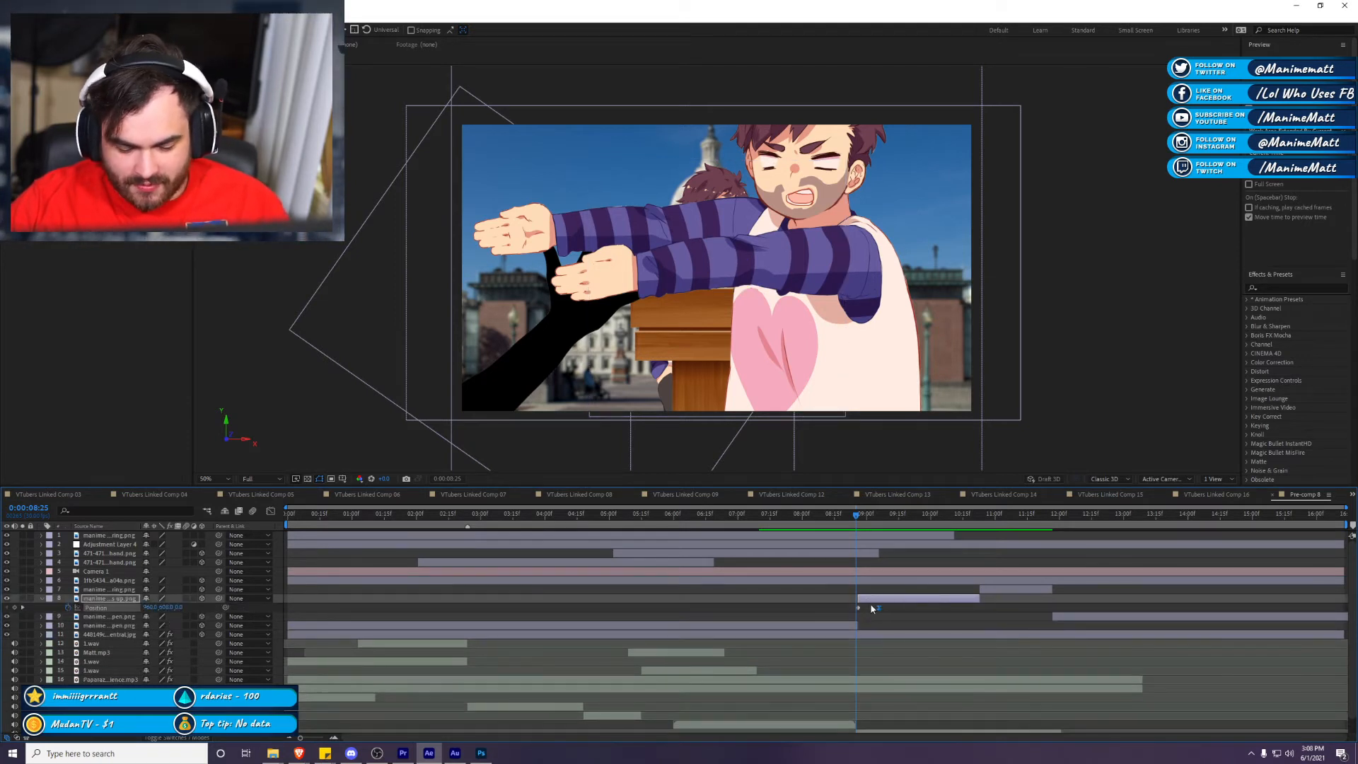
{"action": "left_click_drag", "start_coordinate": [872, 608], "coordinate": [854, 610]}
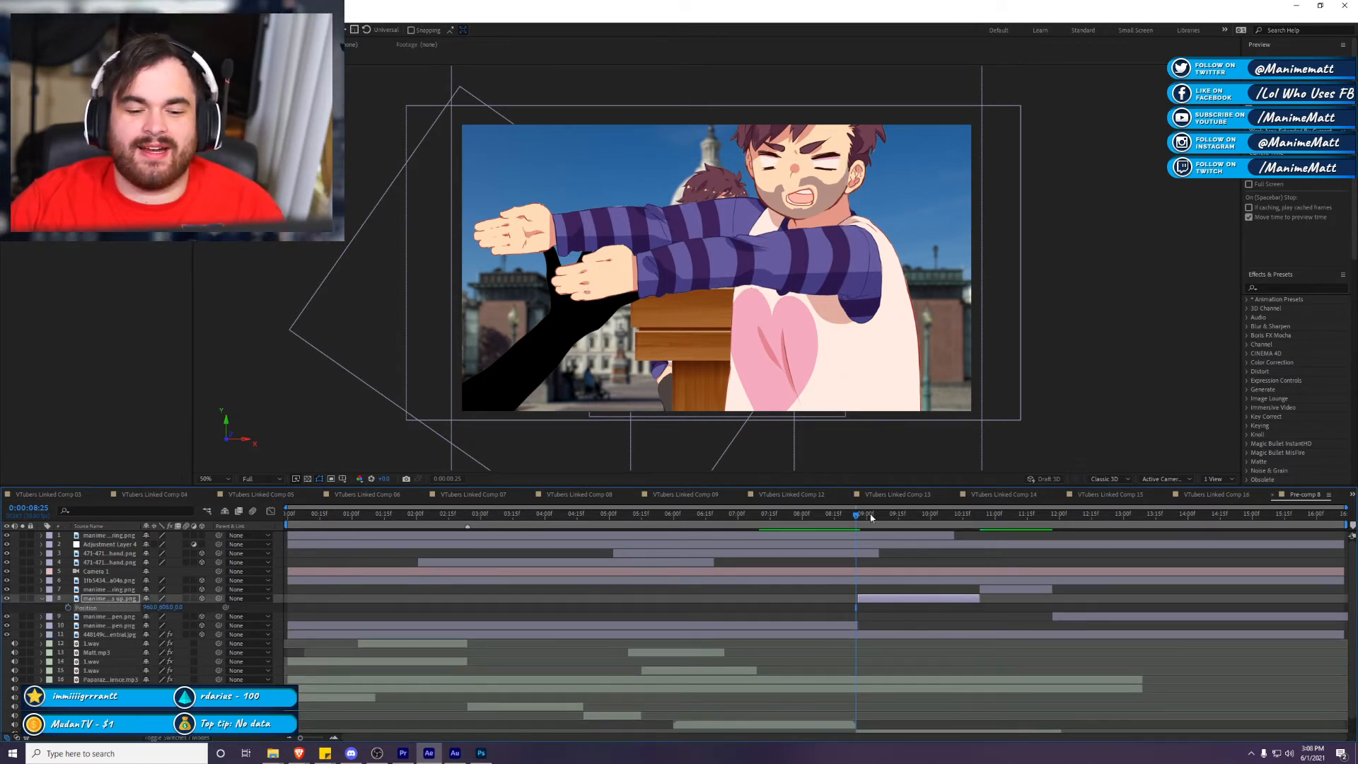
Step: Remove the outstretched-arms layer's position keyframes and shift the character horizontally to an X position of about 786 behind the podium
{"action": "left_click_drag", "start_coordinate": [881, 513], "coordinate": [955, 513]}
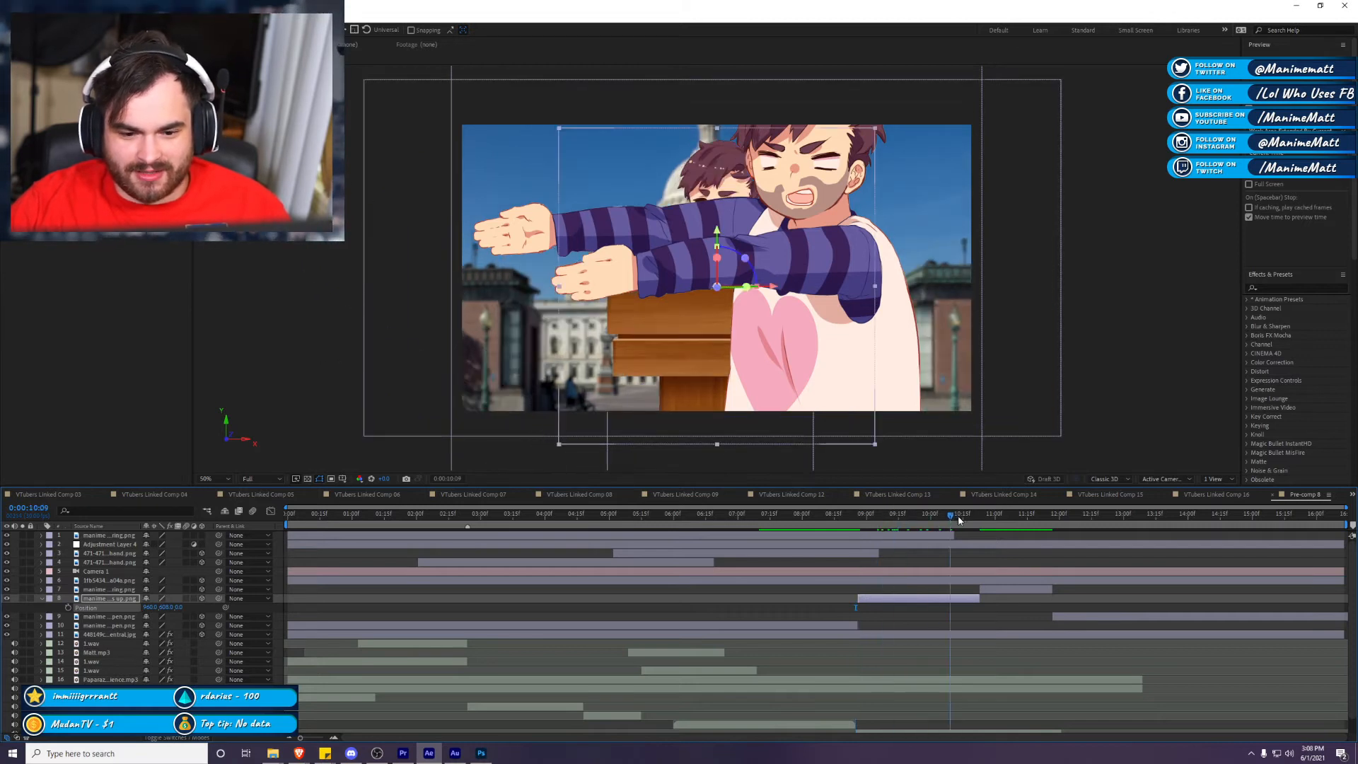
{"action": "left_click", "coordinate": [985, 583]}
{"action": "left_click", "coordinate": [995, 591]}
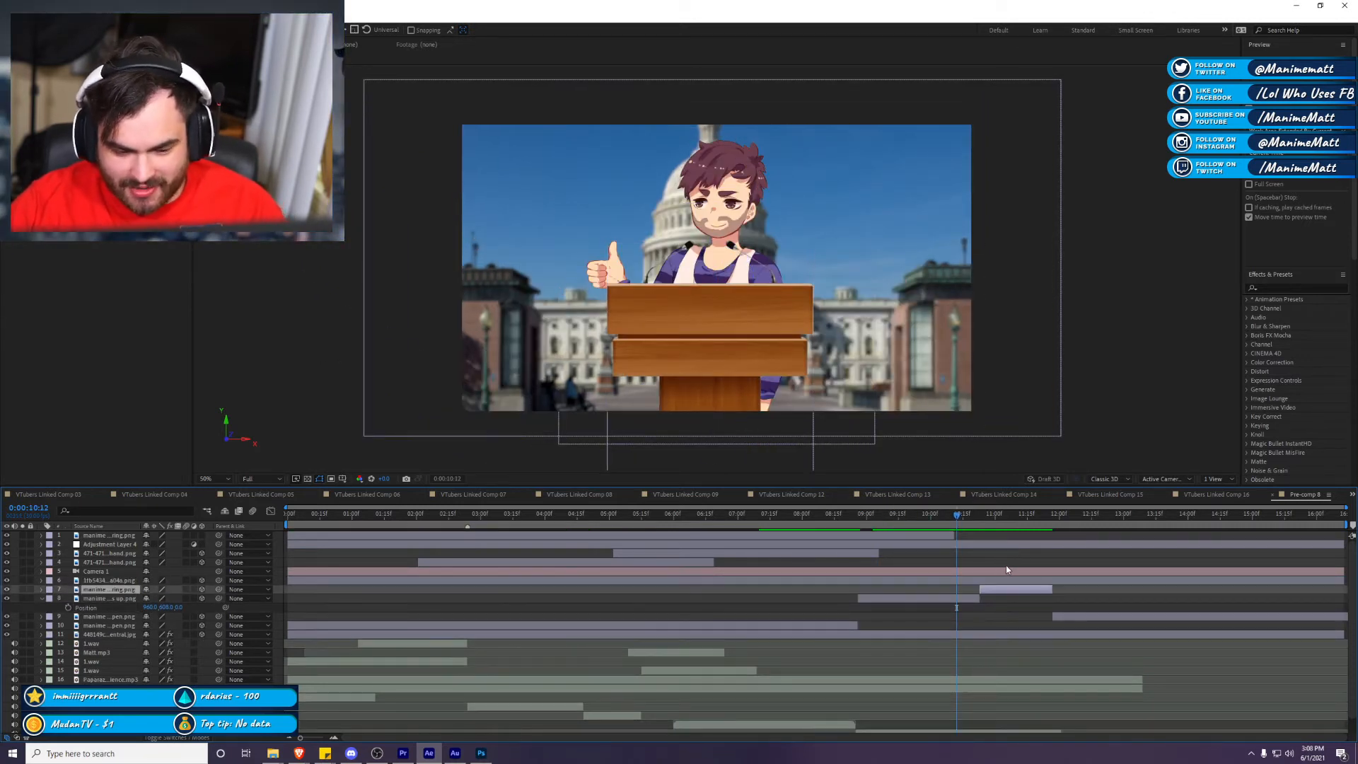
{"action": "key", "text": "p"}
{"action": "left_click_drag", "start_coordinate": [888, 588], "coordinate": [866, 599]}
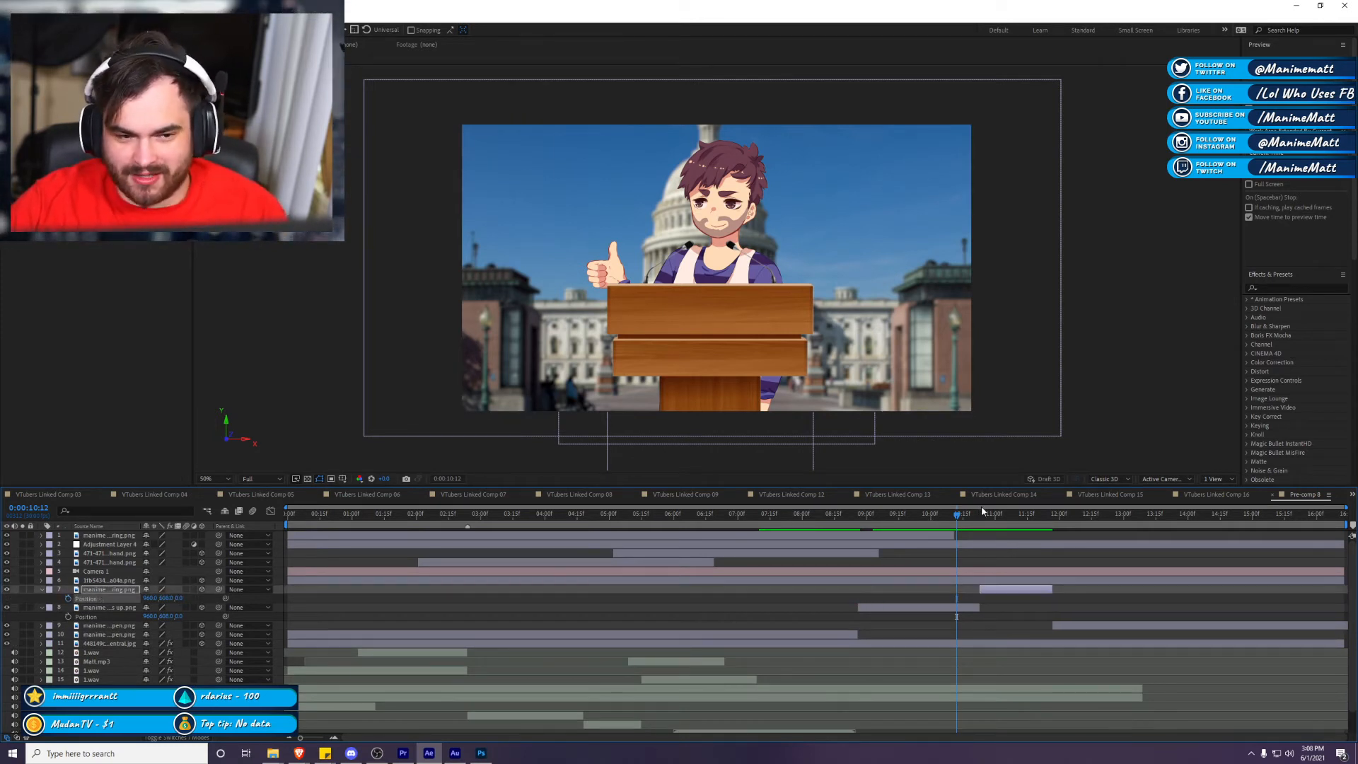
{"action": "left_click_drag", "start_coordinate": [993, 511], "coordinate": [988, 514]}
{"action": "left_click_drag", "start_coordinate": [774, 291], "coordinate": [728, 291]}
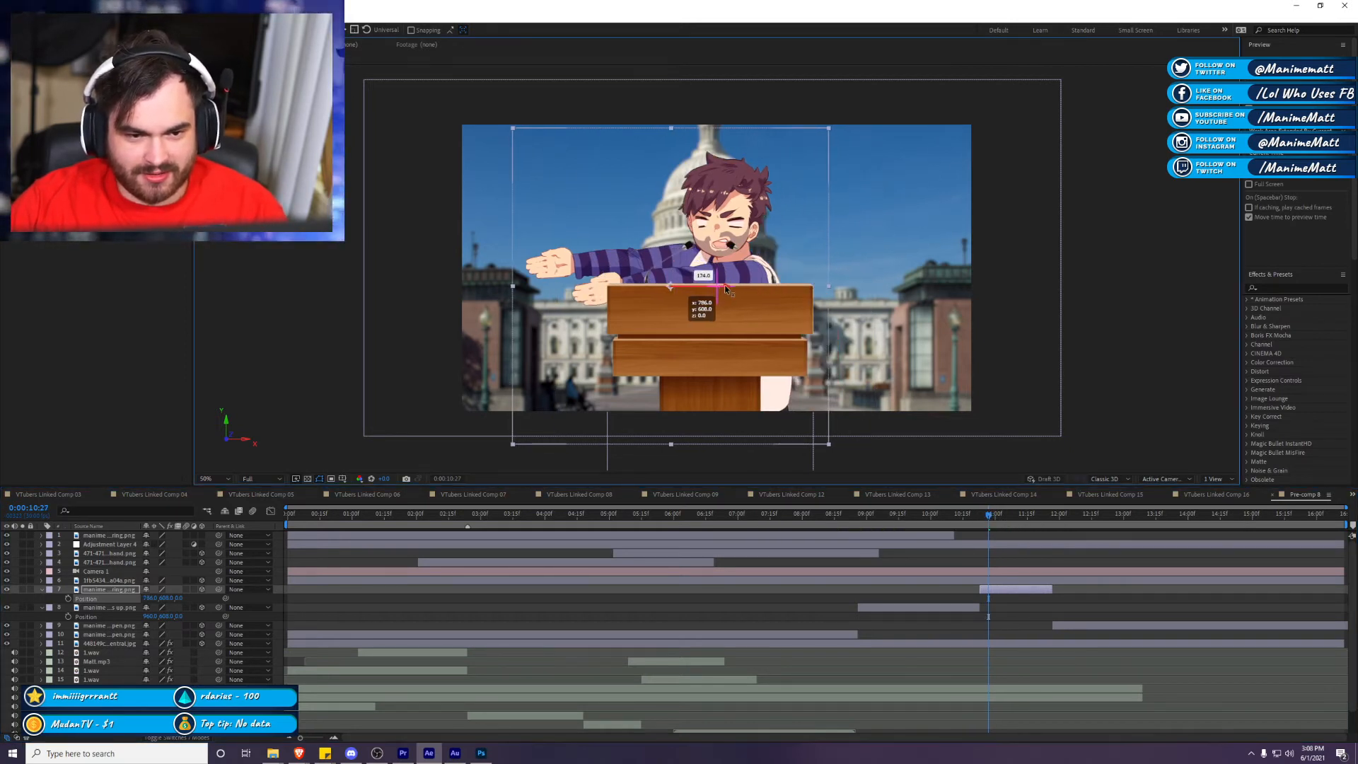
Step: Keyframe the thumbs-up layer's scale at 0:00:10:21 and set it to 62% at 0:00:10:22
{"action": "left_click_drag", "start_coordinate": [983, 520], "coordinate": [976, 520]}
{"action": "left_click", "coordinate": [970, 607]}
{"action": "key", "text": "s"}
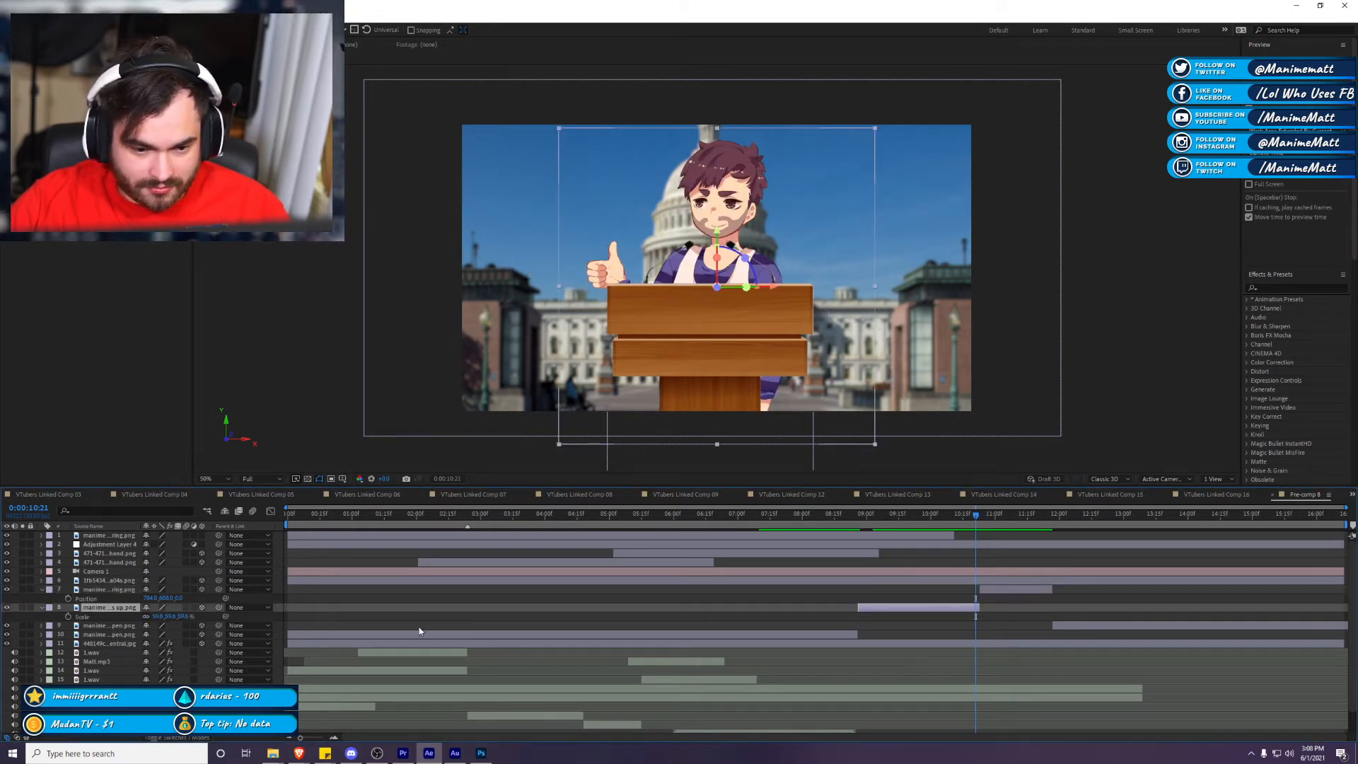
{"action": "left_click", "coordinate": [68, 617]}
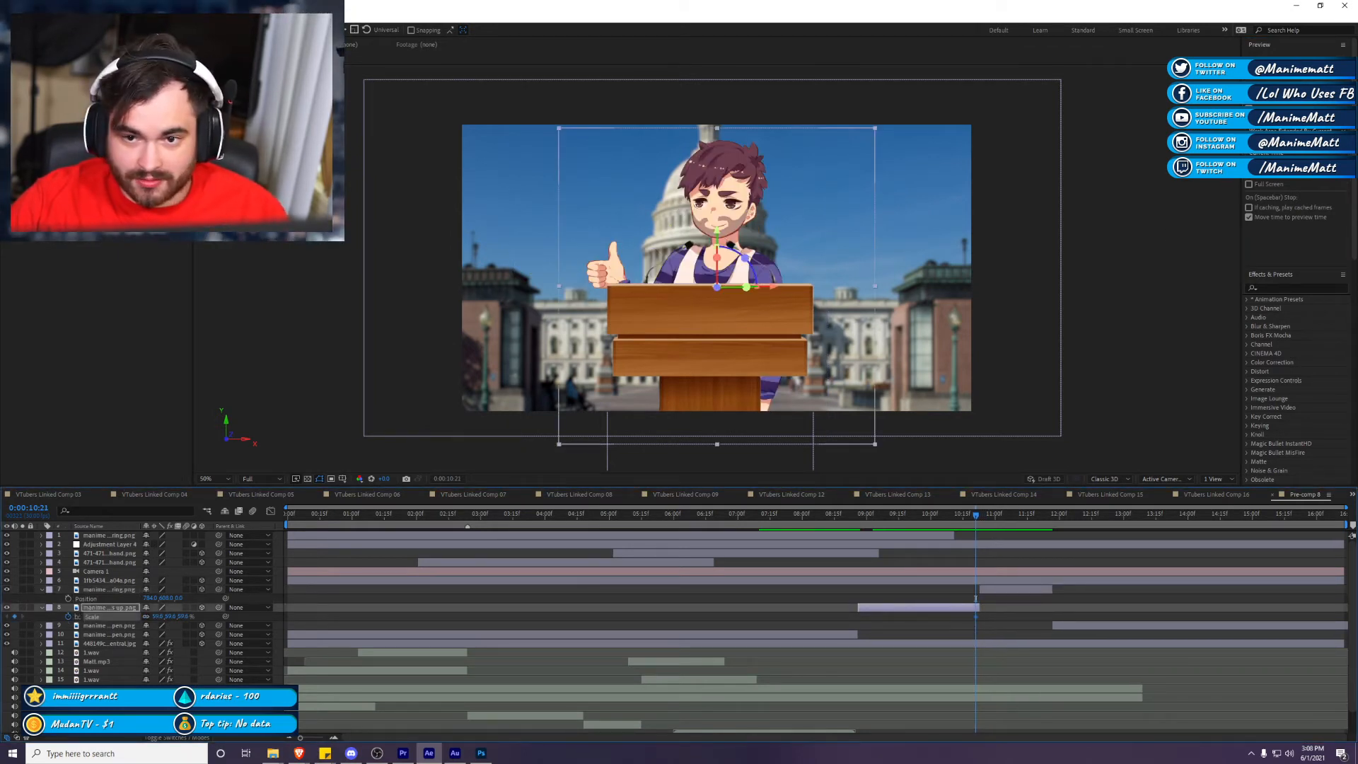
{"action": "key", "text": "Page_Down"}
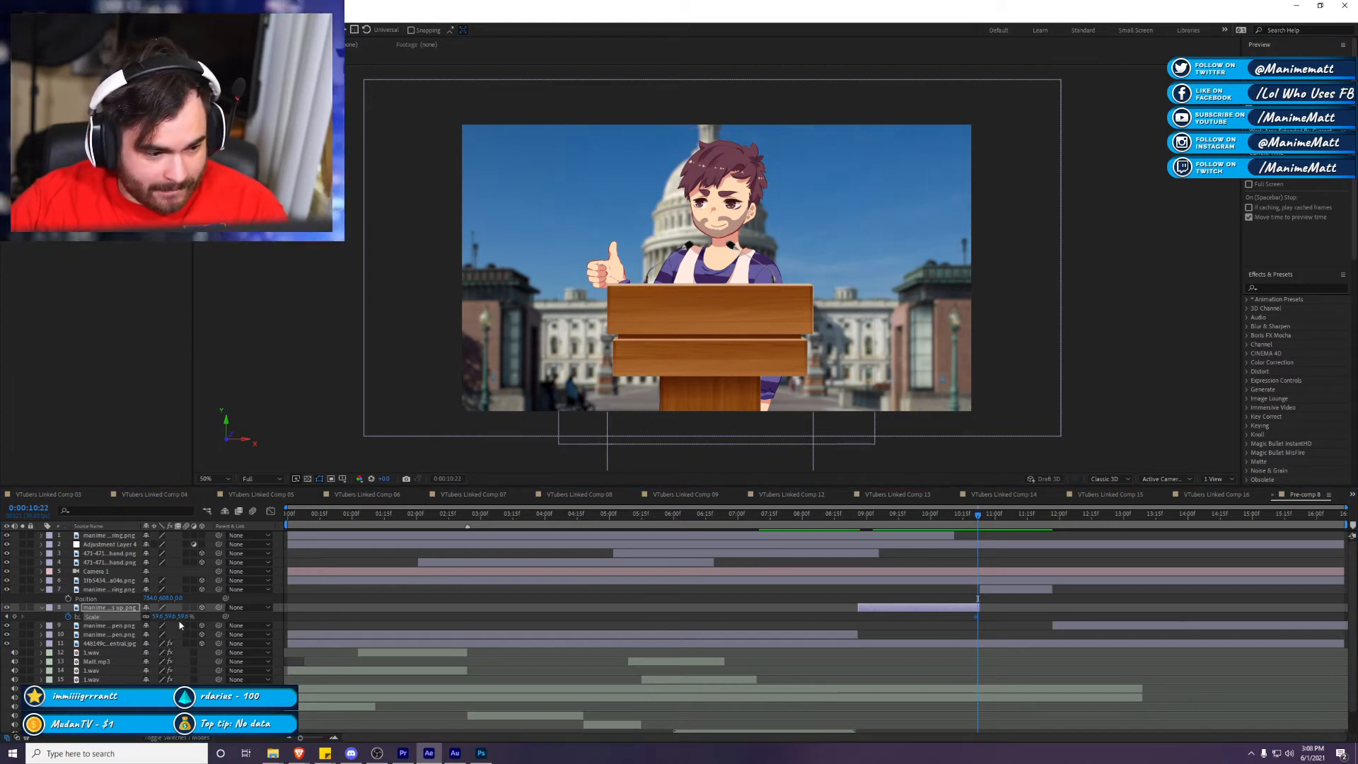
{"action": "left_click", "coordinate": [186, 616]}
{"action": "type", "text": "3"}
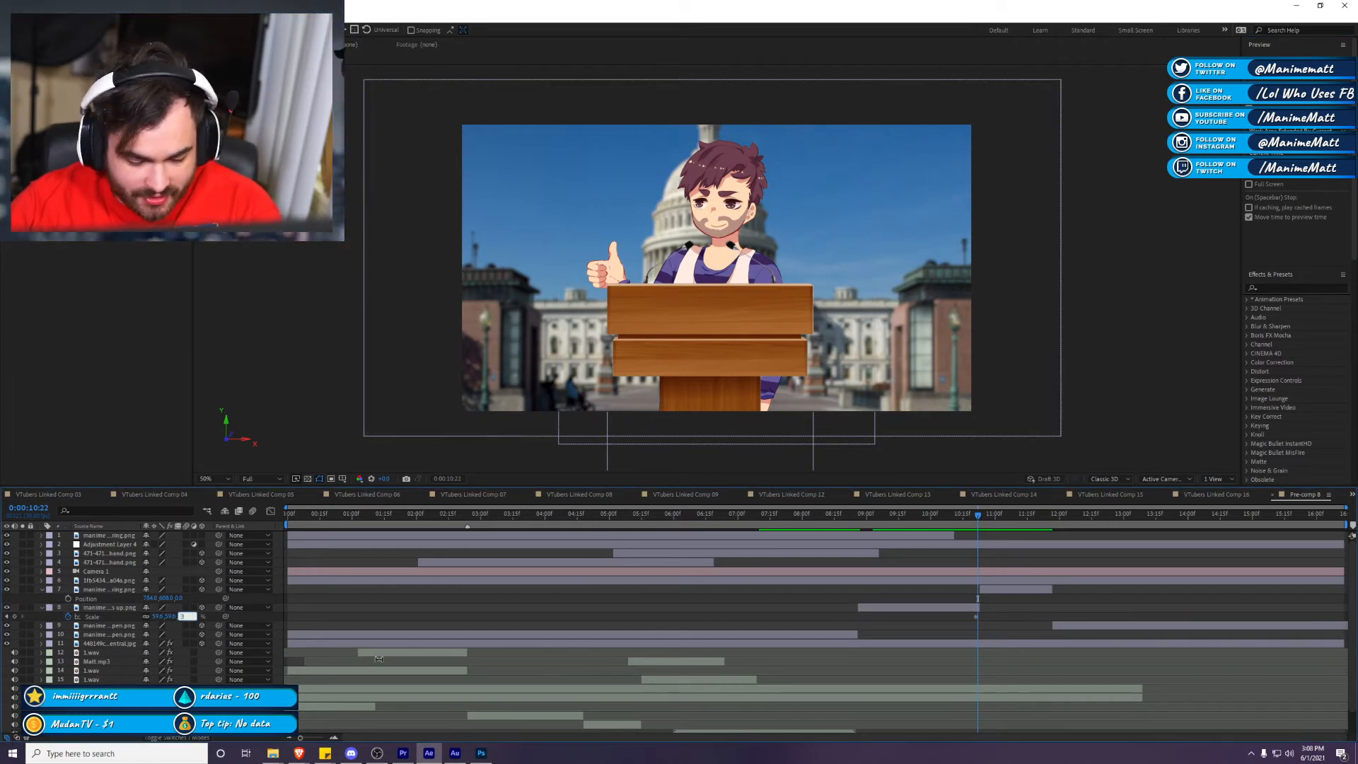
{"action": "type", "text": "2"}
{"action": "key", "text": "Return"}
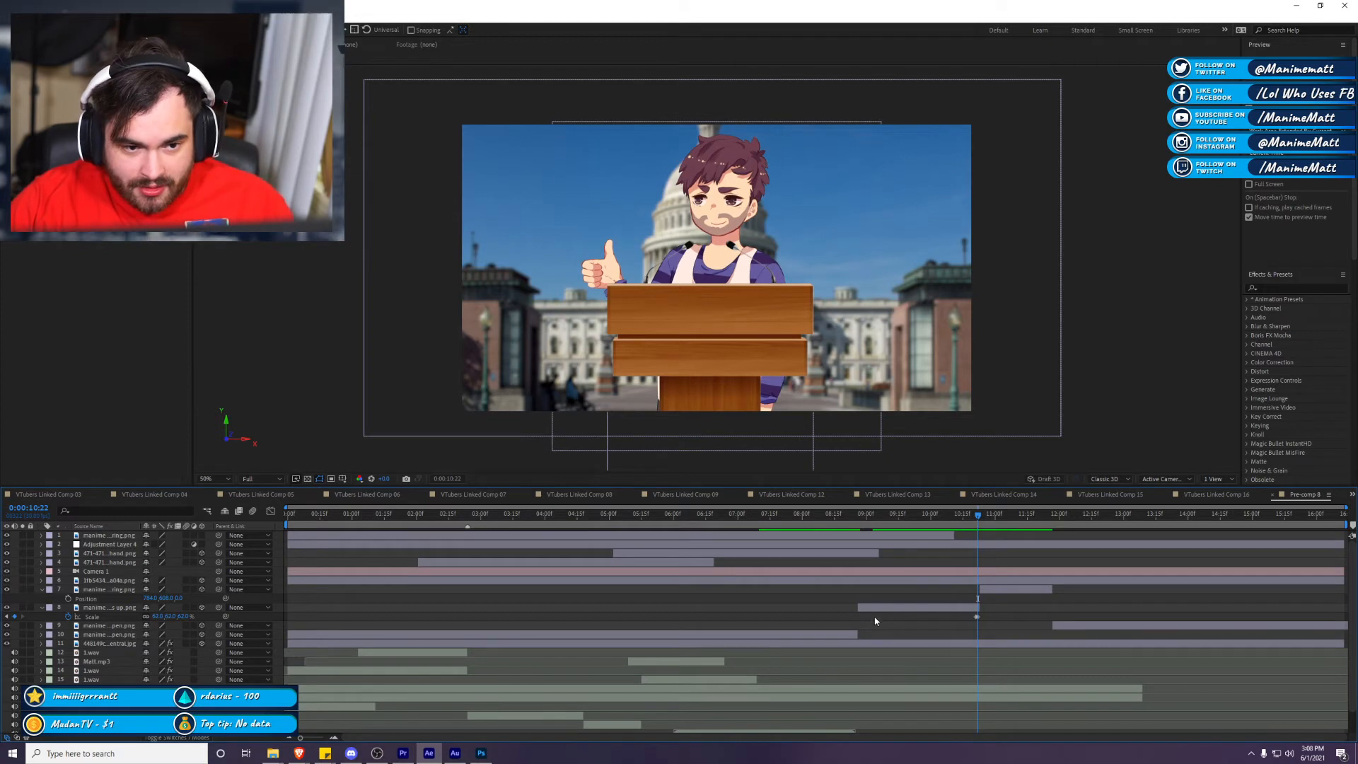
Step: Delete the oversized outstretched-arms layer at the top of the layer stack
{"action": "left_click", "coordinate": [857, 514]}
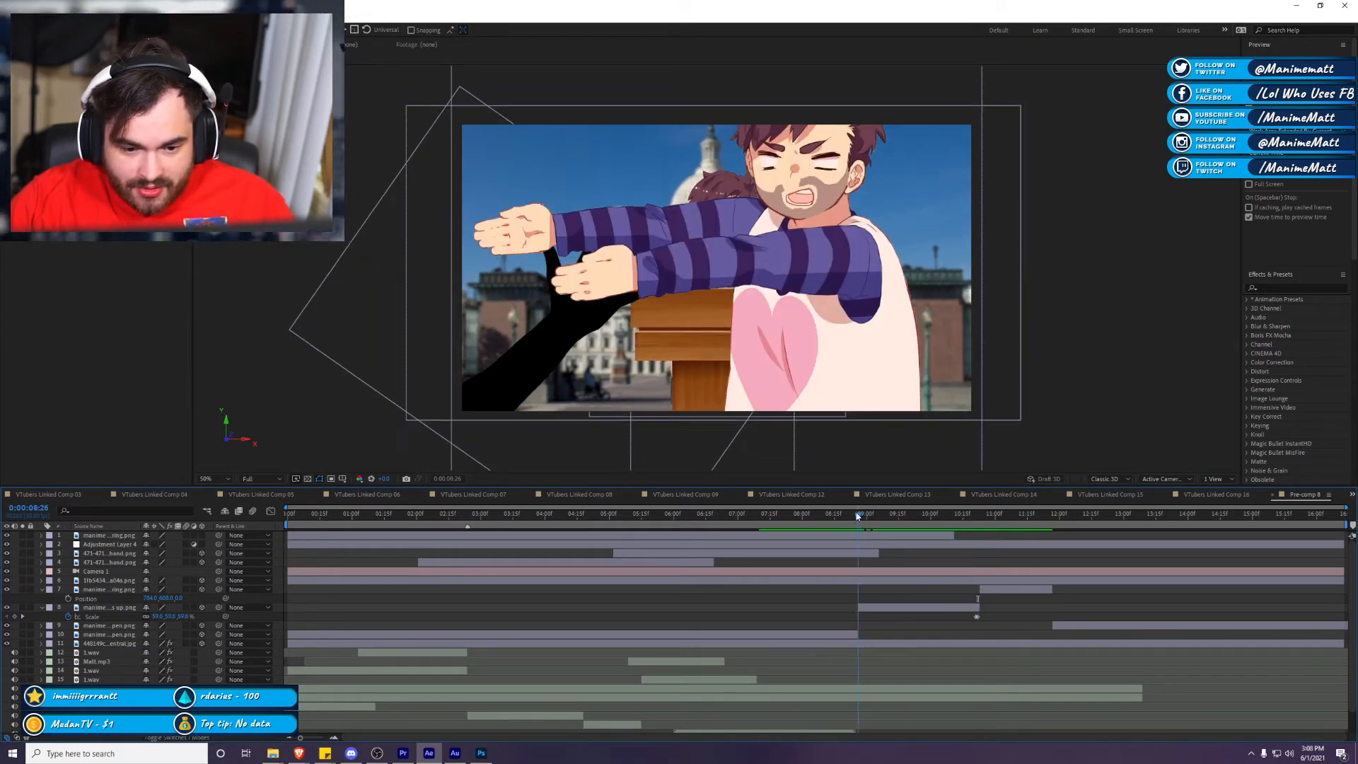
{"action": "left_click", "coordinate": [1272, 60]}
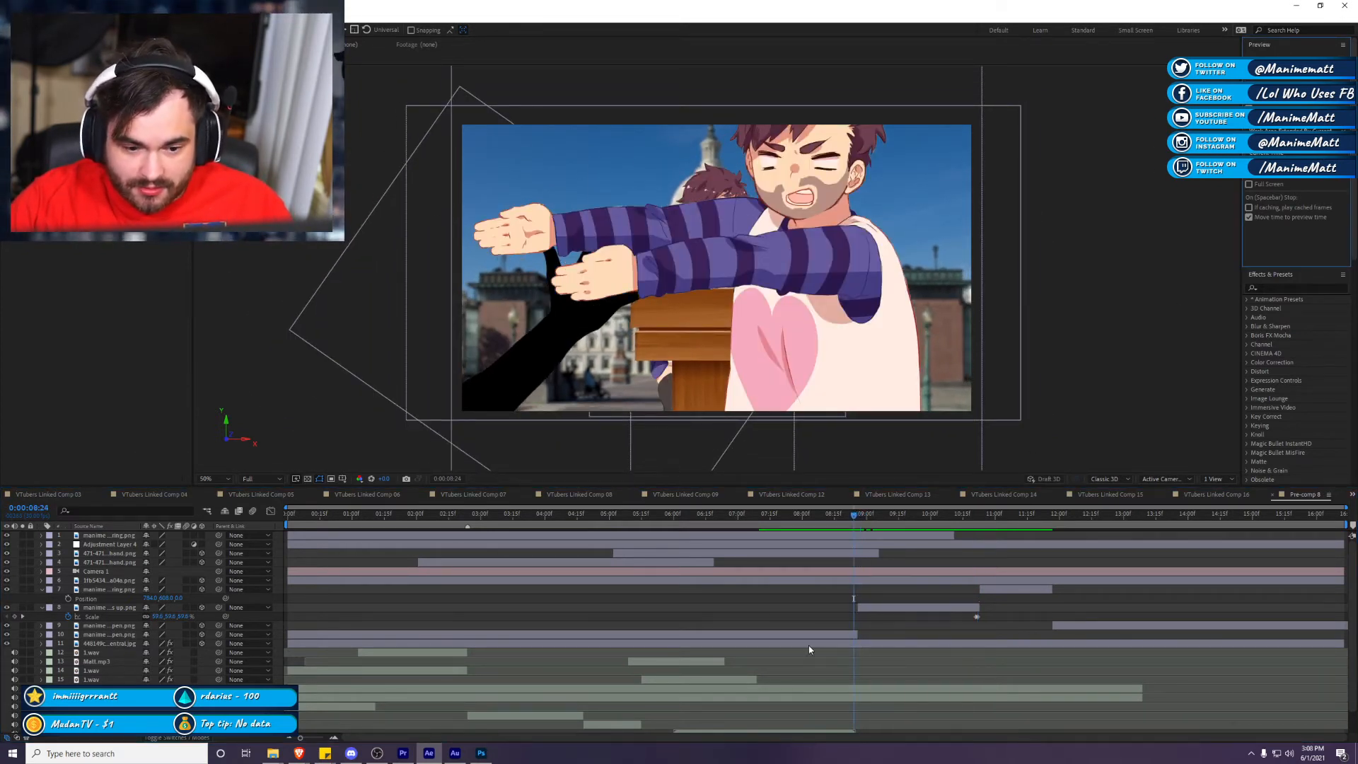
{"action": "left_click", "coordinate": [855, 581]}
{"action": "left_click", "coordinate": [870, 616]}
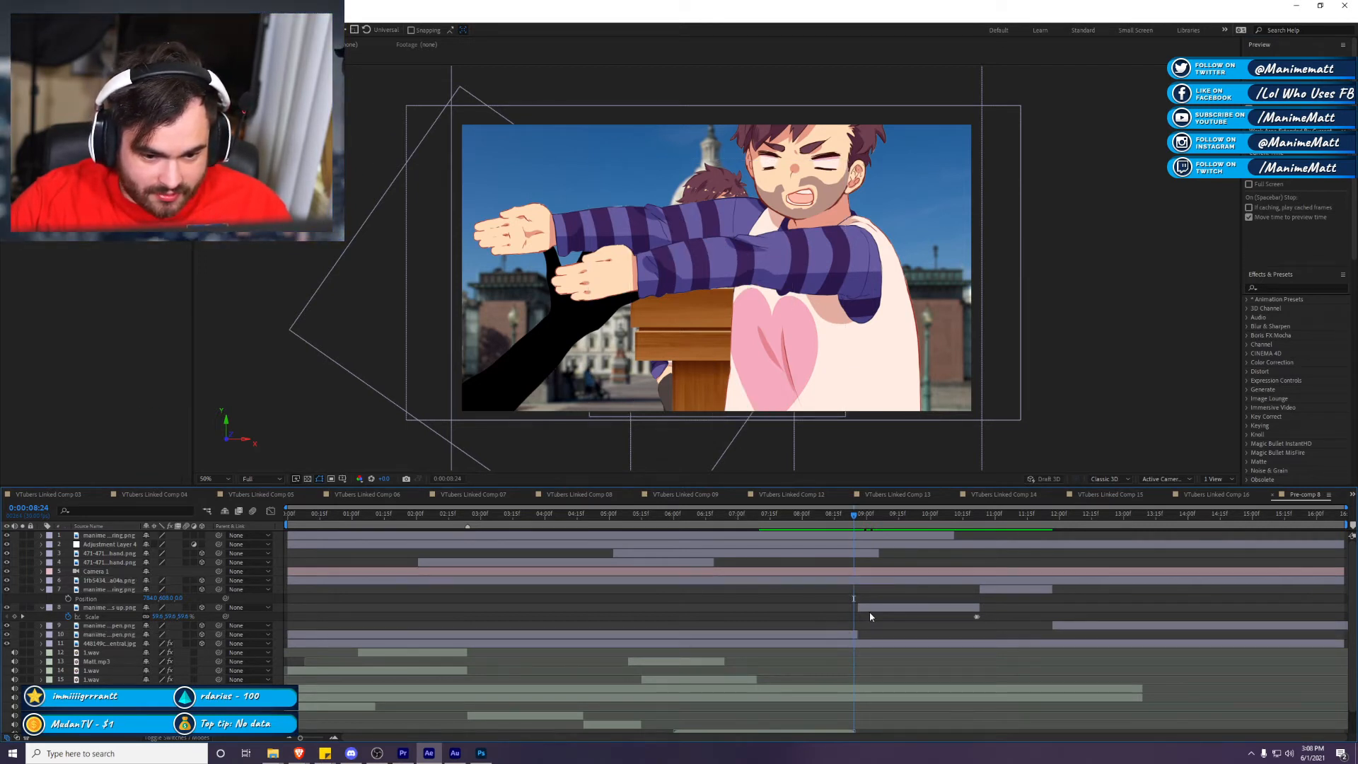
{"action": "mouse_move", "coordinate": [898, 375]}
{"action": "left_mouse_down"}
{"action": "mouse_move", "coordinate": [1019, 340]}
{"action": "mouse_move", "coordinate": [907, 380]}
{"action": "left_mouse_up"}
{"action": "key", "text": "End"}
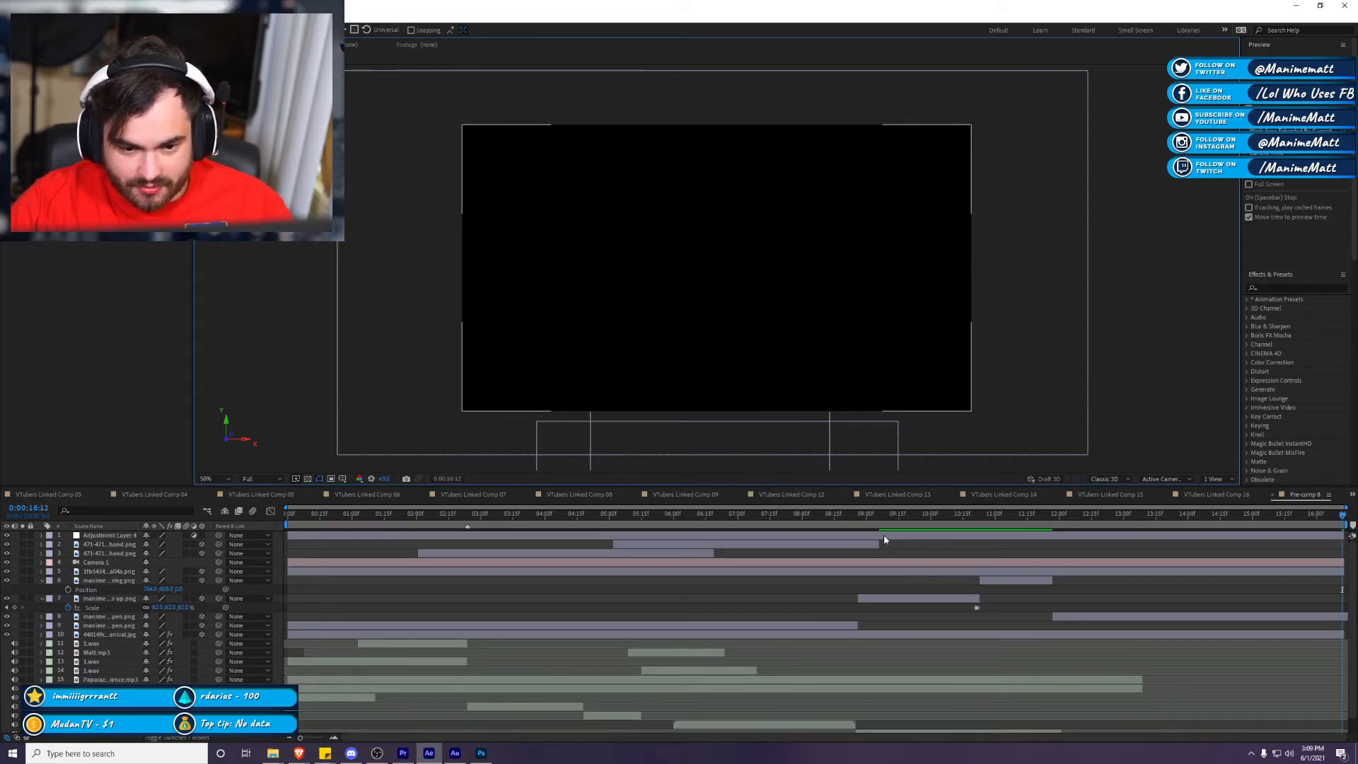
{"action": "key", "text": "Delete"}
Step: Keyframe the original character layer's scale at 0:00:08:24 and set it to 65% one frame further on
{"action": "left_click", "coordinate": [855, 521]}
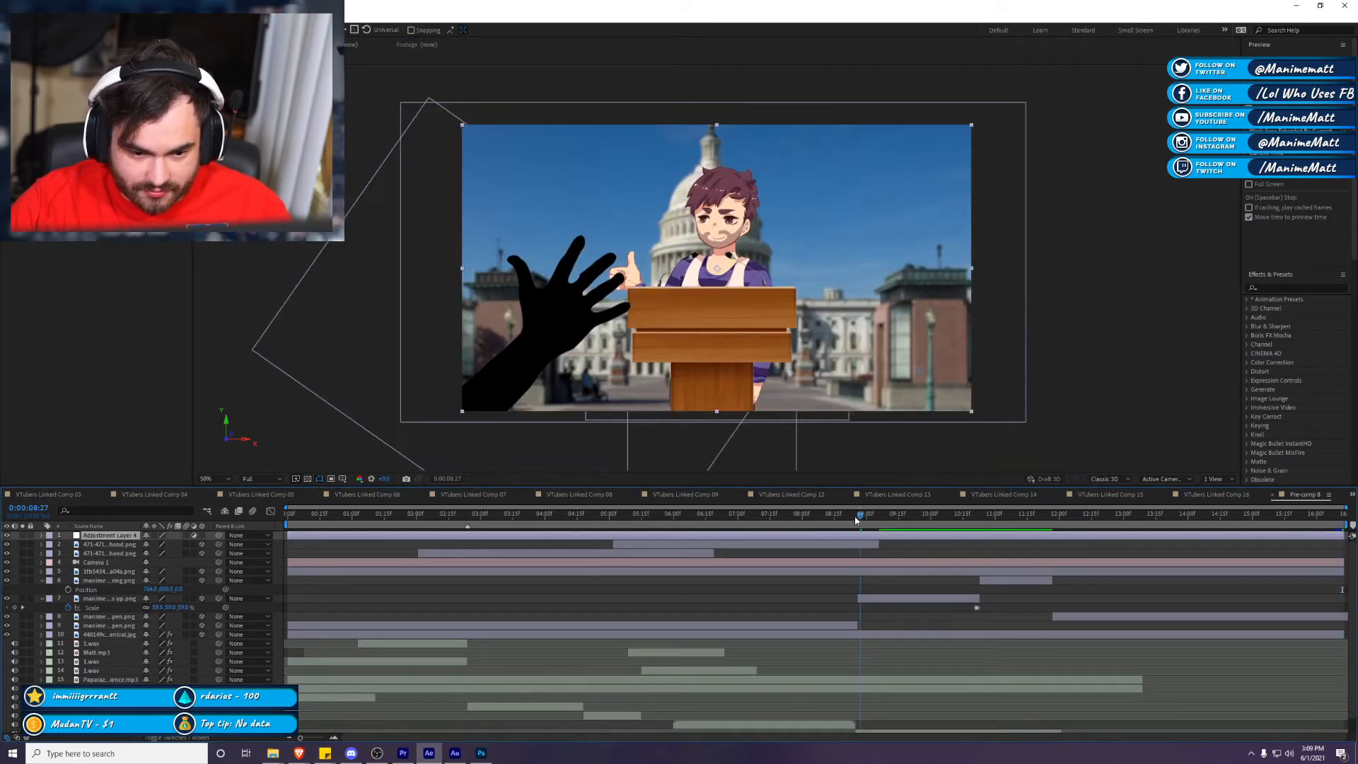
{"action": "key", "text": "Page_Down"}
{"action": "key", "text": "Page_Up"}
{"action": "left_click", "coordinate": [817, 626]}
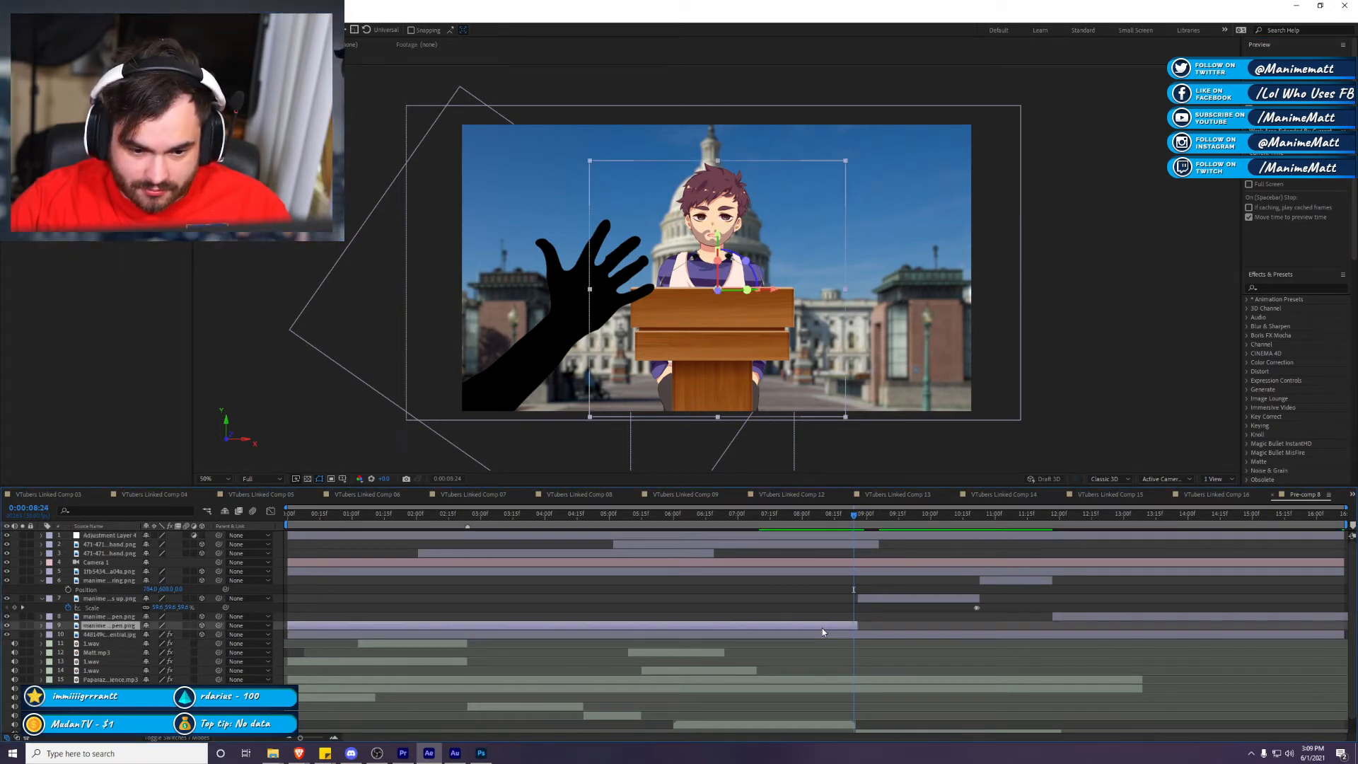
{"action": "key", "text": "s"}
{"action": "left_click", "coordinate": [69, 634]}
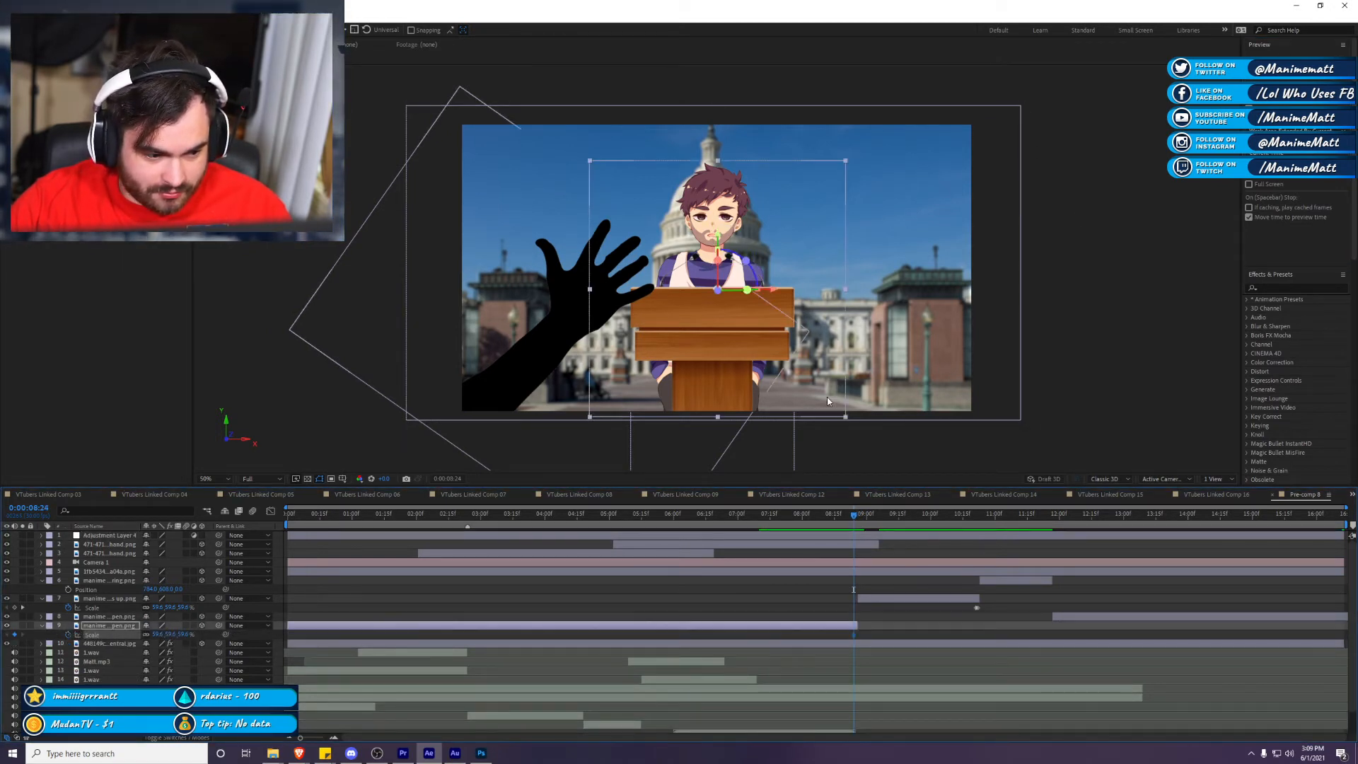
{"action": "key", "text": "Page_Down"}
{"action": "left_click", "coordinate": [185, 634]}
{"action": "type", "text": "65"}
{"action": "key", "text": "Return"}
Step: Keyframe the outstretched-arms layer's scale at 0:00:11:25 and set it to 63% at 0:00:11:26
{"action": "left_click_drag", "start_coordinate": [855, 514], "coordinate": [1050, 522]}
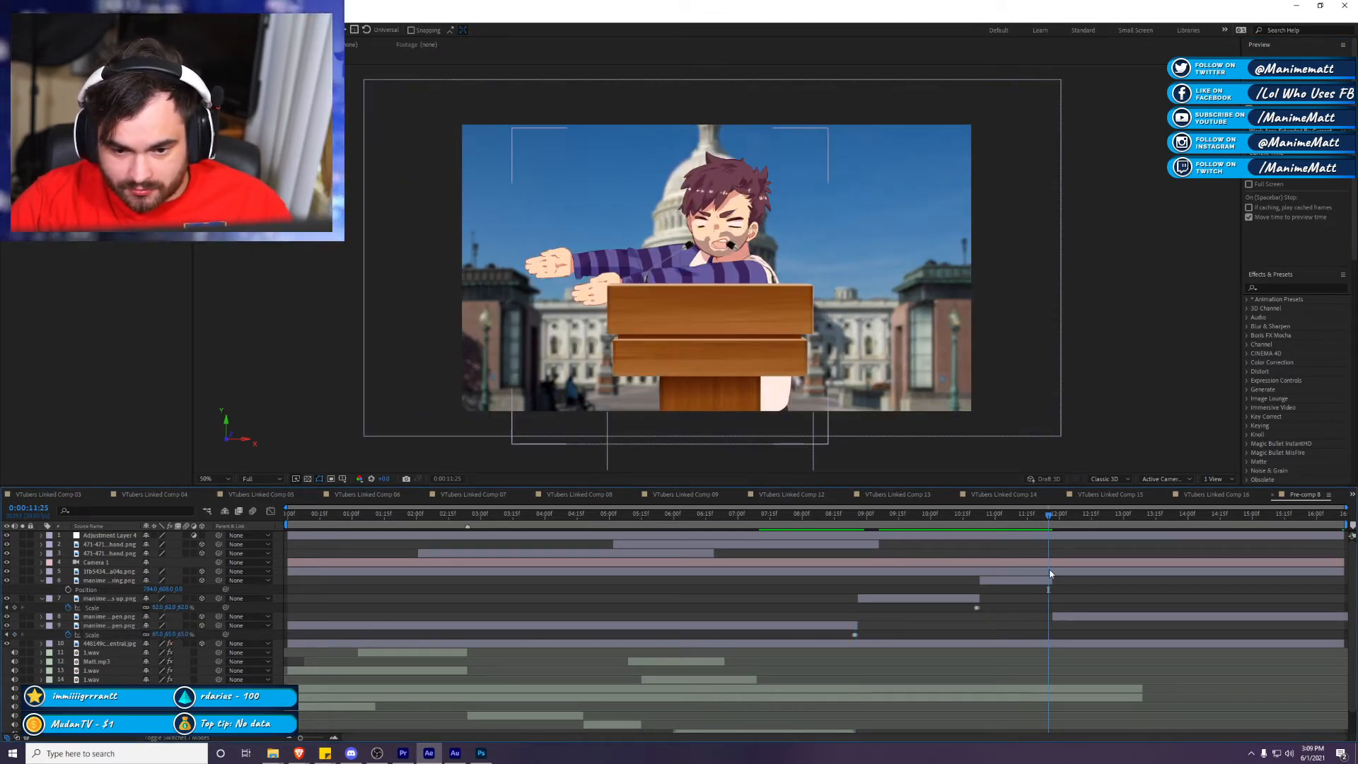
{"action": "key", "text": "Page_Down"}
{"action": "key", "text": "Page_Down"}
{"action": "key", "text": "Page_Down"}
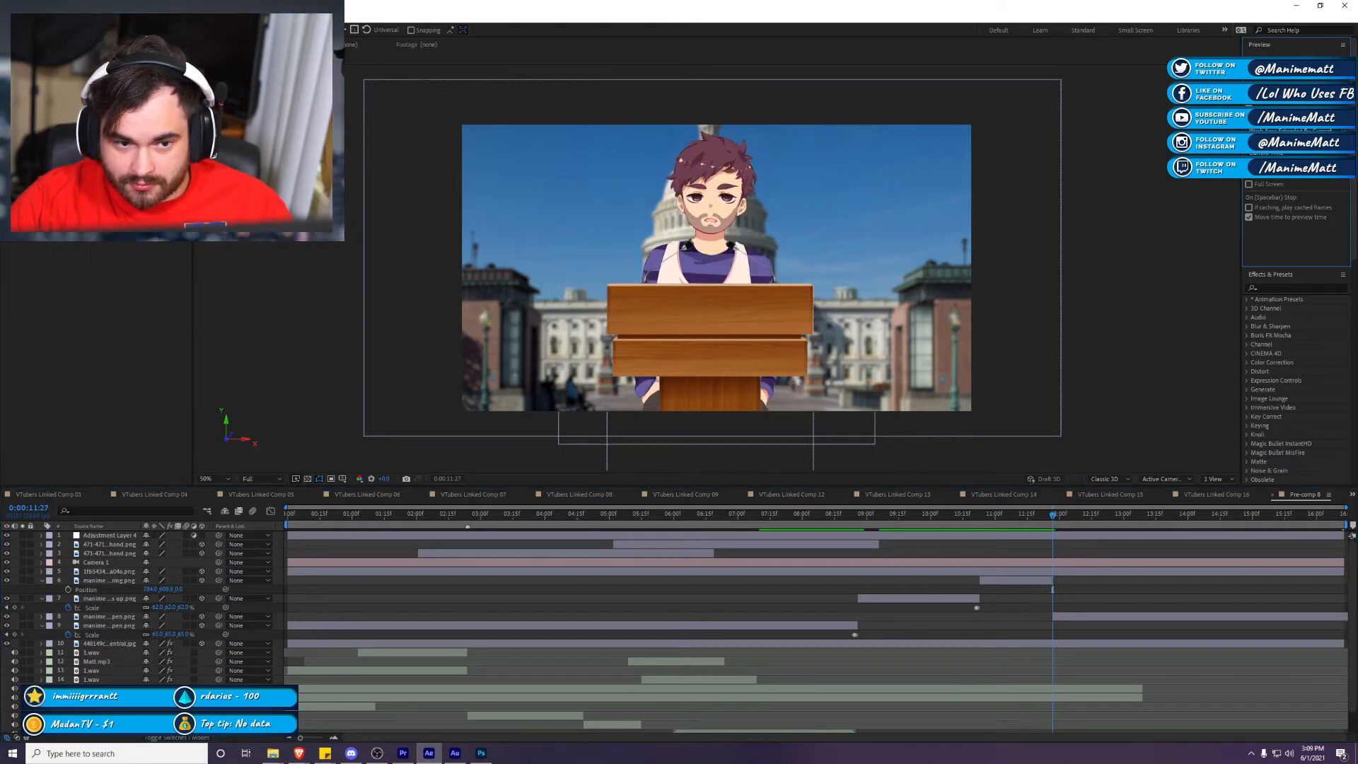
{"action": "key", "text": "Page_Up"}
{"action": "key", "text": "Page_Up"}
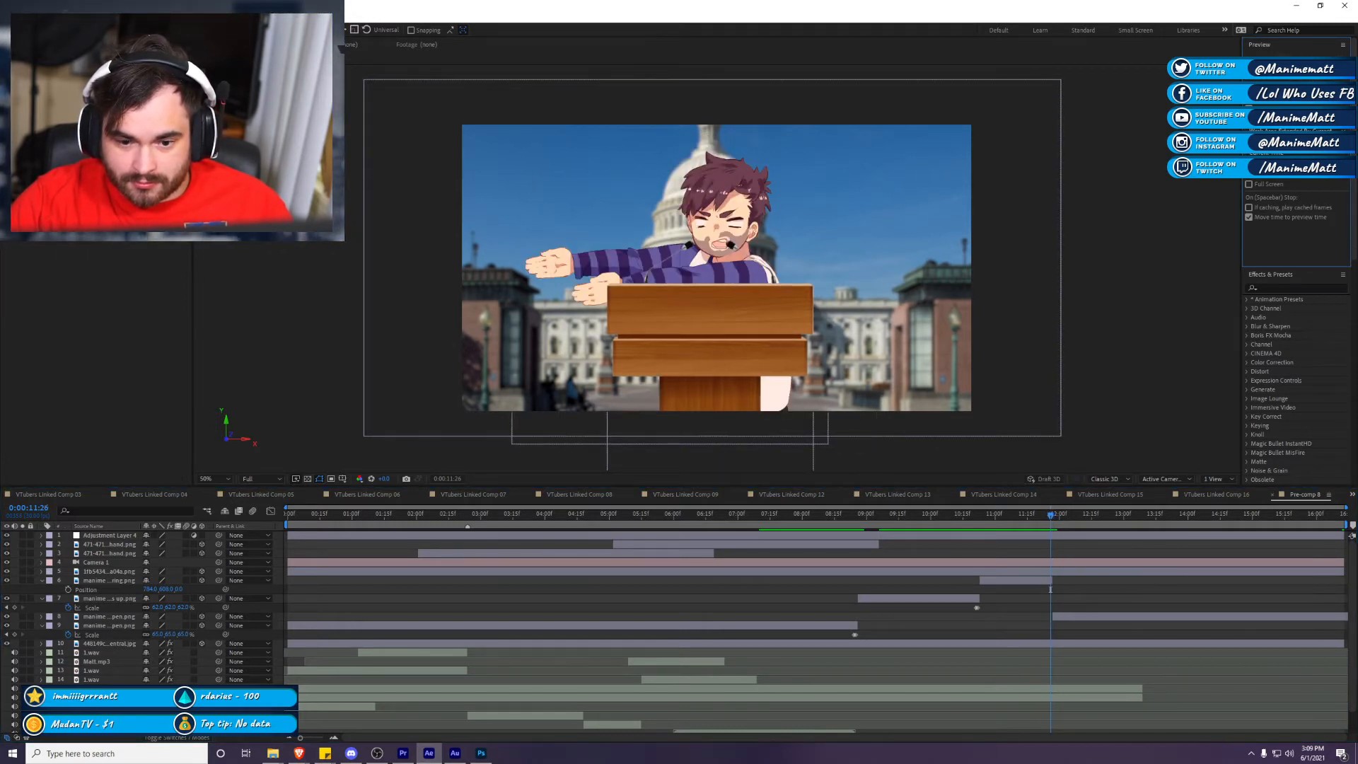
{"action": "key", "text": "Page_Up"}
{"action": "left_click", "coordinate": [125, 578]}
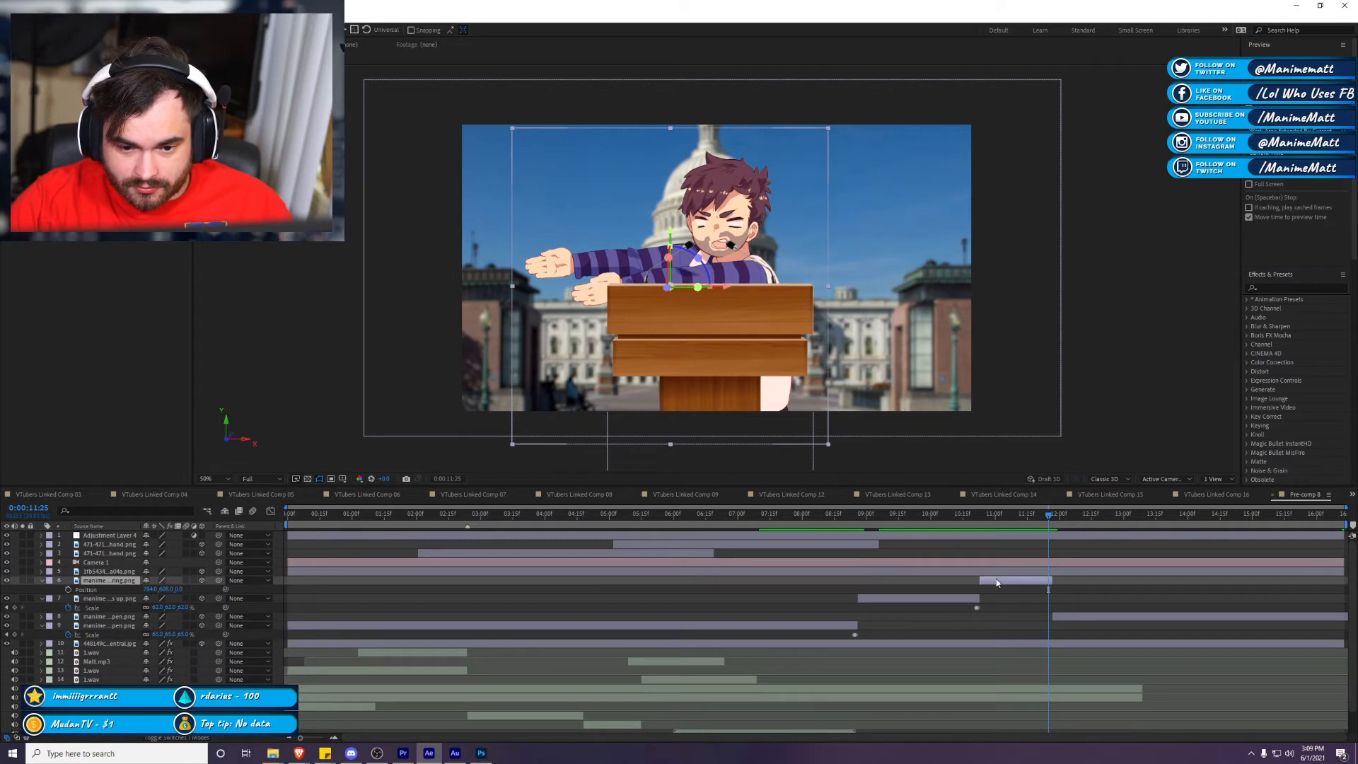
{"action": "key", "text": "s"}
{"action": "left_click", "coordinate": [67, 589]}
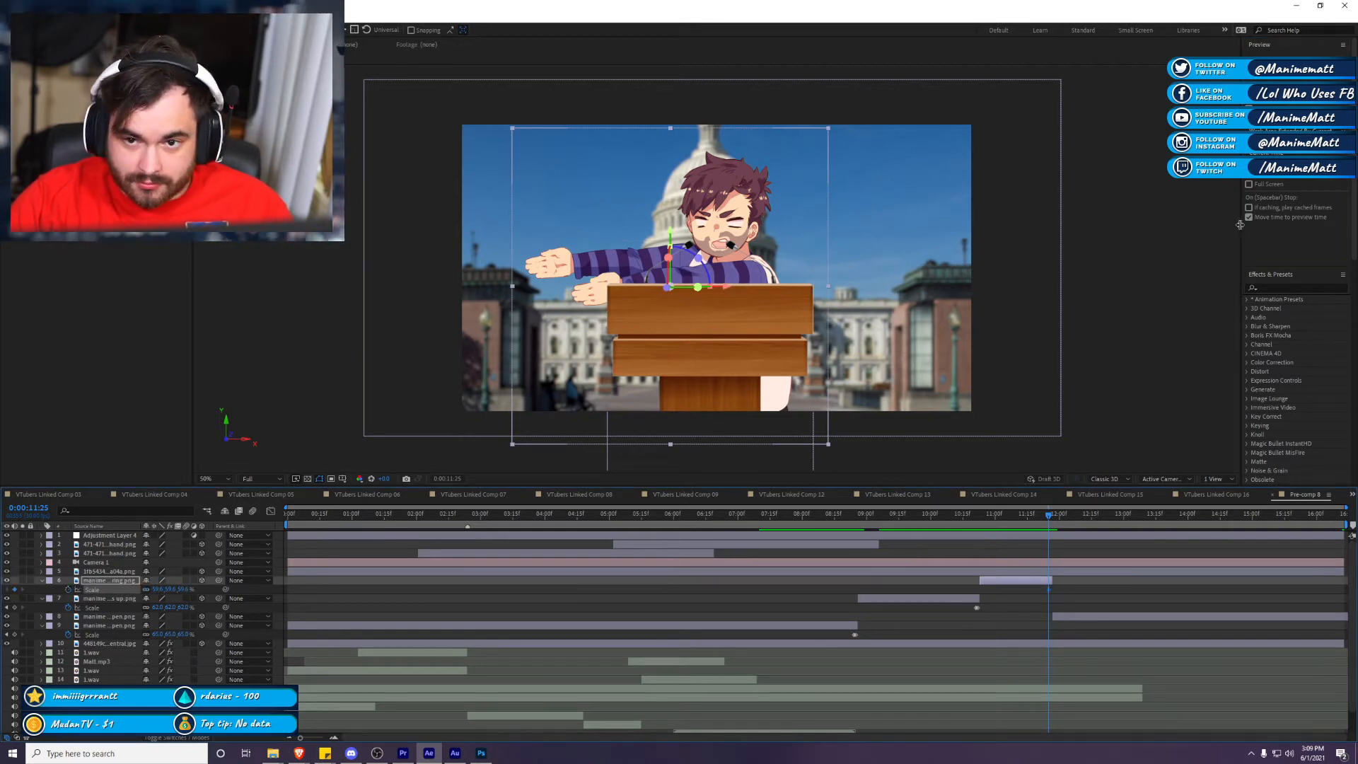
{"action": "key", "text": "Page_Down"}
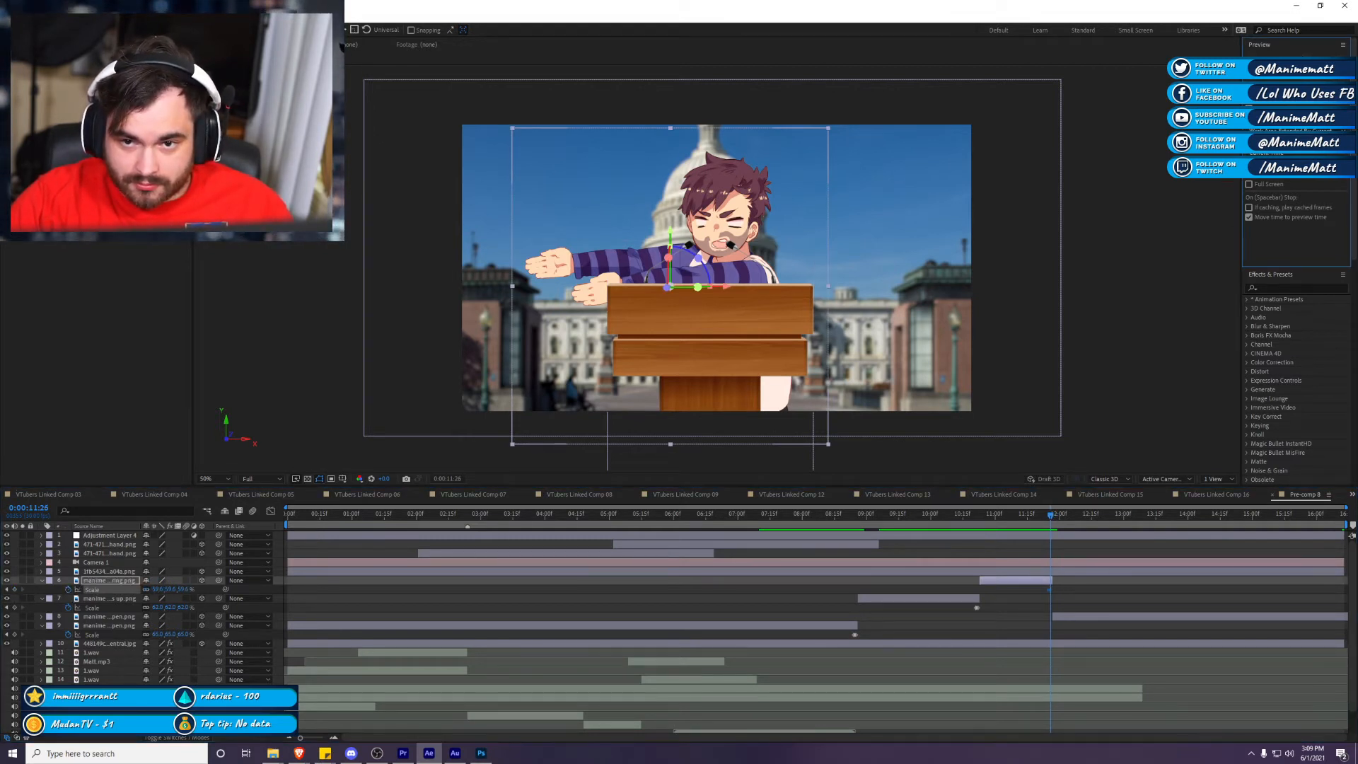
{"action": "left_click", "coordinate": [187, 589]}
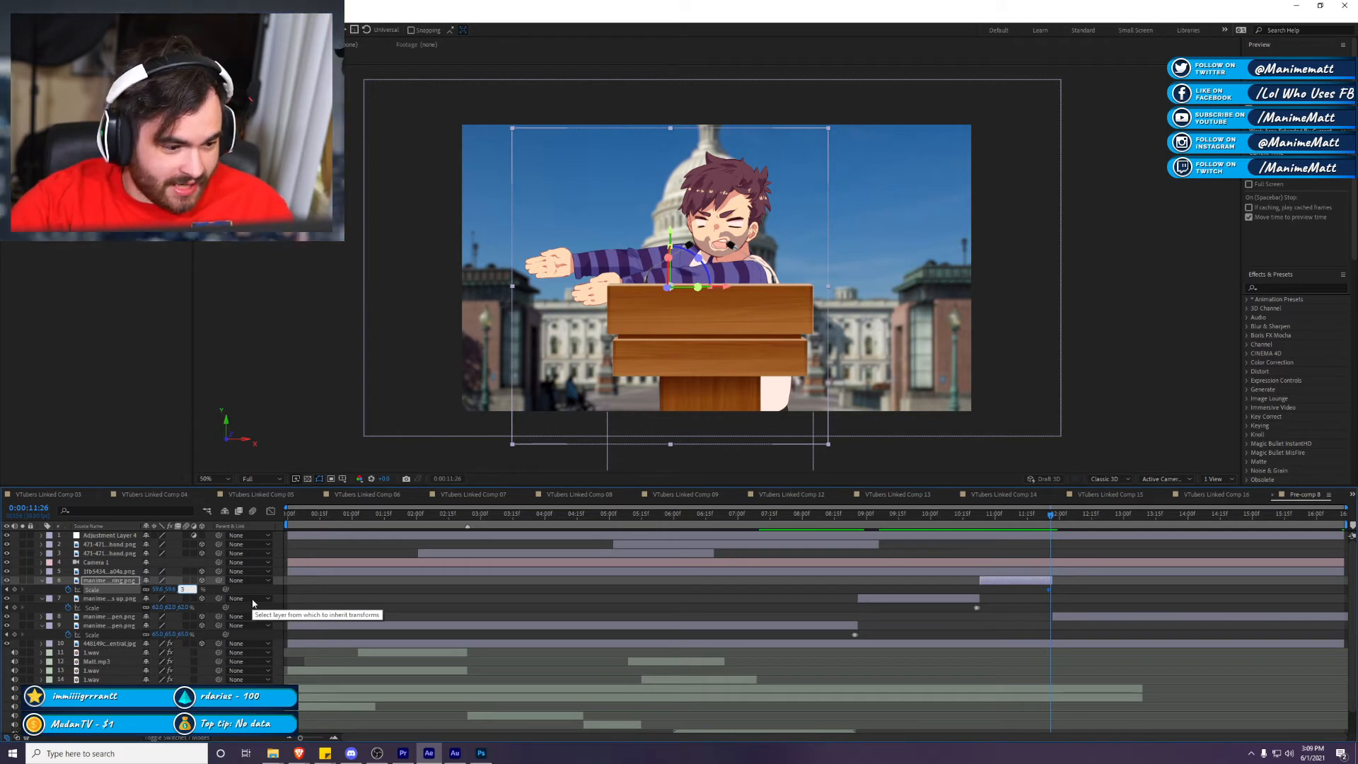
{"action": "type", "text": "63"}
{"action": "key", "text": "Return"}
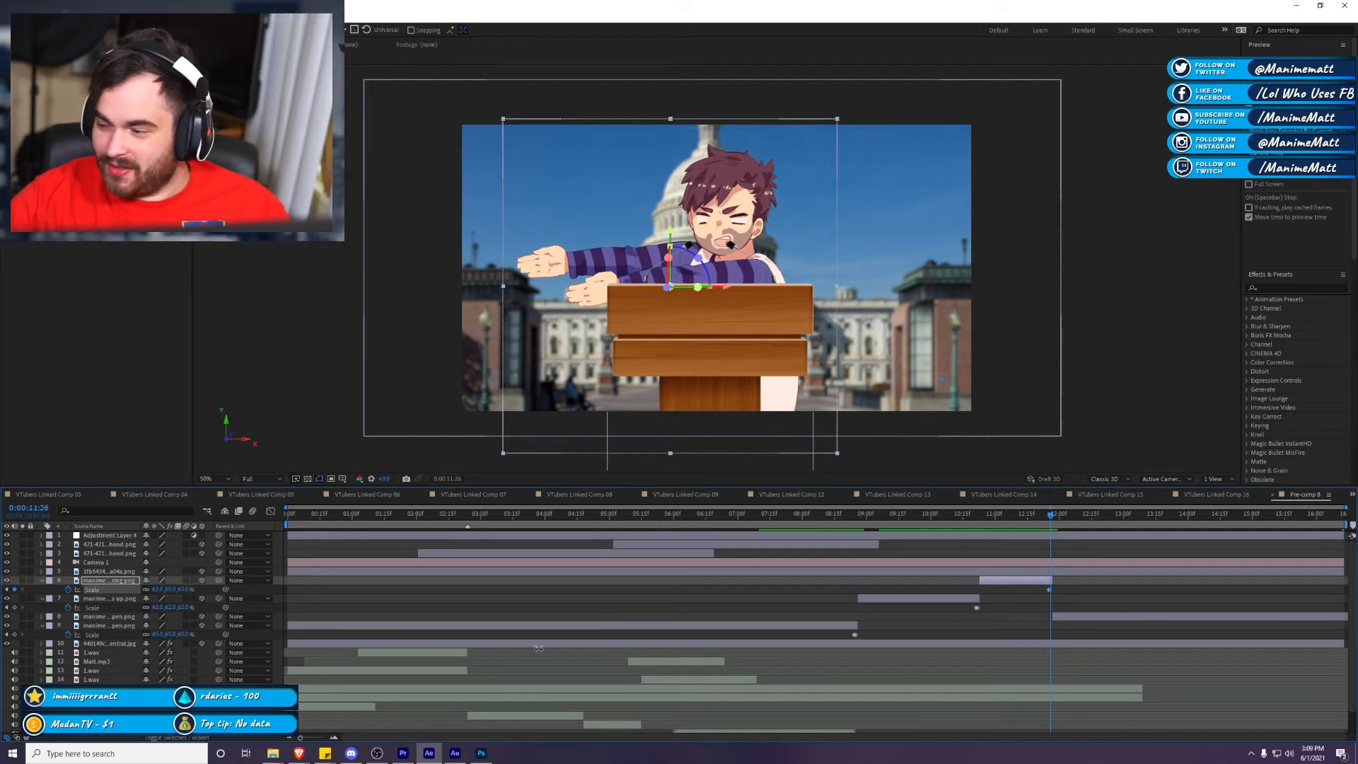
Step: Switch to Premiere Pro and play the updated scene from 00:03:21:25 in an enlarged program view, stopping at 00:03:39:15
{"action": "left_click", "coordinate": [1062, 598]}
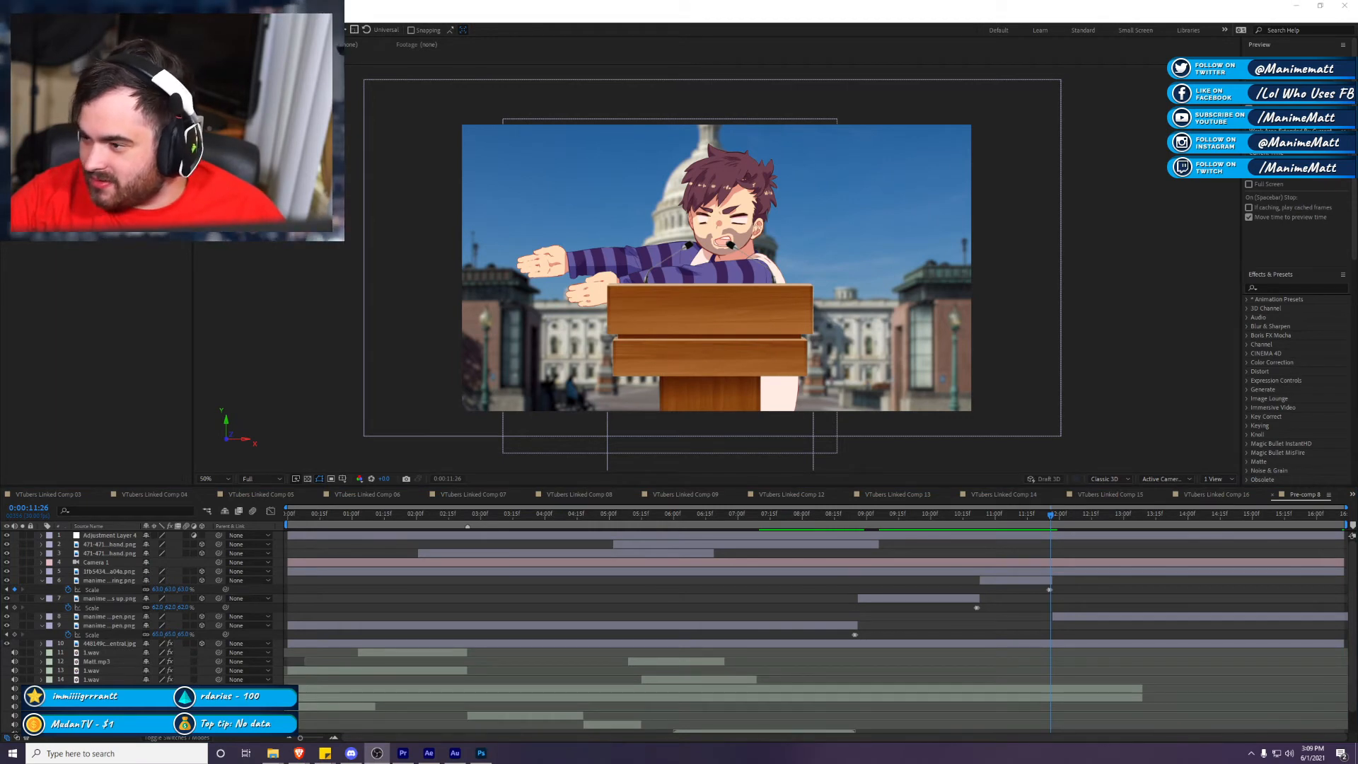
{"action": "left_click", "coordinate": [1296, 6]}
{"action": "left_click", "coordinate": [857, 501]}
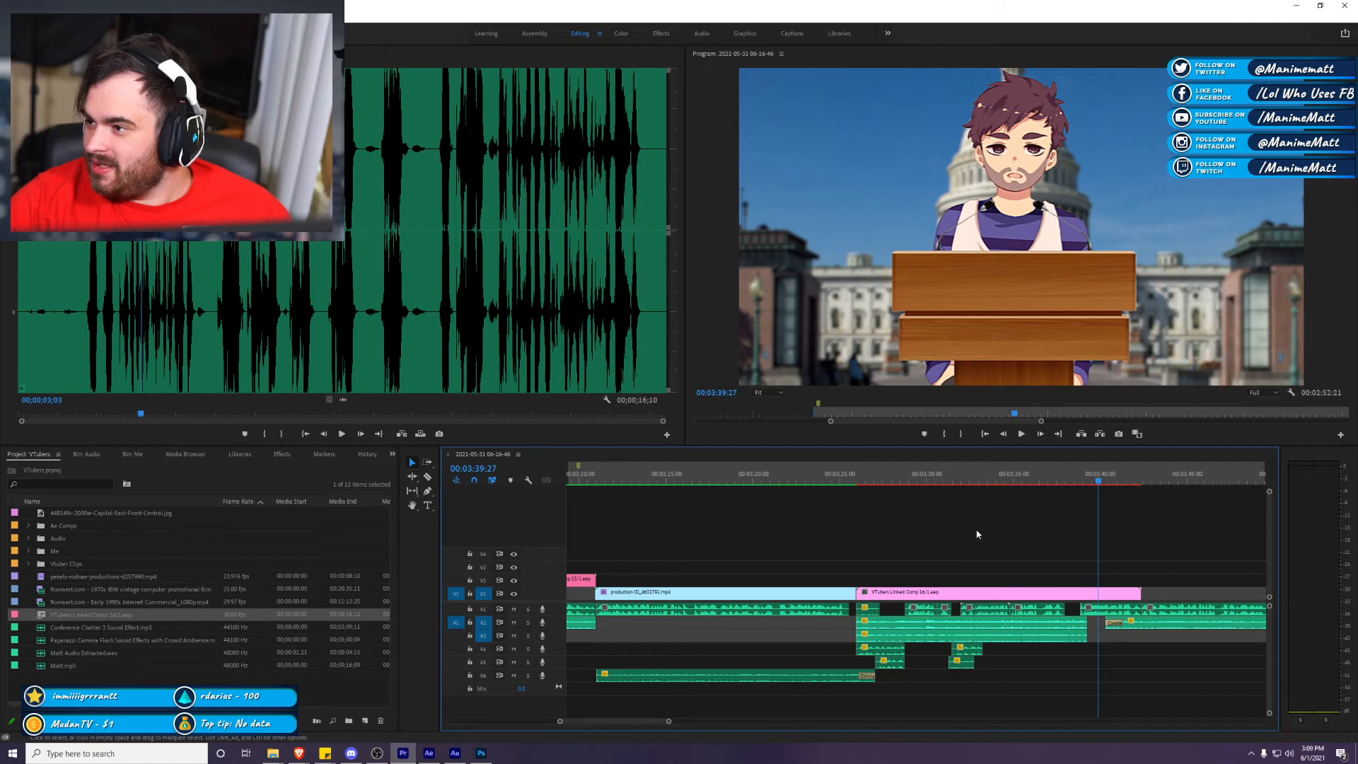
{"action": "left_click", "coordinate": [896, 414]}
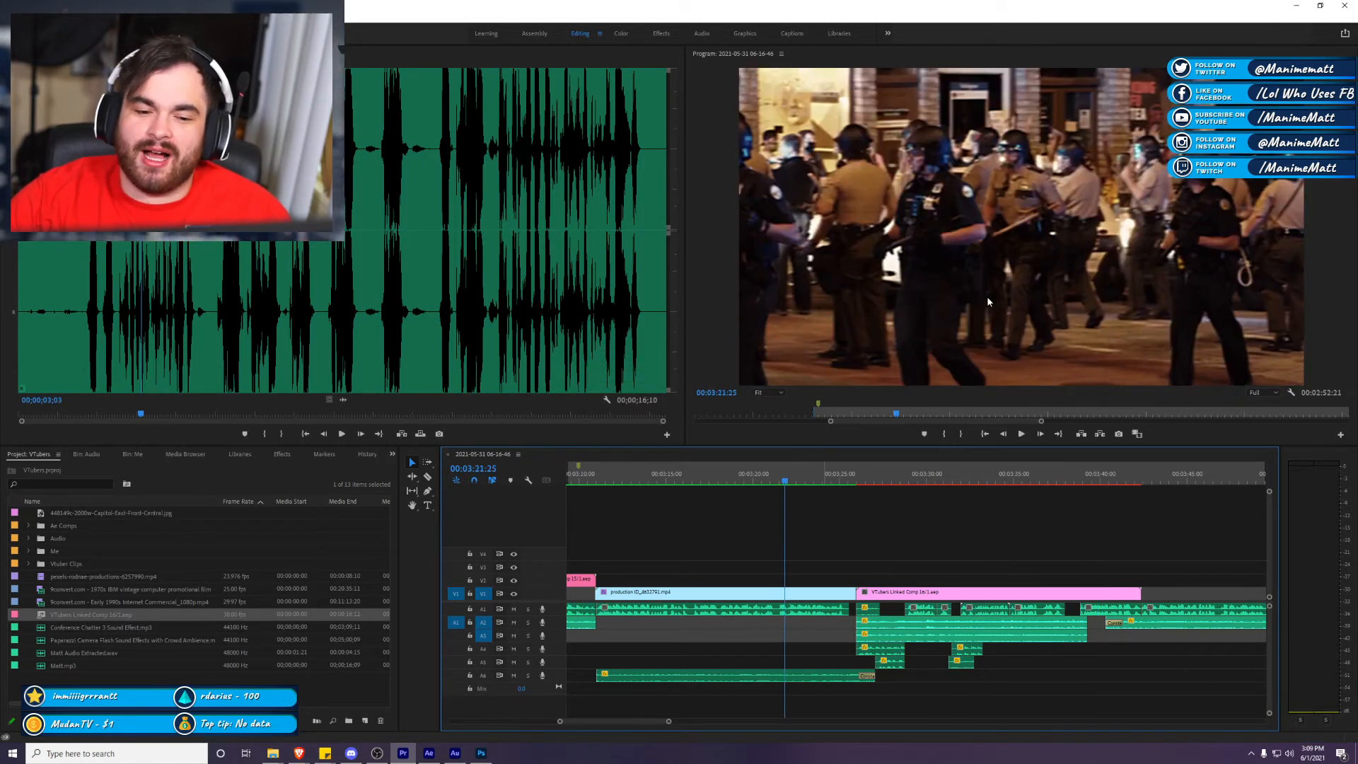
{"action": "key", "text": "grave"}
{"action": "key", "text": "Return"}
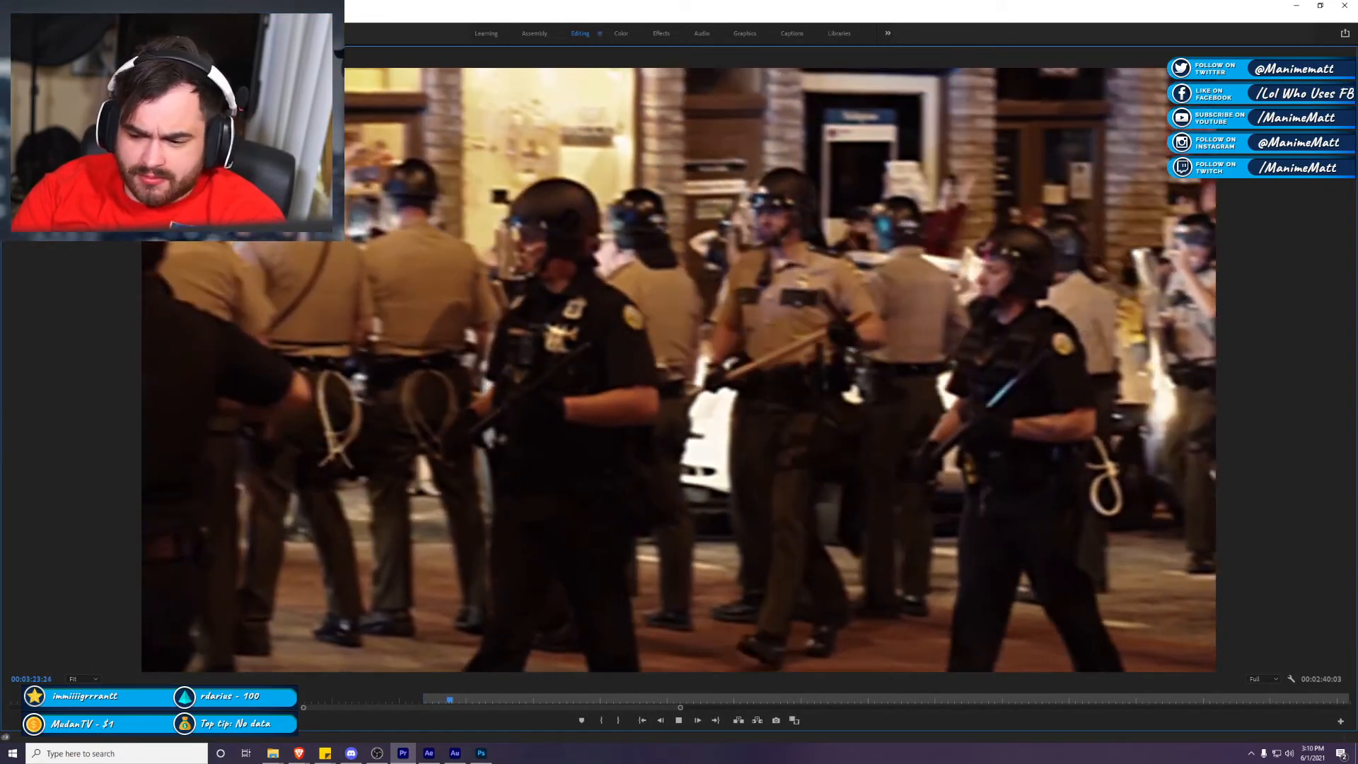
{"action": "key", "text": "super+d"}
{"action": "key", "text": "super+d"}
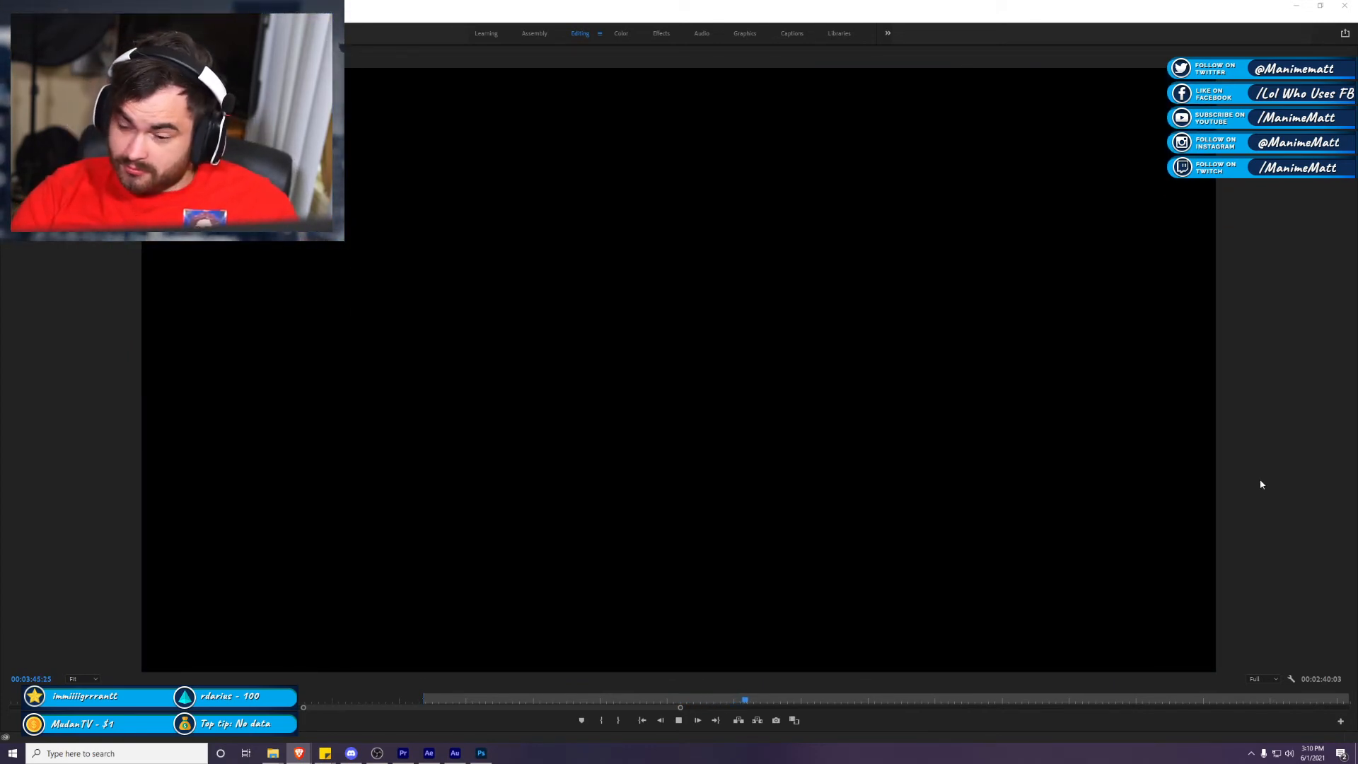
{"action": "key", "text": "space"}
{"action": "key", "text": "grave"}
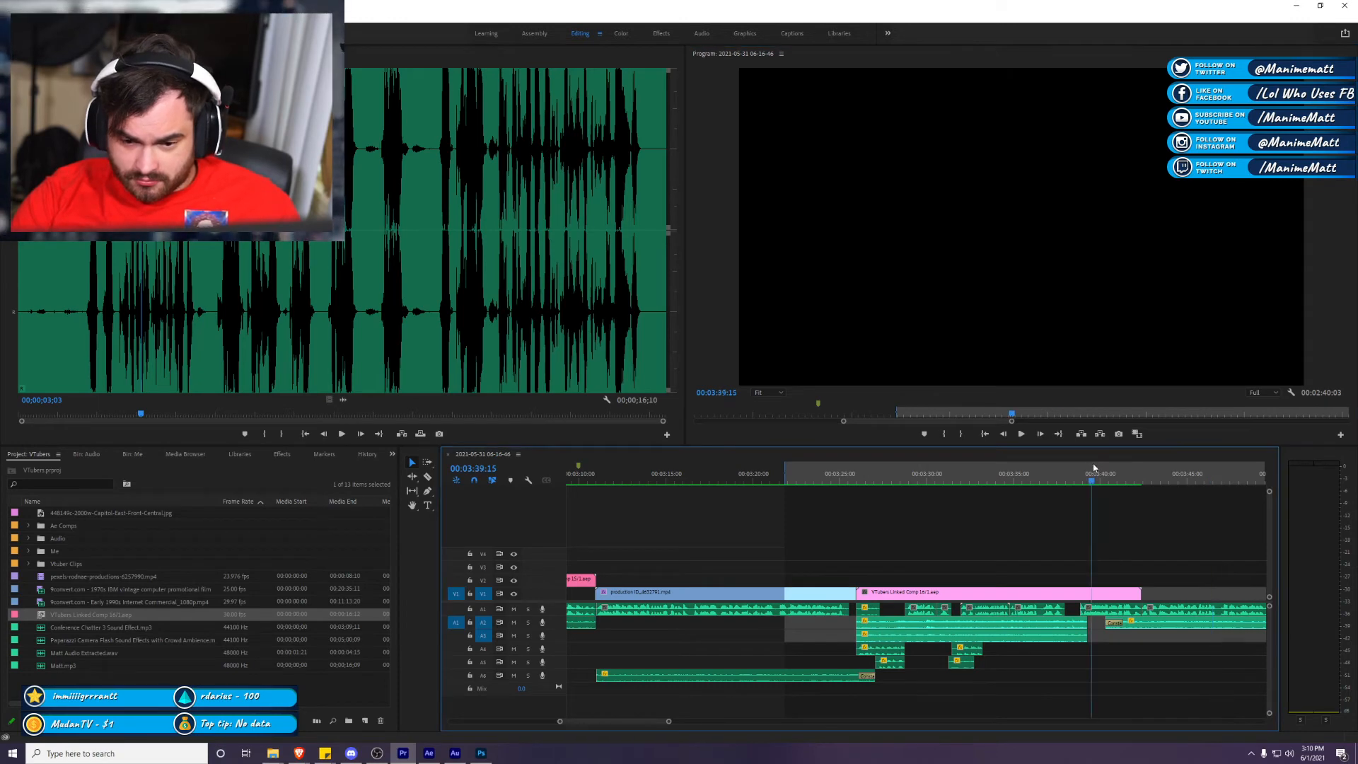
Step: Place the playhead at 00:03:39:19 and move the VTubers Linked Comp clip up one video track
{"action": "left_click", "coordinate": [1094, 468]}
{"action": "left_click_drag", "start_coordinate": [1100, 594], "coordinate": [1103, 581]}
Step: Switch to the browser and preview the lonely man in the bathroom corner video from the Pexels "man depressed" results
{"action": "left_click", "coordinate": [298, 753]}
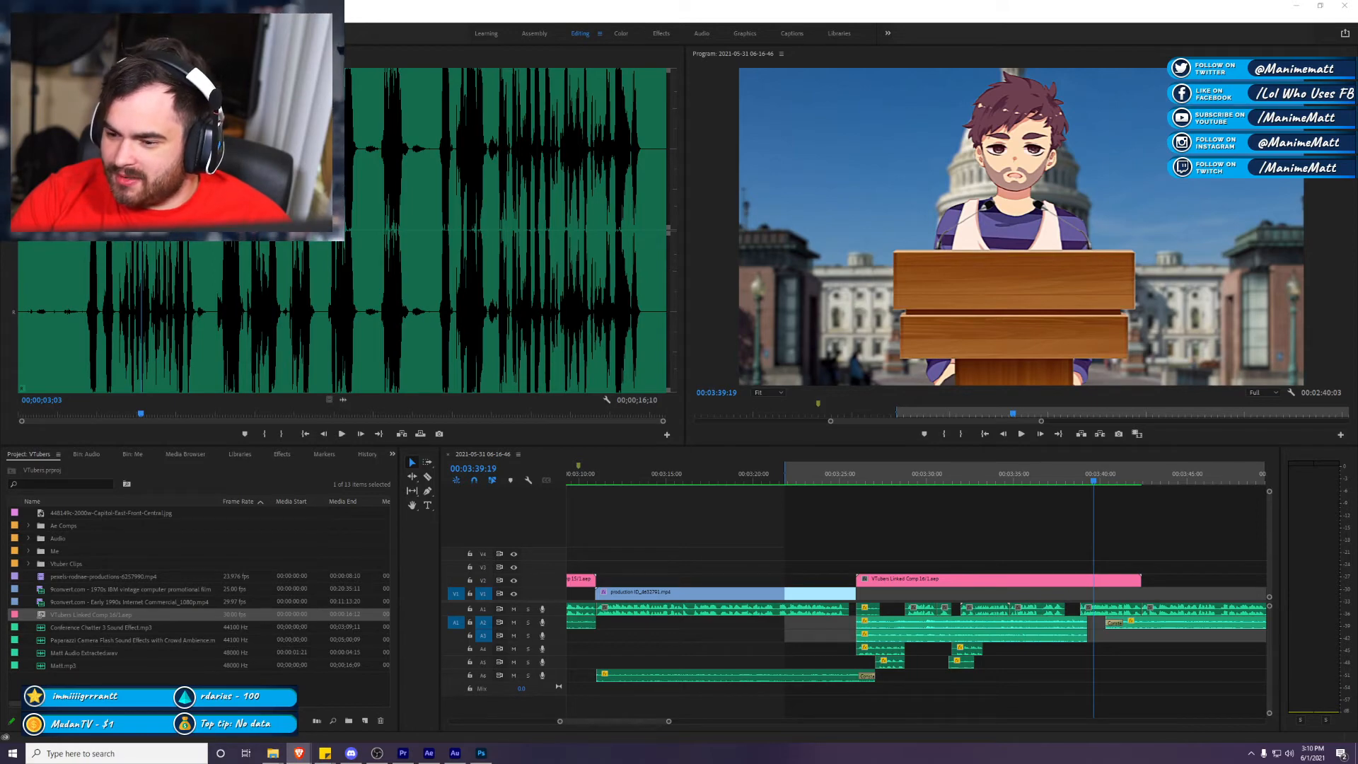
{"action": "key", "text": "super+d"}
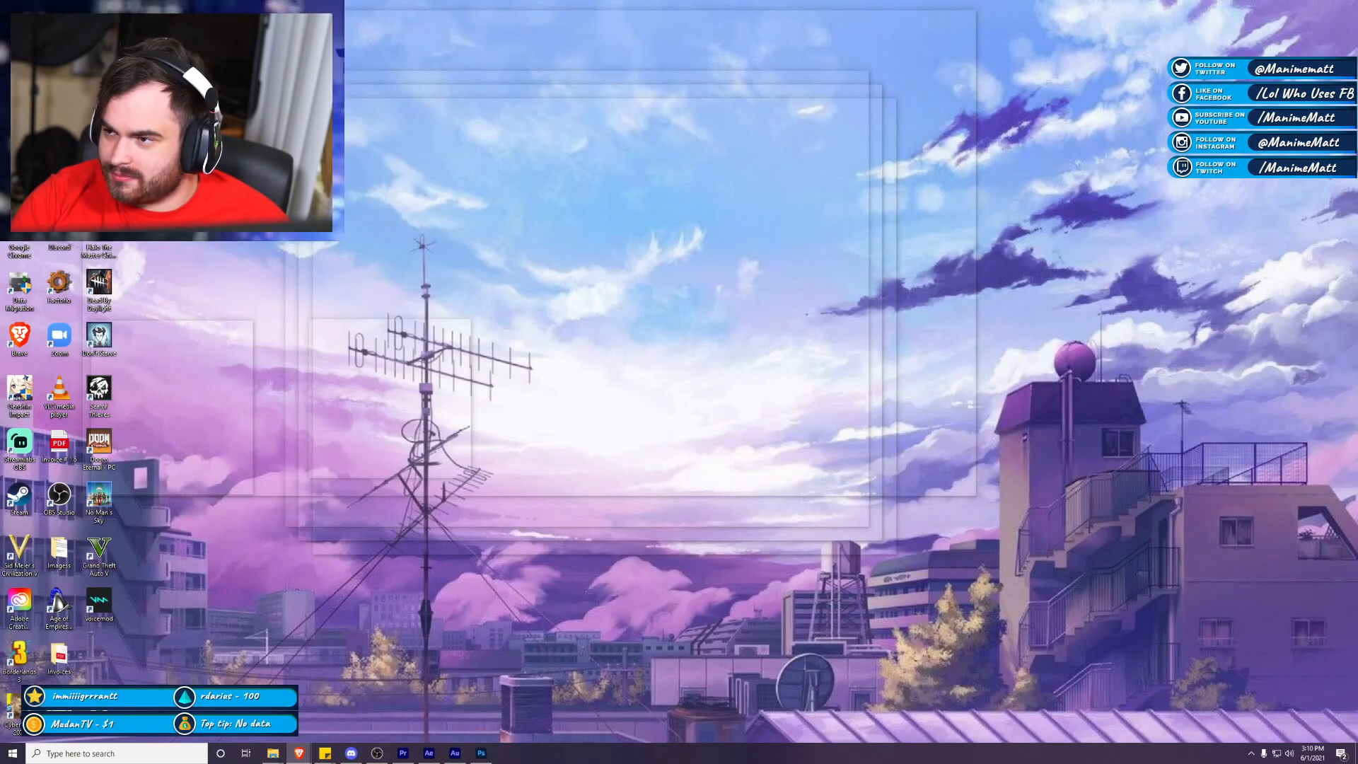
{"action": "key", "text": "super+d"}
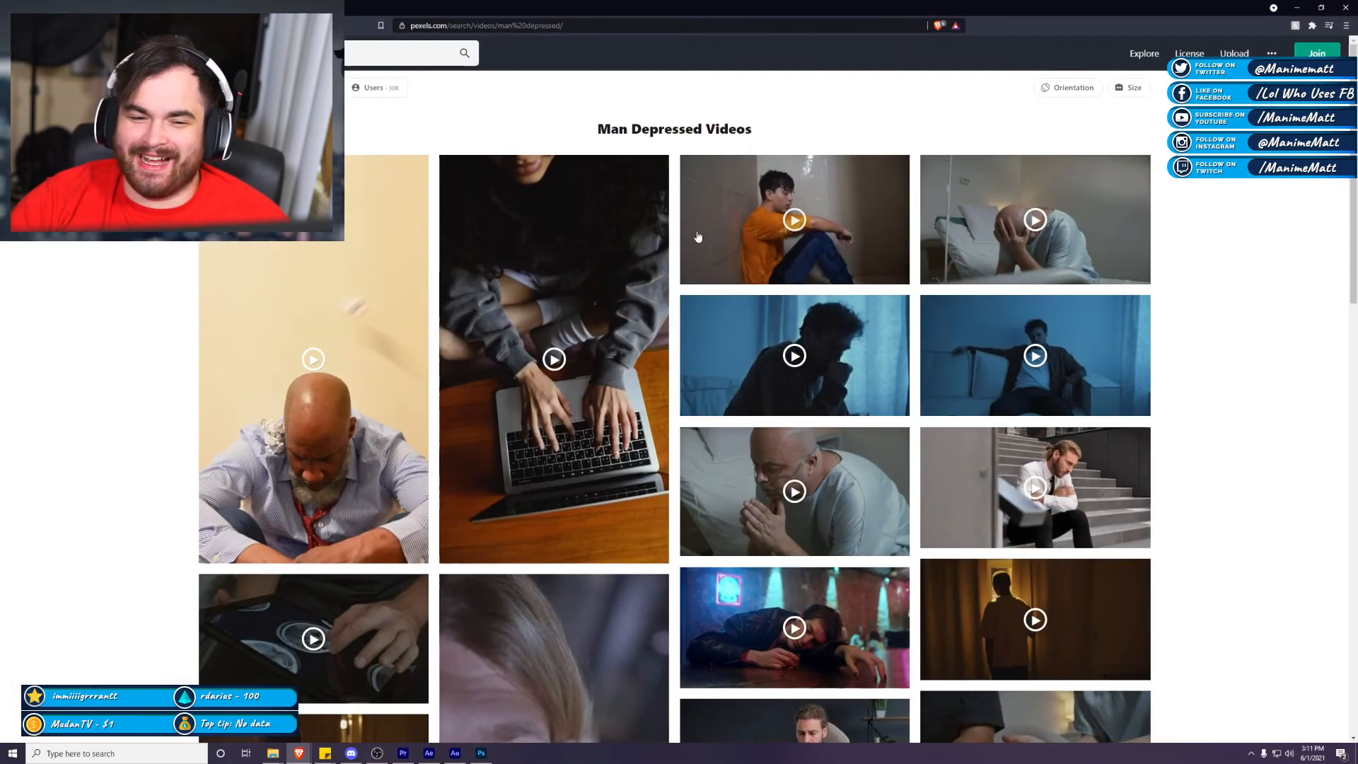
{"action": "left_click", "coordinate": [697, 236]}
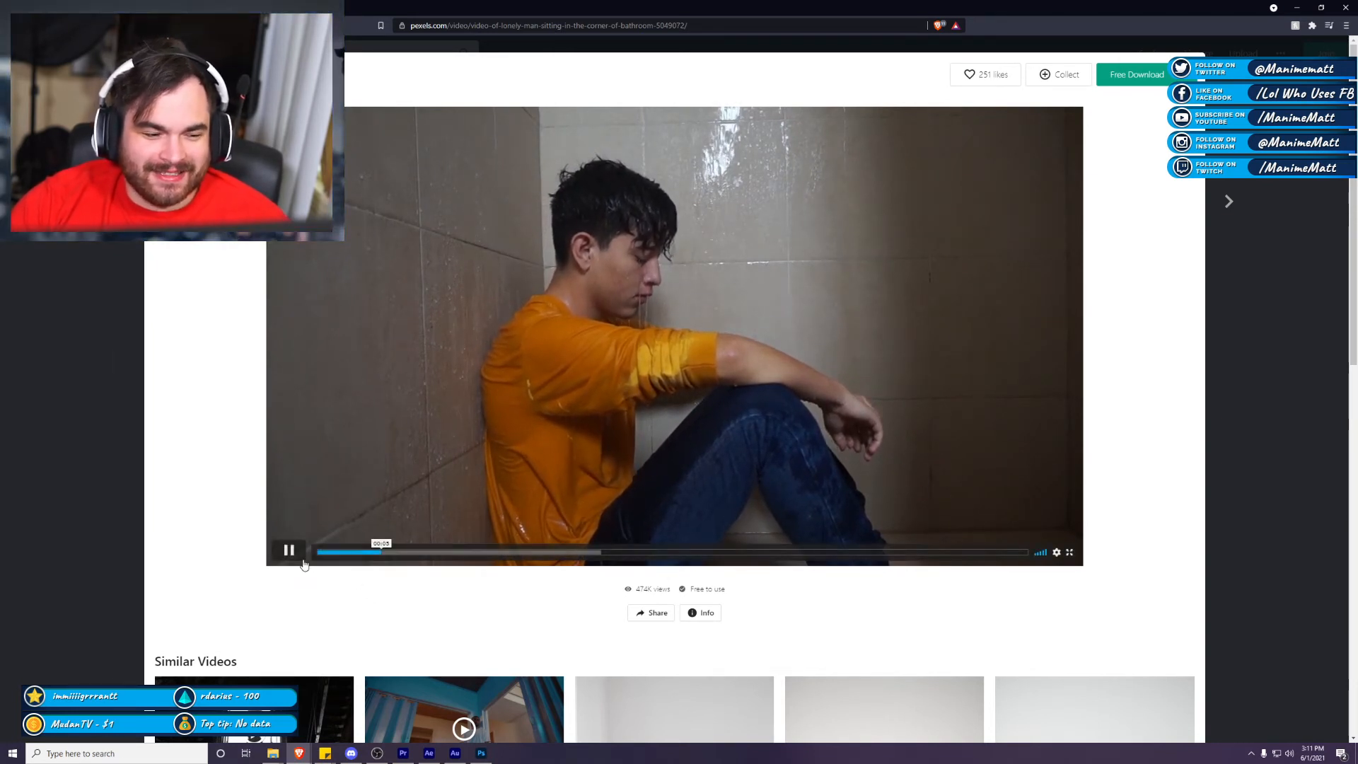
{"action": "left_click", "coordinate": [296, 557]}
{"action": "left_click", "coordinate": [296, 558]}
{"action": "left_click", "coordinate": [296, 559]}
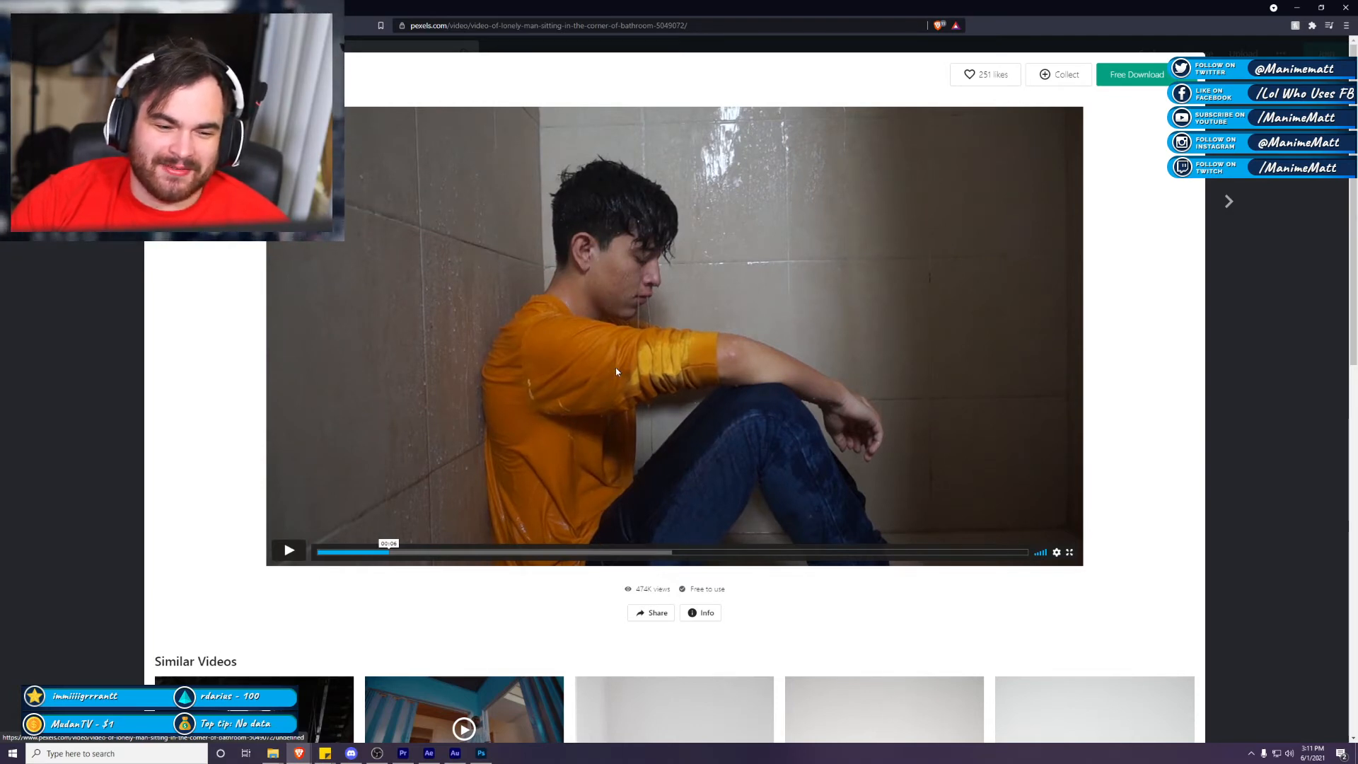
{"action": "left_click", "coordinate": [300, 551]}
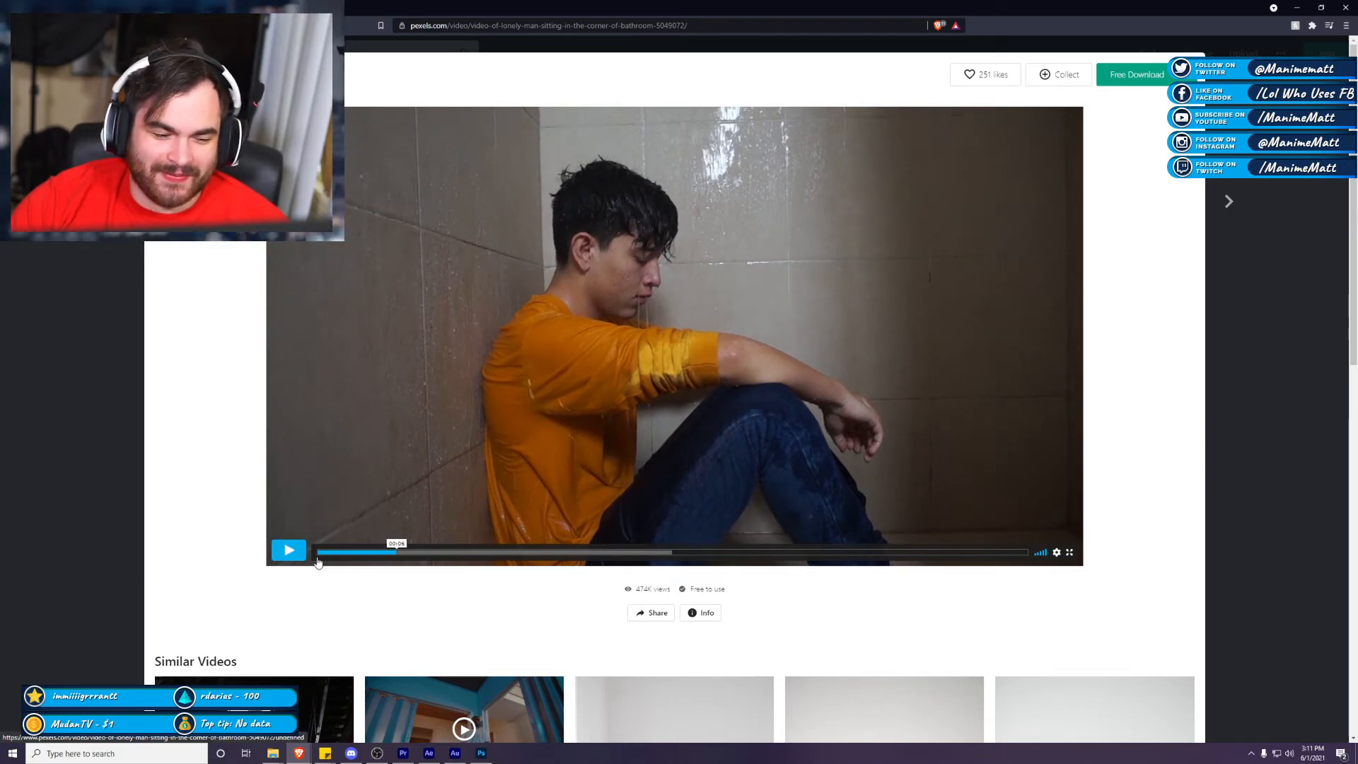
Step: Preview the videos of the man in a hospital, the man on a couch, and the fired man on the stairs
{"action": "key", "text": "Escape"}
{"action": "left_click", "coordinate": [1035, 254]}
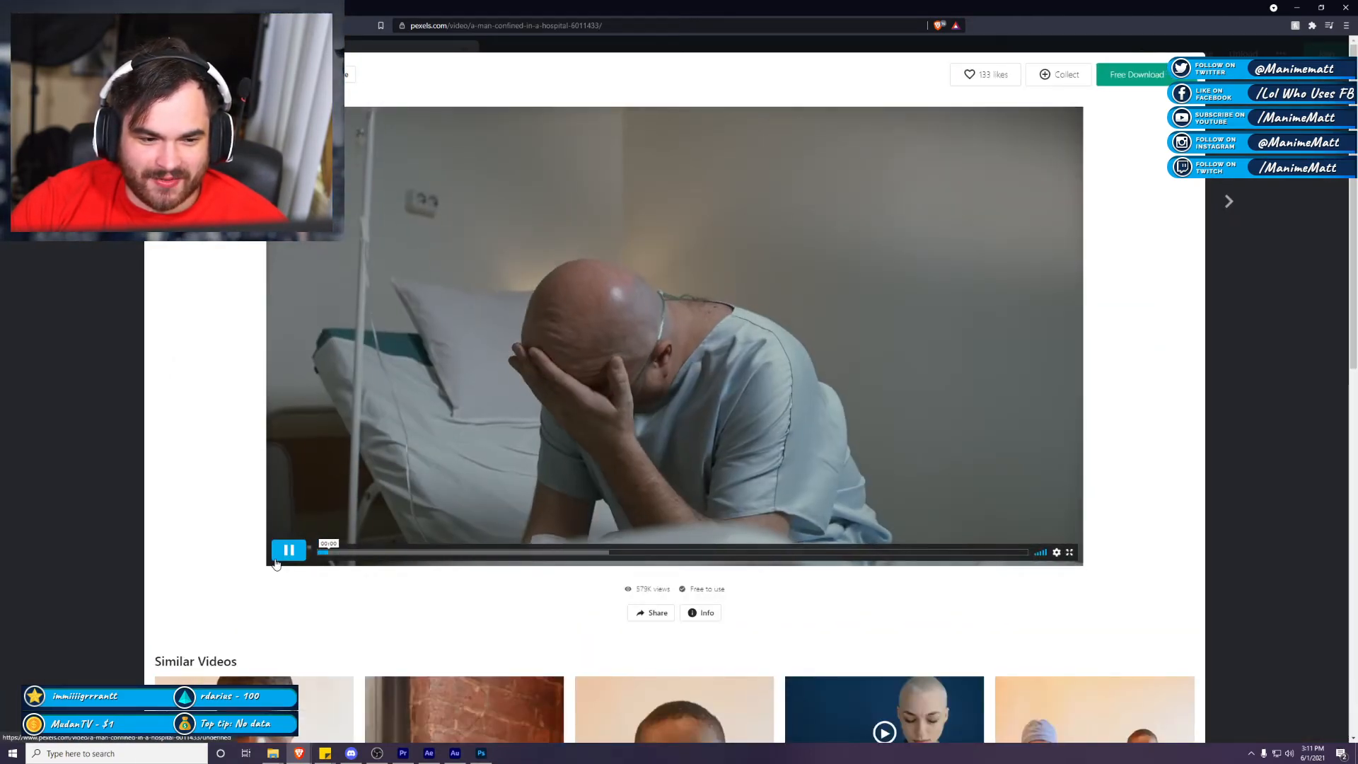
{"action": "left_click", "coordinate": [278, 559]}
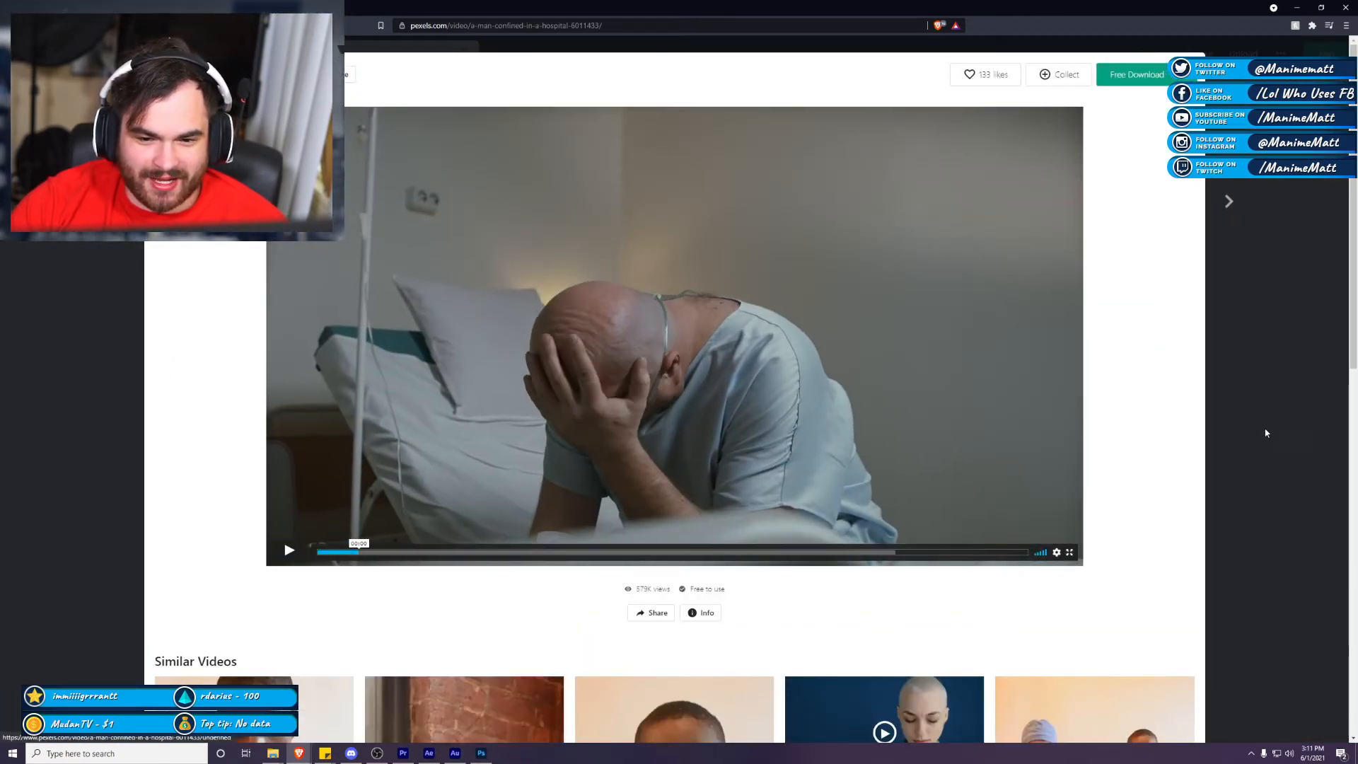
{"action": "key", "text": "Escape"}
{"action": "left_click", "coordinate": [990, 382]}
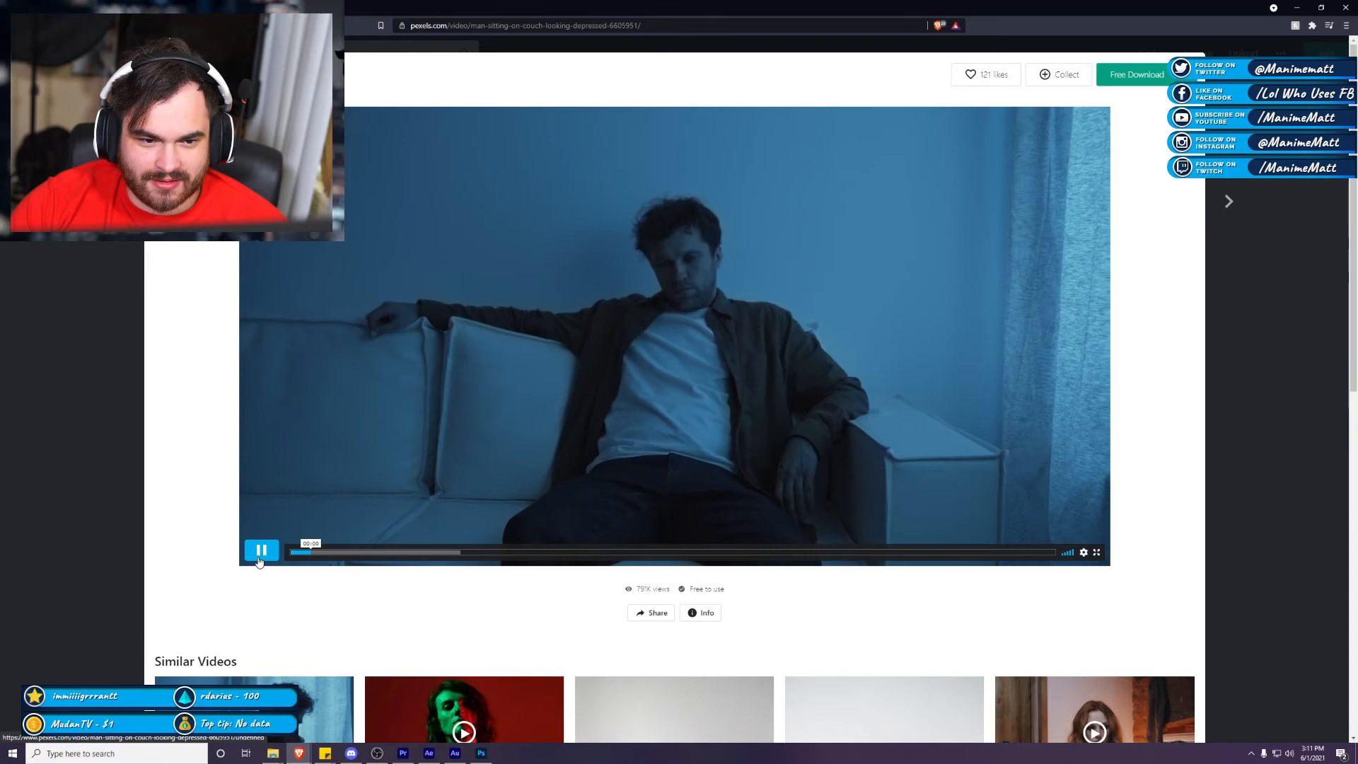
{"action": "left_click", "coordinate": [433, 552]}
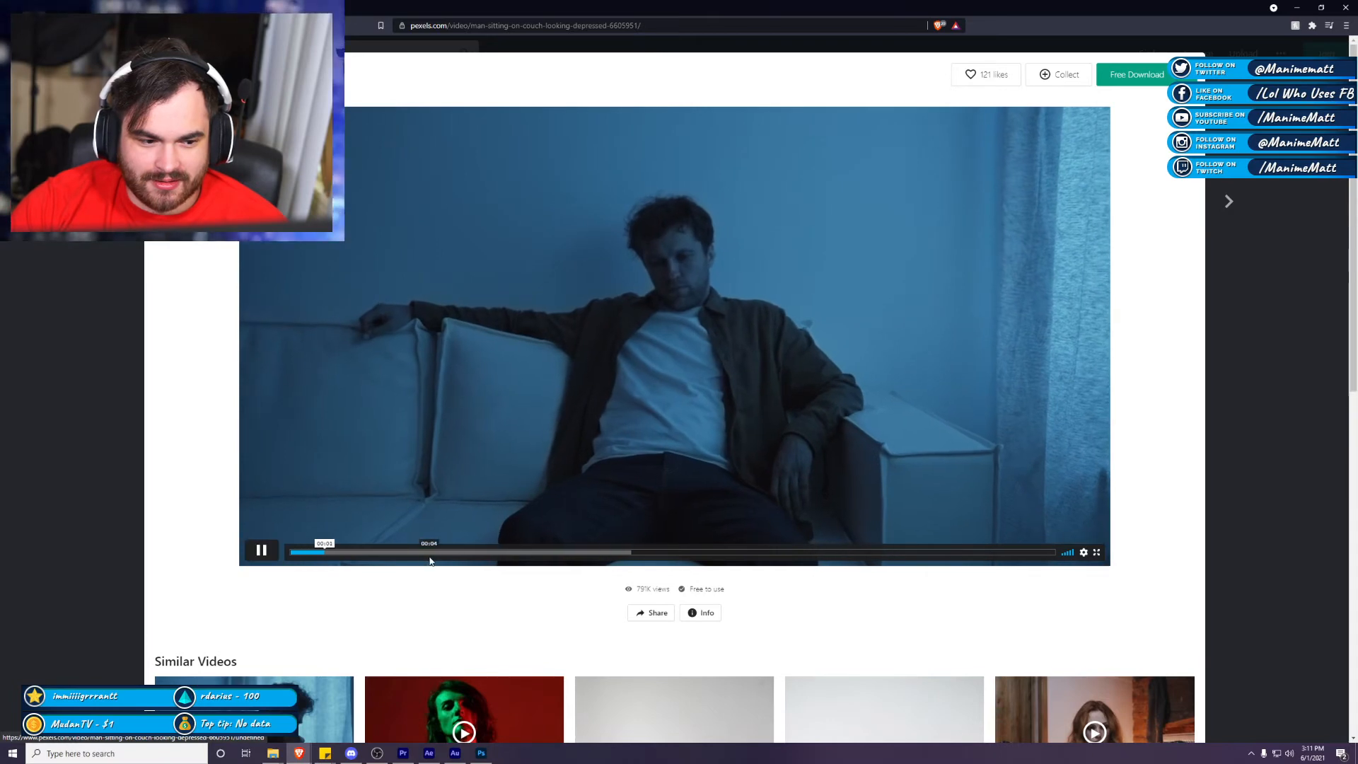
{"action": "left_click", "coordinate": [735, 552]}
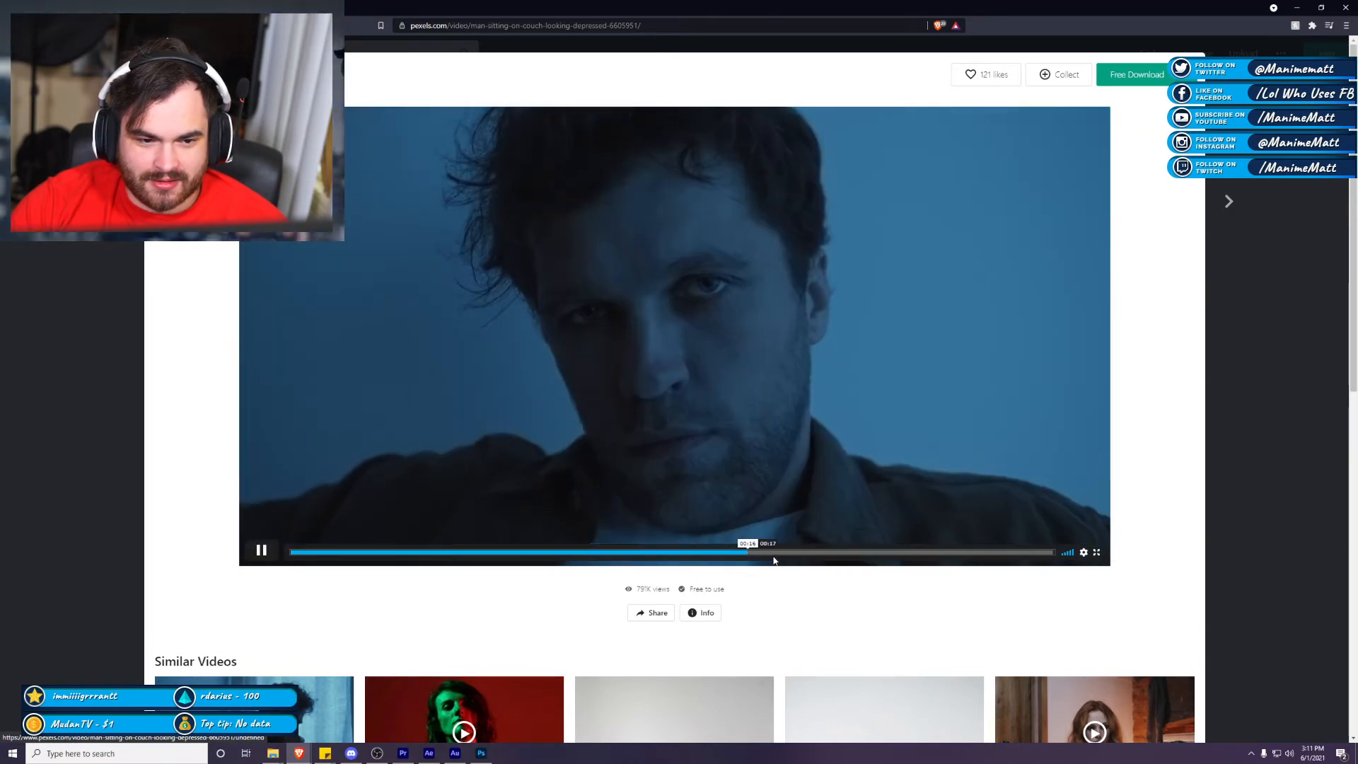
{"action": "key", "text": "Escape"}
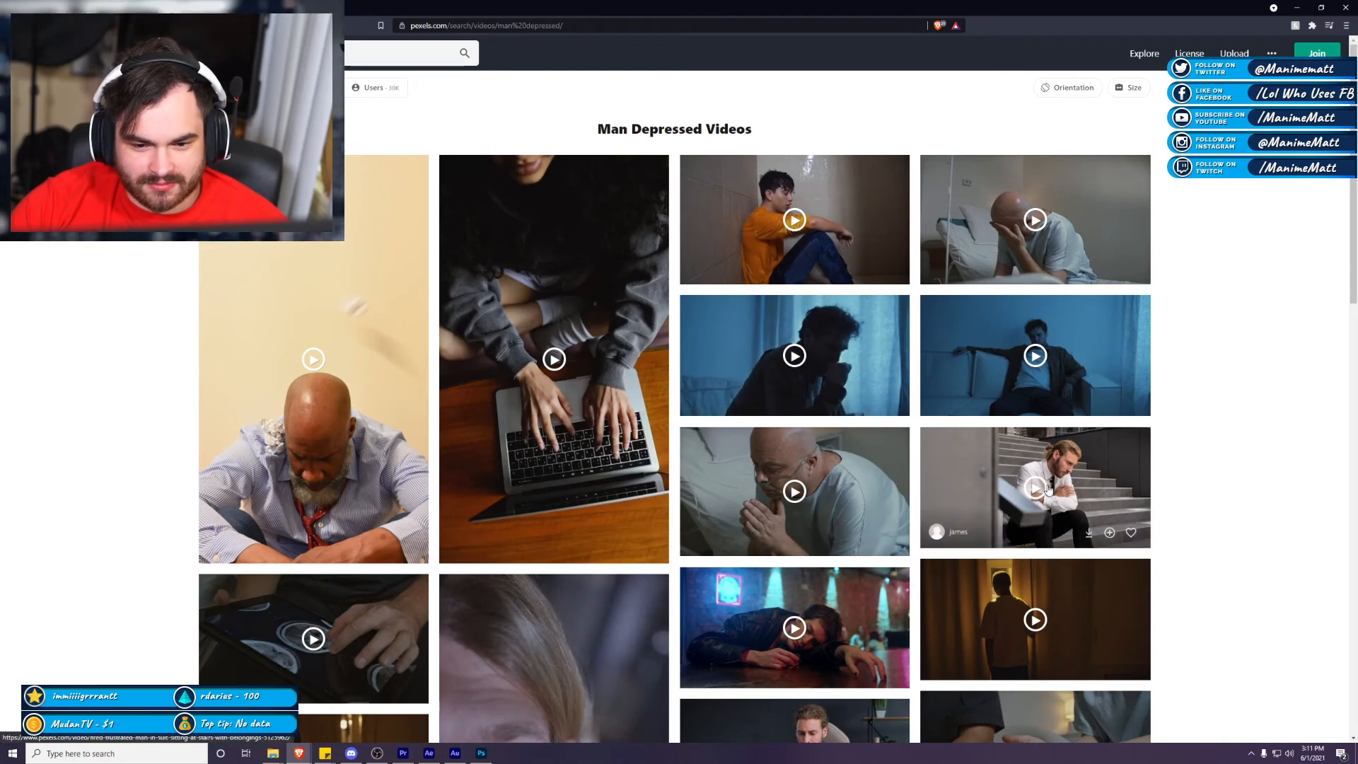
{"action": "left_click", "coordinate": [953, 480]}
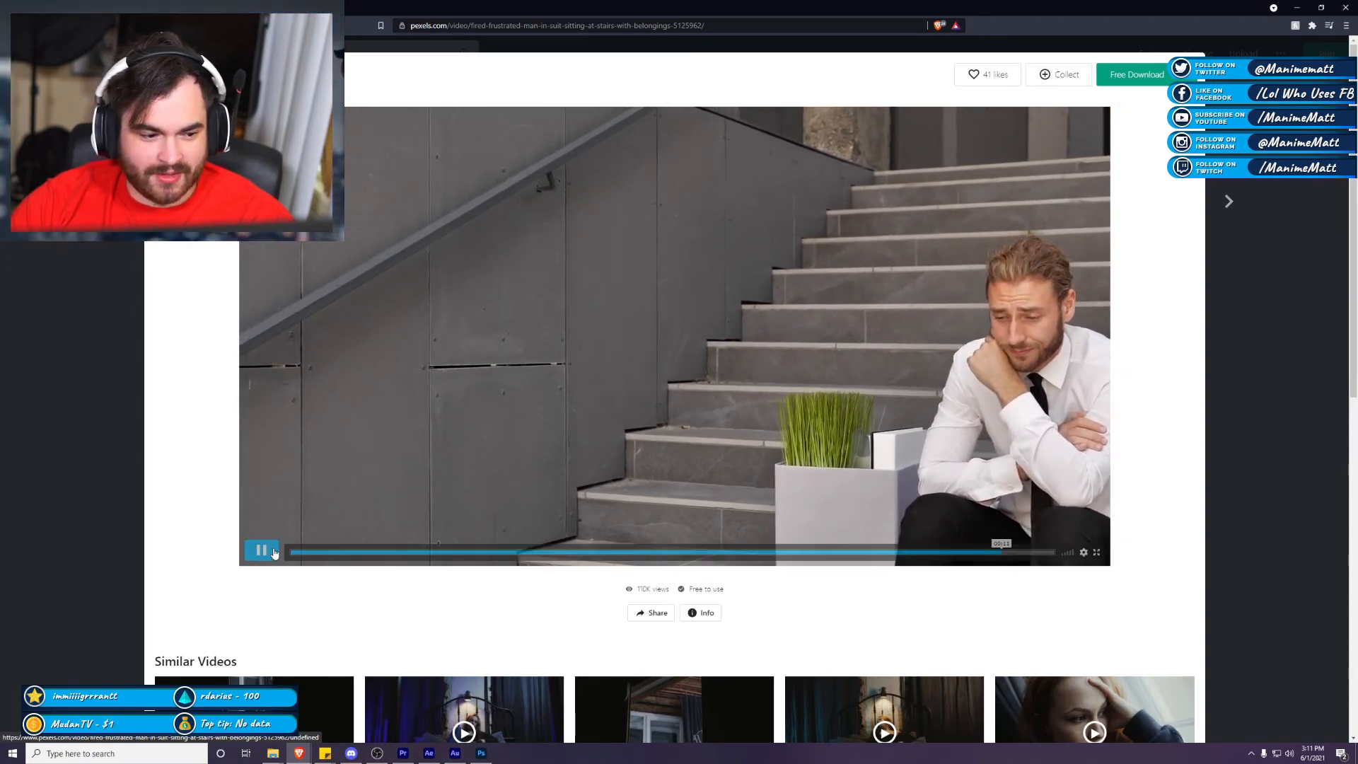
{"action": "left_click", "coordinate": [1291, 420]}
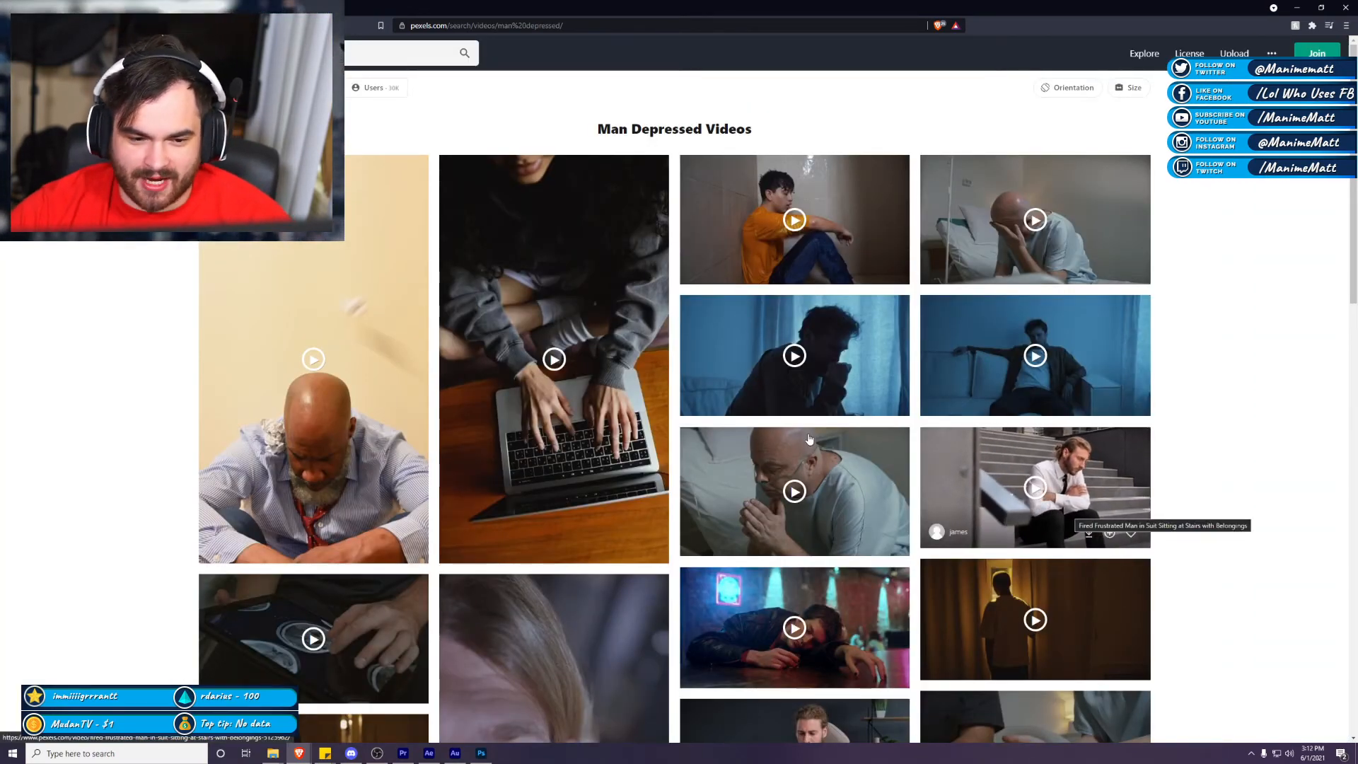
Step: Find the video of the sad office employee sitting on stairs beside a plant box and download it to the project folder
{"action": "scroll", "coordinate": [946, 480], "scroll_direction": "down", "scroll_amount": 2}
{"action": "scroll", "coordinate": [1016, 462], "scroll_direction": "down", "scroll_amount": 1}
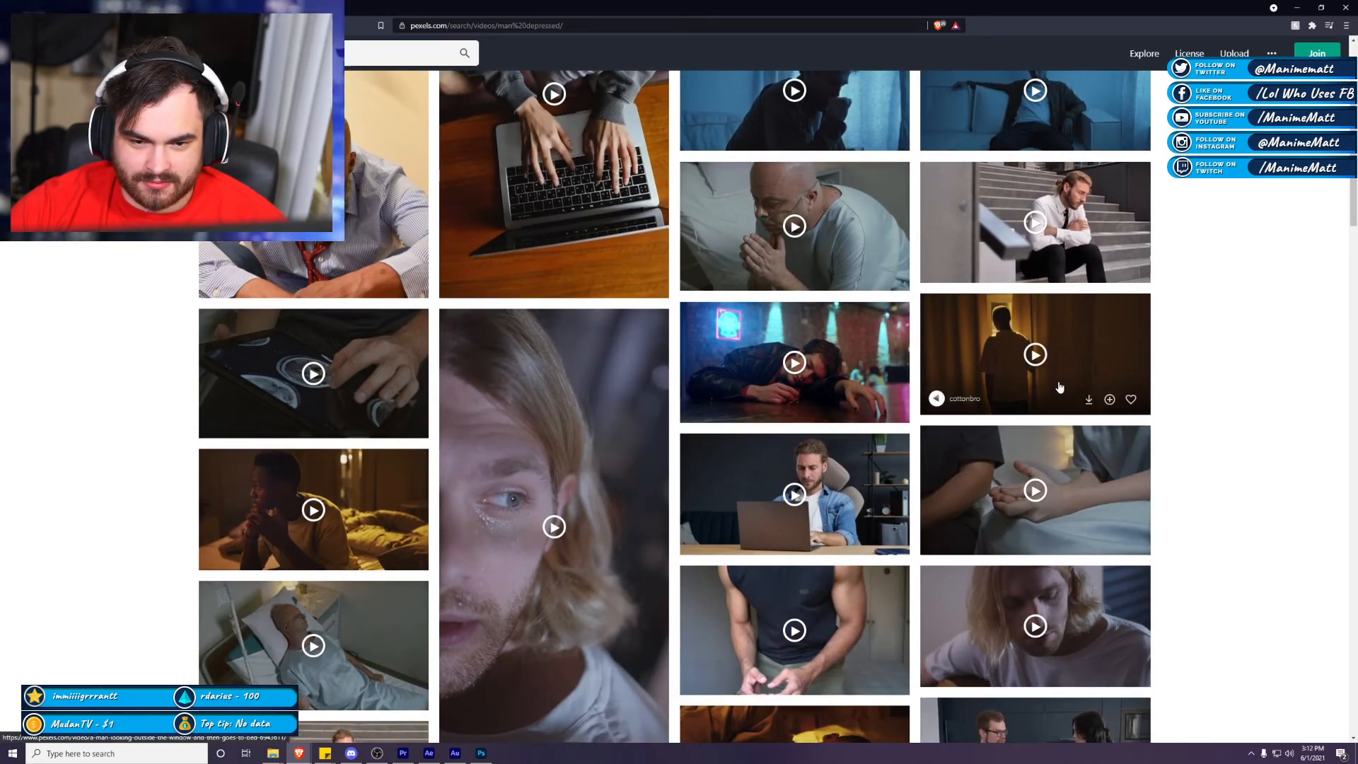
{"action": "scroll", "coordinate": [301, 386], "scroll_direction": "down", "scroll_amount": 2}
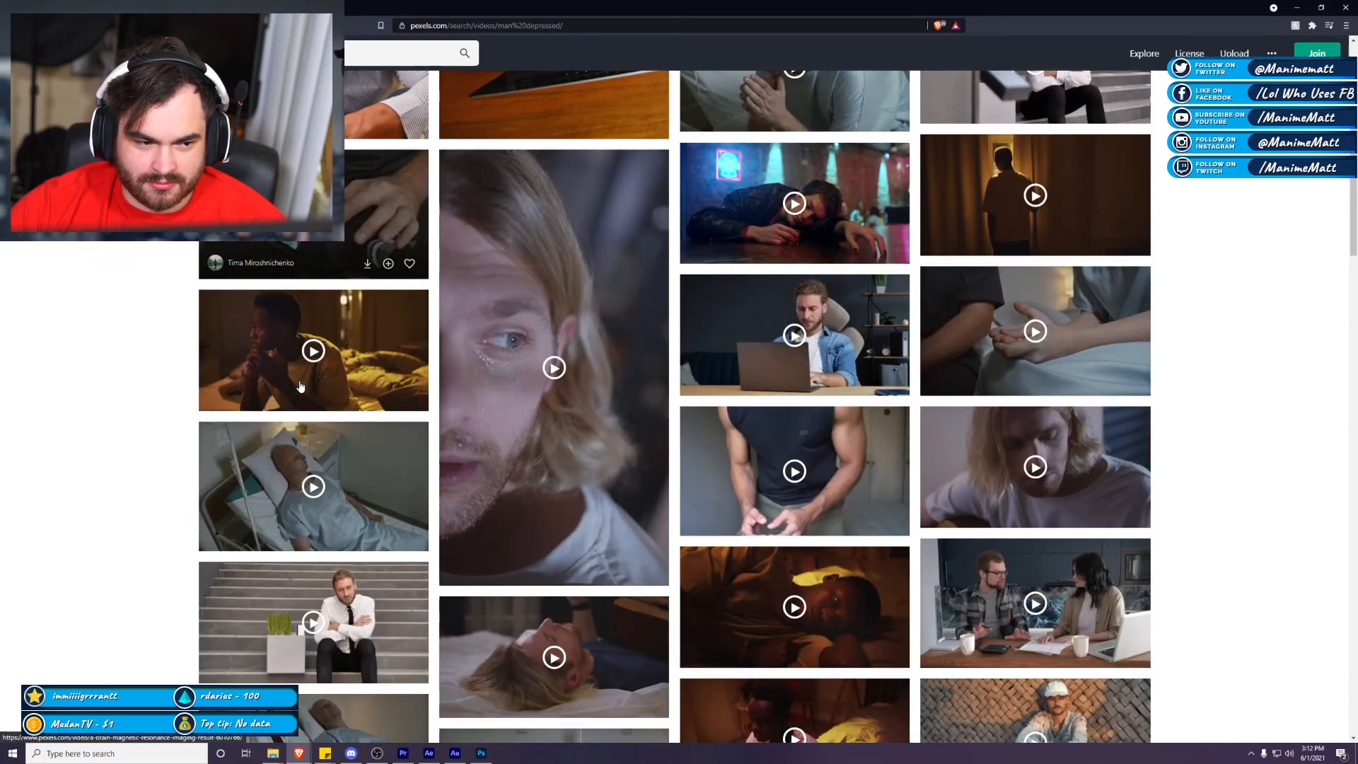
{"action": "scroll", "coordinate": [304, 396], "scroll_direction": "down", "scroll_amount": 2}
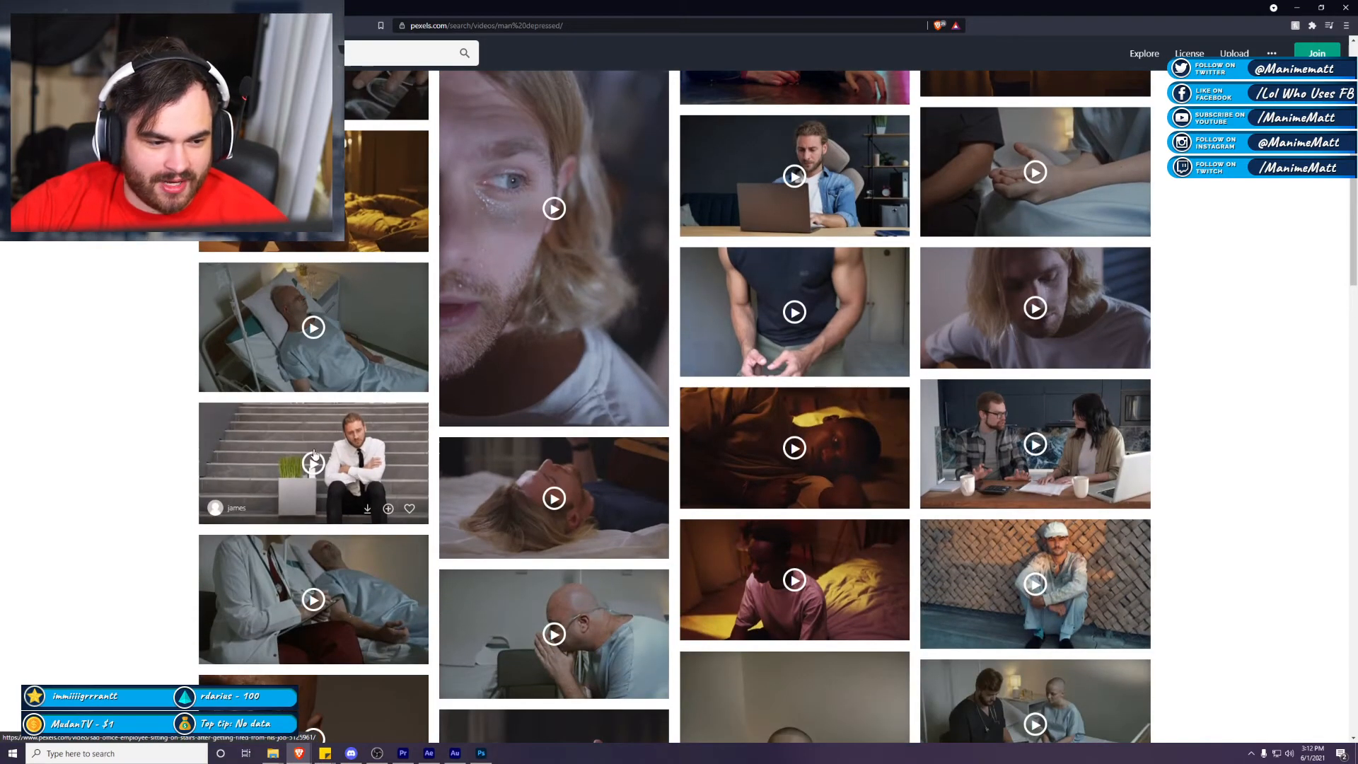
{"action": "left_click", "coordinate": [314, 454]}
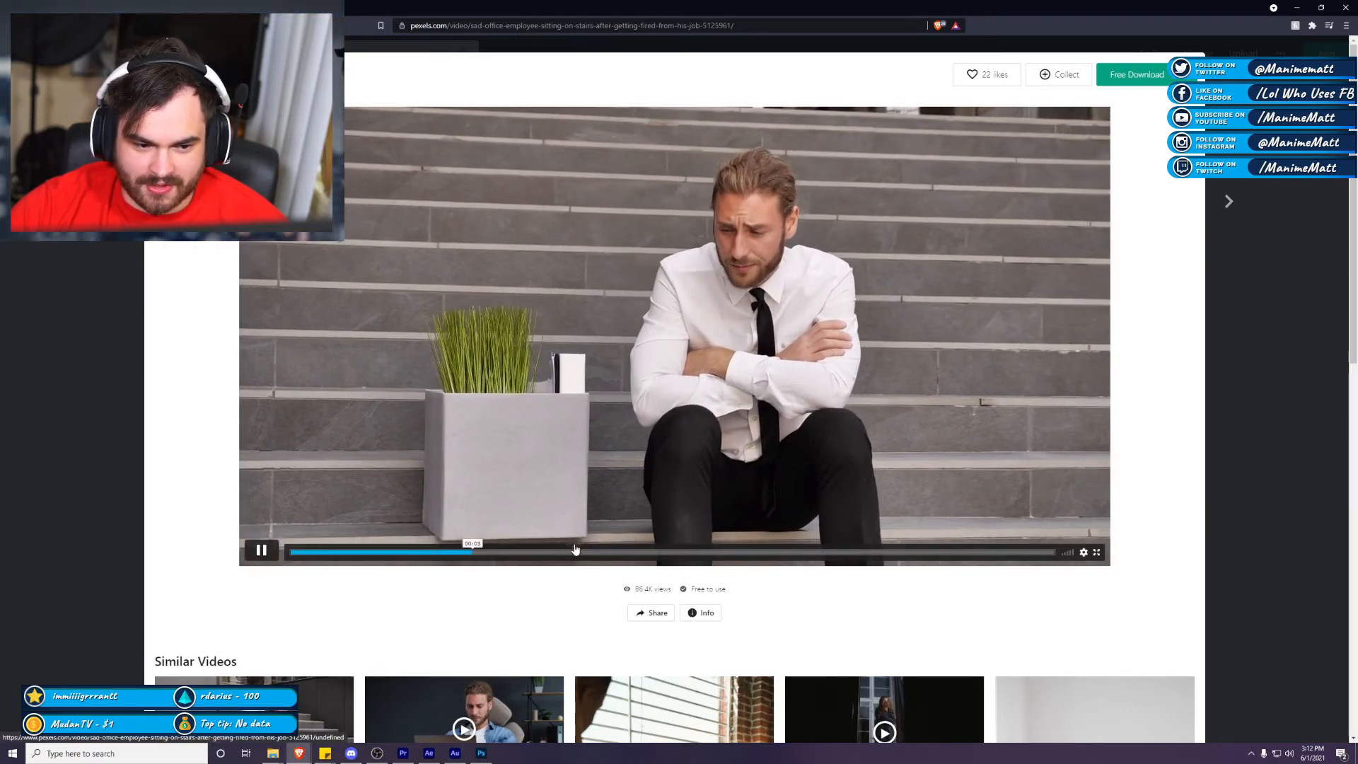
{"action": "left_click", "coordinate": [1138, 75]}
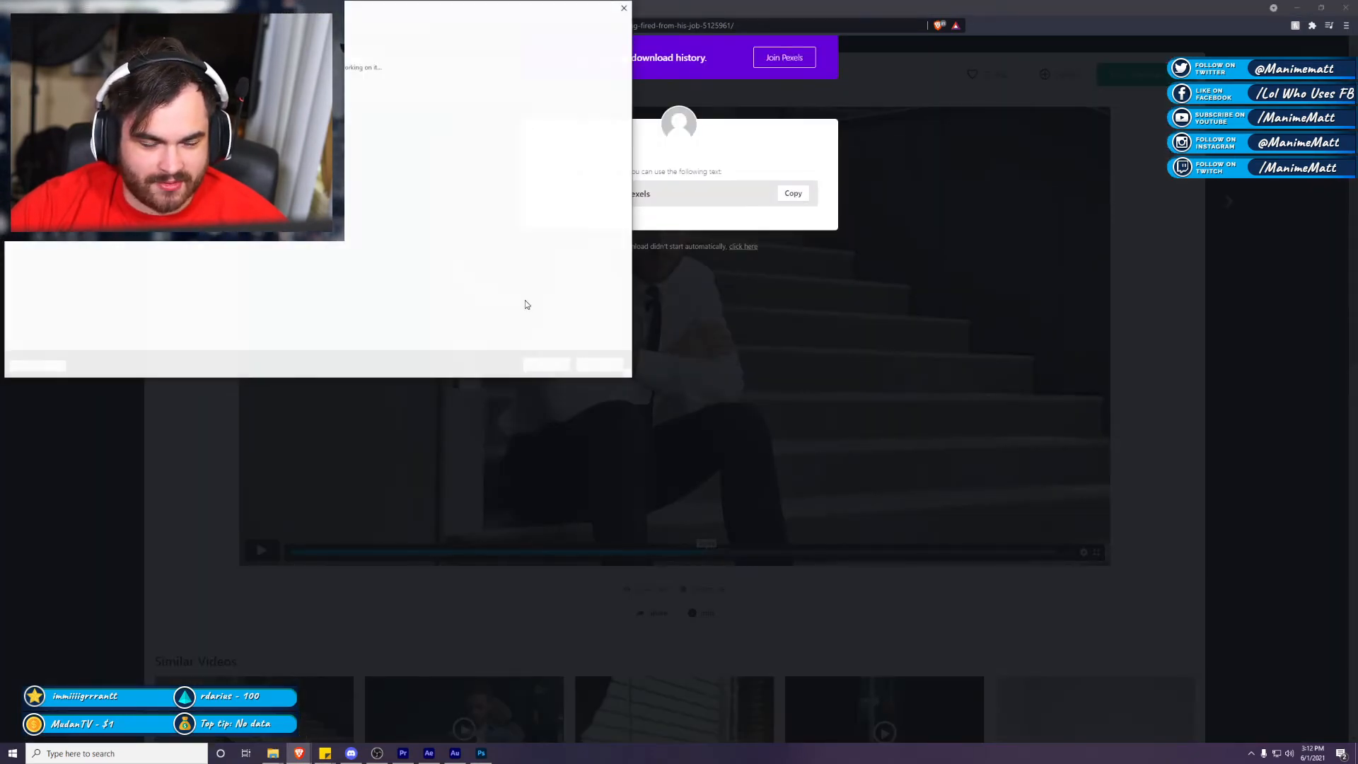
{"action": "left_click", "coordinate": [546, 364]}
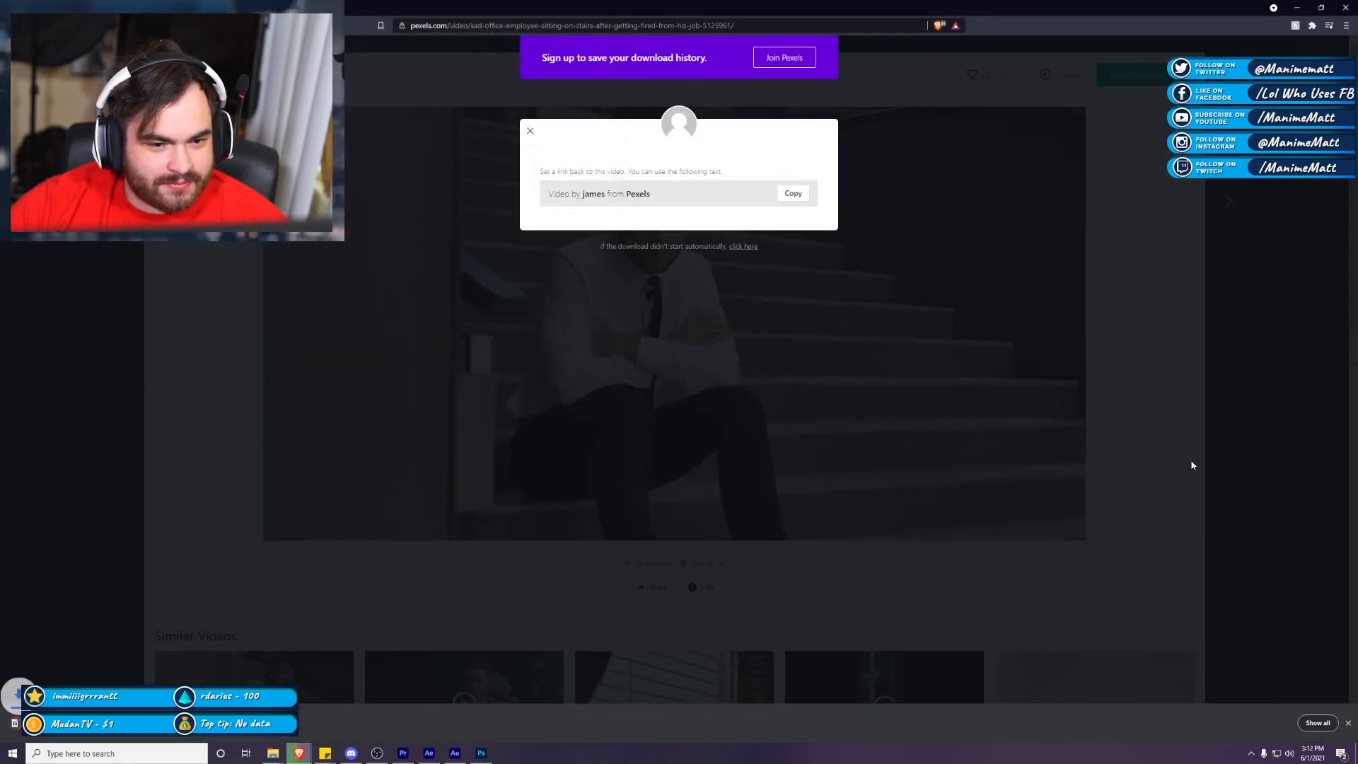
{"action": "left_click", "coordinate": [1262, 357]}
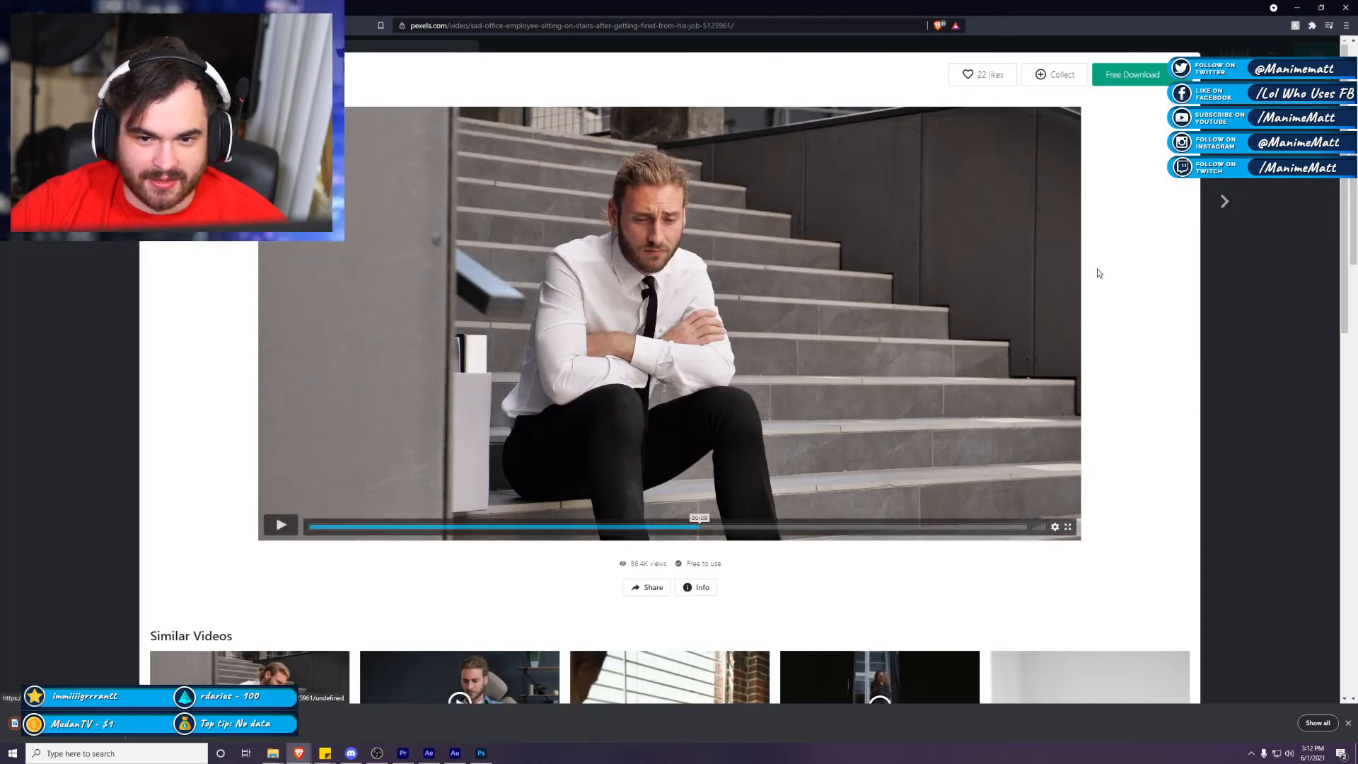
{"action": "left_click", "coordinate": [1259, 283]}
Step: Show the downloaded stair video in its folder and import it into the Premiere Pro project
{"action": "left_click", "coordinate": [113, 723]}
{"action": "left_click", "coordinate": [156, 685]}
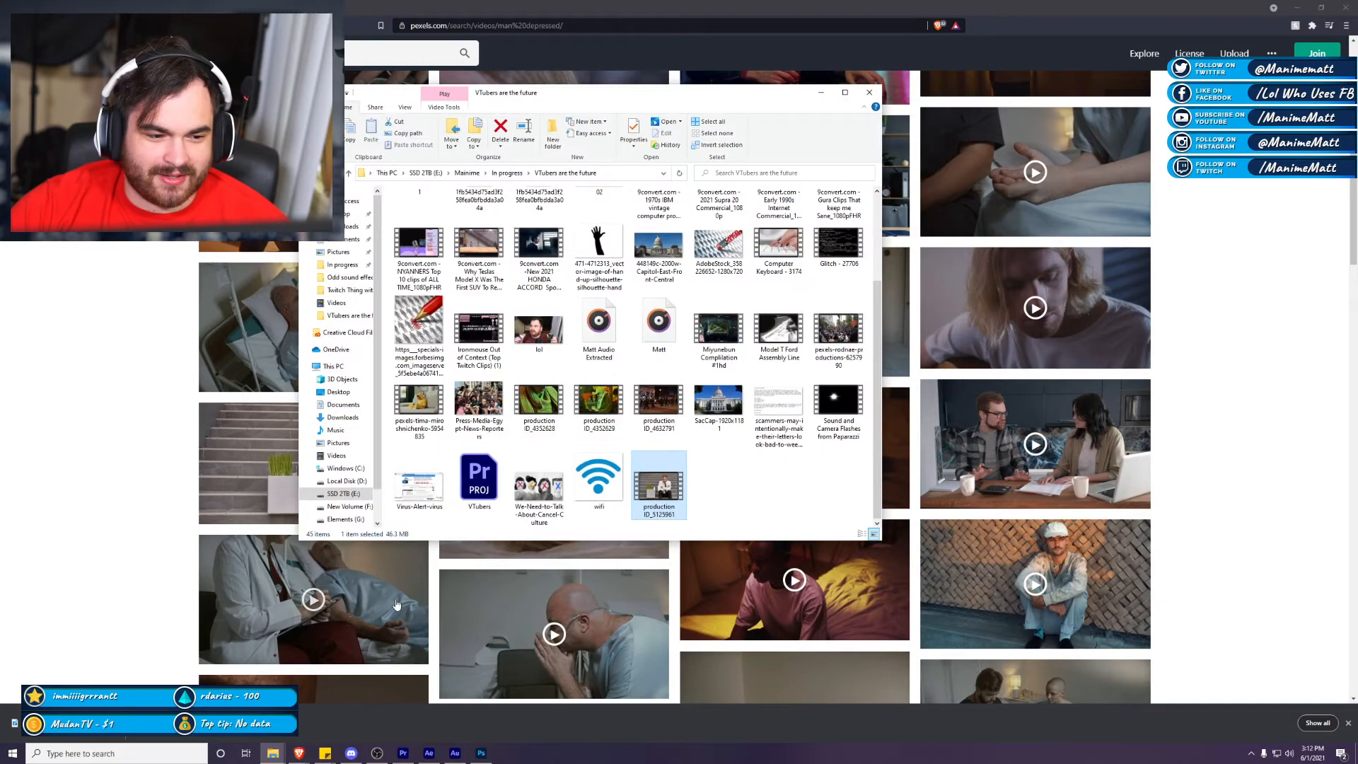
{"action": "left_click", "coordinate": [1293, 7]}
{"action": "left_click_drag", "start_coordinate": [669, 520], "coordinate": [89, 658]}
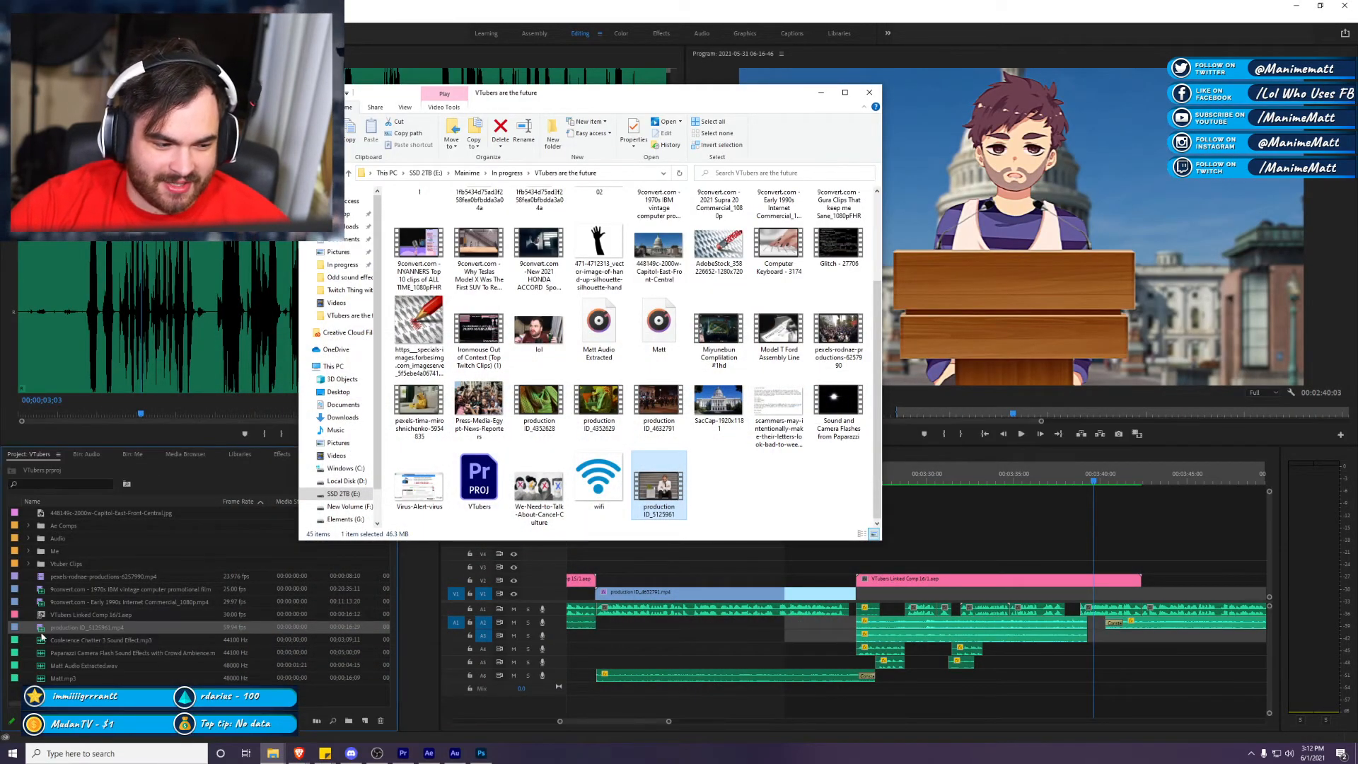
Step: Mark an excerpt of about 9 seconds in the stair video and place its picture only on V1, overlapping the podium comp's end
{"action": "double_click", "coordinate": [41, 628]}
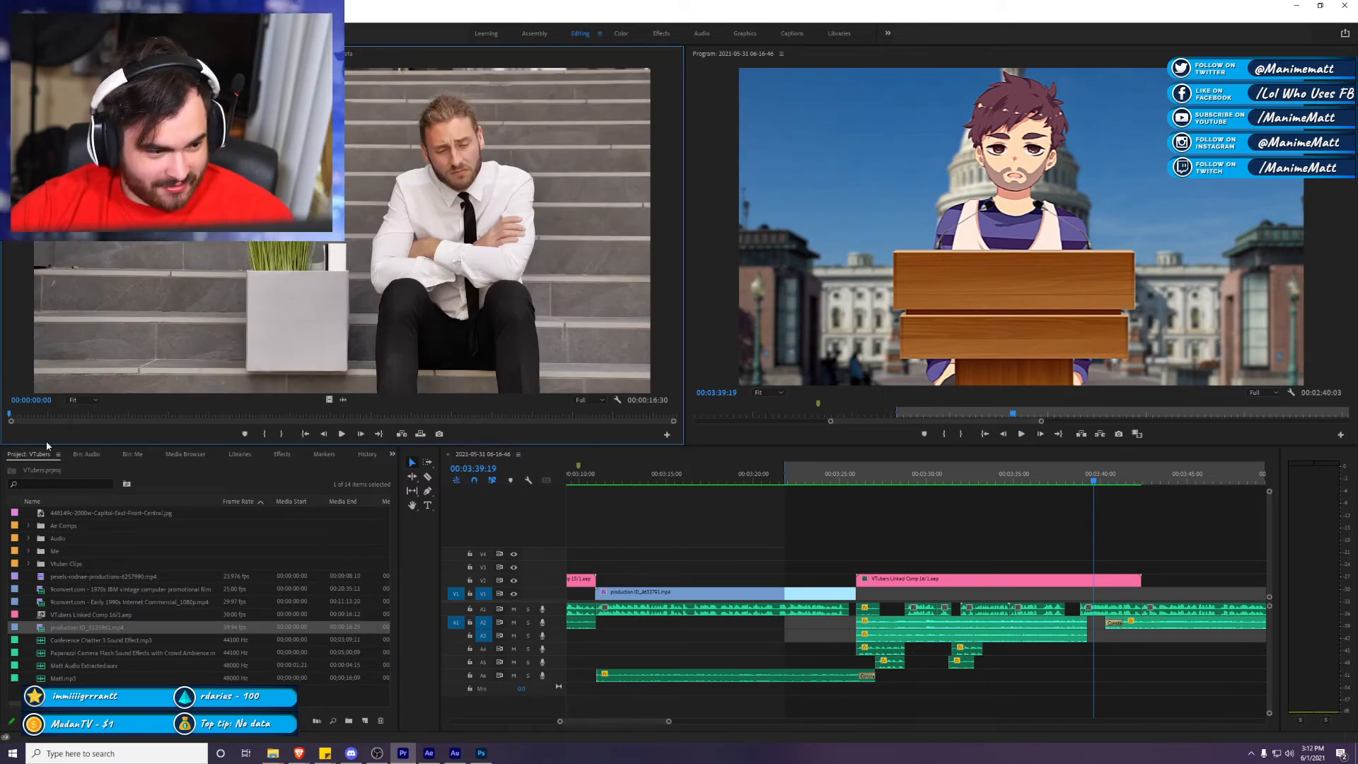
{"action": "key", "text": "space"}
{"action": "key", "text": "i"}
{"action": "left_click", "coordinate": [414, 412]}
{"action": "key", "text": "o"}
{"action": "left_click_drag", "start_coordinate": [331, 400], "coordinate": [1167, 593]}
Step: Play the transition up to 00:03:41:25 and fit the stair clip to the frame size
{"action": "key", "text": "space"}
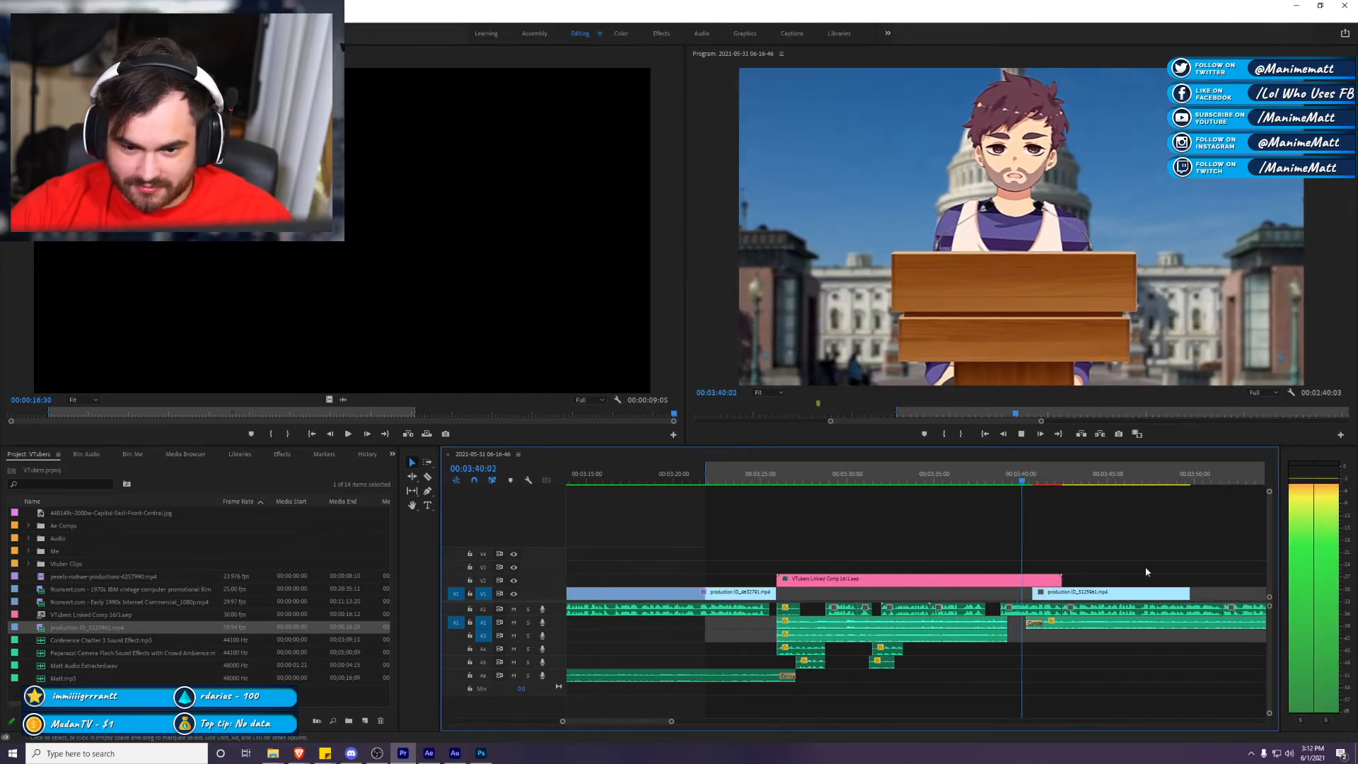
{"action": "key", "text": "space"}
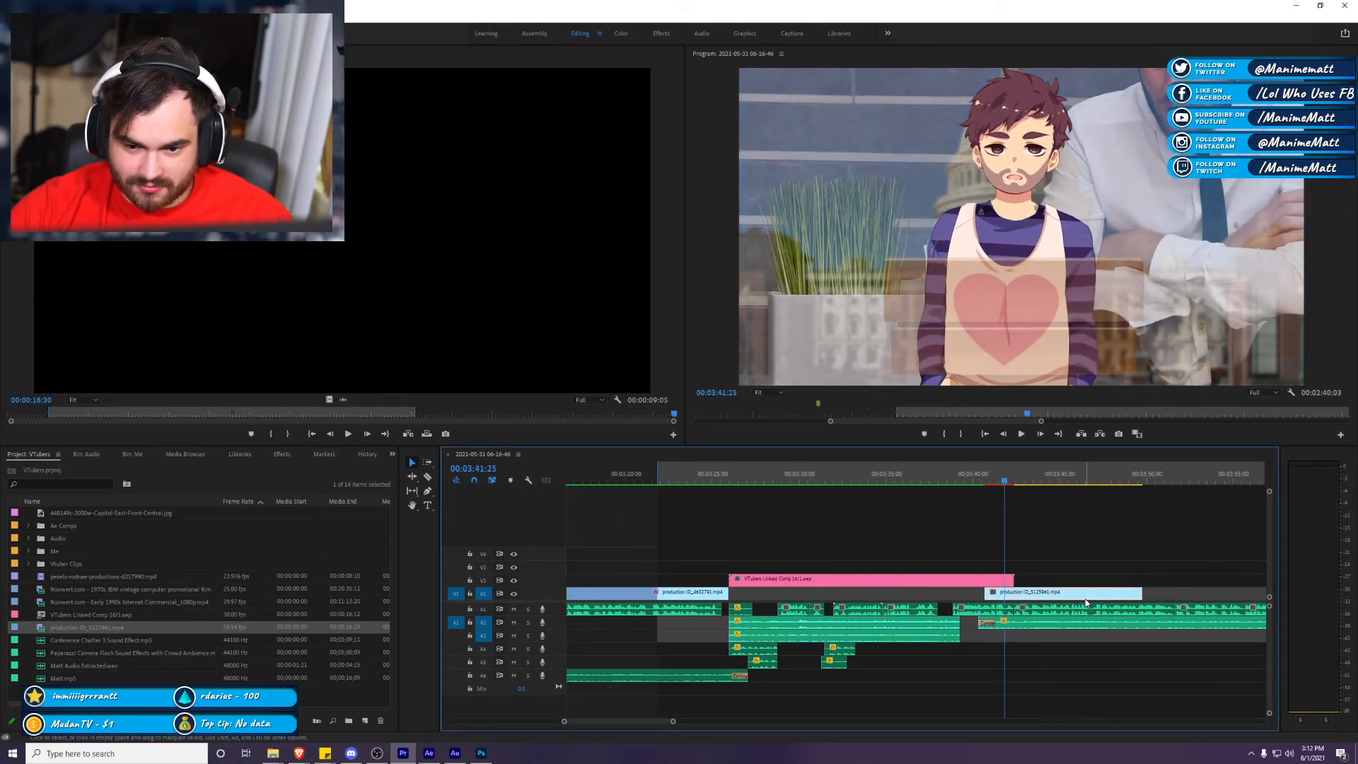
{"action": "right_click", "coordinate": [1086, 602]}
{"action": "left_click", "coordinate": [1164, 467]}
Step: Play on from 00:03:41:25 and extend the stair clip's end to about 00:03:51:17
{"action": "key", "text": "space"}
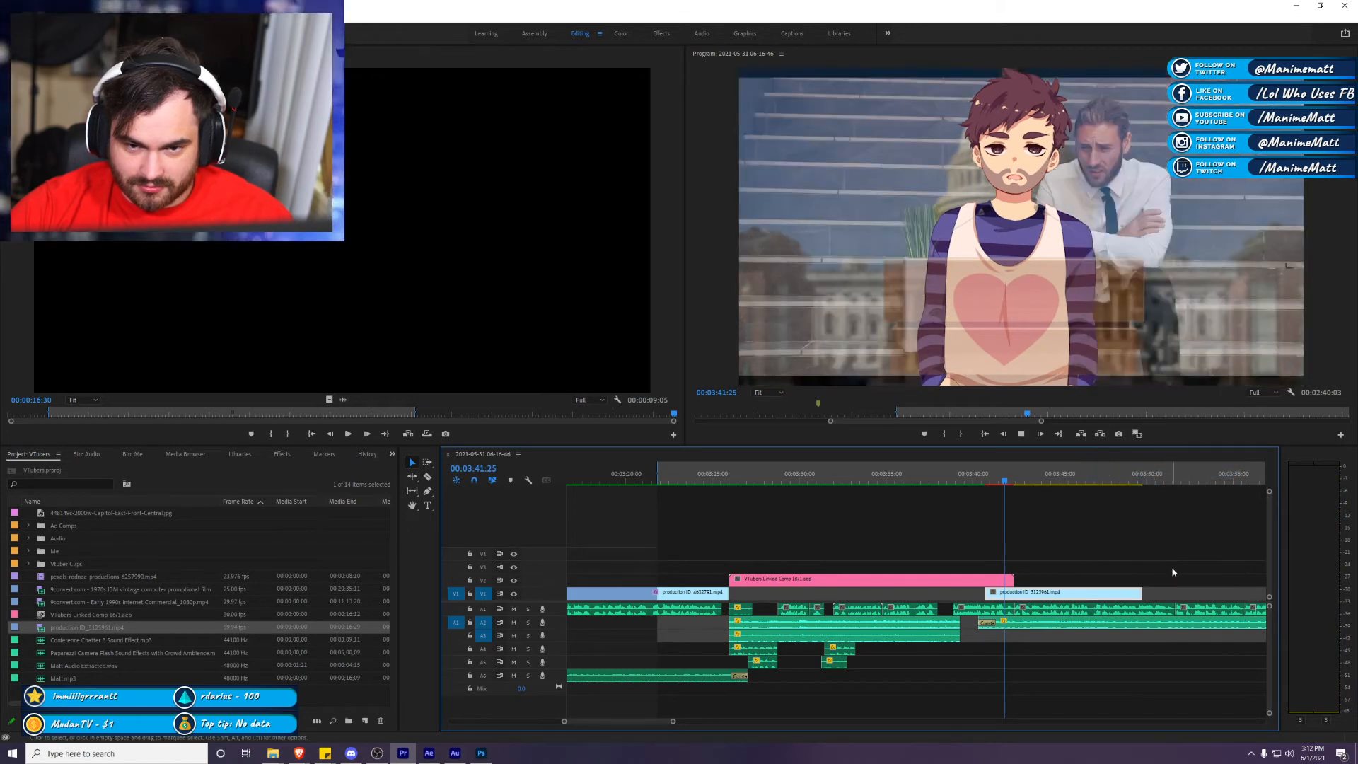
{"action": "left_click_drag", "start_coordinate": [1141, 593], "coordinate": [1174, 593]}
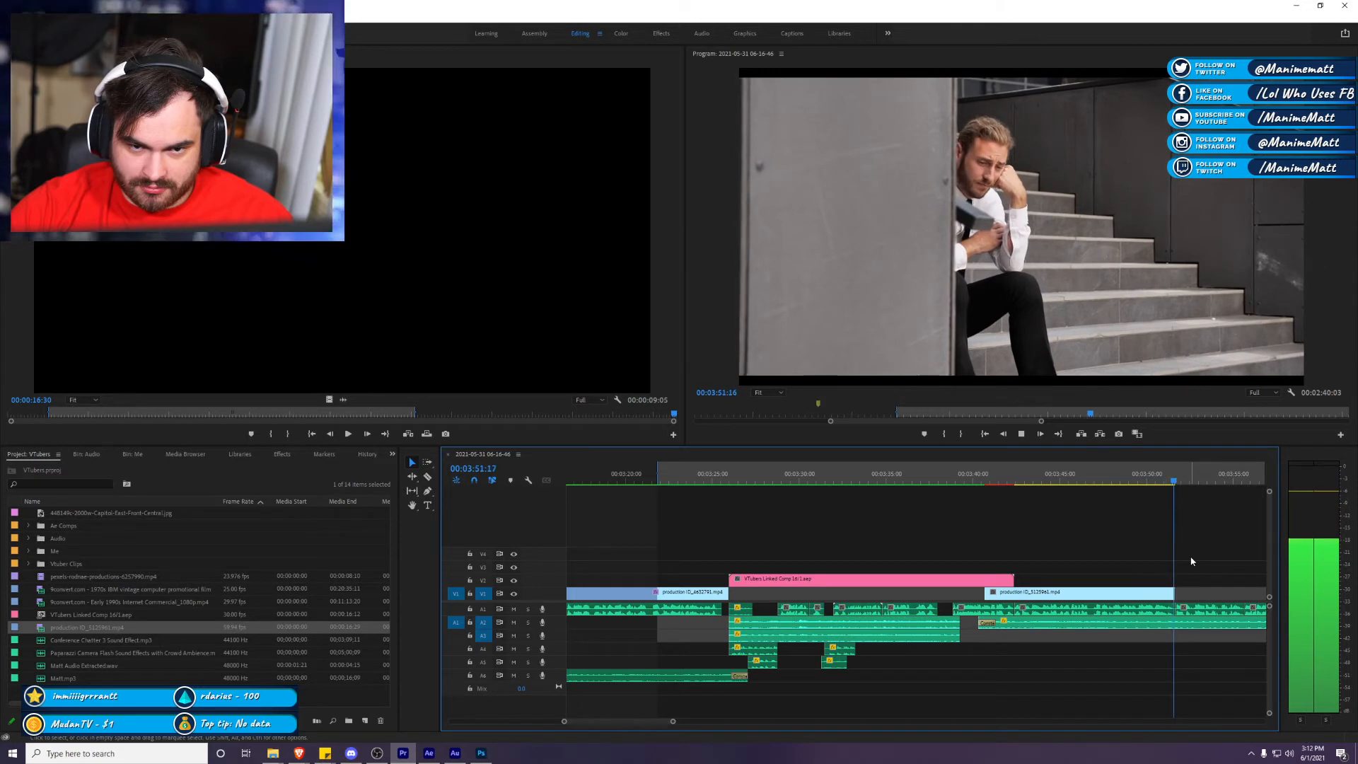
{"action": "key", "text": "space"}
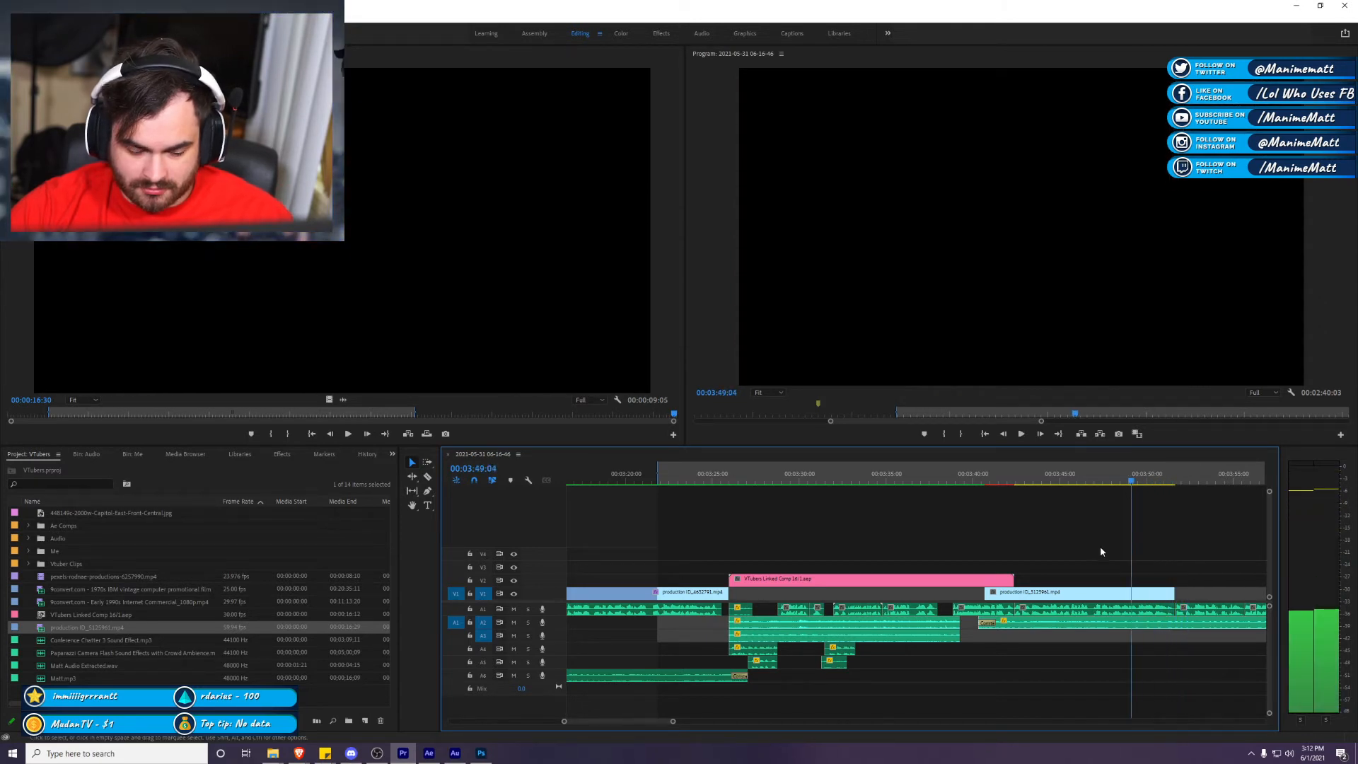
Step: Slip the stair clip's footage to an earlier part of the shot, checking it at 00:03:42:17
{"action": "left_click_drag", "start_coordinate": [1050, 479], "coordinate": [1017, 488]}
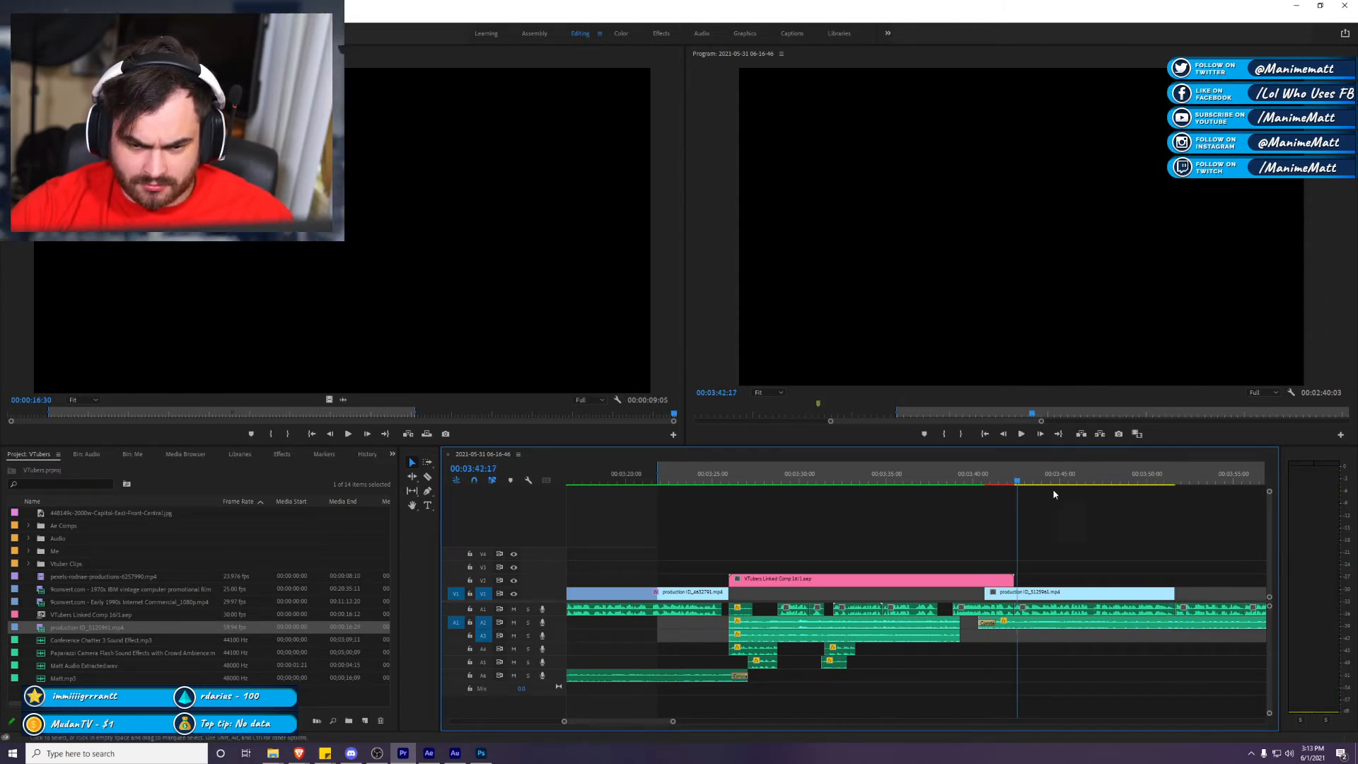
{"action": "key", "text": "y"}
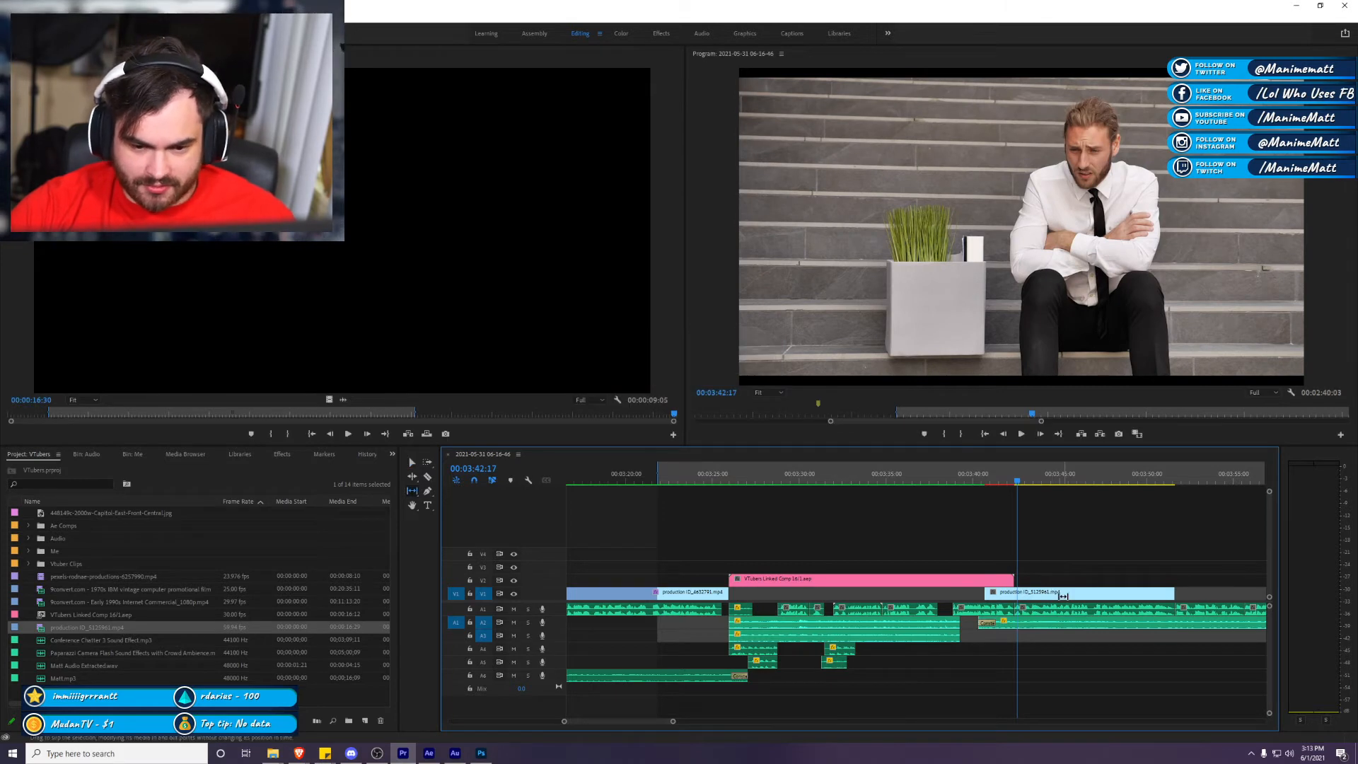
{"action": "left_click_drag", "start_coordinate": [1059, 592], "coordinate": [1114, 540]}
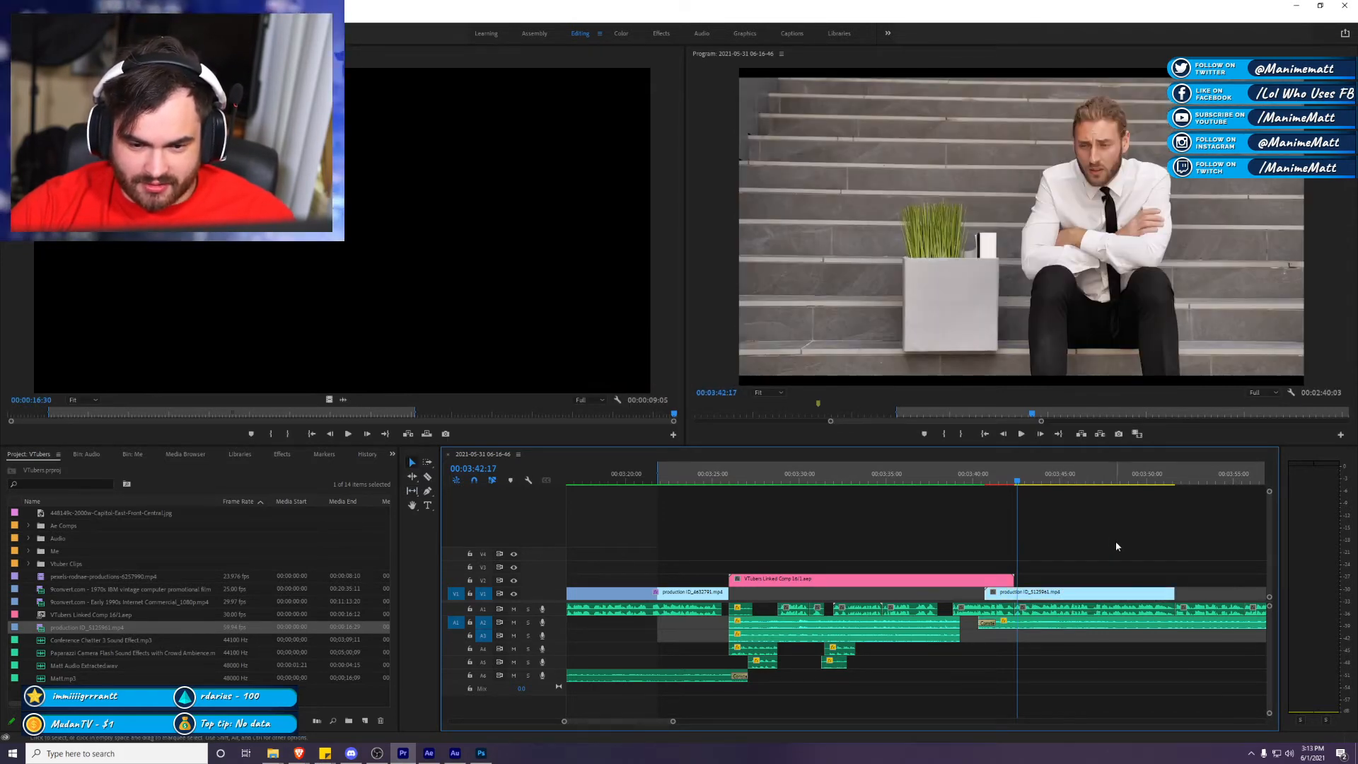
{"action": "key", "text": "v"}
Step: Enlarge the stair clip in the program view until it fills the frame height without black bars
{"action": "left_click", "coordinate": [1029, 225]}
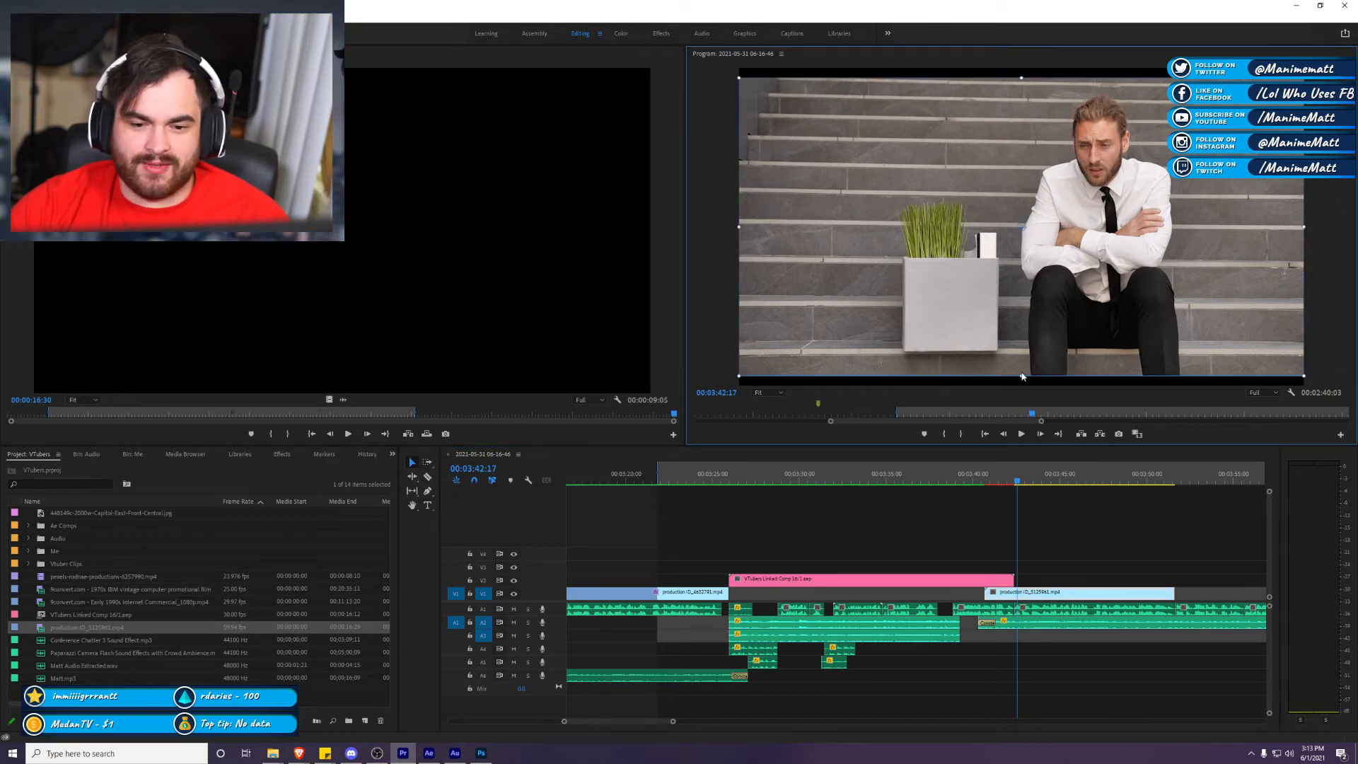
{"action": "left_click_drag", "start_coordinate": [1021, 377], "coordinate": [1021, 386]}
{"action": "left_click", "coordinate": [1135, 532]}
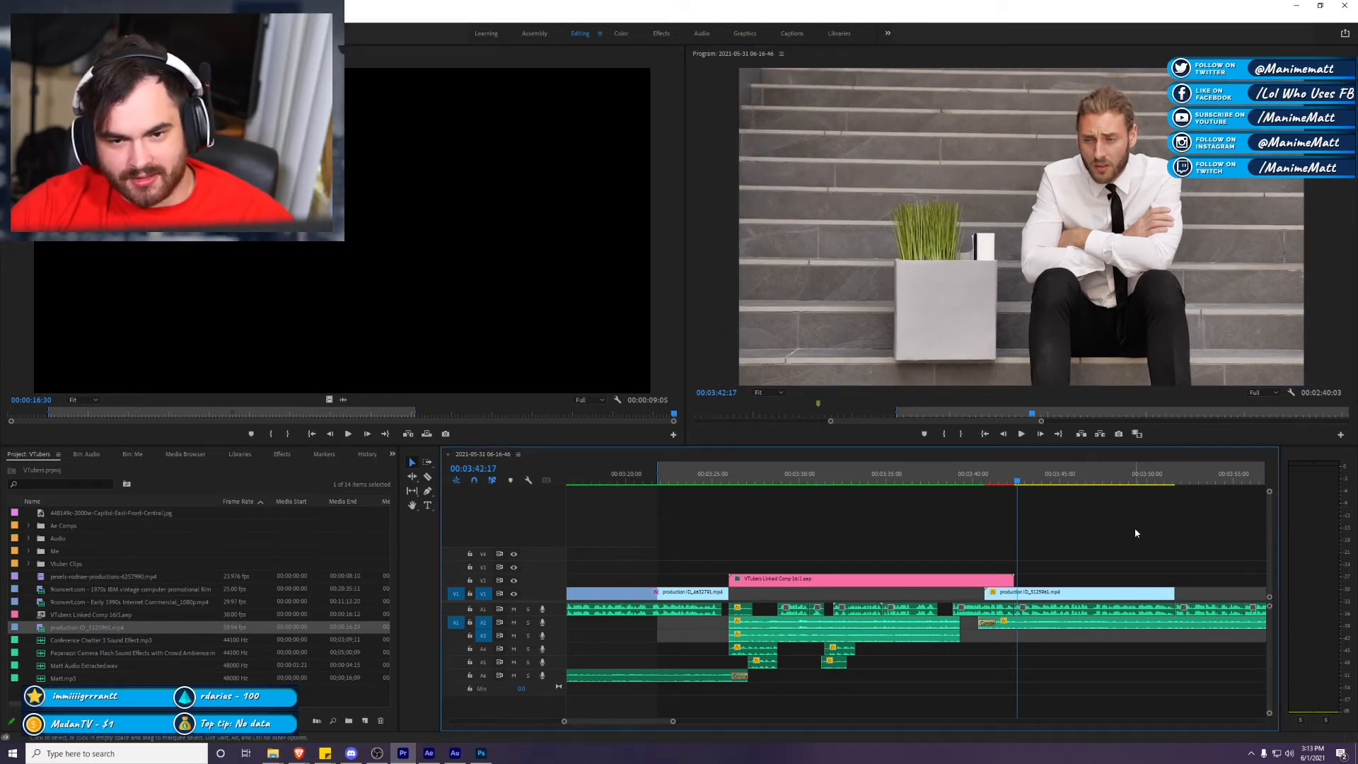
Step: Enlarge the program view to full size and render the sequence's video previews
{"action": "left_click", "coordinate": [1044, 270]}
{"action": "key", "text": "grave"}
{"action": "key", "text": "Return"}
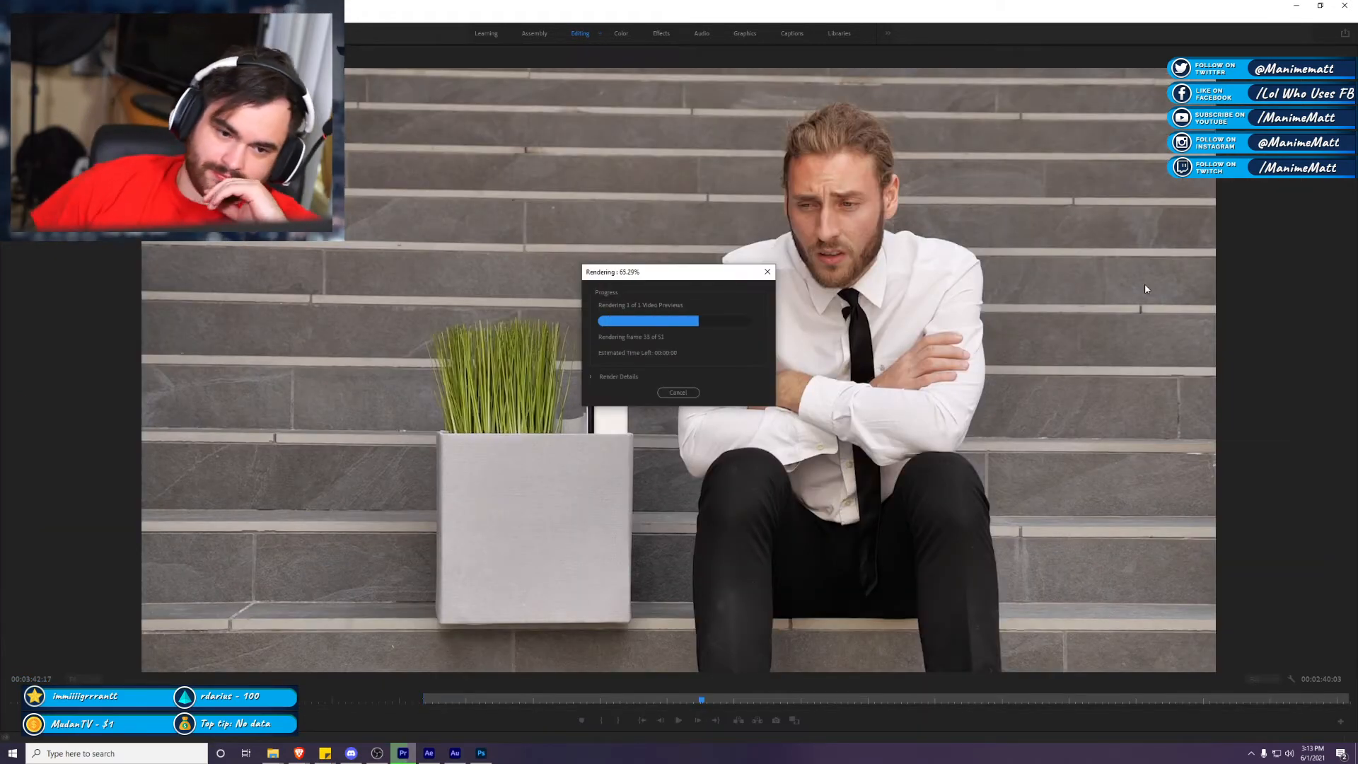
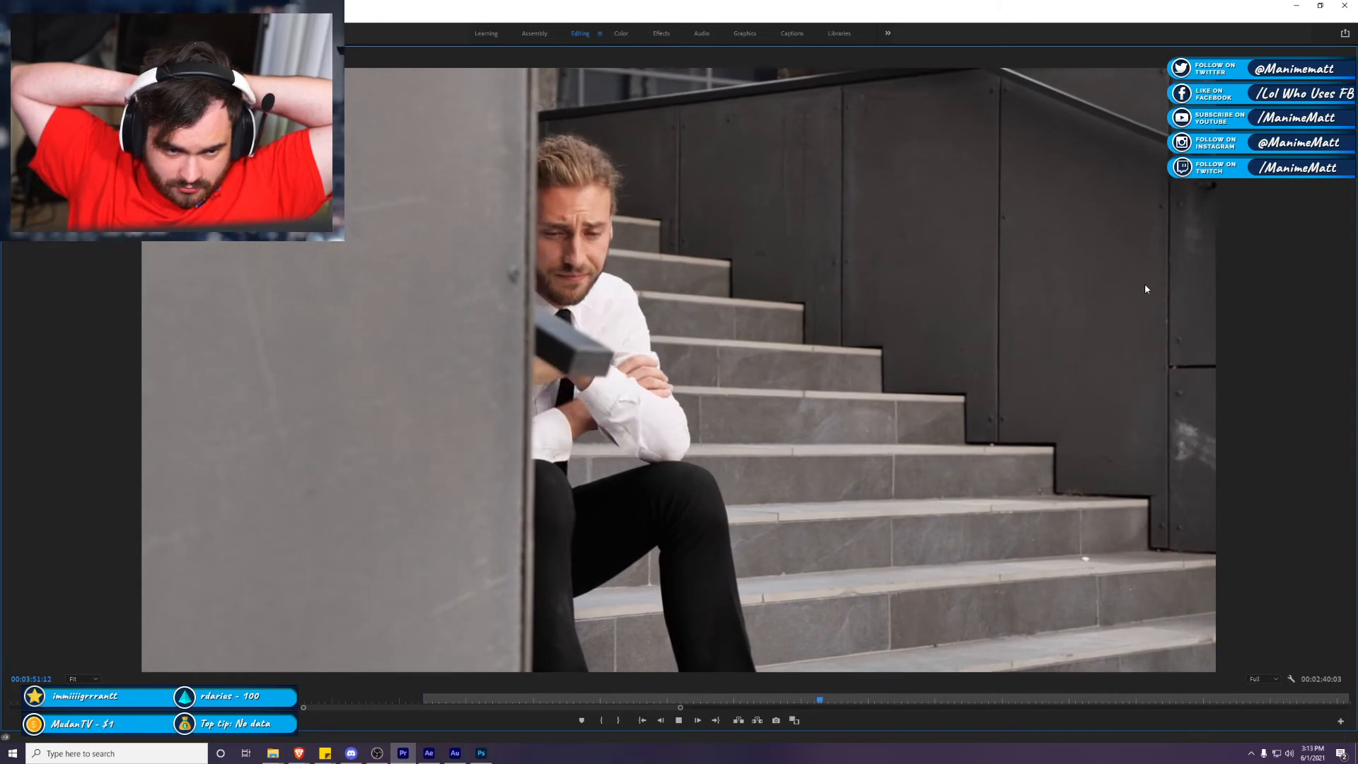
Step: Return to the full editing layout, save the project, and play on past the stair clip to 00:03:56:05
{"action": "key", "text": "space"}
{"action": "key", "text": "grave"}
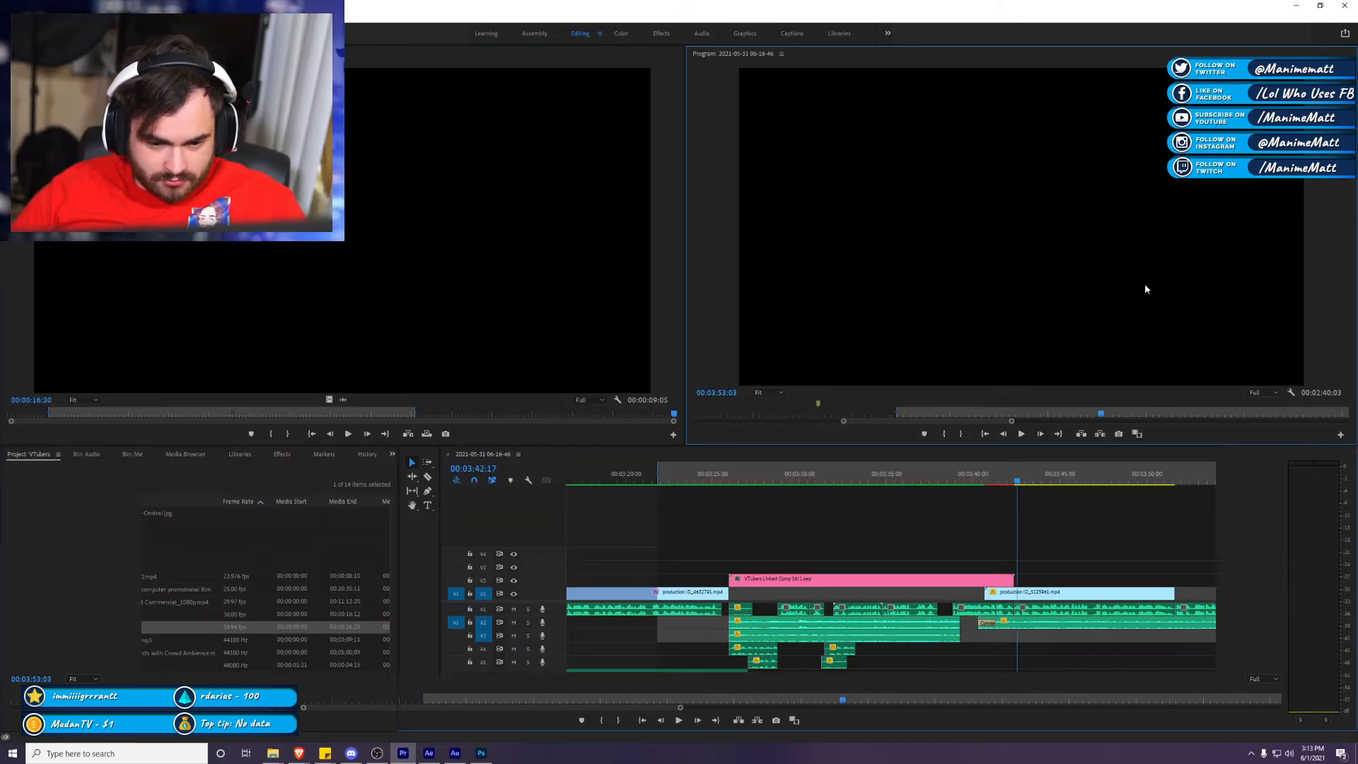
{"action": "key", "text": "ctrl+s"}
{"action": "key", "text": "space"}
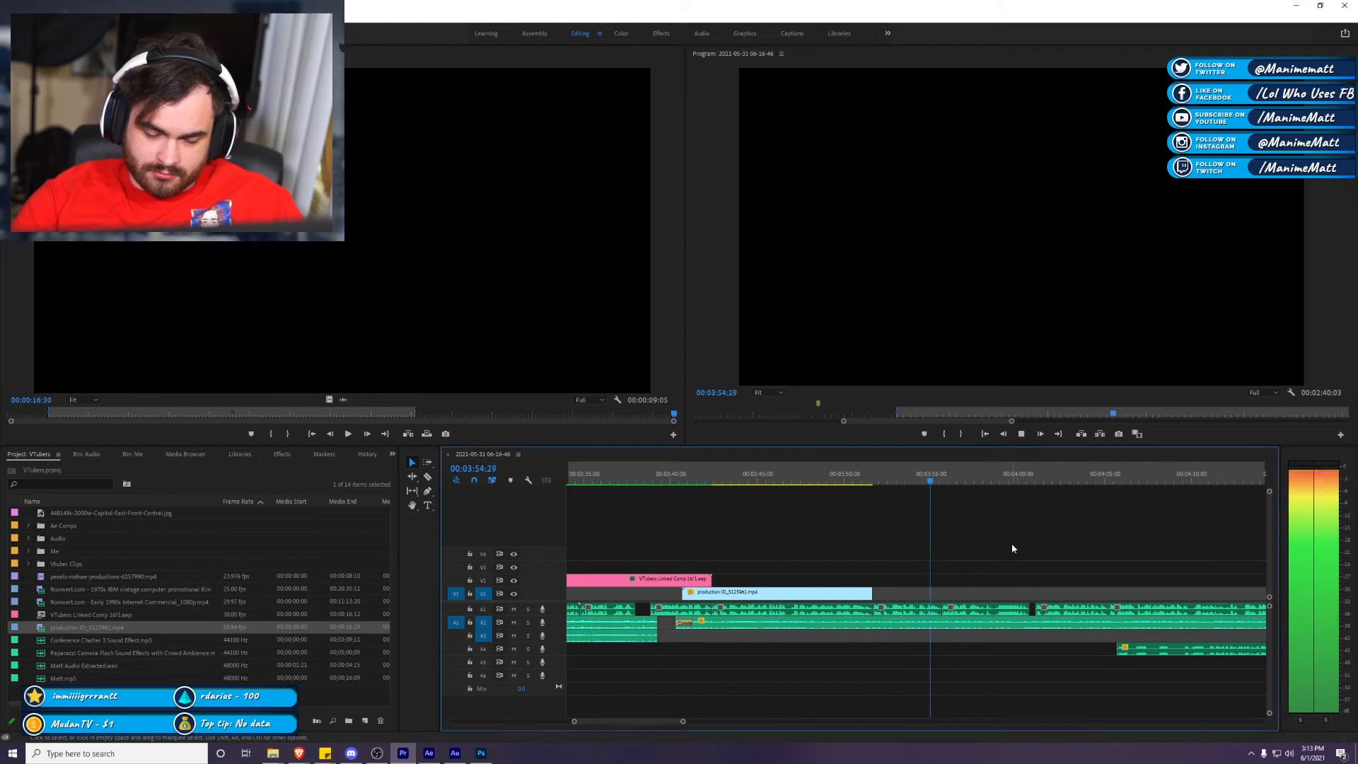
{"action": "key", "text": "space"}
Step: Bring the Gorilla video from the project folder into the sequence above the empty stretch, unlink it and delete its audio
{"action": "key", "text": "alt+Tab"}
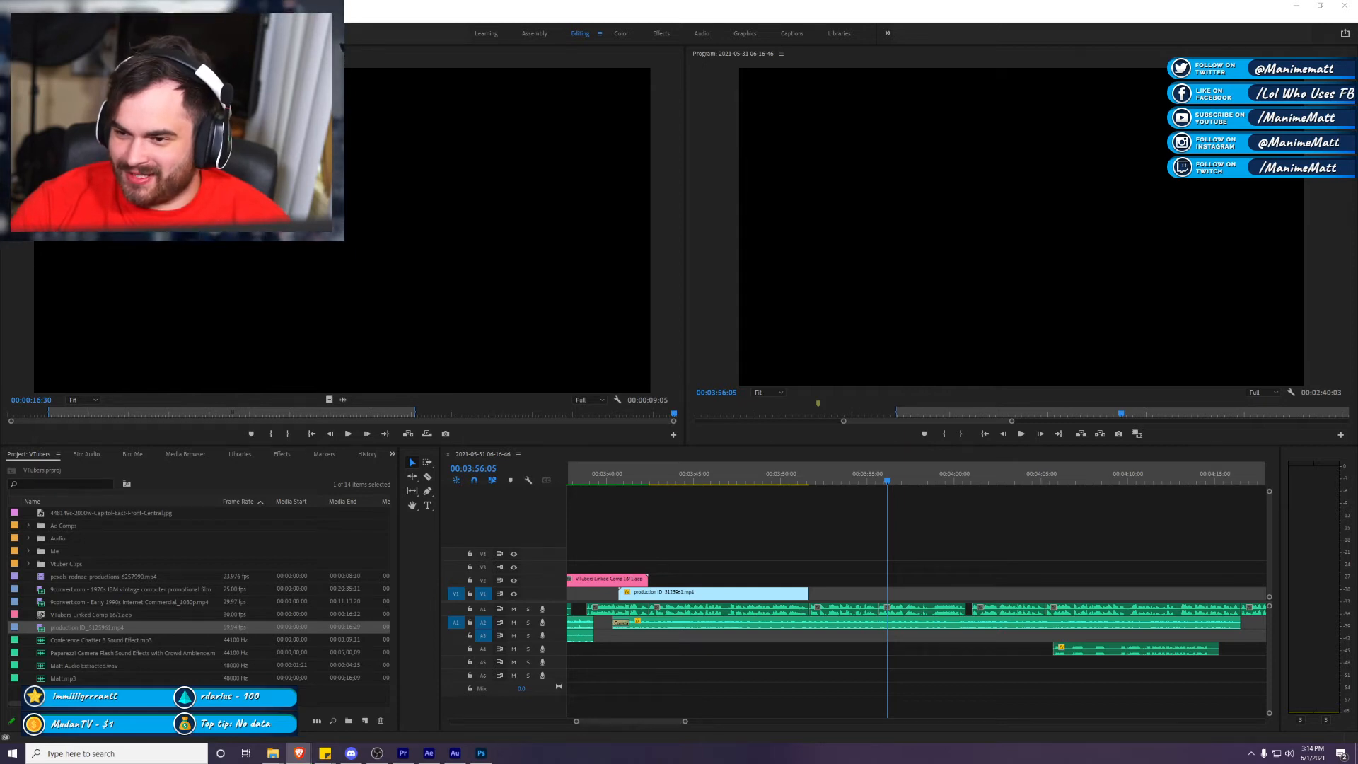
{"action": "left_click", "coordinate": [273, 753]}
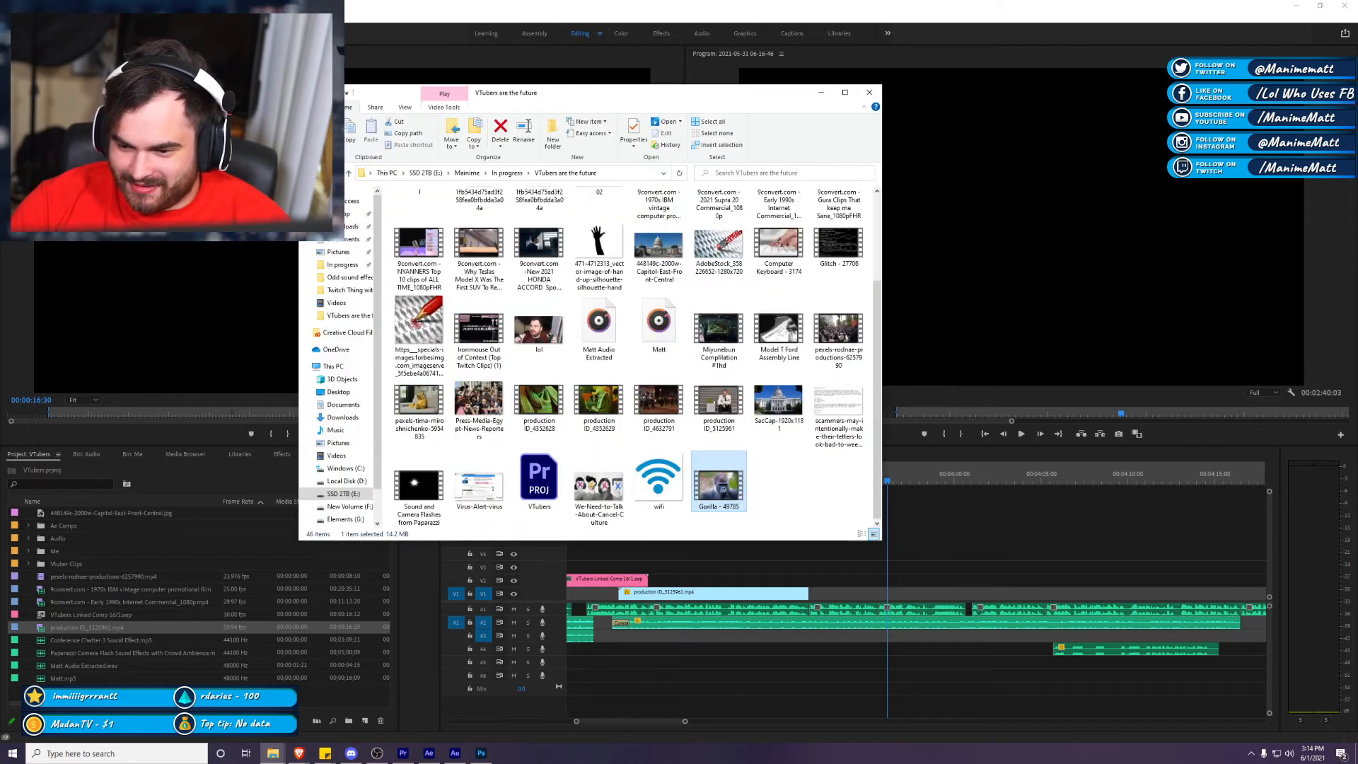
{"action": "left_click_drag", "start_coordinate": [719, 484], "coordinate": [866, 553]}
{"action": "right_click", "coordinate": [912, 552]}
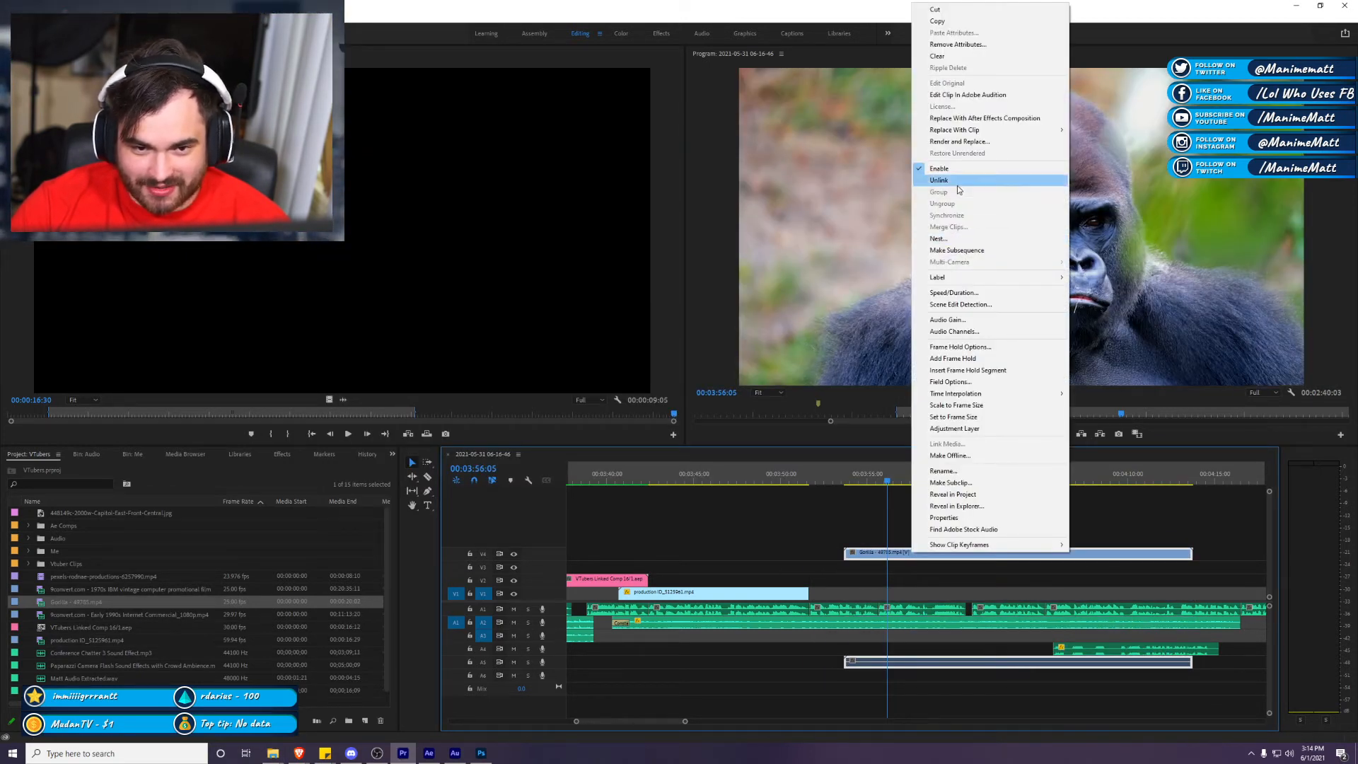
{"action": "left_click", "coordinate": [938, 180]}
{"action": "left_click", "coordinate": [974, 661]}
{"action": "key", "text": "Delete"}
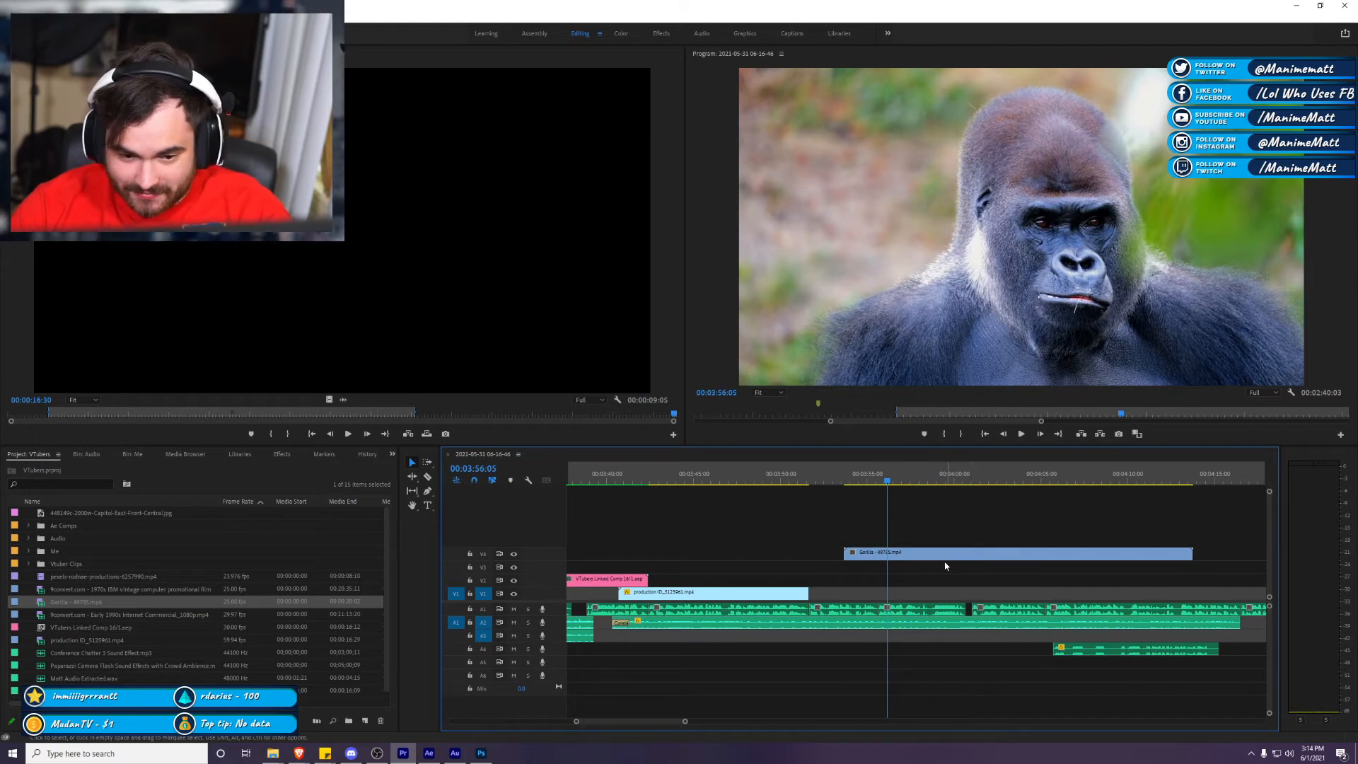
Step: Trim the Gorilla clip's start, place it on V1 directly after the stair clip, and shorten its end to about 00:03:55:20
{"action": "left_click_drag", "start_coordinate": [842, 551], "coordinate": [991, 551]}
{"action": "left_click_drag", "start_coordinate": [1091, 553], "coordinate": [908, 608]}
{"action": "key", "text": "space"}
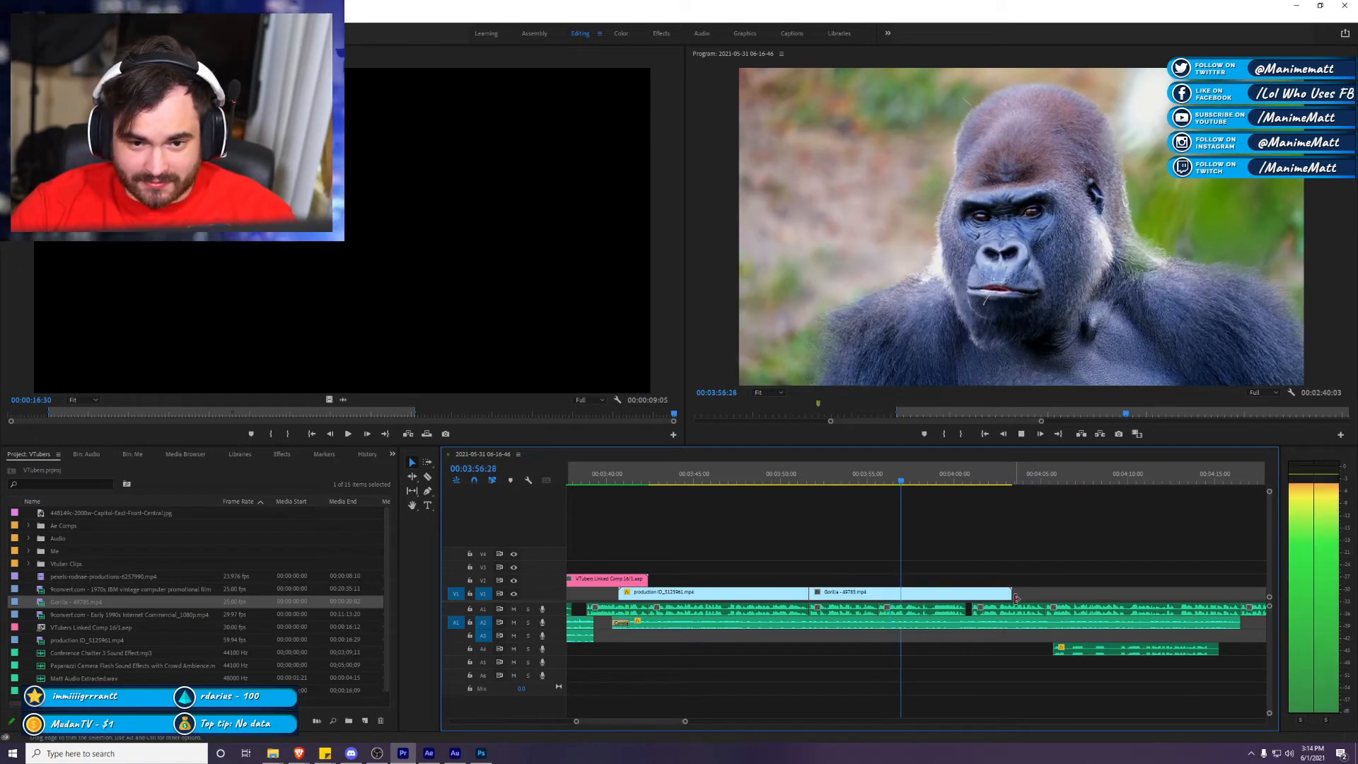
{"action": "left_click_drag", "start_coordinate": [1004, 591], "coordinate": [878, 591]}
Step: Play the transition from the stair clip into the Gorilla clip from 00:03:50:19 and save the project
{"action": "left_click", "coordinate": [791, 475]}
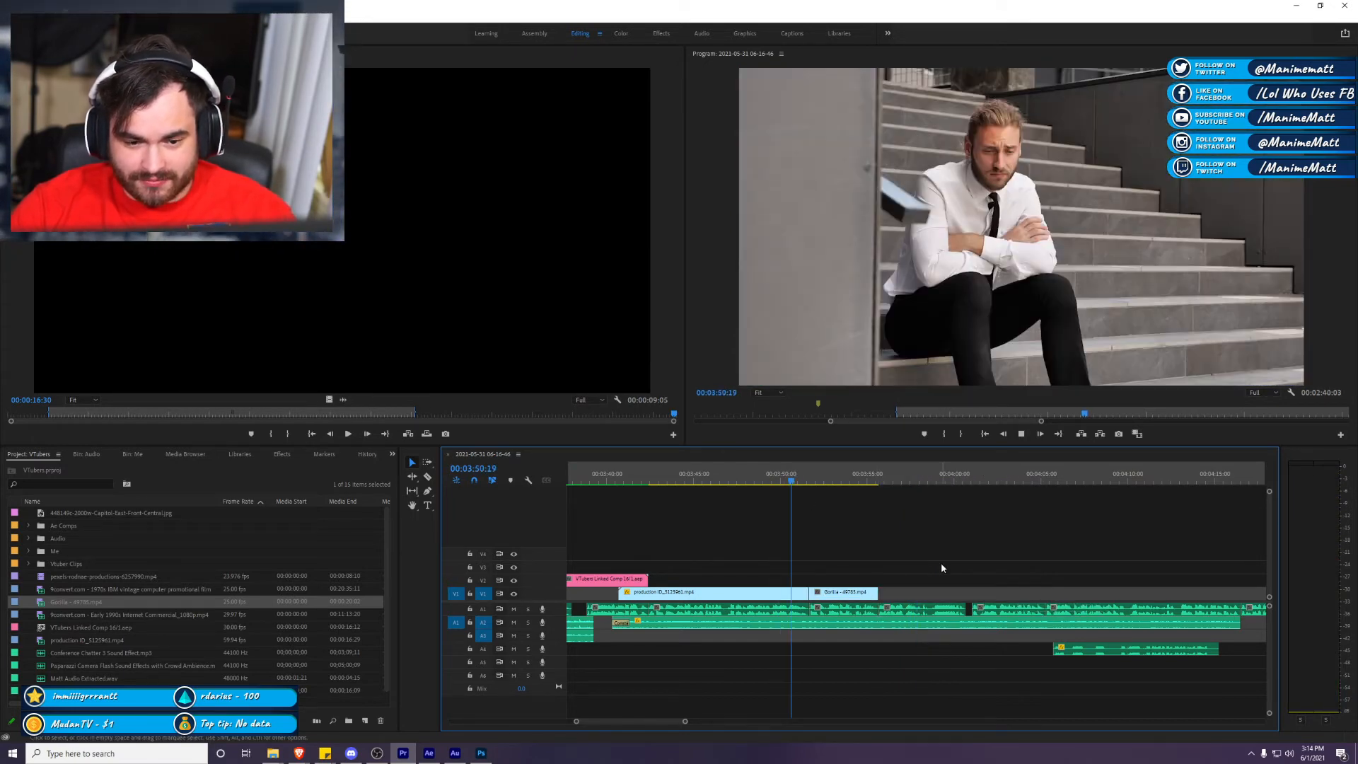
{"action": "key", "text": "space"}
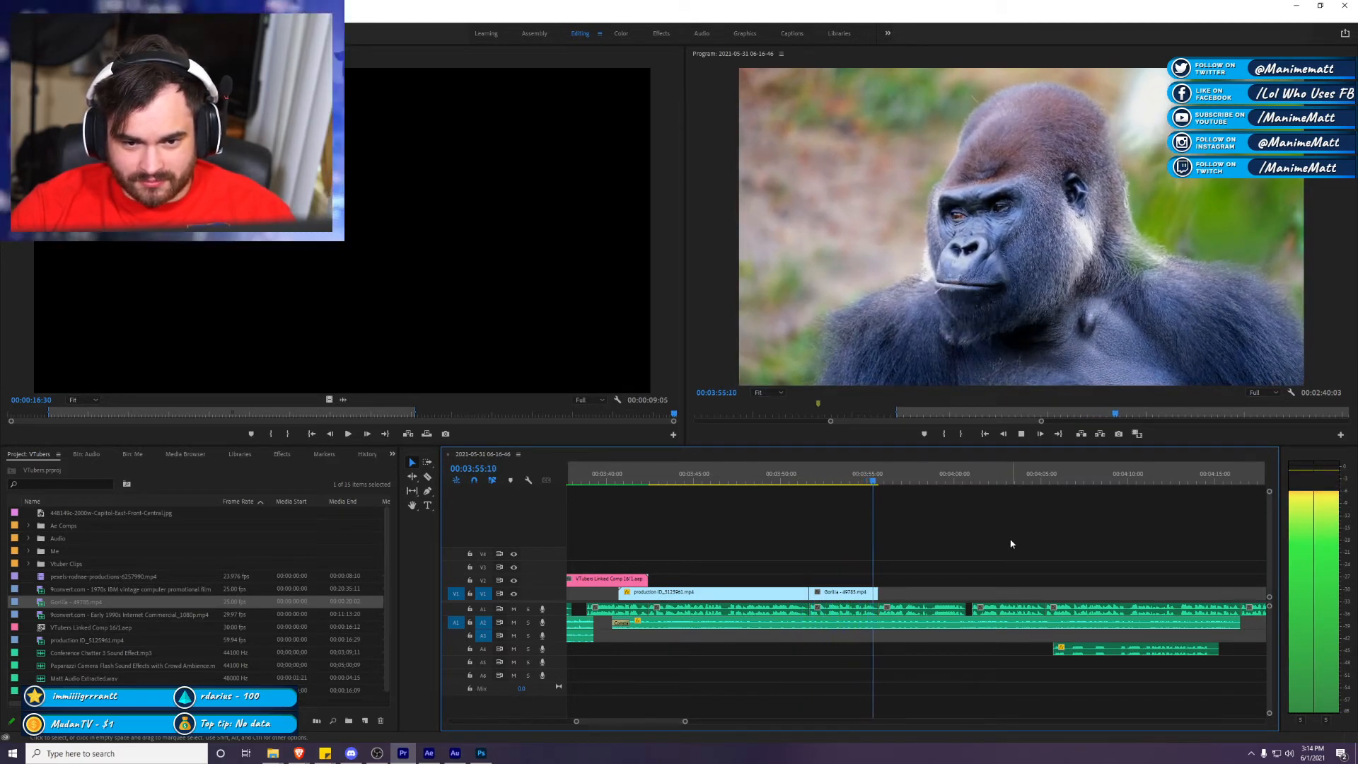
{"action": "key", "text": "space"}
{"action": "key", "text": "minus"}
{"action": "key", "text": "minus"}
{"action": "key", "text": "minus"}
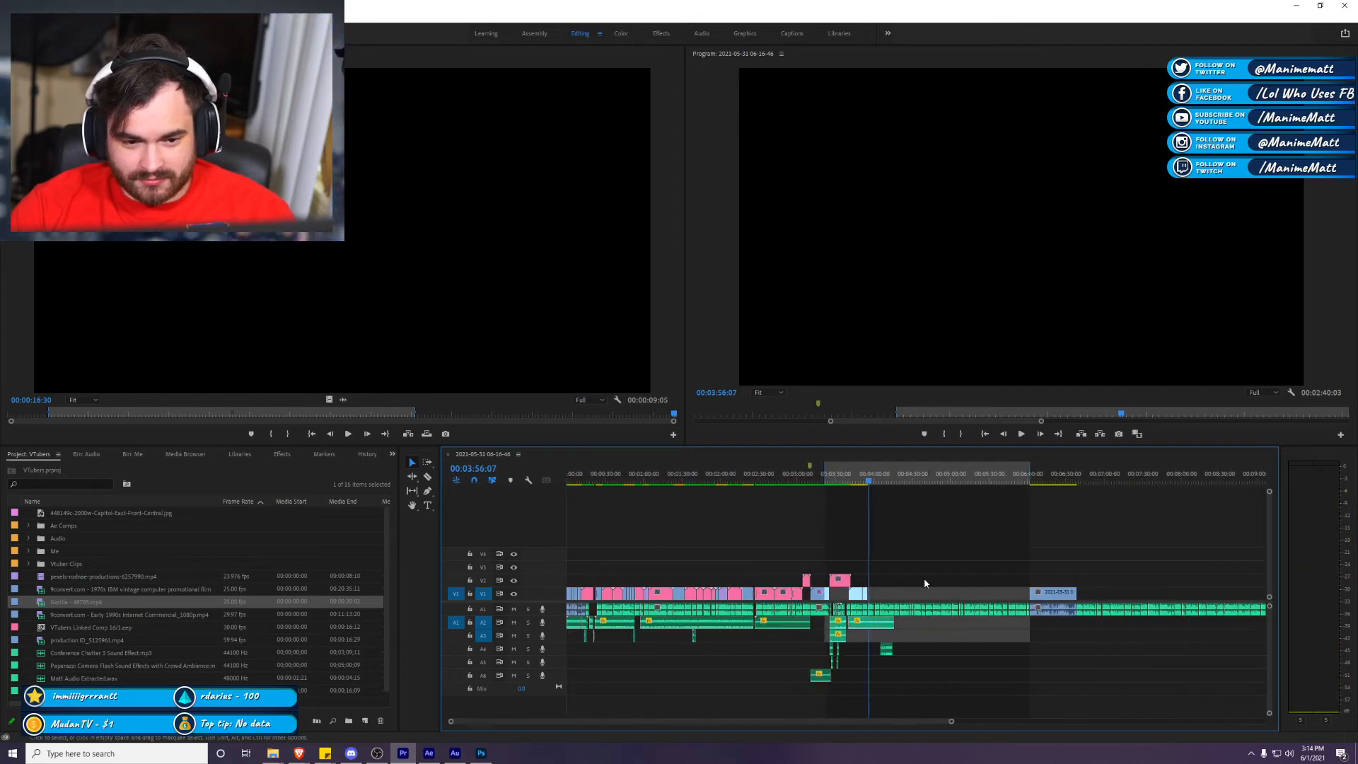
{"action": "key", "text": "ctrl+s"}
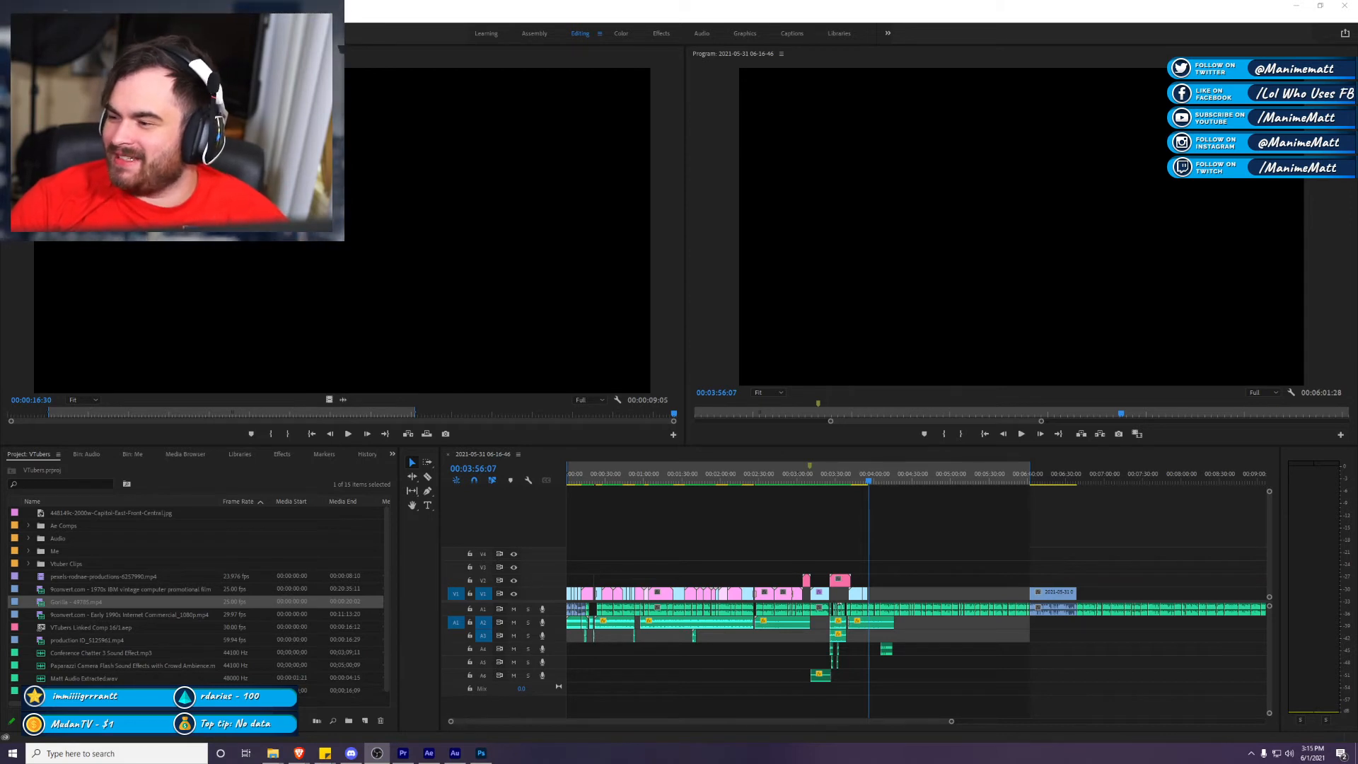
{"action": "left_click", "coordinate": [1140, 521]}
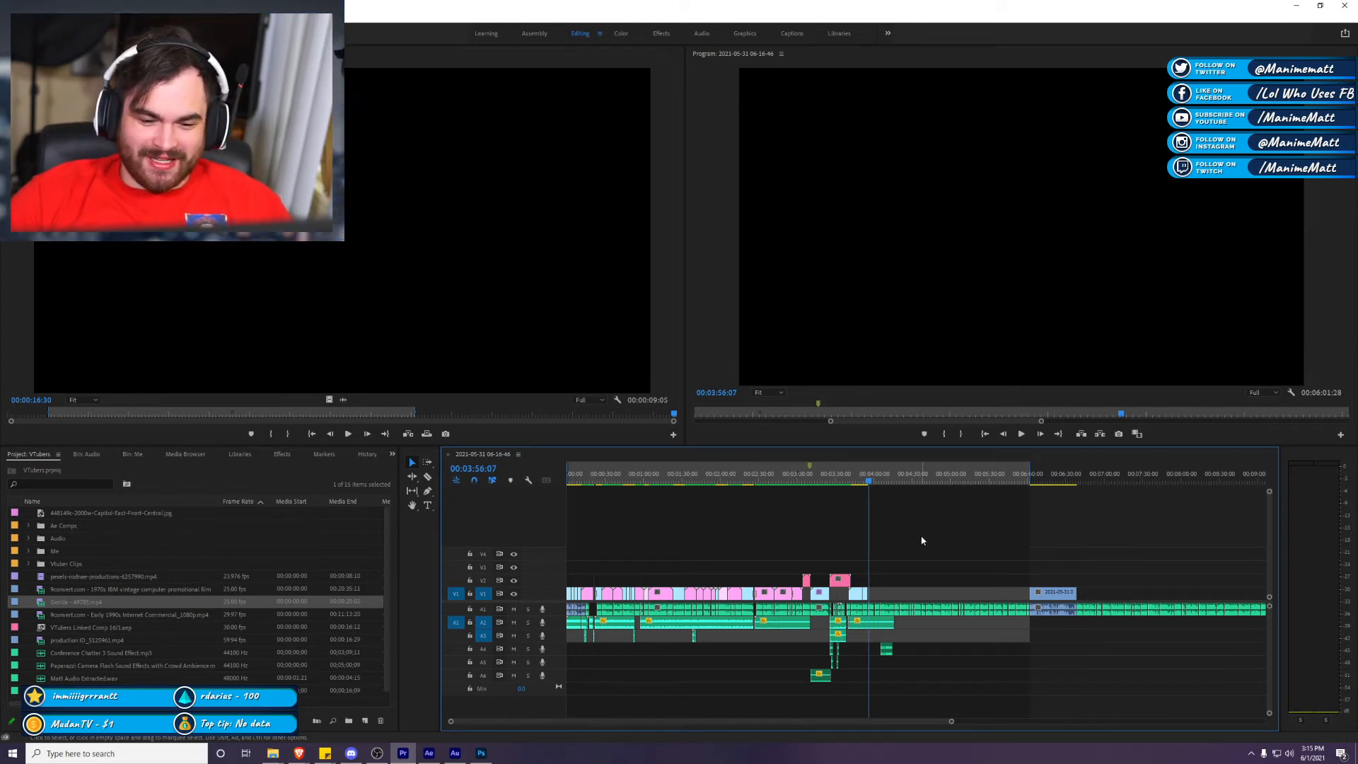
{"action": "key", "text": "grave"}
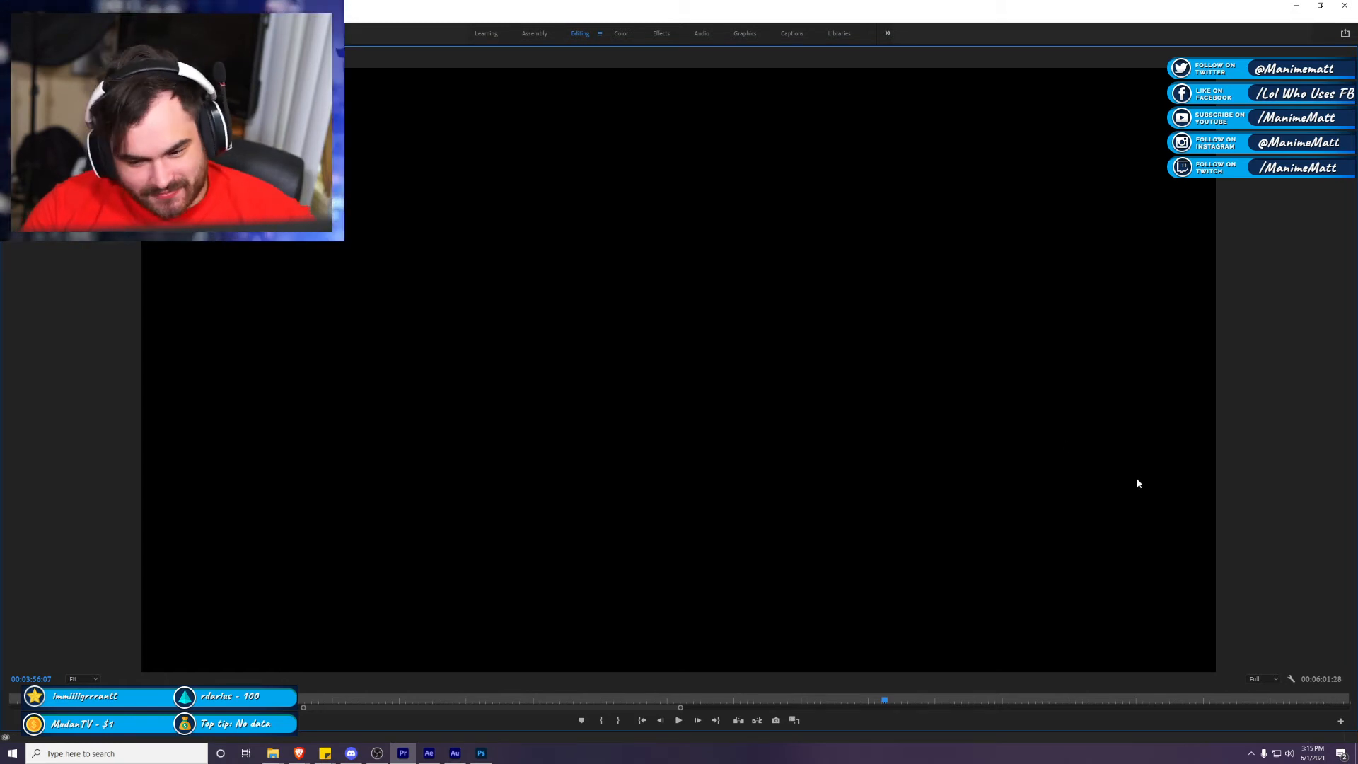
{"action": "key", "text": "grave"}
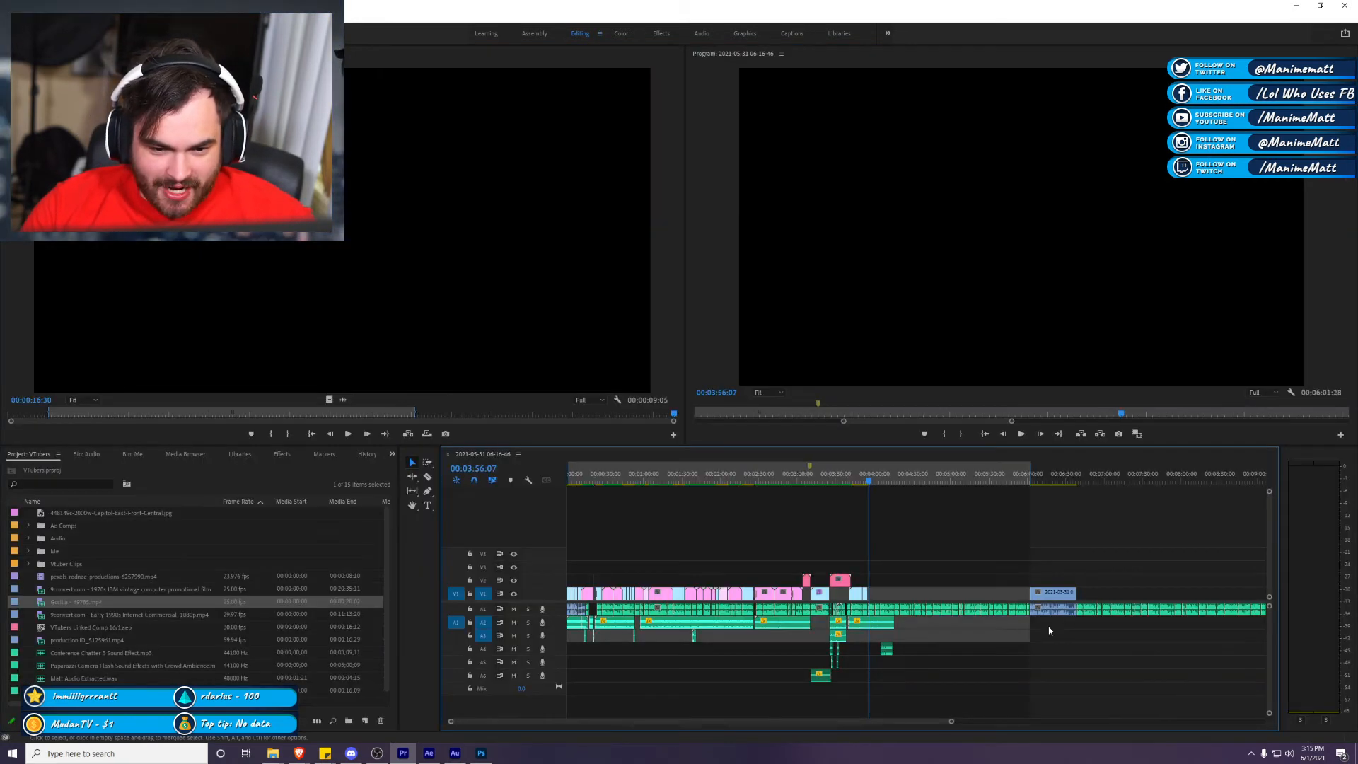
{"action": "left_click_drag", "start_coordinate": [951, 721], "coordinate": [746, 720]}
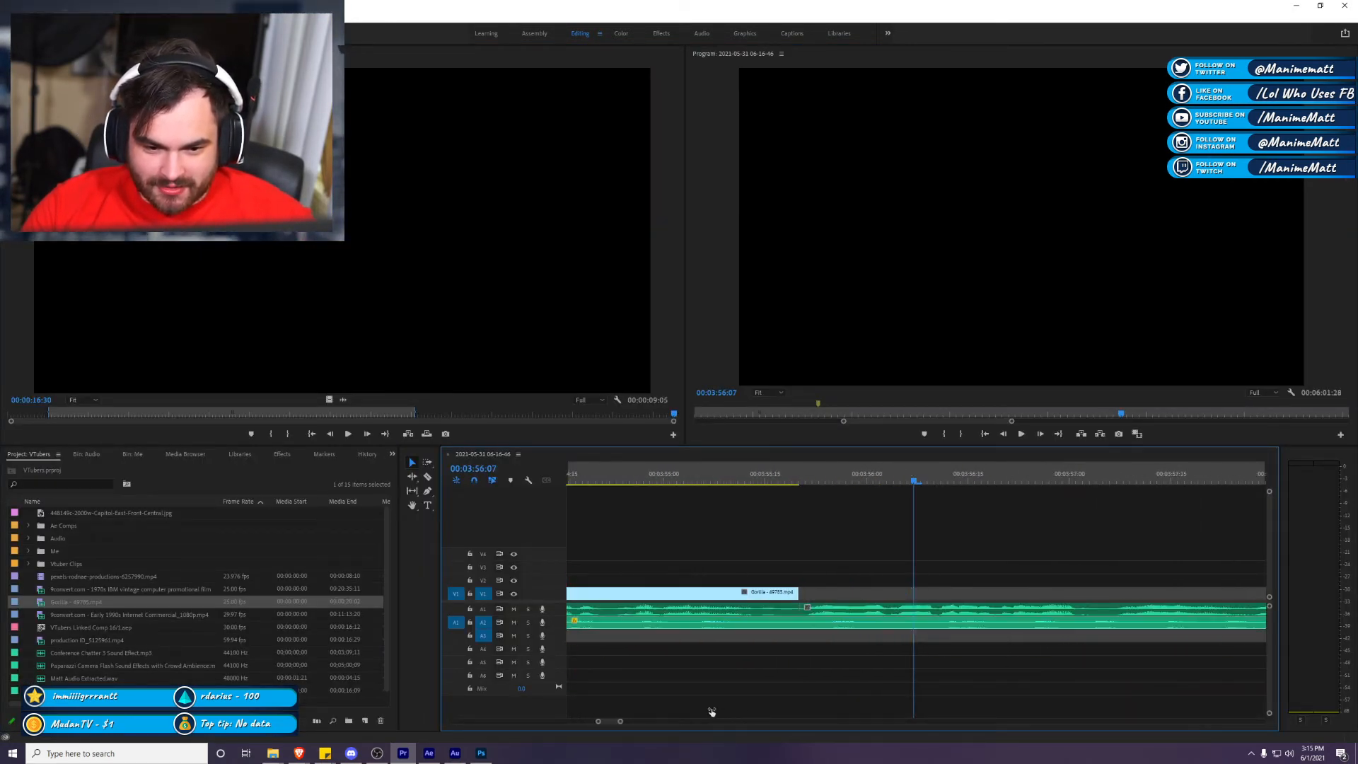
{"action": "scroll", "coordinate": [819, 700], "scroll_direction": "down", "scroll_amount": 6}
Step: Review the sequence from its beginning to about 00:01:43 in the full-size program view
{"action": "left_click", "coordinate": [990, 272]}
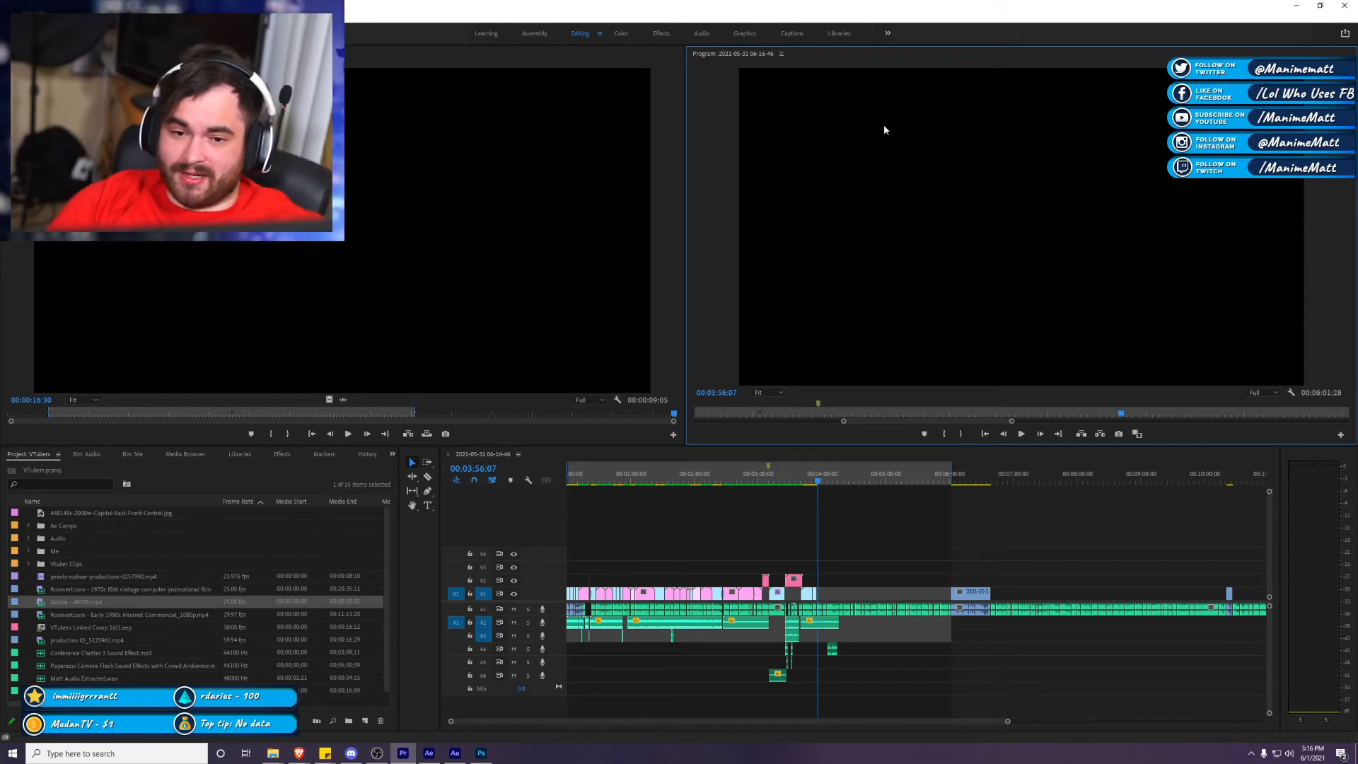
{"action": "key", "text": "grave"}
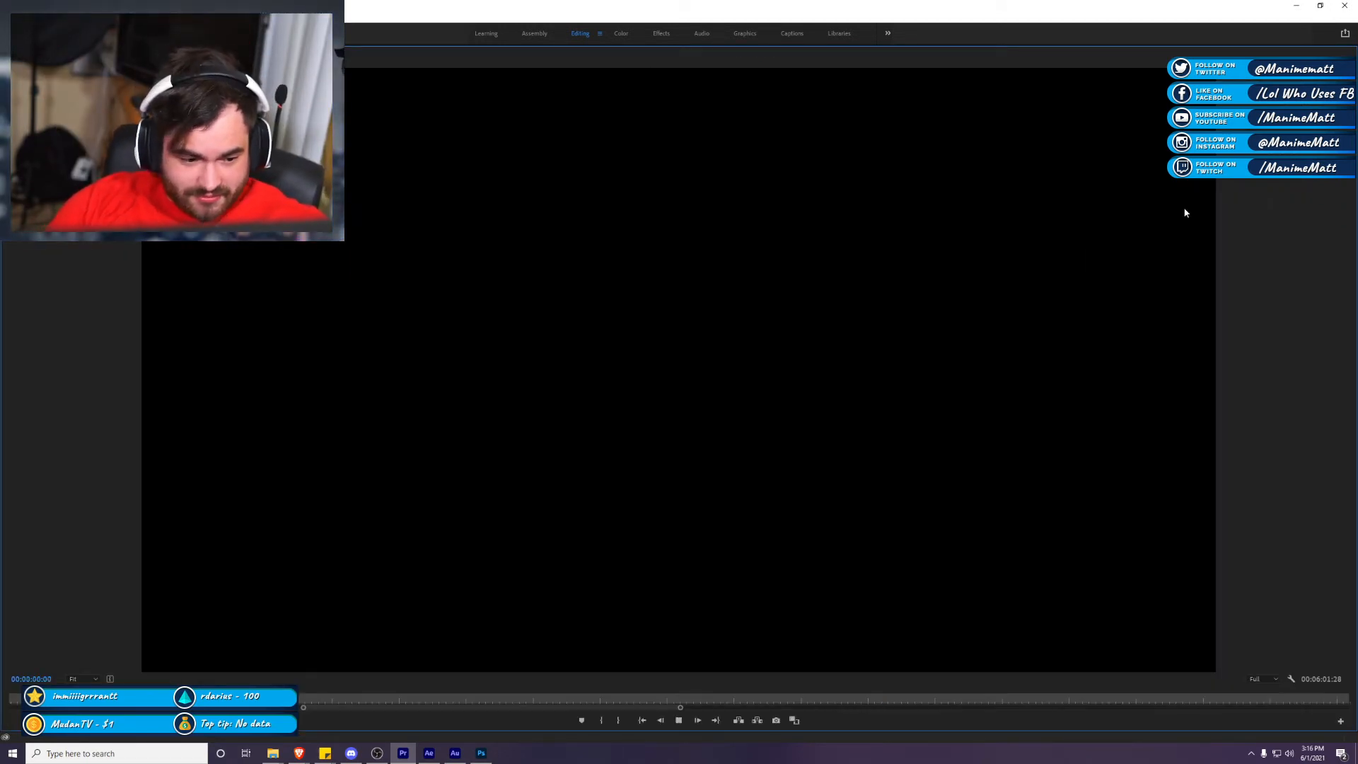
{"action": "key", "text": "space"}
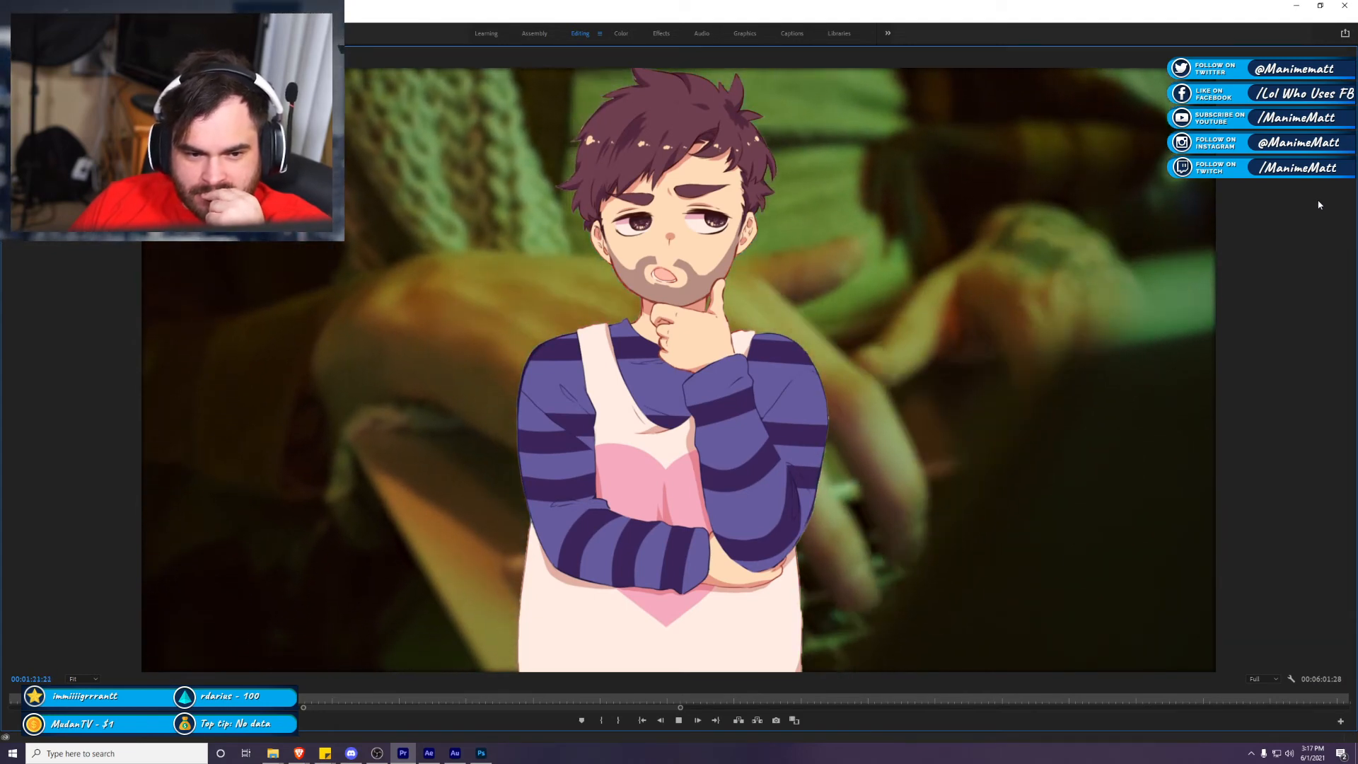
{"action": "key", "text": "space"}
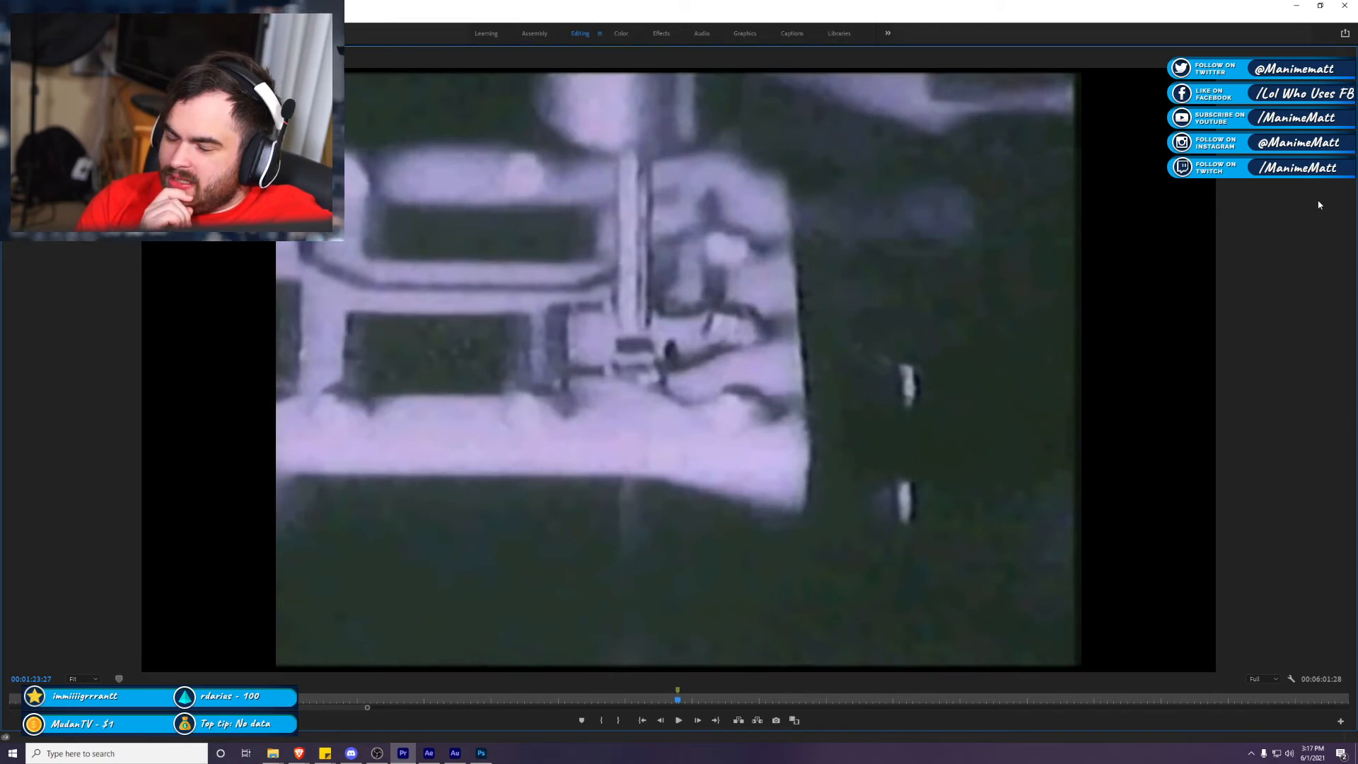
{"action": "key", "text": "space"}
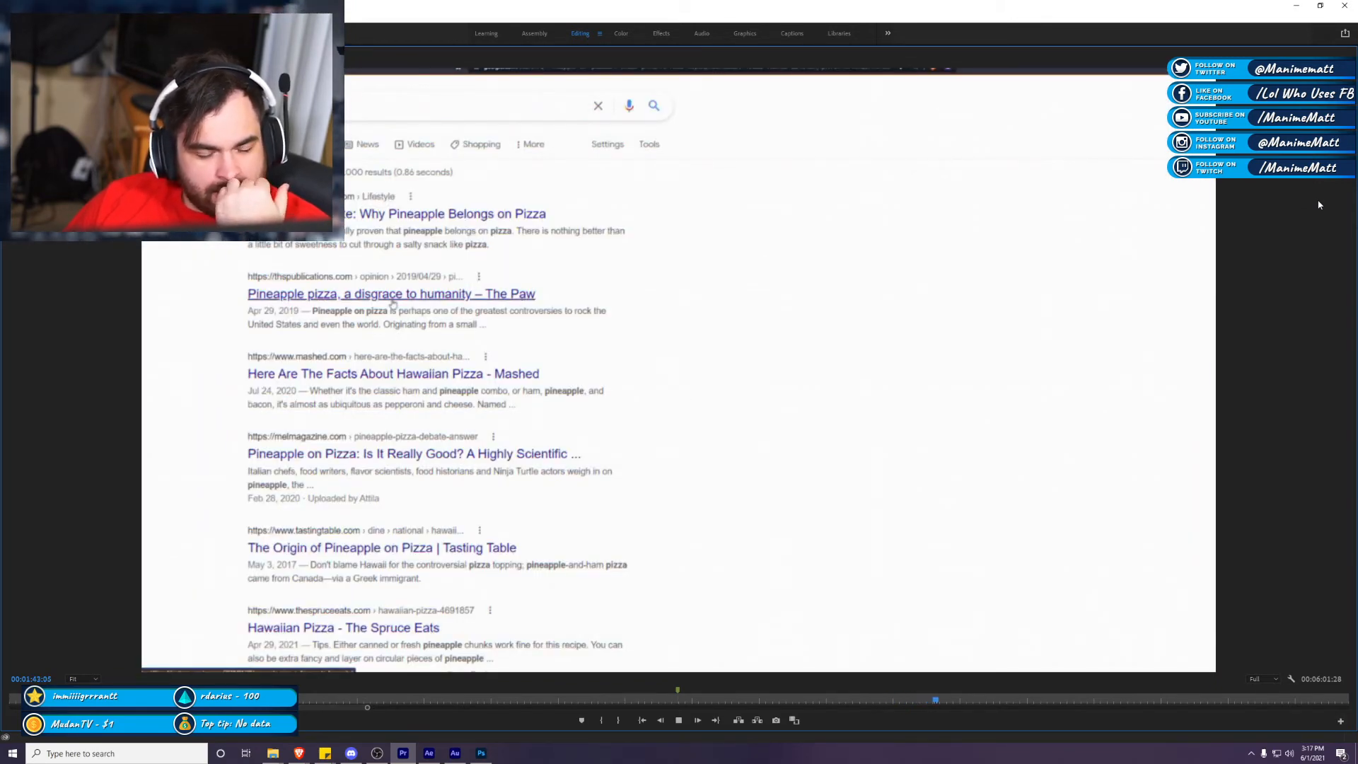
{"action": "key", "text": "space"}
Step: Replay the pineapple pizza search section from about 00:01:35 through the virus warning at 00:01:41:02
{"action": "key", "text": "grave"}
{"action": "left_click_drag", "start_coordinate": [1007, 721], "coordinate": [776, 580]}
{"action": "left_click", "coordinate": [748, 475]}
{"action": "key", "text": "space"}
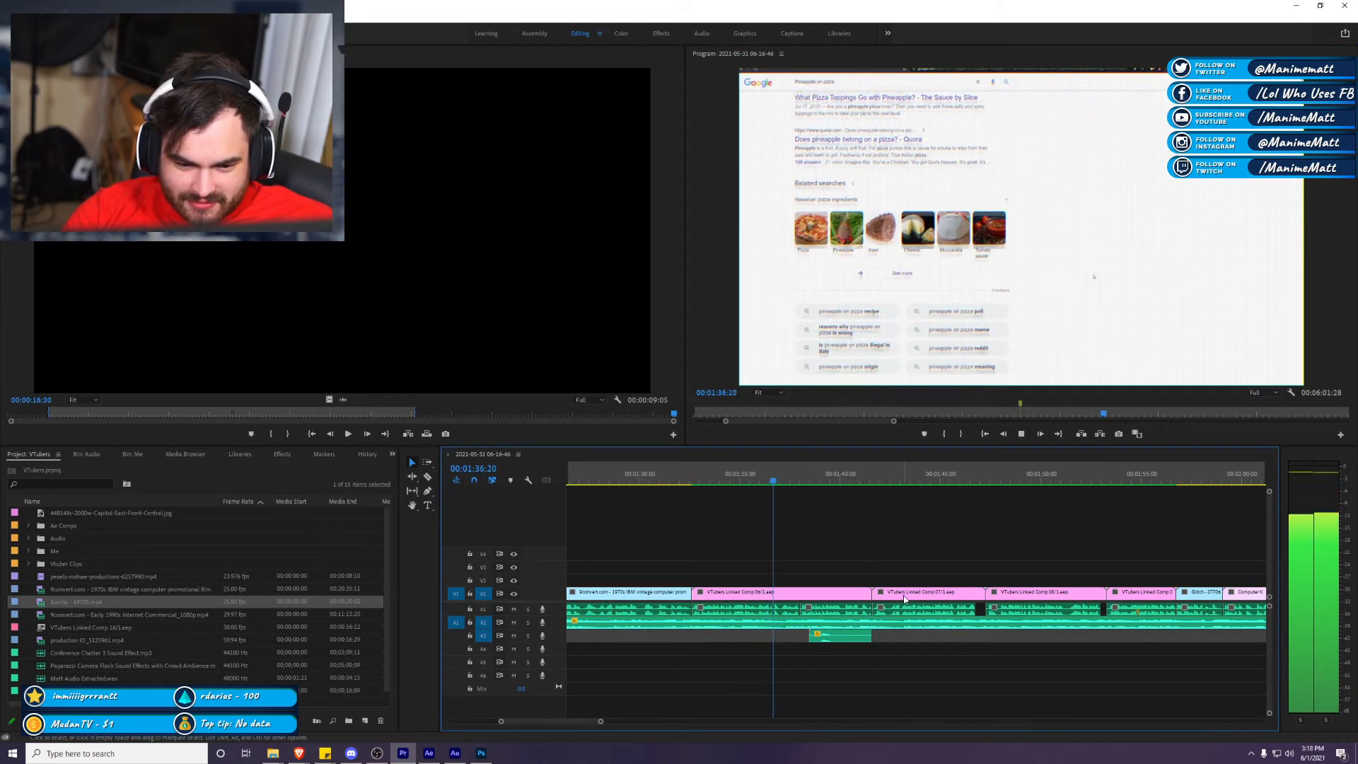
{"action": "left_click", "coordinate": [842, 481]}
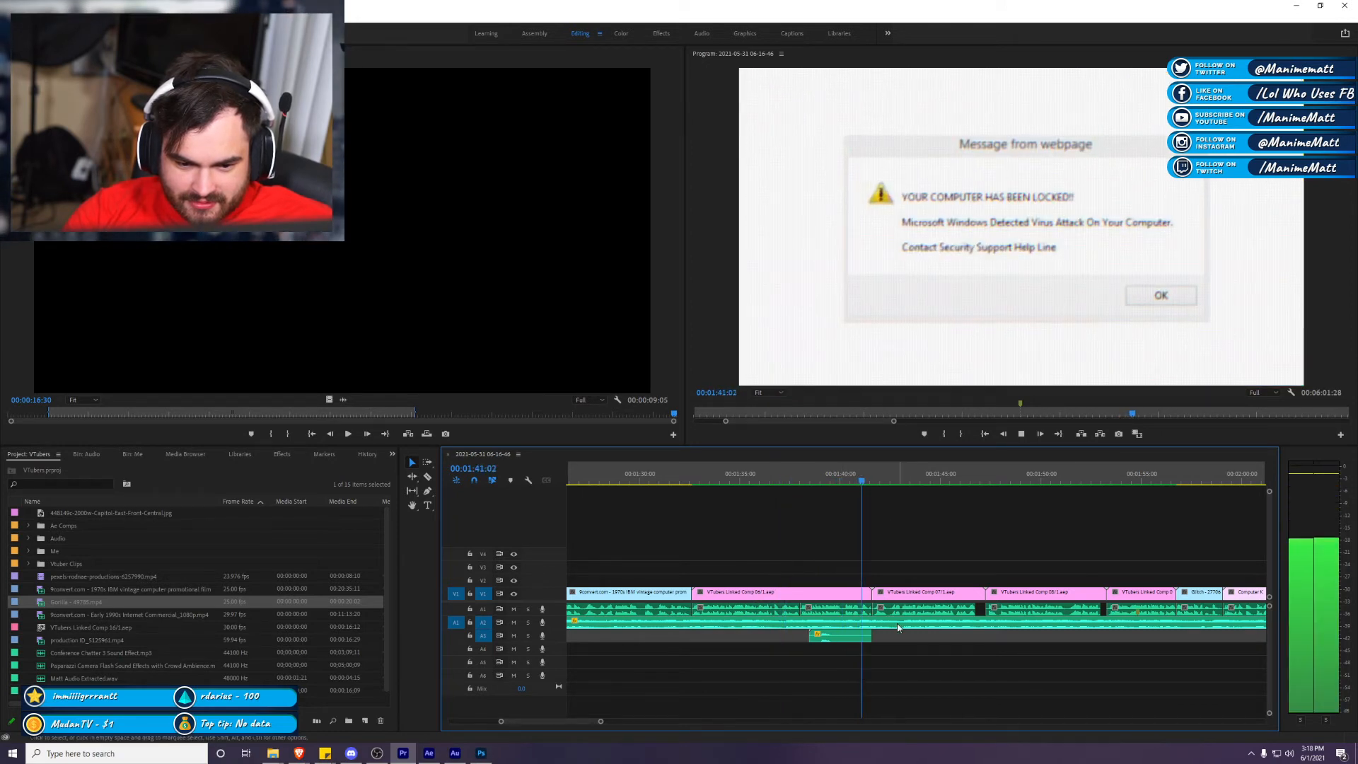
{"action": "key", "text": "space"}
Step: Cut out the A1 audio between about 00:01:41:03 and 00:01:41:13 under the virus warning and play the result
{"action": "left_click_drag", "start_coordinate": [600, 723], "coordinate": [537, 721]}
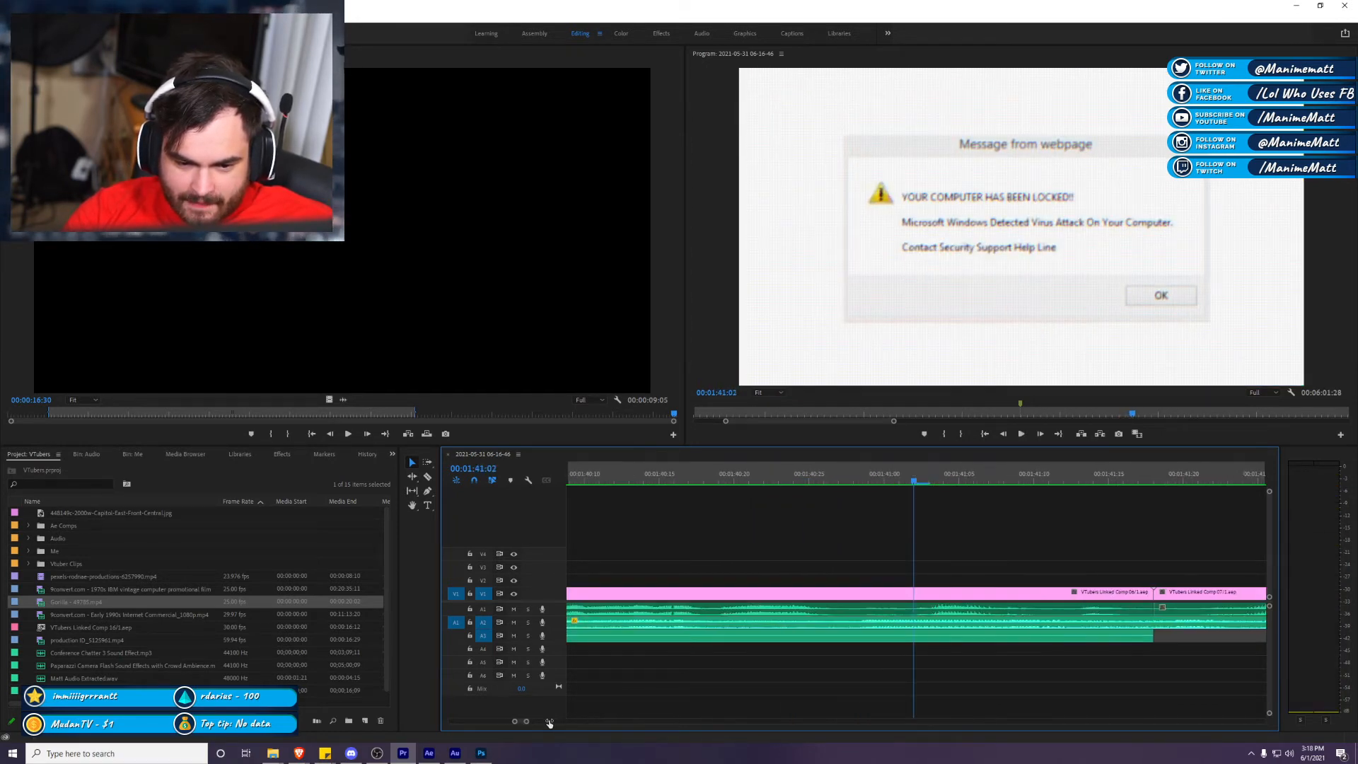
{"action": "key", "text": "space"}
{"action": "left_click_drag", "start_coordinate": [906, 472], "coordinate": [919, 485]}
{"action": "key", "text": "space"}
{"action": "key", "text": "space"}
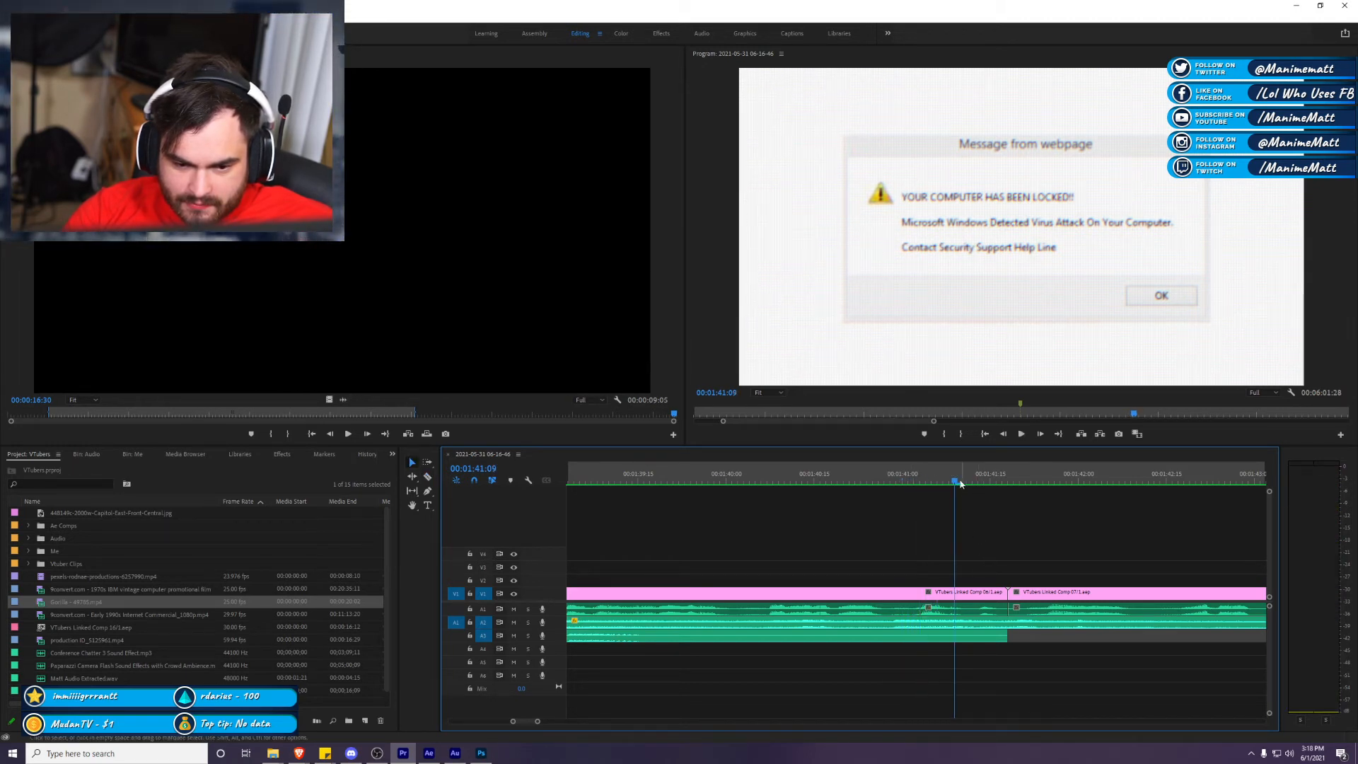
{"action": "key", "text": "space"}
{"action": "key", "text": "space"}
{"action": "left_click", "coordinate": [977, 481]}
{"action": "left_click", "coordinate": [972, 608]}
{"action": "key", "text": "Delete"}
{"action": "key", "text": "space"}
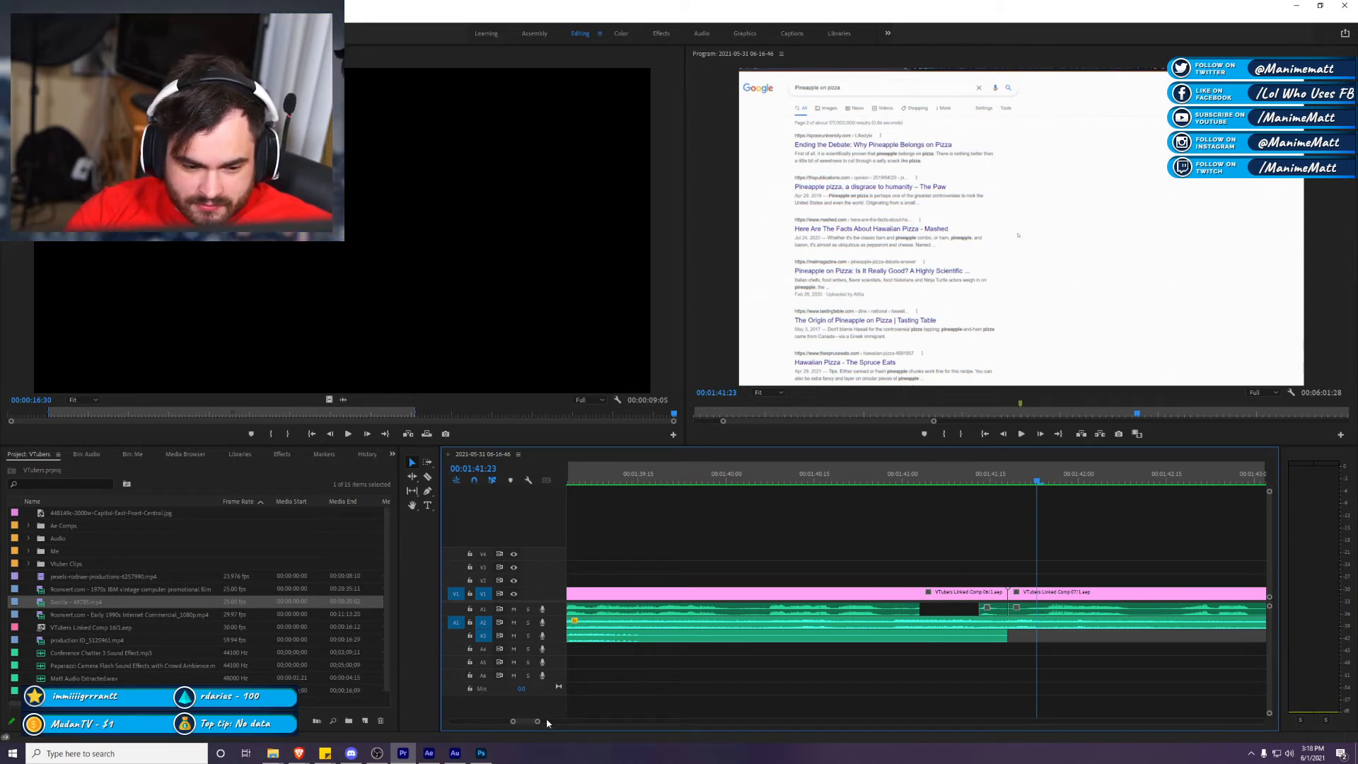
Step: Open the original composition of the linked comp clip near 00:01:12:06 for editing in After Effects
{"action": "scroll", "coordinate": [542, 722], "scroll_direction": "down", "scroll_amount": 2}
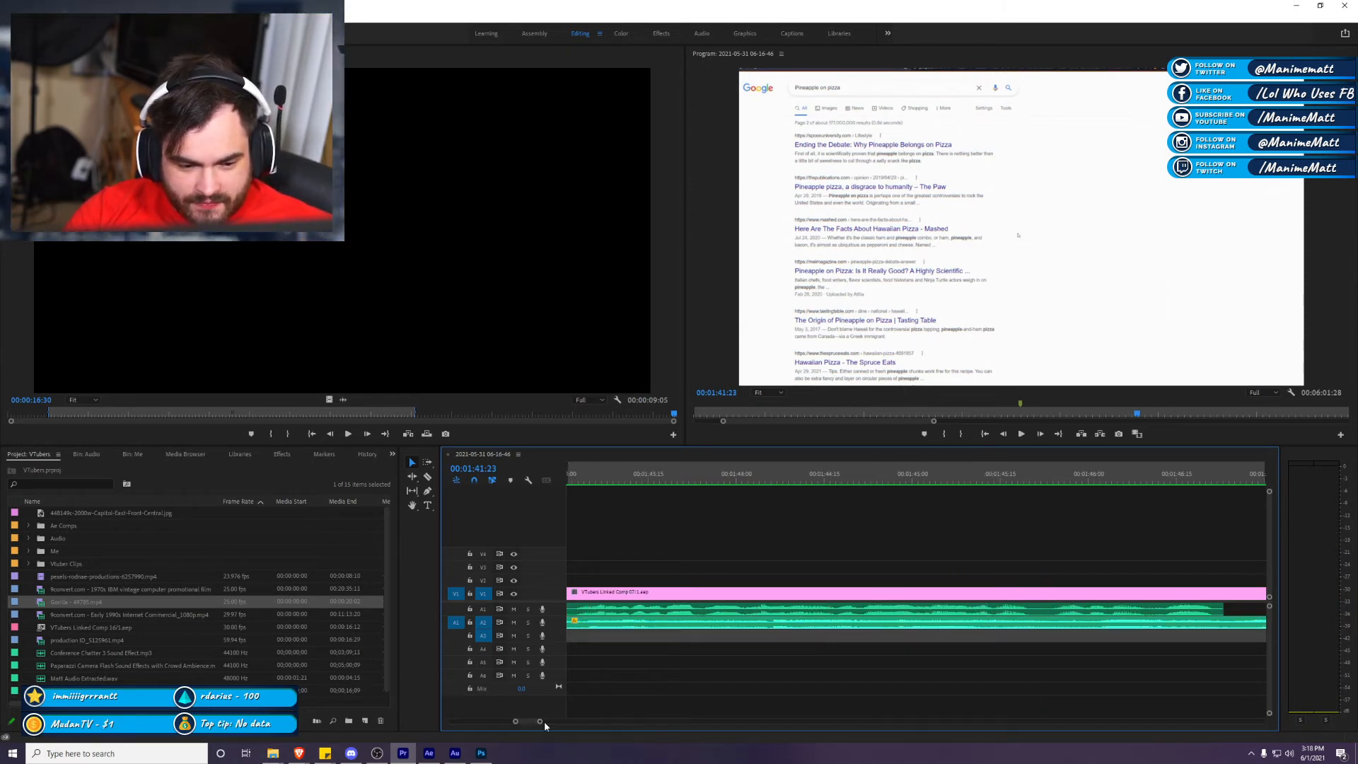
{"action": "scroll", "coordinate": [545, 721], "scroll_direction": "down", "scroll_amount": 2}
{"action": "left_click_drag", "start_coordinate": [543, 722], "coordinate": [684, 721]}
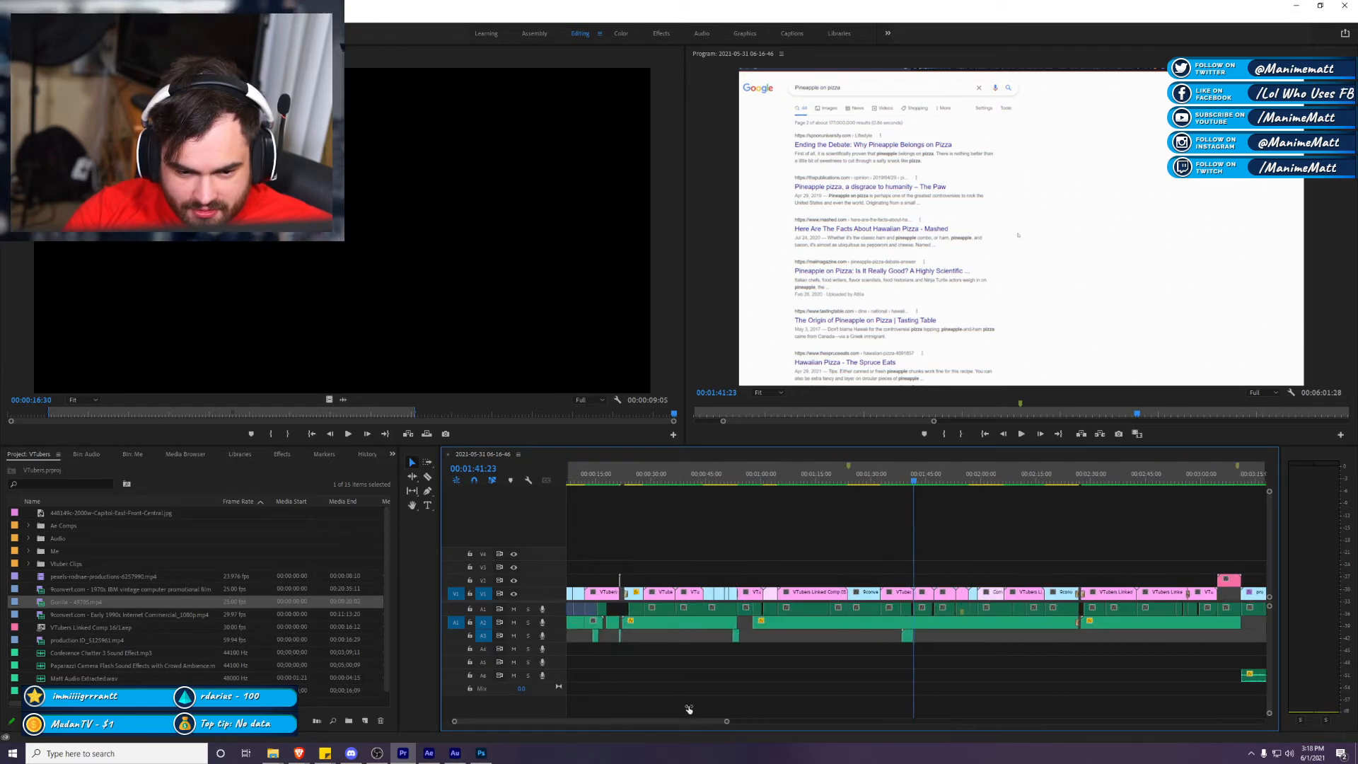
{"action": "left_click", "coordinate": [752, 470]}
{"action": "right_click", "coordinate": [778, 592]}
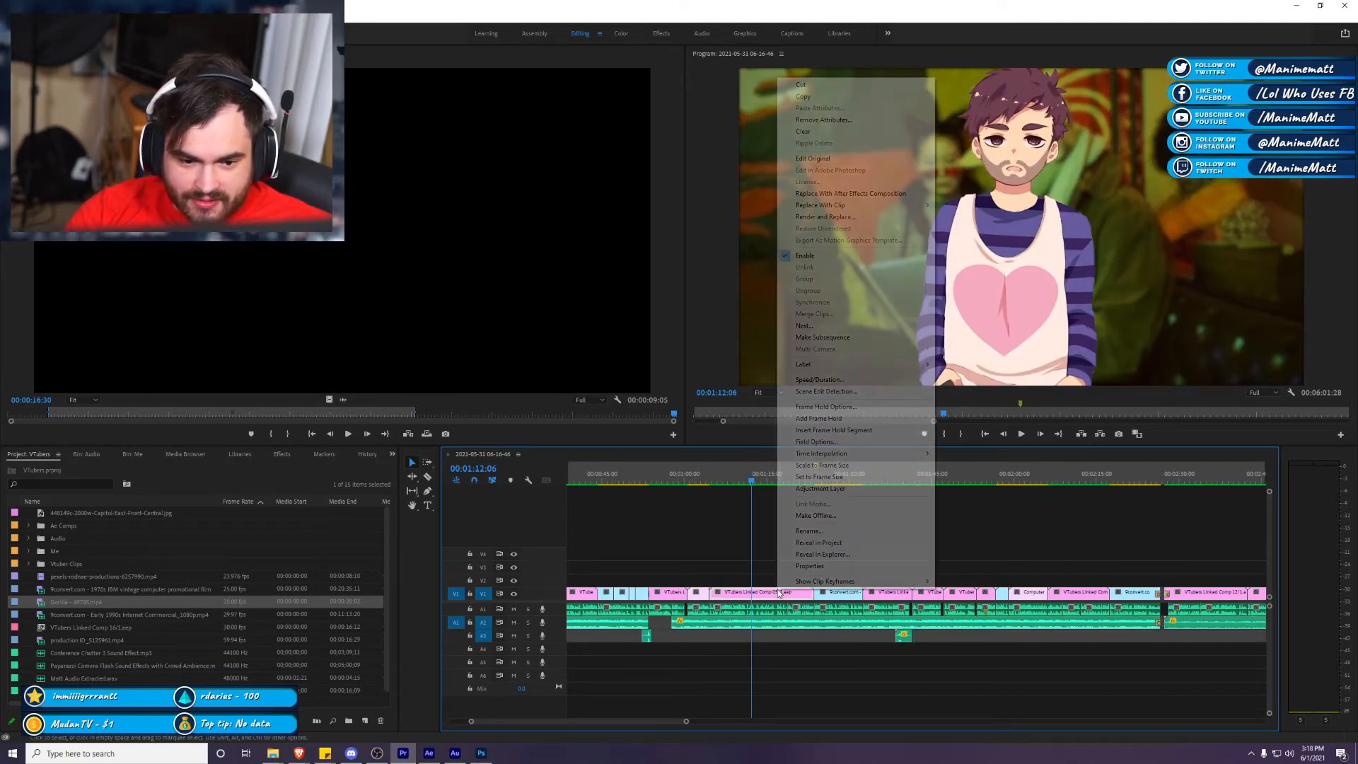
{"action": "left_click", "coordinate": [892, 158]}
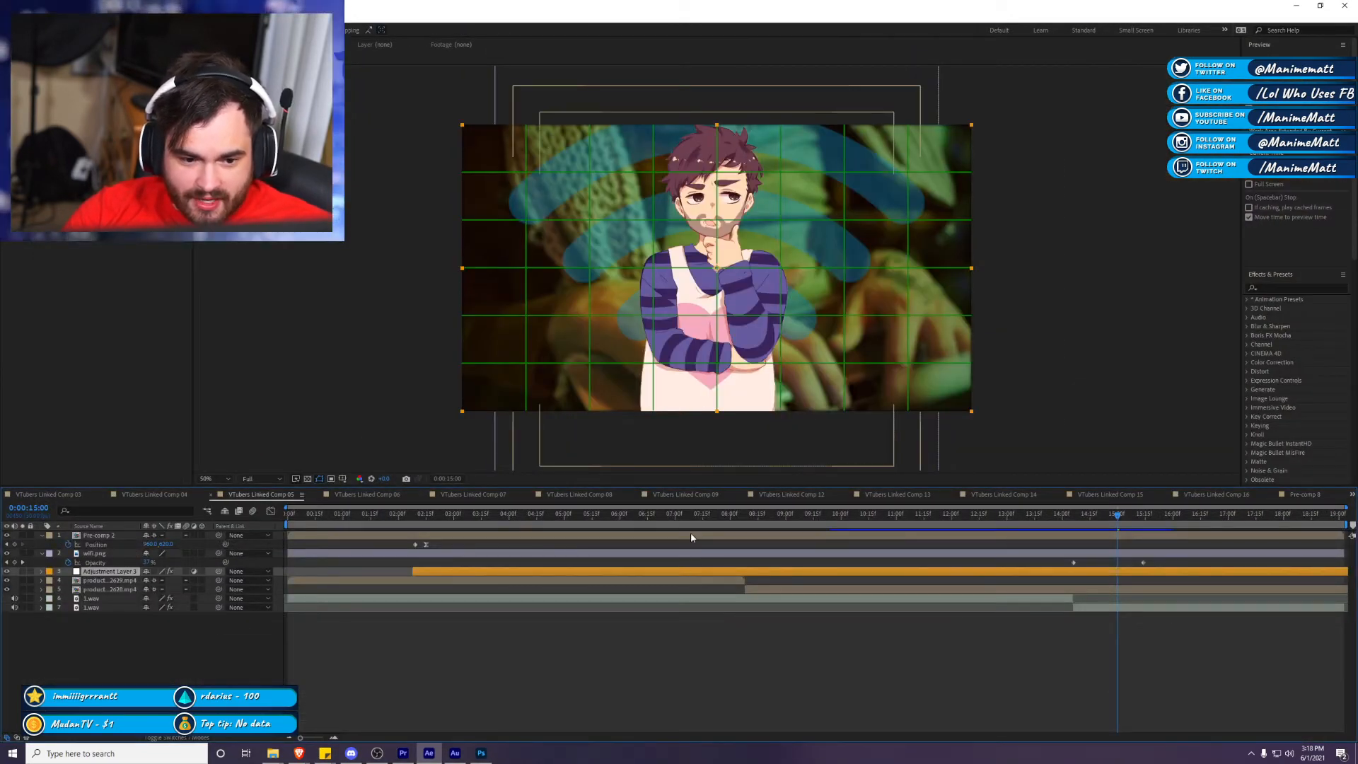
Step: Make the Pre-comp 2 character layer 3D and enable 3D on the four character images nested inside it
{"action": "left_click", "coordinate": [616, 671]}
{"action": "left_click", "coordinate": [426, 511]}
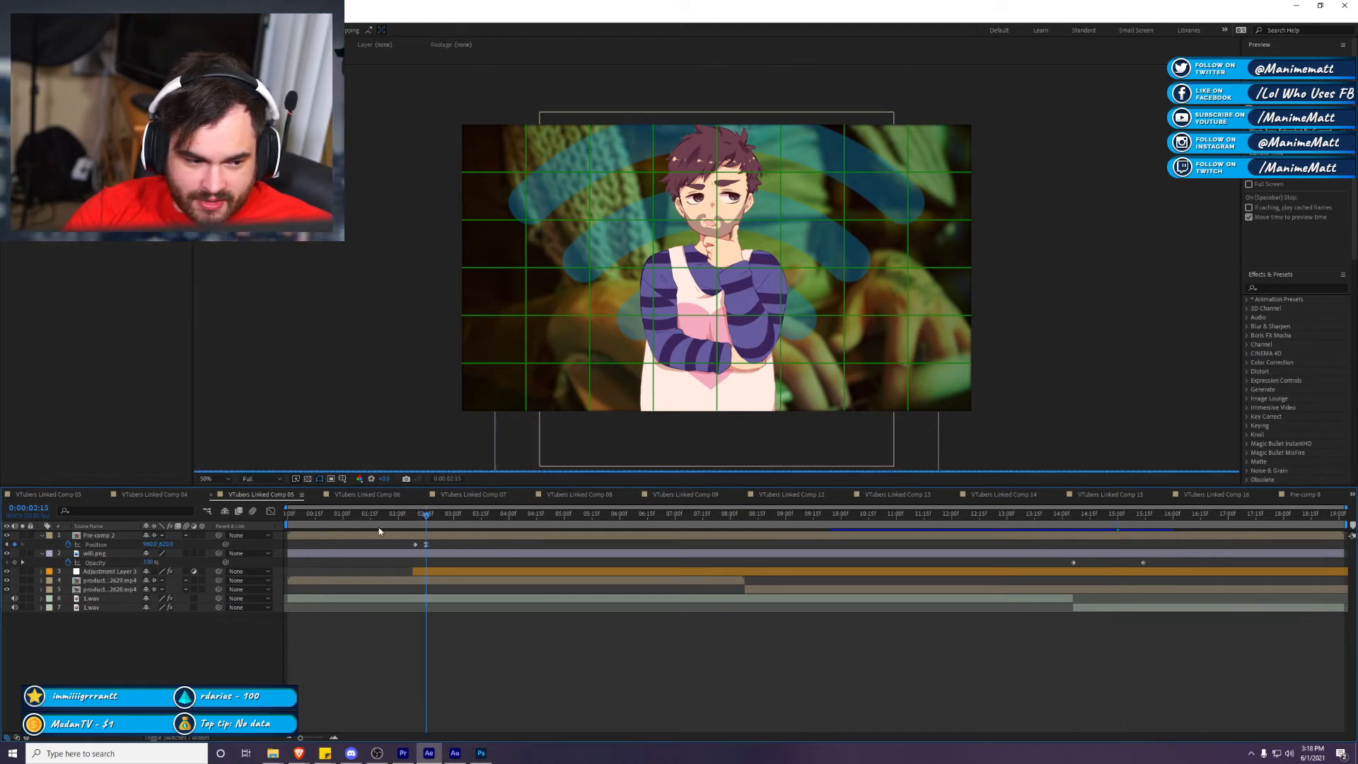
{"action": "left_click", "coordinate": [396, 535]}
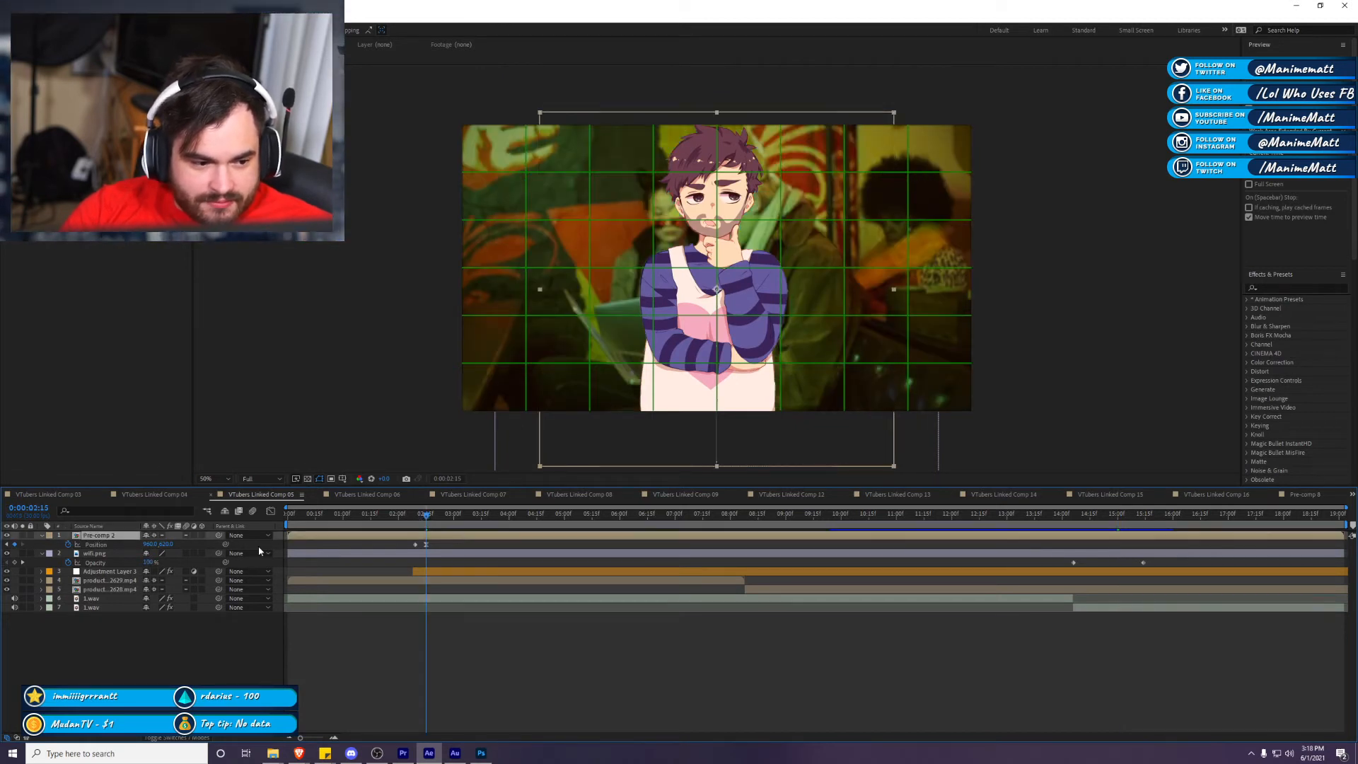
{"action": "double_click", "coordinate": [198, 536]}
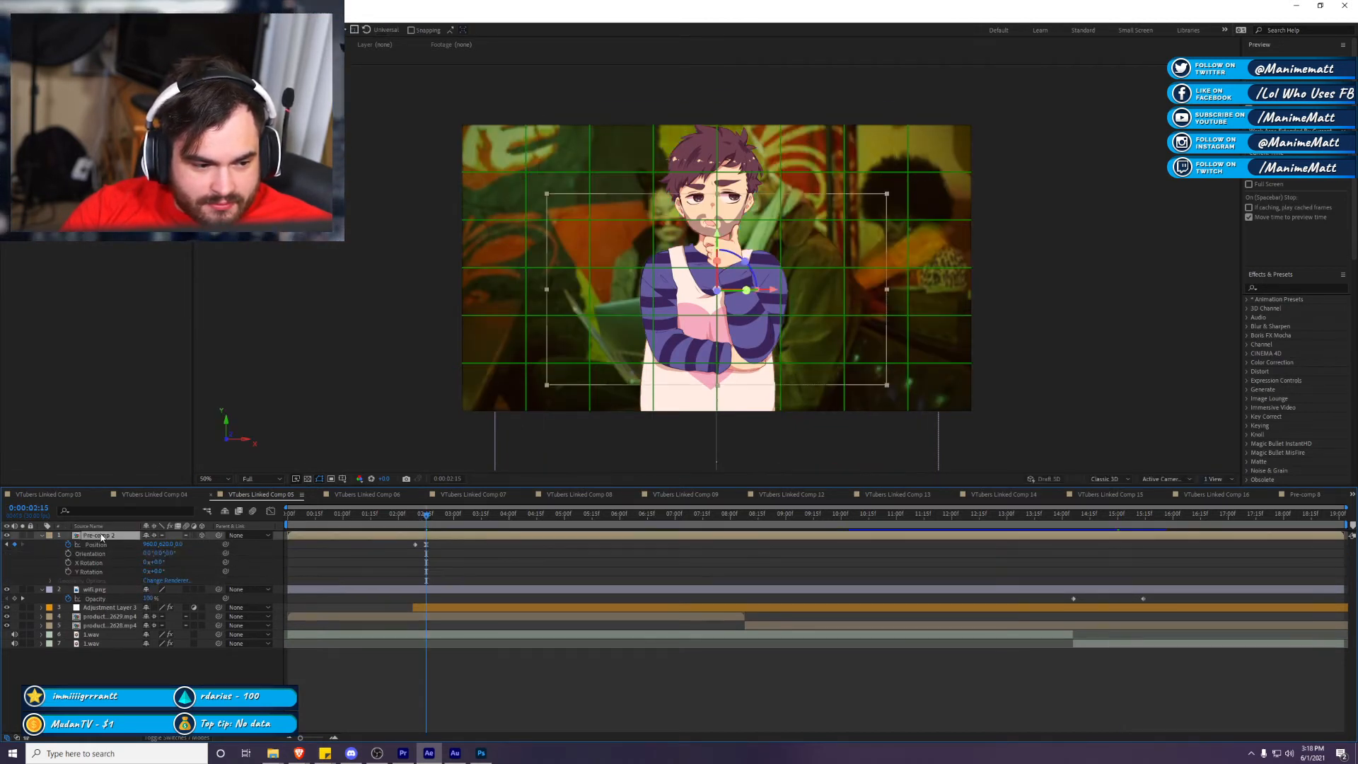
{"action": "left_click_drag", "start_coordinate": [201, 535], "coordinate": [201, 581]}
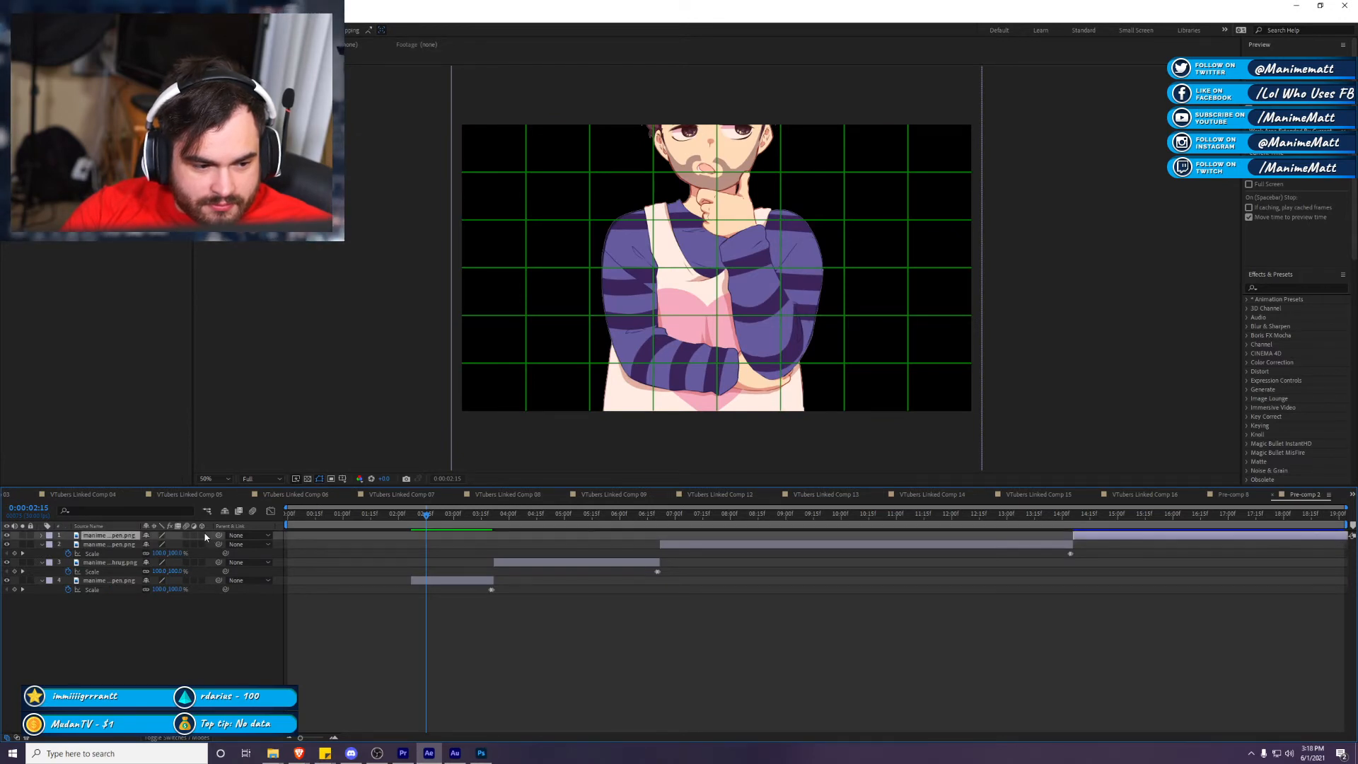
Step: Compare with Pre-comp 8, return to the start of VTubers Linked Comp 05, and add a camera above its layers
{"action": "left_click", "coordinate": [1230, 495]}
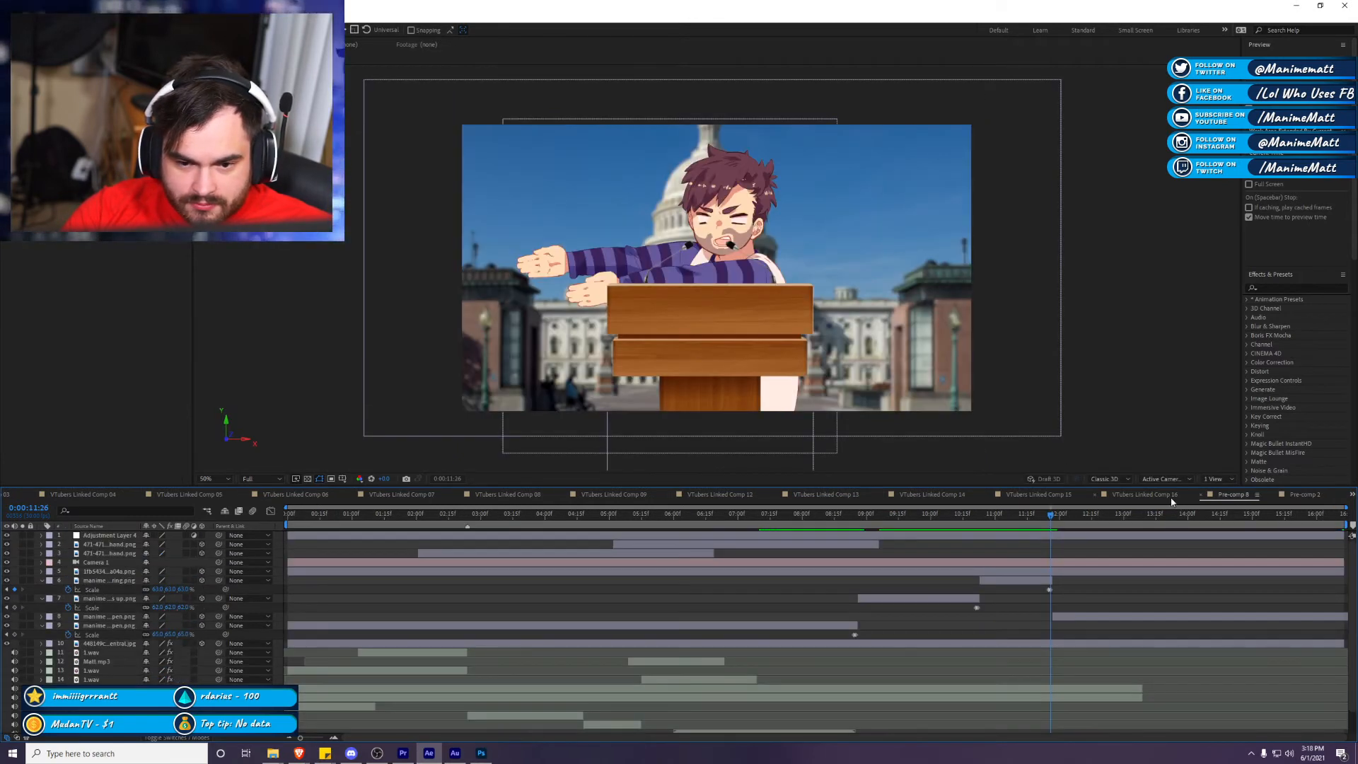
{"action": "left_click", "coordinate": [175, 495]}
{"action": "key", "text": "space"}
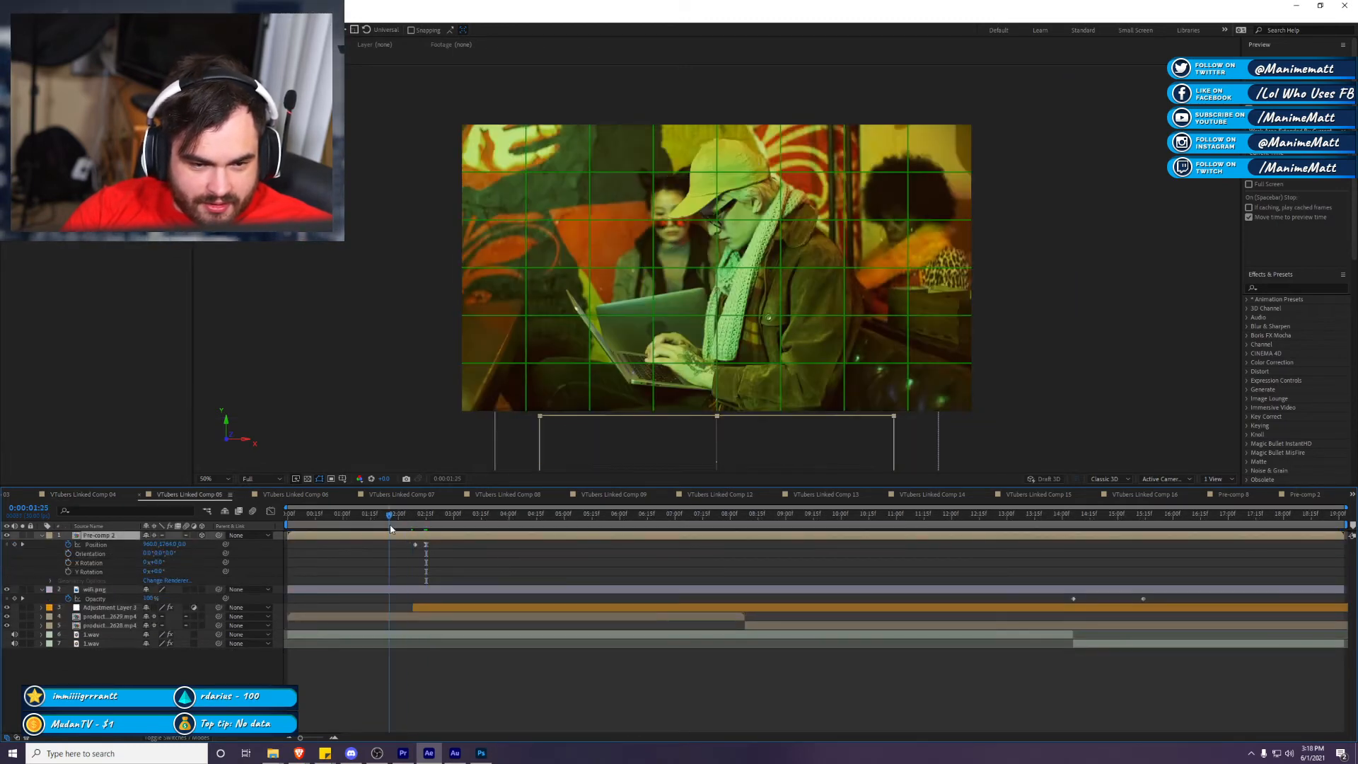
{"action": "key", "text": "Home"}
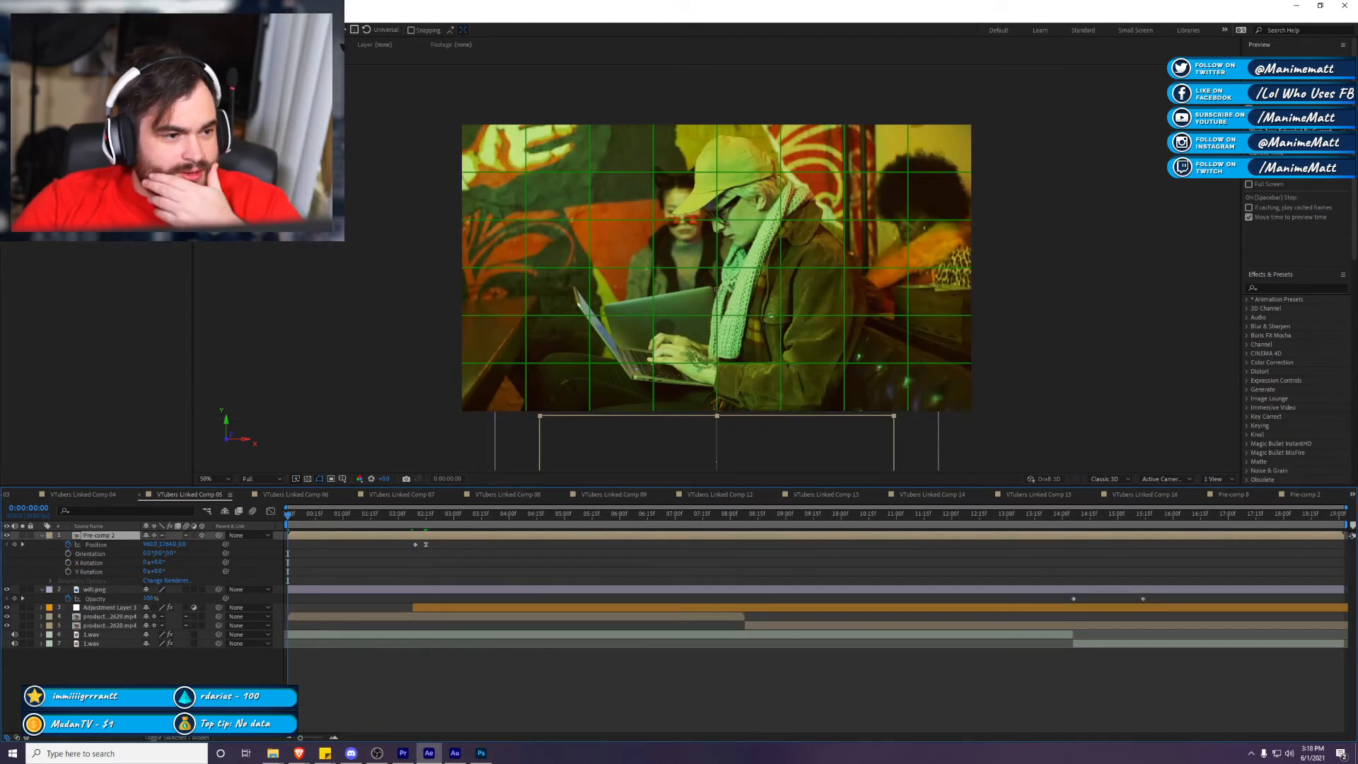
{"action": "left_click", "coordinate": [88, 8]}
{"action": "mouse_move", "coordinate": [107, 19]}
{"action": "left_click", "coordinate": [382, 62]}
{"action": "left_click", "coordinate": [785, 490]}
{"action": "left_click", "coordinate": [41, 536]}
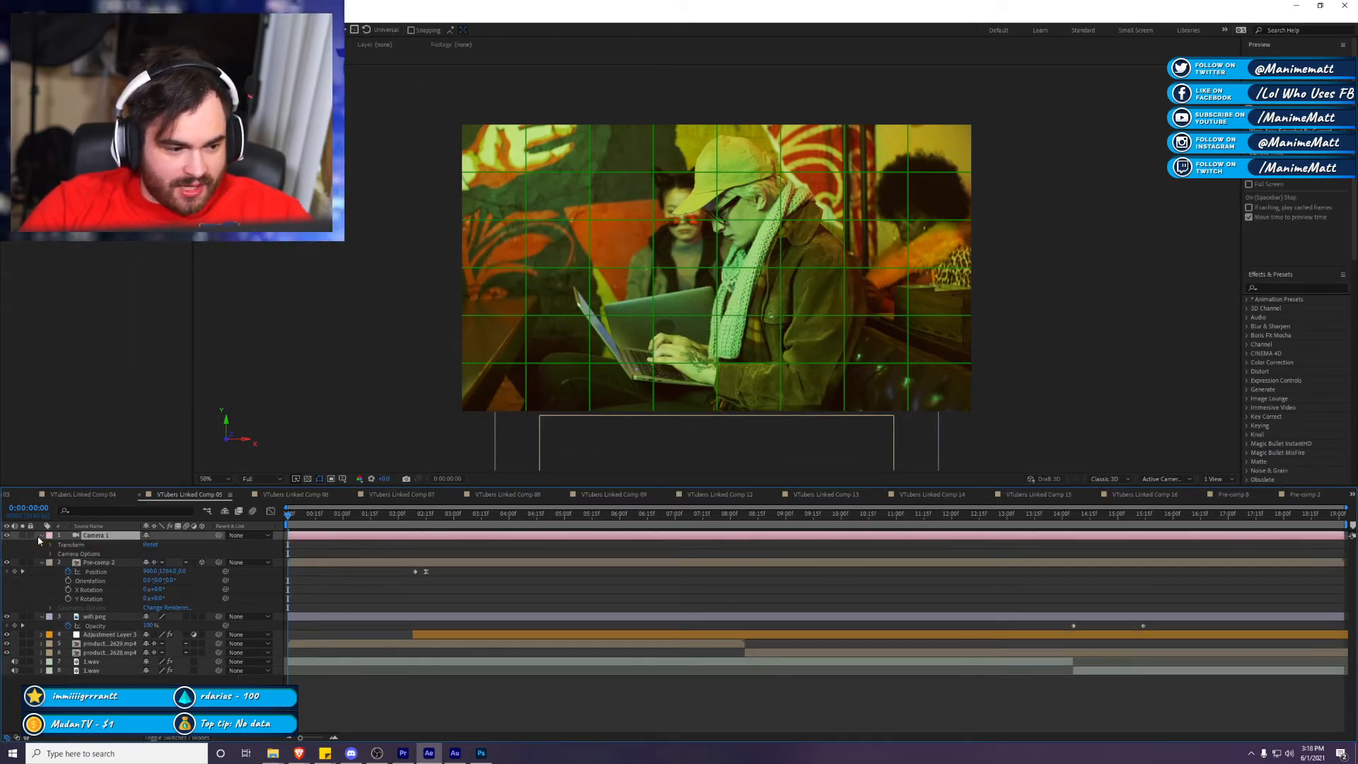
Step: Keyframe the camera's transform from the start to about 00:00:19:02 as a slow push-in on the character, and preview the movement
{"action": "left_click", "coordinate": [50, 544]}
{"action": "left_click", "coordinate": [71, 544]}
{"action": "left_click_drag", "start_coordinate": [332, 512], "coordinate": [1342, 512]}
{"action": "left_click_drag", "start_coordinate": [736, 283], "coordinate": [720, 150]}
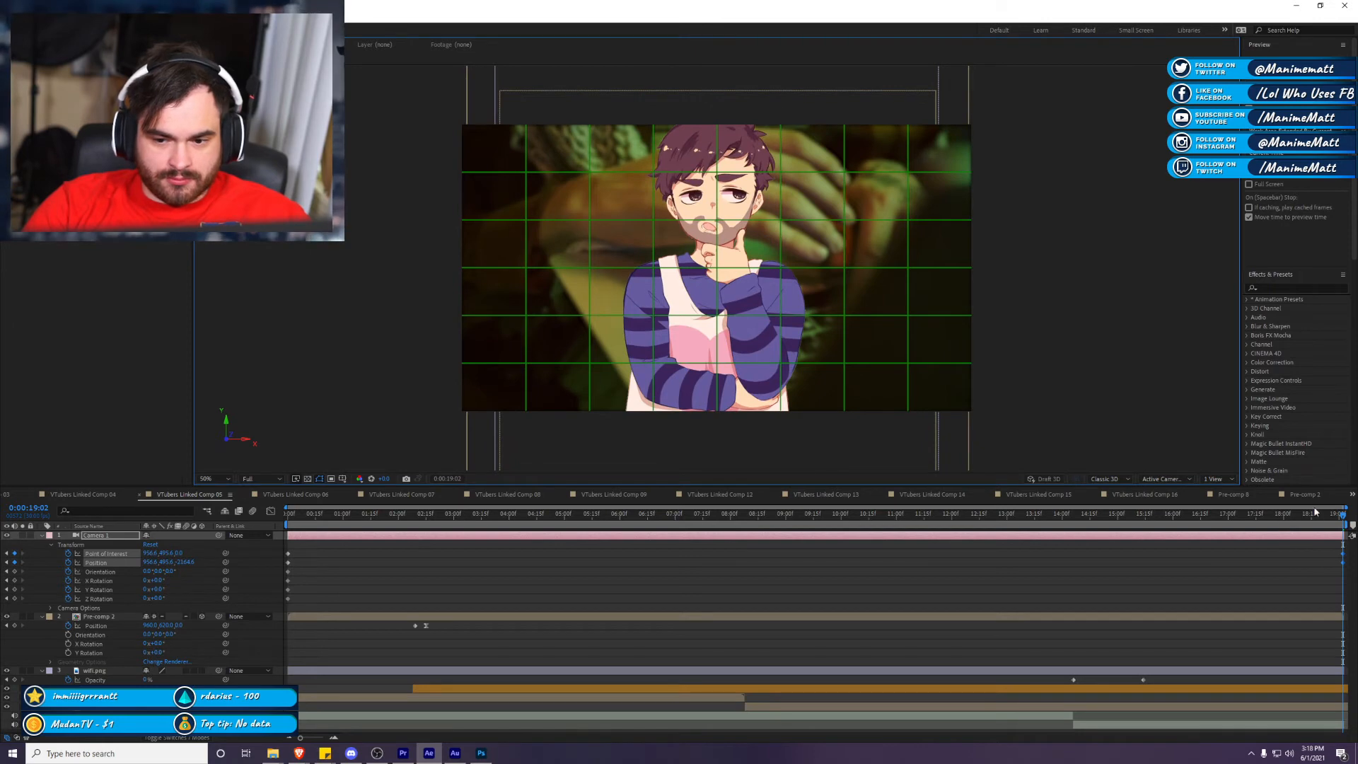
{"action": "key", "text": "space"}
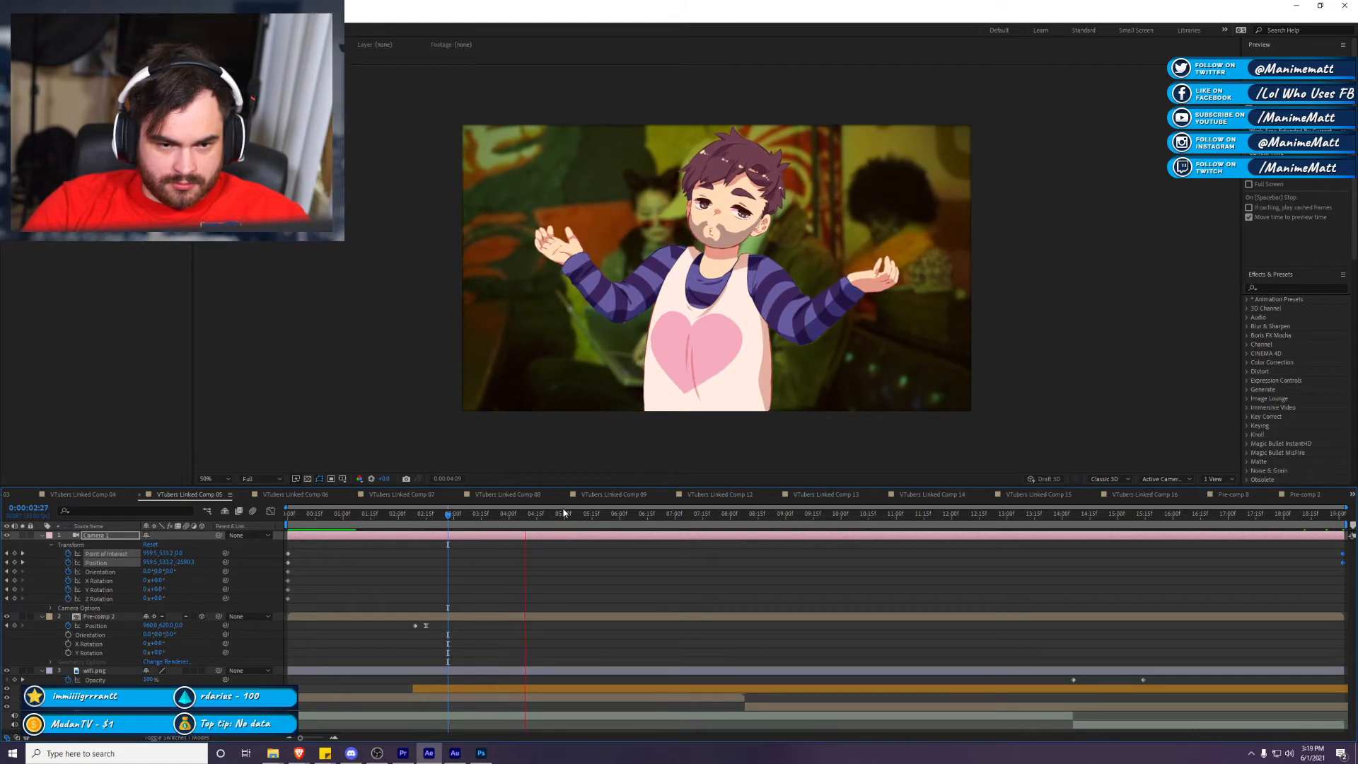
{"action": "key", "text": "space"}
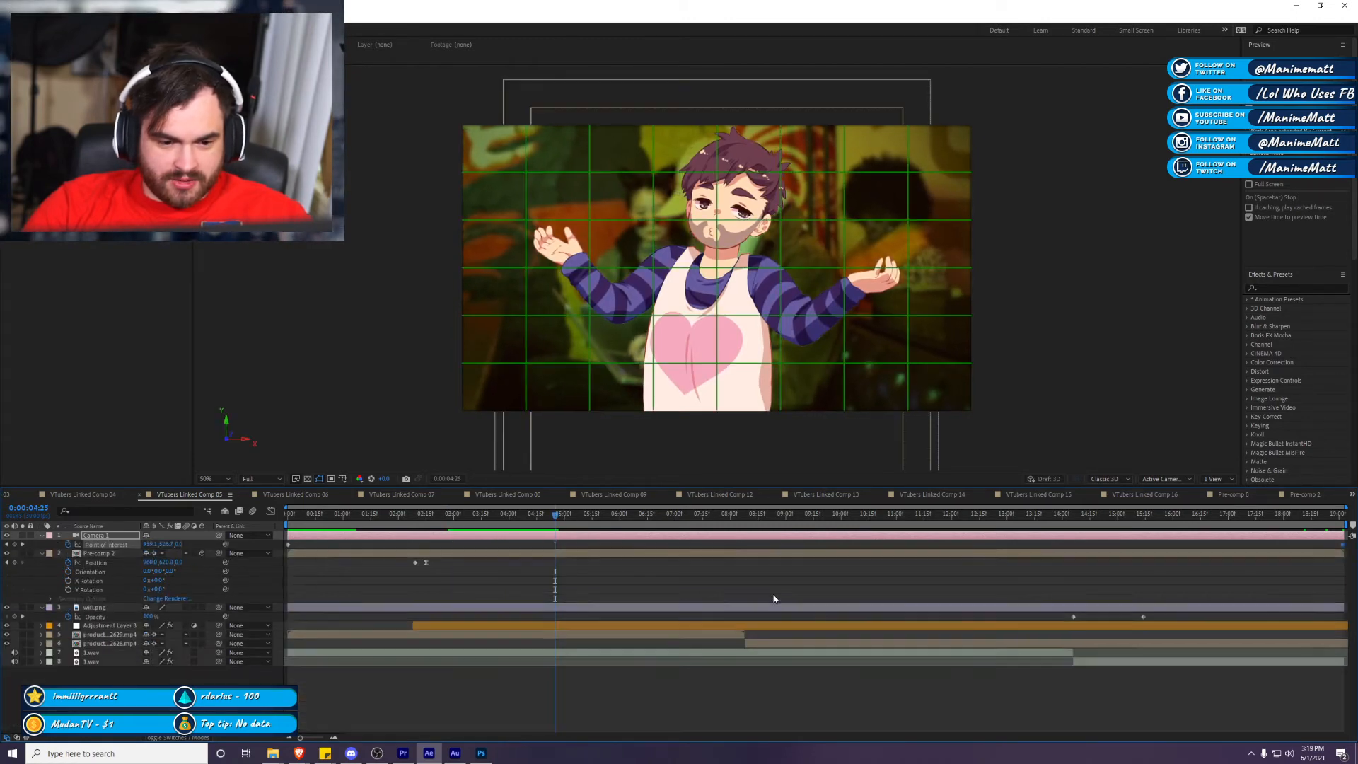
Step: Switch to Premiere Pro and play the opening seconds of the sequence in the full-size program view
{"action": "key", "text": "alt+Tab"}
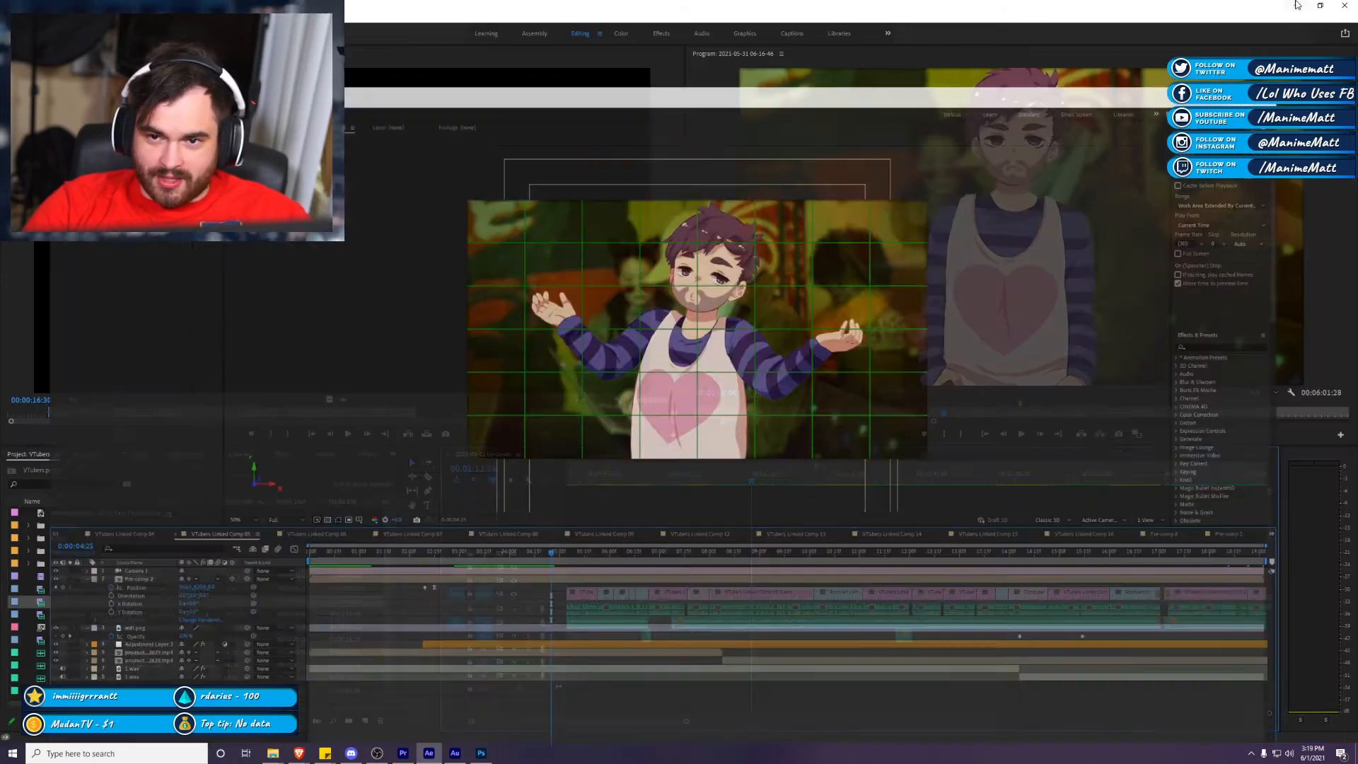
{"action": "key", "text": "grave"}
{"action": "key", "text": "Return"}
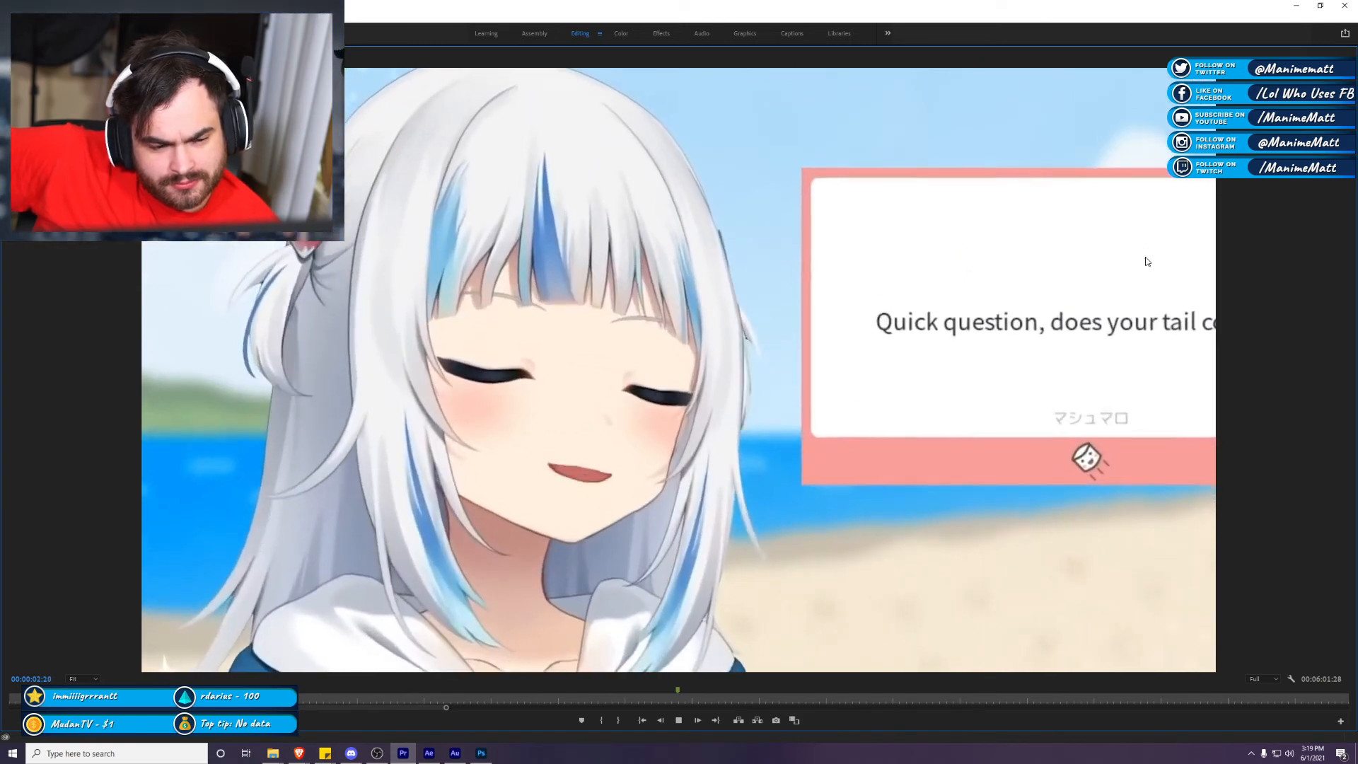
{"action": "key", "text": "grave"}
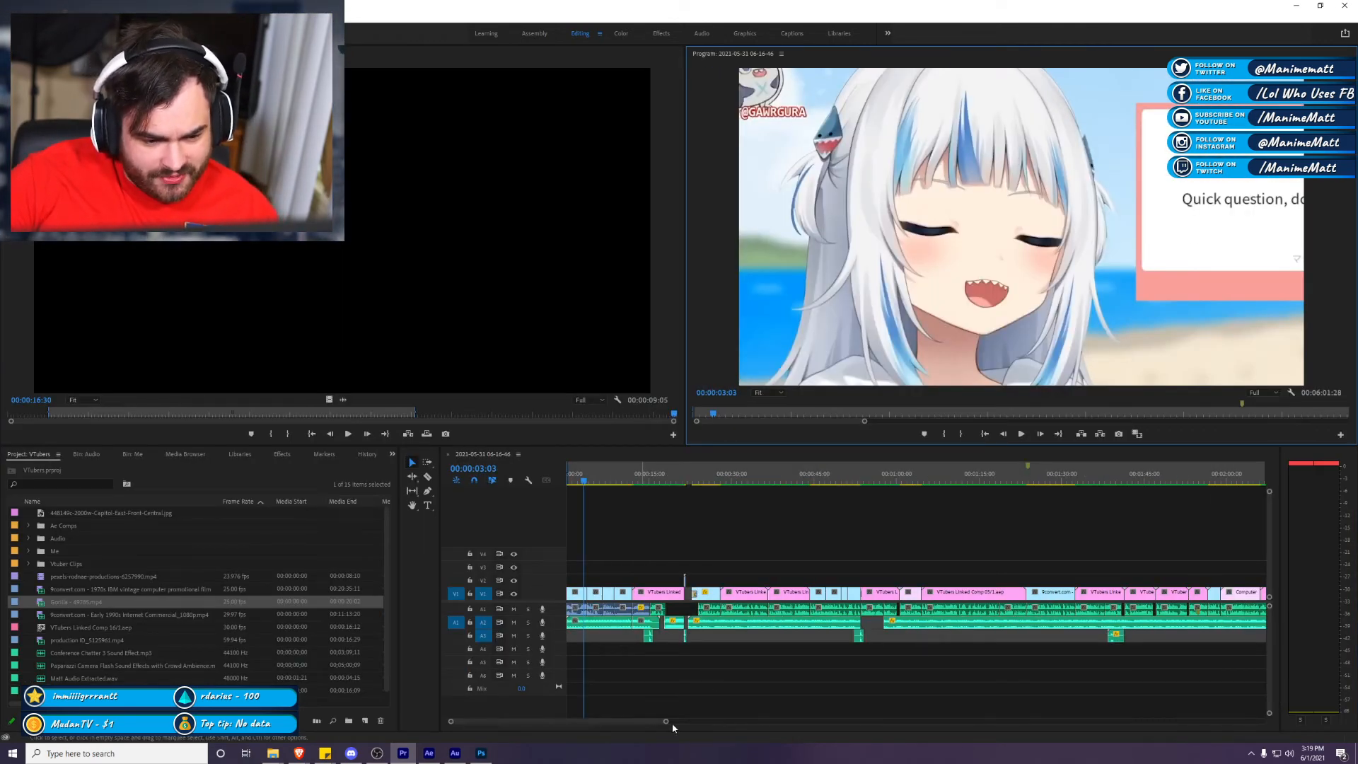
Step: Adjust the volume of the audio clips on A1 to A3 within about the first 21 seconds of the sequence
{"action": "left_click_drag", "start_coordinate": [665, 721], "coordinate": [536, 721]}
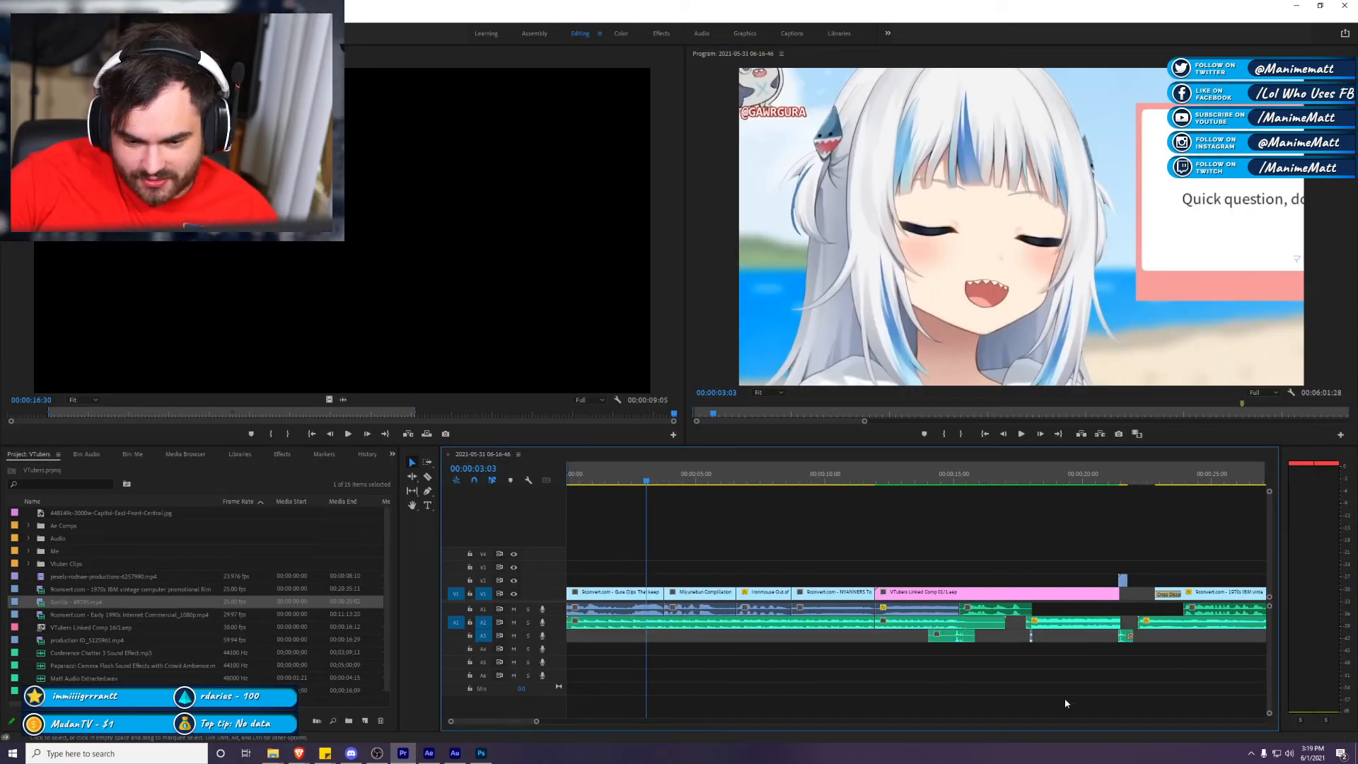
{"action": "left_click_drag", "start_coordinate": [1046, 483], "coordinate": [1109, 483]}
{"action": "left_click_drag", "start_coordinate": [1058, 652], "coordinate": [571, 602]}
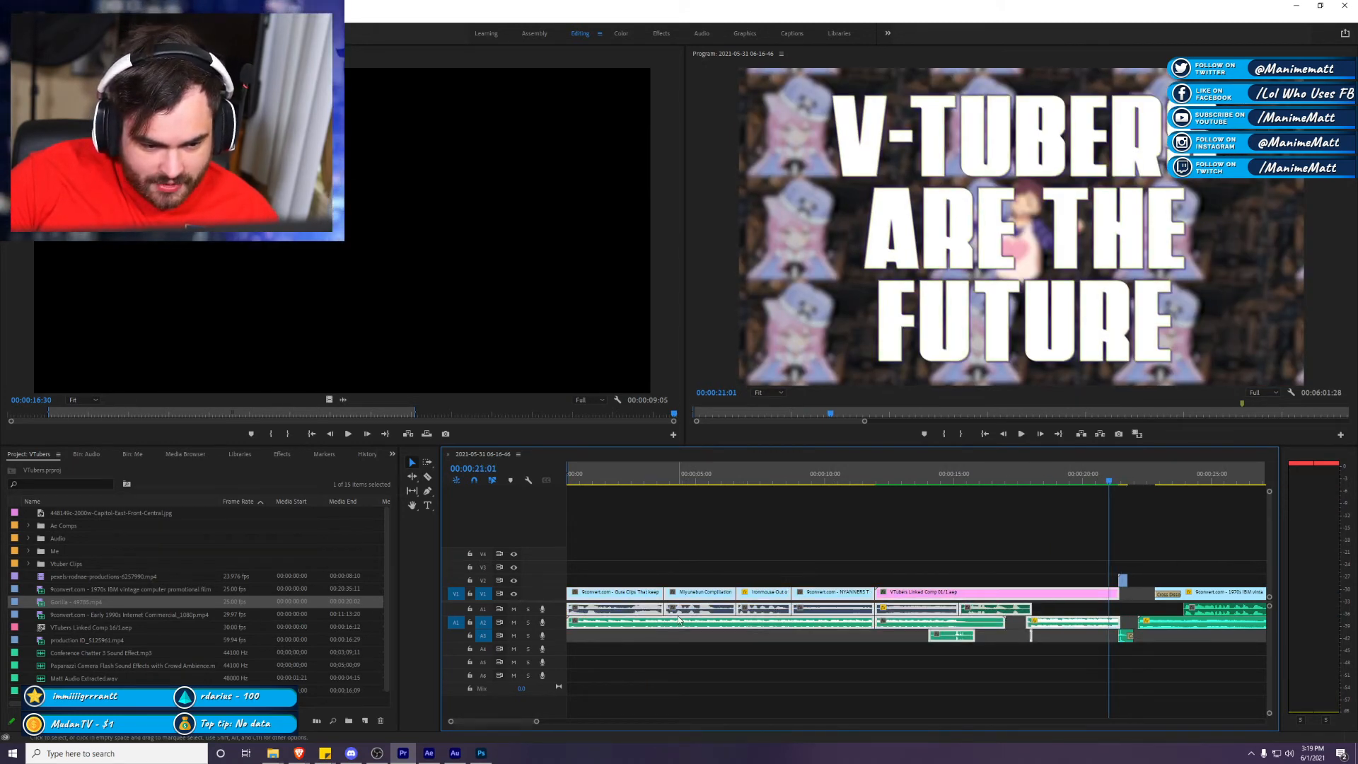
{"action": "right_click", "coordinate": [678, 619]}
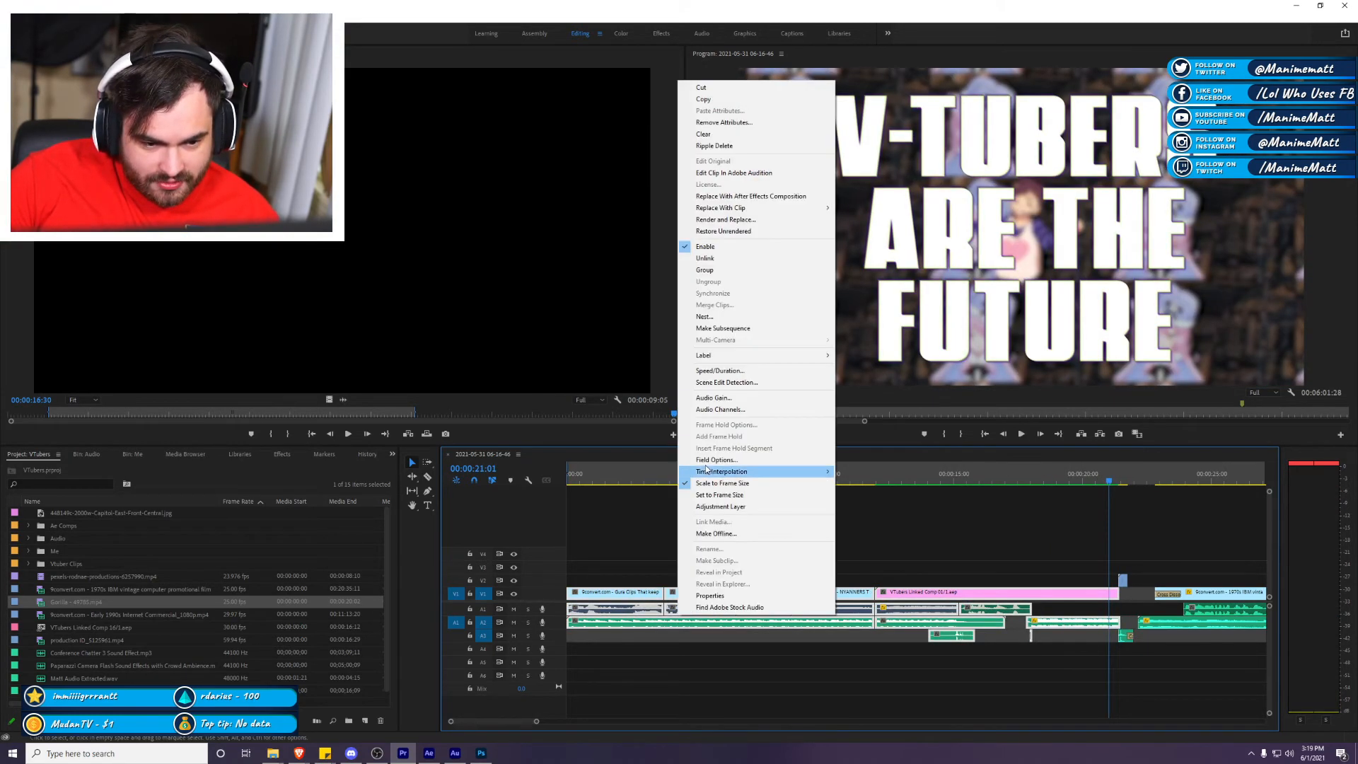
{"action": "left_click", "coordinate": [746, 410]}
{"action": "left_click", "coordinate": [714, 400]}
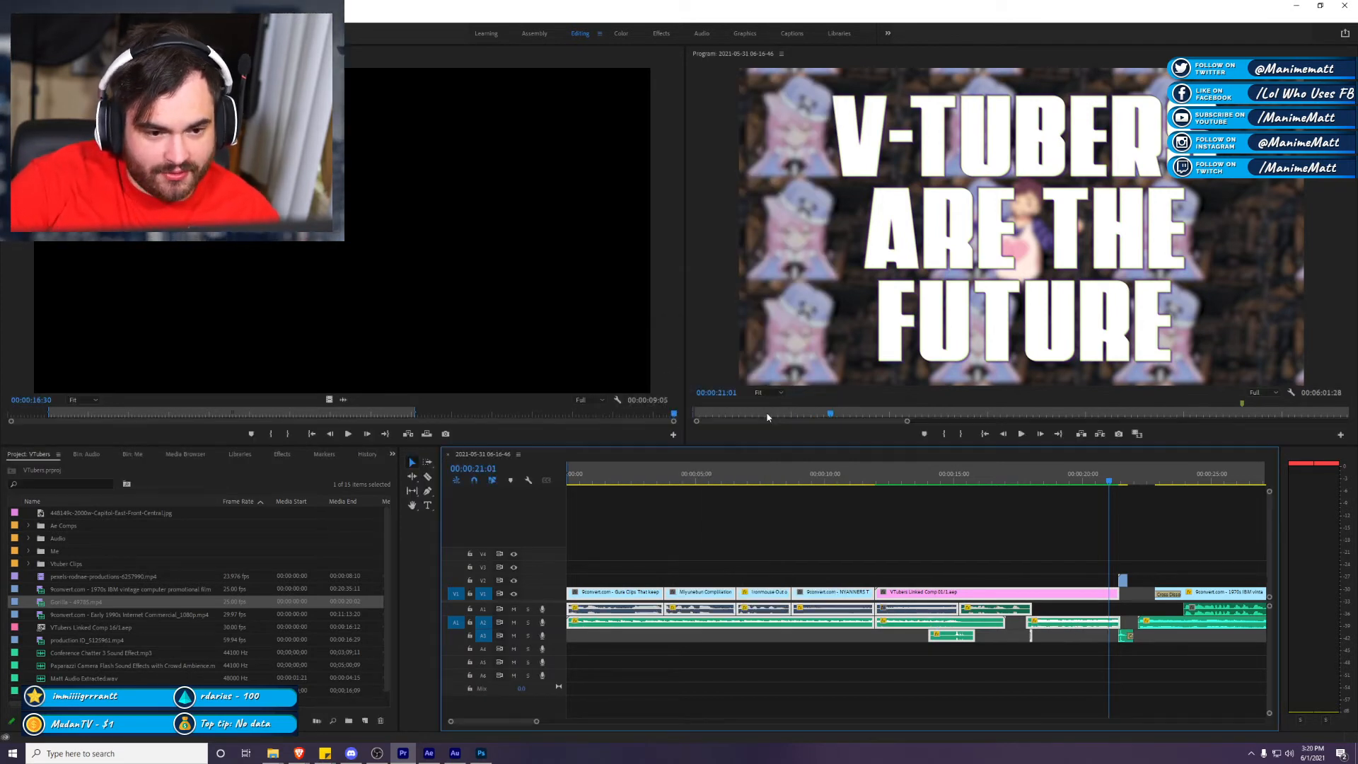
{"action": "left_click", "coordinate": [813, 559]}
{"action": "left_click", "coordinate": [1041, 221]}
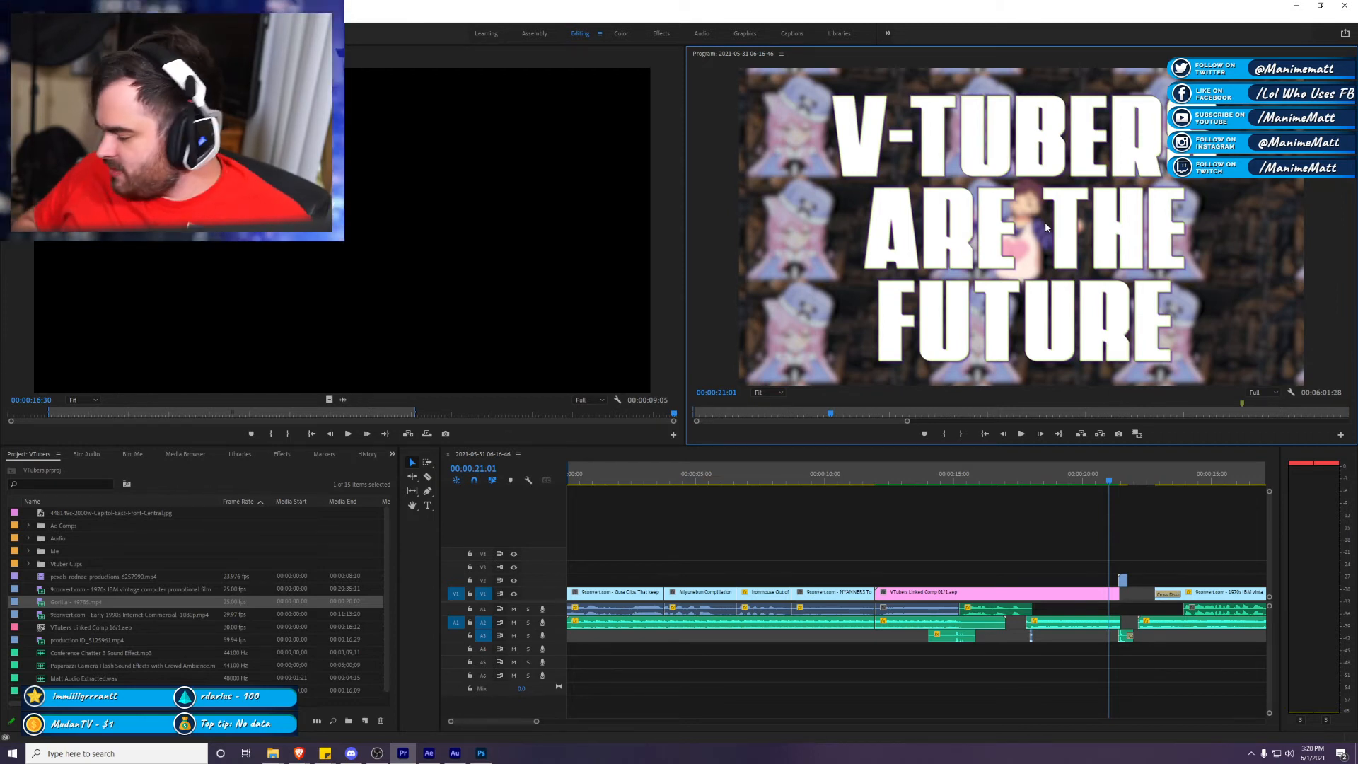
Step: Save the VTubers project
{"action": "key", "text": "ctrl+s"}
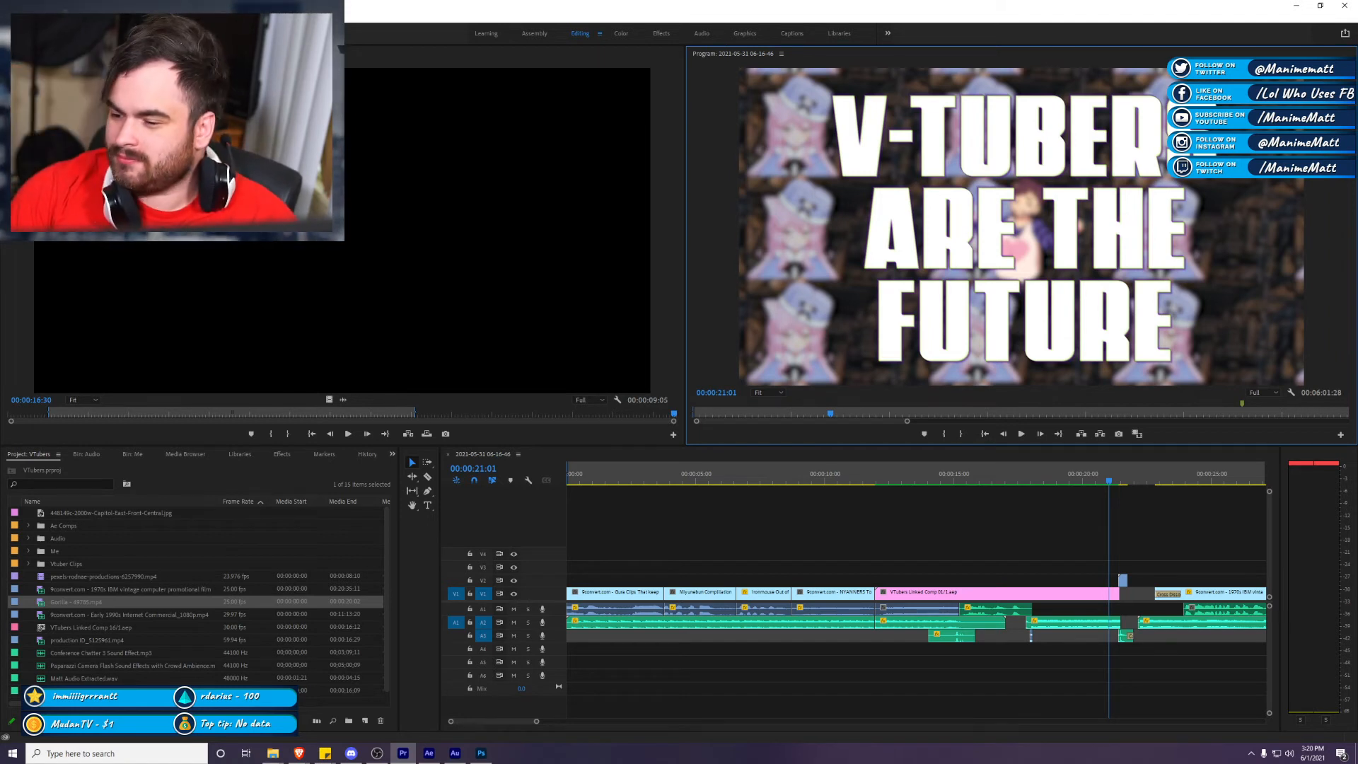
{"action": "key", "text": "alt+Tab"}
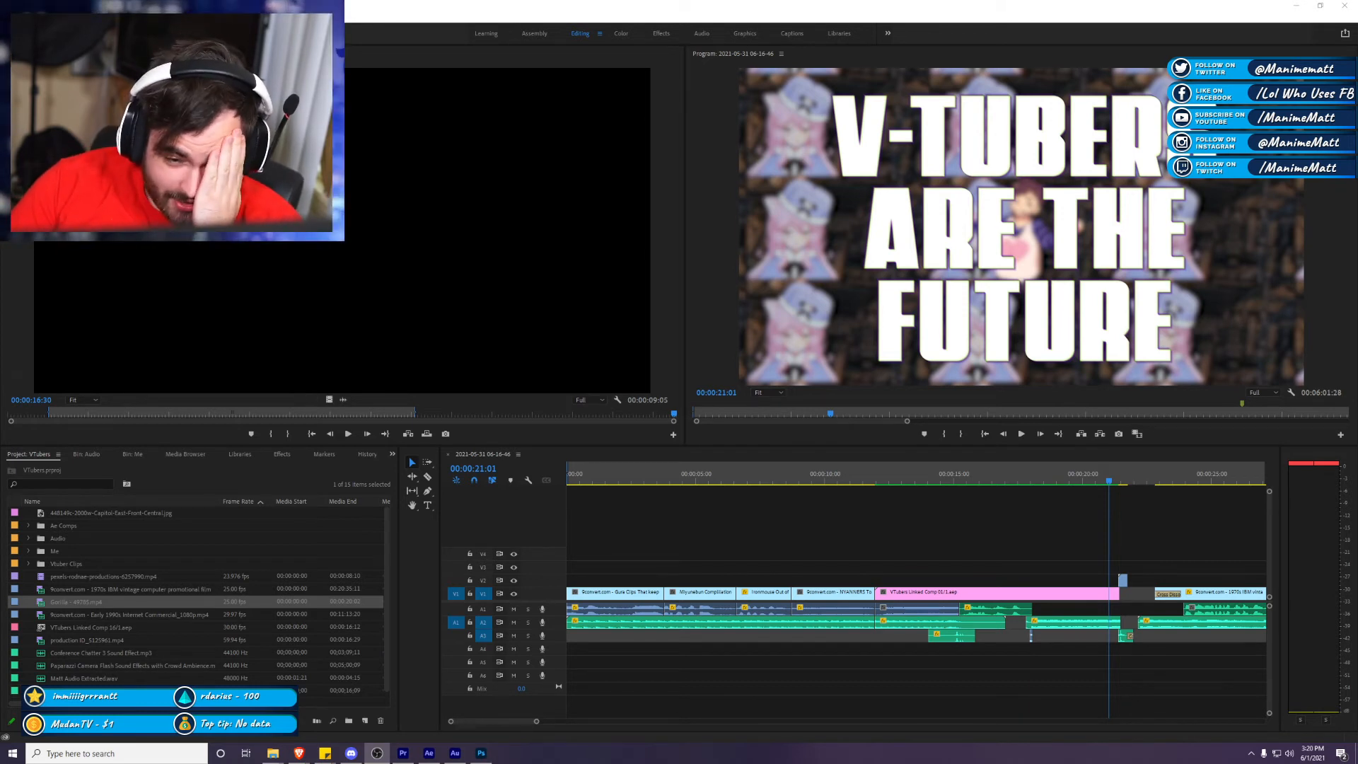
{"action": "left_click", "coordinate": [1087, 350]}
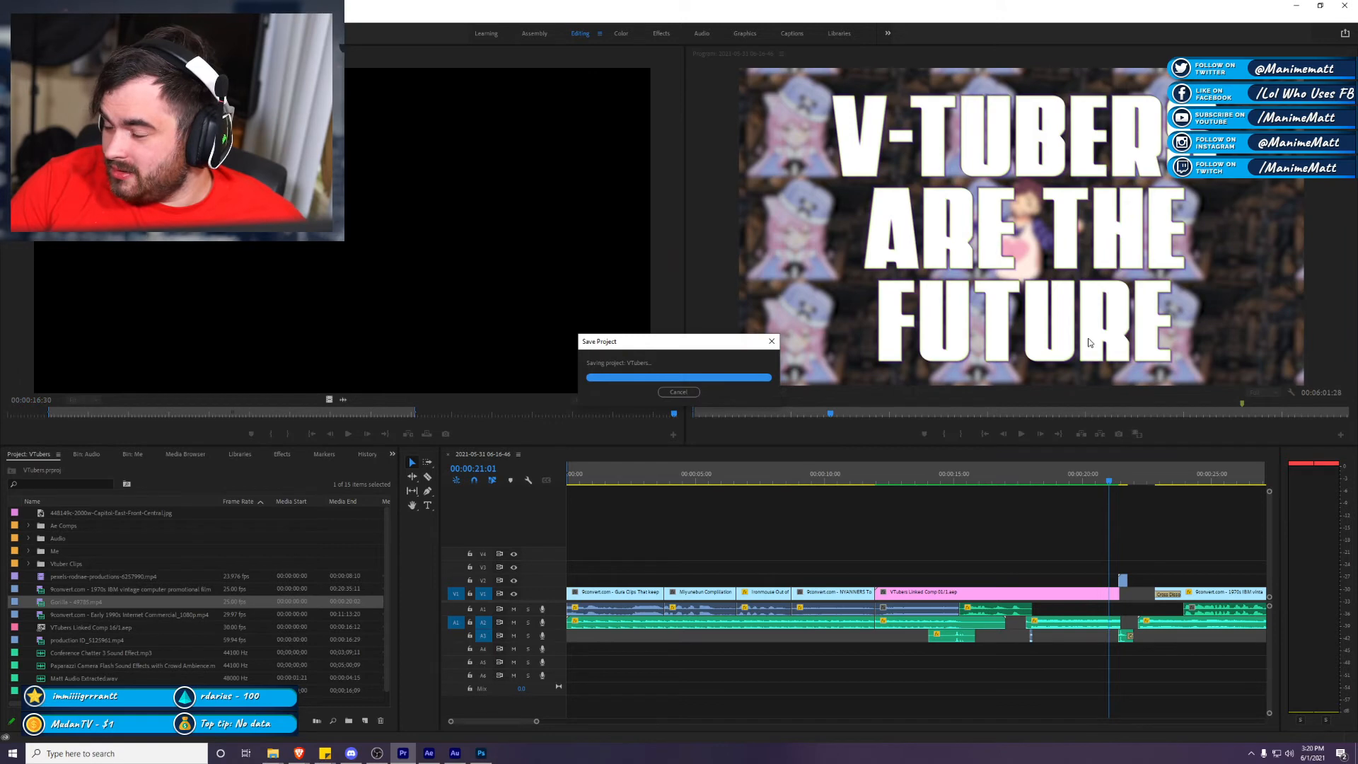
Step: Review the sequence from its beginning to 00:03:32:17 in the full-size program view
{"action": "key", "text": "grave"}
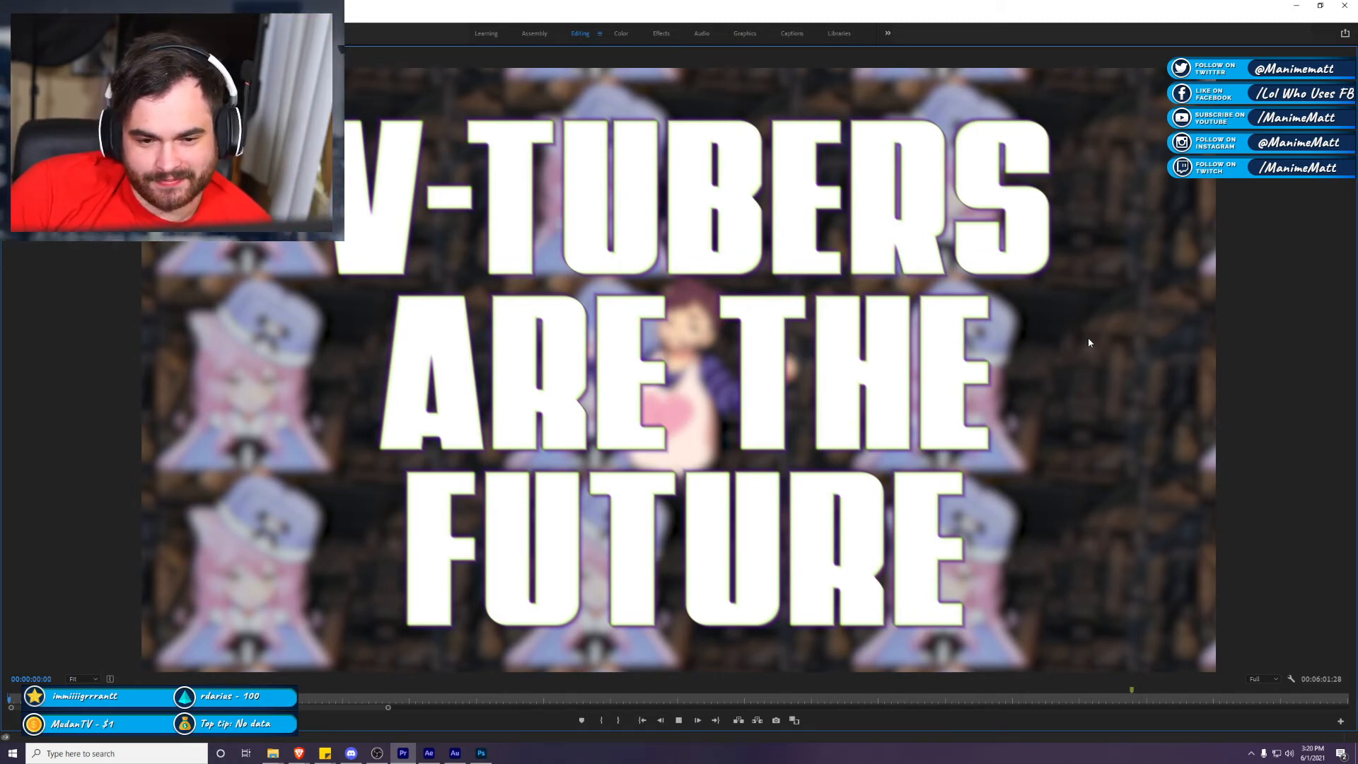
{"action": "key", "text": "Home"}
{"action": "key", "text": "space"}
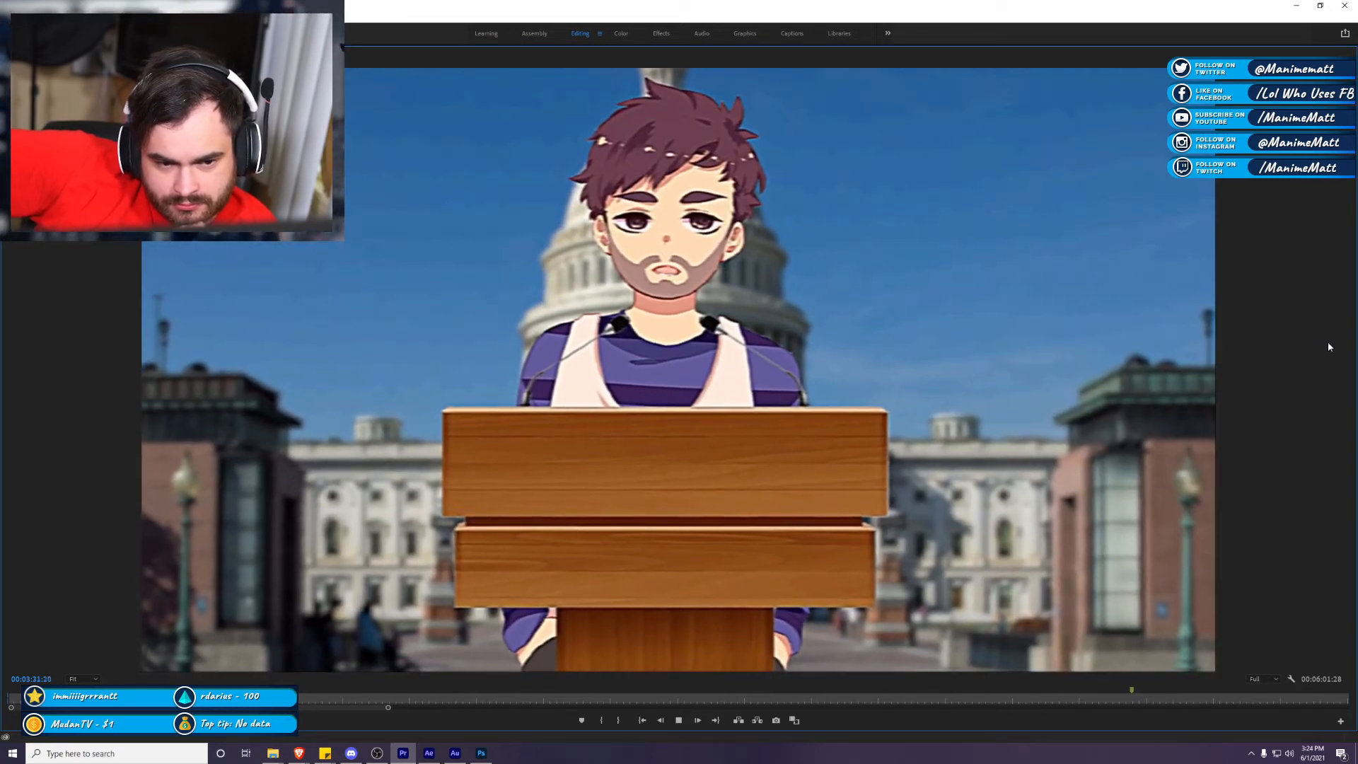
{"action": "key", "text": "space"}
{"action": "key", "text": "grave"}
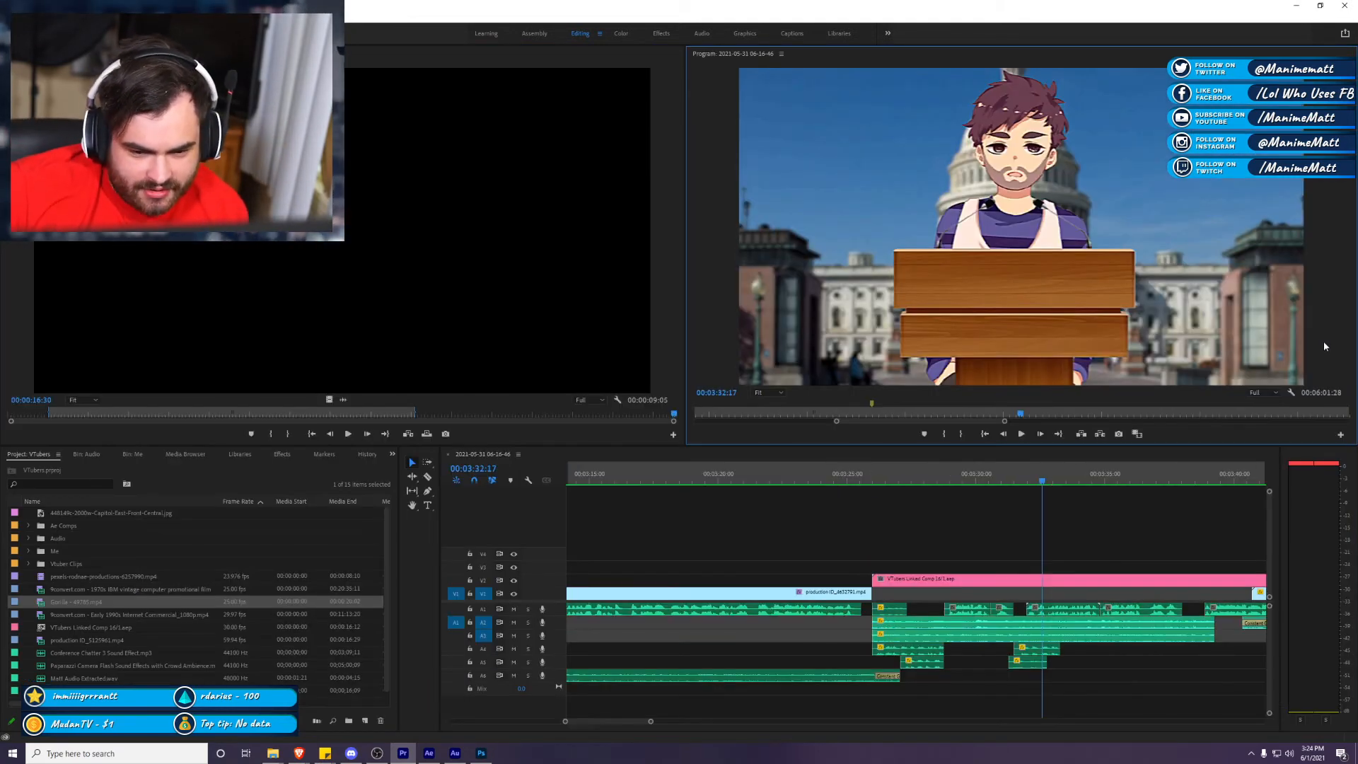
Step: Replay the podium scene from about 00:03:27 through the end of the Gorilla footage to 00:03:56:16 in full-size view
{"action": "left_click", "coordinate": [917, 478]}
{"action": "key", "text": "space"}
{"action": "key", "text": "grave"}
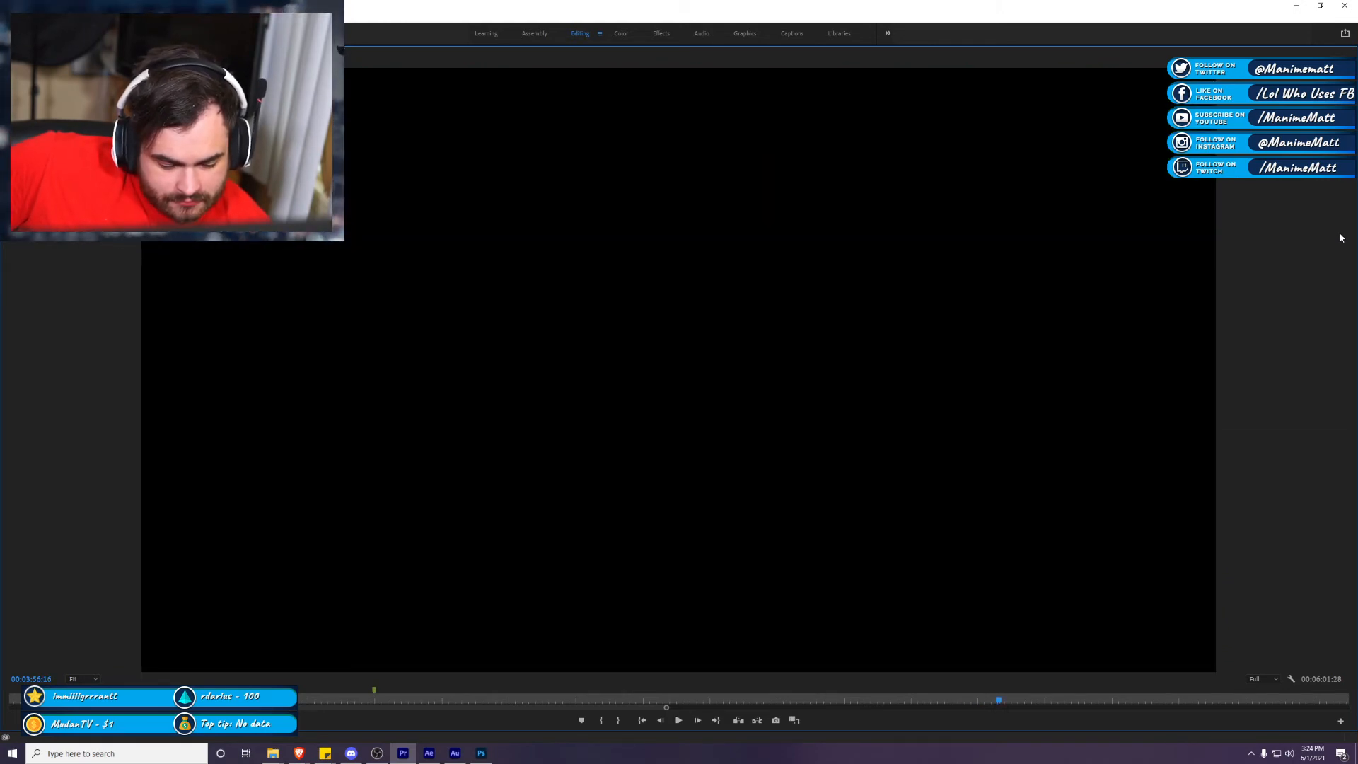
{"action": "key", "text": "grave"}
Step: Save the project and return to the Gorilla clip at 00:03:54:06
{"action": "key", "text": "ctrl+s"}
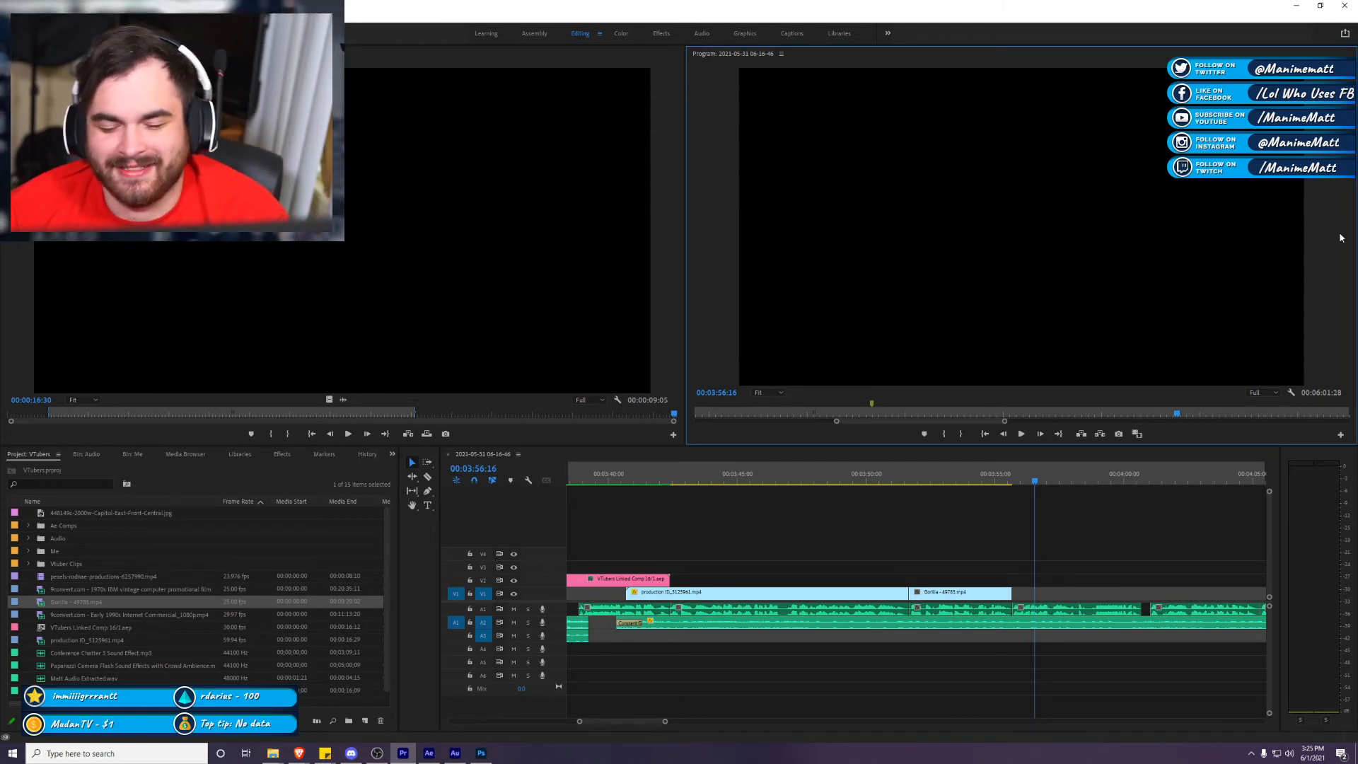
{"action": "left_click", "coordinate": [913, 589]}
{"action": "key", "text": "space"}
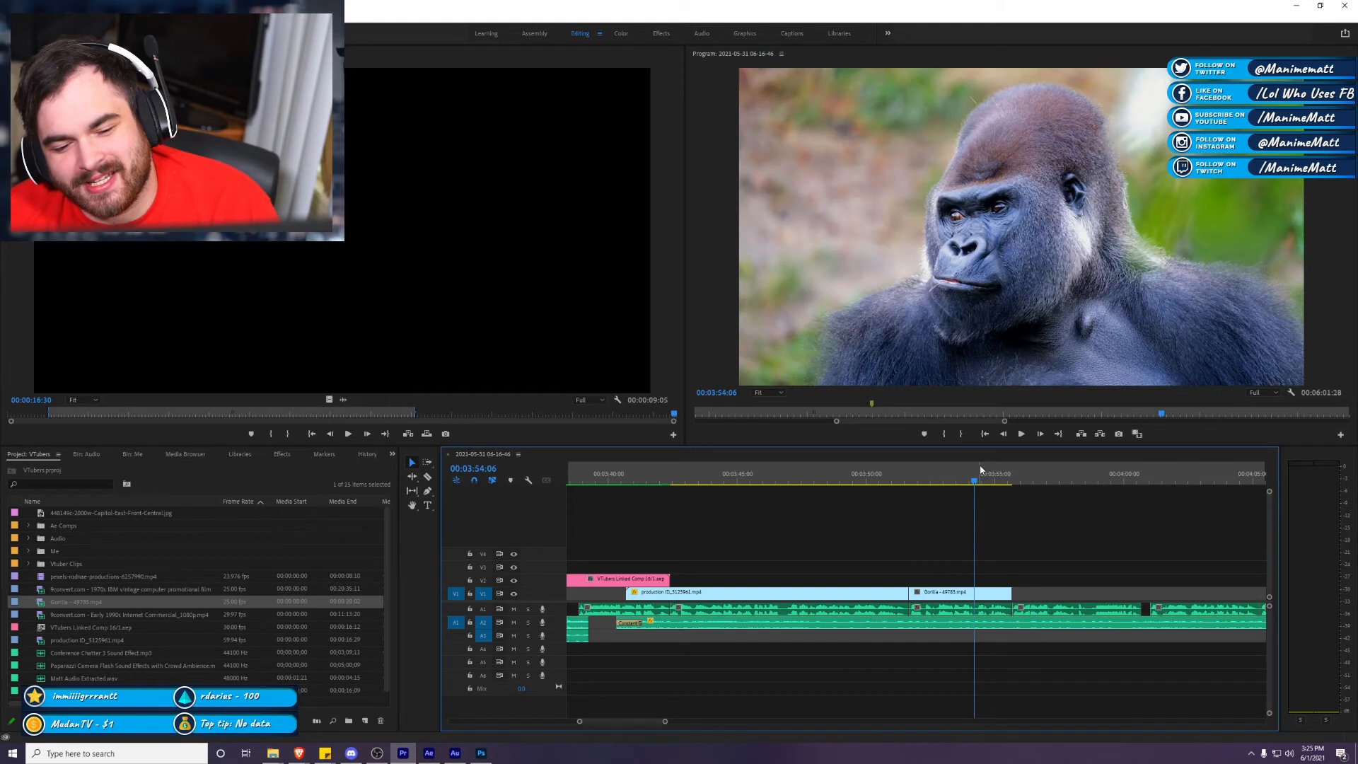
{"action": "key", "text": "ctrl+s"}
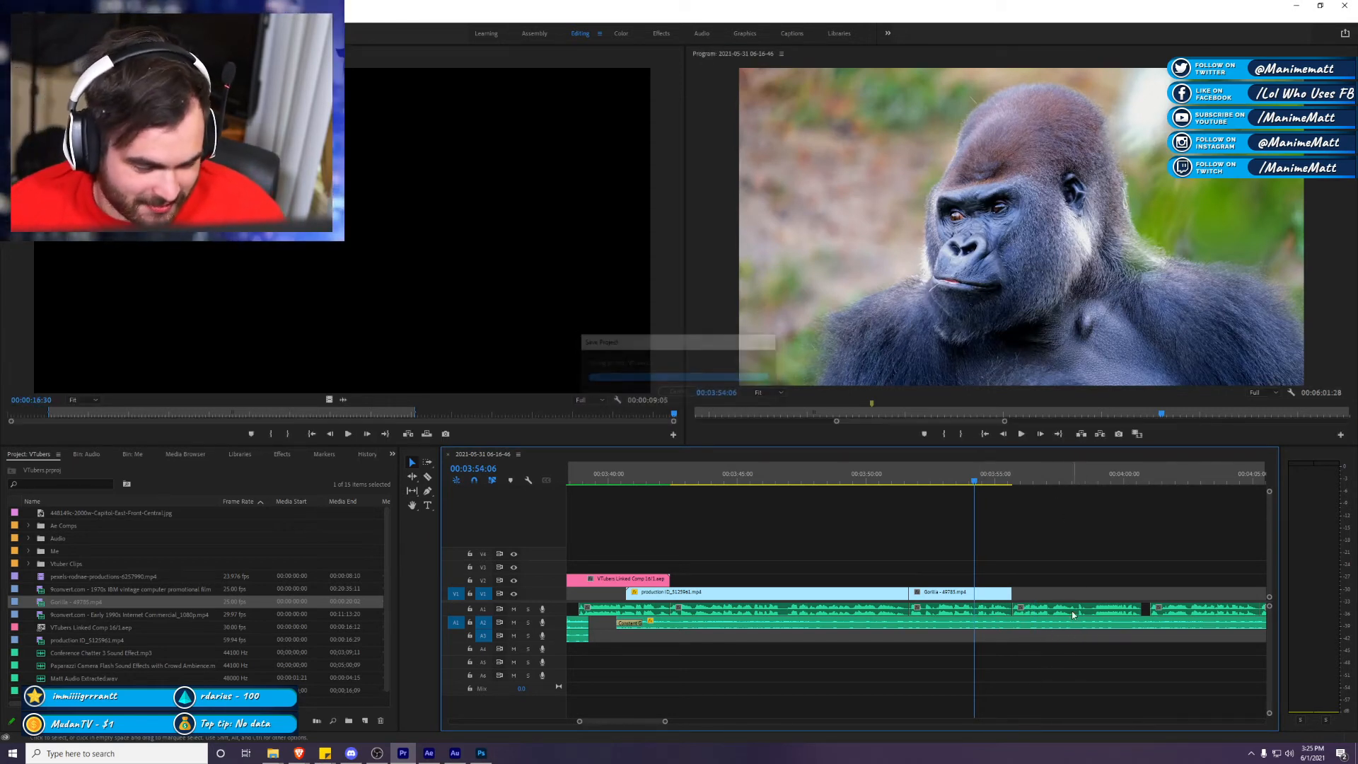
Step: Move the A4 audio clip that follows the Gorilla footage about 12 seconds later, starting at about 00:04:18
{"action": "scroll", "coordinate": [1049, 550], "scroll_direction": "down", "scroll_amount": 3}
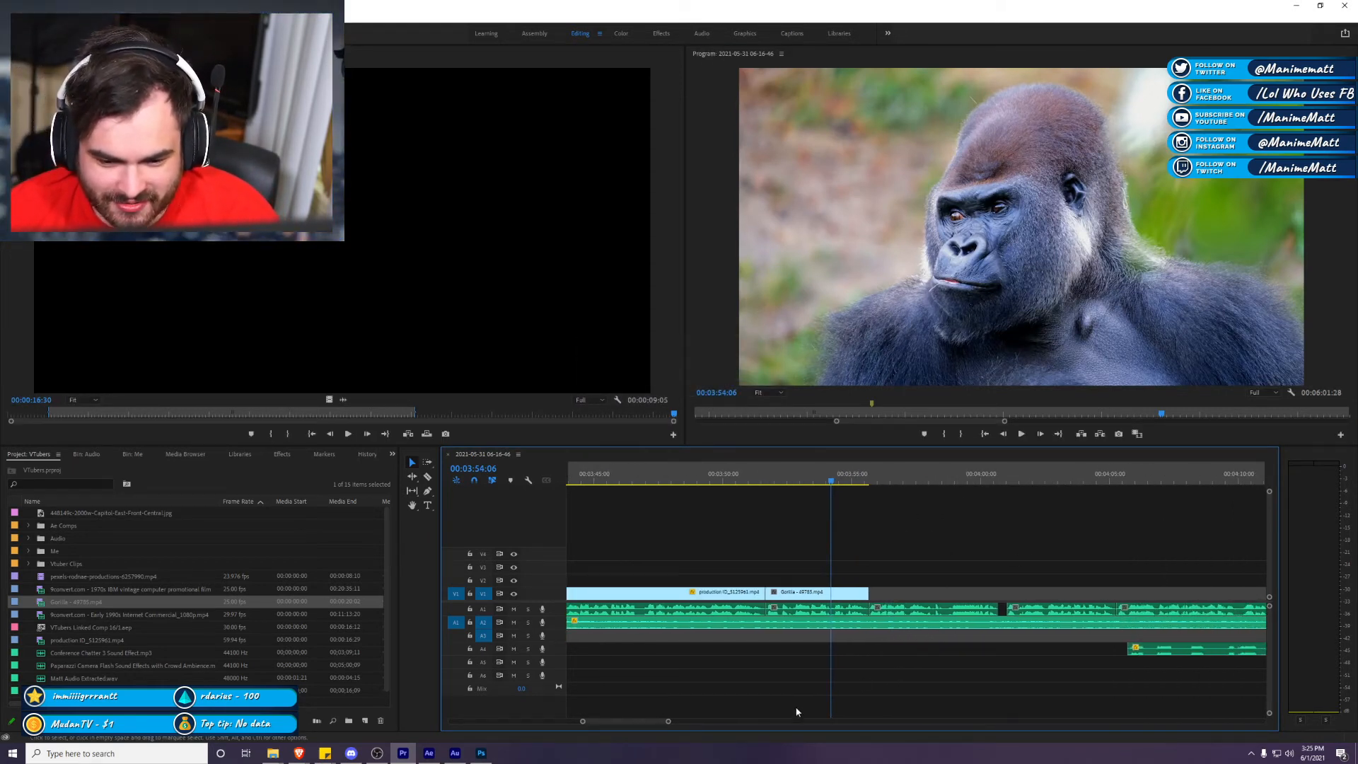
{"action": "scroll", "coordinate": [862, 707], "scroll_direction": "down", "scroll_amount": 5}
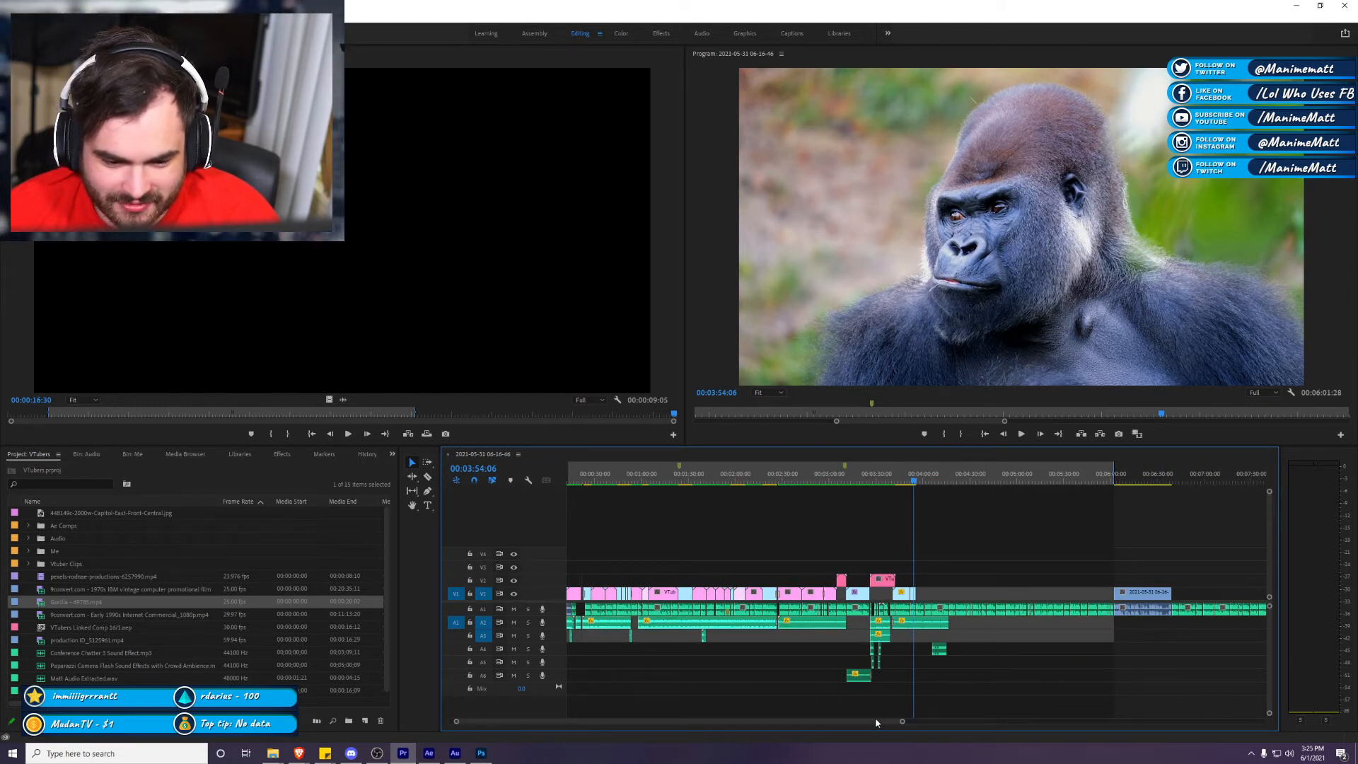
{"action": "scroll", "coordinate": [900, 721], "scroll_direction": "up", "scroll_amount": 4}
{"action": "left_click_drag", "start_coordinate": [1054, 647], "coordinate": [1161, 647]}
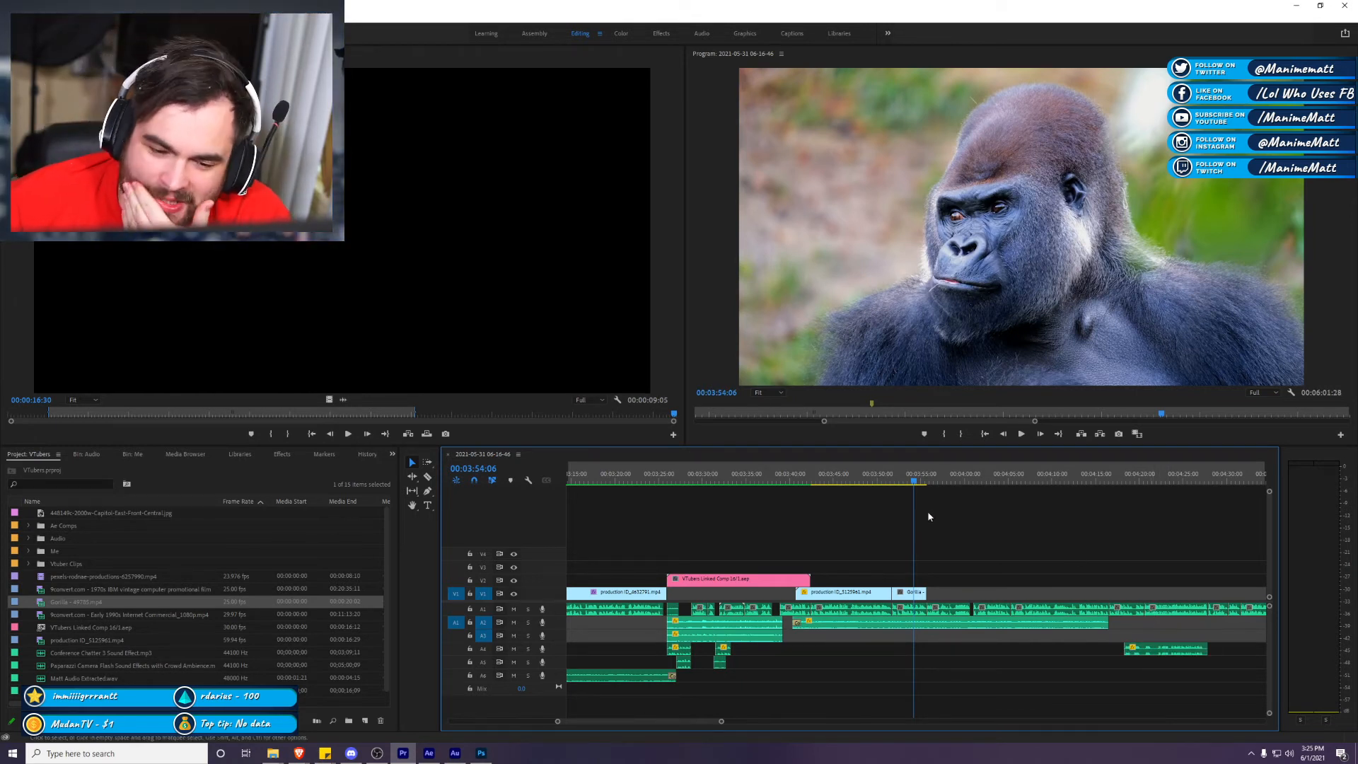
{"action": "scroll", "coordinate": [998, 553], "scroll_direction": "down", "scroll_amount": 1}
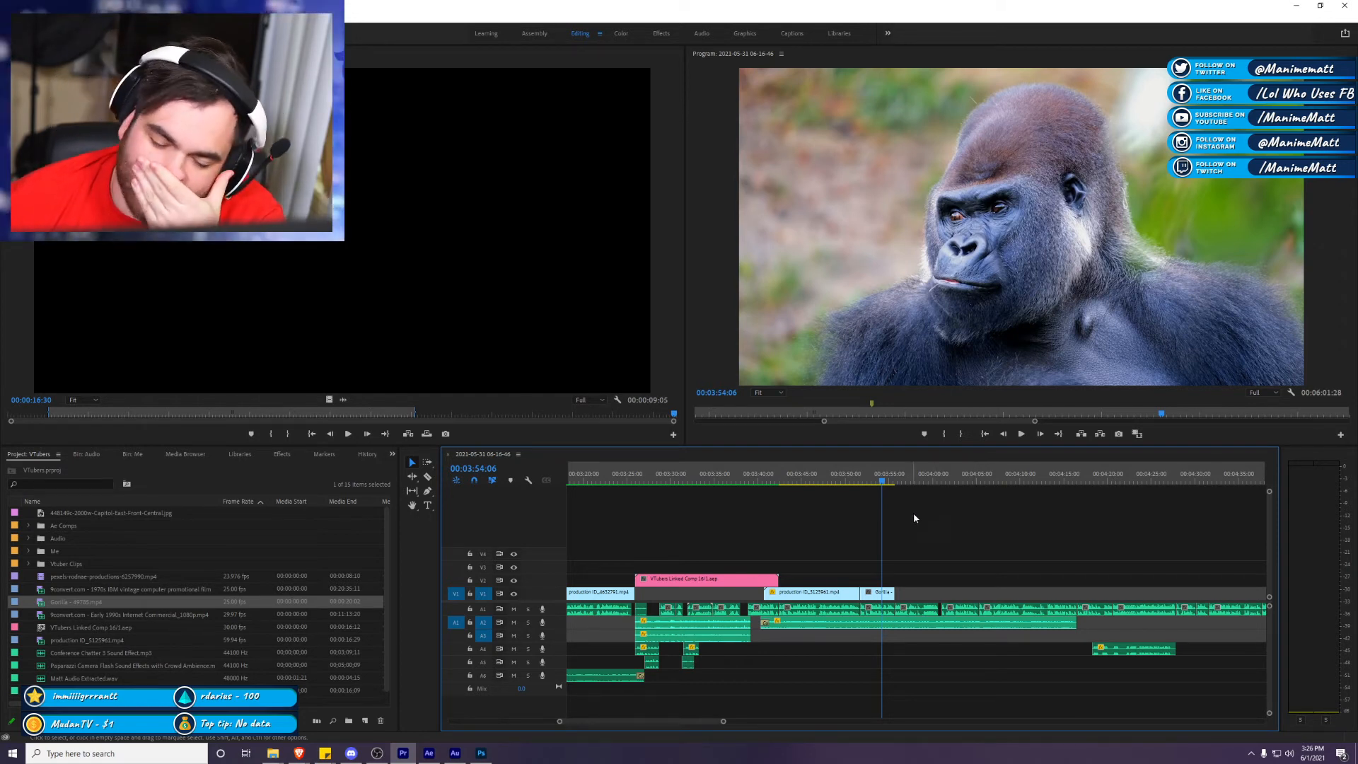
Step: Switch to the Pexels page in the browser and search its stock videos for "internet"
{"action": "left_click", "coordinate": [308, 758]}
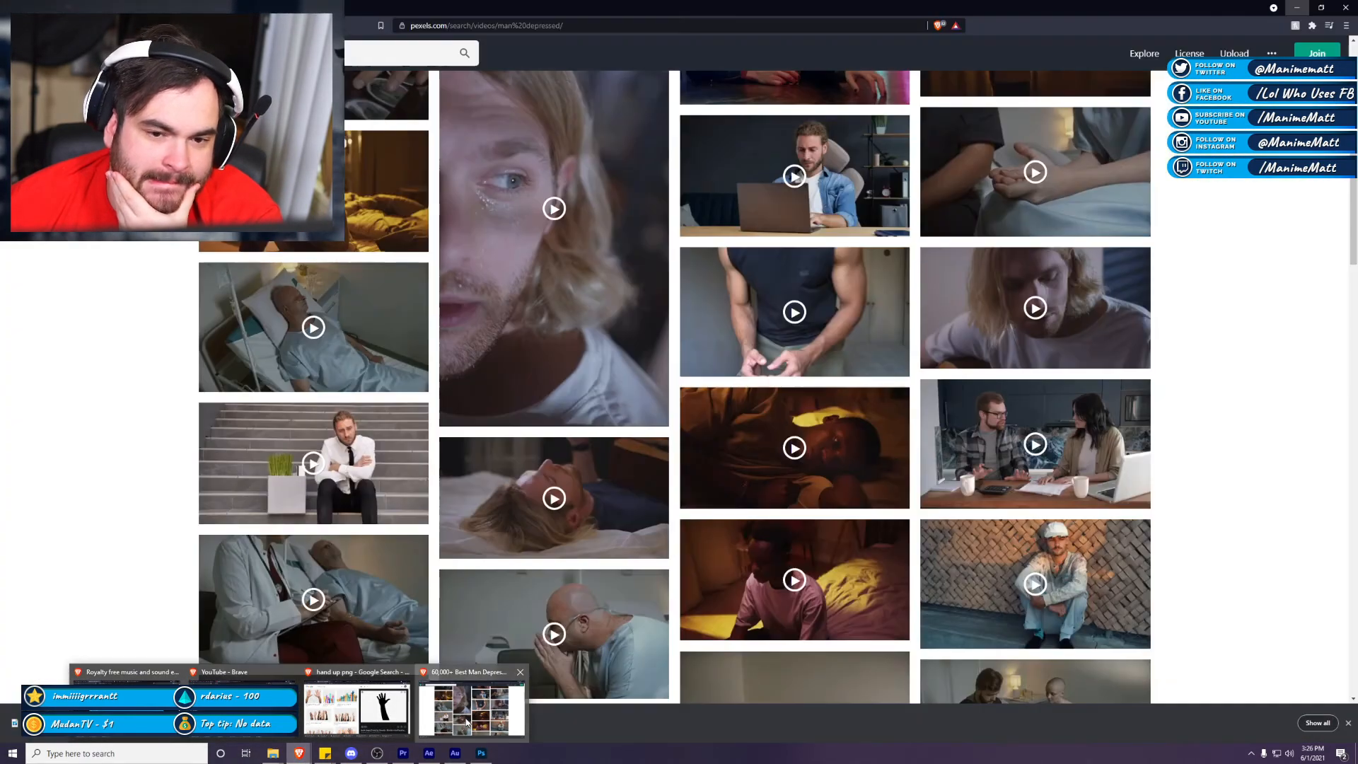
{"action": "left_click", "coordinate": [467, 721]}
{"action": "scroll", "coordinate": [672, 386], "scroll_direction": "up", "scroll_amount": 5}
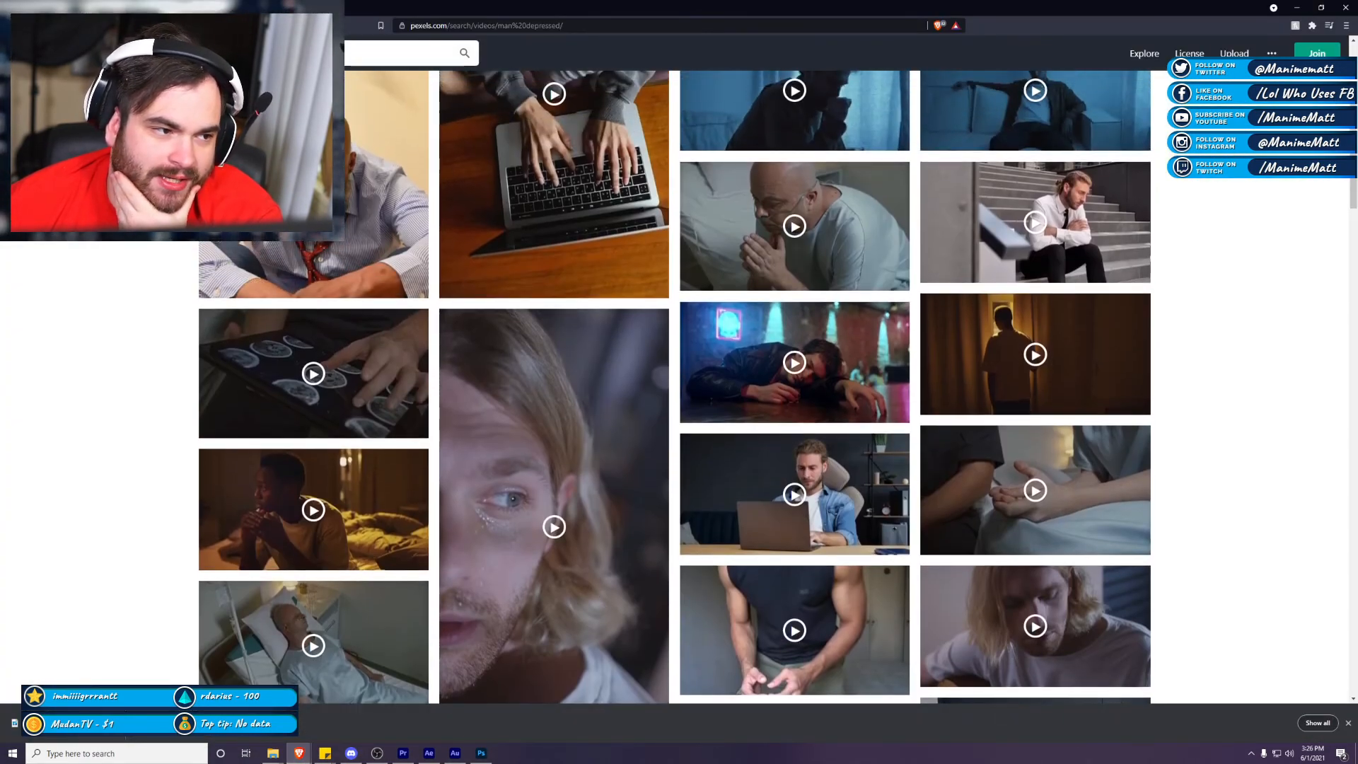
{"action": "left_click", "coordinate": [247, 53]}
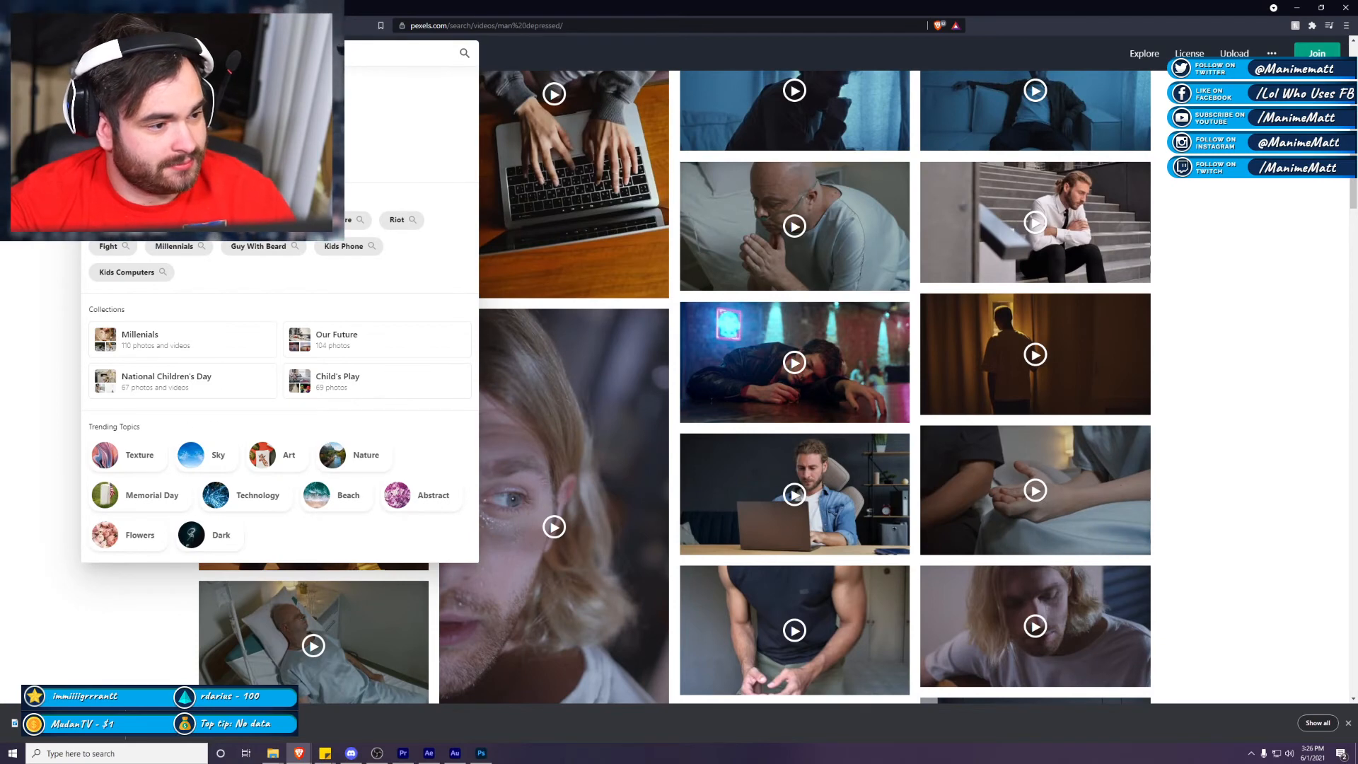
{"action": "left_click", "coordinate": [269, 220]}
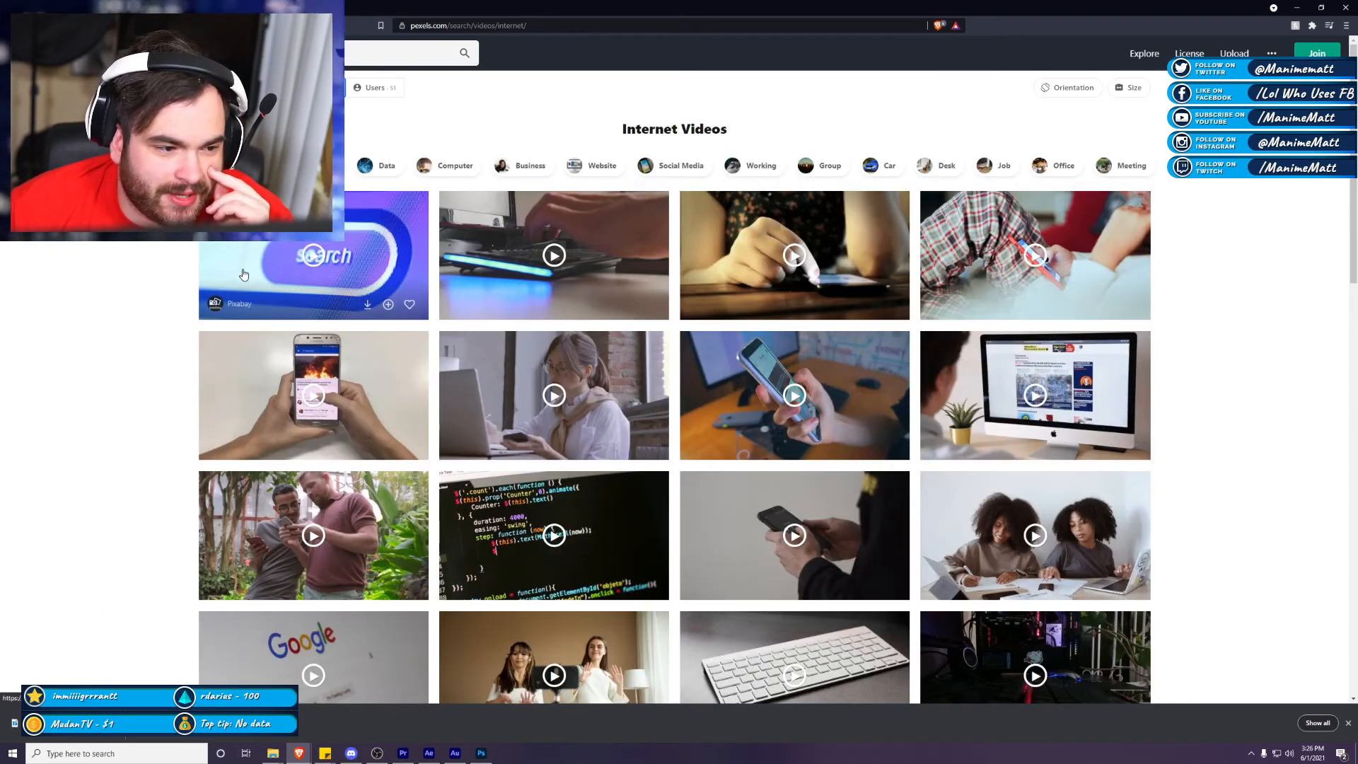
Step: Preview the "internet" result showing a crowd in white T-shirts using their smartphones
{"action": "scroll", "coordinate": [1019, 276], "scroll_direction": "down", "scroll_amount": 2}
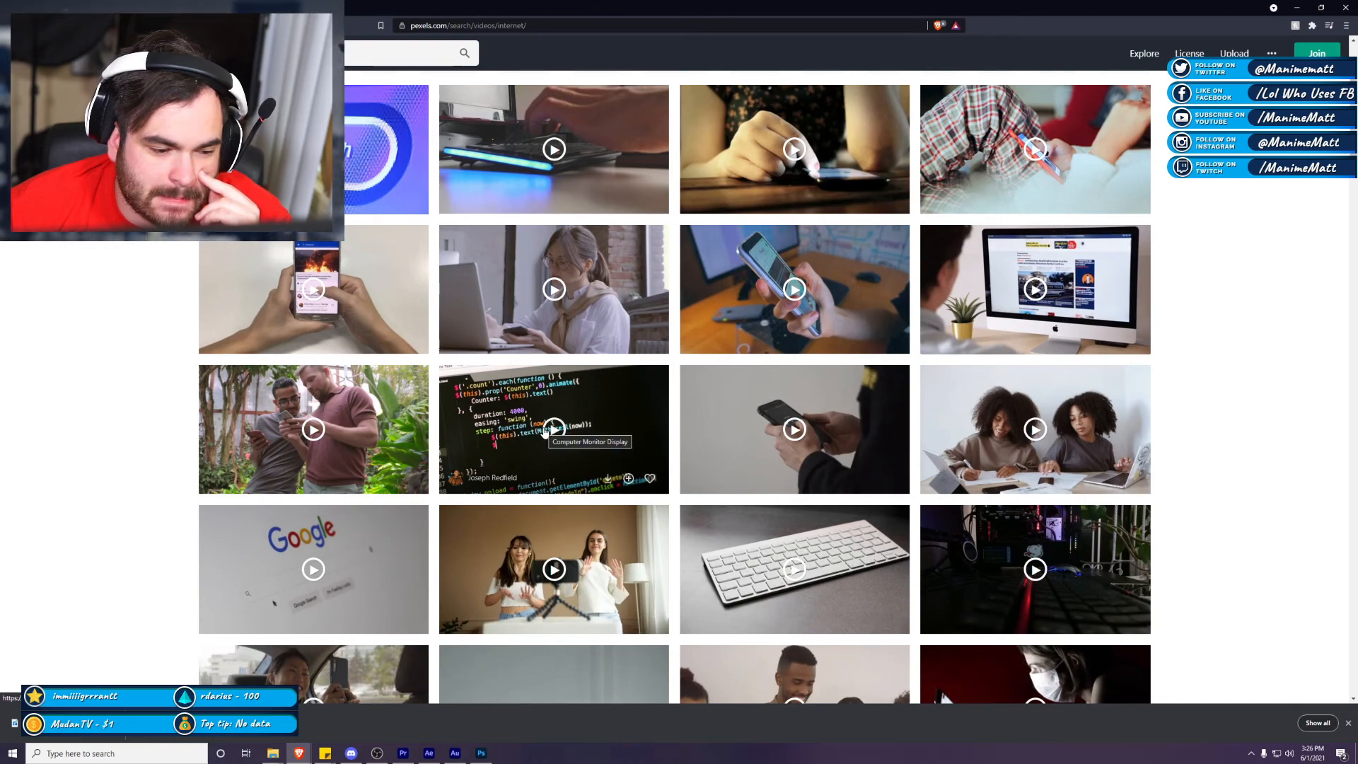
{"action": "scroll", "coordinate": [857, 345], "scroll_direction": "down", "scroll_amount": 3}
{"action": "scroll", "coordinate": [857, 345], "scroll_direction": "down", "scroll_amount": 5}
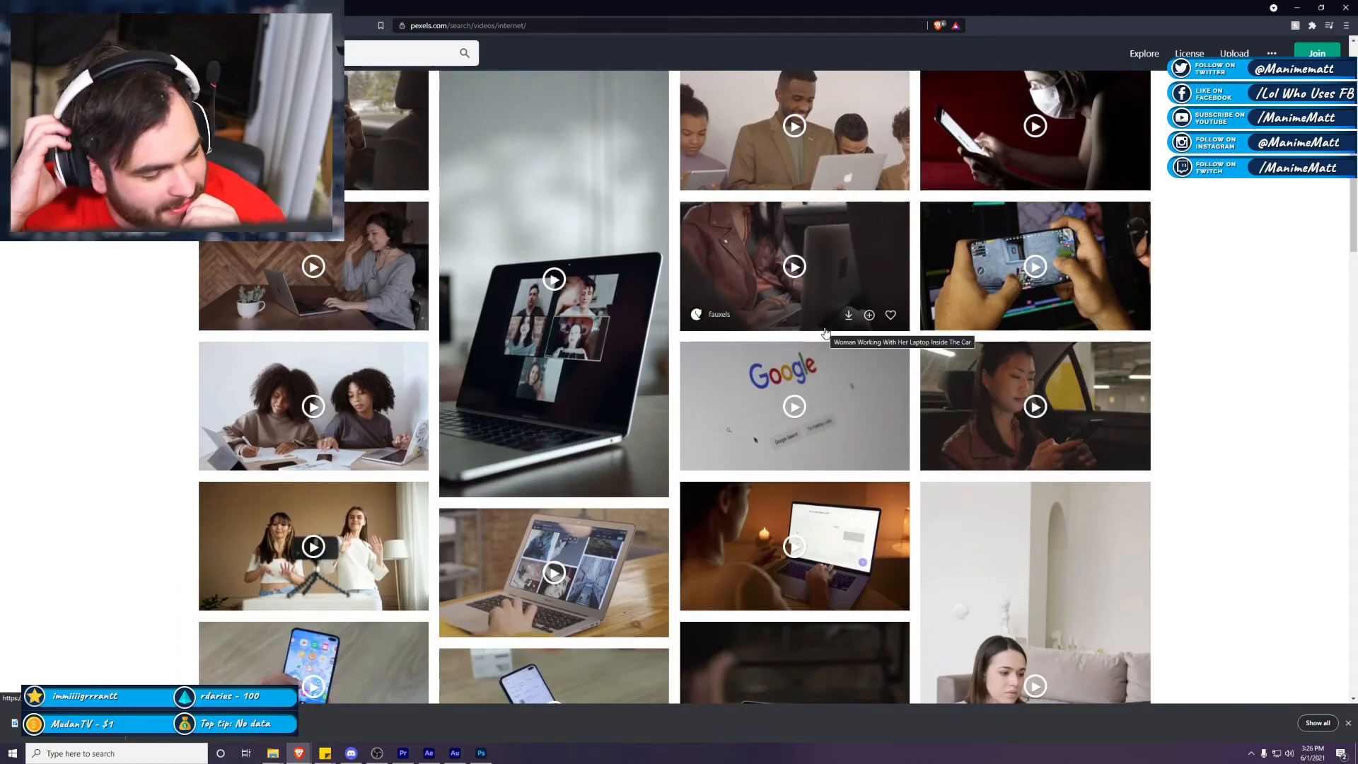
{"action": "scroll", "coordinate": [824, 332], "scroll_direction": "down", "scroll_amount": 15}
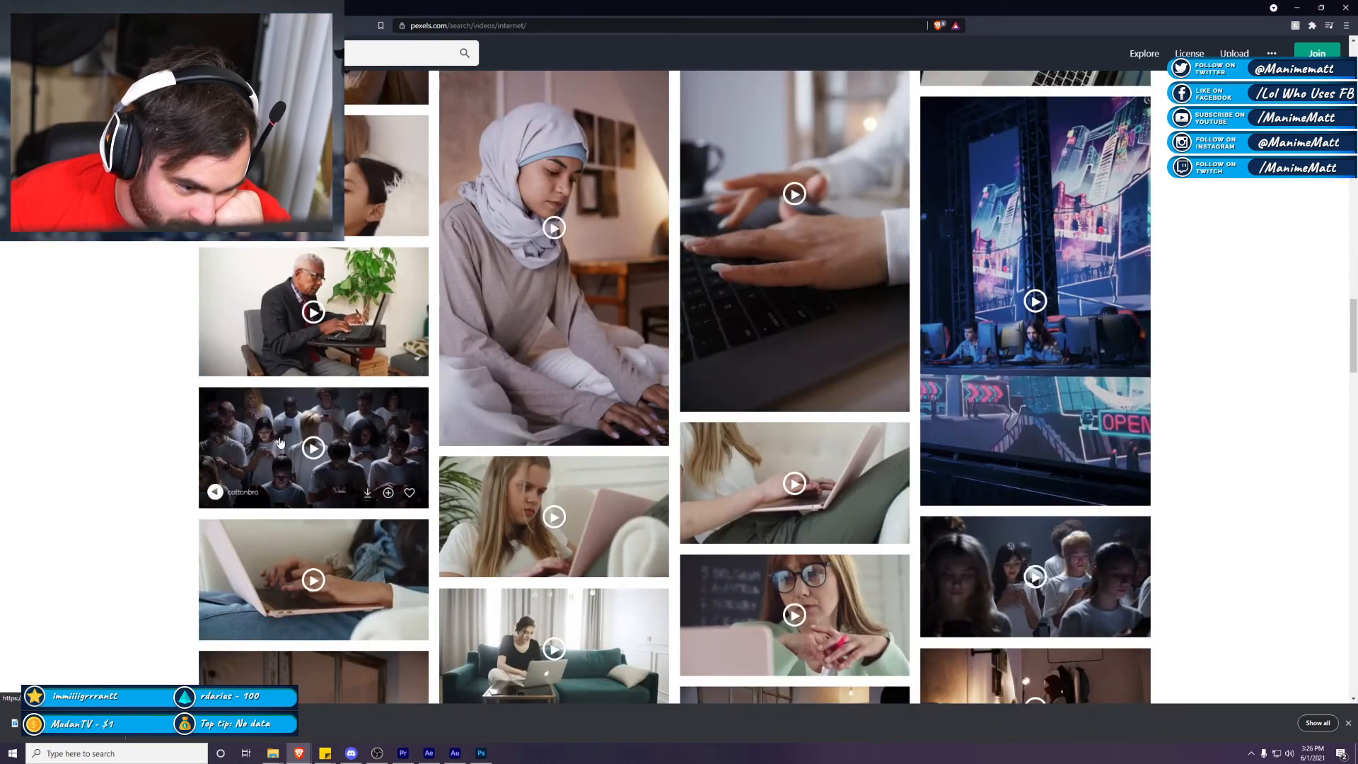
{"action": "left_click", "coordinate": [308, 447]}
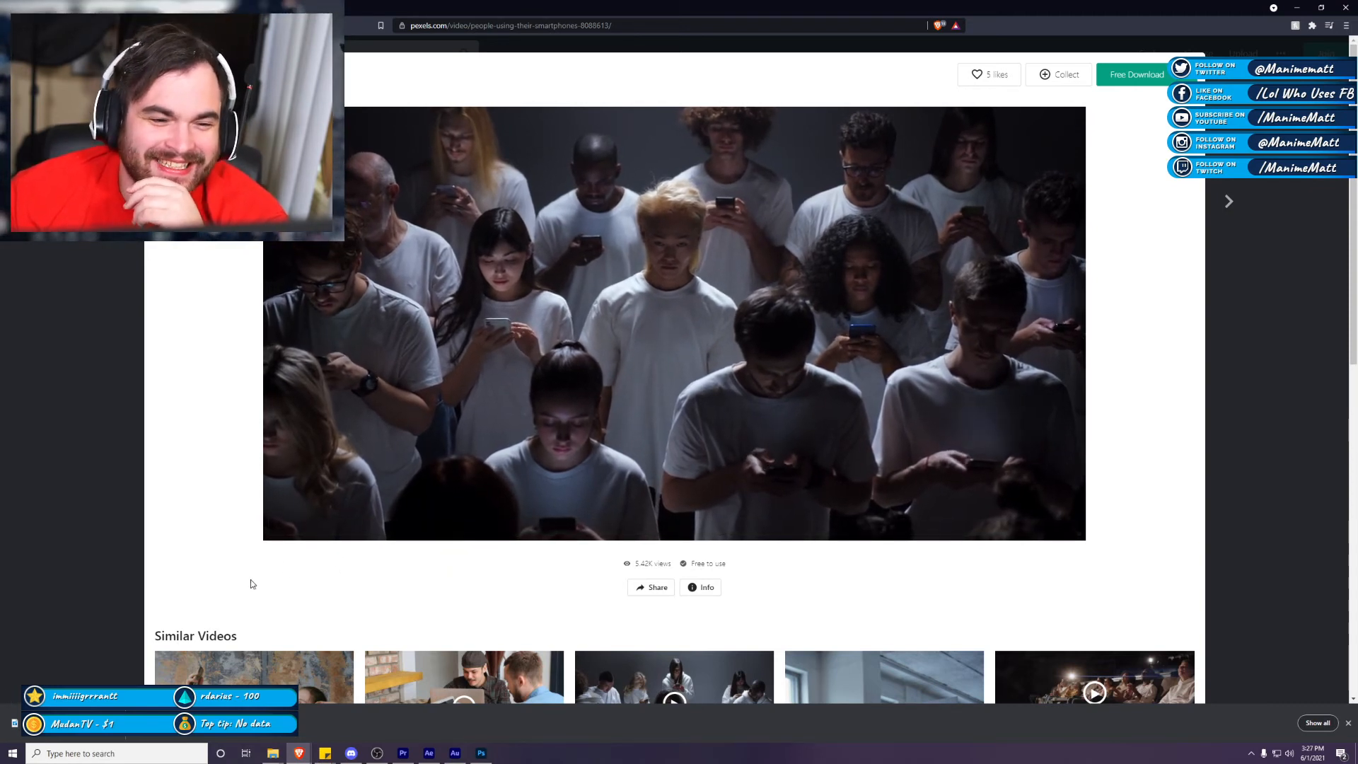
{"action": "left_click", "coordinate": [285, 524]}
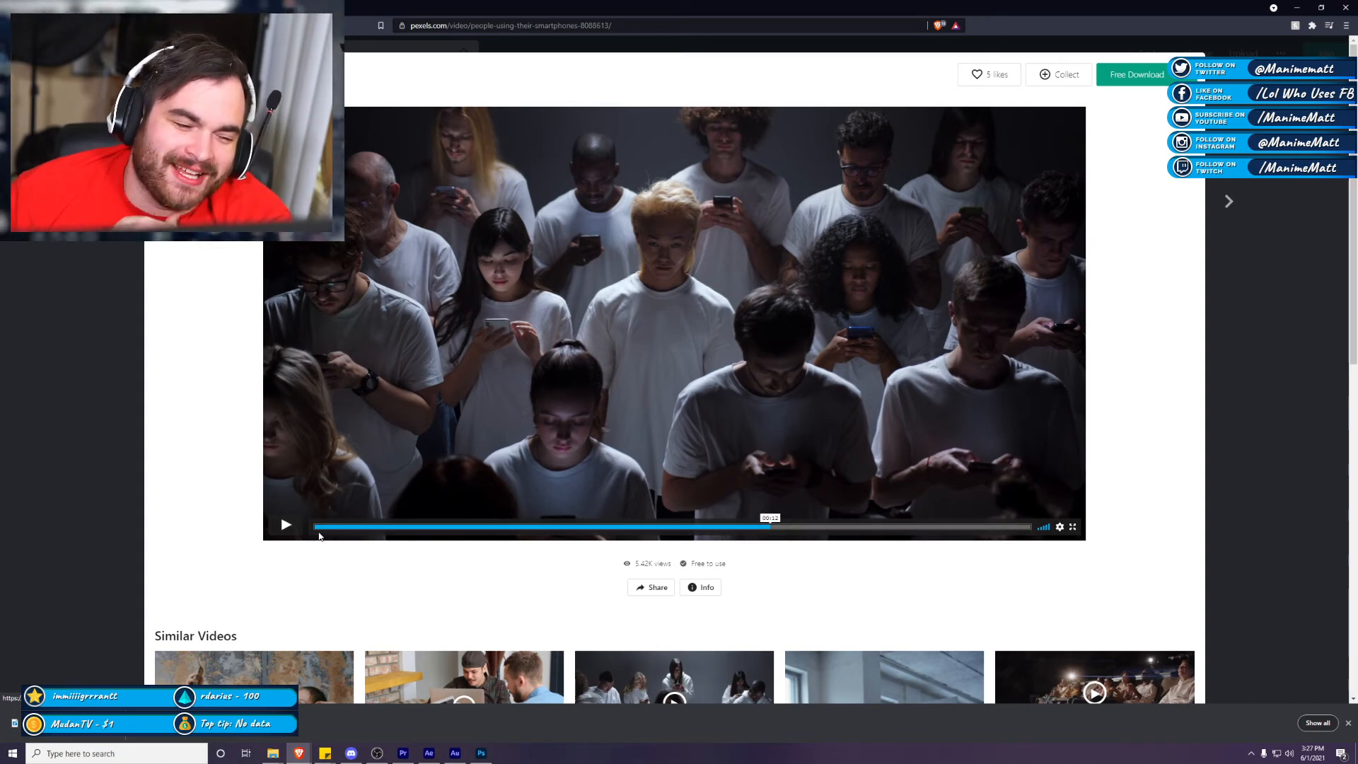
{"action": "left_click", "coordinate": [329, 524]}
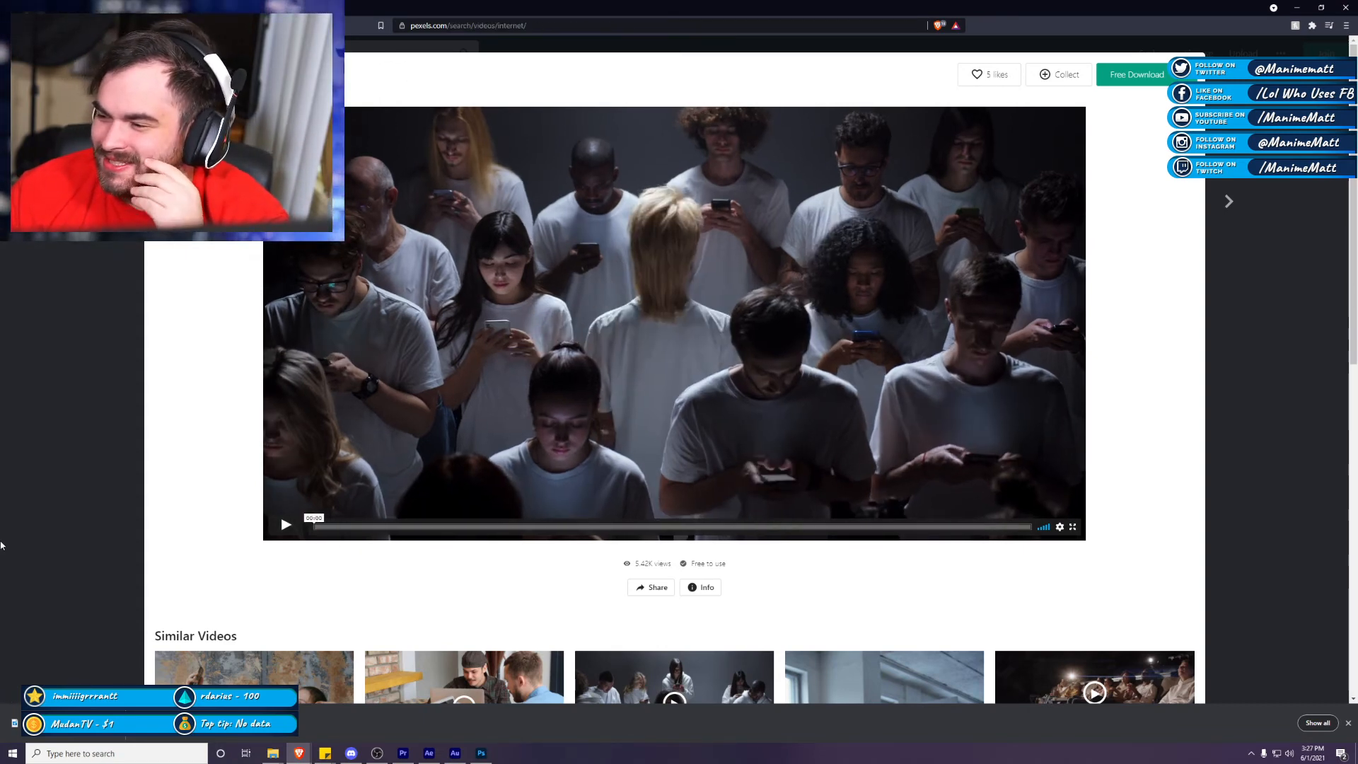
Step: Return to the "internet" results and look through more of them for a suitable stock clip
{"action": "key", "text": "alt+Left"}
{"action": "scroll", "coordinate": [349, 525], "scroll_direction": "up", "scroll_amount": 1}
{"action": "scroll", "coordinate": [349, 524], "scroll_direction": "up", "scroll_amount": 10}
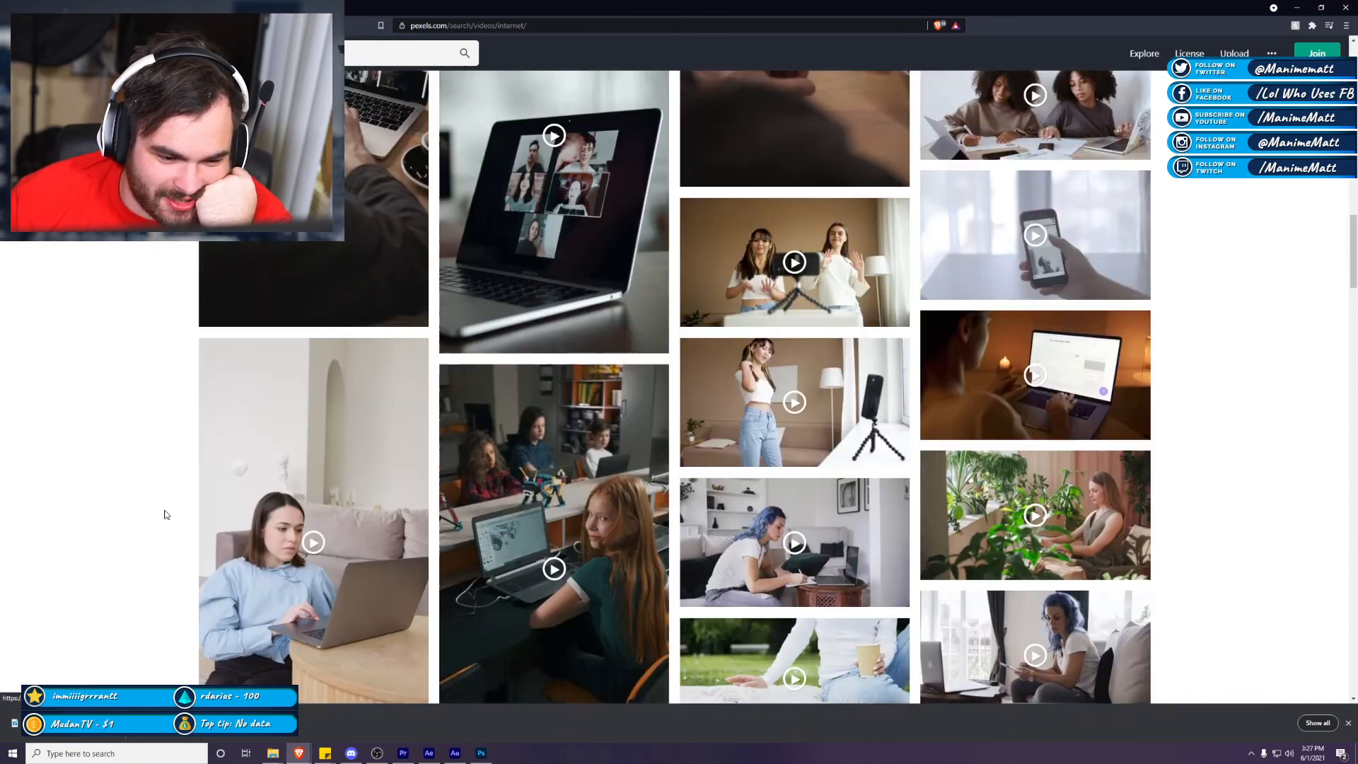
{"action": "scroll", "coordinate": [170, 521], "scroll_direction": "down", "scroll_amount": 10}
{"action": "scroll", "coordinate": [169, 521], "scroll_direction": "down", "scroll_amount": 10}
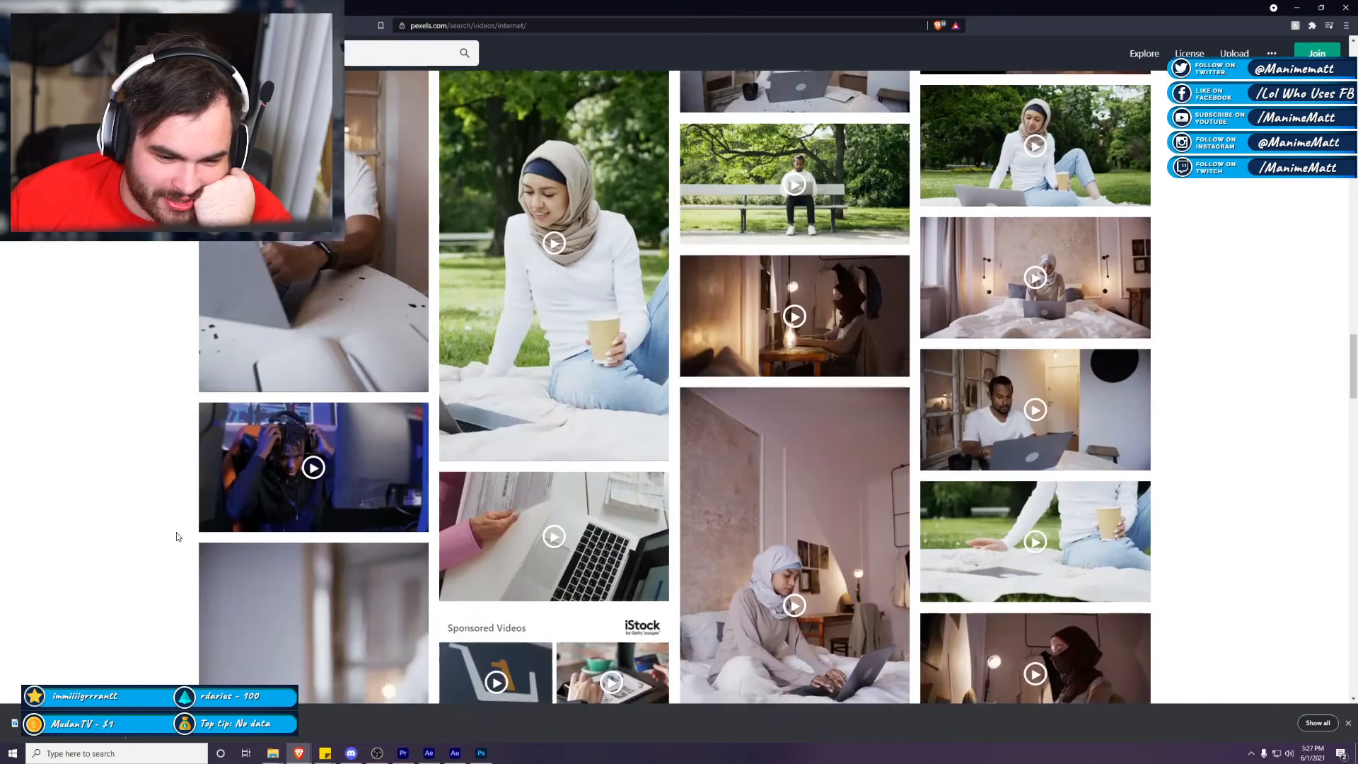
{"action": "scroll", "coordinate": [177, 534], "scroll_direction": "down", "scroll_amount": 10}
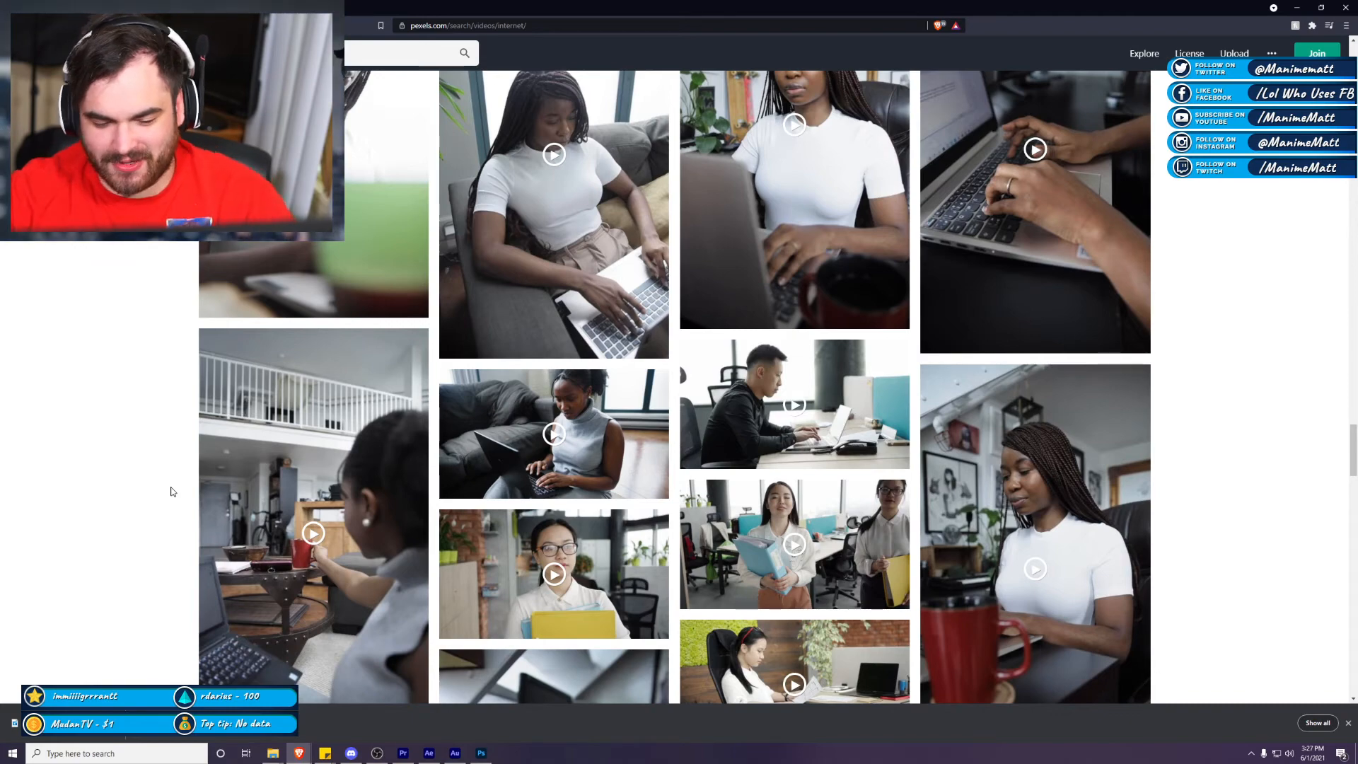
{"action": "scroll", "coordinate": [694, 474], "scroll_direction": "down", "scroll_amount": 3}
{"action": "scroll", "coordinate": [694, 474], "scroll_direction": "down", "scroll_amount": 10}
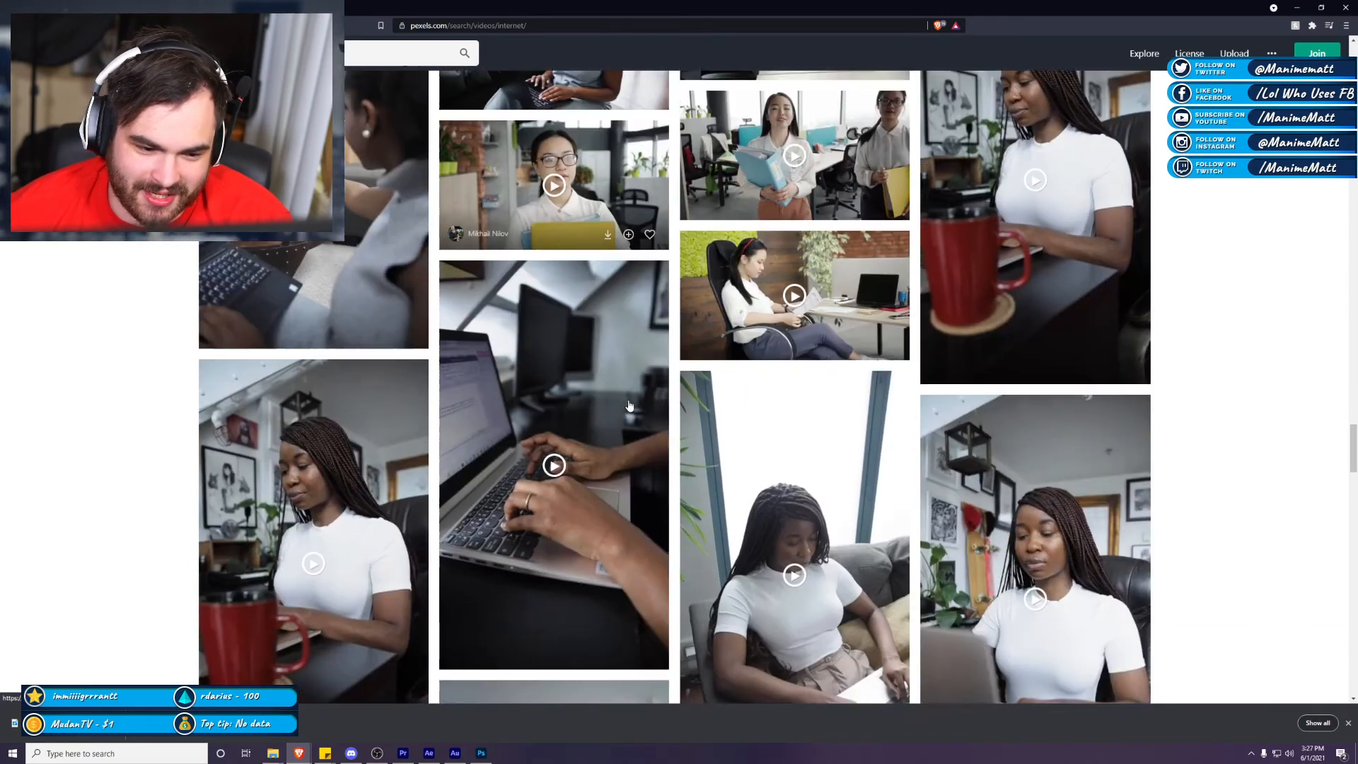
{"action": "scroll", "coordinate": [591, 455], "scroll_direction": "down", "scroll_amount": 10}
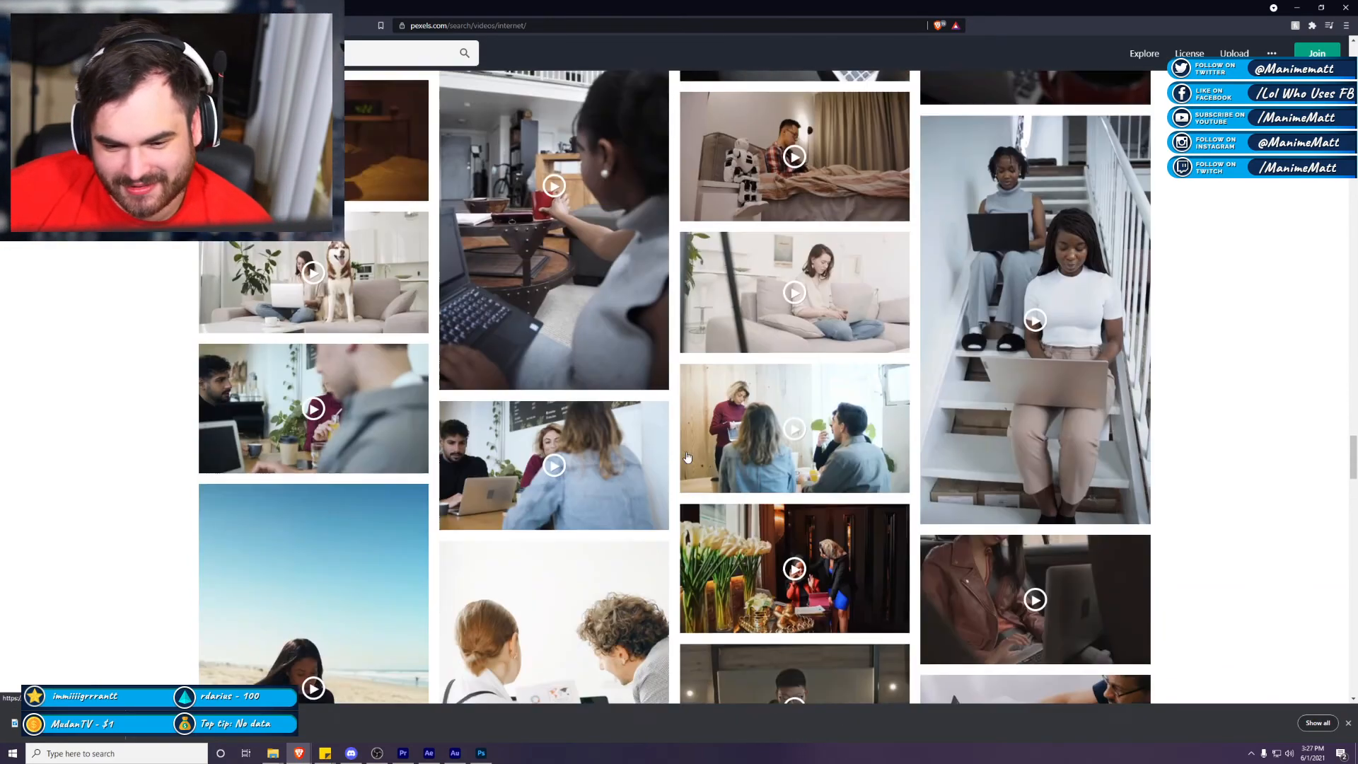
{"action": "scroll", "coordinate": [783, 490], "scroll_direction": "down", "scroll_amount": 3}
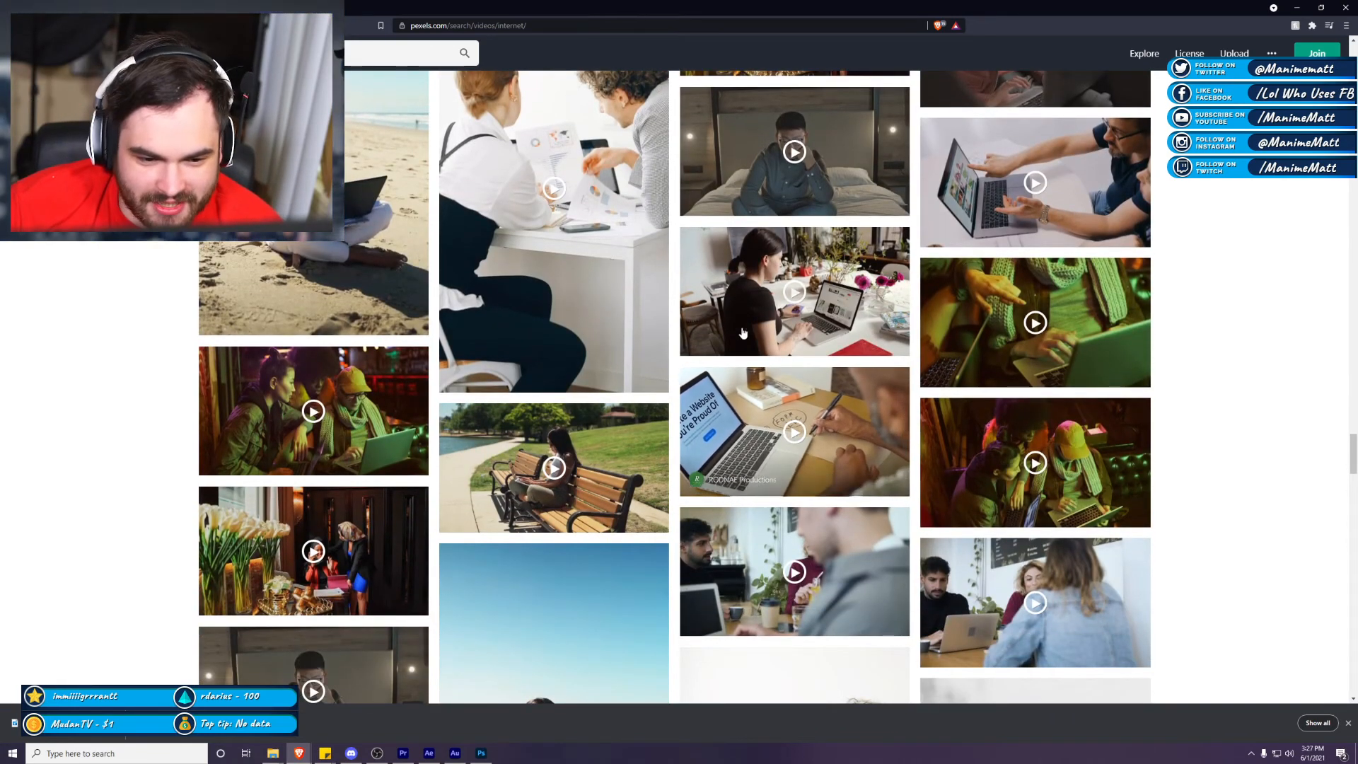
{"action": "scroll", "coordinate": [1025, 424], "scroll_direction": "up", "scroll_amount": 3}
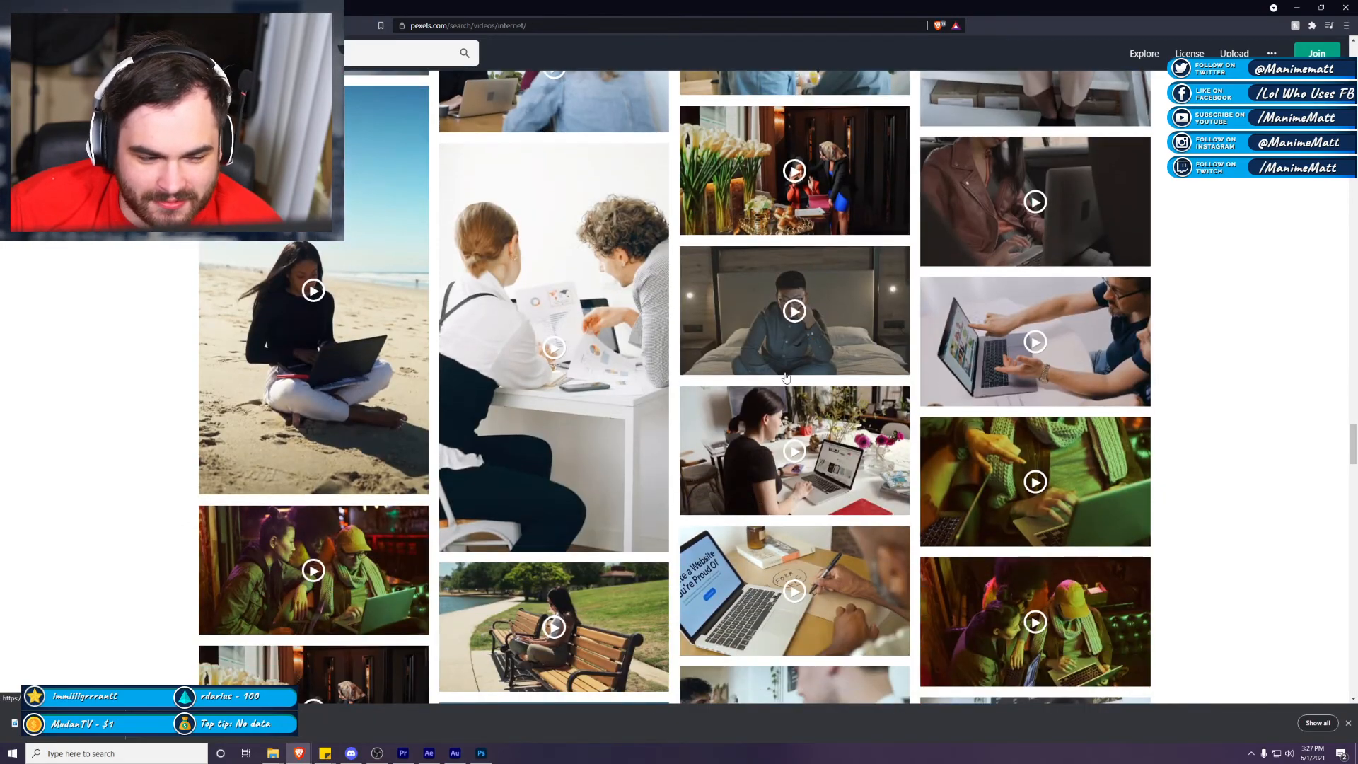
{"action": "scroll", "coordinate": [42, 292], "scroll_direction": "up", "scroll_amount": 15}
{"action": "scroll", "coordinate": [42, 292], "scroll_direction": "up", "scroll_amount": 5}
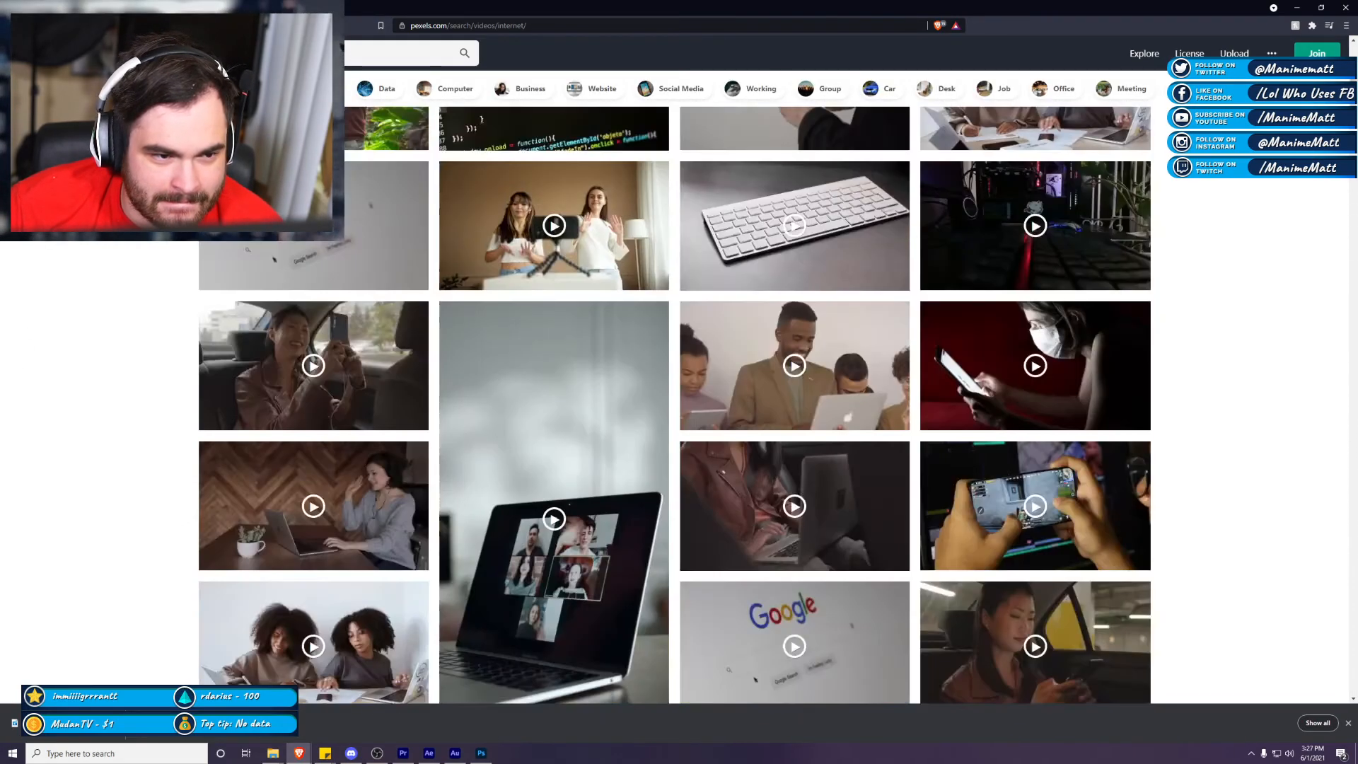
Step: Switch to the related Social Media videos and preview the clip of hands scrolling a Samsung smartphone
{"action": "left_click", "coordinate": [671, 89]}
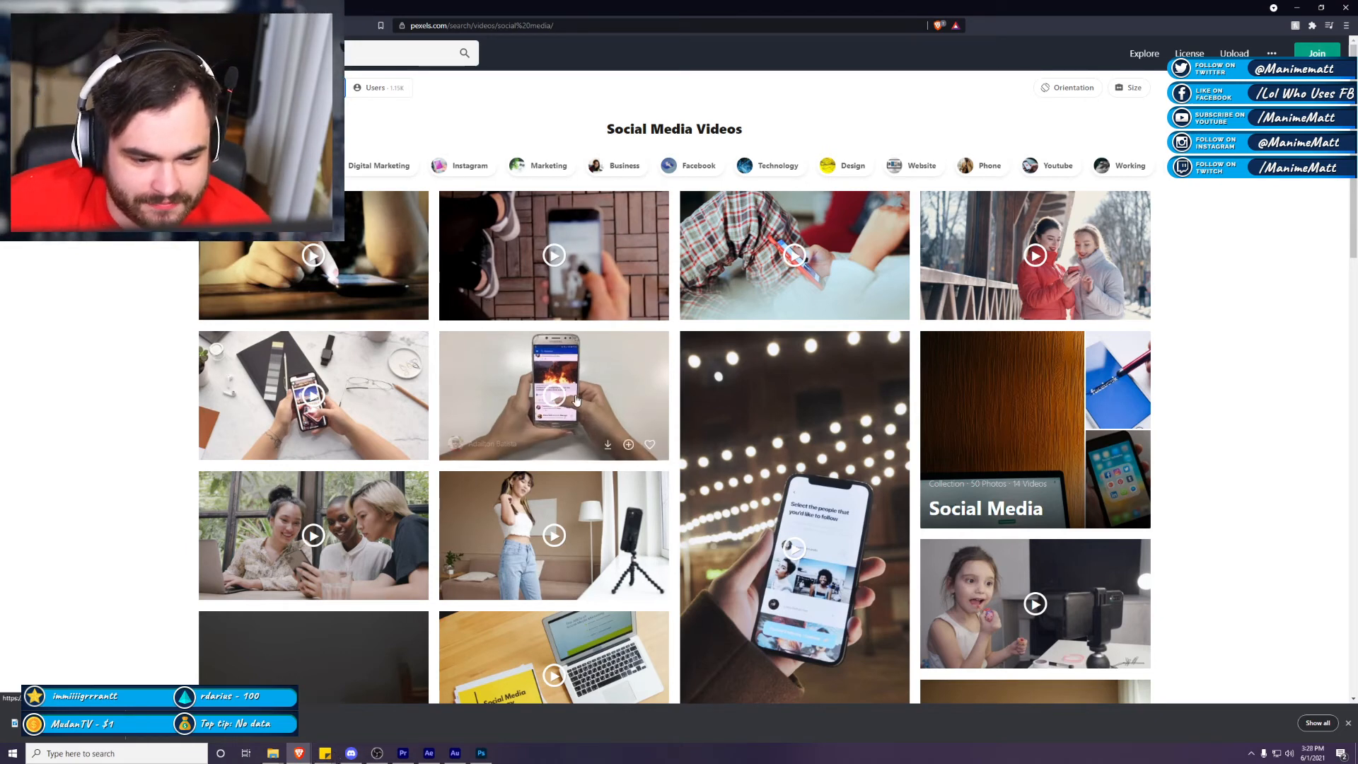
{"action": "left_click", "coordinate": [558, 274]}
{"action": "left_click", "coordinate": [96, 244]}
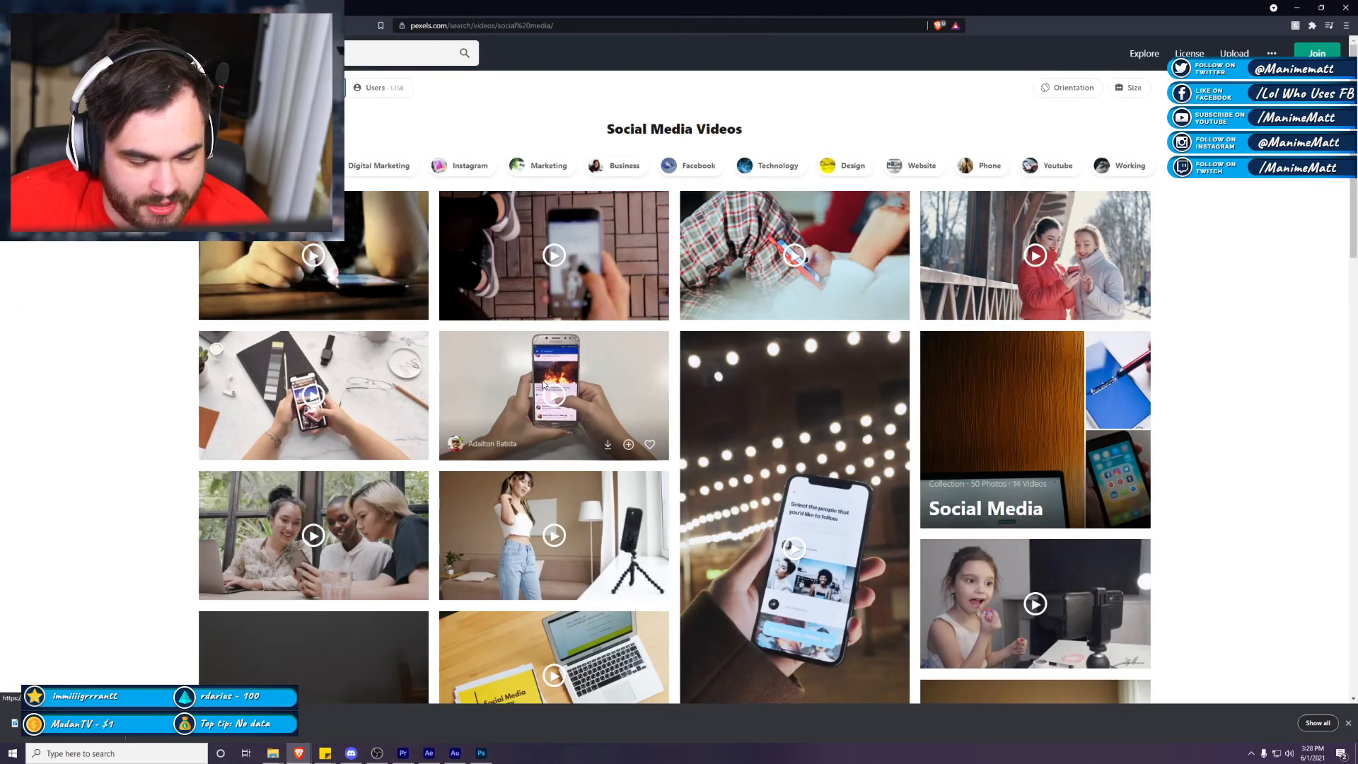
{"action": "left_click", "coordinate": [445, 350]}
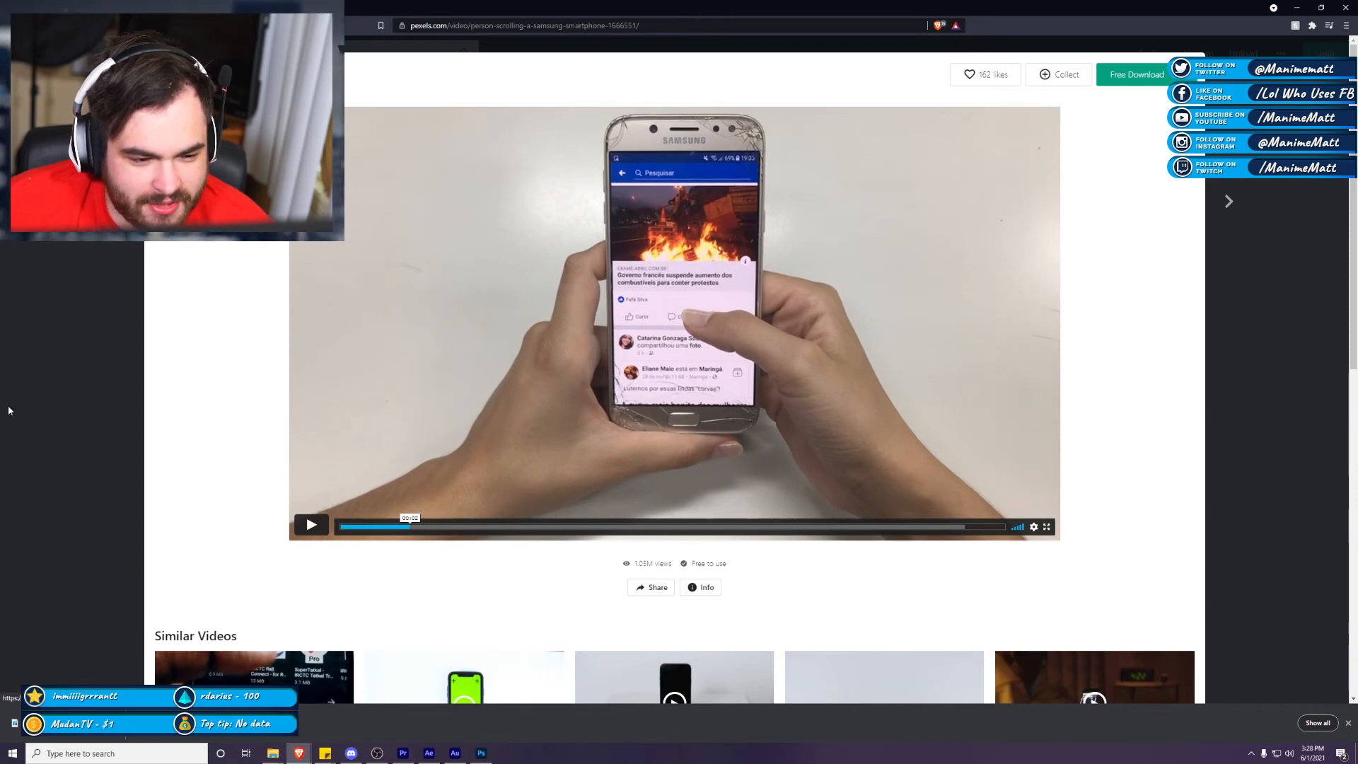
{"action": "key", "text": "alt+Left"}
Step: Preview the clip of a person browsing a phone over a marble desk and download it in Full HD (1920 x 1080) as "phone"
{"action": "left_click", "coordinate": [297, 393]}
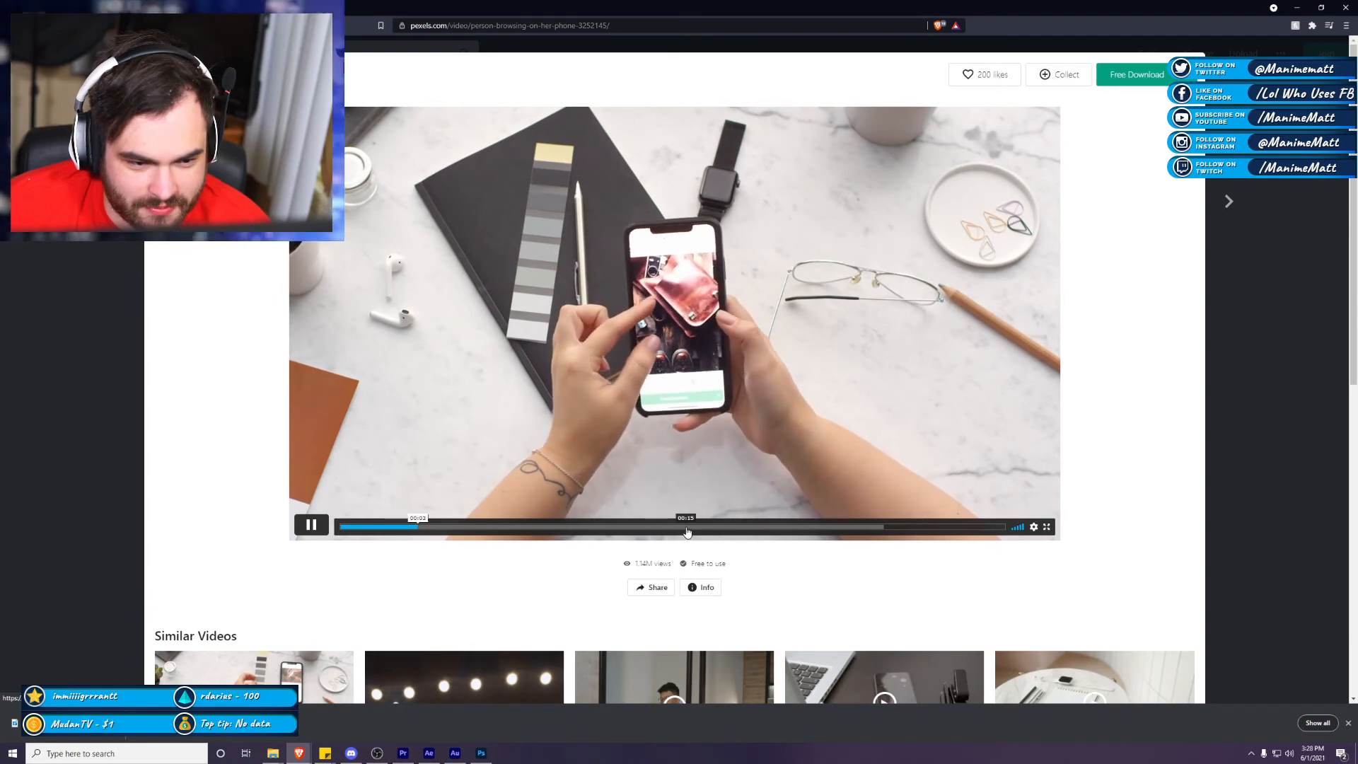
{"action": "left_click", "coordinate": [811, 526]}
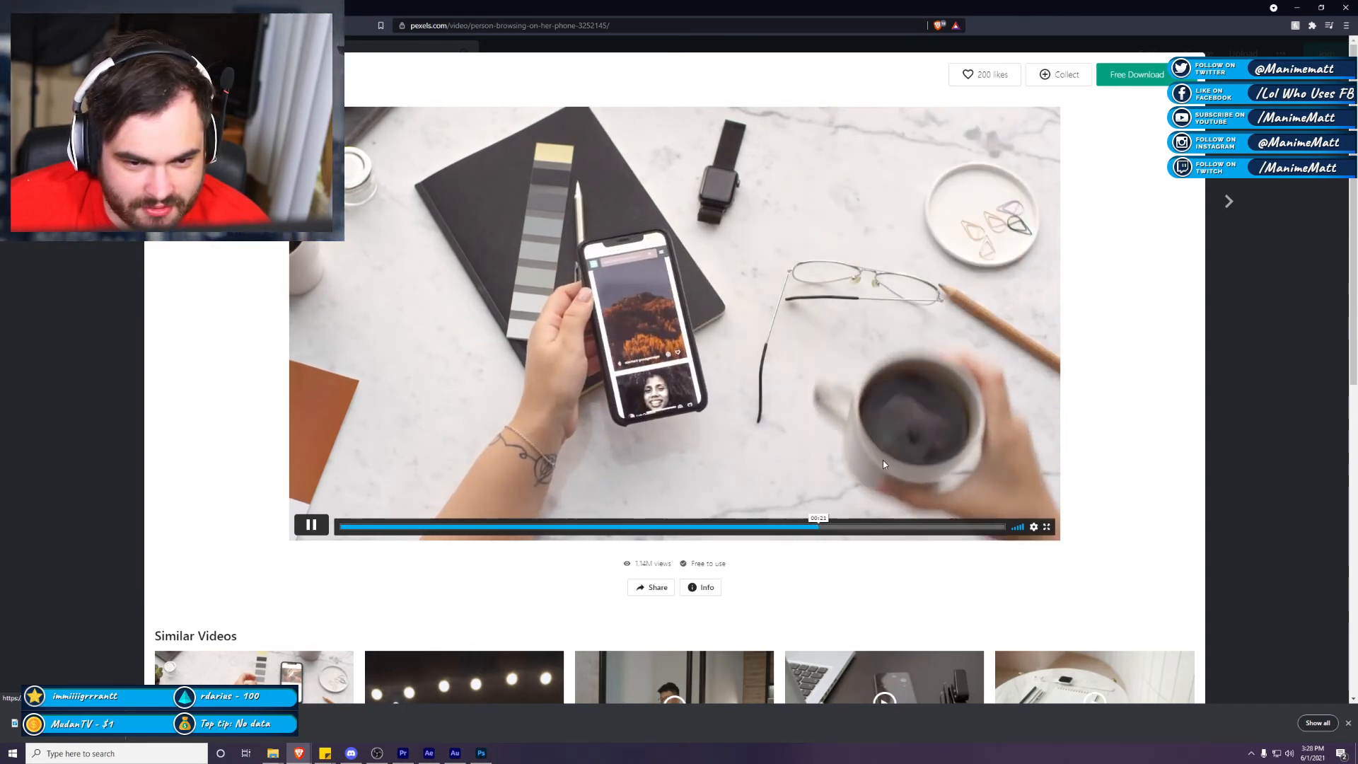
{"action": "left_click", "coordinate": [832, 405]}
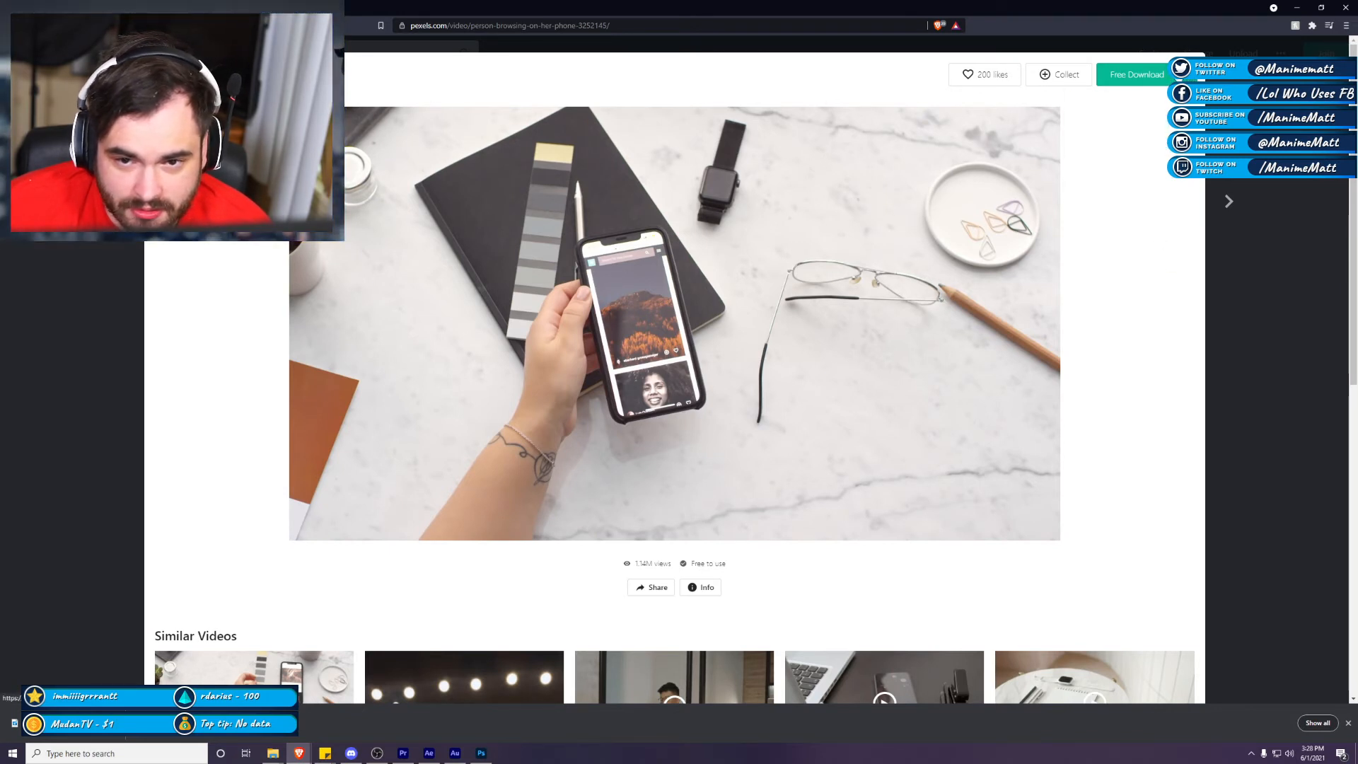
{"action": "mouse_move", "coordinate": [1139, 75]}
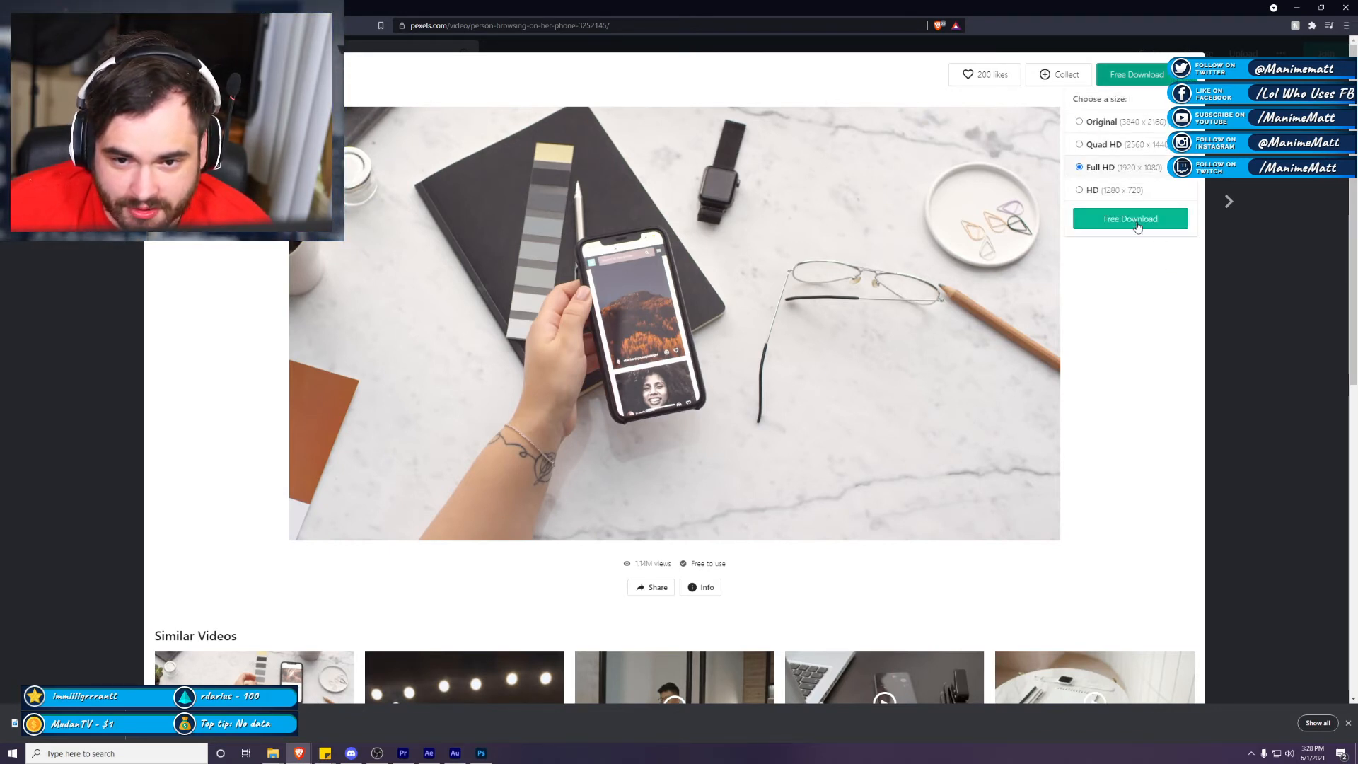
{"action": "left_click", "coordinate": [1132, 220]}
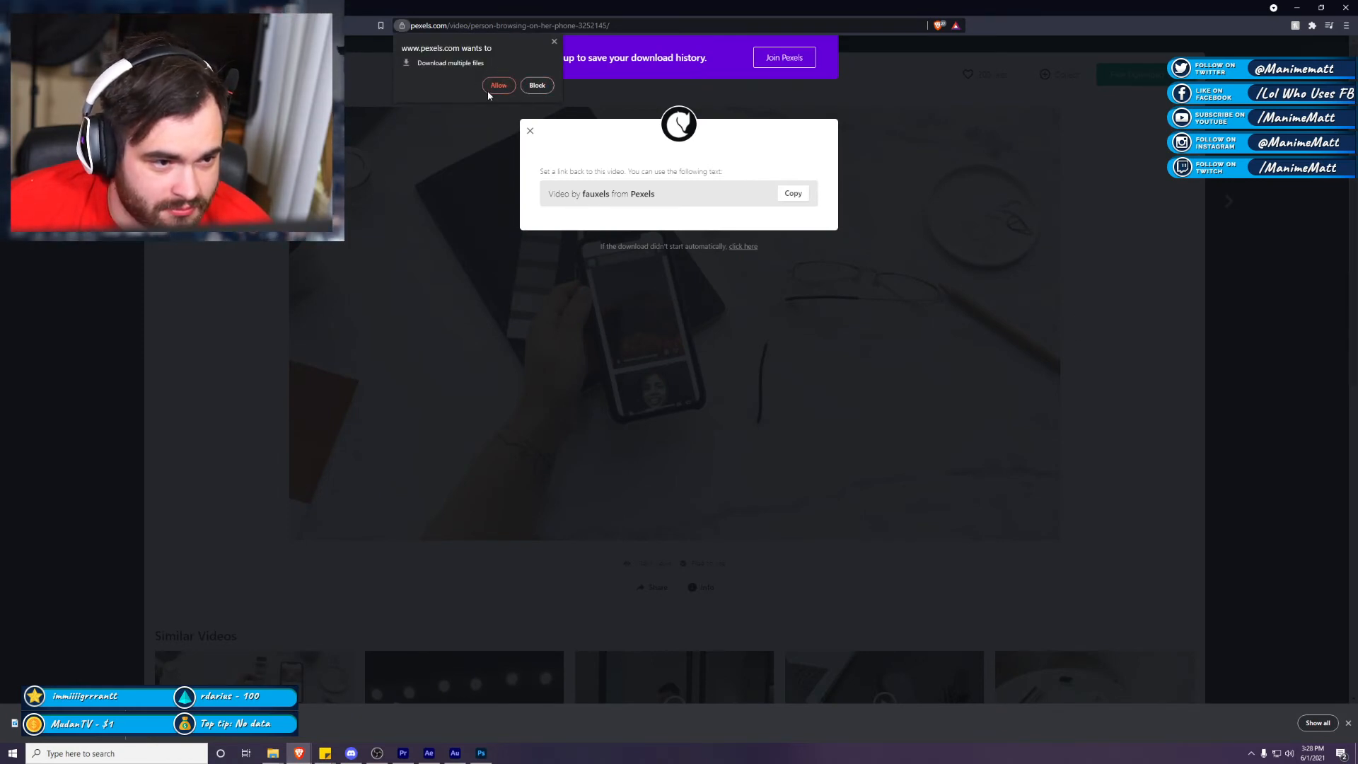
{"action": "left_click", "coordinate": [498, 86]}
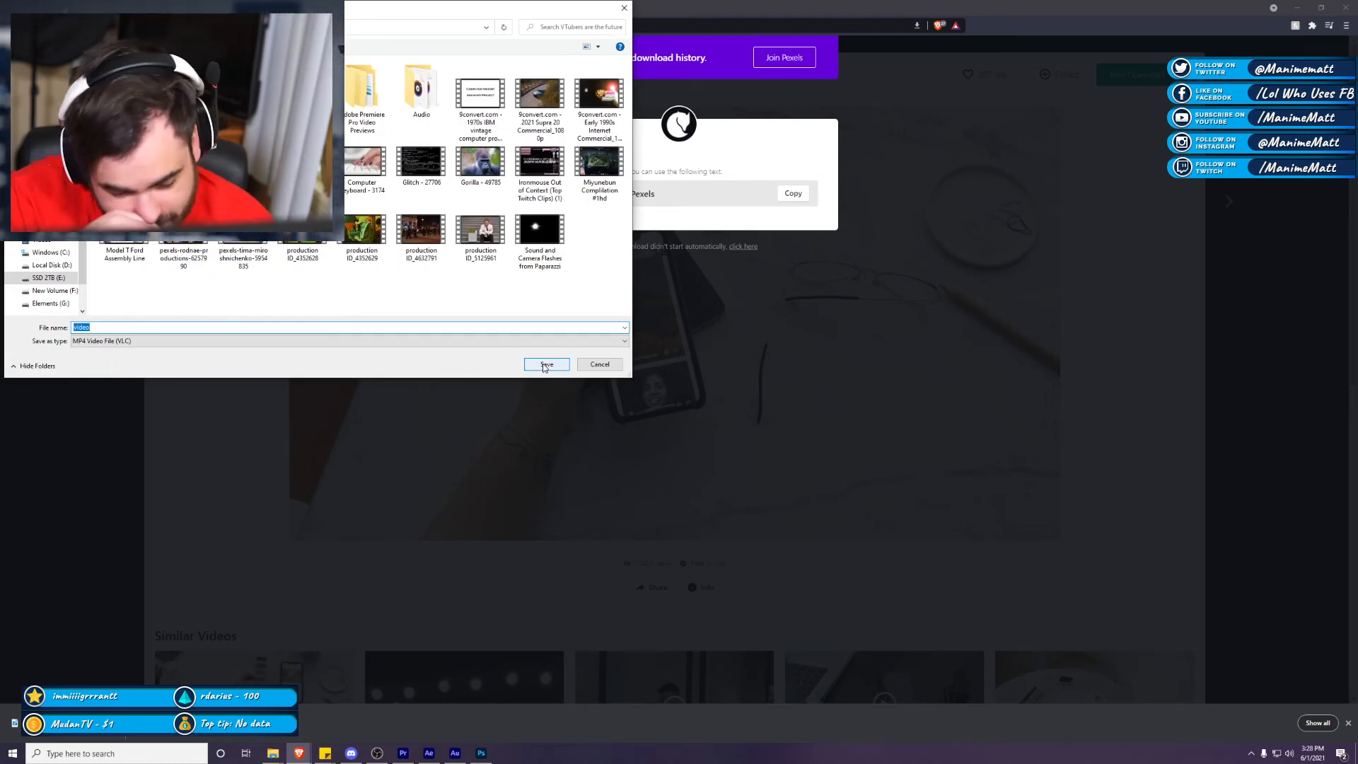
{"action": "left_click", "coordinate": [544, 365]}
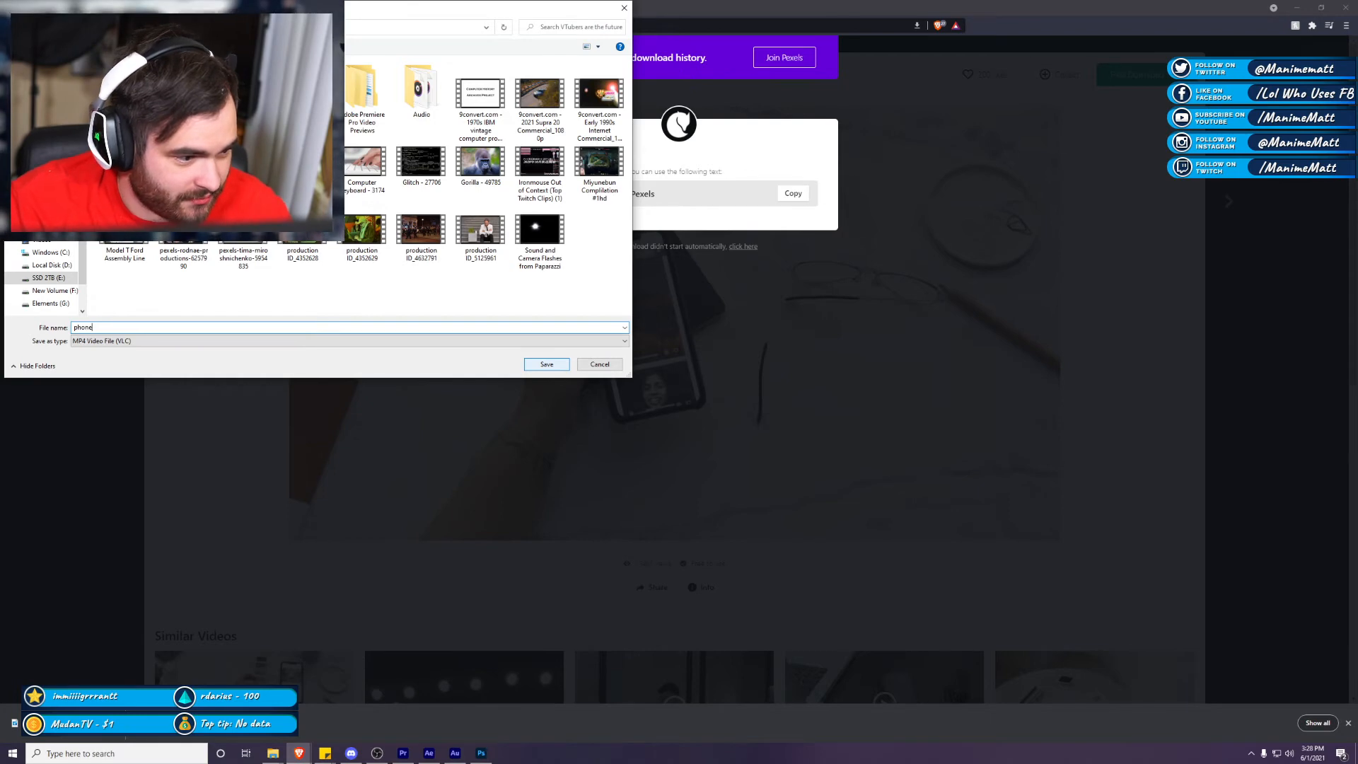
{"action": "left_click", "coordinate": [289, 414]}
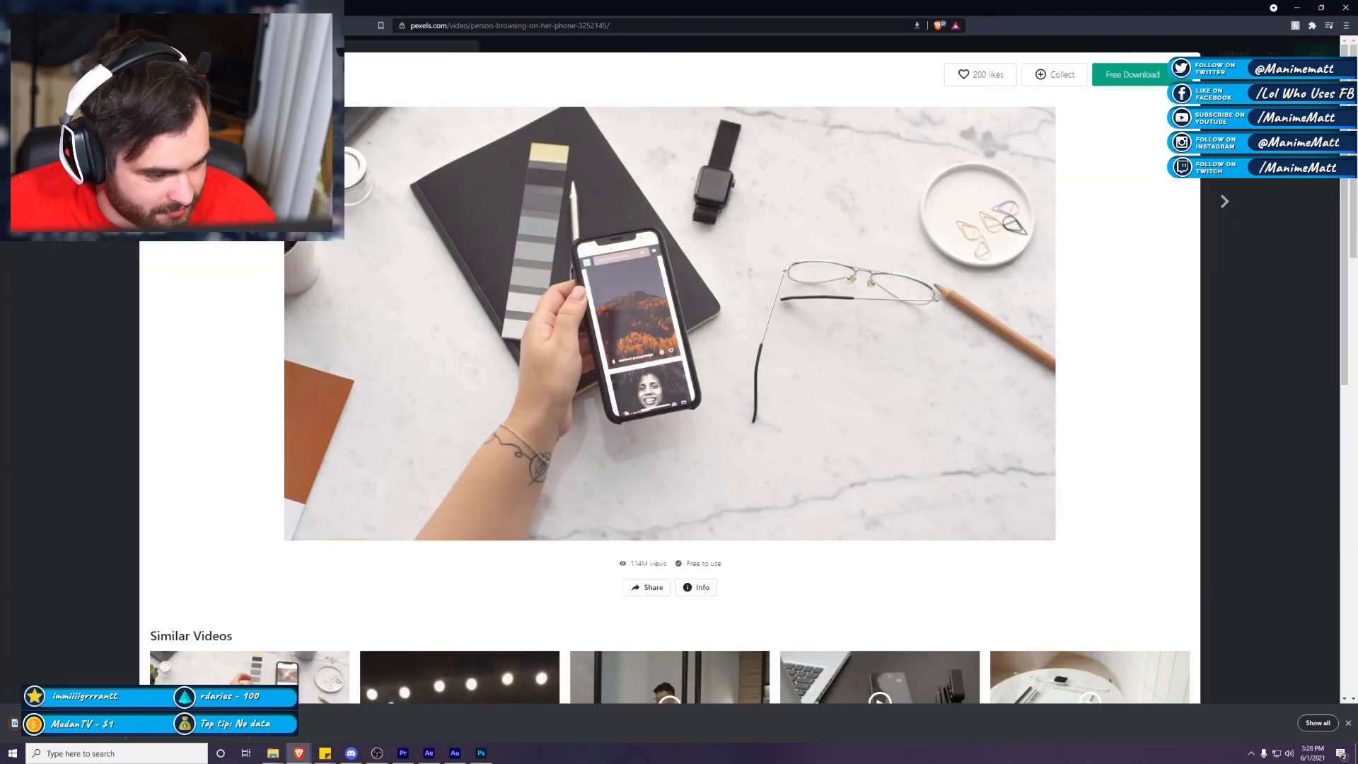
Step: Add the downloaded phone video from its folder to track V1 of the Premiere sequence, directly after the Gorilla clip
{"action": "left_click", "coordinate": [14, 723]}
{"action": "left_click", "coordinate": [1296, 7]}
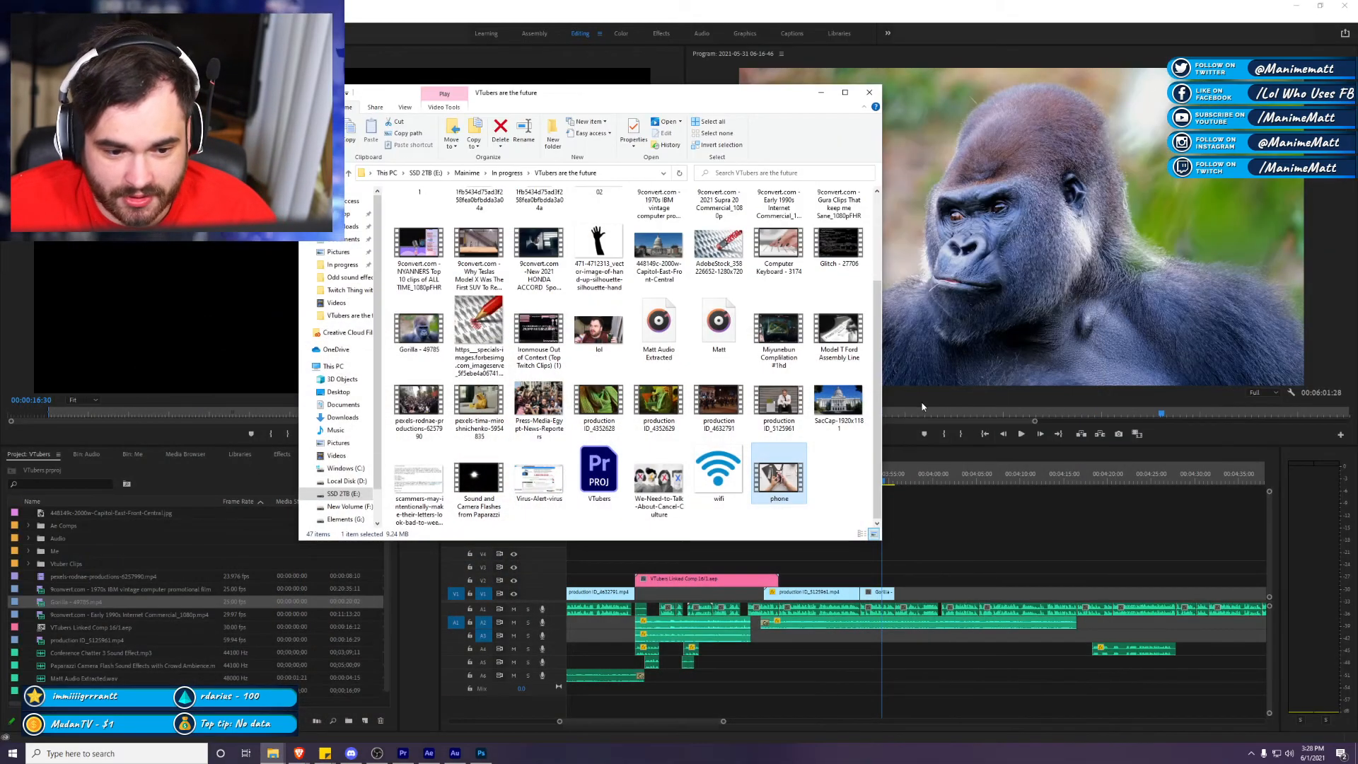
{"action": "left_click_drag", "start_coordinate": [781, 472], "coordinate": [919, 594]}
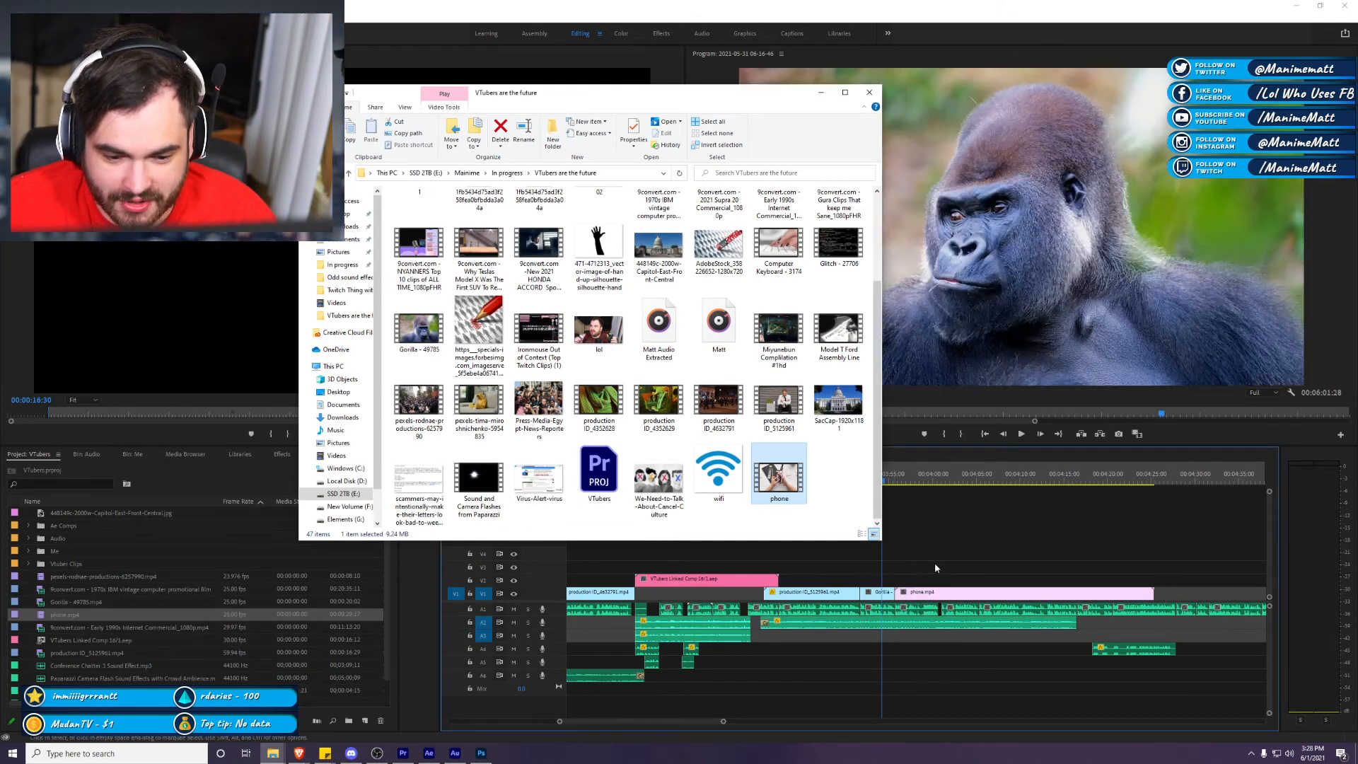
Step: Trim about 14 seconds off the phone clip's start, keep it against the Gorilla clip, and shorten its end to about 00:04:01
{"action": "mouse_move", "coordinate": [1005, 486]}
{"action": "left_mouse_down"}
{"action": "mouse_move", "coordinate": [1033, 487]}
{"action": "mouse_move", "coordinate": [1016, 486]}
{"action": "left_mouse_up"}
{"action": "left_click_drag", "start_coordinate": [895, 592], "coordinate": [928, 594]}
{"action": "key", "text": "Up"}
{"action": "key", "text": "space"}
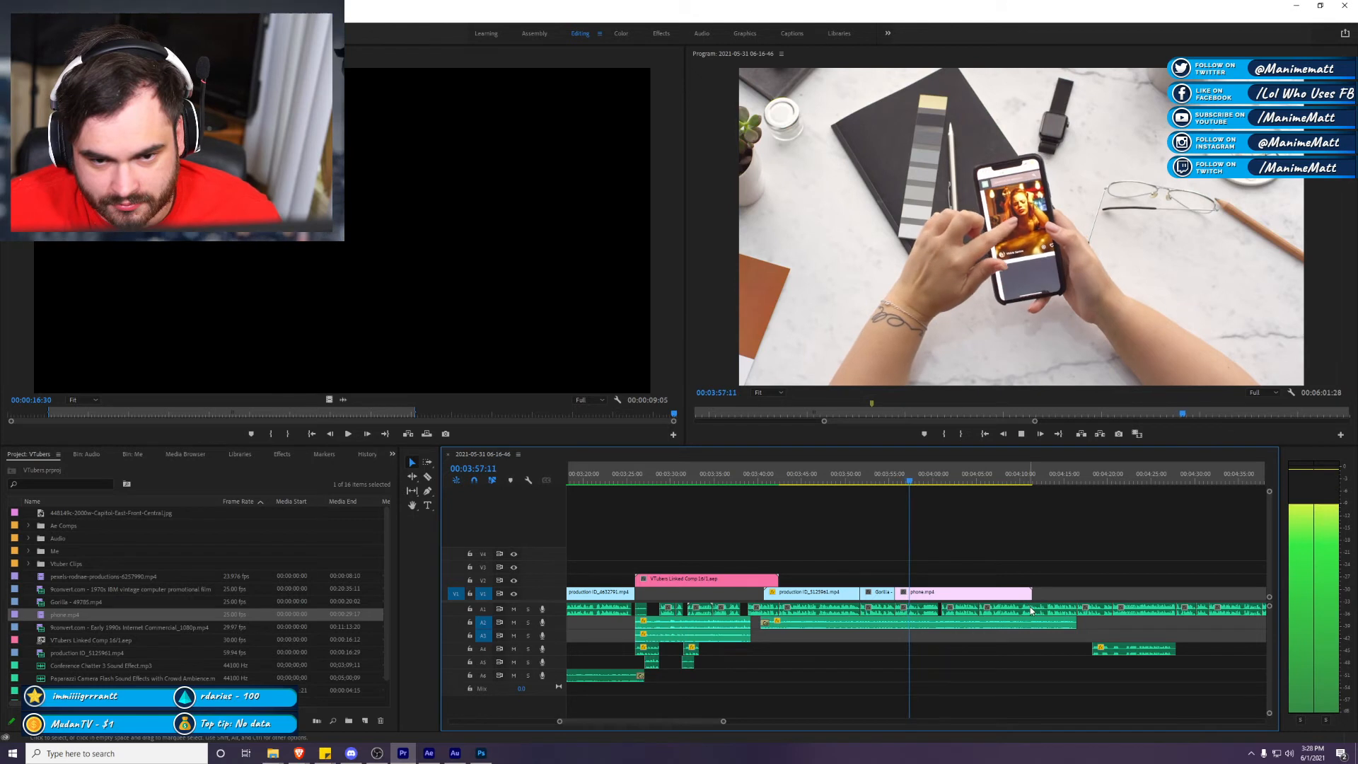
{"action": "left_click_drag", "start_coordinate": [1031, 594], "coordinate": [940, 596]}
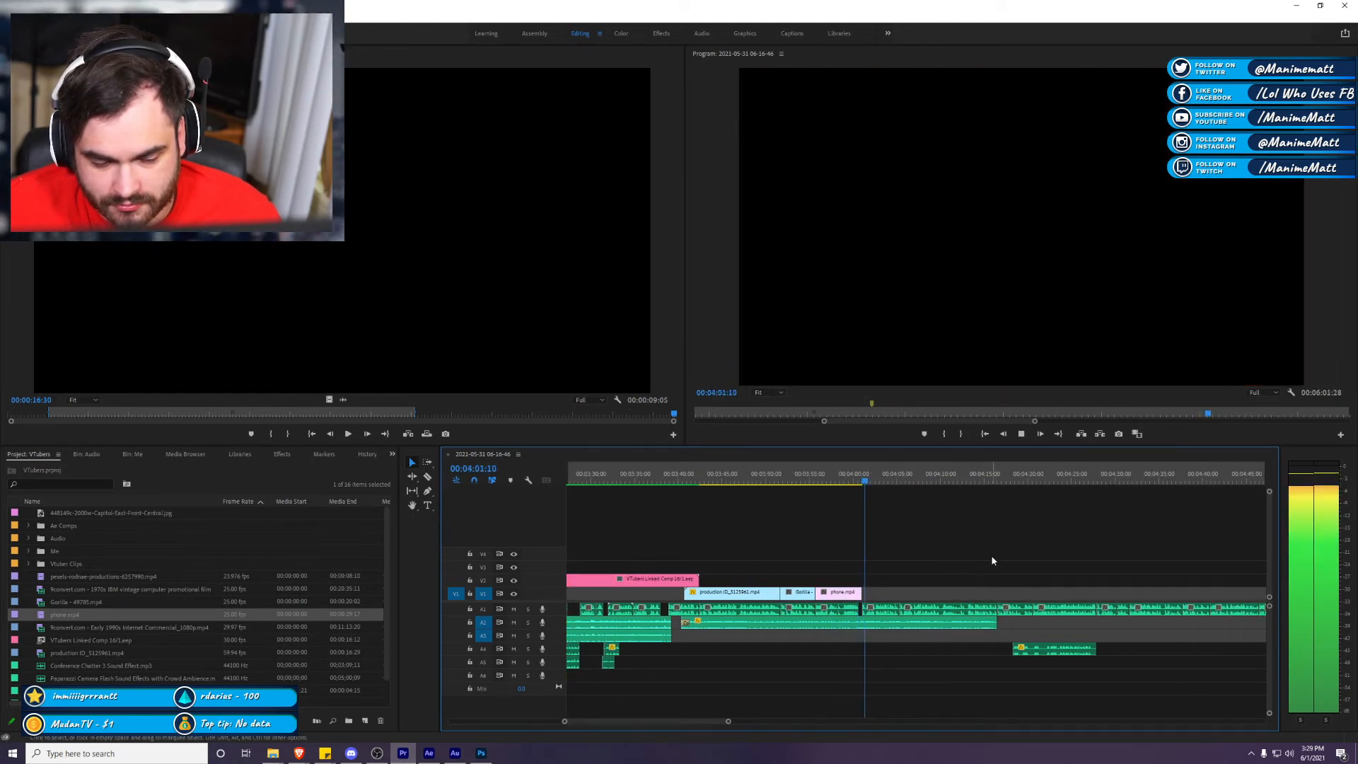
{"action": "key", "text": "space"}
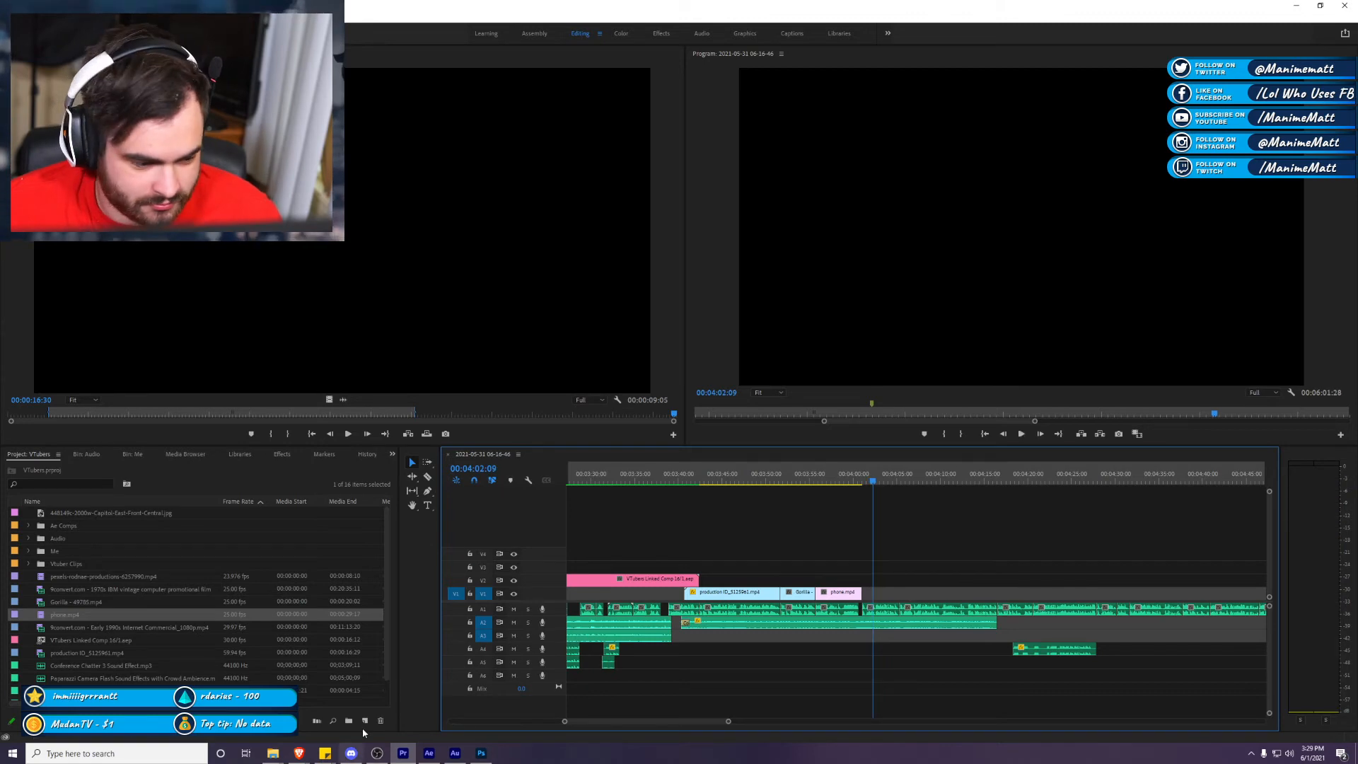
Step: Switch back to the Pexels phone video page in the browser
{"action": "left_click", "coordinate": [309, 759]}
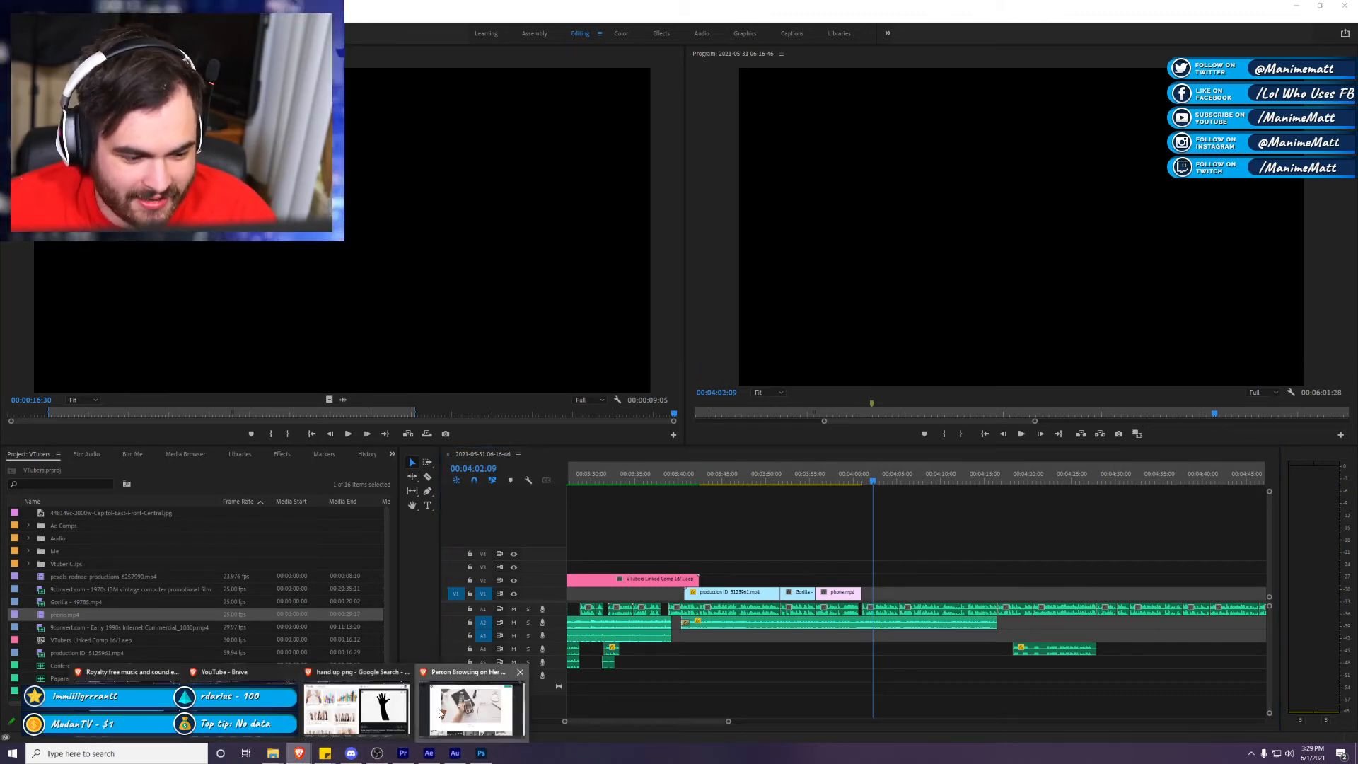
Step: Switch to the Pexels window in the Brave browser and search its stock videos for "cavemen"
{"action": "left_click", "coordinate": [470, 709]}
{"action": "key", "text": "alt+Left"}
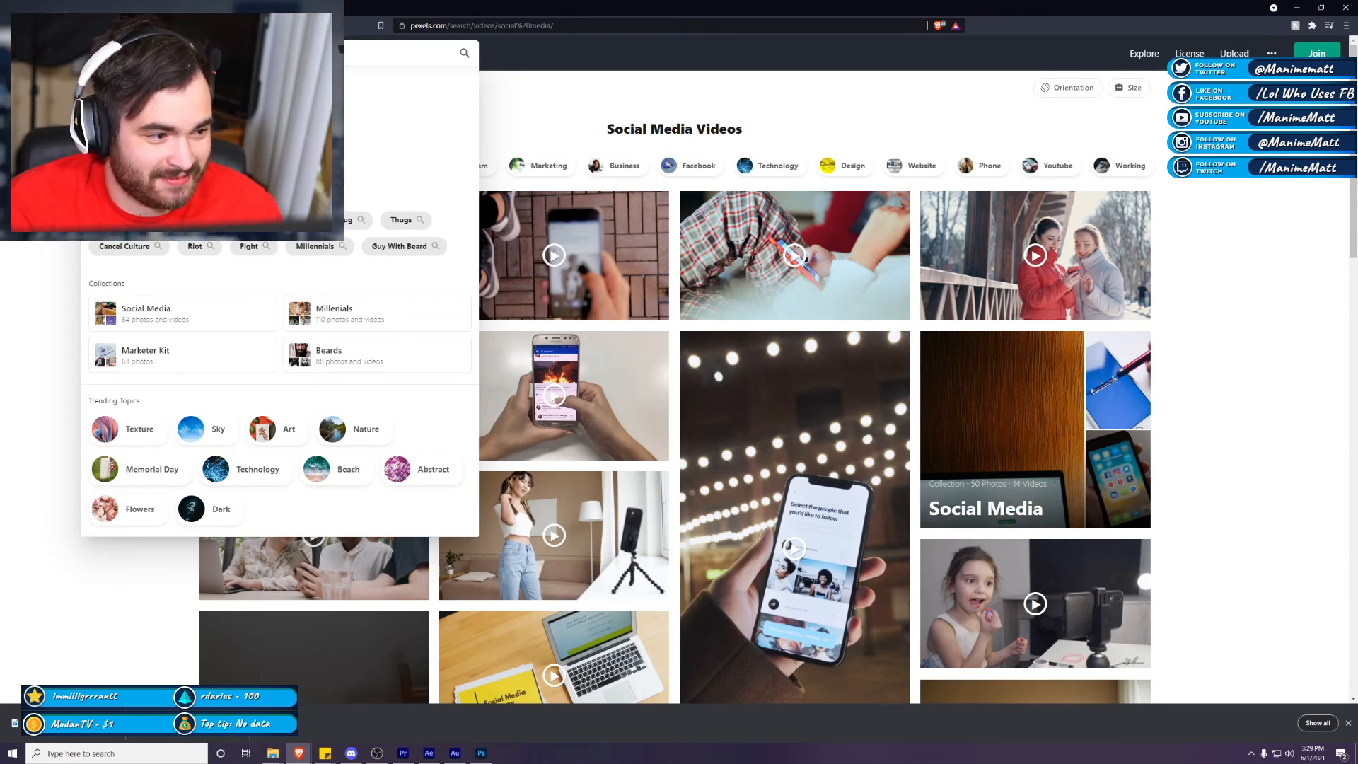
{"action": "type", "text": "cavemen"}
{"action": "key", "text": "Return"}
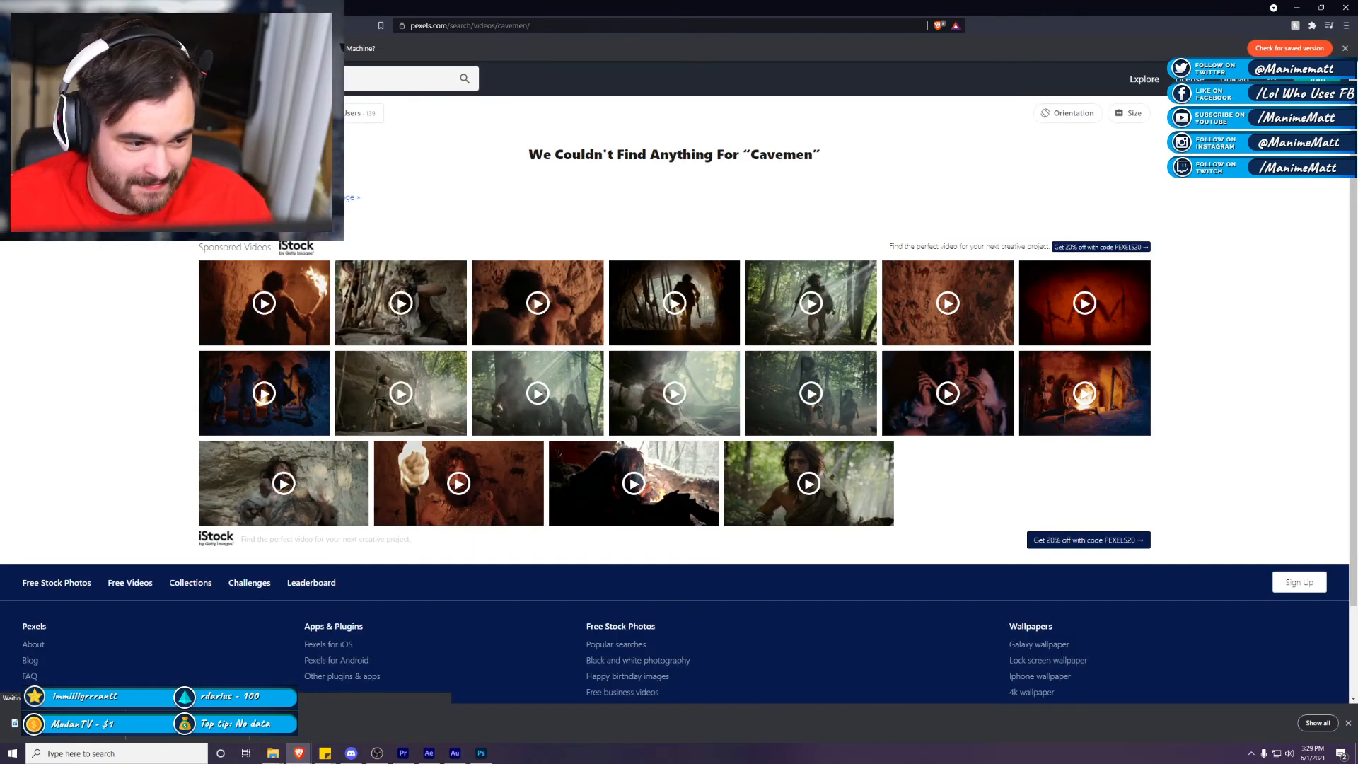
Step: Search the Pexels videos for "cave men" and browse the results for a suitable clip
{"action": "left_click", "coordinate": [212, 78]}
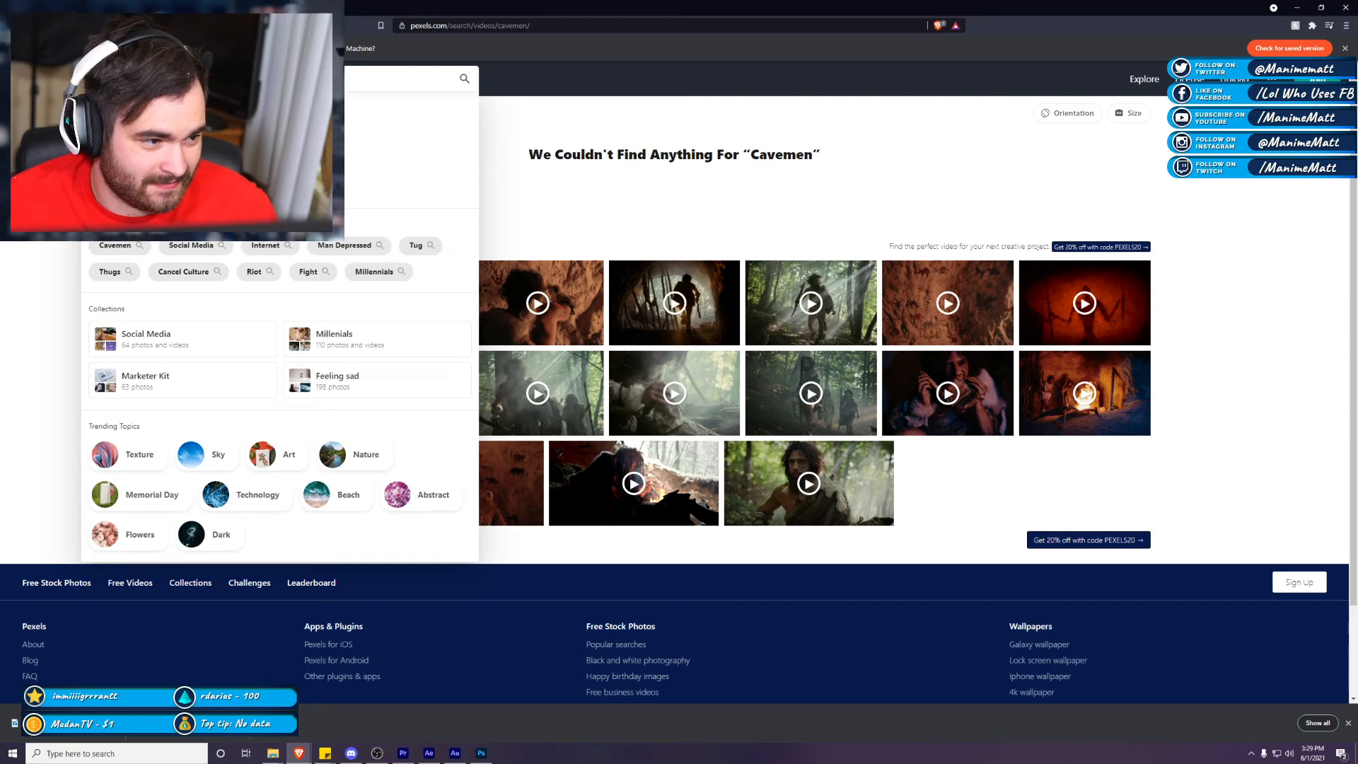
{"action": "left_click", "coordinate": [212, 107]}
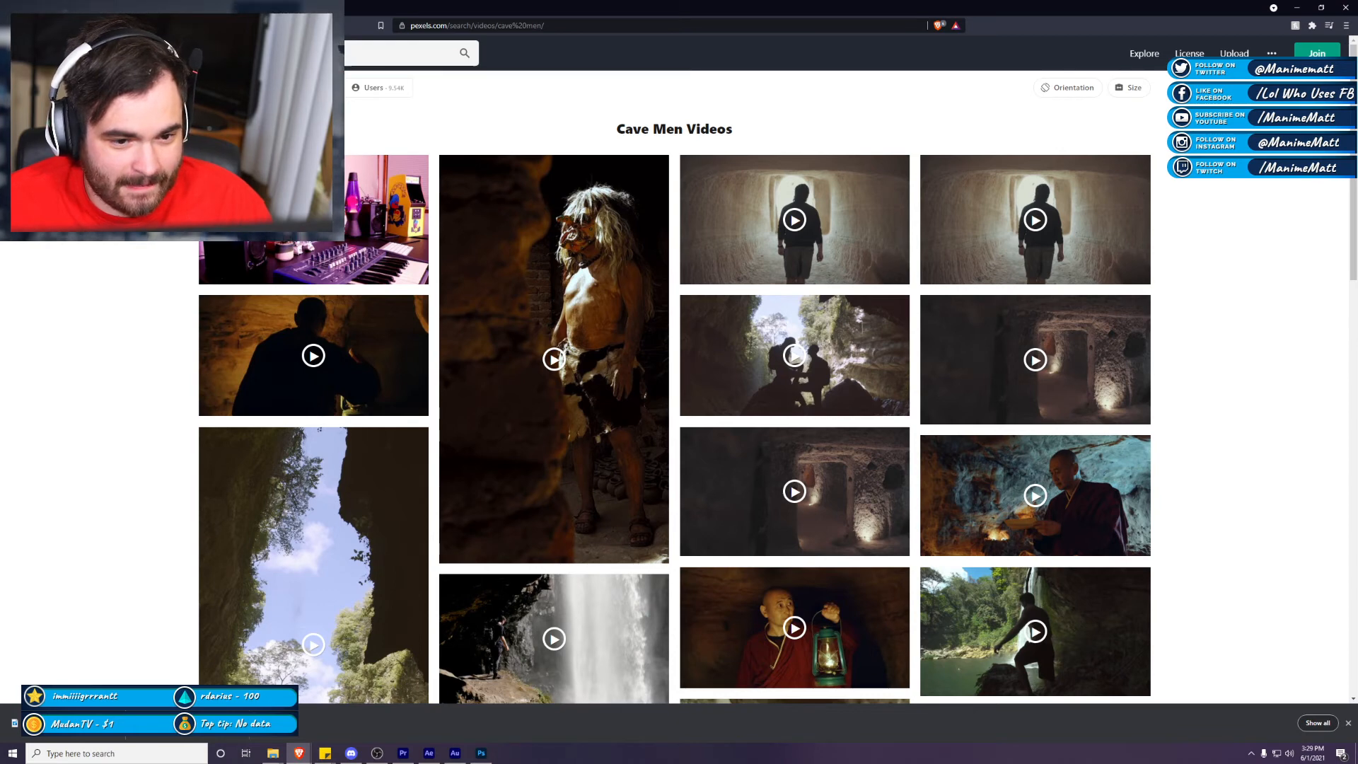
{"action": "mouse_move", "coordinate": [818, 219]}
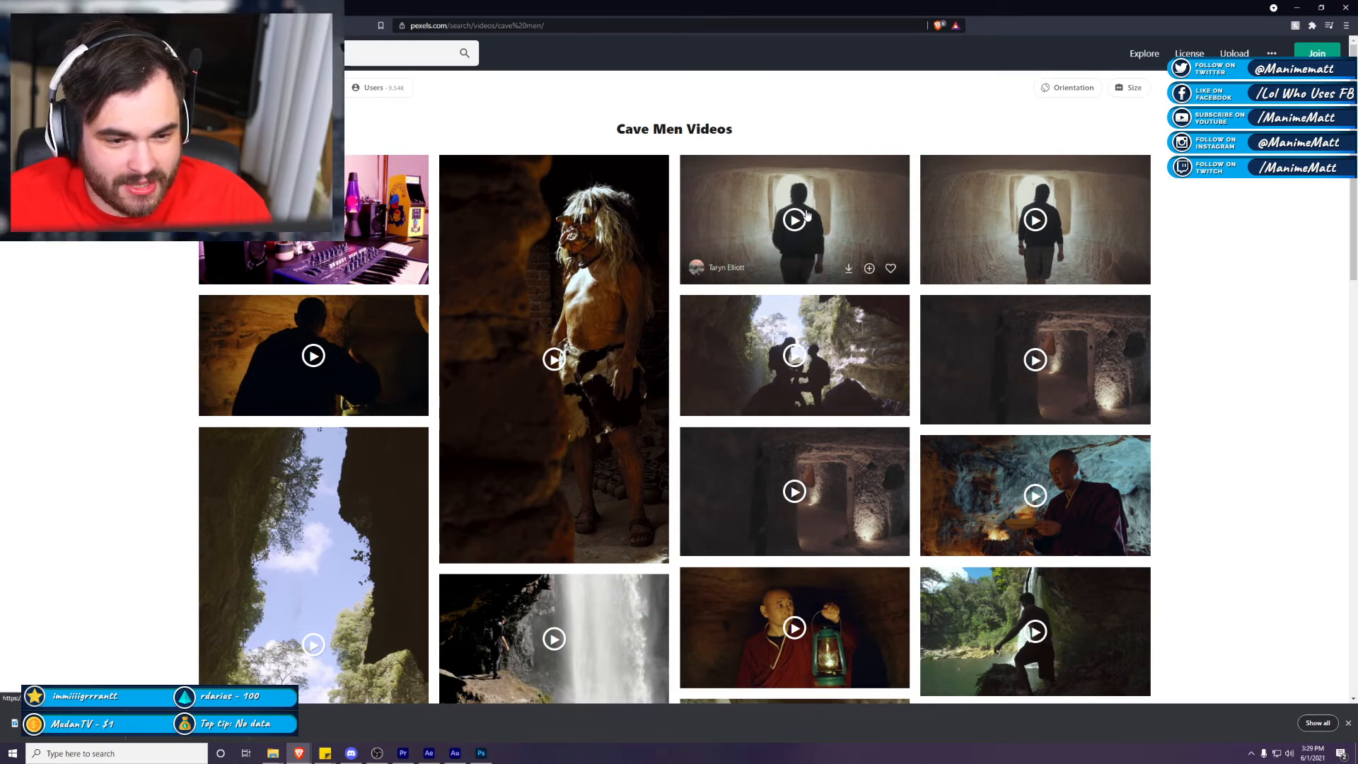
{"action": "mouse_move", "coordinate": [1033, 219]}
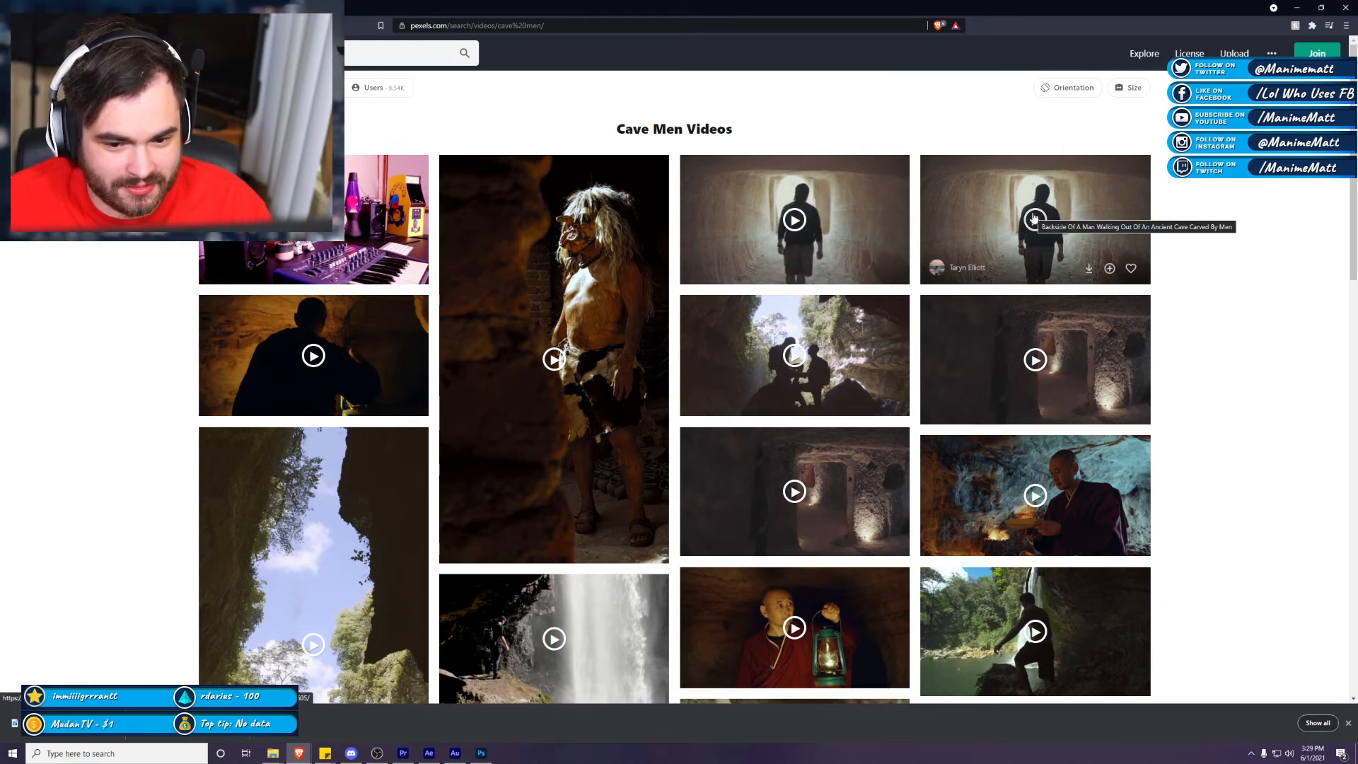
{"action": "scroll", "coordinate": [1029, 244], "scroll_direction": "down", "scroll_amount": 2}
{"action": "scroll", "coordinate": [1029, 244], "scroll_direction": "down", "scroll_amount": 5}
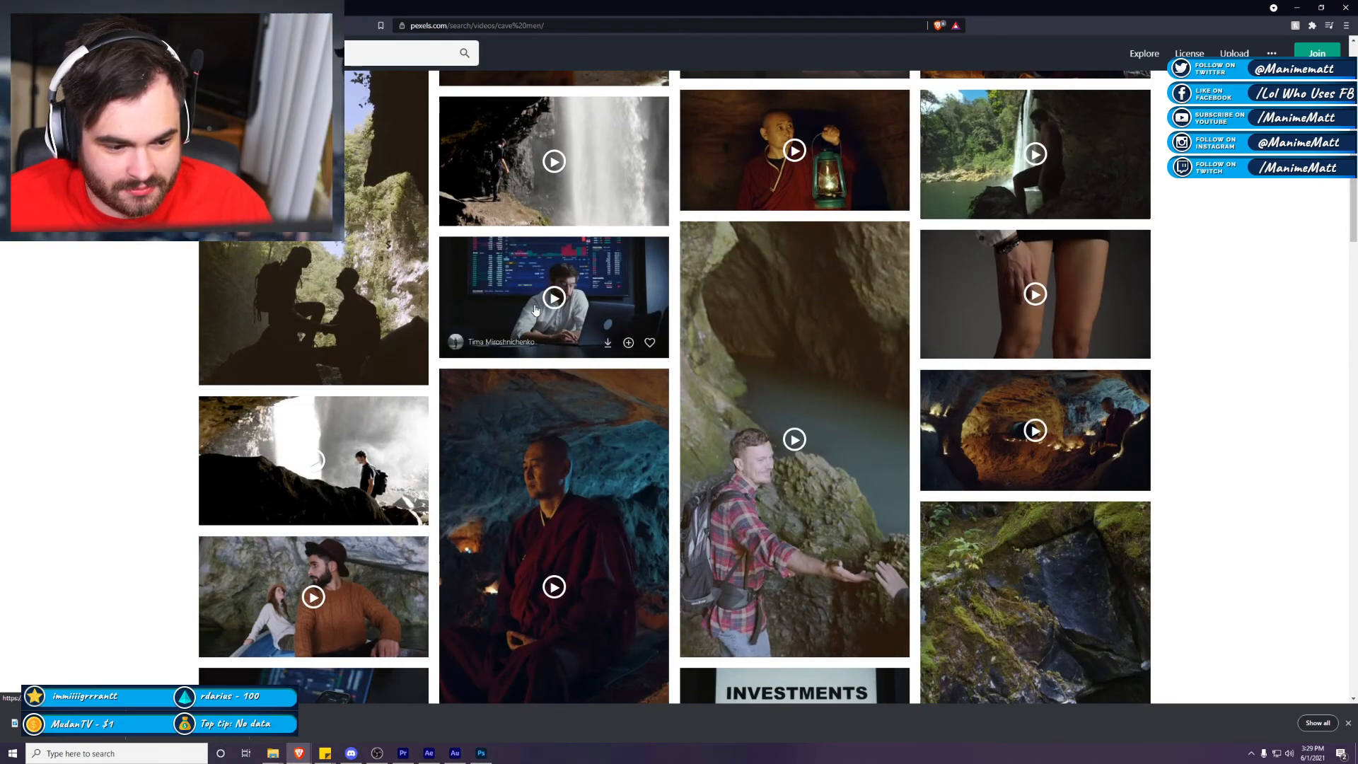
{"action": "mouse_move", "coordinate": [336, 508]}
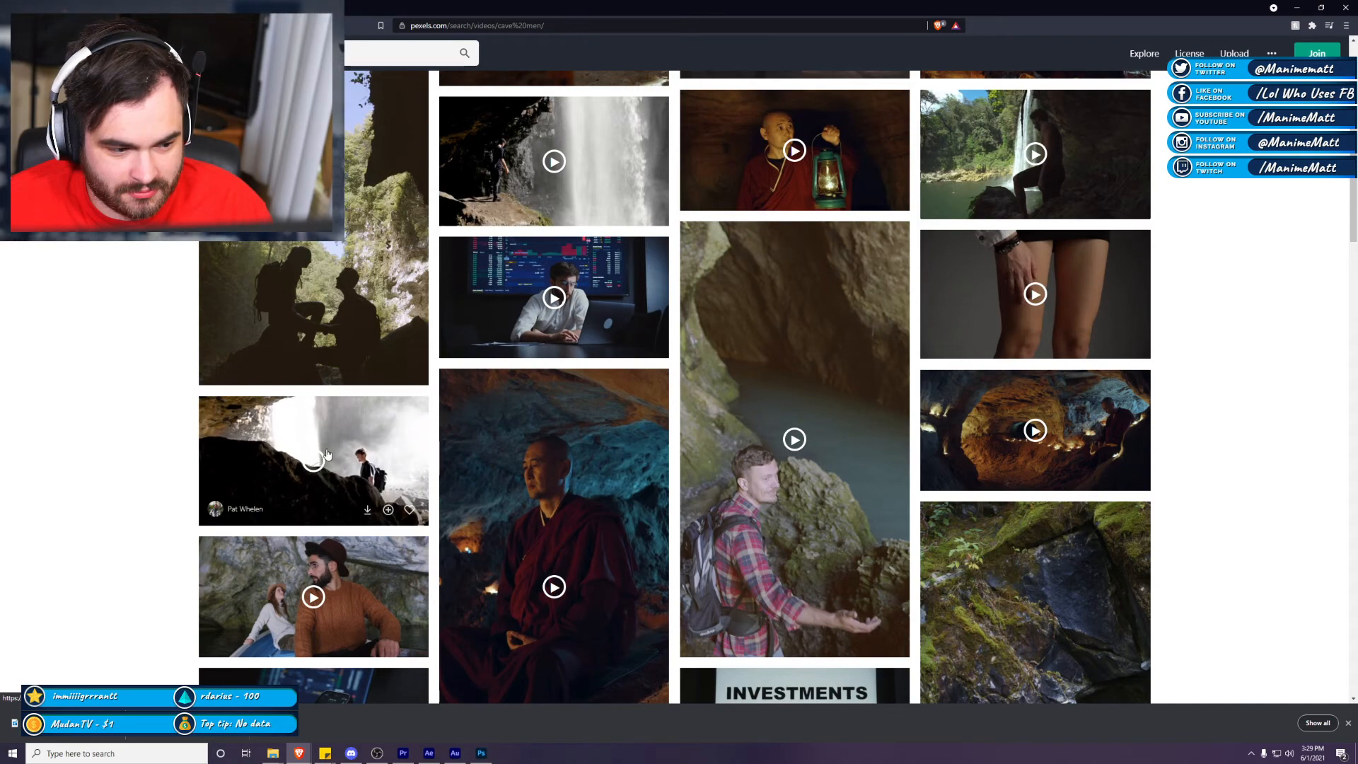
{"action": "scroll", "coordinate": [681, 451], "scroll_direction": "up", "scroll_amount": 7}
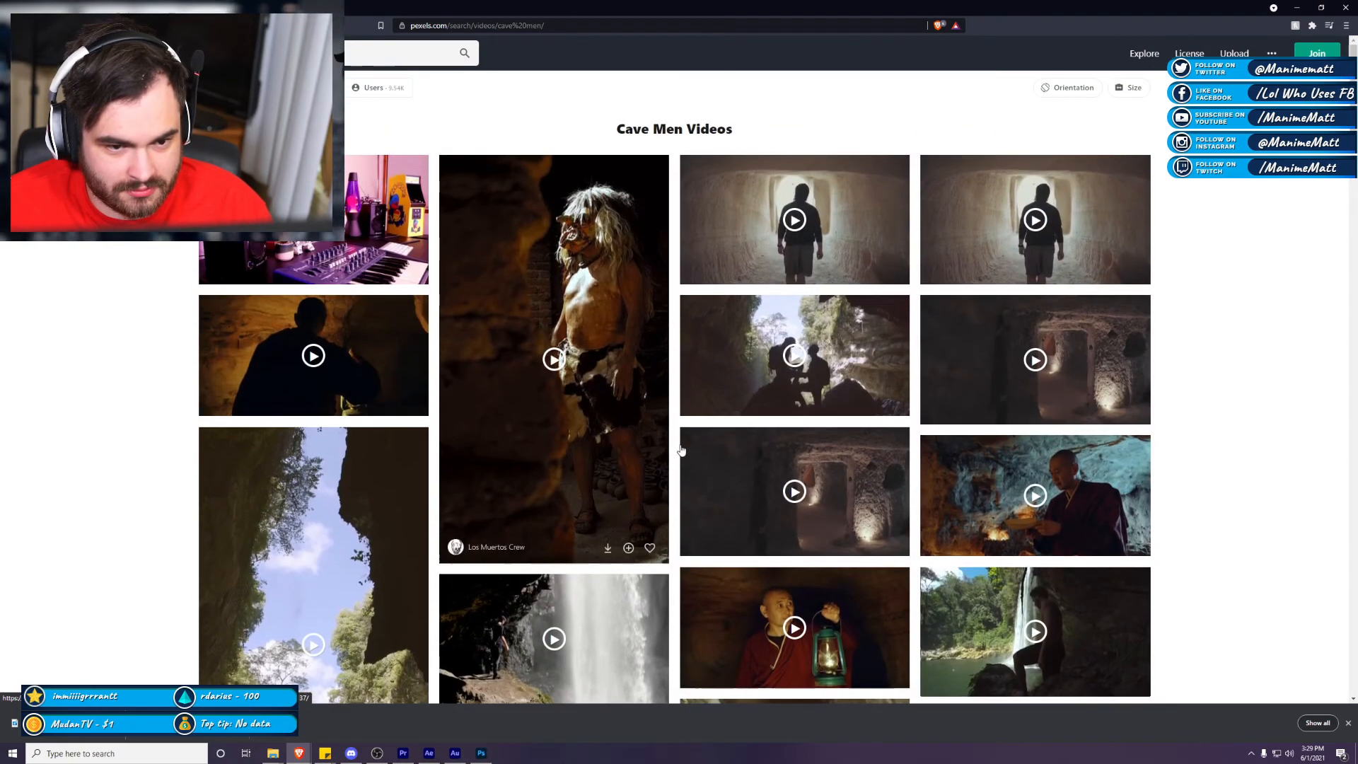
Step: Download the free clip of a man walking out of a carved cave and save it as "cave man"
{"action": "left_click", "coordinate": [814, 225]}
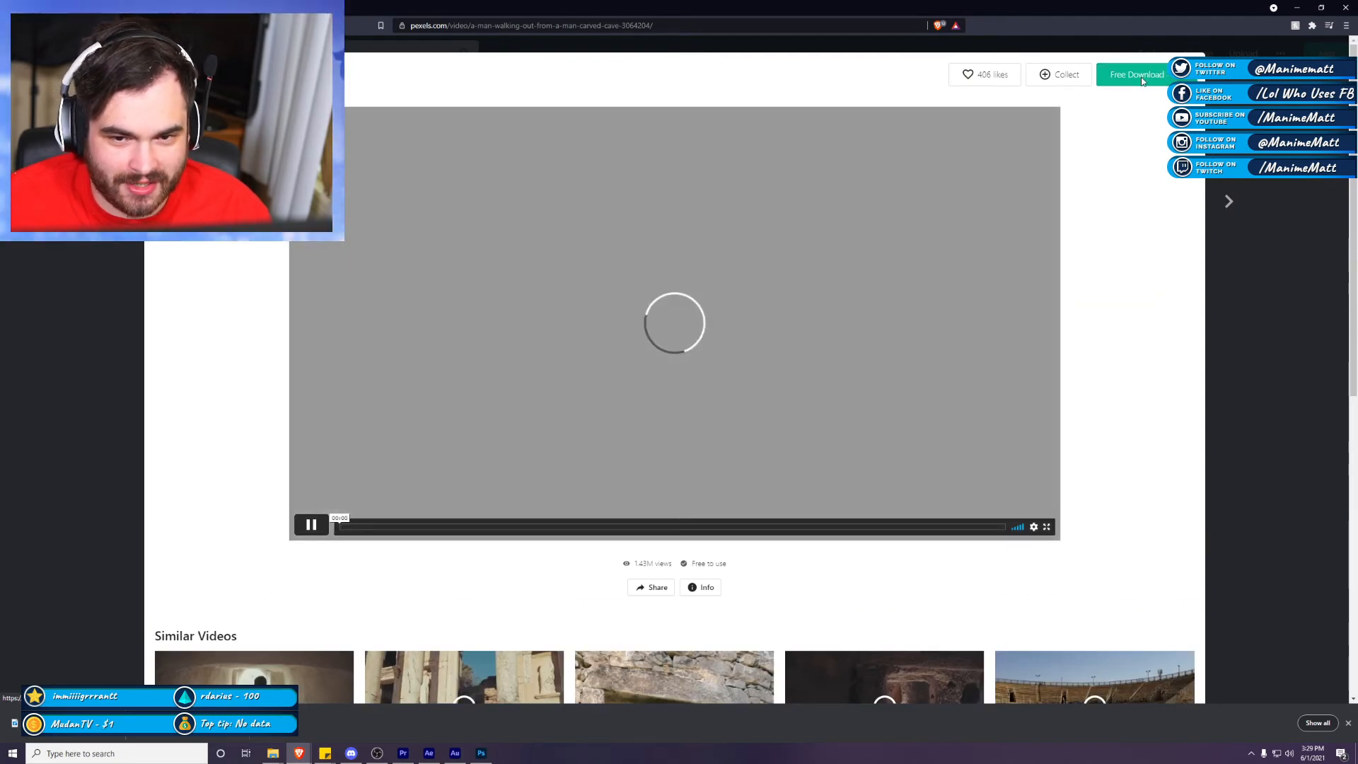
{"action": "left_click", "coordinate": [1139, 78]}
{"action": "left_click", "coordinate": [930, 252]}
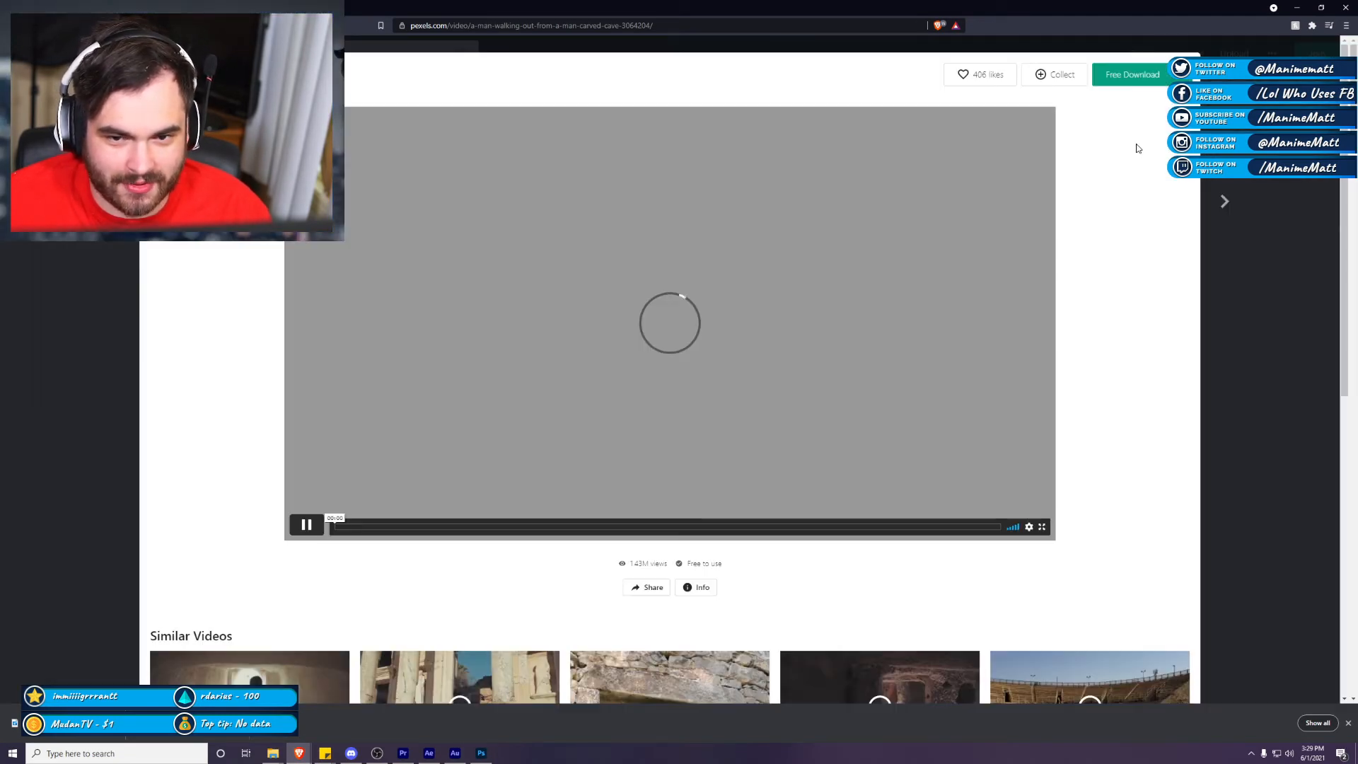
{"action": "left_click", "coordinate": [600, 364]}
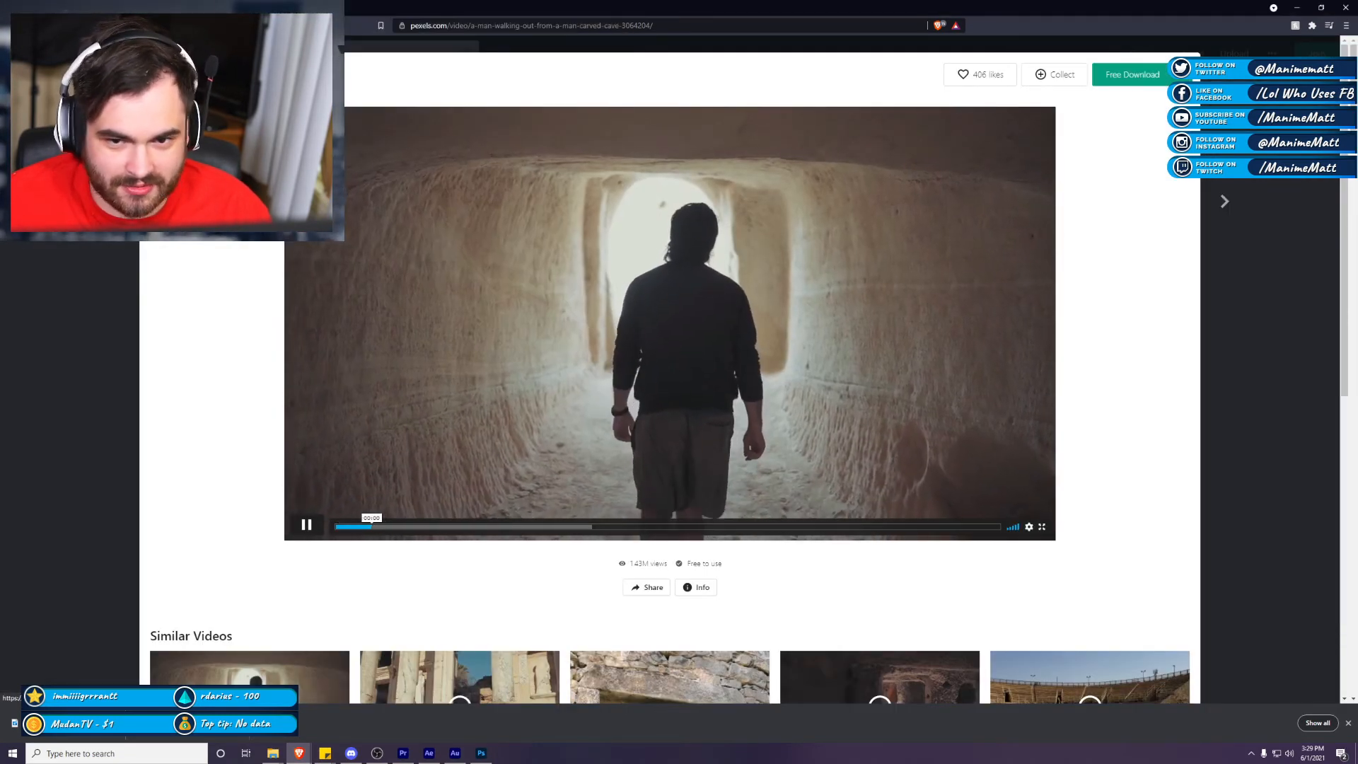
{"action": "left_click", "coordinate": [1183, 75]}
{"action": "left_click", "coordinate": [1131, 218]}
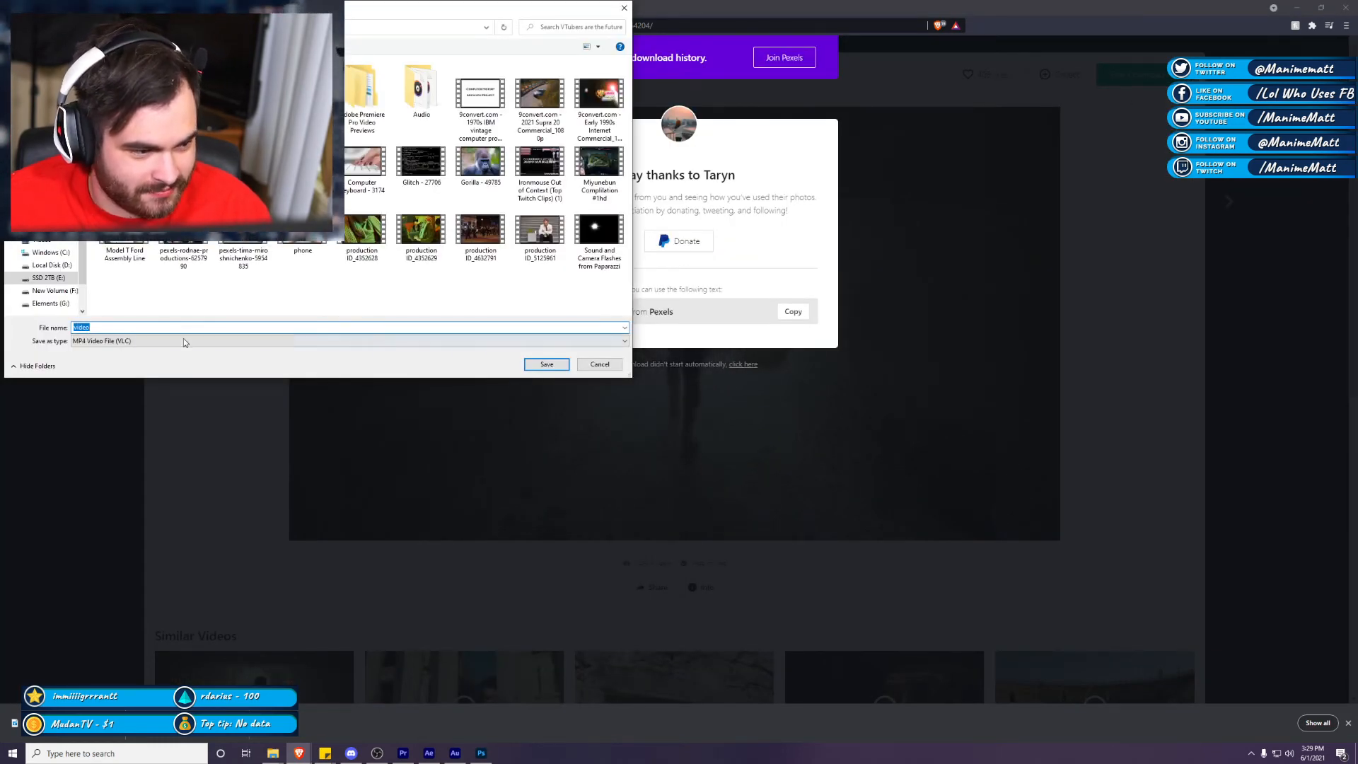
{"action": "type", "text": "cav"}
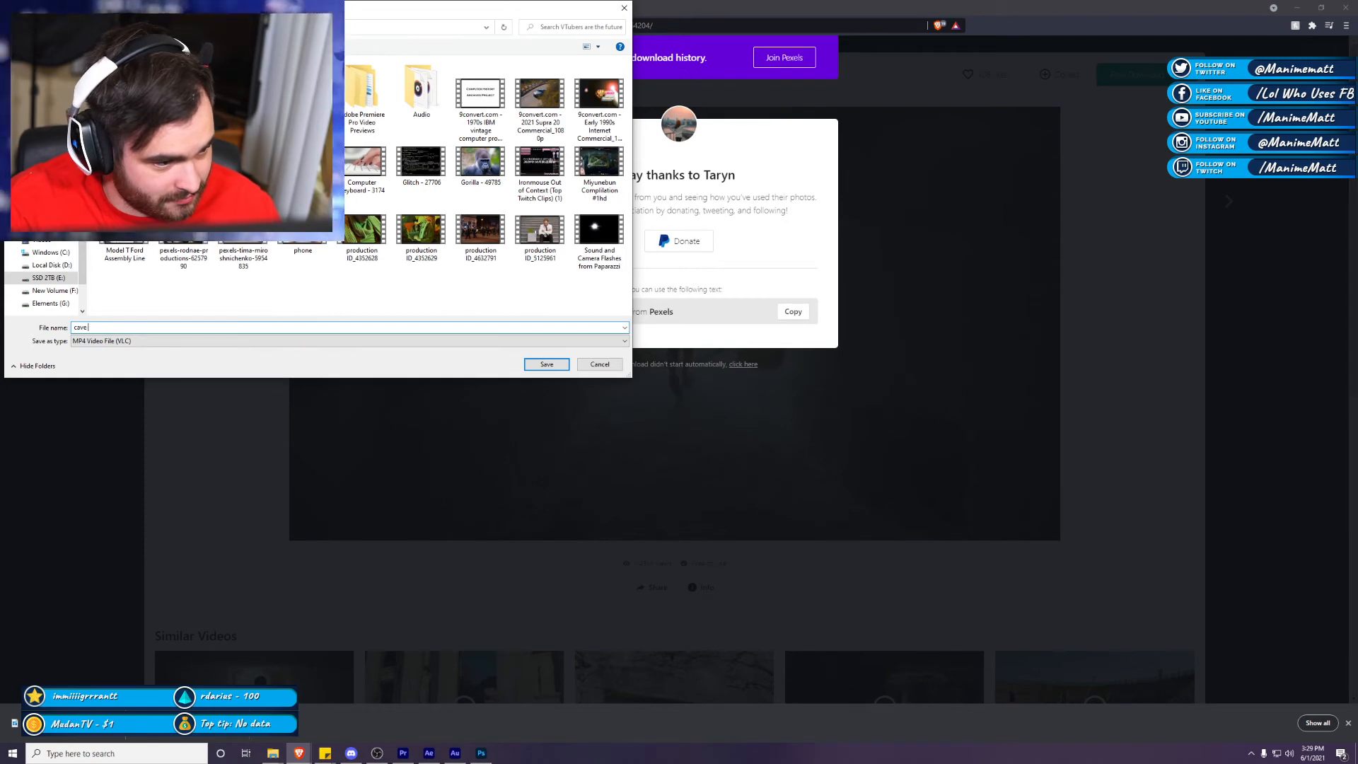
{"action": "type", "text": "e"}
{"action": "key", "text": "Return"}
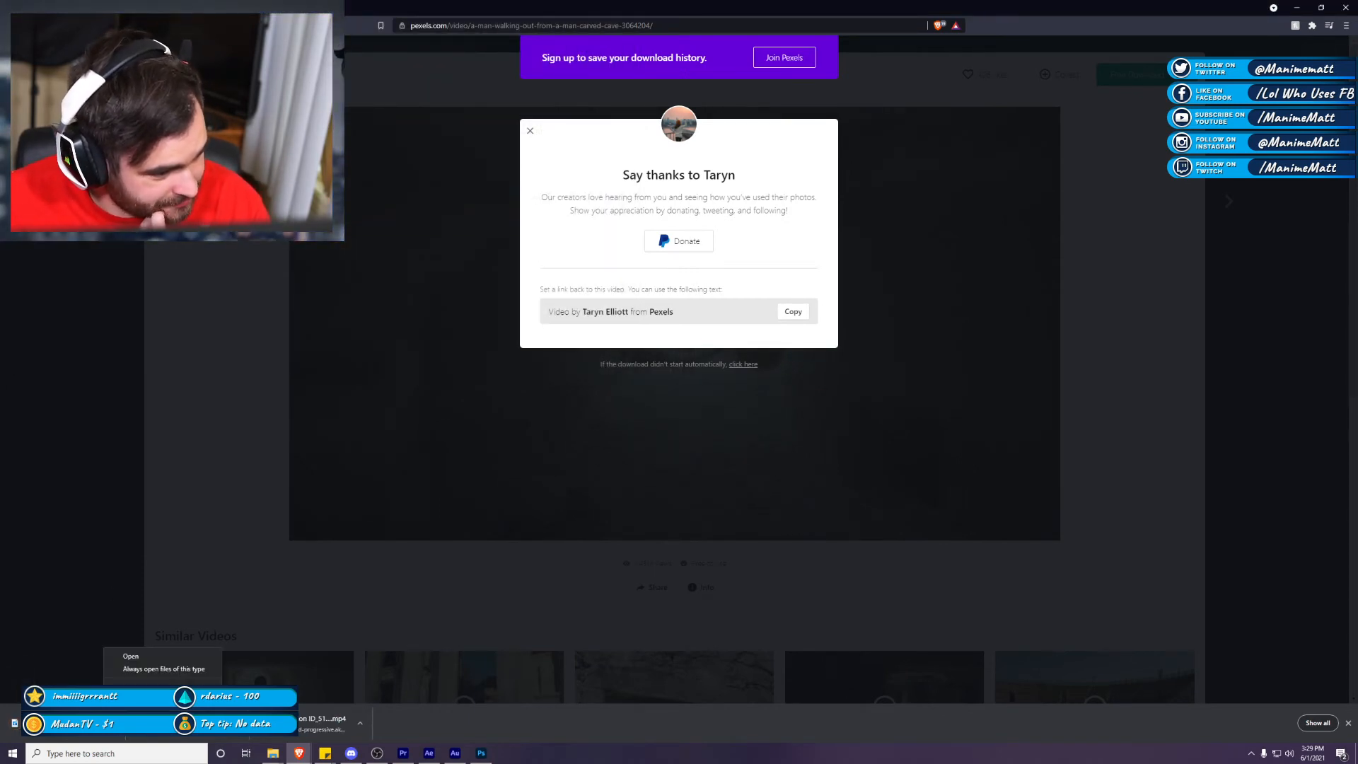
Step: Show the downloaded clip in its folder and place it on track V1 in Premiere Pro, directly after phone.mp4
{"action": "left_click", "coordinate": [141, 681]}
{"action": "left_click", "coordinate": [1299, 7]}
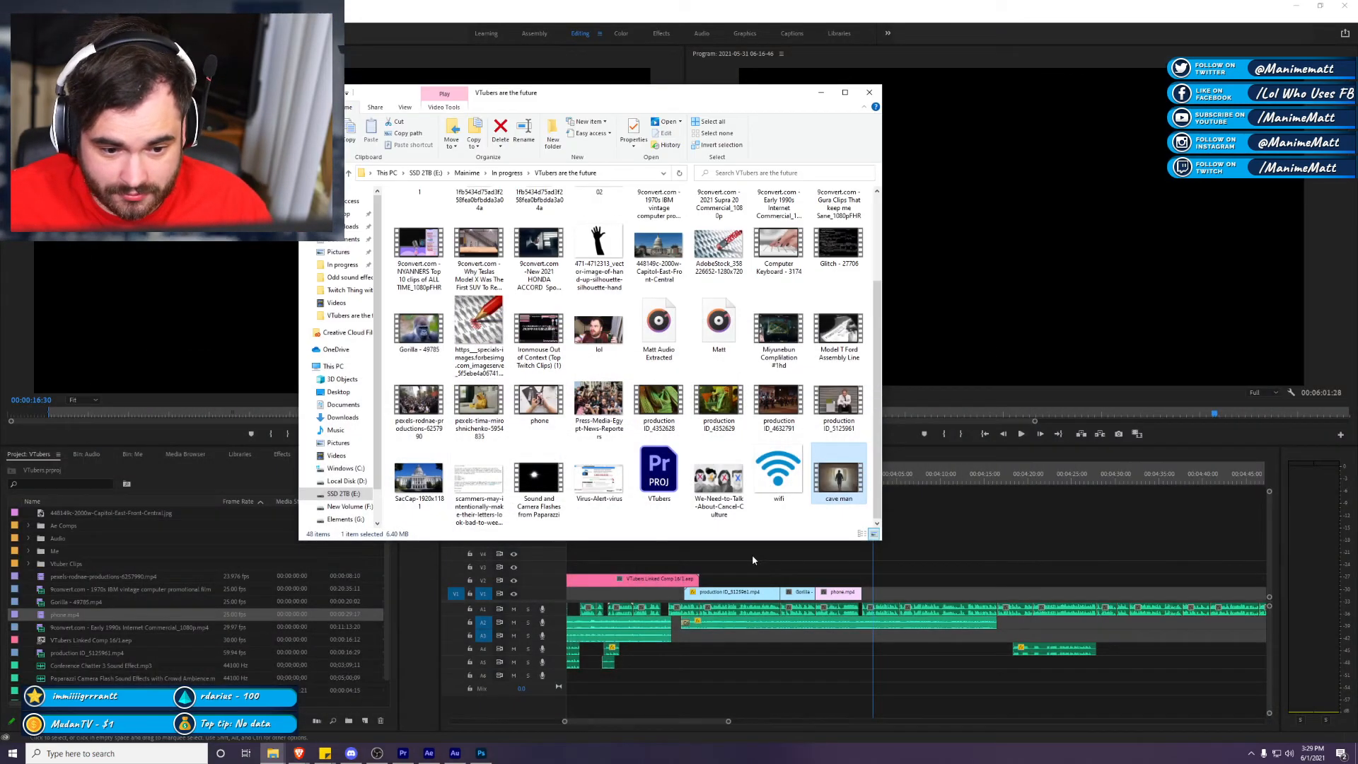
{"action": "left_click_drag", "start_coordinate": [840, 477], "coordinate": [864, 592]}
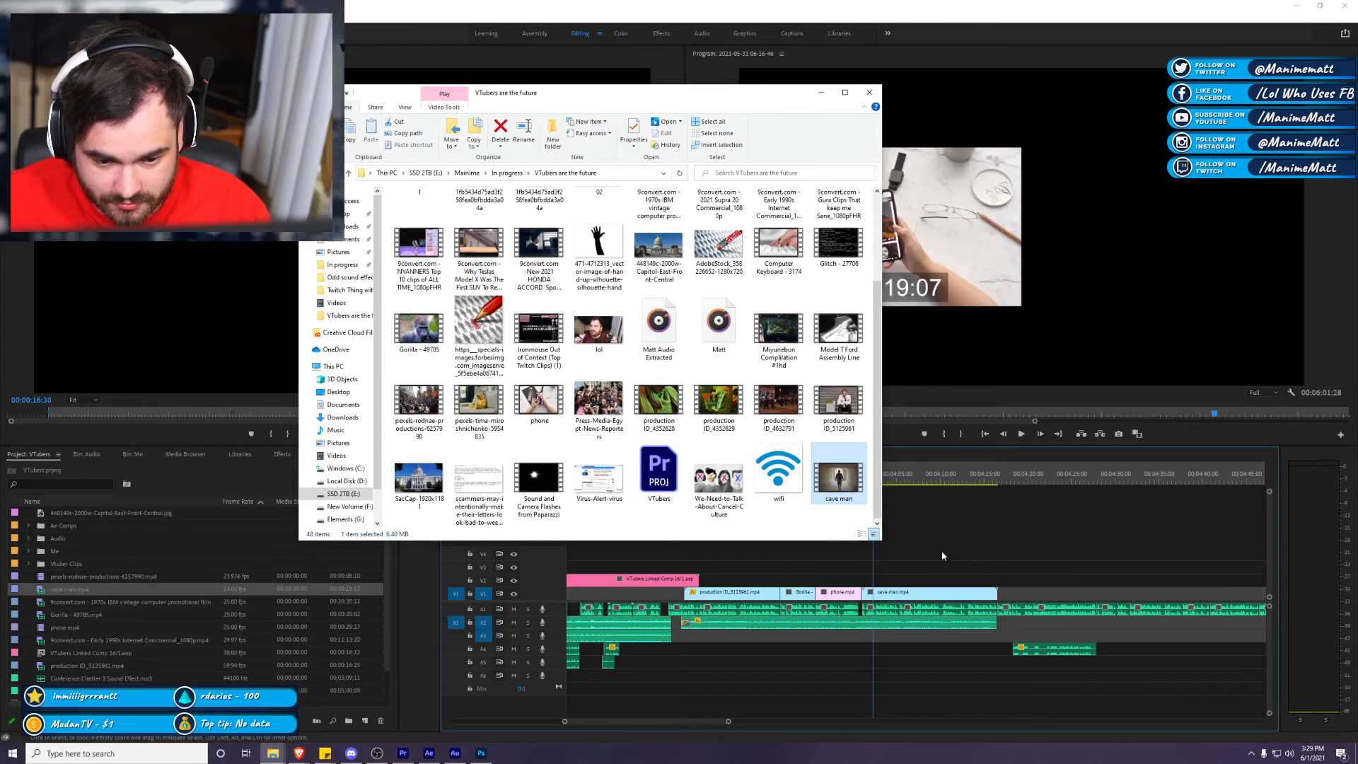
Step: Play the sequence over the cave clip, trim its end at about 00:04:05, and play on to about 00:04:10
{"action": "left_click", "coordinate": [987, 562]}
{"action": "key", "text": "space"}
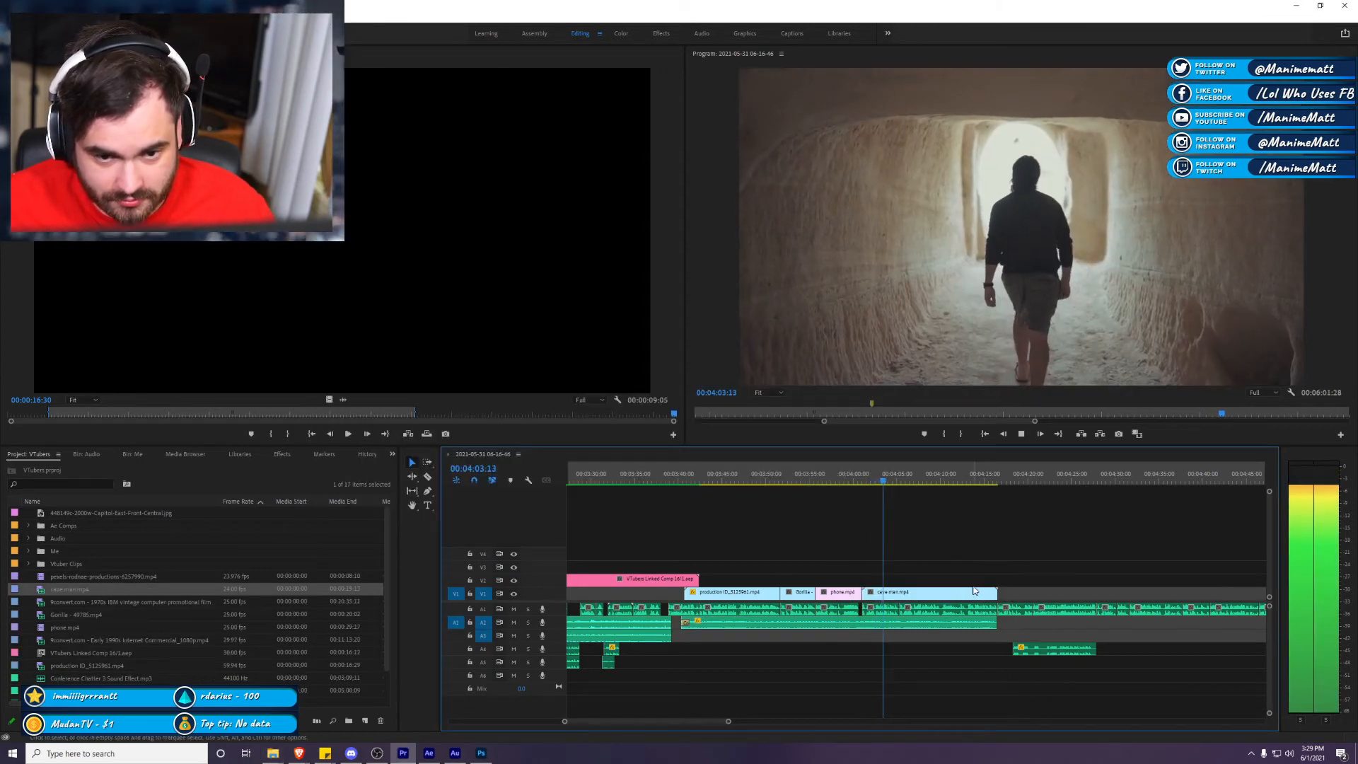
{"action": "key", "text": "w"}
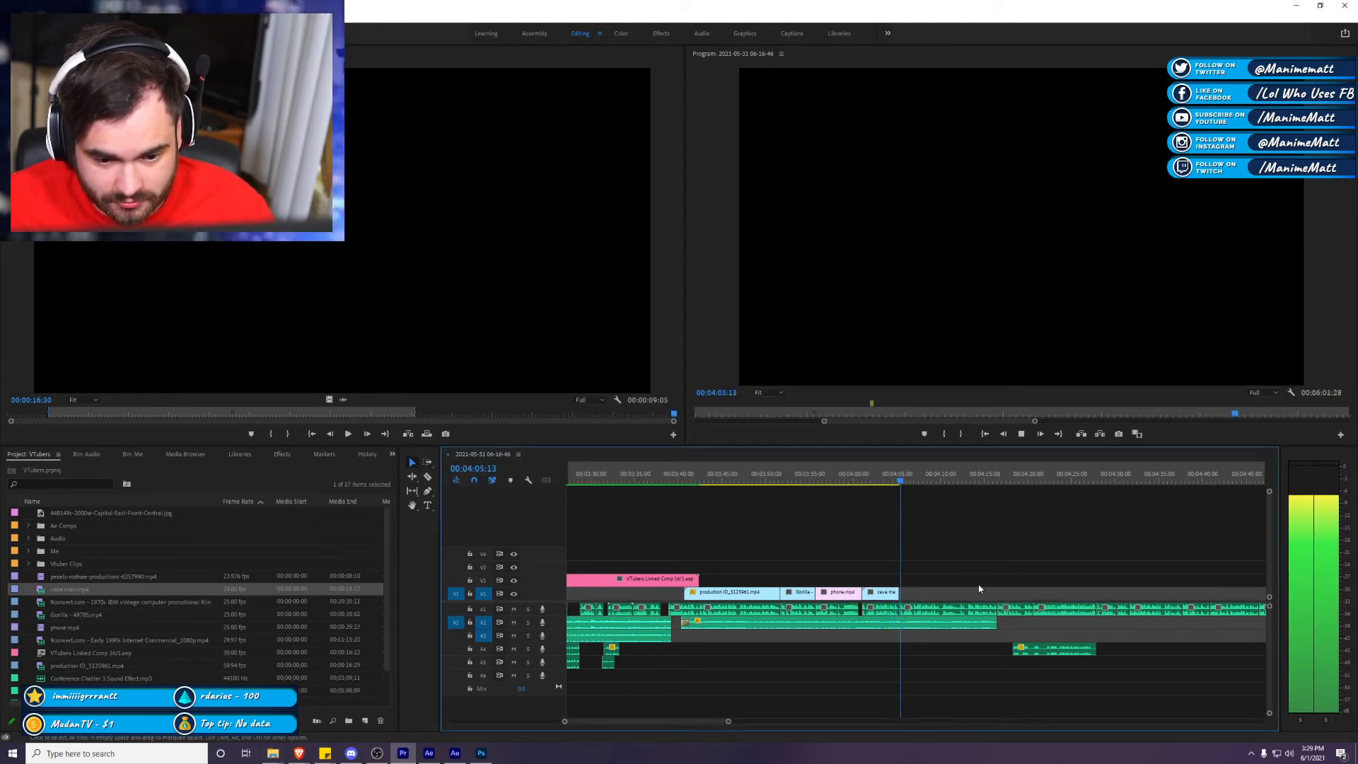
{"action": "scroll", "coordinate": [1019, 548], "scroll_direction": "down", "scroll_amount": 2}
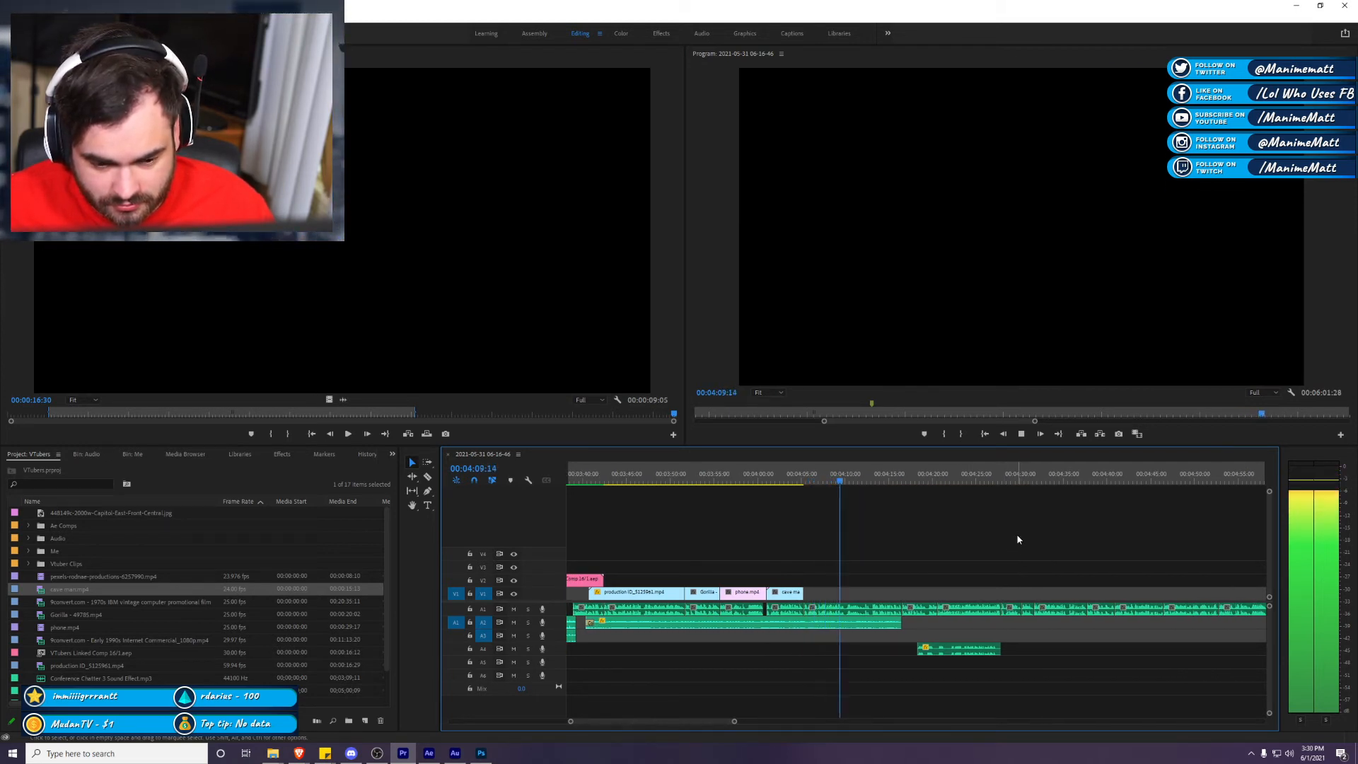
{"action": "key", "text": "space"}
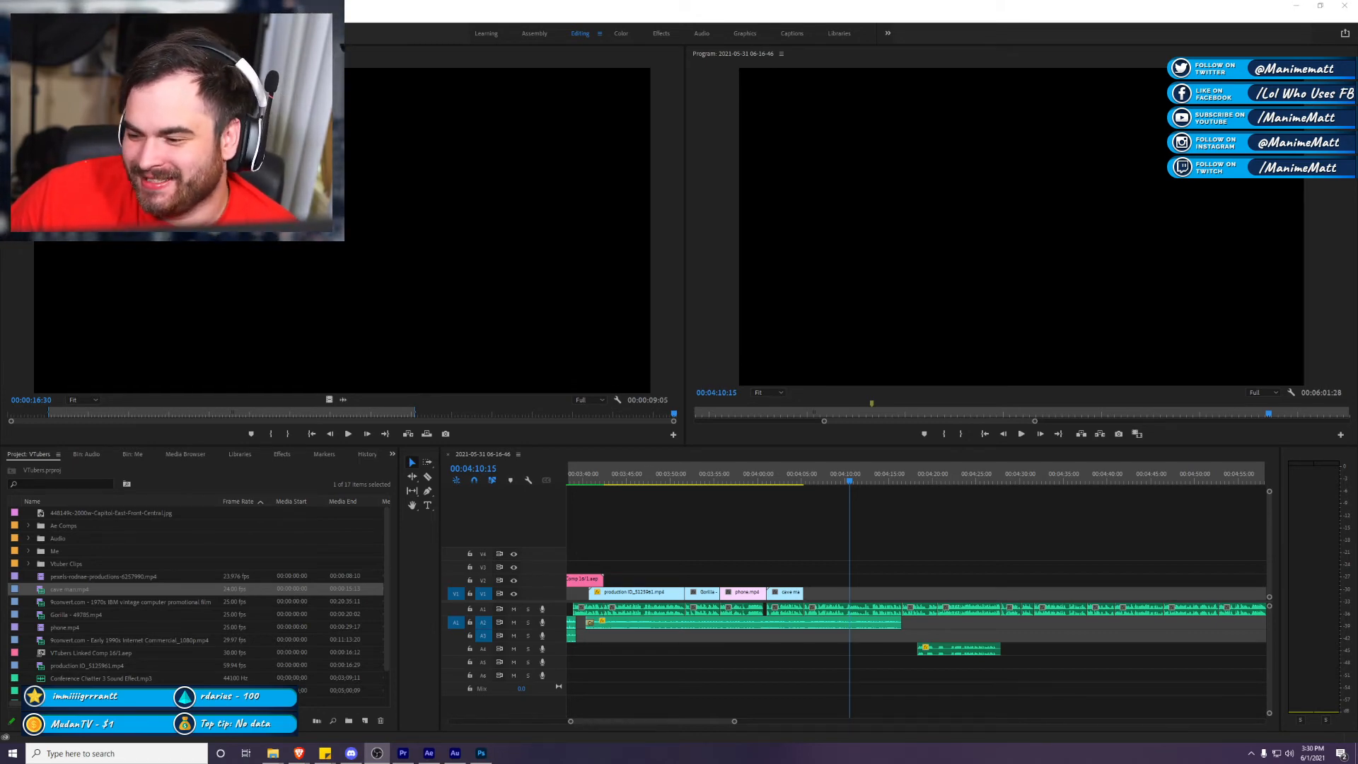
Step: Switch to the browser, dismiss the download thank-you message and return to the Cave Men video results
{"action": "key", "text": "alt+Tab"}
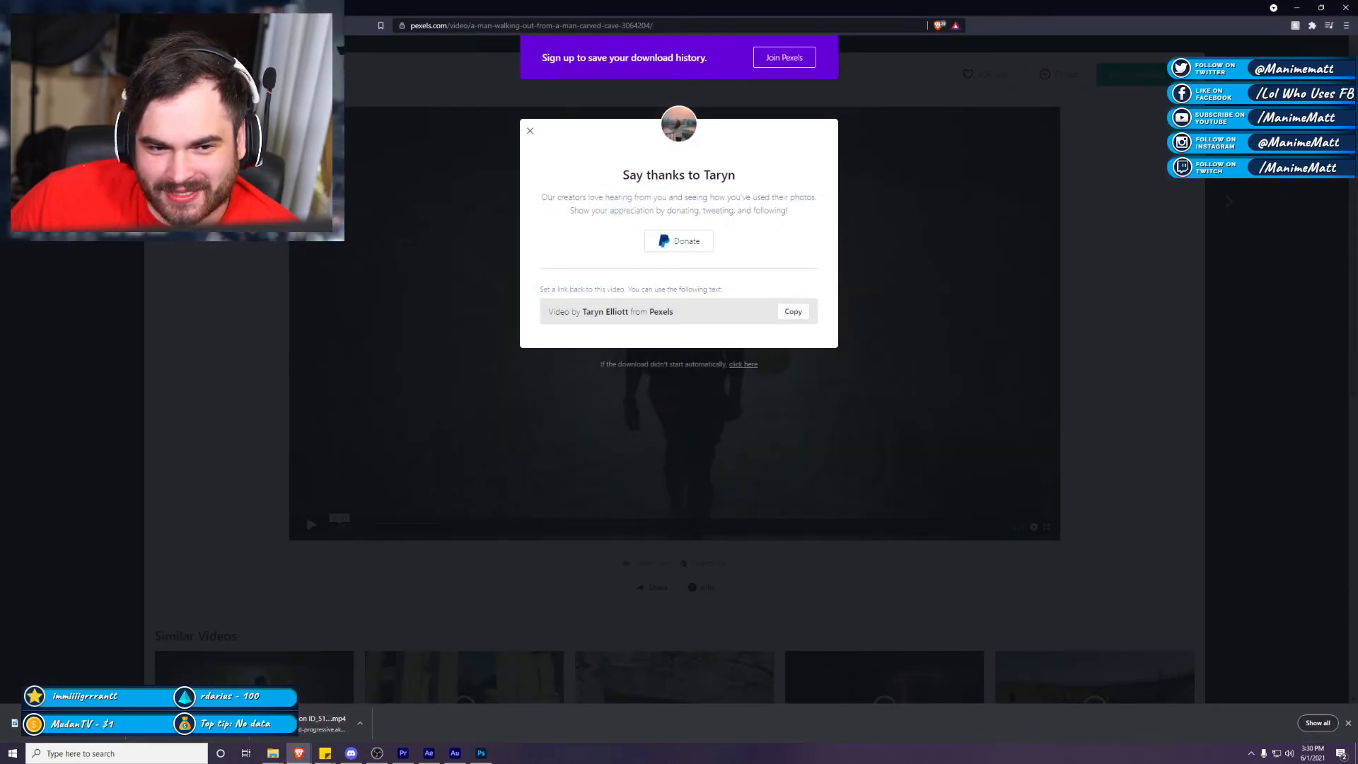
{"action": "key", "text": "Escape"}
{"action": "key", "text": "alt+Left"}
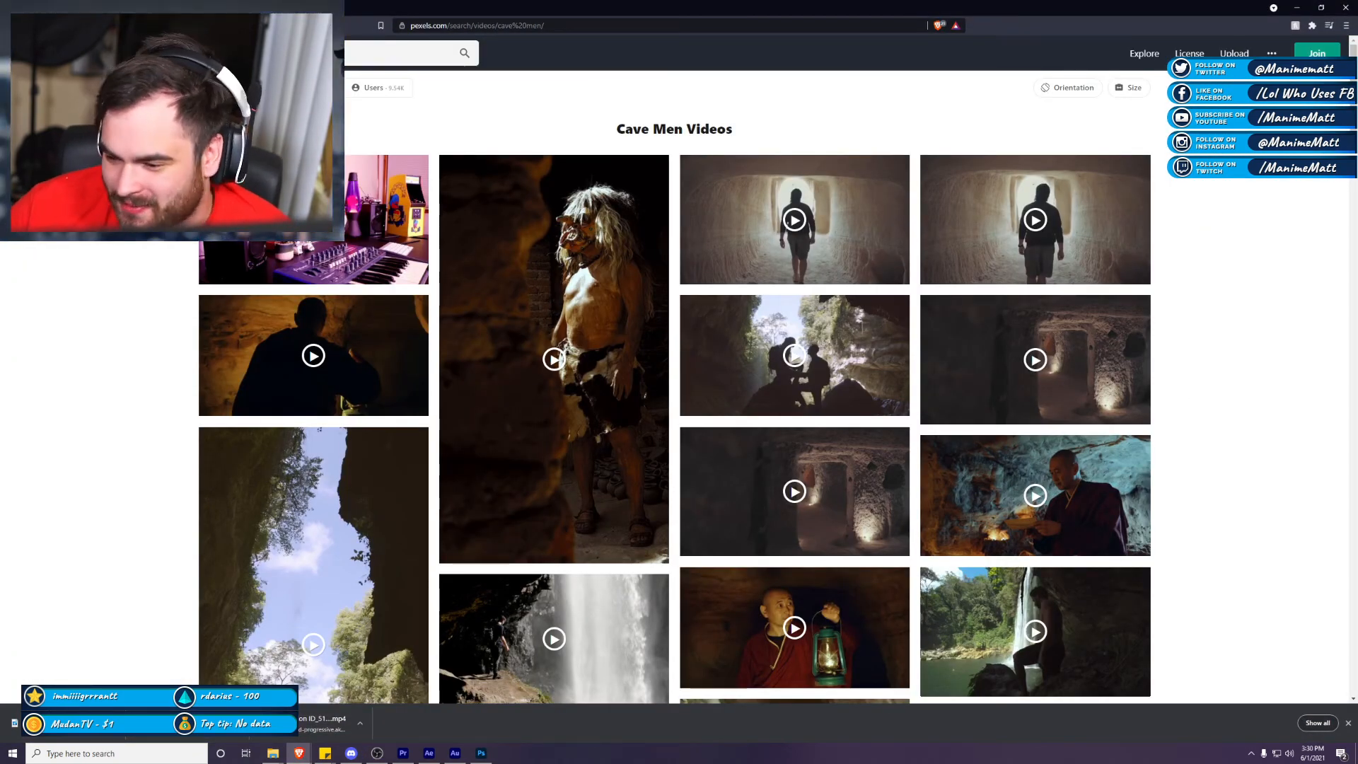
Step: Switch to Discord and view the two flooring photos in the direct message, then move its window away
{"action": "key", "text": "alt+Tab"}
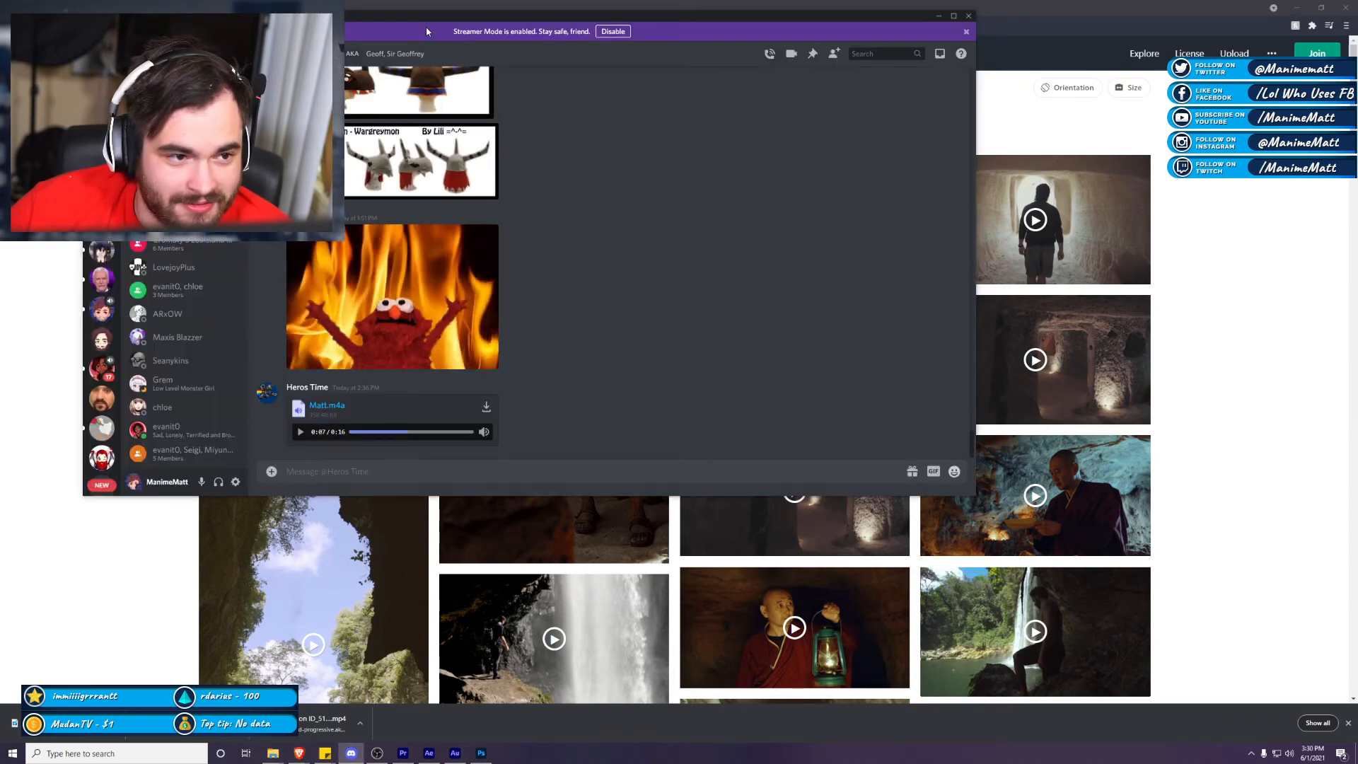
{"action": "left_click_drag", "start_coordinate": [497, 34], "coordinate": [1356, 233]}
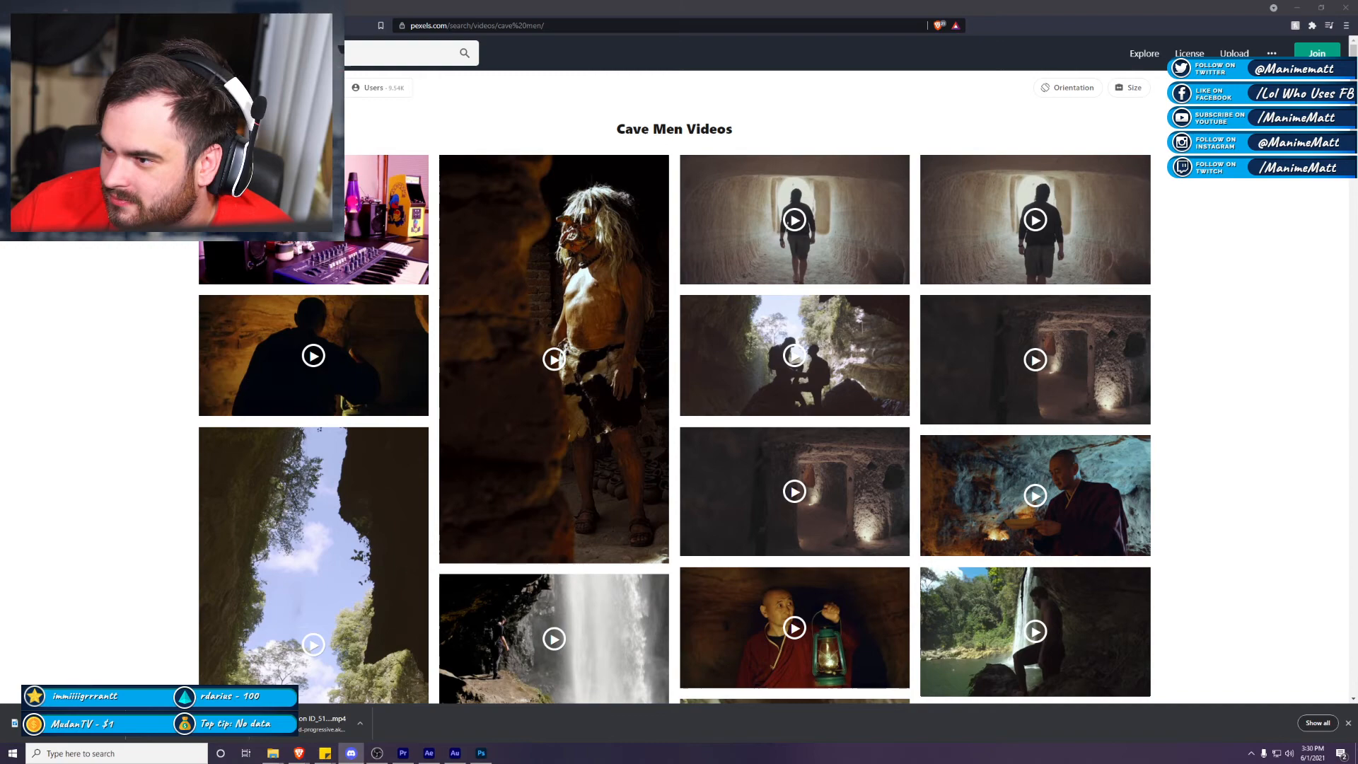
{"action": "left_click_drag", "start_coordinate": [1357, 357], "coordinate": [892, 239]}
{"action": "left_click", "coordinate": [776, 623]}
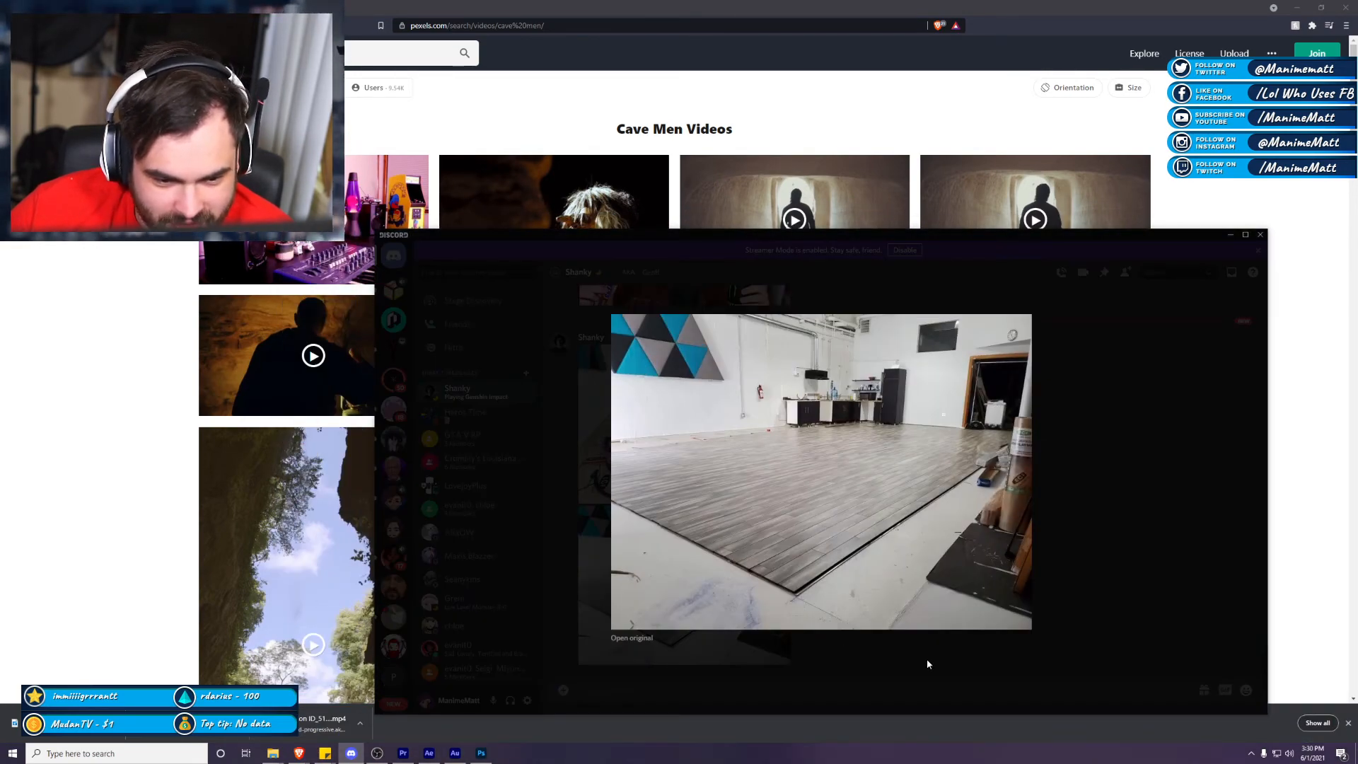
{"action": "left_click", "coordinate": [873, 677]}
{"action": "left_click", "coordinate": [716, 443]}
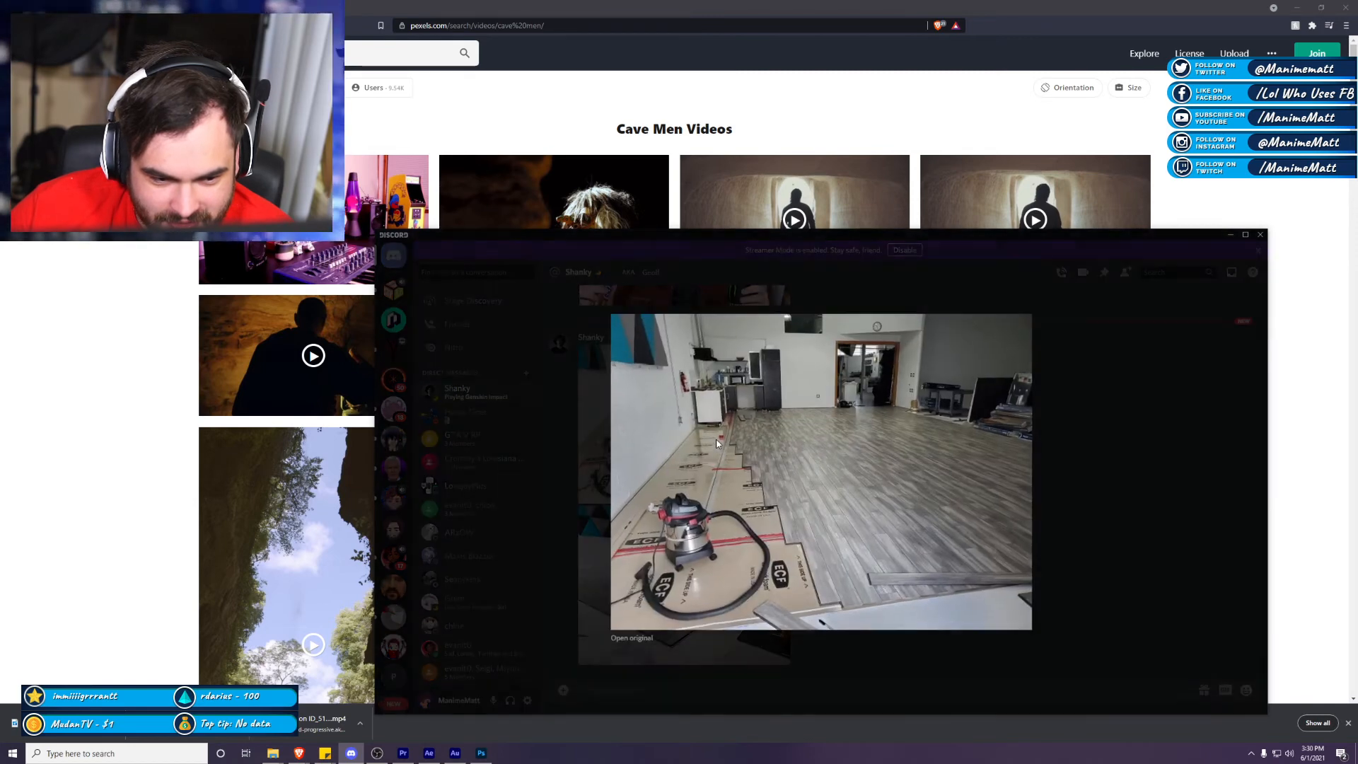
{"action": "left_click", "coordinate": [1146, 480]}
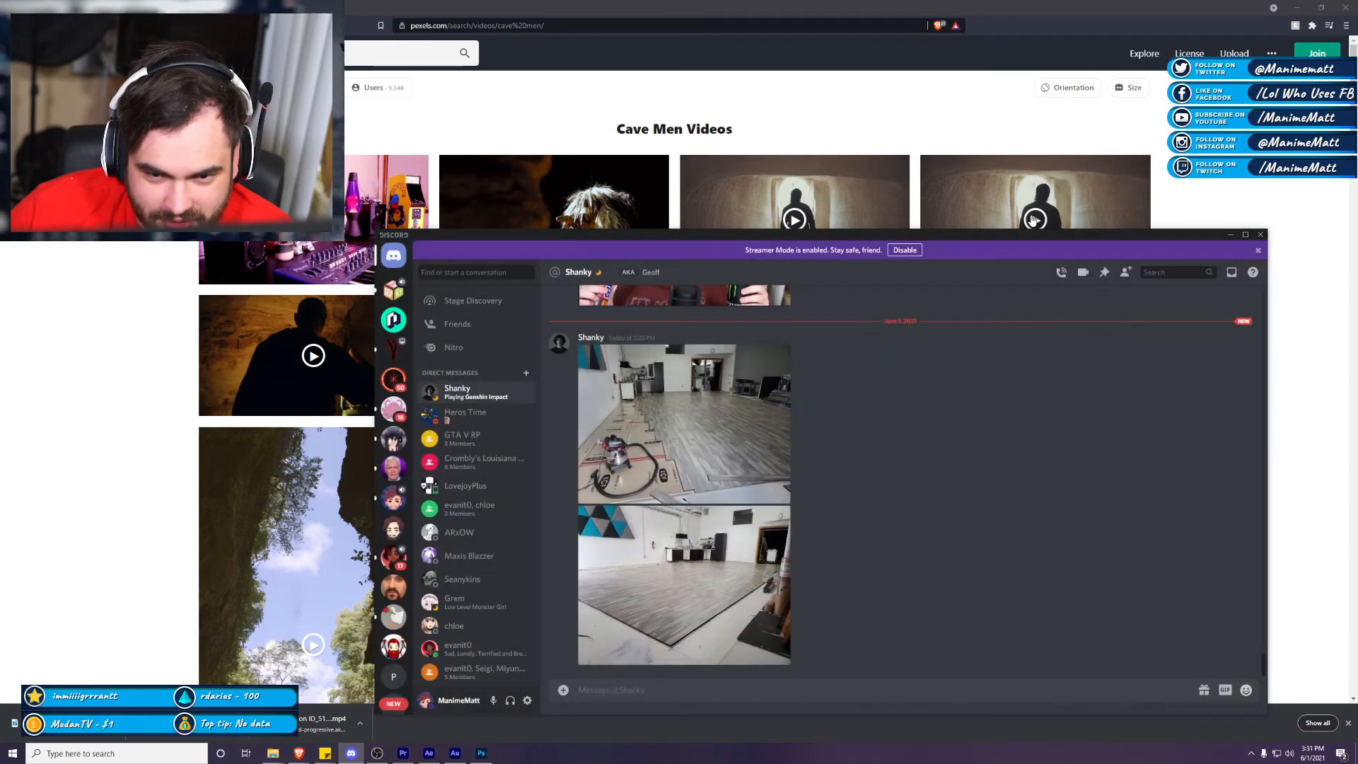
{"action": "left_click_drag", "start_coordinate": [821, 234], "coordinate": [1357, 227]}
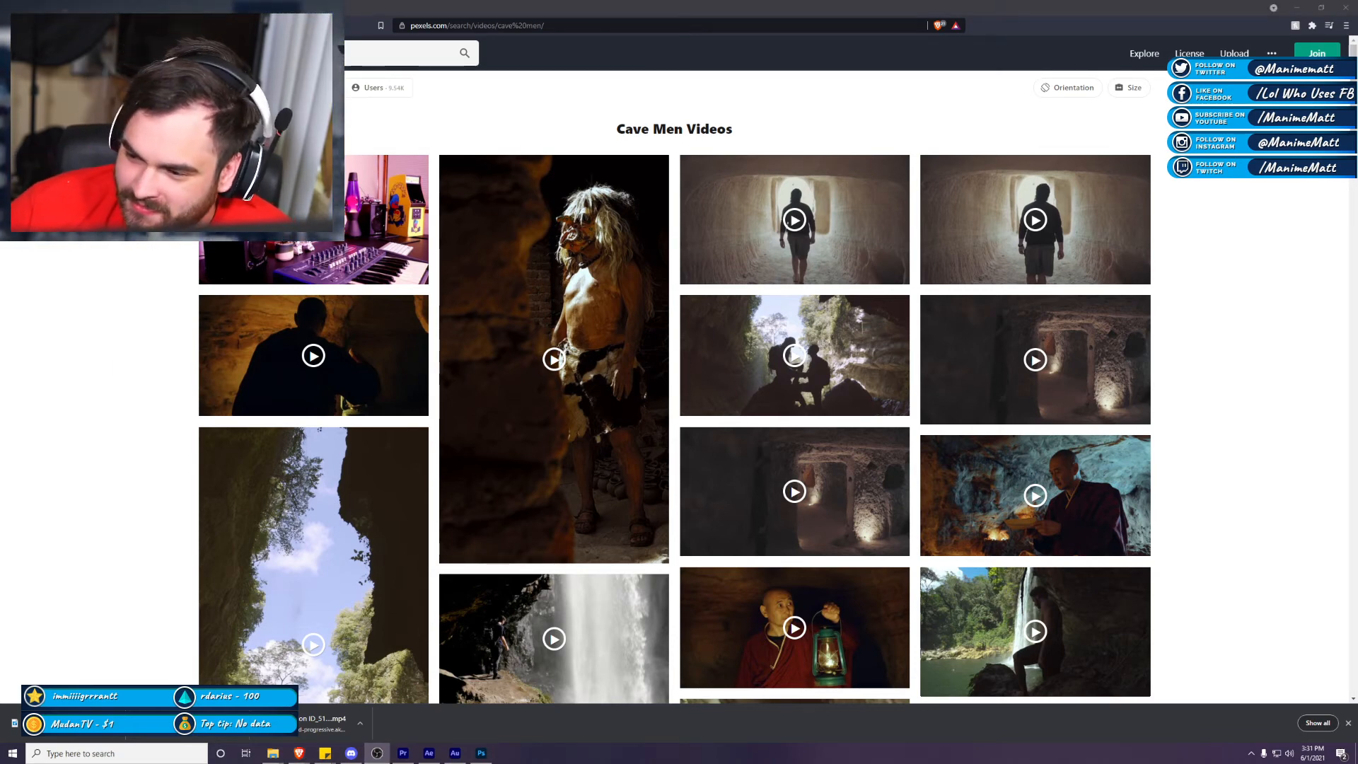
{"action": "left_click", "coordinate": [1246, 306]}
{"action": "scroll", "coordinate": [1249, 308], "scroll_direction": "down", "scroll_amount": 3}
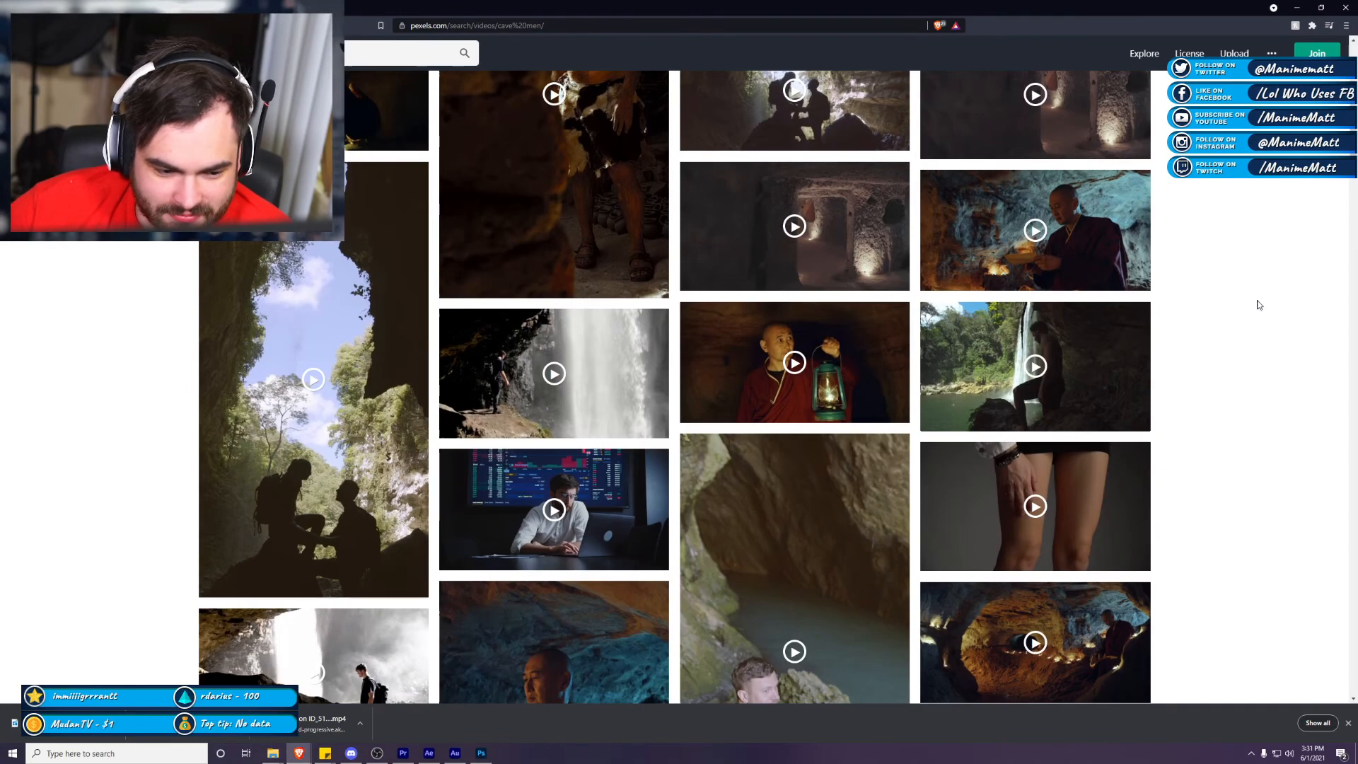
{"action": "scroll", "coordinate": [1251, 311], "scroll_direction": "up", "scroll_amount": 5}
Step: Switch to Premiere Pro, review the narration from about 00:04:00 to 00:04:22, and return the playhead to 00:04:14:10
{"action": "key", "text": "alt+Tab"}
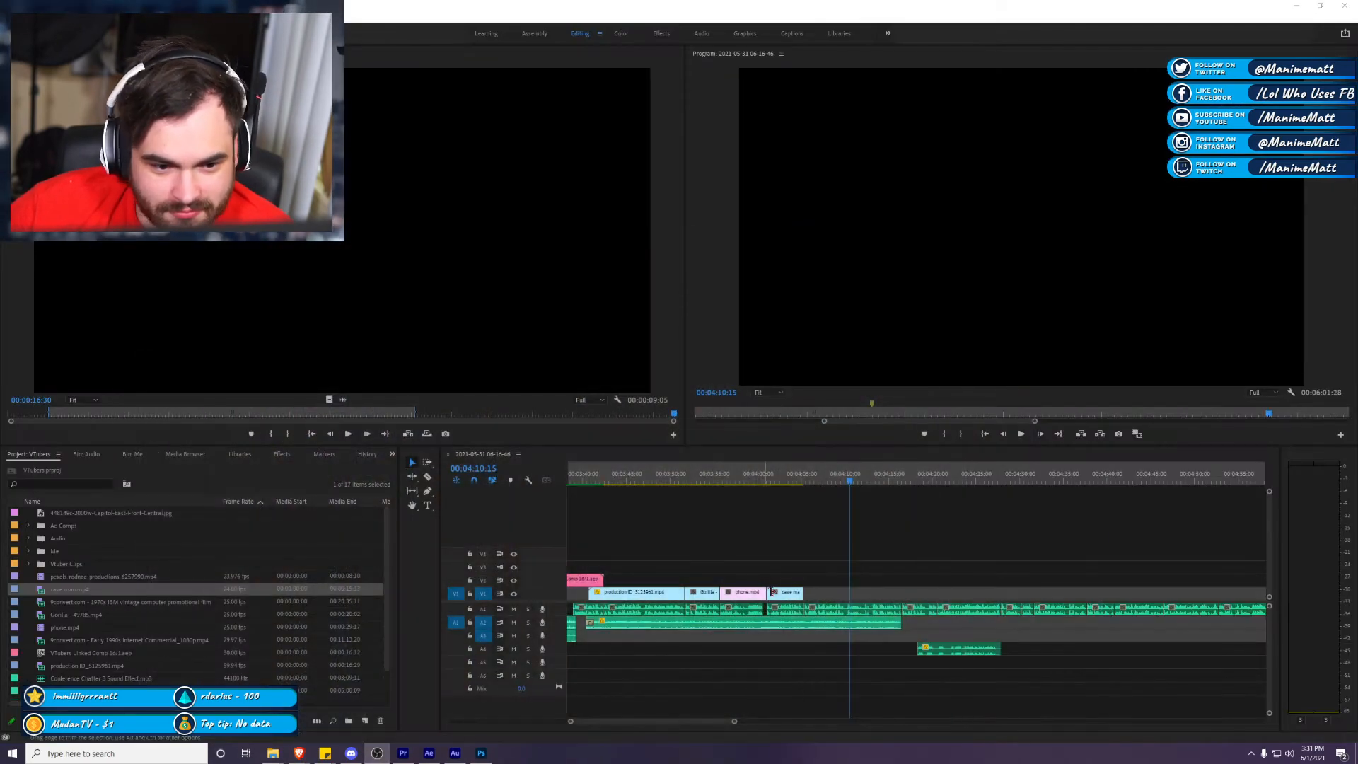
{"action": "left_click", "coordinate": [761, 481]}
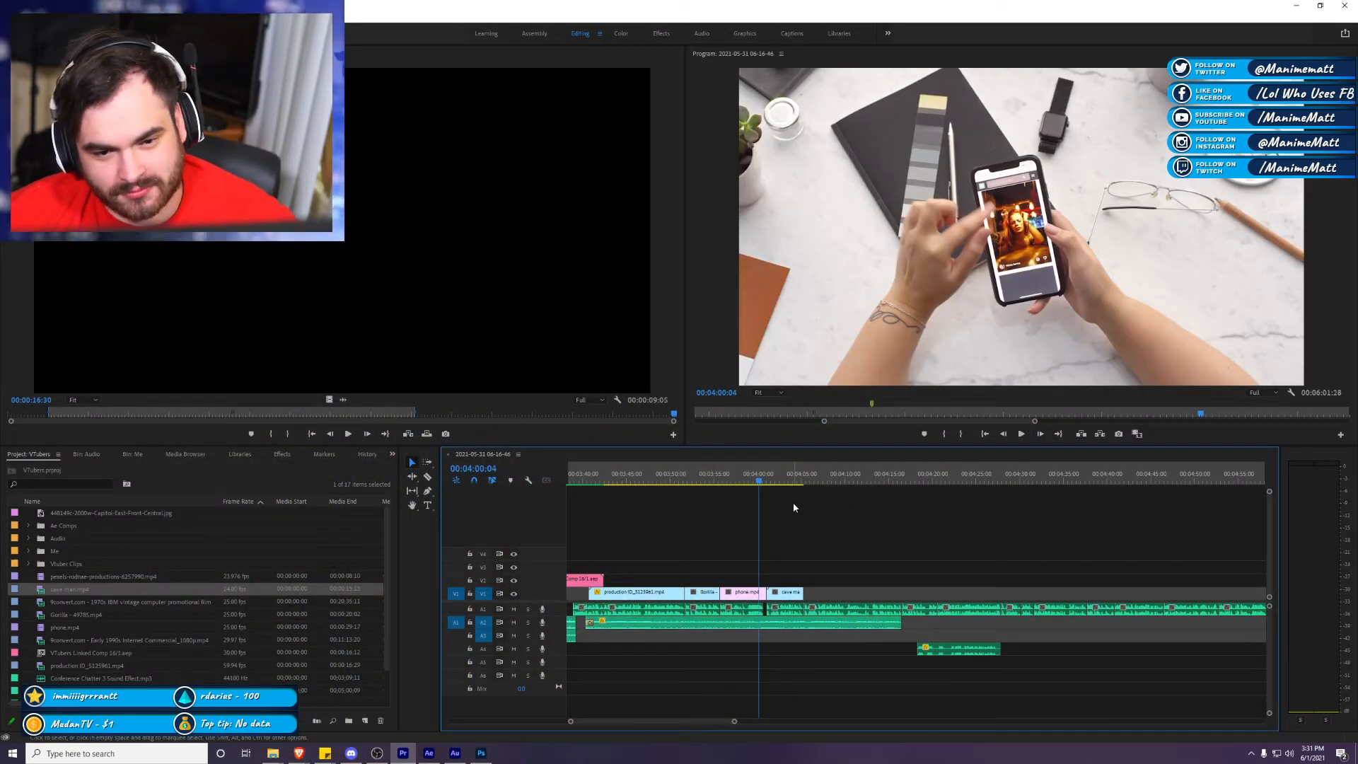
{"action": "key", "text": "space"}
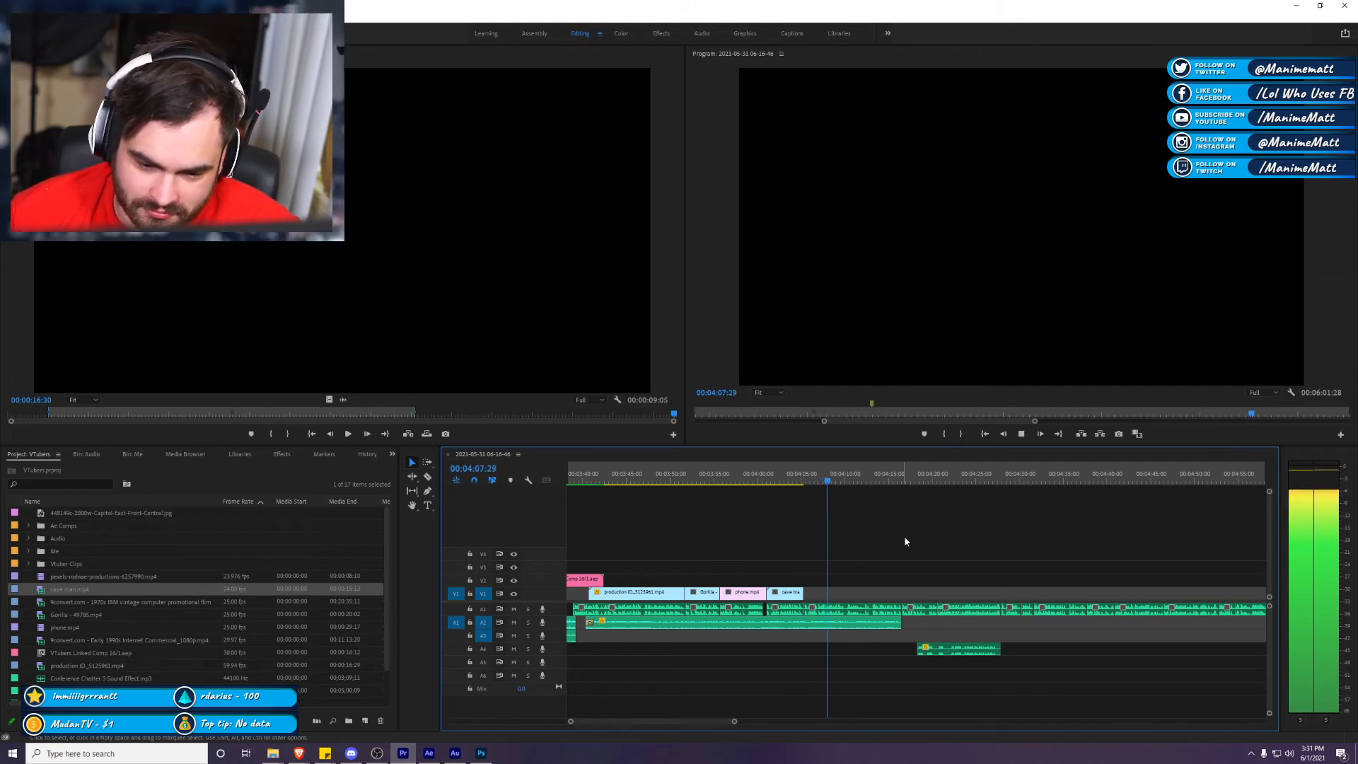
{"action": "left_click", "coordinate": [894, 473]}
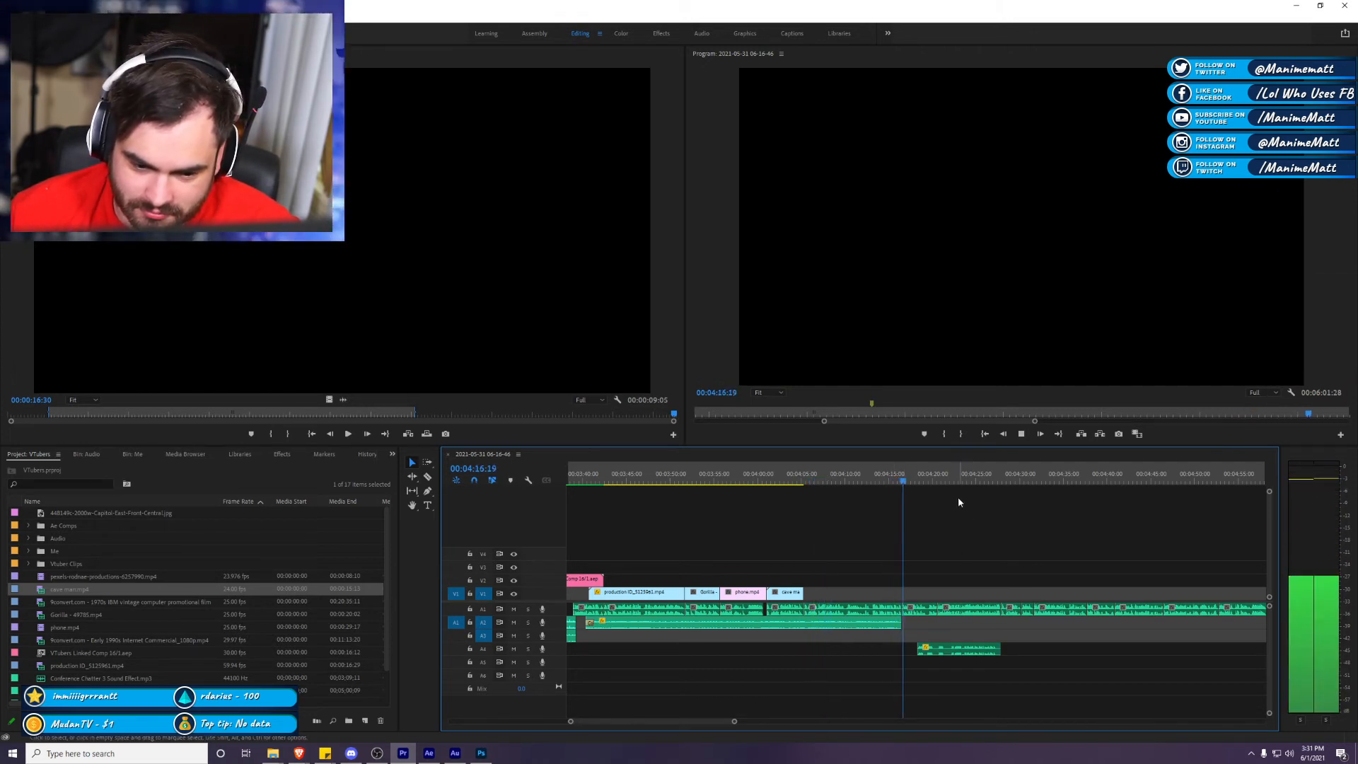
{"action": "left_click", "coordinate": [945, 476]}
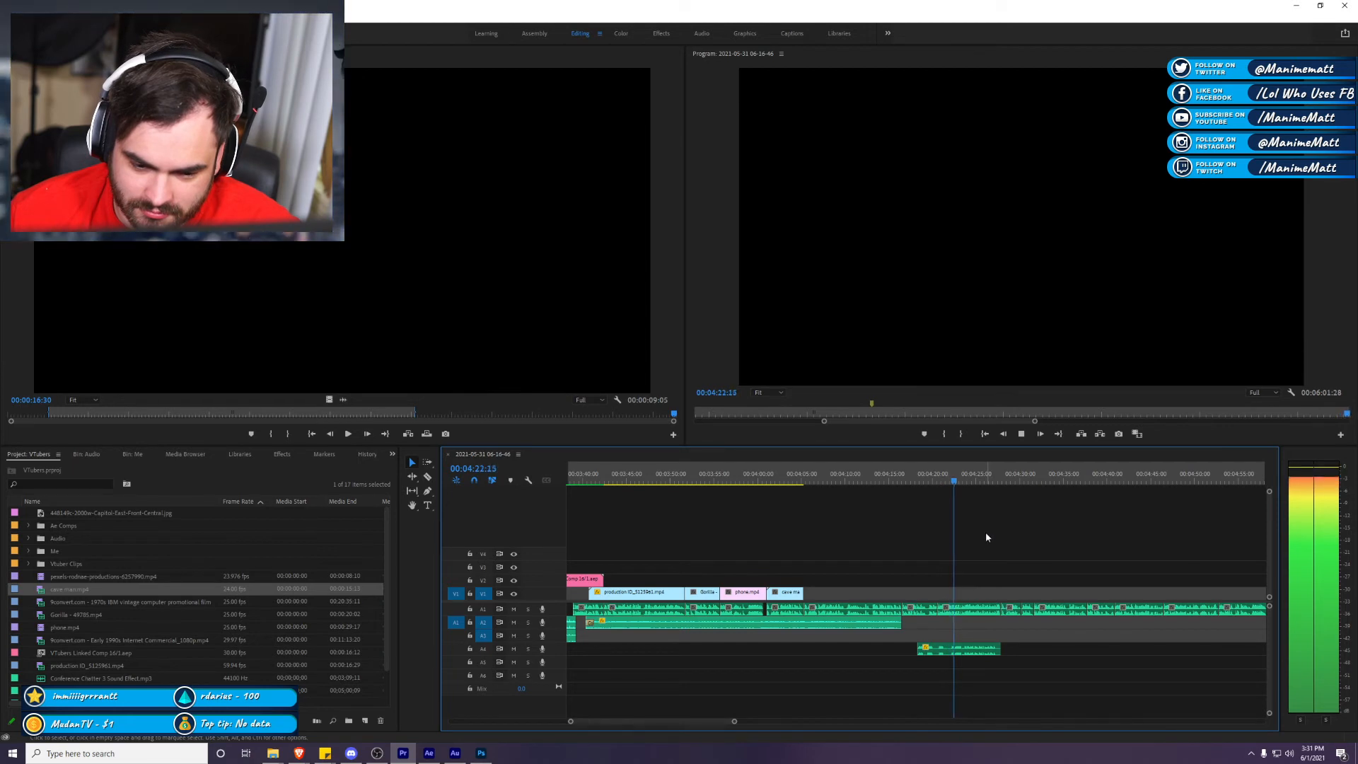
{"action": "key", "text": "space"}
{"action": "left_click_drag", "start_coordinate": [920, 474], "coordinate": [883, 477]}
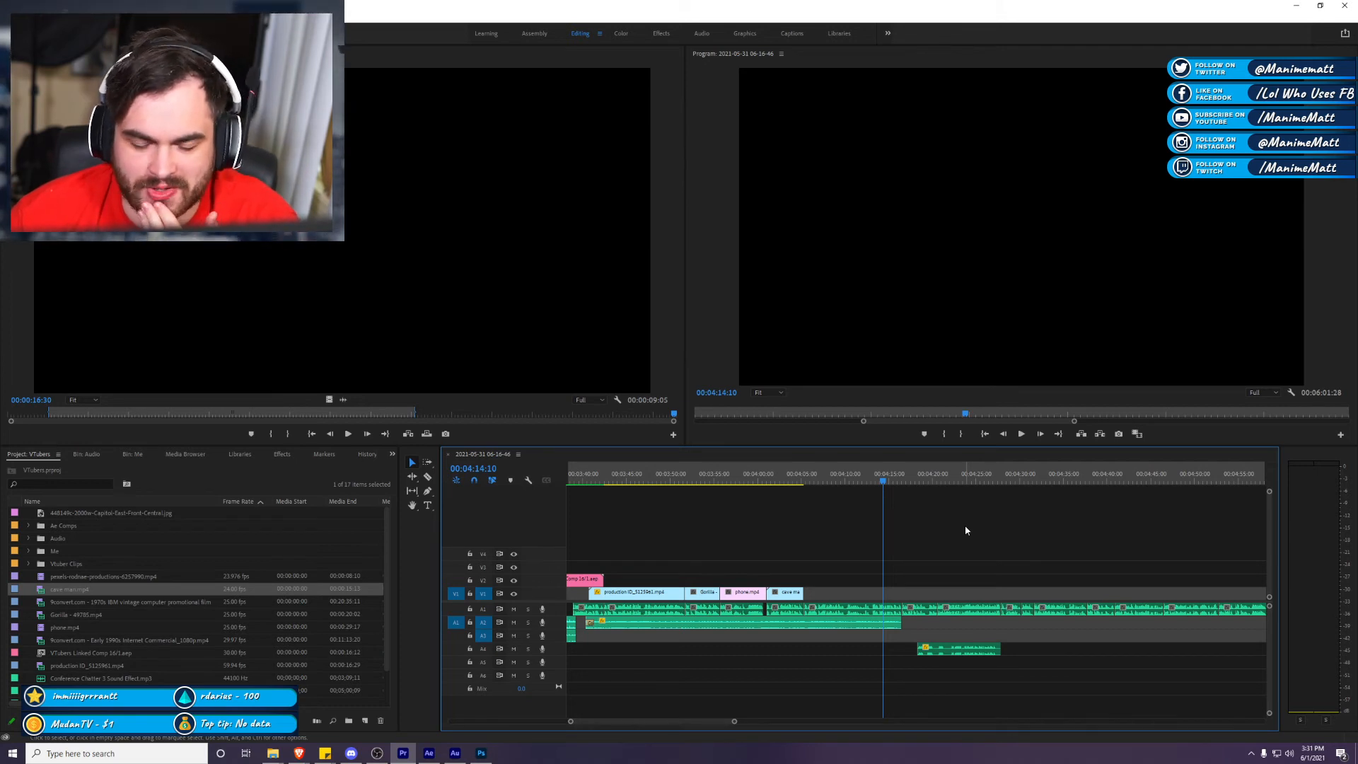
Step: Play the sequence from 00:03:57:19, over the phone and cave clips, and stop at about 00:04:09
{"action": "left_click", "coordinate": [737, 480]}
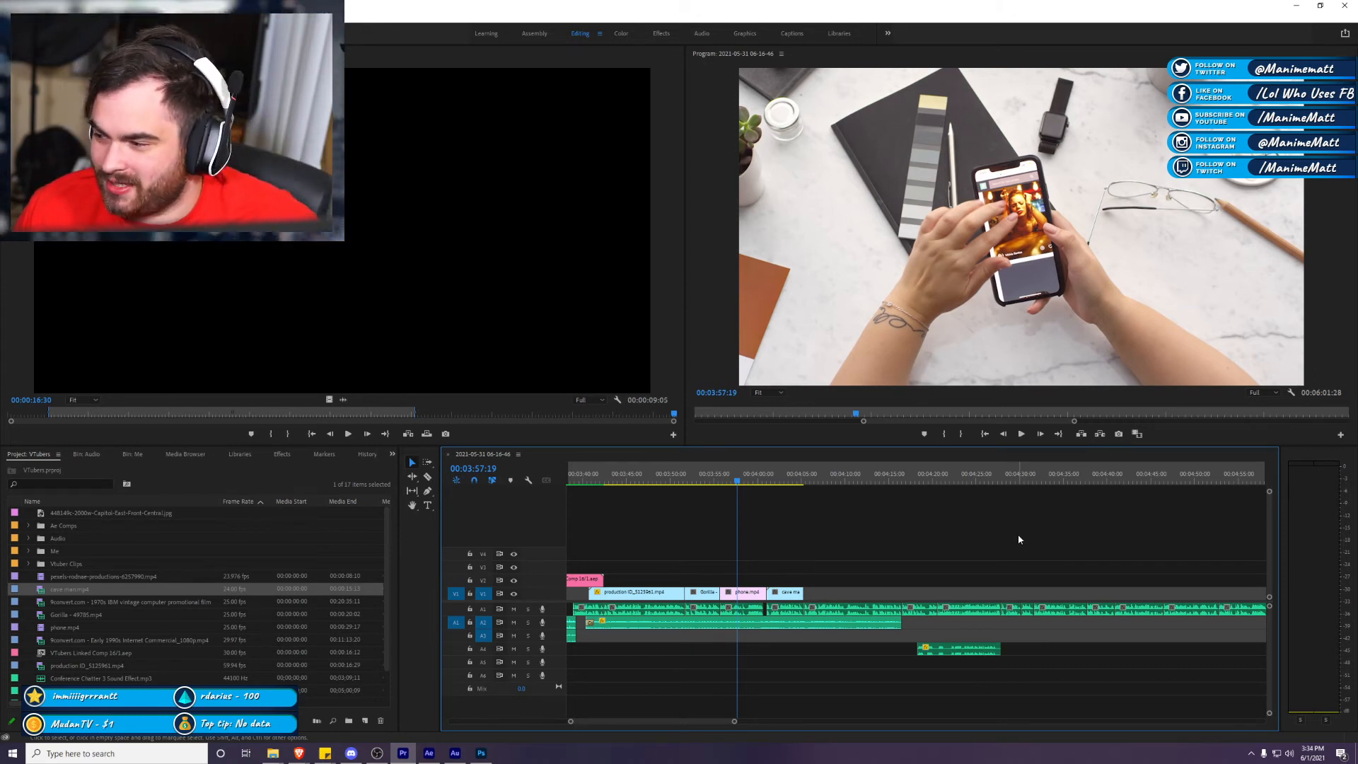
{"action": "key", "text": "space"}
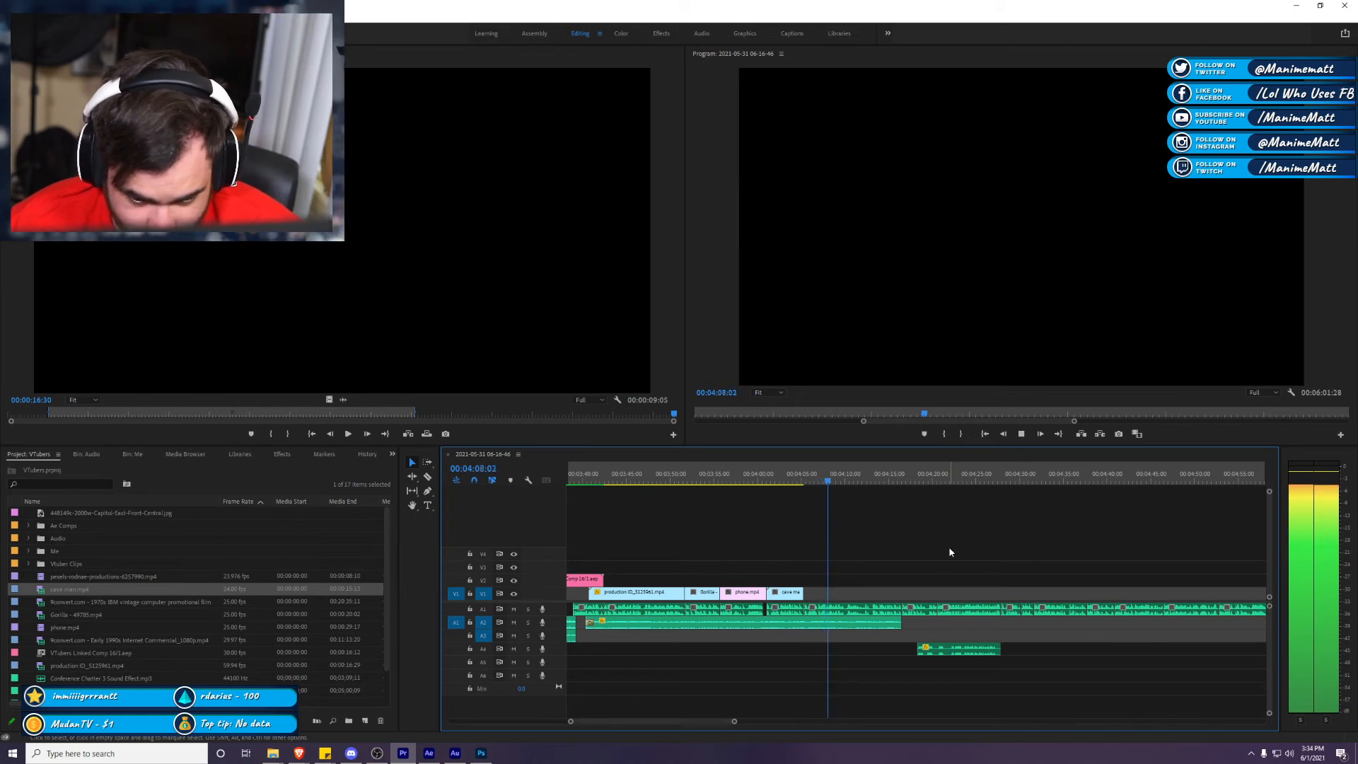
{"action": "key", "text": "space"}
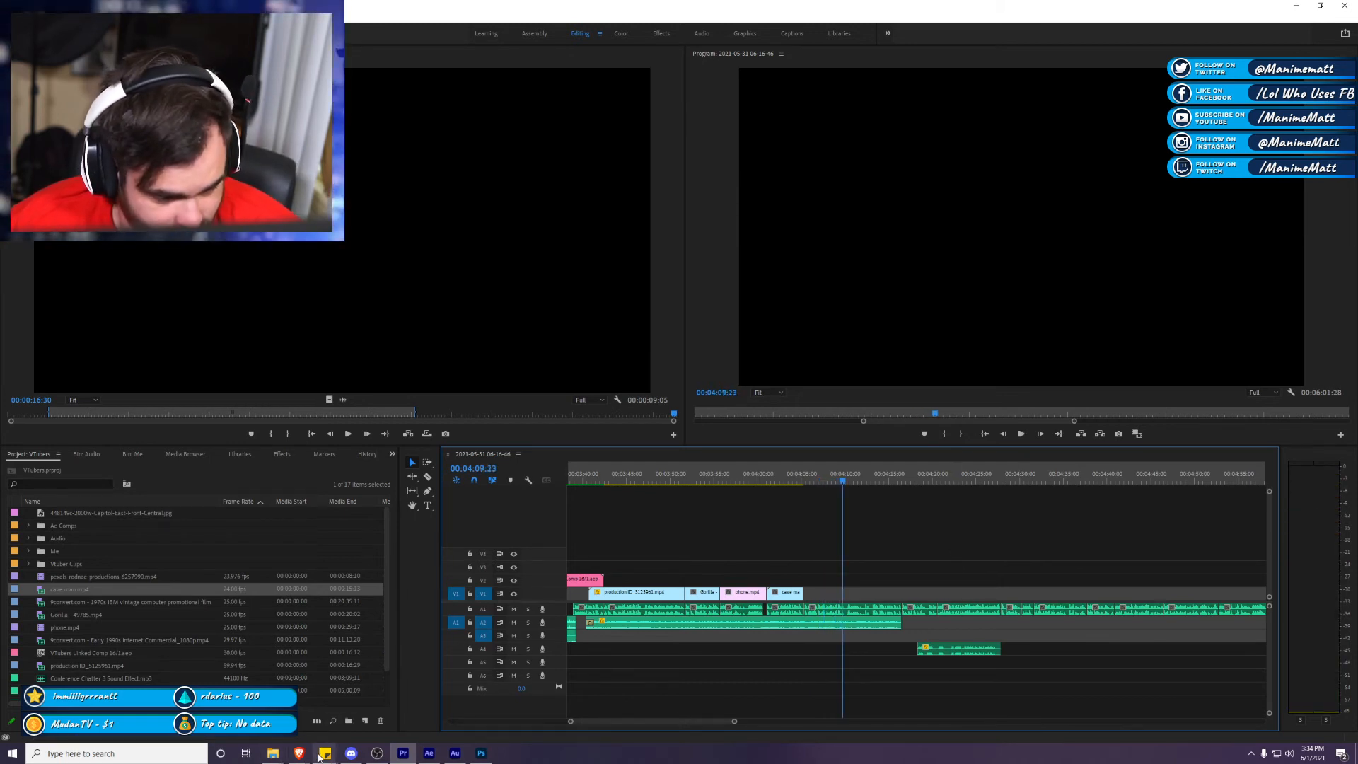
Step: Switch to the browser, skim the Cave Men video of the masked man holding an axe, and close its preview
{"action": "mouse_move", "coordinate": [299, 753]}
{"action": "left_click", "coordinate": [471, 707]}
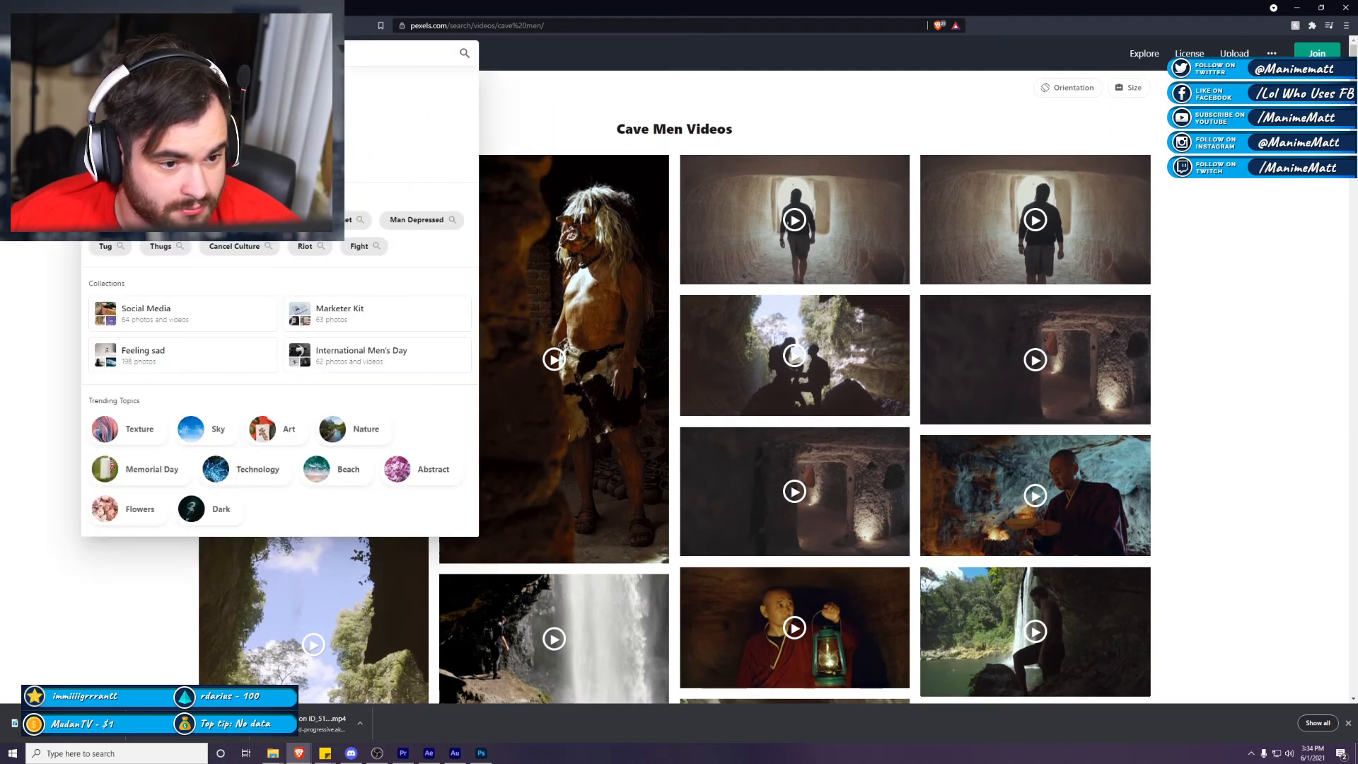
{"action": "left_click", "coordinate": [595, 297]}
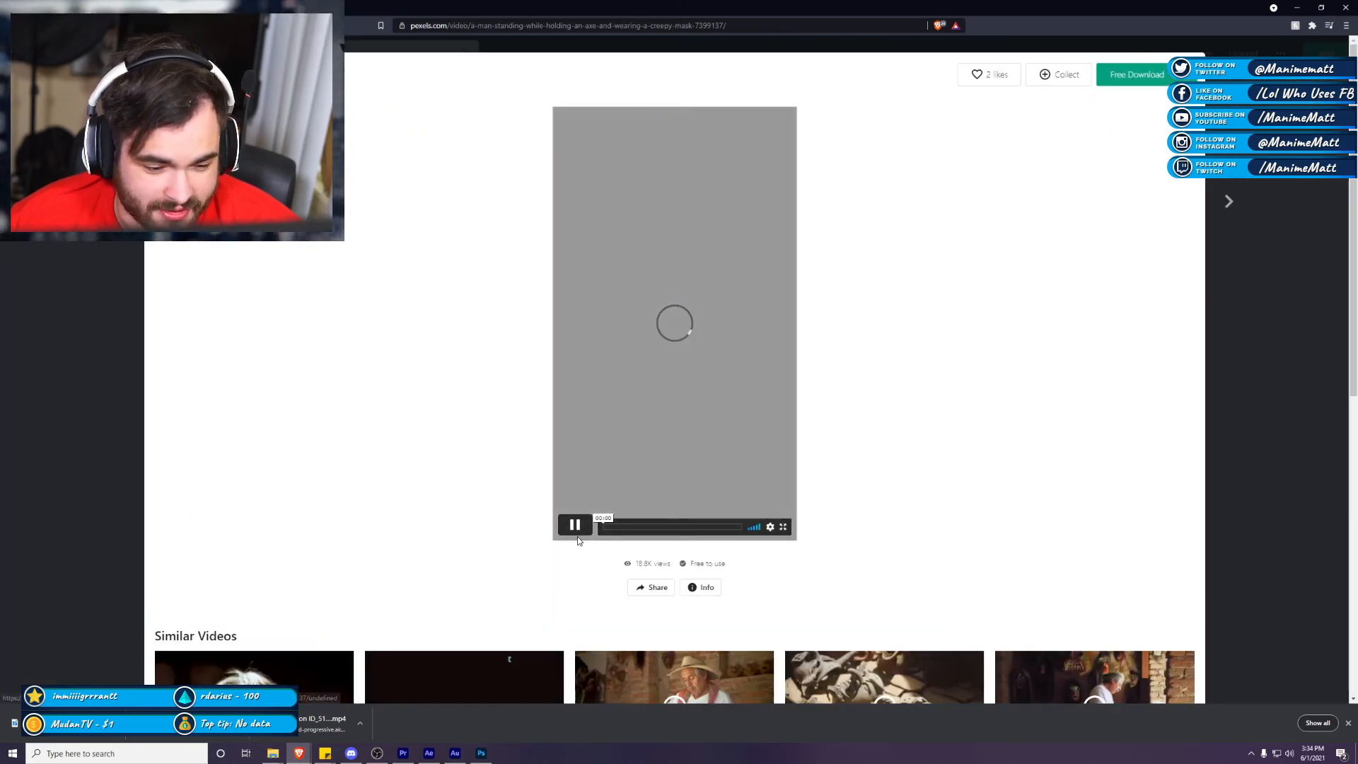
{"action": "left_click", "coordinate": [634, 528]}
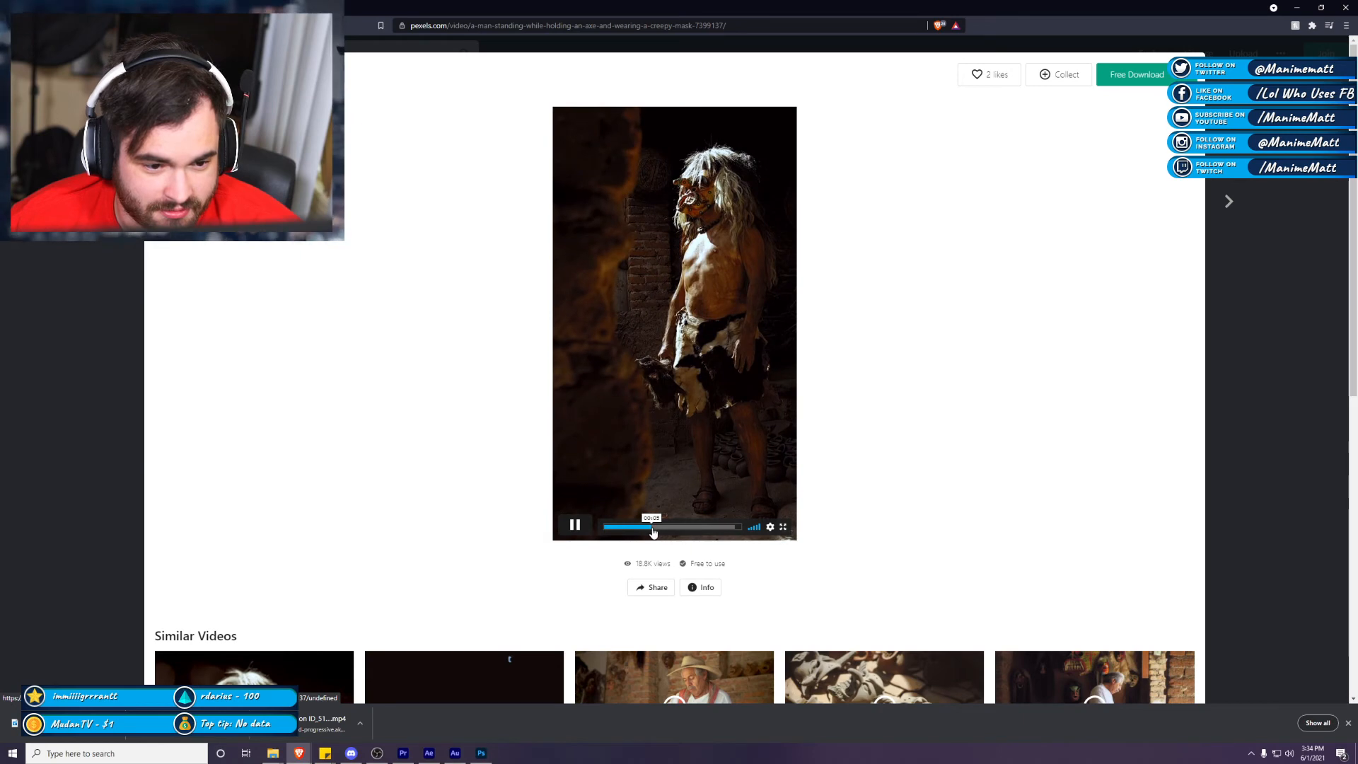
{"action": "left_click", "coordinate": [713, 527]}
{"action": "left_click", "coordinate": [699, 528]}
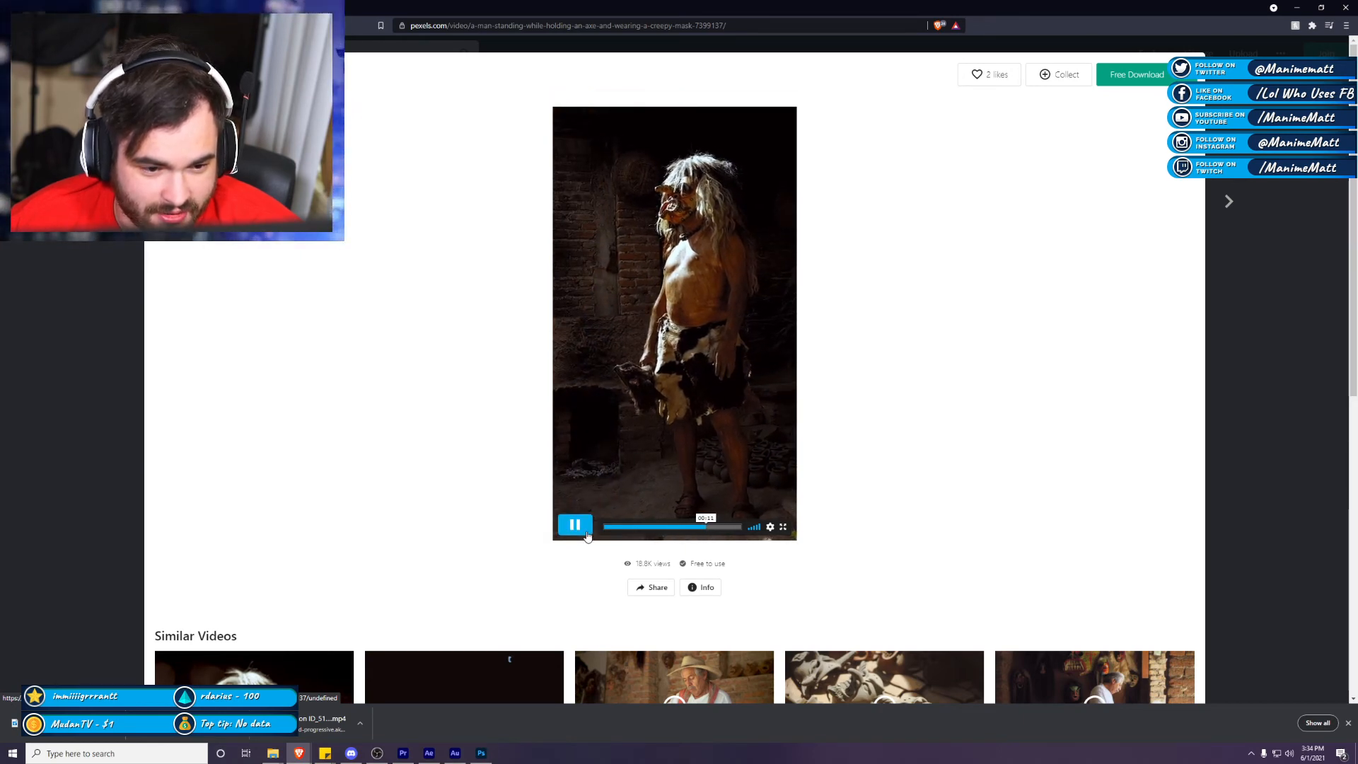
{"action": "left_click", "coordinate": [575, 524]}
{"action": "left_click", "coordinate": [176, 430]}
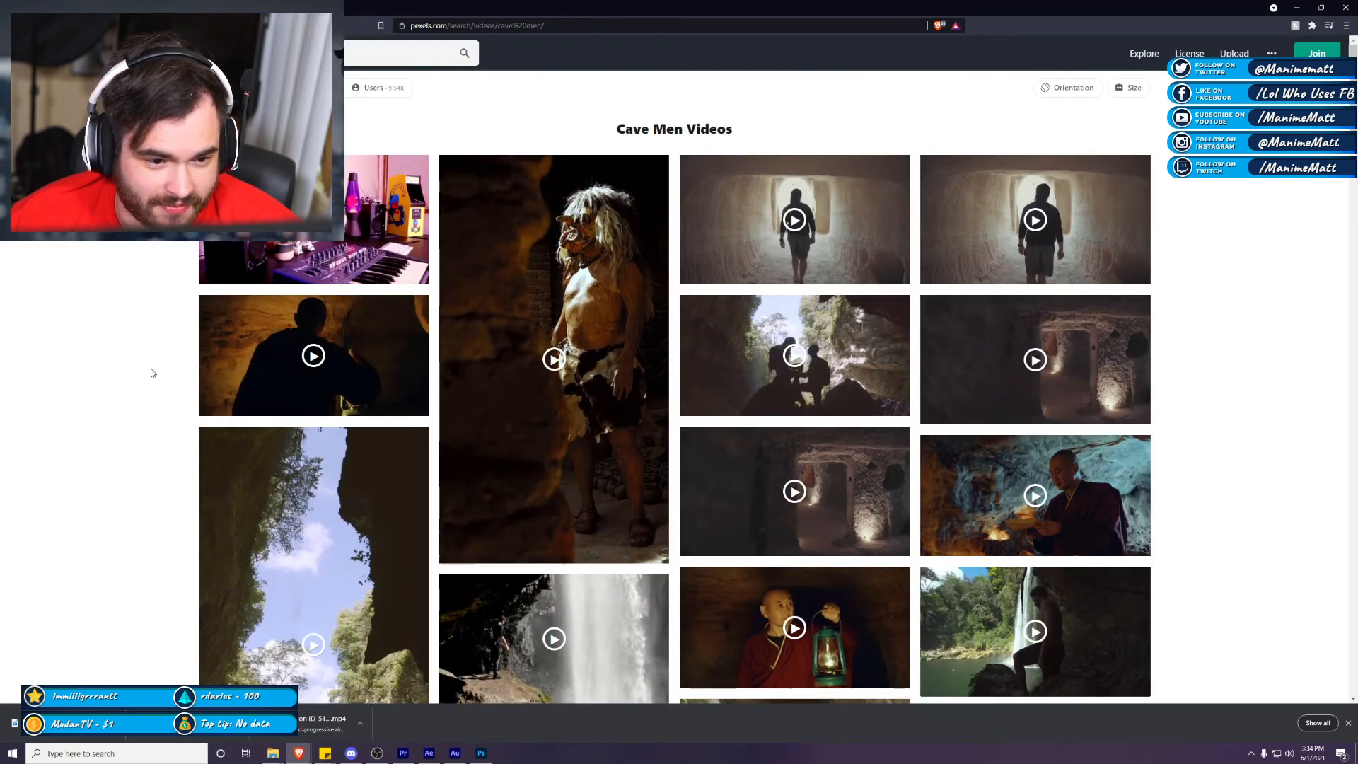
Step: Search Pexels videos for "bully" and look down the results for a usable clip
{"action": "left_click", "coordinate": [403, 53]}
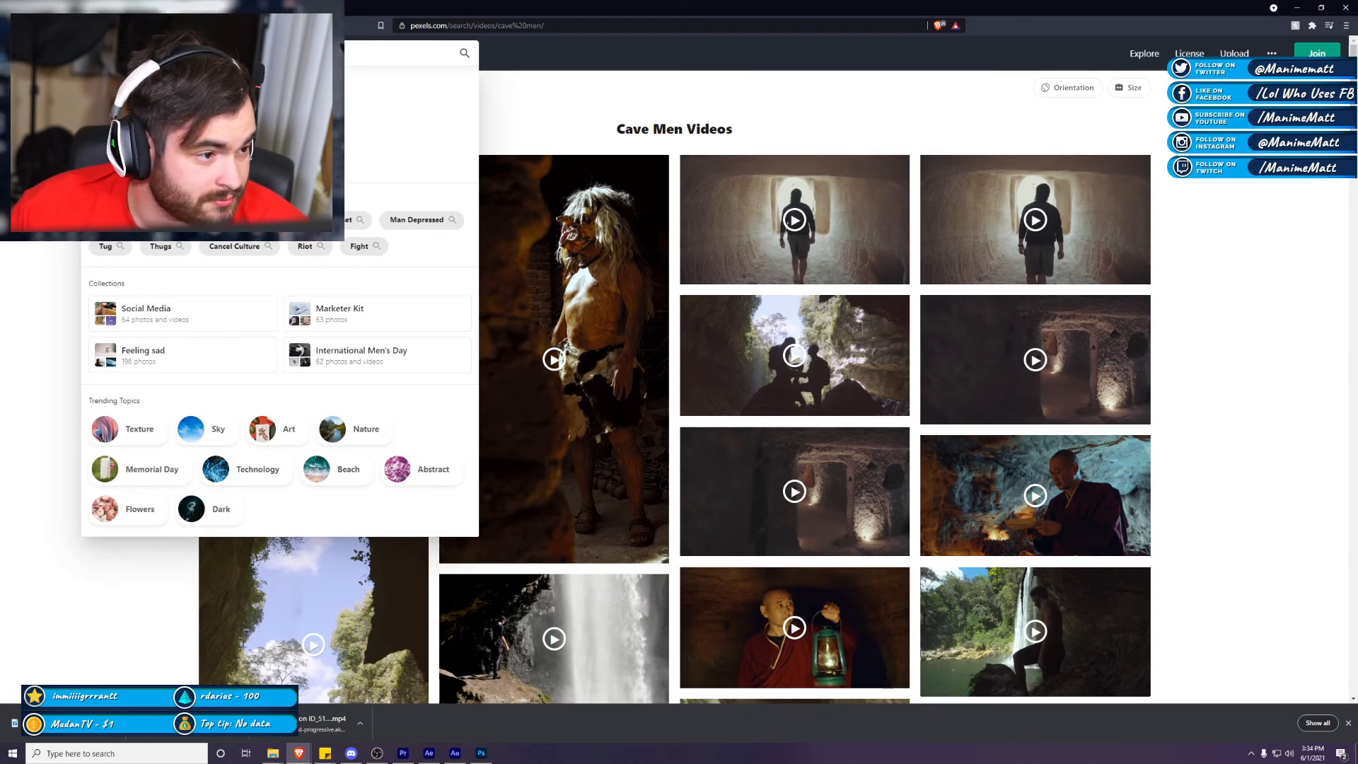
{"action": "key", "text": "Return"}
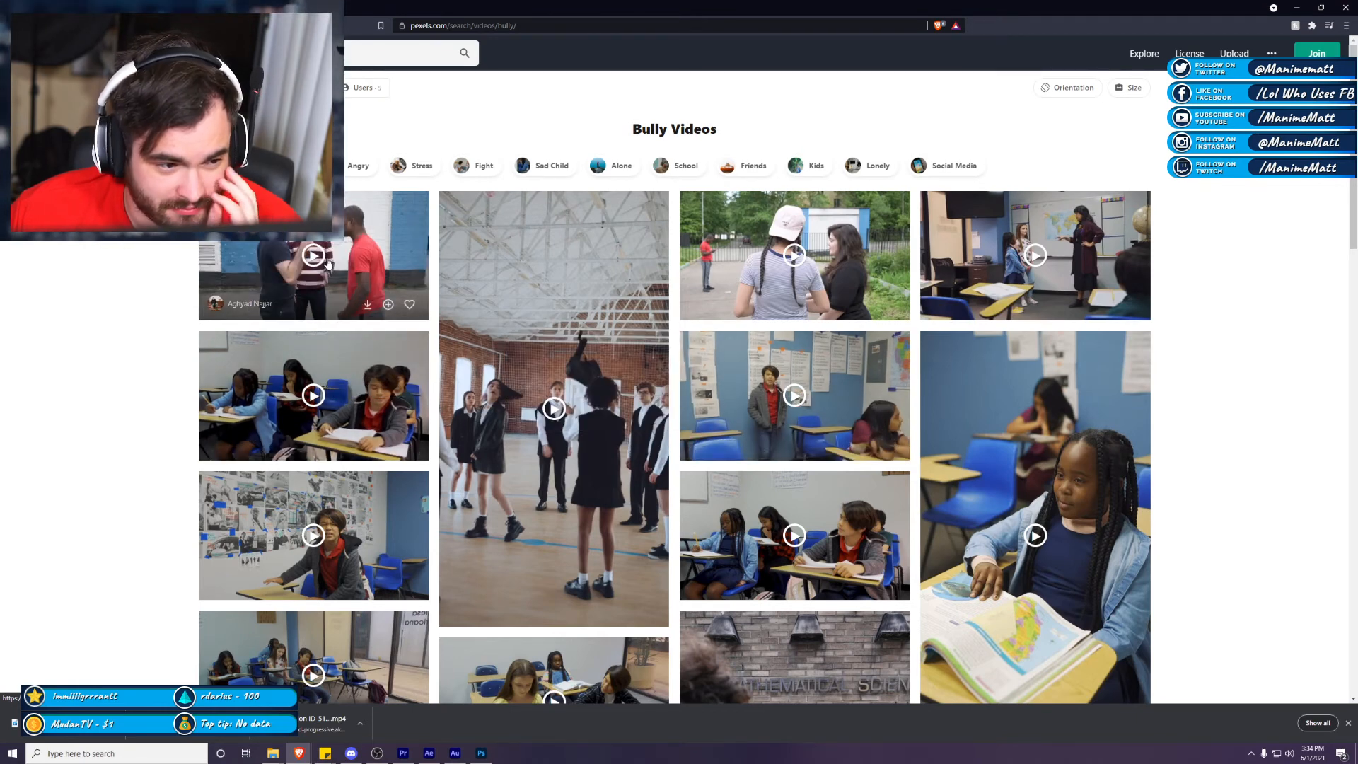
{"action": "scroll", "coordinate": [691, 387], "scroll_direction": "down", "scroll_amount": 5}
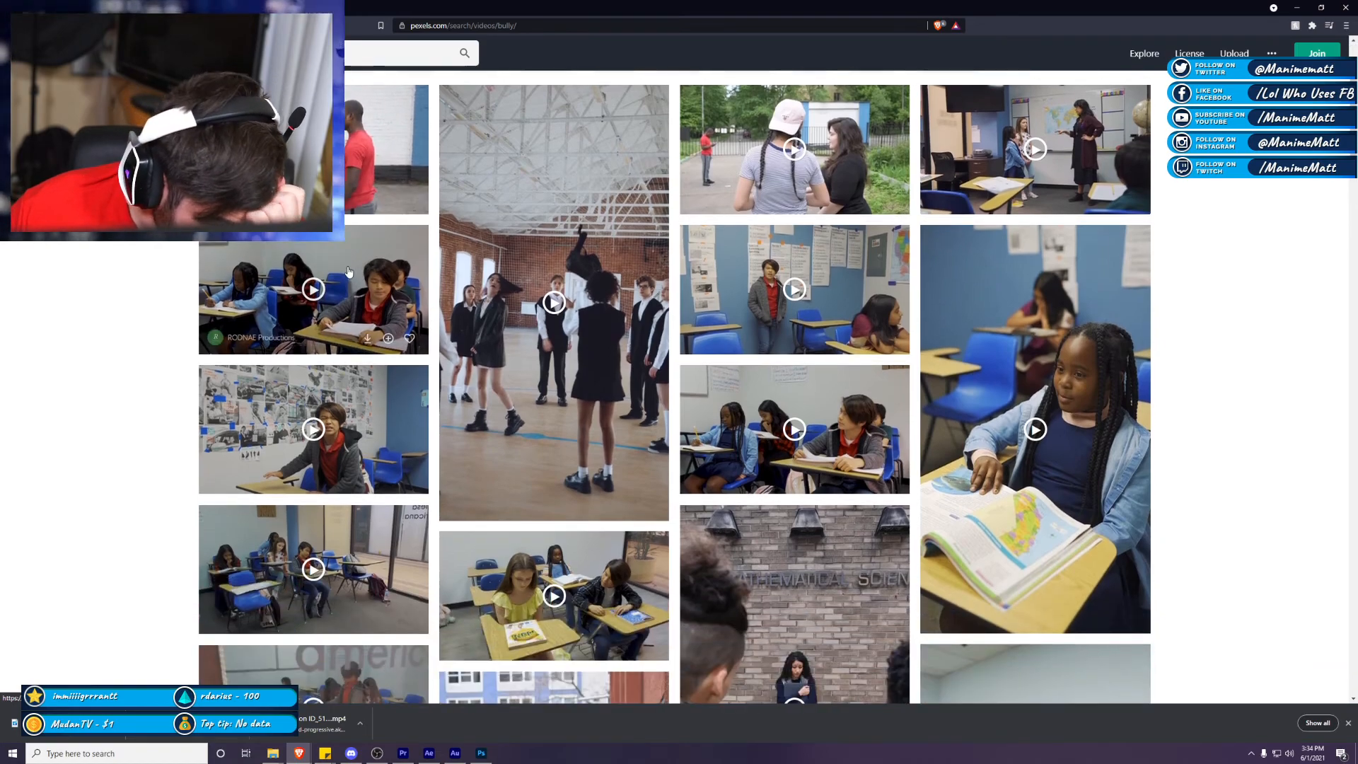
{"action": "scroll", "coordinate": [692, 387], "scroll_direction": "down", "scroll_amount": 6}
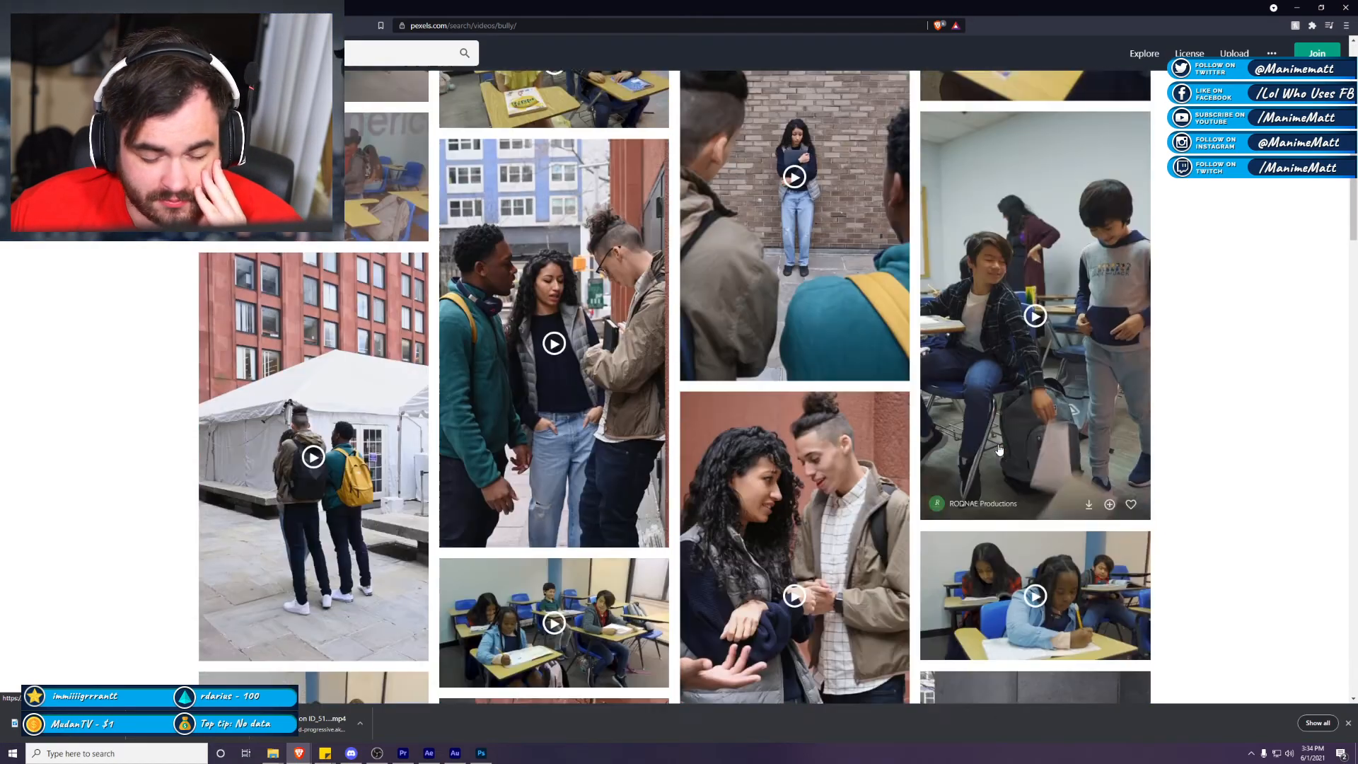
{"action": "scroll", "coordinate": [707, 342], "scroll_direction": "down", "scroll_amount": 4}
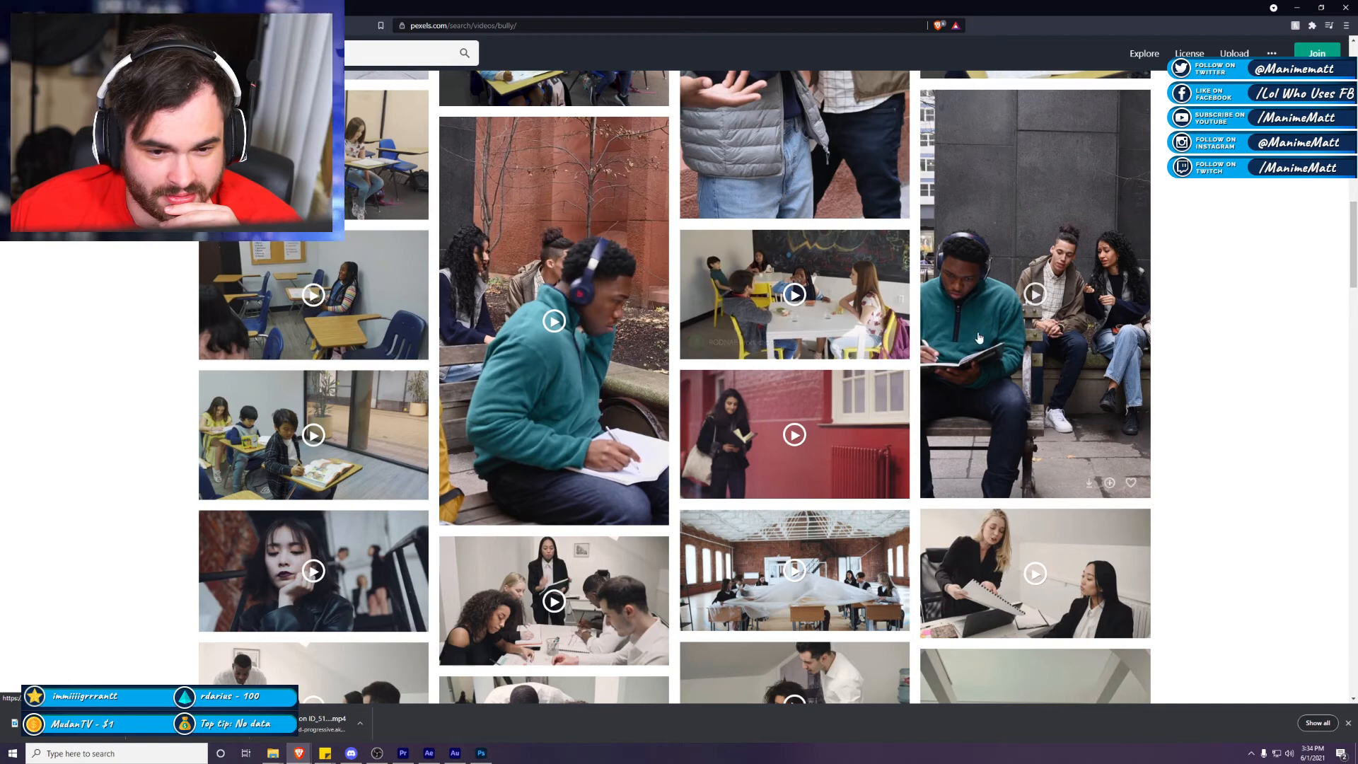
{"action": "scroll", "coordinate": [1067, 345], "scroll_direction": "down", "scroll_amount": 2}
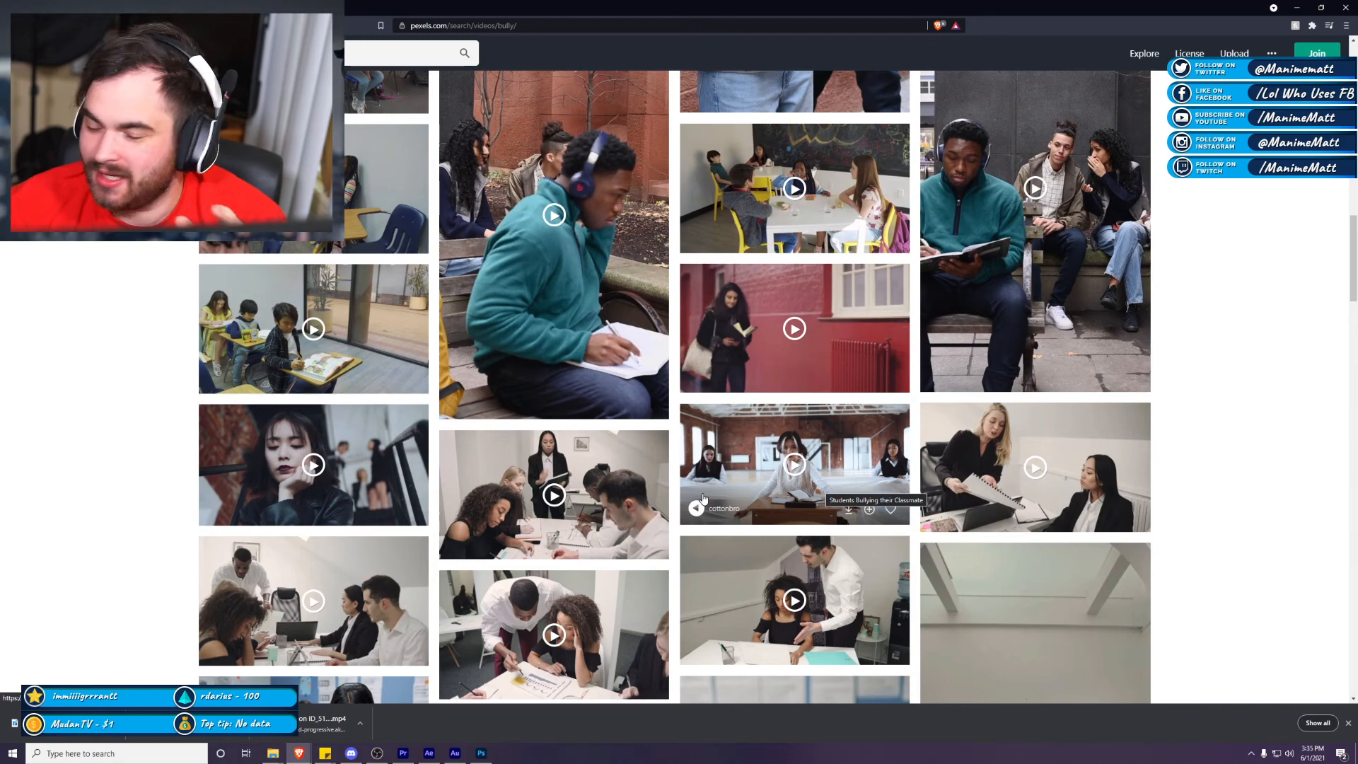
Step: Preview the "Students Bullying their Classmate" video and return to the Bully results
{"action": "left_click", "coordinate": [769, 467]}
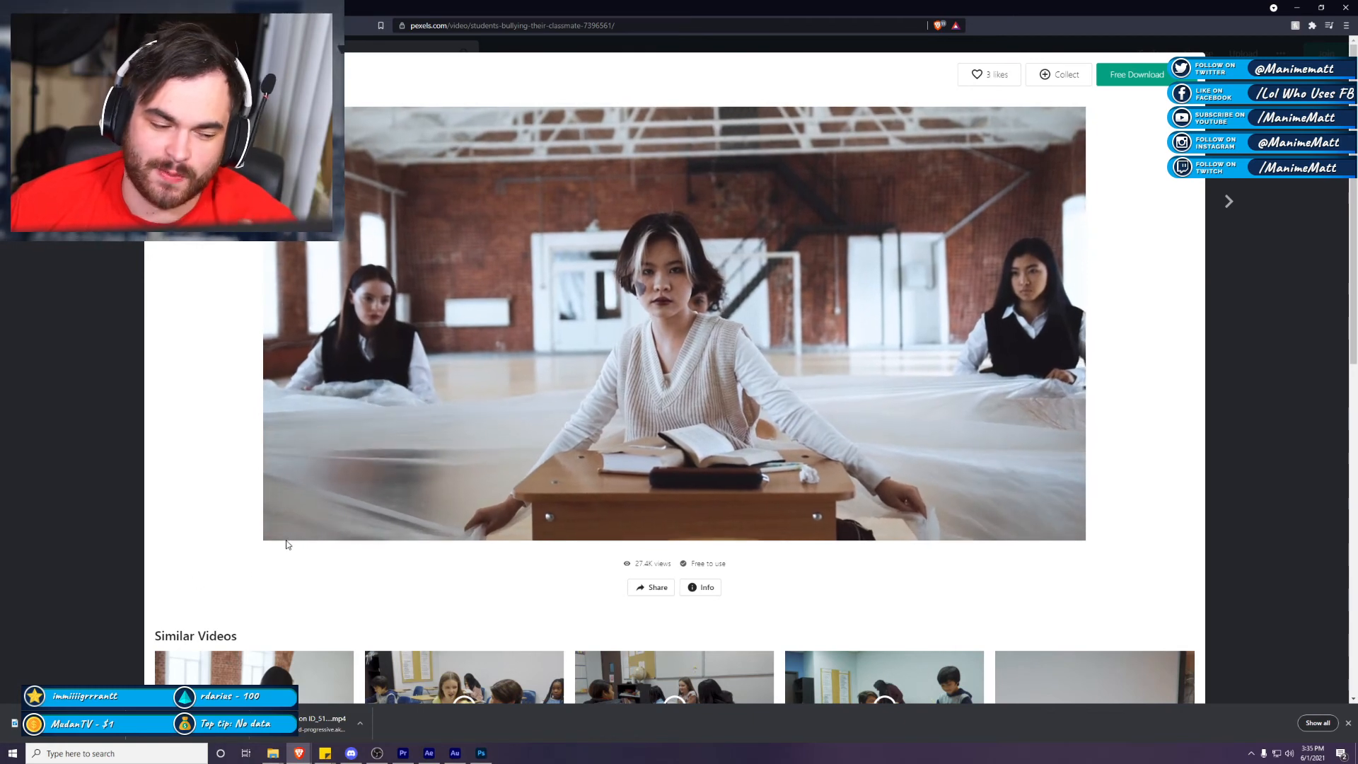
{"action": "mouse_move", "coordinate": [281, 530]}
{"action": "key", "text": "alt+Left"}
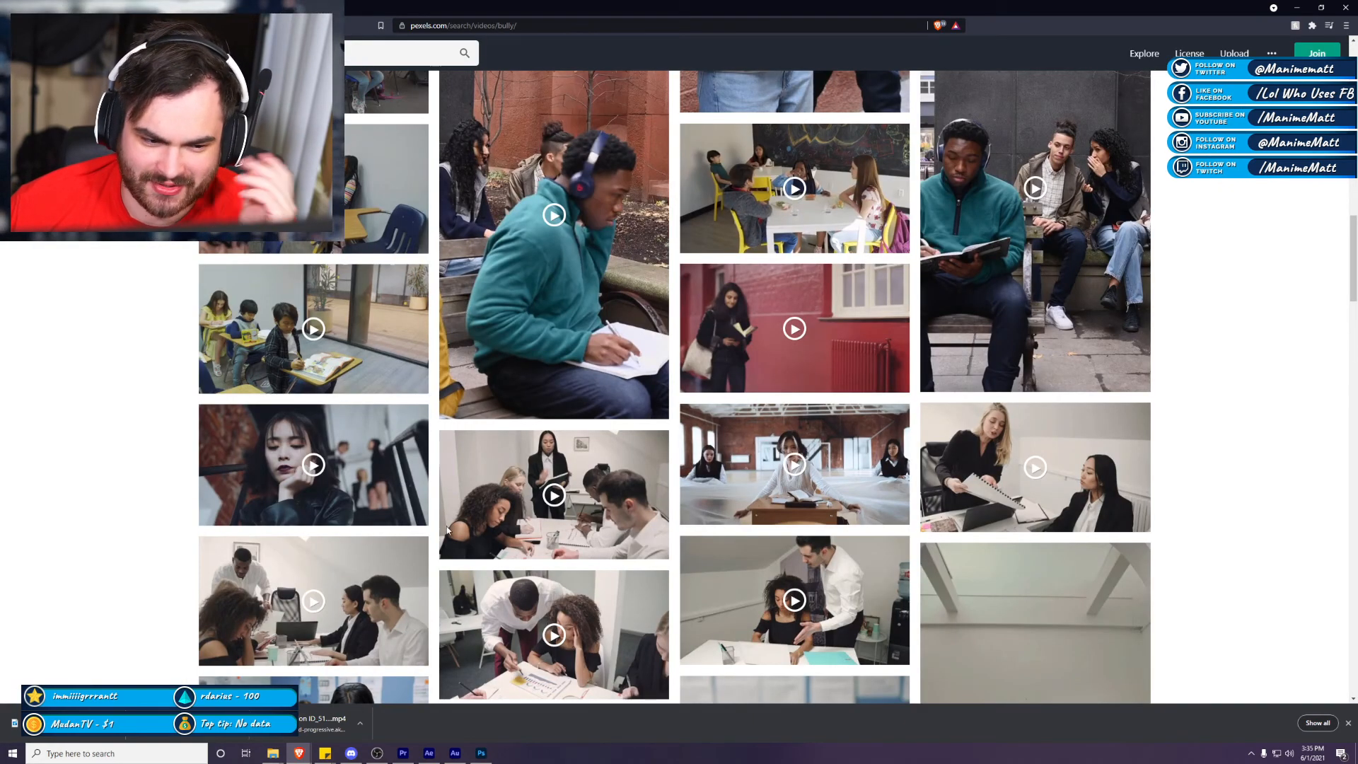
Step: Open the "Angry Boss Talking to Employees" video, skim through it, and close its preview
{"action": "mouse_move", "coordinate": [559, 509]}
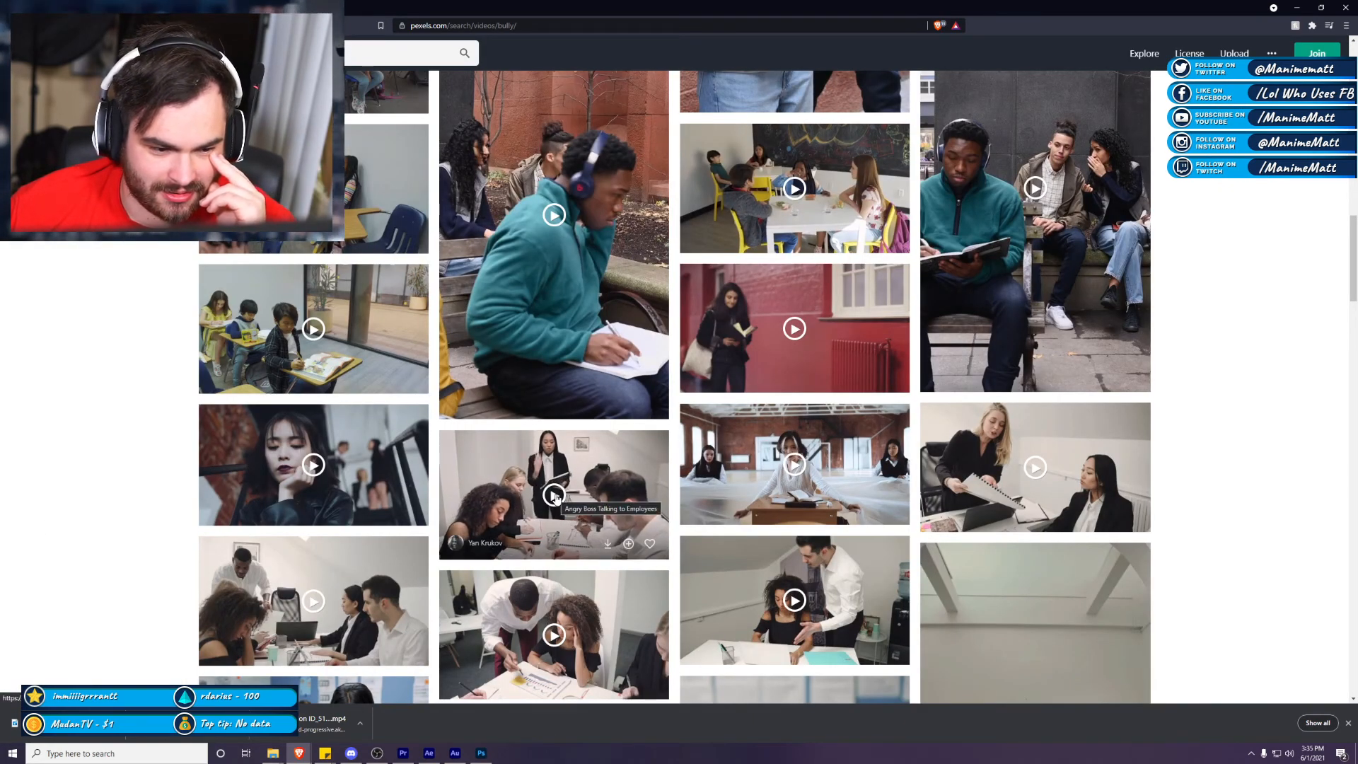
{"action": "mouse_move", "coordinate": [1128, 458]}
{"action": "left_click", "coordinate": [497, 485]}
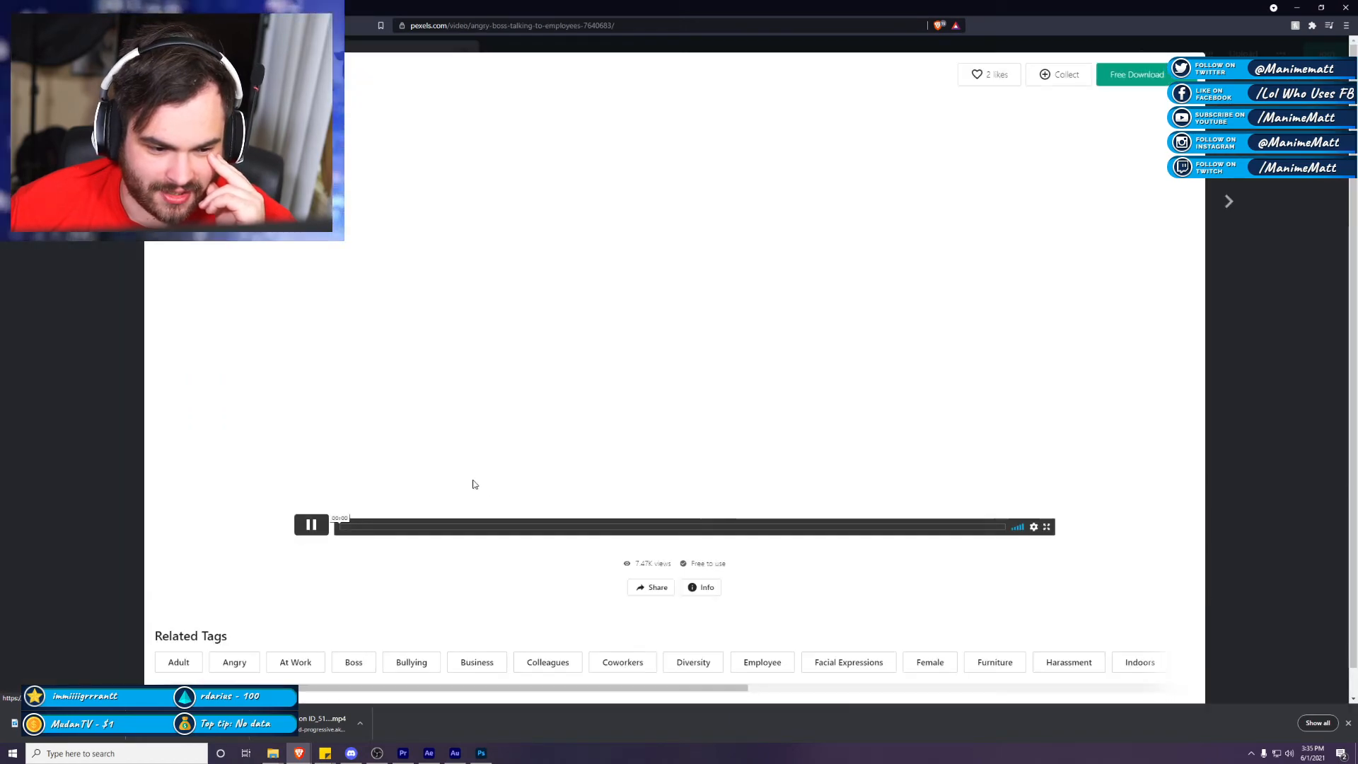
{"action": "left_click", "coordinate": [509, 530]}
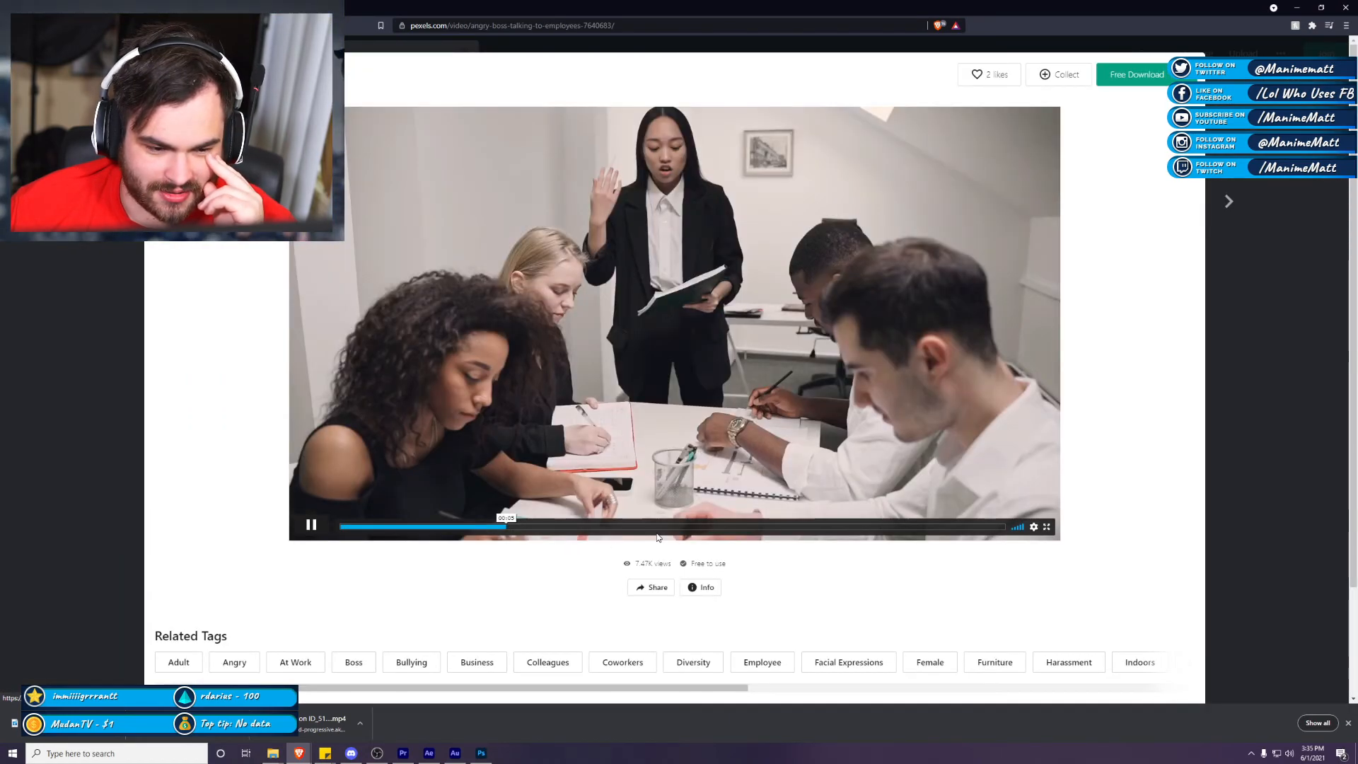
{"action": "left_click", "coordinate": [710, 527]}
{"action": "key", "text": "Escape"}
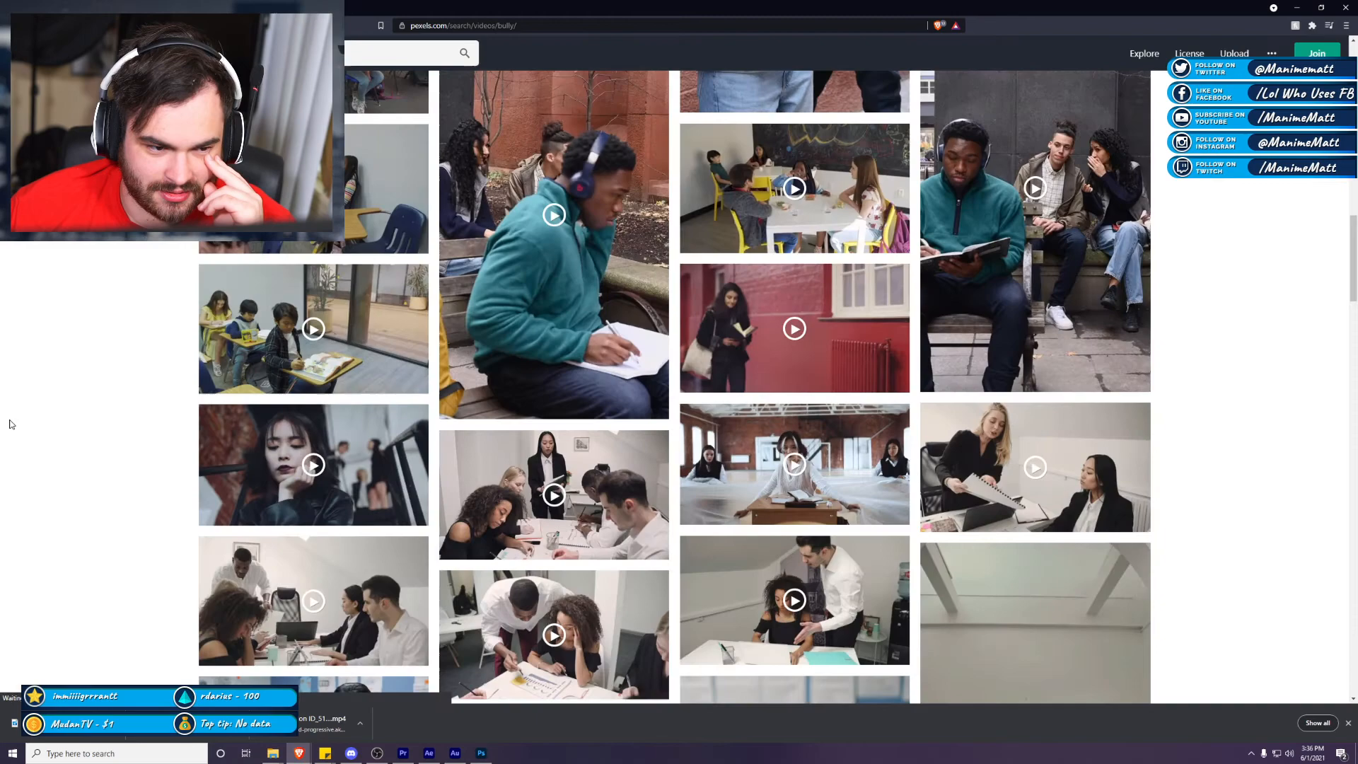
Step: Examine the Bully video results, from the first rows to those further down, for footage that suits the narration
{"action": "scroll", "coordinate": [337, 385], "scroll_direction": "up", "scroll_amount": 5}
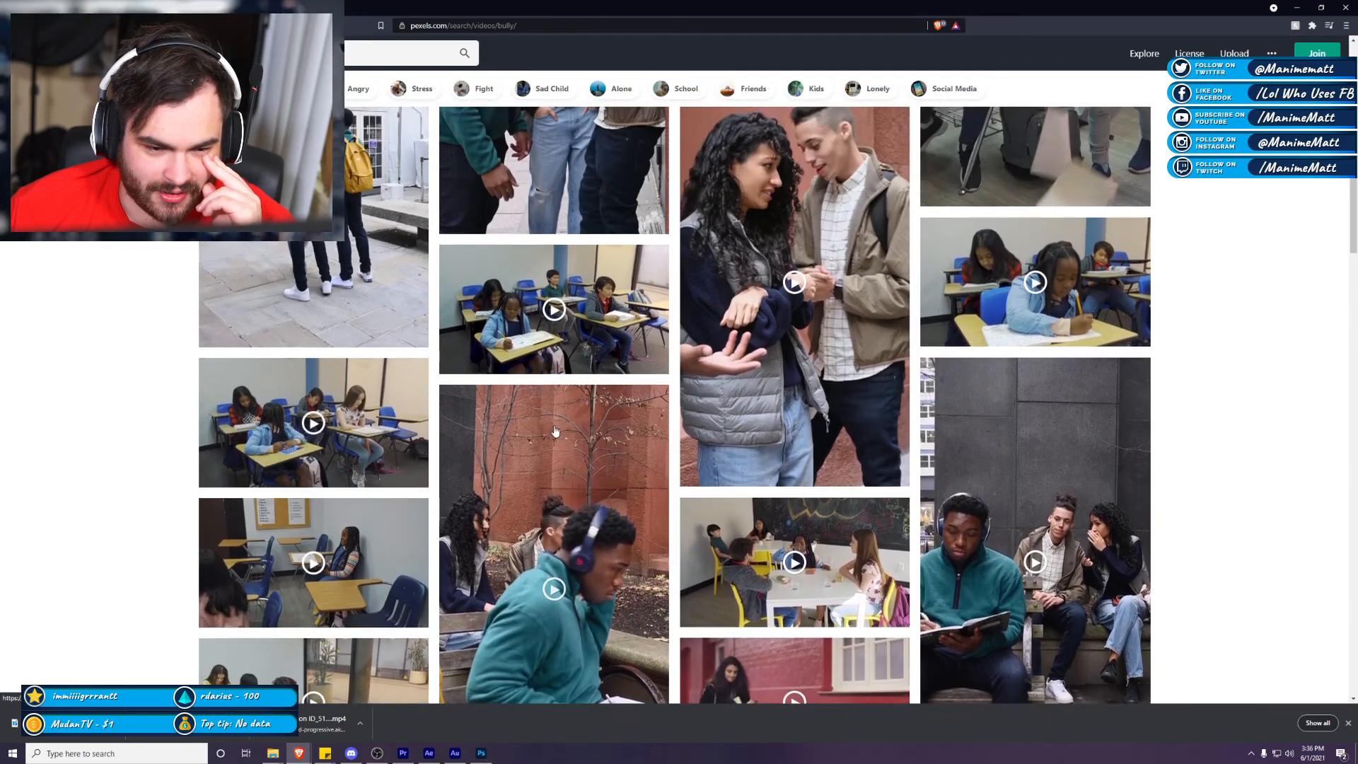
{"action": "scroll", "coordinate": [1066, 522], "scroll_direction": "up", "scroll_amount": 4}
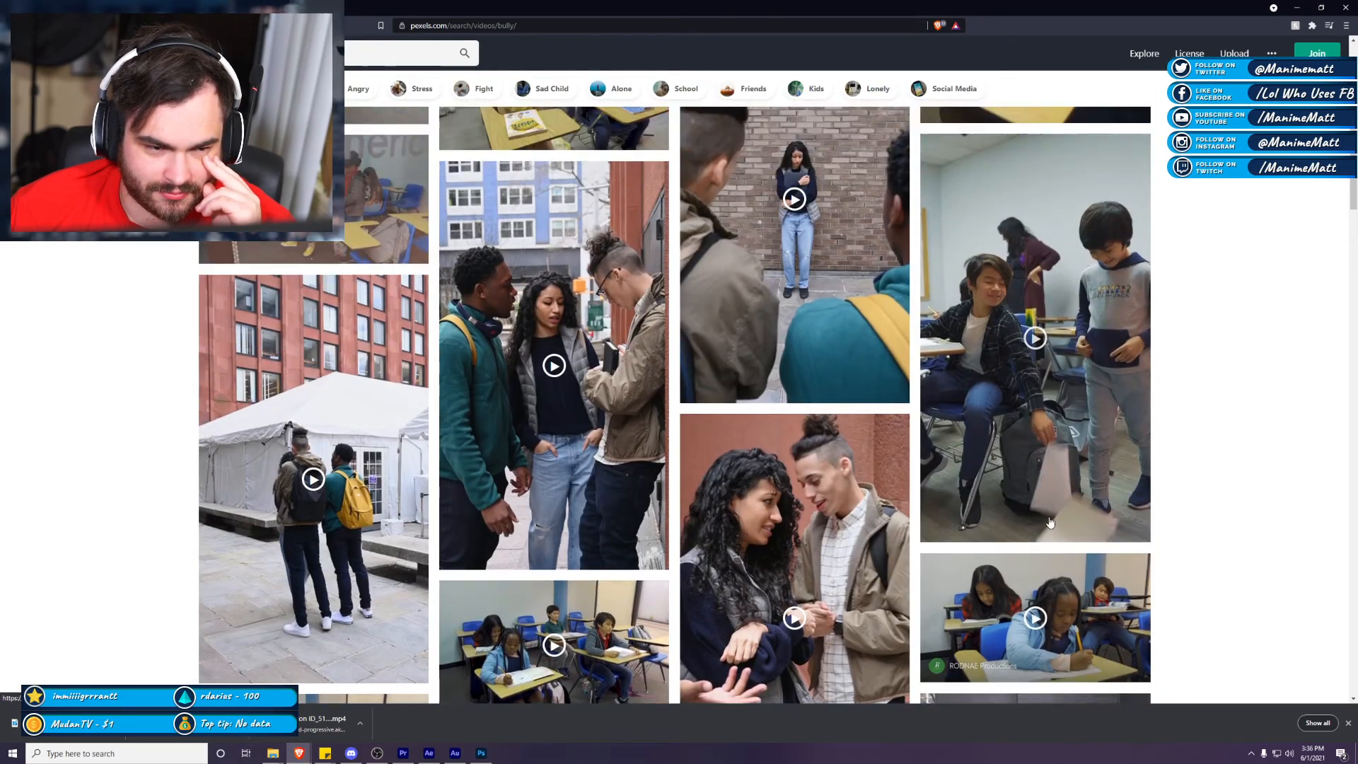
{"action": "scroll", "coordinate": [721, 475], "scroll_direction": "up", "scroll_amount": 7}
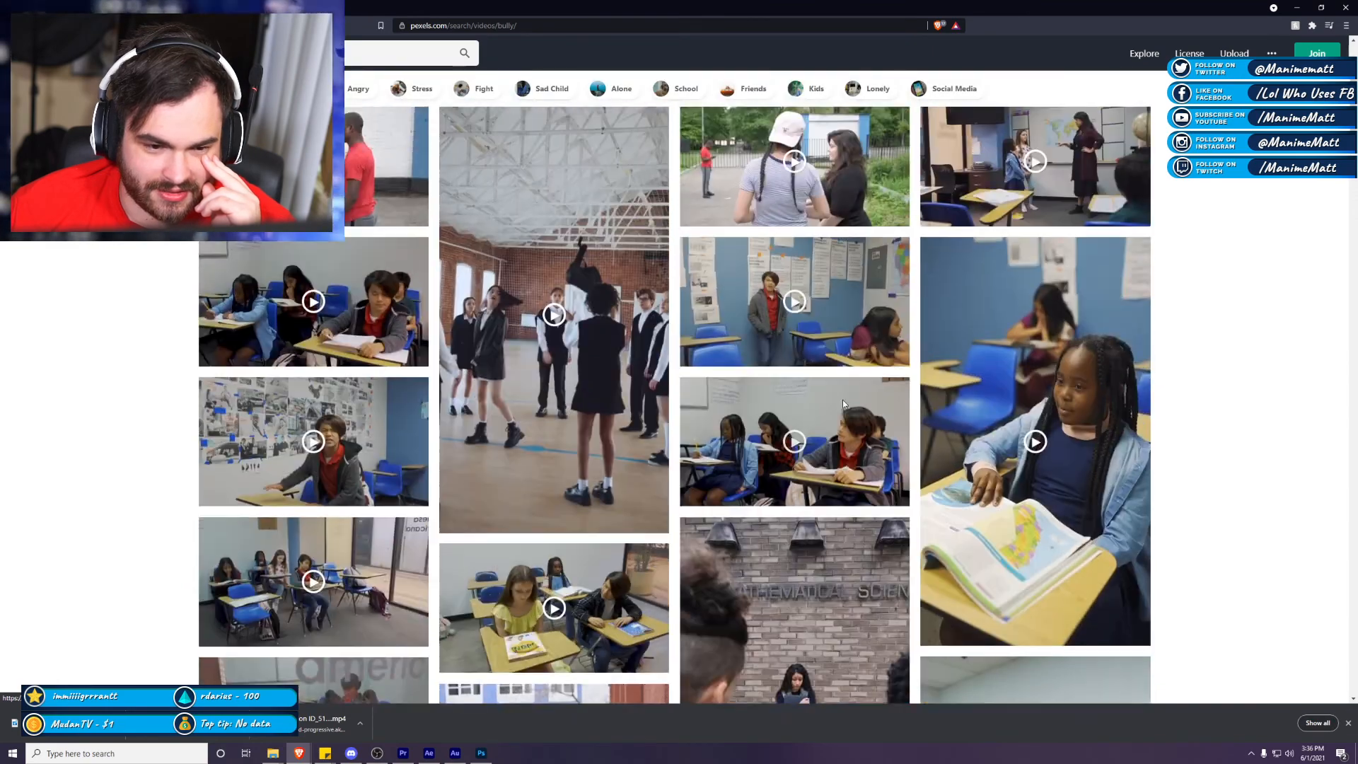
{"action": "scroll", "coordinate": [702, 401], "scroll_direction": "down", "scroll_amount": 7}
{"action": "scroll", "coordinate": [703, 401], "scroll_direction": "down", "scroll_amount": 5}
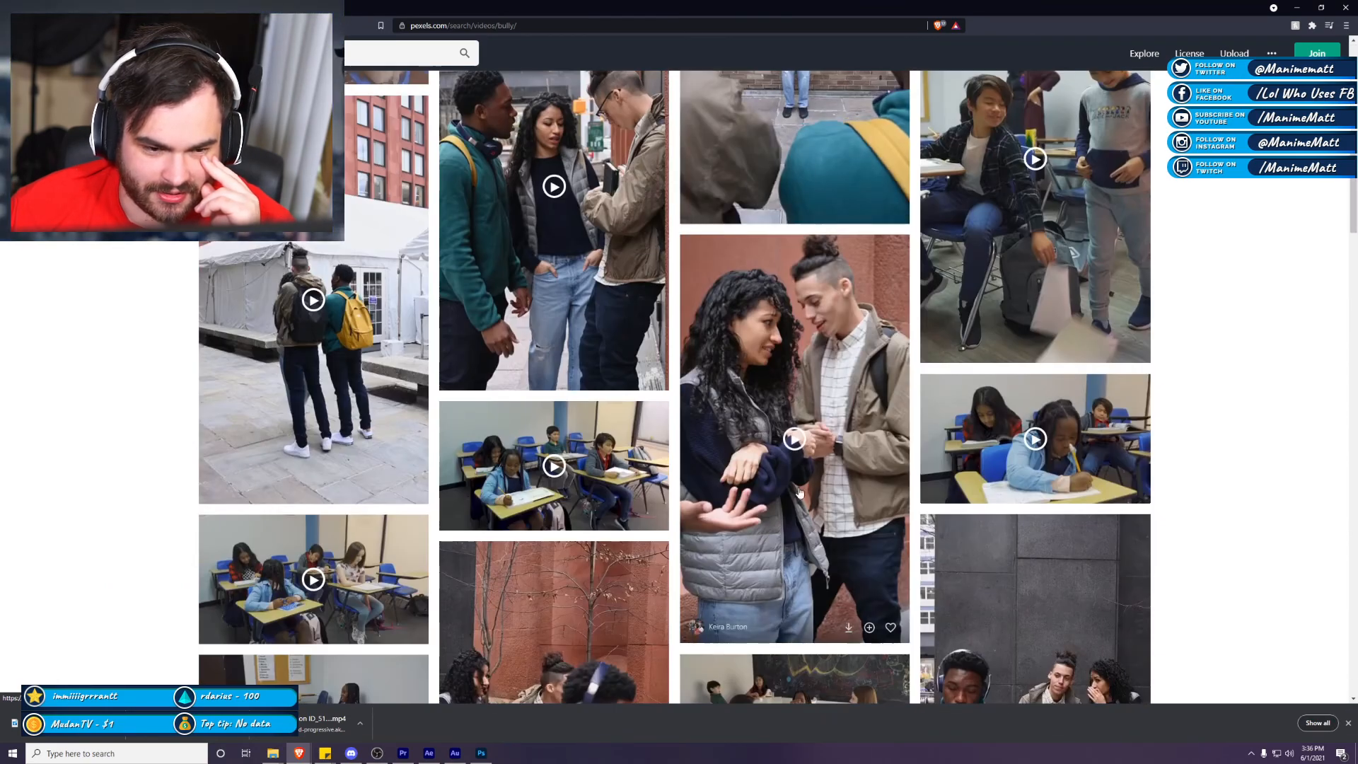
{"action": "scroll", "coordinate": [648, 284], "scroll_direction": "down", "scroll_amount": 9}
{"action": "scroll", "coordinate": [649, 284], "scroll_direction": "down", "scroll_amount": 6}
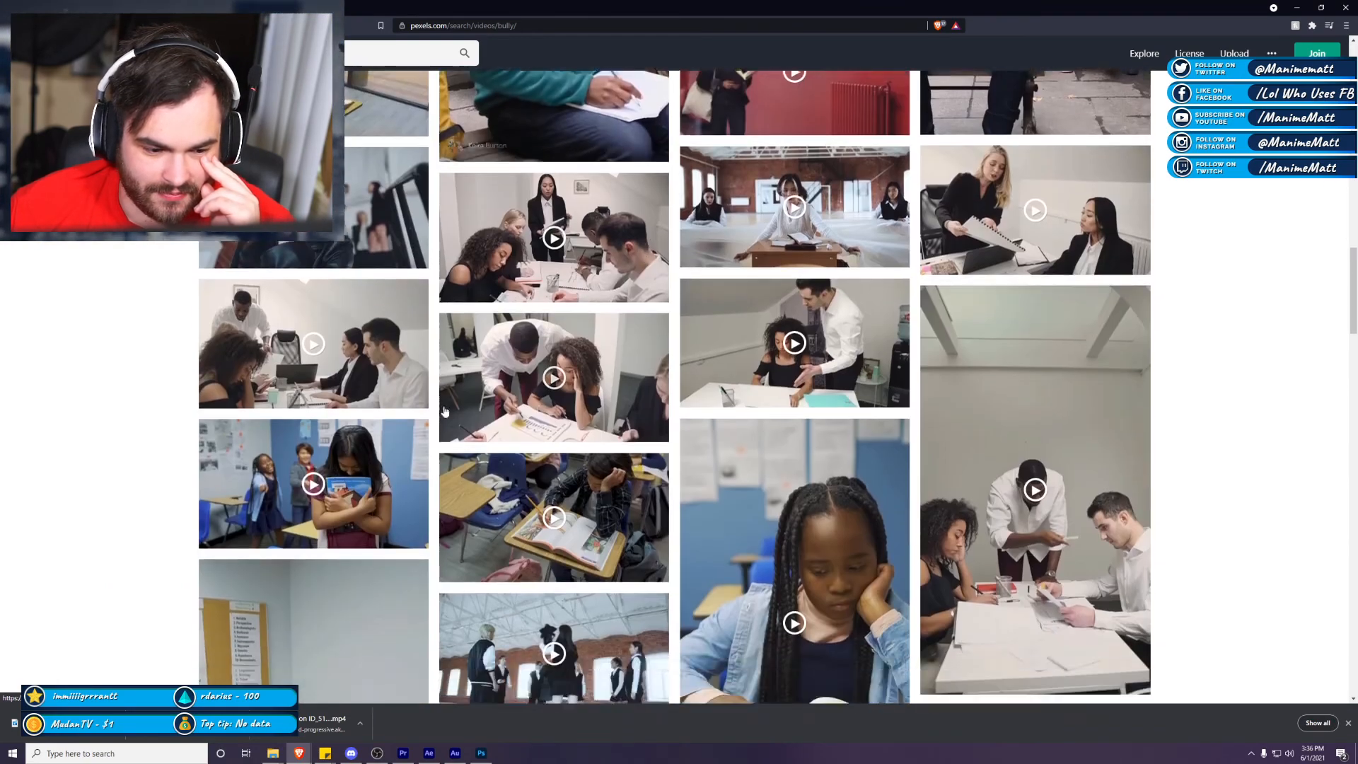
{"action": "scroll", "coordinate": [493, 462], "scroll_direction": "down", "scroll_amount": 4}
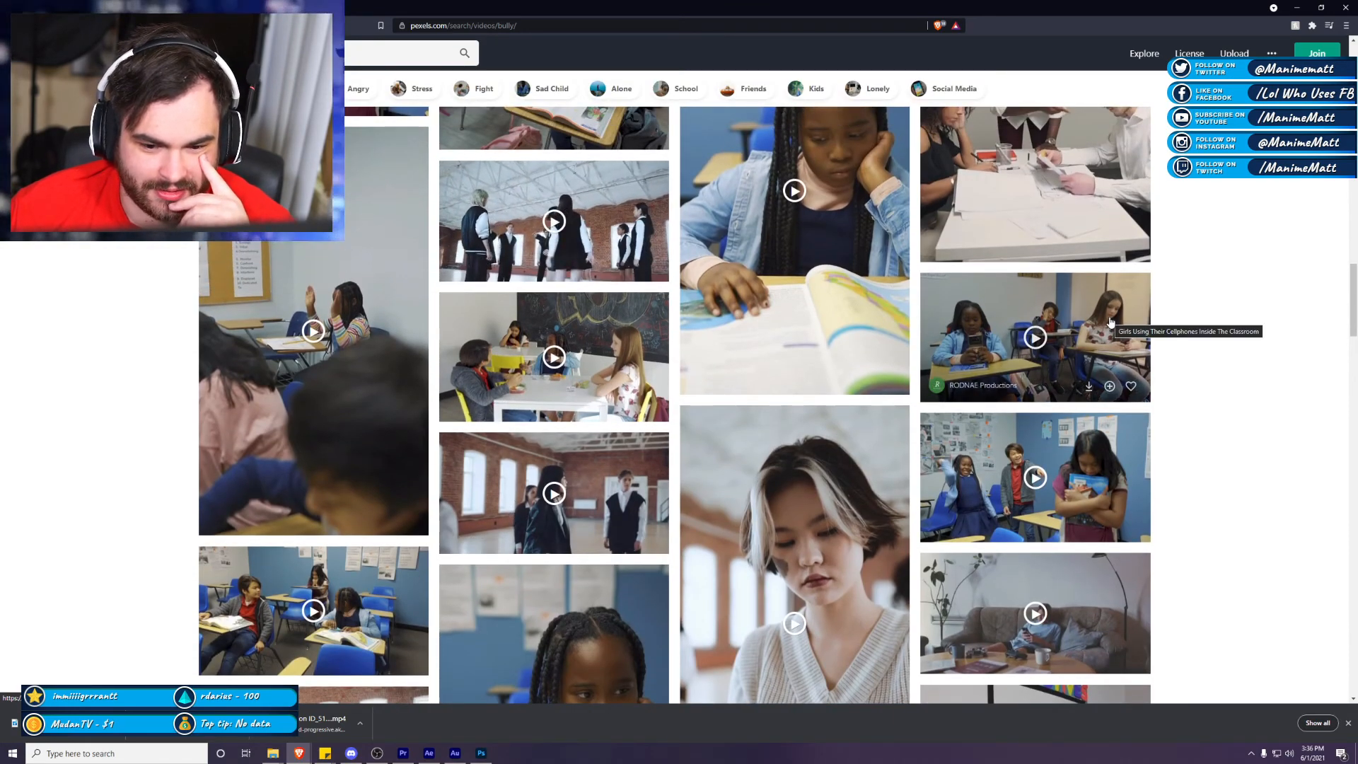
{"action": "scroll", "coordinate": [1106, 324], "scroll_direction": "down", "scroll_amount": 7}
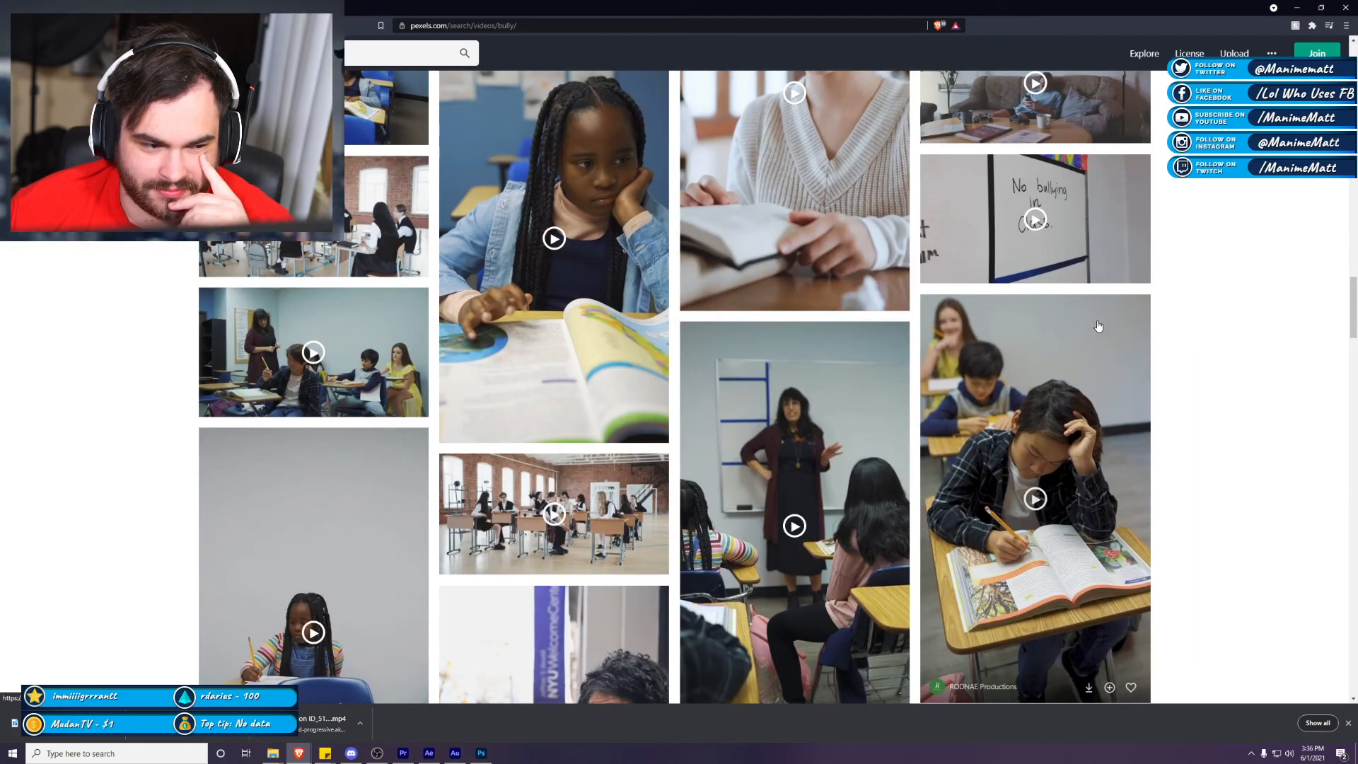
{"action": "scroll", "coordinate": [1089, 326], "scroll_direction": "down", "scroll_amount": 5}
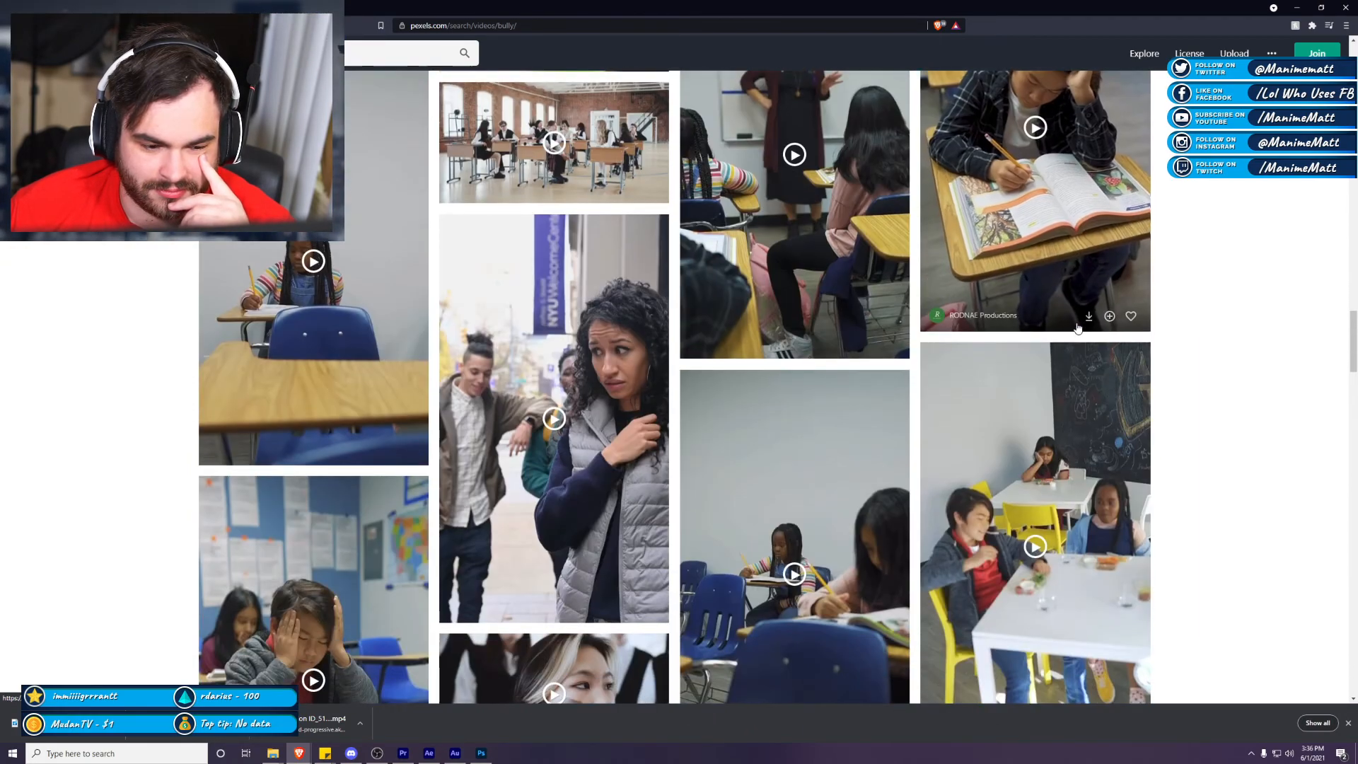
{"action": "scroll", "coordinate": [1077, 327], "scroll_direction": "down", "scroll_amount": 2}
{"action": "scroll", "coordinate": [586, 315], "scroll_direction": "up", "scroll_amount": 5}
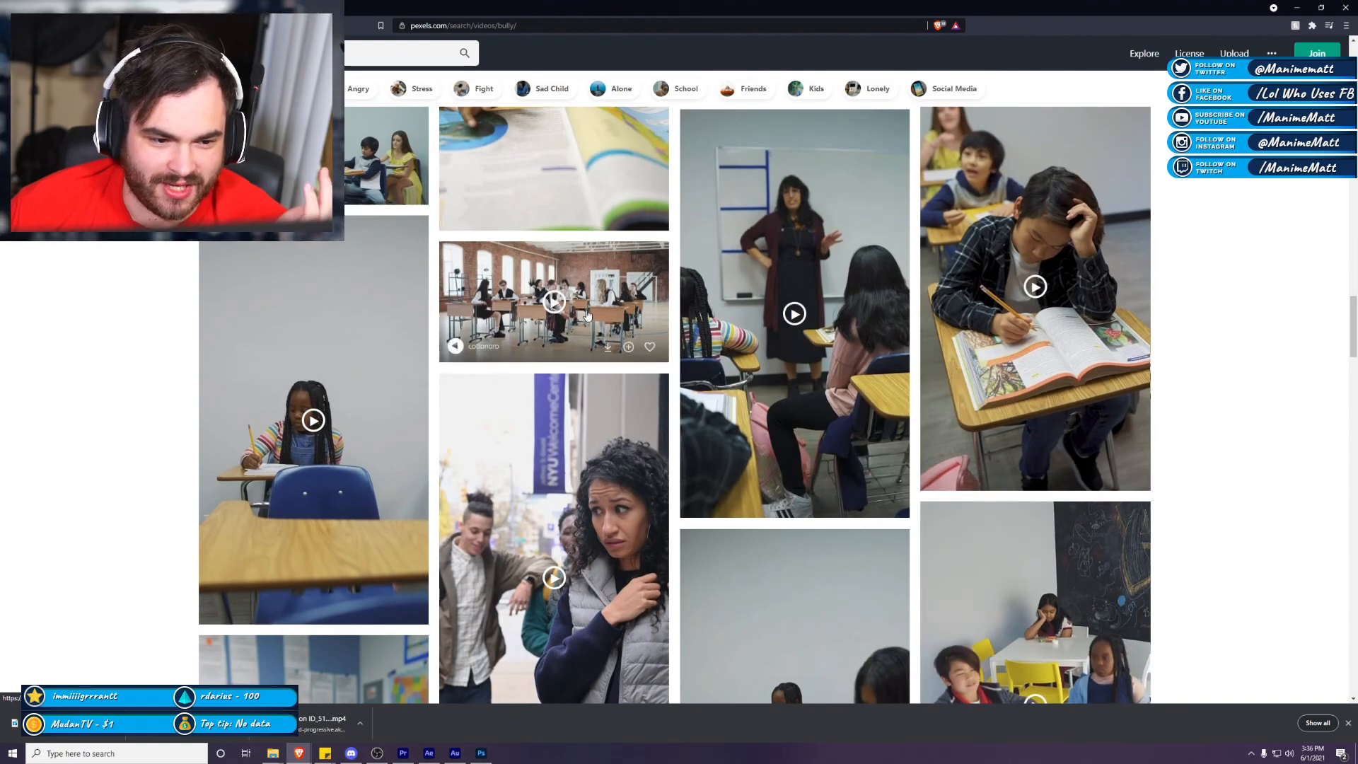
Step: Look through the remaining classroom clips far down the Bully video results for usable footage
{"action": "scroll", "coordinate": [587, 315], "scroll_direction": "down", "scroll_amount": 15}
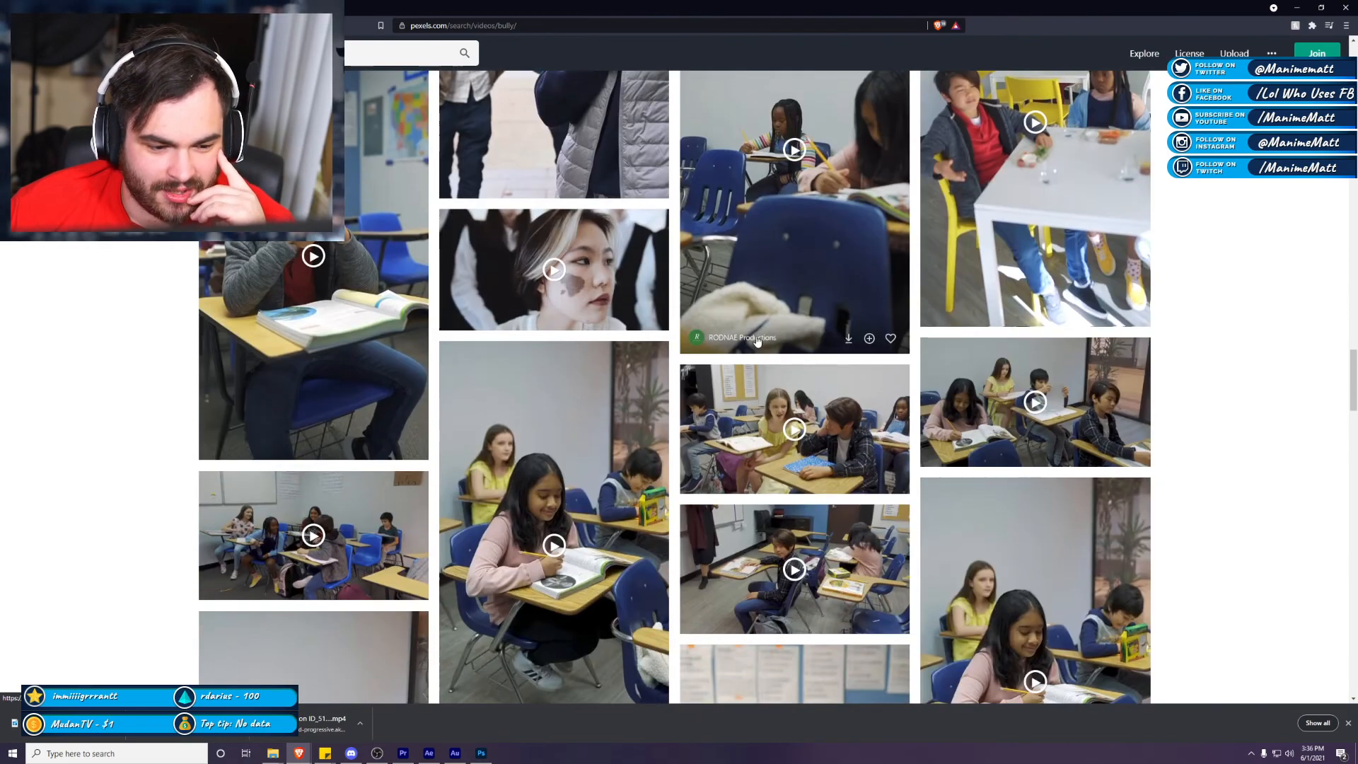
{"action": "scroll", "coordinate": [793, 351], "scroll_direction": "down", "scroll_amount": 20}
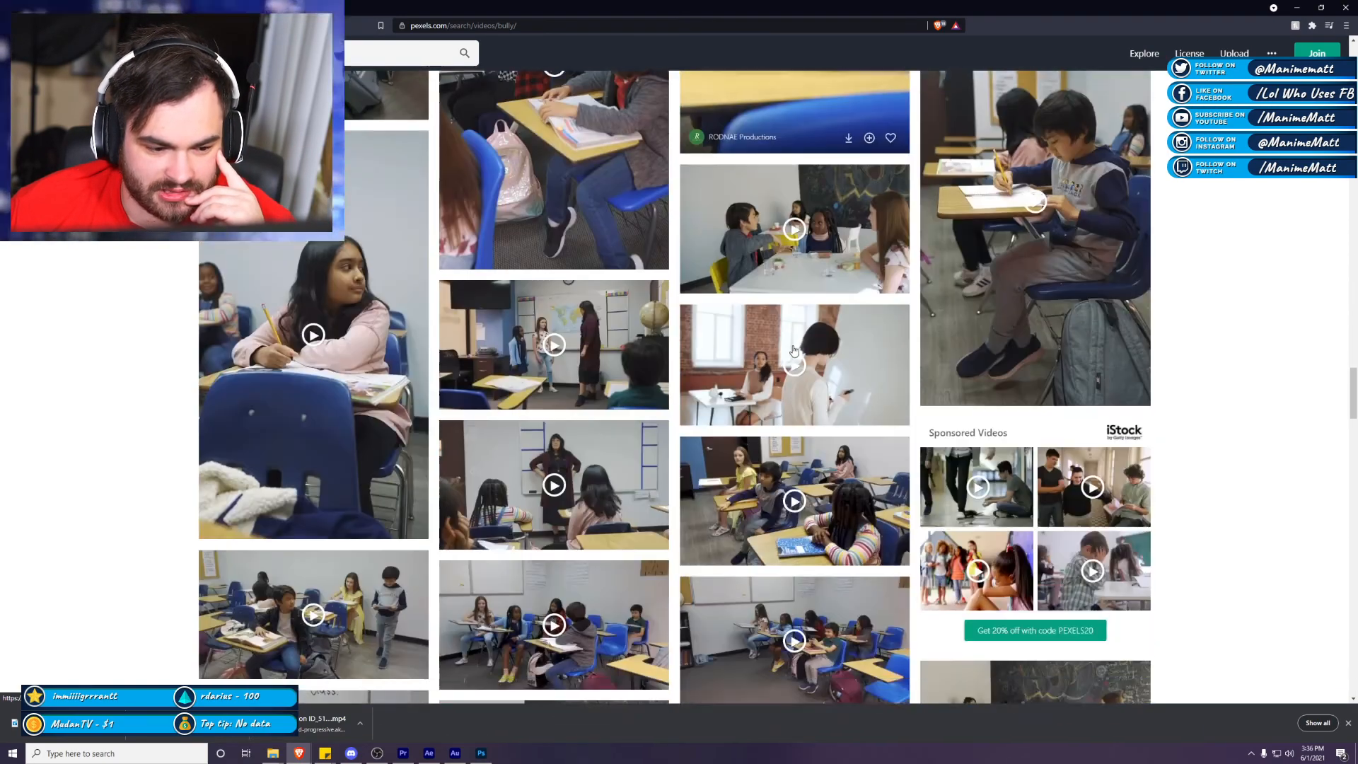
{"action": "scroll", "coordinate": [790, 351], "scroll_direction": "down", "scroll_amount": 20}
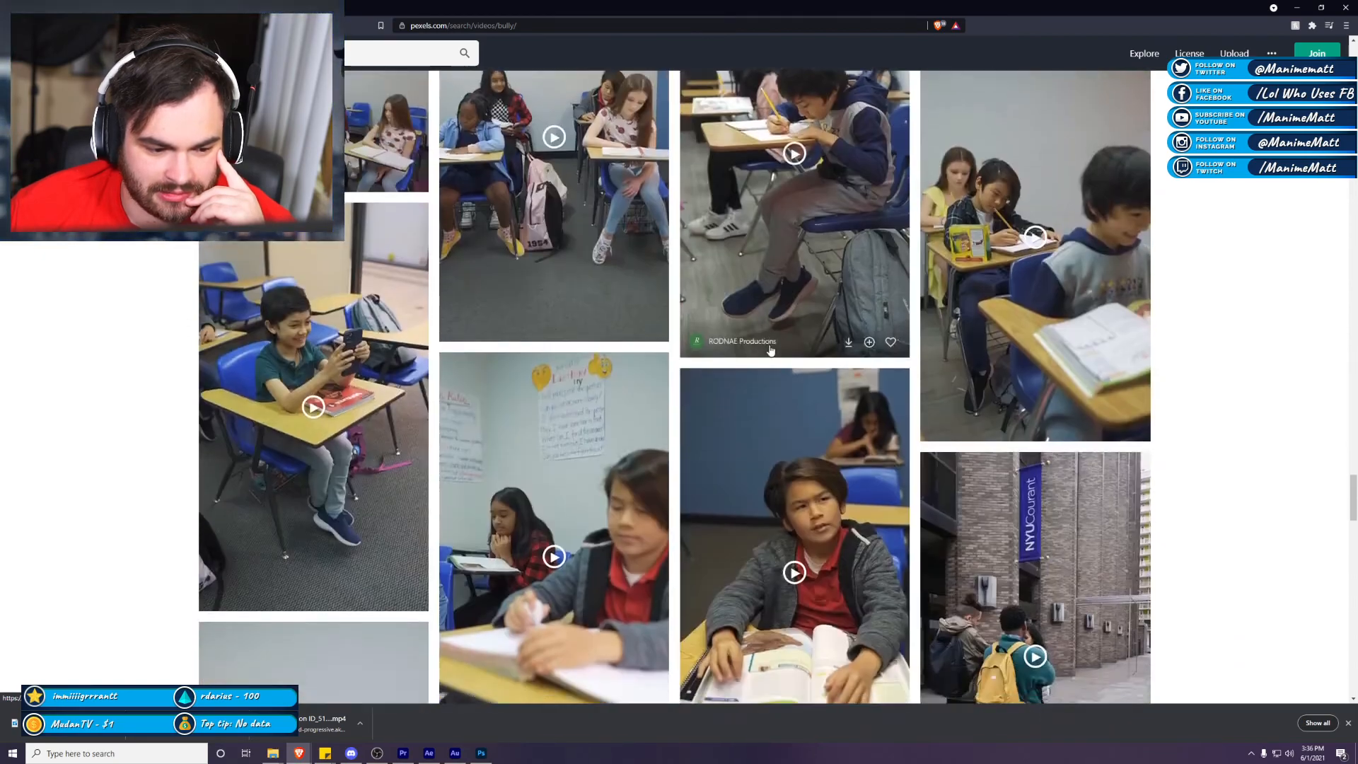
{"action": "scroll", "coordinate": [577, 622], "scroll_direction": "down", "scroll_amount": 10}
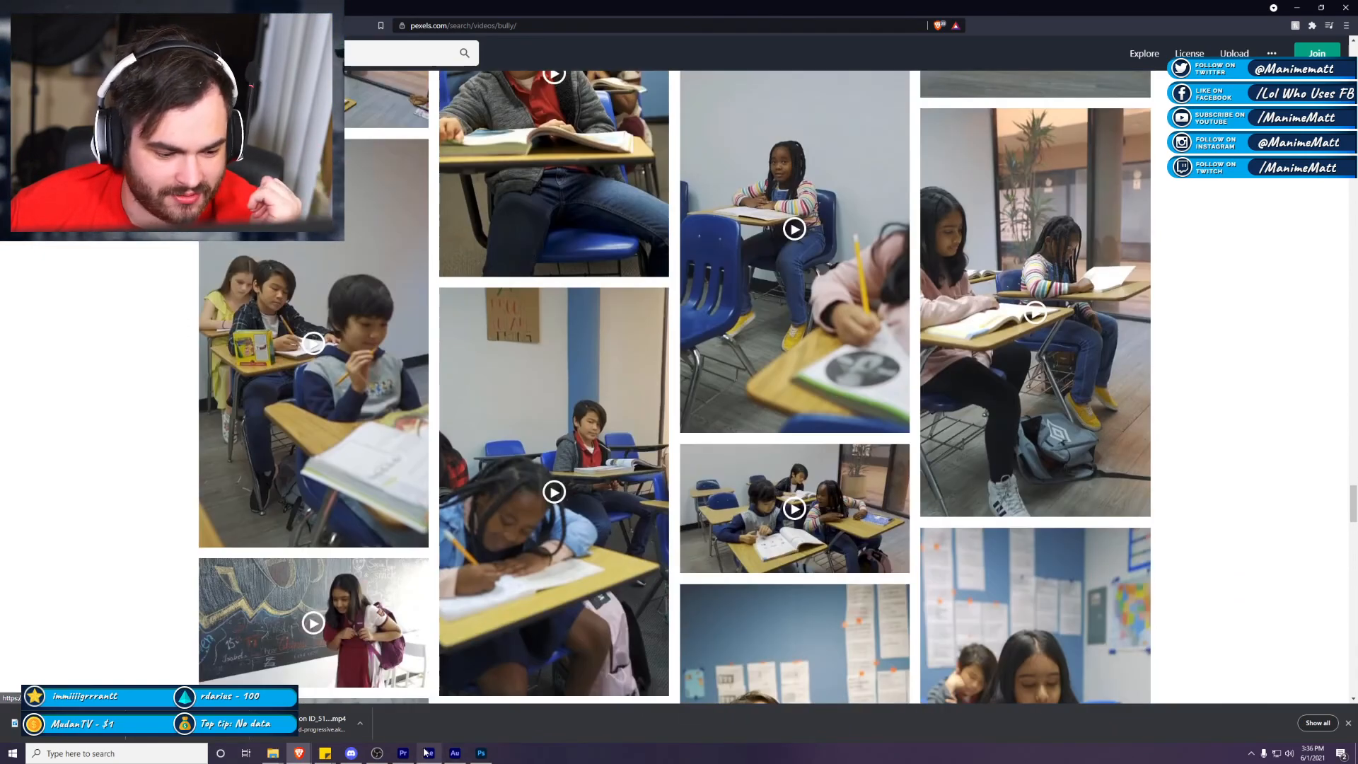
Step: Switch to Premiere Pro and listen to the narration after the cave clip to decide what footage it needs
{"action": "left_click", "coordinate": [404, 754]}
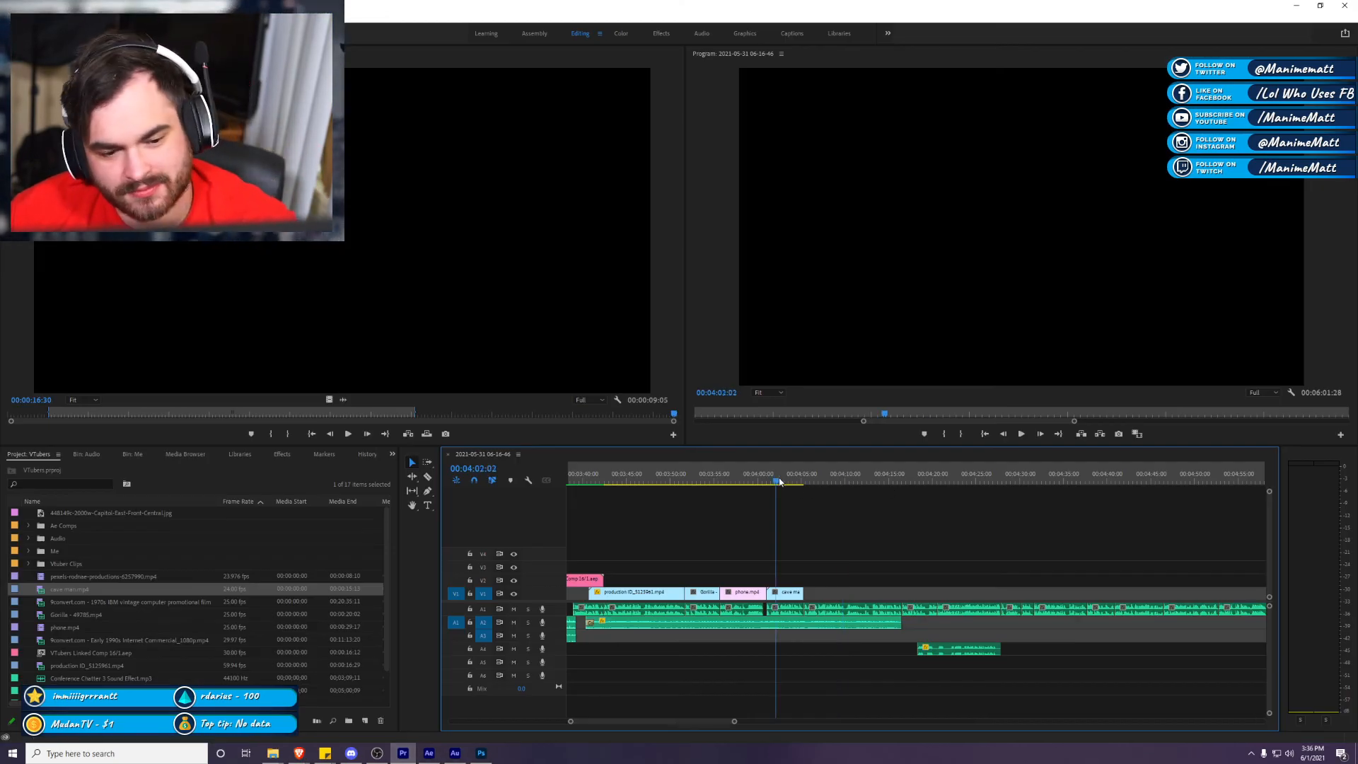
{"action": "key", "text": "space"}
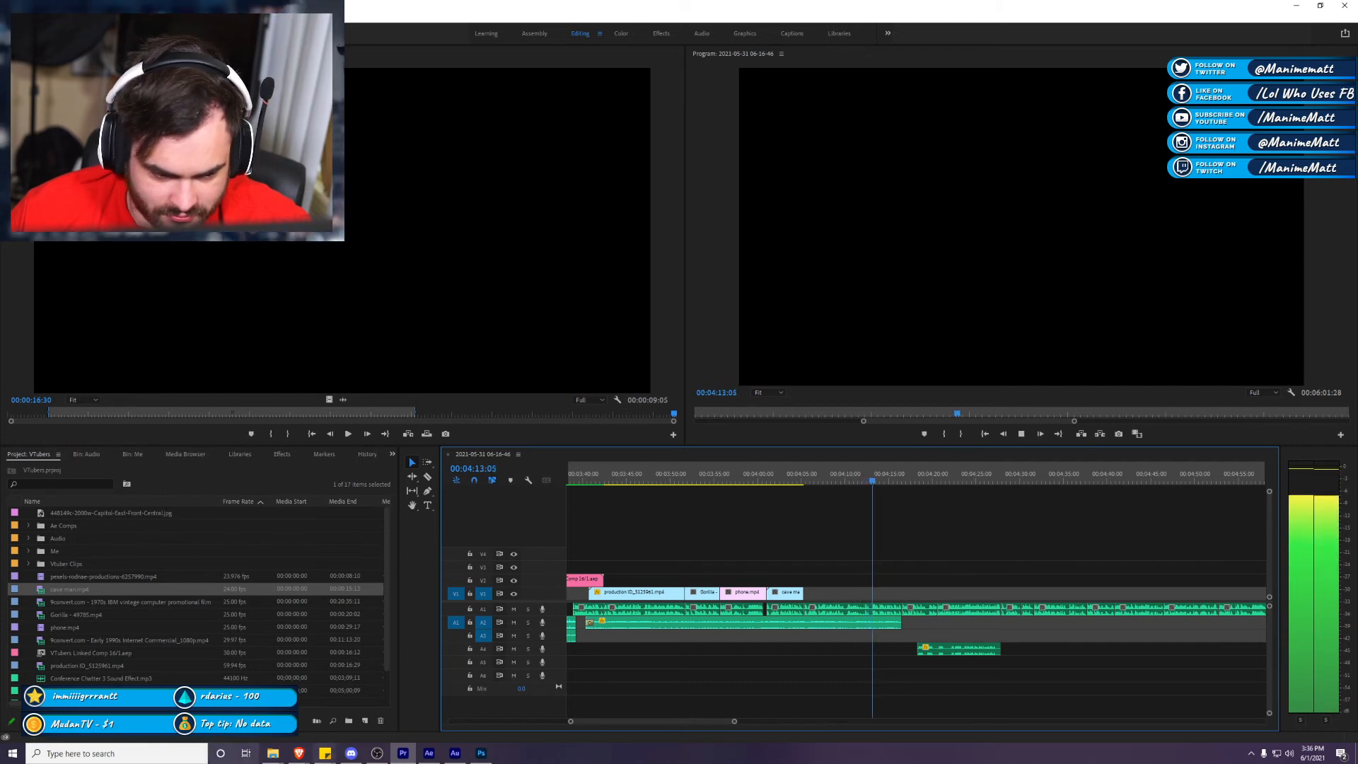
{"action": "mouse_move", "coordinate": [303, 755]}
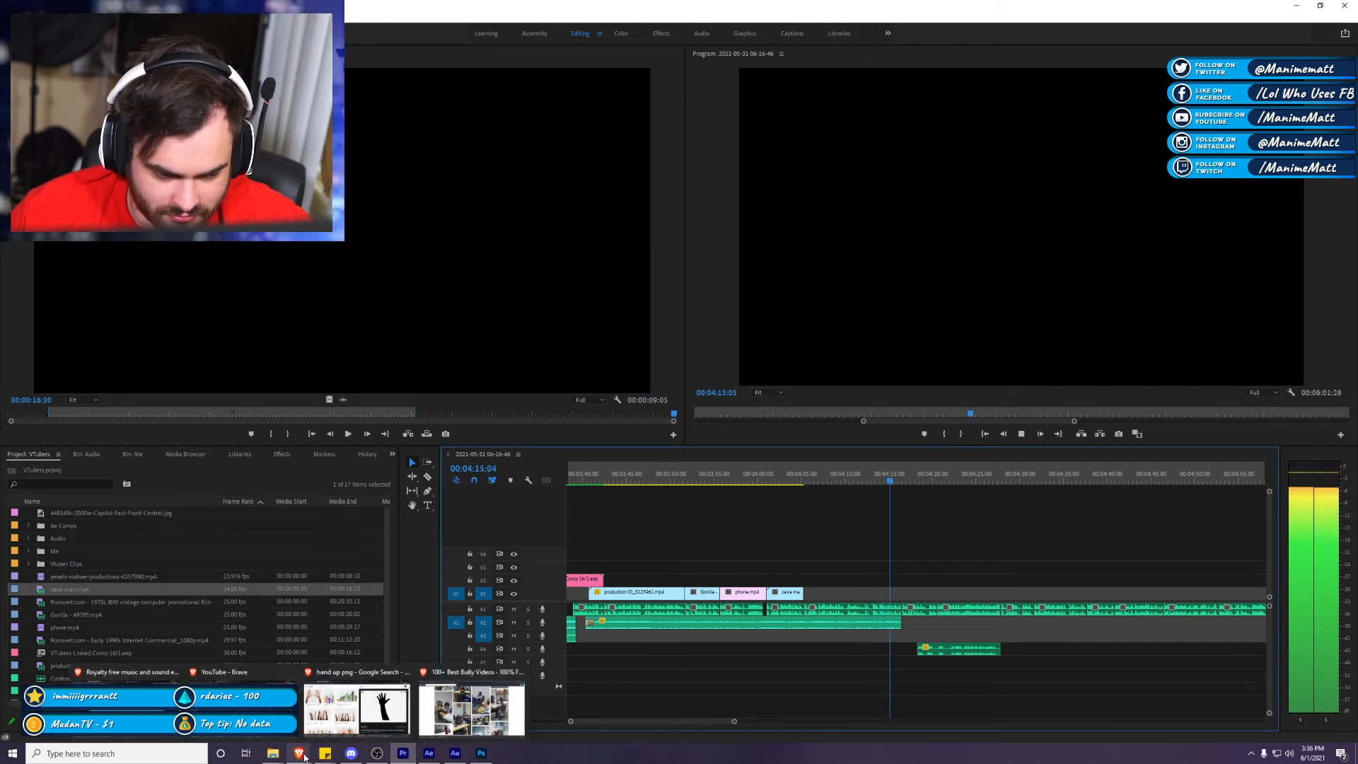
{"action": "key", "text": "space"}
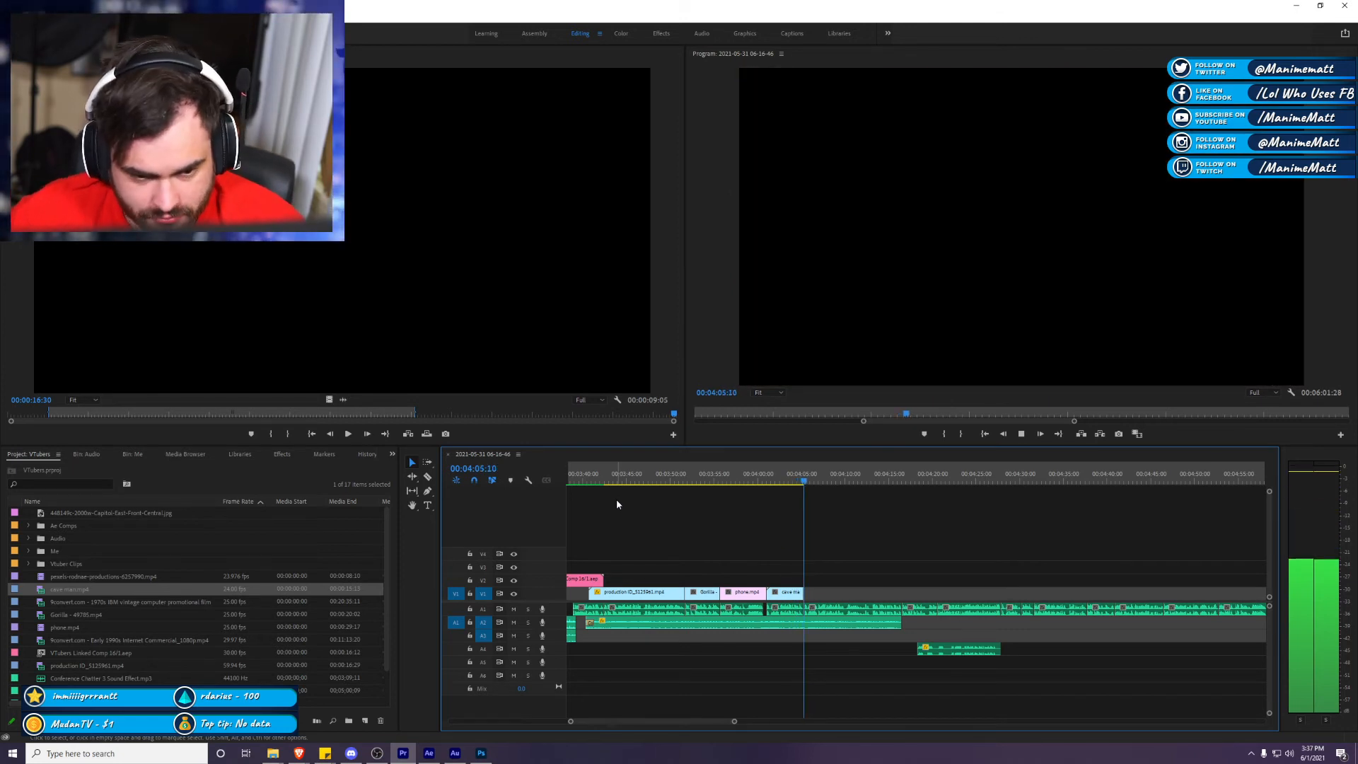
Step: Replay the sequence from the phone clip through the uncovered narration that follows the cave clip
{"action": "left_click", "coordinate": [748, 481]}
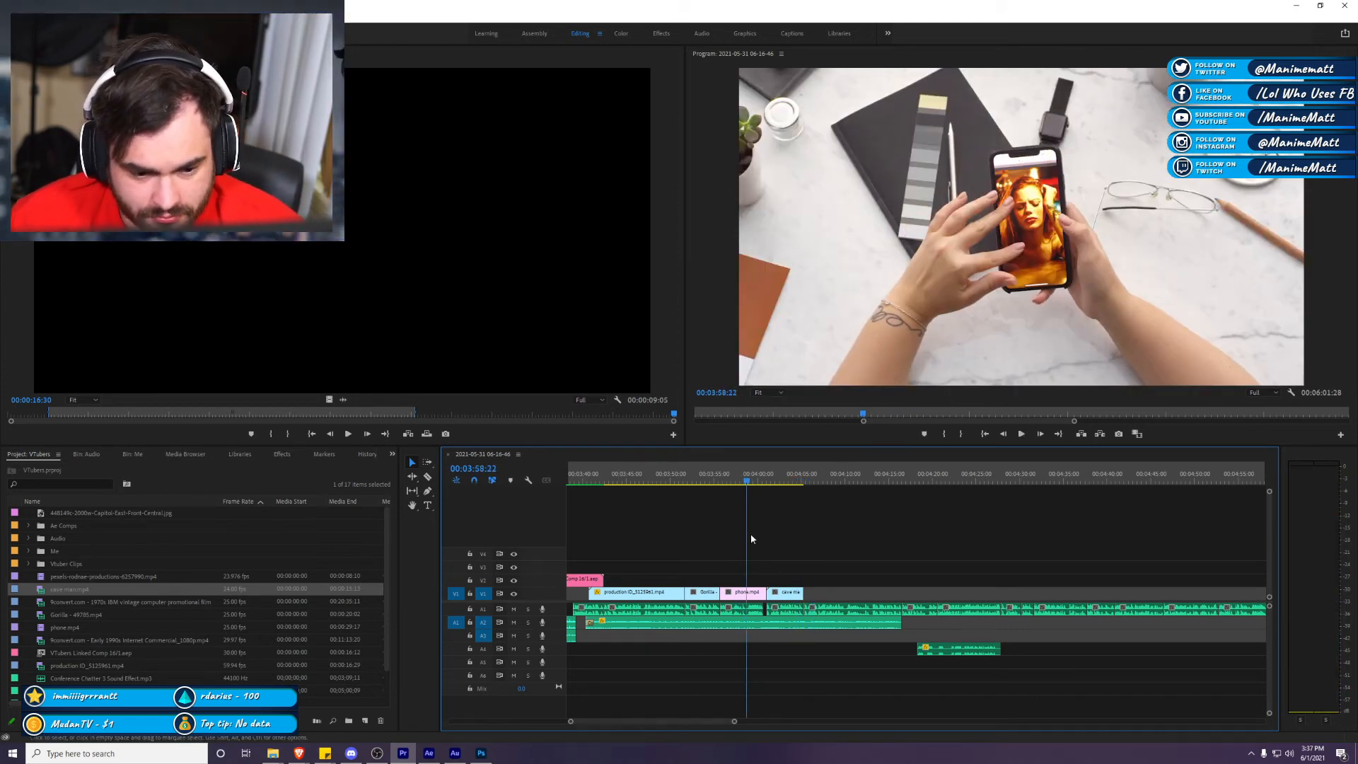
{"action": "key", "text": "space"}
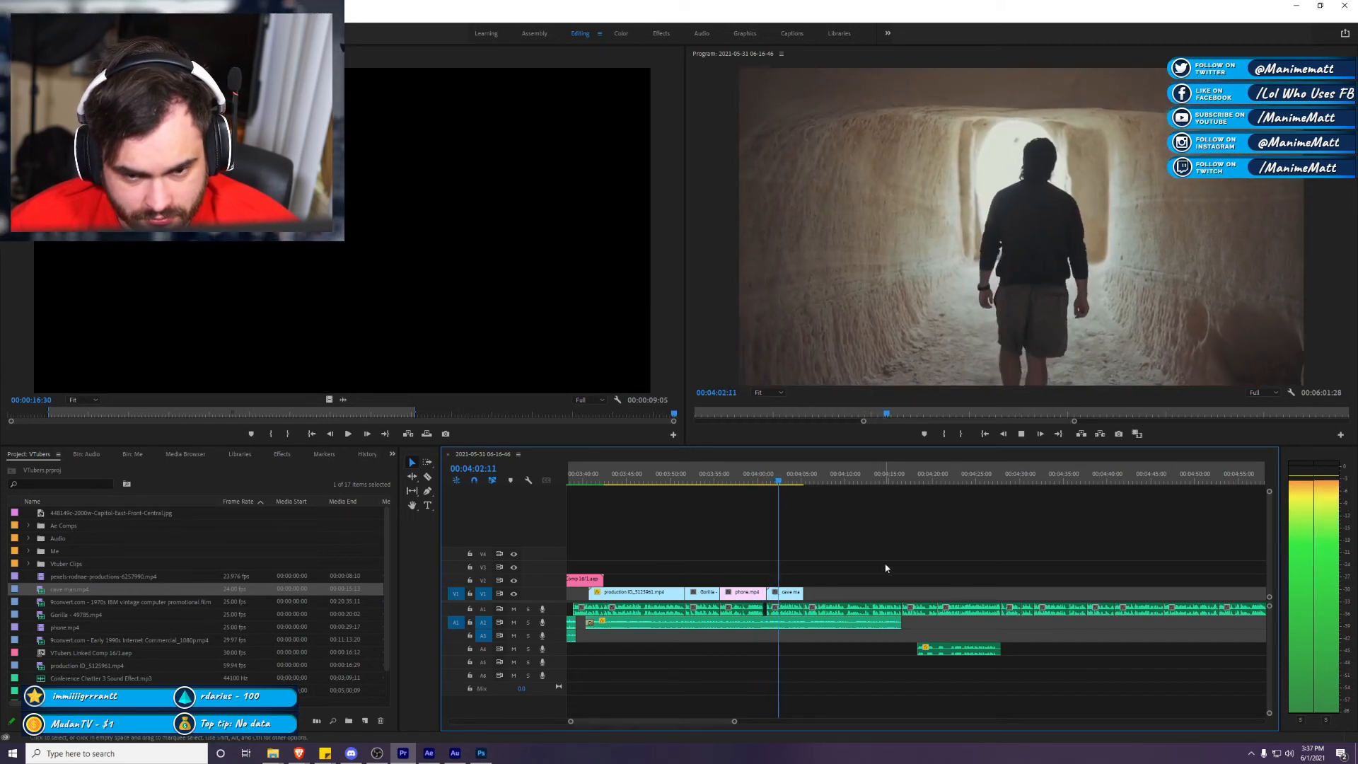
{"action": "scroll", "coordinate": [884, 563], "scroll_direction": "down", "scroll_amount": 1}
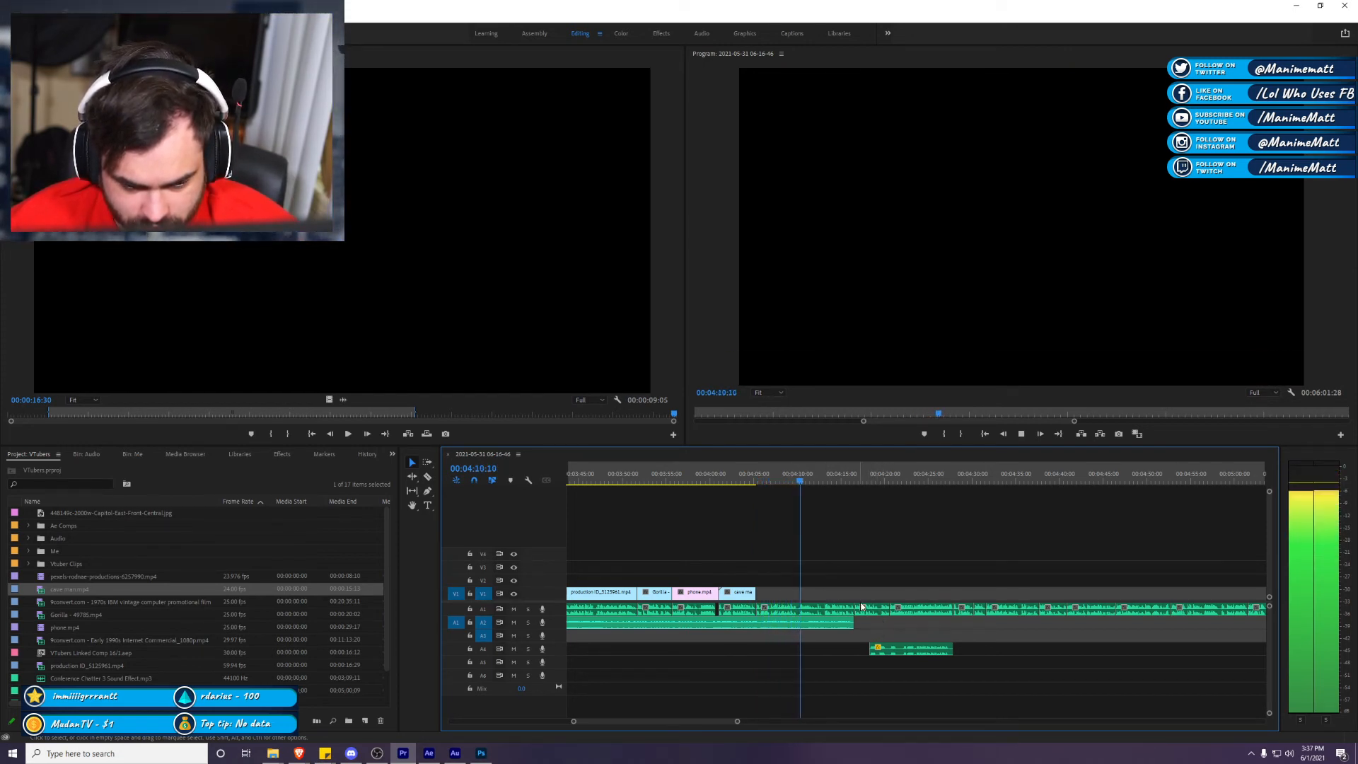
{"action": "scroll", "coordinate": [883, 654], "scroll_direction": "up", "scroll_amount": 6}
{"action": "scroll", "coordinate": [858, 670], "scroll_direction": "up", "scroll_amount": 2}
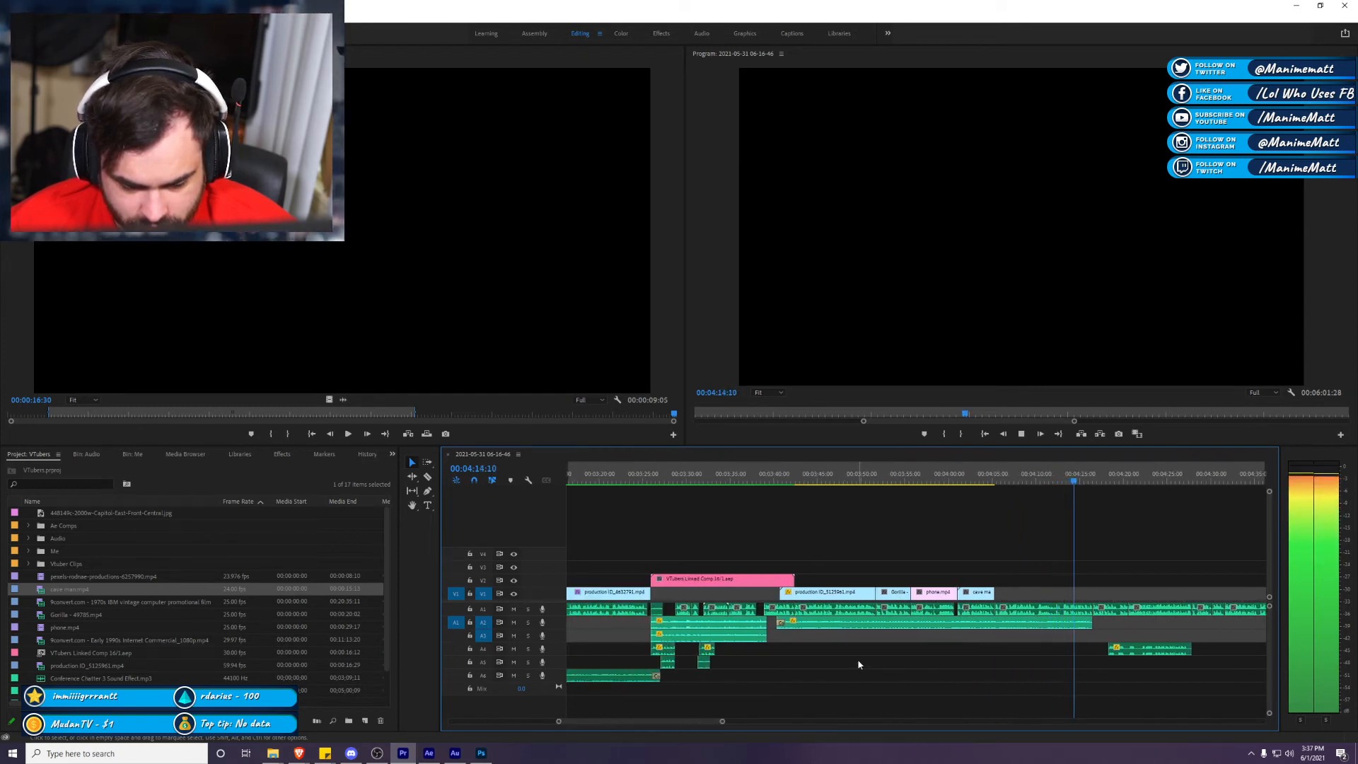
{"action": "key", "text": "space"}
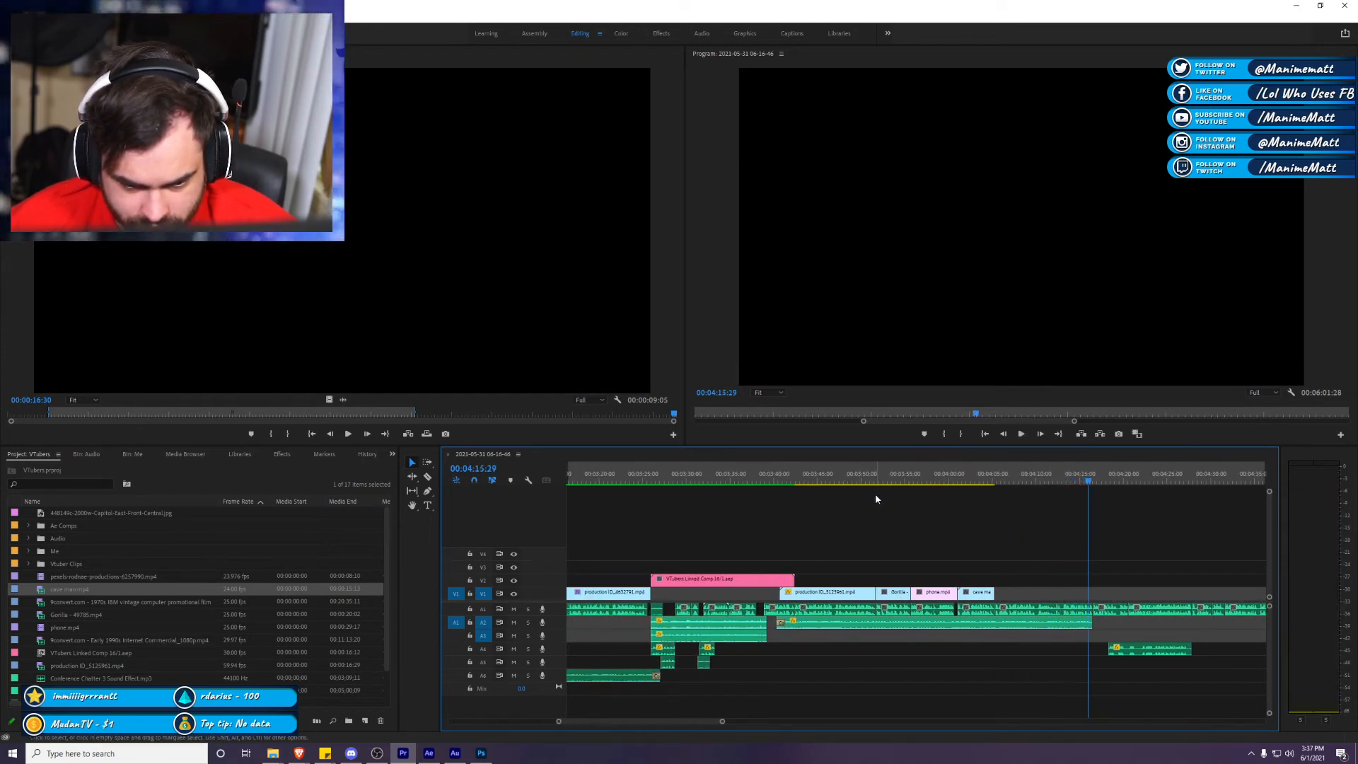
Step: Duplicate the clip of the man sitting on the steps and place the copy directly after the cave clip
{"action": "left_click", "coordinate": [836, 480]}
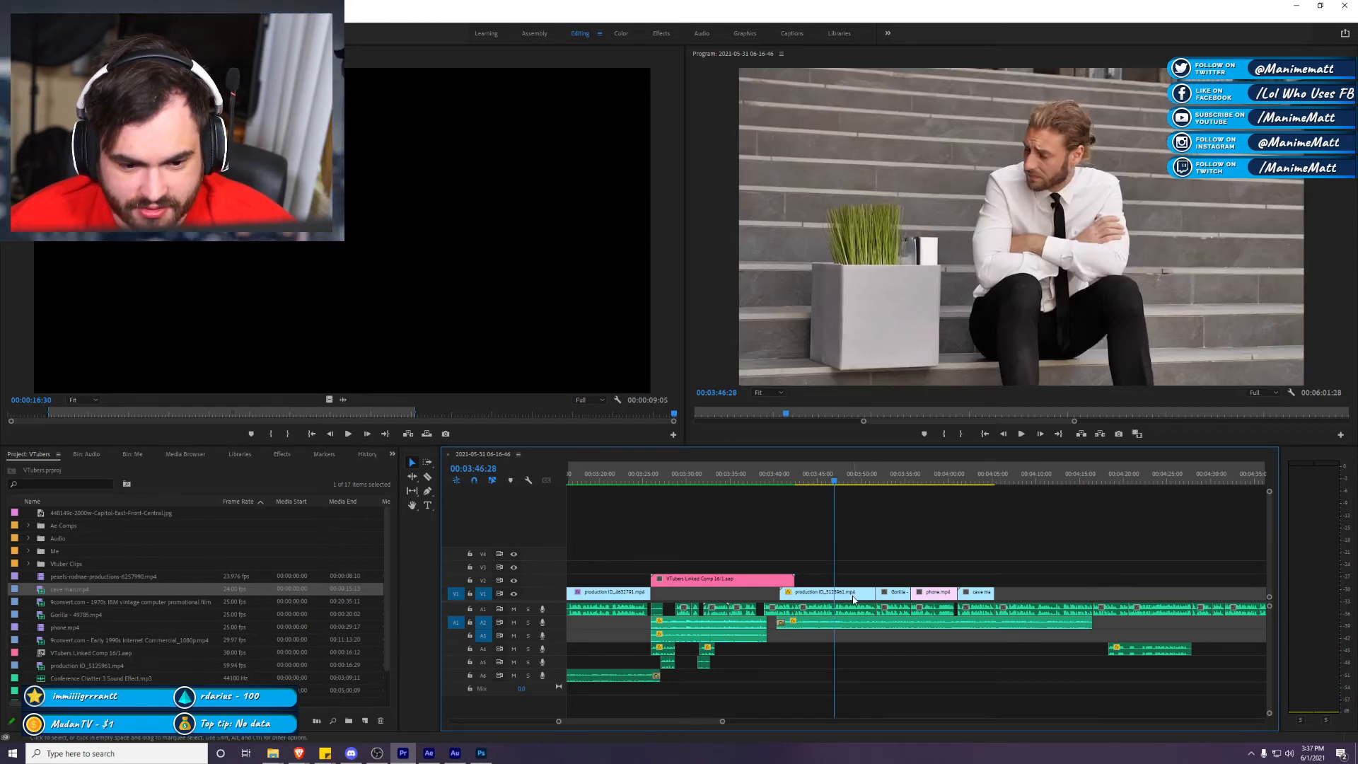
{"action": "scroll", "coordinate": [973, 557], "scroll_direction": "down", "scroll_amount": 2}
{"action": "left_click", "coordinate": [1008, 481]}
{"action": "key", "text": "ctrl+v"}
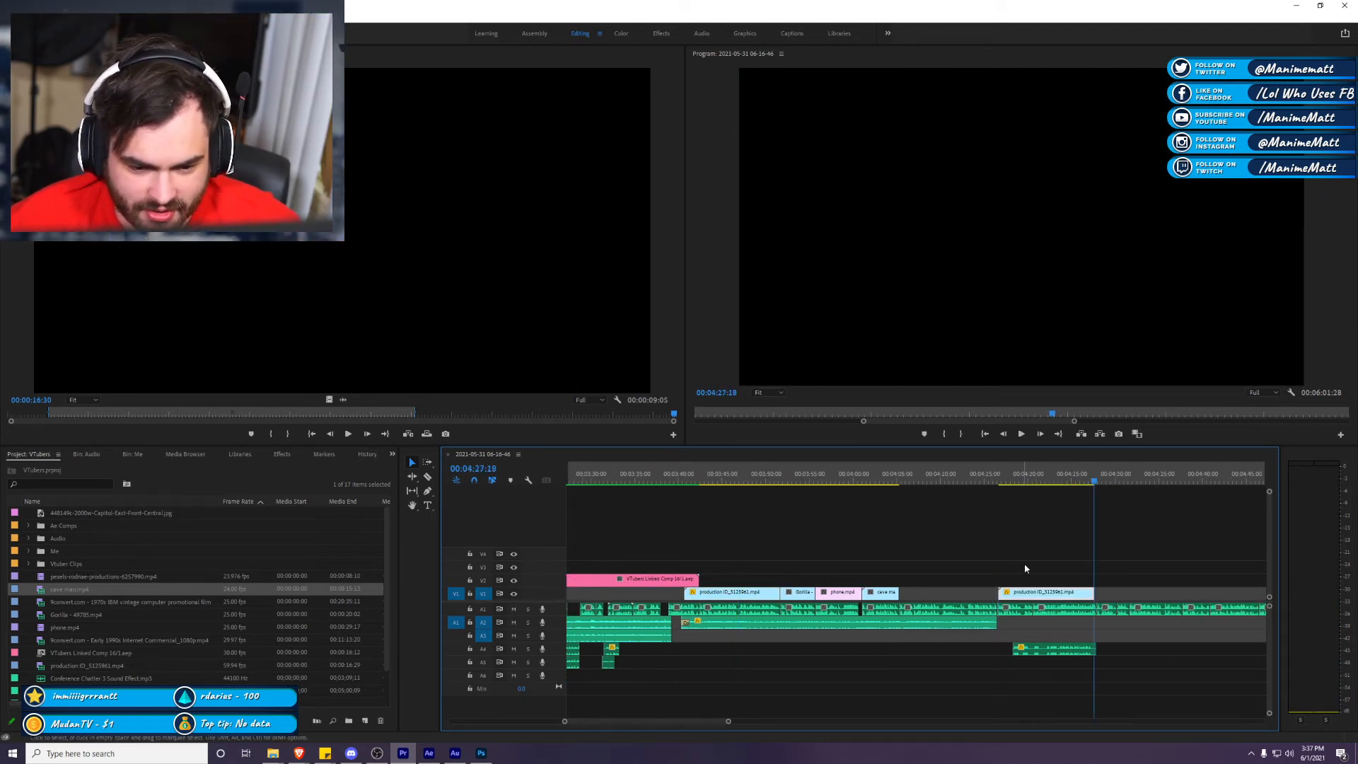
{"action": "left_click_drag", "start_coordinate": [1033, 592], "coordinate": [997, 594]}
Step: Replace the copied steps clip and its narration audio with a linked After Effects composition
{"action": "left_click_drag", "start_coordinate": [971, 549], "coordinate": [948, 600]}
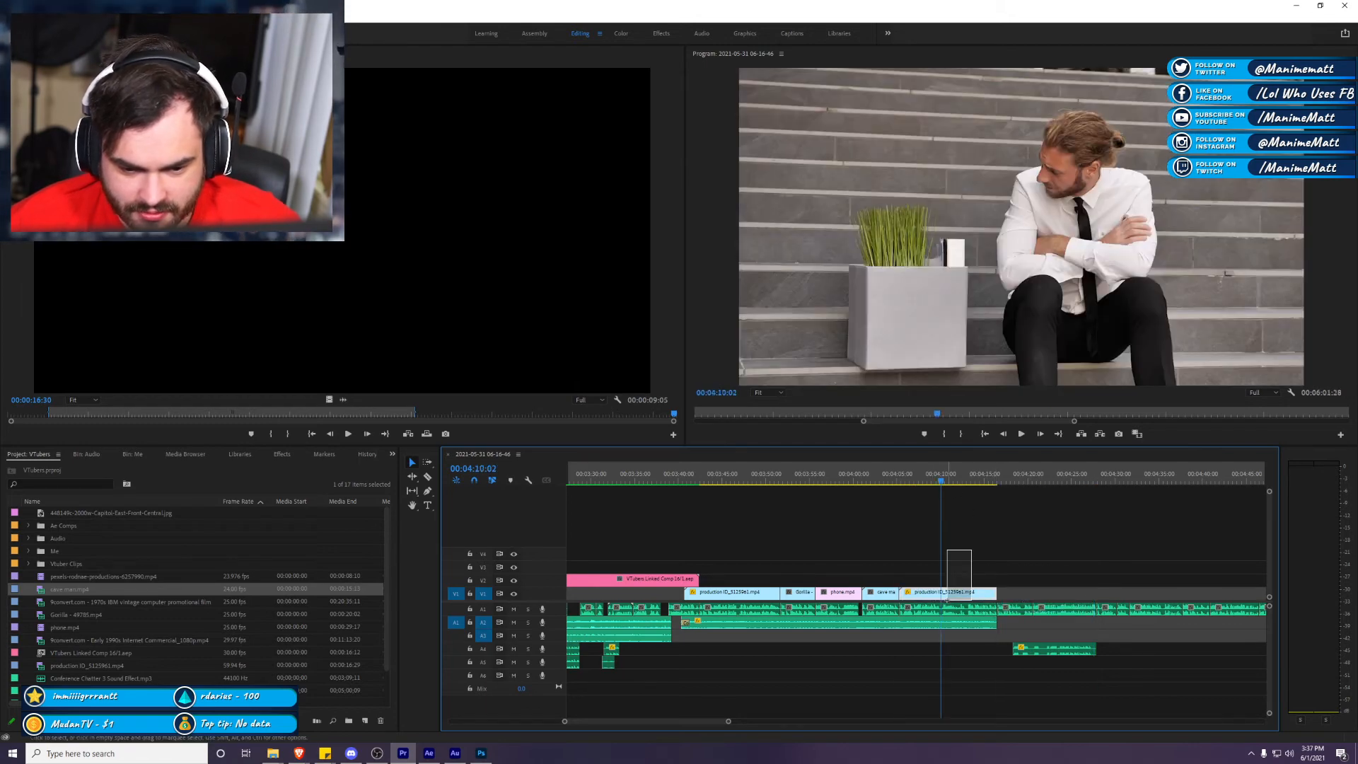
{"action": "right_click", "coordinate": [944, 607]}
{"action": "left_click", "coordinate": [1026, 185]}
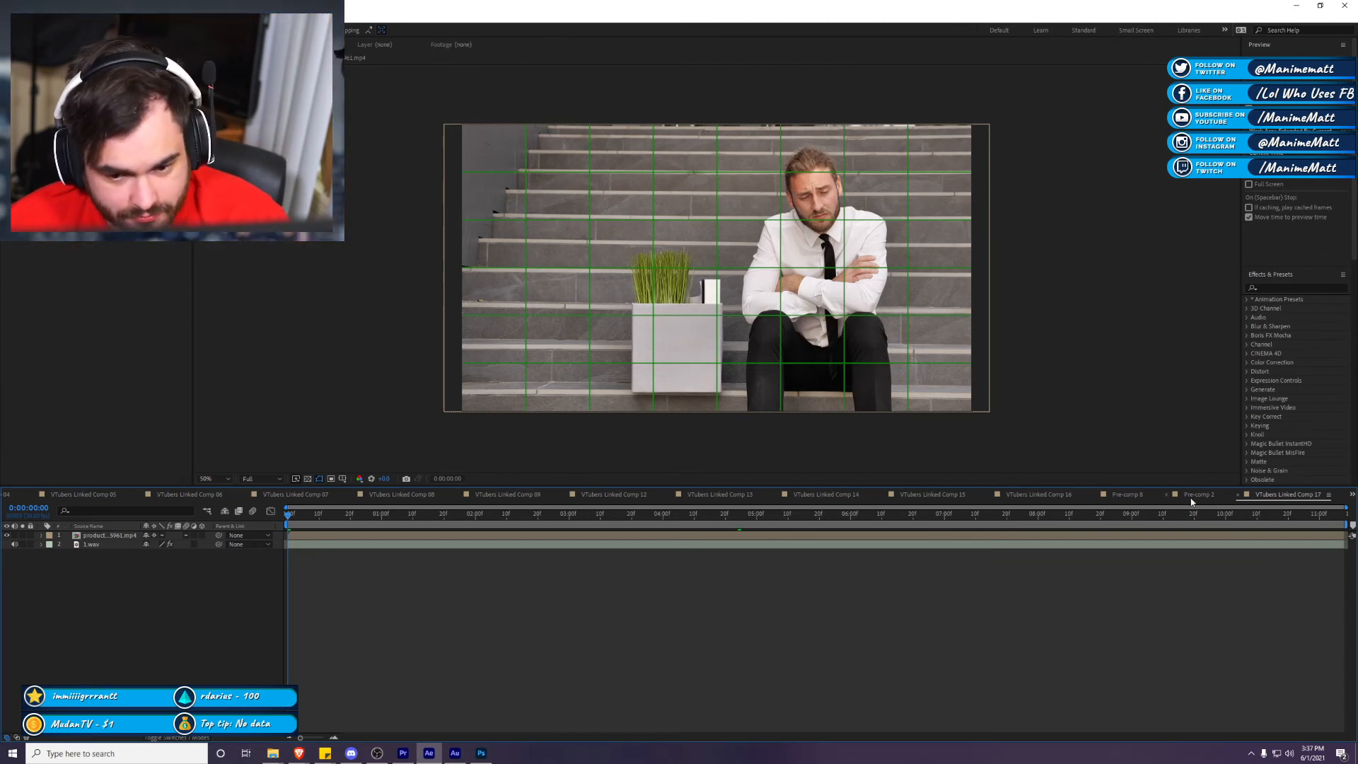
Step: Check the character layers in Pre-comp 2, and add the standing character PNG above the steps footage in VTubers Linked Comp 17
{"action": "left_click", "coordinate": [1195, 495]}
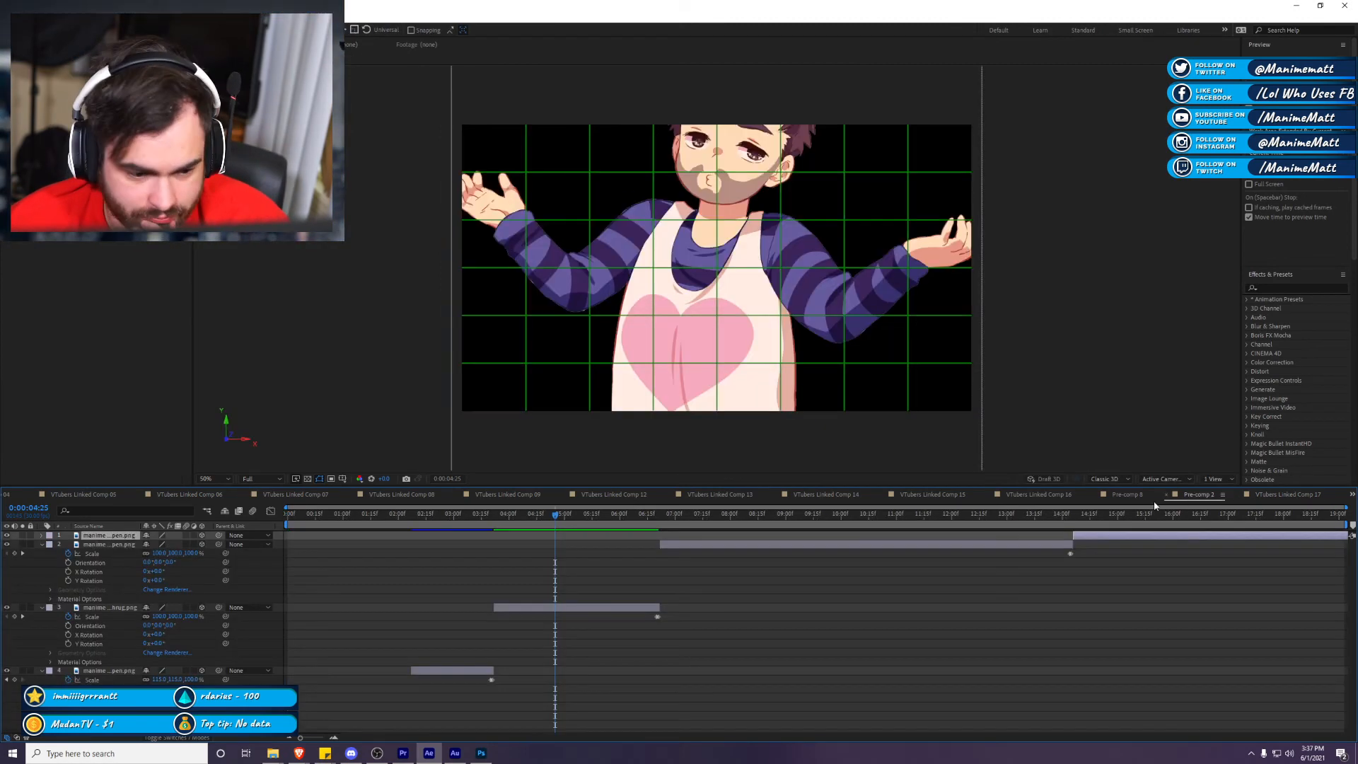
{"action": "left_click", "coordinate": [1287, 495]}
{"action": "mouse_move", "coordinate": [269, 755]}
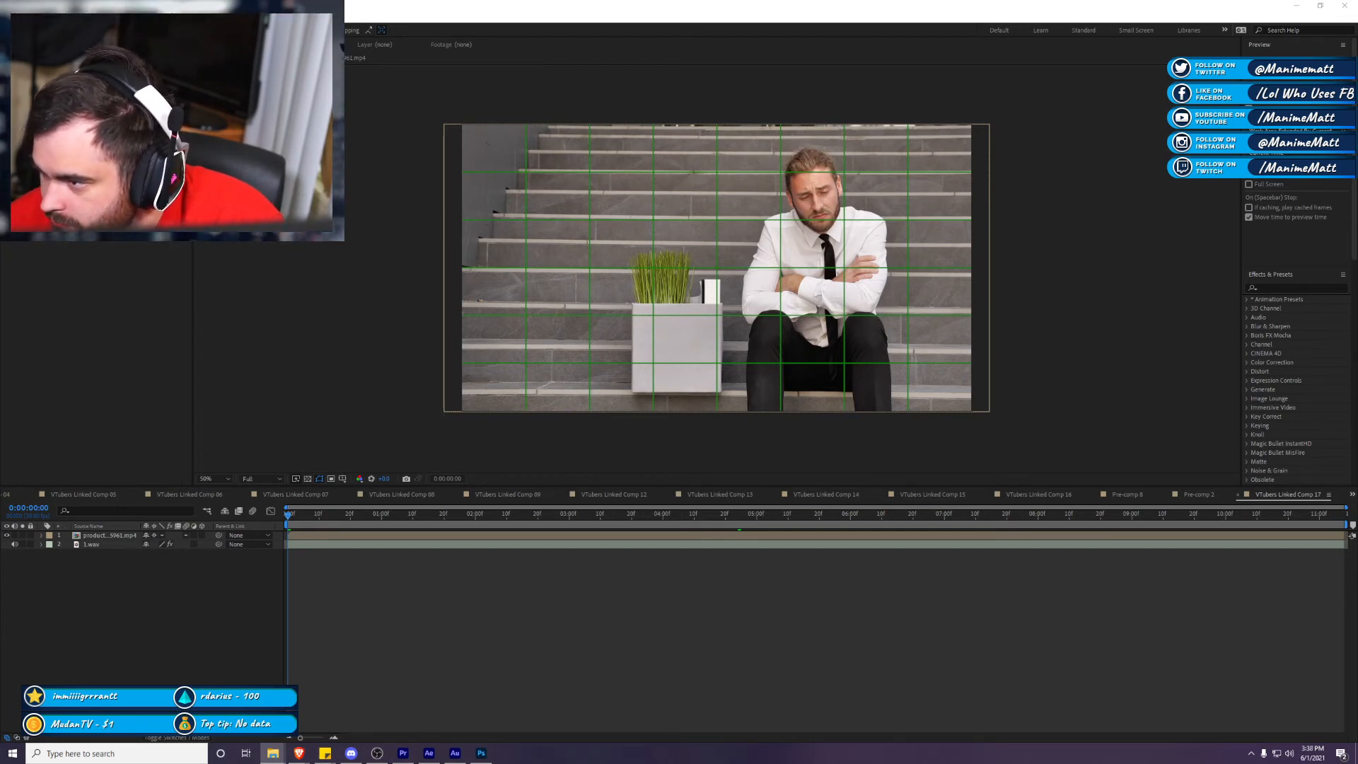
{"action": "left_click_drag", "start_coordinate": [712, 249], "coordinate": [714, 248]}
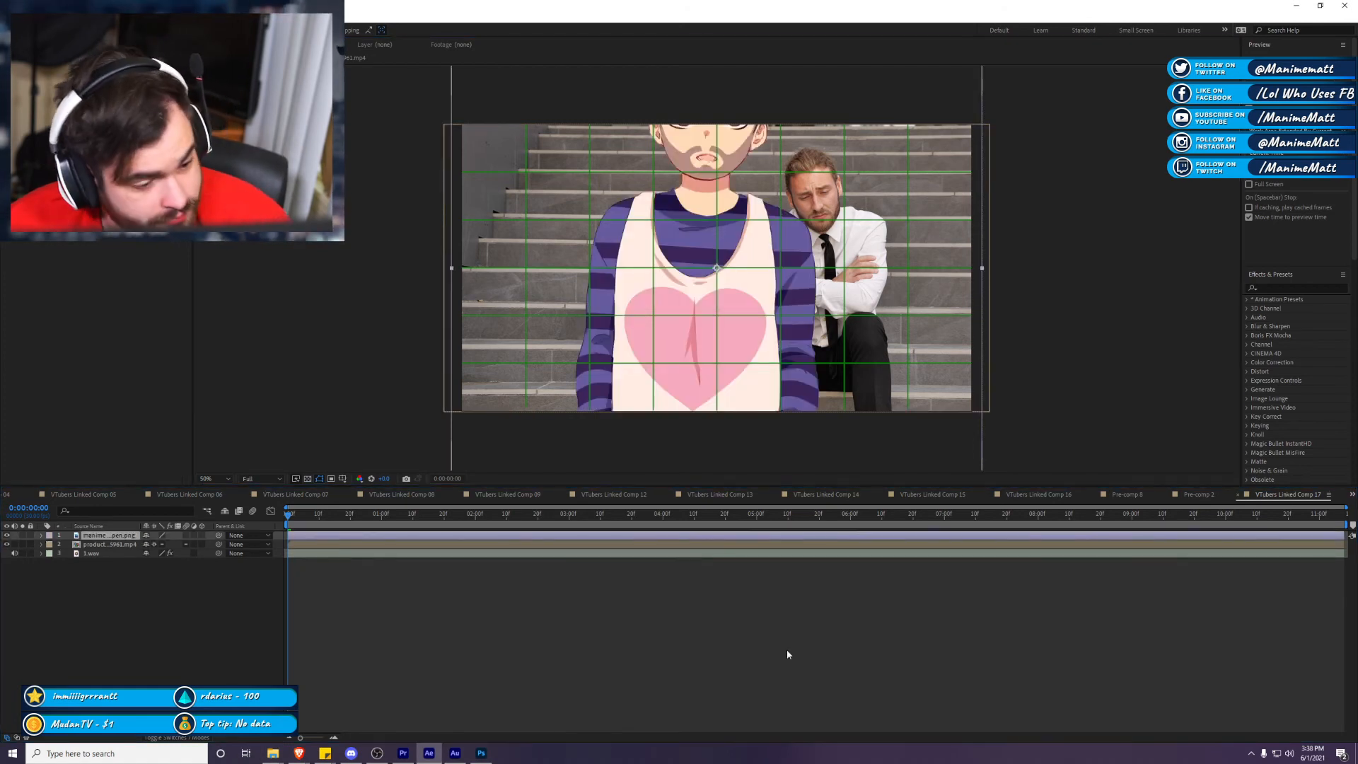
Step: Preview the composition from the start to find where the narration calls for a pose change
{"action": "key", "text": "space"}
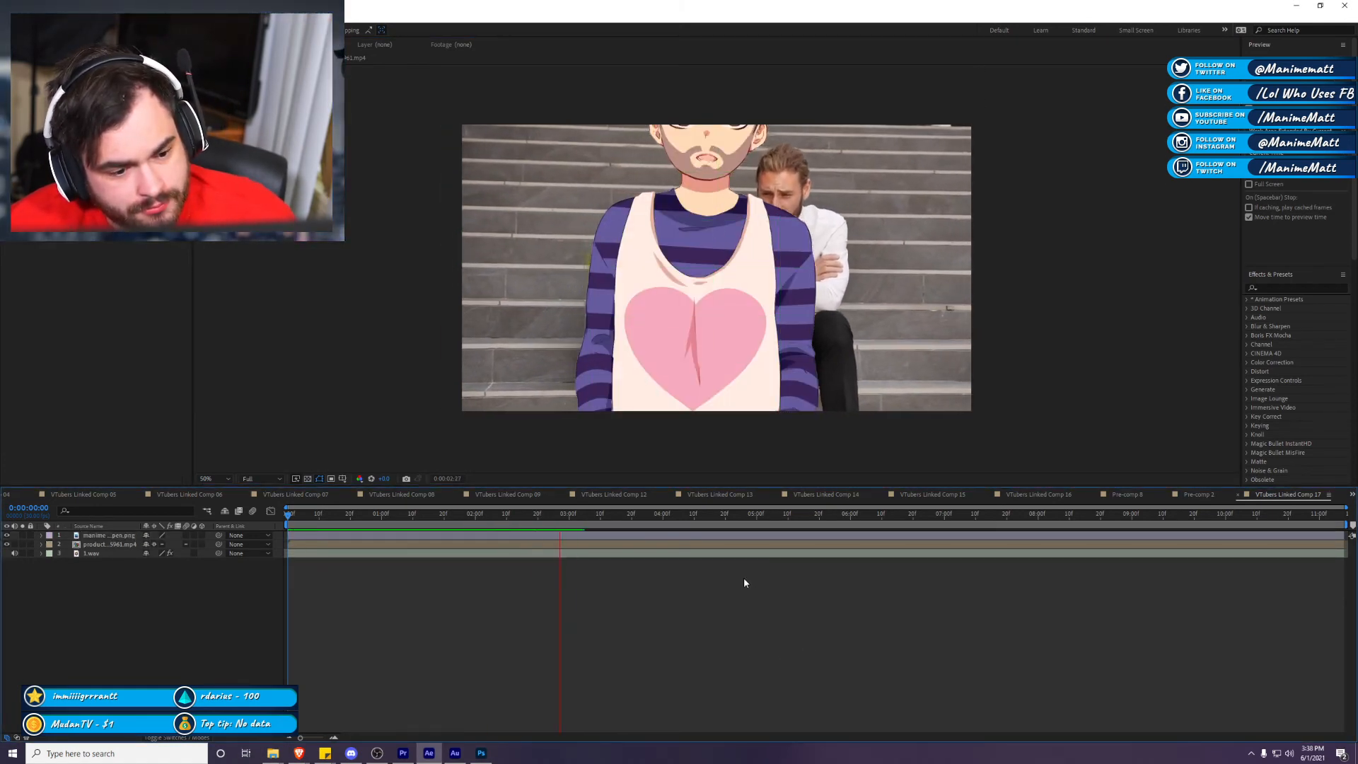
{"action": "left_click", "coordinate": [754, 525]}
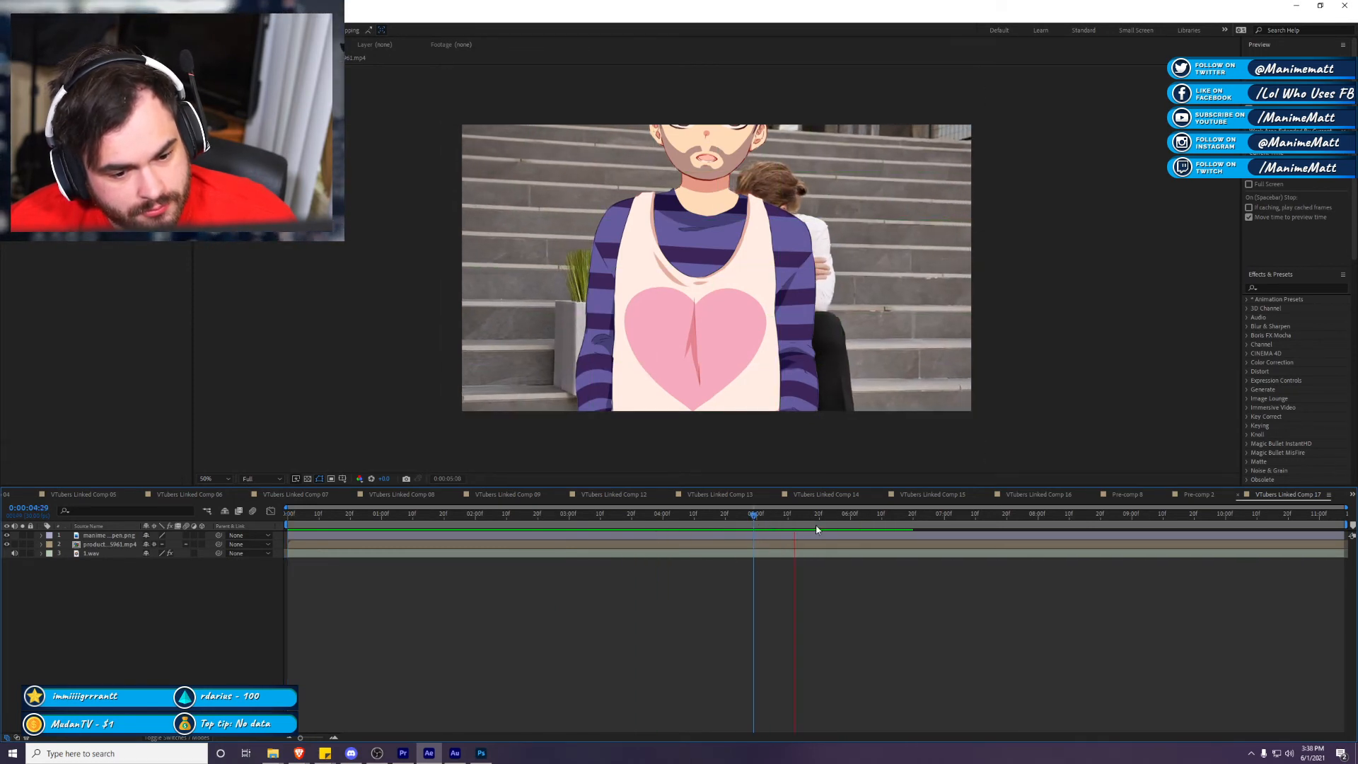
{"action": "left_click", "coordinate": [1037, 520]}
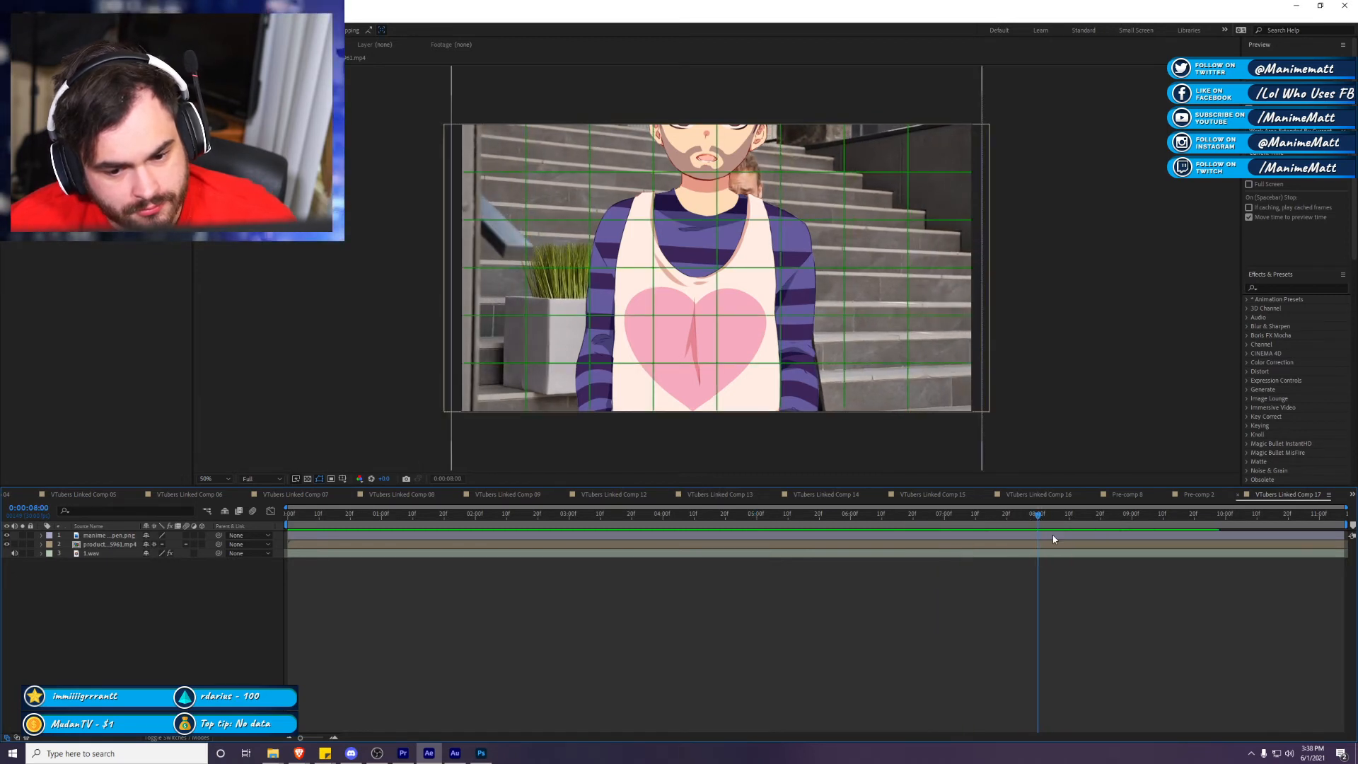
{"action": "left_click", "coordinate": [1053, 534]}
{"action": "key", "text": "ctrl+shift+d"}
{"action": "key", "text": "Caps_Lock"}
{"action": "key", "text": "Caps_Lock"}
{"action": "key", "text": "ctrl+z"}
Step: Split the standing character layer at 0:00:07:25
{"action": "left_click", "coordinate": [1002, 522]}
{"action": "key", "text": "Caps_Lock"}
{"action": "key", "text": "Caps_Lock"}
{"action": "left_click_drag", "start_coordinate": [1001, 522], "coordinate": [1023, 521]}
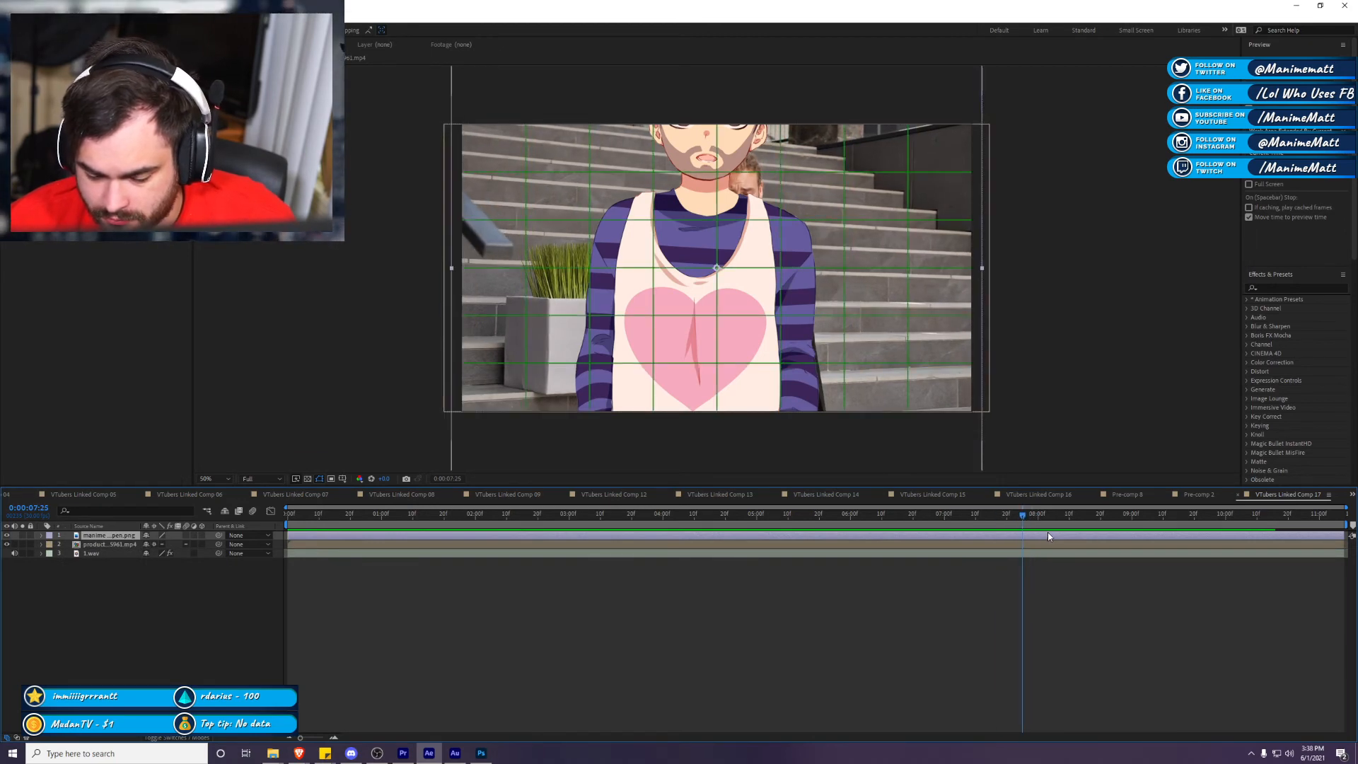
{"action": "key", "text": "ctrl+shift+d"}
Step: Add the shrugging character PNG from 0:00:07:25, delete the standing pose's second segment, and preview the pose swap
{"action": "key", "text": "super+e"}
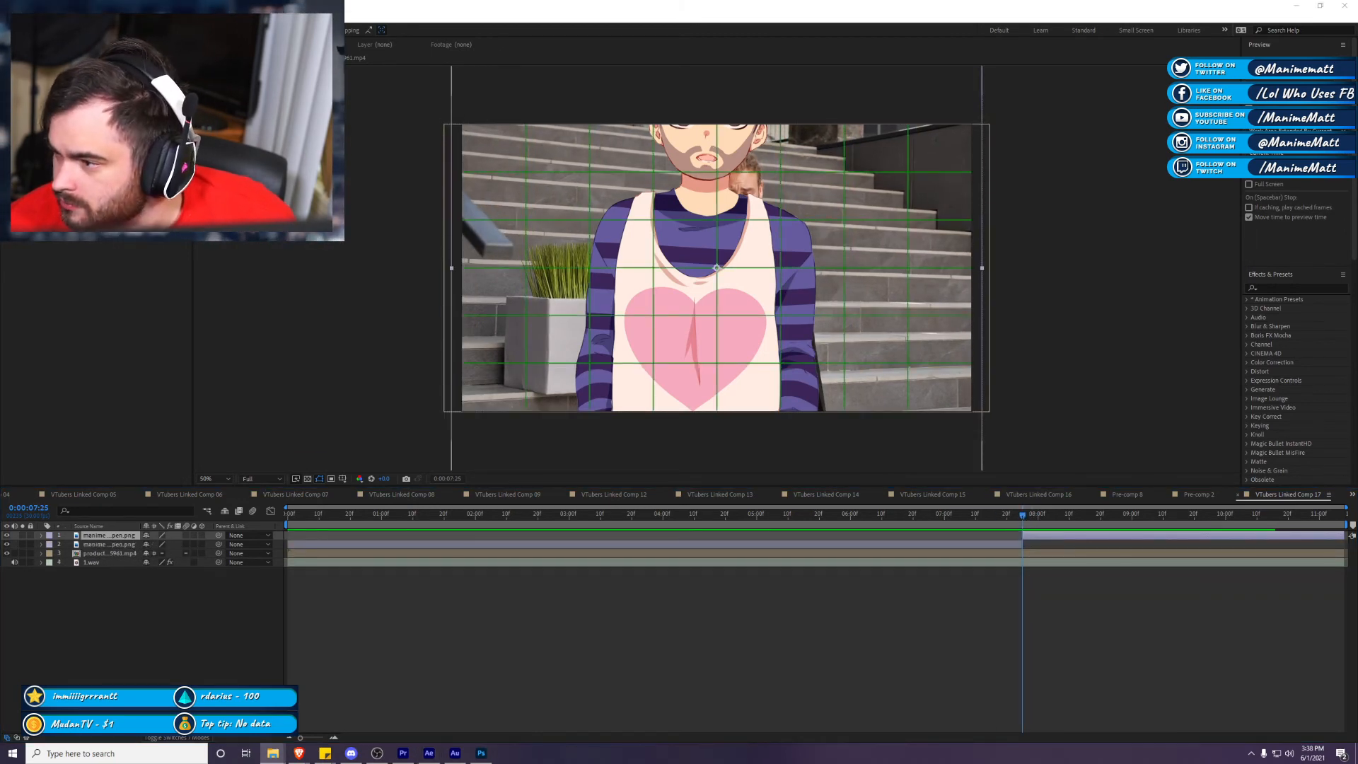
{"action": "left_click_drag", "start_coordinate": [952, 431], "coordinate": [1046, 567]}
{"action": "left_click", "coordinate": [1049, 544]}
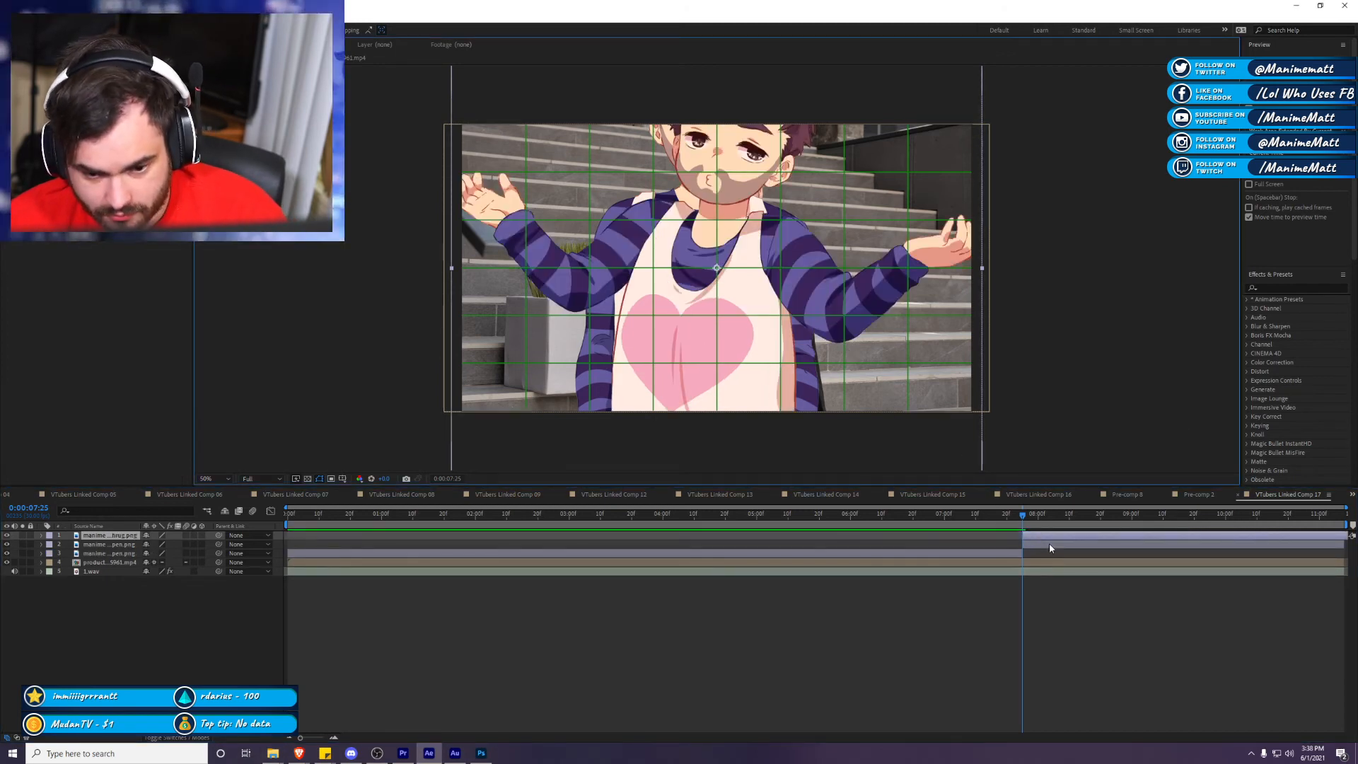
{"action": "key", "text": "Delete"}
{"action": "key", "text": "space"}
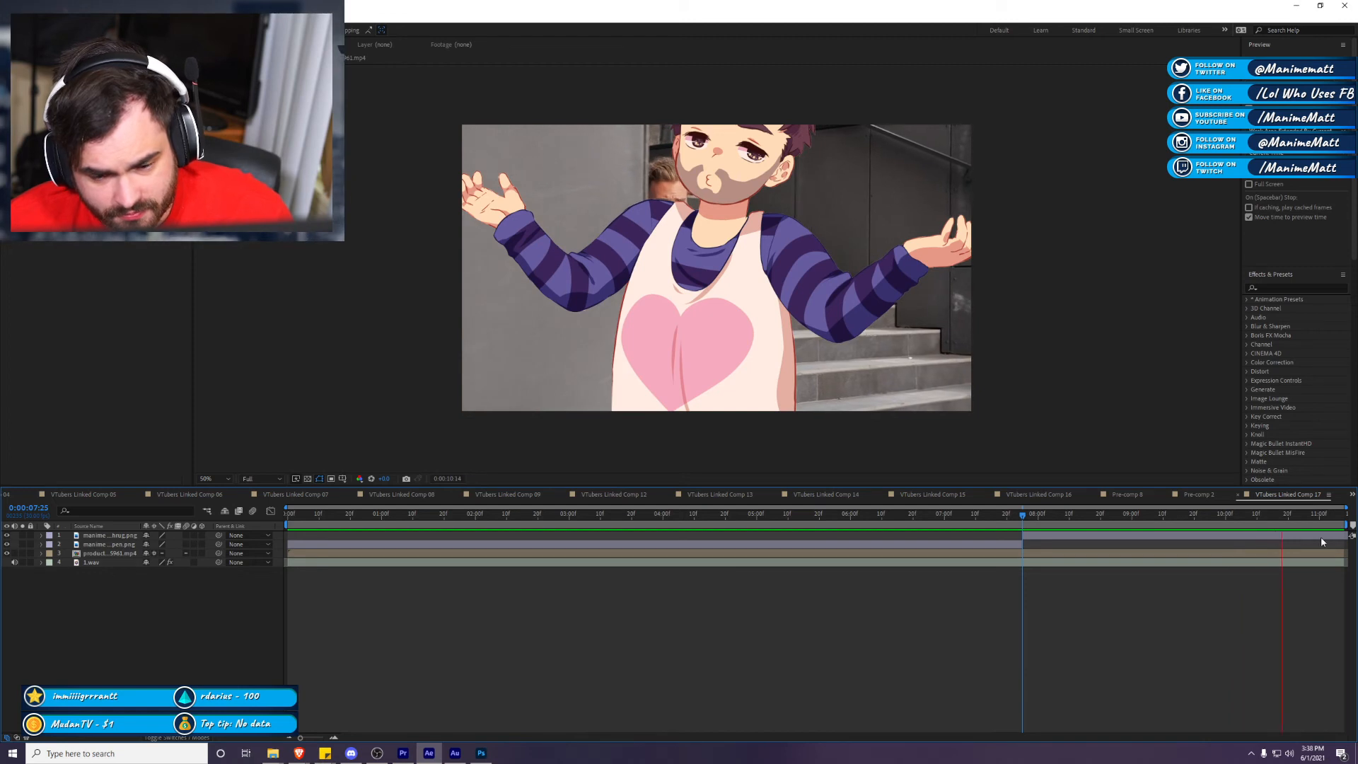
Step: Animate the standing character's scale with a keyframe at 0:00:07:23 and a value of 110% at 0:00:07:24
{"action": "left_click_drag", "start_coordinate": [1023, 525], "coordinate": [1016, 525]}
{"action": "left_click", "coordinate": [1019, 544]}
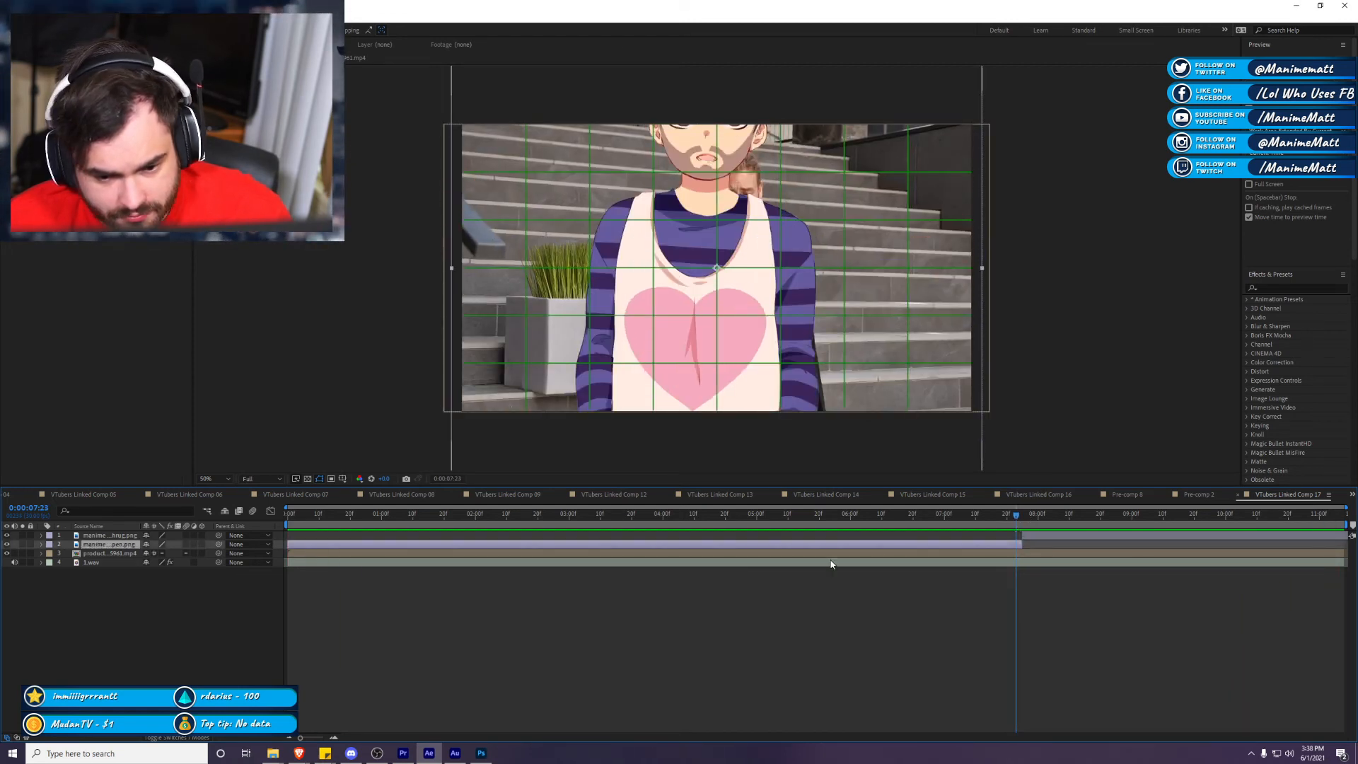
{"action": "key", "text": "s"}
{"action": "left_click", "coordinate": [186, 551]}
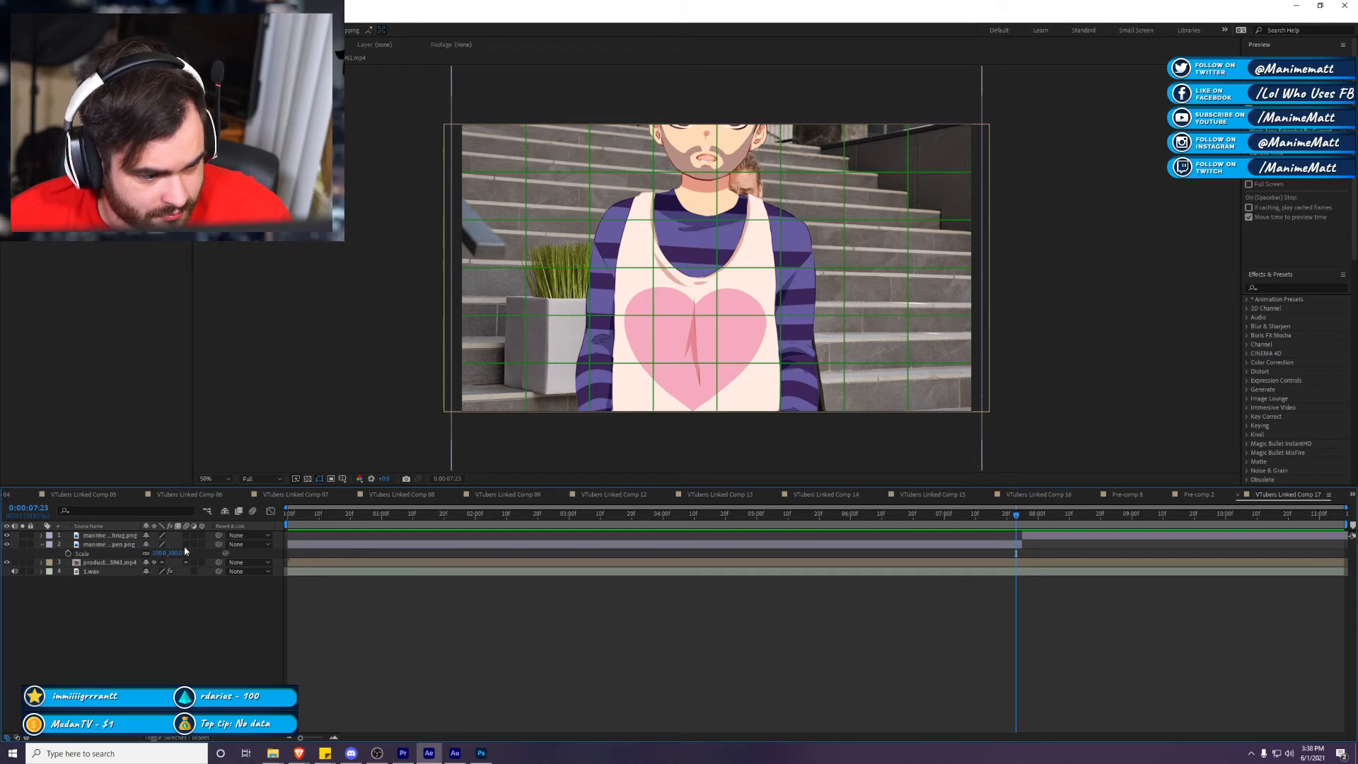
{"action": "left_click", "coordinate": [69, 554]}
{"action": "left_click_drag", "start_coordinate": [1019, 520], "coordinate": [1022, 519]}
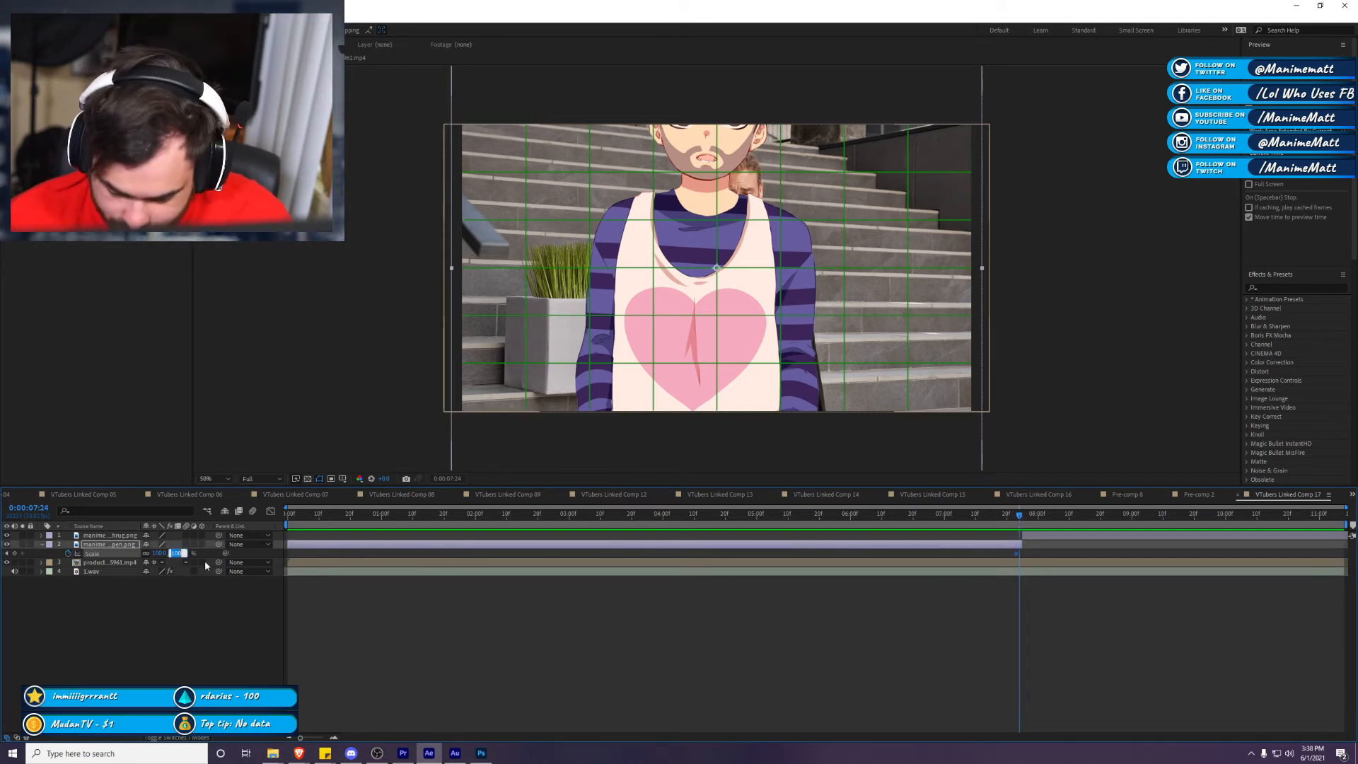
{"action": "type", "text": "110"}
{"action": "key", "text": "Return"}
Step: Make both character layers 3D and pre-compose them together, moving all attributes into the new composition
{"action": "left_click", "coordinate": [117, 612]}
{"action": "left_click_drag", "start_coordinate": [201, 544], "coordinate": [201, 535]}
{"action": "left_click", "coordinate": [111, 545]}
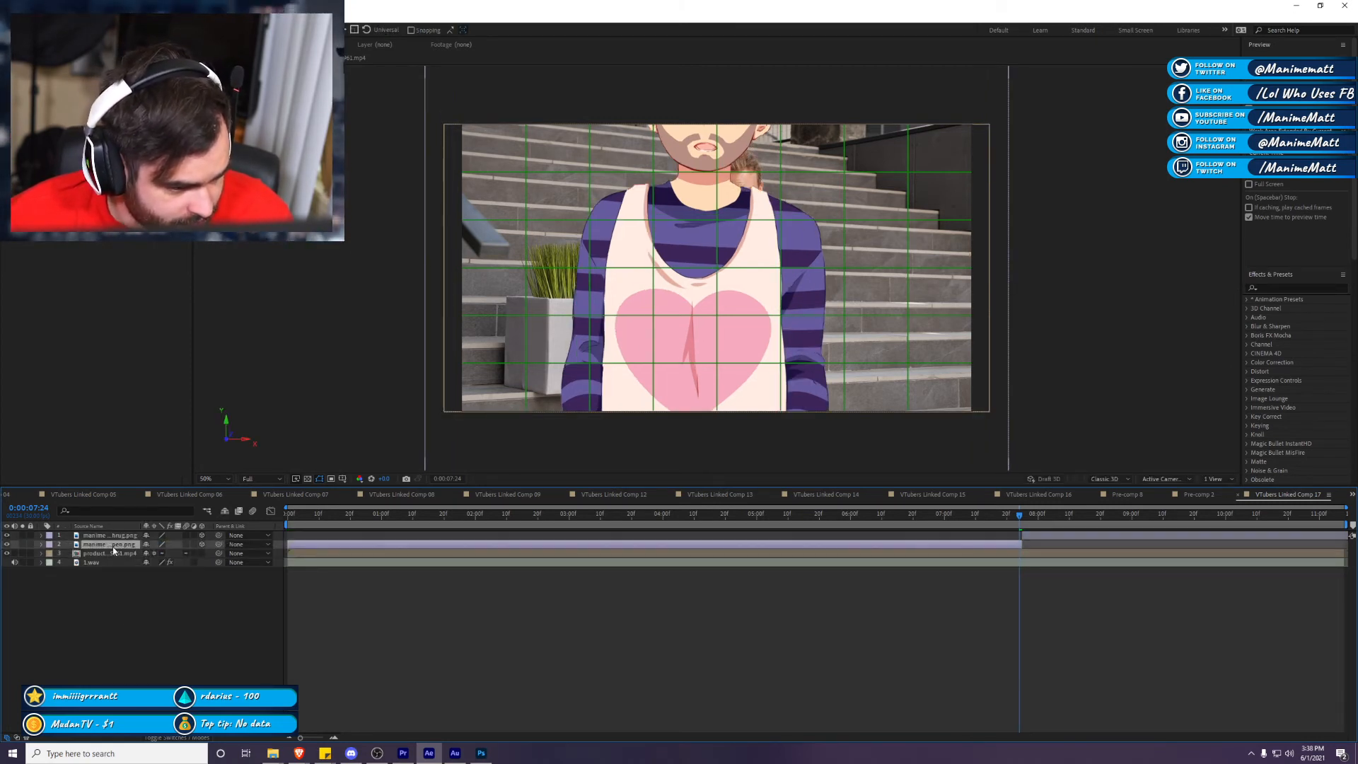
{"action": "left_click", "coordinate": [113, 535], "text": "shift"}
{"action": "right_click", "coordinate": [124, 535]}
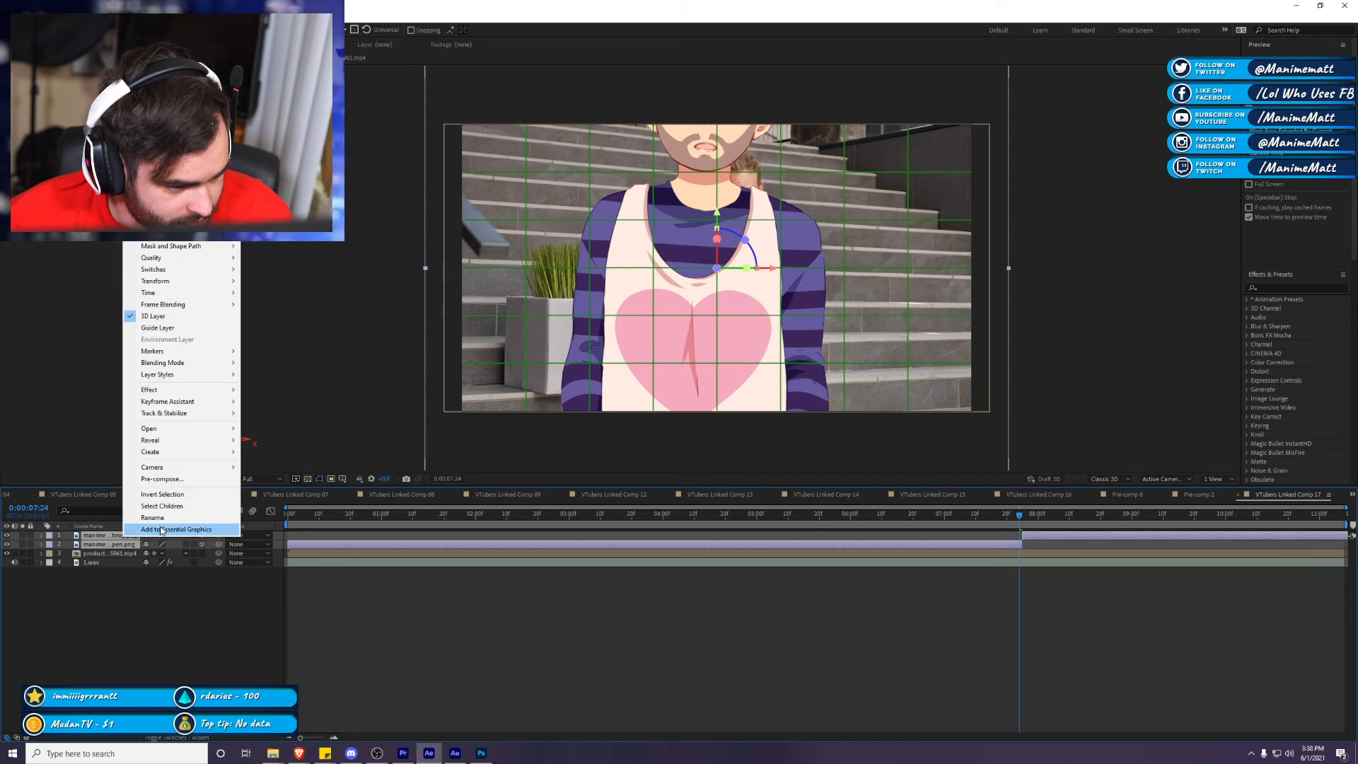
{"action": "left_click", "coordinate": [164, 478]}
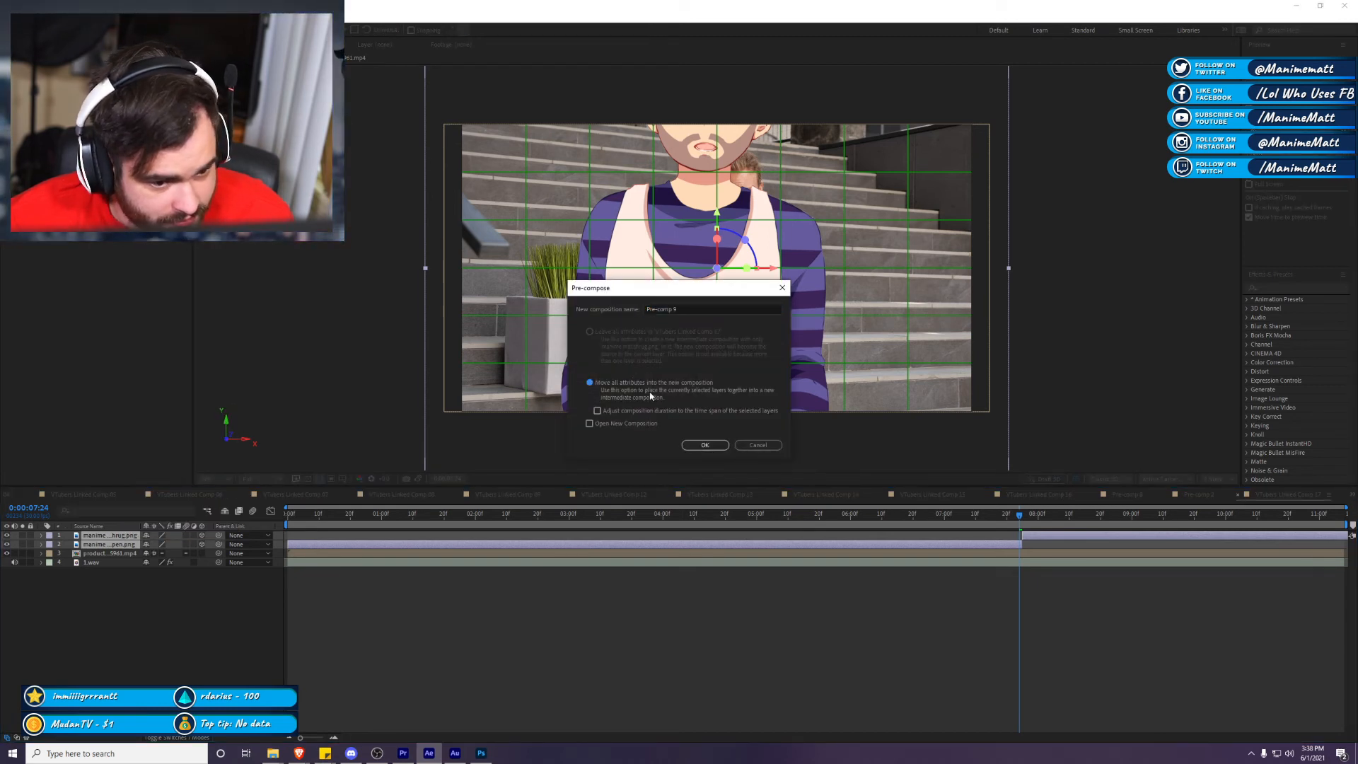
{"action": "left_click", "coordinate": [684, 444]}
Step: Make the character pre-comp a 3D layer with collapsed transformations, and scale it down until the whole head fits in frame
{"action": "left_click", "coordinate": [201, 535]}
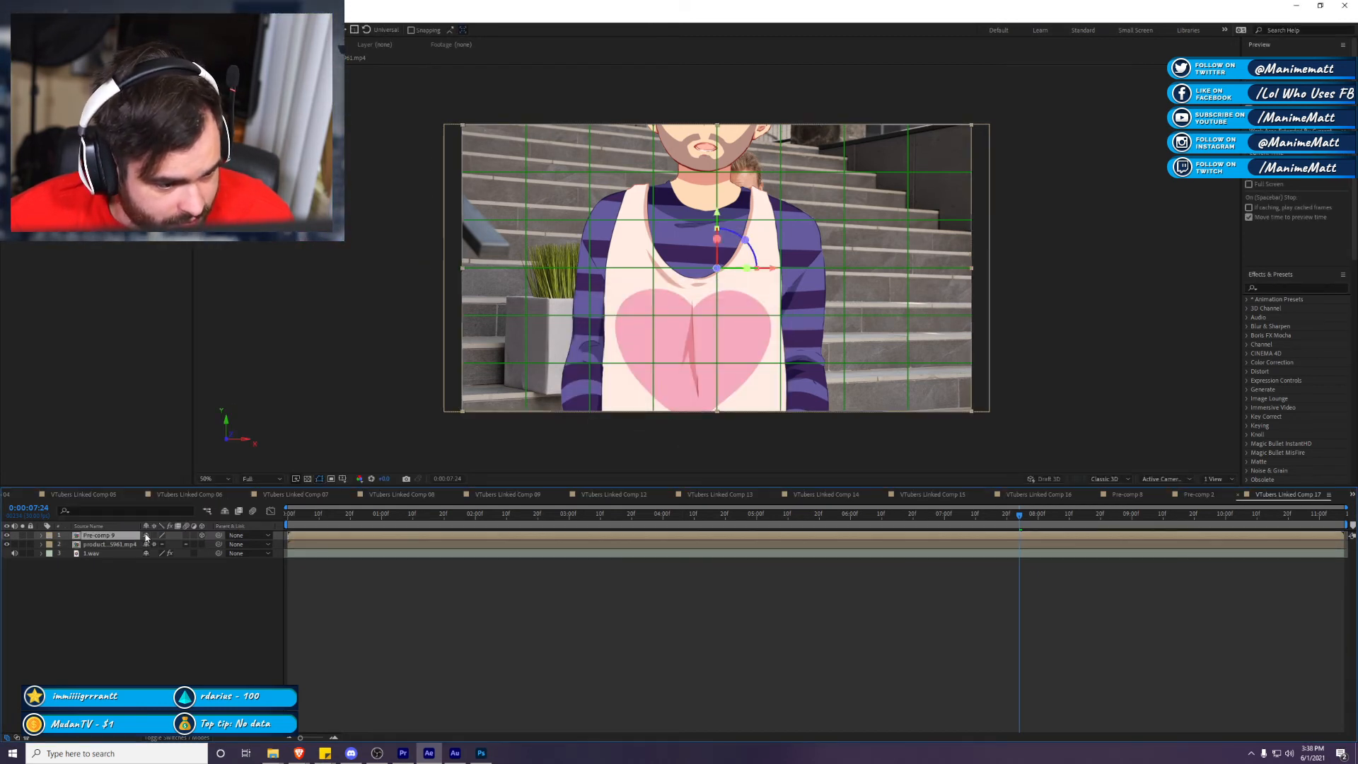
{"action": "left_click", "coordinate": [155, 534]}
{"action": "left_click_drag", "start_coordinate": [1009, 270], "coordinate": [902, 303]}
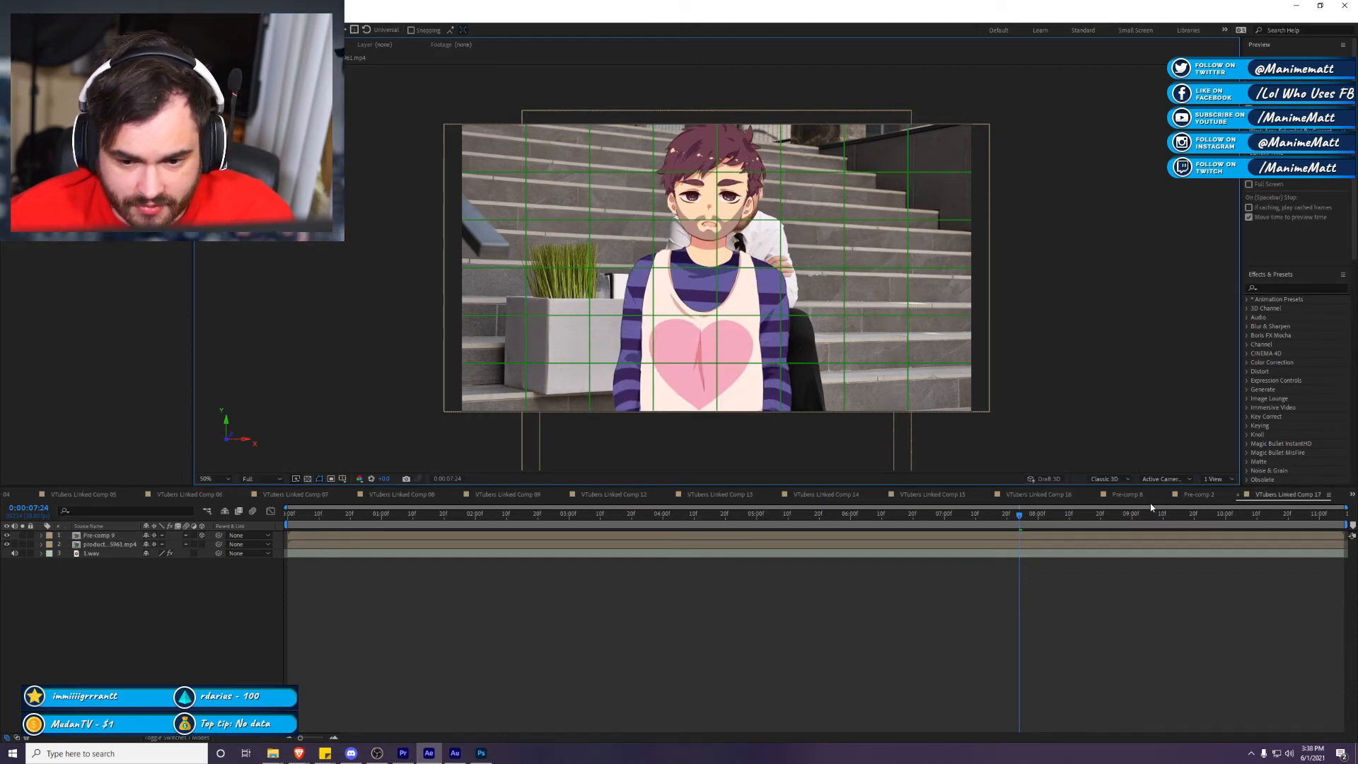
Step: Copy the adjustment layer from VTubers Linked Comp 14 and paste it into VTubers Linked Comp 17
{"action": "left_click", "coordinate": [1174, 497]}
{"action": "left_click", "coordinate": [1166, 496]}
{"action": "left_click", "coordinate": [1168, 500]}
{"action": "left_click", "coordinate": [1160, 498]}
{"action": "left_click", "coordinate": [1131, 502]}
{"action": "left_click", "coordinate": [1084, 502]}
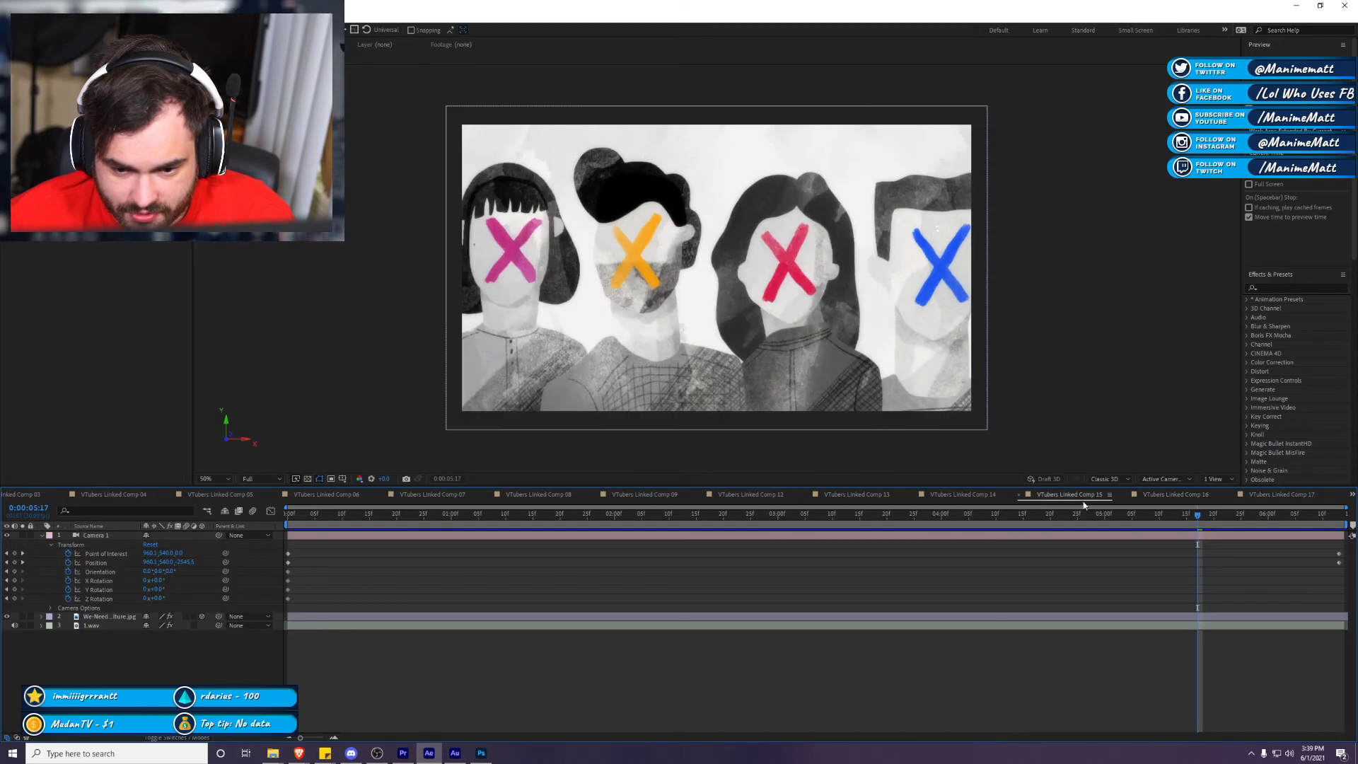
{"action": "left_click", "coordinate": [978, 503]}
{"action": "left_click", "coordinate": [966, 561]}
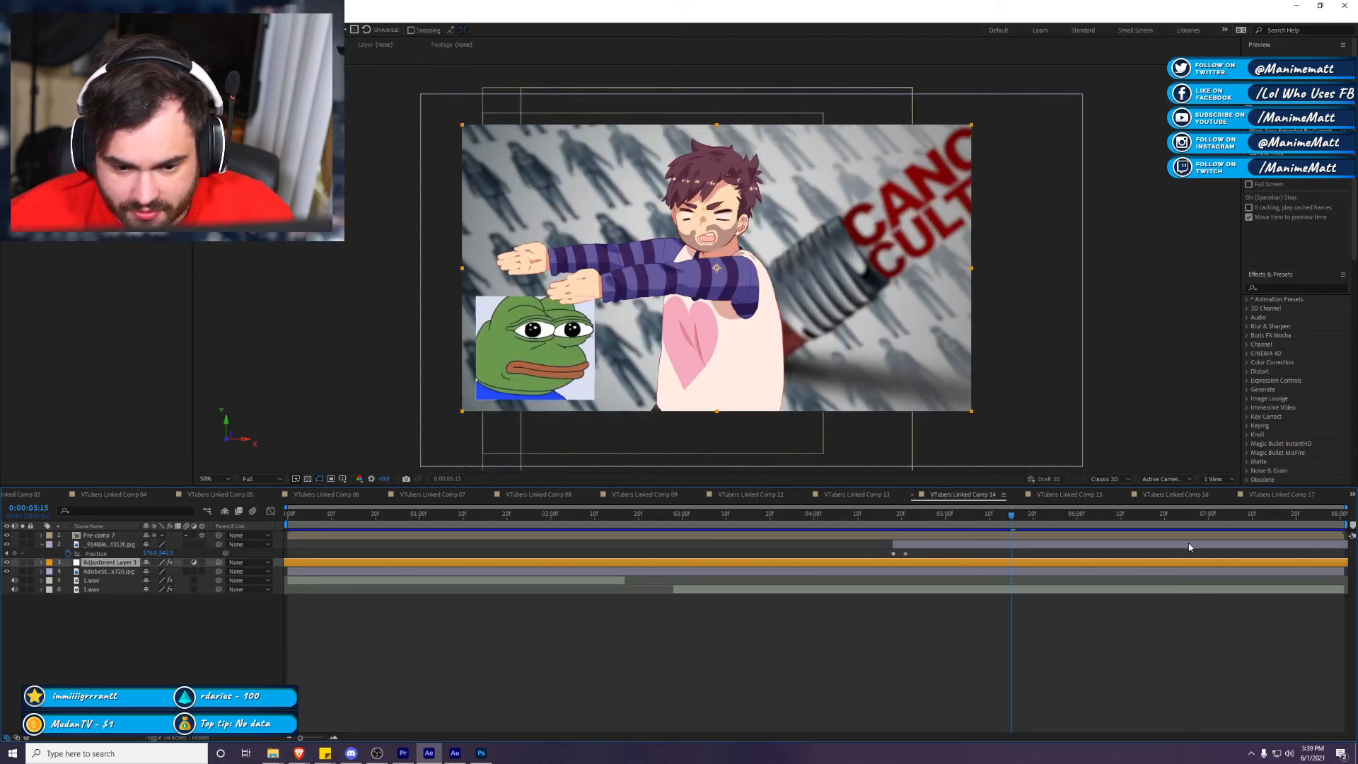
{"action": "left_click", "coordinate": [1282, 495]}
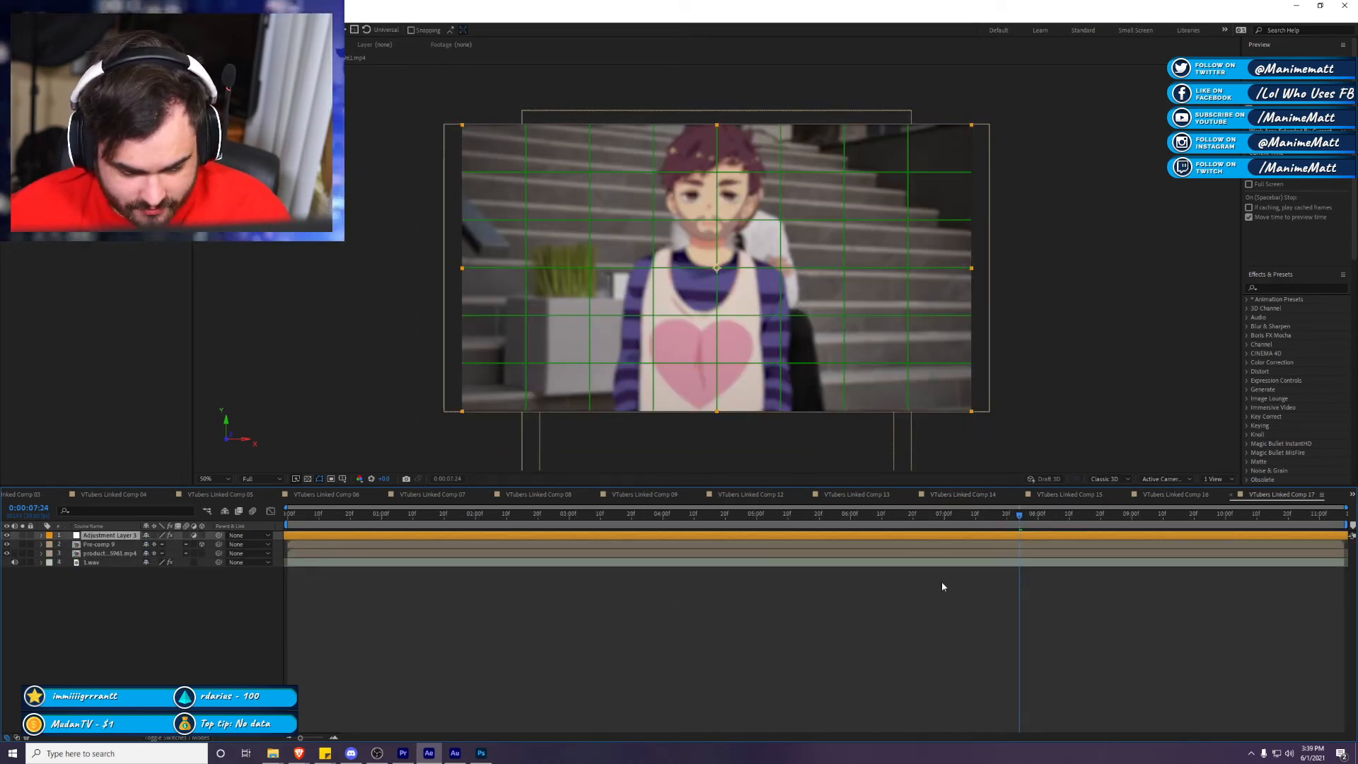
Step: Move the adjustment layer below the character pre-comp so it affects only the steps footage, and scrub through the composition
{"action": "left_click_drag", "start_coordinate": [303, 524], "coordinate": [288, 524]}
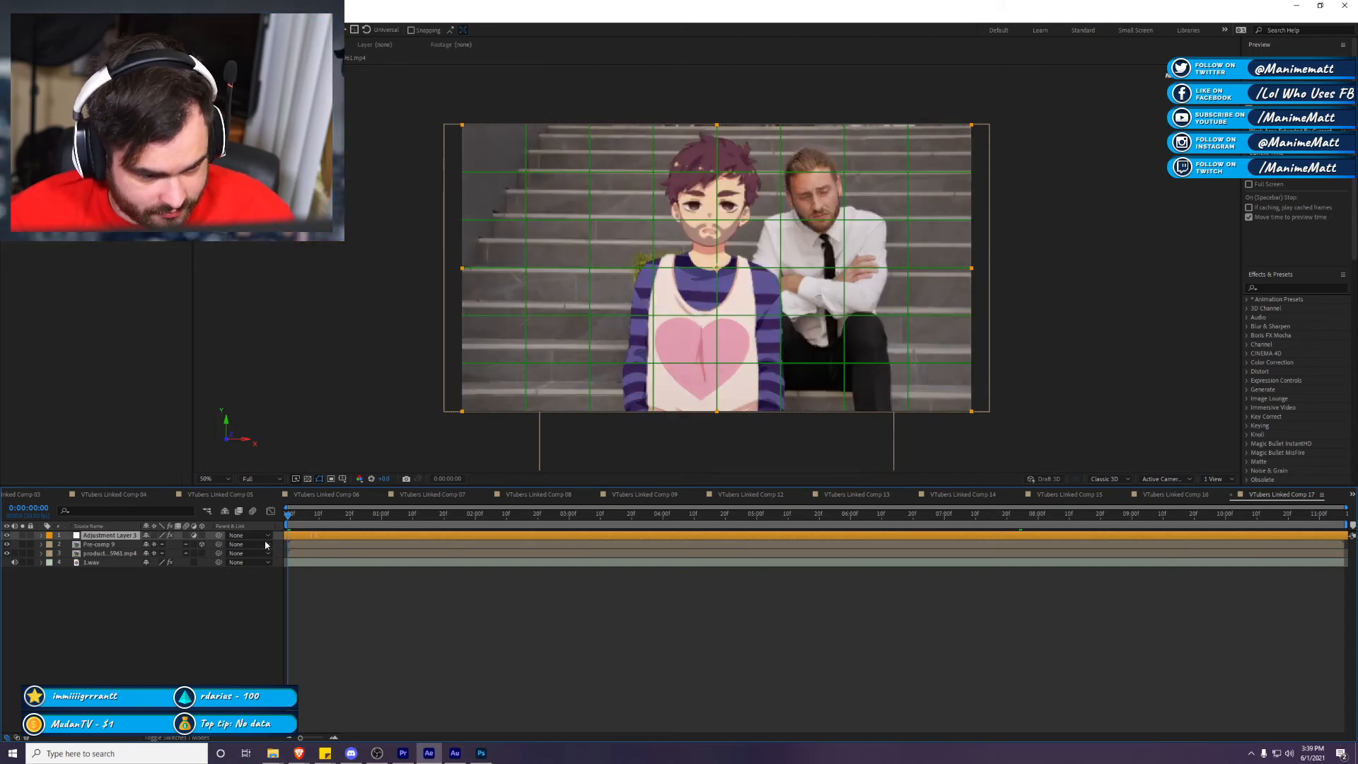
{"action": "key", "text": "ctrl+bracketleft"}
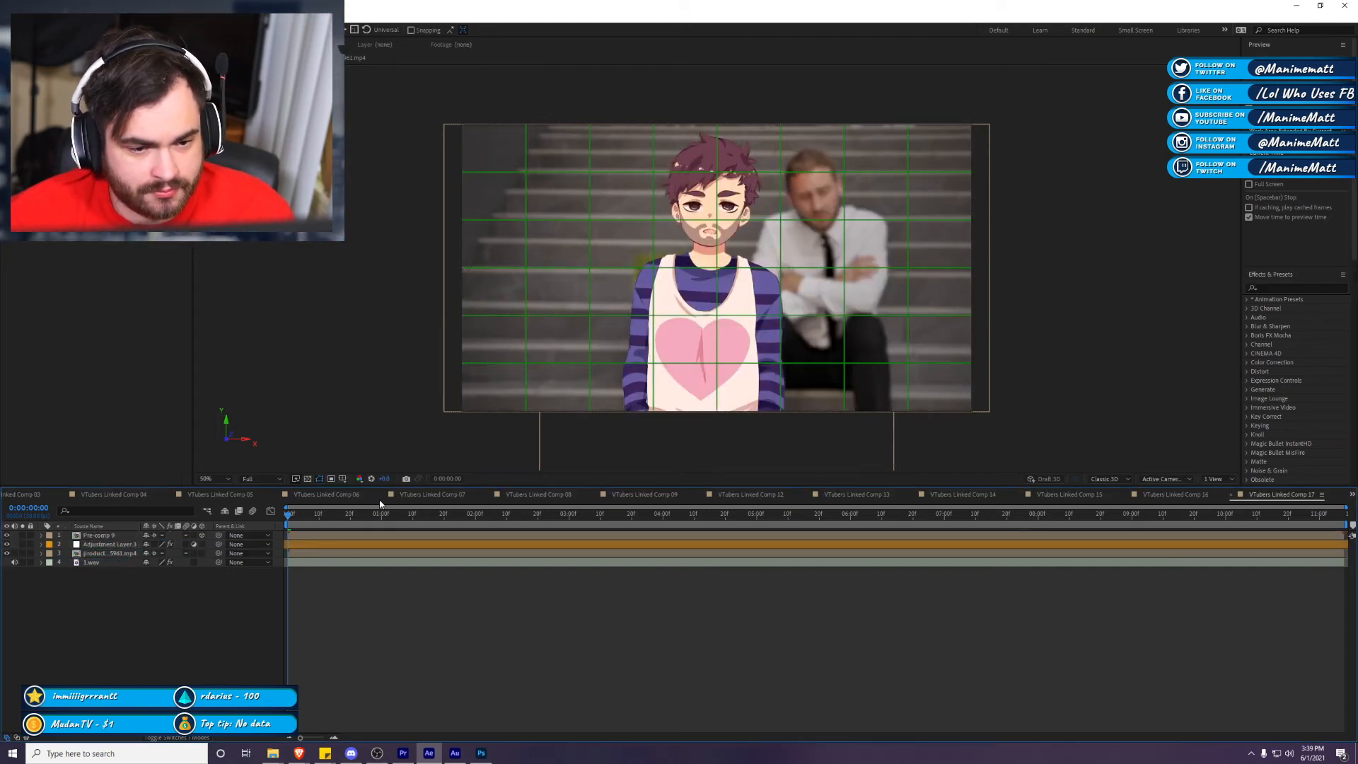
{"action": "left_click_drag", "start_coordinate": [289, 522], "coordinate": [985, 543]}
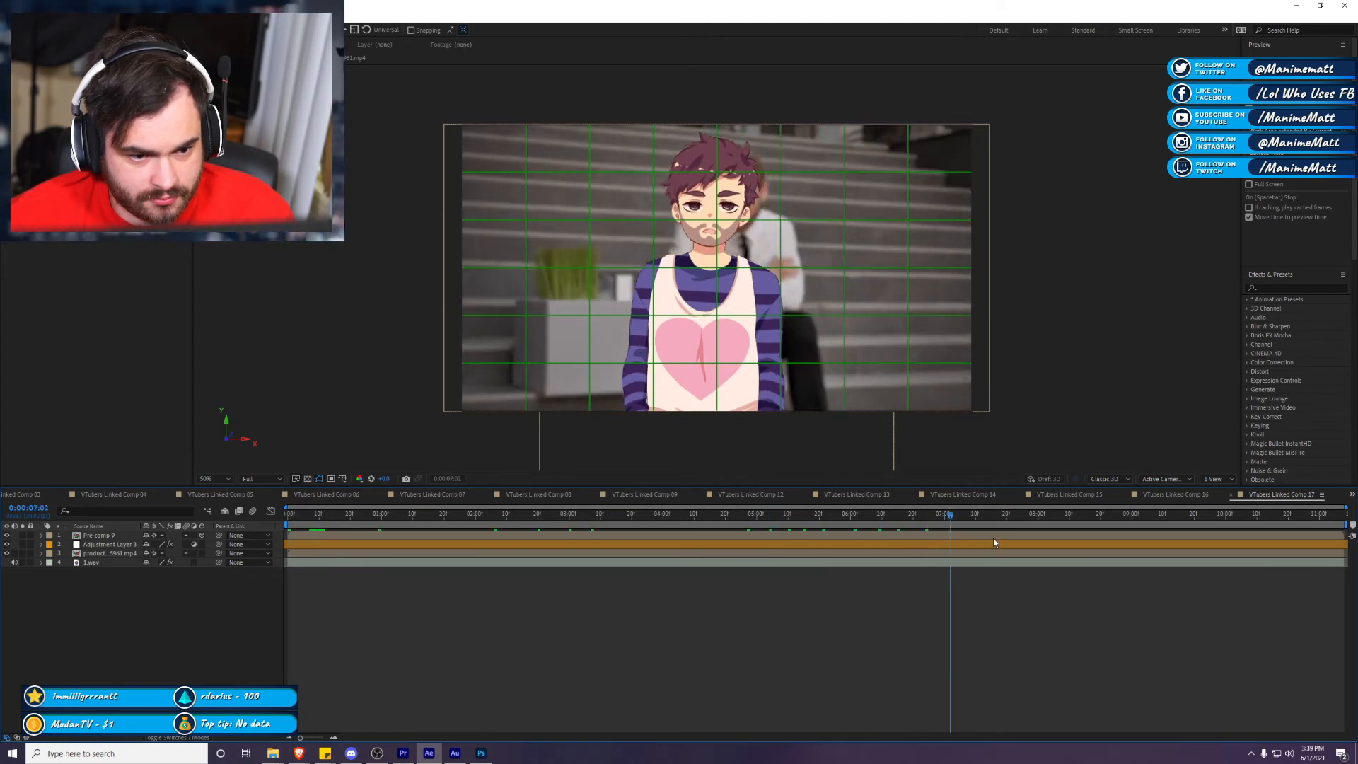
{"action": "key", "text": "space"}
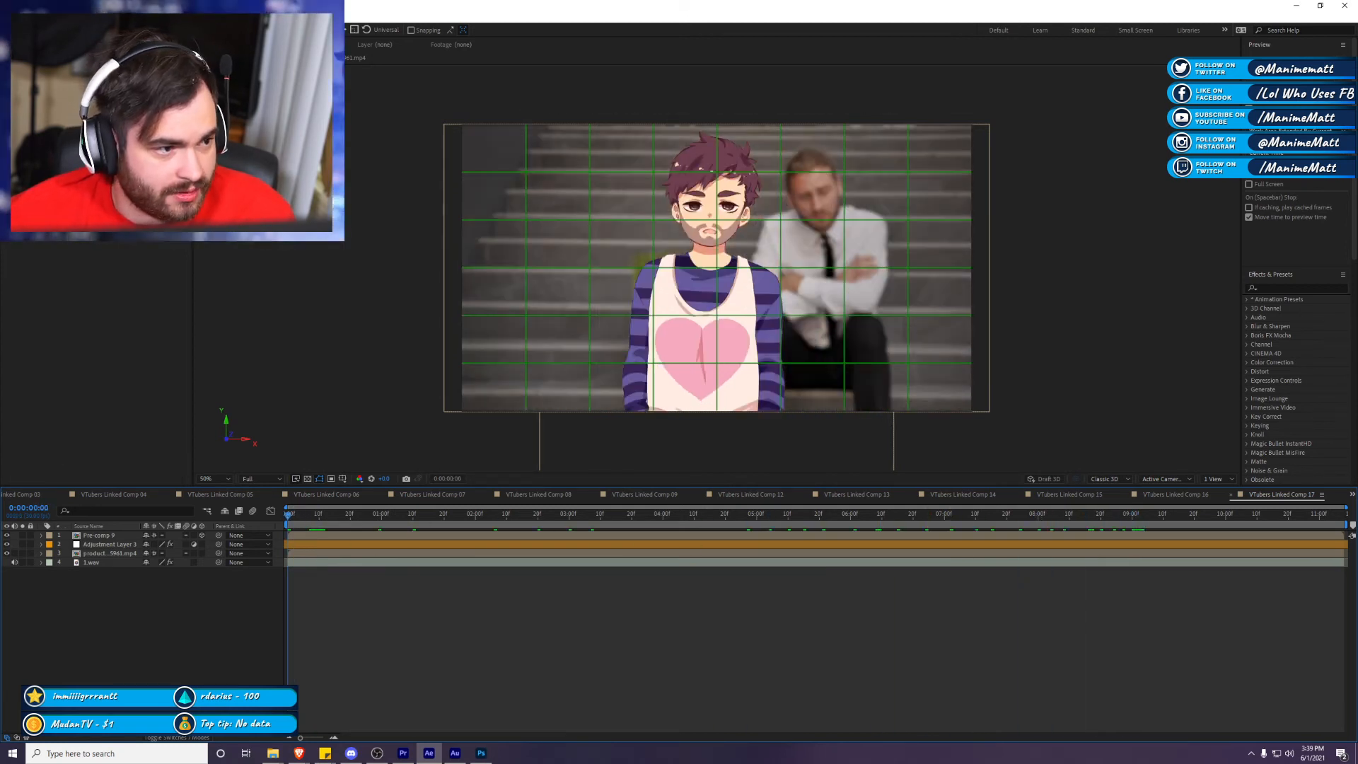
Step: Add a new camera layer to VTubers Linked Comp 17
{"action": "left_click", "coordinate": [90, 14]}
{"action": "left_click", "coordinate": [318, 64]}
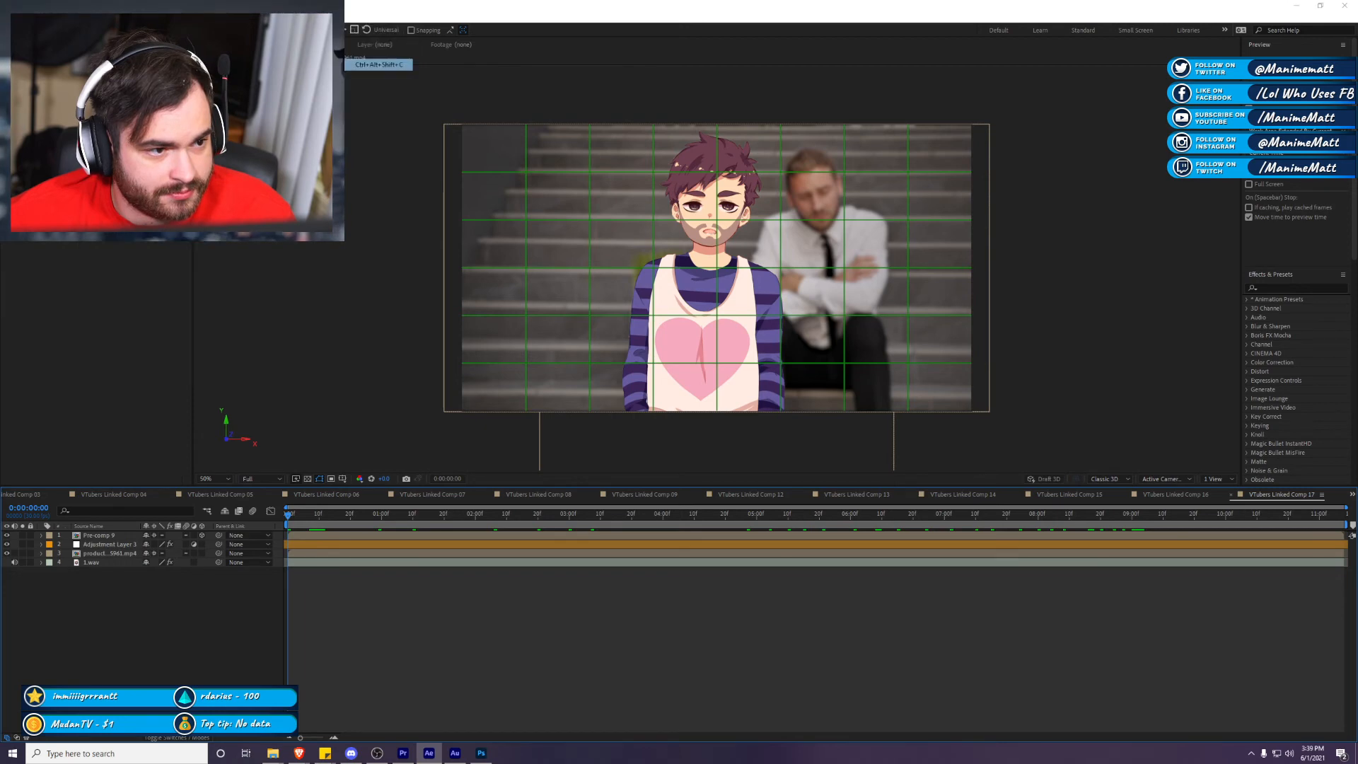
{"action": "left_click", "coordinate": [786, 491]}
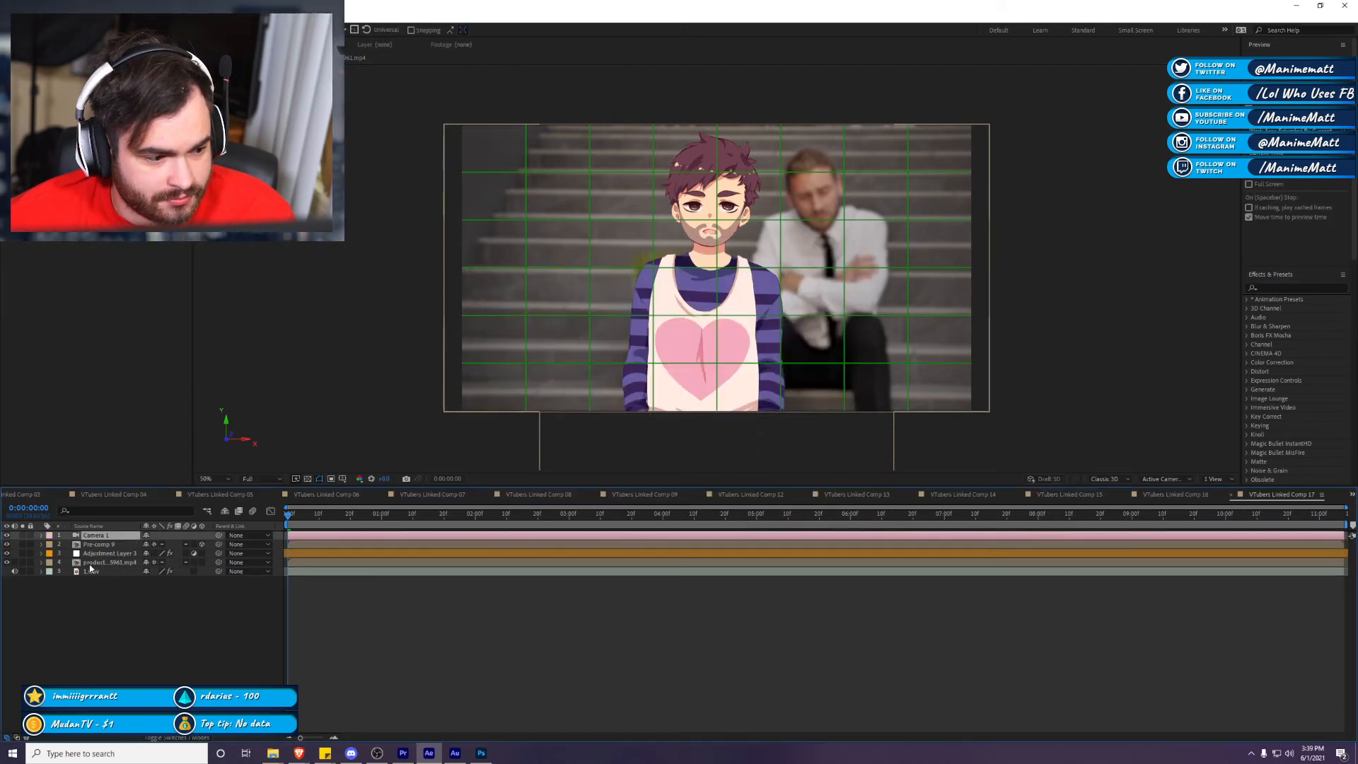
Step: Keyframe the camera's transform properties at 0:00:00:00, push the camera closer to the character at 0:00:11:07, and save the project
{"action": "left_click", "coordinate": [40, 536]}
{"action": "left_click", "coordinate": [51, 546]}
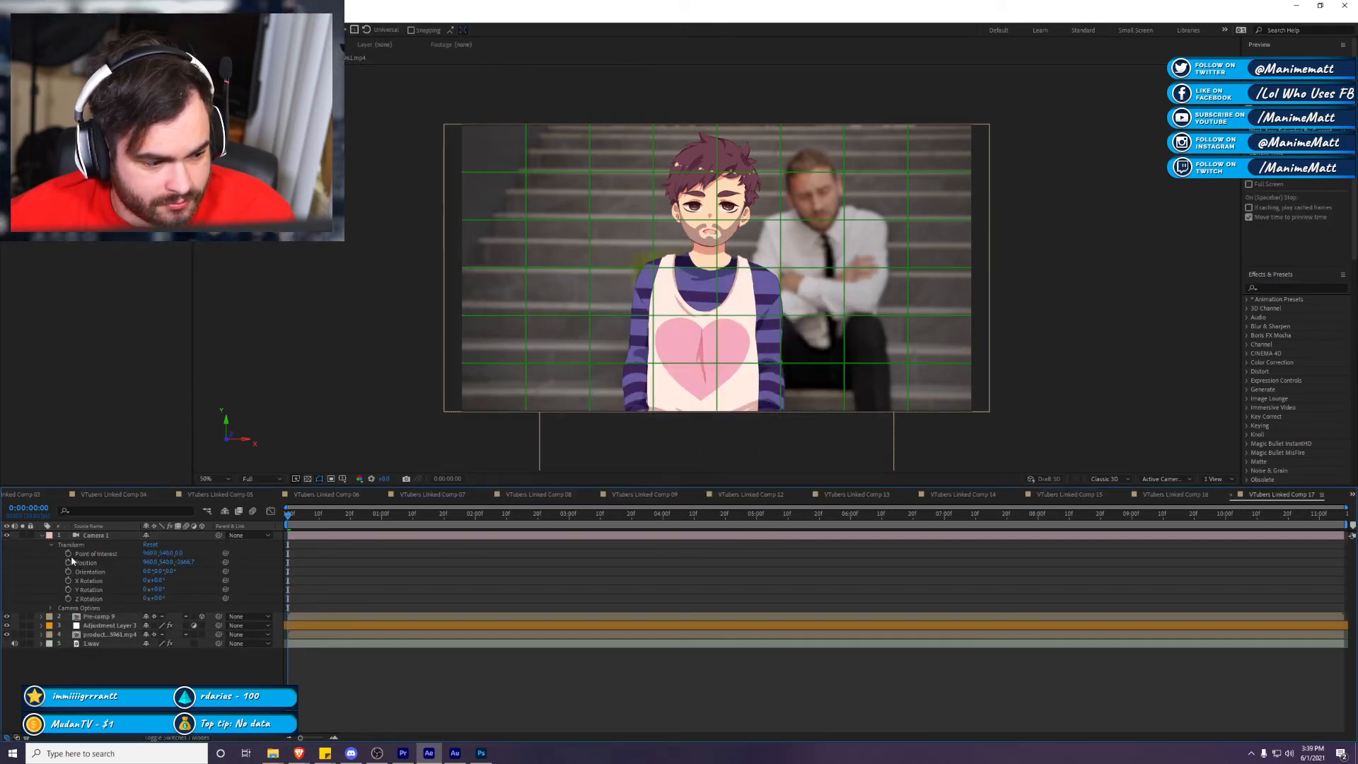
{"action": "key", "text": "End"}
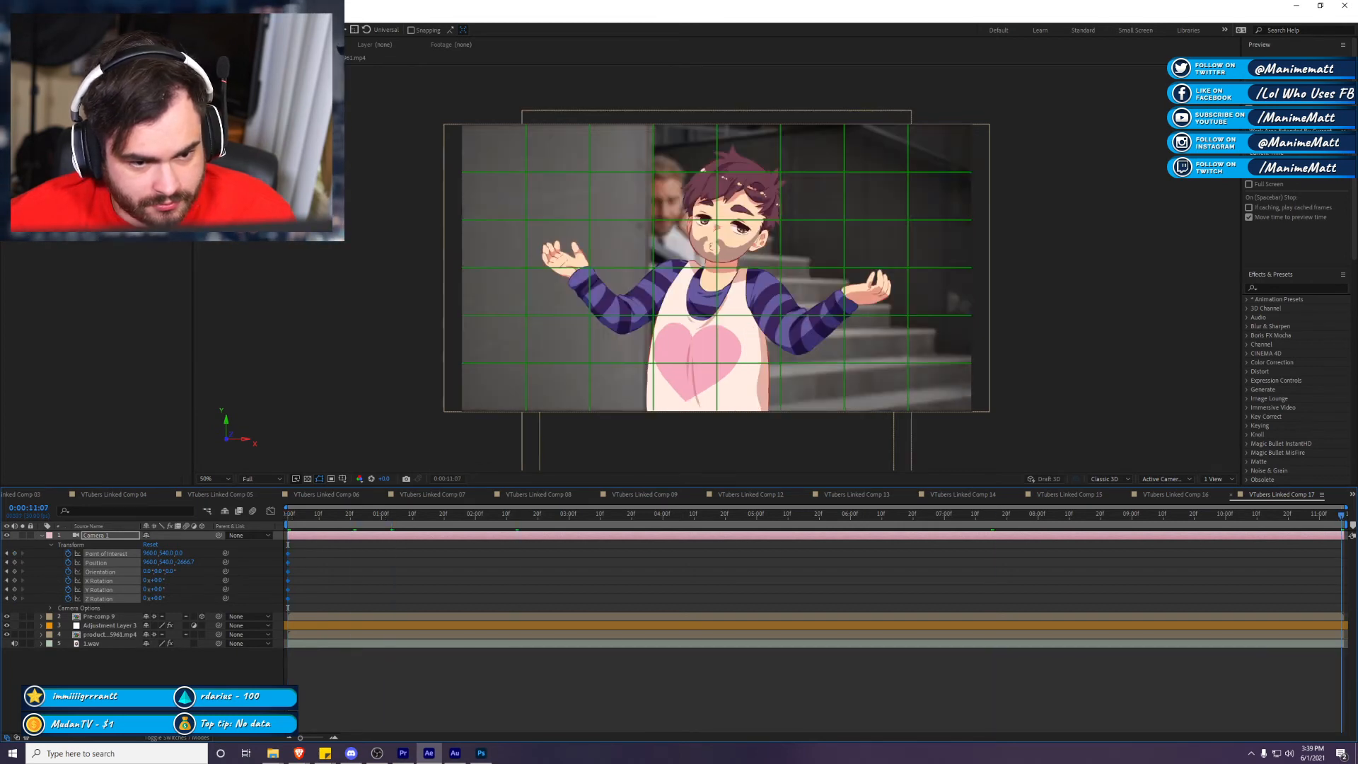
{"action": "scroll", "coordinate": [733, 254], "scroll_direction": "up", "scroll_amount": 5}
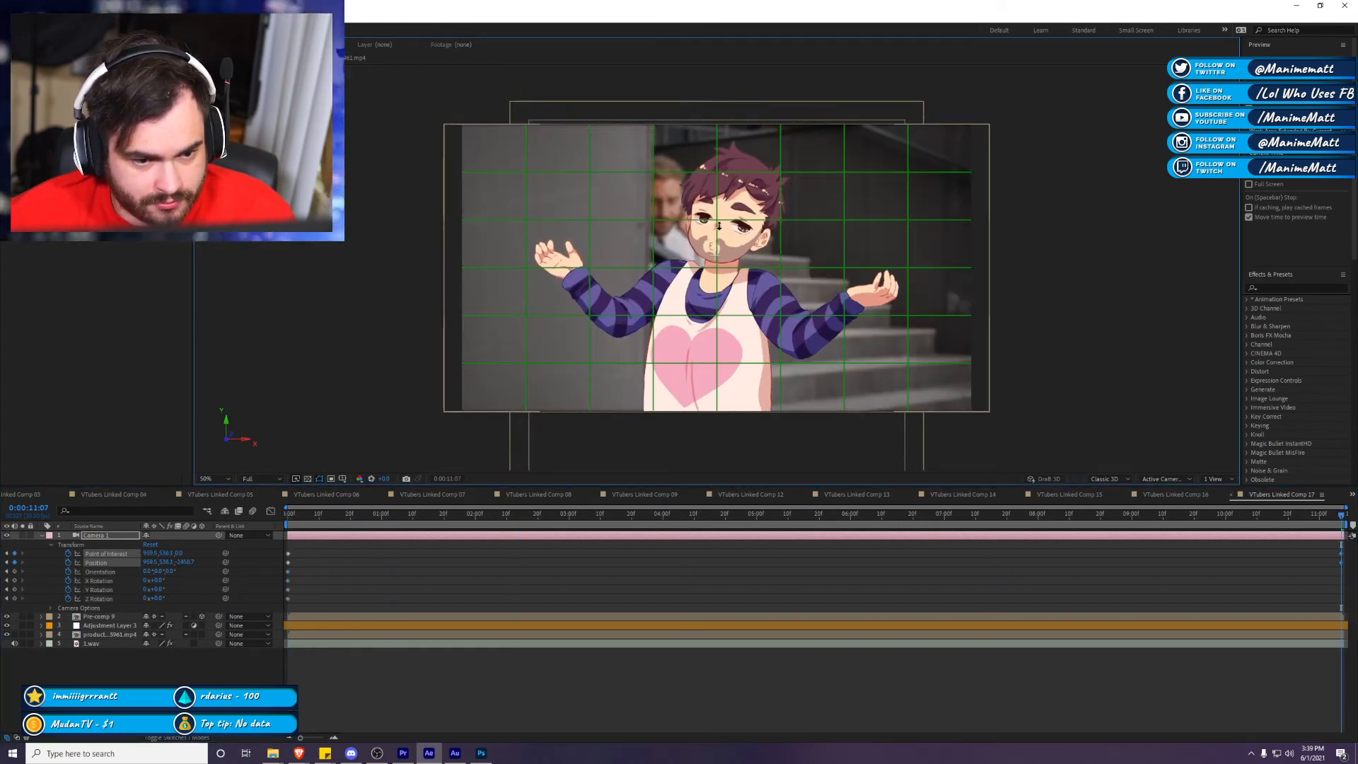
{"action": "key", "text": "ctrl+s"}
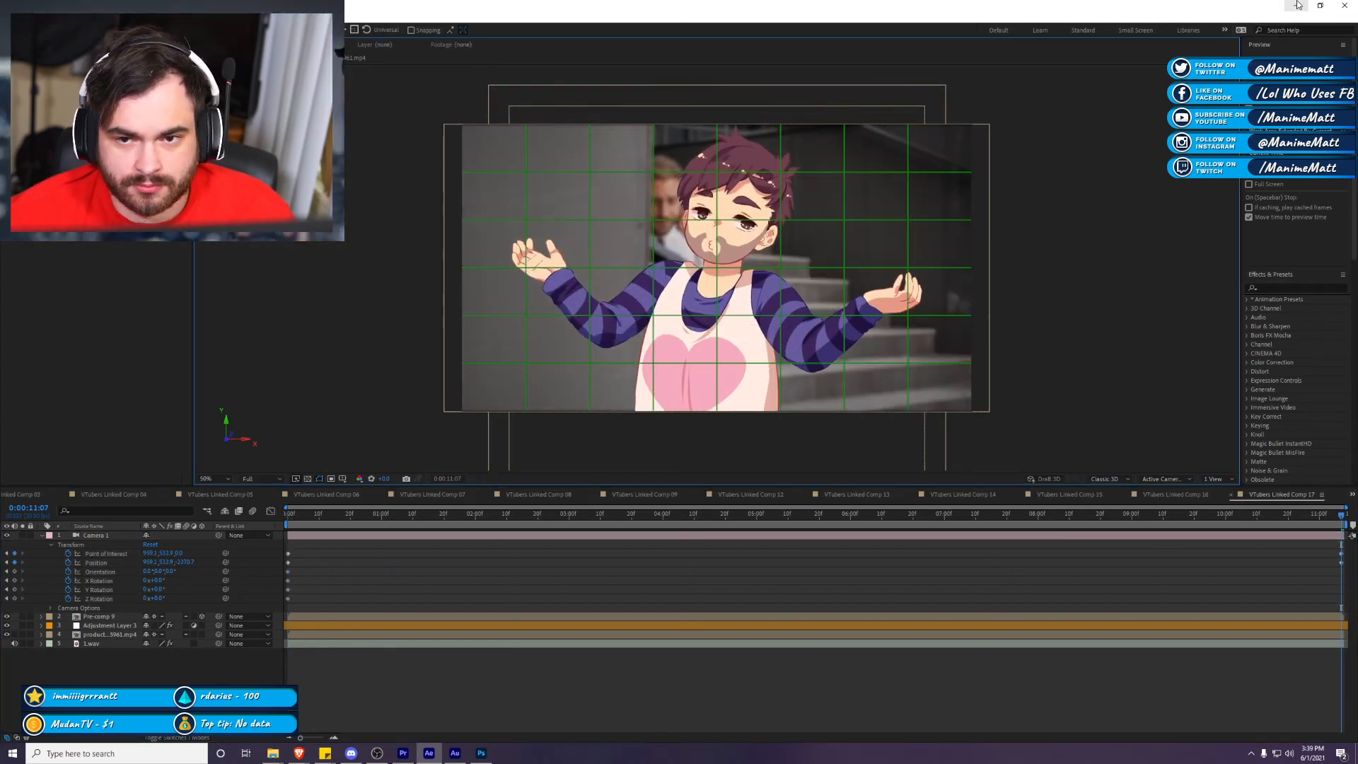
Step: In Premiere Pro, mark the sequence's In point at 00:03:24:04, save, and render the section's preview
{"action": "key", "text": "alt+Tab"}
{"action": "left_click", "coordinate": [646, 478]}
{"action": "scroll", "coordinate": [695, 501], "scroll_direction": "up", "scroll_amount": 4}
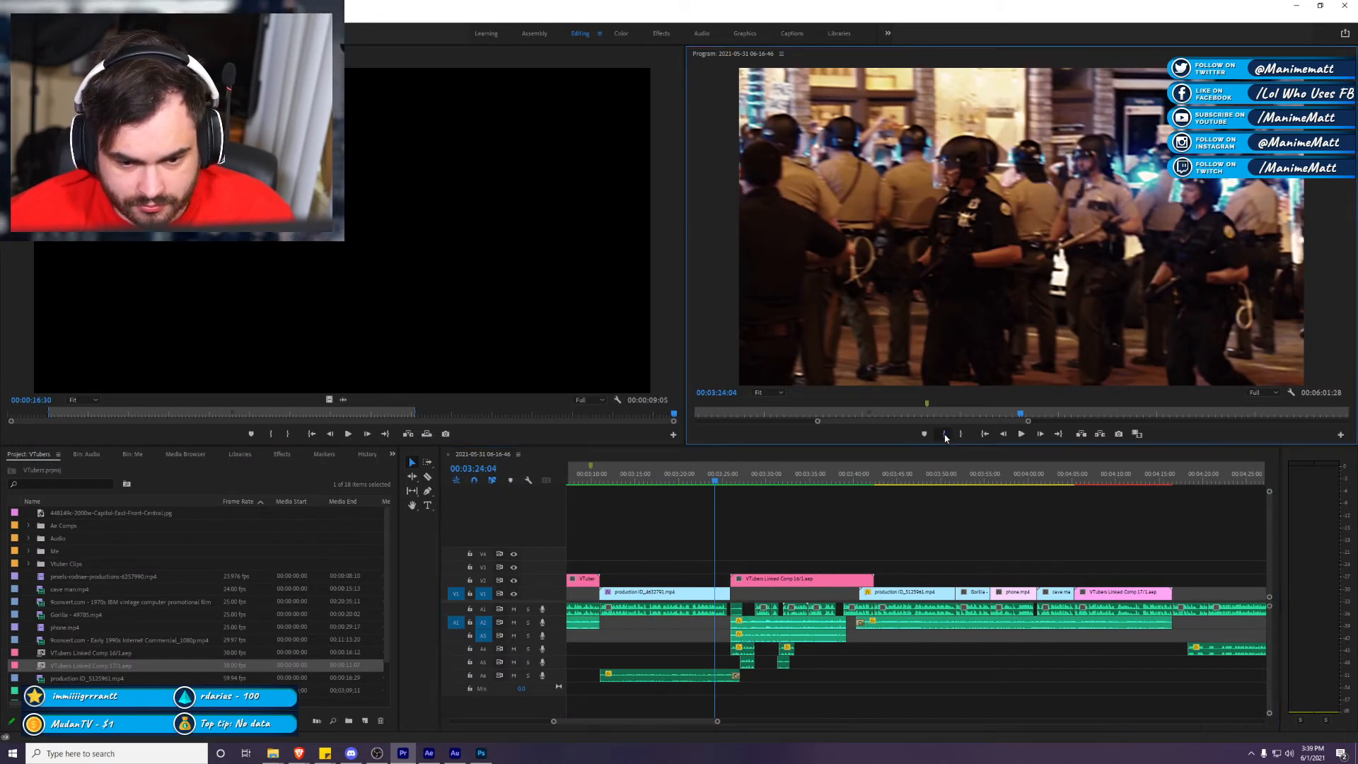
{"action": "key", "text": "ctrl+s"}
{"action": "key", "text": "Return"}
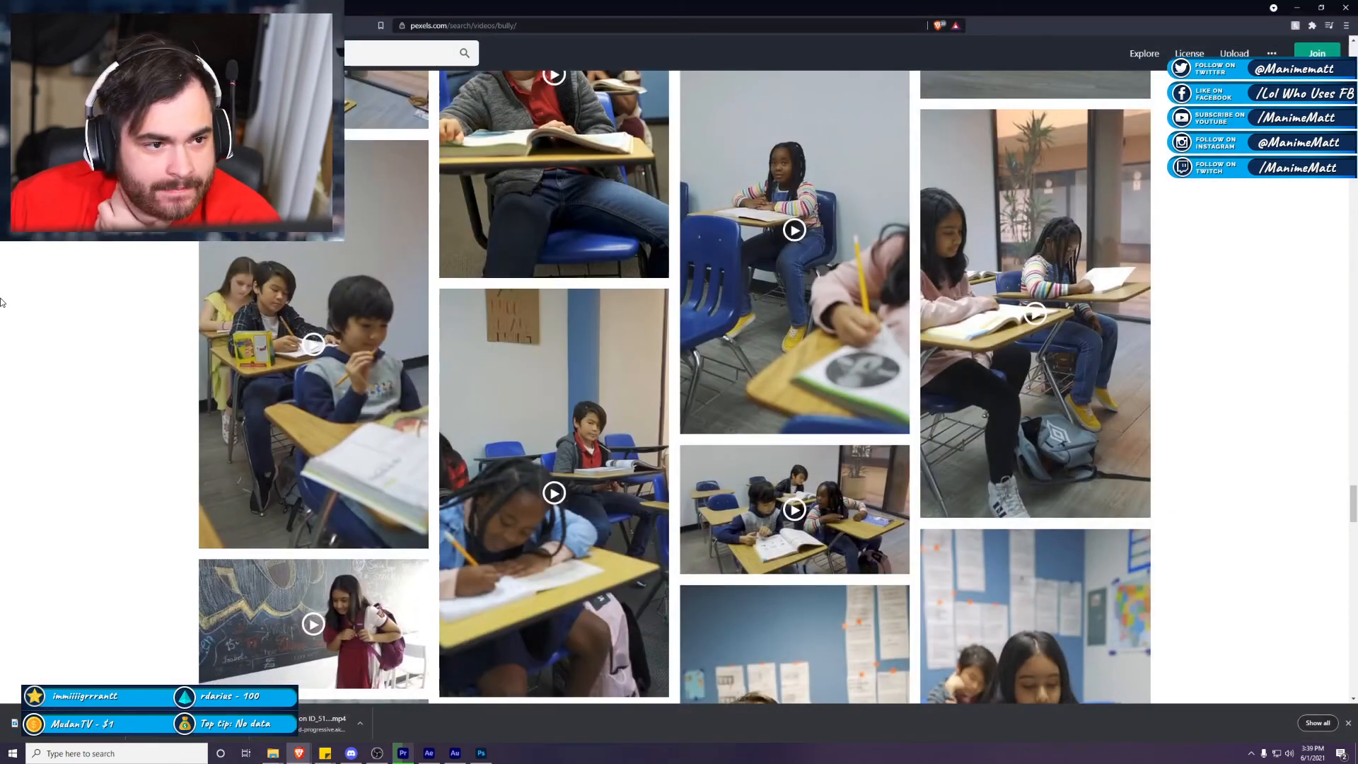
Step: In the browser, search Pexels videos for "tomato" and "throwing tomato" and look through the results
{"action": "scroll", "coordinate": [792, 389], "scroll_direction": "up", "scroll_amount": 3}
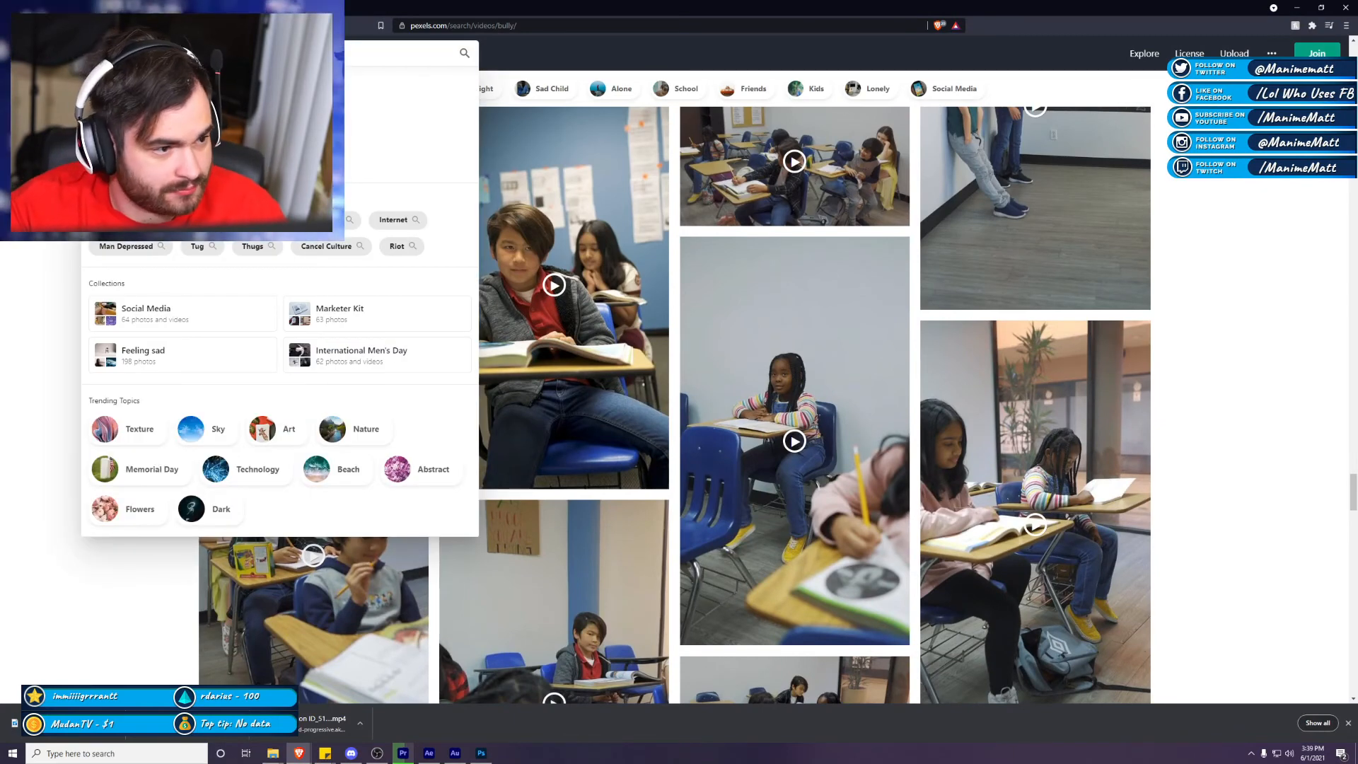
{"action": "type", "text": "tomato"}
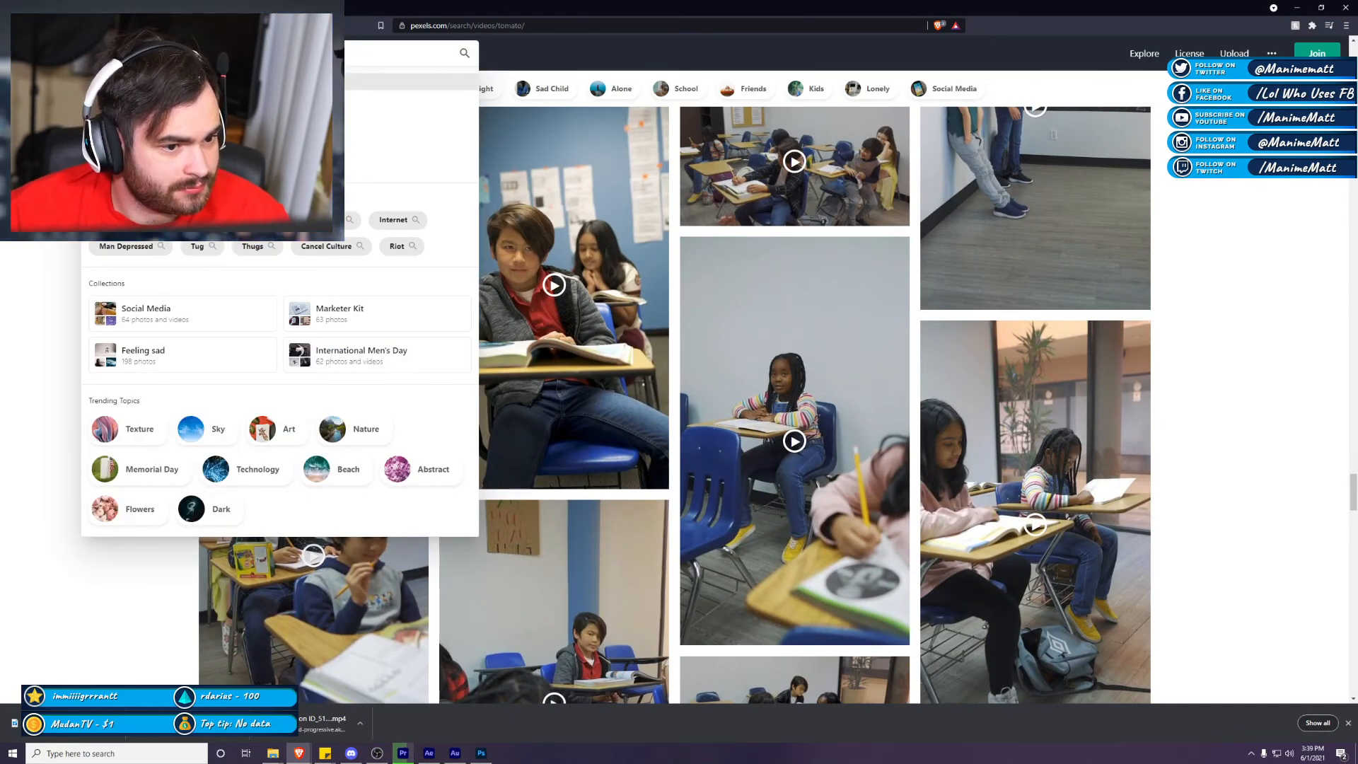
{"action": "key", "text": "Return"}
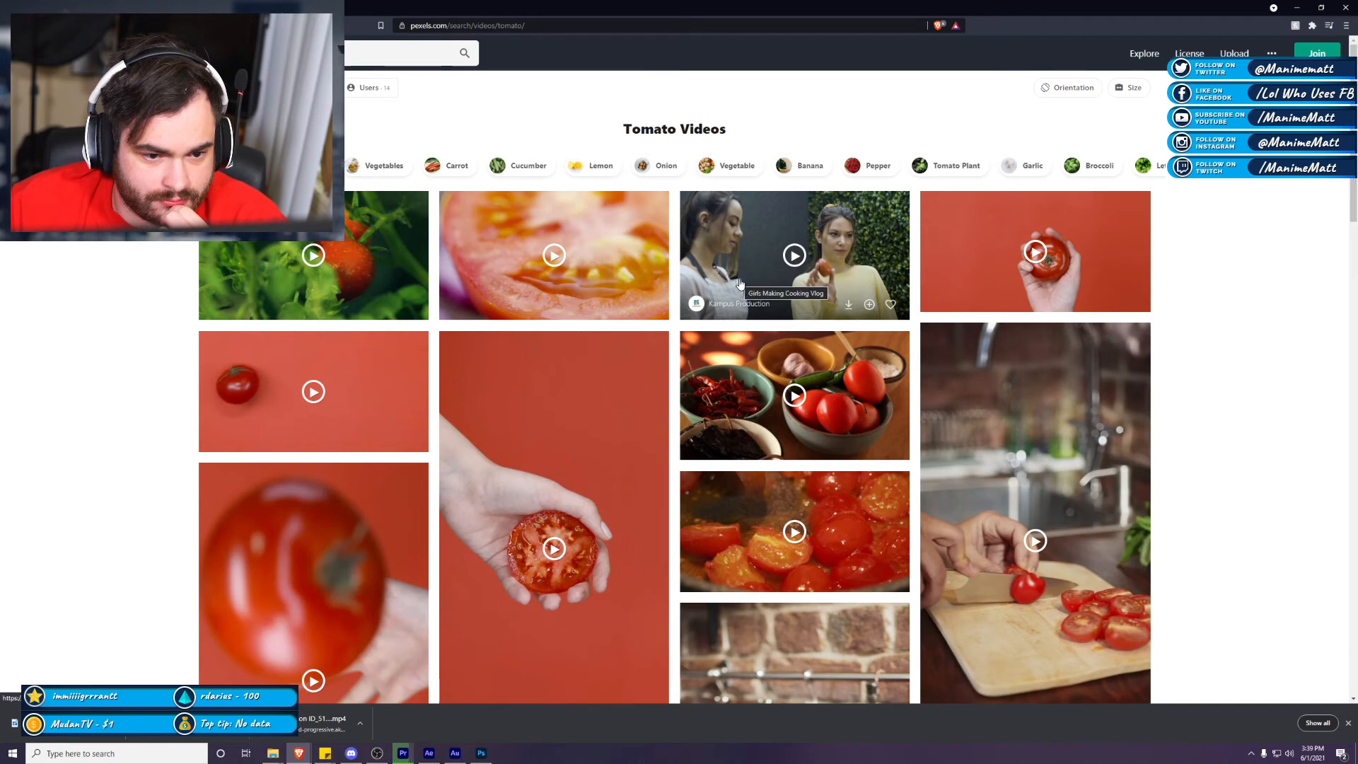
{"action": "left_click", "coordinate": [311, 53]}
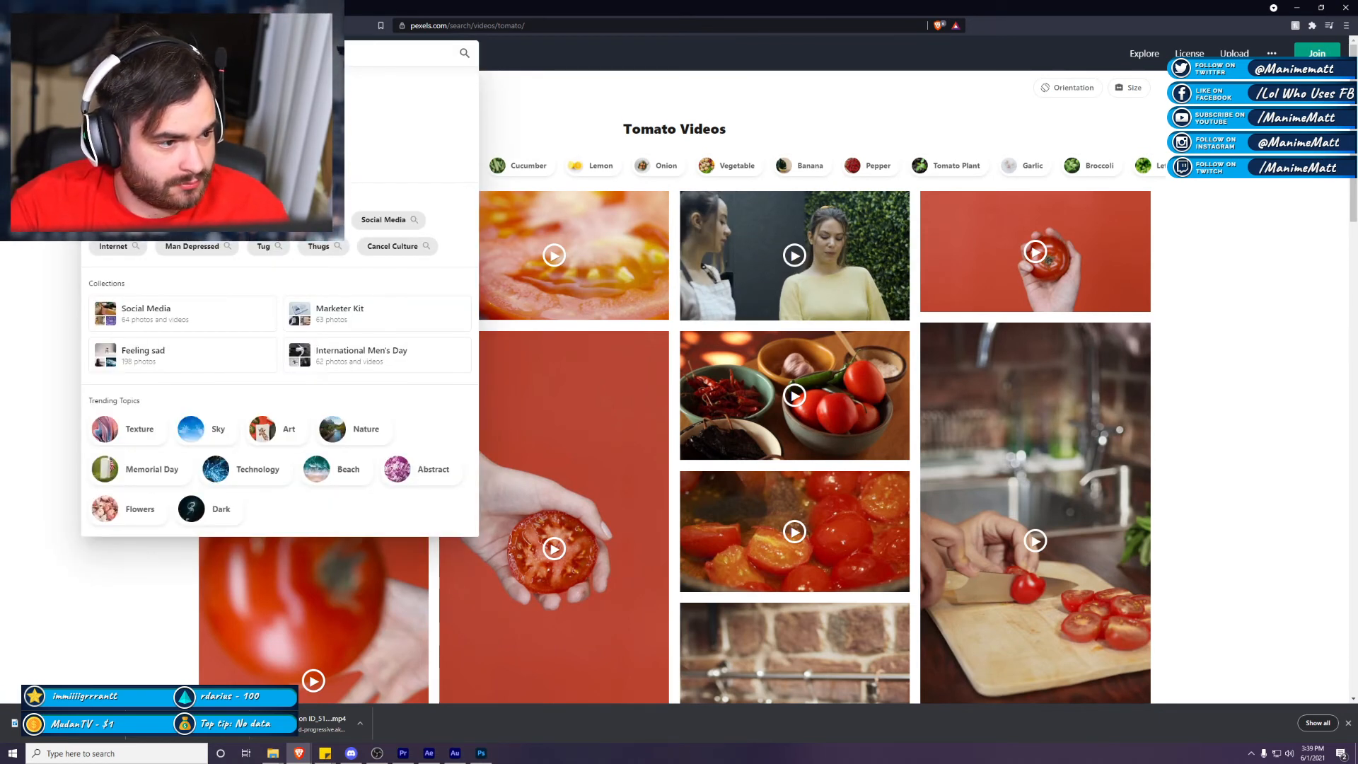
{"action": "scroll", "coordinate": [280, 353], "scroll_direction": "down", "scroll_amount": 1}
{"action": "scroll", "coordinate": [280, 318], "scroll_direction": "down", "scroll_amount": 1}
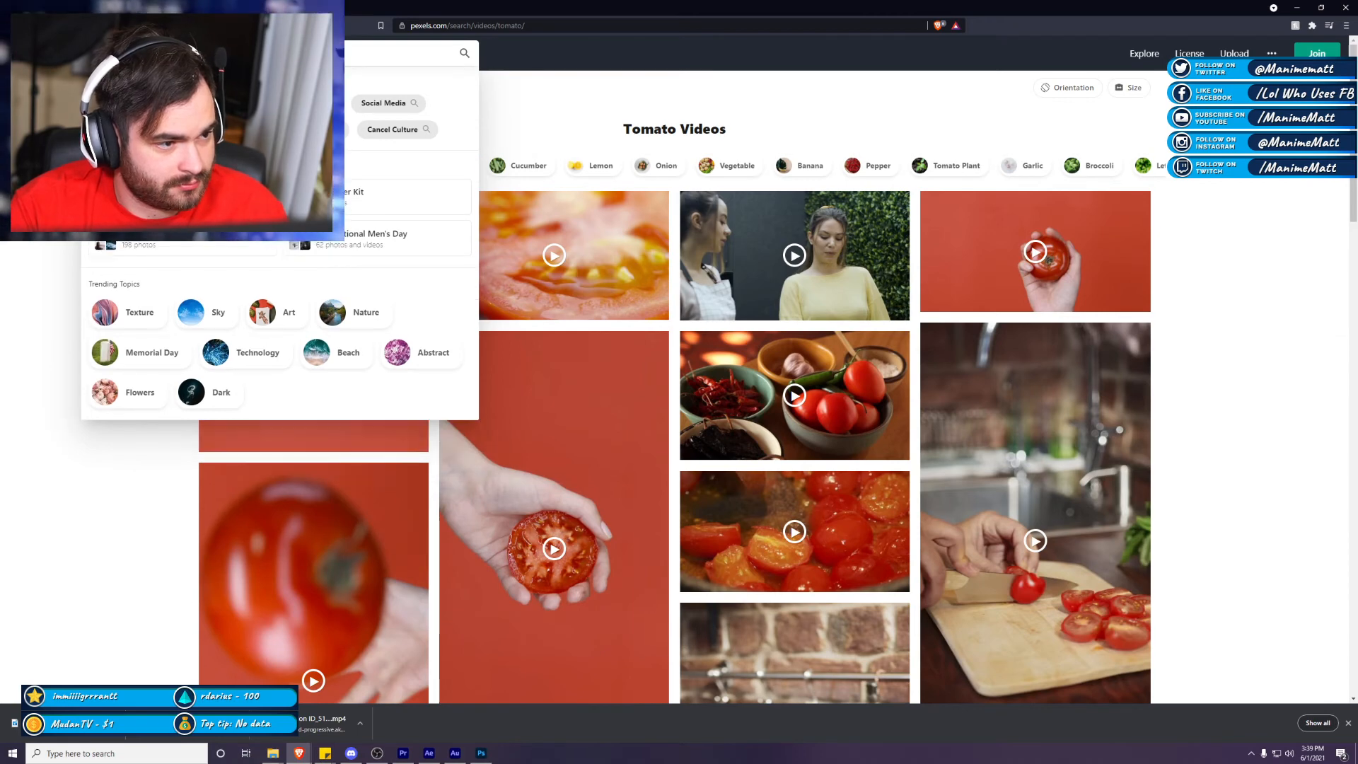
{"action": "key", "text": "Return"}
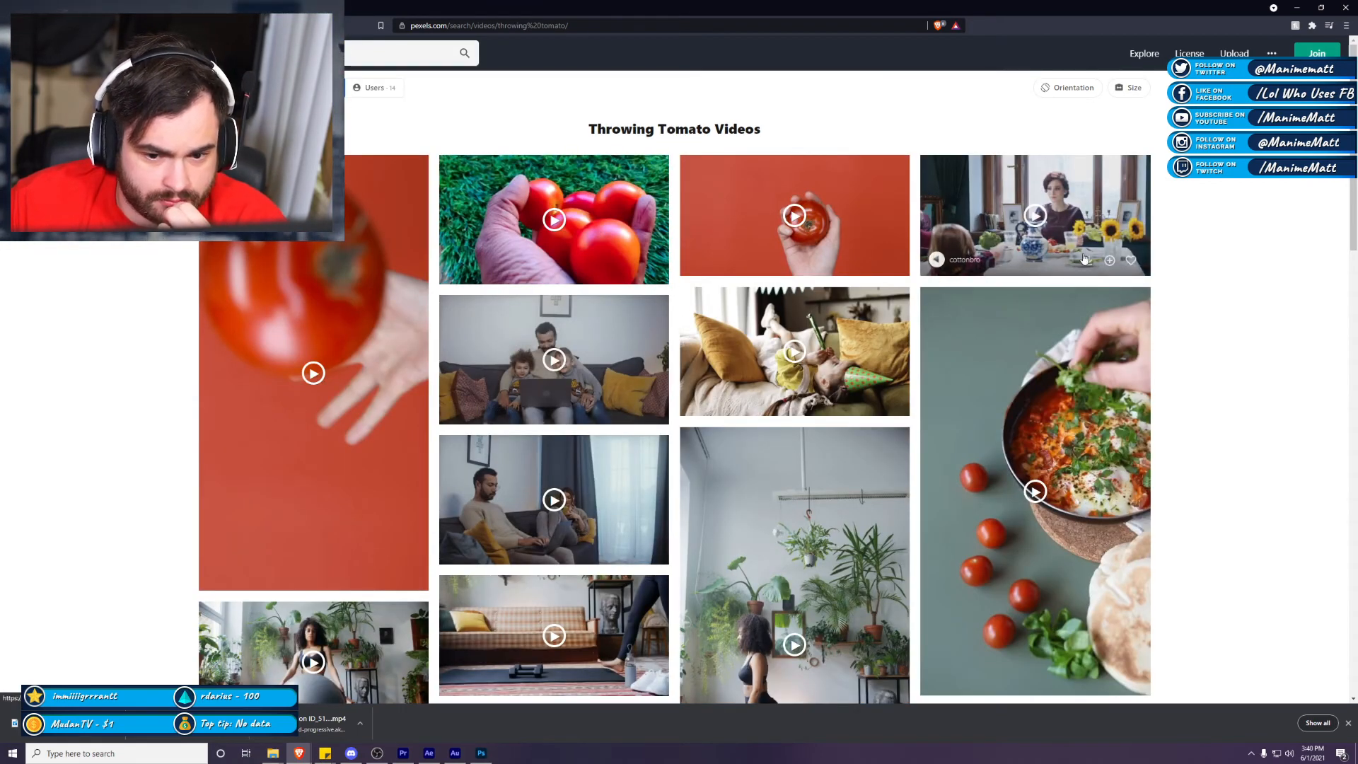
{"action": "scroll", "coordinate": [848, 357], "scroll_direction": "down", "scroll_amount": 2}
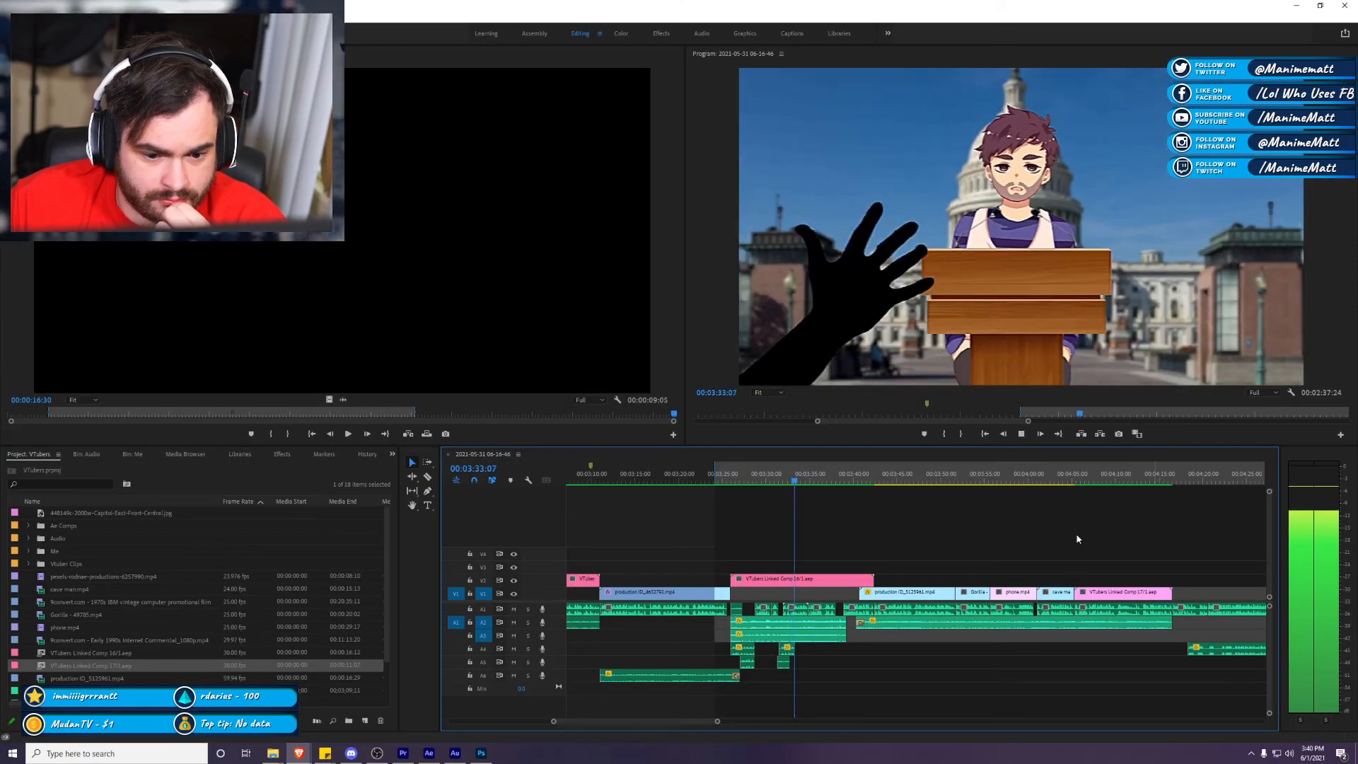
Step: Play back the rendered section in Premiere Pro and return the playhead to 00:04:09:14
{"action": "key", "text": "space"}
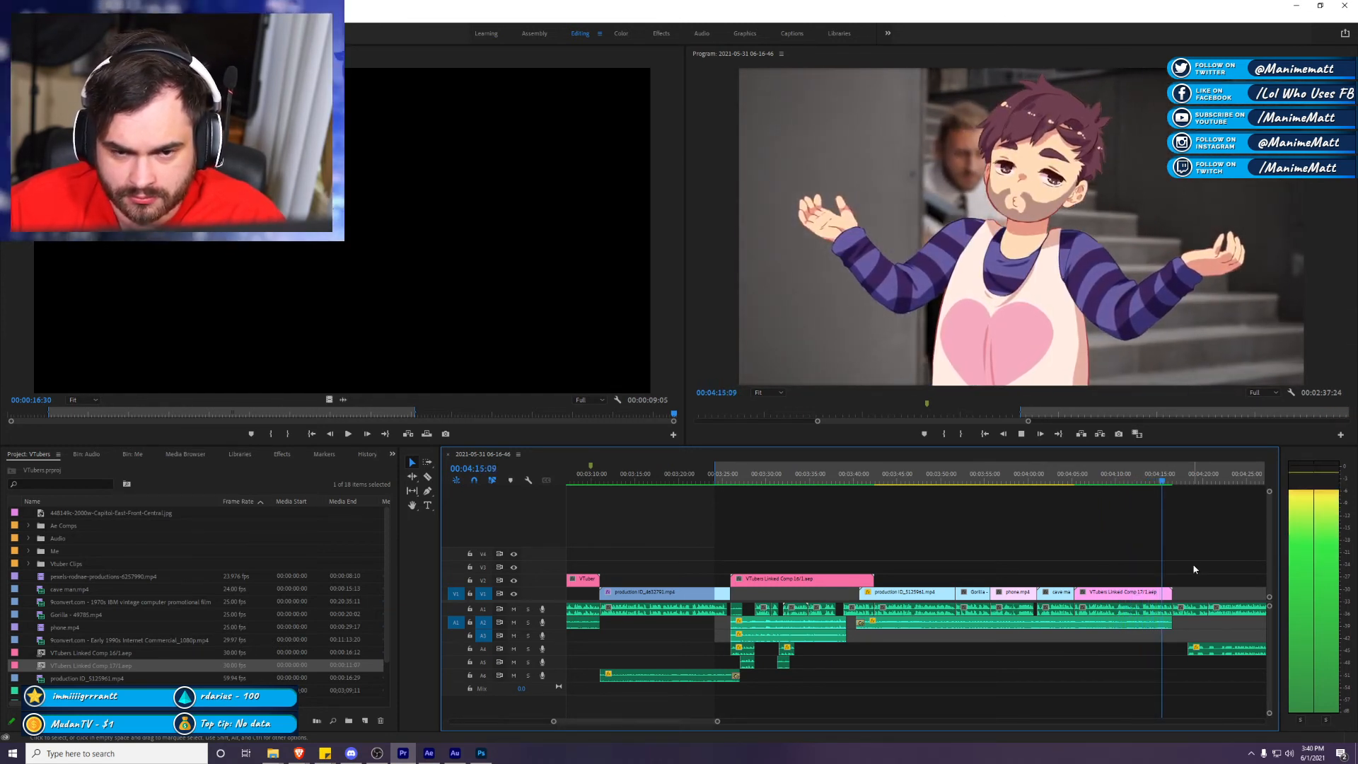
{"action": "left_click", "coordinate": [1111, 483]}
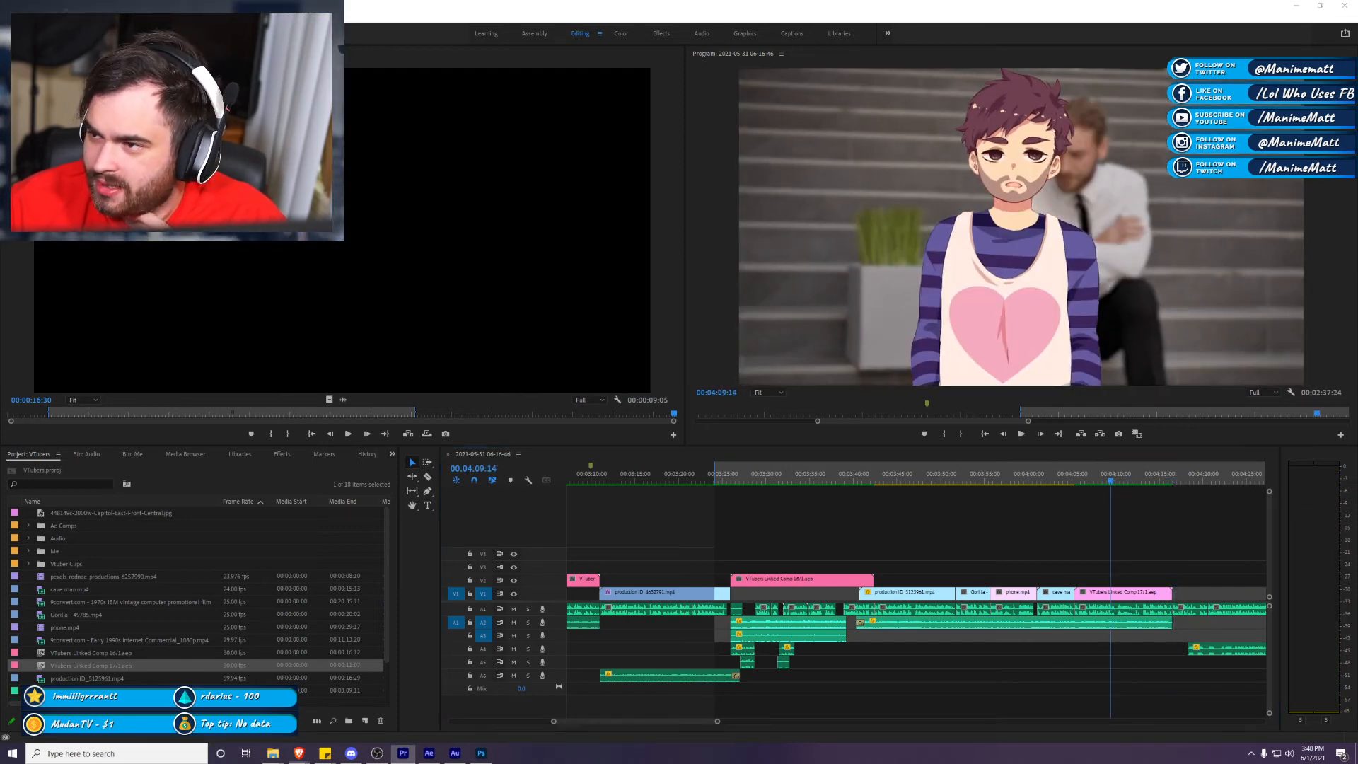
Step: Return to Pexels in the browser and search its videos for "Guy getting bullied"
{"action": "left_click", "coordinate": [299, 753]}
{"action": "scroll", "coordinate": [818, 456], "scroll_direction": "down", "scroll_amount": 5}
{"action": "scroll", "coordinate": [819, 456], "scroll_direction": "up", "scroll_amount": 5}
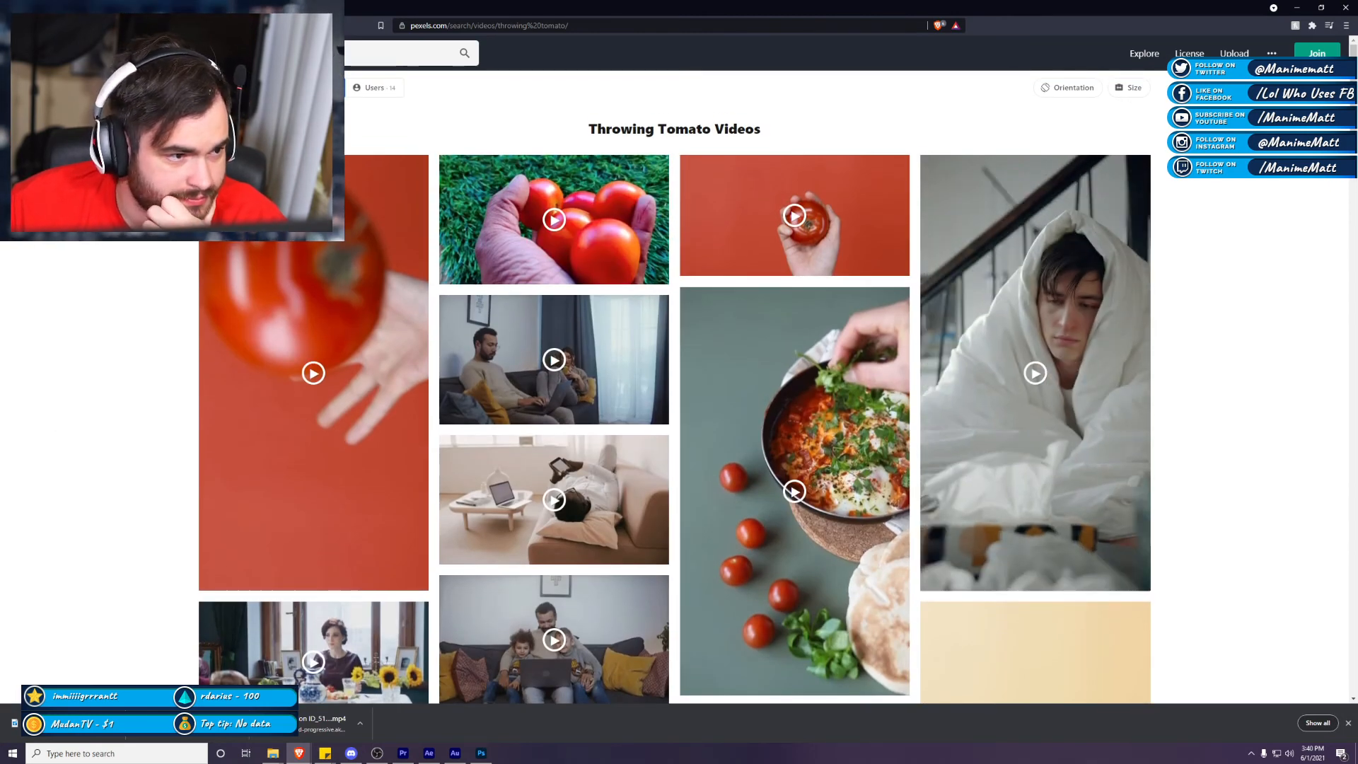
{"action": "left_click", "coordinate": [340, 50]}
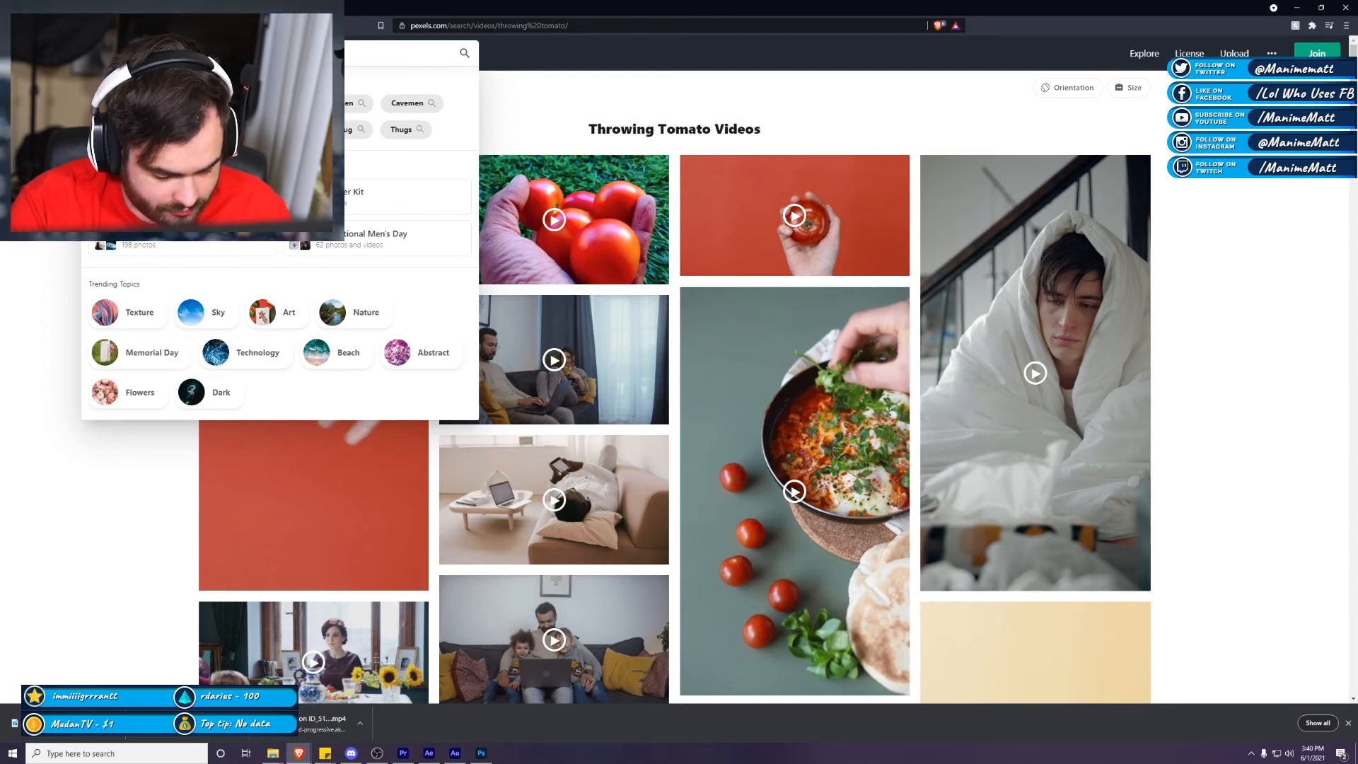
{"action": "key", "text": "Return"}
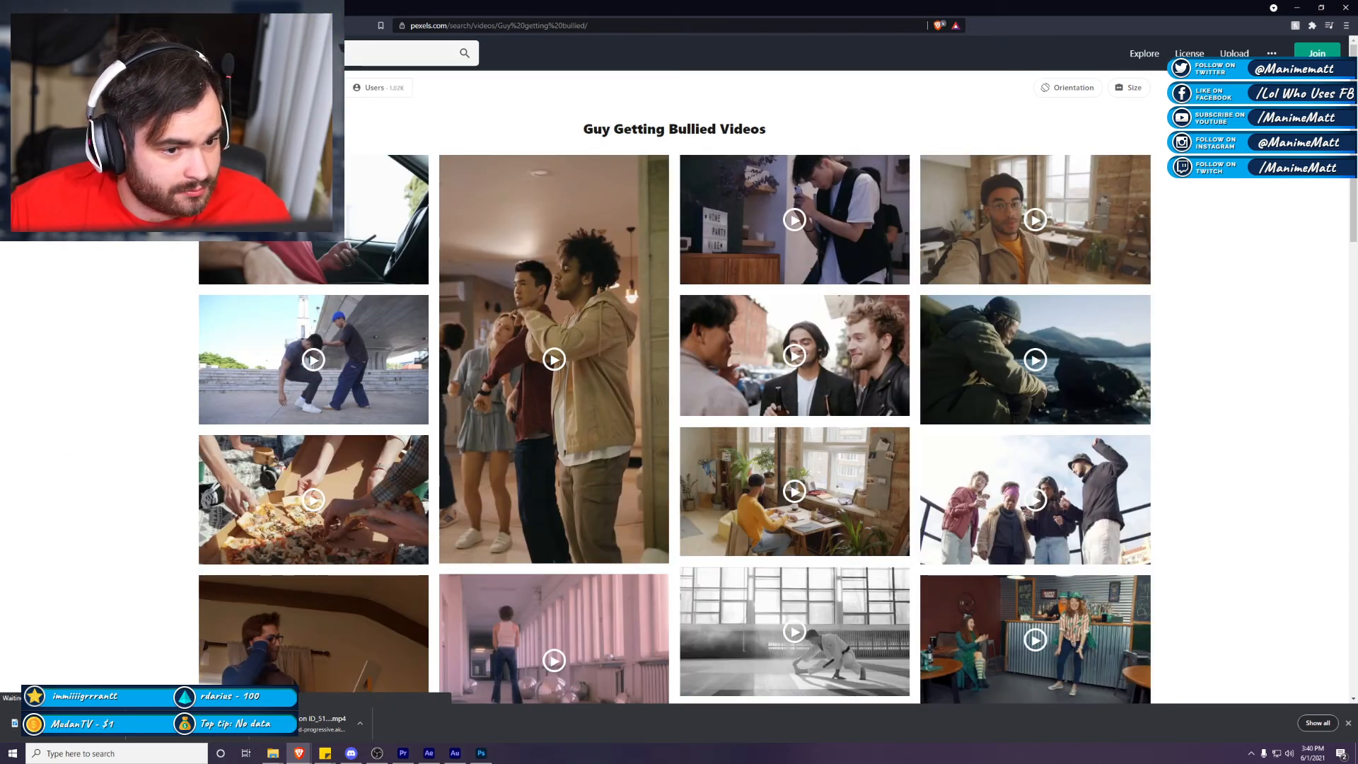
Step: Search Pexels for "getting bullied" and download the video of the female student in dark lipstick and a black leather jacket
{"action": "left_click", "coordinate": [340, 49]}
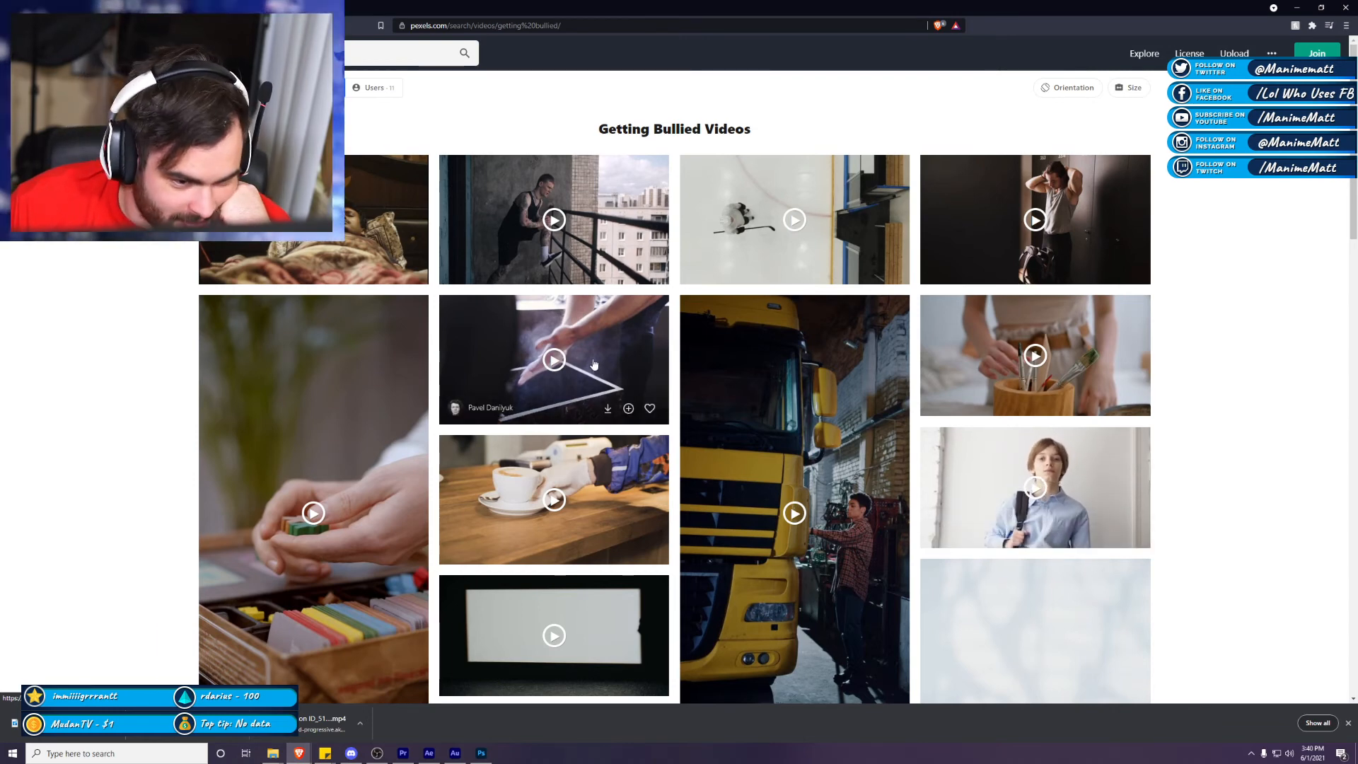
{"action": "scroll", "coordinate": [559, 357], "scroll_direction": "down", "scroll_amount": 3}
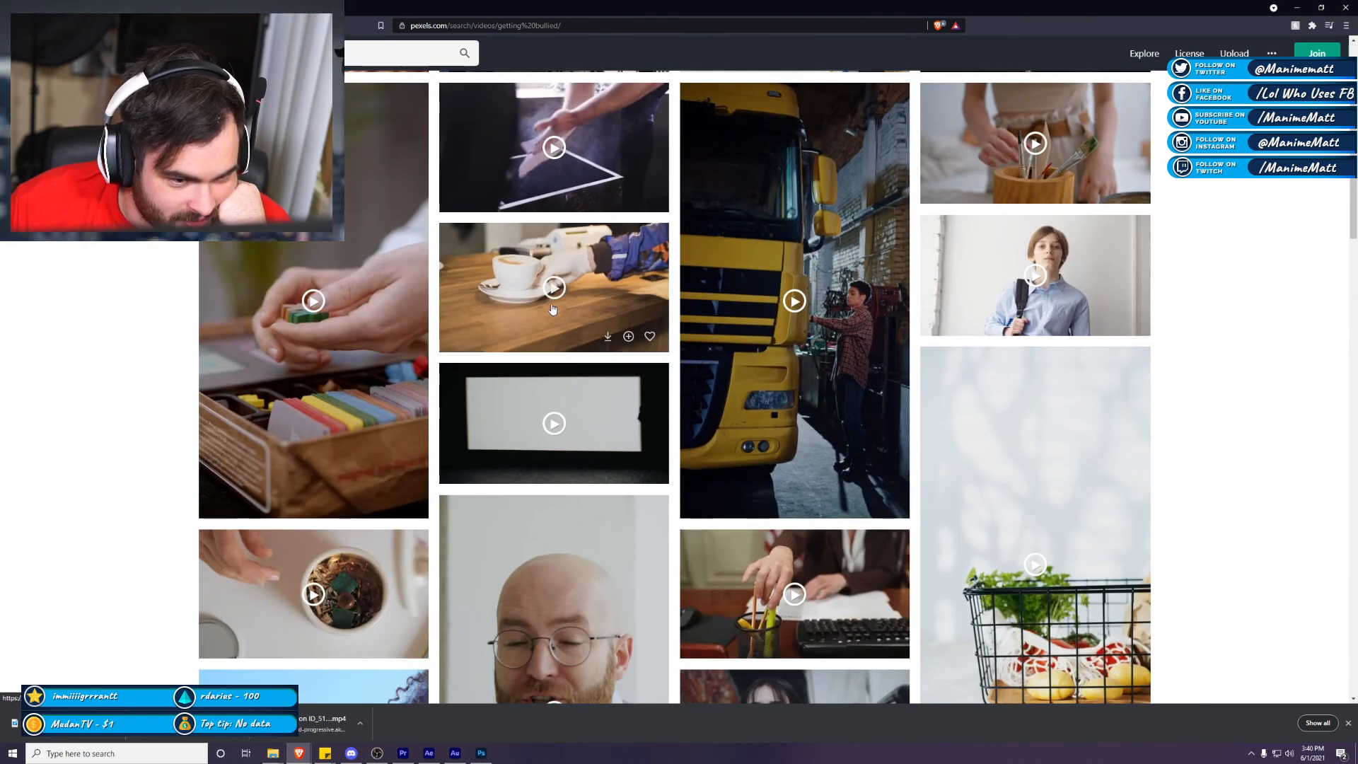
{"action": "scroll", "coordinate": [557, 448], "scroll_direction": "down", "scroll_amount": 2}
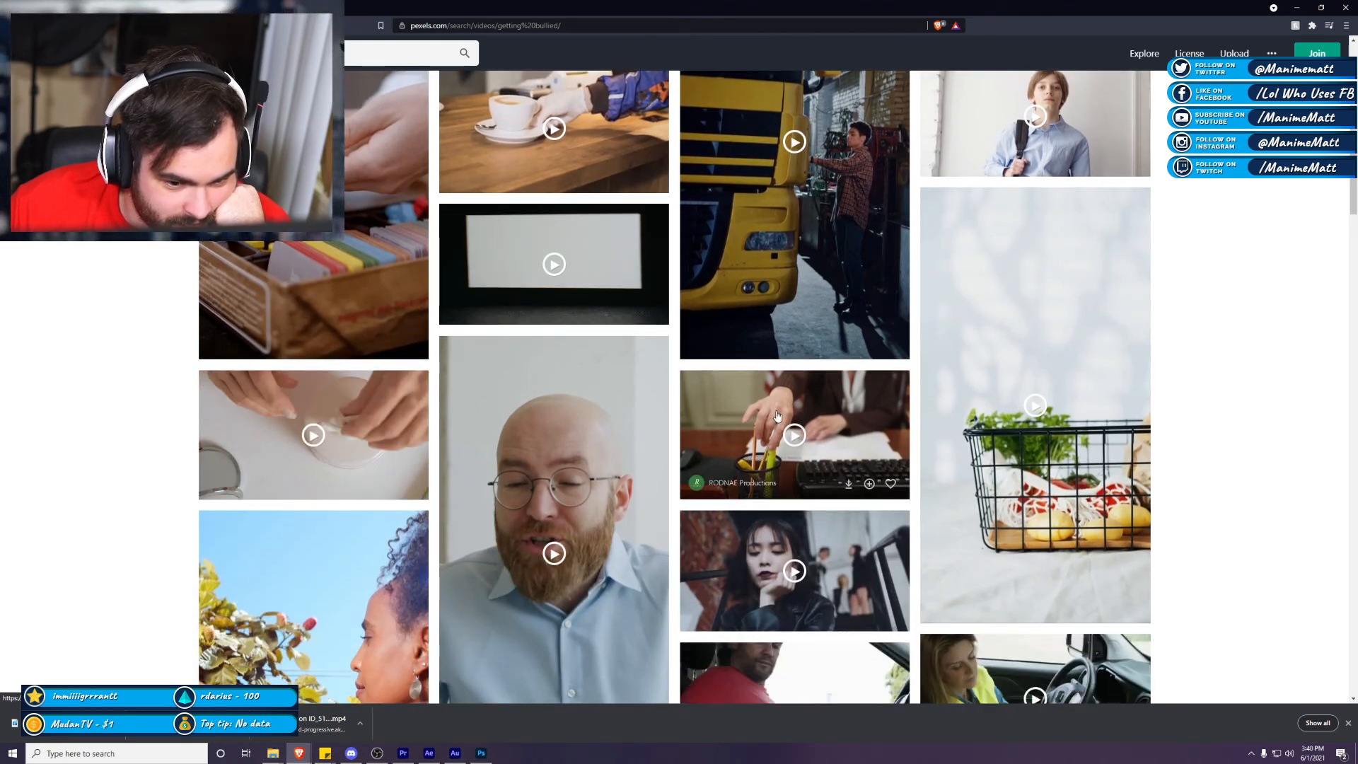
{"action": "scroll", "coordinate": [769, 425], "scroll_direction": "down", "scroll_amount": 4}
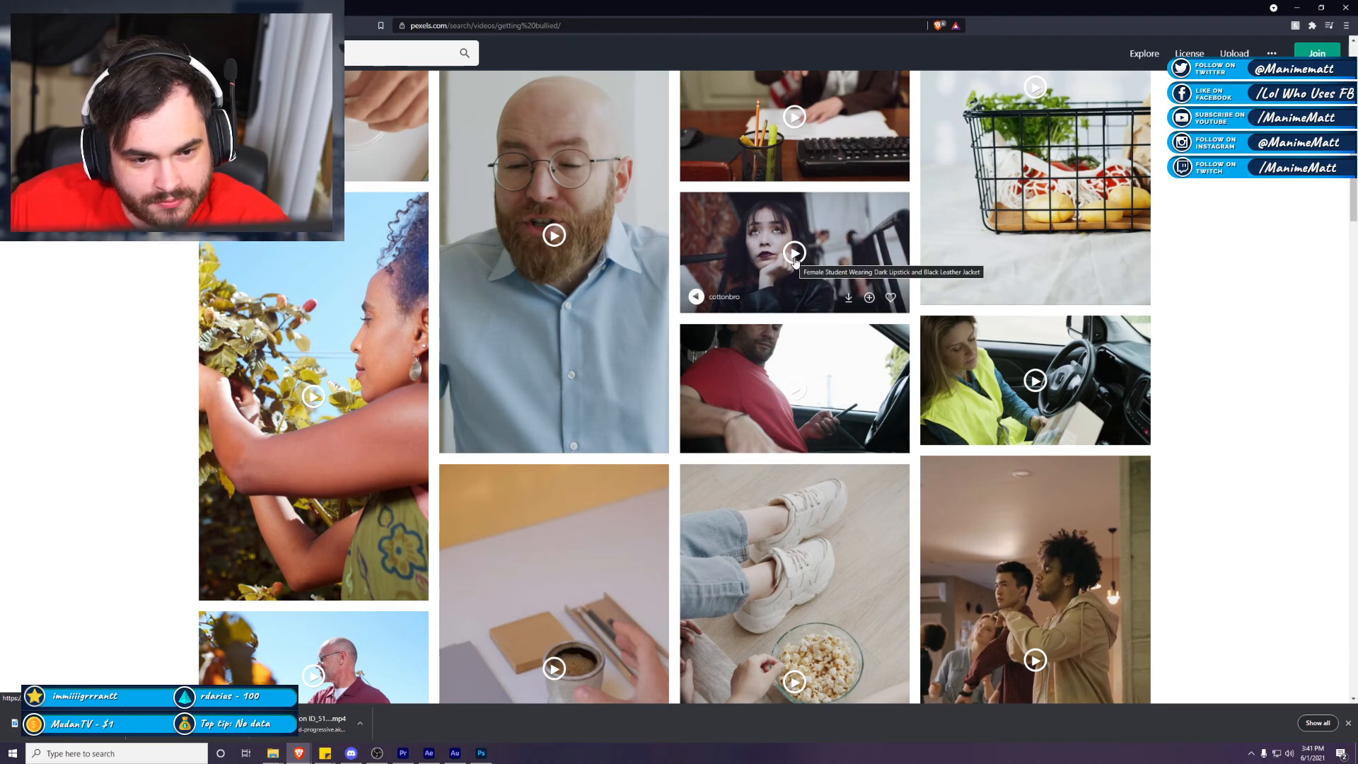
{"action": "left_click", "coordinate": [846, 298]}
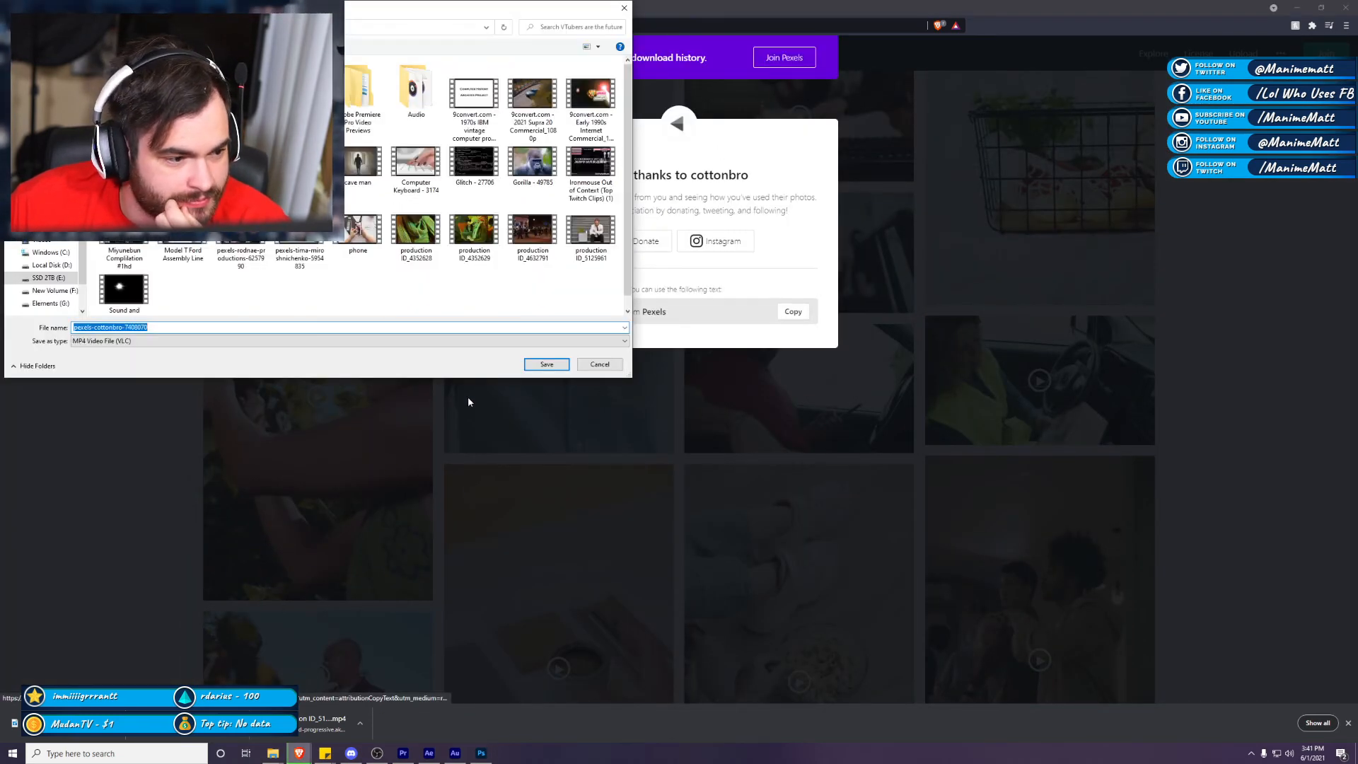
{"action": "left_click", "coordinate": [529, 367]}
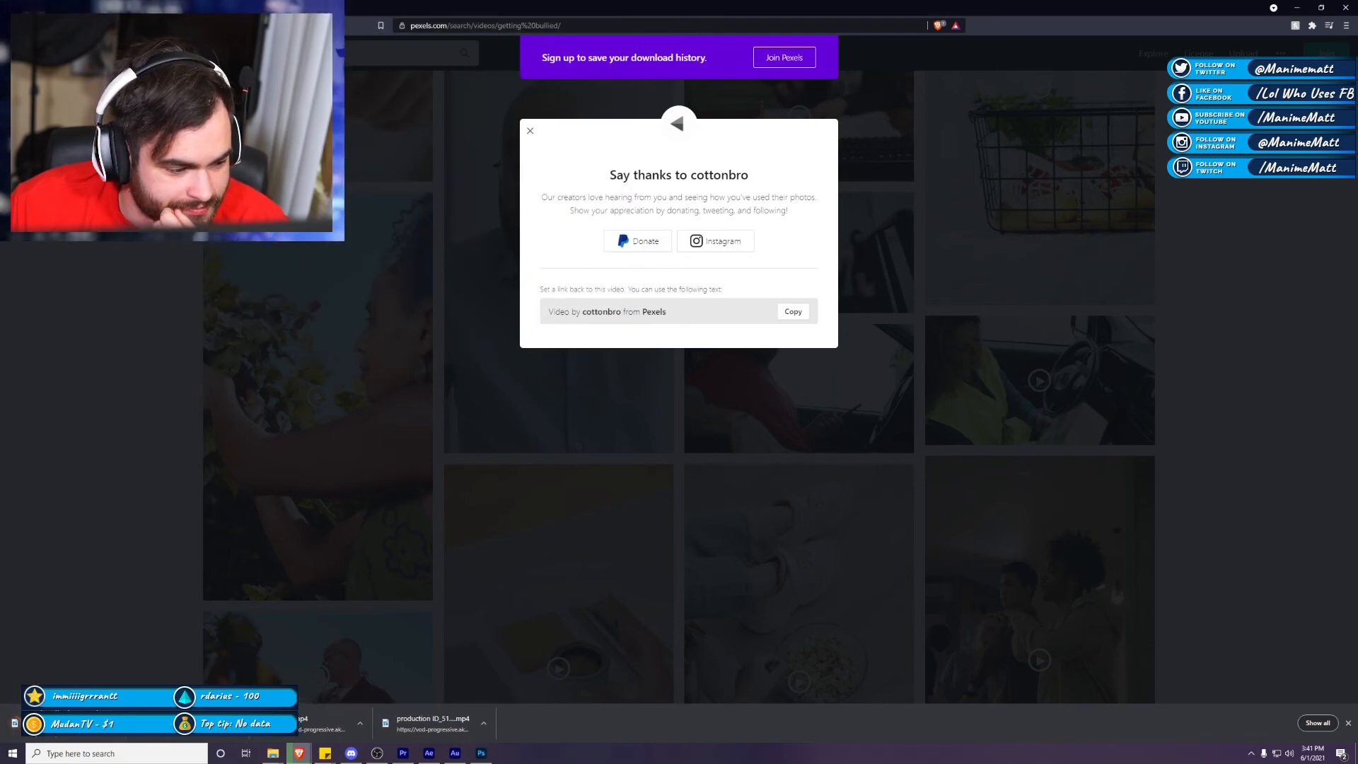
{"action": "left_click", "coordinate": [115, 539]}
Step: Look further through the Pexels "getting bullied" results and preview the video of the person playing guitar
{"action": "scroll", "coordinate": [199, 505], "scroll_direction": "down", "scroll_amount": 3}
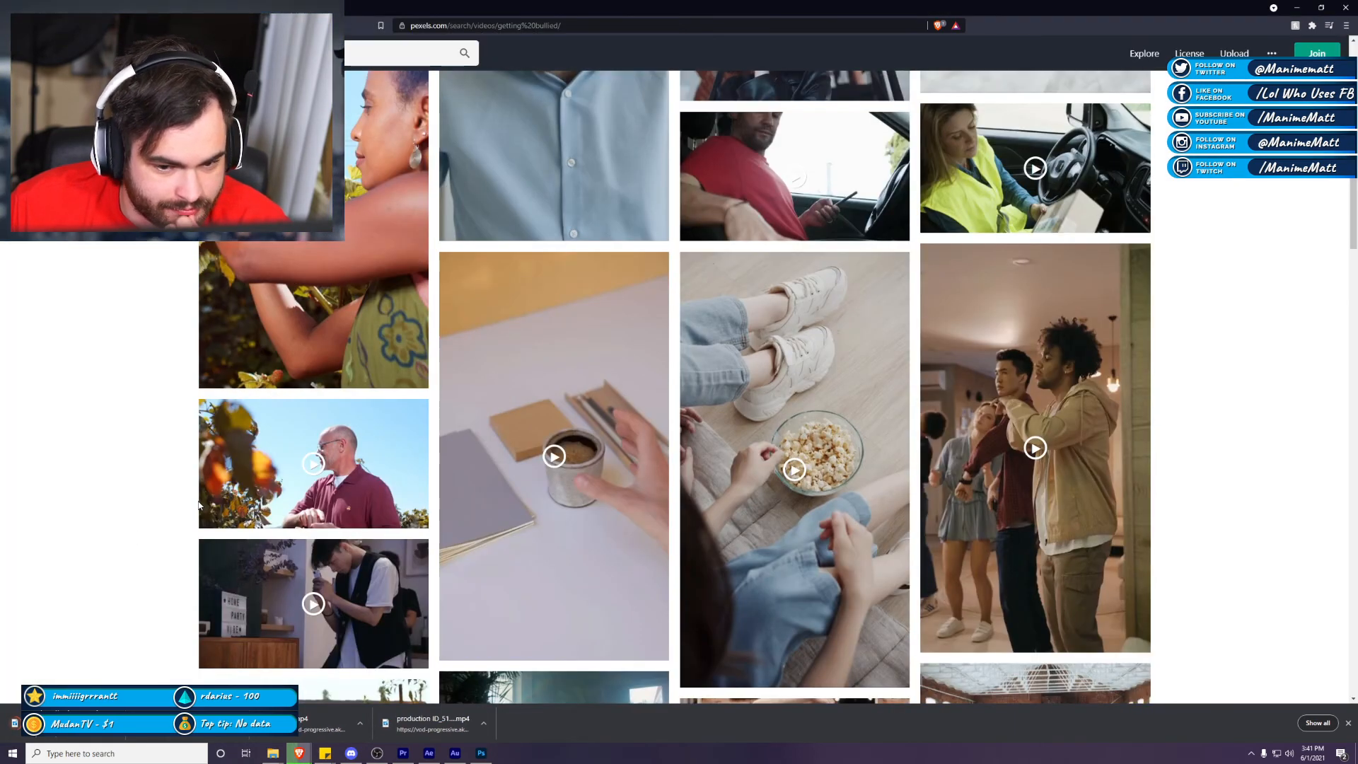
{"action": "scroll", "coordinate": [699, 473], "scroll_direction": "down", "scroll_amount": 6}
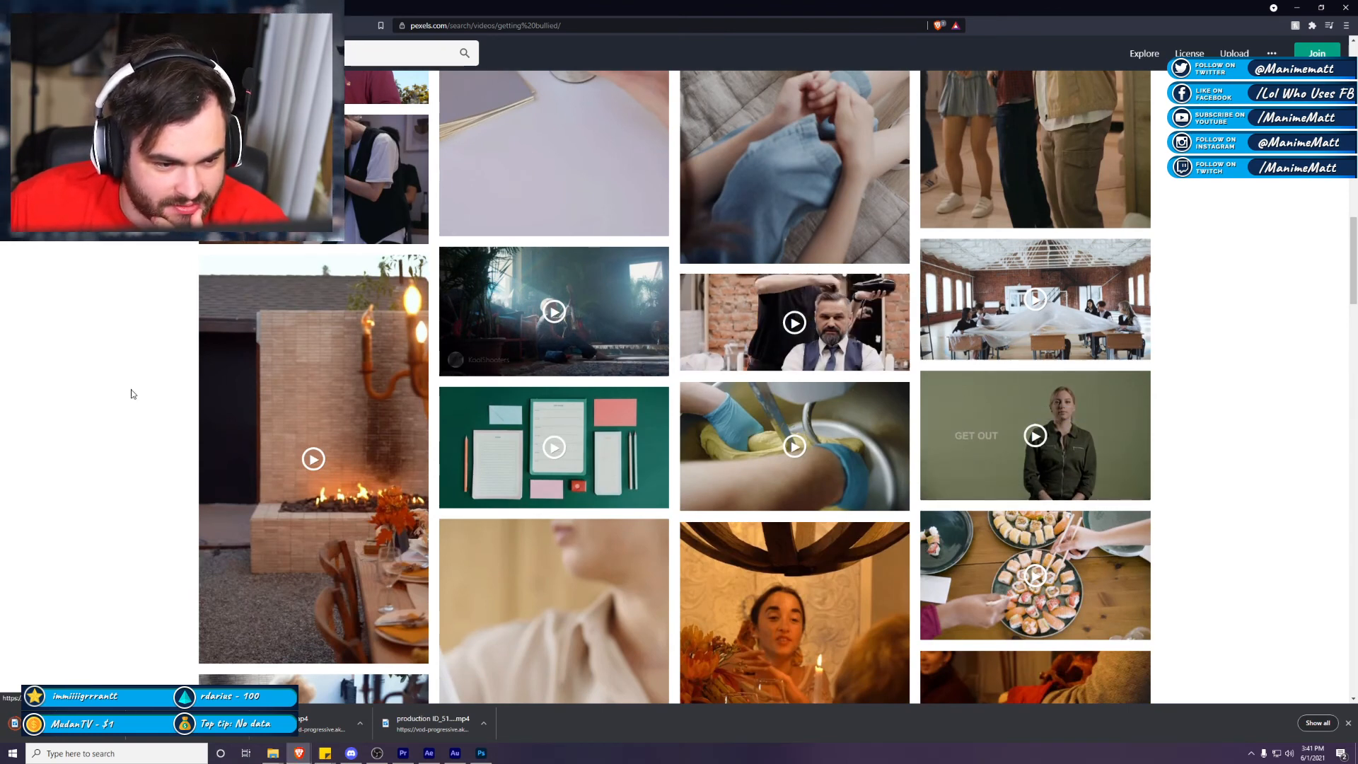
{"action": "left_click", "coordinate": [553, 318]}
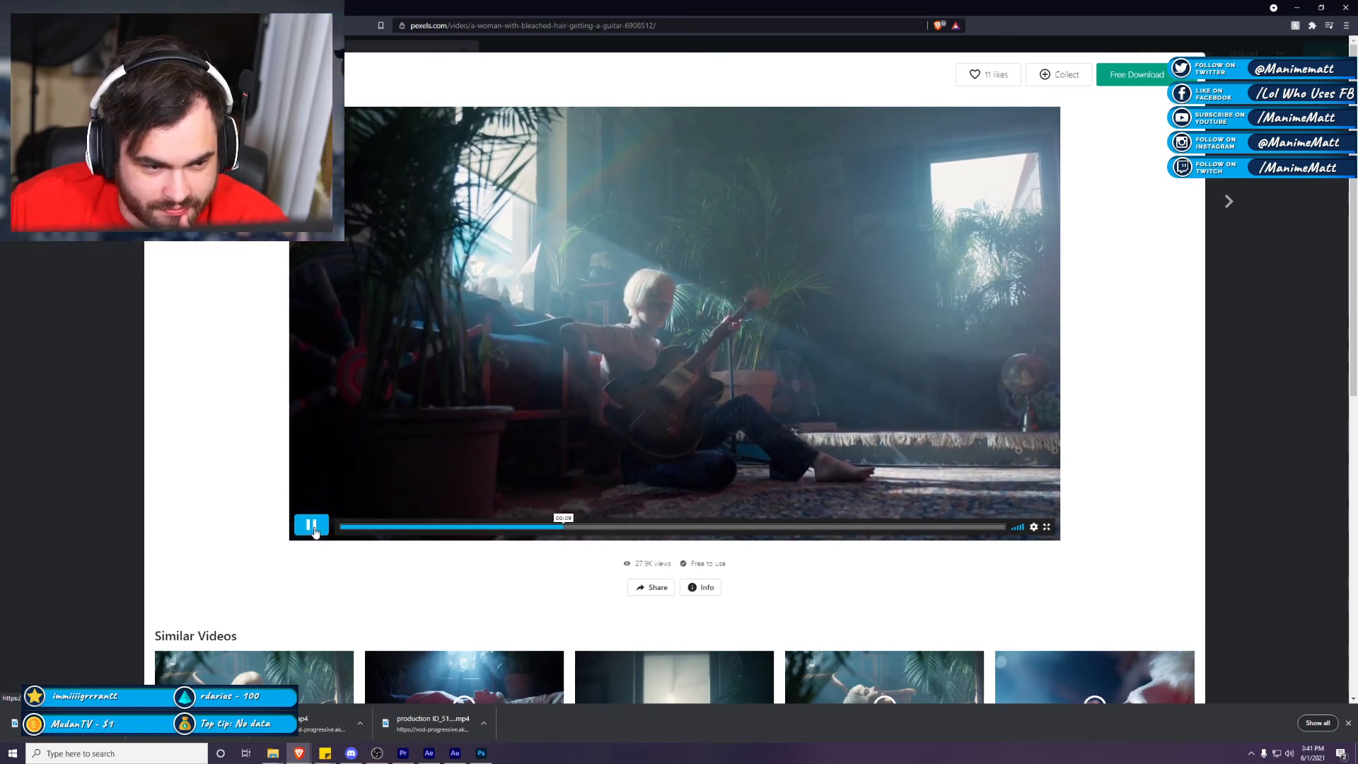
{"action": "key", "text": "alt+Left"}
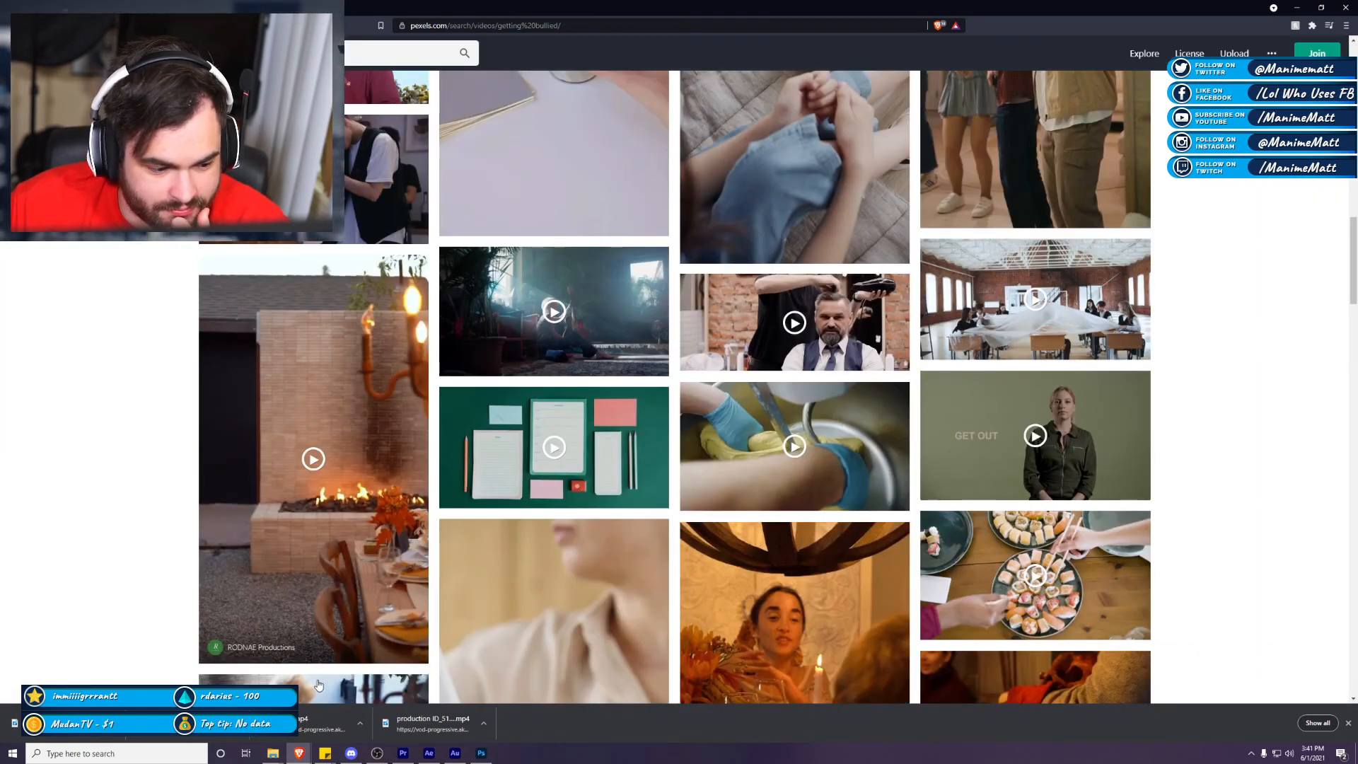
Step: Import the downloaded clip of the student in the leather jacket into the Premiere Pro project and open it in the Source monitor
{"action": "key", "text": "alt+Tab"}
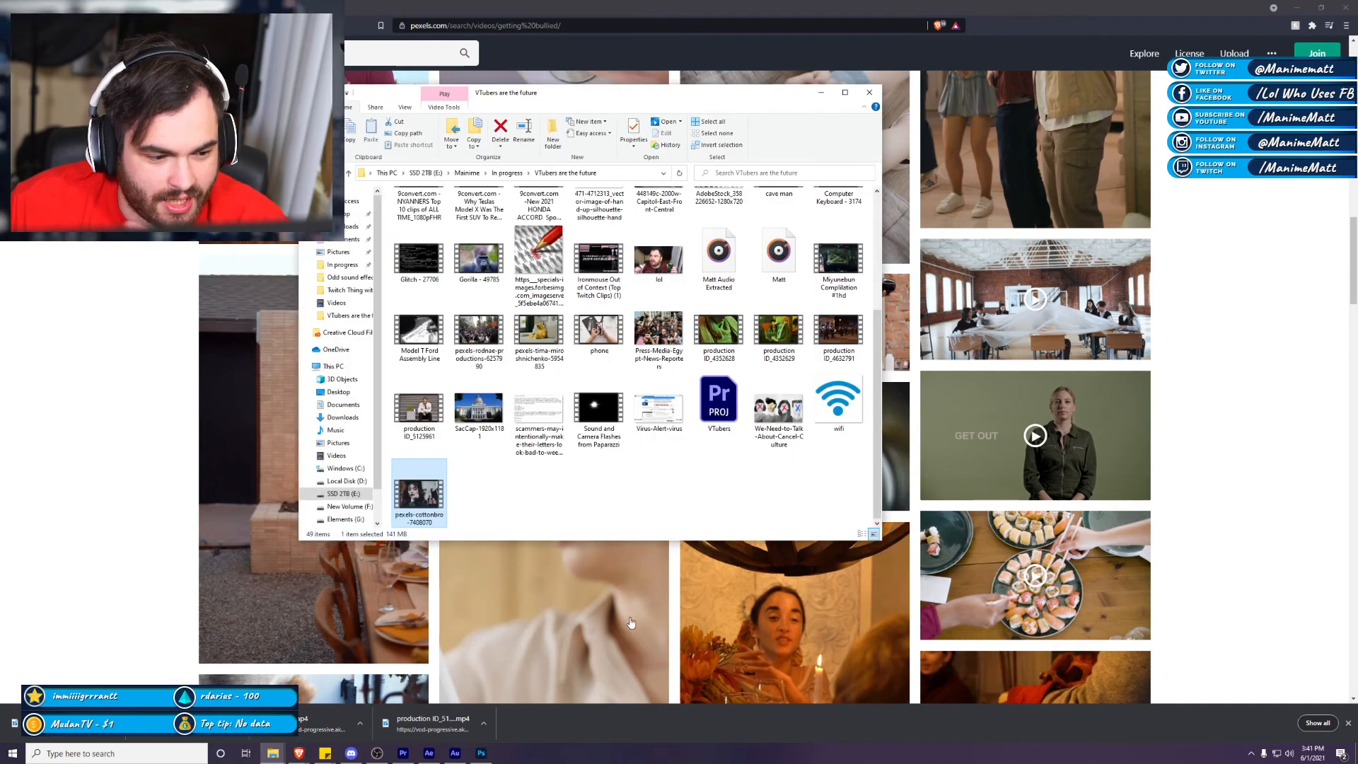
{"action": "left_click", "coordinate": [1298, 7]}
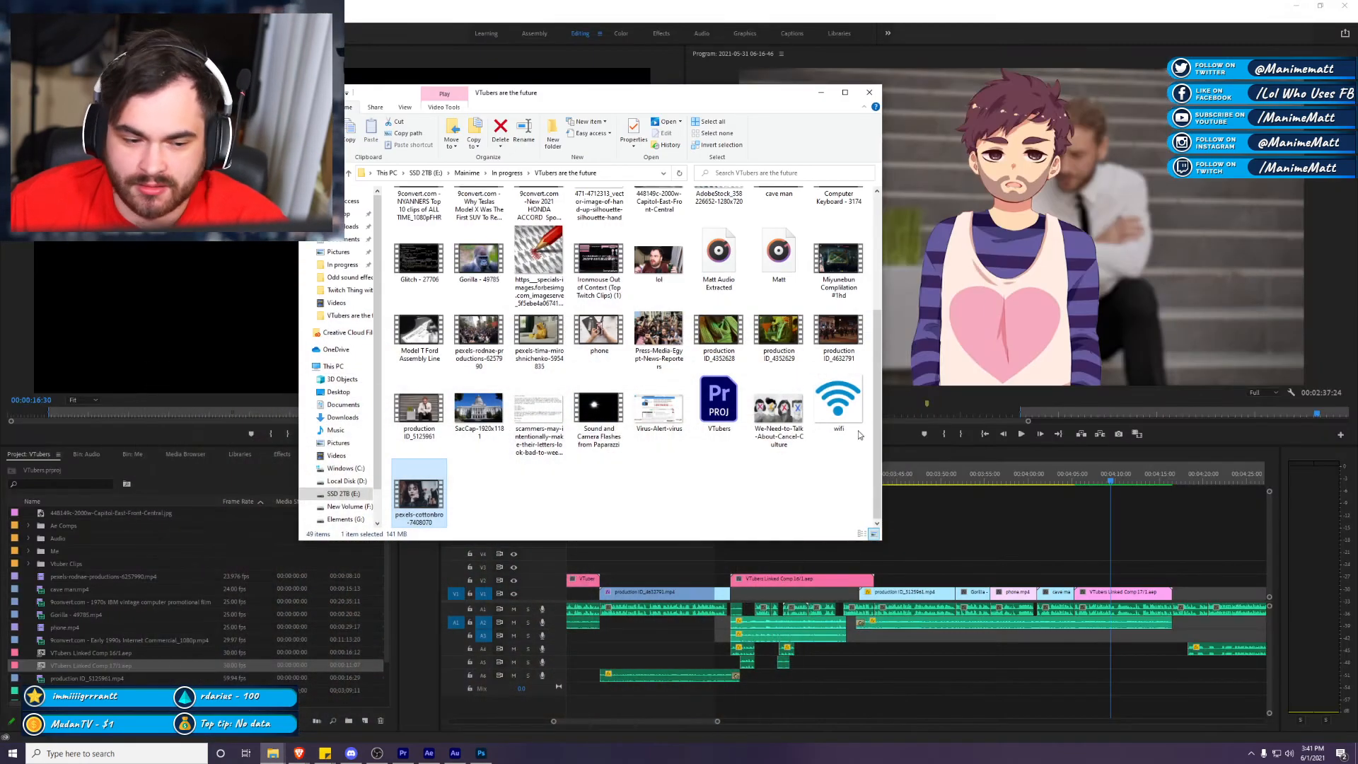
{"action": "left_click_drag", "start_coordinate": [330, 589], "coordinate": [143, 661]}
{"action": "double_click", "coordinate": [41, 628]}
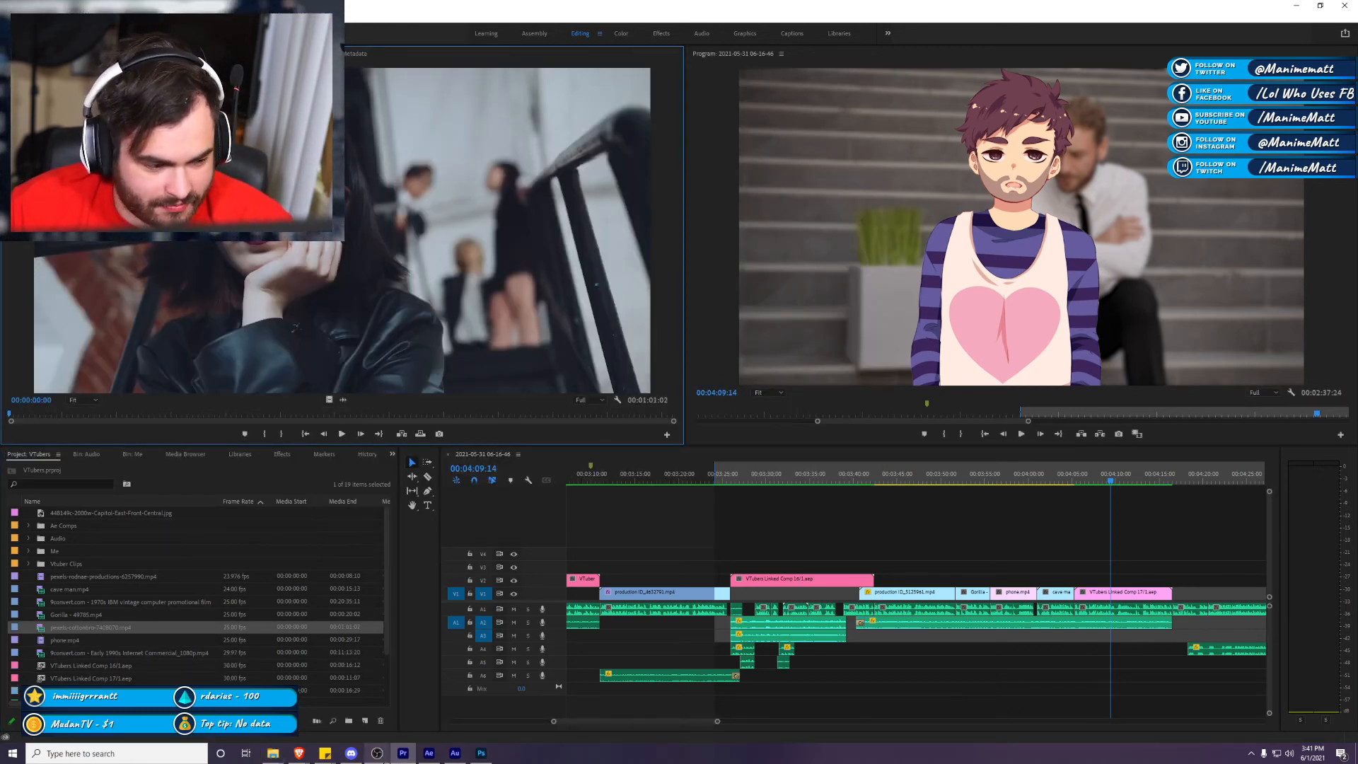
Step: In After Effects, add the leather-jacket student clip to VTubers Linked Comp 17 and place it directly beneath Adjustment Layer 3
{"action": "left_click", "coordinate": [456, 755]}
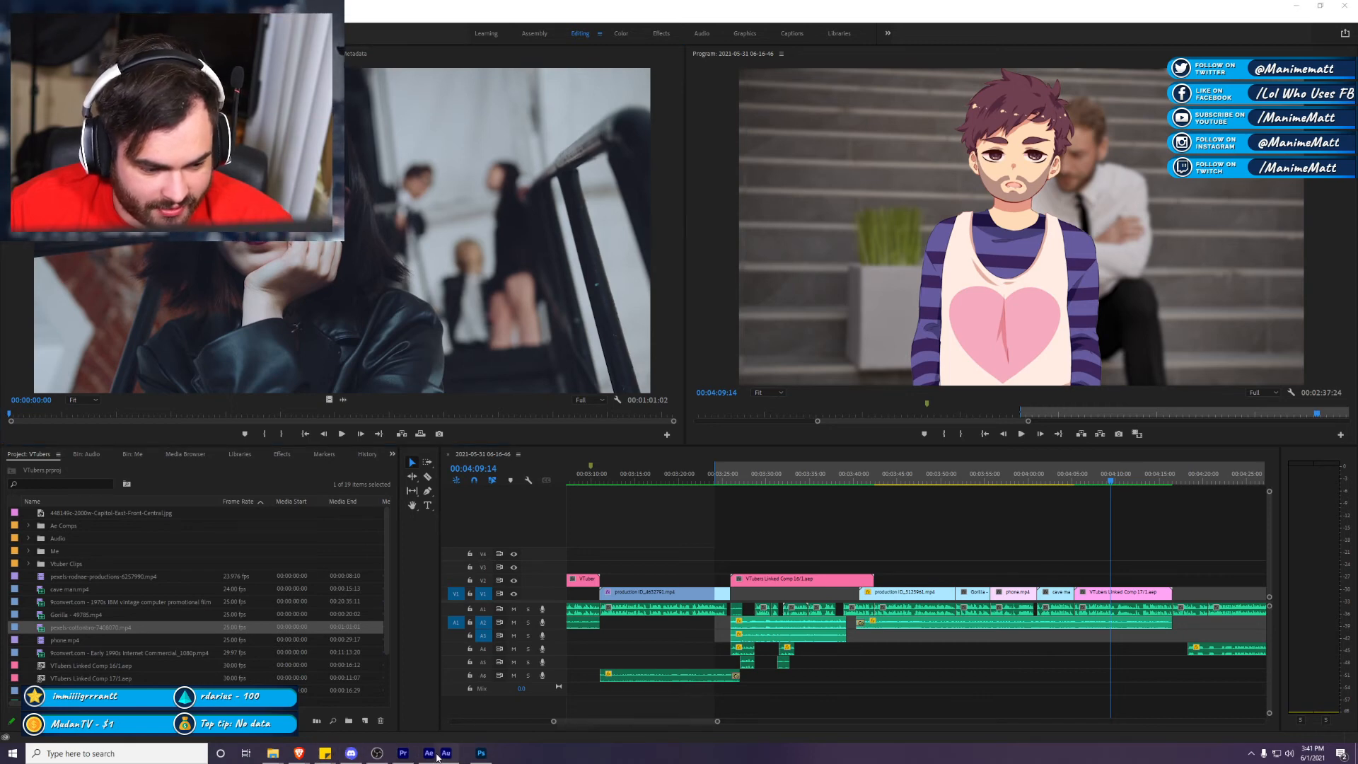
{"action": "left_click", "coordinate": [430, 754]}
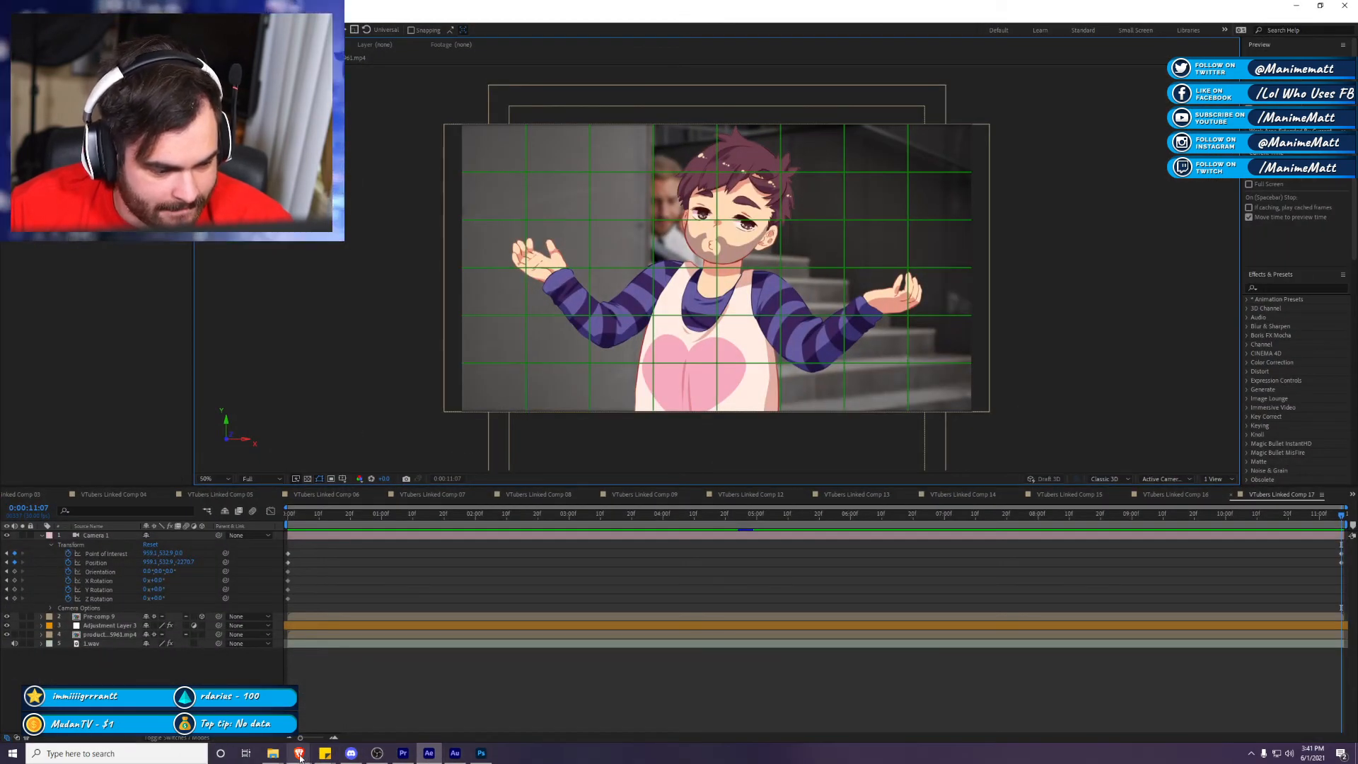
{"action": "mouse_move", "coordinate": [273, 753]}
{"action": "left_click", "coordinate": [364, 704]}
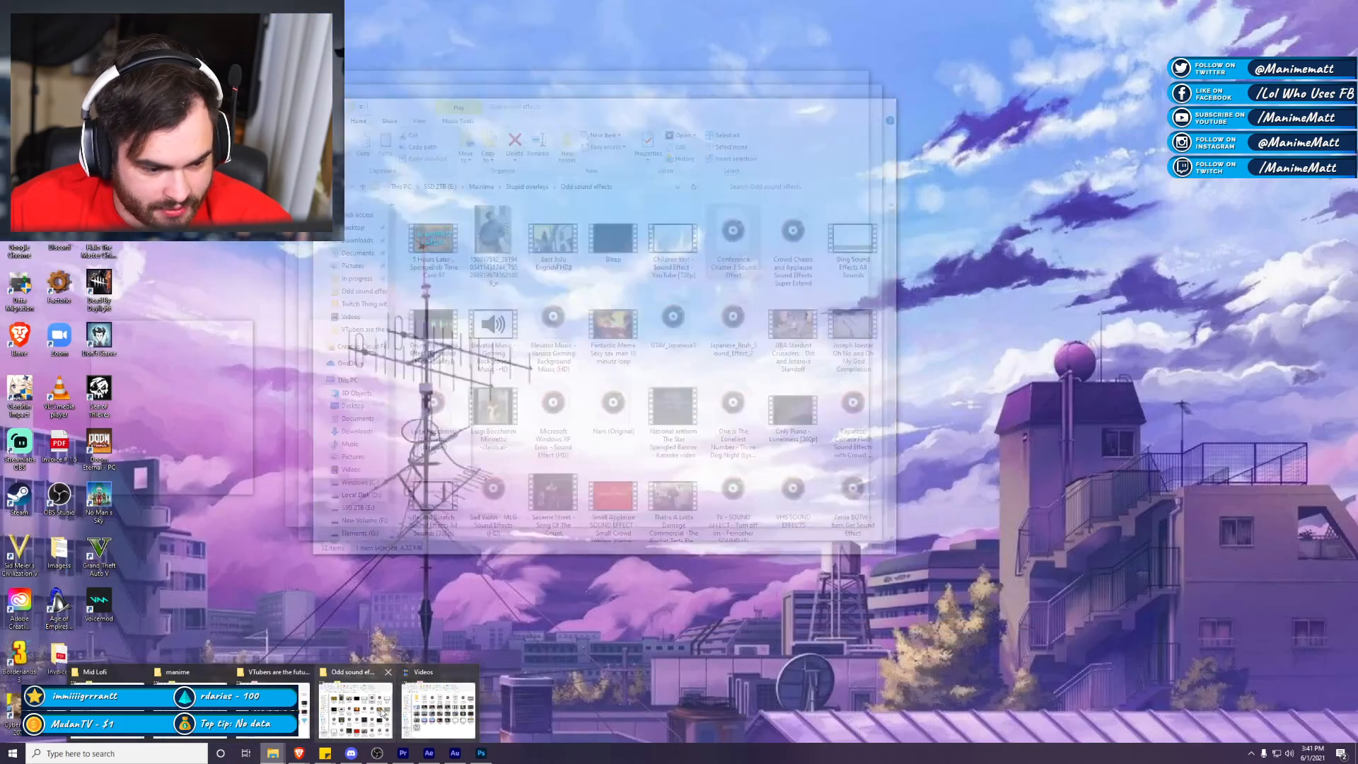
{"action": "left_click", "coordinate": [276, 703]}
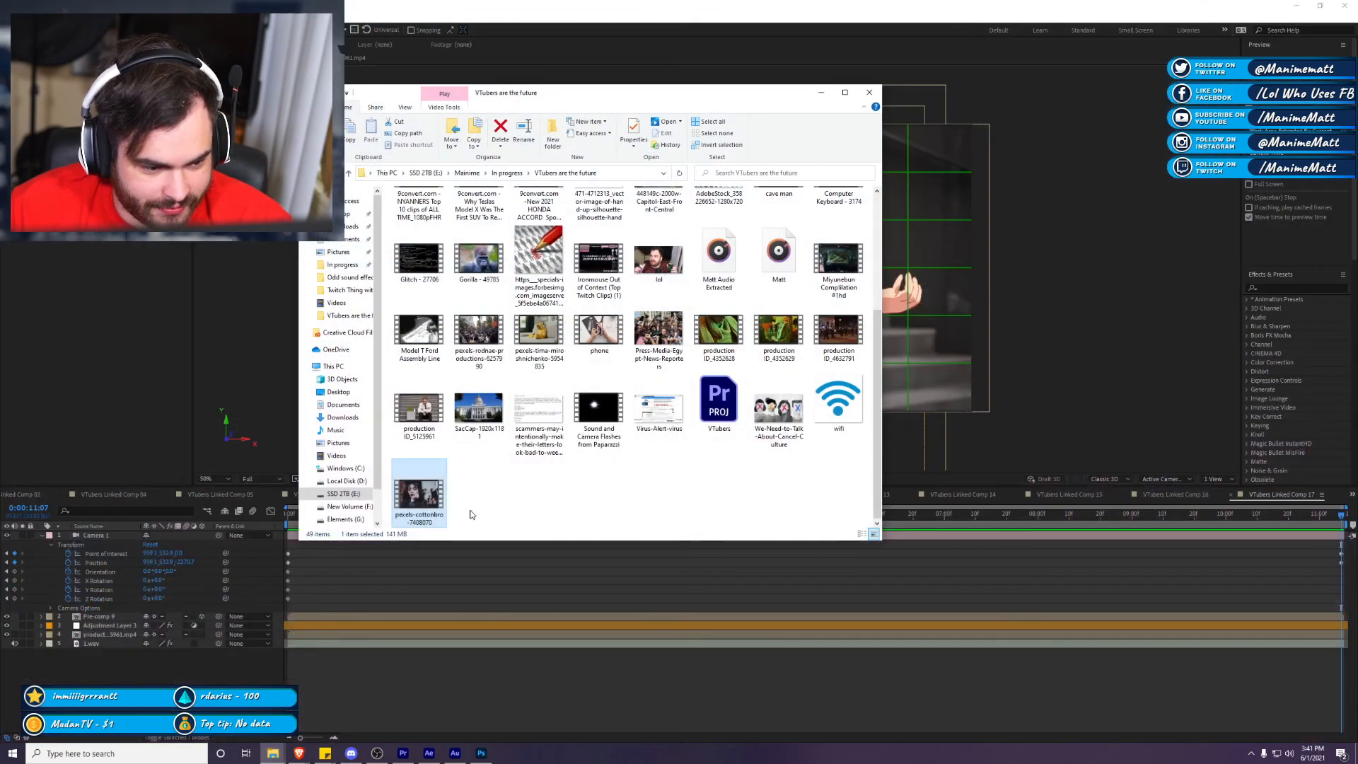
{"action": "left_click_drag", "start_coordinate": [150, 738], "coordinate": [138, 676]}
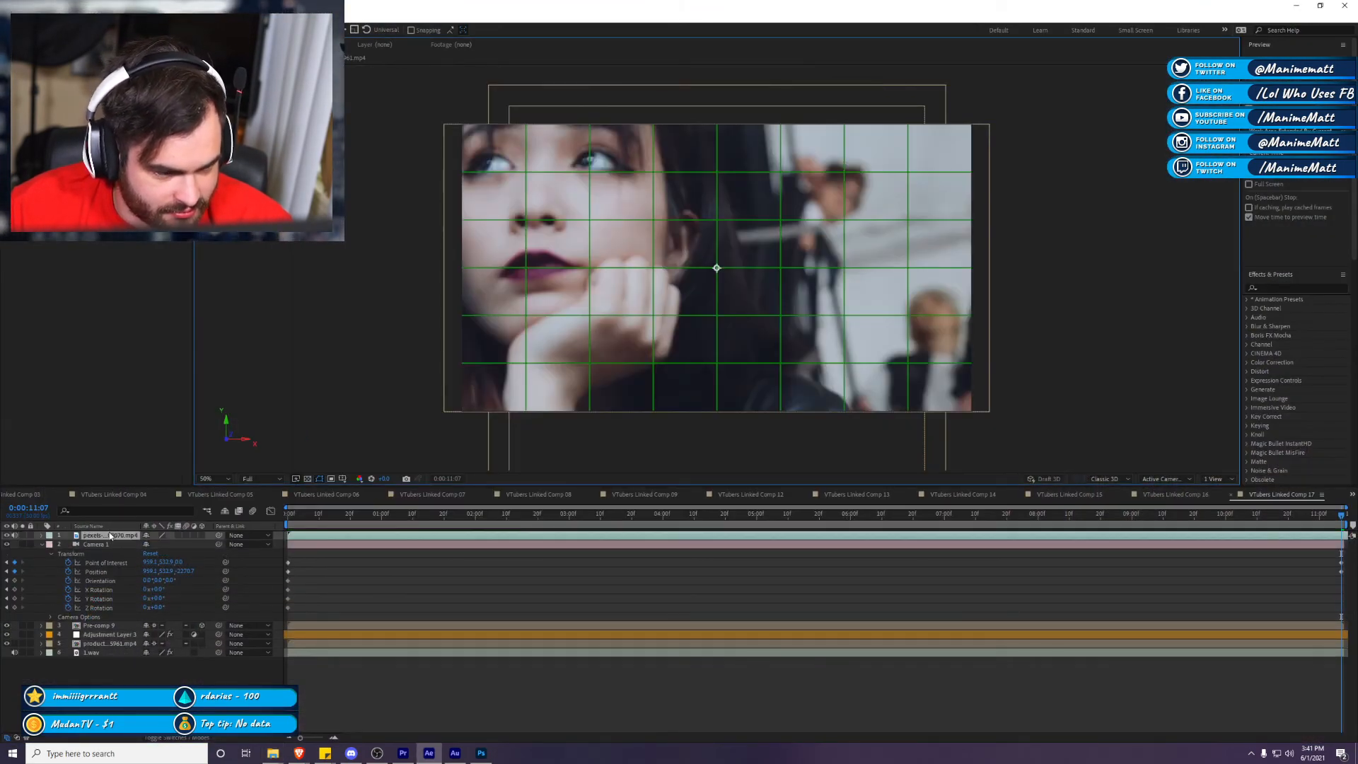
{"action": "left_click_drag", "start_coordinate": [99, 540], "coordinate": [121, 636]}
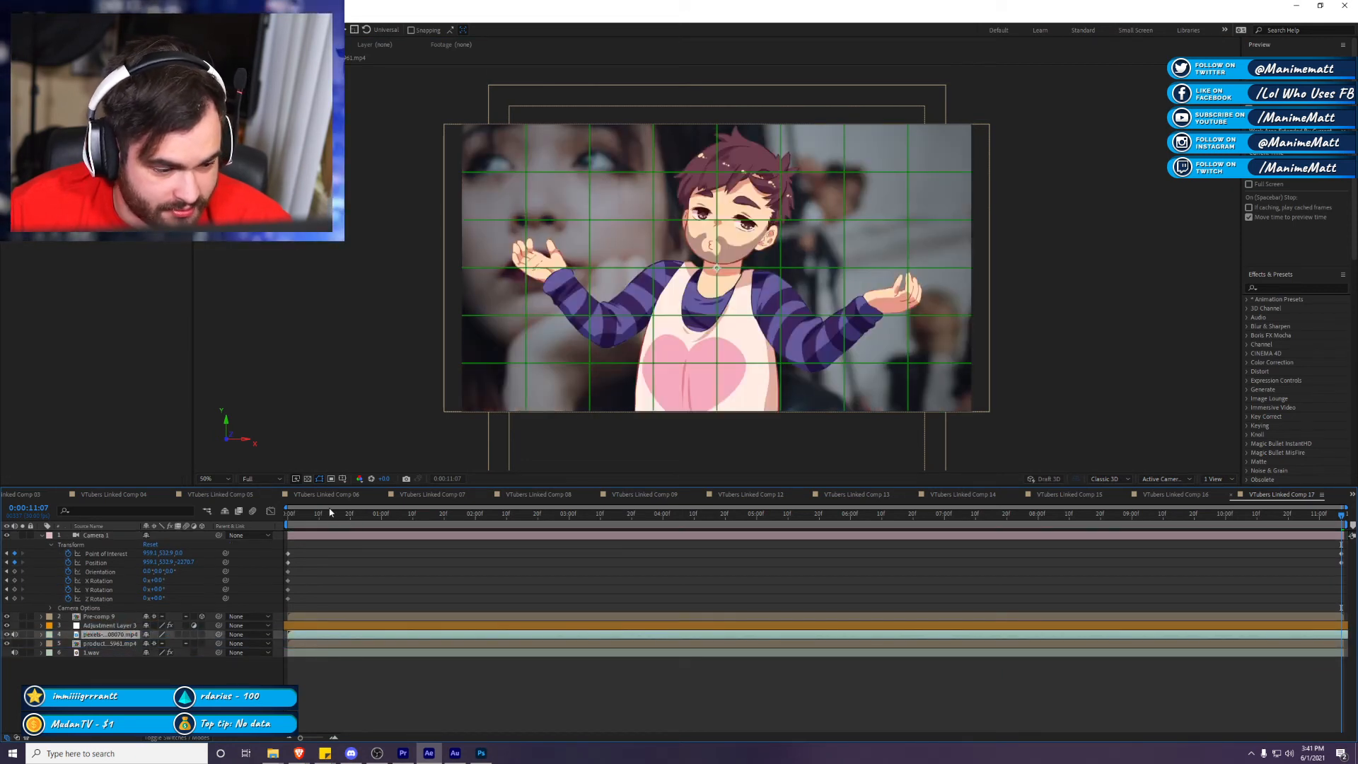
Step: Check the student clip behind the character across the composition and delete its layer
{"action": "left_click_drag", "start_coordinate": [300, 521], "coordinate": [271, 519]}
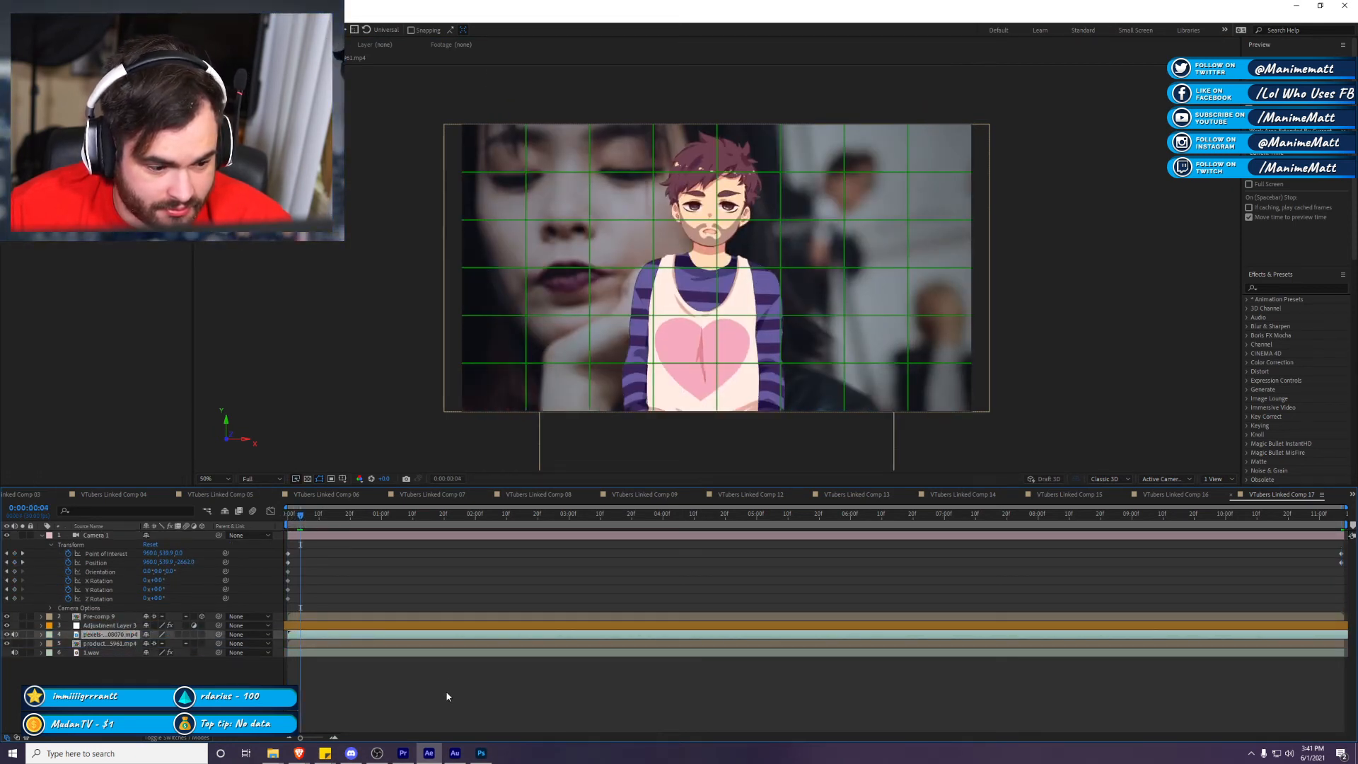
{"action": "left_click", "coordinate": [447, 641]}
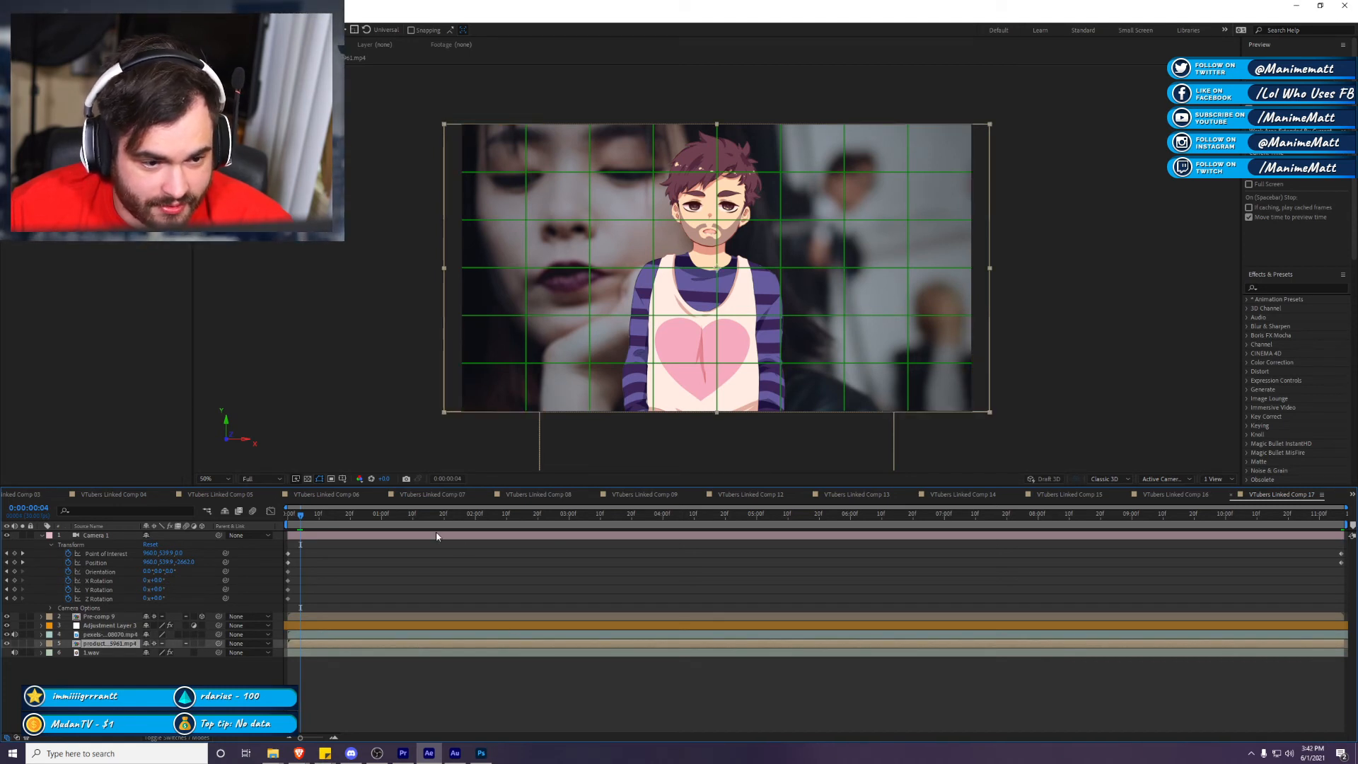
{"action": "left_click_drag", "start_coordinate": [312, 518], "coordinate": [979, 553]}
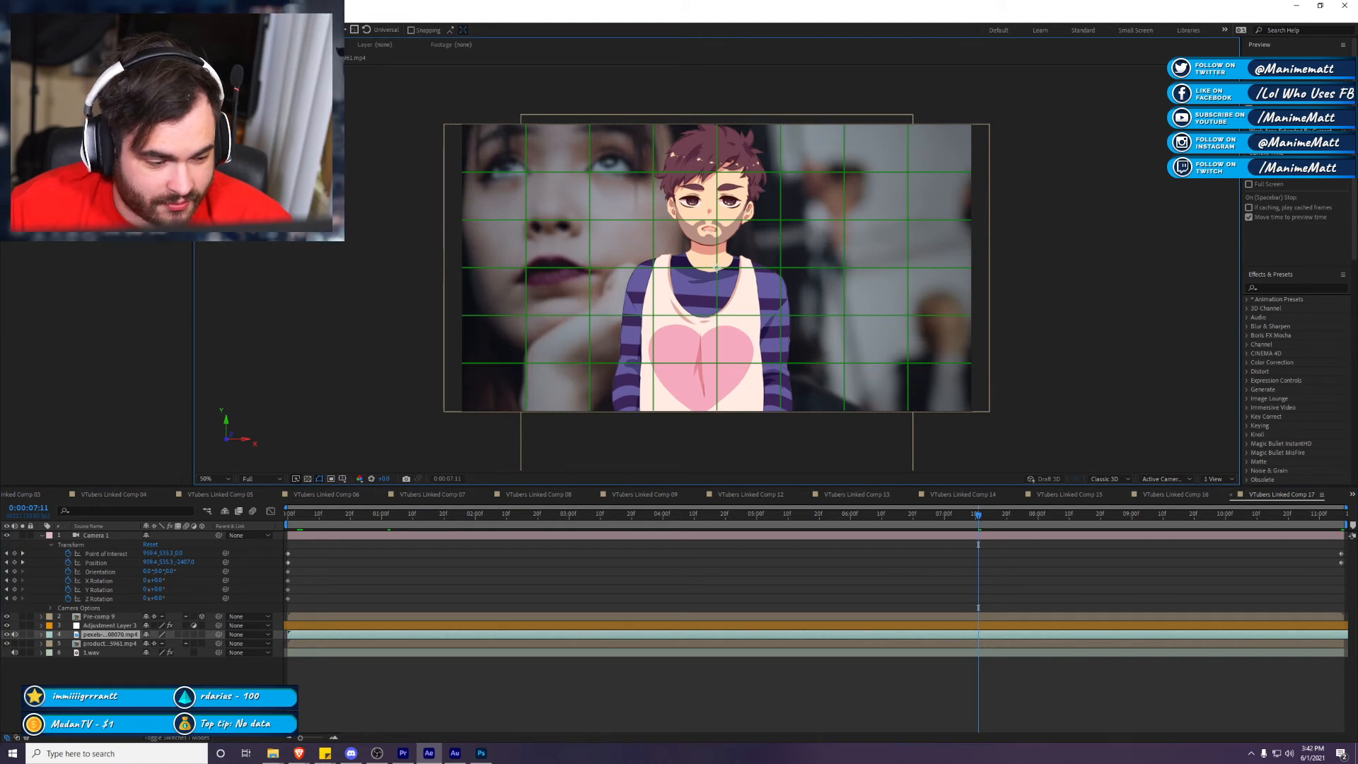
{"action": "left_click", "coordinate": [322, 634]}
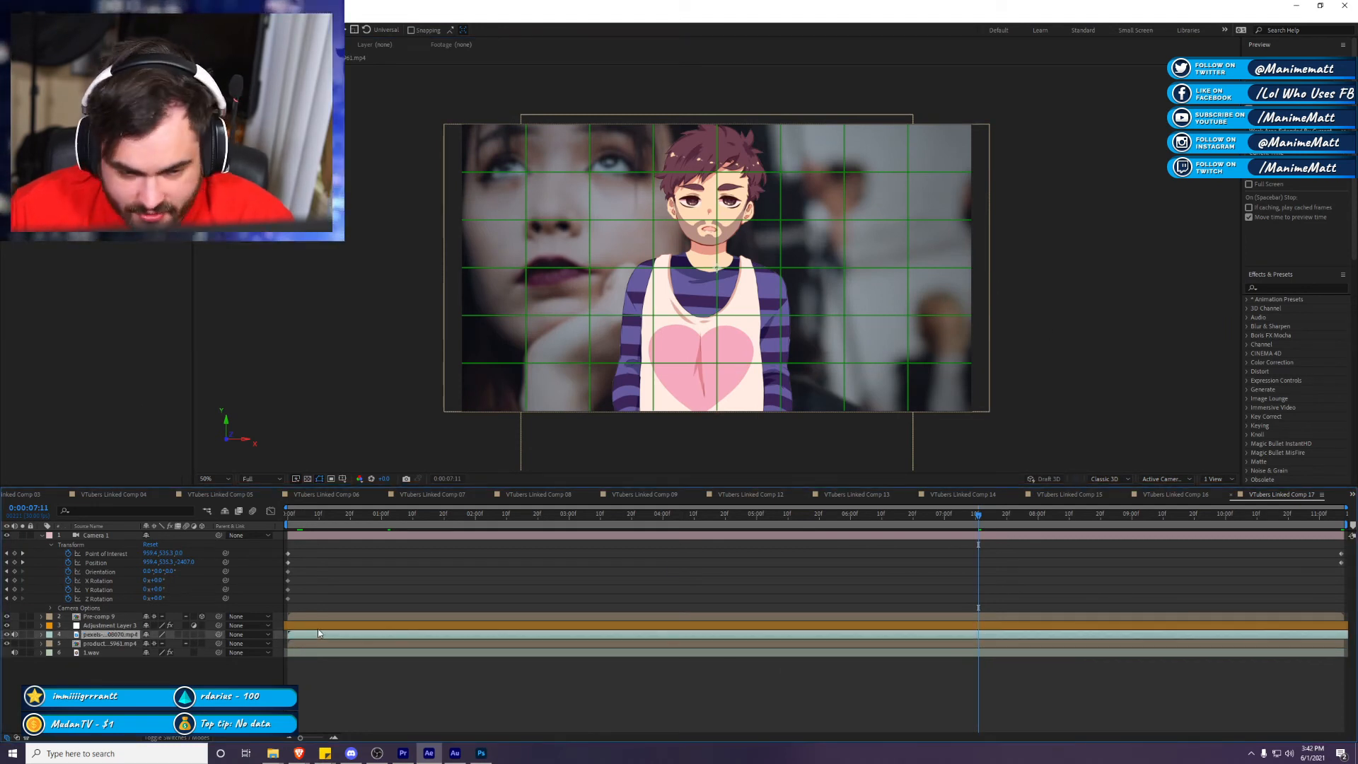
{"action": "key", "text": "Delete"}
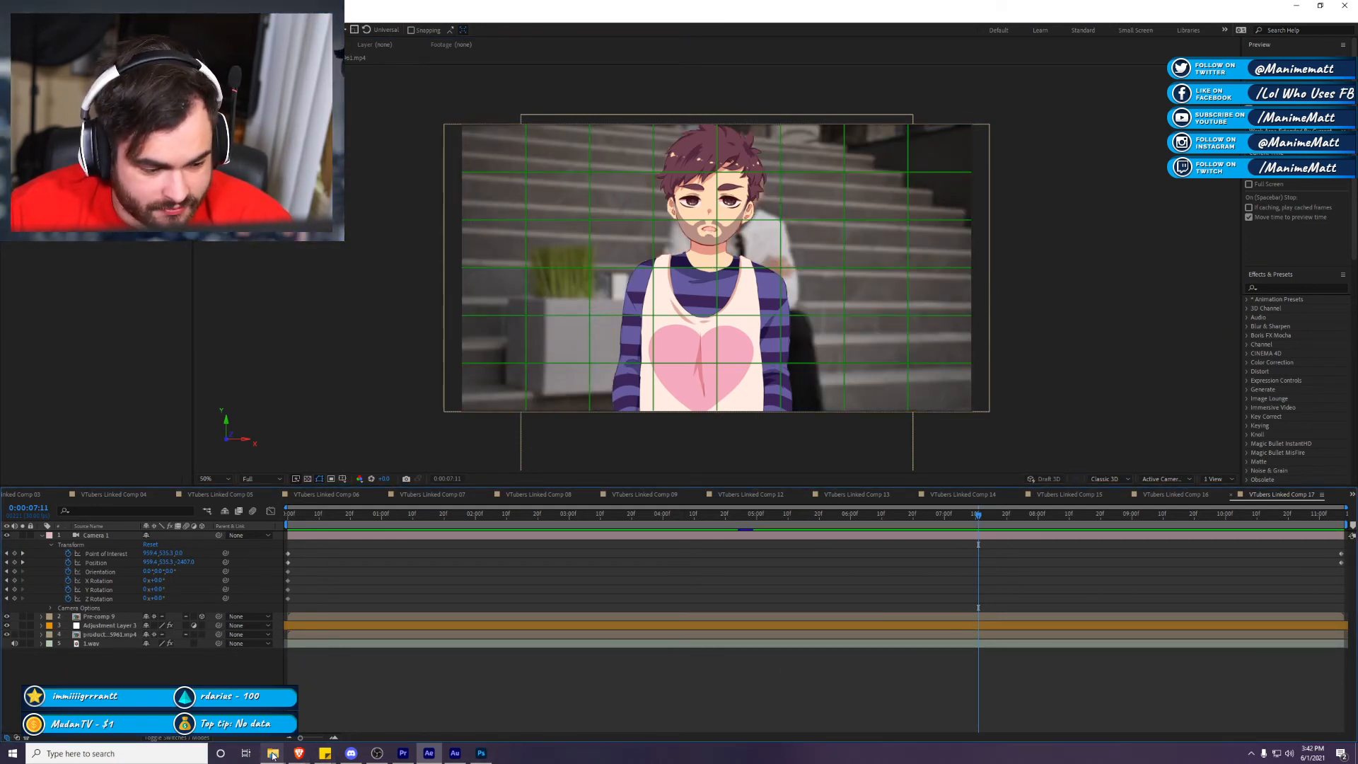
Step: Return to the Pexels results in the browser and download the office meeting video with the woman standing behind the table into the project folder
{"action": "mouse_move", "coordinate": [273, 756]}
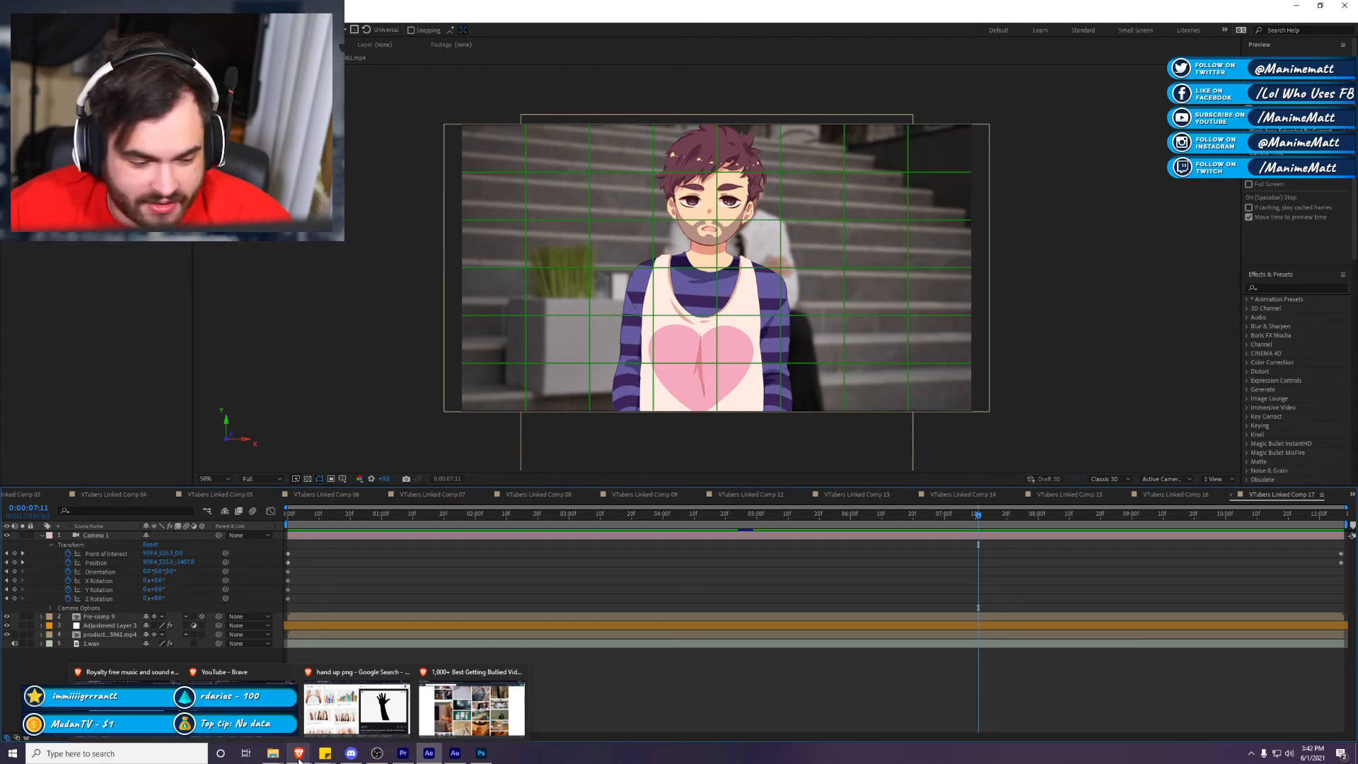
{"action": "mouse_move", "coordinate": [513, 746]}
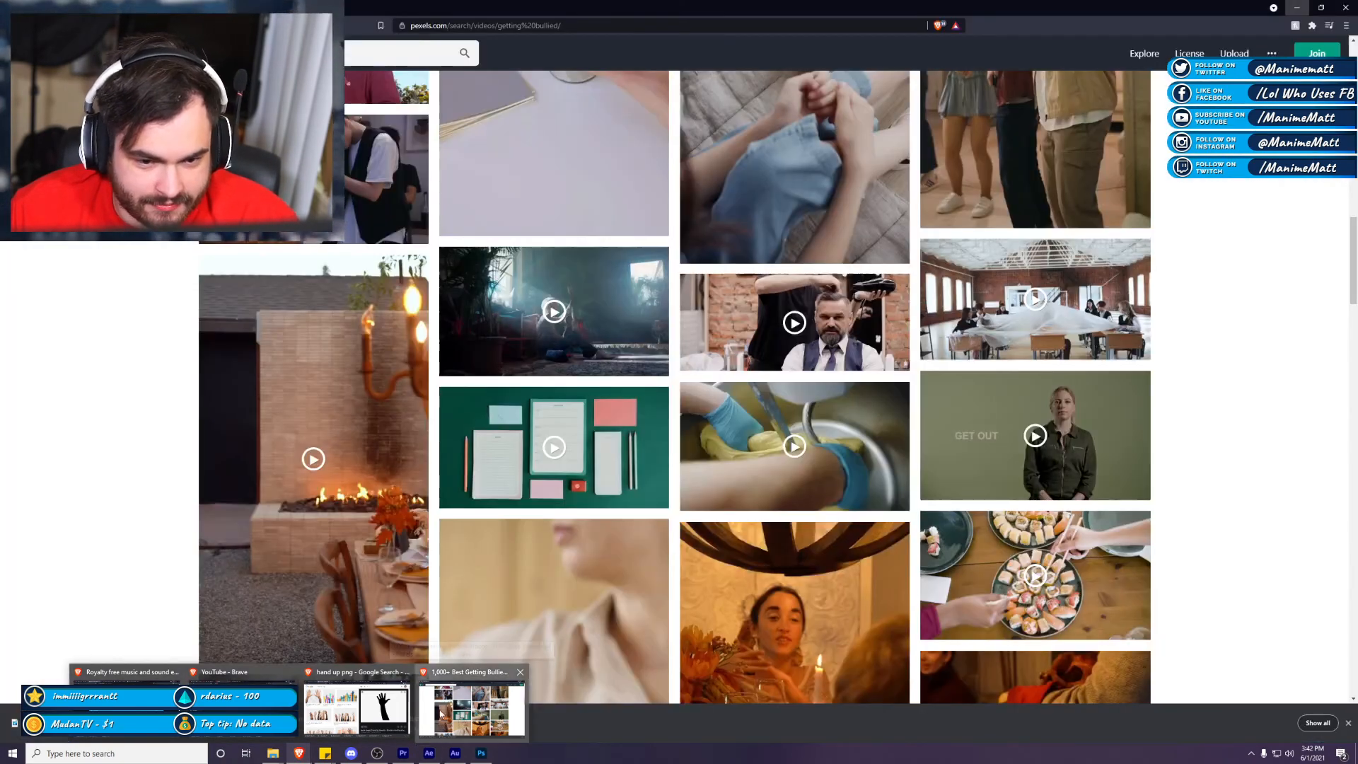
{"action": "left_click", "coordinate": [473, 709]}
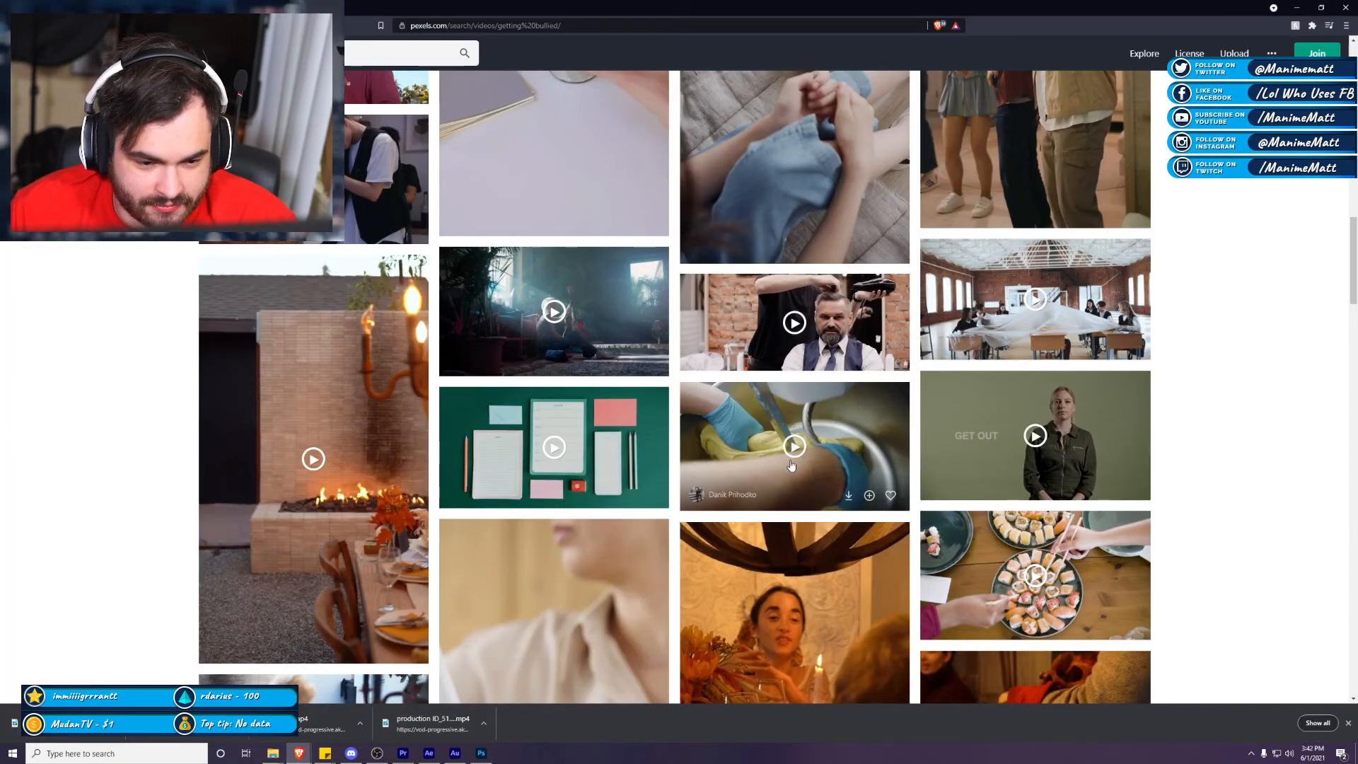
{"action": "scroll", "coordinate": [791, 466], "scroll_direction": "down", "scroll_amount": 6}
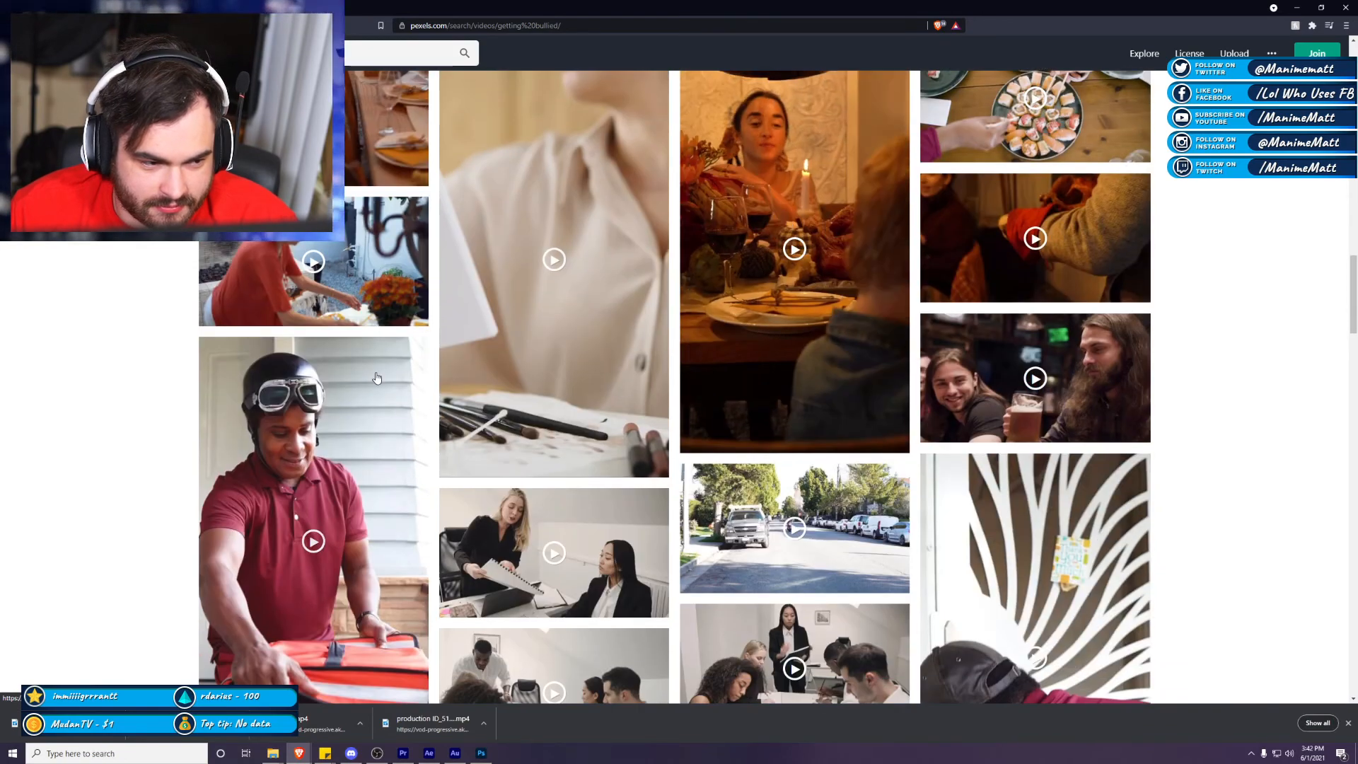
{"action": "scroll", "coordinate": [621, 523], "scroll_direction": "down", "scroll_amount": 2}
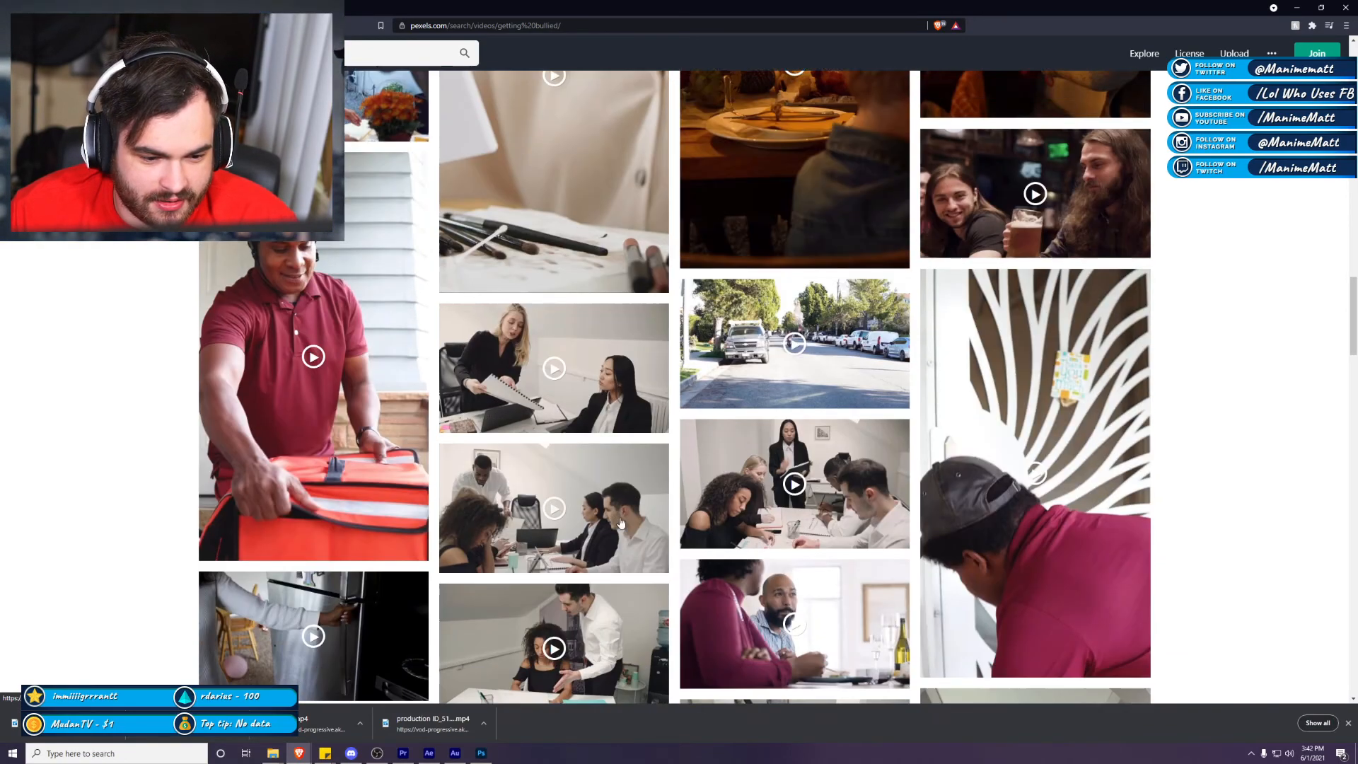
{"action": "scroll", "coordinate": [620, 523], "scroll_direction": "down", "scroll_amount": 2}
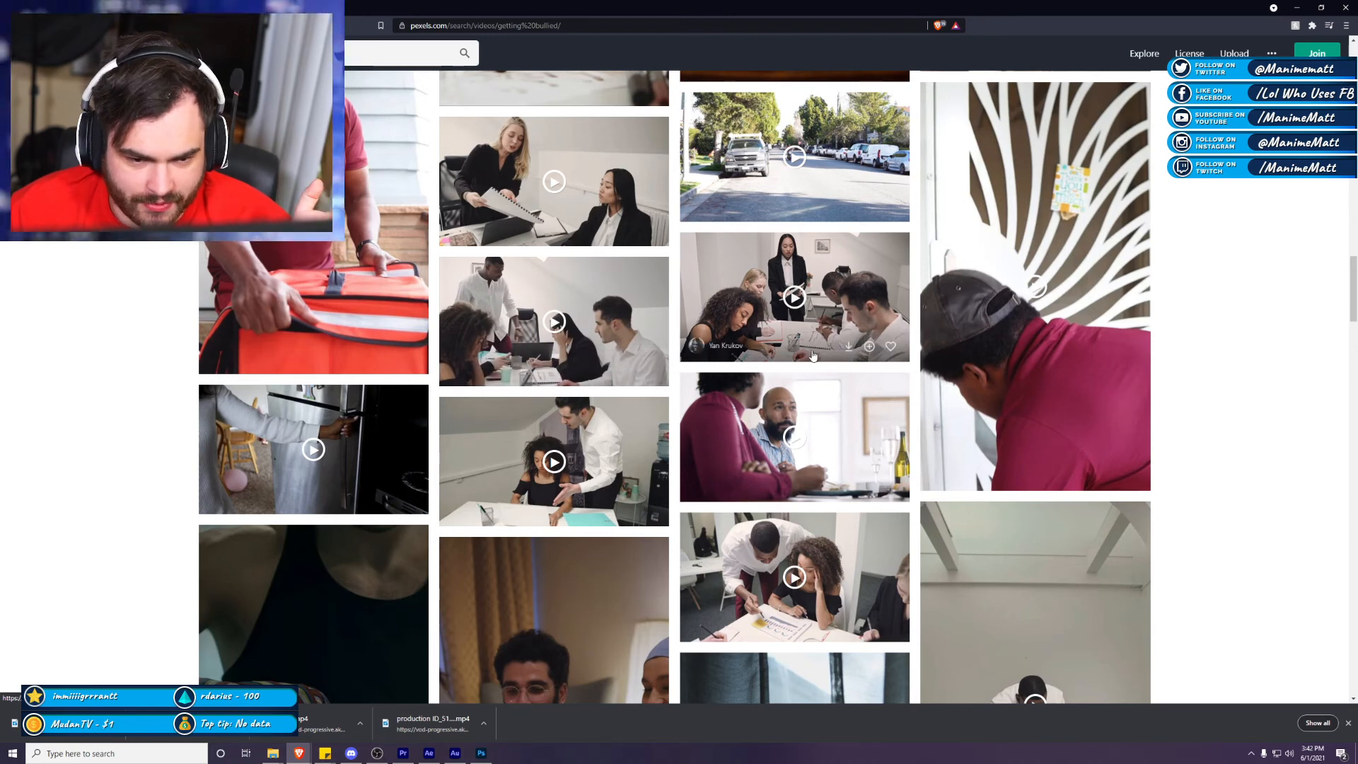
{"action": "left_click", "coordinate": [849, 346]}
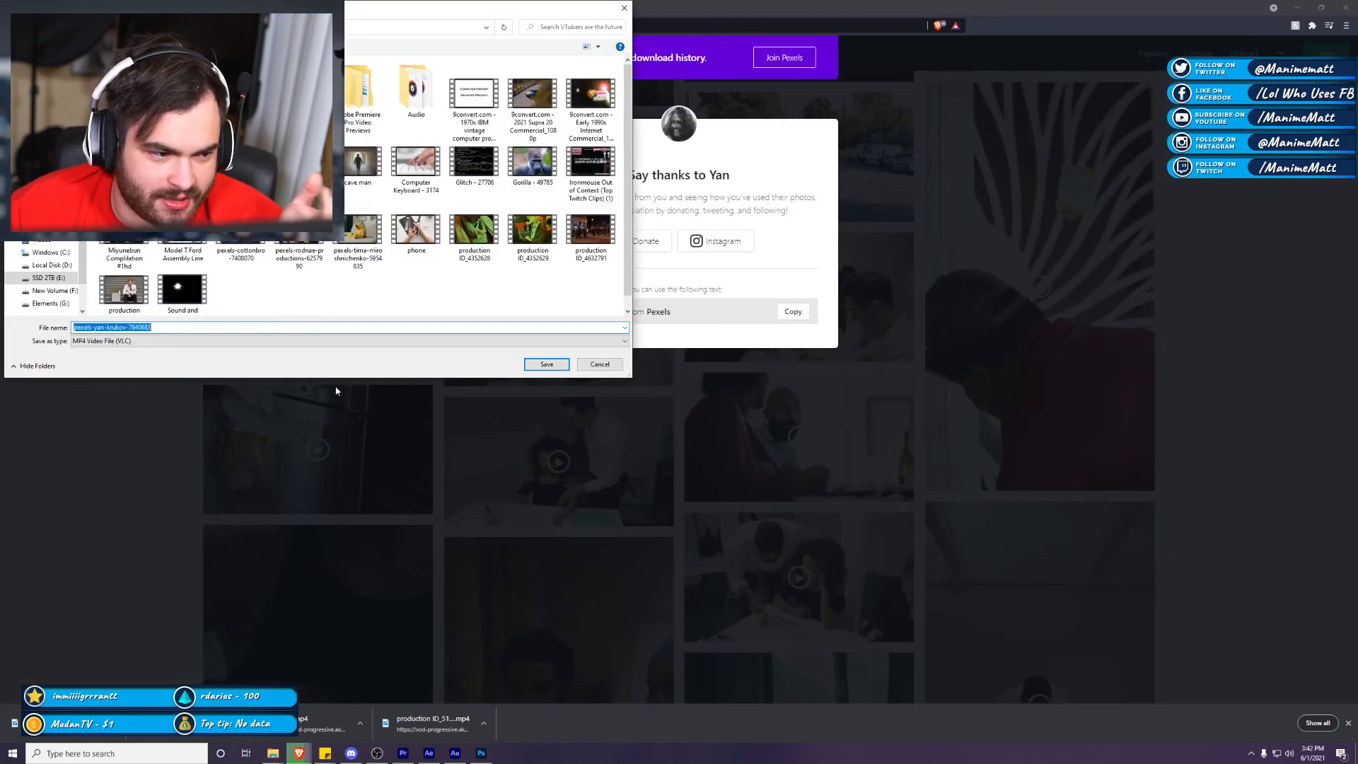
{"action": "left_click", "coordinate": [539, 366]}
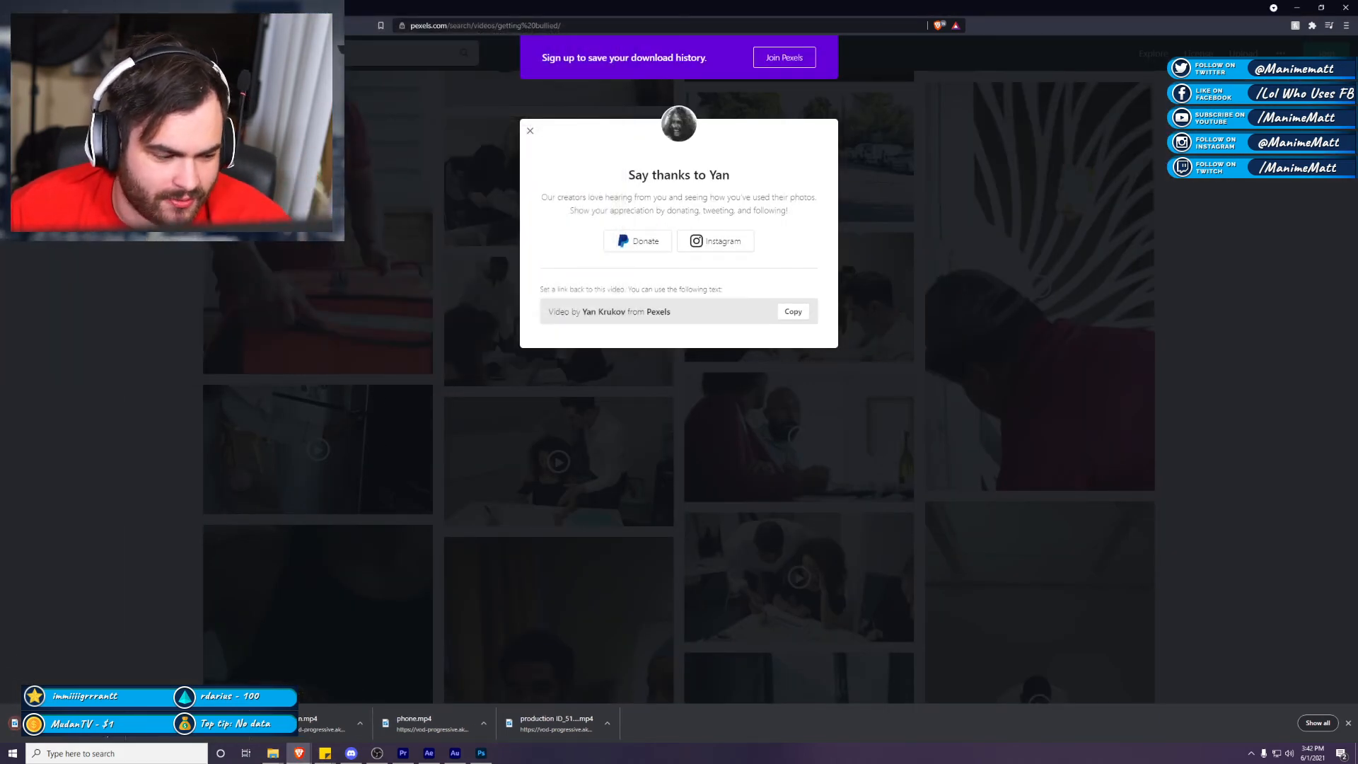
Step: Insert the downloaded office meeting clip beneath Adjustment Layer 3 in VTubers Linked Comp 17 and preview it behind the character
{"action": "right_click", "coordinate": [106, 722]}
{"action": "left_click", "coordinate": [175, 681]}
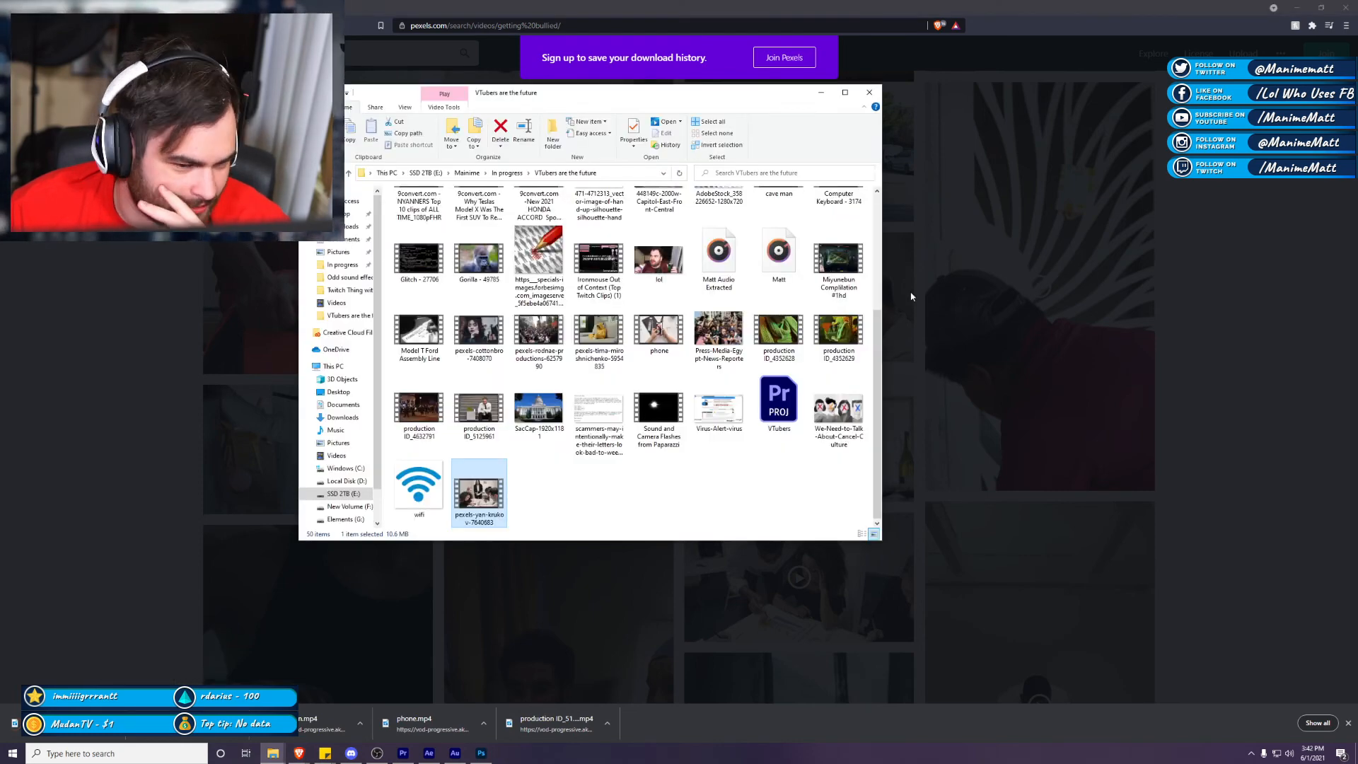
{"action": "left_click", "coordinate": [1298, 7]}
{"action": "left_click_drag", "start_coordinate": [479, 495], "coordinate": [104, 638]}
{"action": "left_click_drag", "start_coordinate": [420, 514], "coordinate": [719, 514]}
{"action": "key", "text": "space"}
{"action": "key", "text": "space"}
{"action": "left_click_drag", "start_coordinate": [707, 514], "coordinate": [356, 538]}
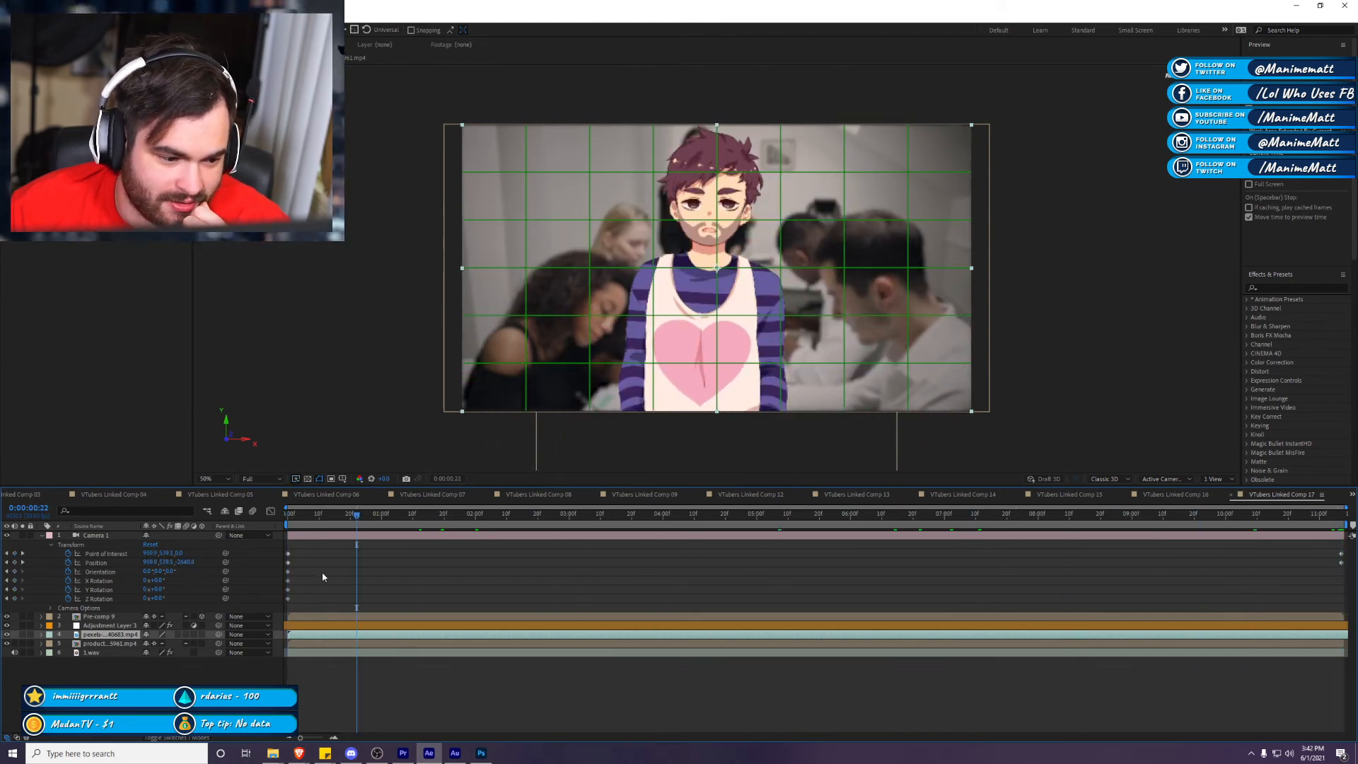
Step: Strengthen the background blur on Adjustment Layer 3 and preview the composition from its start
{"action": "left_click", "coordinate": [348, 630]}
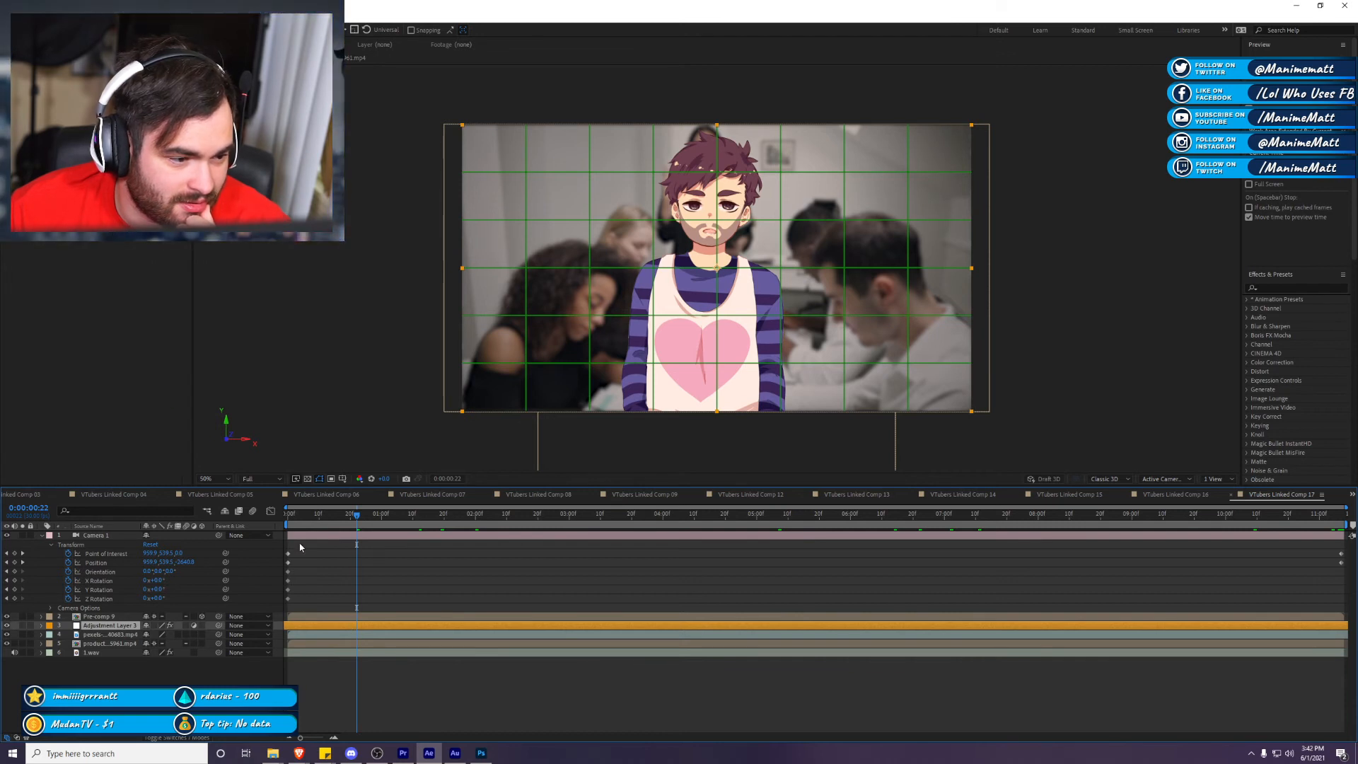
{"action": "key", "text": "Home"}
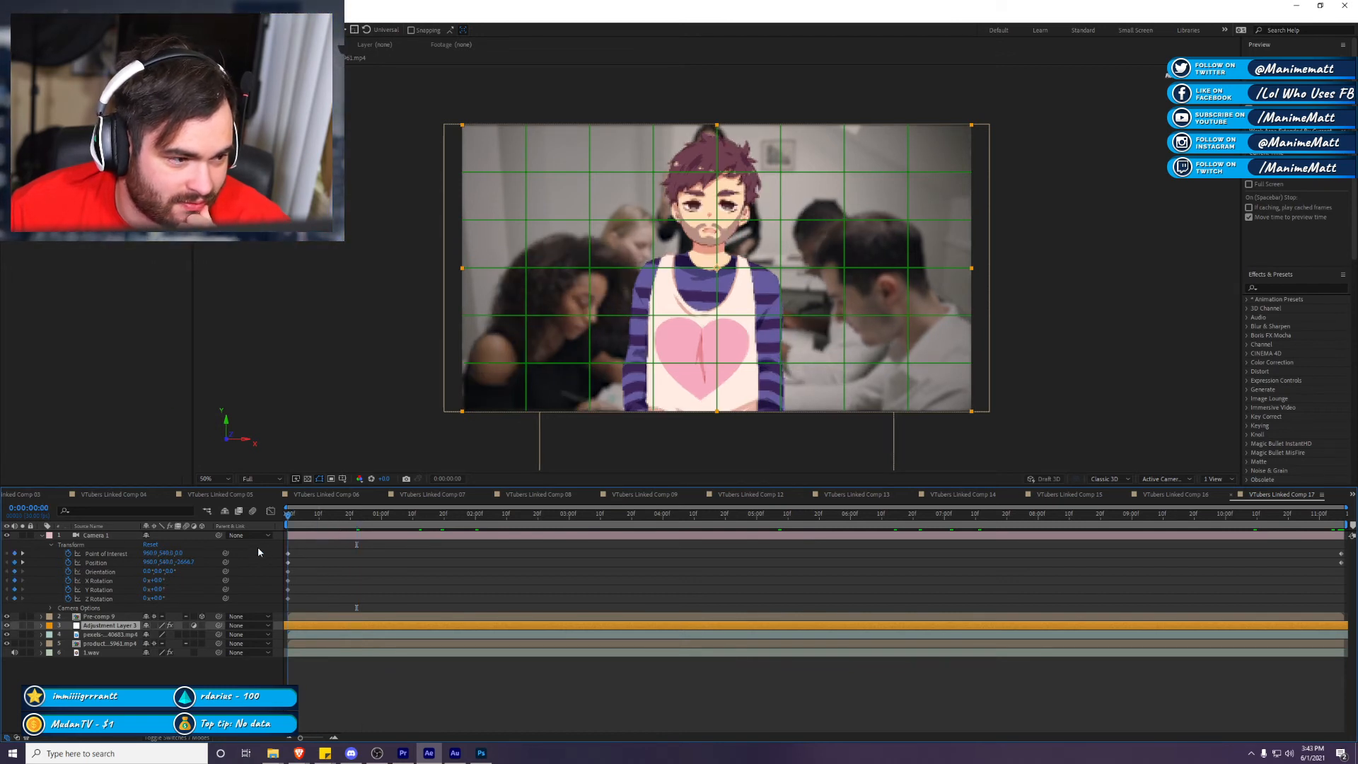
{"action": "left_click", "coordinate": [57, 69]}
{"action": "key", "text": "space"}
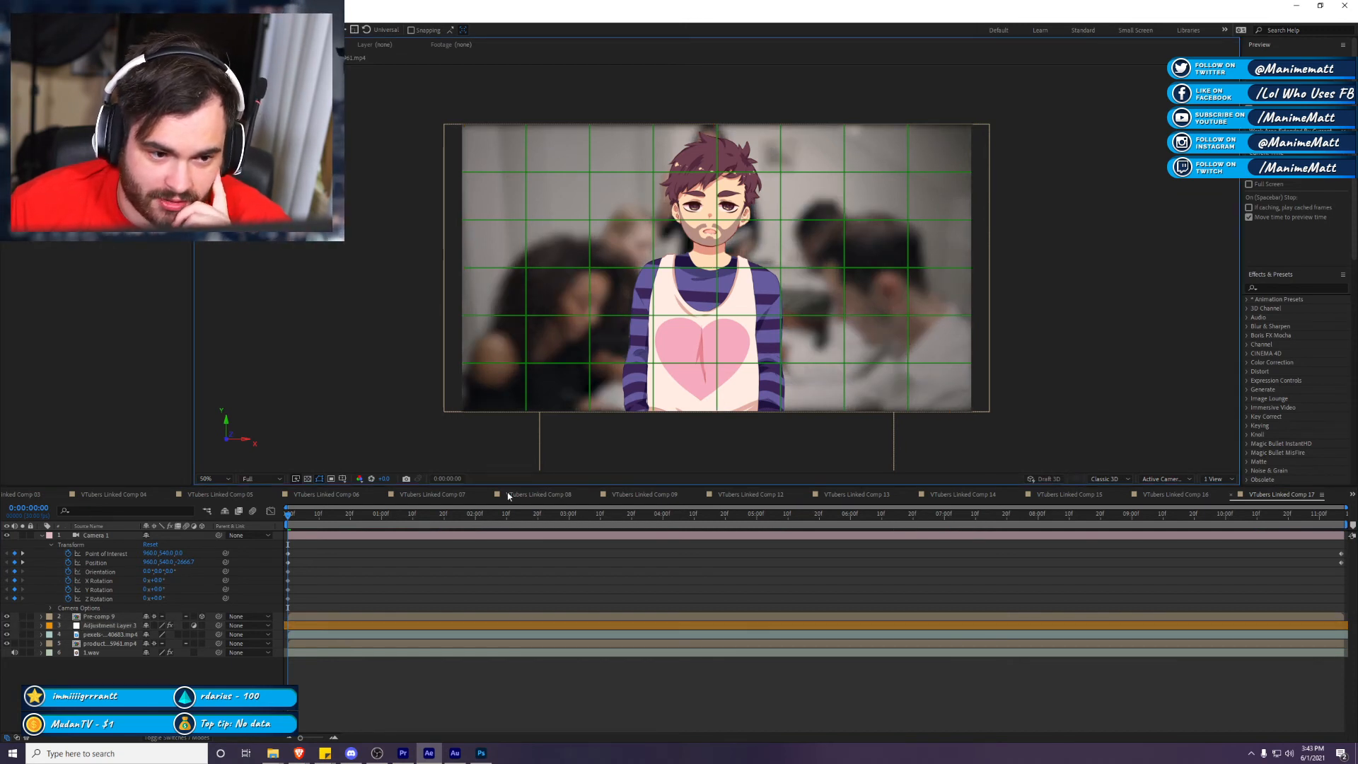
{"action": "left_click", "coordinate": [1100, 315]}
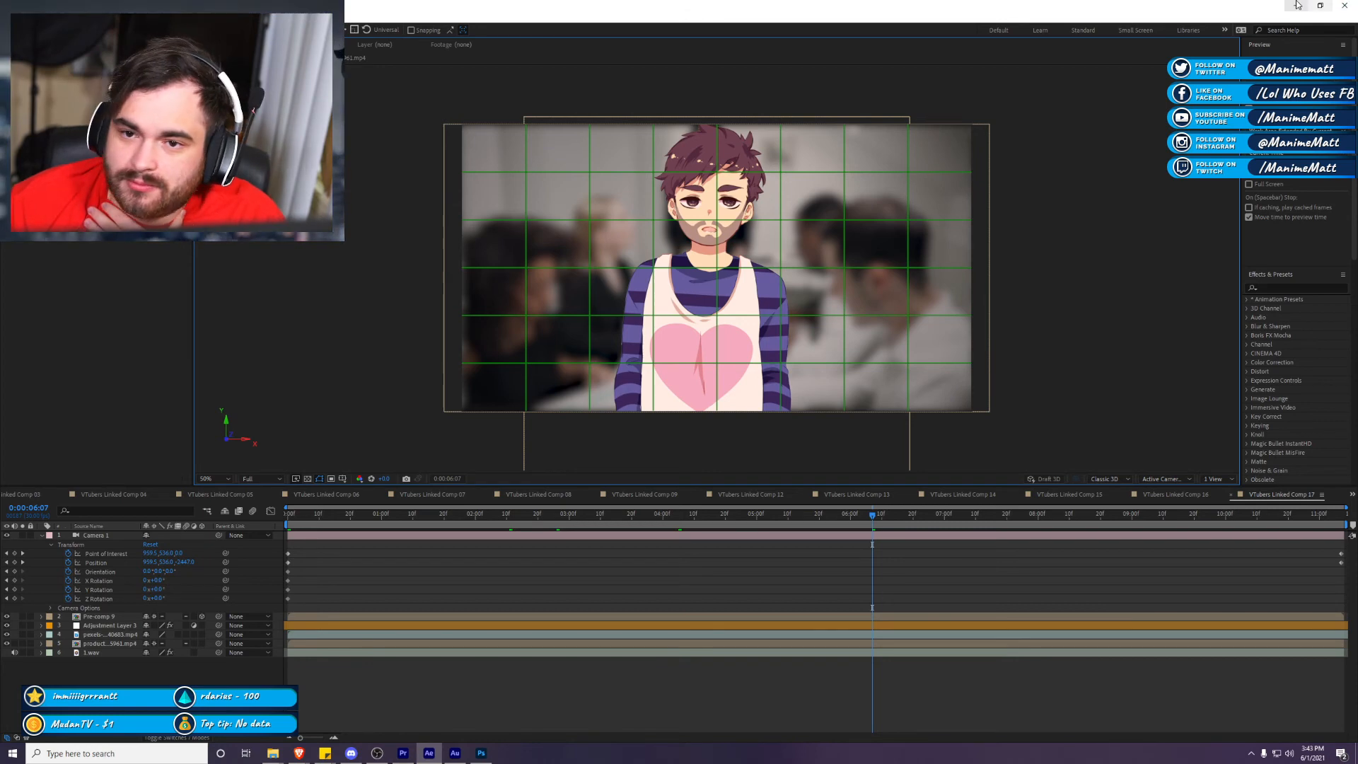
Step: Switch to Premiere Pro and render the previews of the sequence's marked range for playback
{"action": "left_click", "coordinate": [1296, 6]}
{"action": "left_click", "coordinate": [1037, 538]}
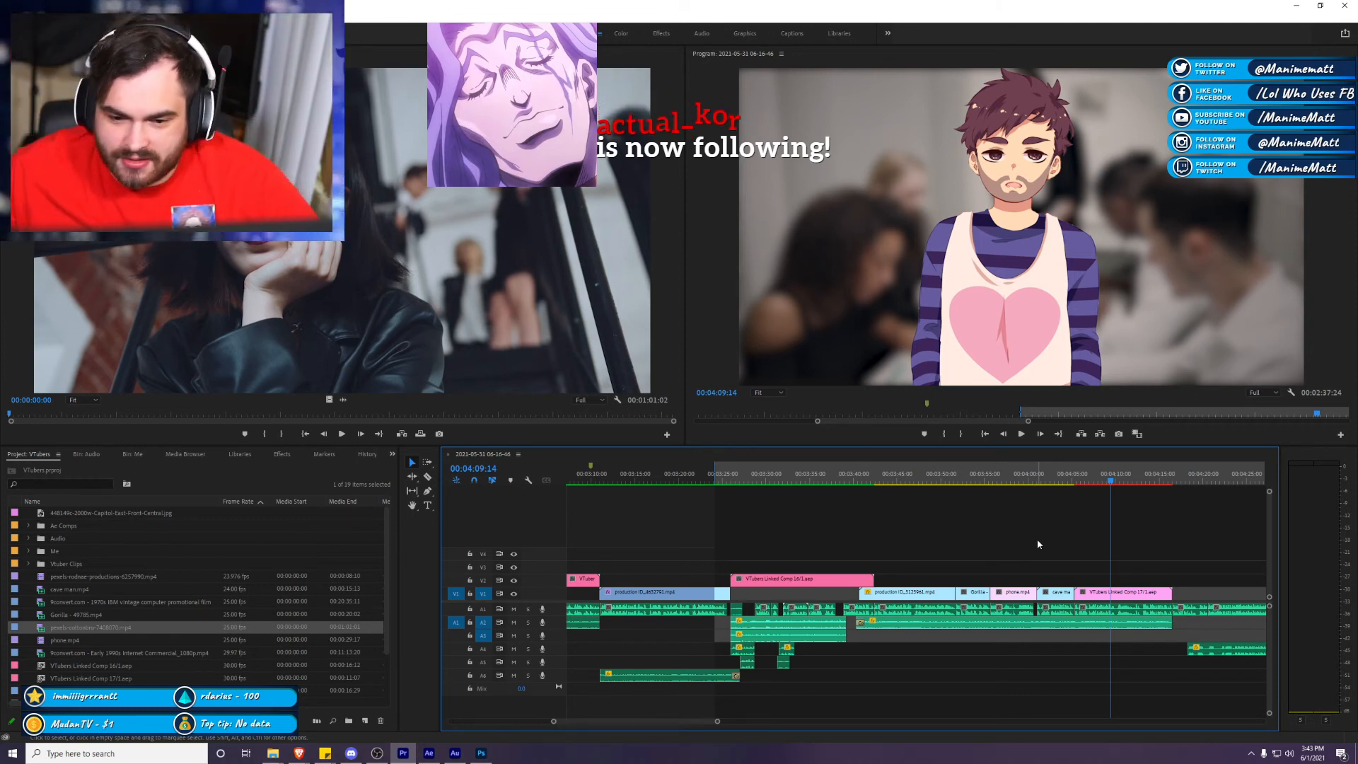
{"action": "key", "text": "Return"}
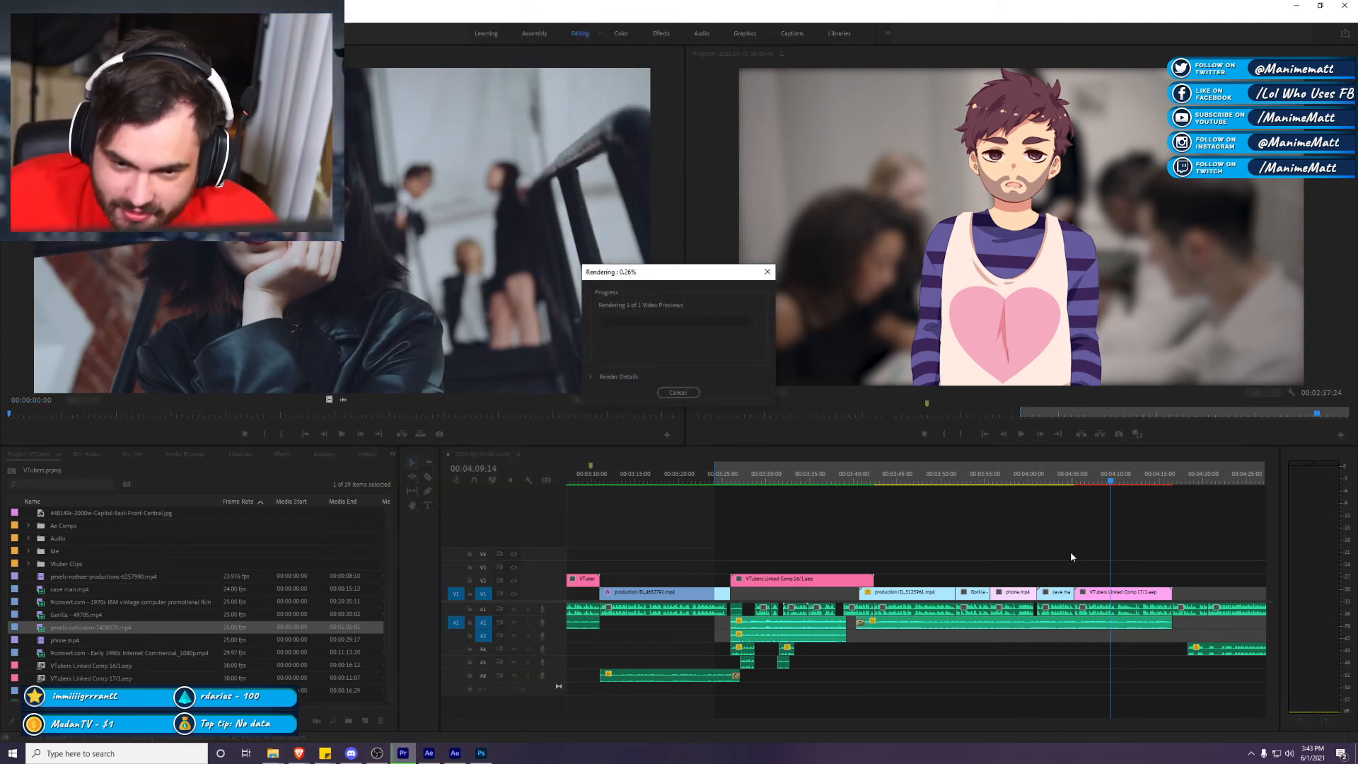
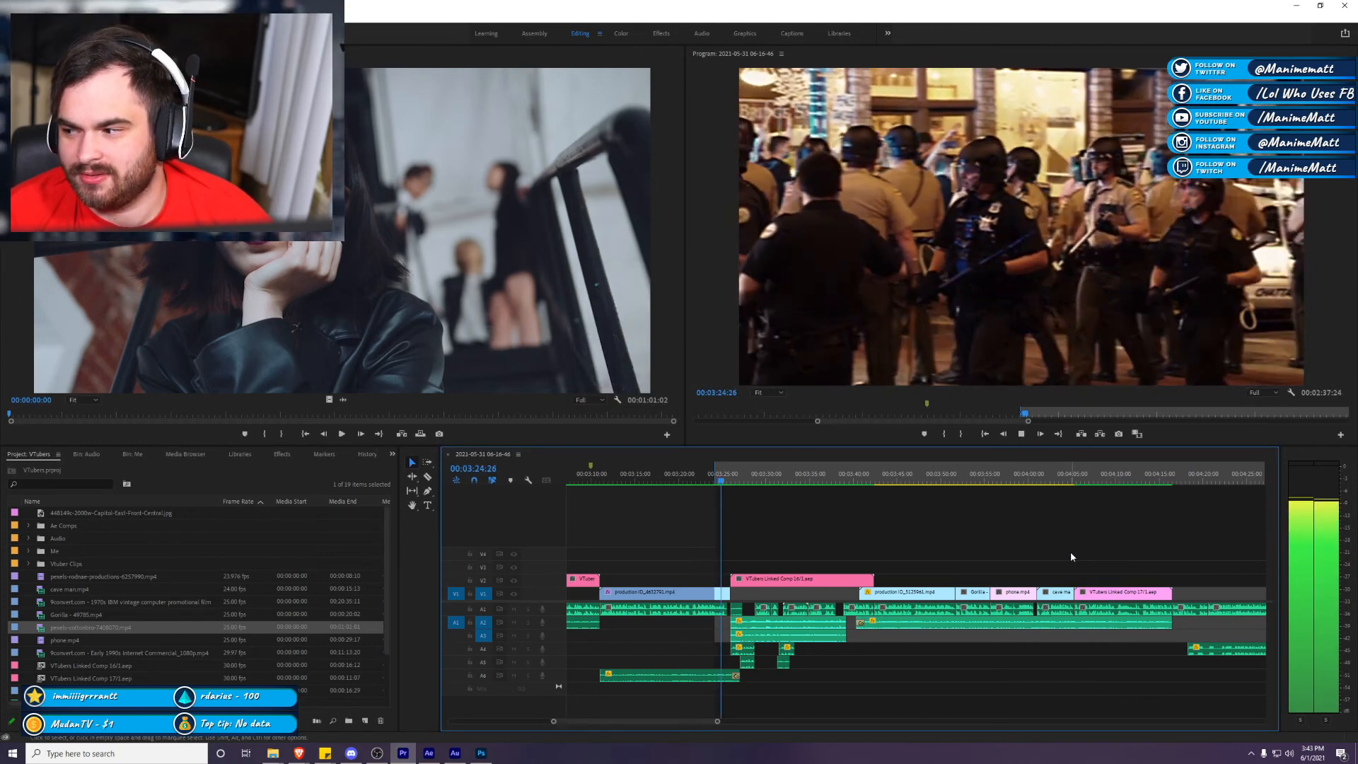
Step: Save the project and review the rendered section in the enlarged Program monitor
{"action": "key", "text": "space"}
{"action": "key", "text": "ctrl+s"}
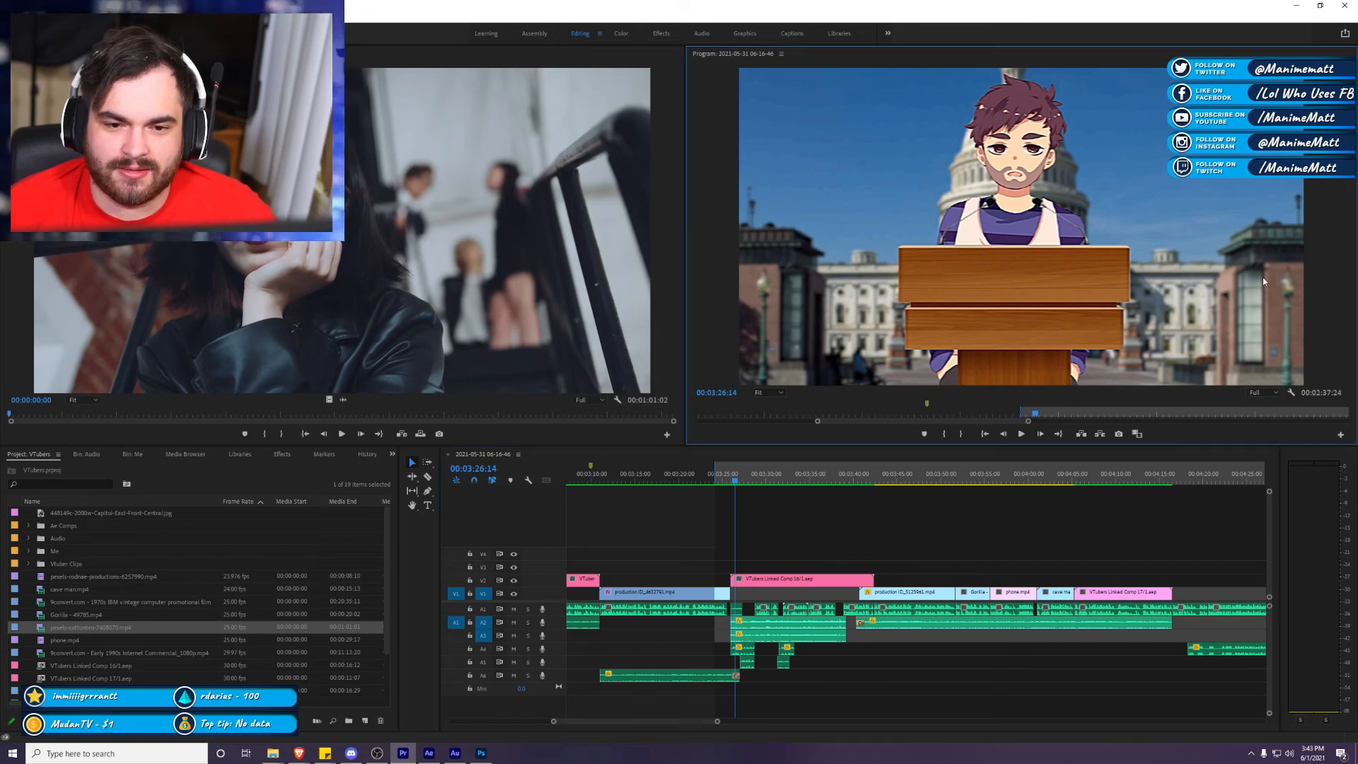
{"action": "key", "text": "grave"}
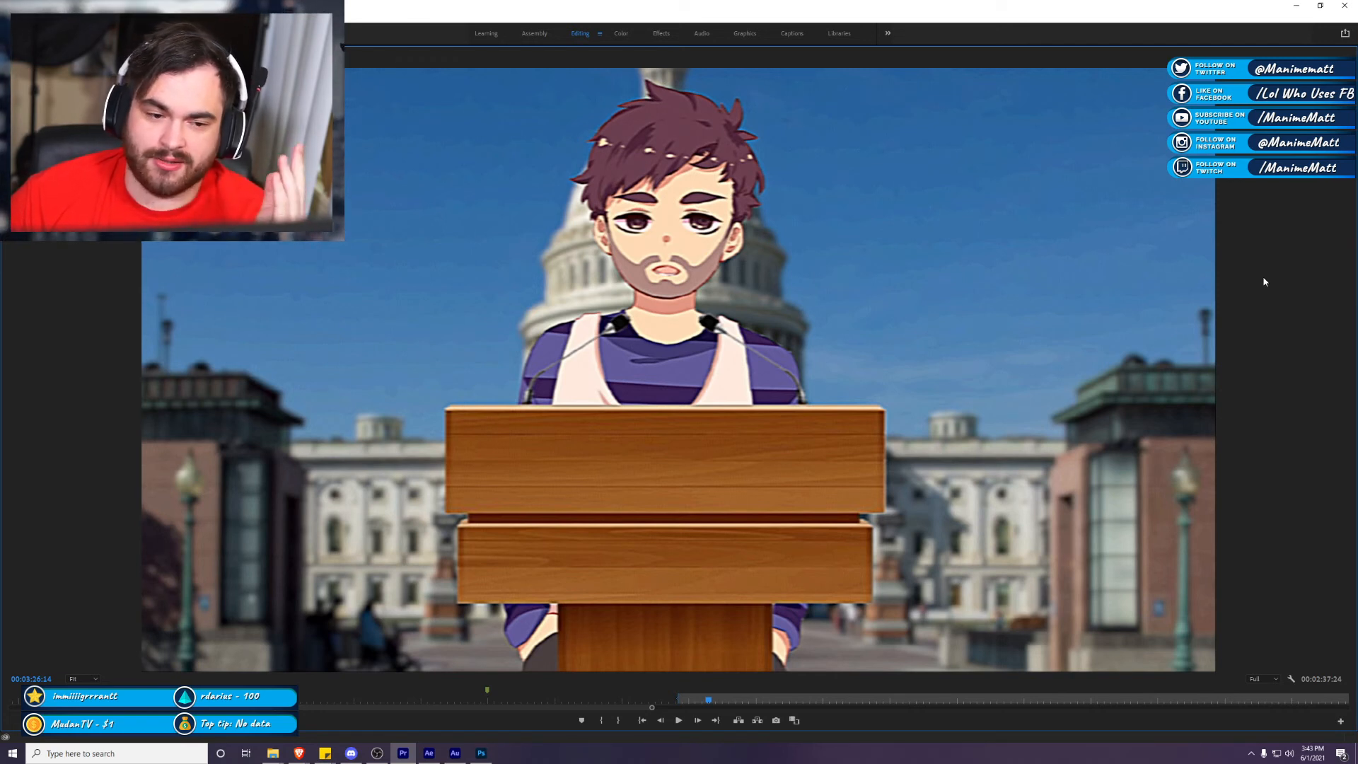
{"action": "key", "text": "ctrl+s"}
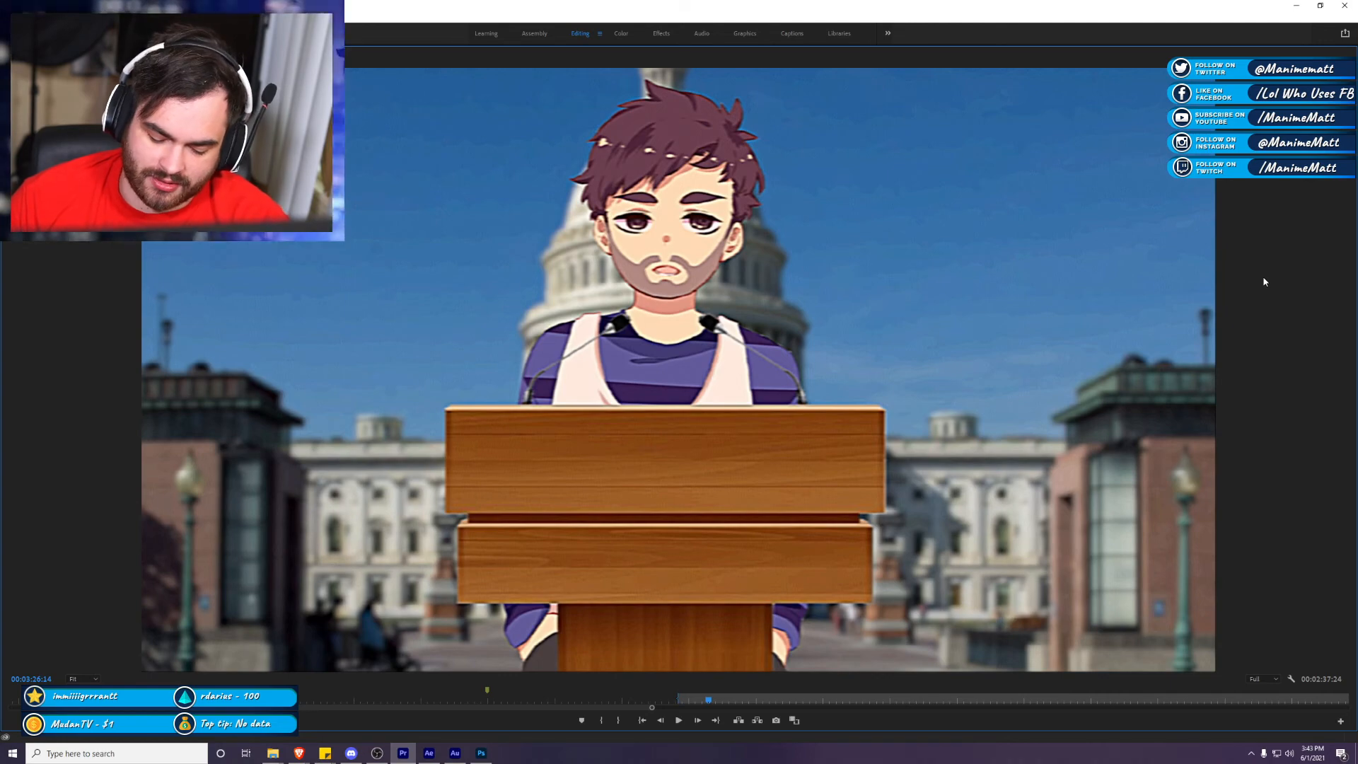
{"action": "key", "text": "Return"}
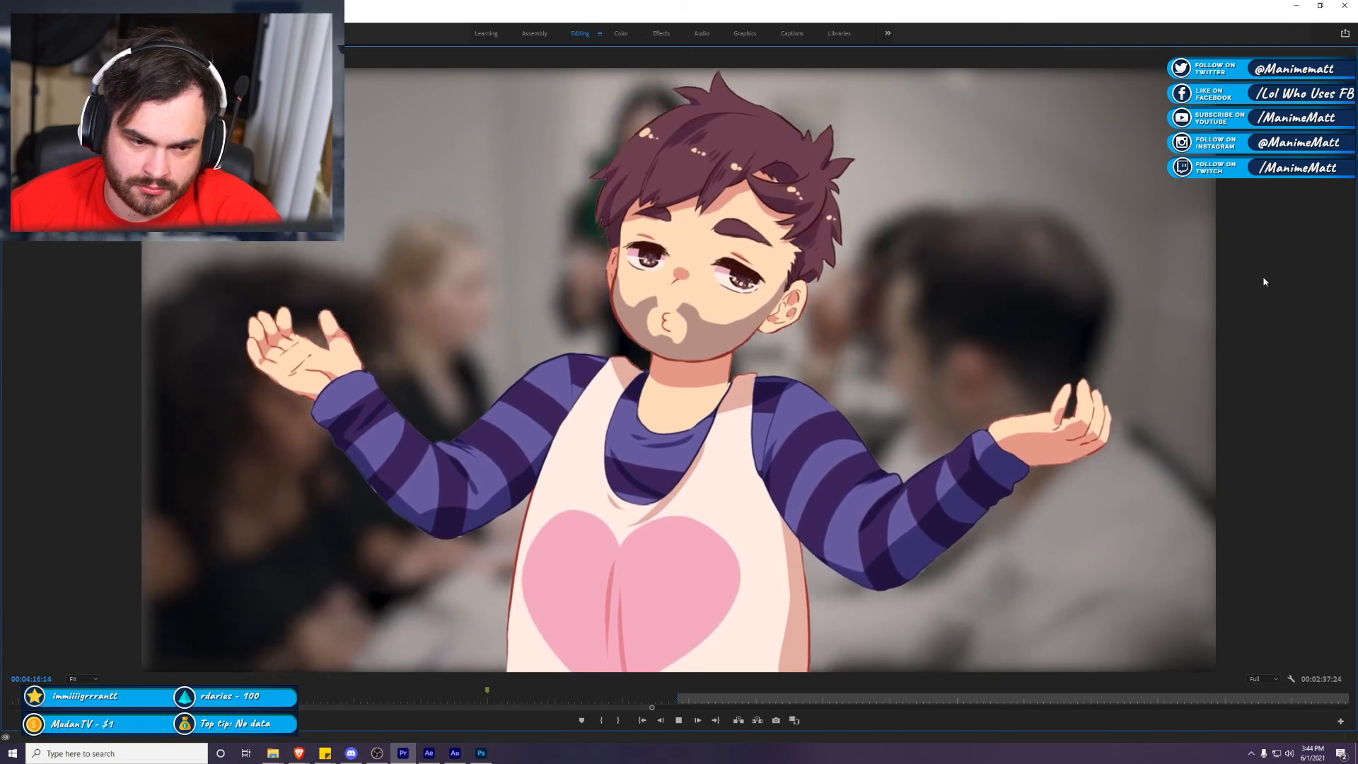
{"action": "key", "text": "space"}
{"action": "key", "text": "grave"}
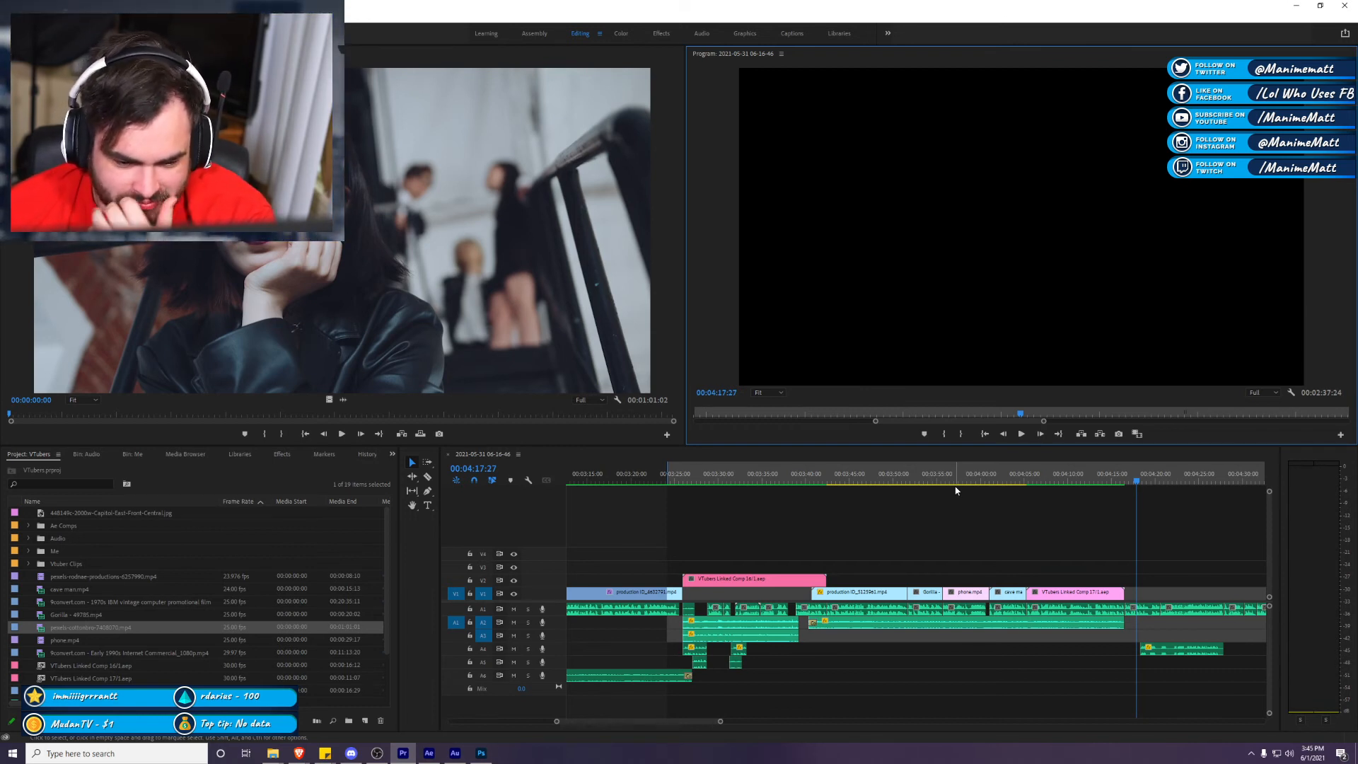
Step: Shift all clips after VTubers Linked Comp 17 slightly later to leave a short gap behind it
{"action": "left_click", "coordinate": [1147, 573]}
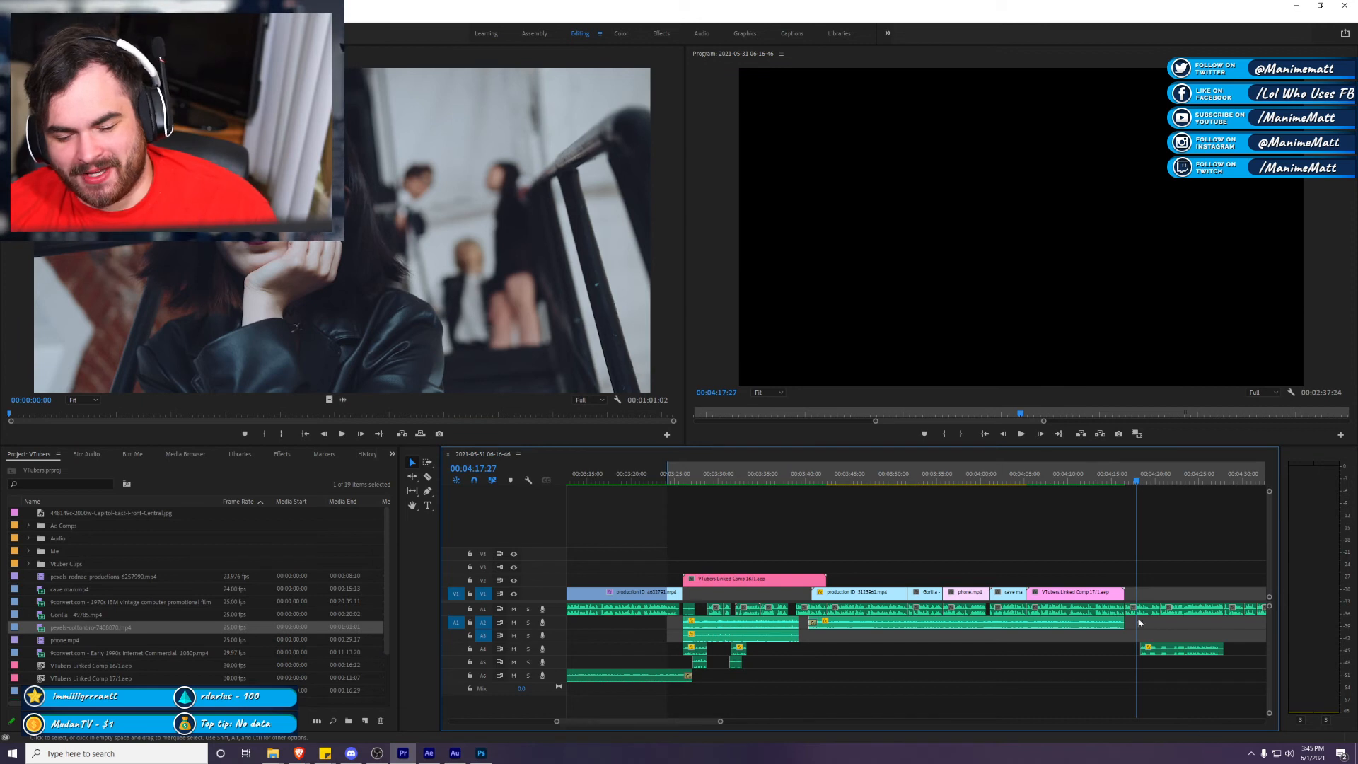
{"action": "left_click", "coordinate": [728, 721]}
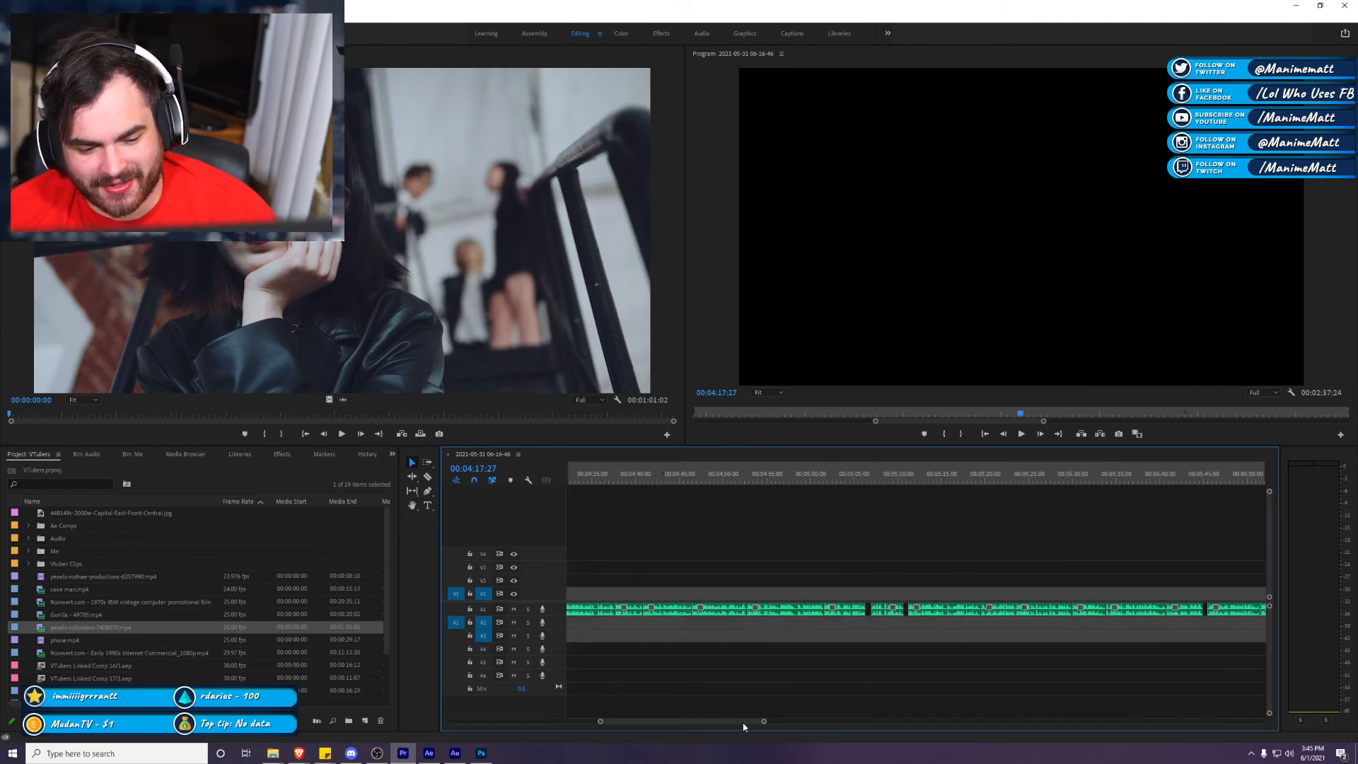
{"action": "left_click_drag", "start_coordinate": [764, 723], "coordinate": [700, 721]}
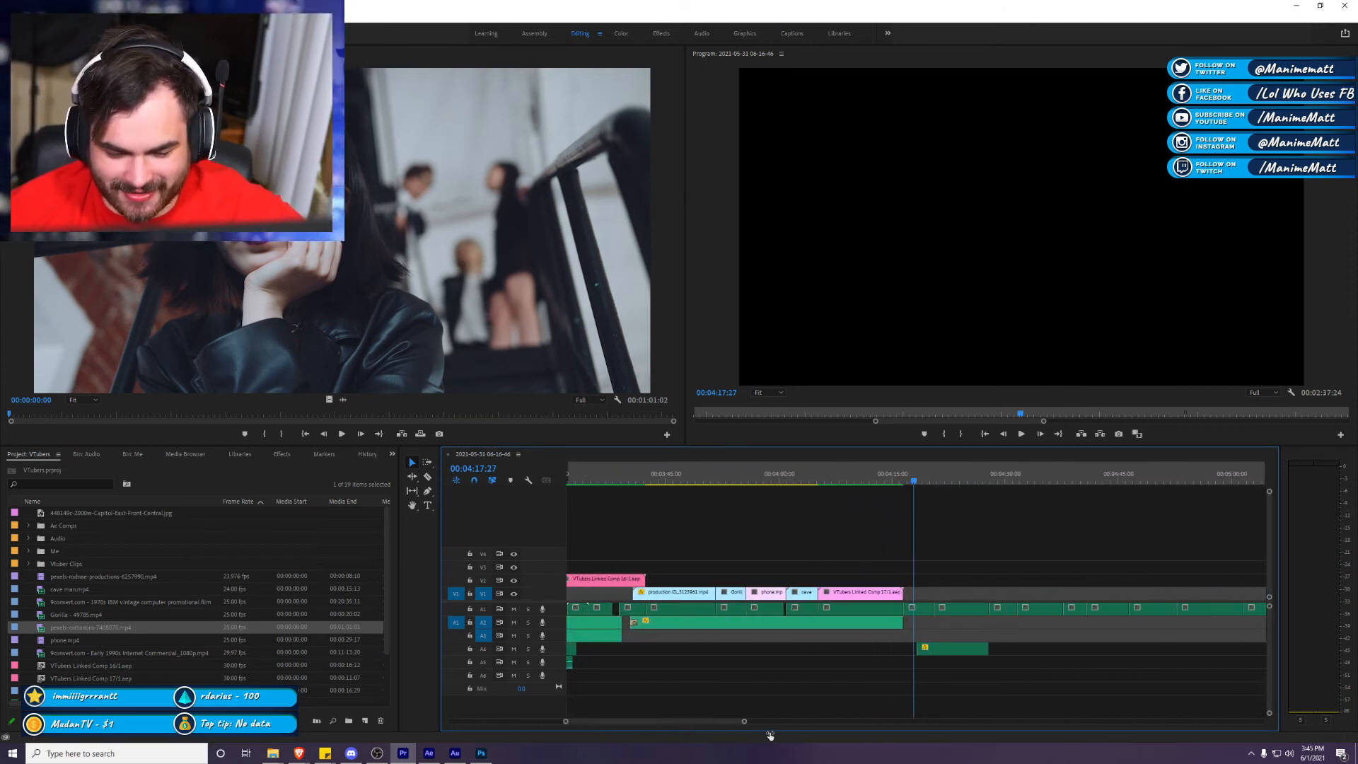
{"action": "key", "text": "a"}
{"action": "left_click_drag", "start_coordinate": [903, 707], "coordinate": [912, 707]}
{"action": "key", "text": "v"}
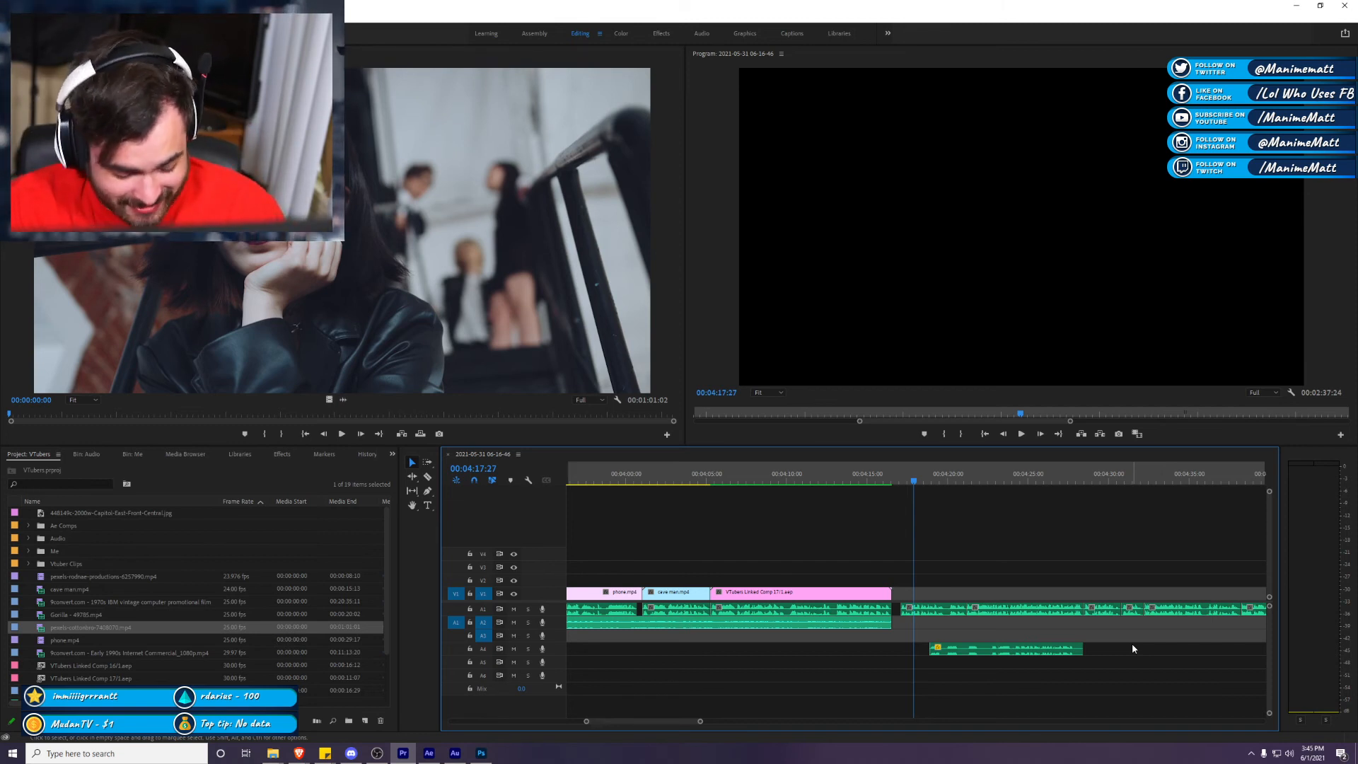
Step: Play past the gap, move all following audio clips on to about 00:04:33, and save the project
{"action": "key", "text": "space"}
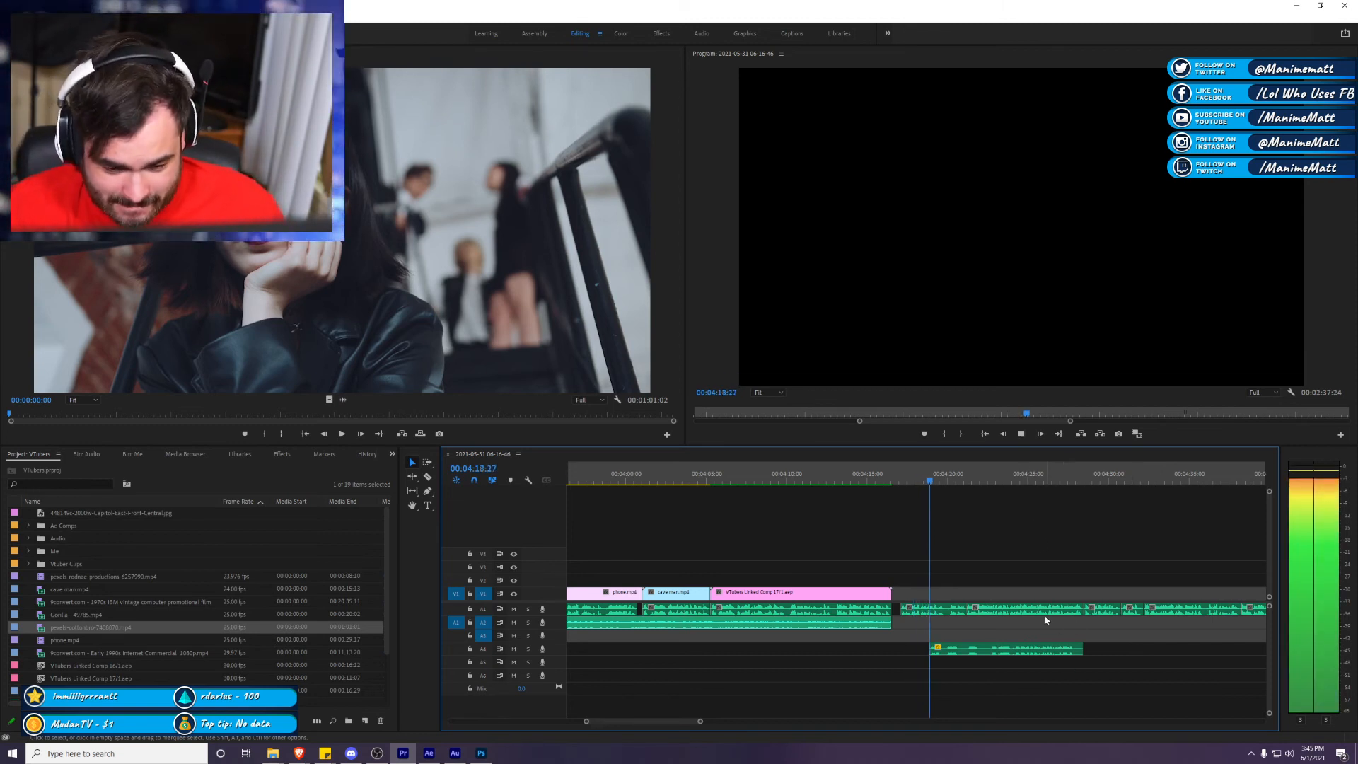
{"action": "key", "text": "space"}
{"action": "key", "text": "a"}
{"action": "left_click_drag", "start_coordinate": [936, 611], "coordinate": [1179, 563]}
{"action": "key", "text": "v"}
{"action": "key", "text": "ctrl+s"}
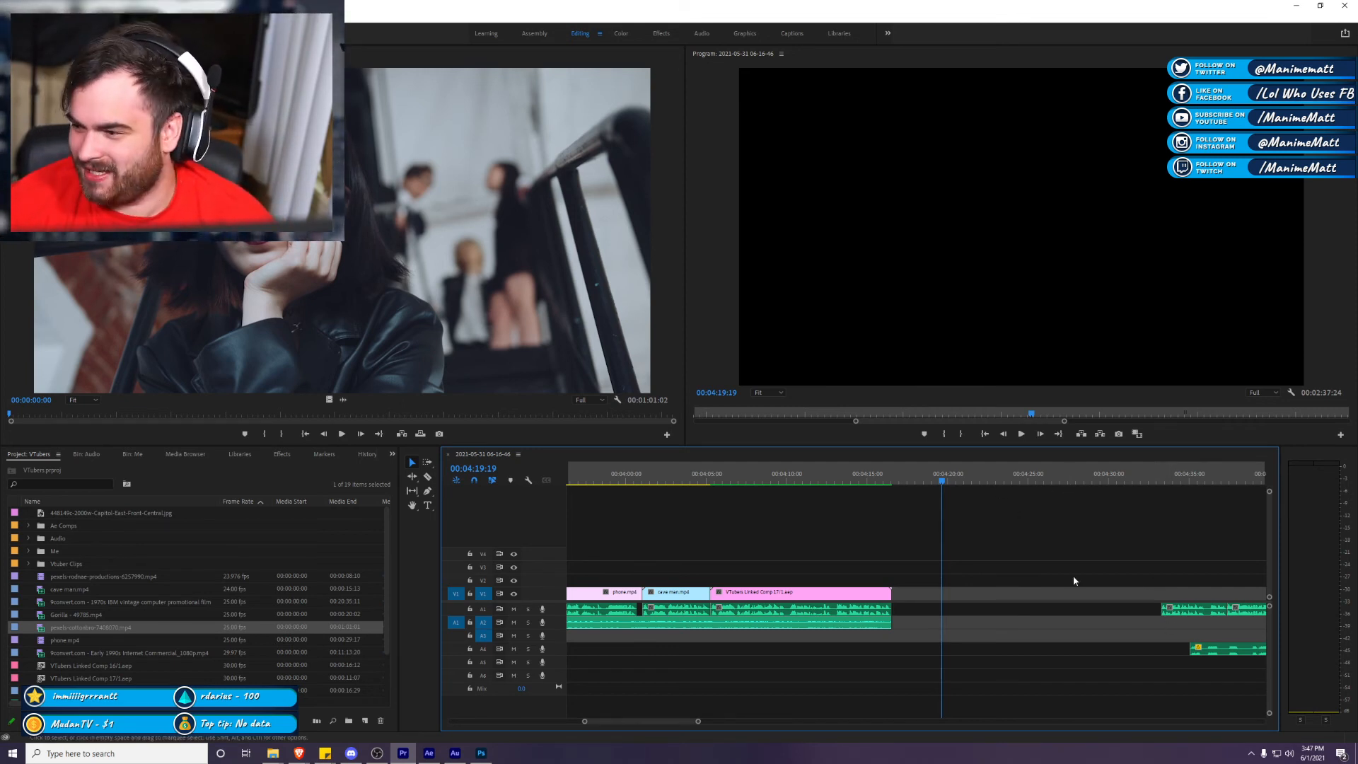
{"action": "left_click", "coordinate": [1001, 593]}
{"action": "left_click", "coordinate": [483, 610]}
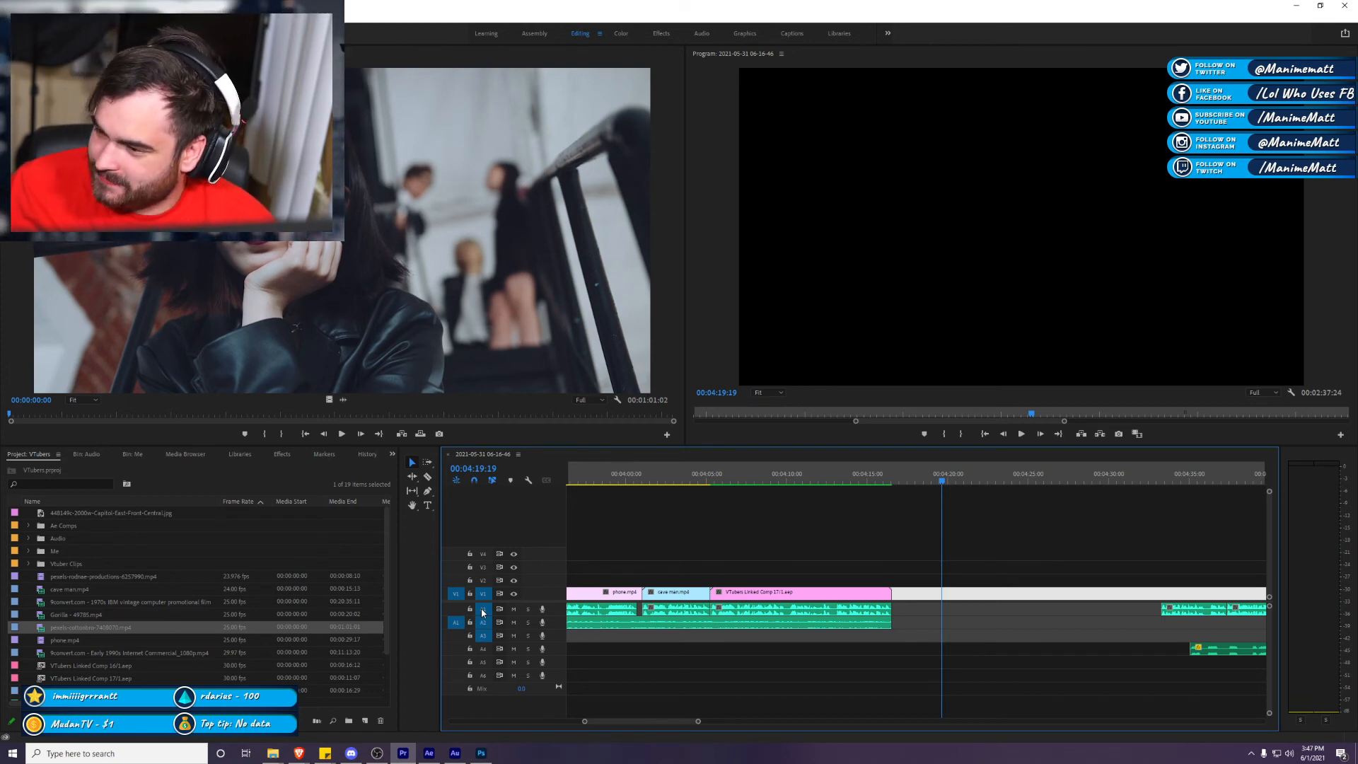
{"action": "left_click", "coordinate": [483, 610]}
{"action": "left_click", "coordinate": [1217, 563]}
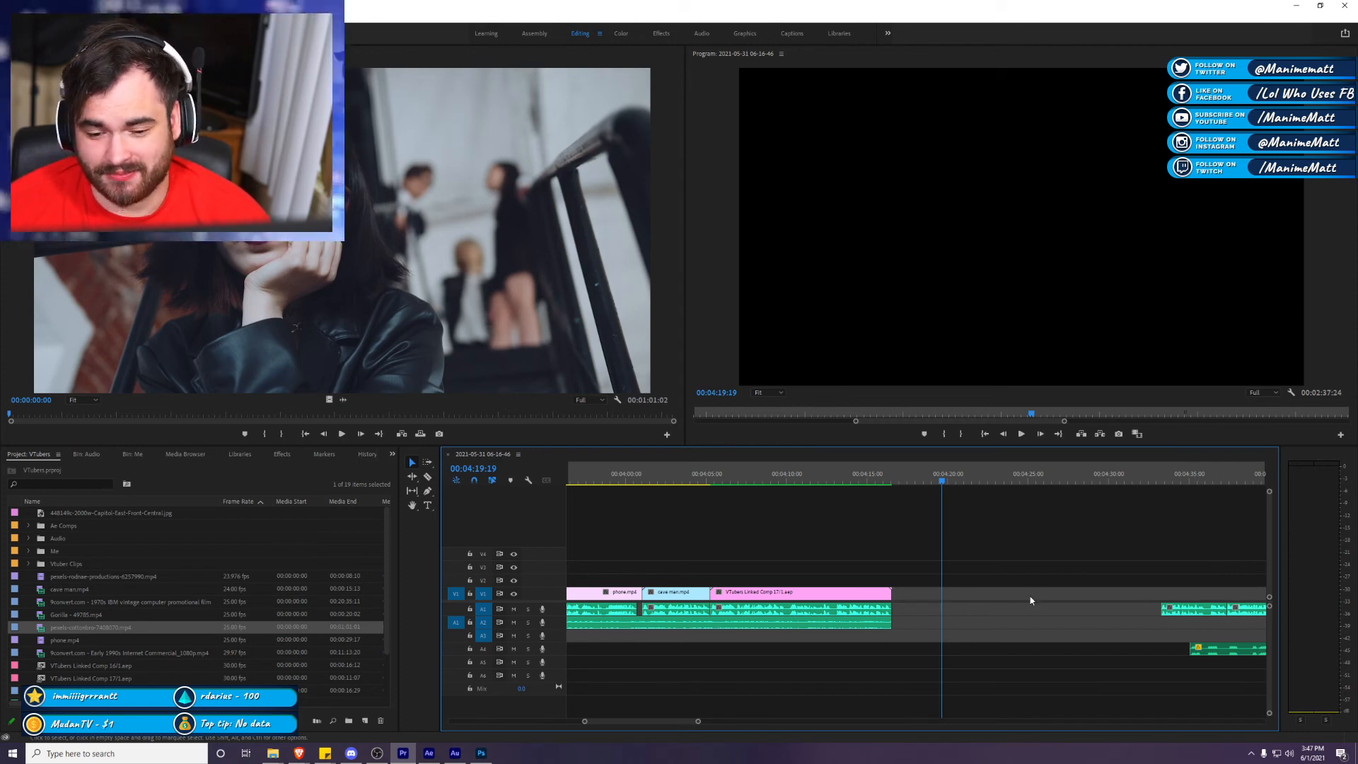
Step: Place the marked portion of the conference chatter sound effect on A1 in the gap after VTubers Linked Comp 17
{"action": "scroll", "coordinate": [107, 646], "scroll_direction": "down", "scroll_amount": 3}
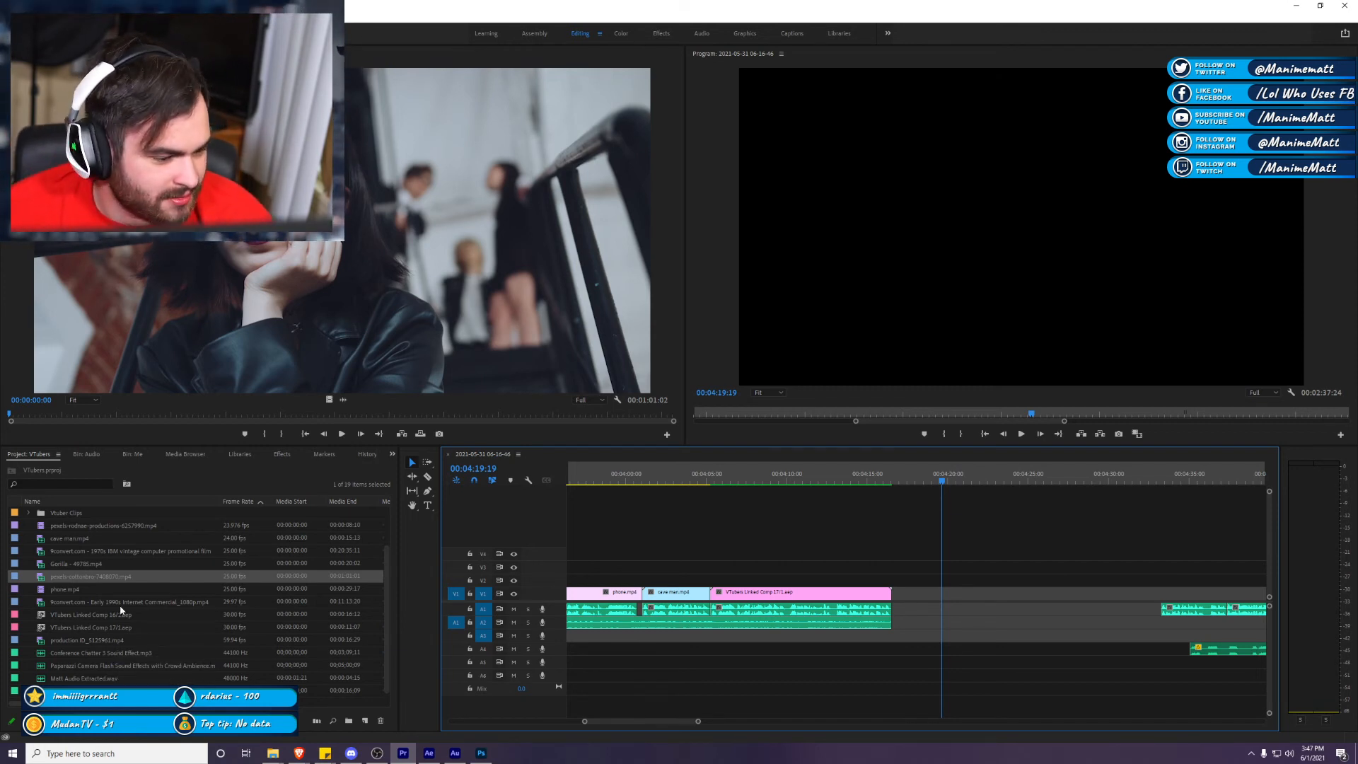
{"action": "double_click", "coordinate": [170, 647]}
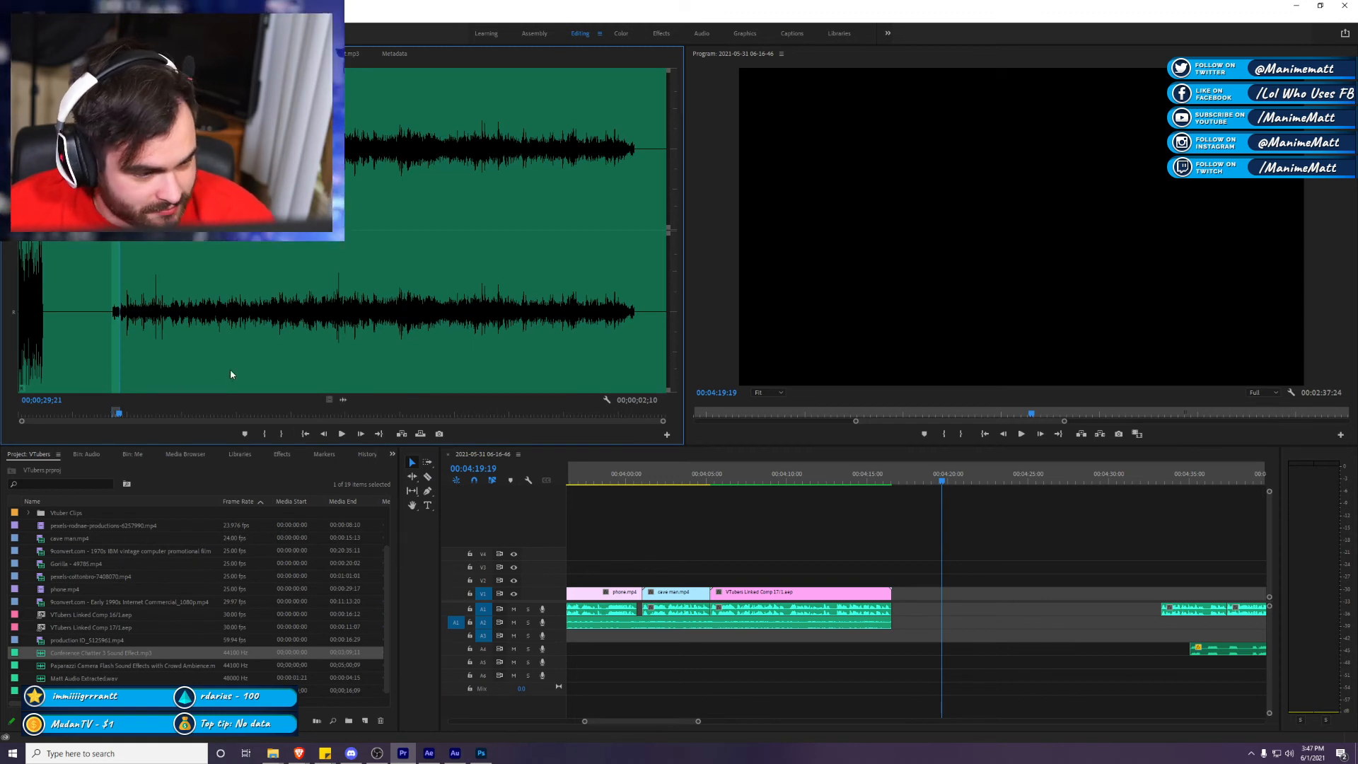
{"action": "left_click_drag", "start_coordinate": [343, 399], "coordinate": [908, 609]}
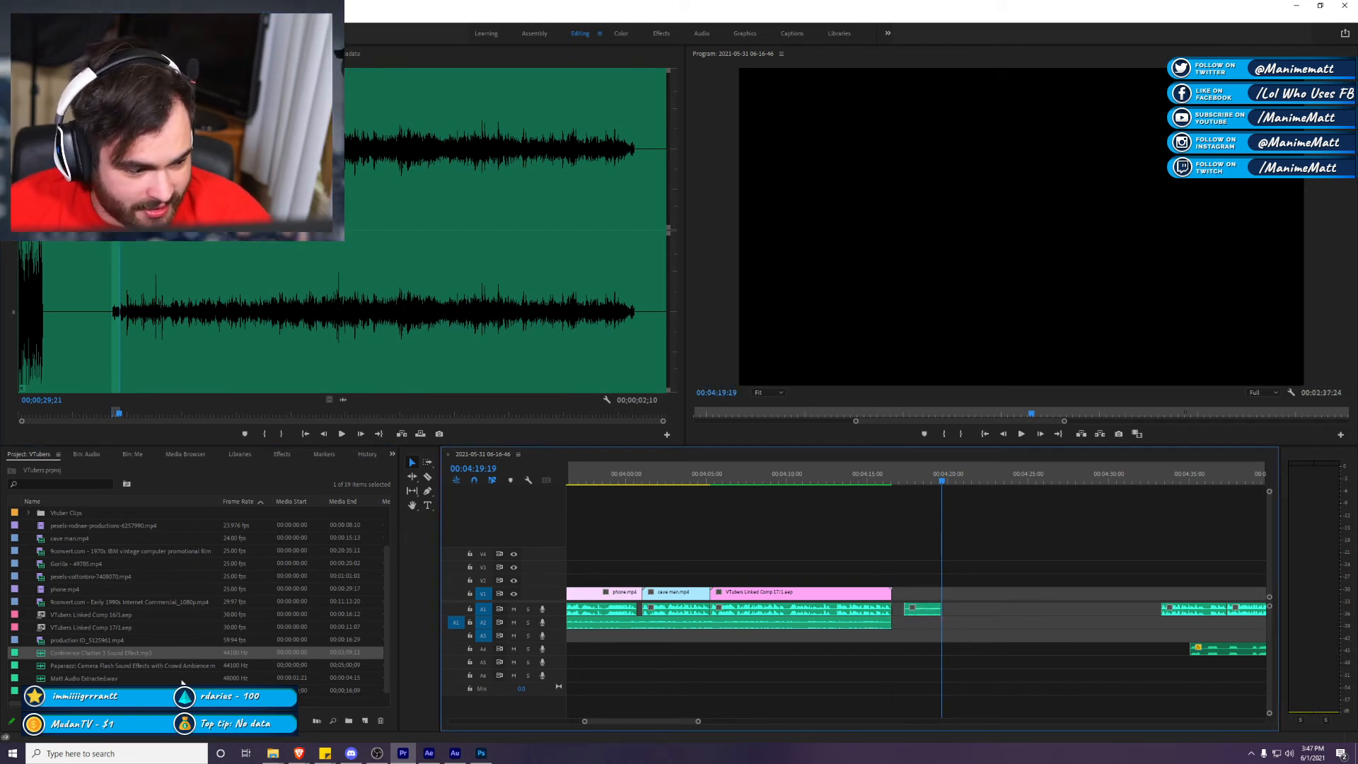
Step: Mark a new range of about 2.7 seconds in the Paparazzi camera flash sound effect and place it on A2 beneath the chatter clip
{"action": "double_click", "coordinate": [133, 665]}
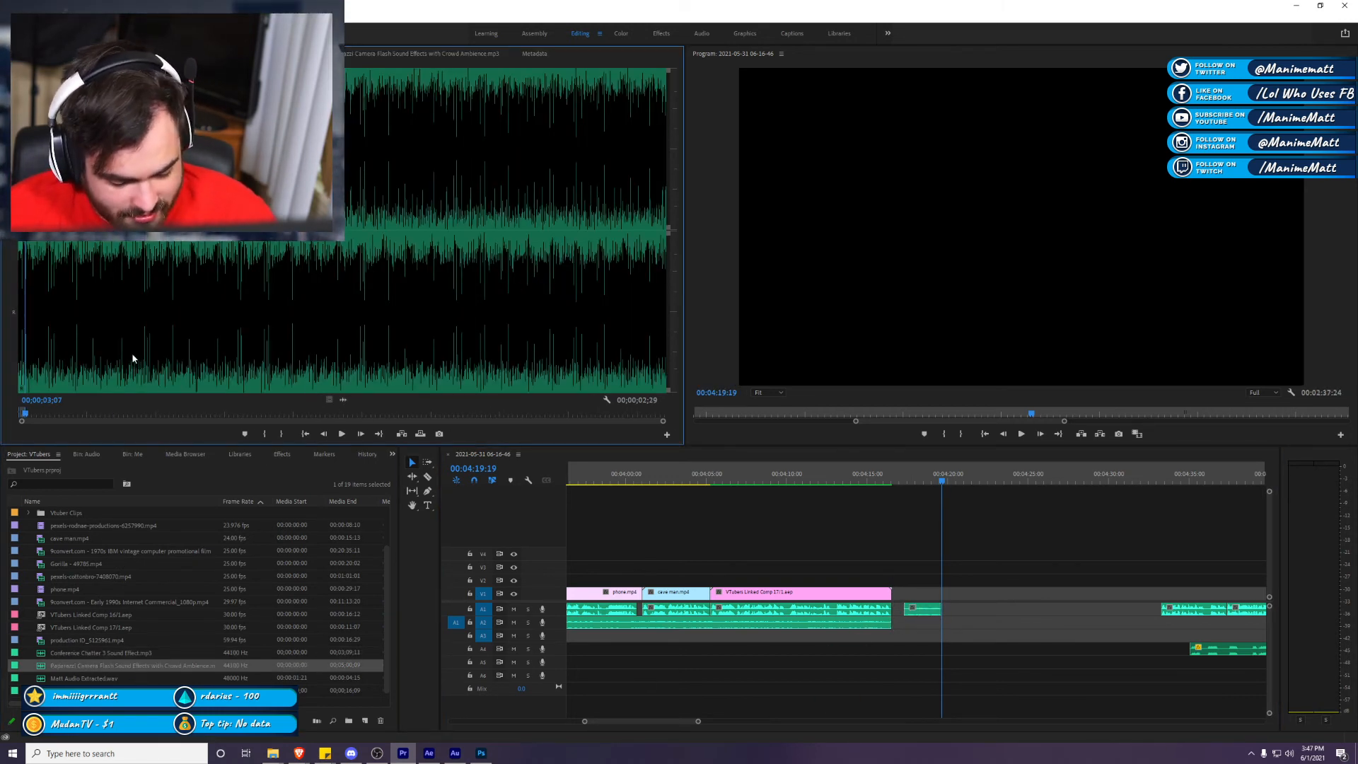
{"action": "key", "text": "space"}
{"action": "left_click", "coordinate": [84, 339]}
{"action": "key", "text": "i"}
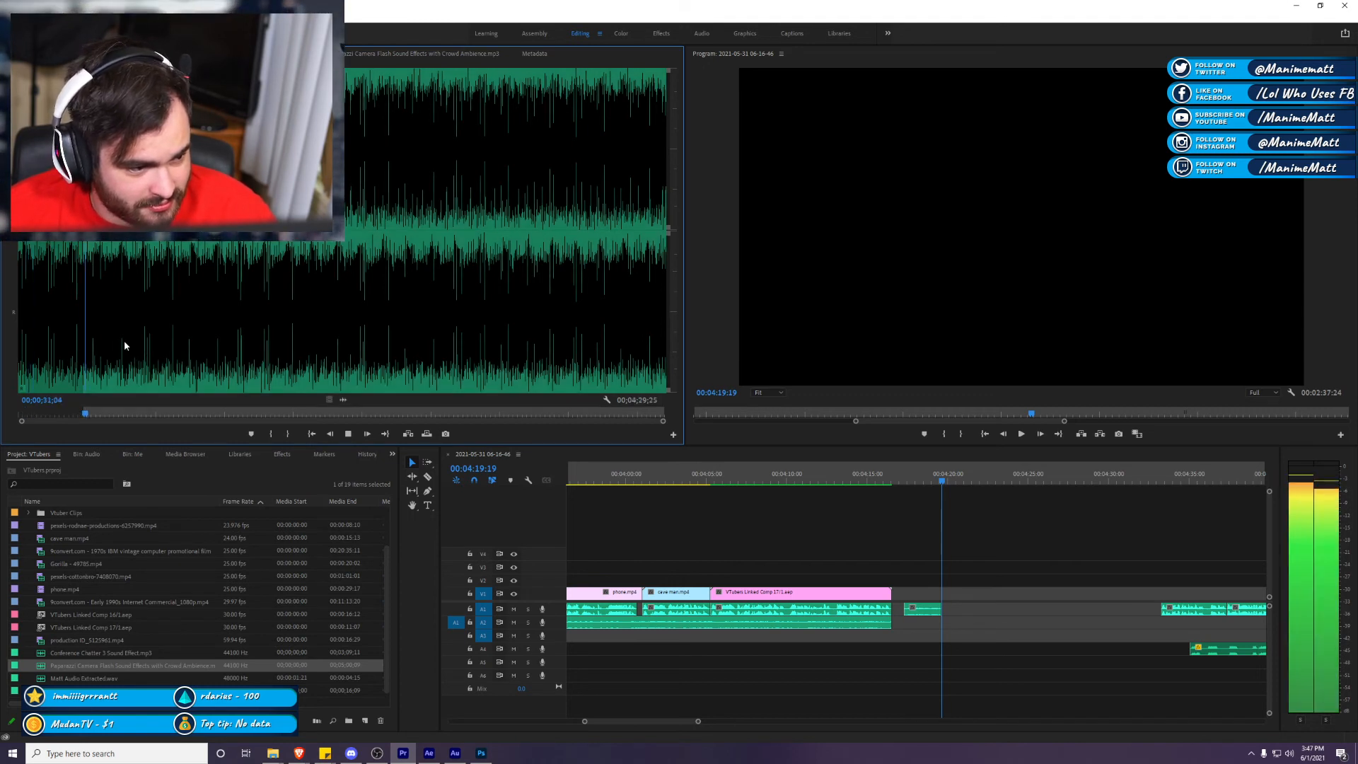
{"action": "key", "text": "o"}
{"action": "key", "text": "space"}
{"action": "left_click_drag", "start_coordinate": [343, 400], "coordinate": [923, 622]}
{"action": "scroll", "coordinate": [922, 507], "scroll_direction": "up", "scroll_amount": 2}
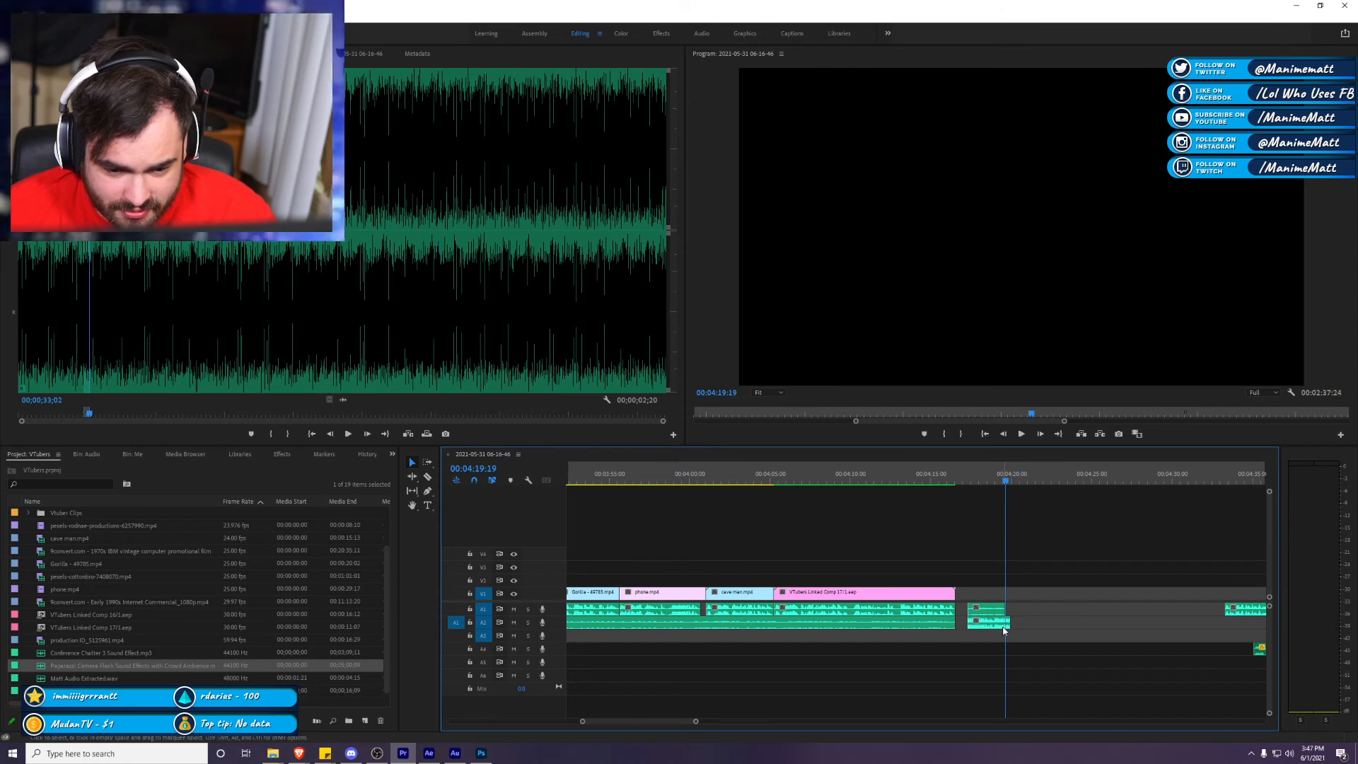
Step: Adjust the camera flash clip's audio gain by -20 dB and adjust the gain of the chatter clip above it
{"action": "right_click", "coordinate": [998, 624]}
{"action": "left_click", "coordinate": [1073, 506]}
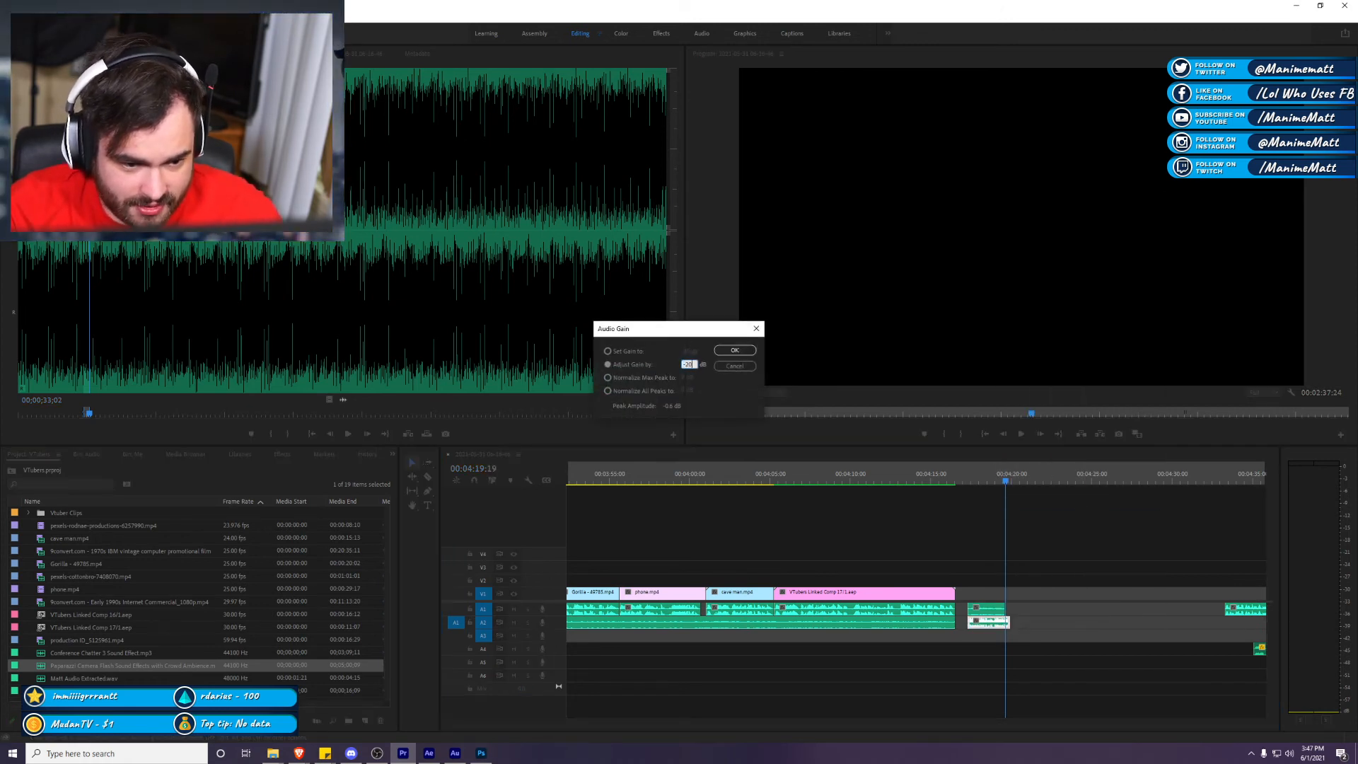
{"action": "key", "text": "Return"}
{"action": "right_click", "coordinate": [988, 610]}
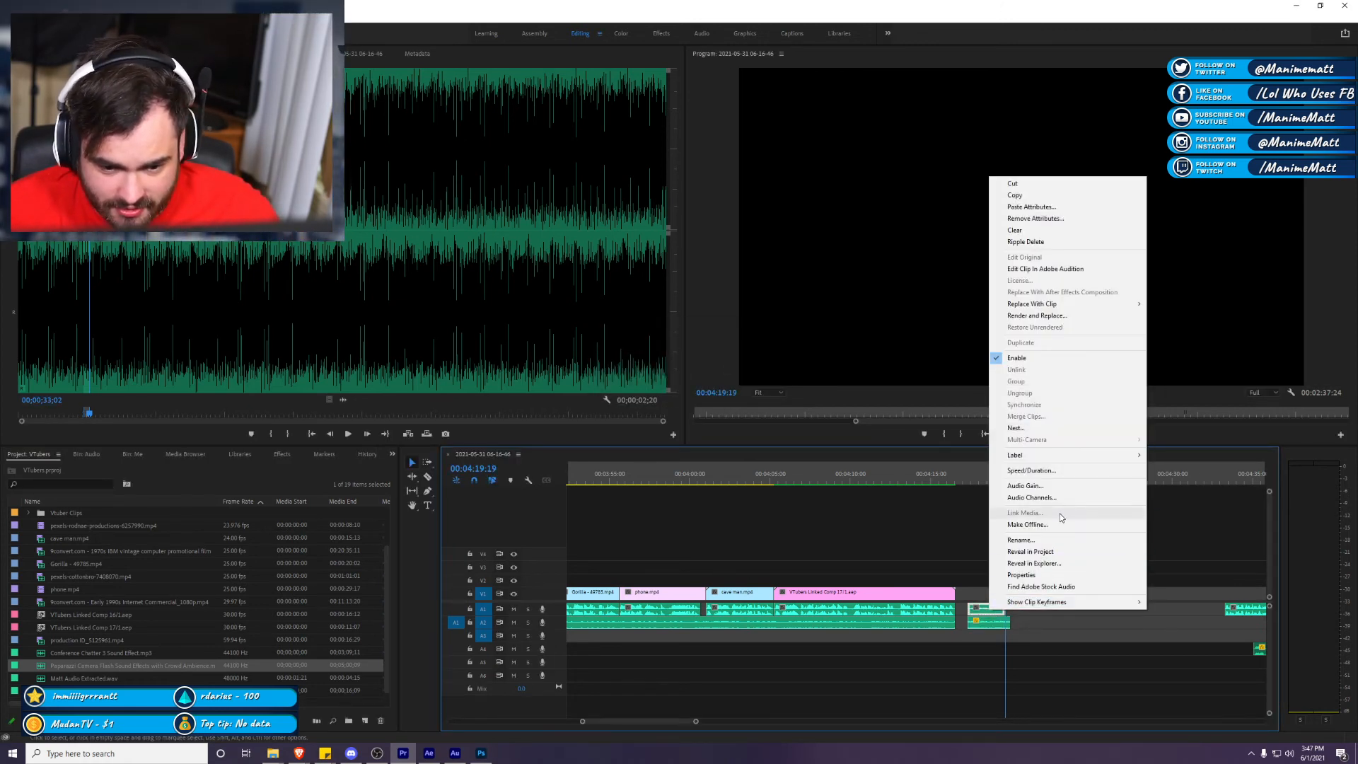
{"action": "left_click", "coordinate": [1082, 497]}
{"action": "key", "text": "Return"}
Step: Readjust the camera flash clip's audio gain and listen to both sound effects together
{"action": "right_click", "coordinate": [986, 621]}
{"action": "left_click", "coordinate": [1026, 498]}
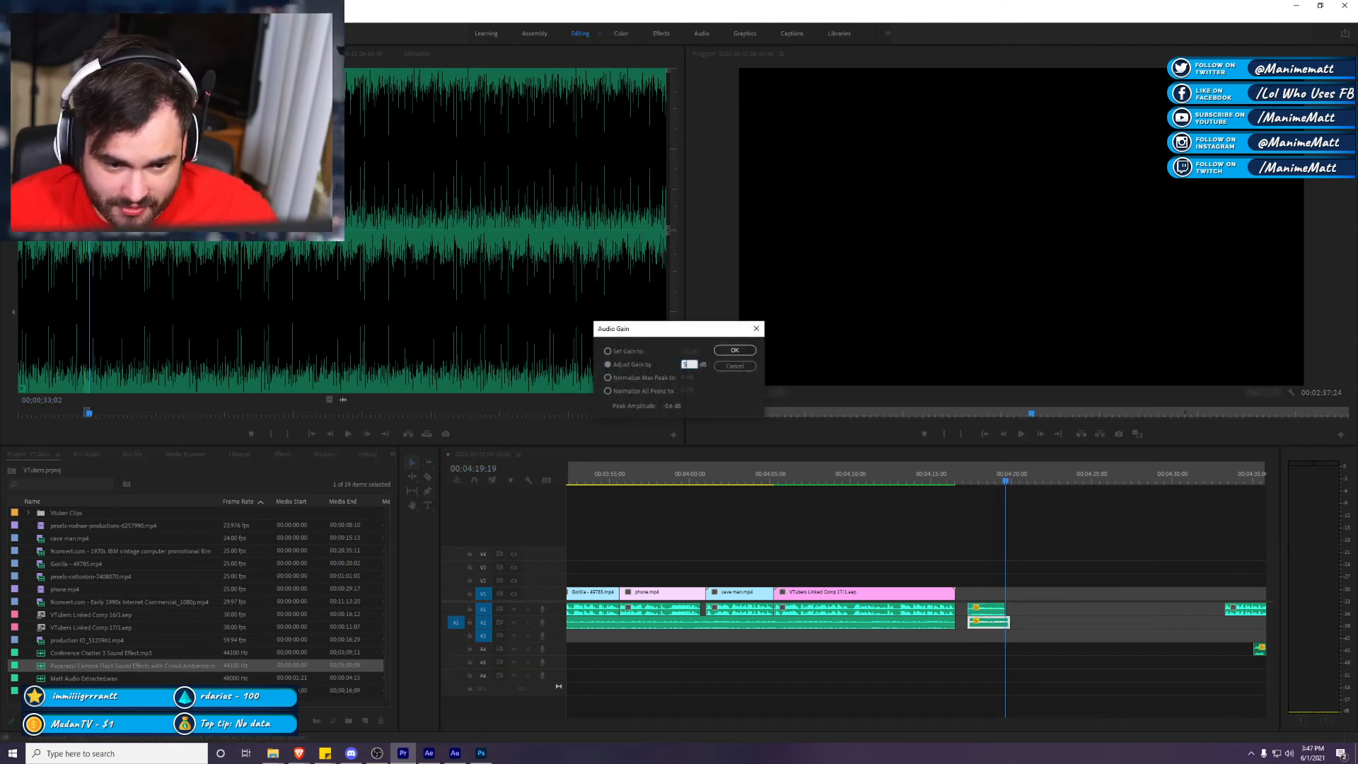
{"action": "key", "text": "Return"}
{"action": "key", "text": "space"}
{"action": "left_click", "coordinate": [968, 481]}
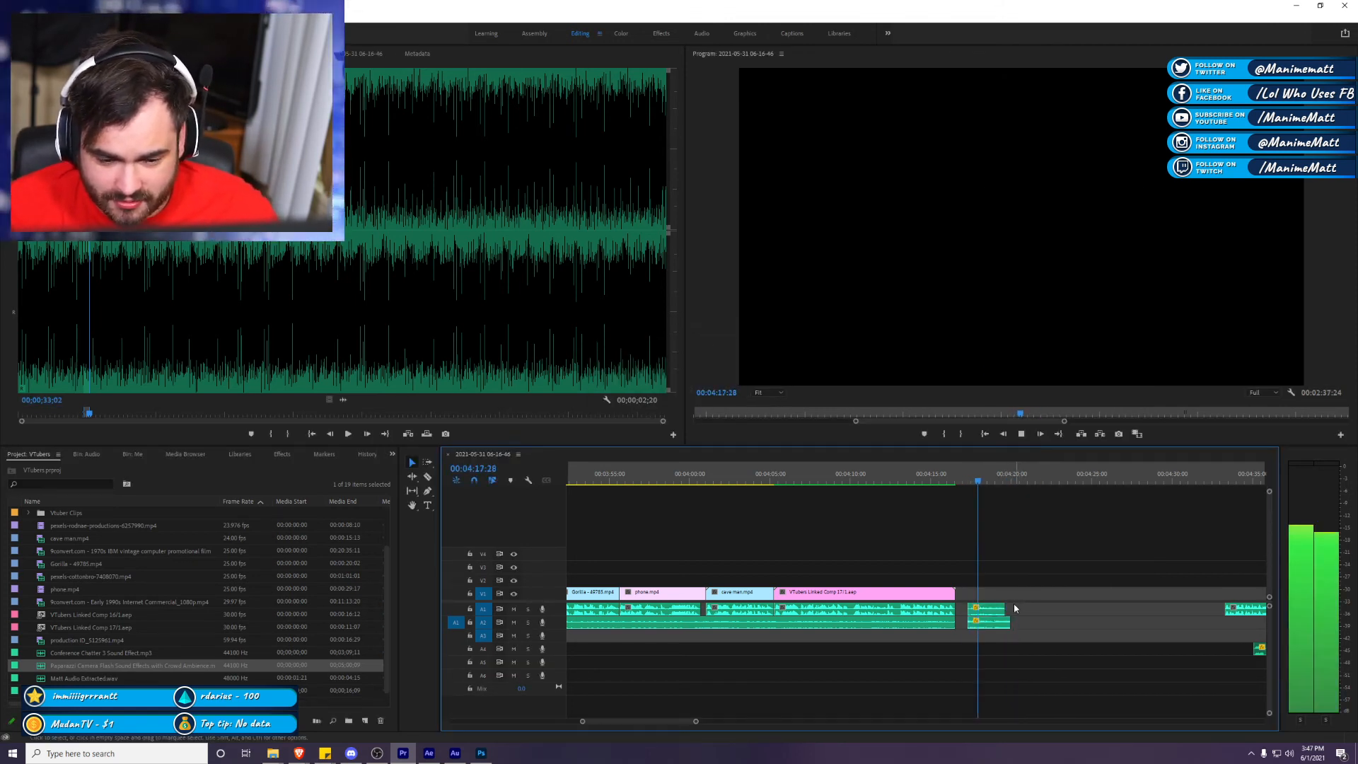
{"action": "key", "text": "space"}
{"action": "left_click", "coordinate": [972, 482]}
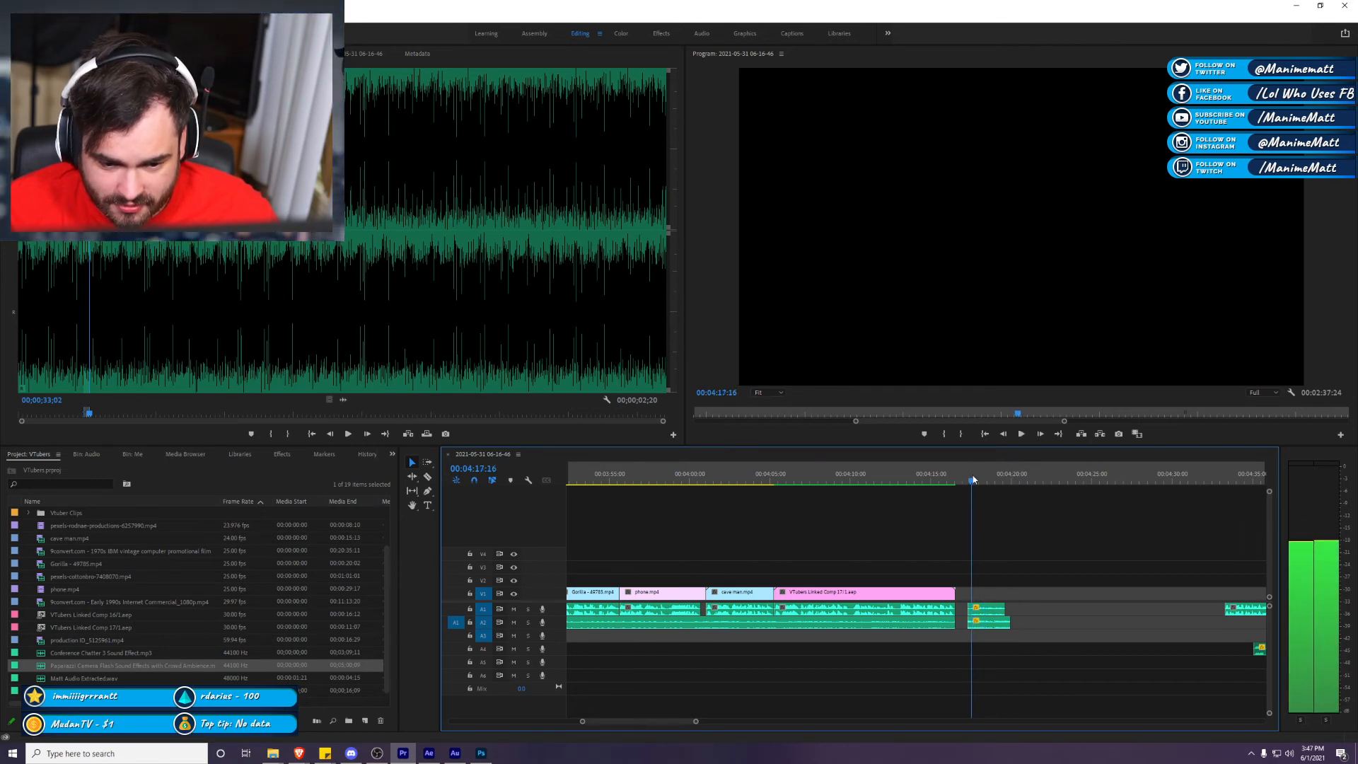
Step: Split the opening piece off the A1 audio at 00:04:36:00, move it to A3 beneath the sound effects, and lower its gain
{"action": "left_click", "coordinate": [983, 609]}
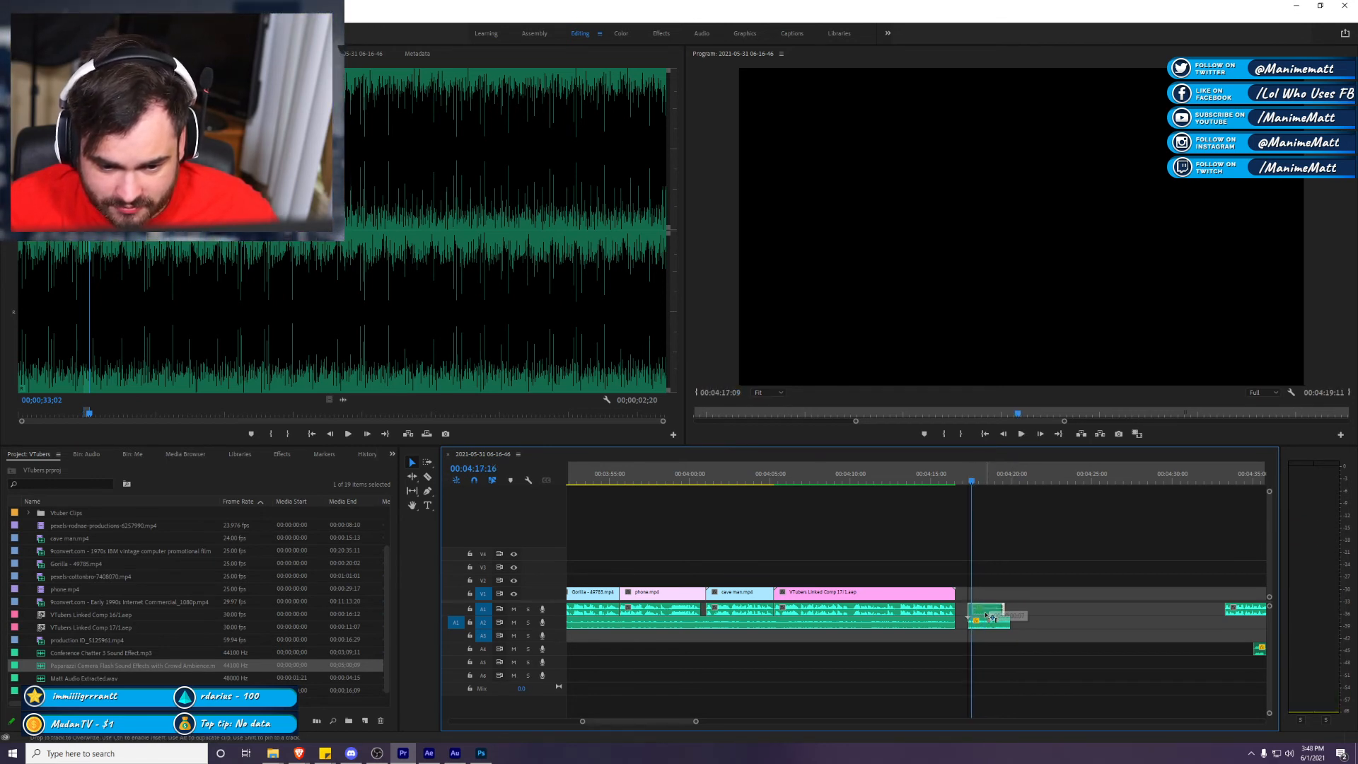
{"action": "scroll", "coordinate": [1026, 601], "scroll_direction": "down", "scroll_amount": 3}
{"action": "left_click", "coordinate": [1128, 479]}
{"action": "key", "text": "space"}
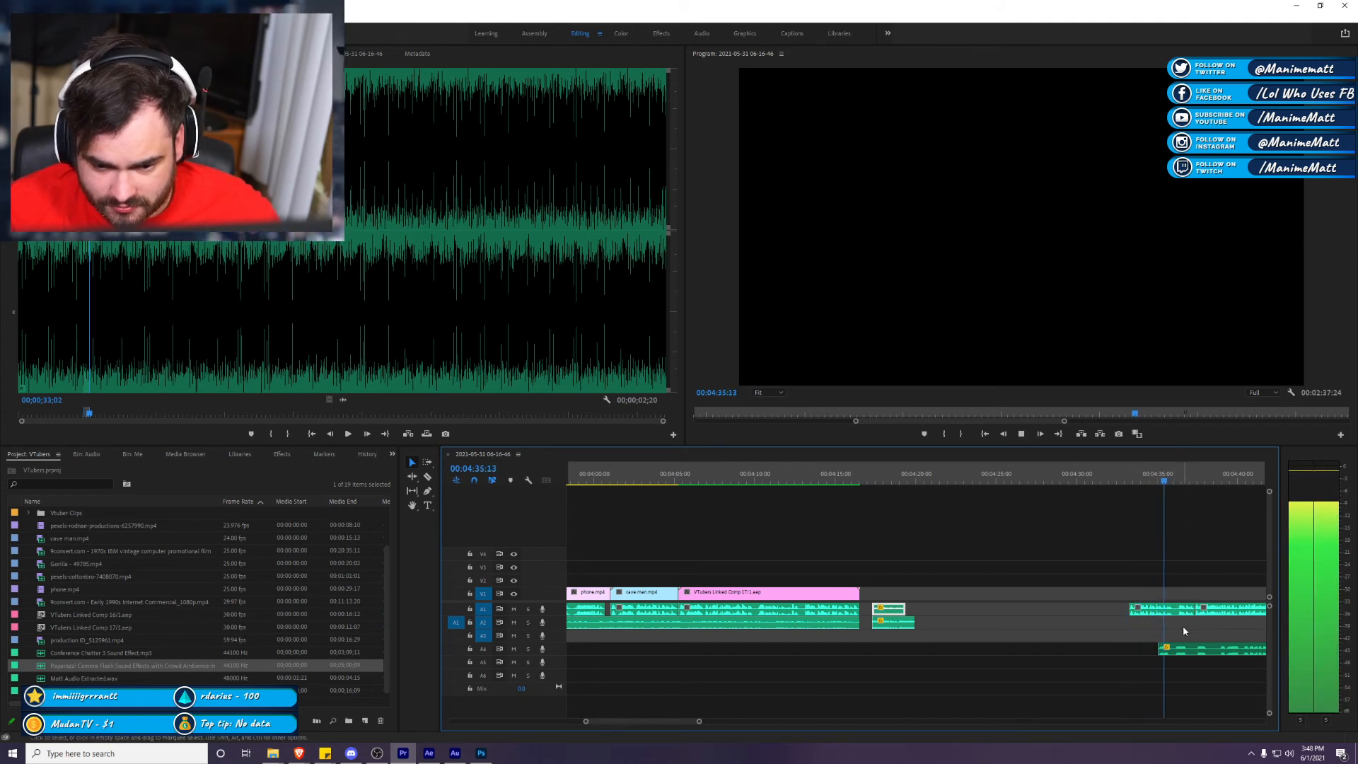
{"action": "left_click_drag", "start_coordinate": [1176, 617], "coordinate": [897, 641]}
{"action": "right_click", "coordinate": [897, 640]}
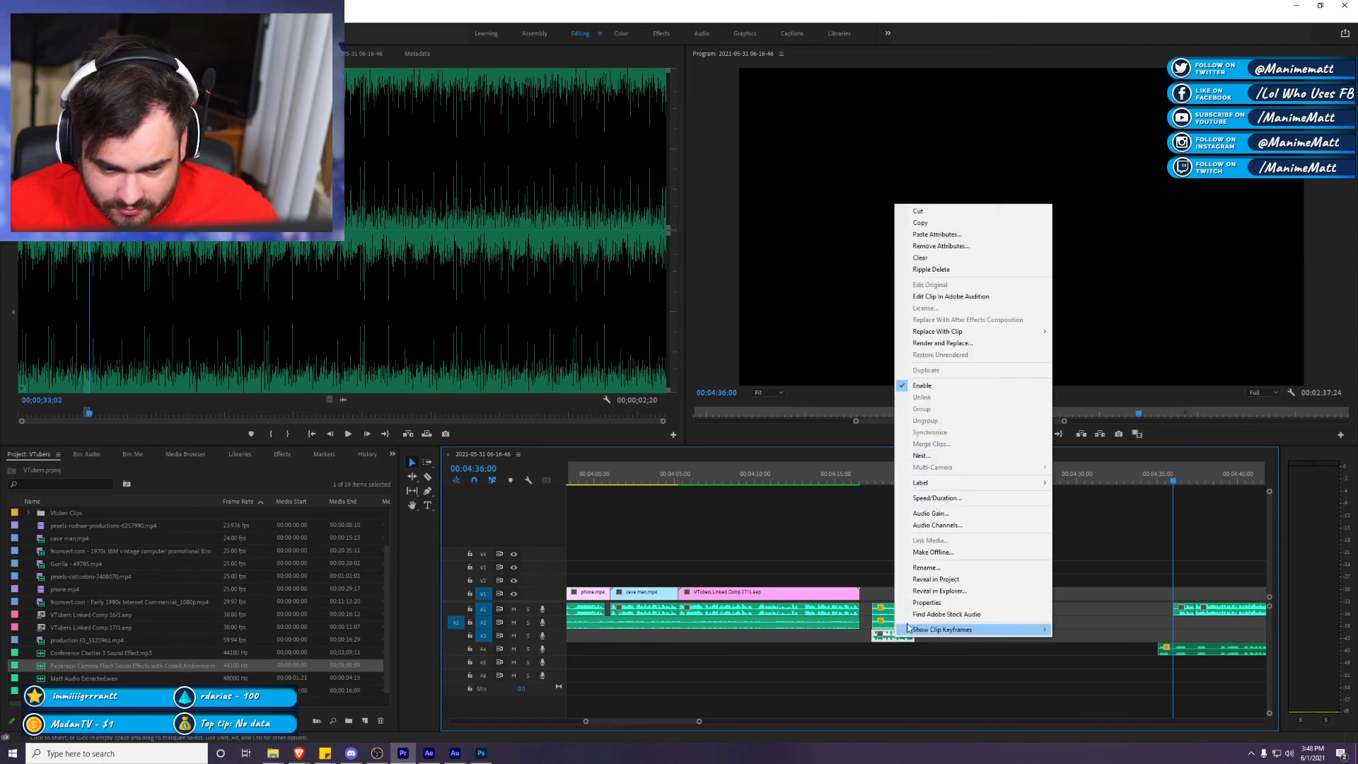
{"action": "left_click", "coordinate": [946, 514]}
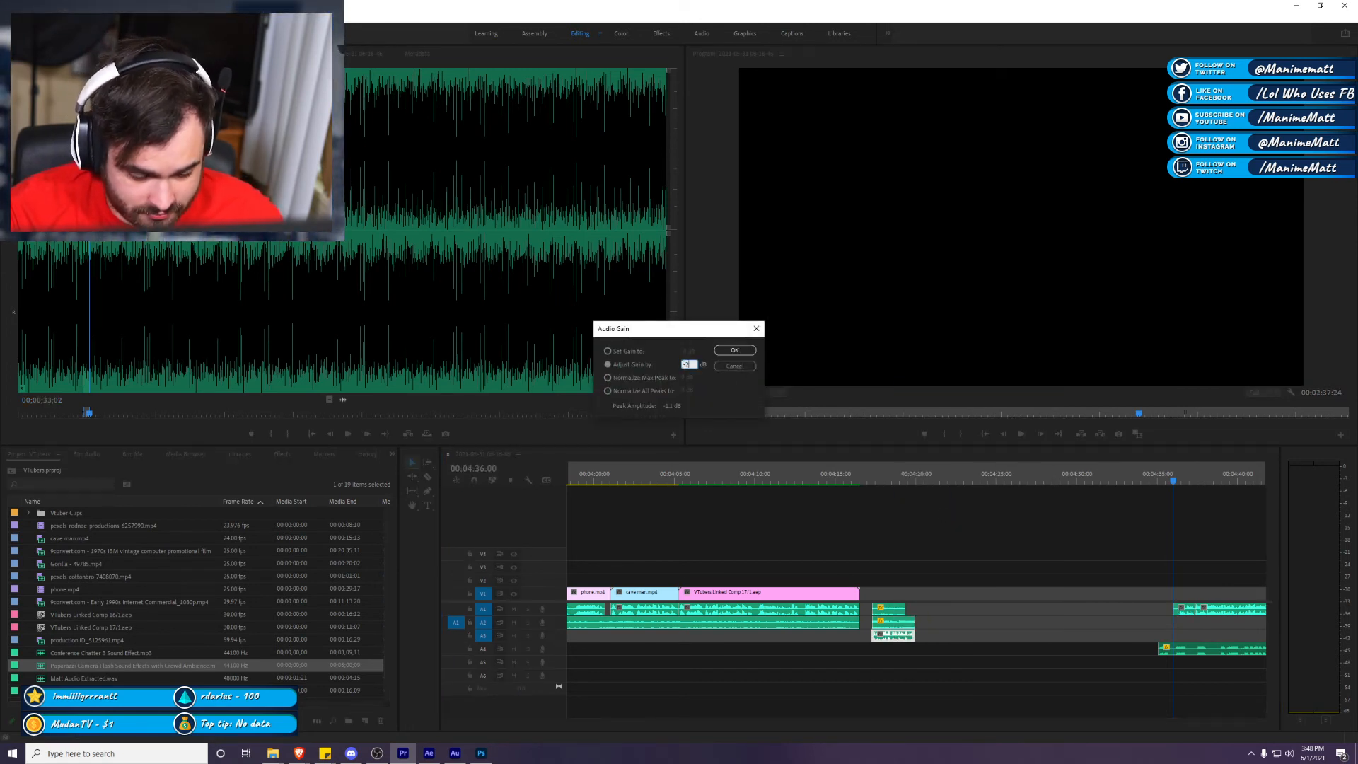
{"action": "key", "text": "Return"}
Step: Cut the A4 audio clip at 00:04:40:11, delete its first part, and move the remainder beneath the stacked sound effects
{"action": "scroll", "coordinate": [1012, 561], "scroll_direction": "down", "scroll_amount": 2}
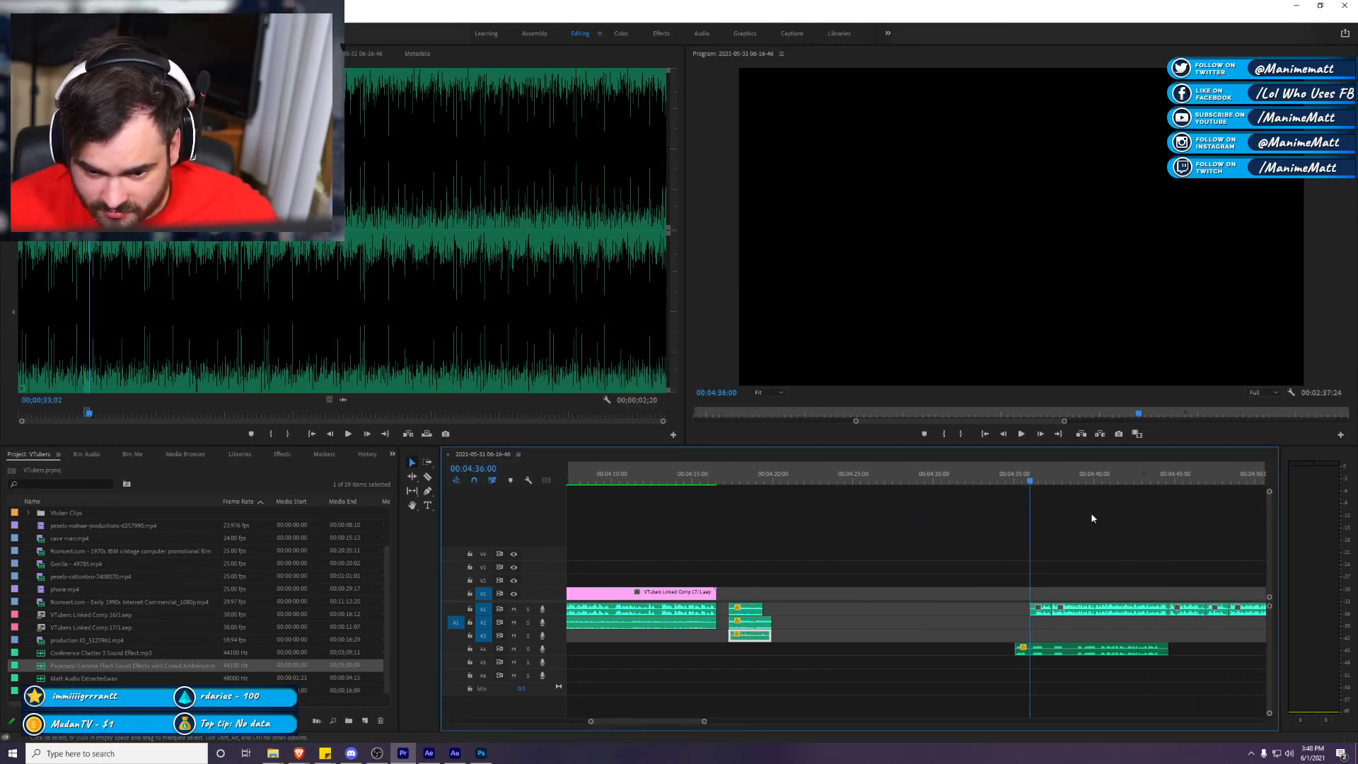
{"action": "left_click", "coordinate": [1100, 475]}
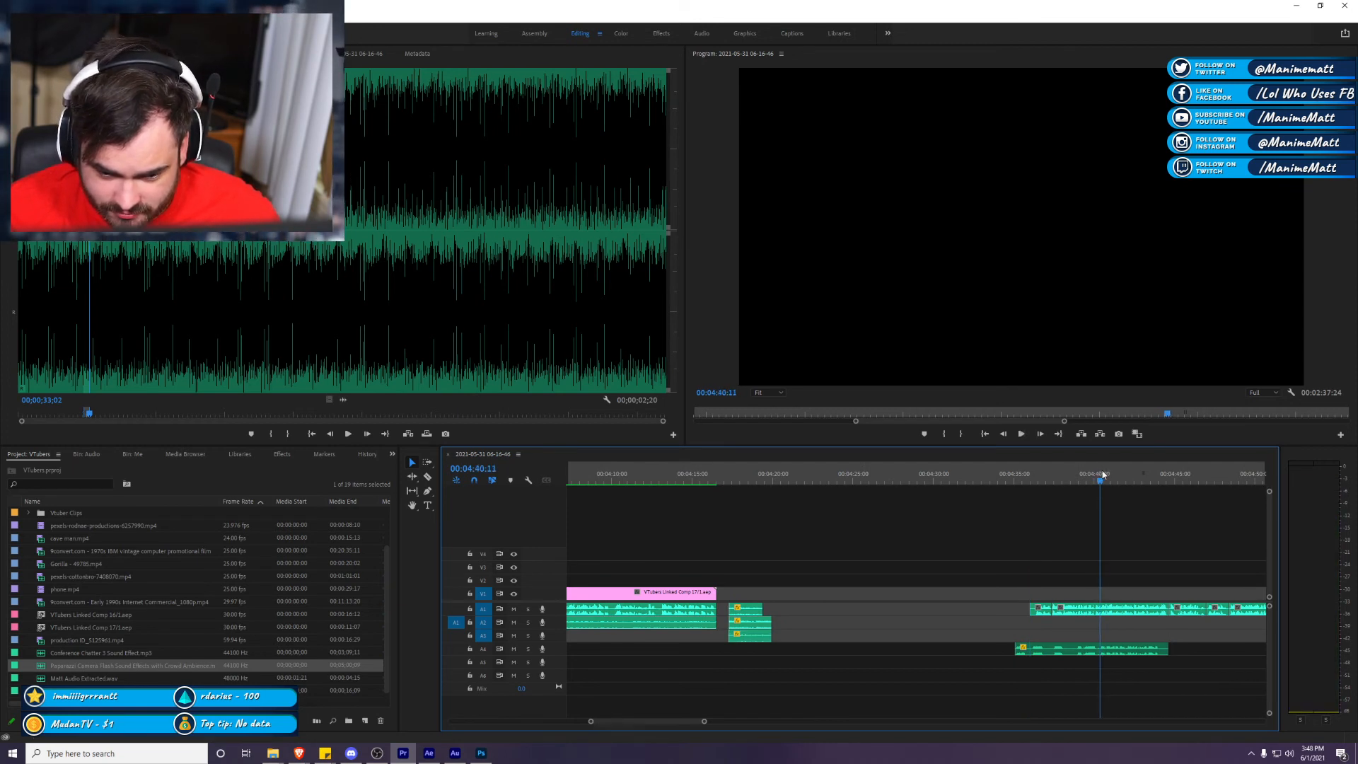
{"action": "key", "text": "c"}
{"action": "left_click", "coordinate": [1100, 648]}
{"action": "key", "text": "v"}
{"action": "key", "text": "space"}
{"action": "left_click", "coordinate": [1090, 648]}
{"action": "key", "text": "Delete"}
{"action": "left_click_drag", "start_coordinate": [1126, 659], "coordinate": [772, 656]}
Step: Lower the audio gain of the relocated A4 clip and play the layered sounds
{"action": "right_click", "coordinate": [782, 649]}
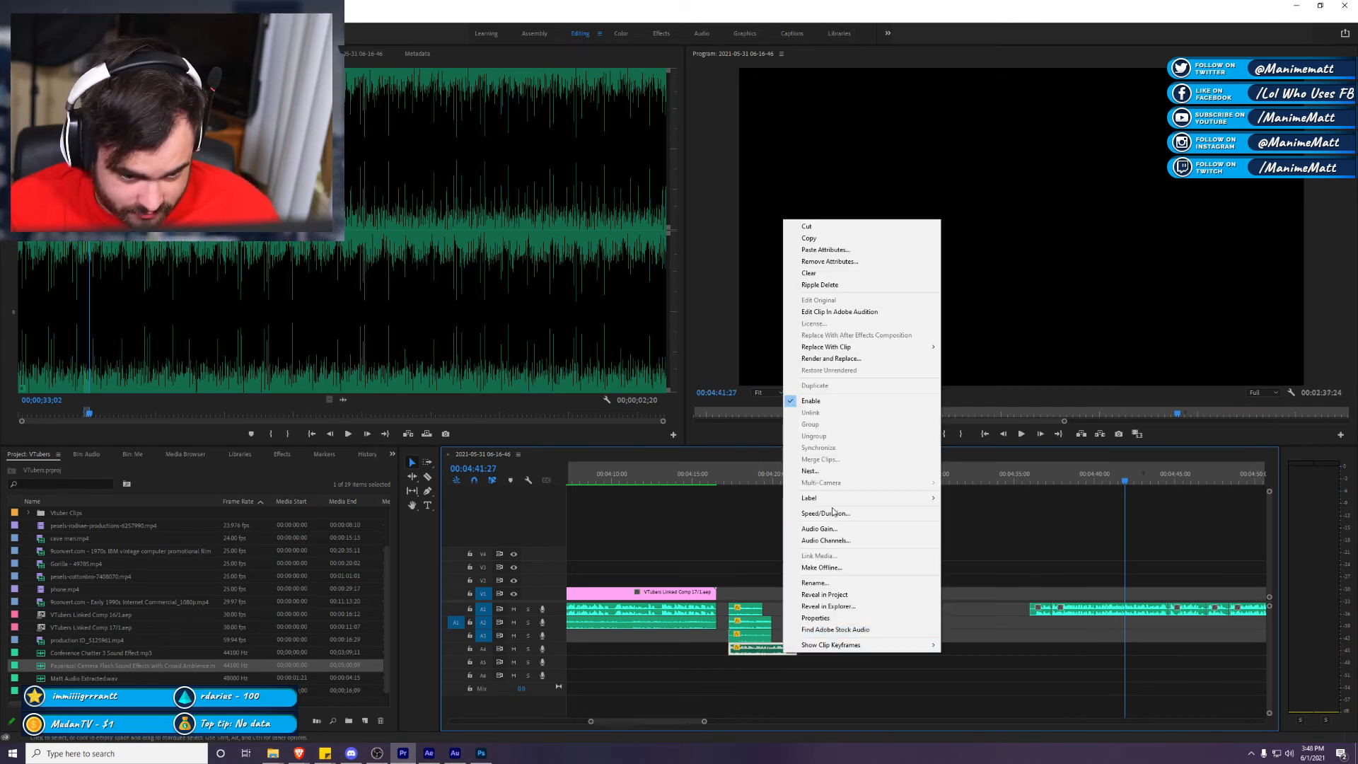
{"action": "left_click", "coordinate": [819, 529]}
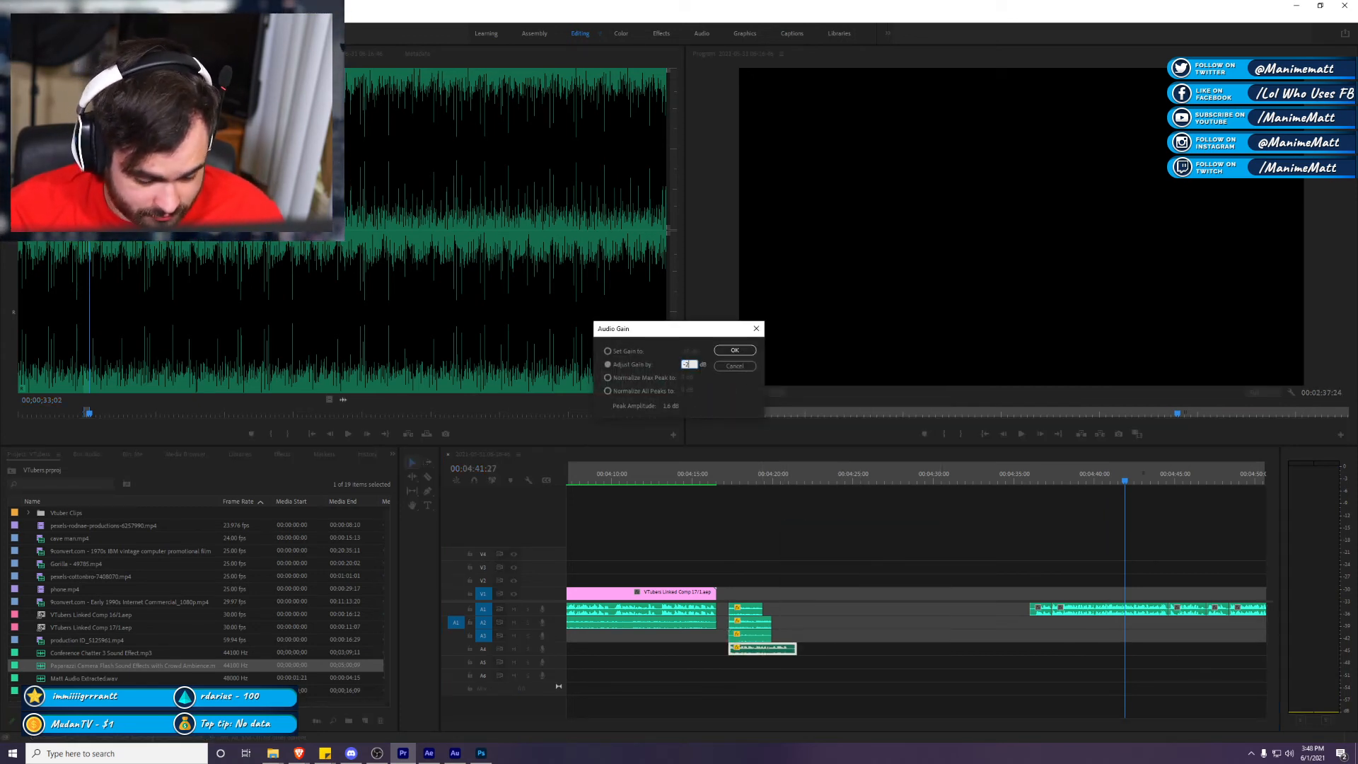
{"action": "key", "text": "Return"}
{"action": "left_click", "coordinate": [706, 498]}
{"action": "key", "text": "space"}
{"action": "key", "text": "space"}
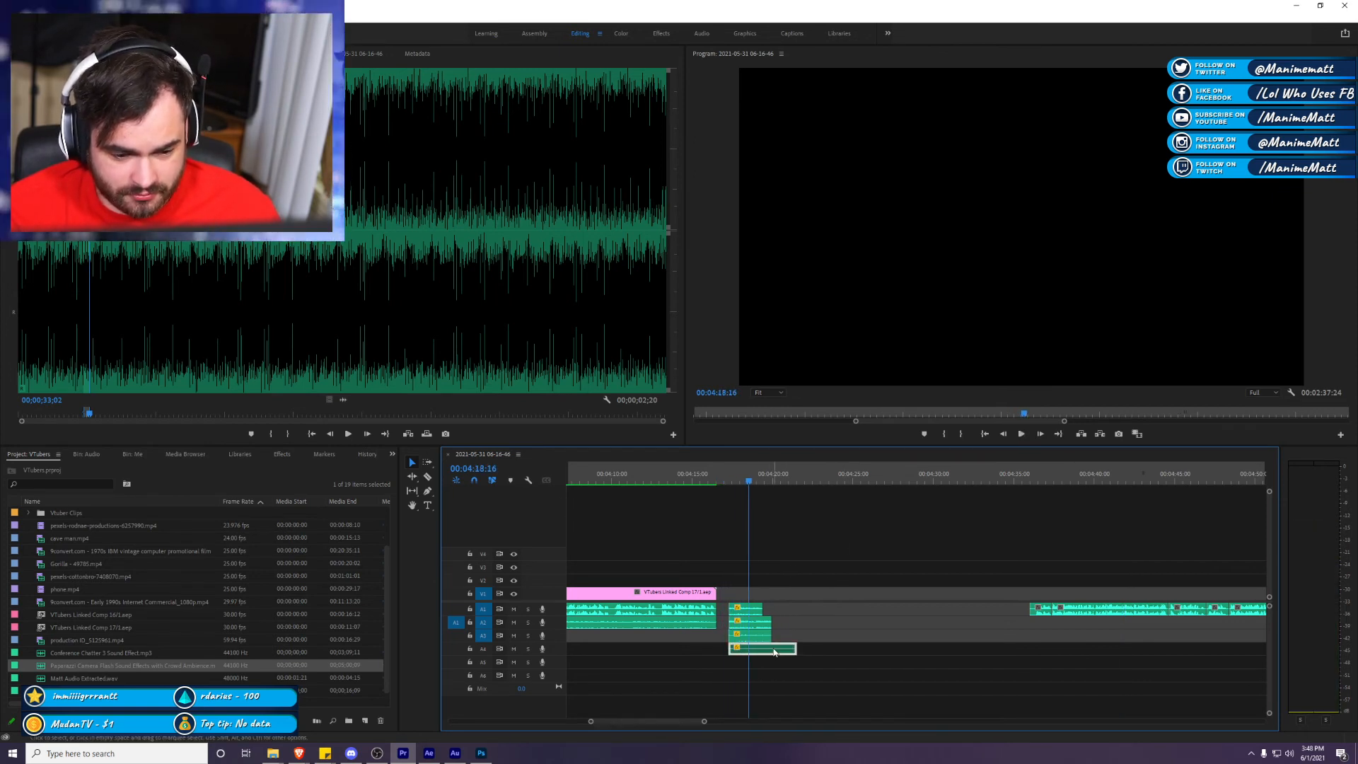
Step: Readjust the A4 clip's audio gain and replay the layered sounds from the start of the stack
{"action": "right_click", "coordinate": [792, 651]}
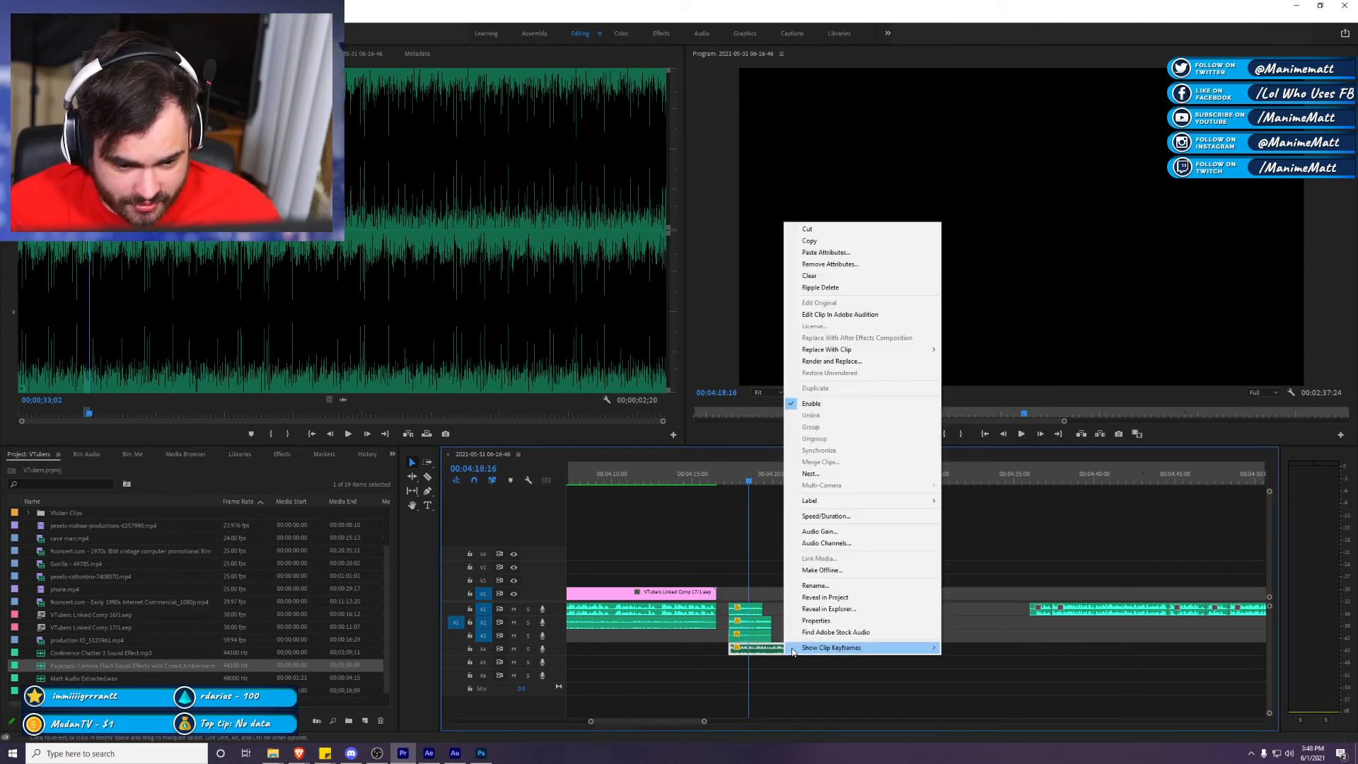
{"action": "left_click", "coordinate": [824, 531]}
{"action": "key", "text": "Return"}
{"action": "key", "text": "space"}
{"action": "key", "text": "space"}
{"action": "left_click_drag", "start_coordinate": [758, 466], "coordinate": [732, 469]}
{"action": "key", "text": "space"}
{"action": "left_click", "coordinate": [838, 529]}
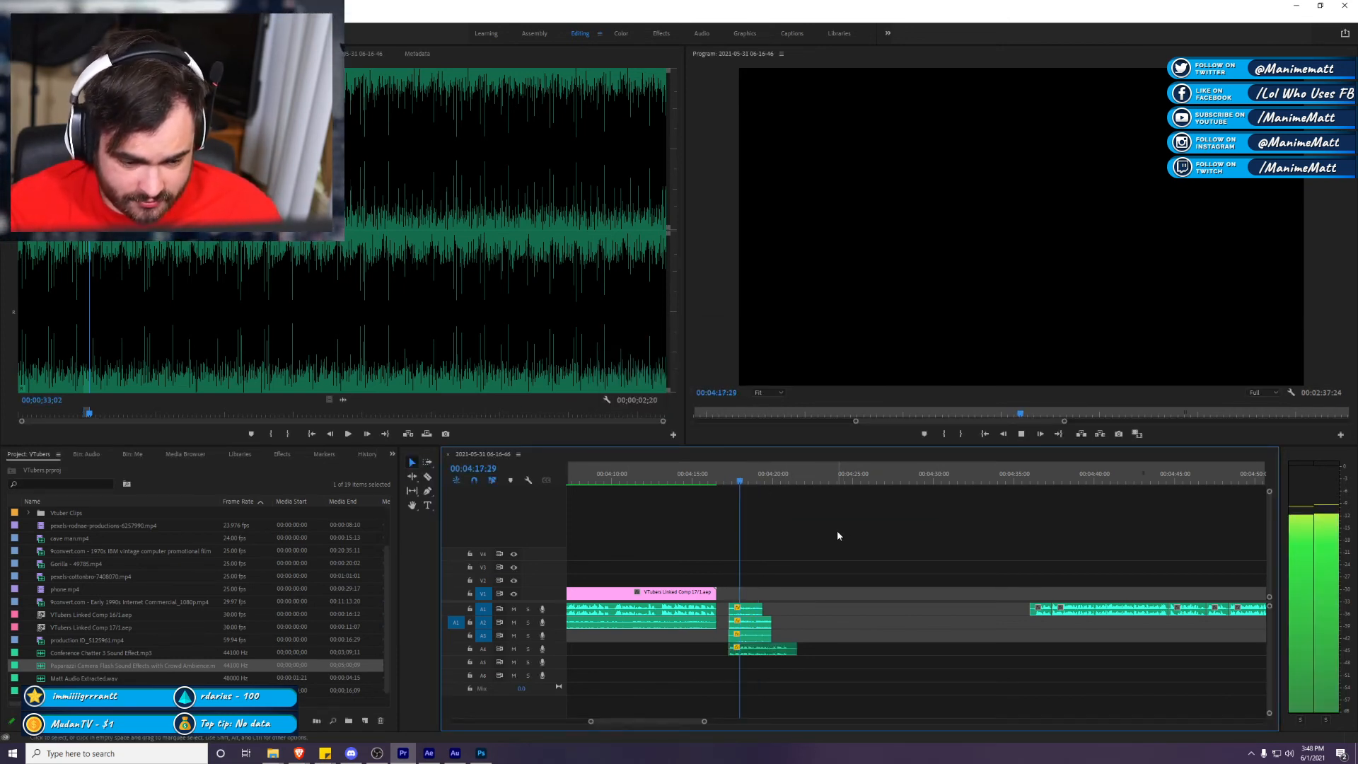
Step: Readjust the audio gain of the A3 clip and replay the layered sounds from the start of the stack
{"action": "key", "text": "space"}
{"action": "left_click", "coordinate": [760, 637]}
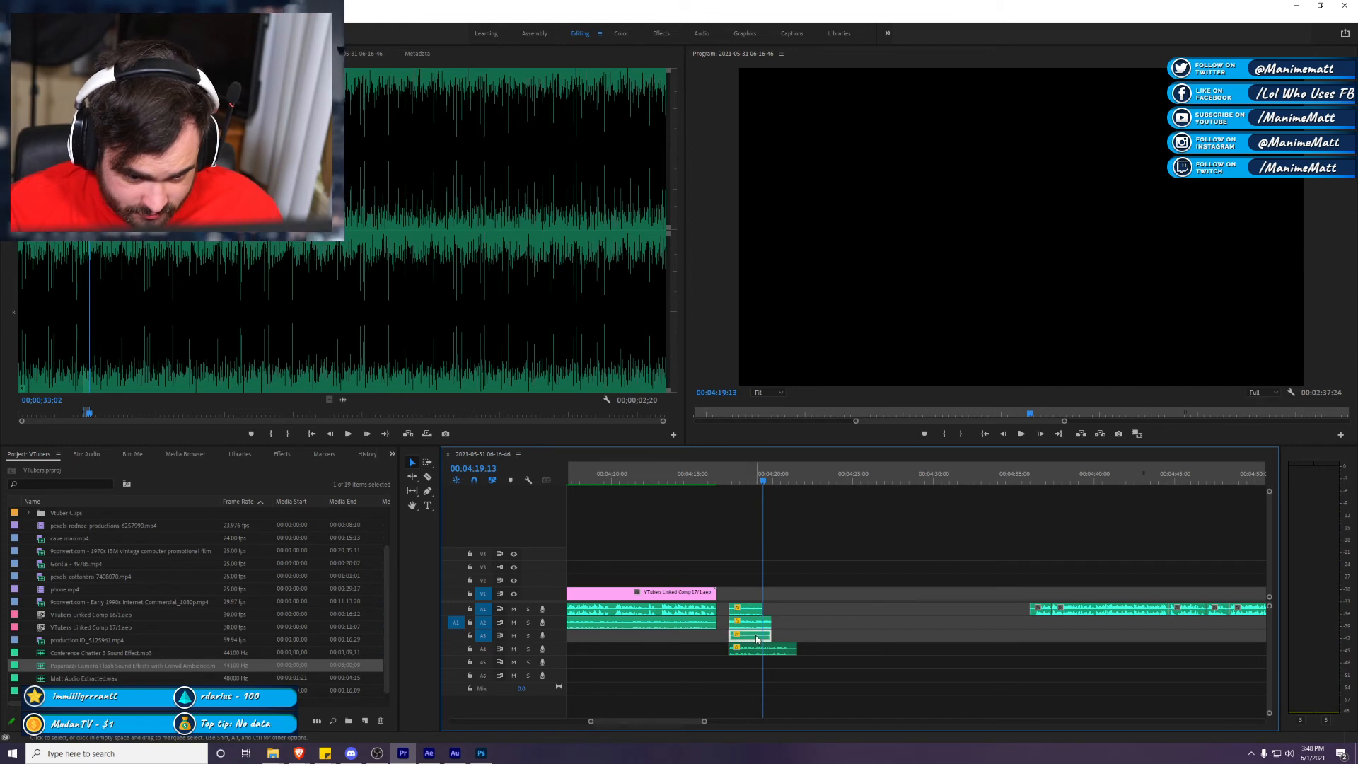
{"action": "right_click", "coordinate": [755, 637]}
{"action": "left_click", "coordinate": [828, 510]}
{"action": "key", "text": "Return"}
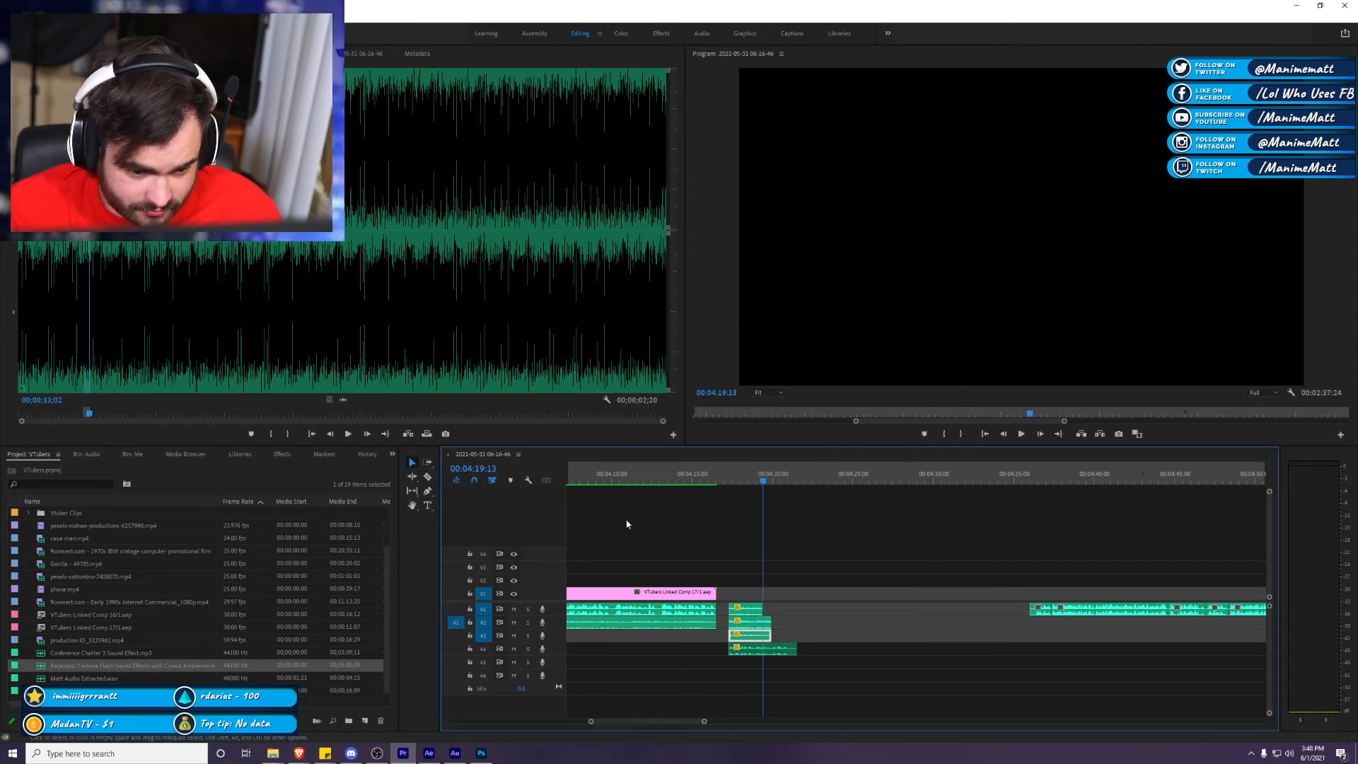
{"action": "left_click_drag", "start_coordinate": [776, 476], "coordinate": [728, 479]}
{"action": "key", "text": "space"}
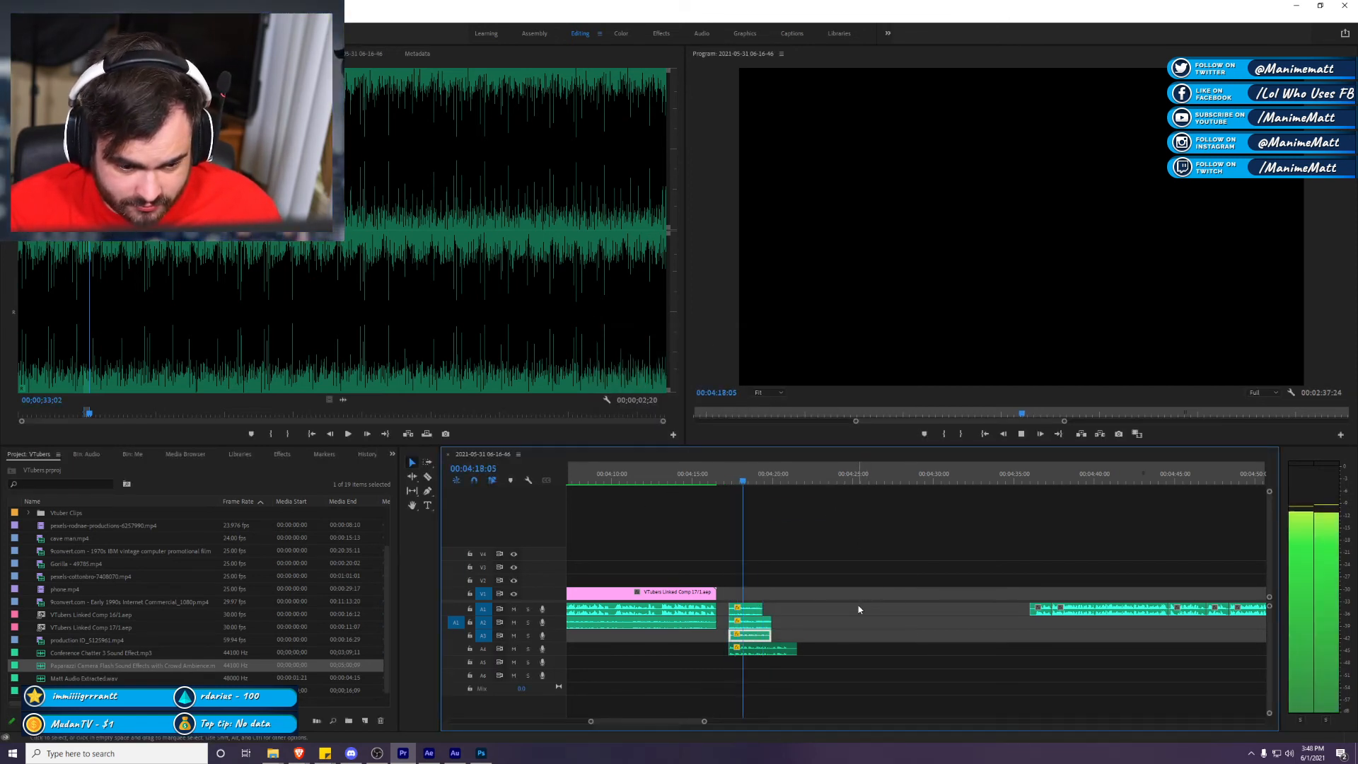
{"action": "key", "text": "space"}
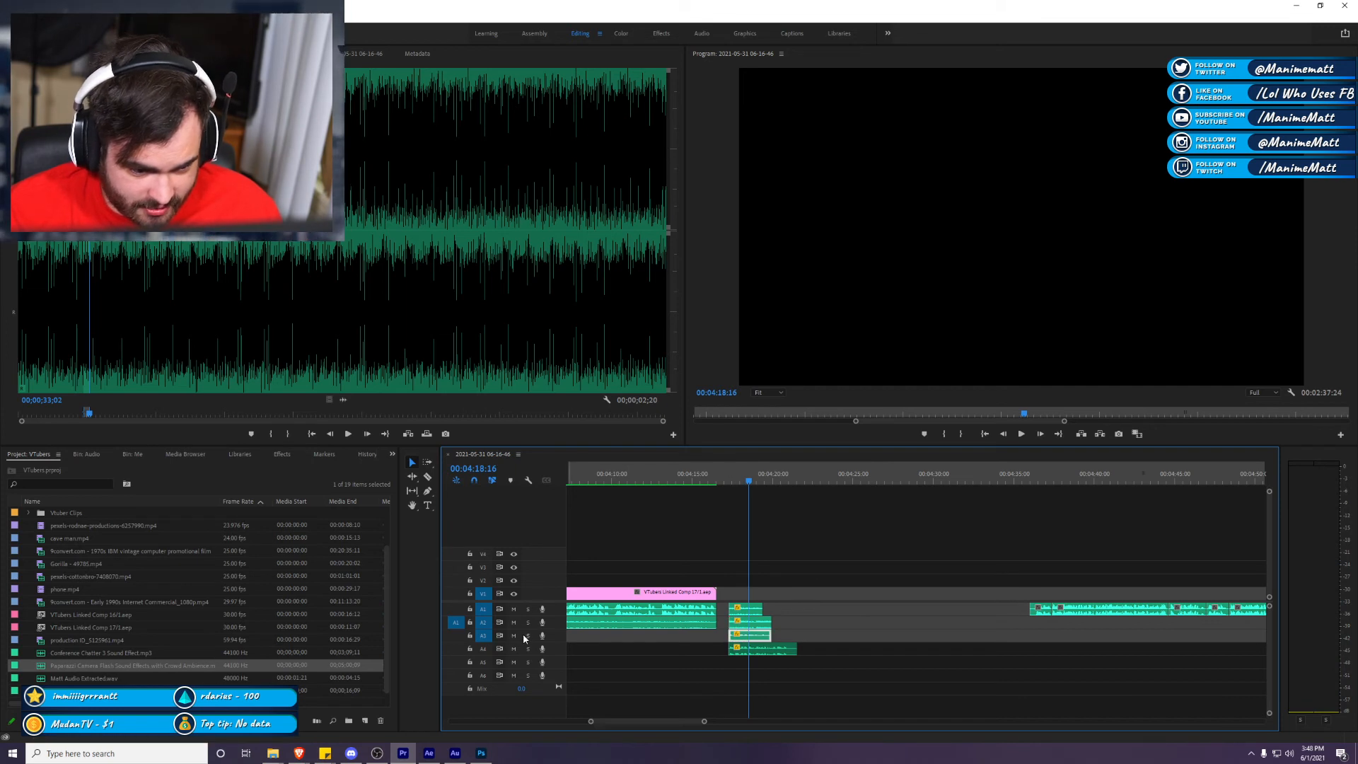
Step: Refine the A3 clip's audio gain while listening to track A3 soloed, and turn the solo off
{"action": "left_click", "coordinate": [528, 635]}
{"action": "key", "text": "space"}
{"action": "right_click", "coordinate": [758, 635]}
{"action": "left_click", "coordinate": [833, 512]}
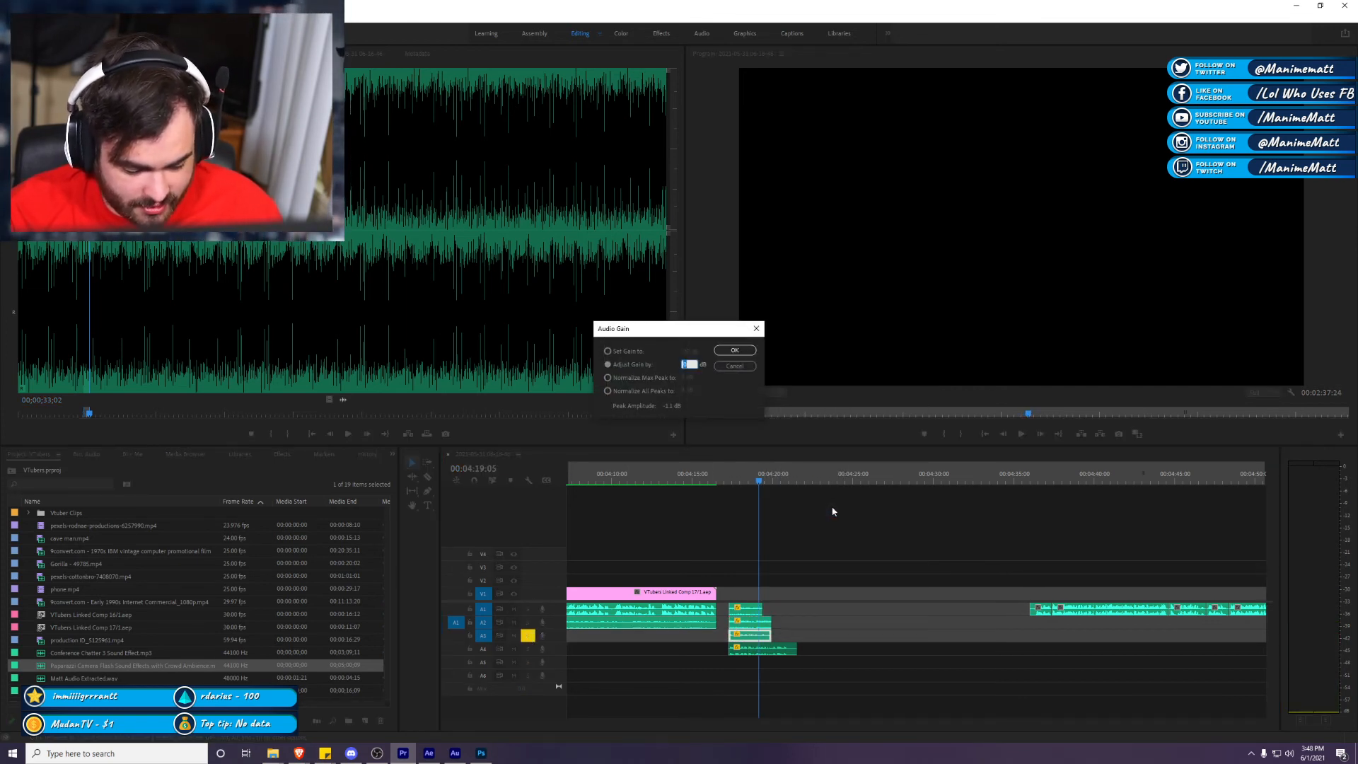
{"action": "key", "text": "Return"}
{"action": "key", "text": "space"}
{"action": "key", "text": "Up"}
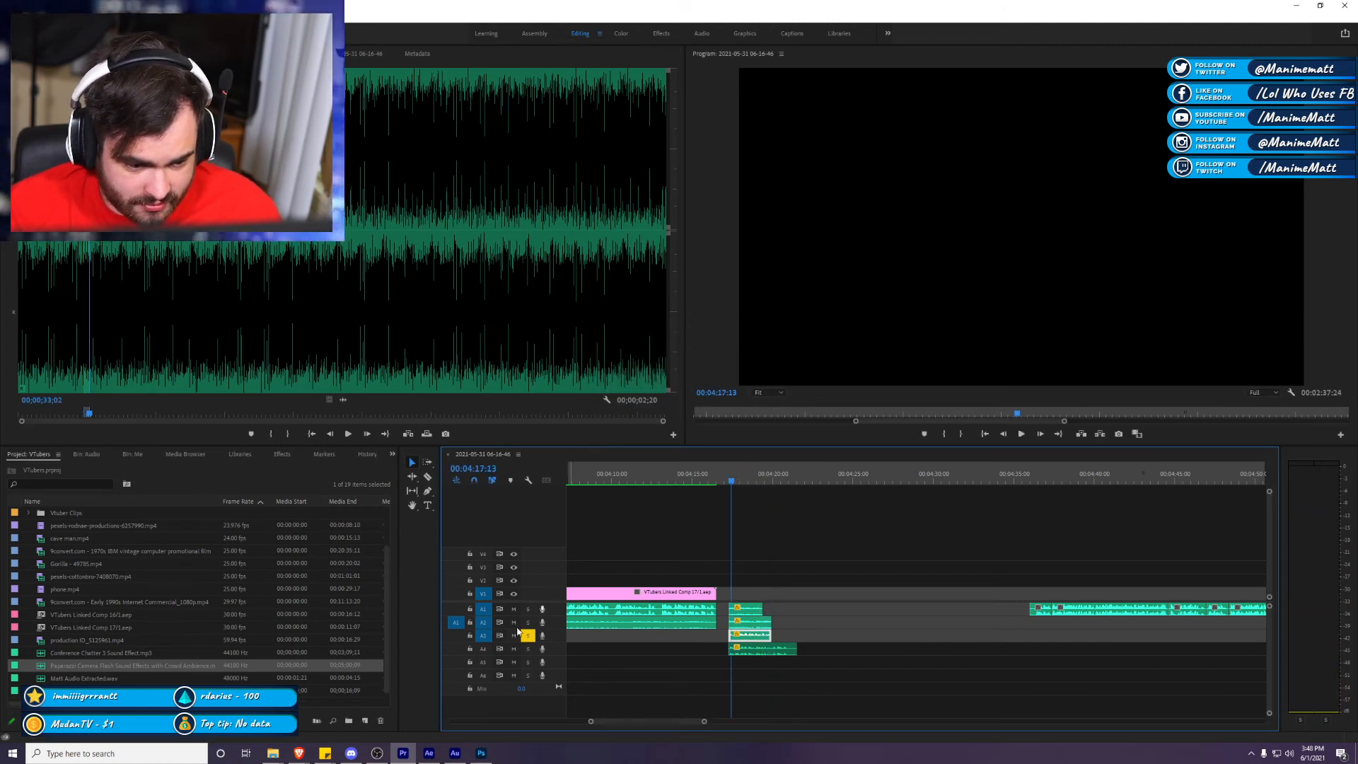
{"action": "key", "text": "space"}
{"action": "key", "text": "space"}
{"action": "left_click", "coordinate": [527, 635]}
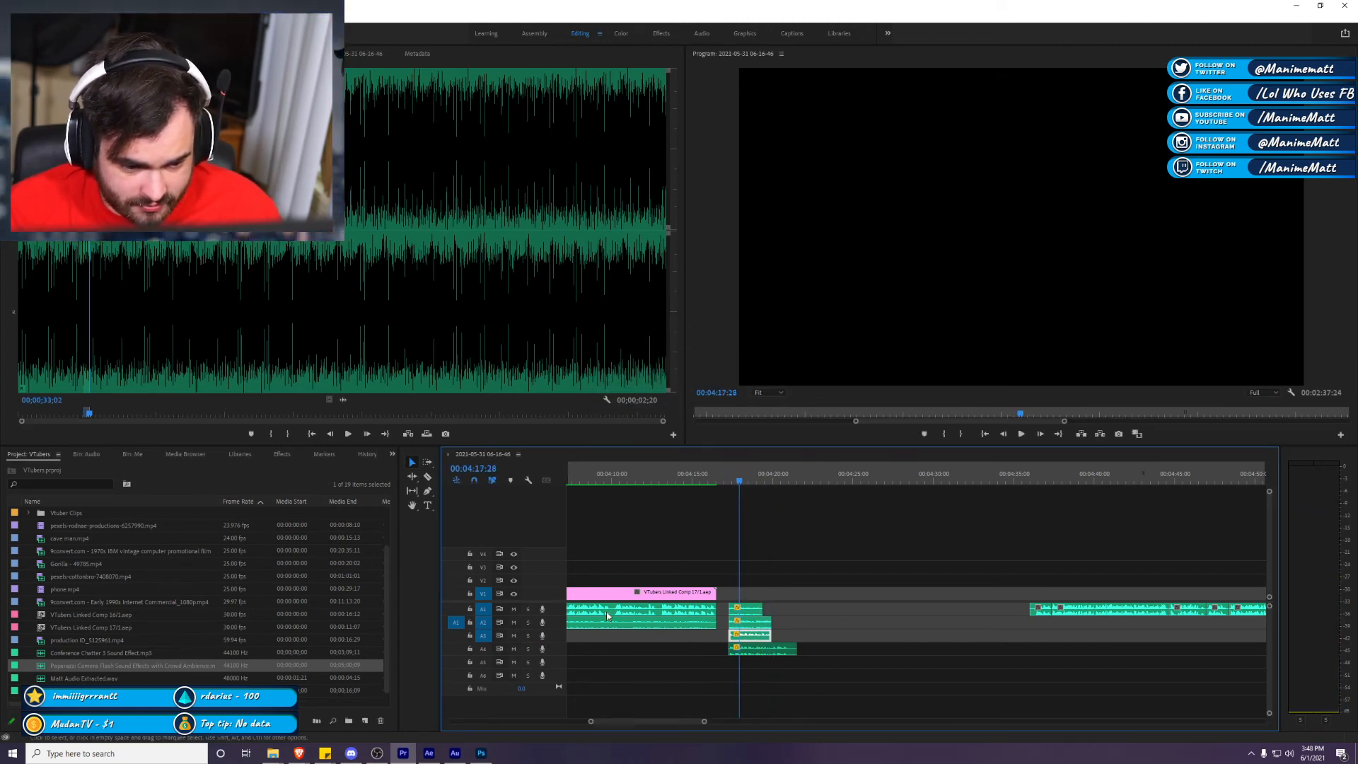
Step: Extend the A1 and A2 sound effects to about the end of the A4 clip and play the stack
{"action": "key", "text": "space"}
{"action": "key", "text": "space"}
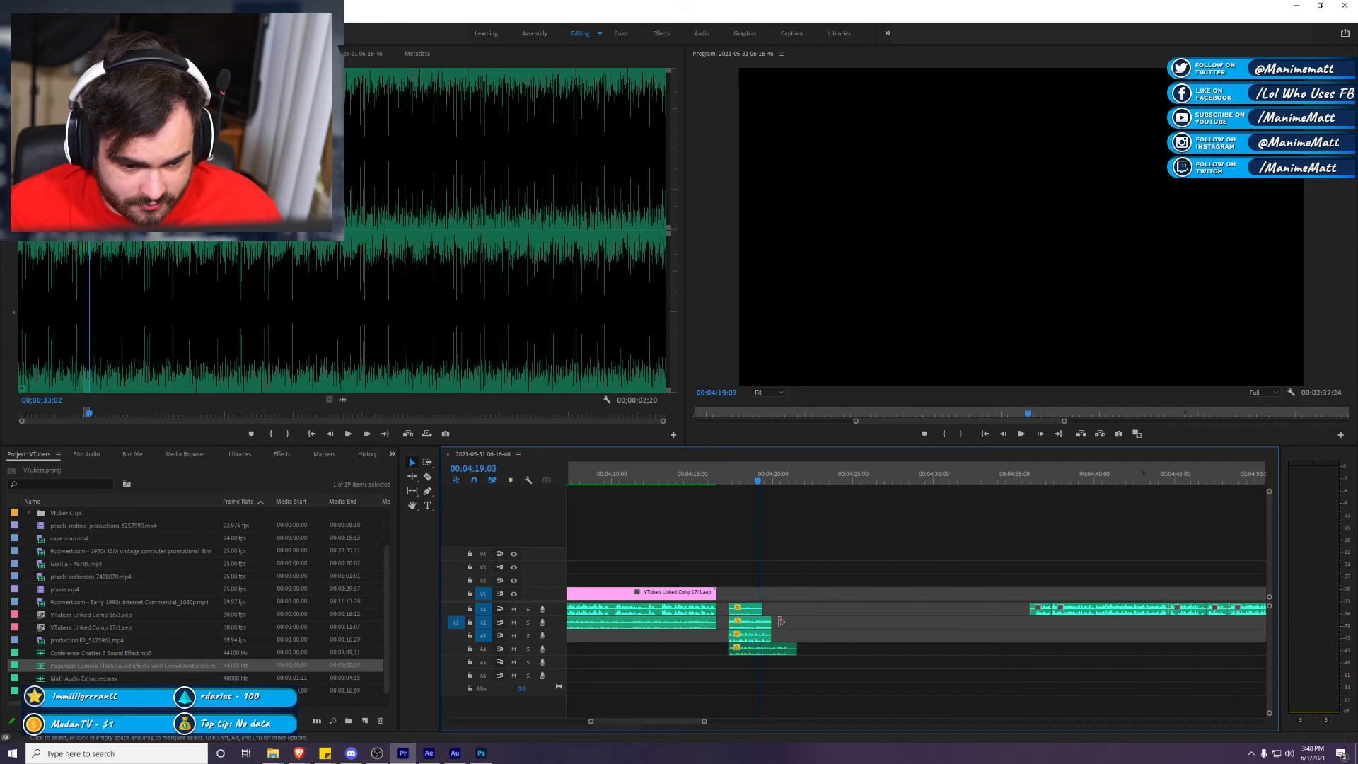
{"action": "left_click_drag", "start_coordinate": [781, 621], "coordinate": [806, 621]}
{"action": "key", "text": "space"}
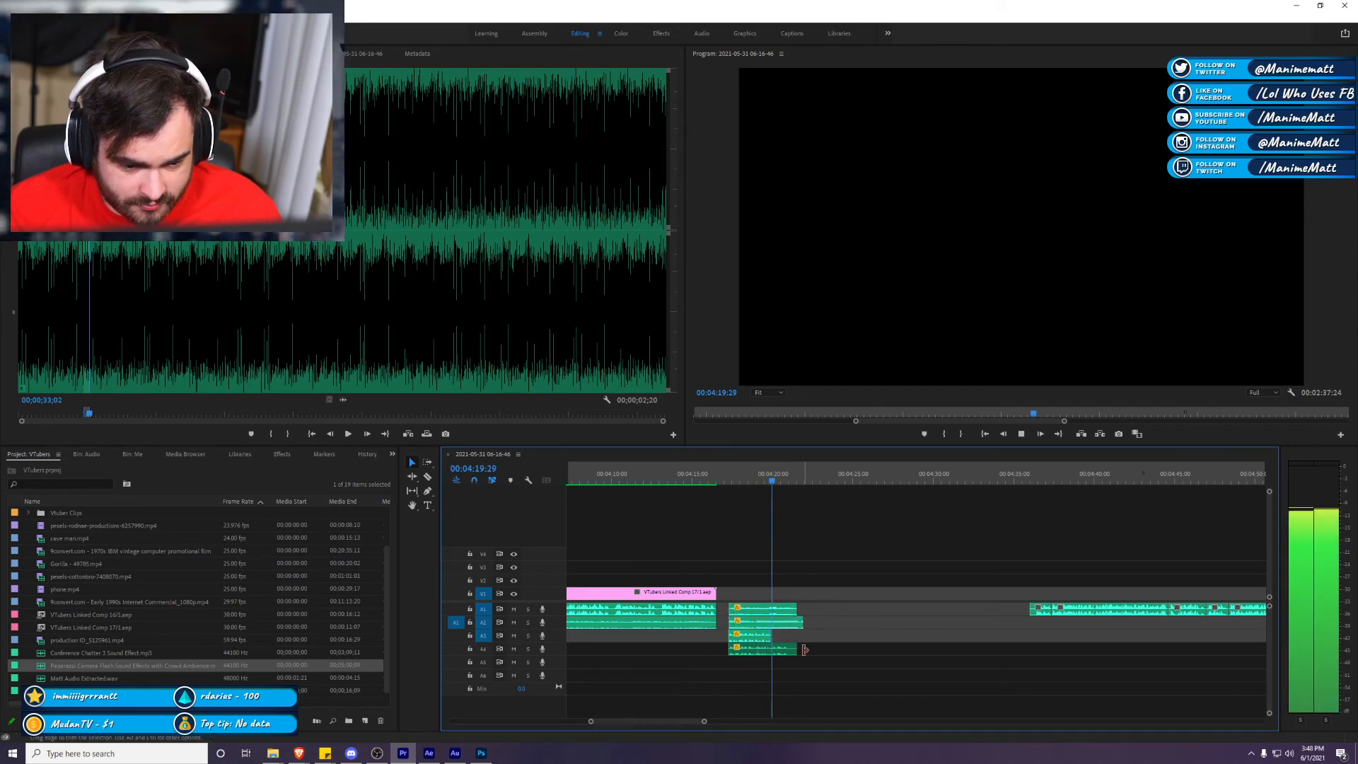
{"action": "key", "text": "space"}
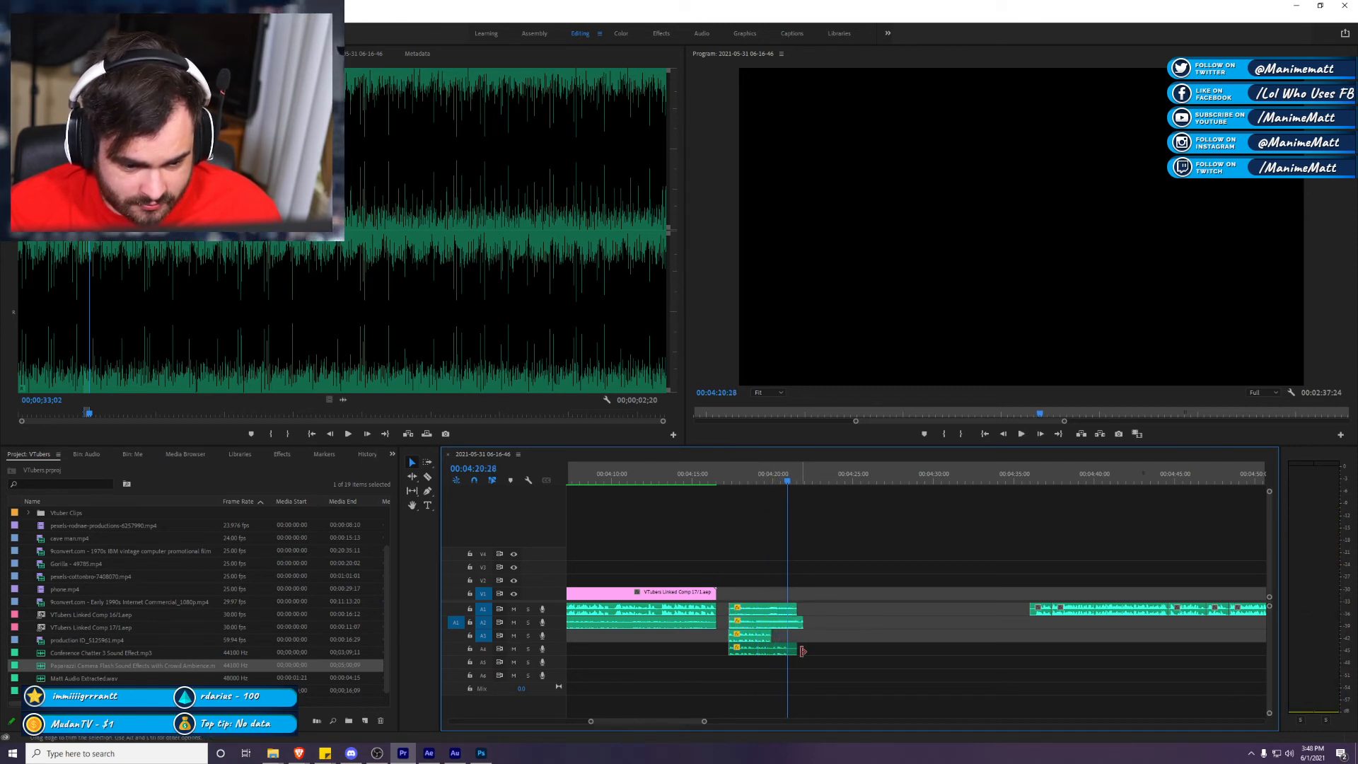
Step: Replace the short audio piece tried on A3 at about 00:04:21 with the following A1 clip, and extend the A2 sound past its end
{"action": "left_click_drag", "start_coordinate": [1048, 612], "coordinate": [805, 641]}
{"action": "key", "text": "space"}
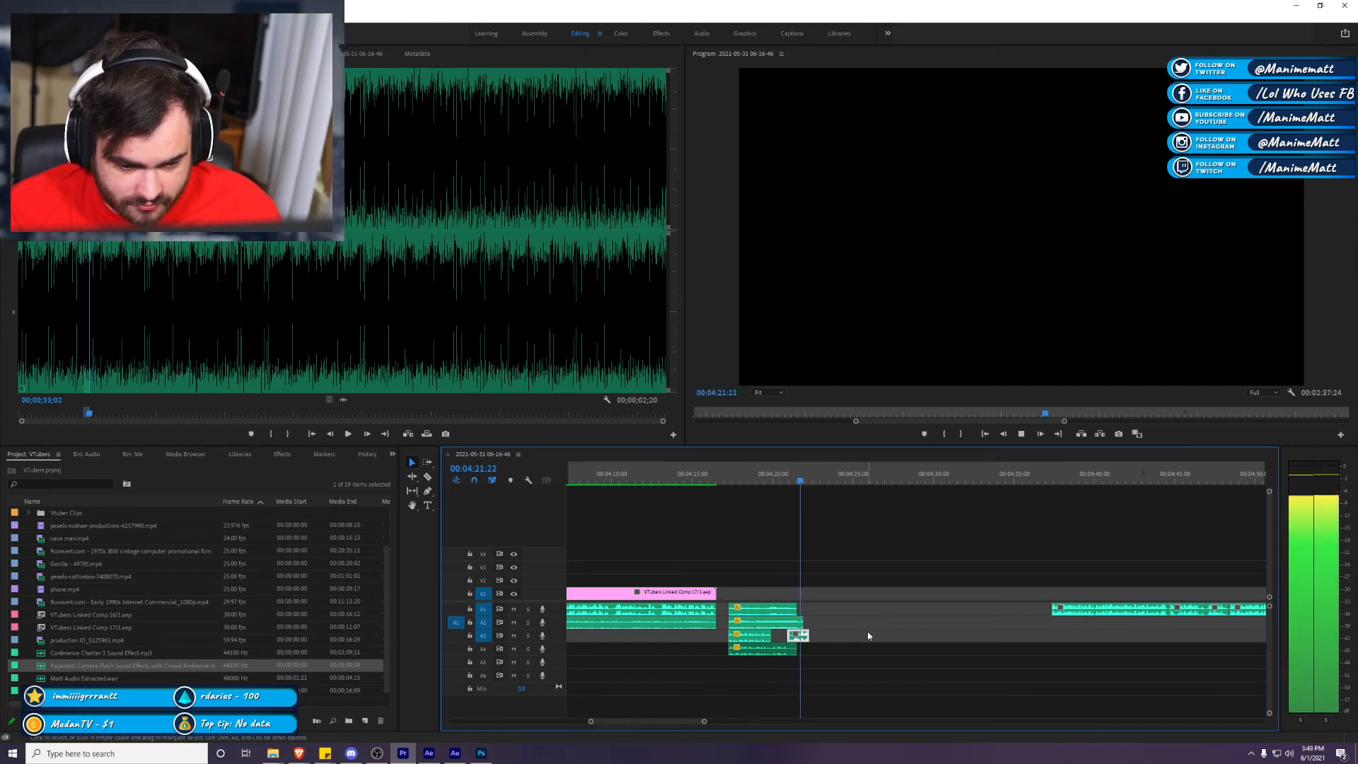
{"action": "left_click", "coordinate": [1059, 476]}
{"action": "key", "text": "space"}
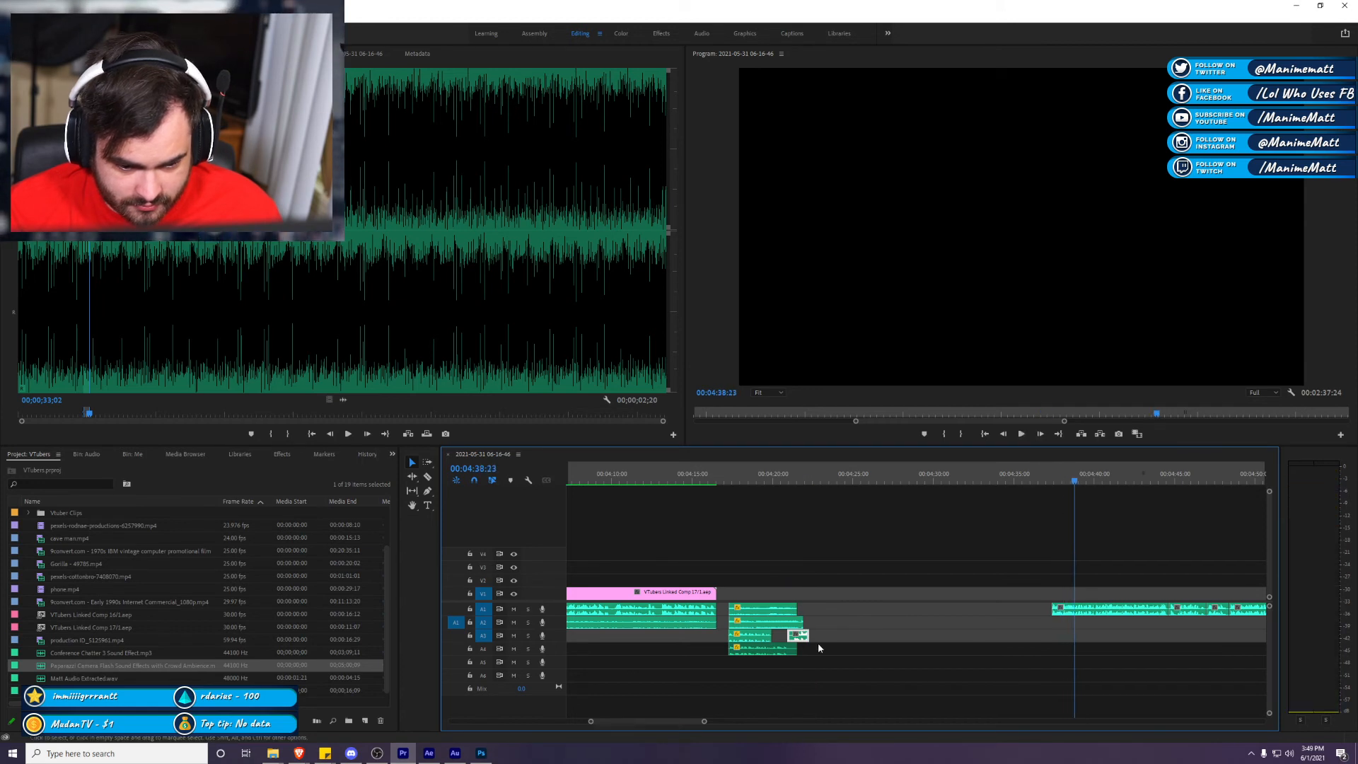
{"action": "mouse_move", "coordinate": [801, 642]}
{"action": "left_mouse_down"}
{"action": "mouse_move", "coordinate": [908, 642]}
{"action": "mouse_move", "coordinate": [810, 643]}
{"action": "left_mouse_up"}
{"action": "key", "text": "space"}
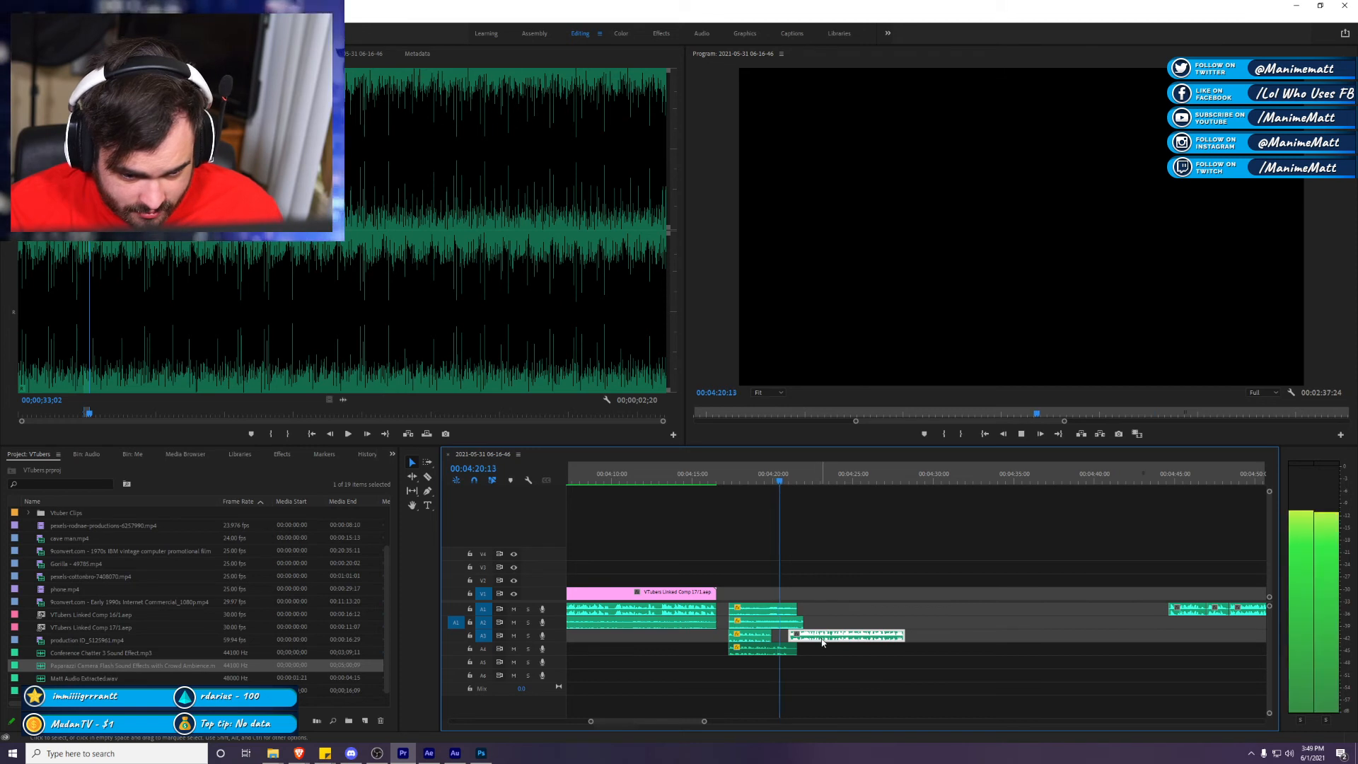
{"action": "left_click_drag", "start_coordinate": [824, 642], "coordinate": [912, 622]}
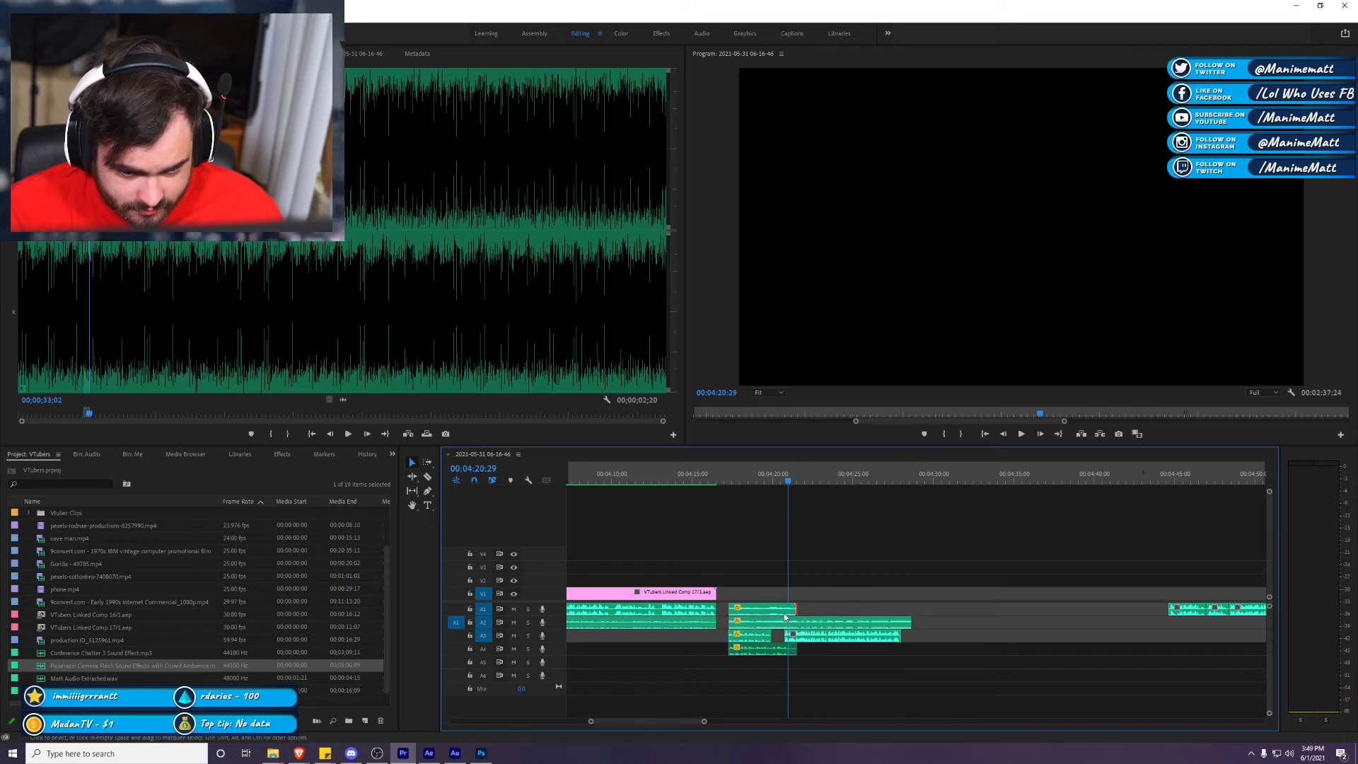
Step: Keyframe the Conference Chatter clip's volume level at 00:04:20:29 and 00:04:21:17, and extend the clip to the end of the A3 audio
{"action": "left_click", "coordinate": [106, 456]}
{"action": "key", "text": "shift+5"}
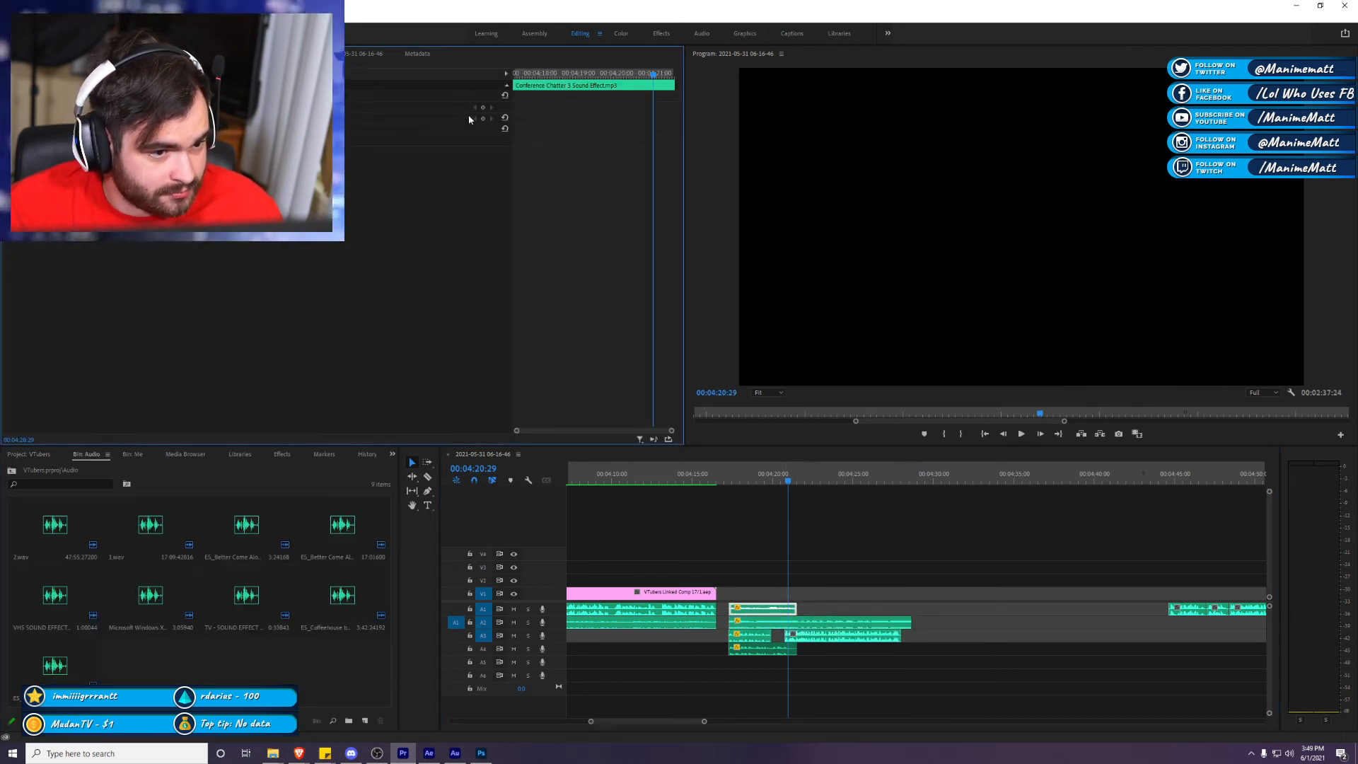
{"action": "left_click_drag", "start_coordinate": [796, 608], "coordinate": [900, 609]}
{"action": "key", "text": "space"}
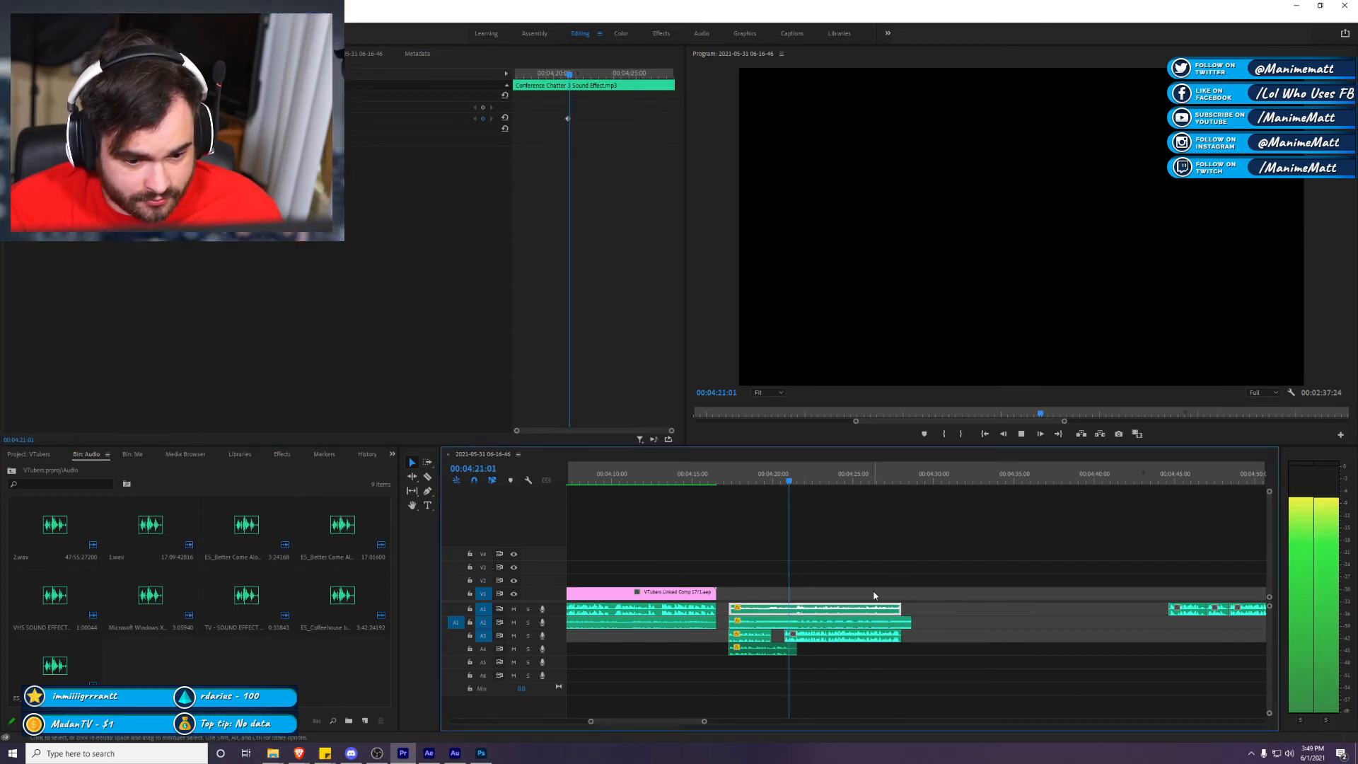
{"action": "key", "text": "space"}
{"action": "left_click", "coordinate": [340, 213]}
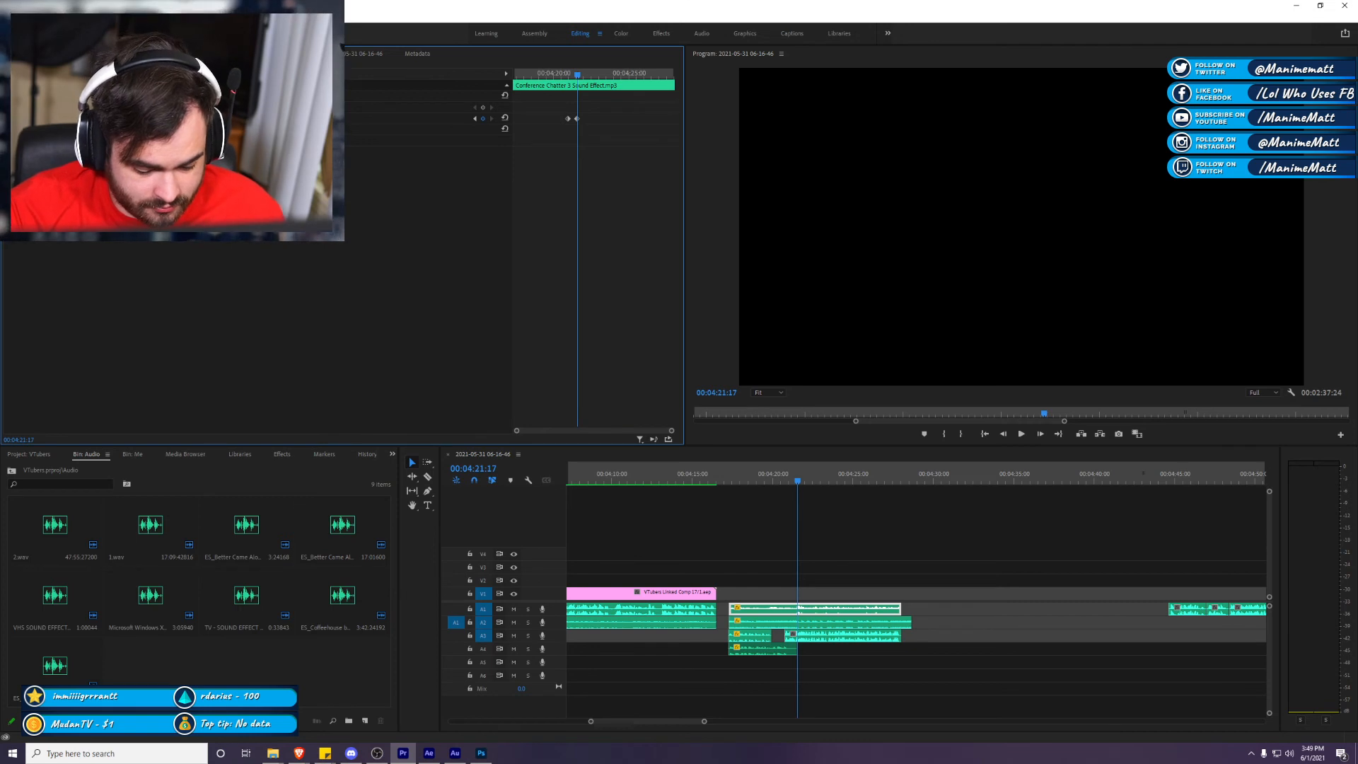
Step: Extend the A2 sound to about 00:04:33 and move the following A1 audio pieces up to the end of the chatter clip
{"action": "key", "text": "space"}
{"action": "left_click", "coordinate": [877, 530]}
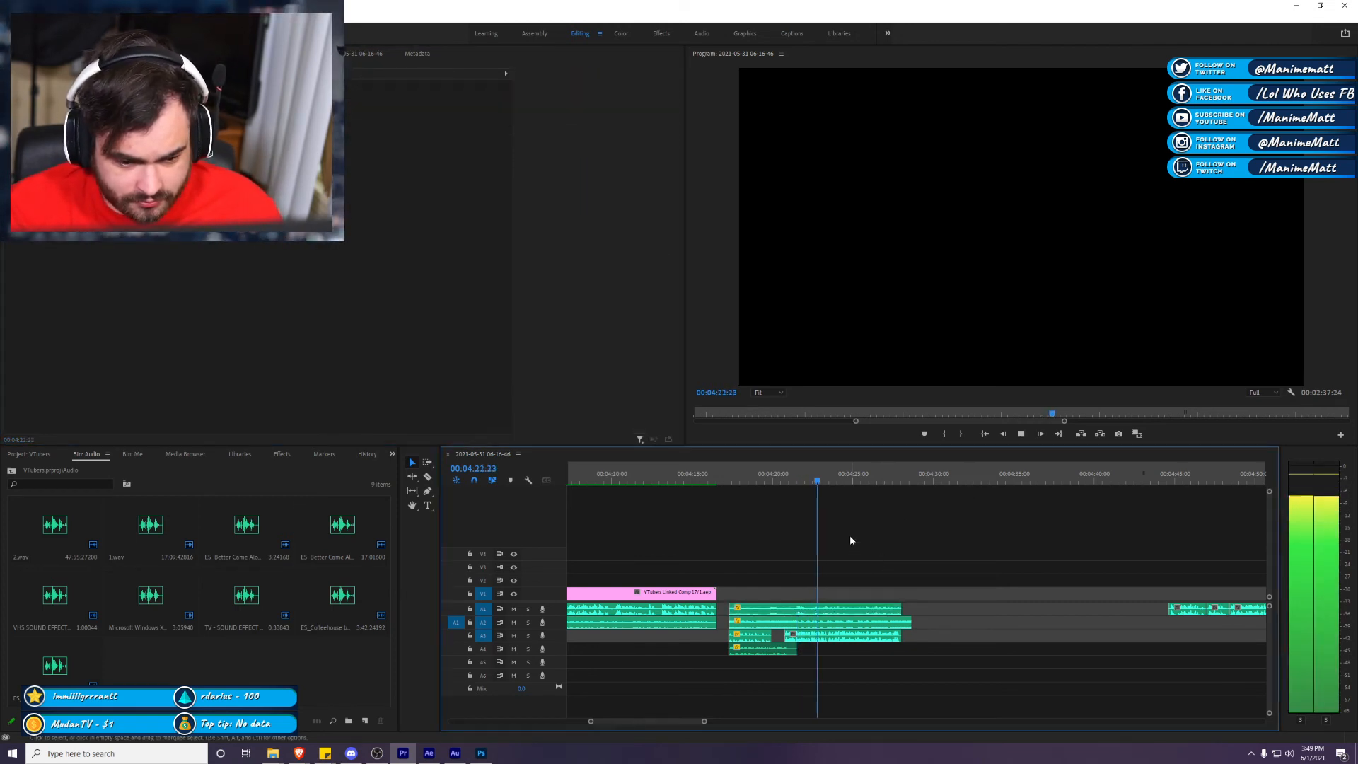
{"action": "scroll", "coordinate": [990, 575], "scroll_direction": "down", "scroll_amount": 2}
{"action": "left_click_drag", "start_coordinate": [821, 621], "coordinate": [818, 618]}
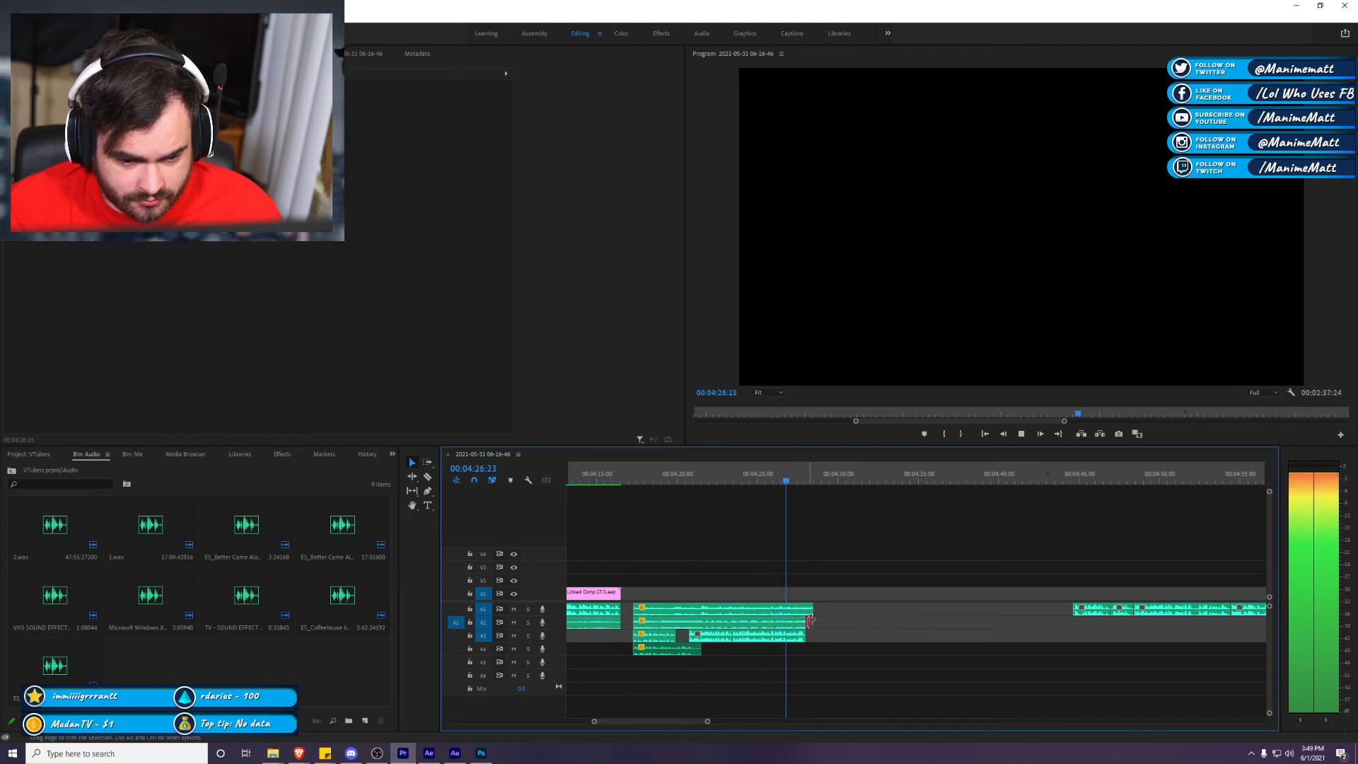
{"action": "left_click_drag", "start_coordinate": [818, 621], "coordinate": [884, 622]}
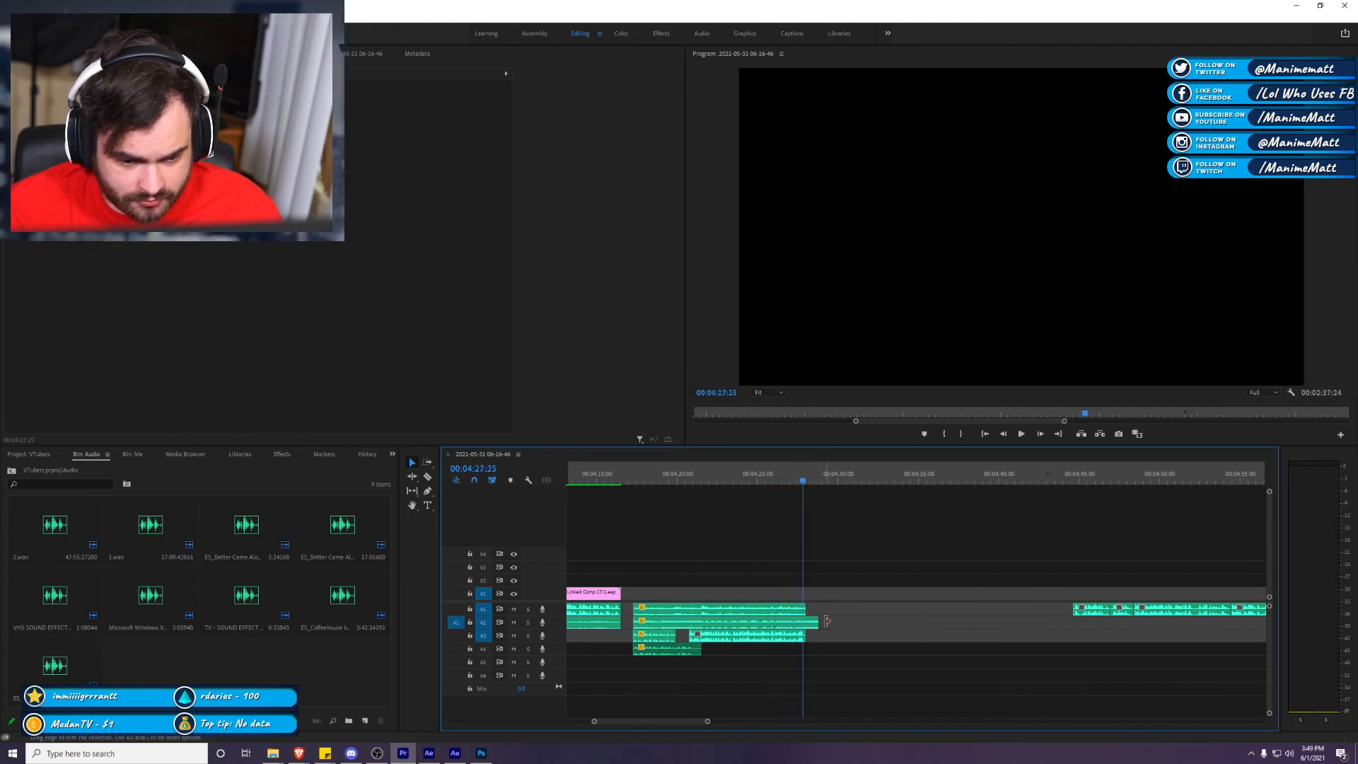
{"action": "left_click_drag", "start_coordinate": [1089, 609], "coordinate": [824, 613]}
{"action": "key", "text": "space"}
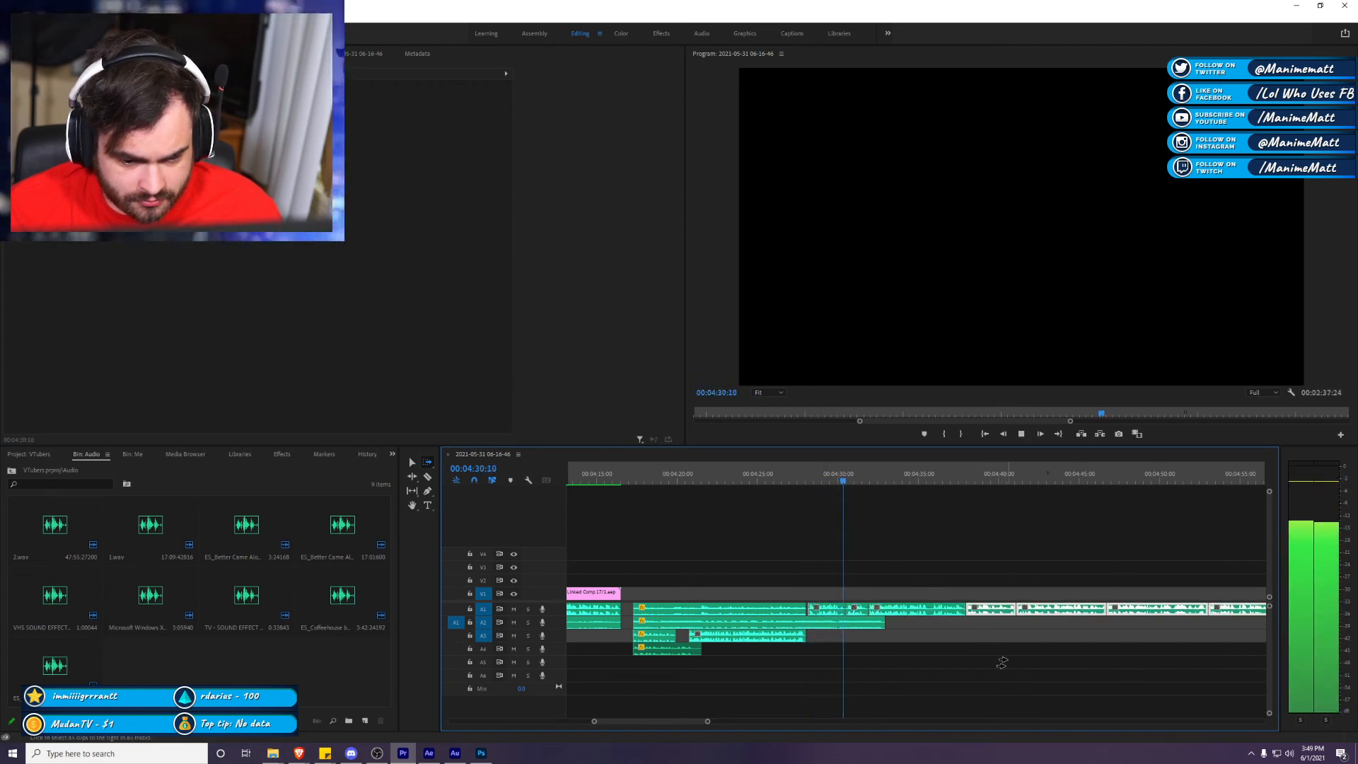
Step: Tighten the A1 audio pieces after the chatter clip, start the remaining clips at about 00:04:32, and end the A2 sound just before them
{"action": "key", "text": "space"}
{"action": "mouse_move", "coordinate": [891, 626]}
{"action": "left_mouse_down"}
{"action": "mouse_move", "coordinate": [823, 626]}
{"action": "mouse_move", "coordinate": [880, 619]}
{"action": "left_mouse_up"}
{"action": "left_click", "coordinate": [818, 483]}
{"action": "key", "text": "a"}
{"action": "key", "text": "space"}
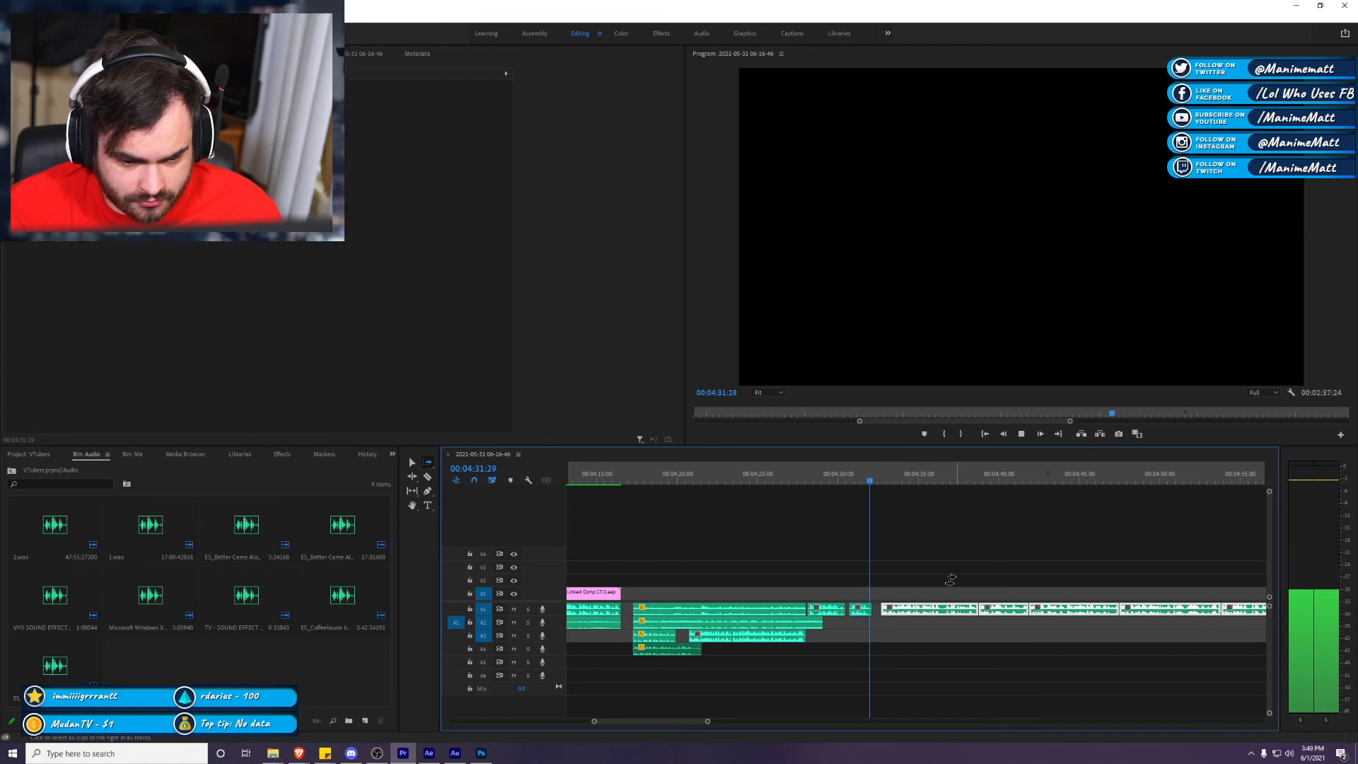
{"action": "key", "text": "space"}
{"action": "left_click_drag", "start_coordinate": [828, 623], "coordinate": [874, 626]}
{"action": "key", "text": "space"}
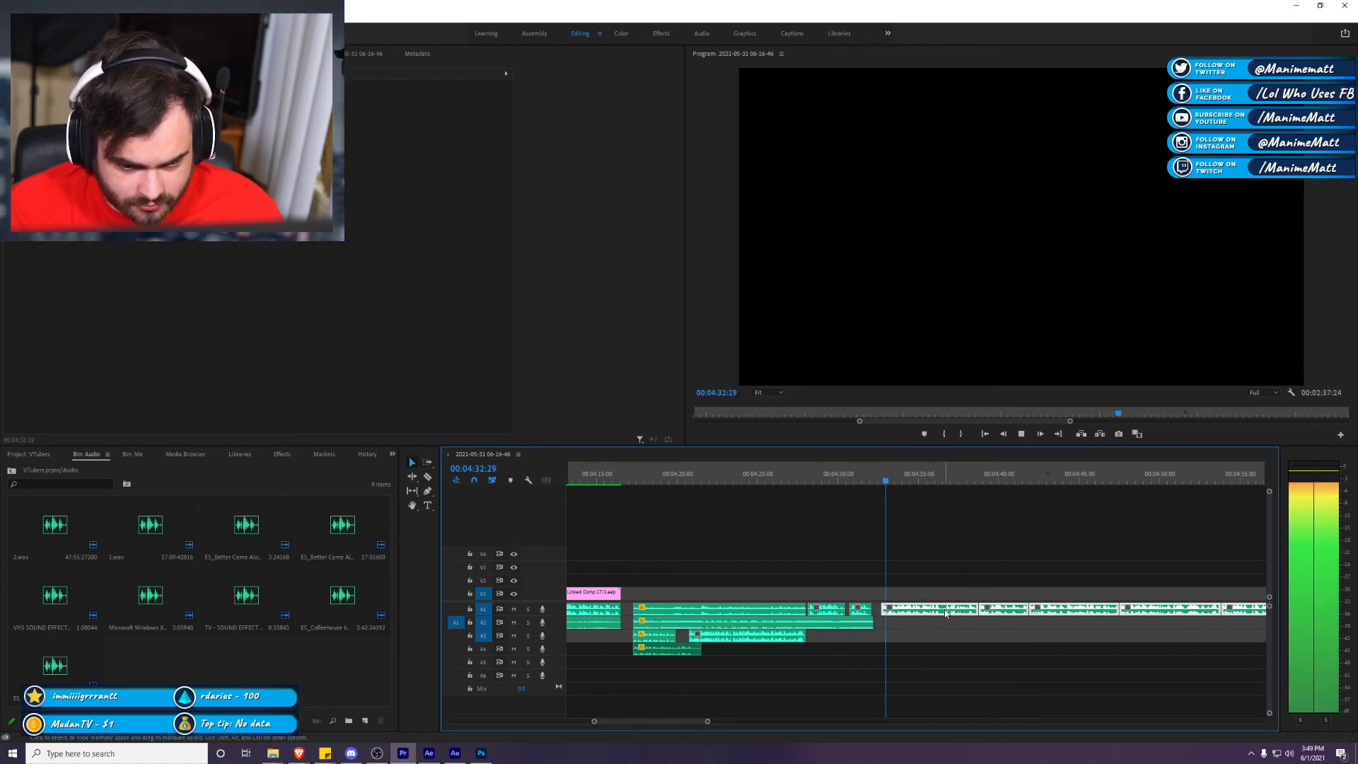
Step: Shift the layered sounds and all following clips earlier so they start directly at the end of the linked comp
{"action": "scroll", "coordinate": [919, 651], "scroll_direction": "up", "scroll_amount": 3}
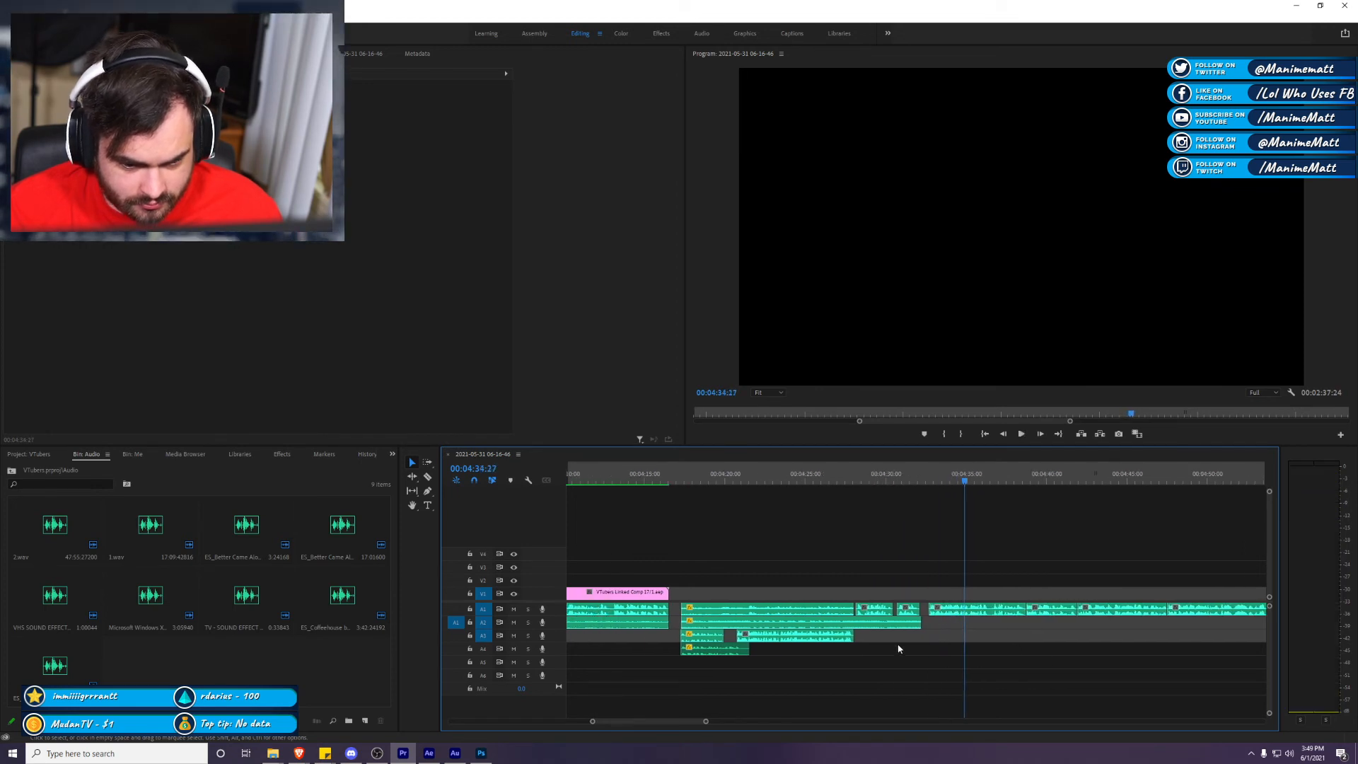
{"action": "key", "text": "space"}
{"action": "left_click", "coordinate": [725, 481]}
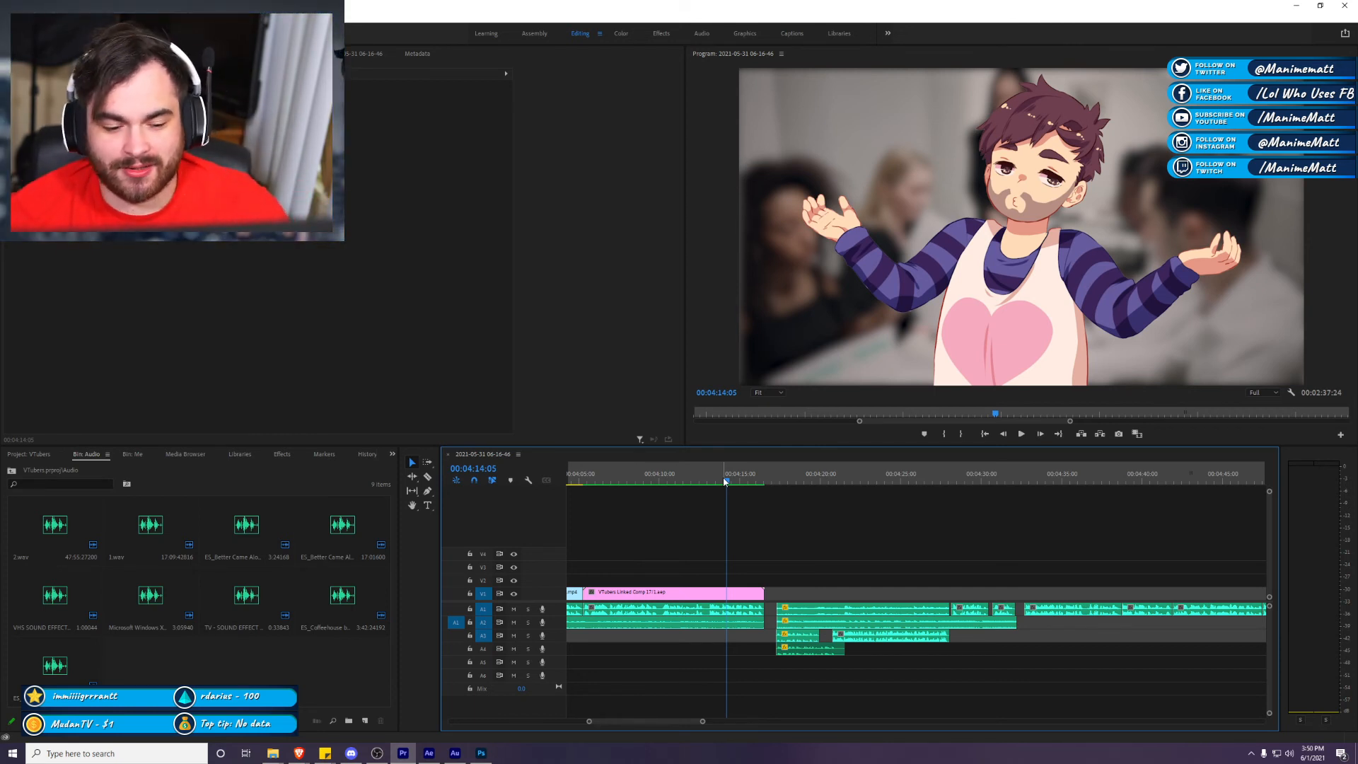
{"action": "left_click_drag", "start_coordinate": [758, 481], "coordinate": [768, 475]}
{"action": "left_click", "coordinate": [780, 613]}
{"action": "mouse_move", "coordinate": [780, 613]}
{"action": "left_mouse_down"}
{"action": "mouse_move", "coordinate": [796, 613]}
{"action": "mouse_move", "coordinate": [785, 612]}
{"action": "left_mouse_up"}
{"action": "key", "text": "v"}
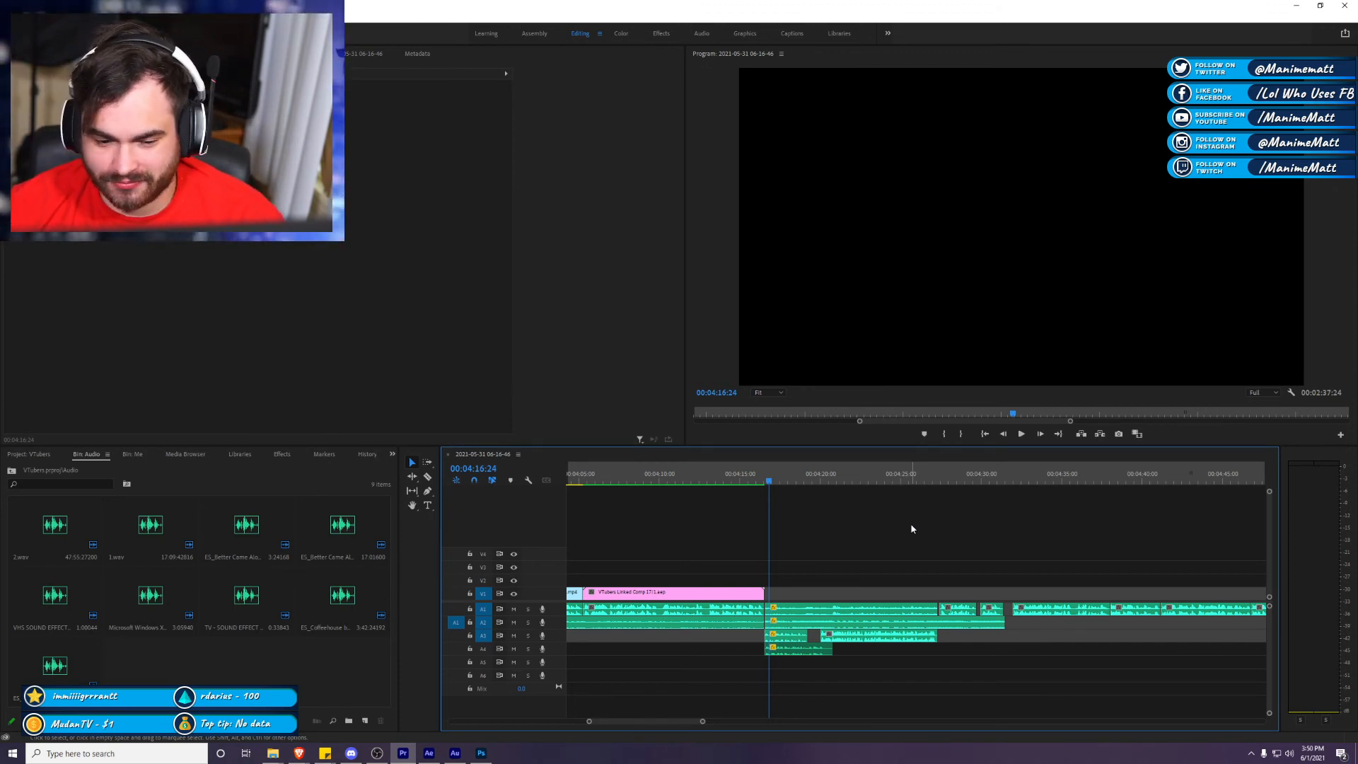
Step: Save the project and play the transition into the layered sounds from about 00:04:14
{"action": "key", "text": "space"}
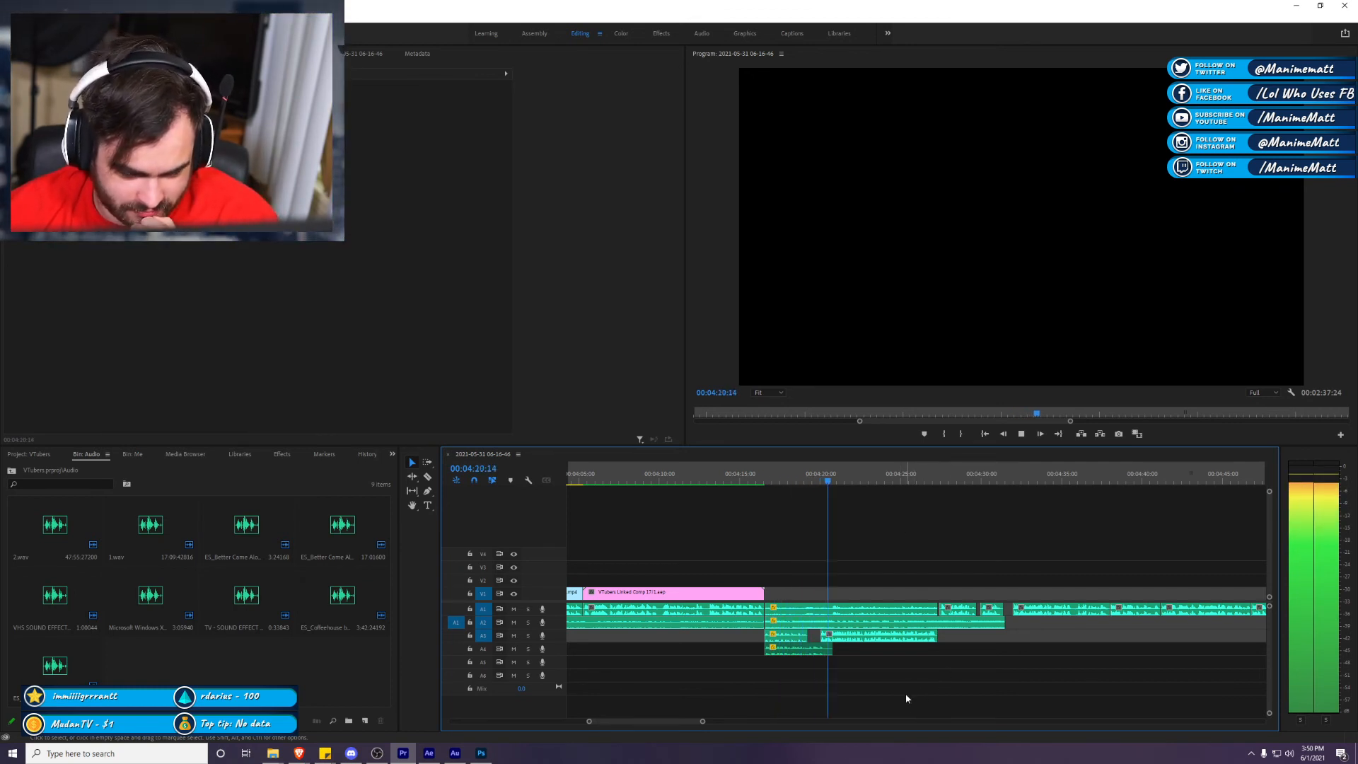
{"action": "key", "text": "space"}
{"action": "key", "text": "ctrl+s"}
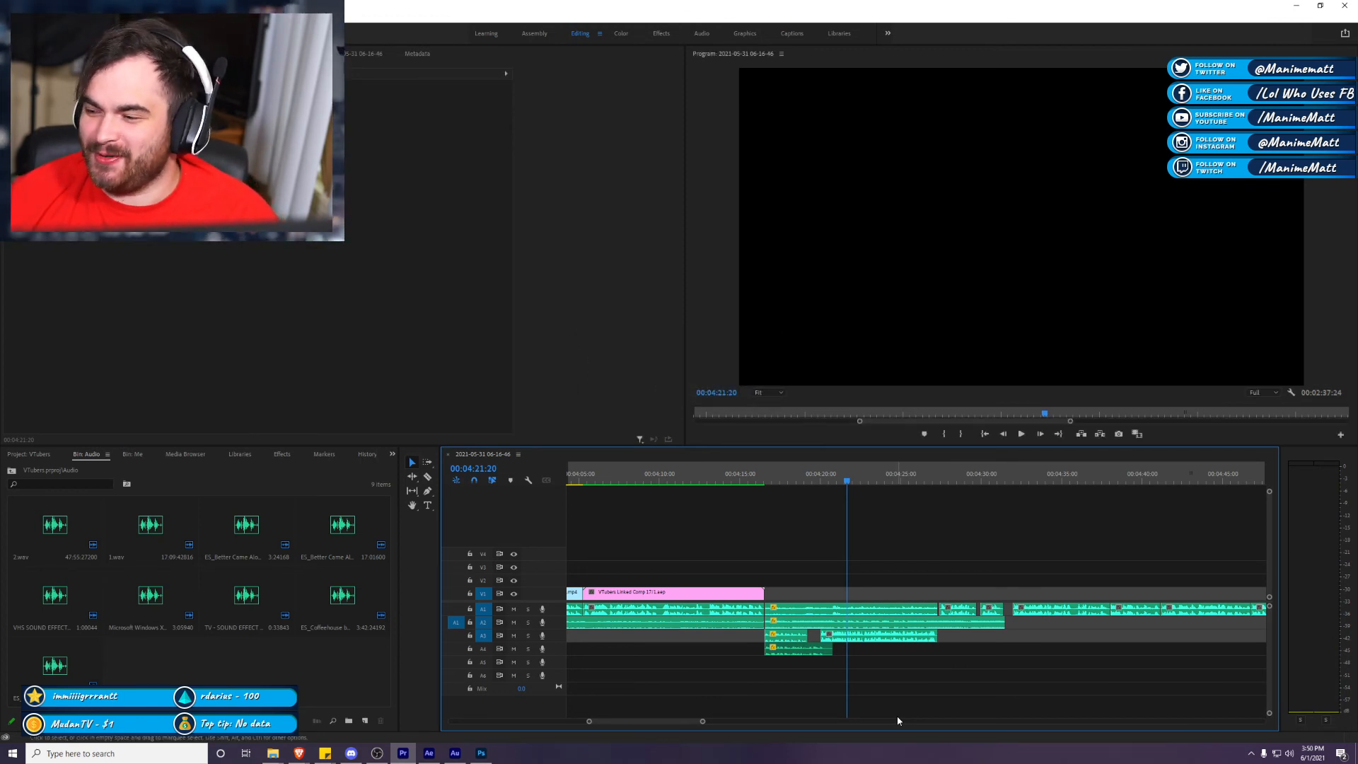
{"action": "left_click", "coordinate": [729, 478]}
{"action": "key", "text": "space"}
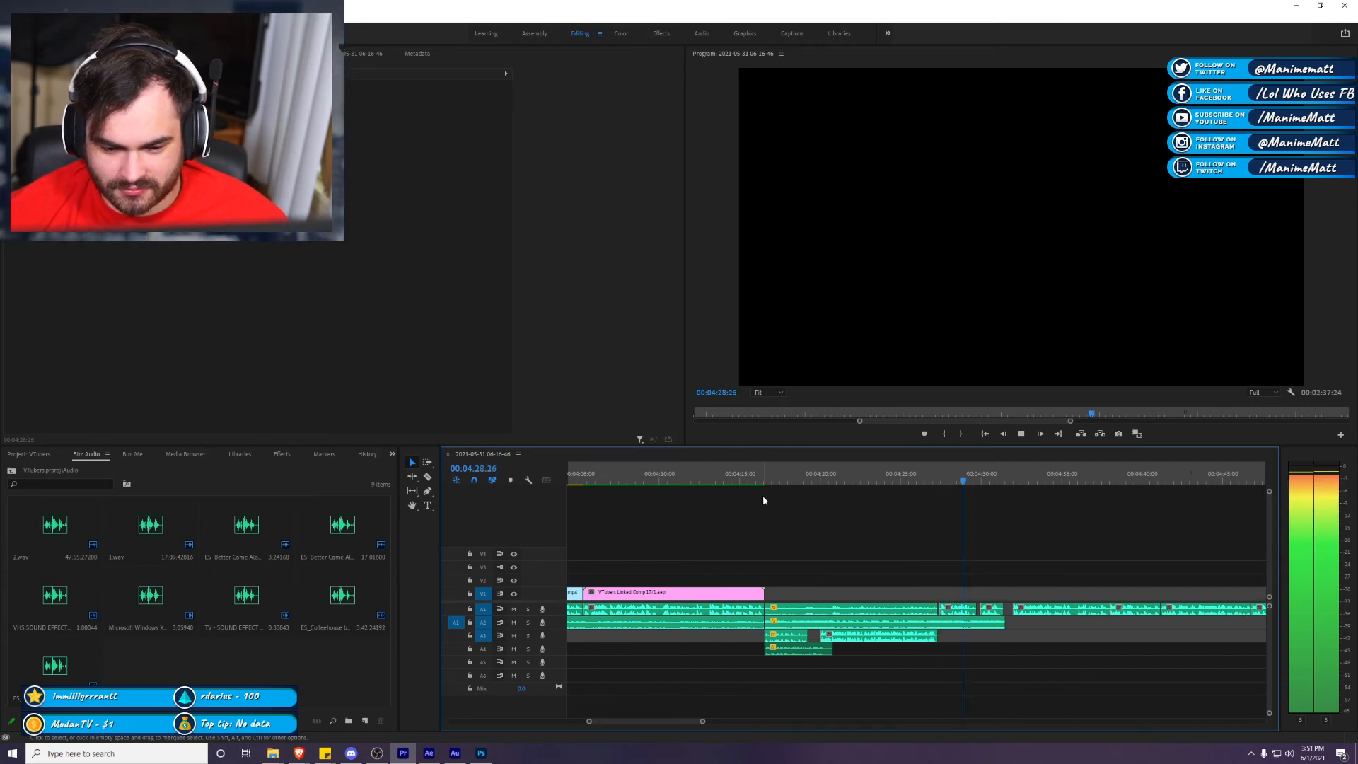
Step: Replay the sound bed around 00:04:28 and from its start to check the A2 camera-flash clip against the other layers
{"action": "key", "text": "space"}
{"action": "key", "text": "space"}
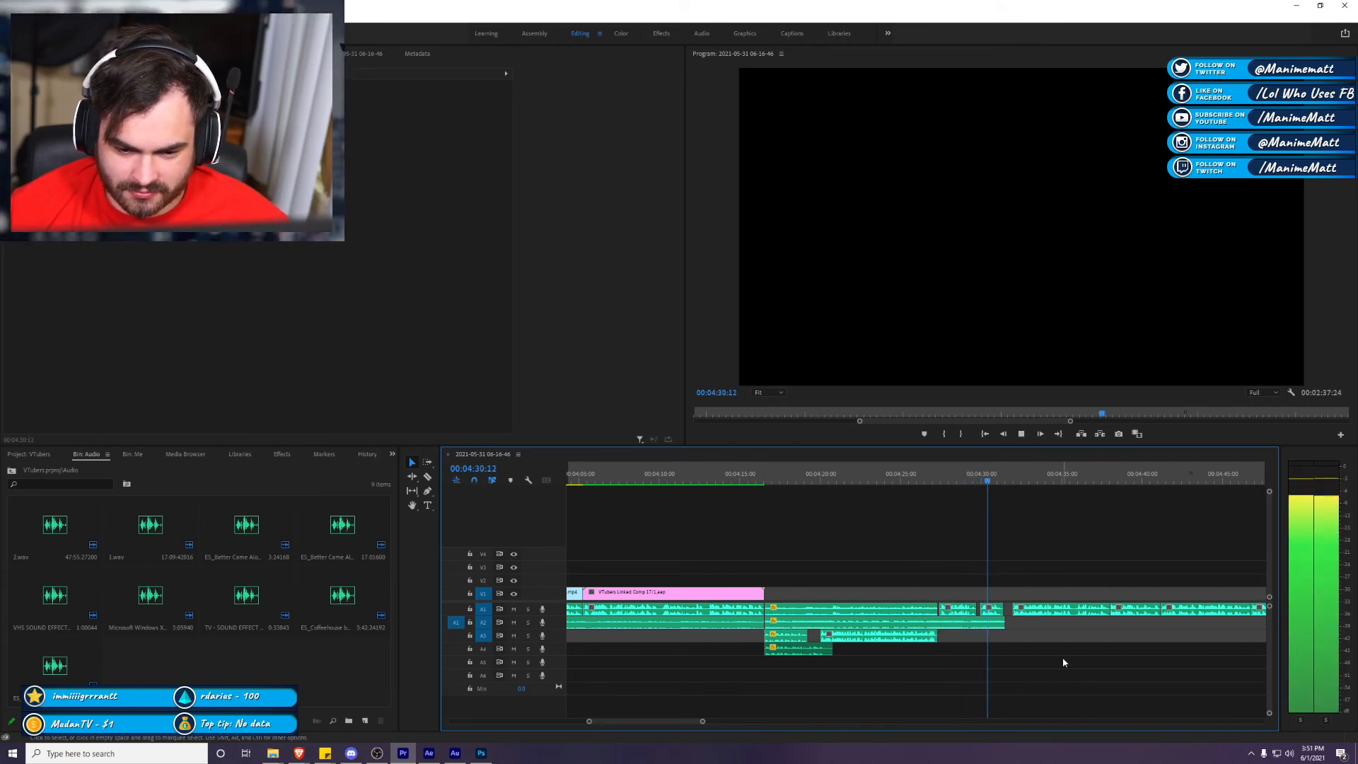
{"action": "left_click", "coordinate": [949, 485]}
{"action": "left_click", "coordinate": [961, 626]}
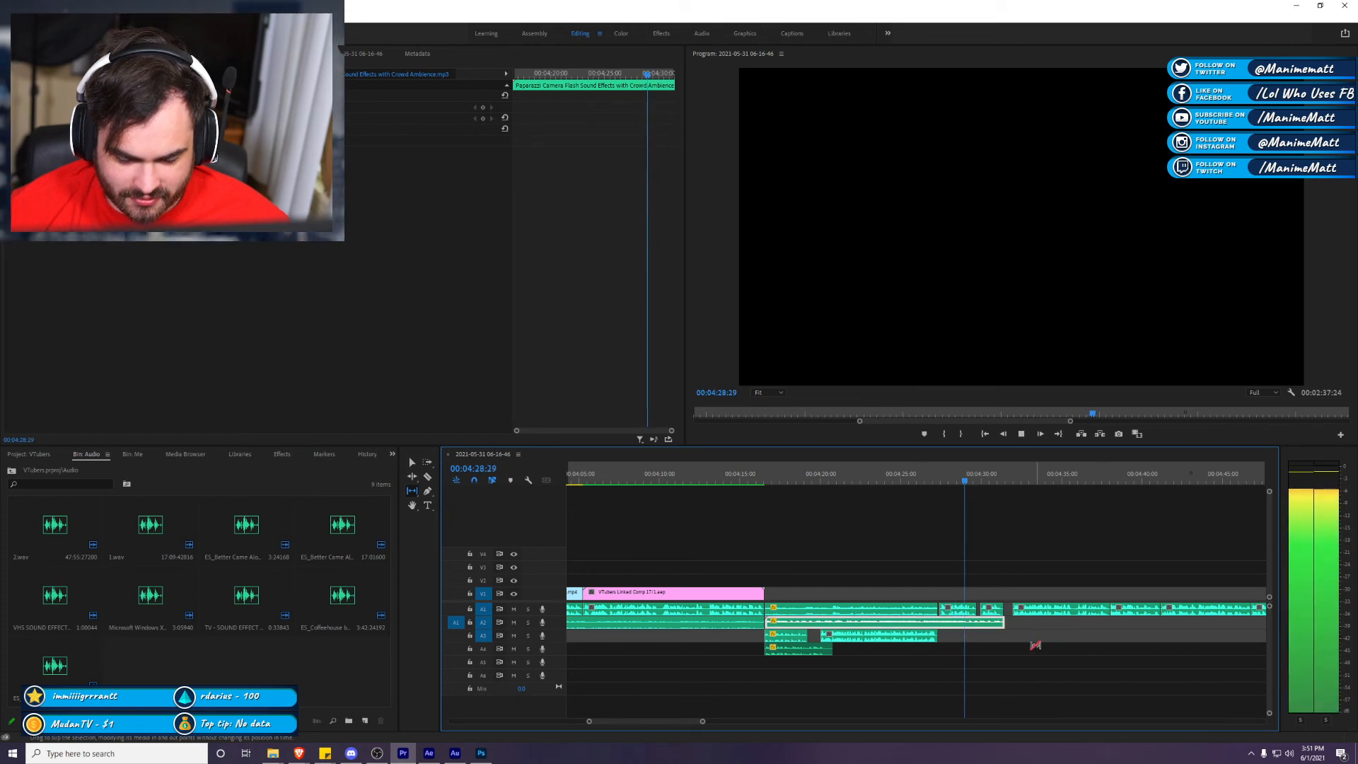
{"action": "left_click", "coordinate": [1030, 560]}
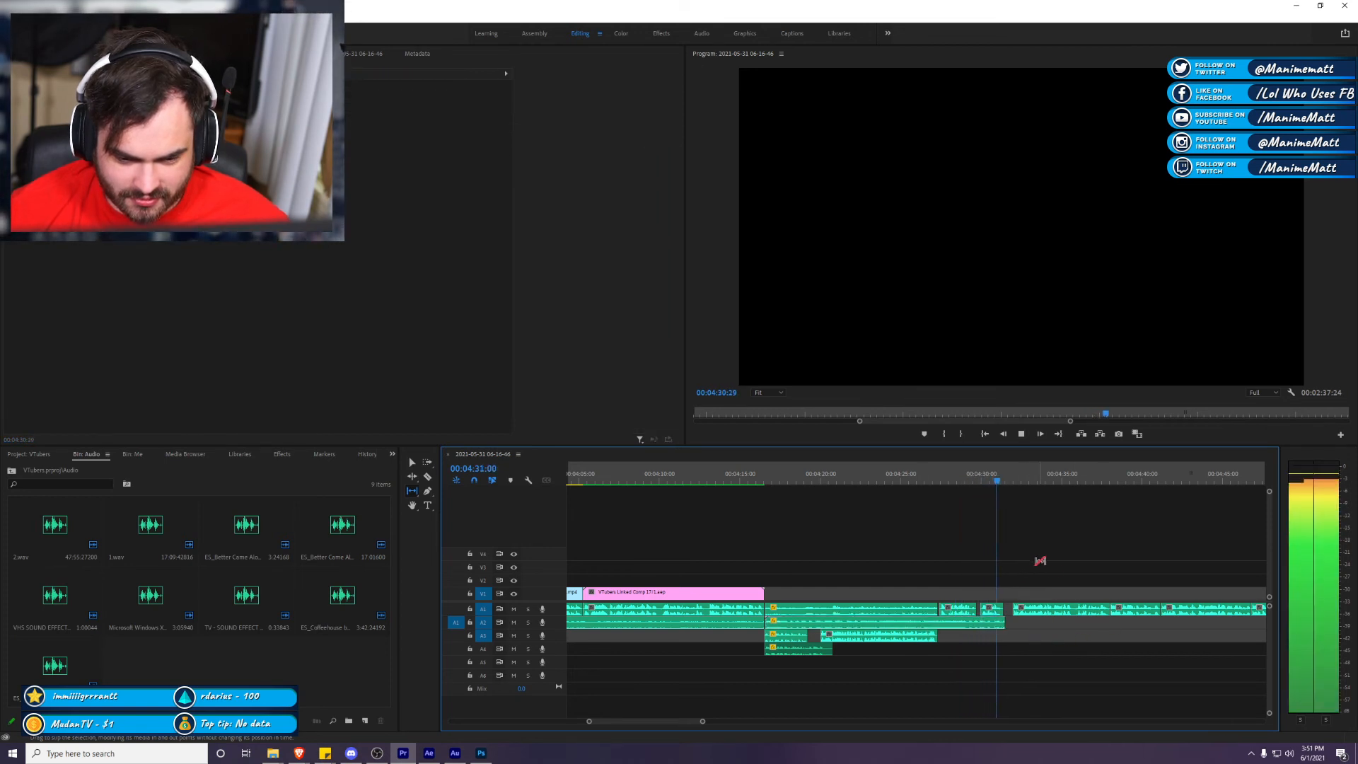
{"action": "key", "text": "space"}
{"action": "left_click_drag", "start_coordinate": [794, 475], "coordinate": [777, 475]}
{"action": "key", "text": "space"}
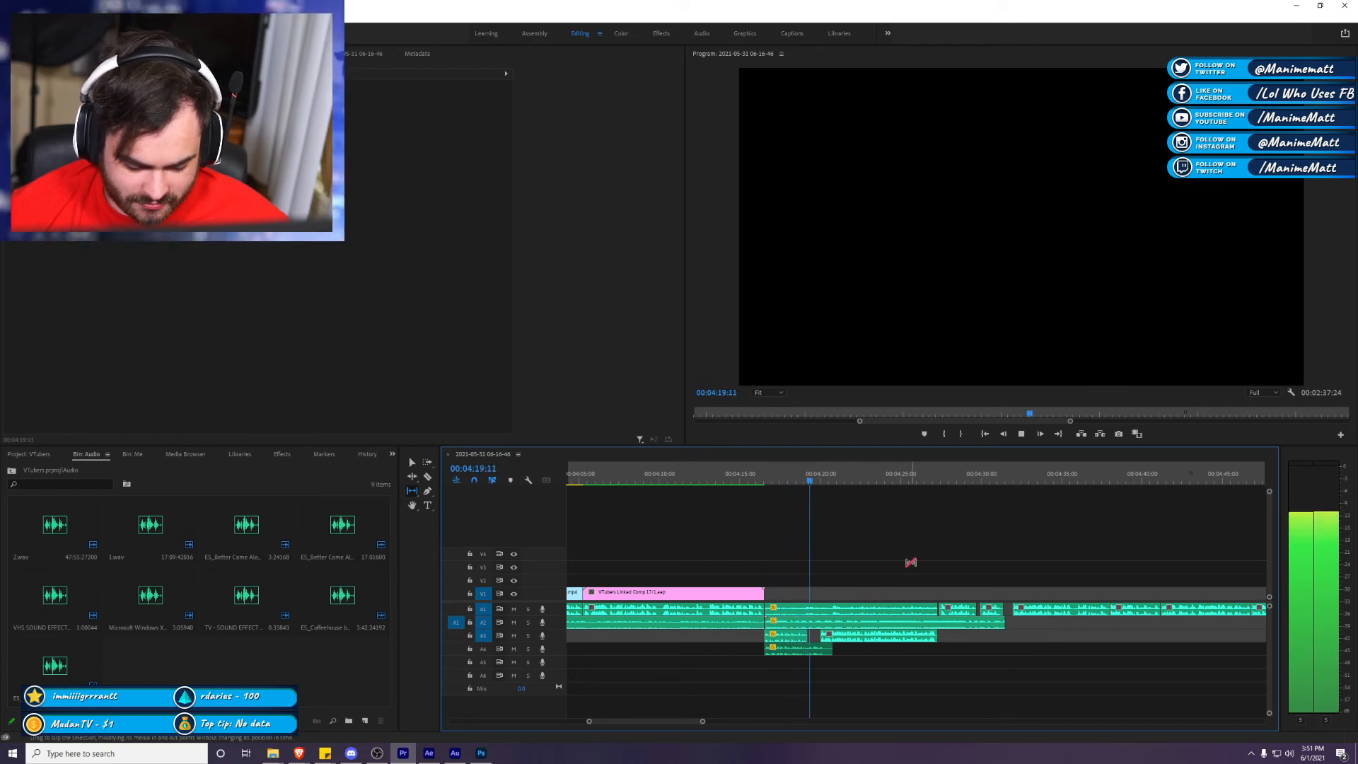
{"action": "key", "text": "space"}
{"action": "key", "text": "space"}
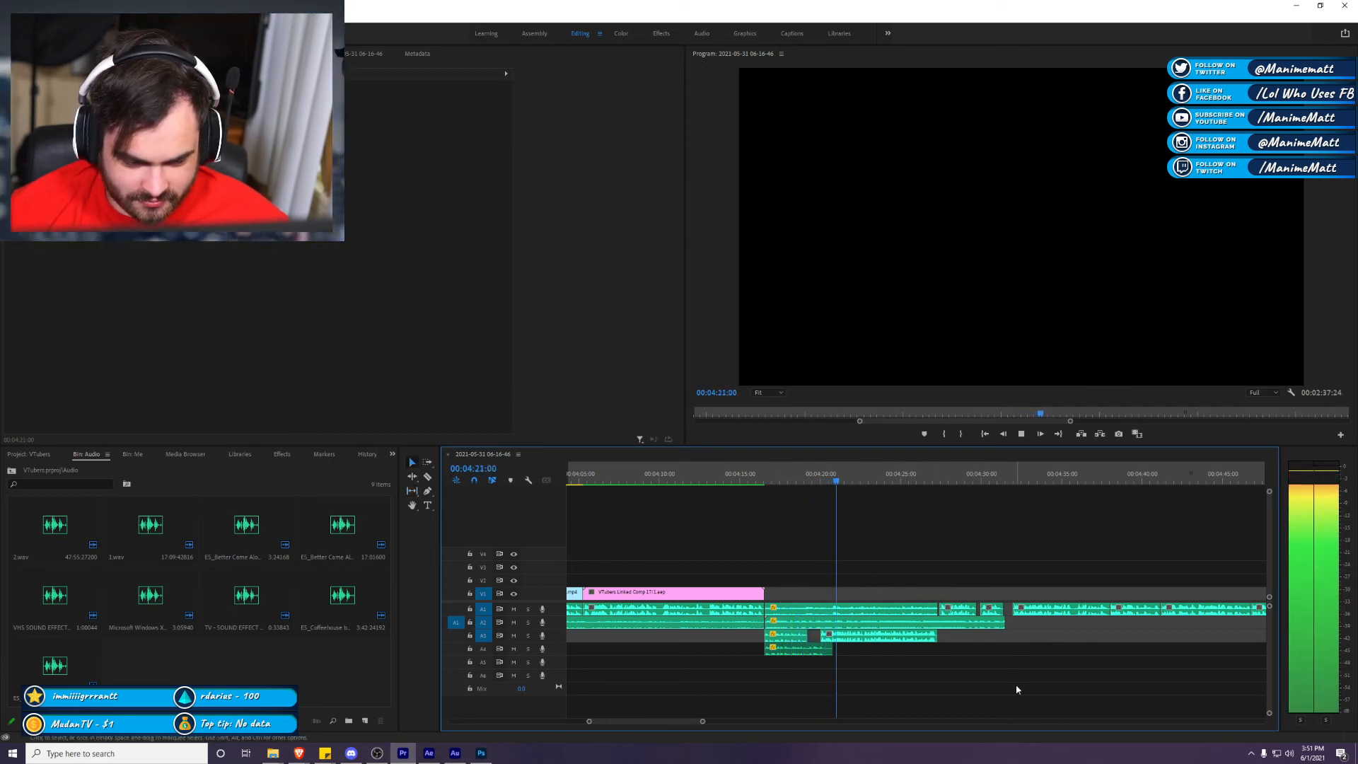
{"action": "key", "text": "space"}
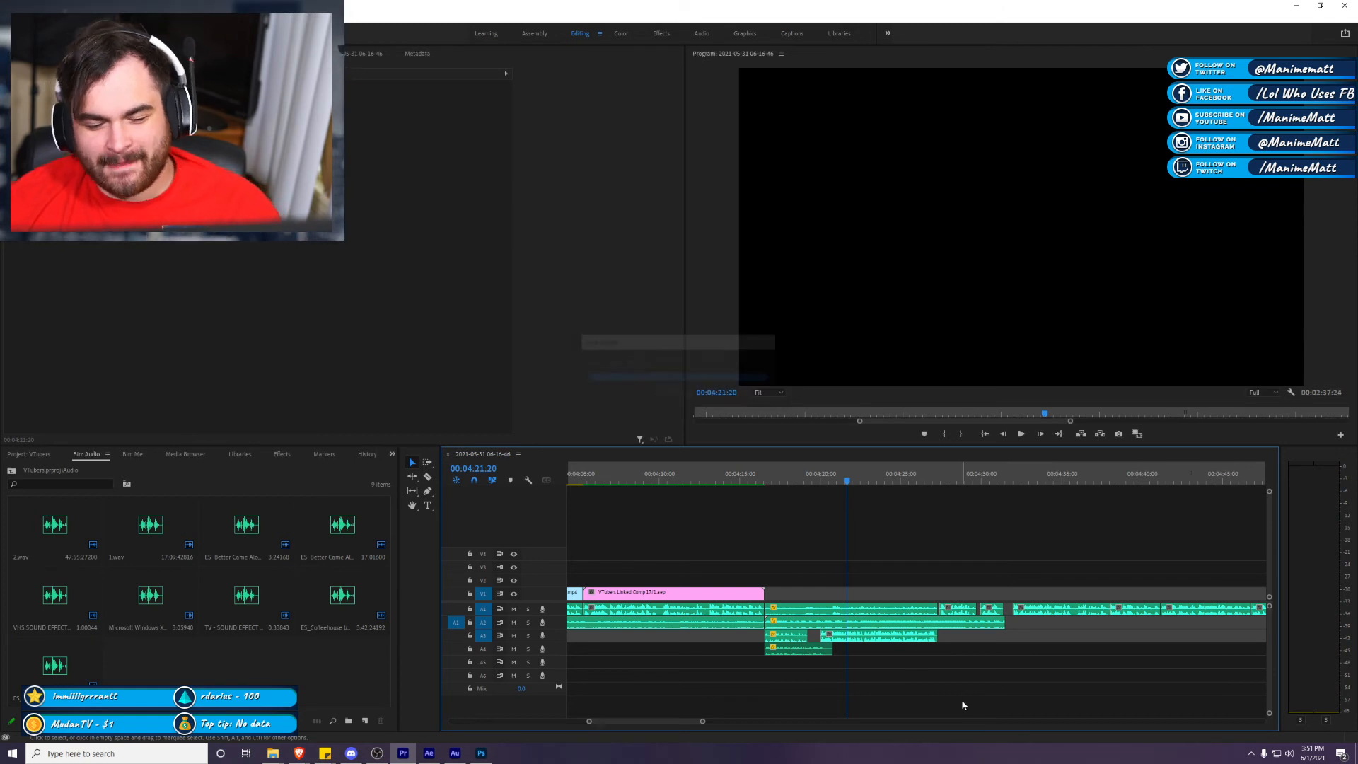
Step: Extend the sequence's marked range so its out point sits at the end of the webcam clip, about 00:06:39
{"action": "scroll", "coordinate": [1037, 700], "scroll_direction": "down", "scroll_amount": 1}
{"action": "scroll", "coordinate": [1037, 701], "scroll_direction": "down", "scroll_amount": 1}
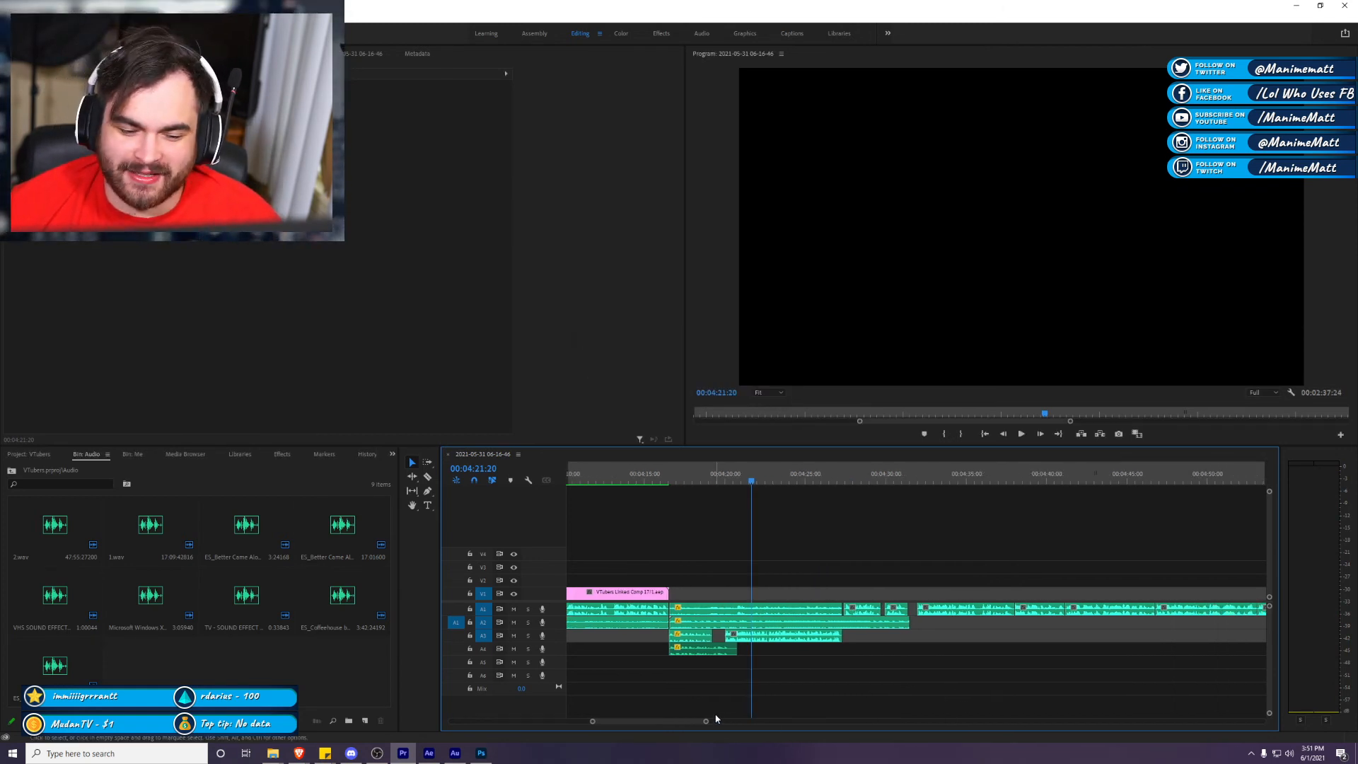
{"action": "left_click_drag", "start_coordinate": [706, 722], "coordinate": [878, 721]}
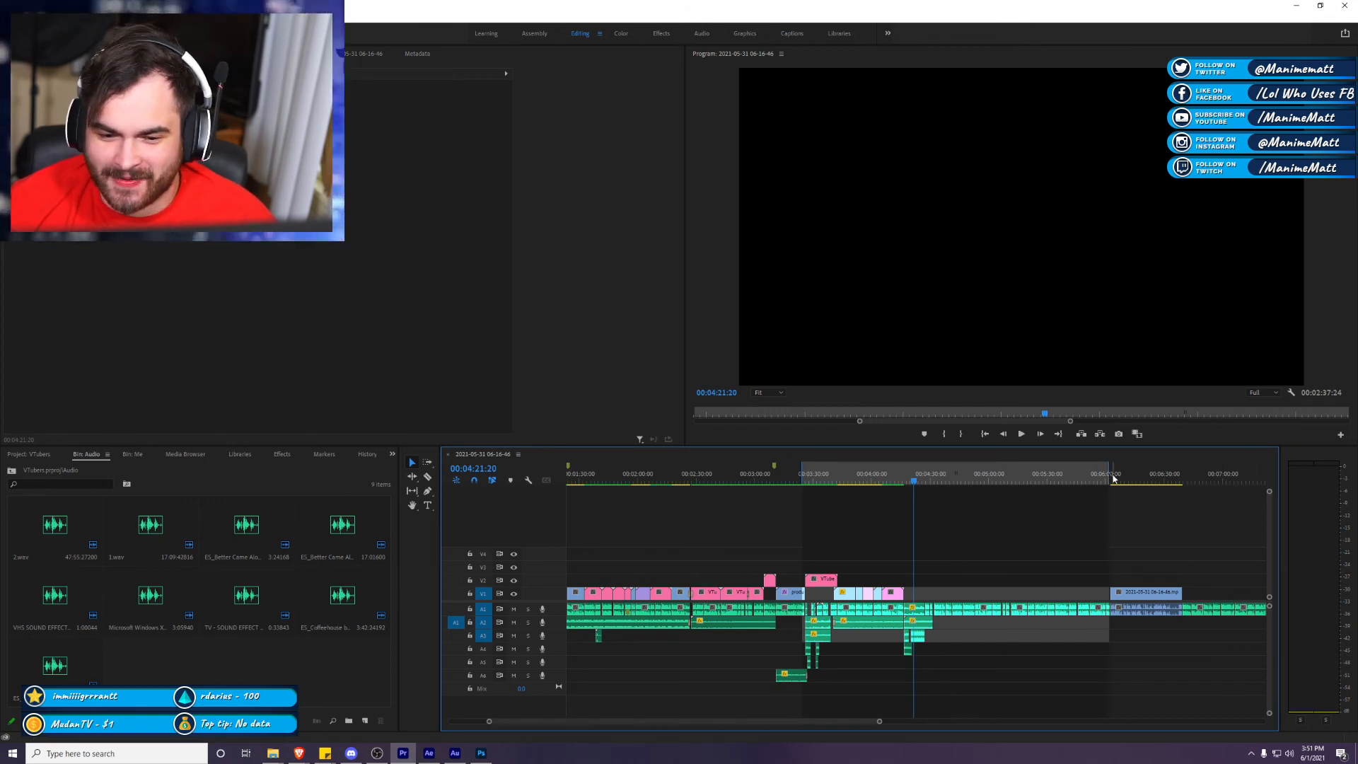
{"action": "left_click_drag", "start_coordinate": [1145, 483], "coordinate": [1181, 484]}
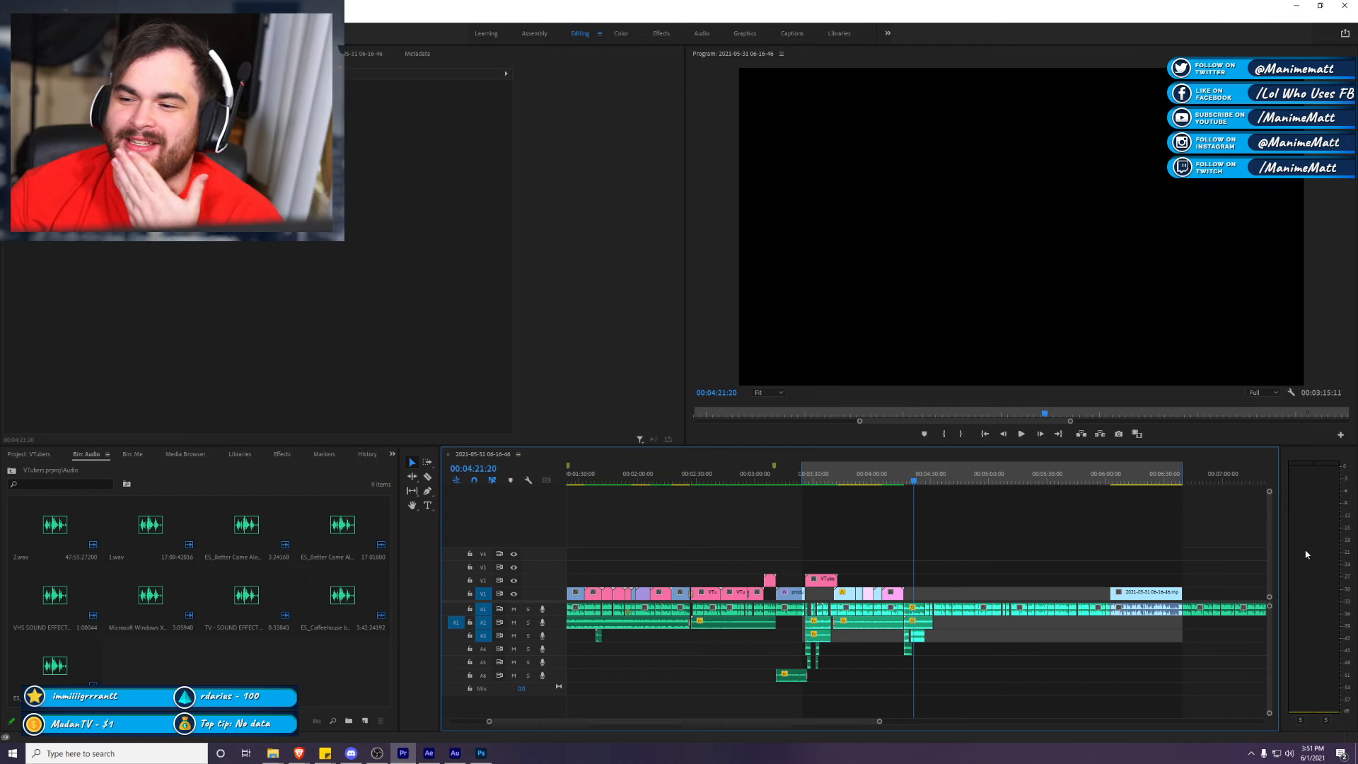
Step: Trim the start of the webcam clip's video on V1 to 00:06:31:02, leaving its audio in place
{"action": "left_click", "coordinate": [1166, 480]}
{"action": "key", "text": "space"}
{"action": "key", "text": "space"}
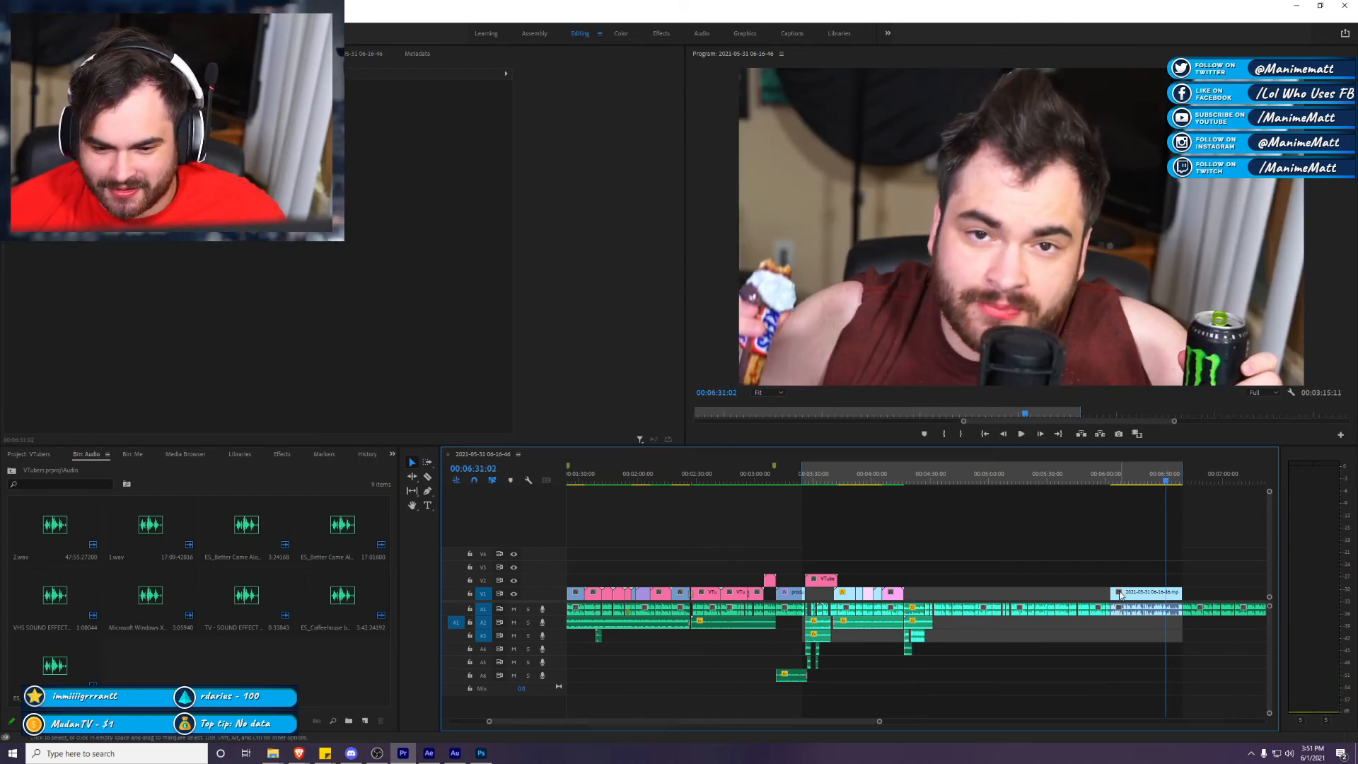
{"action": "left_click_drag", "start_coordinate": [1113, 593], "coordinate": [1166, 593]}
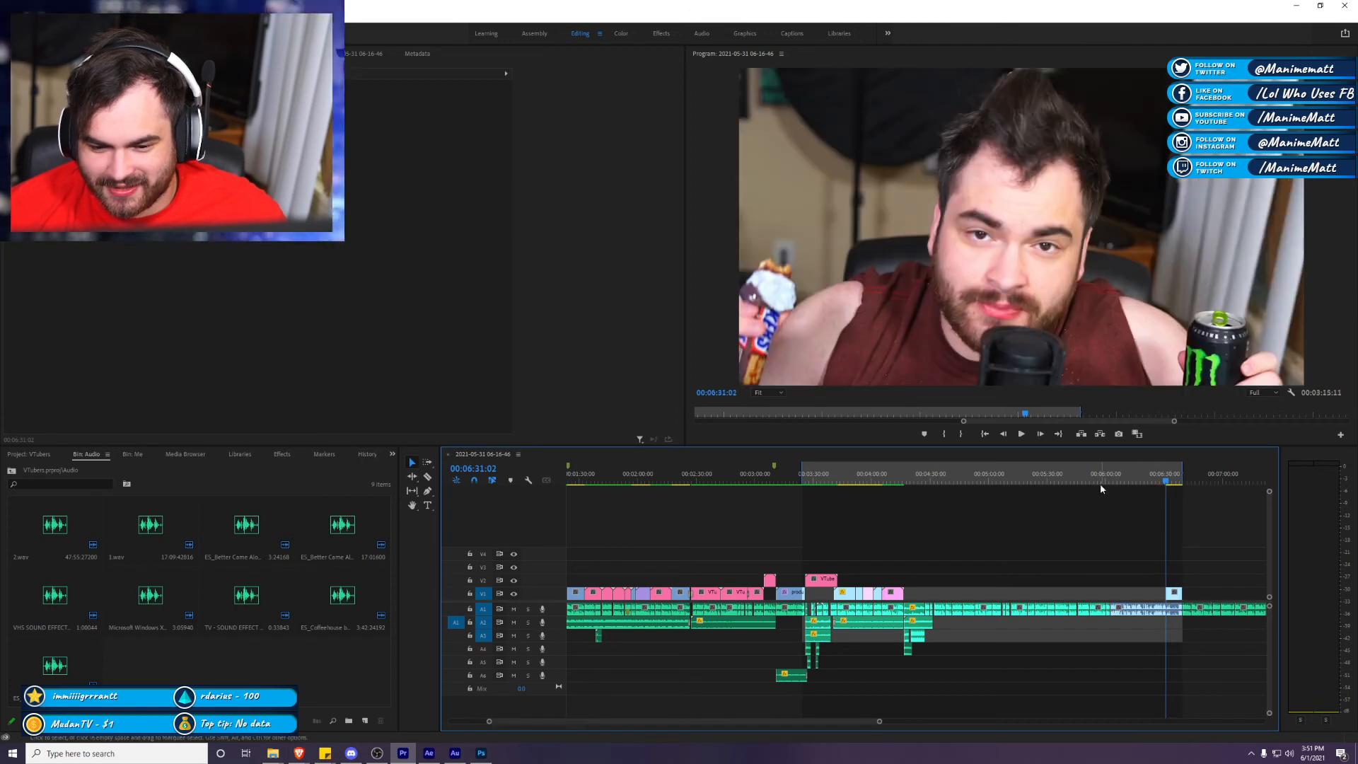
Step: Play the webcam section full-size from about 00:06:04 to 00:06:39, restore the layout and save the project
{"action": "left_click", "coordinate": [1111, 481]}
{"action": "key", "text": "space"}
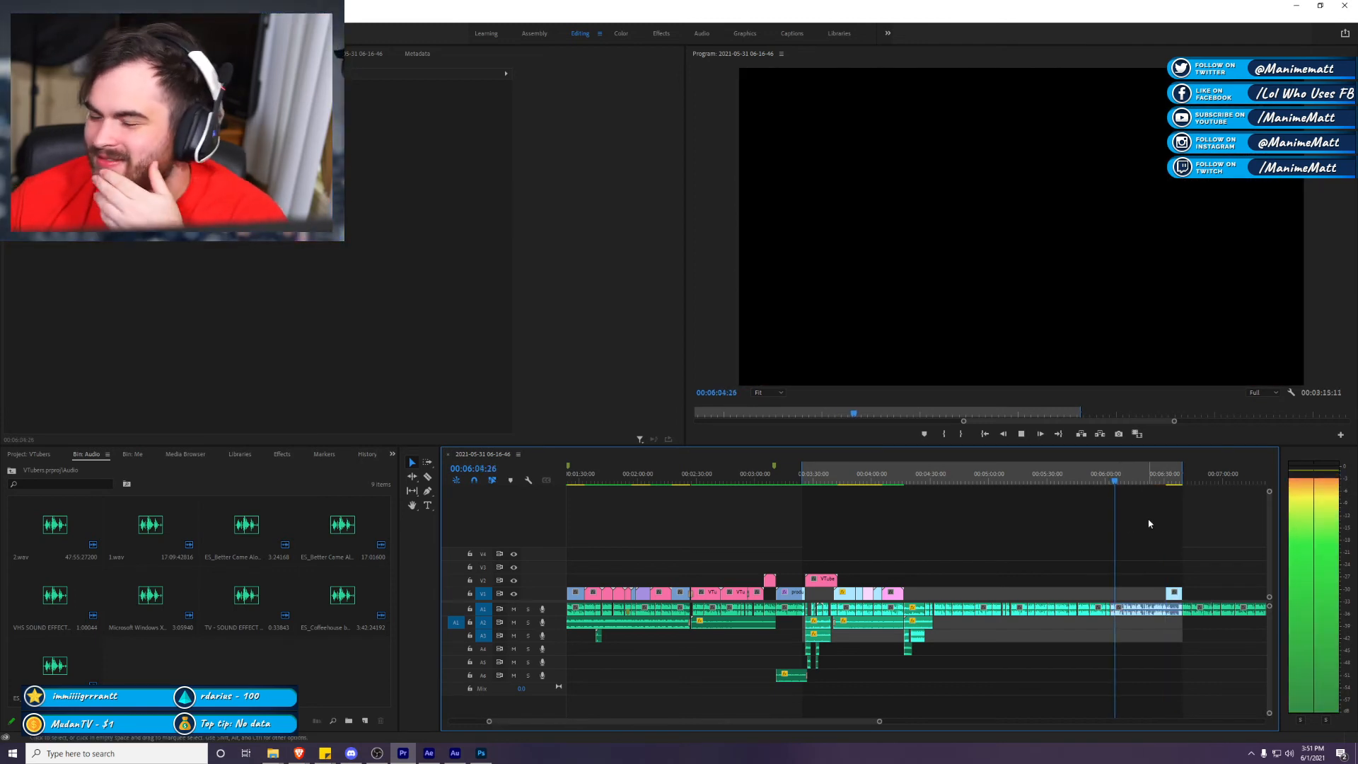
{"action": "left_click", "coordinate": [1040, 248]}
{"action": "key", "text": "grave"}
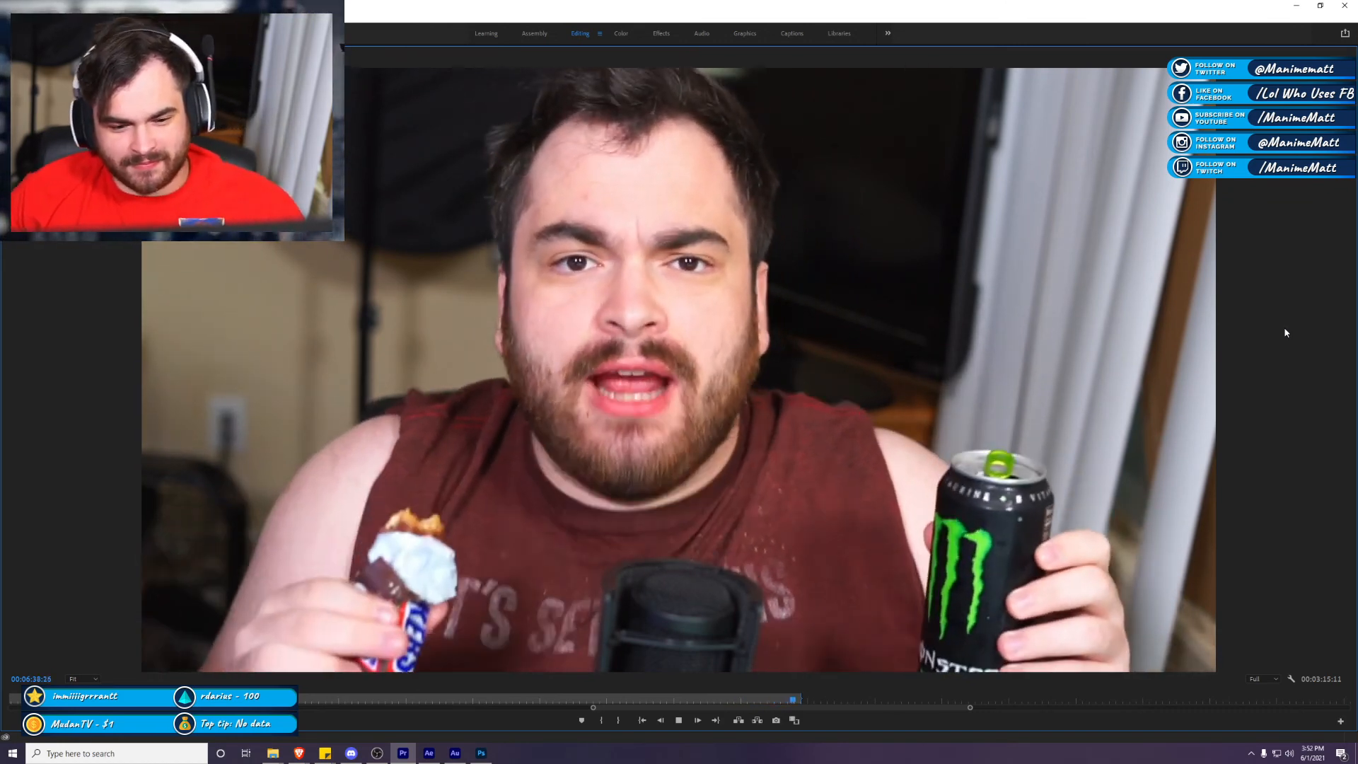
{"action": "key", "text": "space"}
{"action": "key", "text": "ctrl+s"}
{"action": "key", "text": "grave"}
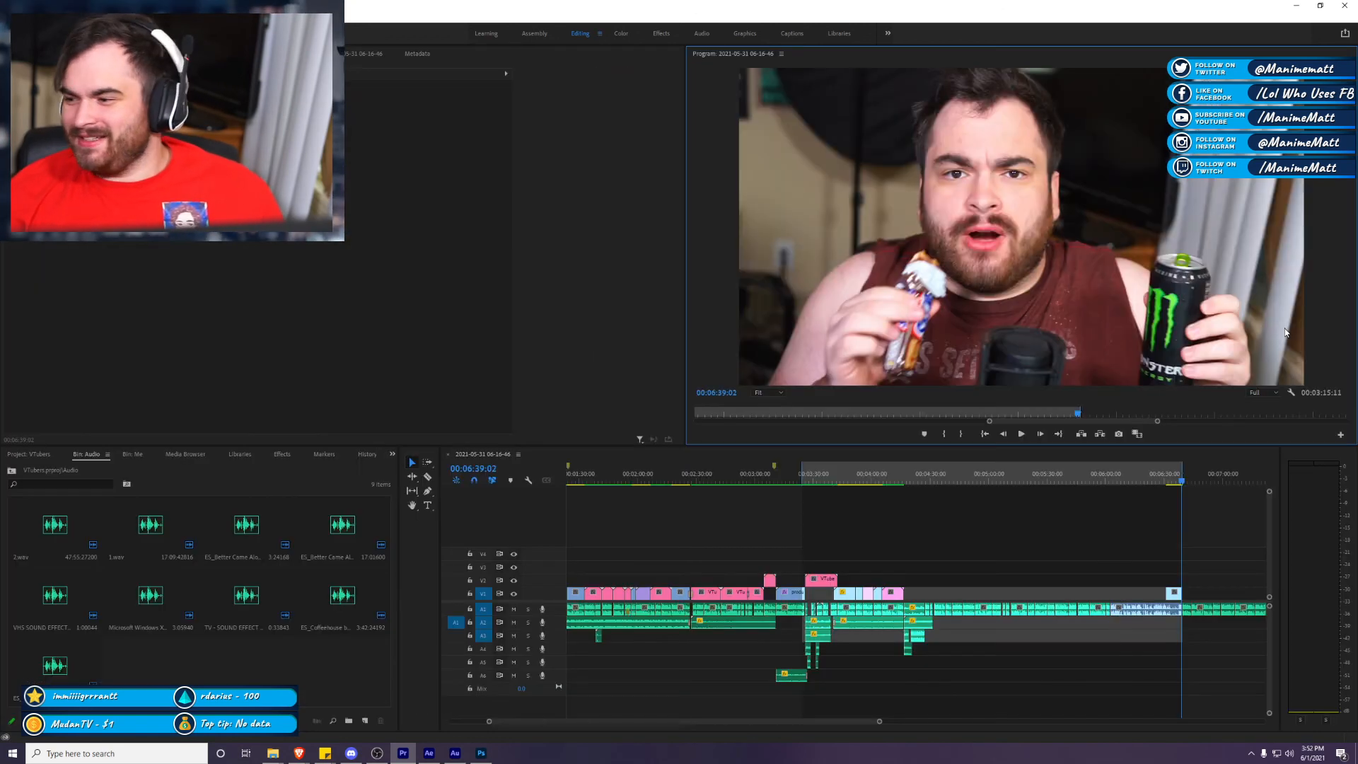
{"action": "key", "text": "ctrl+s"}
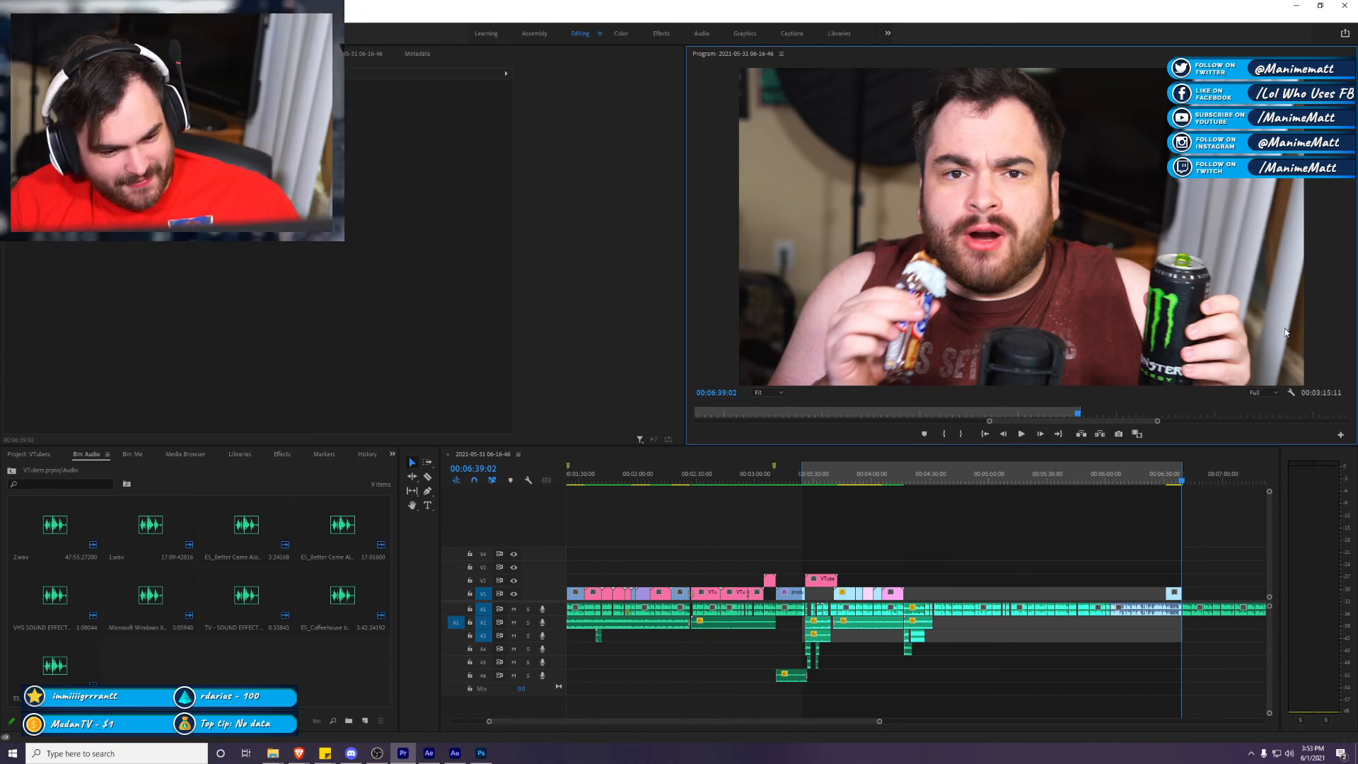
{"action": "key", "text": "ctrl+s"}
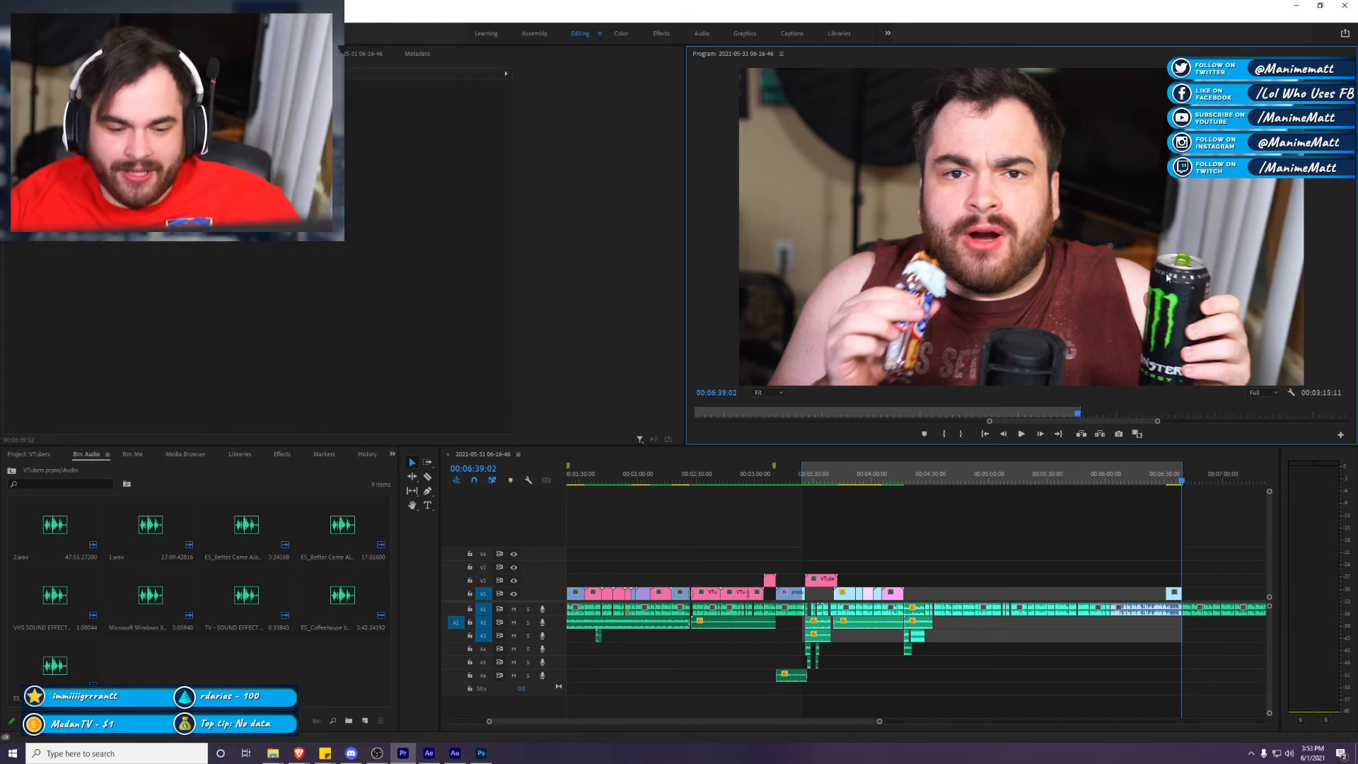
Step: Play the end of the last linked comp into the layered sounds and stop at 00:04:17:23
{"action": "left_click", "coordinate": [894, 477]}
{"action": "key", "text": "space"}
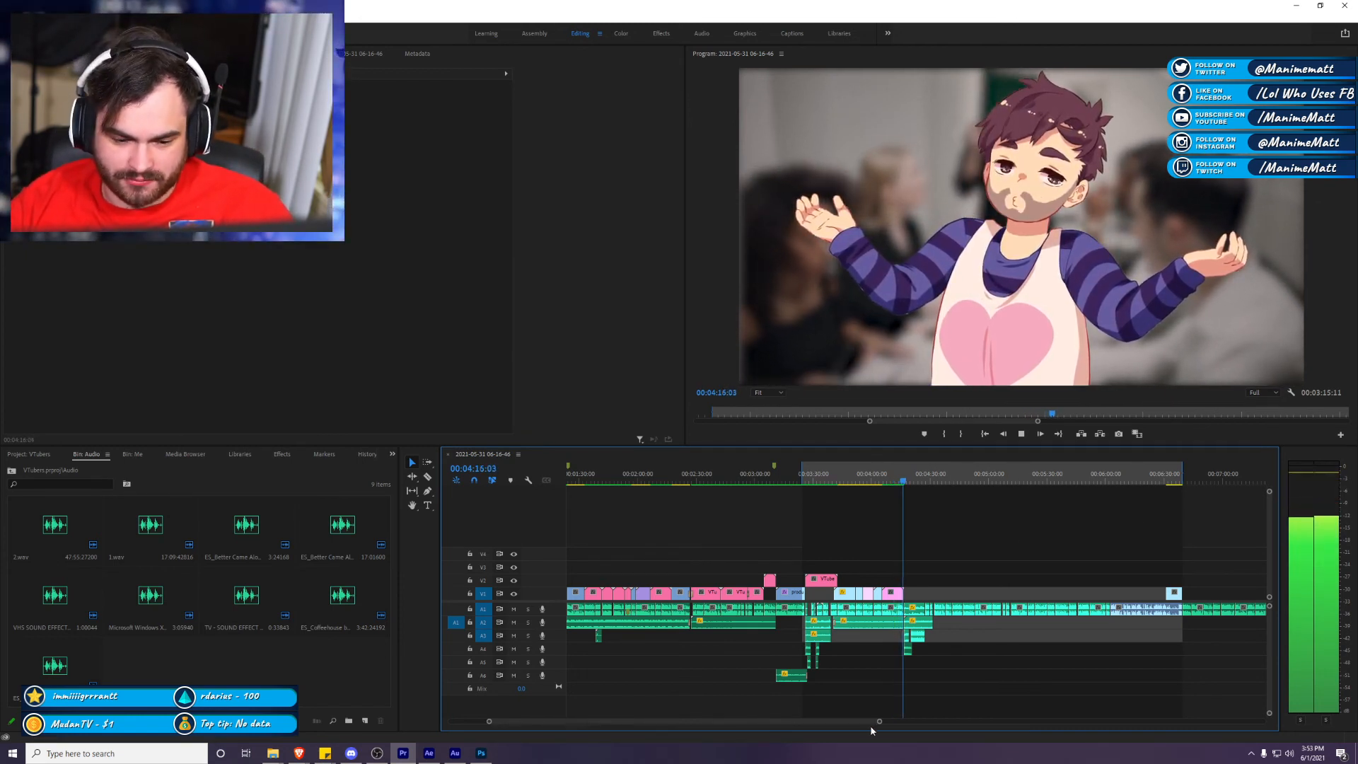
{"action": "left_click_drag", "start_coordinate": [879, 720], "coordinate": [737, 720]}
{"action": "key", "text": "space"}
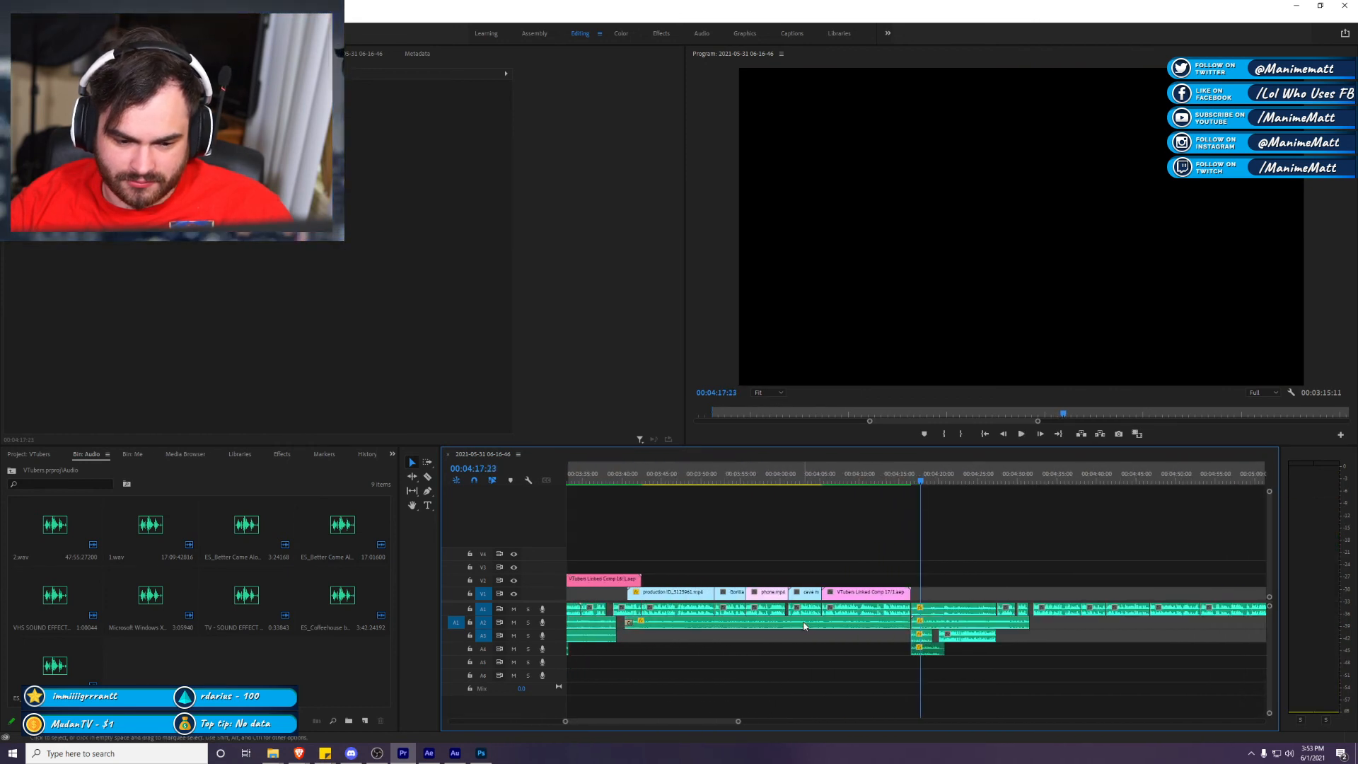
Step: Move the Stone Cookies - Dusty Decks music clip from A2 down three tracks to A5
{"action": "left_click", "coordinate": [803, 626]}
{"action": "key", "text": "alt+Down"}
{"action": "key", "text": "alt+Down"}
{"action": "key", "text": "alt+Down"}
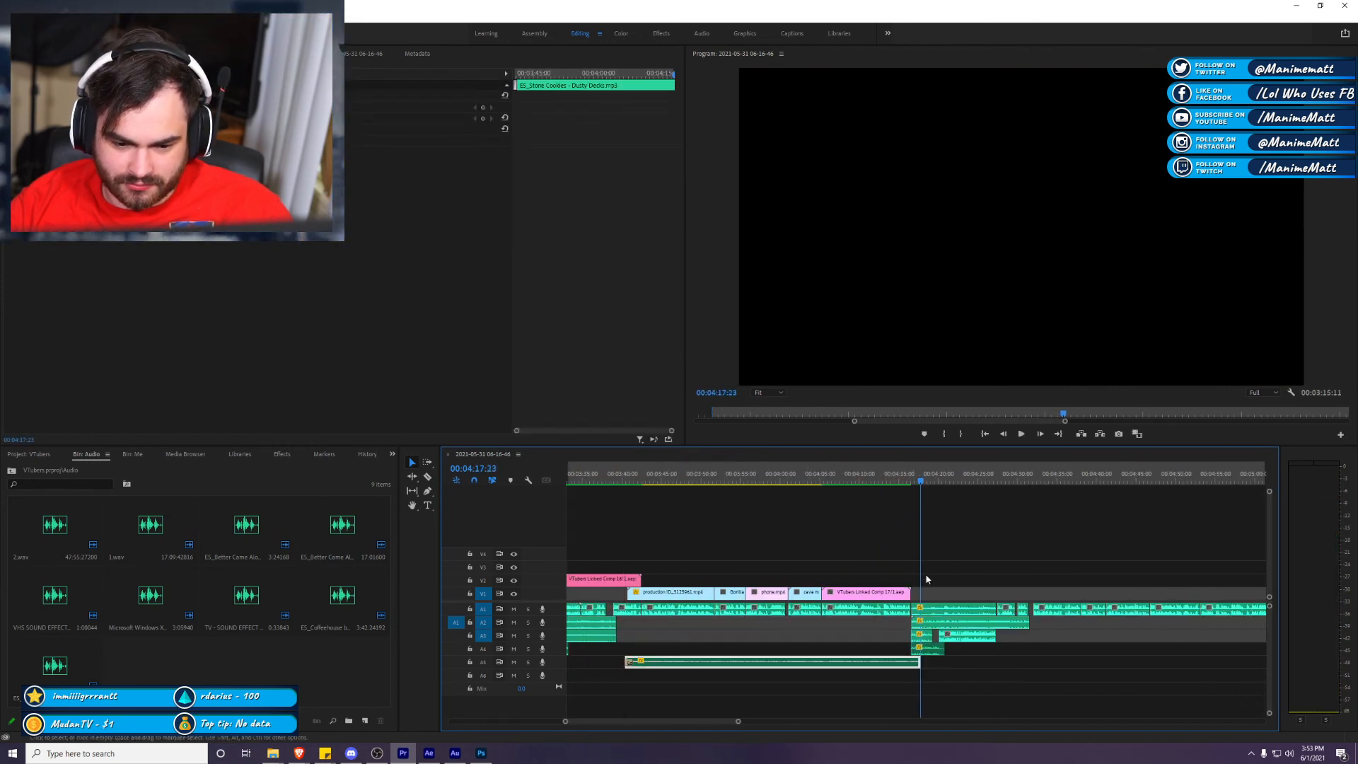
Step: Extend the A5 music to about 00:04:55 and split it, leaving a gap between 00:04:17:23 and about 00:04:32
{"action": "left_click", "coordinate": [132, 454]}
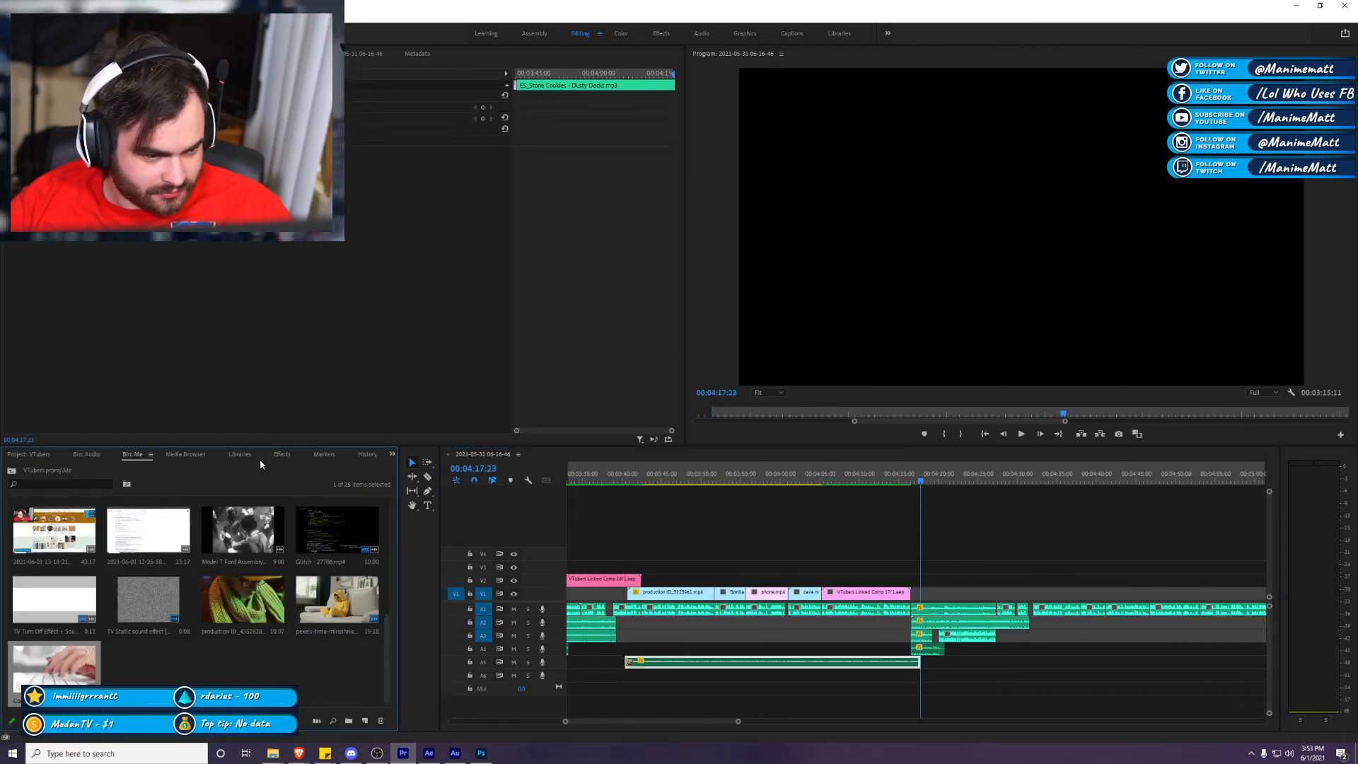
{"action": "left_click", "coordinate": [281, 454]}
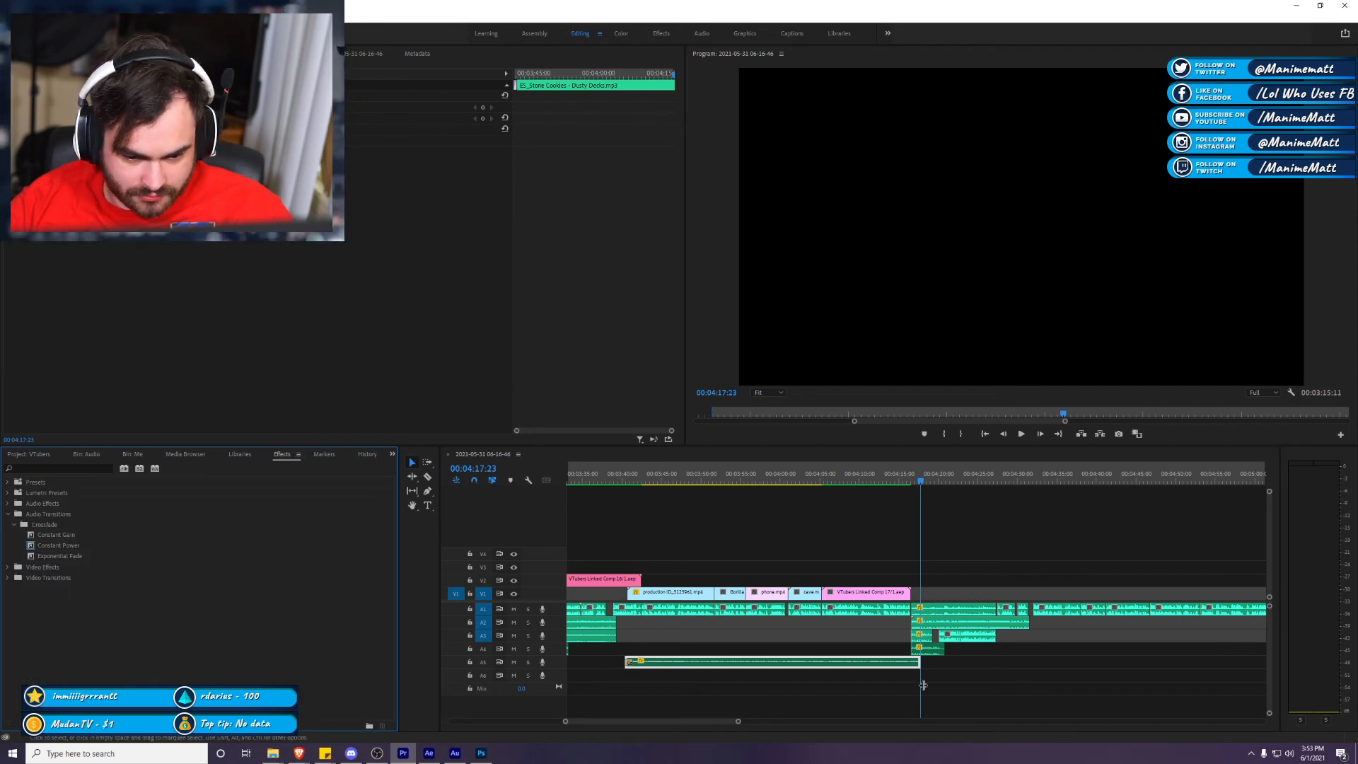
{"action": "left_click_drag", "start_coordinate": [920, 661], "coordinate": [1218, 662]}
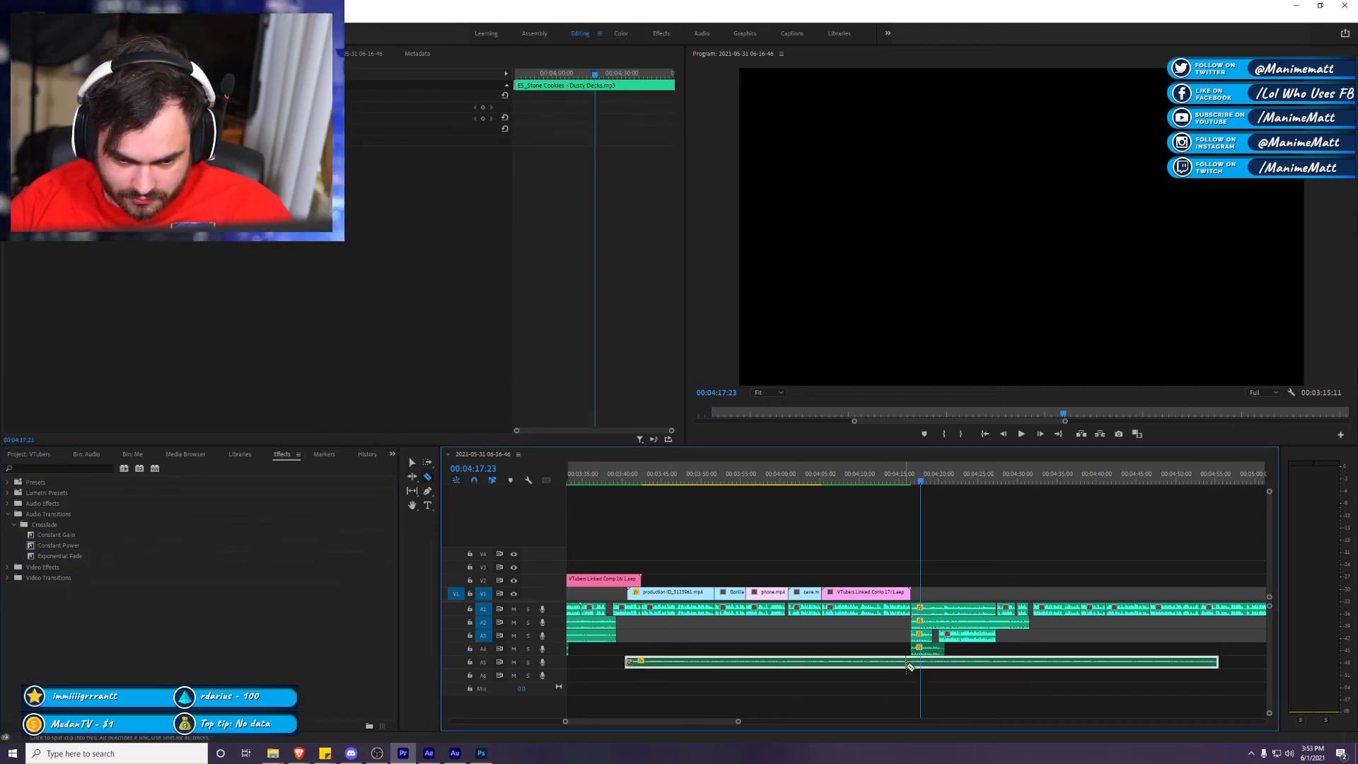
{"action": "key", "text": "ctrl+k"}
{"action": "left_click_drag", "start_coordinate": [927, 661], "coordinate": [1033, 663]}
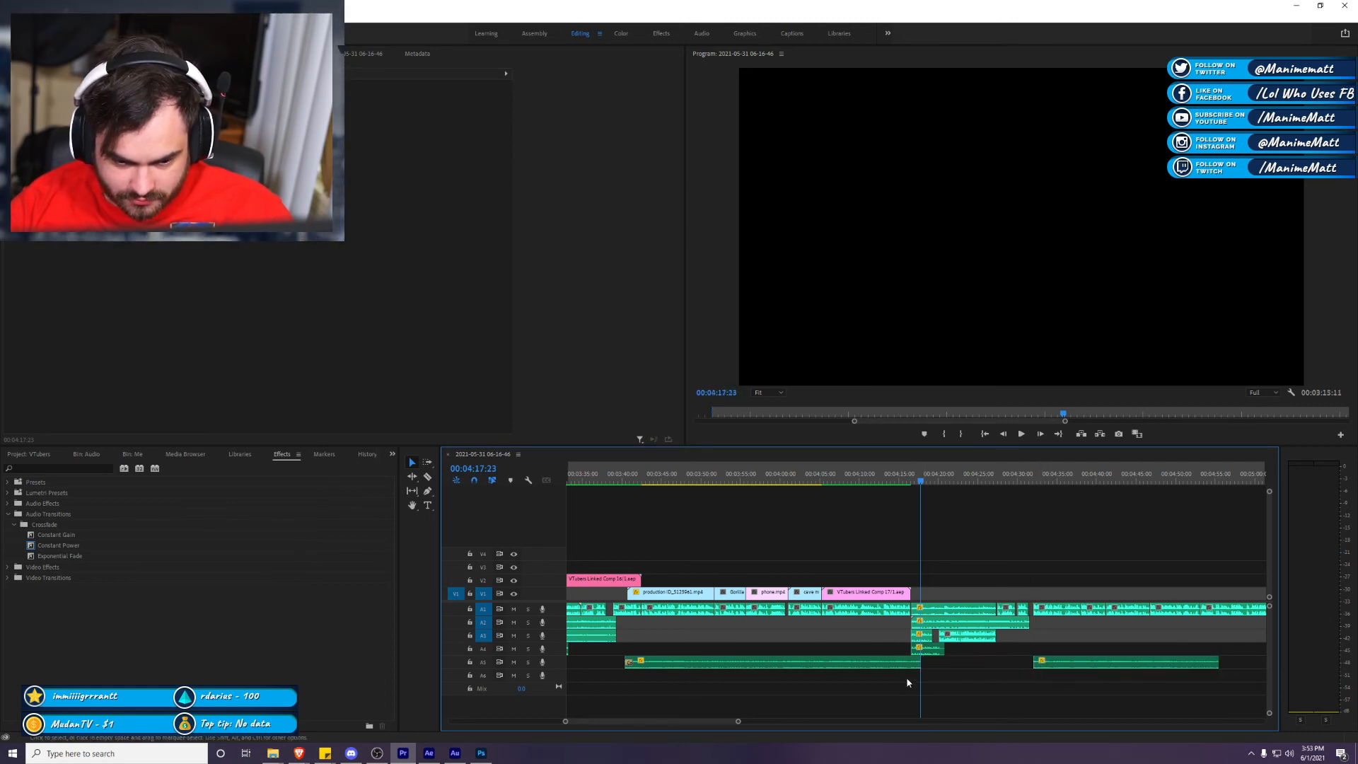
Step: Apply a Constant Gain fade to the end of the first A5 music piece and play the transition from about 00:04:14
{"action": "left_click_drag", "start_coordinate": [56, 534], "coordinate": [915, 658]}
{"action": "left_click", "coordinate": [948, 662]}
{"action": "key", "text": "space"}
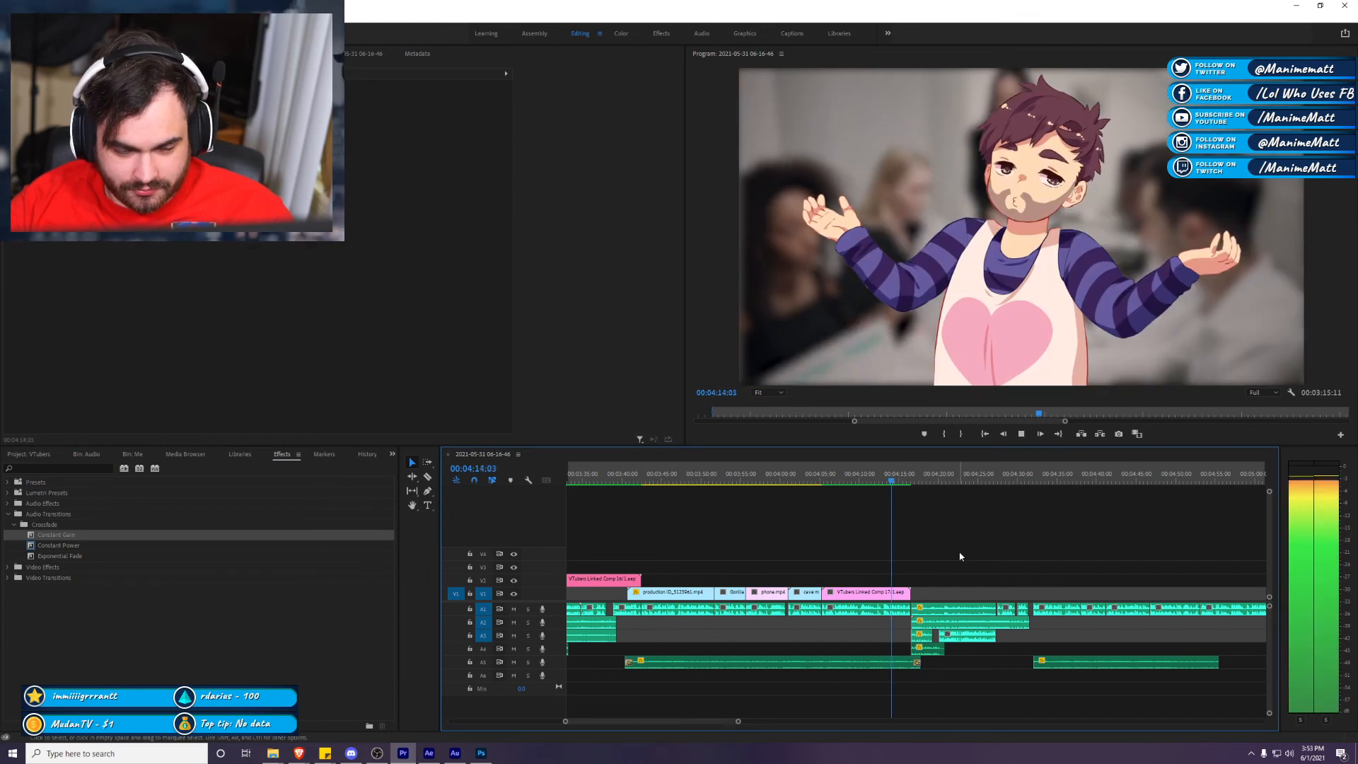
{"action": "left_click", "coordinate": [974, 690]}
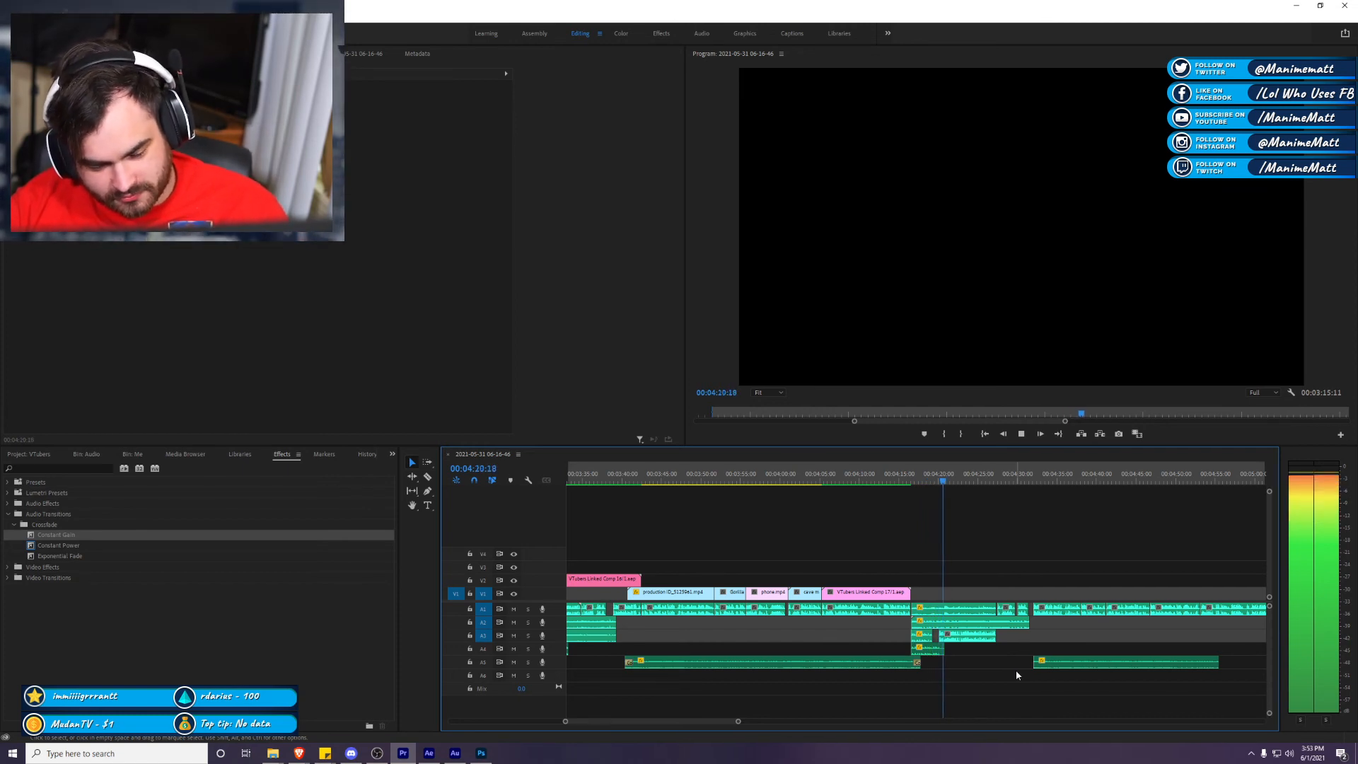
{"action": "key", "text": "space"}
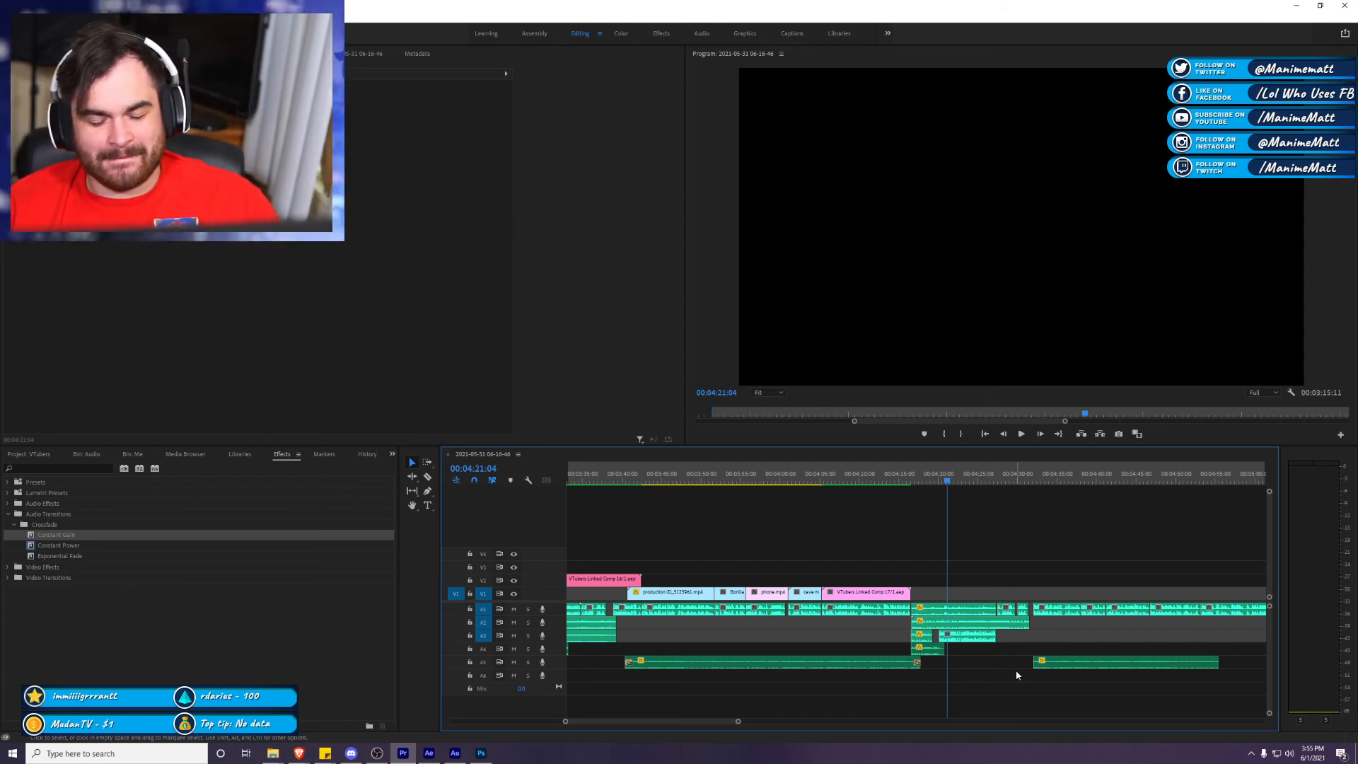
{"action": "key", "text": "space"}
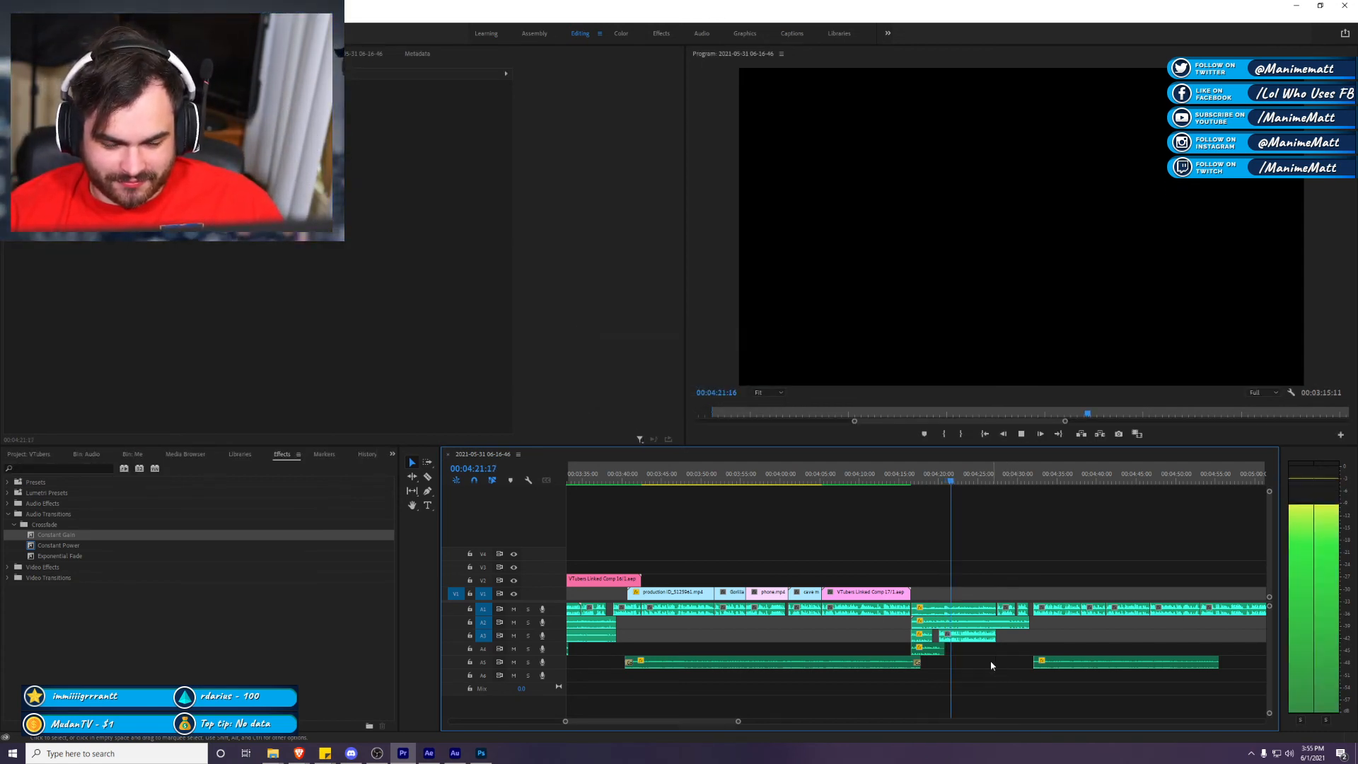
{"action": "key", "text": "space"}
Step: Place the Capitol East Front image from the project on V1 directly after VTubers Linked Comp 17
{"action": "key", "text": "shift+1"}
{"action": "left_click", "coordinate": [119, 663]}
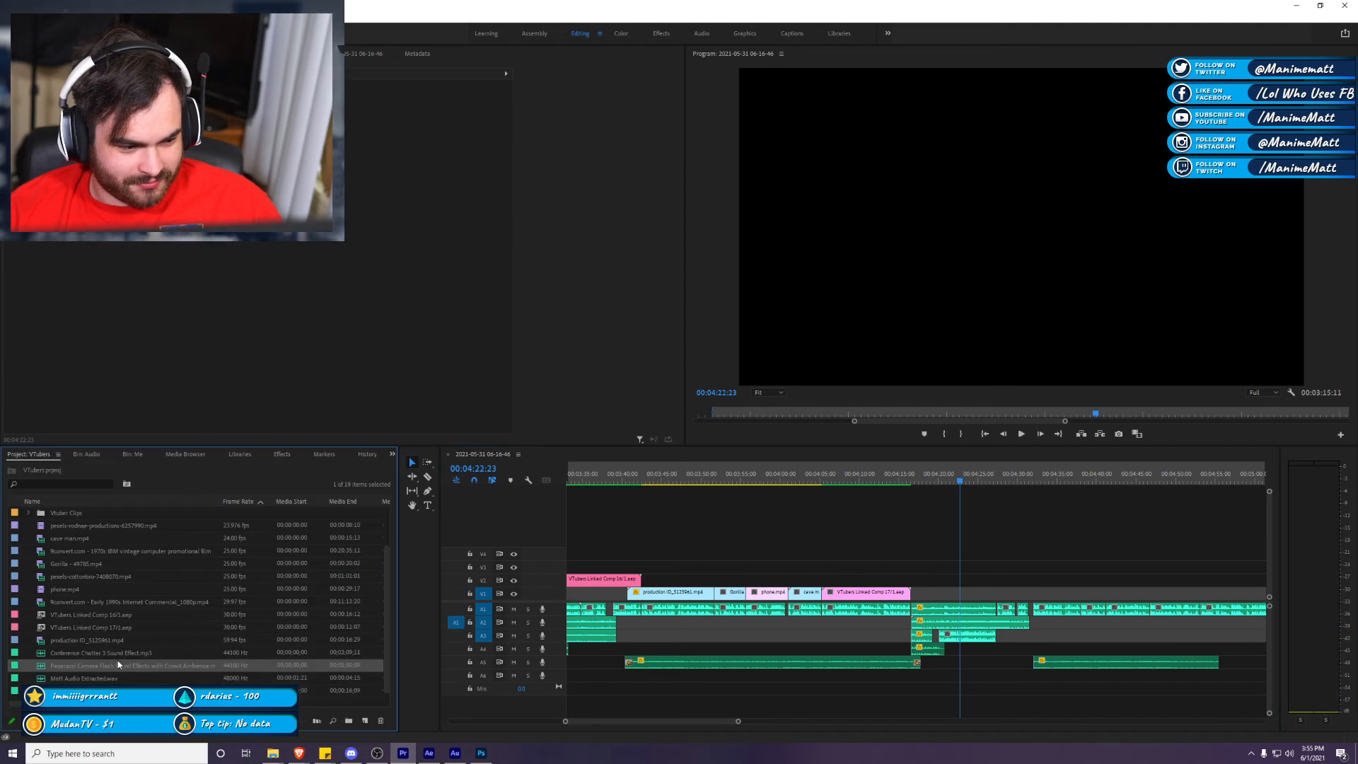
{"action": "left_click", "coordinate": [78, 589]}
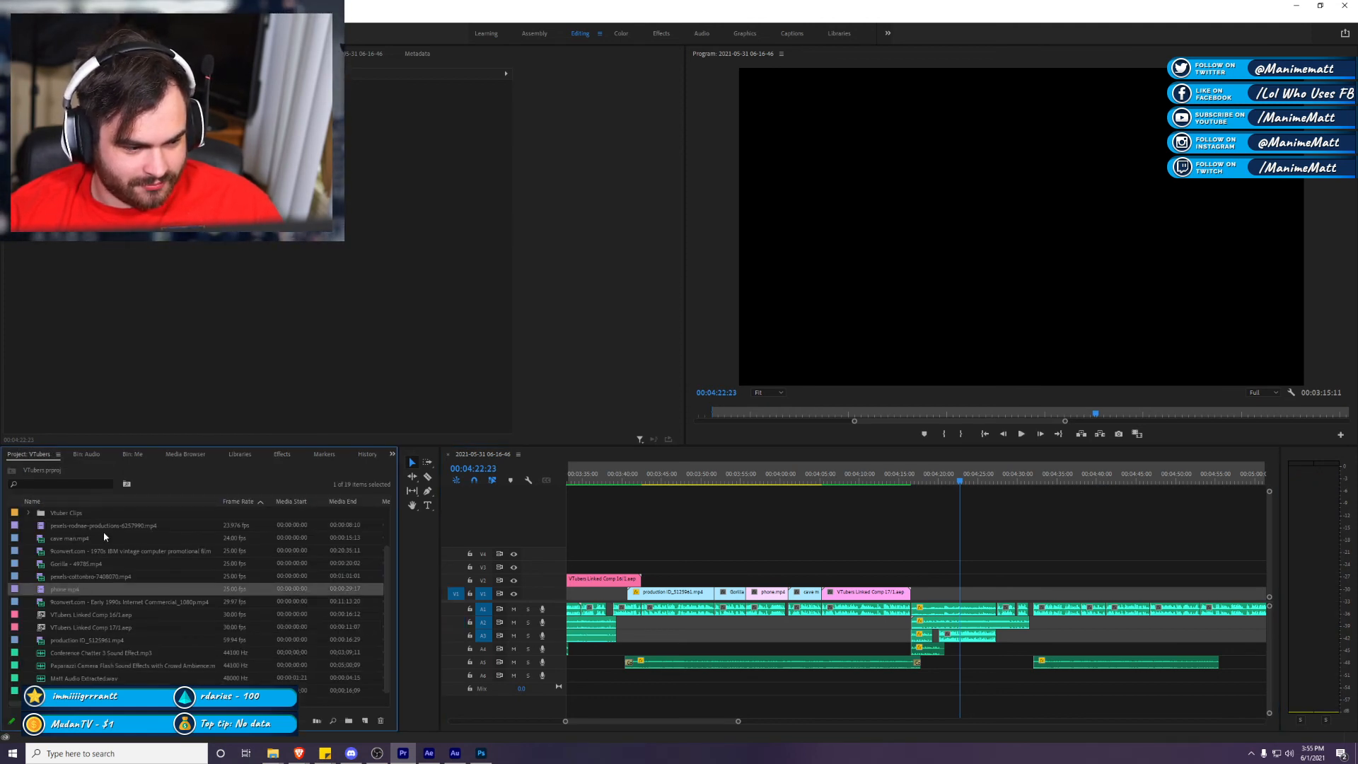
{"action": "scroll", "coordinate": [85, 559], "scroll_direction": "up", "scroll_amount": 3}
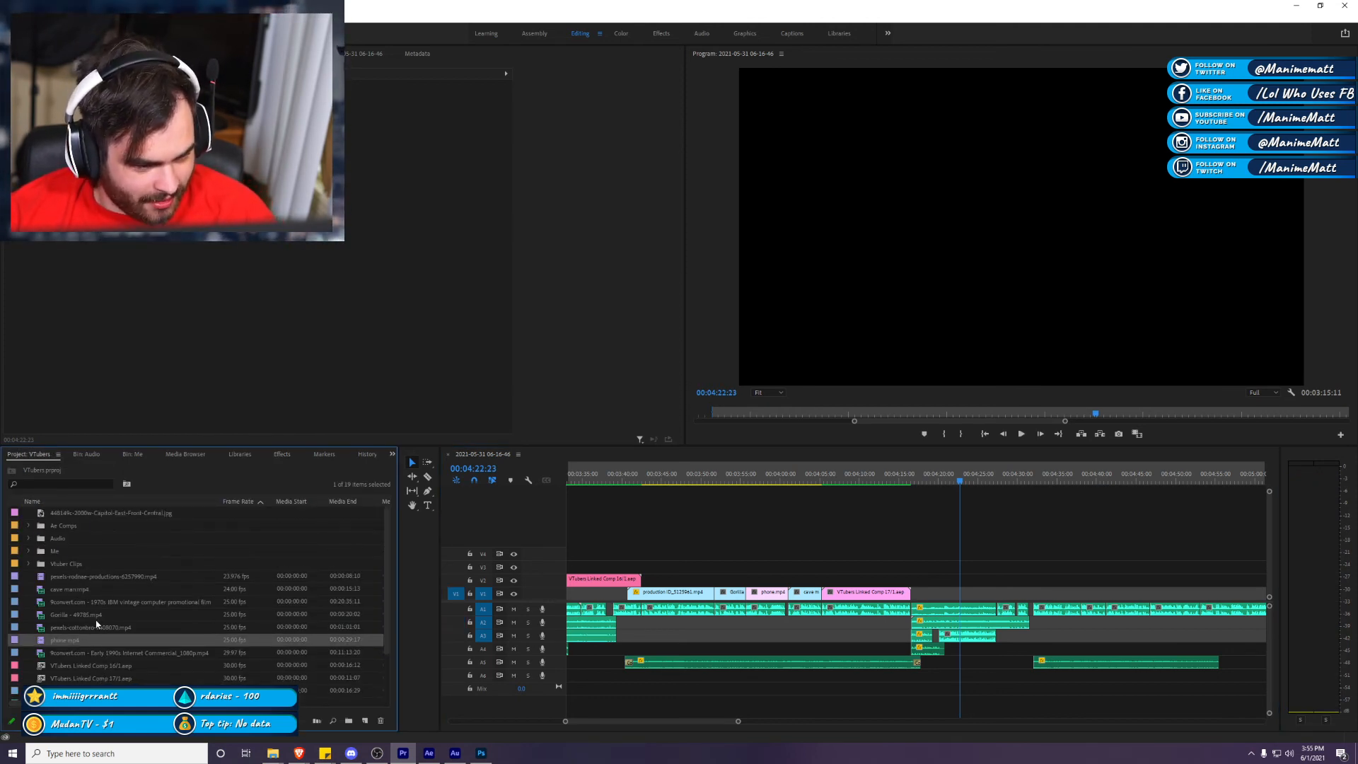
{"action": "left_click", "coordinate": [92, 511]}
{"action": "left_click_drag", "start_coordinate": [115, 516], "coordinate": [932, 597]}
{"action": "left_click_drag", "start_coordinate": [937, 598], "coordinate": [937, 598]}
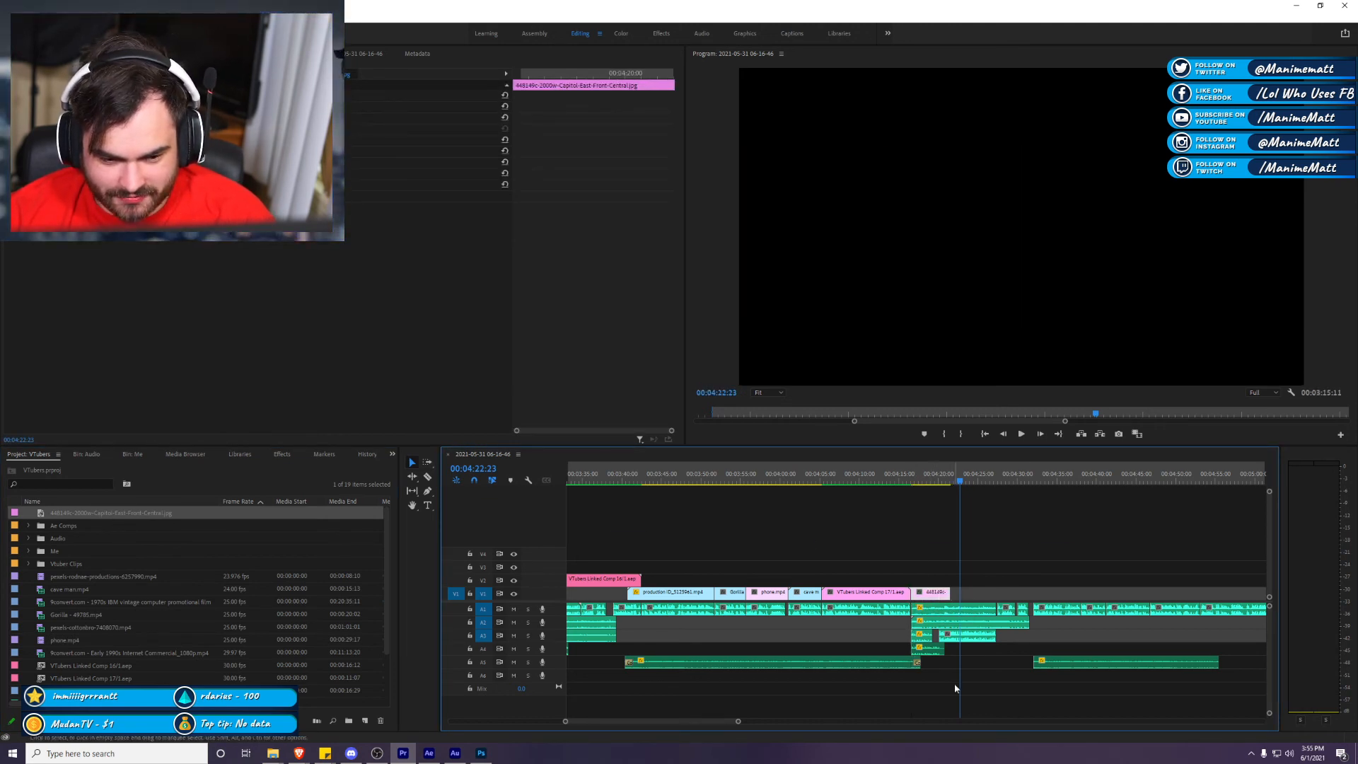
Step: Extend the Capitol image on V1 to 00:04:31:27, where the next narration begins
{"action": "left_click_drag", "start_coordinate": [737, 721], "coordinate": [705, 719]}
{"action": "left_click_drag", "start_coordinate": [894, 592], "coordinate": [1052, 598]}
{"action": "key", "text": "Down"}
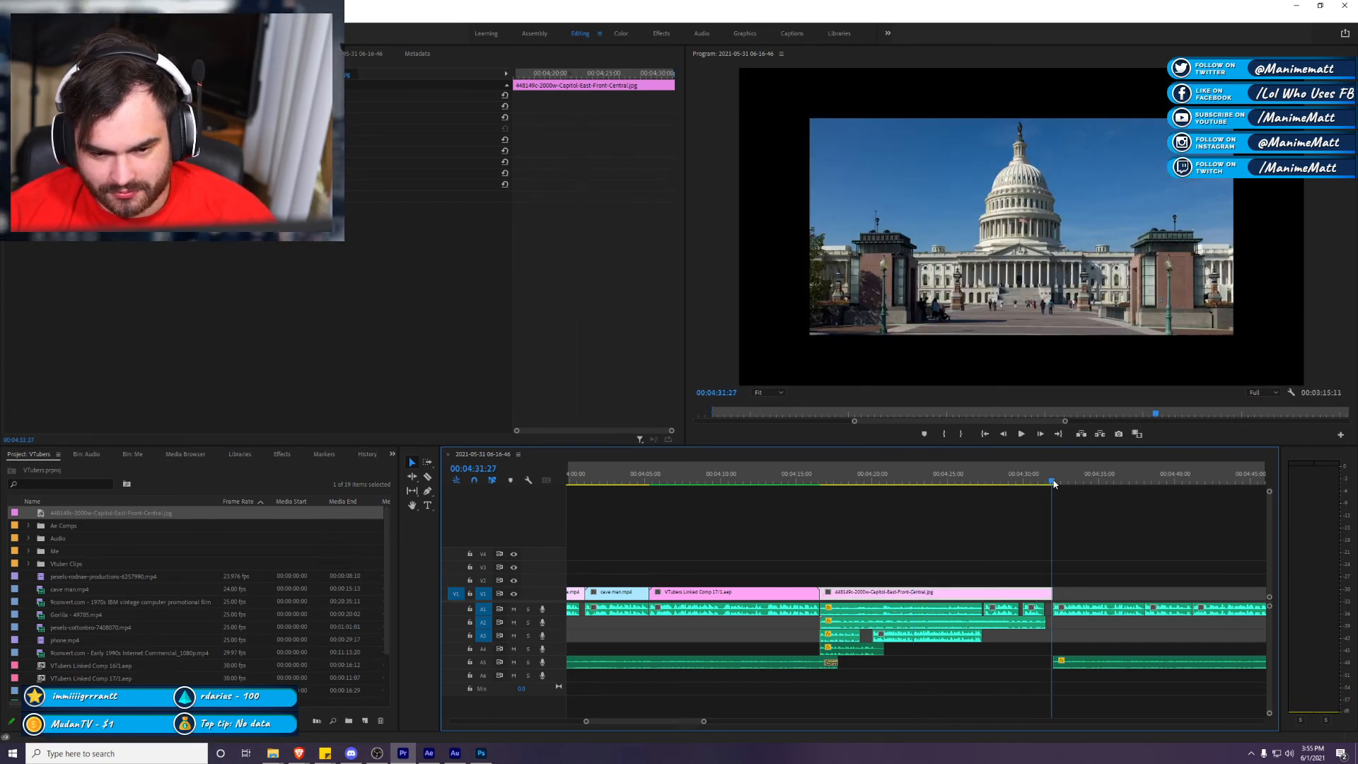
{"action": "key", "text": "space"}
{"action": "key", "text": "space"}
Step: Replace the Capitol image and the layered sounds with an After Effects composition, and delete the image layer in After Effects
{"action": "left_click_drag", "start_coordinate": [827, 544], "coordinate": [1037, 646]}
{"action": "right_click", "coordinate": [1018, 599]}
{"action": "left_click", "coordinate": [1144, 177]}
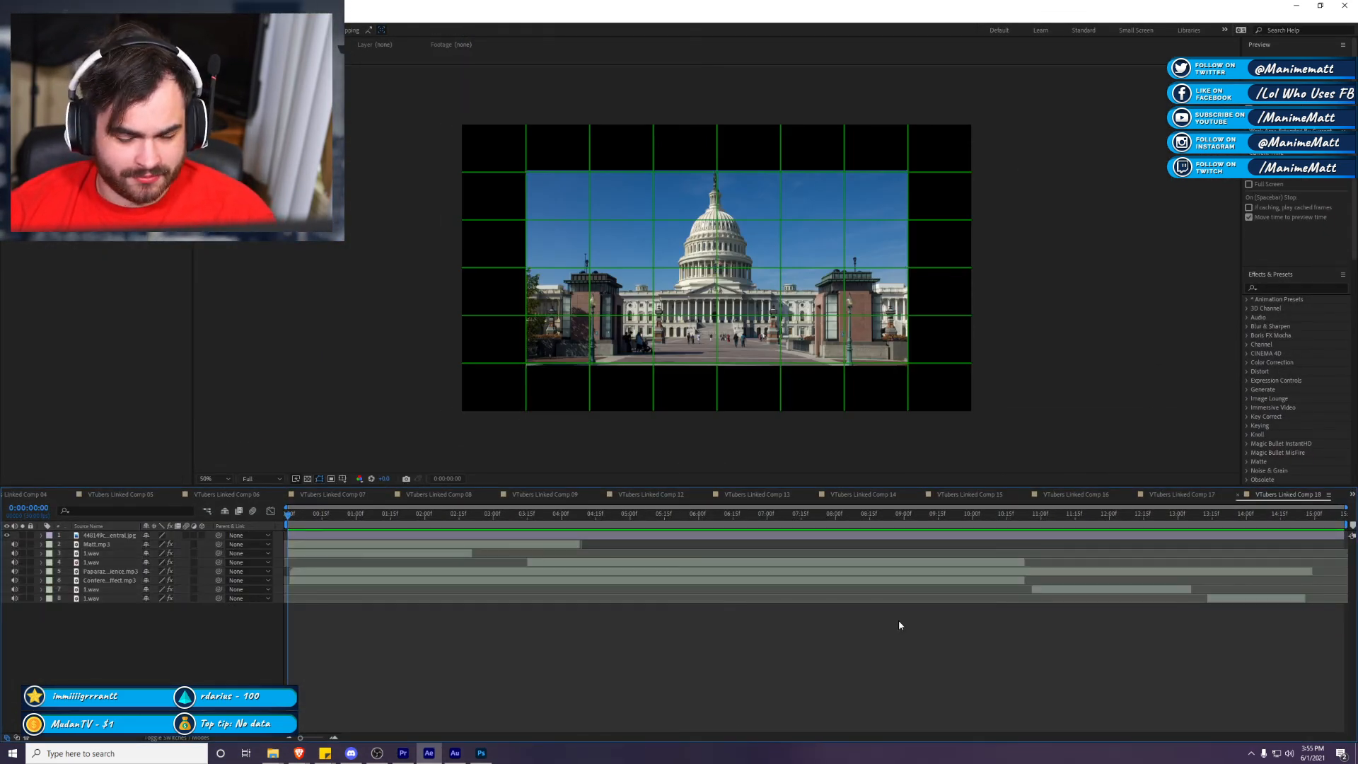
{"action": "left_click", "coordinate": [1100, 535]}
{"action": "key", "text": "Delete"}
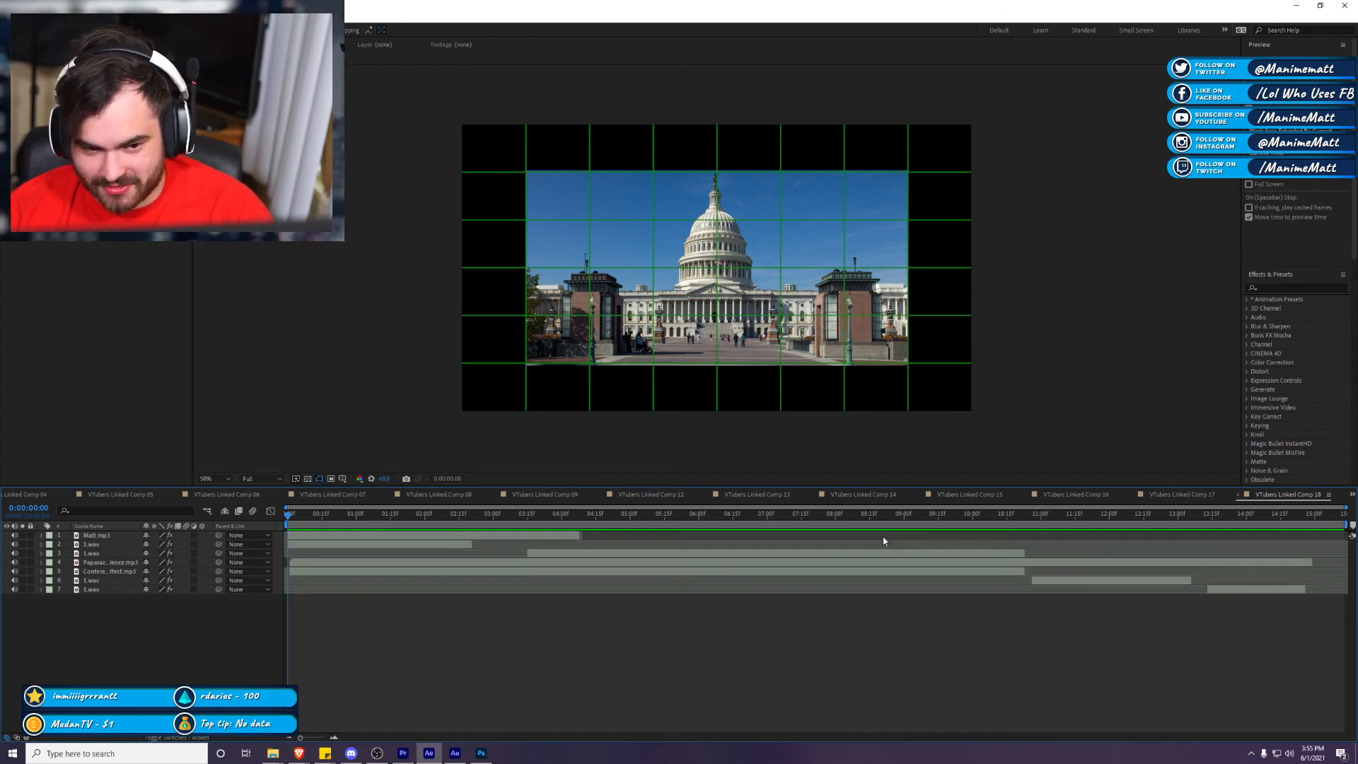
Step: Copy the ten visual layers of the podium scene from Pre-comp 8 in VTubers Linked Comp 16 into VTubers Linked Comp 18
{"action": "left_click", "coordinate": [1176, 495]}
{"action": "left_click", "coordinate": [1098, 494]}
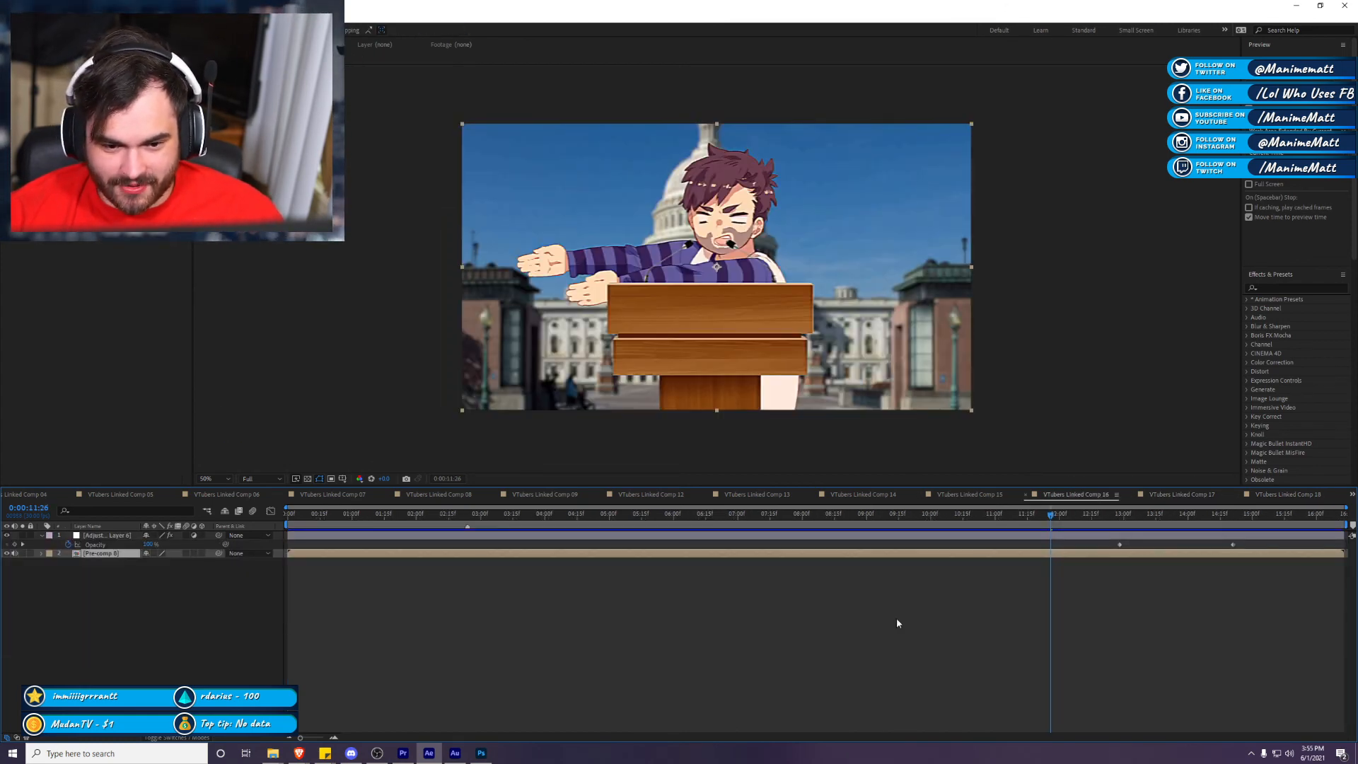
{"action": "double_click", "coordinate": [311, 553]}
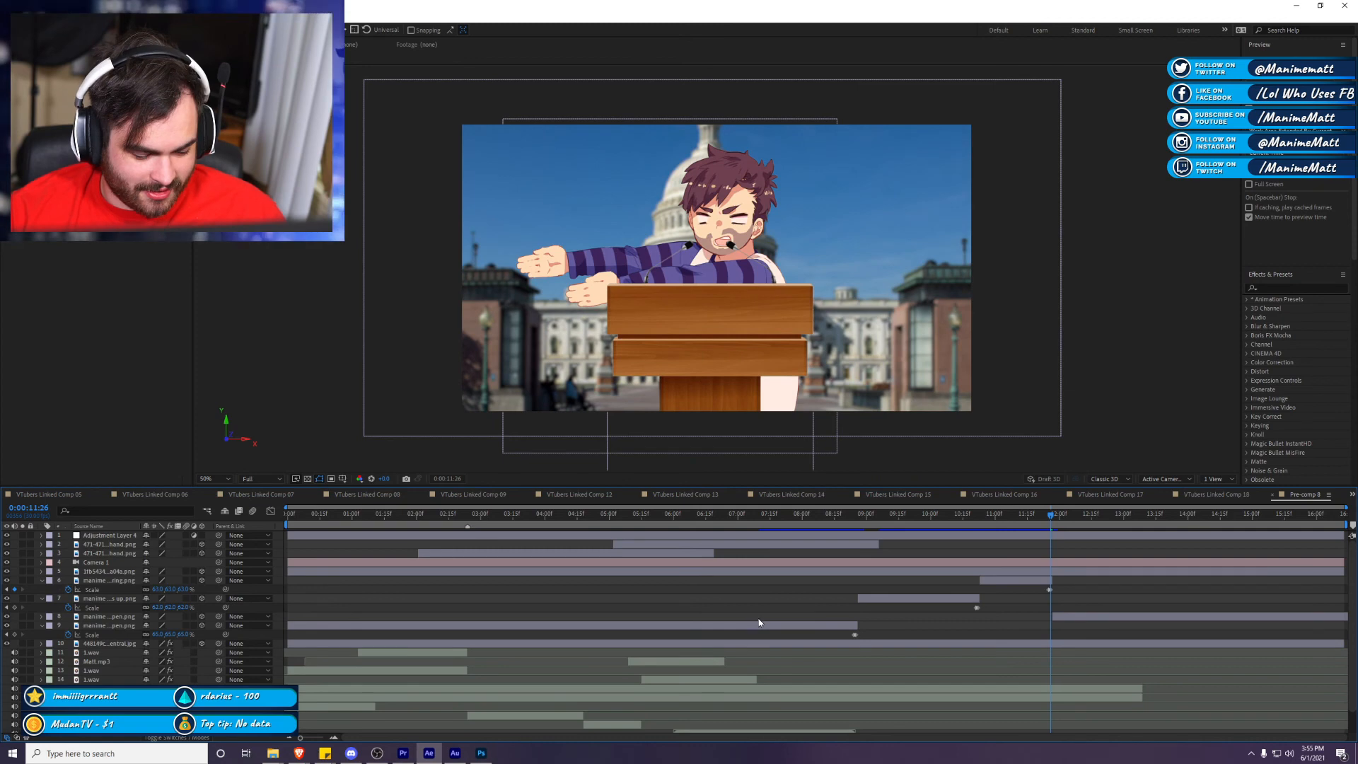
{"action": "key", "text": "ctrl+a"}
{"action": "left_click", "coordinate": [583, 620]}
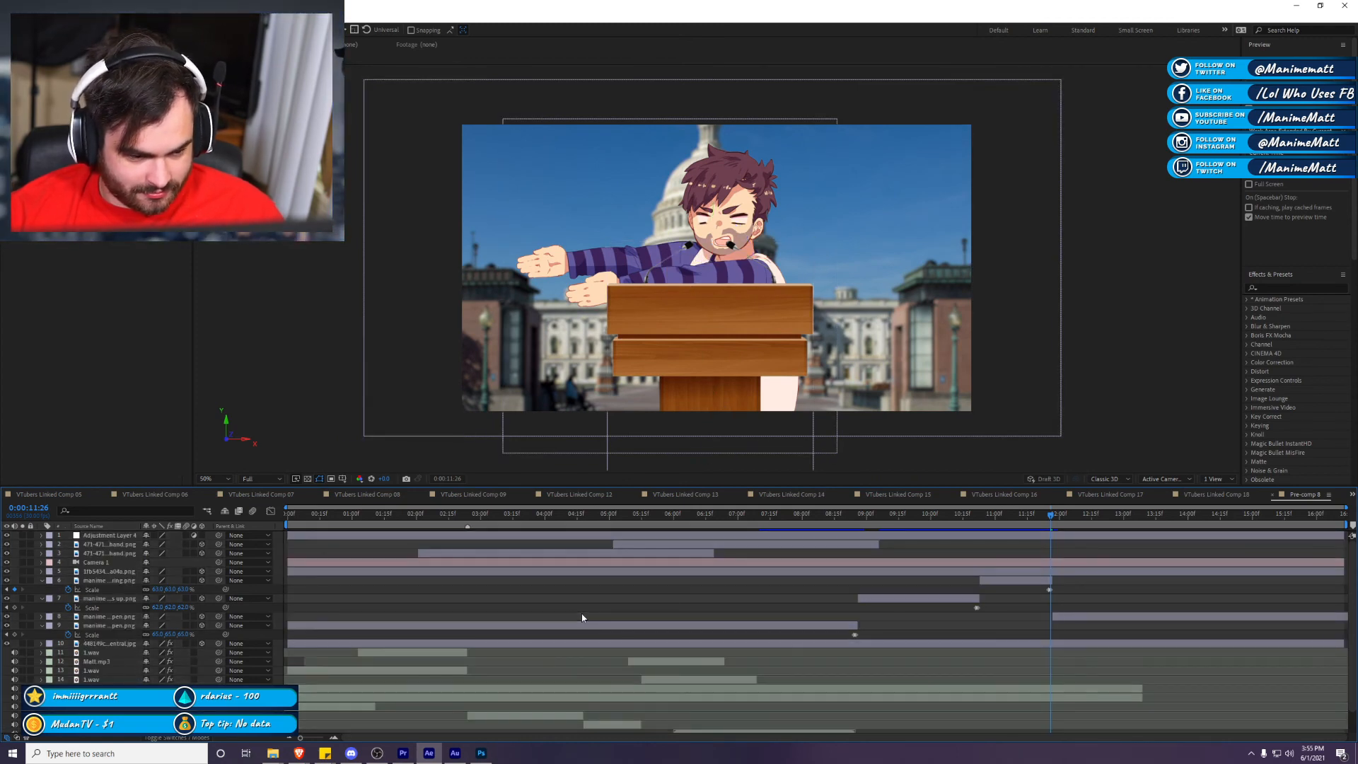
{"action": "left_click", "coordinate": [103, 641], "text": "shift"}
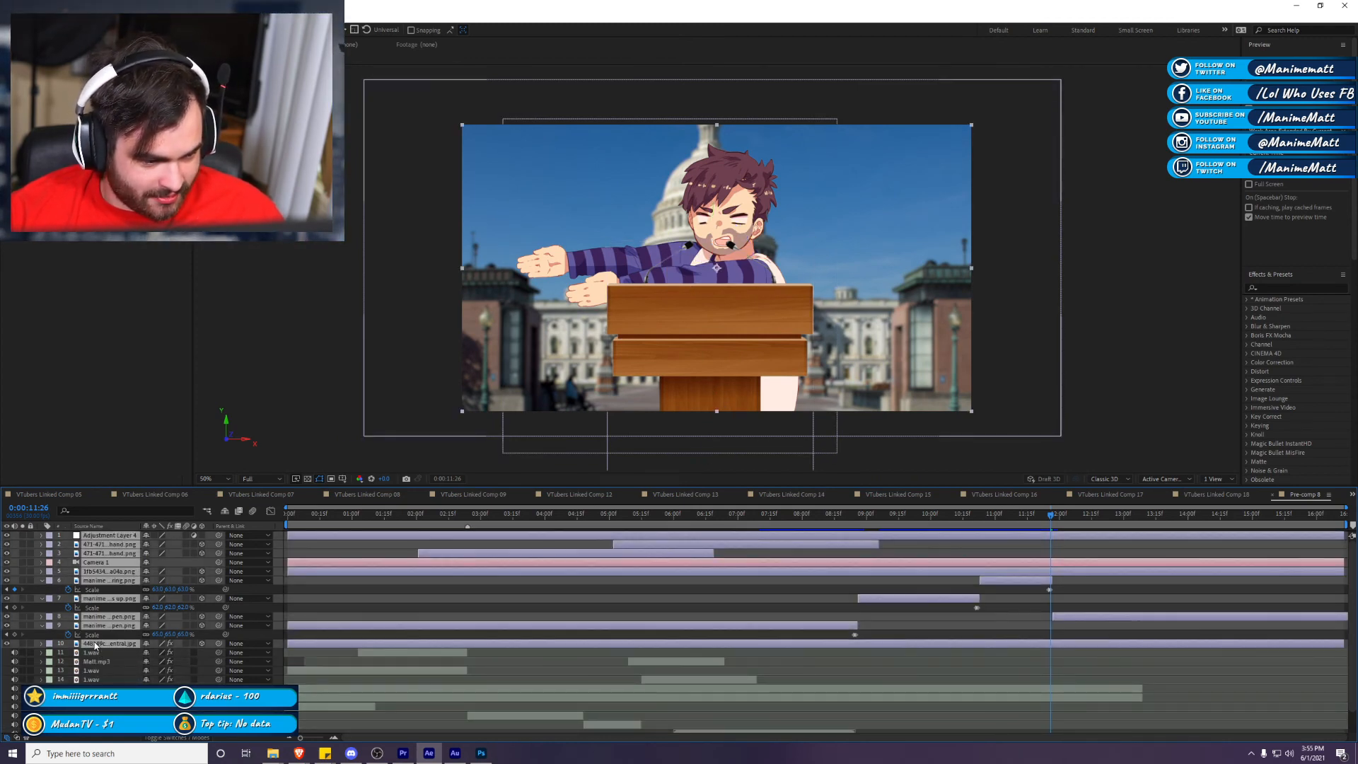
{"action": "scroll", "coordinate": [674, 607], "scroll_direction": "down", "scroll_amount": 1}
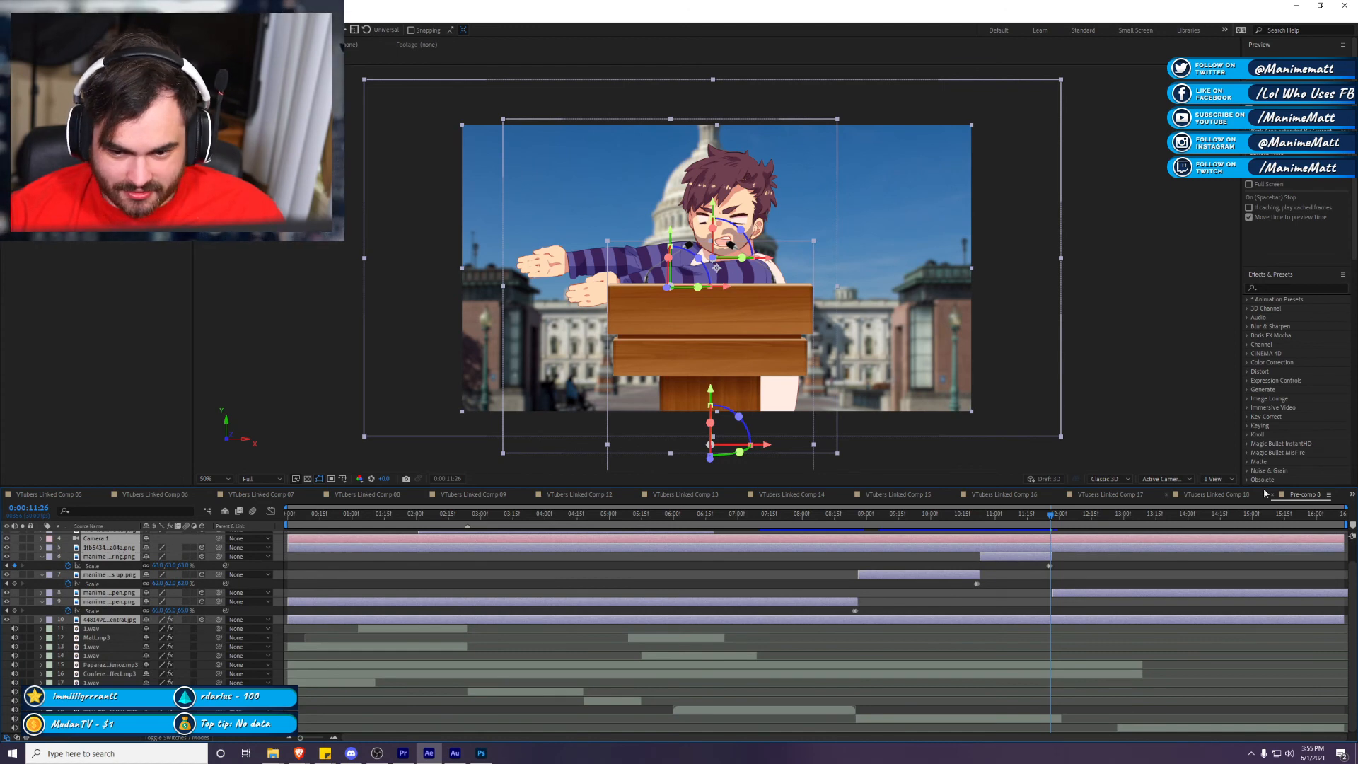
{"action": "left_click", "coordinate": [1239, 501]}
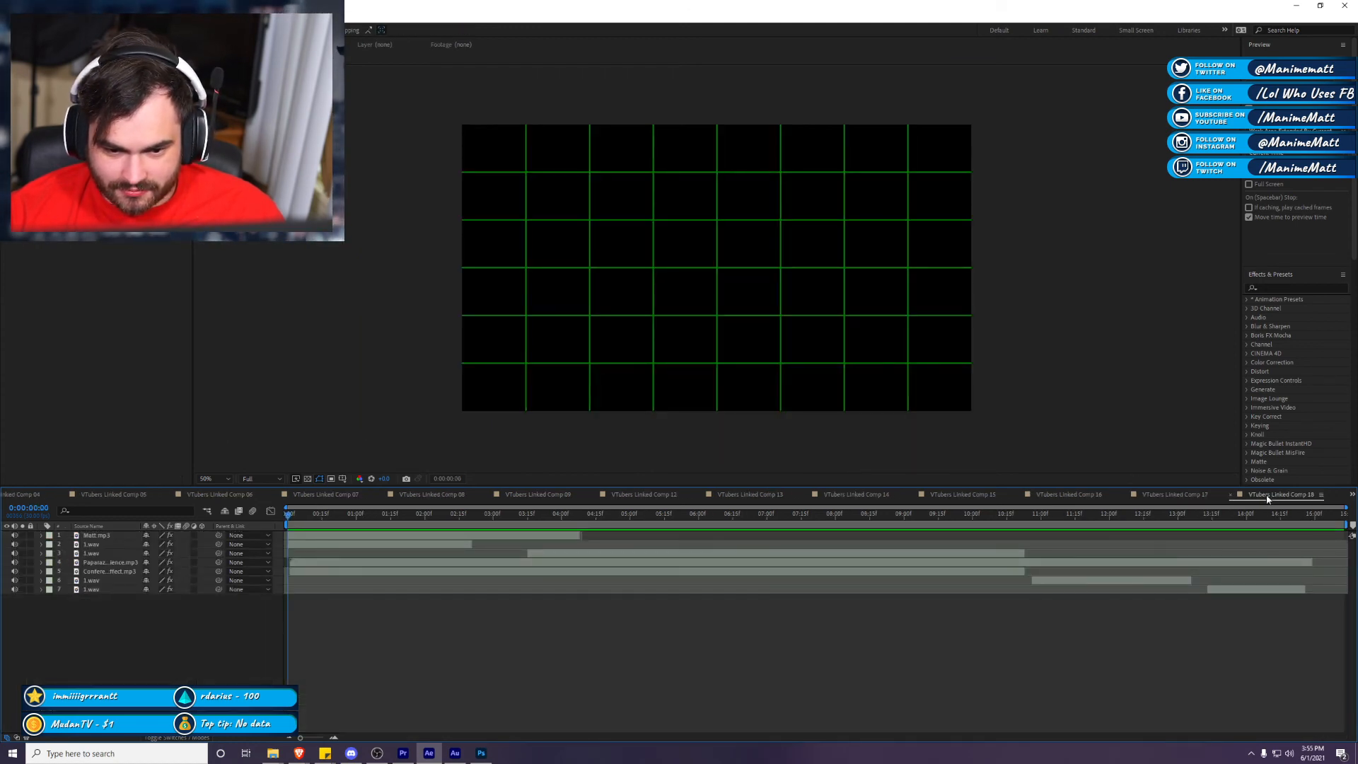
{"action": "key", "text": "ctrl+v"}
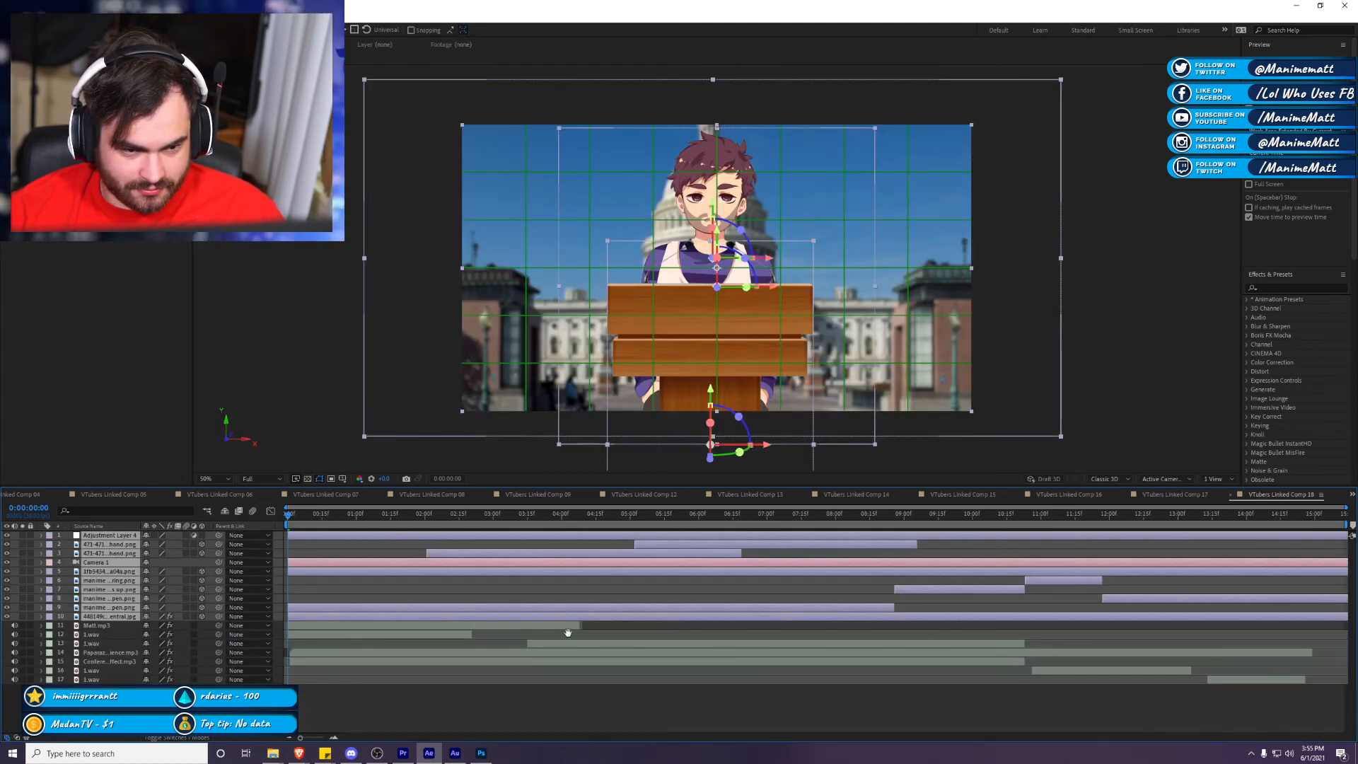
Step: Preview the podium scene and shift Camera 1's first pair of point-of-interest and position keyframes to start at 0:00:03:15
{"action": "key", "text": "space"}
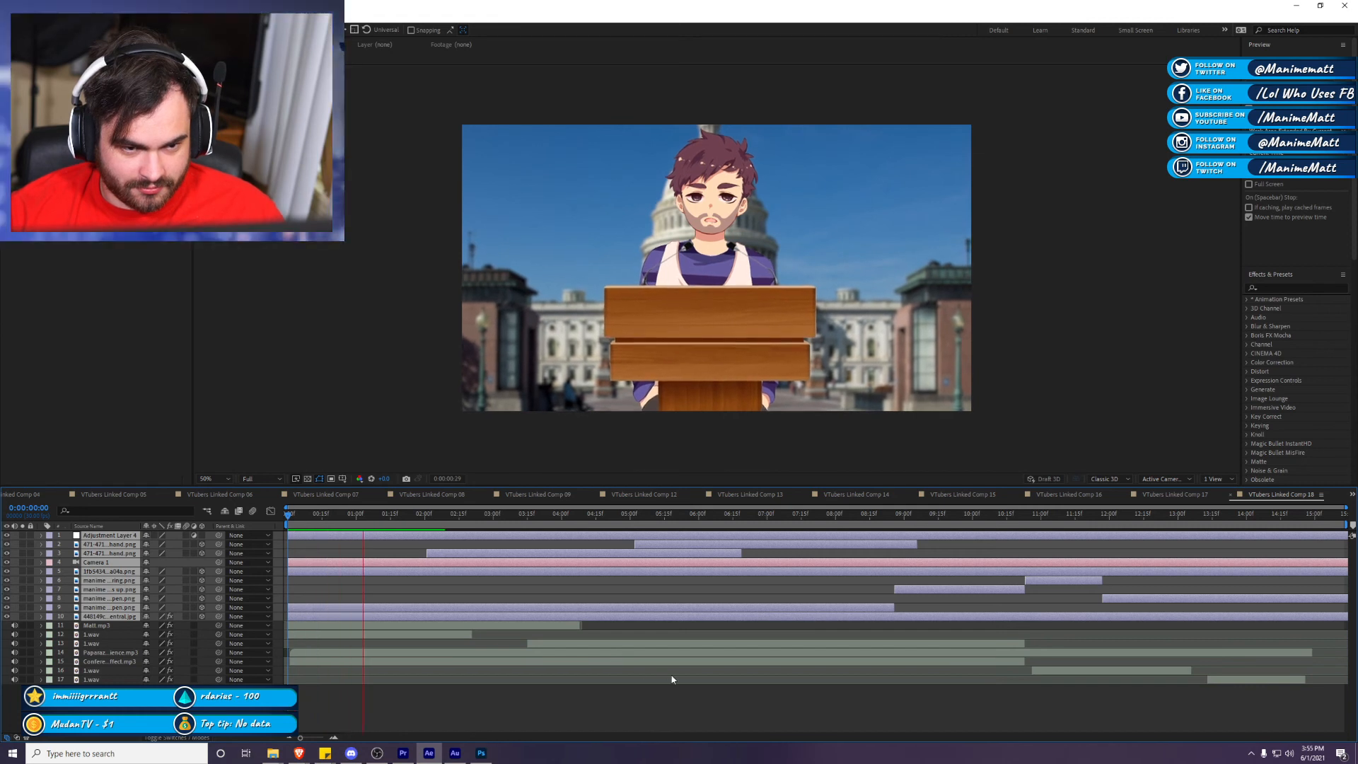
{"action": "left_click", "coordinate": [631, 686]}
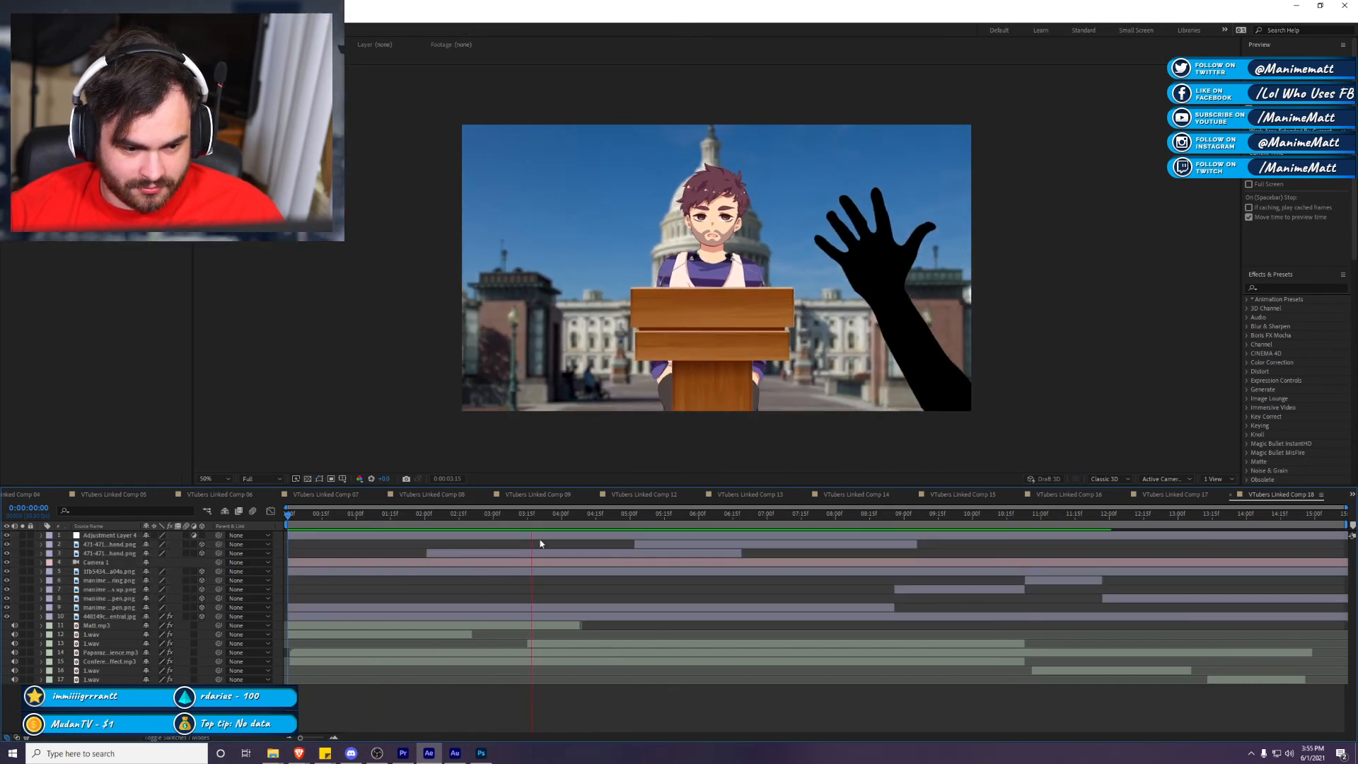
{"action": "key", "text": "space"}
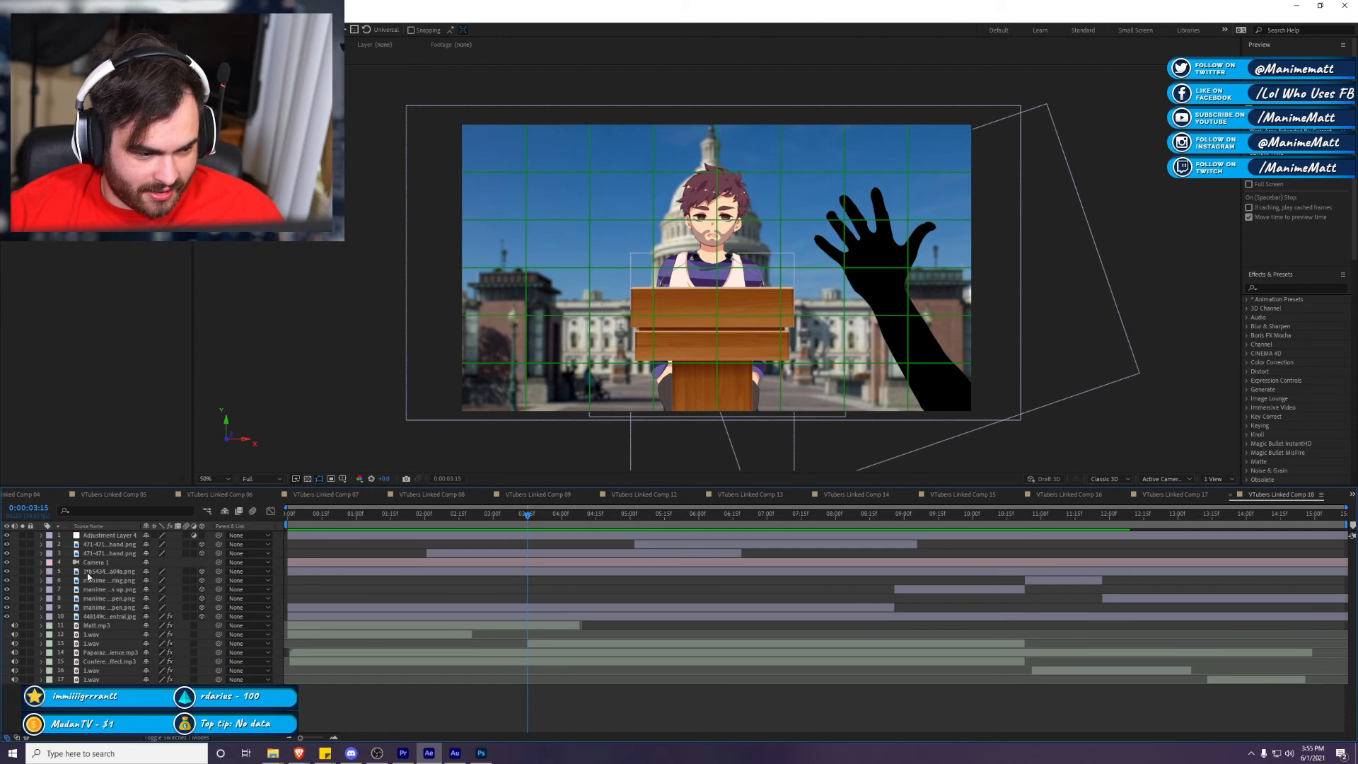
{"action": "left_click", "coordinate": [95, 563]}
{"action": "left_click", "coordinate": [41, 562]}
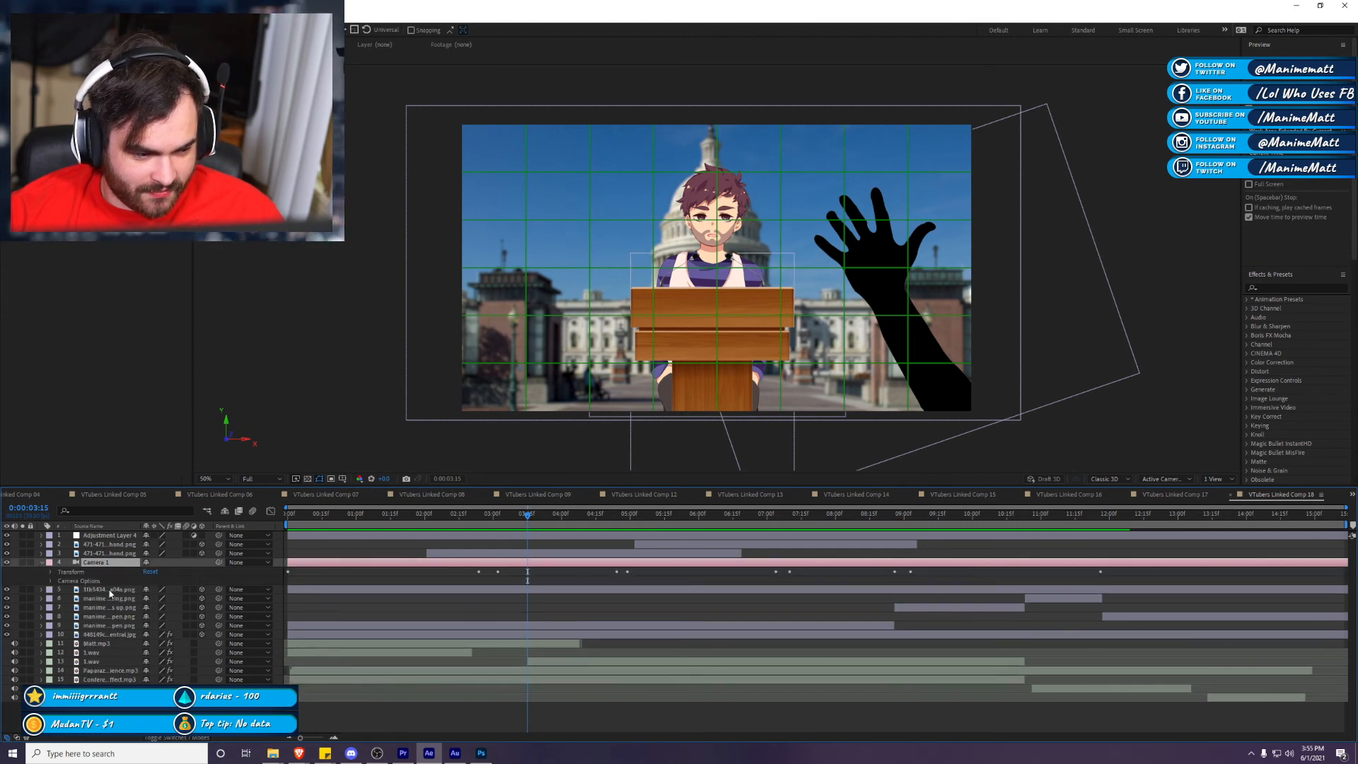
{"action": "left_click", "coordinate": [50, 572]}
{"action": "mouse_move", "coordinate": [562, 621]}
{"action": "left_mouse_down"}
{"action": "mouse_move", "coordinate": [449, 578]}
{"action": "mouse_move", "coordinate": [541, 587]}
{"action": "mouse_move", "coordinate": [542, 615]}
{"action": "left_mouse_up"}
{"action": "left_click_drag", "start_coordinate": [479, 580], "coordinate": [524, 596]}
{"action": "left_click_drag", "start_coordinate": [527, 514], "coordinate": [561, 514]}
Step: Move all the remaining Camera 1 keyframes together so that the next camera move starts at 0:00:10:21
{"action": "left_click_drag", "start_coordinate": [602, 573], "coordinate": [1018, 629]}
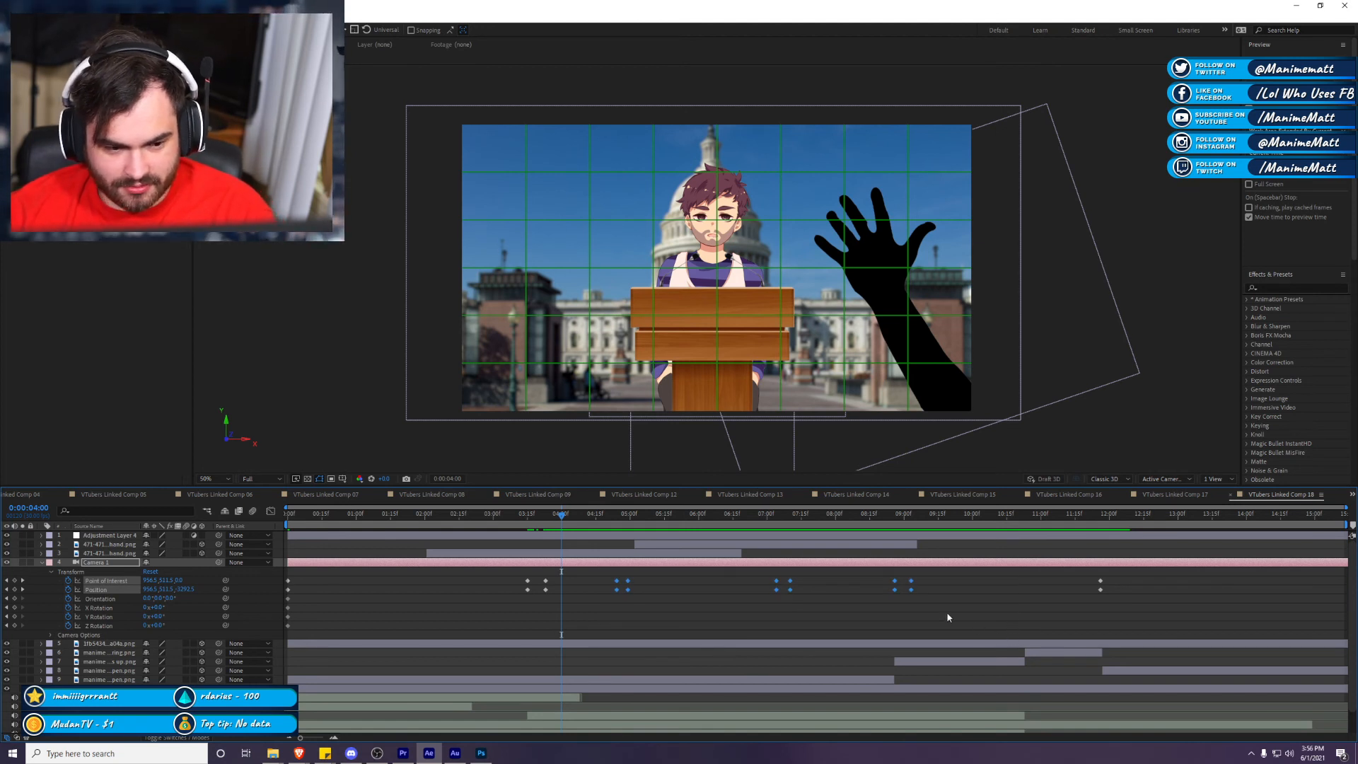
{"action": "key", "text": "space"}
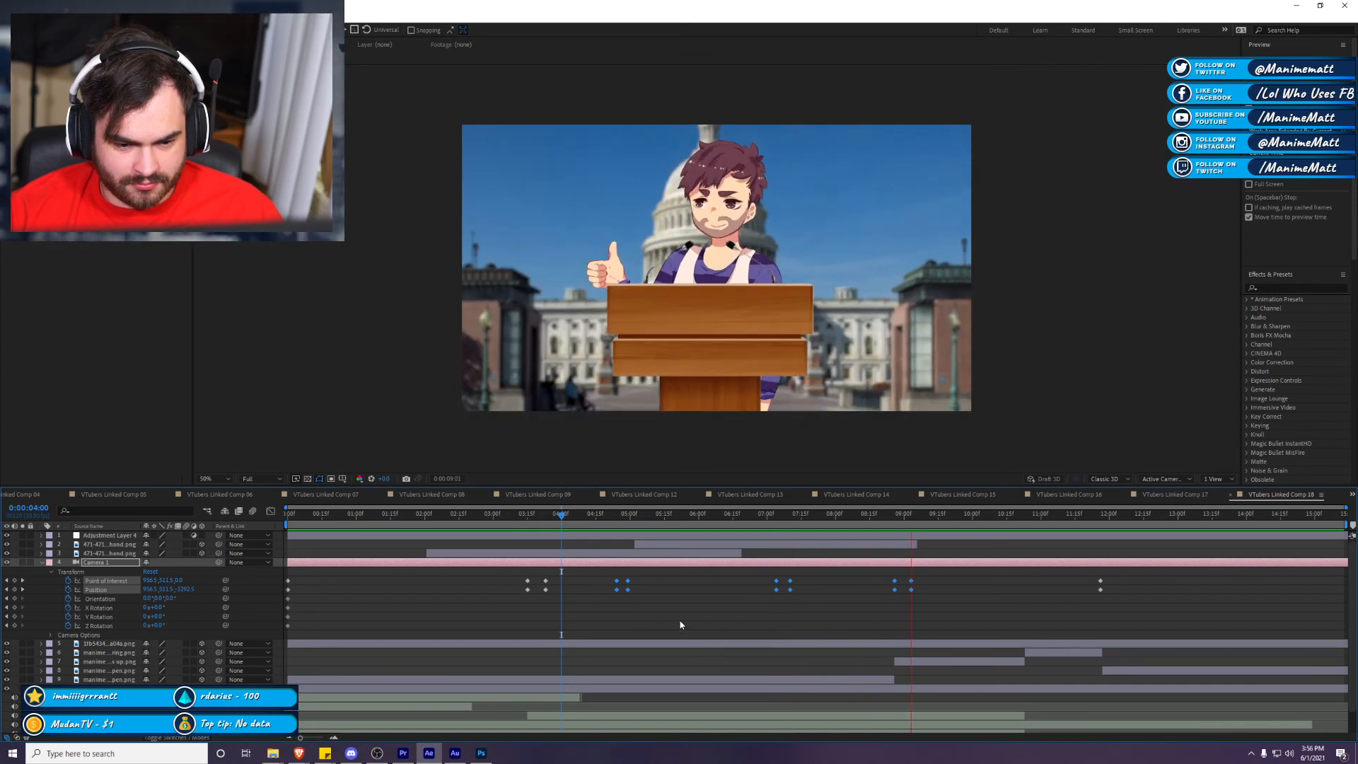
{"action": "key", "text": "space"}
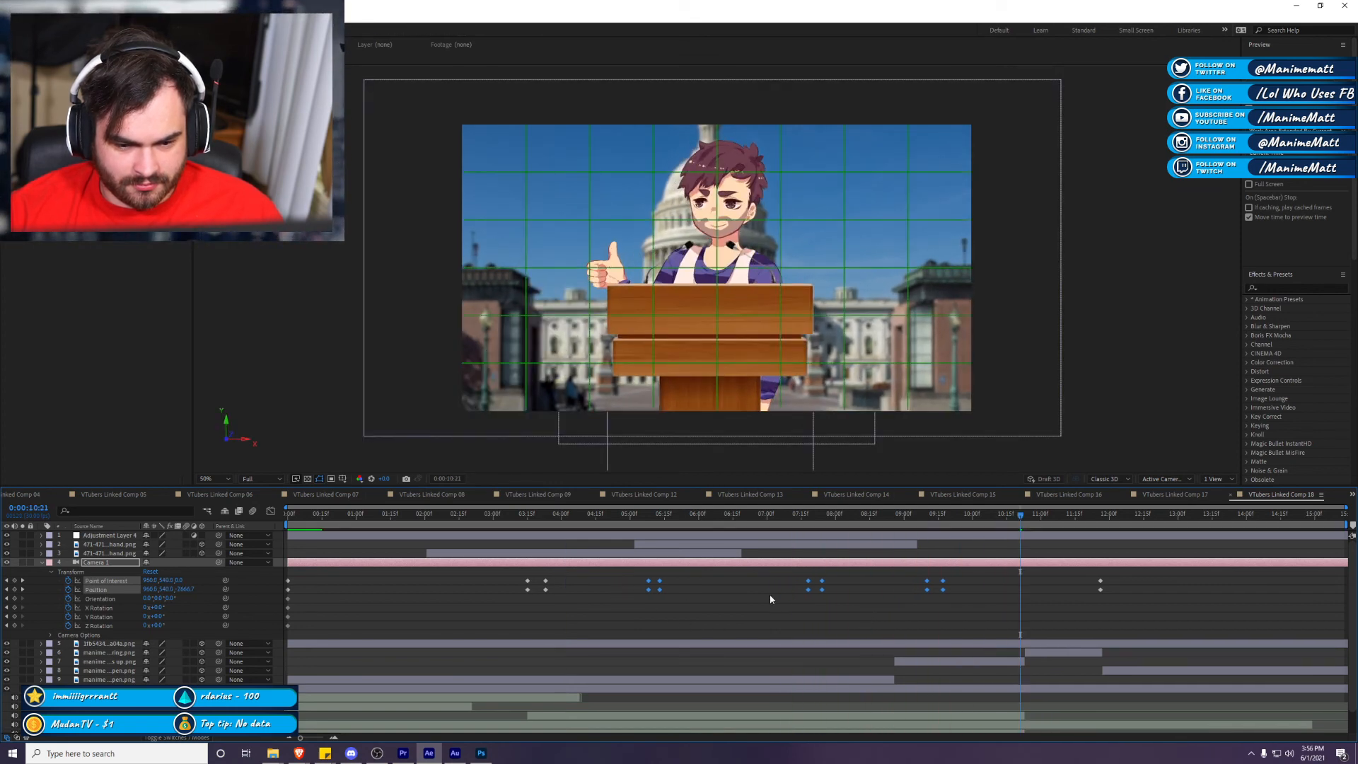
{"action": "left_click_drag", "start_coordinate": [597, 576], "coordinate": [1237, 571]}
{"action": "left_click", "coordinate": [617, 596]}
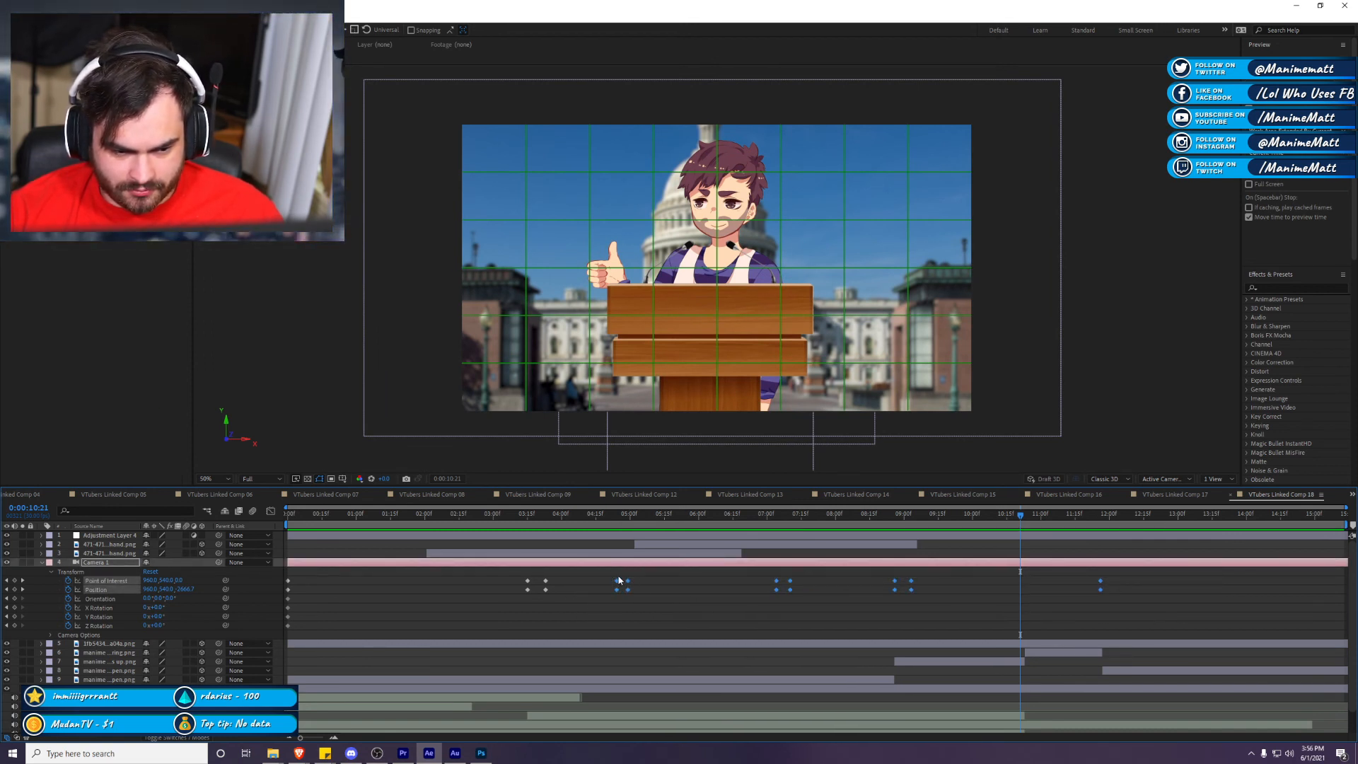
{"action": "left_click_drag", "start_coordinate": [619, 584], "coordinate": [1021, 600]}
{"action": "left_click", "coordinate": [1094, 620]}
Step: Remove Camera 1's surplus keyframes after the move at 0:00:10:21 and place its closing keyframes at the composition's end
{"action": "key", "text": "space"}
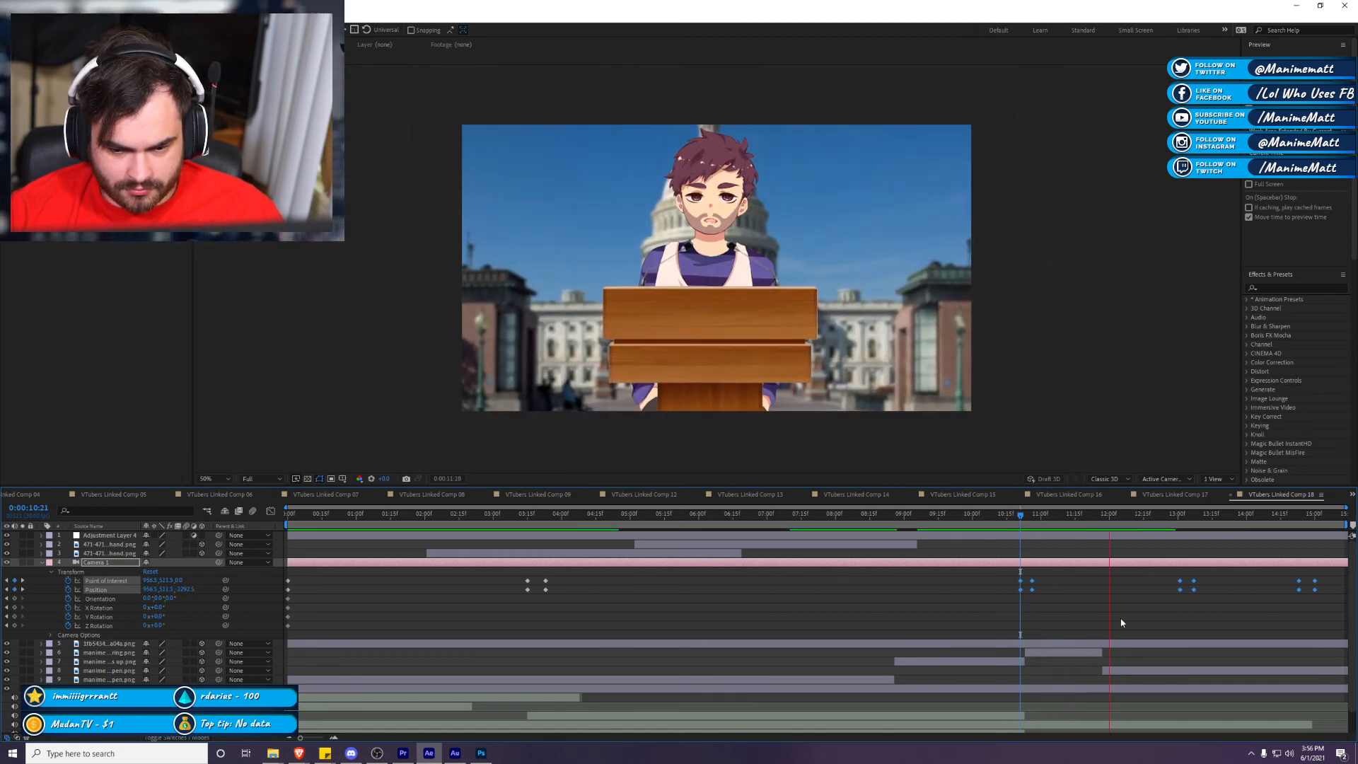
{"action": "left_click_drag", "start_coordinate": [1195, 571], "coordinate": [1316, 615]}
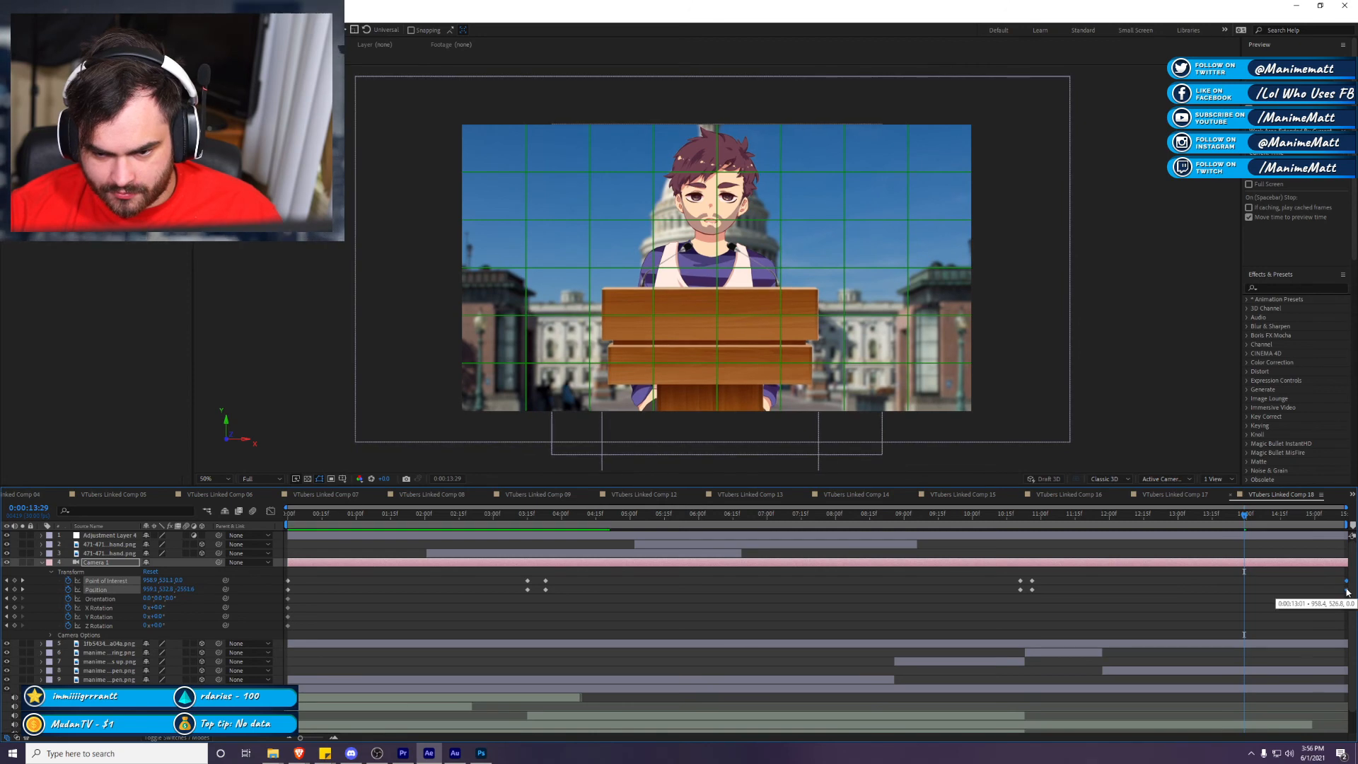
{"action": "left_click", "coordinate": [1299, 515]}
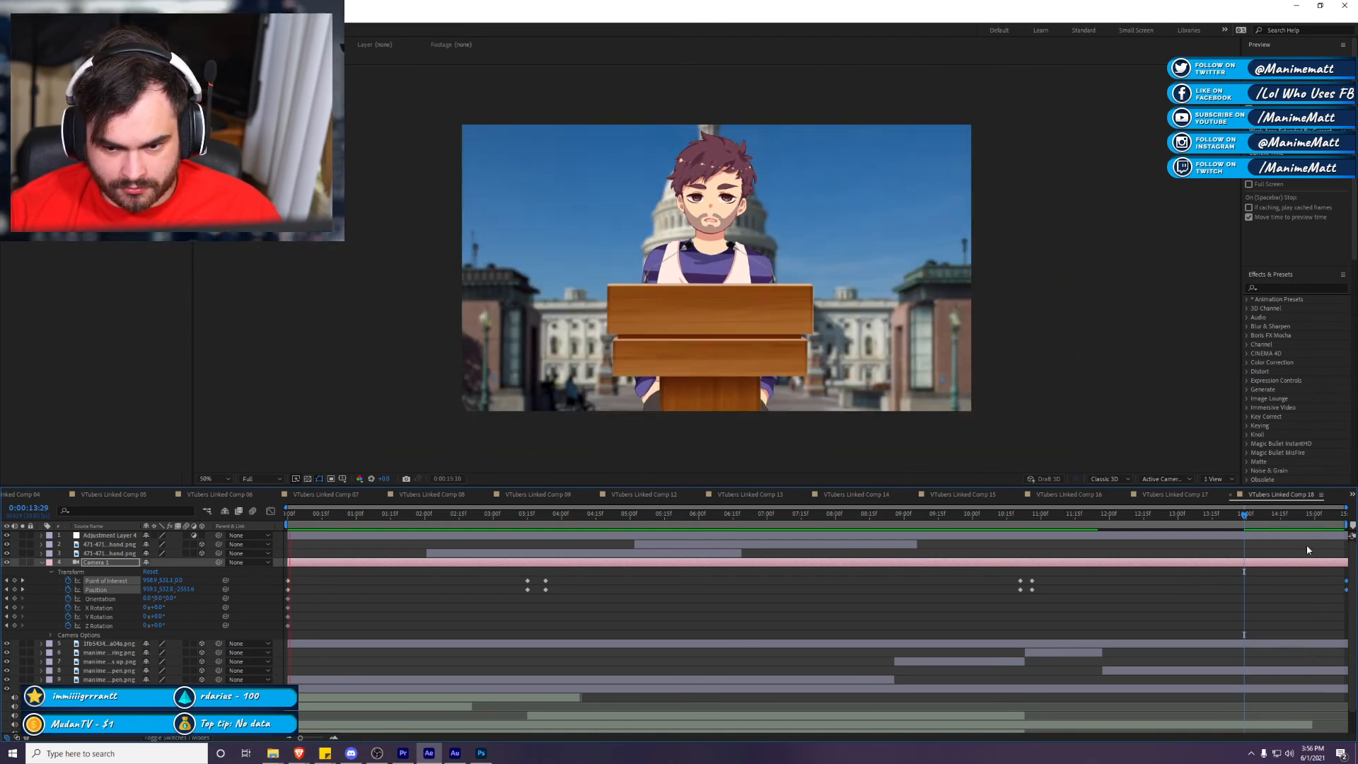
{"action": "left_click_drag", "start_coordinate": [1303, 519], "coordinate": [1342, 518]}
Step: Delete the second raised-hand layer, the one directly below the adjustment layer
{"action": "left_click", "coordinate": [779, 379]}
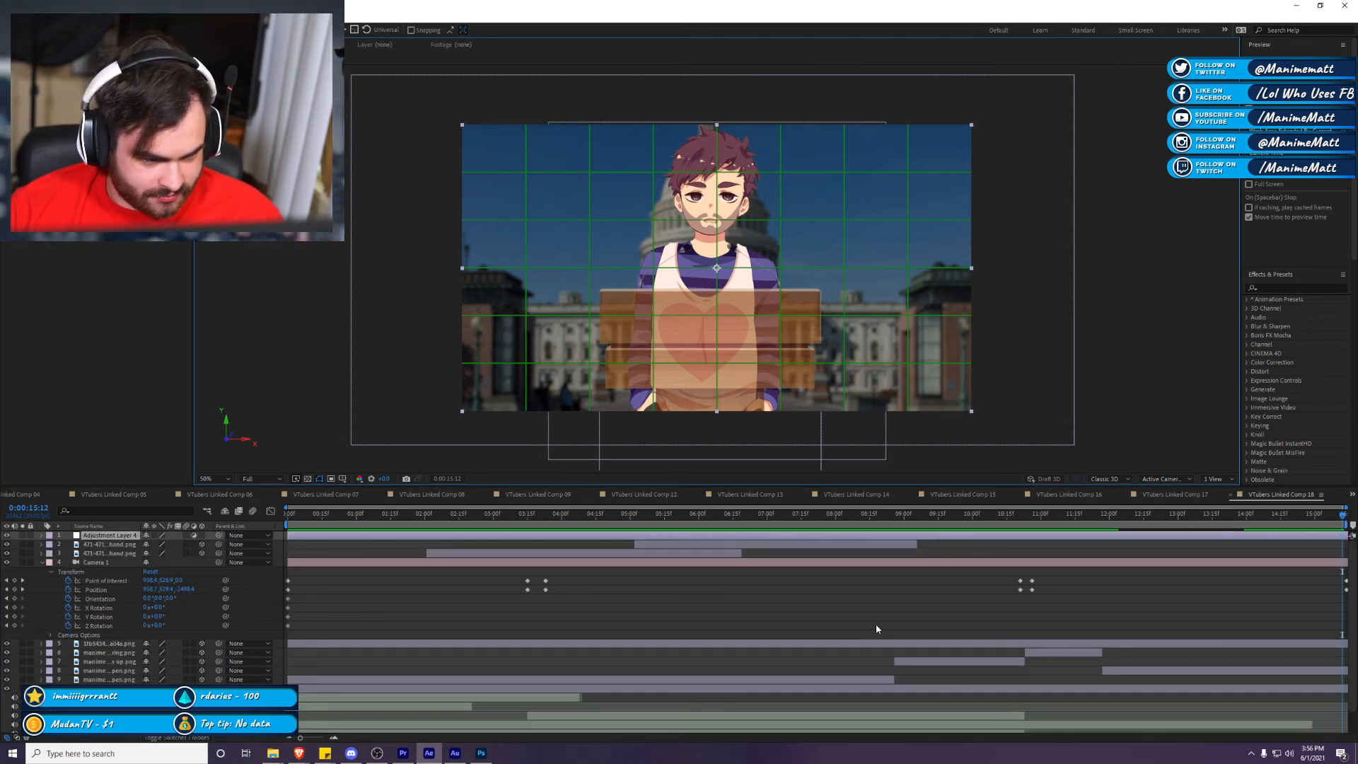
{"action": "key", "text": "t"}
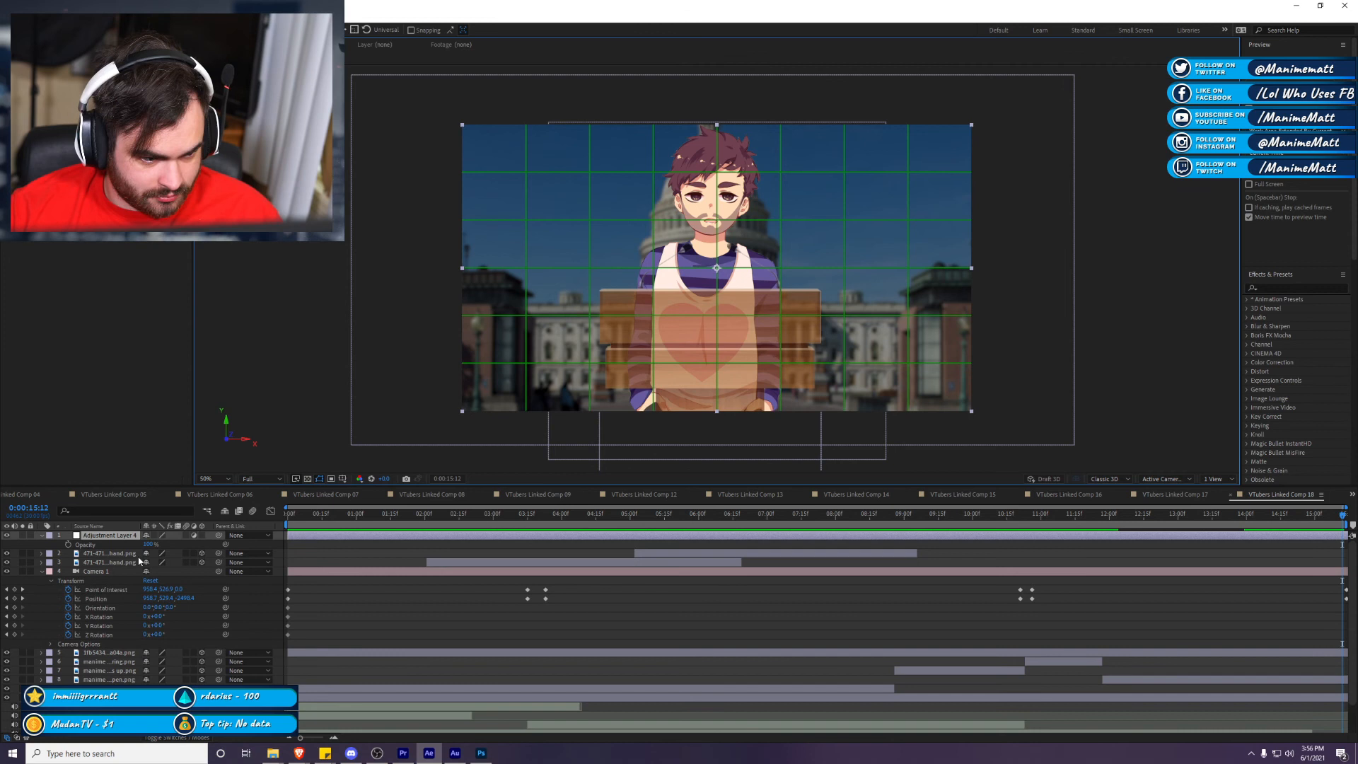
{"action": "left_click", "coordinate": [109, 556]}
{"action": "key", "text": "t"}
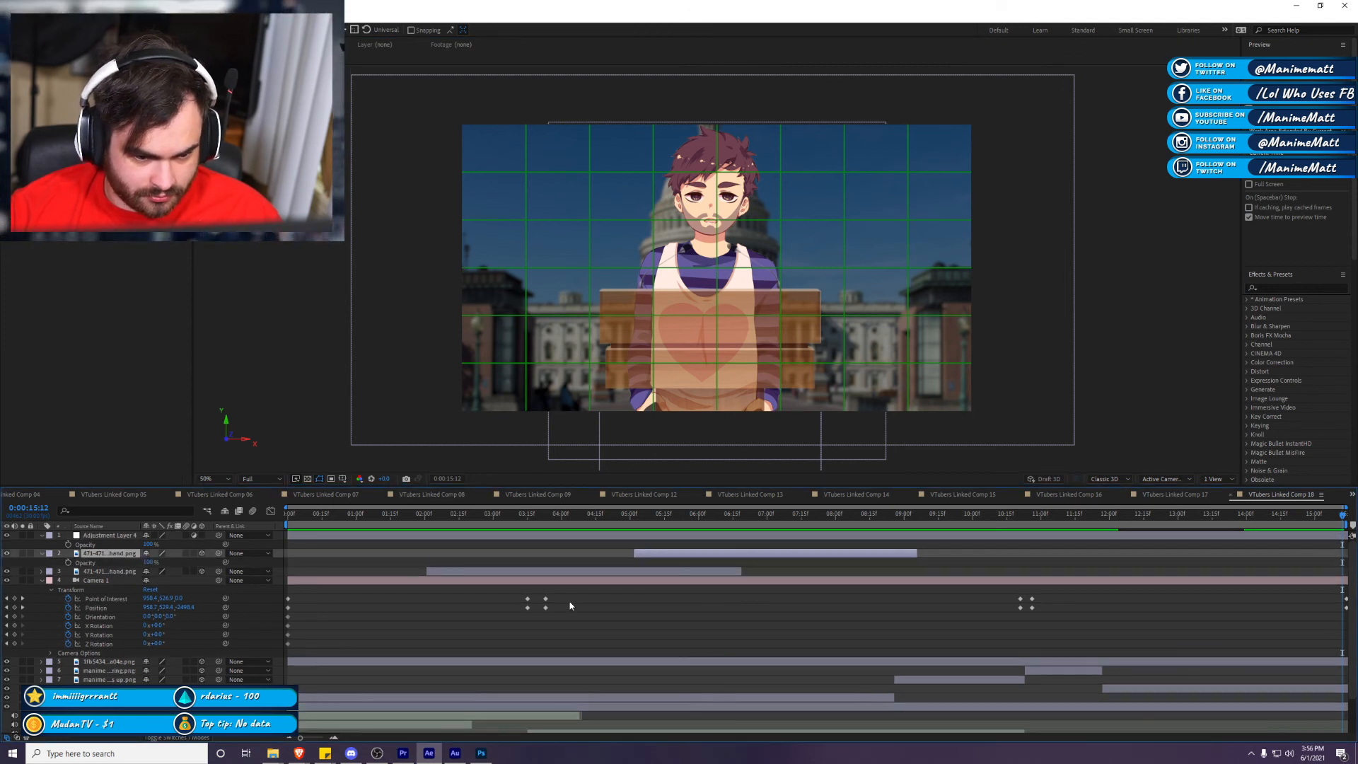
{"action": "key", "text": "Delete"}
Step: Show the remaining raised-hand layer's position keyframes and extend the layer's end to about 0:00:12:07
{"action": "left_click", "coordinate": [747, 516]}
{"action": "left_click_drag", "start_coordinate": [748, 516], "coordinate": [657, 544]}
{"action": "left_click", "coordinate": [721, 563]}
{"action": "left_click", "coordinate": [712, 555]}
{"action": "key", "text": "p"}
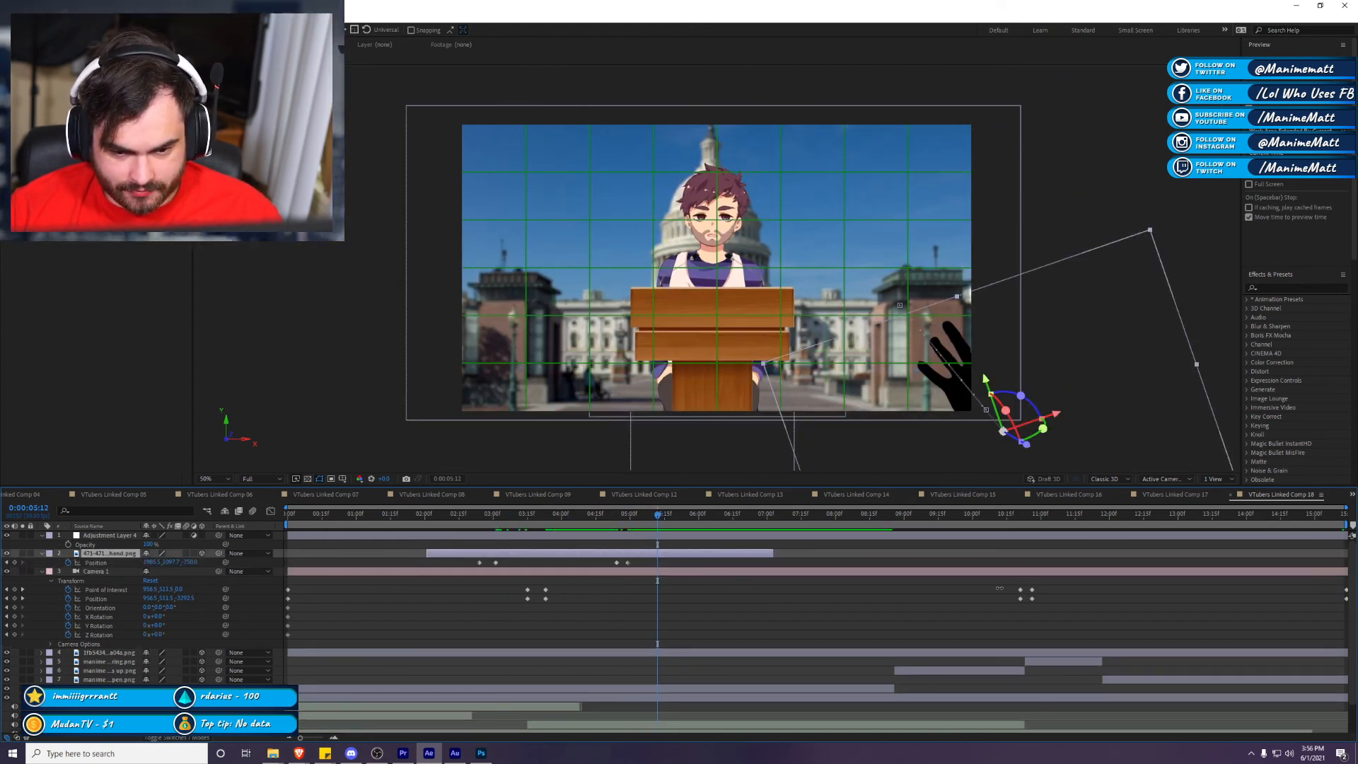
{"action": "left_click_drag", "start_coordinate": [775, 563], "coordinate": [1124, 555]}
Step: Retime the hand's position keyframes so it rises at about 0:00:03:16 and drops at about 0:00:10:23
{"action": "left_click_drag", "start_coordinate": [613, 563], "coordinate": [403, 558]}
{"action": "left_click_drag", "start_coordinate": [498, 563], "coordinate": [548, 566]}
{"action": "left_click", "coordinate": [547, 565]}
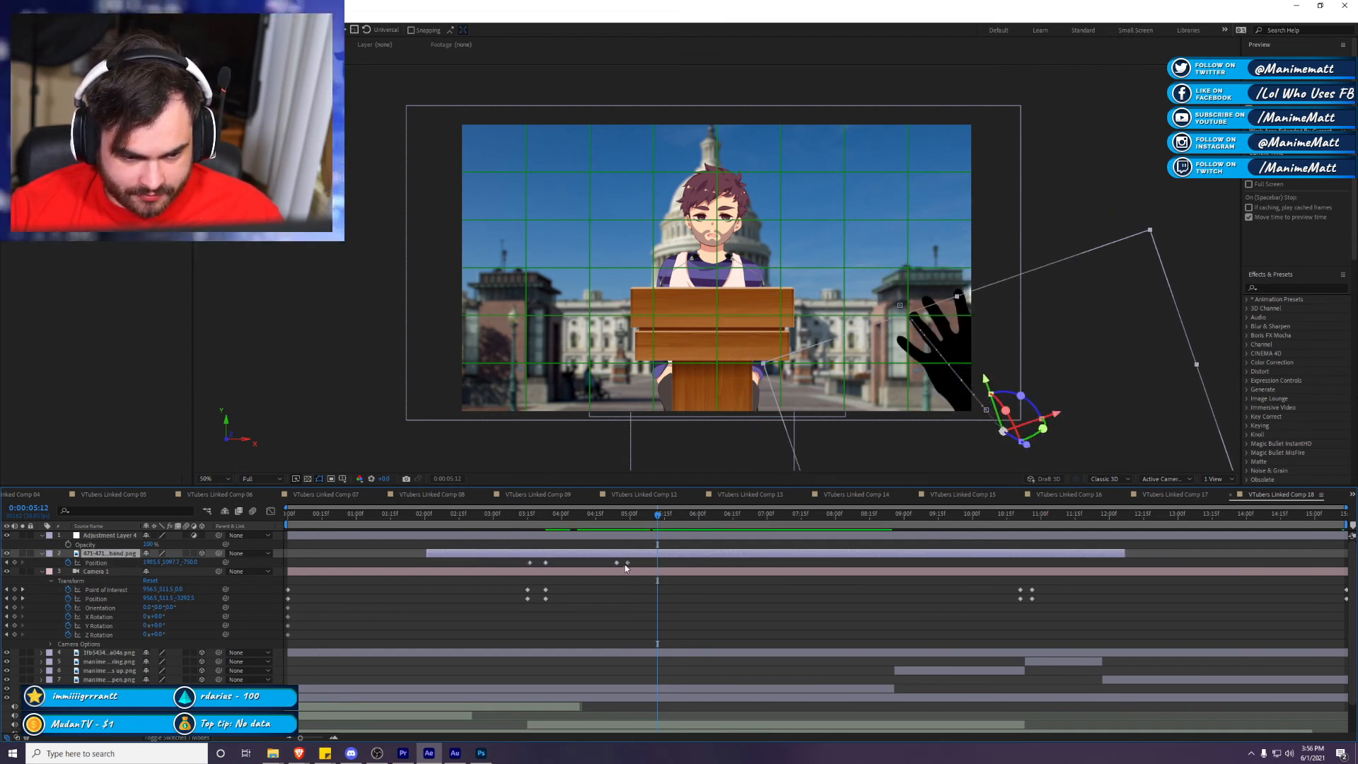
{"action": "left_click_drag", "start_coordinate": [613, 557], "coordinate": [1036, 563]}
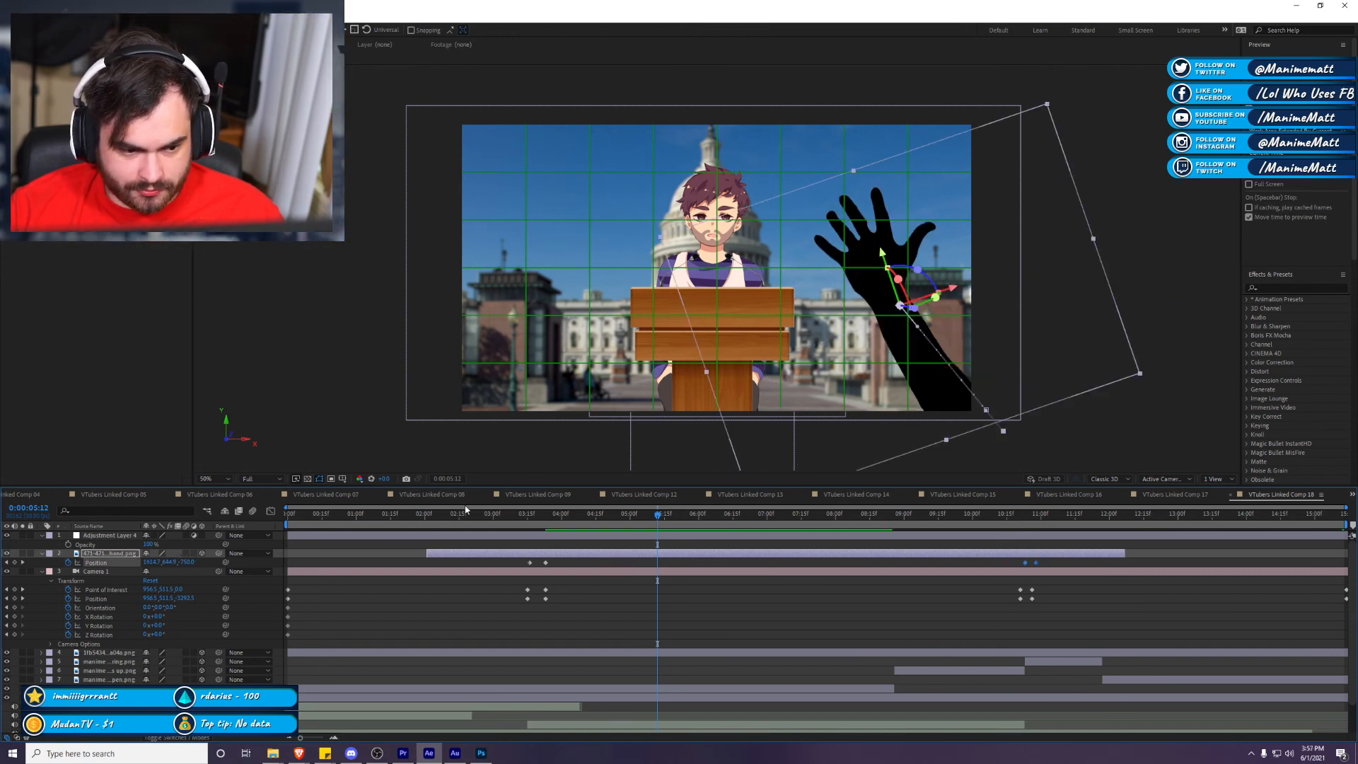
Step: Split the raised-hand layer at 0:00:03:13, delete the earlier part and preview the hand's entrance
{"action": "left_click", "coordinate": [523, 513]}
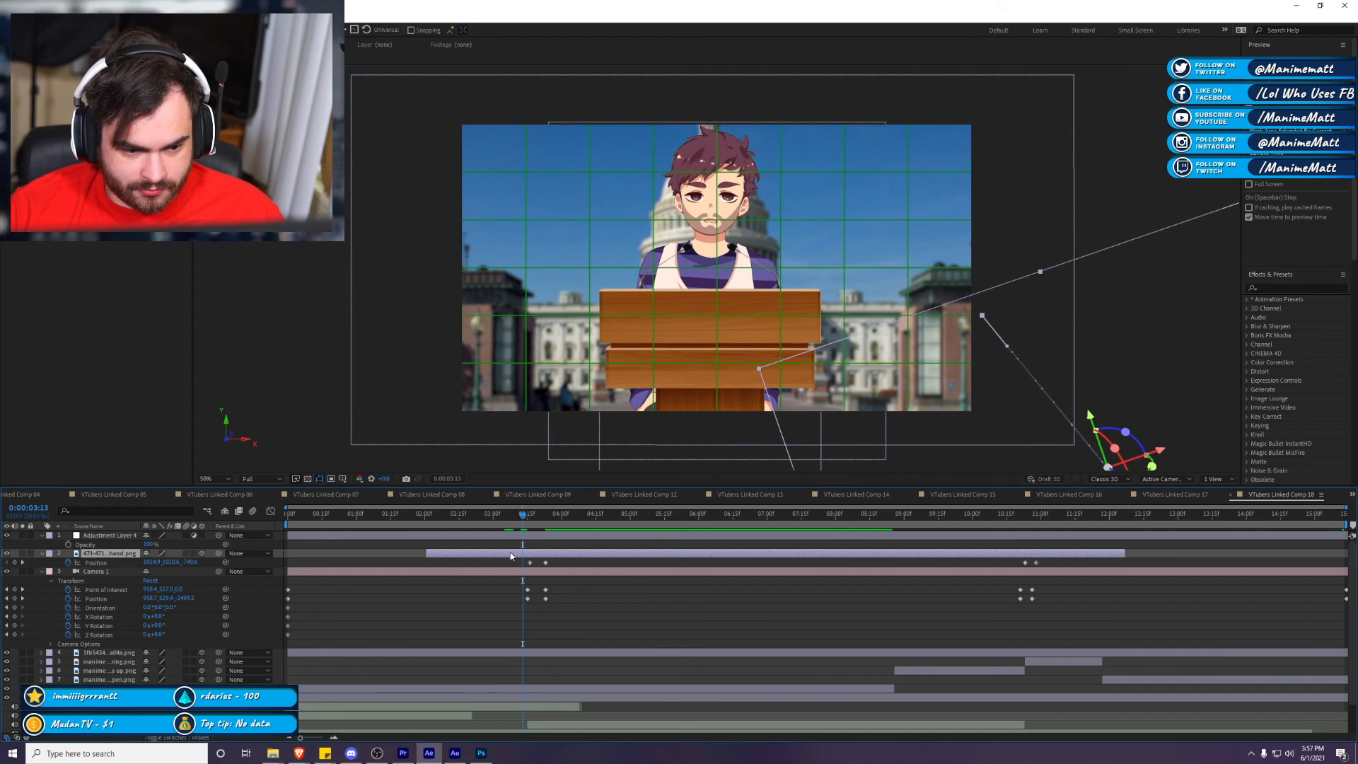
{"action": "key", "text": "ctrl+shift+d"}
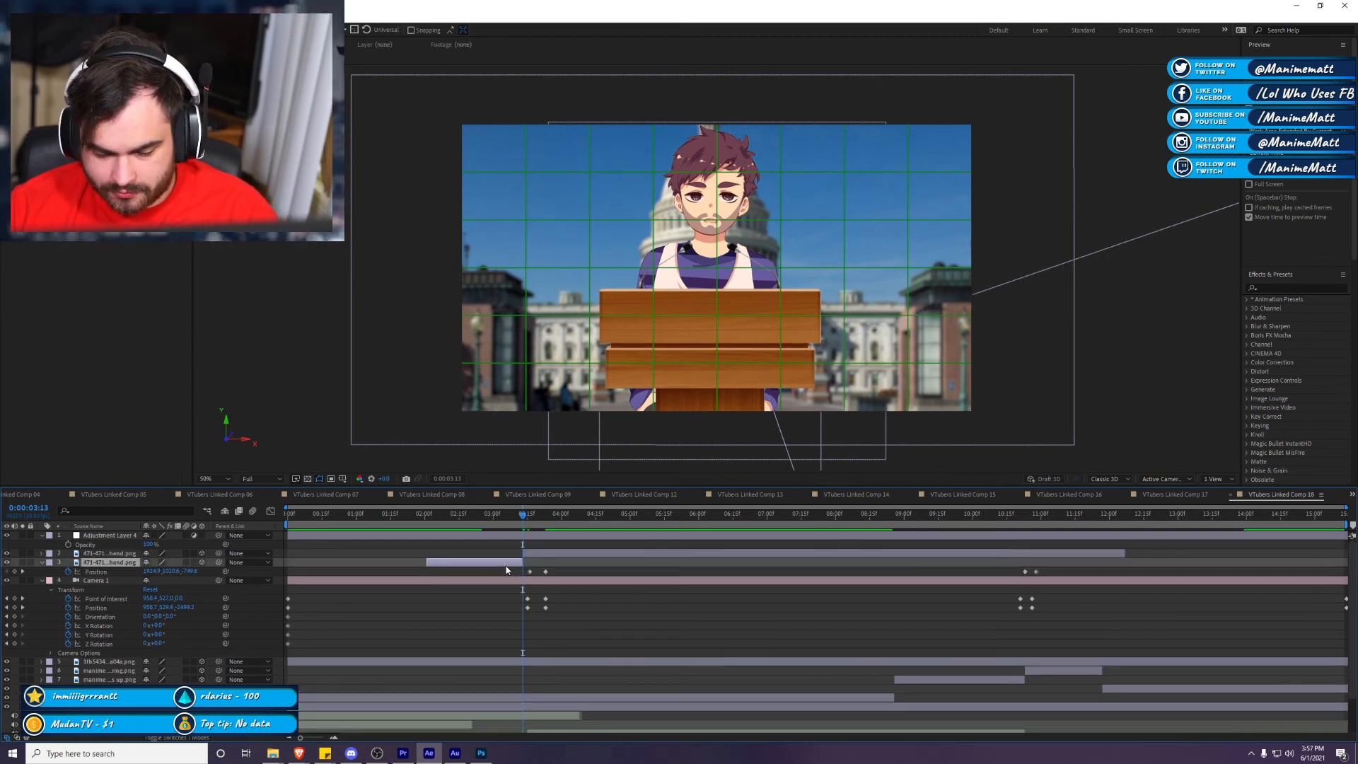
{"action": "key", "text": "Delete"}
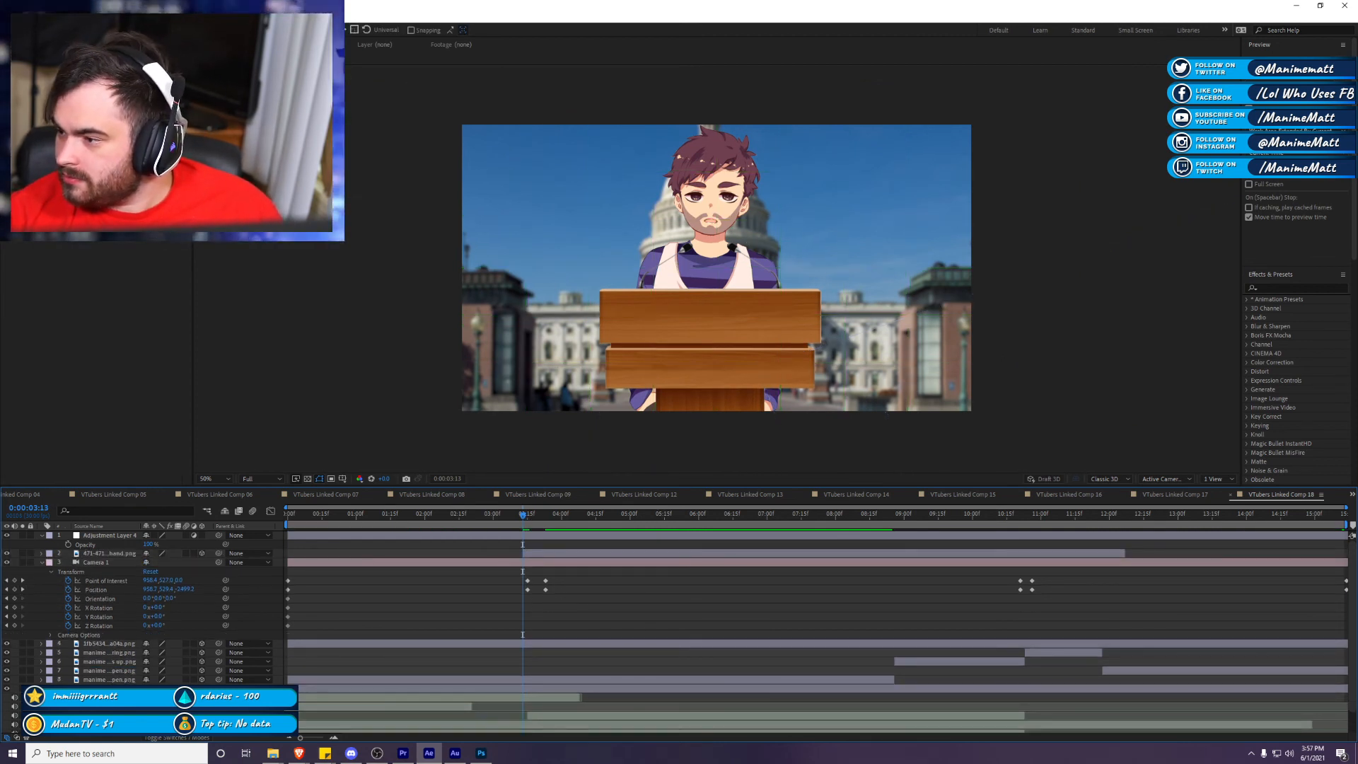
{"action": "key", "text": "space"}
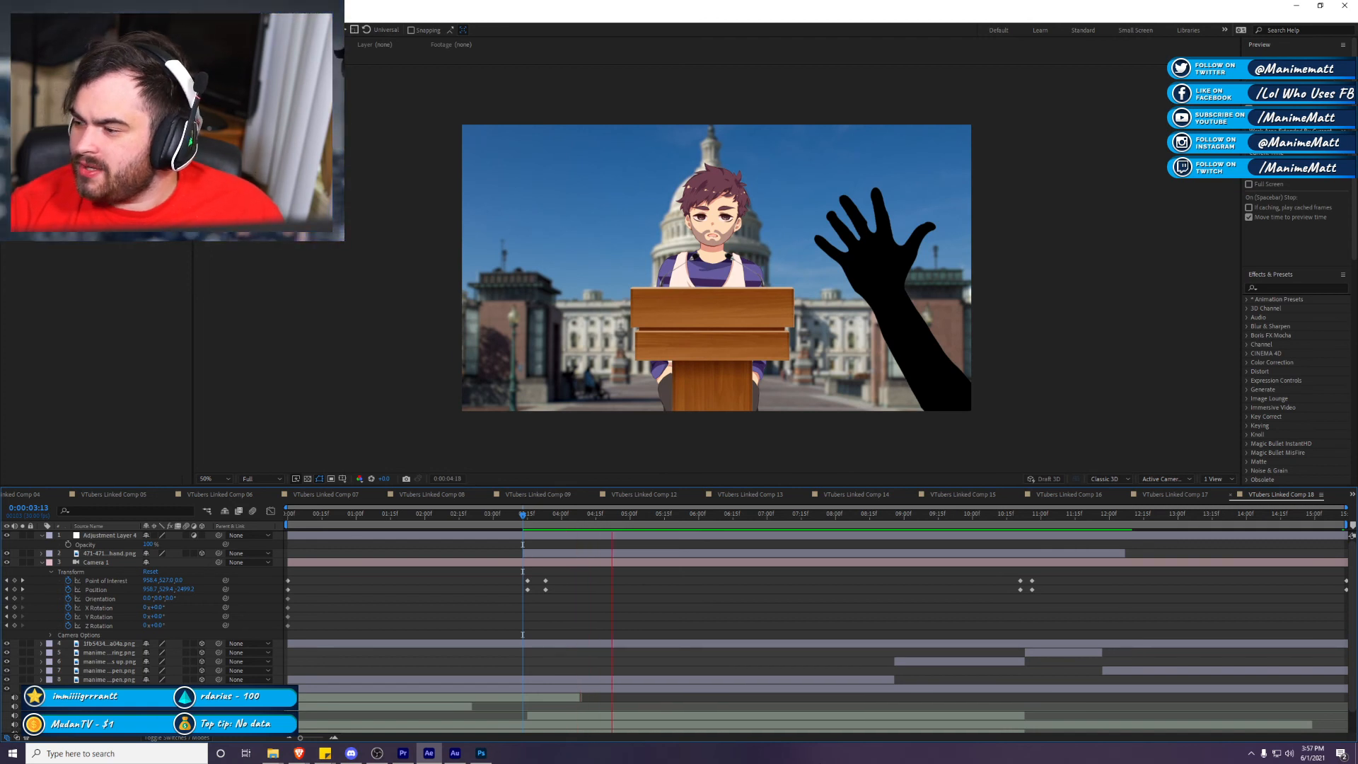
{"action": "key", "text": "space"}
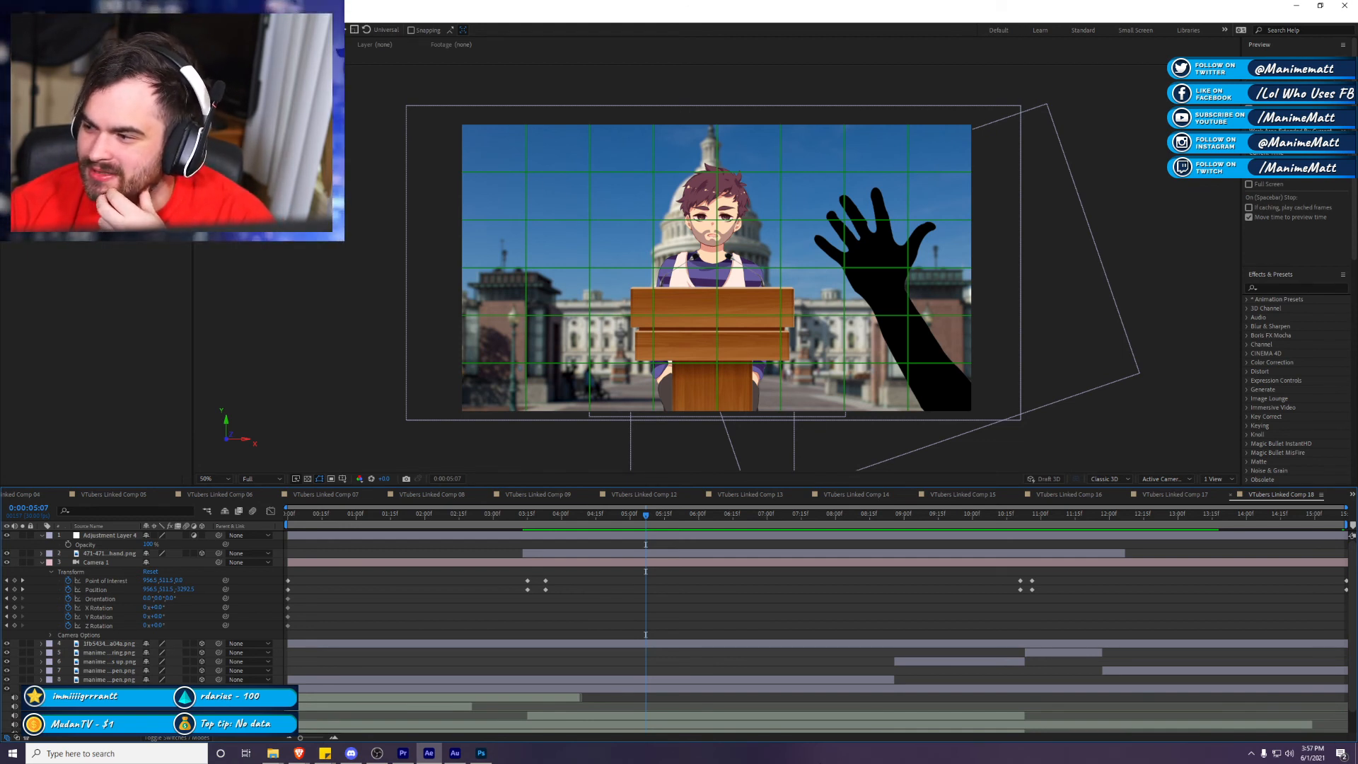
Step: Delete the thumbs-up pose layer and extend the opening standing pose to about 0:00:10:23 in its place
{"action": "key", "text": "space"}
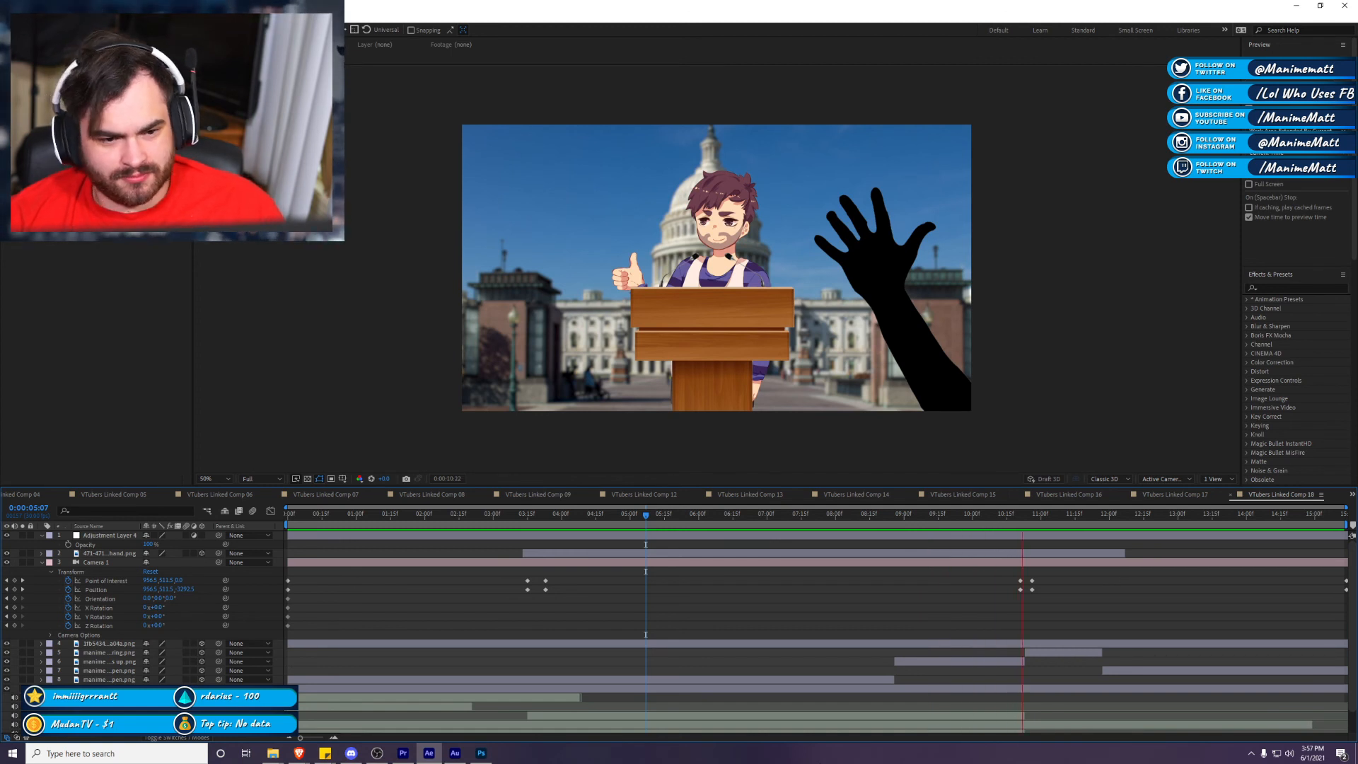
{"action": "key", "text": "space"}
{"action": "left_click", "coordinate": [990, 665]}
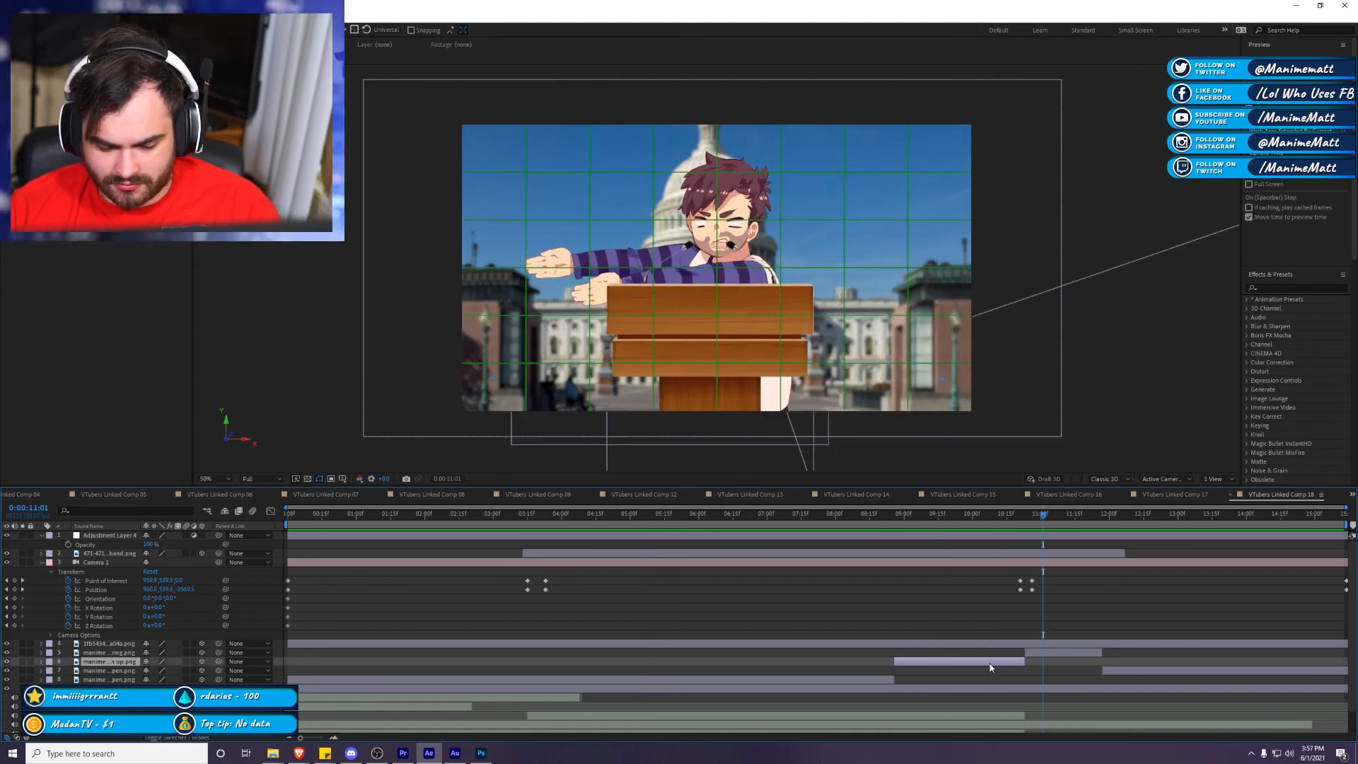
{"action": "key", "text": "Delete"}
{"action": "left_click_drag", "start_coordinate": [894, 669], "coordinate": [1029, 669]}
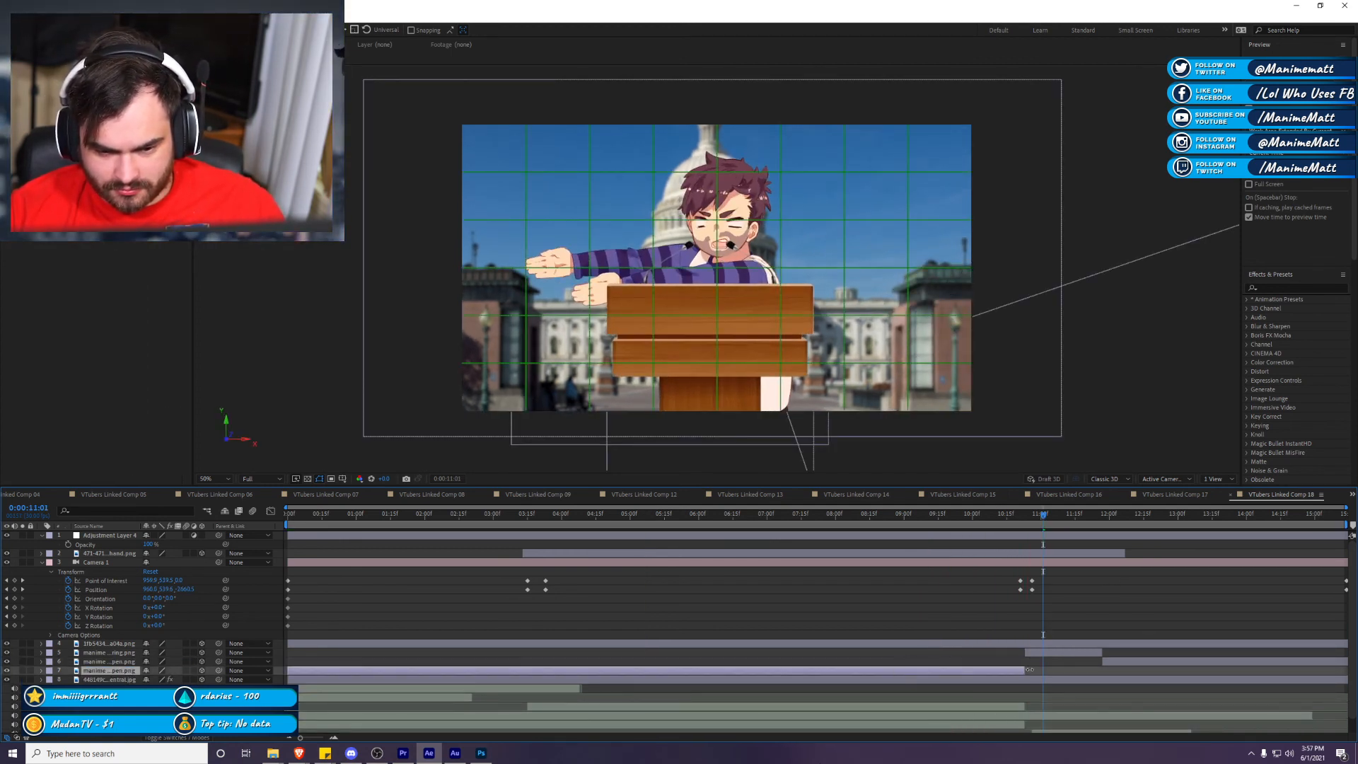
Step: Move the opening pose's scale keyframes so the scale change falls at 0:00:10:21
{"action": "left_click", "coordinate": [1020, 529]}
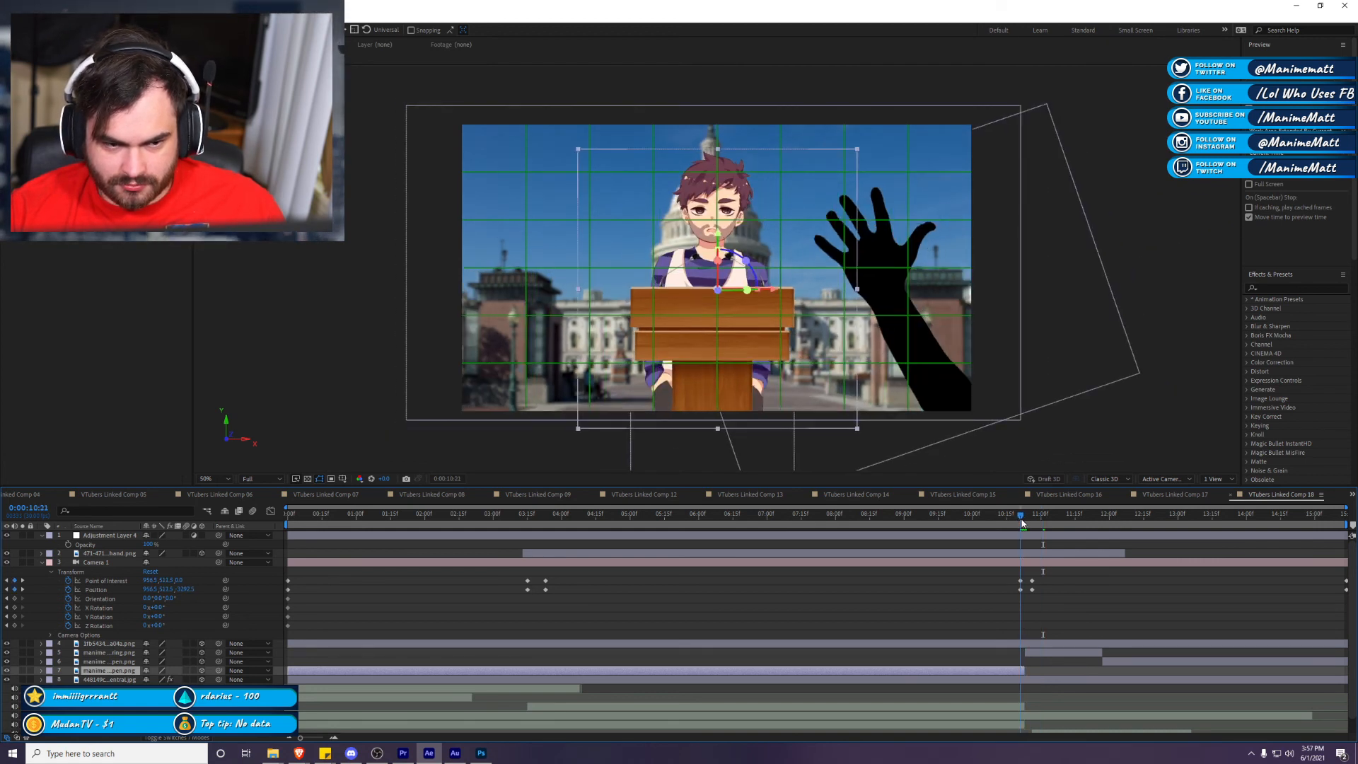
{"action": "key", "text": "alt+shift+s"}
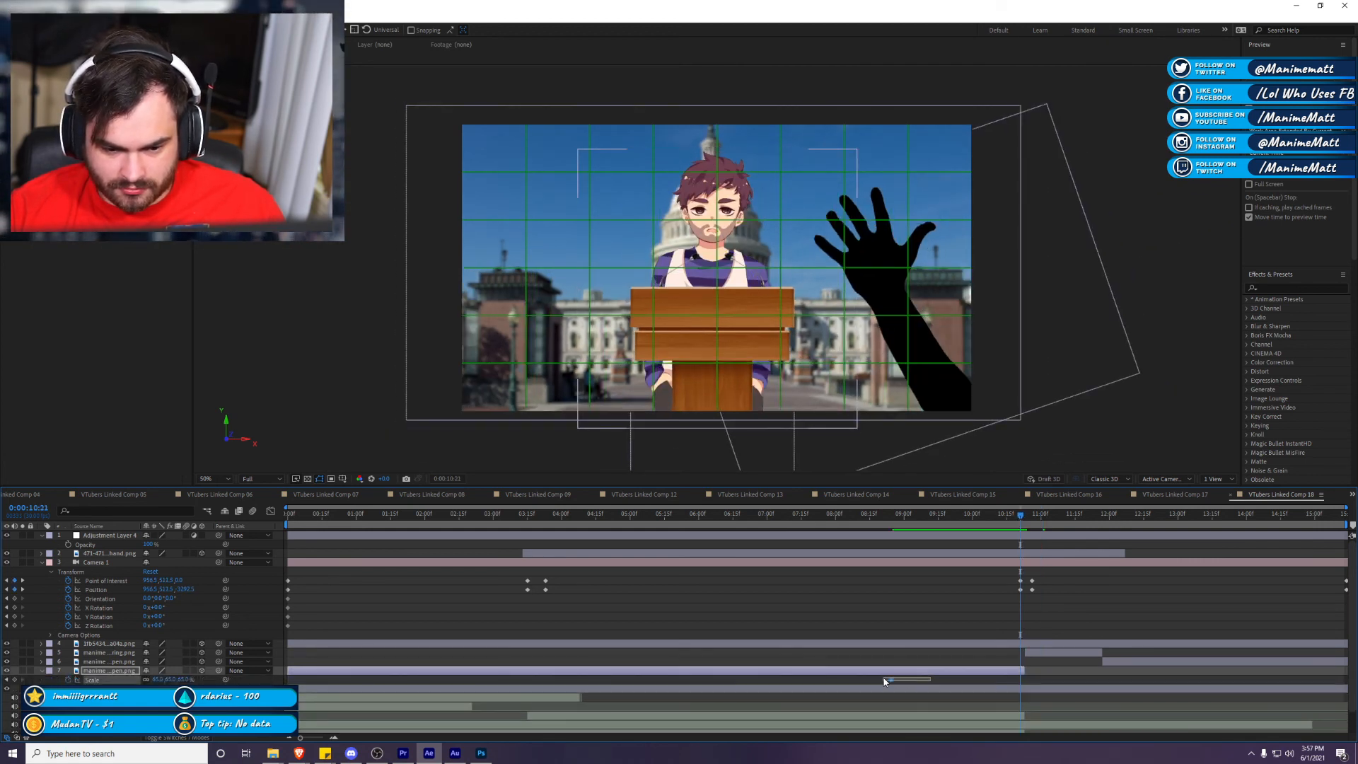
{"action": "left_click_drag", "start_coordinate": [1024, 688], "coordinate": [1028, 686]}
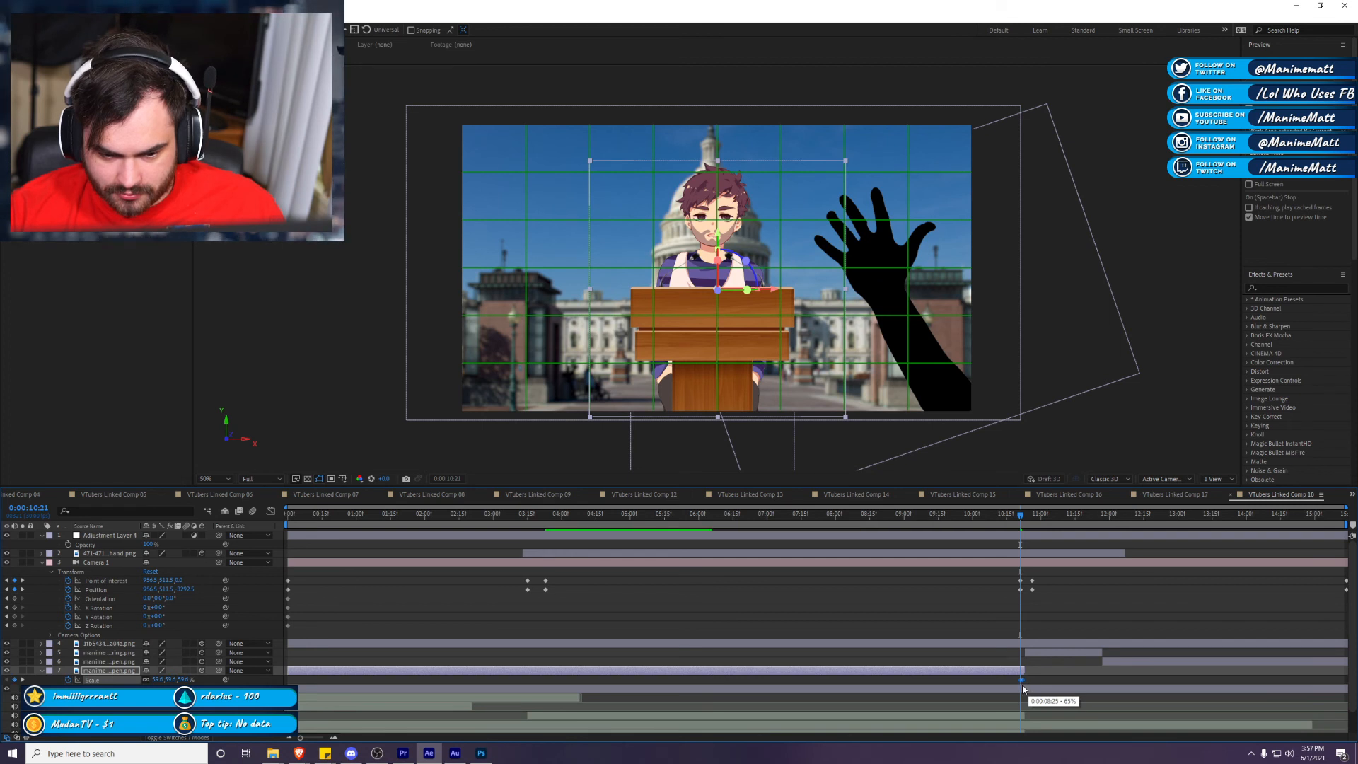
Step: Delete the closing standing pose layer and extend the arms-outstretched pose to 0:00:13:11
{"action": "key", "text": "space"}
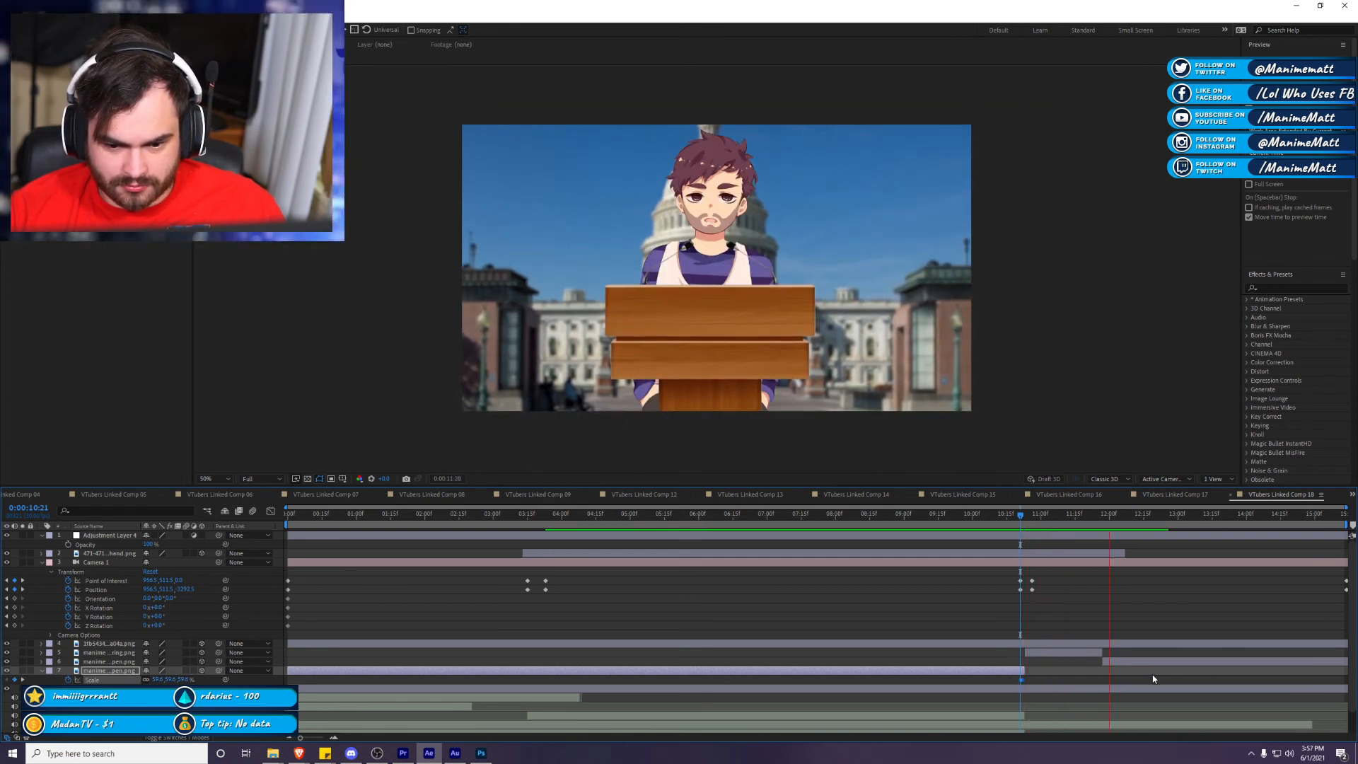
{"action": "left_click", "coordinate": [1147, 660]}
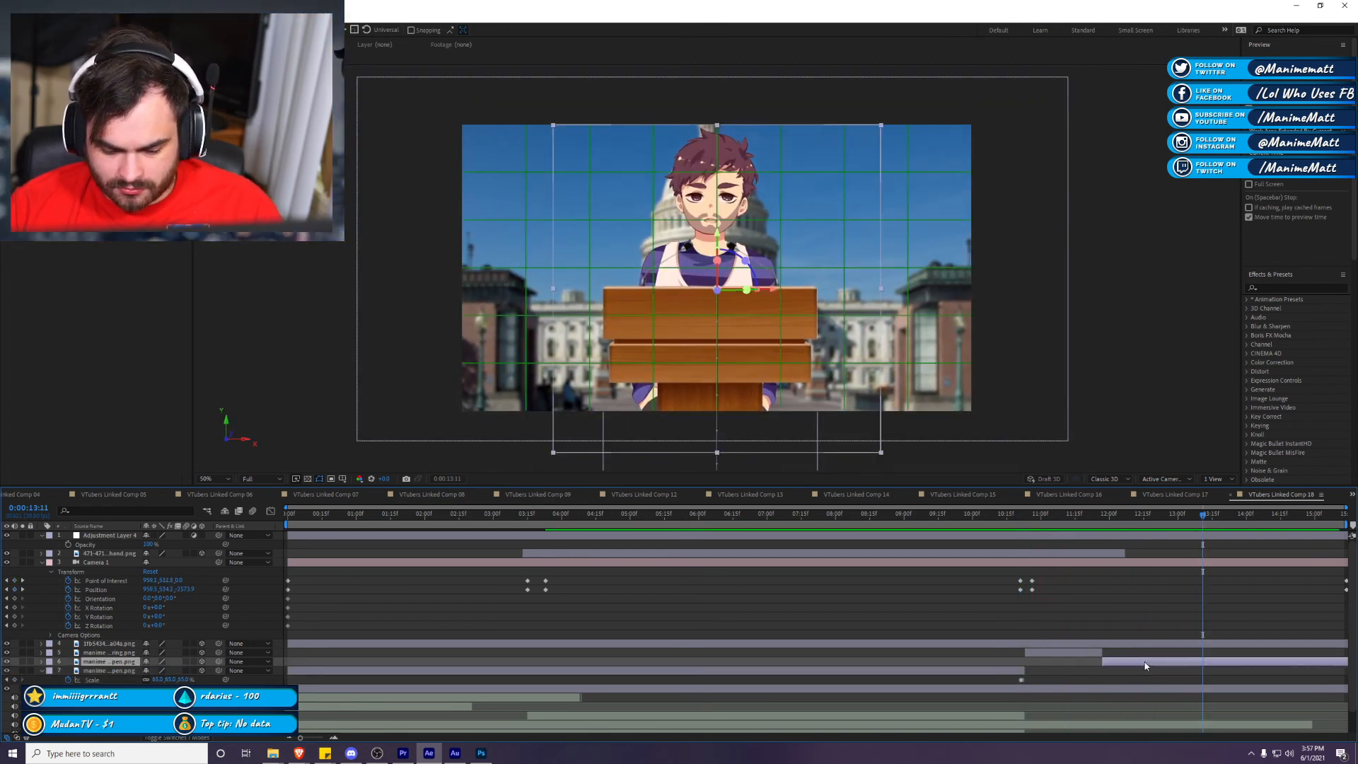
{"action": "key", "text": "Delete"}
{"action": "left_click_drag", "start_coordinate": [1100, 649], "coordinate": [1200, 654]}
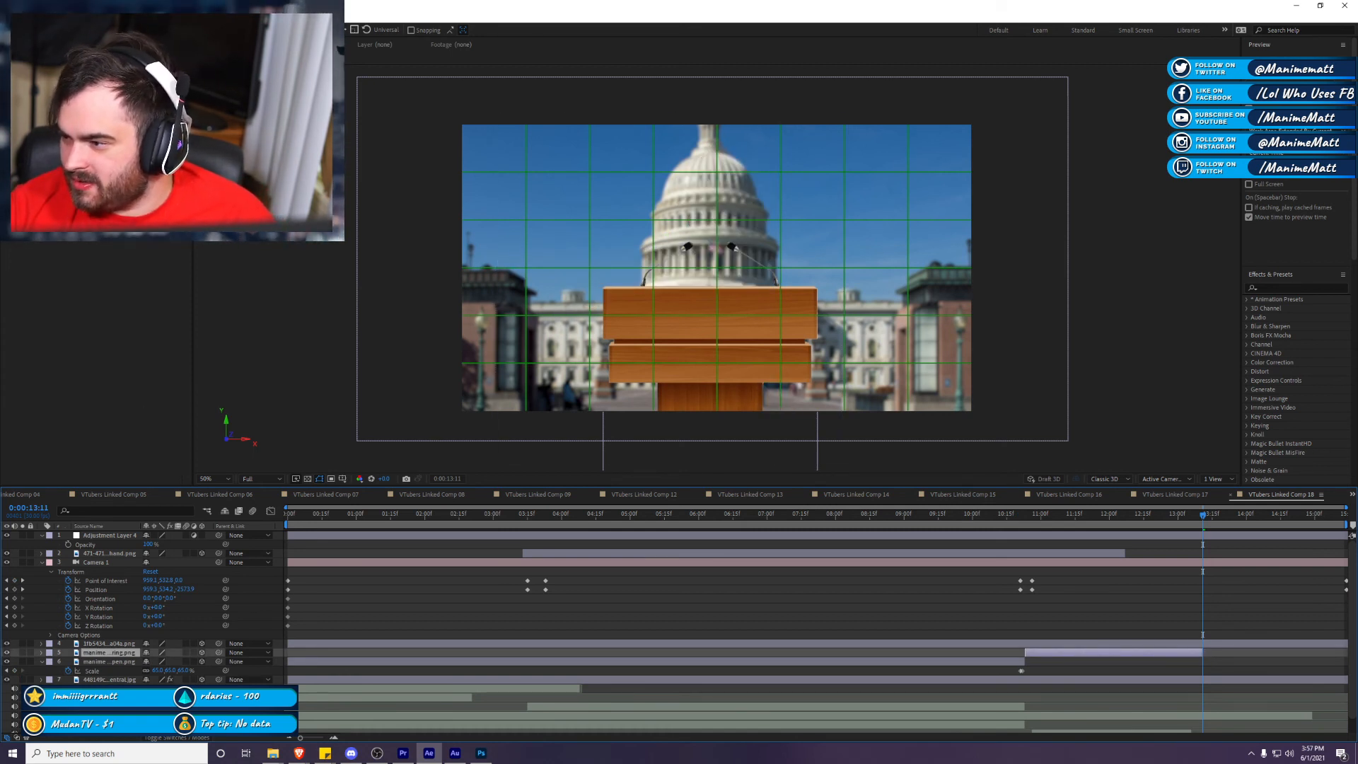
Step: Add the thinking pose image as a layer starting at 0:00:13:11 and paste the podium layer's transform onto it
{"action": "left_click", "coordinate": [273, 753]}
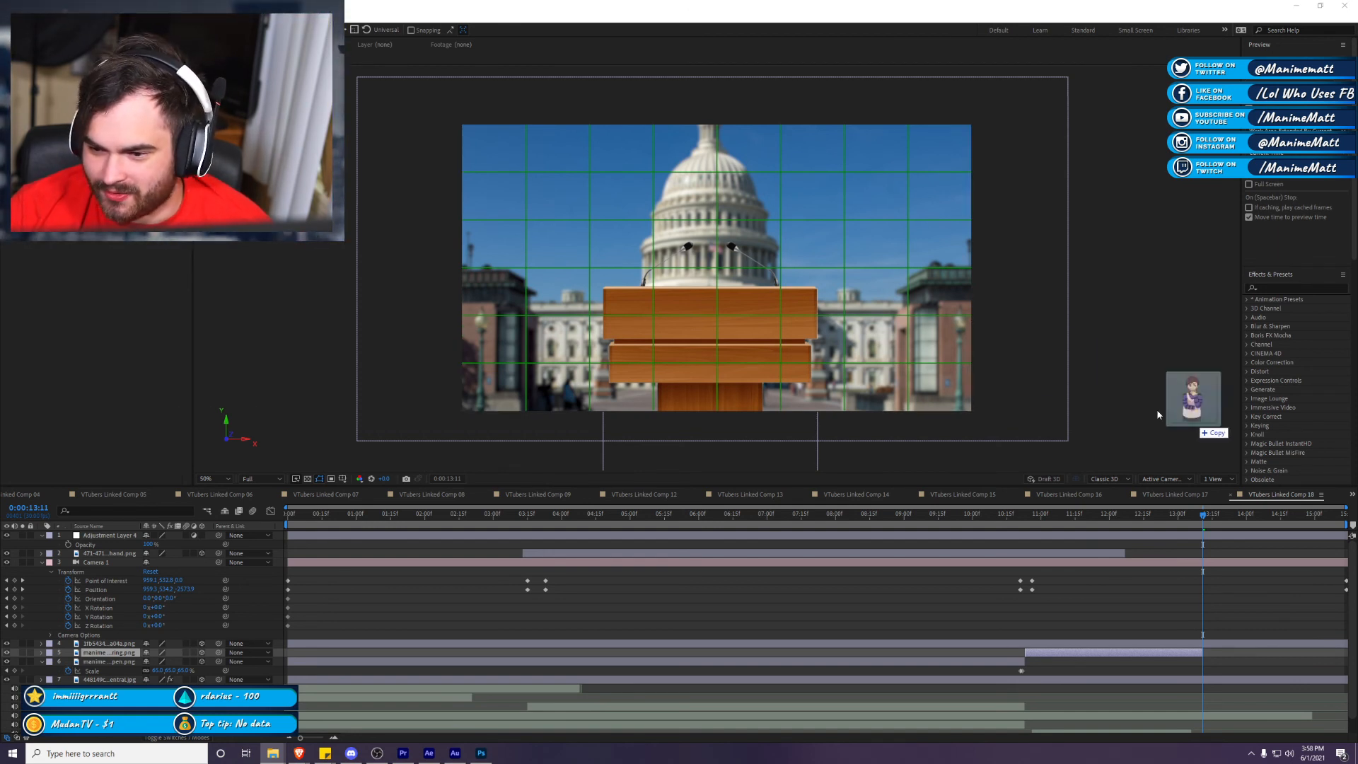
{"action": "left_click_drag", "start_coordinate": [107, 661], "coordinate": [207, 649]}
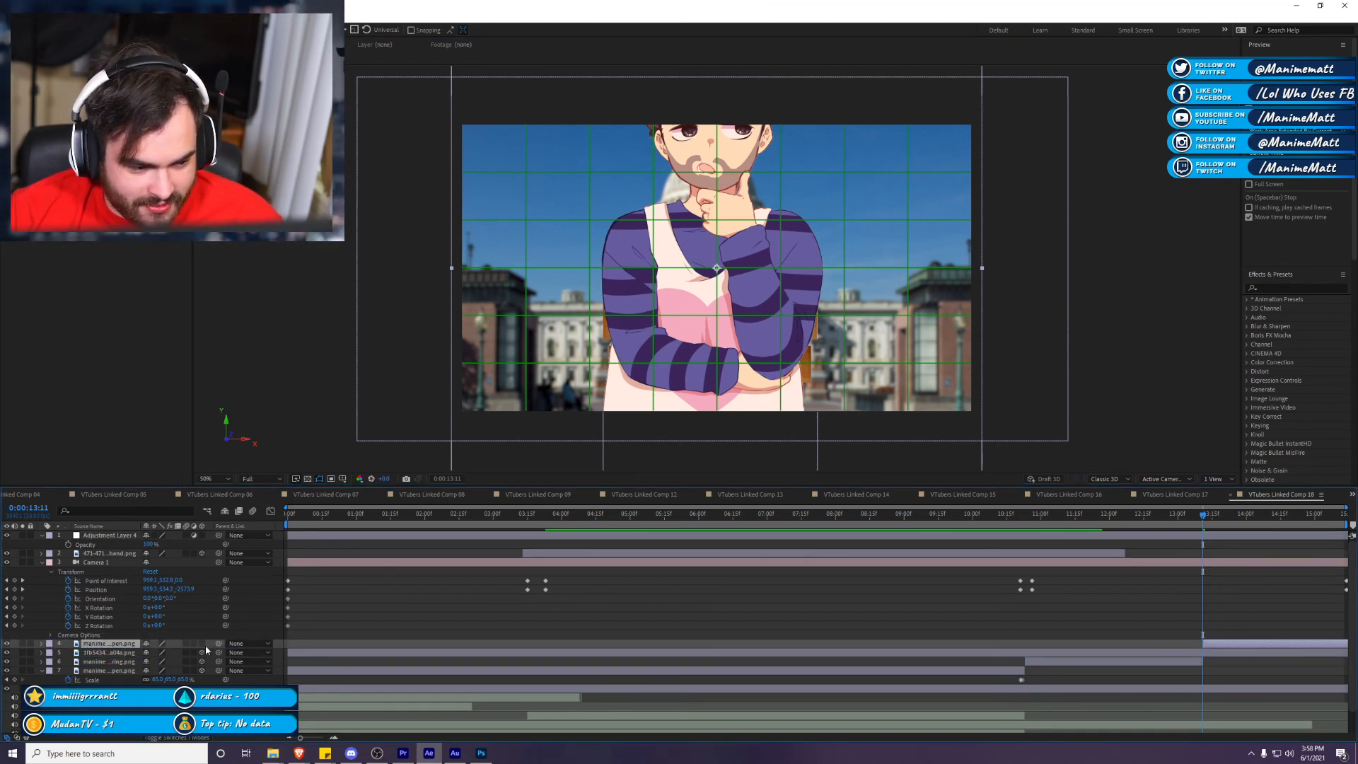
{"action": "left_click", "coordinate": [42, 651]}
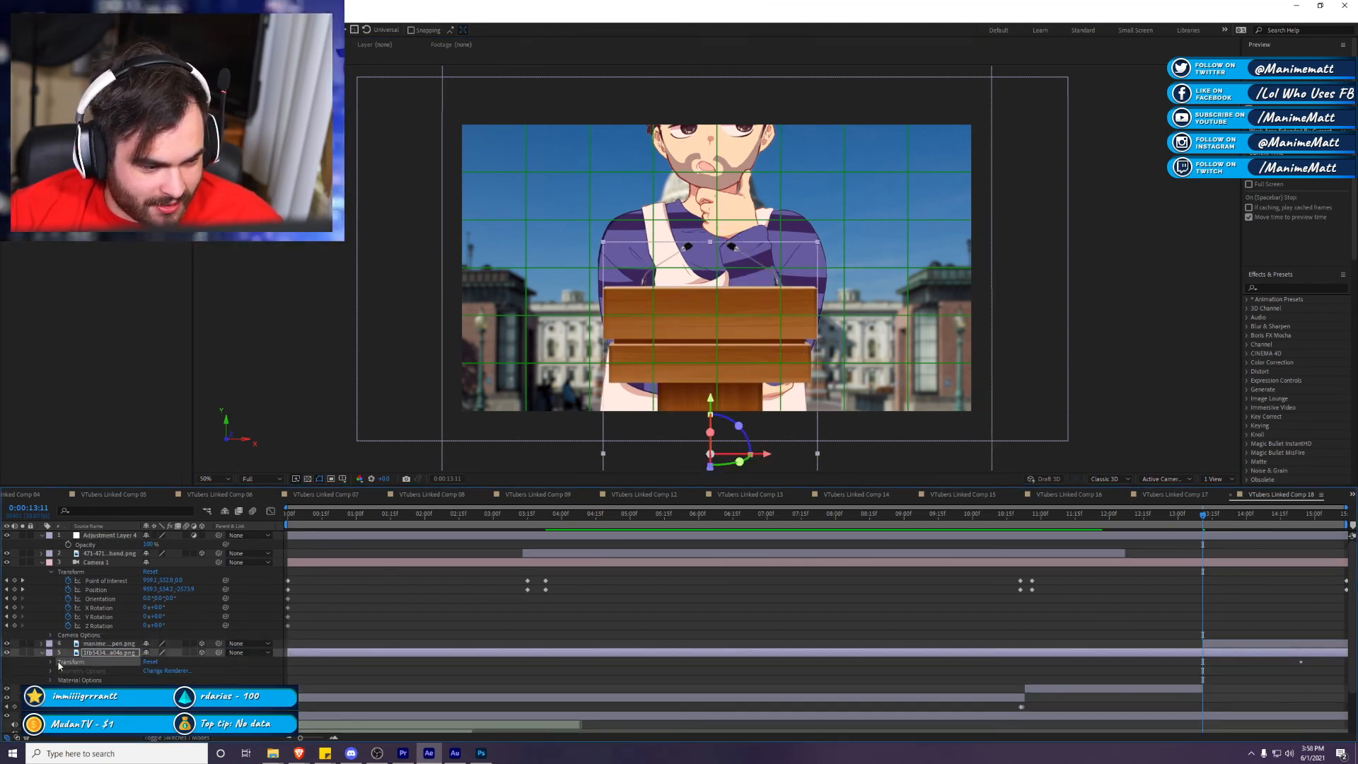
{"action": "left_click", "coordinate": [108, 642]}
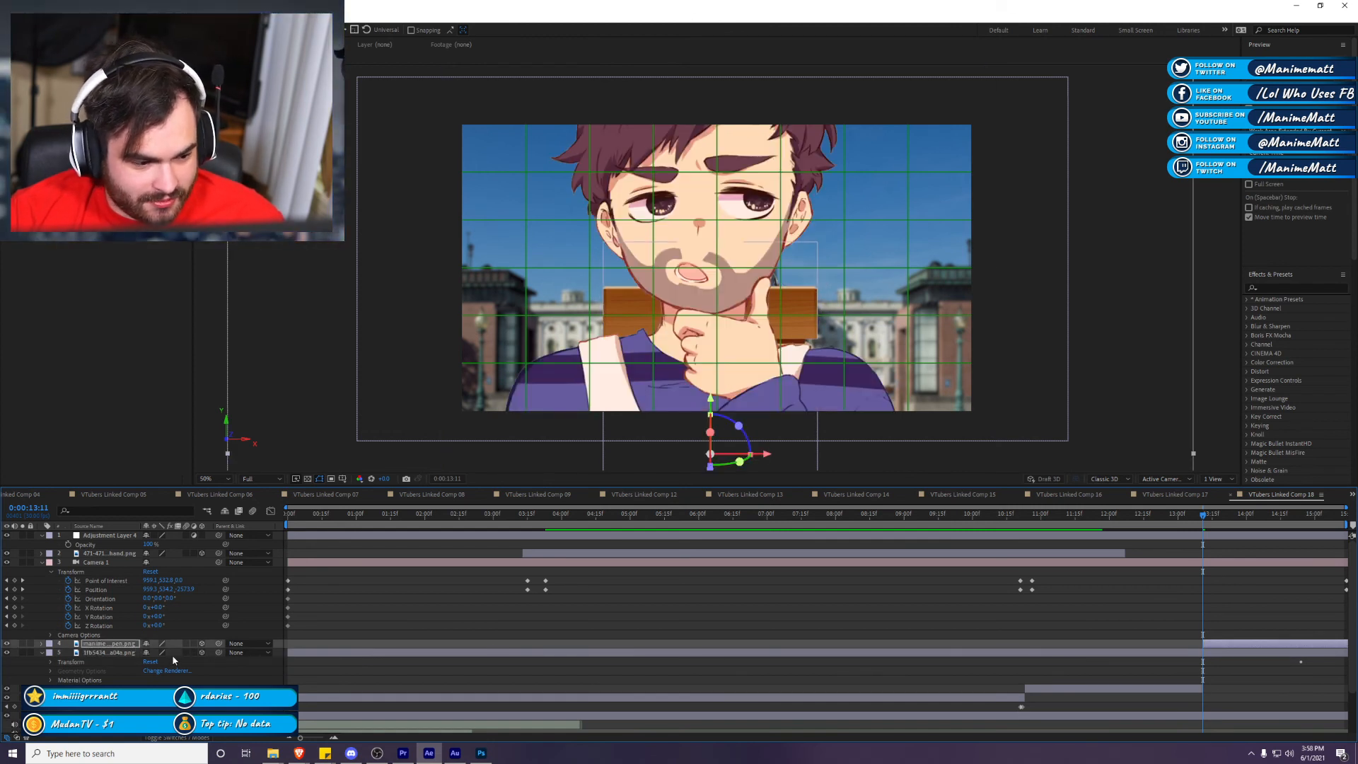
{"action": "left_click", "coordinate": [86, 663]}
{"action": "left_click", "coordinate": [103, 644]}
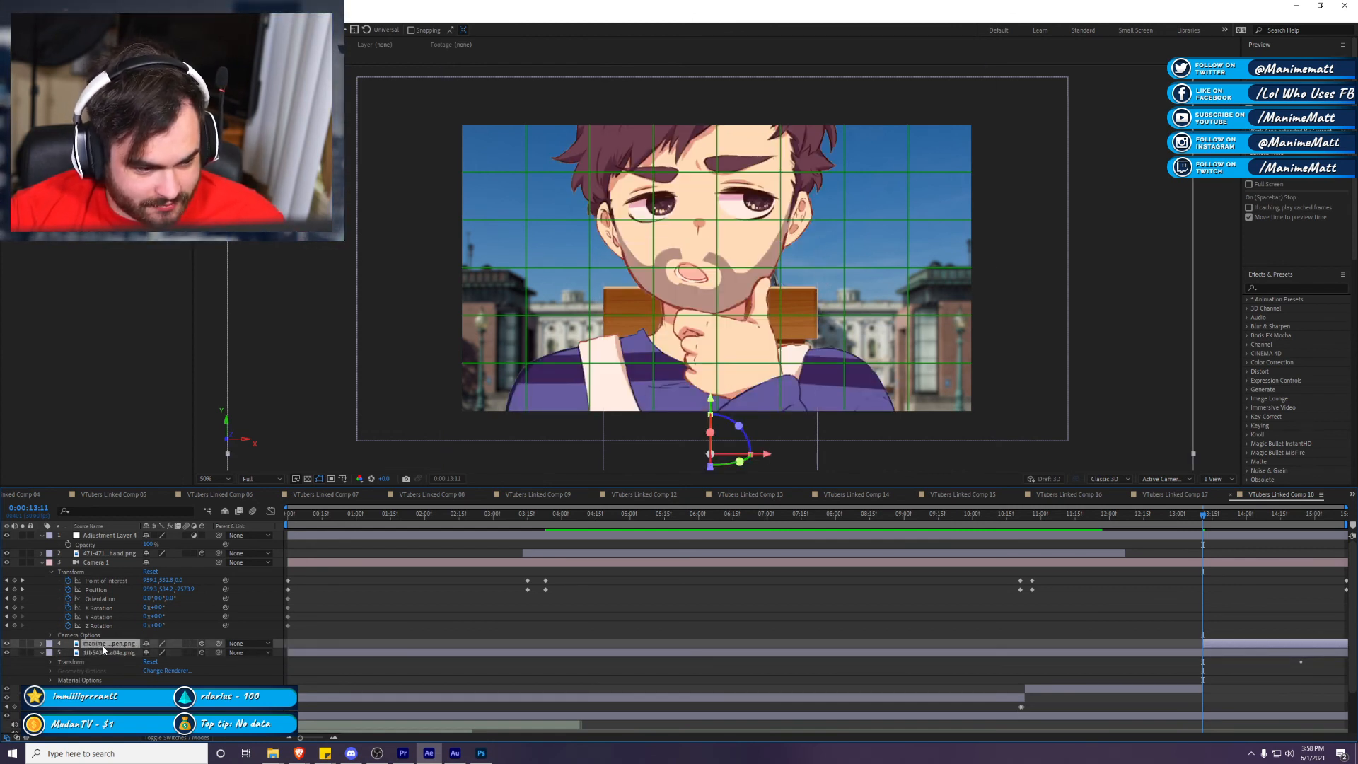
{"action": "key", "text": "p"}
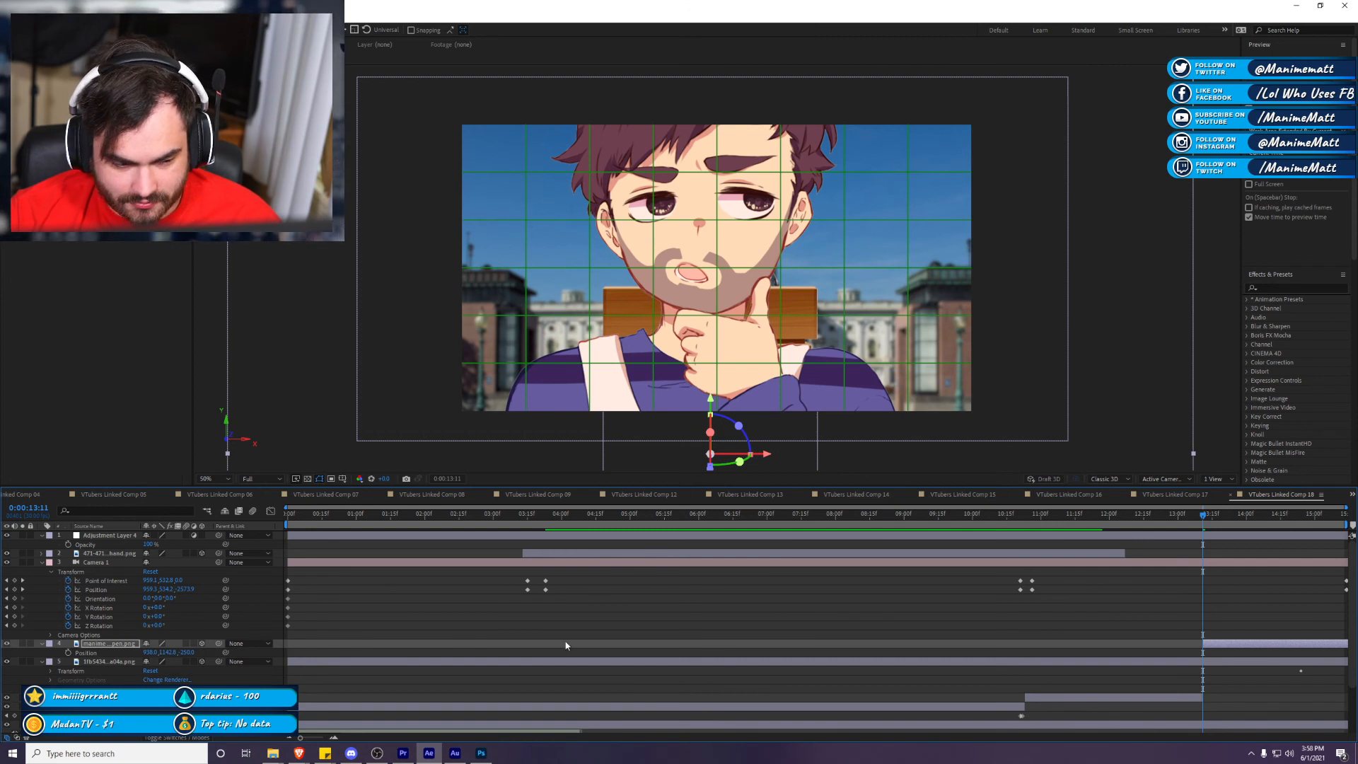
Step: Delete the unwanted keyframes pasted into the thinking pose layer's transform properties
{"action": "left_click", "coordinate": [42, 644]}
{"action": "left_click", "coordinate": [42, 644]}
{"action": "scroll", "coordinate": [44, 649], "scroll_direction": "down", "scroll_amount": 1}
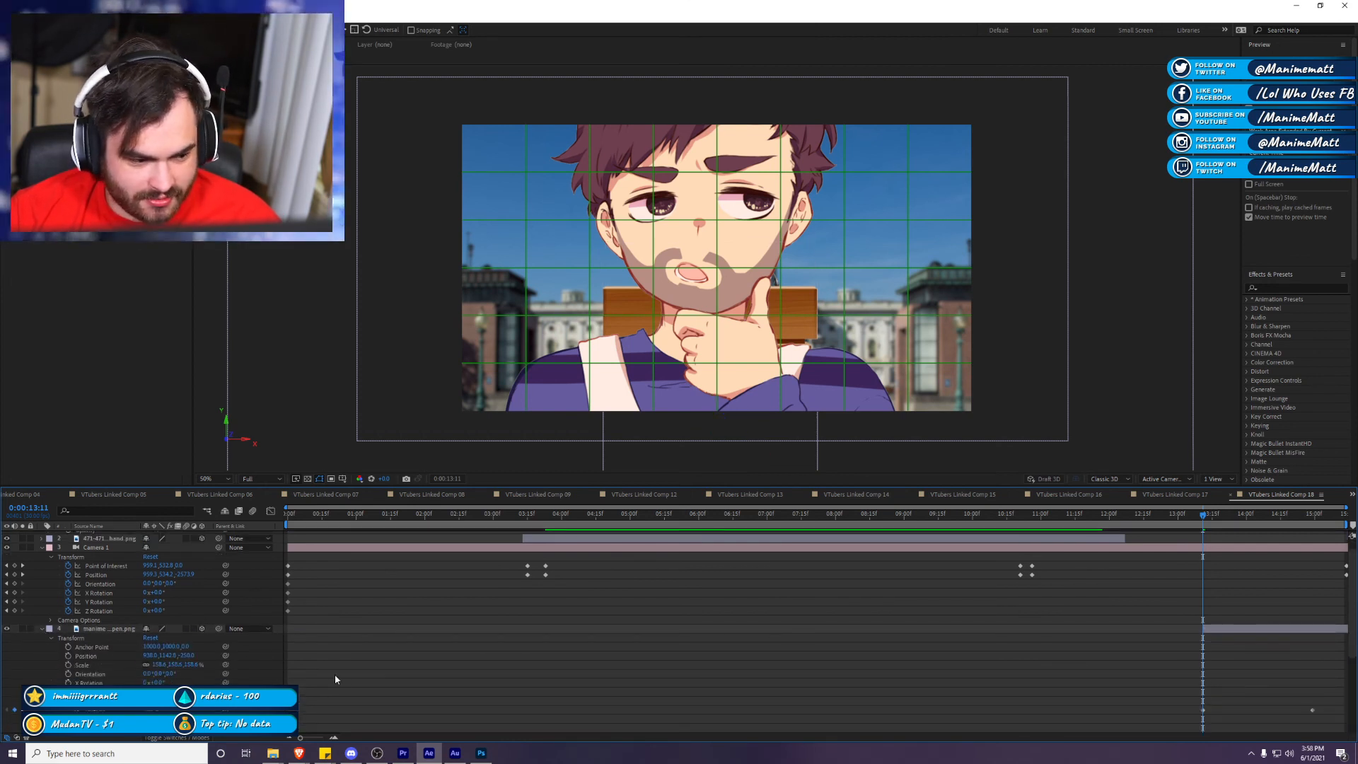
{"action": "left_click_drag", "start_coordinate": [1276, 681], "coordinate": [1327, 721]}
{"action": "key", "text": "Delete"}
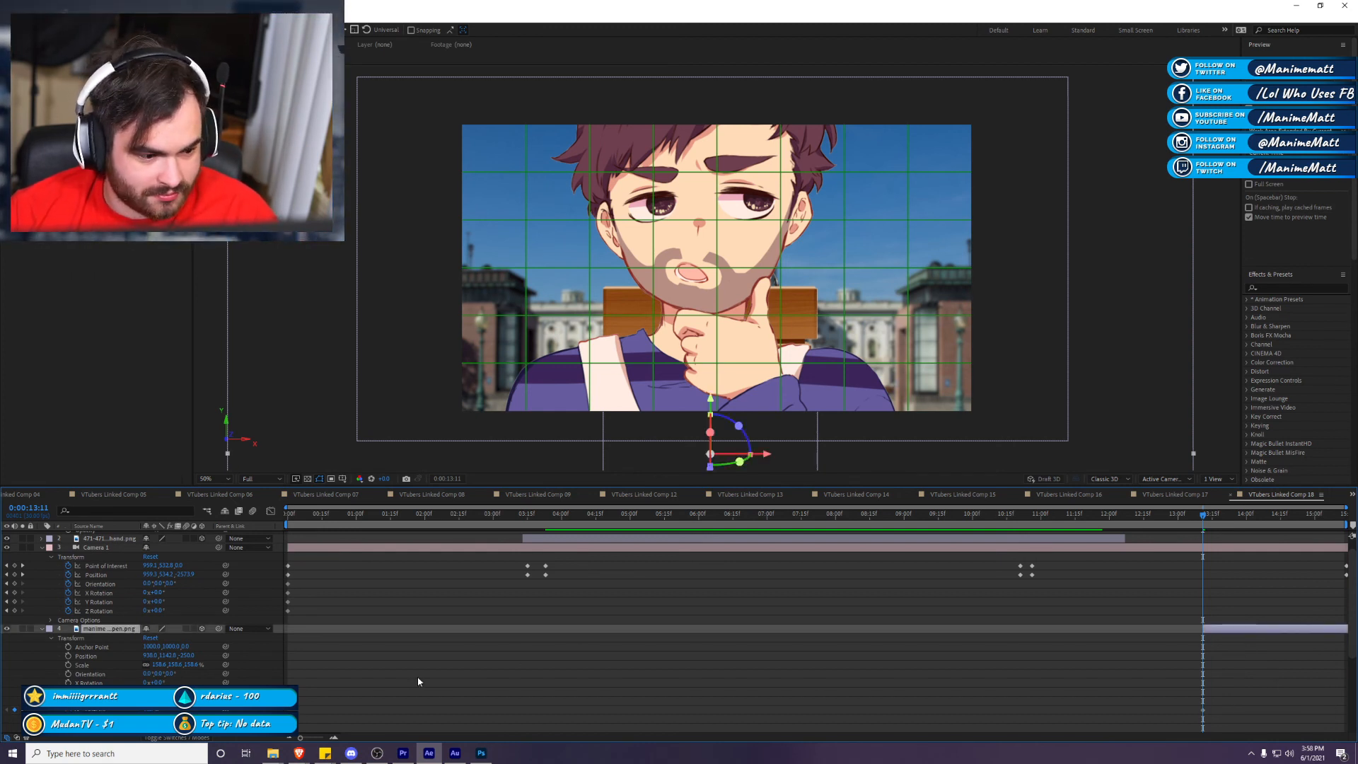
{"action": "left_click", "coordinate": [657, 630]}
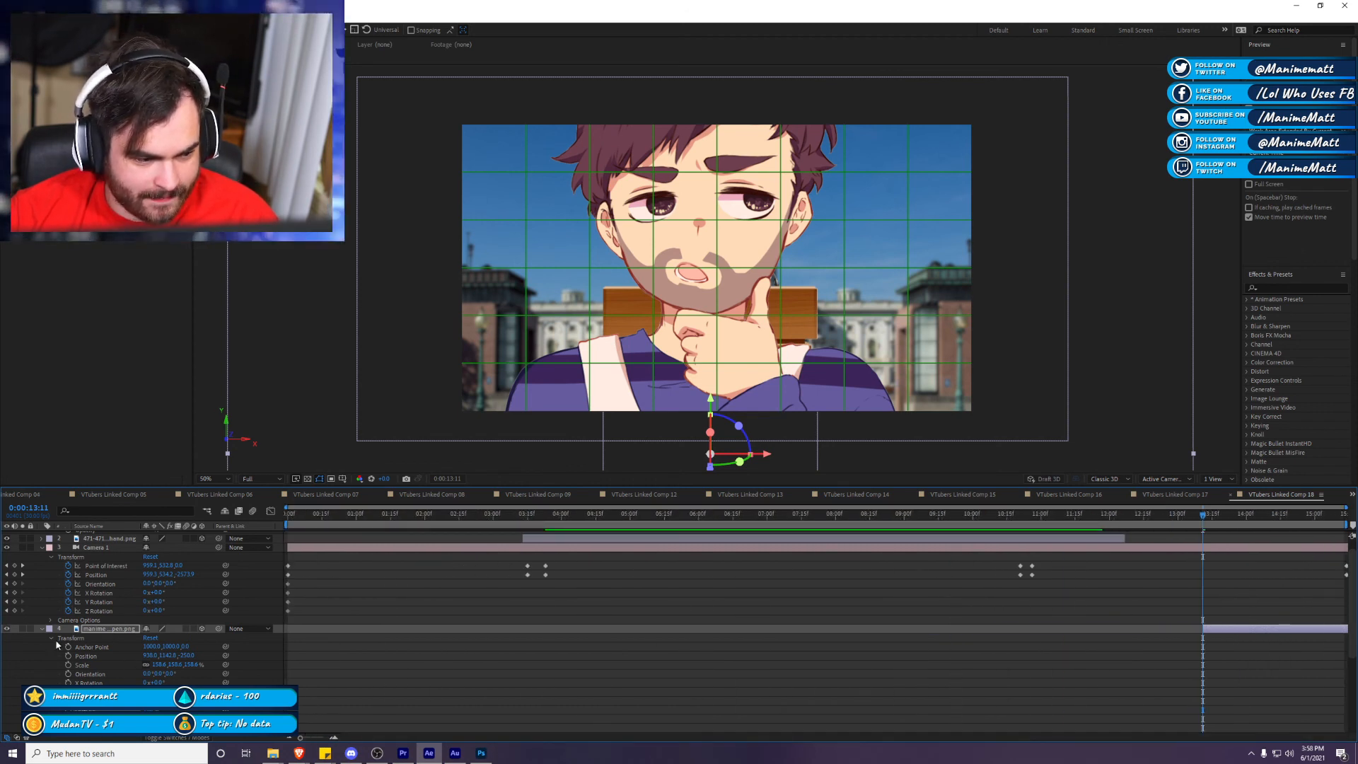
Step: Move the podium layer above the thinking pose layer in the stacking order
{"action": "left_click", "coordinate": [43, 628]}
{"action": "left_click", "coordinate": [116, 639]}
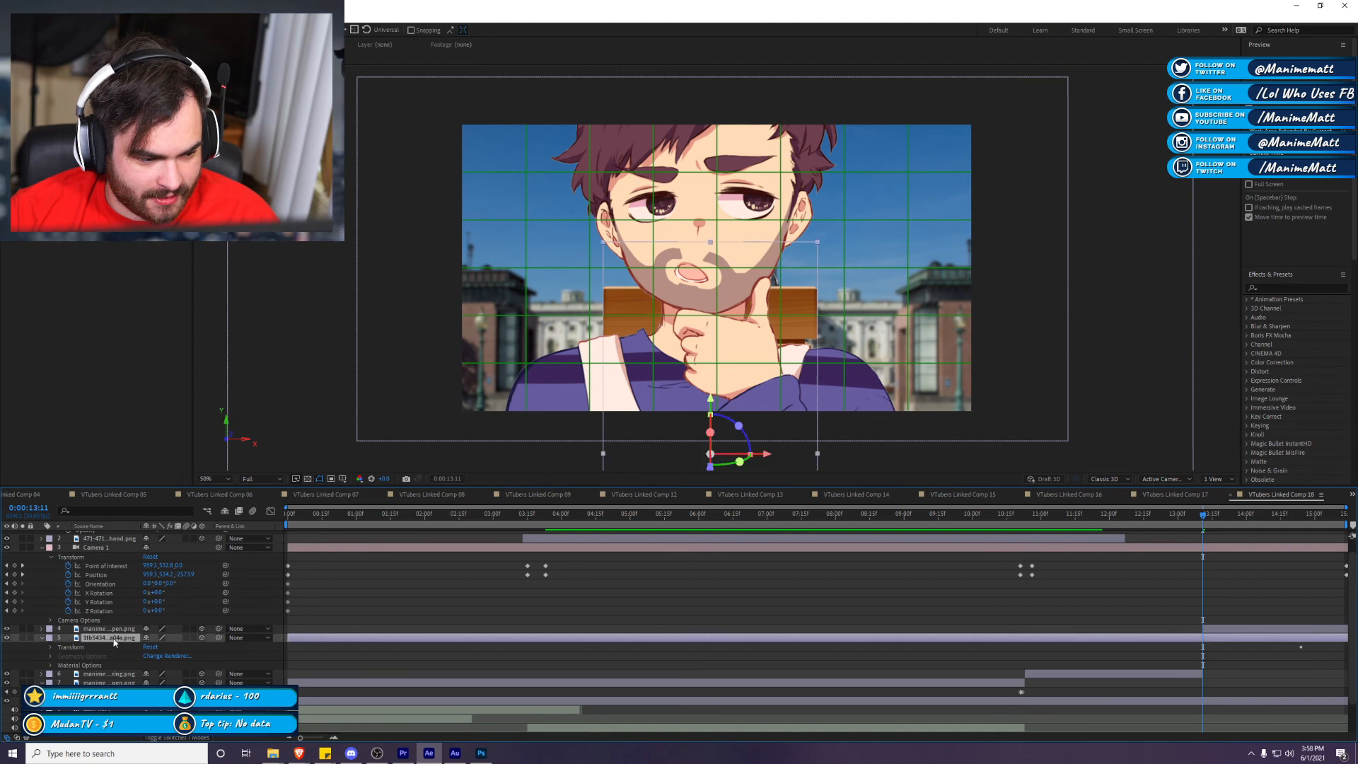
{"action": "left_click_drag", "start_coordinate": [111, 635], "coordinate": [111, 625]}
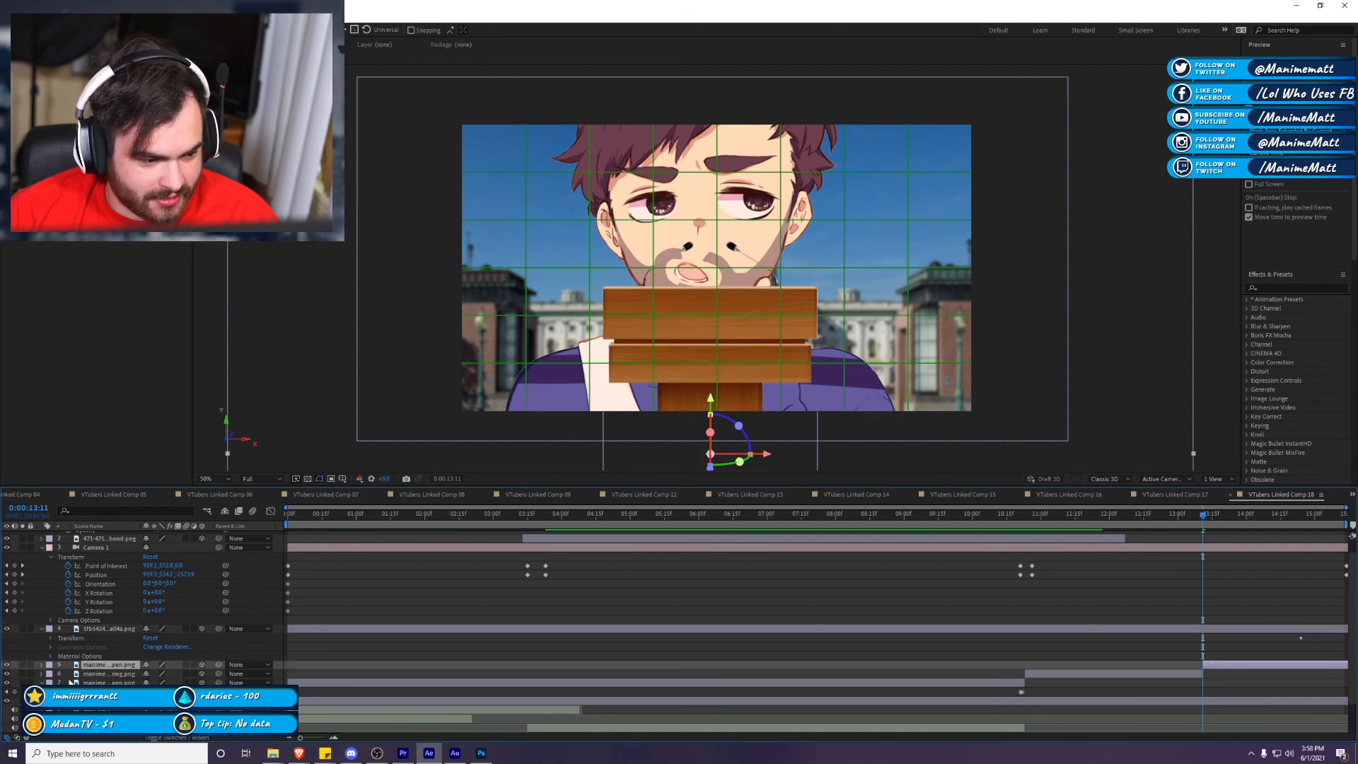
Step: Copy the arms-outstretched pose's transform onto the thinking pose layer and shift the character sideways to centre it behind the podium
{"action": "left_click", "coordinate": [63, 674]}
{"action": "left_click", "coordinate": [42, 673]}
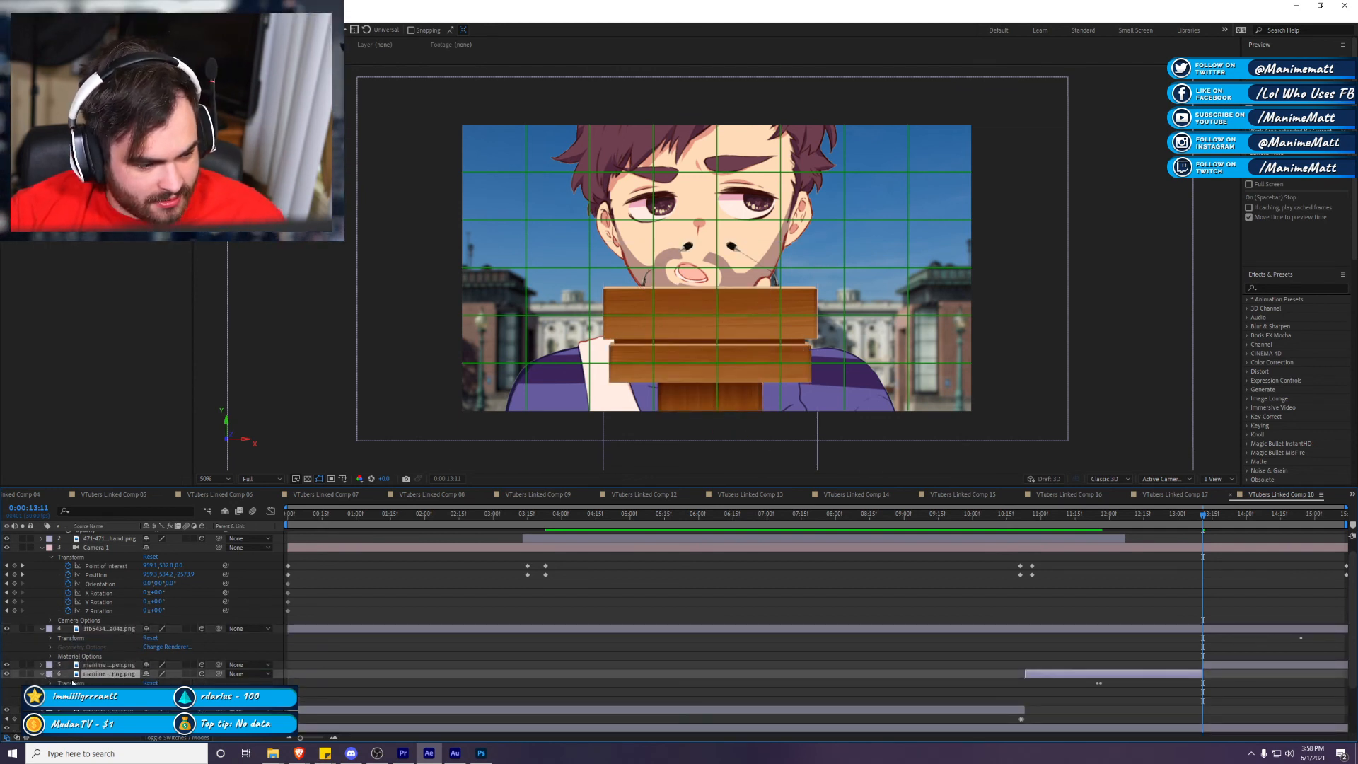
{"action": "left_click", "coordinate": [114, 666]}
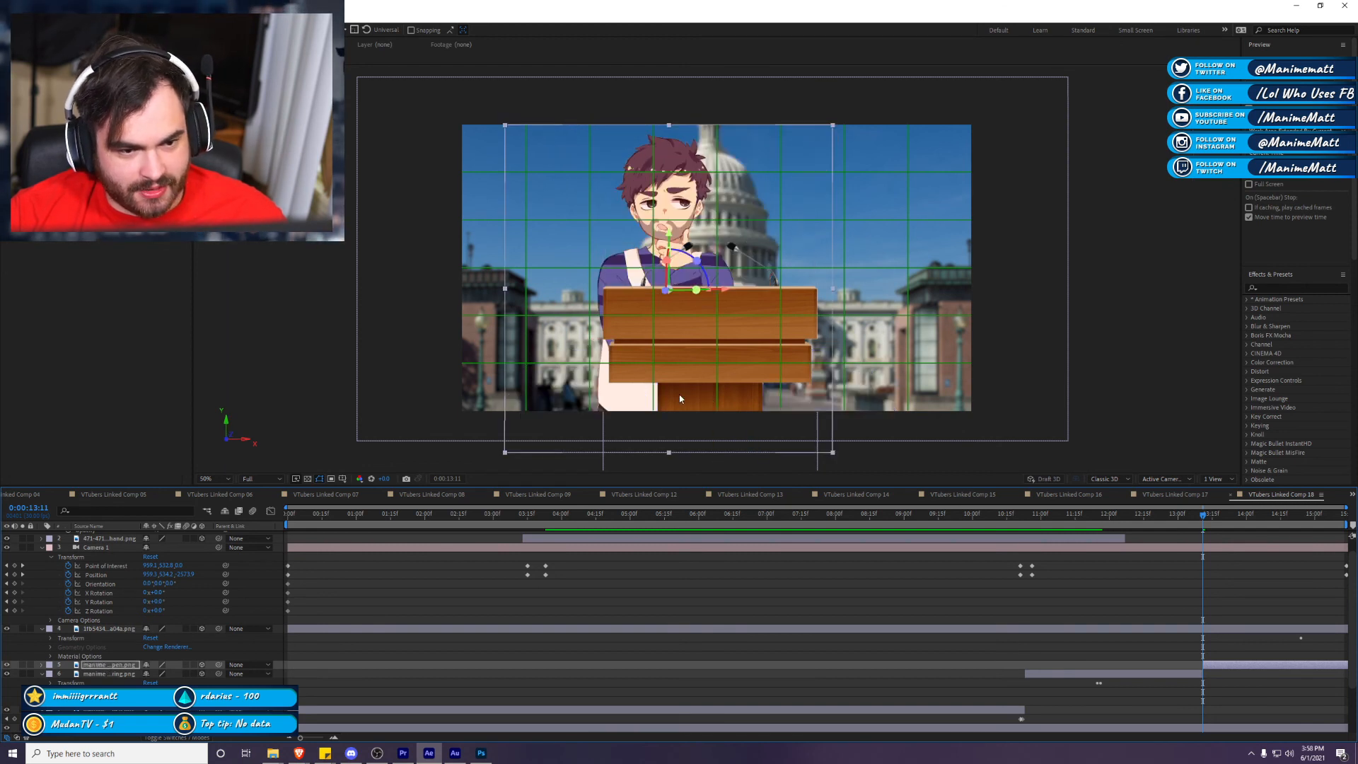
{"action": "left_click_drag", "start_coordinate": [719, 289], "coordinate": [762, 290]}
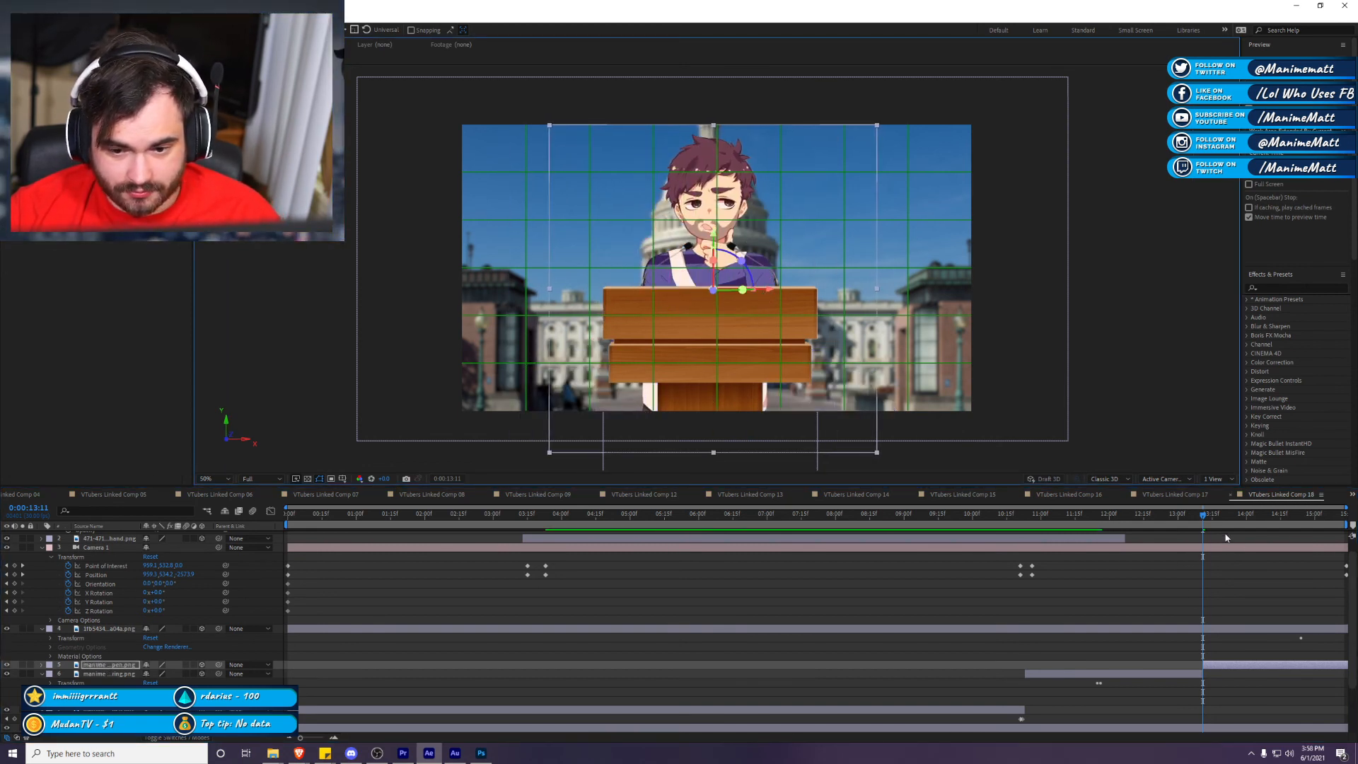
Step: Move the arms-outstretched pose's scale keyframes to 0:00:13:09 and preview the change to the thinking pose
{"action": "left_click", "coordinate": [1174, 676]}
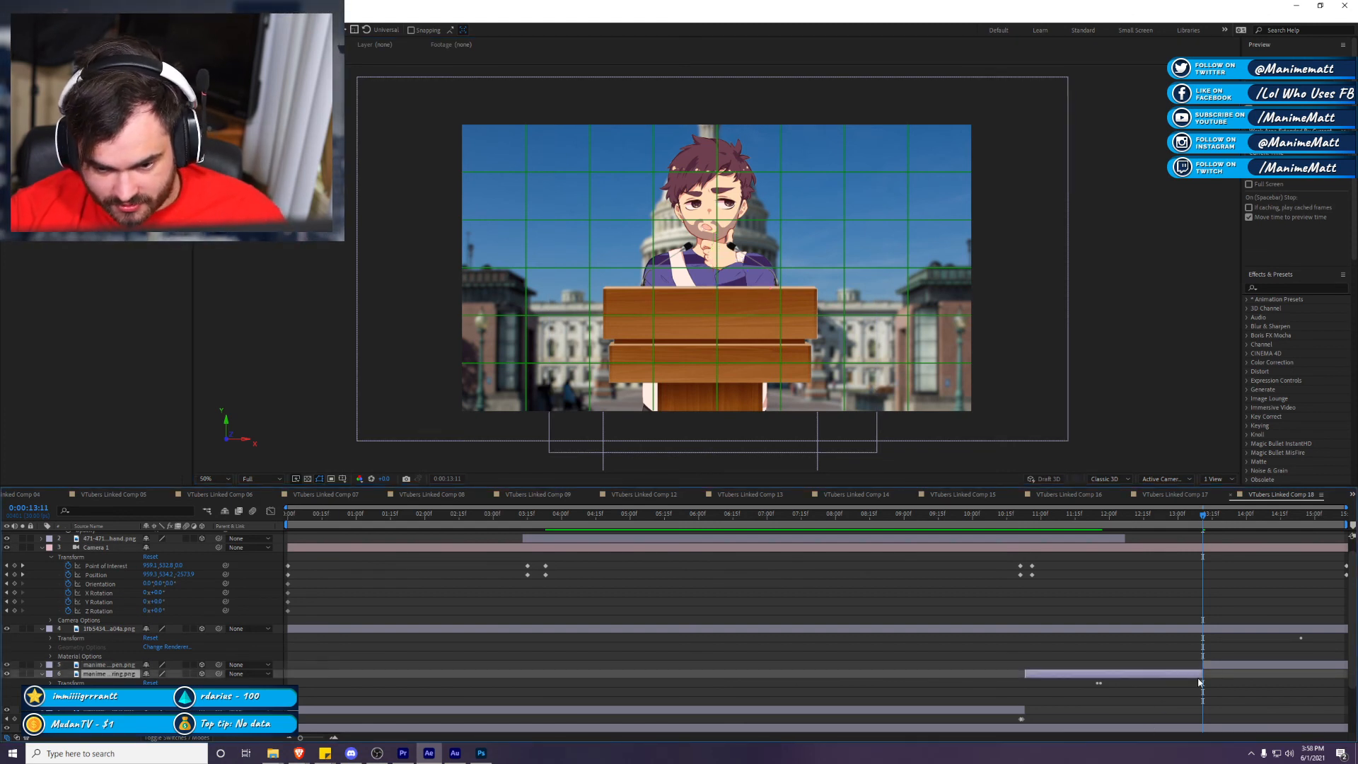
{"action": "key", "text": "s"}
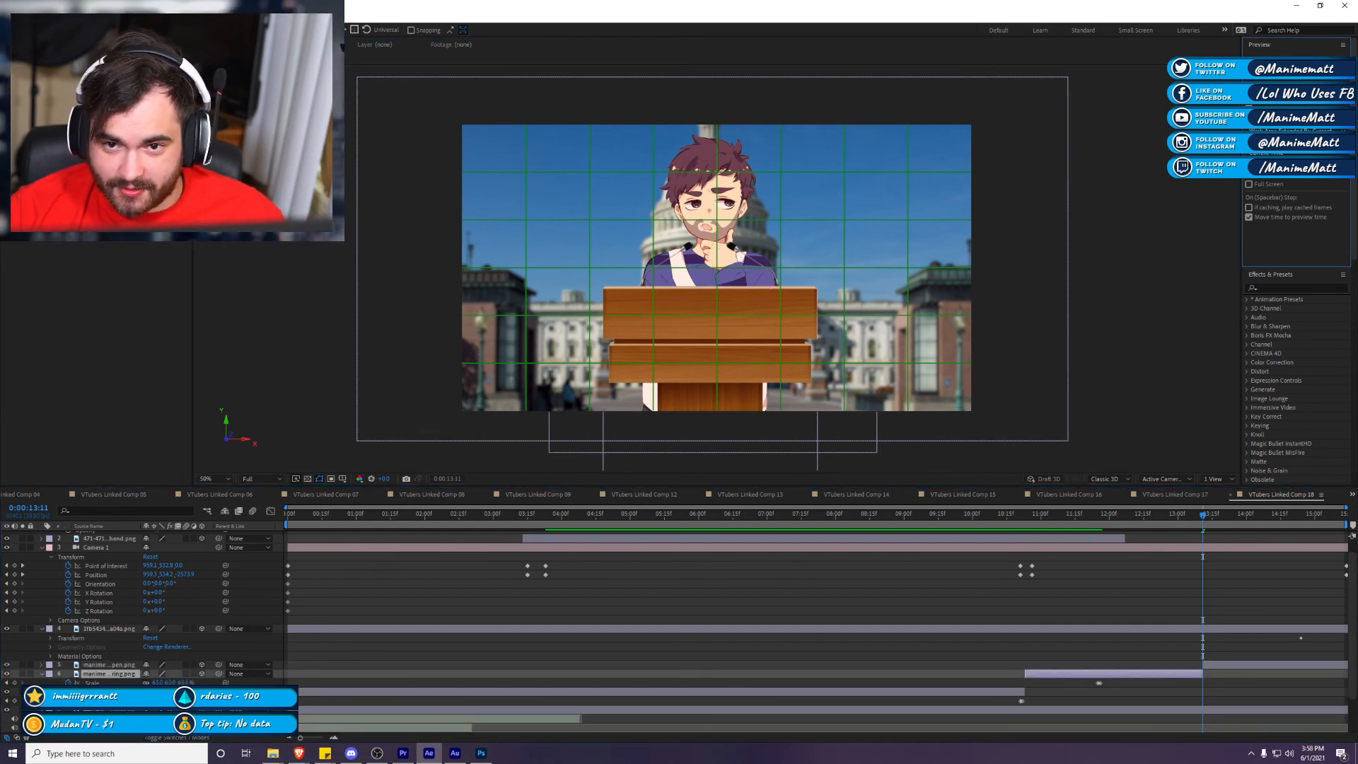
{"action": "key", "text": "Page_Up"}
{"action": "key", "text": "Page_Up"}
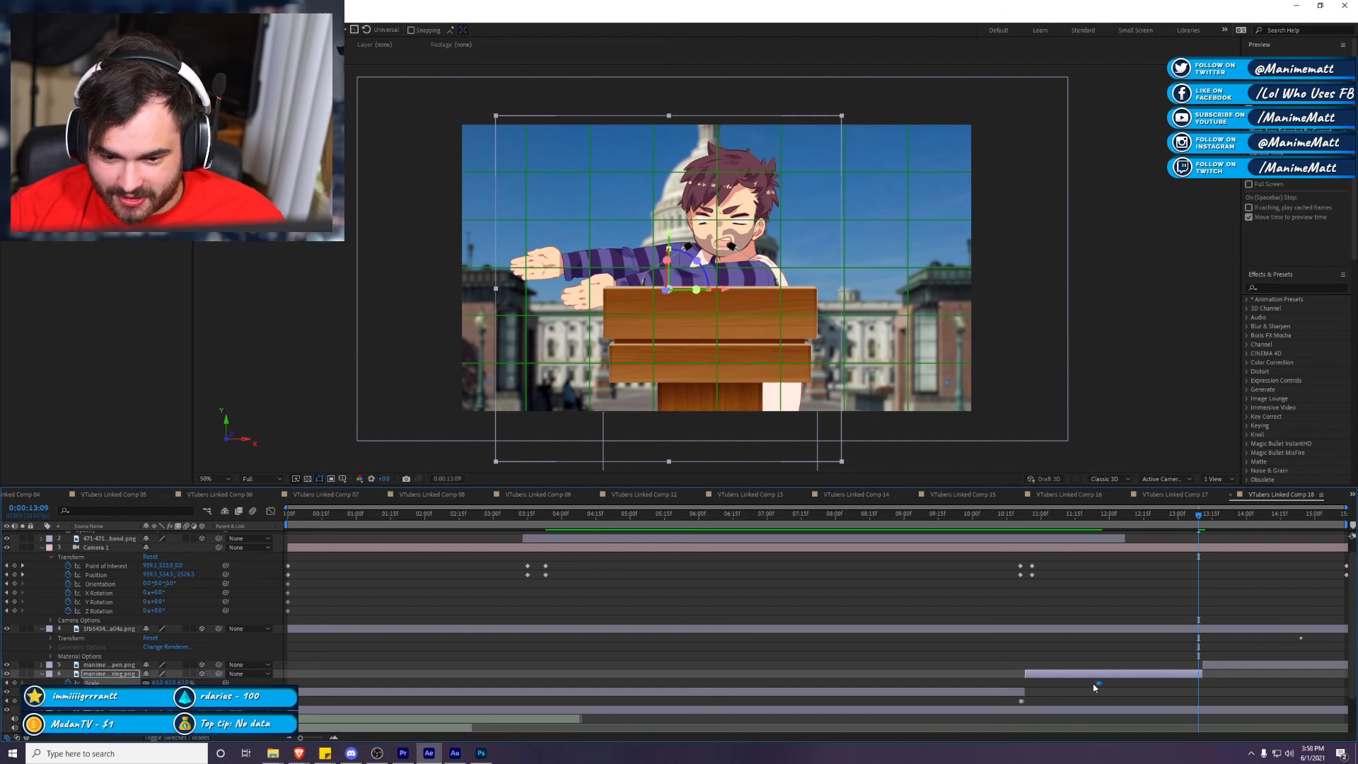
{"action": "left_click_drag", "start_coordinate": [1098, 684], "coordinate": [1197, 699]}
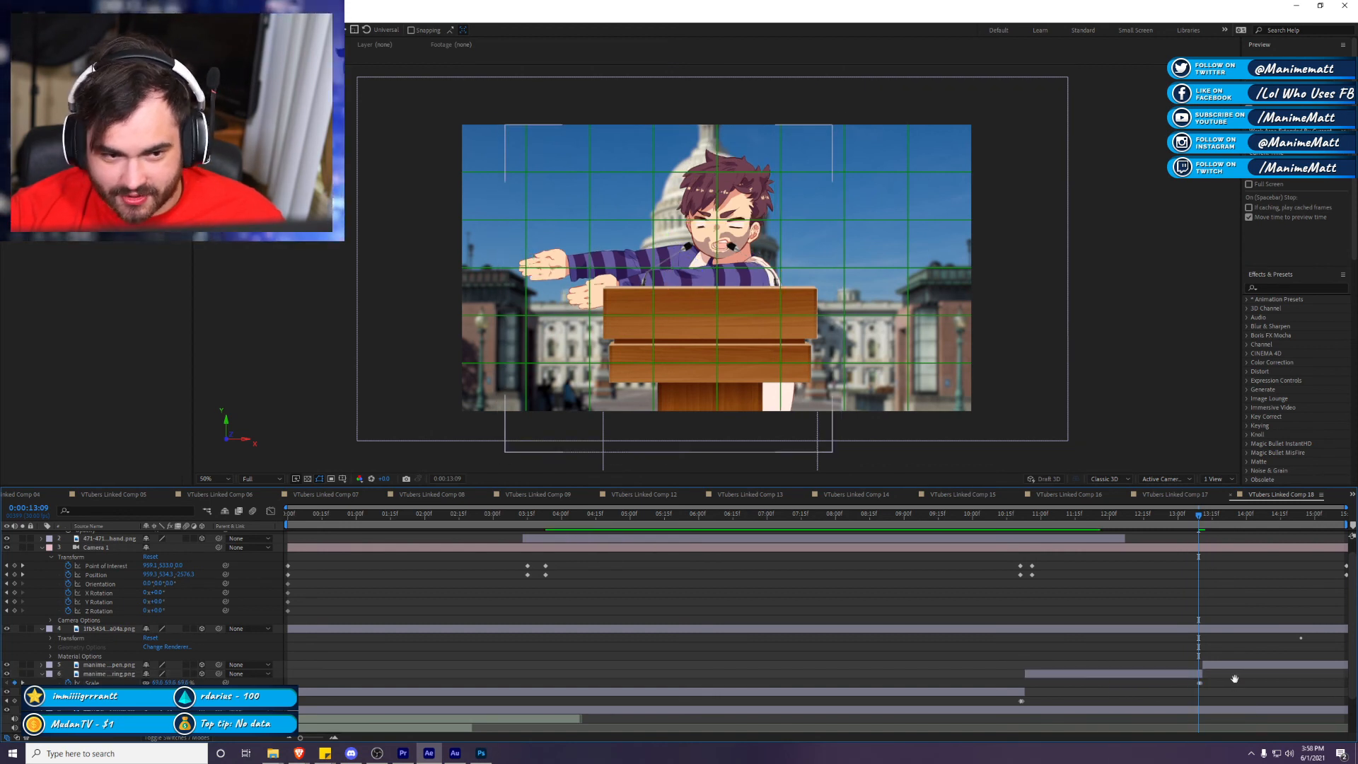
{"action": "key", "text": "space"}
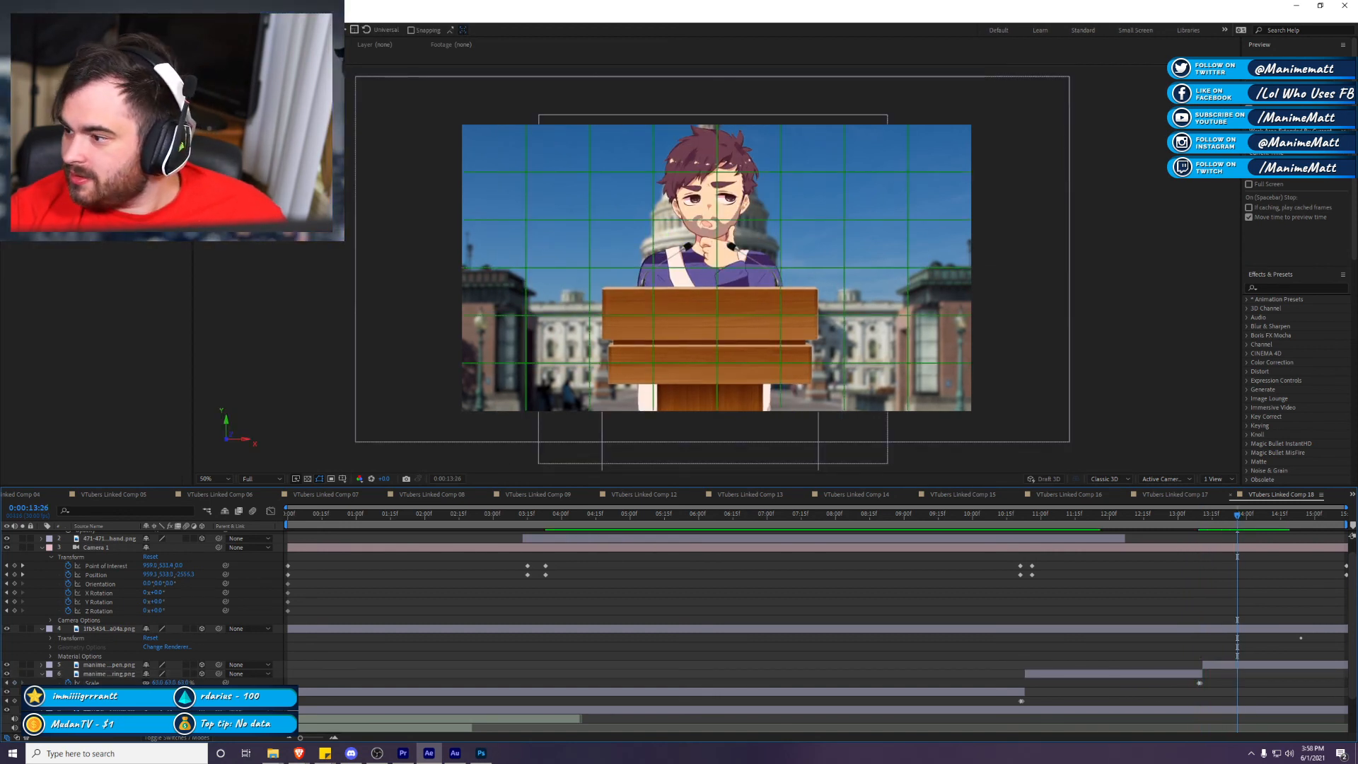
Step: Collapse the properties of all layers and play back the podium scene to check its ending
{"action": "key", "text": "alt+Tab"}
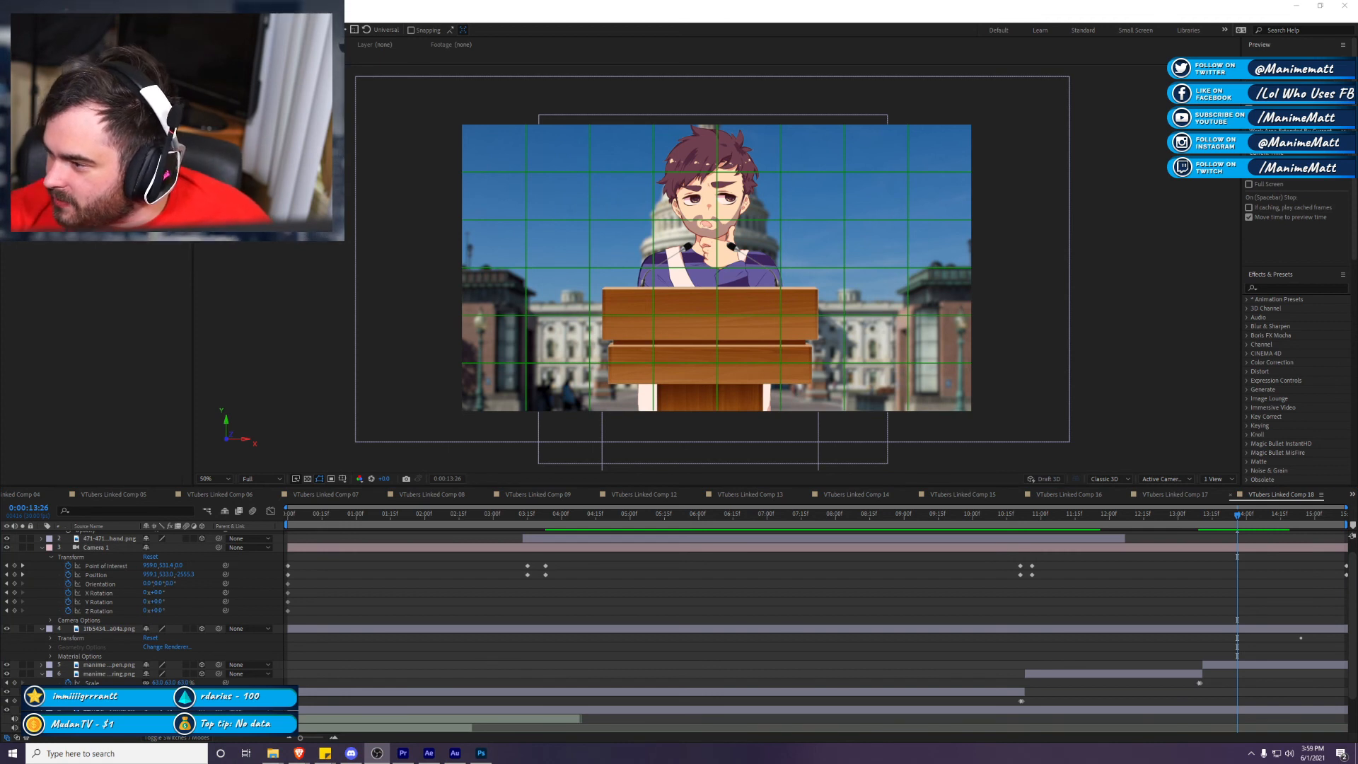
{"action": "left_click", "coordinate": [970, 607]}
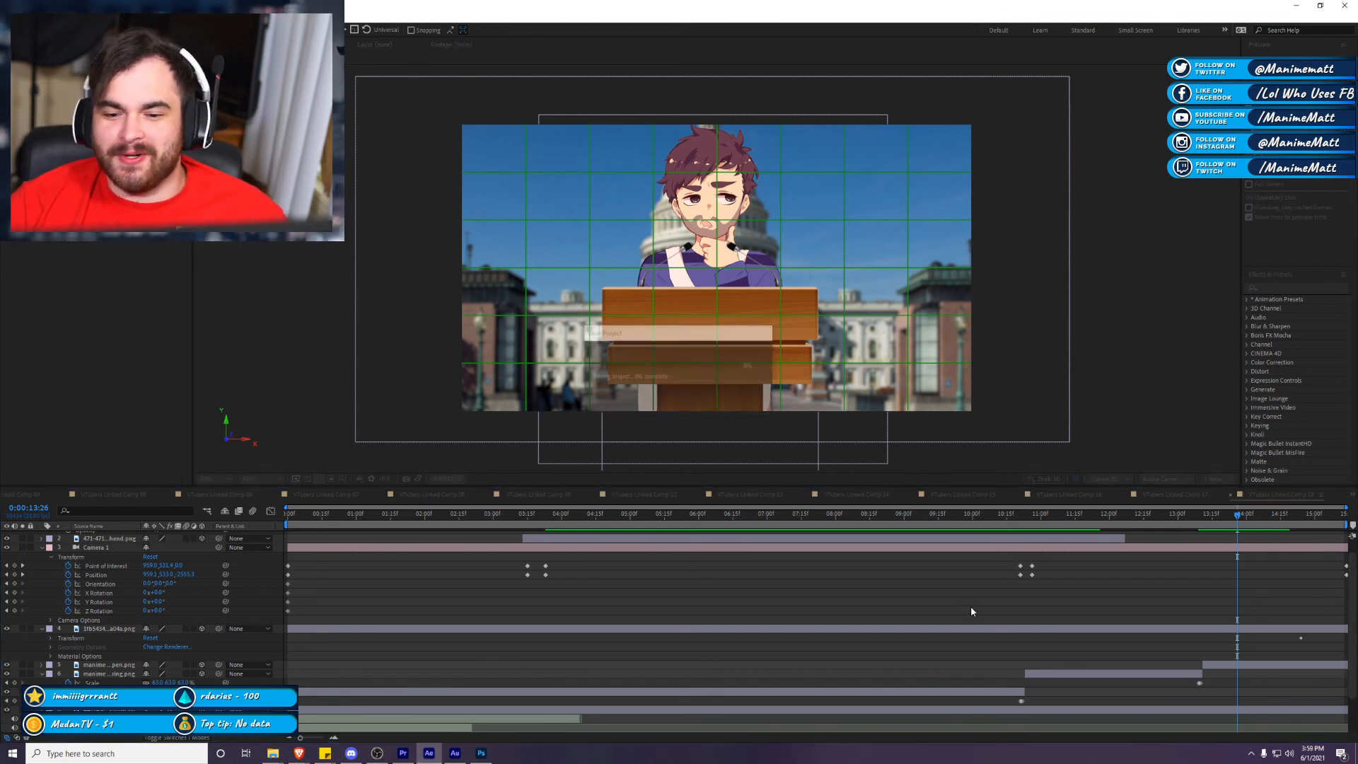
{"action": "key", "text": "ctrl+a"}
{"action": "key", "text": "u"}
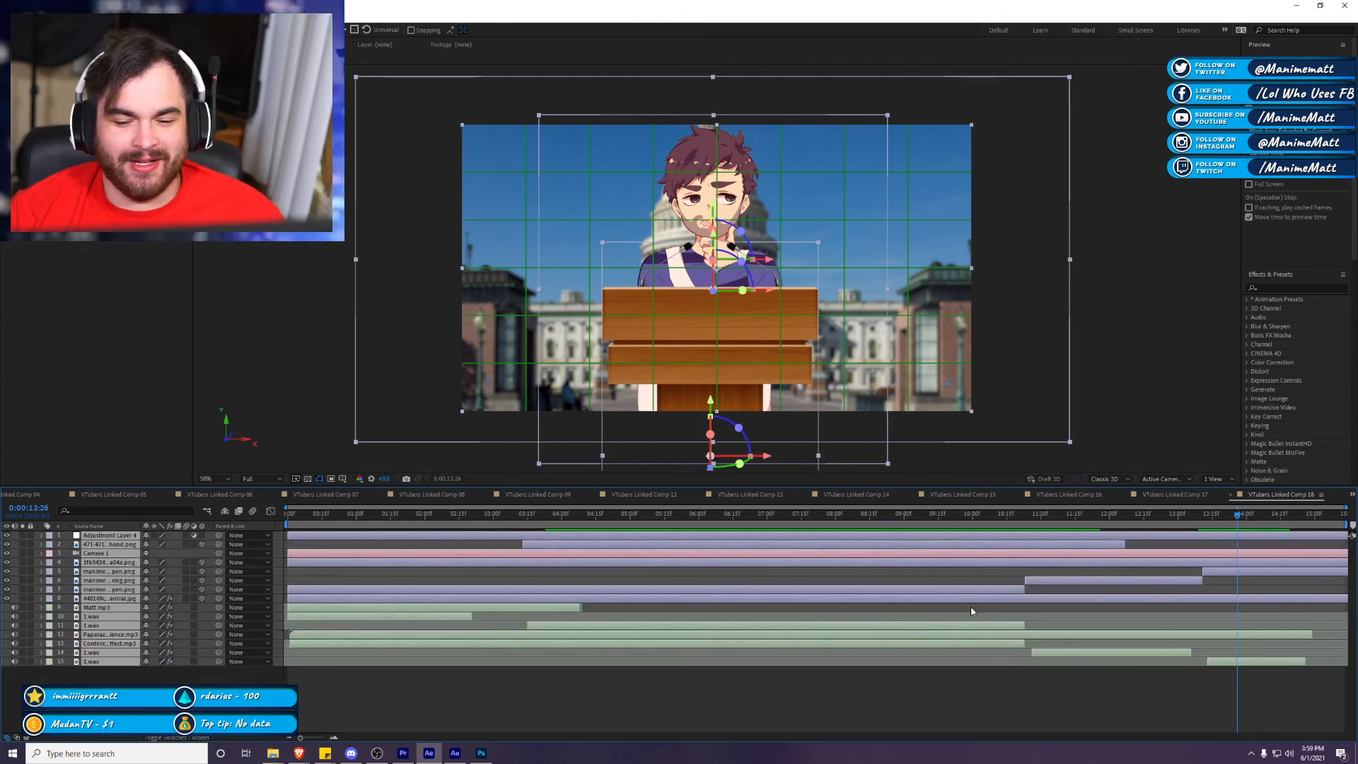
{"action": "left_click", "coordinate": [587, 726]}
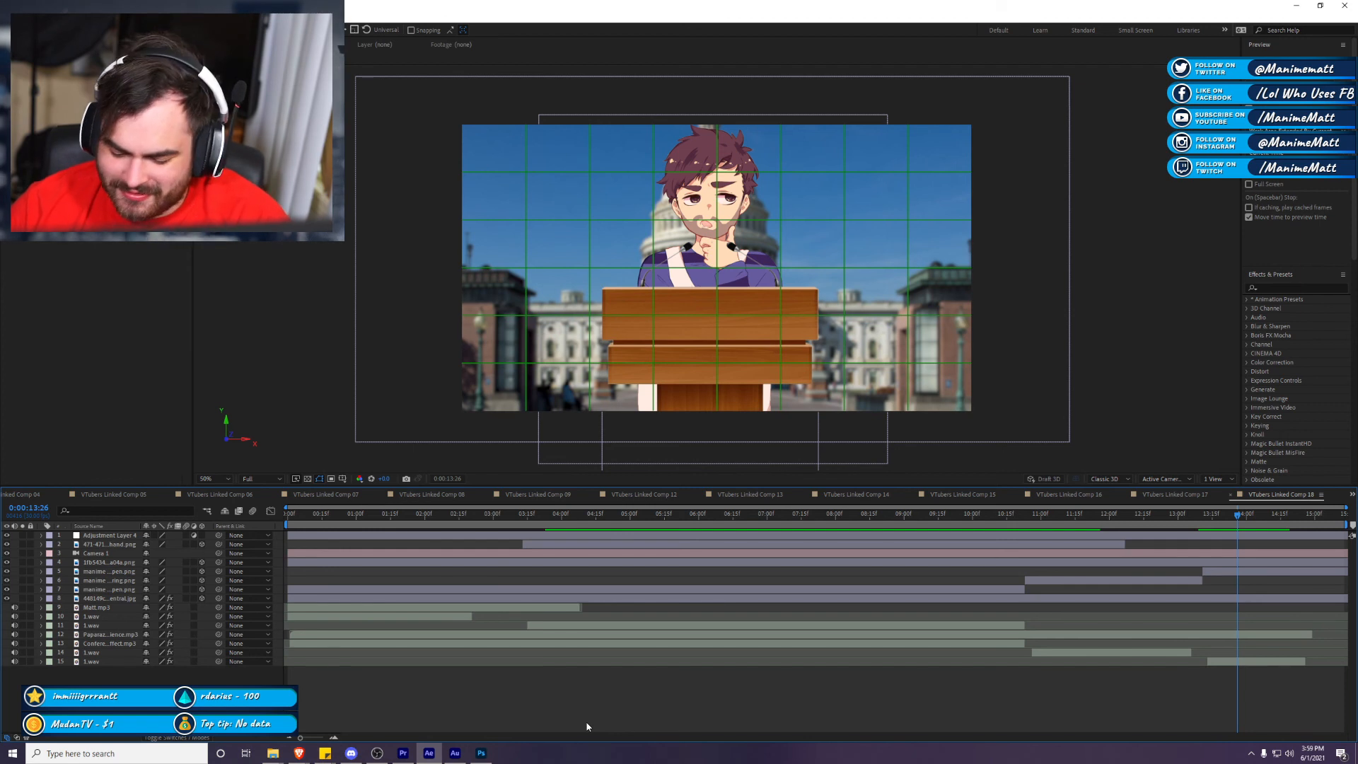
{"action": "key", "text": "space"}
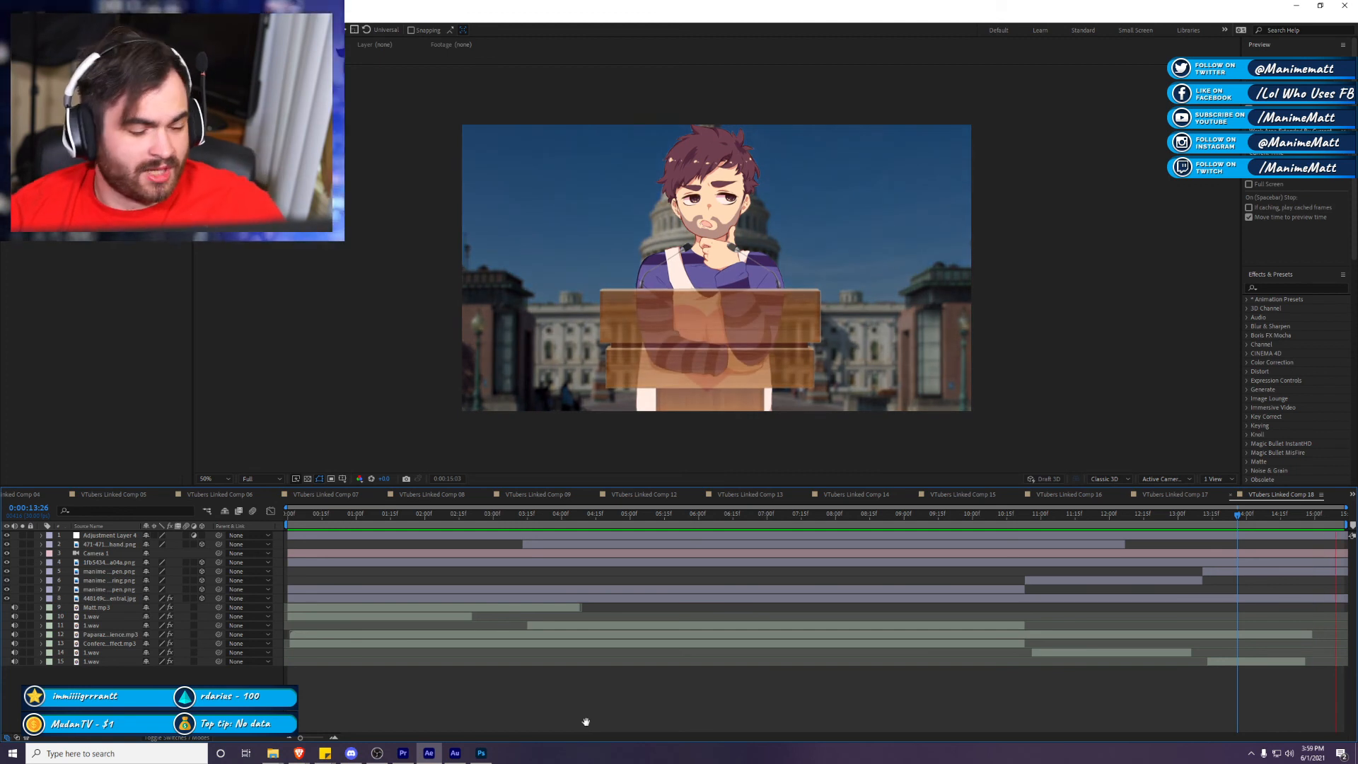
{"action": "key", "text": "space"}
Step: Remove the podium layer's opacity animation near the scene's end and set its opacity to 100%
{"action": "key", "text": "Page_Down"}
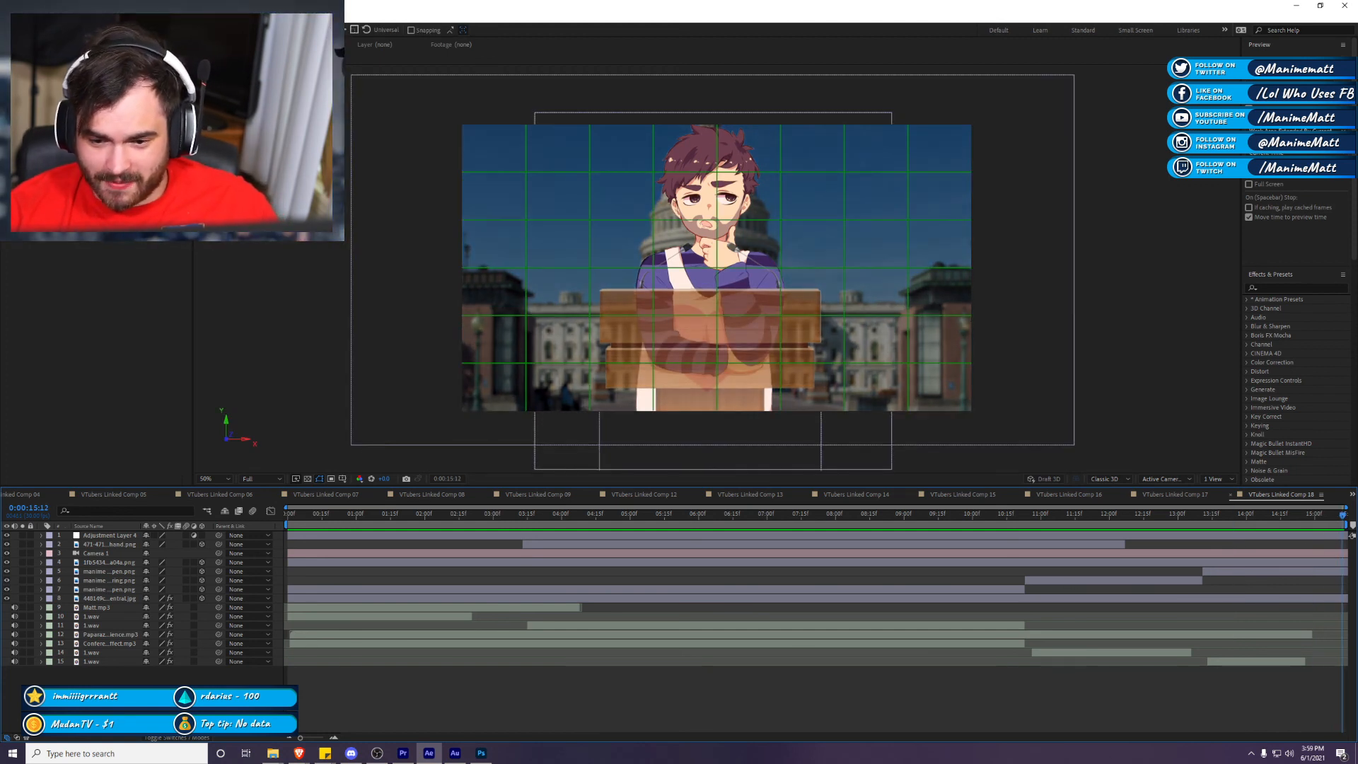
{"action": "left_click", "coordinate": [1310, 572]}
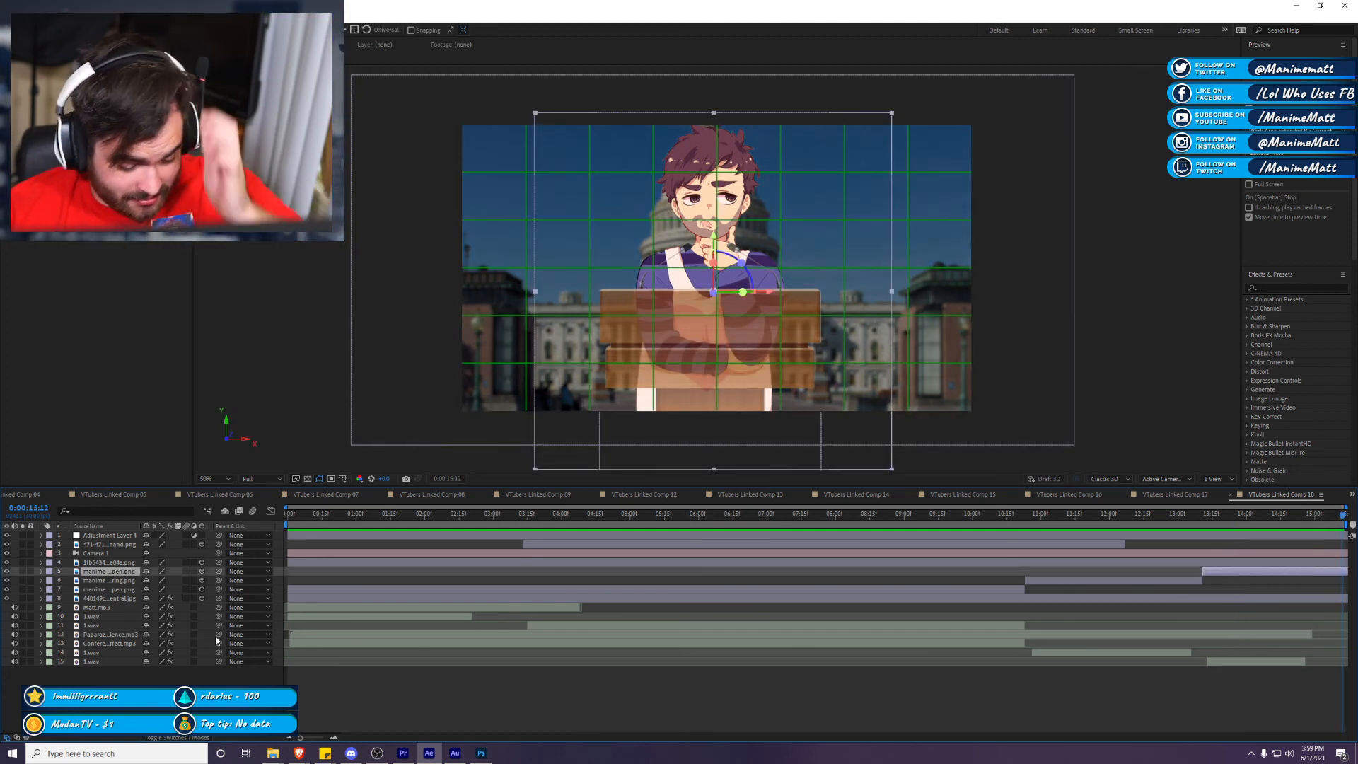
{"action": "key", "text": "t"}
{"action": "left_click", "coordinate": [113, 562]}
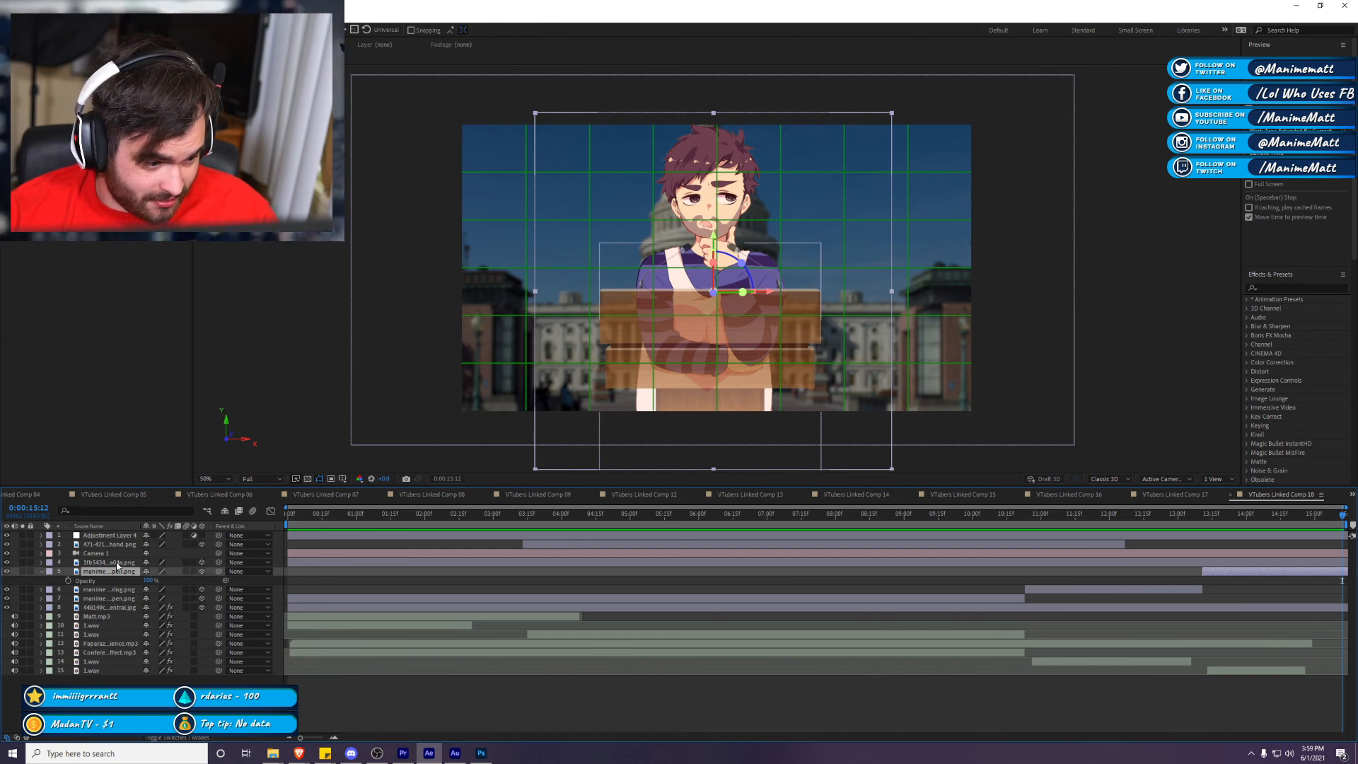
{"action": "key", "text": "t"}
{"action": "left_click", "coordinate": [68, 571]}
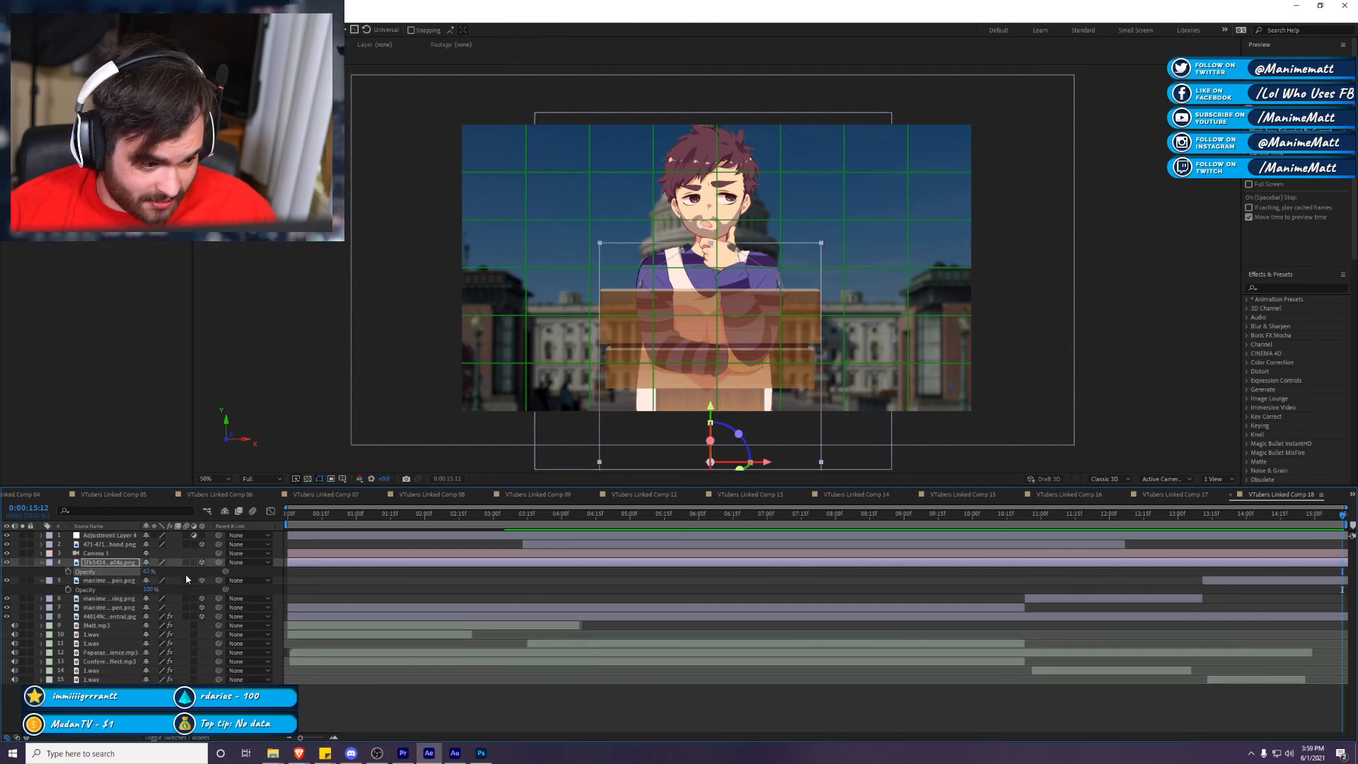
{"action": "left_click_drag", "start_coordinate": [148, 571], "coordinate": [387, 598]}
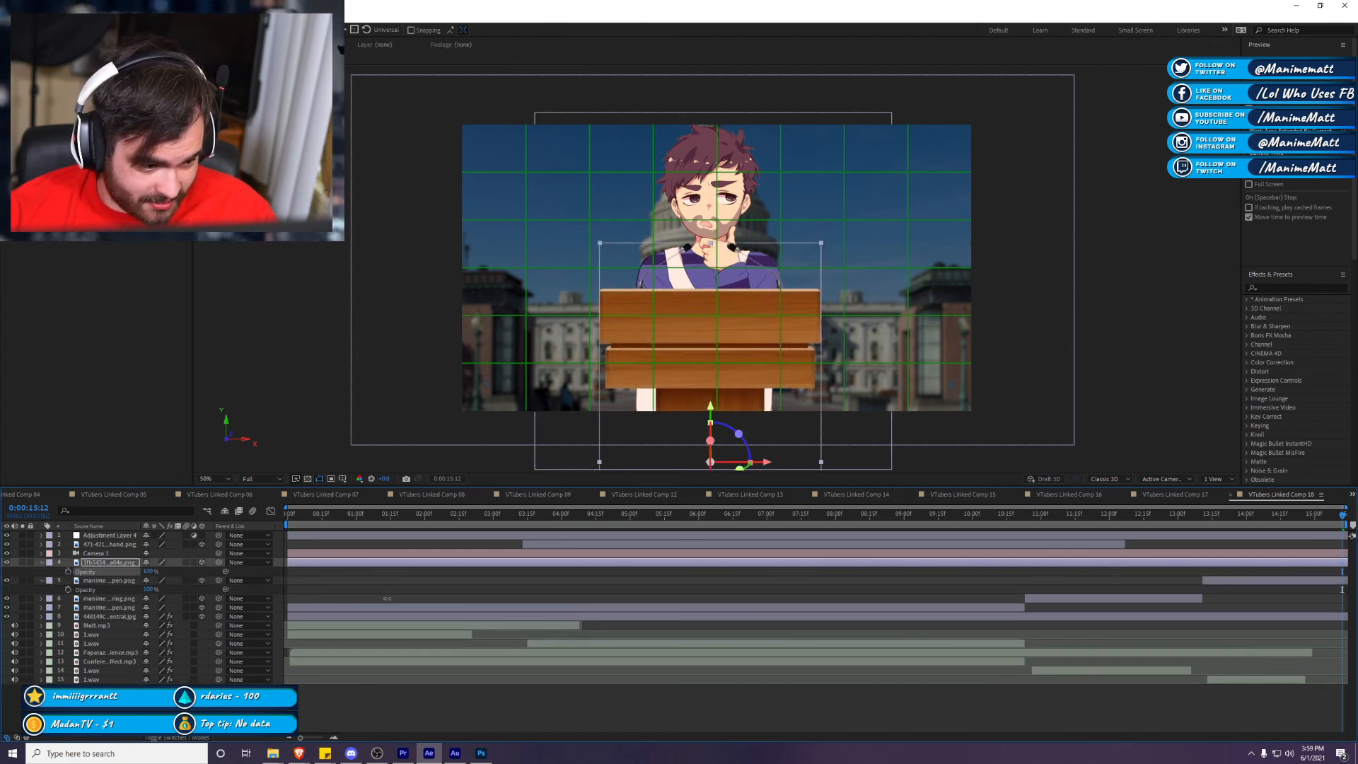
Step: Remove the Capitol background layer's opacity animation, keep it at 100% opacity, and run a preview
{"action": "left_click", "coordinate": [109, 616]}
{"action": "key", "text": "t"}
{"action": "left_click", "coordinate": [68, 625]}
{"action": "key", "text": "space"}
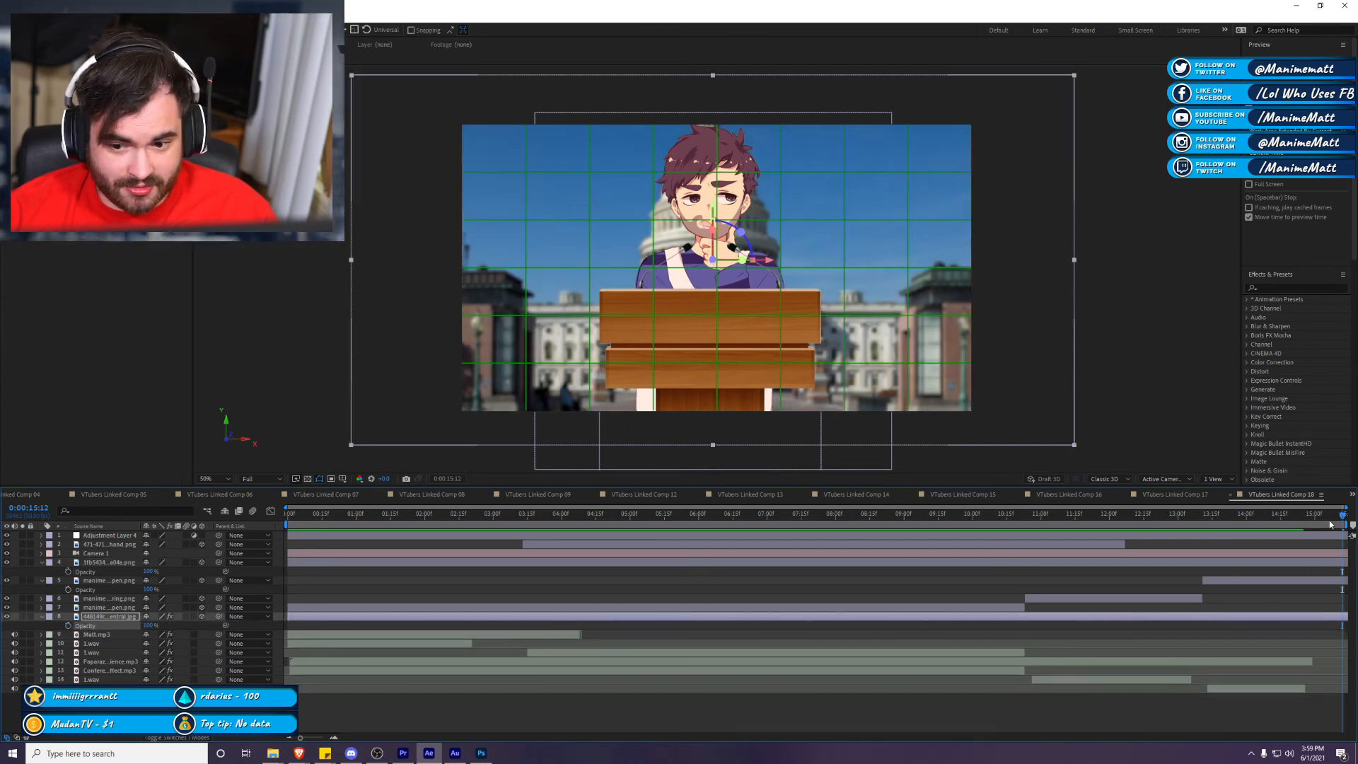
Step: Pre-compose all layers of VTubers Linked Comp 18, moving all attributes into the new composition
{"action": "key", "text": "ctrl+a"}
{"action": "key", "text": "u"}
{"action": "right_click", "coordinate": [99, 652]}
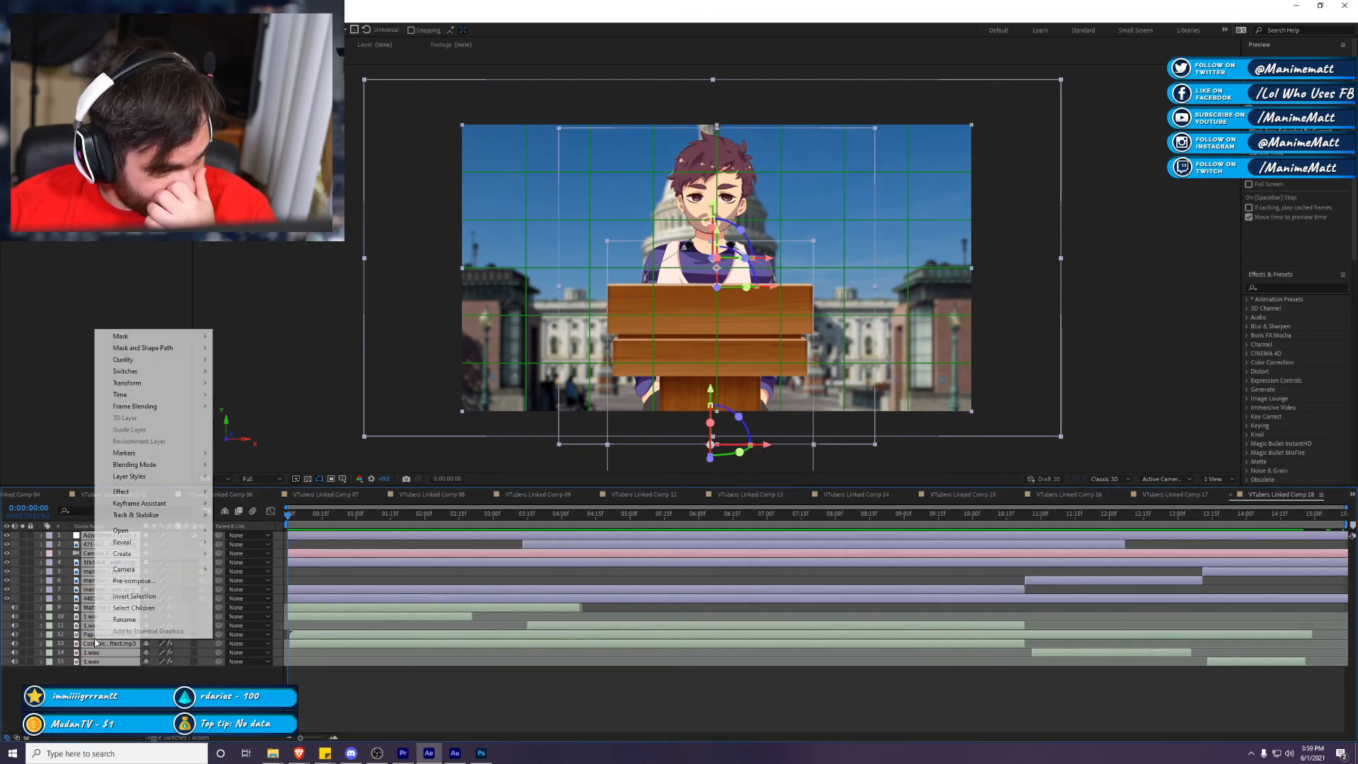
{"action": "left_click", "coordinate": [182, 557]}
{"action": "left_click", "coordinate": [685, 393]}
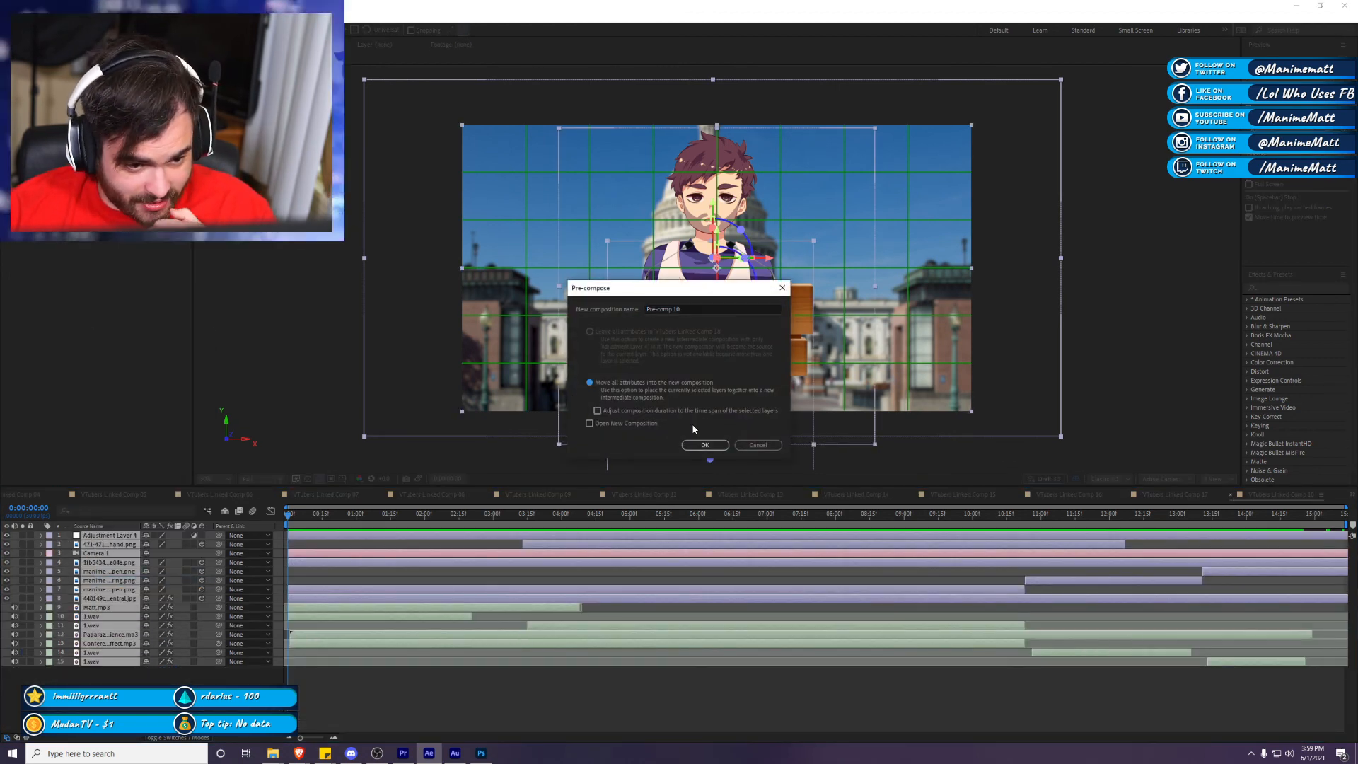
{"action": "left_click", "coordinate": [693, 443]}
Step: Look through VTubers Linked Comp 17 and VTubers Linked Comp 16 for the earlier podium scene's adjustment layer
{"action": "left_click", "coordinate": [1170, 496]}
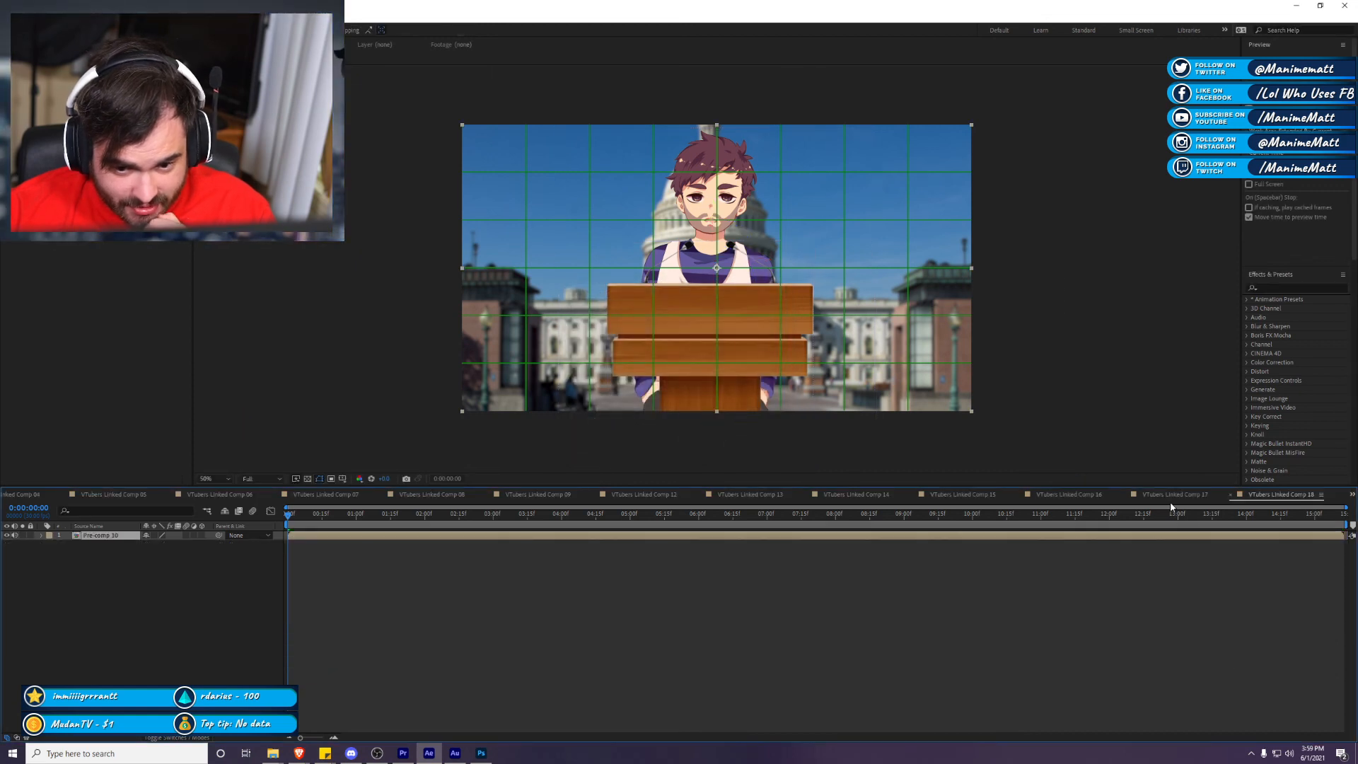
{"action": "left_click", "coordinate": [1080, 494]}
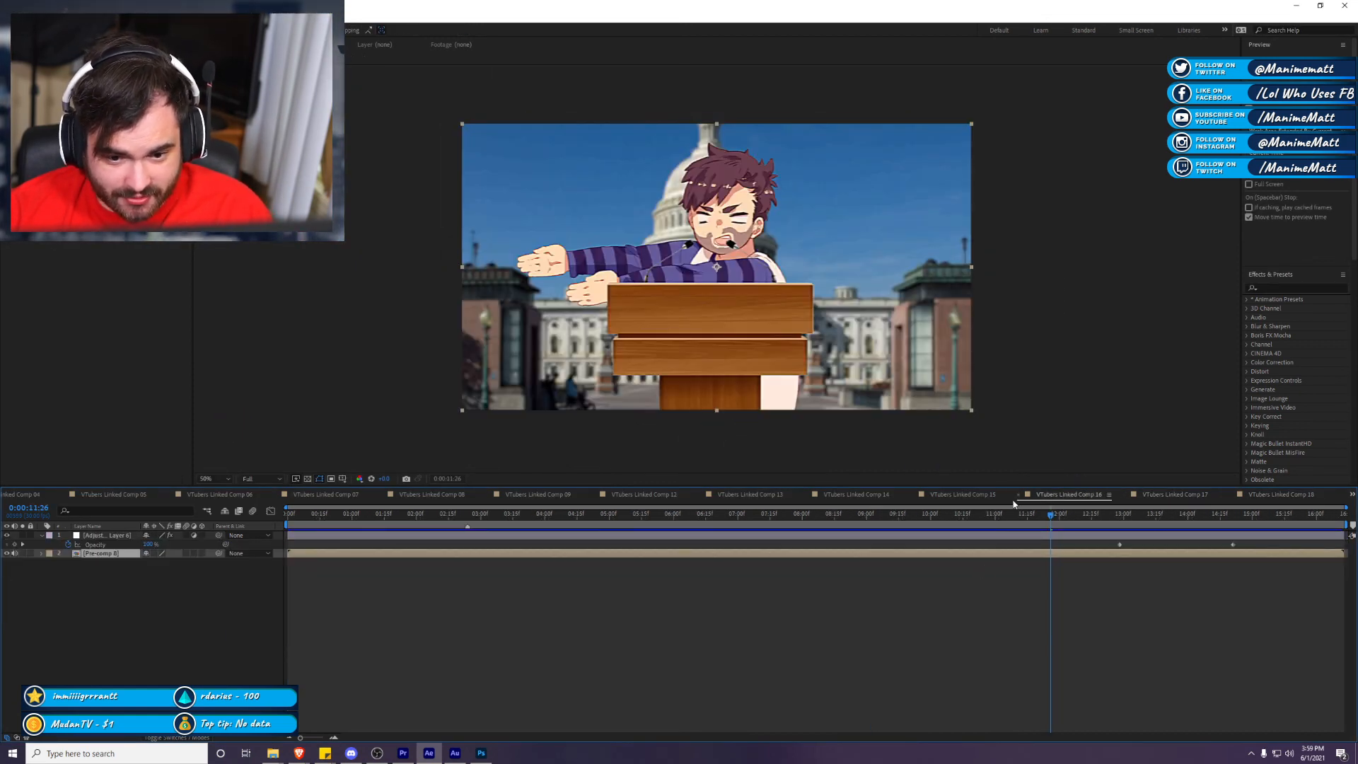
{"action": "left_click", "coordinate": [966, 587]}
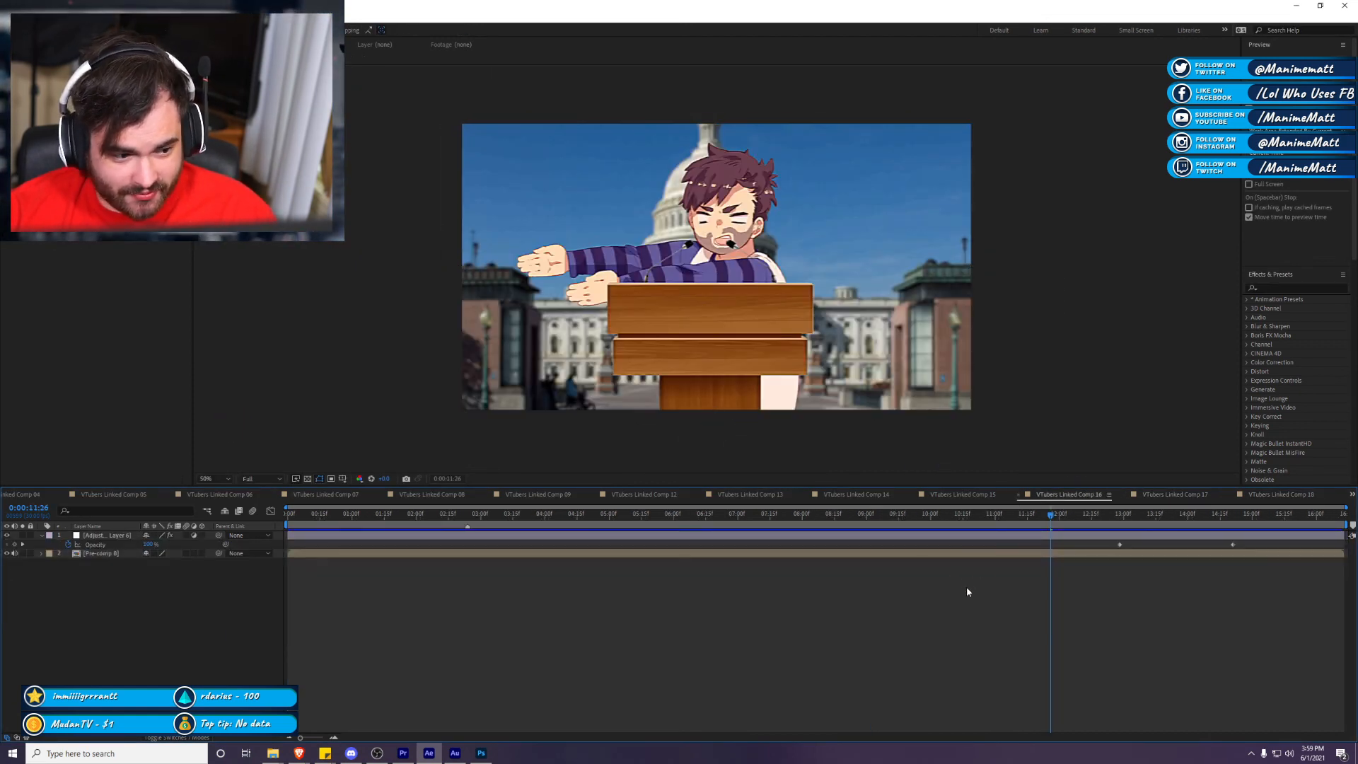
Step: Copy the adjustment layer from VTubers Linked Comp 16 over to VTubers Linked Comp 18
{"action": "left_click", "coordinate": [872, 543]}
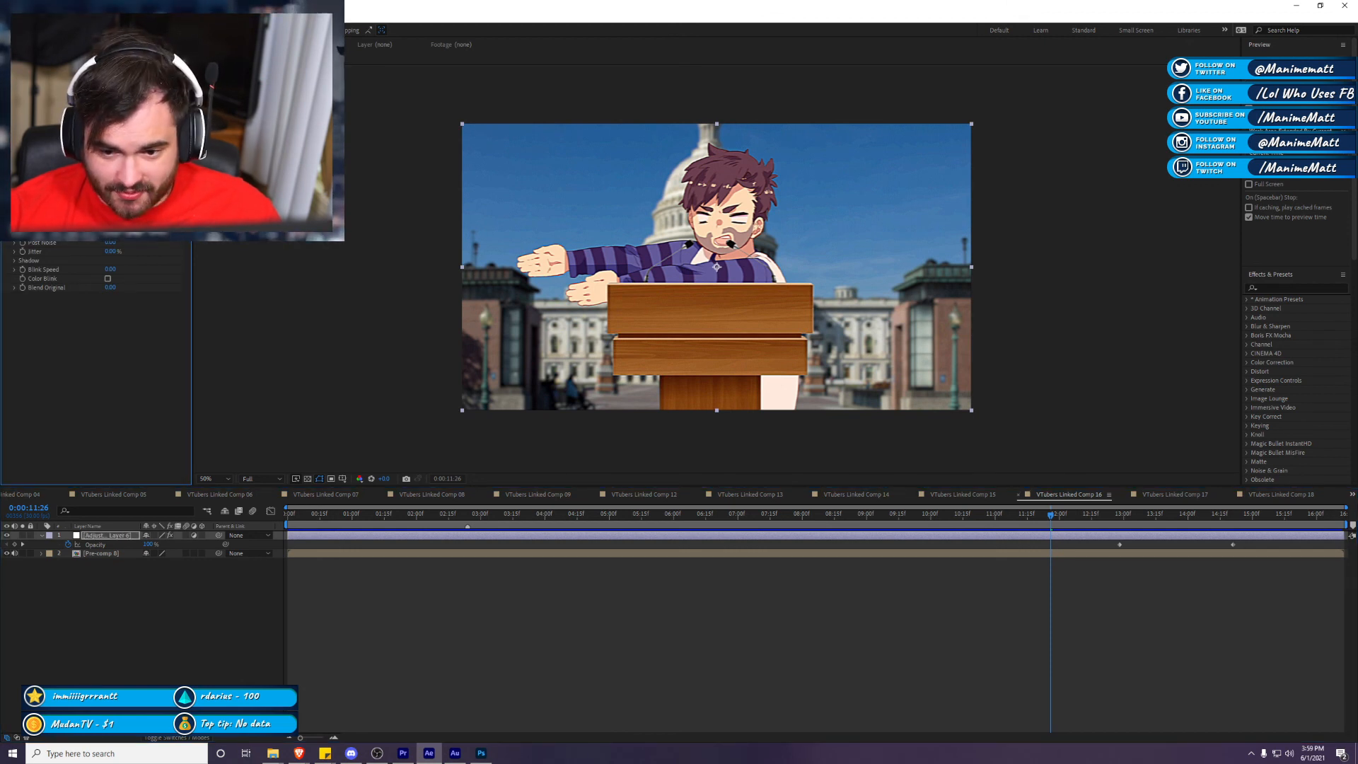
{"action": "left_click", "coordinate": [1294, 495]}
{"action": "left_click", "coordinate": [1259, 533]}
Step: Switch to Premiere Pro and play the end of the VTubers Linked Comp 18 clip
{"action": "left_click", "coordinate": [1297, 5]}
{"action": "left_click_drag", "start_coordinate": [829, 472], "coordinate": [1041, 489]}
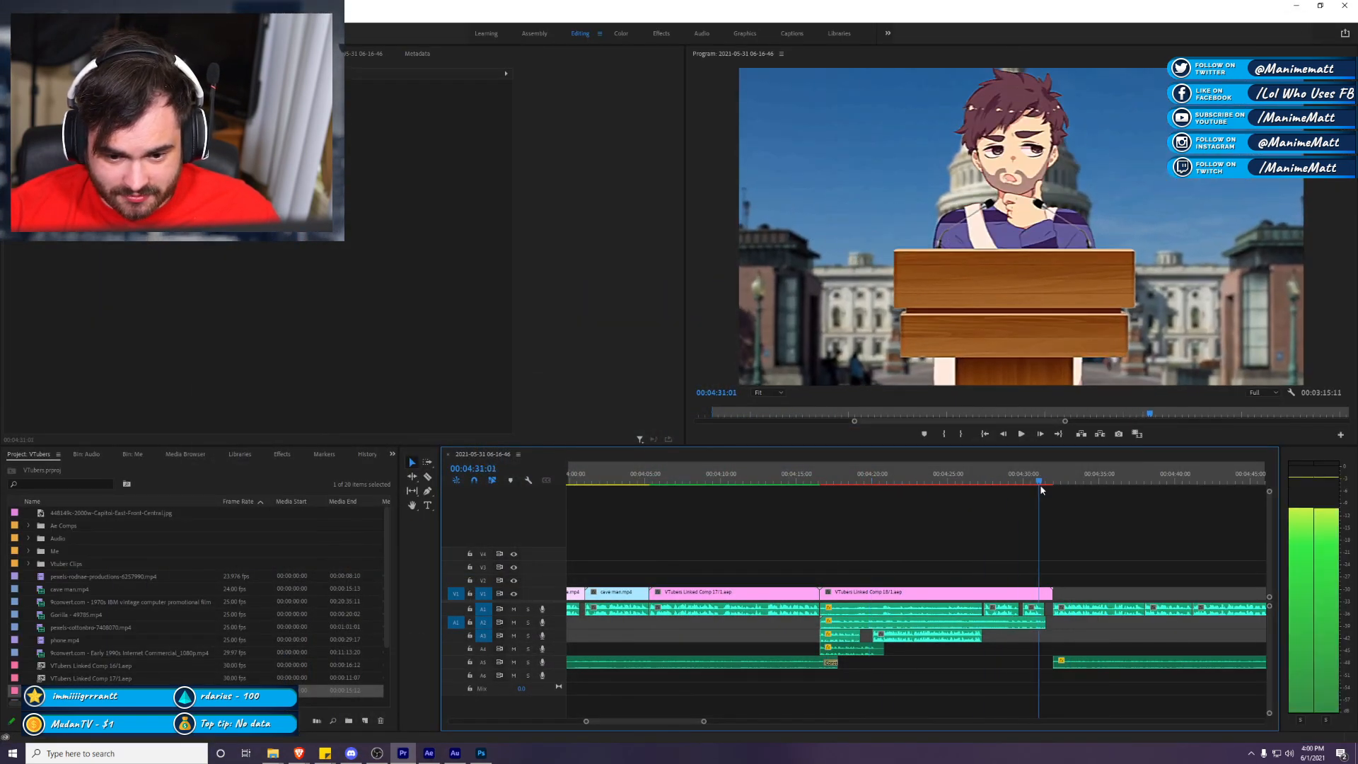
{"action": "key", "text": "space"}
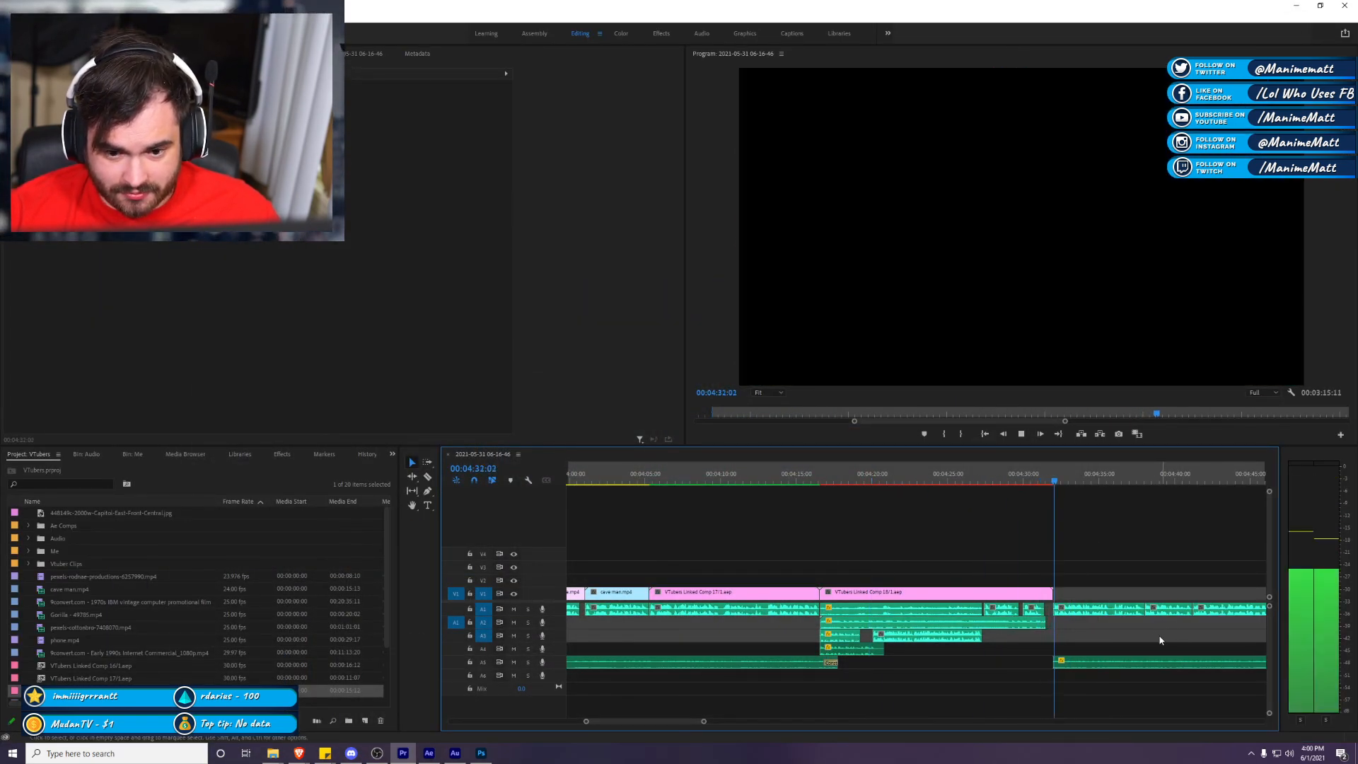
{"action": "key", "text": "space"}
{"action": "key", "text": "Left"}
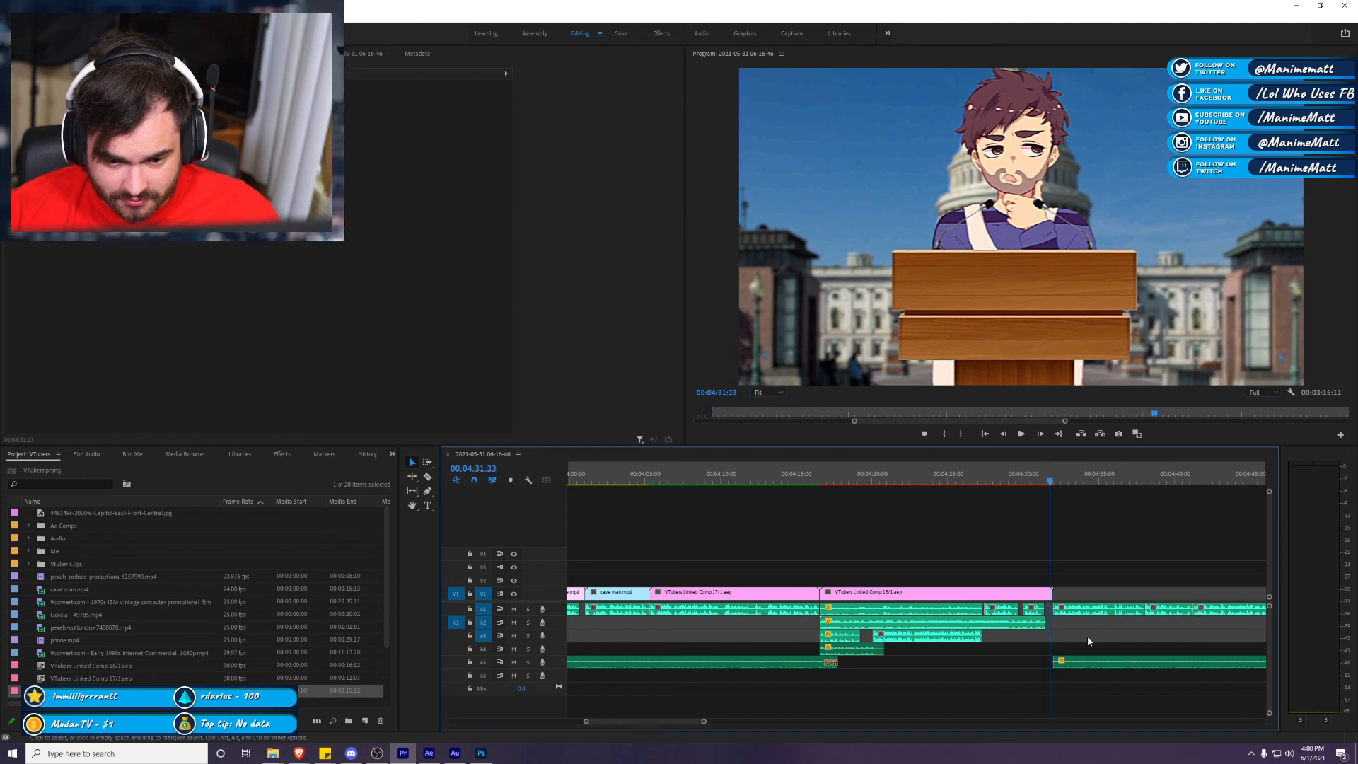
Step: Try to start the Stone Cookies - Dusty Decks music slightly before the podium clip ends, and play the cut
{"action": "left_click_drag", "start_coordinate": [1081, 661], "coordinate": [1075, 661]}
{"action": "key", "text": "space"}
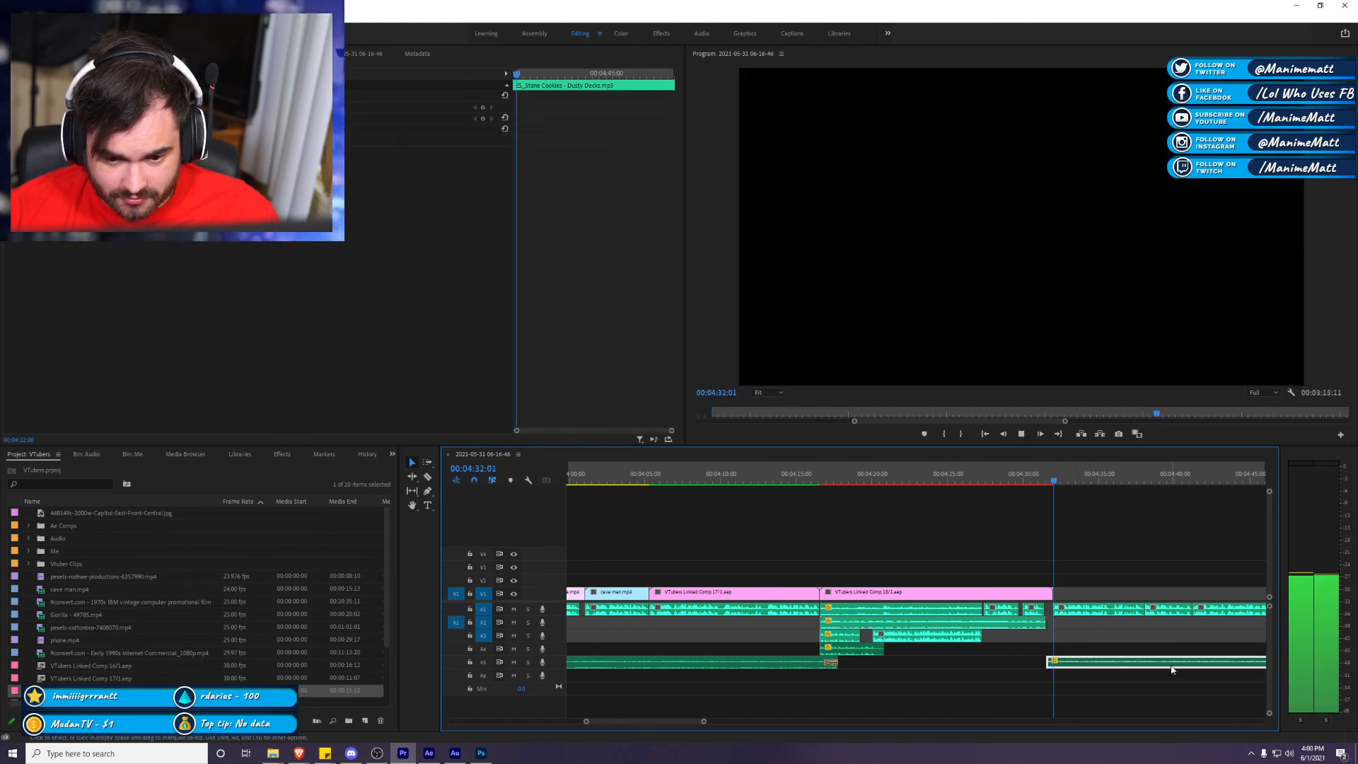
{"action": "key", "text": "space"}
{"action": "key", "text": "ctrl+shift+a"}
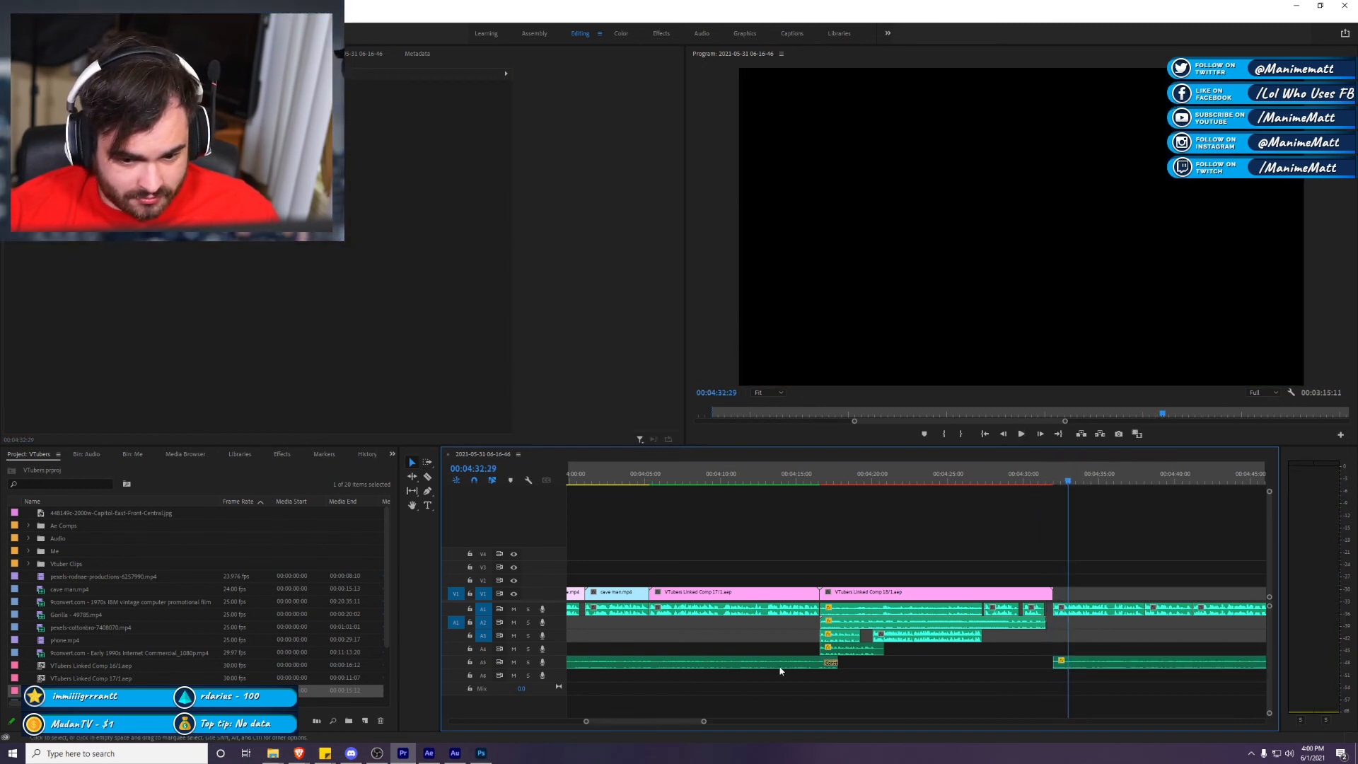
Step: Add Constant Gain crossfades to the start of the Dusty Decks music and the end of the camera-flash crowd ambience
{"action": "left_click", "coordinate": [99, 455]}
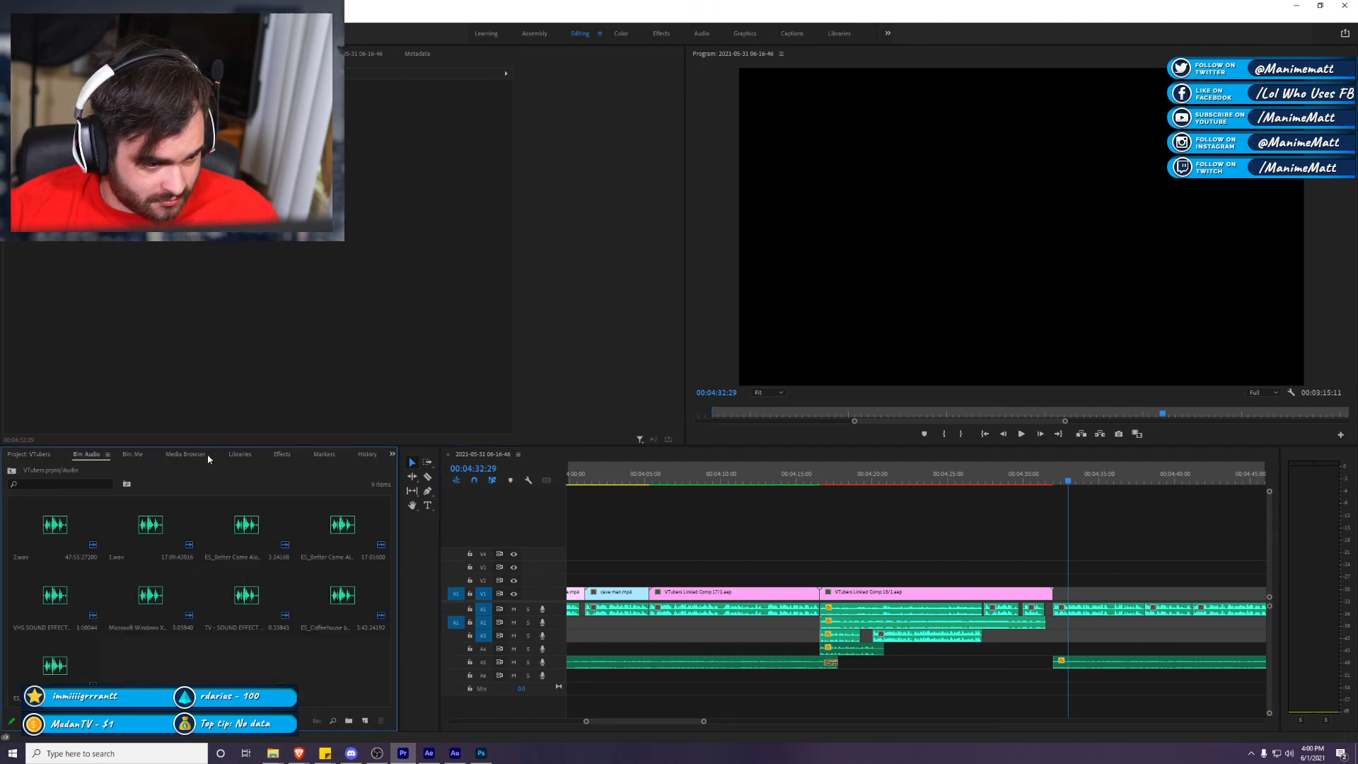
{"action": "left_click", "coordinate": [277, 459]}
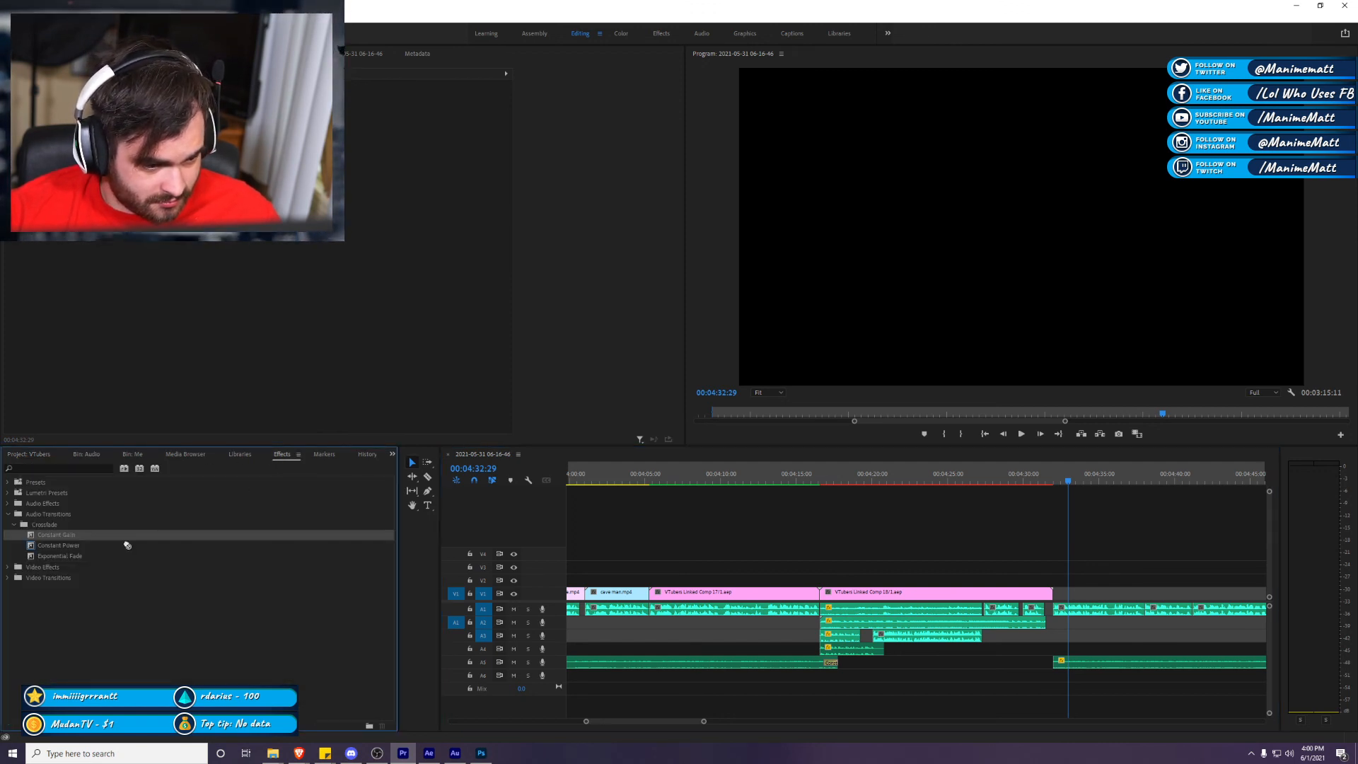
{"action": "left_click_drag", "start_coordinate": [128, 545], "coordinate": [1058, 672]}
{"action": "left_click_drag", "start_coordinate": [80, 538], "coordinate": [1036, 587]}
{"action": "left_click_drag", "start_coordinate": [1050, 633], "coordinate": [1049, 624]}
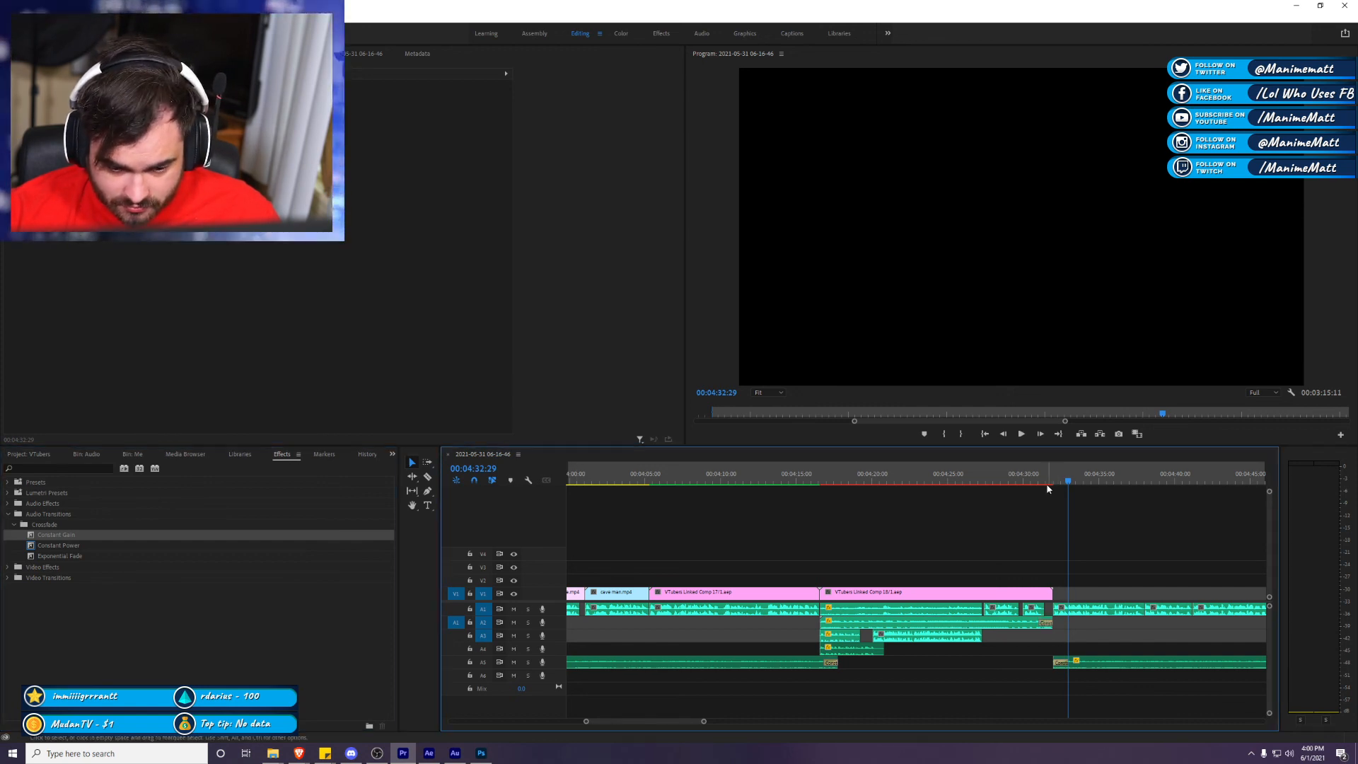
Step: Move the playhead to 00:04:14:09 and add a Constant Gain crossfade to the start of the conference chatter sound effect
{"action": "left_click", "coordinate": [976, 480]}
{"action": "left_click_drag", "start_coordinate": [977, 477], "coordinate": [785, 477]}
{"action": "left_click_drag", "start_coordinate": [63, 537], "coordinate": [967, 620]}
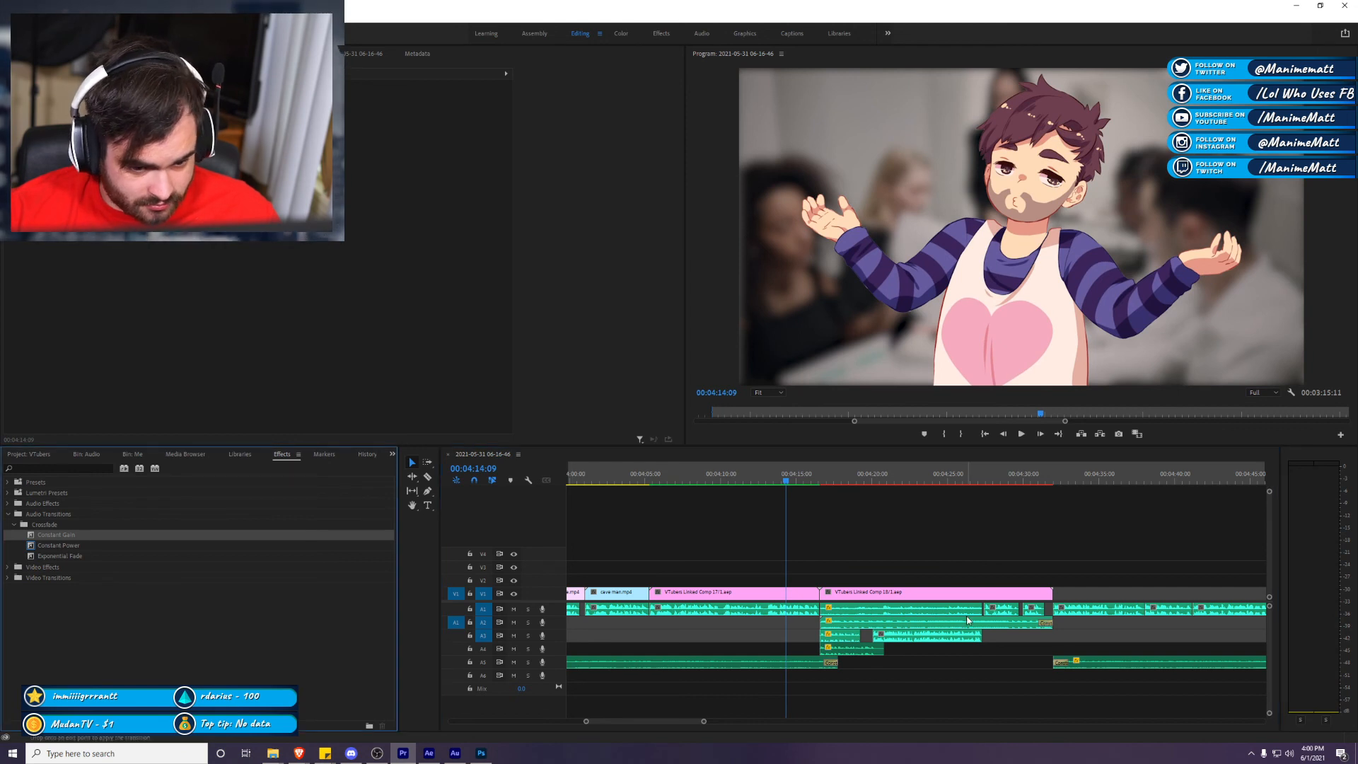
{"action": "left_click_drag", "start_coordinate": [827, 628], "coordinate": [828, 625]}
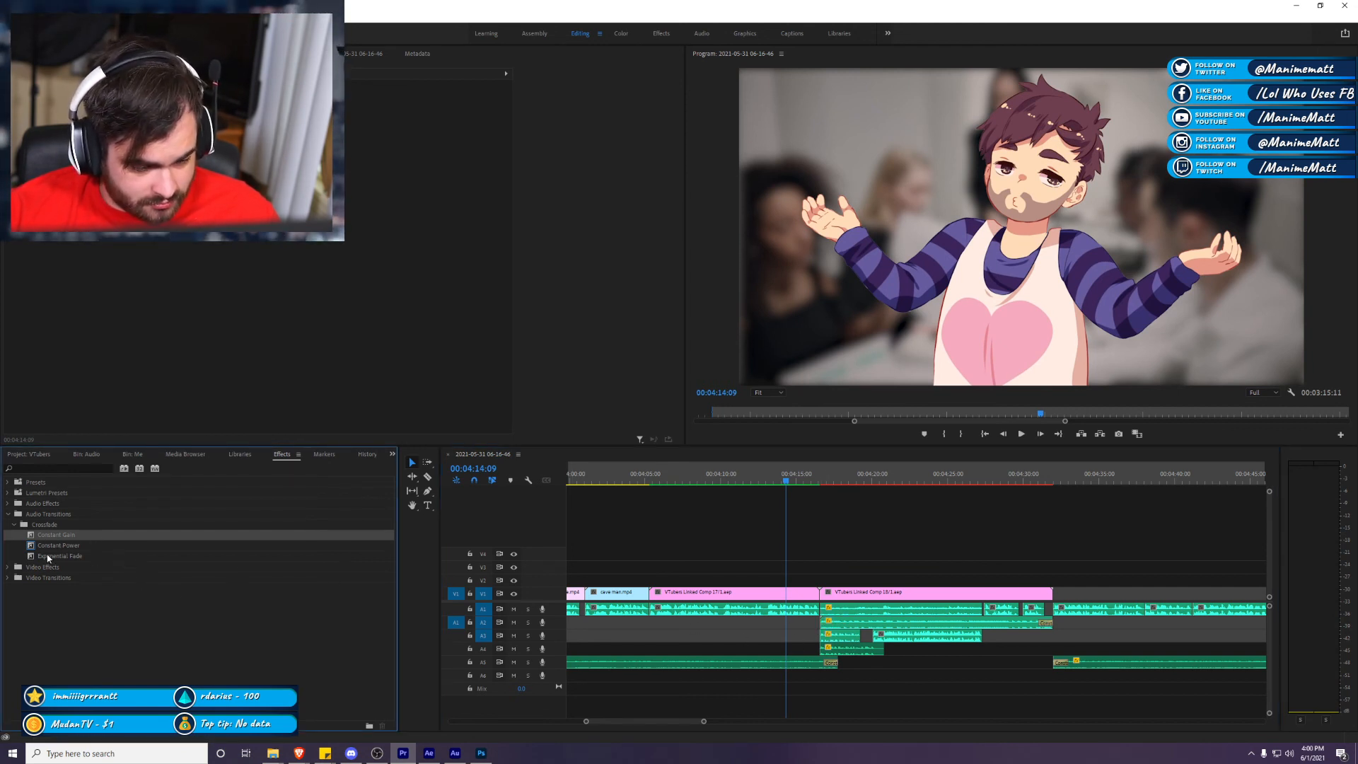
{"action": "mouse_move", "coordinate": [55, 546]}
{"action": "left_mouse_down"}
{"action": "mouse_move", "coordinate": [859, 603]}
{"action": "mouse_move", "coordinate": [828, 610]}
{"action": "left_mouse_up"}
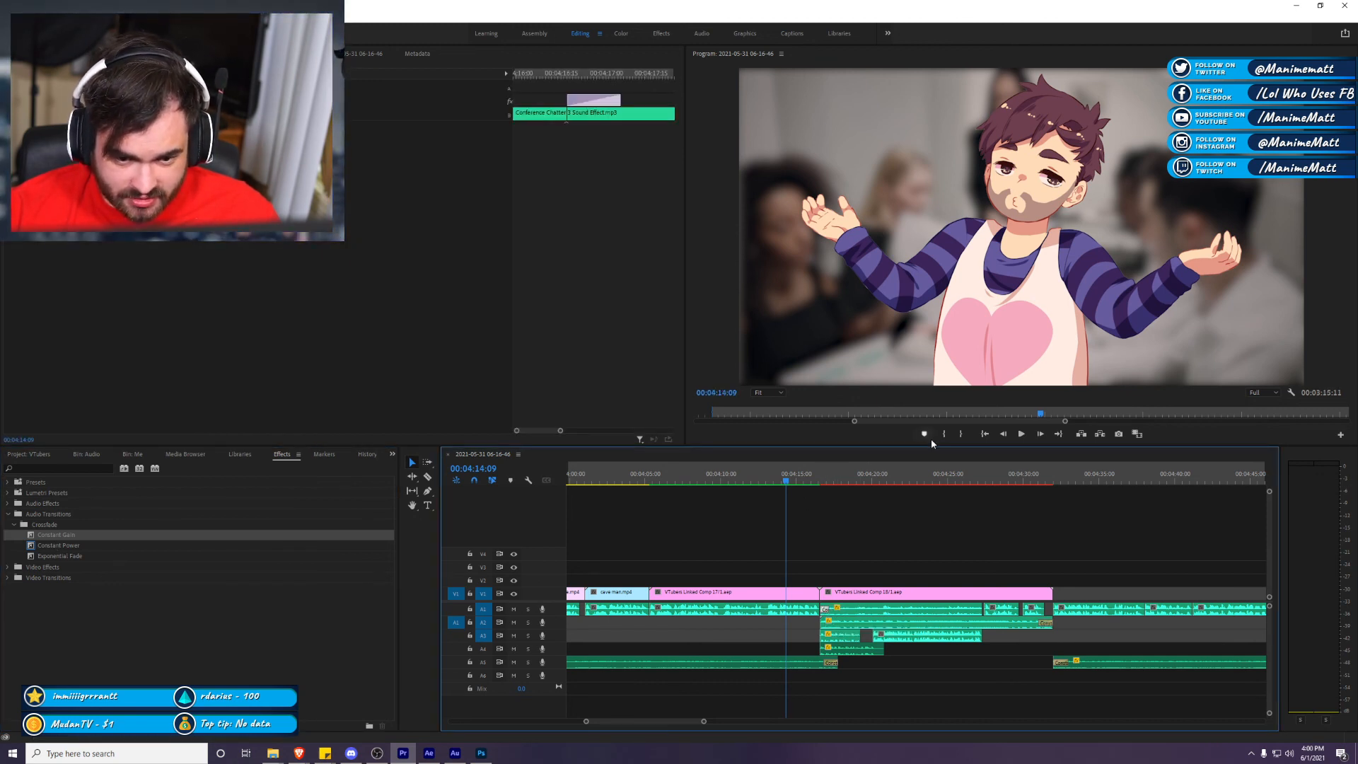
Step: Mark an In point at 00:04:14:09, save the project, and render and play the podium section
{"action": "key", "text": "i"}
{"action": "key", "text": "ctrl+s"}
{"action": "key", "text": "Return"}
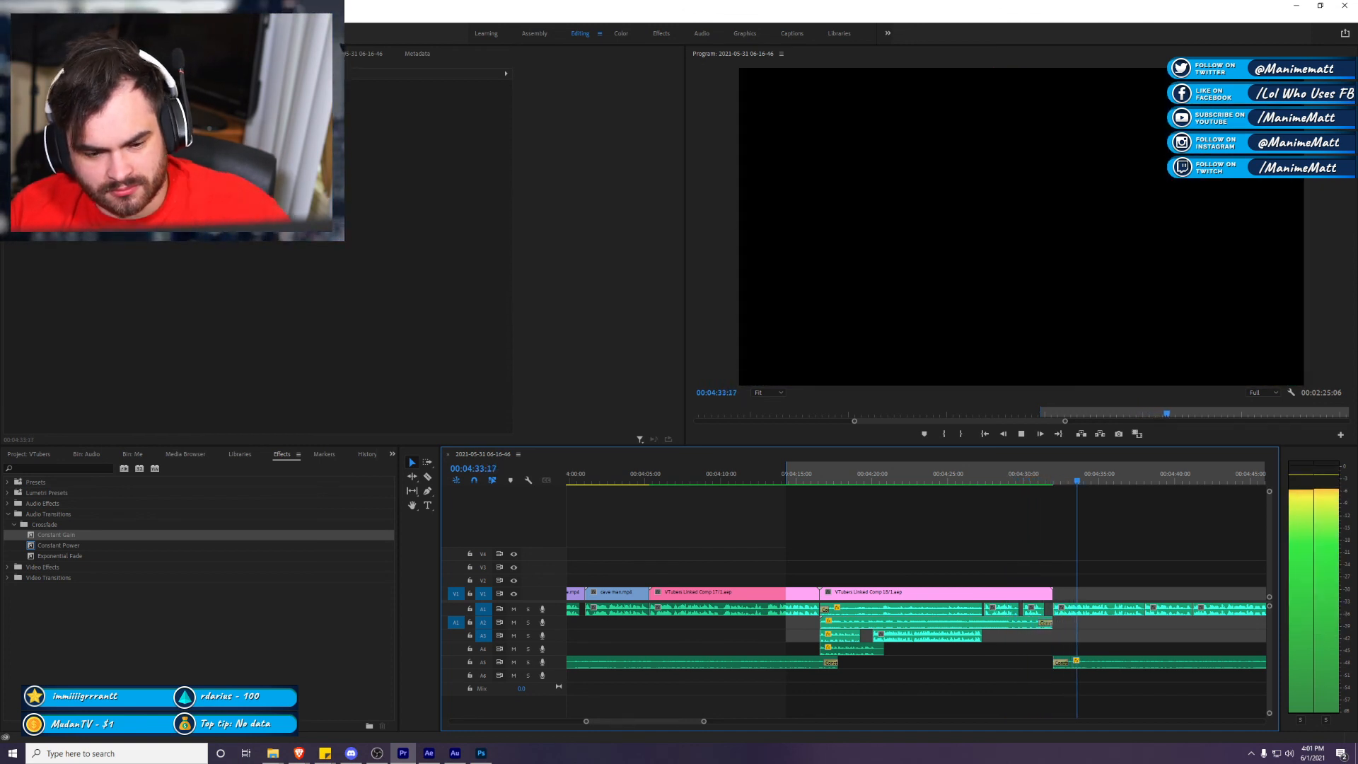
{"action": "key", "text": "space"}
Step: Replay the podium scene around 00:04:25 and adjust the audio gain of the Paparazzi Camera Flash crowd ambience clip
{"action": "left_click_drag", "start_coordinate": [968, 478], "coordinate": [949, 480]}
{"action": "key", "text": "space"}
{"action": "key", "text": "space"}
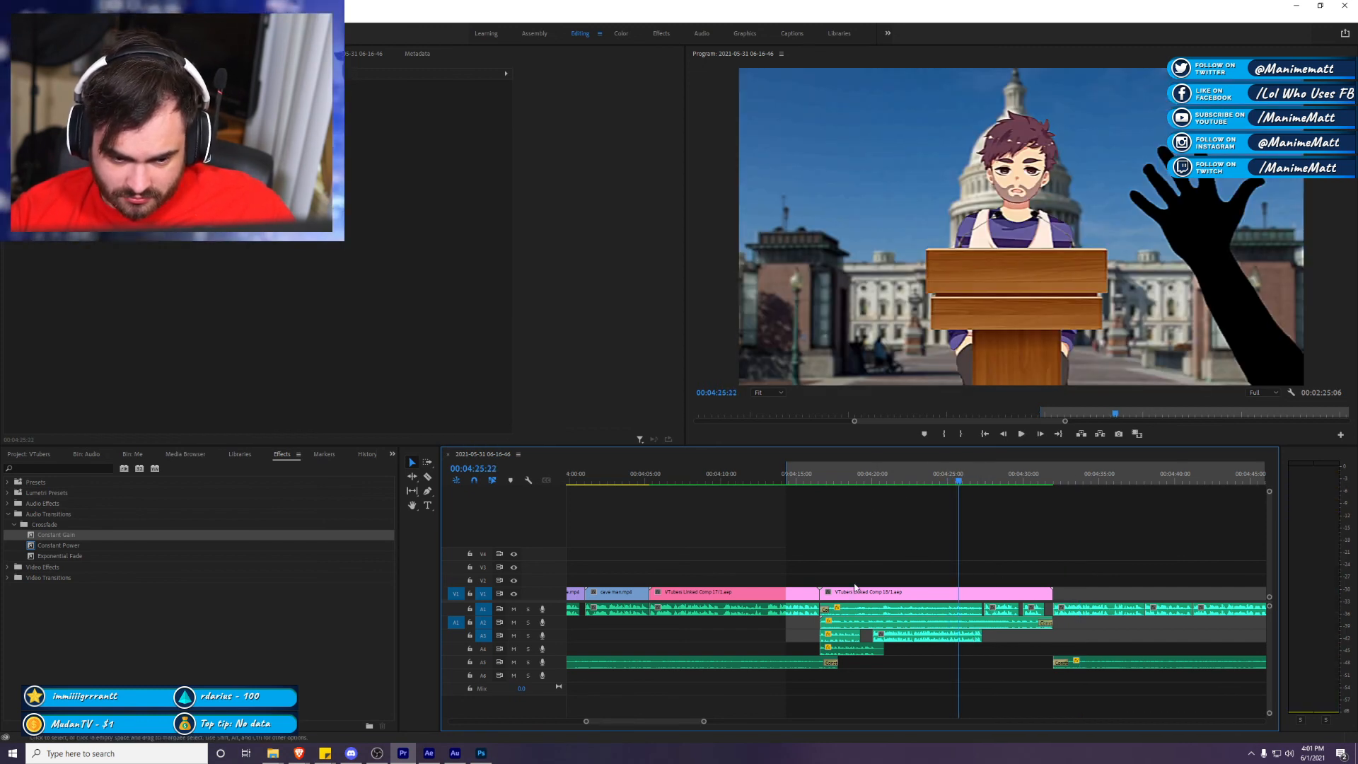
{"action": "right_click", "coordinate": [877, 625]}
{"action": "left_click", "coordinate": [988, 503]}
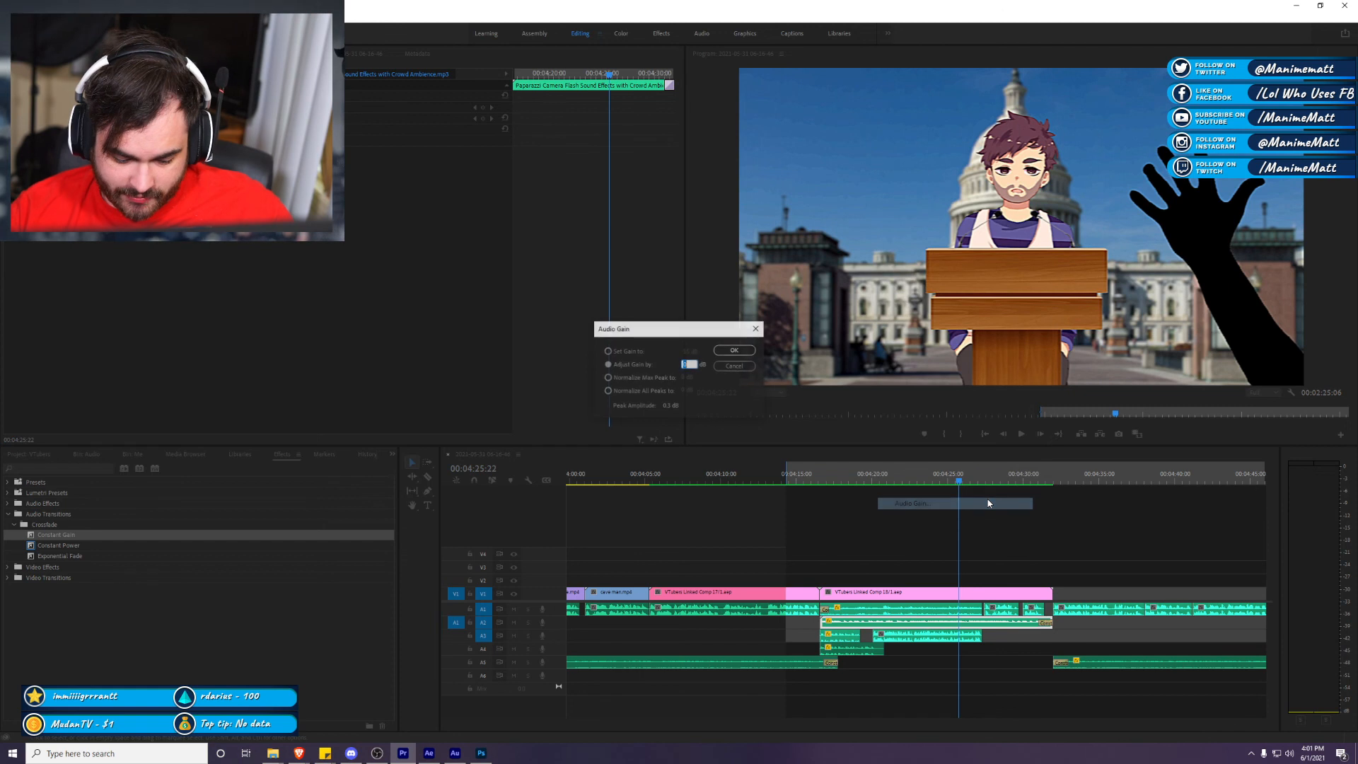
{"action": "key", "text": "Return"}
{"action": "key", "text": "space"}
{"action": "left_click", "coordinate": [1118, 535]}
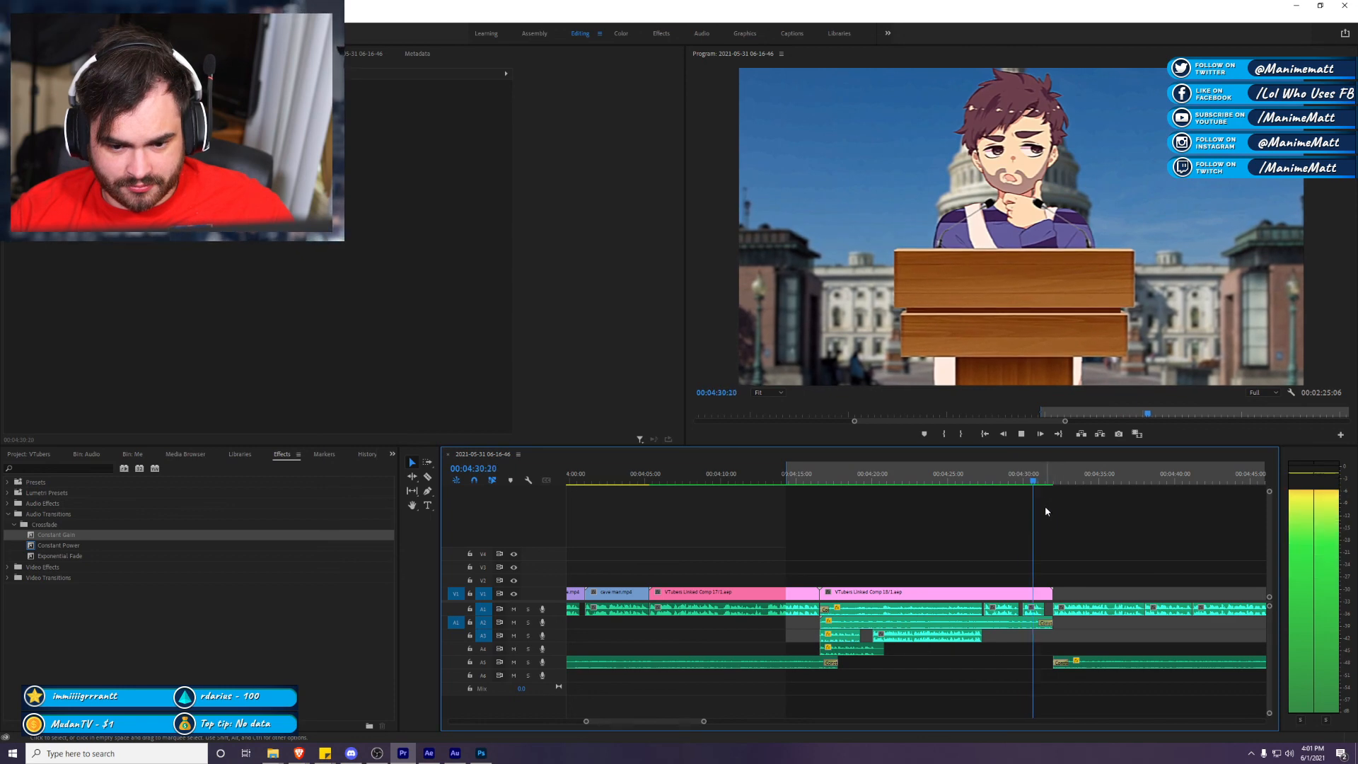
Step: Save the project and watch the podium scene from about 00:04:12 in the maximized program monitor
{"action": "key", "text": "j"}
{"action": "key", "text": "j"}
{"action": "key", "text": "j"}
{"action": "key", "text": "ctrl+s"}
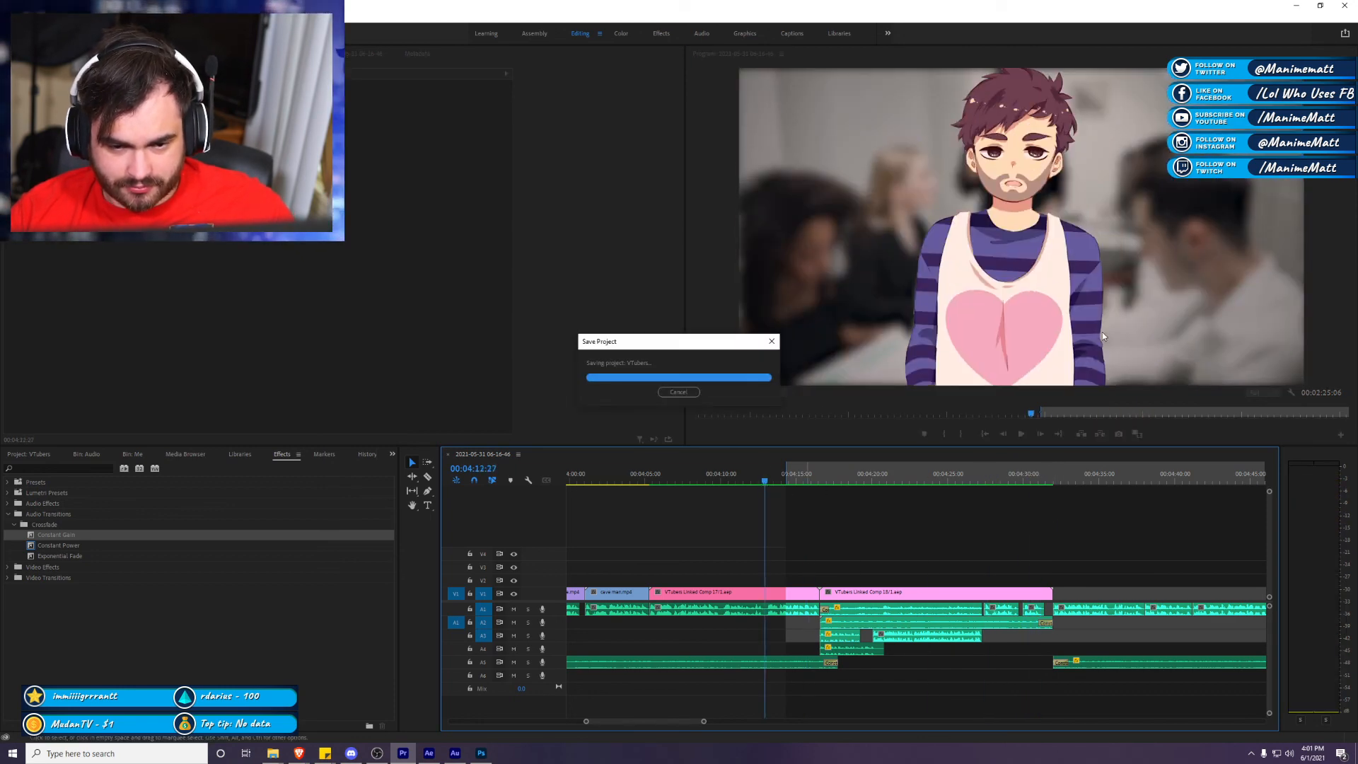
{"action": "key", "text": "grave"}
{"action": "key", "text": "space"}
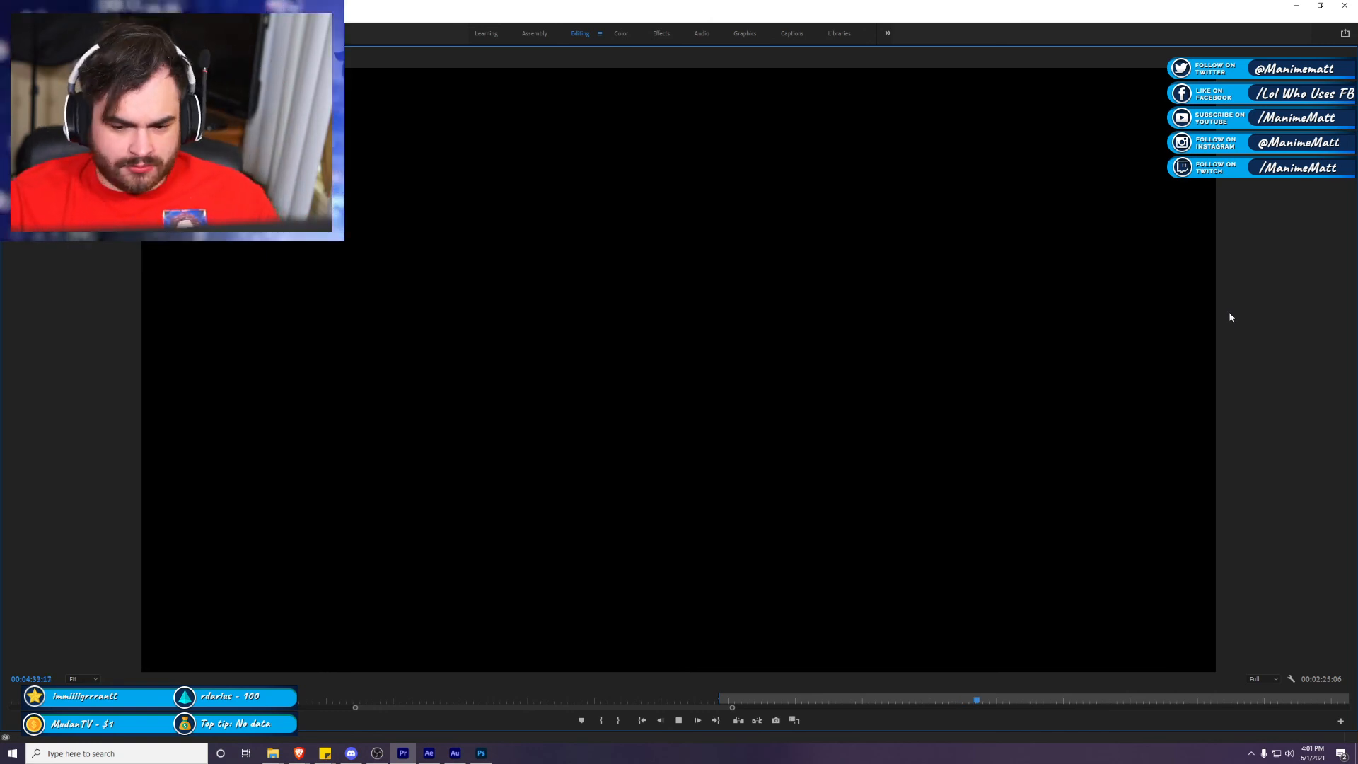
{"action": "key", "text": "space"}
{"action": "key", "text": "grave"}
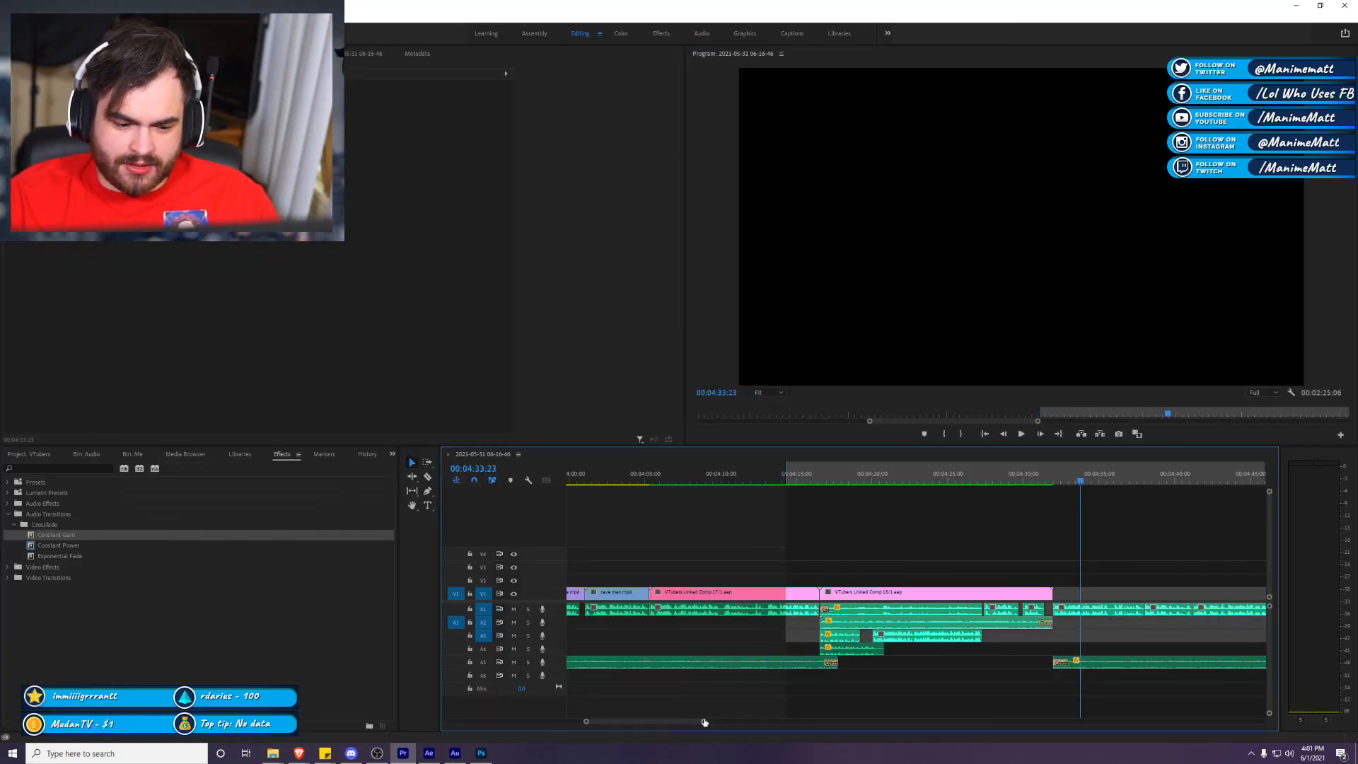
Step: Clear the sequence's In and Out points and save the project
{"action": "key", "text": "minus"}
{"action": "key", "text": "minus"}
{"action": "key", "text": "minus"}
{"action": "right_click", "coordinate": [939, 472]}
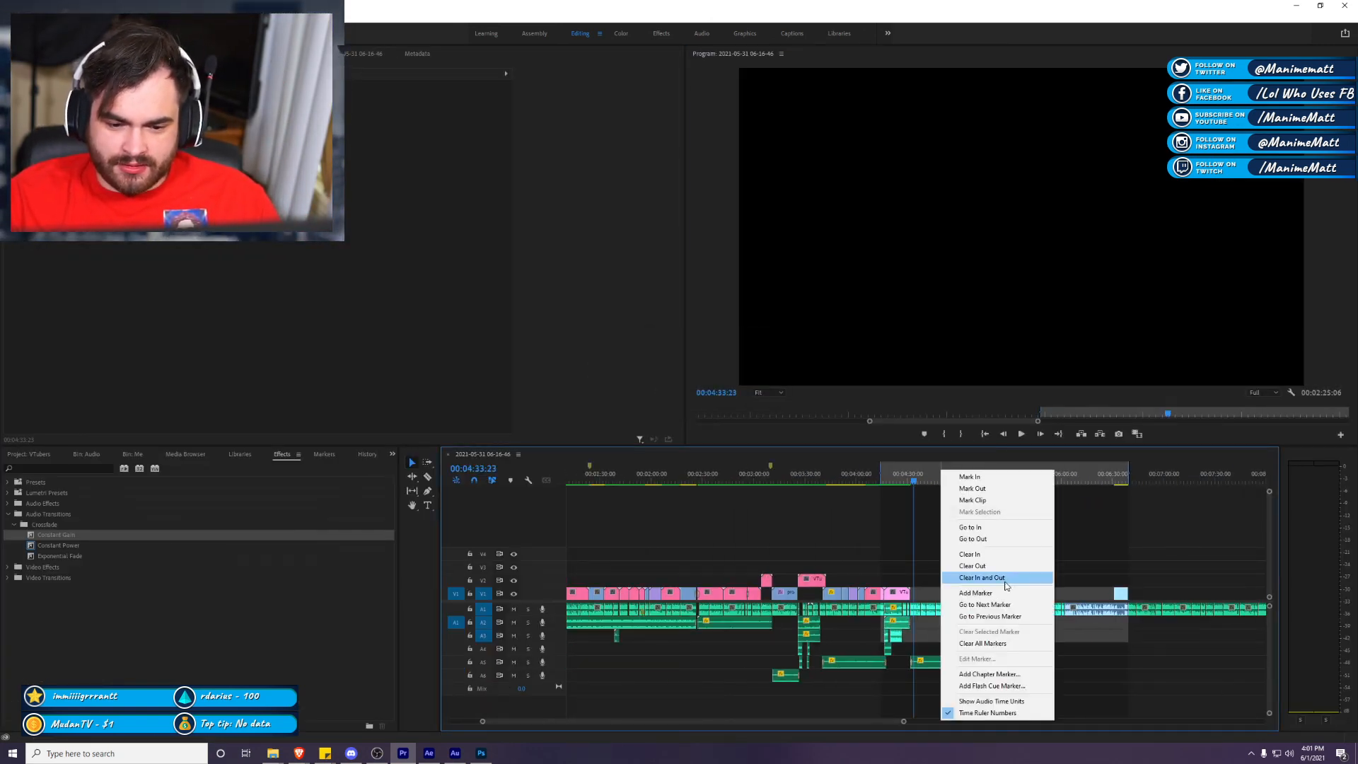
{"action": "left_click", "coordinate": [962, 582]}
{"action": "key", "text": "ctrl+s"}
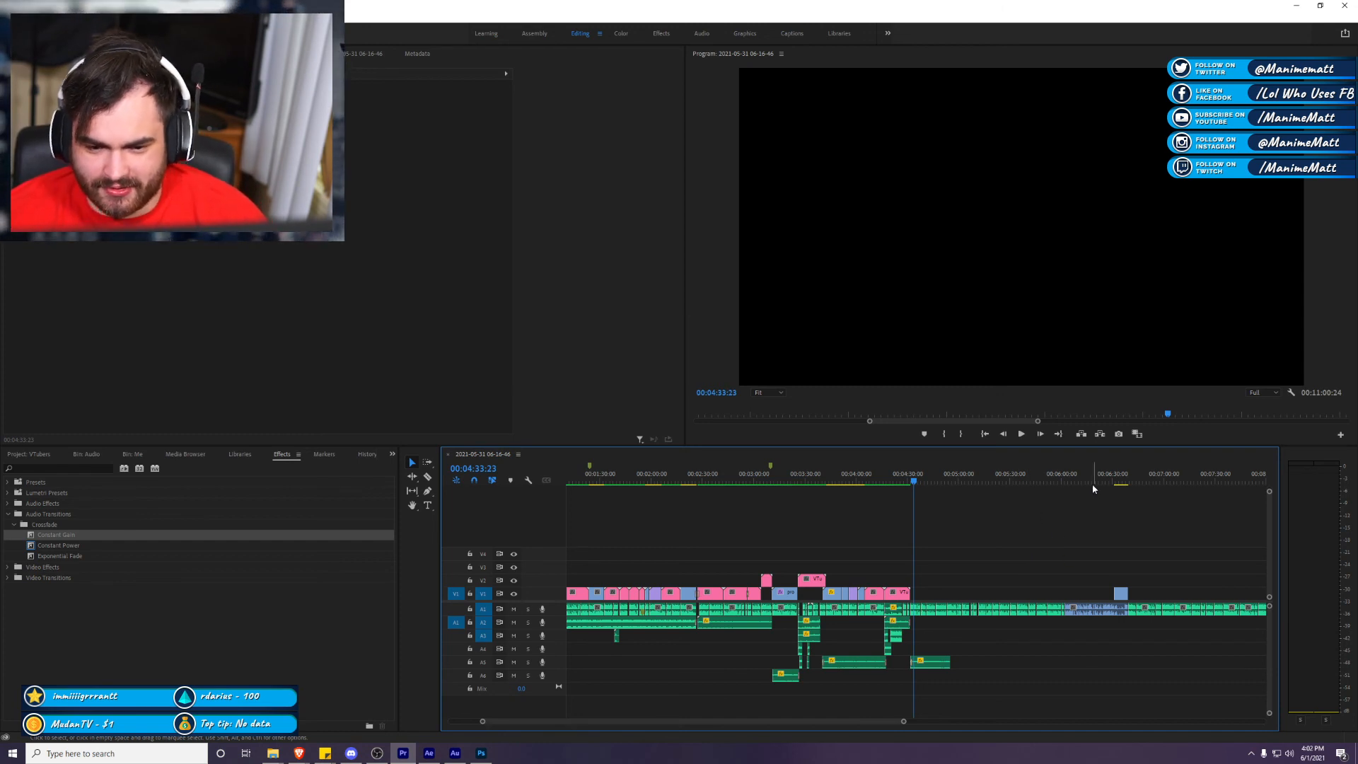
{"action": "left_click", "coordinate": [1070, 478]}
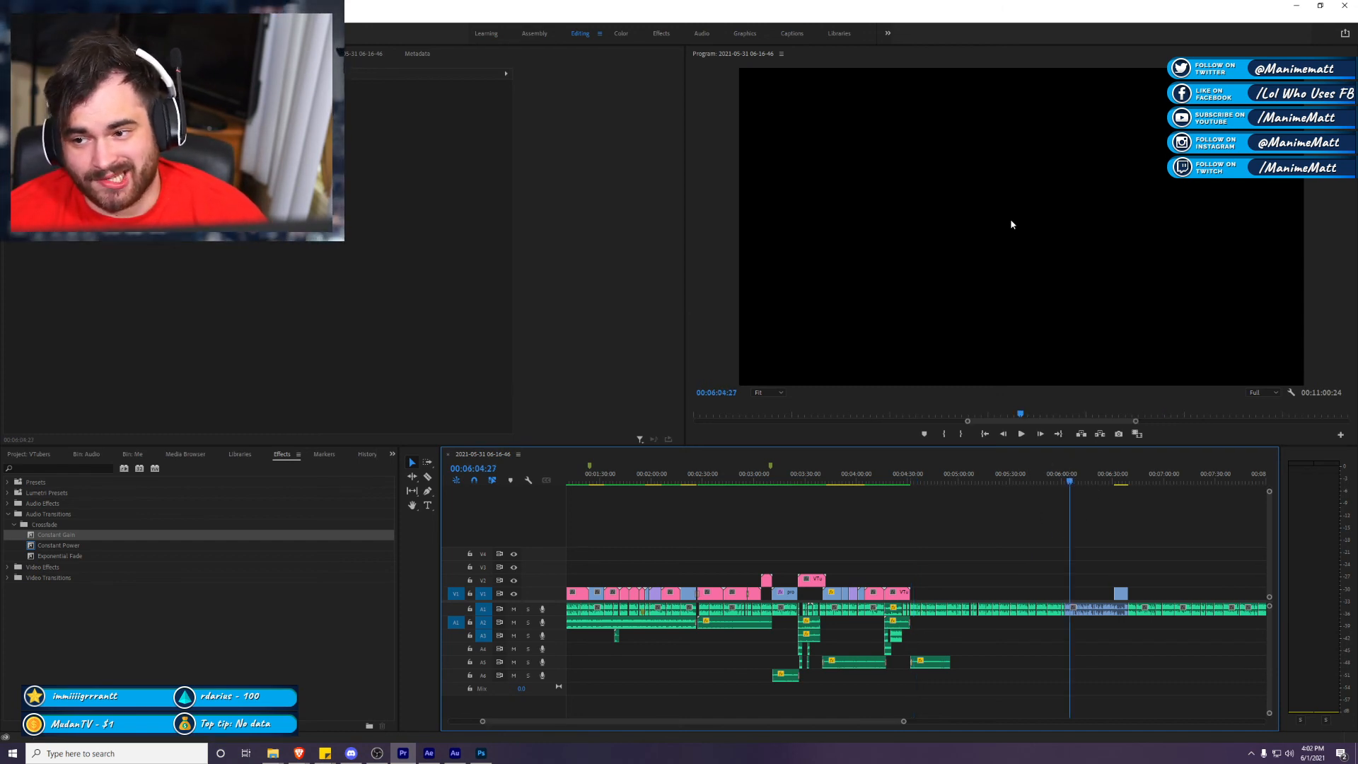
{"action": "left_click", "coordinate": [1013, 237]}
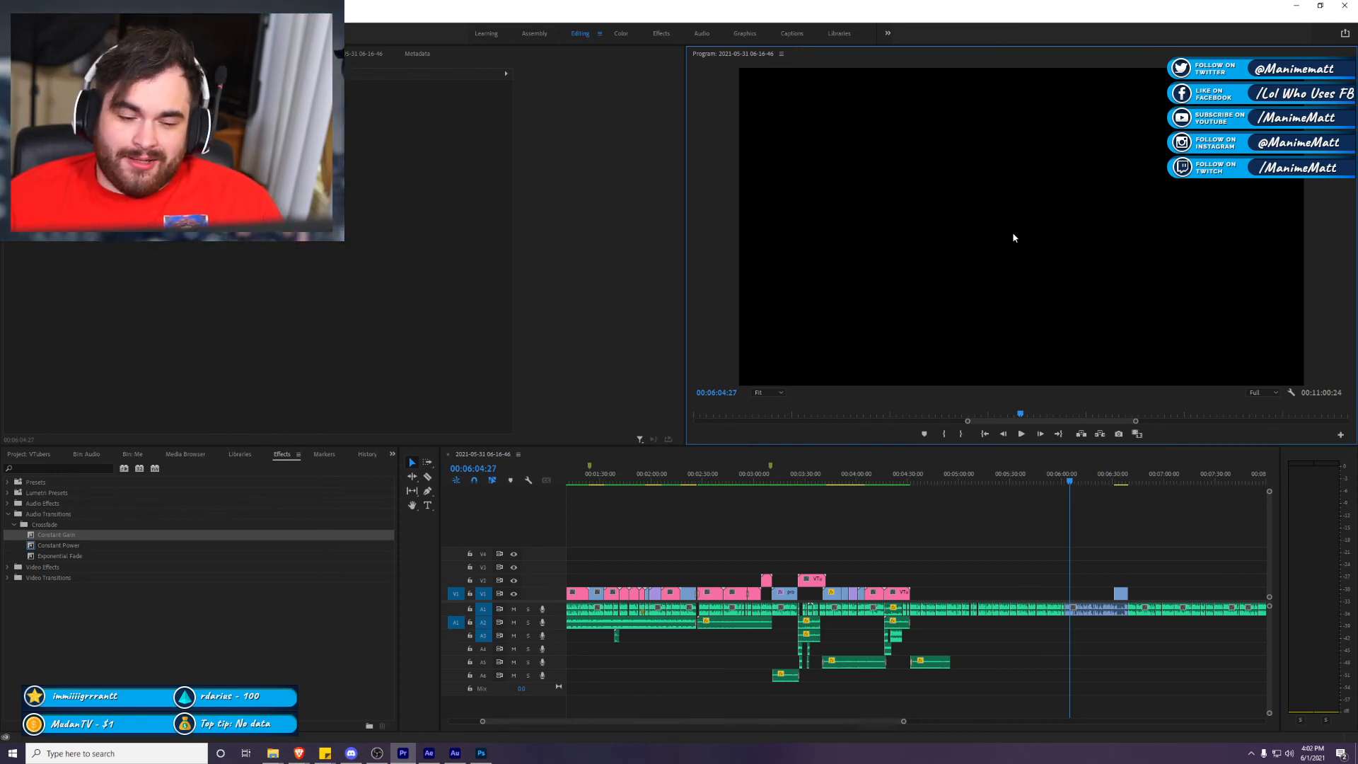
{"action": "key", "text": "grave"}
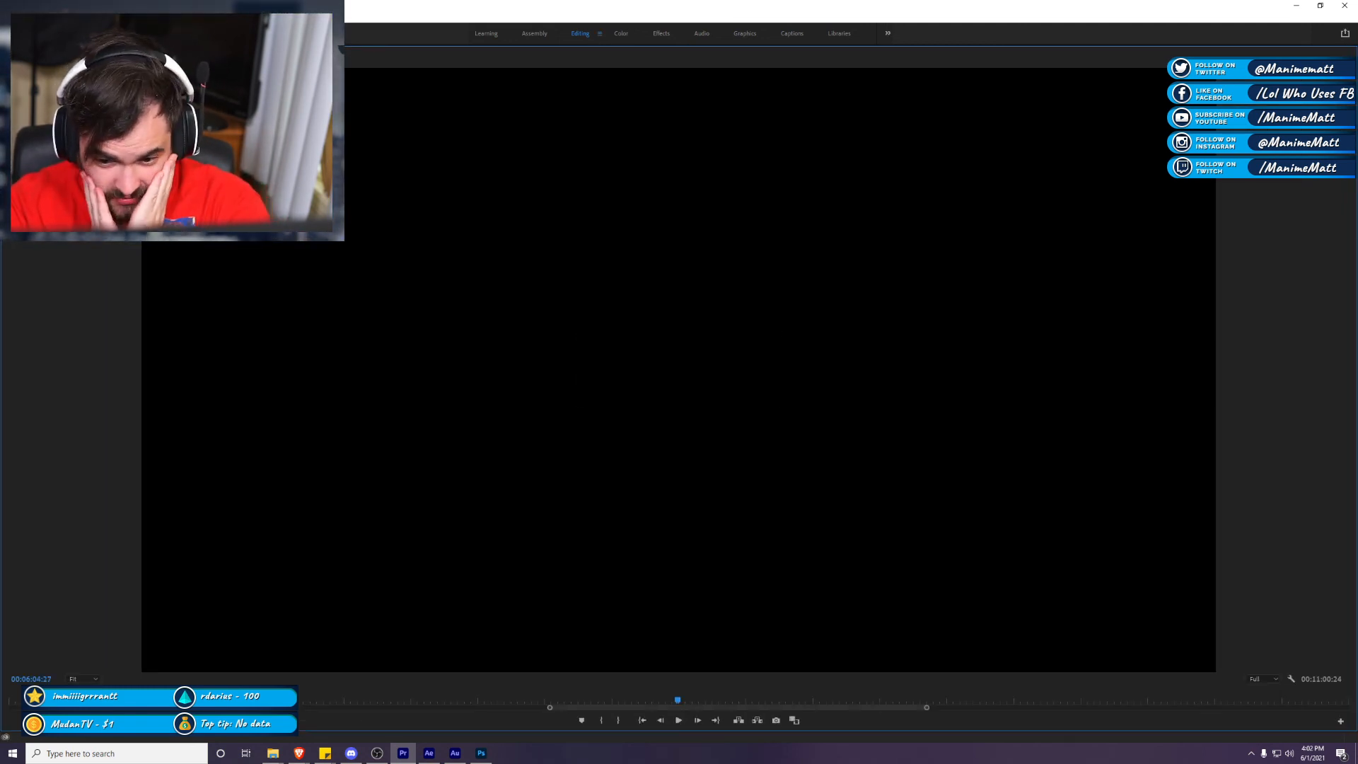
{"action": "key", "text": "grave"}
{"action": "scroll", "coordinate": [1207, 647], "scroll_direction": "down", "scroll_amount": 5}
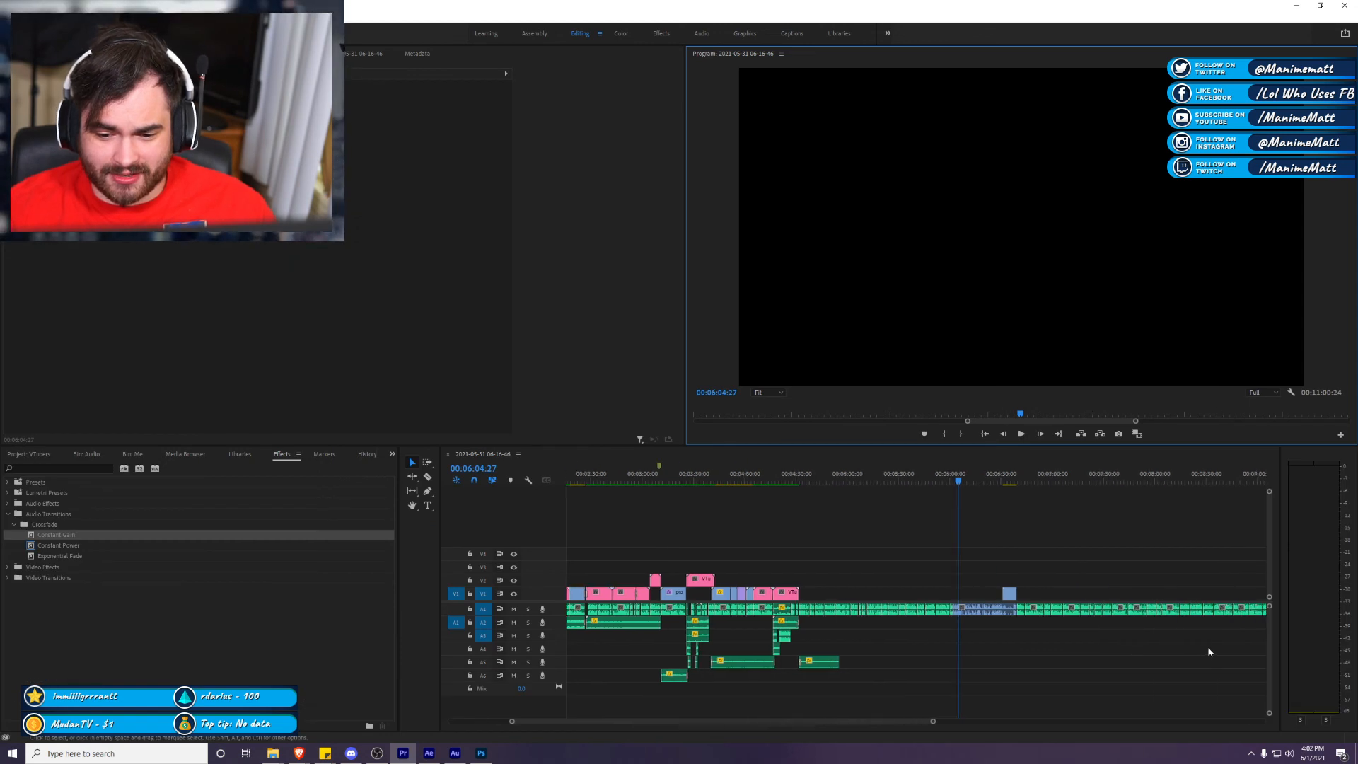
{"action": "left_click_drag", "start_coordinate": [946, 723], "coordinate": [1042, 722]}
{"action": "left_click", "coordinate": [996, 484]}
{"action": "scroll", "coordinate": [965, 620], "scroll_direction": "up", "scroll_amount": 10}
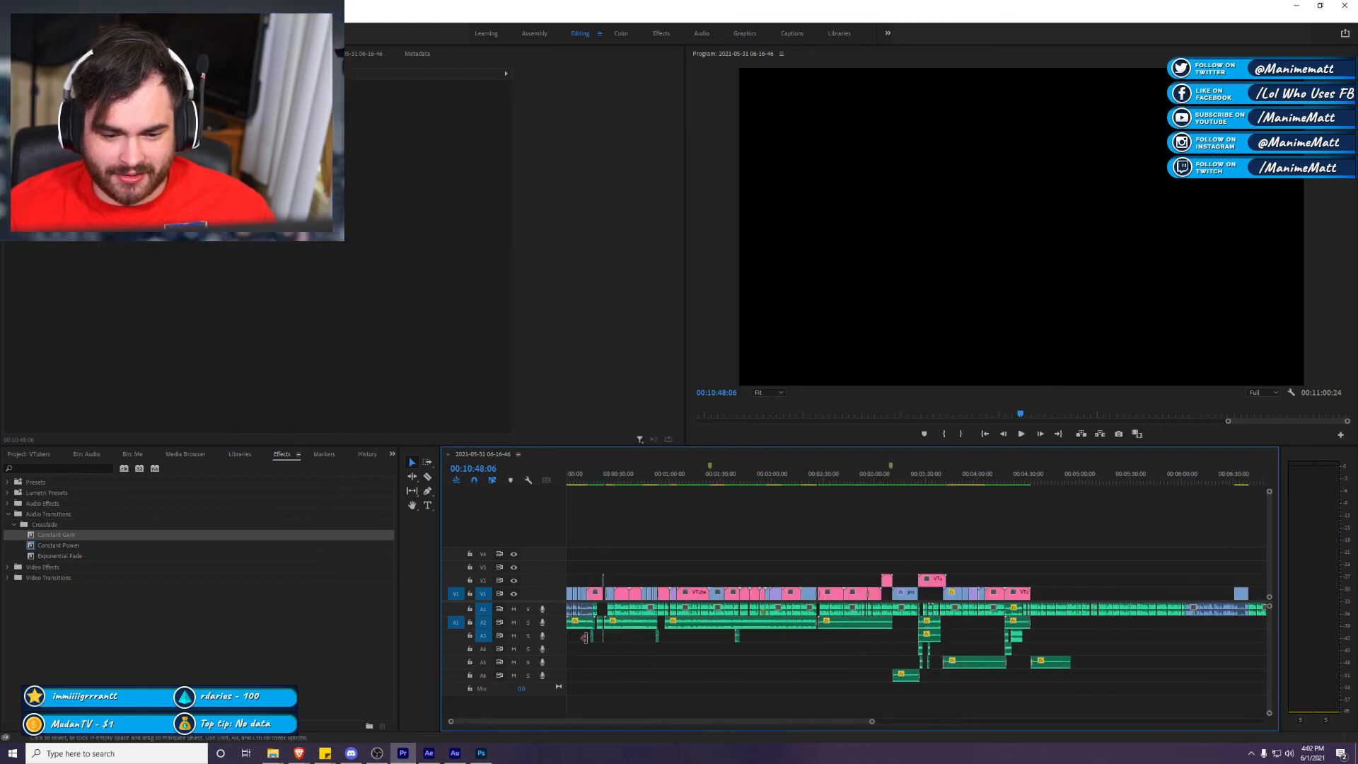
{"action": "left_click", "coordinate": [864, 357]}
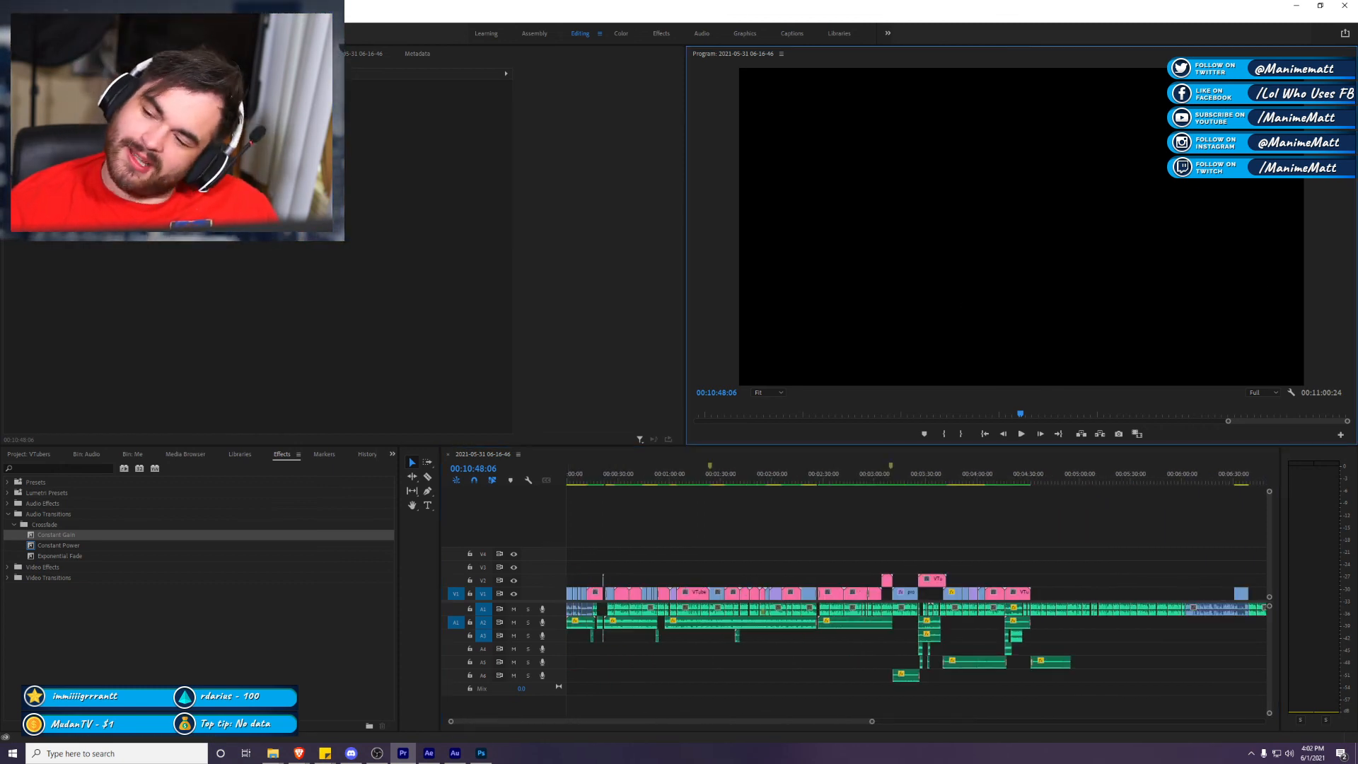
Step: Save the project and watch the edited video through the podium scene in the maximized program monitor
{"action": "key", "text": "ctrl+s"}
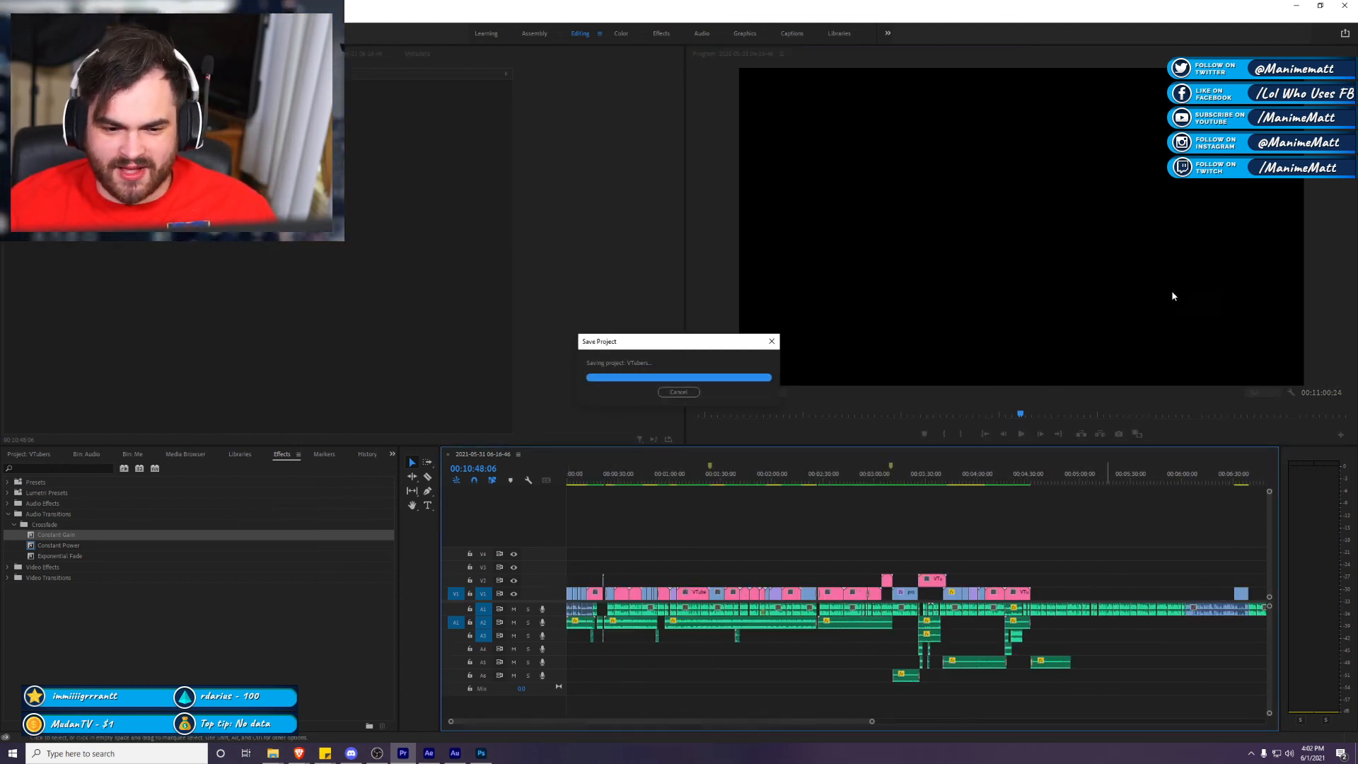
{"action": "key", "text": "grave"}
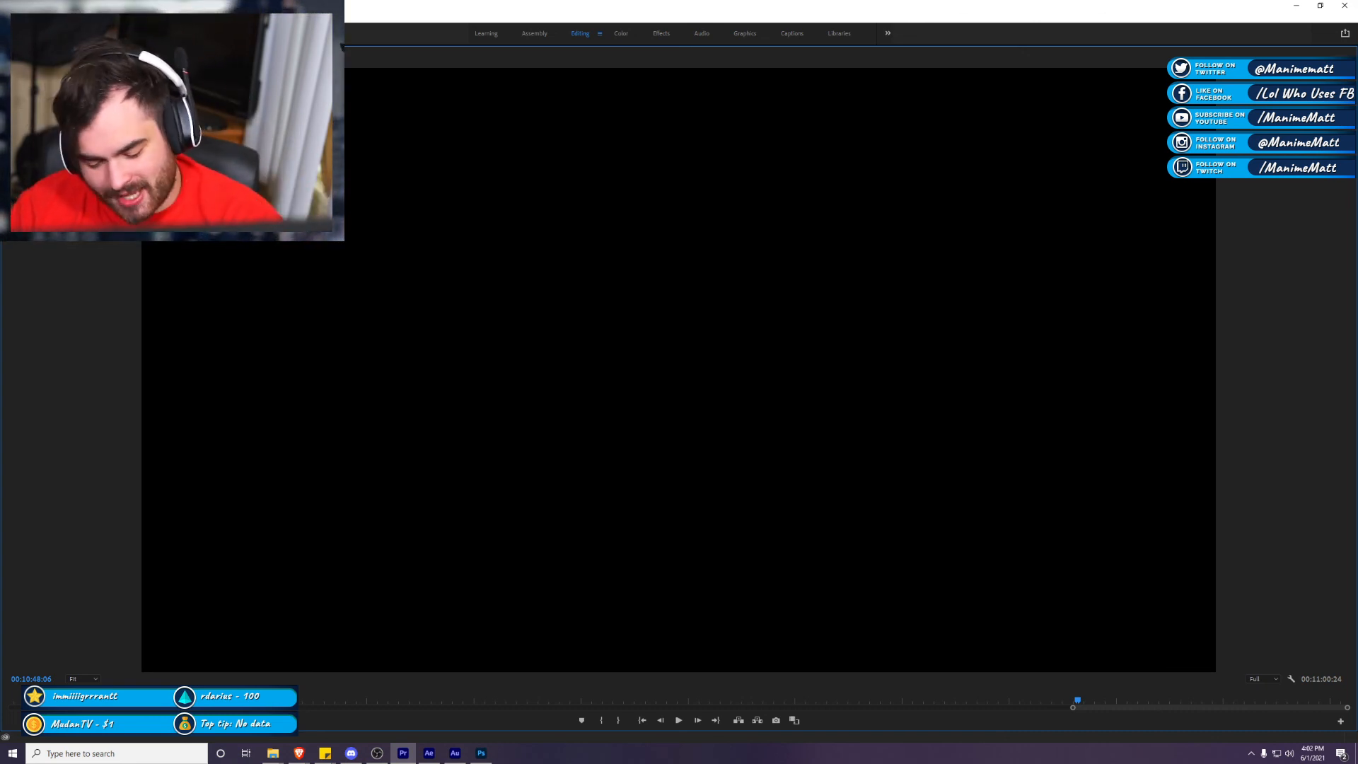
{"action": "key", "text": "space"}
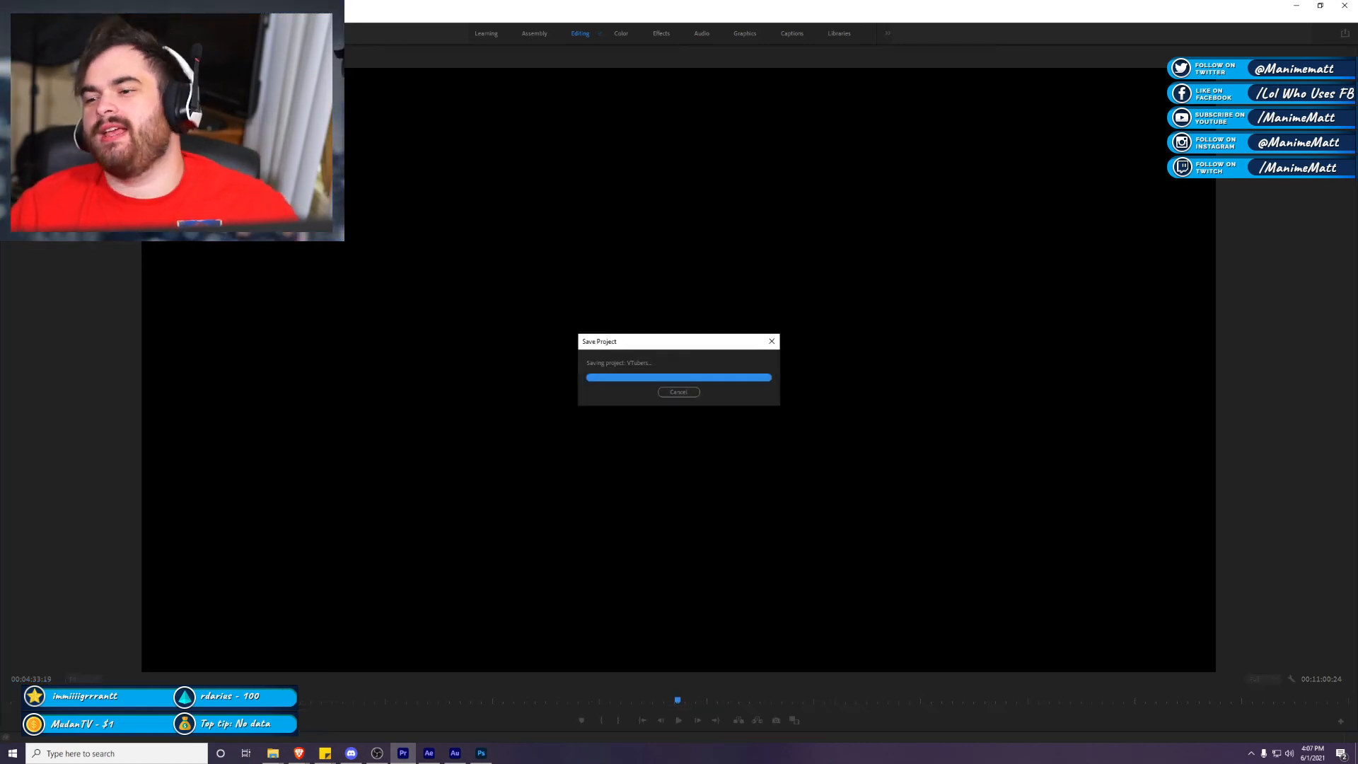
{"action": "key", "text": "grave"}
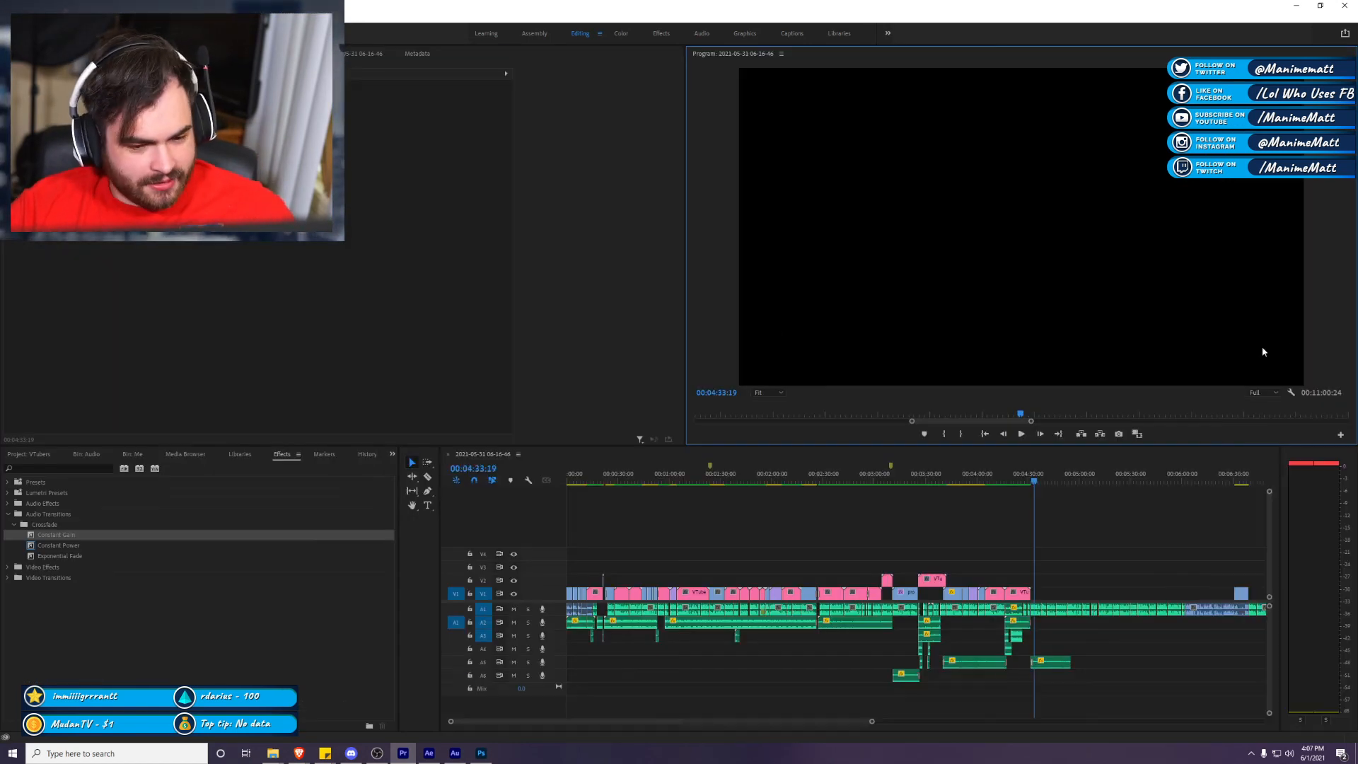
{"action": "key", "text": "ctrl+s"}
Step: Extend the end of the Dusty Decks music clip to about 00:05:00 and move the playhead to the edit point at 00:04:58:25
{"action": "scroll", "coordinate": [1064, 586], "scroll_direction": "down", "scroll_amount": 5}
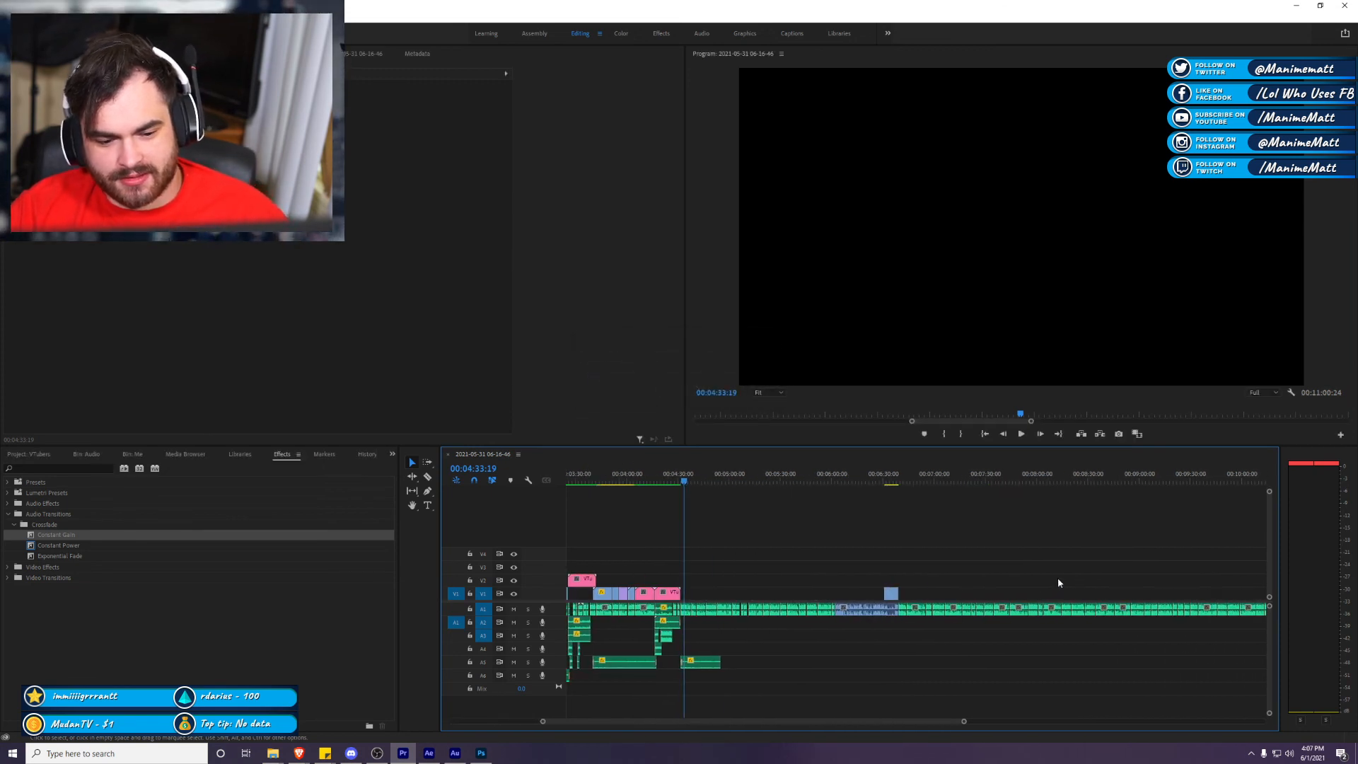
{"action": "left_click_drag", "start_coordinate": [720, 661], "coordinate": [919, 669]}
{"action": "left_click_drag", "start_coordinate": [963, 721], "coordinate": [937, 707]}
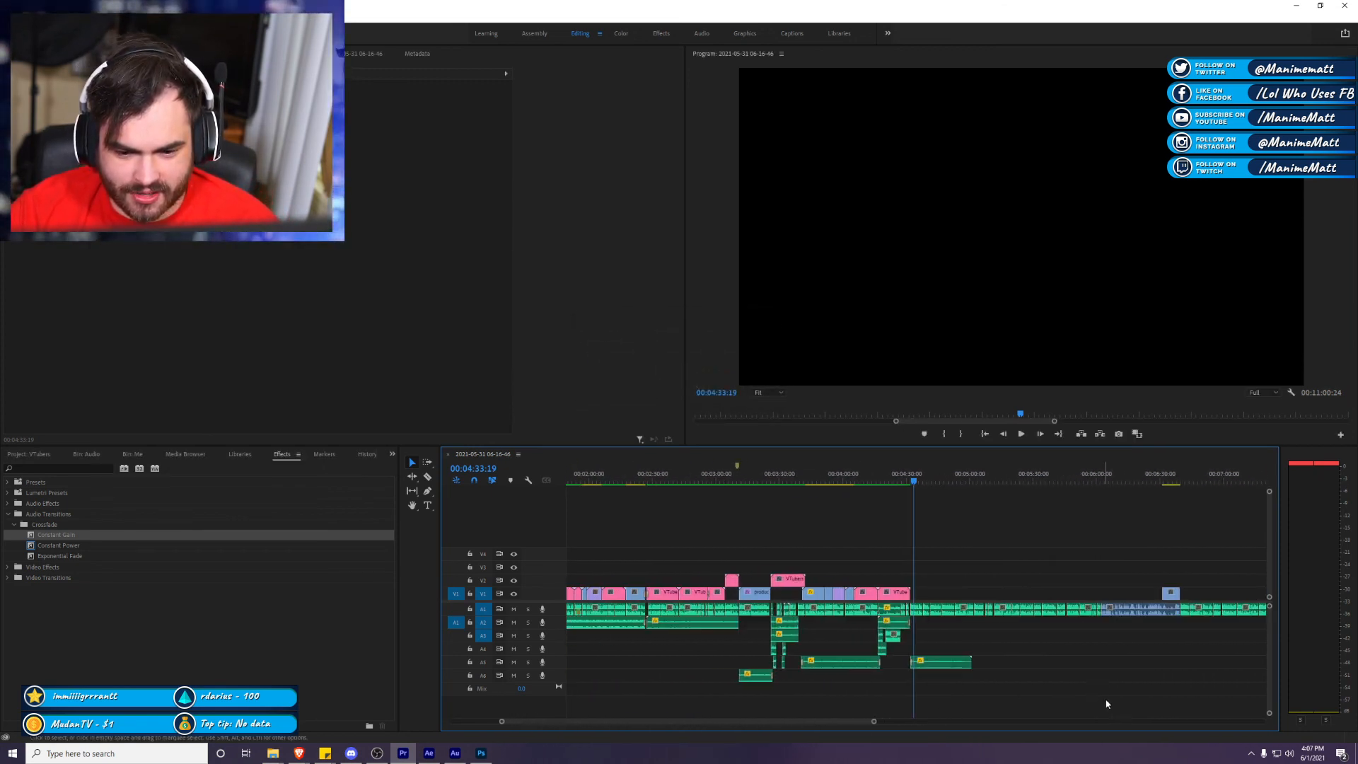
{"action": "scroll", "coordinate": [1061, 654], "scroll_direction": "down", "scroll_amount": 1}
{"action": "left_click", "coordinate": [928, 481]}
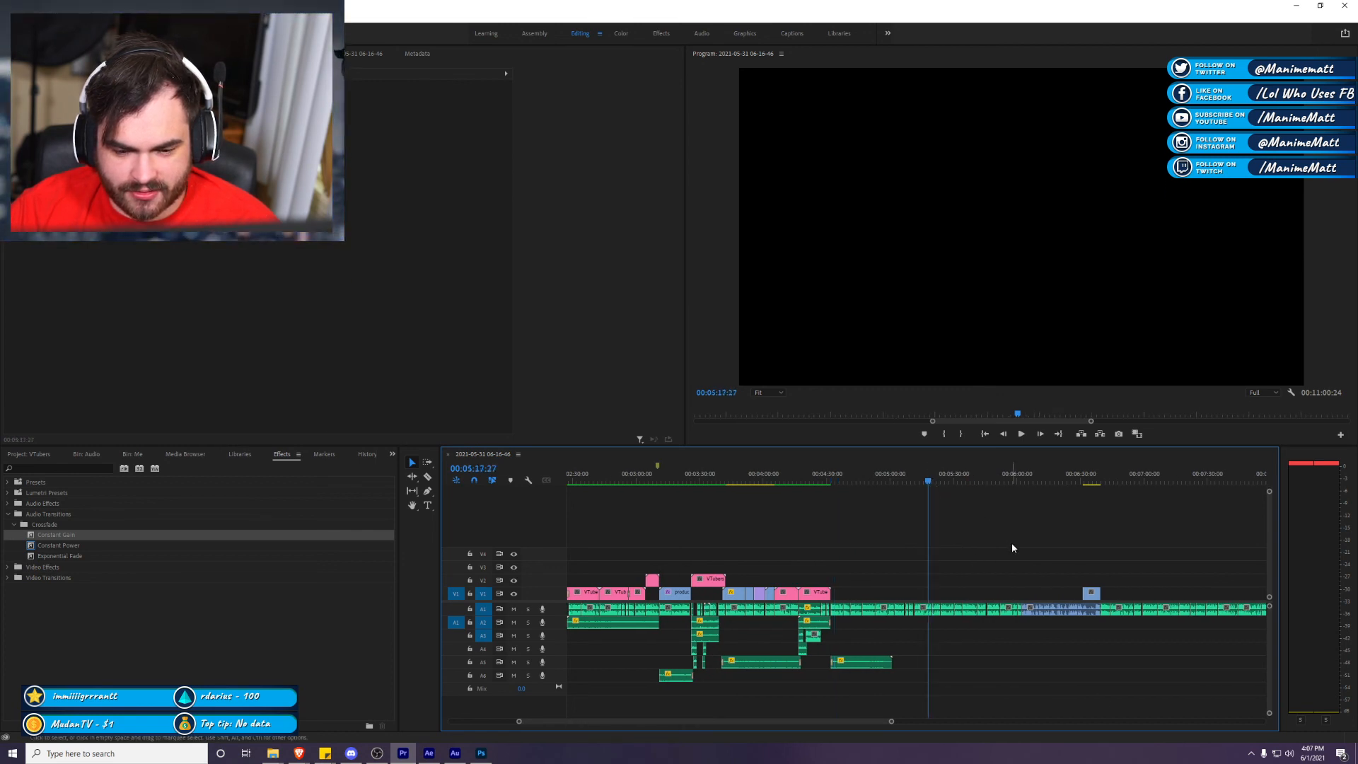
{"action": "key", "text": "Up"}
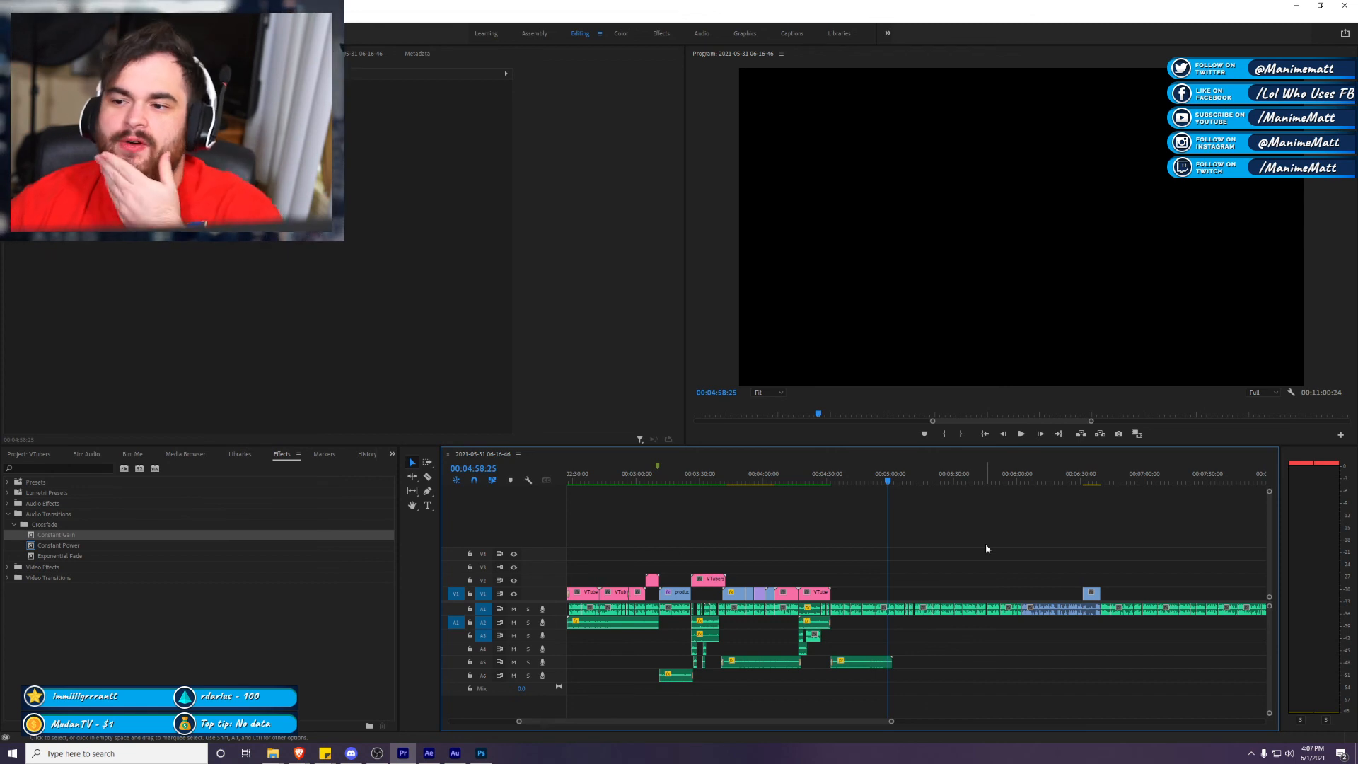